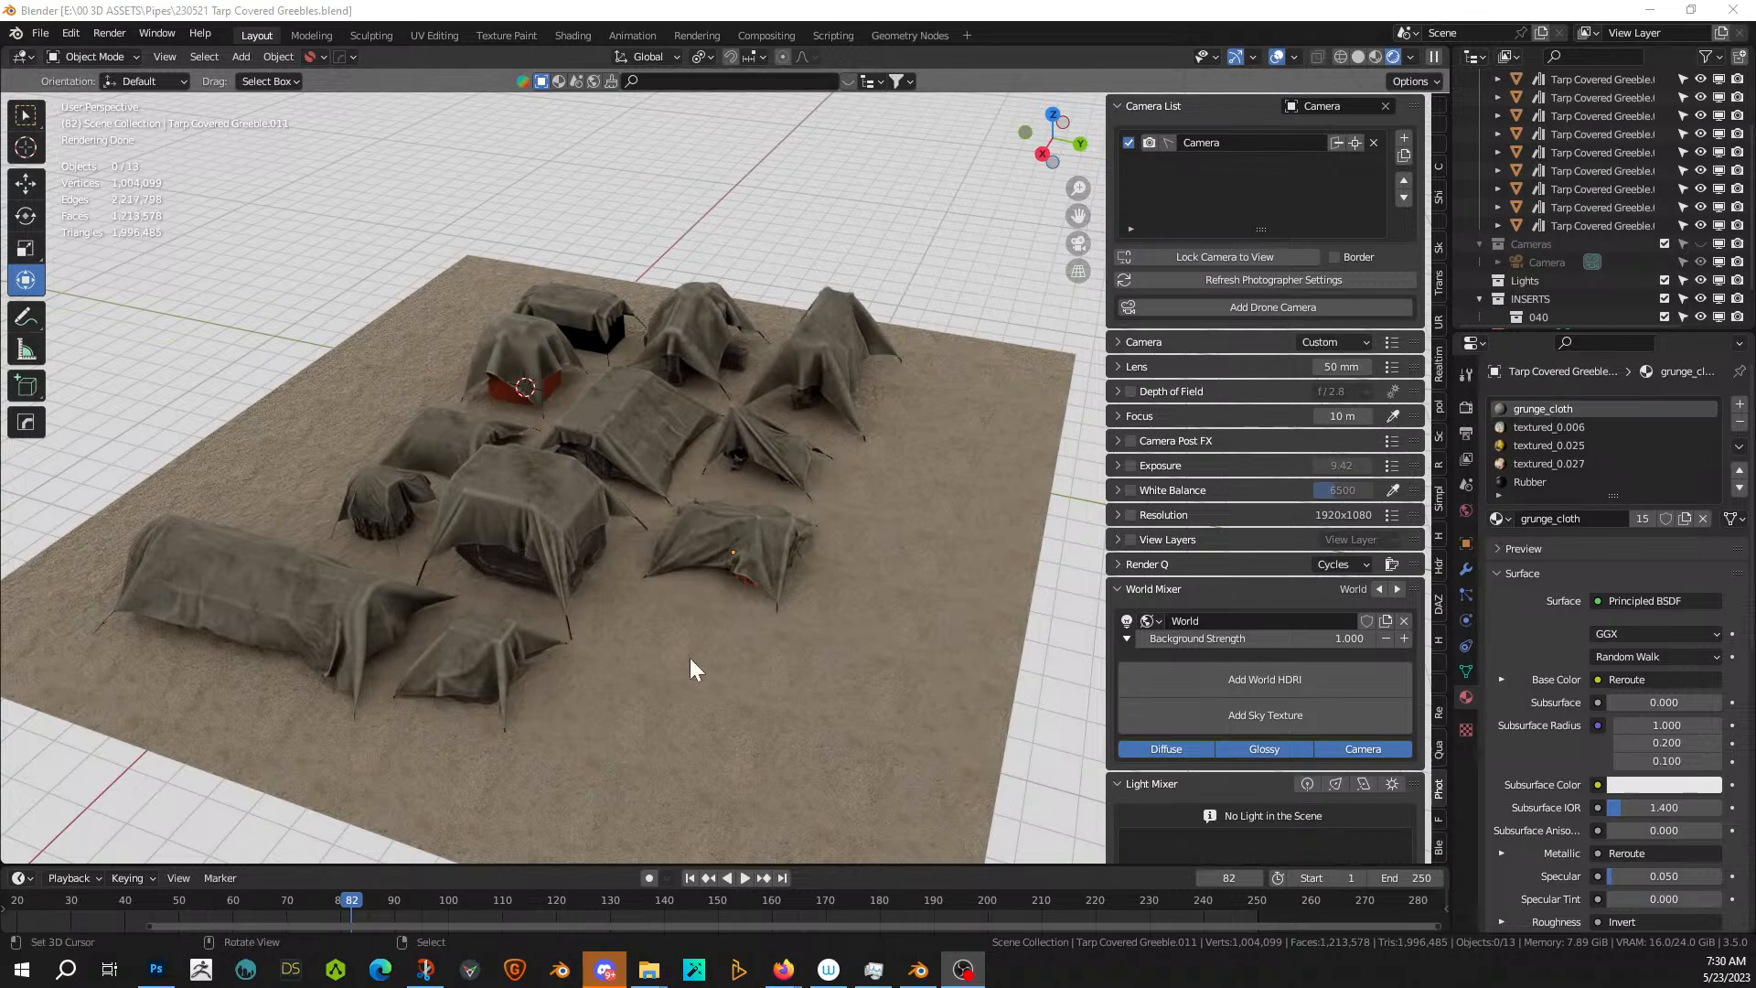
- Examine the tarp-covered greebles from several sides, both close up and as a whole group
{"action": "middle_click_drag", "start_coordinate": [644, 679], "coordinate": [717, 686]}
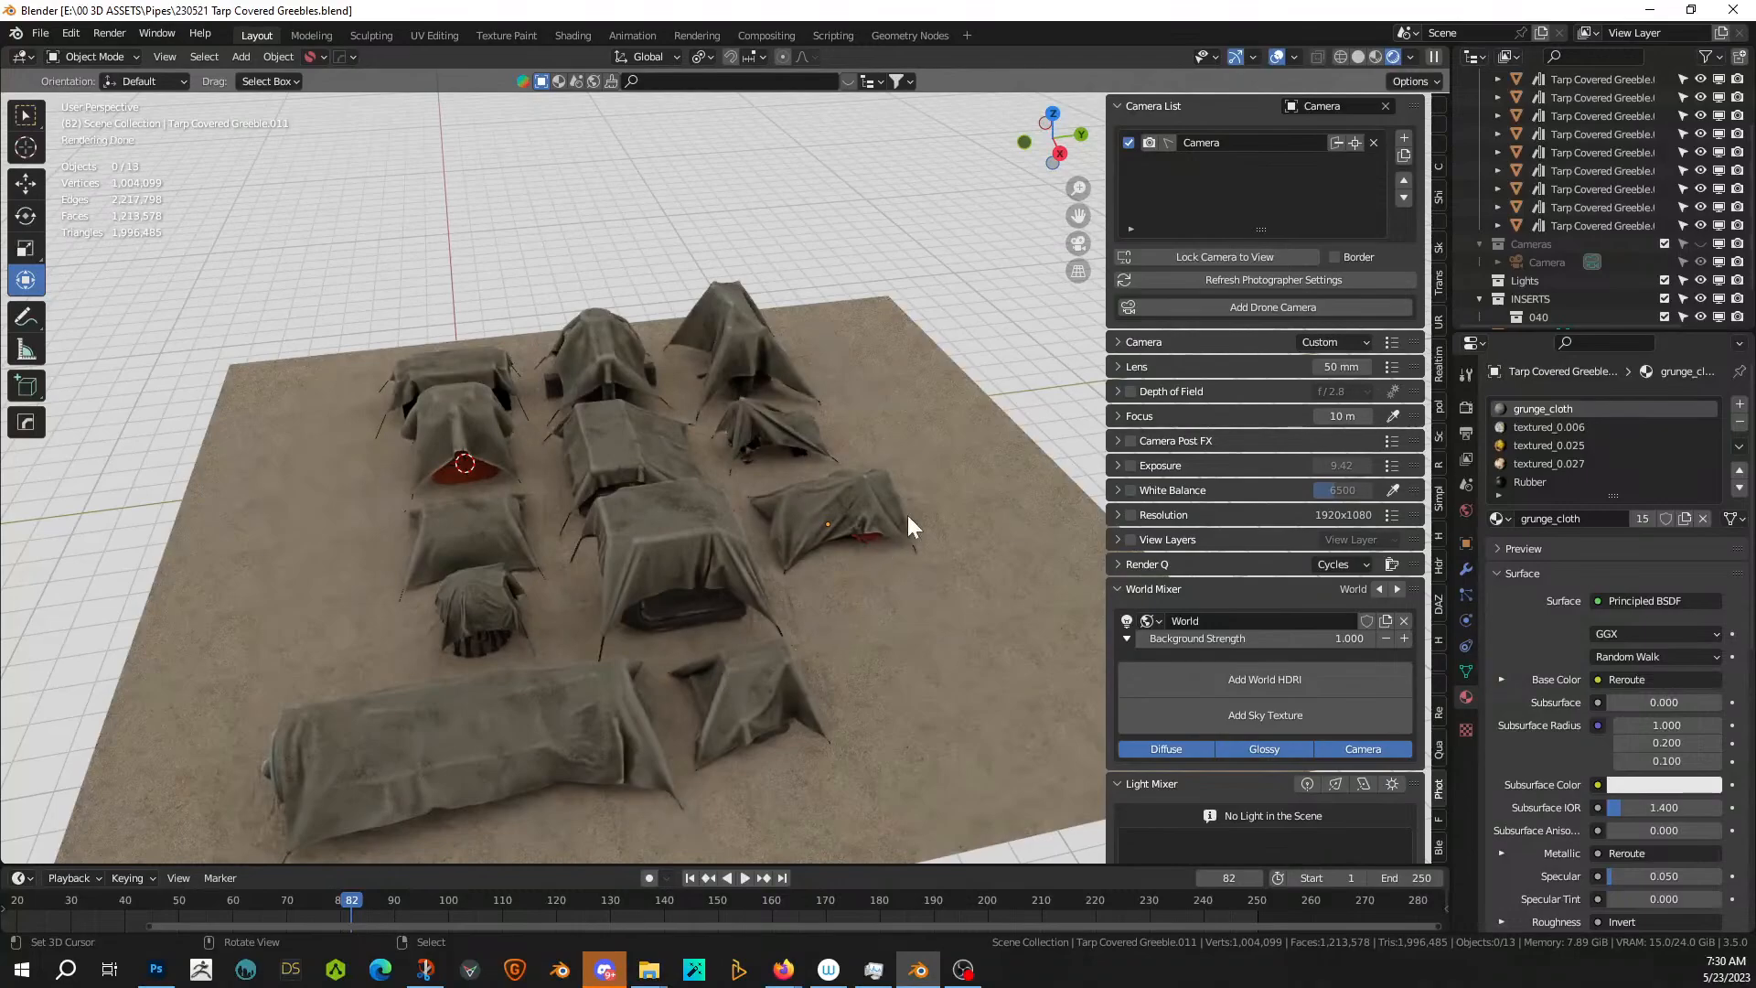
{"action": "middle_click_drag", "start_coordinate": [917, 518], "coordinate": [741, 462]}
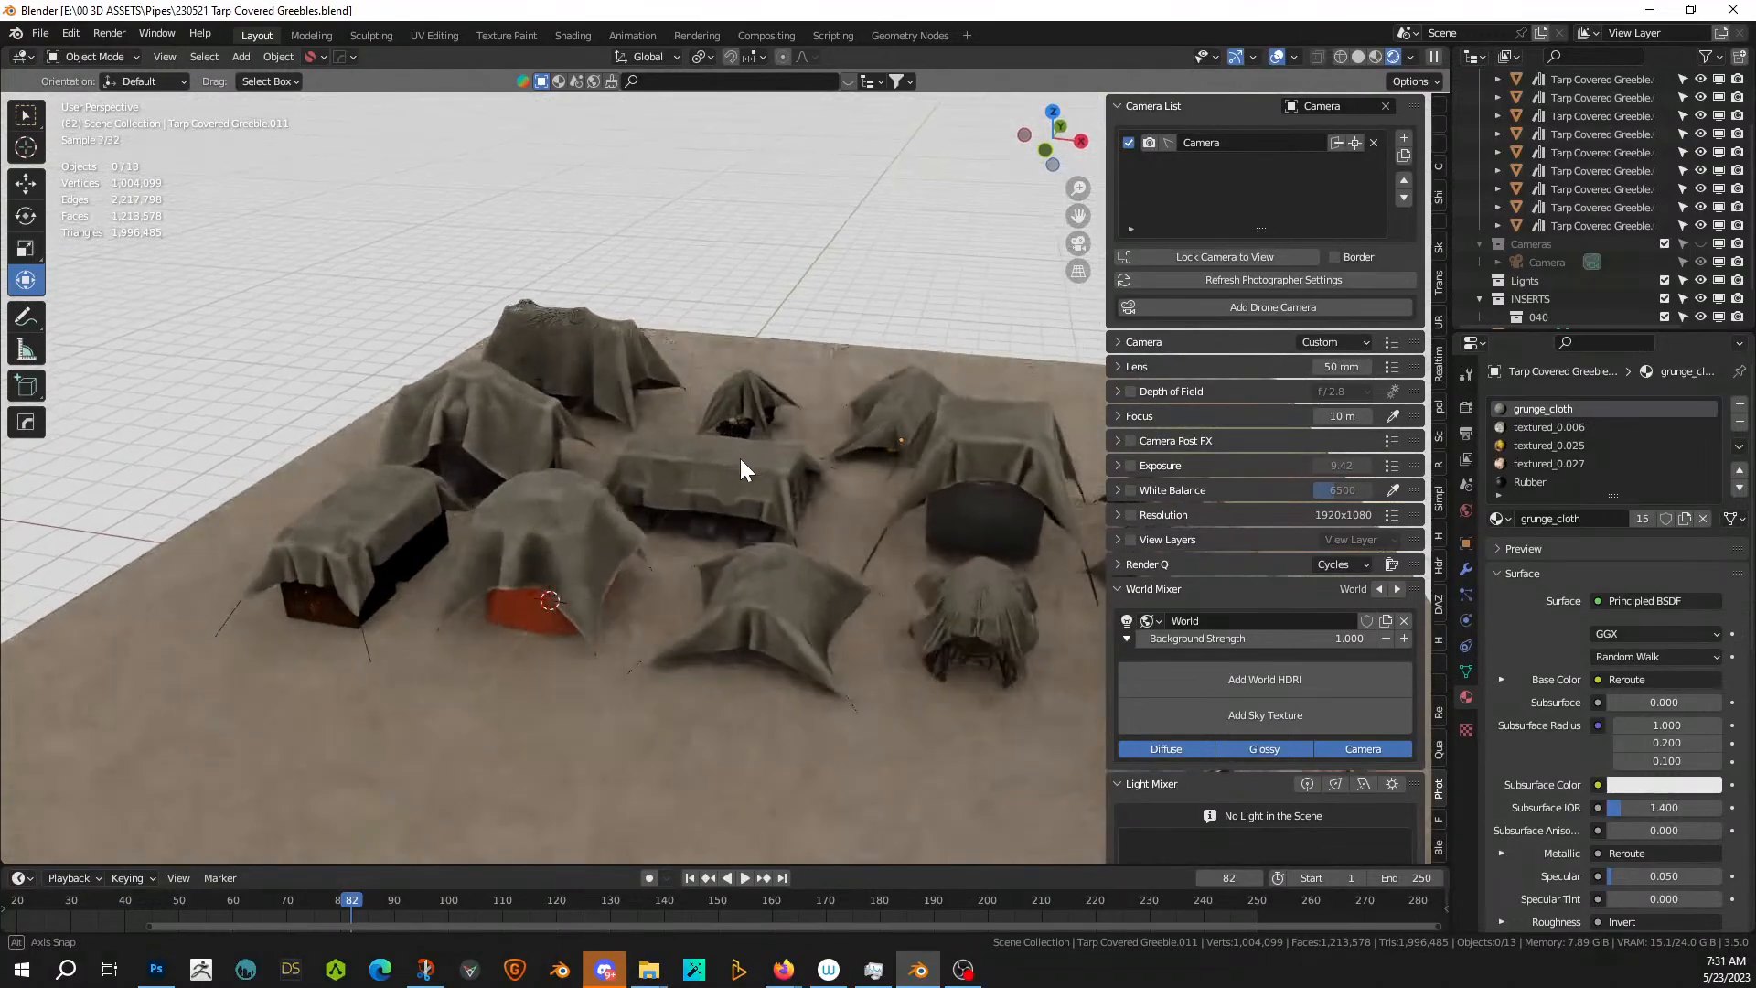
{"action": "middle_click_drag", "start_coordinate": [495, 565], "coordinate": [631, 618]}
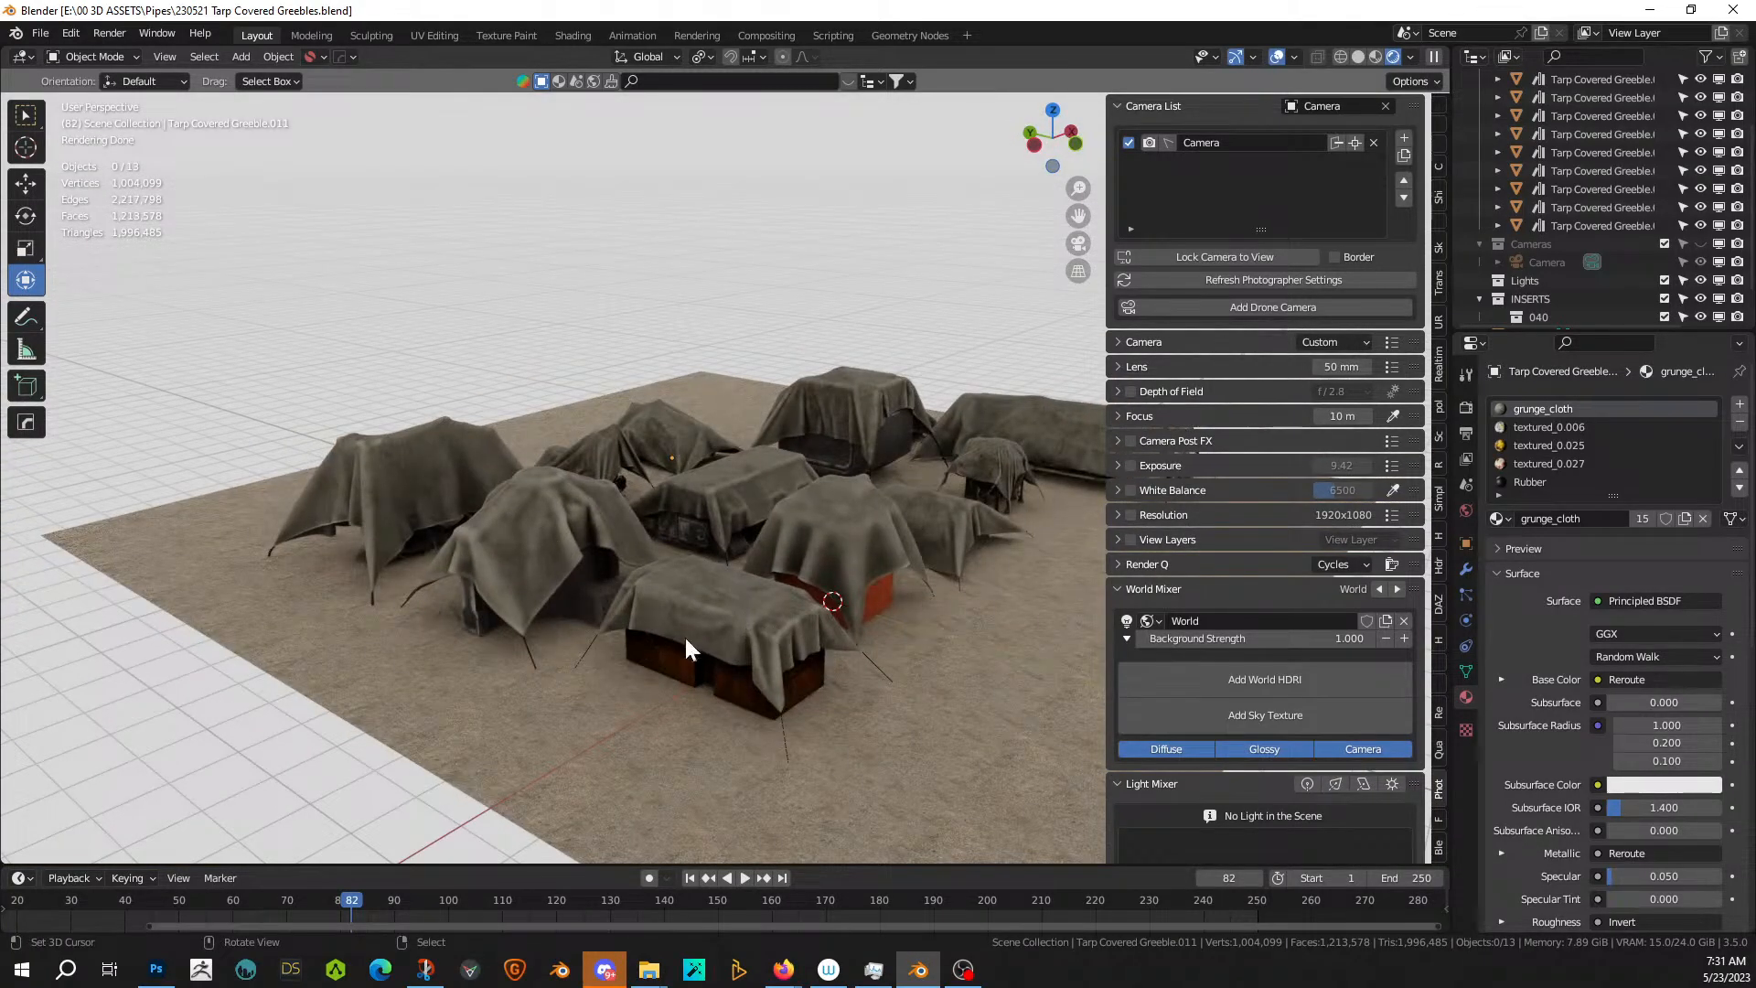
{"action": "middle_click_drag", "start_coordinate": [658, 666], "coordinate": [690, 713]}
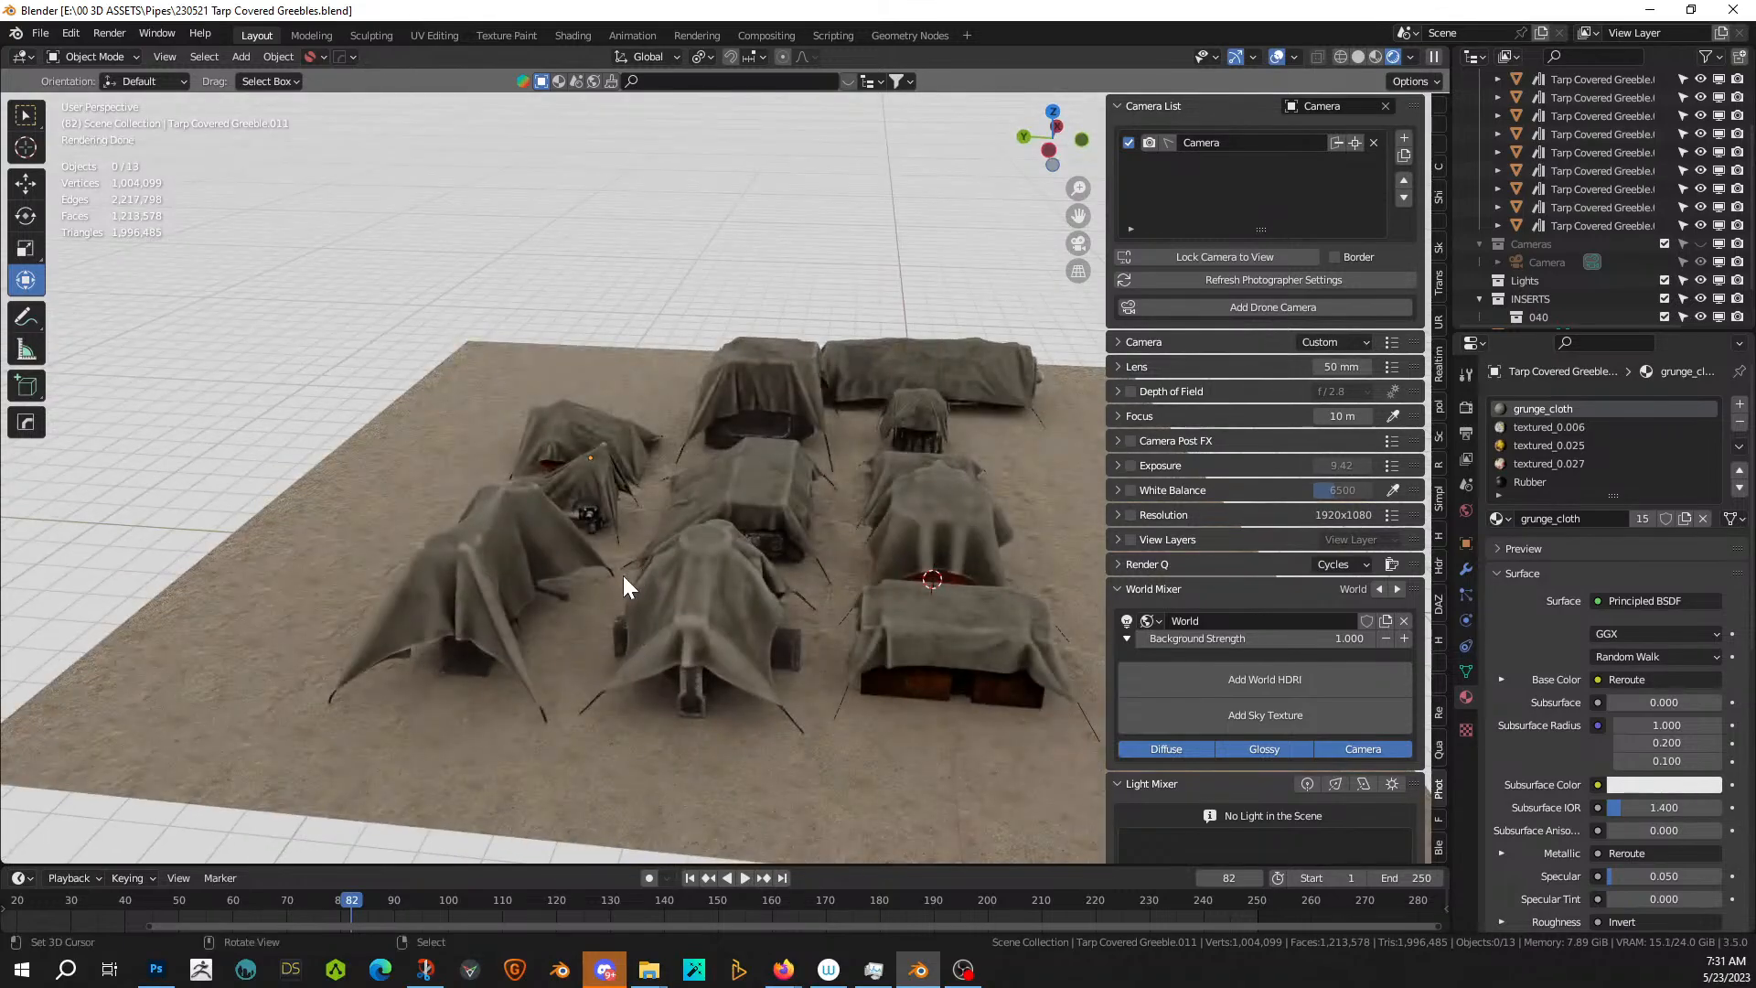
{"action": "middle_click_drag", "start_coordinate": [573, 624], "coordinate": [512, 622]}
{"action": "scroll", "coordinate": [512, 622], "scroll_direction": "up", "scroll_amount": 4}
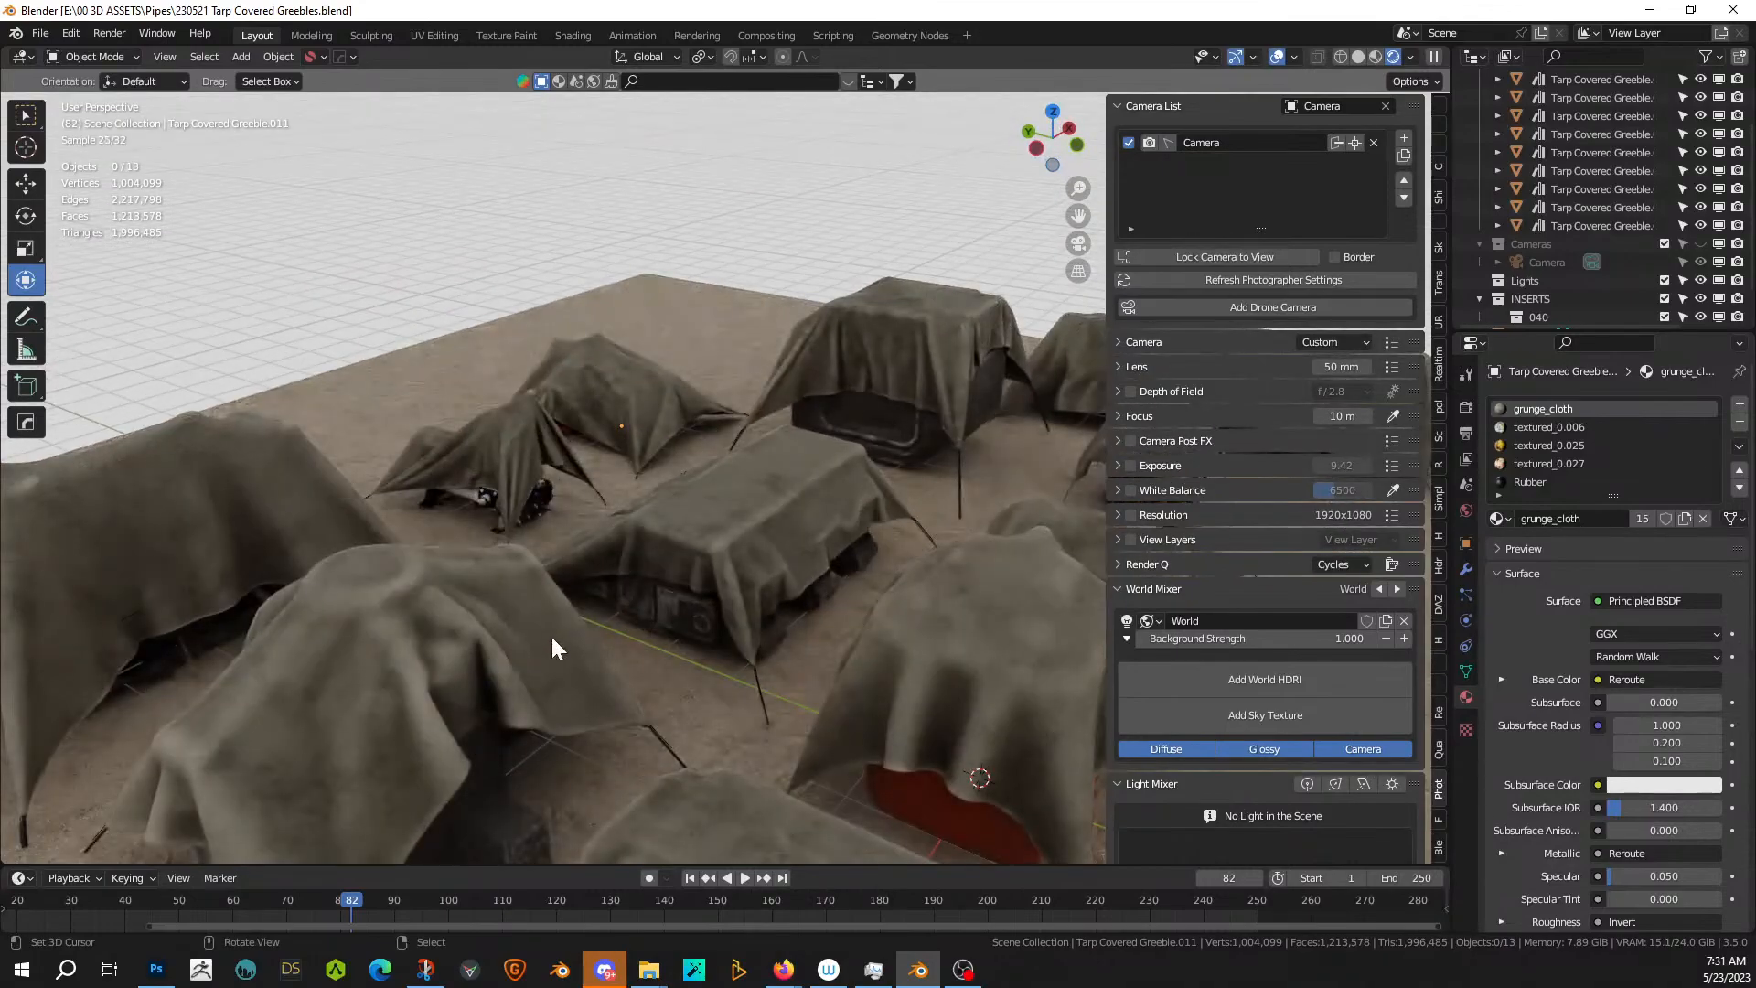
{"action": "mouse_move", "coordinate": [738, 629]}
{"action": "middle_mouse_down"}
{"action": "mouse_move", "coordinate": [678, 631]}
{"action": "mouse_move", "coordinate": [769, 635]}
{"action": "mouse_move", "coordinate": [603, 626]}
{"action": "mouse_move", "coordinate": [737, 633]}
{"action": "middle_mouse_up"}
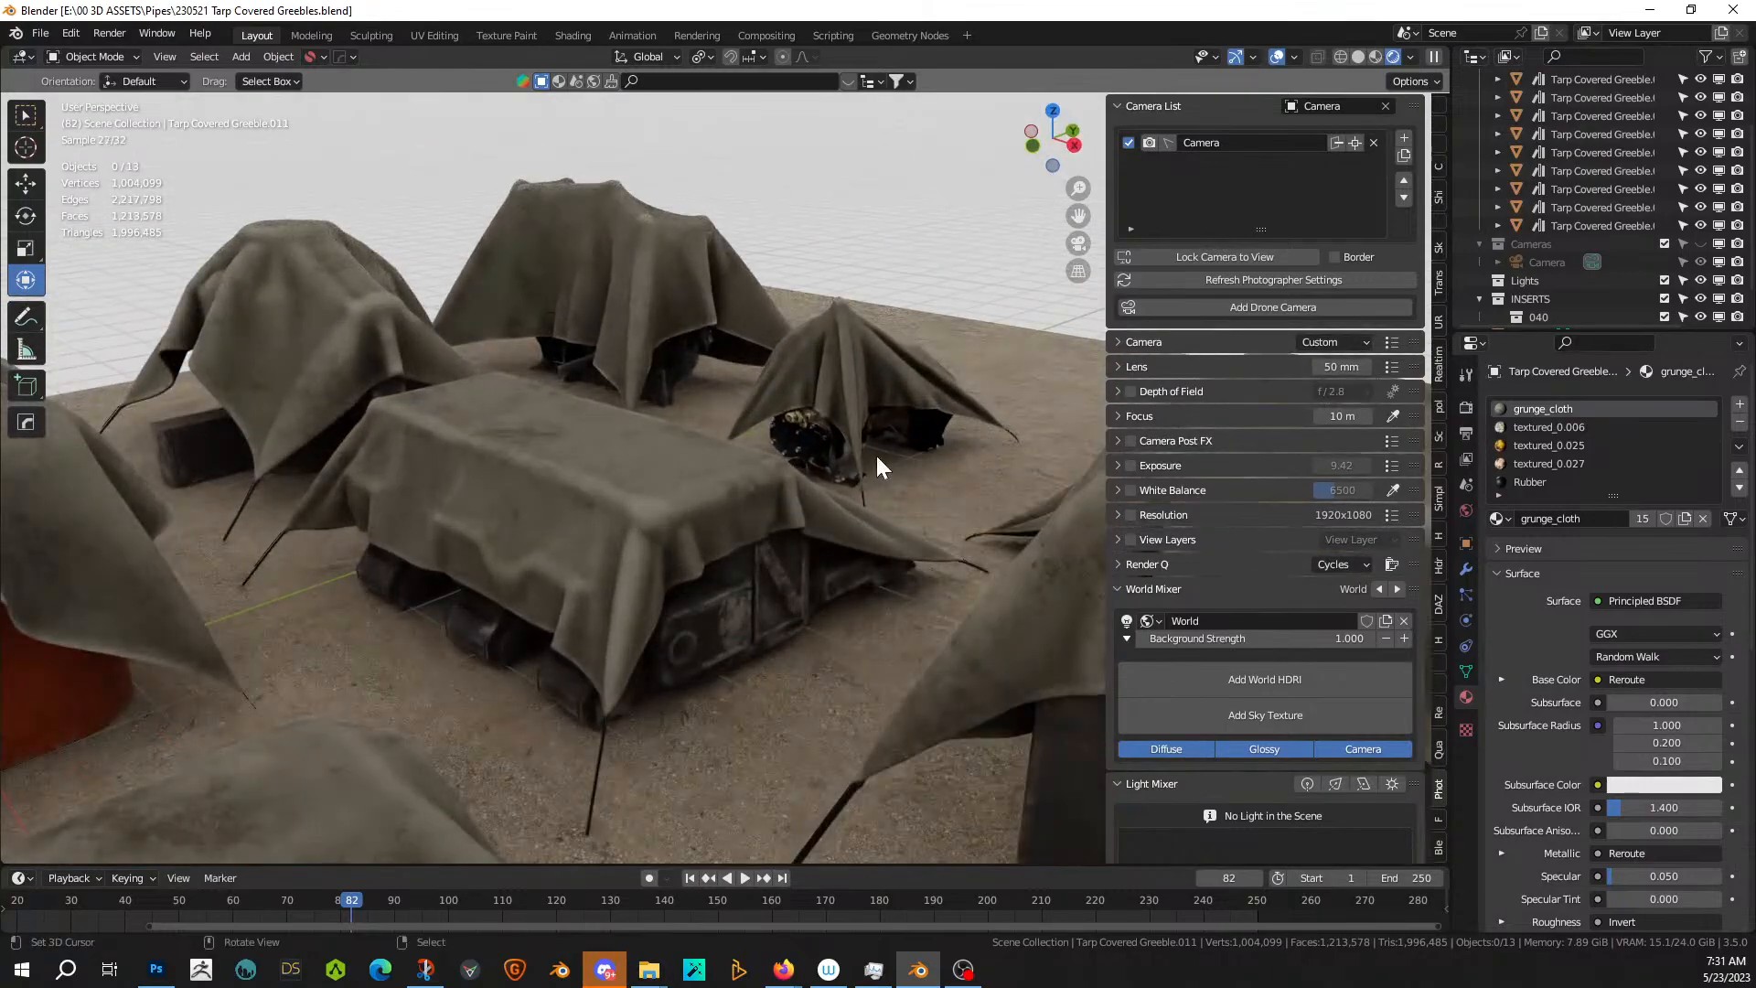
{"action": "scroll", "coordinate": [556, 548], "scroll_direction": "down", "scroll_amount": 2}
{"action": "scroll", "coordinate": [545, 596], "scroll_direction": "down", "scroll_amount": 2}
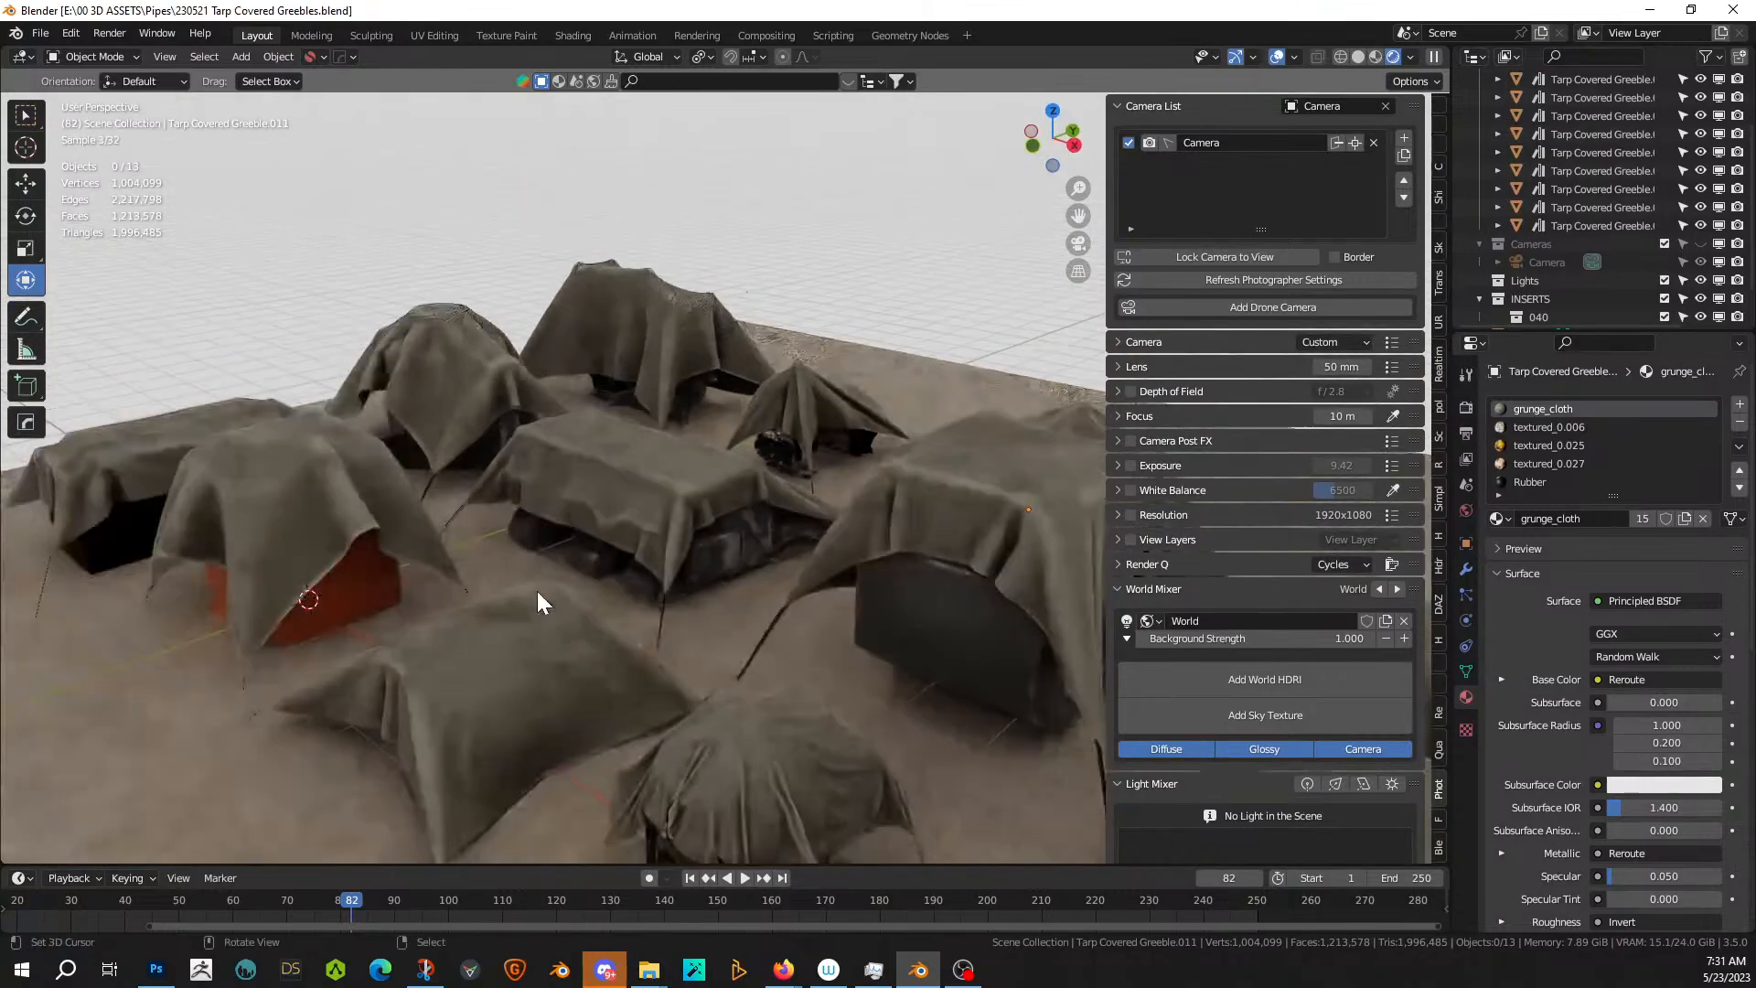
{"action": "middle_click_drag", "start_coordinate": [545, 597], "coordinate": [480, 519]}
{"action": "scroll", "coordinate": [655, 591], "scroll_direction": "down", "scroll_amount": 2}
{"action": "scroll", "coordinate": [673, 518], "scroll_direction": "down", "scroll_amount": 3}
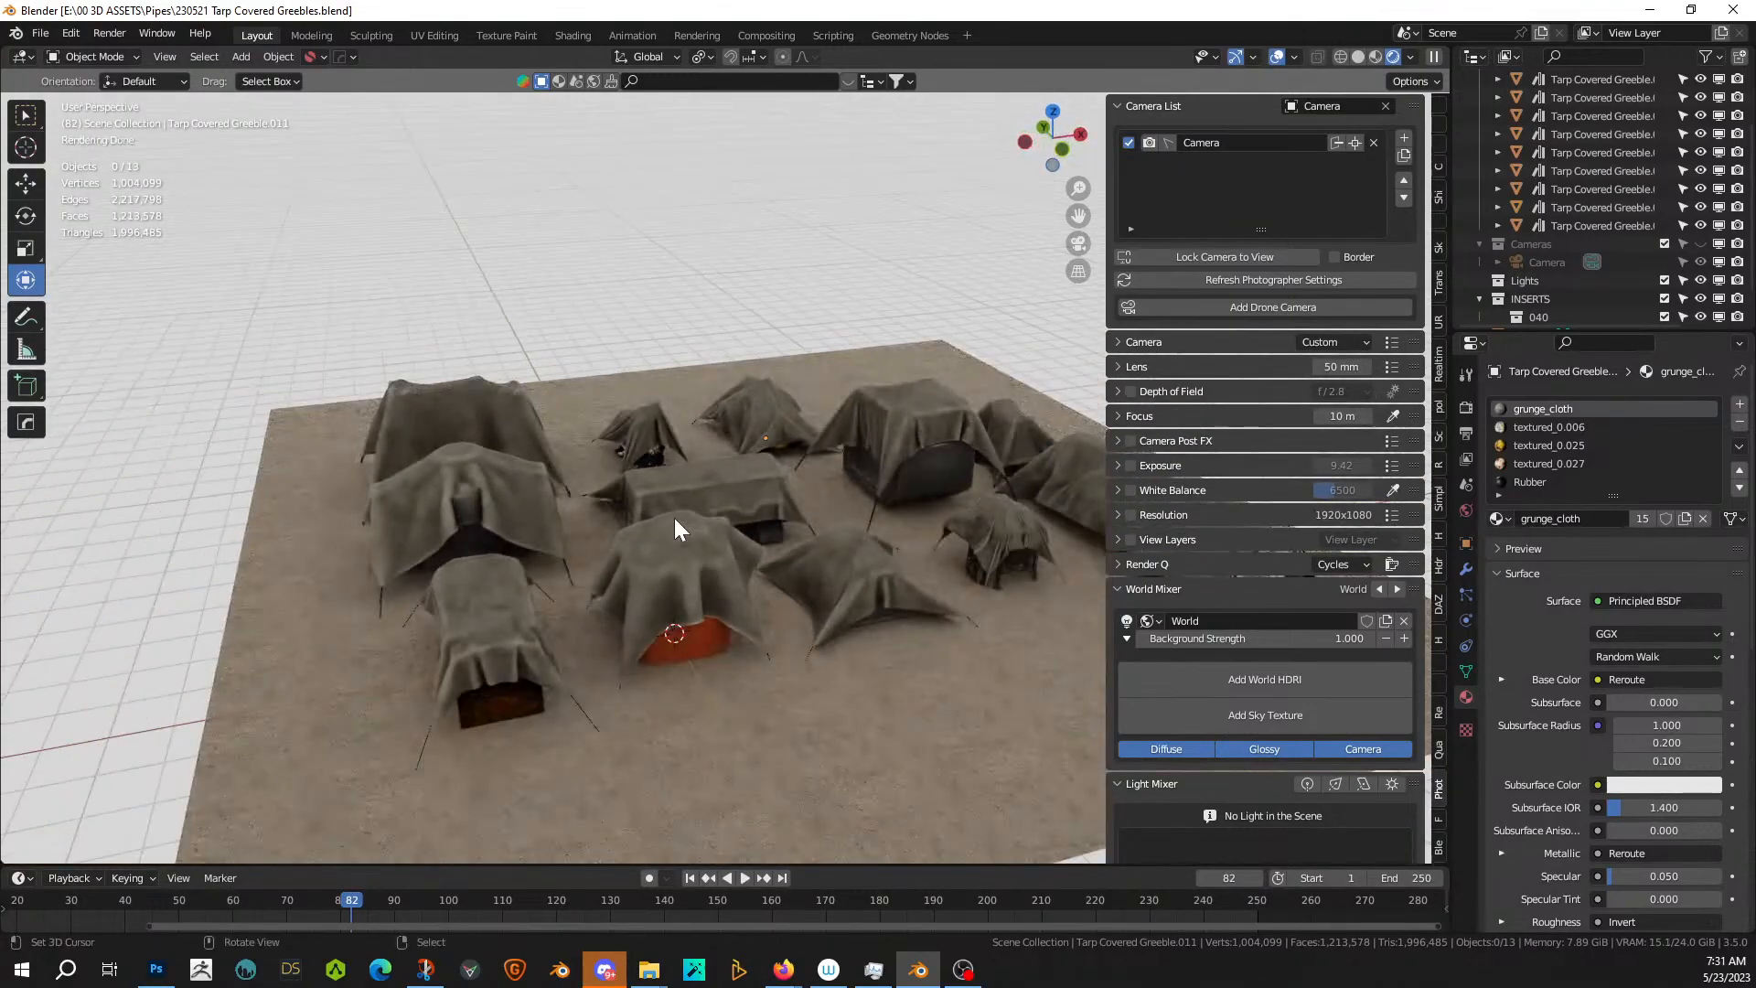
{"action": "scroll", "coordinate": [674, 518], "scroll_direction": "up", "scroll_amount": 3}
{"action": "middle_click_drag", "start_coordinate": [889, 532], "coordinate": [746, 499], "text": "shift"}
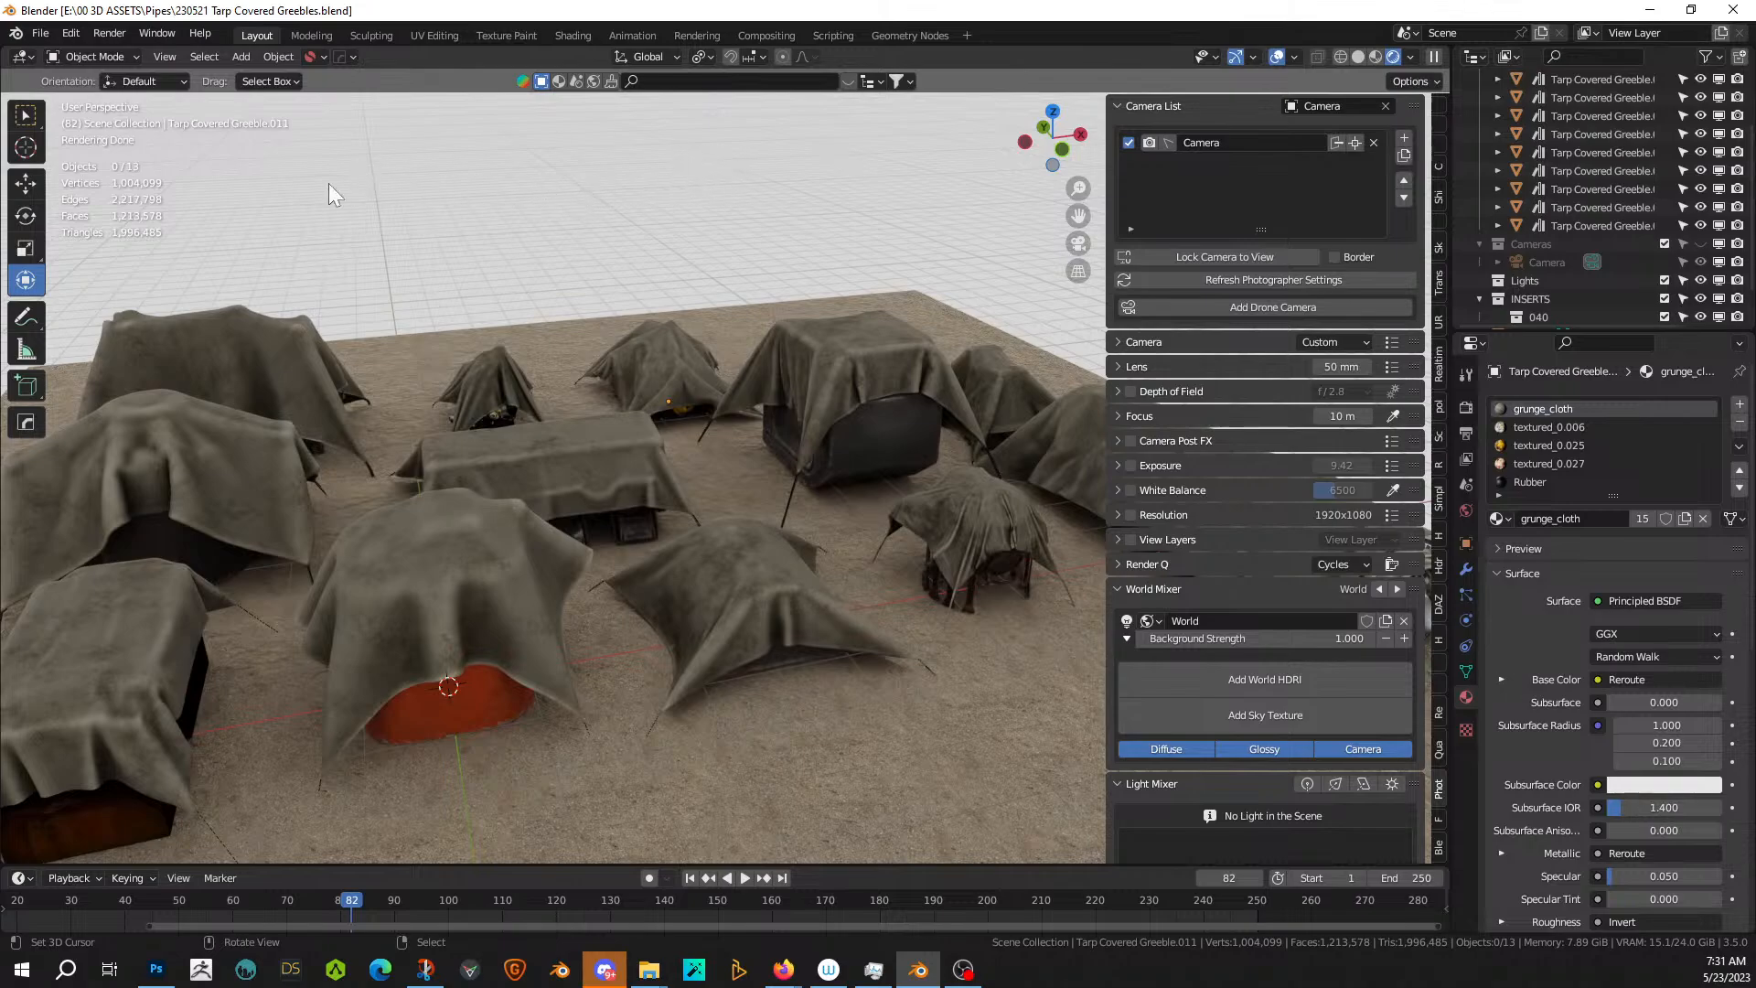
- Create a new file from the General template
{"action": "left_click", "coordinate": [36, 34]}
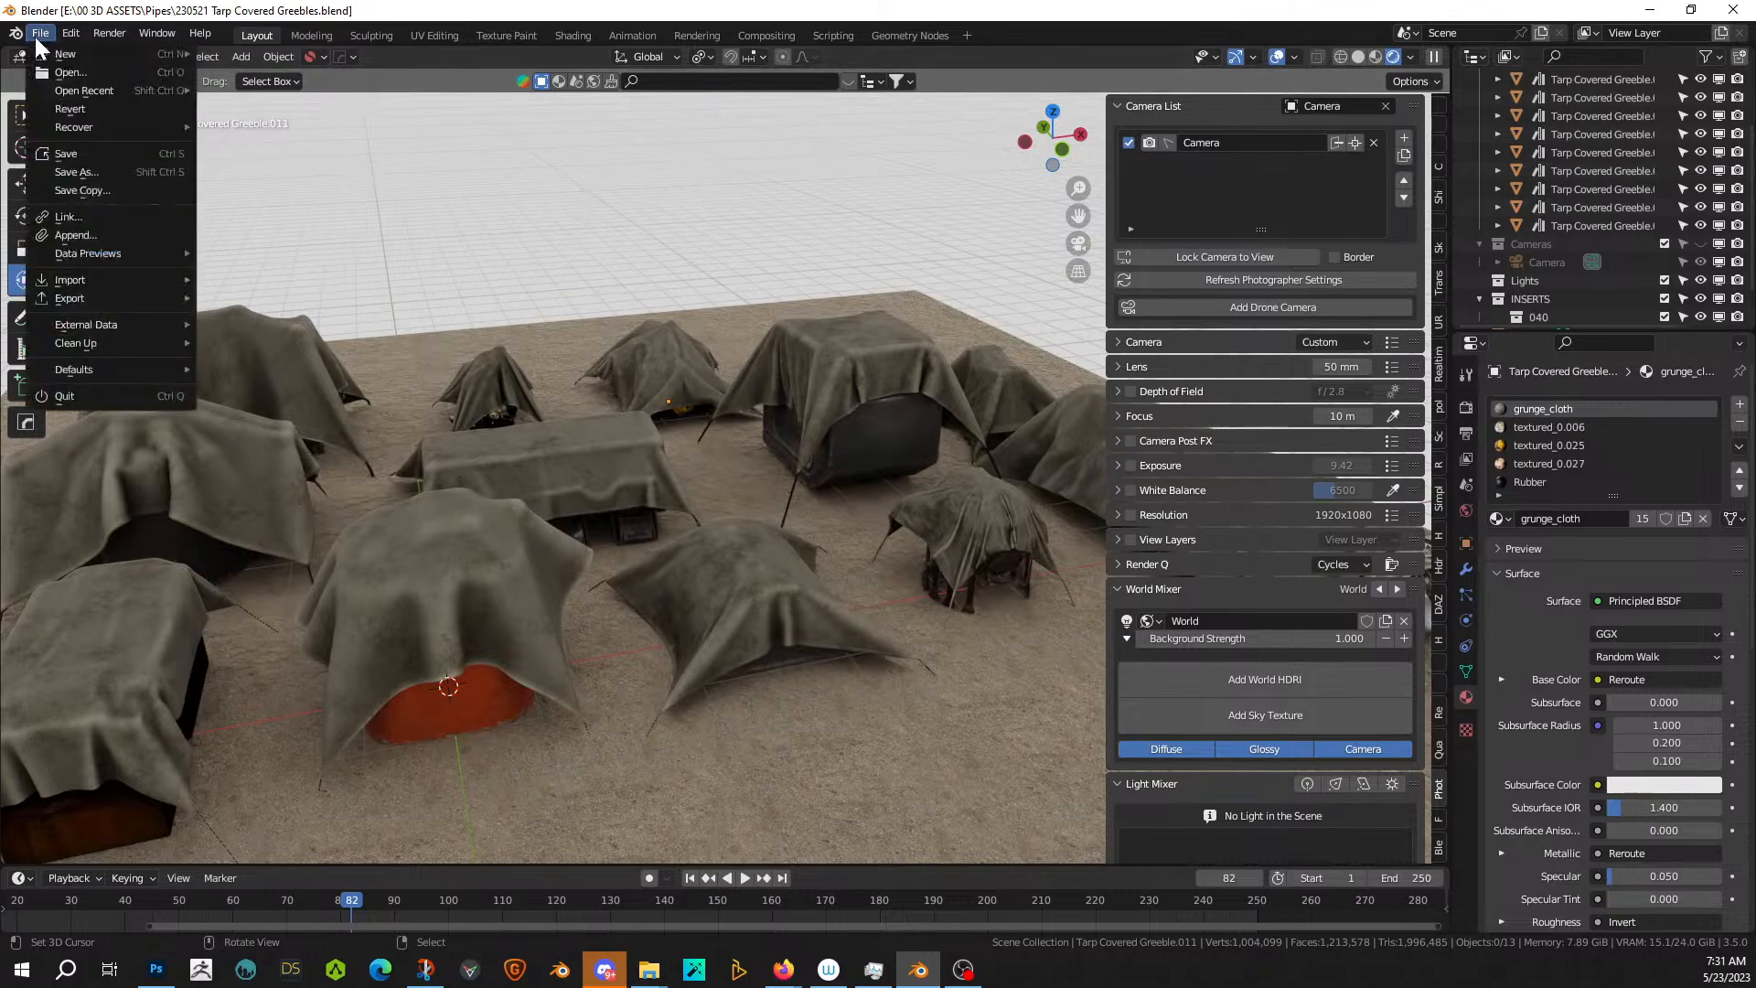
{"action": "mouse_move", "coordinate": [49, 56]}
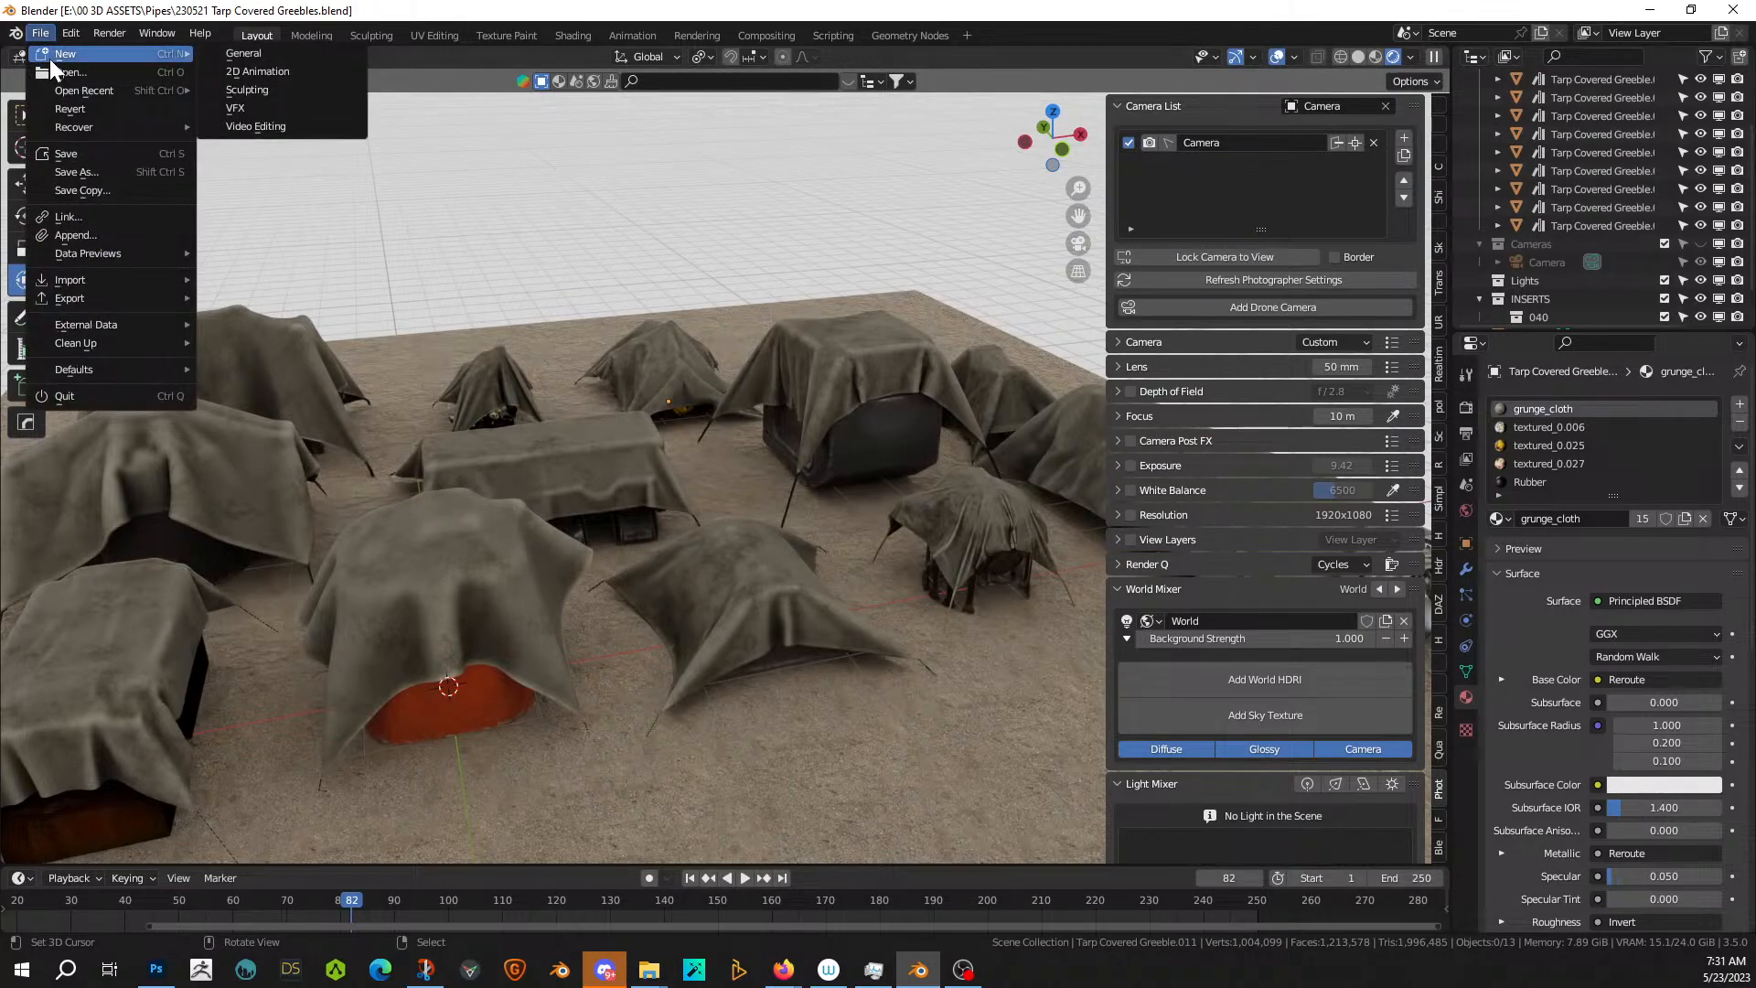
{"action": "left_click", "coordinate": [232, 55]}
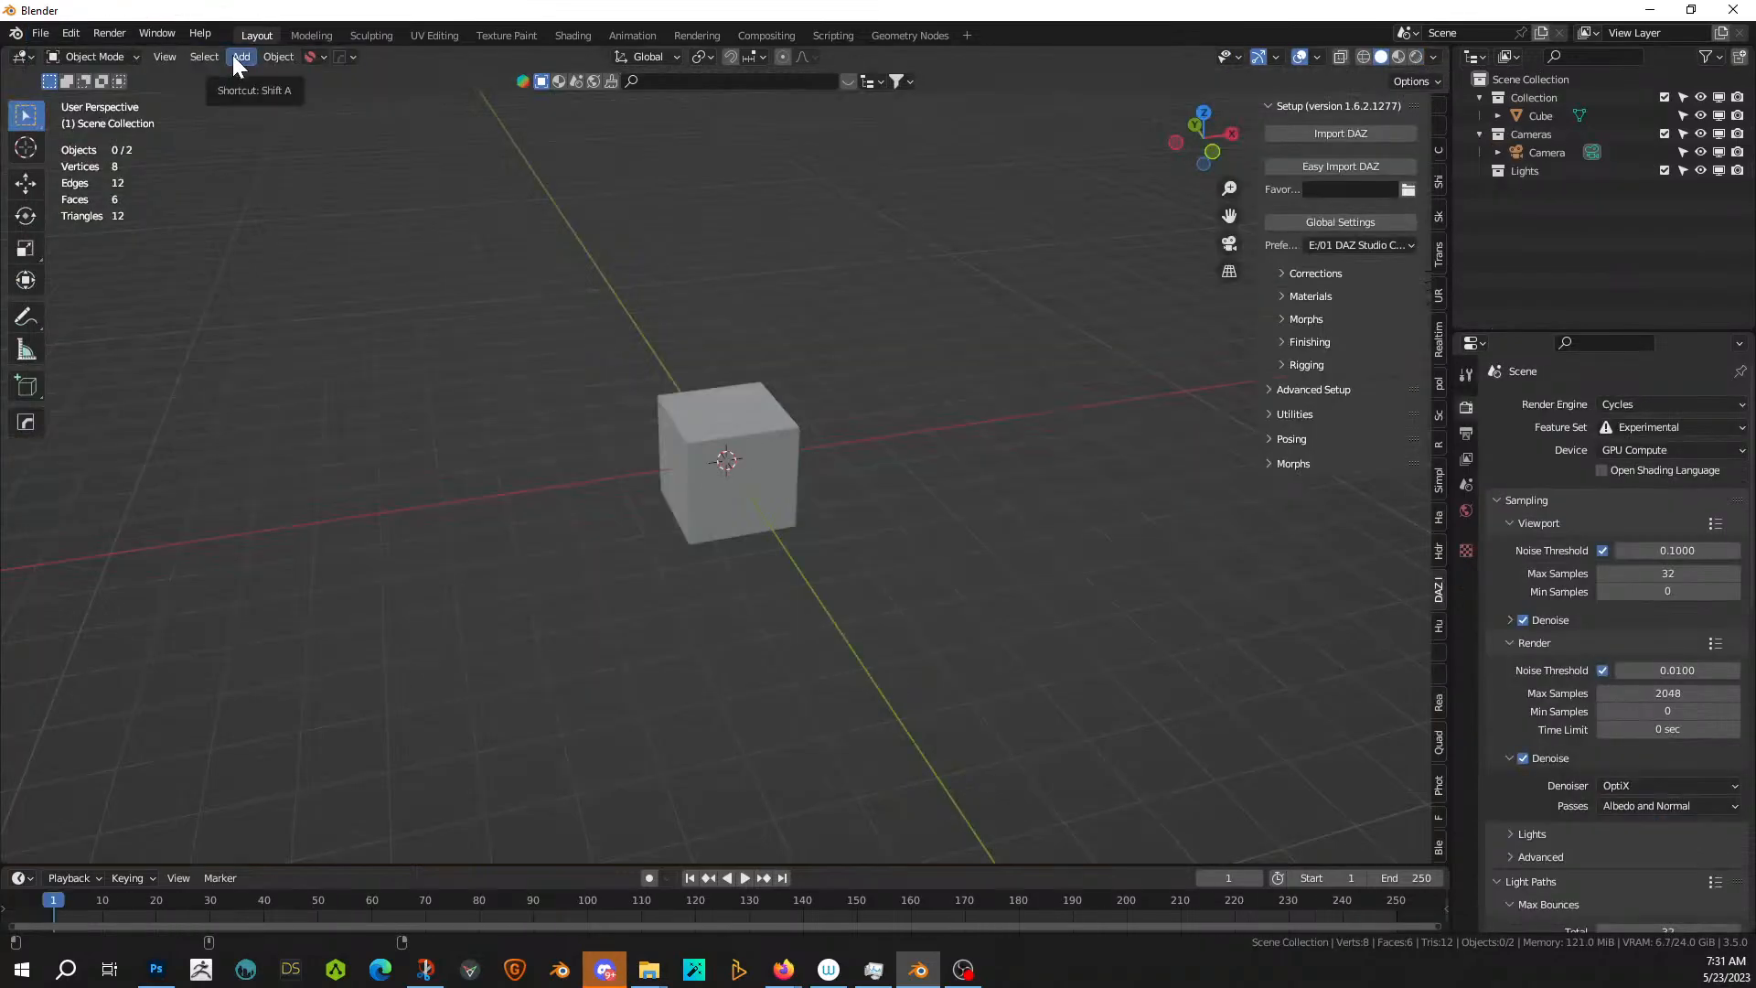
{"action": "scroll", "coordinate": [879, 522], "scroll_direction": "down", "scroll_amount": 2}
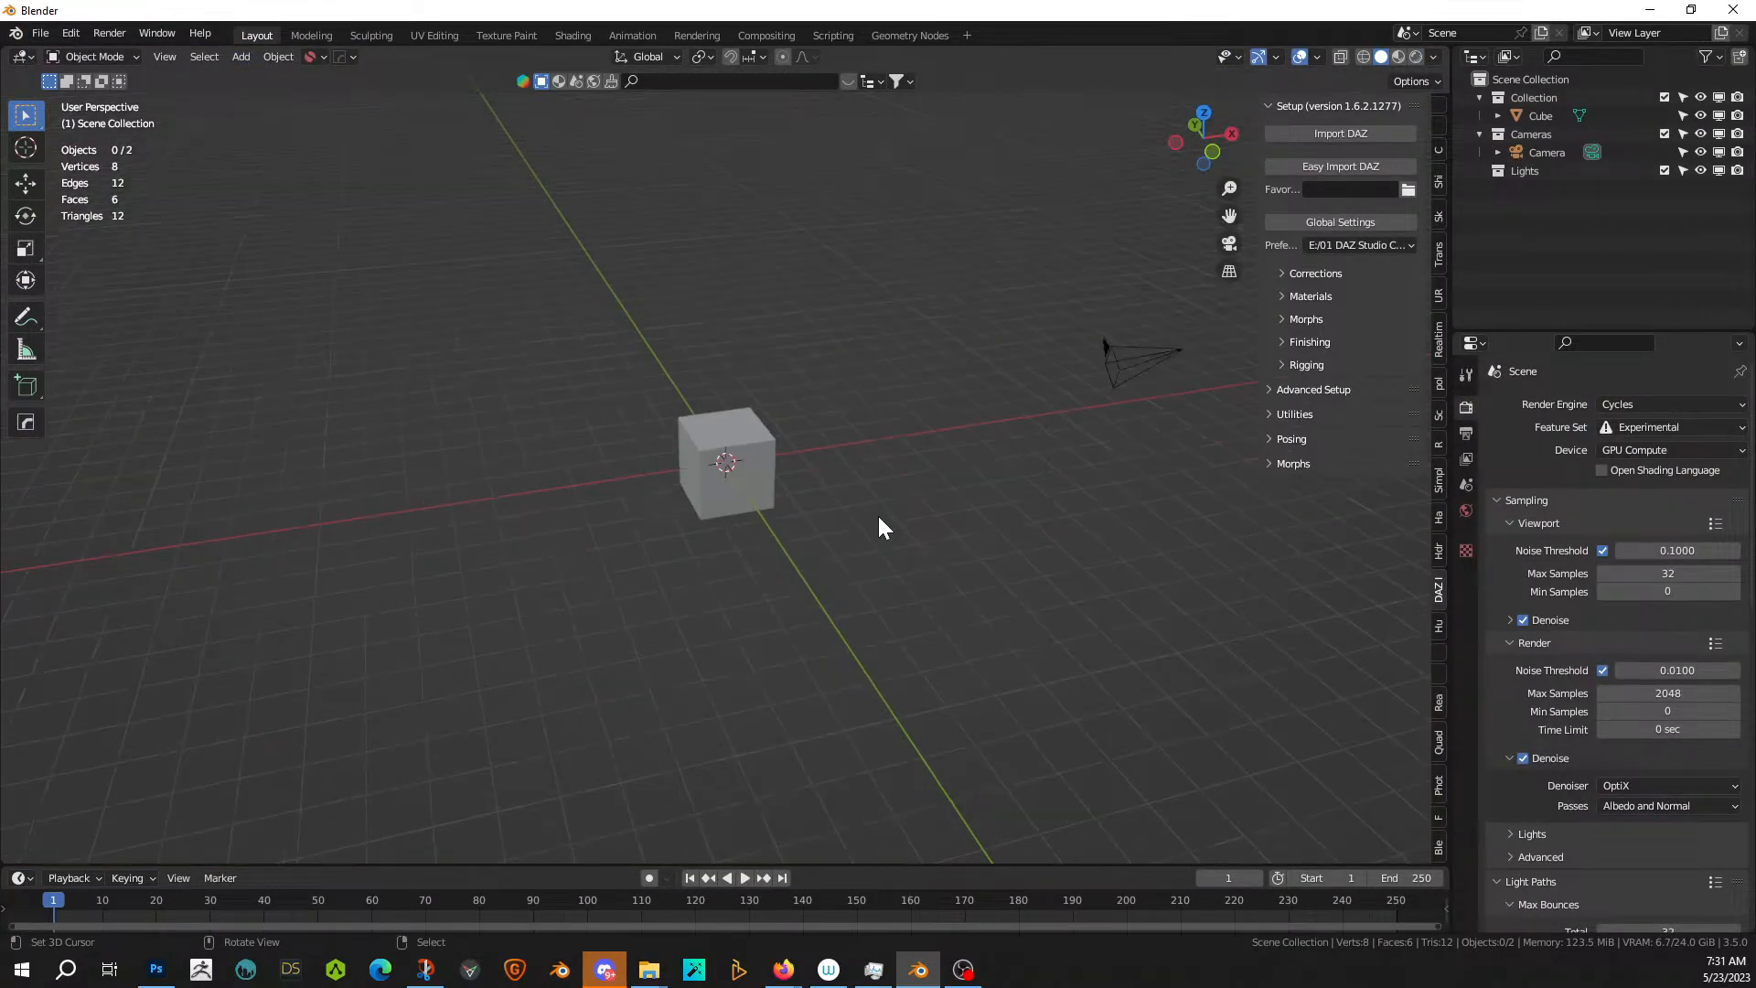
{"action": "key", "text": "alt+Tab"}
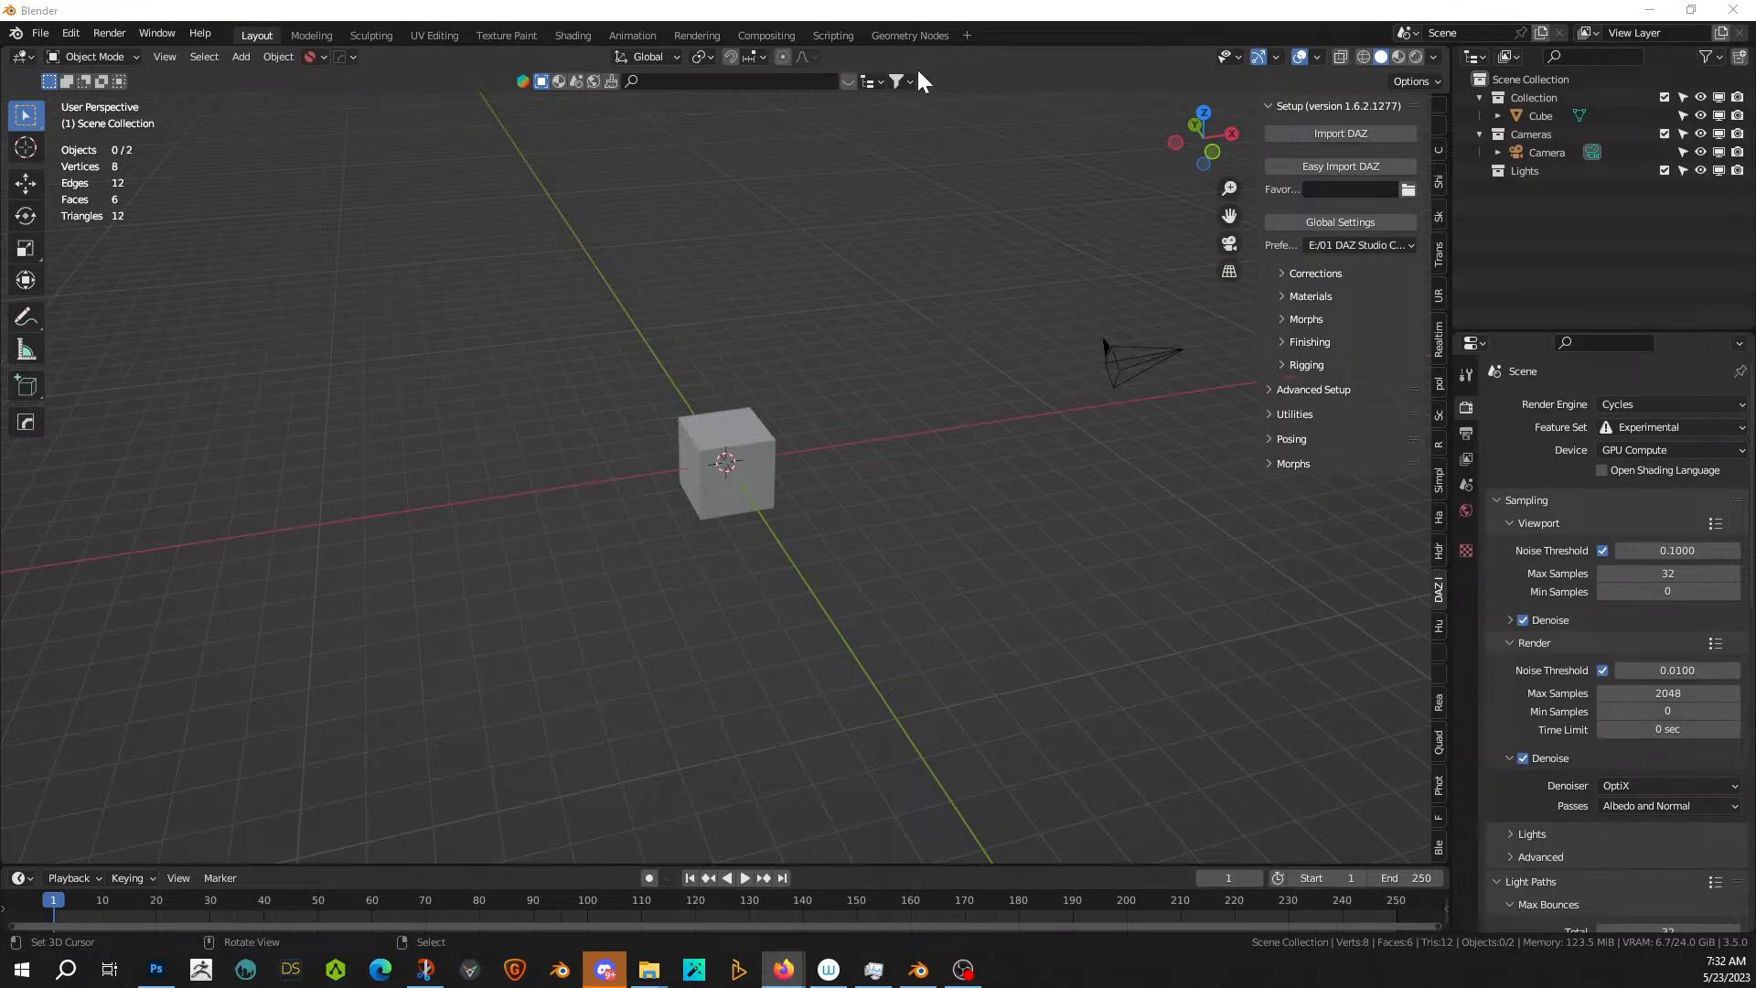
- Delete the default cube from the scene
{"action": "middle_click_drag", "start_coordinate": [826, 409], "coordinate": [873, 414]}
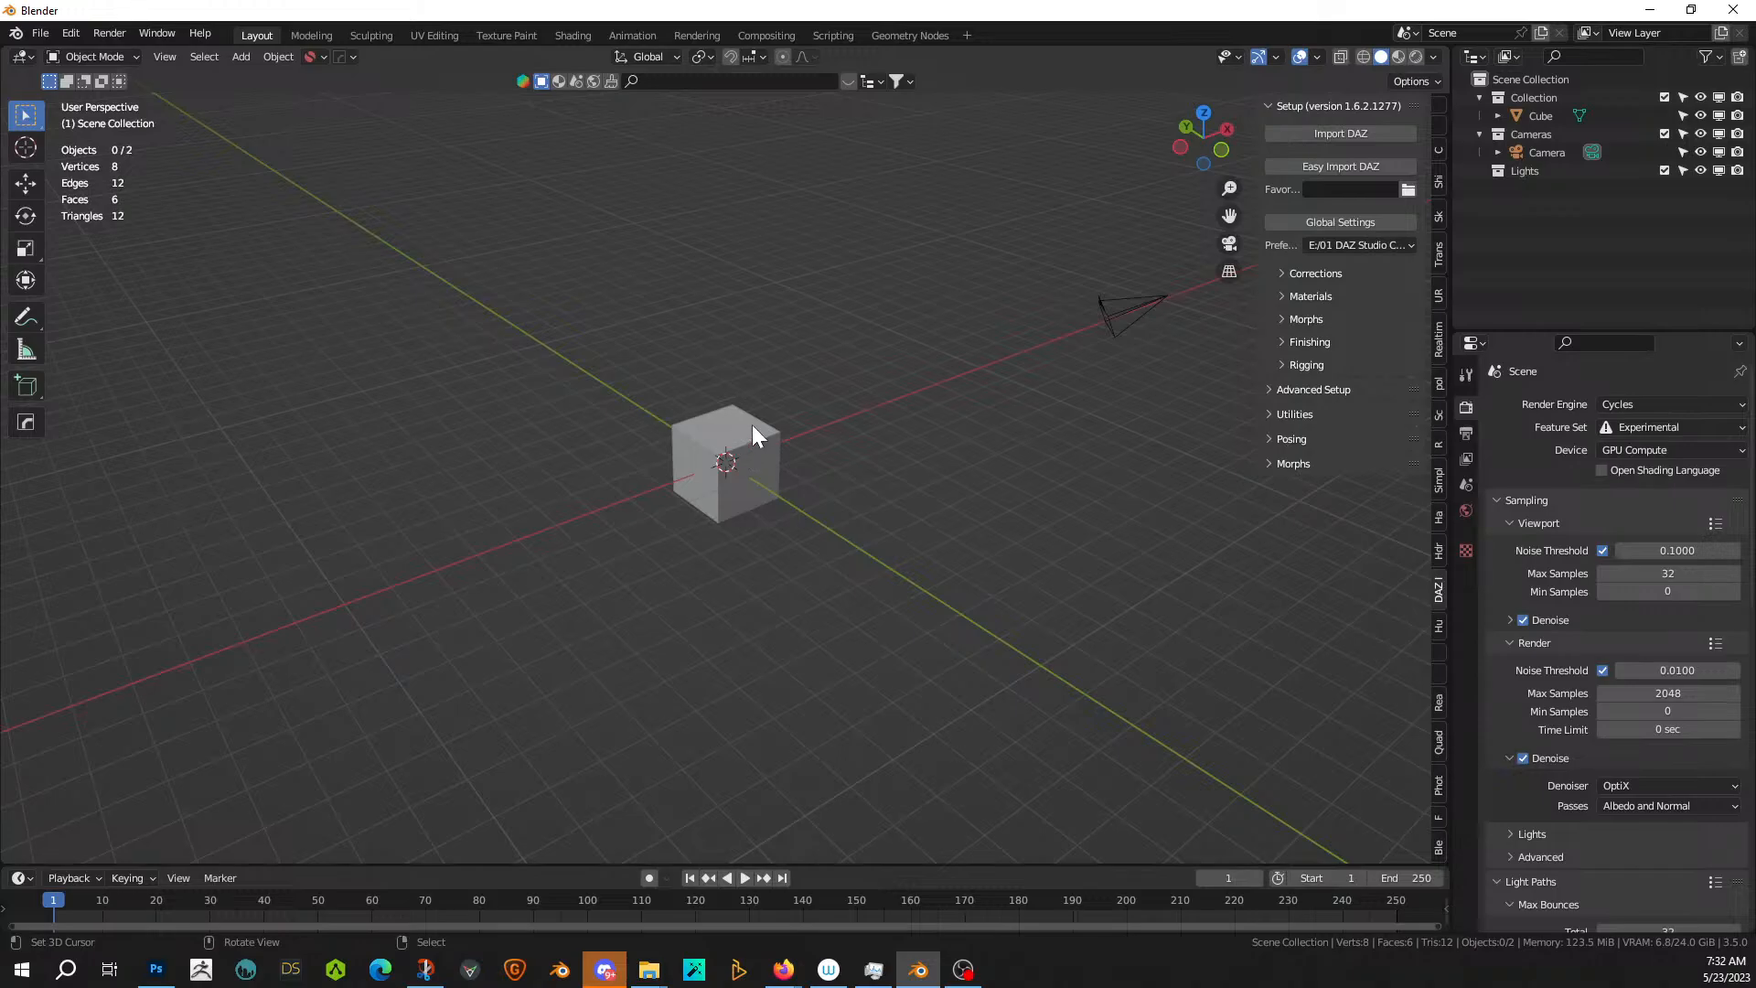
{"action": "left_click", "coordinate": [739, 445]}
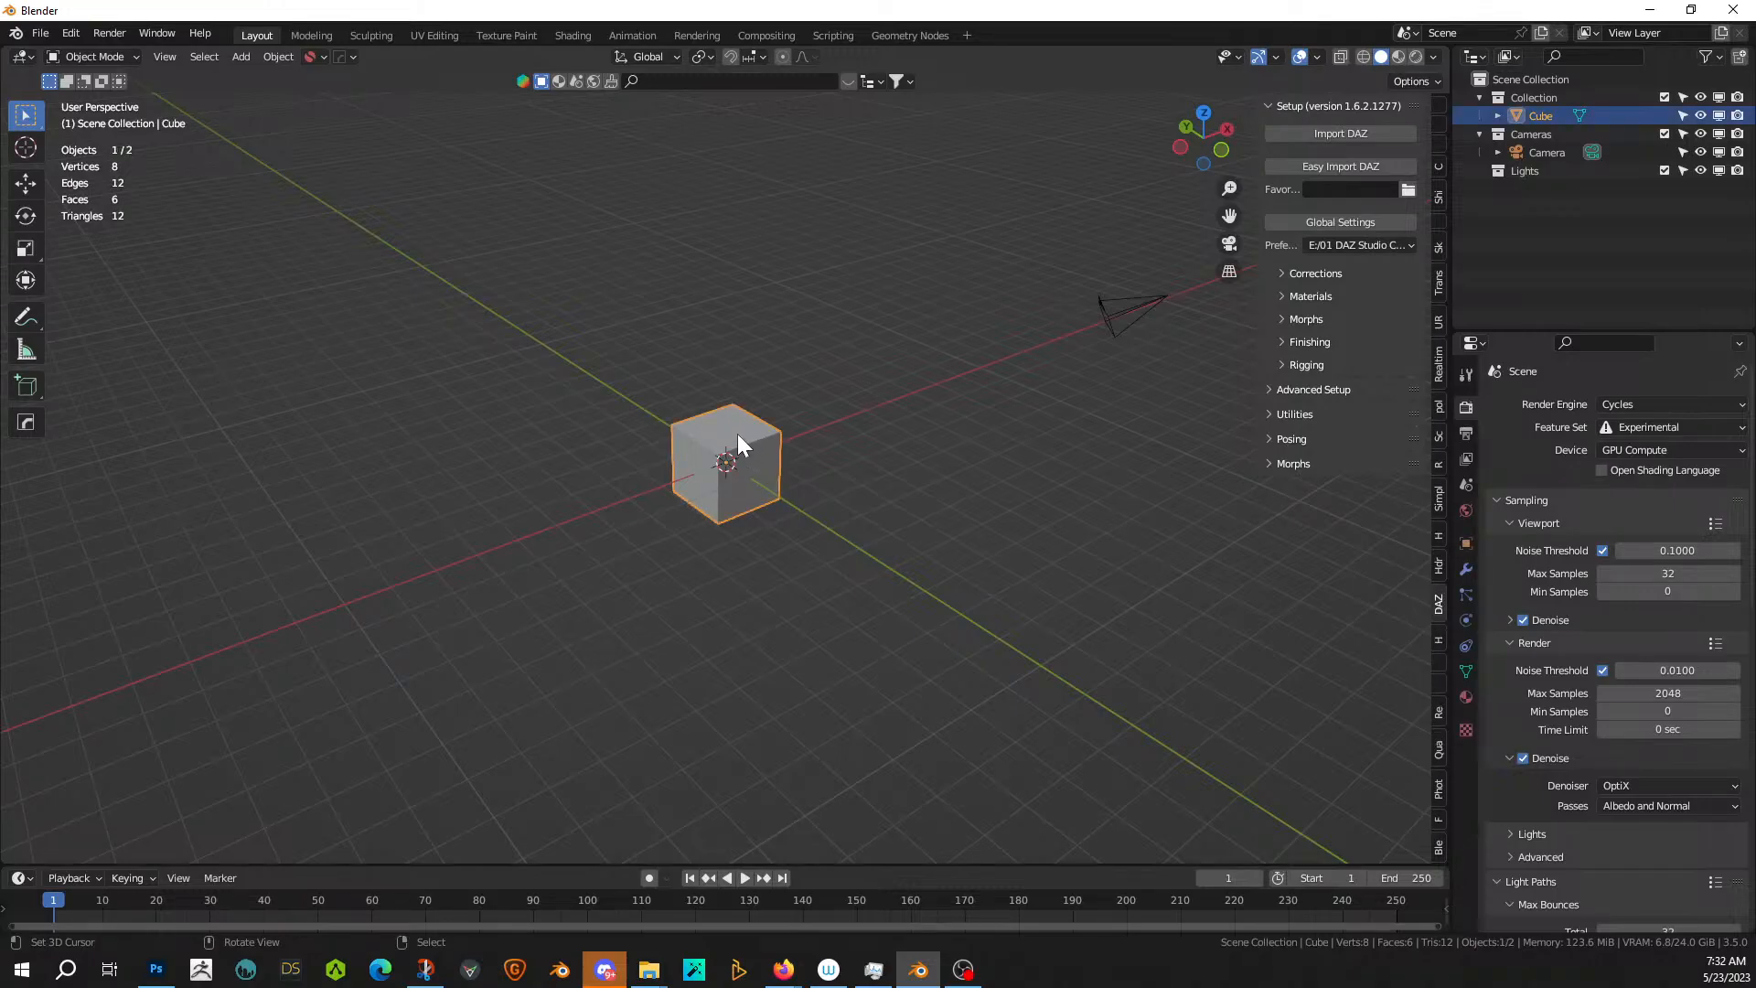
{"action": "key", "text": "Delete"}
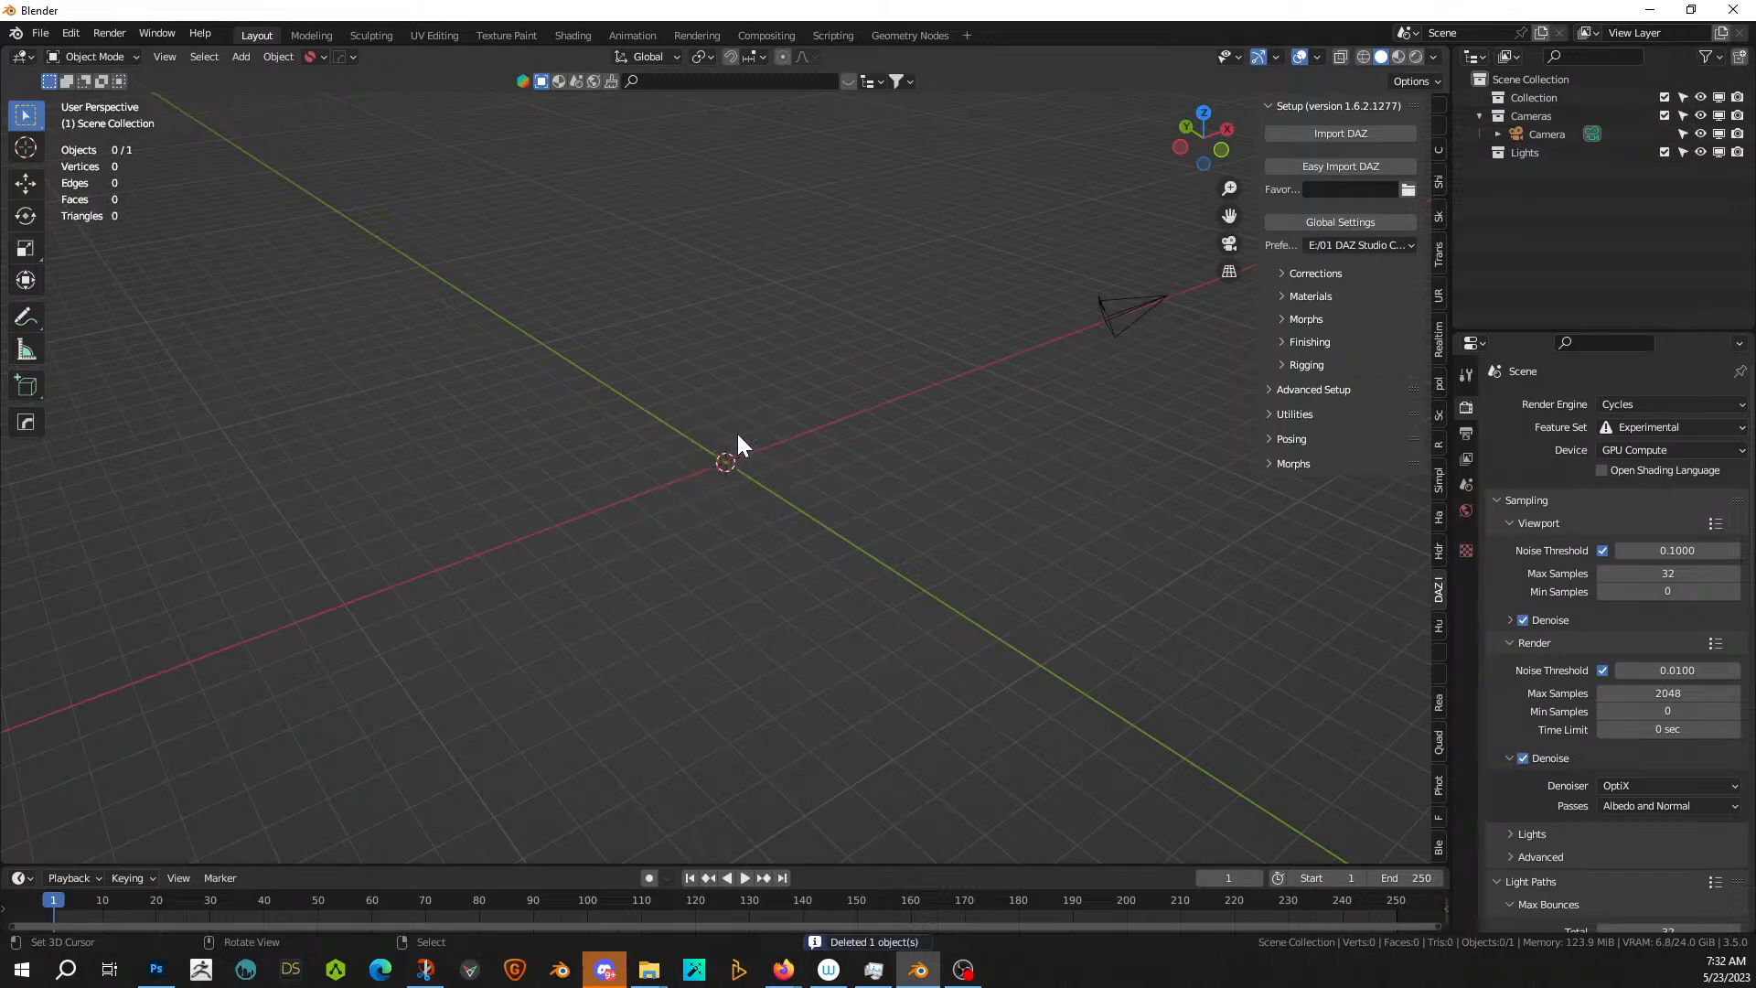
- Add a Random Starship mesh using the "simple" operator preset
{"action": "key", "text": "shift+a"}
{"action": "mouse_move", "coordinate": [738, 436]}
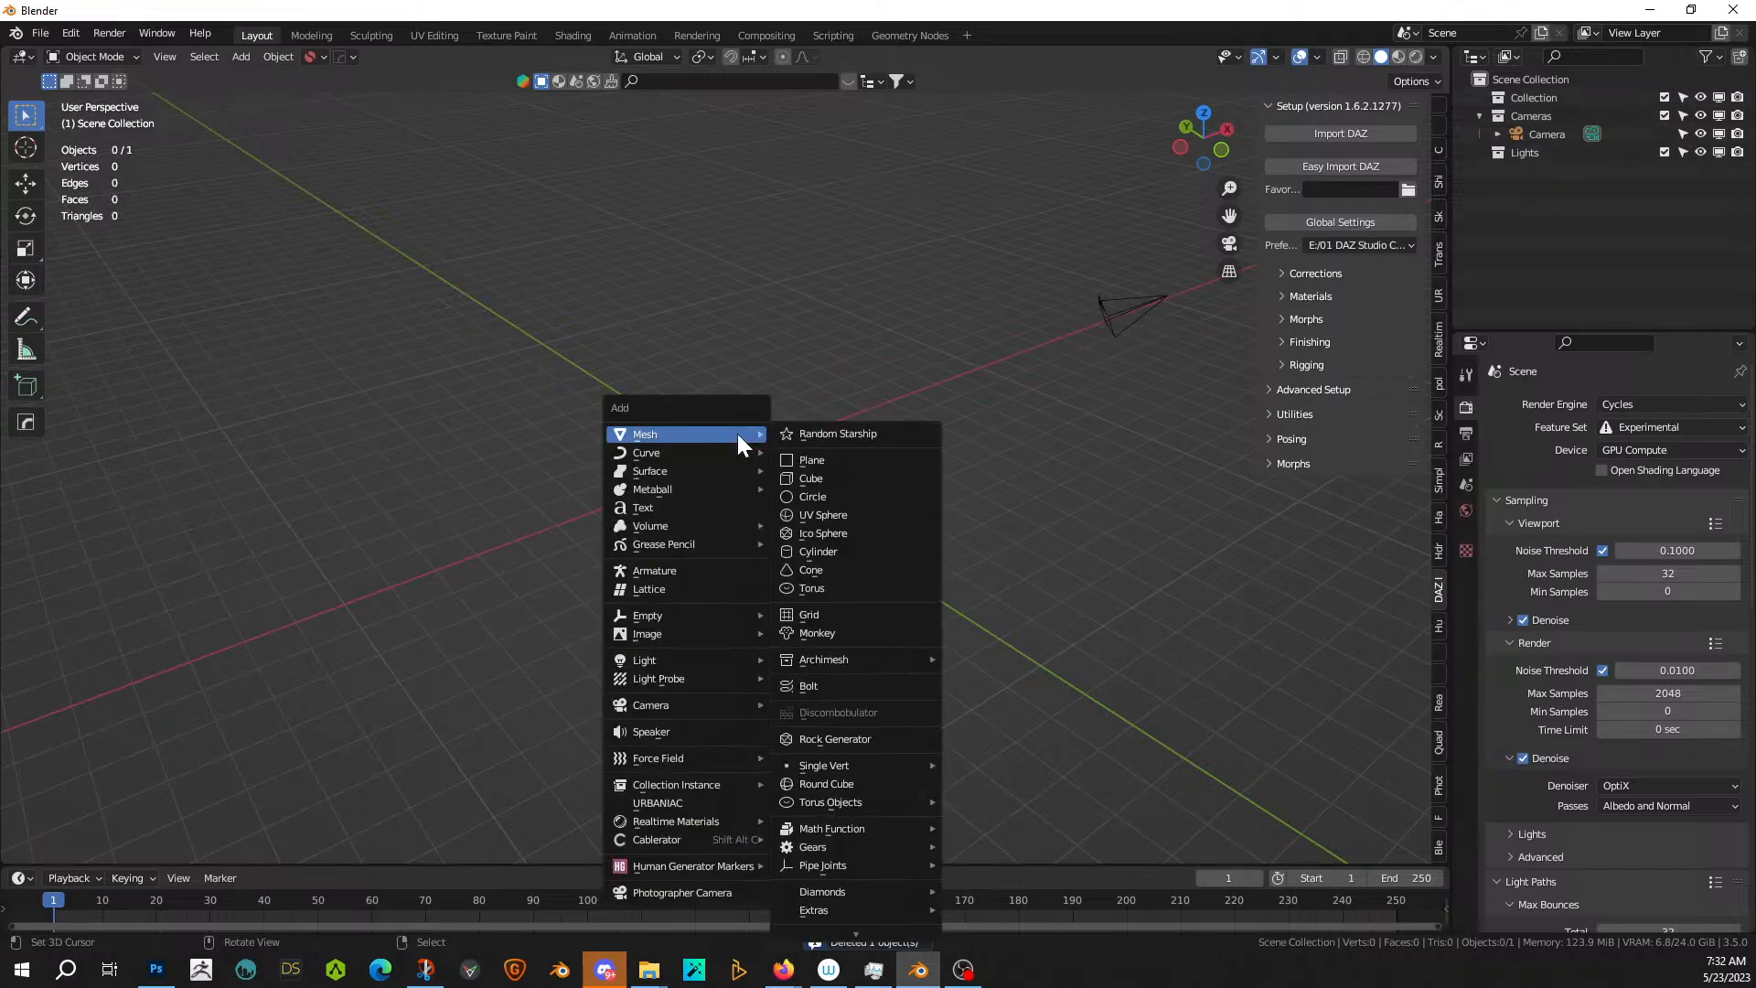
{"action": "left_click", "coordinate": [858, 433]}
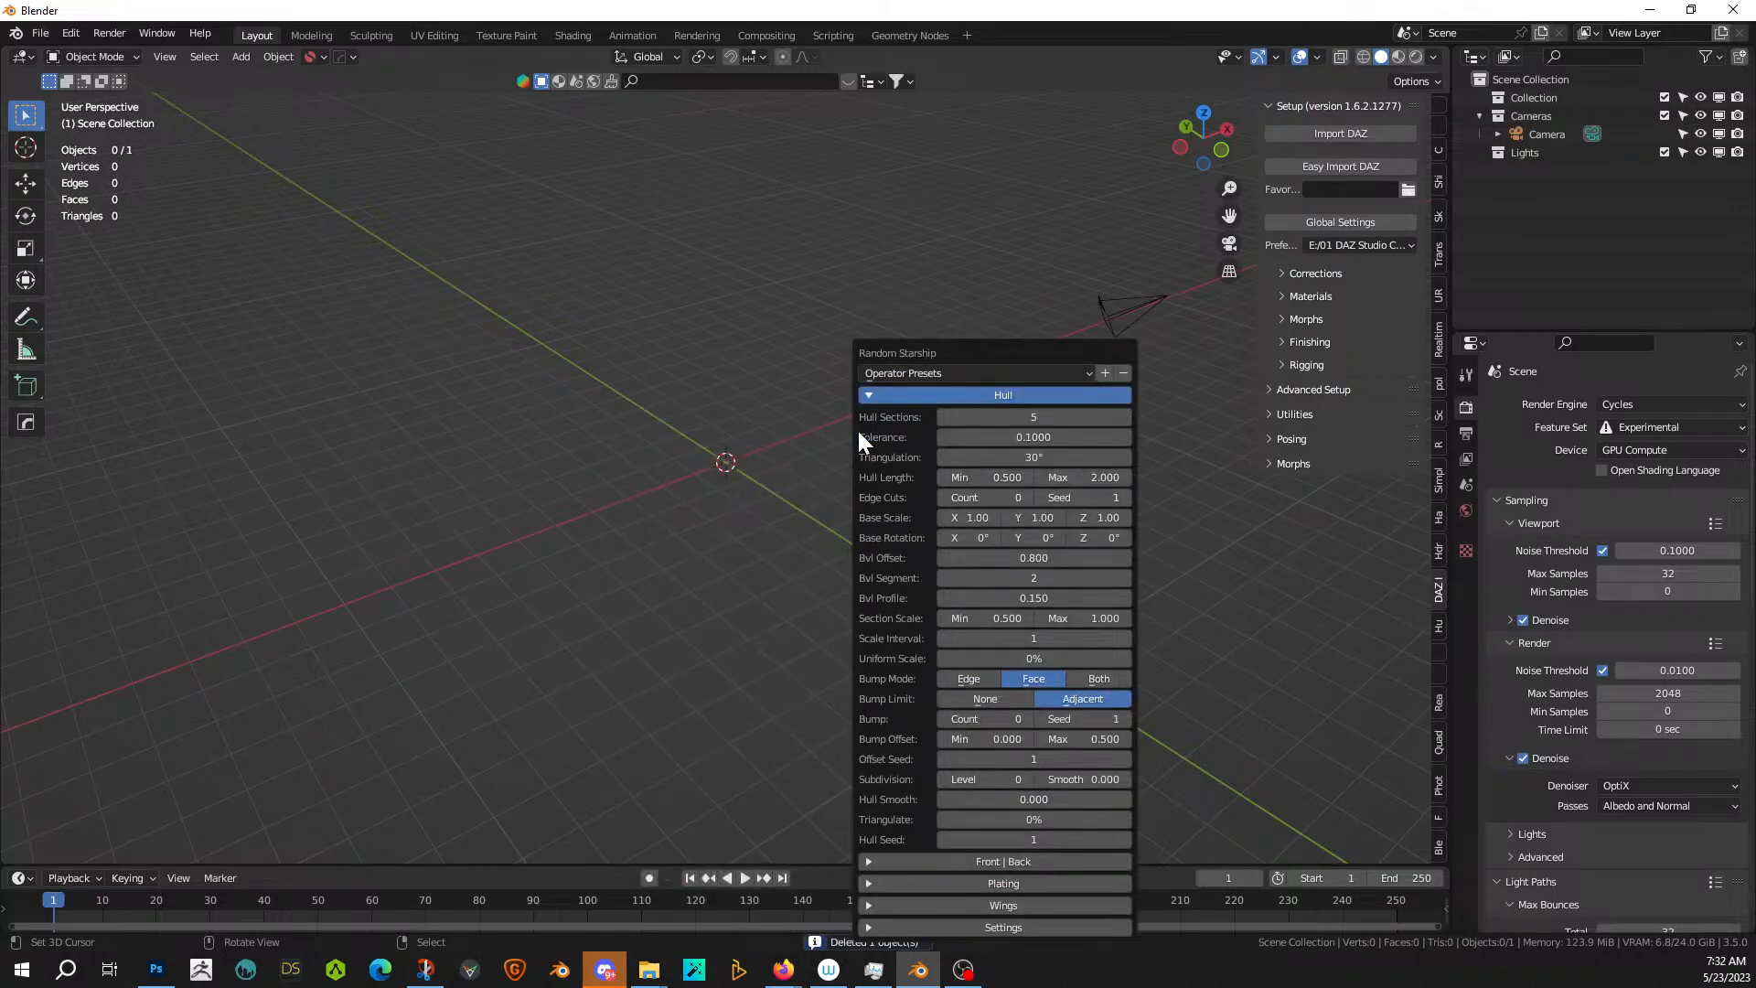
{"action": "left_click", "coordinate": [918, 375]}
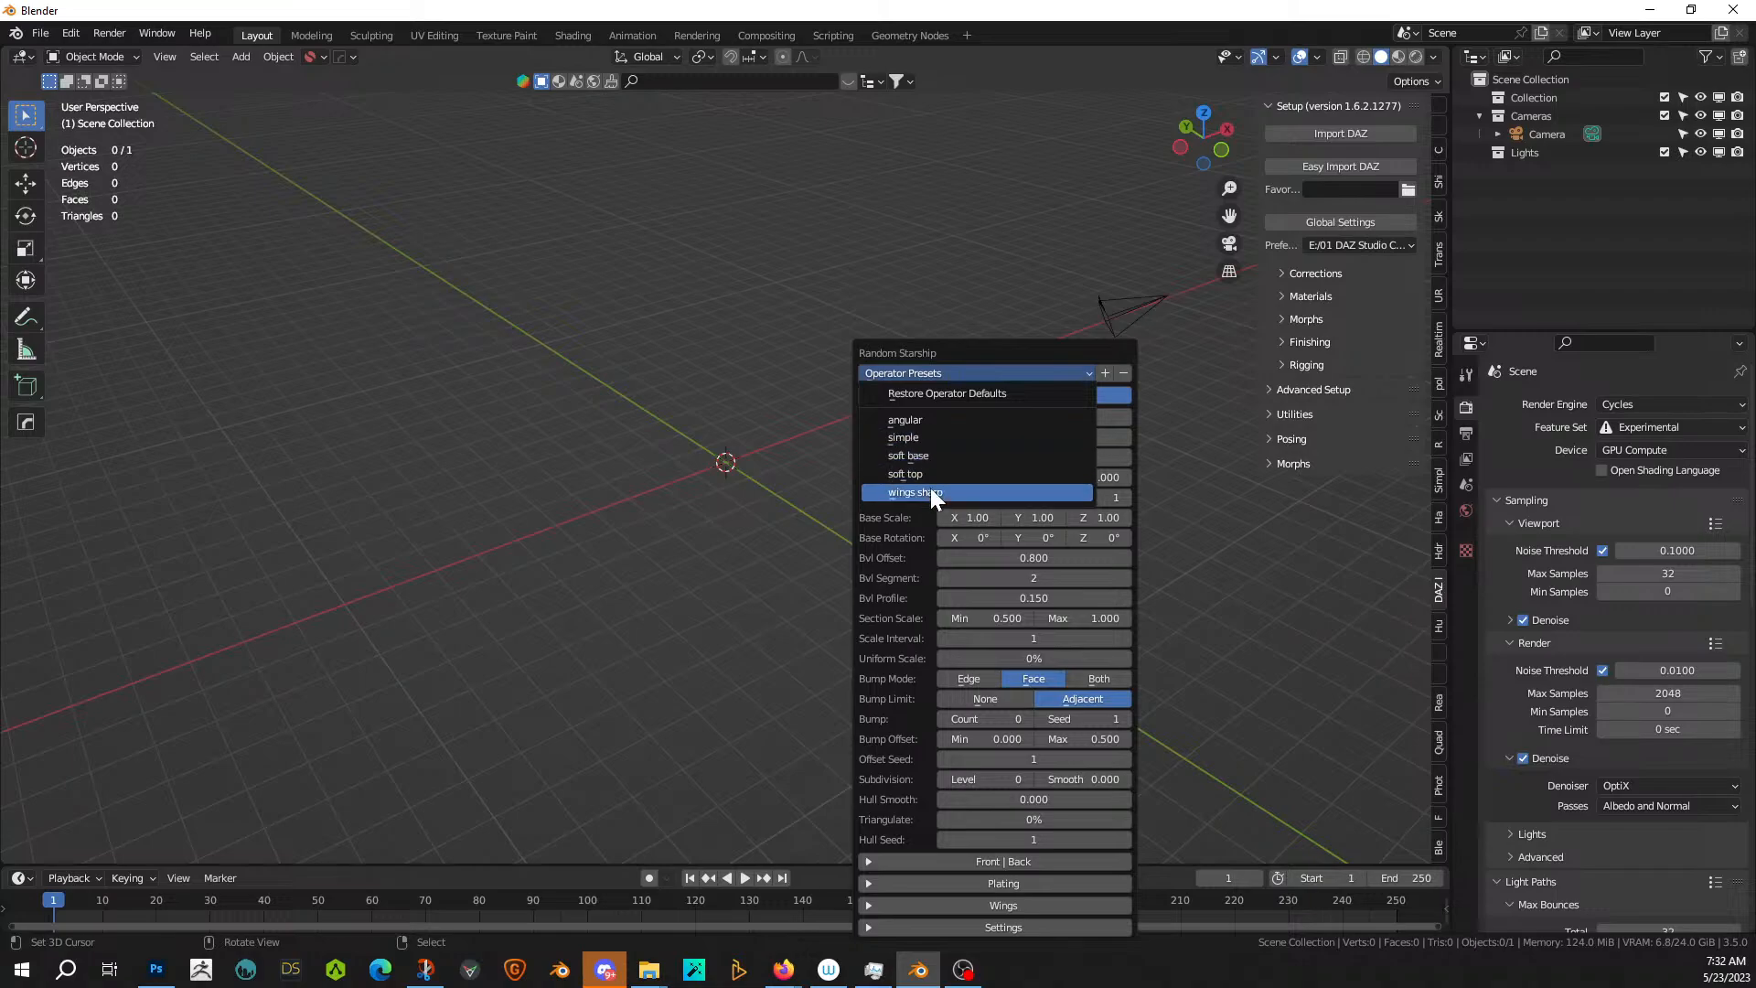
{"action": "left_click", "coordinate": [925, 439]}
{"action": "scroll", "coordinate": [715, 439], "scroll_direction": "up", "scroll_amount": 2}
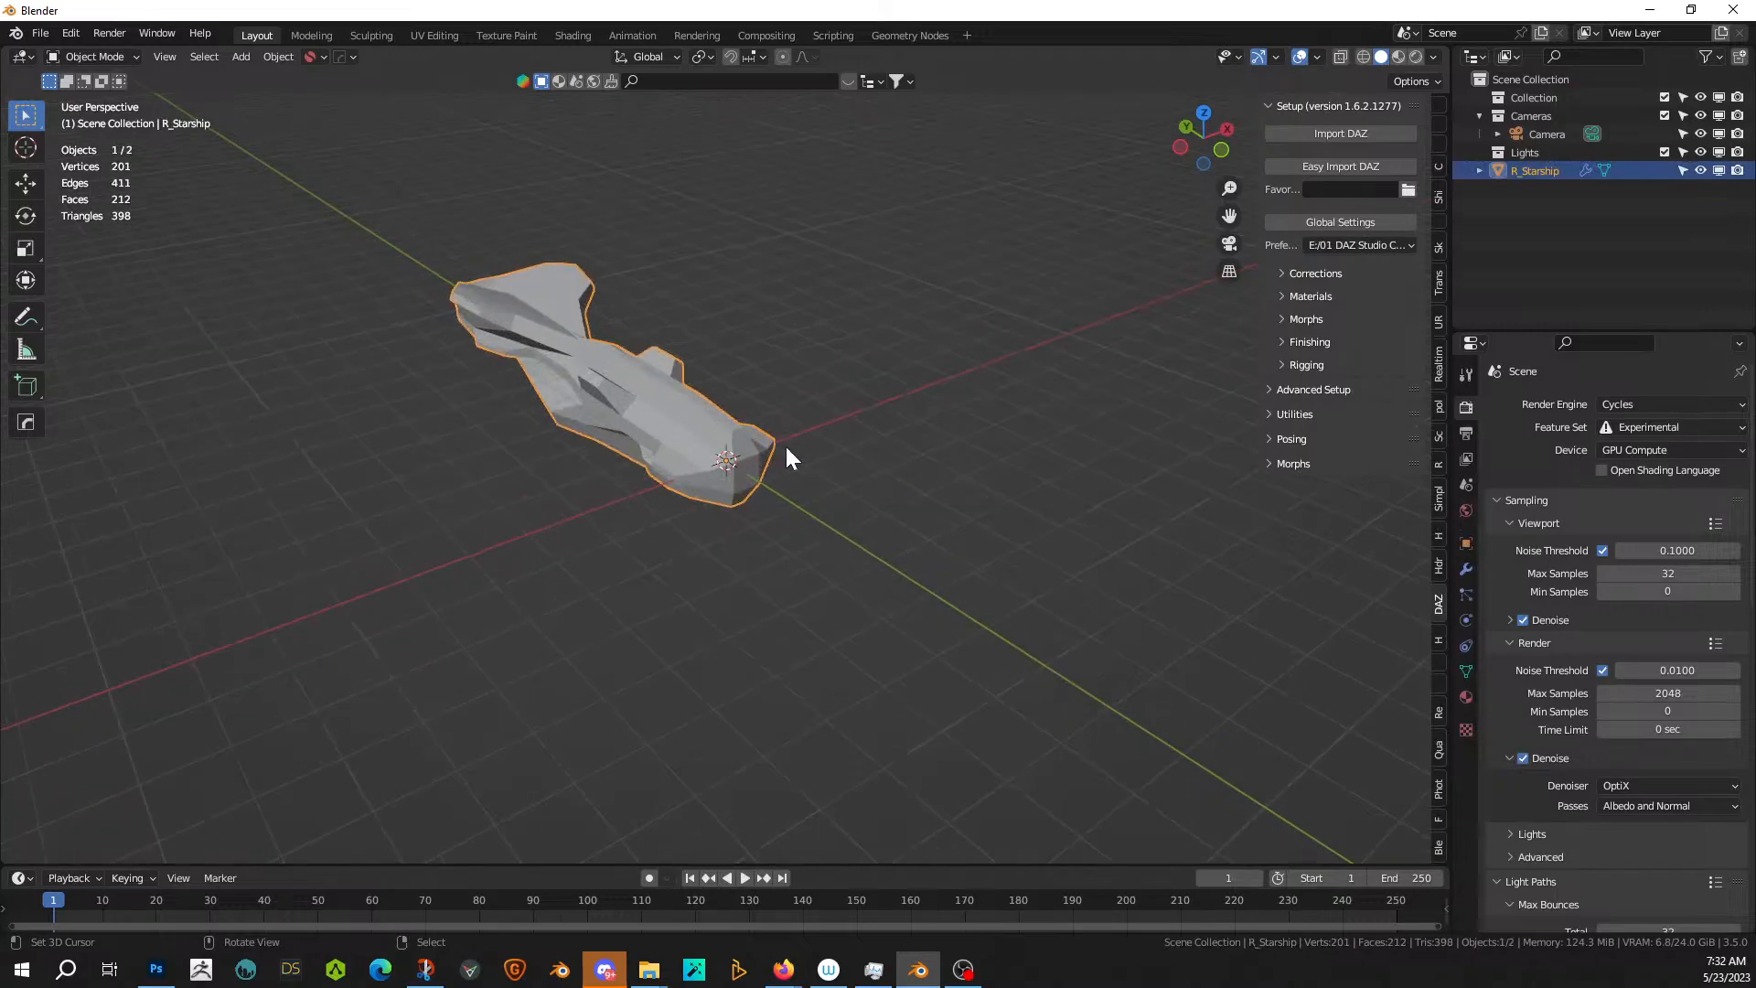
- Set the starship hull's base scale to 2 in X and 1.5 in Z
{"action": "key", "text": "F9"}
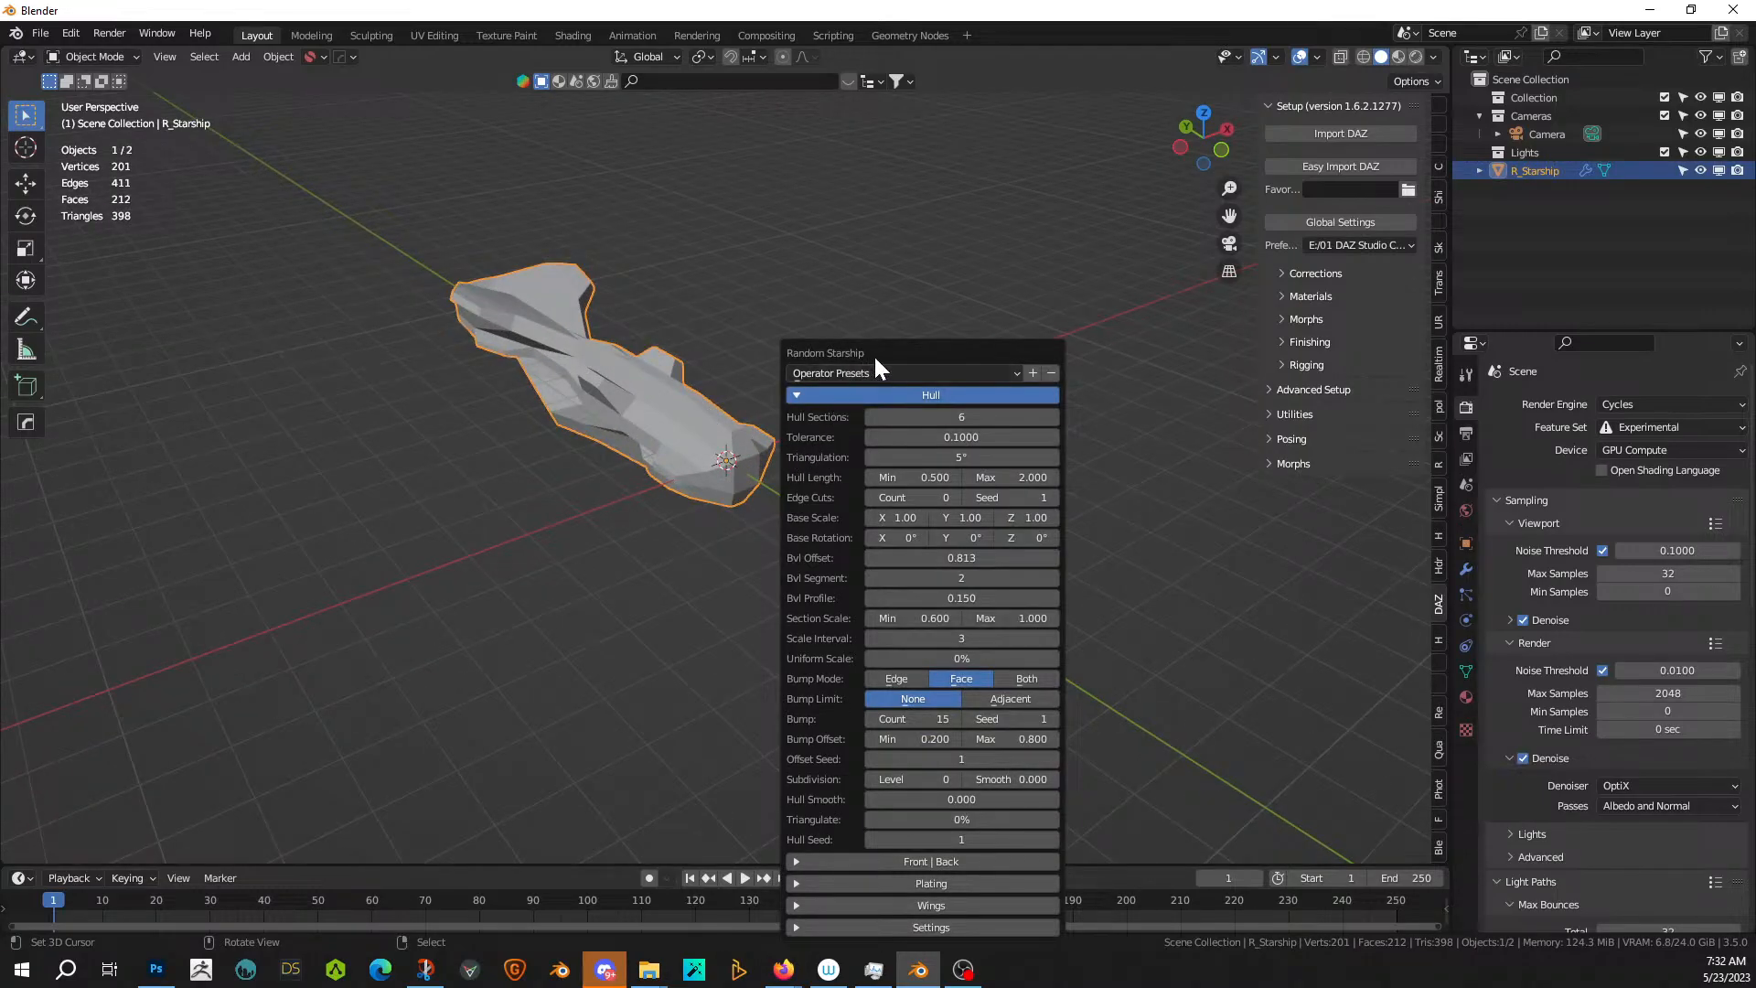
{"action": "left_click_drag", "start_coordinate": [875, 354], "coordinate": [1058, 236]}
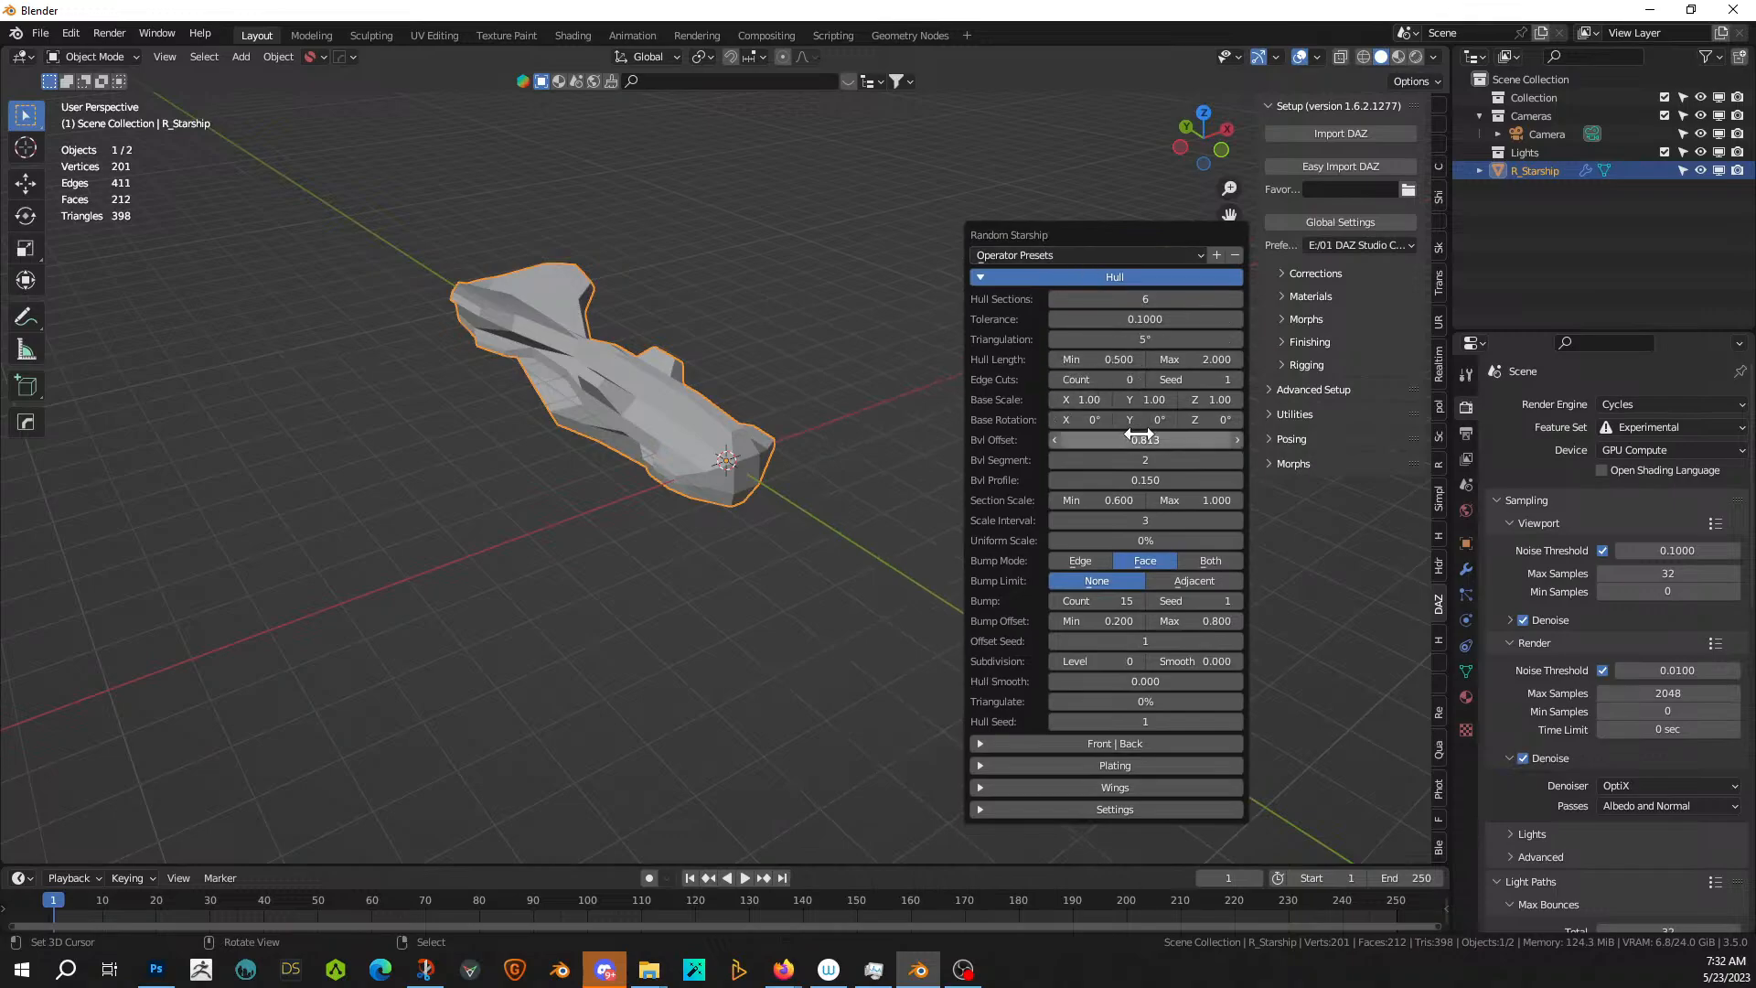
{"action": "left_click", "coordinate": [1080, 399]}
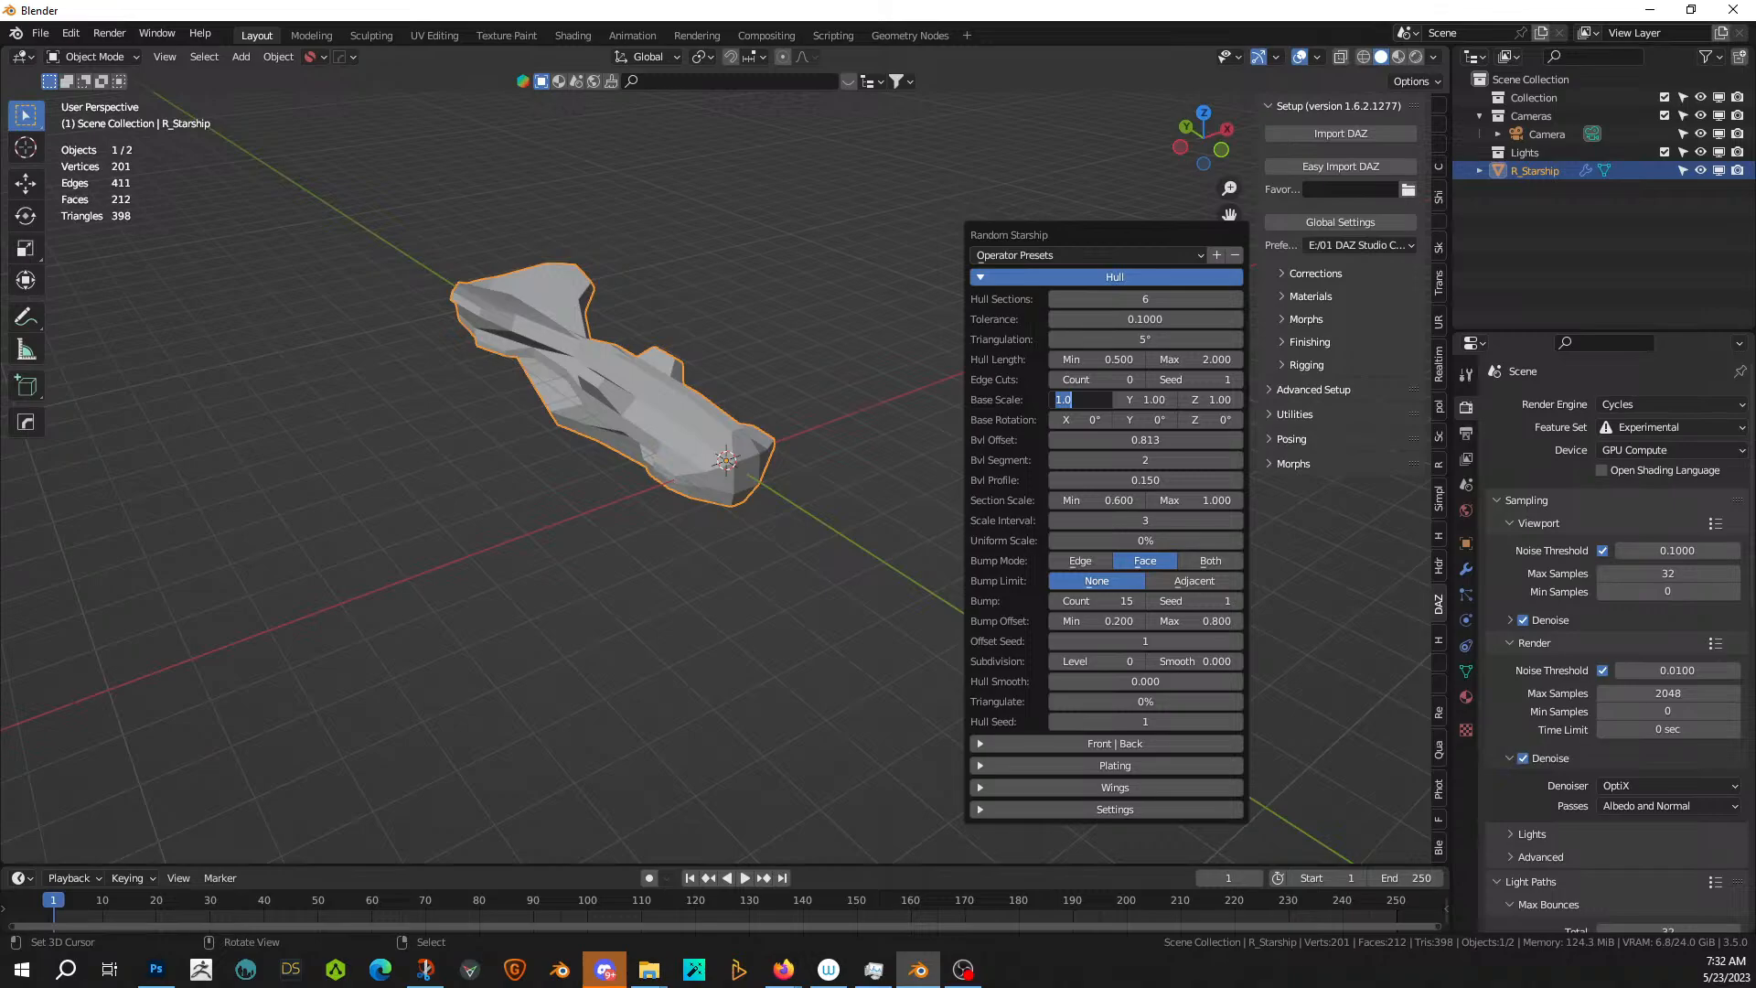
{"action": "type", "text": "2"}
{"action": "key", "text": "Return"}
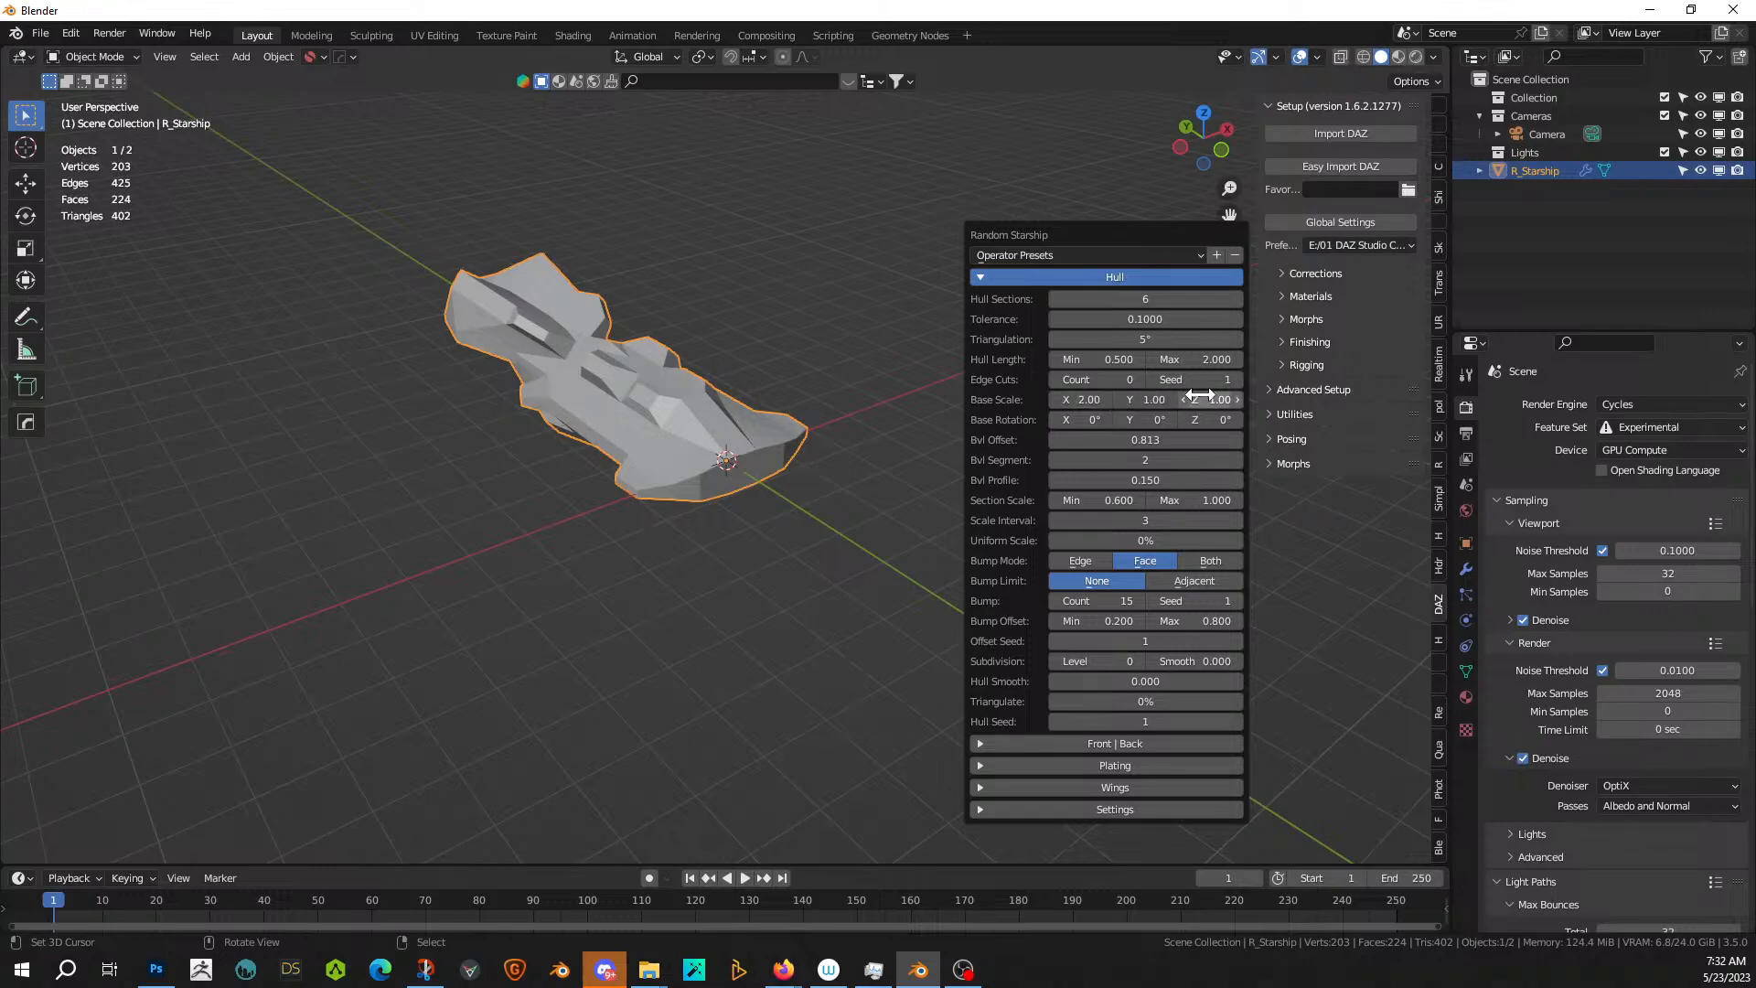
{"action": "left_click", "coordinate": [1200, 396]}
{"action": "type", "text": "1.5"}
{"action": "key", "text": "Return"}
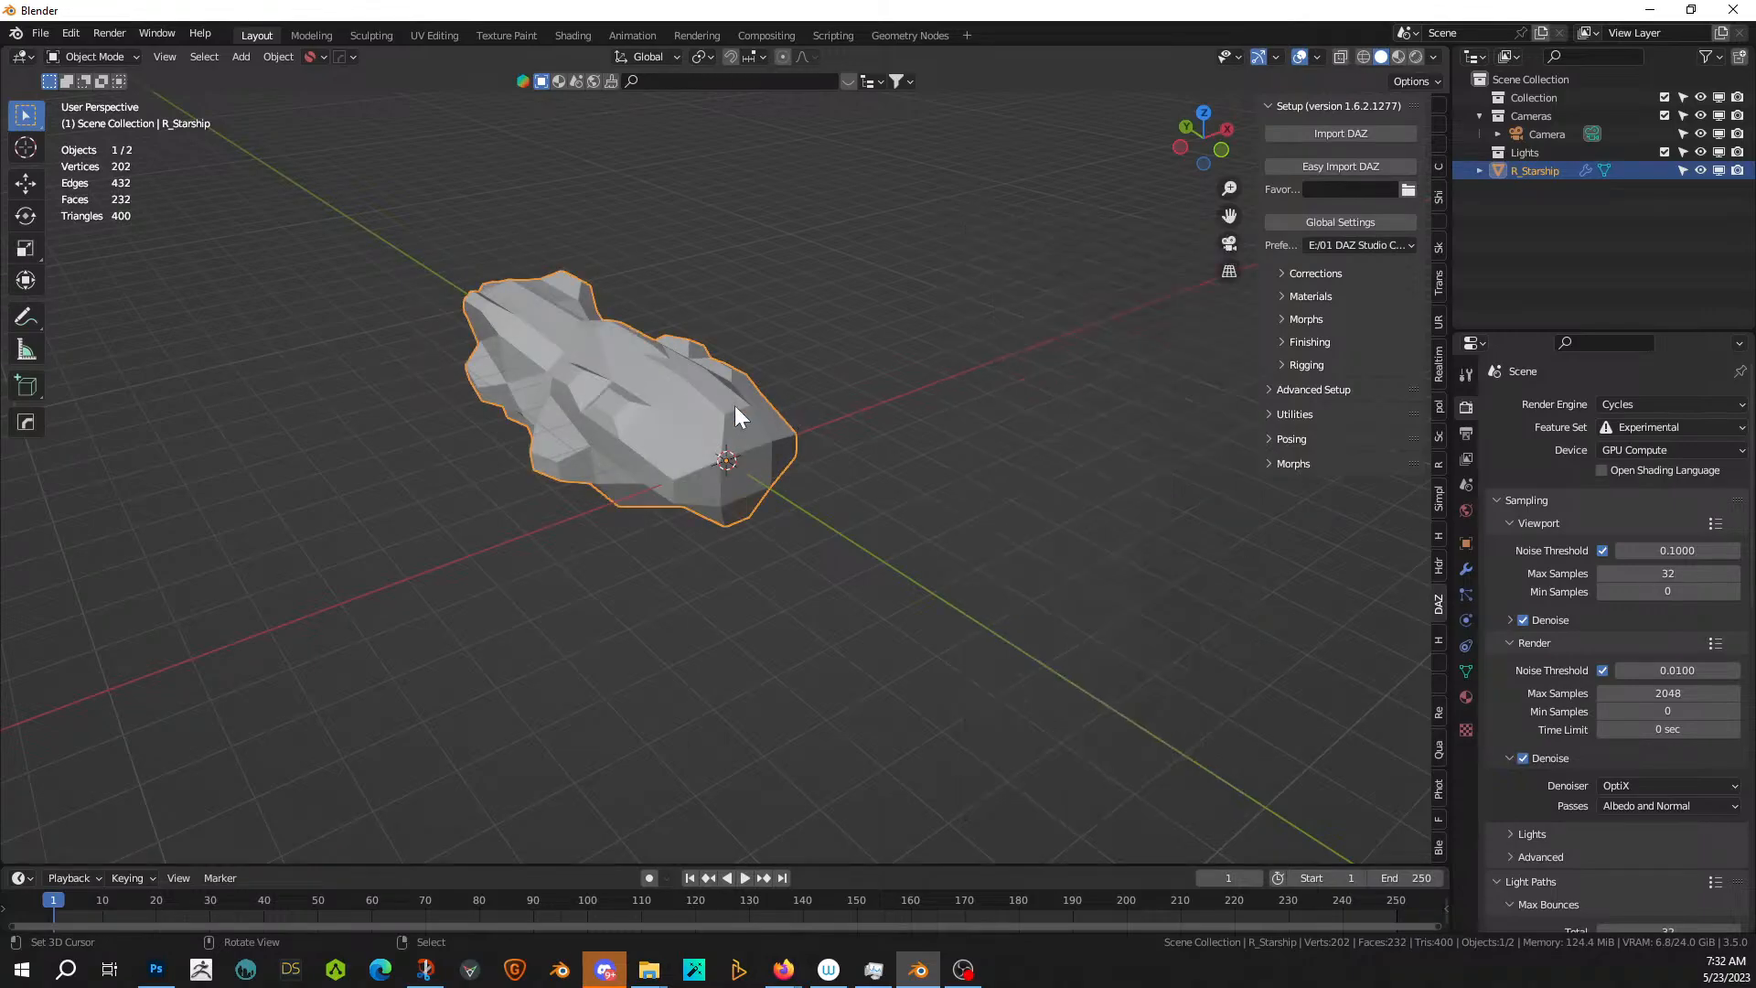
- Increase the starship's hull sections to 8 and view the longer hull from above
{"action": "middle_click_drag", "start_coordinate": [734, 404], "coordinate": [600, 484]}
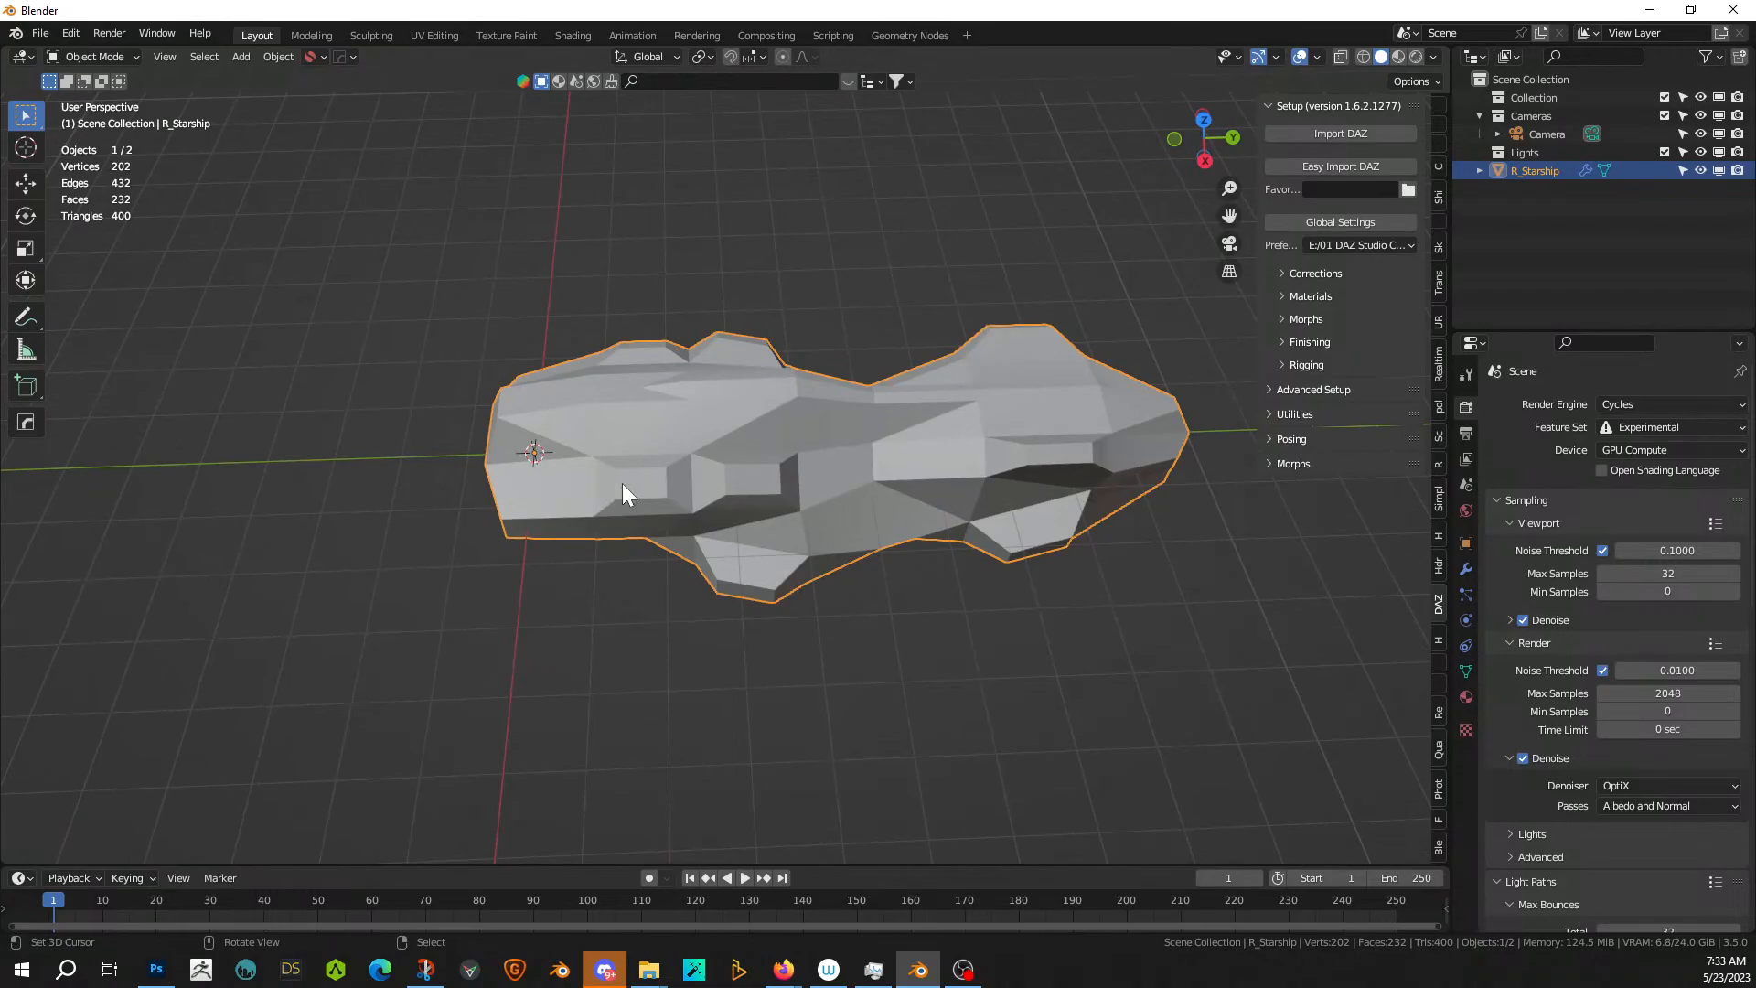
{"action": "middle_click_drag", "start_coordinate": [858, 525], "coordinate": [1214, 470]}
{"action": "key", "text": "F9"}
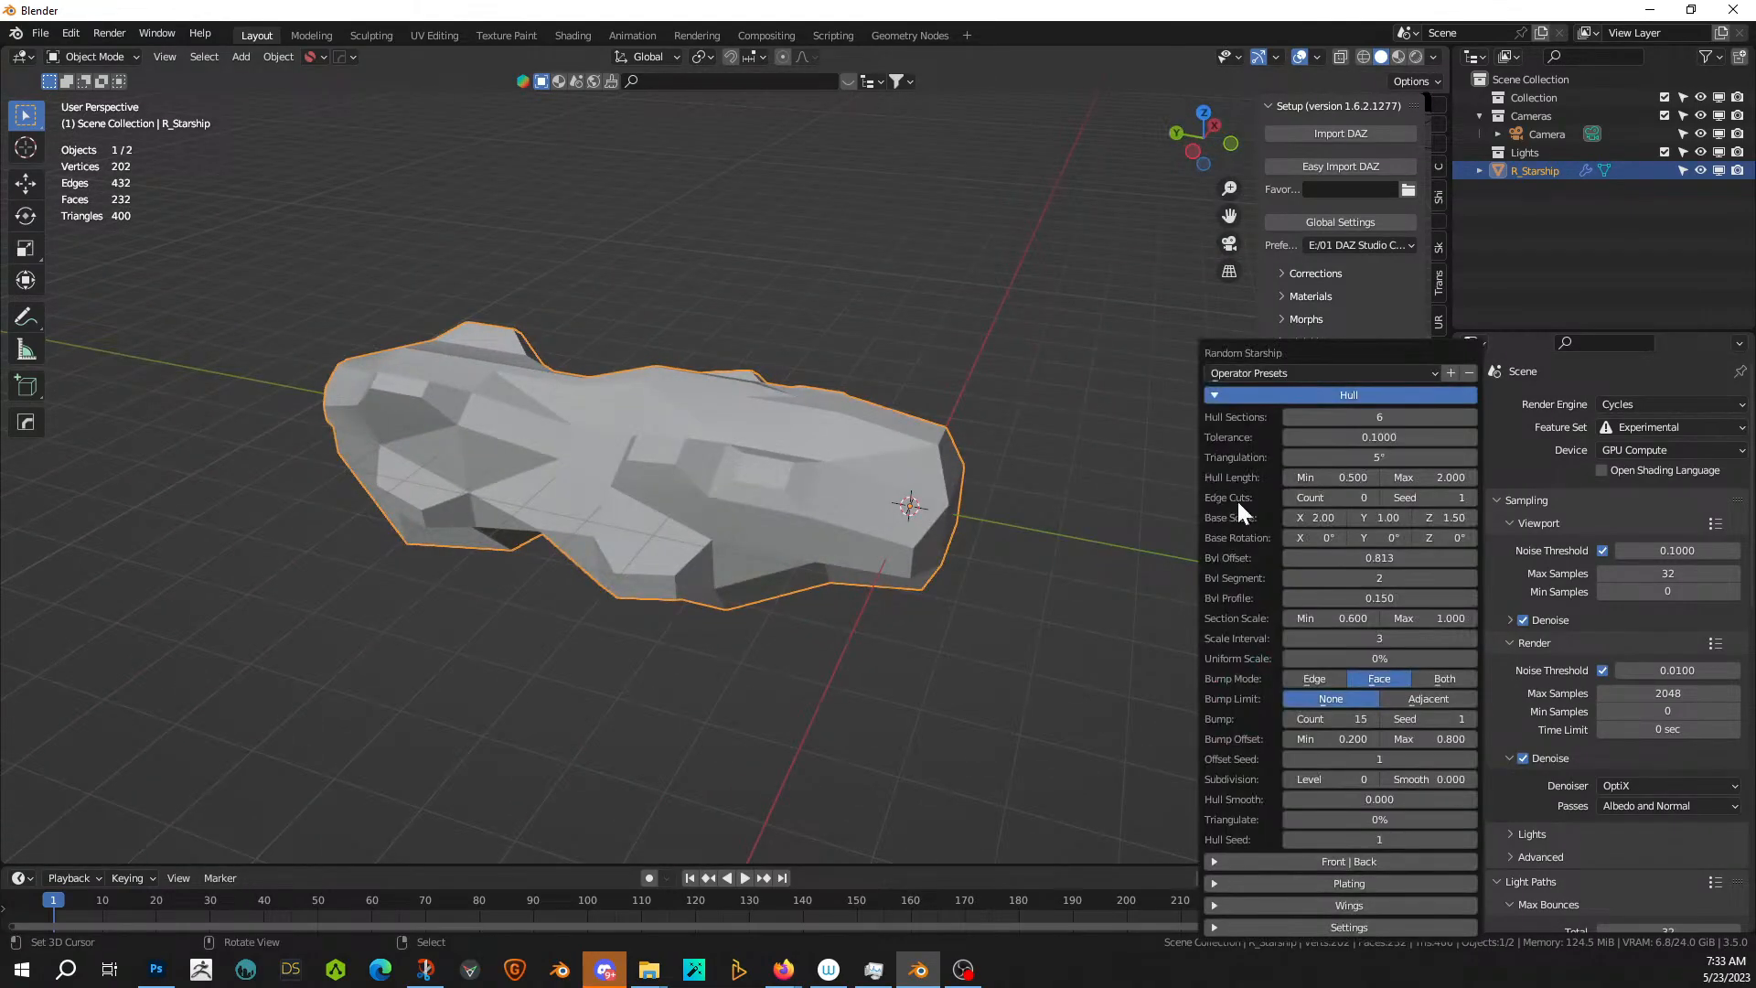
{"action": "left_click", "coordinate": [1469, 417]}
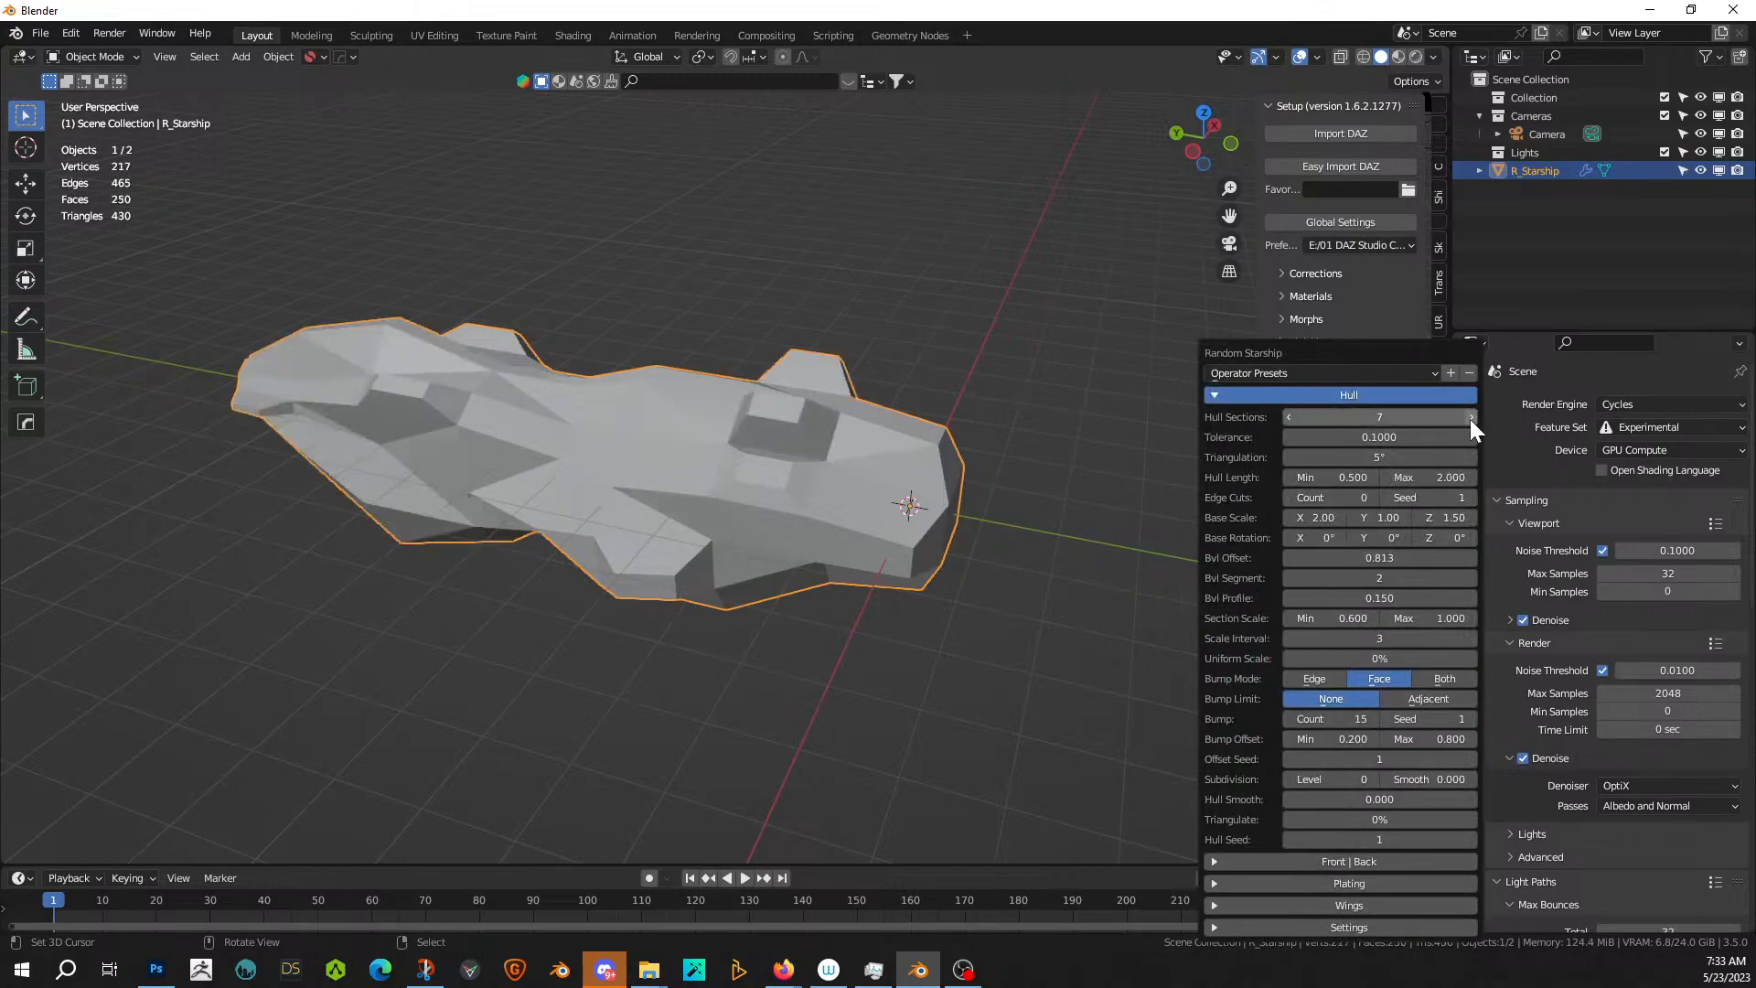
{"action": "left_click", "coordinate": [1469, 418]}
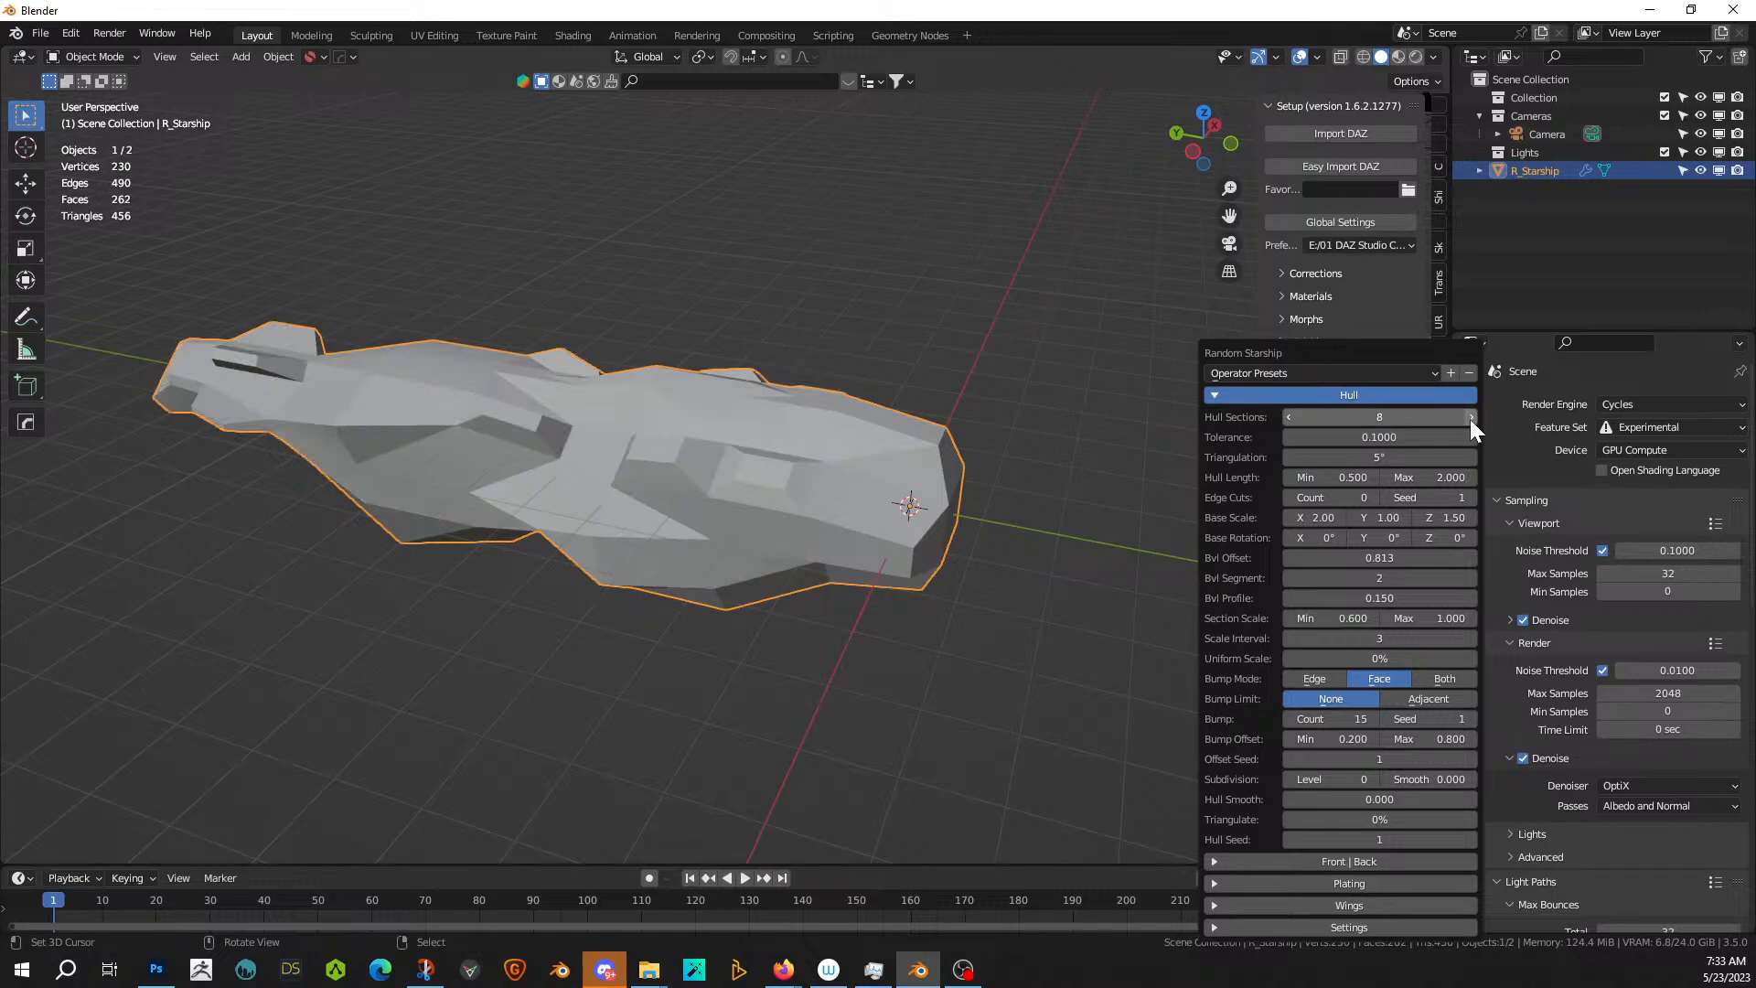
{"action": "middle_click_drag", "start_coordinate": [905, 512], "coordinate": [924, 572]}
- Set the starship's hull sections to 7
{"action": "key", "text": "F9"}
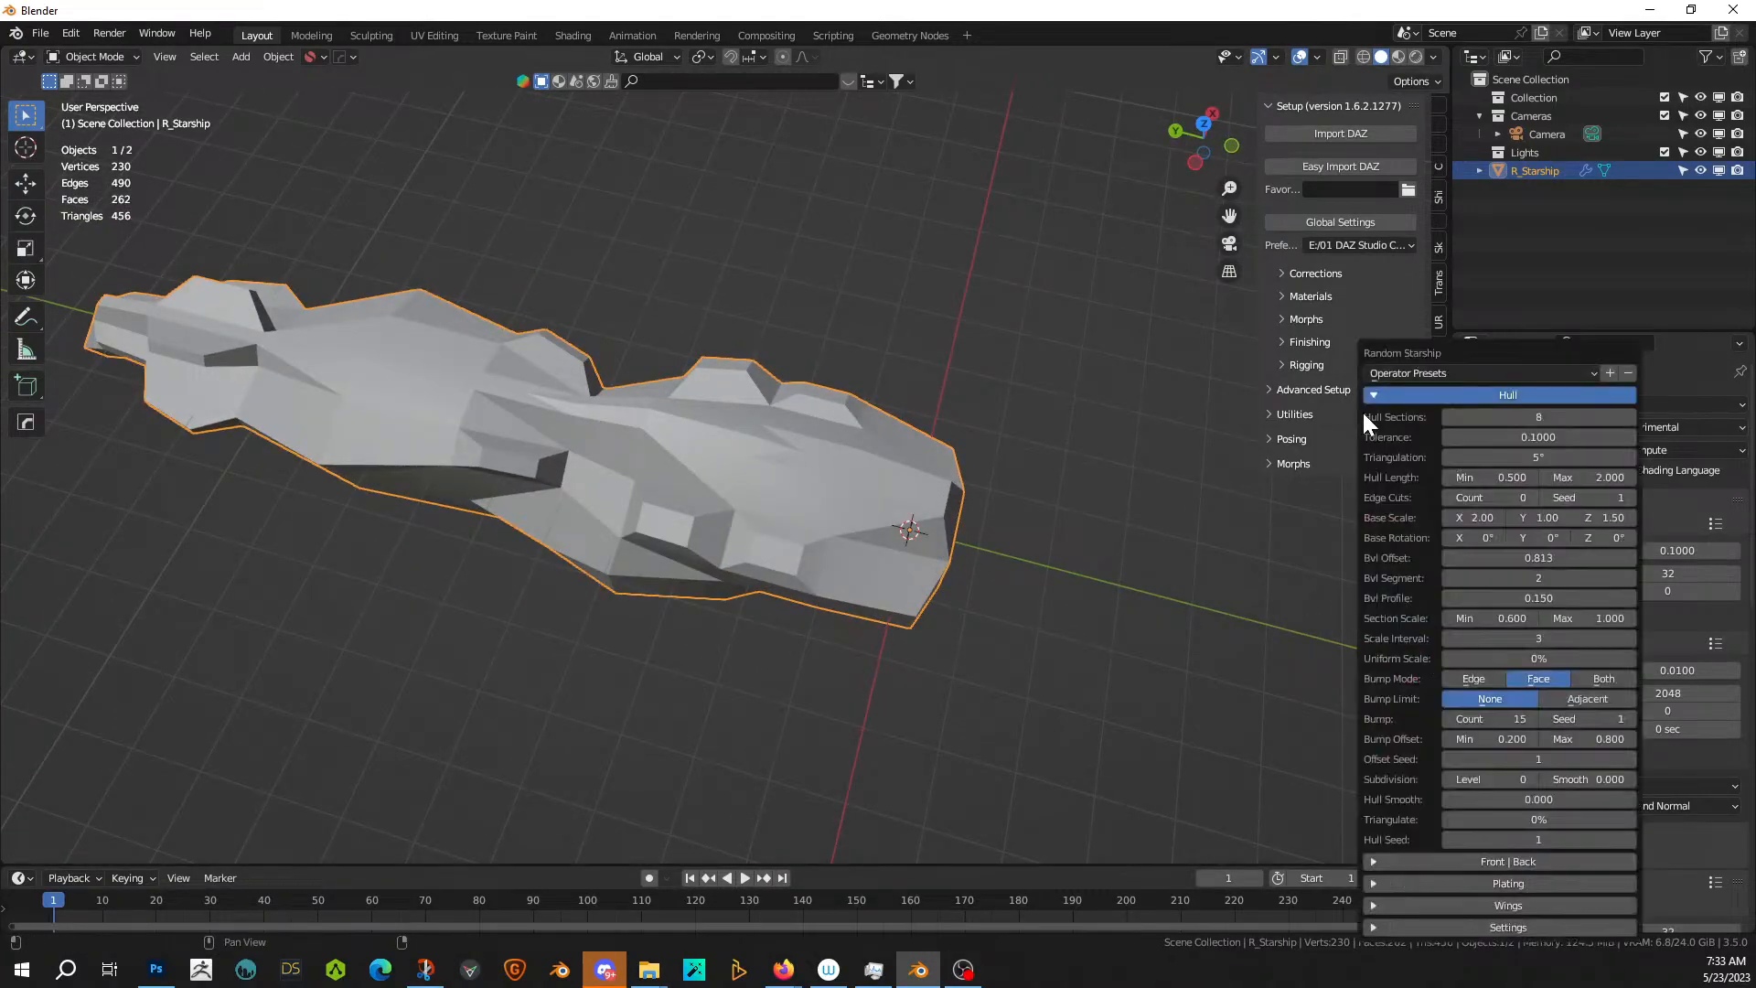
{"action": "left_click", "coordinate": [1455, 418]}
{"action": "type", "text": "7"}
{"action": "key", "text": "Return"}
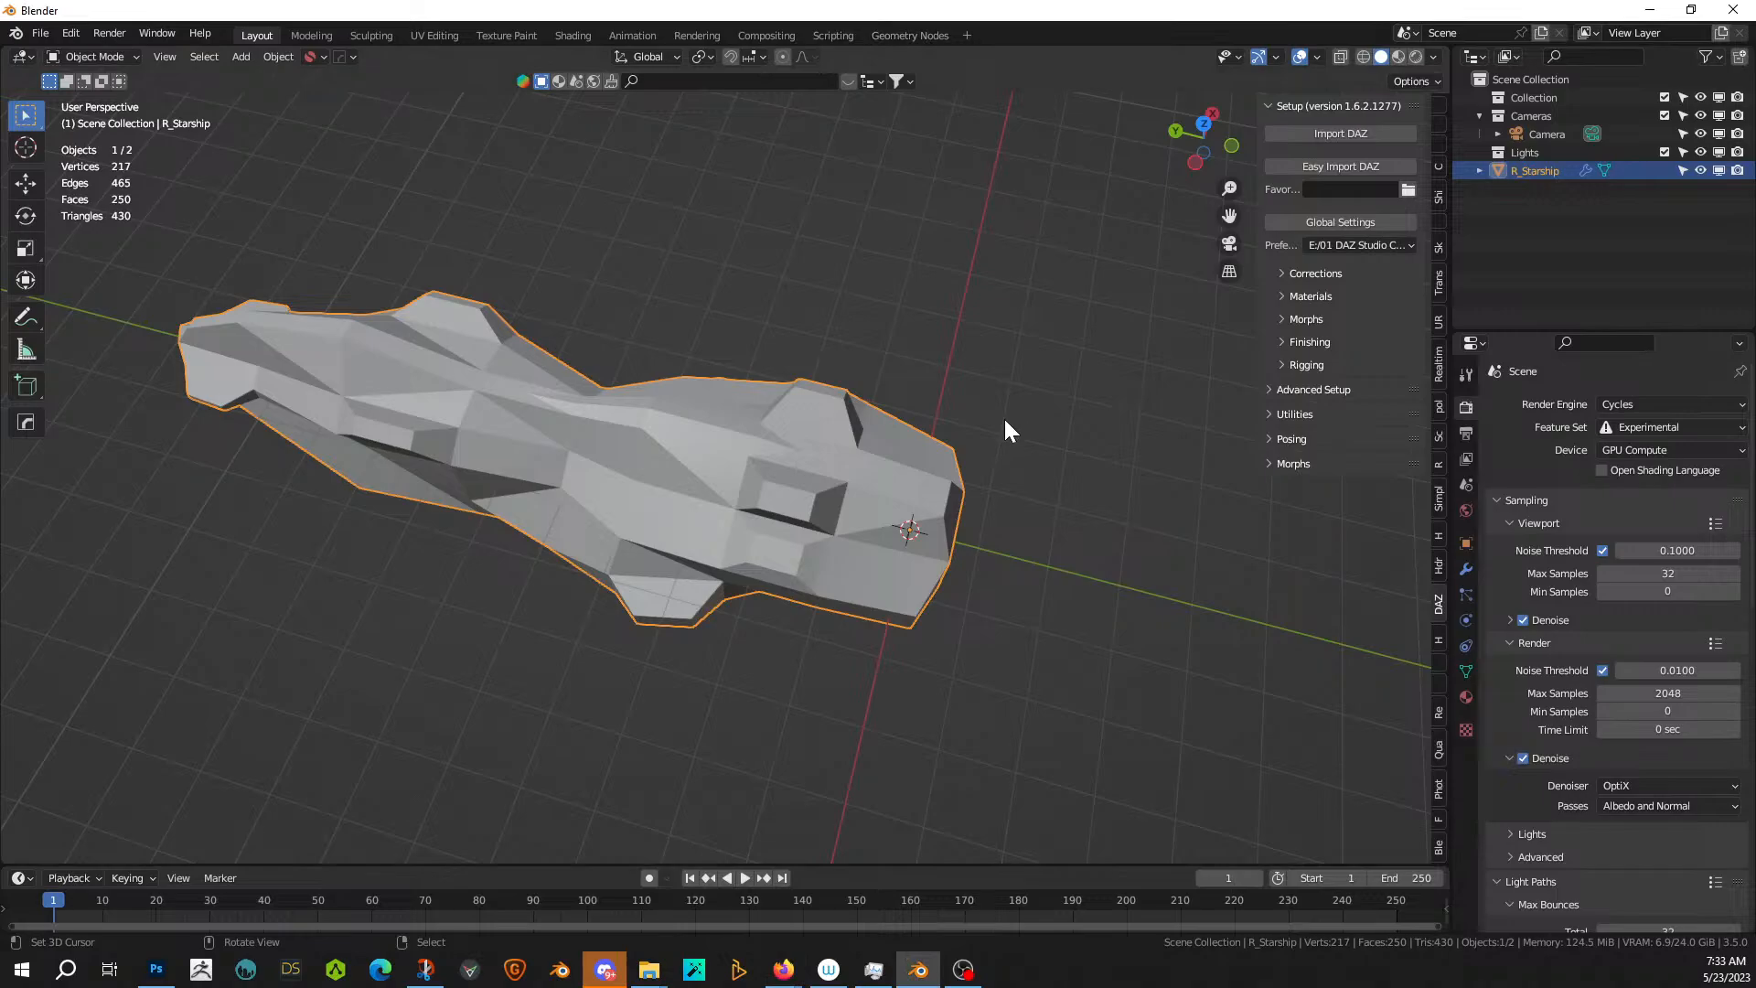
- Raise the front tolerance in the starship's Front | Back settings to about 0.5011
{"action": "key", "text": "F9"}
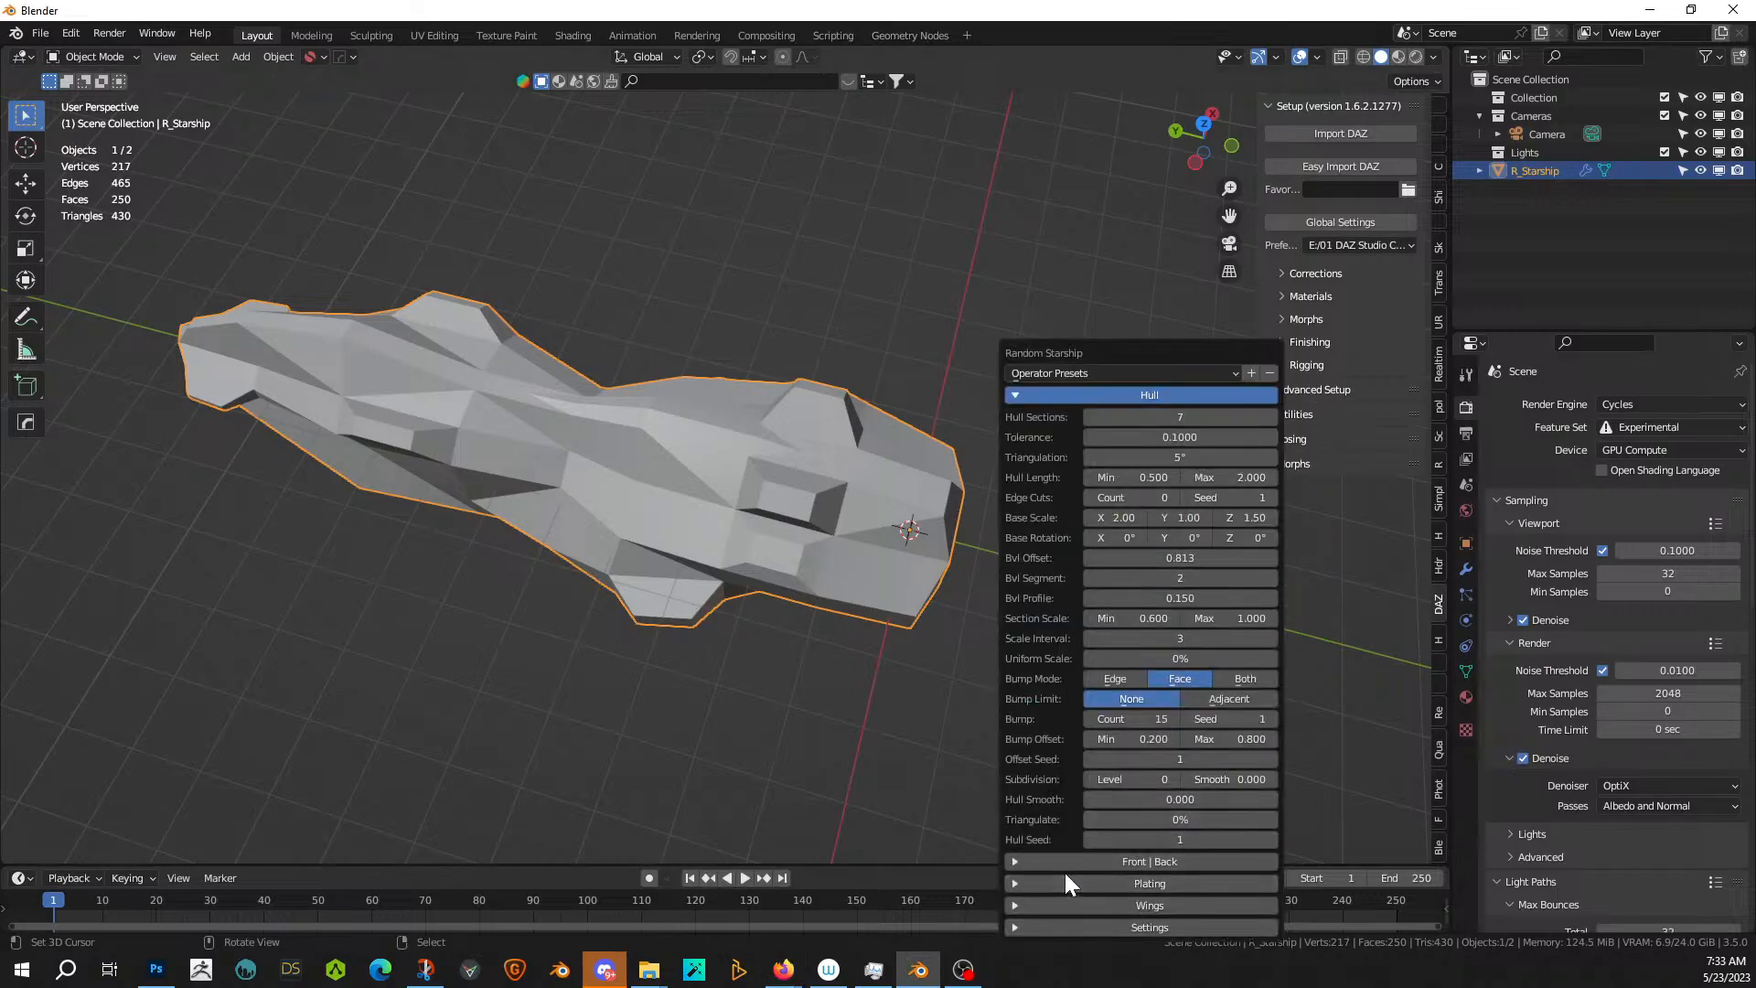
{"action": "left_click", "coordinate": [1019, 862]}
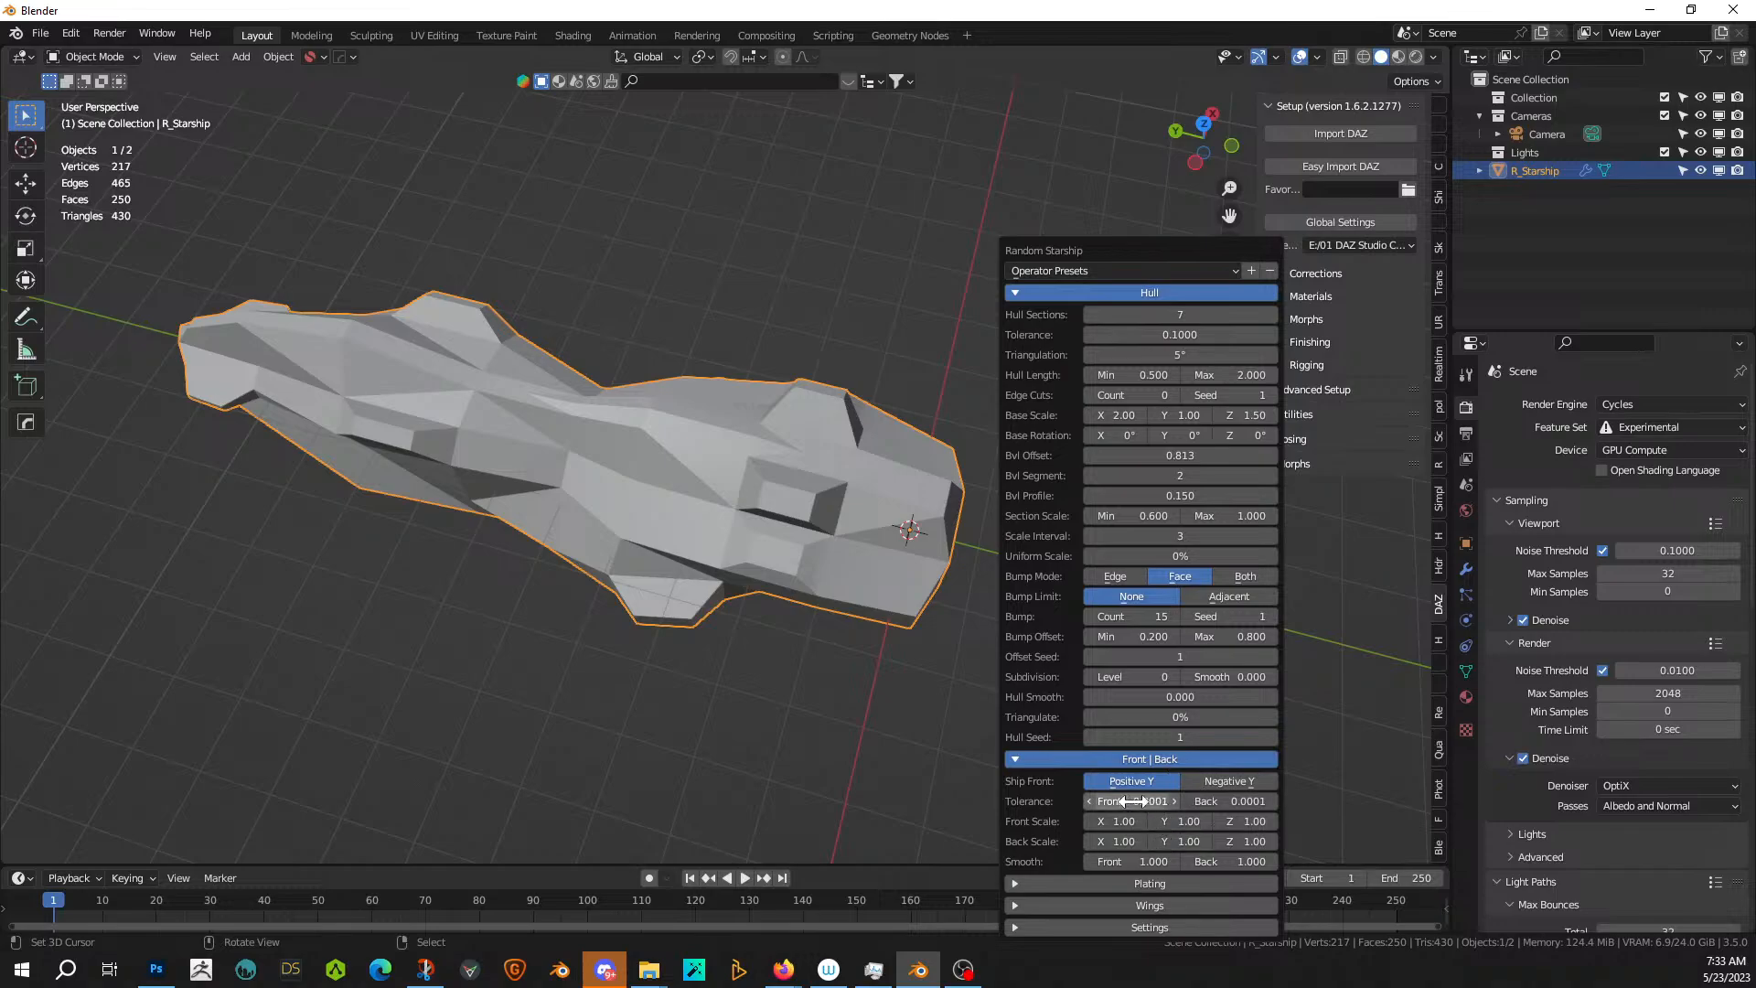
{"action": "left_click_drag", "start_coordinate": [1131, 801], "coordinate": [732, 582]}
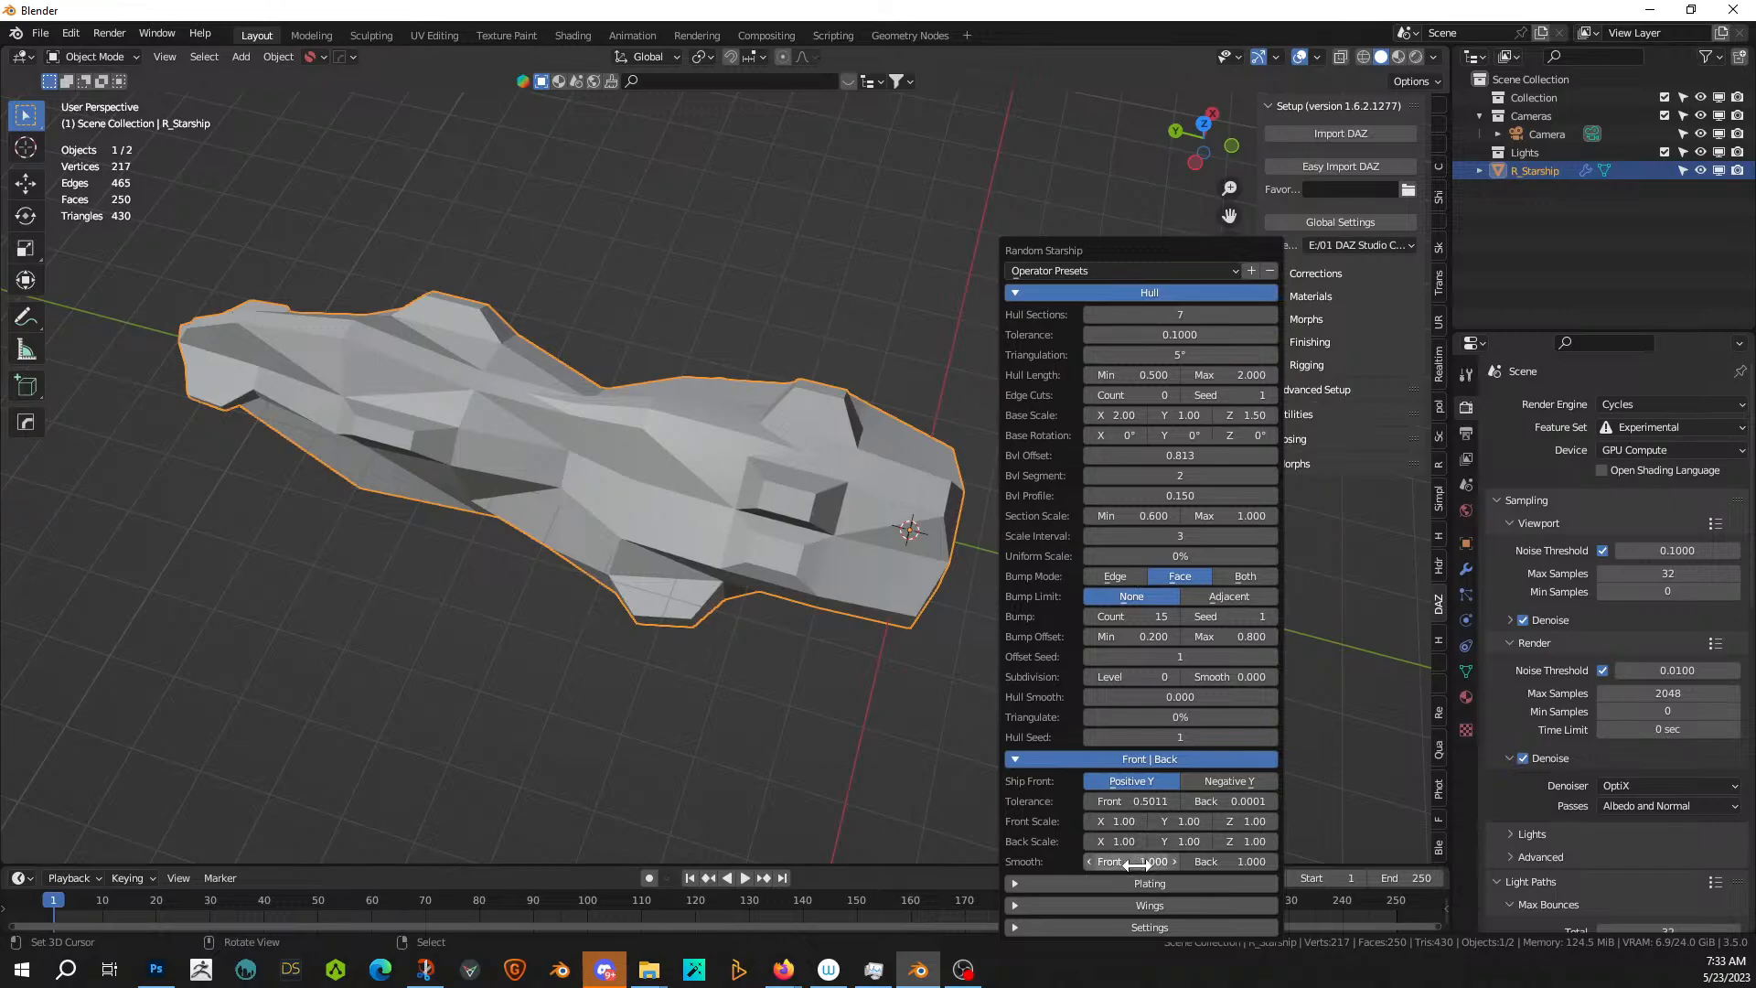
- Set the starship's front smoothing to about 2.18 and its back smoothing to about 1.48
{"action": "left_click_drag", "start_coordinate": [1137, 863], "coordinate": [909, 538]}
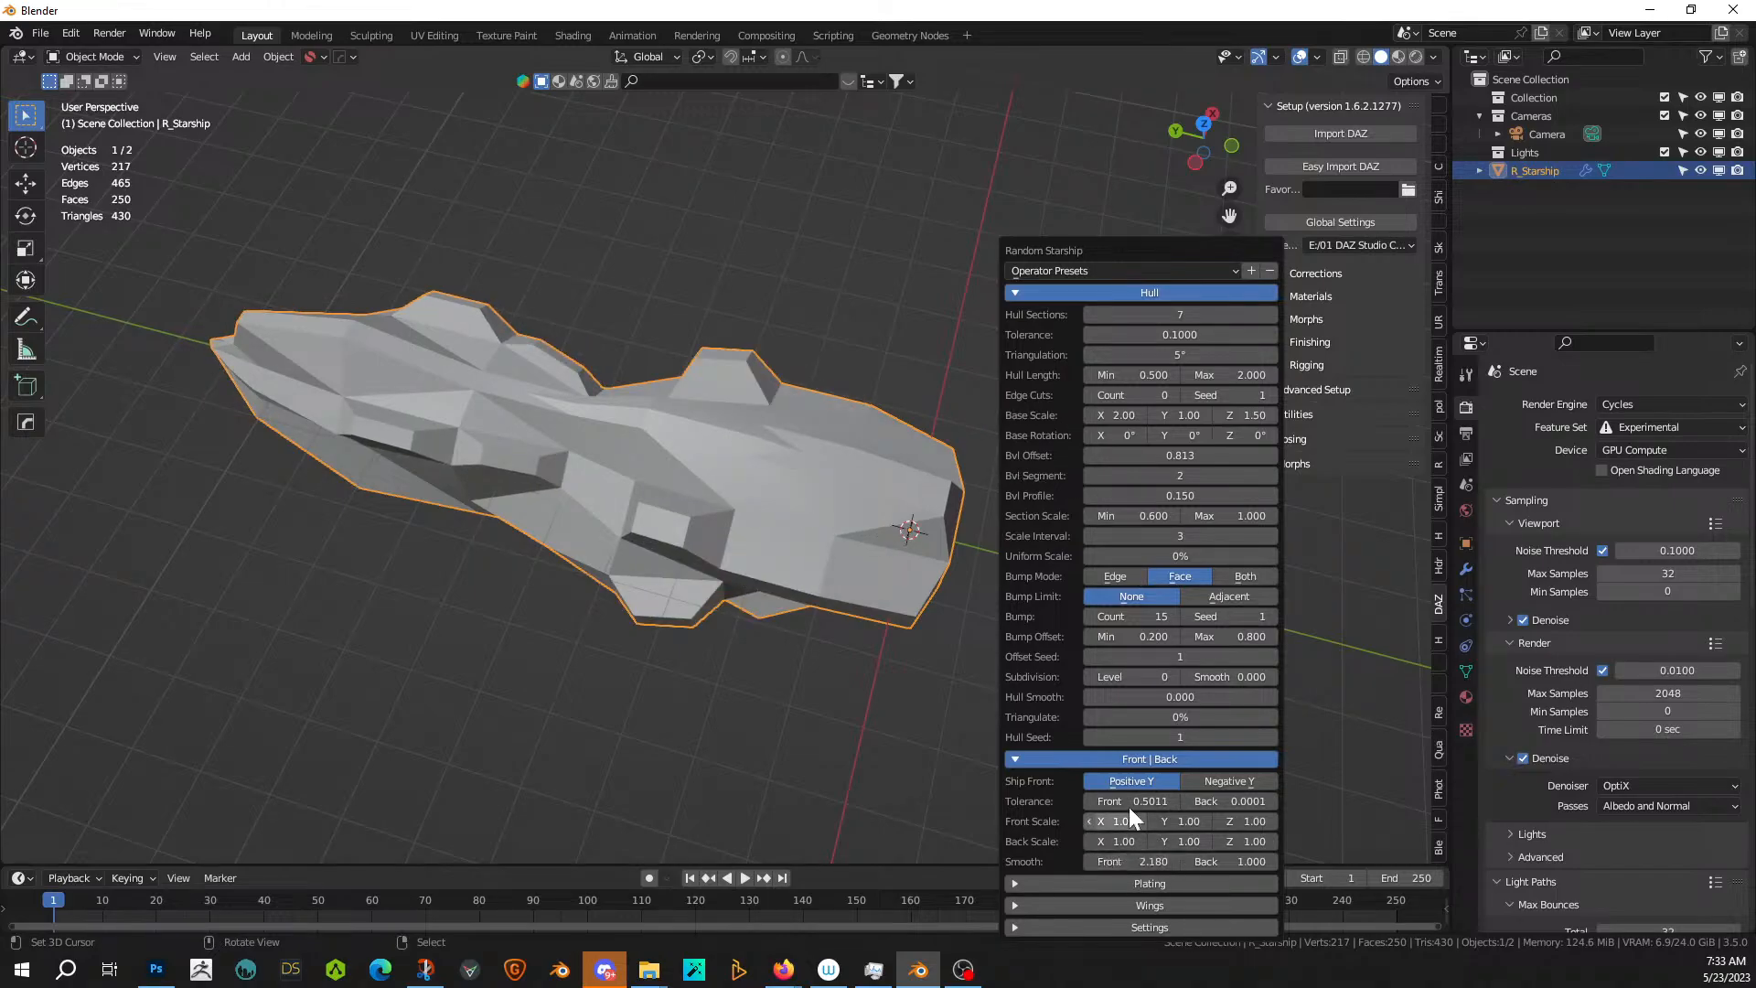
{"action": "left_click_drag", "start_coordinate": [1230, 861], "coordinate": [818, 403]}
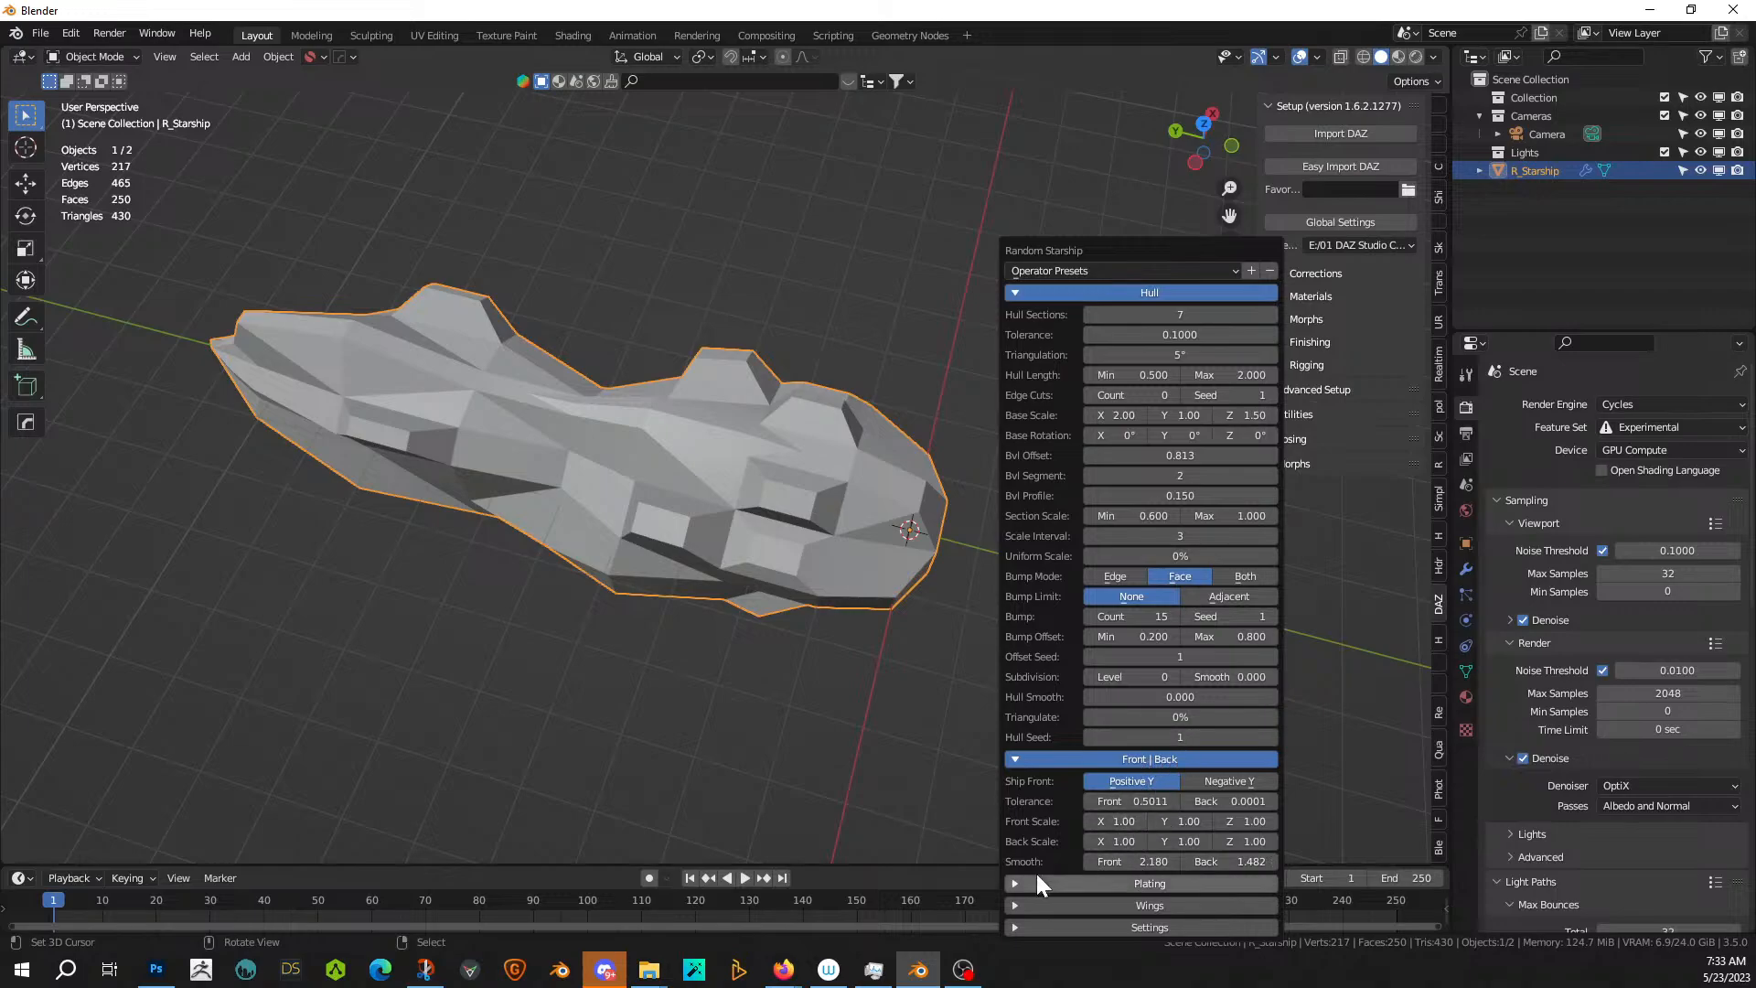
{"action": "middle_click_drag", "start_coordinate": [785, 506], "coordinate": [748, 486]}
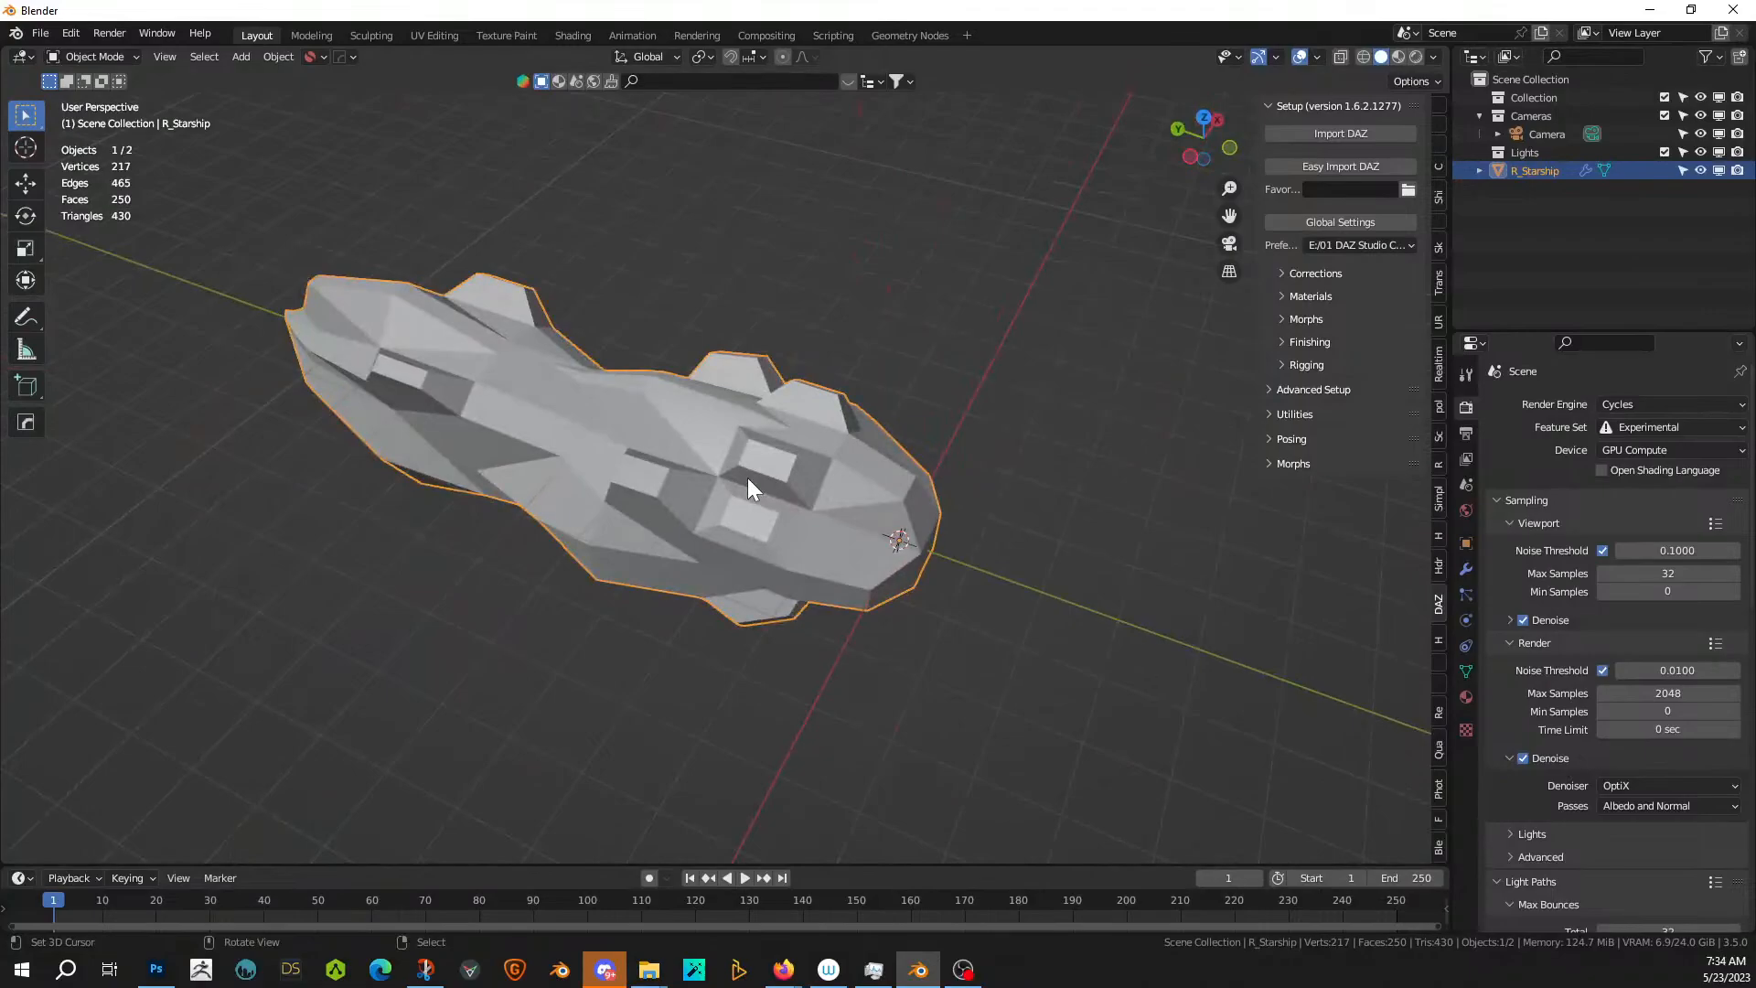
- Add plating with an amount of 300 to the starship and set the maximum plate size to 6
{"action": "key", "text": "F9"}
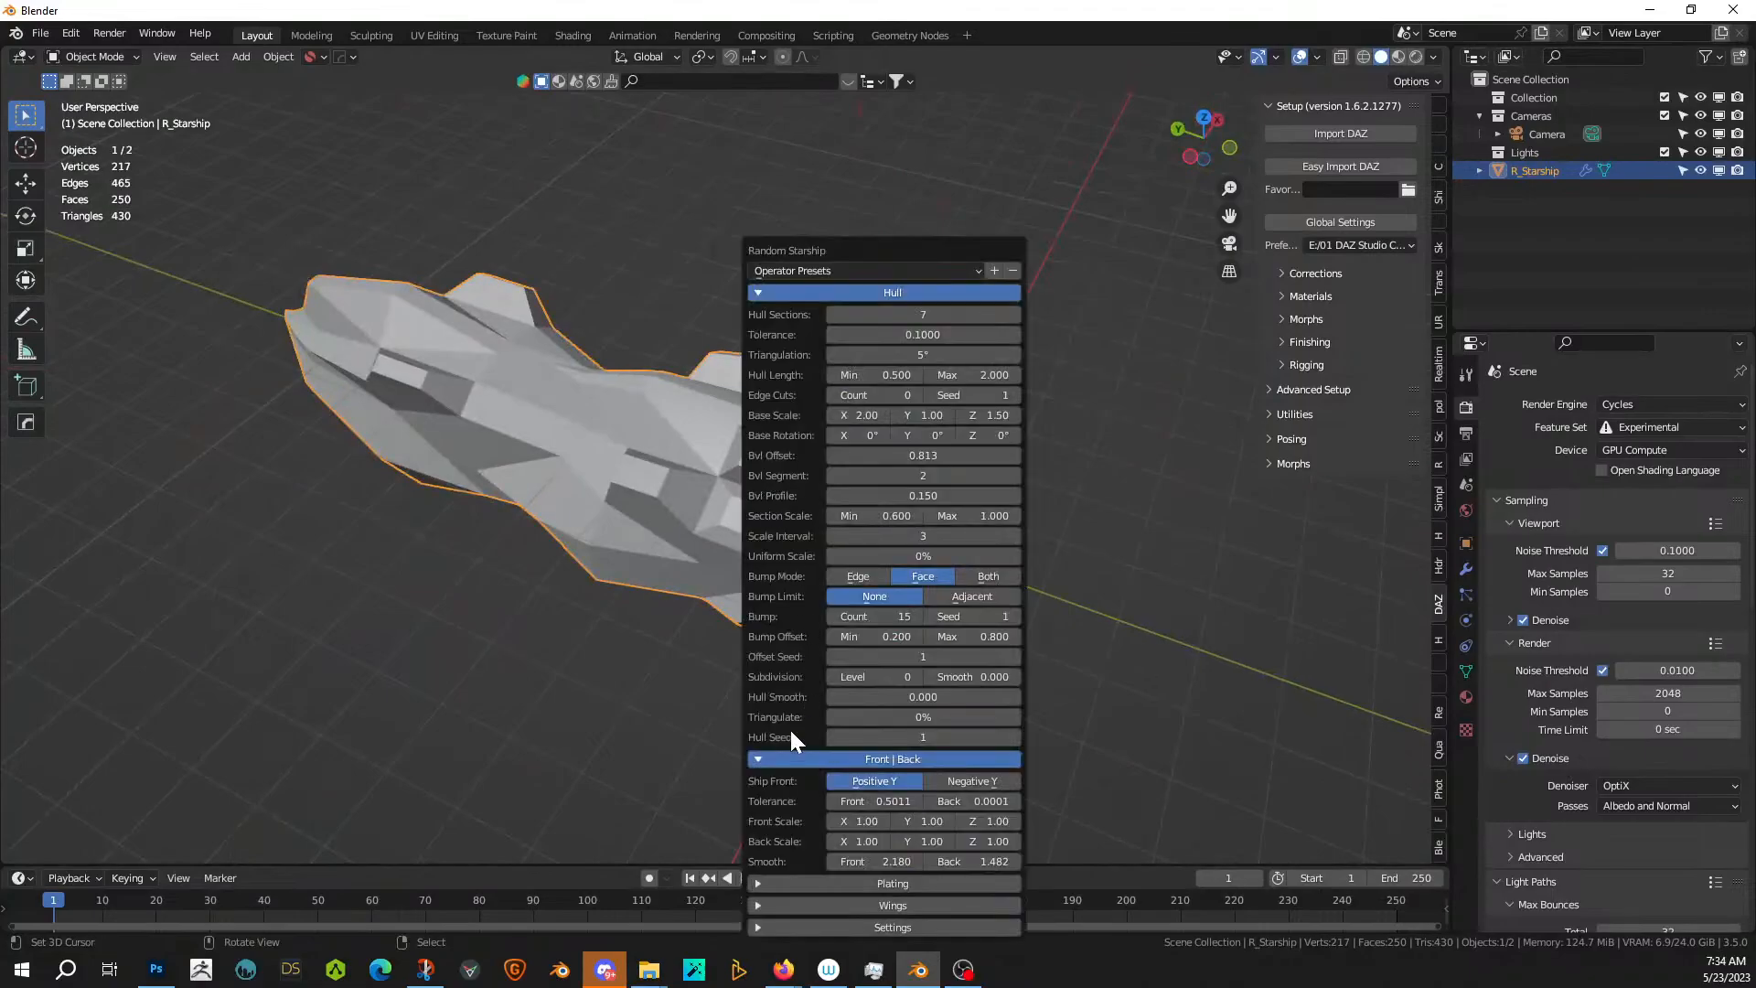
{"action": "left_click", "coordinate": [756, 883]}
{"action": "left_click", "coordinate": [923, 700]}
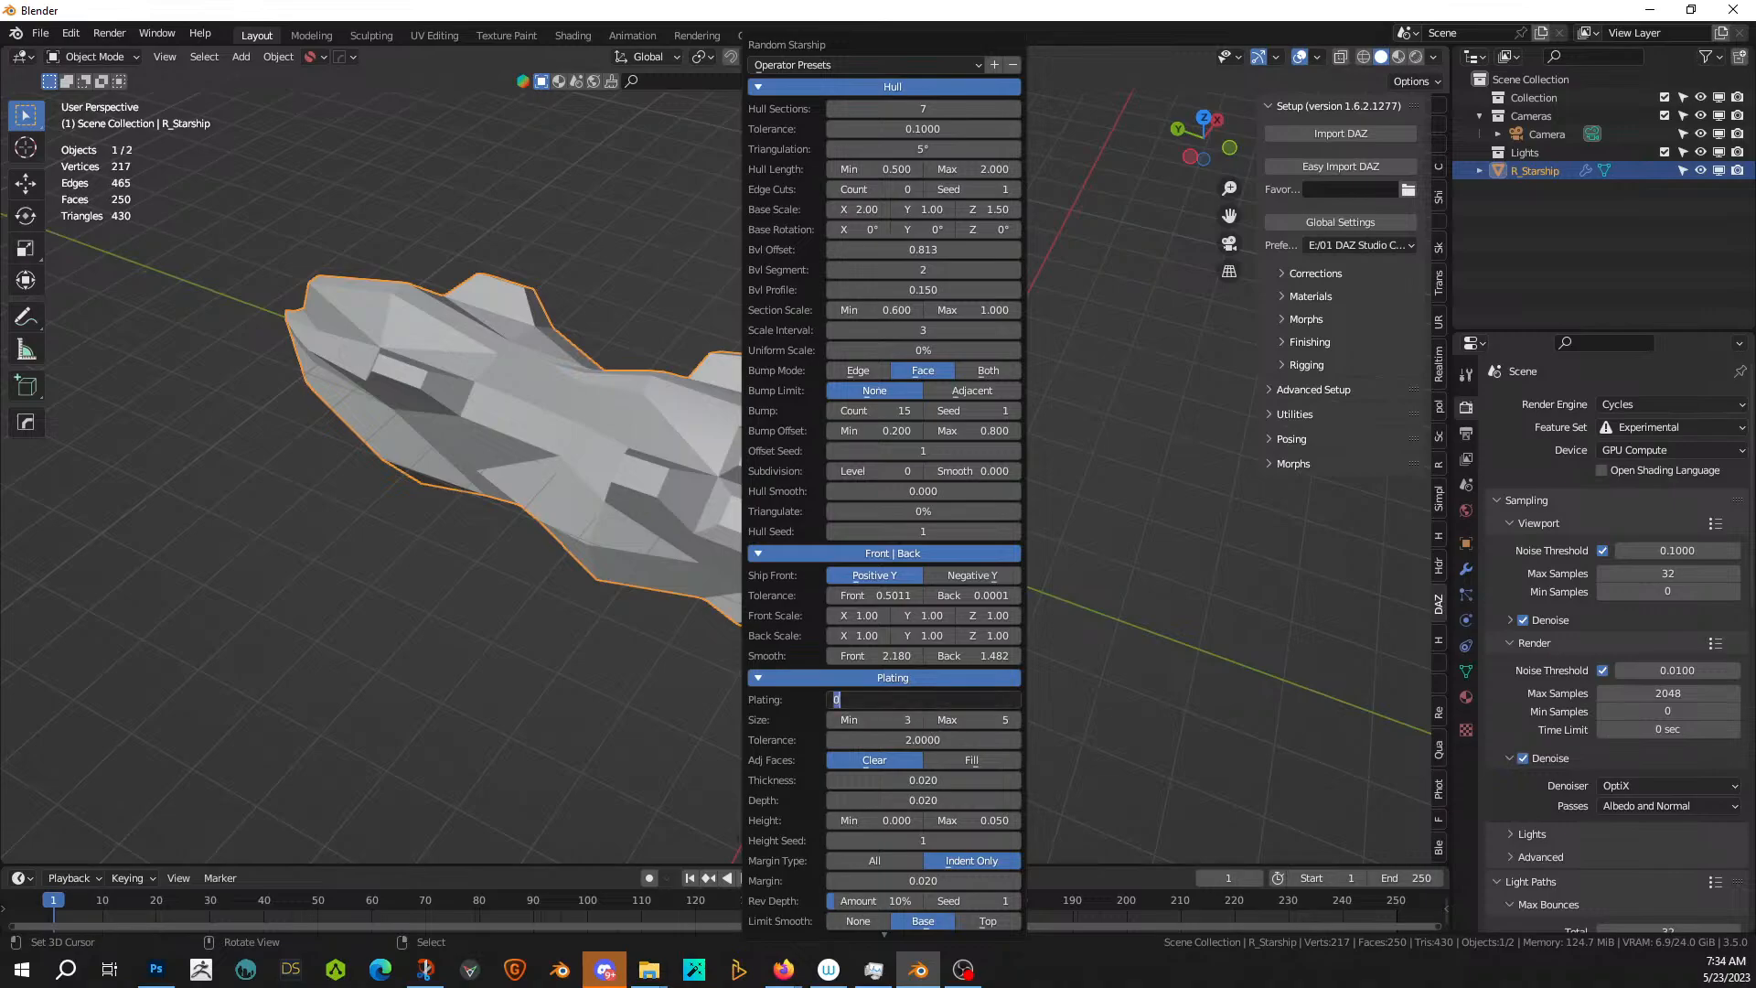
{"action": "type", "text": "300"}
{"action": "key", "text": "Return"}
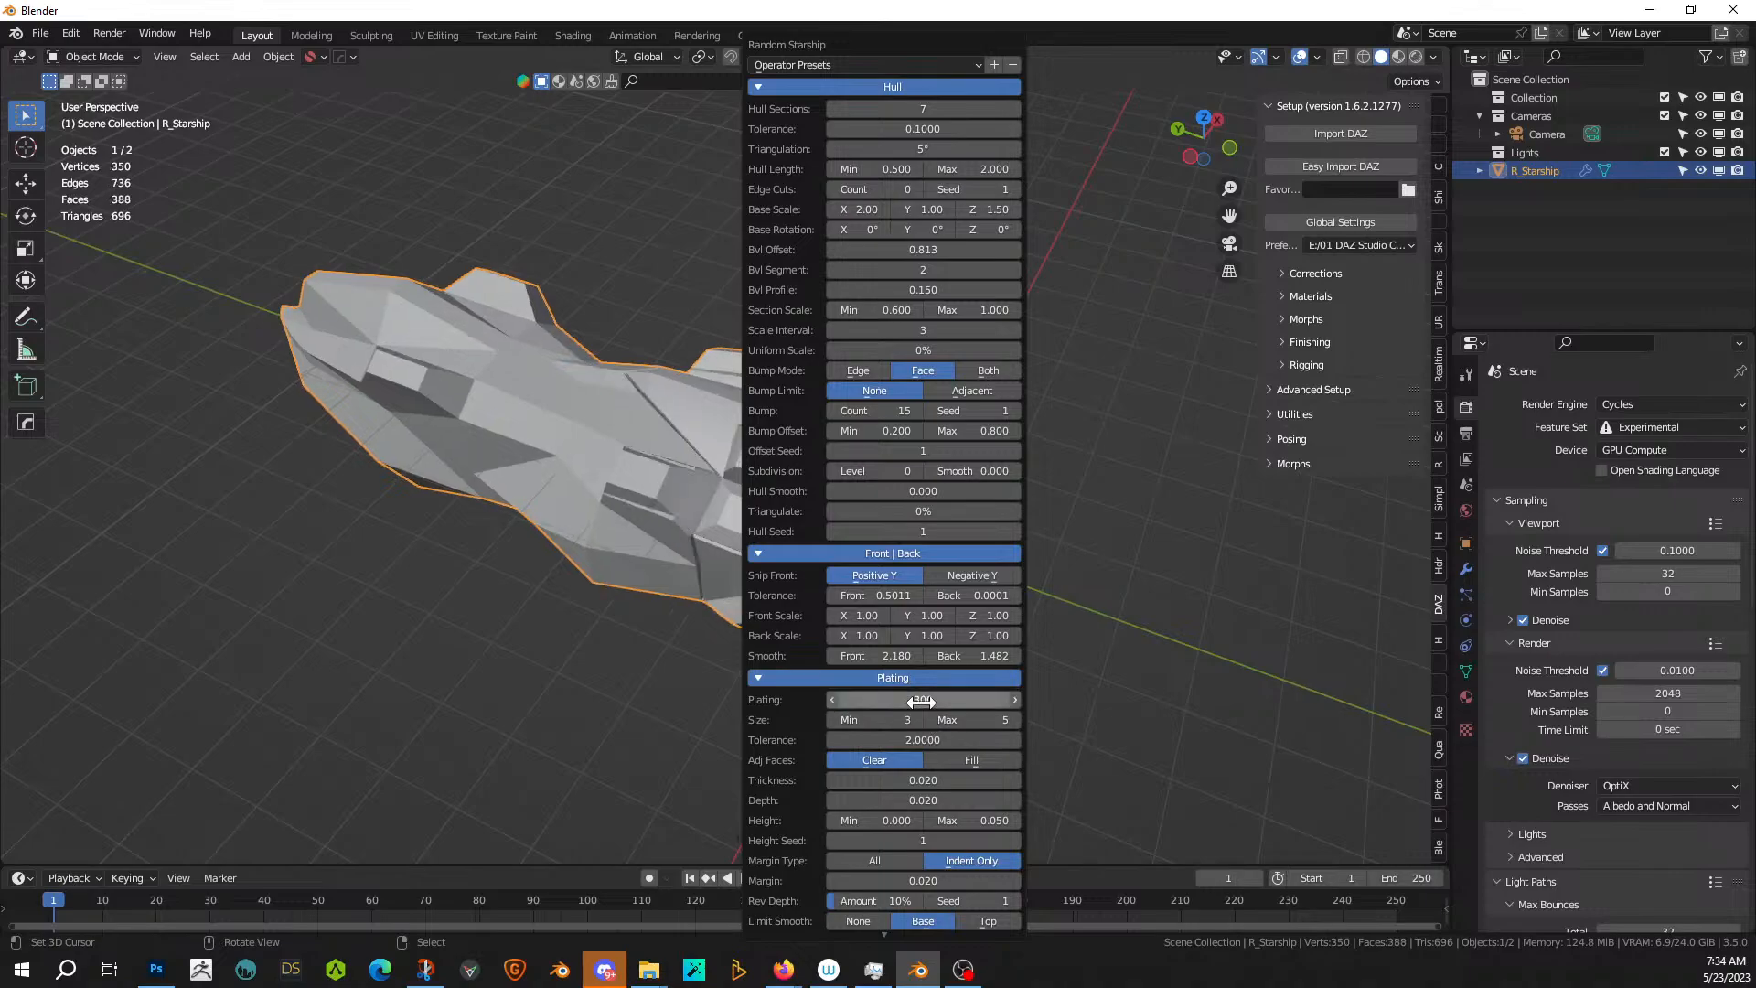
{"action": "left_click", "coordinate": [1014, 720]}
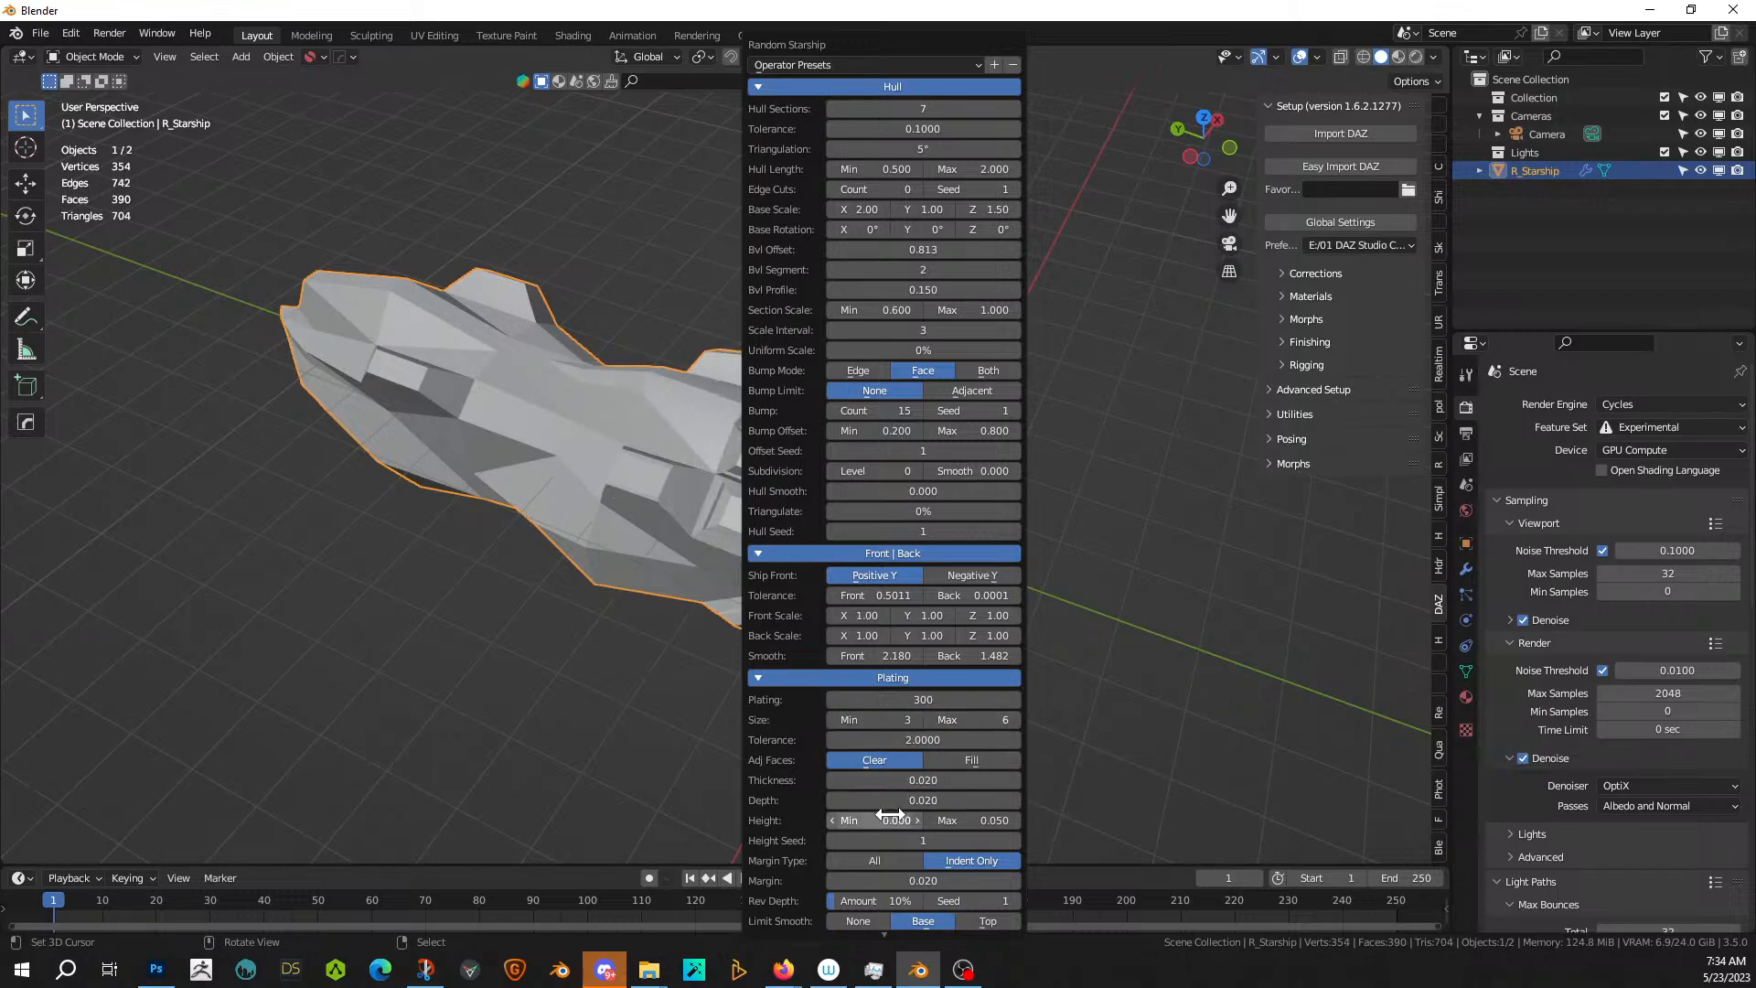
- Inspect the starship's plates up close and set the plating tolerance to 1
{"action": "scroll", "coordinate": [586, 533], "scroll_direction": "up", "scroll_amount": 4}
{"action": "middle_click_drag", "start_coordinate": [563, 579], "coordinate": [600, 563]}
{"action": "key", "text": "F9"}
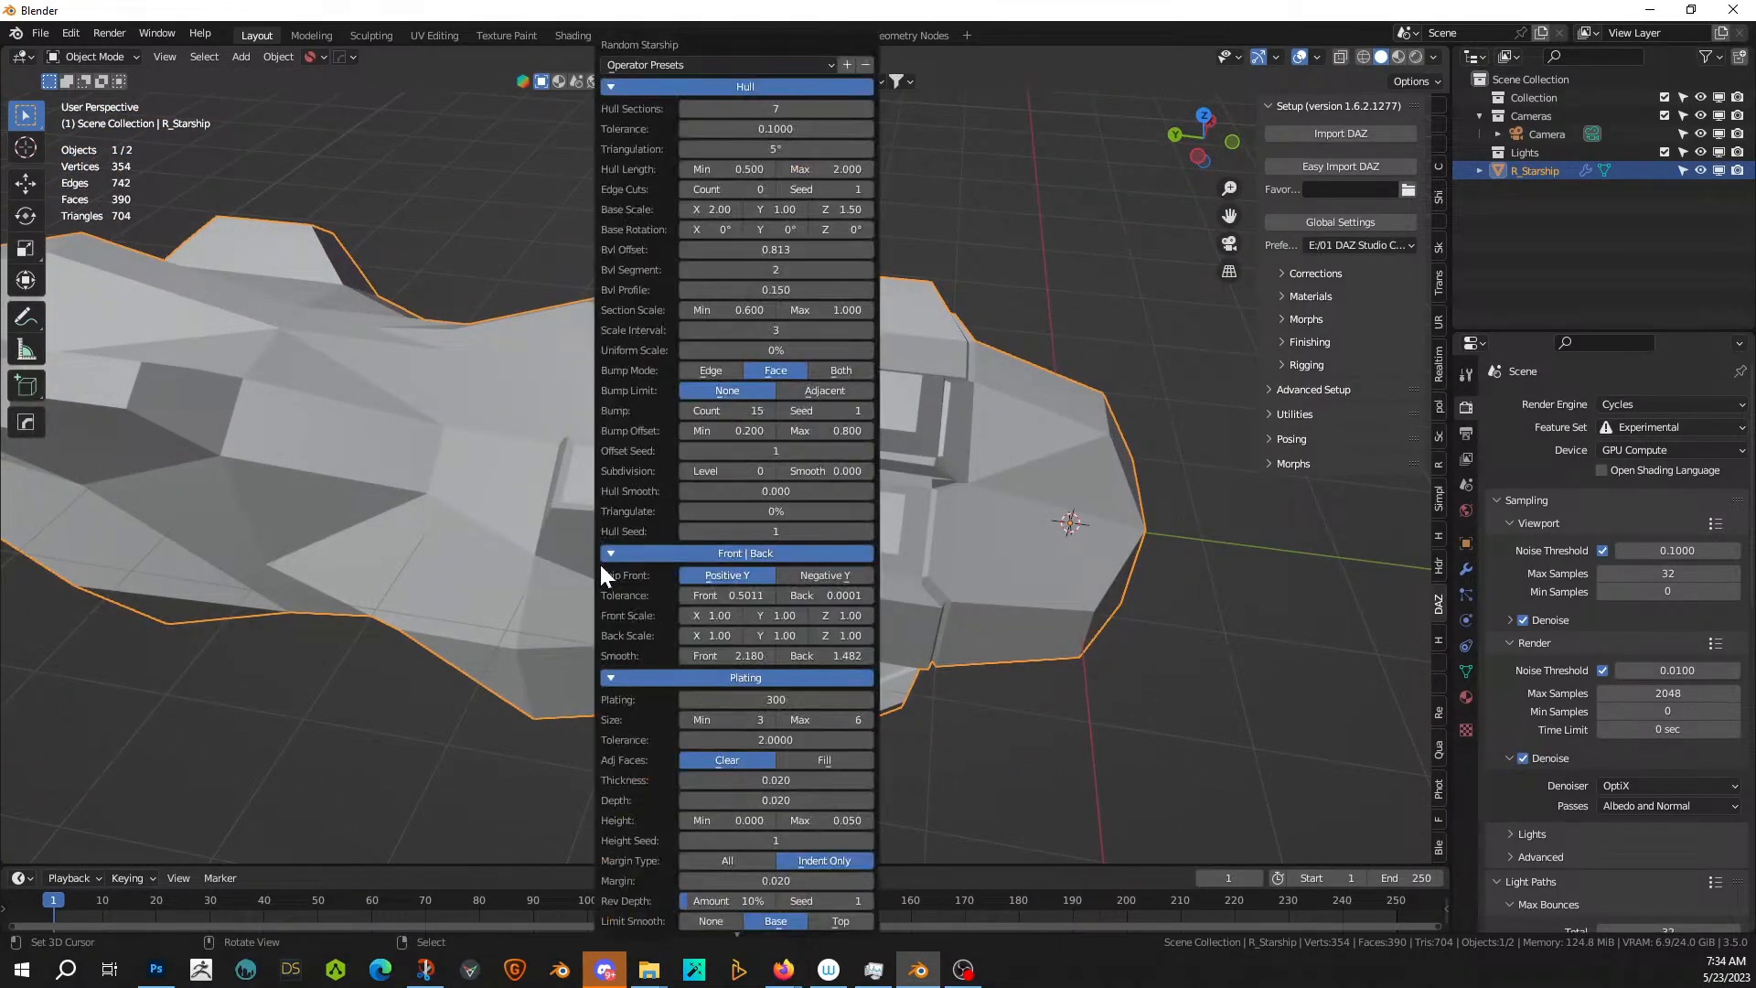
{"action": "key", "text": "F9"}
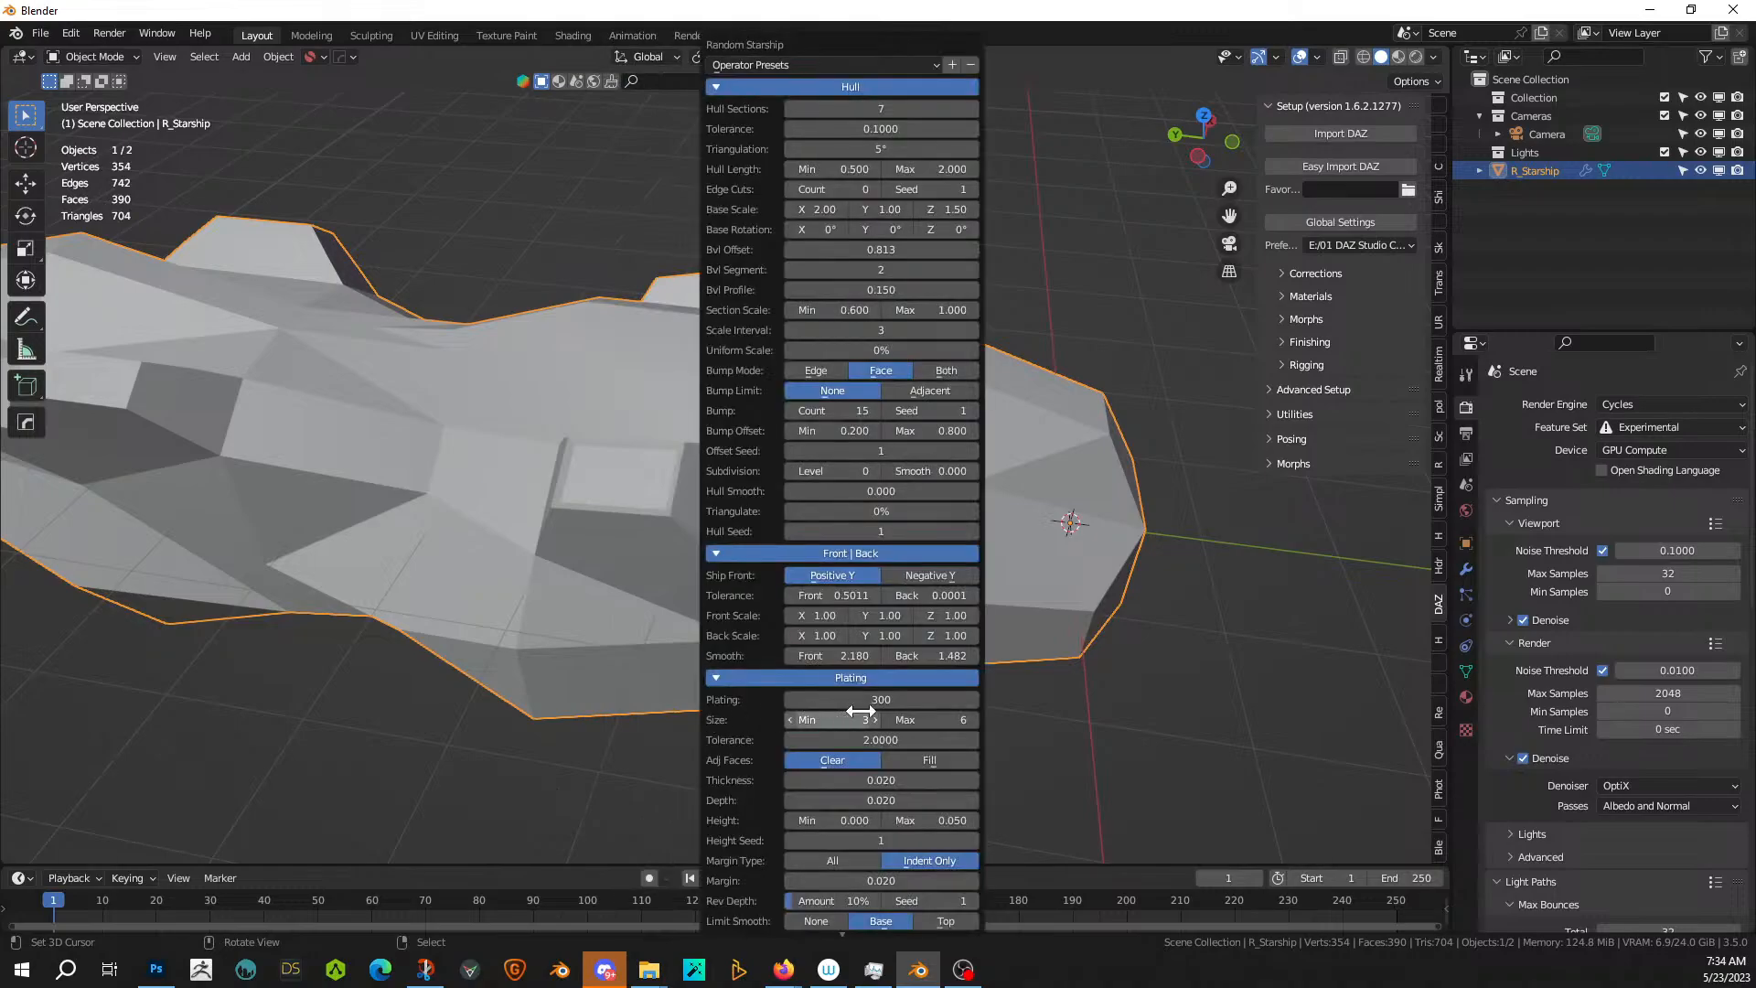
{"action": "left_click", "coordinate": [859, 741]}
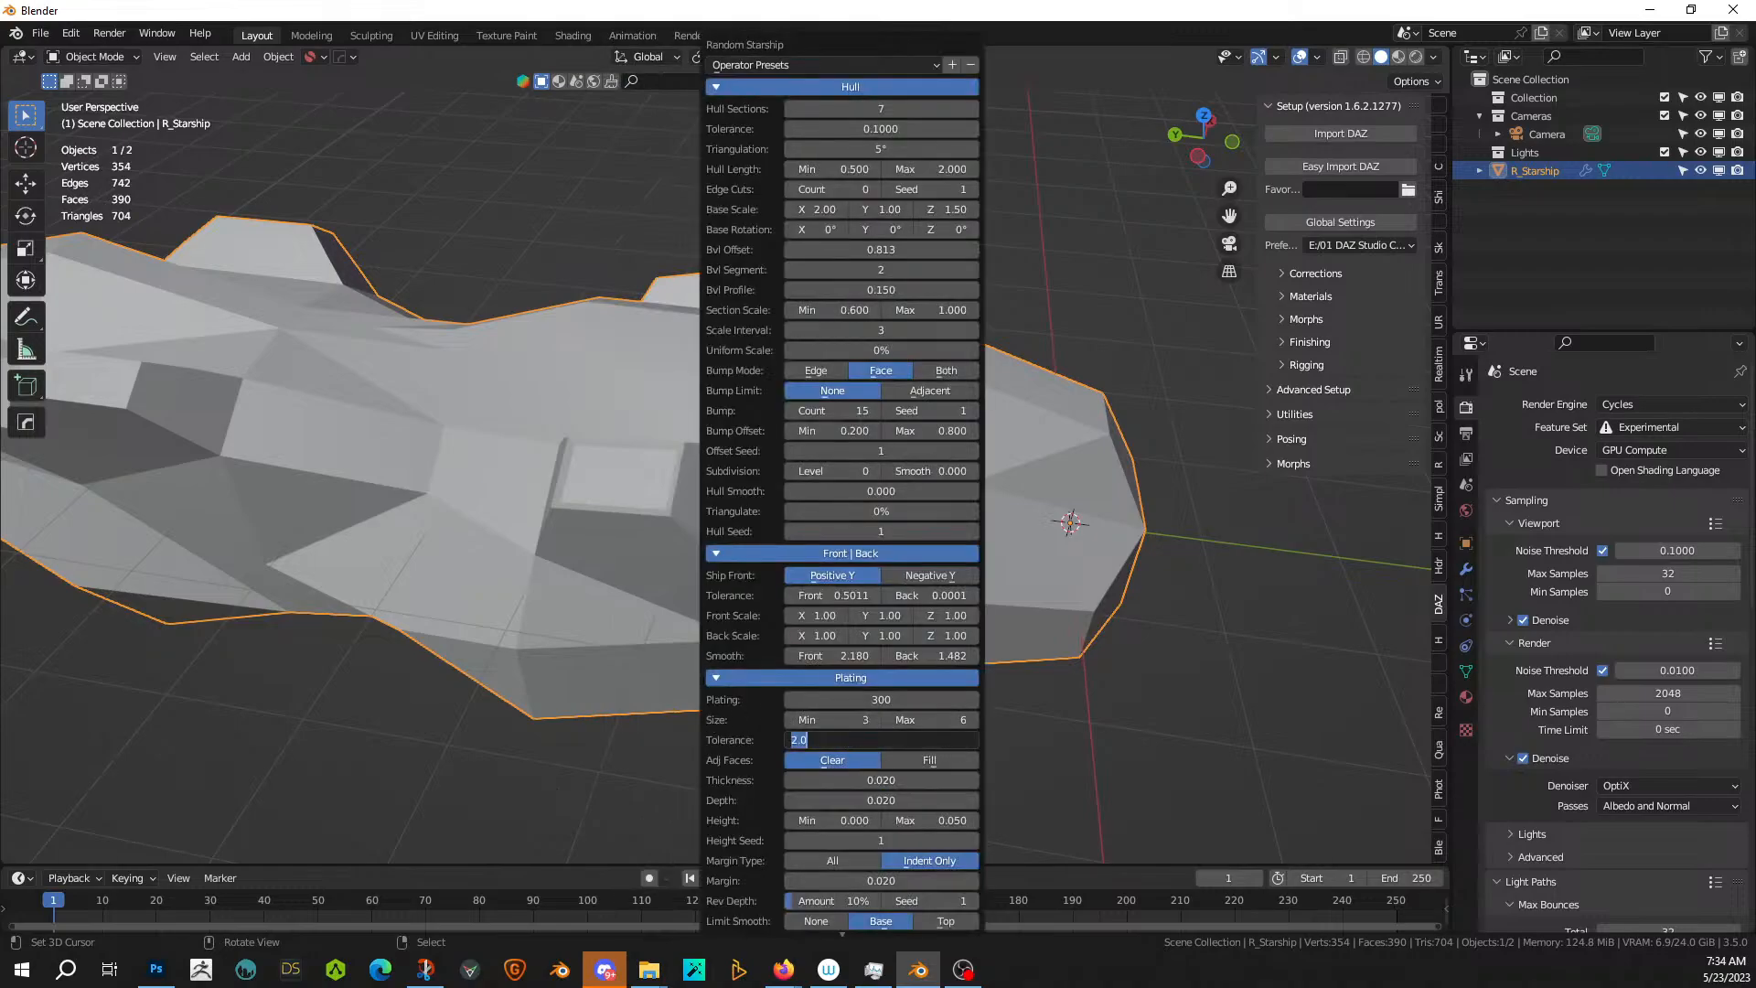
{"action": "type", "text": "1"}
{"action": "key", "text": "Return"}
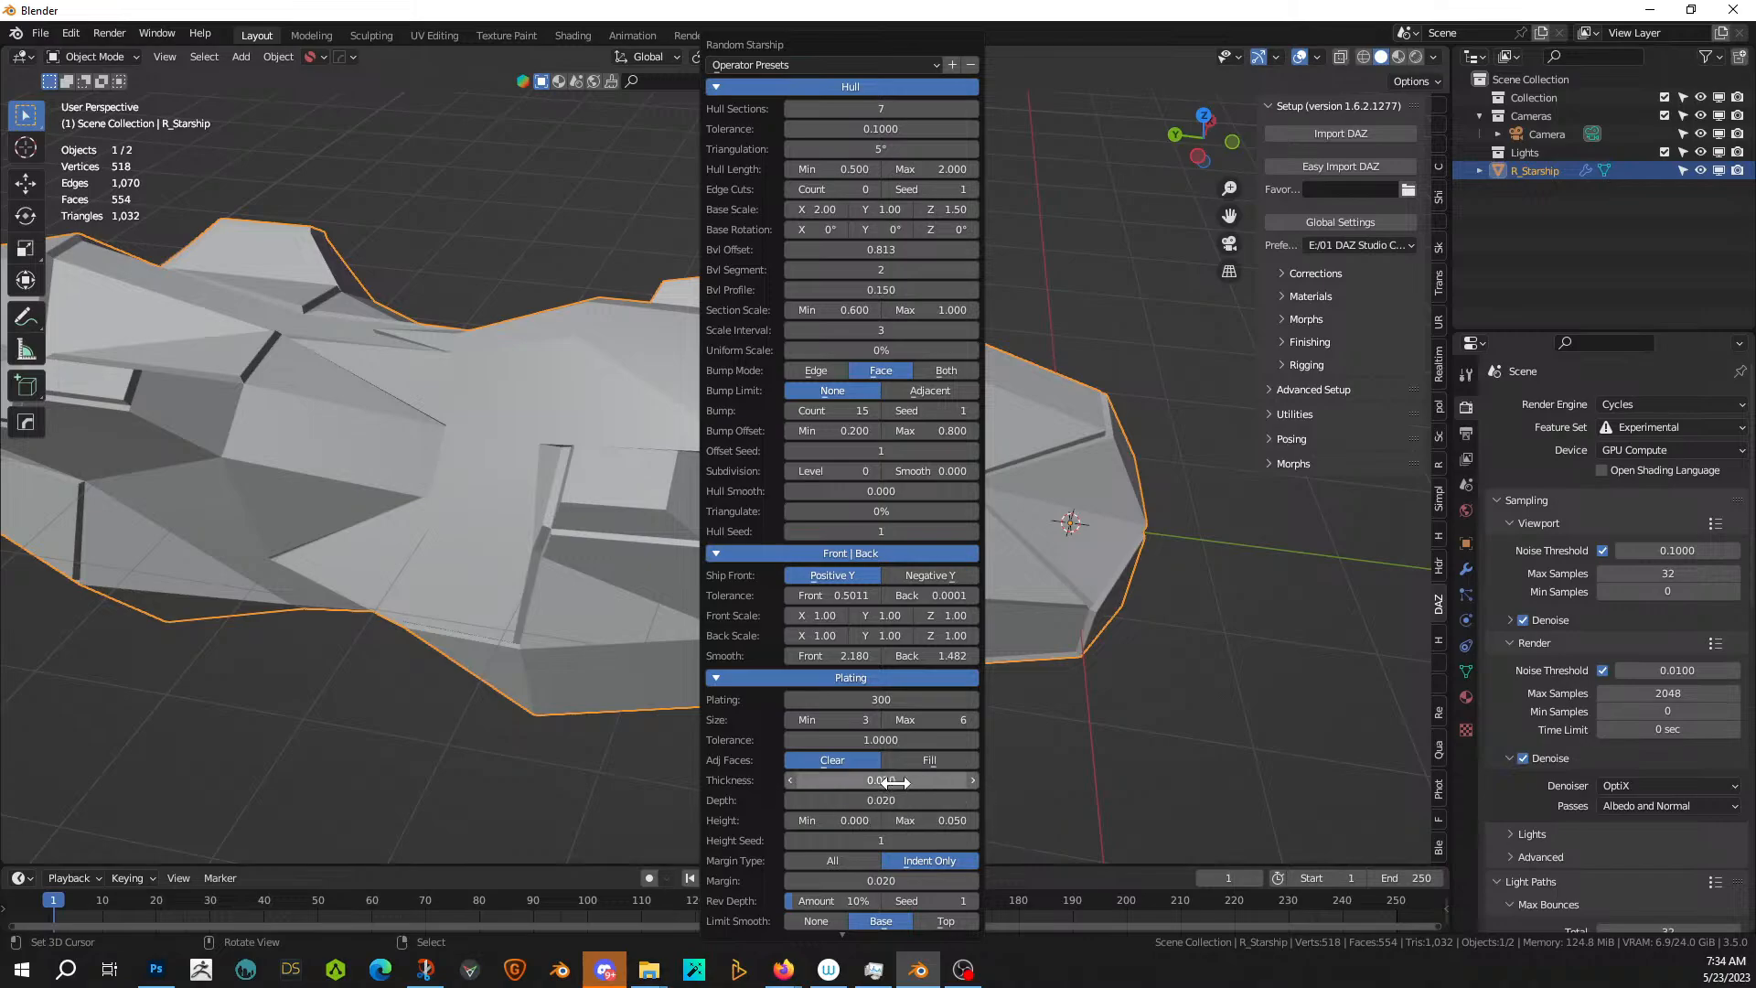
- Set the plating thickness to 0.01
{"action": "left_click", "coordinate": [881, 779]}
{"action": "type", "text": ".01"}
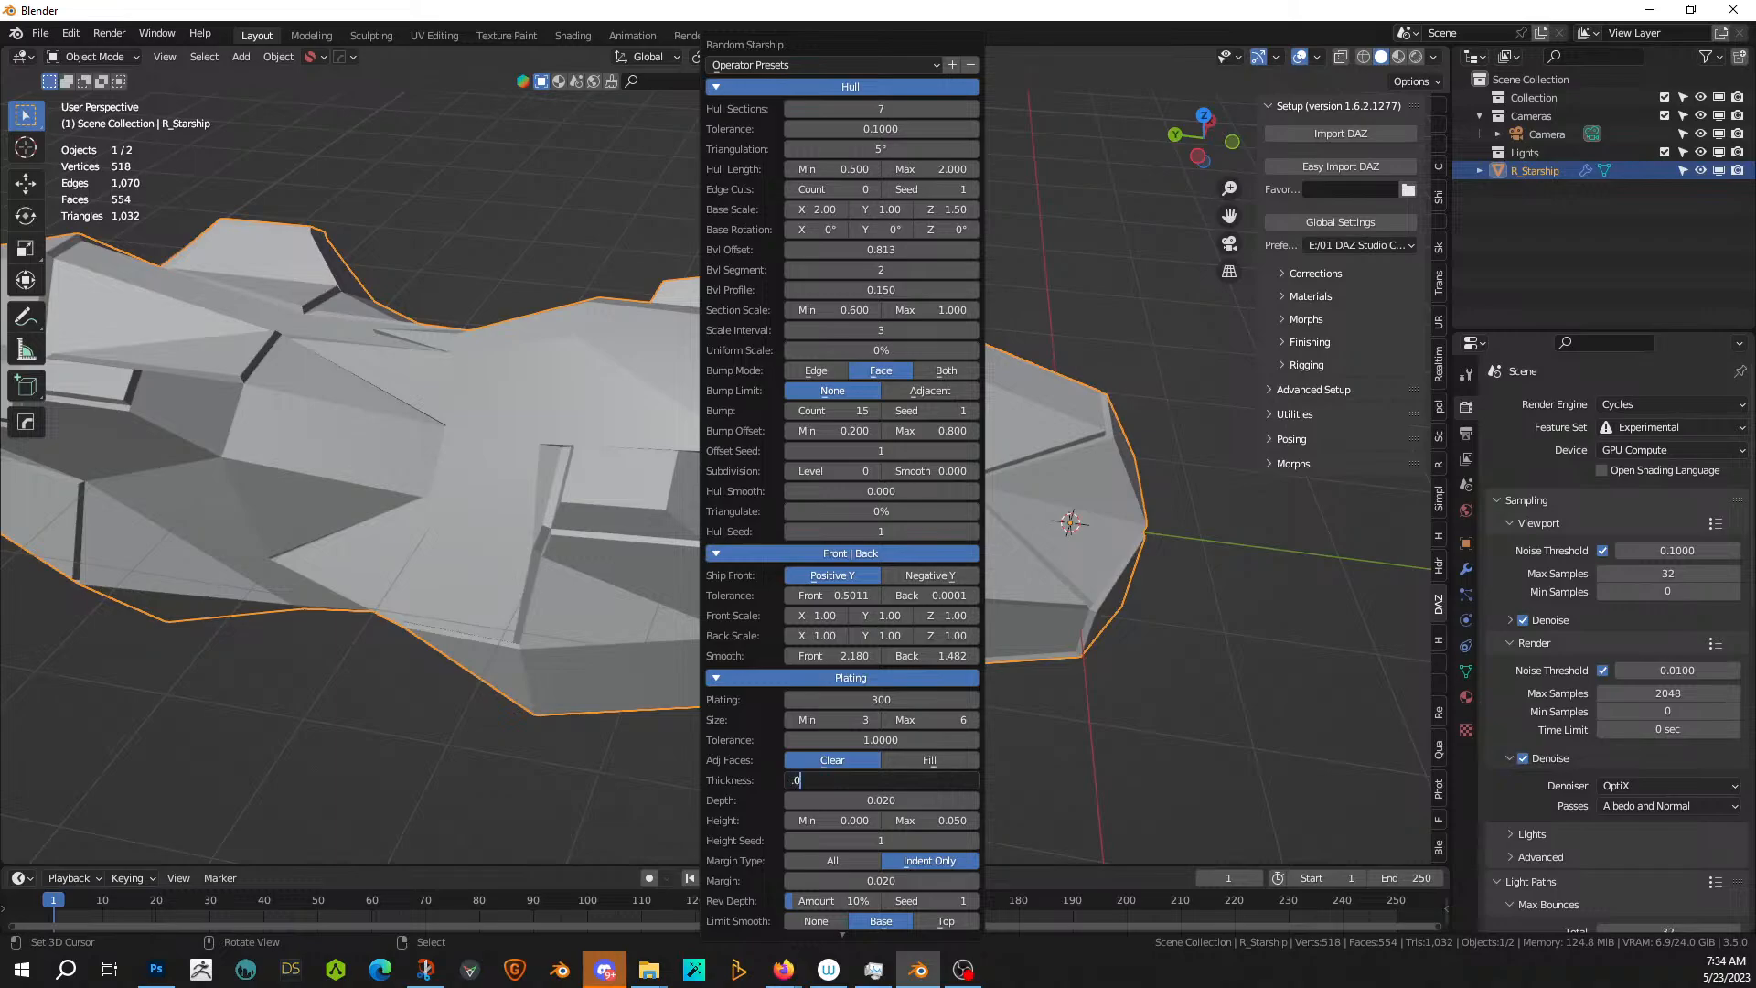
{"action": "key", "text": "Return"}
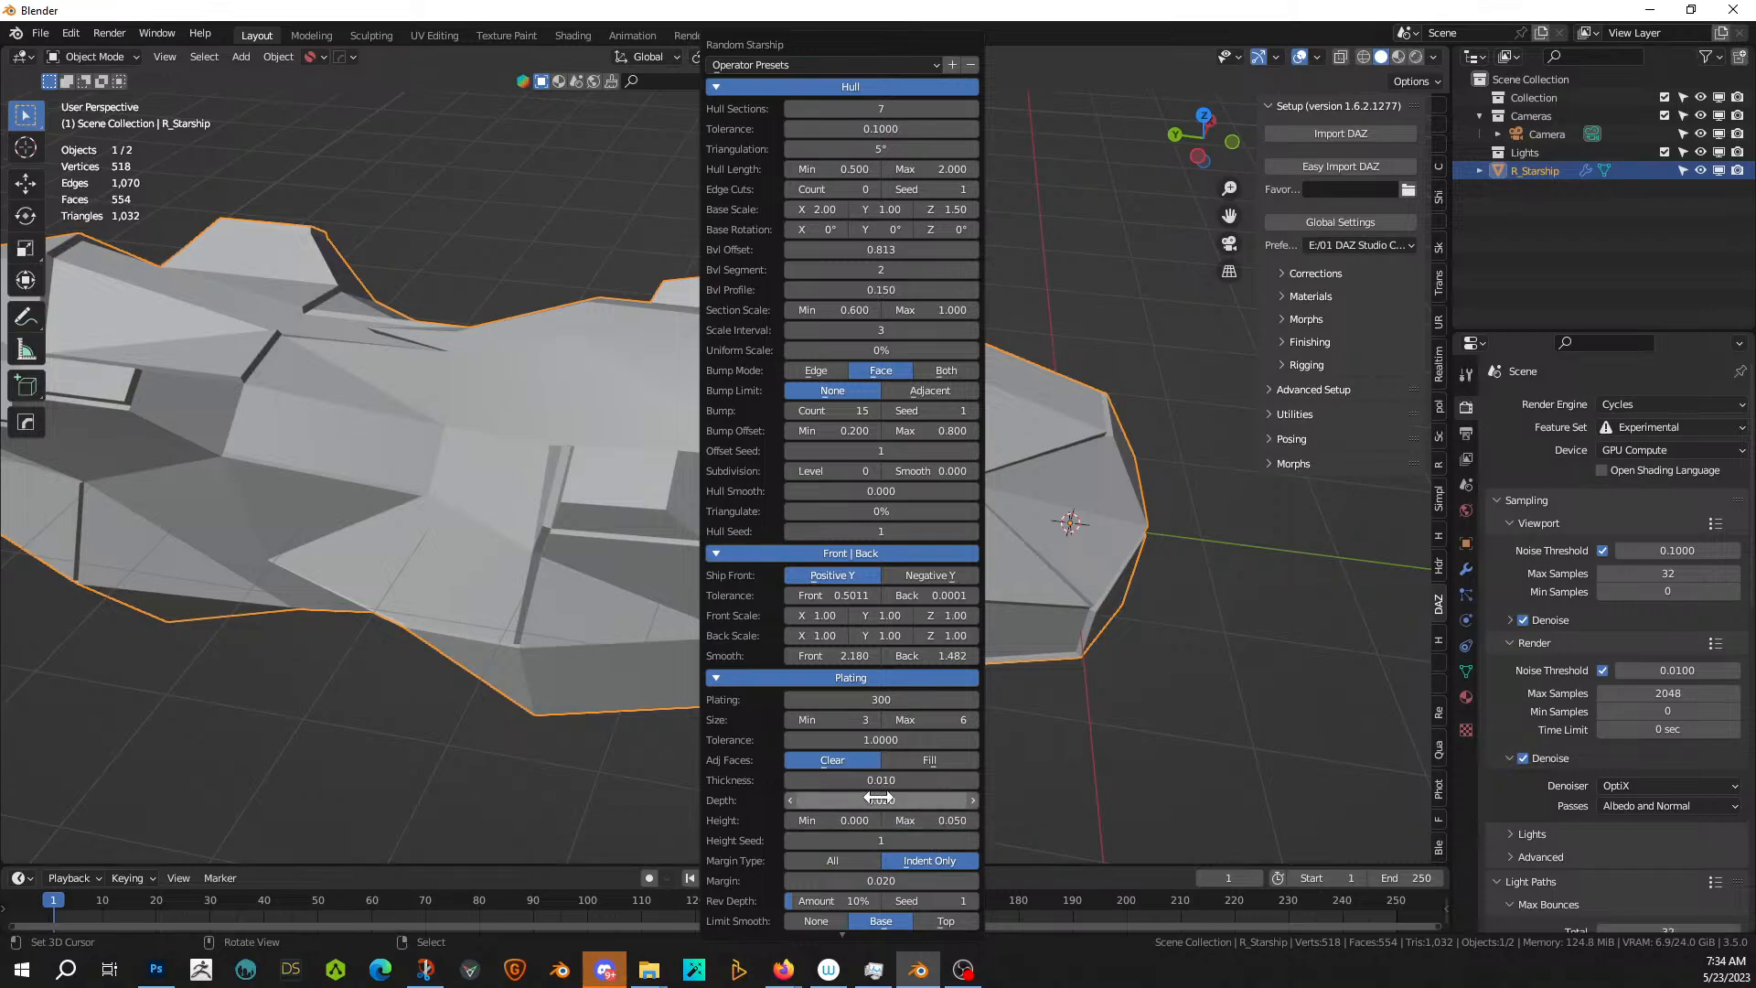
- Set the plating's height seed to 2 and its margin to 0.01
{"action": "left_click", "coordinate": [972, 841]}
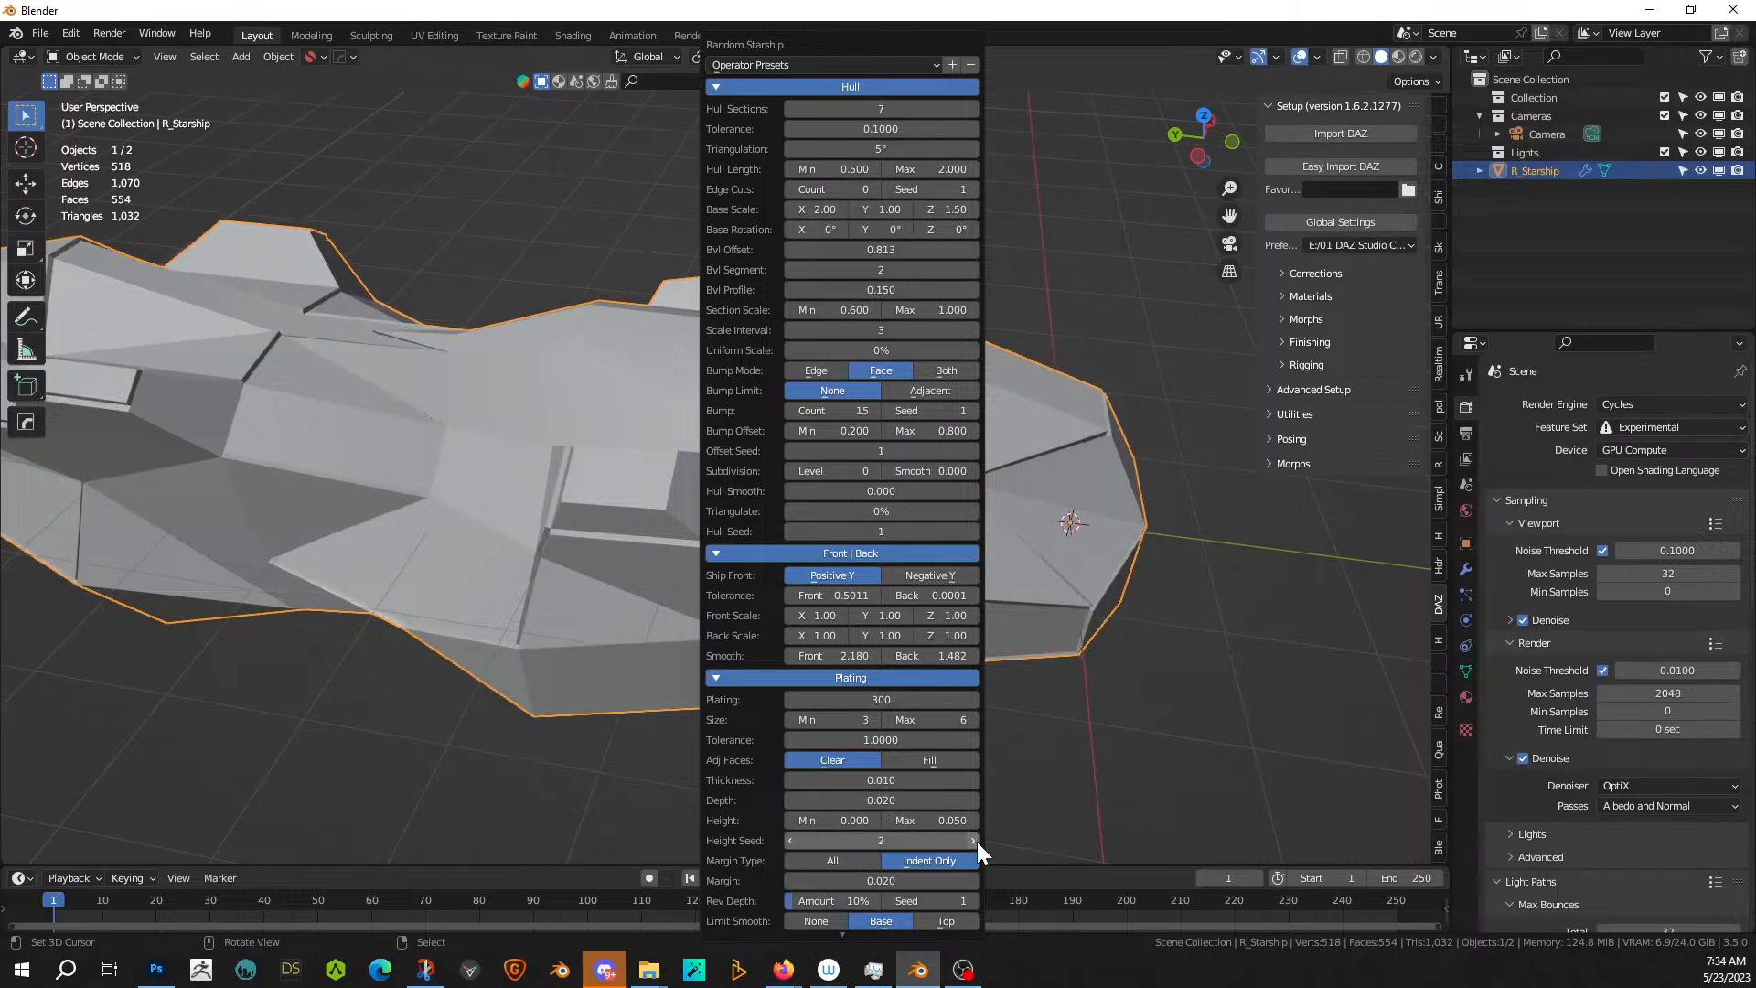
{"action": "left_click", "coordinate": [860, 880]}
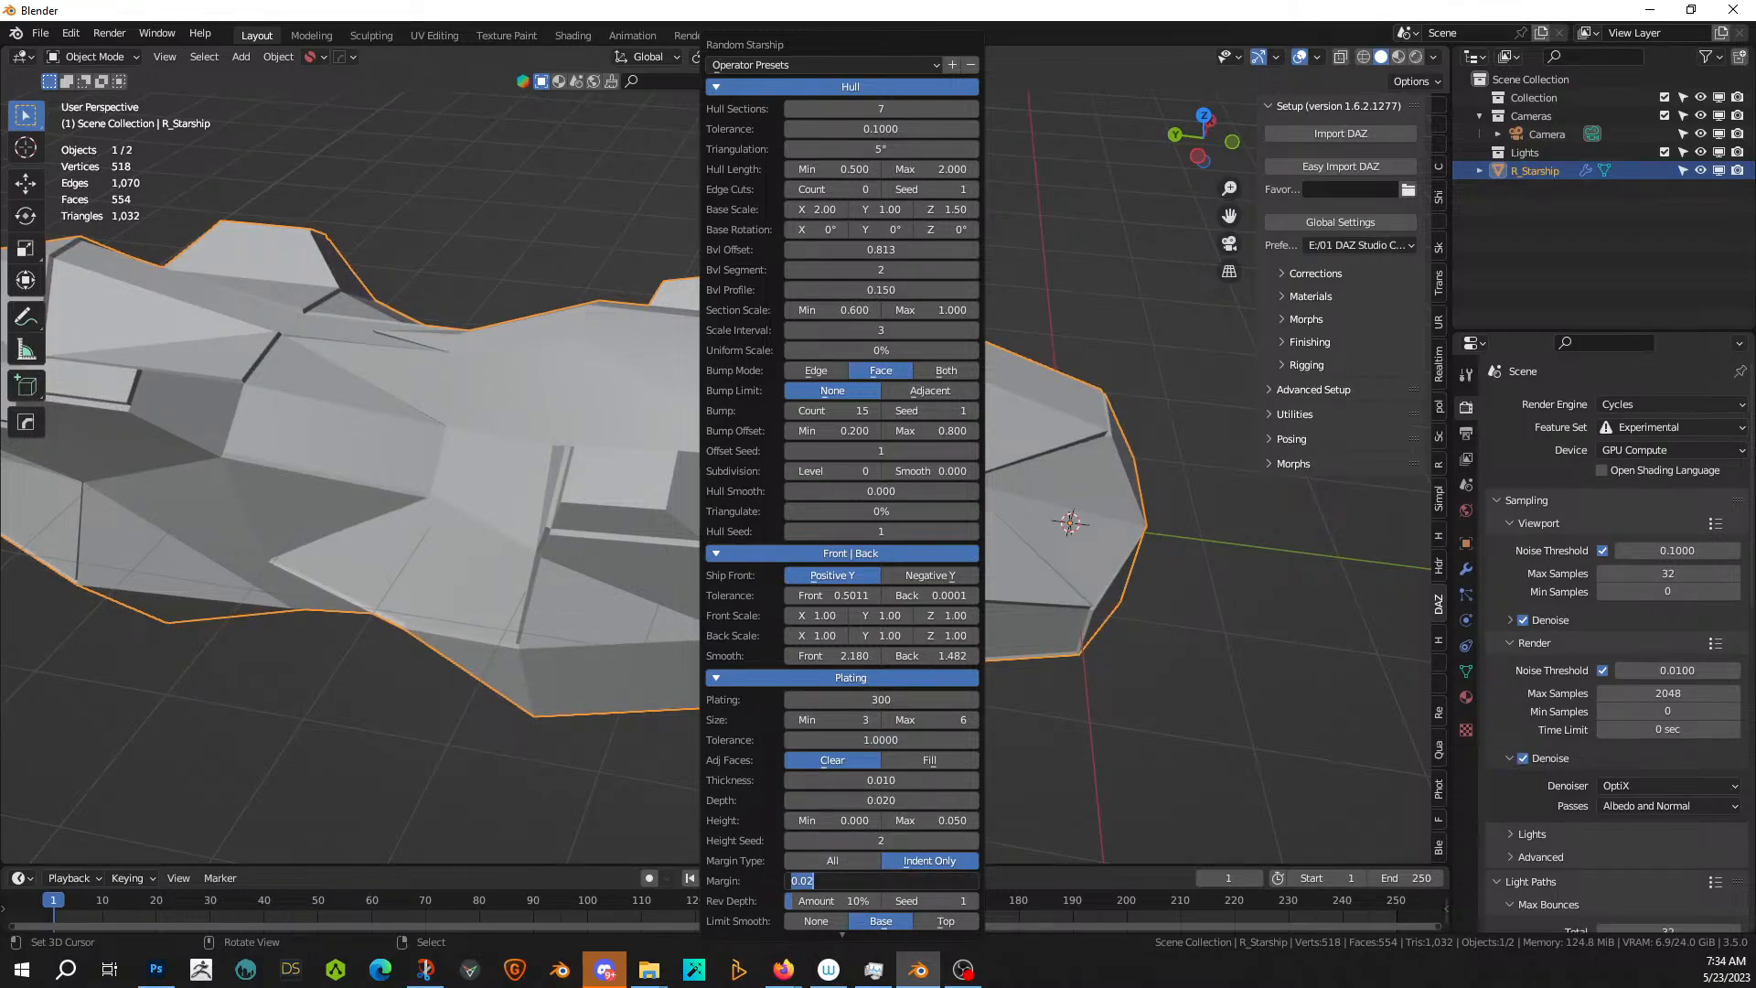
{"action": "key", "text": "Return"}
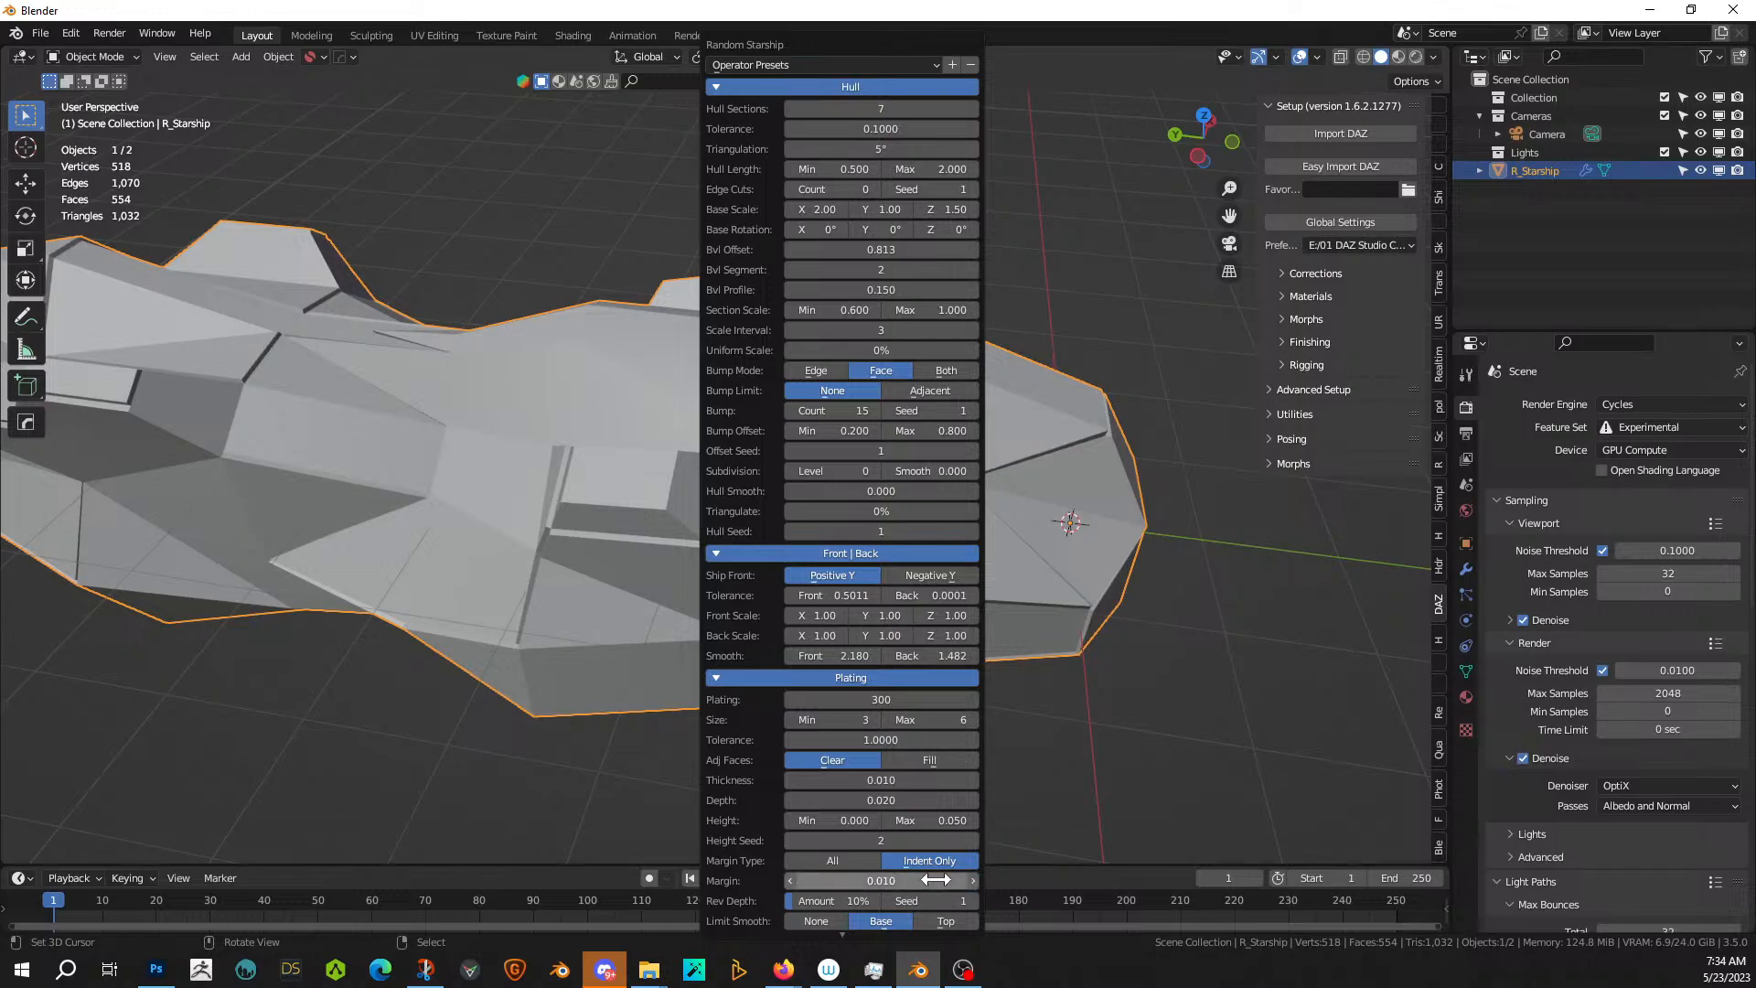
- Set the plating's reverse depth amount to 50% and view the hull from the side
{"action": "scroll", "coordinate": [882, 811], "scroll_direction": "down", "scroll_amount": 2}
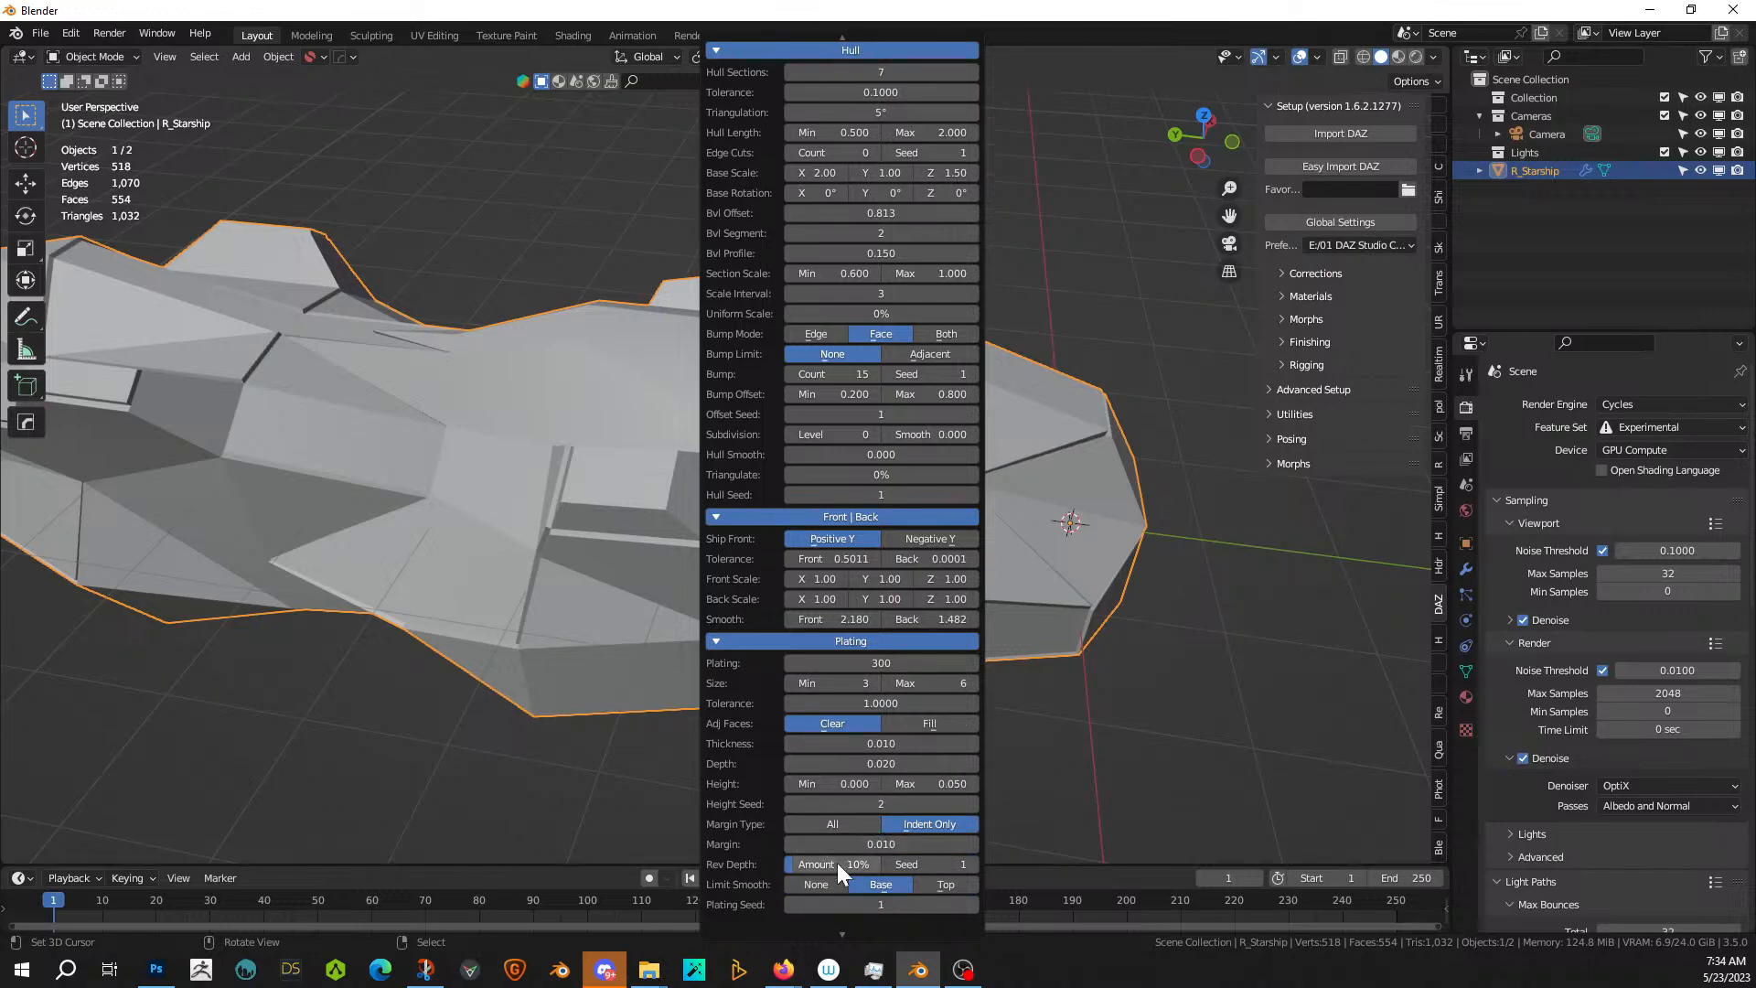
{"action": "left_click", "coordinate": [837, 863]}
{"action": "type", "text": "50"}
{"action": "key", "text": "Return"}
{"action": "middle_click_drag", "start_coordinate": [872, 536], "coordinate": [893, 481]}
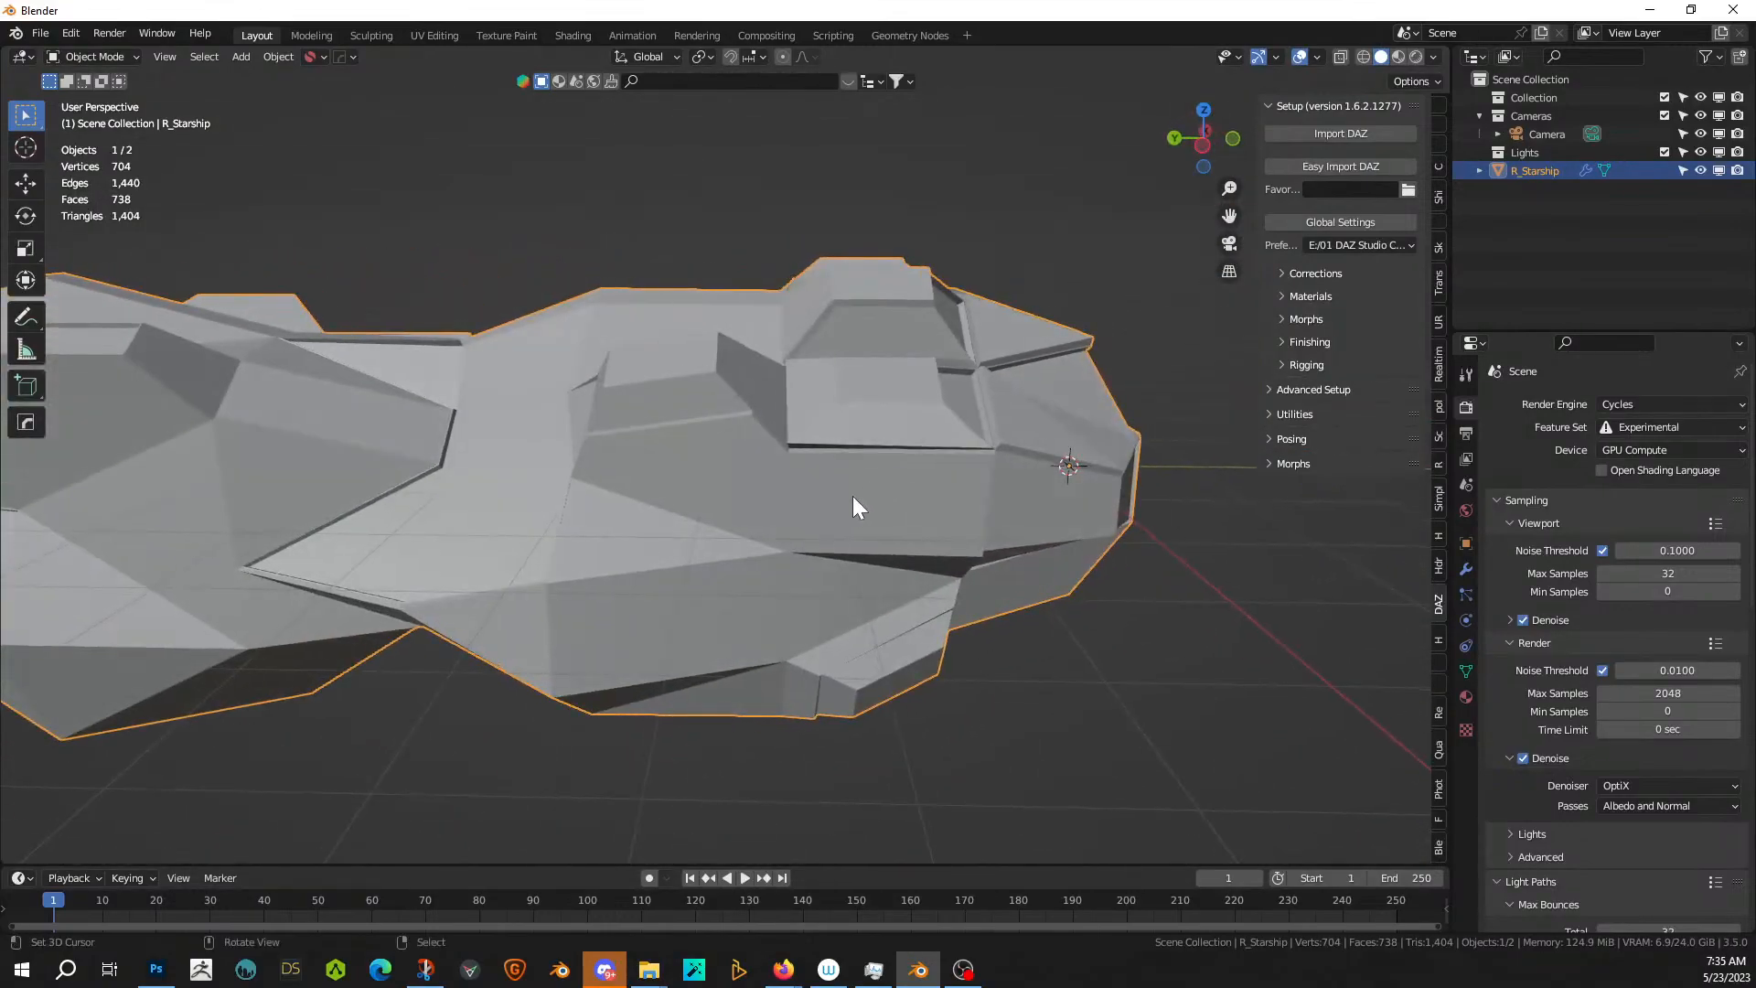
- Try the Top and None limit smooth options for the plating and restore the Base option
{"action": "key", "text": "F9"}
{"action": "scroll", "coordinate": [1034, 741], "scroll_direction": "down", "scroll_amount": 3}
{"action": "scroll", "coordinate": [1024, 781], "scroll_direction": "down", "scroll_amount": 2}
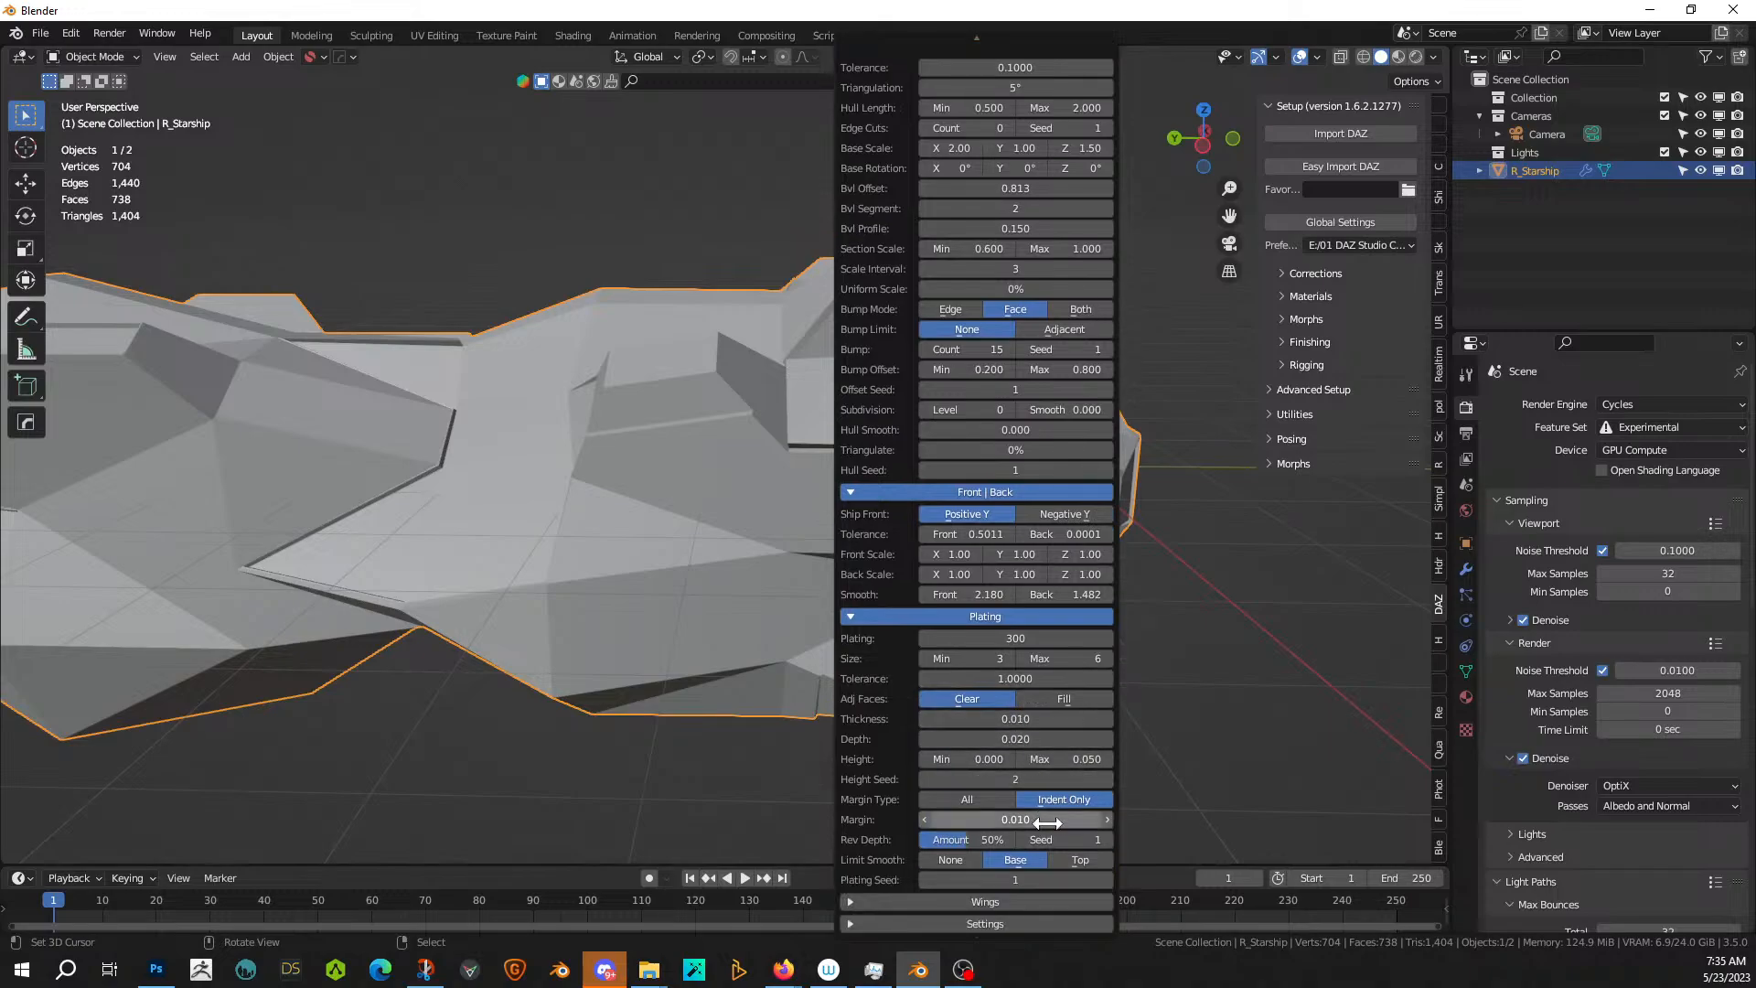
{"action": "left_click", "coordinate": [1083, 860]}
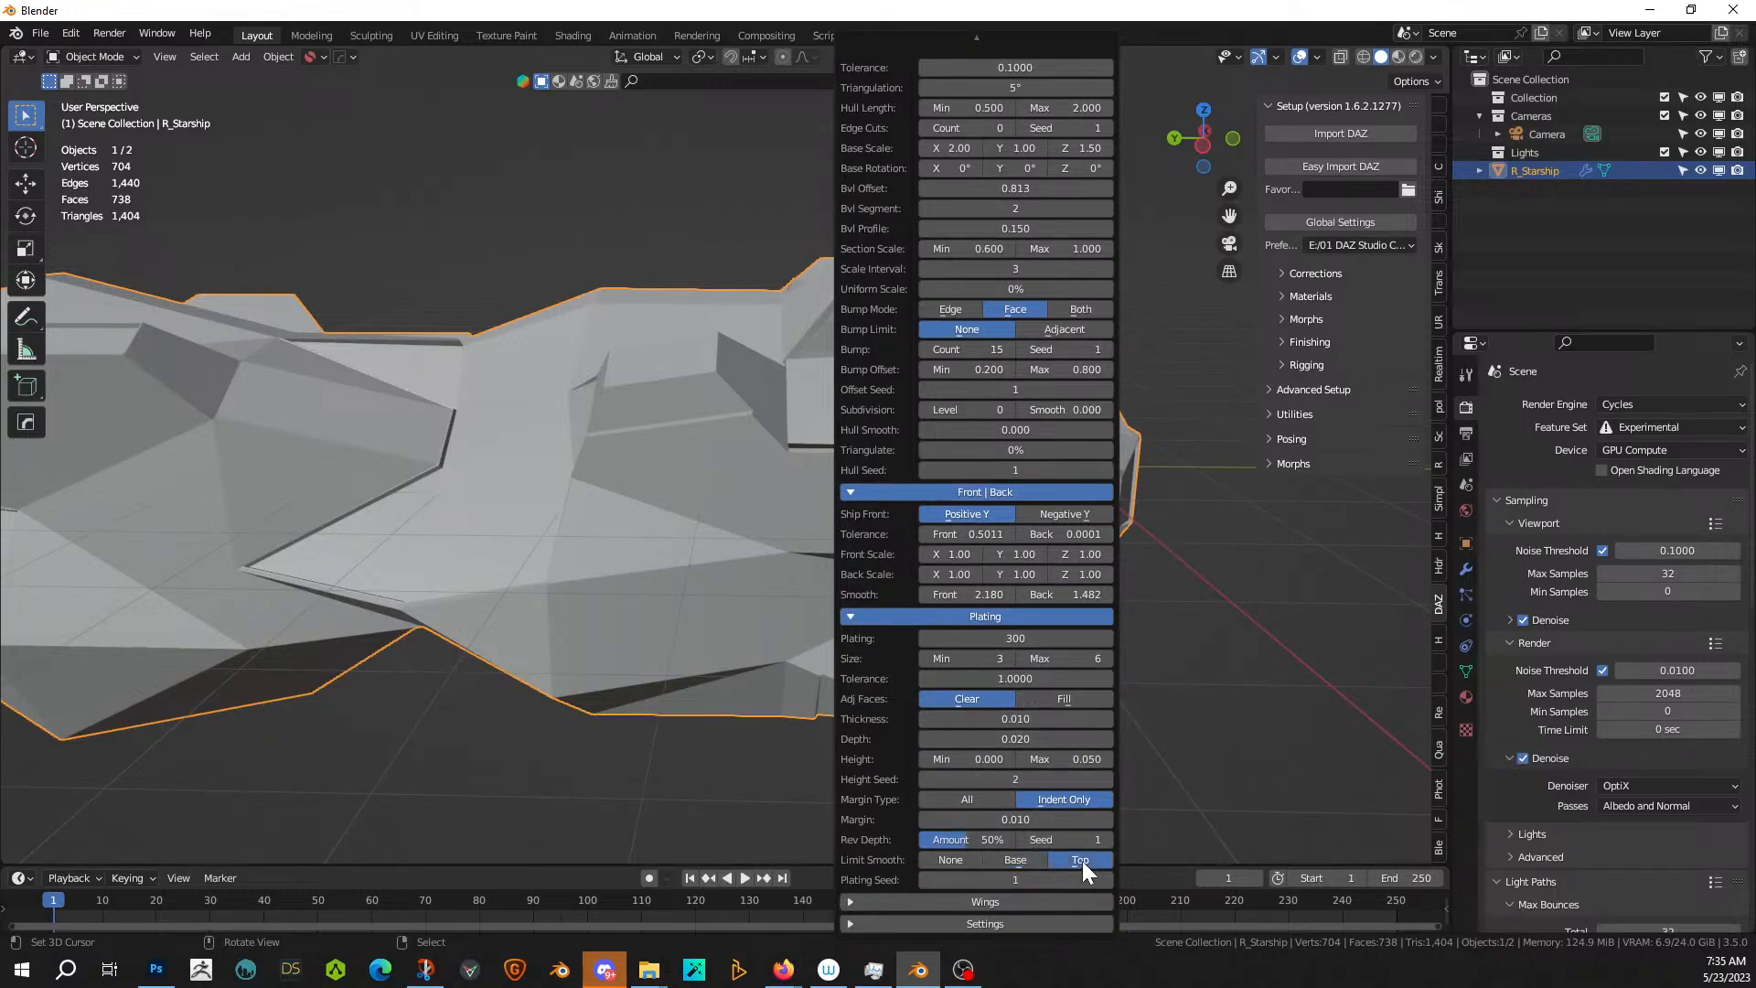
{"action": "left_click", "coordinate": [962, 860]}
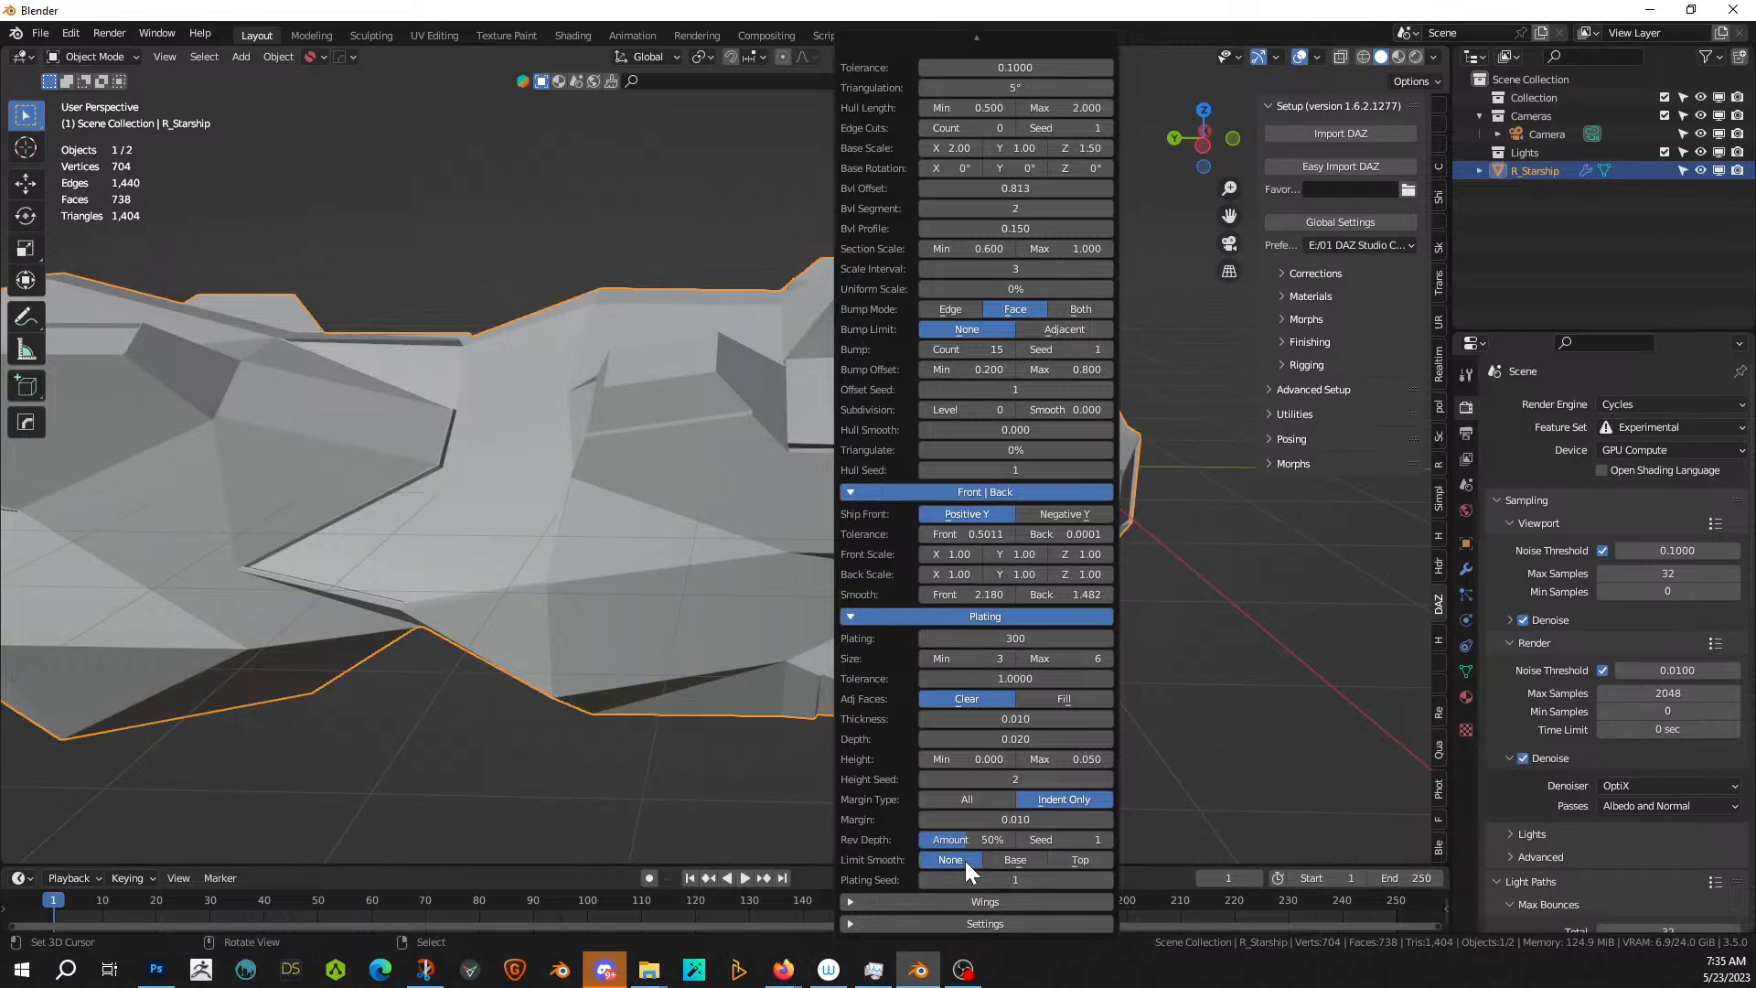
{"action": "left_click", "coordinate": [1012, 863]}
- Expand the Wings settings, set the location seed of Wing 1 to 3, and inspect the hull from the opposite side
{"action": "left_click", "coordinate": [850, 902]}
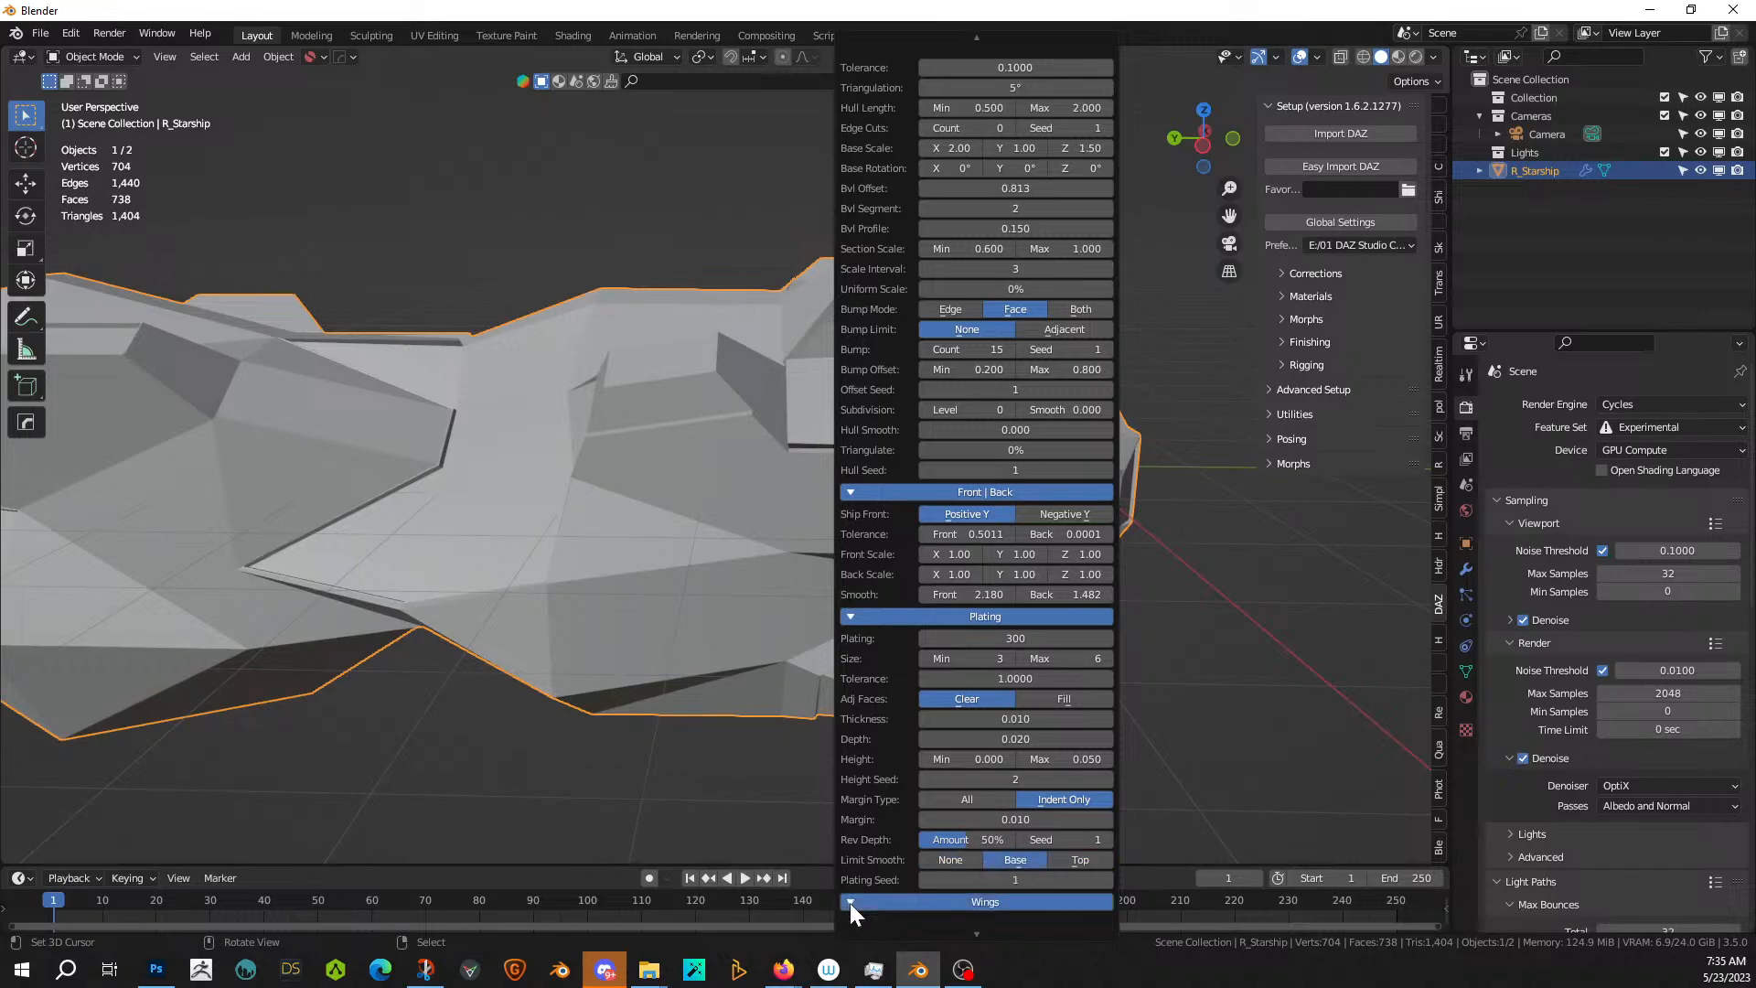
{"action": "scroll", "coordinate": [970, 823], "scroll_direction": "down", "scroll_amount": 6}
{"action": "scroll", "coordinate": [974, 795], "scroll_direction": "down", "scroll_amount": 2}
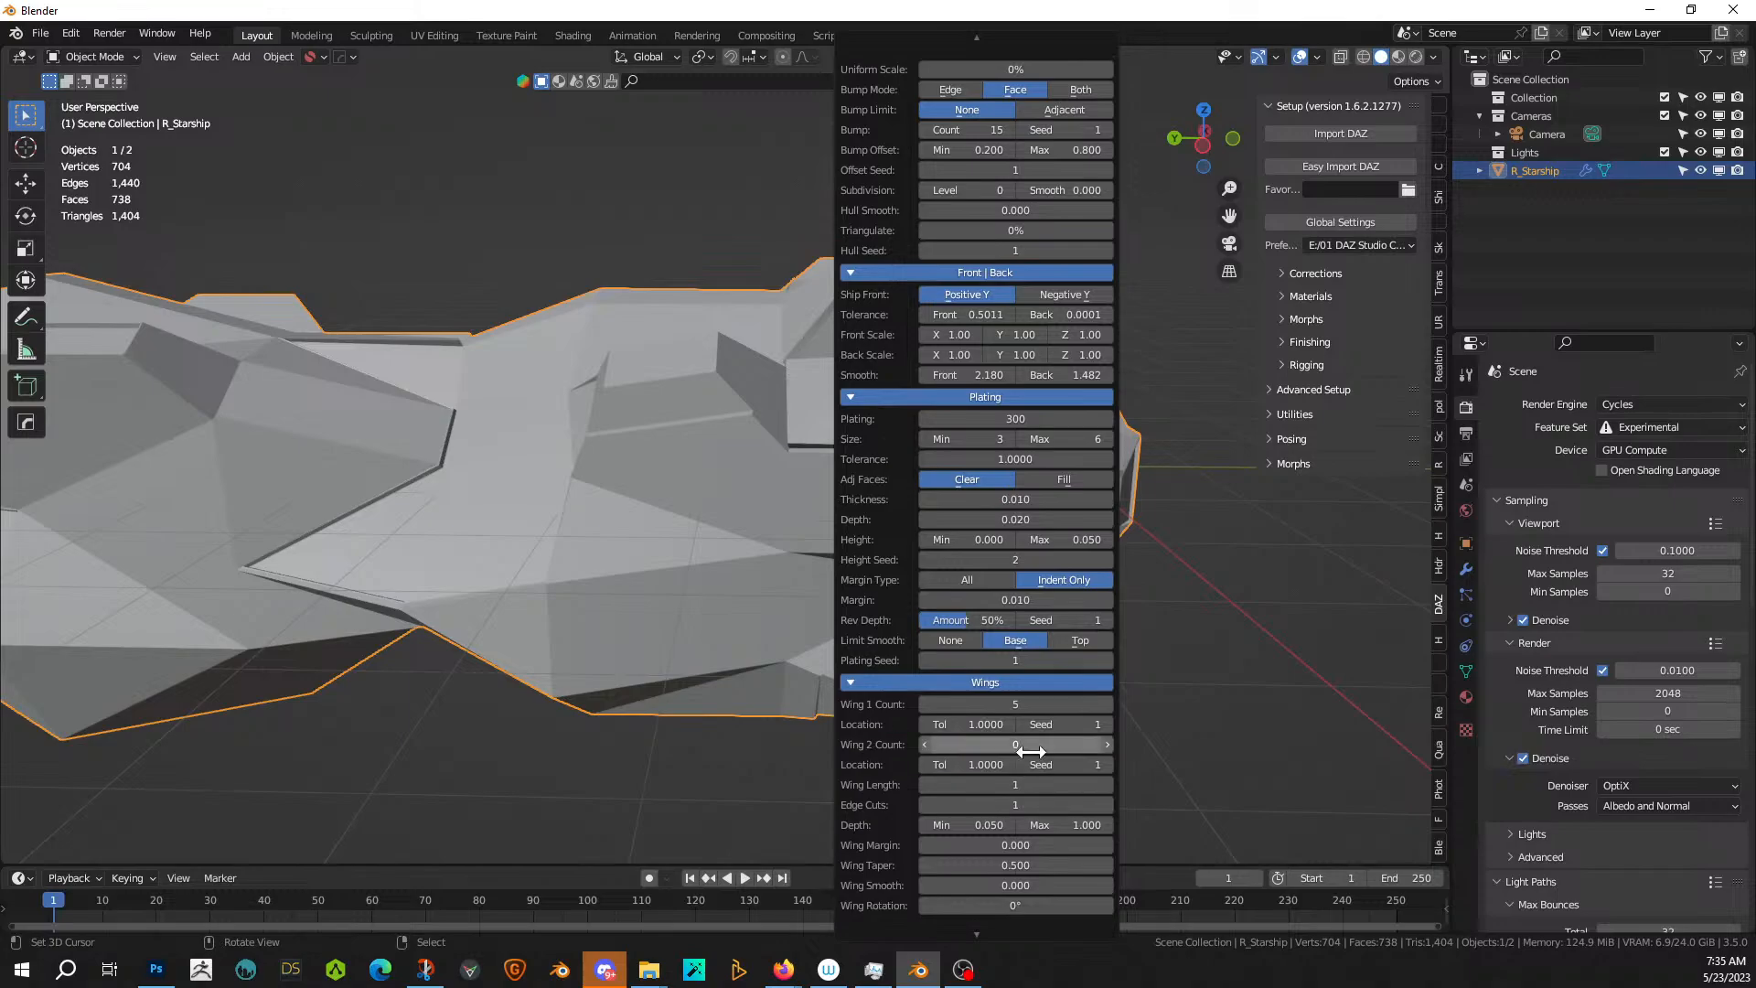
{"action": "left_click", "coordinate": [1107, 724]}
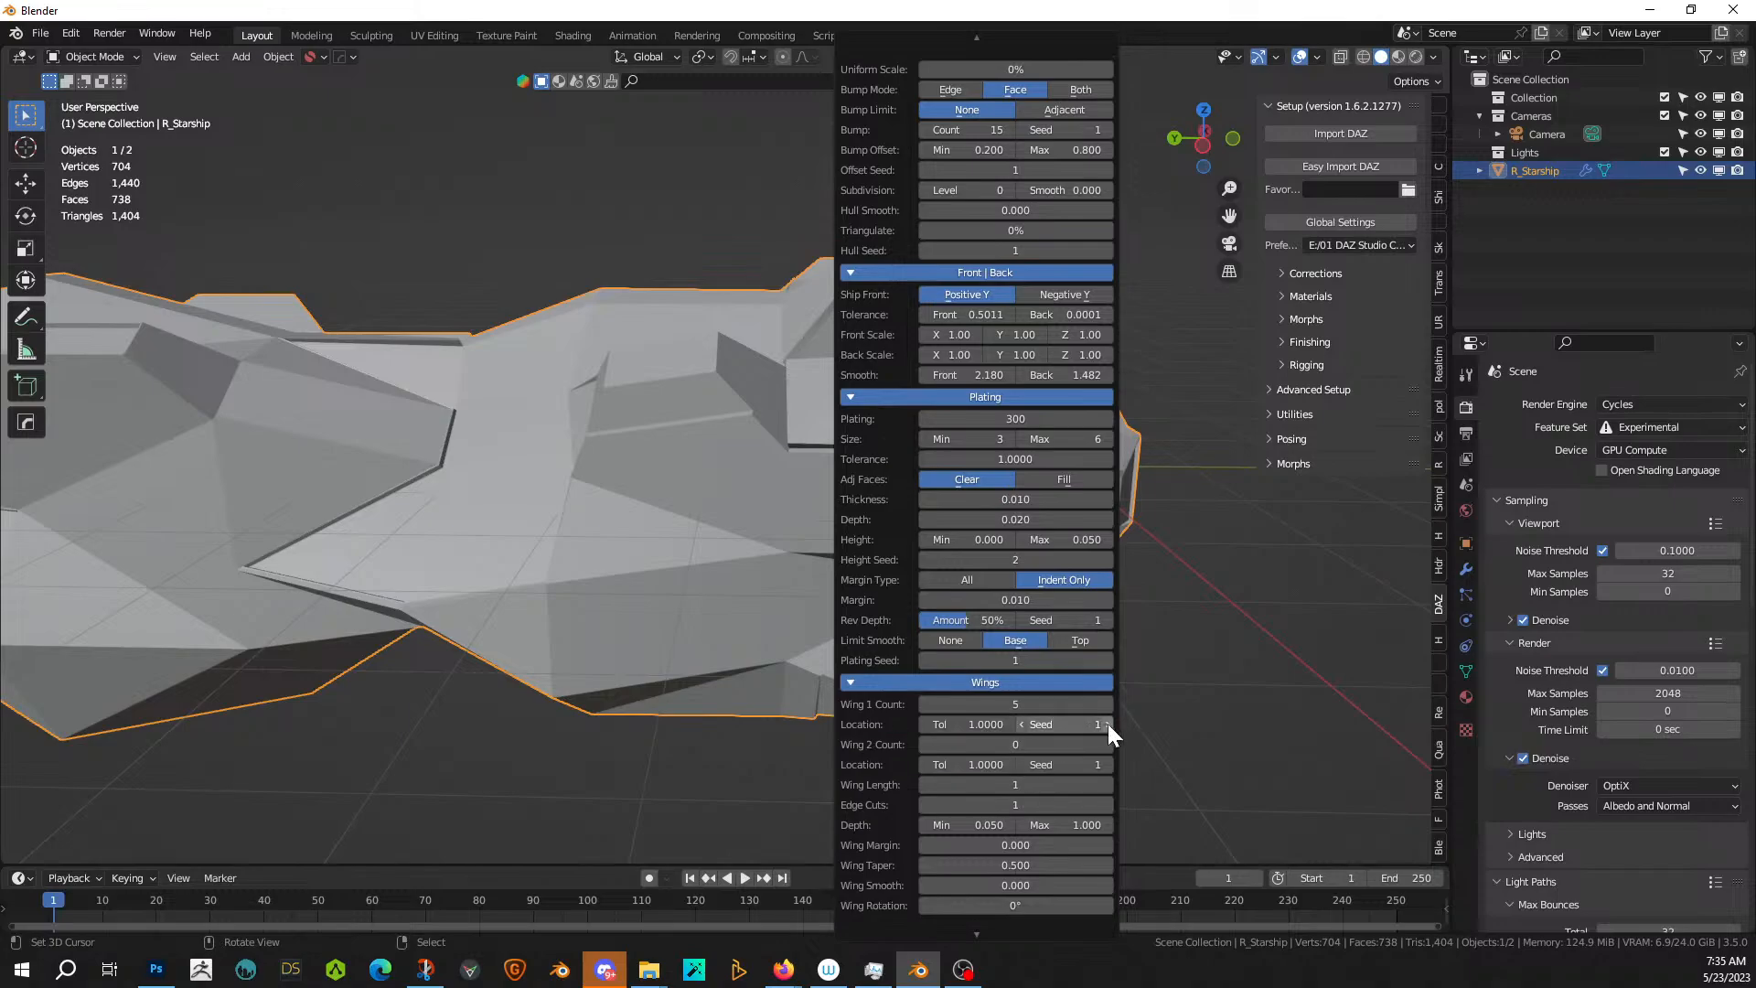
{"action": "left_click", "coordinate": [1107, 723]}
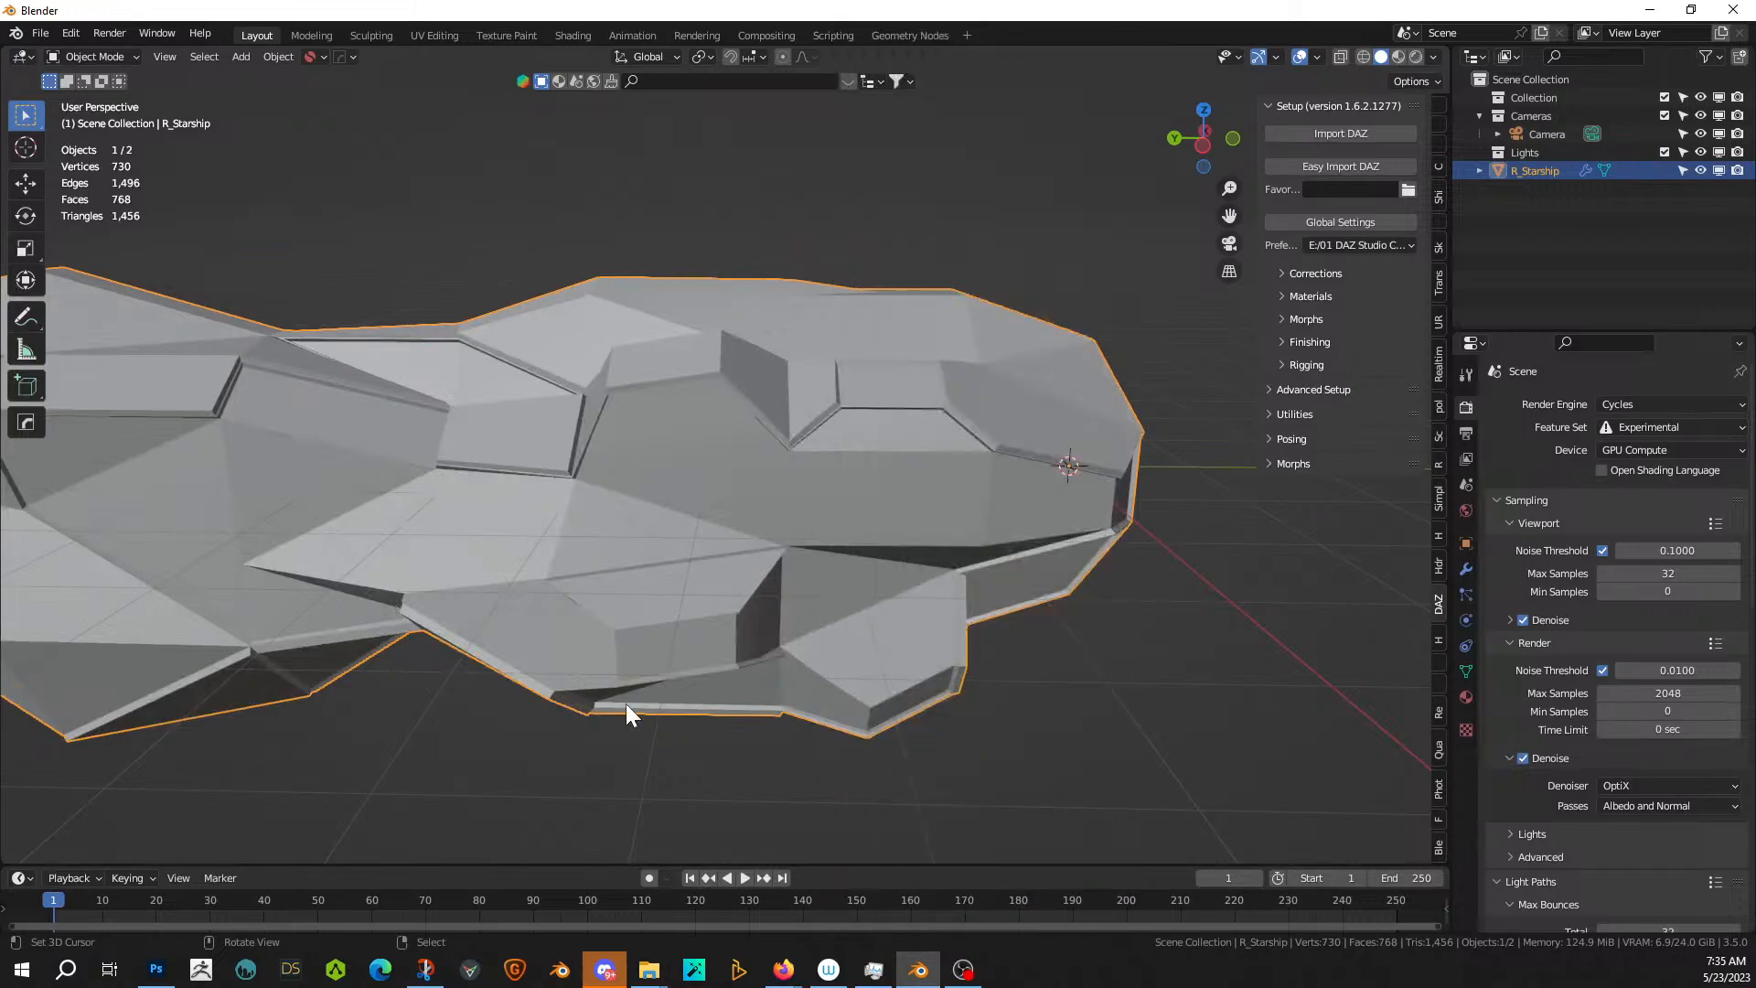
{"action": "middle_click_drag", "start_coordinate": [627, 709], "coordinate": [224, 696]}
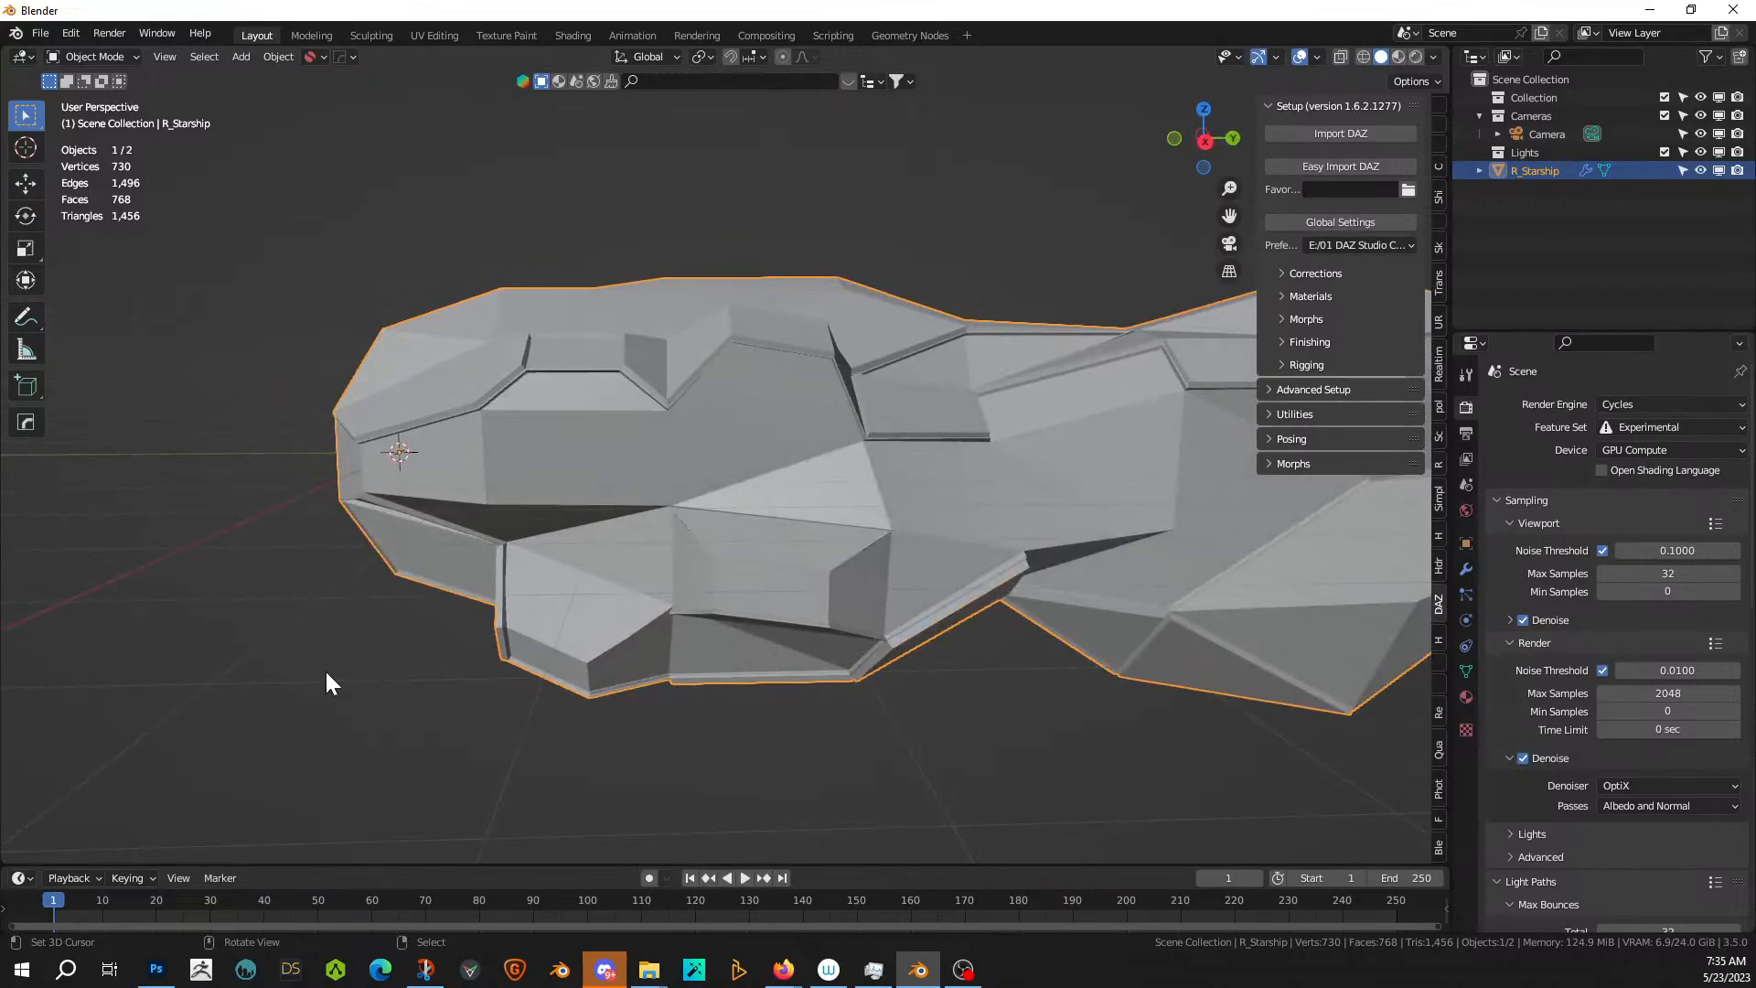
- Set the Wing 2 count to 5 in the starship's Wings settings
{"action": "key", "text": "F9"}
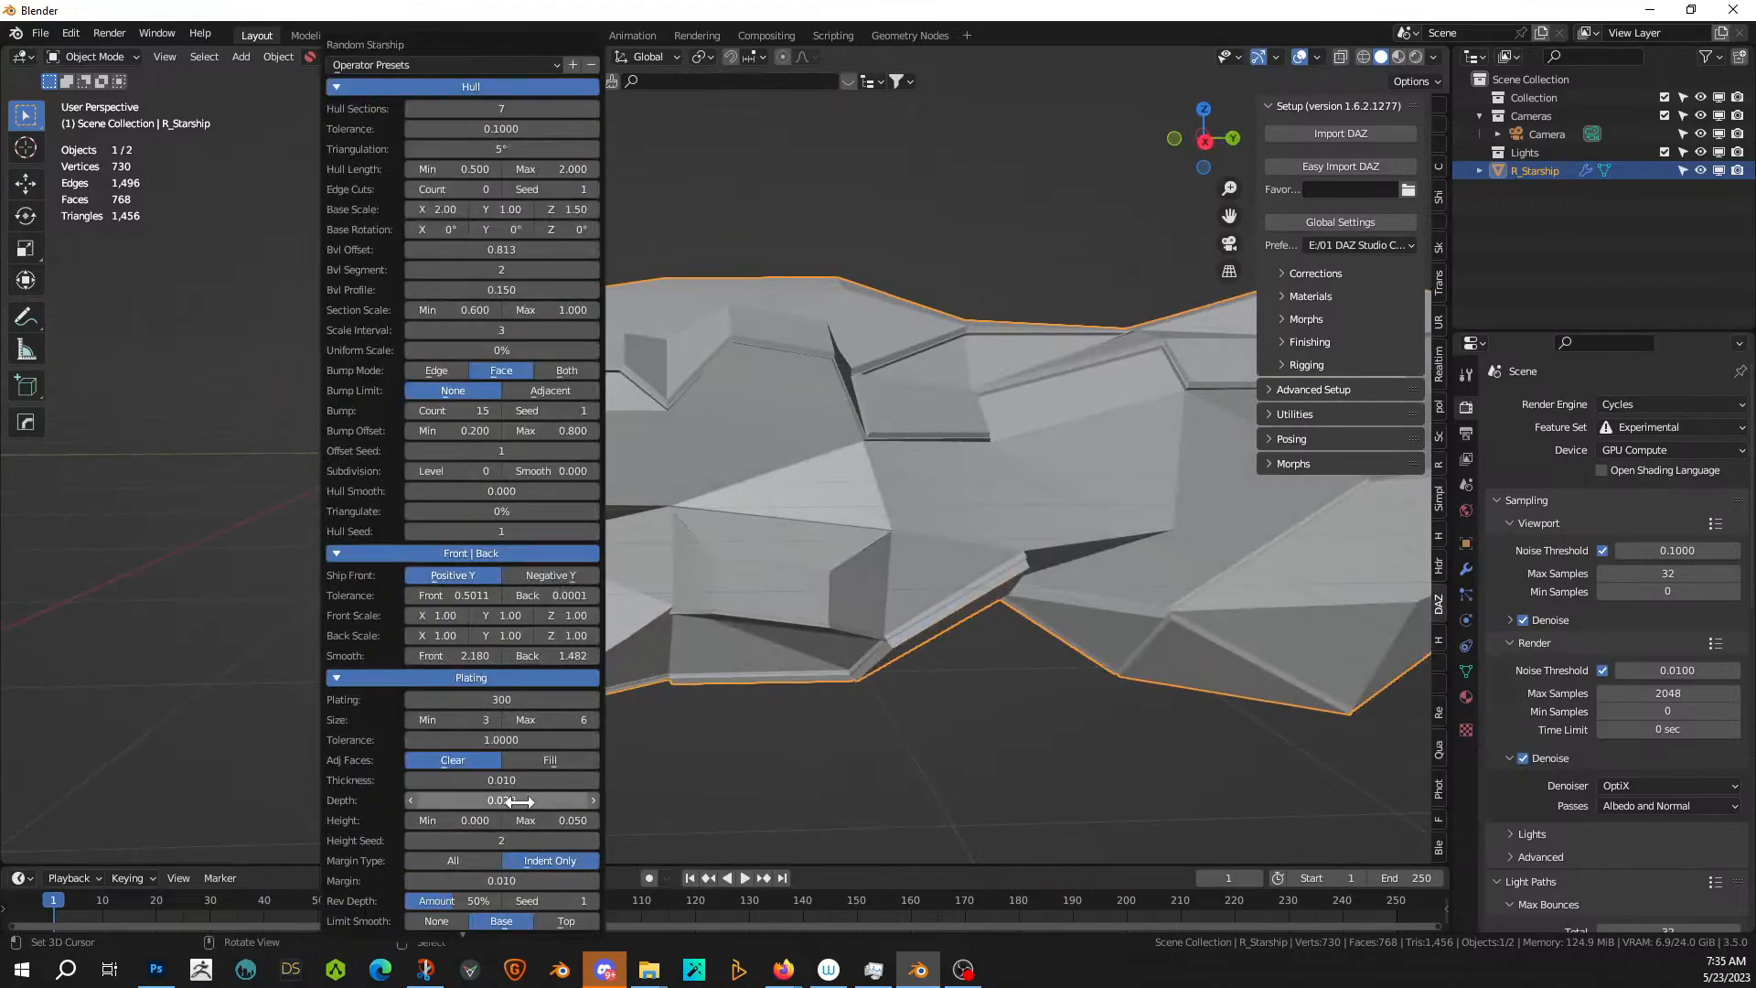
{"action": "scroll", "coordinate": [519, 802], "scroll_direction": "down", "scroll_amount": 5}
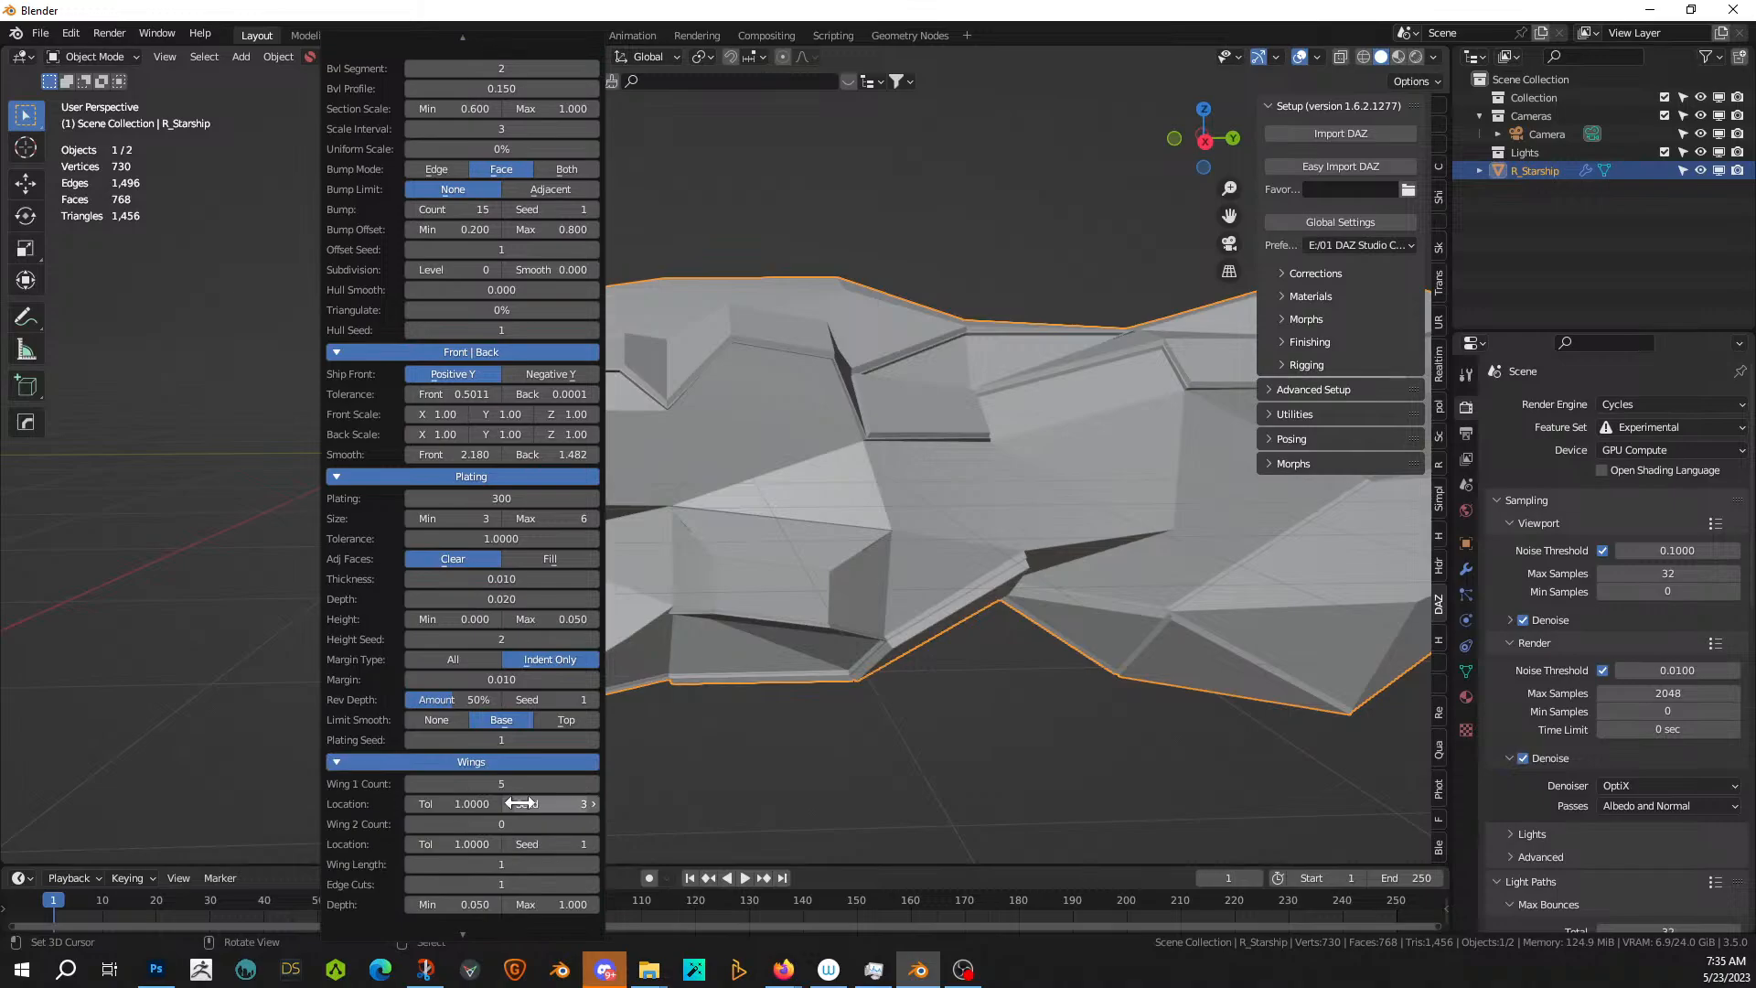
{"action": "scroll", "coordinate": [522, 847], "scroll_direction": "down", "scroll_amount": 2}
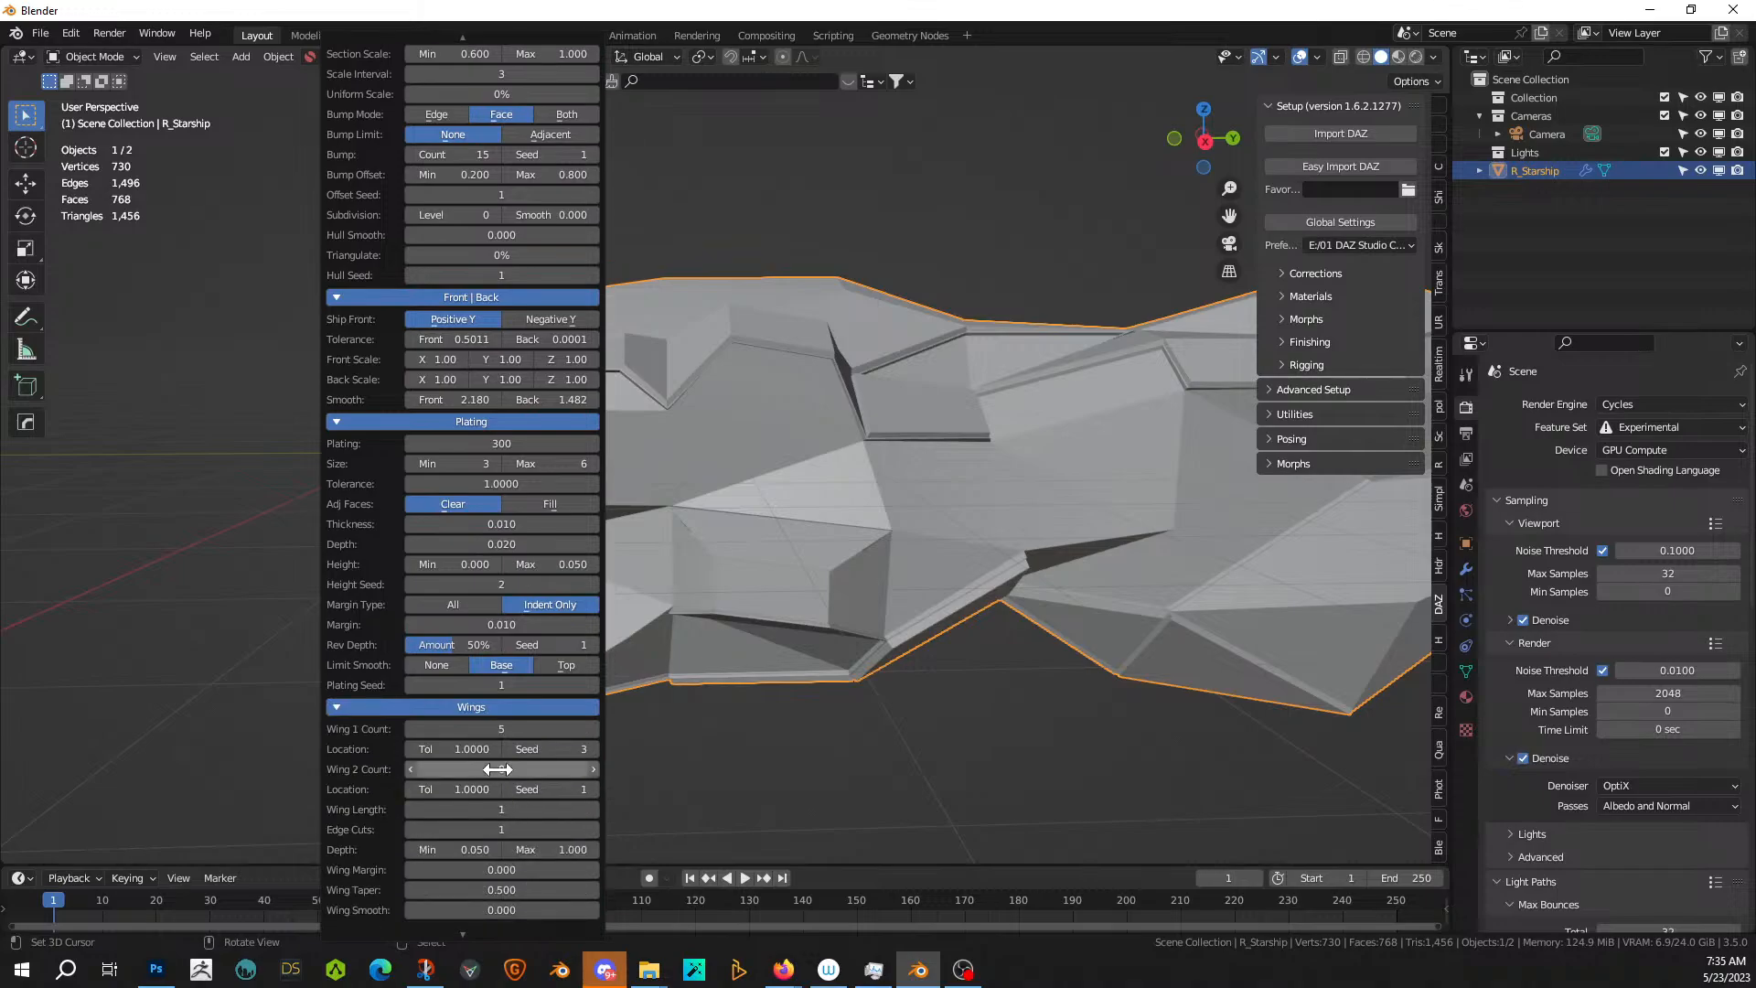
{"action": "left_click", "coordinate": [419, 770]}
{"action": "type", "text": "5"}
{"action": "key", "text": "Return"}
- Set the location seed of Wing 2 to 4 and its location tolerance to 2
{"action": "left_click", "coordinate": [592, 789]}
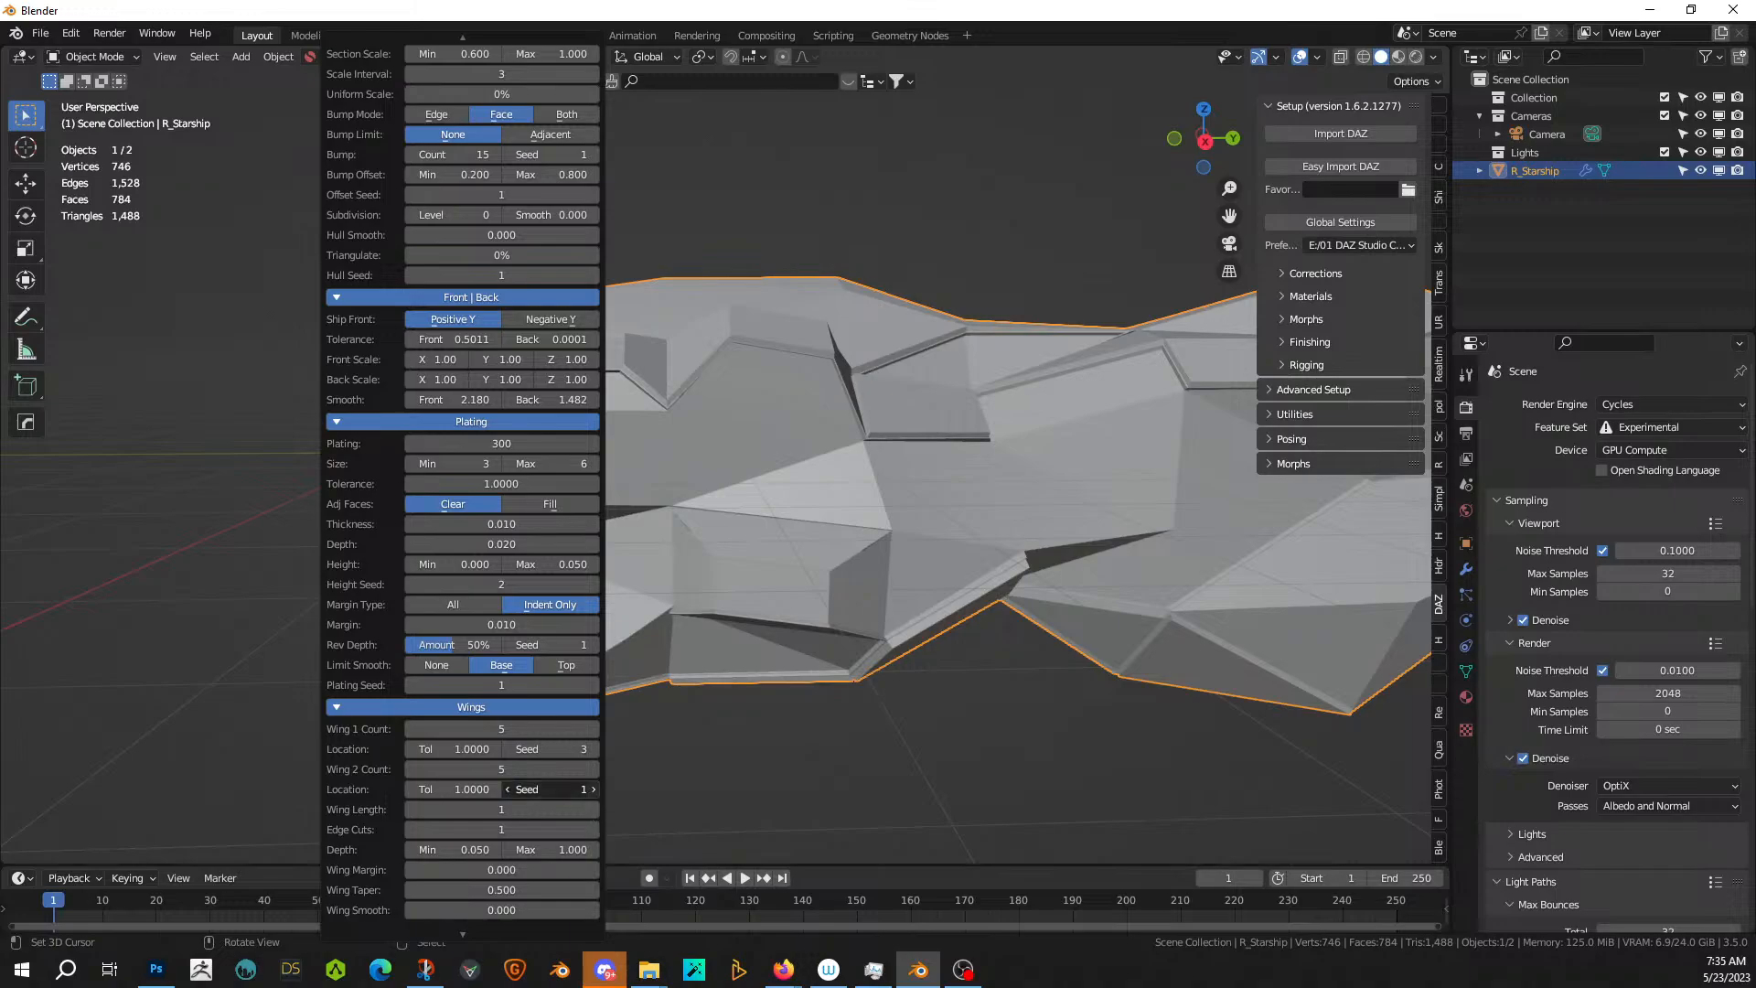
{"action": "left_click", "coordinate": [595, 787]}
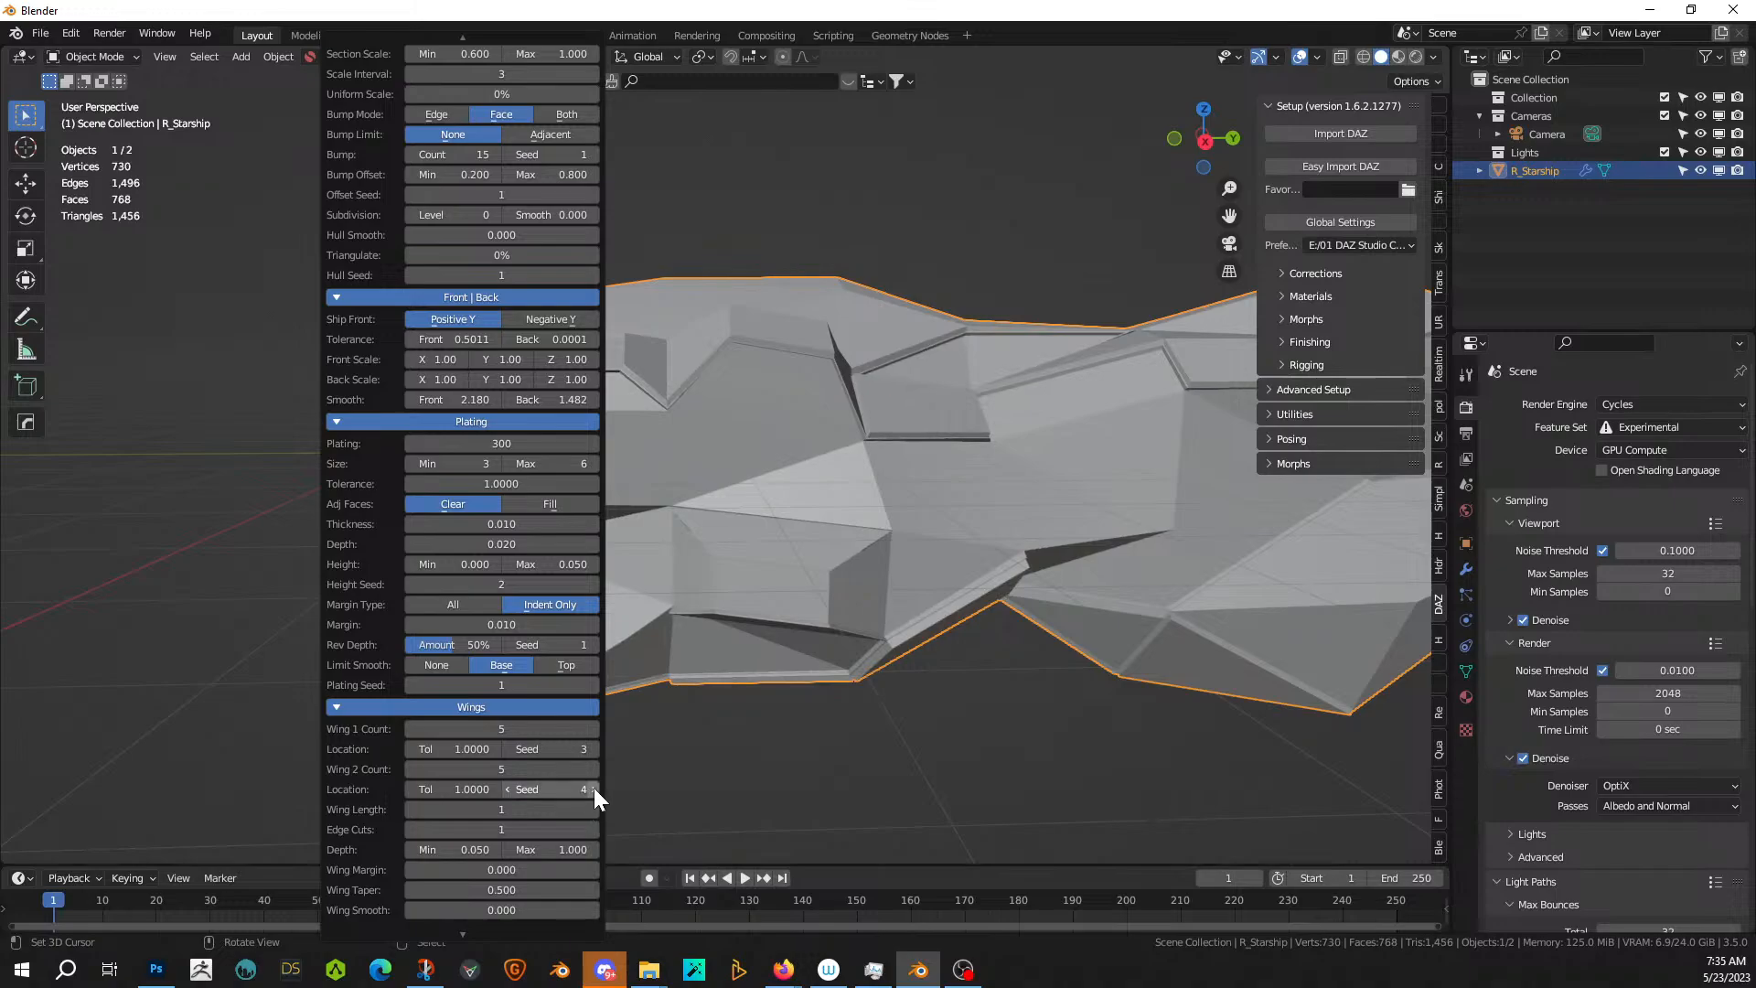
{"action": "left_click", "coordinate": [494, 790]}
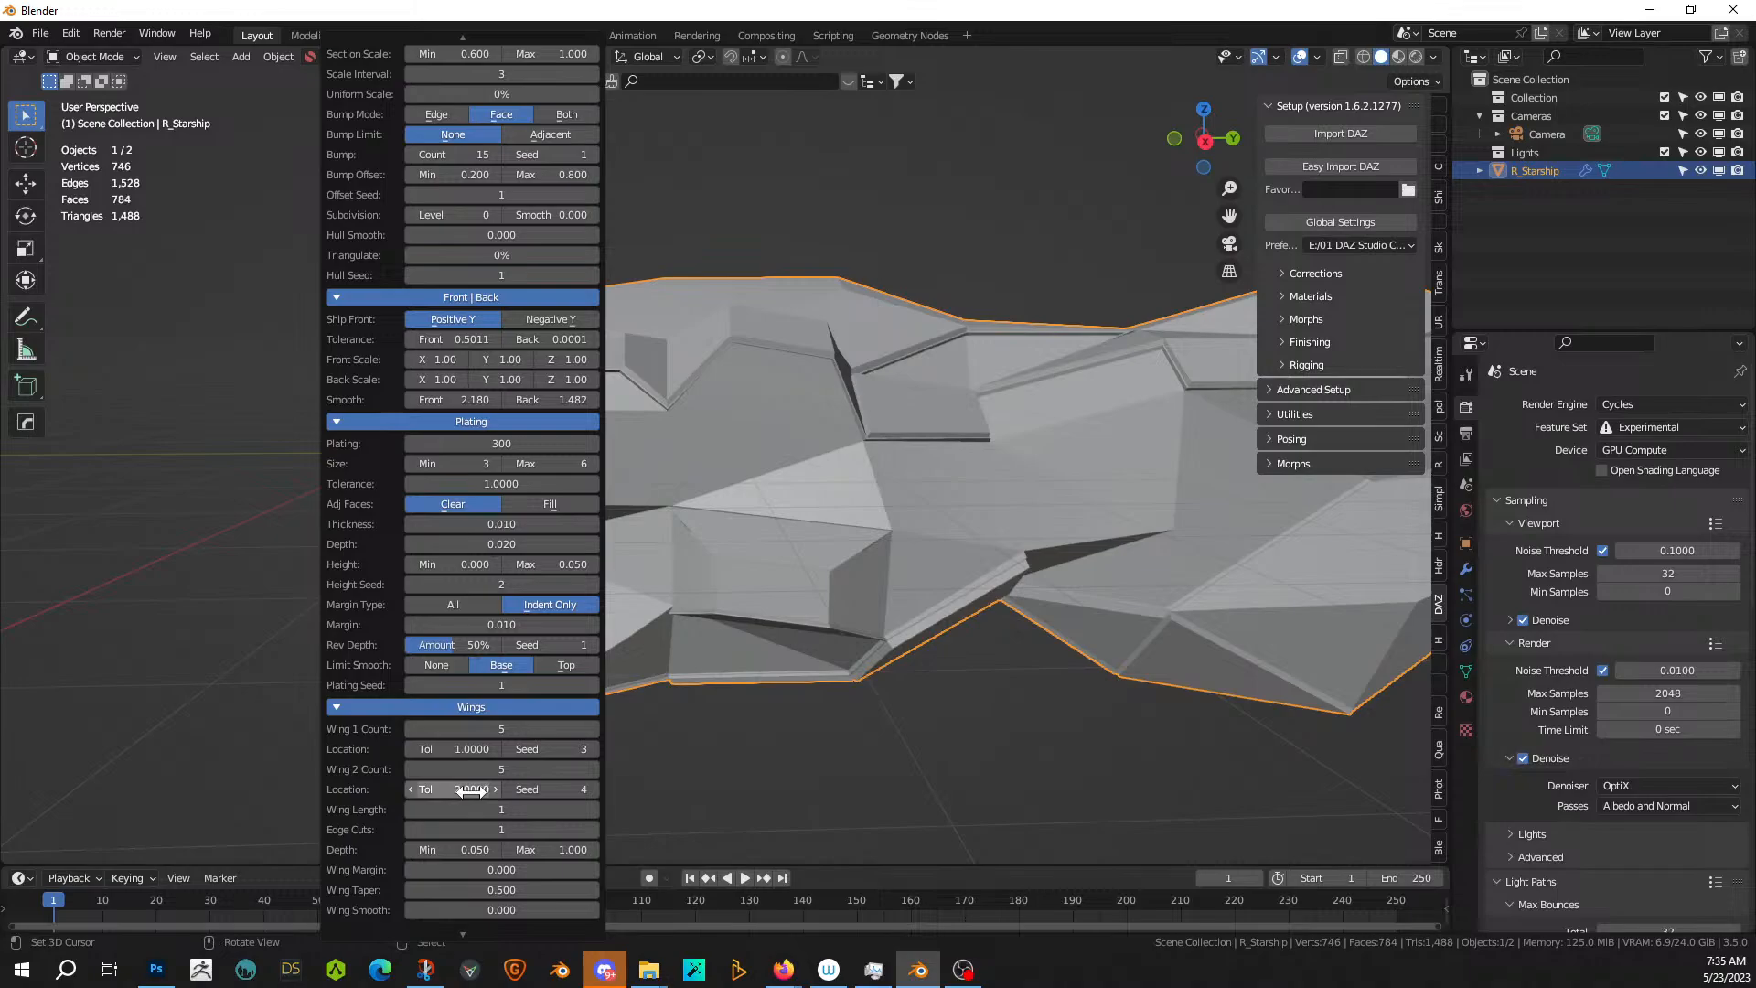
- Increase the wings' edge cuts by two and inspect the starship from its end
{"action": "left_click", "coordinate": [596, 831]}
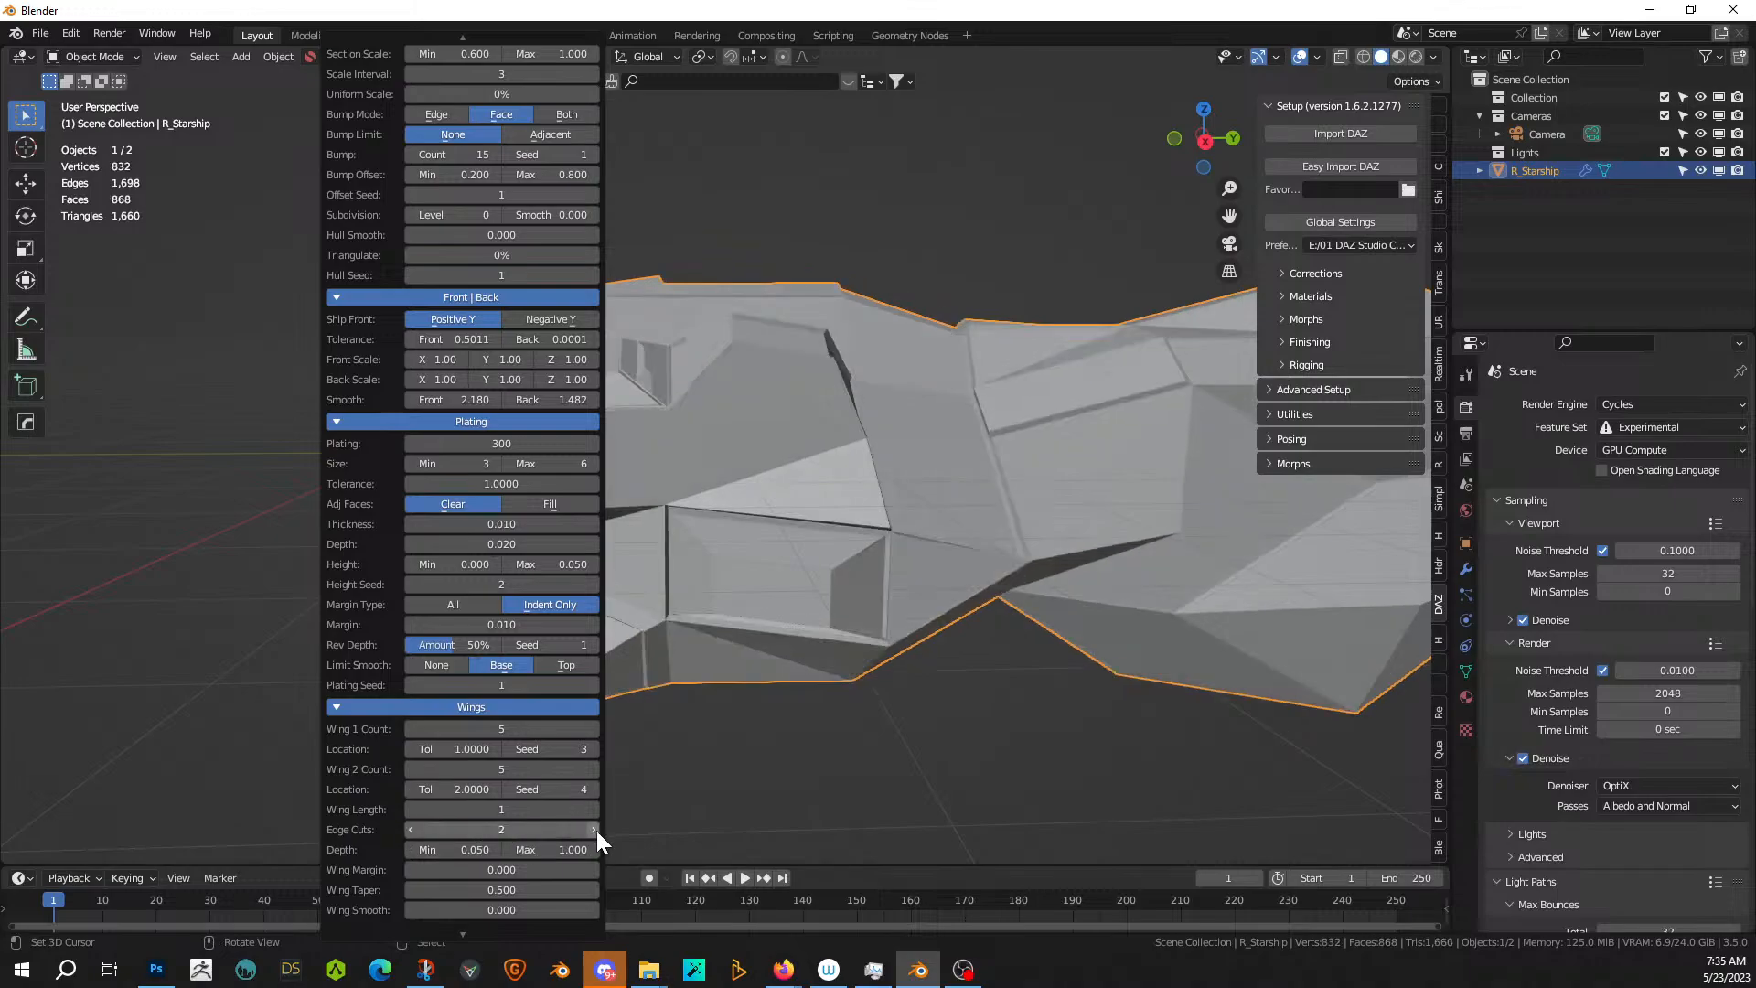
{"action": "left_click", "coordinate": [596, 830]}
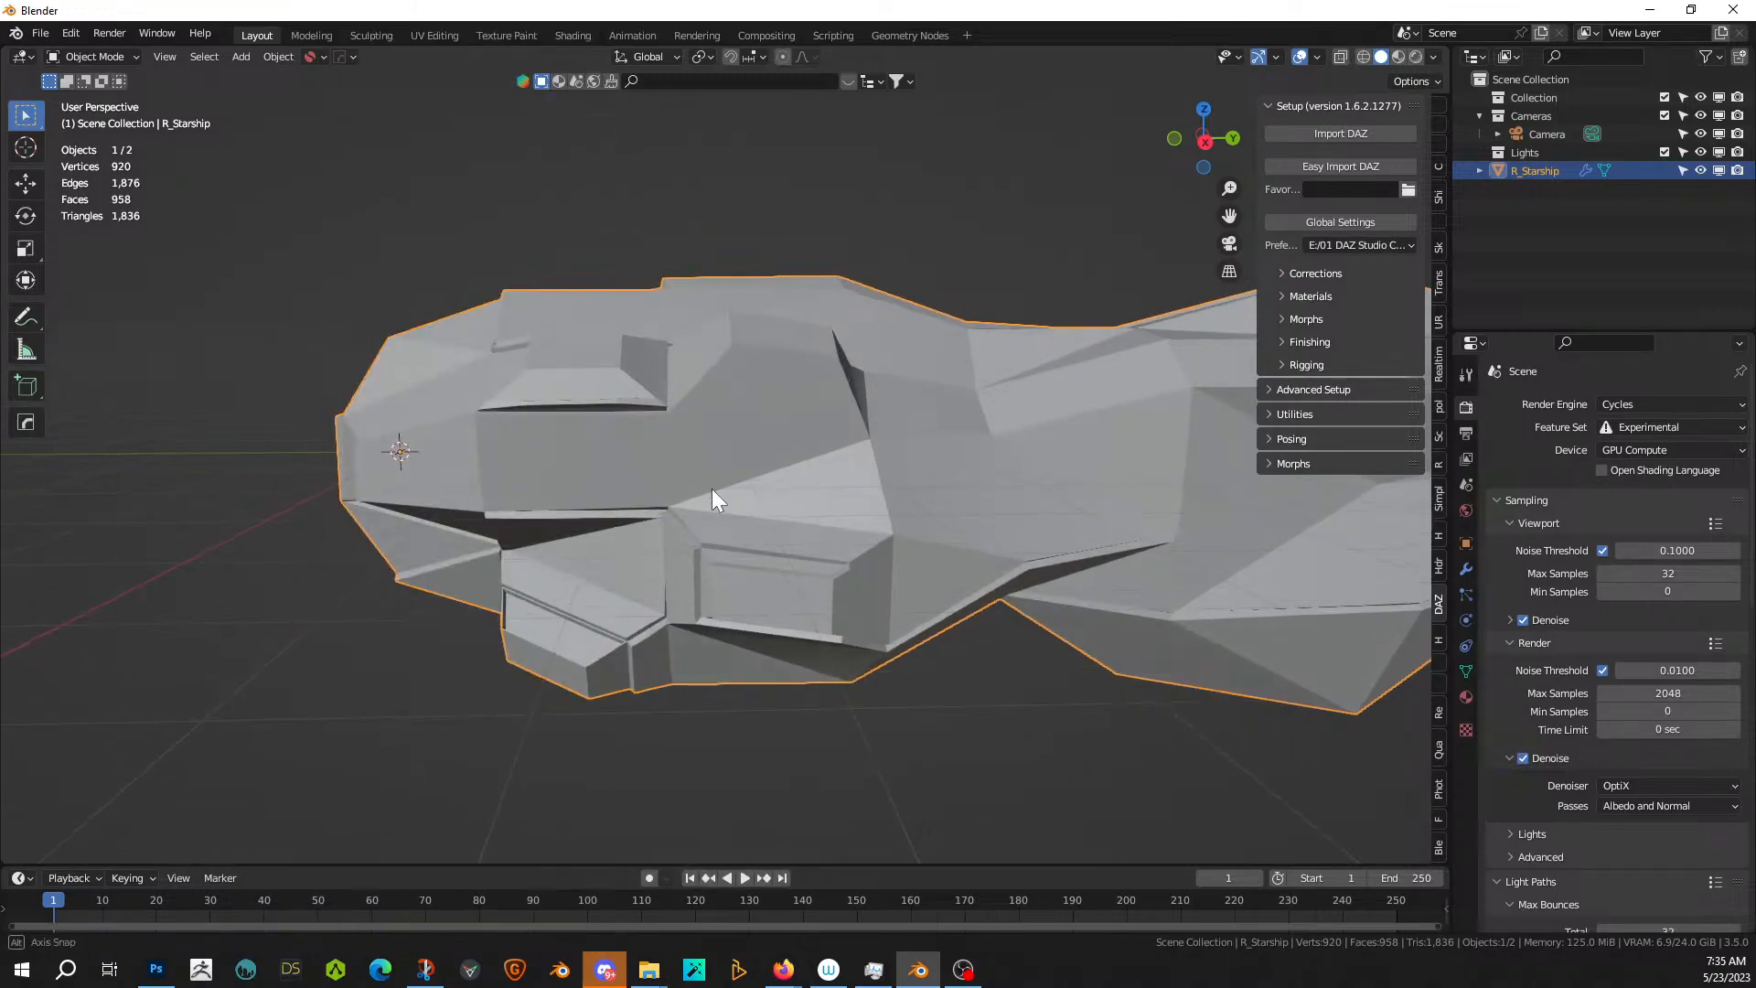
{"action": "middle_click_drag", "start_coordinate": [711, 489], "coordinate": [907, 519]}
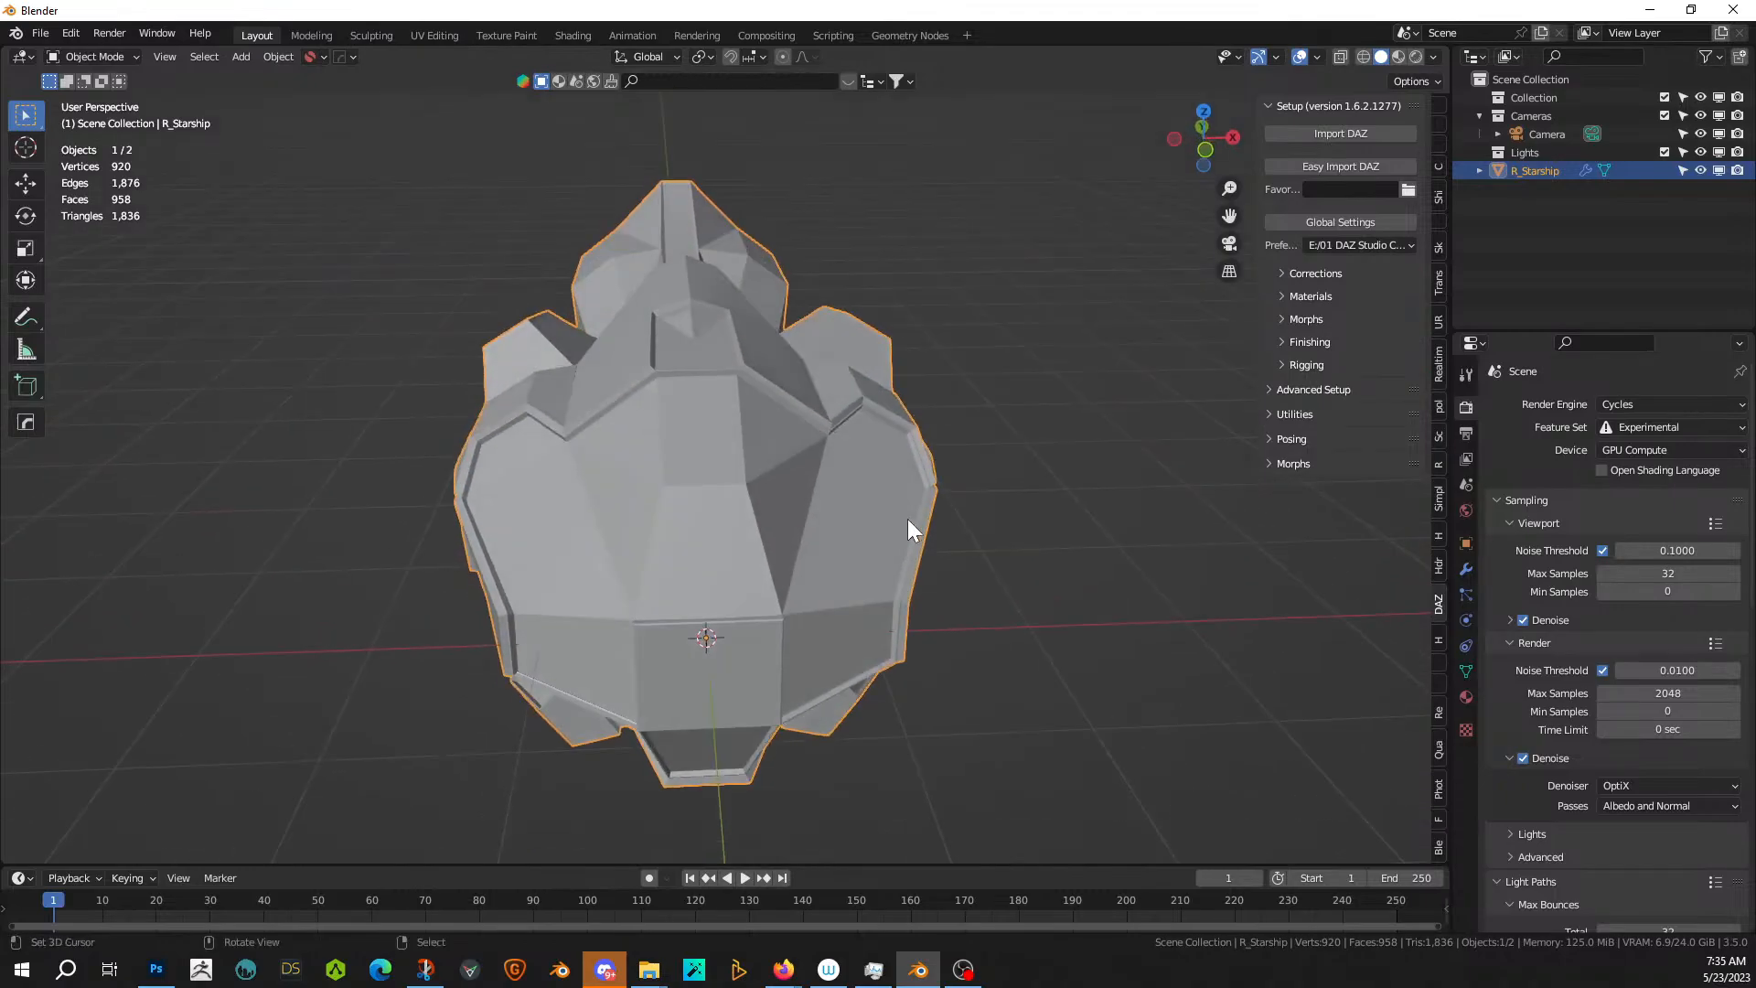
- Set the wing length to 2 in the starship's Wings settings and inspect the hull from its end
{"action": "key", "text": "F9"}
{"action": "scroll", "coordinate": [1084, 807], "scroll_direction": "down", "scroll_amount": 6}
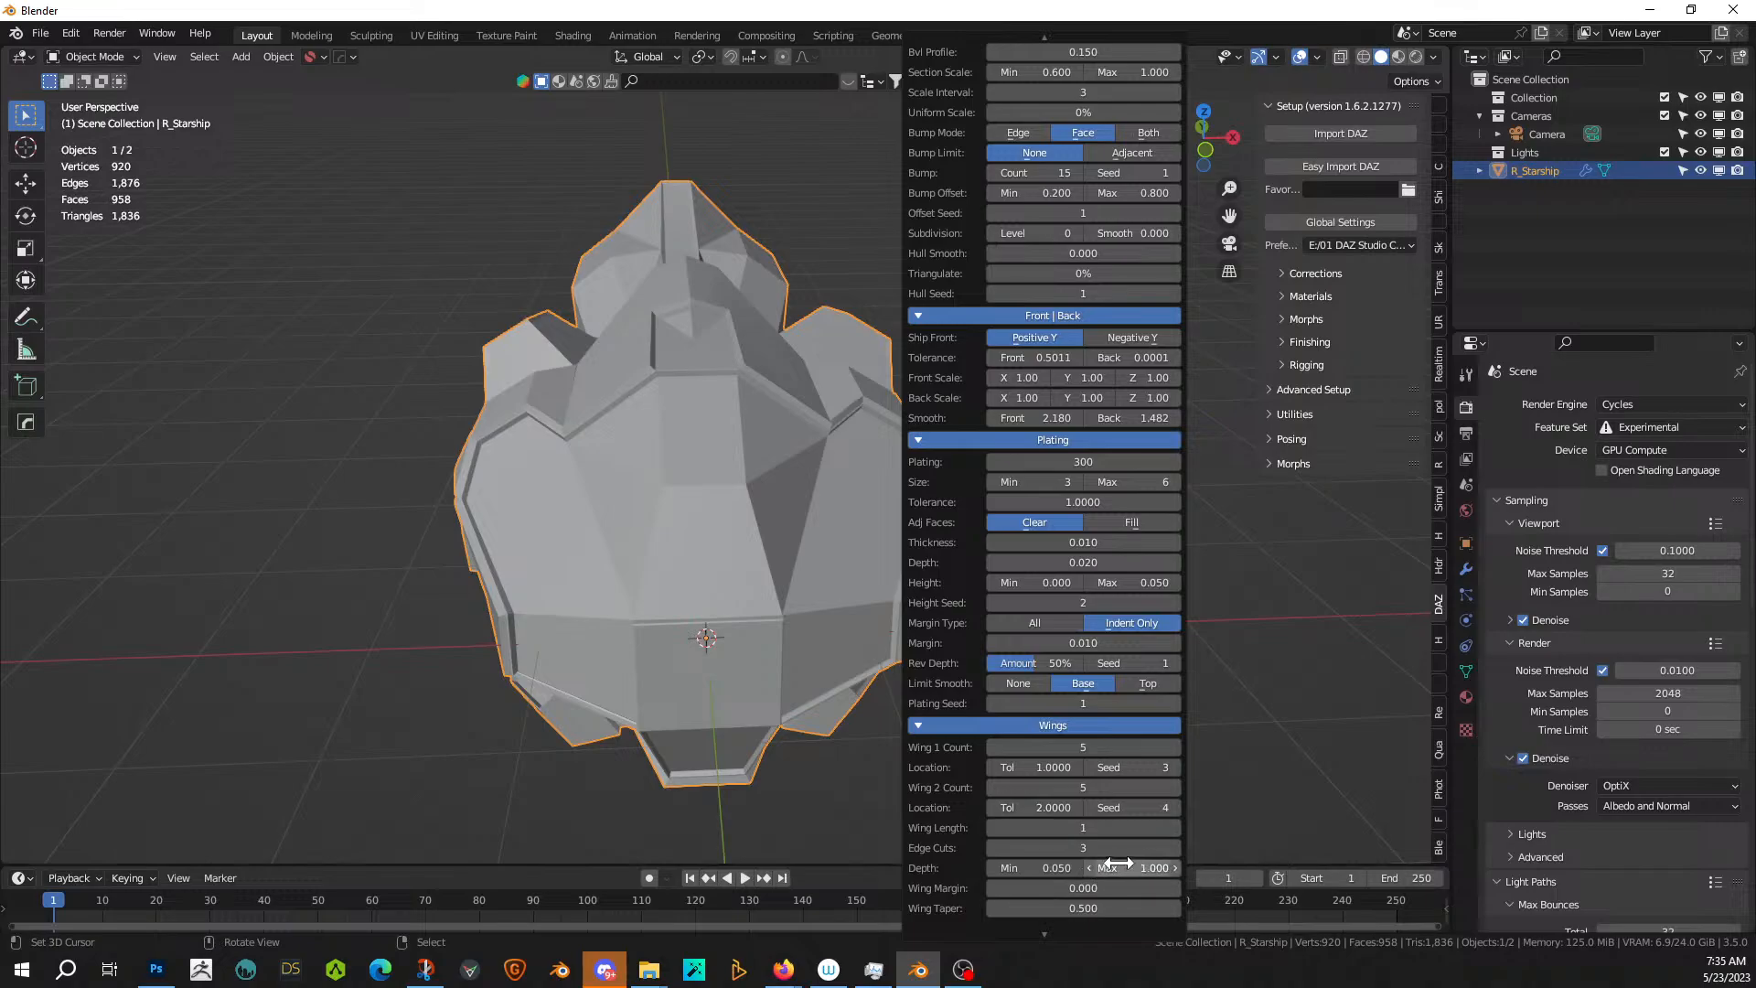
{"action": "left_click", "coordinate": [1178, 827]}
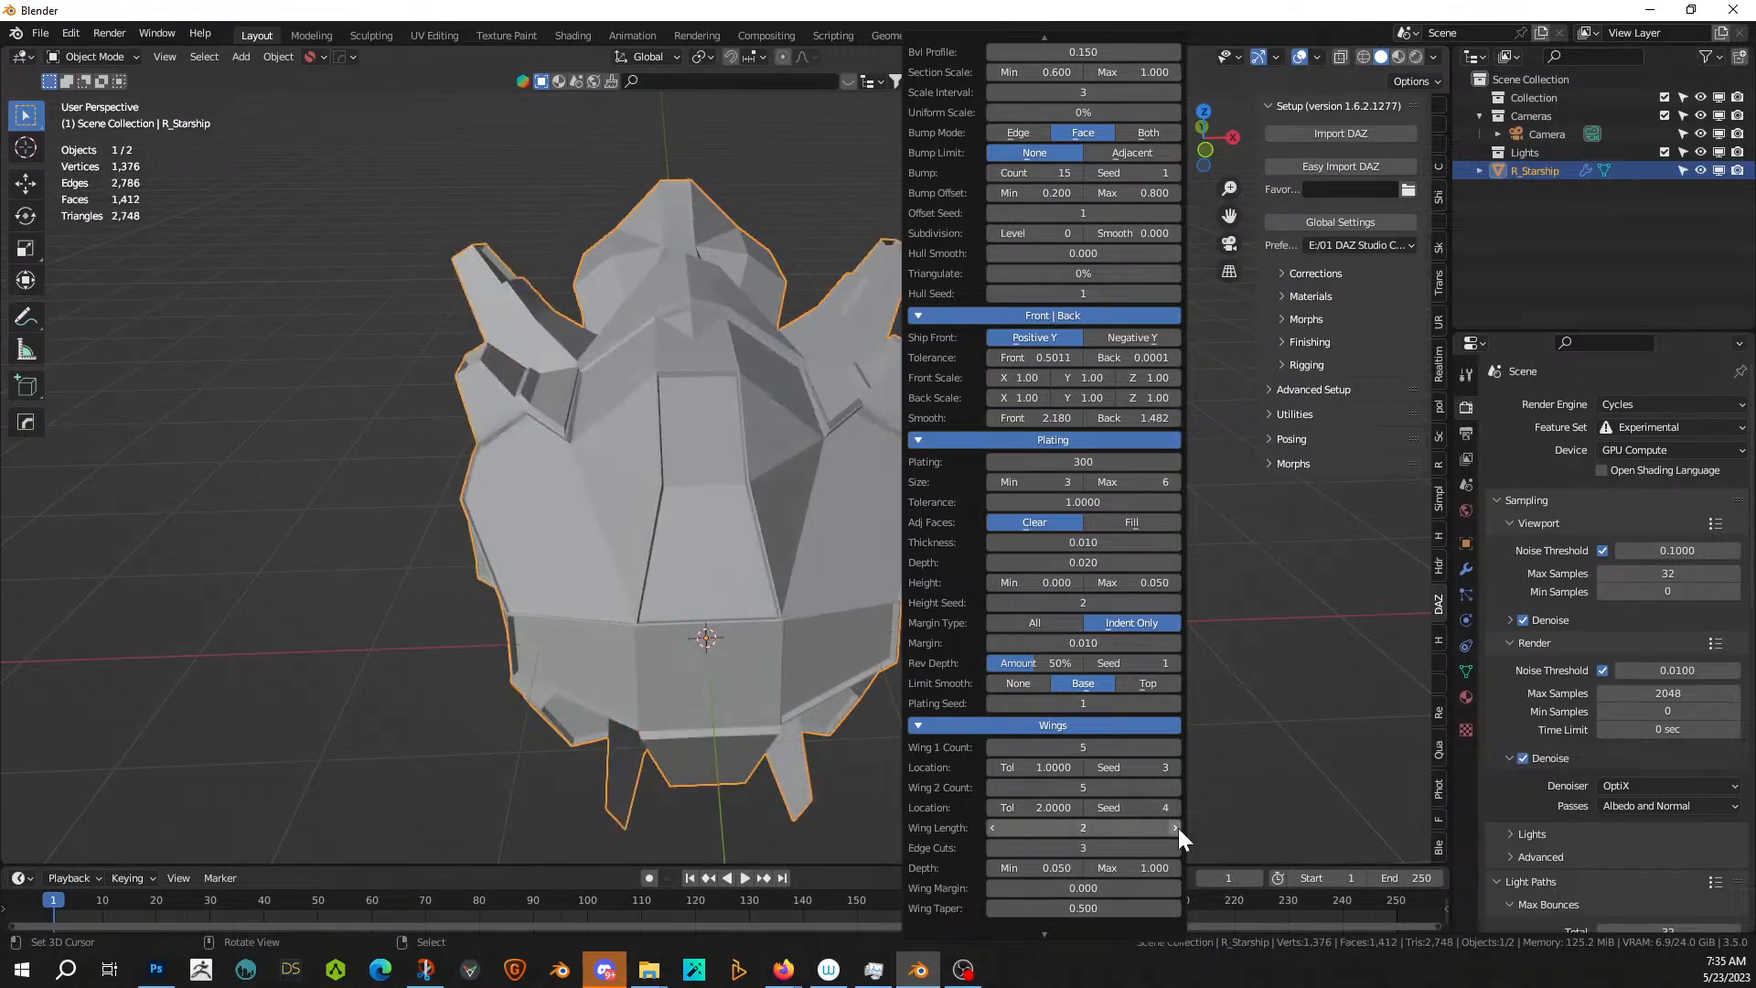
{"action": "middle_click_drag", "start_coordinate": [764, 709], "coordinate": [748, 547]}
{"action": "middle_click_drag", "start_coordinate": [771, 196], "coordinate": [916, 498]}
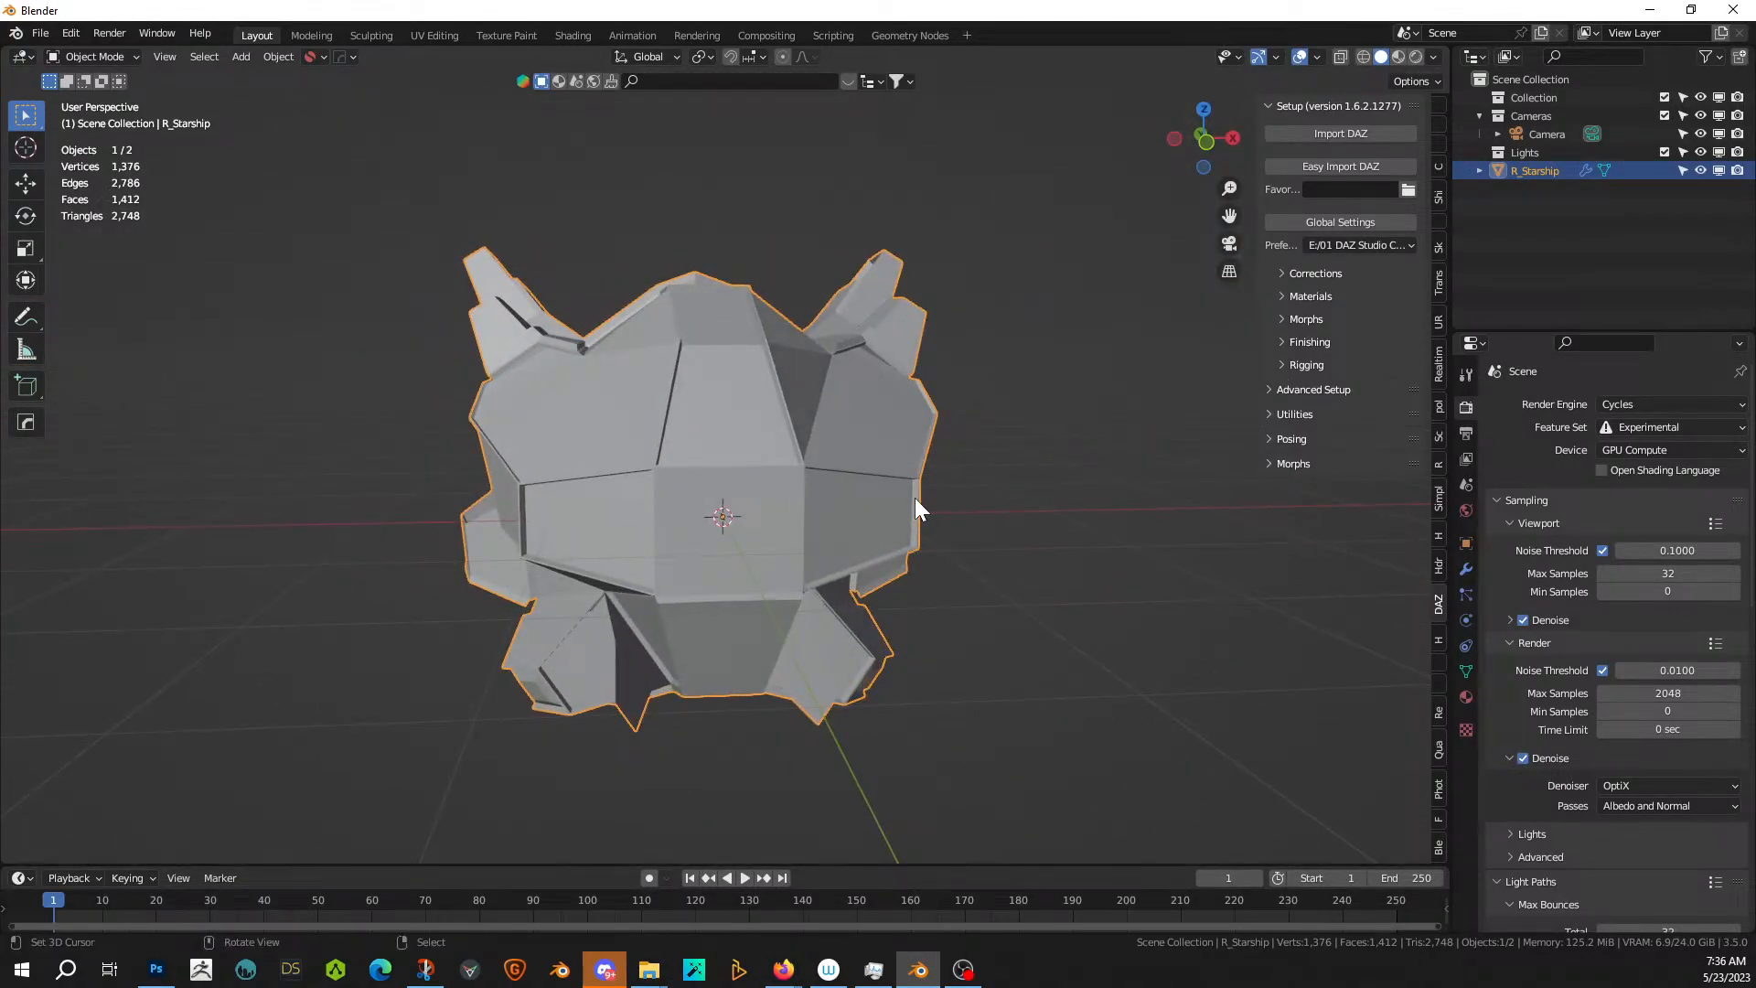
- Expand the starship's general Settings section, enable Mirror Y, and inspect the mirrored hull from the side
{"action": "key", "text": "F9"}
{"action": "scroll", "coordinate": [1064, 717], "scroll_direction": "down", "scroll_amount": 3}
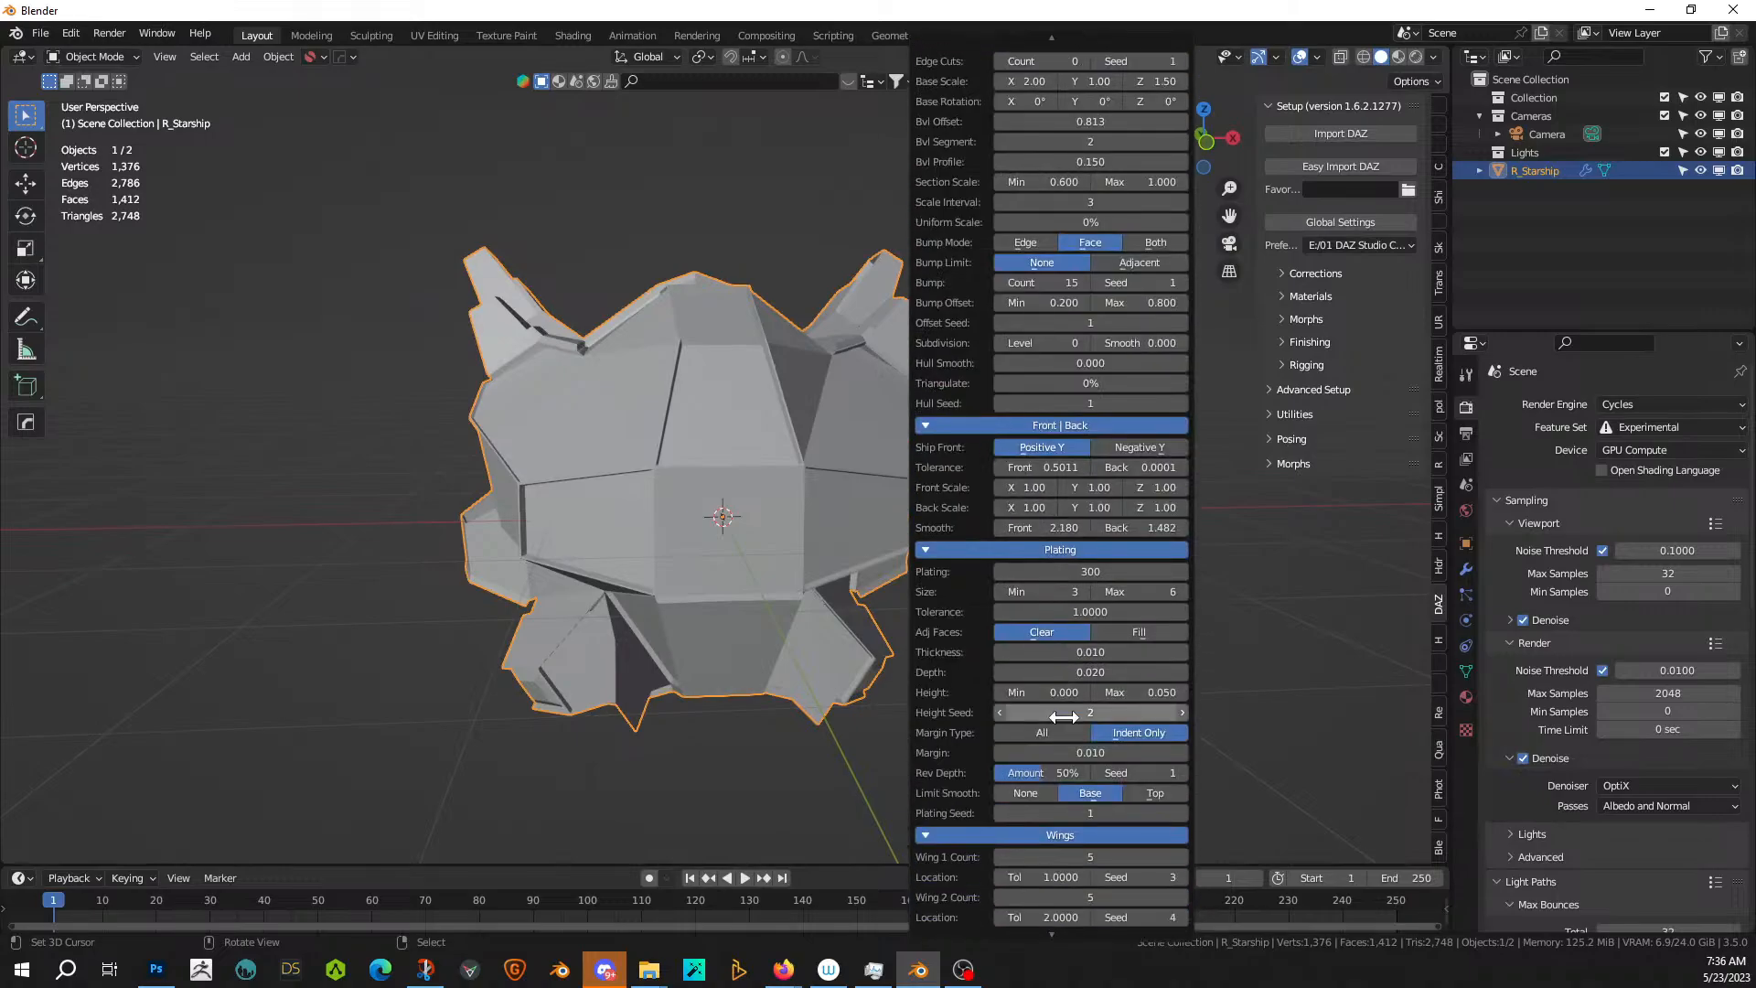
{"action": "scroll", "coordinate": [1064, 716], "scroll_direction": "down", "scroll_amount": 5}
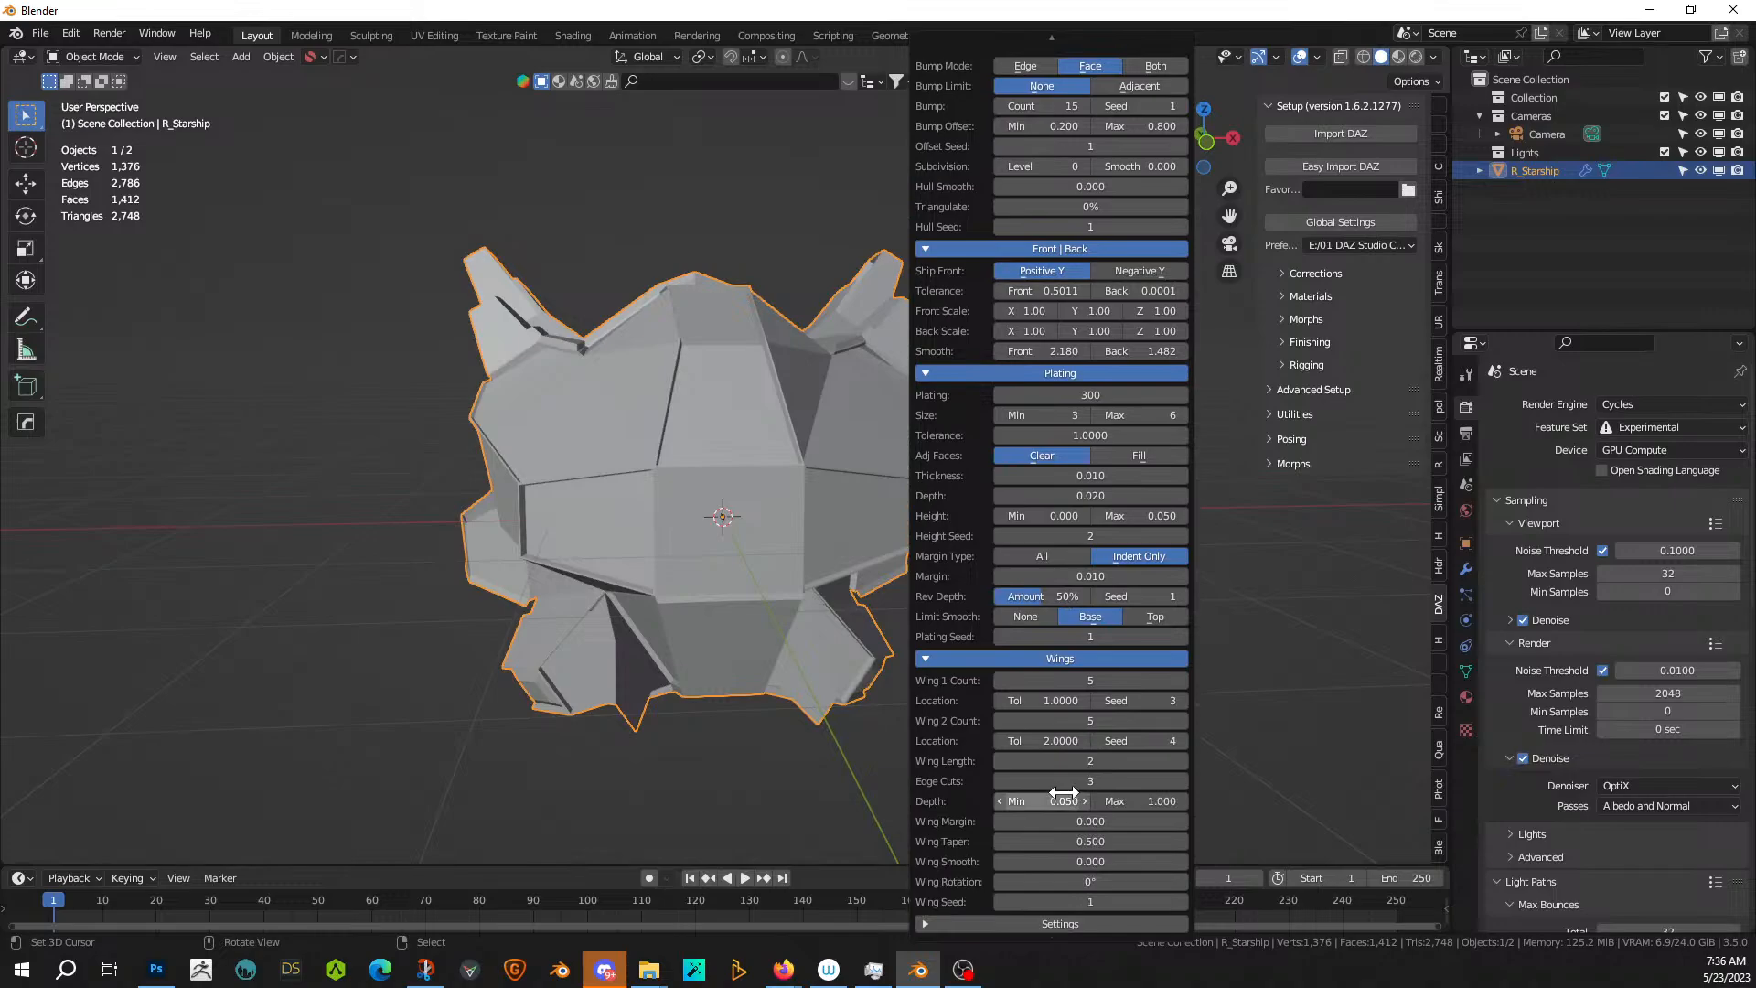
{"action": "left_click", "coordinate": [926, 920]}
{"action": "scroll", "coordinate": [1029, 816], "scroll_direction": "down", "scroll_amount": 2}
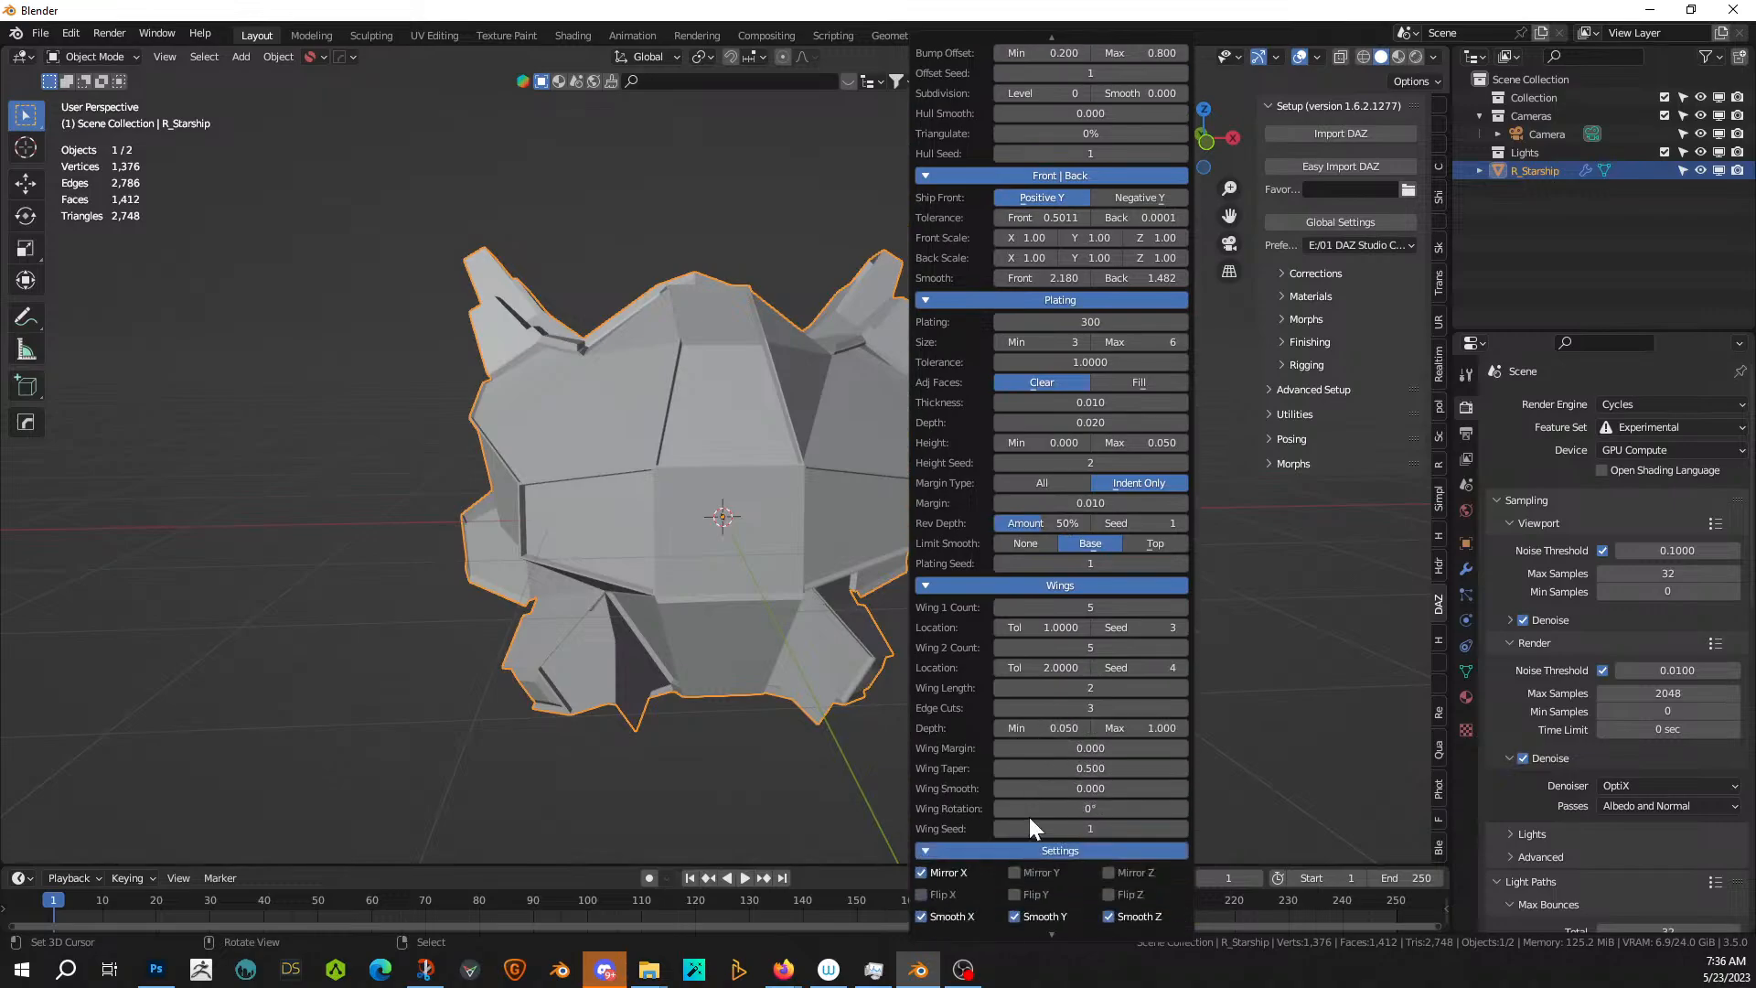
{"action": "scroll", "coordinate": [1029, 826], "scroll_direction": "down", "scroll_amount": 2}
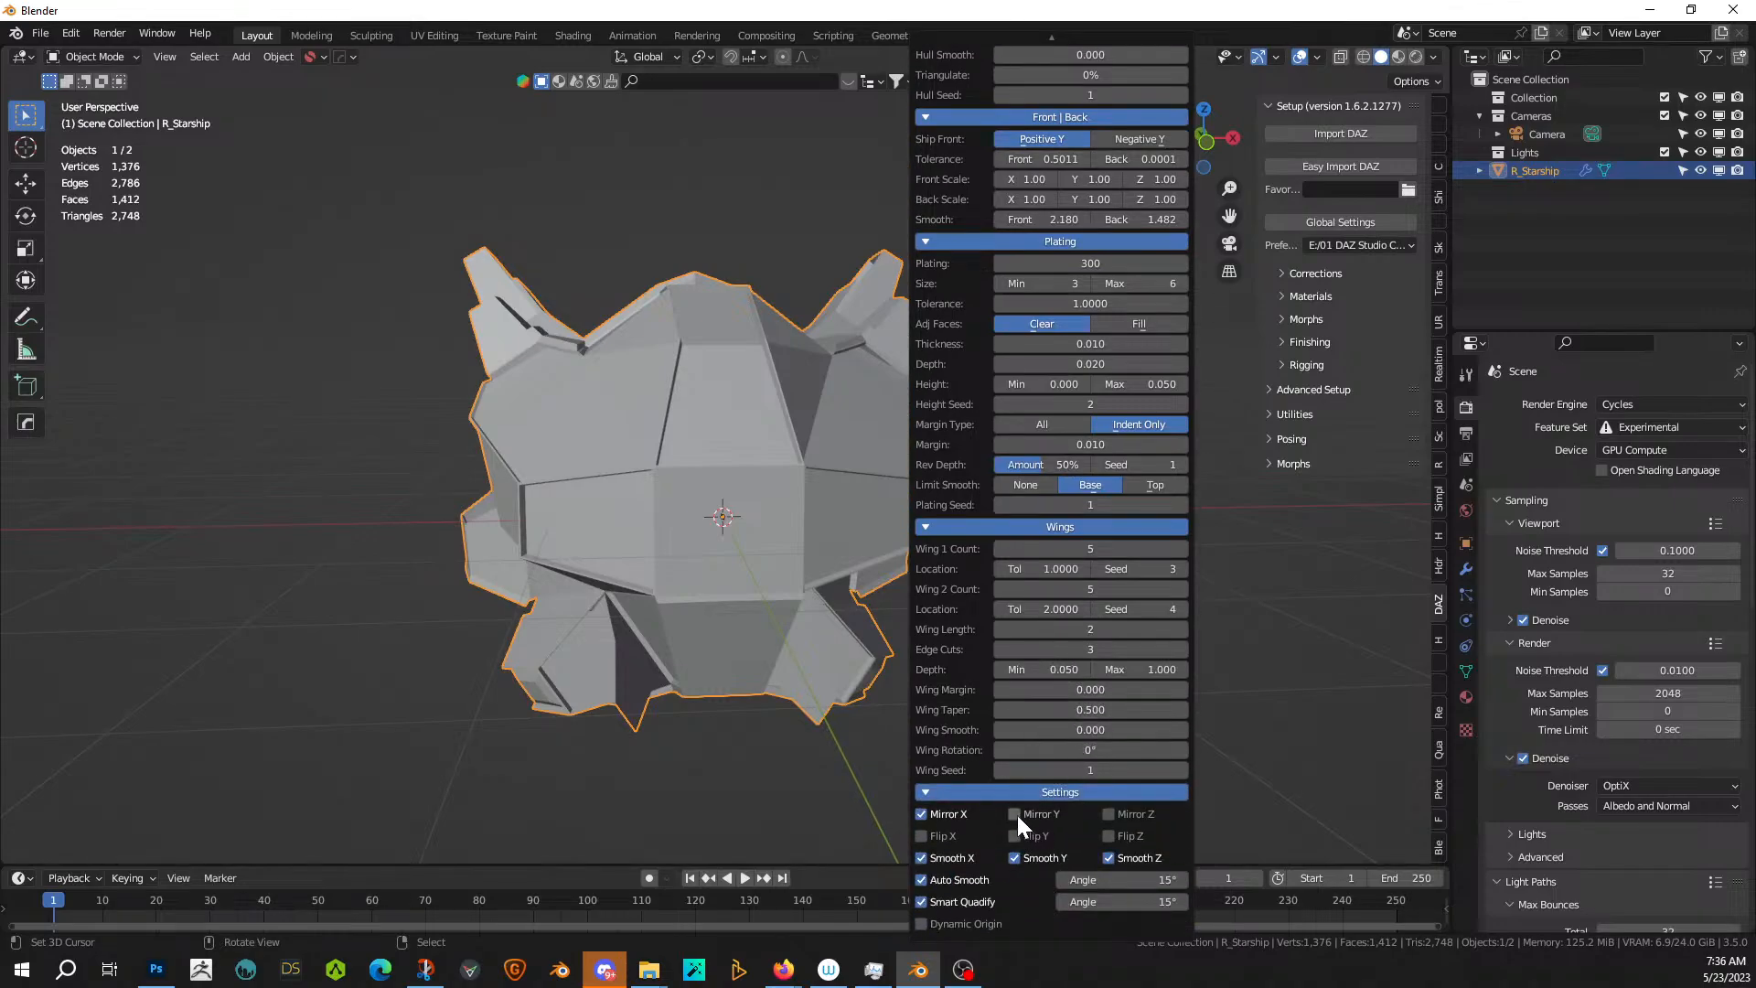
{"action": "left_click", "coordinate": [1014, 814]}
{"action": "middle_click_drag", "start_coordinate": [901, 723], "coordinate": [700, 574]}
- Set the hull seed to 4 in the Random Starship settings
{"action": "key", "text": "F9"}
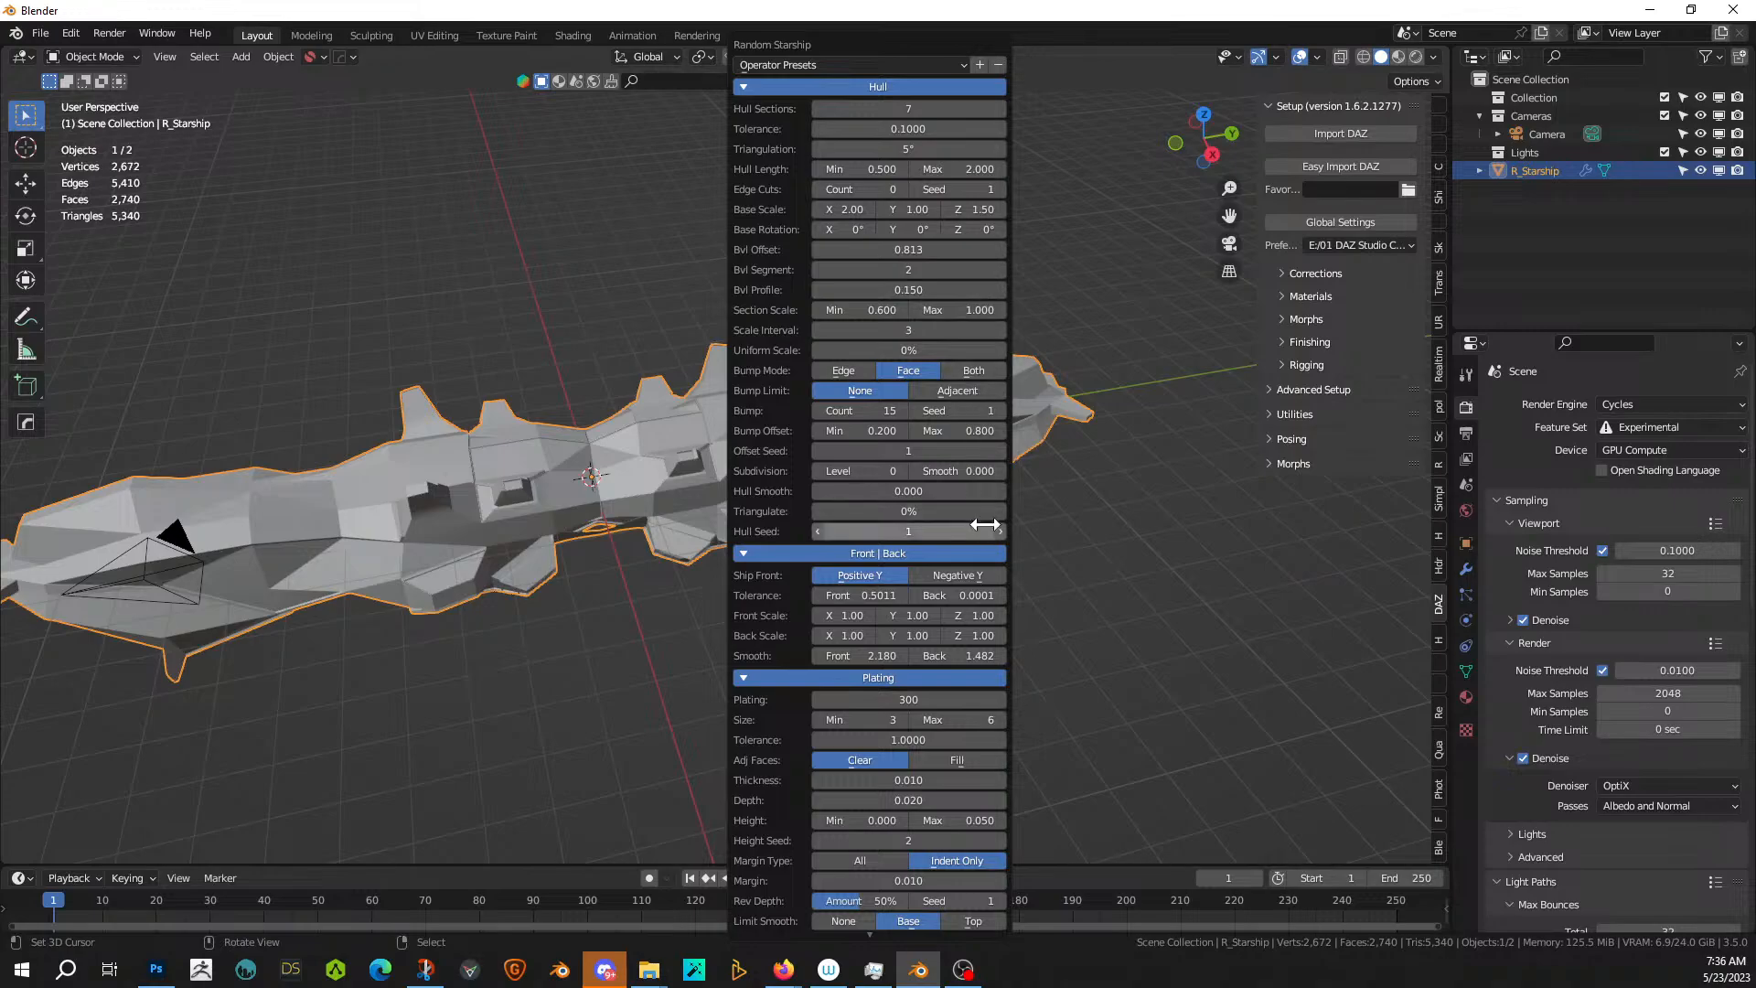
{"action": "left_click", "coordinate": [1000, 533]}
{"action": "left_click", "coordinate": [1001, 532]}
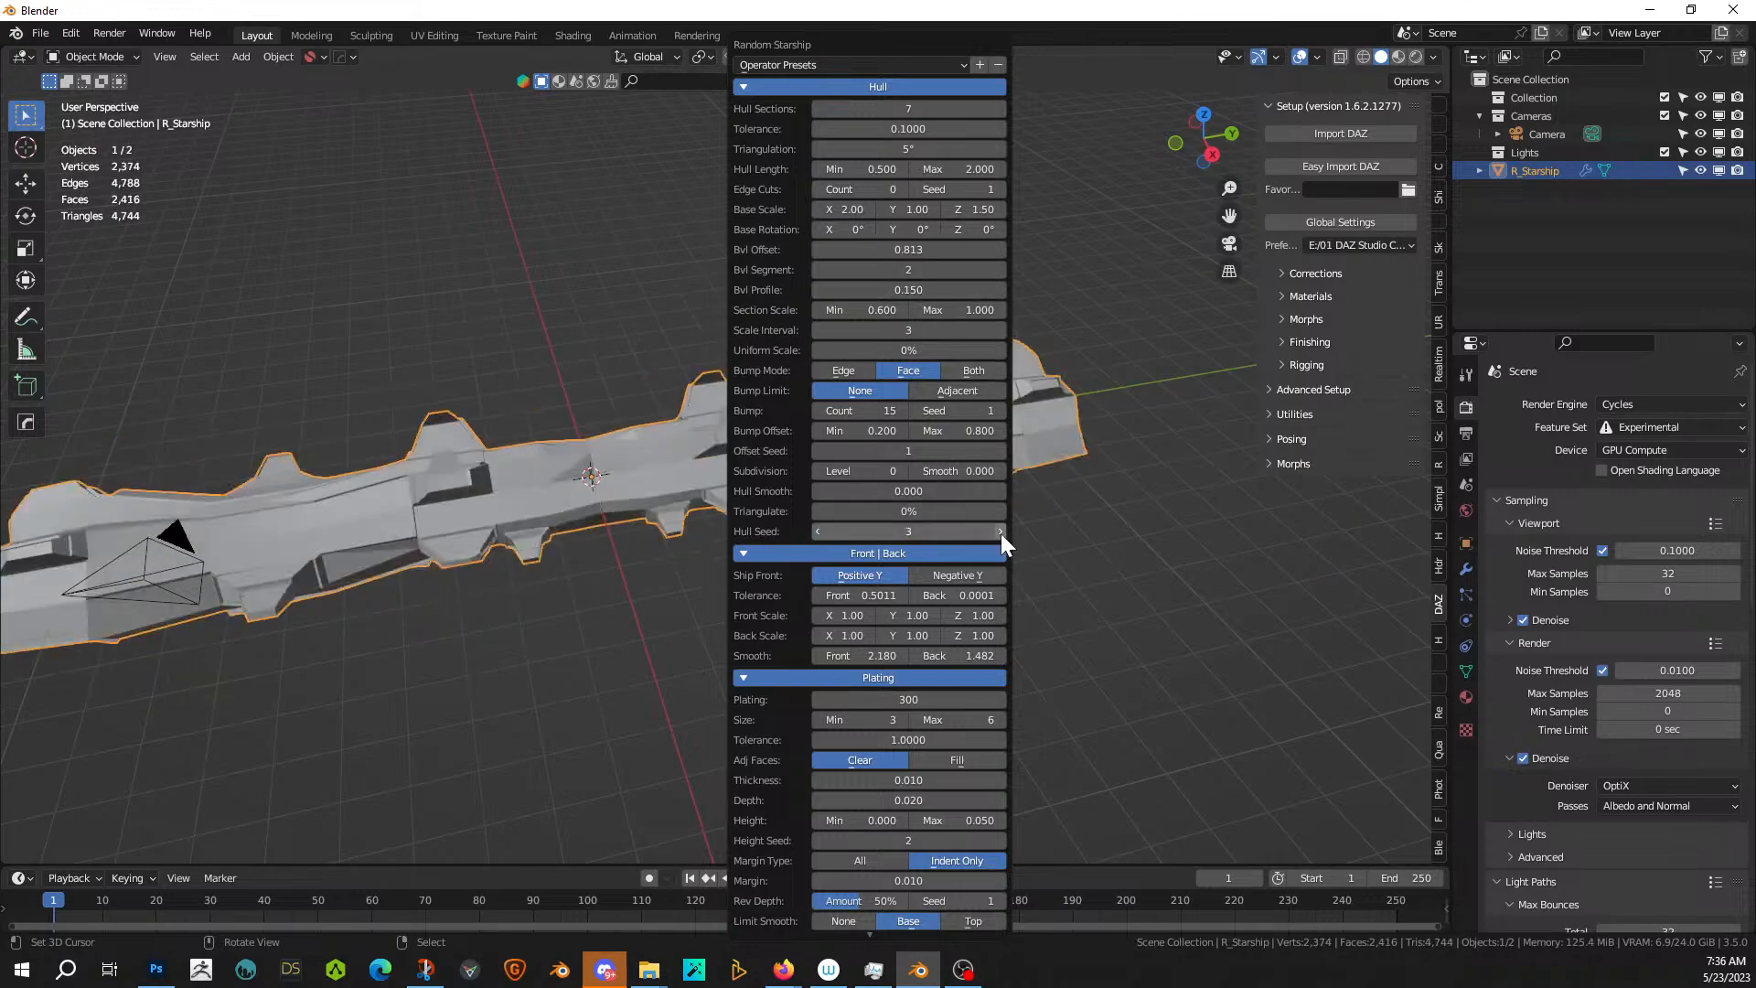
{"action": "left_click", "coordinate": [1000, 532]}
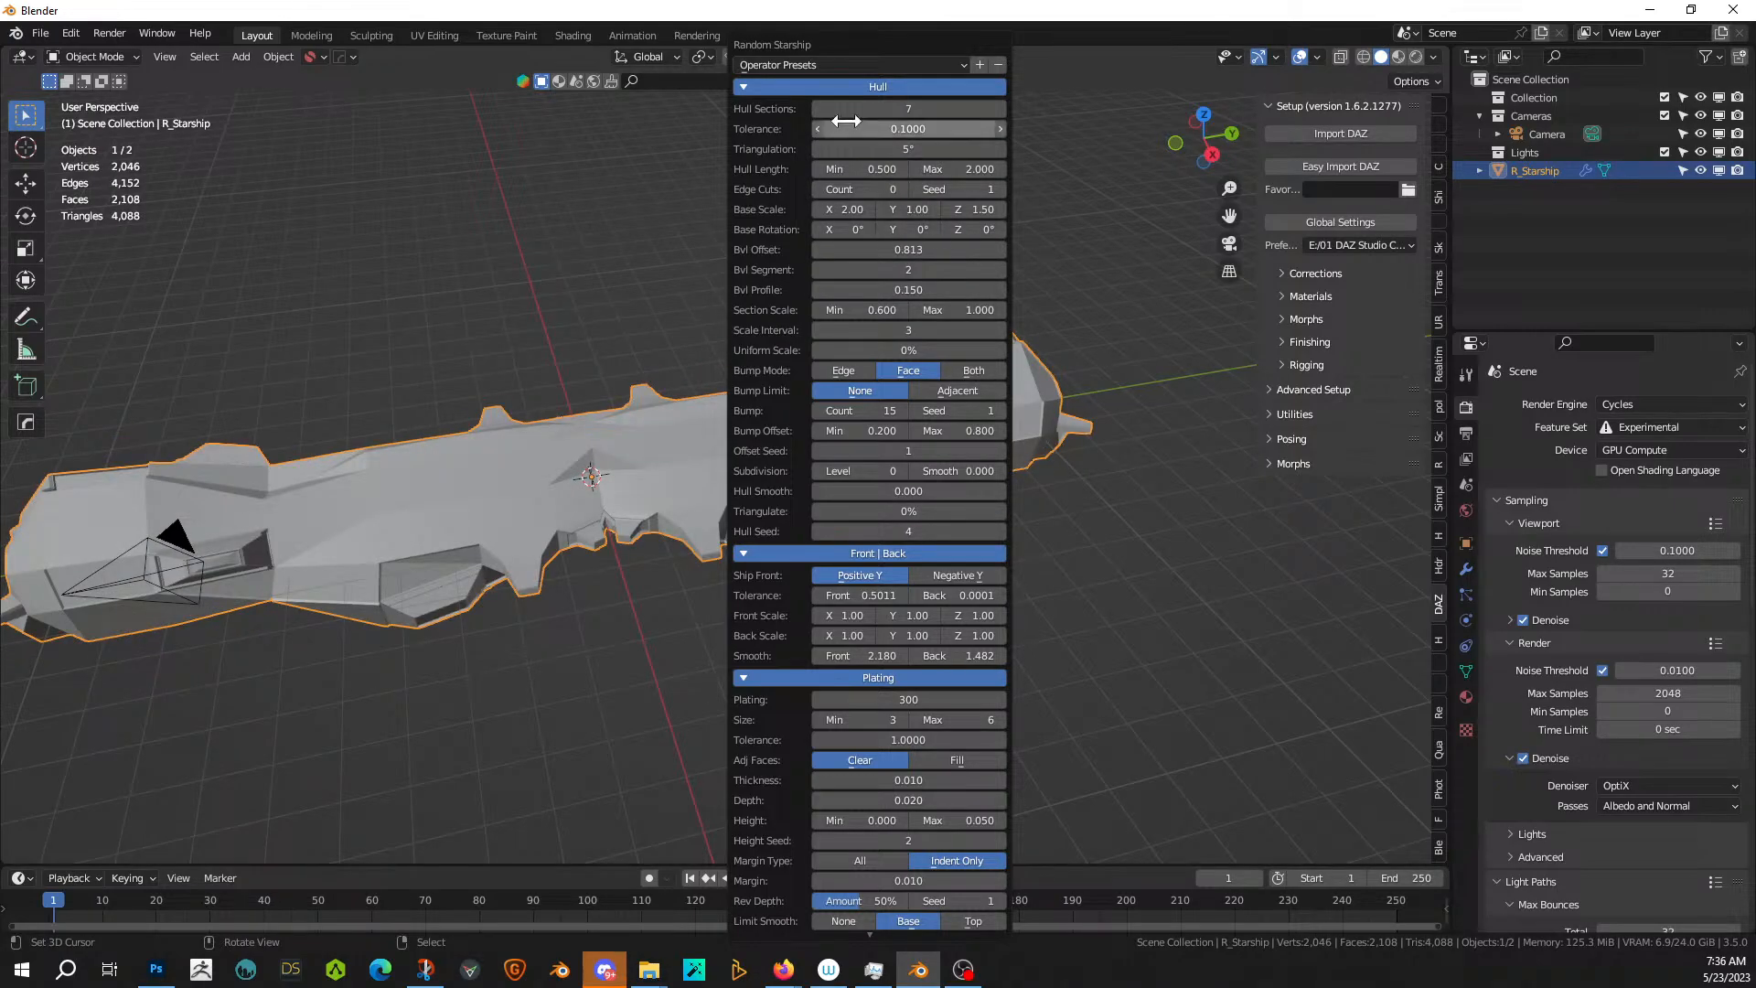
- Try 4 hull sections, inspect the starship from its end, and set the hull sections to 6
{"action": "left_click", "coordinate": [816, 109]}
{"action": "left_click", "coordinate": [816, 108]}
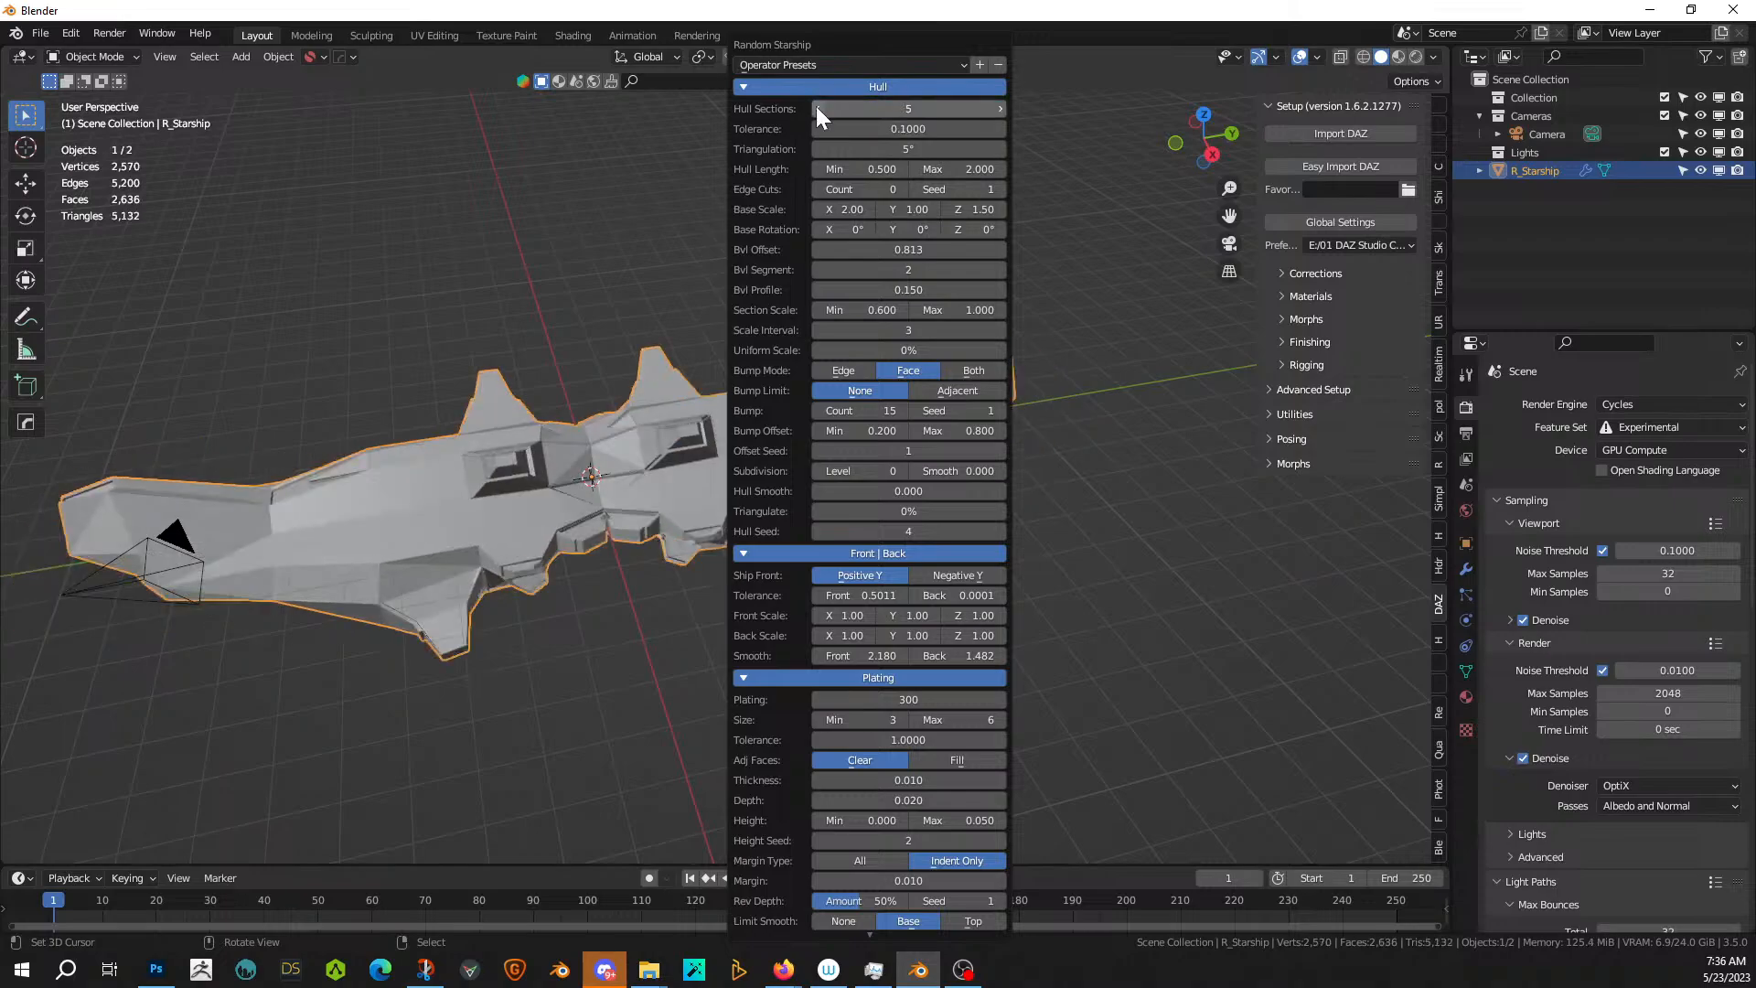
{"action": "left_click", "coordinate": [816, 109]}
{"action": "middle_click_drag", "start_coordinate": [392, 588], "coordinate": [836, 574]}
{"action": "key", "text": "F9"}
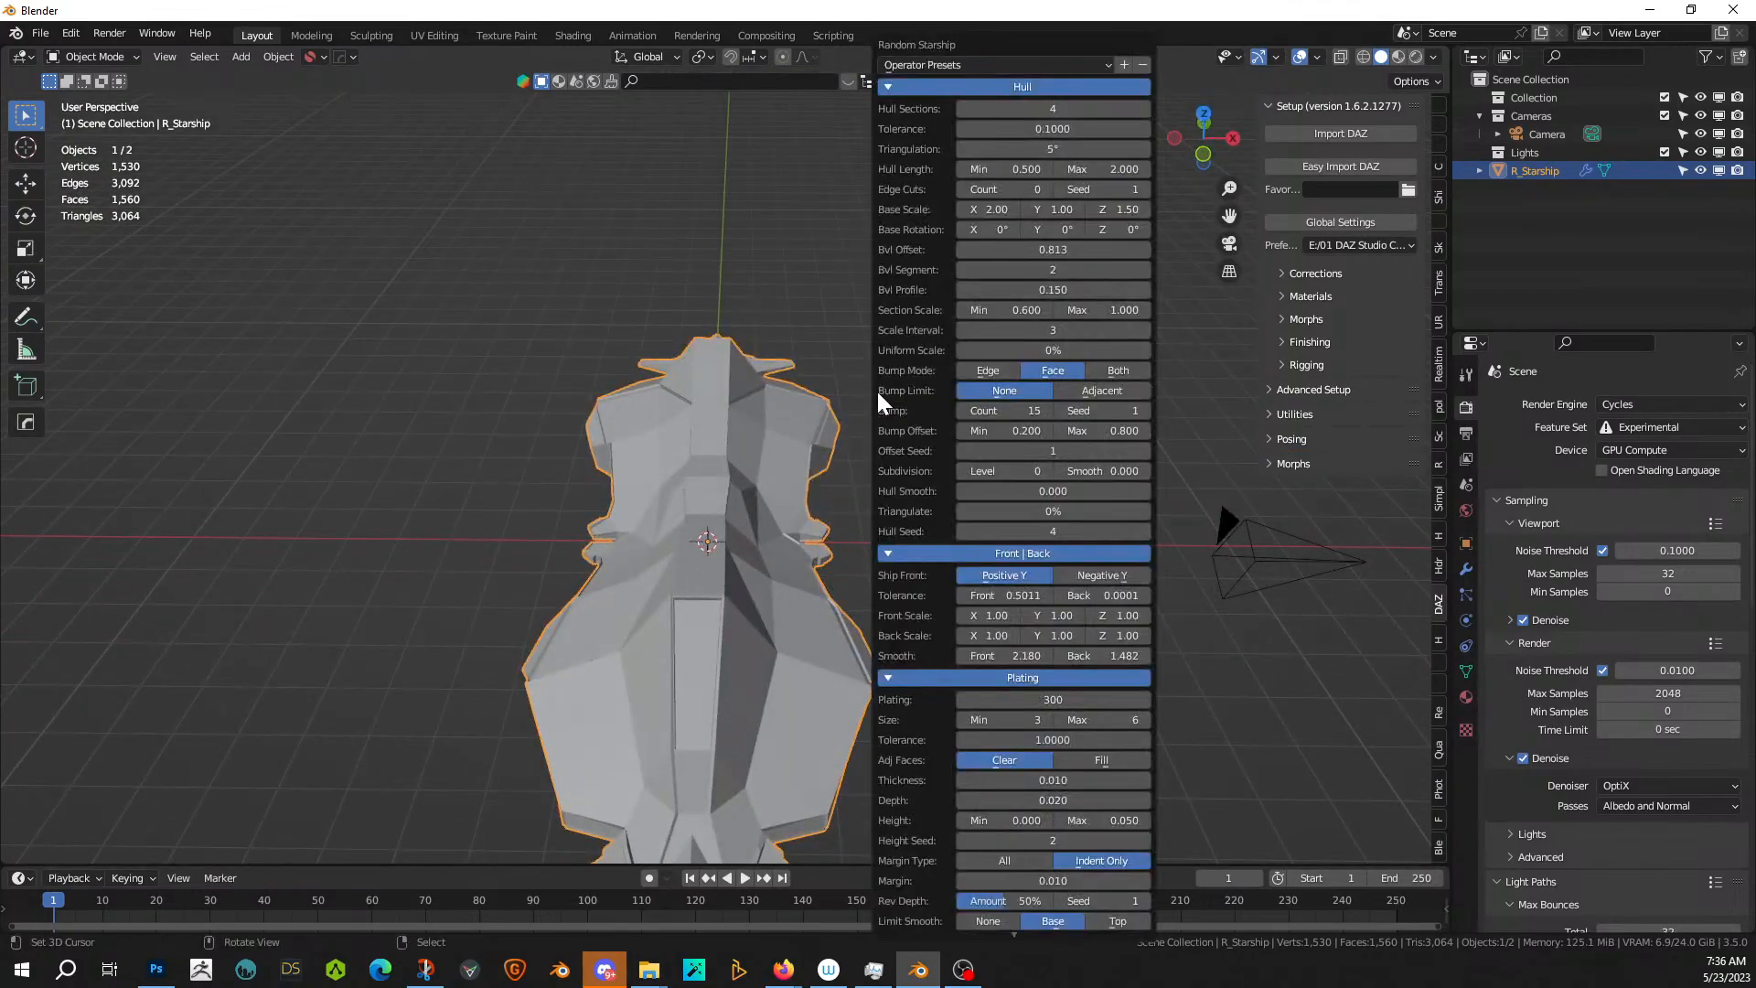
{"action": "left_click", "coordinate": [1144, 107]}
{"action": "left_click", "coordinate": [1144, 107]}
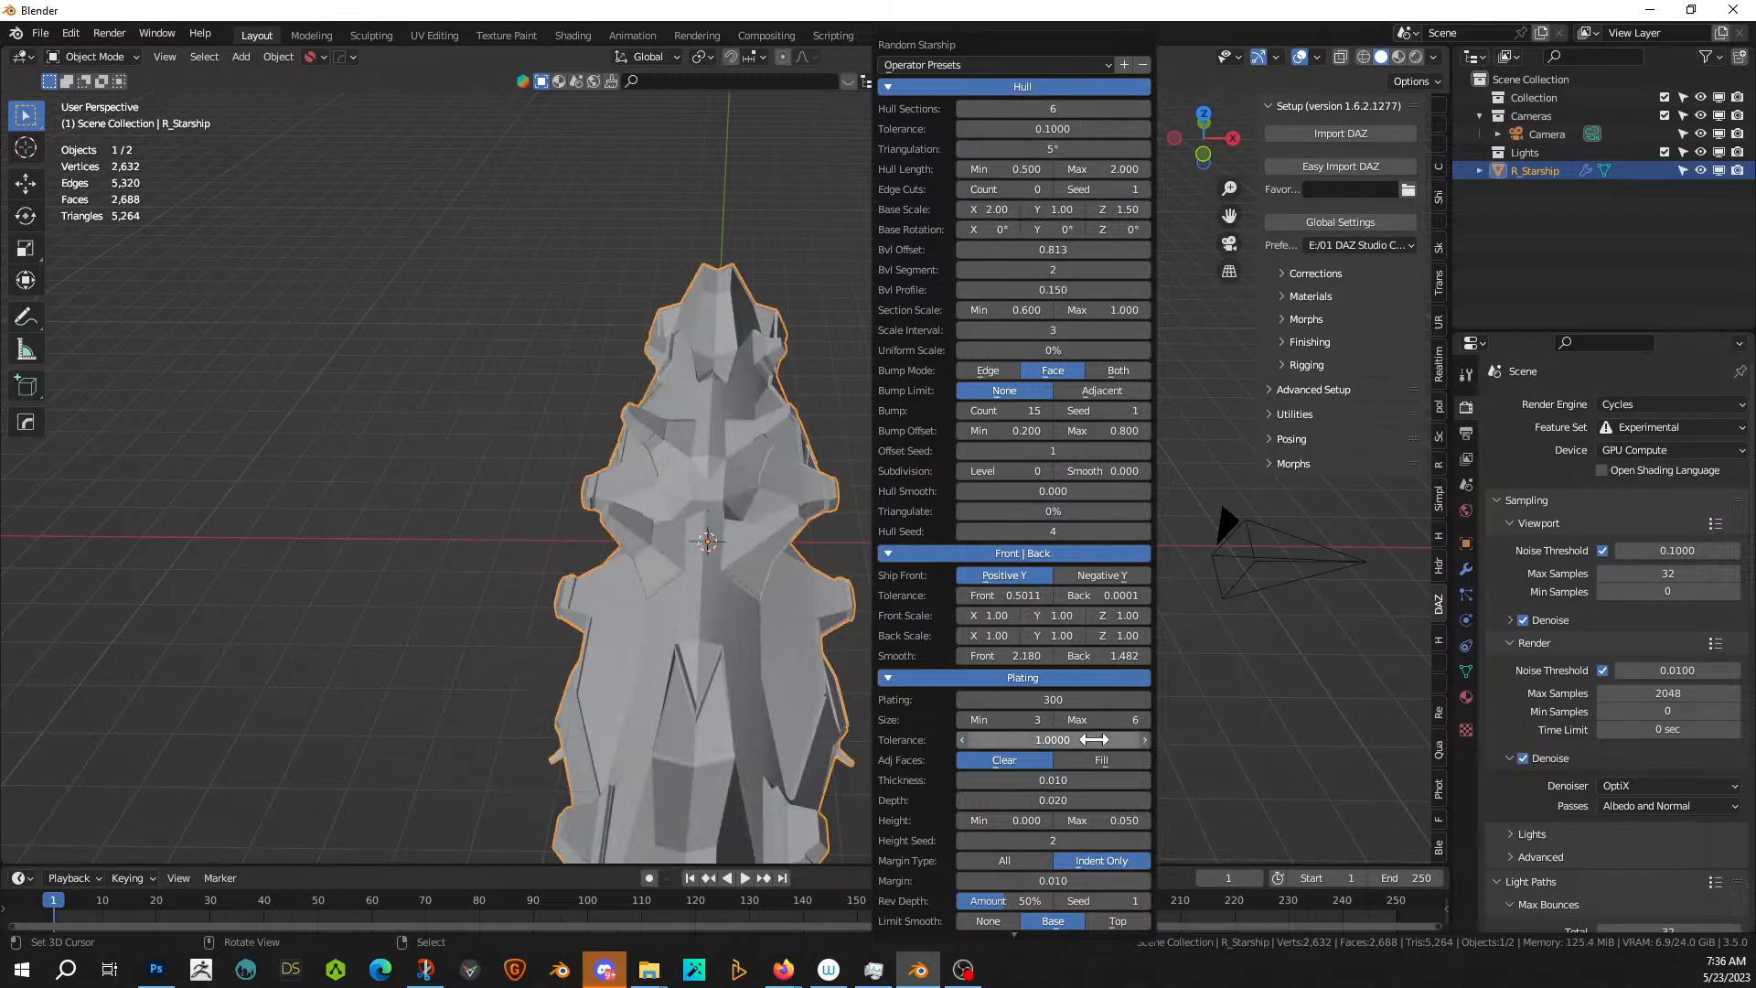
- Disable Mirror Y for the starship and inspect the unmirrored hull from the side
{"action": "scroll", "coordinate": [1094, 786], "scroll_direction": "down", "scroll_amount": 2}
{"action": "scroll", "coordinate": [1094, 787], "scroll_direction": "down", "scroll_amount": 8}
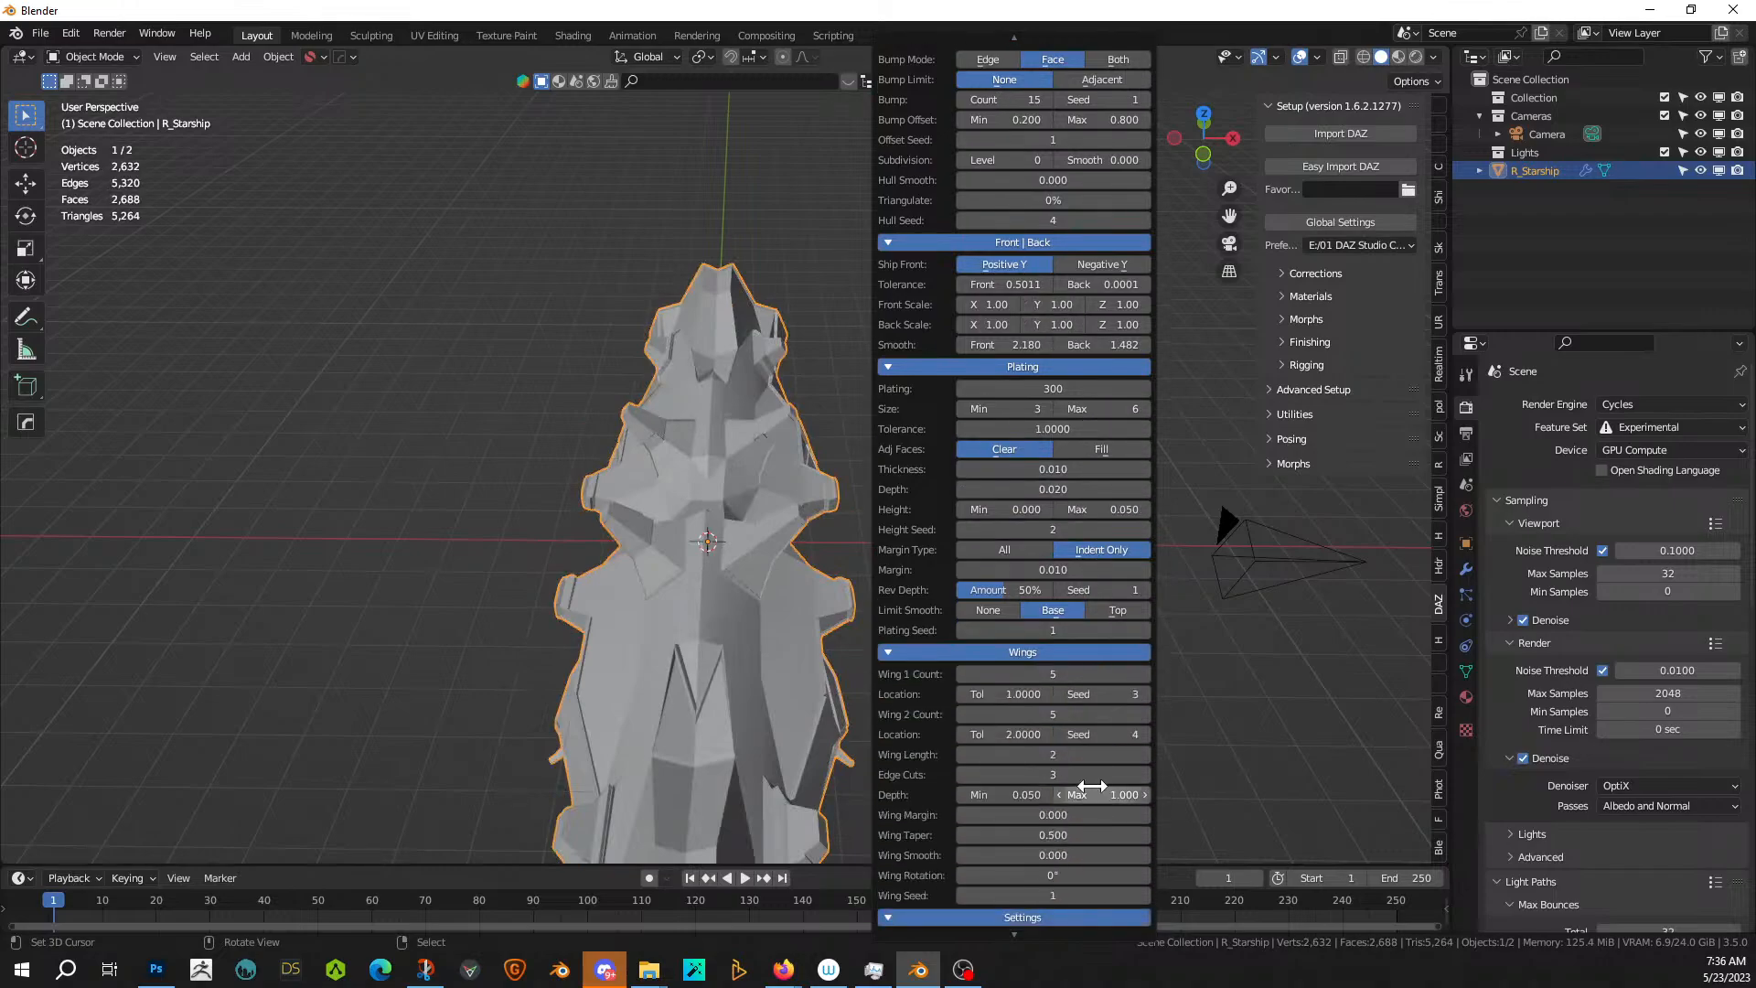
{"action": "scroll", "coordinate": [1094, 786], "scroll_direction": "down", "scroll_amount": 2}
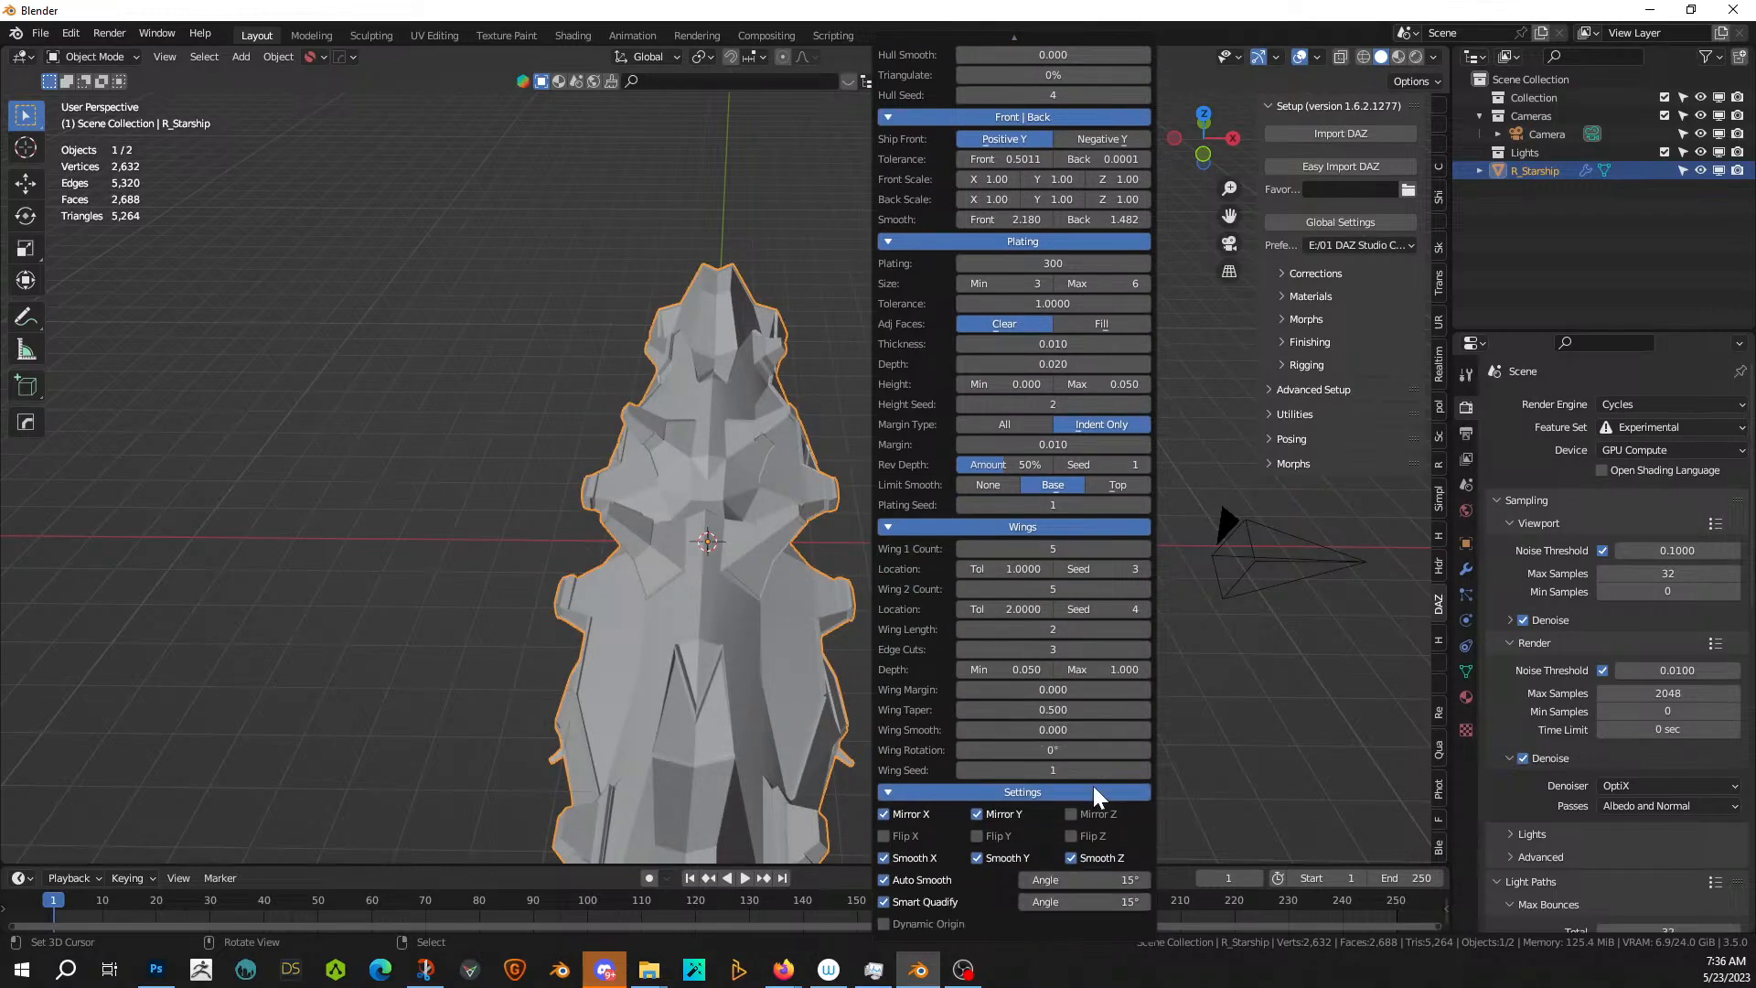
{"action": "left_click", "coordinate": [984, 814]}
{"action": "middle_click_drag", "start_coordinate": [721, 626], "coordinate": [980, 629]}
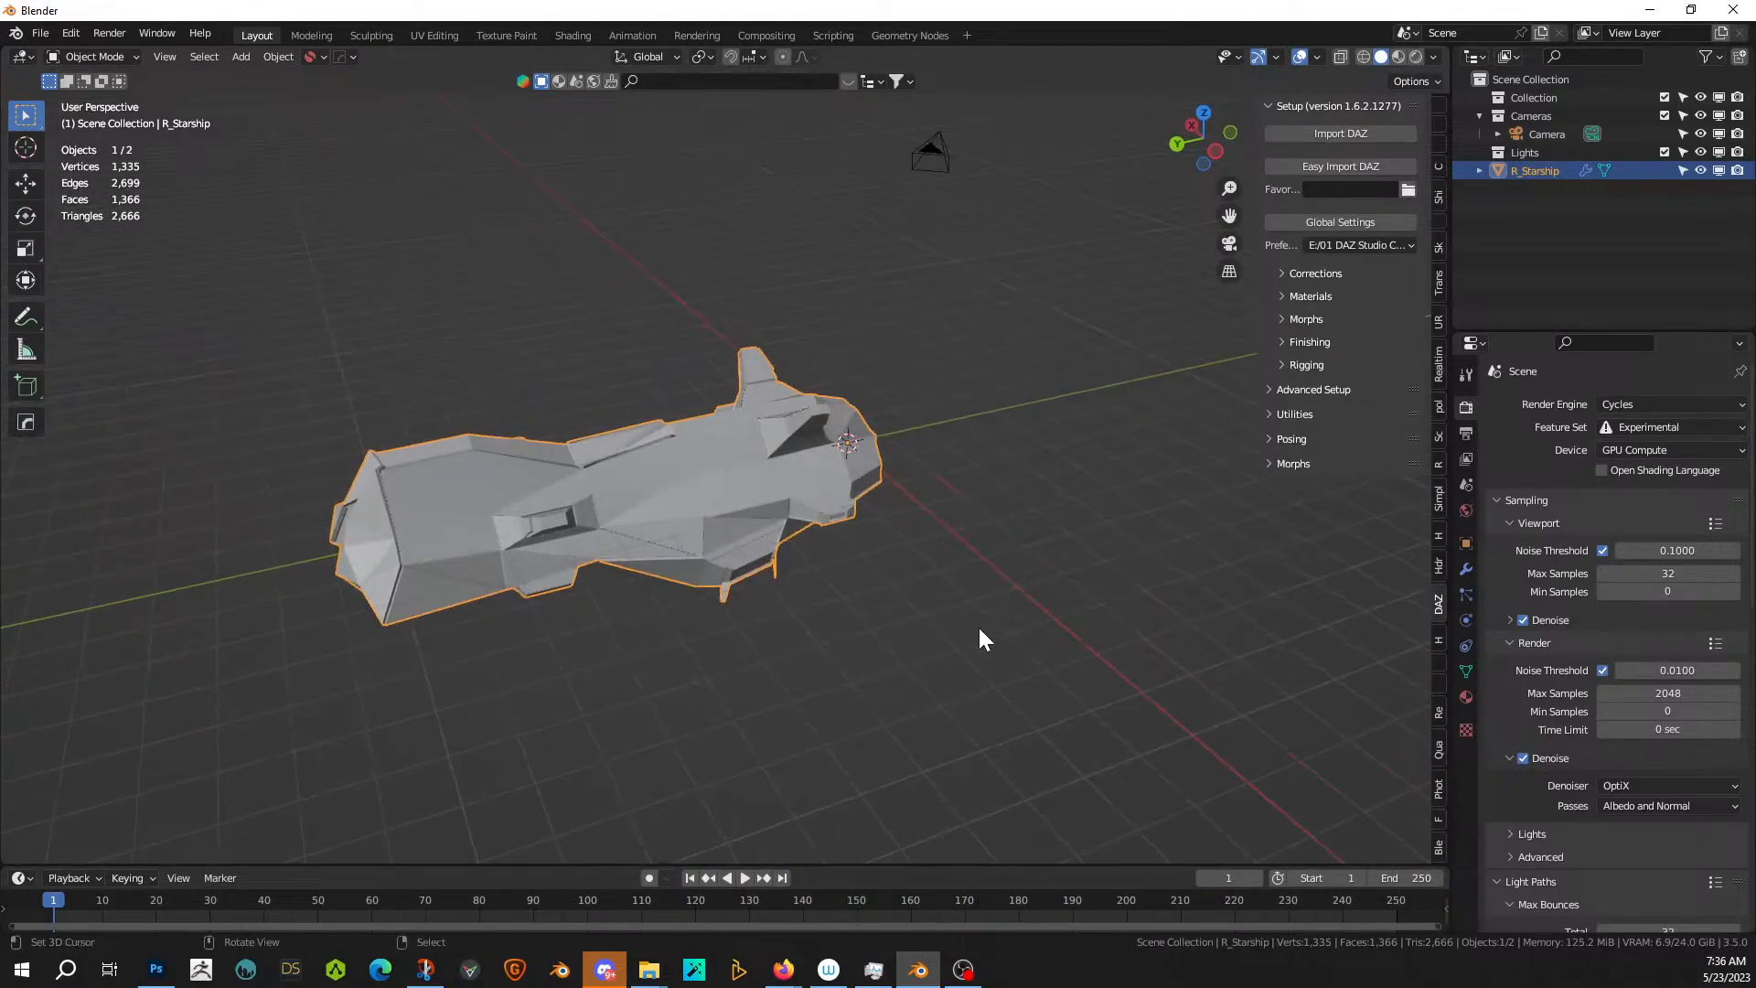
- Review the starship's hull, front and back, plating, wing and mirror settings, and examine the ship from above
{"action": "key", "text": "F9"}
{"action": "scroll", "coordinate": [1123, 778], "scroll_direction": "down", "scroll_amount": 6}
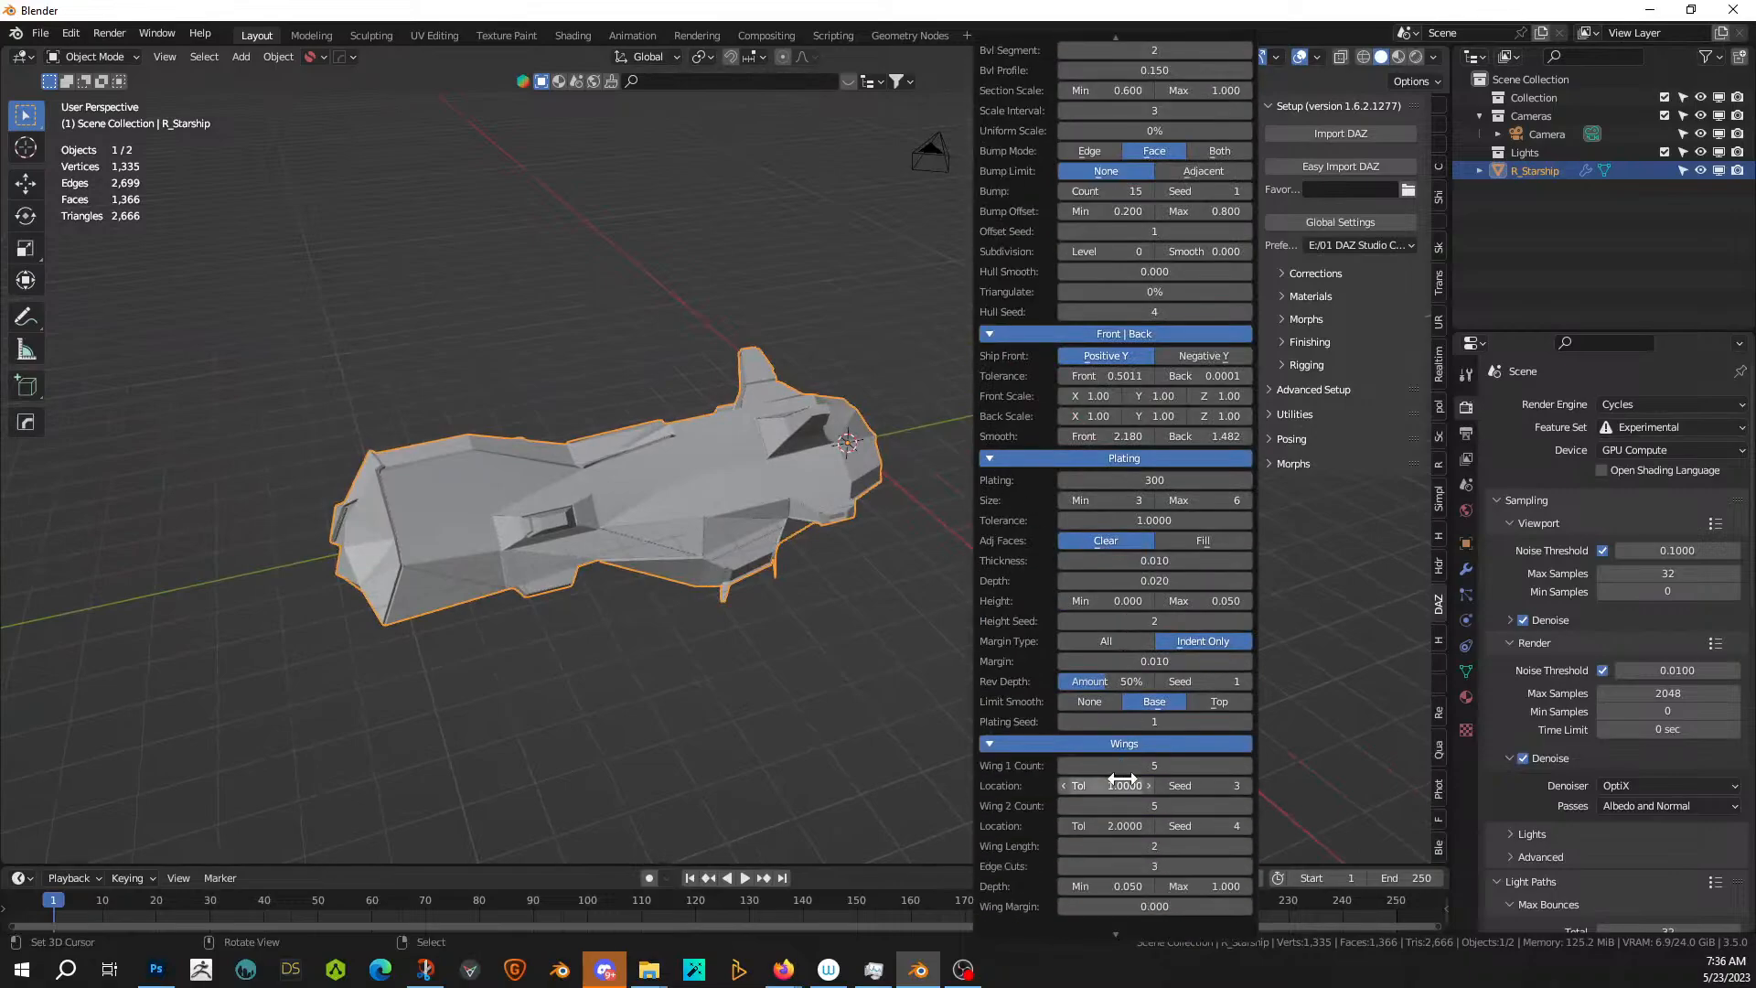
{"action": "scroll", "coordinate": [1124, 777], "scroll_direction": "down", "scroll_amount": 6}
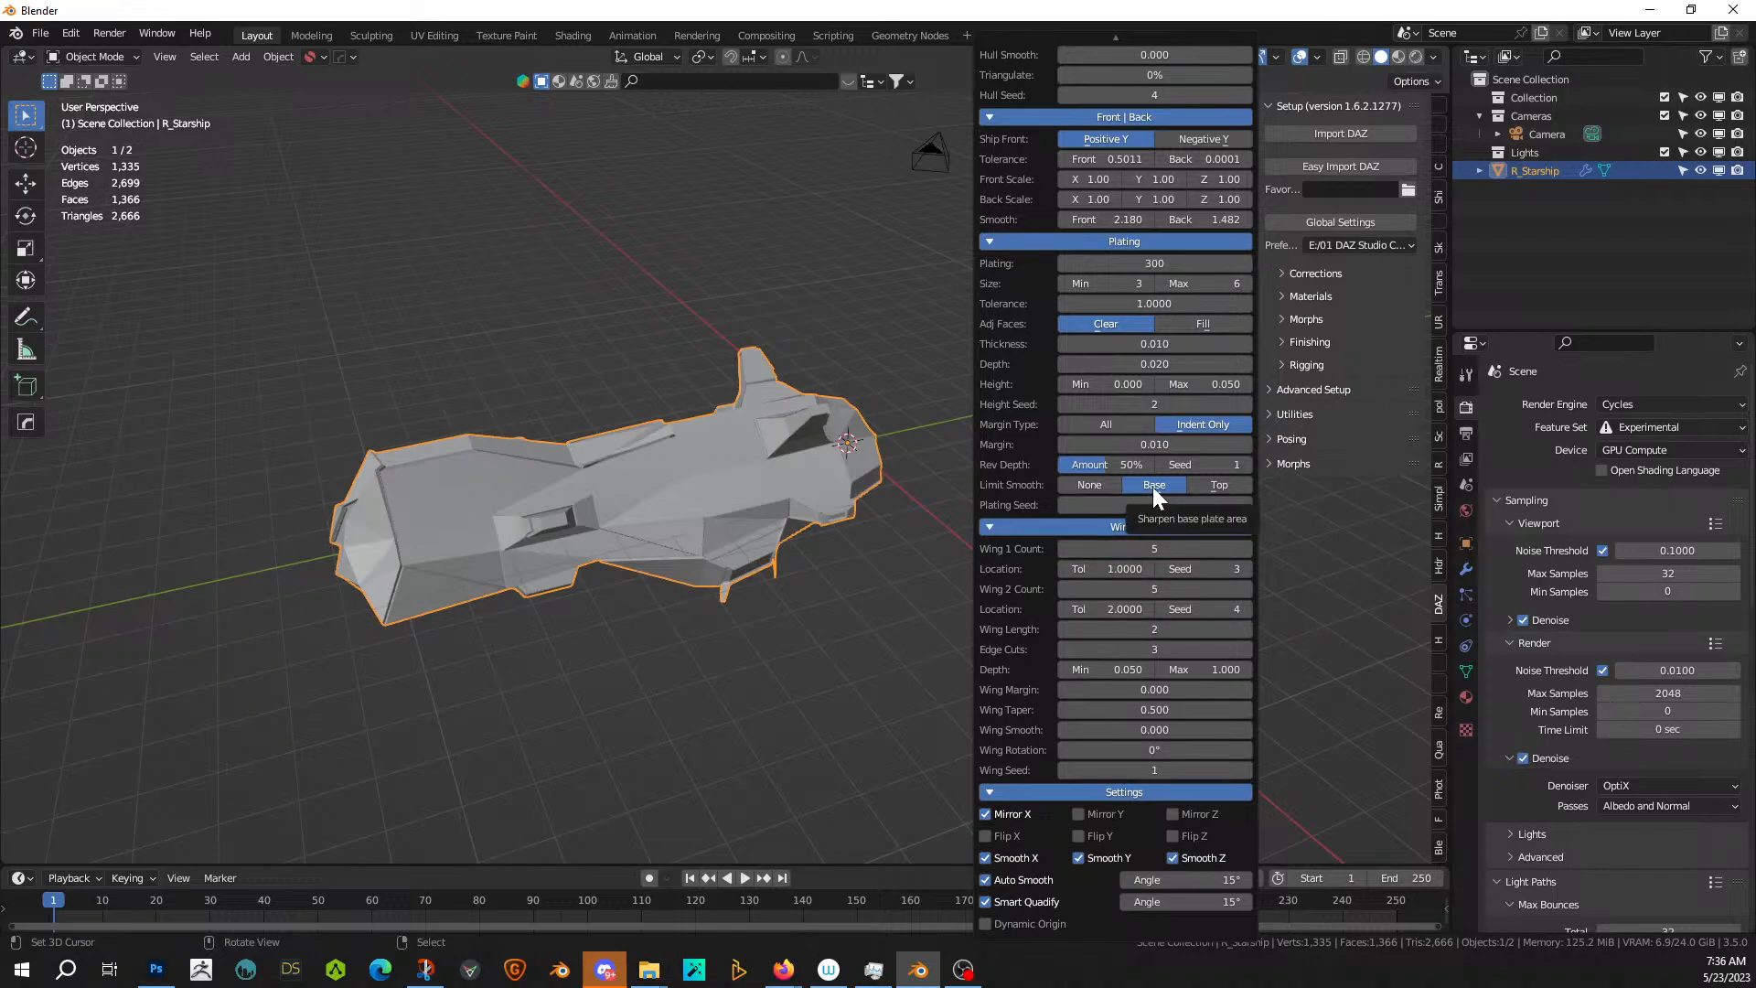
{"action": "scroll", "coordinate": [1152, 489], "scroll_direction": "up", "scroll_amount": 3}
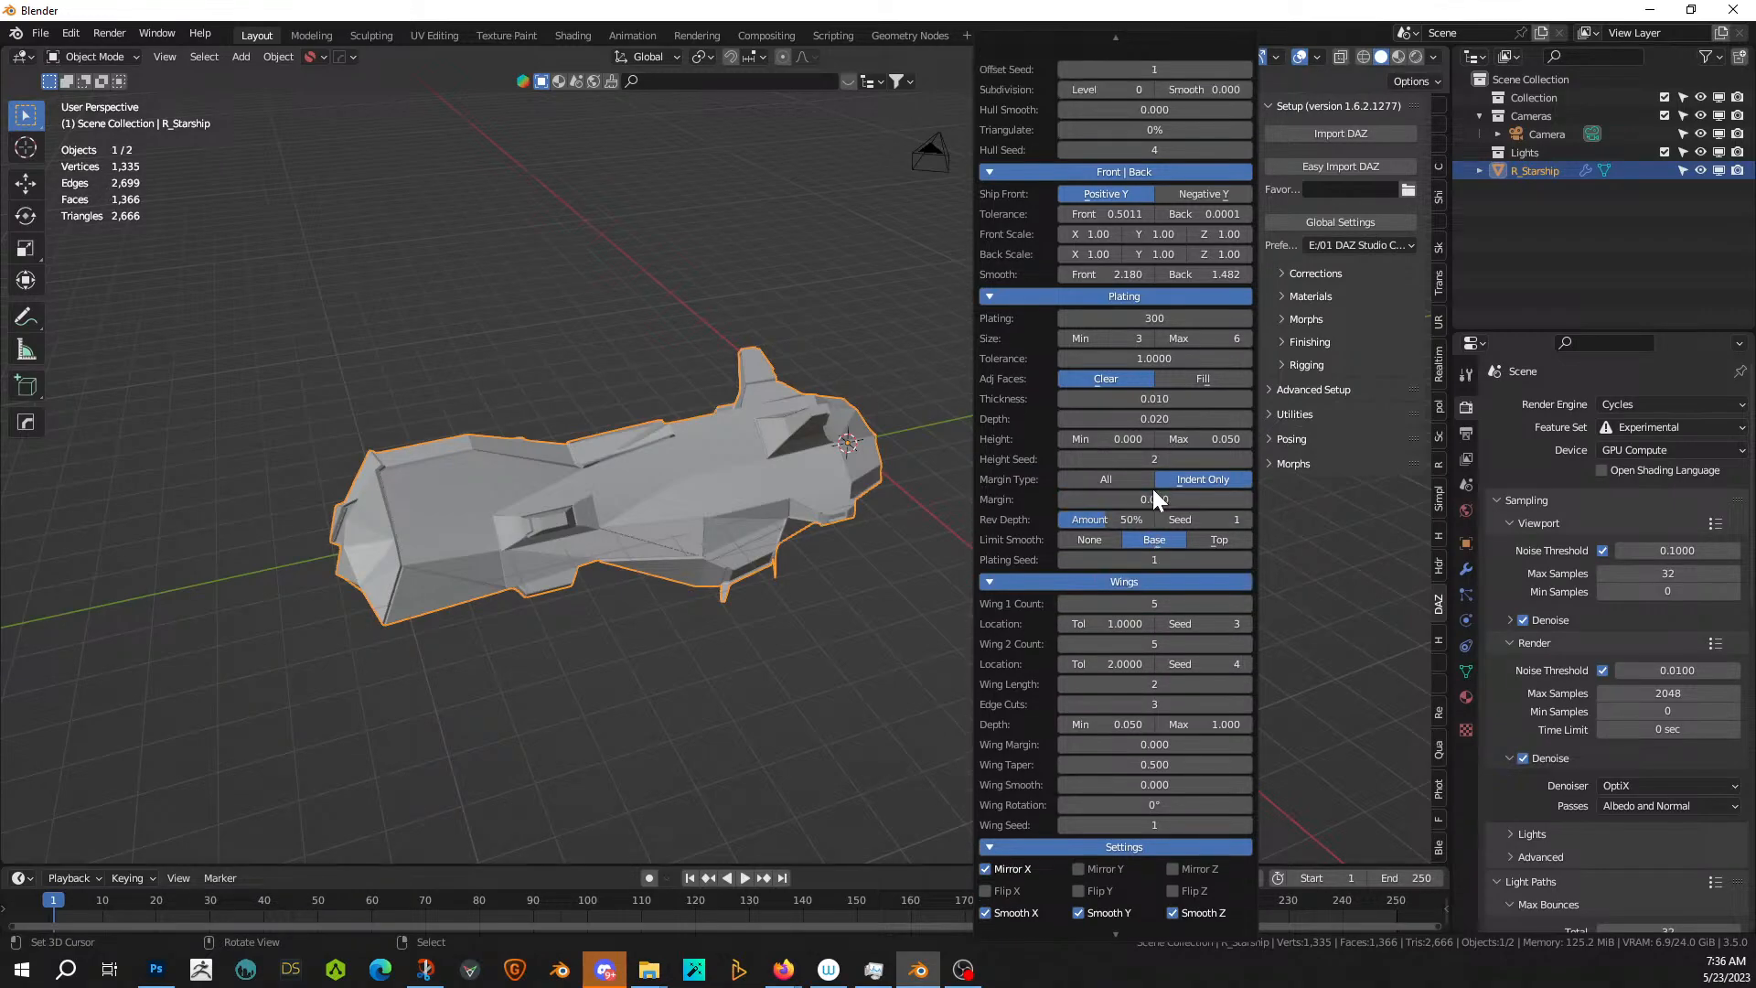
{"action": "scroll", "coordinate": [1152, 489], "scroll_direction": "up", "scroll_amount": 7}
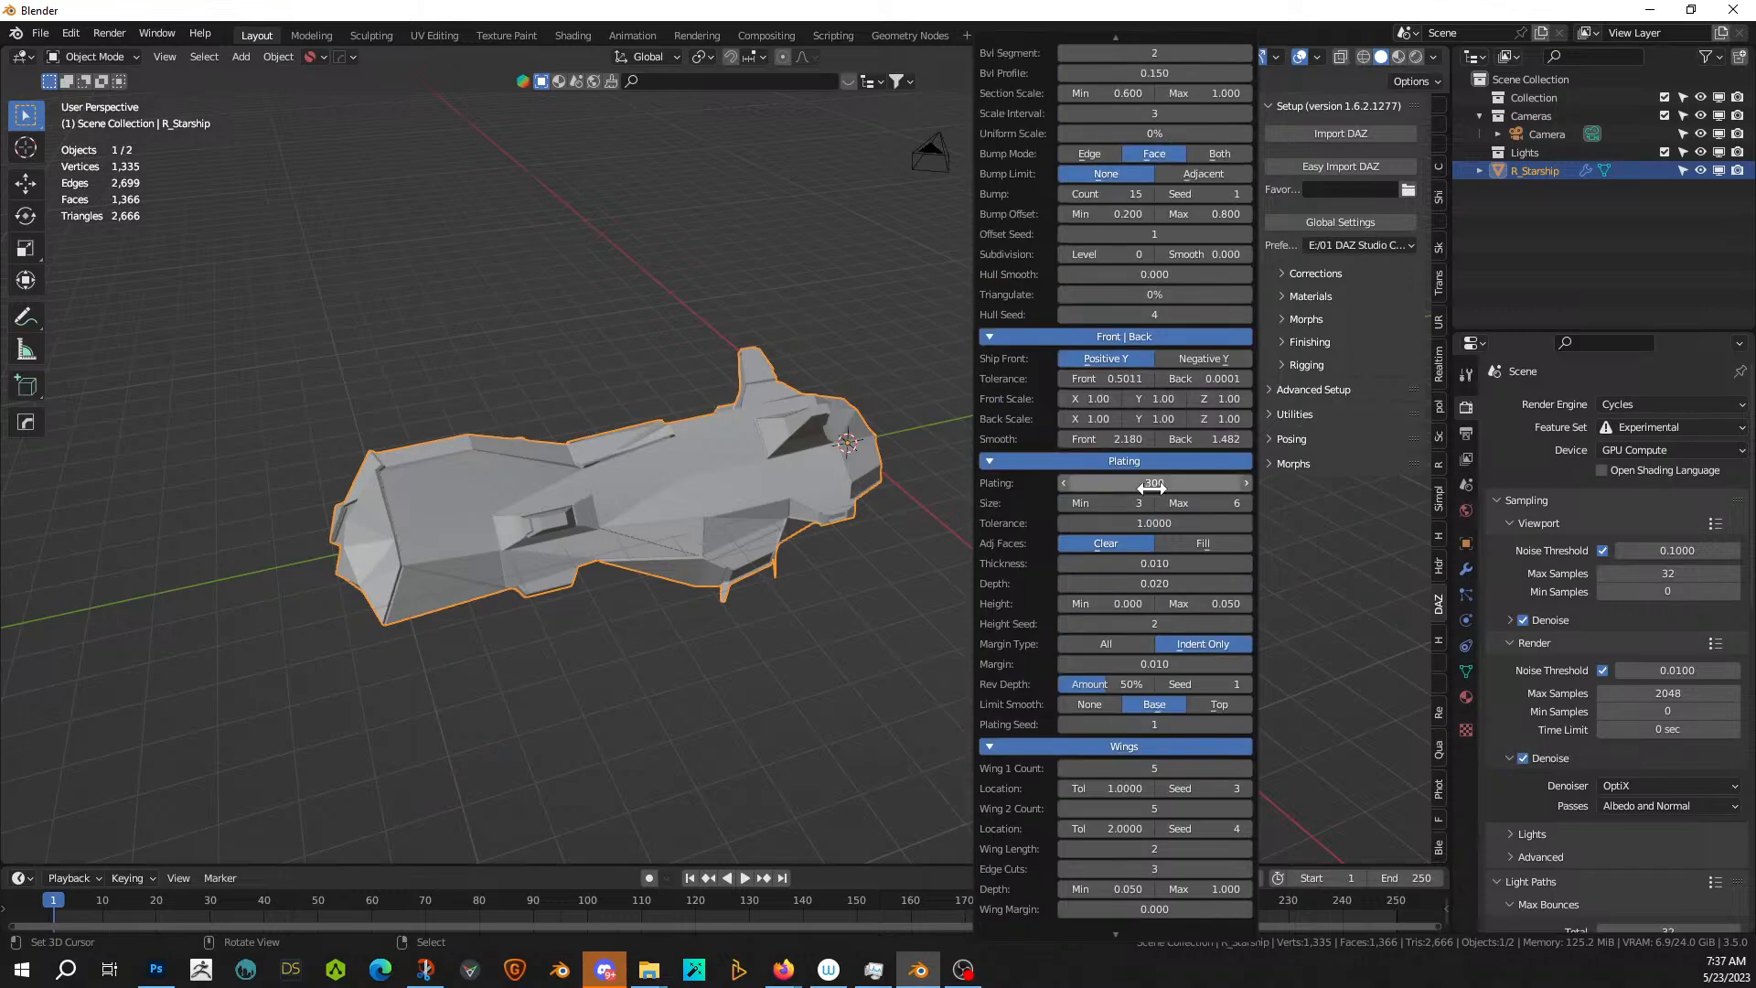
{"action": "scroll", "coordinate": [1152, 488], "scroll_direction": "up", "scroll_amount": 3}
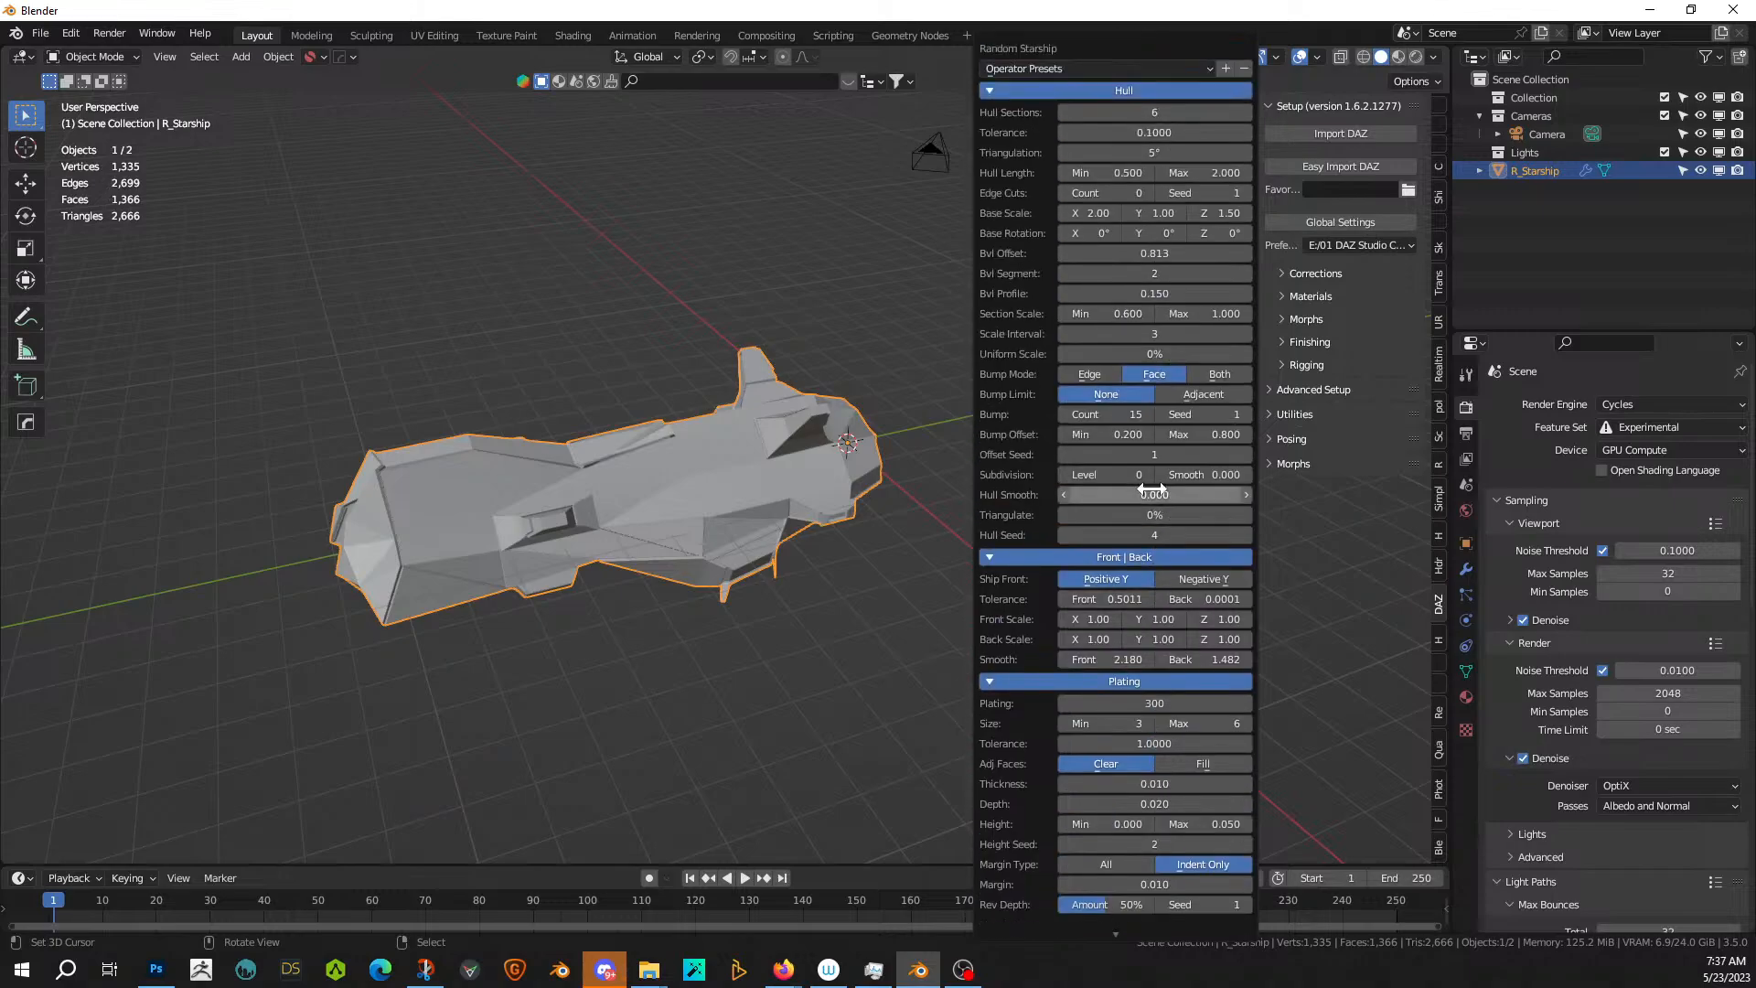
{"action": "middle_click_drag", "start_coordinate": [824, 498], "coordinate": [503, 606]}
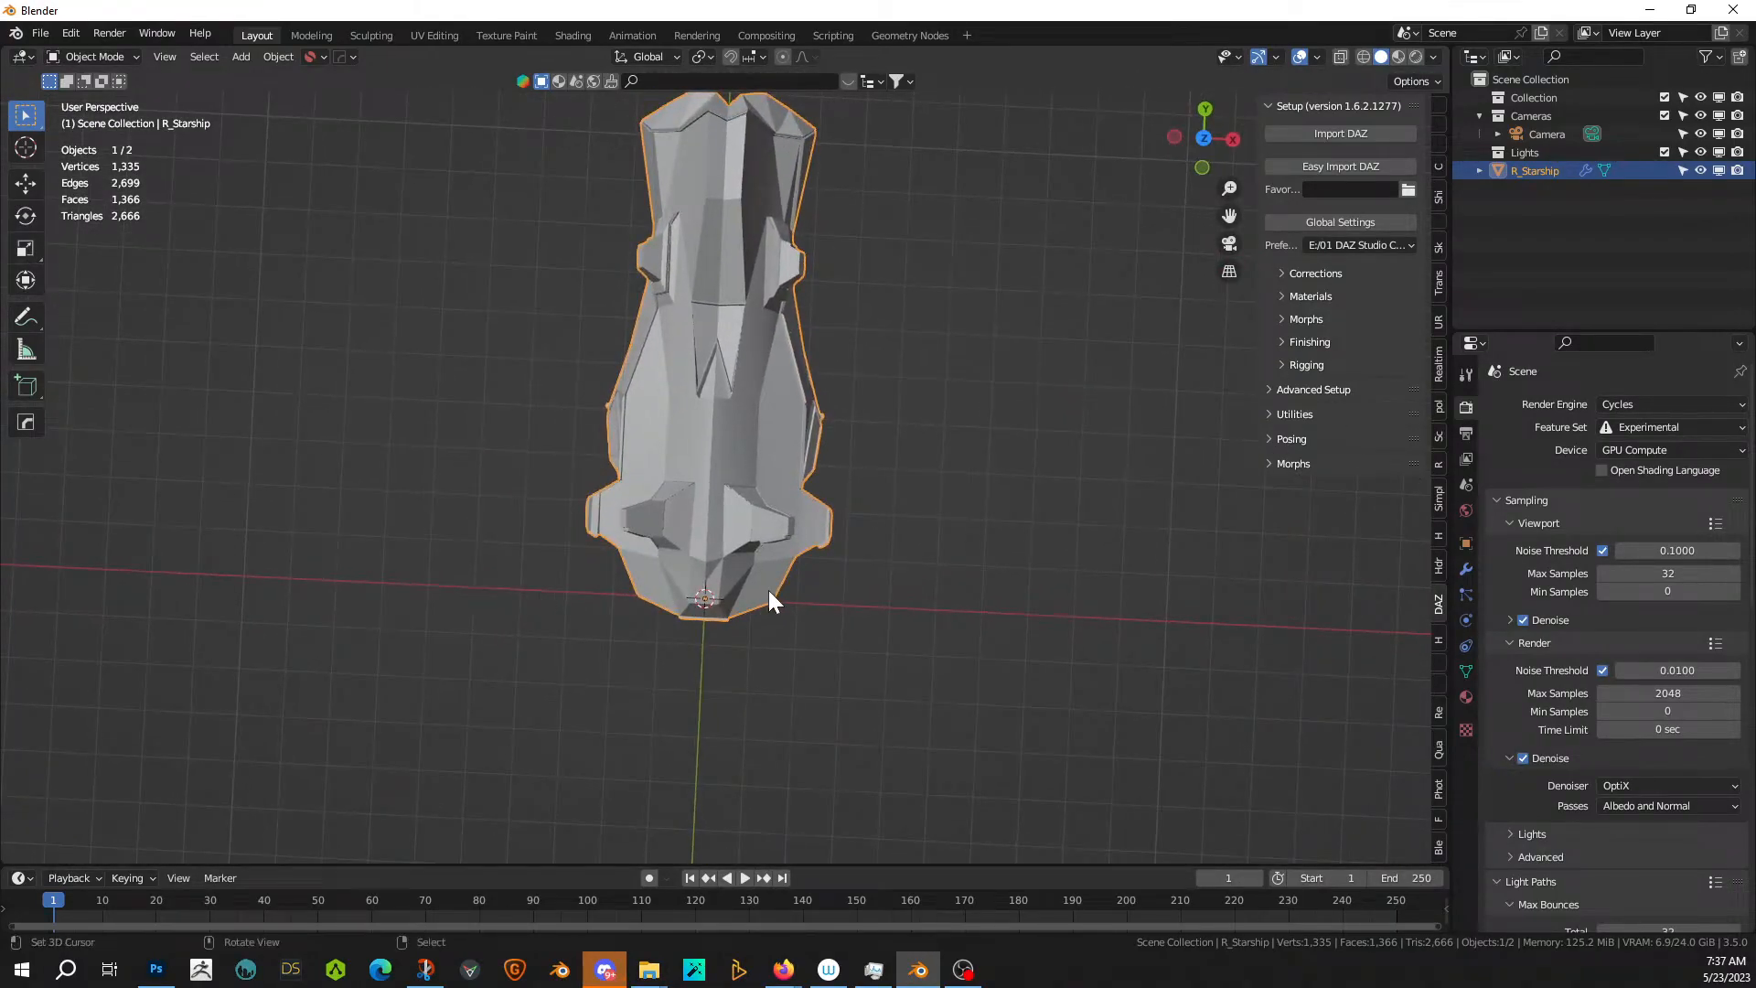
- Set the hull's base scale X to 2.5 and inspect the starship from the side
{"action": "key", "text": "F9"}
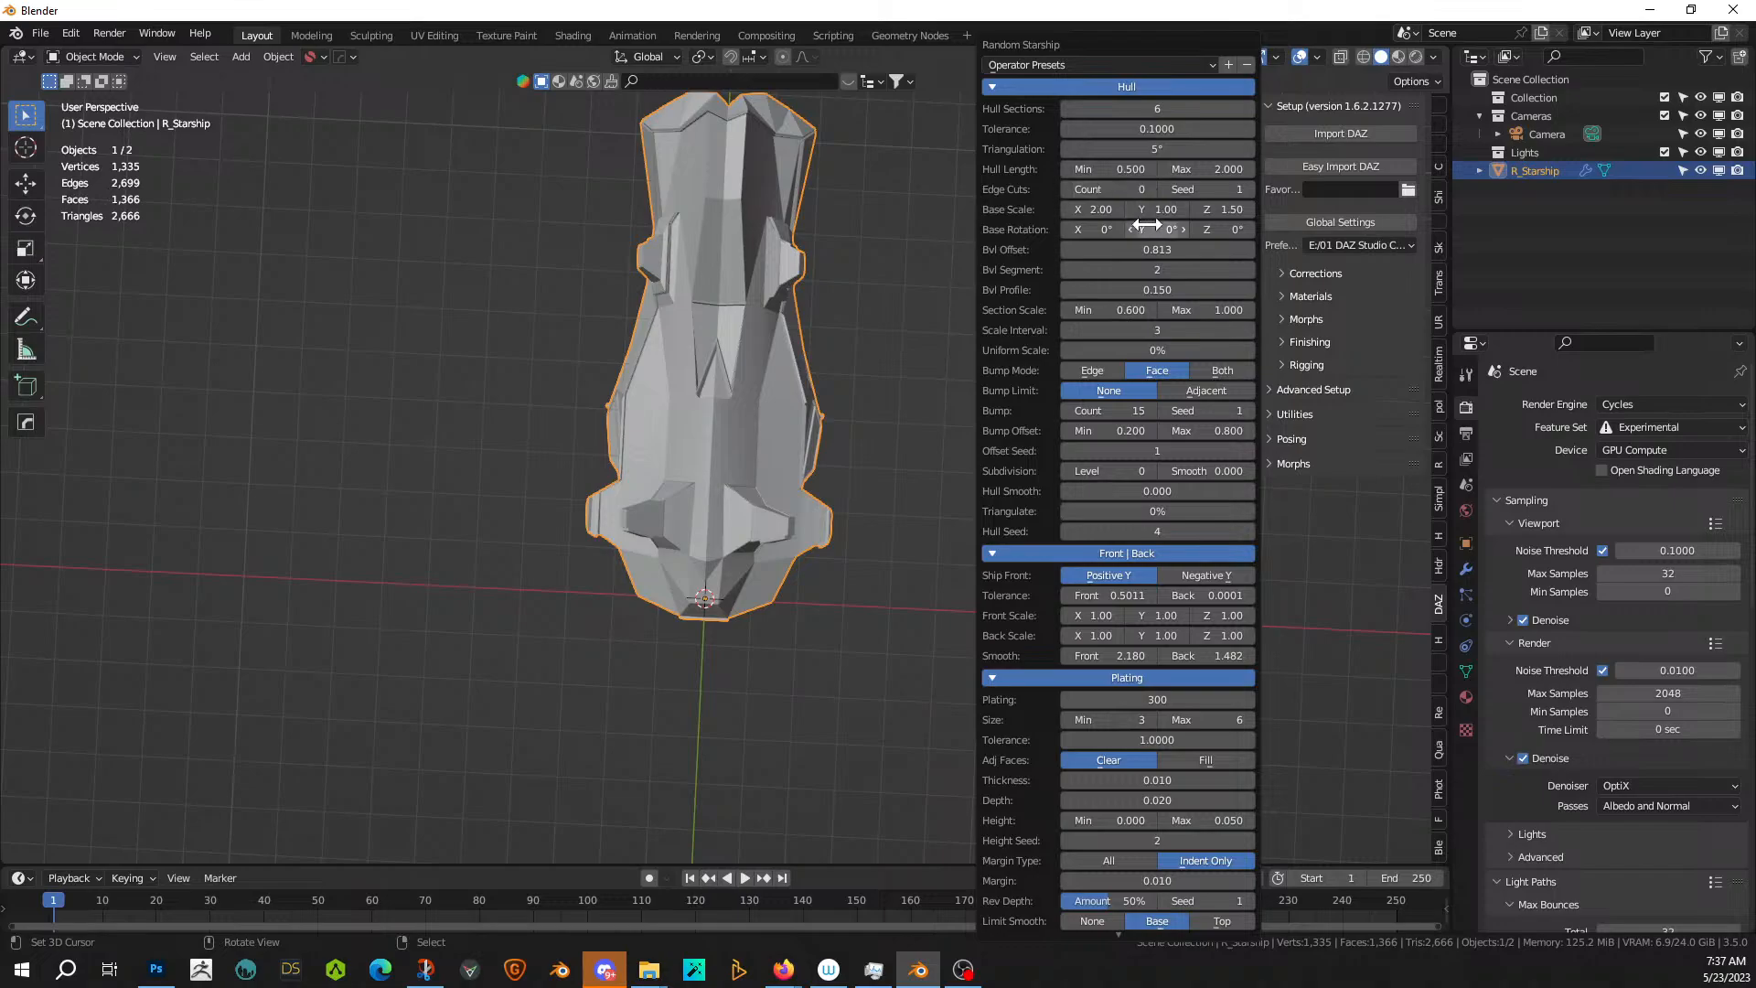
{"action": "left_click", "coordinate": [1094, 209]}
{"action": "type", "text": "2.5"}
{"action": "key", "text": "Return"}
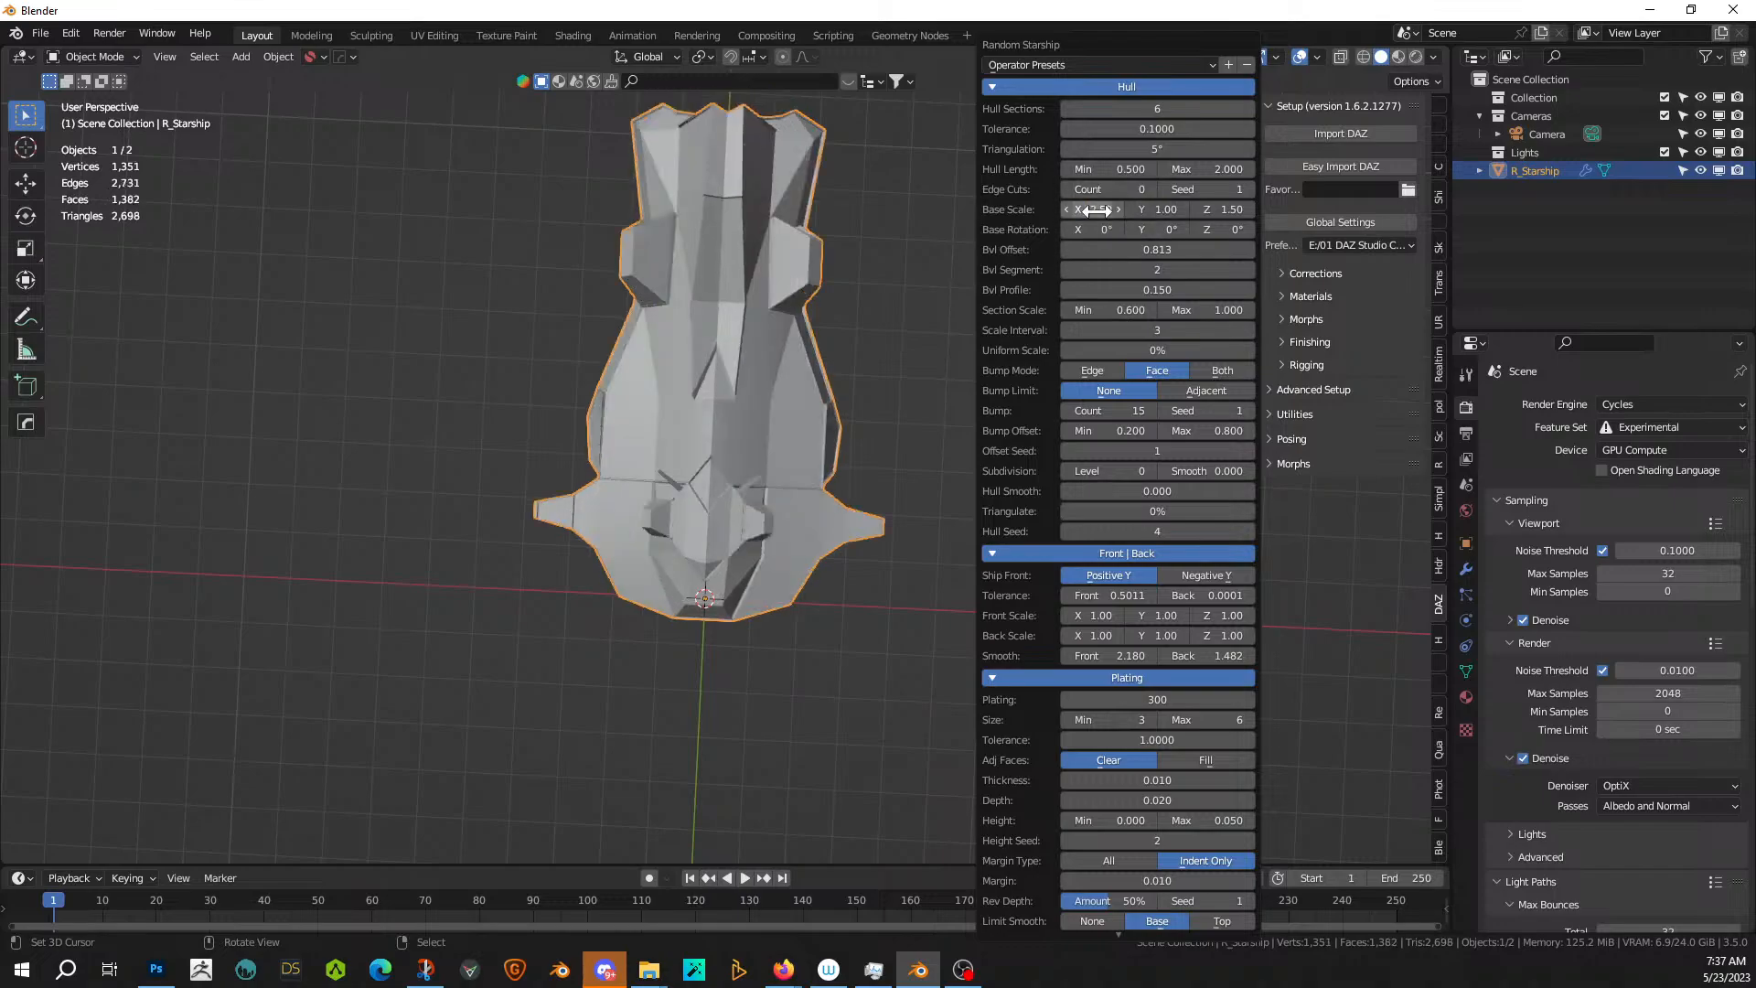
{"action": "middle_click_drag", "start_coordinate": [858, 430], "coordinate": [743, 302]}
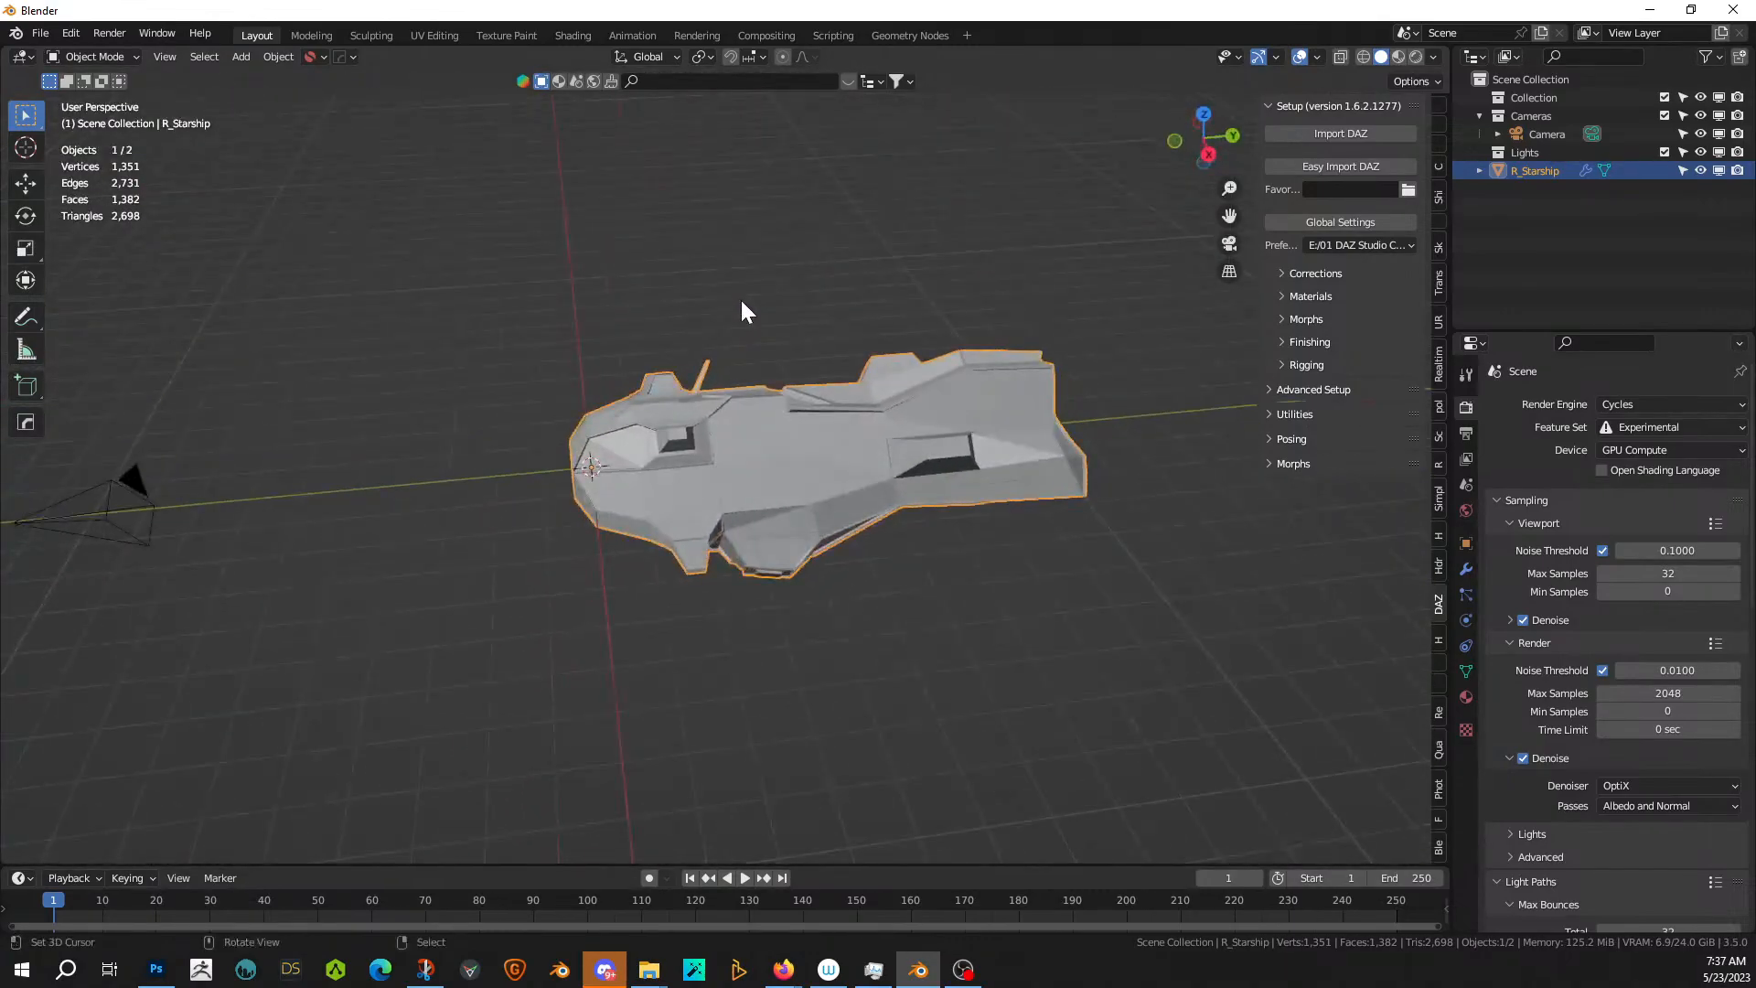
- Enable Mirror Y in the starship's general settings
{"action": "key", "text": "F9"}
{"action": "scroll", "coordinate": [905, 656], "scroll_direction": "down", "scroll_amount": 8}
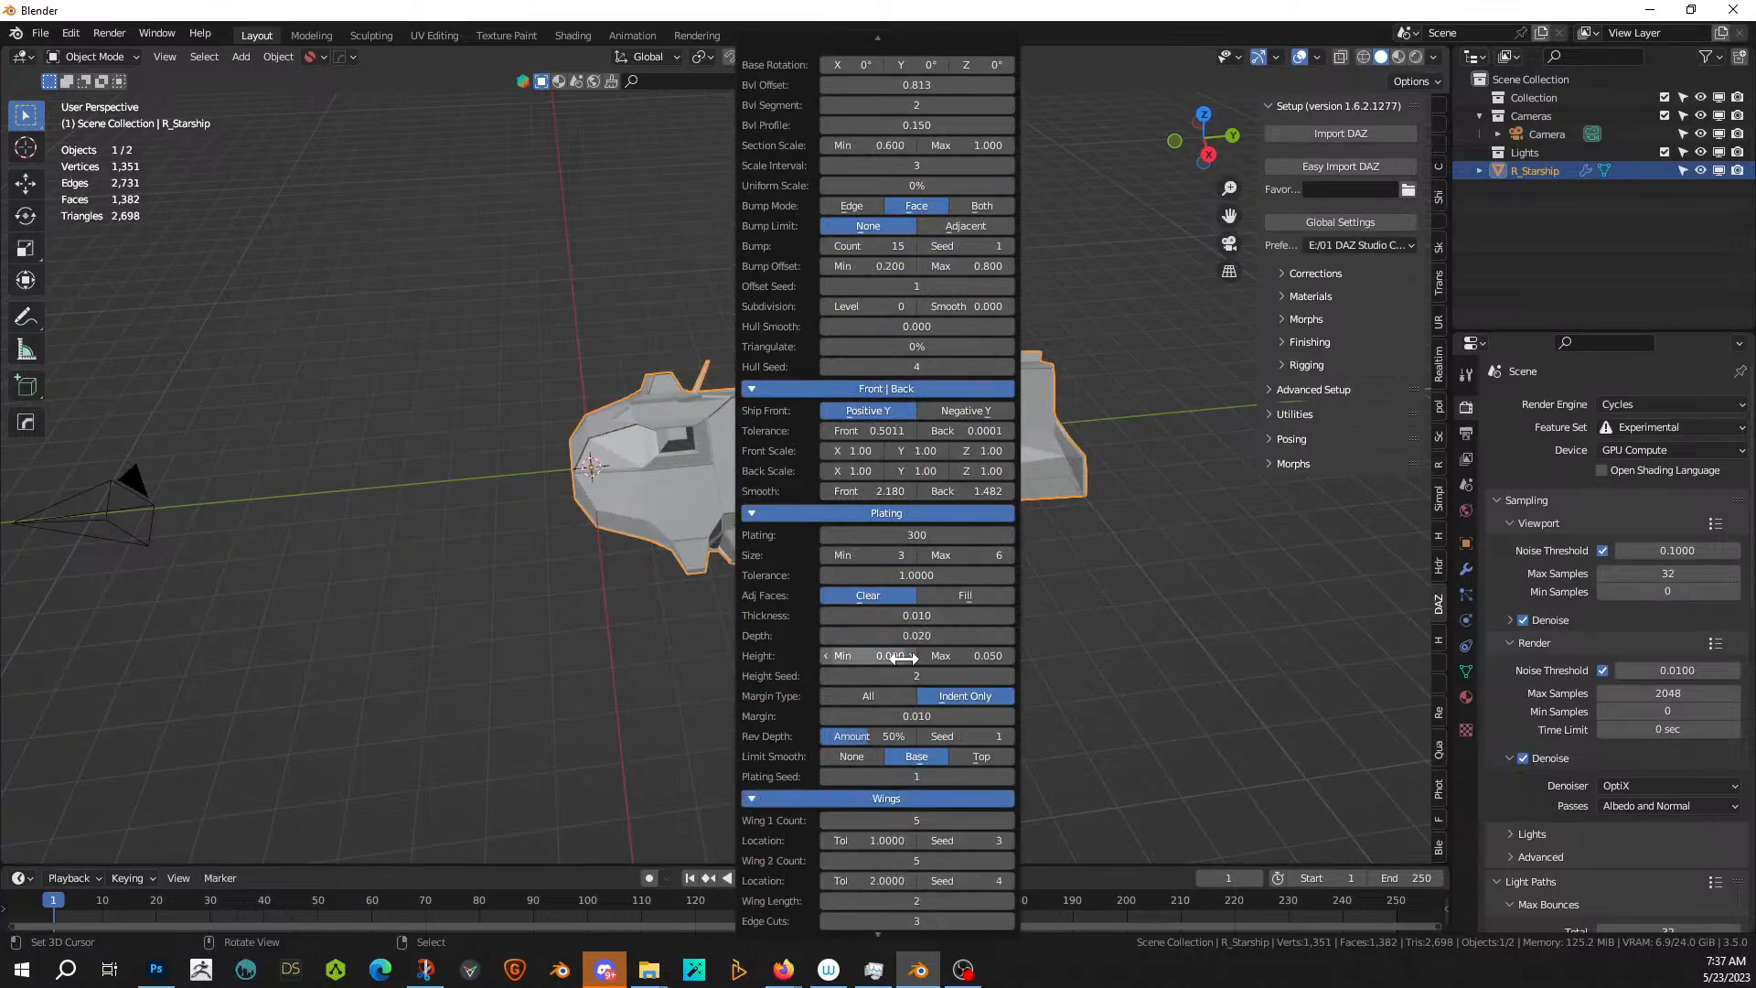
{"action": "scroll", "coordinate": [904, 659], "scroll_direction": "down", "scroll_amount": 8}
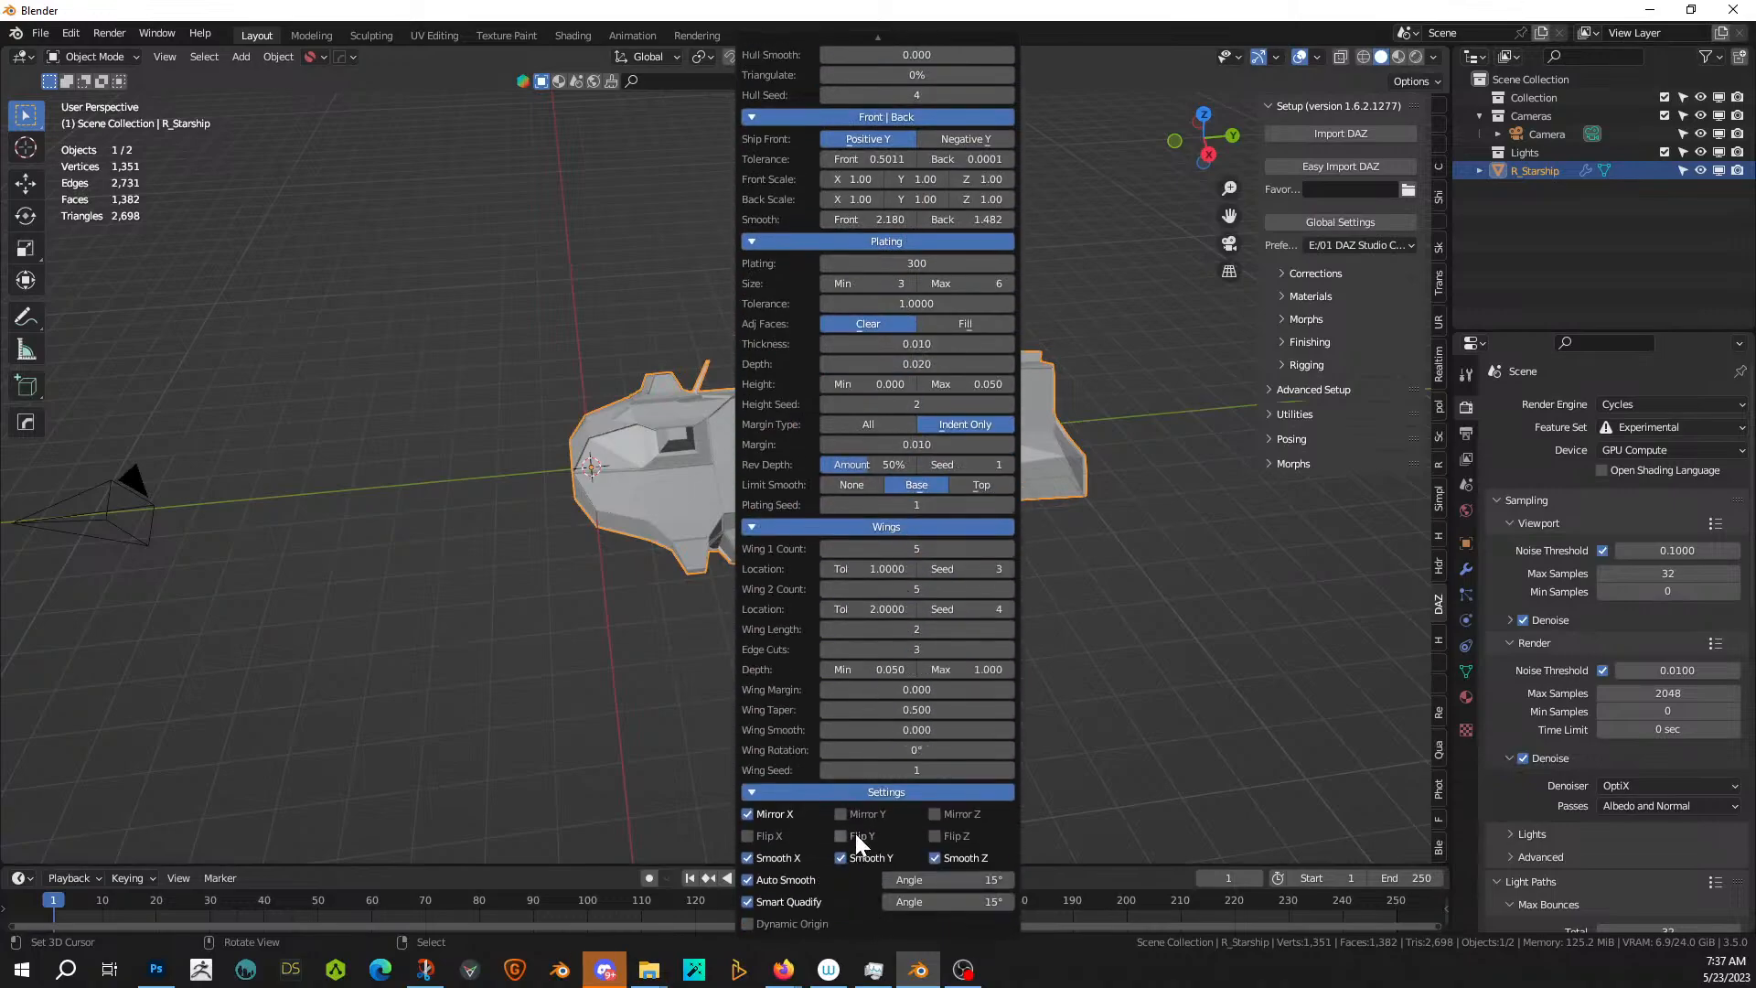
{"action": "left_click", "coordinate": [839, 813]}
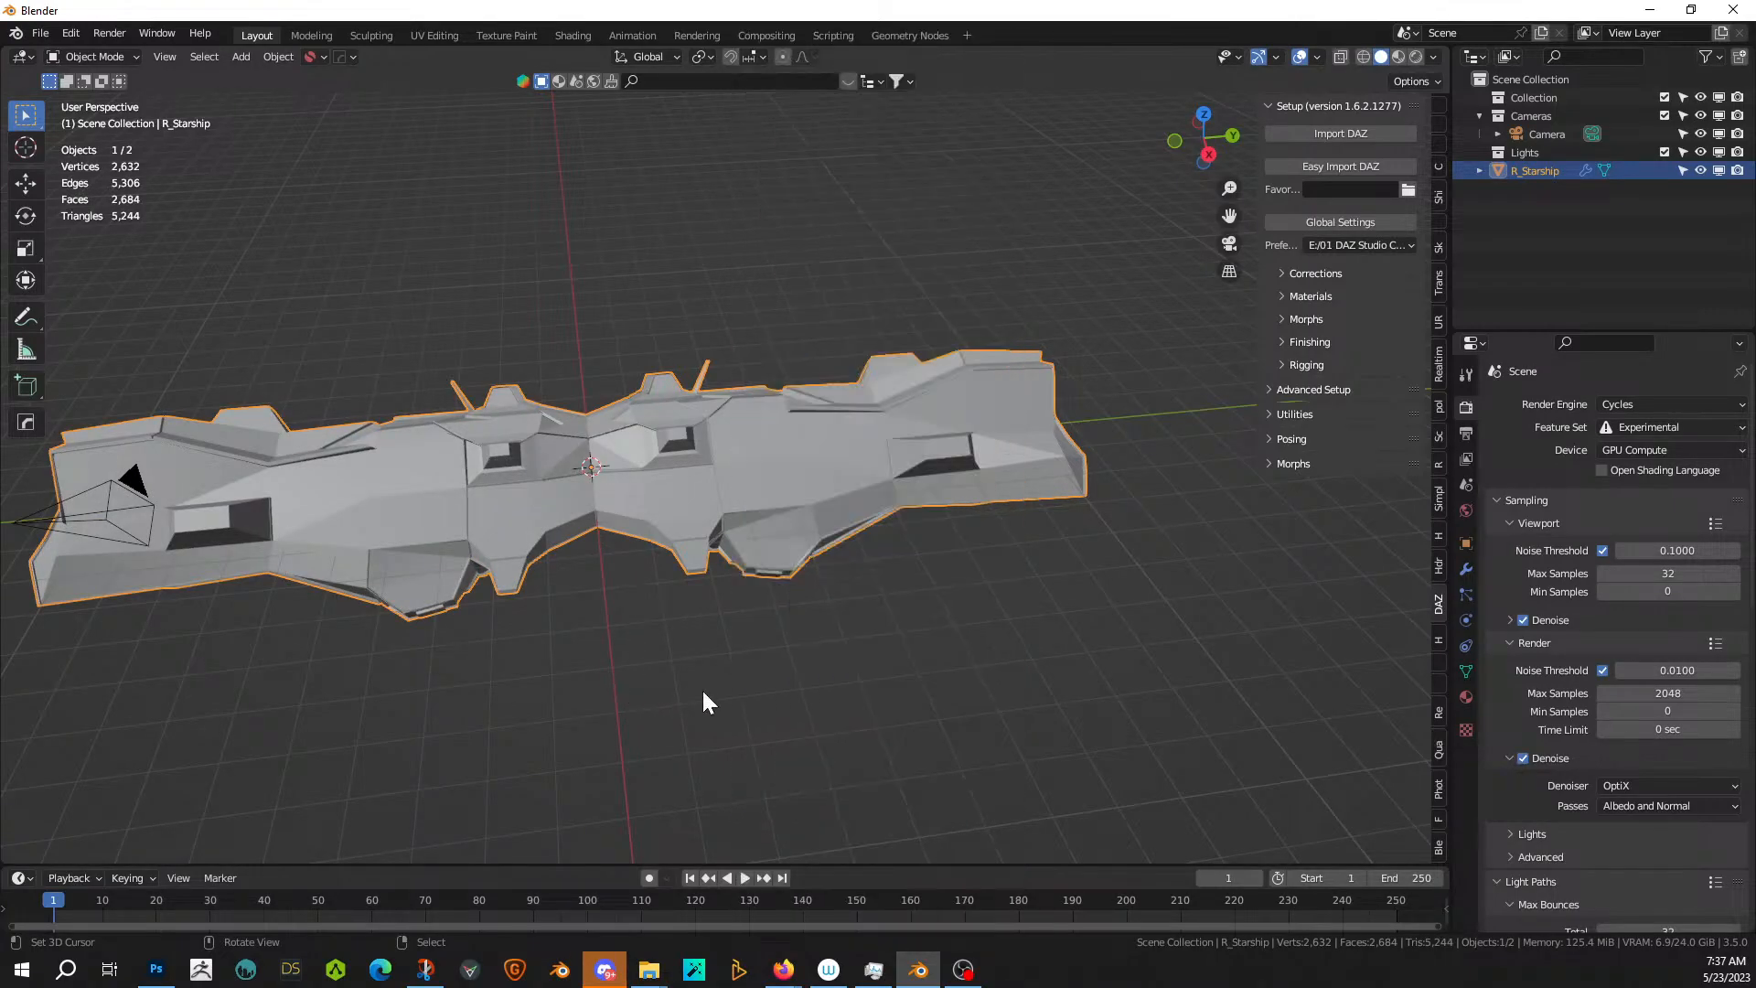
- Enable Dynamic Origin for the starship and inspect the regenerated hull from the side
{"action": "key", "text": "F9"}
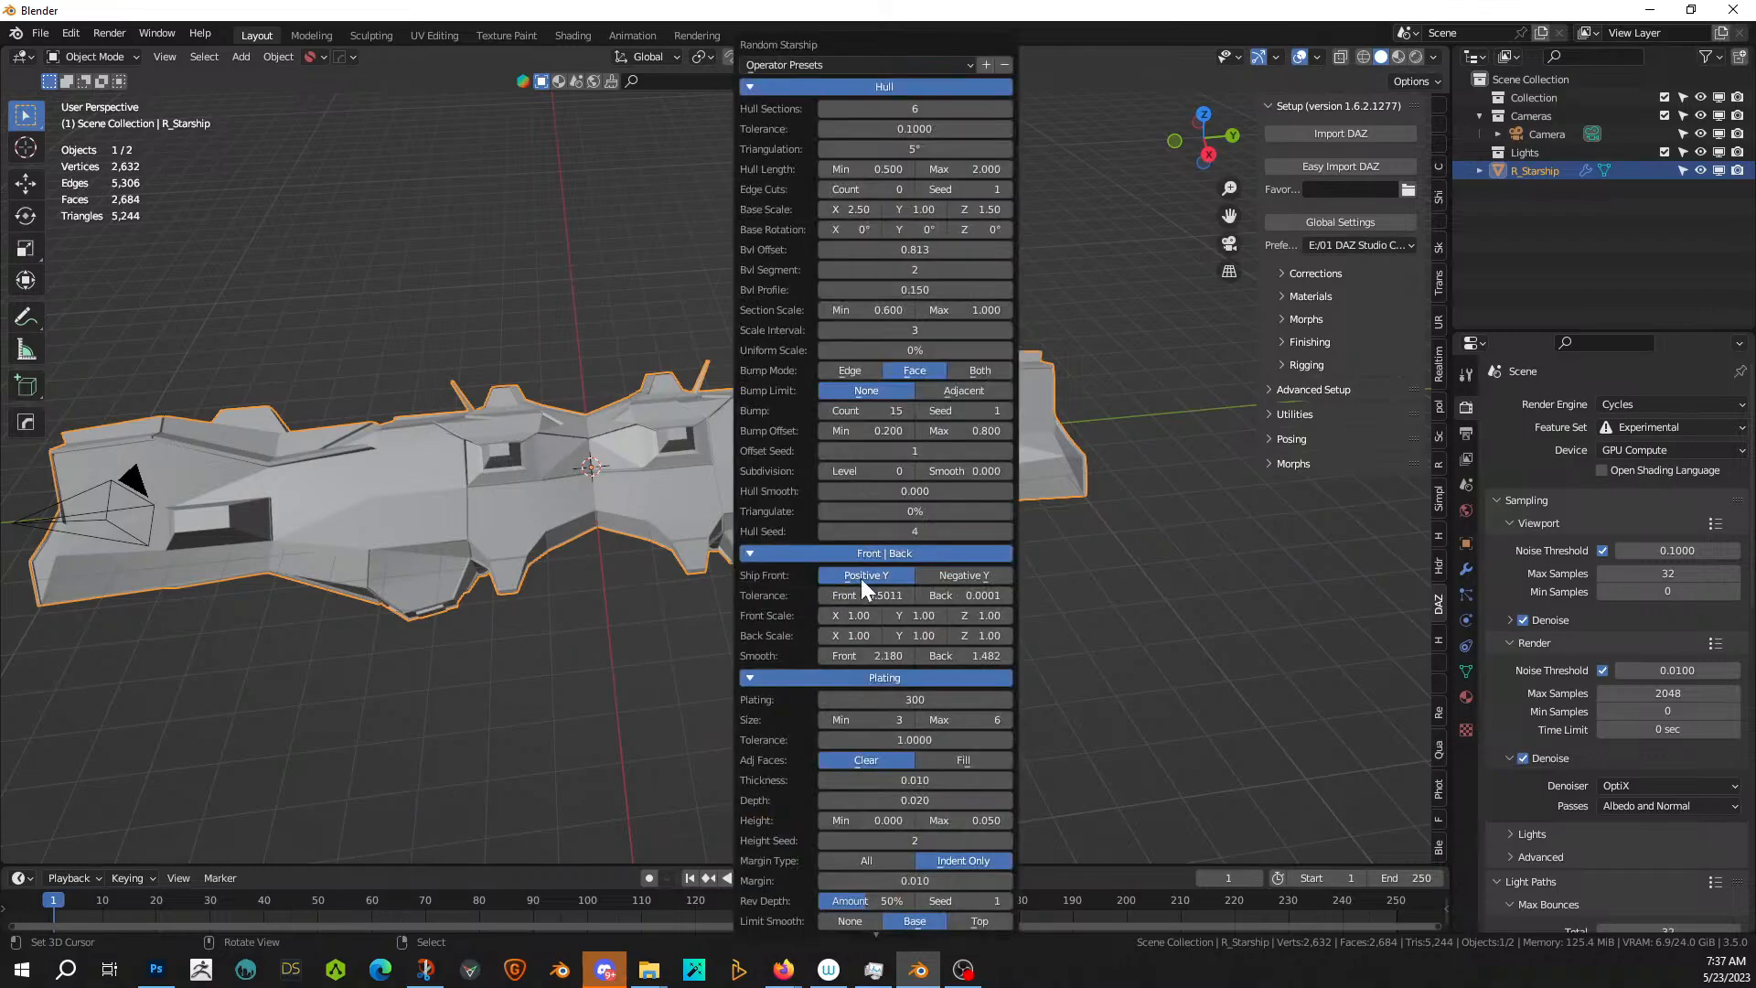
{"action": "scroll", "coordinate": [901, 759], "scroll_direction": "down", "scroll_amount": 20}
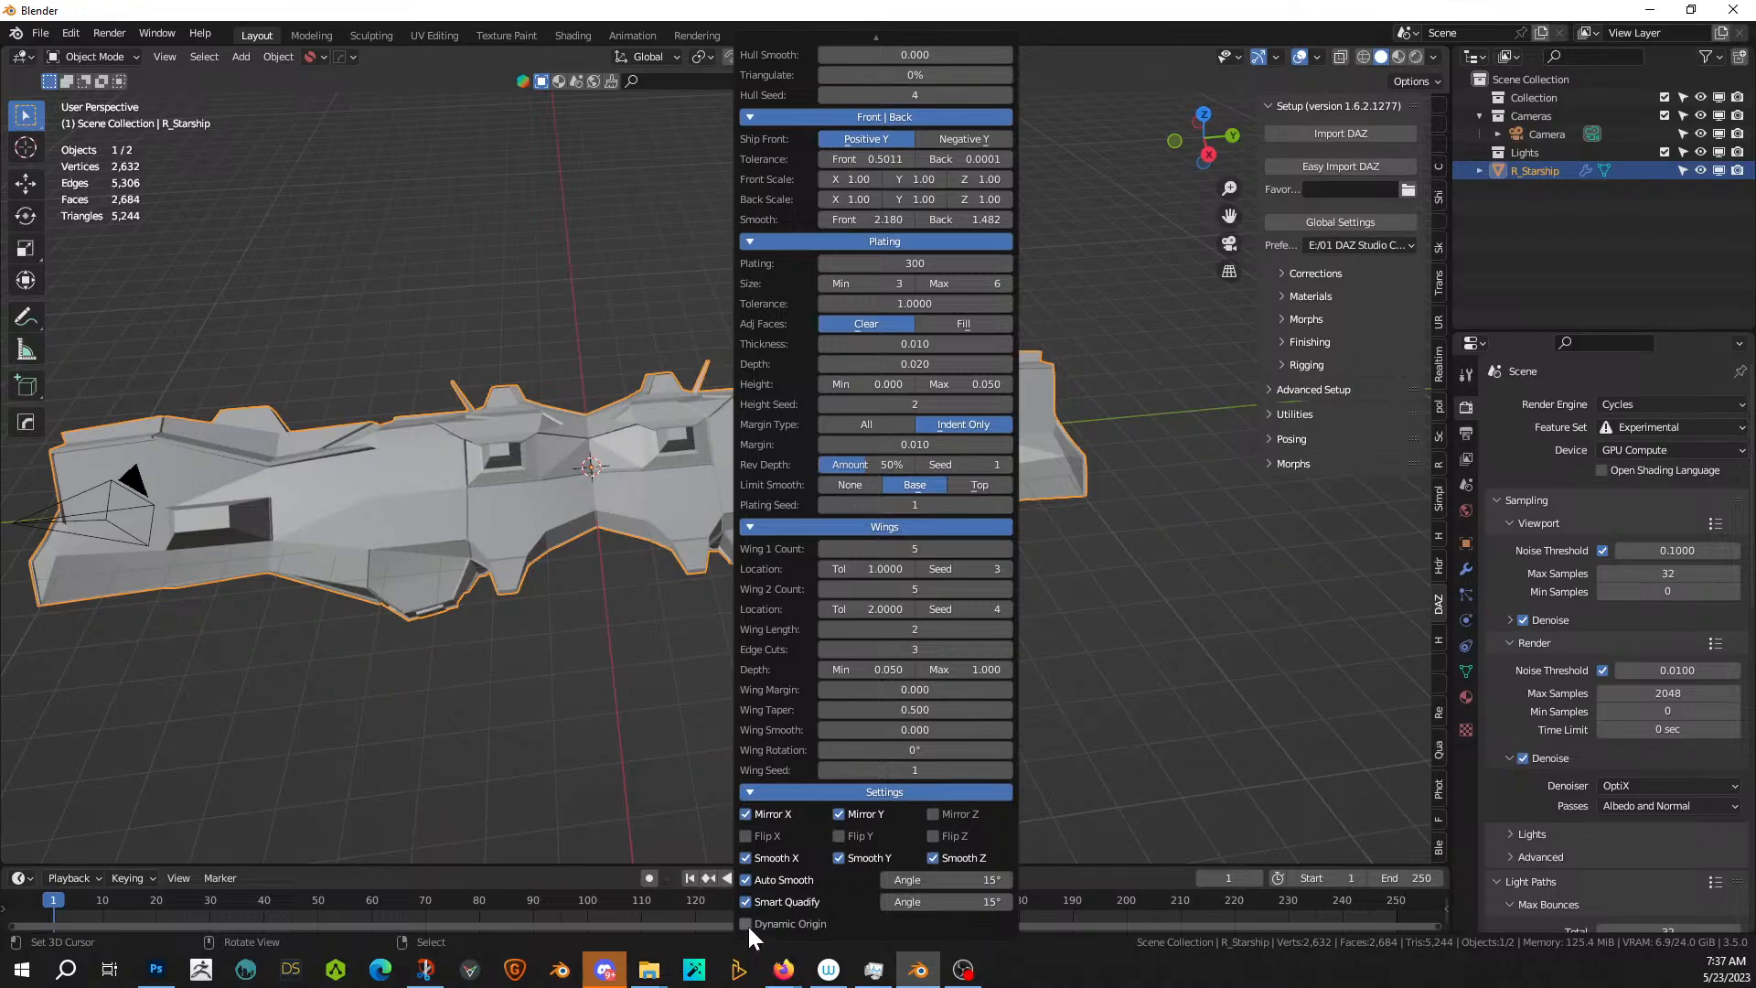
{"action": "left_click", "coordinate": [747, 924]}
{"action": "middle_click_drag", "start_coordinate": [840, 560], "coordinate": [786, 503]}
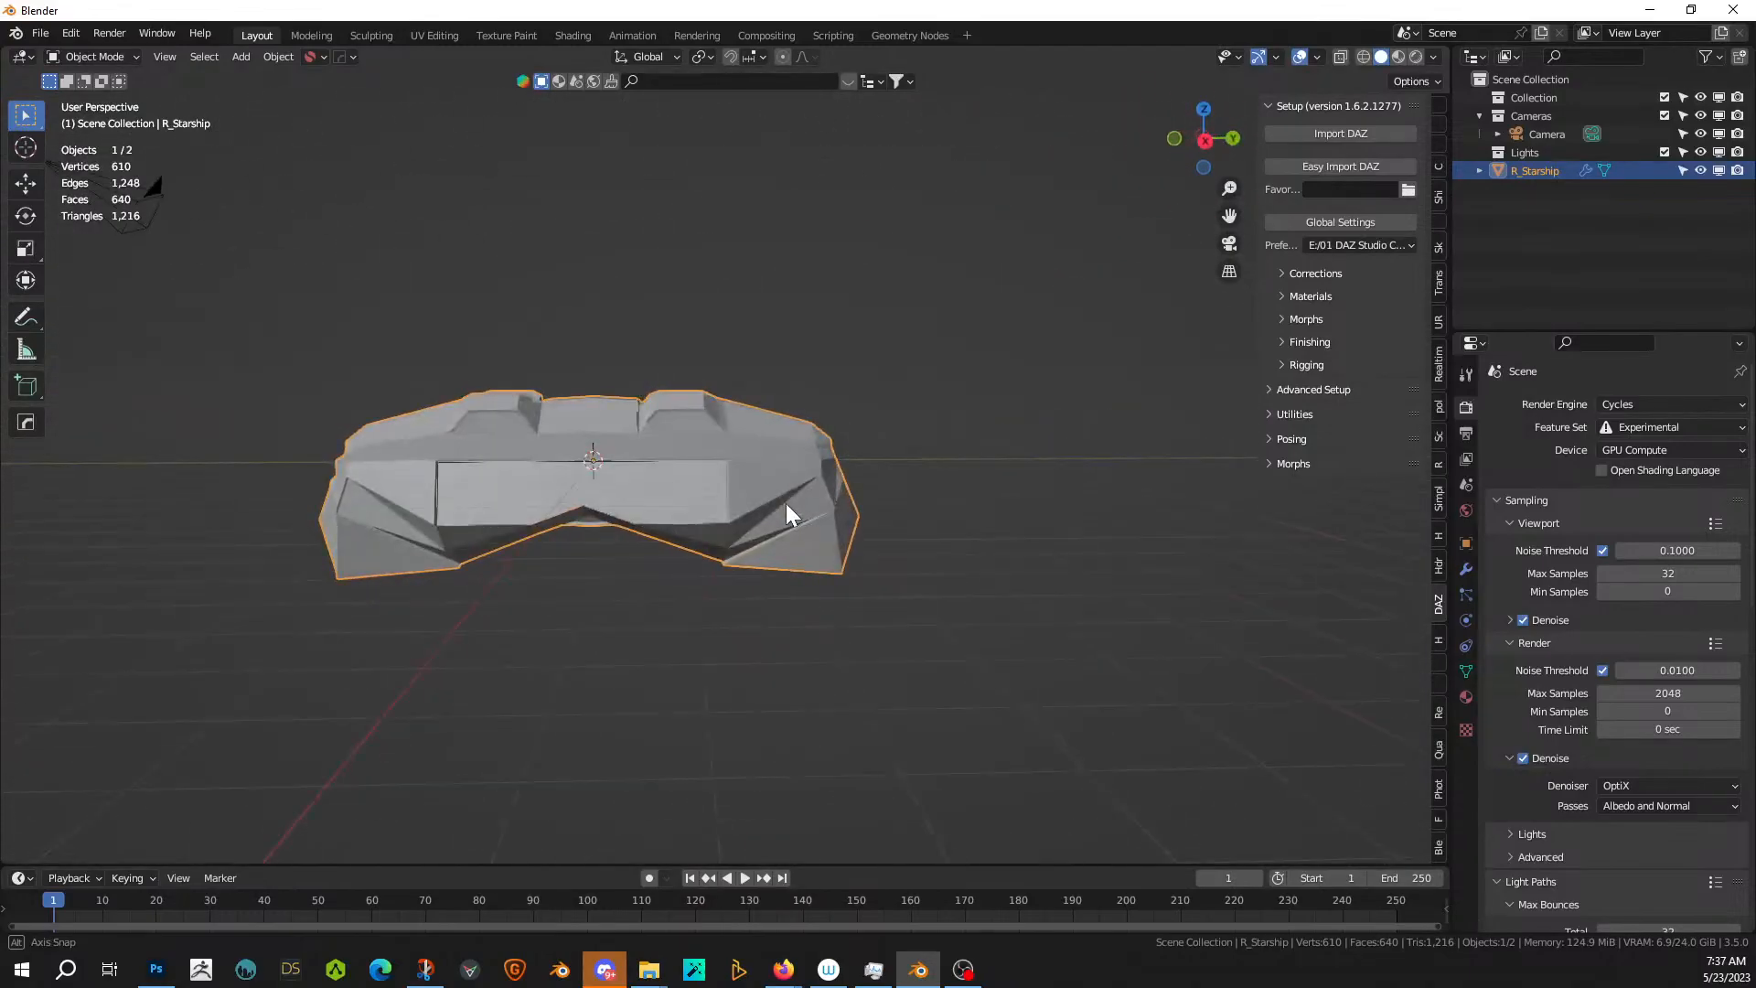
- Set the starship's Hull Seed to 6 and view the regenerated hull at an angle
{"action": "key", "text": "F9"}
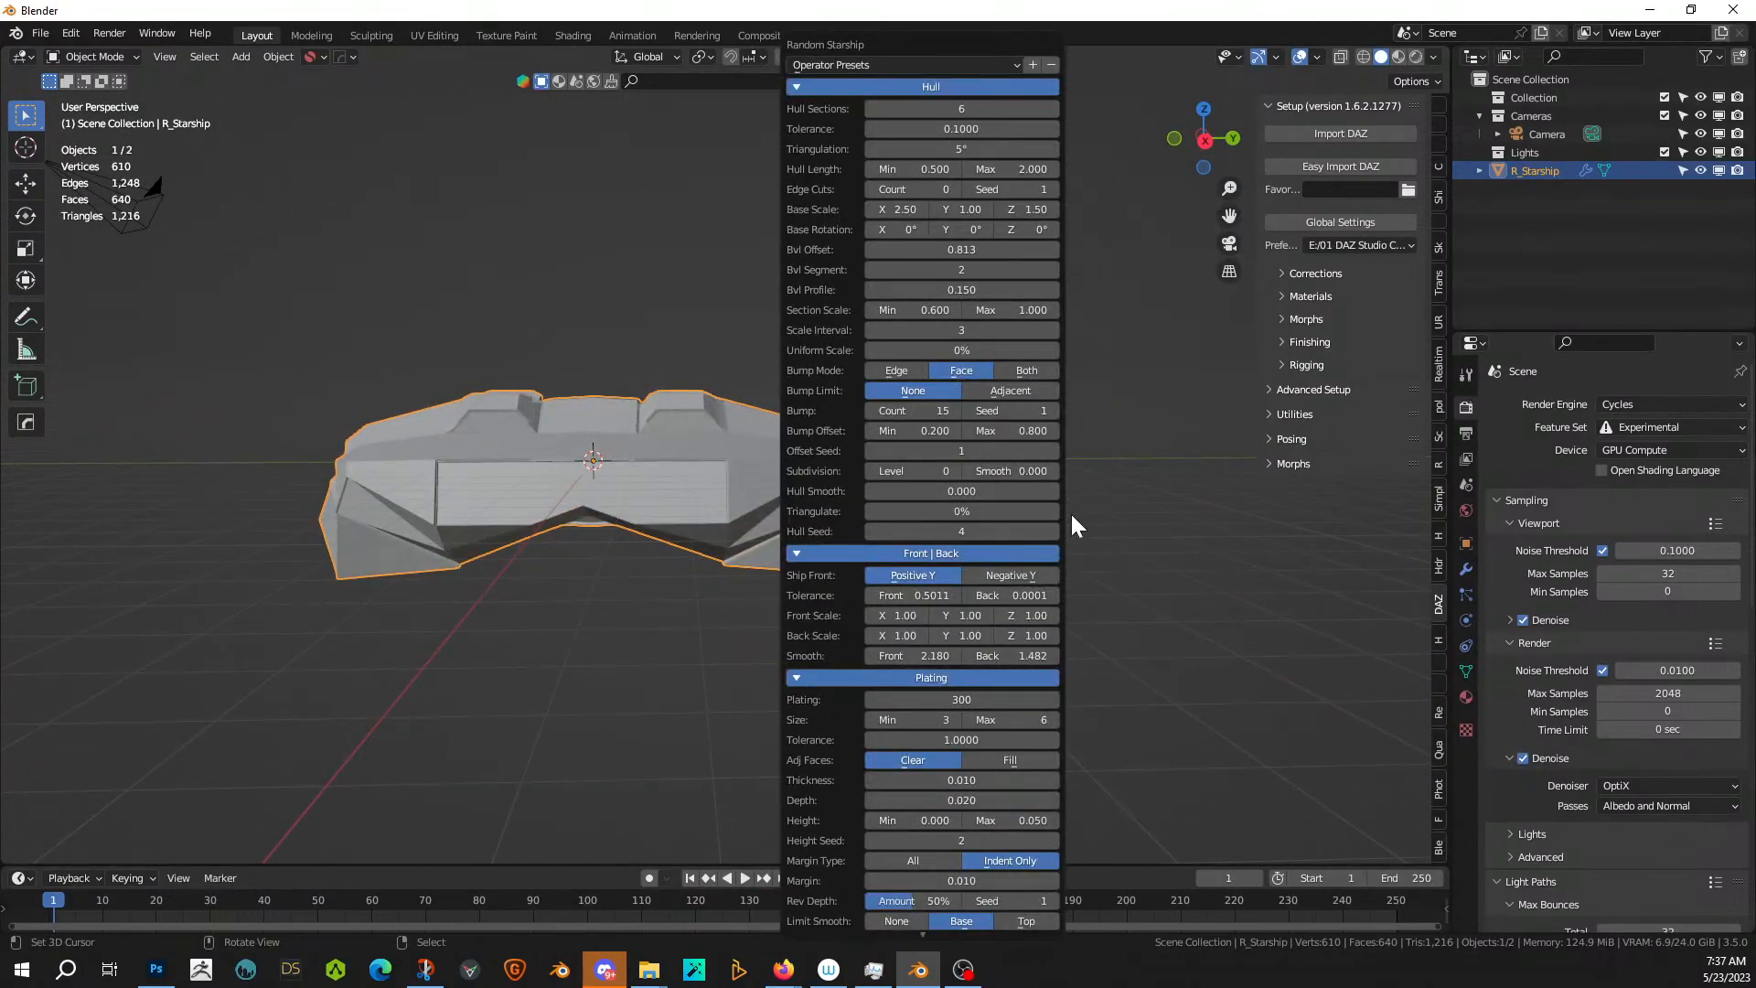
{"action": "left_click", "coordinate": [1052, 532]}
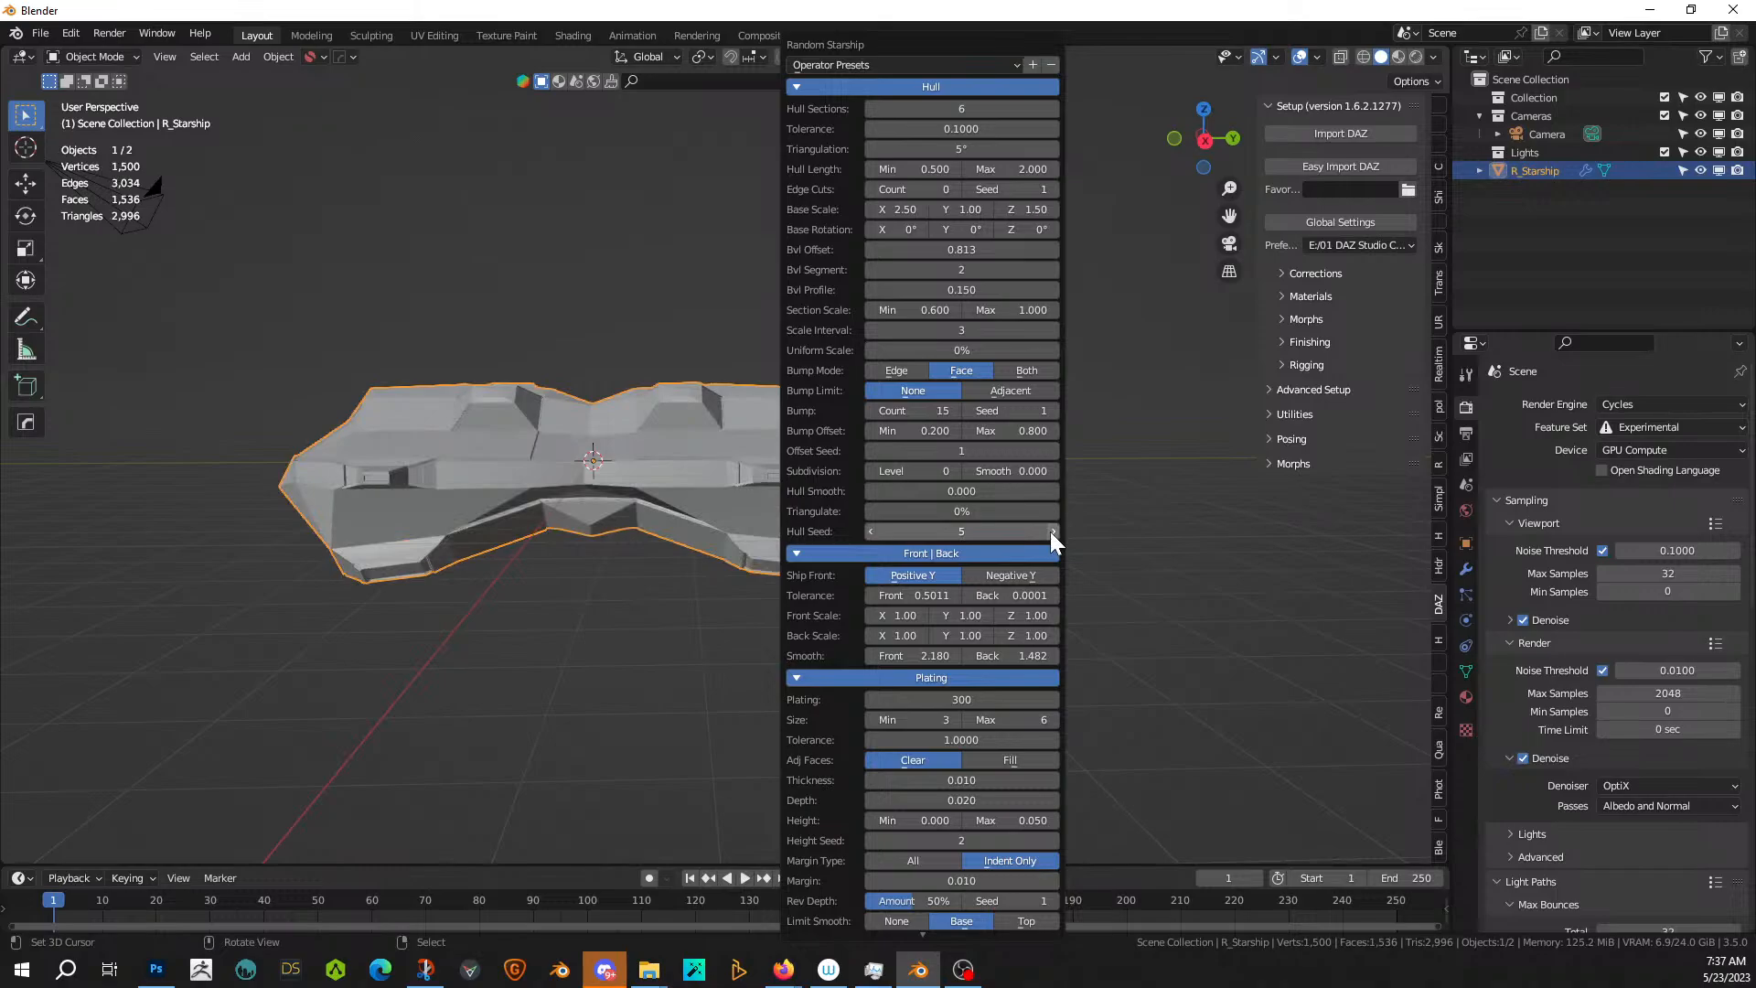
{"action": "left_click", "coordinate": [1052, 532]}
{"action": "middle_click_drag", "start_coordinate": [695, 558], "coordinate": [730, 533]}
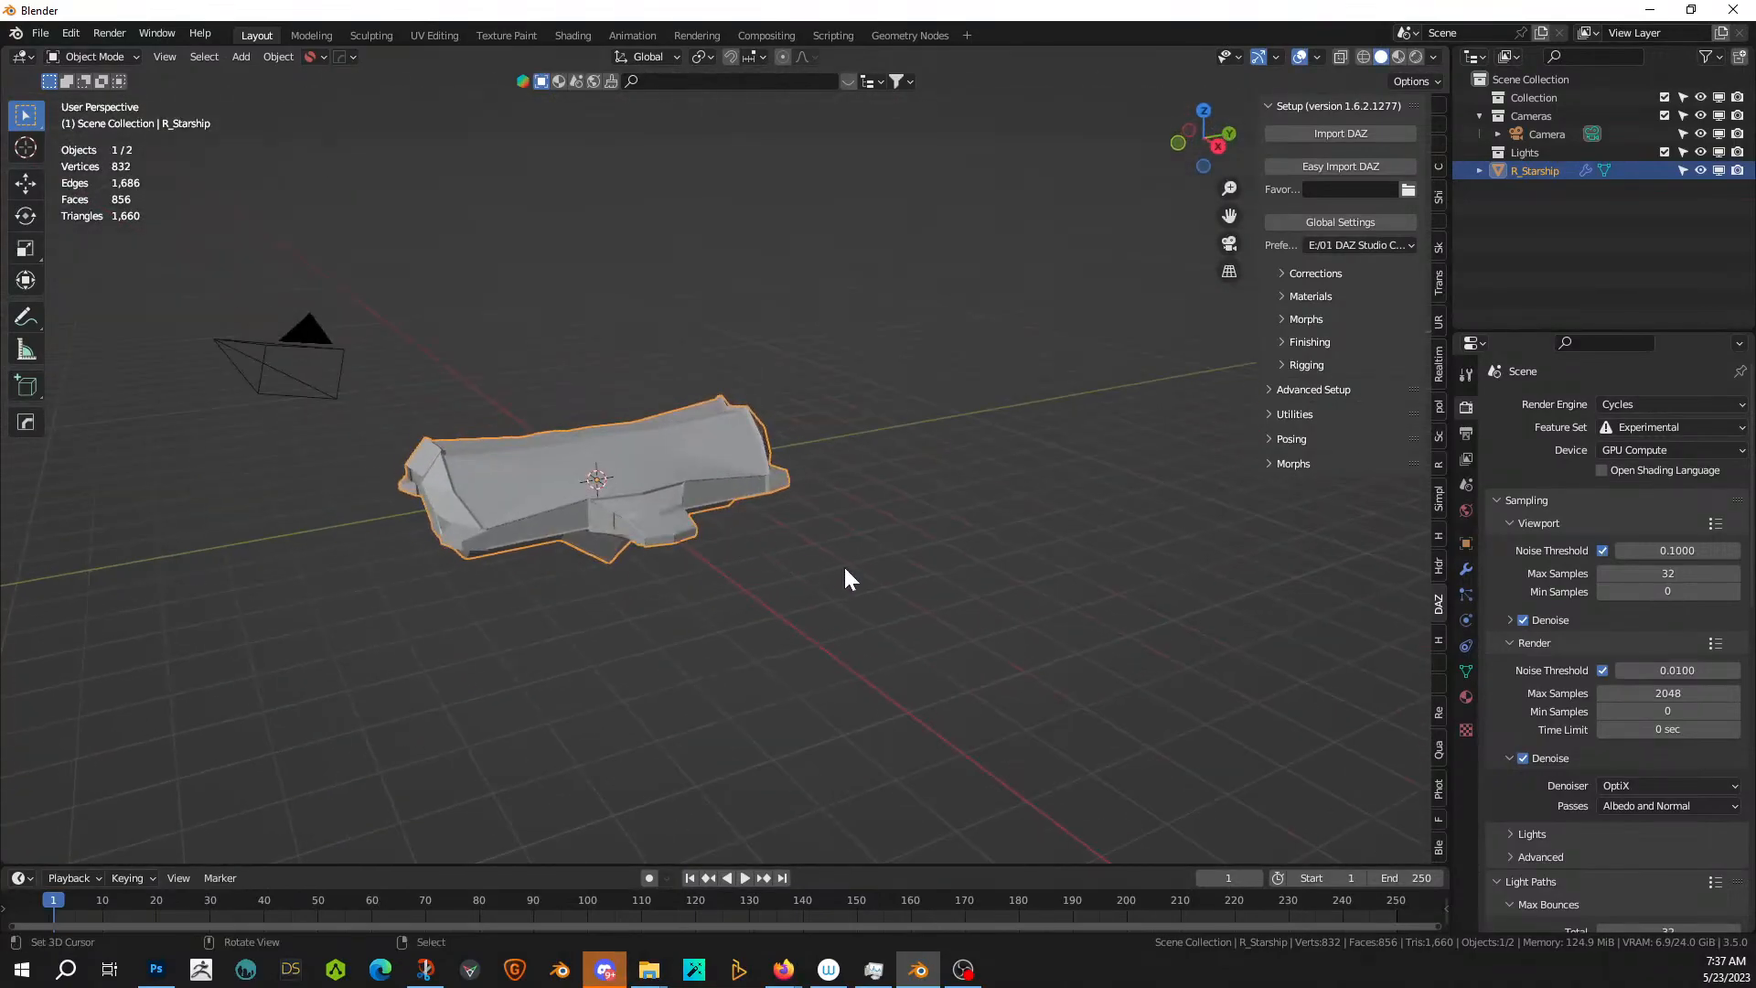
- Increase the starship's Hull Sections to 8 to lengthen the hull
{"action": "key", "text": "F9"}
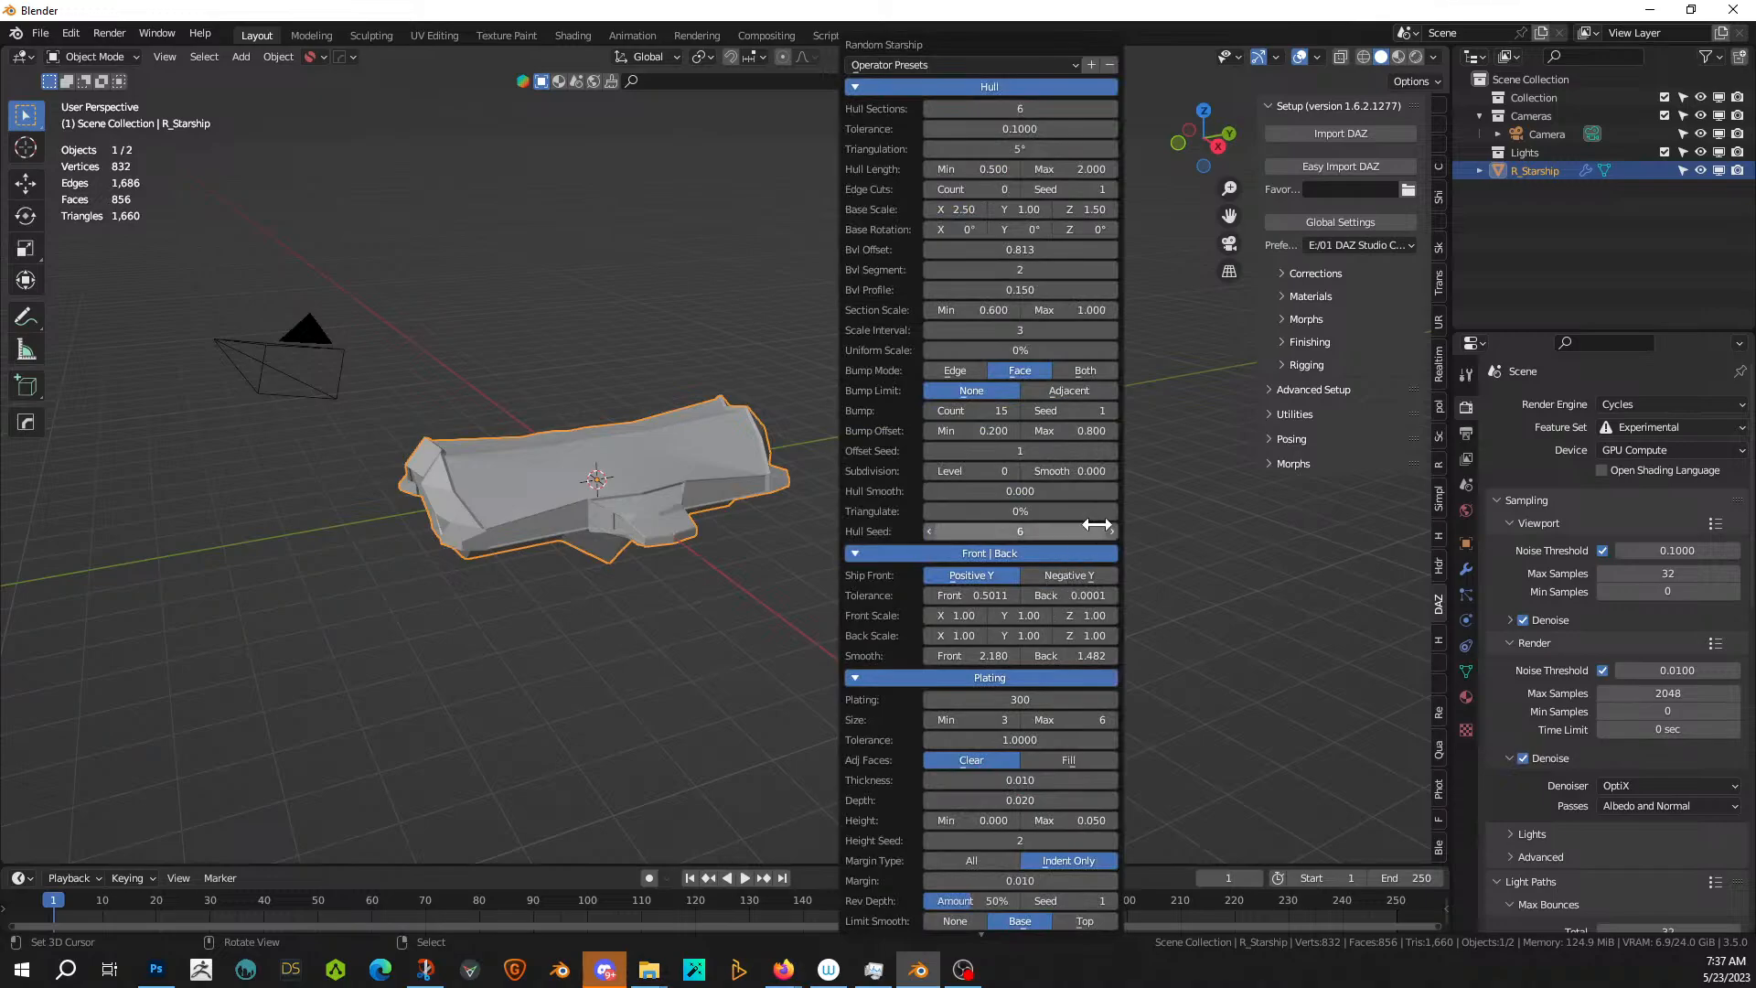
{"action": "left_click", "coordinate": [1109, 108]}
{"action": "left_click", "coordinate": [1111, 108]}
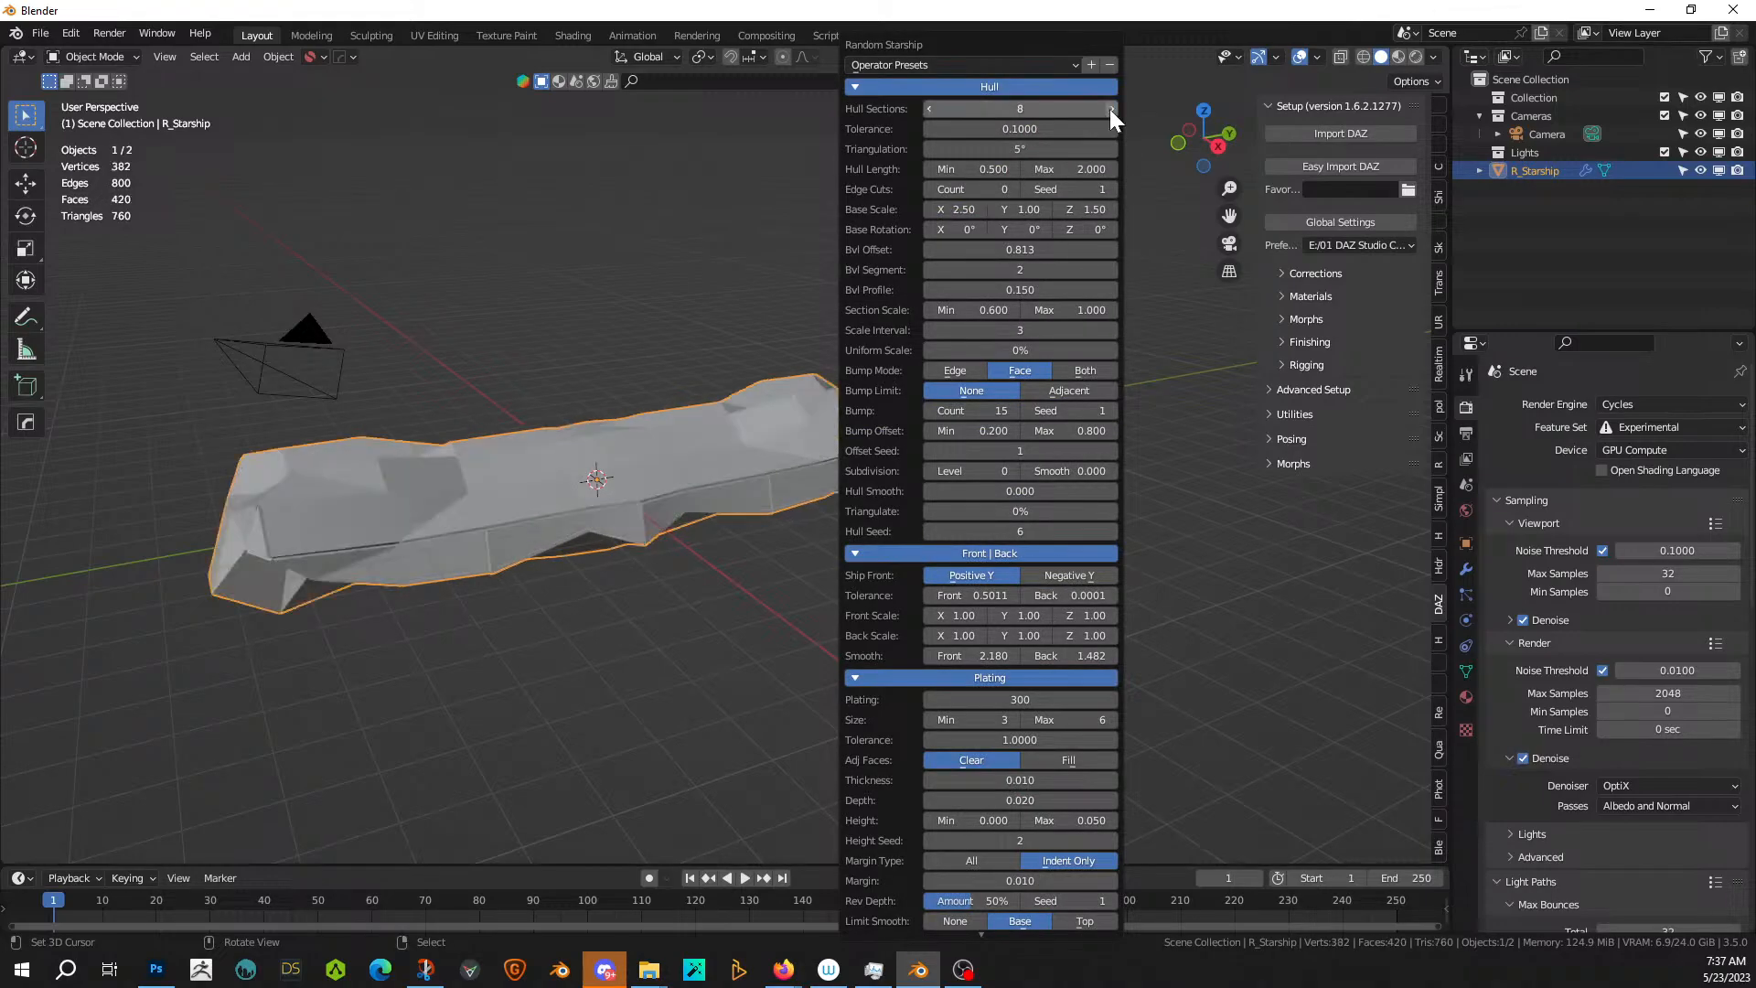
{"action": "middle_click_drag", "start_coordinate": [789, 386], "coordinate": [759, 525]}
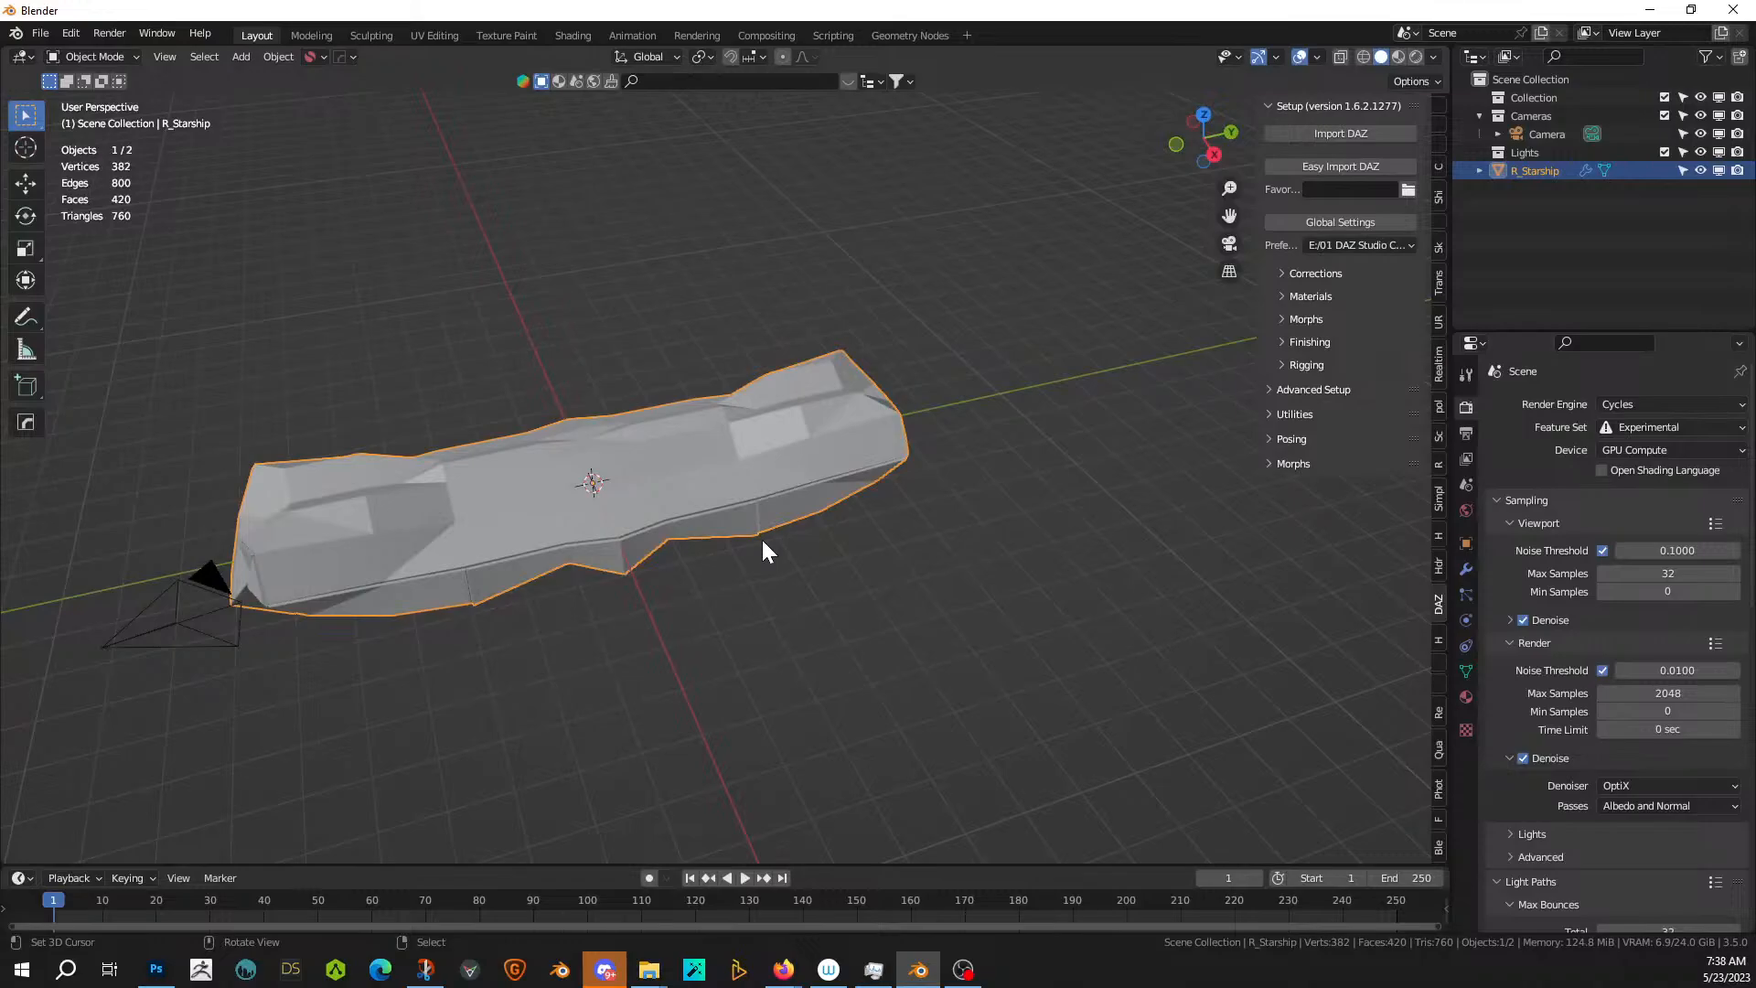
- Step through the hull variations up to Hull Seed 13 and examine the resulting shape from the side and above
{"action": "key", "text": "F9"}
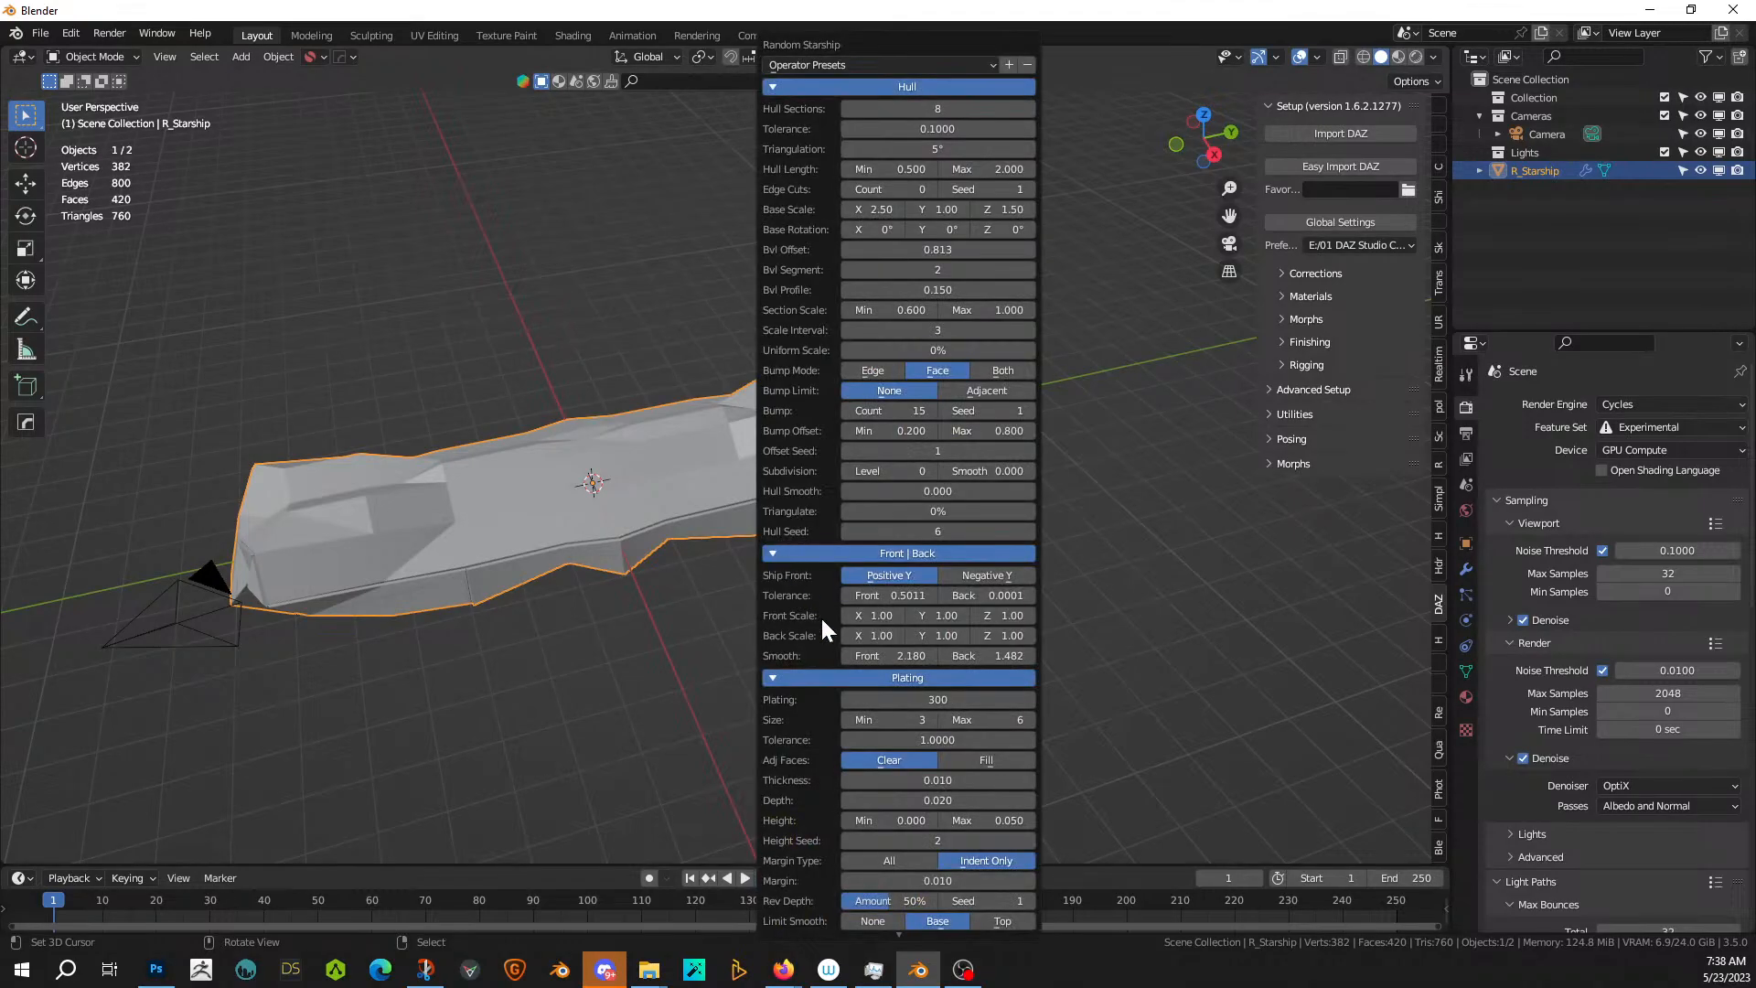
{"action": "left_click", "coordinate": [1028, 530]}
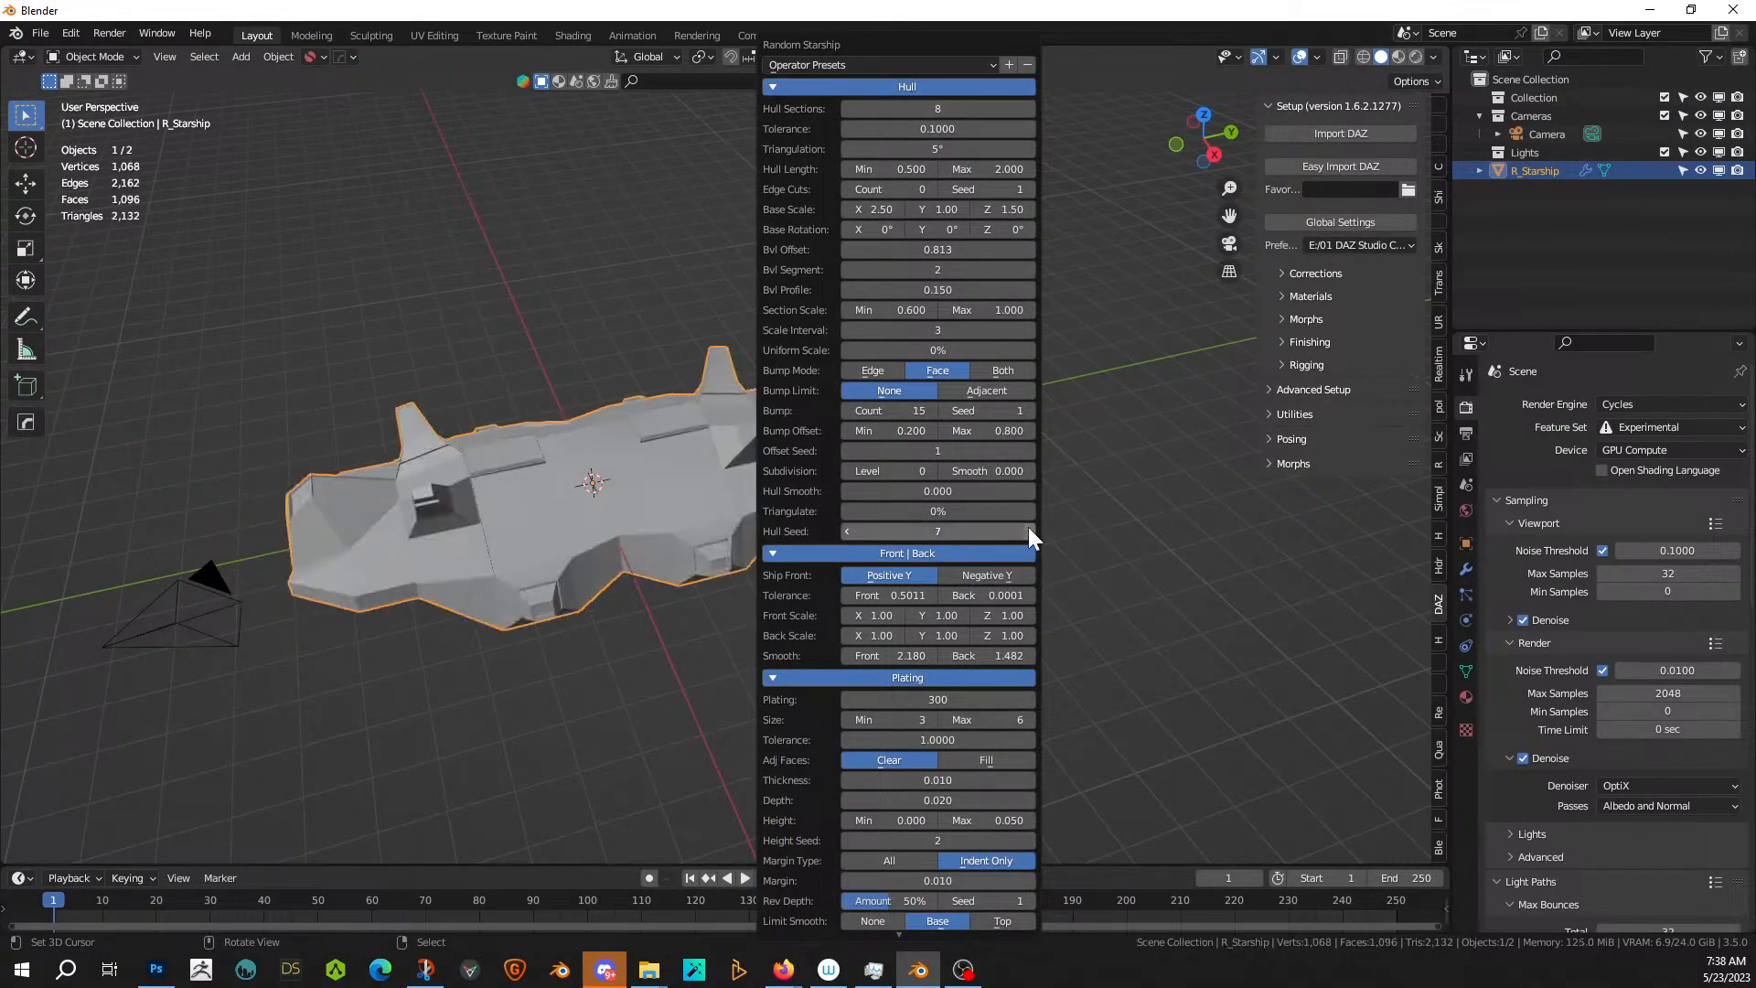
{"action": "left_click", "coordinate": [1028, 529]}
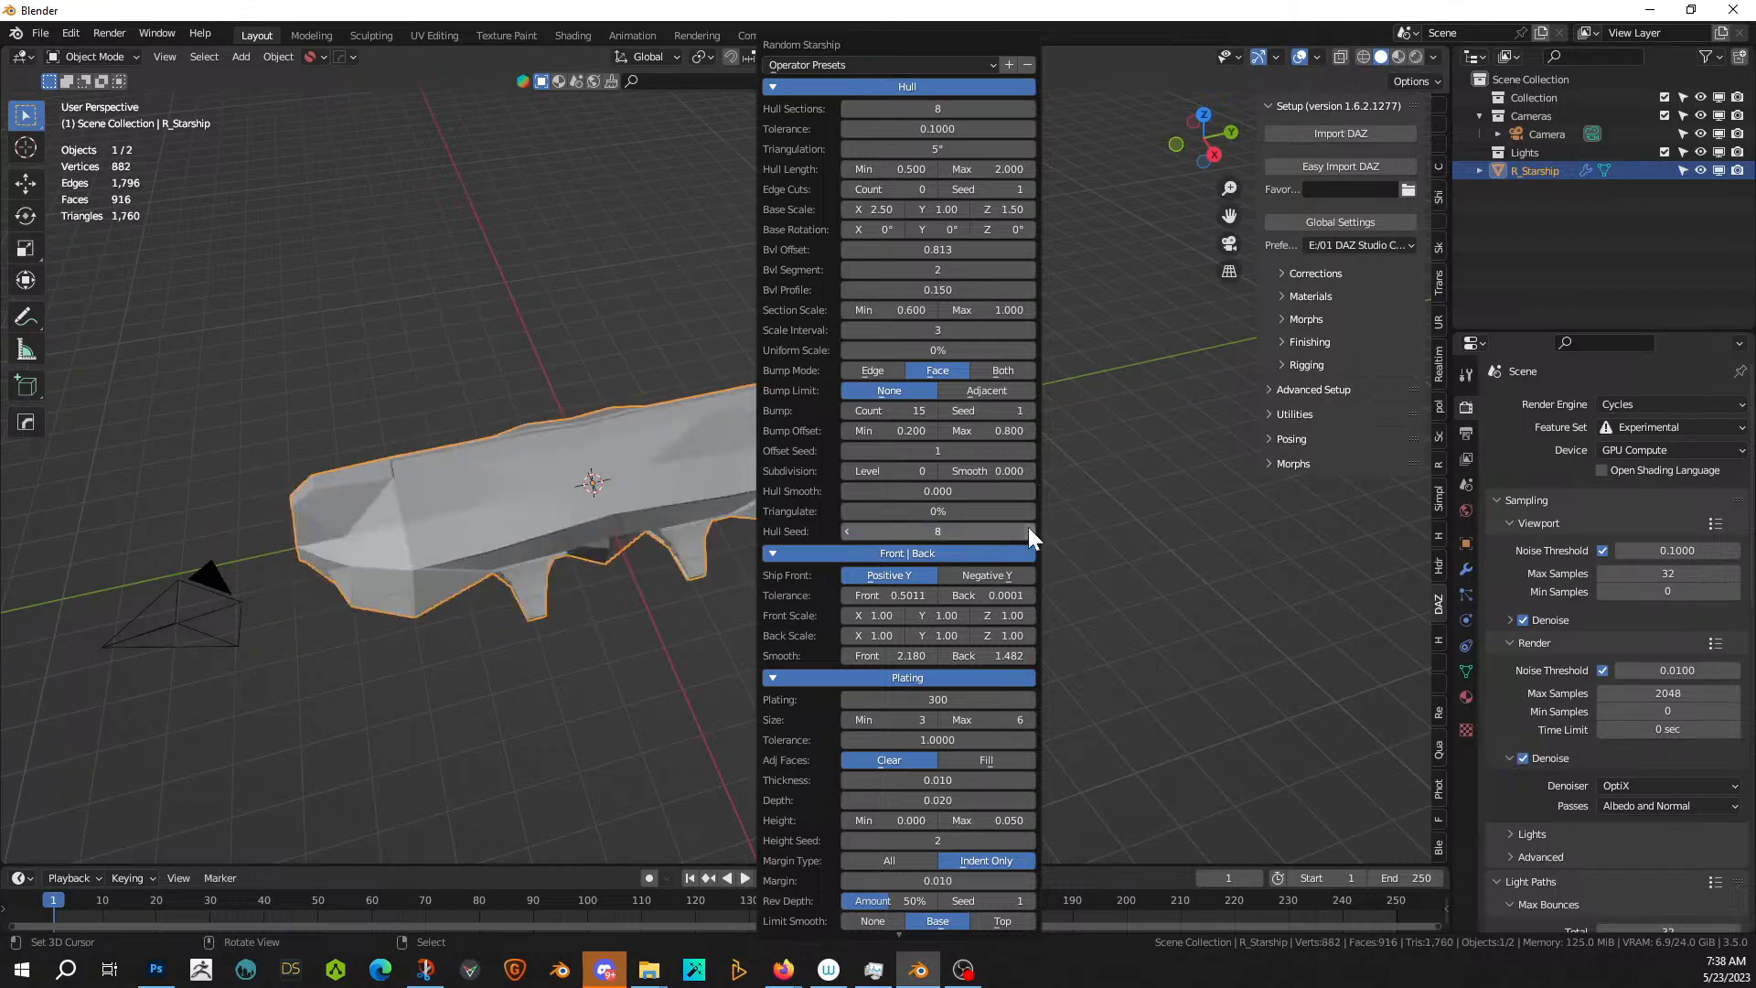
{"action": "left_click", "coordinate": [1028, 529]}
{"action": "left_click", "coordinate": [1028, 530]}
{"action": "left_click", "coordinate": [1028, 530]}
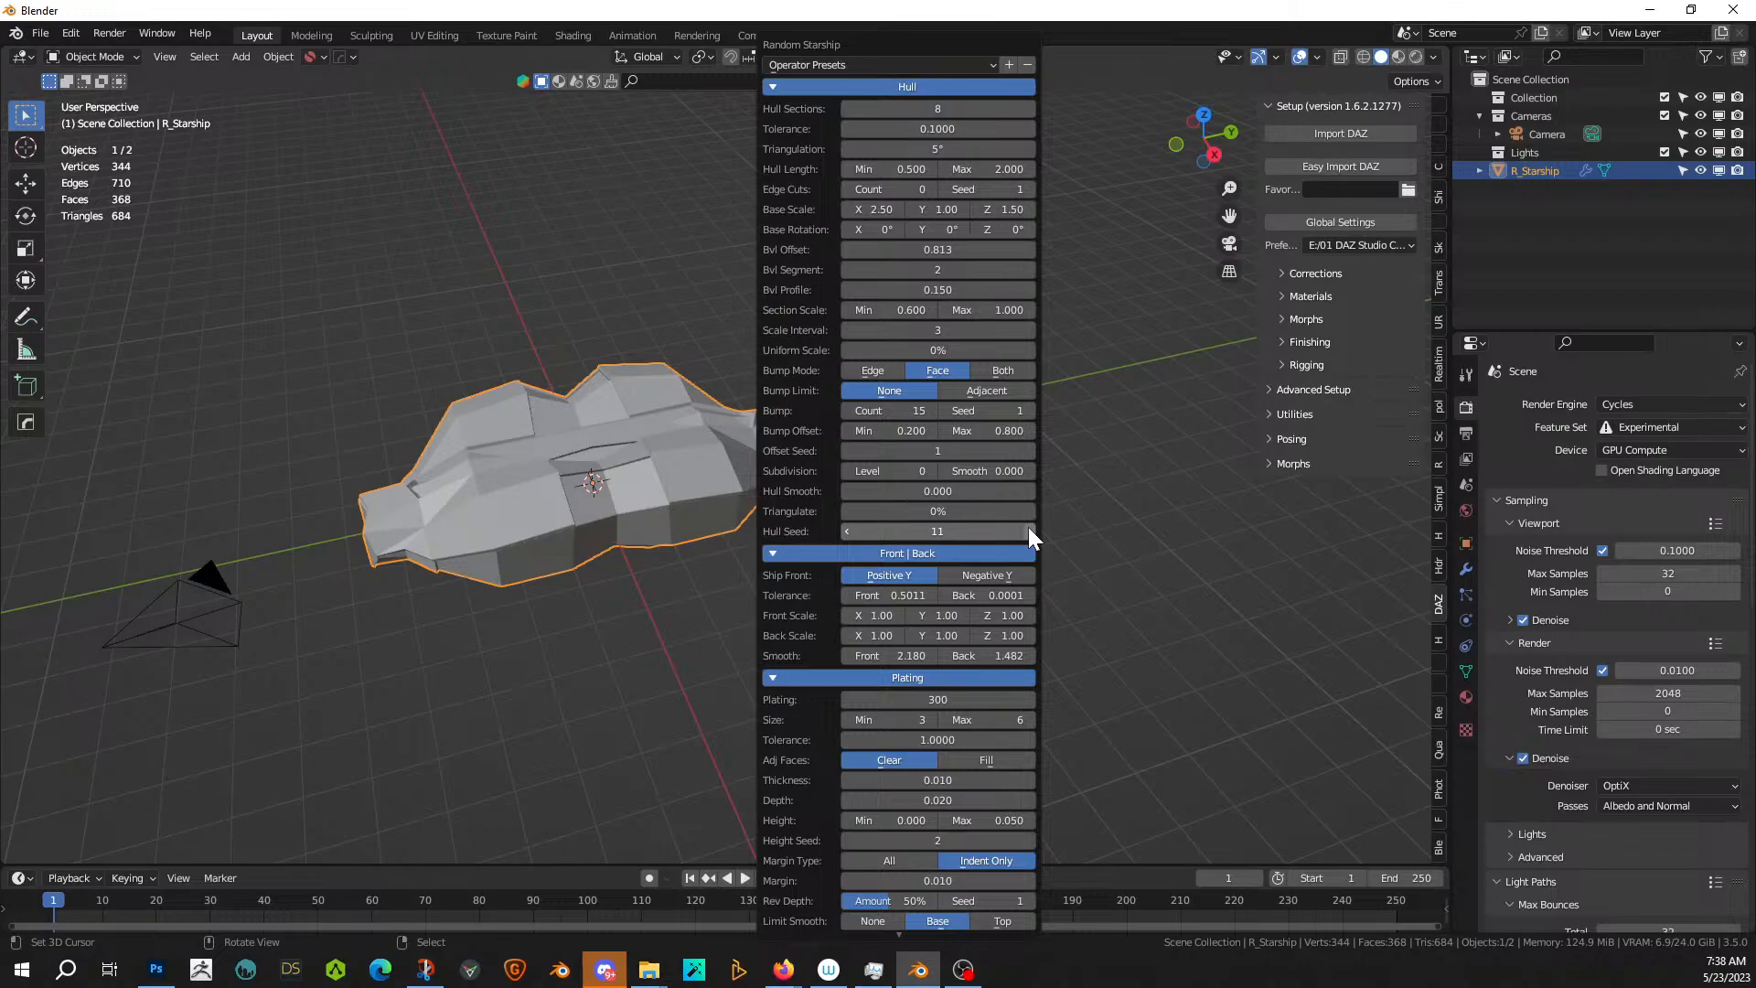
{"action": "left_click", "coordinate": [1028, 530]}
{"action": "left_click", "coordinate": [1028, 530]}
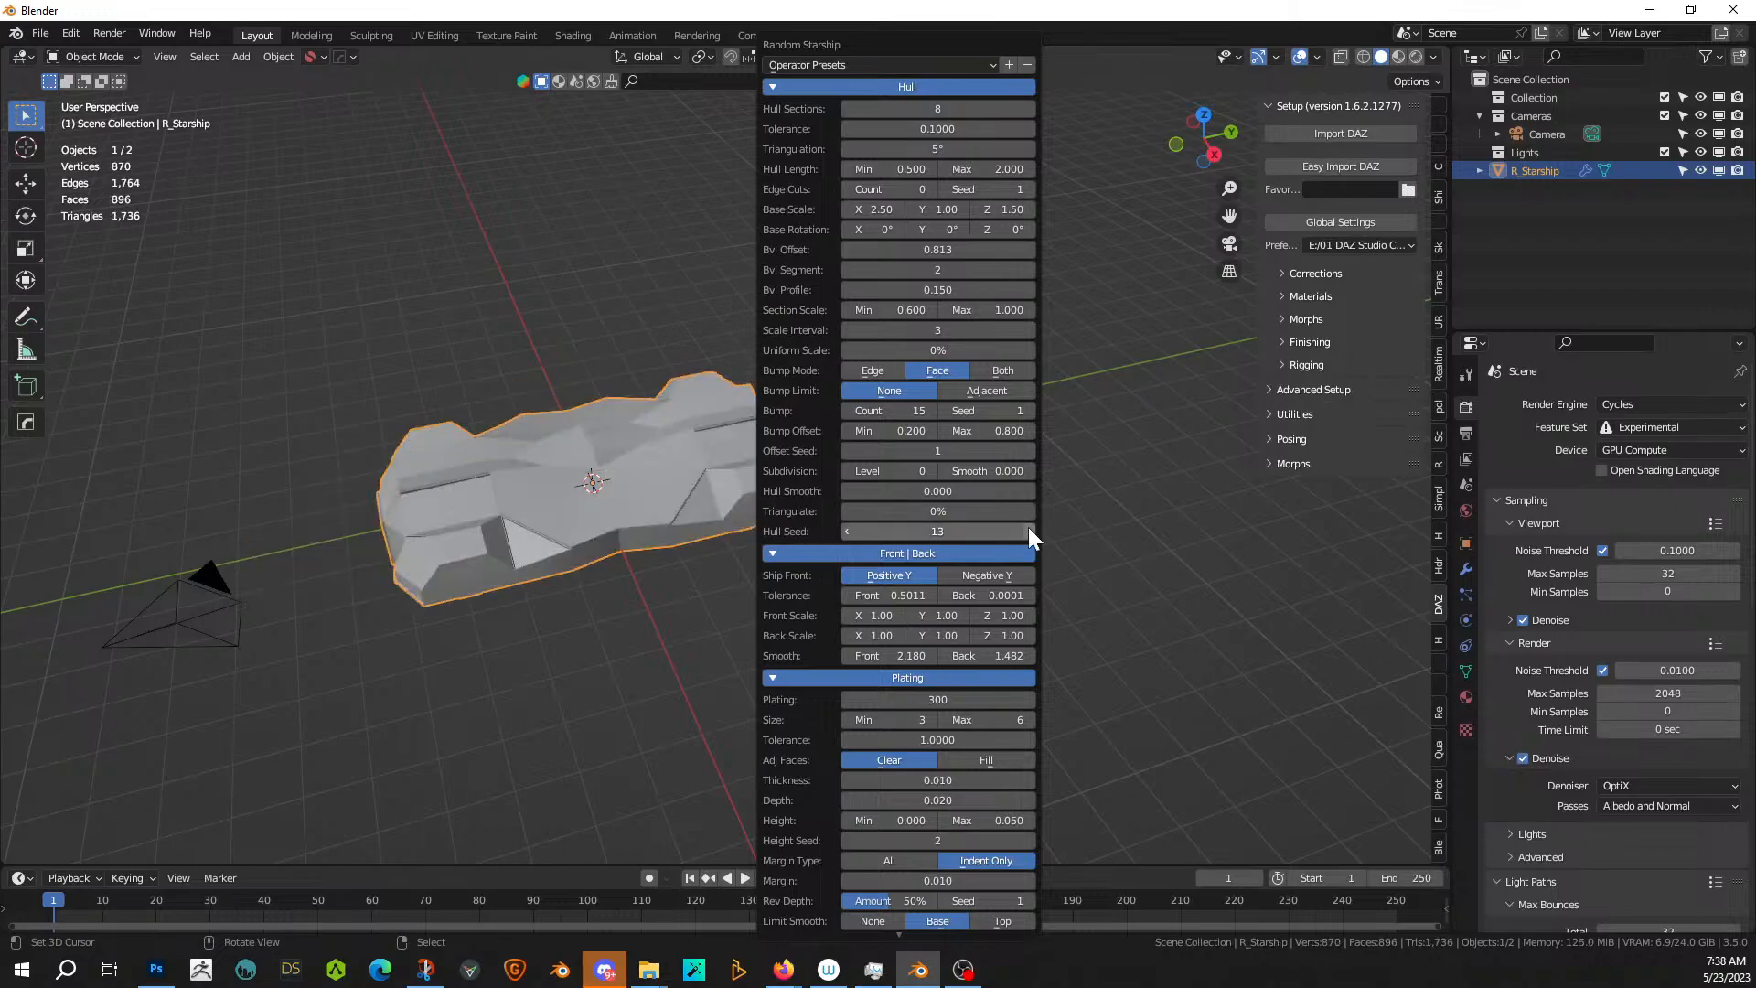
{"action": "mouse_move", "coordinate": [660, 633]}
{"action": "middle_mouse_down"}
{"action": "mouse_move", "coordinate": [820, 552]}
{"action": "mouse_move", "coordinate": [902, 595]}
{"action": "mouse_move", "coordinate": [1016, 600]}
{"action": "mouse_move", "coordinate": [1153, 561]}
{"action": "mouse_move", "coordinate": [1122, 621]}
{"action": "mouse_move", "coordinate": [907, 639]}
{"action": "mouse_move", "coordinate": [815, 607]}
{"action": "mouse_move", "coordinate": [796, 552]}
{"action": "mouse_move", "coordinate": [639, 576]}
{"action": "mouse_move", "coordinate": [674, 439]}
{"action": "mouse_move", "coordinate": [600, 424]}
{"action": "mouse_move", "coordinate": [741, 561]}
{"action": "mouse_move", "coordinate": [807, 592]}
{"action": "mouse_move", "coordinate": [684, 644]}
{"action": "middle_mouse_up"}
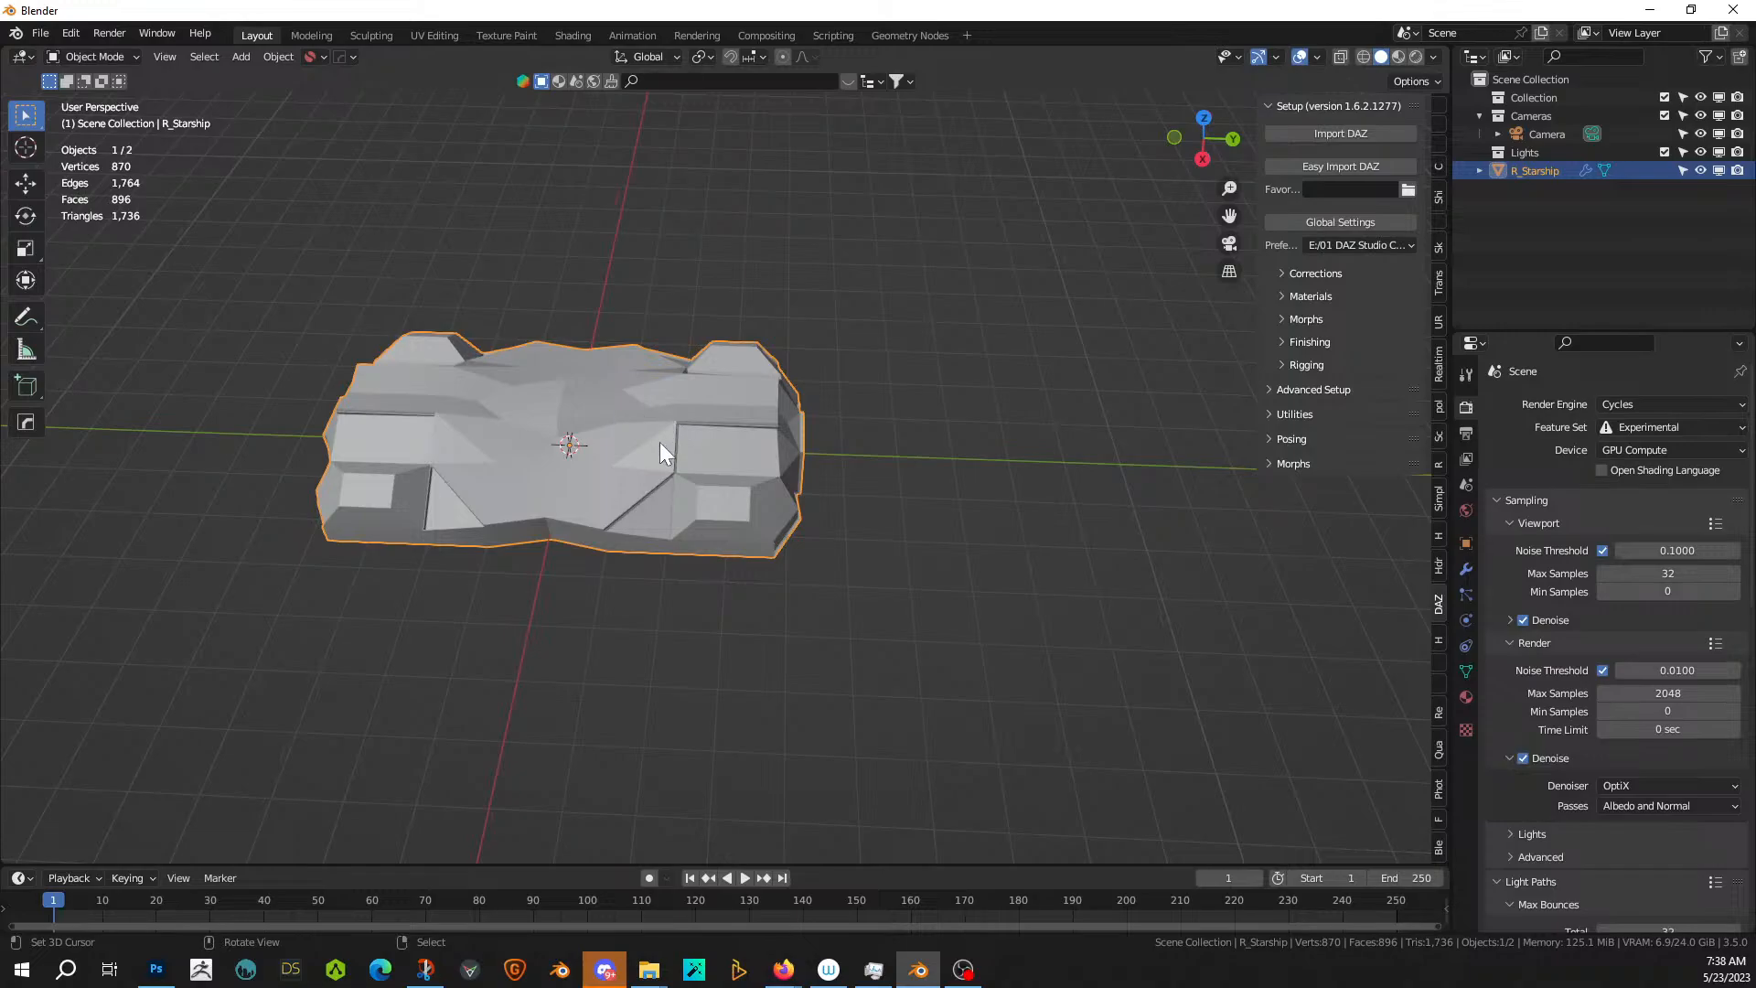
{"action": "middle_click_drag", "start_coordinate": [639, 528], "coordinate": [626, 571]}
{"action": "middle_click_drag", "start_coordinate": [526, 591], "coordinate": [847, 596], "text": "shift"}
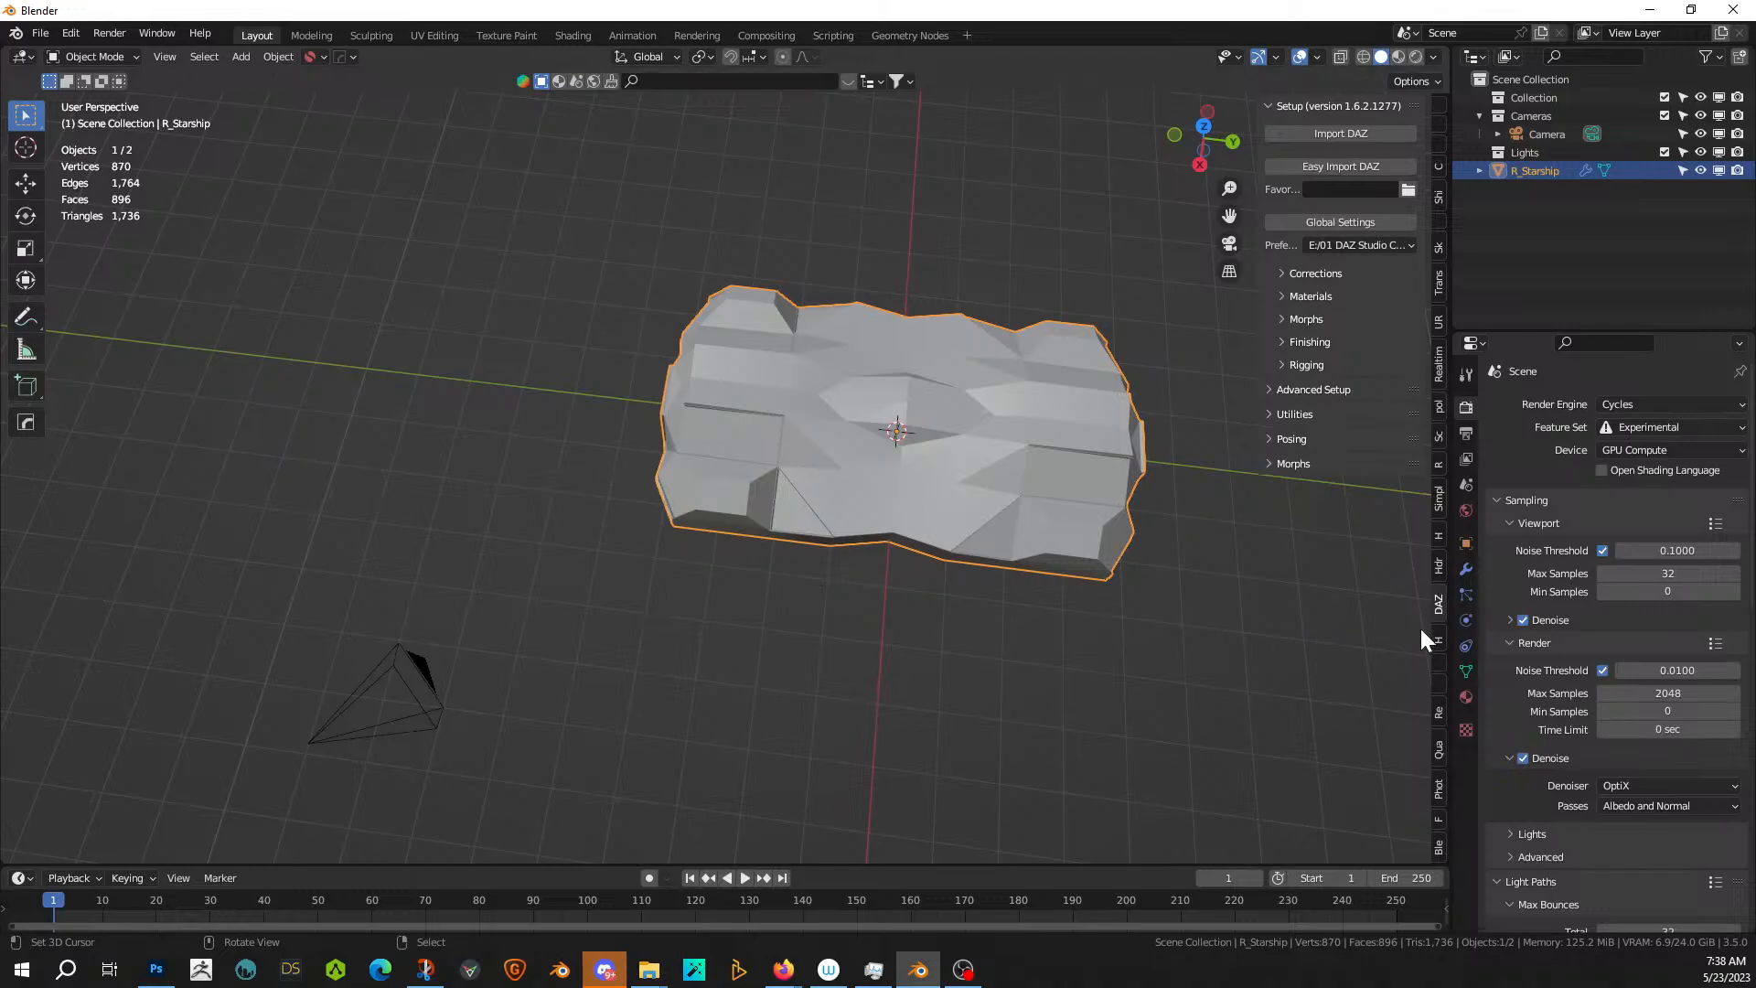
- Spawn the Toyota Prius 2018 from traffiq's contemporary cars category as a size reference
{"action": "left_click", "coordinate": [1442, 403]}
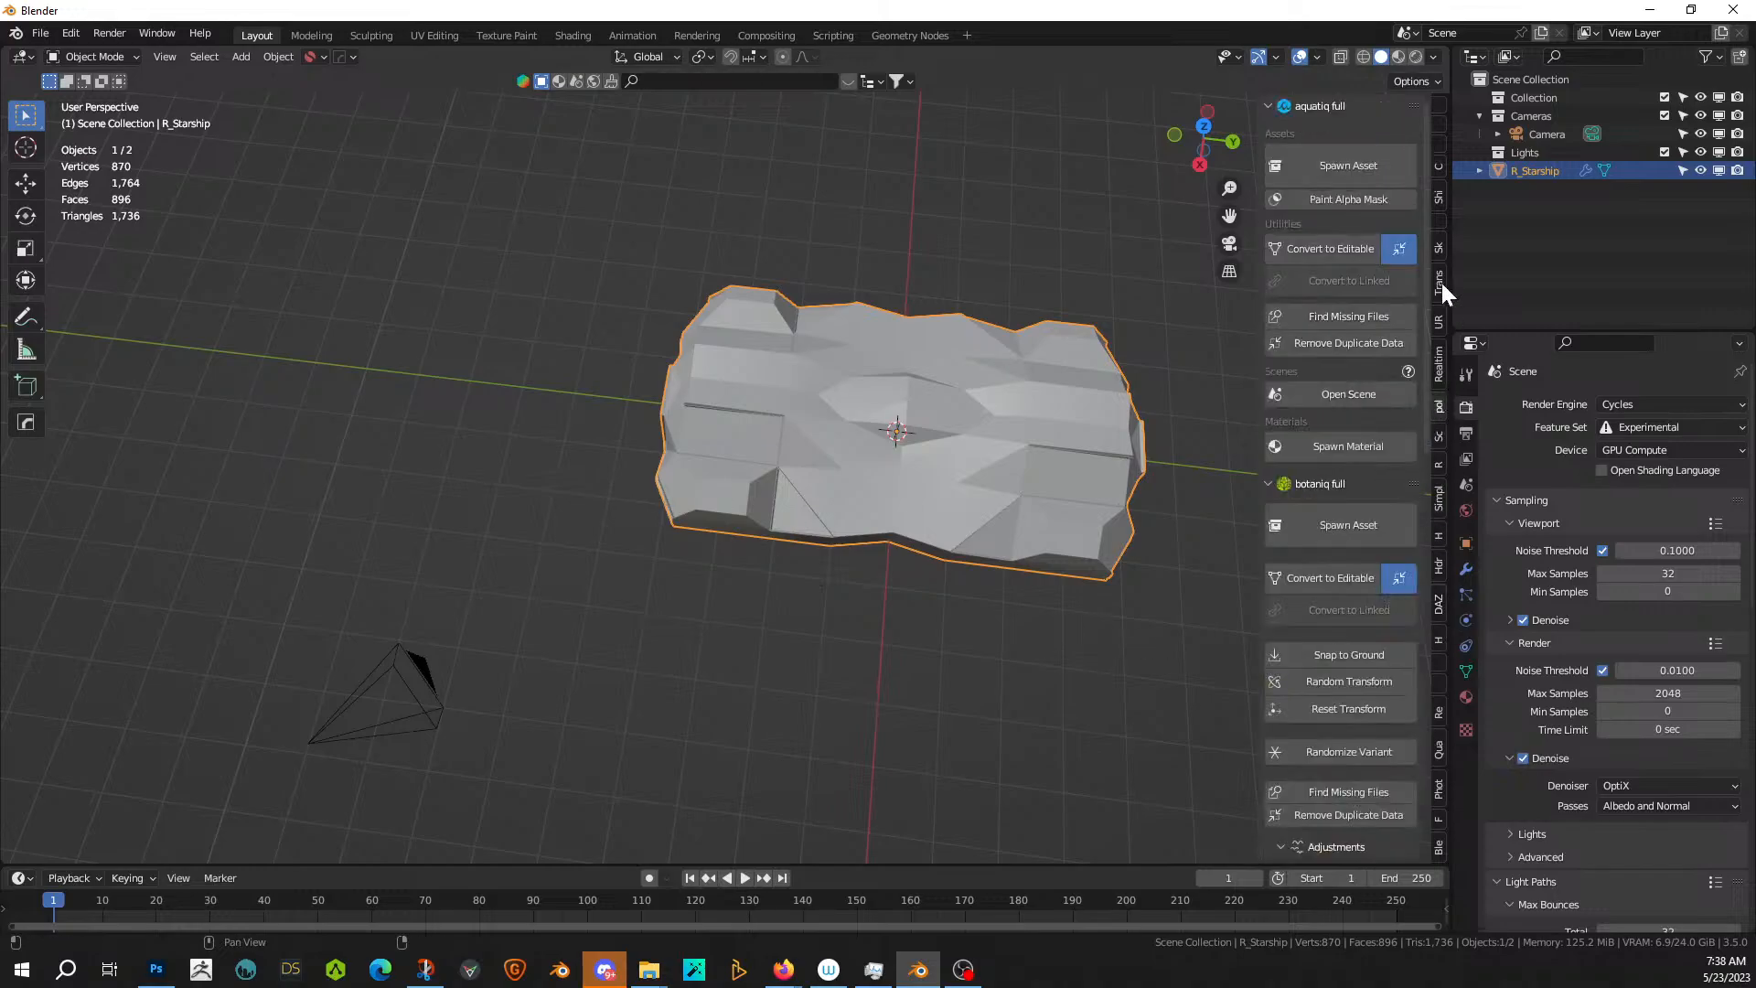
{"action": "left_click", "coordinate": [1275, 103]}
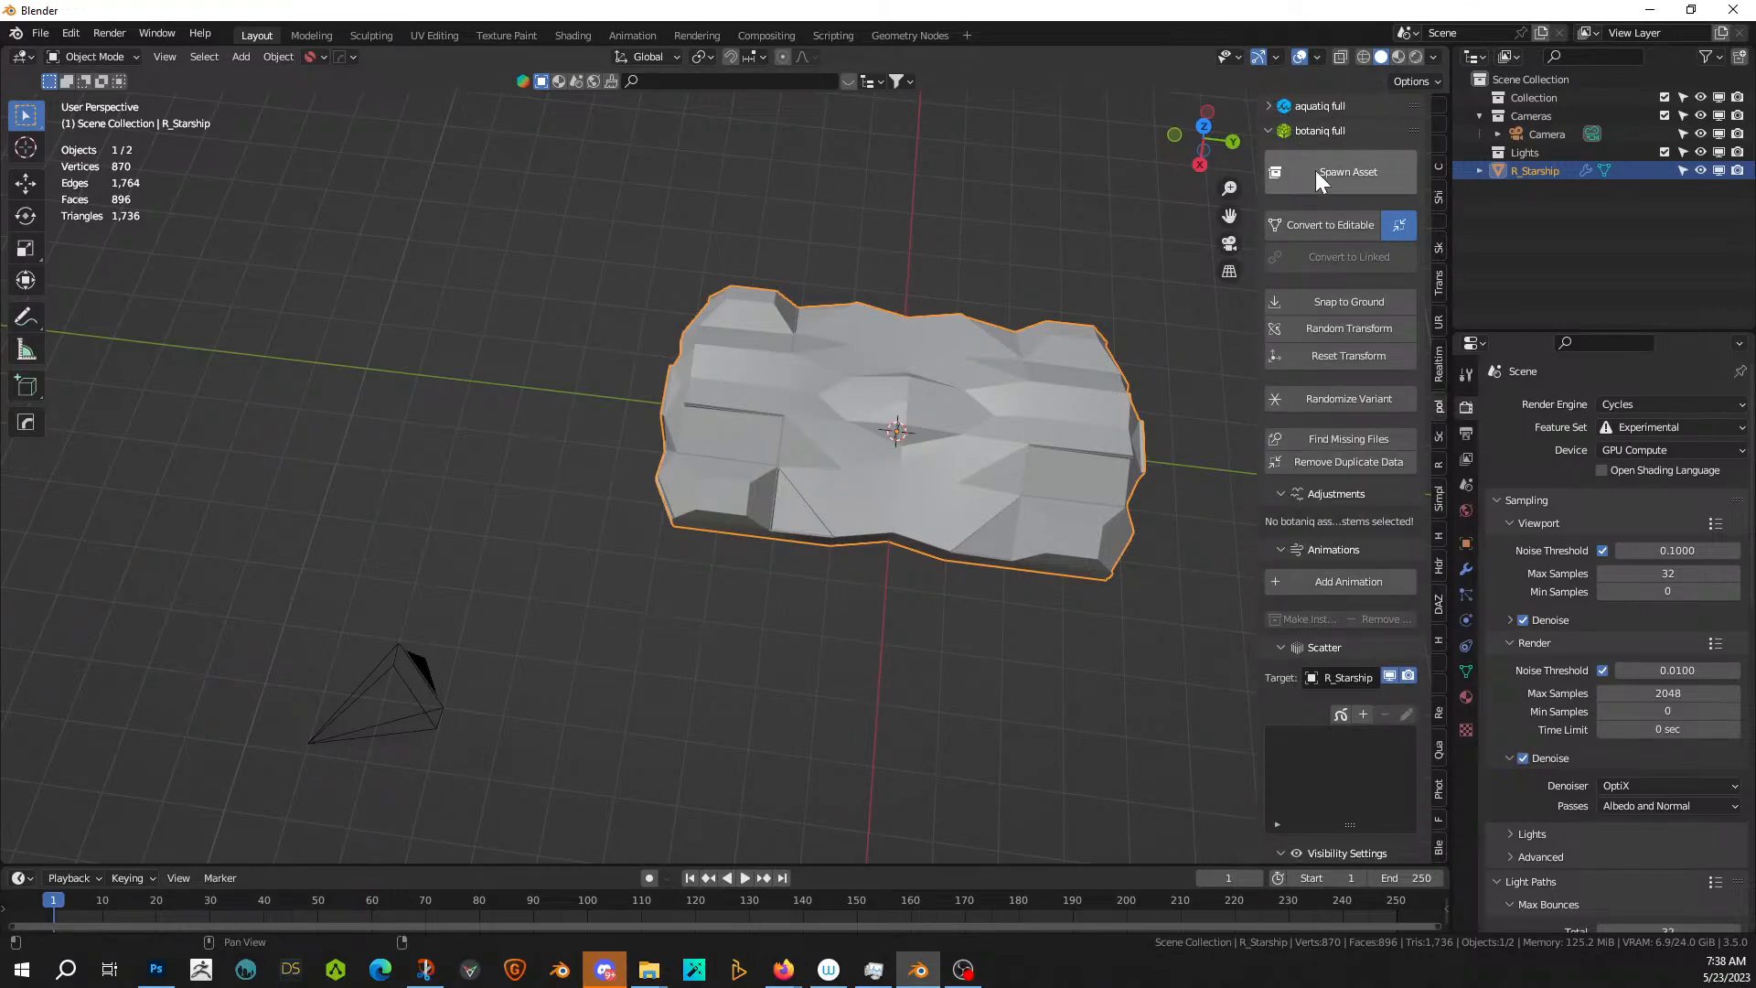
{"action": "left_click", "coordinate": [1268, 129]}
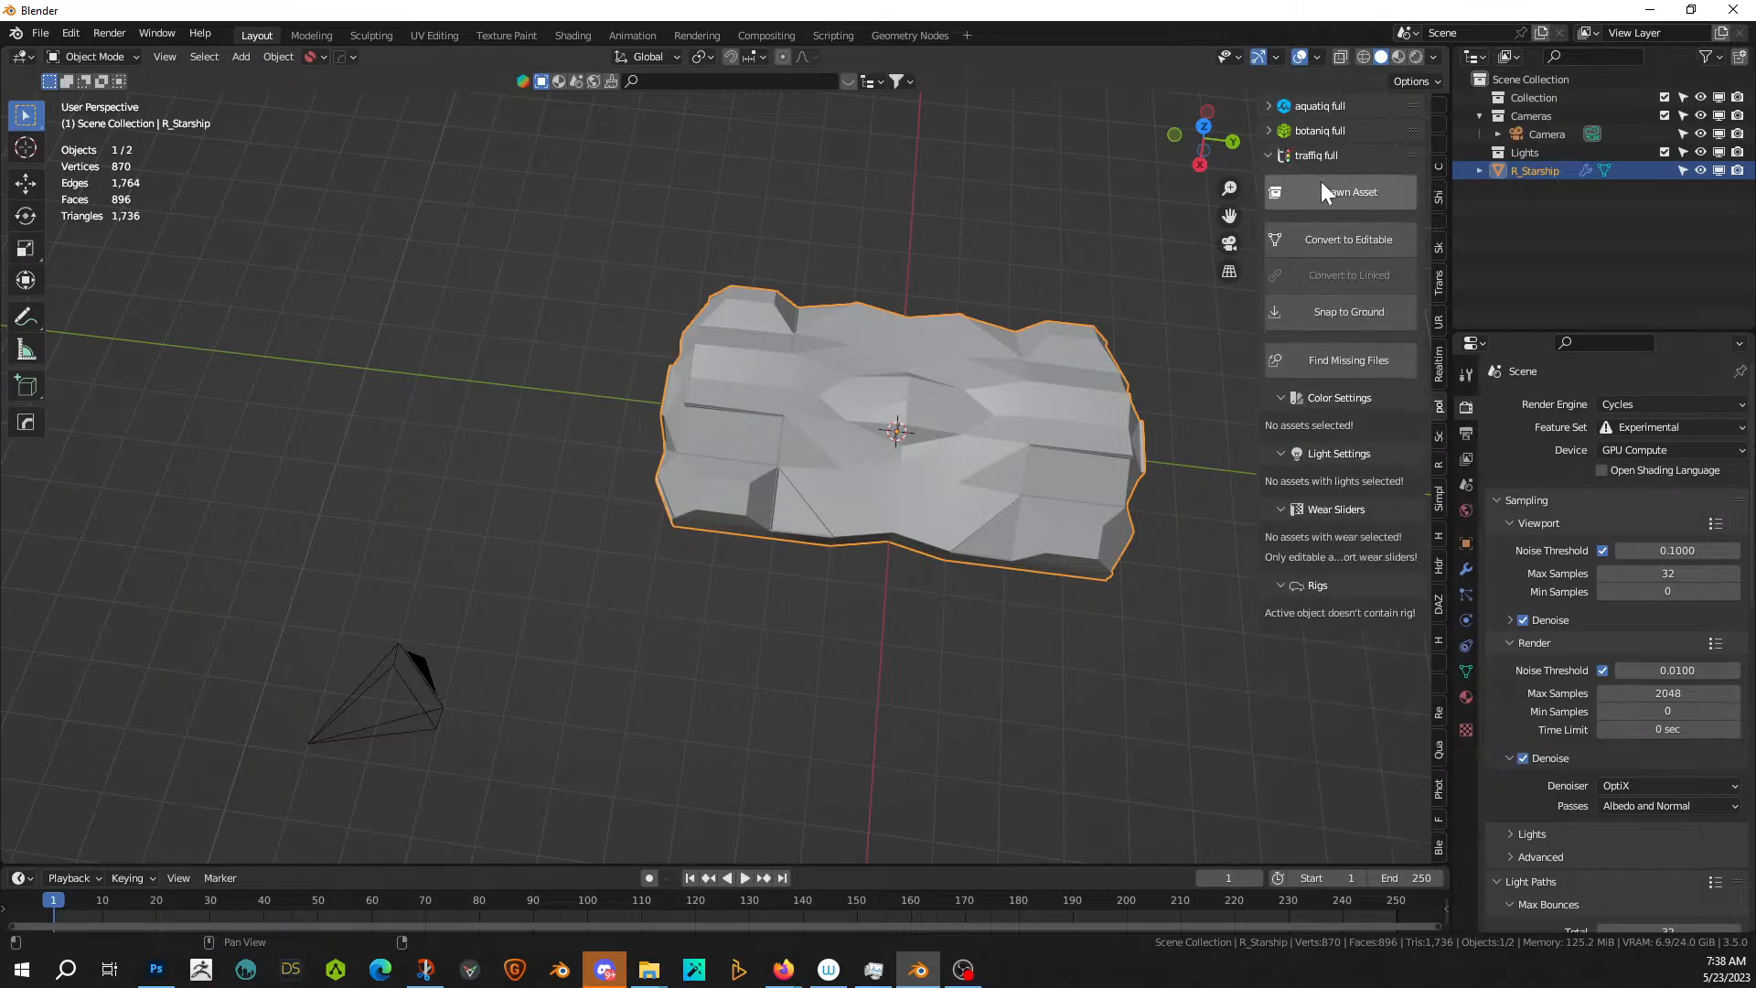
{"action": "left_click", "coordinate": [1341, 192]}
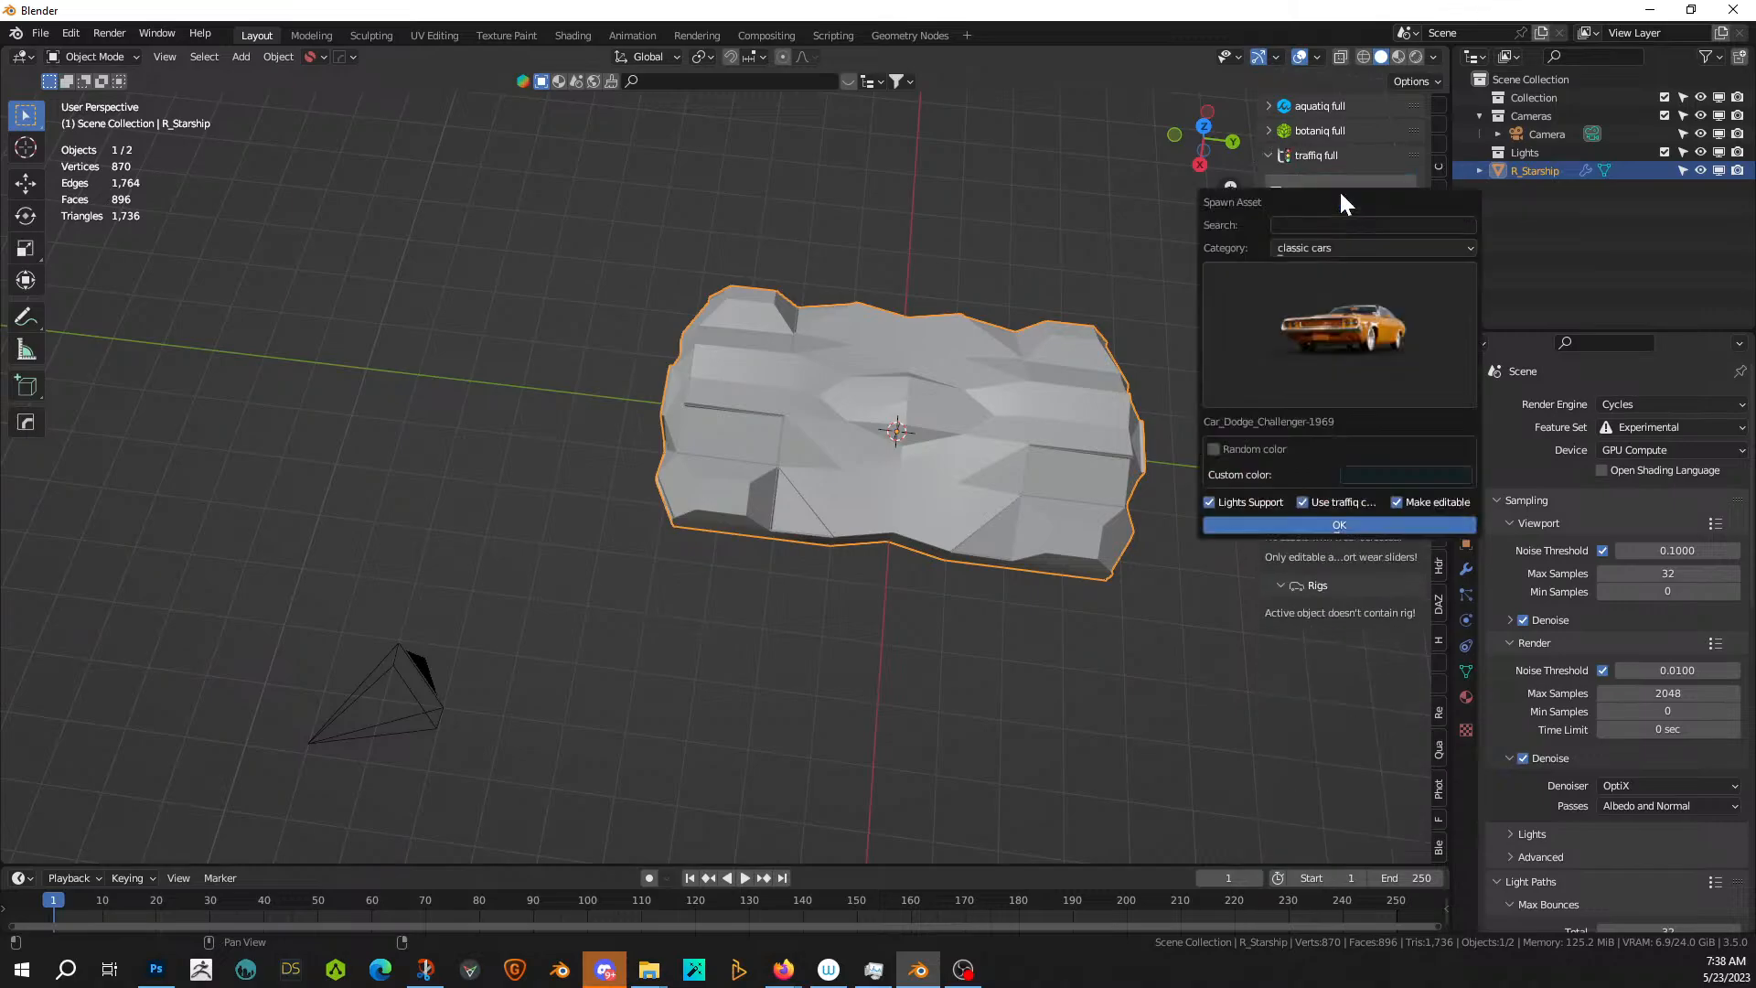
{"action": "left_click", "coordinate": [1338, 335]}
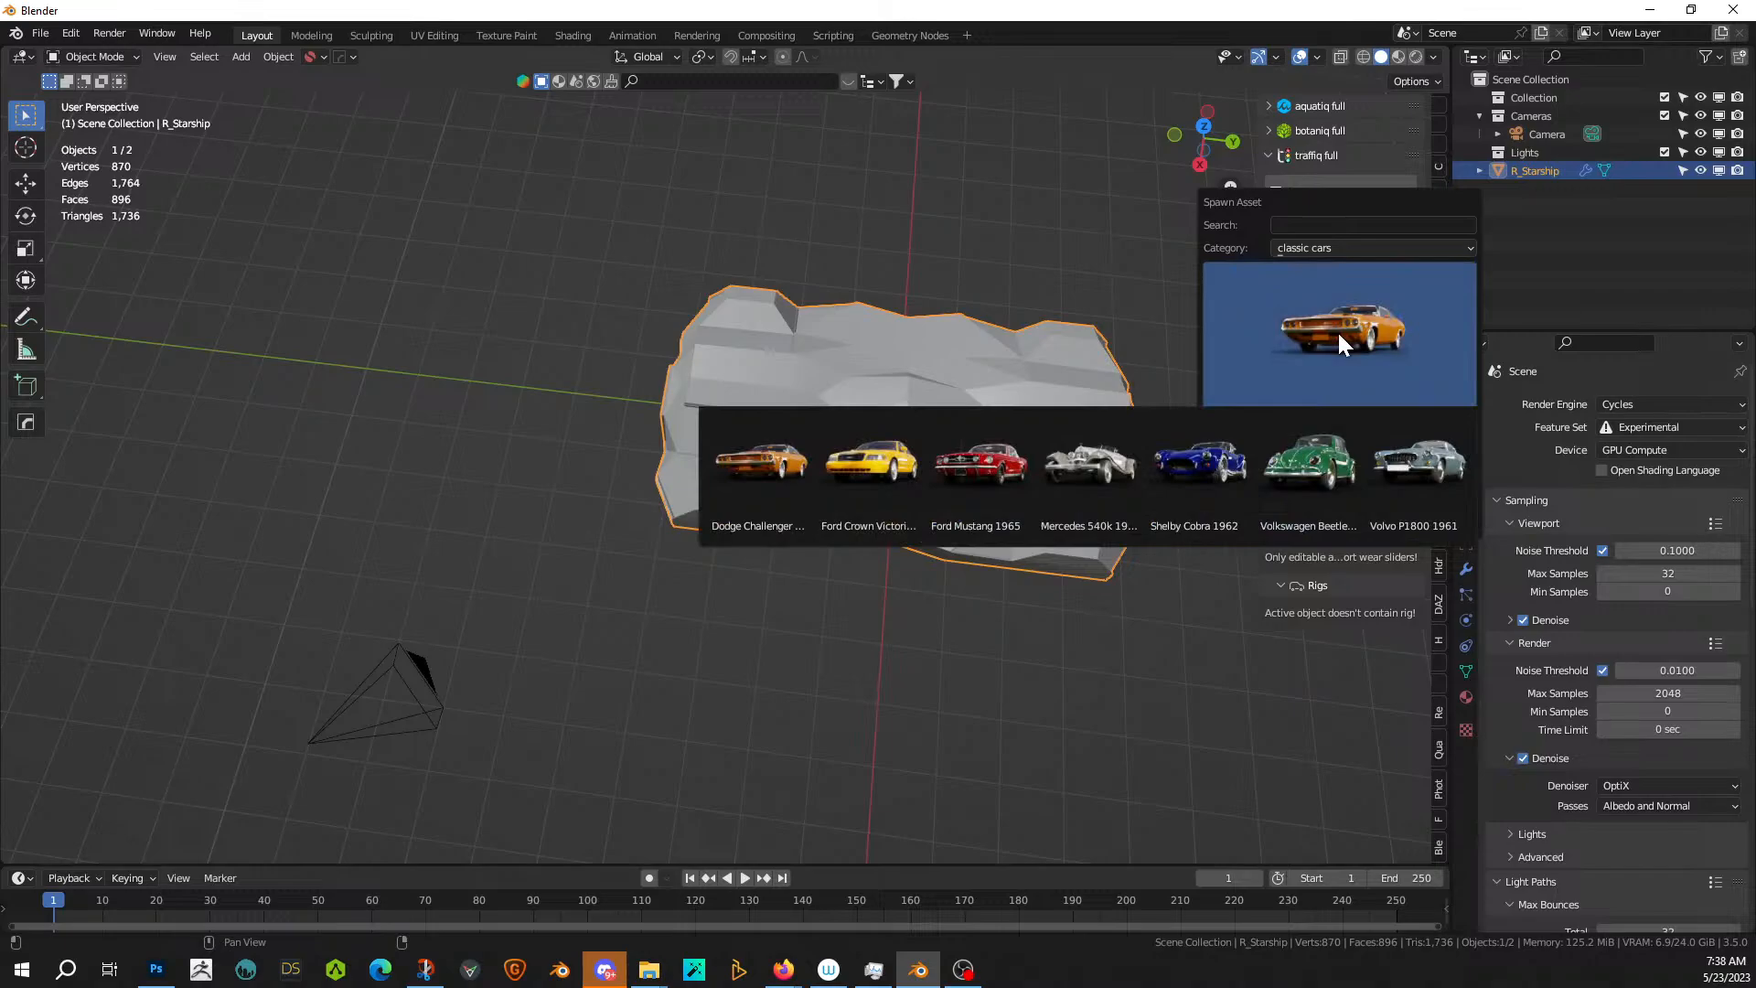
{"action": "left_click", "coordinate": [1380, 247]}
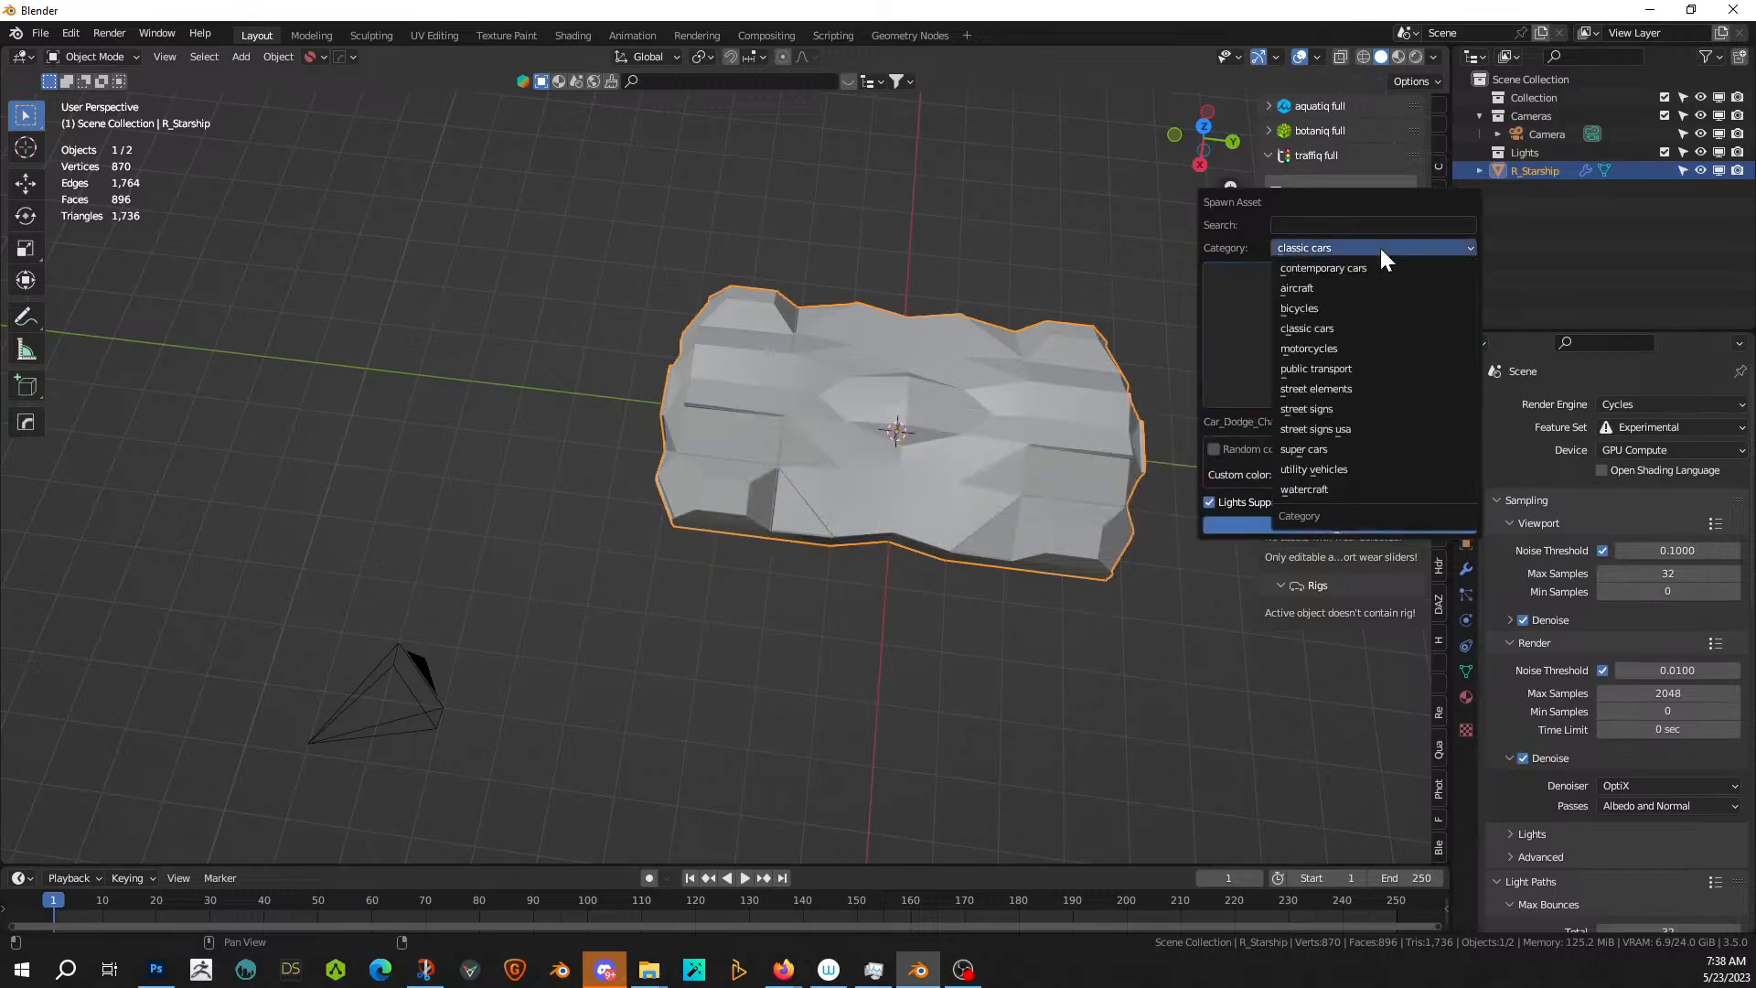
{"action": "left_click", "coordinate": [1352, 268]}
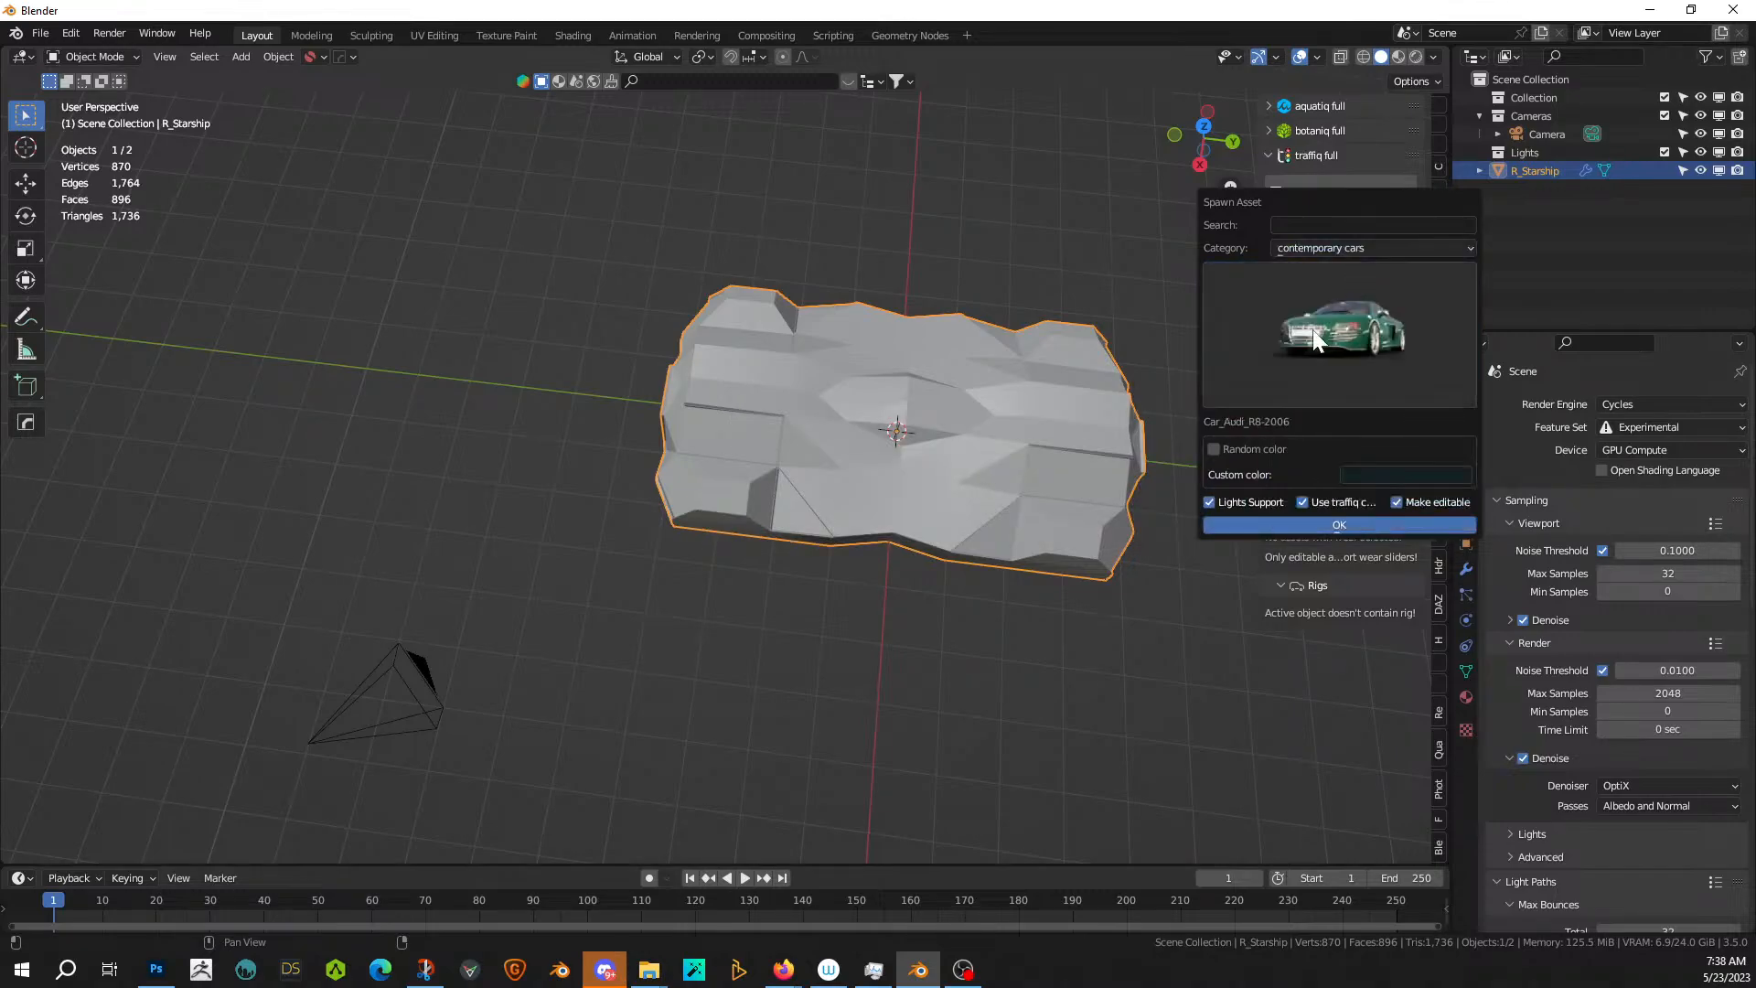
{"action": "left_click", "coordinate": [1313, 331]}
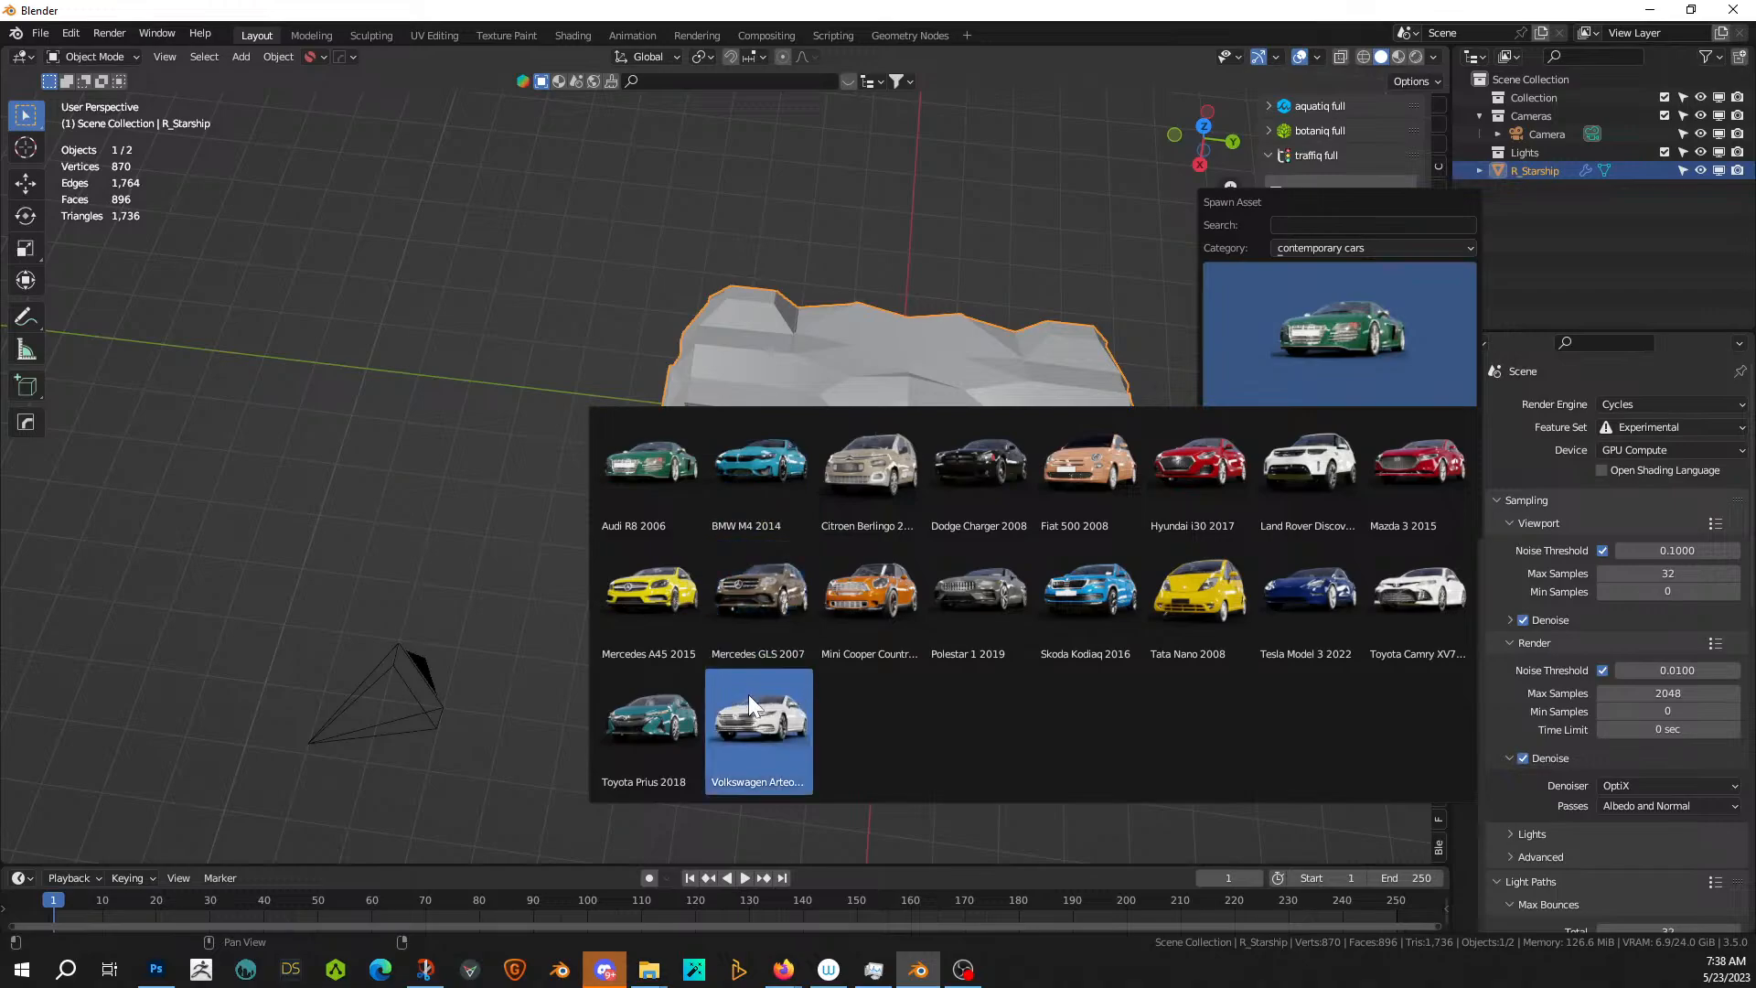
{"action": "left_click", "coordinate": [688, 723]}
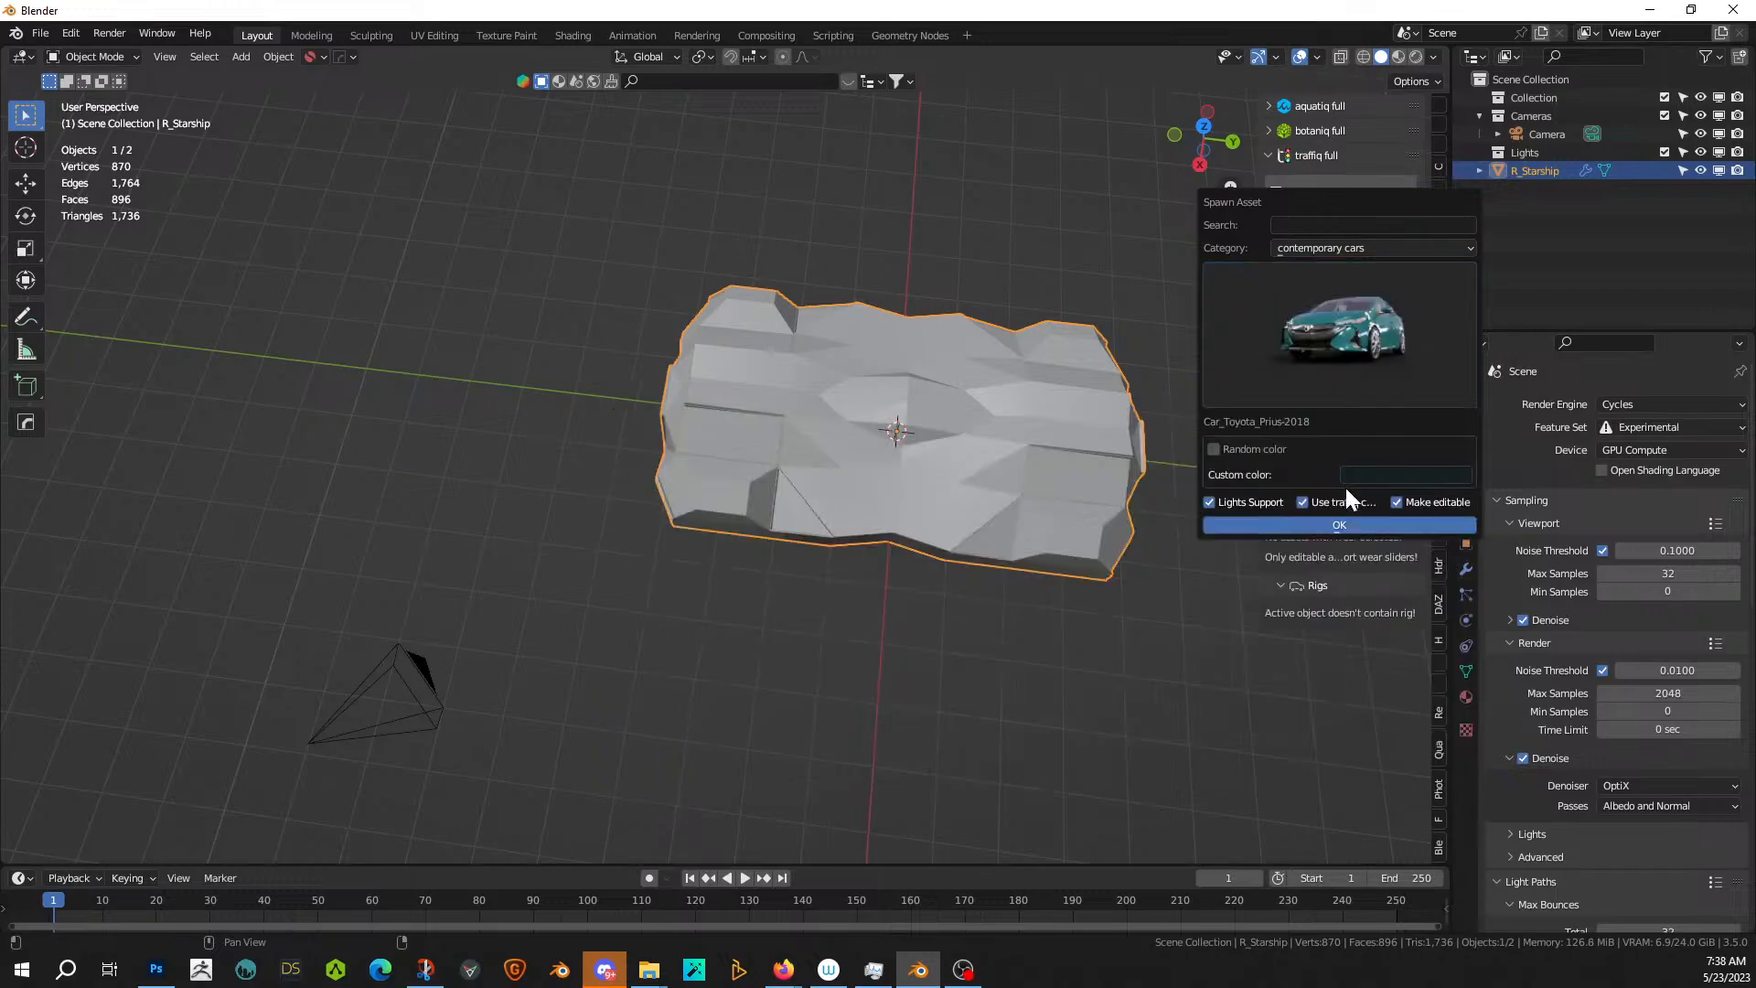
{"action": "left_click", "coordinate": [1314, 523]}
- Scale the starship up uniformly to more than three times its size so it engulfs the reference car
{"action": "middle_click_drag", "start_coordinate": [924, 452], "coordinate": [858, 506]}
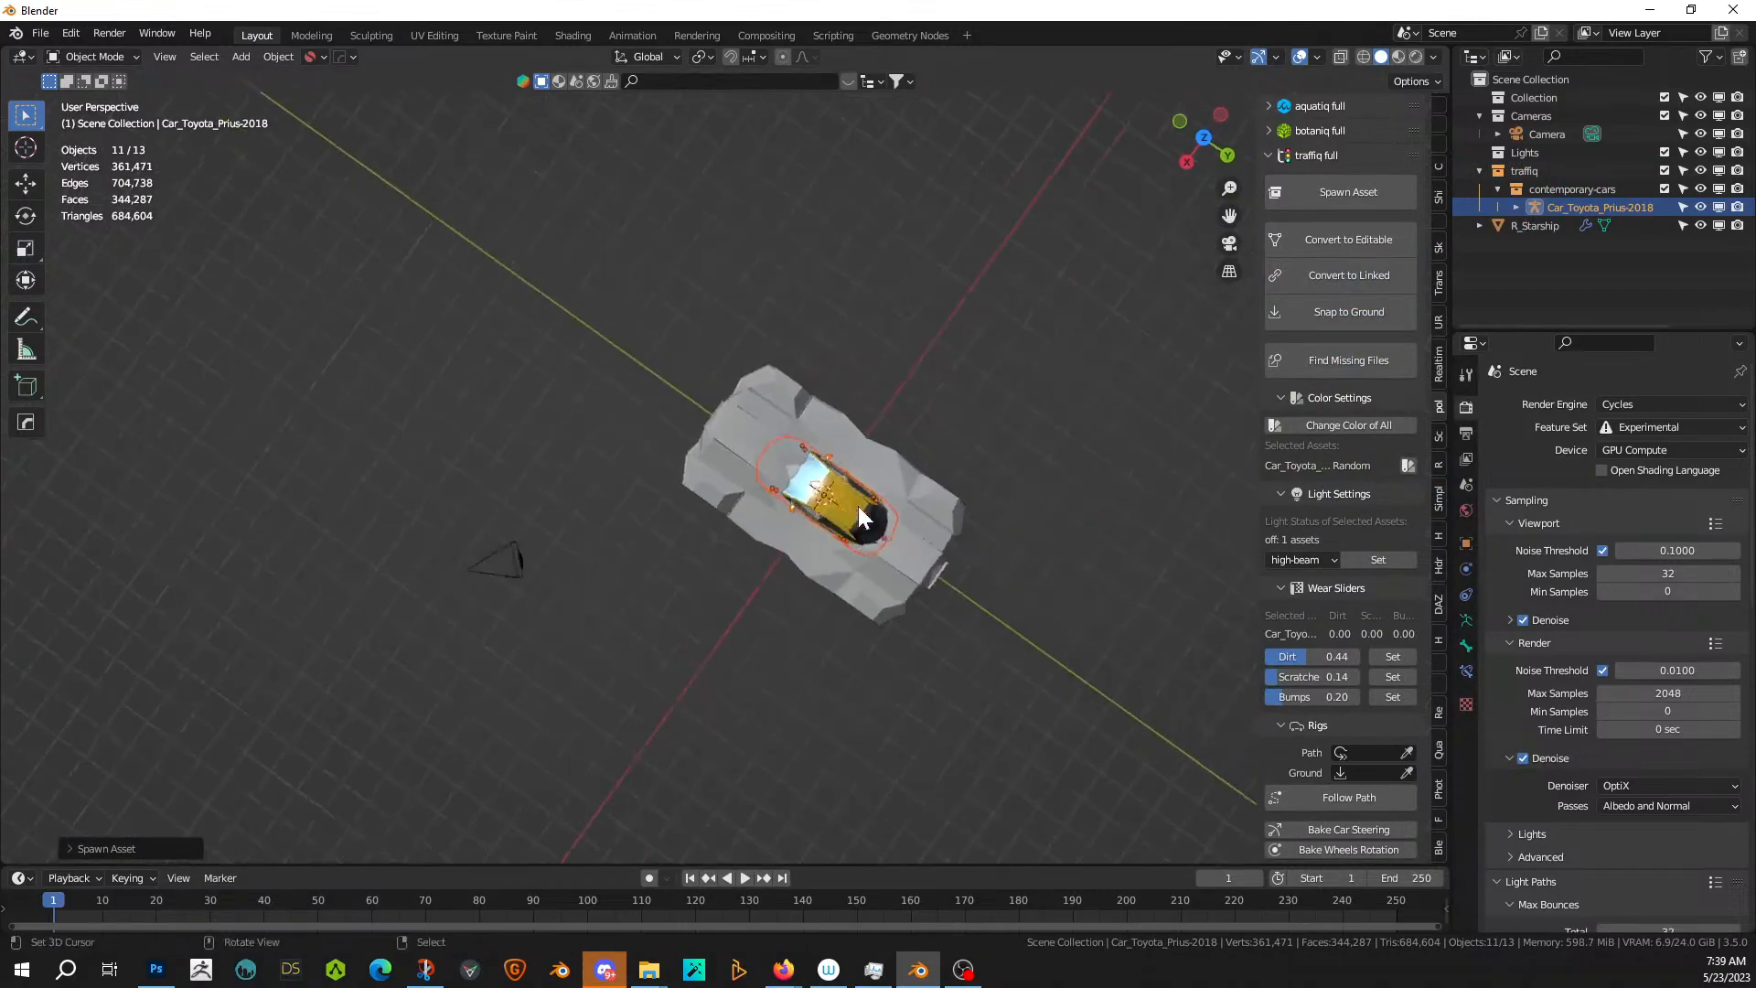
{"action": "left_click", "coordinate": [887, 448]}
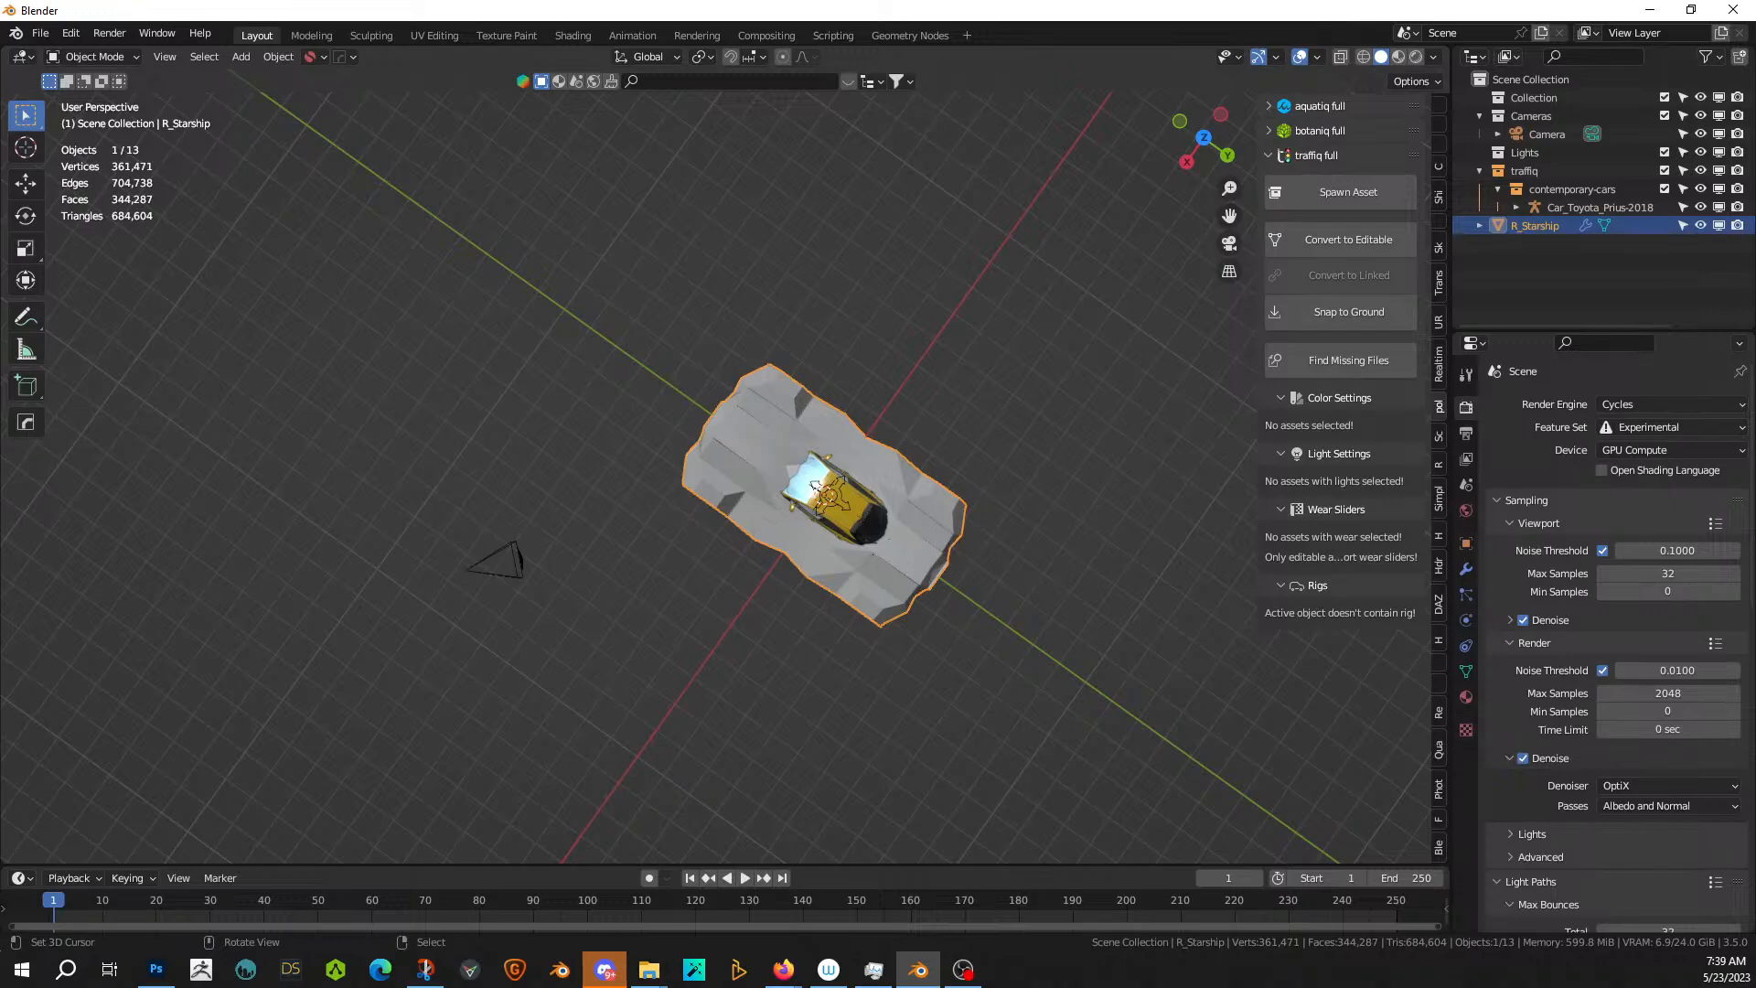
{"action": "key", "text": "s"}
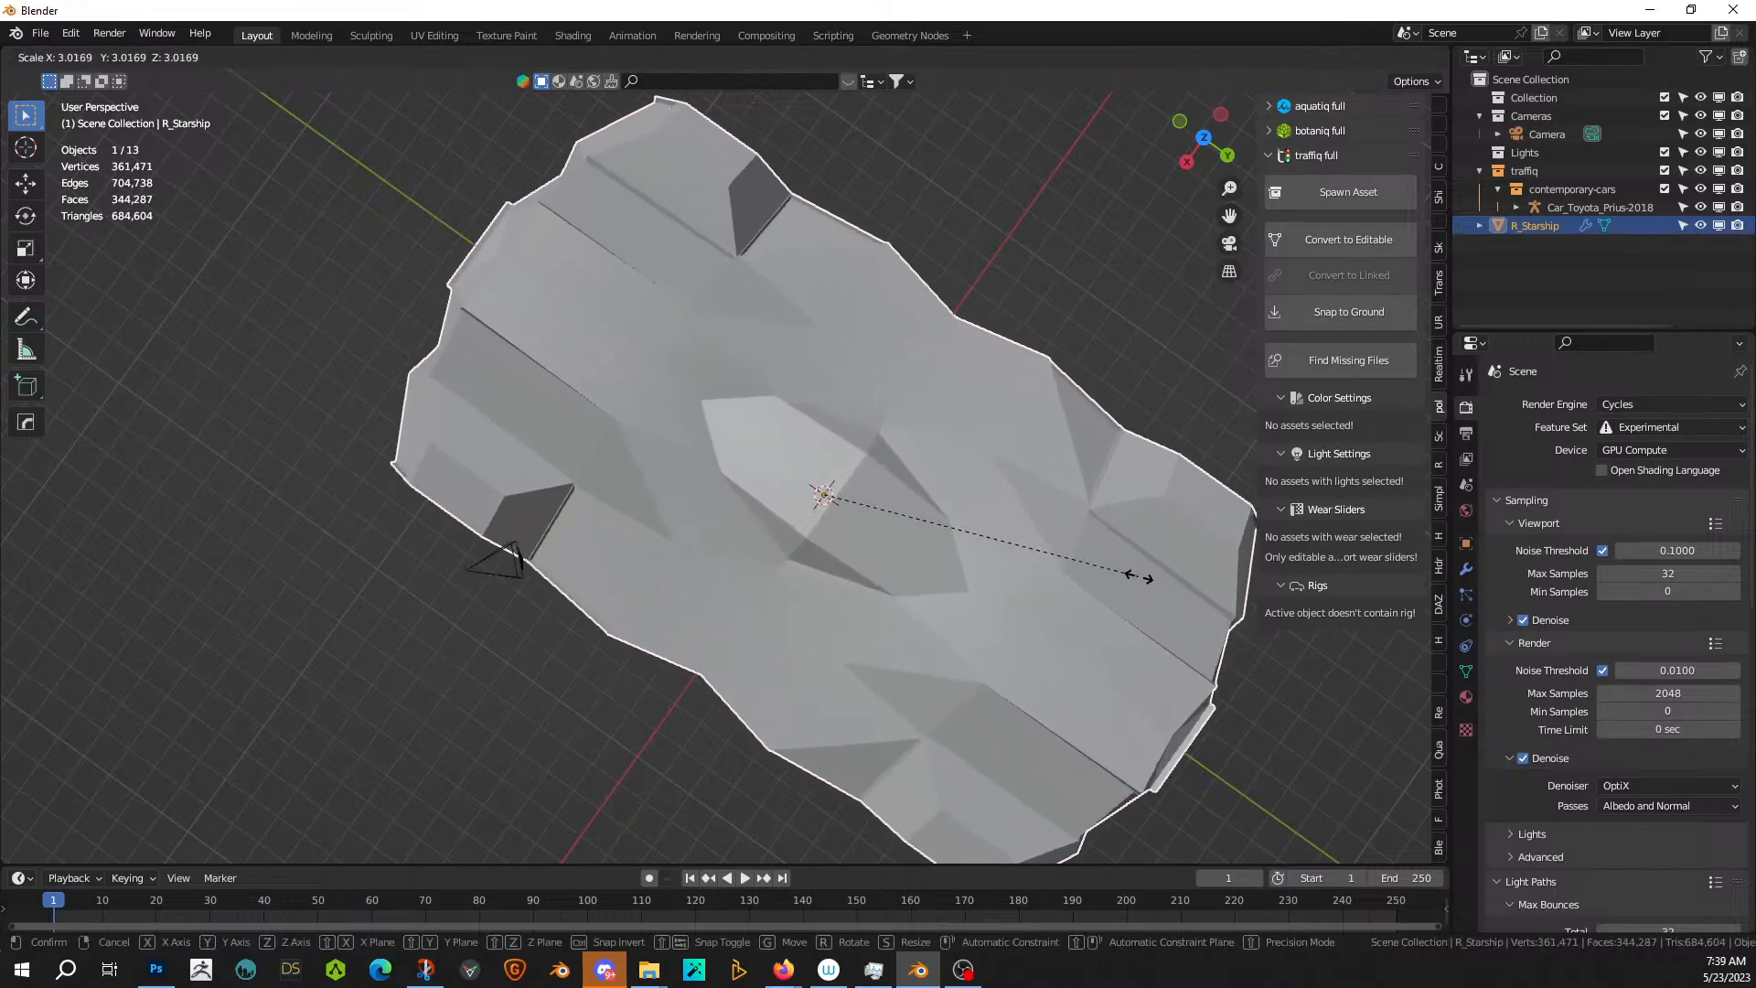
{"action": "left_click", "coordinate": [1230, 592]}
{"action": "key", "text": "ctrl+z"}
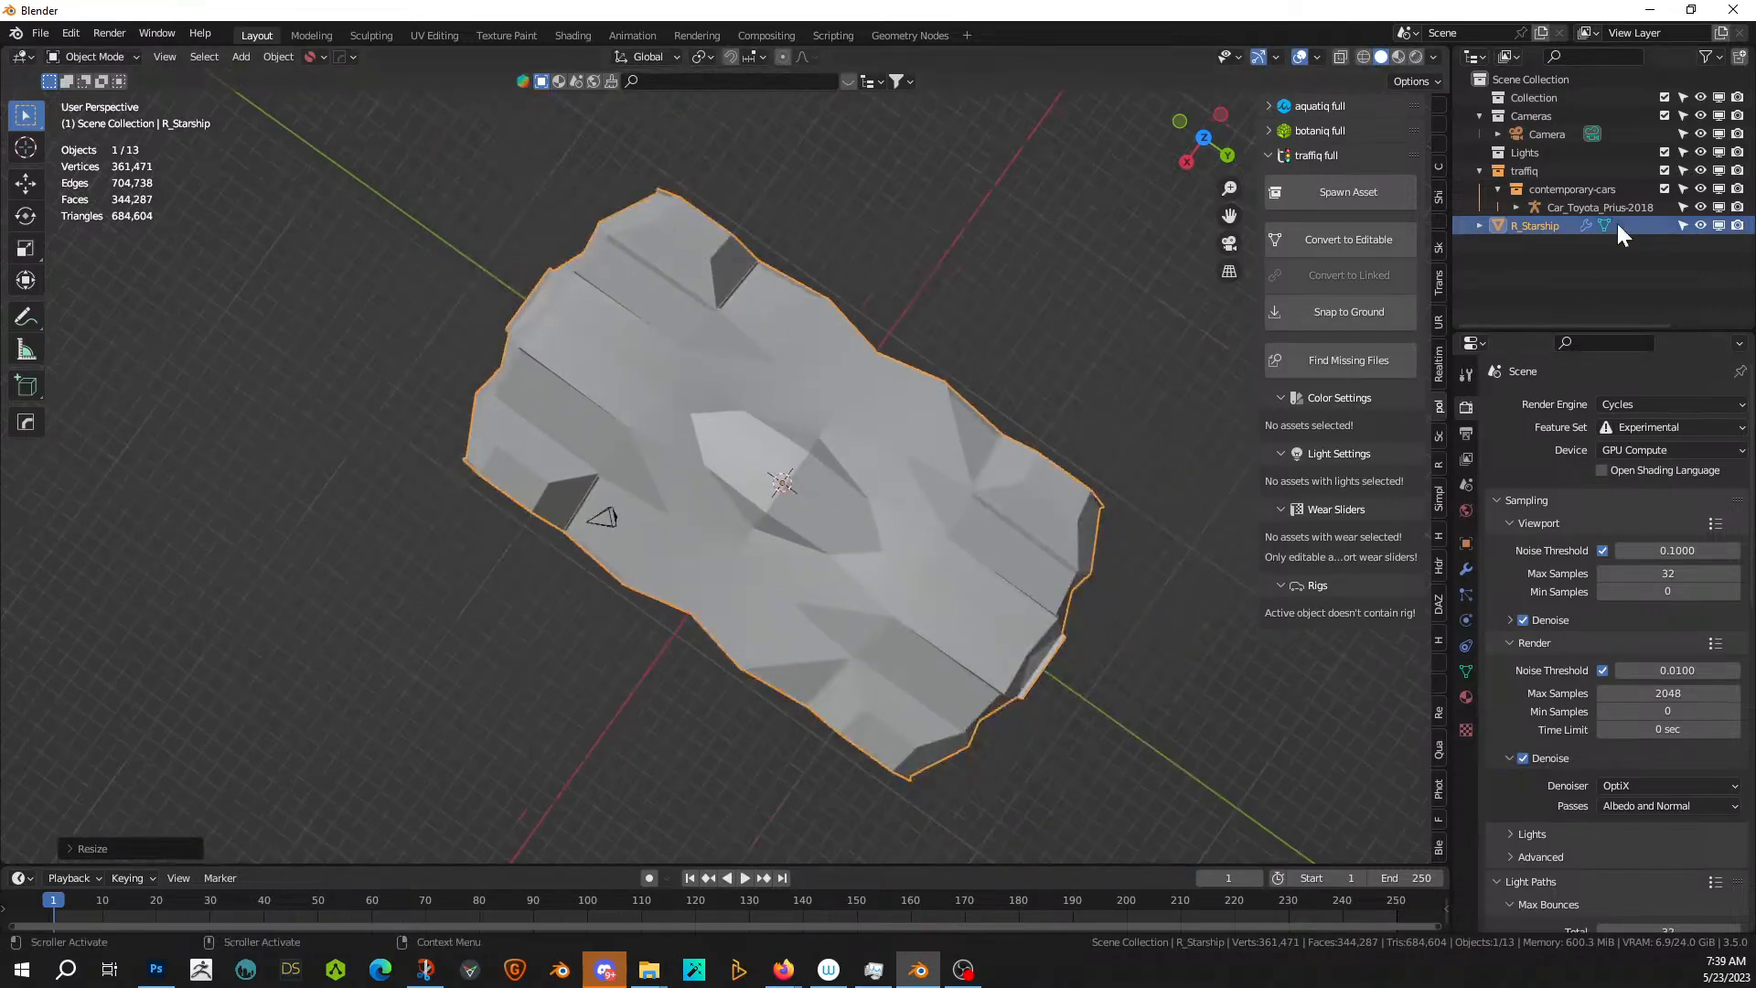
- Move the Toyota Prius along Y clear of the starship's end and shift it sideways along X
{"action": "left_click", "coordinate": [1571, 207]}
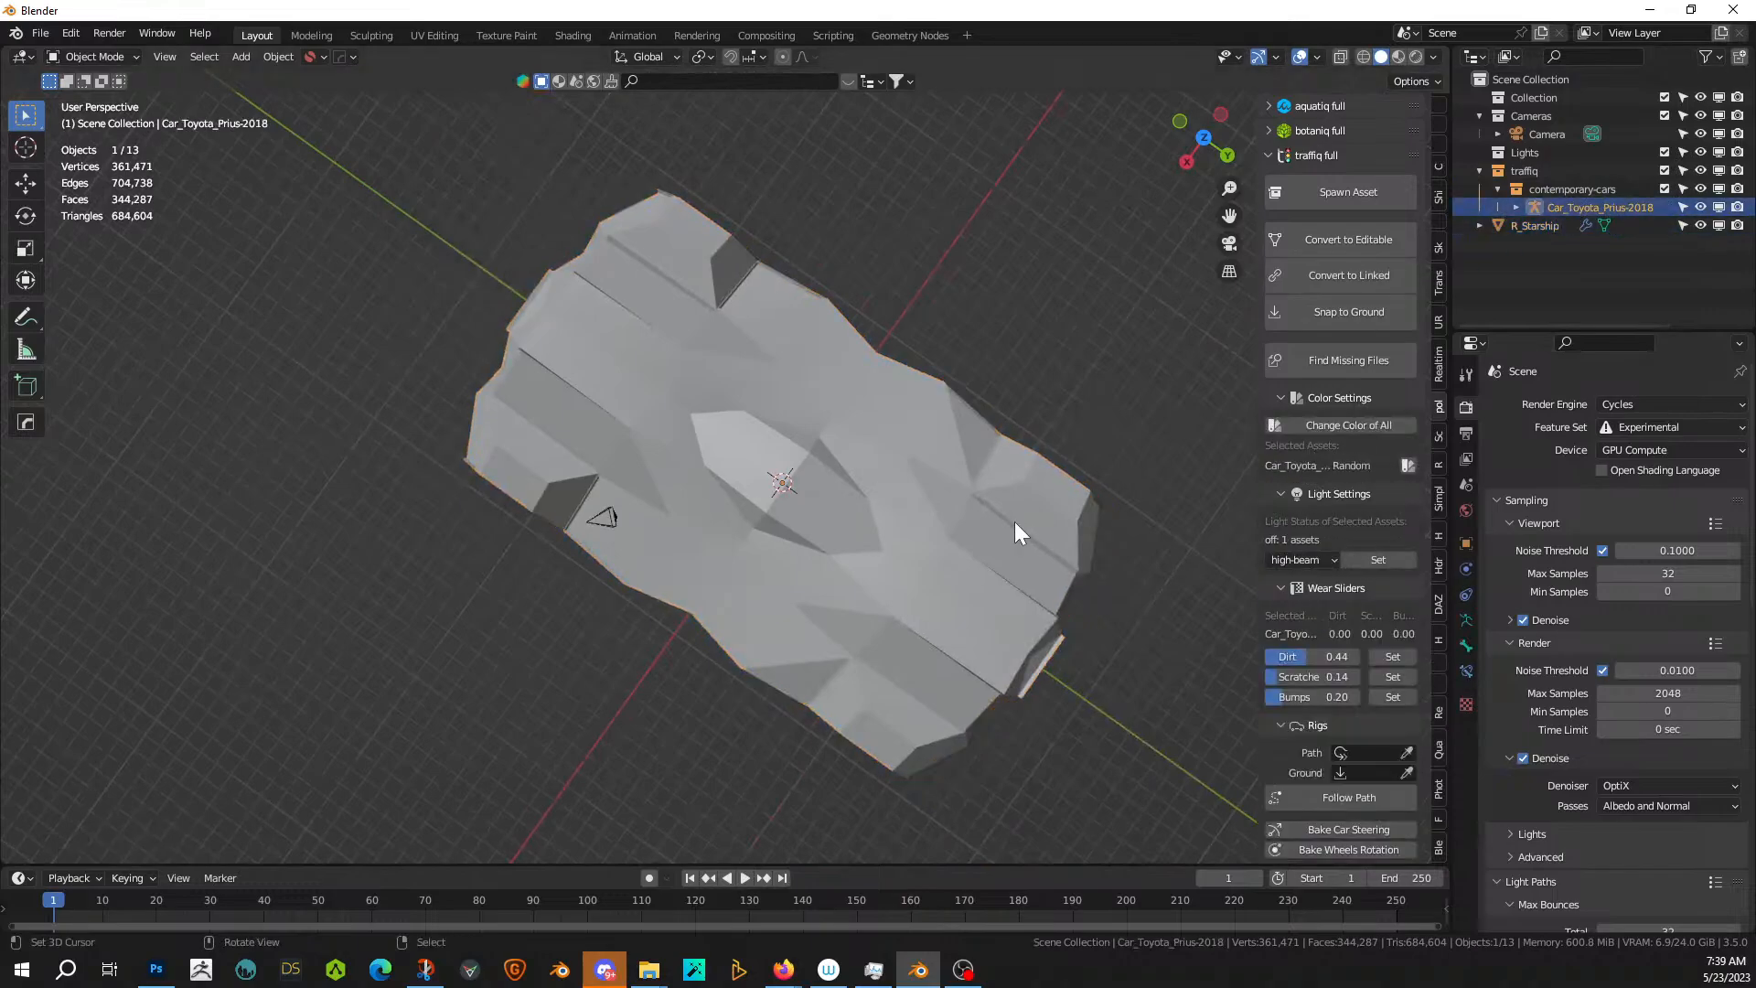
{"action": "key", "text": "g"}
{"action": "key", "text": "y"}
{"action": "left_click", "coordinate": [713, 292]}
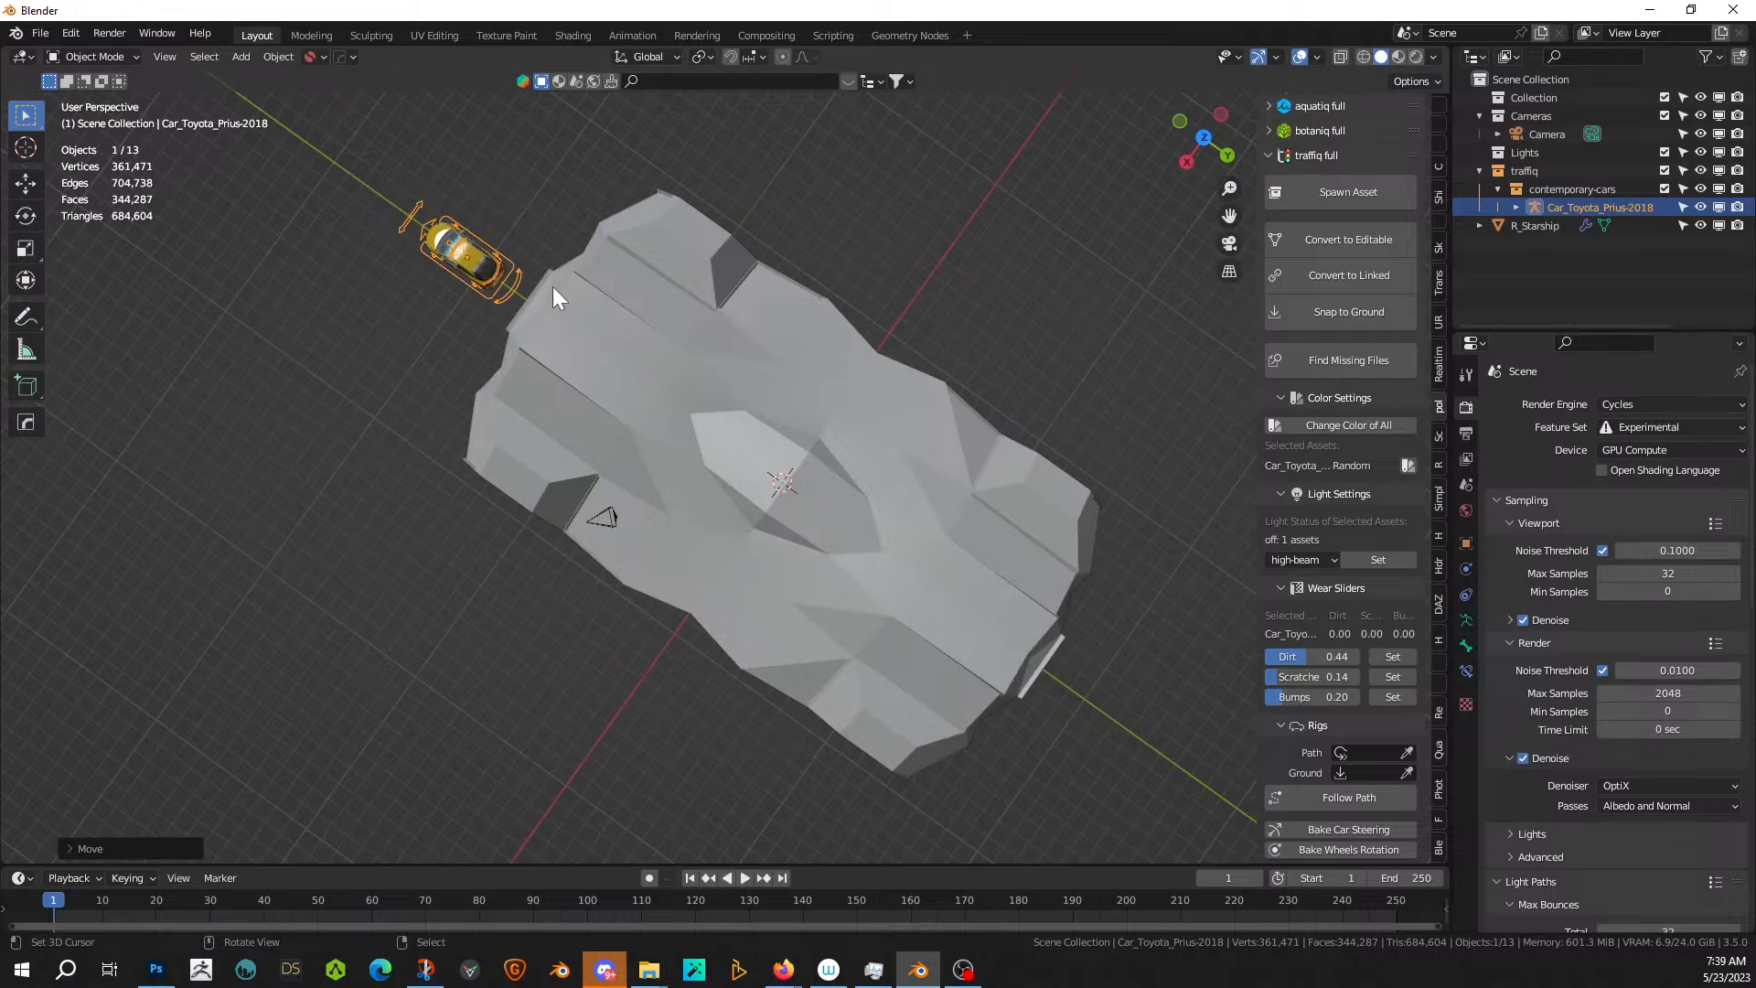
{"action": "middle_click_drag", "start_coordinate": [552, 288], "coordinate": [594, 474], "text": "shift"}
{"action": "key", "text": "g"}
{"action": "key", "text": "y"}
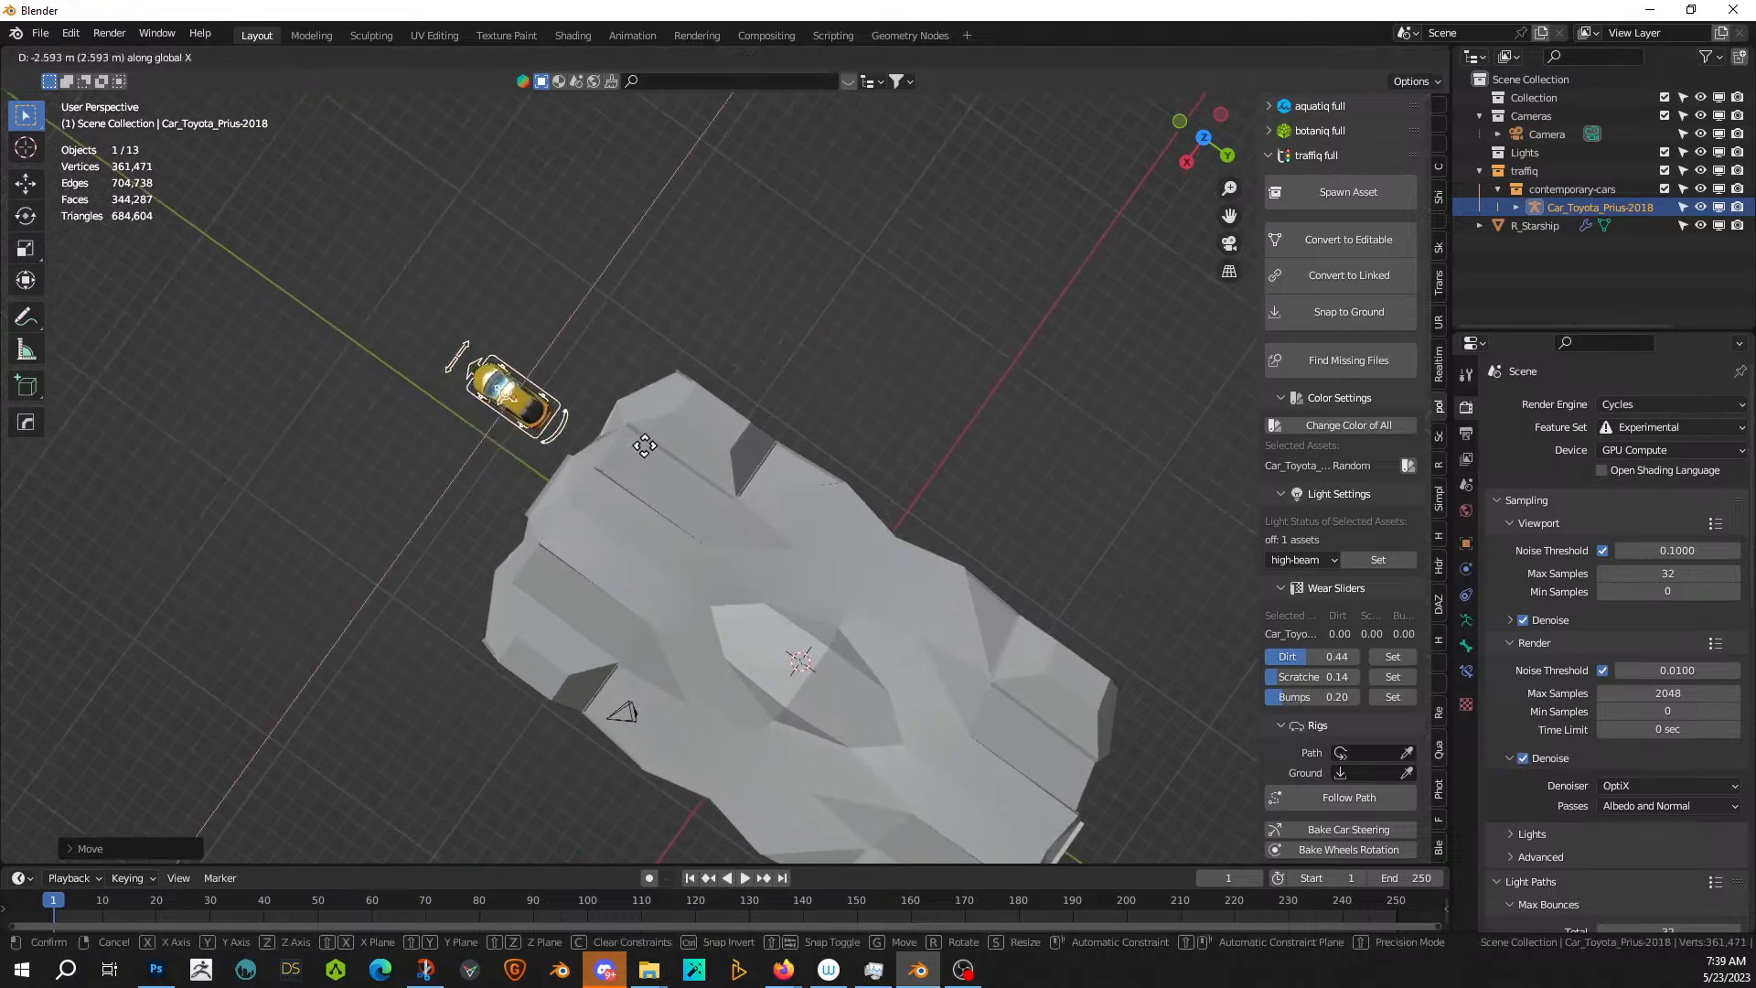
{"action": "left_click", "coordinate": [652, 441]}
- Scale the starship up slightly more relative to the car and apply its rotation and scale
{"action": "middle_click_drag", "start_coordinate": [467, 530], "coordinate": [735, 421]}
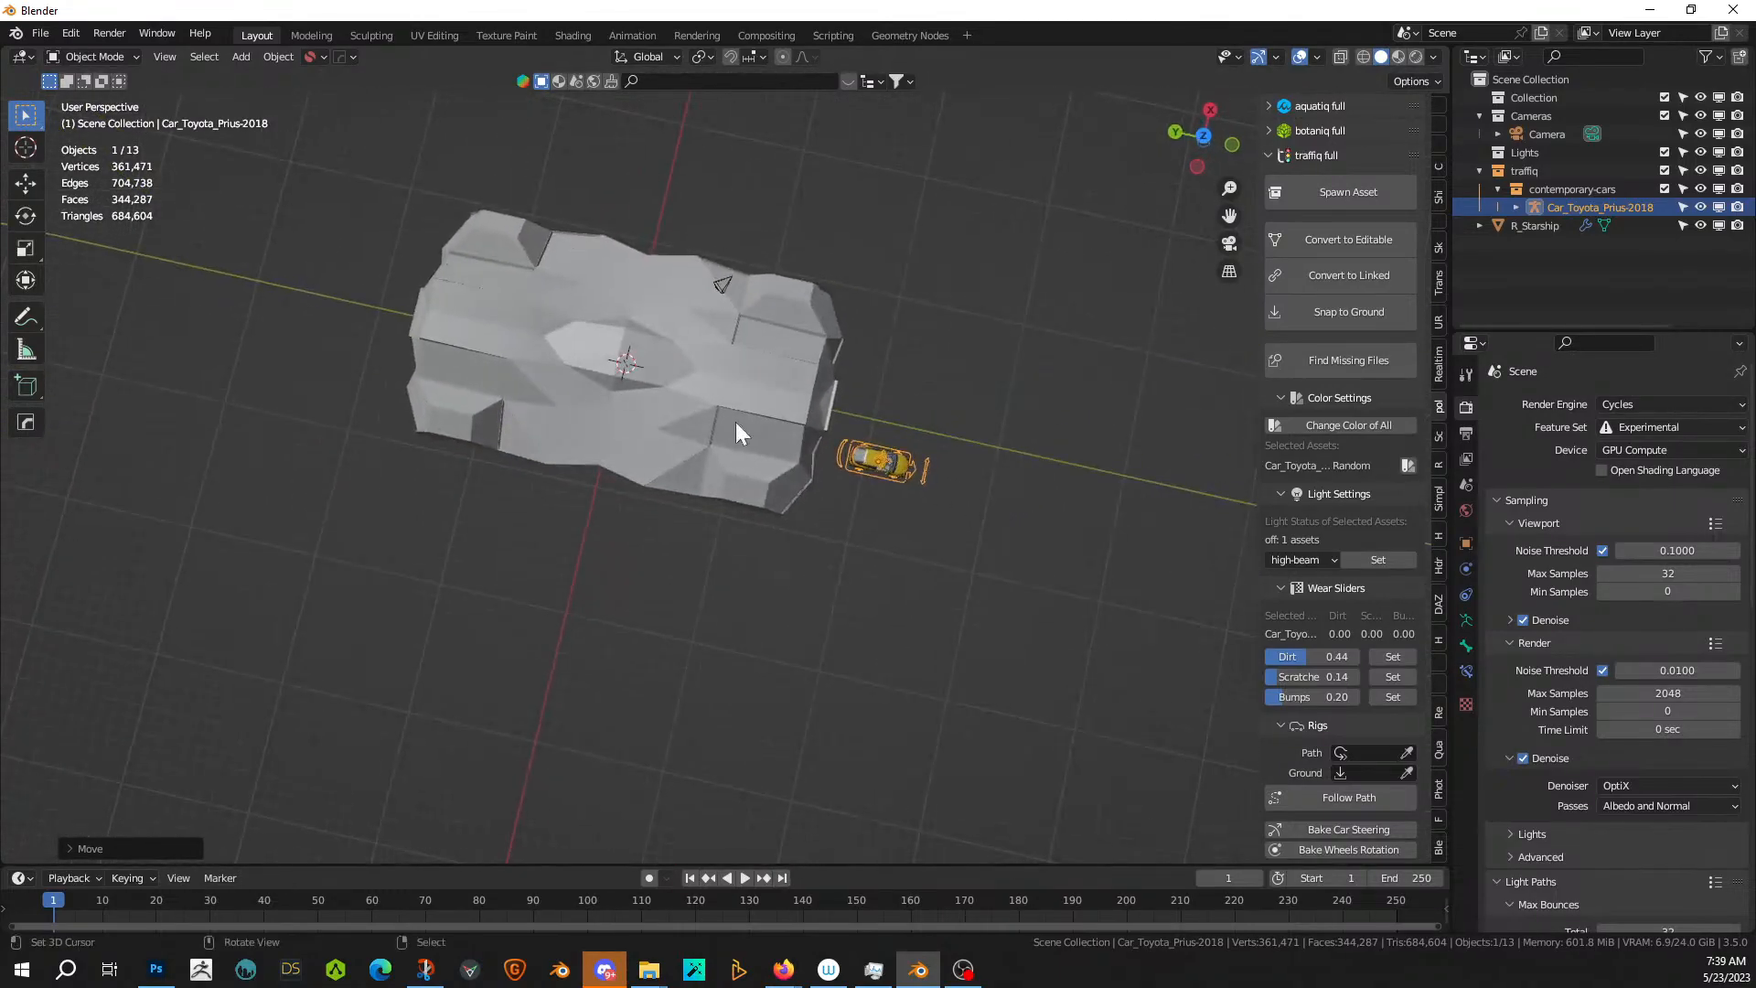
{"action": "left_click", "coordinate": [706, 388]}
{"action": "key", "text": "s"}
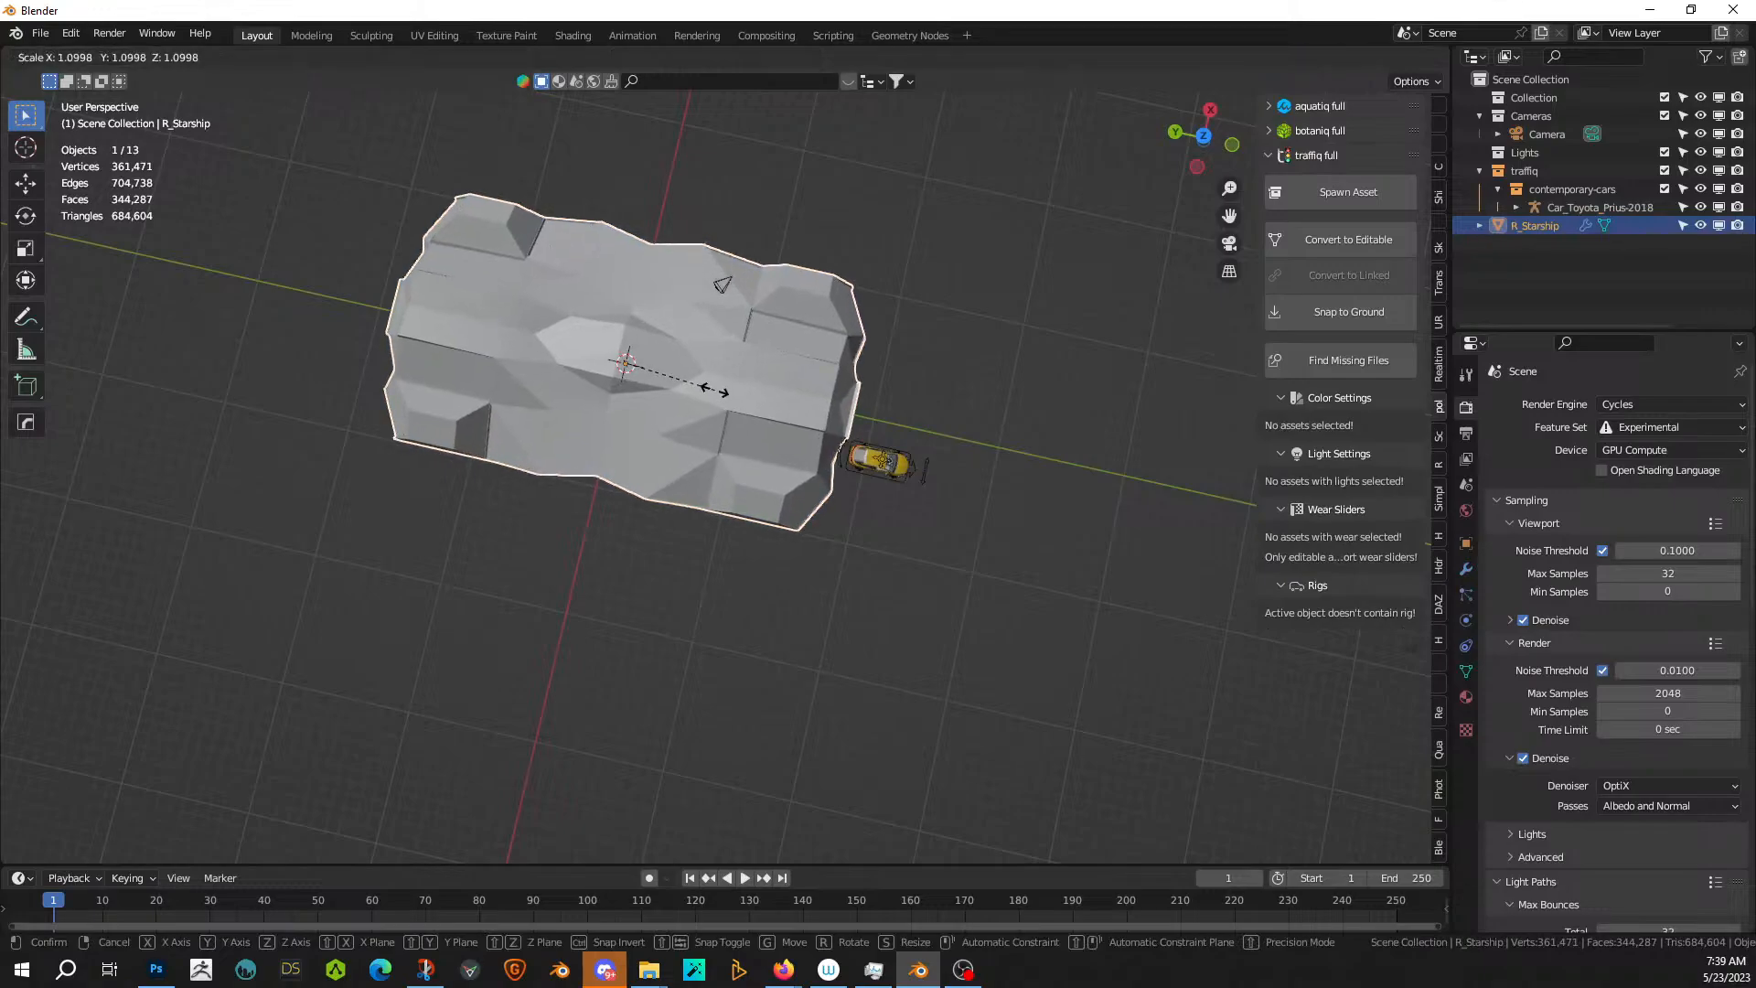
{"action": "left_click", "coordinate": [848, 465]}
{"action": "middle_click_drag", "start_coordinate": [849, 465], "coordinate": [539, 329]}
{"action": "key", "text": "ctrl+a"}
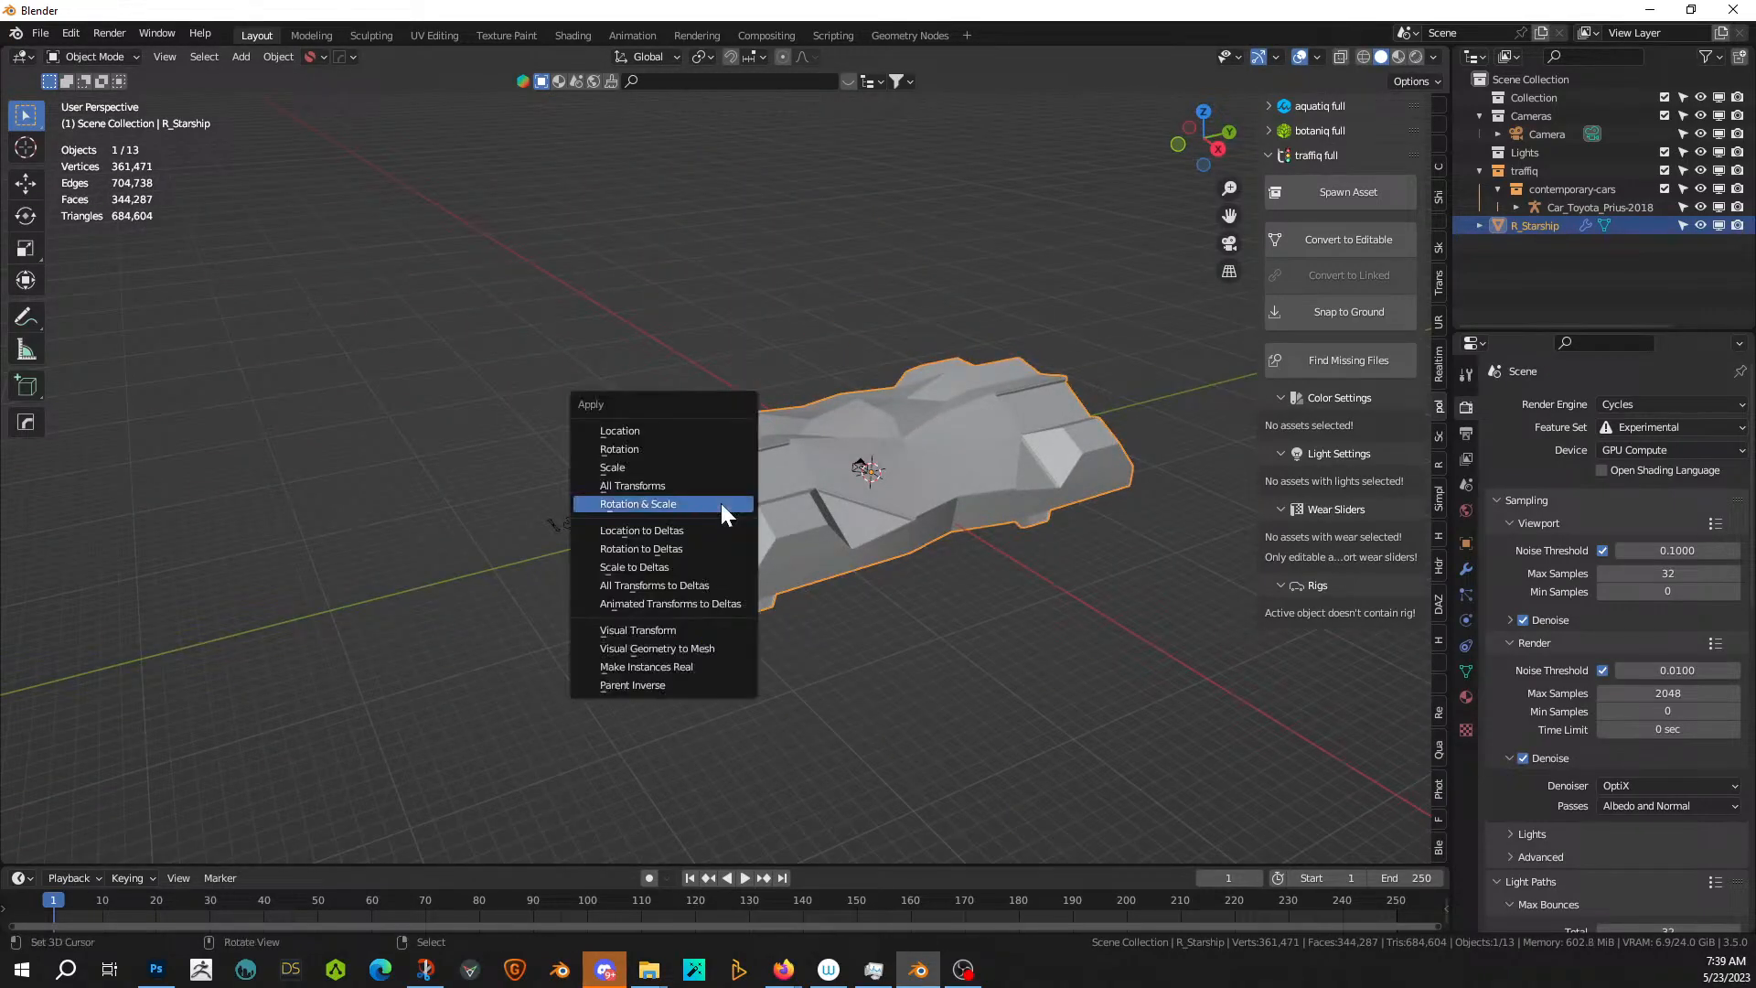
{"action": "left_click", "coordinate": [721, 503]}
{"action": "middle_click_drag", "start_coordinate": [723, 506], "coordinate": [963, 599]}
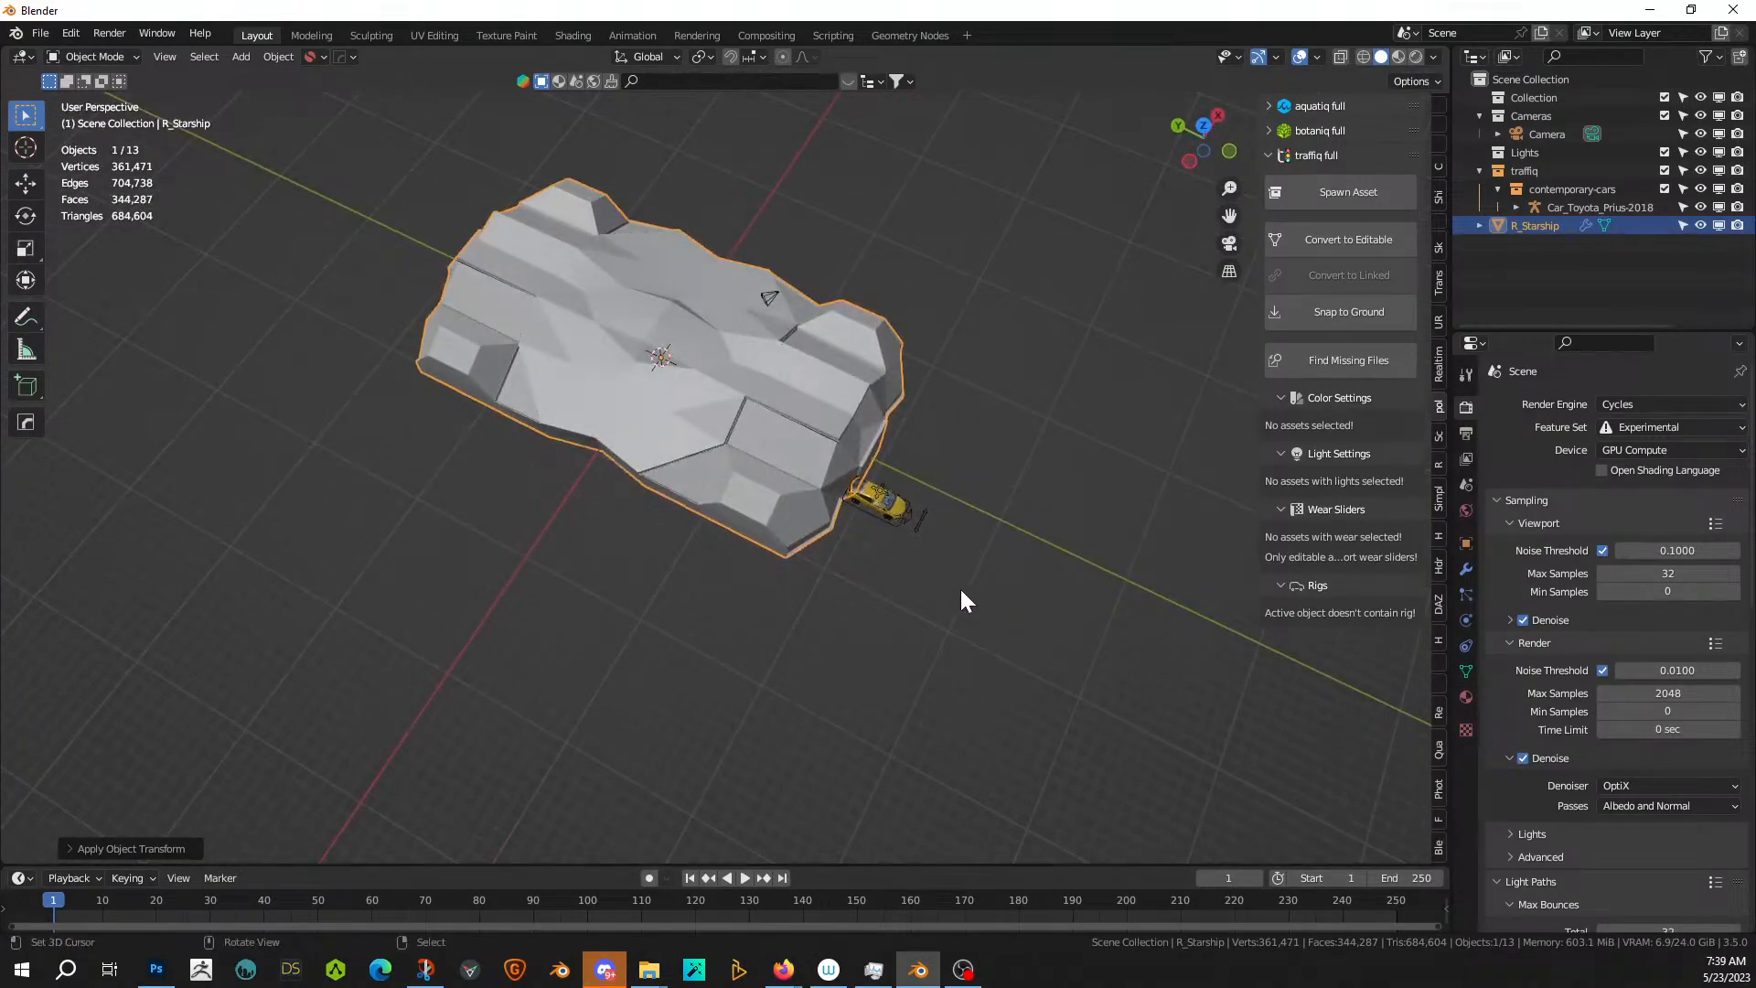
- Move the Toyota Prius farther away from the enlarged starship along the Y axis
{"action": "left_click", "coordinate": [923, 513]}
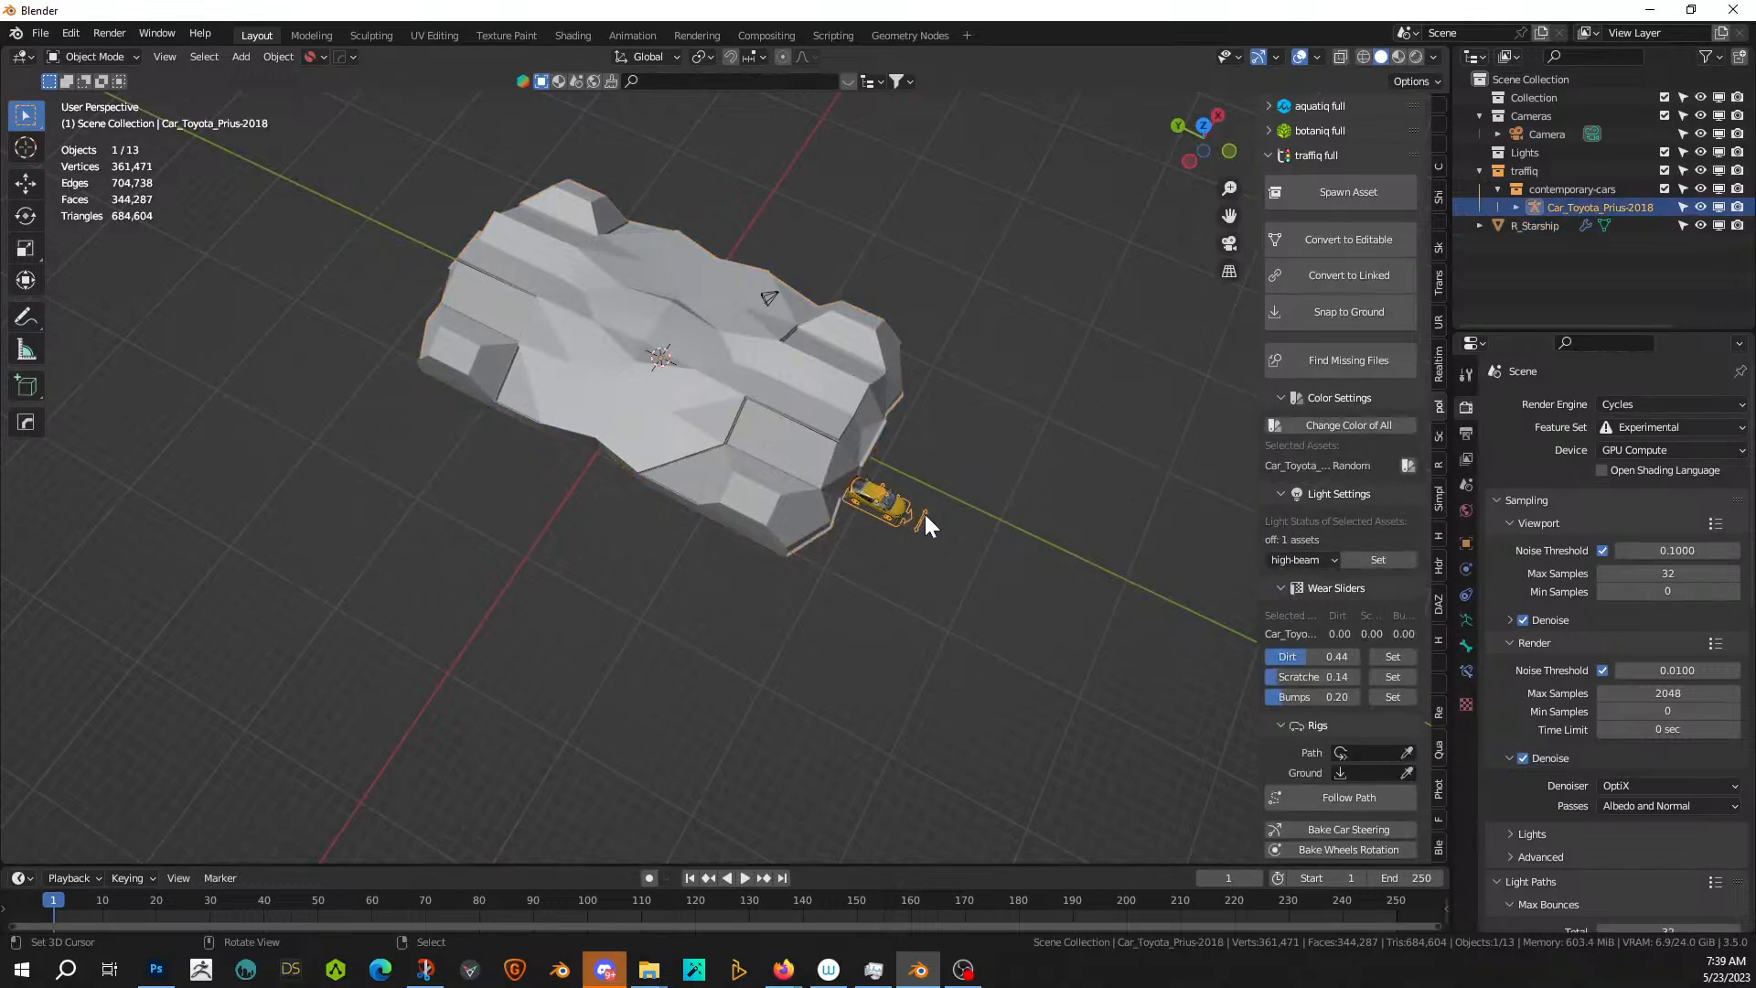
{"action": "key", "text": "g"}
{"action": "key", "text": "y"}
{"action": "left_click", "coordinate": [1083, 567]}
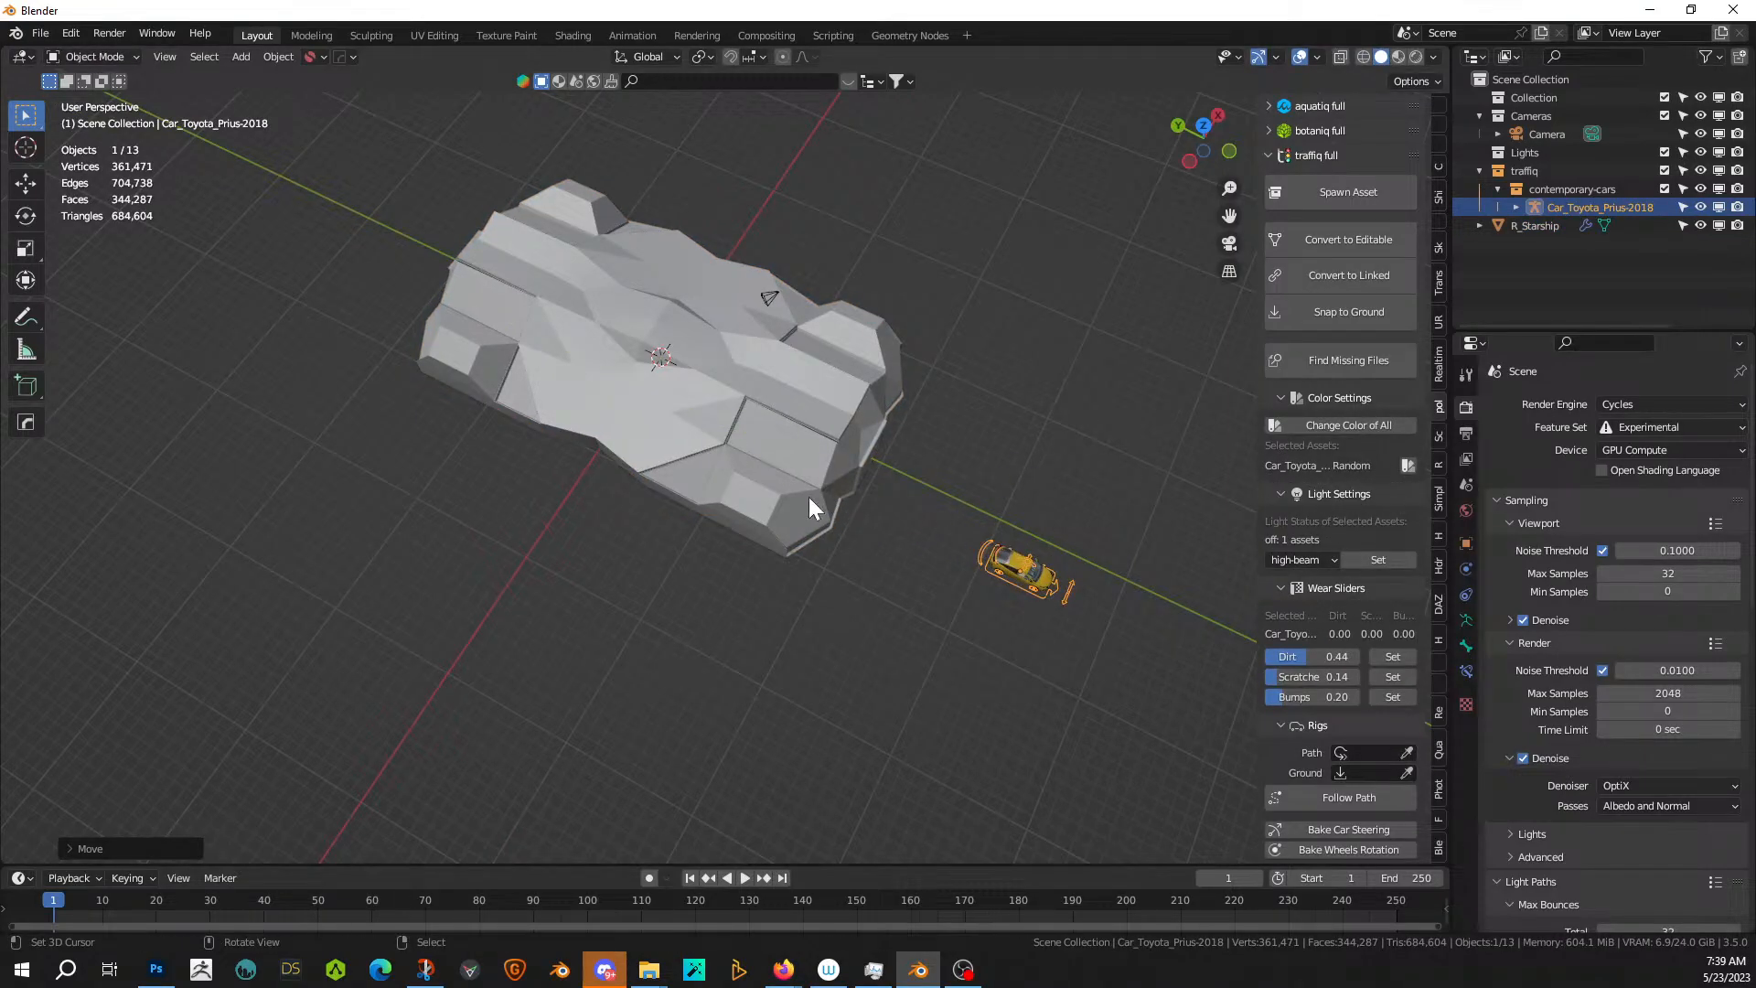
- Add a cube at the starship's centre and scale it up uniformly to nearly six times its size
{"action": "key", "text": "KP_7"}
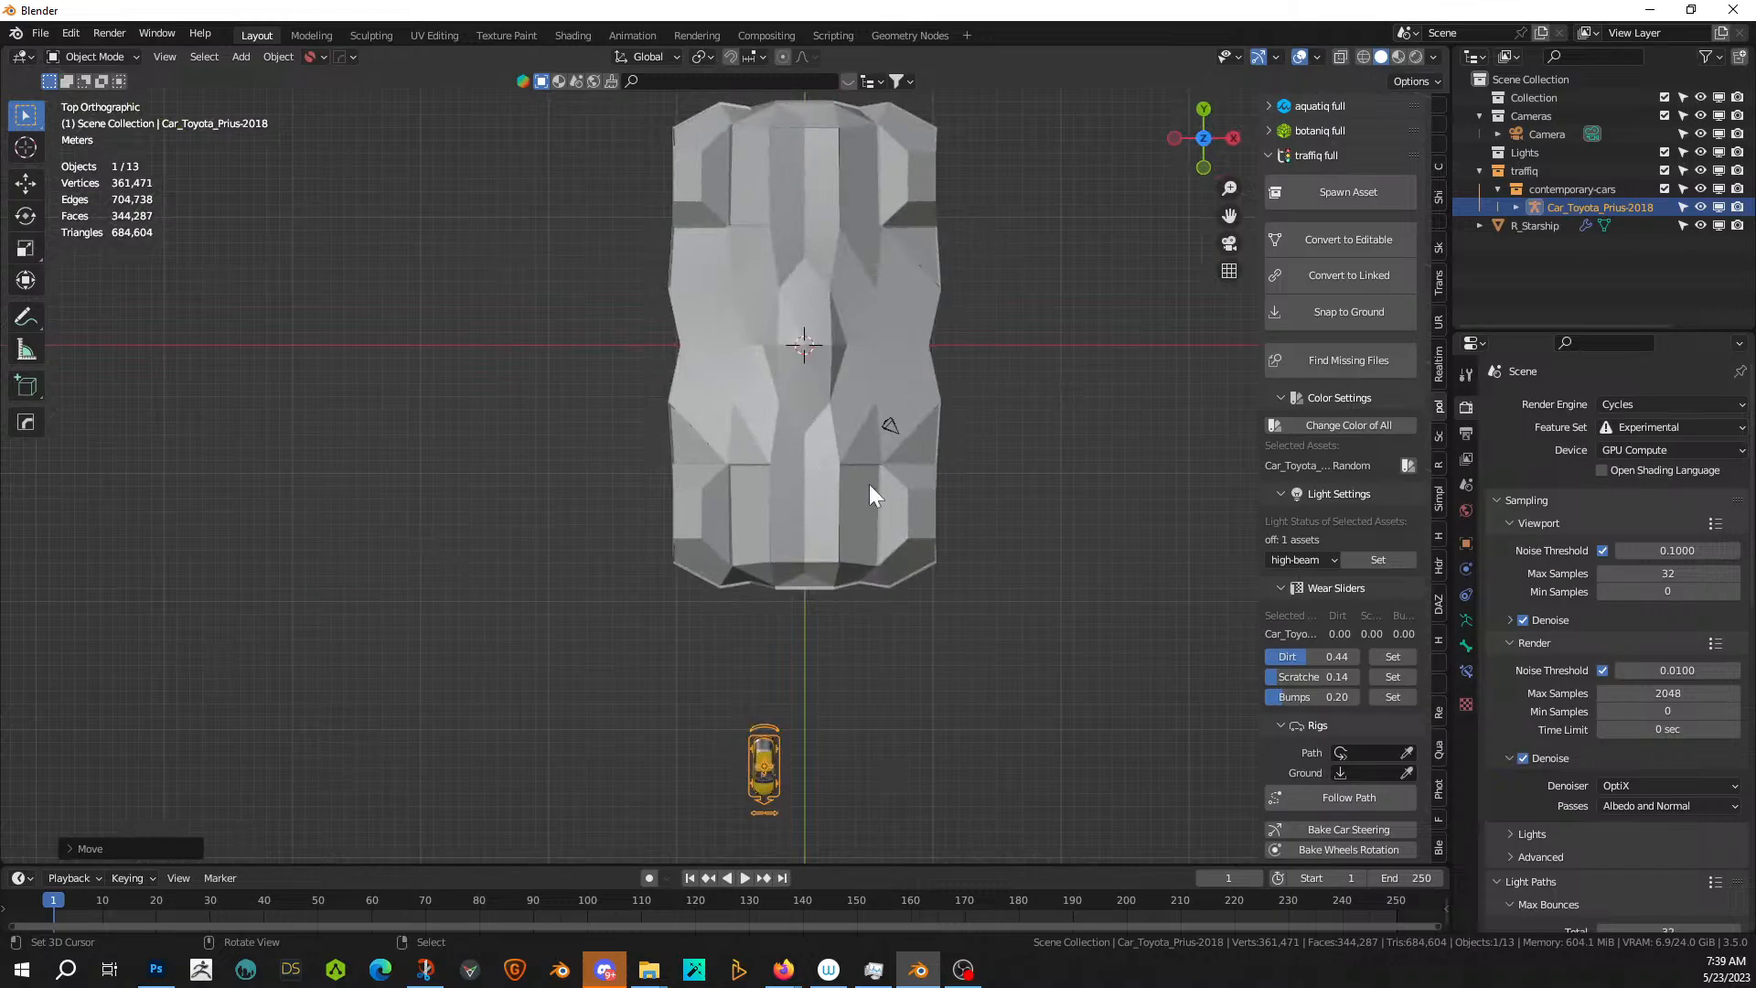
{"action": "middle_click_drag", "start_coordinate": [929, 620], "coordinate": [823, 672], "text": "shift"}
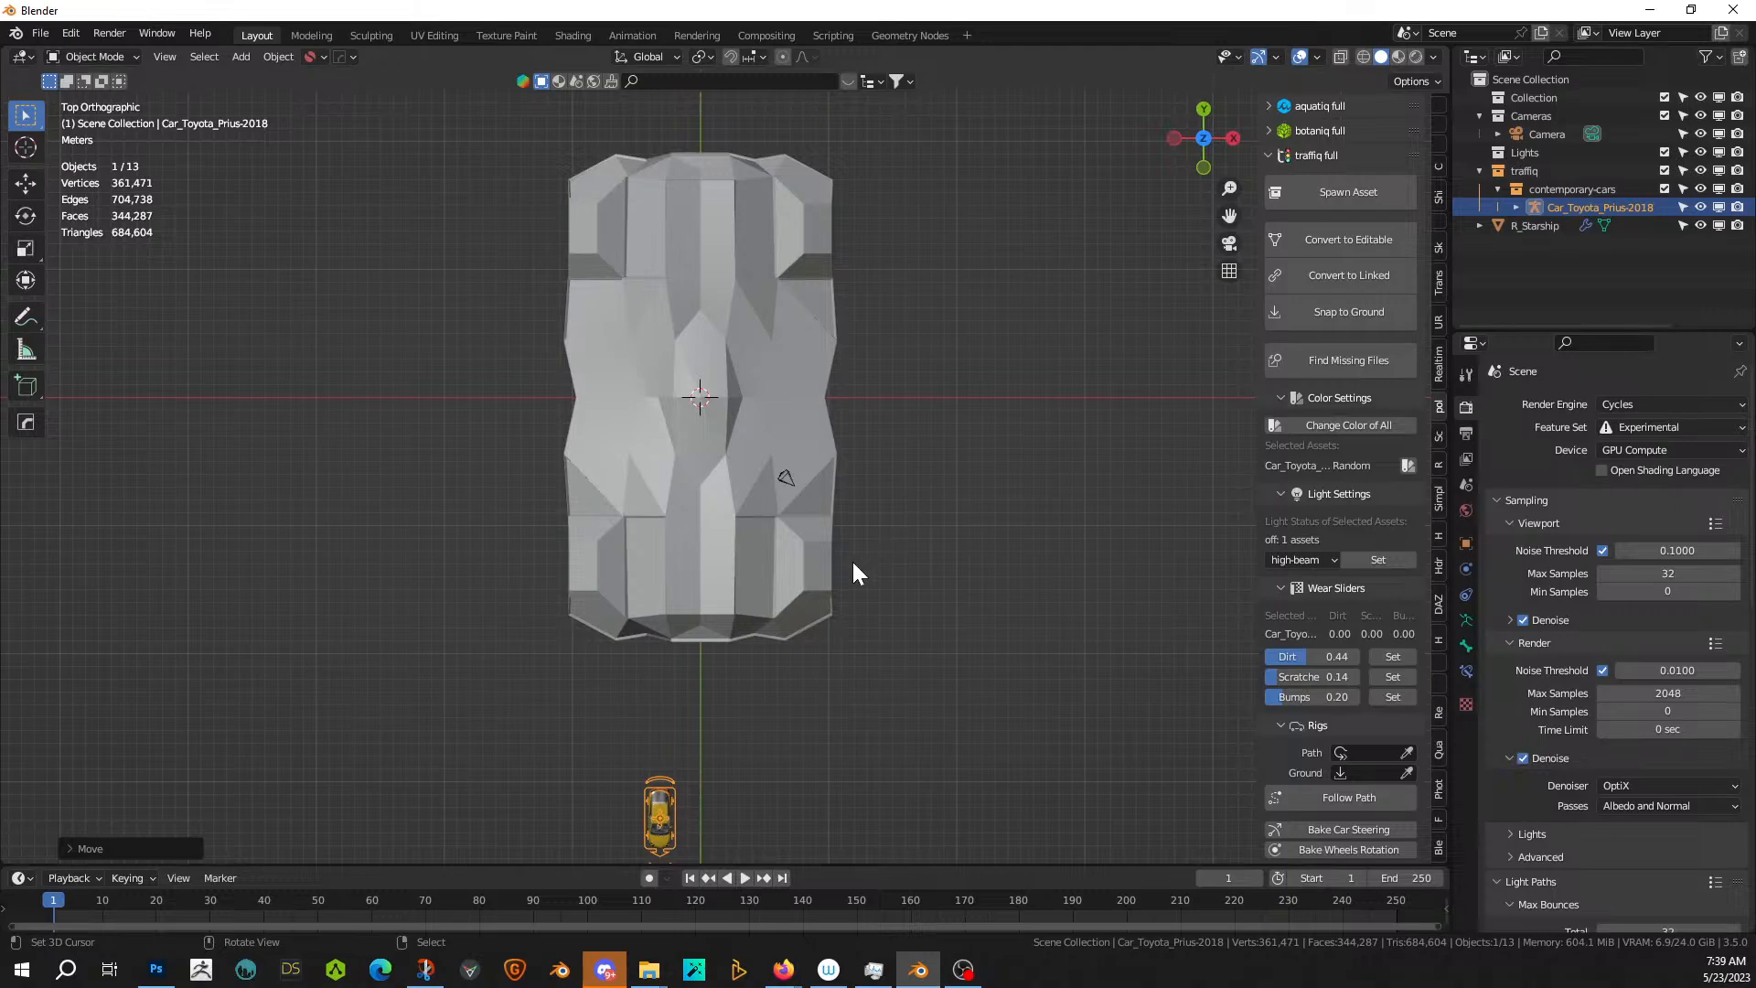
{"action": "key", "text": "shift+a"}
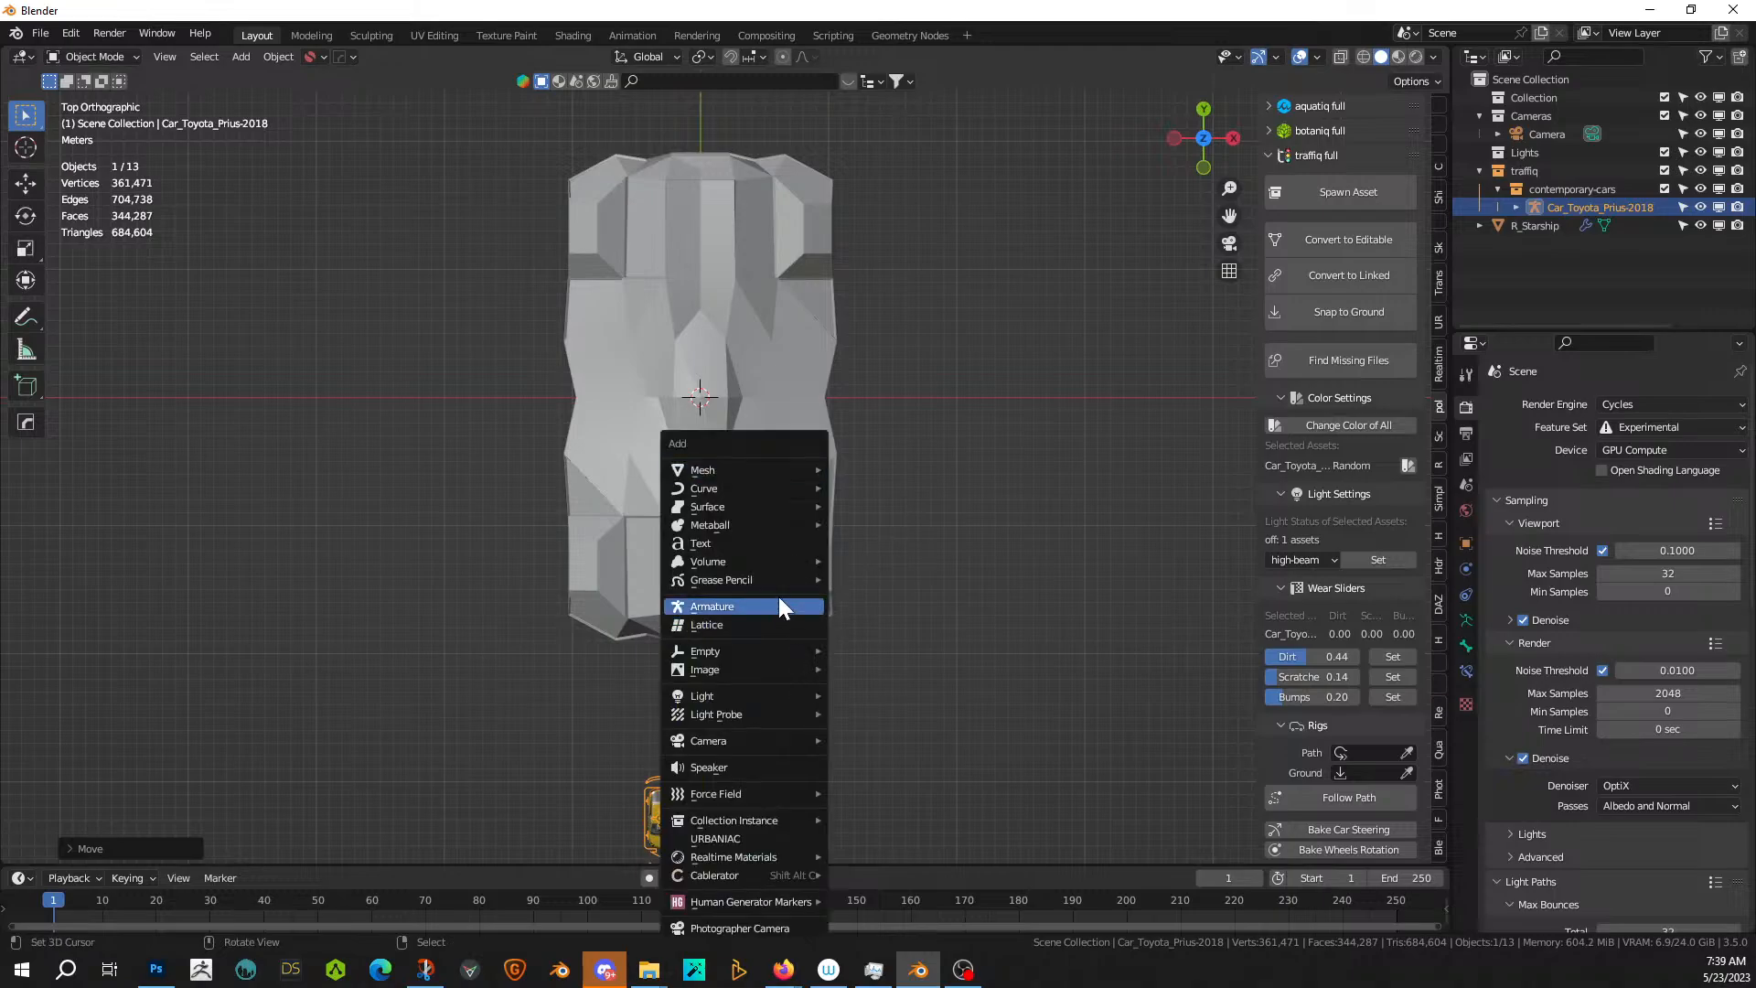
{"action": "mouse_move", "coordinate": [734, 467]}
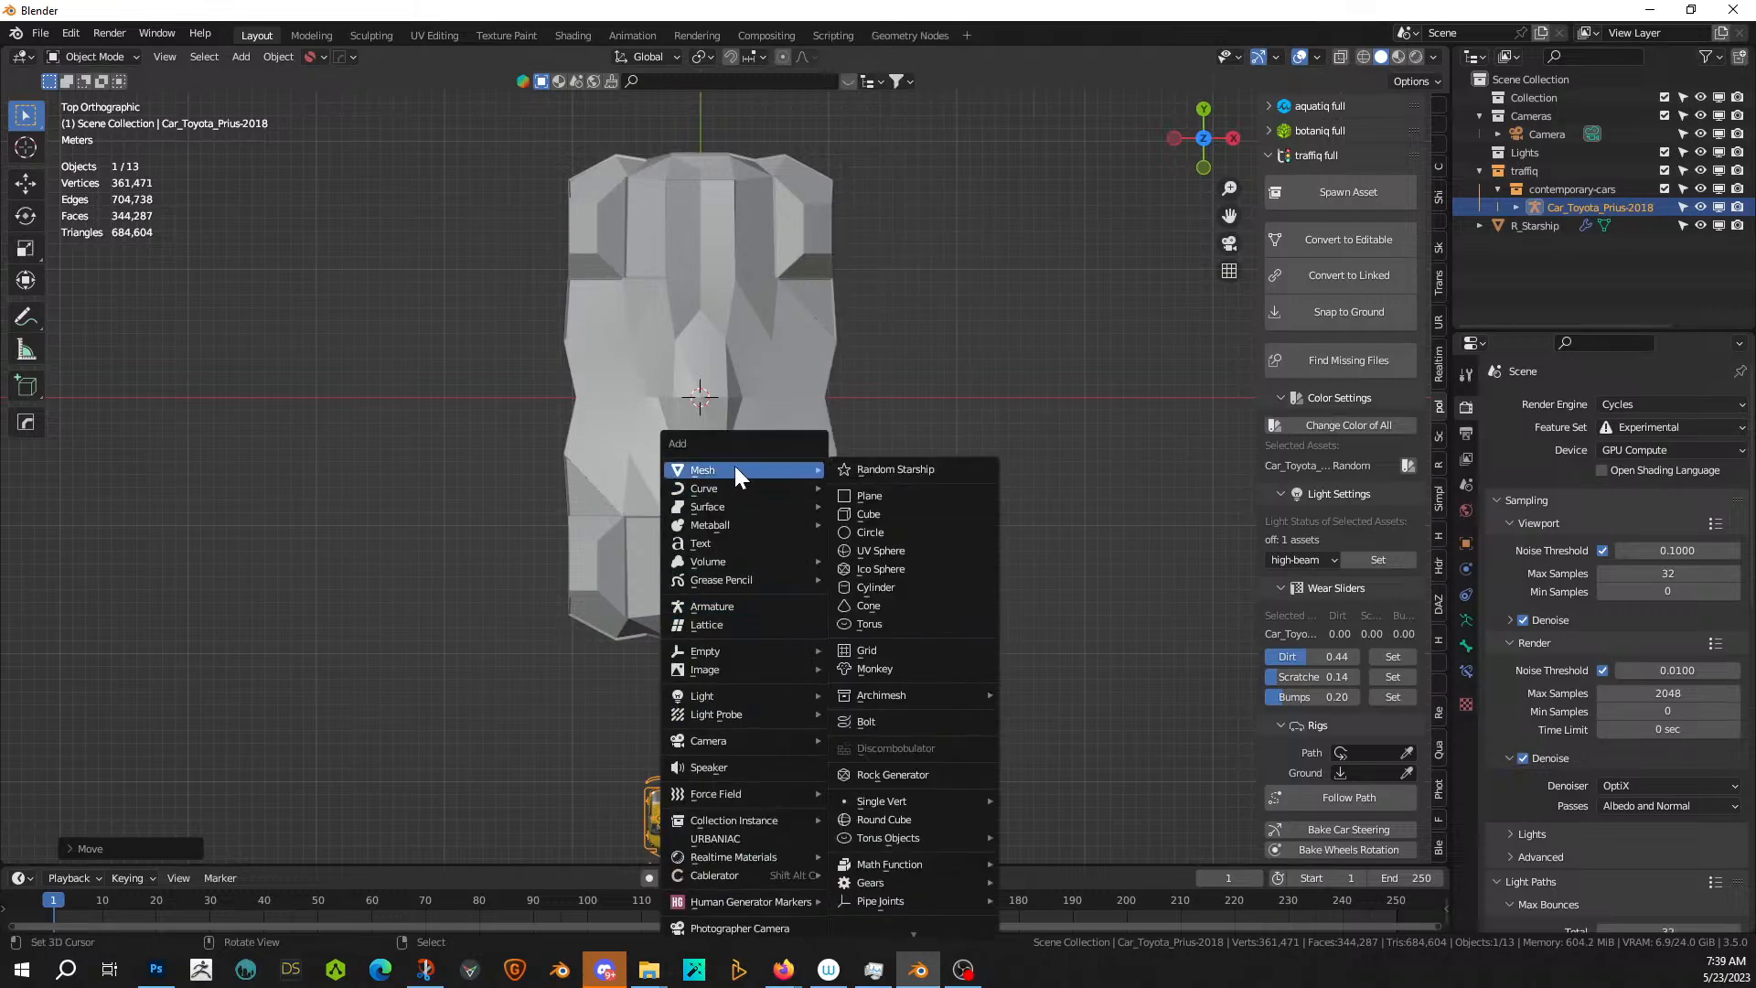
{"action": "left_click", "coordinate": [913, 513]}
{"action": "key", "text": "s"}
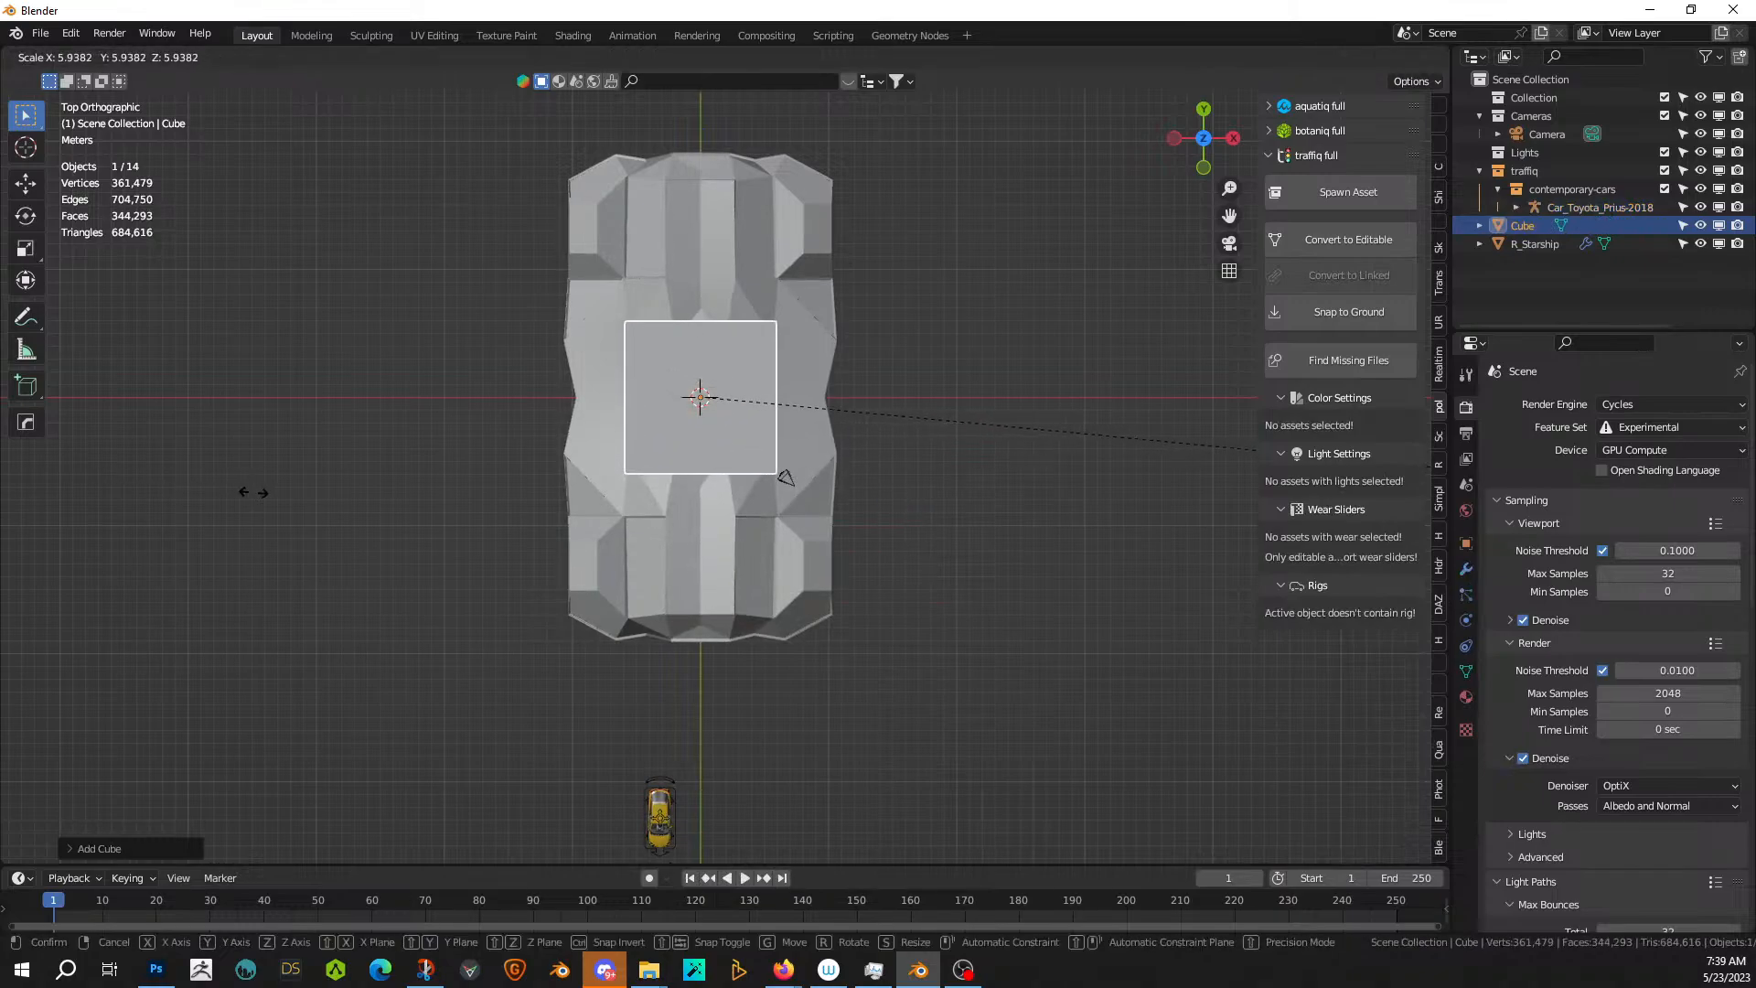
{"action": "left_click", "coordinate": [218, 492]}
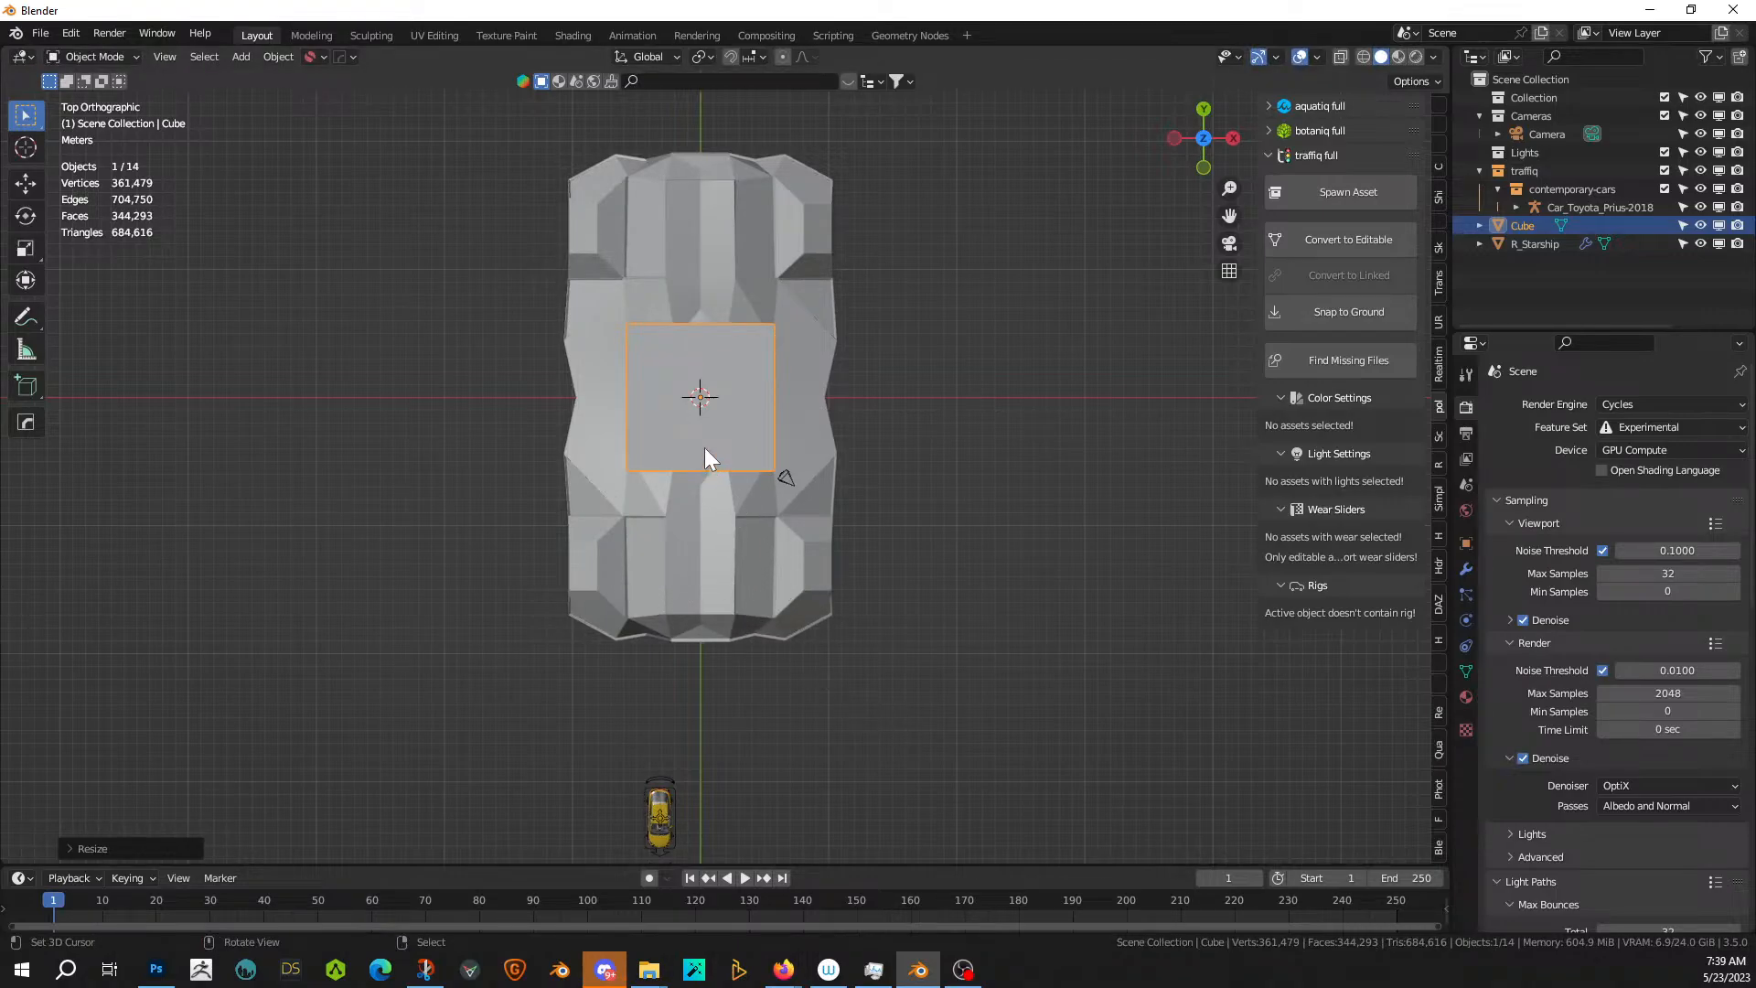
- Move the cube along Y until it overhangs the starship's car-side end, and stretch it along Y by about 1.76
{"action": "key", "text": "g"}
{"action": "key", "text": "y"}
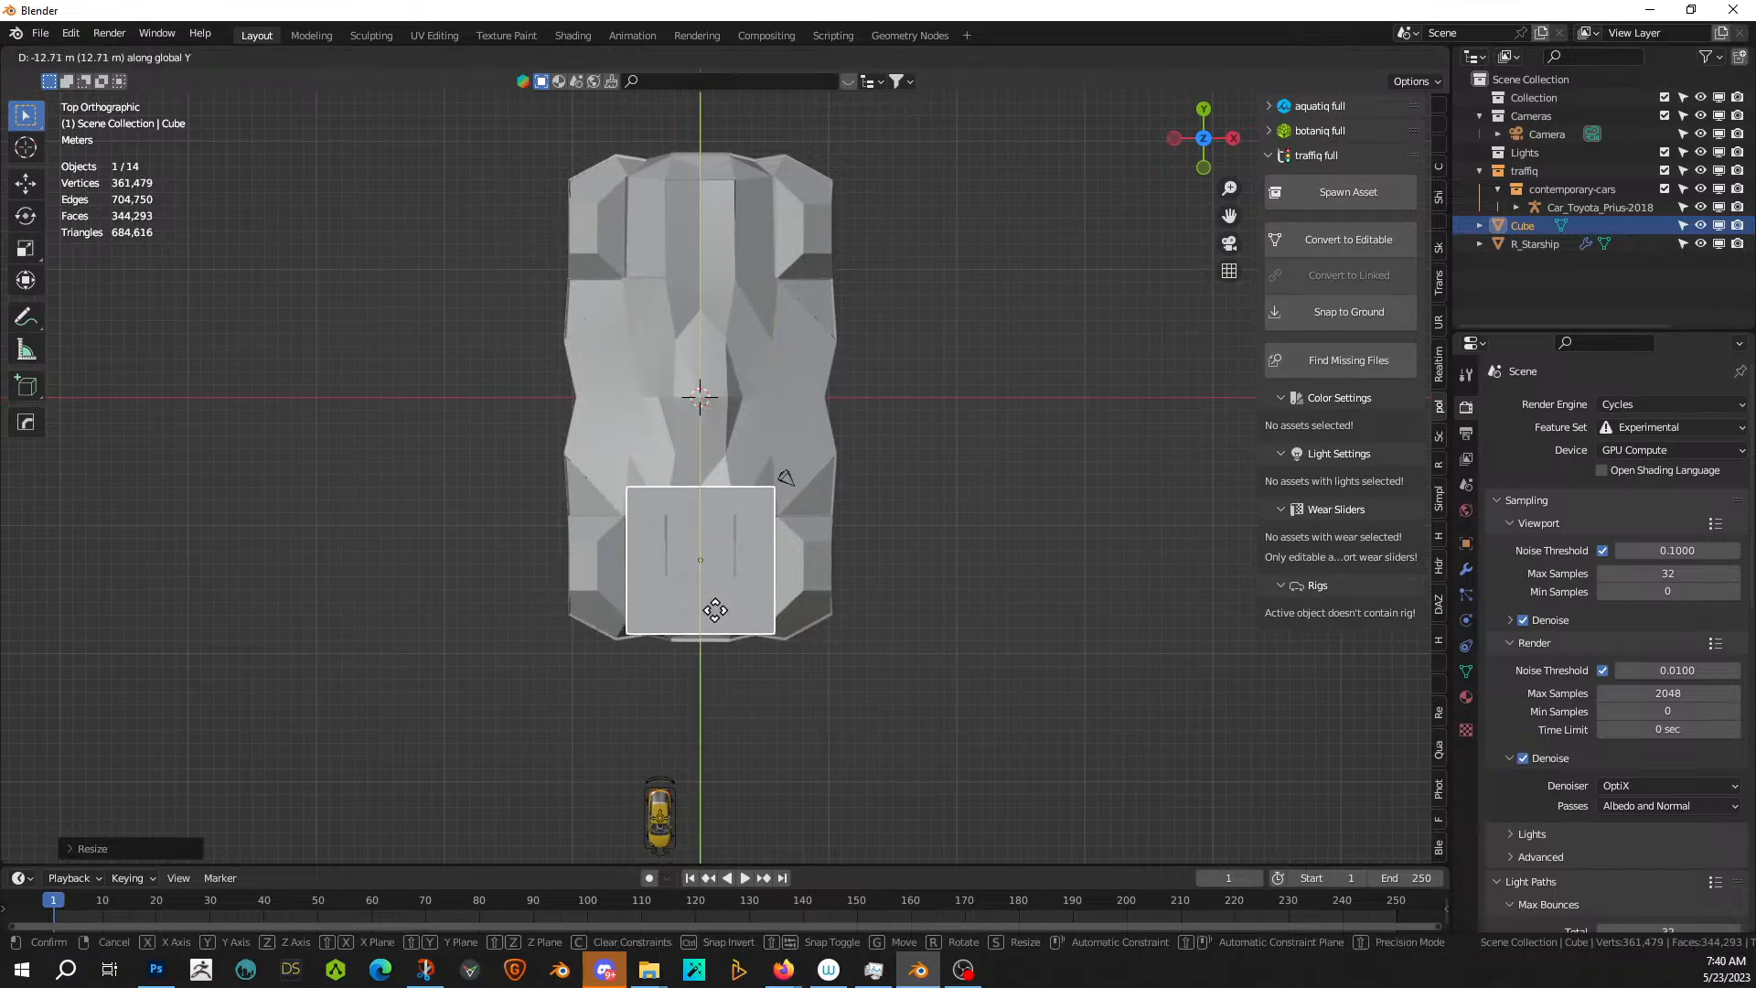
{"action": "left_click", "coordinate": [715, 635]}
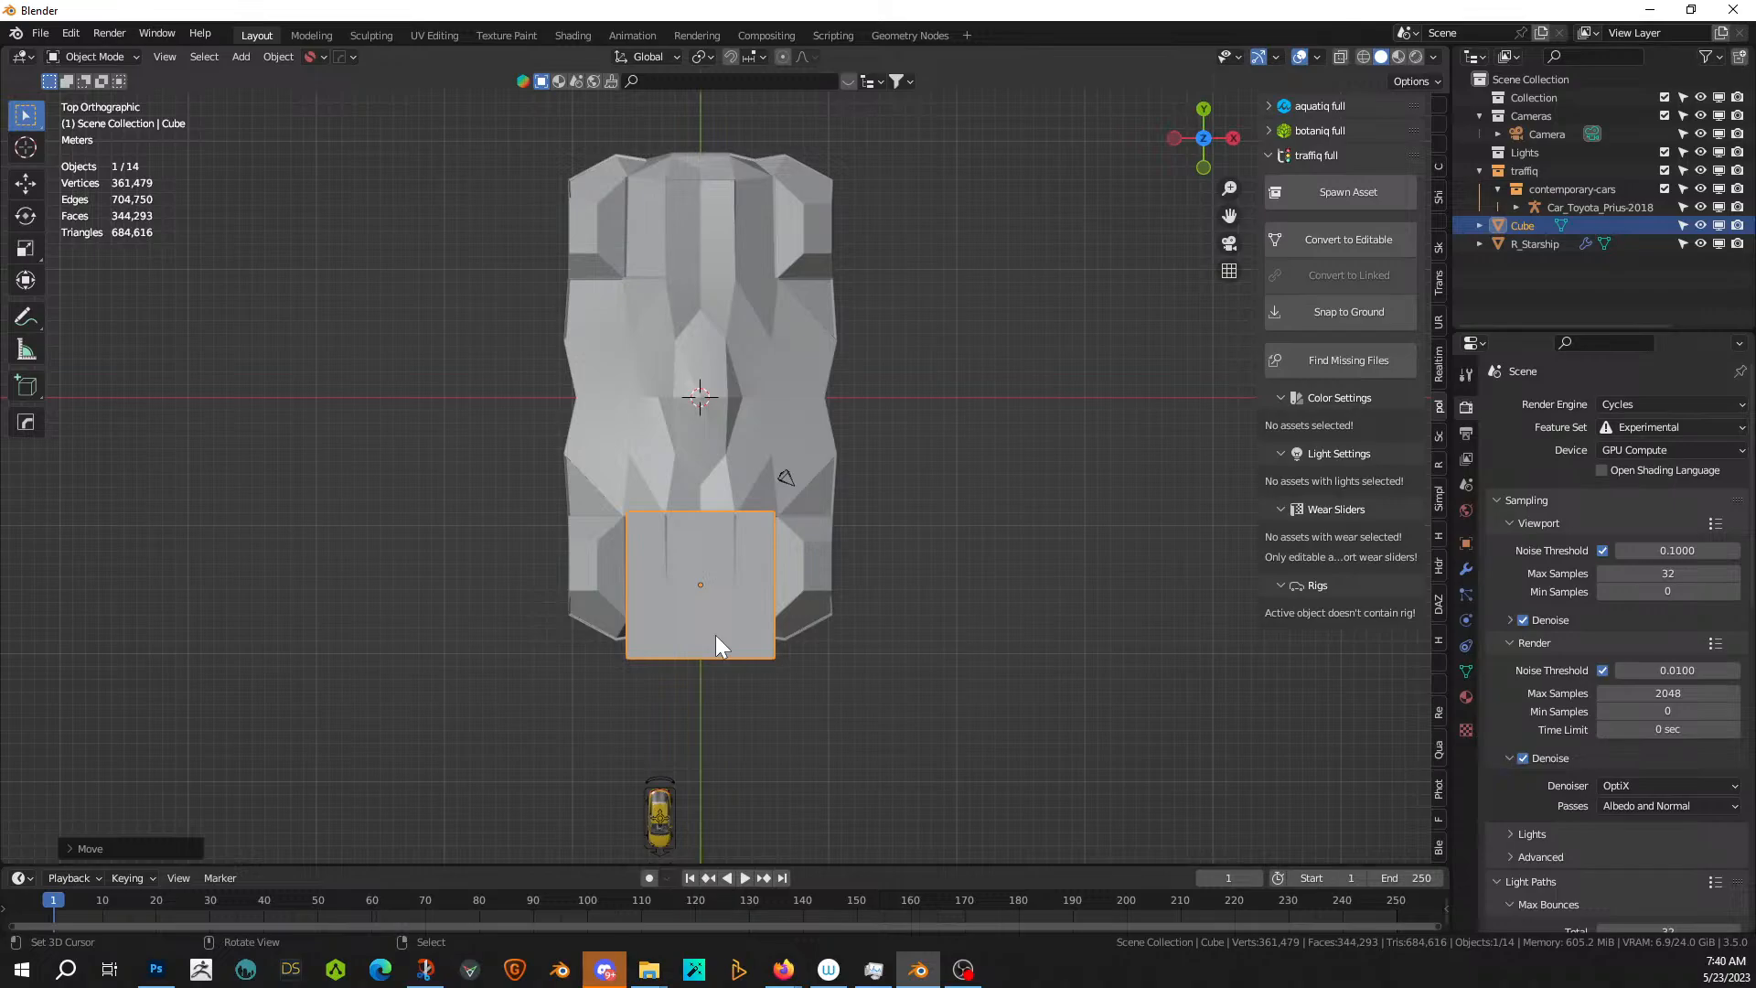
{"action": "key", "text": "s"}
{"action": "key", "text": "y"}
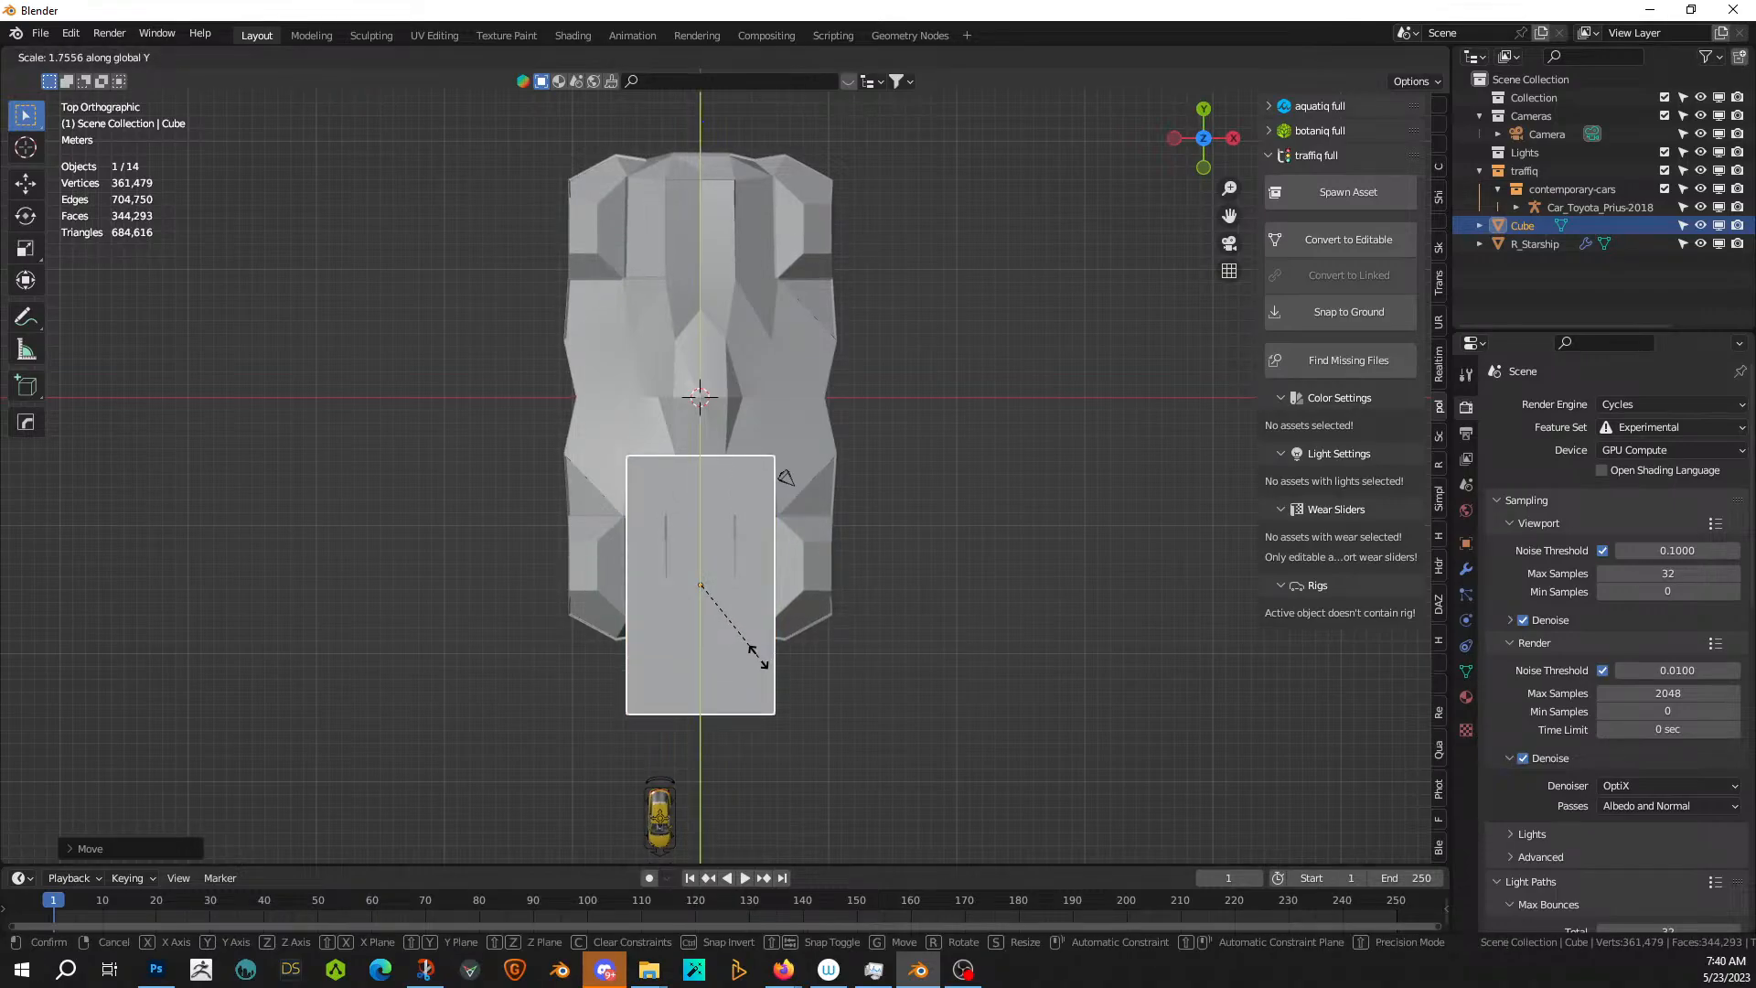
{"action": "left_click", "coordinate": [760, 656]}
- Raise the cube about 6.07 m along Z so its base sits just above the starship's centre line
{"action": "middle_click_drag", "start_coordinate": [759, 656], "coordinate": [766, 485]}
{"action": "key", "text": "g"}
{"action": "key", "text": "z"}
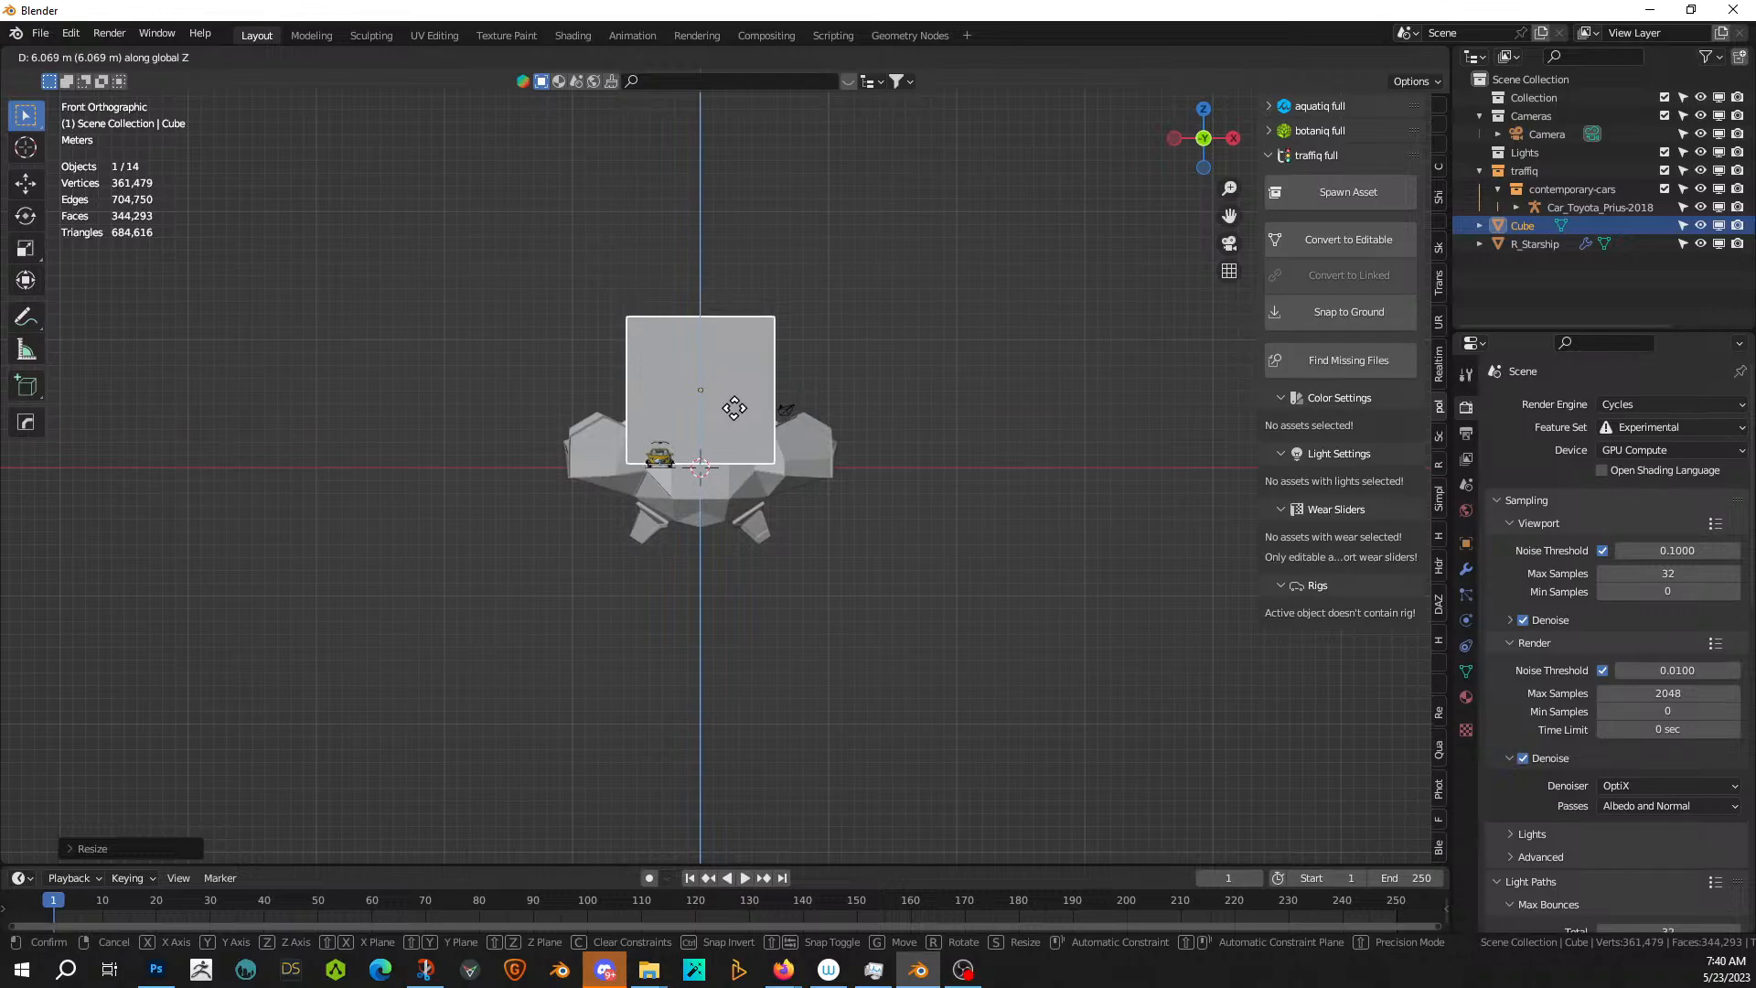
{"action": "left_click", "coordinate": [733, 408]}
- Try to cut the cube out of the starship with a Boolean difference
{"action": "middle_click_drag", "start_coordinate": [734, 408], "coordinate": [905, 530]}
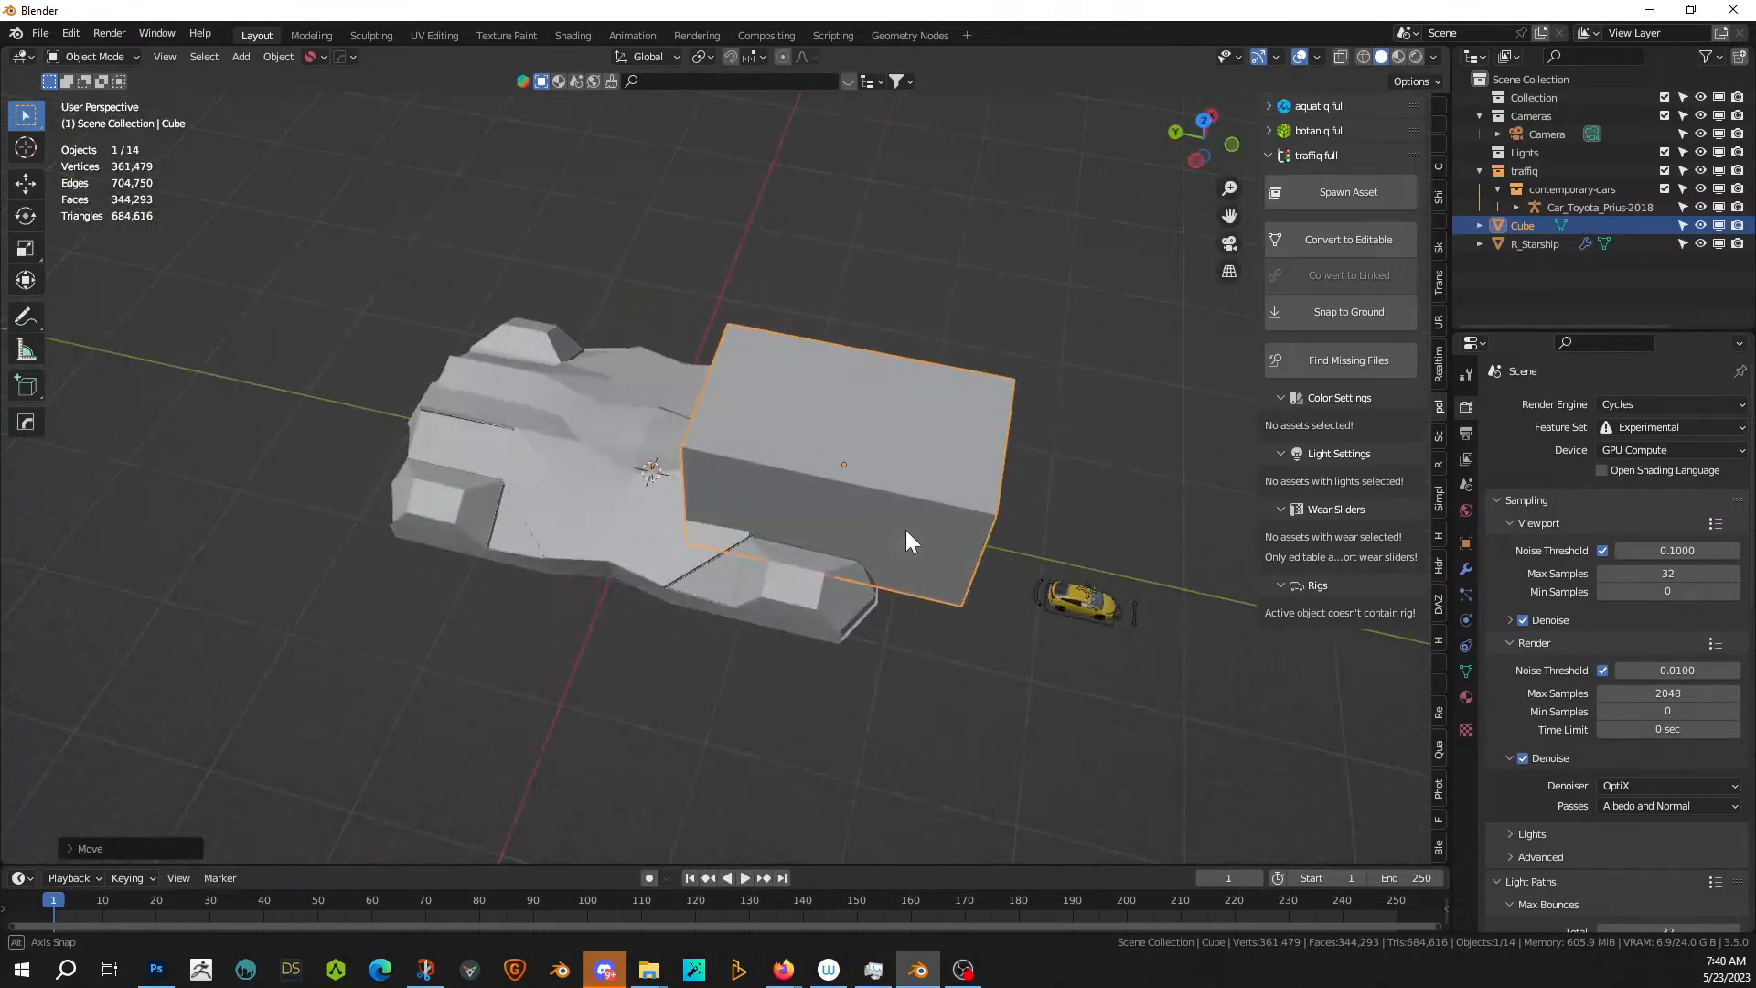
{"action": "left_click", "coordinate": [567, 446], "text": "shift"}
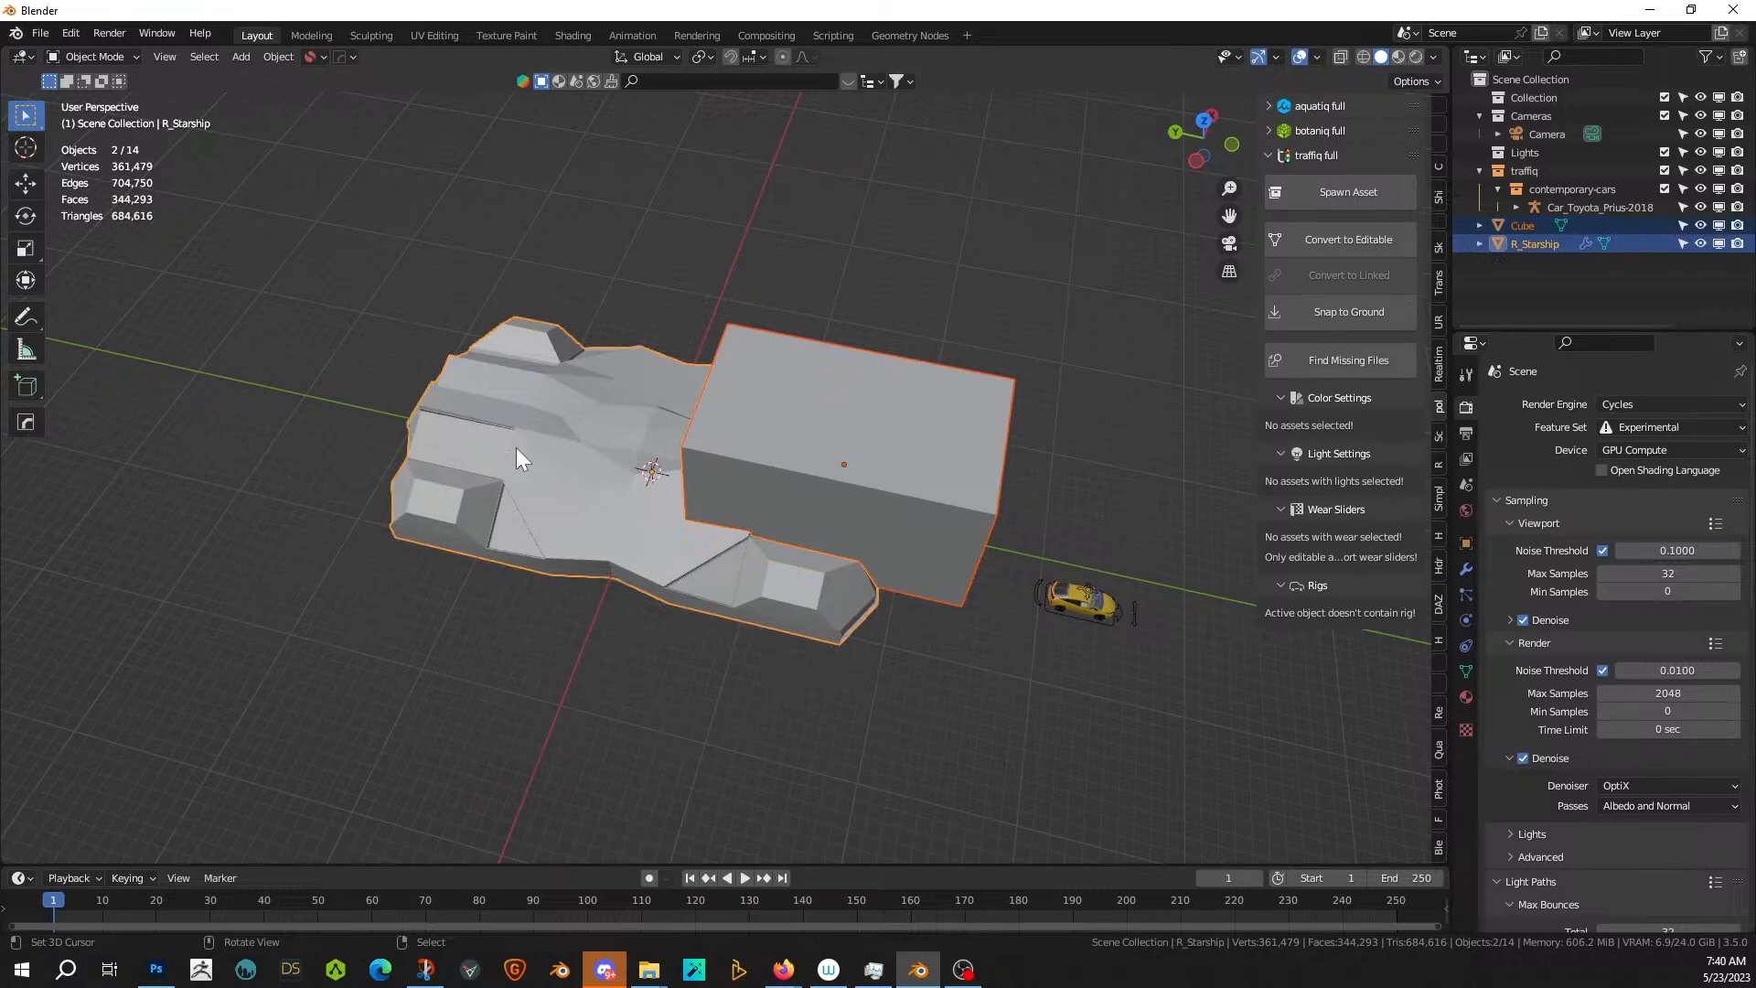
{"action": "key", "text": "ctrl+minus"}
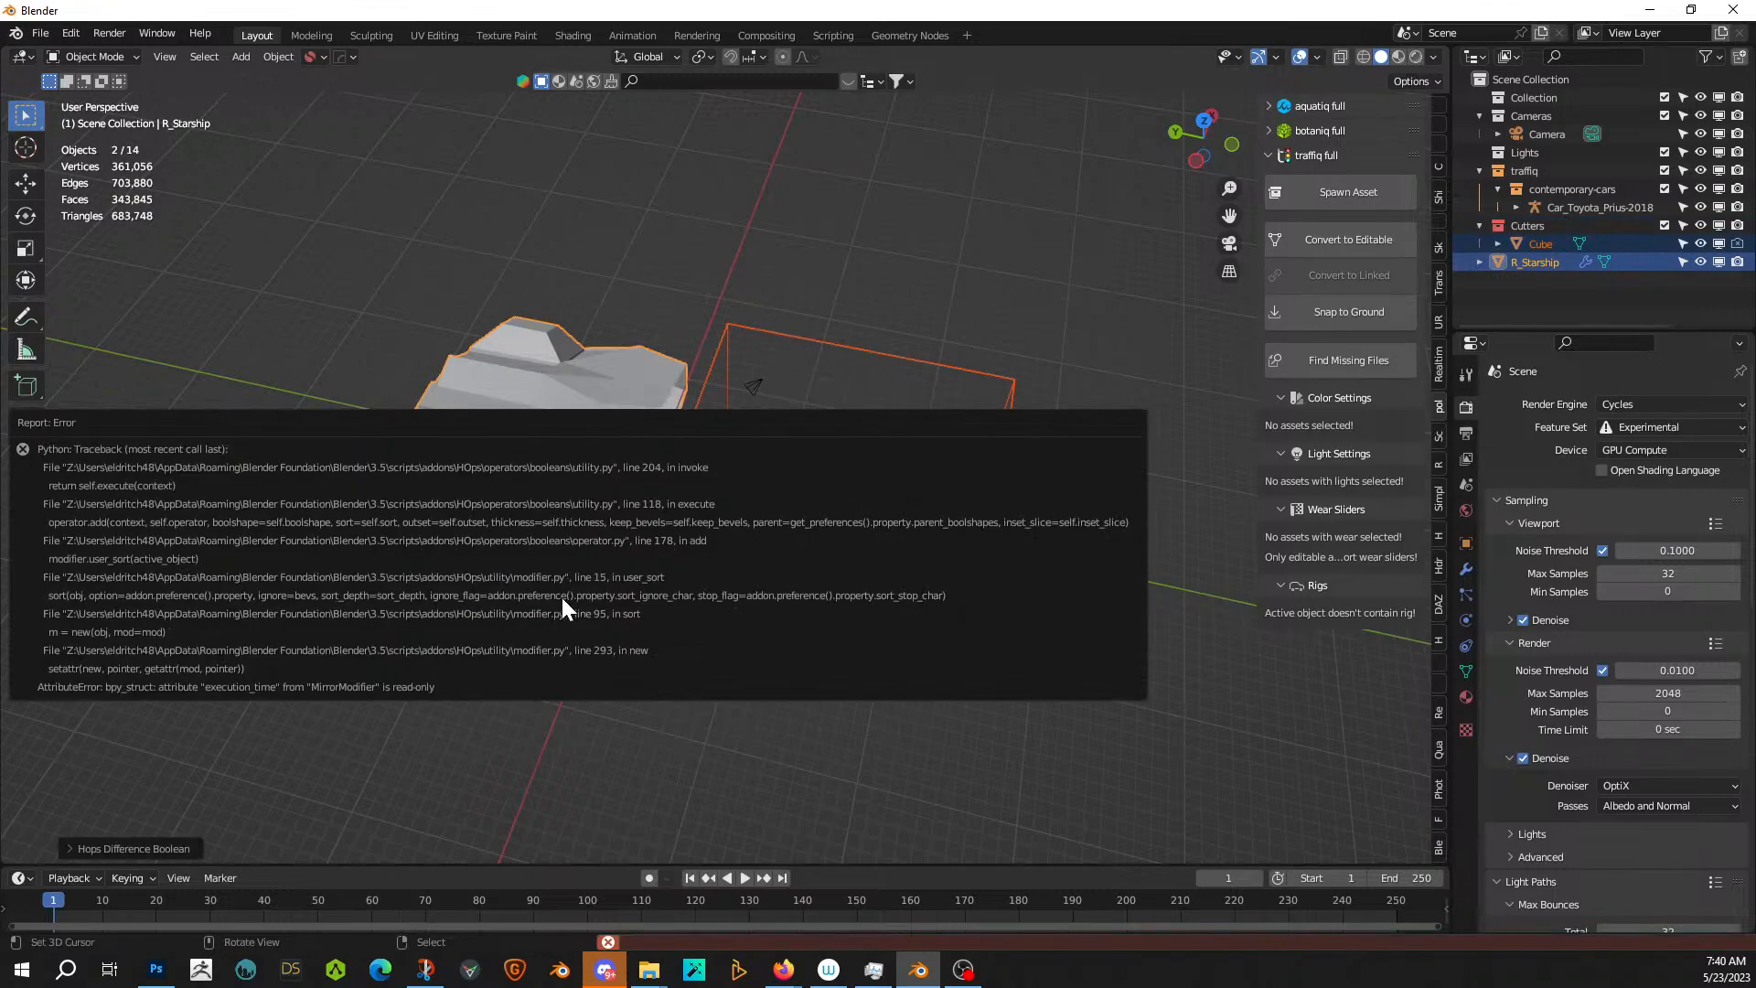
{"action": "middle_click_drag", "start_coordinate": [747, 318], "coordinate": [693, 318]}
{"action": "key", "text": "ctrl+z"}
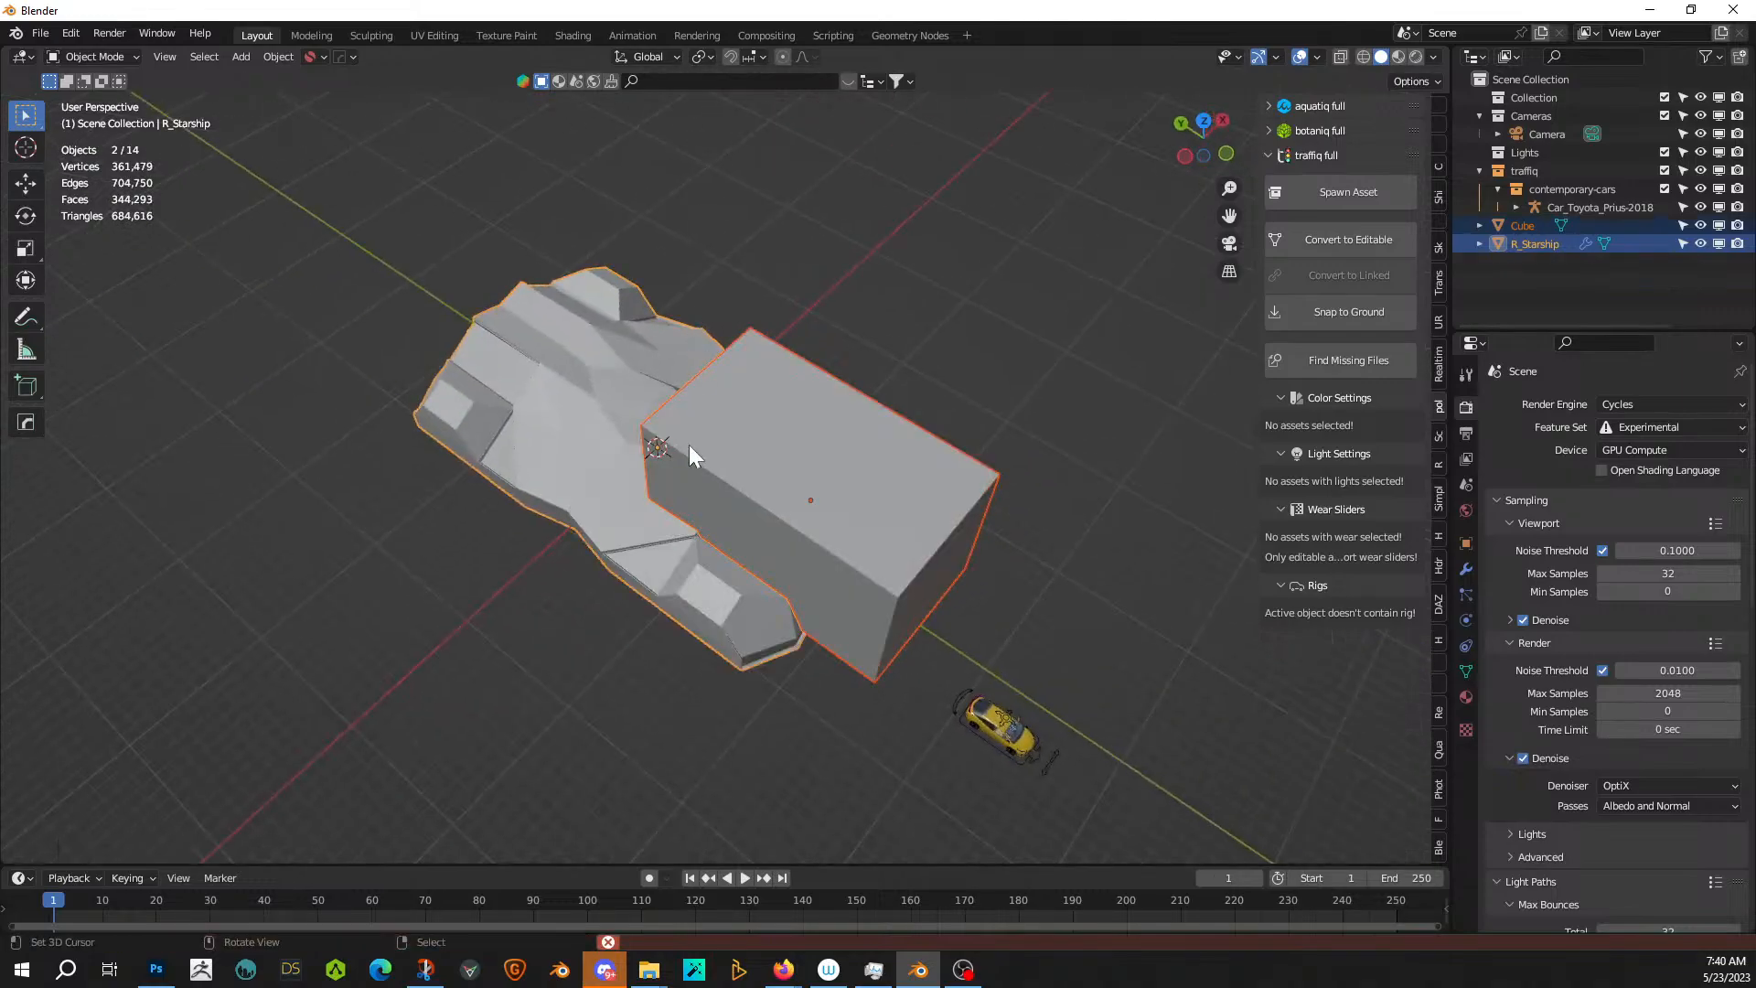
- Apply the Mirror modifier on the starship
{"action": "middle_click_drag", "start_coordinate": [761, 475], "coordinate": [657, 454]}
{"action": "left_click", "coordinate": [568, 449]}
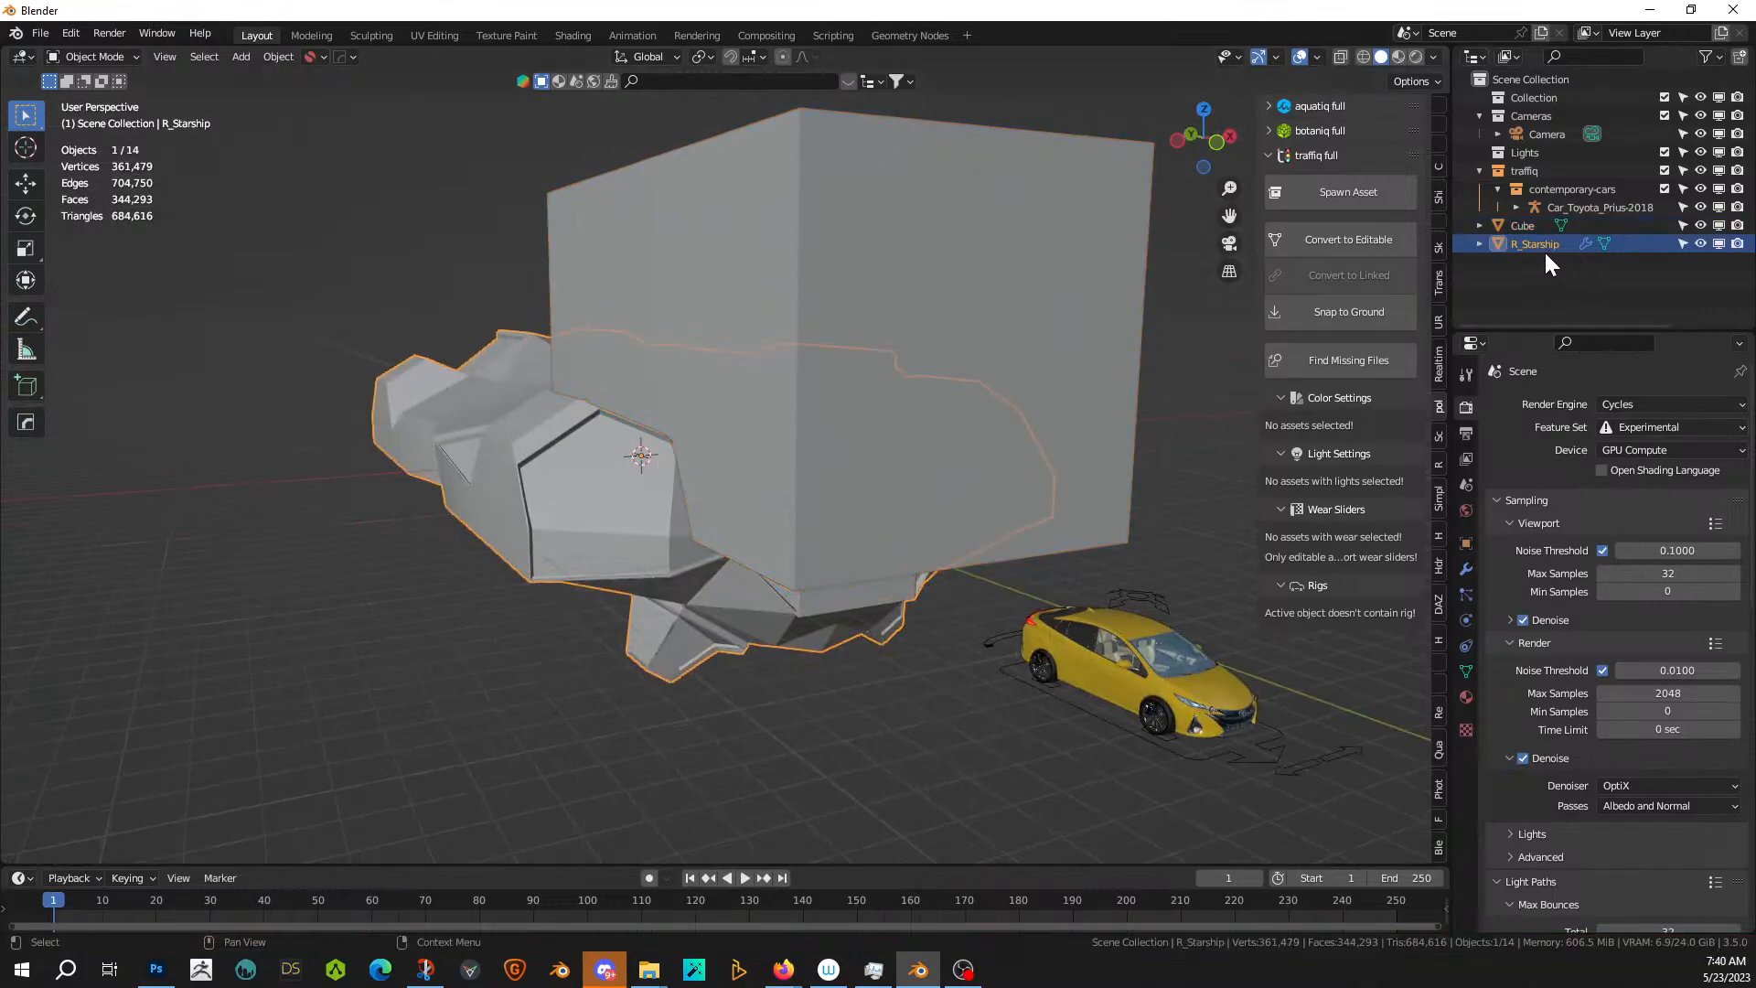
{"action": "left_click", "coordinate": [1480, 245]}
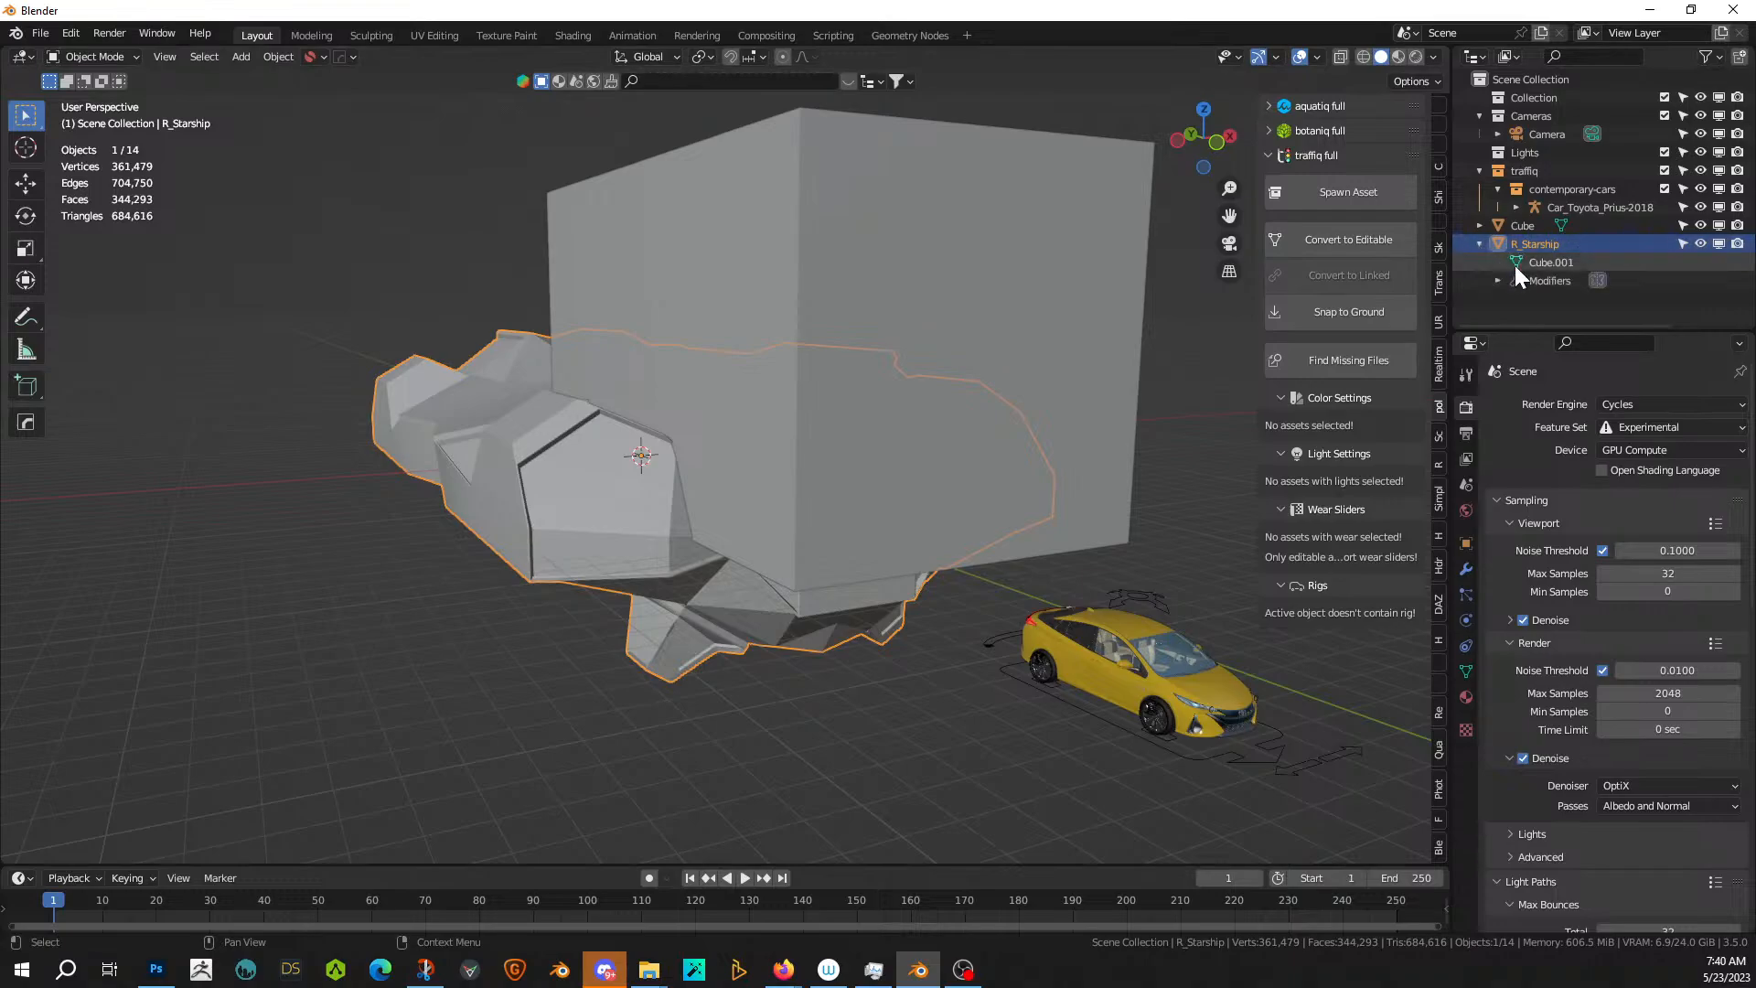
{"action": "left_click", "coordinate": [1466, 569]}
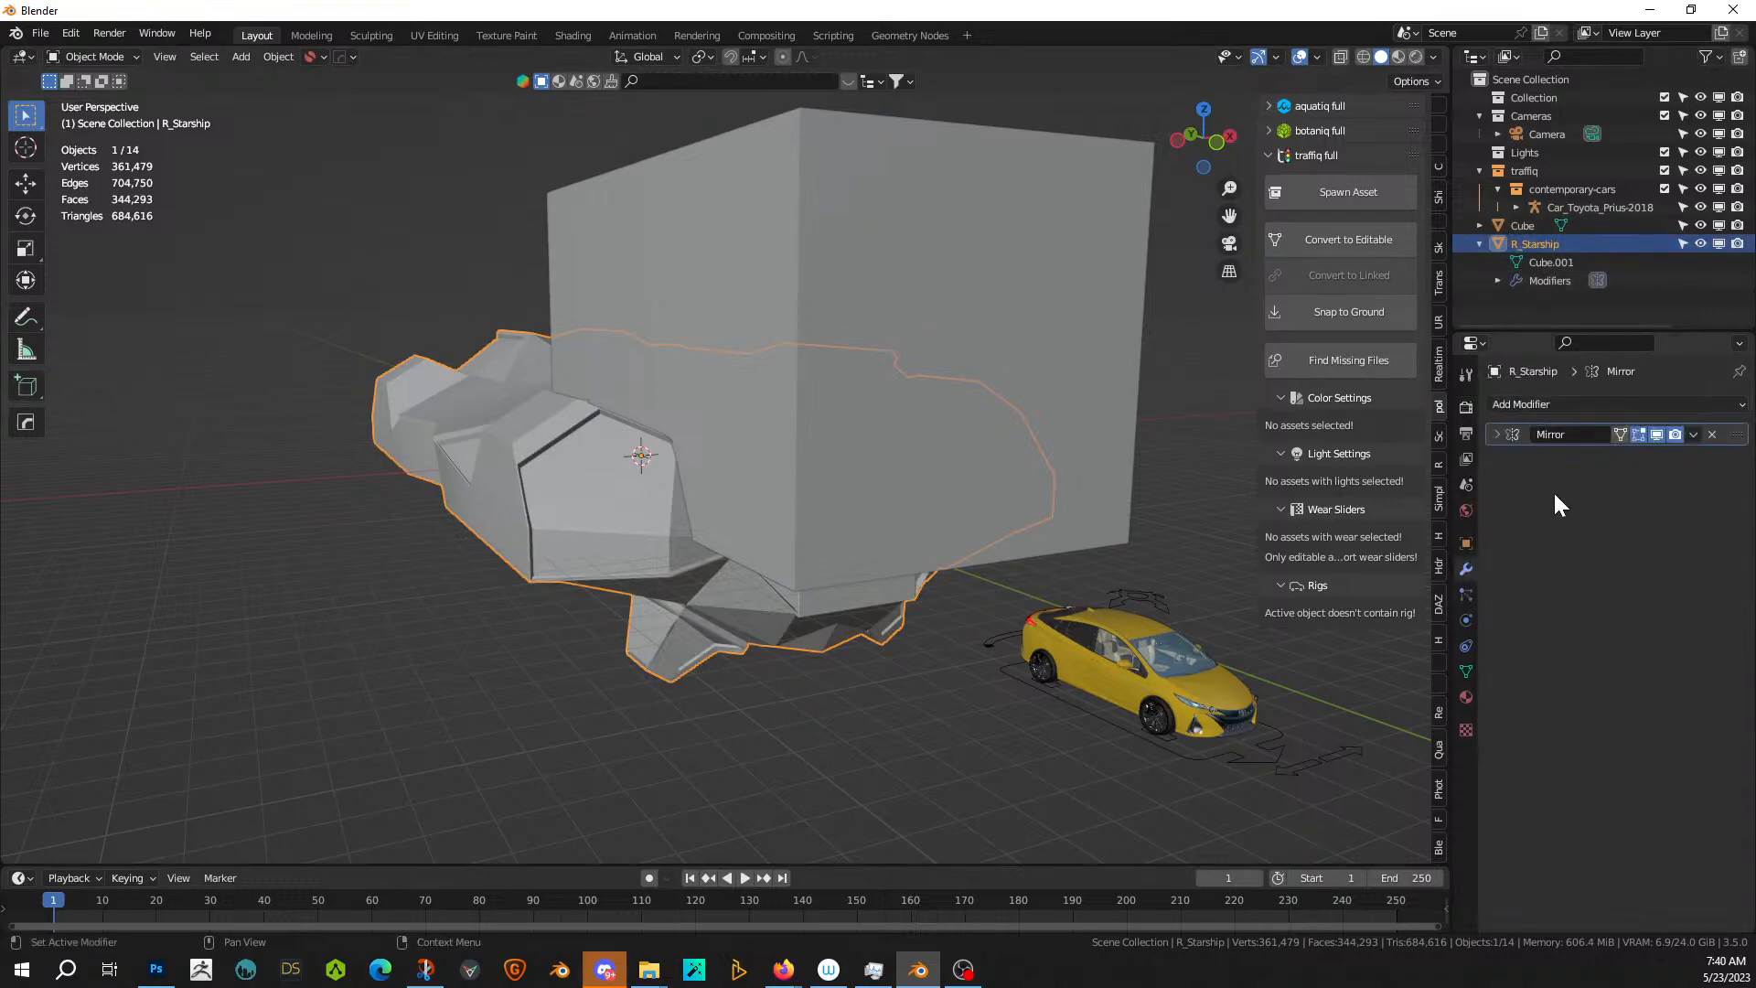
{"action": "left_click", "coordinate": [1692, 435]}
{"action": "left_click", "coordinate": [1643, 460]}
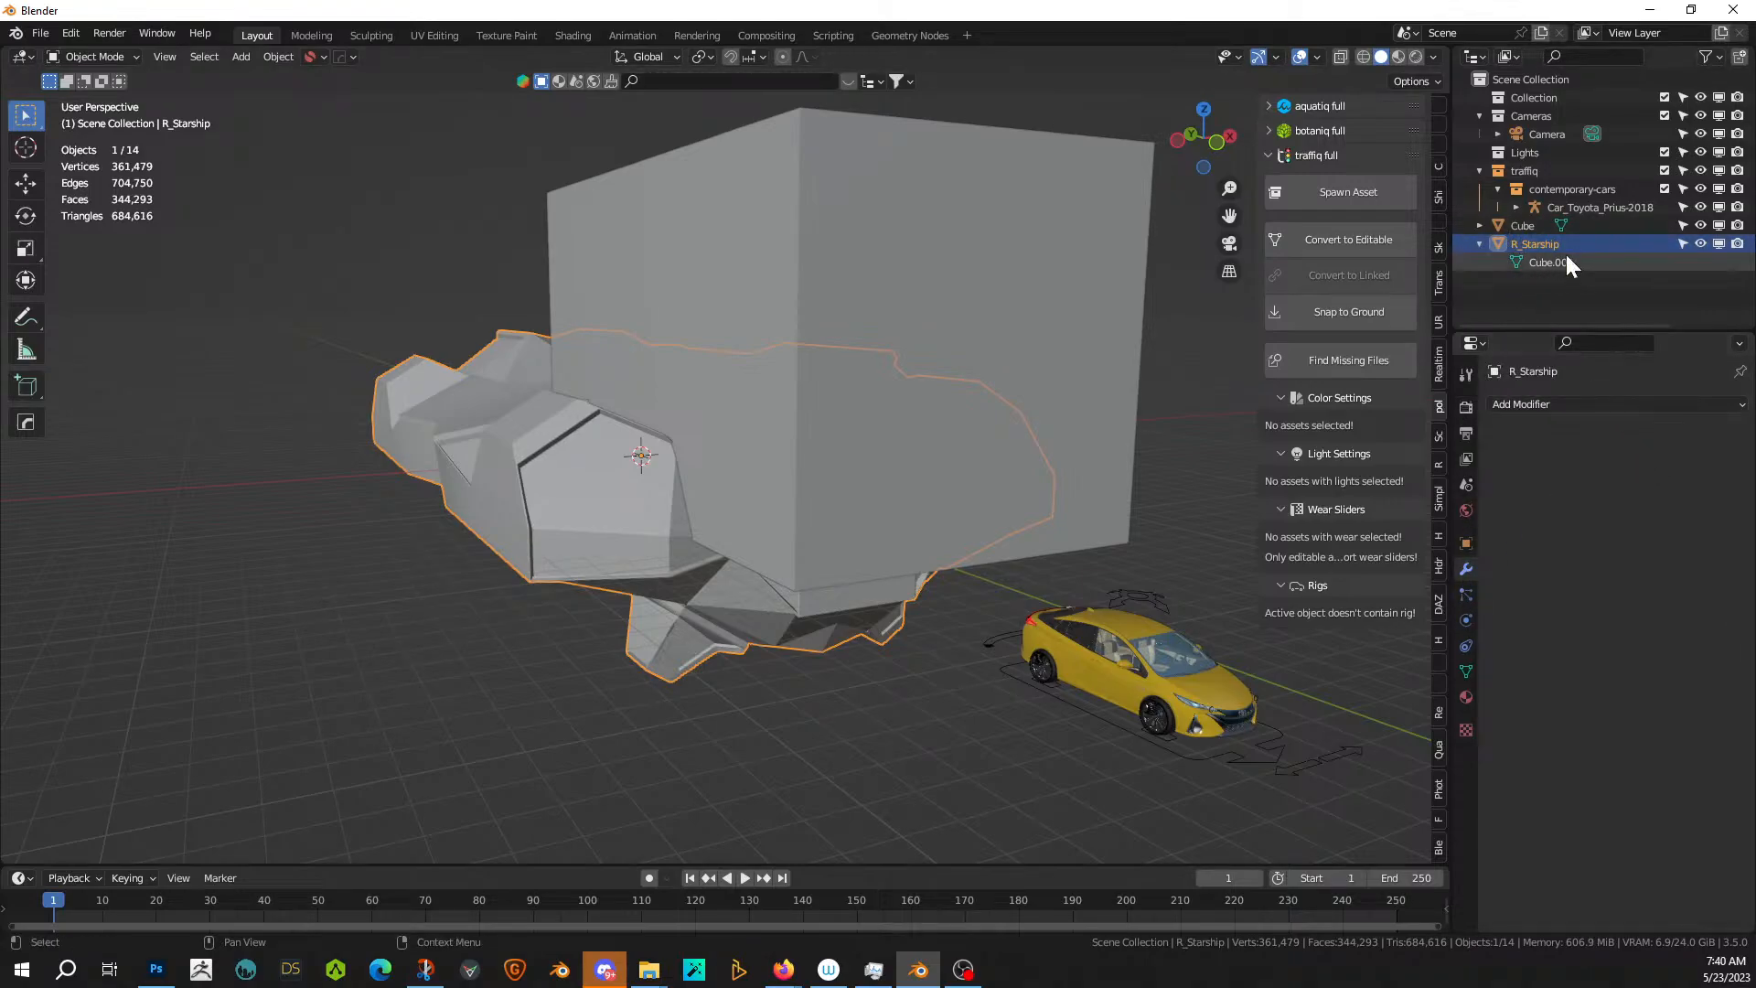
- Cut the cube out of the starship's car-side end with a Hard Ops Boolean difference
{"action": "middle_click_drag", "start_coordinate": [906, 490], "coordinate": [910, 473]}
{"action": "left_click", "coordinate": [902, 331]}
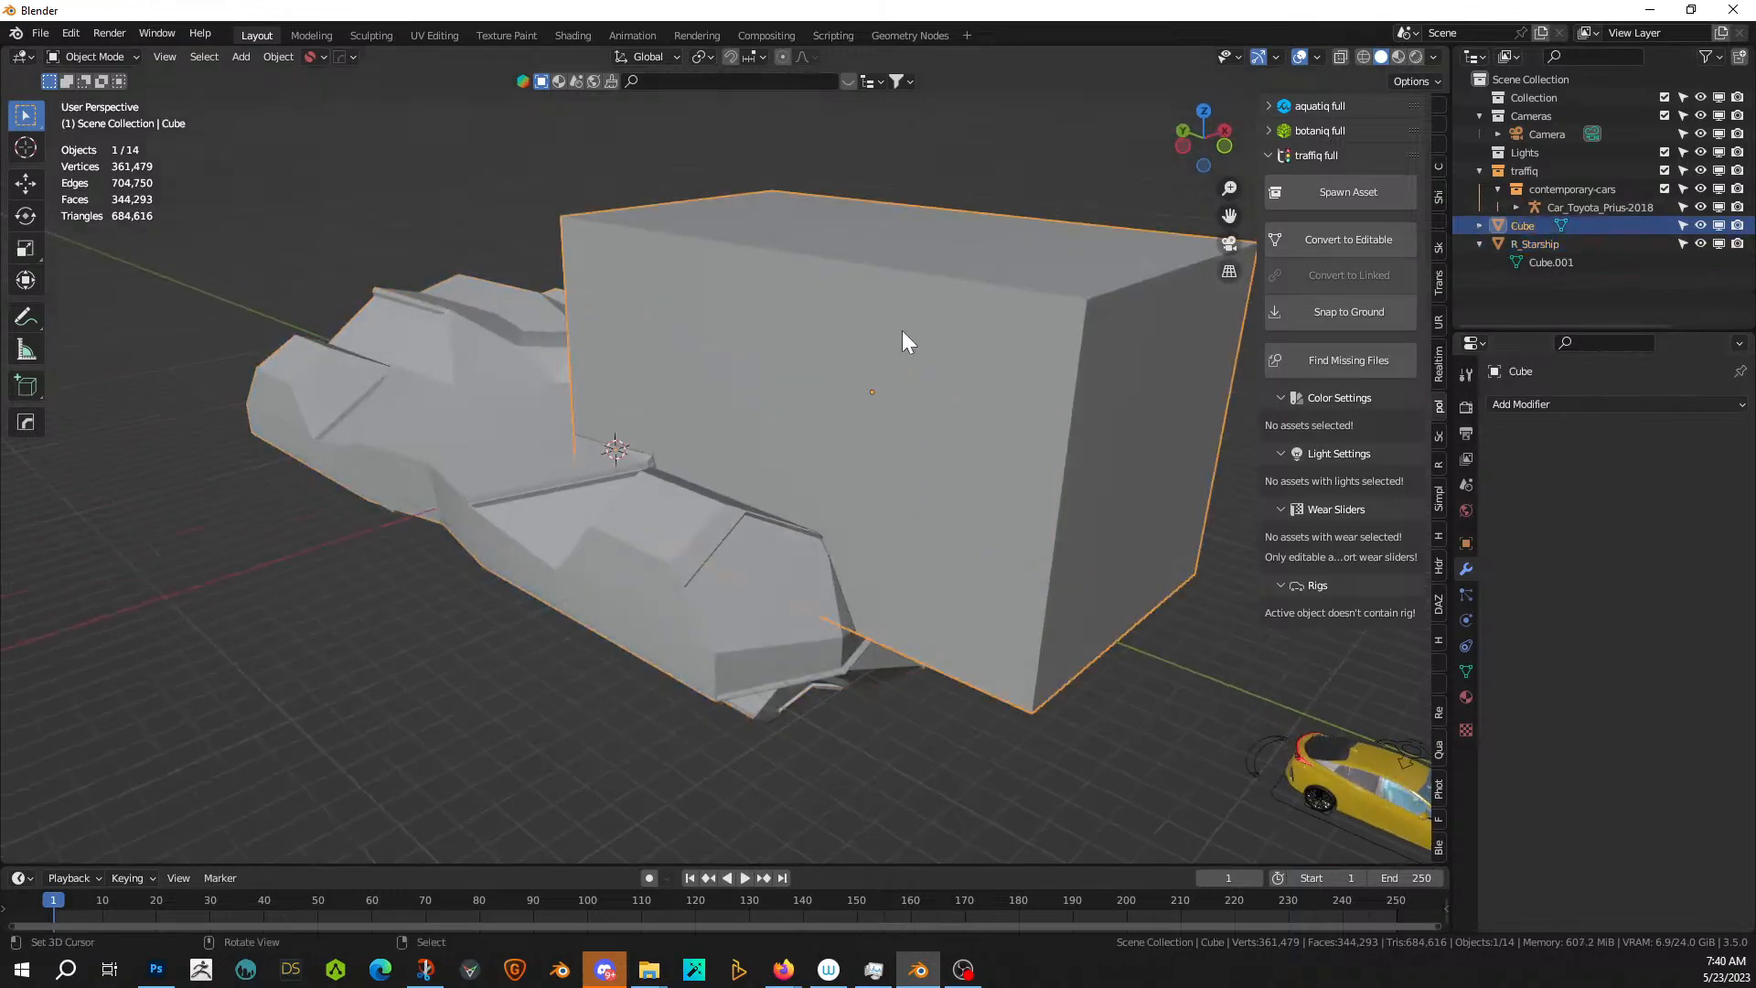
{"action": "key", "text": "ctrl+KP_Subtract"}
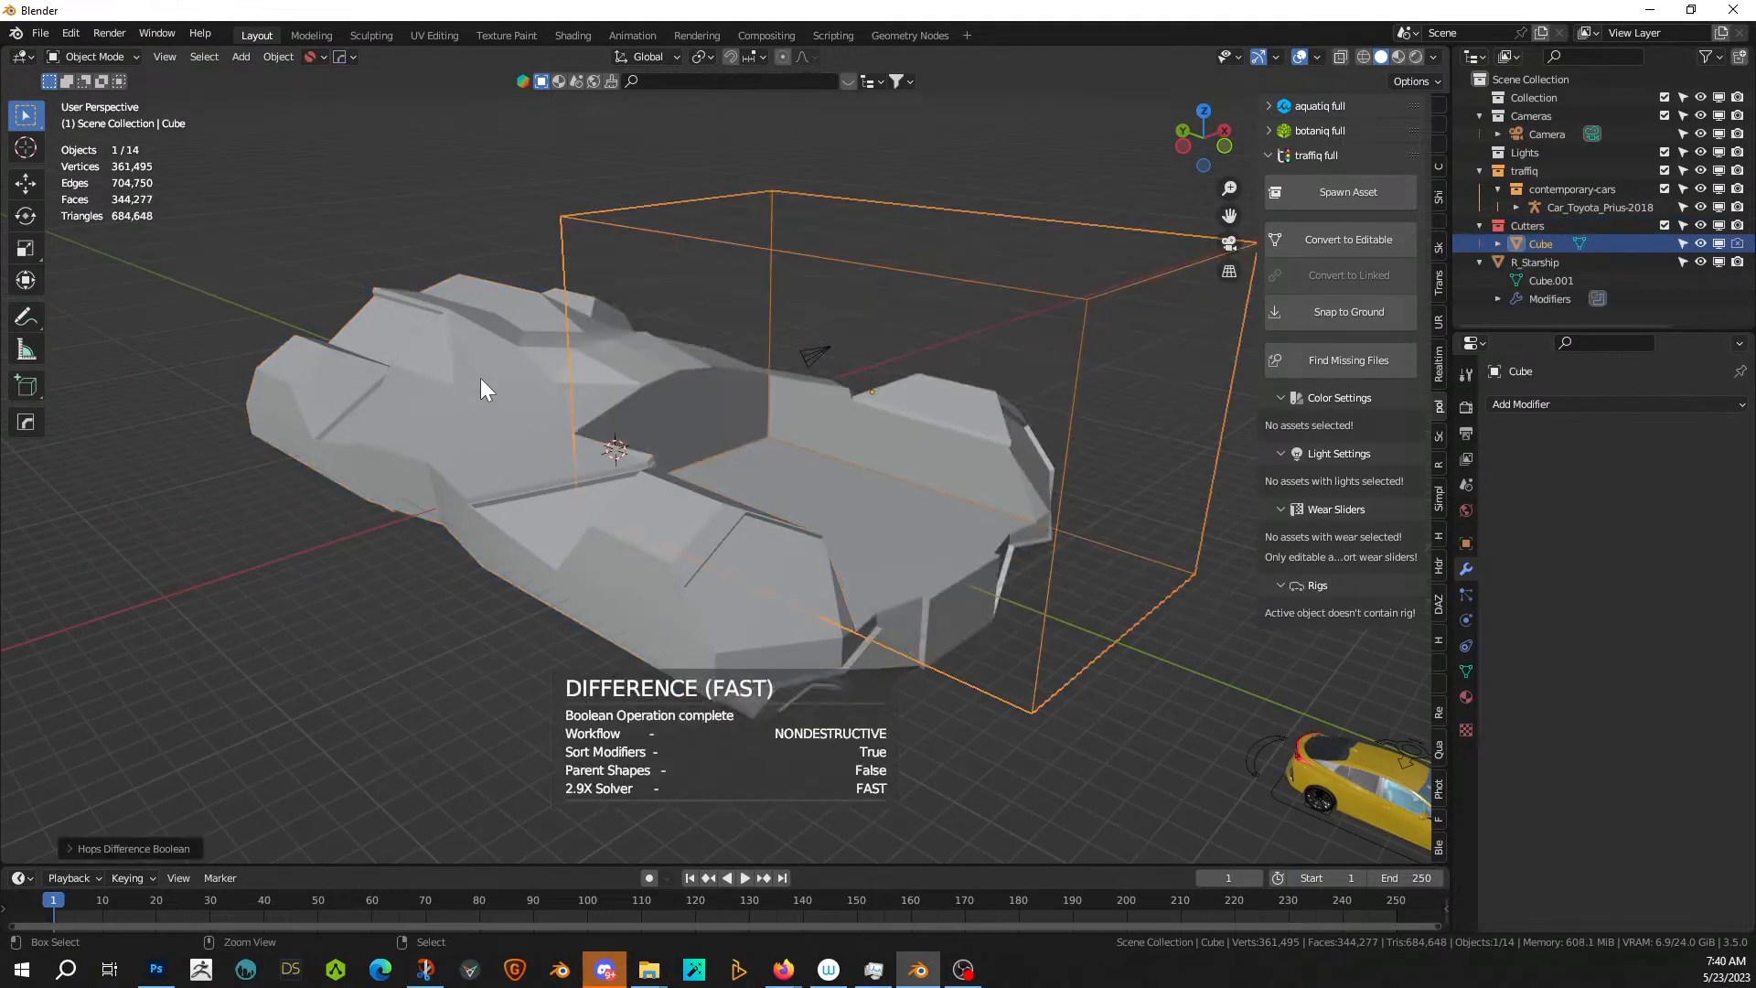
{"action": "middle_click_drag", "start_coordinate": [486, 381], "coordinate": [190, 412]}
{"action": "scroll", "coordinate": [437, 389], "scroll_direction": "down", "scroll_amount": 3}
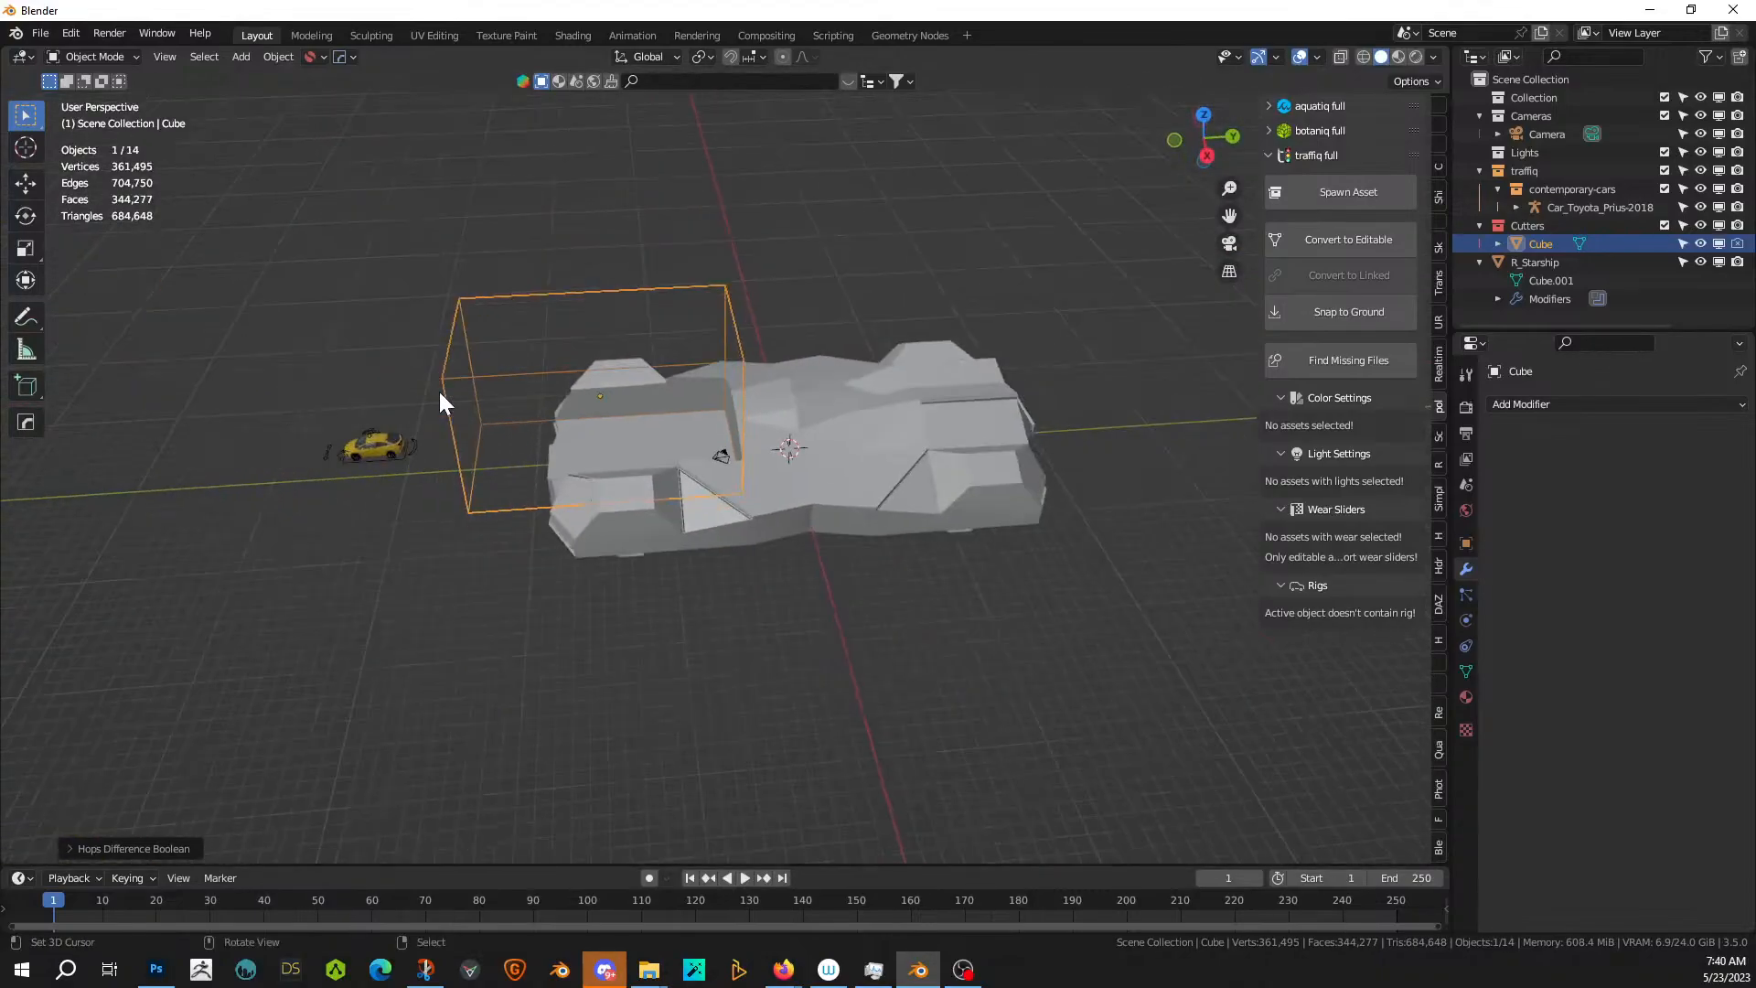
- Apply the Boolean modifier on the starship
{"action": "left_click", "coordinate": [821, 400]}
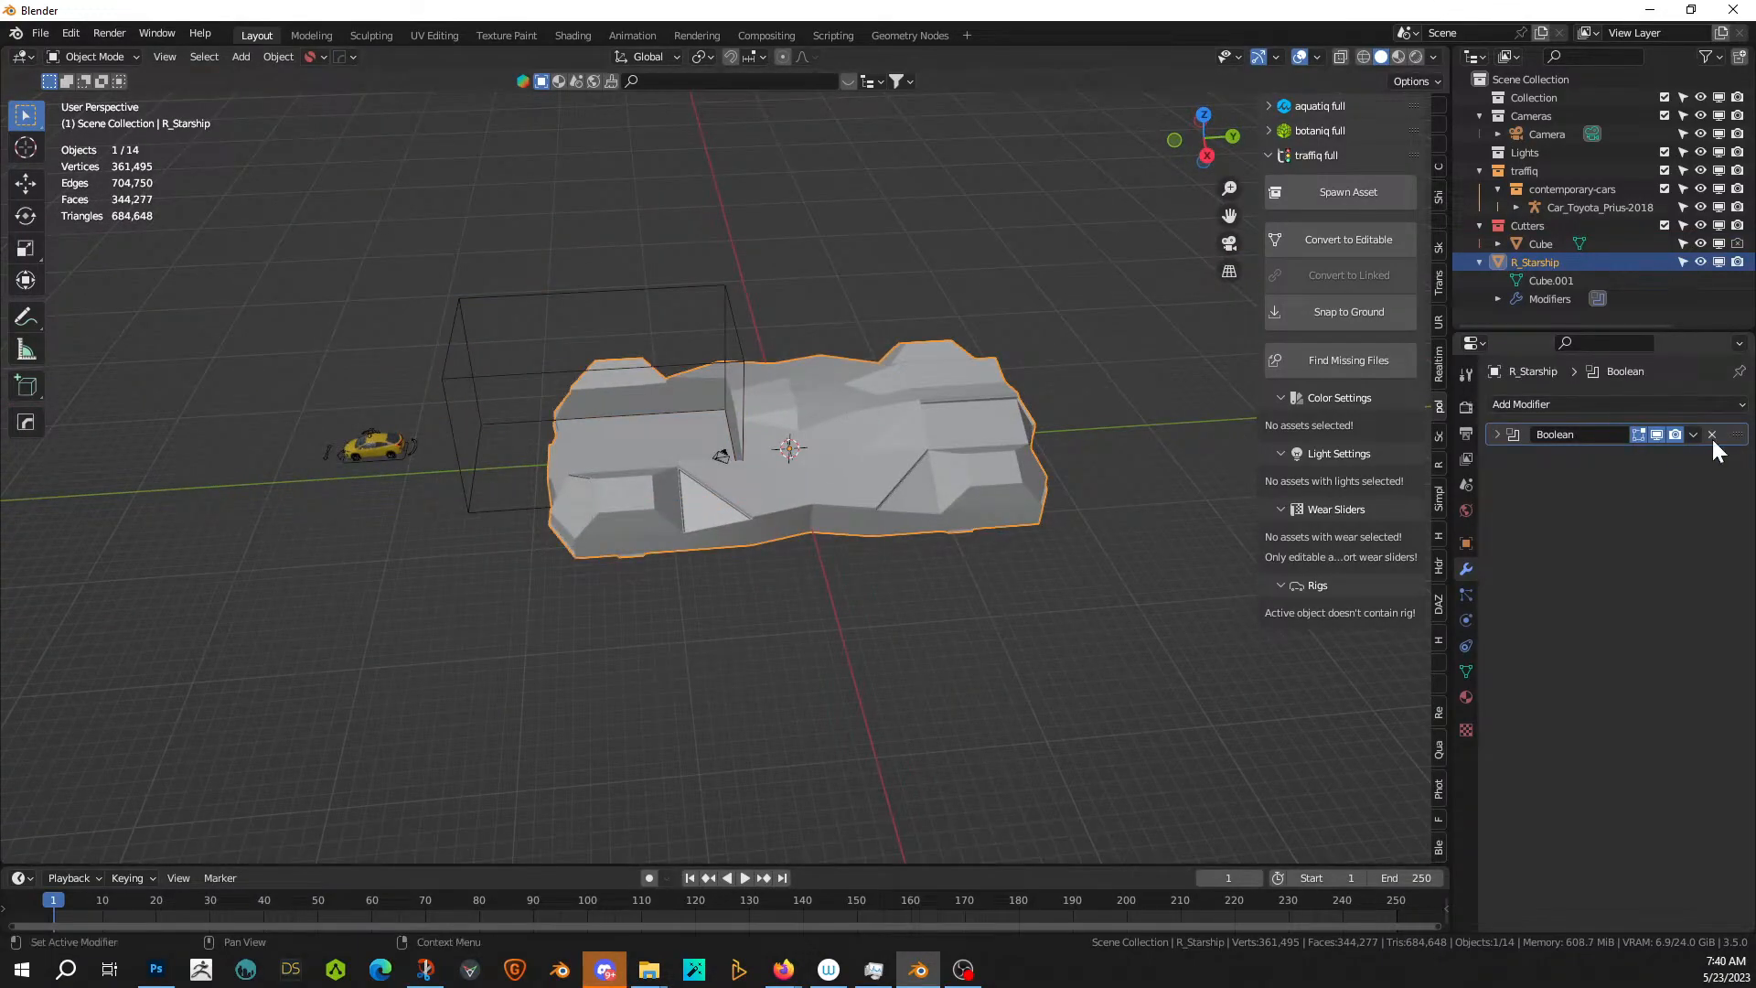
{"action": "key", "text": "ctrl+a"}
{"action": "scroll", "coordinate": [821, 479], "scroll_direction": "up", "scroll_amount": 1}
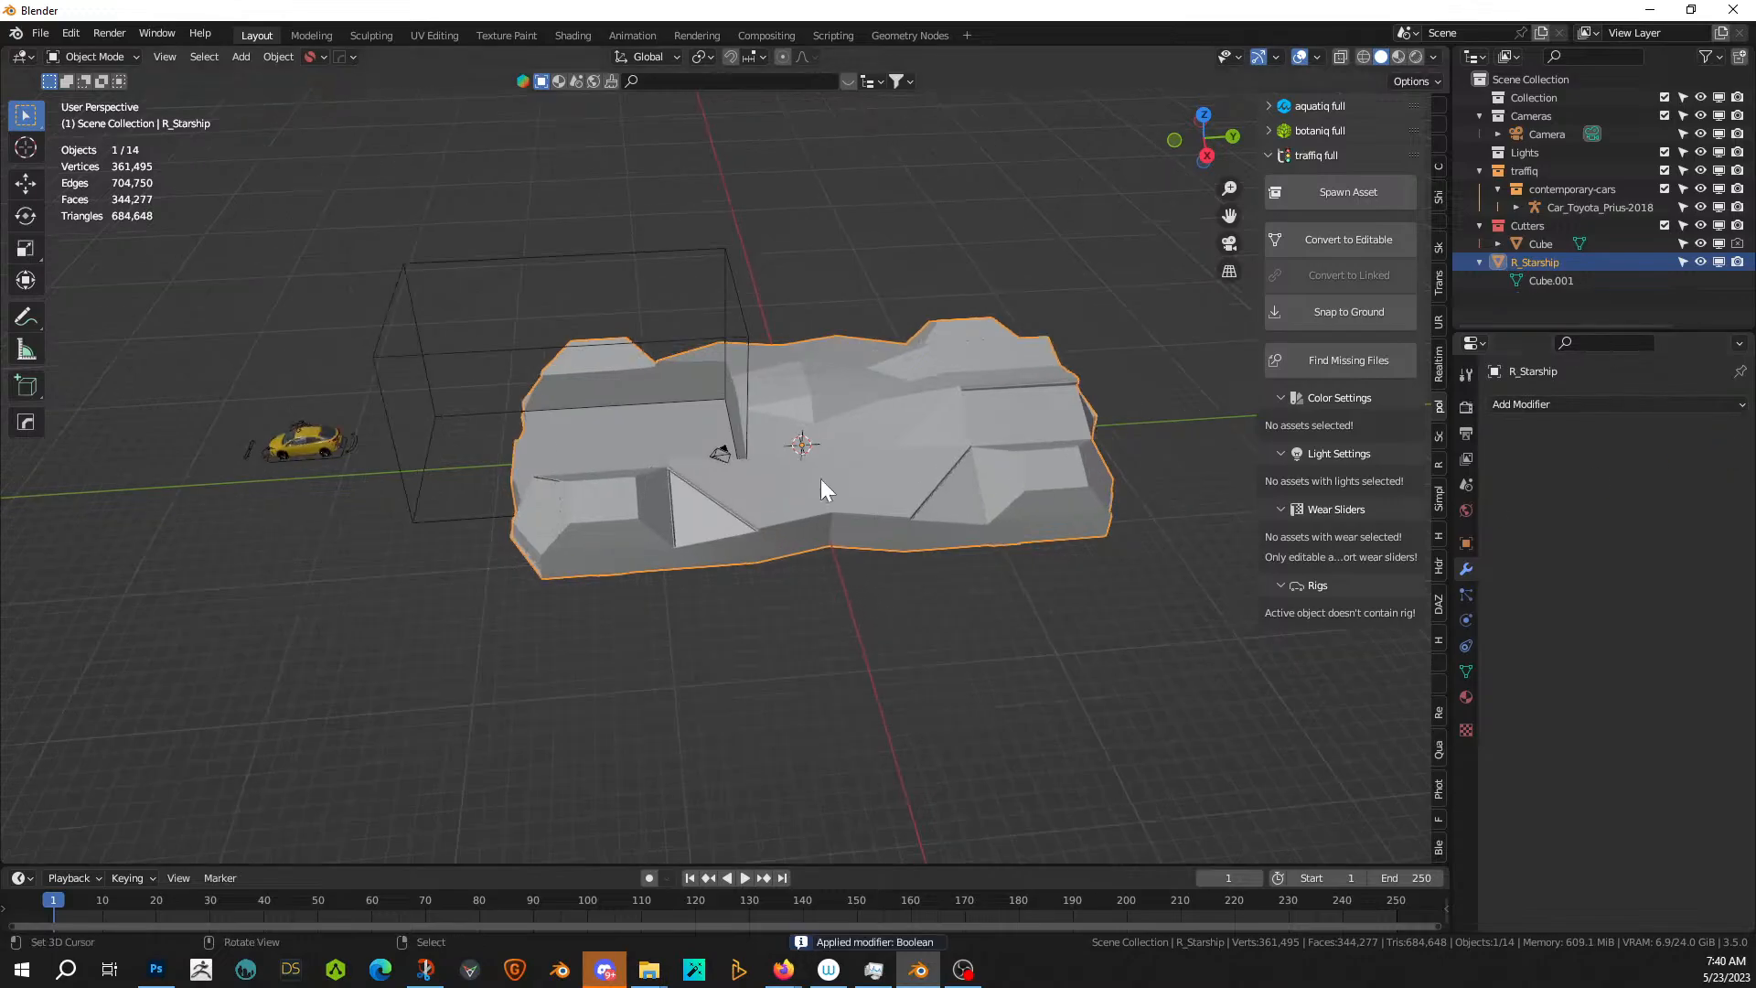
- Try to mirror the starship's cutout to its other end across the Y axis with the Hard Ops mirror
{"action": "key", "text": "alt+x"}
{"action": "left_click", "coordinate": [674, 445]}
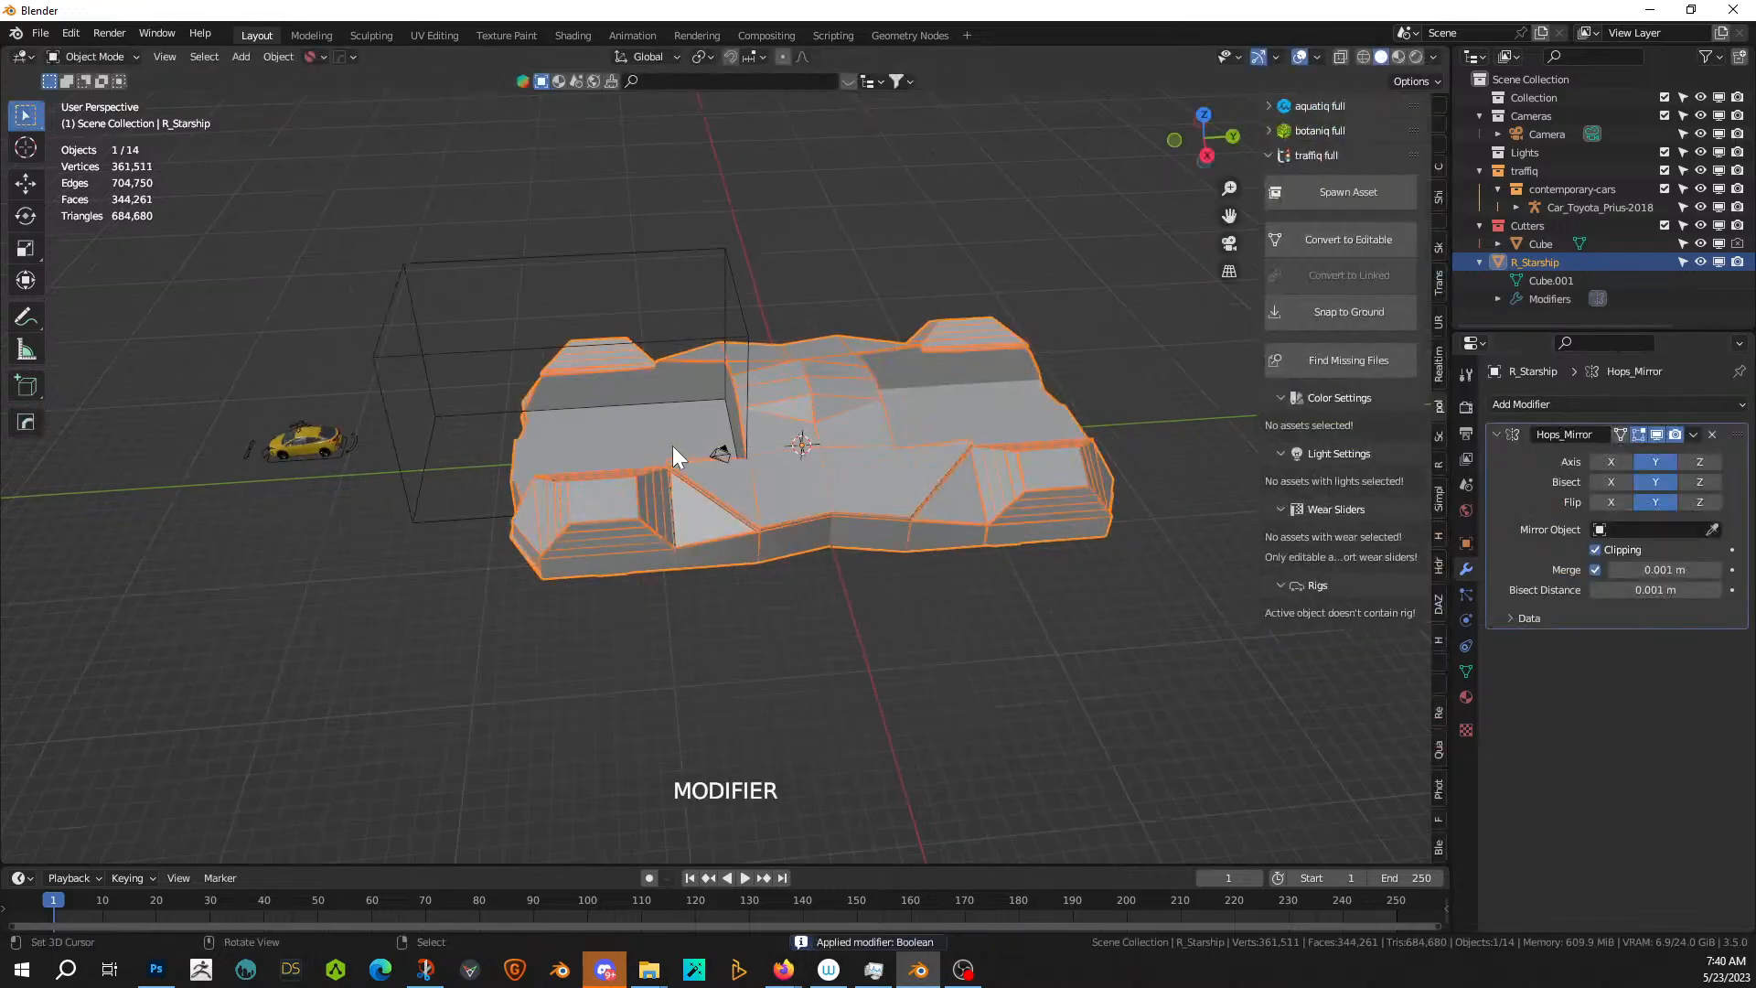
{"action": "mouse_move", "coordinate": [688, 486]}
{"action": "middle_mouse_down"}
{"action": "mouse_move", "coordinate": [921, 448]}
{"action": "mouse_move", "coordinate": [986, 417]}
{"action": "mouse_move", "coordinate": [1155, 452]}
{"action": "mouse_move", "coordinate": [1271, 419]}
{"action": "mouse_move", "coordinate": [1345, 430]}
{"action": "mouse_move", "coordinate": [1226, 496]}
{"action": "mouse_move", "coordinate": [986, 485]}
{"action": "mouse_move", "coordinate": [882, 501]}
{"action": "mouse_move", "coordinate": [729, 389]}
{"action": "mouse_move", "coordinate": [903, 437]}
{"action": "mouse_move", "coordinate": [796, 447]}
{"action": "mouse_move", "coordinate": [761, 431]}
{"action": "mouse_move", "coordinate": [794, 419]}
{"action": "mouse_move", "coordinate": [665, 463]}
{"action": "middle_mouse_up"}
{"action": "key", "text": "ctrl+a"}
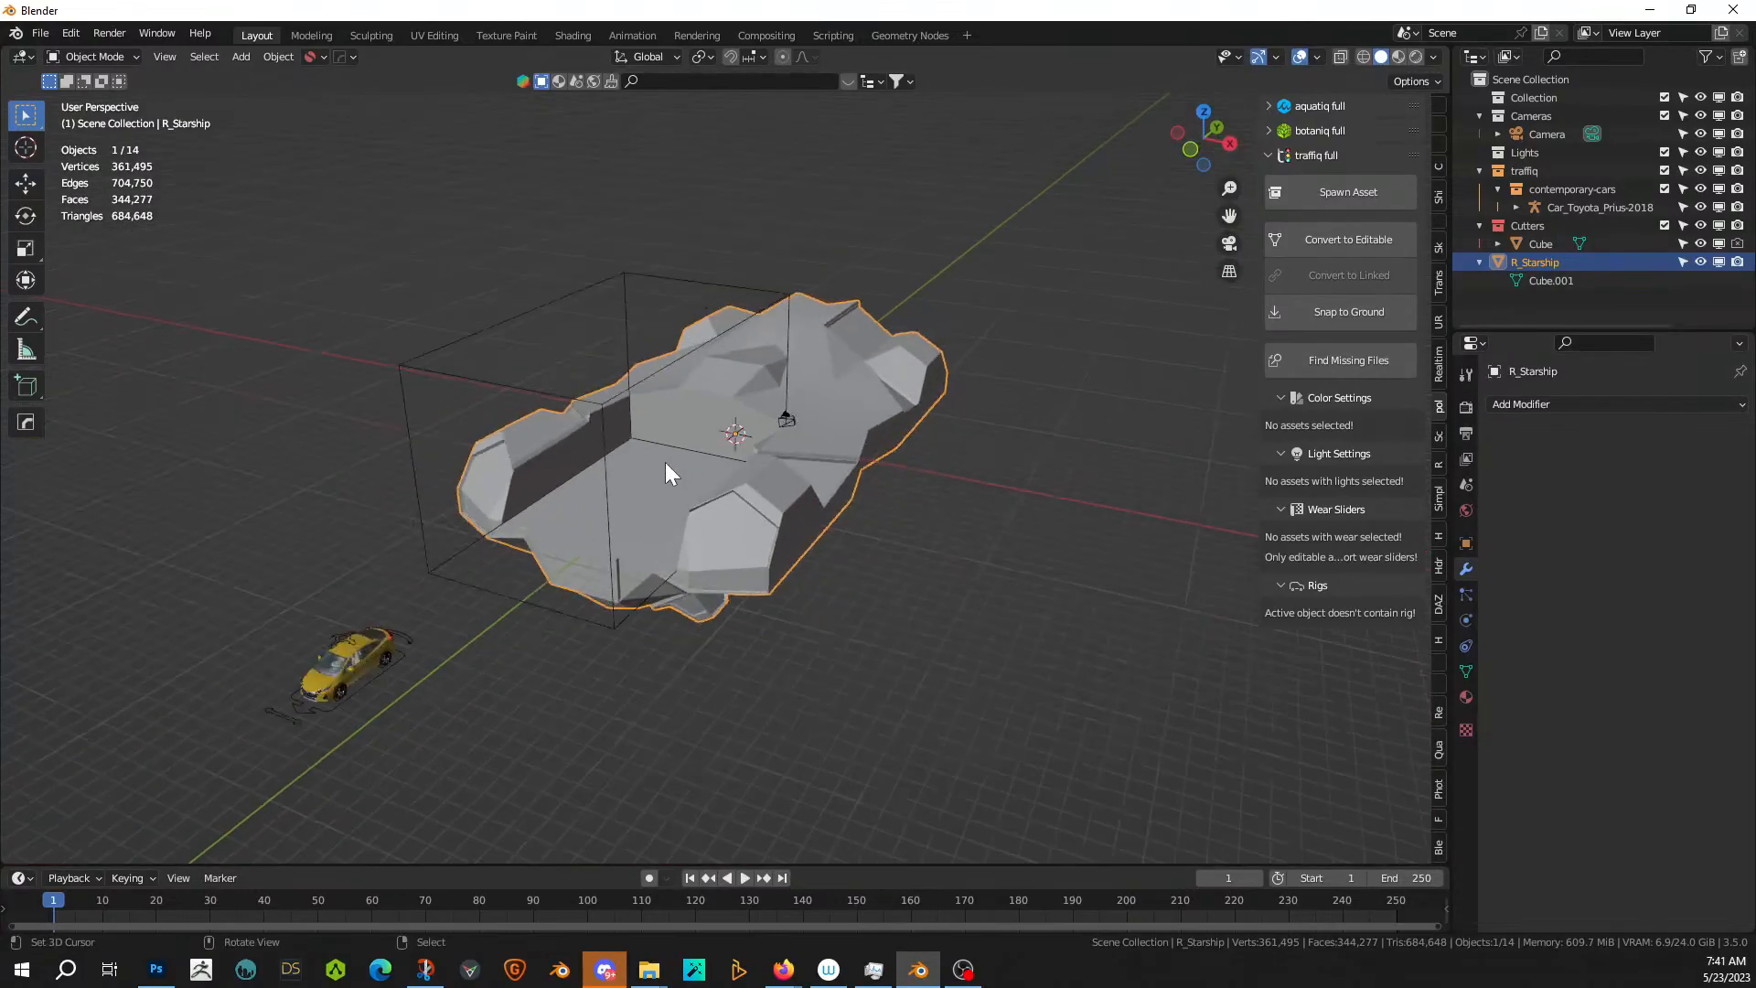
- Move the Toyota Prius about 24.8 m along Y into the starship's cutout
{"action": "left_click", "coordinate": [285, 717]}
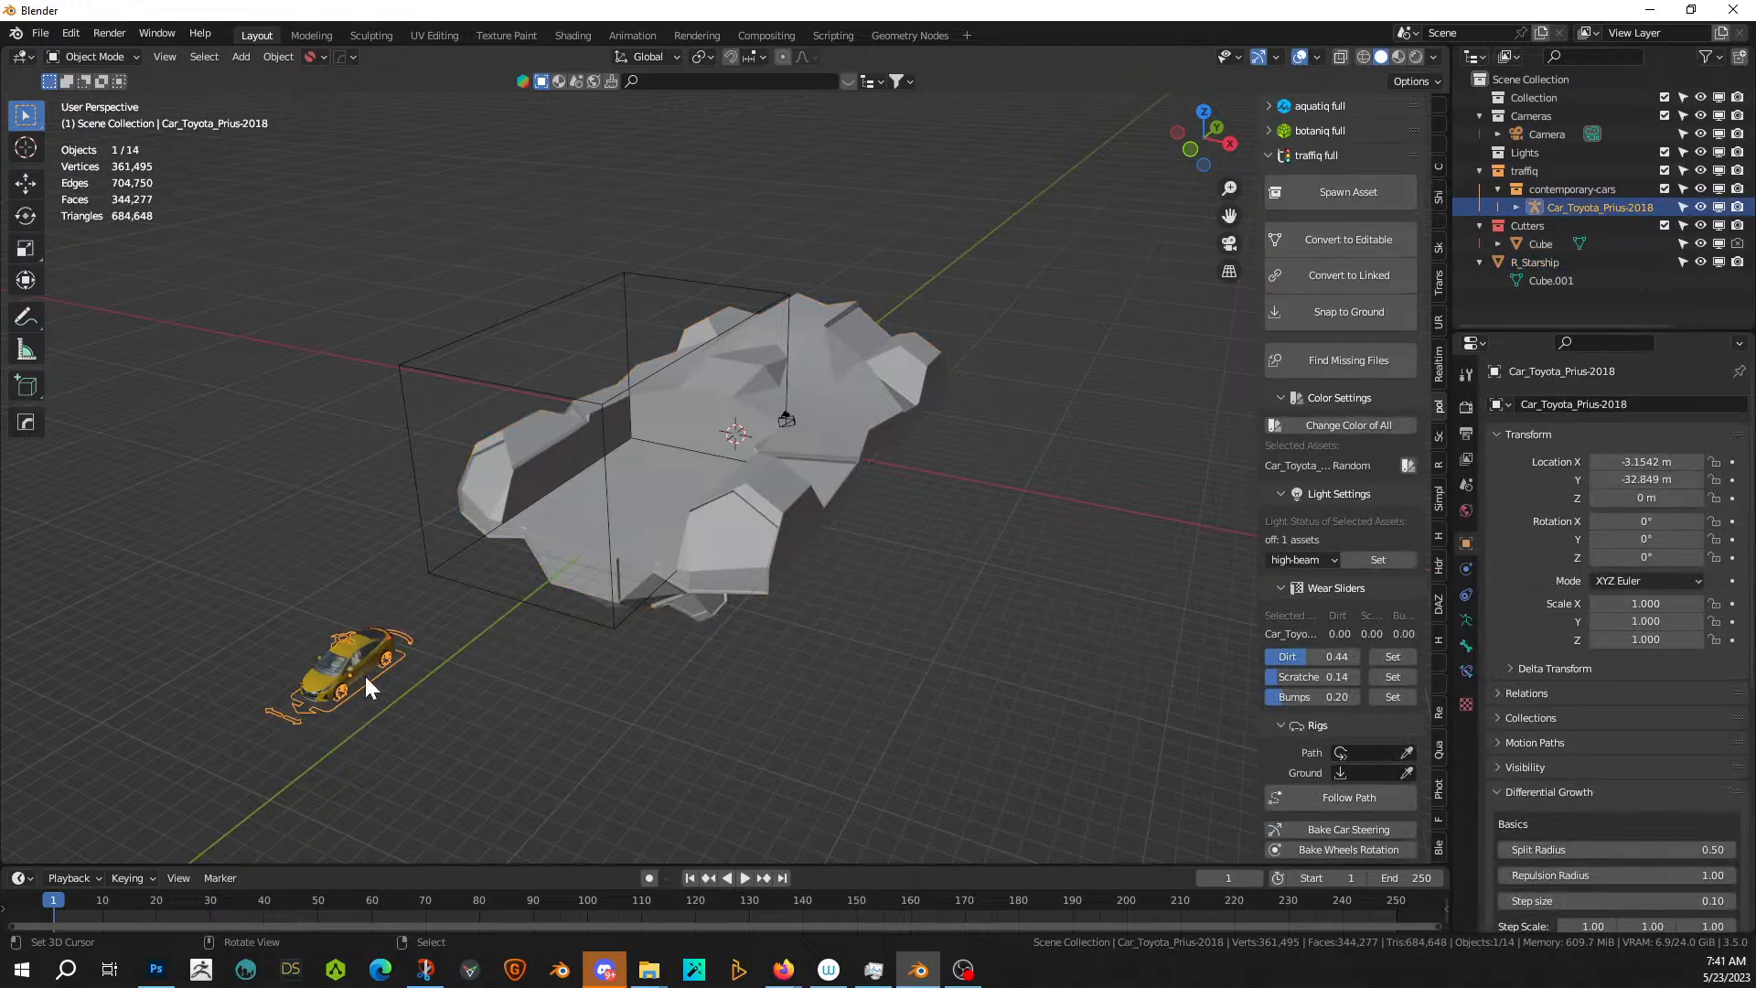
{"action": "key", "text": "g"}
{"action": "key", "text": "y"}
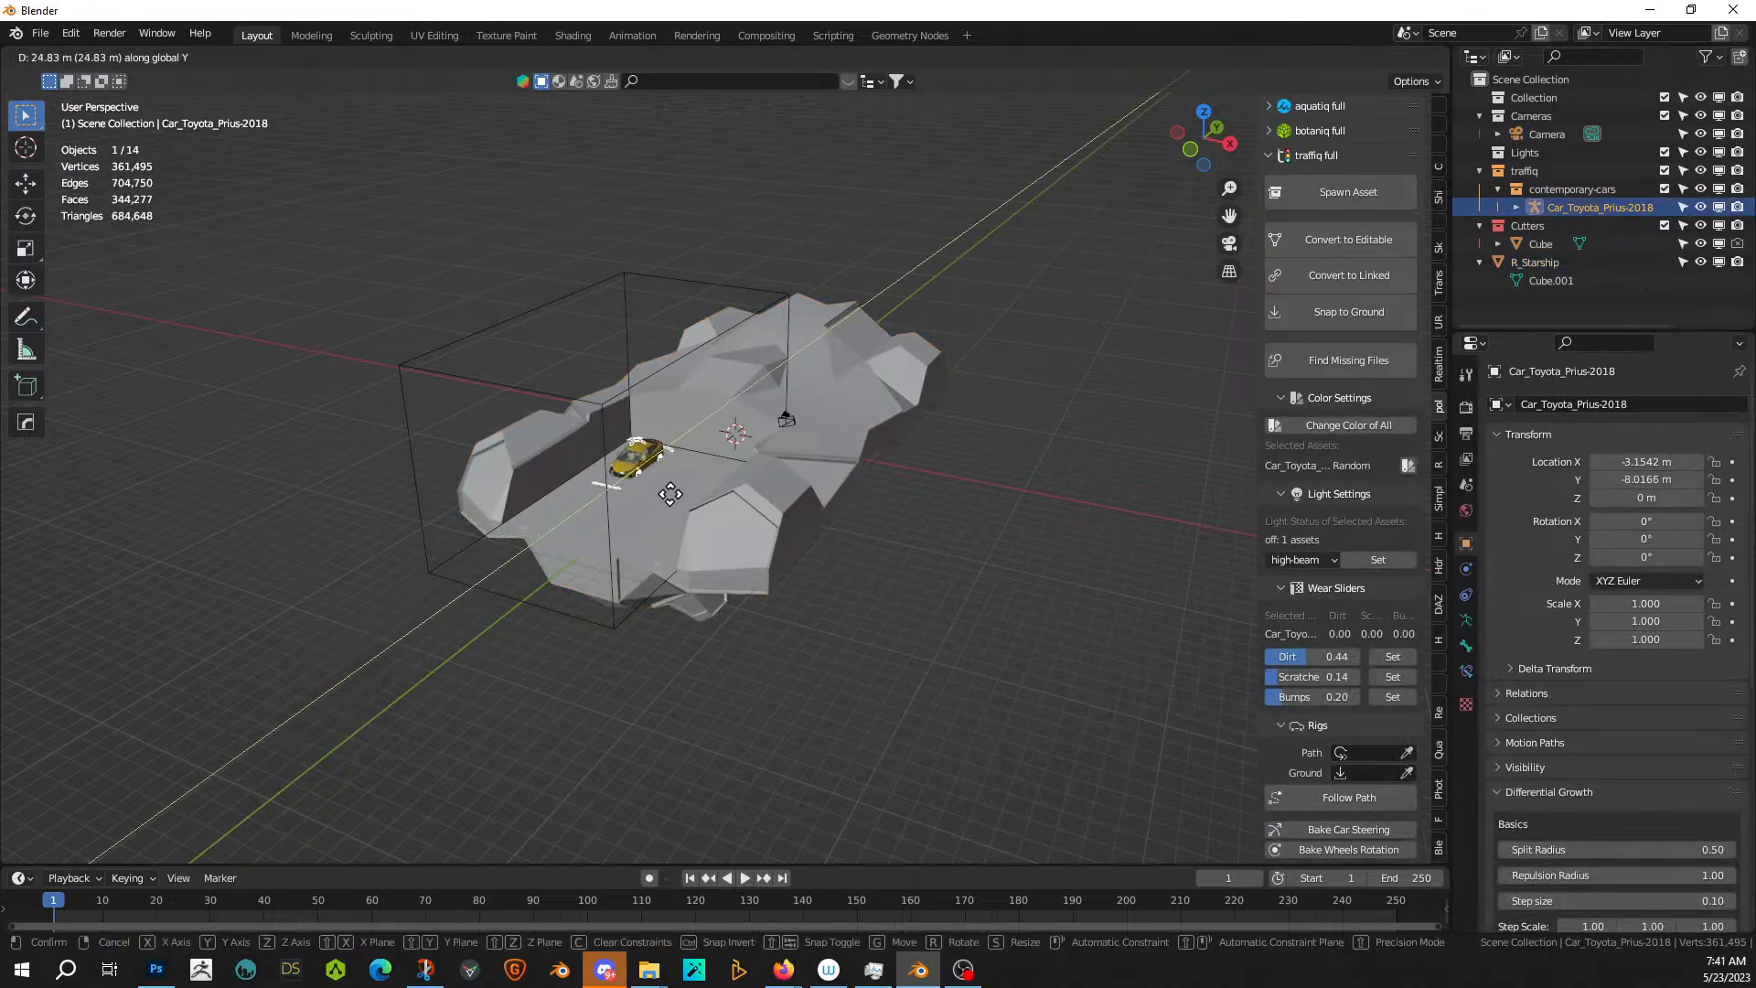
{"action": "left_click", "coordinate": [671, 494]}
{"action": "key", "text": "KP_Decimal"}
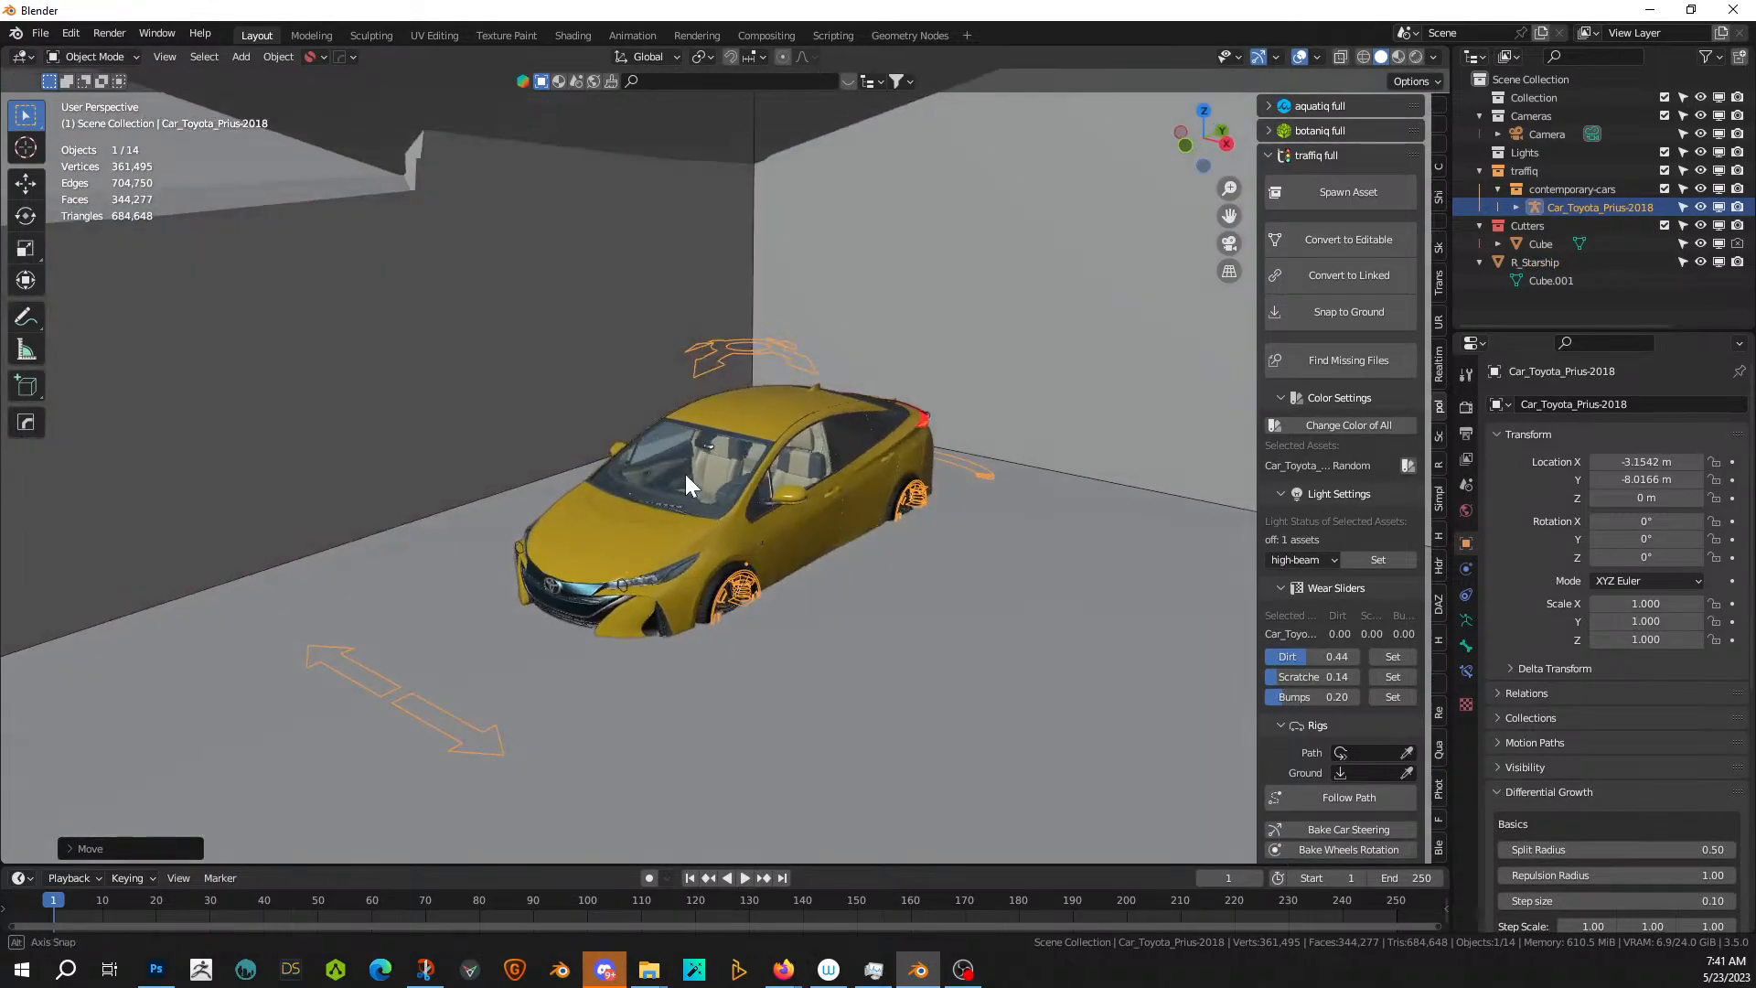
- Raise the Toyota Prius about 0.3 m along Z so its wheels rest on the cutout's floor
{"action": "key", "text": "g"}
{"action": "key", "text": "z"}
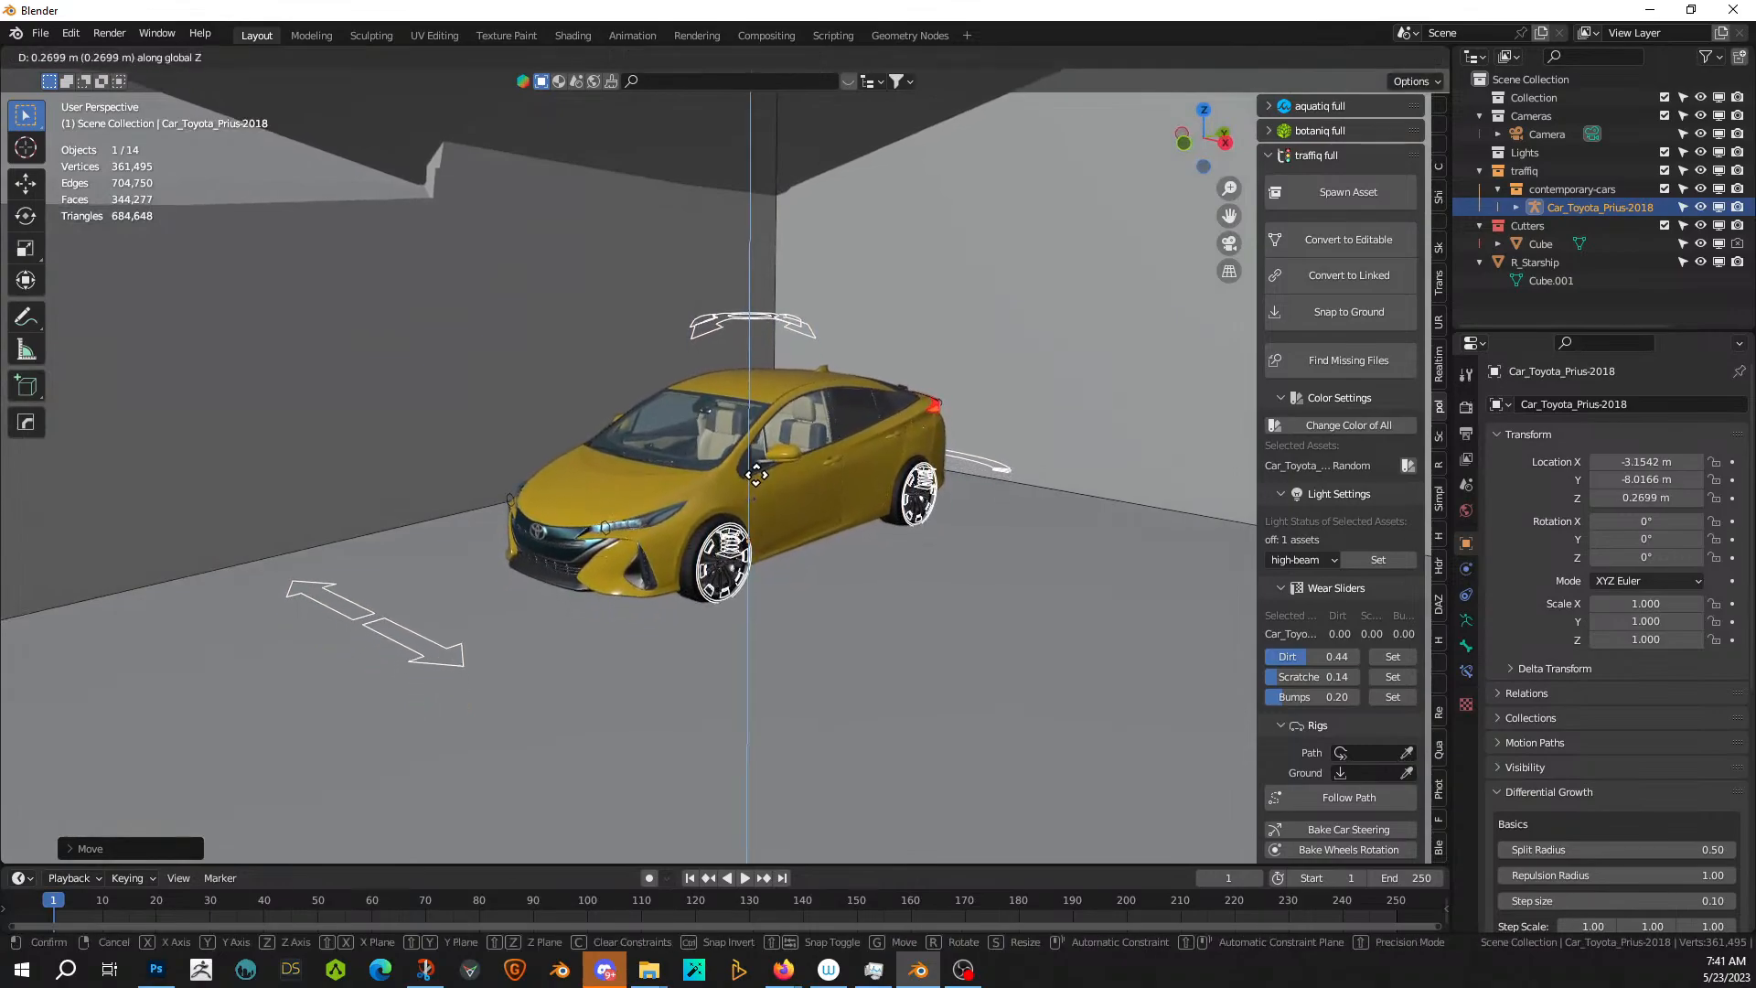
{"action": "left_click", "coordinate": [756, 472]}
{"action": "middle_click_drag", "start_coordinate": [755, 472], "coordinate": [942, 517]}
{"action": "scroll", "coordinate": [864, 459], "scroll_direction": "down", "scroll_amount": 5}
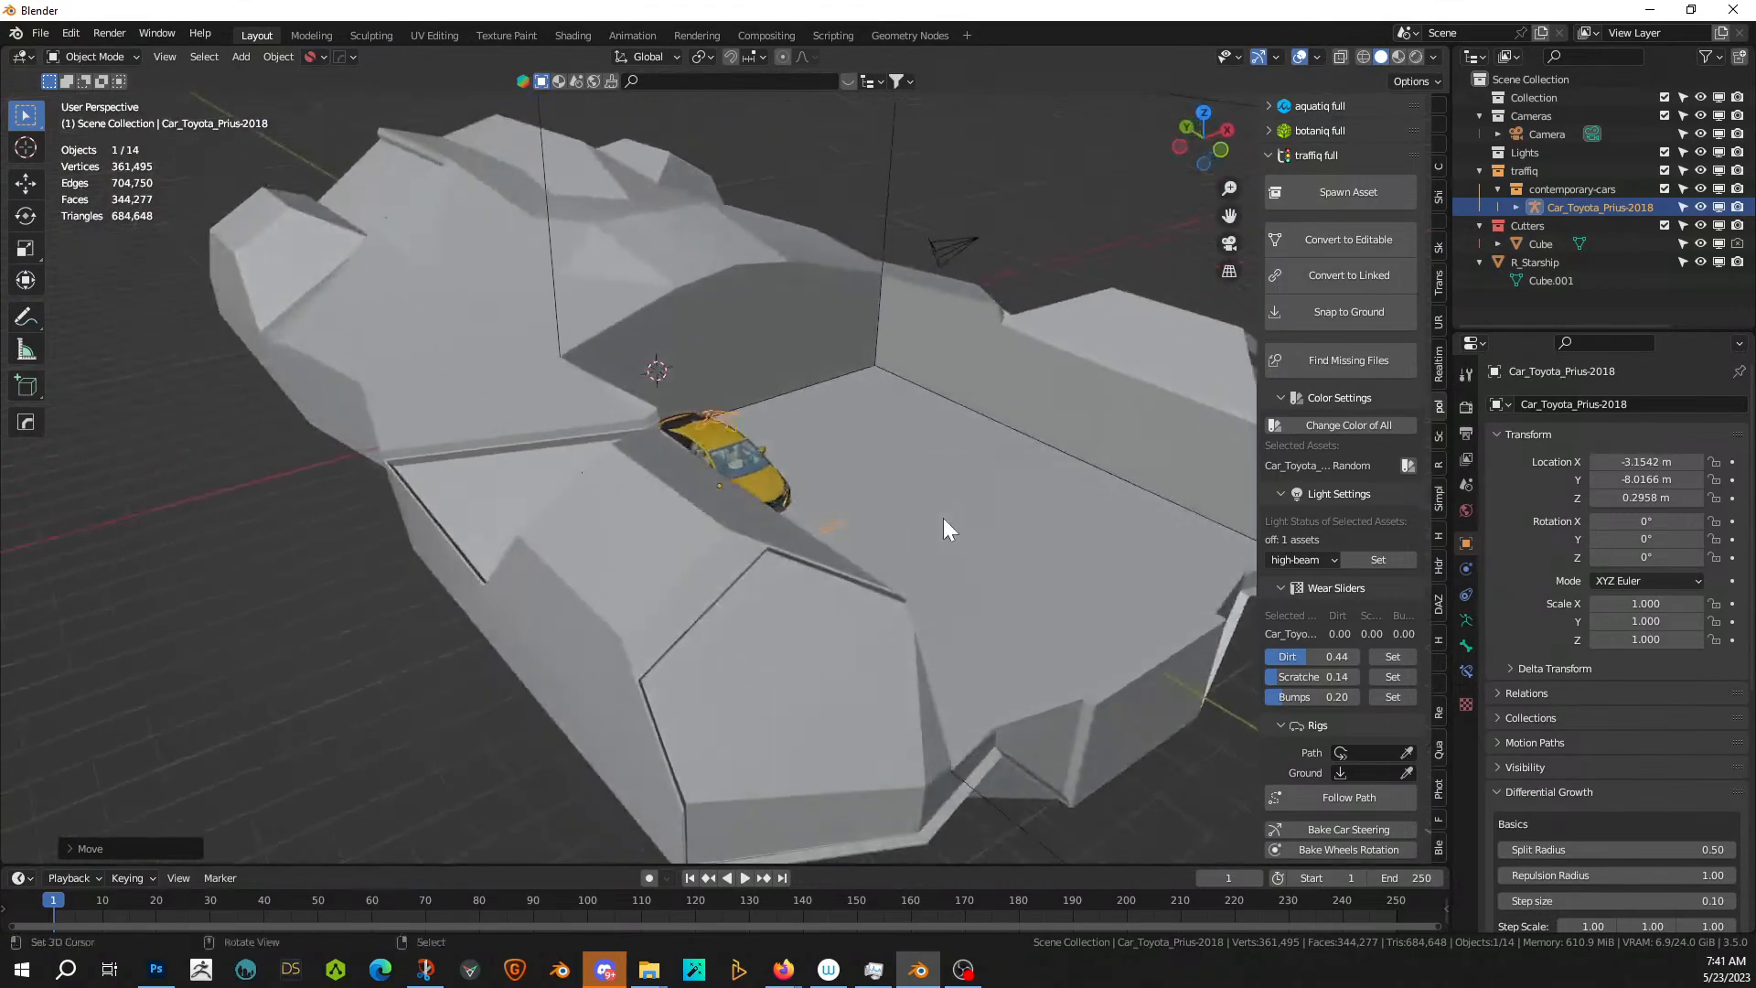
{"action": "scroll", "coordinate": [1039, 386], "scroll_direction": "down", "scroll_amount": 2}
- Flatten the cutter cube along Z, using the 3D cursor at its base level as the pivot point
{"action": "left_click", "coordinate": [902, 269]}
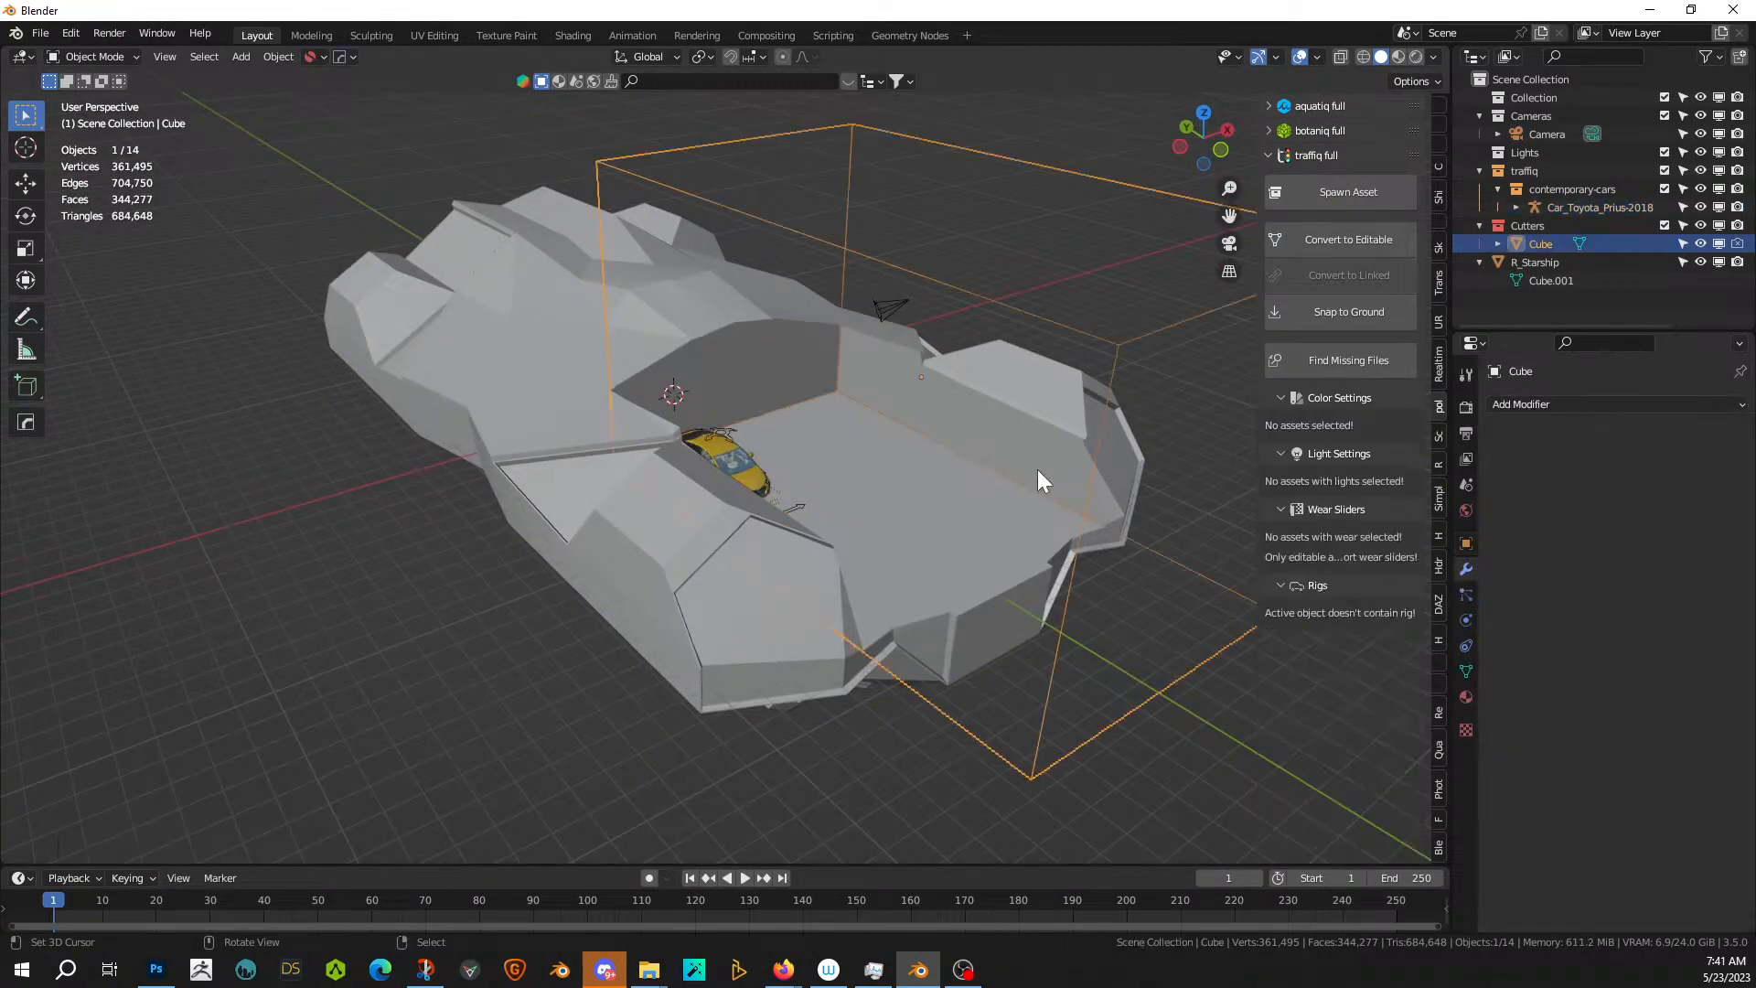
{"action": "mouse_move", "coordinate": [1049, 508]}
{"action": "middle_mouse_down"}
{"action": "mouse_move", "coordinate": [955, 519]}
{"action": "mouse_move", "coordinate": [1019, 518]}
{"action": "middle_mouse_up"}
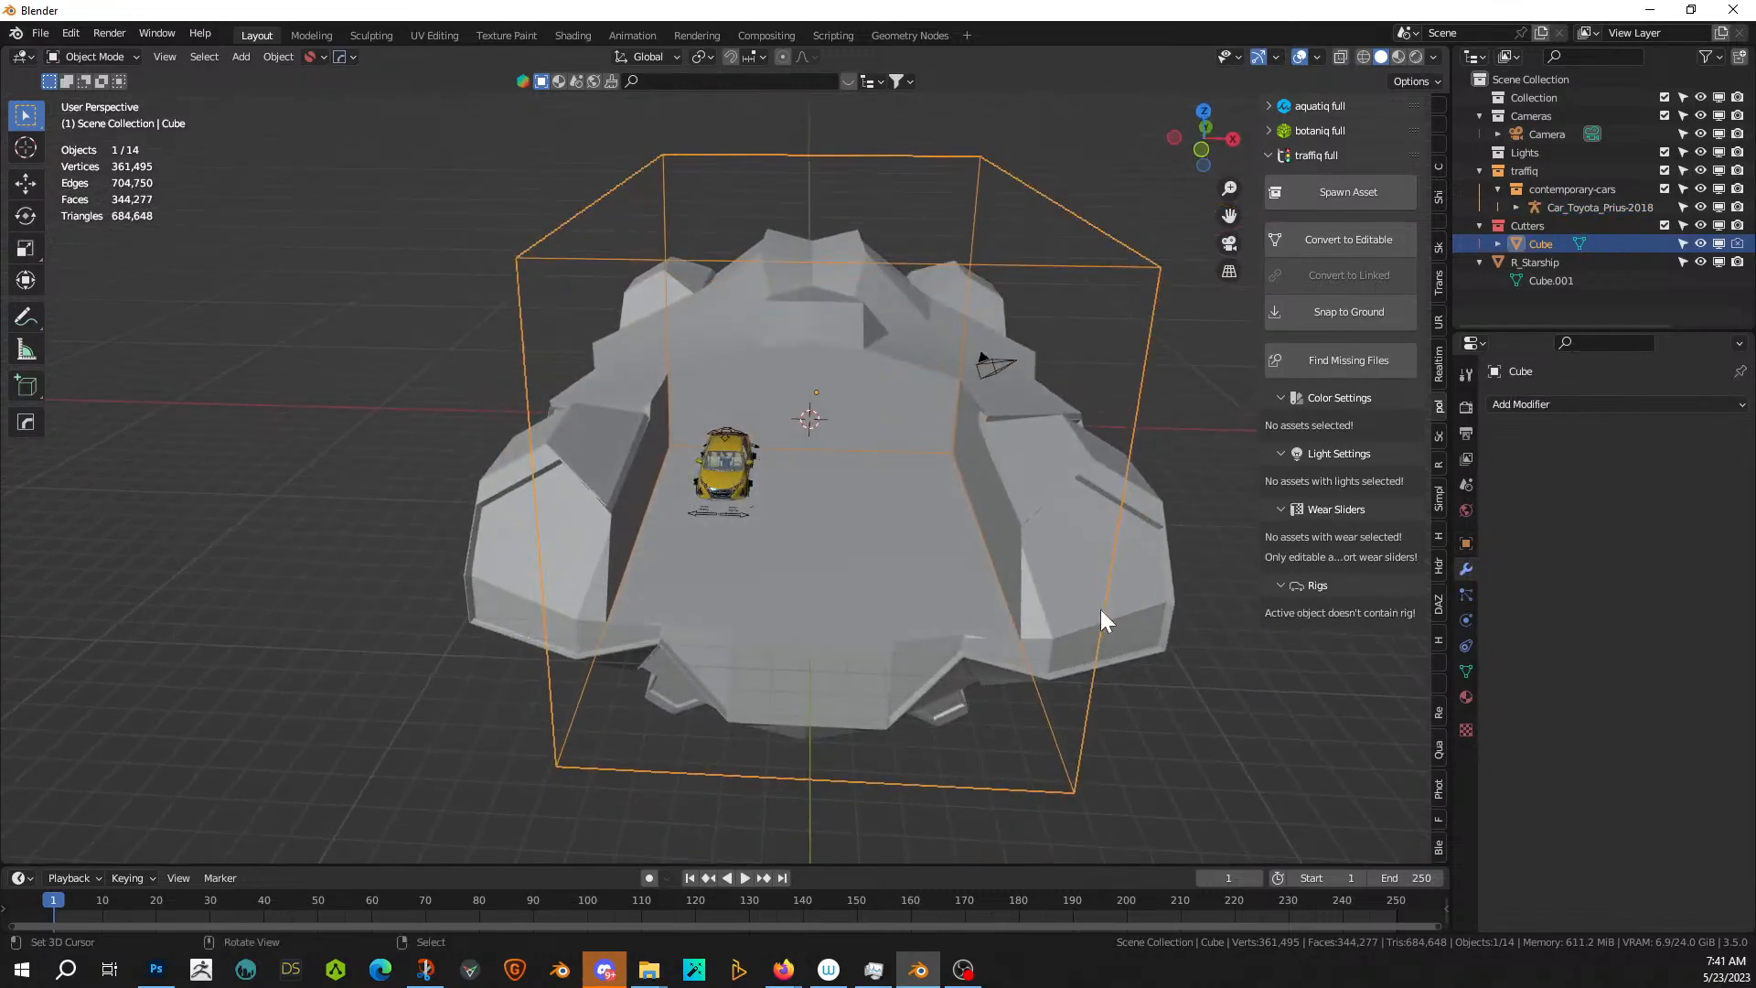
{"action": "key", "text": "s"}
{"action": "key", "text": "z"}
{"action": "right_click", "coordinate": [971, 559]}
{"action": "left_click", "coordinate": [710, 52]}
{"action": "left_click", "coordinate": [776, 104]}
{"action": "key", "text": "s"}
{"action": "key", "text": "z"}
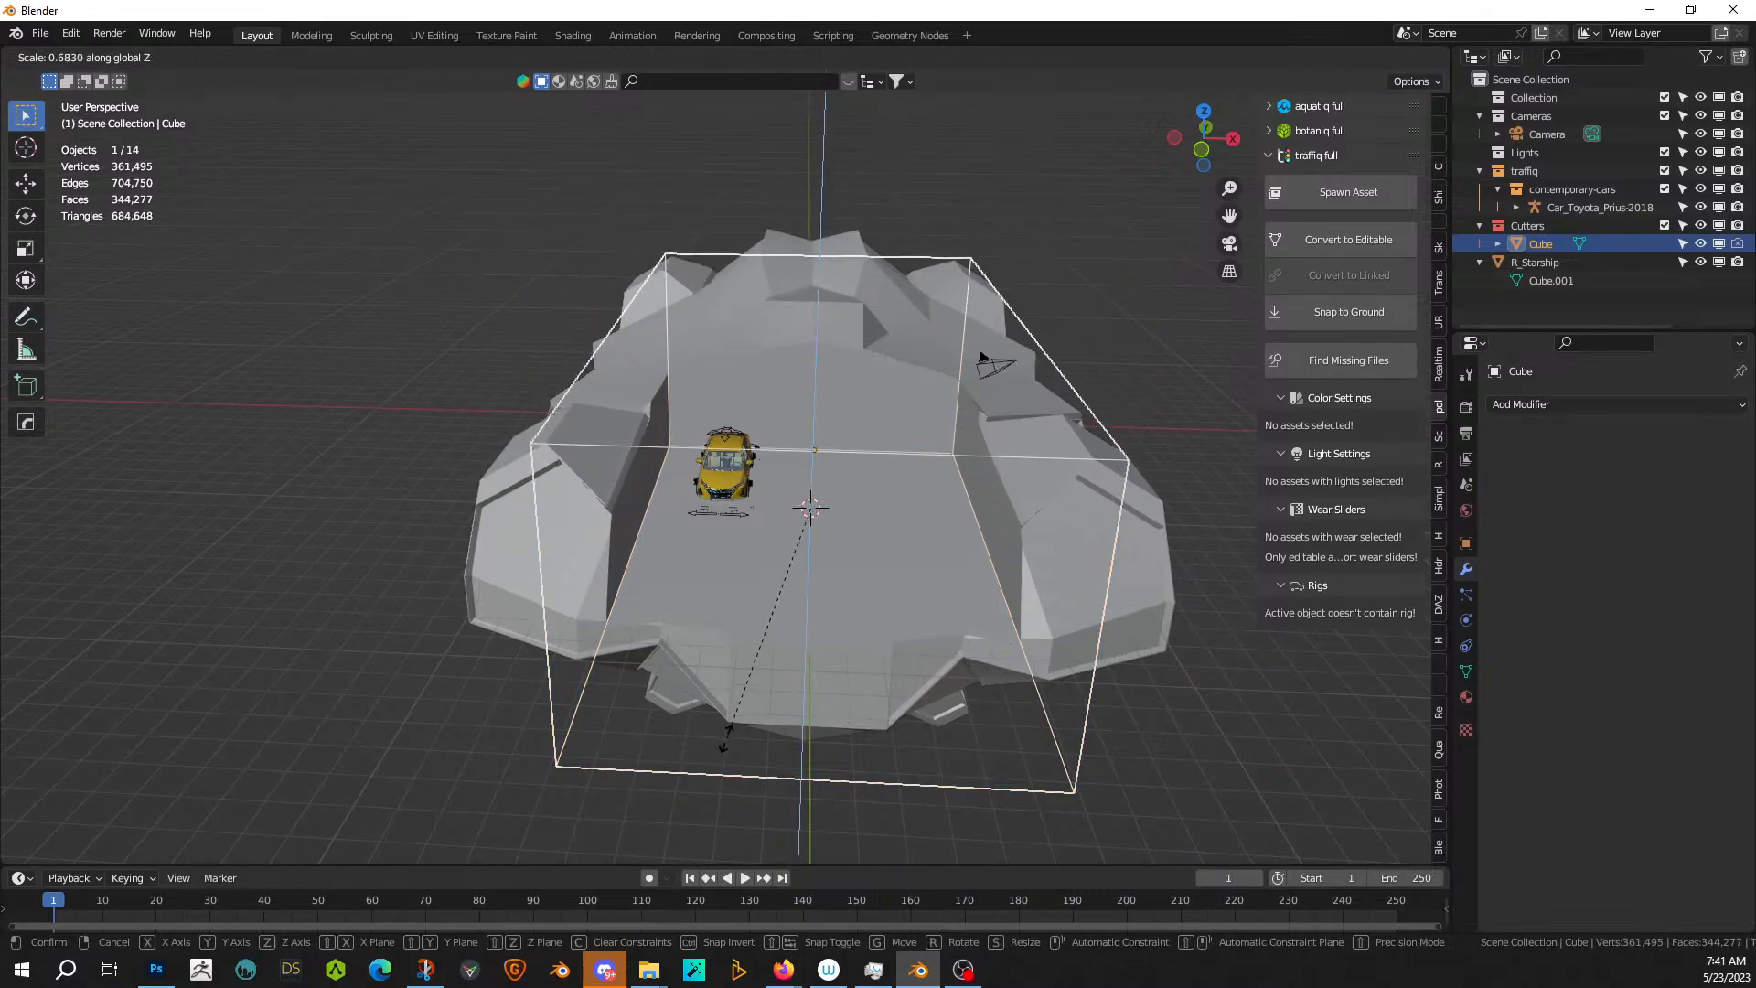
{"action": "left_click", "coordinate": [861, 563]}
- Move the cutter cube along Y so it overlaps the back wall of the starship's recess
{"action": "middle_click_drag", "start_coordinate": [861, 563], "coordinate": [646, 631]}
{"action": "scroll", "coordinate": [646, 631], "scroll_direction": "down", "scroll_amount": 4}
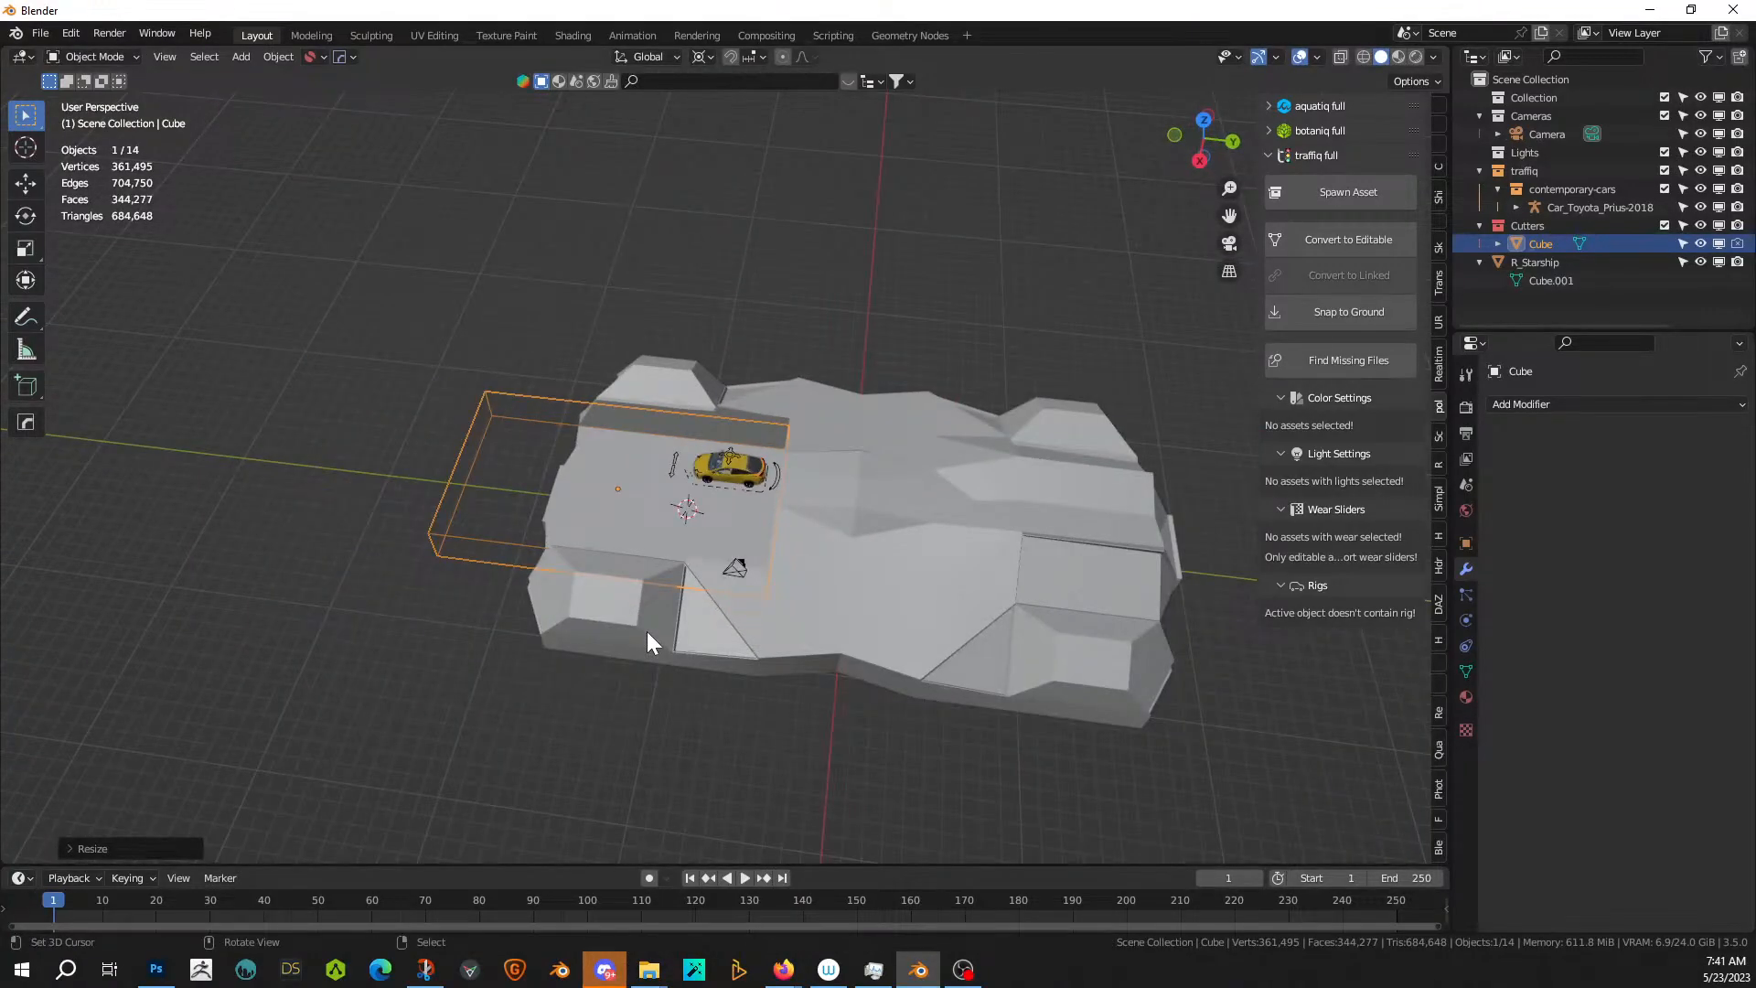
{"action": "key", "text": "g"}
{"action": "key", "text": "y"}
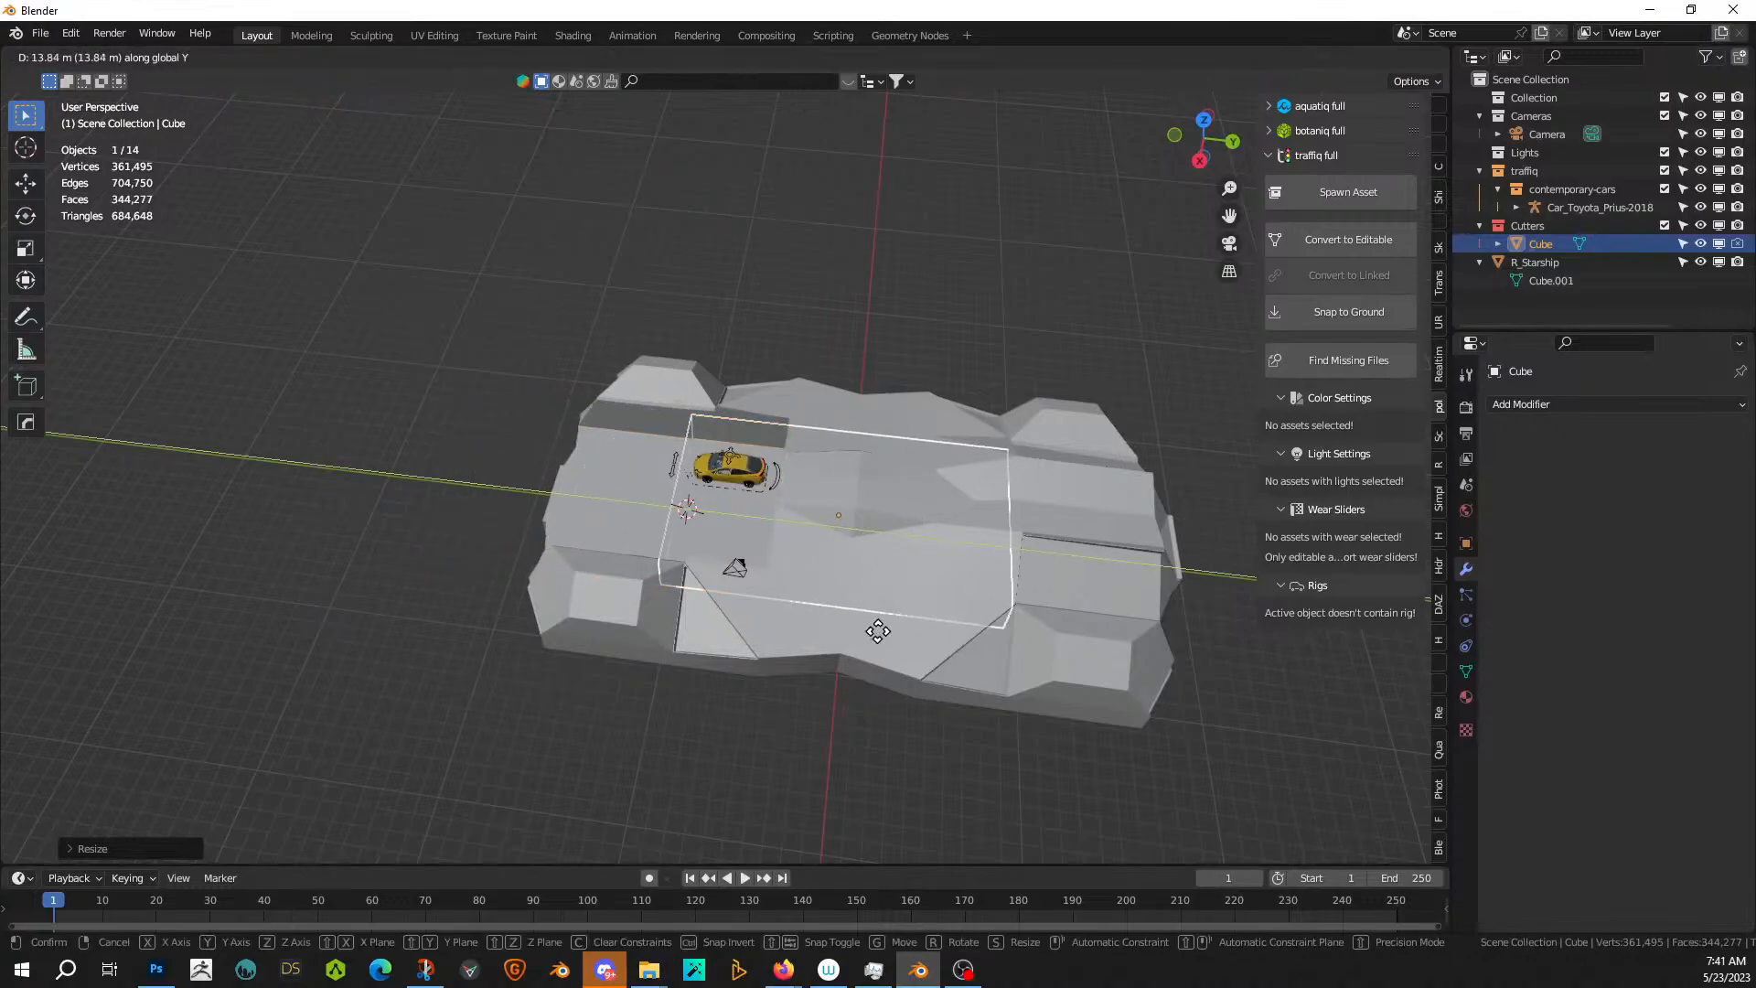
{"action": "left_click", "coordinate": [806, 536]}
{"action": "middle_click_drag", "start_coordinate": [808, 535], "coordinate": [824, 494]}
- Cut the cube out of R_Starship with a Boolean difference, using the Exact solver
{"action": "key", "text": "ctrl+KP_Subtract"}
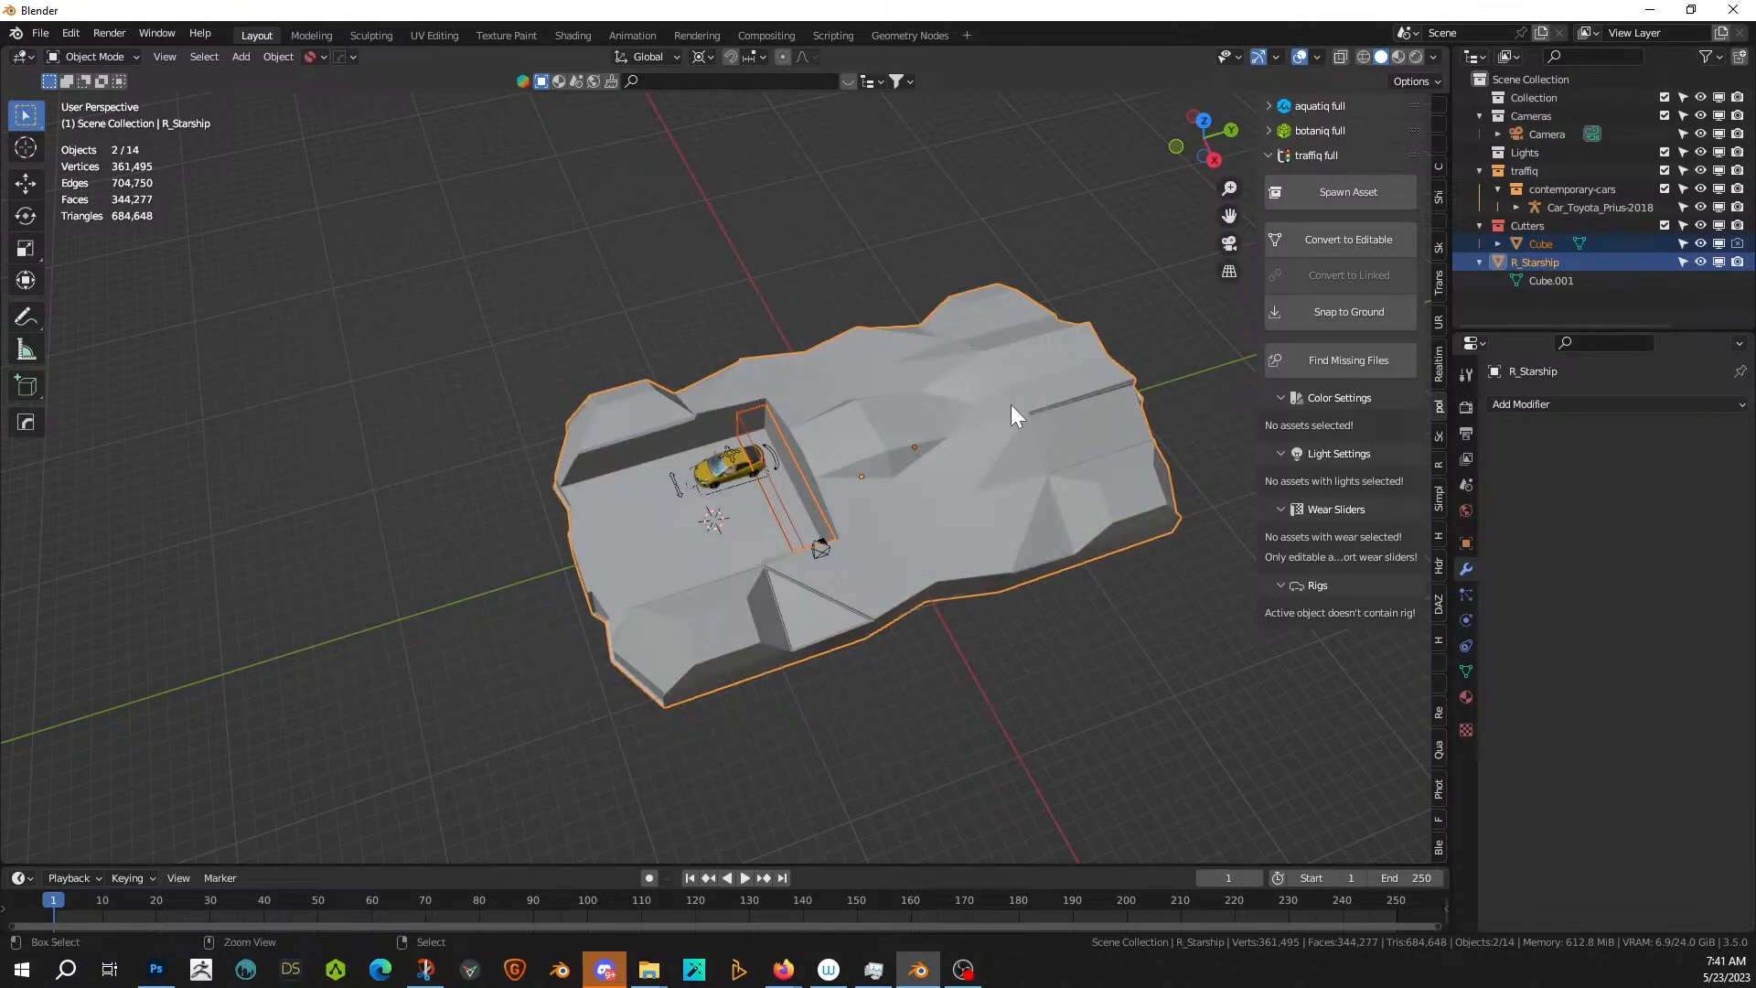
{"action": "key", "text": "ctrl+KP_Subtract"}
{"action": "right_click", "coordinate": [907, 439]}
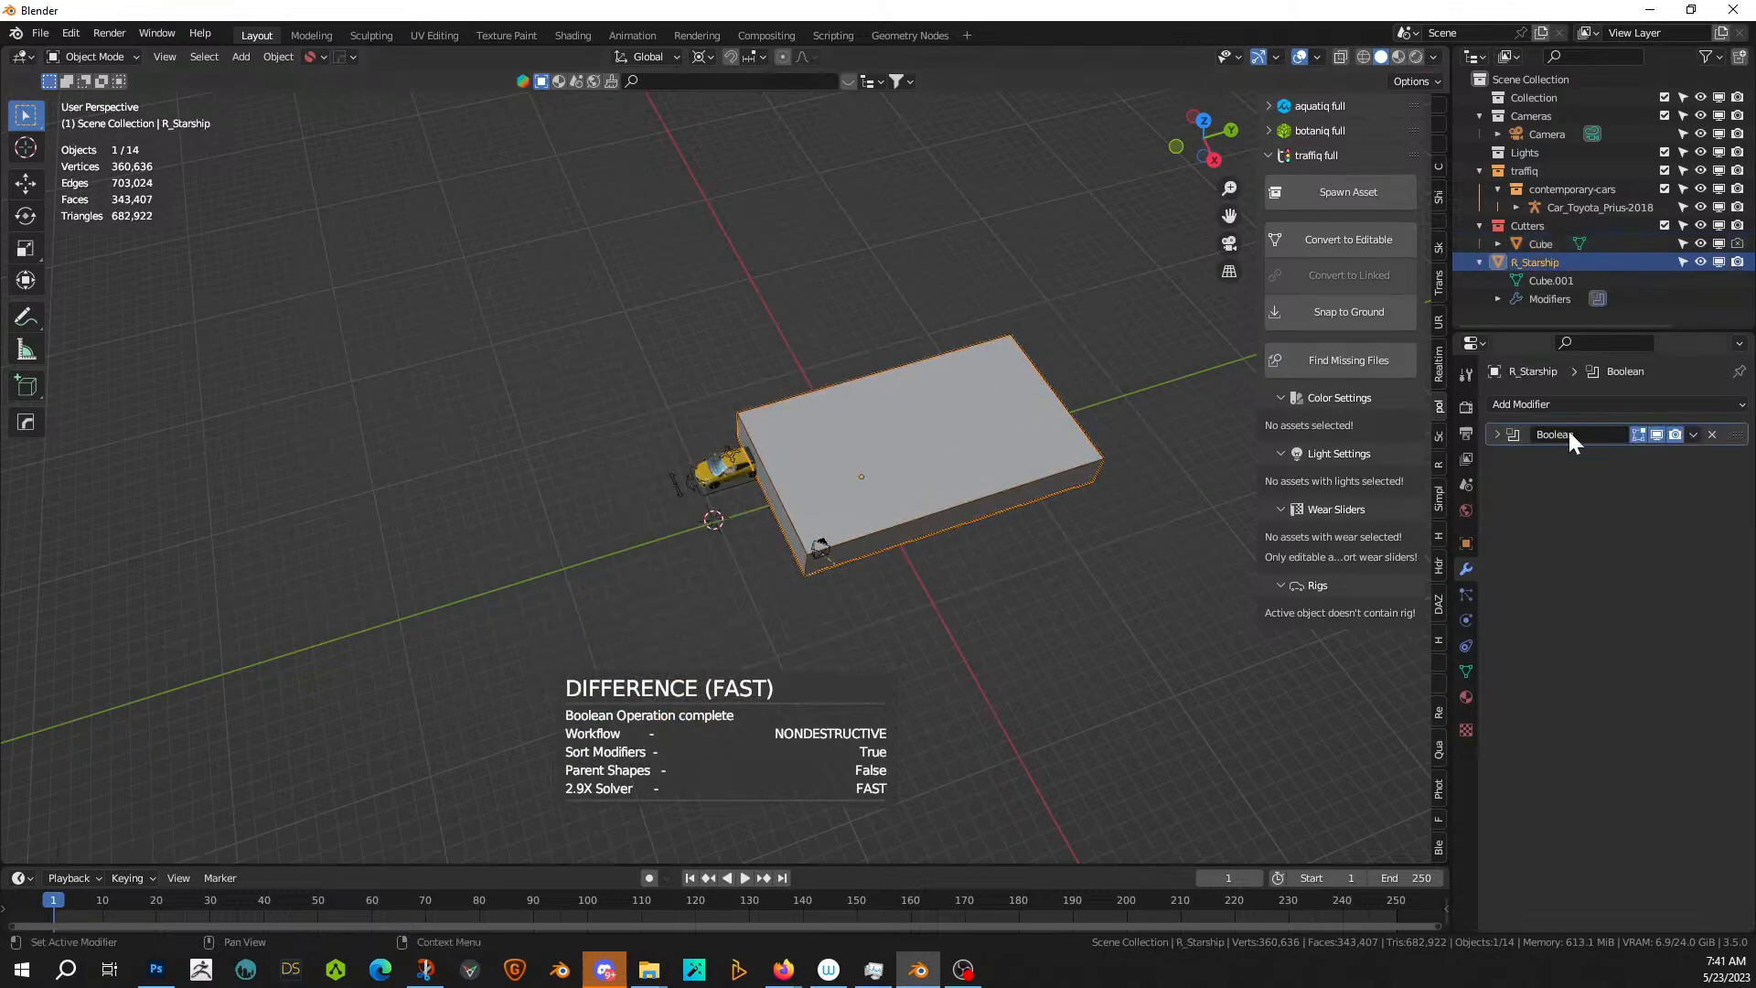
{"action": "left_click", "coordinate": [1495, 434]}
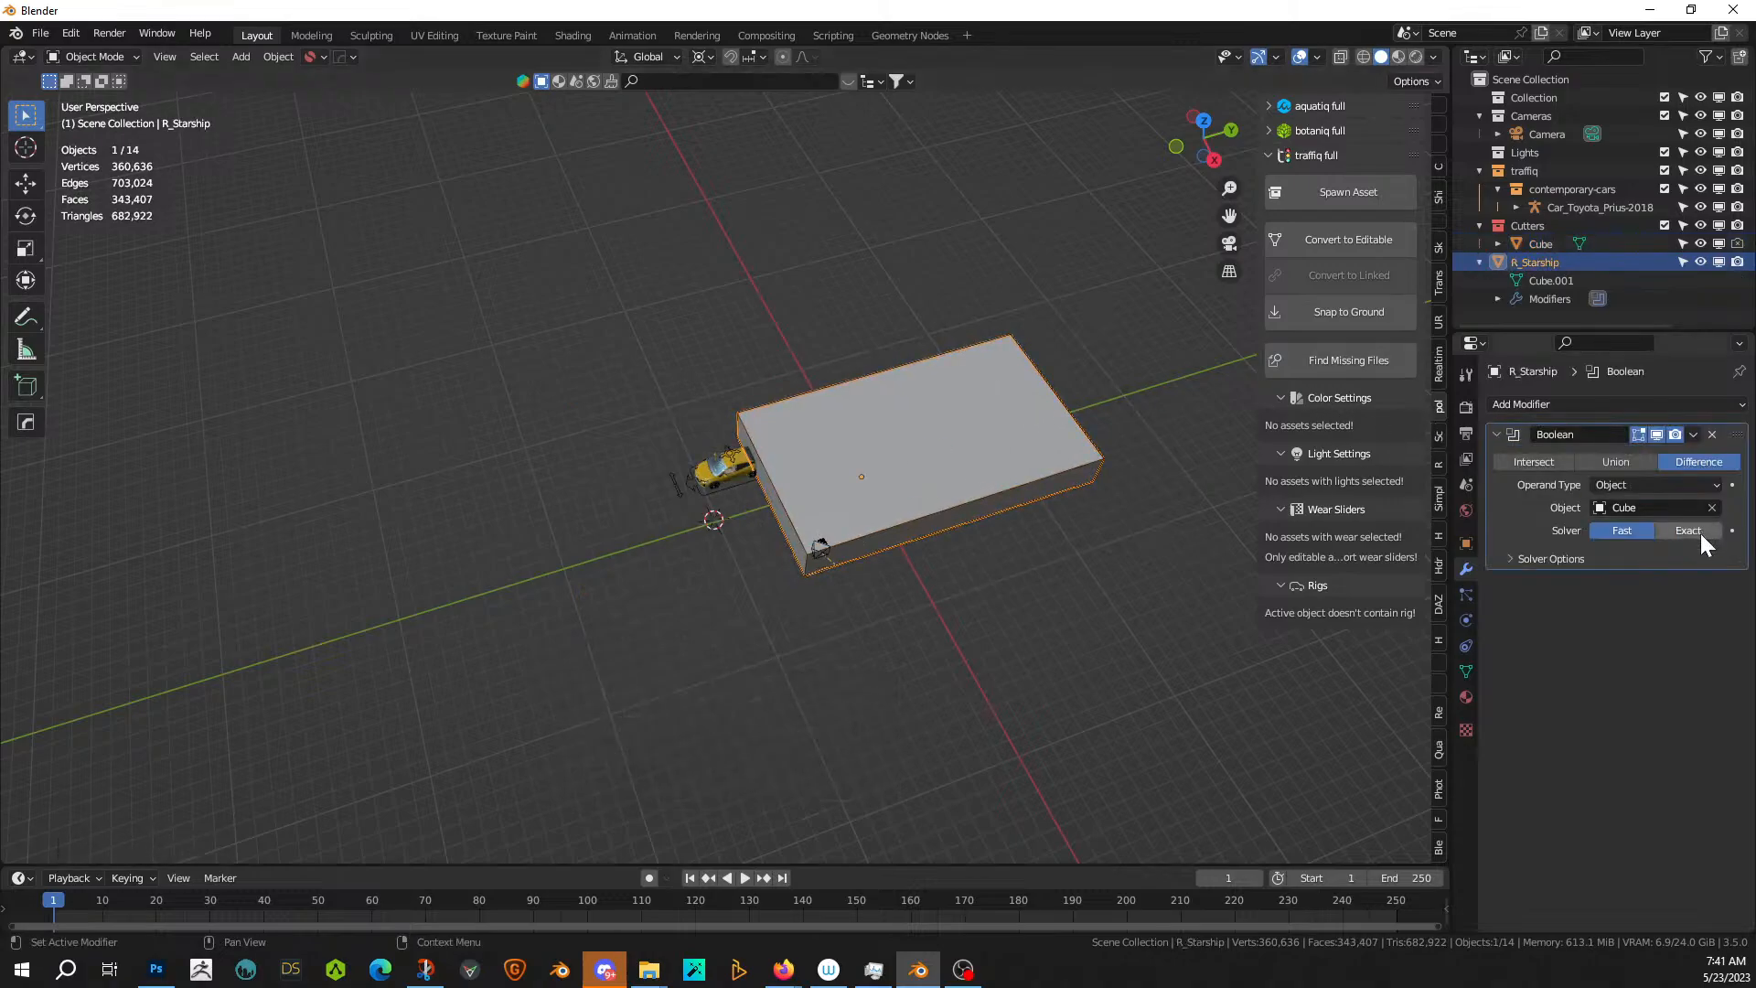
{"action": "left_click", "coordinate": [1692, 531]}
{"action": "middle_click_drag", "start_coordinate": [915, 439], "coordinate": [866, 458]}
{"action": "scroll", "coordinate": [956, 426], "scroll_direction": "up", "scroll_amount": 2}
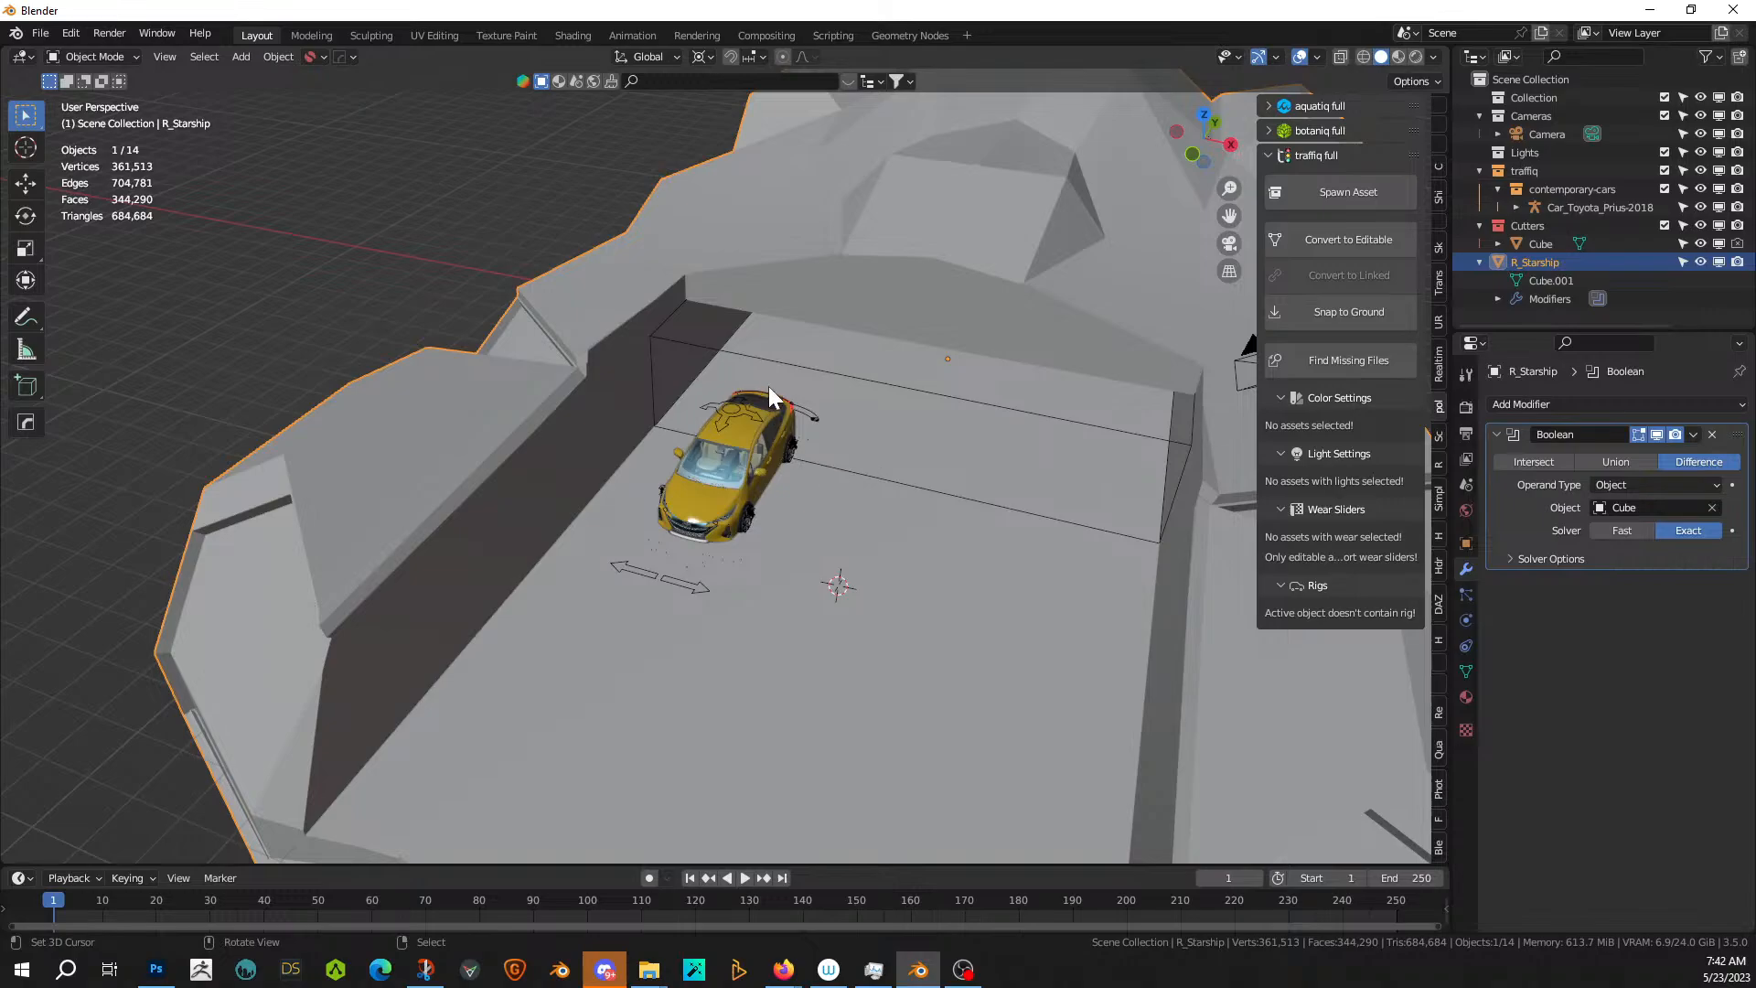
- Apply the starship's Boolean modifier and delete the cutter cube
{"action": "middle_click_drag", "start_coordinate": [768, 386], "coordinate": [700, 415]}
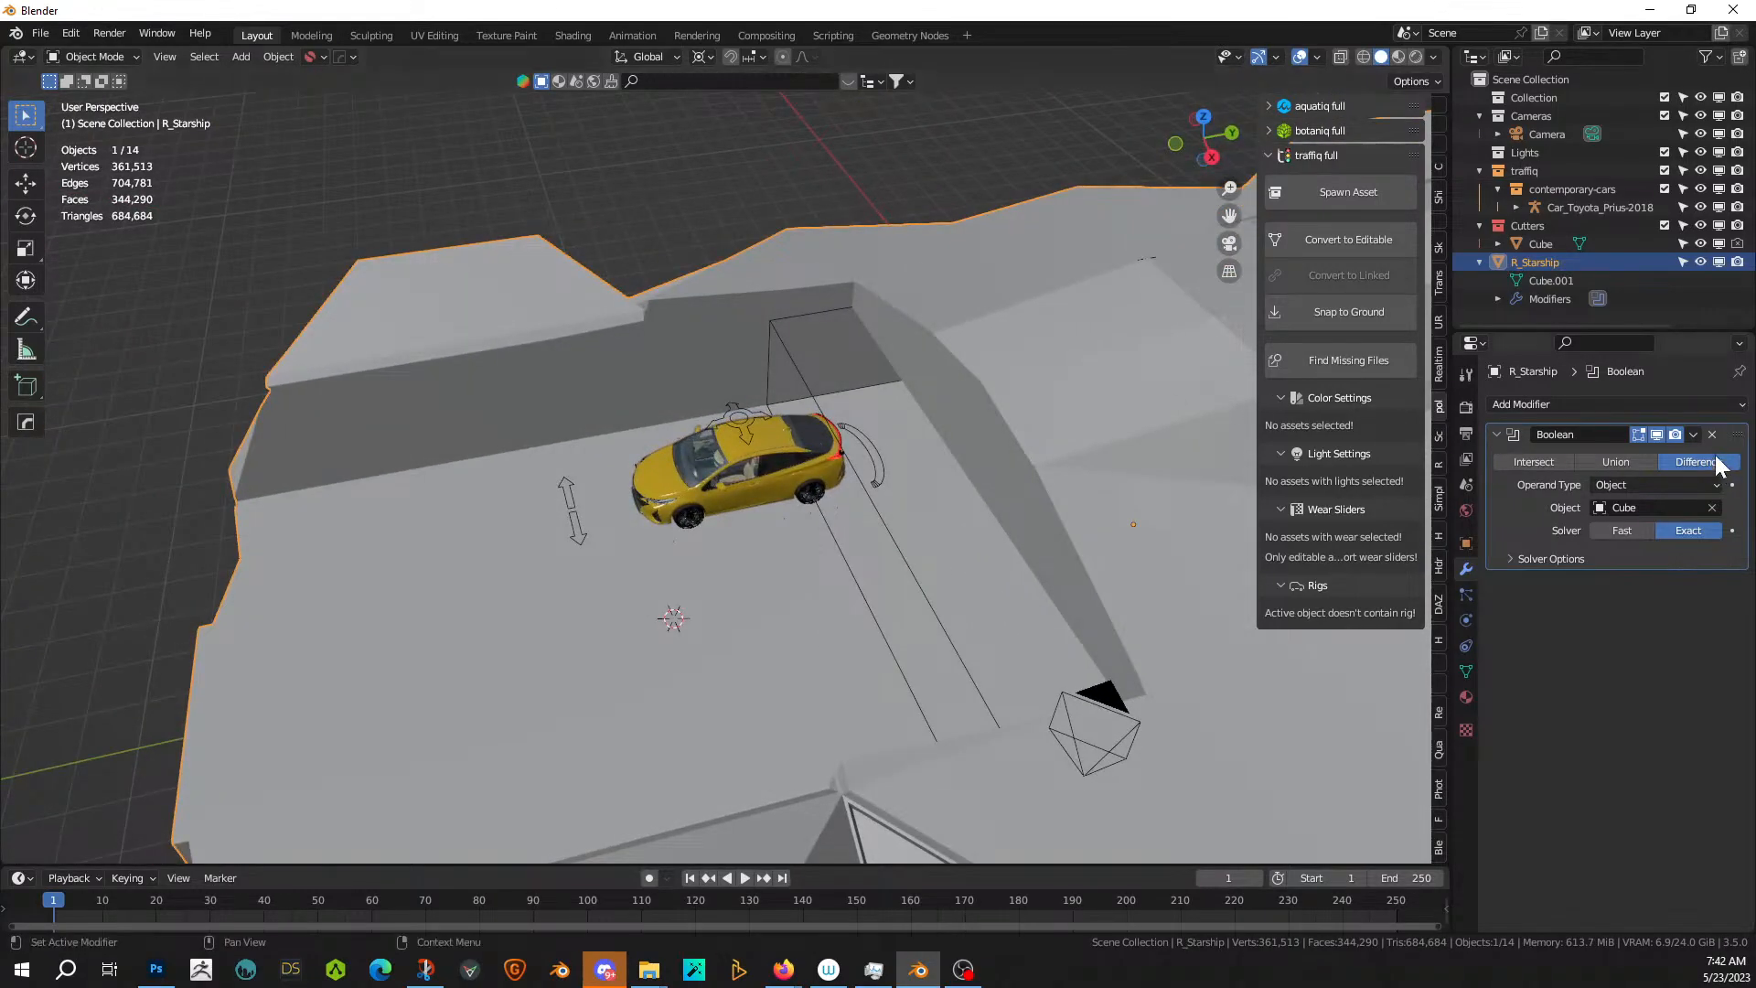
{"action": "left_click", "coordinate": [1694, 435]}
{"action": "left_click", "coordinate": [1612, 455]}
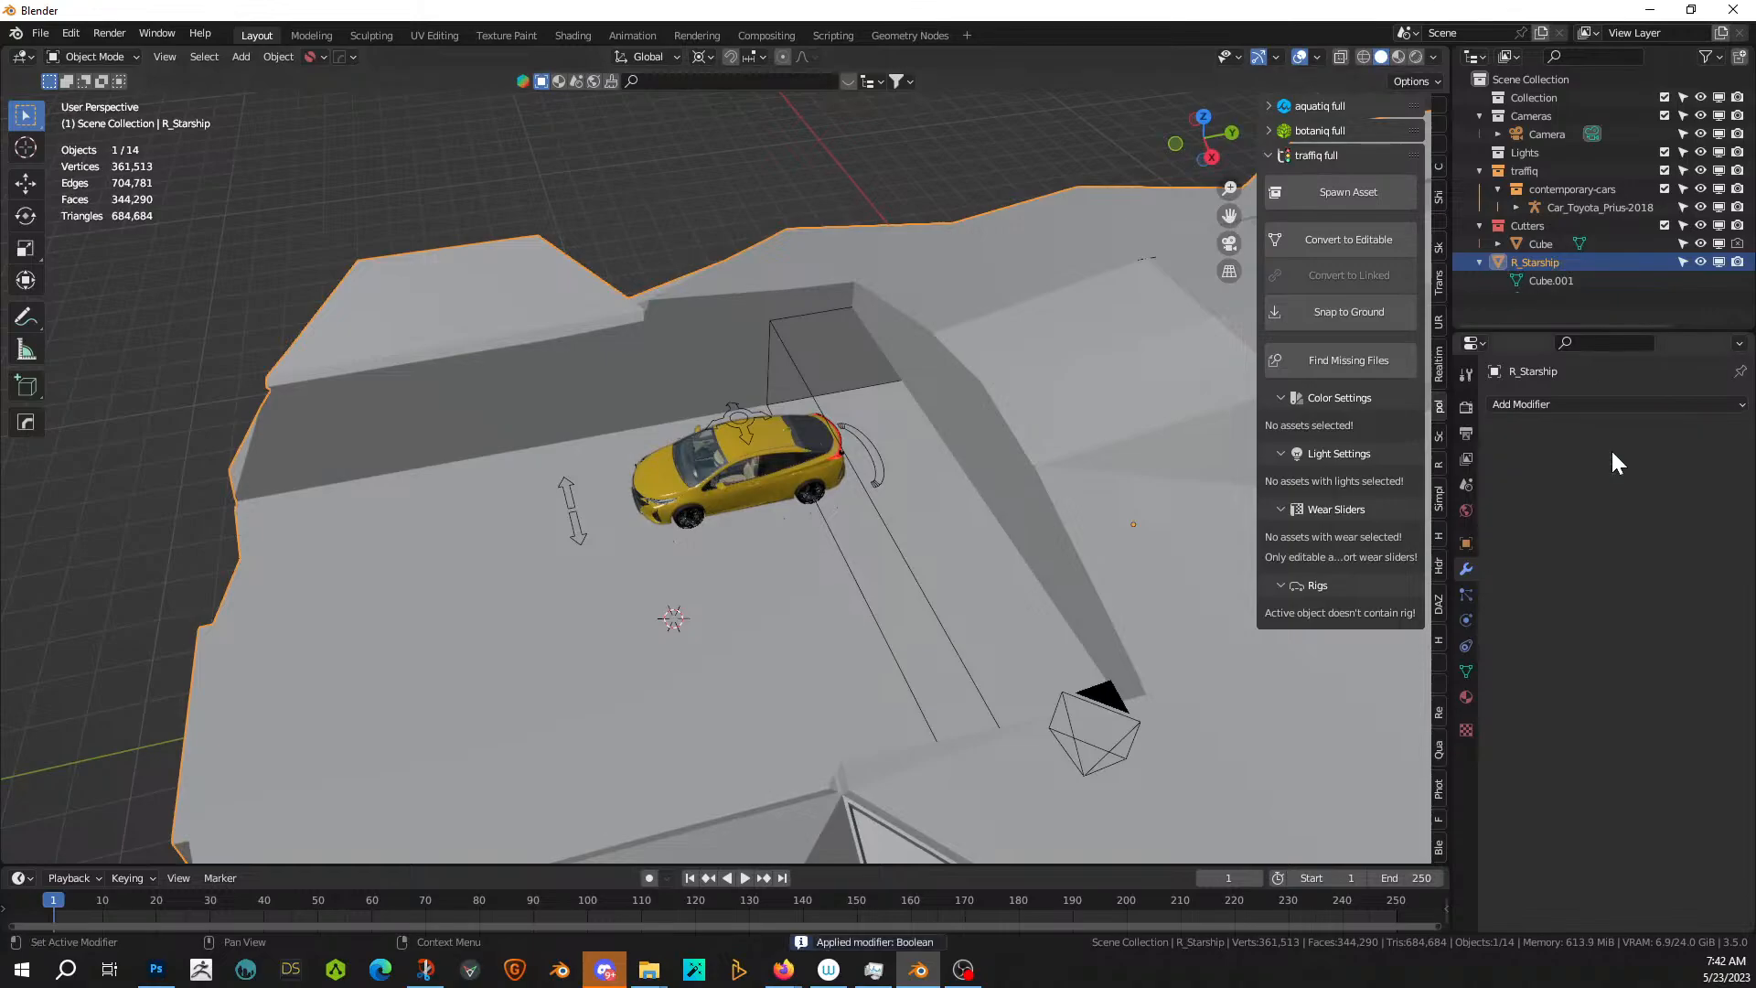
{"action": "left_click", "coordinate": [881, 517]}
{"action": "key", "text": "Delete"}
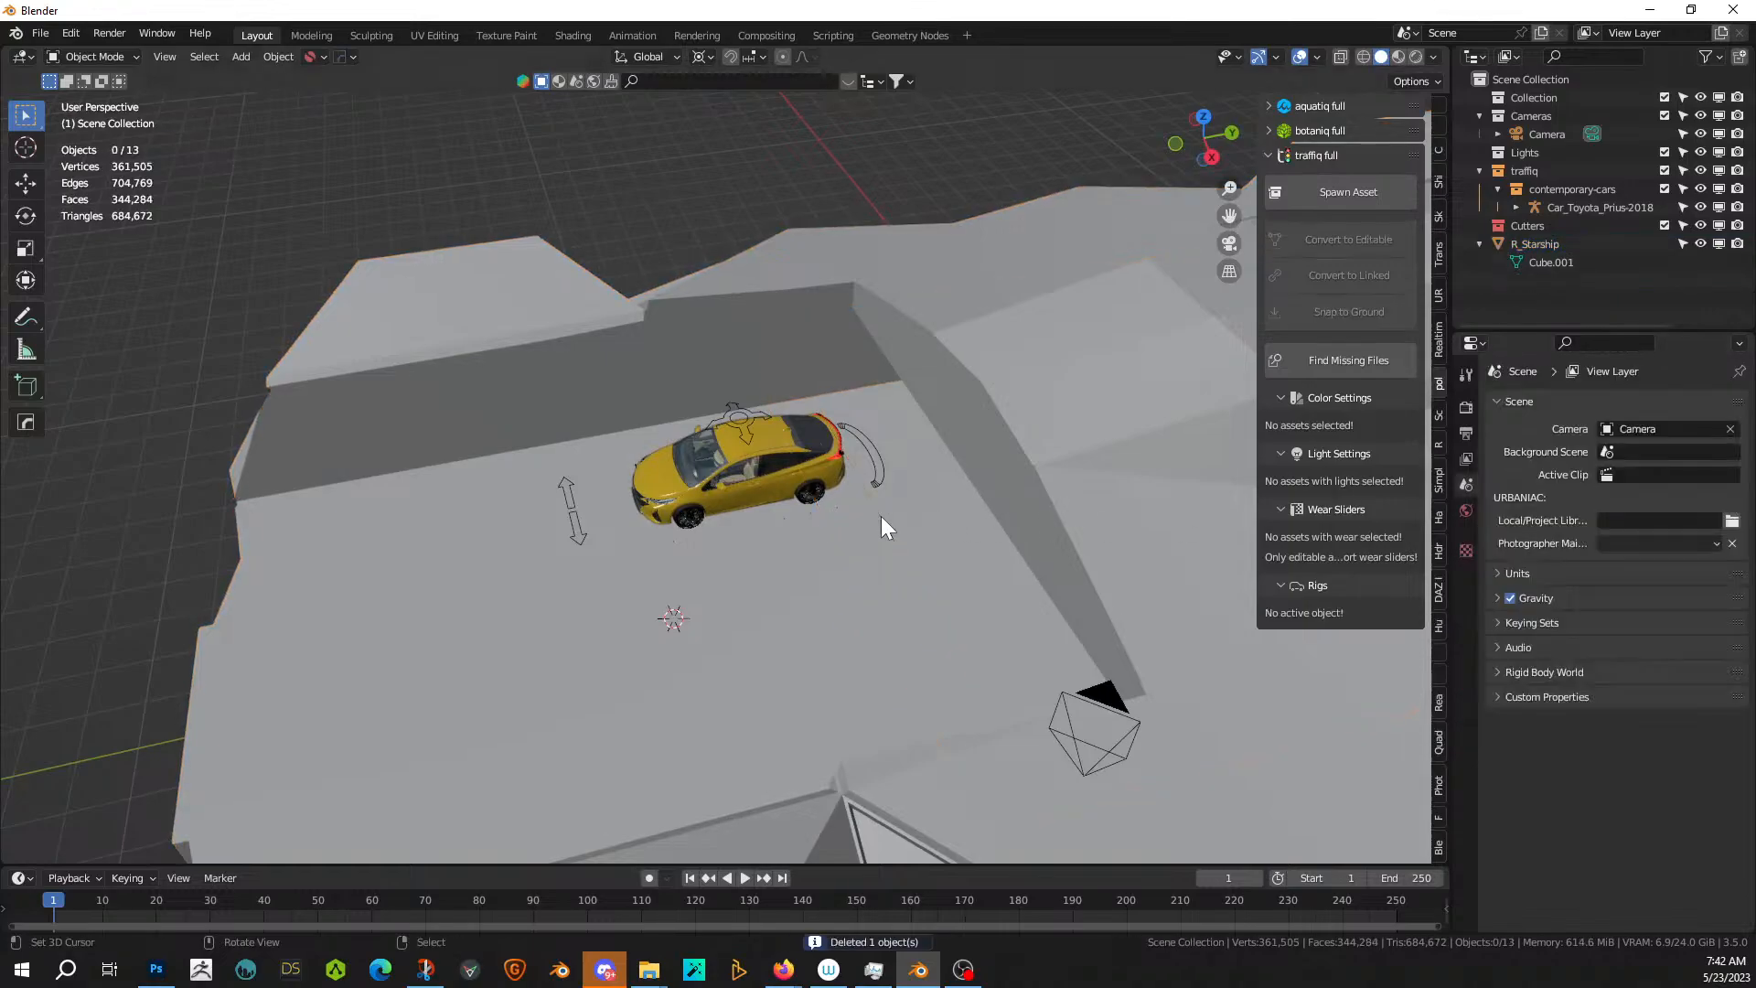
- Mirror R_Starship across the X and Y axes with the Hard Ops mirror so the recess repeats at its other end
{"action": "scroll", "coordinate": [881, 516], "scroll_direction": "down", "scroll_amount": 6}
{"action": "left_click", "coordinate": [908, 464]}
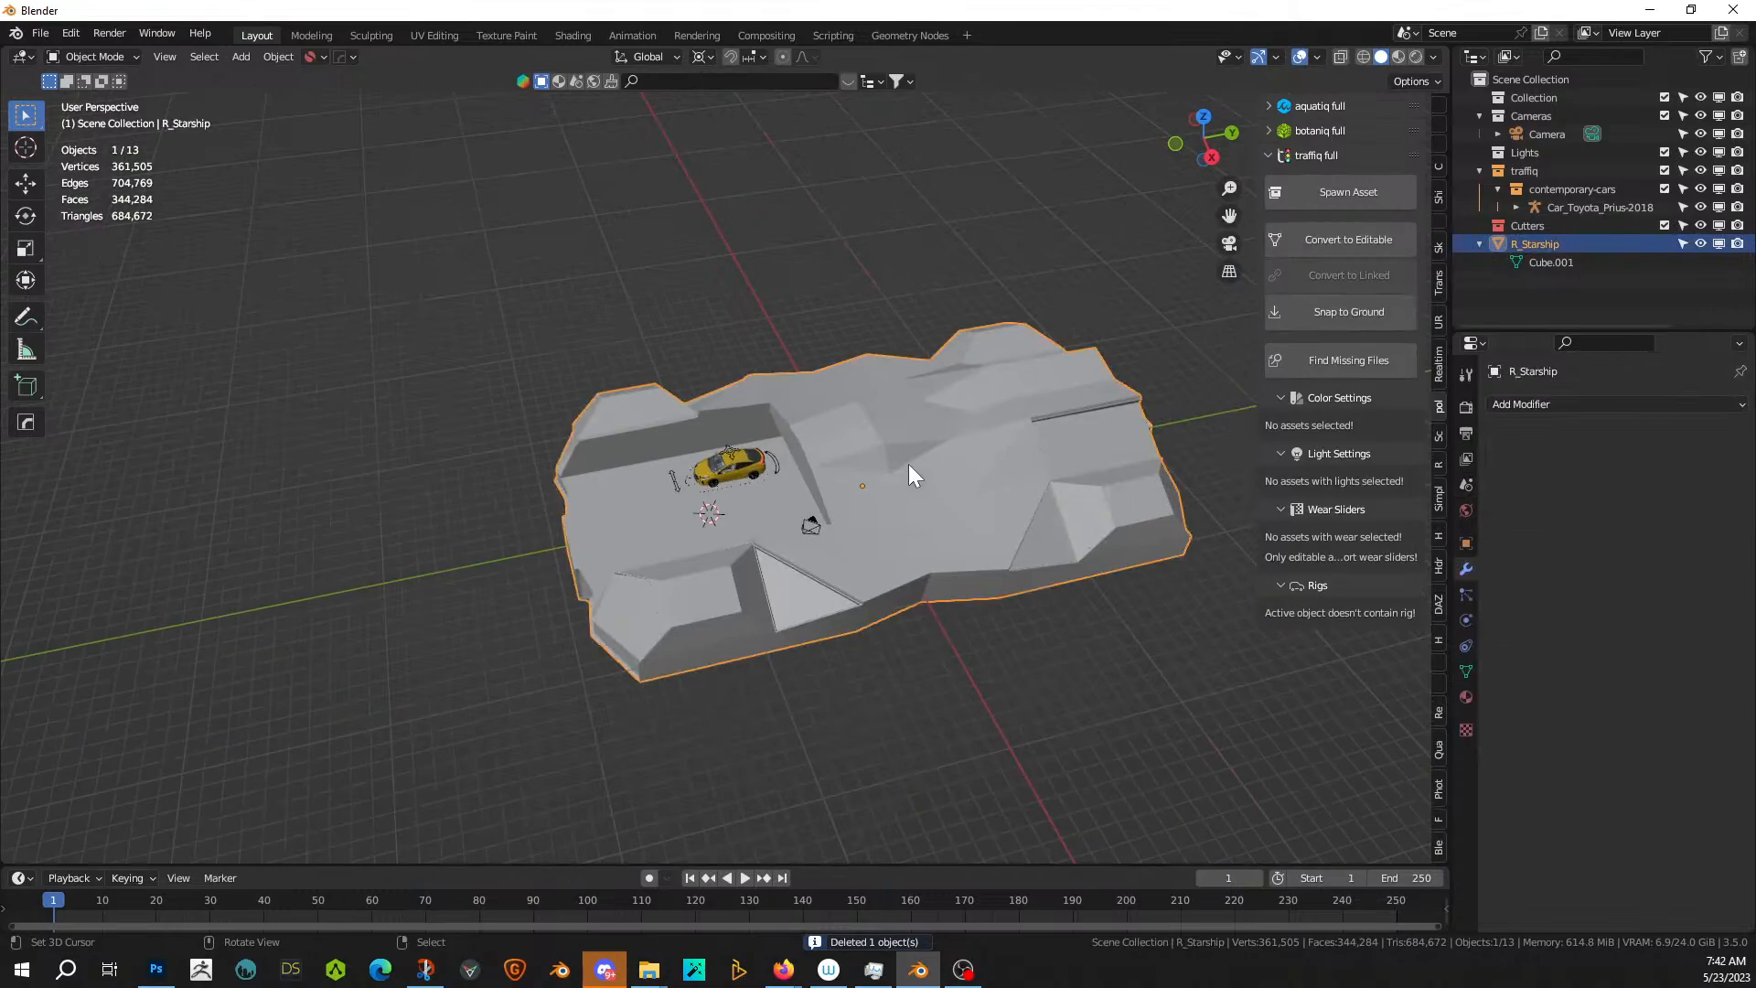
{"action": "key", "text": "alt+x"}
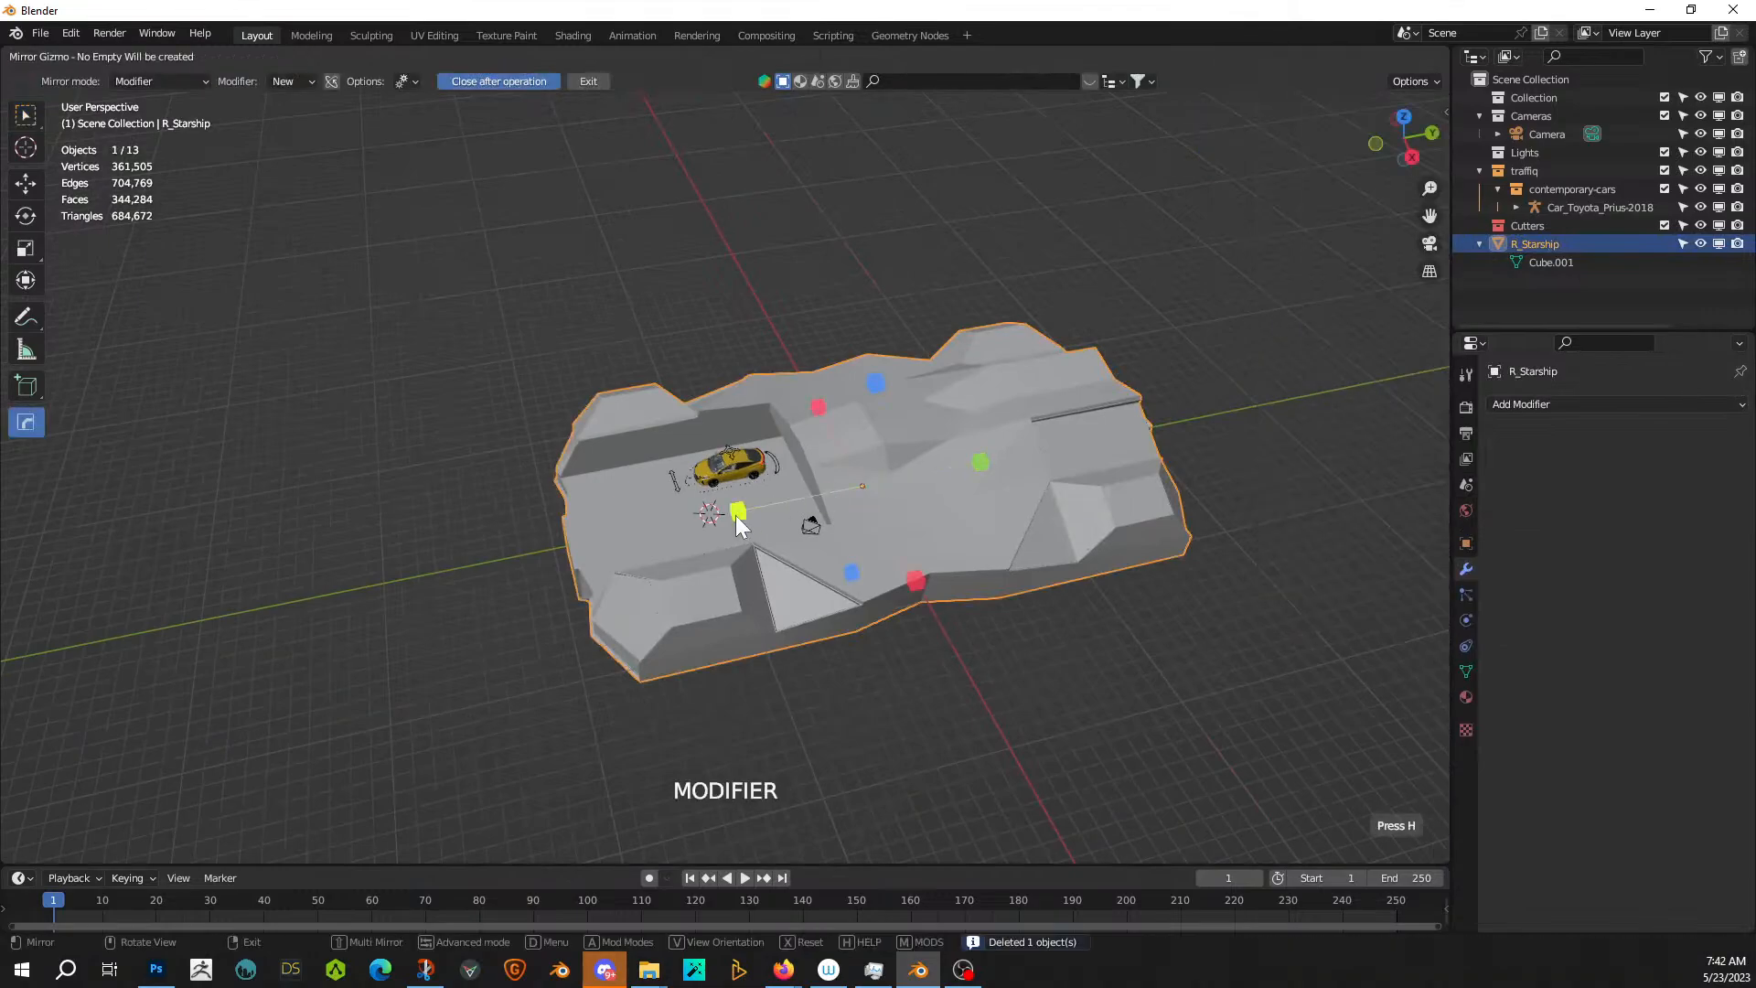
{"action": "left_click", "coordinate": [737, 514]}
- Examine the mirrored hull and the recess around the Prius from several angles, checking its walls and floor against the car
{"action": "middle_click_drag", "start_coordinate": [734, 516], "coordinate": [843, 497]}
{"action": "scroll", "coordinate": [721, 540], "scroll_direction": "up", "scroll_amount": 3}
{"action": "scroll", "coordinate": [723, 539], "scroll_direction": "down", "scroll_amount": 4}
{"action": "scroll", "coordinate": [882, 463], "scroll_direction": "up", "scroll_amount": 2}
{"action": "scroll", "coordinate": [755, 536], "scroll_direction": "up", "scroll_amount": 3}
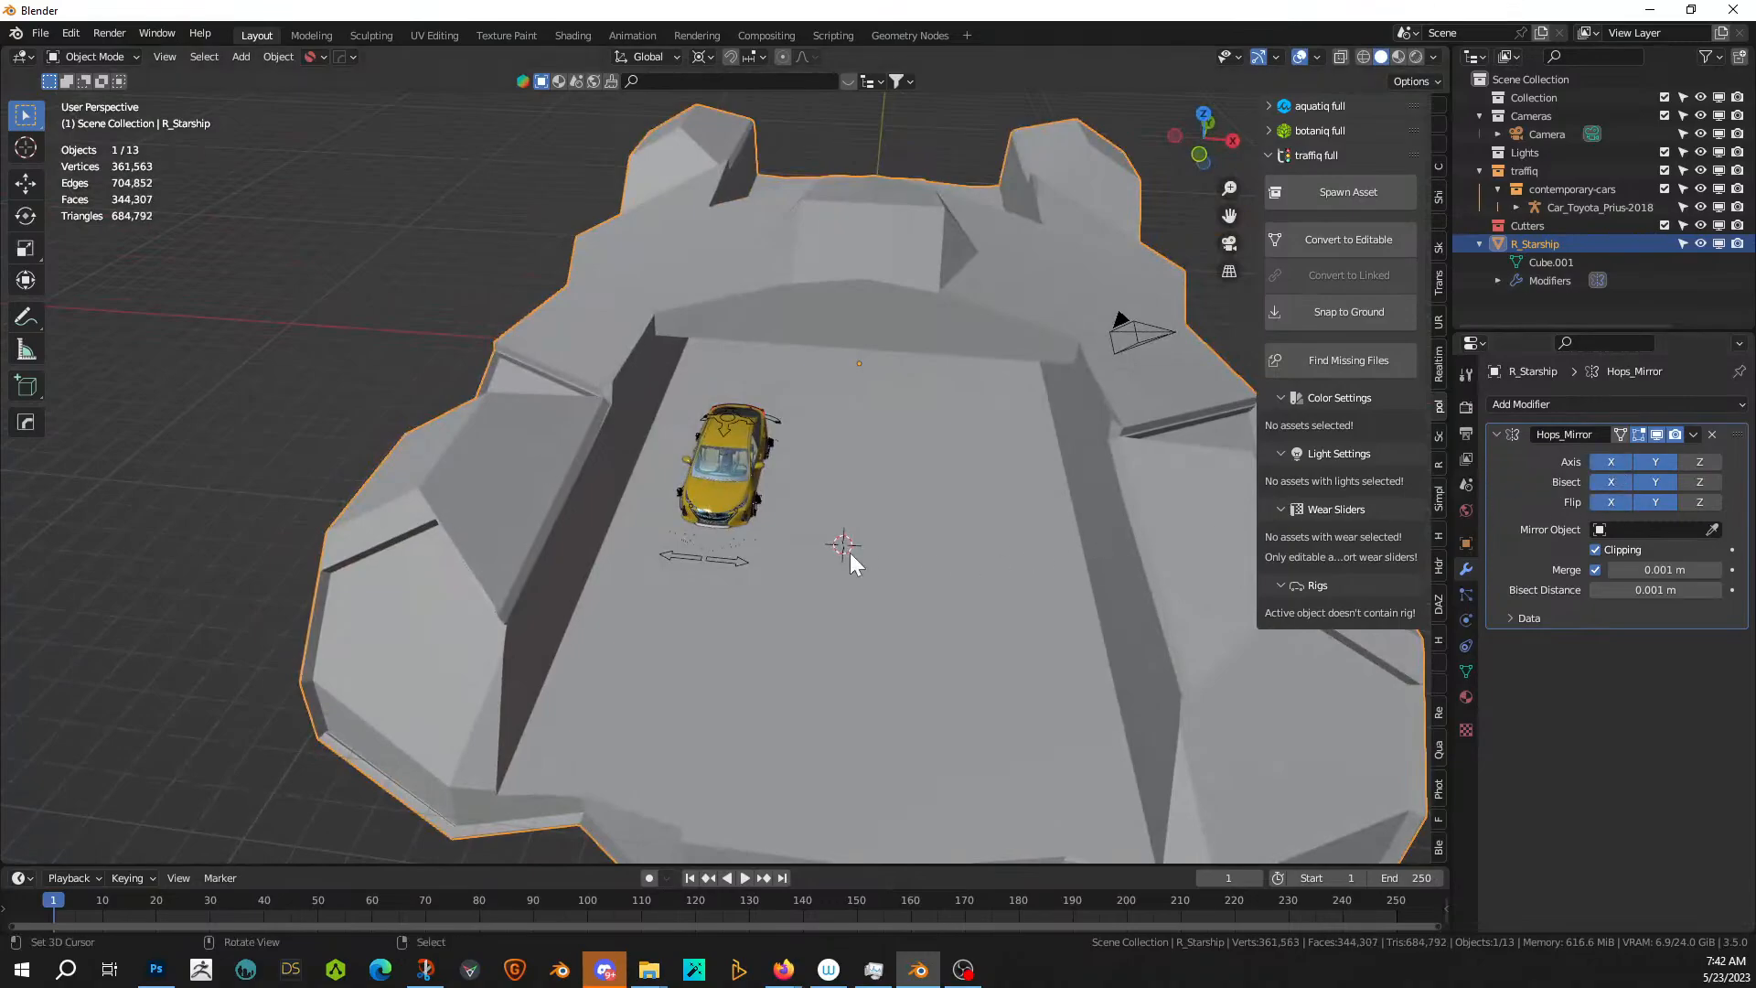
{"action": "scroll", "coordinate": [849, 553], "scroll_direction": "down", "scroll_amount": 2}
{"action": "middle_click_drag", "start_coordinate": [848, 553], "coordinate": [735, 580]}
{"action": "scroll", "coordinate": [735, 579], "scroll_direction": "up", "scroll_amount": 2}
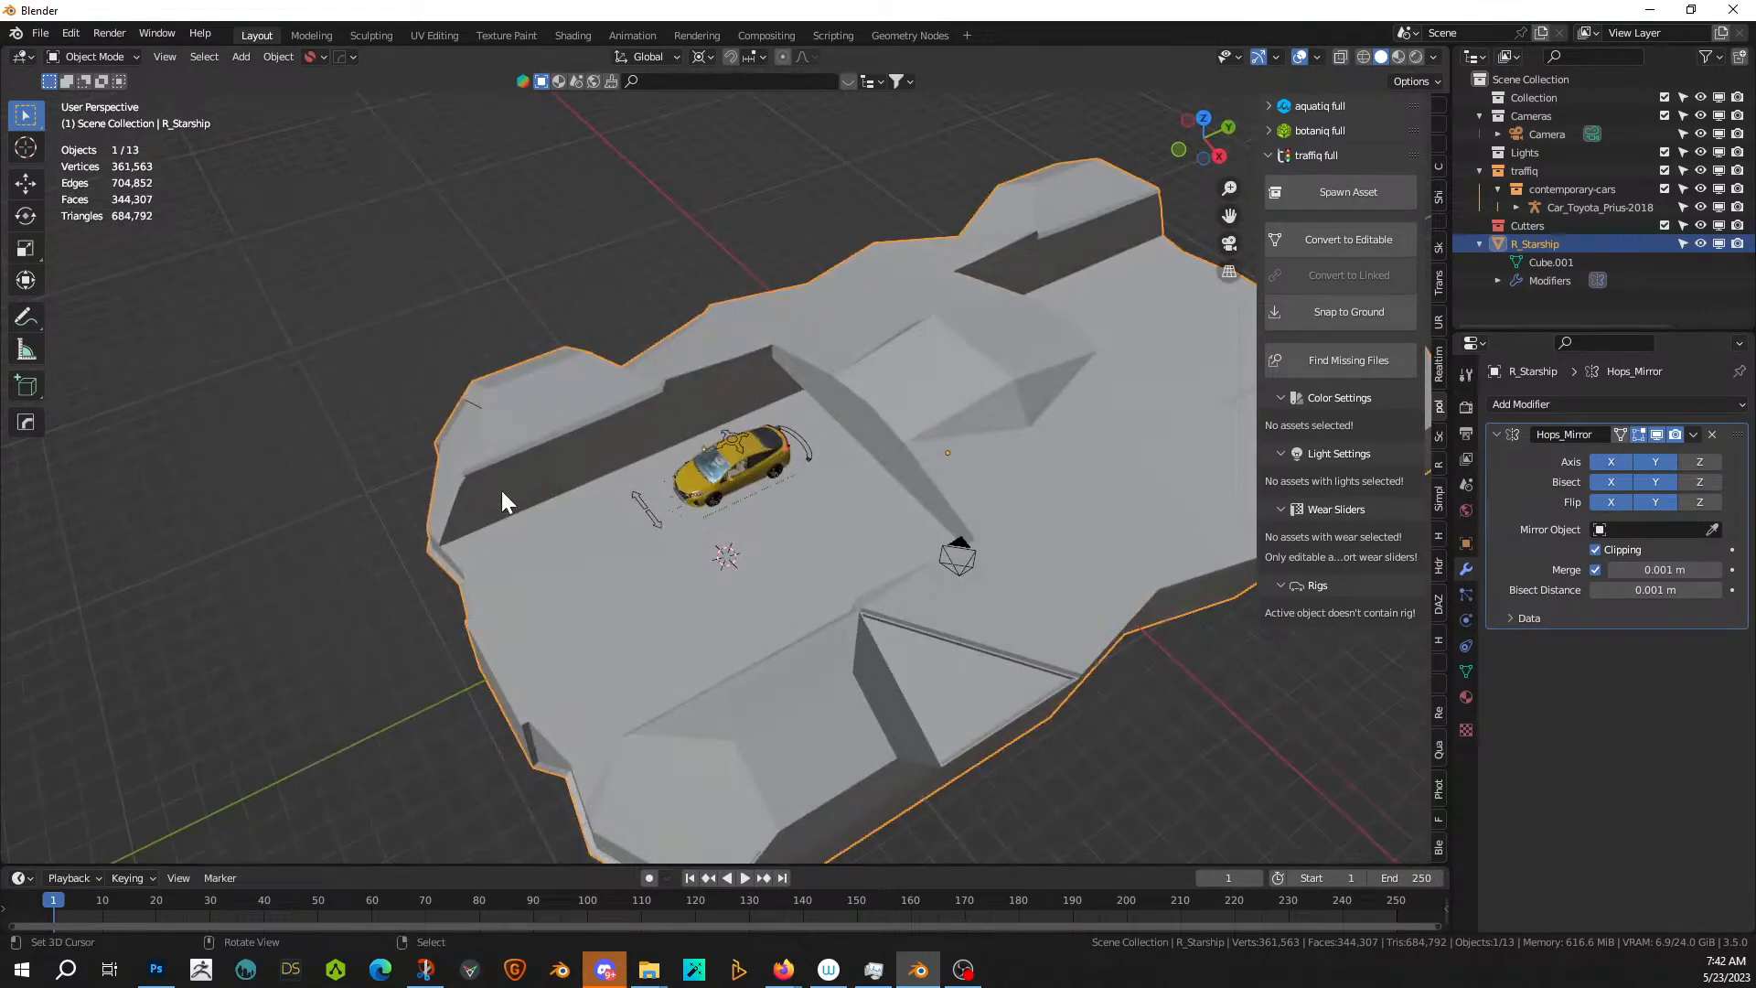
{"action": "middle_click_drag", "start_coordinate": [743, 436], "coordinate": [921, 477]}
{"action": "scroll", "coordinate": [832, 494], "scroll_direction": "up", "scroll_amount": 3}
{"action": "scroll", "coordinate": [831, 494], "scroll_direction": "down", "scroll_amount": 3}
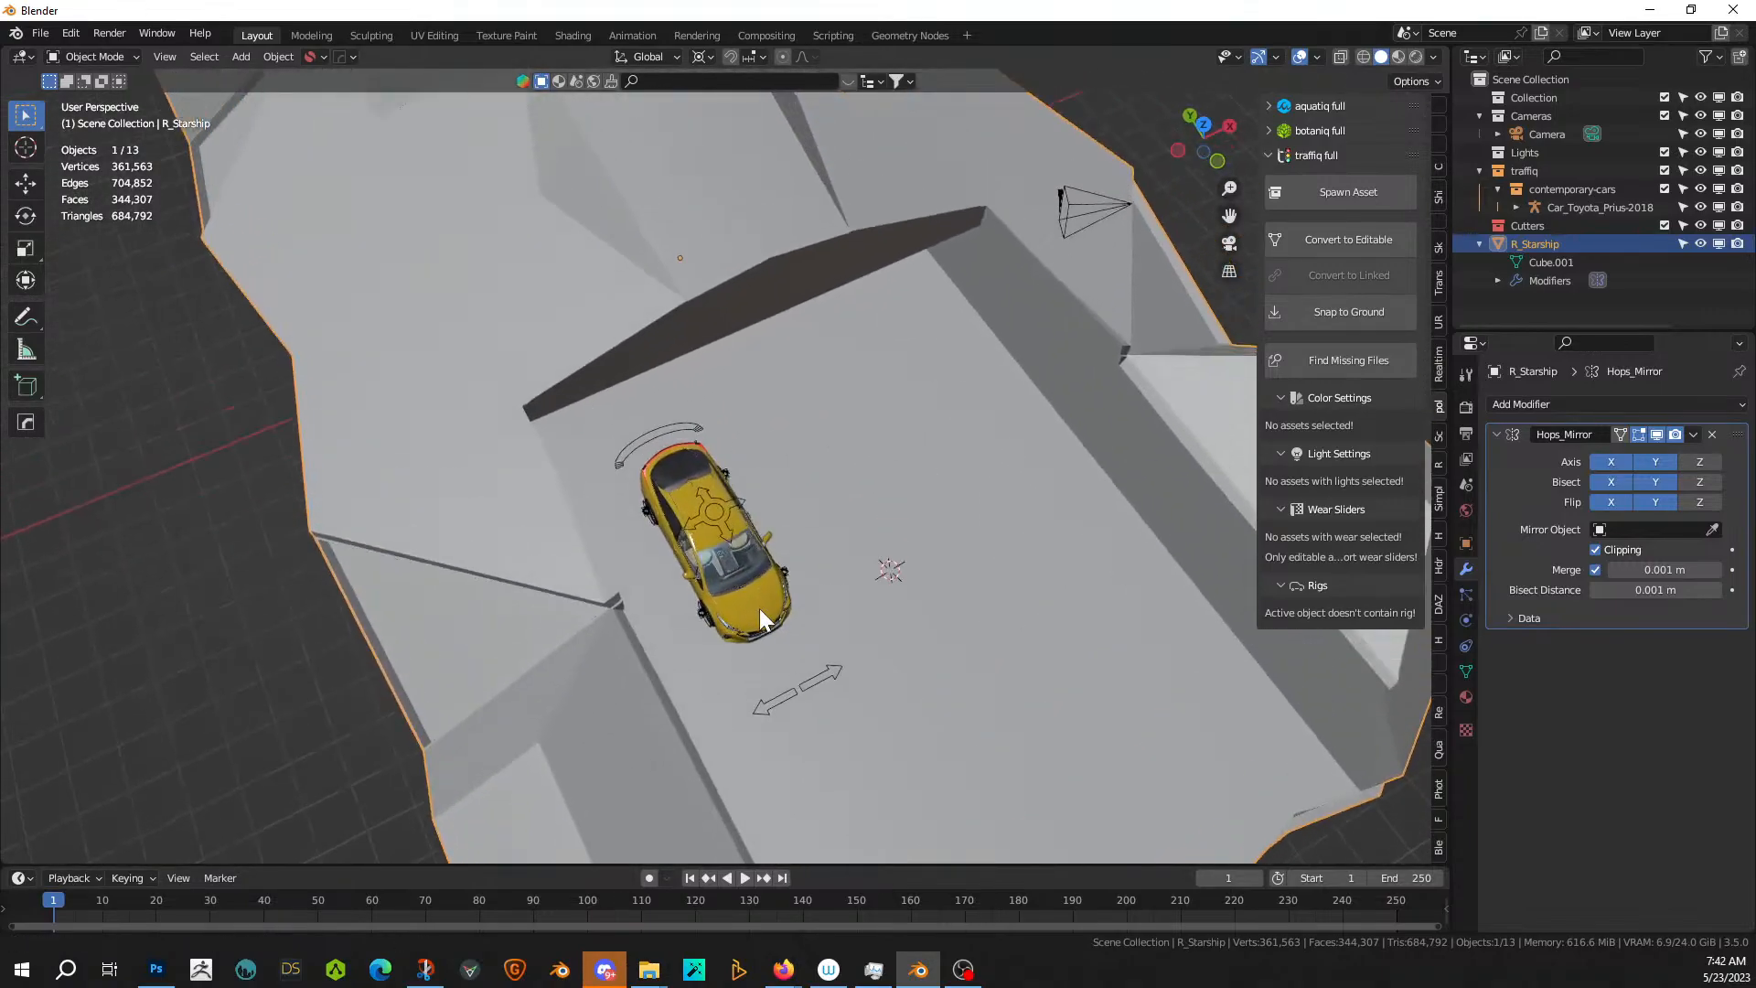
{"action": "middle_click_drag", "start_coordinate": [760, 607], "coordinate": [644, 571]}
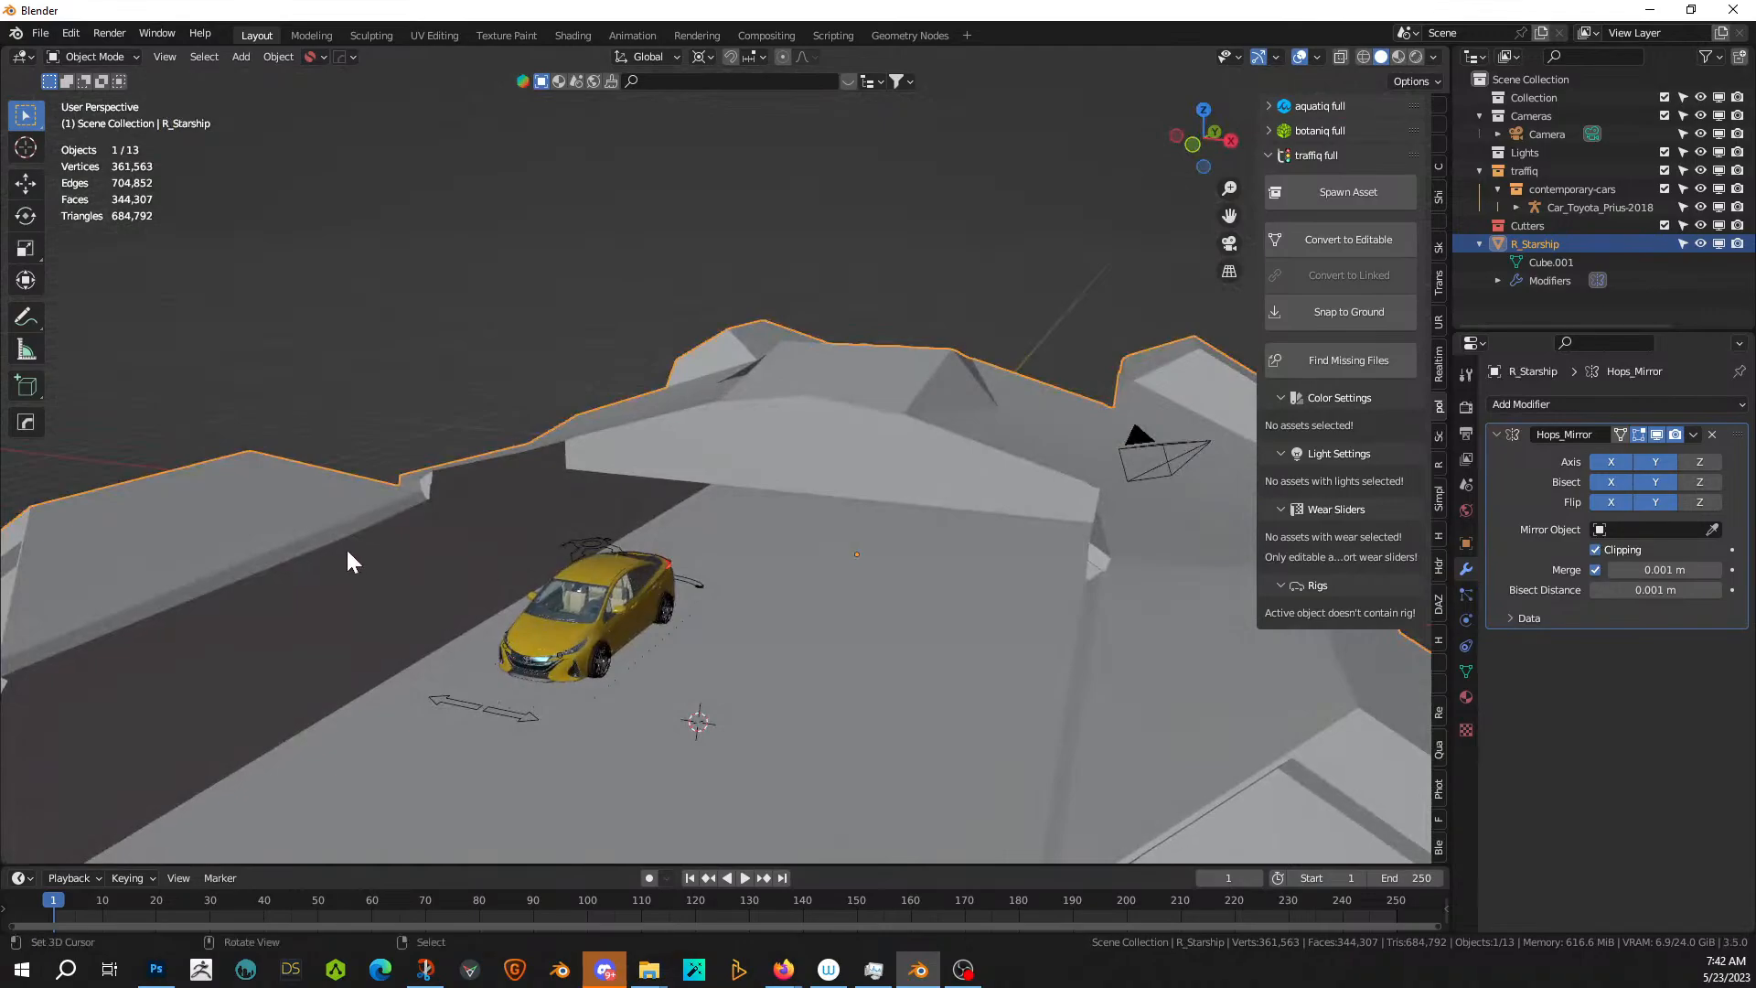
- Enter Edit Mode on R_Starship, clear the selection and inspect the mesh of the recess's side wall beside the car
{"action": "key", "text": "Tab"}
{"action": "middle_click_drag", "start_coordinate": [399, 581], "coordinate": [290, 620]}
{"action": "key", "text": "alt+a"}
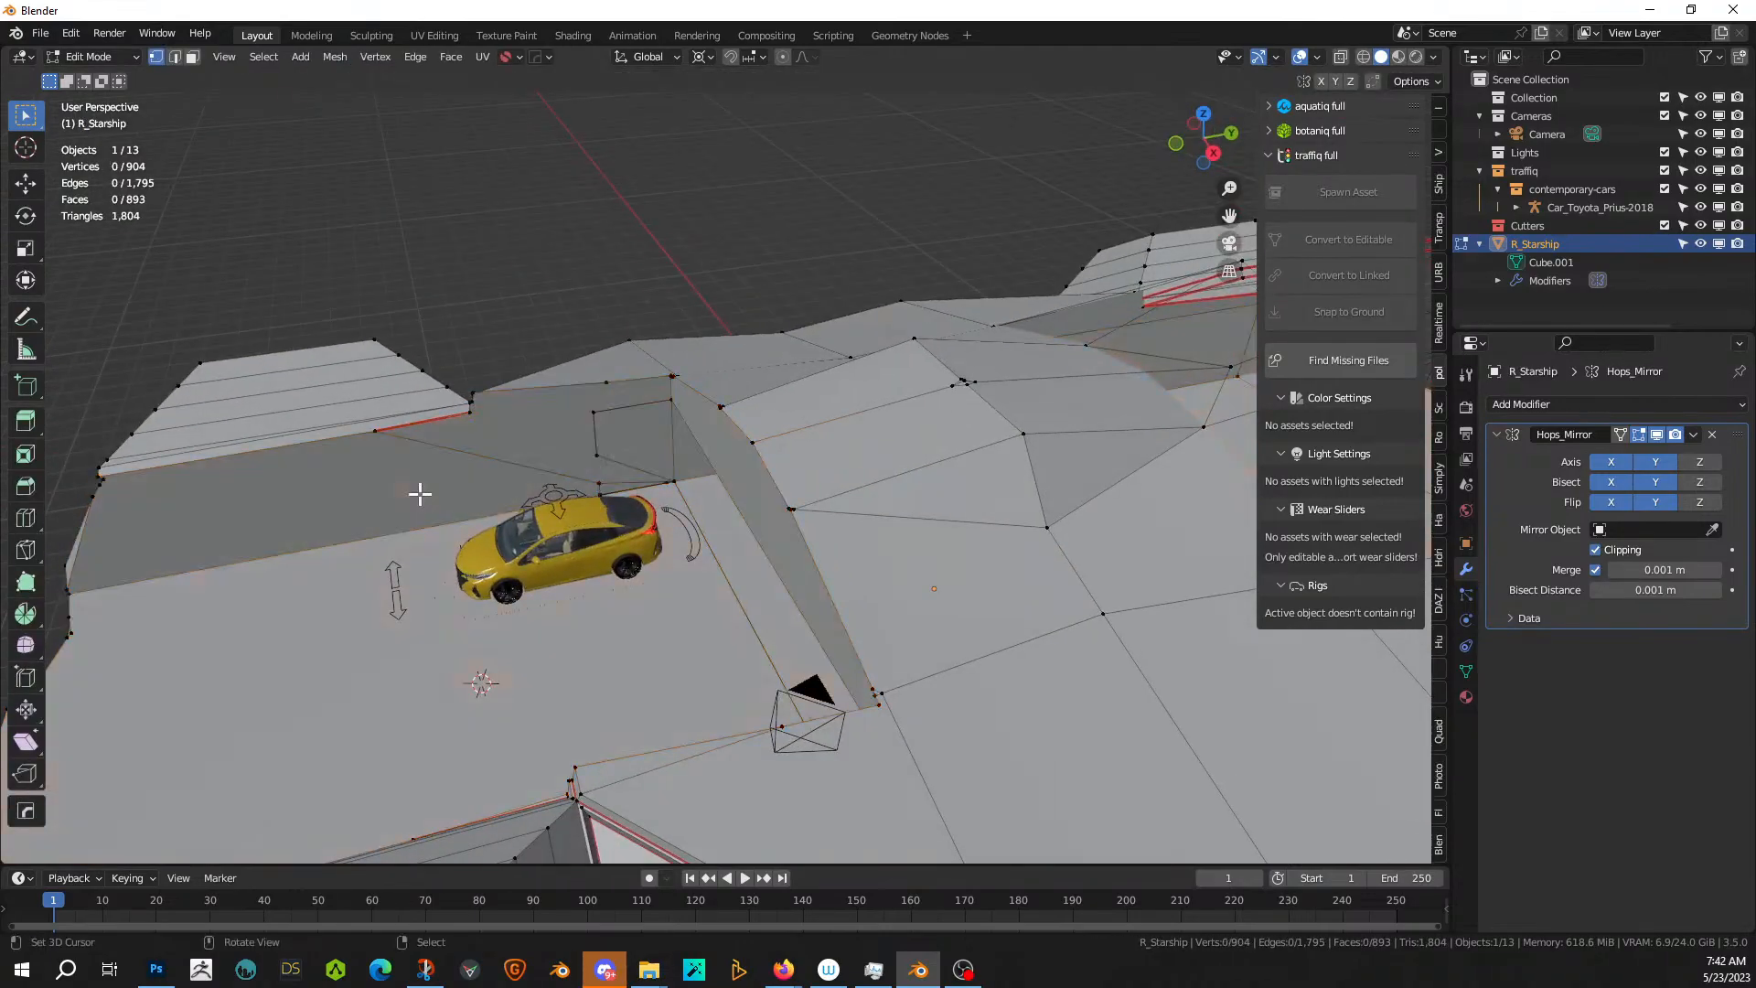
{"action": "middle_click_drag", "start_coordinate": [569, 467], "coordinate": [671, 495]}
{"action": "left_click", "coordinate": [857, 441]}
{"action": "scroll", "coordinate": [537, 522], "scroll_direction": "up", "scroll_amount": 4}
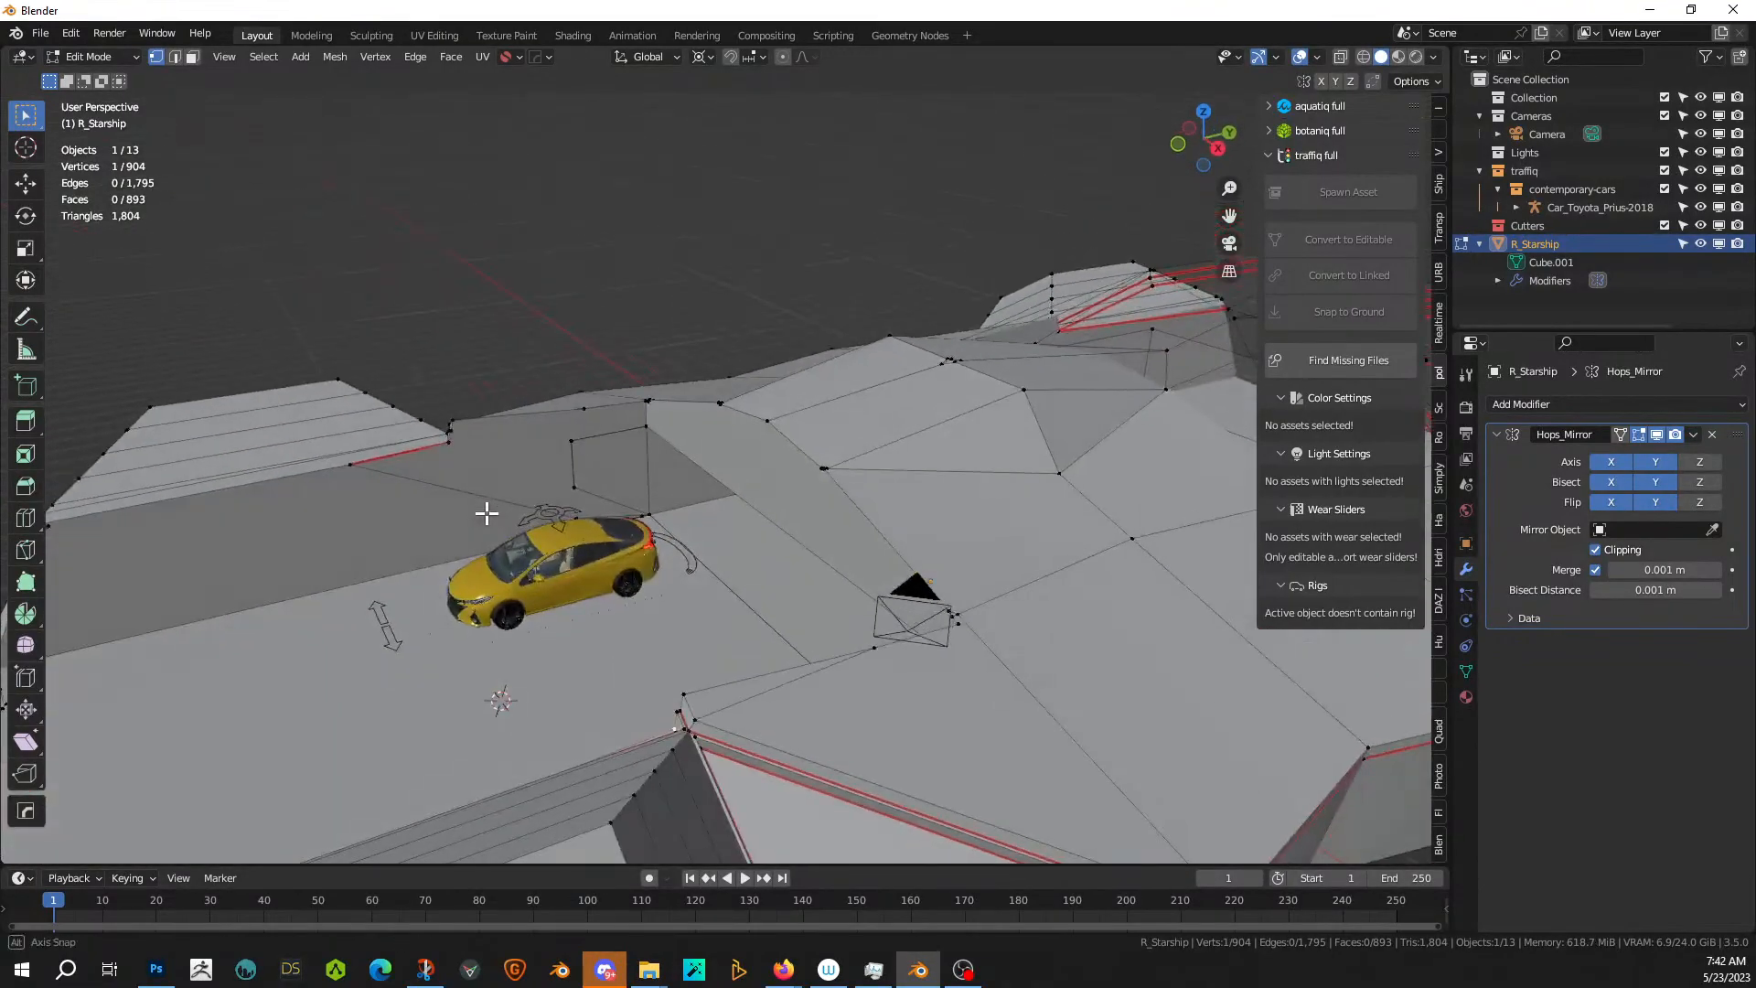
{"action": "scroll", "coordinate": [485, 519], "scroll_direction": "up", "scroll_amount": 2}
{"action": "middle_click_drag", "start_coordinate": [485, 518], "coordinate": [762, 517]}
{"action": "scroll", "coordinate": [737, 490], "scroll_direction": "up", "scroll_amount": 1}
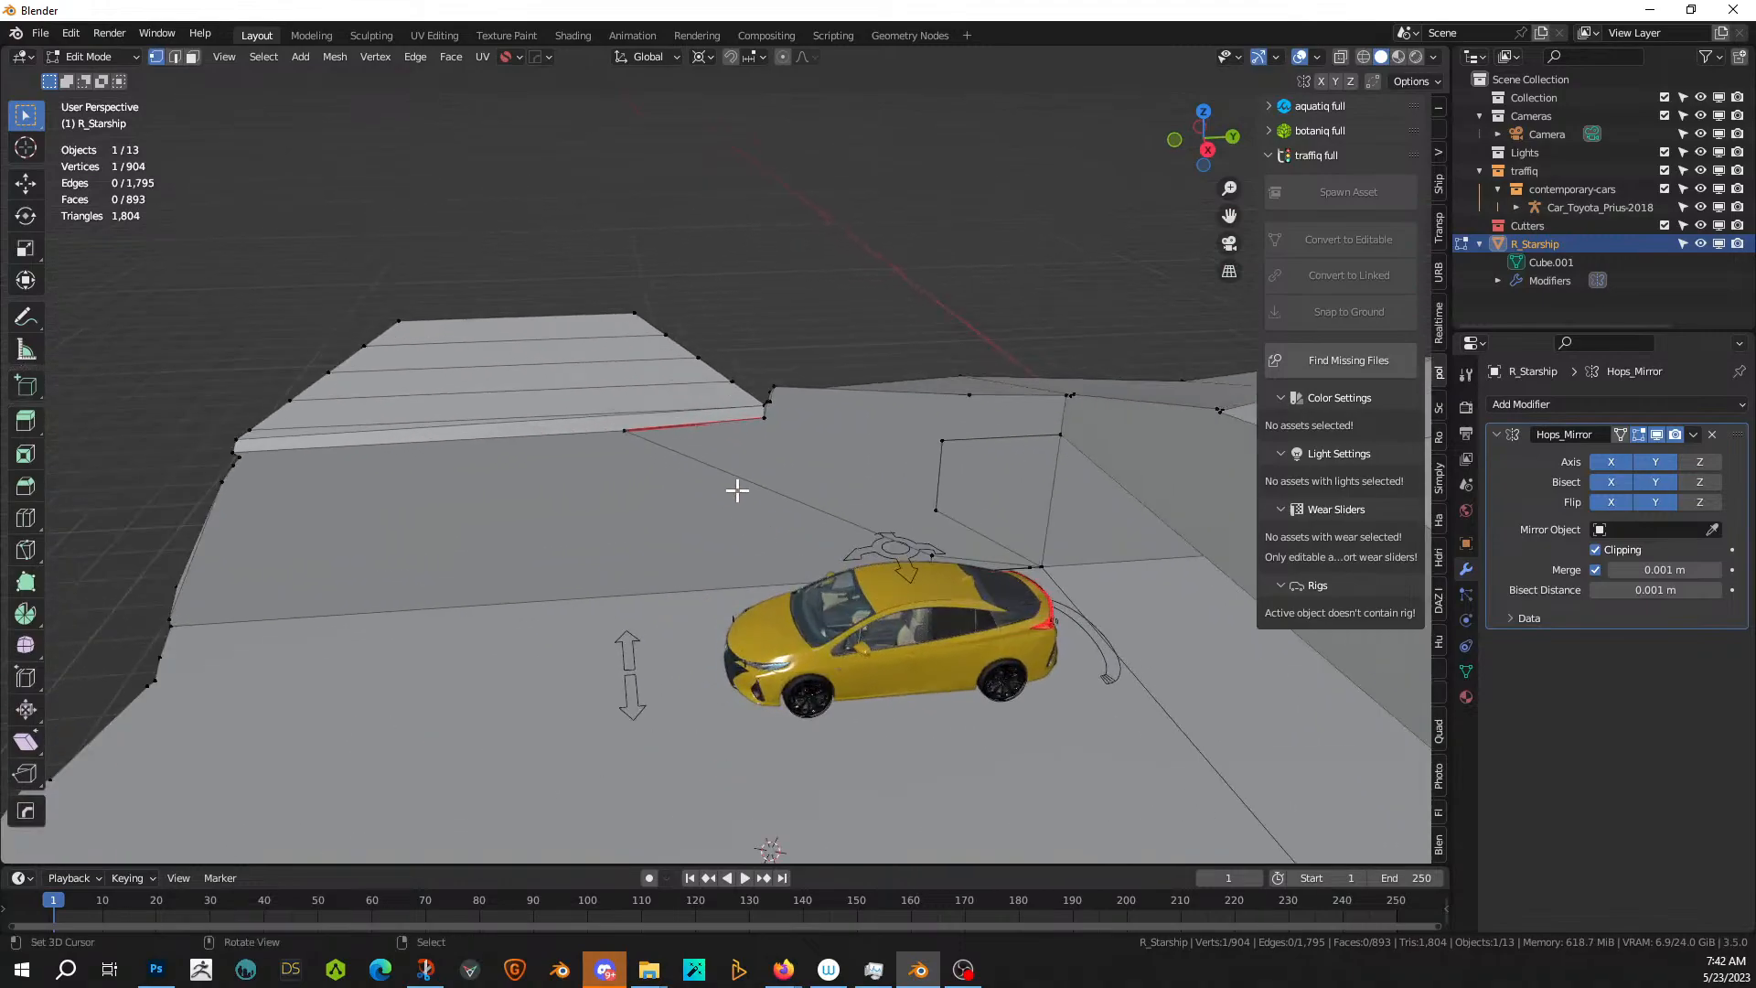
{"action": "middle_click_drag", "start_coordinate": [737, 490], "coordinate": [787, 499]}
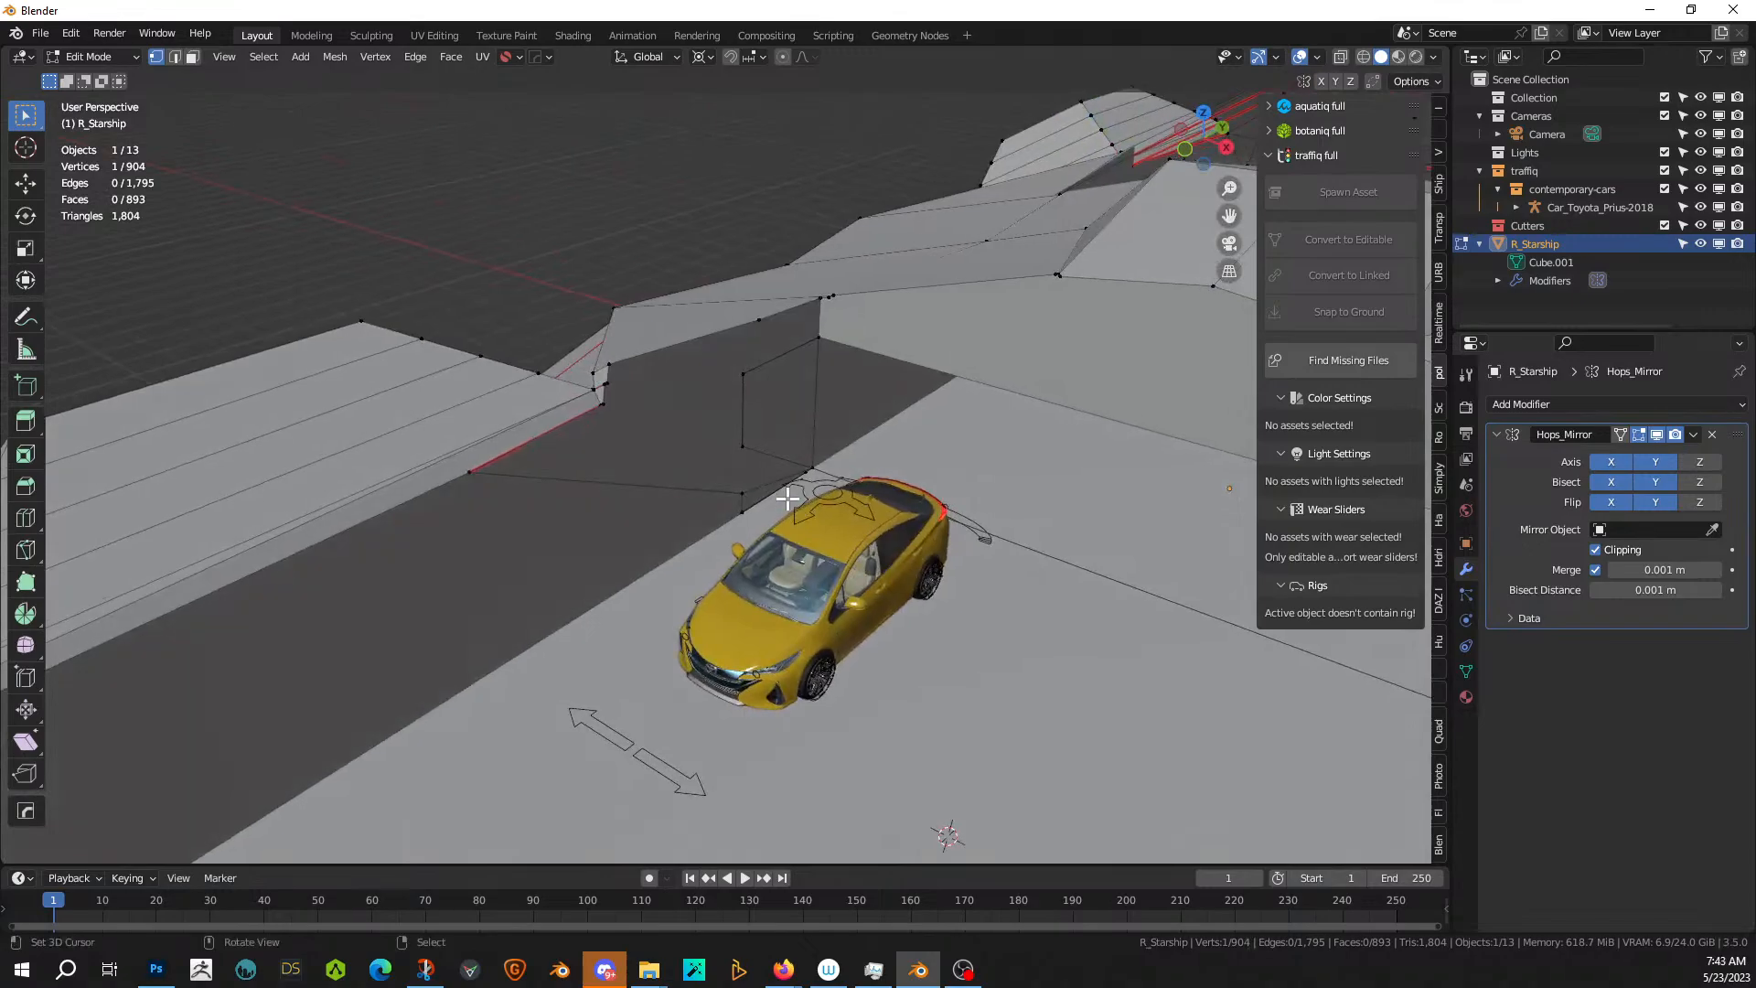
- Extrude the small rectangular face on the recess's side wall outward into a shallow block behind the car
{"action": "key", "text": "3"}
{"action": "left_click", "coordinate": [794, 426]}
{"action": "key", "text": "e"}
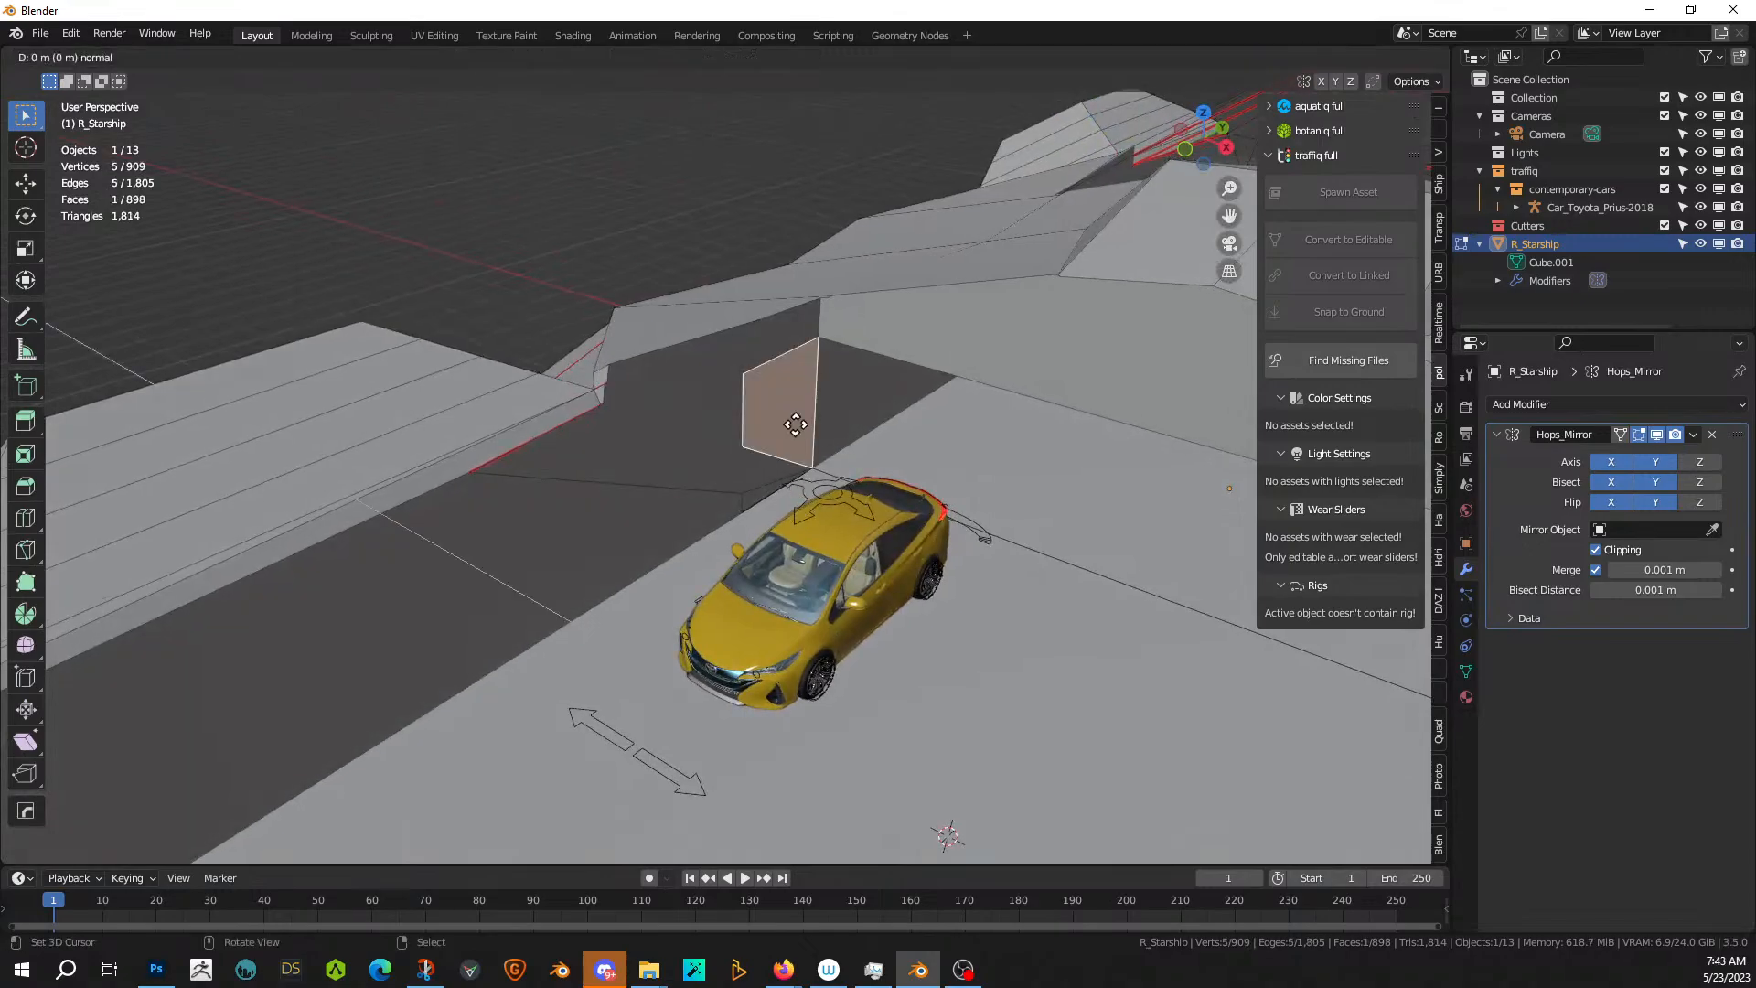
{"action": "left_click", "coordinate": [821, 462]}
{"action": "mouse_move", "coordinate": [821, 462]}
{"action": "middle_mouse_down"}
{"action": "mouse_move", "coordinate": [961, 502]}
{"action": "mouse_move", "coordinate": [824, 515]}
{"action": "mouse_move", "coordinate": [796, 476]}
{"action": "mouse_move", "coordinate": [828, 453]}
{"action": "middle_mouse_up"}
- Extrude the end face of the wall block lengthwise along the side wall toward the recess's open end
{"action": "left_click", "coordinate": [831, 449]}
{"action": "key", "text": "e"}
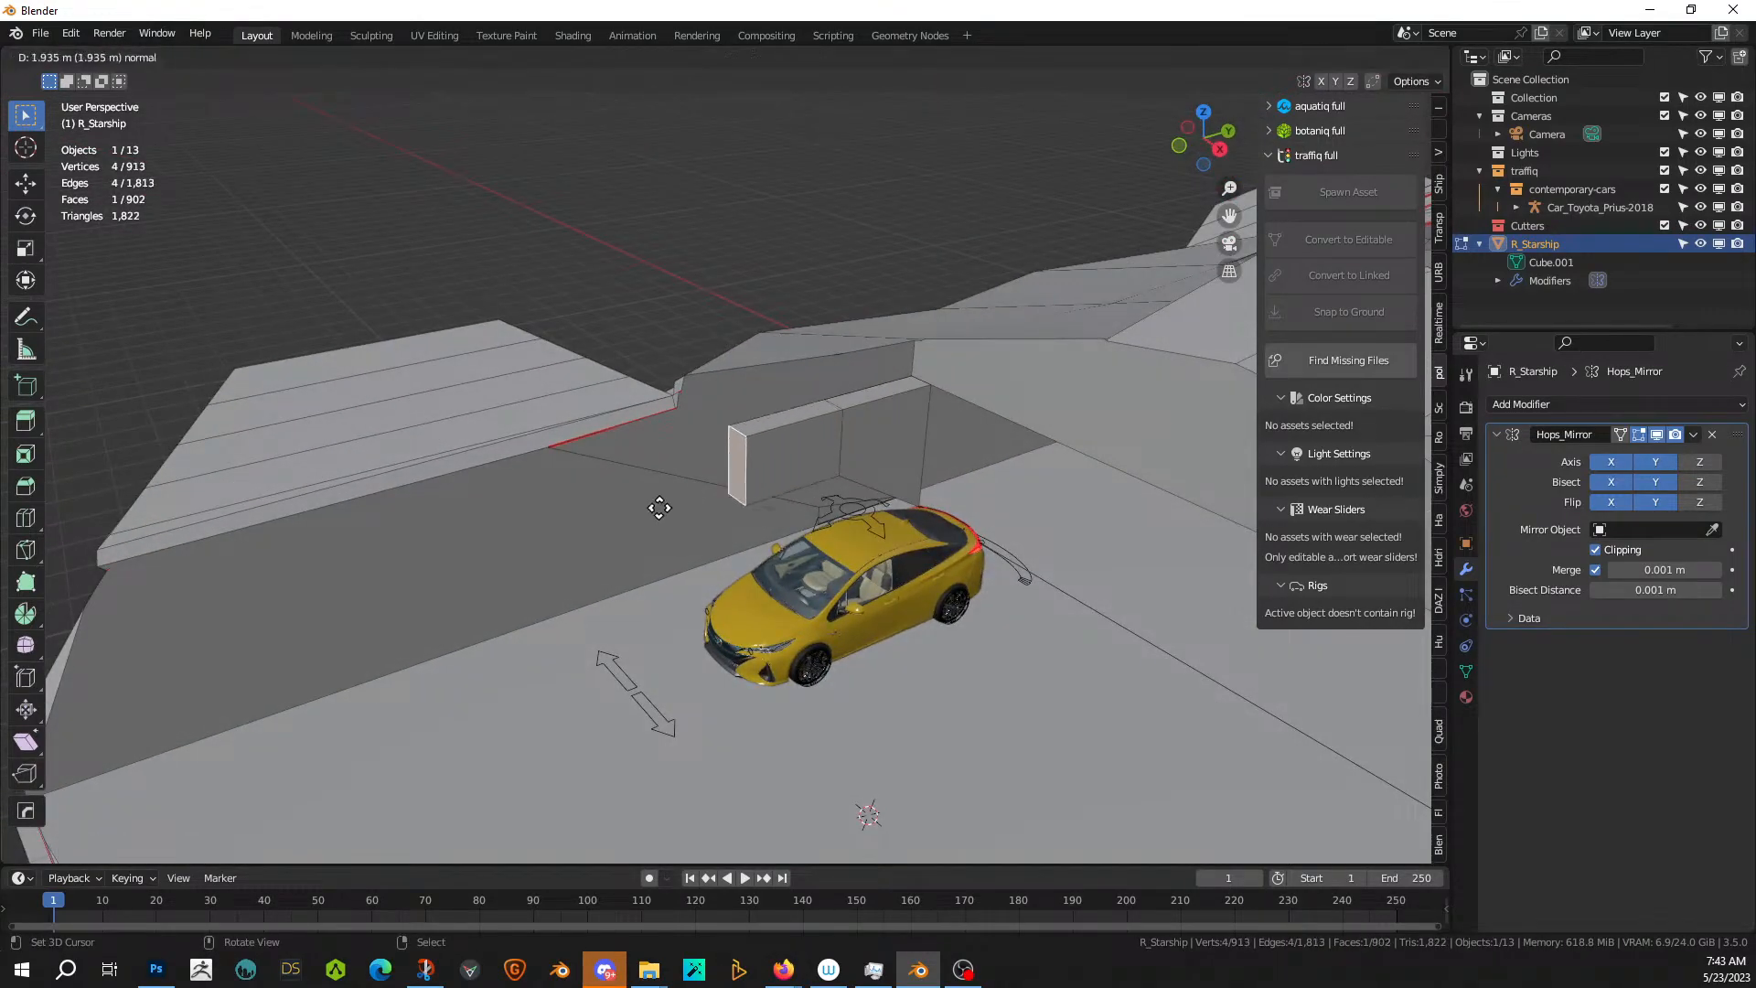
{"action": "left_click", "coordinate": [1036, 775]}
- Extrude the slanted lower face of the wall block and move it along negative Y to form a lower step
{"action": "middle_click_drag", "start_coordinate": [944, 637], "coordinate": [895, 610]}
{"action": "middle_click_drag", "start_coordinate": [640, 686], "coordinate": [576, 737]}
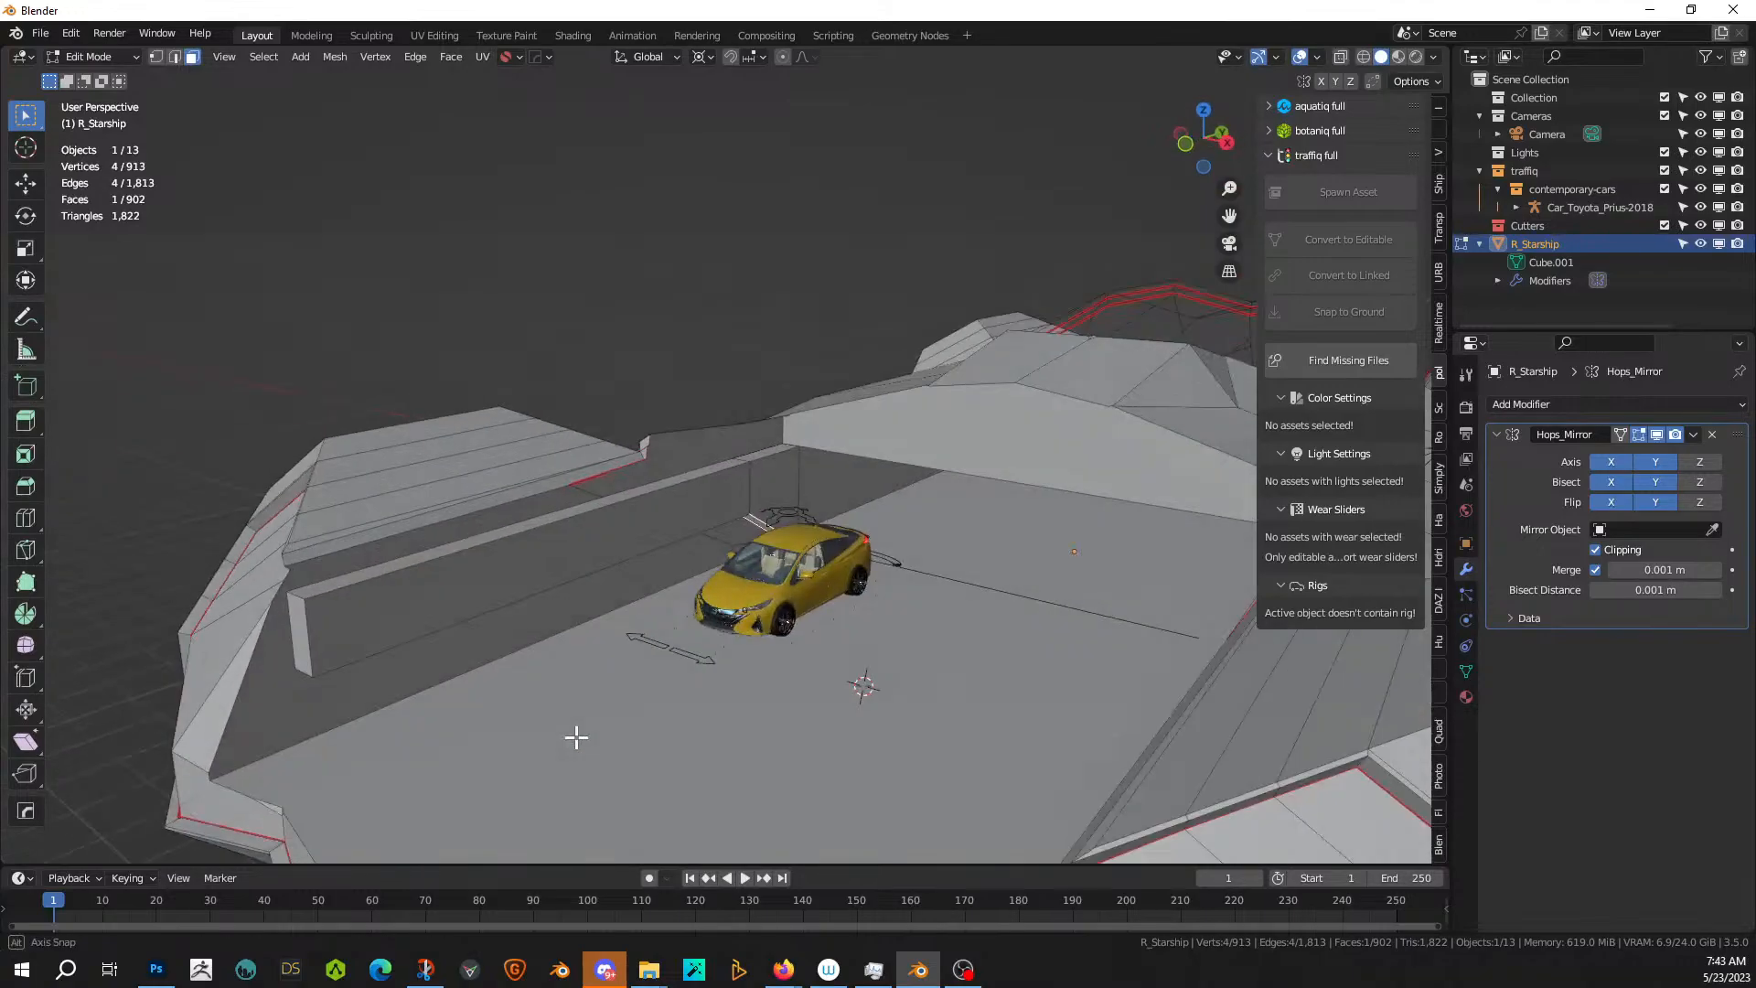
{"action": "key", "text": "e"}
{"action": "key", "text": "g"}
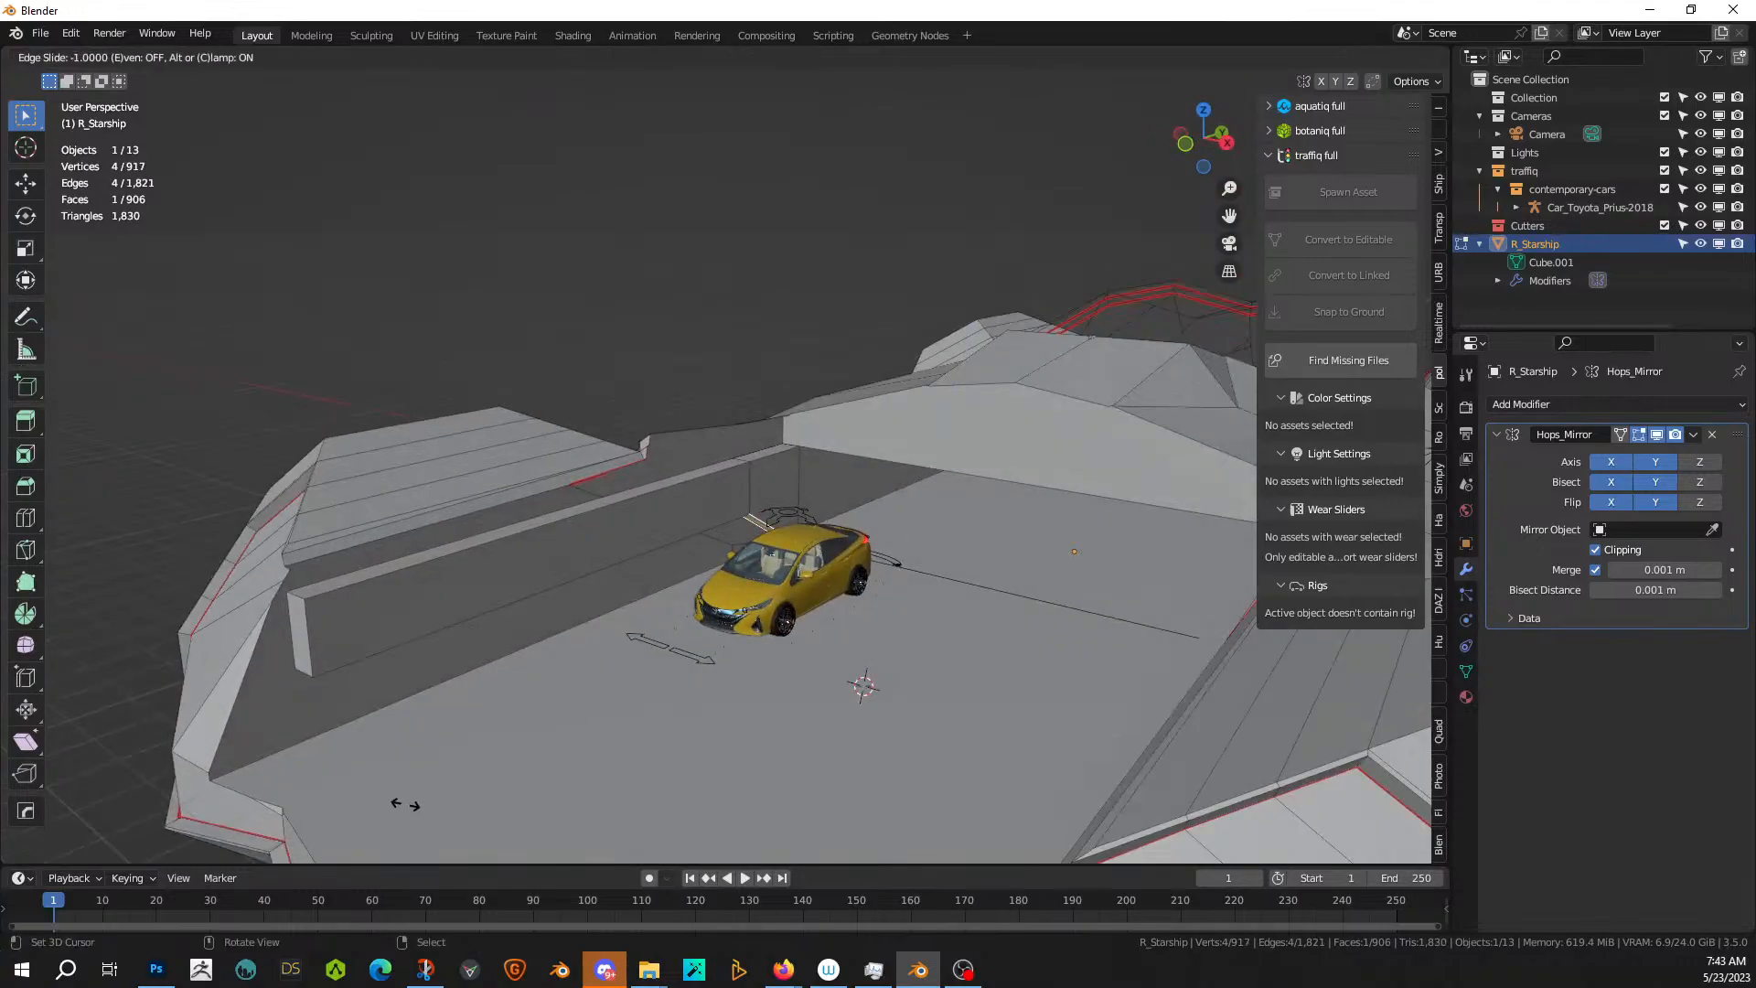
{"action": "left_click", "coordinate": [413, 782]}
{"action": "middle_click_drag", "start_coordinate": [454, 762], "coordinate": [514, 760]}
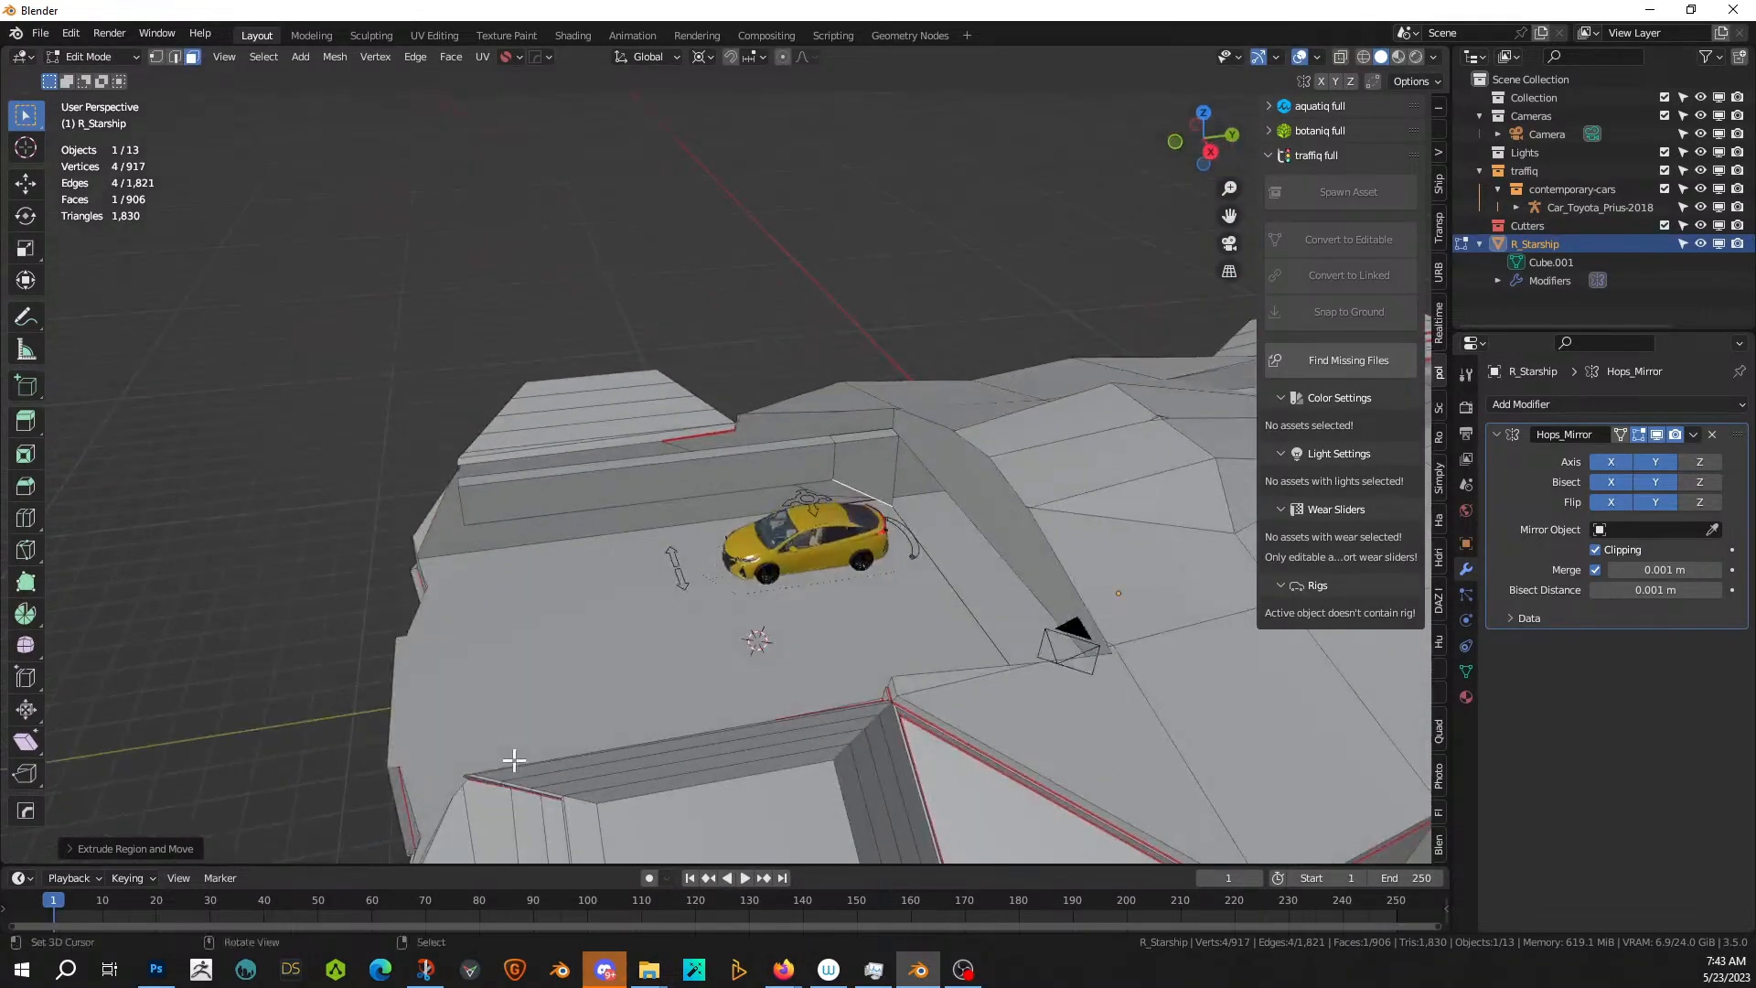
{"action": "key", "text": "g"}
{"action": "key", "text": "y"}
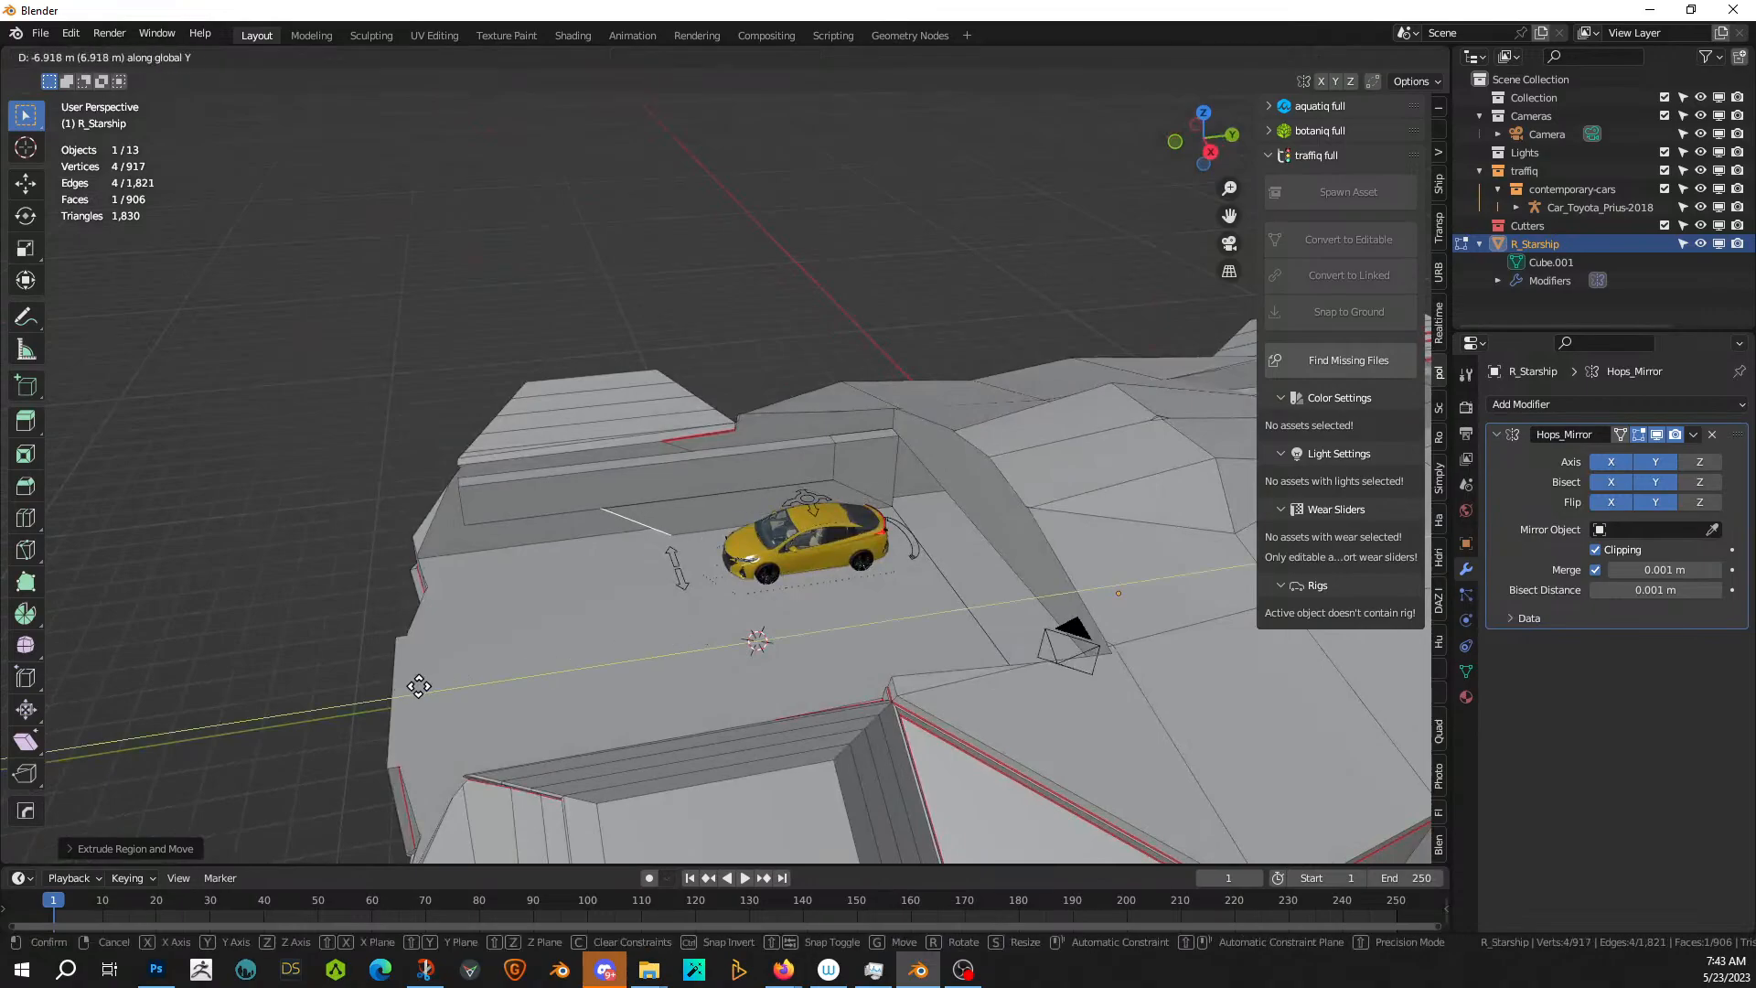
{"action": "left_click", "coordinate": [301, 709]}
- Flatten the lower step's end face by scaling it to 0 along Y about the 3D cursor
{"action": "middle_click_drag", "start_coordinate": [302, 709], "coordinate": [430, 654]}
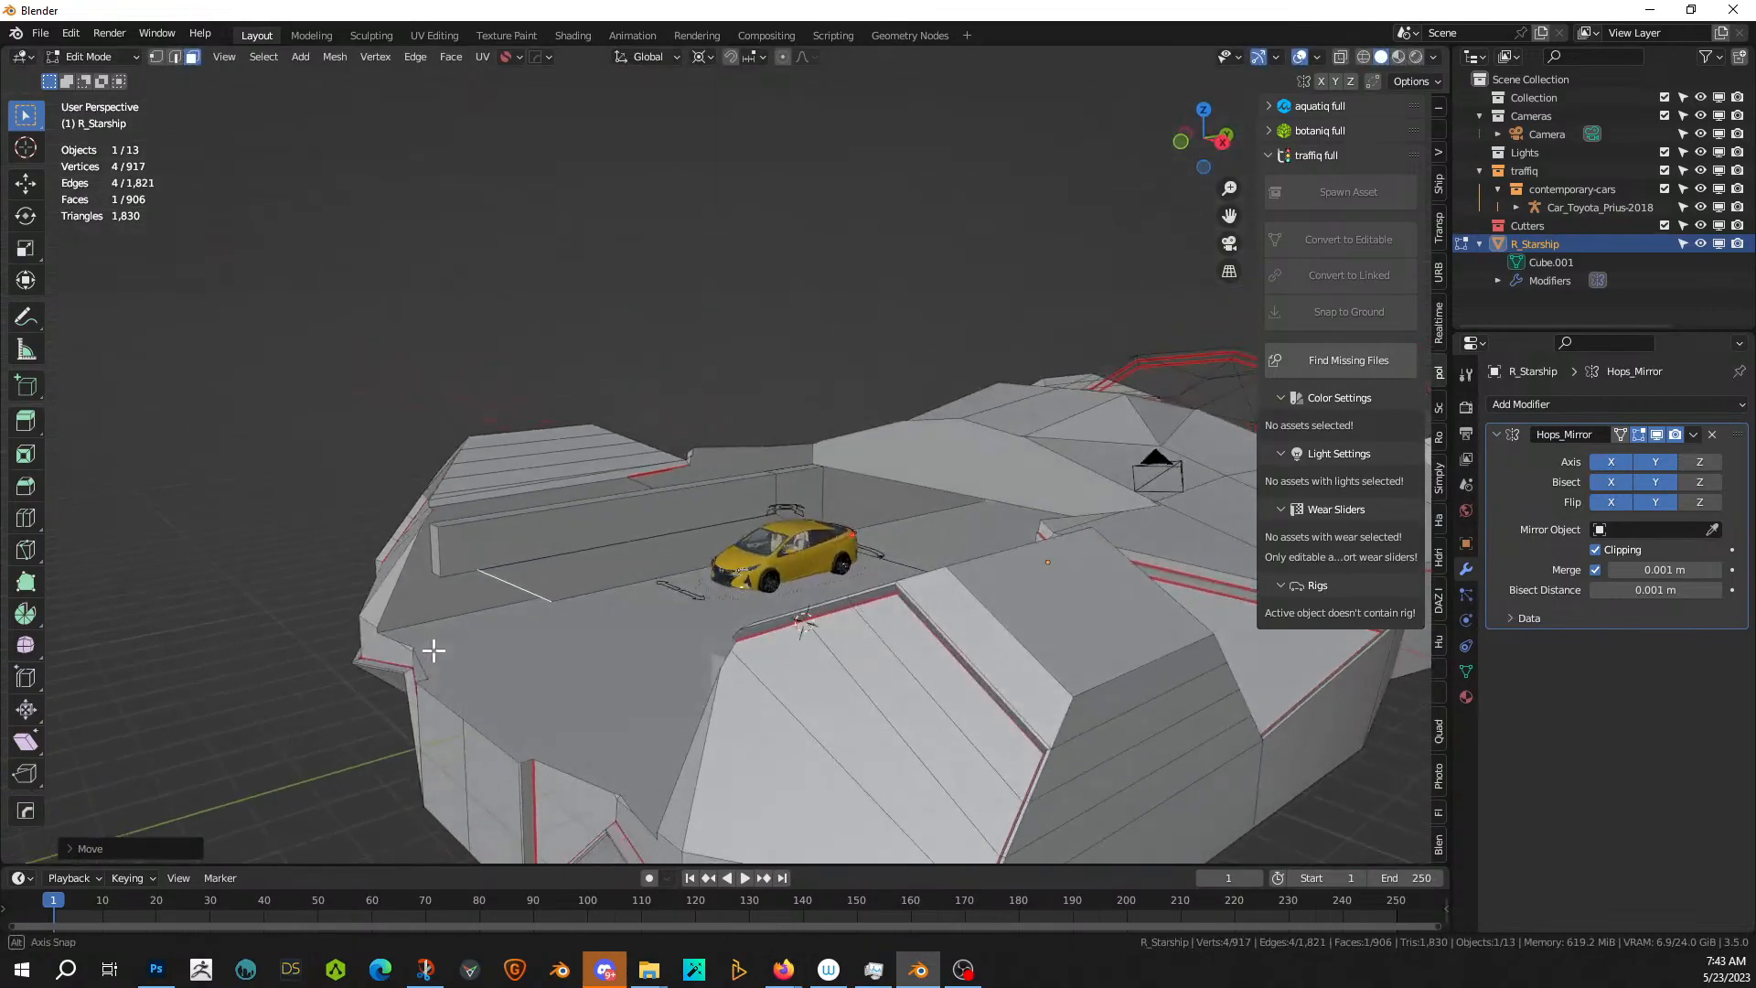
{"action": "key", "text": "s"}
{"action": "key", "text": "y"}
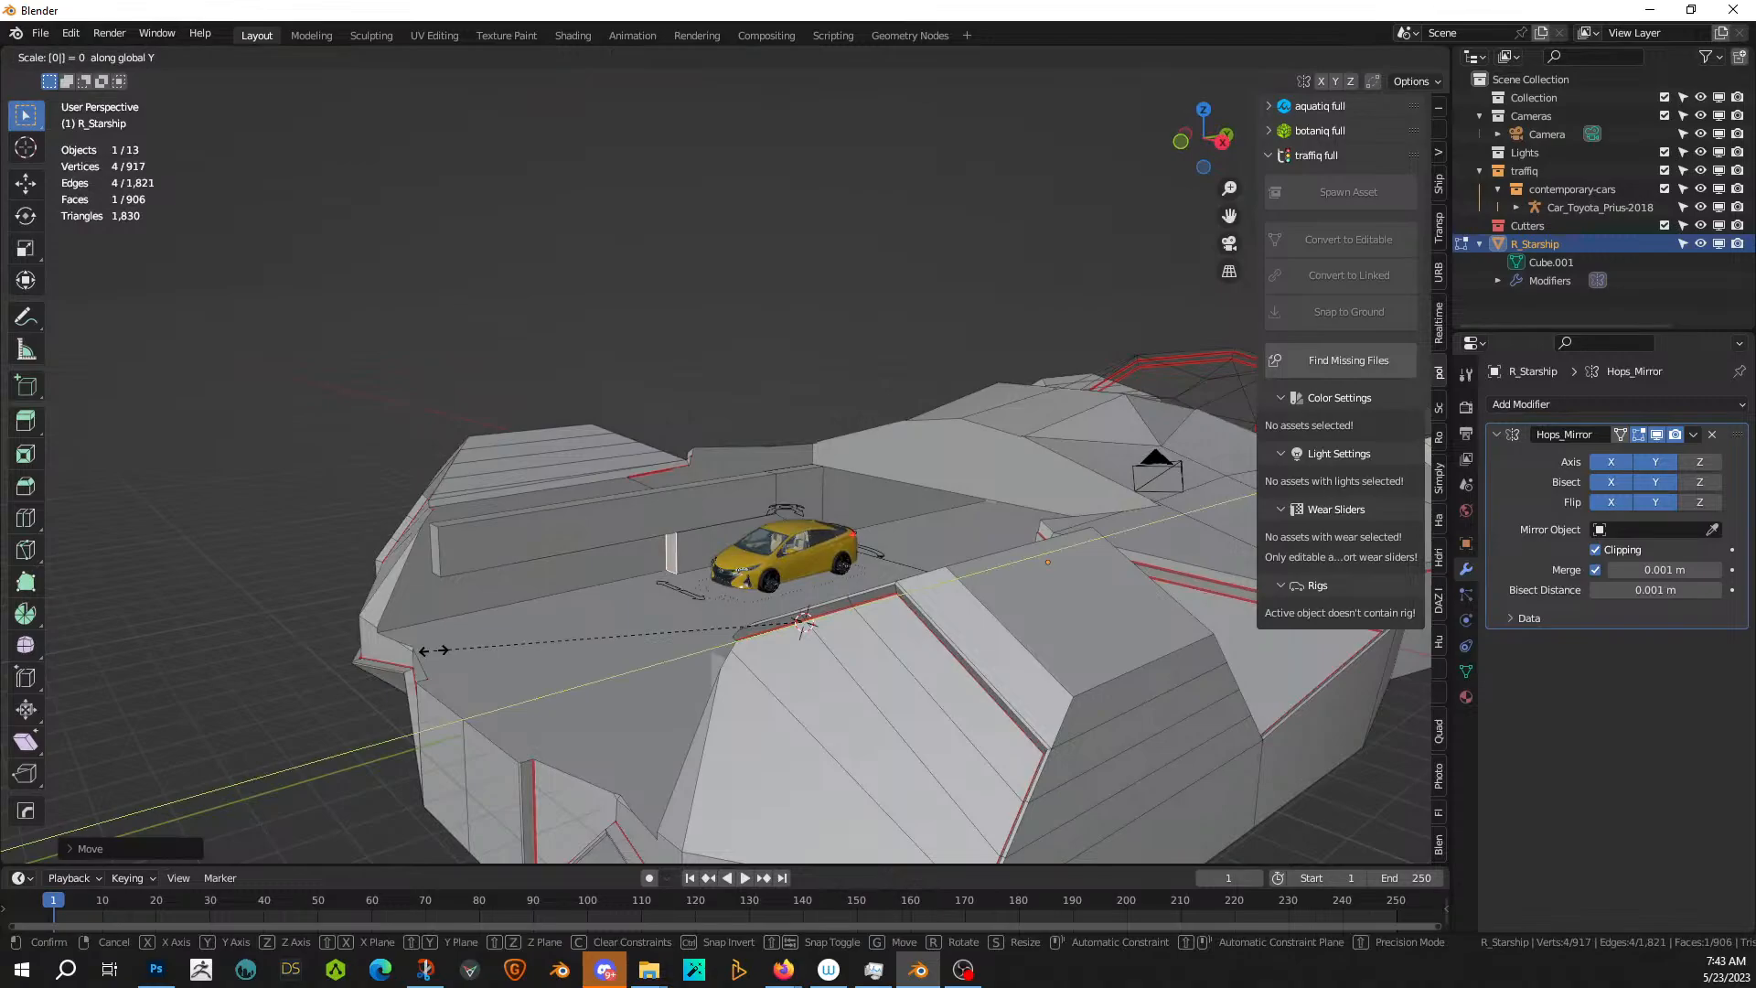
{"action": "key", "text": "Return"}
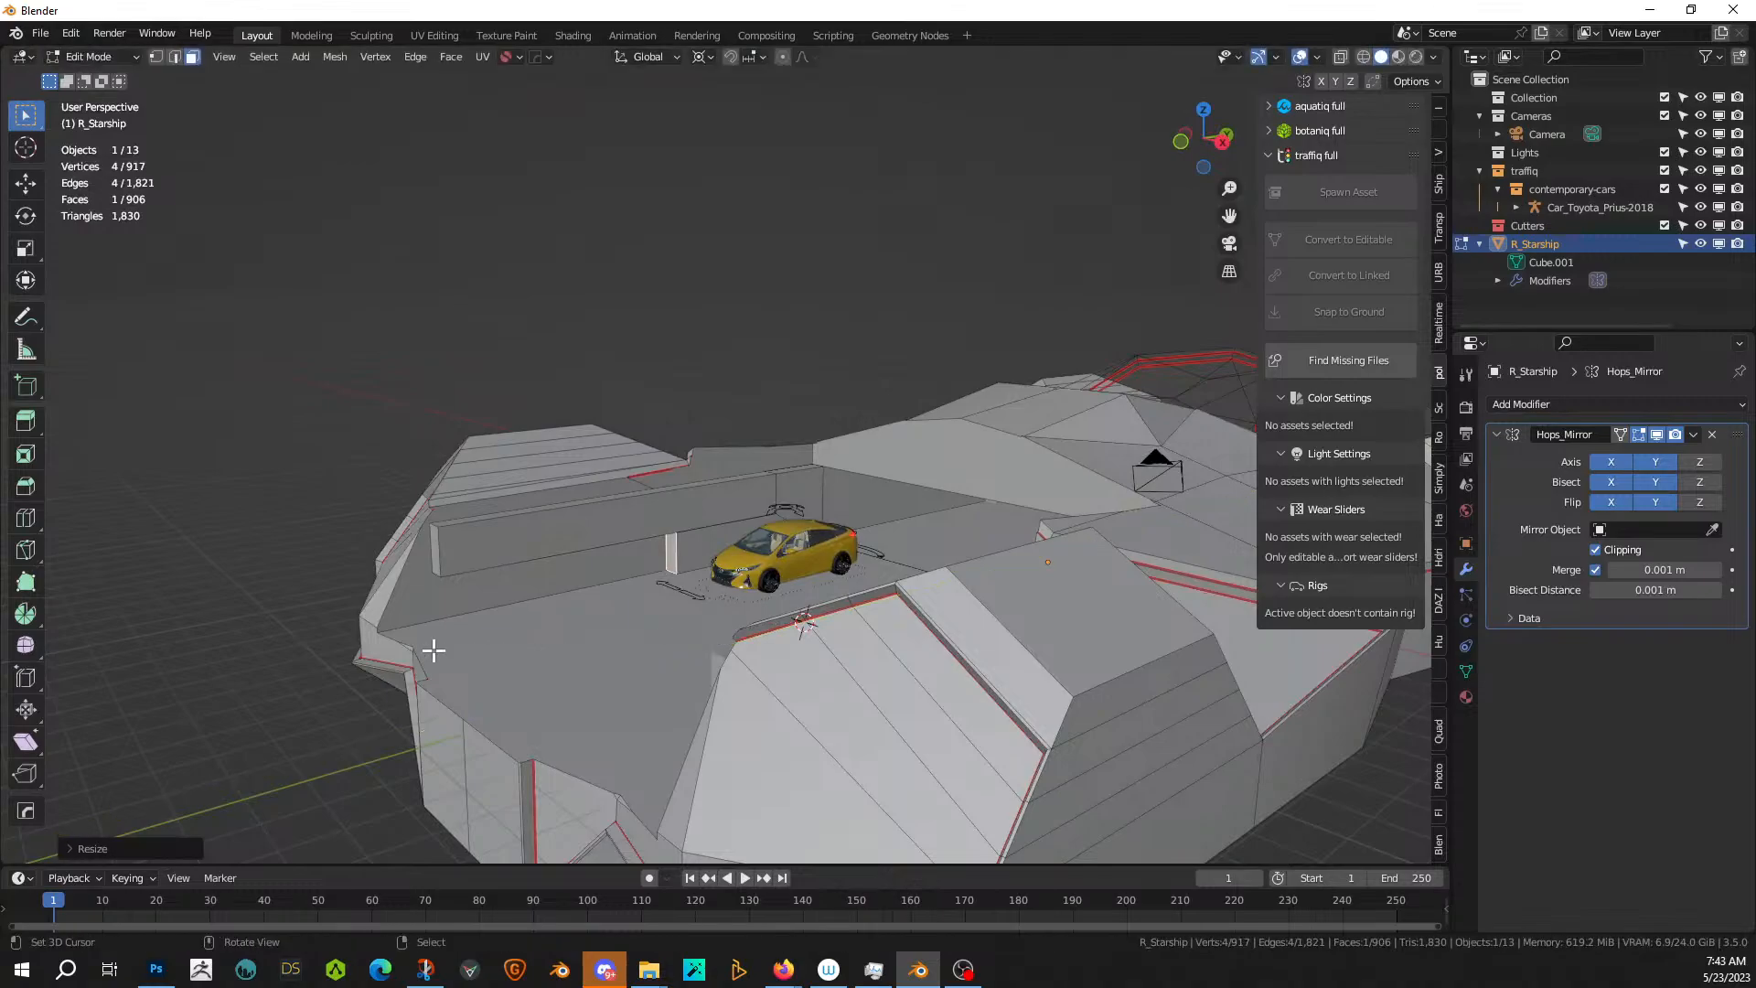
- Move the long upper block's end face back about 8.6 m along Y, leaving the lower step protruding beyond it
{"action": "left_click", "coordinate": [435, 546]}
{"action": "key", "text": "g"}
{"action": "key", "text": "y"}
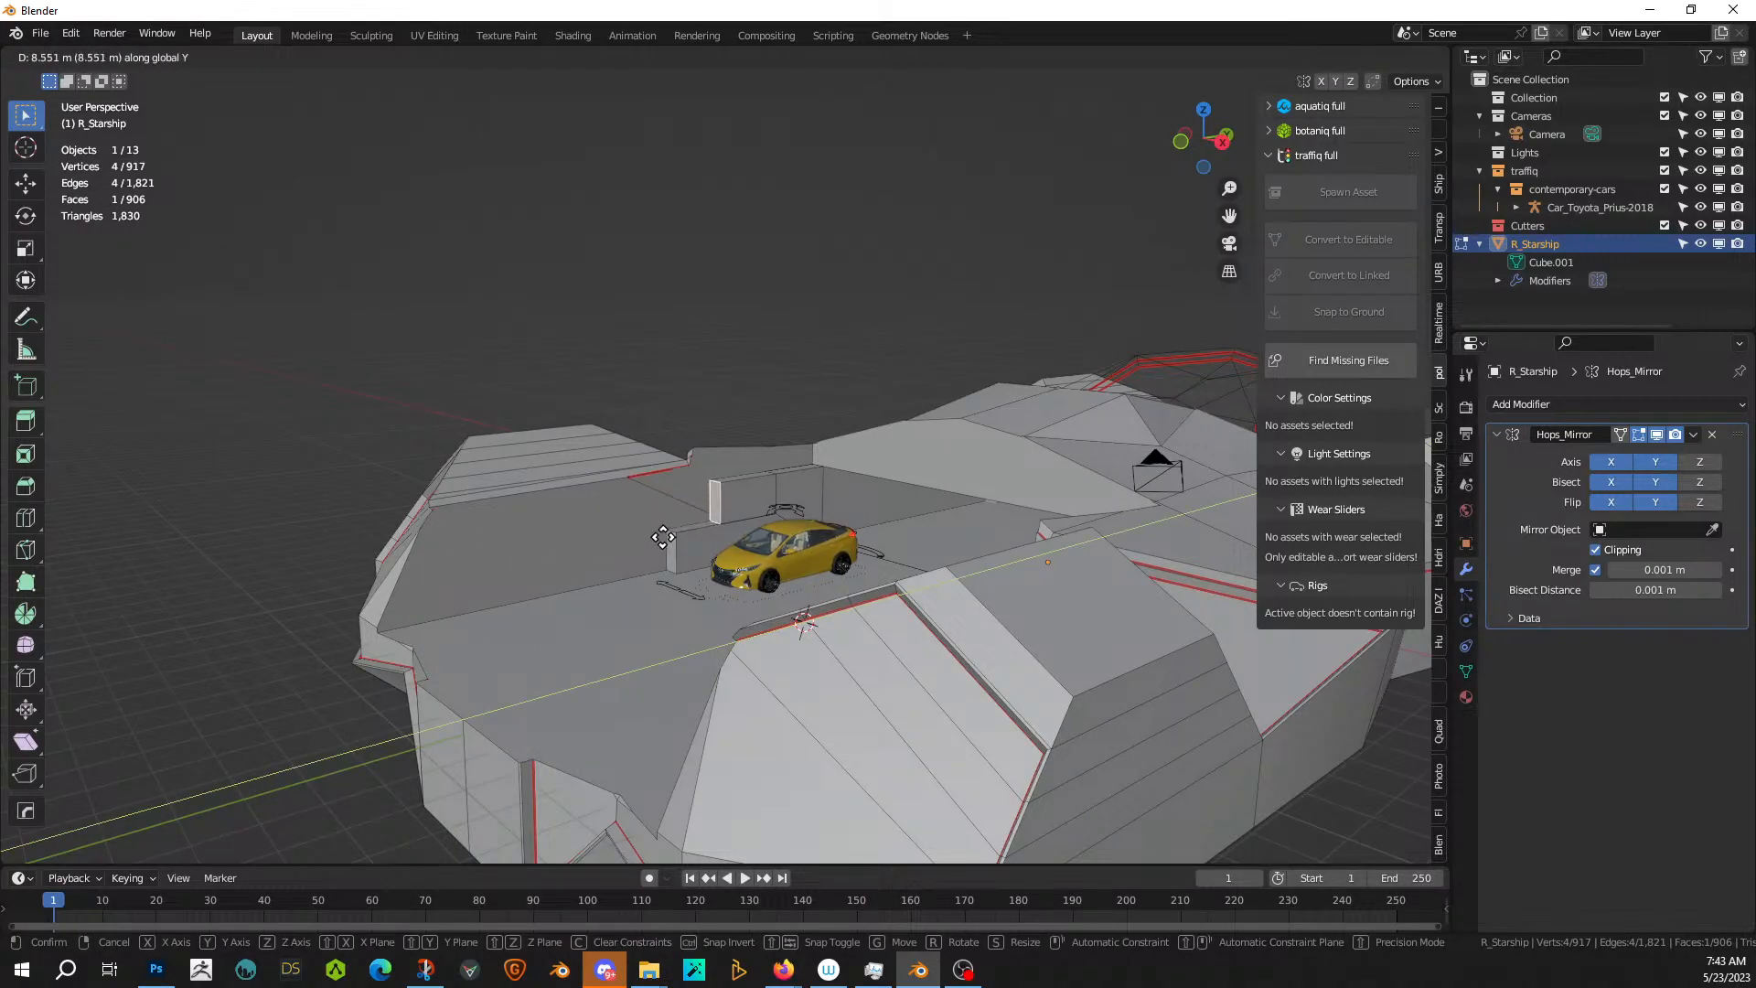
{"action": "left_click", "coordinate": [666, 538]}
- Extrude the top face at the block's rear end upward to add a taller third level to the stepped wall
{"action": "mouse_move", "coordinate": [666, 539]}
{"action": "middle_mouse_down"}
{"action": "mouse_move", "coordinate": [732, 603]}
{"action": "mouse_move", "coordinate": [659, 604]}
{"action": "mouse_move", "coordinate": [679, 546]}
{"action": "middle_mouse_up"}
{"action": "scroll", "coordinate": [659, 604], "scroll_direction": "up", "scroll_amount": 4}
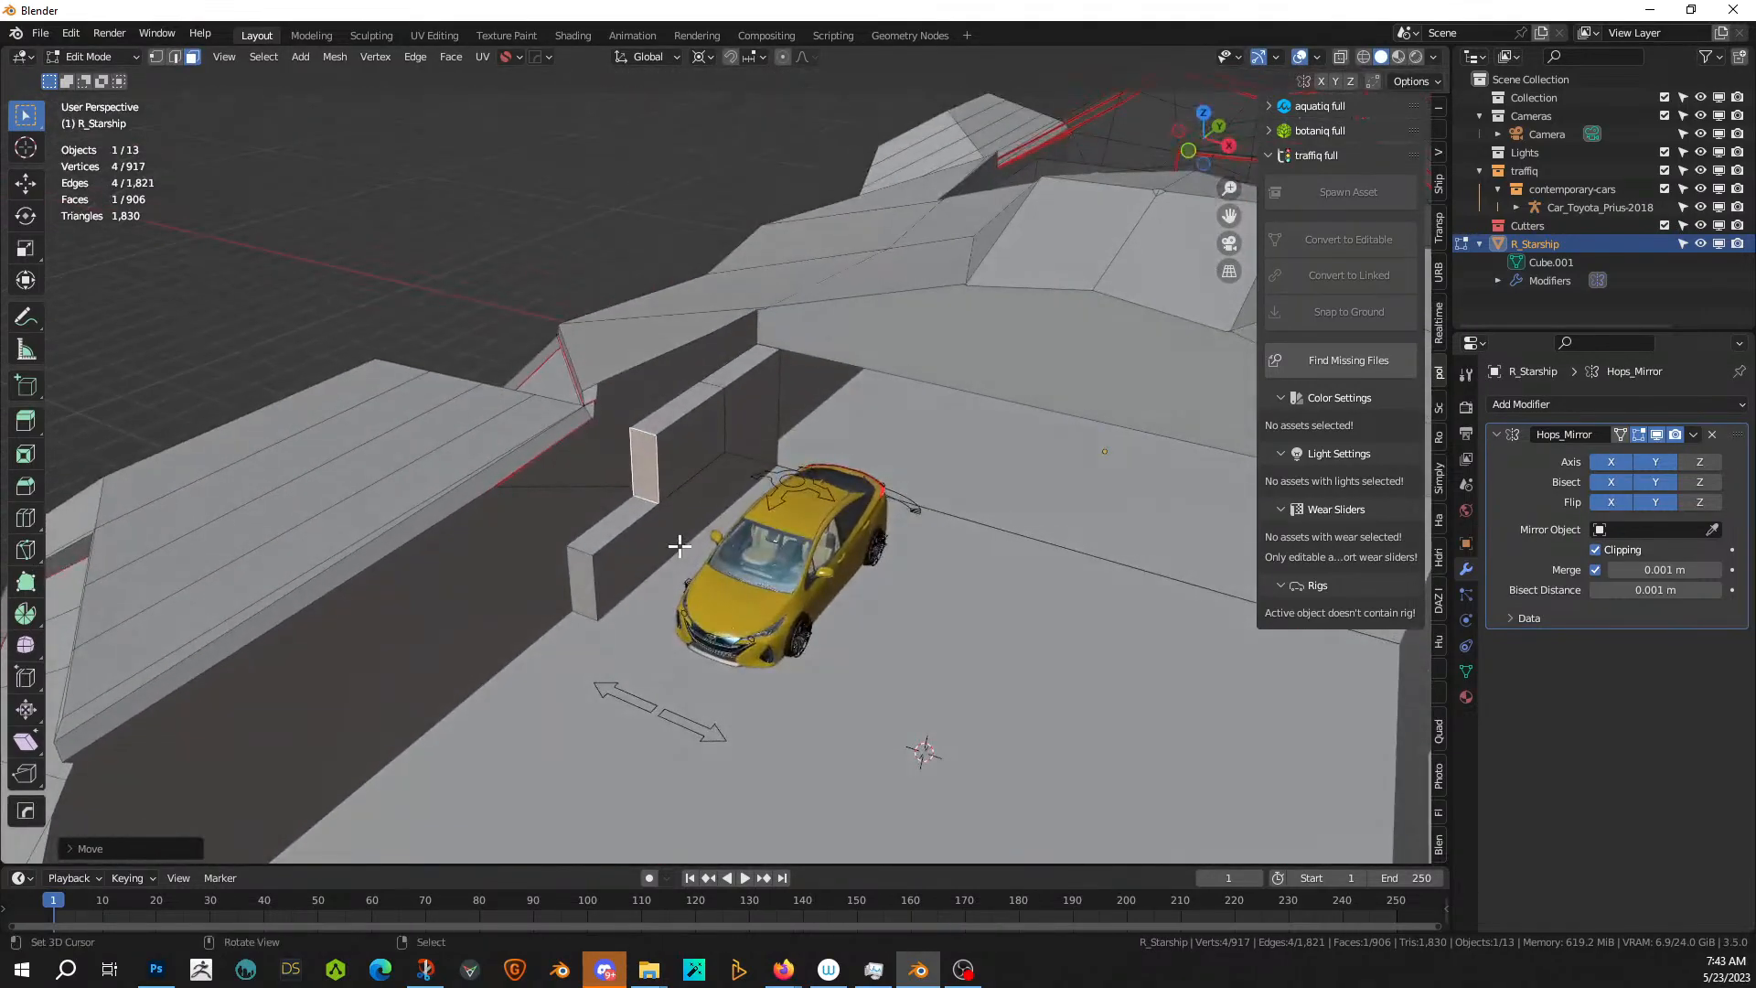
{"action": "scroll", "coordinate": [765, 399], "scroll_direction": "up", "scroll_amount": 2}
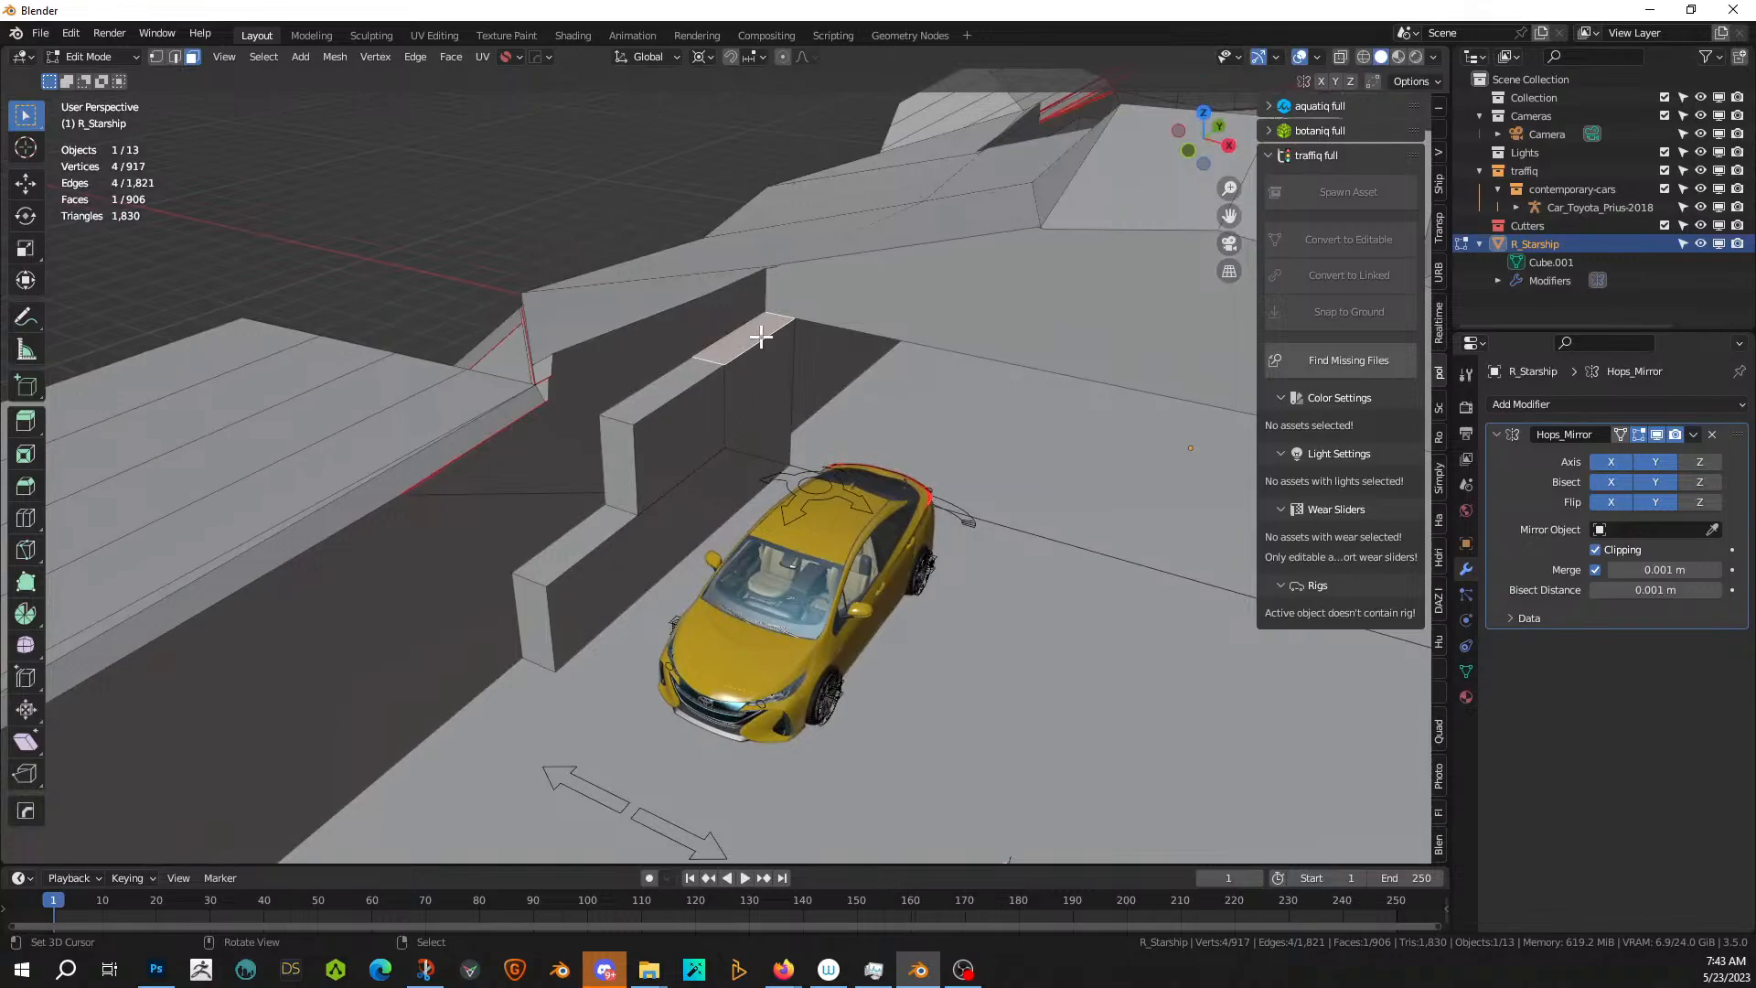
{"action": "key", "text": "e"}
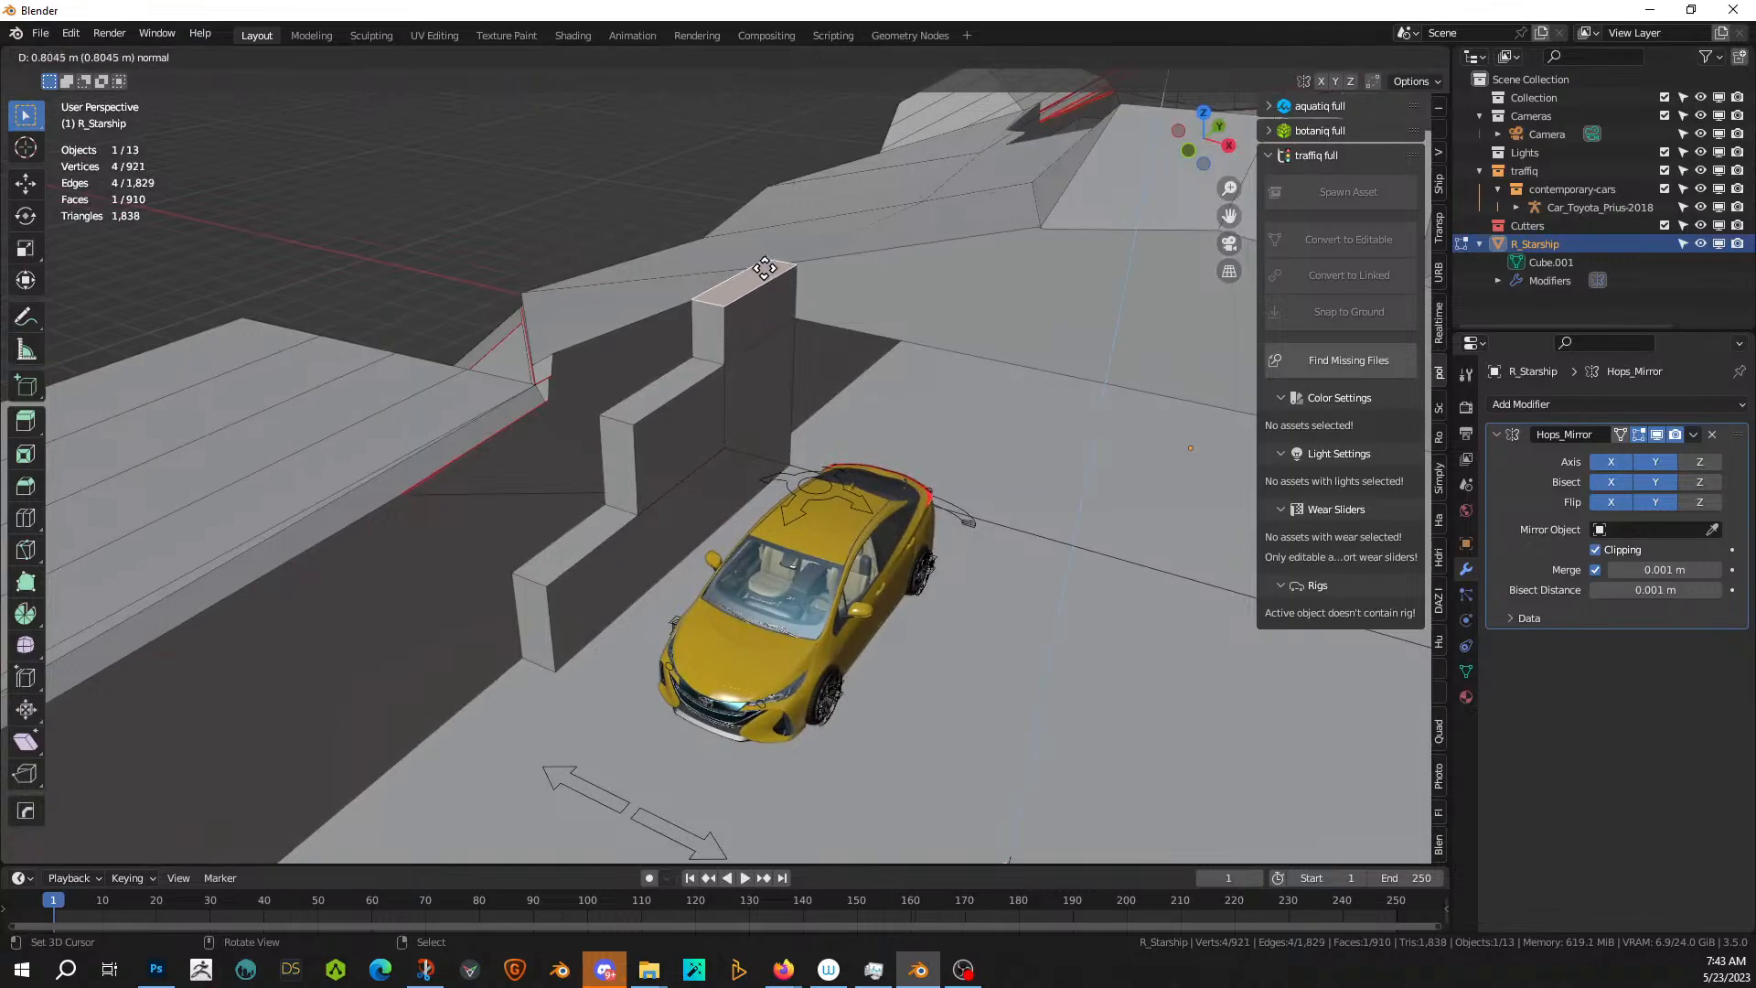
{"action": "left_click", "coordinate": [765, 231]}
{"action": "middle_click_drag", "start_coordinate": [765, 231], "coordinate": [627, 256]}
{"action": "scroll", "coordinate": [622, 300], "scroll_direction": "down", "scroll_amount": 5}
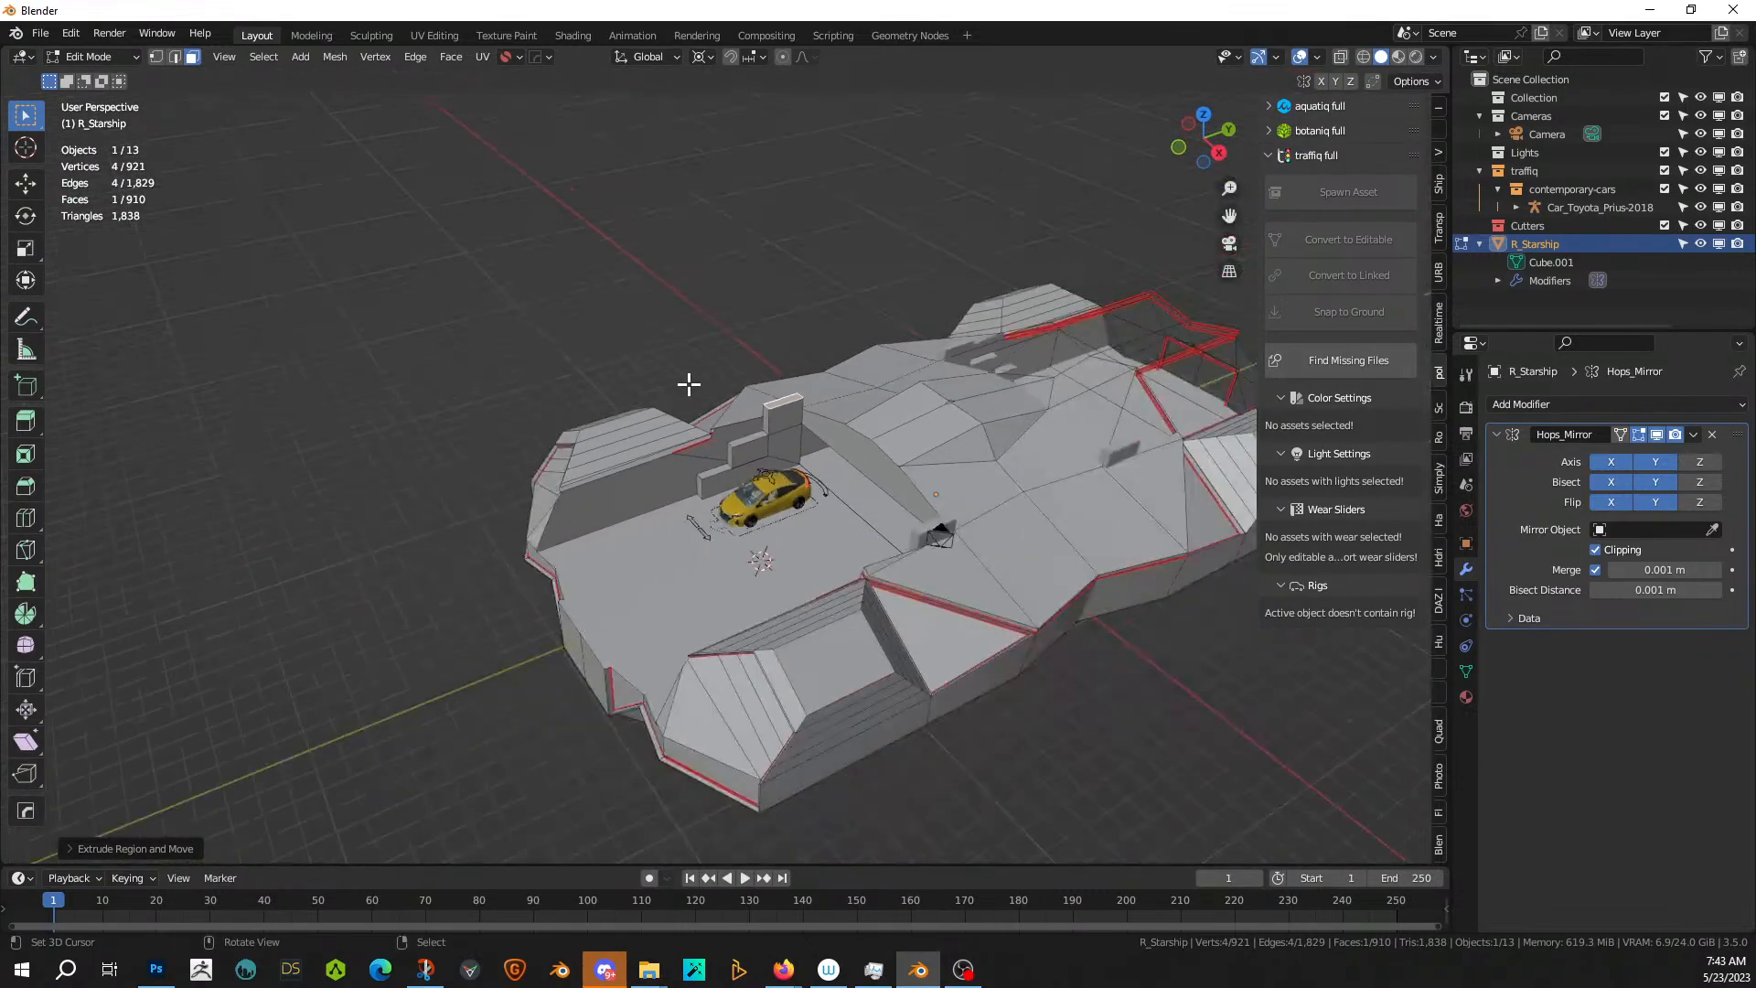
{"action": "middle_click_drag", "start_coordinate": [686, 384], "coordinate": [923, 423]}
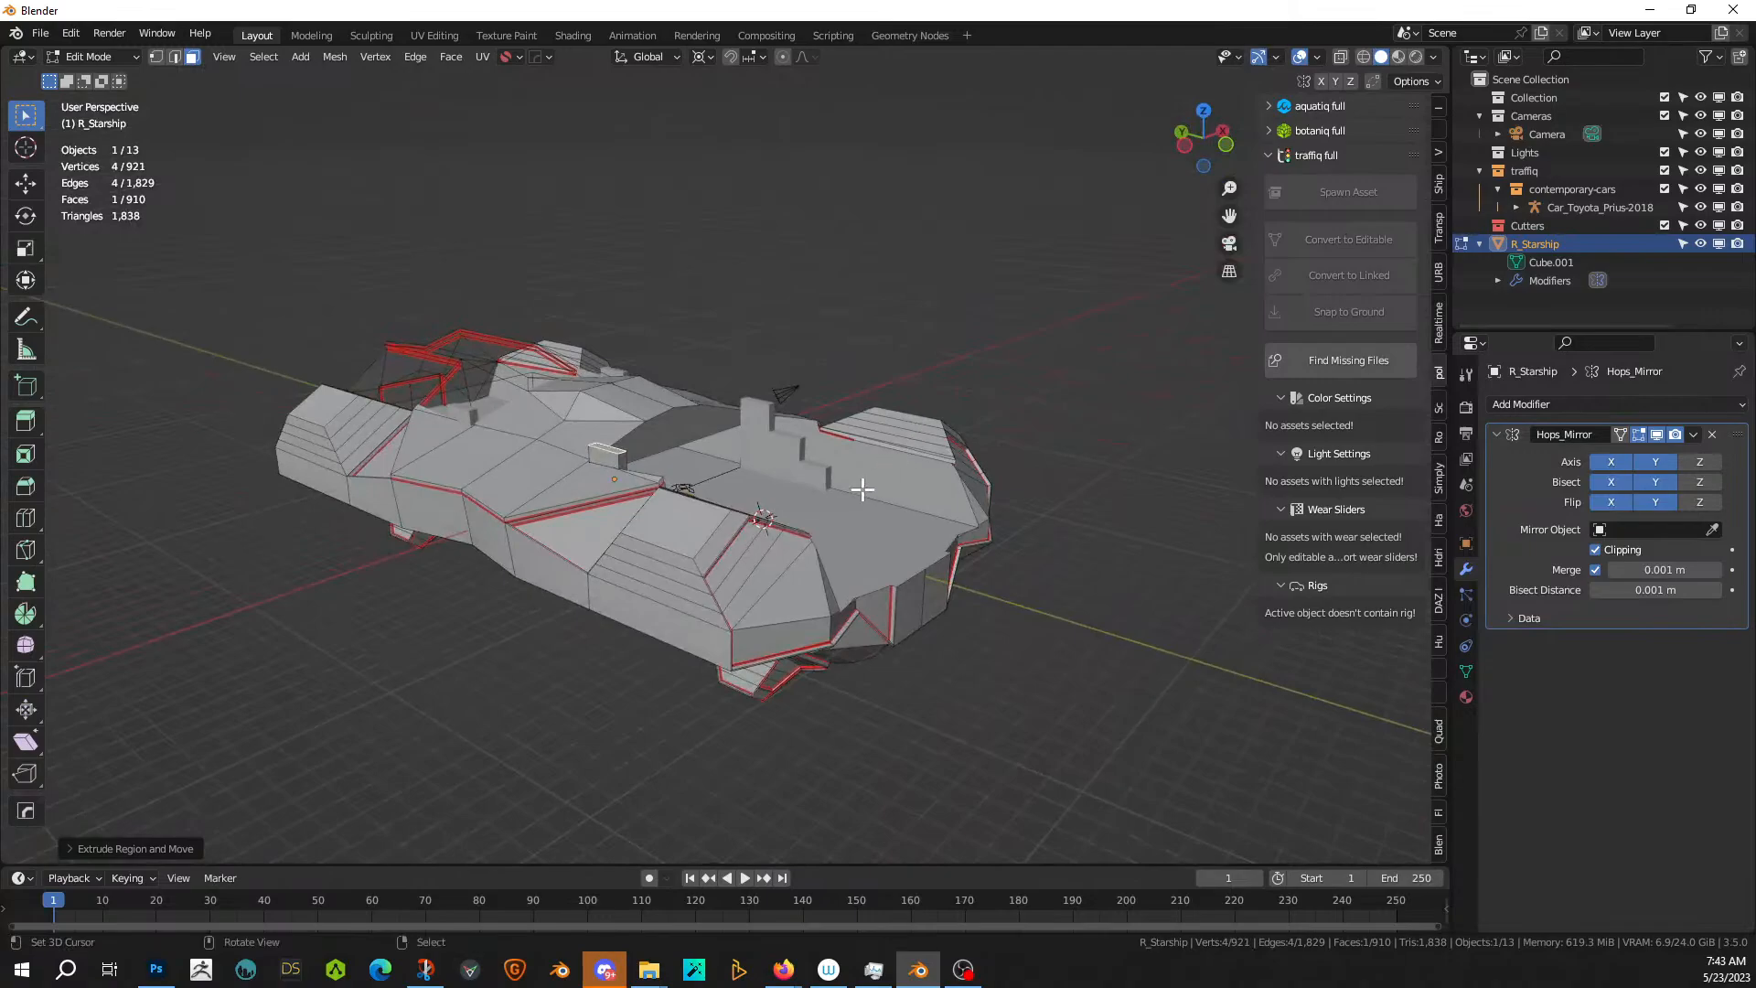
{"action": "middle_click_drag", "start_coordinate": [862, 489], "coordinate": [647, 537]}
{"action": "scroll", "coordinate": [647, 537], "scroll_direction": "up", "scroll_amount": 6}
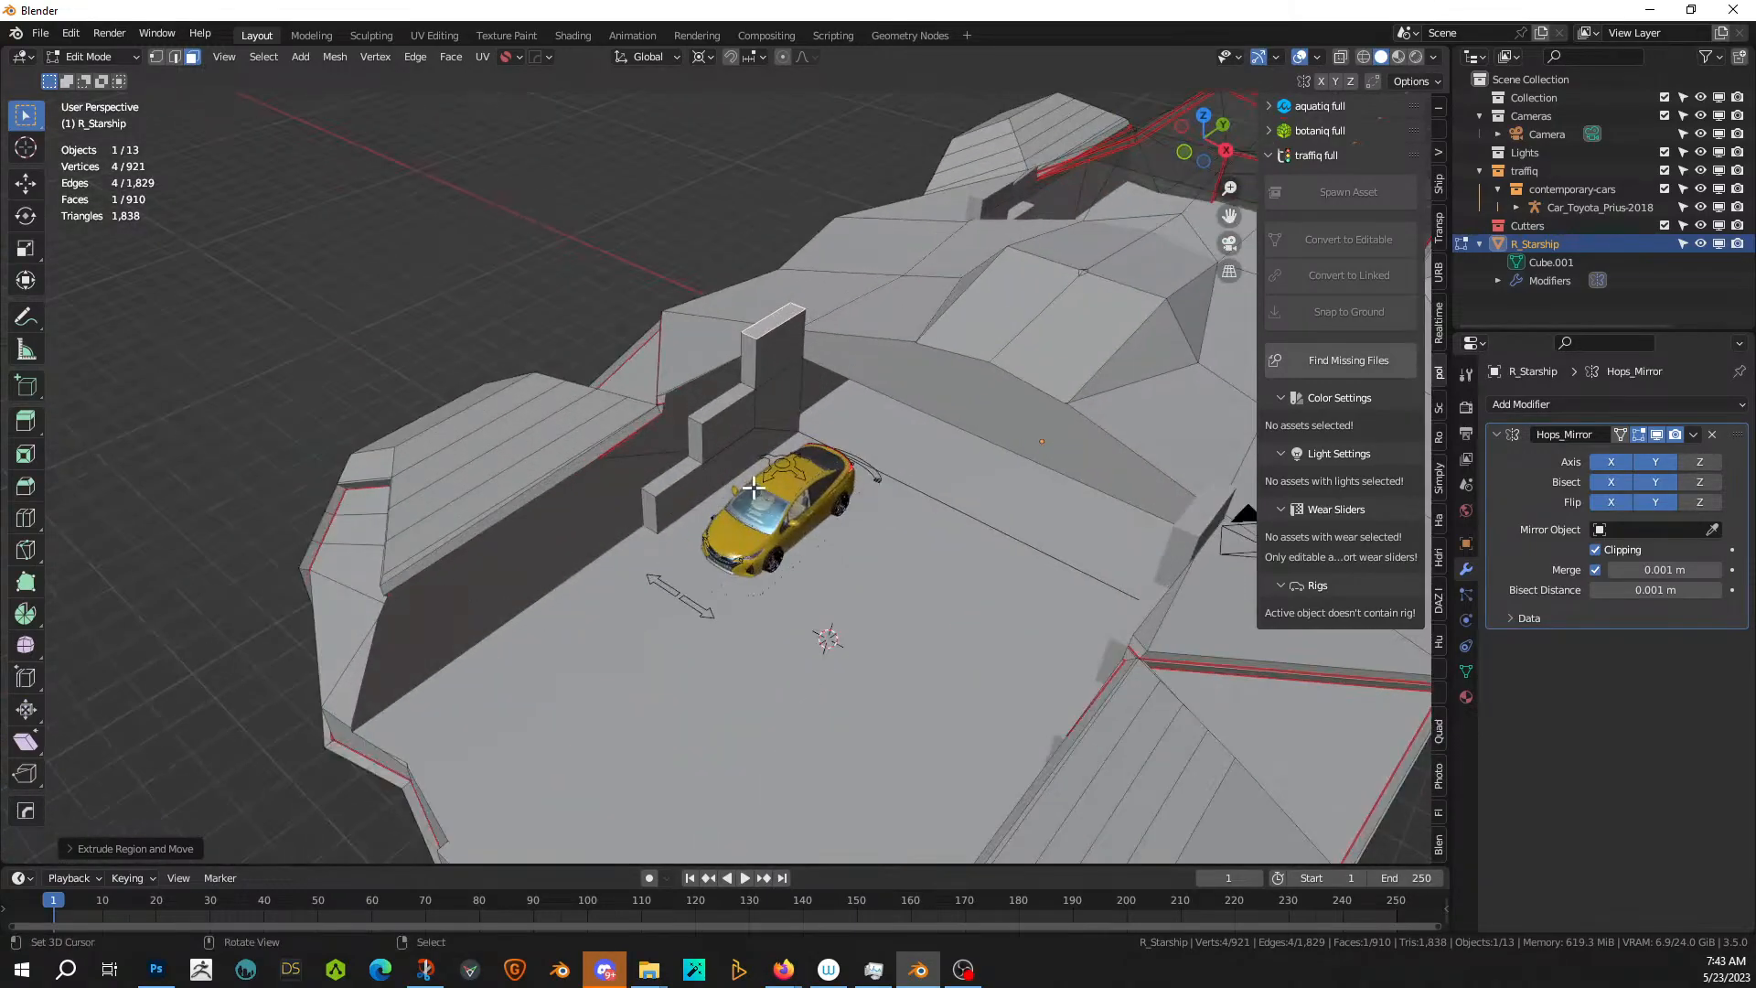
- Select the six raised roof faces behind the car recess on the car's side of the hull centreline
{"action": "middle_click_drag", "start_coordinate": [754, 488], "coordinate": [477, 523], "text": "shift"}
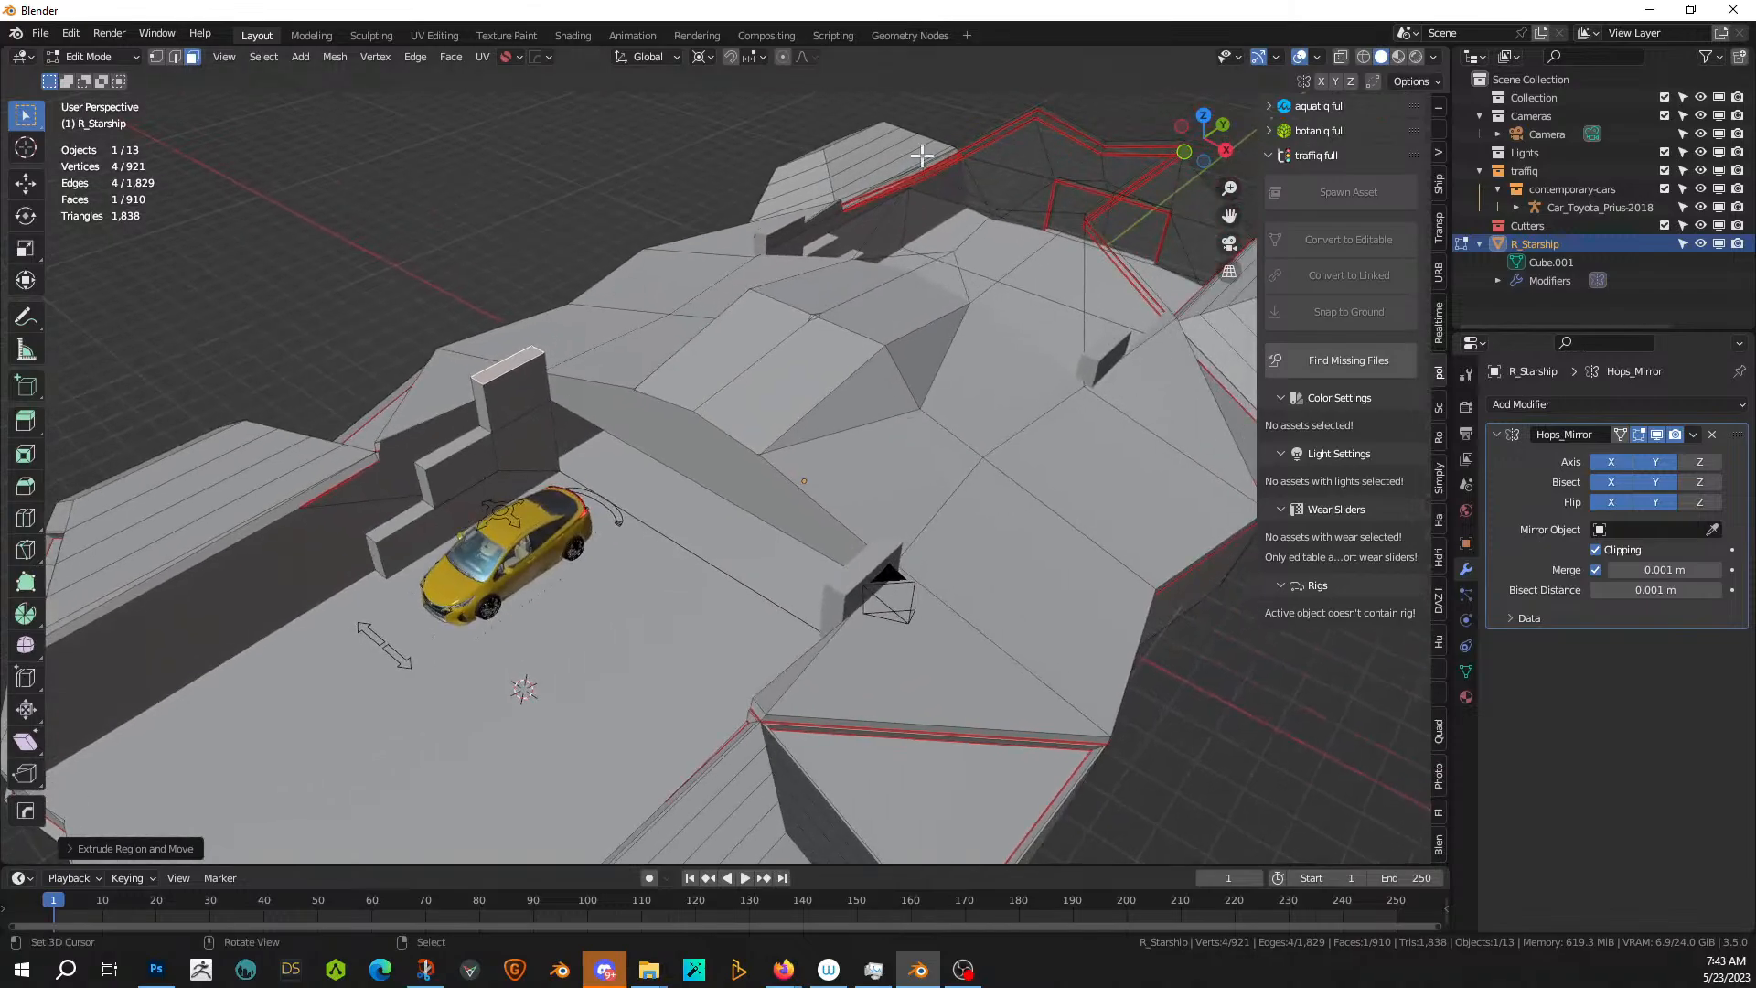
{"action": "middle_click_drag", "start_coordinate": [921, 156], "coordinate": [857, 326]}
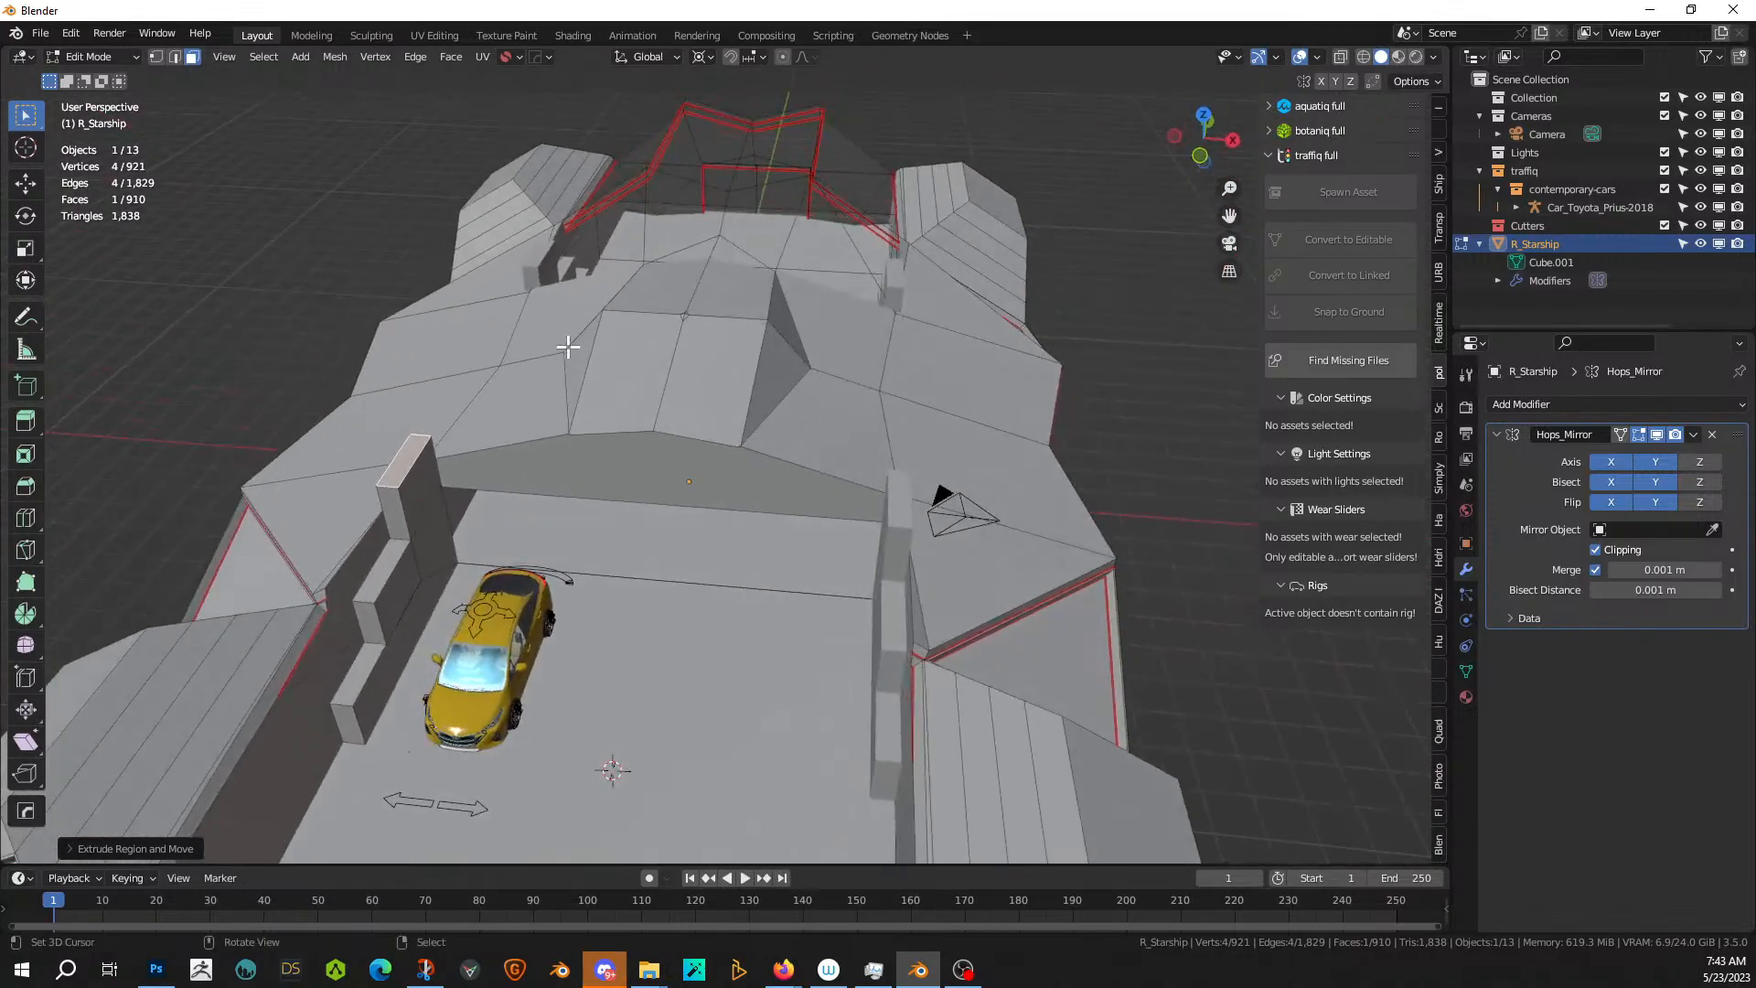
{"action": "scroll", "coordinate": [646, 329], "scroll_direction": "down", "scroll_amount": 3}
{"action": "middle_click_drag", "start_coordinate": [647, 329], "coordinate": [734, 433]}
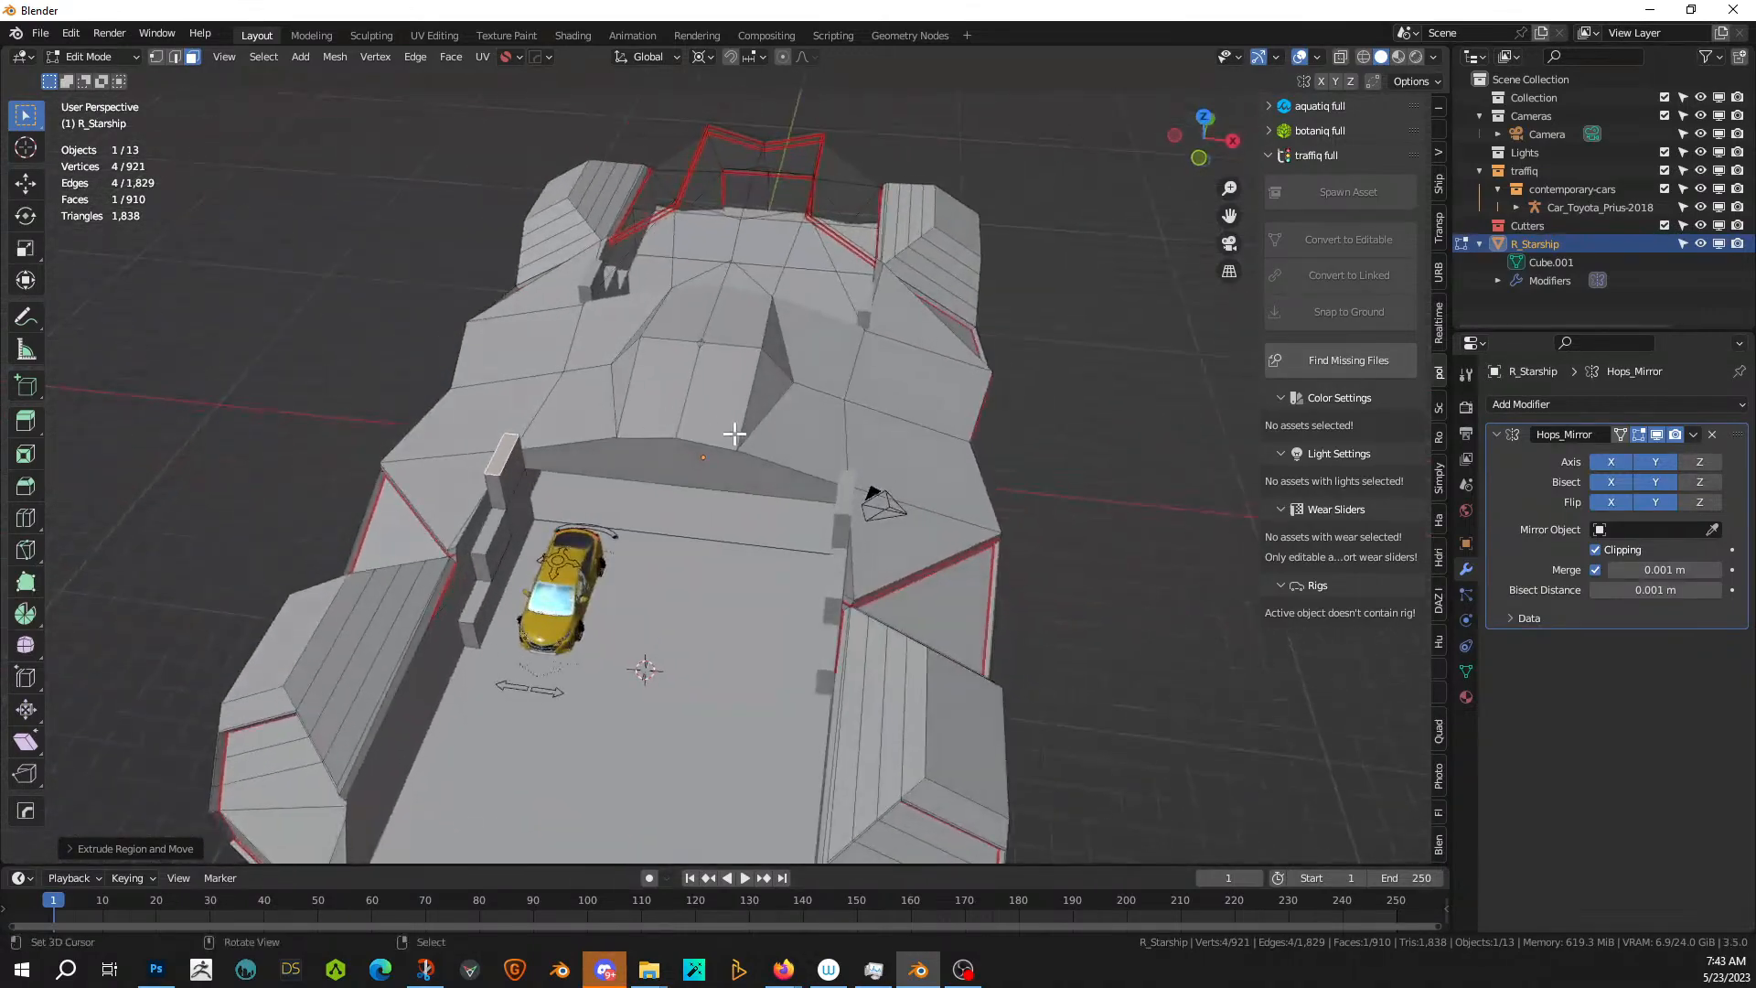
{"action": "middle_click_drag", "start_coordinate": [556, 337], "coordinate": [510, 468]}
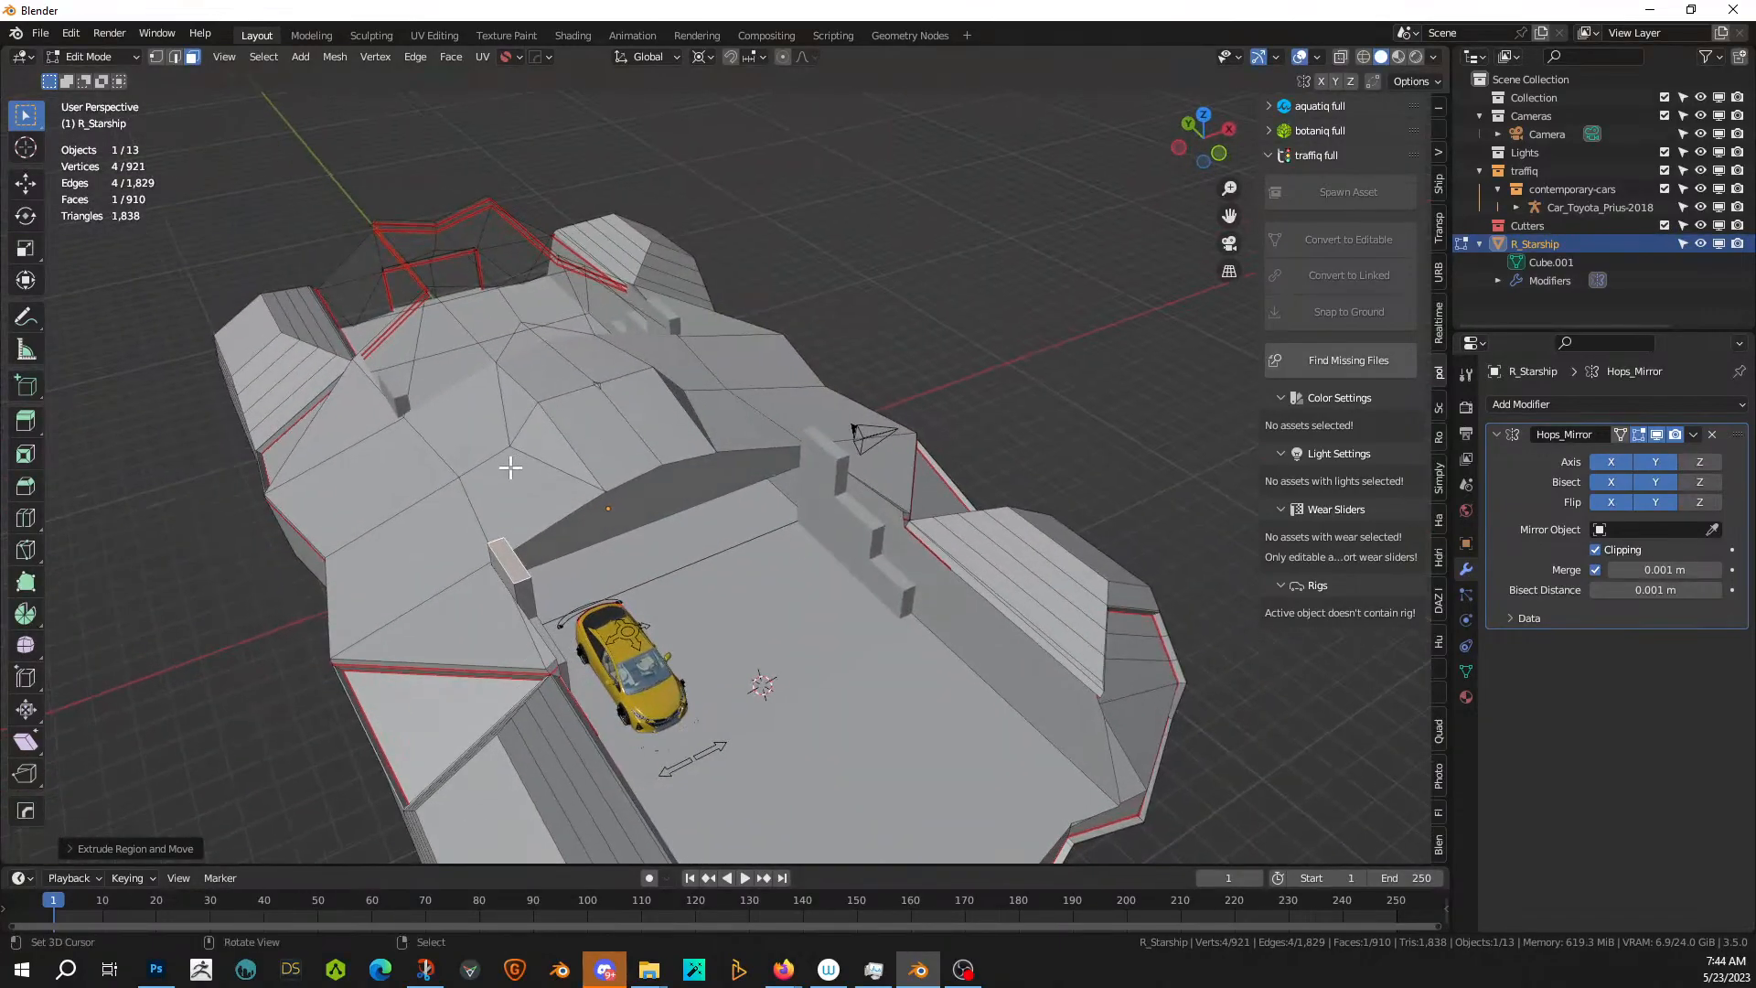
{"action": "key", "text": "KP_7"}
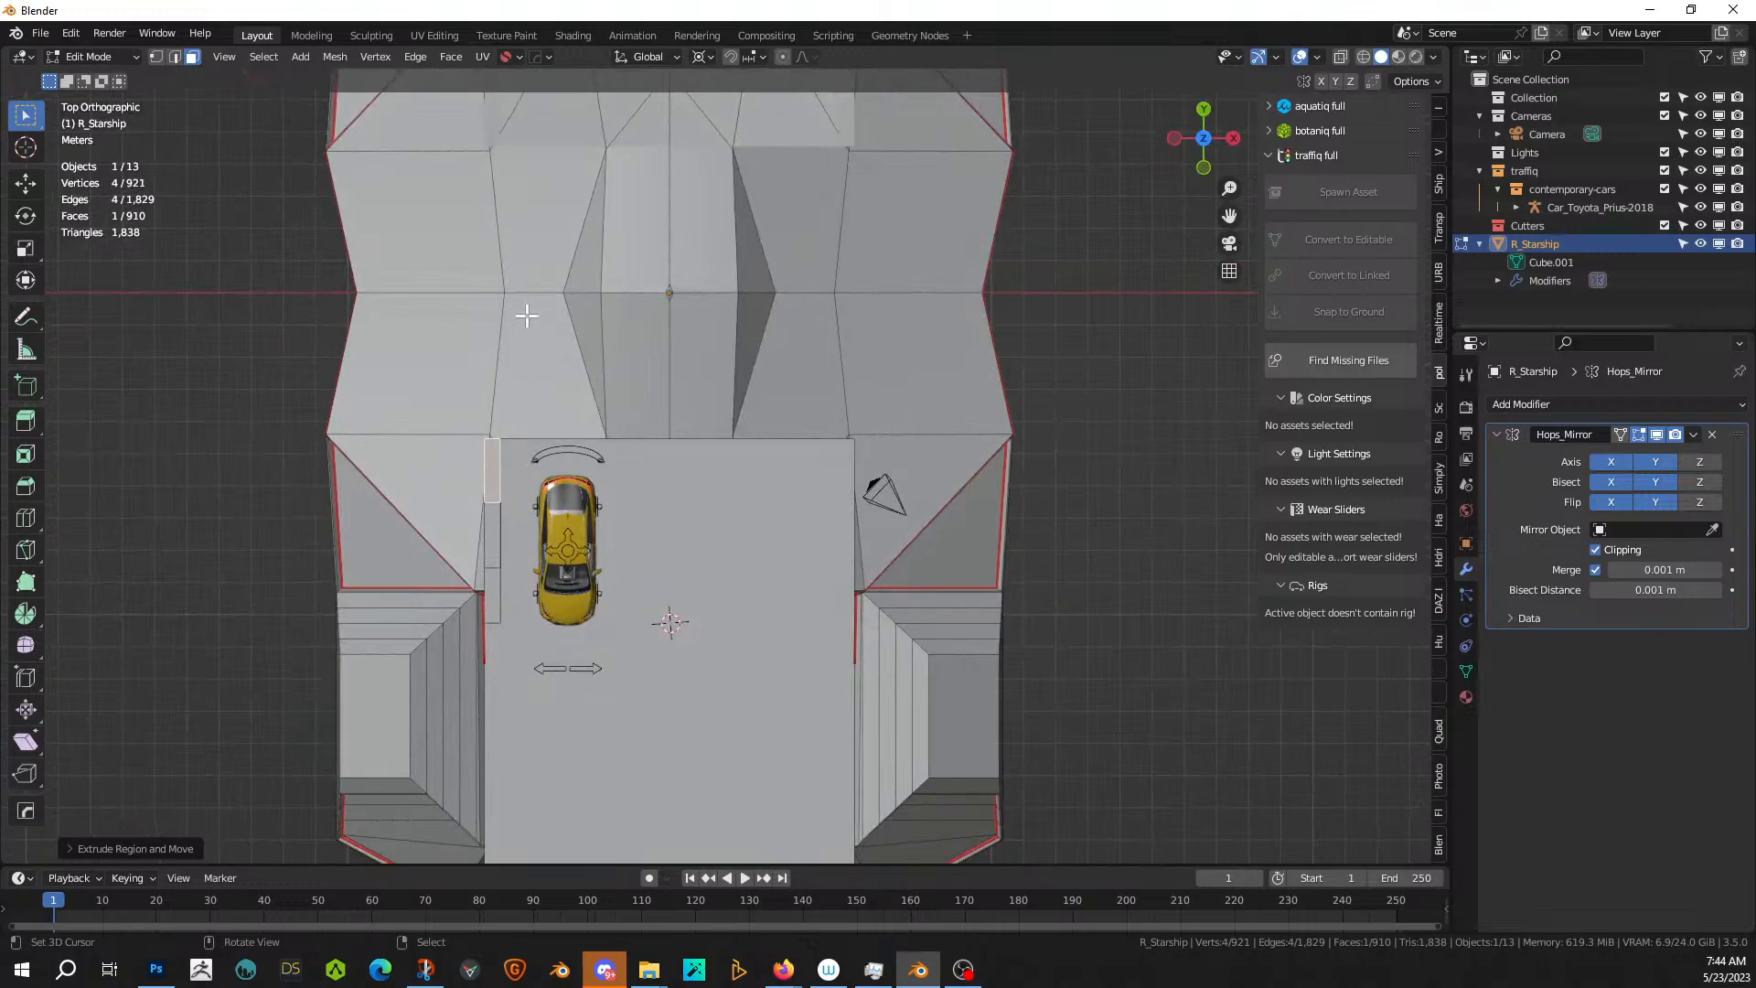
{"action": "key", "text": "c"}
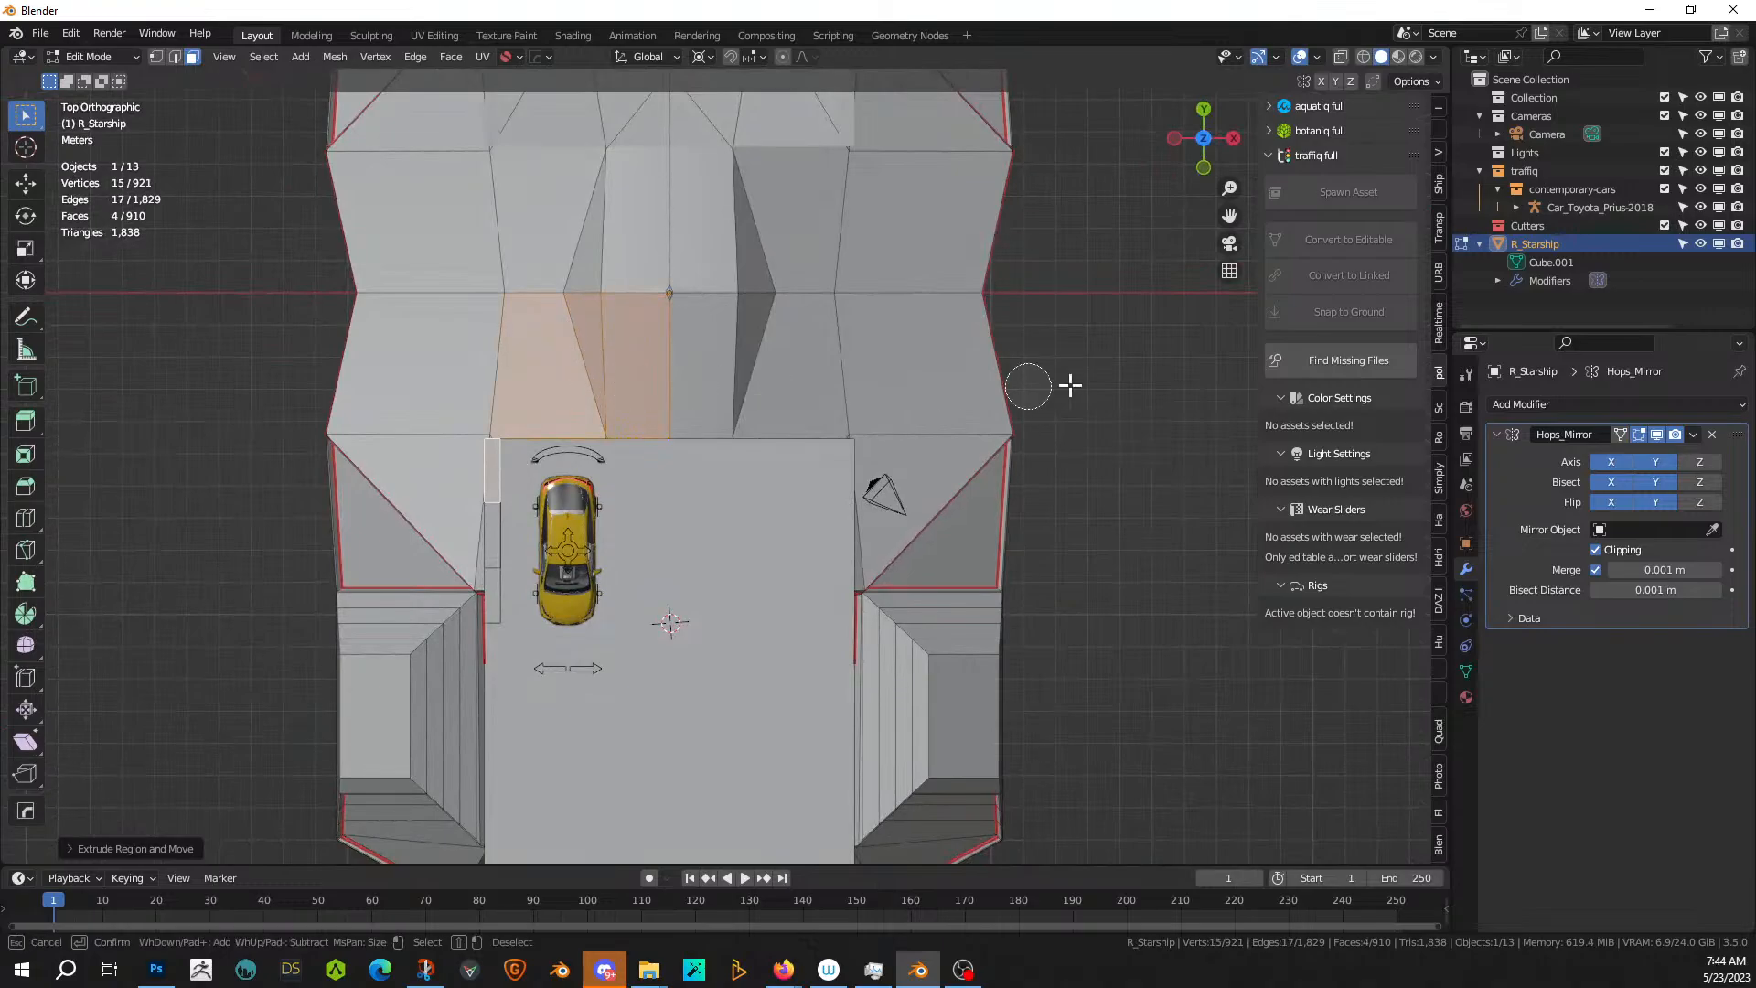
{"action": "key", "text": "Escape"}
{"action": "key", "text": "c"}
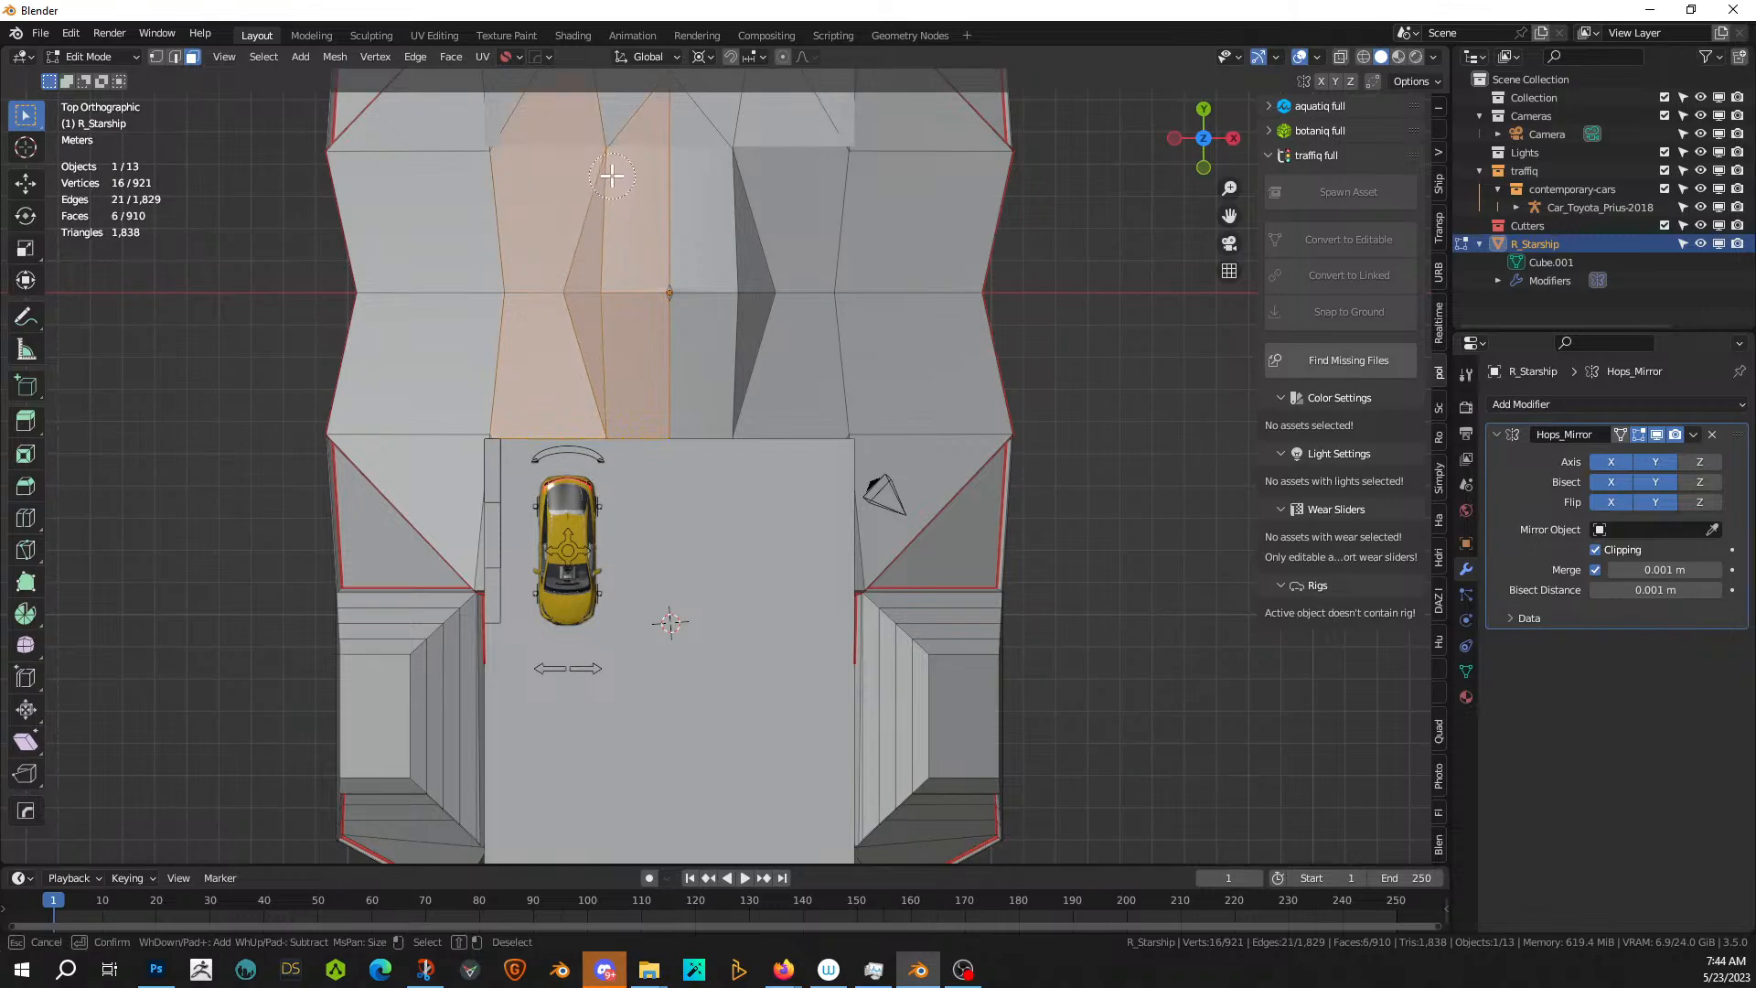
{"action": "key", "text": "Escape"}
- Try to raise the selected roof faces about 1.7 m along Z without extruding them
{"action": "mouse_move", "coordinate": [615, 364]}
{"action": "middle_mouse_down"}
{"action": "mouse_move", "coordinate": [726, 283]}
{"action": "mouse_move", "coordinate": [822, 243]}
{"action": "mouse_move", "coordinate": [842, 247]}
{"action": "mouse_move", "coordinate": [851, 286]}
{"action": "mouse_move", "coordinate": [832, 238]}
{"action": "middle_mouse_up"}
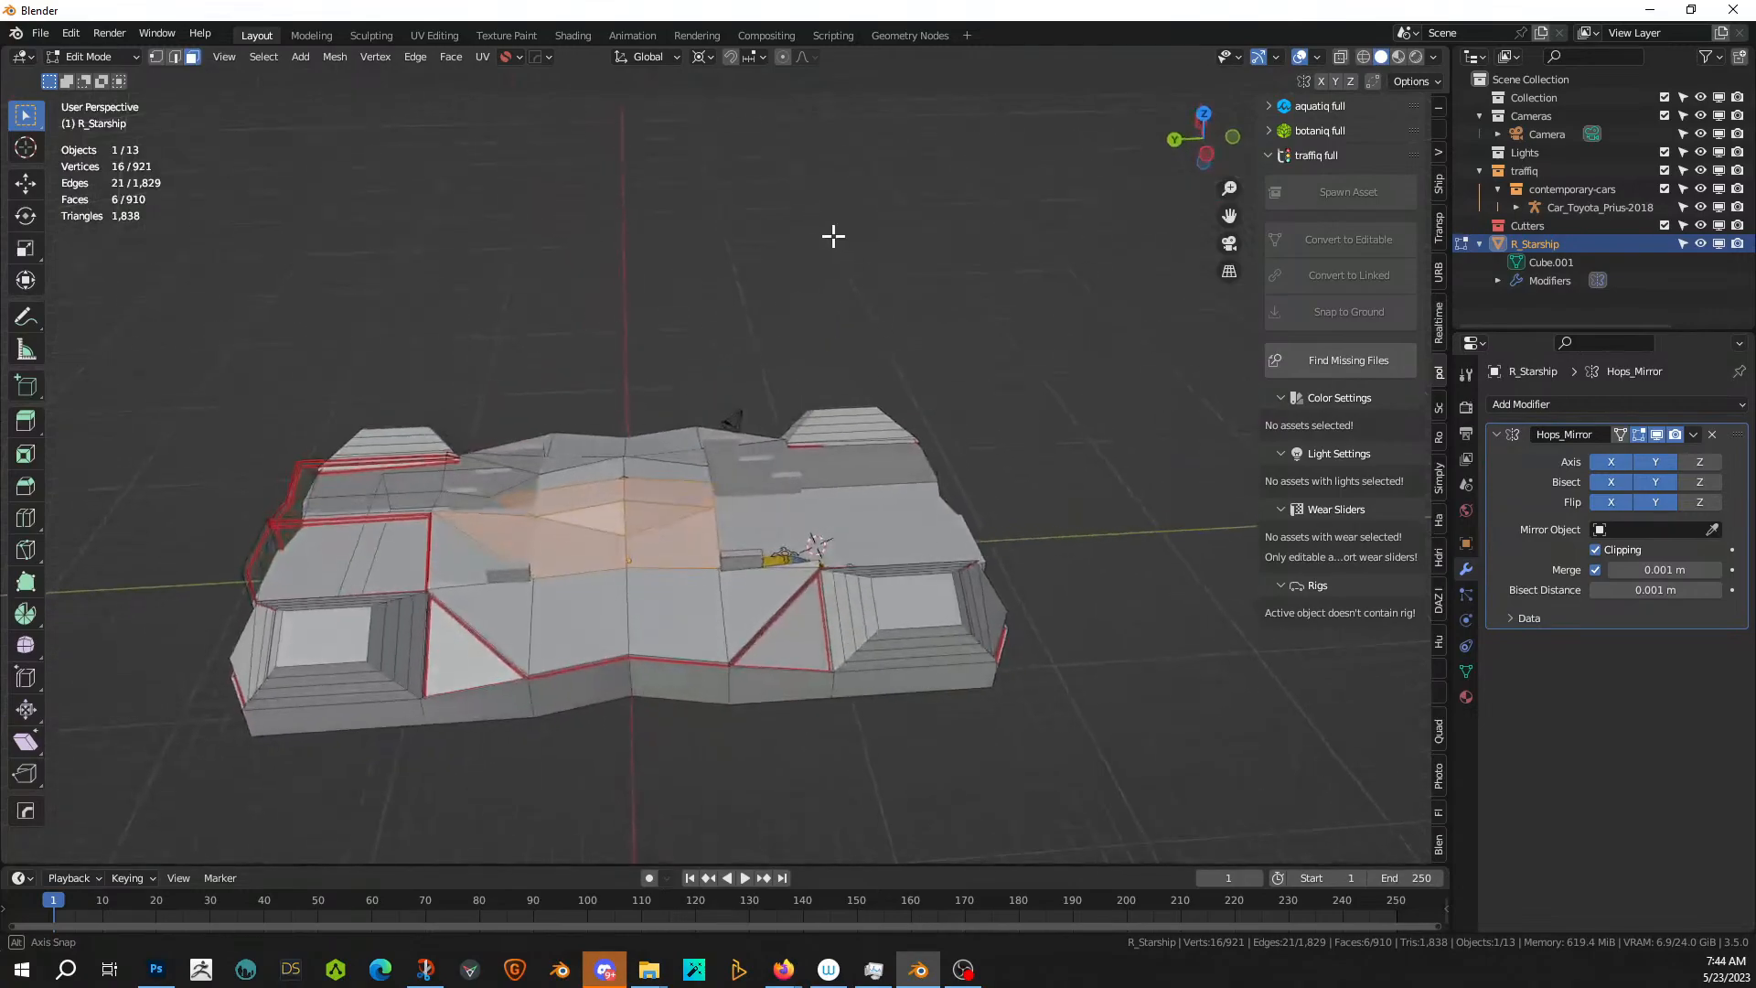
{"action": "scroll", "coordinate": [664, 534], "scroll_direction": "up", "scroll_amount": 3}
{"action": "middle_click_drag", "start_coordinate": [664, 533], "coordinate": [637, 509]}
{"action": "key", "text": "g"}
{"action": "key", "text": "z"}
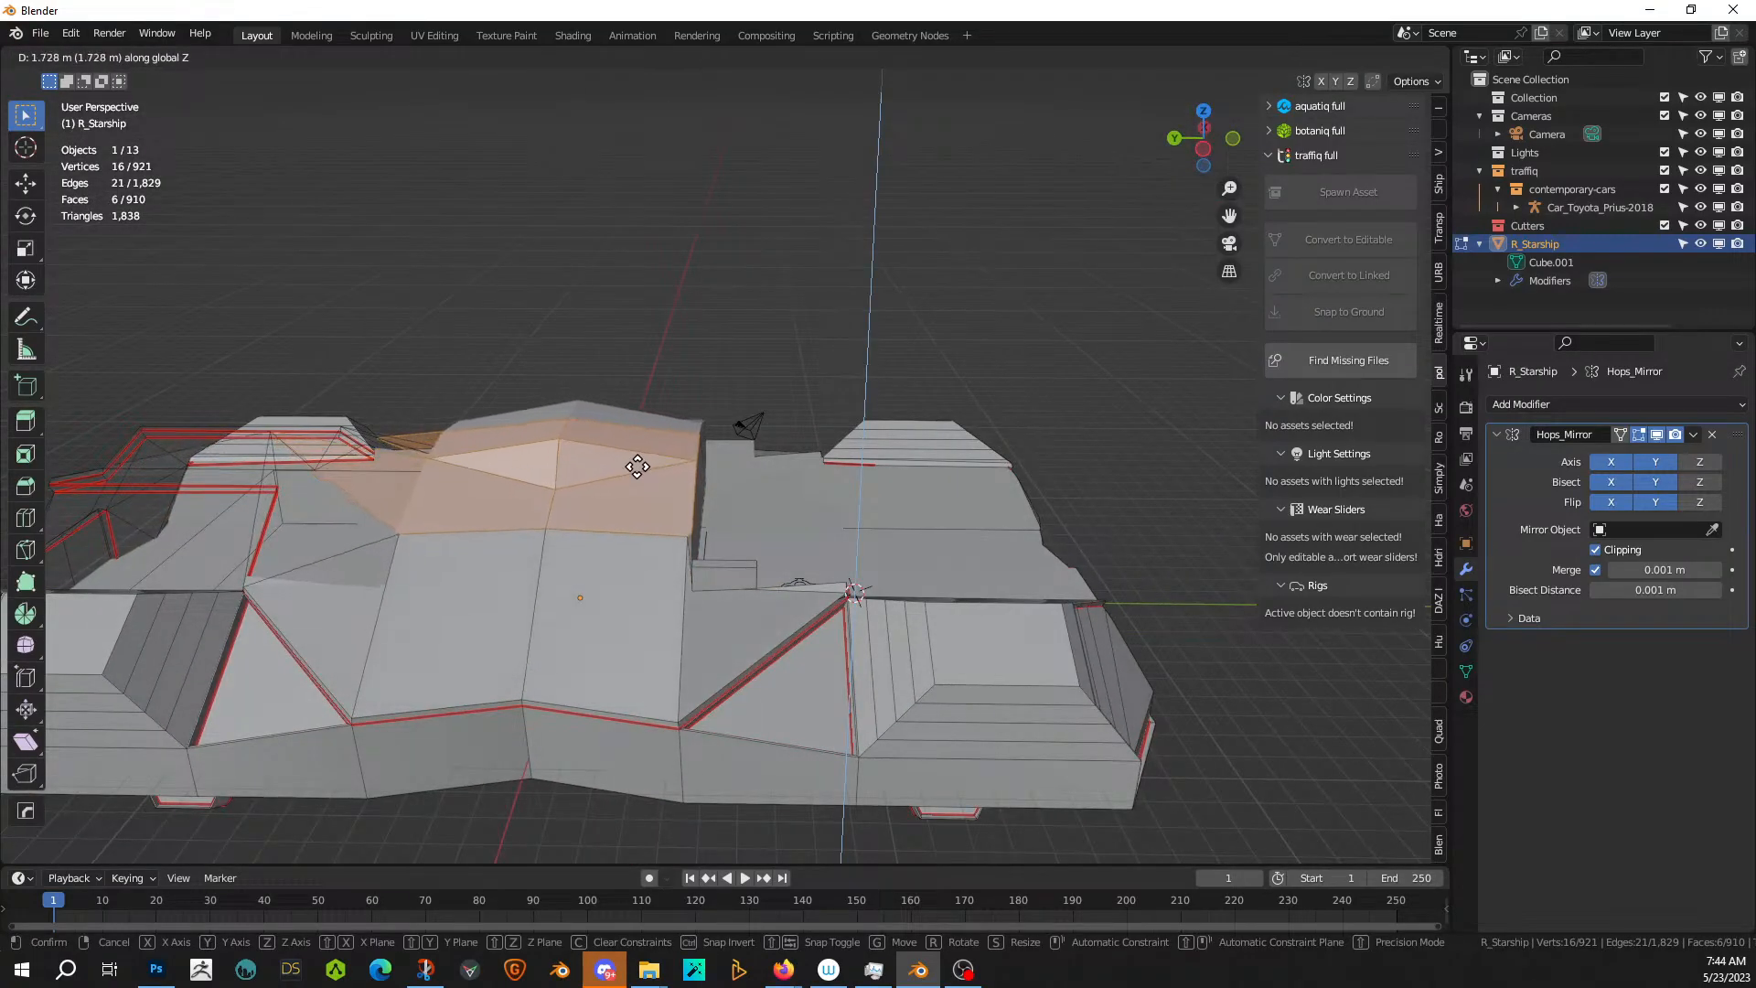
{"action": "left_click", "coordinate": [639, 467]}
{"action": "middle_click_drag", "start_coordinate": [639, 467], "coordinate": [505, 493]}
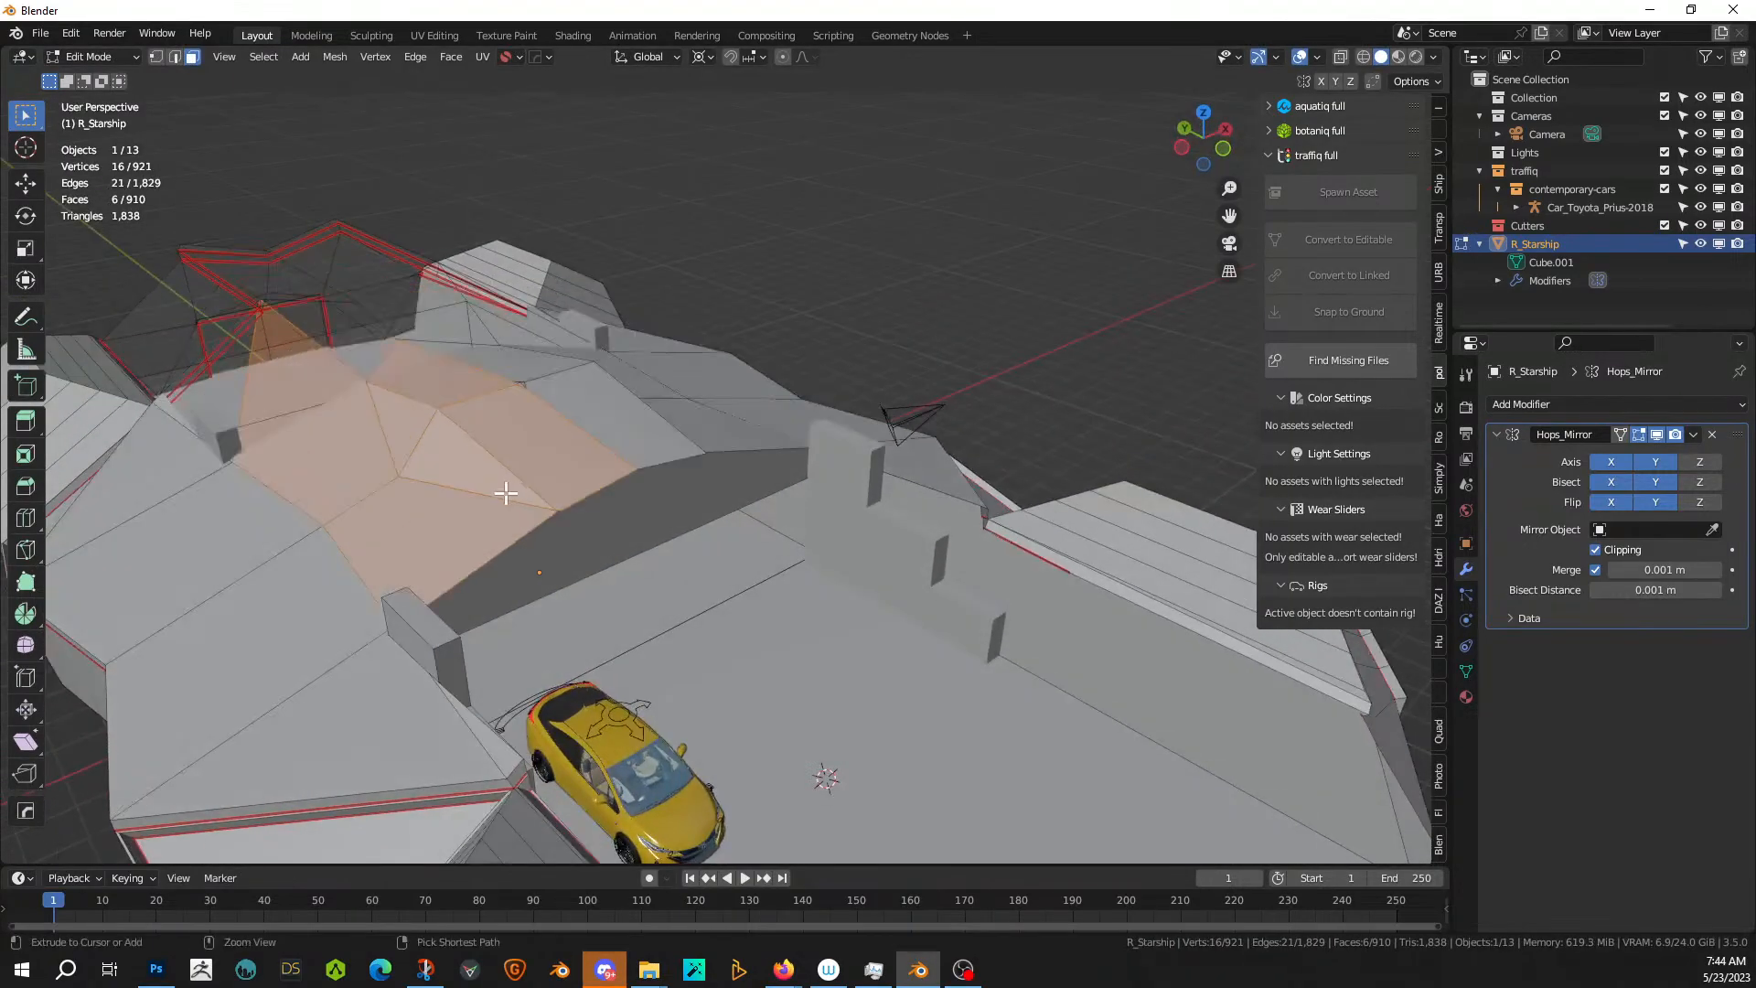
- Extrude the six selected roof faces in place and move the extruded faces upward along Z
{"action": "key", "text": "e"}
{"action": "key", "text": "g"}
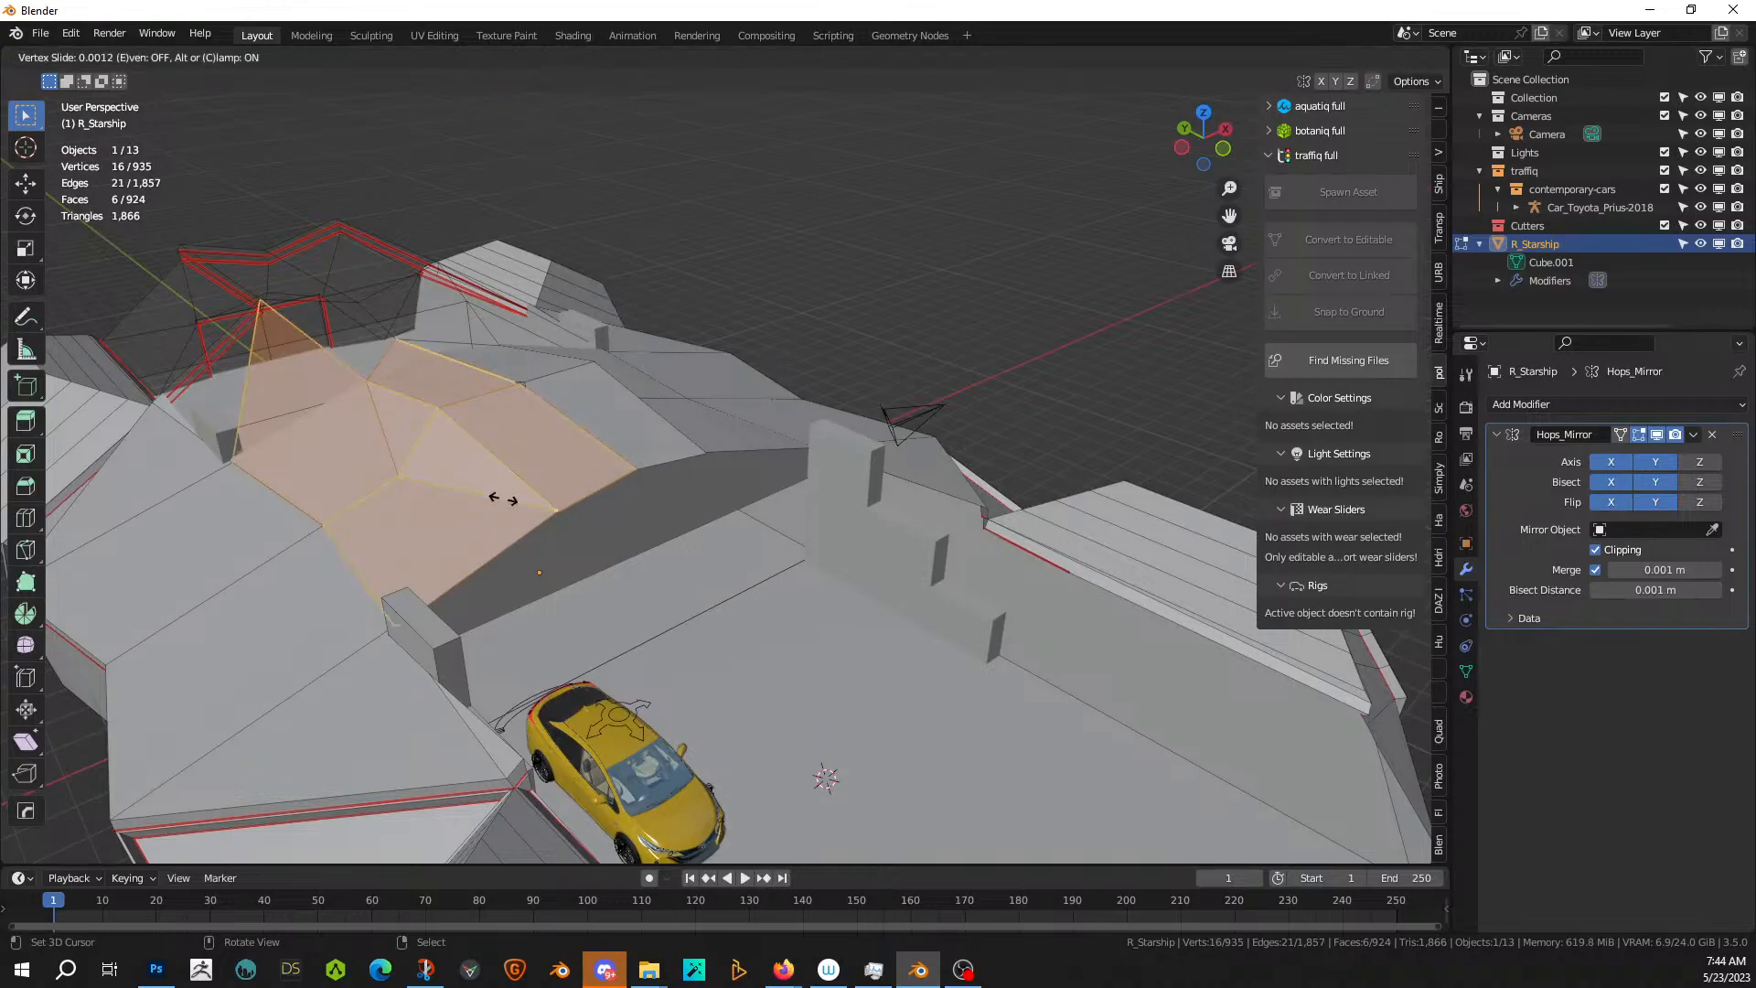
{"action": "key", "text": "Escape"}
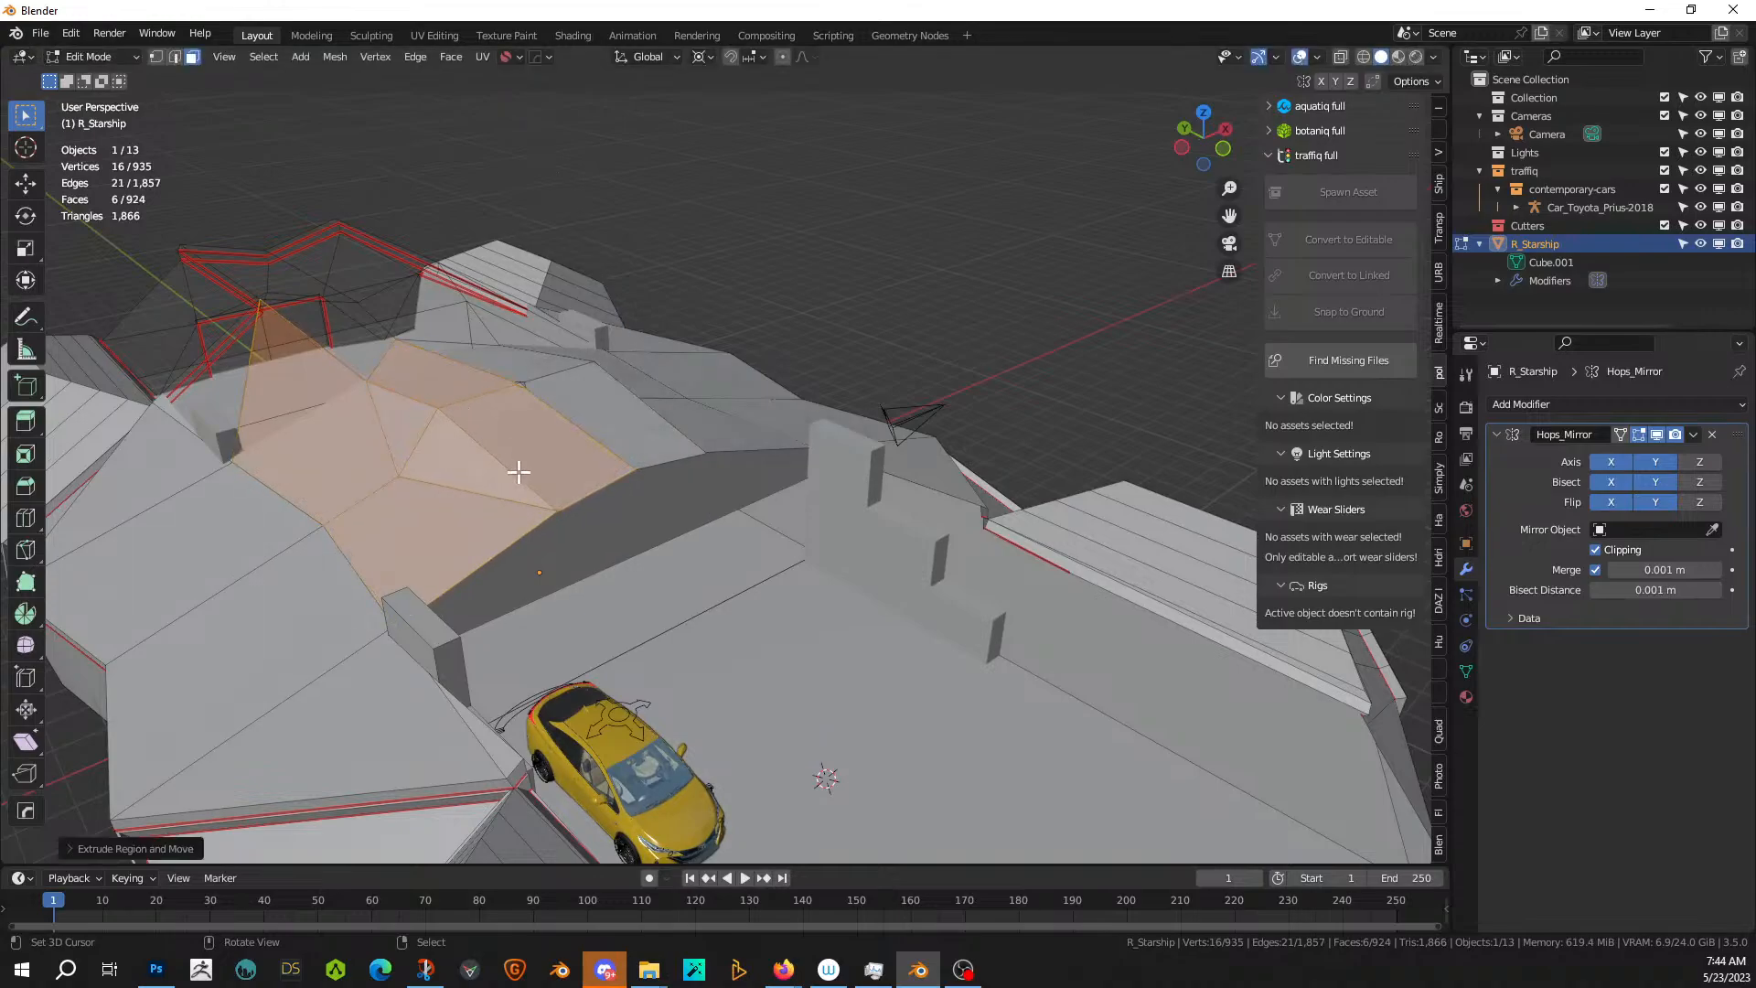
{"action": "key", "text": "ctrl+z"}
{"action": "key", "text": "ctrl+z"}
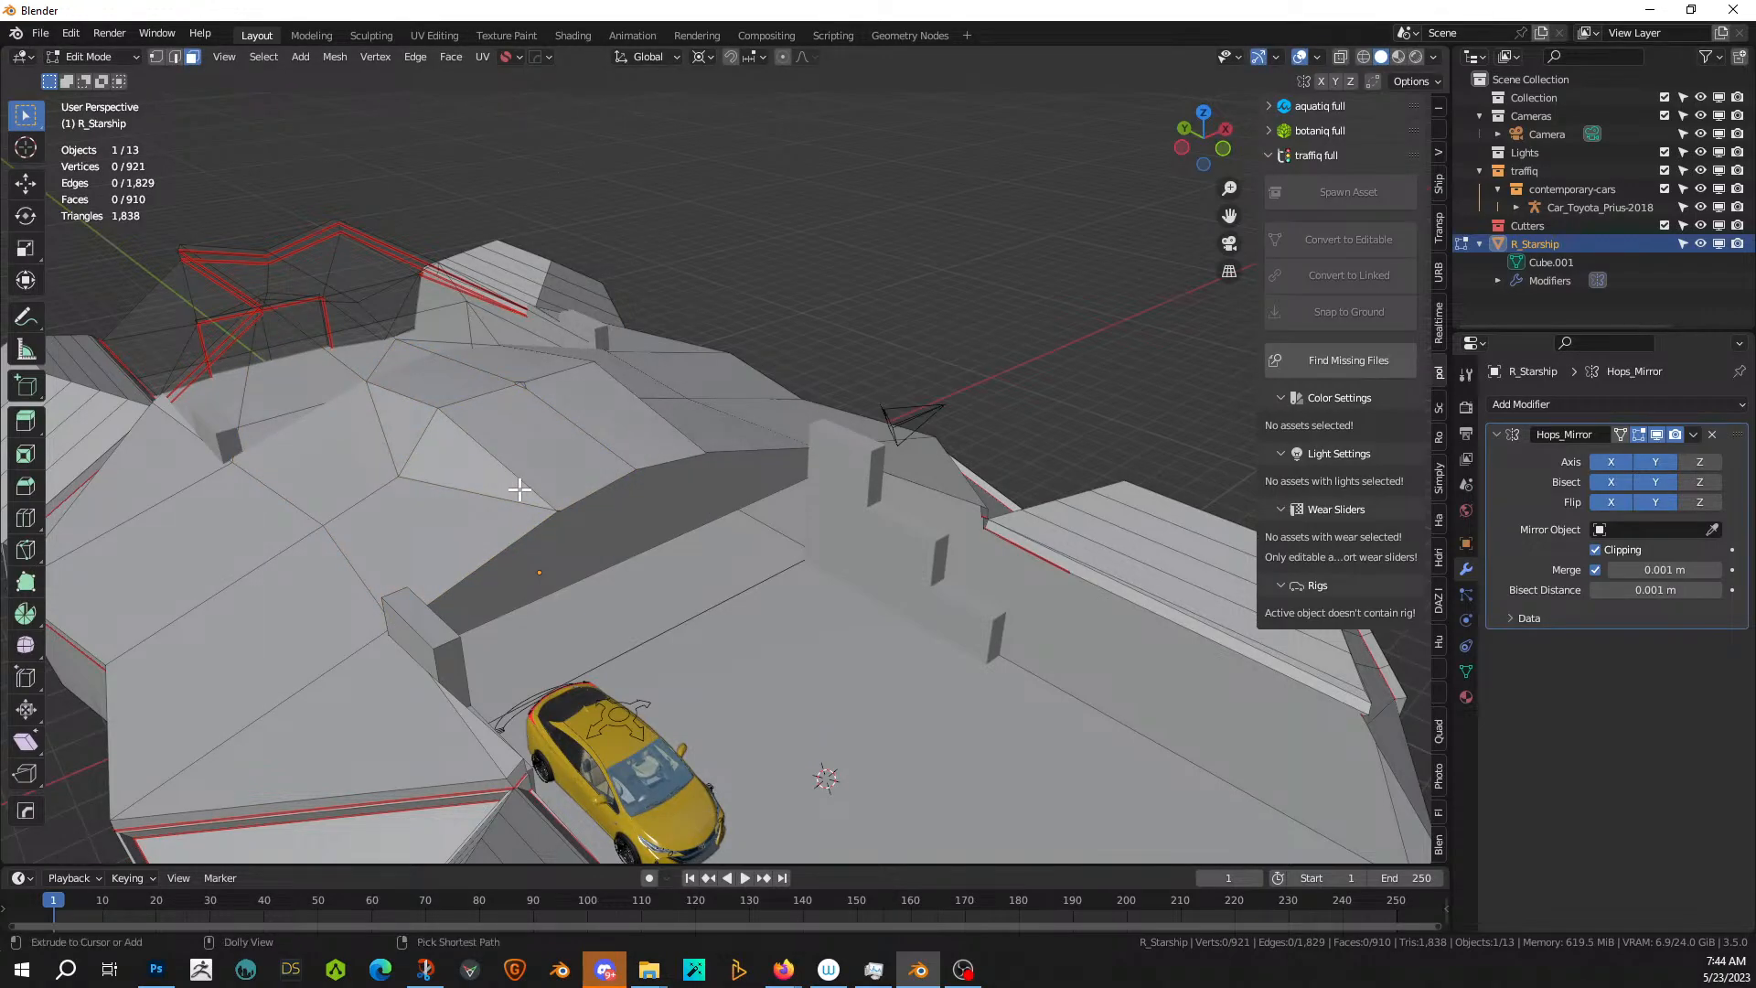
{"action": "key", "text": "ctrl+shift+z"}
{"action": "right_click", "coordinate": [520, 489]}
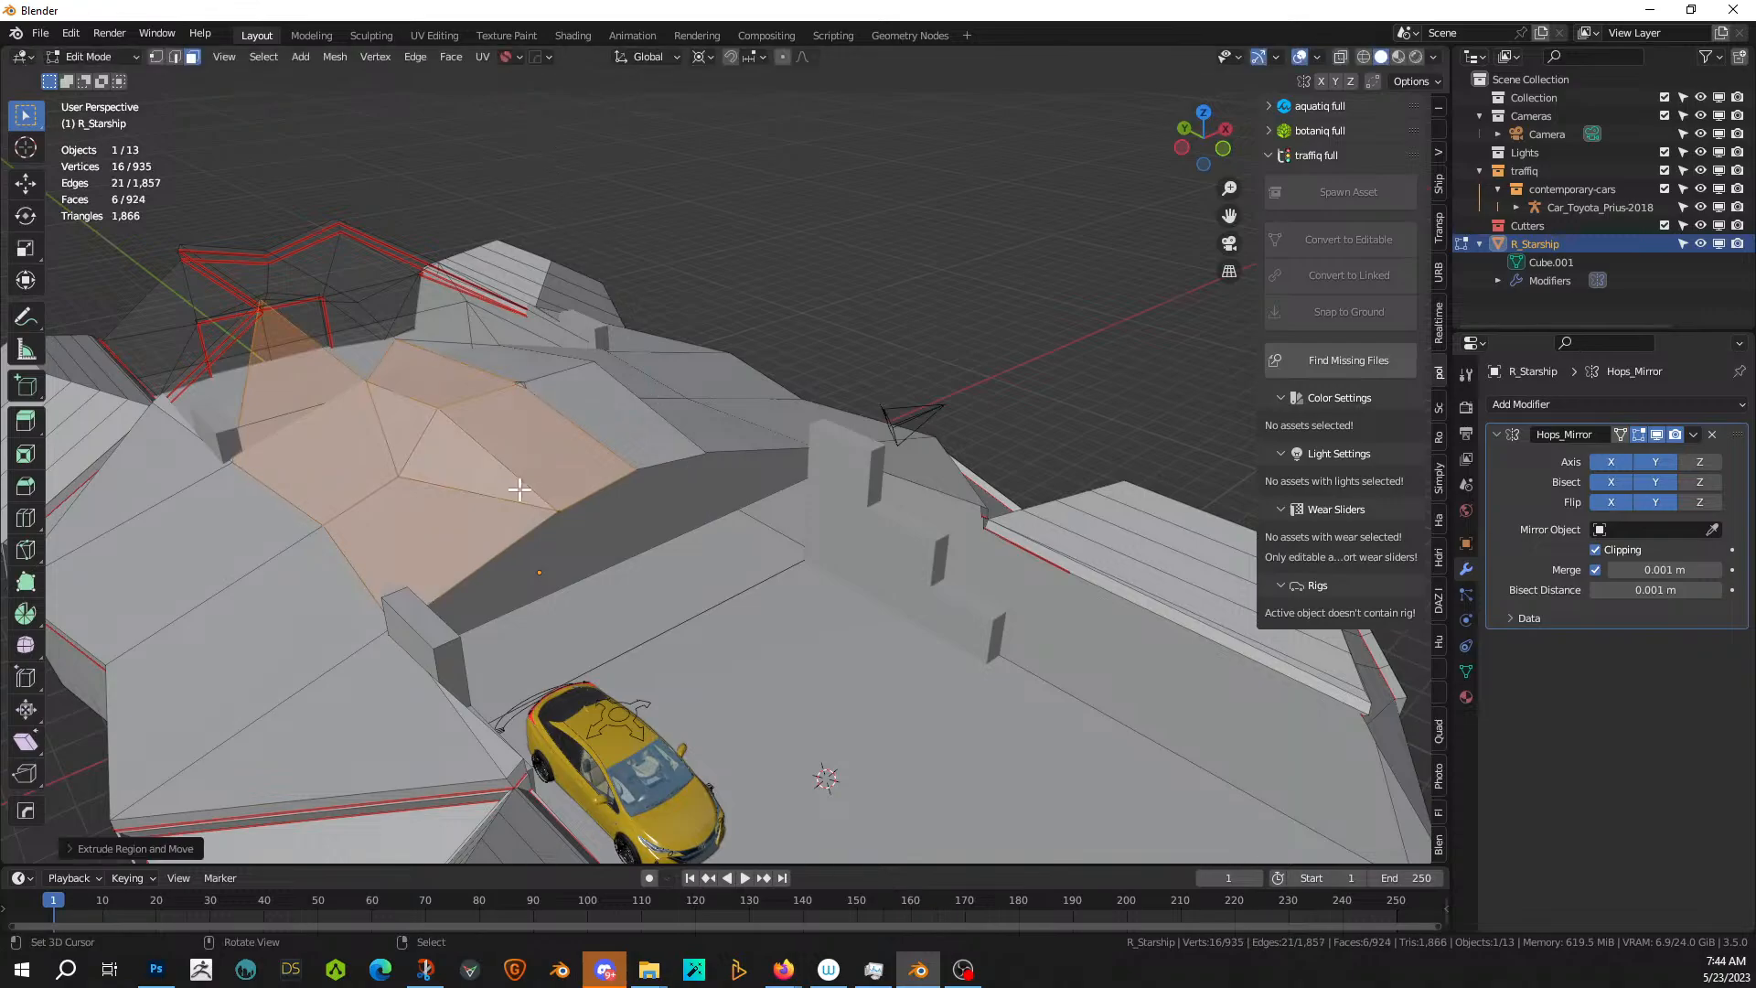
{"action": "key", "text": "g"}
{"action": "key", "text": "z"}
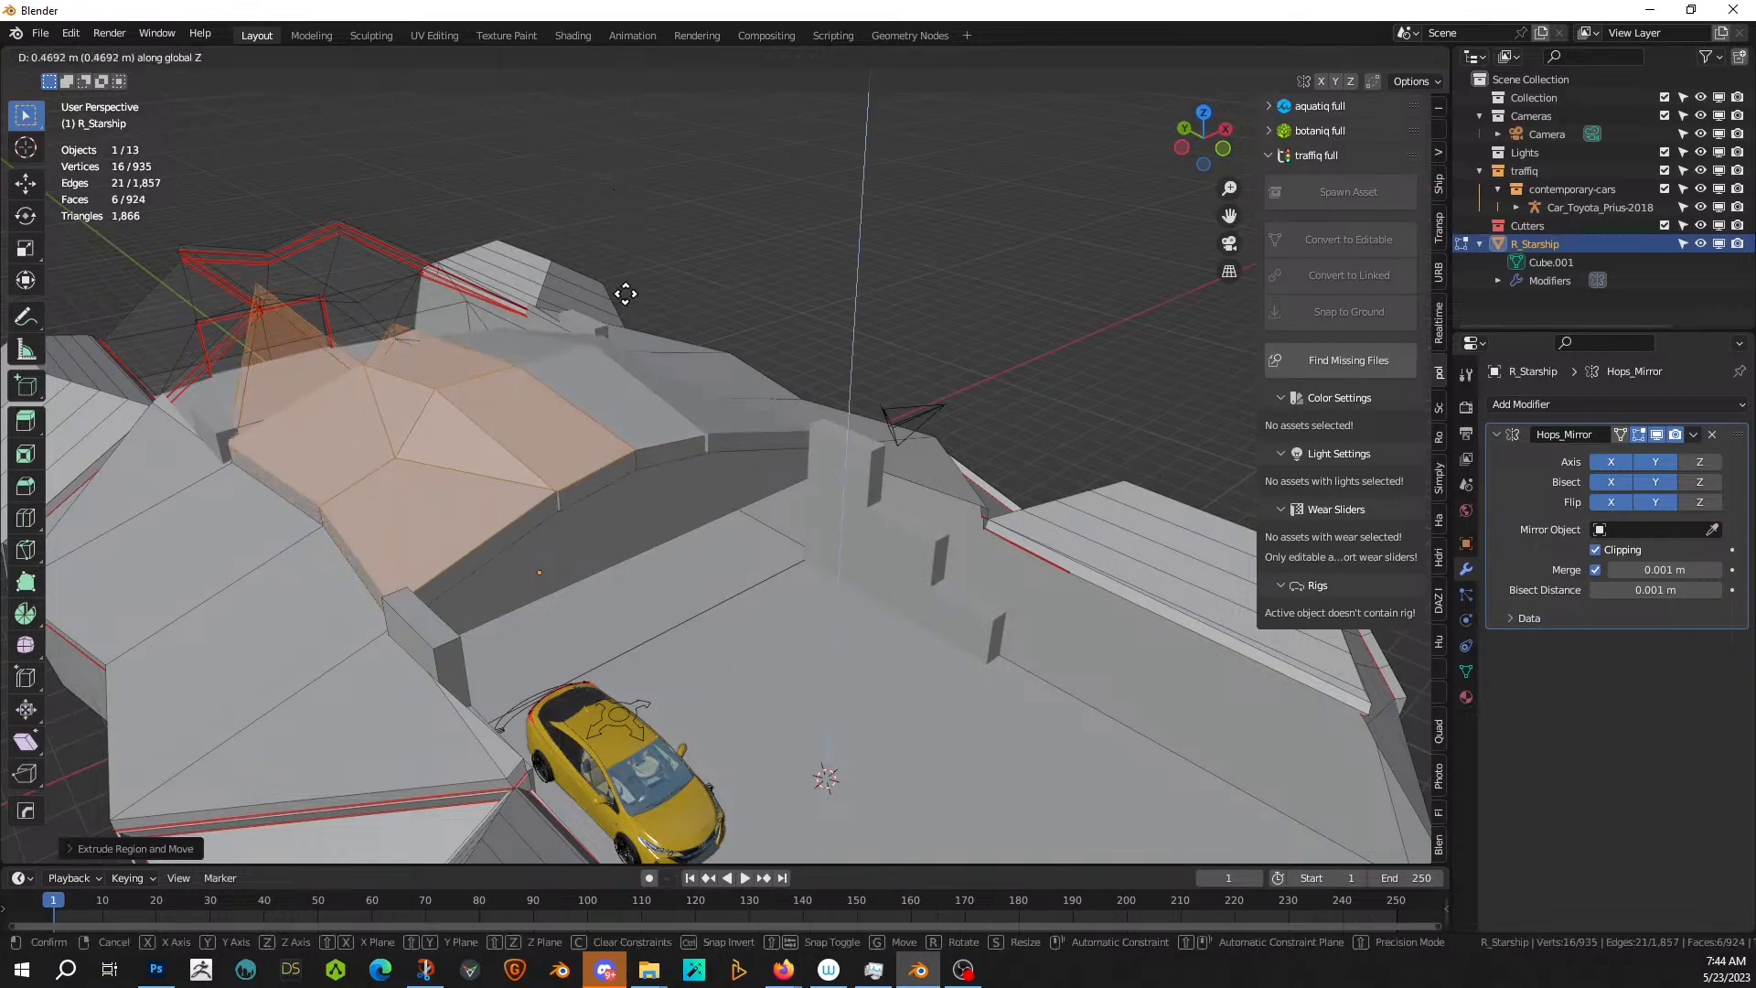
{"action": "left_click", "coordinate": [635, 246]}
{"action": "middle_click_drag", "start_coordinate": [635, 243], "coordinate": [339, 448]}
{"action": "scroll", "coordinate": [470, 229], "scroll_direction": "up", "scroll_amount": 2}
{"action": "middle_click_drag", "start_coordinate": [851, 359], "coordinate": [706, 349]}
{"action": "left_click", "coordinate": [506, 231]}
{"action": "scroll", "coordinate": [499, 231], "scroll_direction": "down", "scroll_amount": 2}
{"action": "middle_click_drag", "start_coordinate": [498, 231], "coordinate": [625, 319]}
{"action": "key", "text": "ctrl+z"}
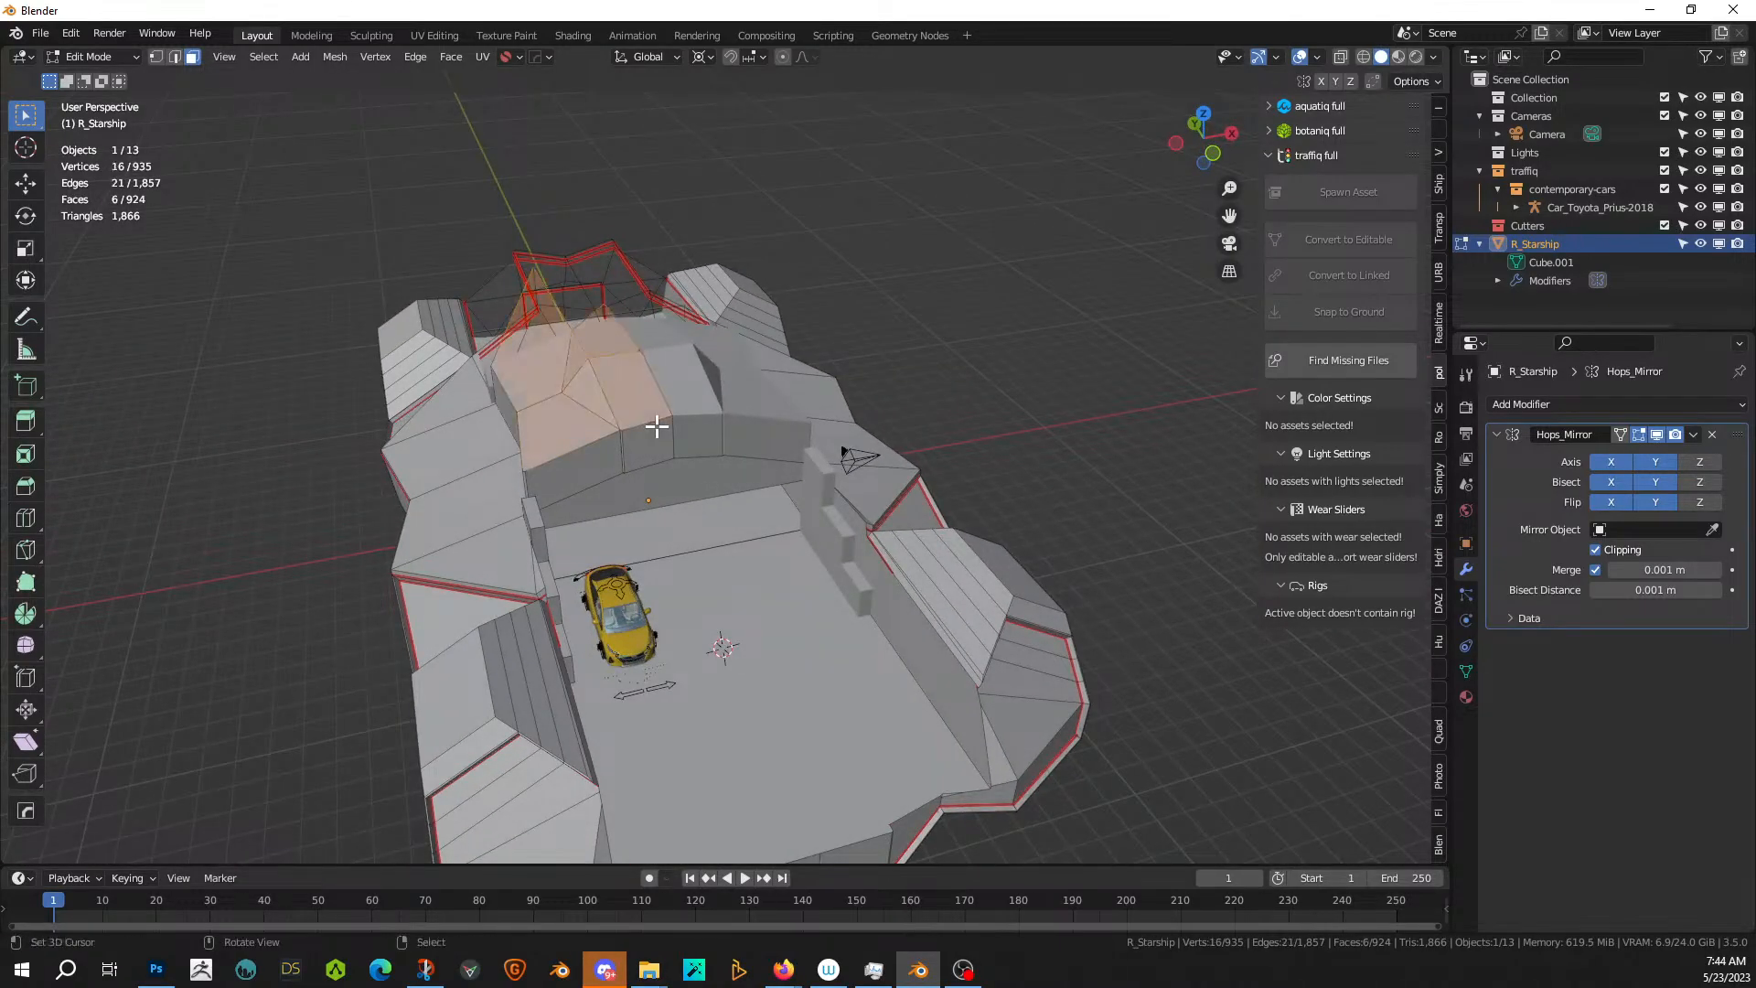
- Raise the extruded roof faces about 0.68 m further along Z
{"action": "key", "text": "g"}
{"action": "key", "text": "z"}
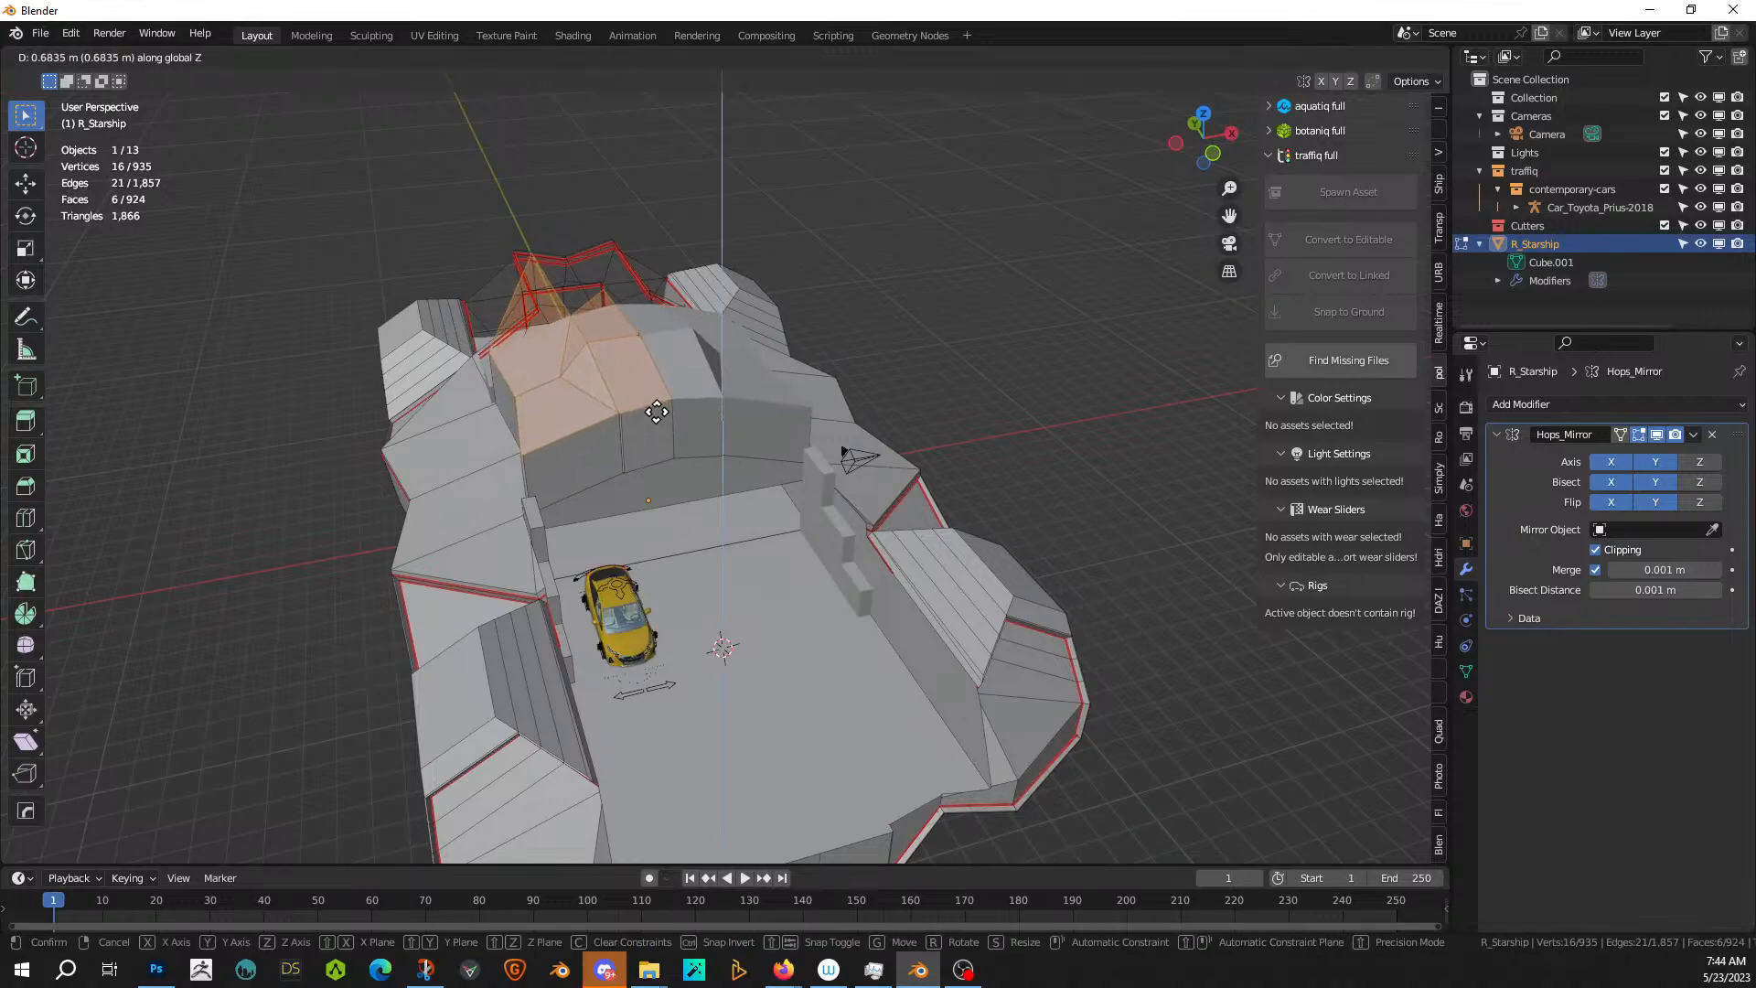
{"action": "left_click", "coordinate": [657, 411]}
- Add a horizontal loop cut halfway up the raised roof block's vertical walls
{"action": "middle_click_drag", "start_coordinate": [659, 408], "coordinate": [589, 401]}
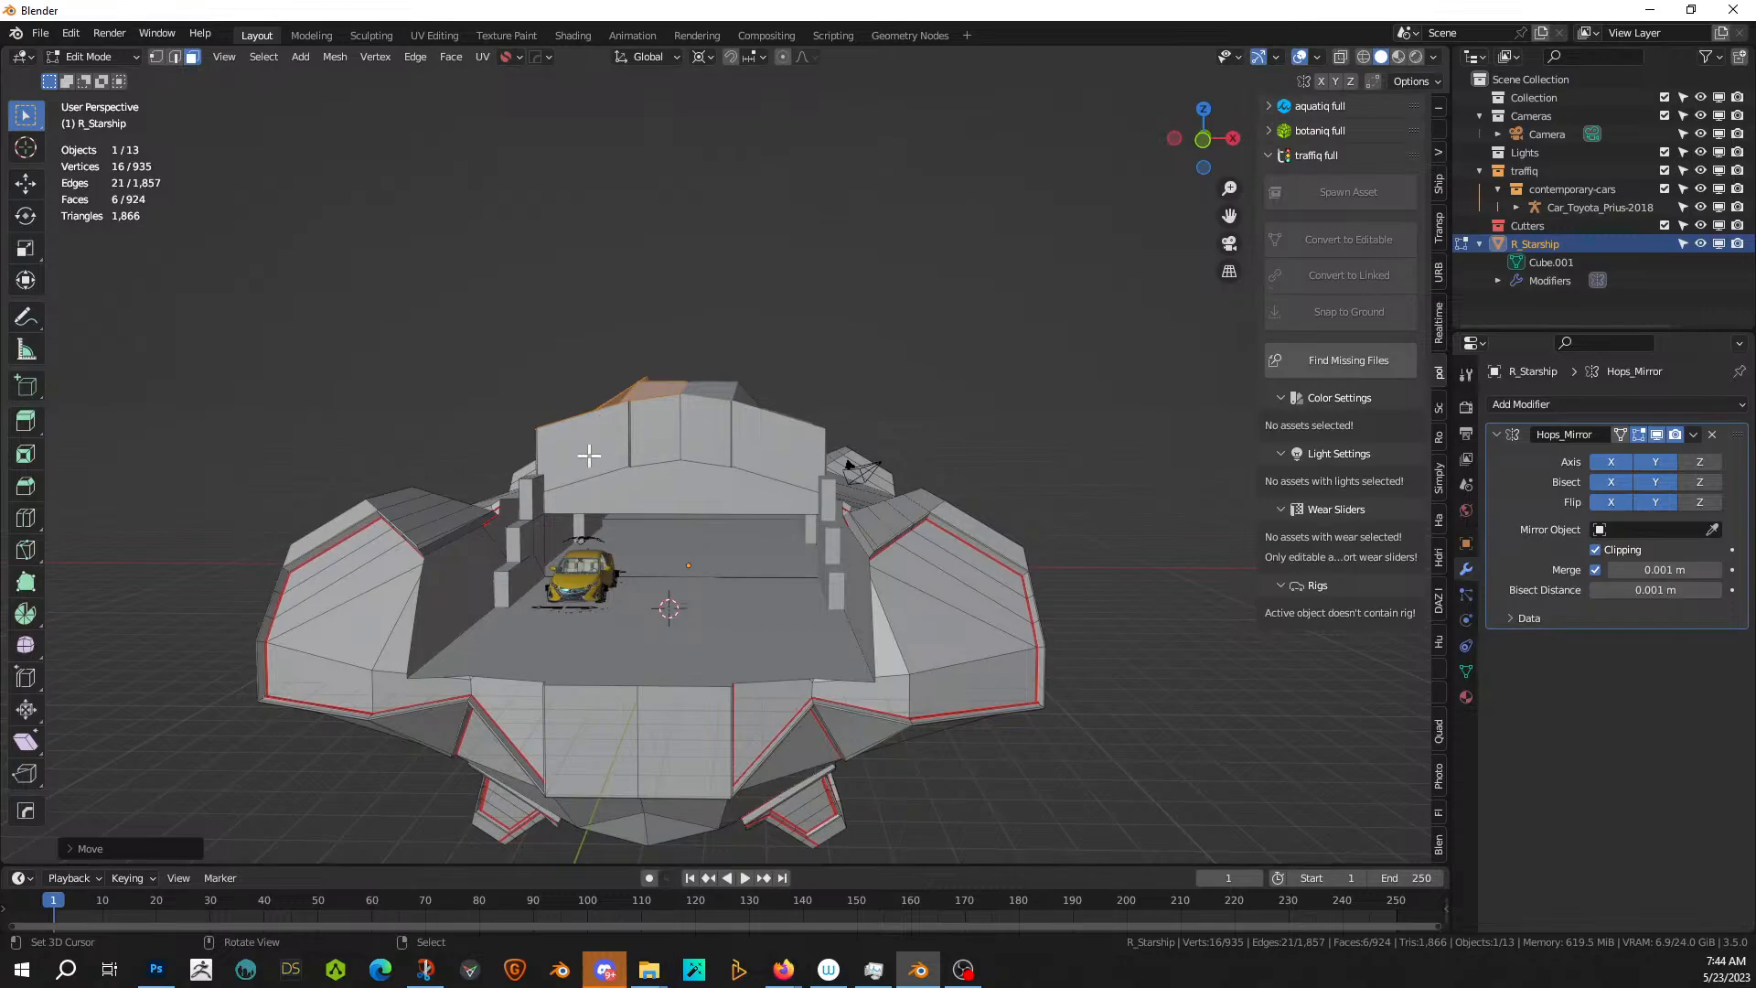
{"action": "middle_click_drag", "start_coordinate": [628, 477], "coordinate": [683, 518]}
{"action": "scroll", "coordinate": [733, 521], "scroll_direction": "up", "scroll_amount": 3}
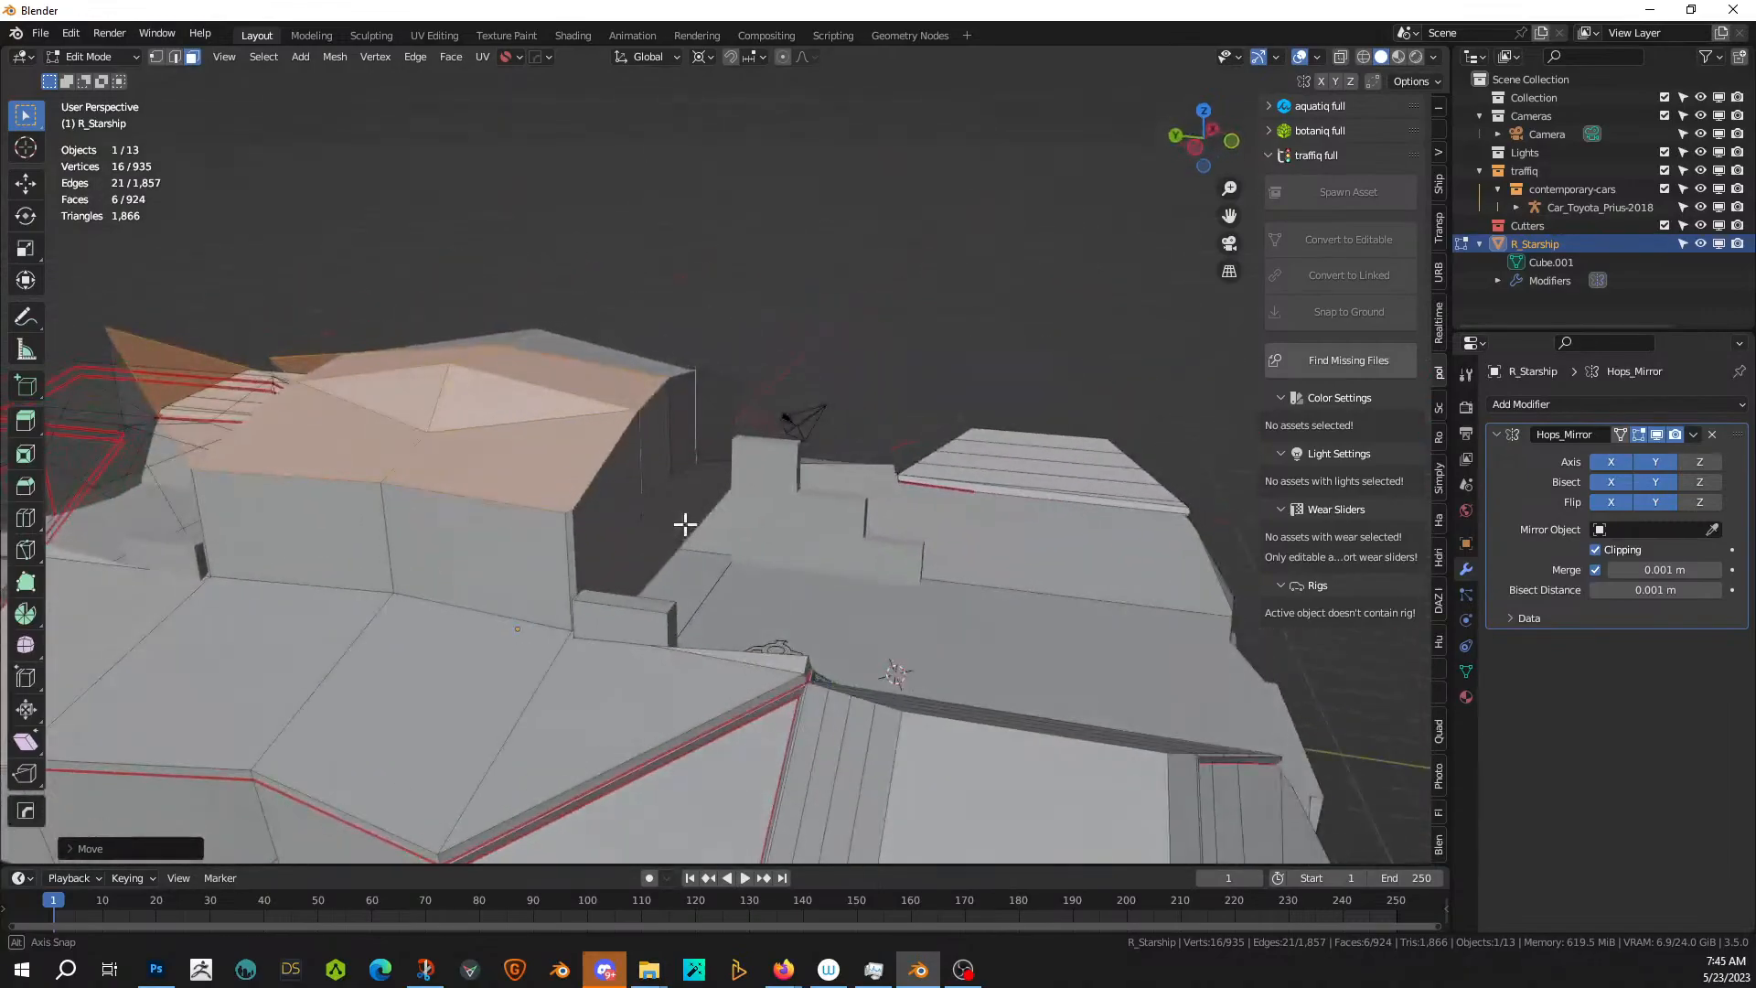
{"action": "left_click", "coordinate": [385, 527]}
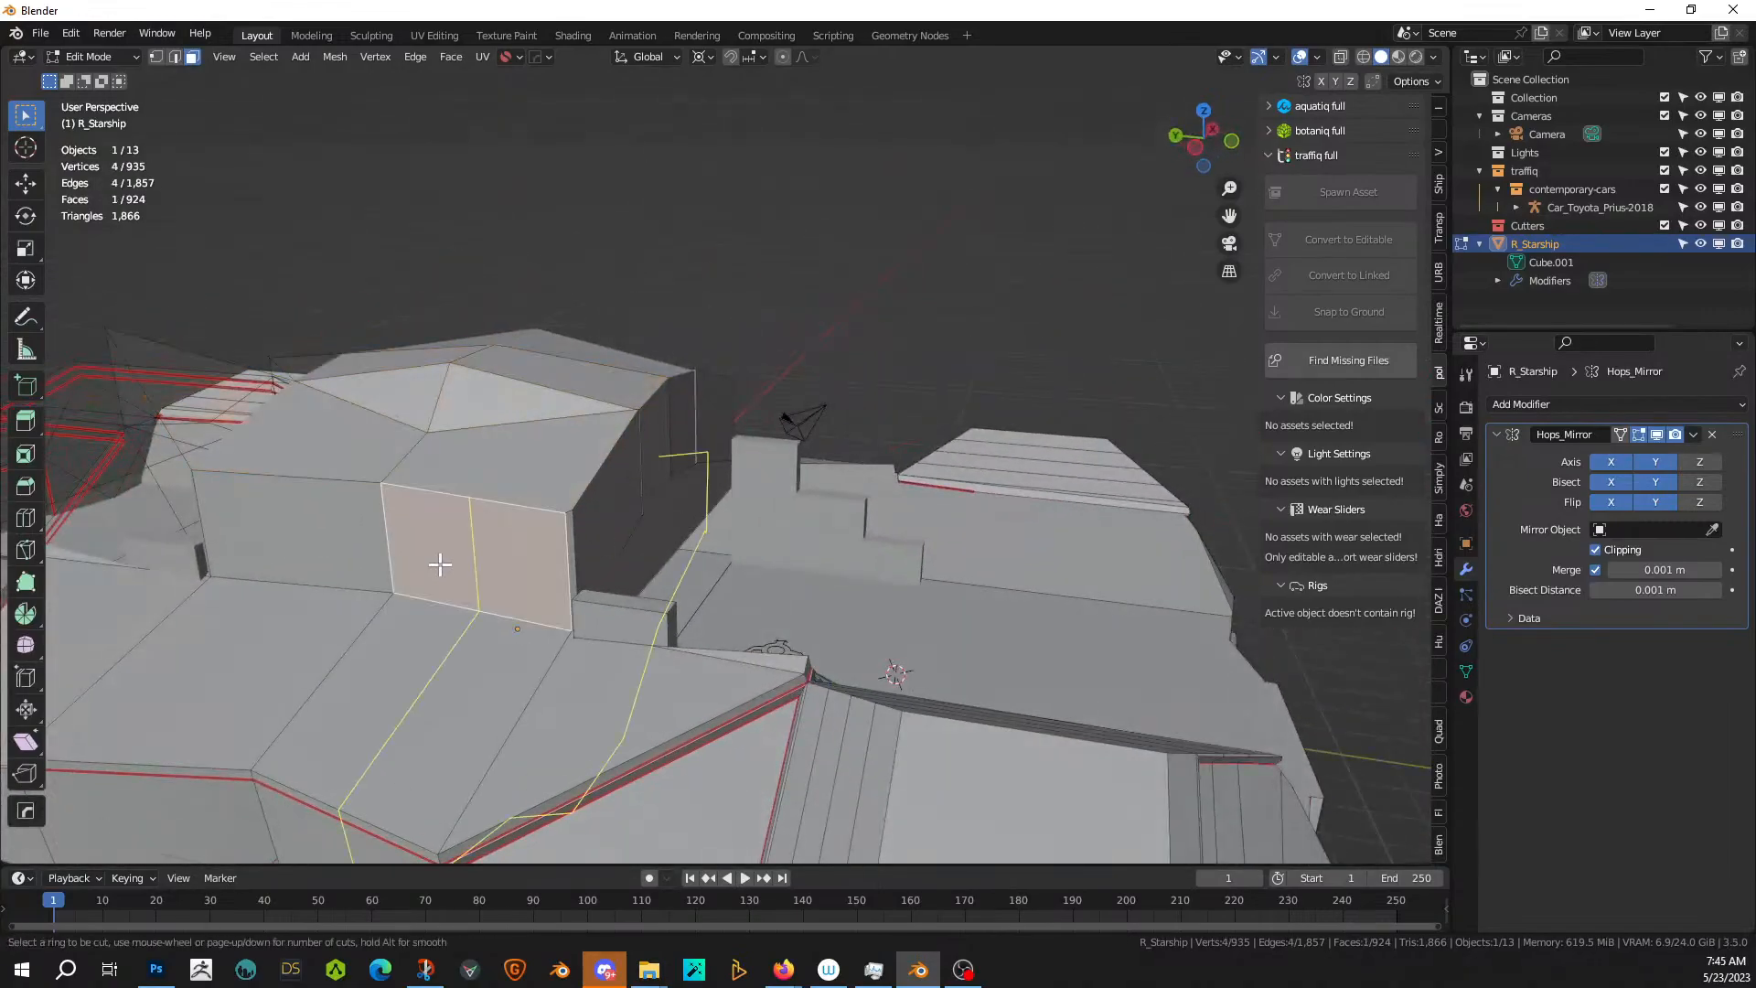
{"action": "key", "text": "ctrl+r"}
{"action": "left_click", "coordinate": [383, 540]}
{"action": "left_click", "coordinate": [383, 539]}
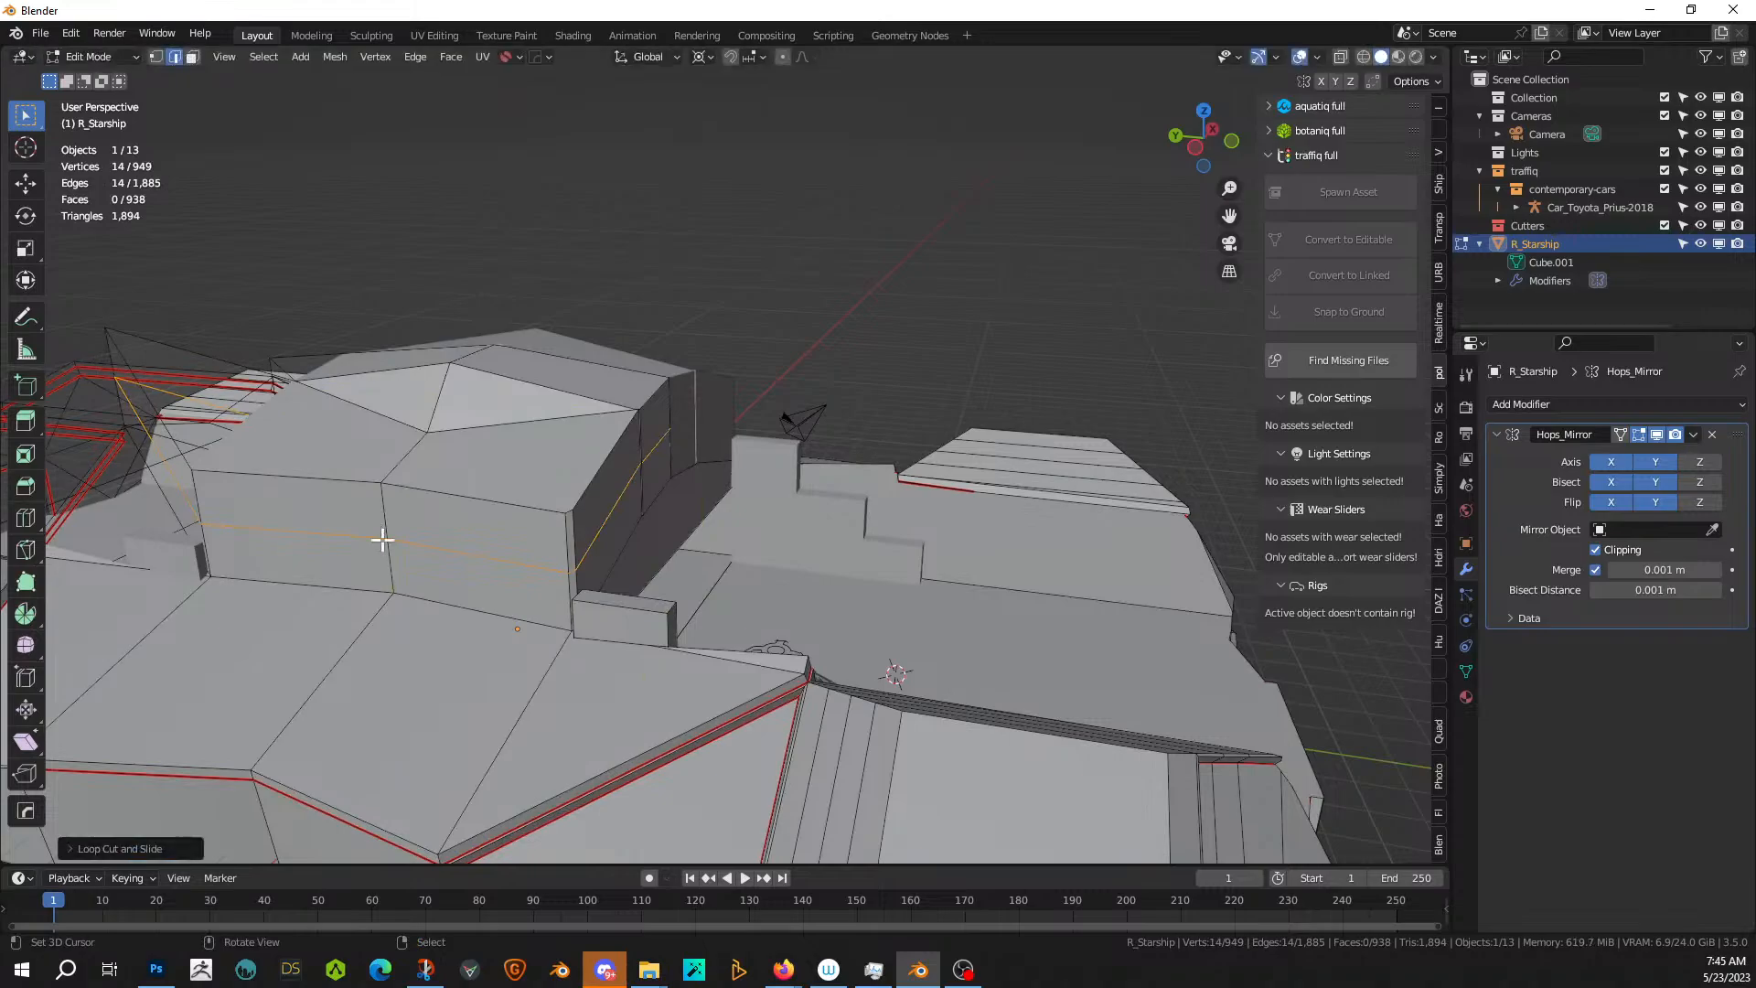
- Select the bottom edge of the raised block's outer side wall and place the 3D cursor at its foot
{"action": "middle_click_drag", "start_coordinate": [457, 530], "coordinate": [619, 568]}
{"action": "left_click", "coordinate": [673, 573]}
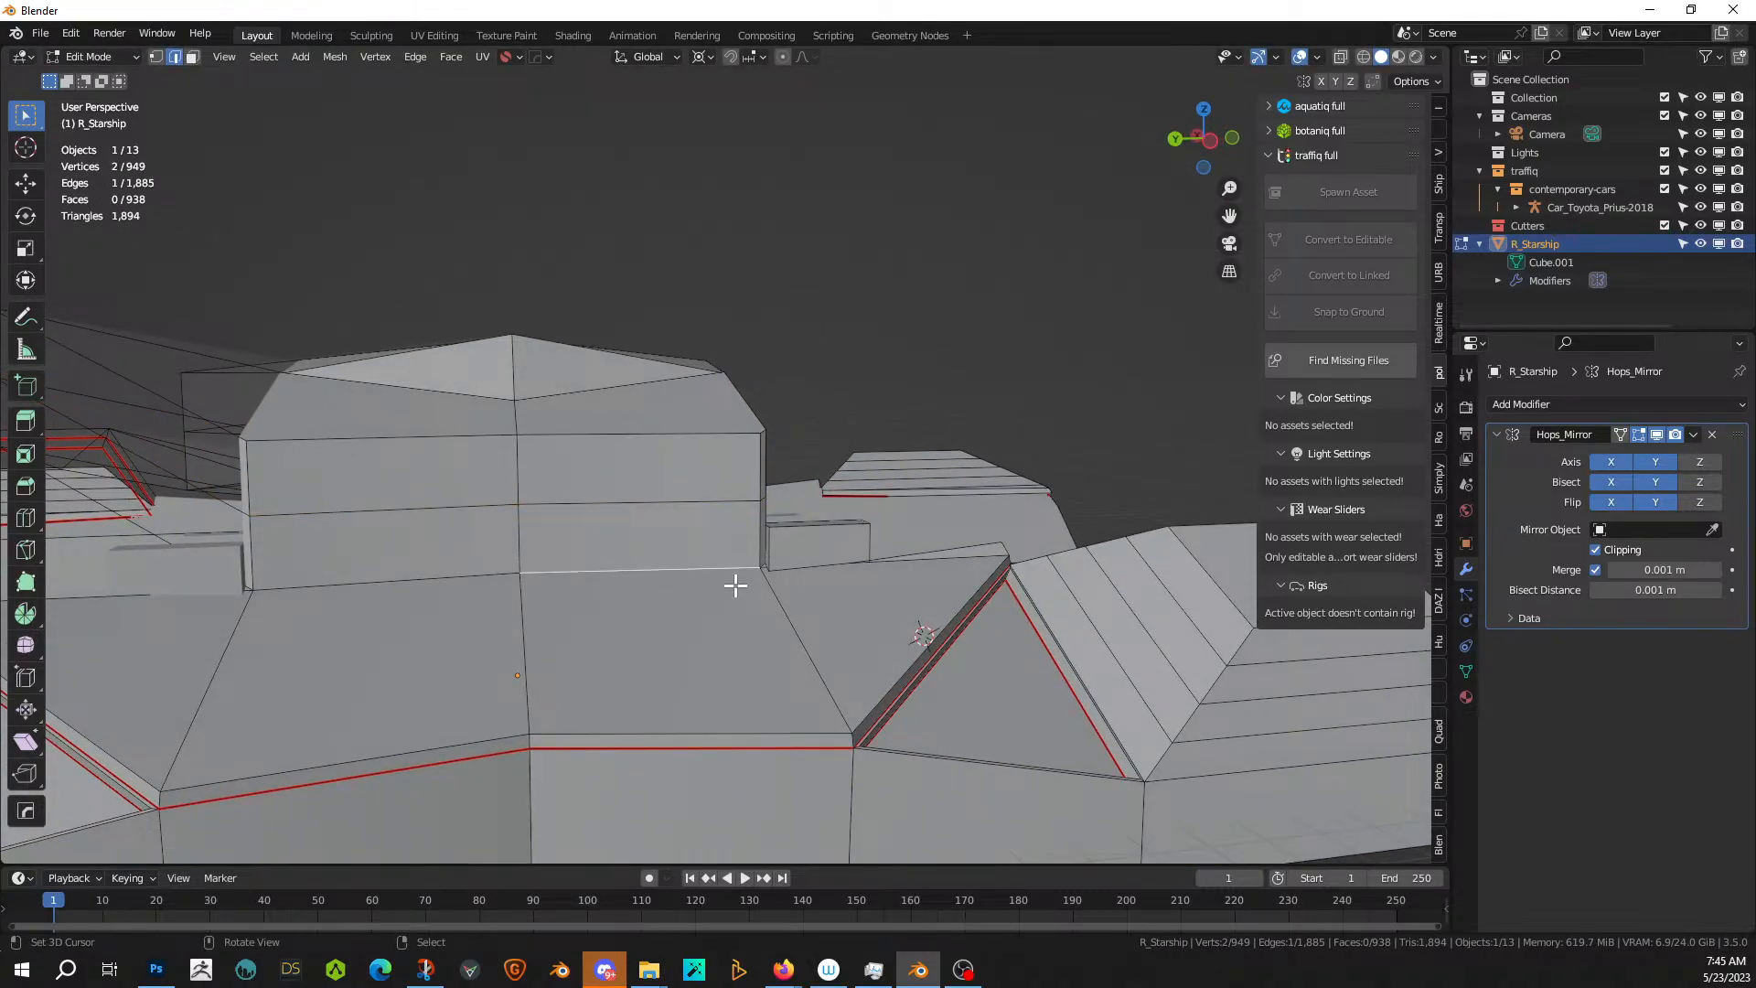
{"action": "right_click", "coordinate": [664, 553], "text": "shift"}
- Add a cube at the 3D cursor and move it slightly upward along Z against the raised side wall
{"action": "key", "text": "shift+a"}
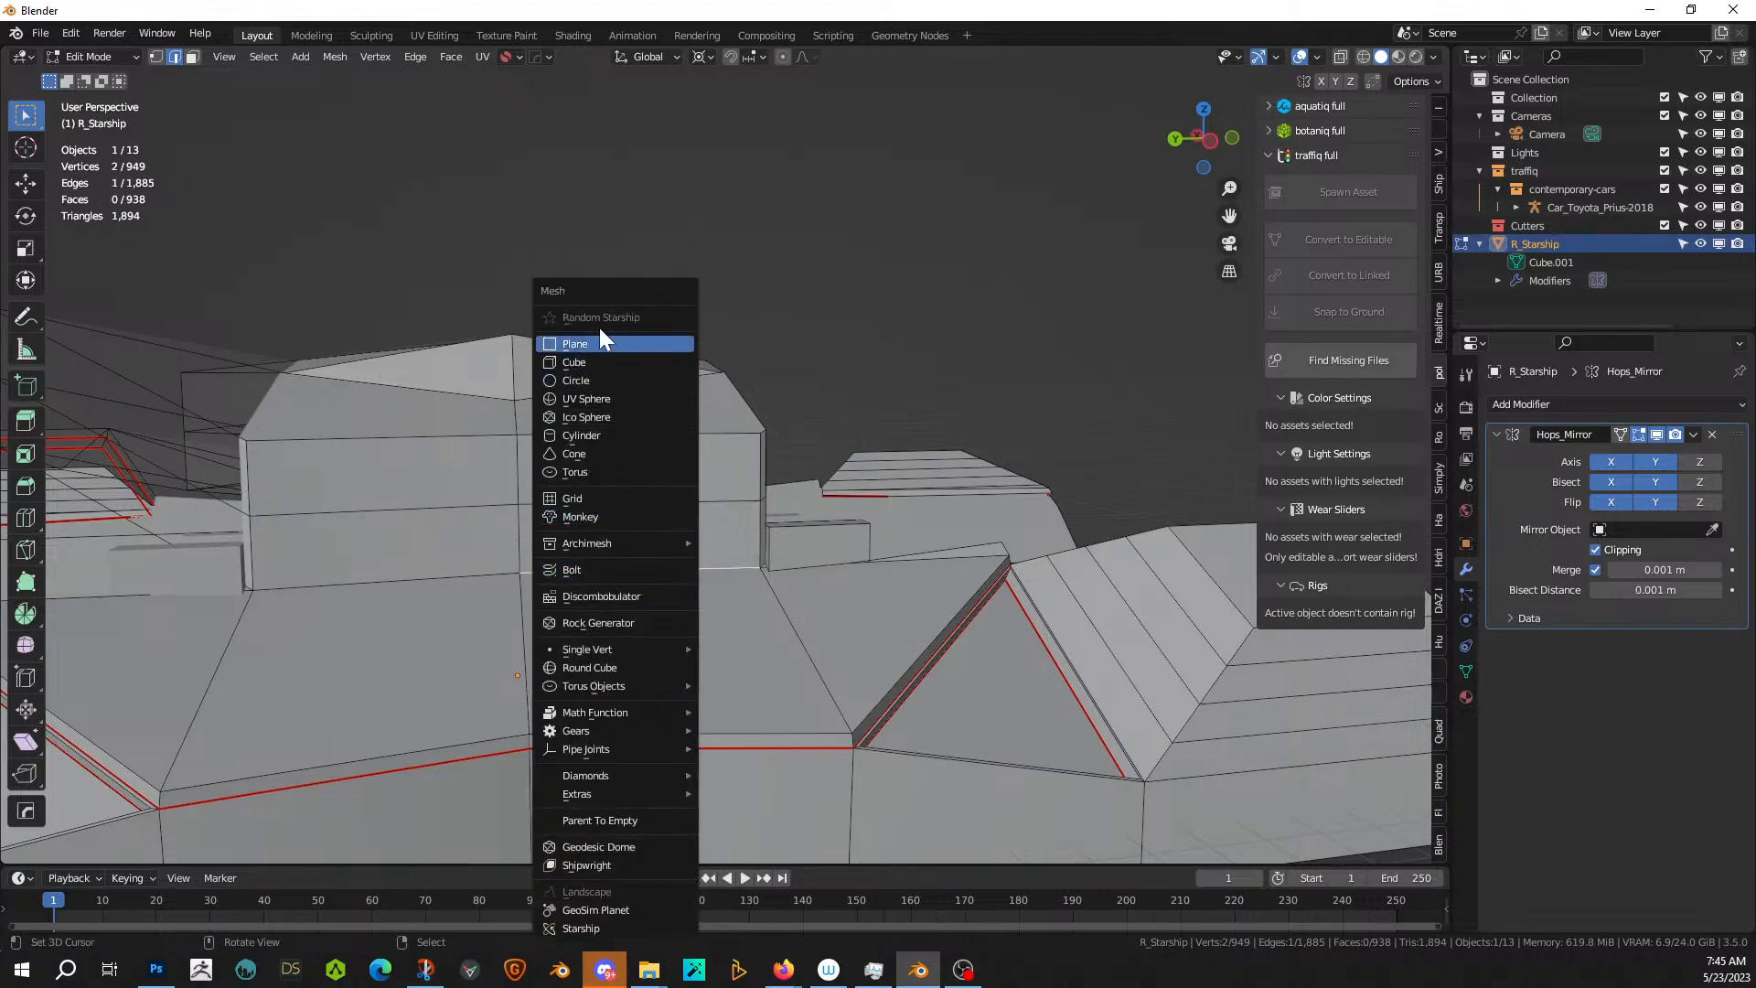
{"action": "left_click", "coordinate": [600, 362]}
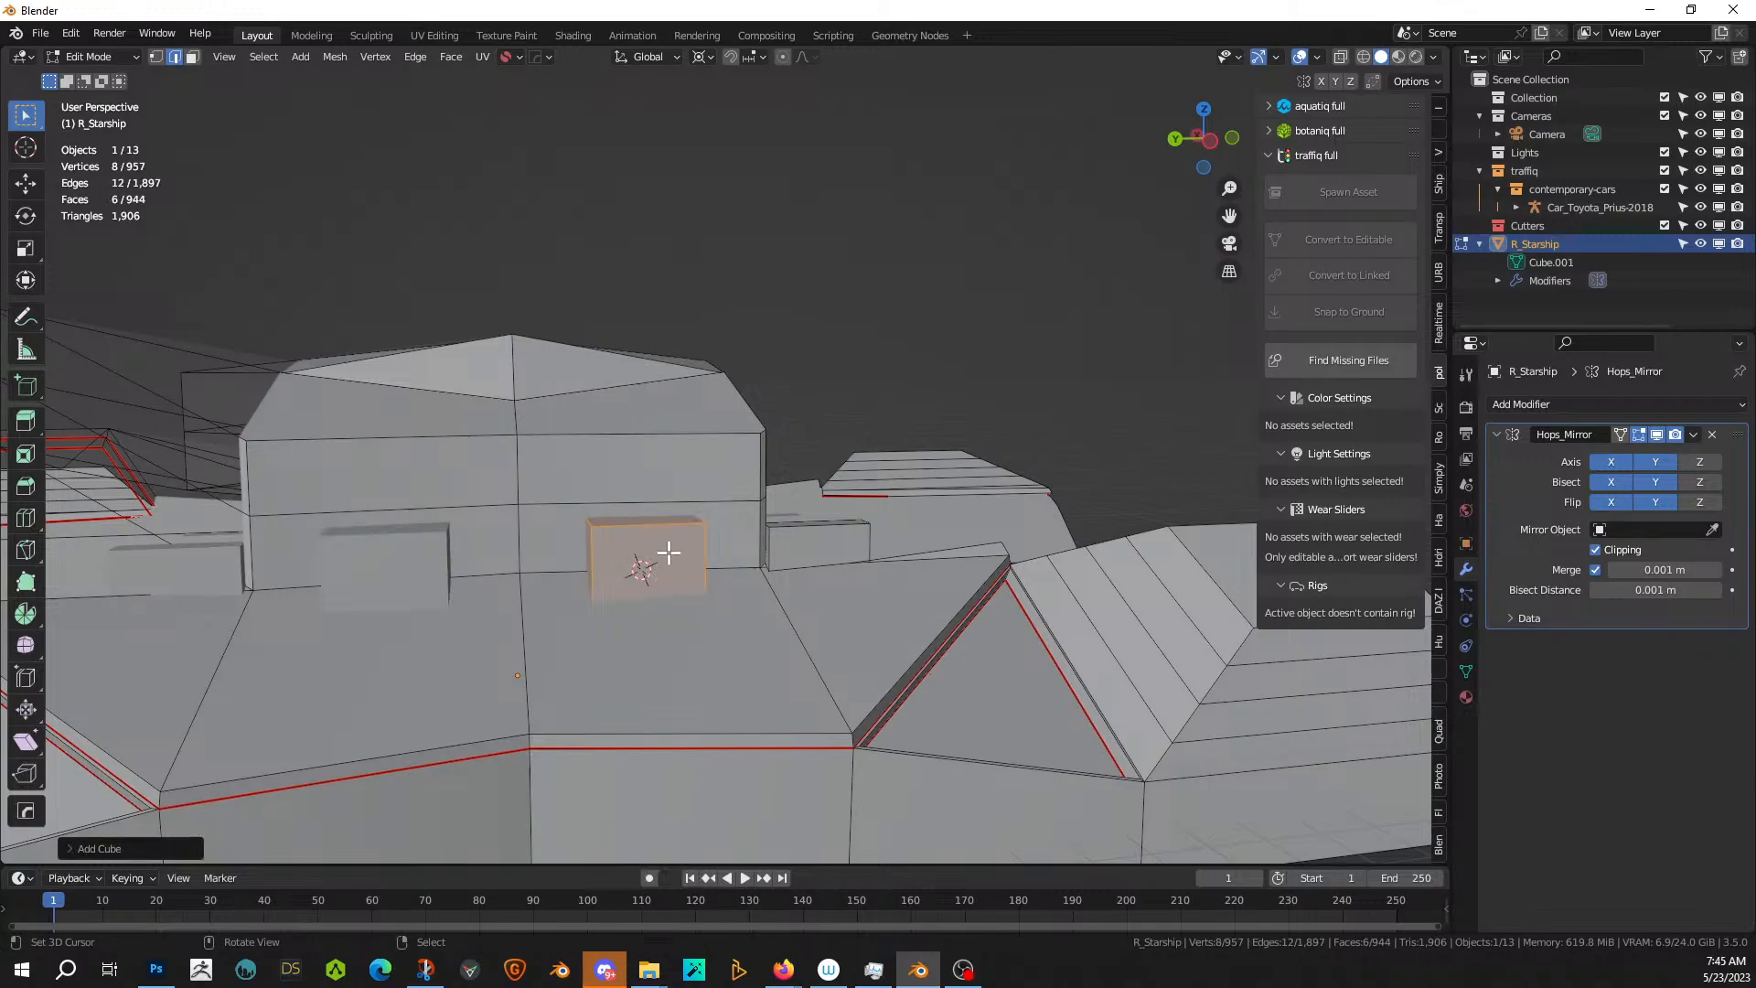
{"action": "key", "text": "g"}
{"action": "key", "text": "z"}
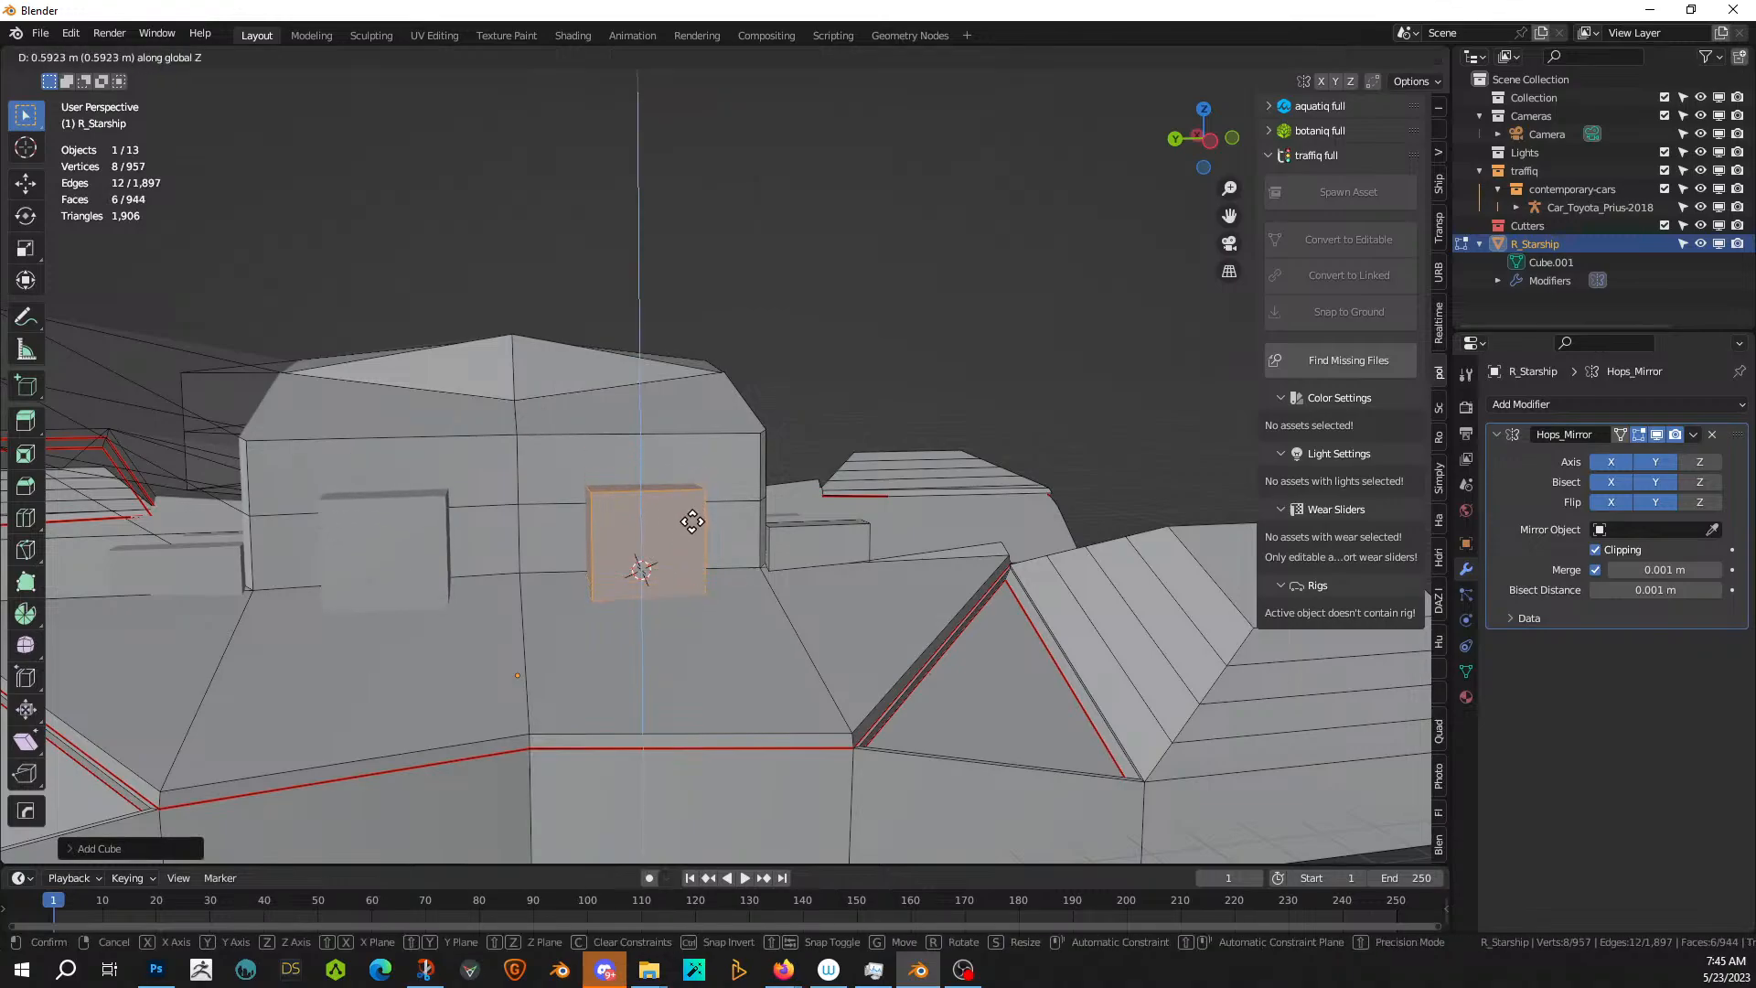
{"action": "left_click", "coordinate": [691, 536]}
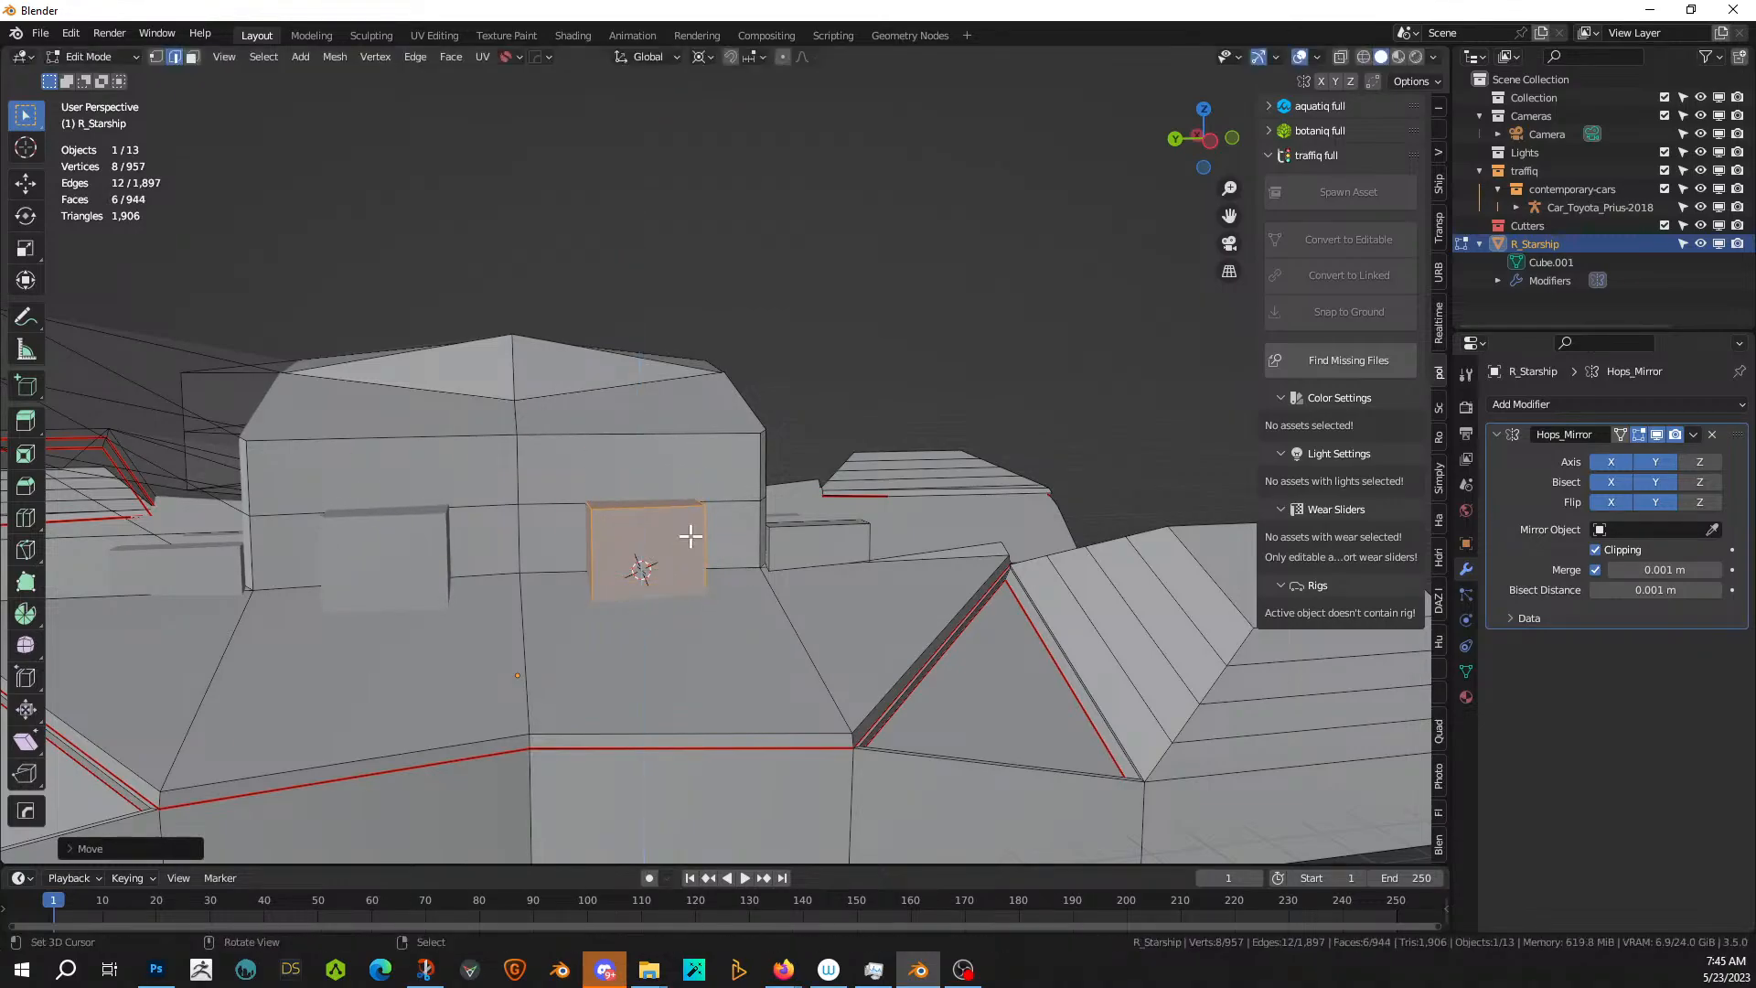
- Undo the cube and the wall loop cut, going back to the selected raised roof faces
{"action": "middle_click_drag", "start_coordinate": [690, 536], "coordinate": [560, 546]}
{"action": "key", "text": "ctrl+z"}
{"action": "key", "text": "ctrl+z"}
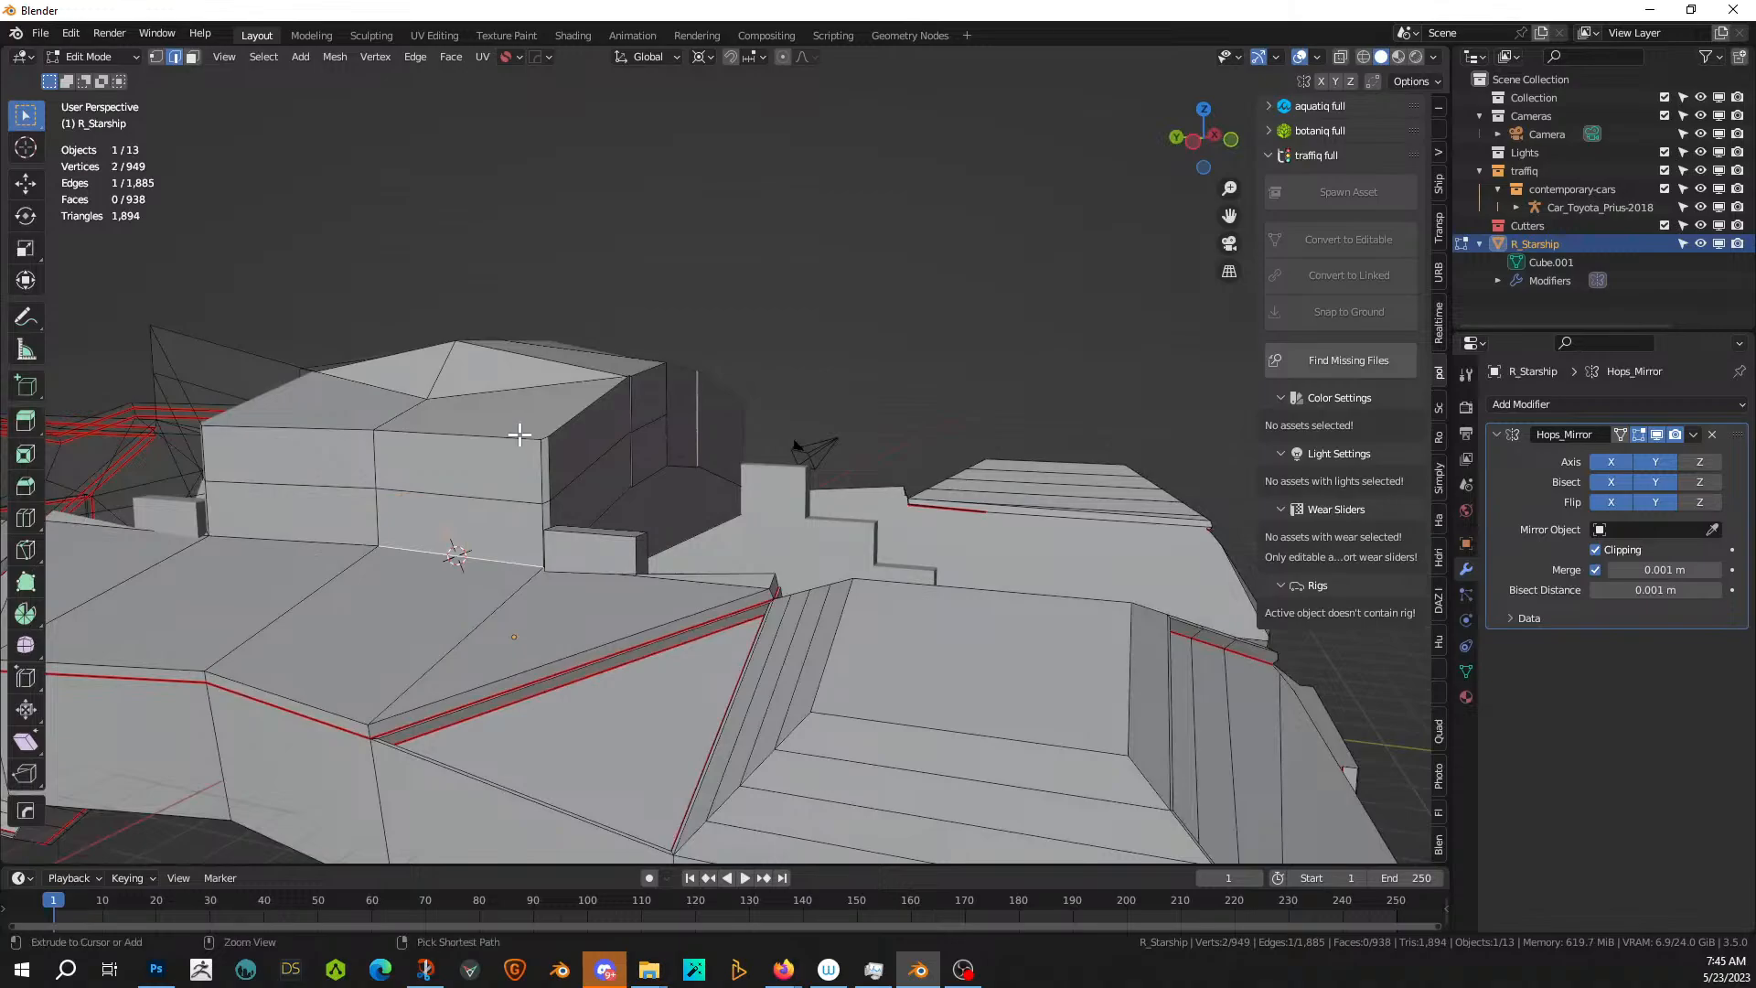
{"action": "key", "text": "ctrl+z"}
{"action": "key", "text": "ctrl+z"}
{"action": "key", "text": "ctrl+z"}
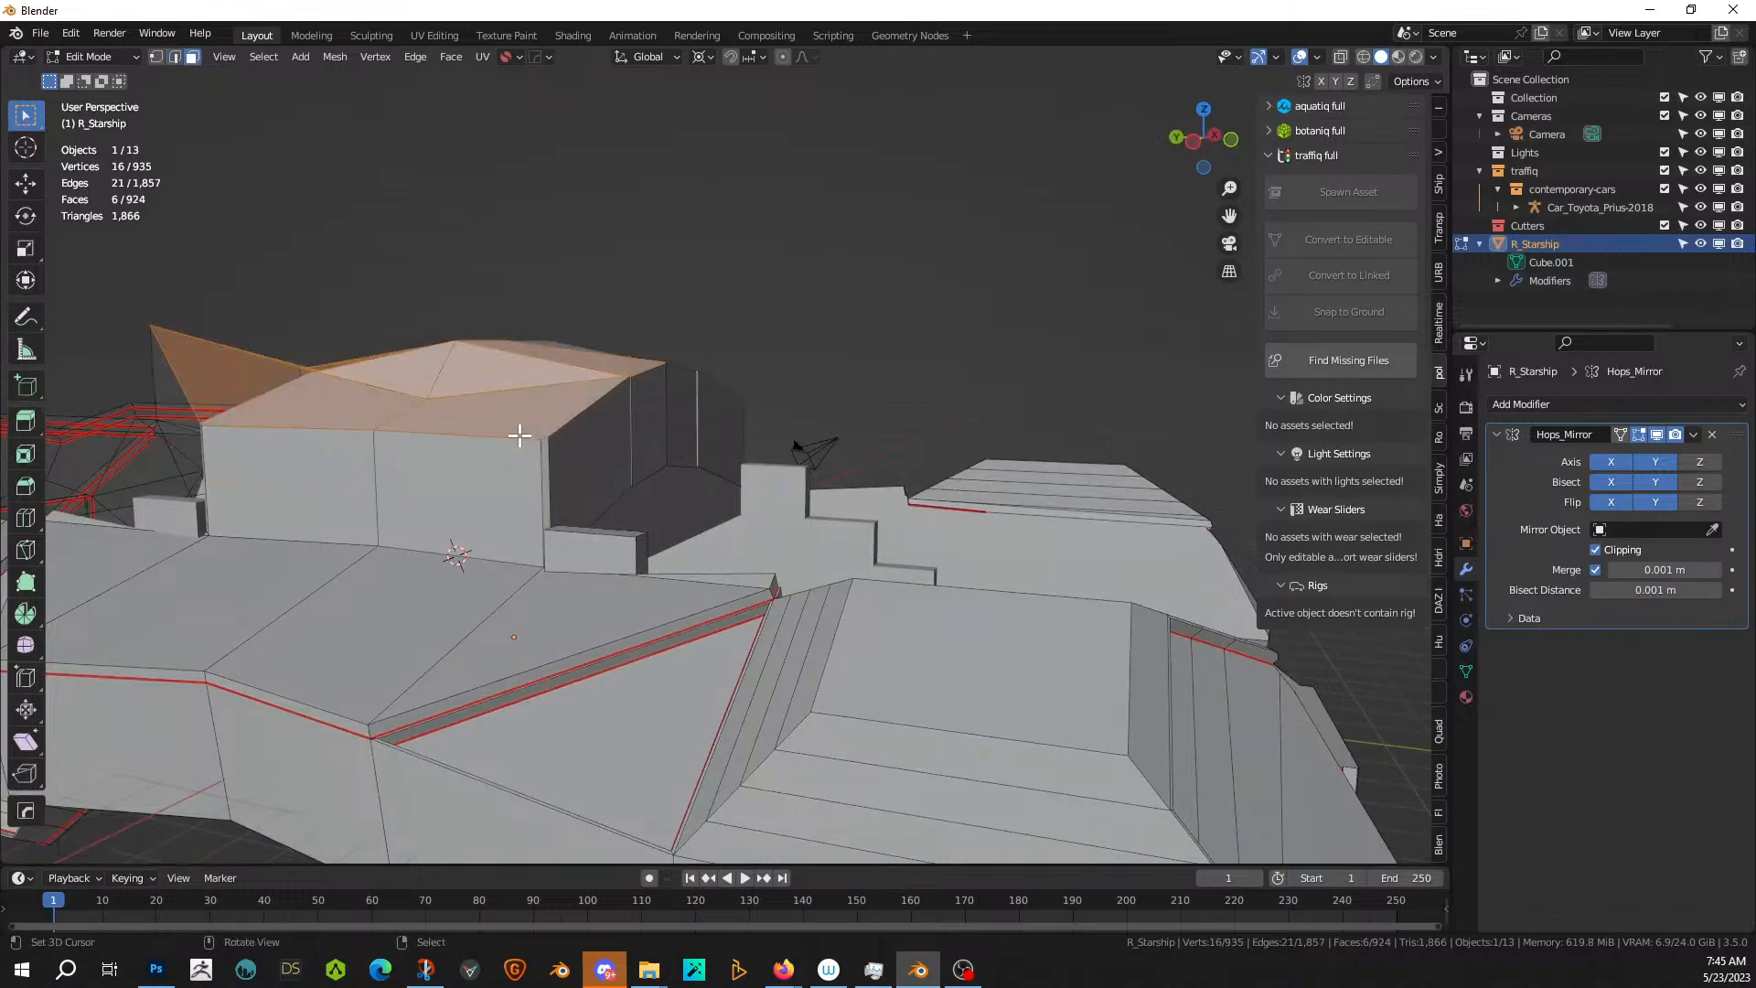
- Raise the selected roof faces about 1.44 m more along Z to make the block taller
{"action": "key", "text": "g"}
{"action": "key", "text": "z"}
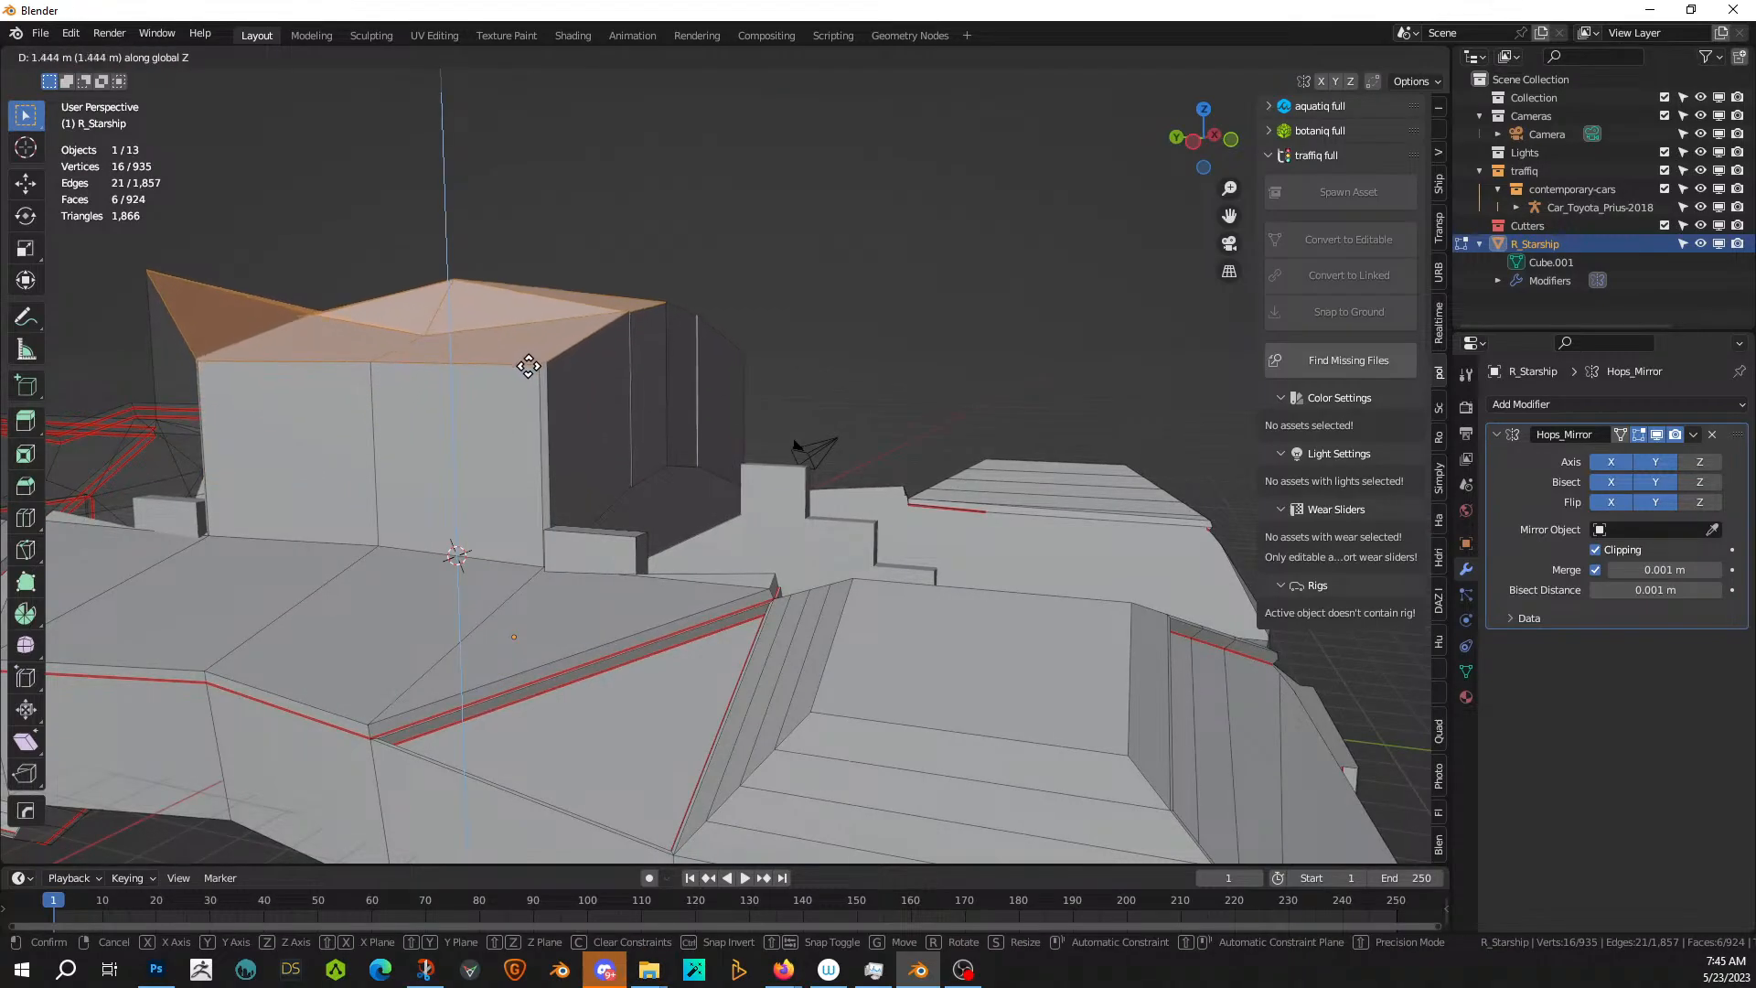
{"action": "left_click", "coordinate": [529, 366]}
- Try to scale the raised roof faces along X about the 3D cursor
{"action": "middle_click_drag", "start_coordinate": [529, 366], "coordinate": [374, 387]}
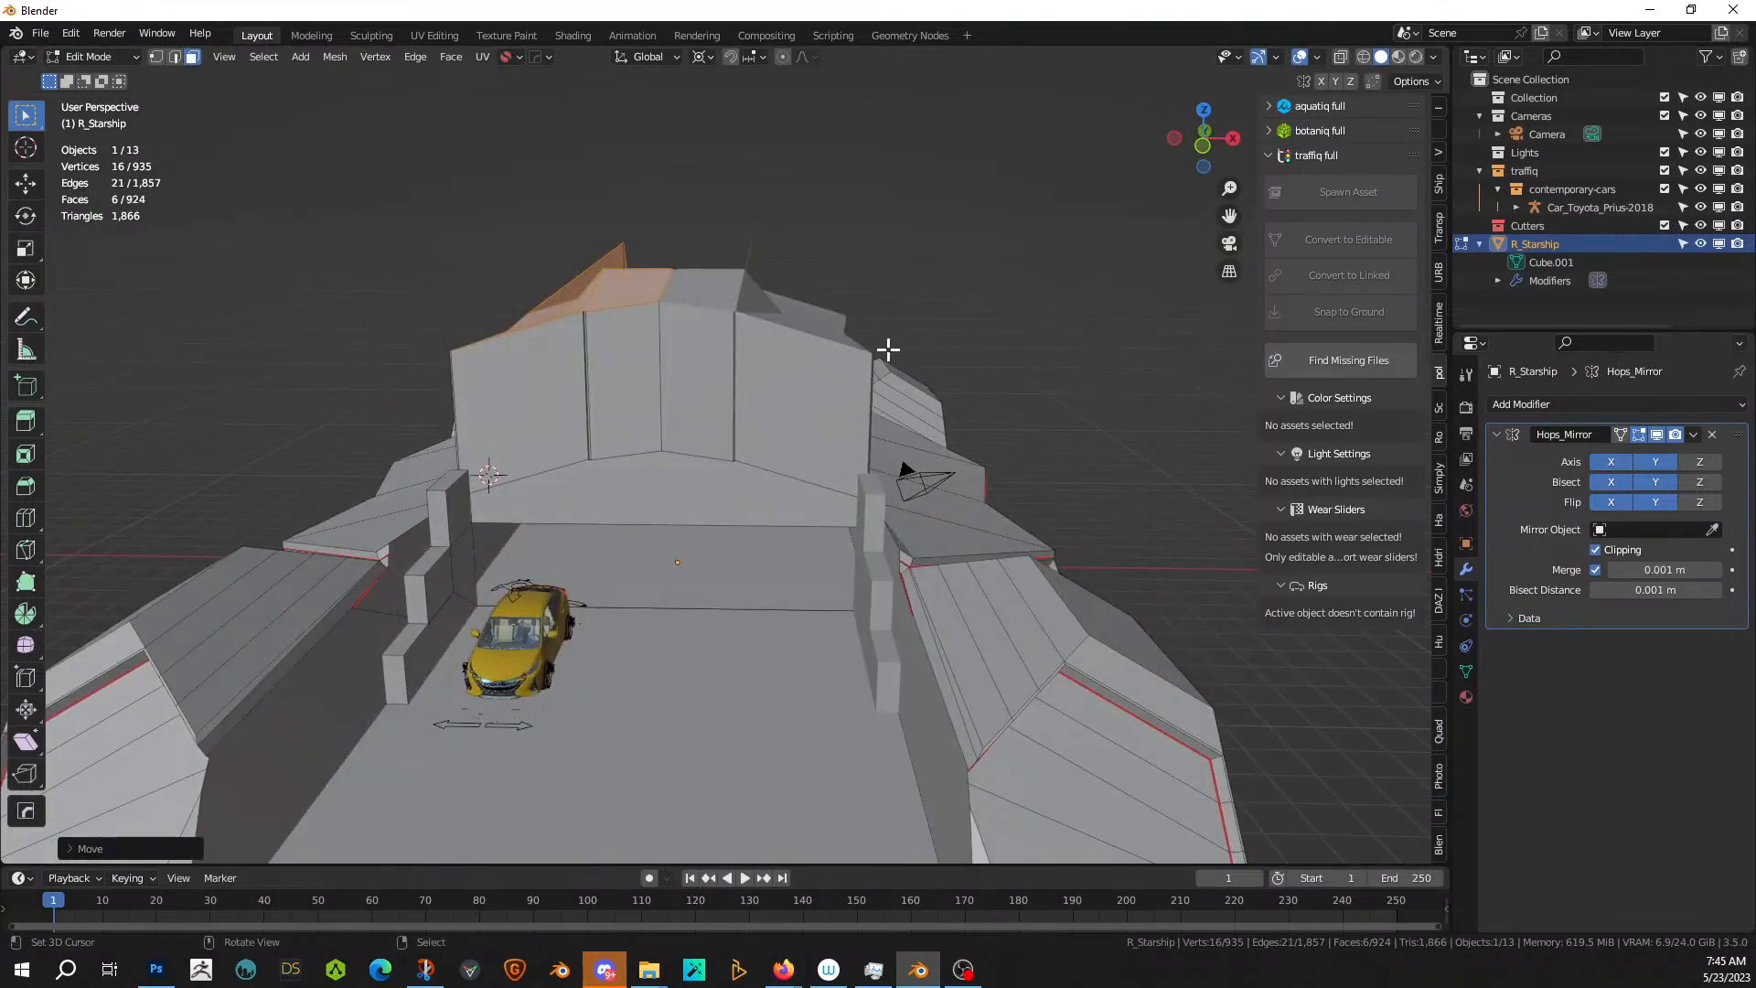
{"action": "key", "text": "s"}
{"action": "key", "text": "x"}
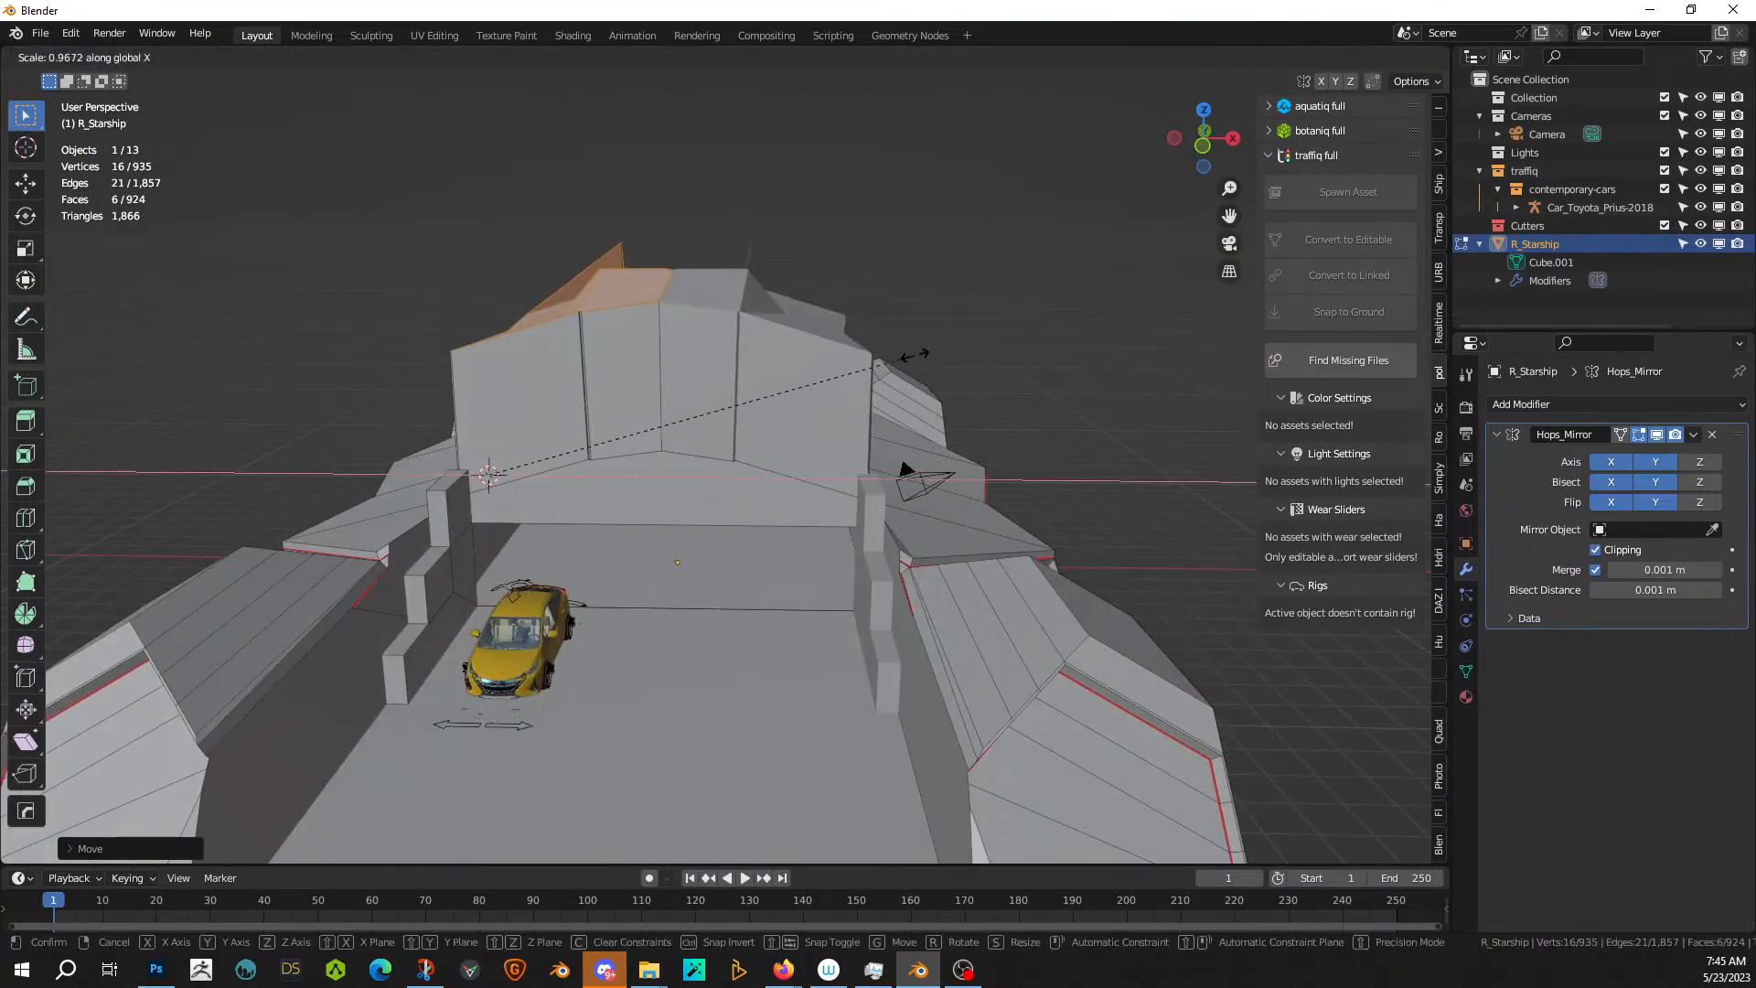
{"action": "left_click", "coordinate": [1030, 403]}
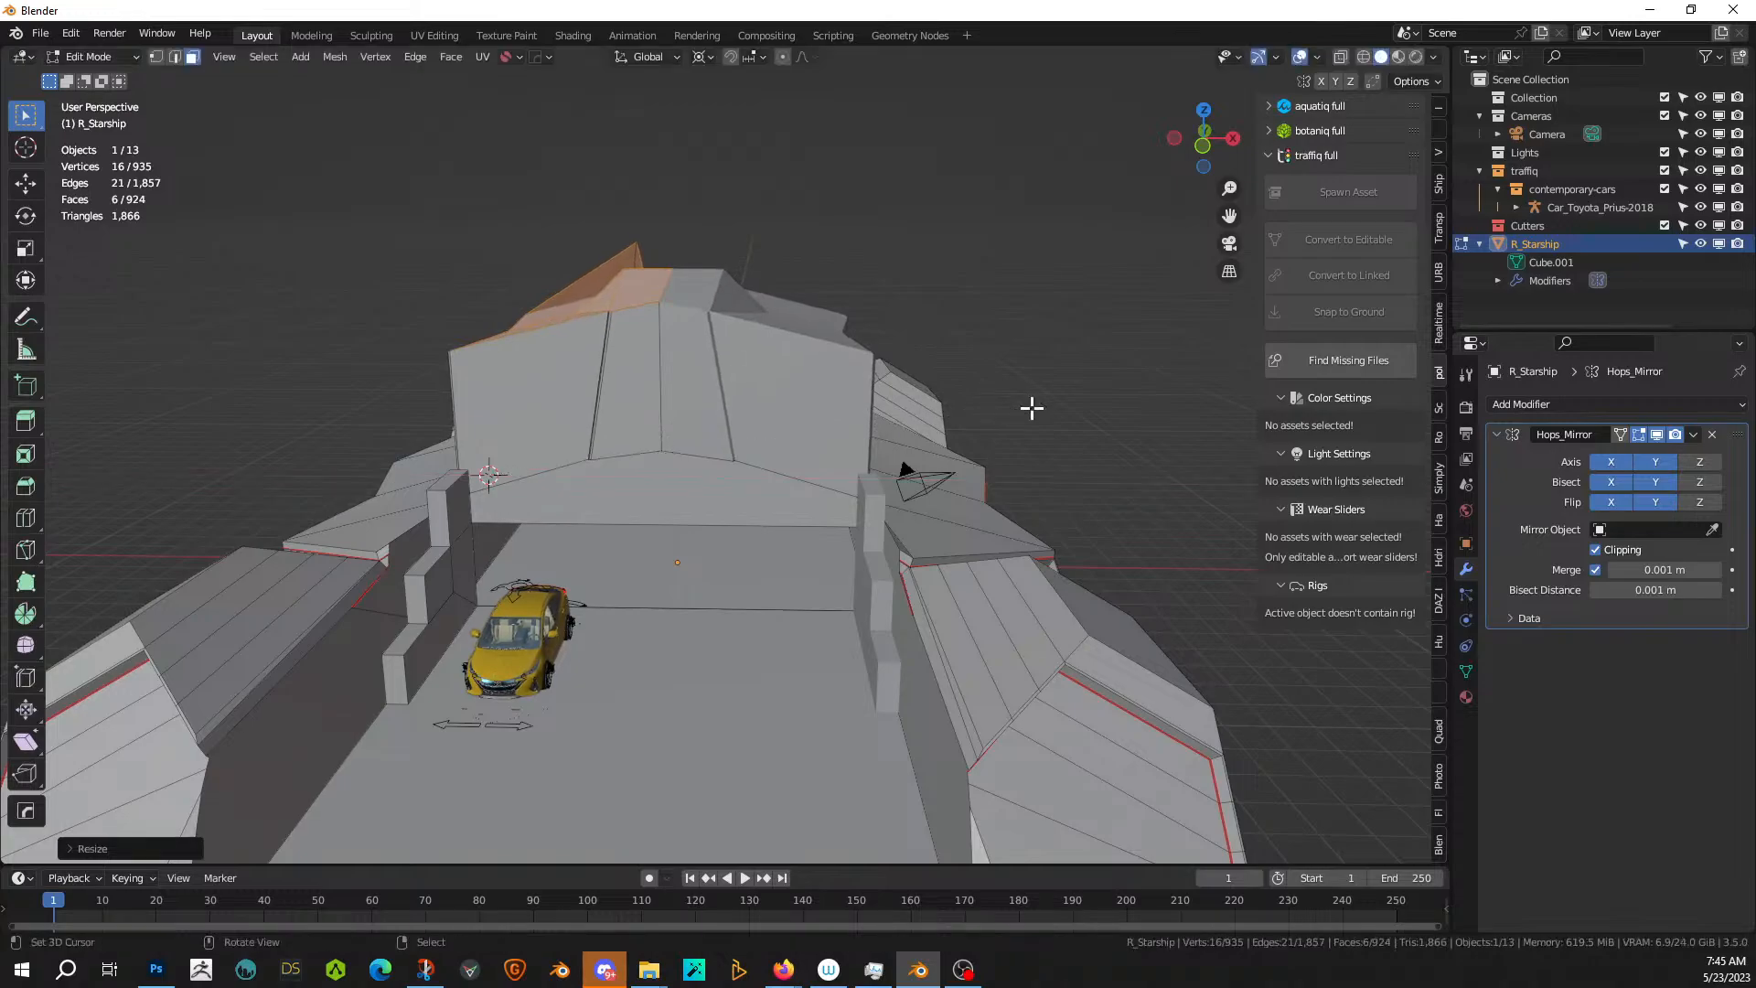
{"action": "middle_click_drag", "start_coordinate": [885, 388], "coordinate": [830, 434]}
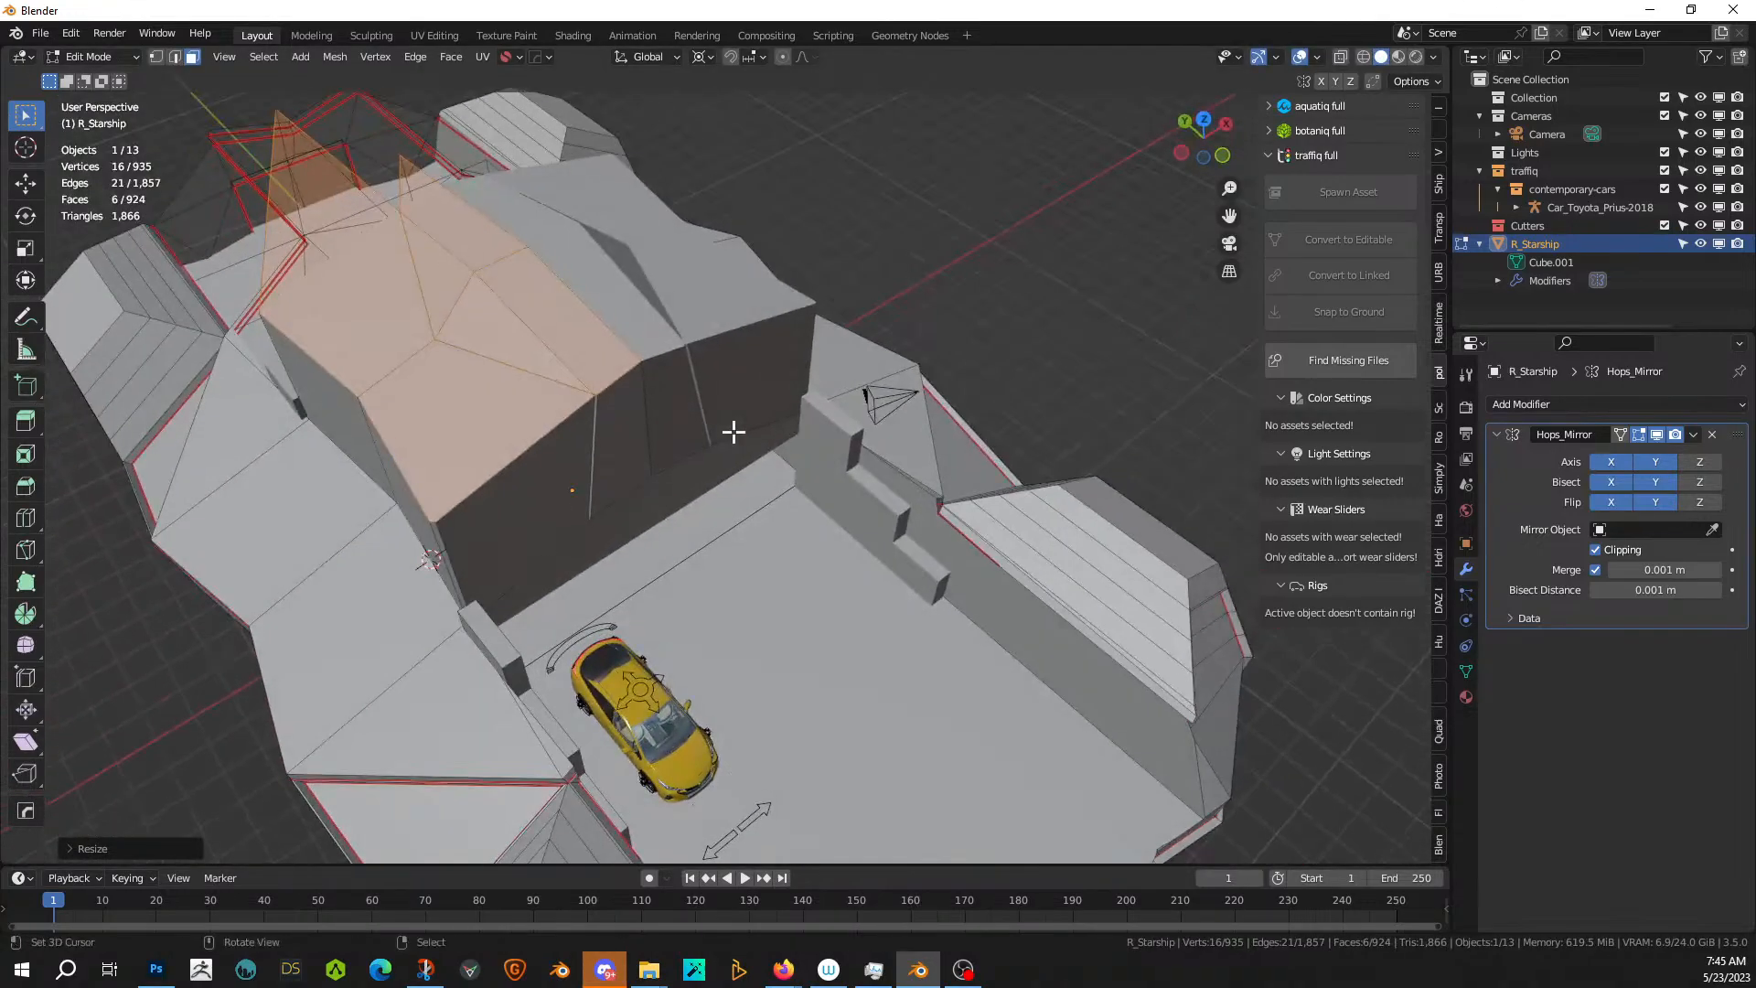
- Select the two upper side edges of the raised roof block in edge mode and shift them inward along X
{"action": "key", "text": "2"}
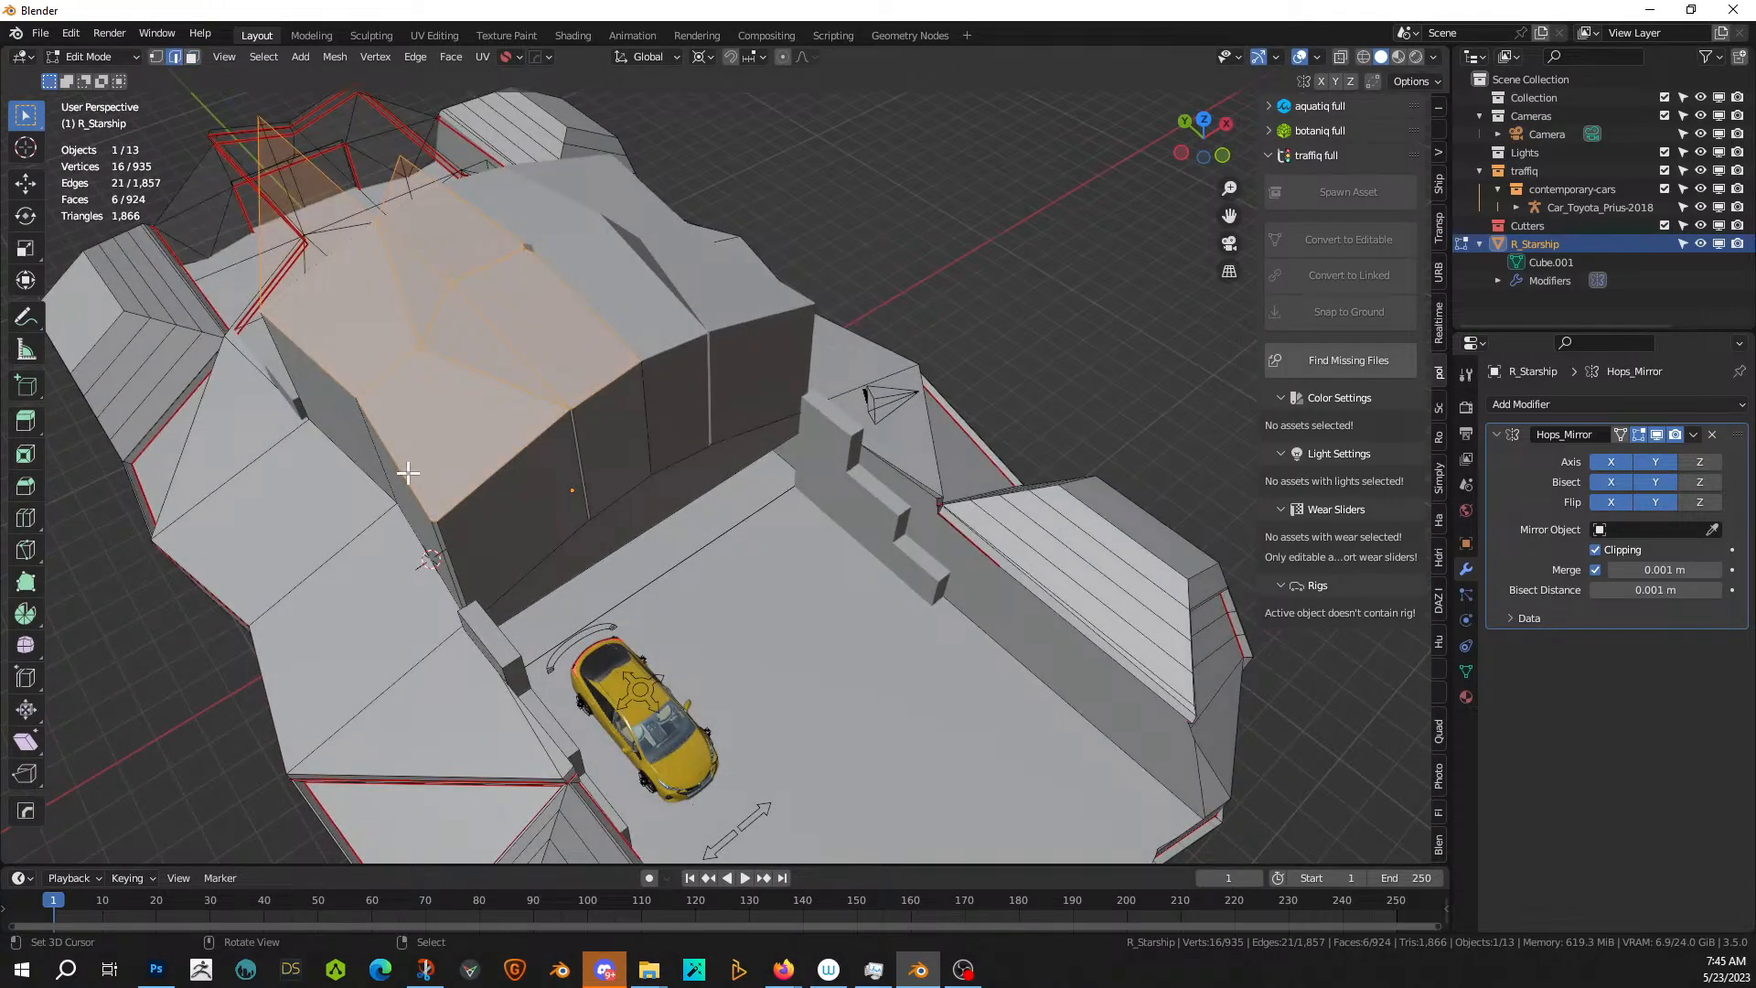
{"action": "left_click", "coordinate": [375, 423]}
{"action": "key", "text": "g"}
{"action": "key", "text": "x"}
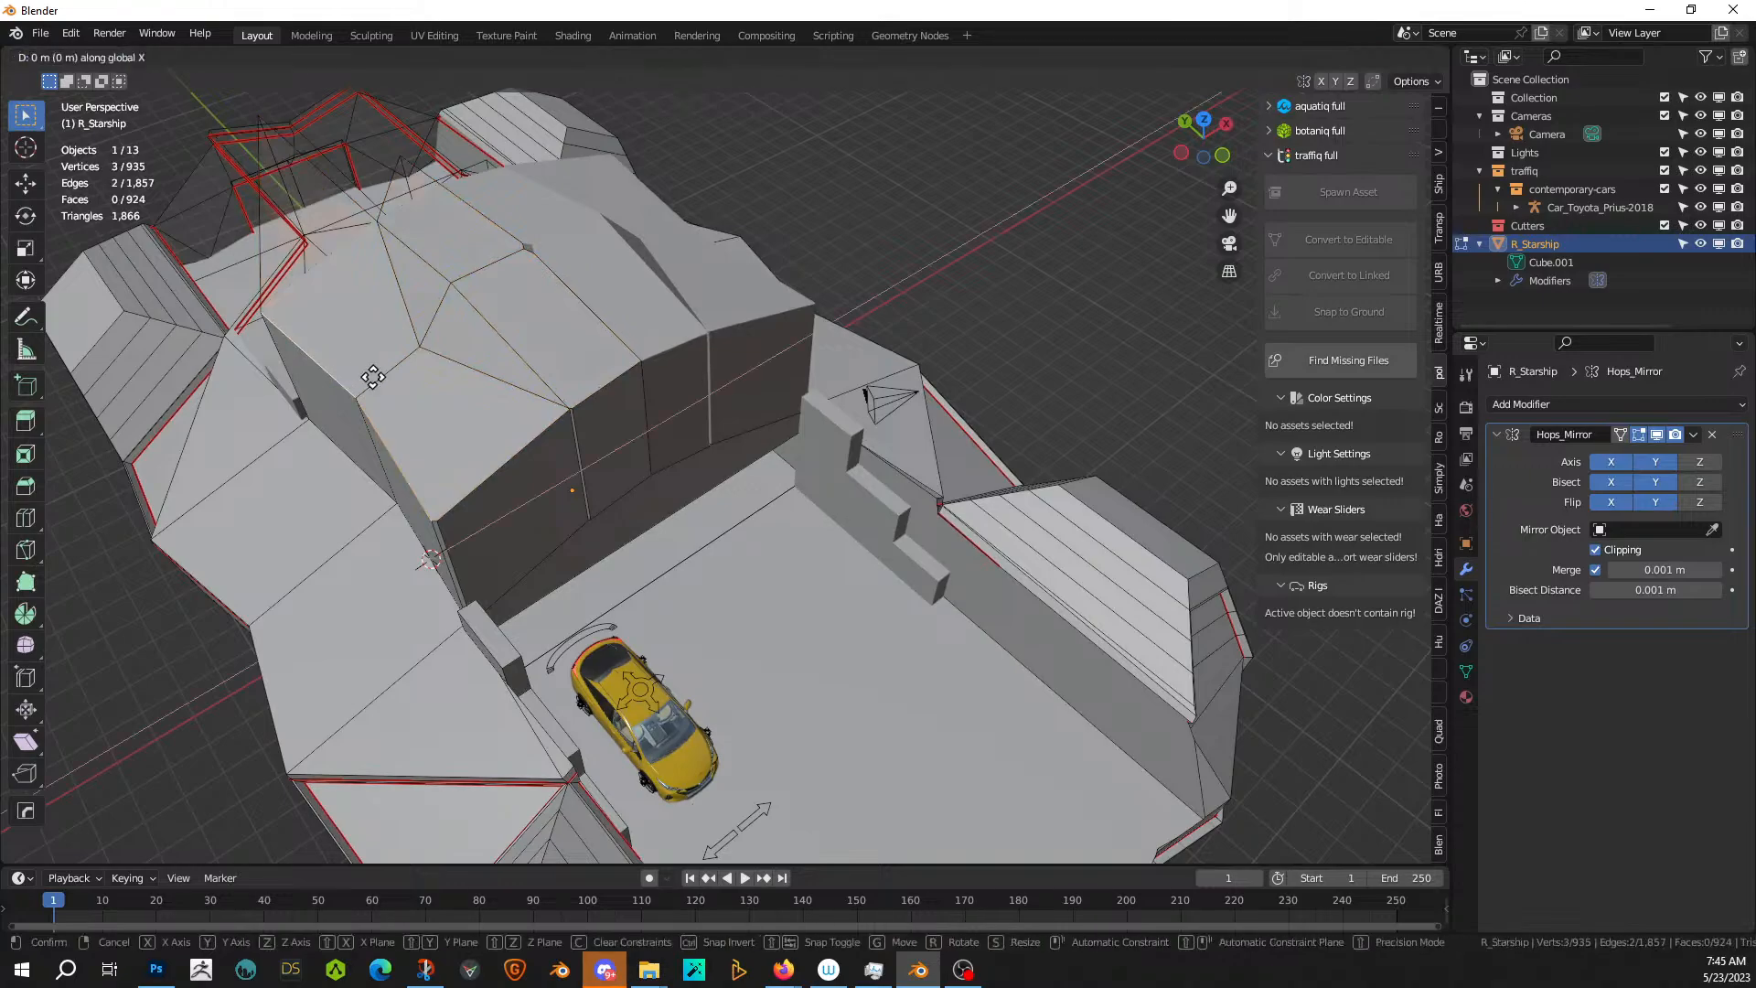
{"action": "left_click", "coordinate": [415, 370]}
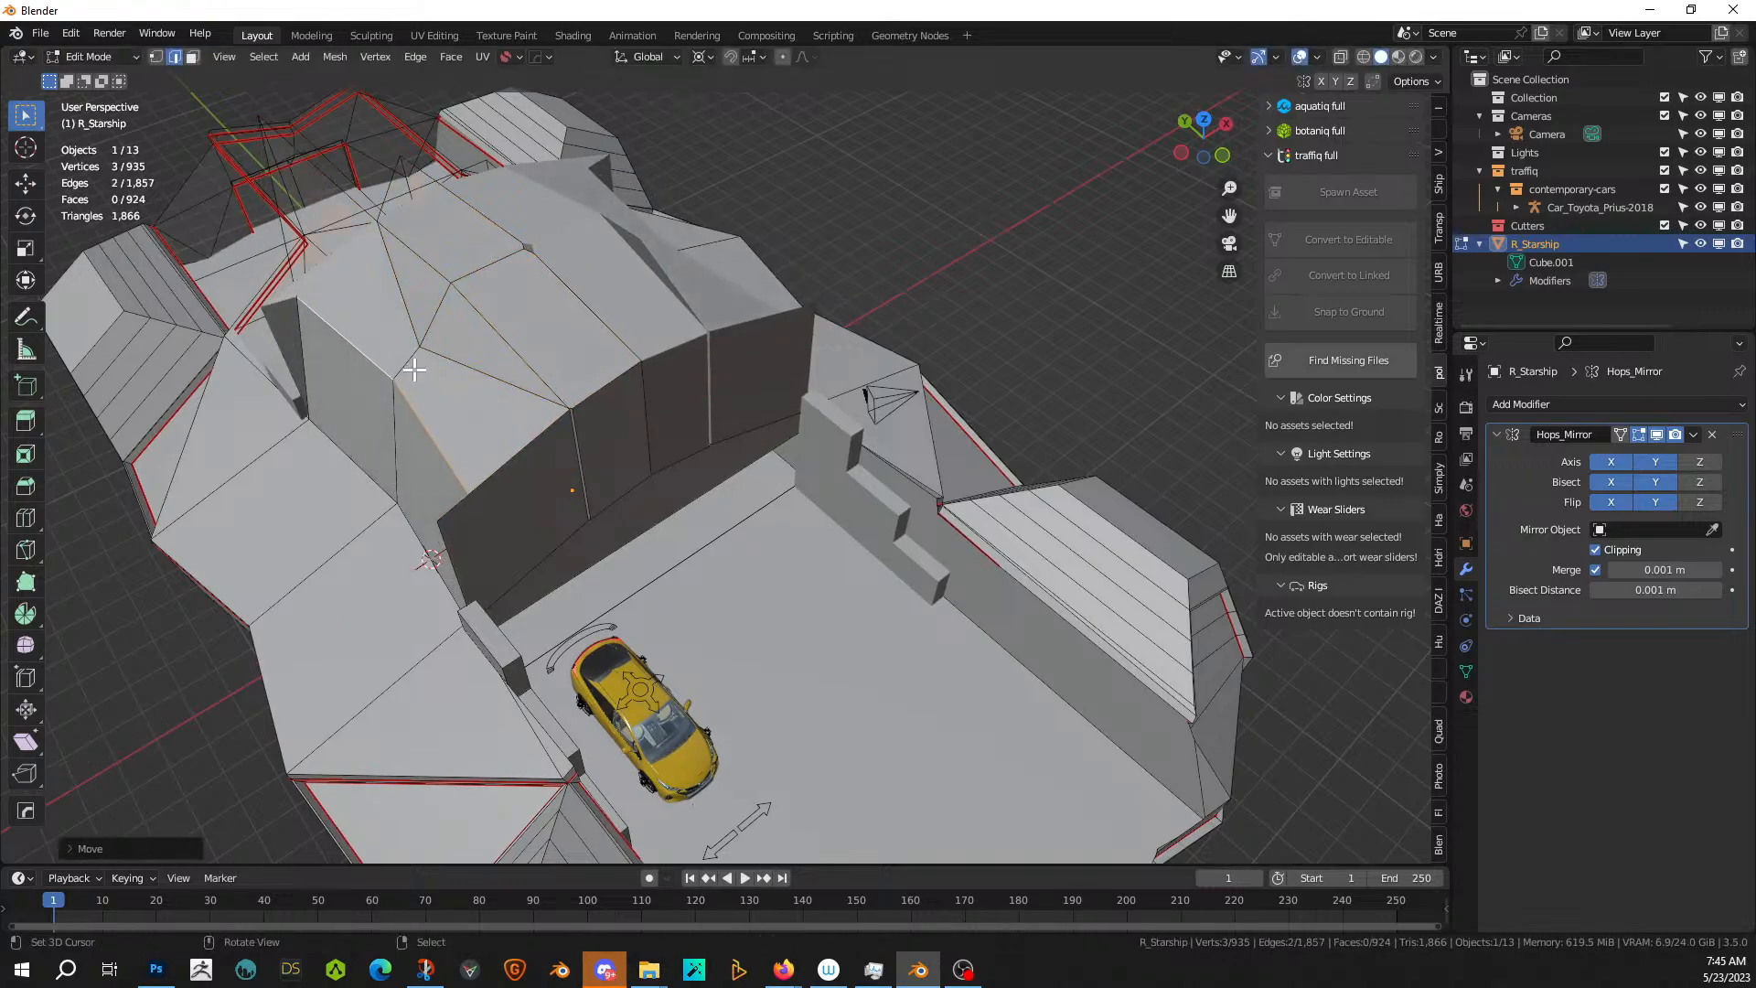
{"action": "key", "text": "s"}
{"action": "key", "text": "x"}
{"action": "key", "text": "0"}
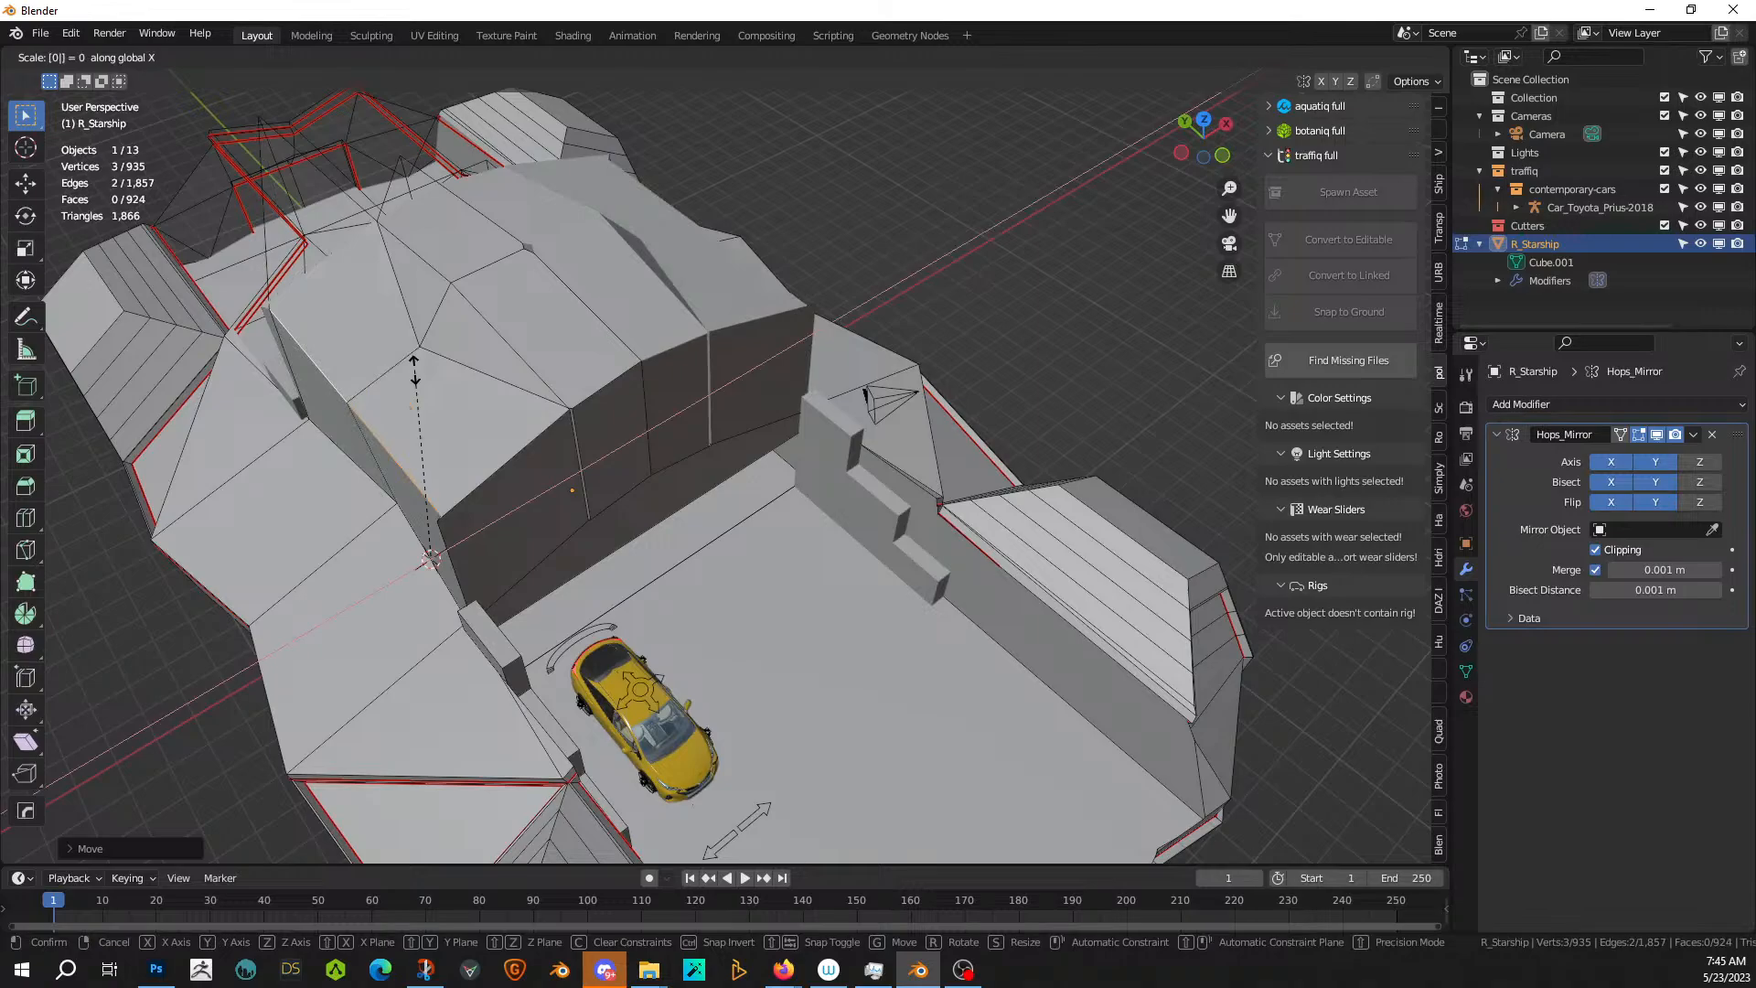
{"action": "key", "text": "g"}
{"action": "key", "text": "x"}
{"action": "left_click", "coordinate": [437, 368]}
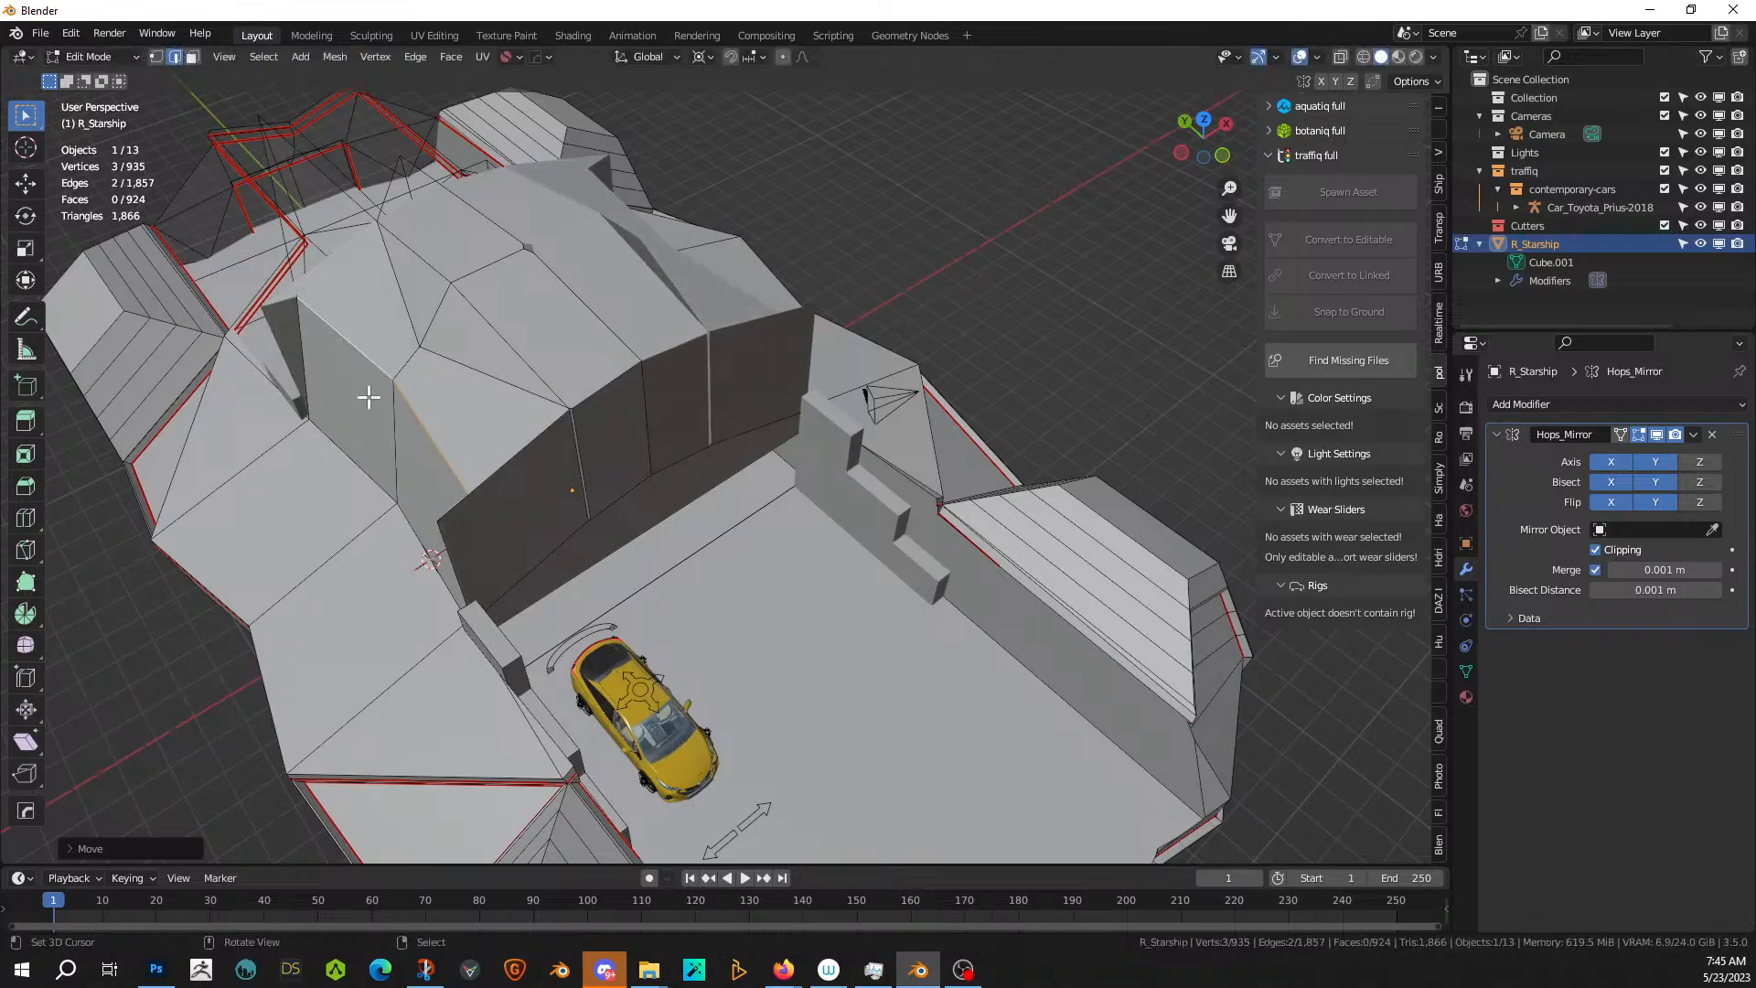
- Try to flatten the two selected roof edges along X by scaling them to 0 about the 3D cursor
{"action": "middle_click_drag", "start_coordinate": [364, 393], "coordinate": [413, 471]}
{"action": "type", "text": "s"}
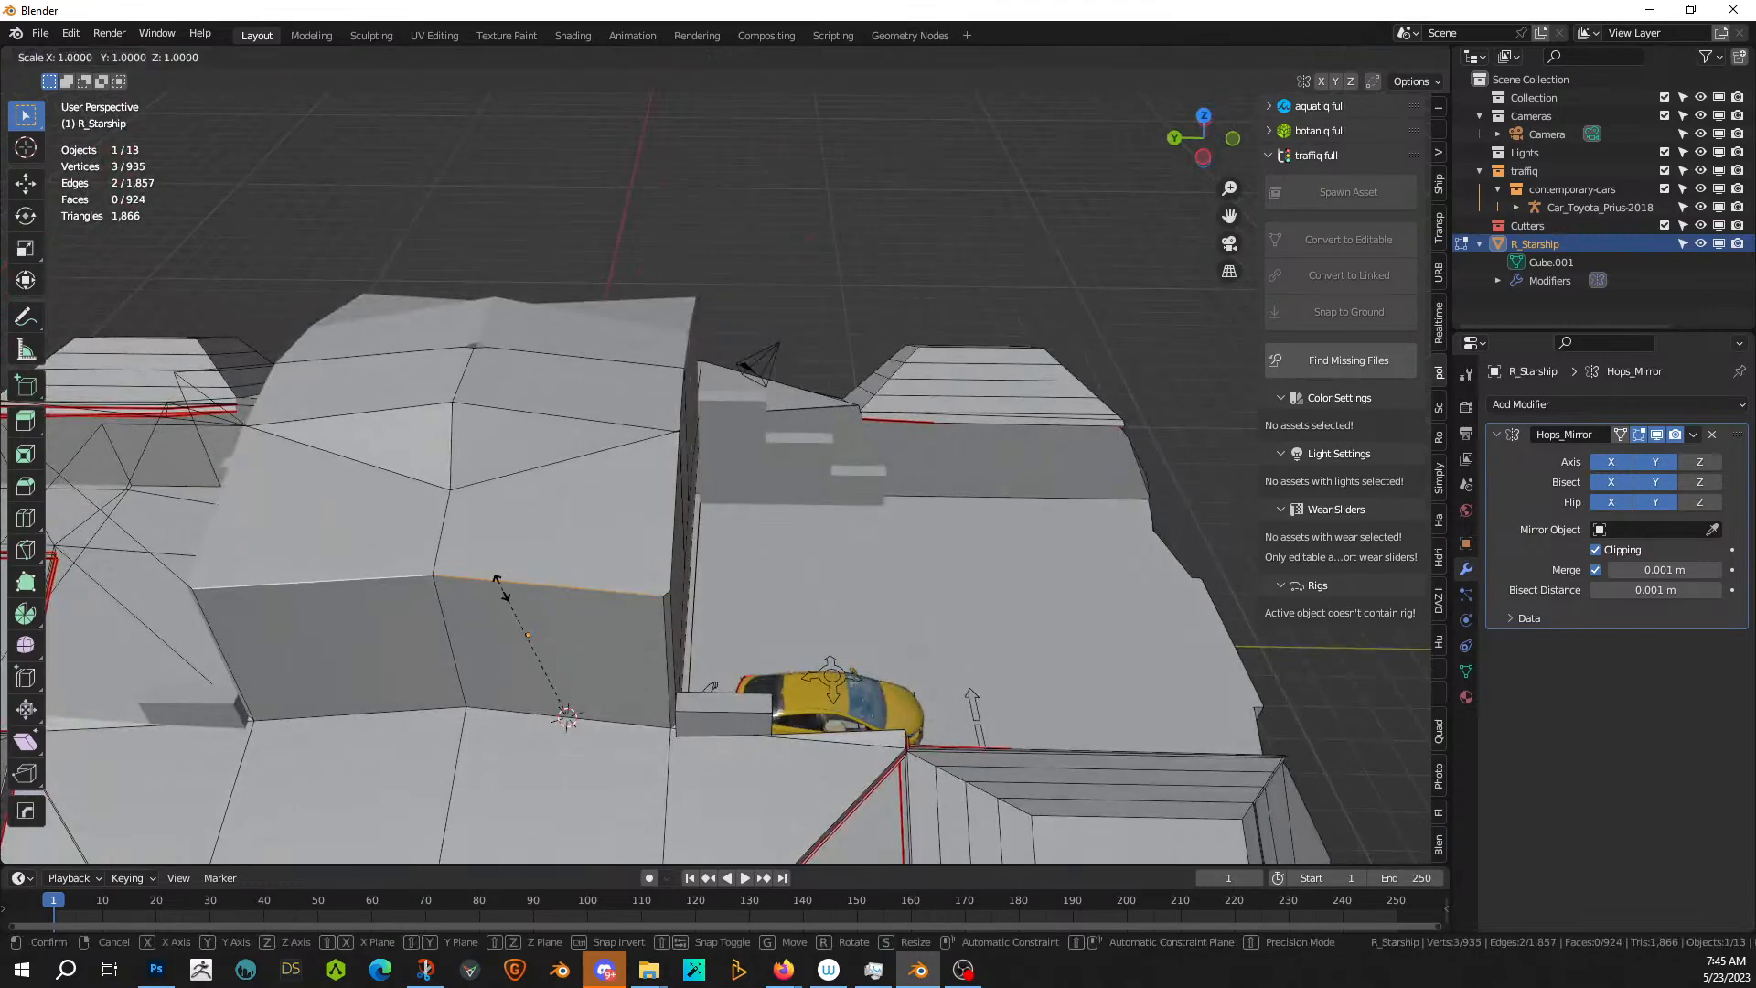
{"action": "type", "text": "x0"}
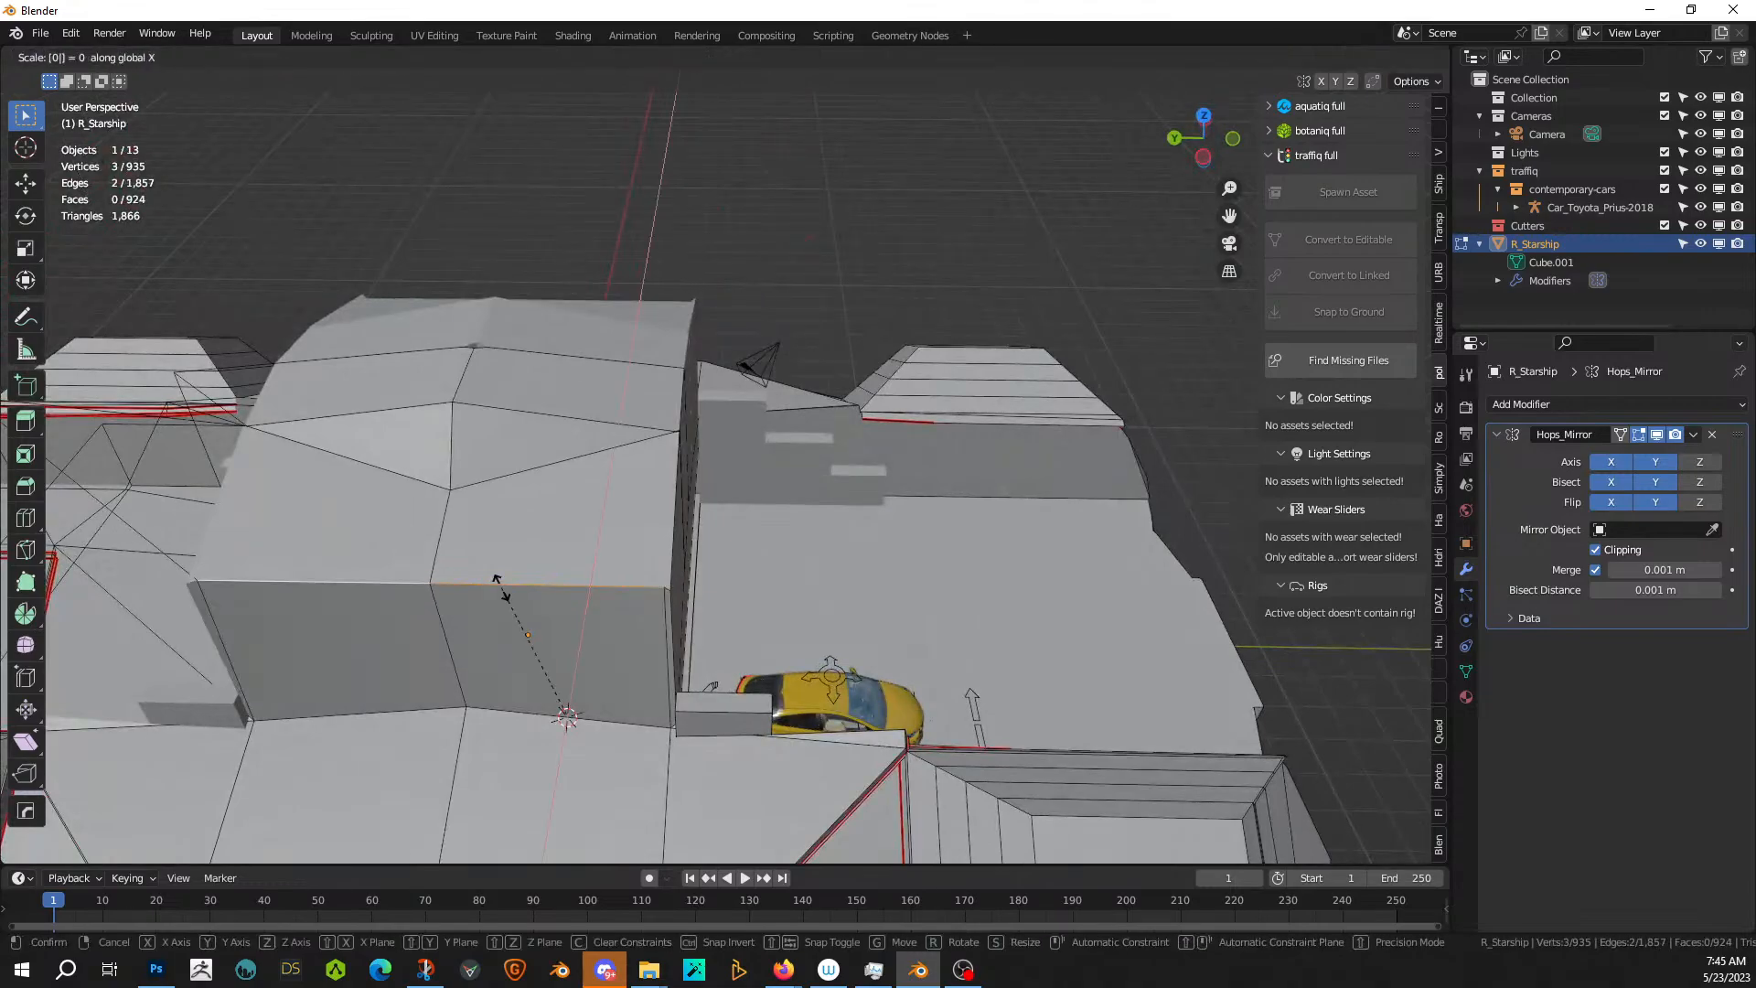
{"action": "left_click", "coordinate": [462, 661]}
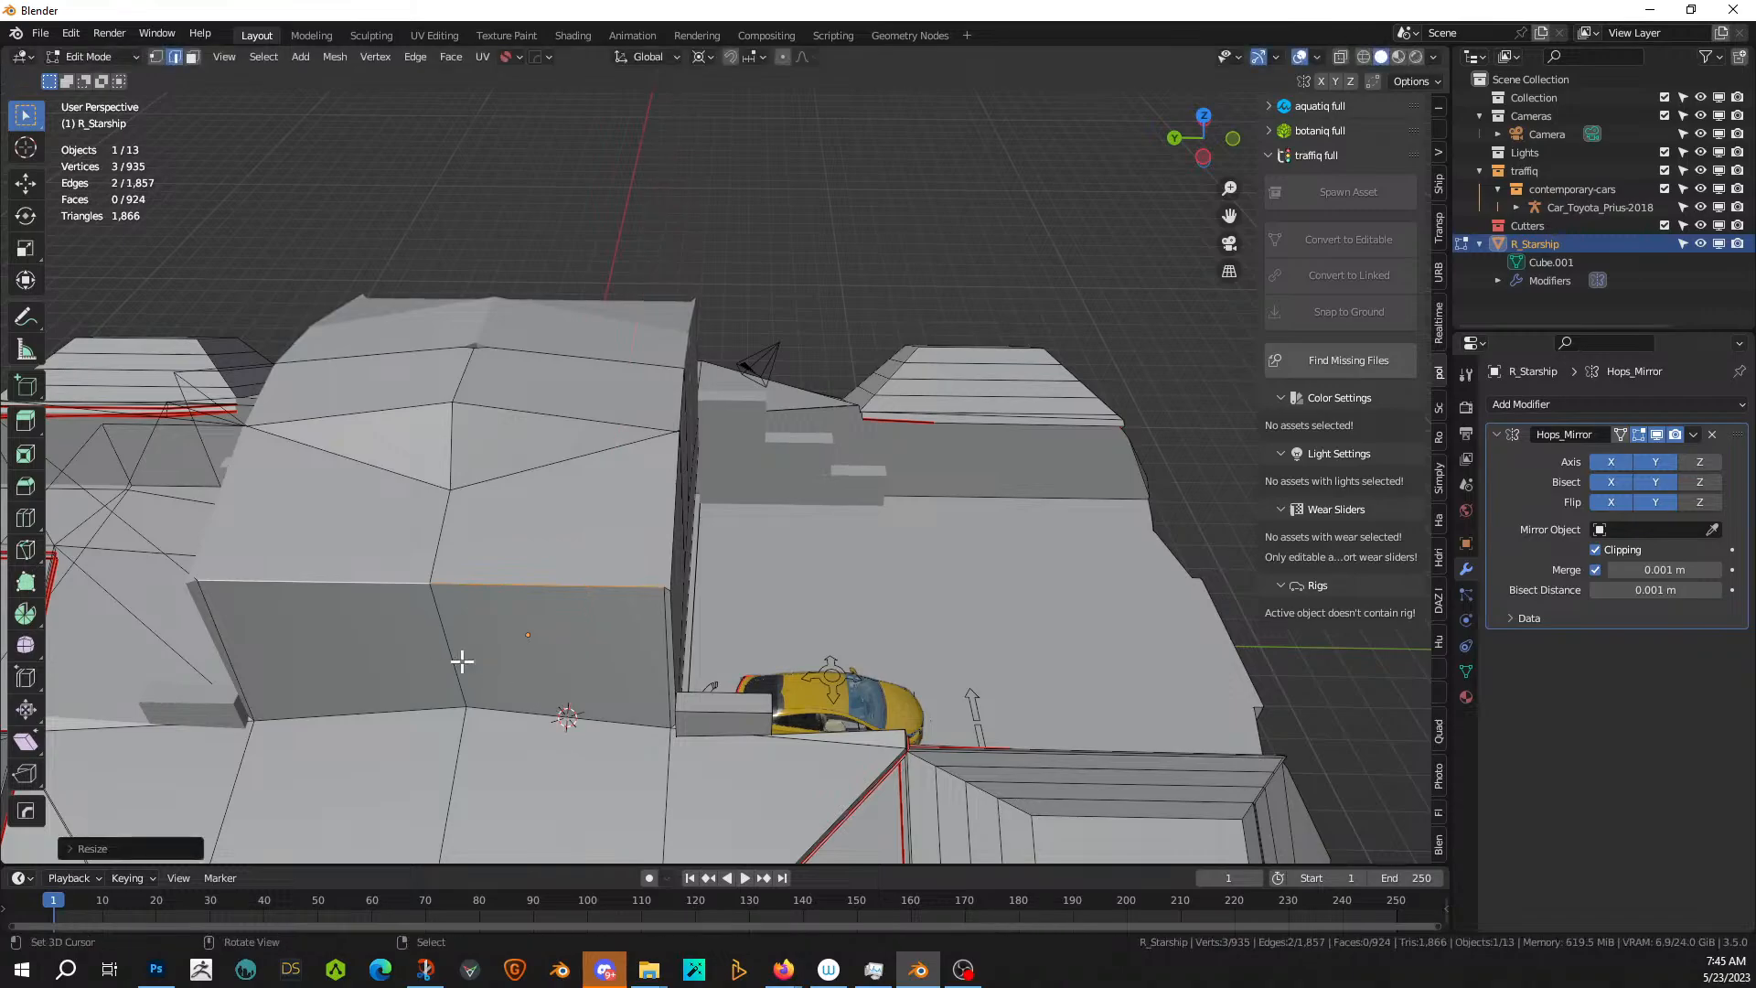
{"action": "middle_click_drag", "start_coordinate": [665, 602], "coordinate": [703, 600]}
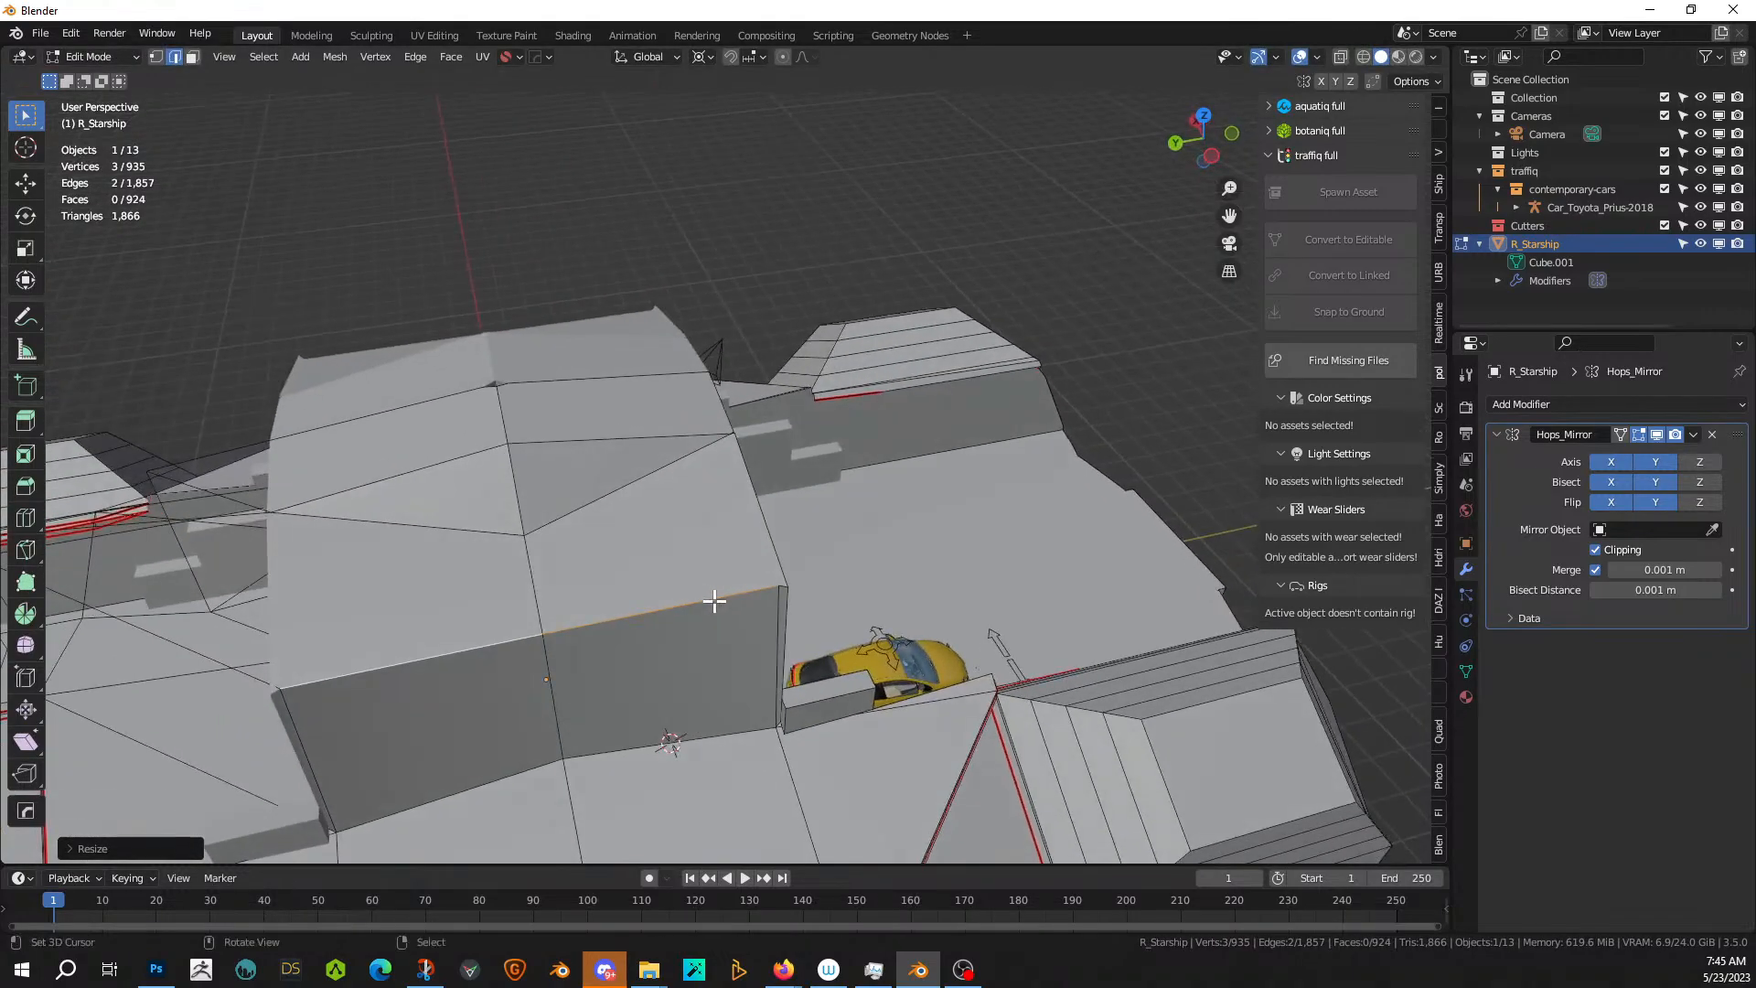
{"action": "key", "text": "ctrl+z"}
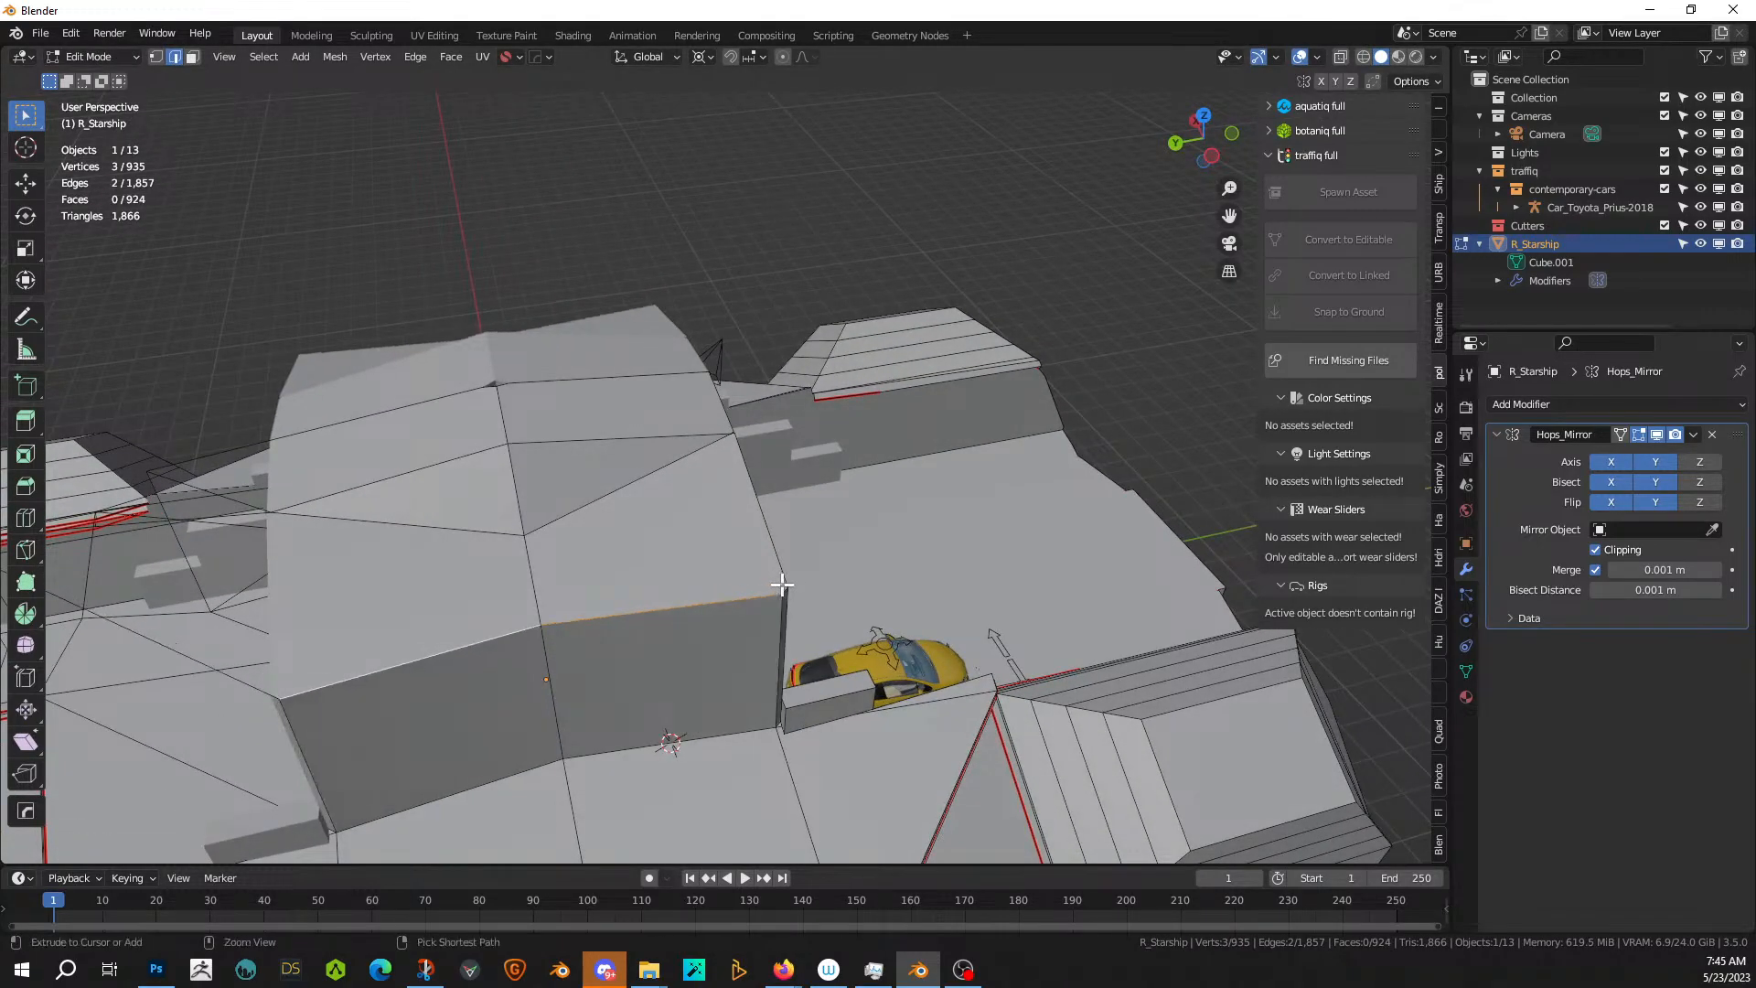
- Add the adjoining corner edge to the roof edge selection and flatten all three along X with a scale of 0
{"action": "scroll", "coordinate": [785, 599], "scroll_direction": "up", "scroll_amount": 2}
{"action": "middle_click_drag", "start_coordinate": [785, 600], "coordinate": [729, 618]}
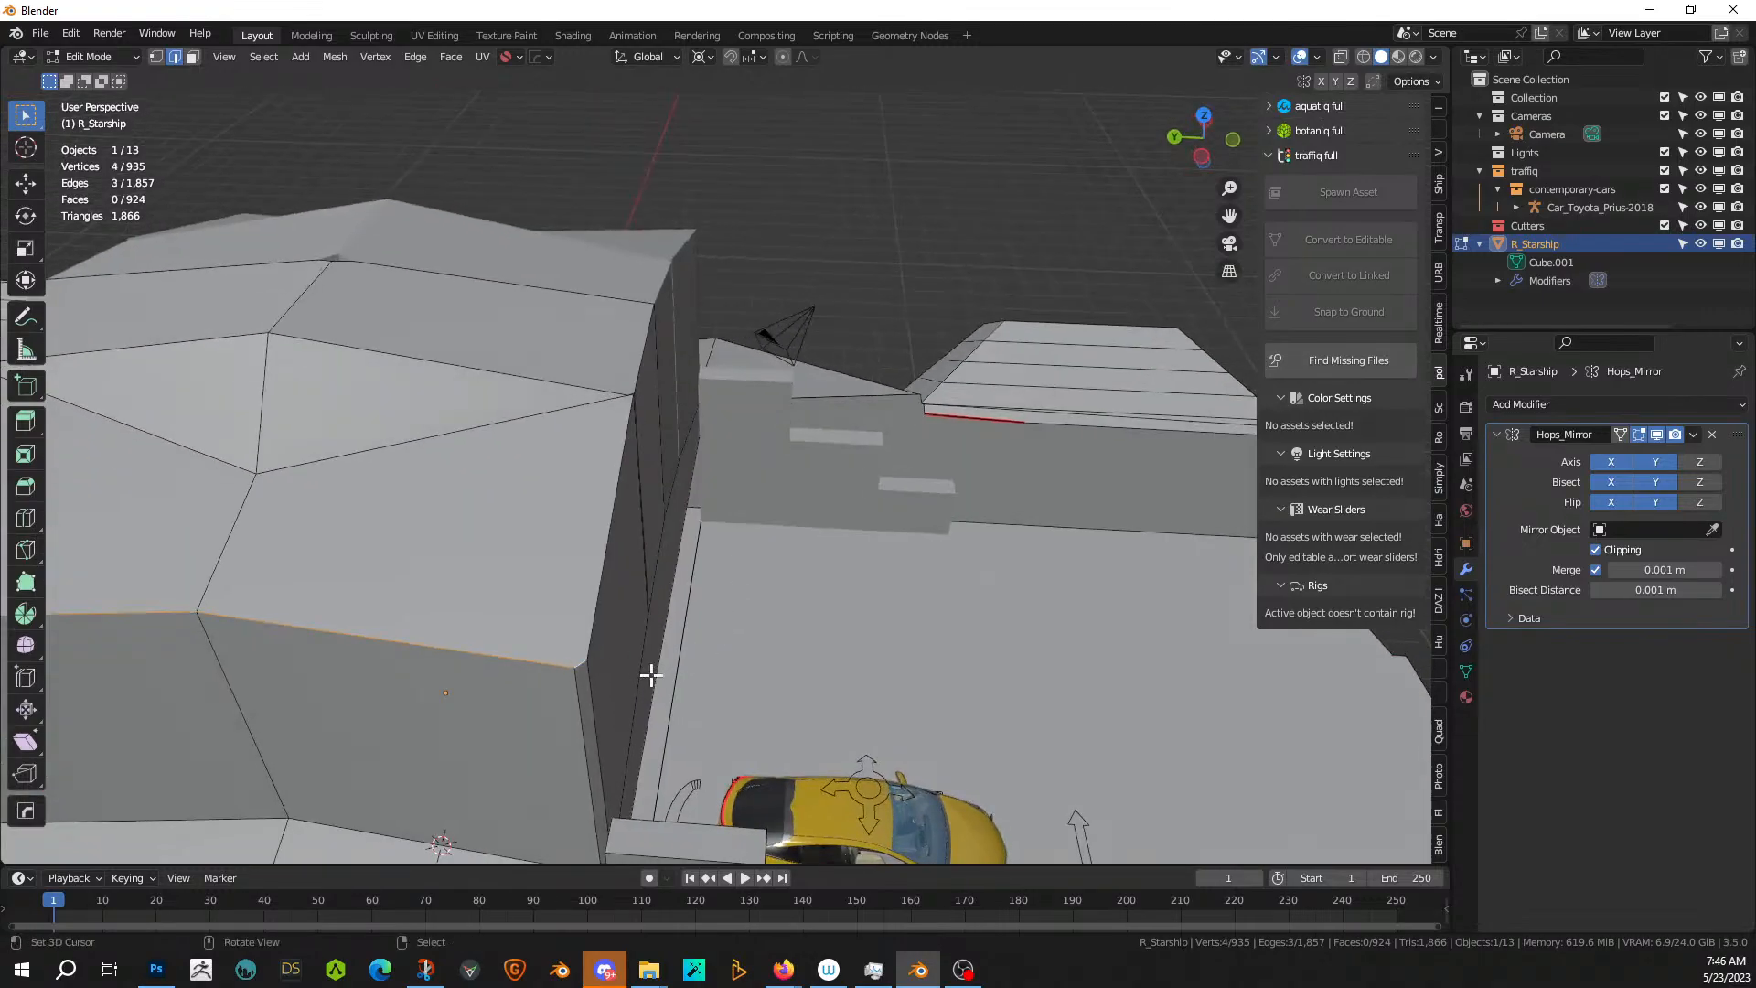
{"action": "key", "text": "s"}
{"action": "key", "text": "x"}
{"action": "key", "text": "0"}
{"action": "key", "text": "Return"}
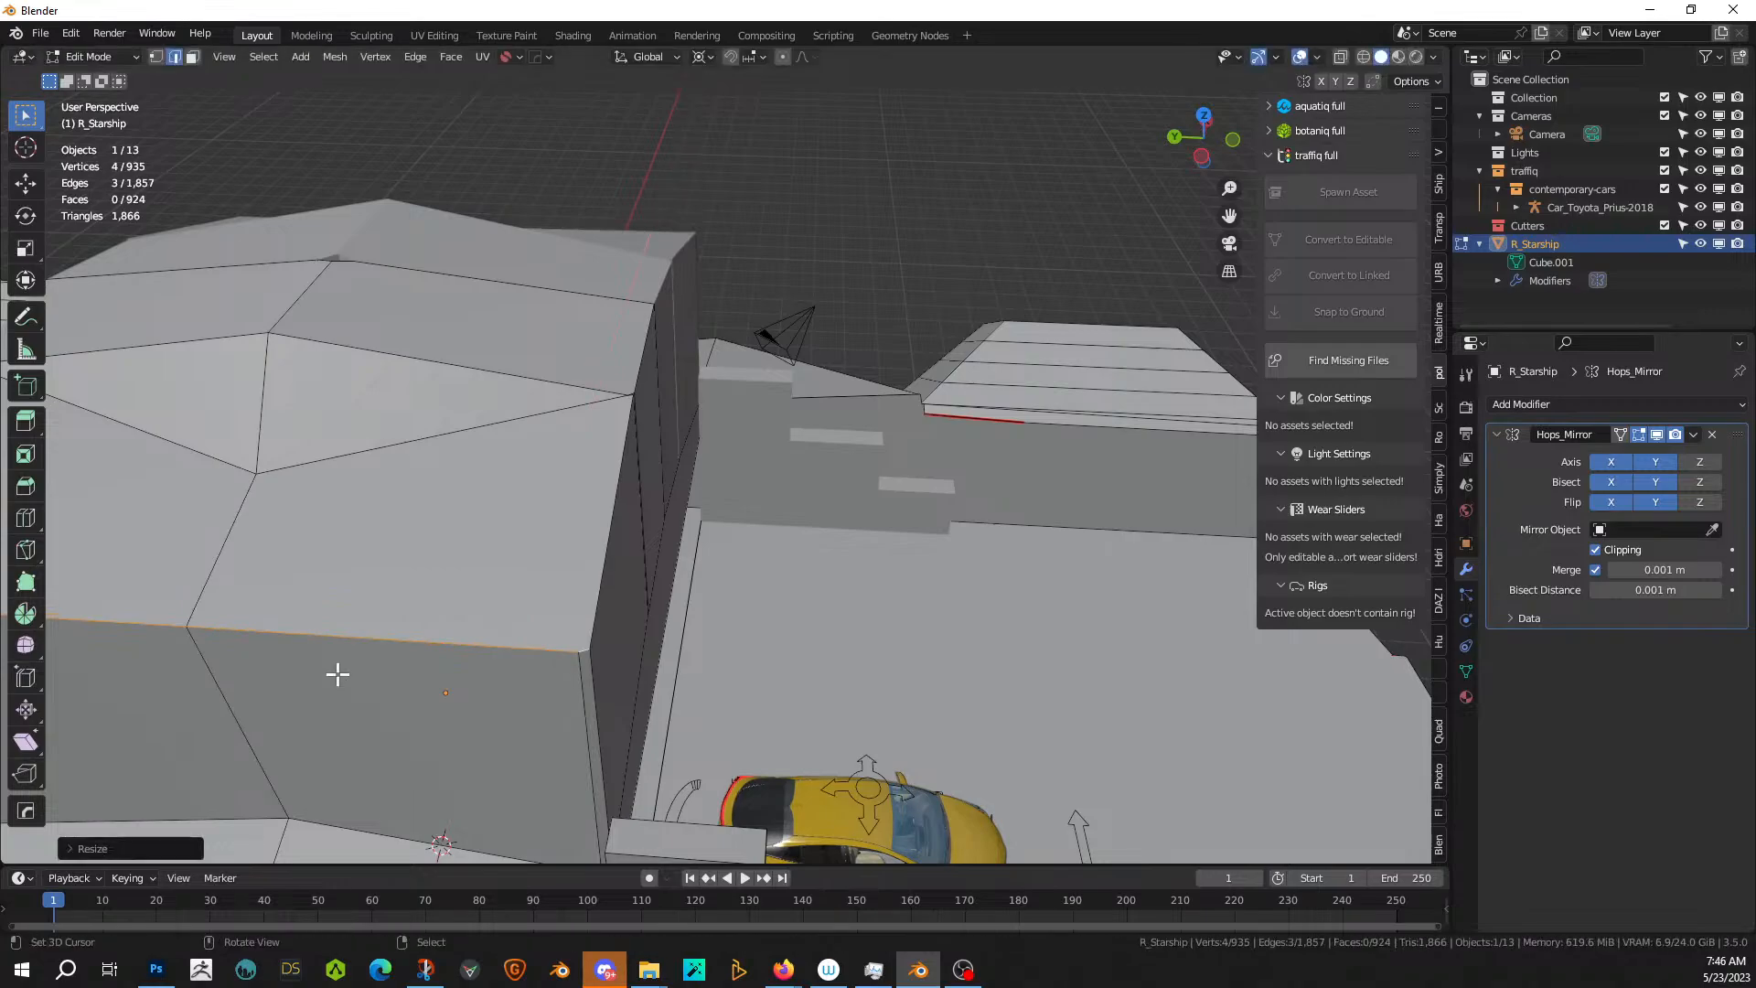
- Move the flattened upper side edges of the roof block inward along X by a little over 1.1 m
{"action": "middle_click_drag", "start_coordinate": [337, 674], "coordinate": [323, 726]}
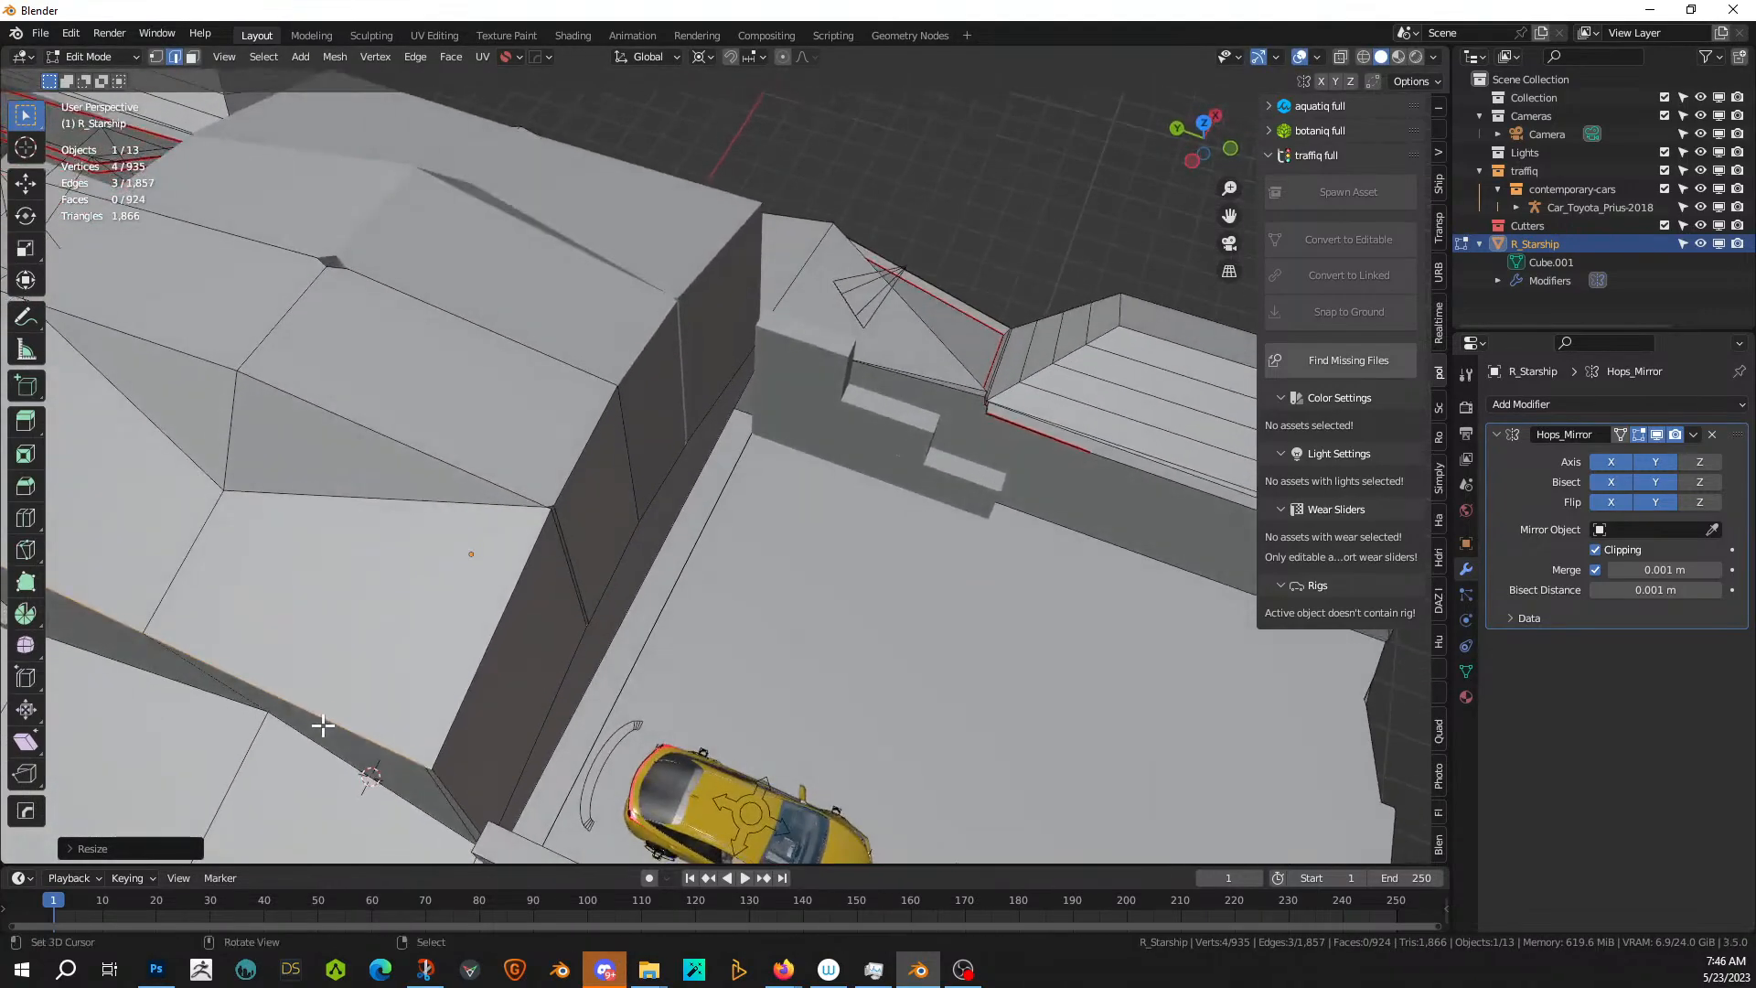
{"action": "key", "text": "g"}
{"action": "key", "text": "x"}
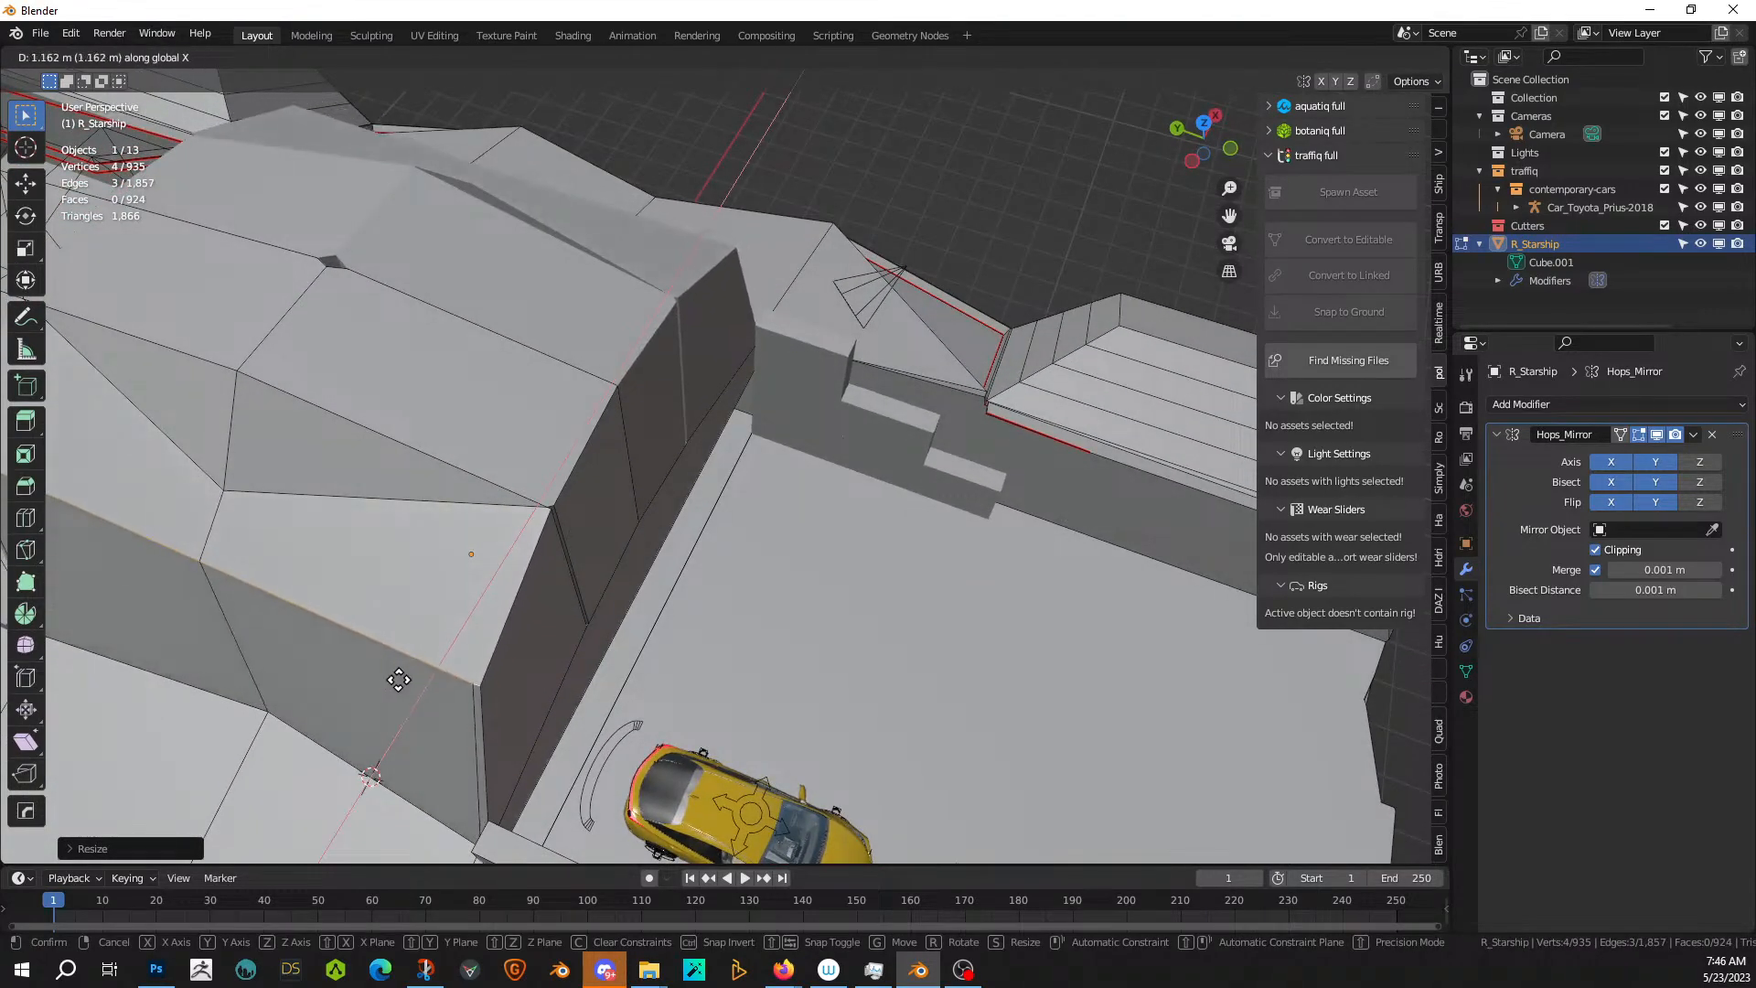
{"action": "left_click", "coordinate": [402, 671]}
- Deselect the edges and examine the raised block's shape and the bay around the car from several sides
{"action": "middle_click_drag", "start_coordinate": [402, 671], "coordinate": [307, 529]}
{"action": "scroll", "coordinate": [266, 545], "scroll_direction": "down", "scroll_amount": 3}
{"action": "scroll", "coordinate": [321, 576], "scroll_direction": "down", "scroll_amount": 3}
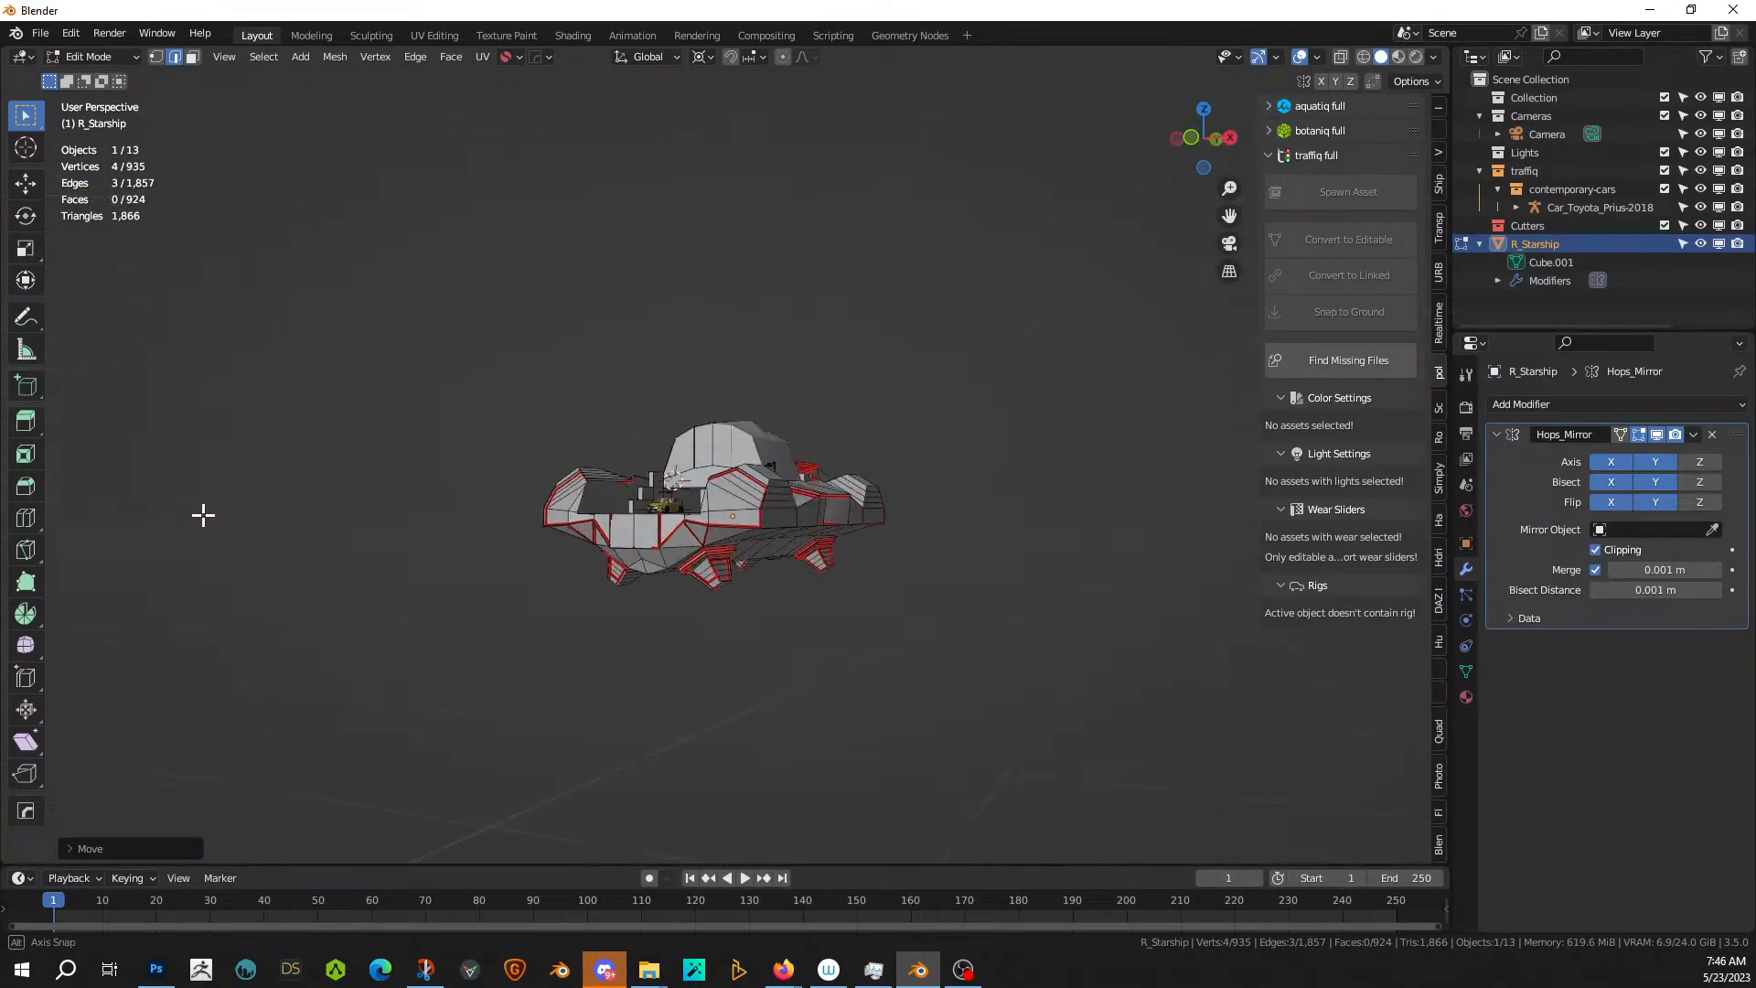
{"action": "middle_click_drag", "start_coordinate": [92, 529], "coordinate": [223, 650]}
{"action": "scroll", "coordinate": [209, 587], "scroll_direction": "up", "scroll_amount": 3}
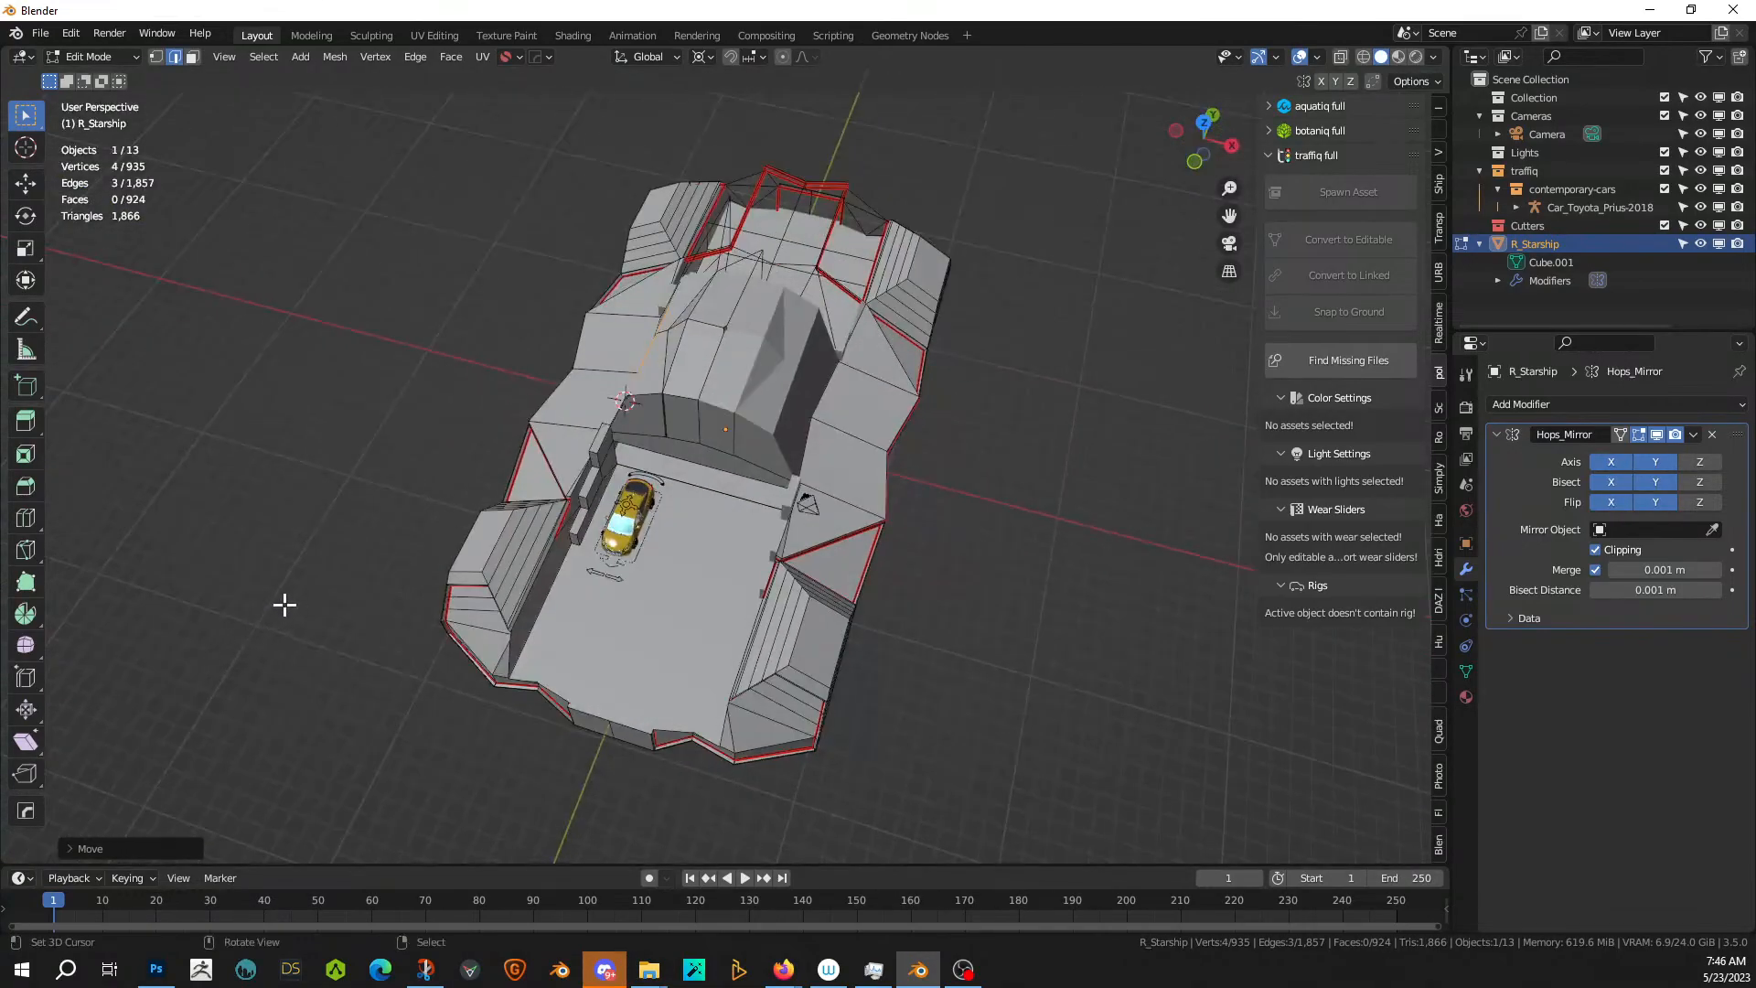
{"action": "scroll", "coordinate": [334, 607], "scroll_direction": "up", "scroll_amount": 2}
{"action": "middle_click_drag", "start_coordinate": [345, 607], "coordinate": [350, 654]}
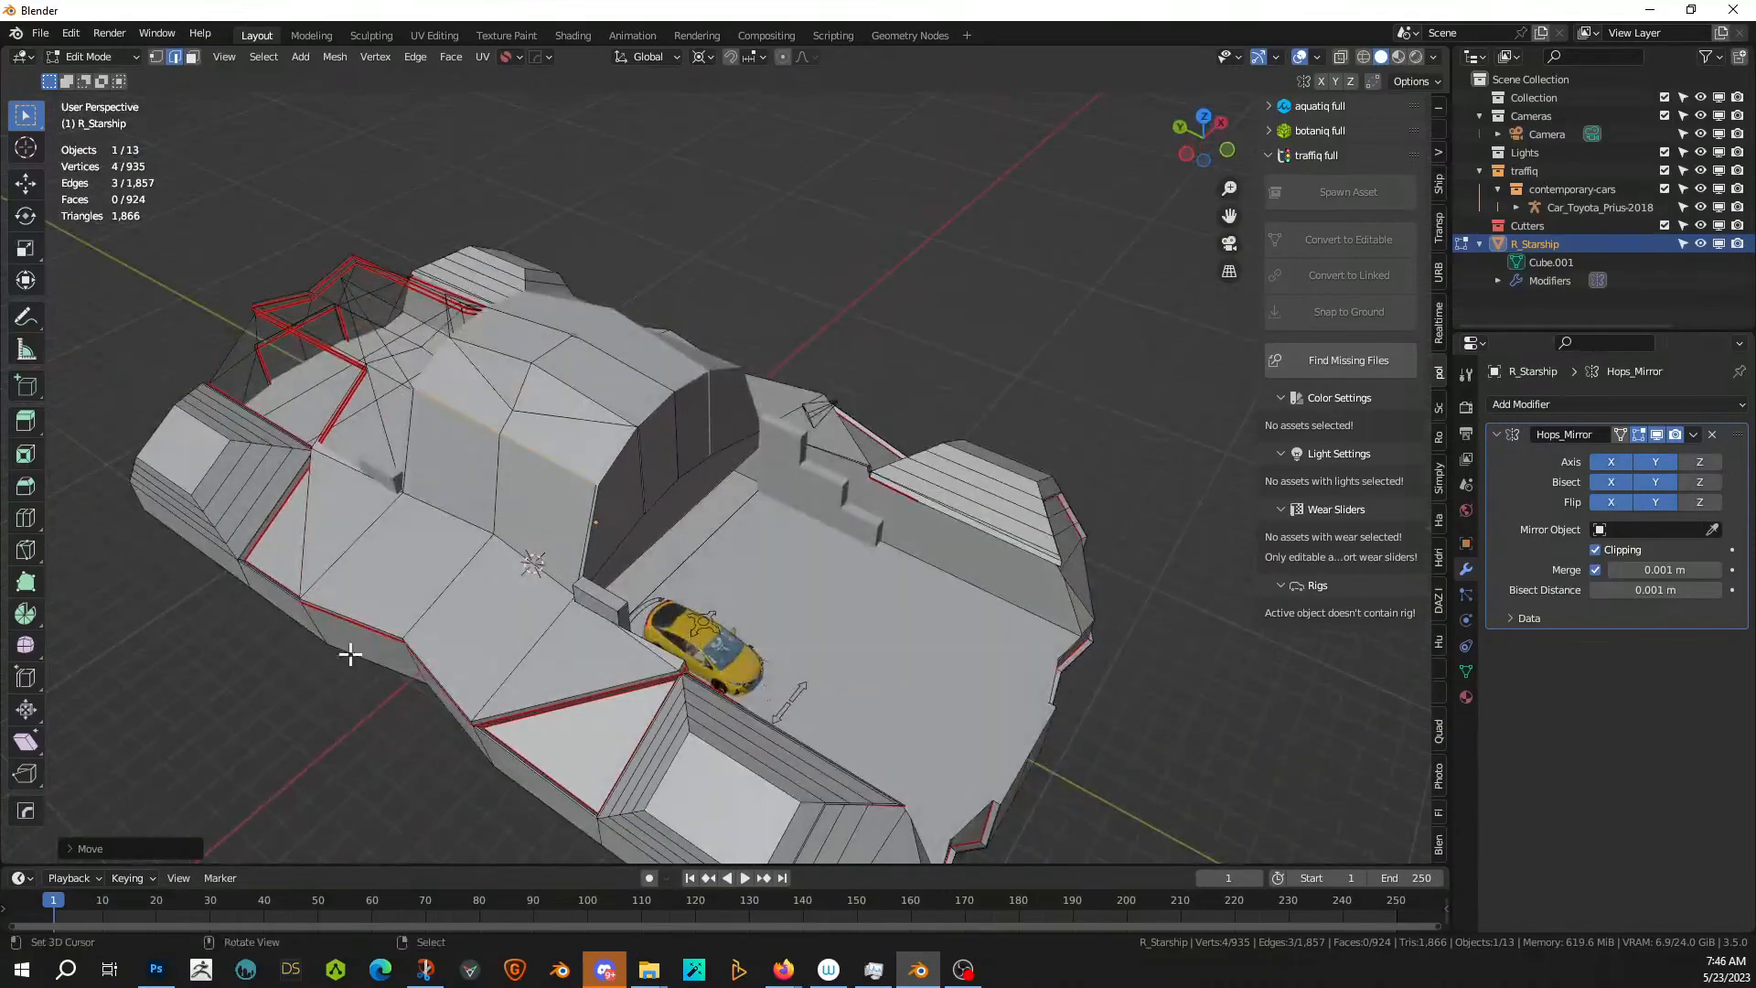
{"action": "scroll", "coordinate": [602, 678], "scroll_direction": "down", "scroll_amount": 1}
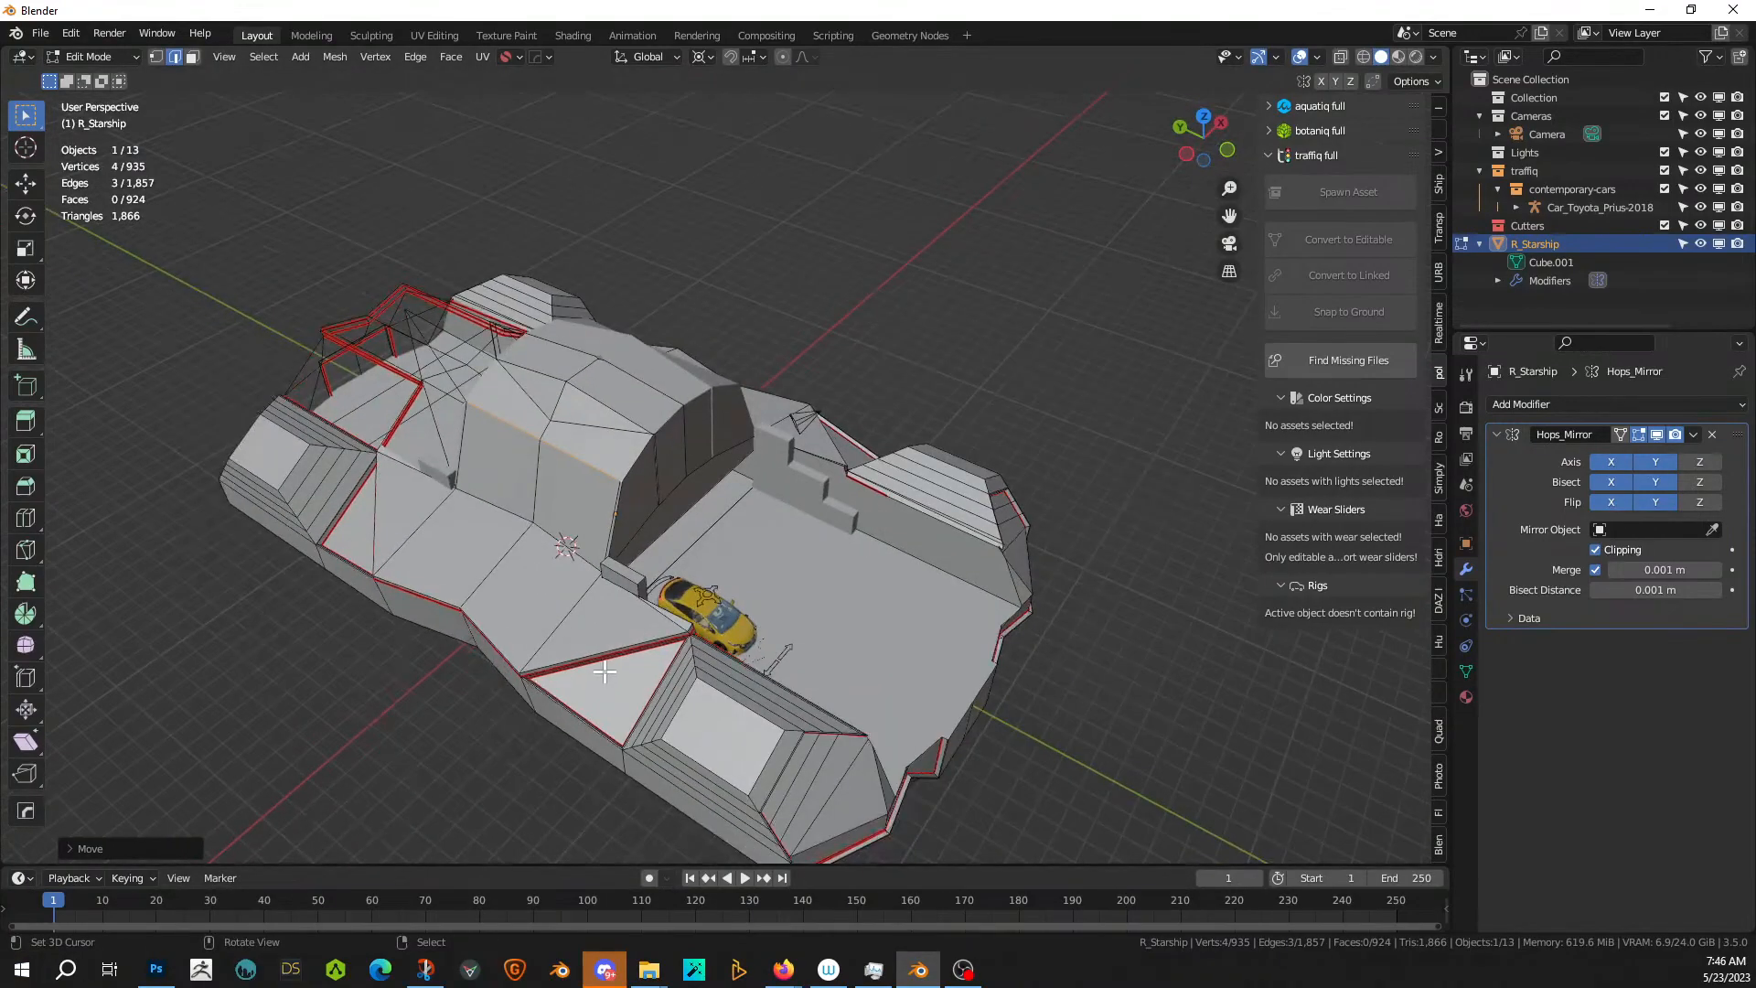
{"action": "right_click", "coordinate": [1052, 731]}
{"action": "middle_click_drag", "start_coordinate": [1094, 757], "coordinate": [929, 722]}
{"action": "scroll", "coordinate": [588, 682], "scroll_direction": "up", "scroll_amount": 4}
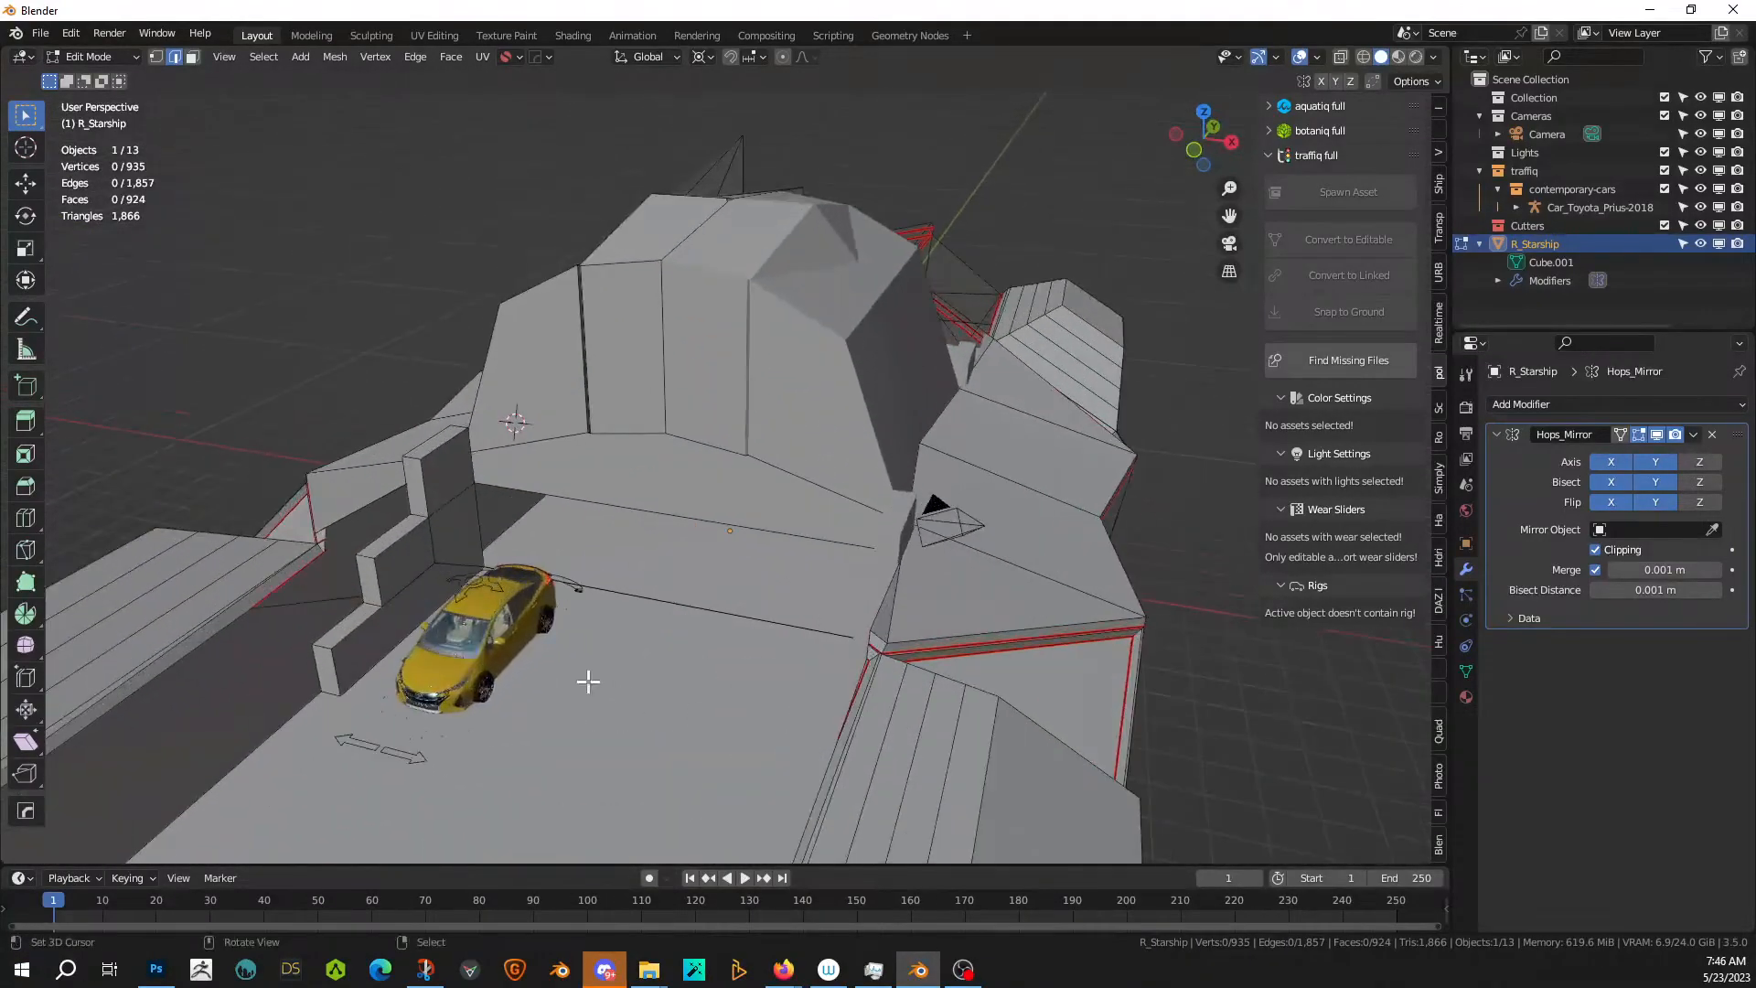
{"action": "middle_click_drag", "start_coordinate": [585, 651], "coordinate": [513, 631]}
{"action": "scroll", "coordinate": [705, 706], "scroll_direction": "up", "scroll_amount": 4}
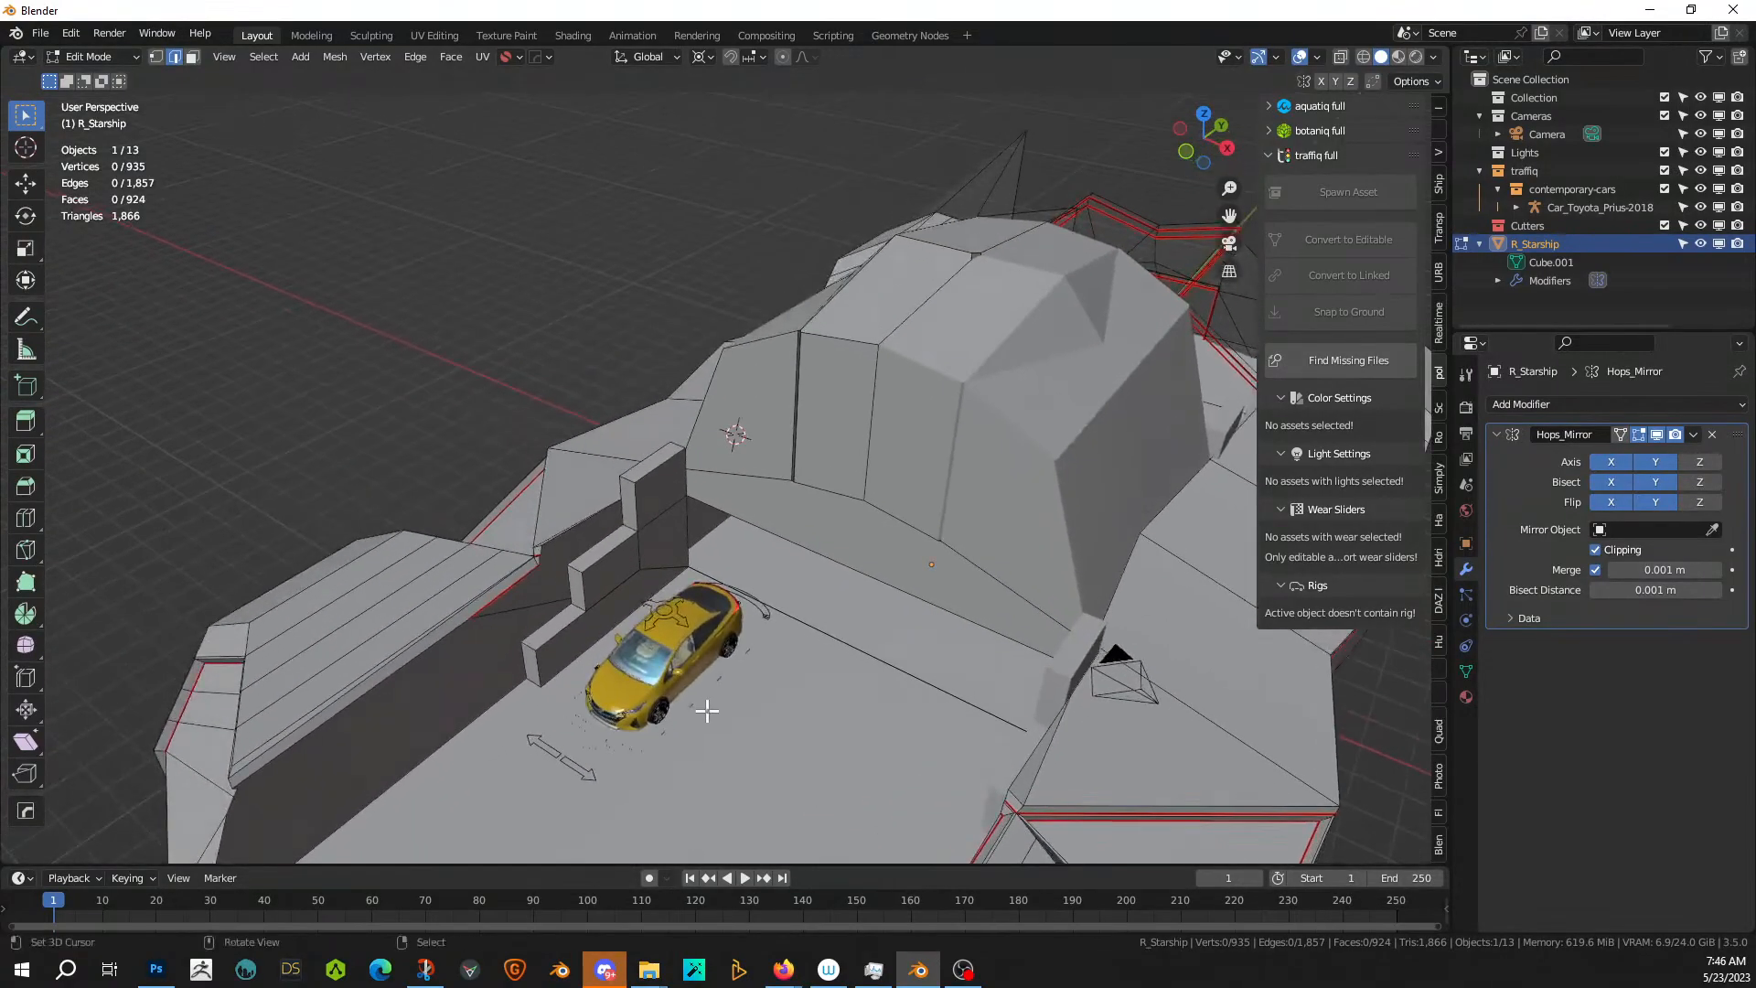
{"action": "middle_click_drag", "start_coordinate": [700, 673], "coordinate": [784, 635]}
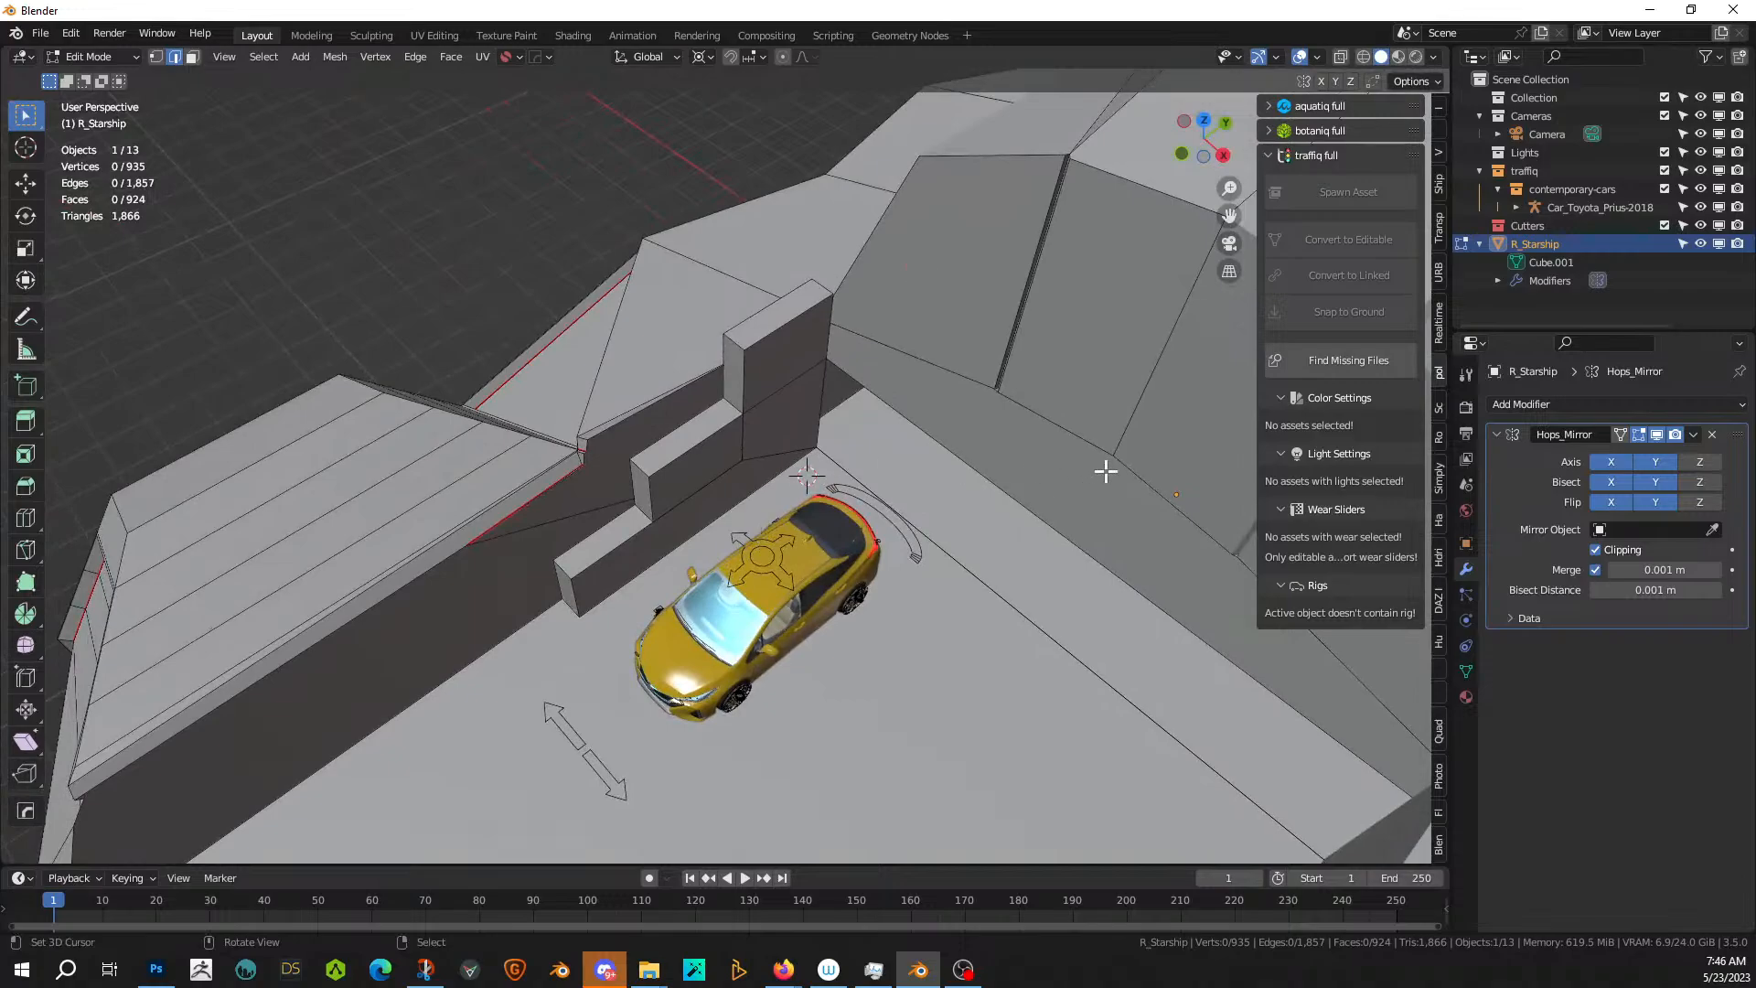
- In Object Mode, generate a male HumGen human at the 3D cursor beside the car and finish its creation phase
{"action": "left_click", "coordinate": [1440, 641]}
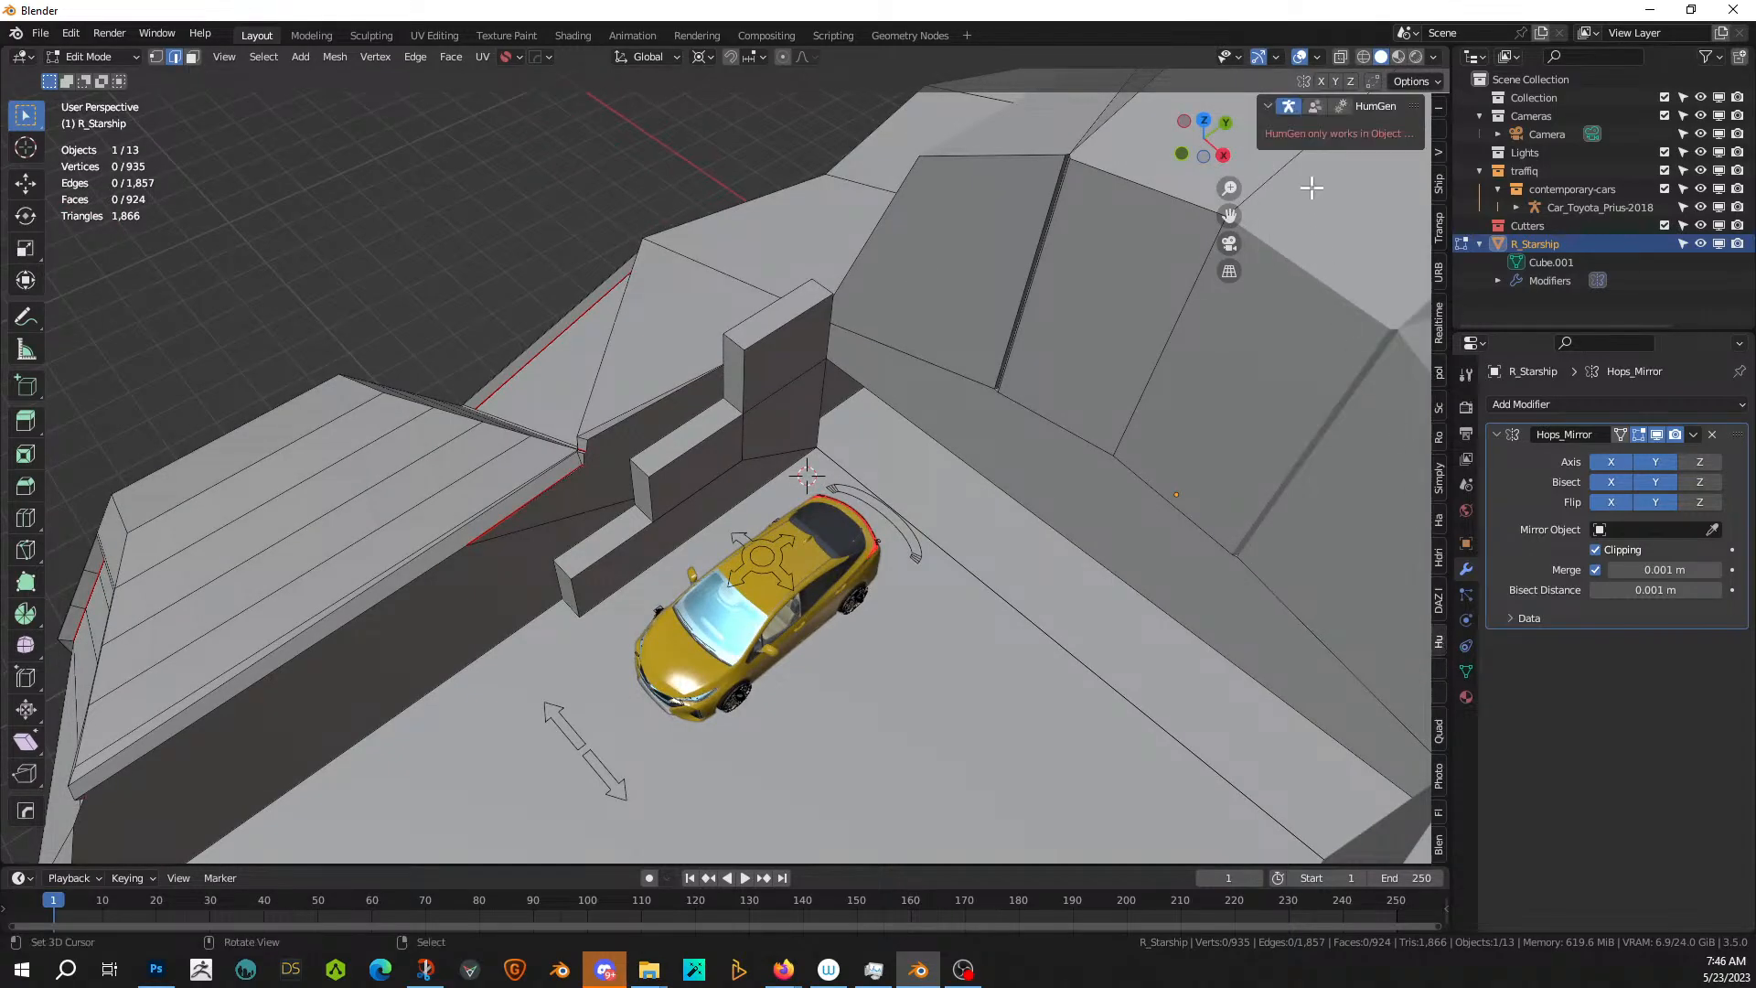
{"action": "key", "text": "Tab"}
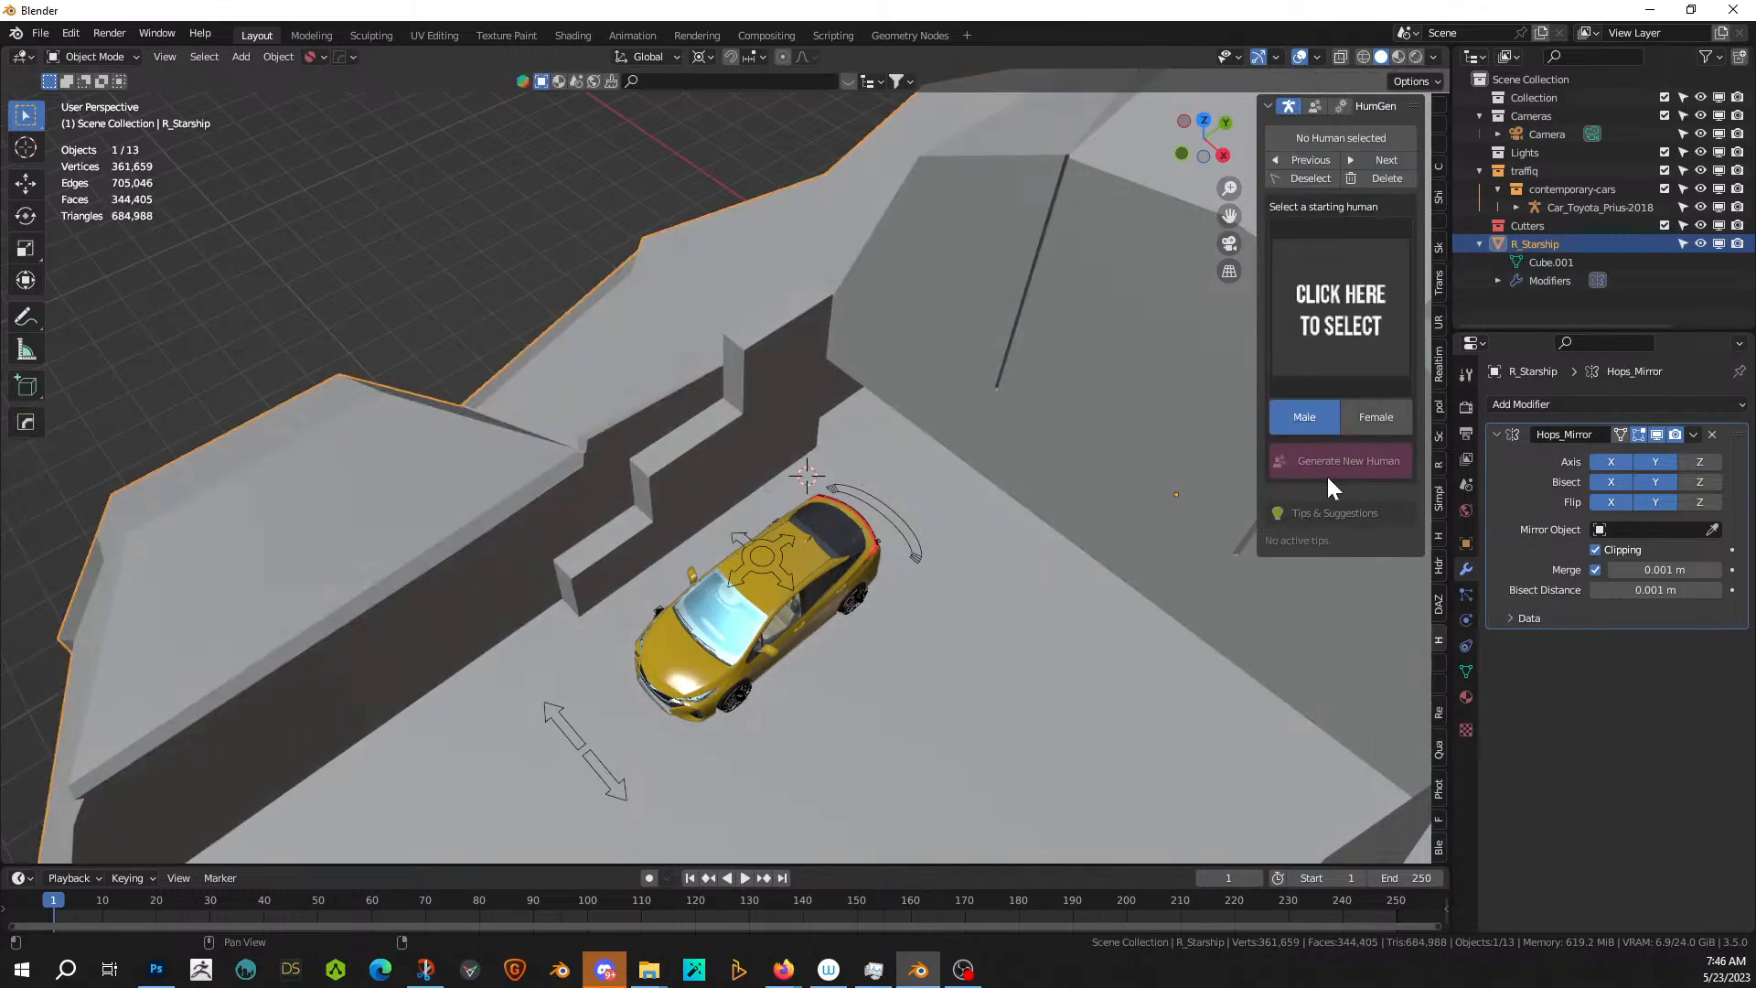
{"action": "left_click", "coordinate": [1335, 325]}
{"action": "left_click", "coordinate": [908, 426]}
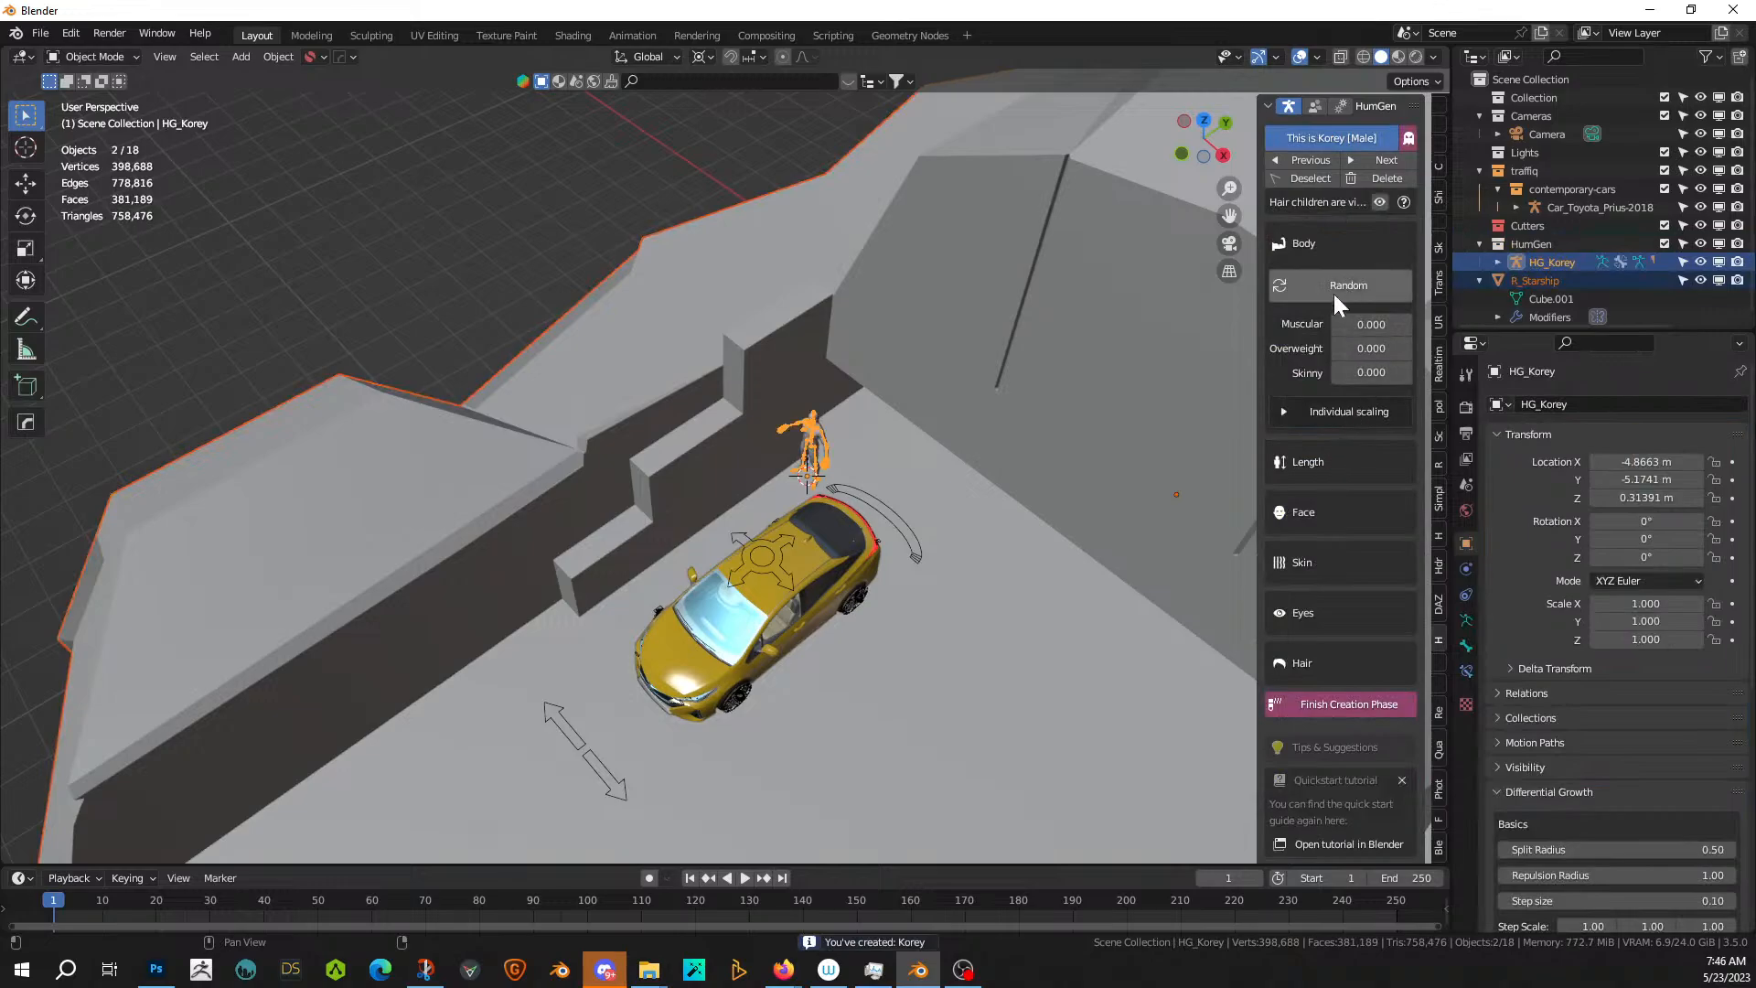
{"action": "left_click", "coordinate": [1349, 702]}
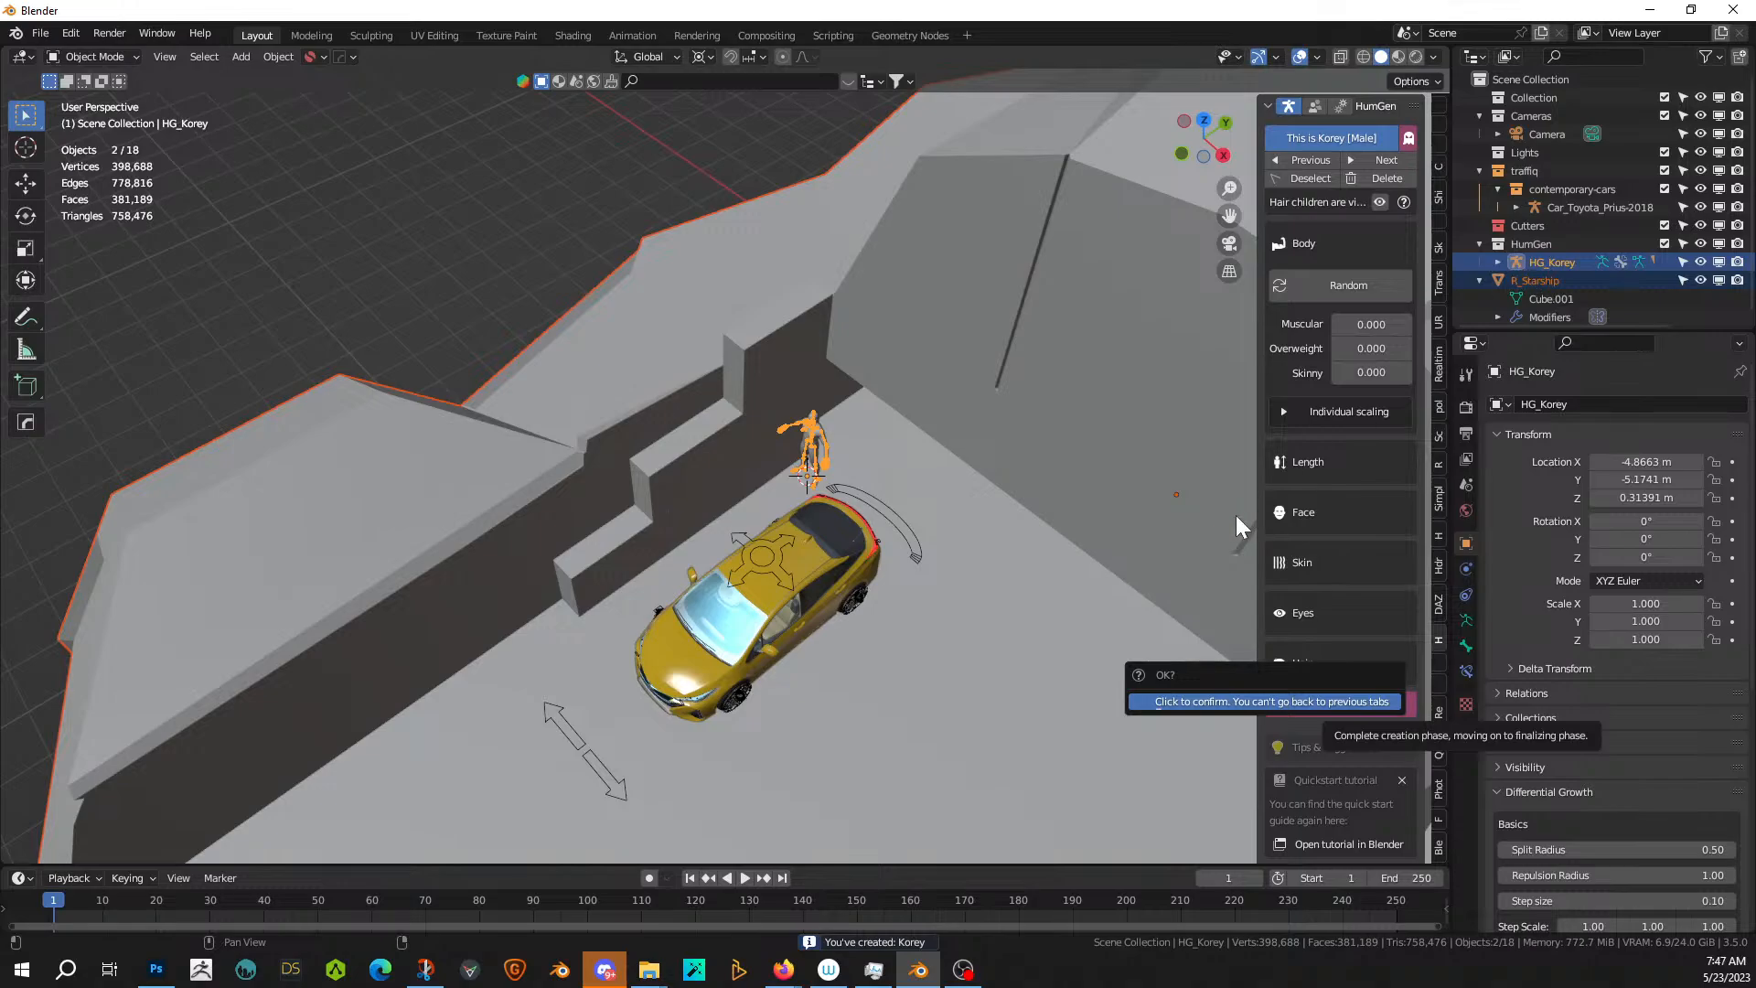
{"action": "key", "text": "Return"}
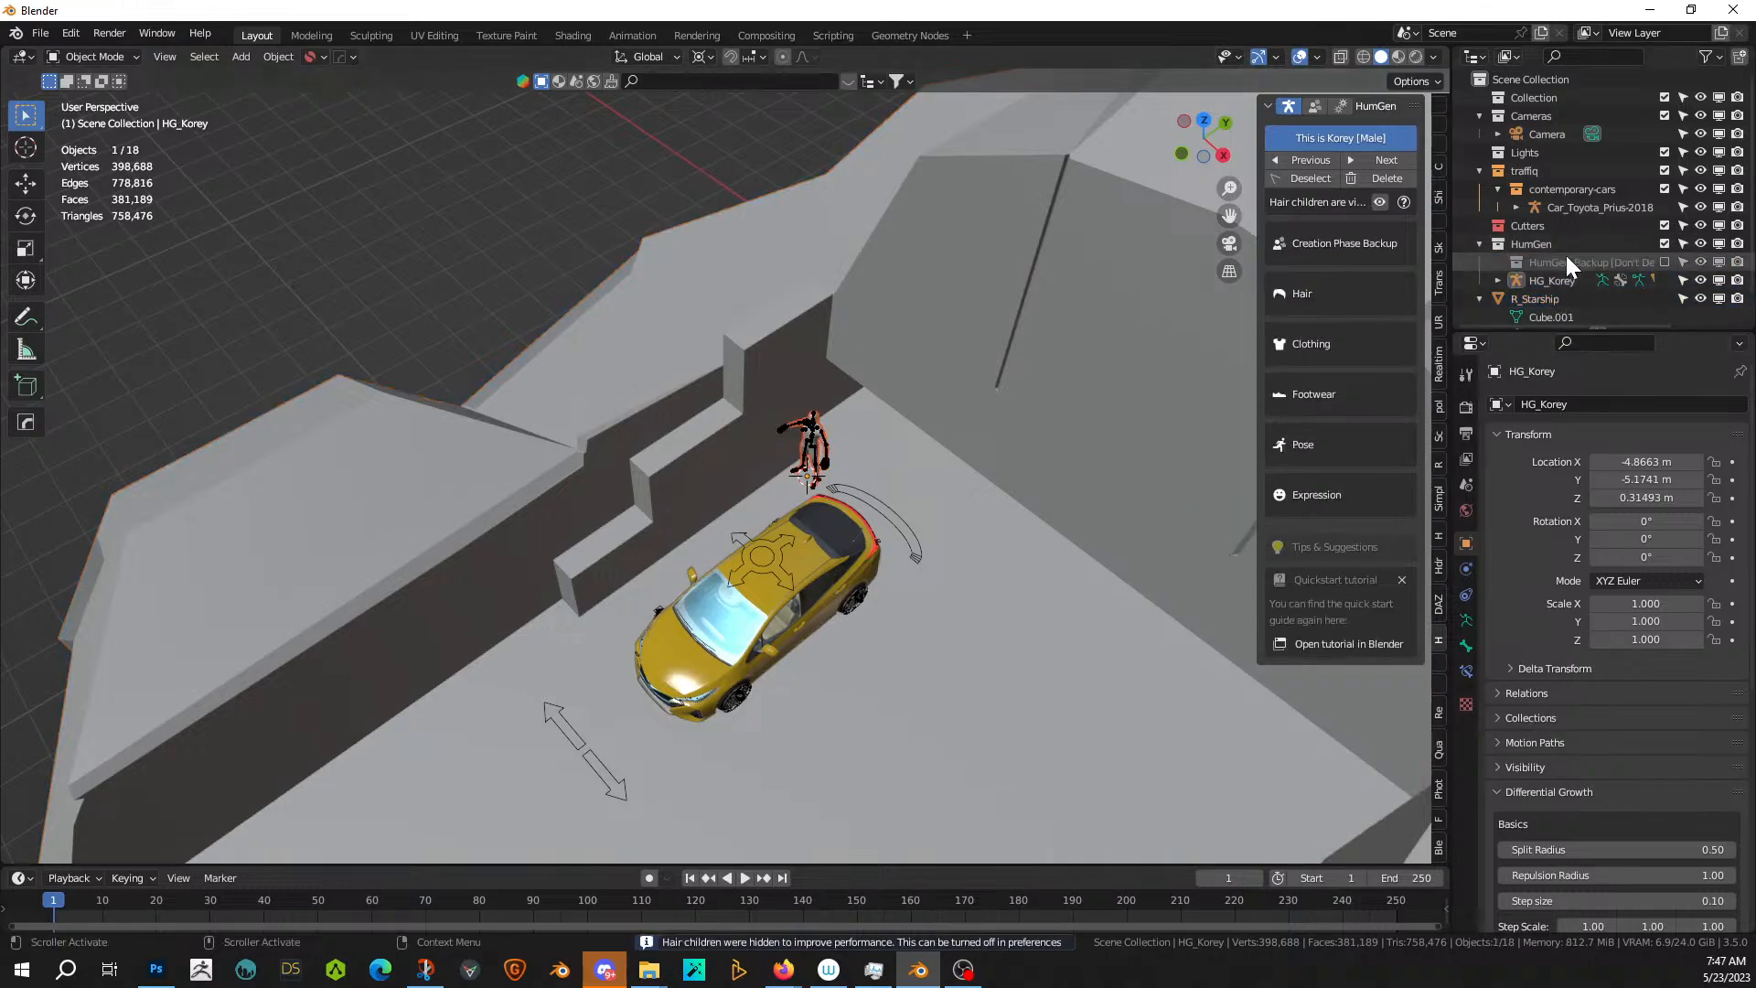
- Select only the generated human's rig and delete it, keeping the body meshes
{"action": "left_click", "coordinate": [1555, 280]}
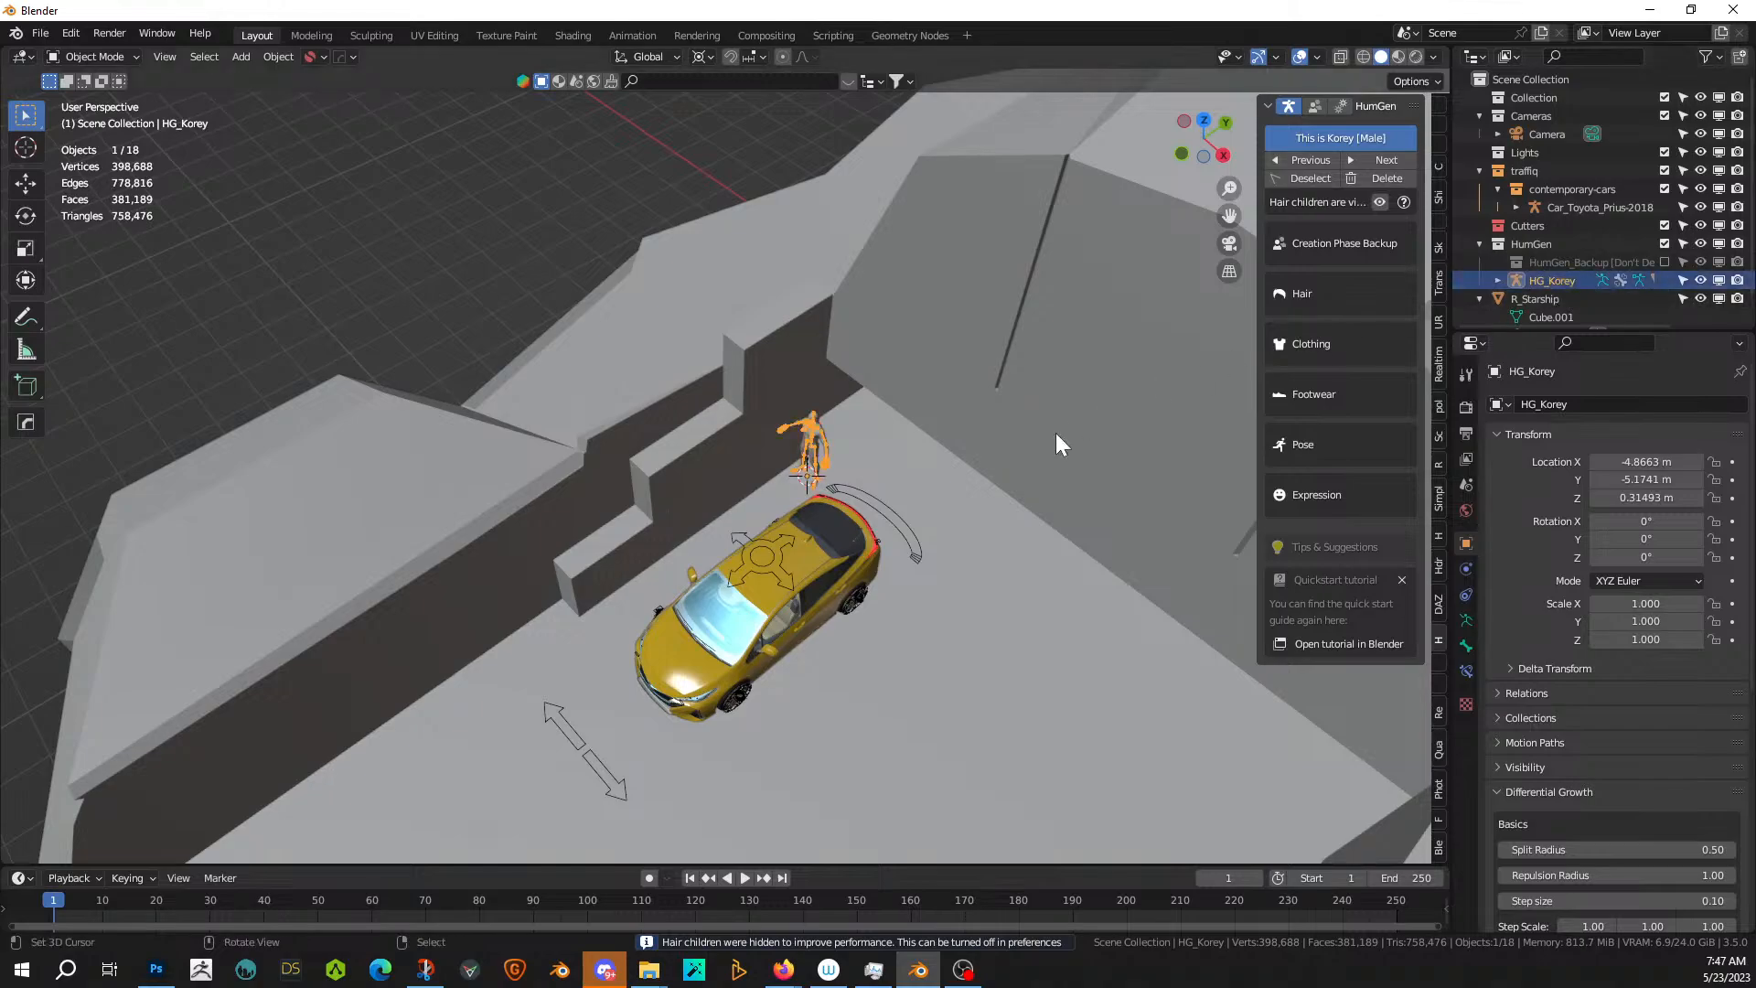
{"action": "scroll", "coordinate": [1491, 232], "scroll_direction": "down", "scroll_amount": 1}
{"action": "key", "text": "KP_Decimal"}
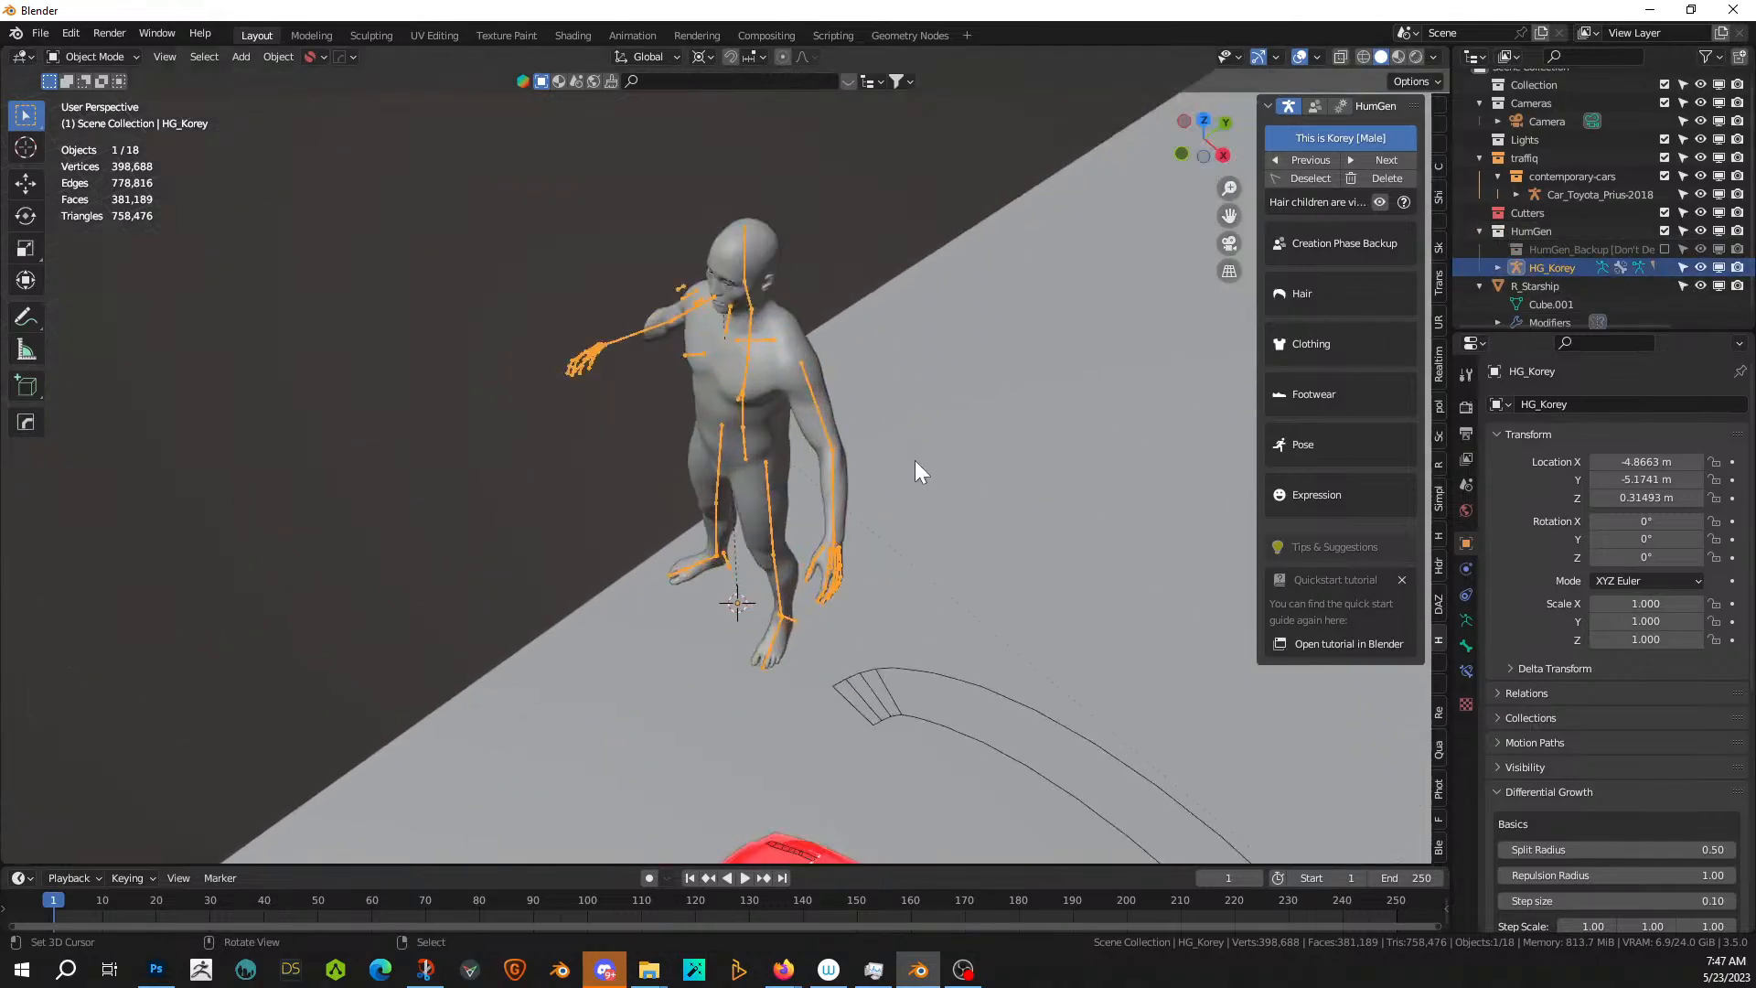
{"action": "key", "text": "Delete"}
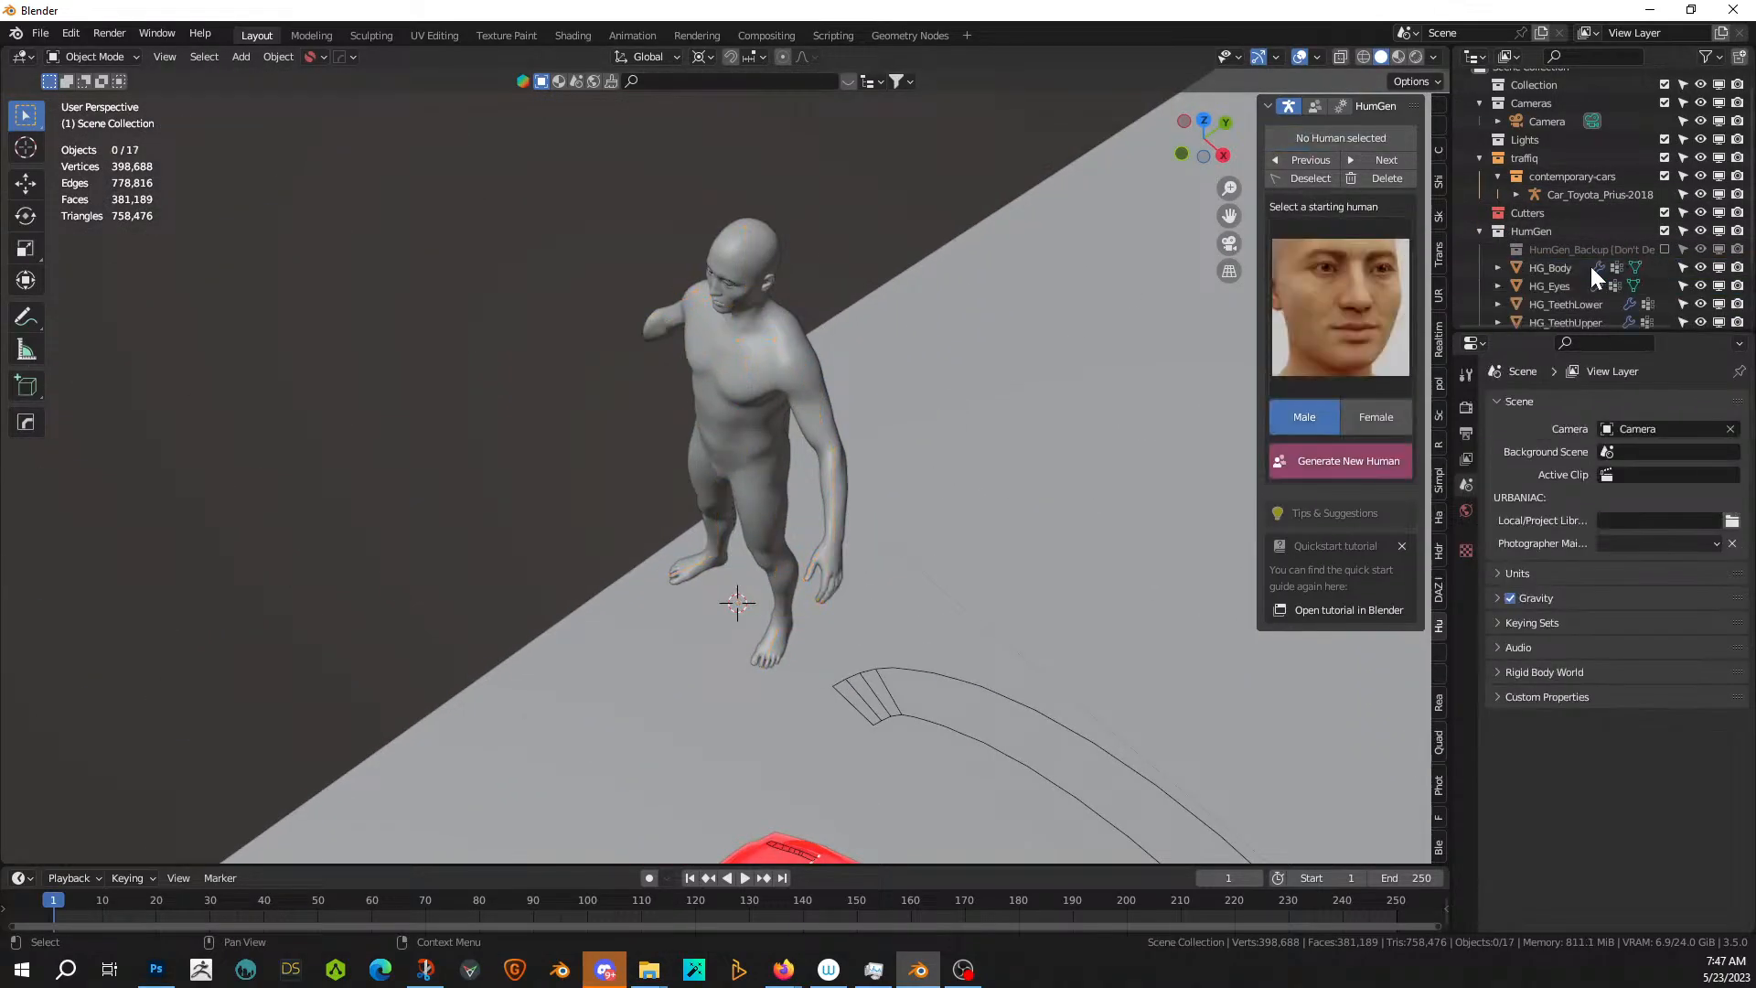
- Delete the human's eyes and its lower and upper teeth, leaving only the body mesh
{"action": "left_click", "coordinate": [1542, 284]}
{"action": "key", "text": "Delete"}
{"action": "left_click", "coordinate": [1542, 285]}
{"action": "key", "text": "Delete"}
{"action": "left_click", "coordinate": [1543, 286]}
{"action": "key", "text": "Delete"}
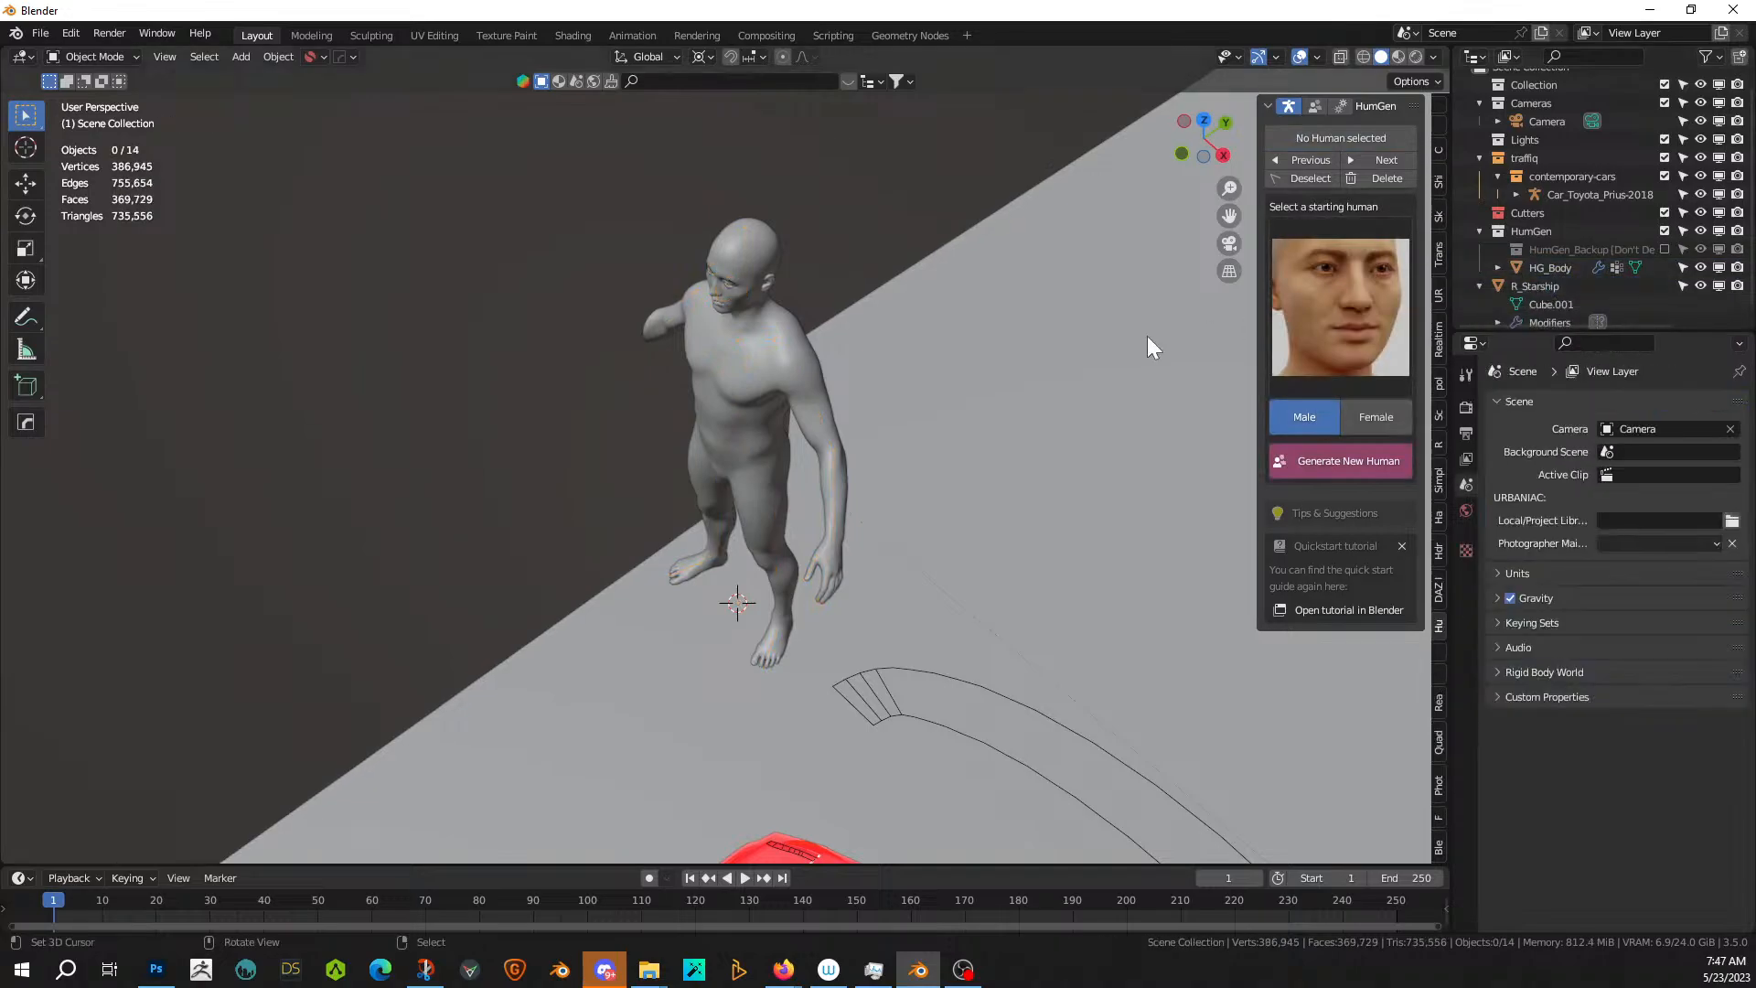
- Edit the starship mesh again and lower the floor edge crossing the bay behind the car about 0.41 m along Z
{"action": "middle_click_drag", "start_coordinate": [1147, 337], "coordinate": [932, 381]}
{"action": "left_click", "coordinate": [732, 406]}
{"action": "scroll", "coordinate": [792, 388], "scroll_direction": "down", "scroll_amount": 6}
{"action": "left_click", "coordinate": [894, 508]}
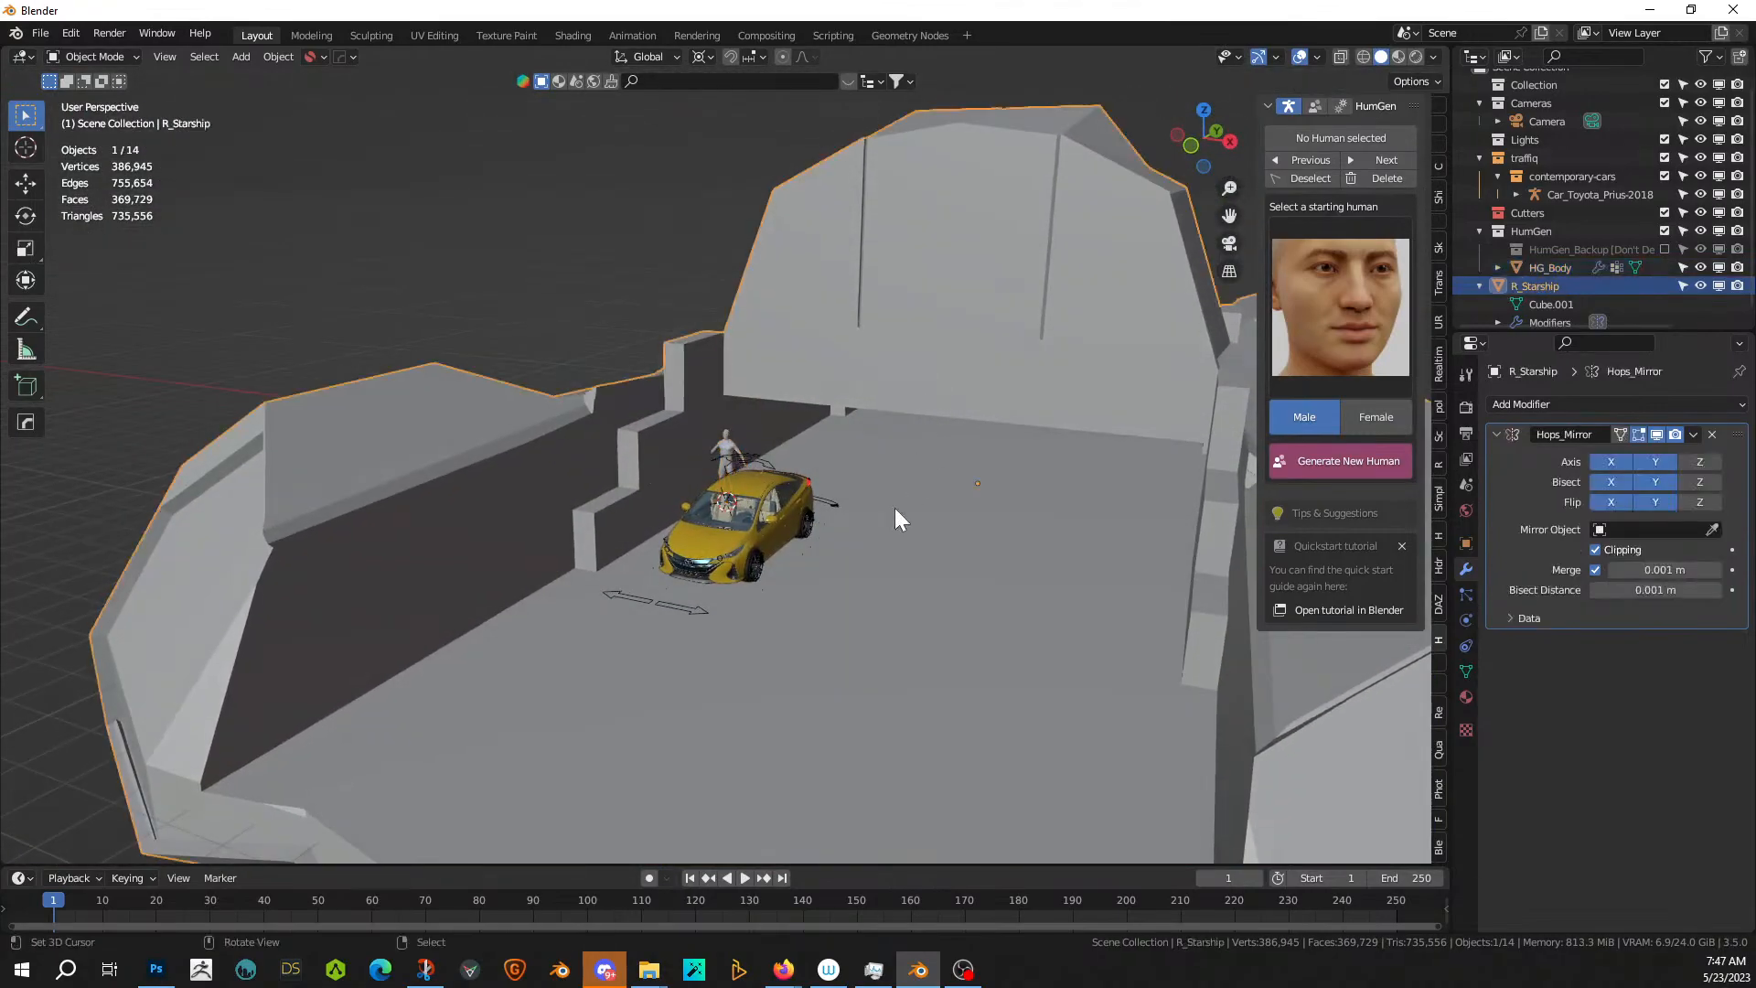
{"action": "key", "text": "Tab"}
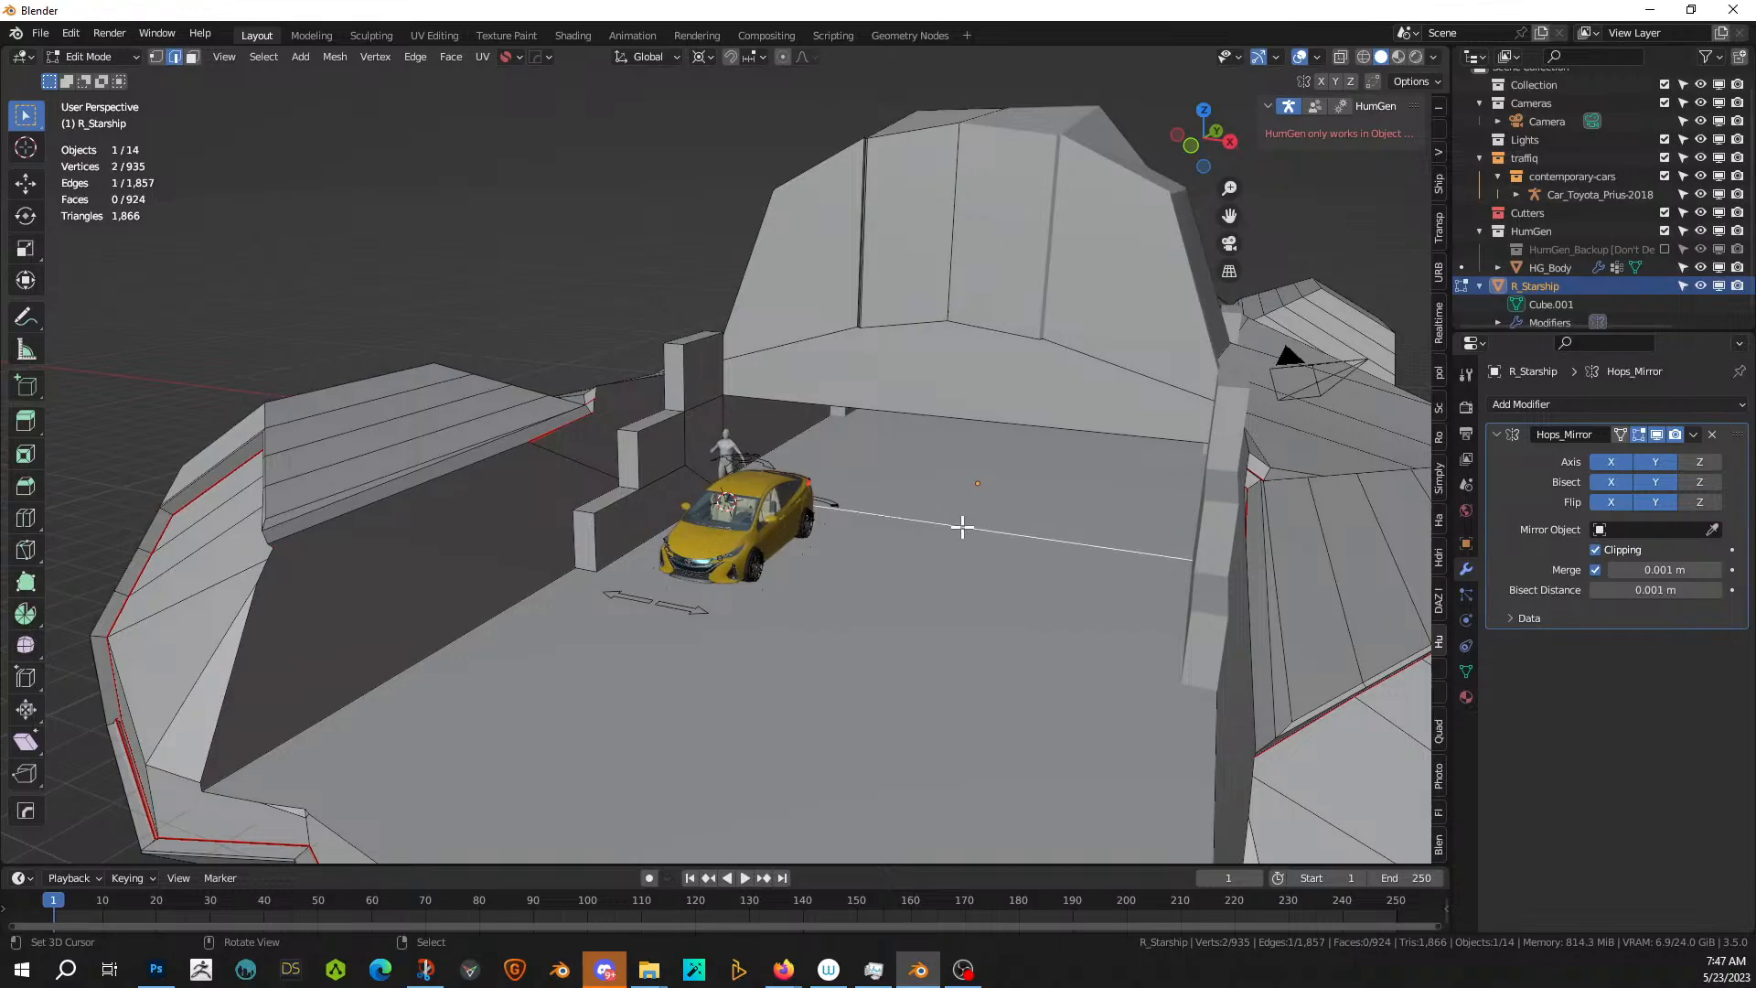
{"action": "key", "text": "g"}
{"action": "key", "text": "z"}
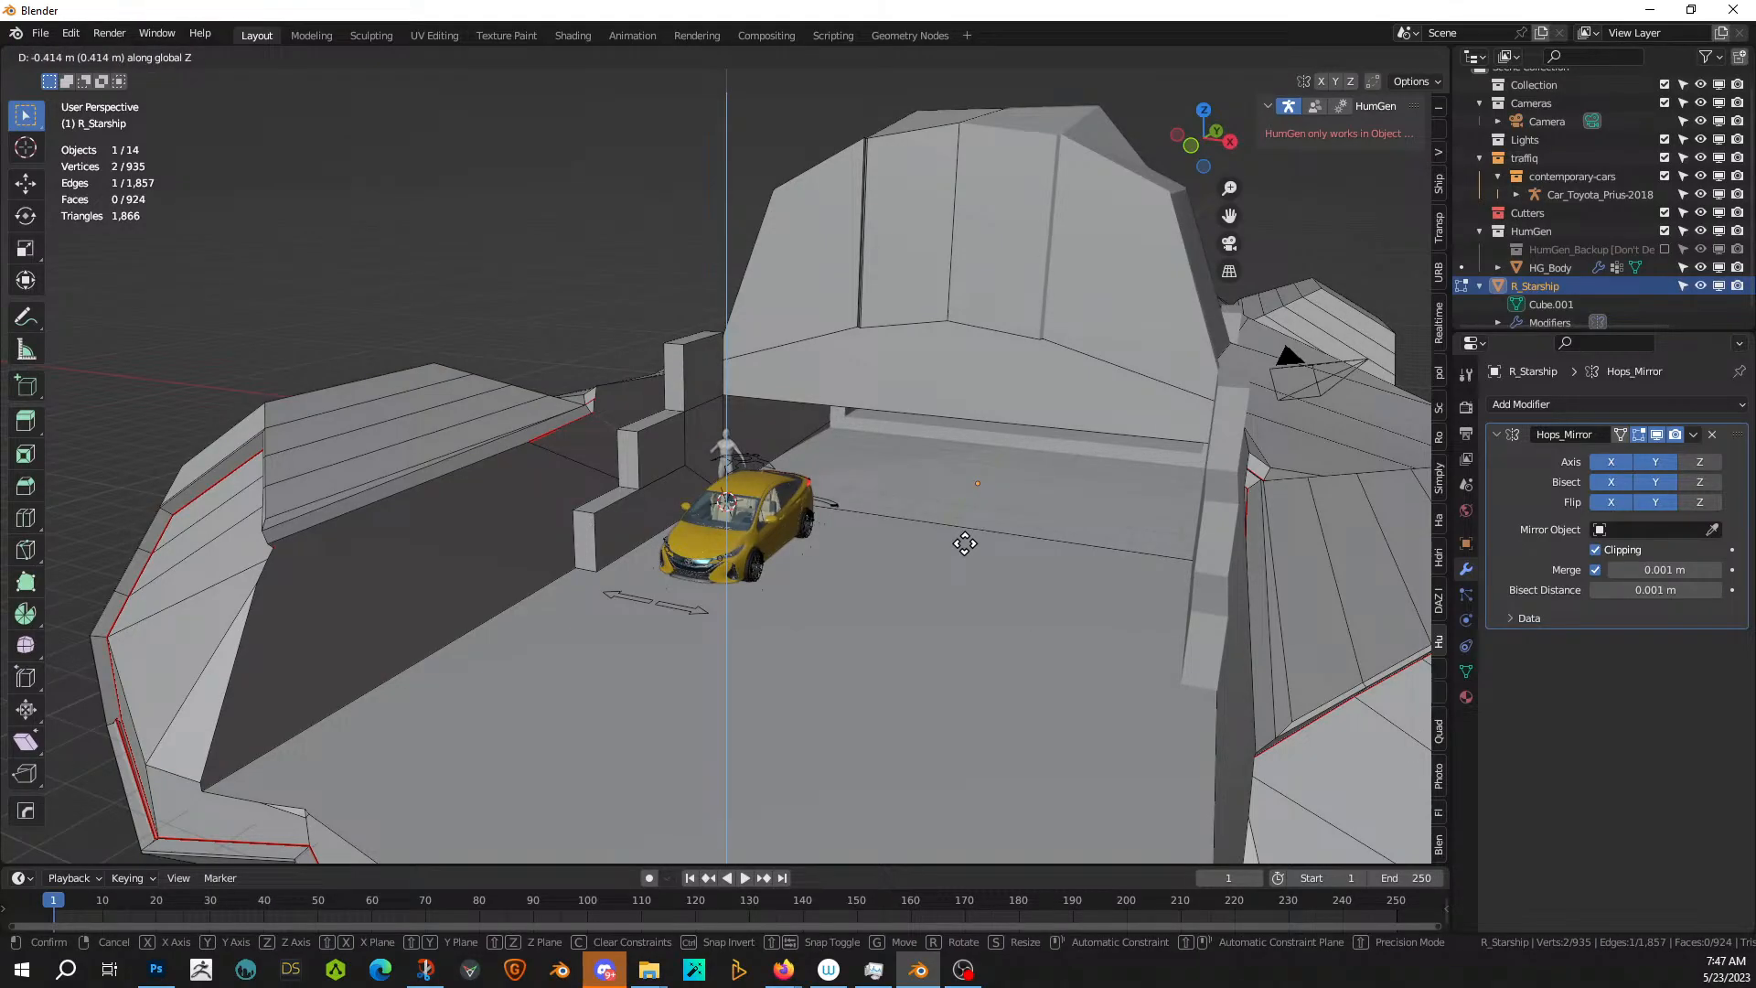
{"action": "left_click", "coordinate": [965, 544]}
- Move the floor edge crossing the bay behind the car about 0.98 m along X and adjust it along Z
{"action": "middle_click_drag", "start_coordinate": [964, 540], "coordinate": [865, 562]}
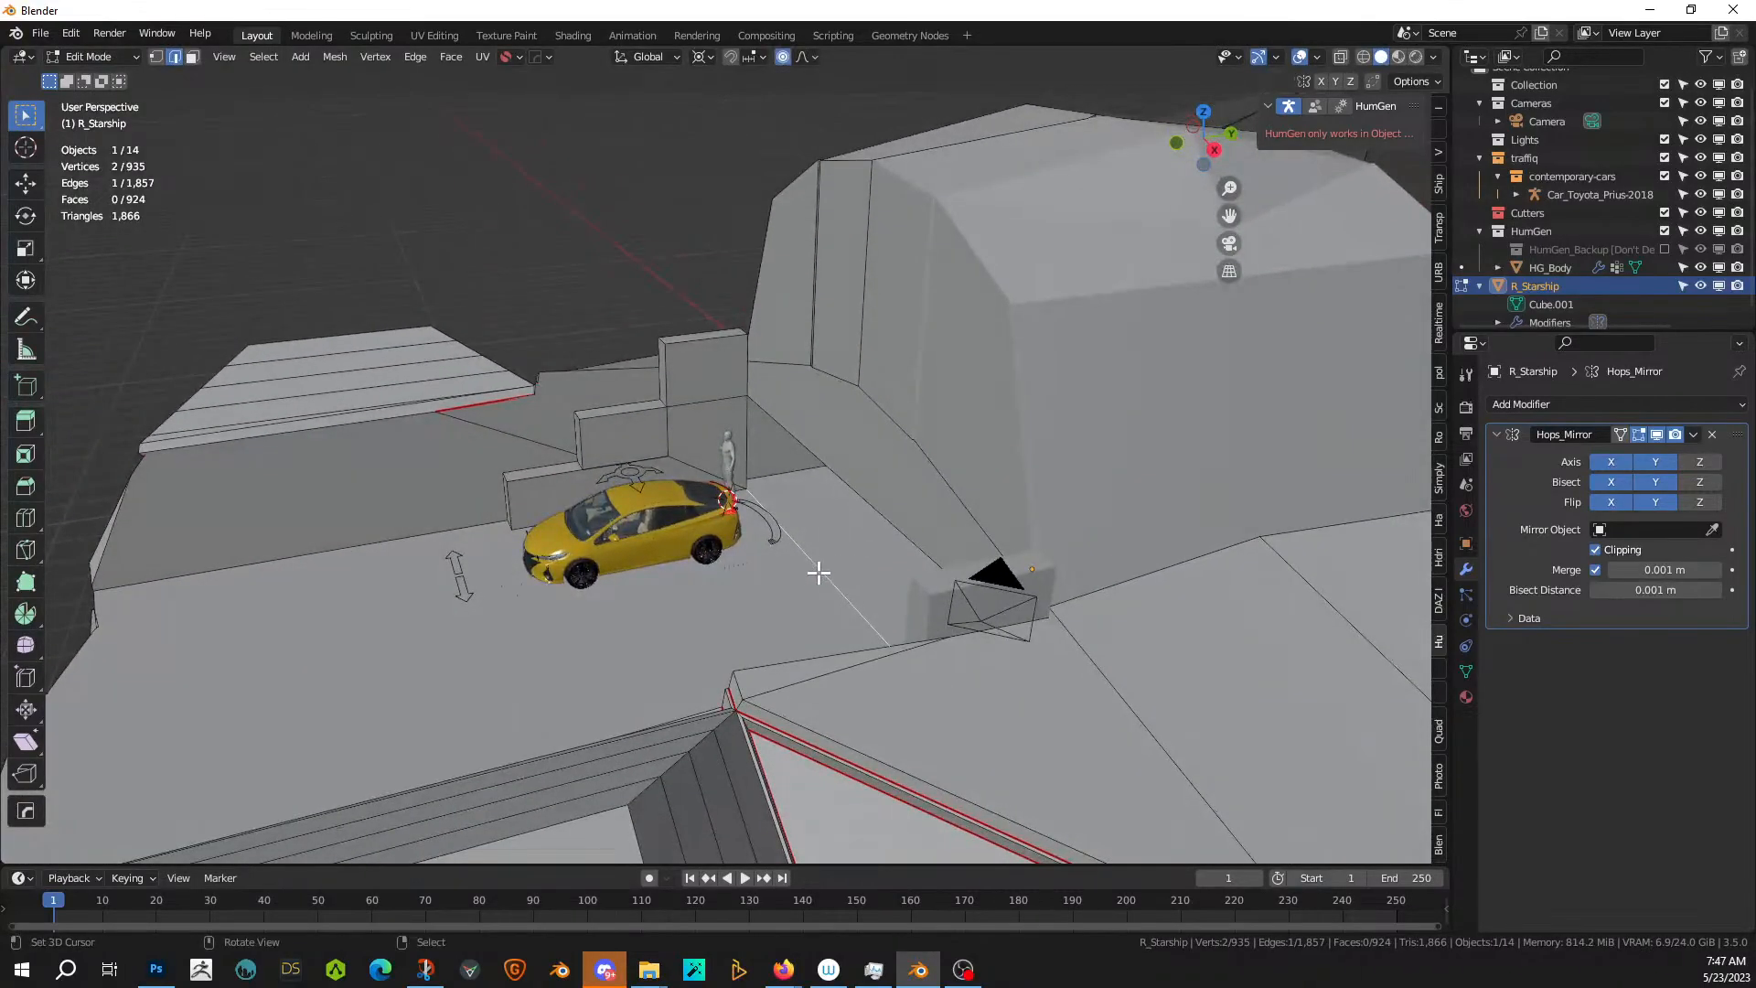
{"action": "key", "text": "g"}
{"action": "key", "text": "x"}
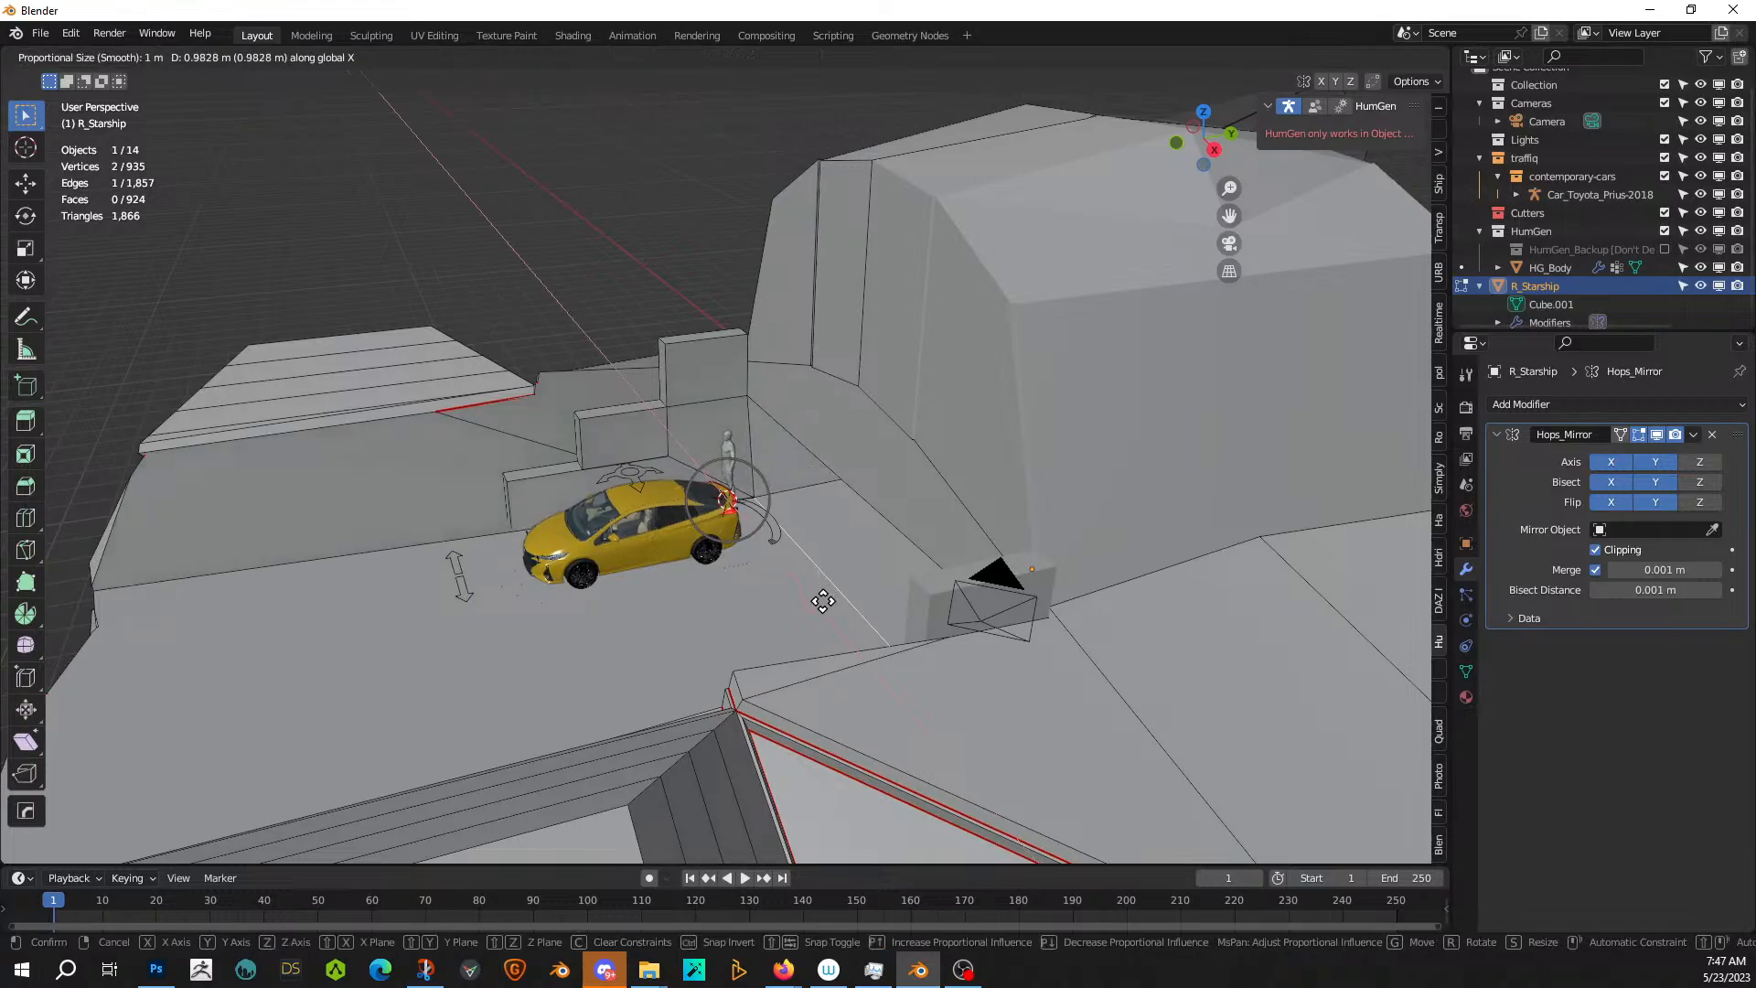
{"action": "left_click", "coordinate": [823, 601]}
{"action": "middle_click_drag", "start_coordinate": [824, 596], "coordinate": [780, 596]}
{"action": "key", "text": "g"}
{"action": "key", "text": "z"}
{"action": "left_click", "coordinate": [928, 544]}
{"action": "scroll", "coordinate": [929, 544], "scroll_direction": "down", "scroll_amount": 1}
{"action": "scroll", "coordinate": [754, 597], "scroll_direction": "up", "scroll_amount": 3}
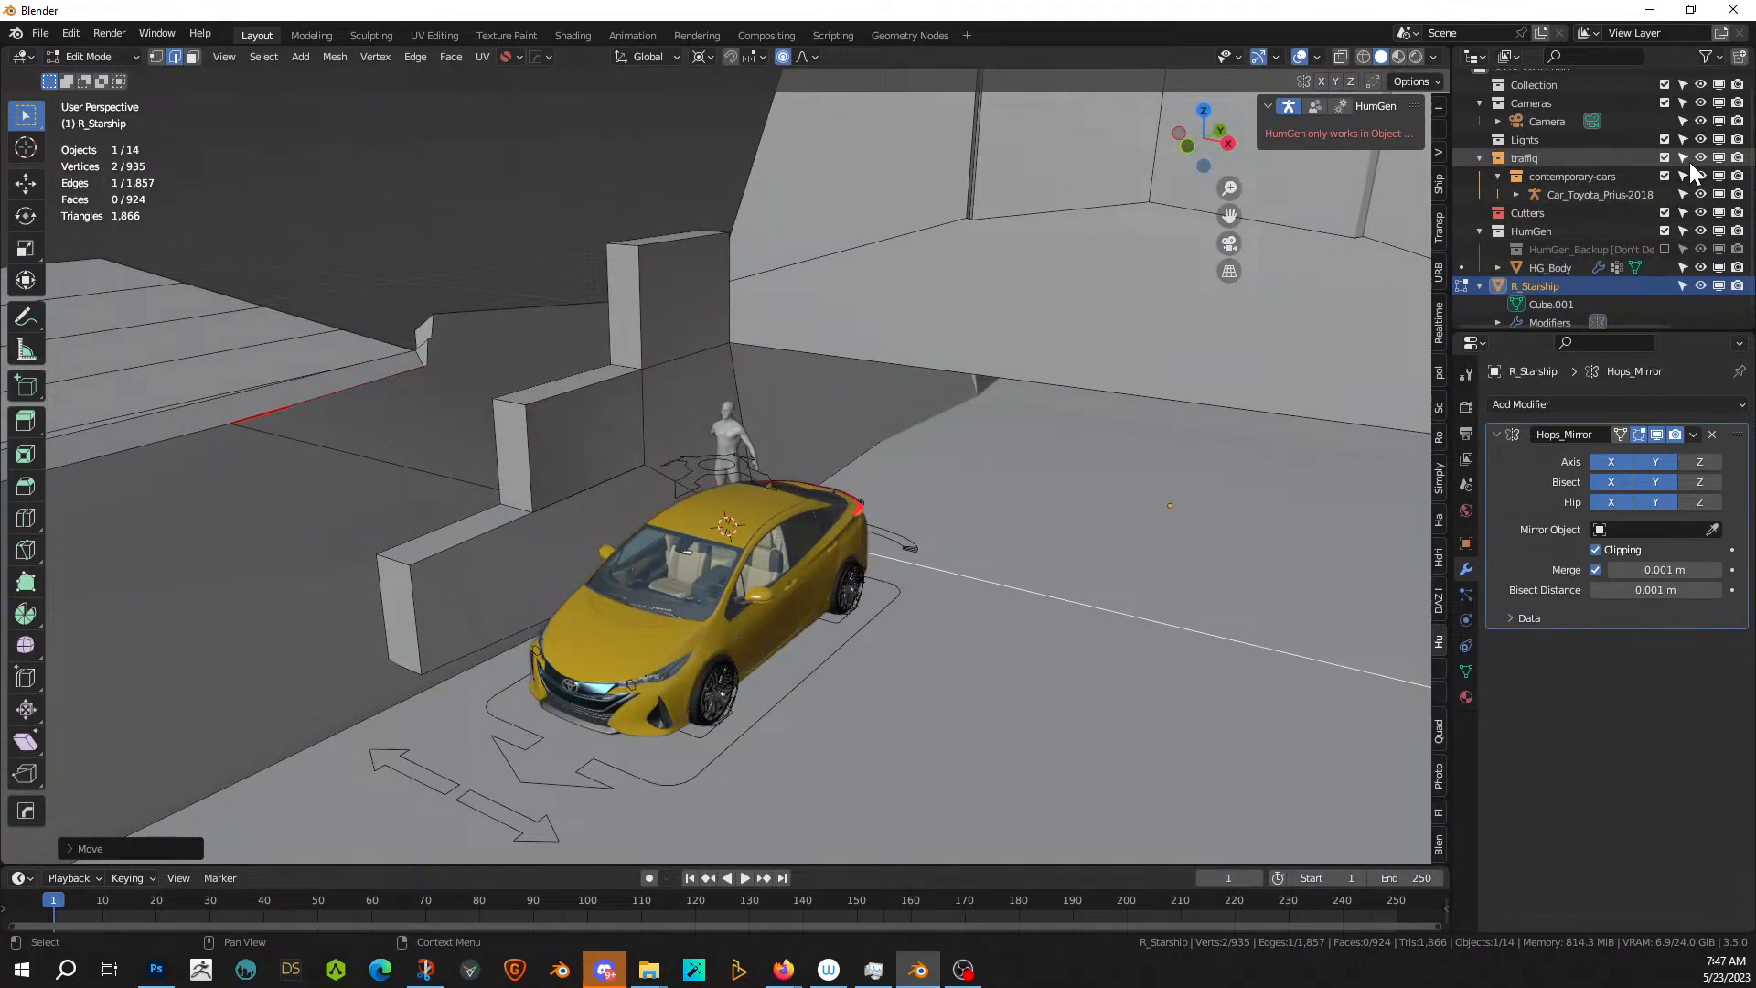
- Hide the traffiq collection and select the edge along the base of the lowest wall step near the human
{"action": "left_click", "coordinate": [1663, 158]}
{"action": "scroll", "coordinate": [866, 369], "scroll_direction": "up", "scroll_amount": 5}
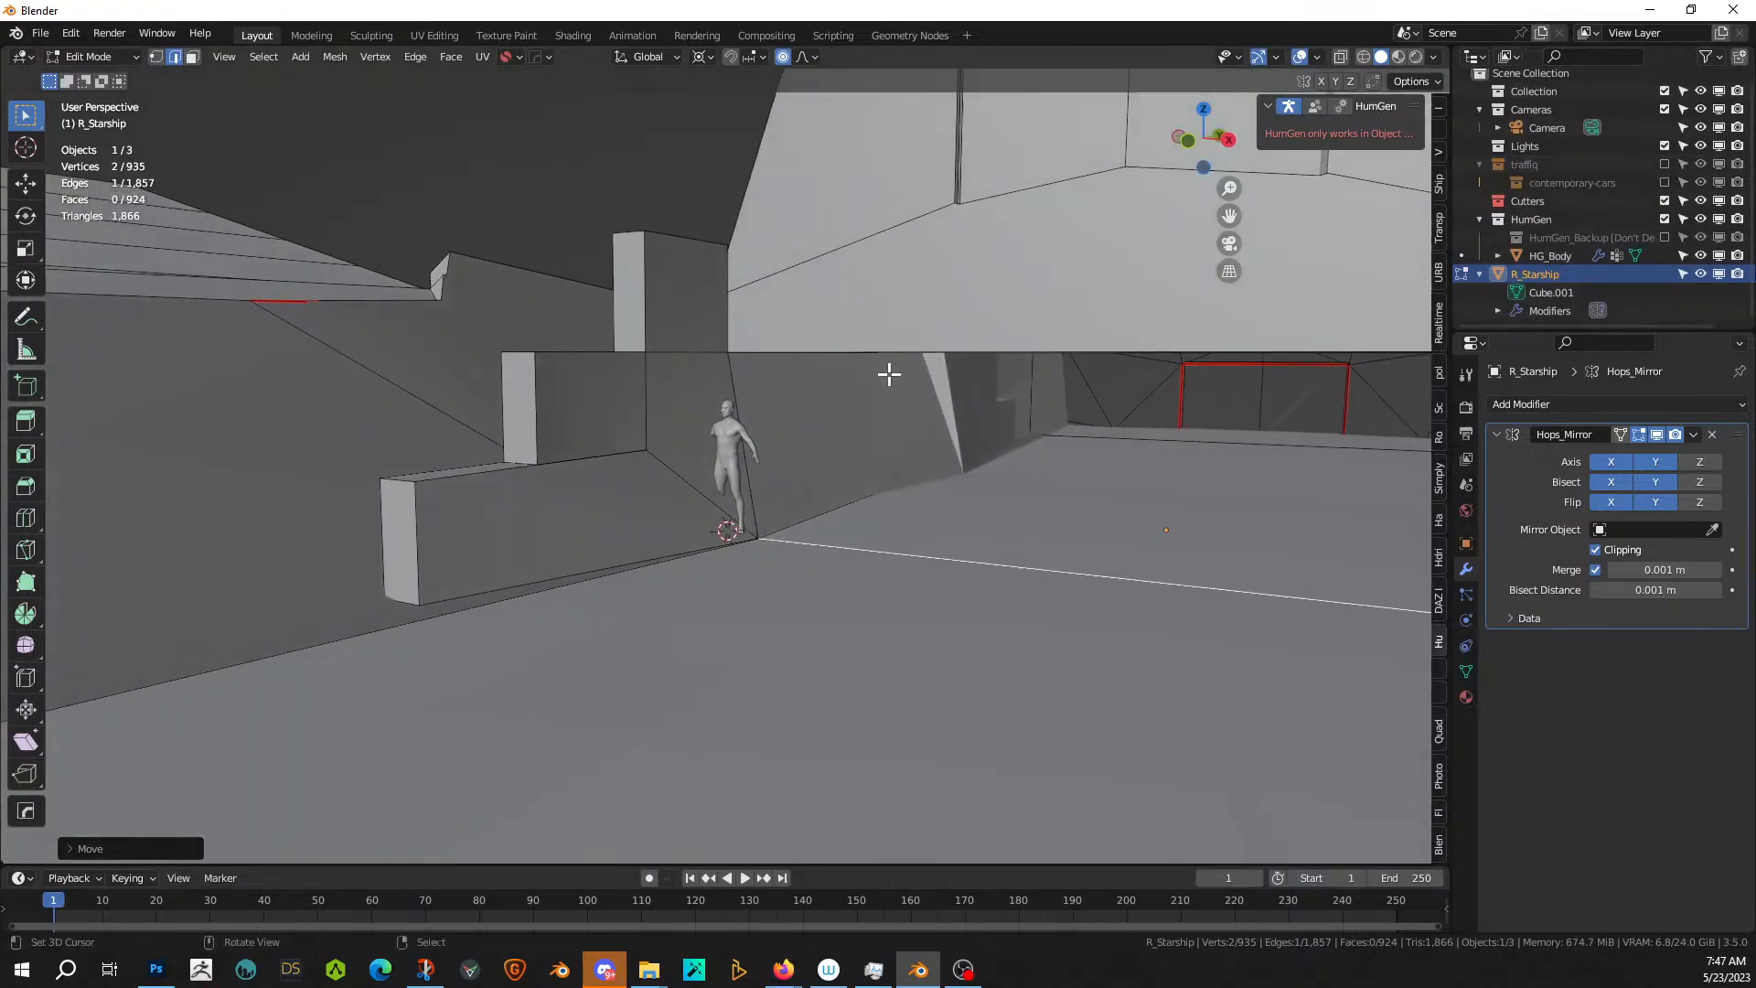
{"action": "mouse_move", "coordinate": [675, 453]}
{"action": "middle_mouse_down"}
{"action": "mouse_move", "coordinate": [671, 436]}
{"action": "mouse_move", "coordinate": [718, 420]}
{"action": "mouse_move", "coordinate": [645, 470]}
{"action": "middle_mouse_up"}
{"action": "left_click", "coordinate": [379, 610]}
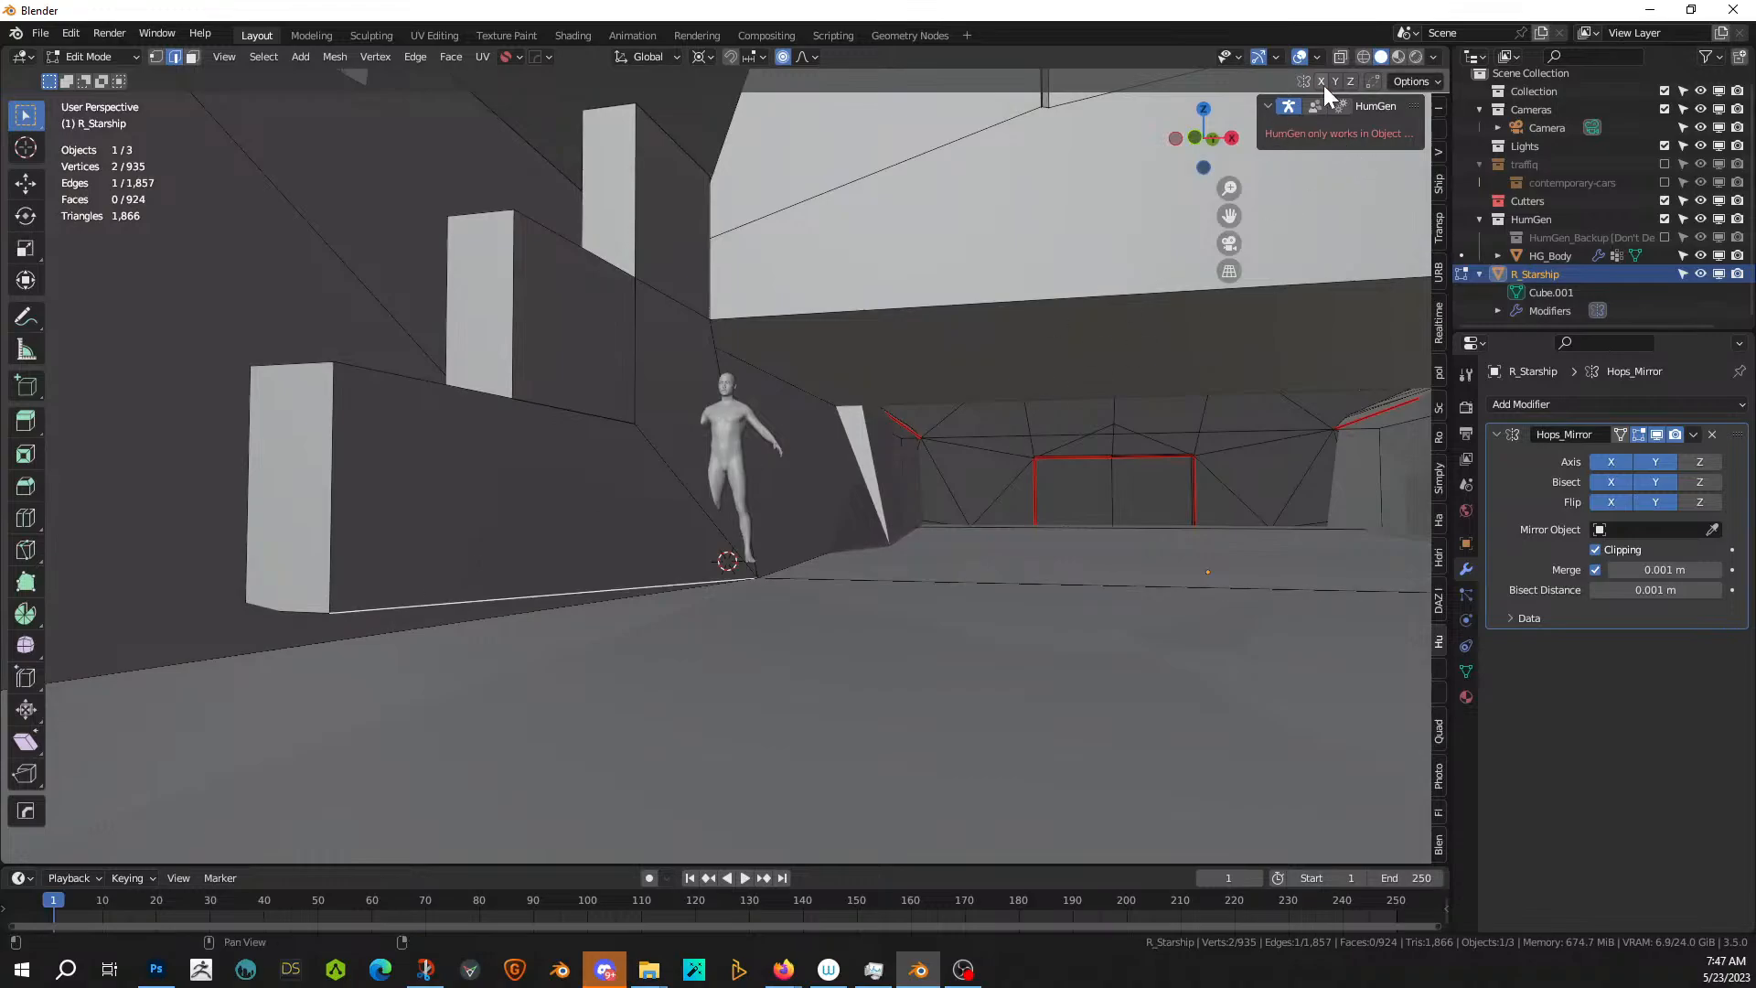
- Switch to face selection and try to pick the lowest wall step's underside in wireframe shading, returning to solid shading
{"action": "left_click", "coordinate": [1363, 56]}
{"action": "middle_click_drag", "start_coordinate": [696, 458], "coordinate": [722, 431]}
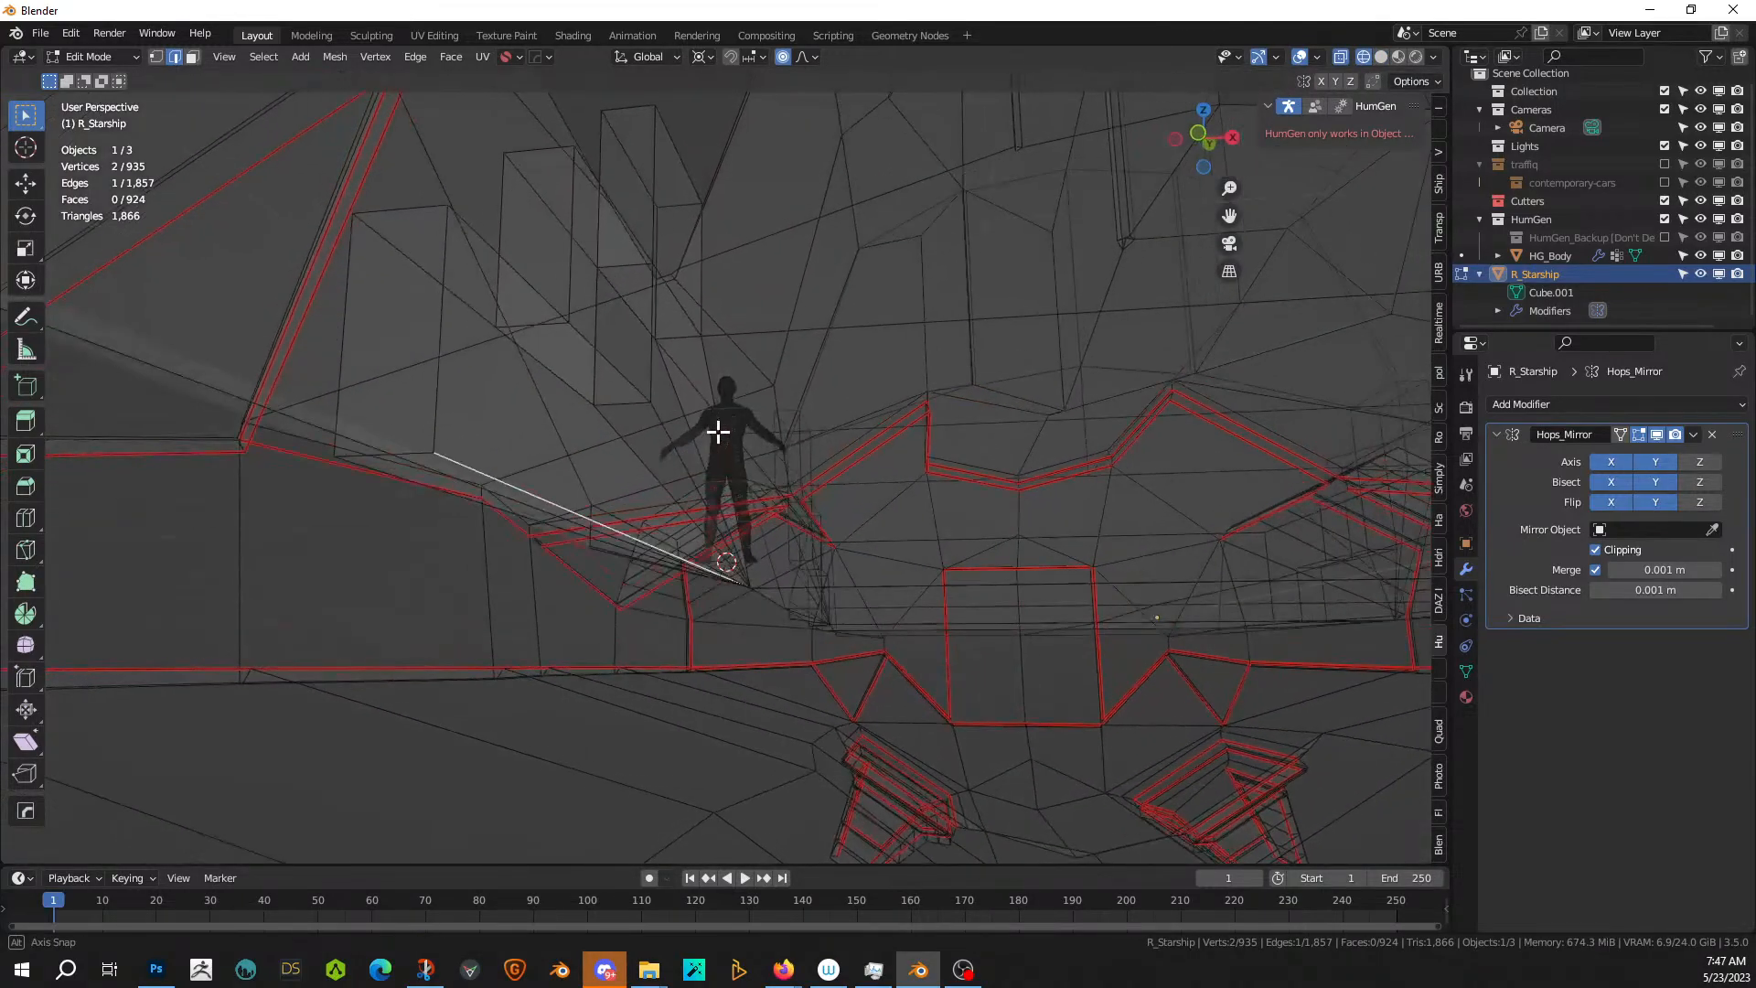
{"action": "key", "text": "3"}
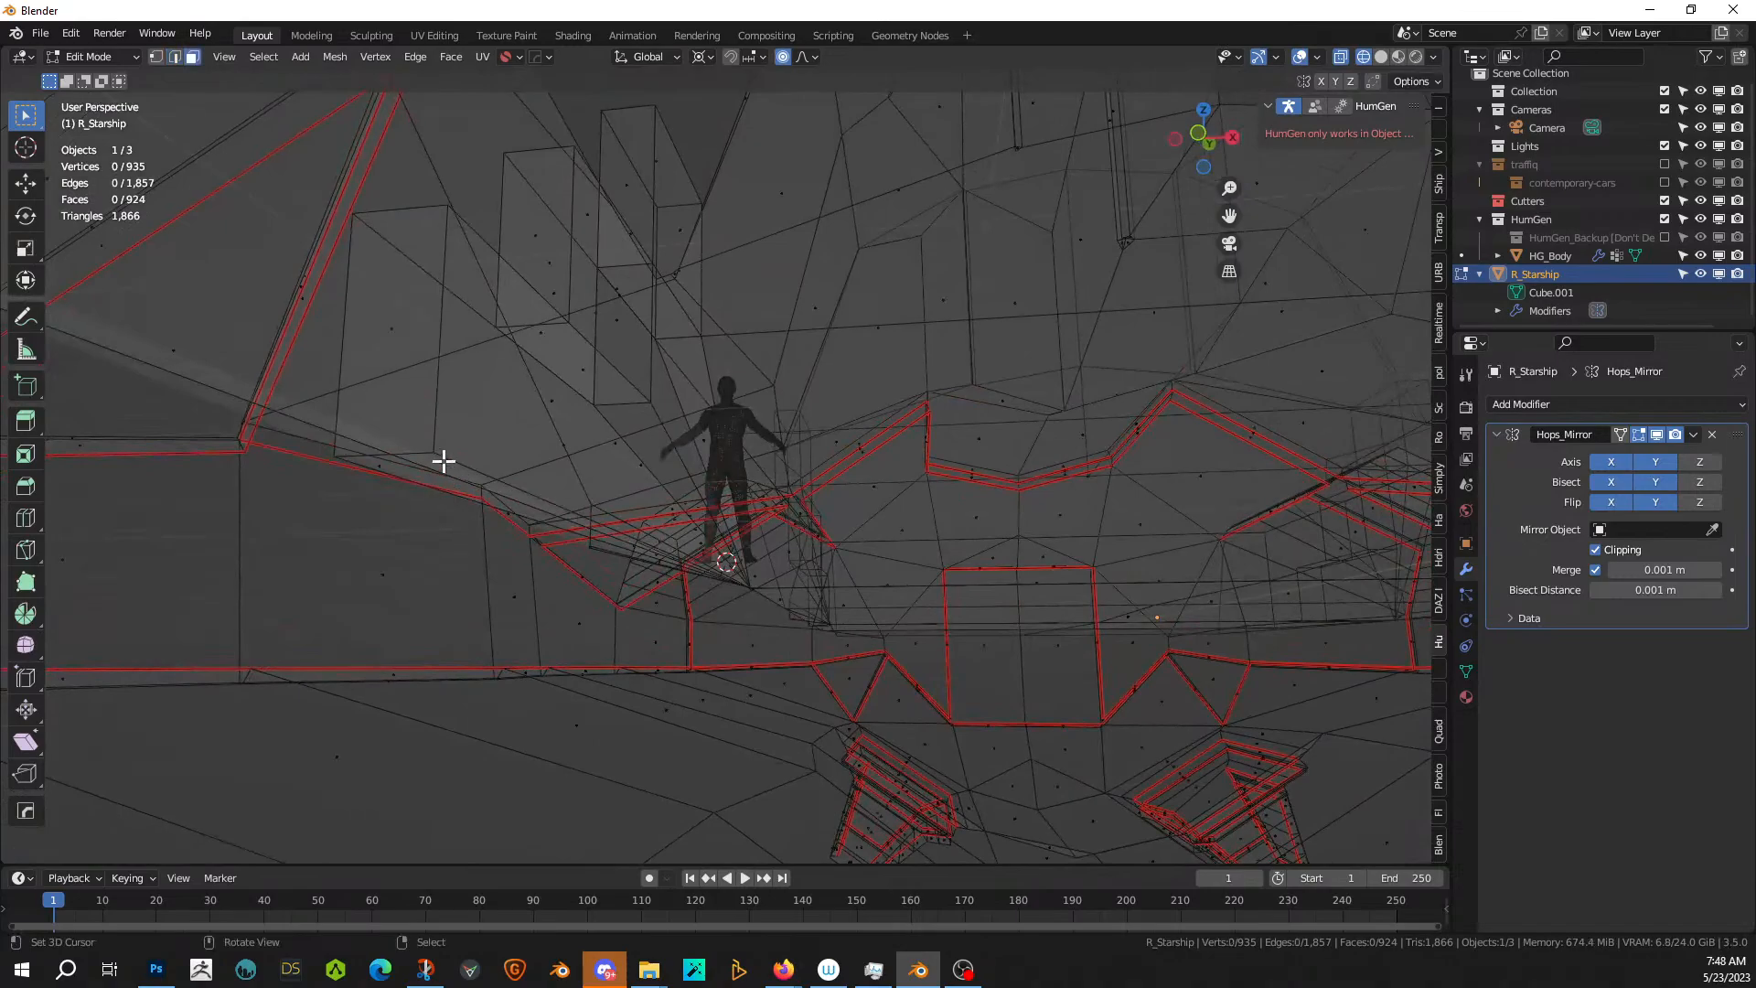
{"action": "right_click", "coordinate": [443, 461]}
{"action": "right_click", "coordinate": [477, 473]}
{"action": "scroll", "coordinate": [576, 490], "scroll_direction": "up", "scroll_amount": 3}
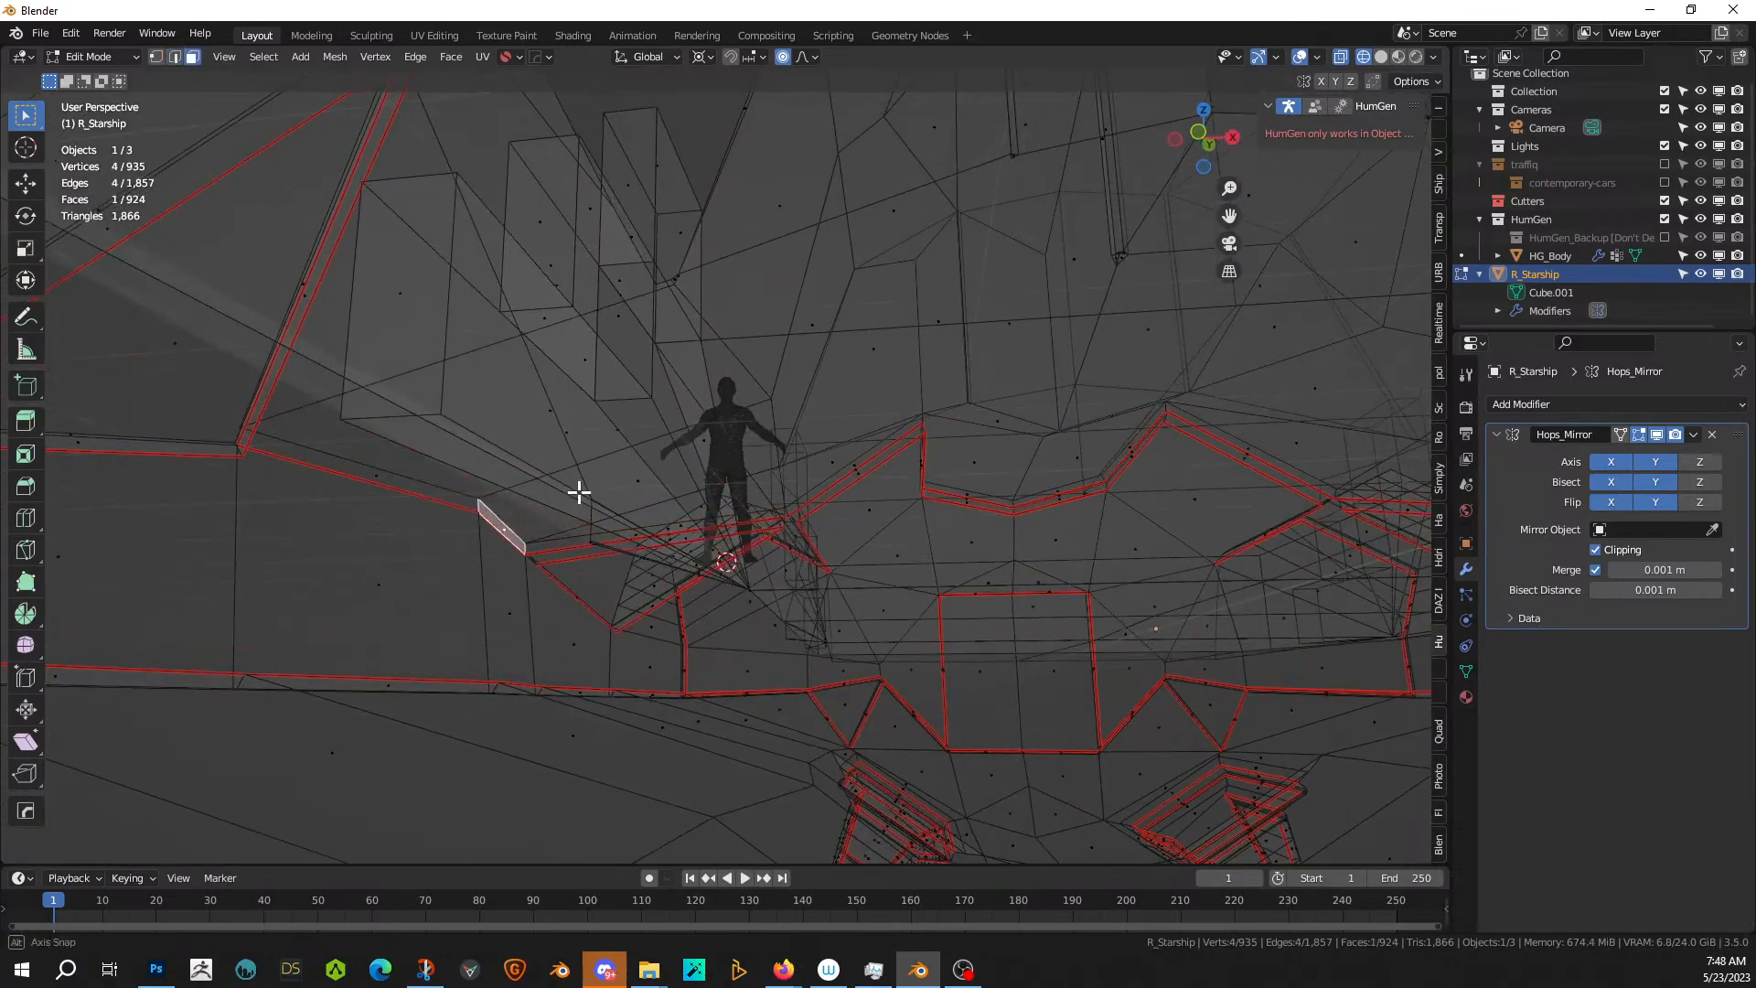
{"action": "middle_click_drag", "start_coordinate": [541, 606], "coordinate": [448, 651]}
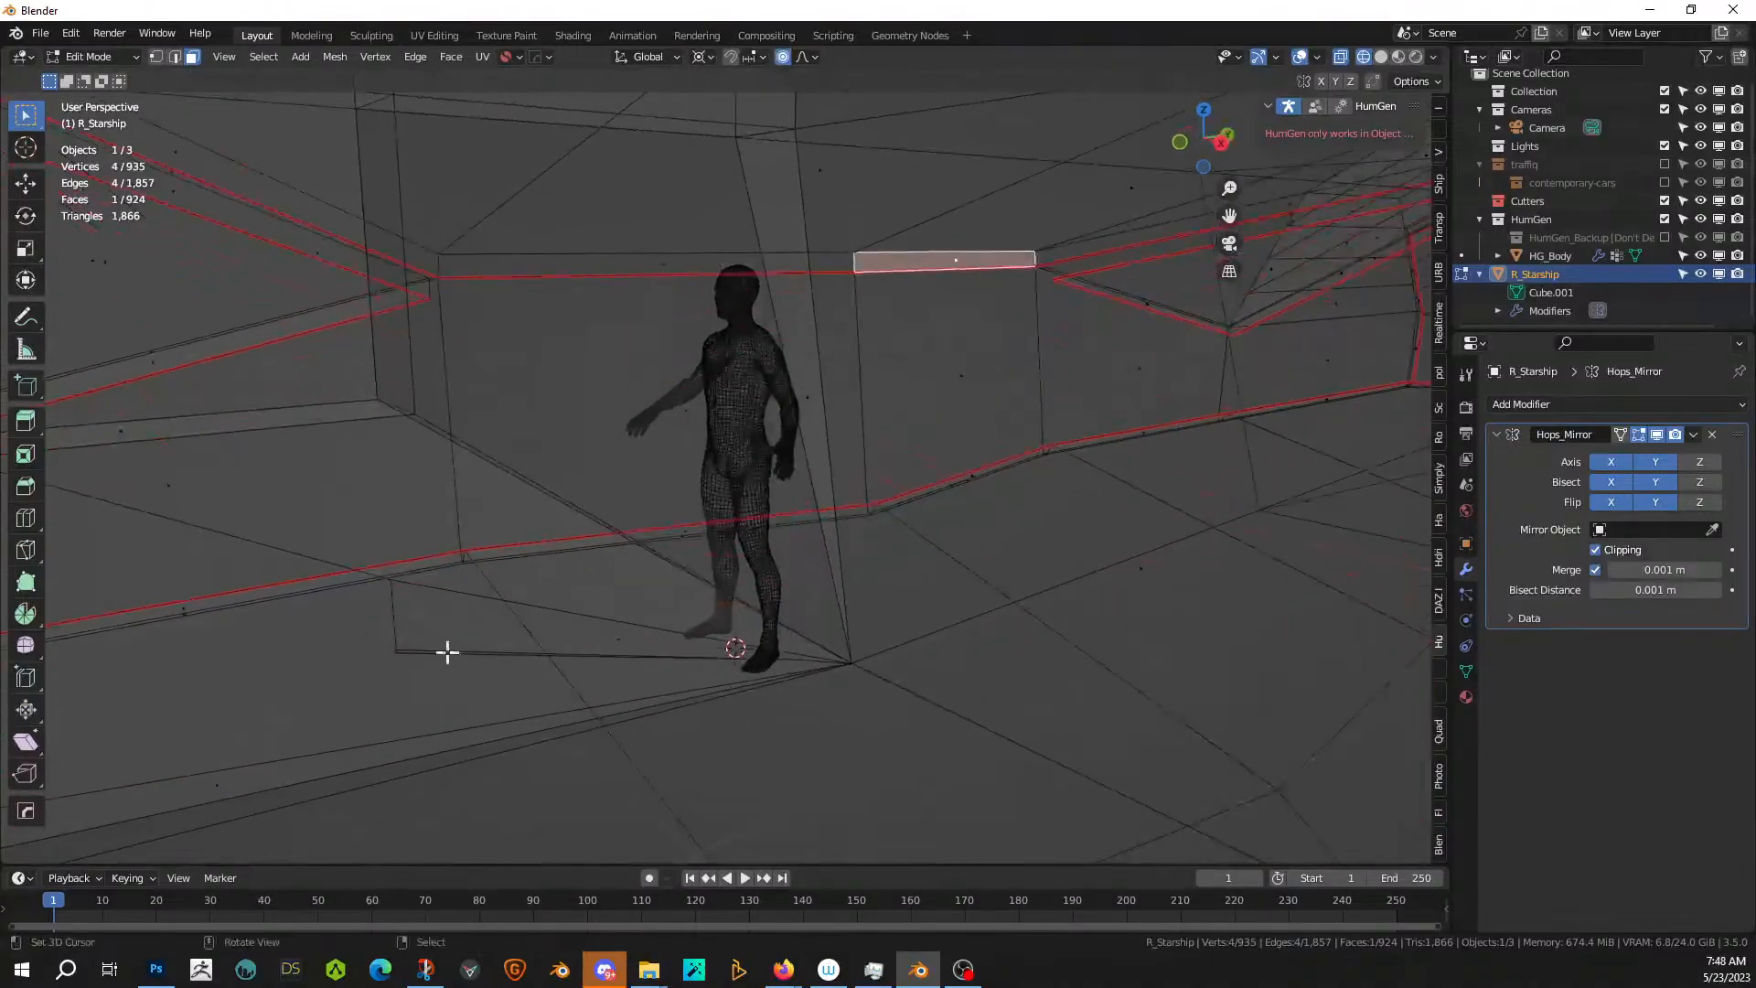
{"action": "left_click", "coordinate": [1380, 57]}
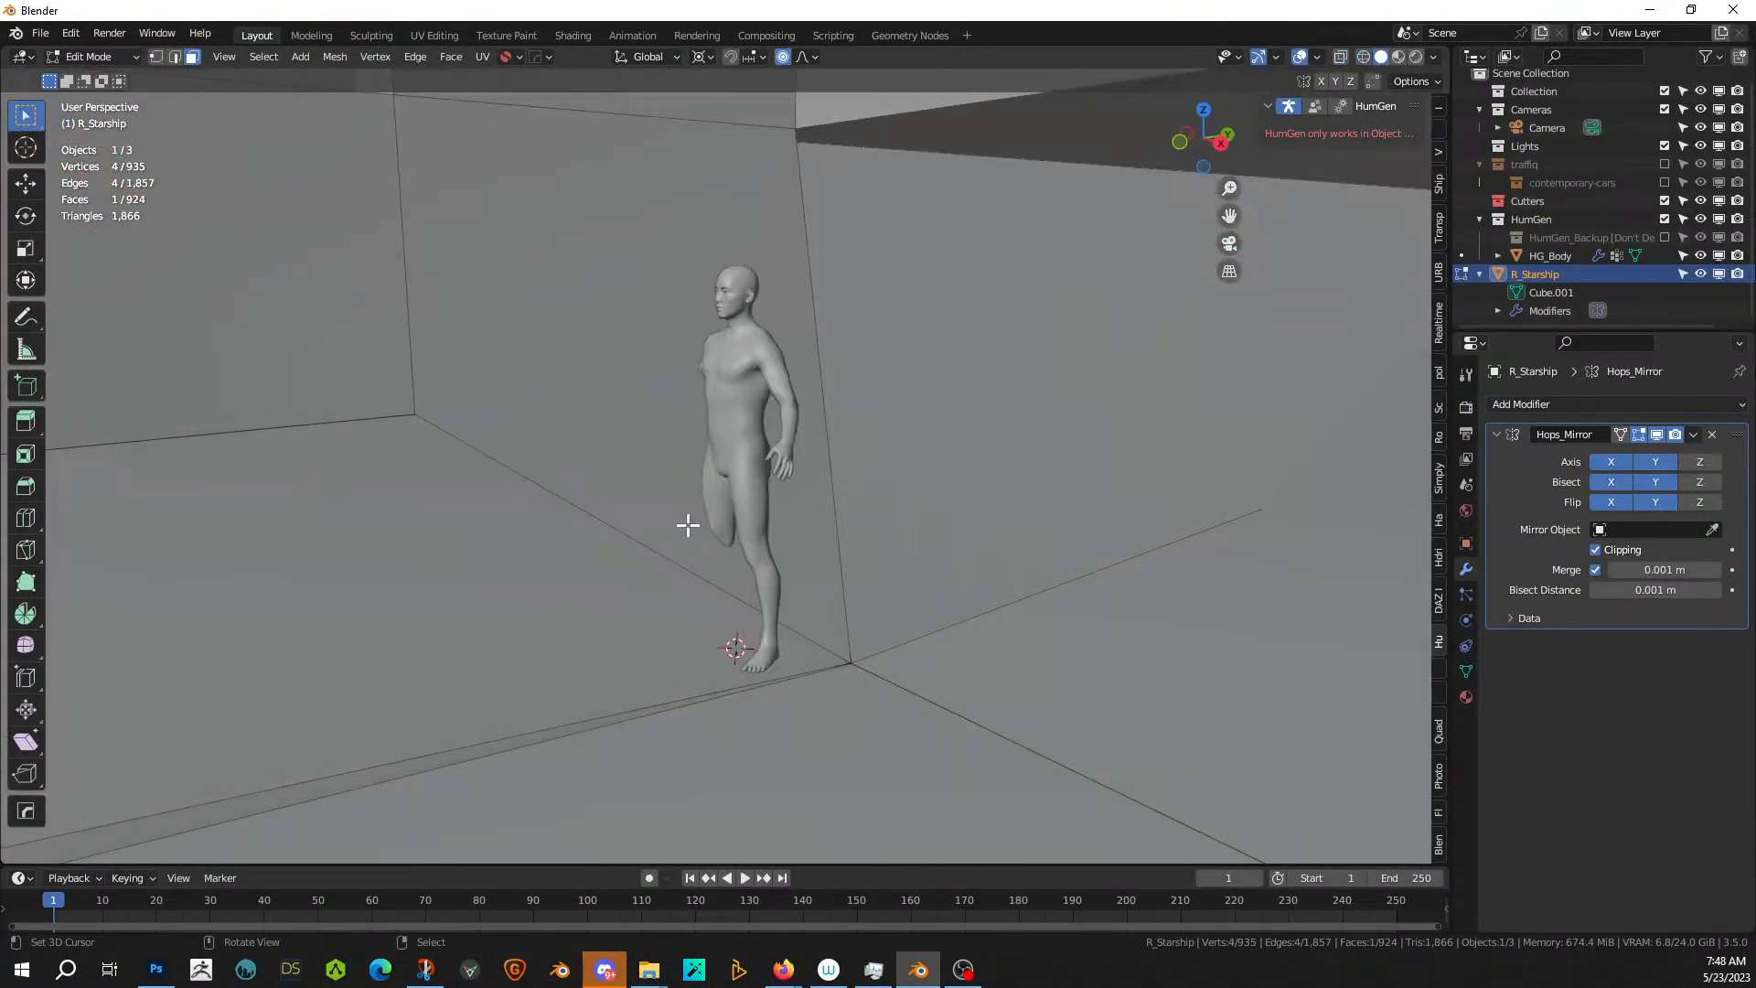
- Select the lowest wall step's side face, grow the selection to neighbouring faces, and deselect the large visible wall faces
{"action": "mouse_move", "coordinate": [686, 521]}
{"action": "middle_mouse_down"}
{"action": "mouse_move", "coordinate": [650, 522]}
{"action": "mouse_move", "coordinate": [452, 652]}
{"action": "middle_mouse_up"}
{"action": "left_click", "coordinate": [461, 605]}
{"action": "right_click", "coordinate": [461, 604]}
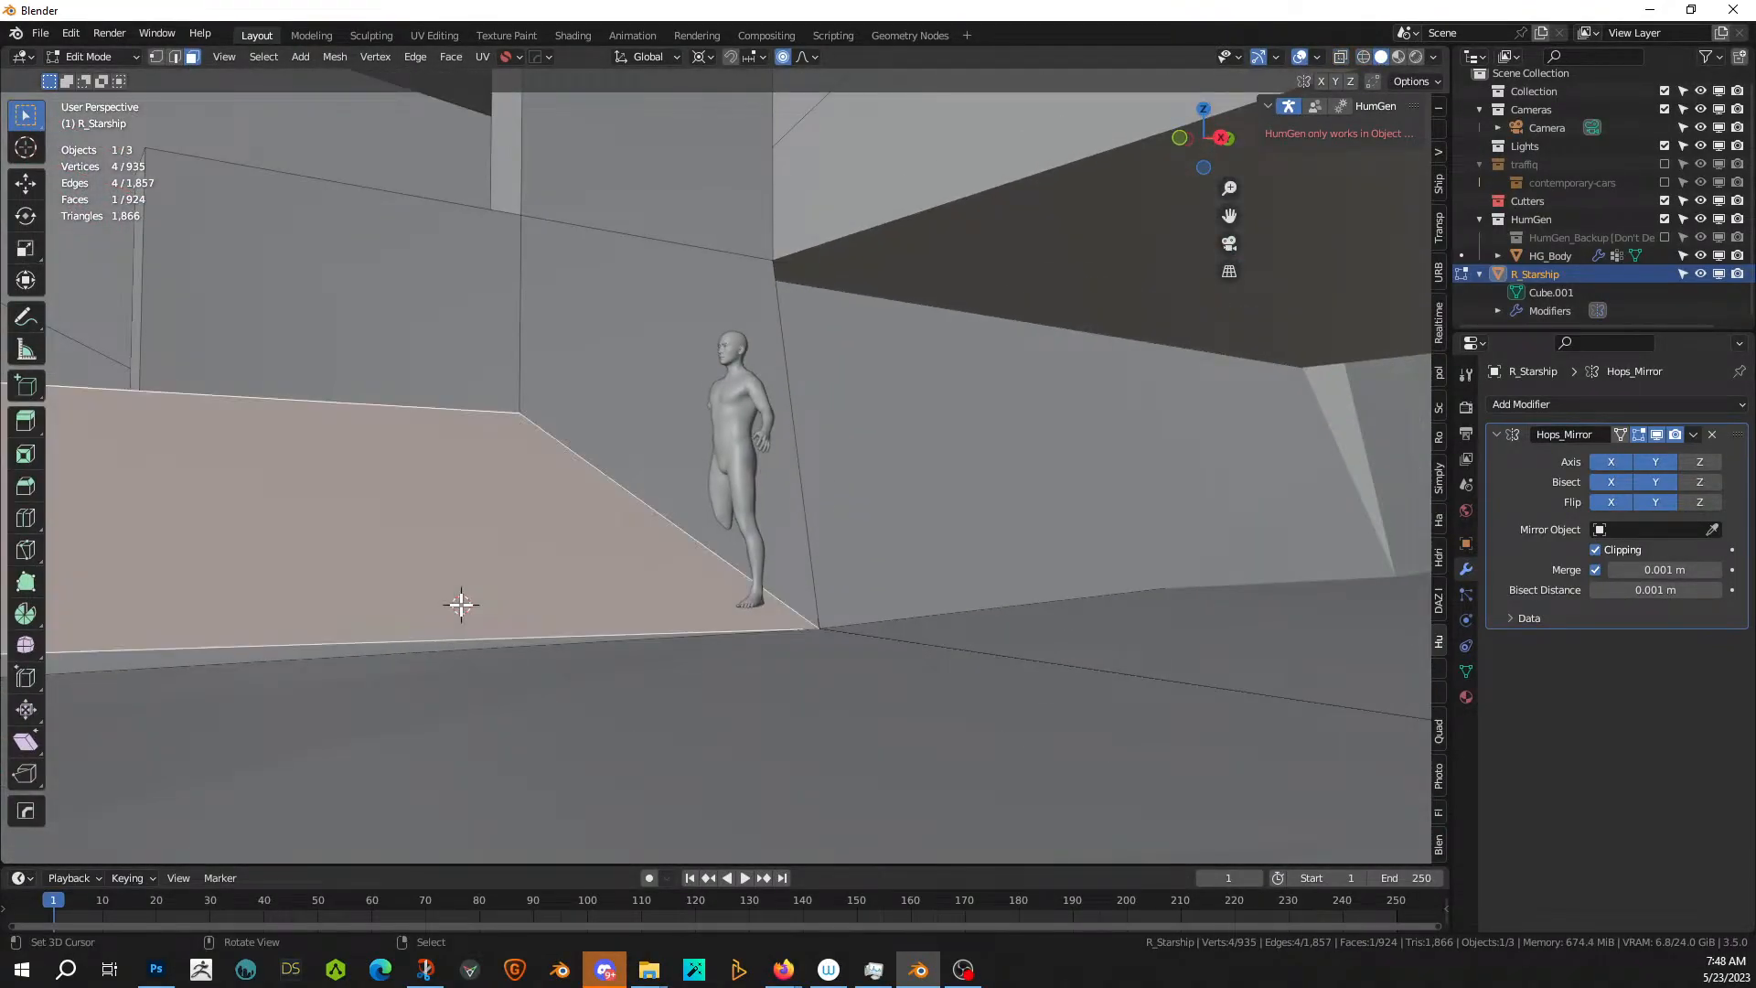
{"action": "key", "text": "ctrl+KP_Add"}
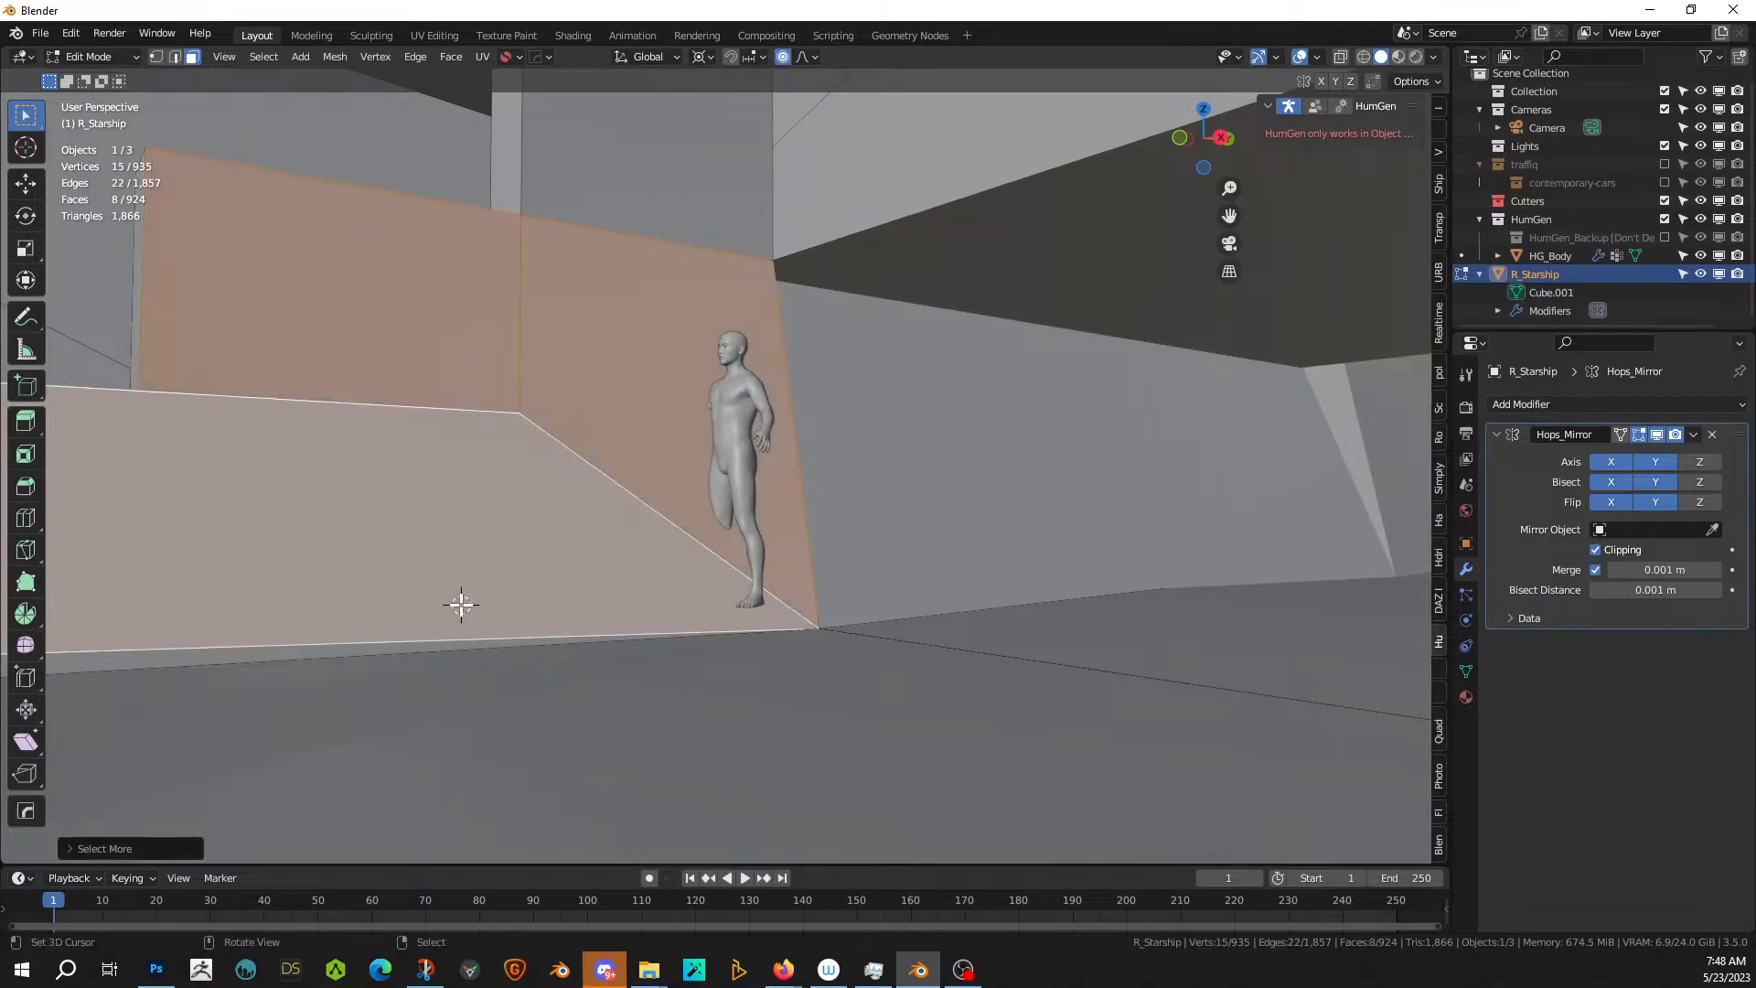
{"action": "left_click", "coordinate": [434, 544], "text": "shift"}
{"action": "left_click", "coordinate": [588, 412], "text": "shift"}
{"action": "left_click", "coordinate": [461, 343], "text": "shift"}
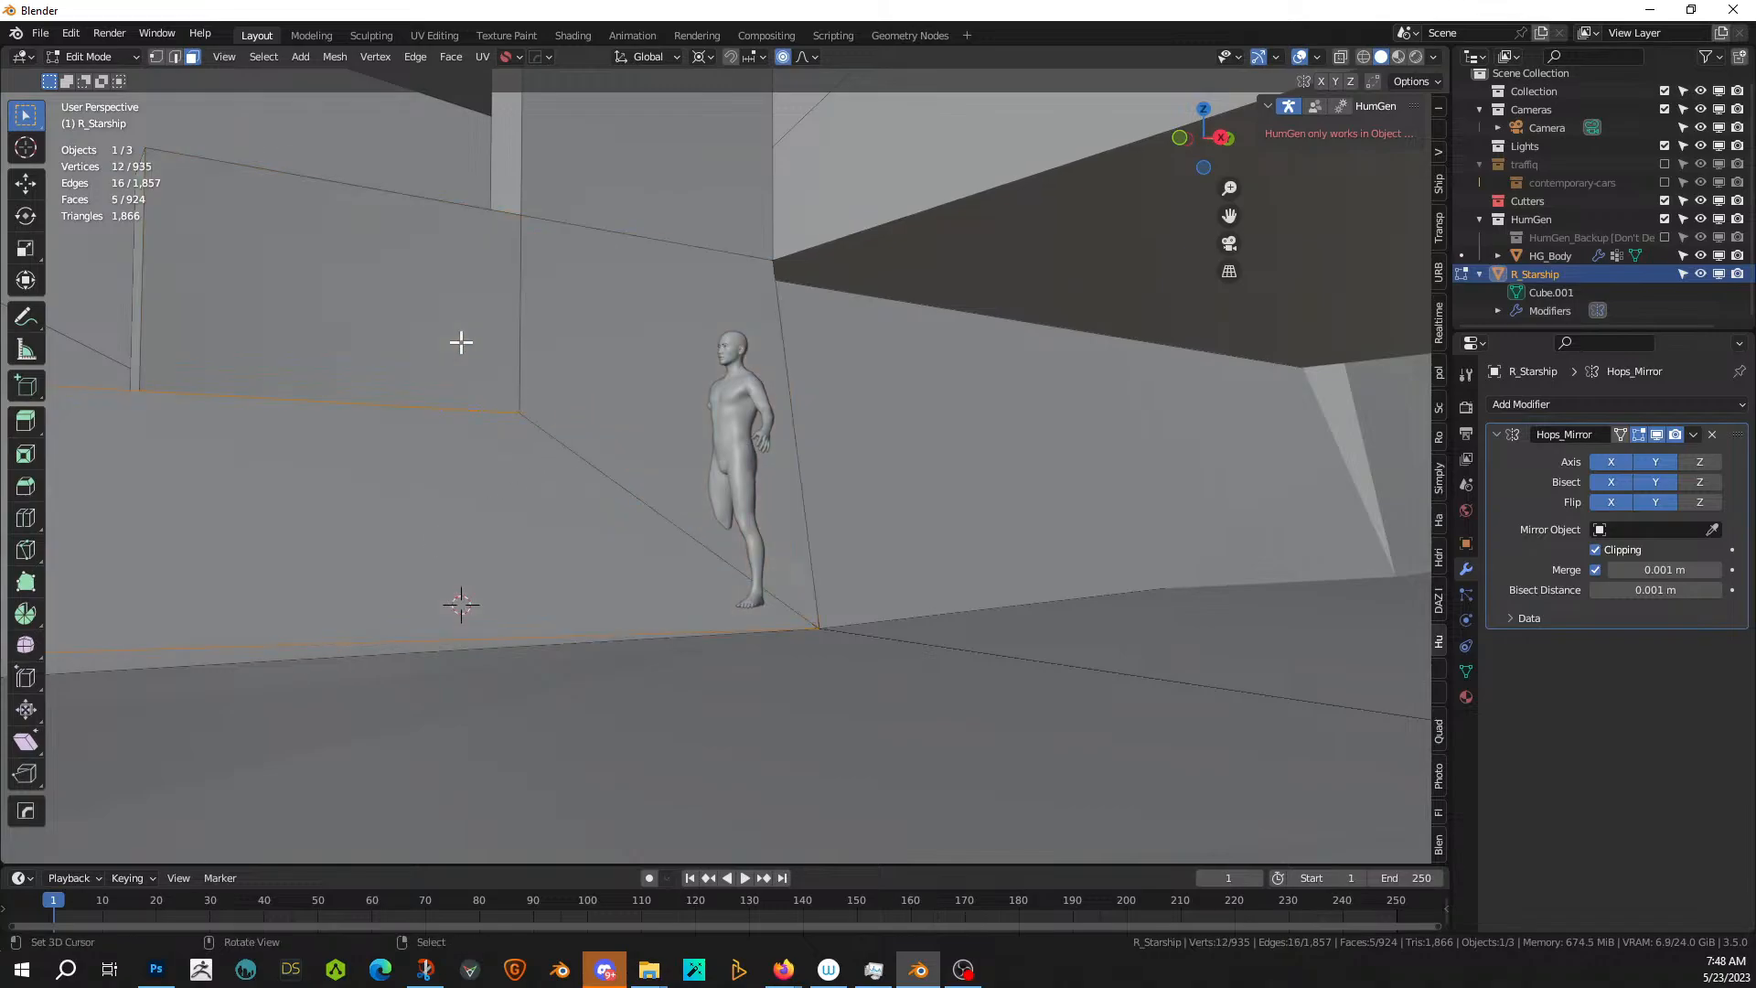
- Try to extrude the selected wall-step faces and move them along Z, and undo the attempt
{"action": "key", "text": "e"}
{"action": "left_click", "coordinate": [514, 582]}
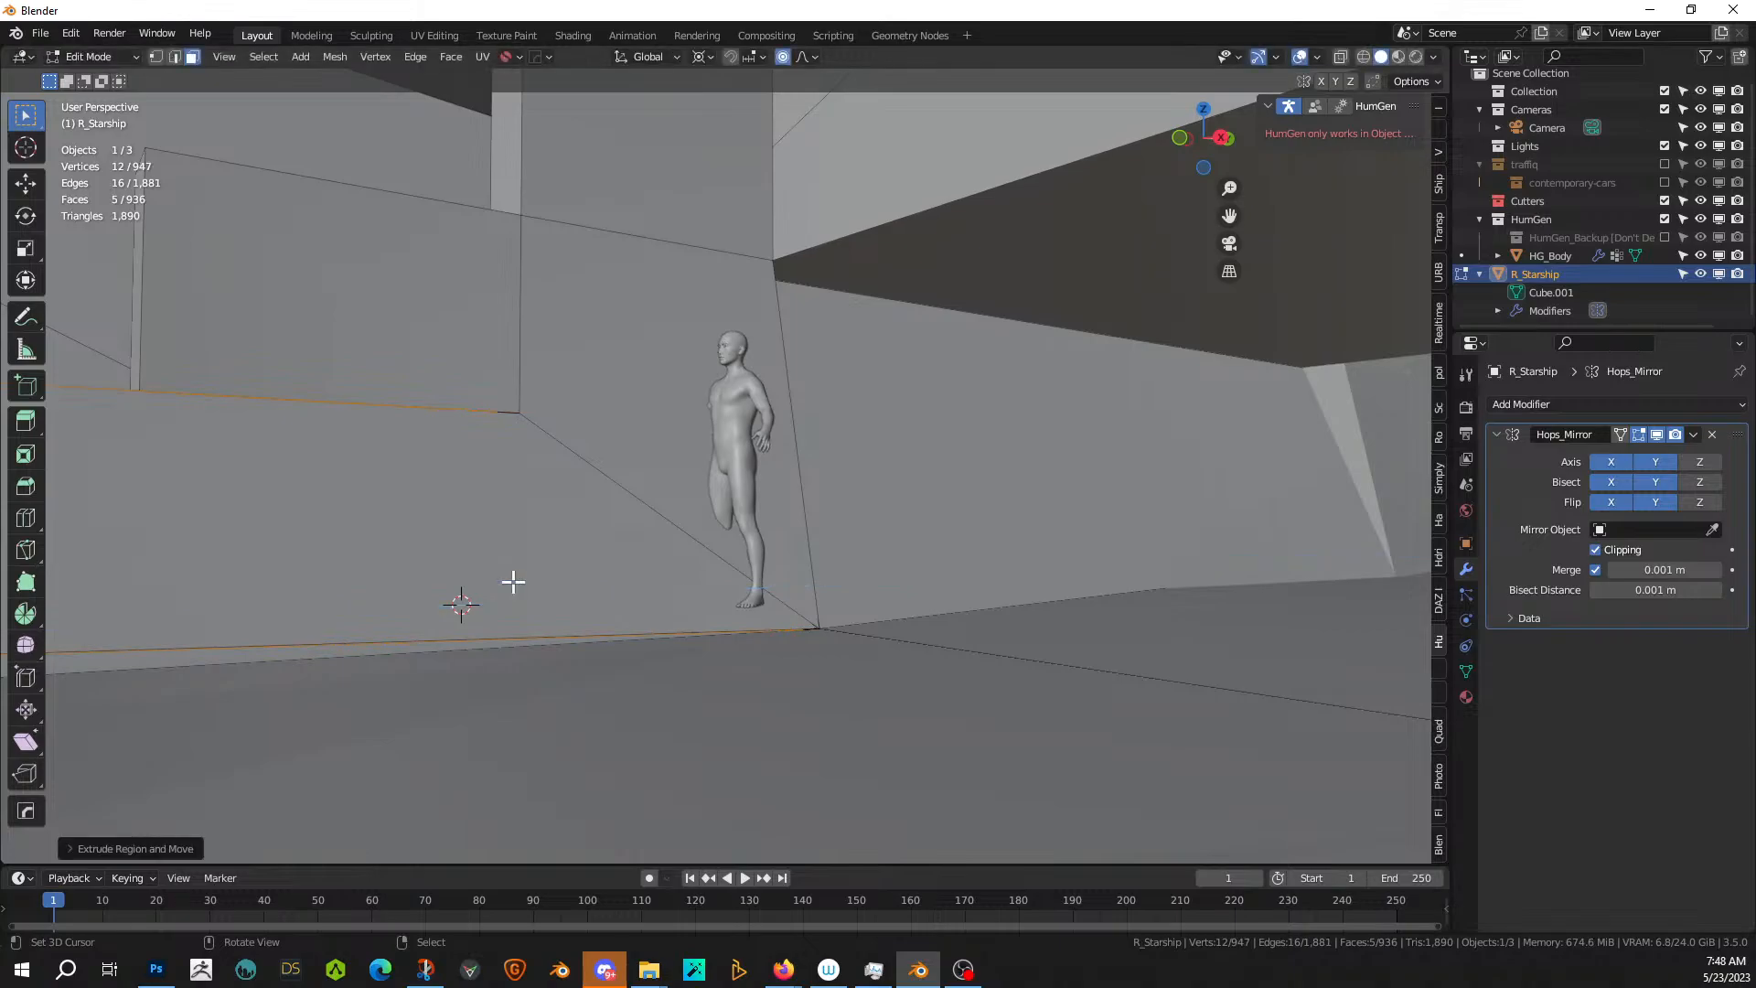
{"action": "key", "text": "g"}
{"action": "key", "text": "z"}
{"action": "left_click", "coordinate": [533, 580]}
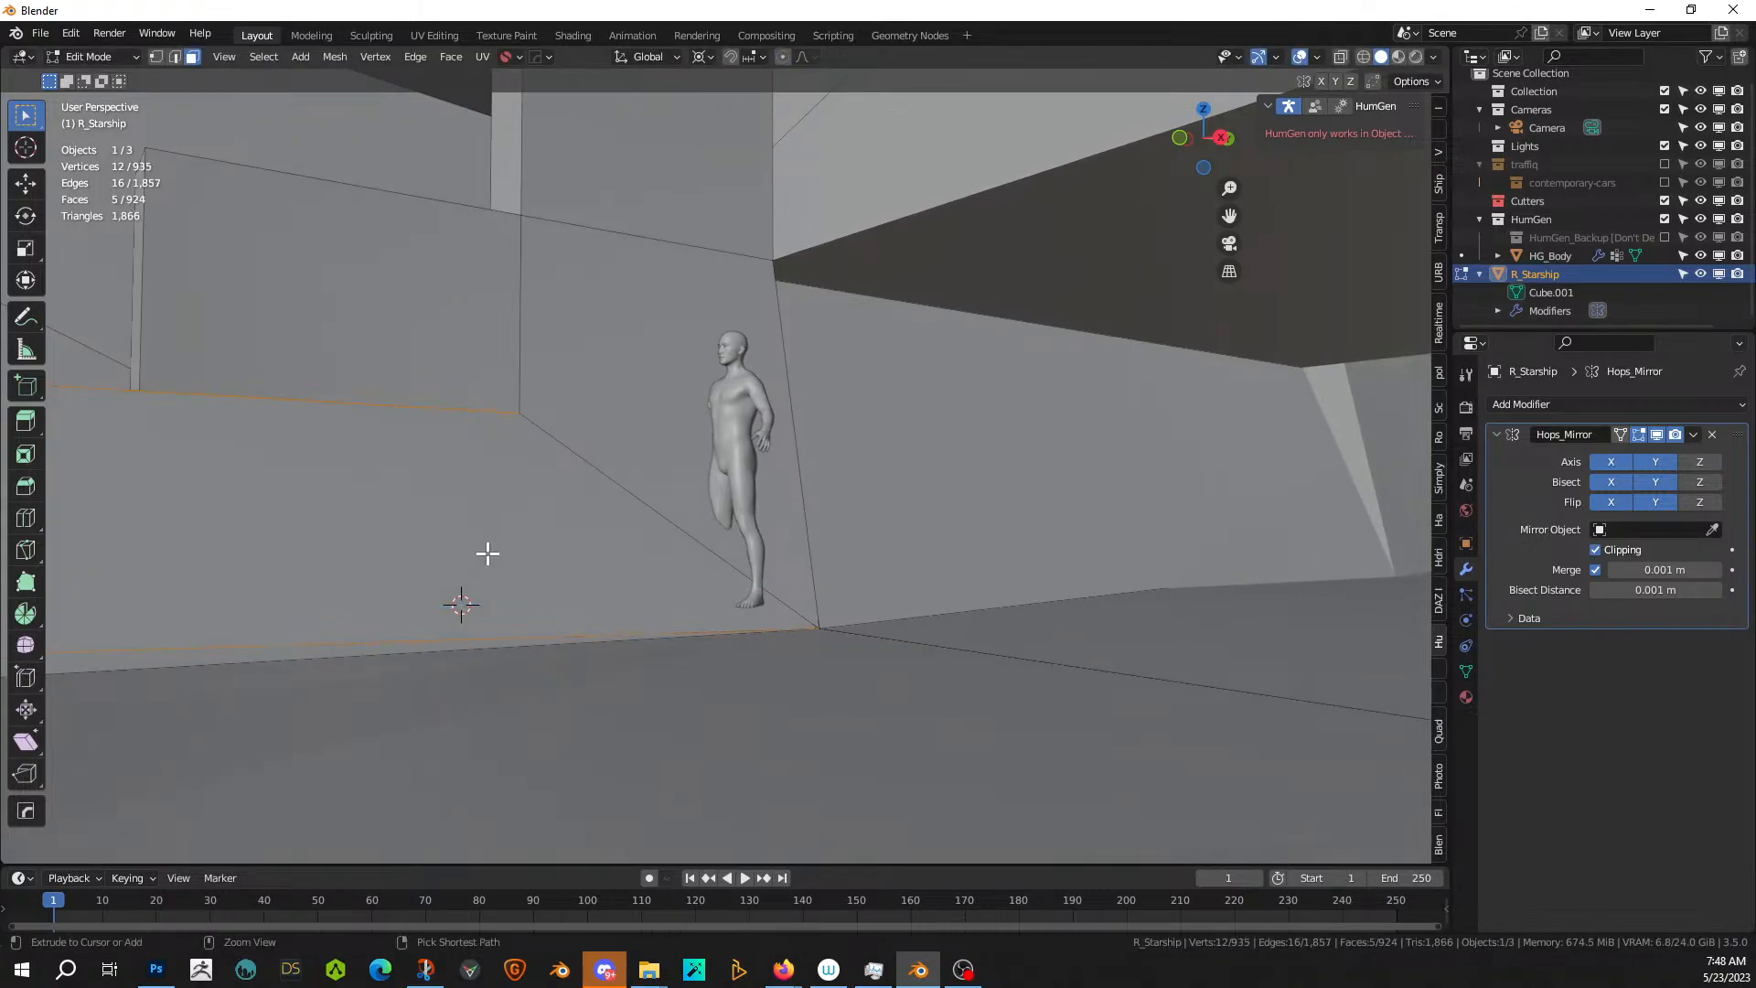
{"action": "key", "text": "ctrl+z"}
- With X-ray on, deselect the step's top and end faces, leaving only the narrow underside strip of the lowest wall step
{"action": "right_click", "coordinate": [422, 331], "text": "shift"}
{"action": "mouse_move", "coordinate": [428, 527]}
{"action": "middle_mouse_down"}
{"action": "mouse_move", "coordinate": [388, 458]}
{"action": "mouse_move", "coordinate": [451, 510]}
{"action": "middle_mouse_up"}
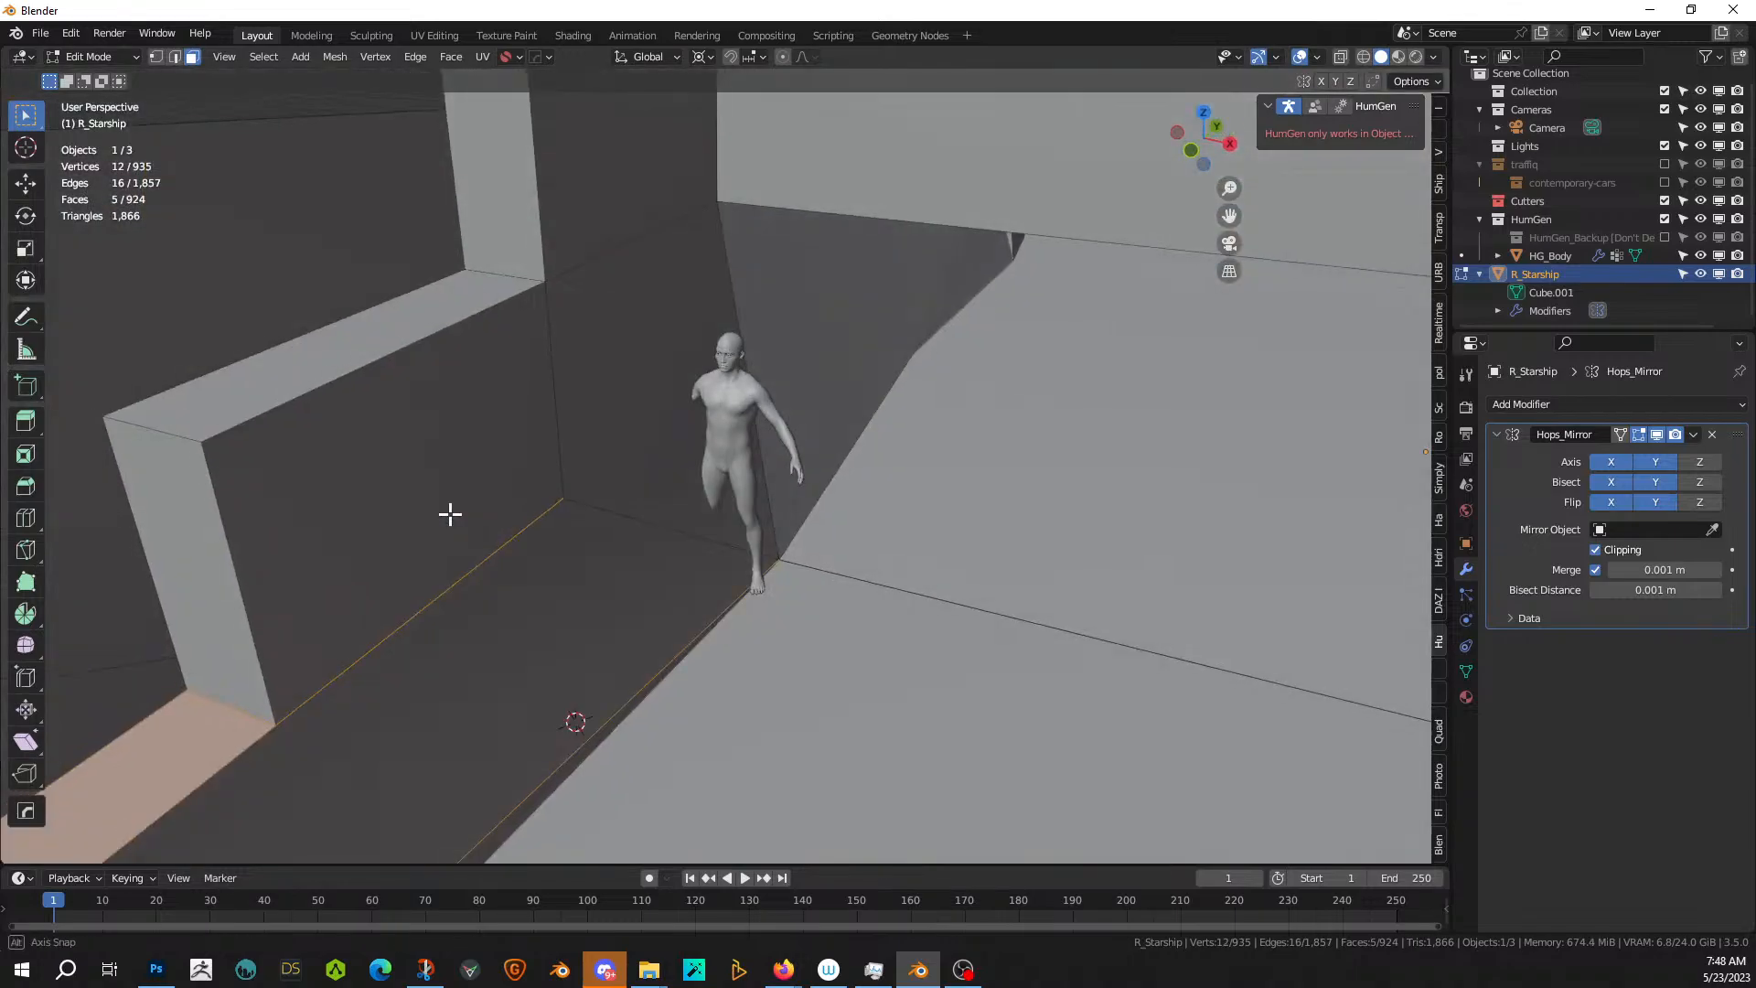
{"action": "right_click", "coordinate": [236, 729], "text": "shift"}
{"action": "middle_click_drag", "start_coordinate": [291, 687], "coordinate": [470, 530], "text": "shift"}
{"action": "scroll", "coordinate": [499, 466], "scroll_direction": "down", "scroll_amount": 3}
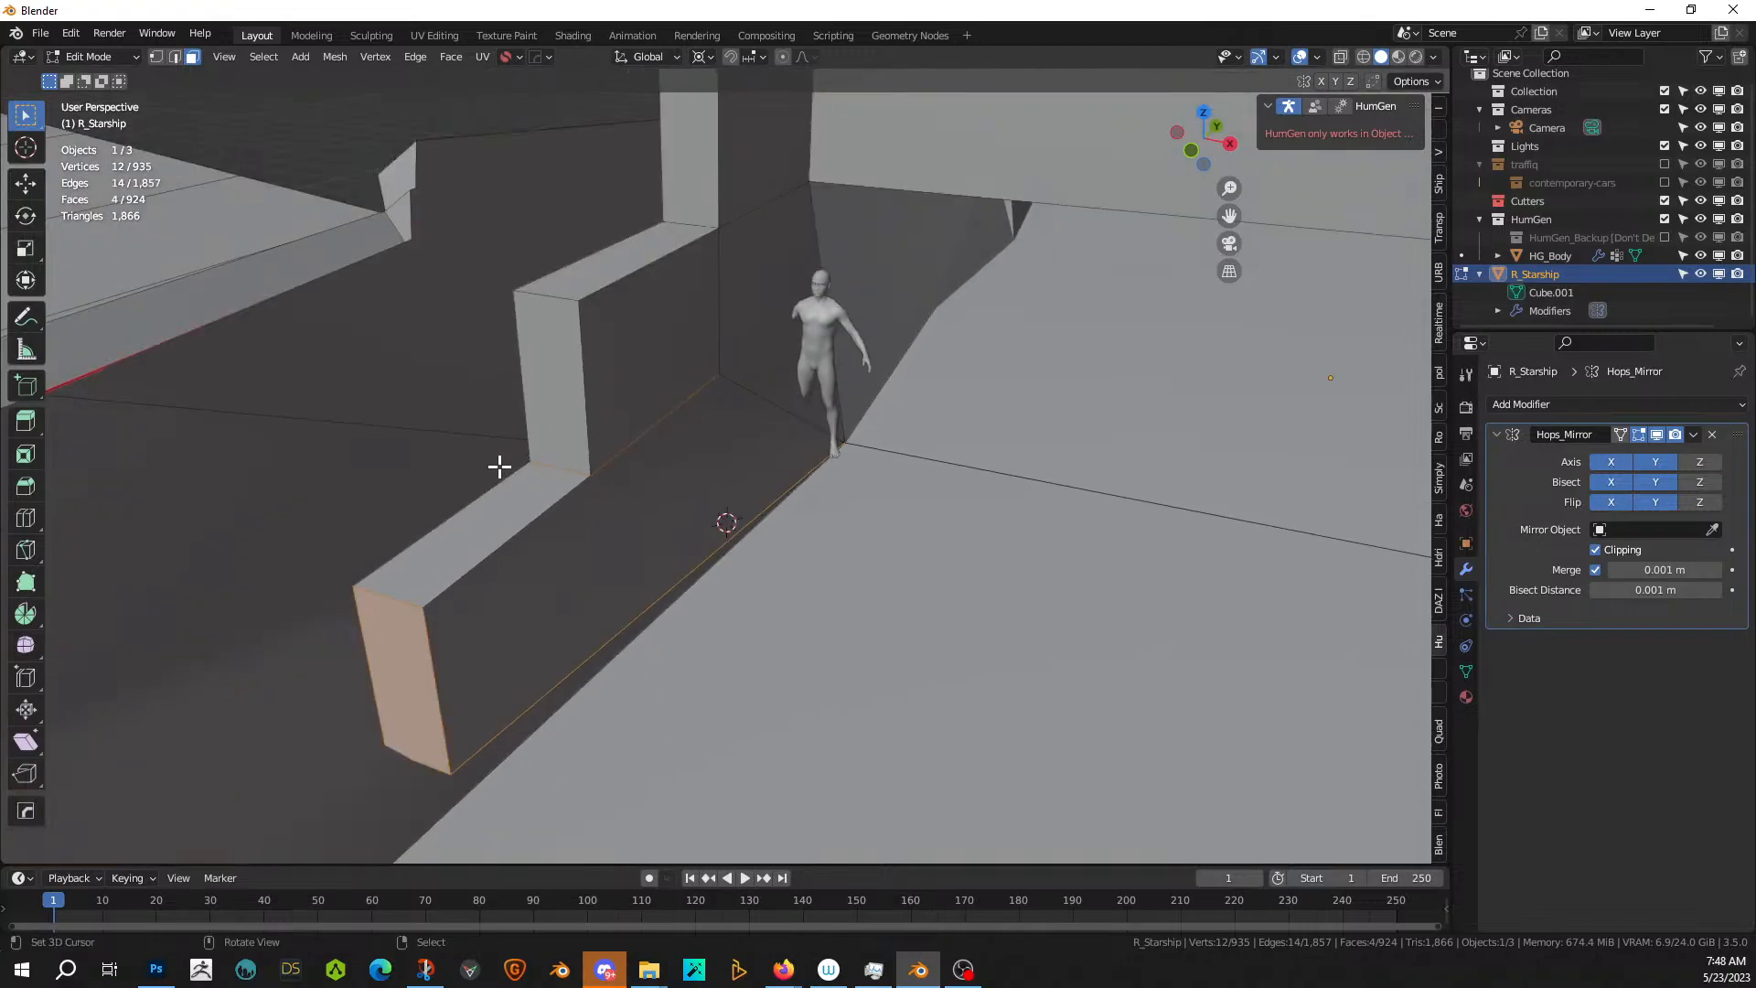
{"action": "key", "text": "alt+z"}
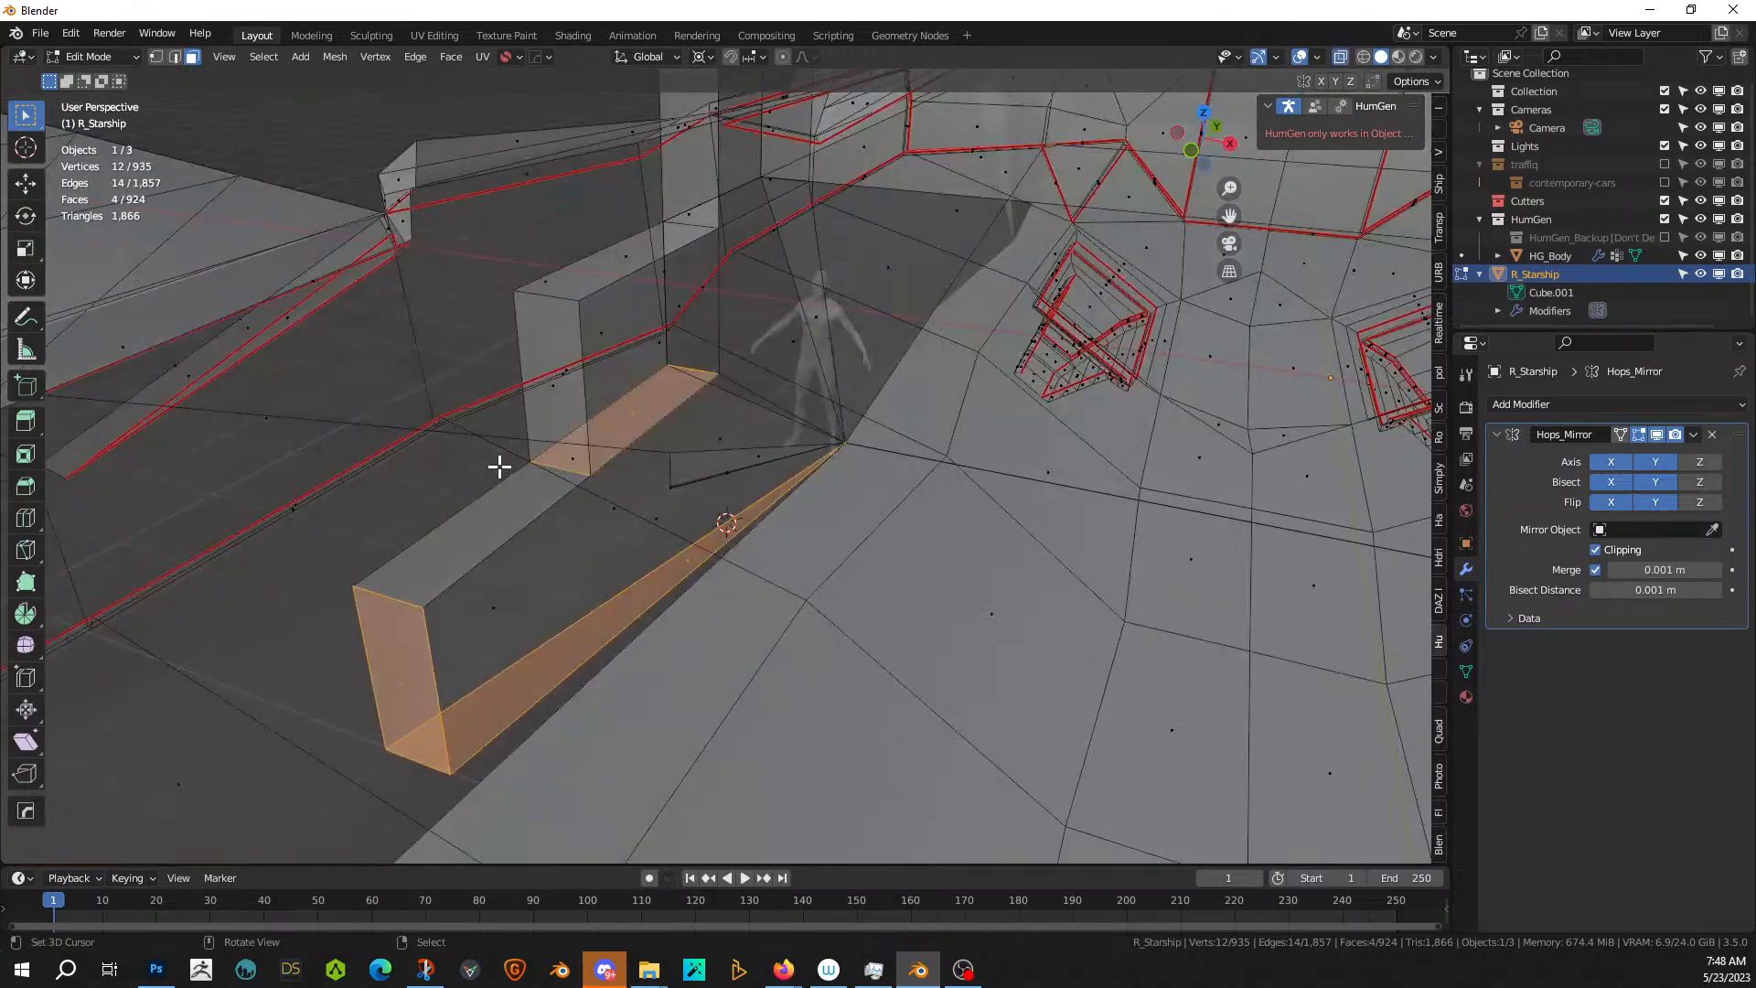
{"action": "middle_click_drag", "start_coordinate": [499, 466], "coordinate": [448, 455]}
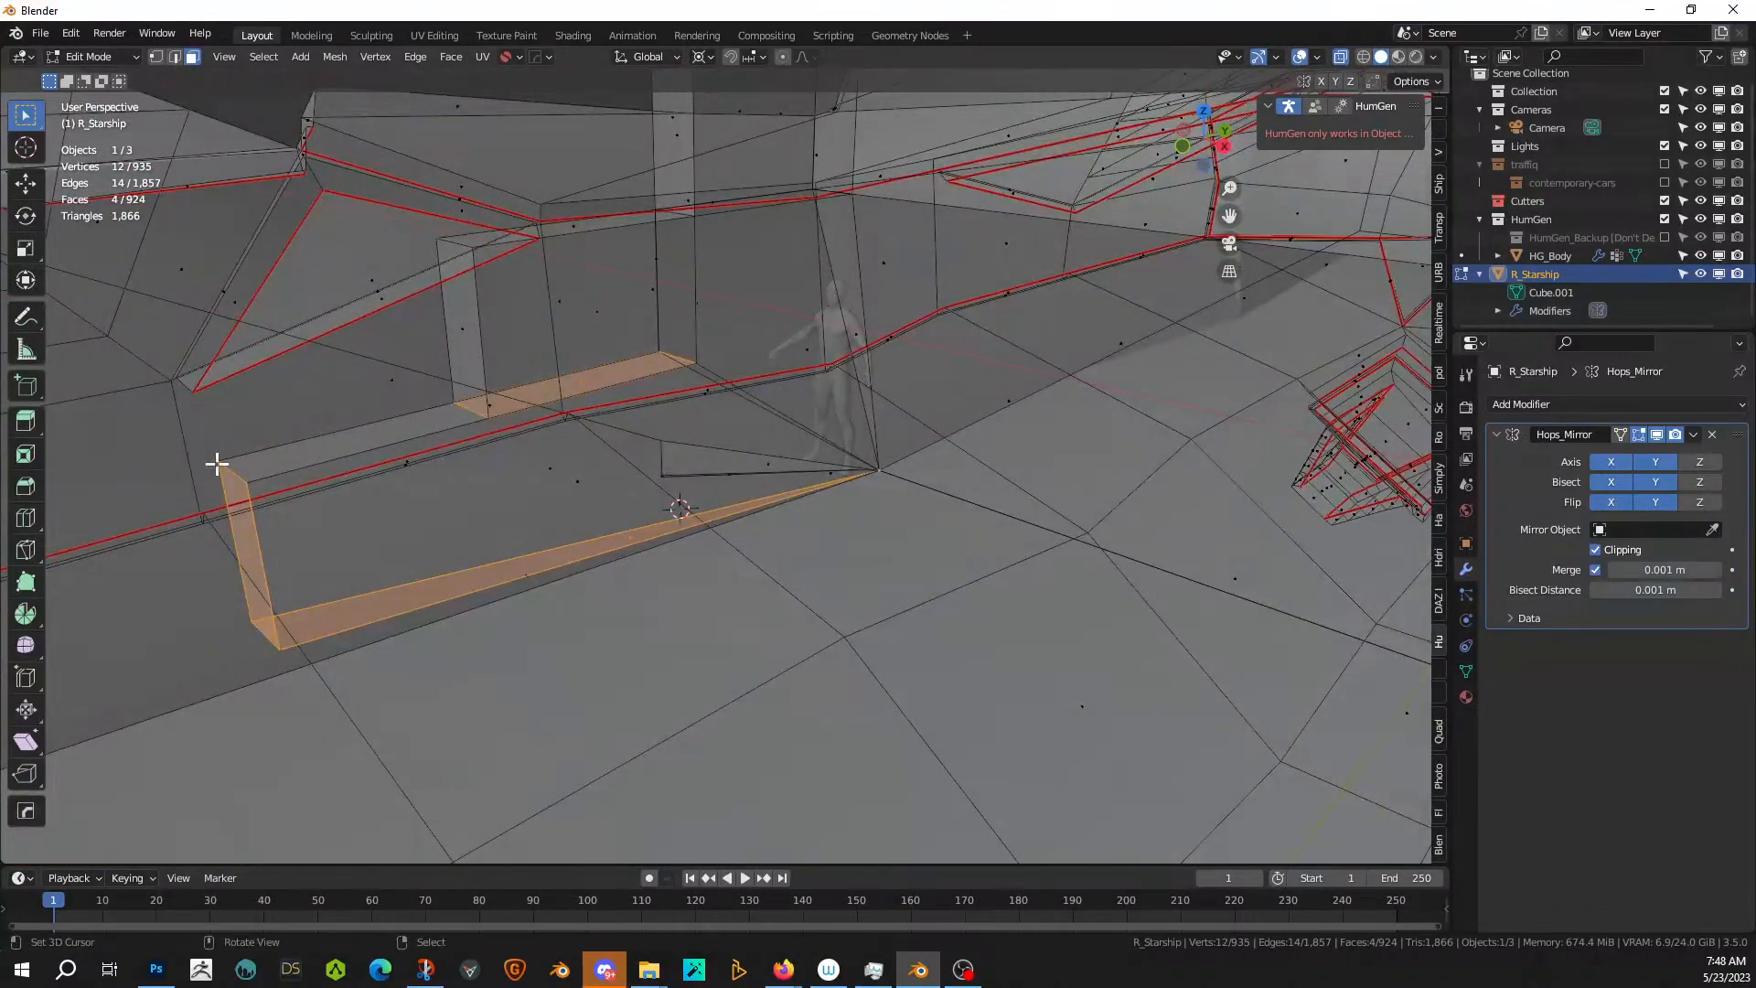
{"action": "left_click", "coordinate": [258, 547], "text": "shift"}
{"action": "left_click", "coordinate": [581, 382], "text": "shift"}
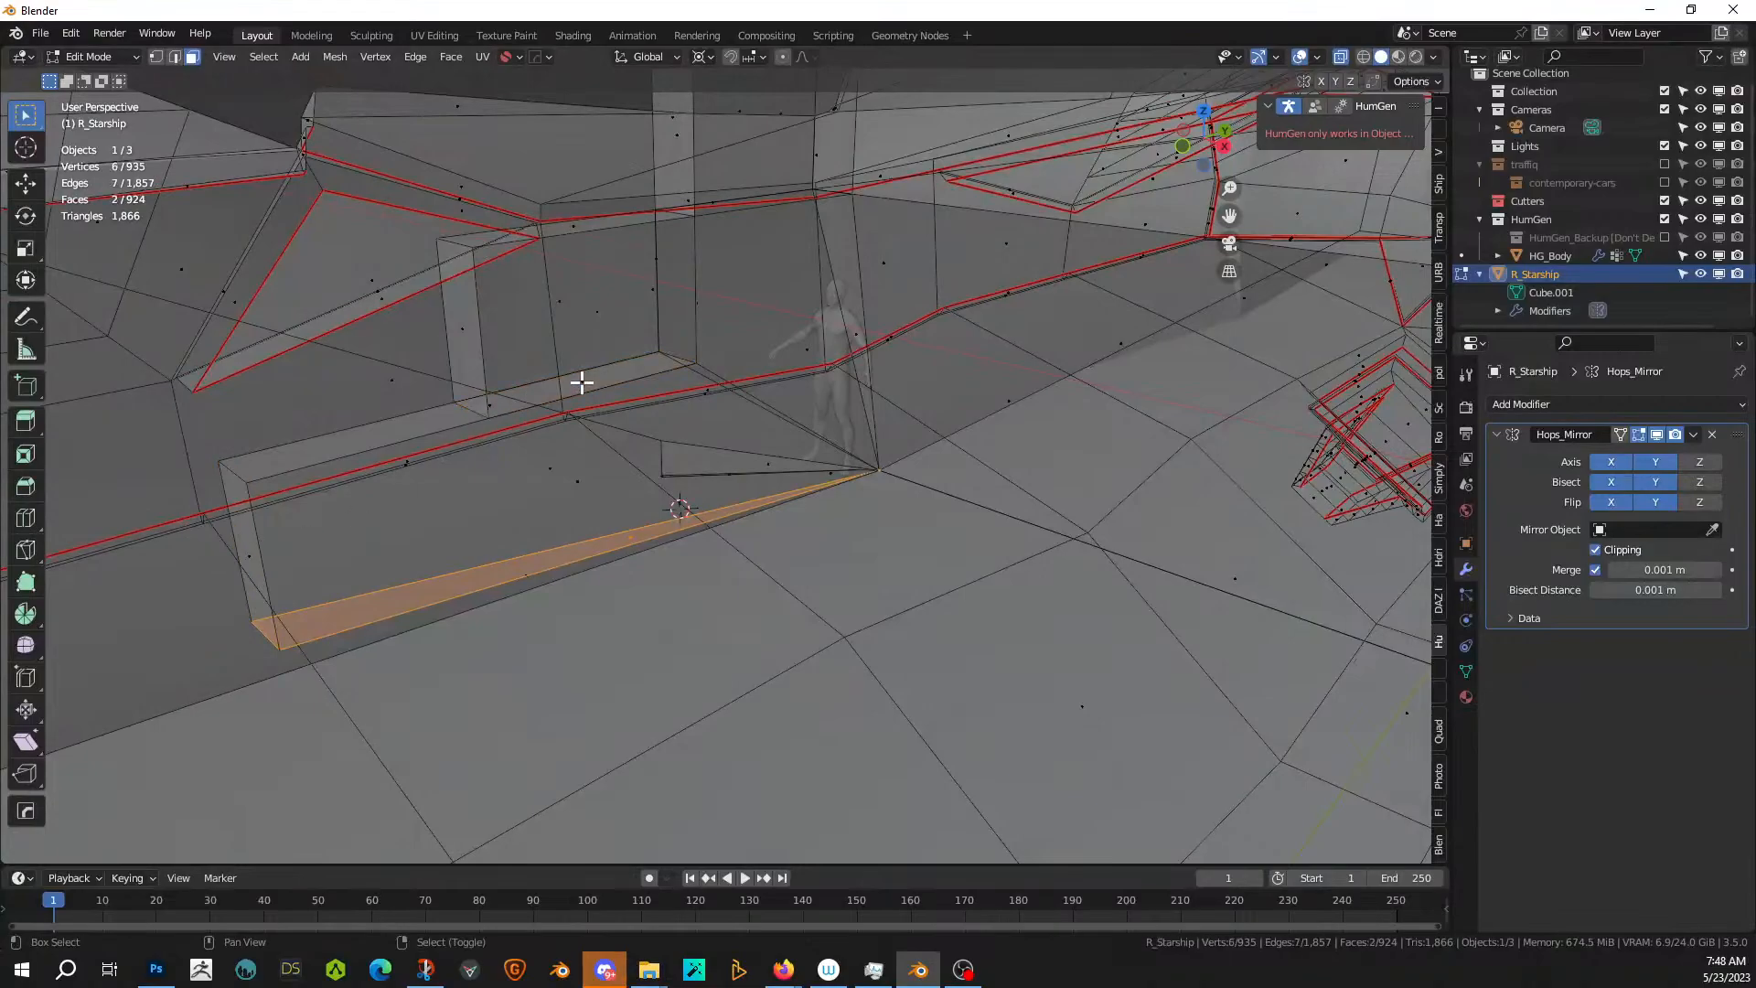
- Extrude the wall step's underside downward along Z so it passes below the floor, and leave Edit Mode
{"action": "key", "text": "e"}
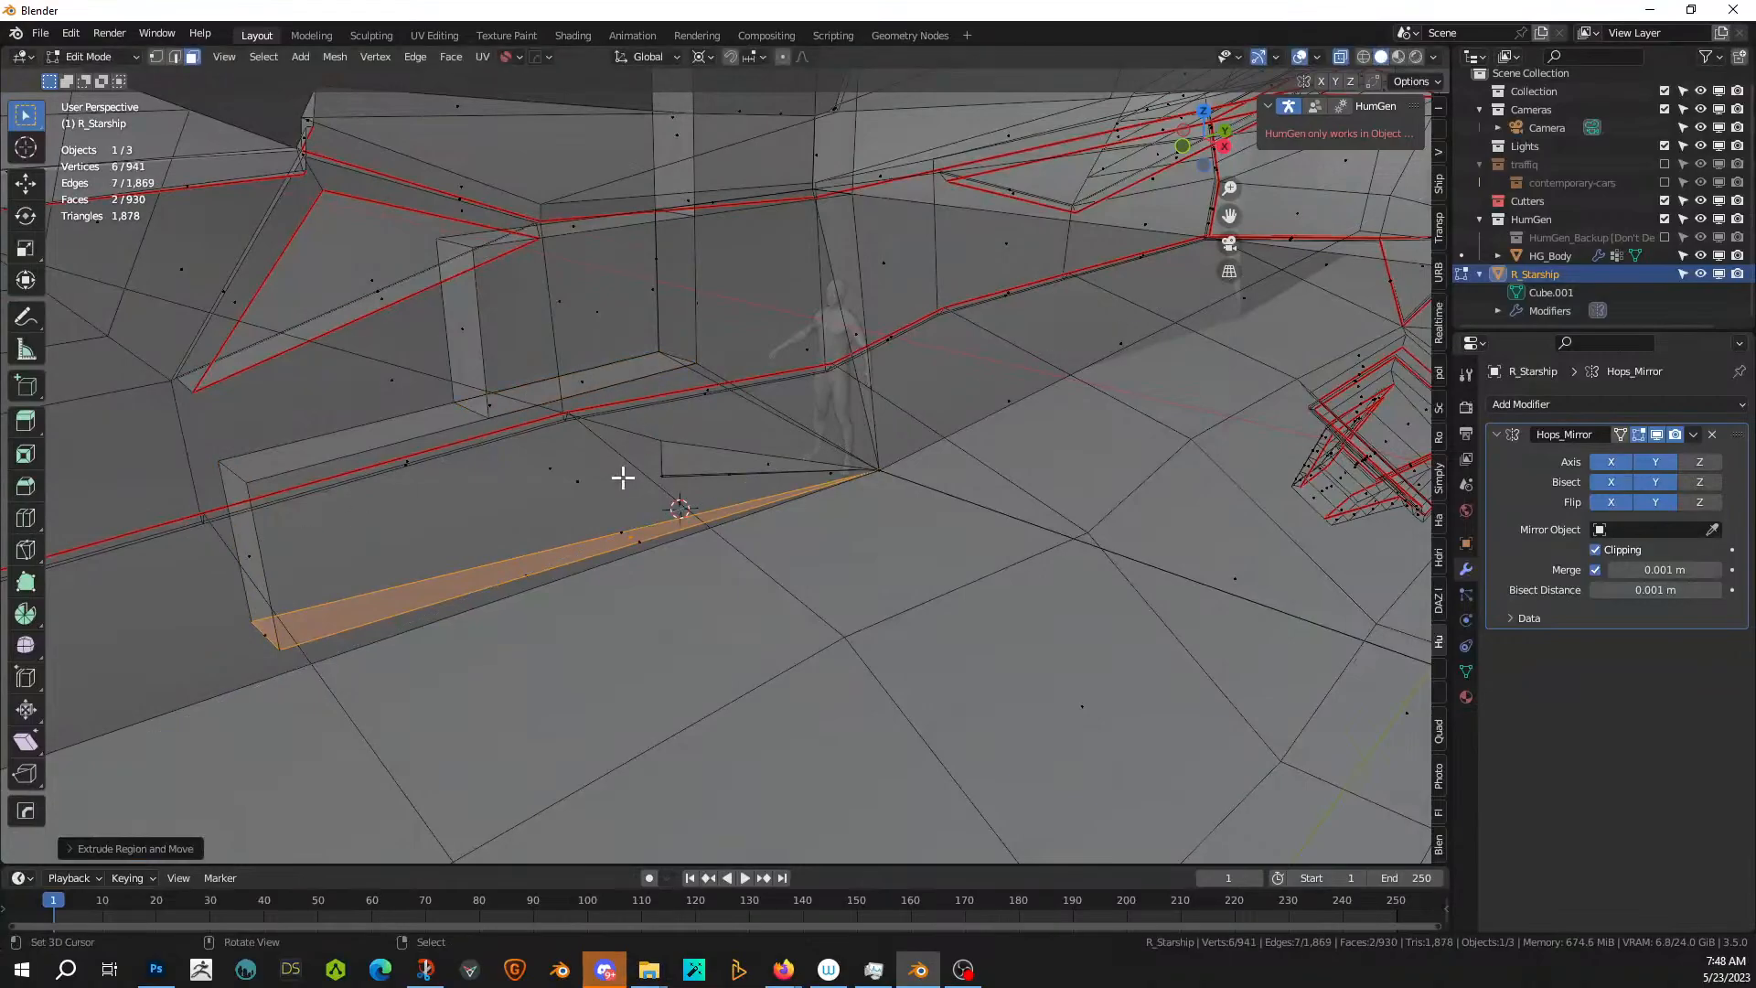
{"action": "key", "text": "z"}
{"action": "left_click", "coordinate": [619, 577]}
{"action": "key", "text": "Tab"}
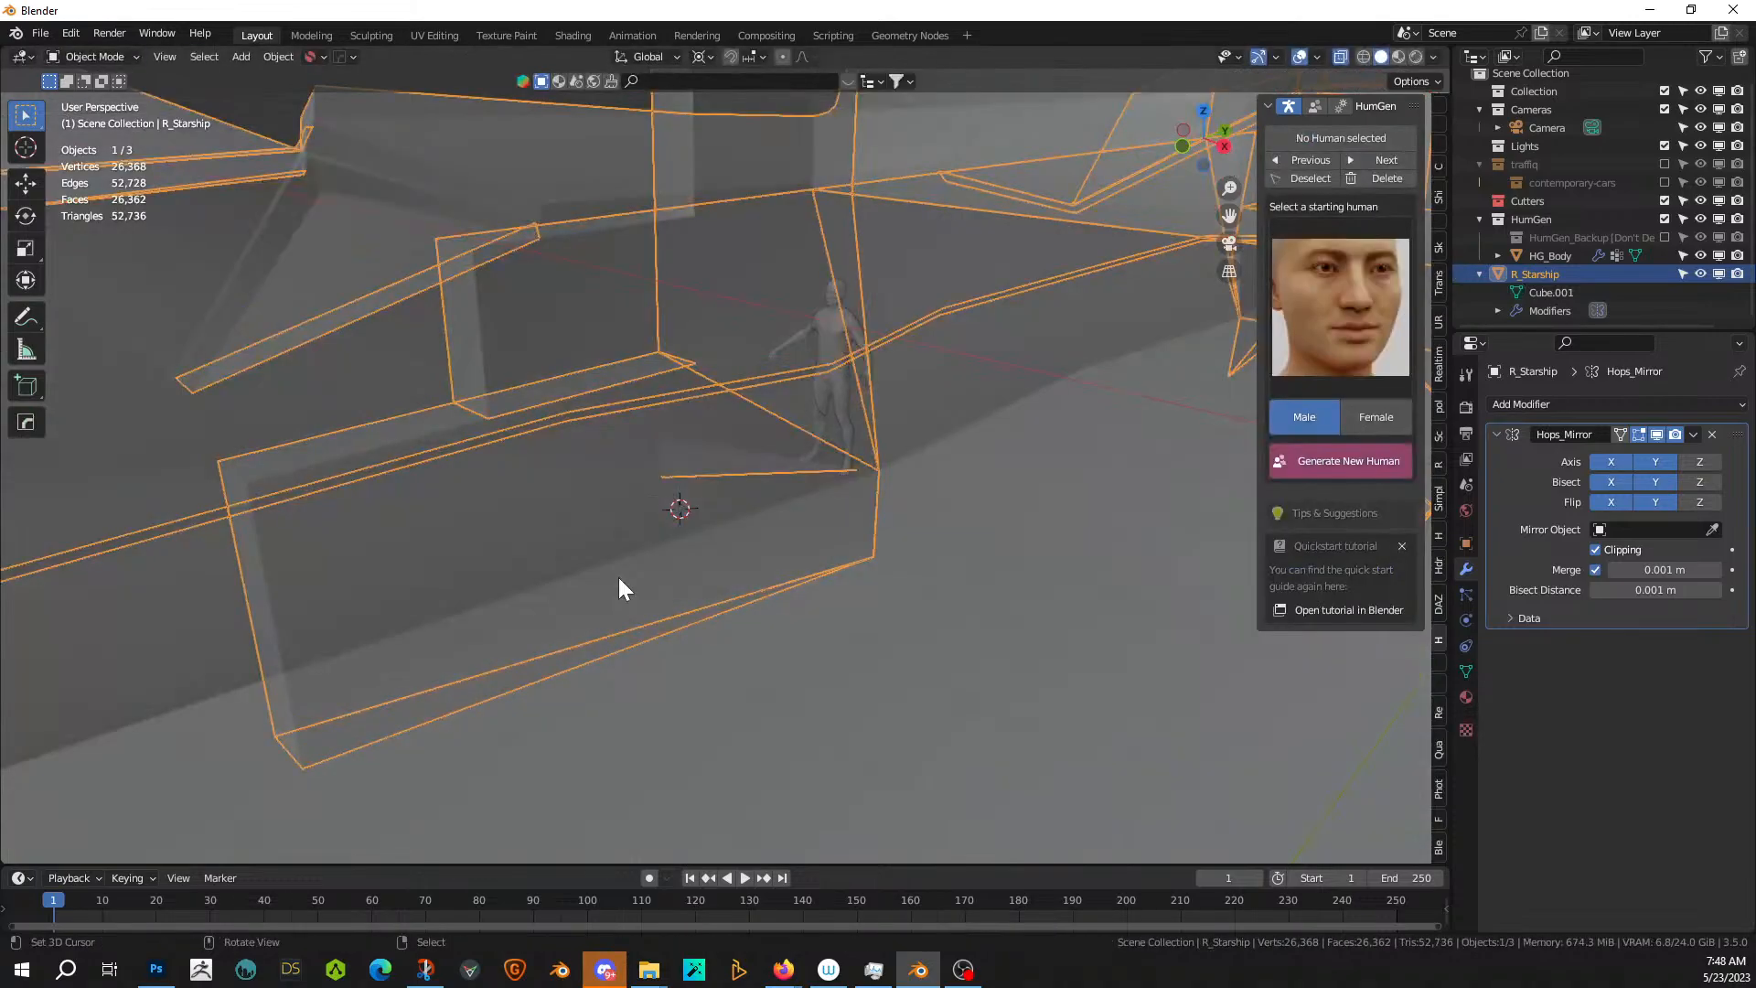
- Turn off X-ray, inspect the starship in isolation, and bring back the full scene with the traffiq car shown
{"action": "key", "text": "KP_Divide"}
{"action": "key", "text": "alt+z"}
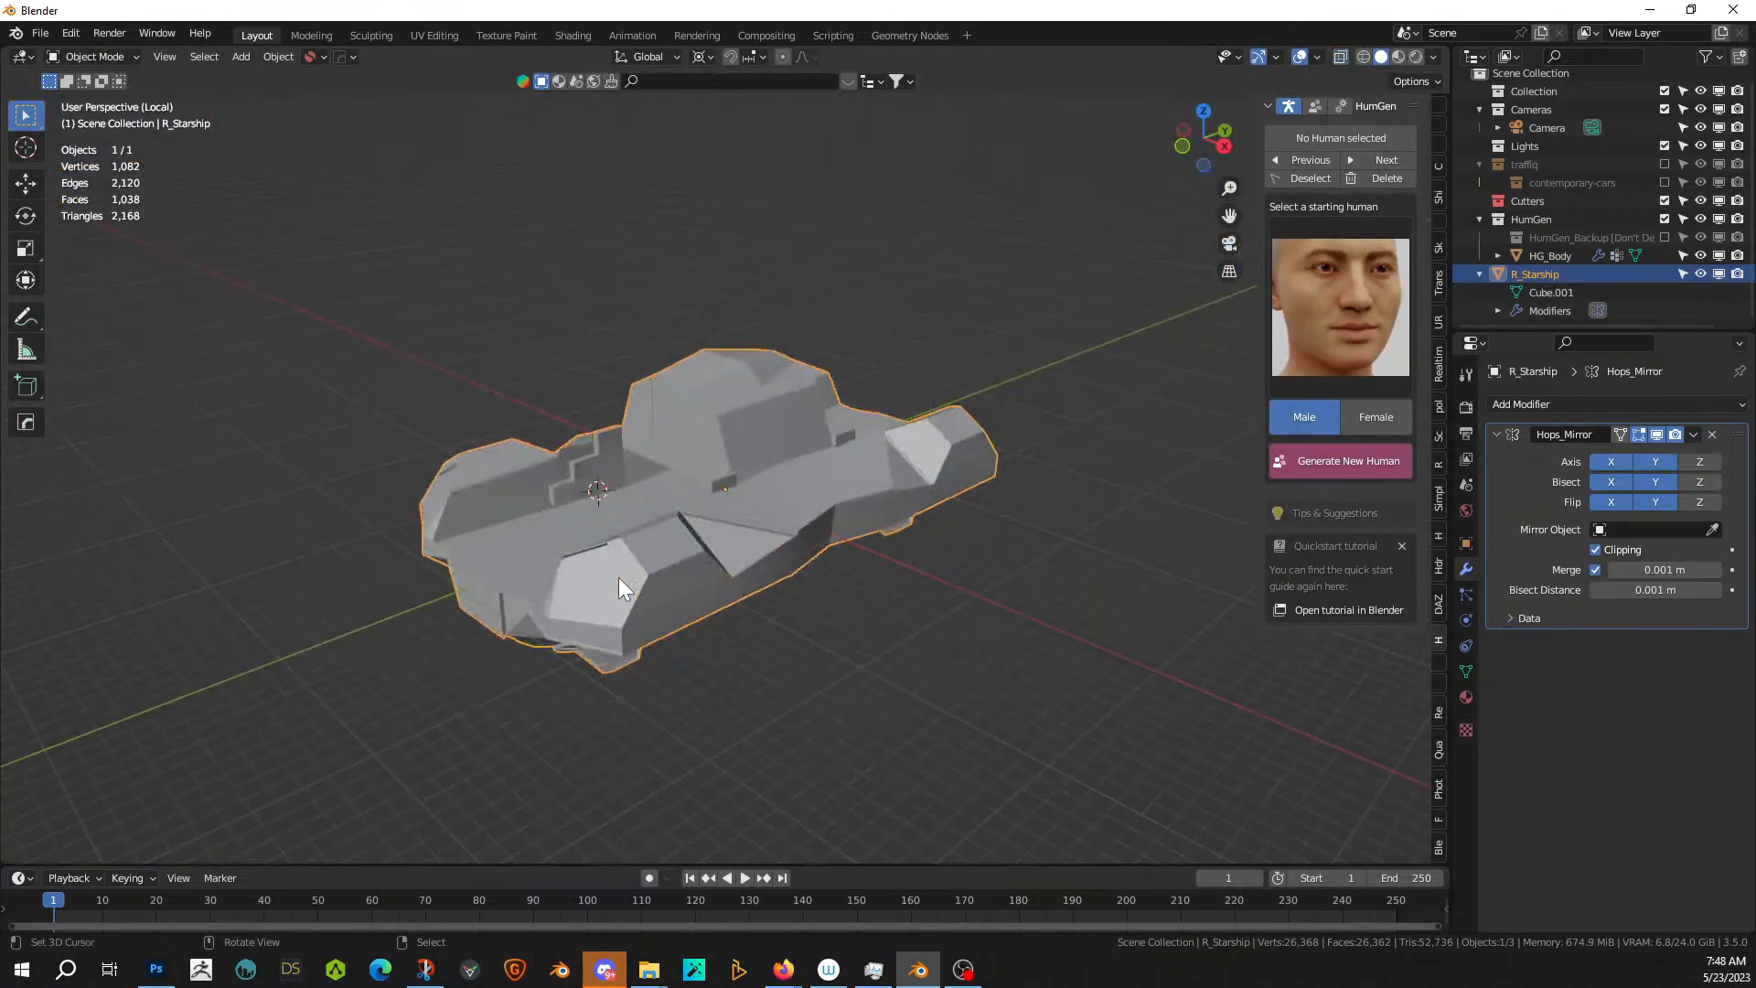
{"action": "scroll", "coordinate": [620, 578], "scroll_direction": "up", "scroll_amount": 4}
{"action": "middle_click_drag", "start_coordinate": [627, 576], "coordinate": [914, 558], "text": "shift"}
{"action": "scroll", "coordinate": [650, 608], "scroll_direction": "up", "scroll_amount": 3}
{"action": "middle_click_drag", "start_coordinate": [648, 607], "coordinate": [680, 550]}
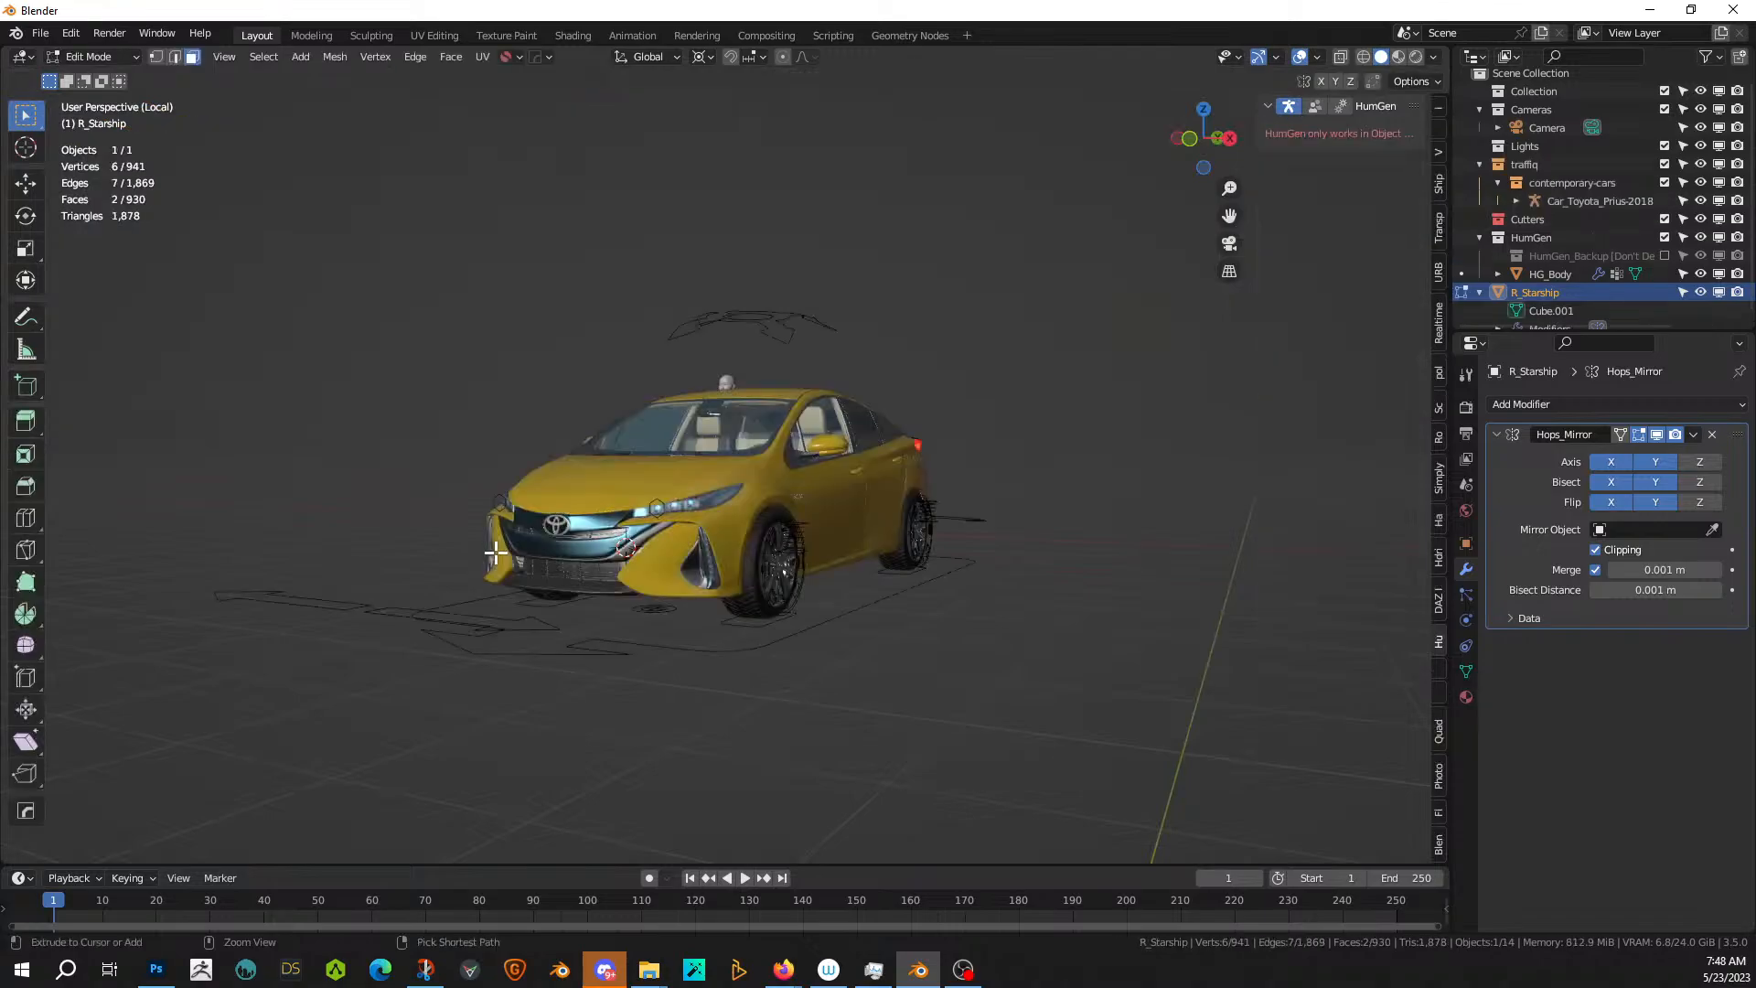
{"action": "key", "text": "KP_Divide"}
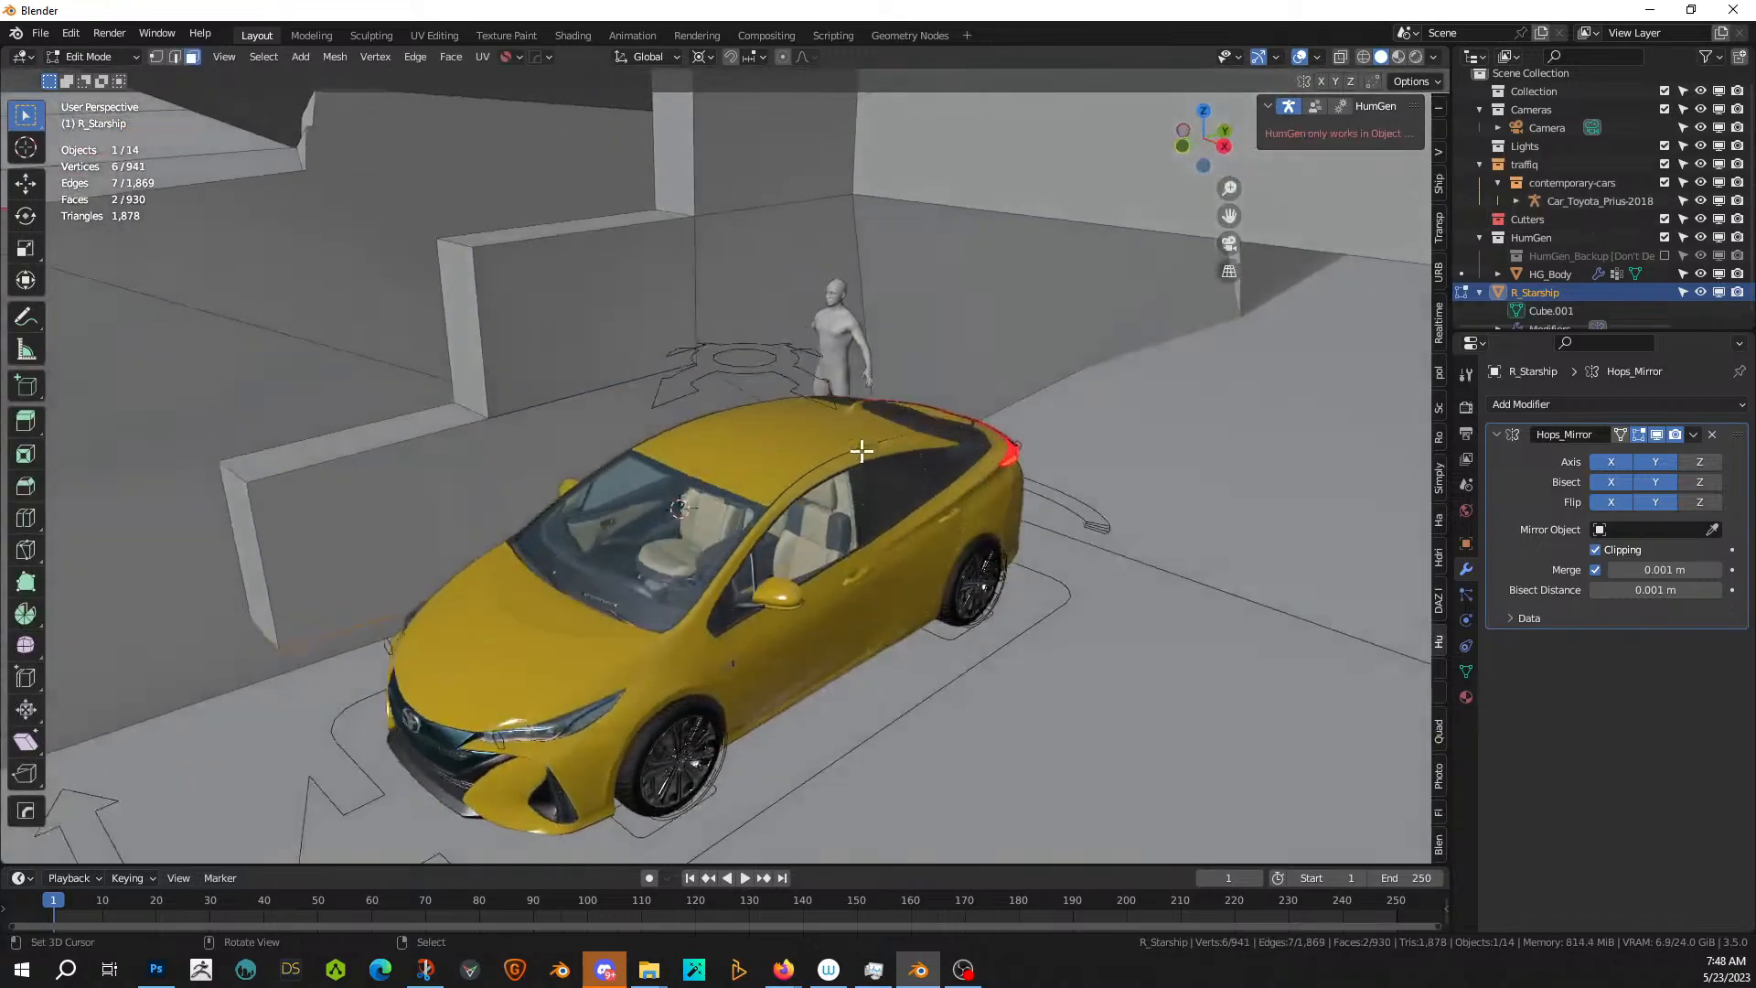
- Examine the extended base and end face of the lowest wall step beside the car, and clear the face selection
{"action": "middle_click_drag", "start_coordinate": [681, 545], "coordinate": [736, 493]}
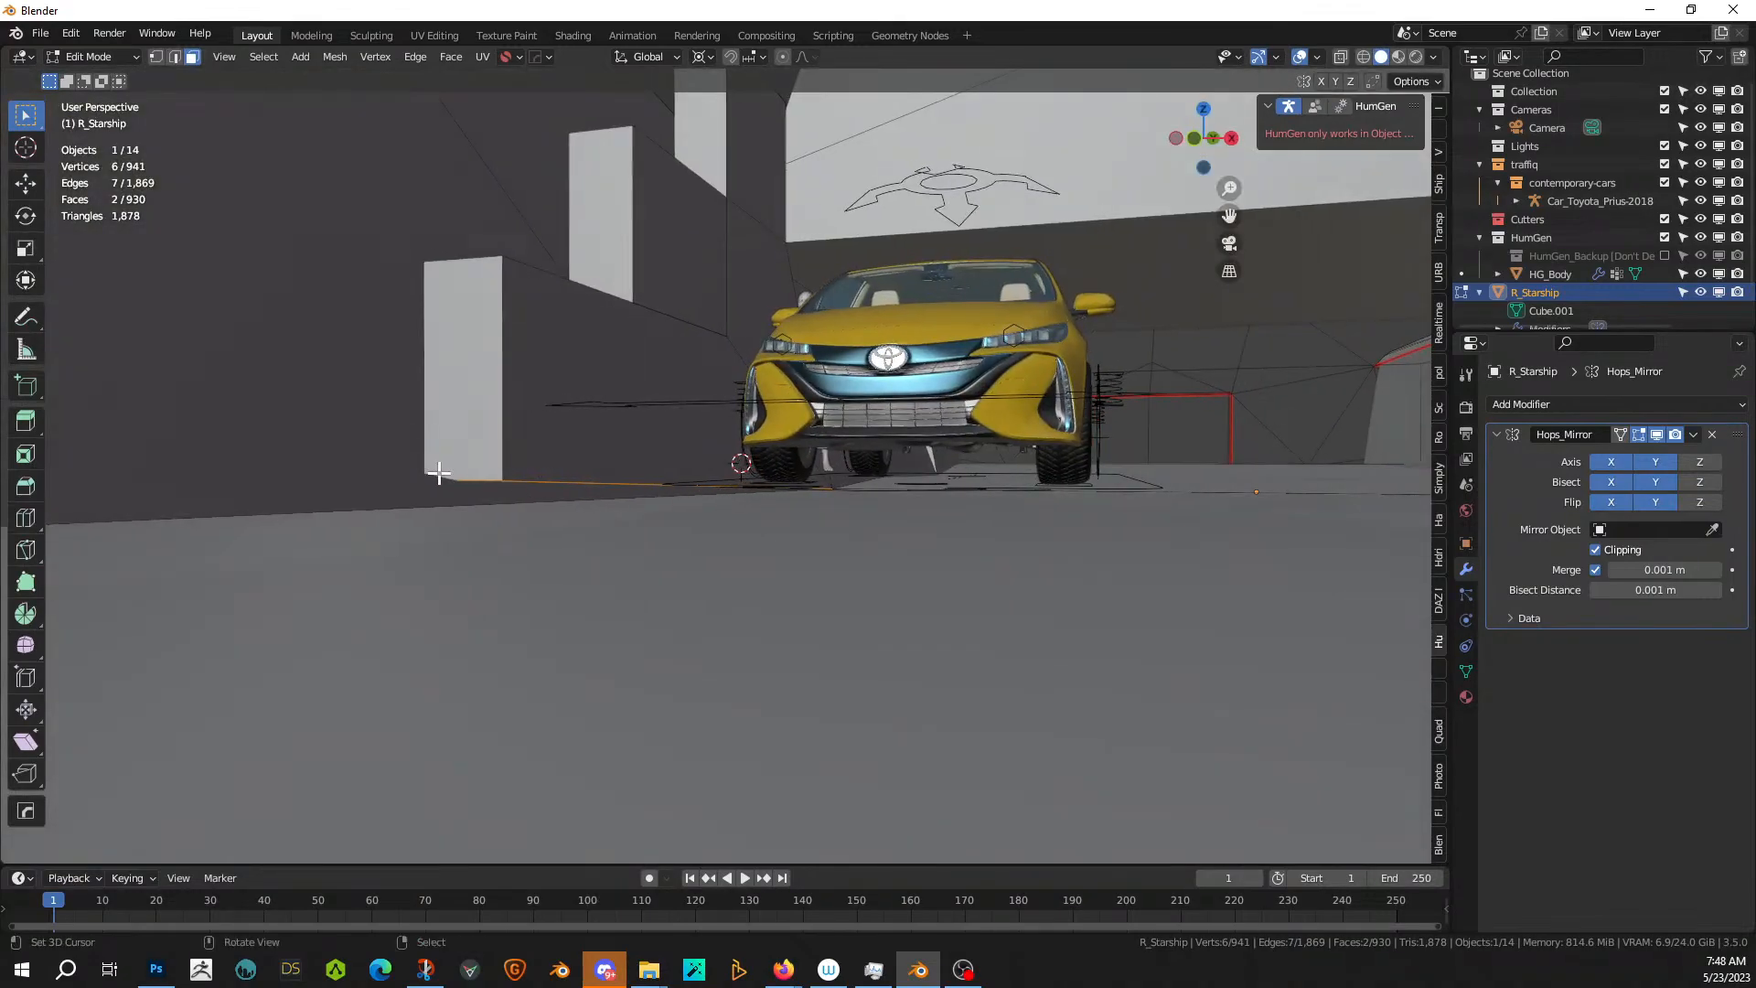
{"action": "middle_click_drag", "start_coordinate": [439, 472], "coordinate": [643, 454]}
{"action": "right_click", "coordinate": [393, 406], "text": "shift"}
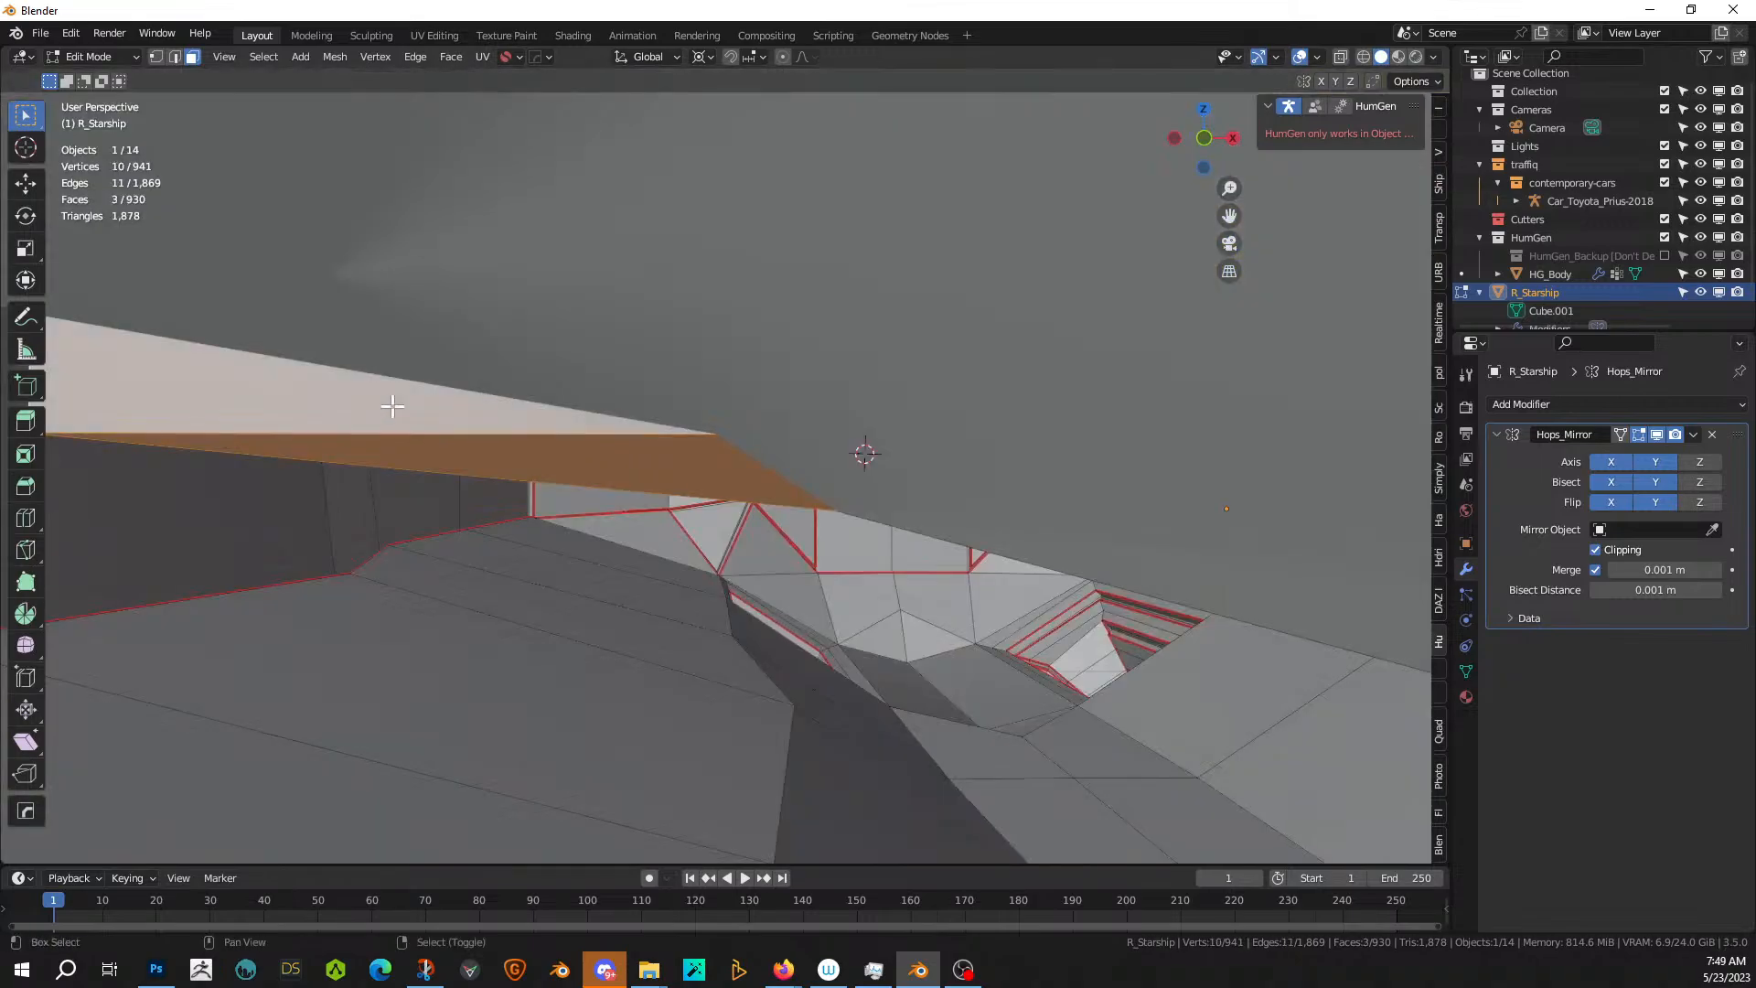
{"action": "scroll", "coordinate": [392, 406], "scroll_direction": "down", "scroll_amount": 5}
{"action": "middle_click_drag", "start_coordinate": [393, 407], "coordinate": [358, 420]}
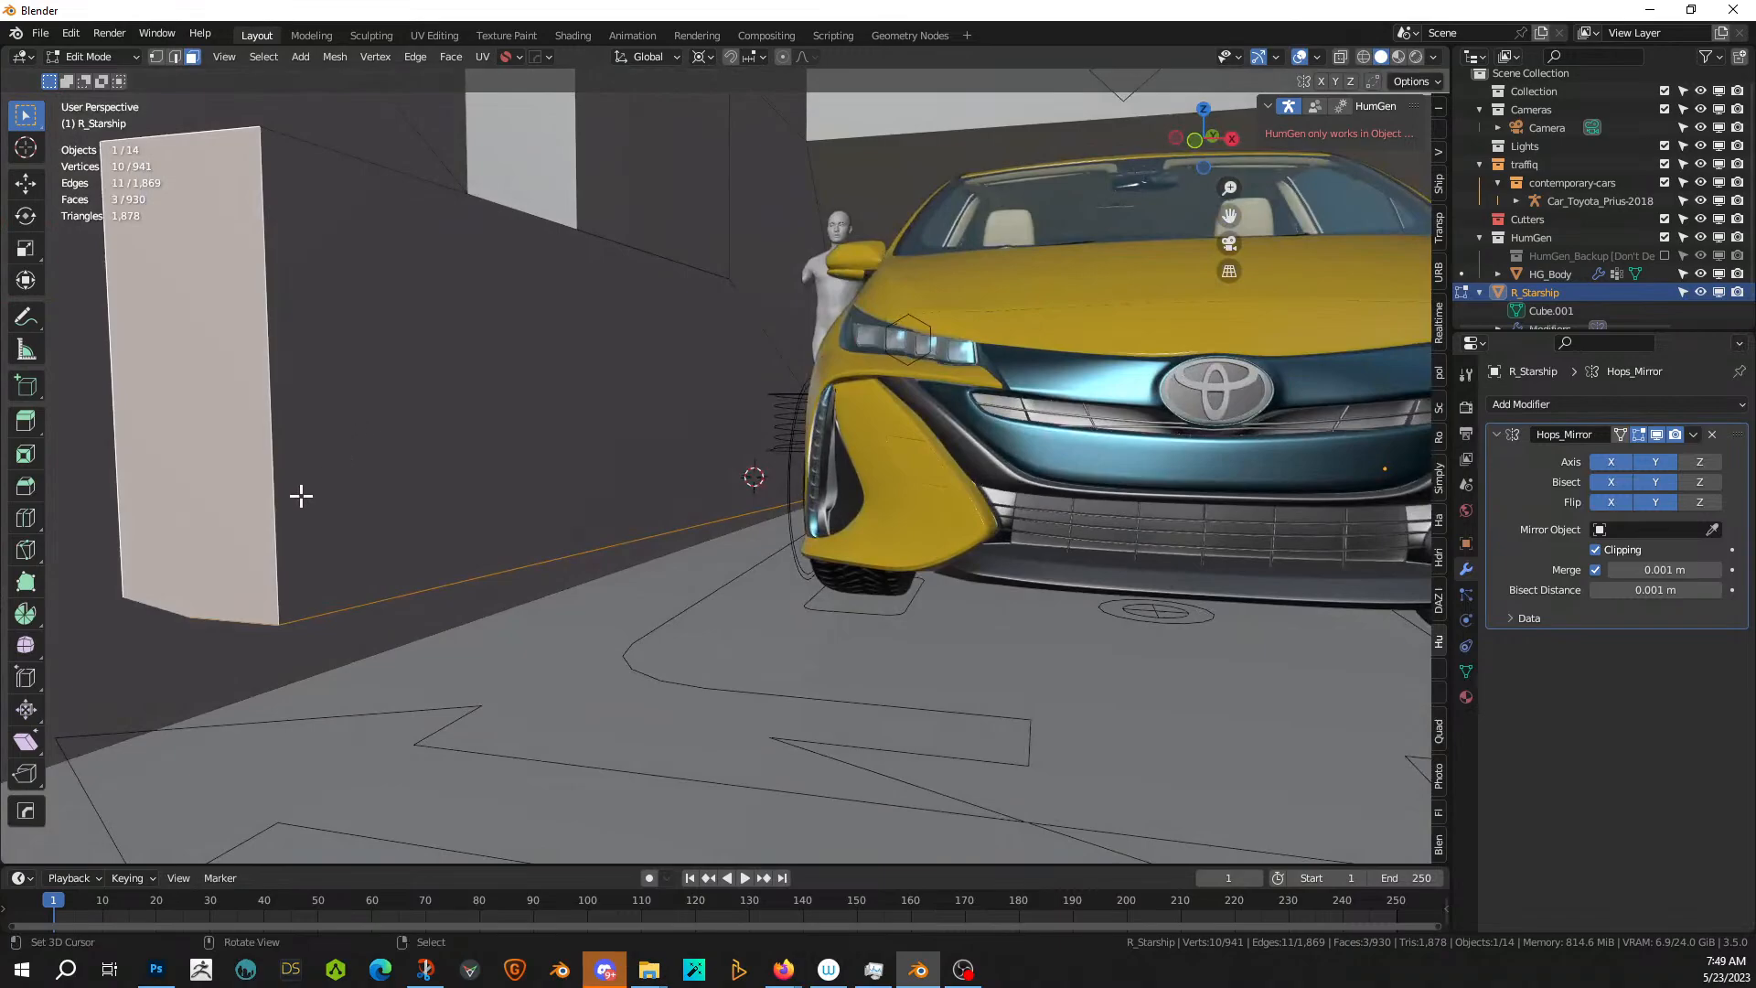
{"action": "right_click", "coordinate": [259, 513]}
{"action": "middle_click_drag", "start_coordinate": [416, 498], "coordinate": [509, 451]}
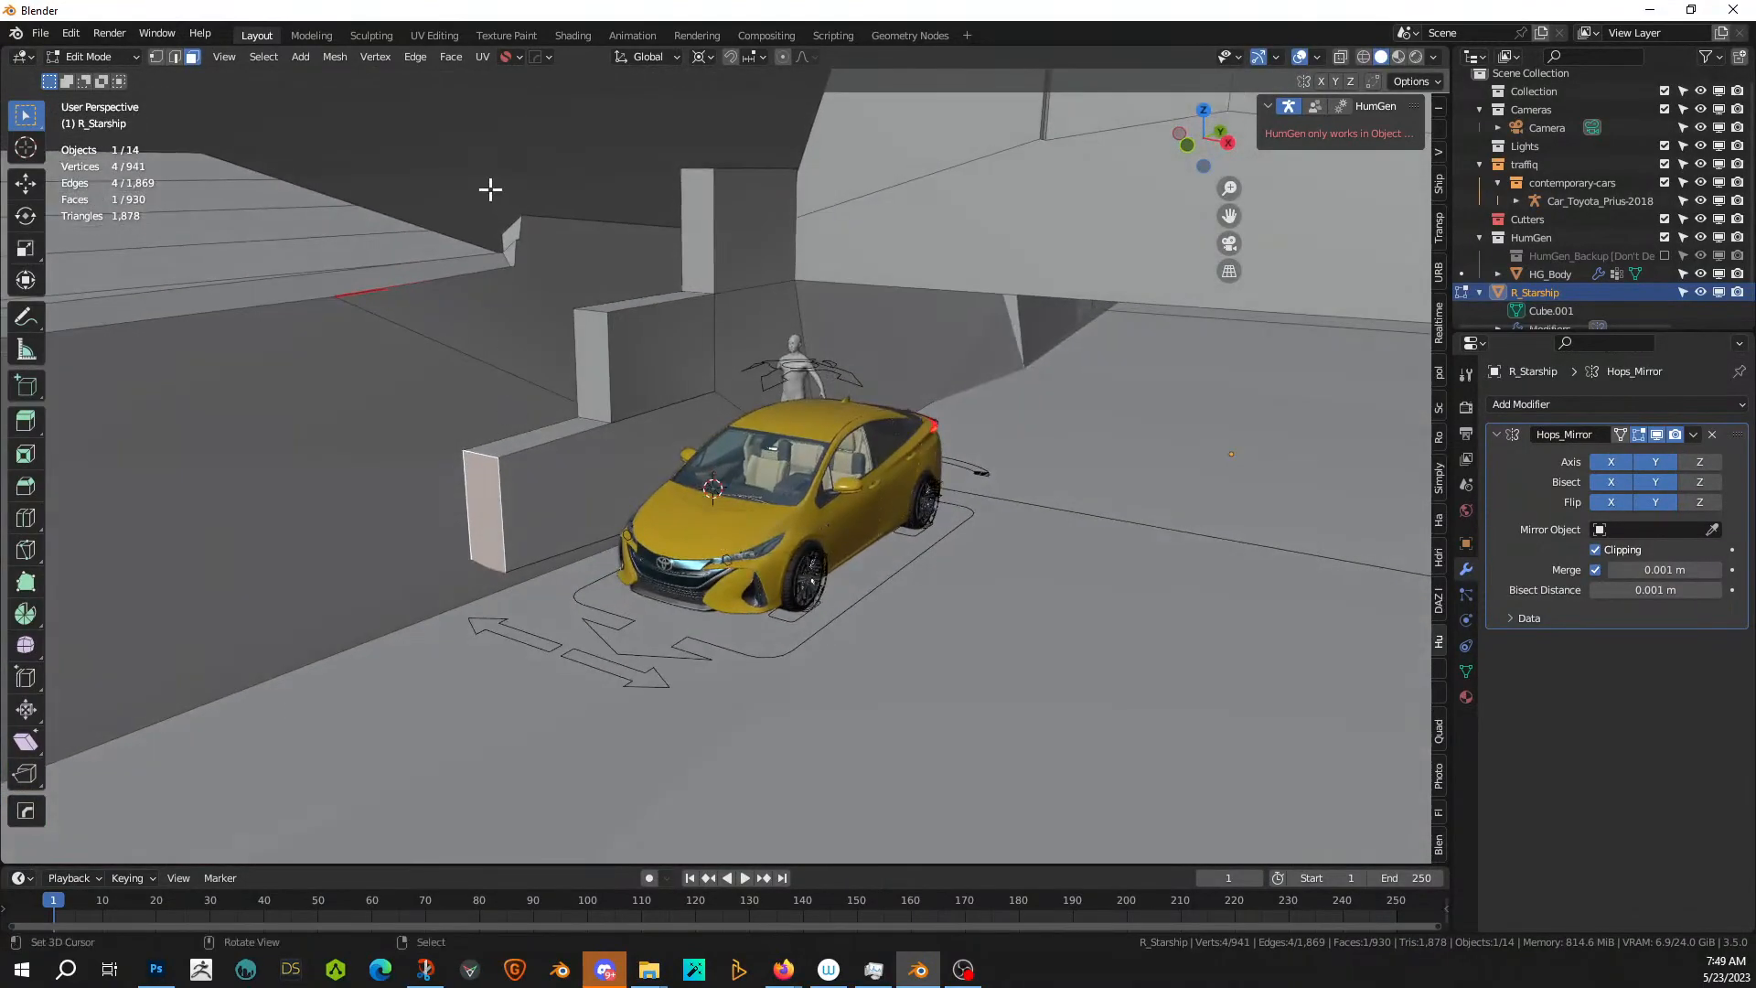
{"action": "right_click", "coordinate": [490, 186]}
- Select the floor edge crossing the bay behind the human and try to bevel it
{"action": "middle_click_drag", "start_coordinate": [490, 185], "coordinate": [692, 548]}
{"action": "scroll", "coordinate": [726, 427], "scroll_direction": "up", "scroll_amount": 3}
{"action": "scroll", "coordinate": [651, 498], "scroll_direction": "up", "scroll_amount": 4}
{"action": "scroll", "coordinate": [678, 486], "scroll_direction": "up", "scroll_amount": 2}
{"action": "scroll", "coordinate": [639, 408], "scroll_direction": "down", "scroll_amount": 3}
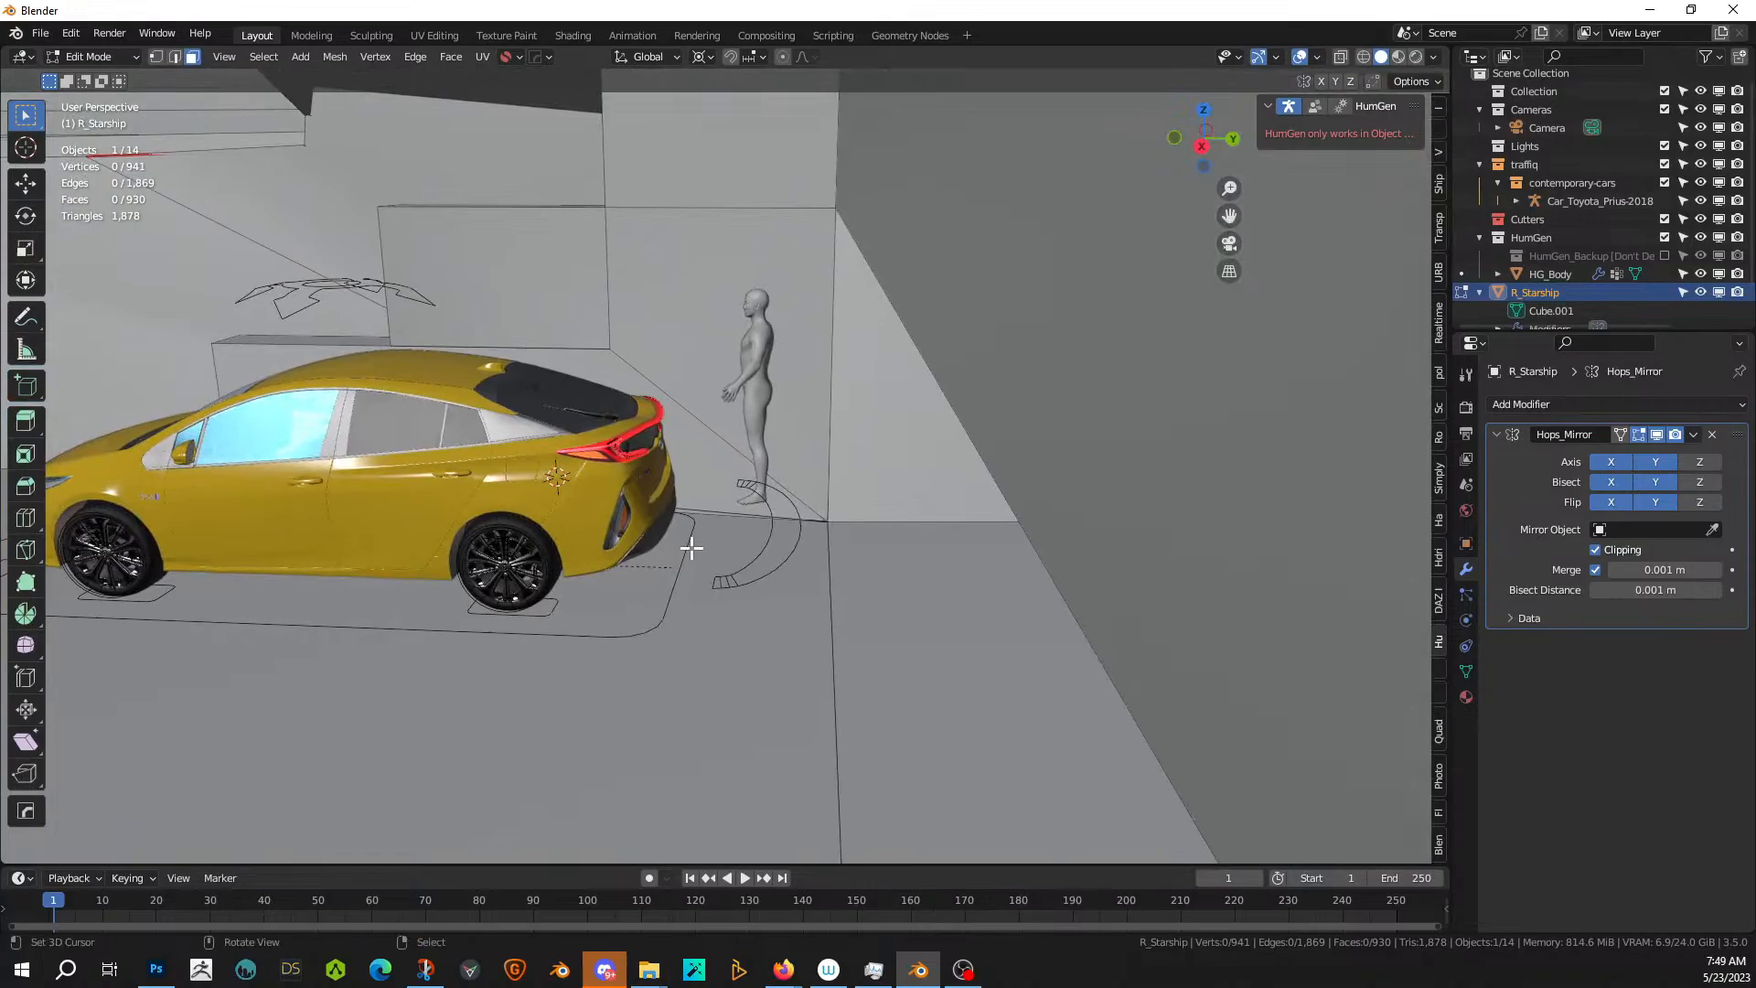
{"action": "key", "text": "2"}
{"action": "left_click", "coordinate": [839, 630]}
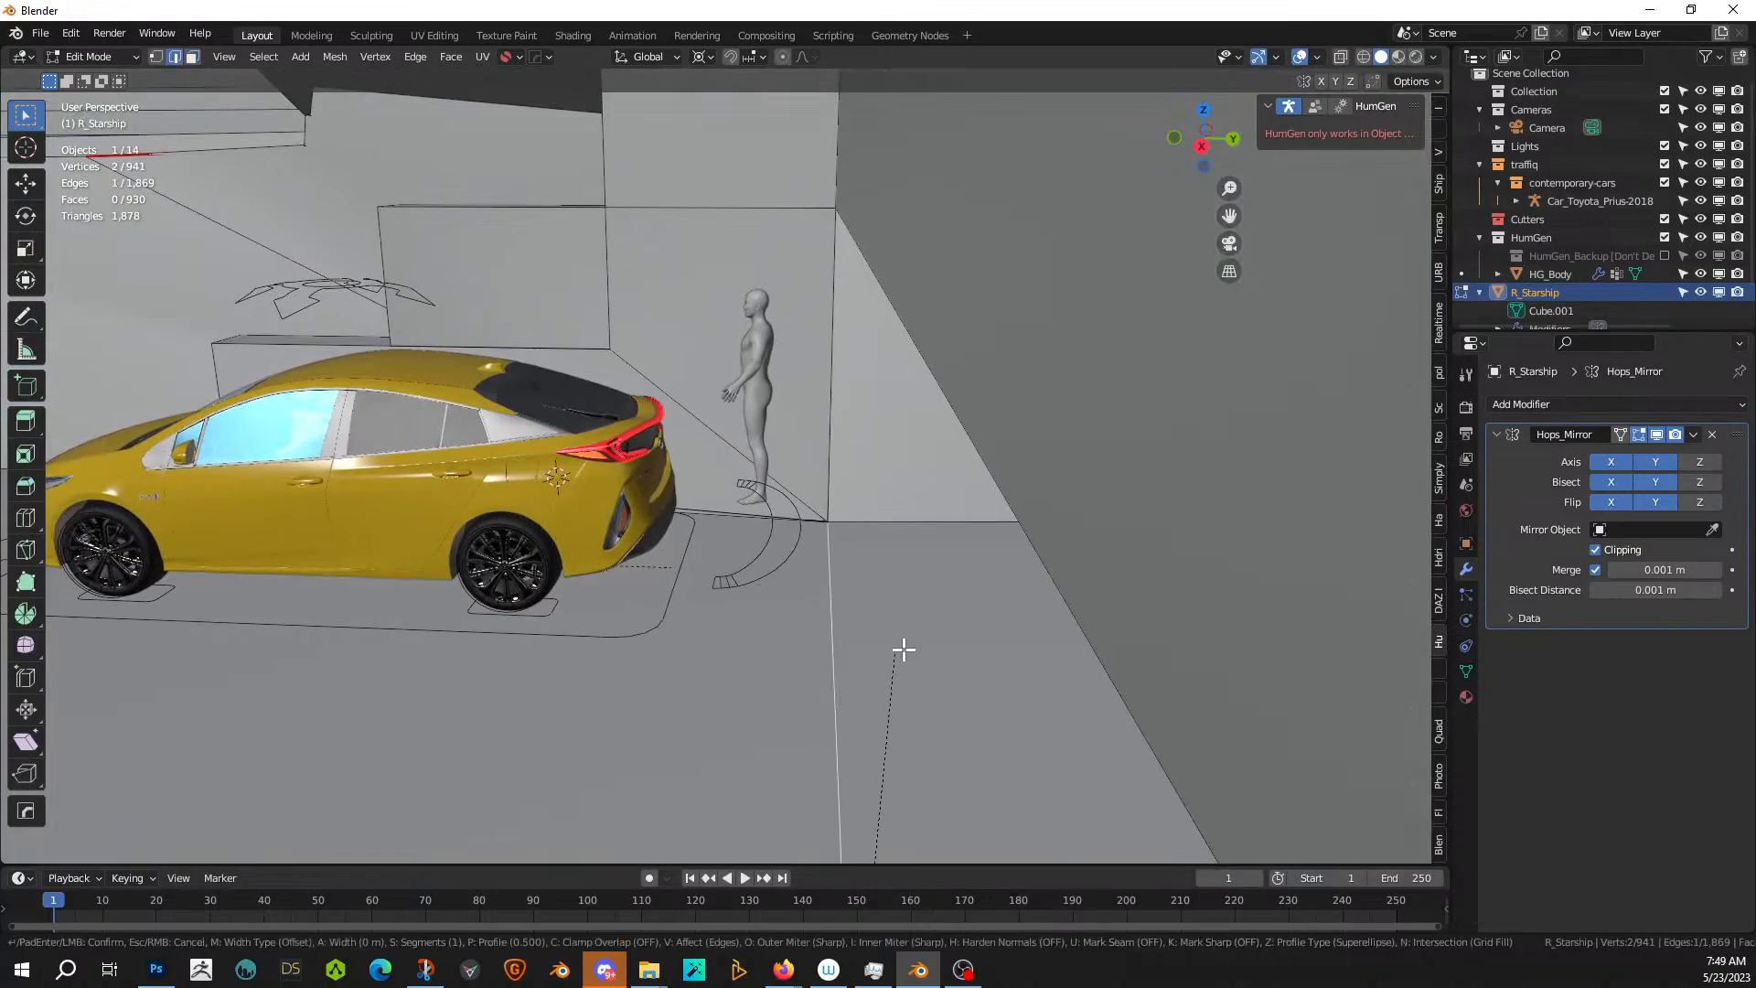
{"action": "key", "text": "KP_Divide"}
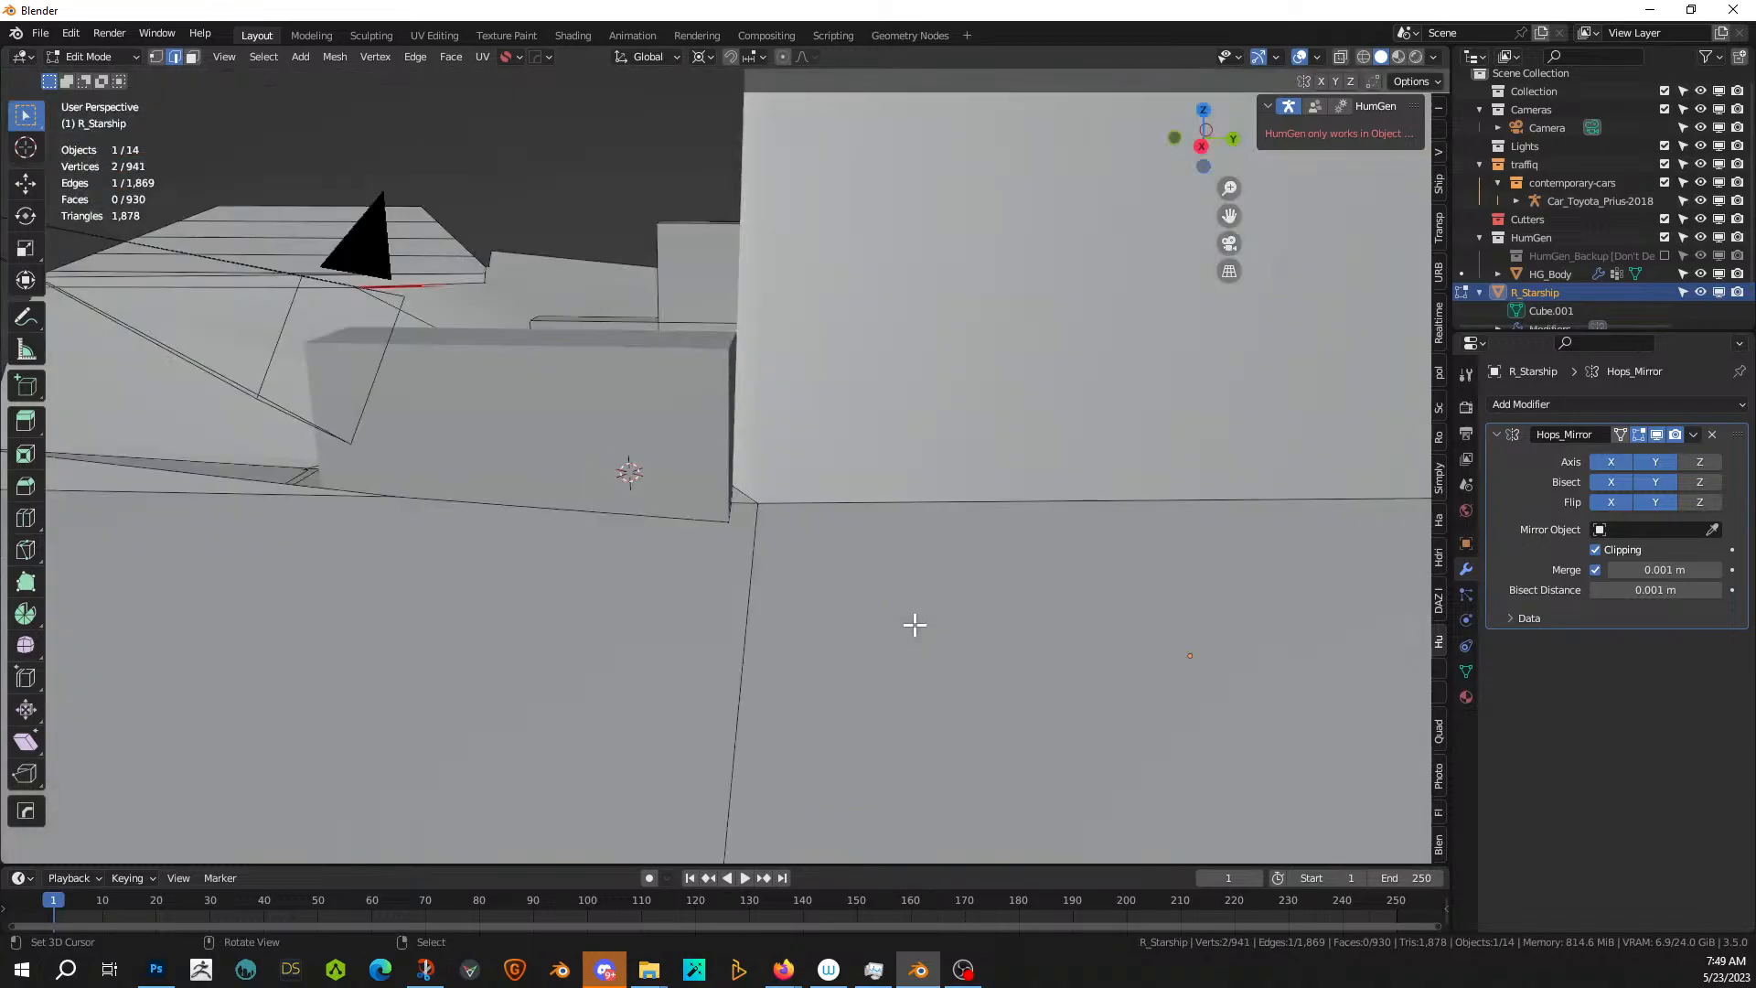
{"action": "key", "text": "KP_Divide"}
{"action": "middle_click_drag", "start_coordinate": [908, 611], "coordinate": [863, 629]}
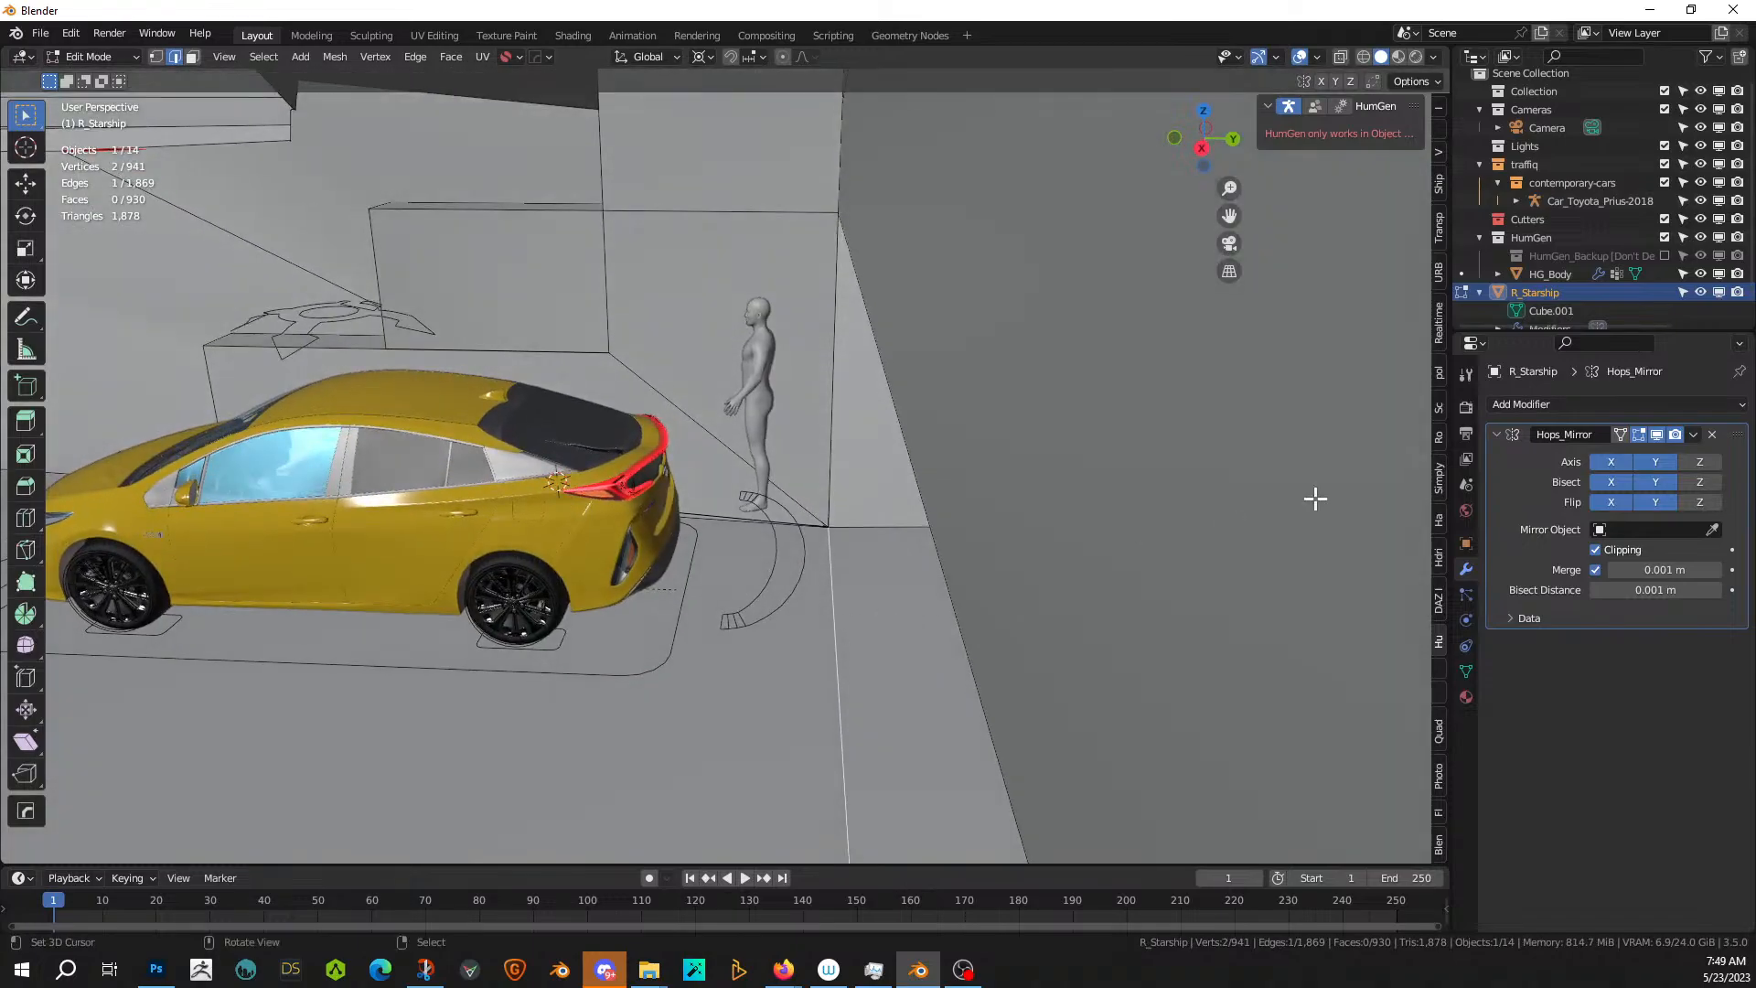
- Apply the Hops_Mirror modifier to the starship in Object Mode and return to Edit Mode
{"action": "left_click", "coordinate": [1692, 434]}
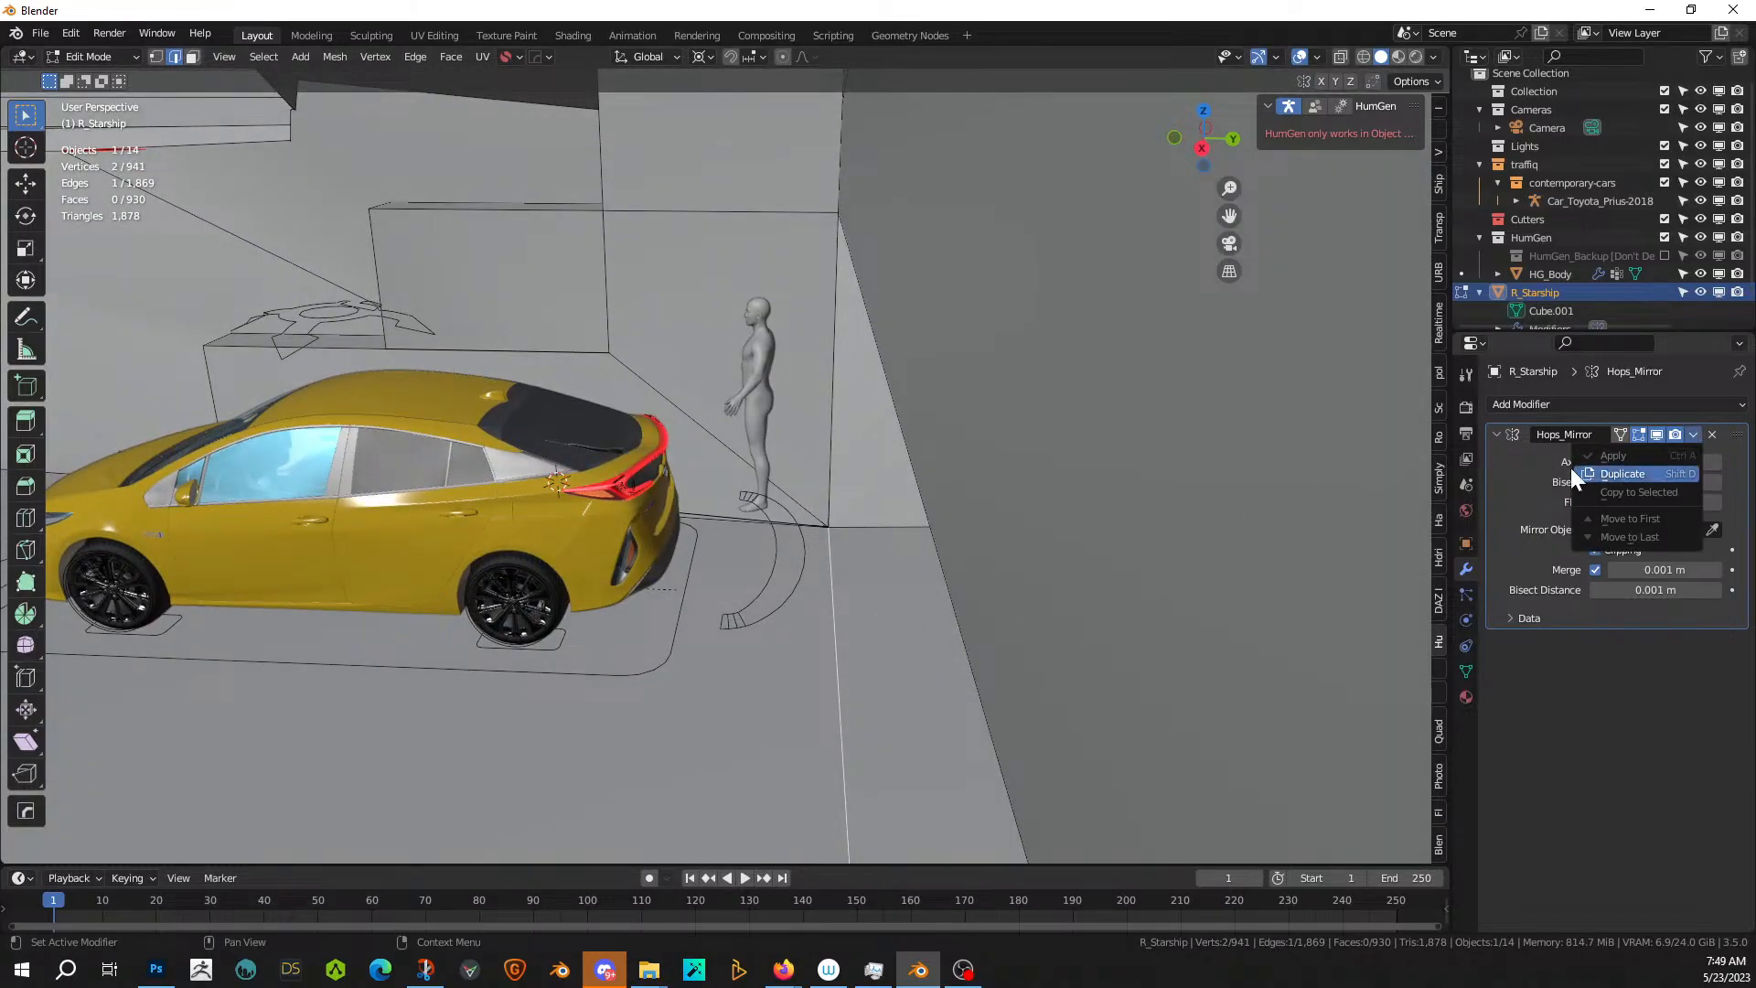
{"action": "key", "text": "Tab"}
{"action": "left_click", "coordinate": [1695, 435]}
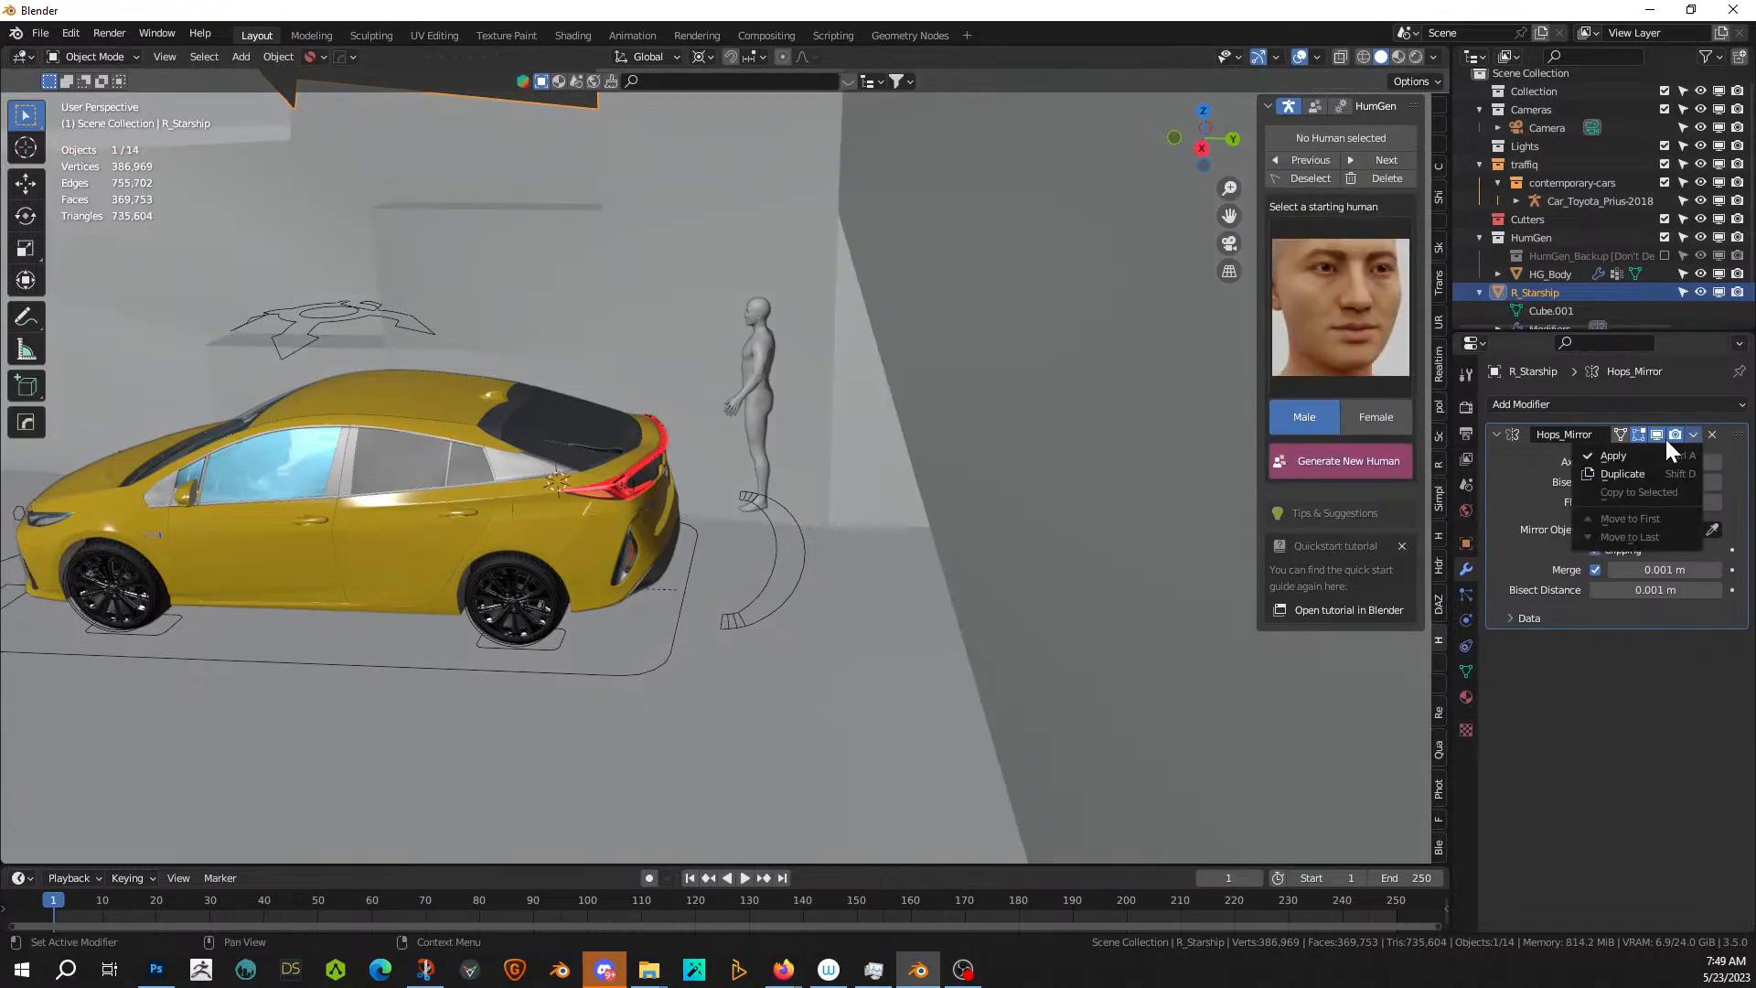
{"action": "left_click", "coordinate": [1612, 455]}
{"action": "key", "text": "Tab"}
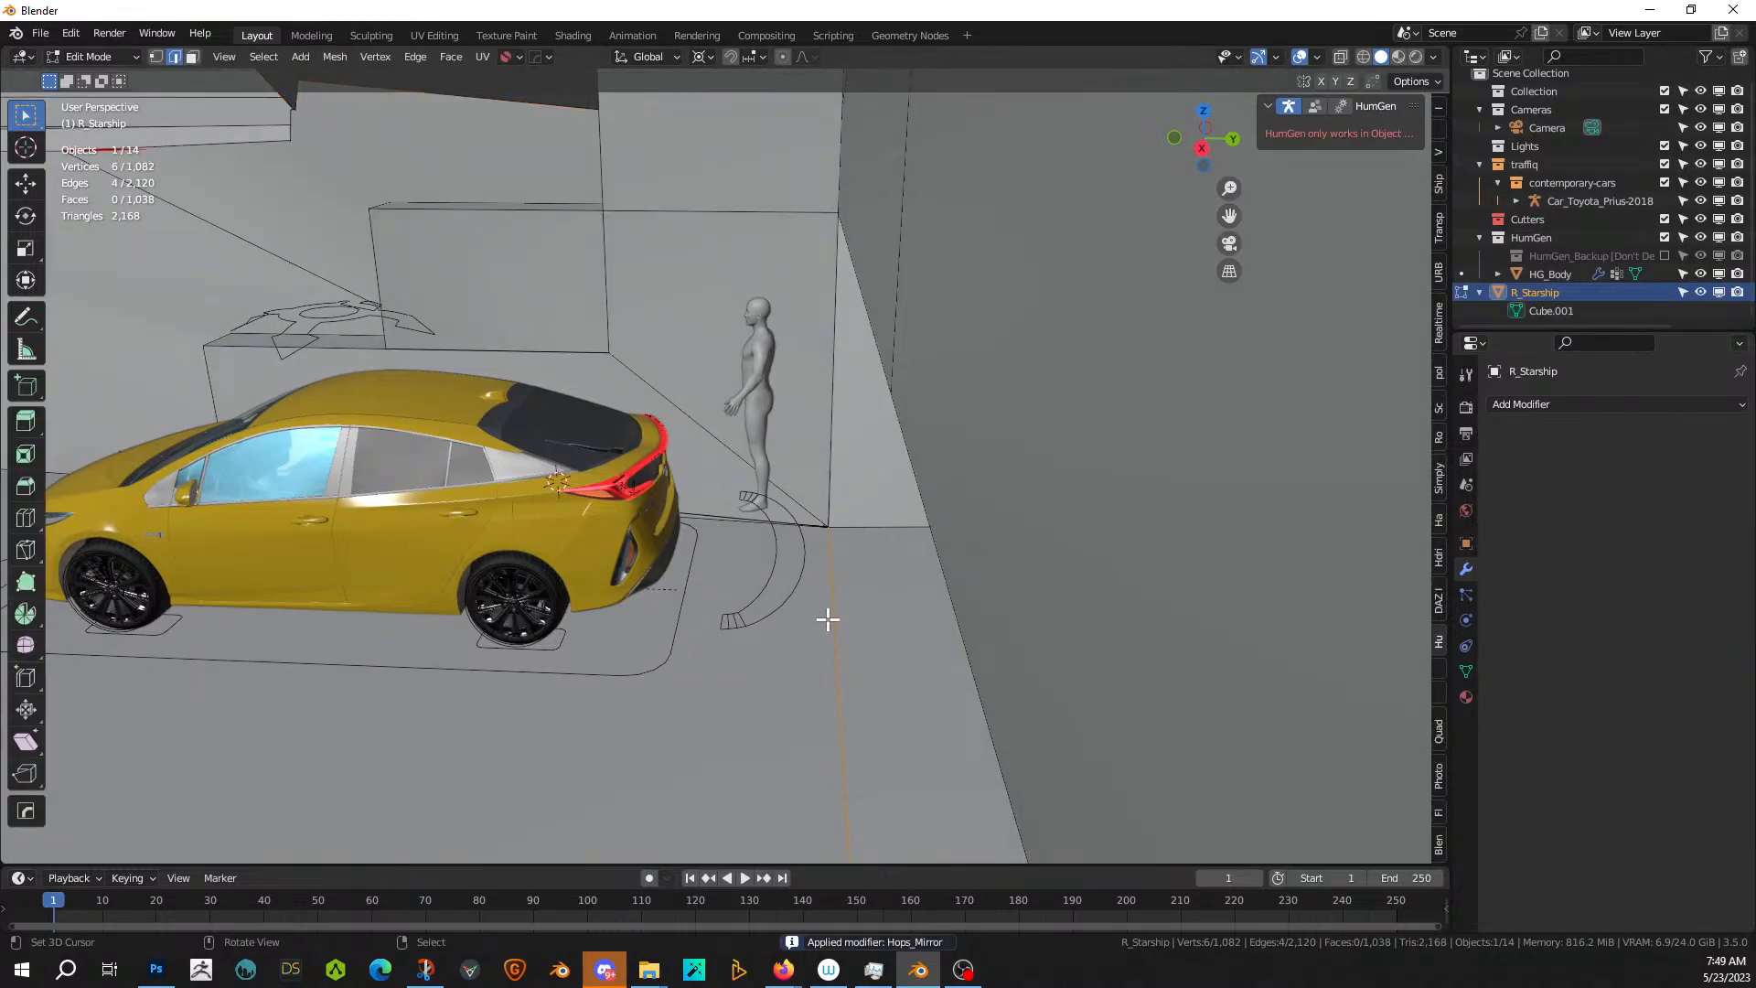
- Try to bevel the selected floor edge behind the human on the applied mesh
{"action": "key", "text": "ctrl+b"}
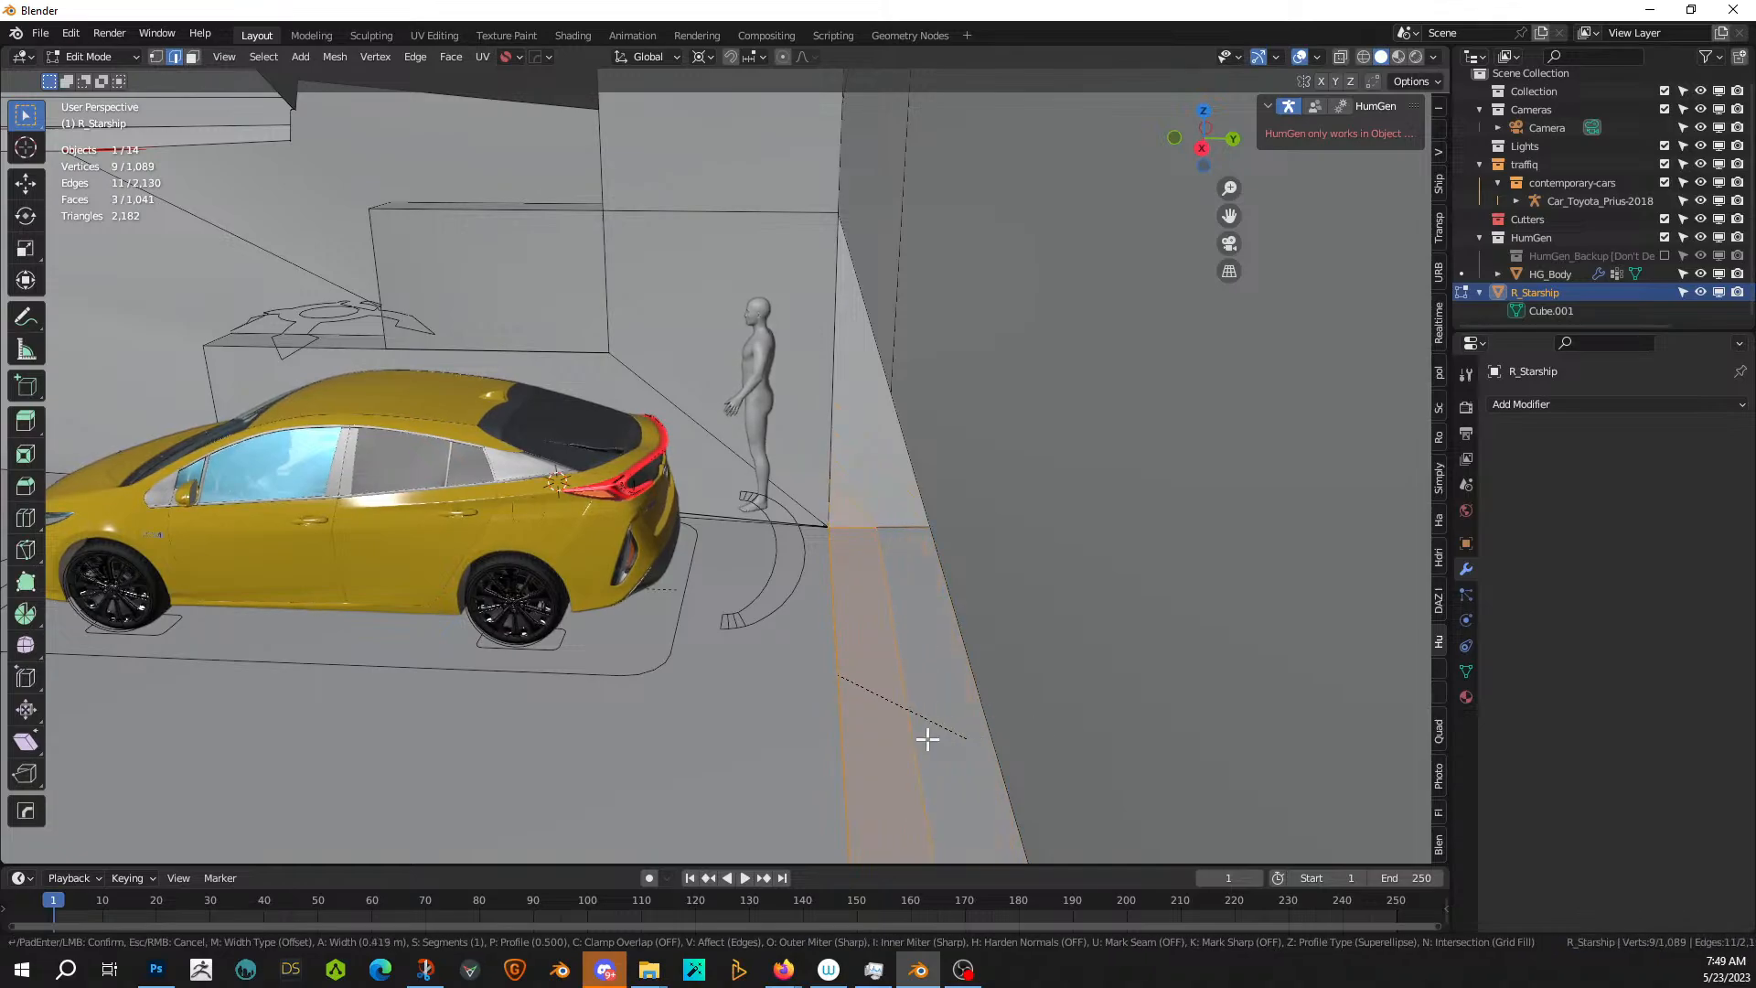
{"action": "key", "text": "Escape"}
- Select the starship's entire mesh and merge its vertices by distance
{"action": "middle_click_drag", "start_coordinate": [741, 729], "coordinate": [834, 746]}
{"action": "key", "text": "a"}
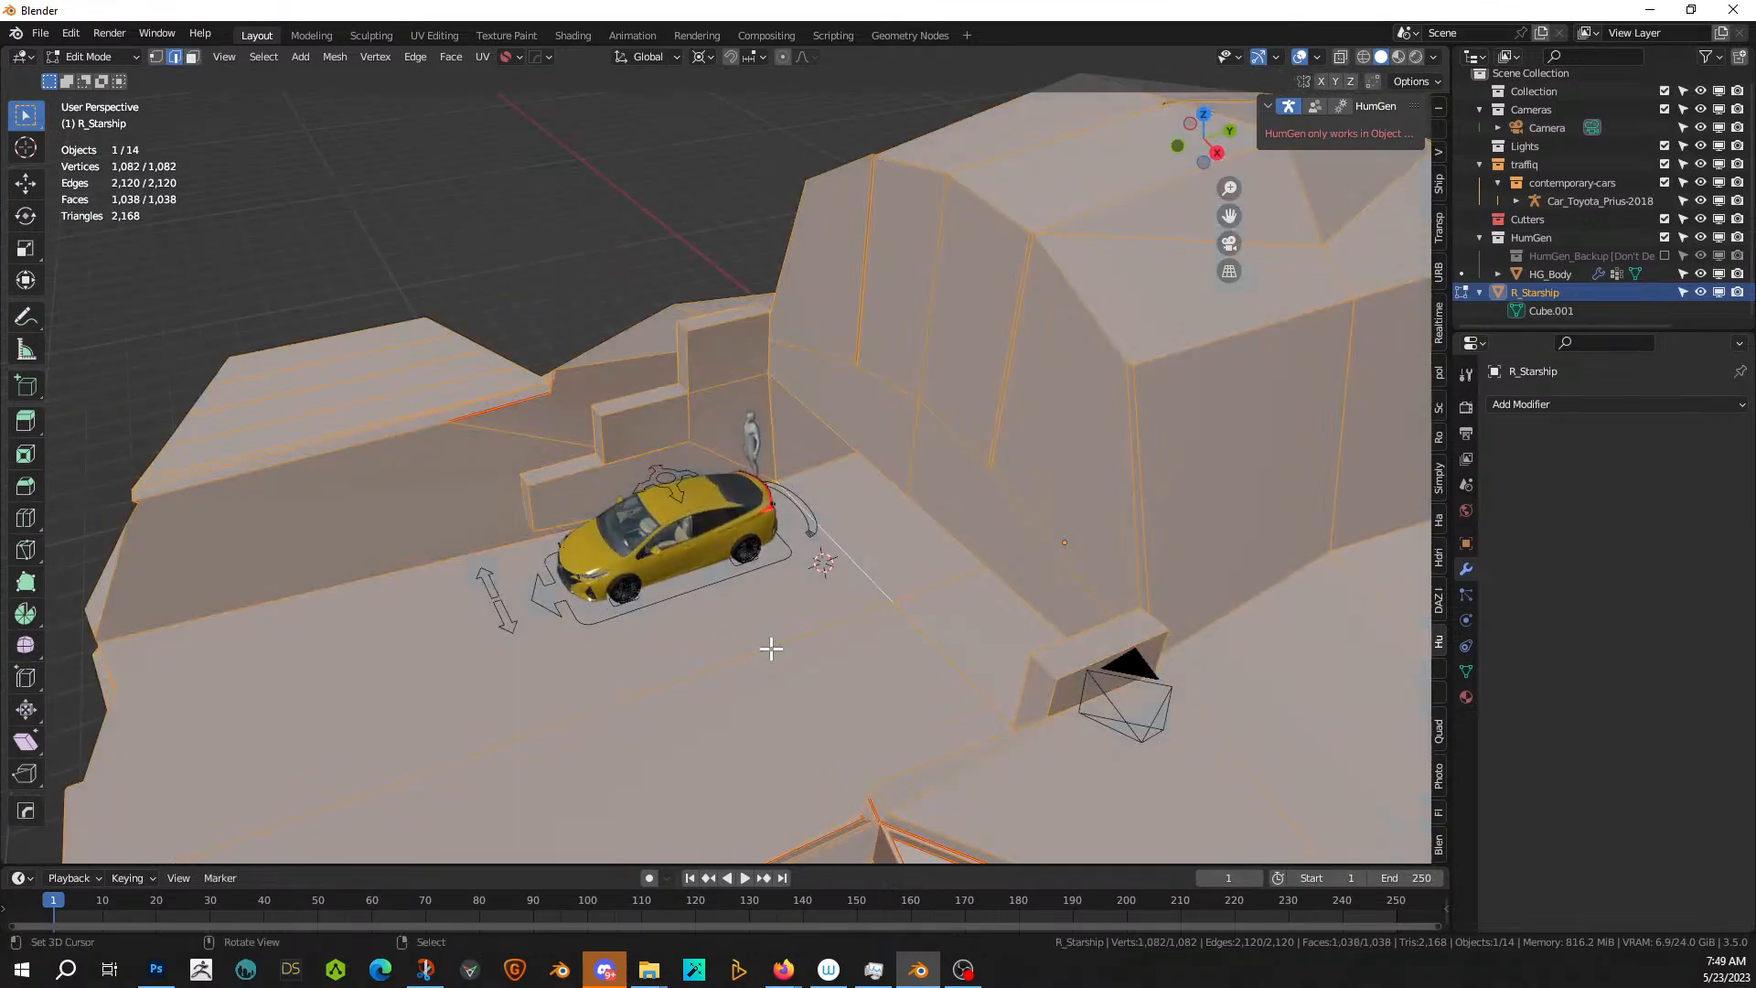
{"action": "key", "text": "m"}
{"action": "left_click", "coordinate": [723, 728]}
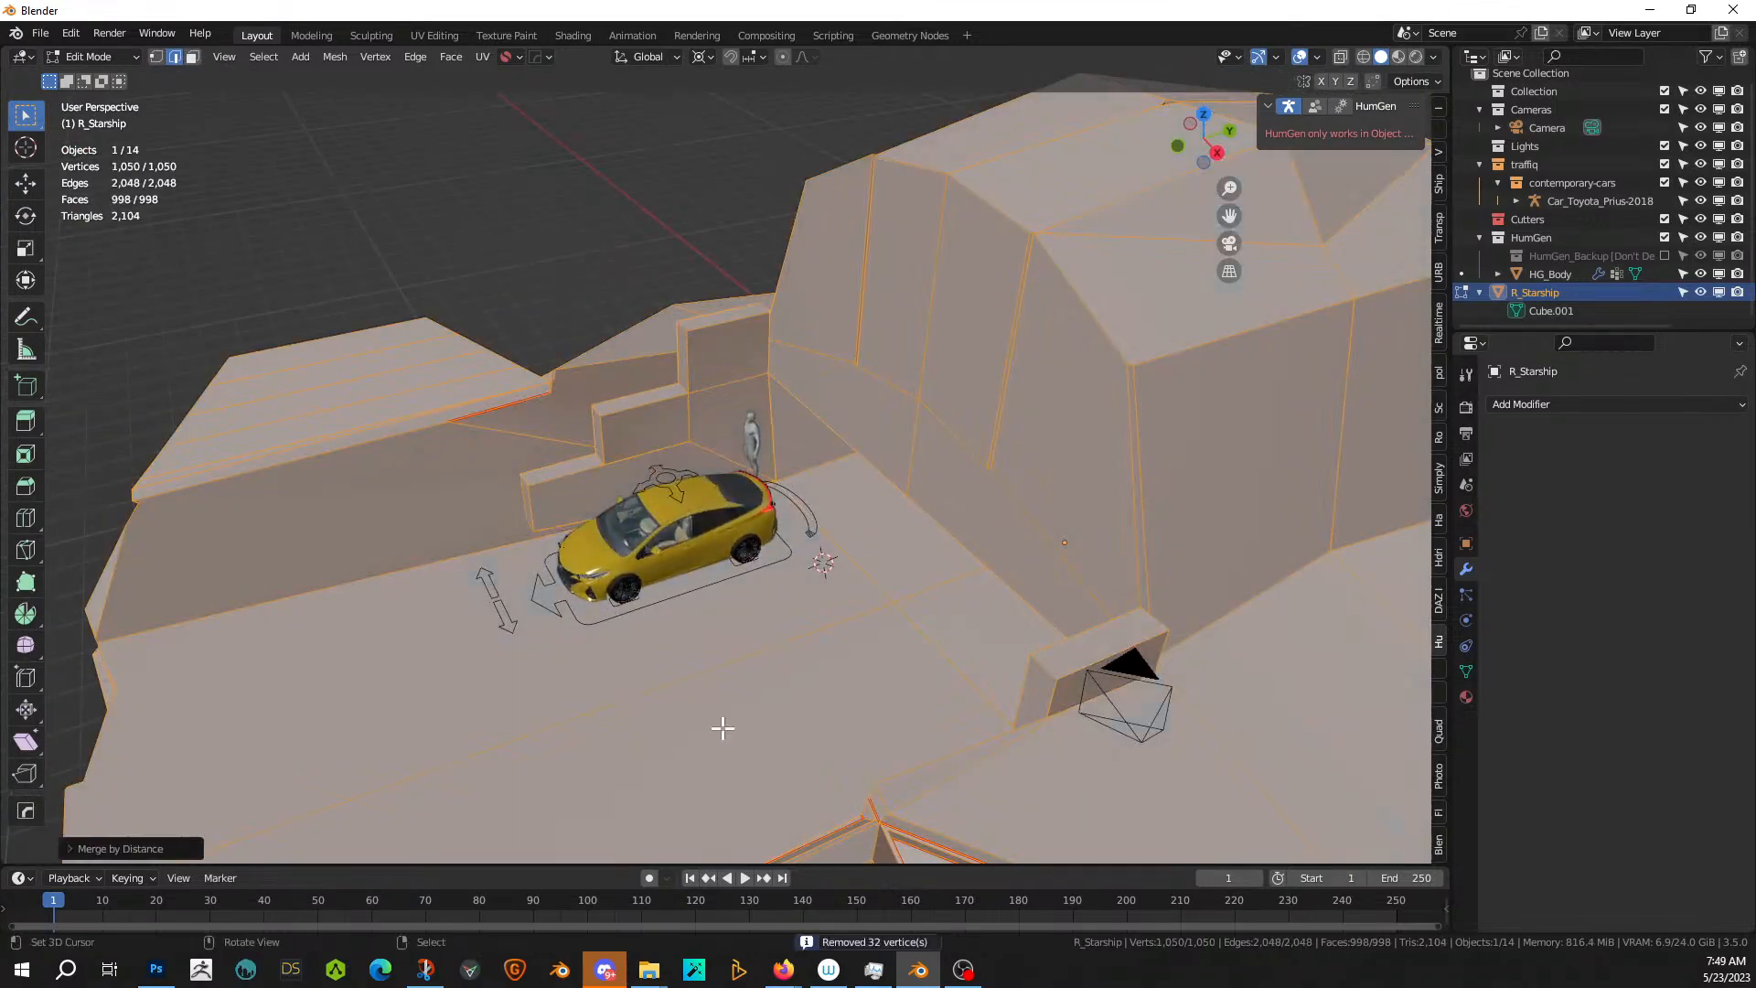
- Reselect the floor edge running from the wall corner near the human and retry the bevel
{"action": "scroll", "coordinate": [722, 727], "scroll_direction": "up", "scroll_amount": 5}
{"action": "scroll", "coordinate": [725, 717], "scroll_direction": "up", "scroll_amount": 4}
{"action": "middle_click_drag", "start_coordinate": [726, 717], "coordinate": [654, 678]}
{"action": "left_click", "coordinate": [886, 647]}
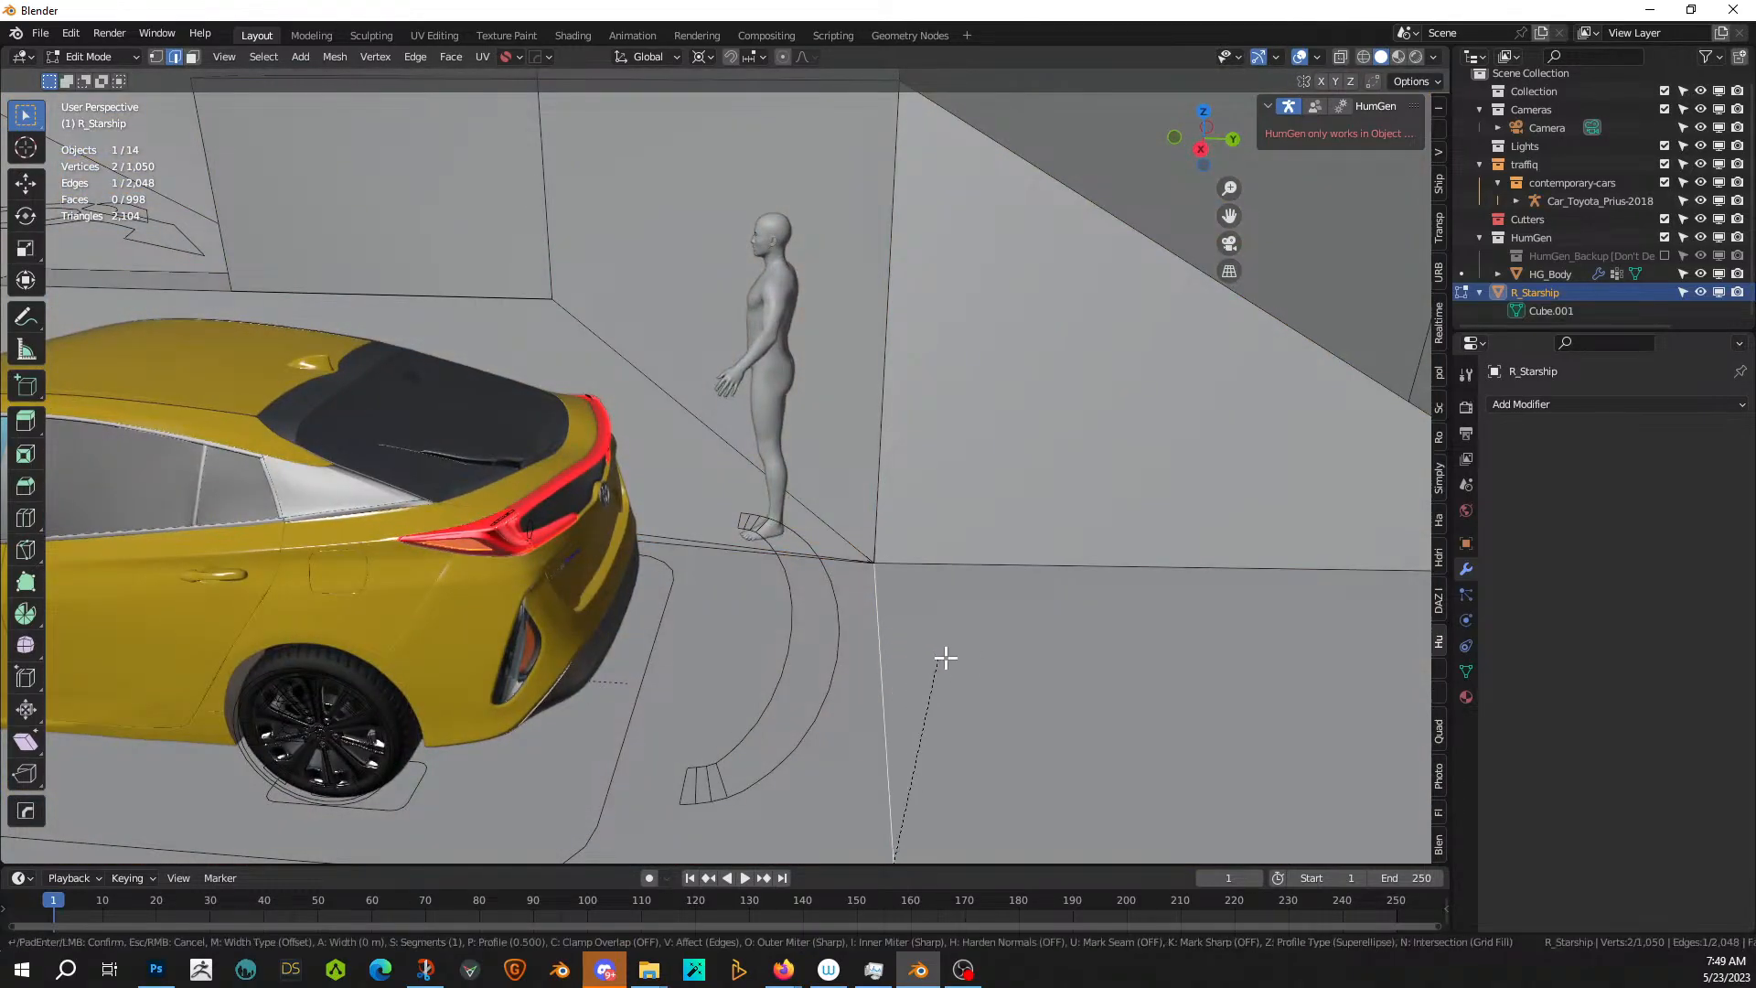
{"action": "middle_click_drag", "start_coordinate": [1247, 640], "coordinate": [1180, 637]}
- Add one horizontal loop cut midway up the upright outer wall of the starship's cabin, without sliding it
{"action": "scroll", "coordinate": [1002, 637], "scroll_direction": "down", "scroll_amount": 3}
{"action": "scroll", "coordinate": [1071, 647], "scroll_direction": "down", "scroll_amount": 2}
{"action": "scroll", "coordinate": [992, 631], "scroll_direction": "down", "scroll_amount": 5}
{"action": "scroll", "coordinate": [881, 674], "scroll_direction": "up", "scroll_amount": 2}
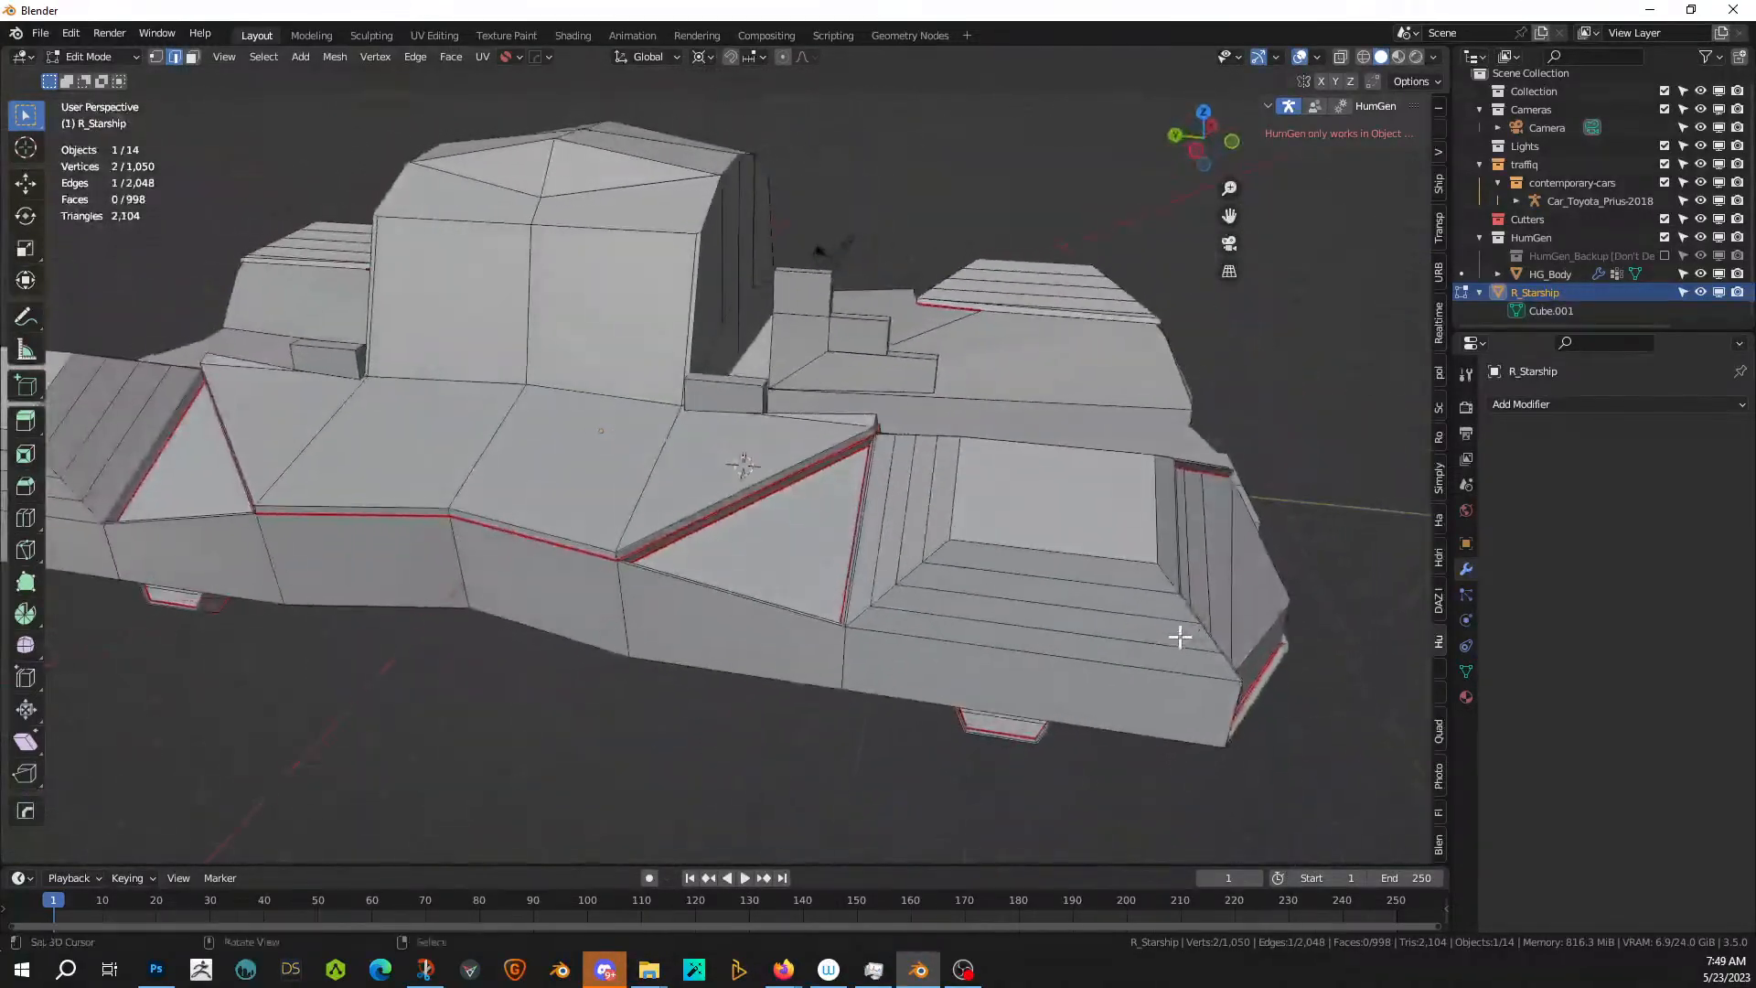
{"action": "key", "text": "ctrl+r"}
{"action": "left_click", "coordinate": [556, 329]}
{"action": "left_click", "coordinate": [556, 329]}
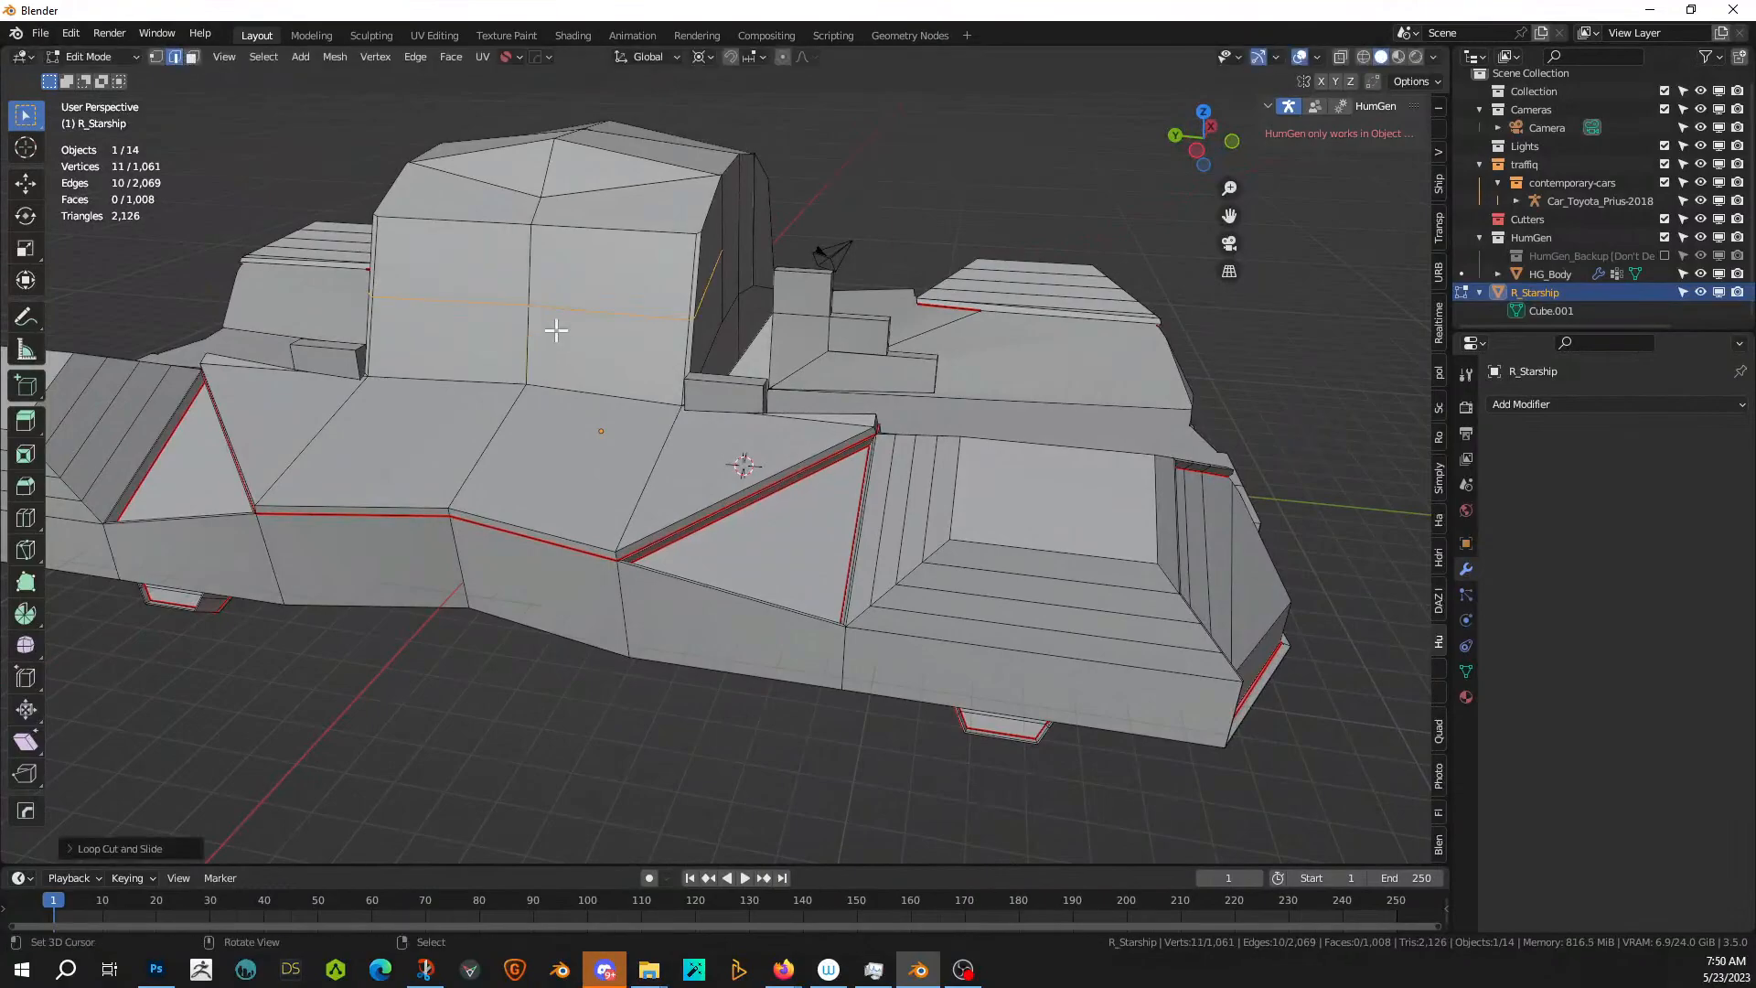
- Mirror the starship across its X and Y axes with a new HardOps mirror modifier
{"action": "middle_click_drag", "start_coordinate": [657, 324], "coordinate": [622, 355]}
{"action": "key", "text": "Tab"}
{"action": "key", "text": "alt+x"}
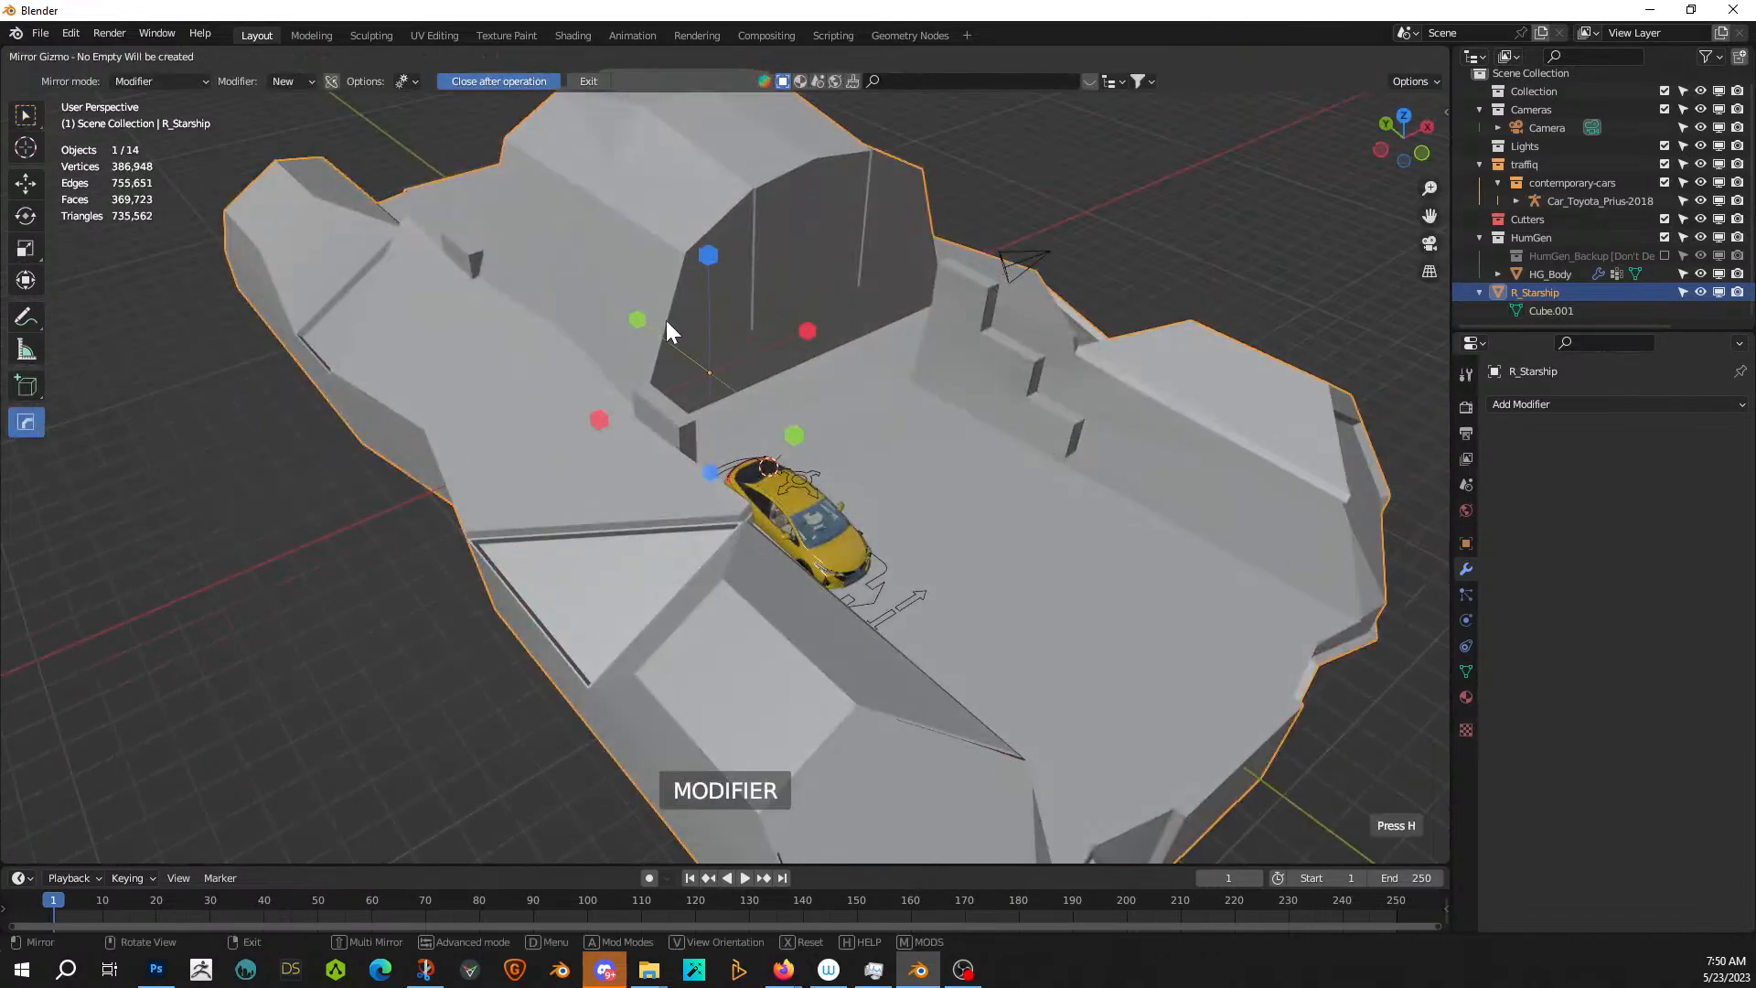
{"action": "left_click", "coordinate": [606, 419]}
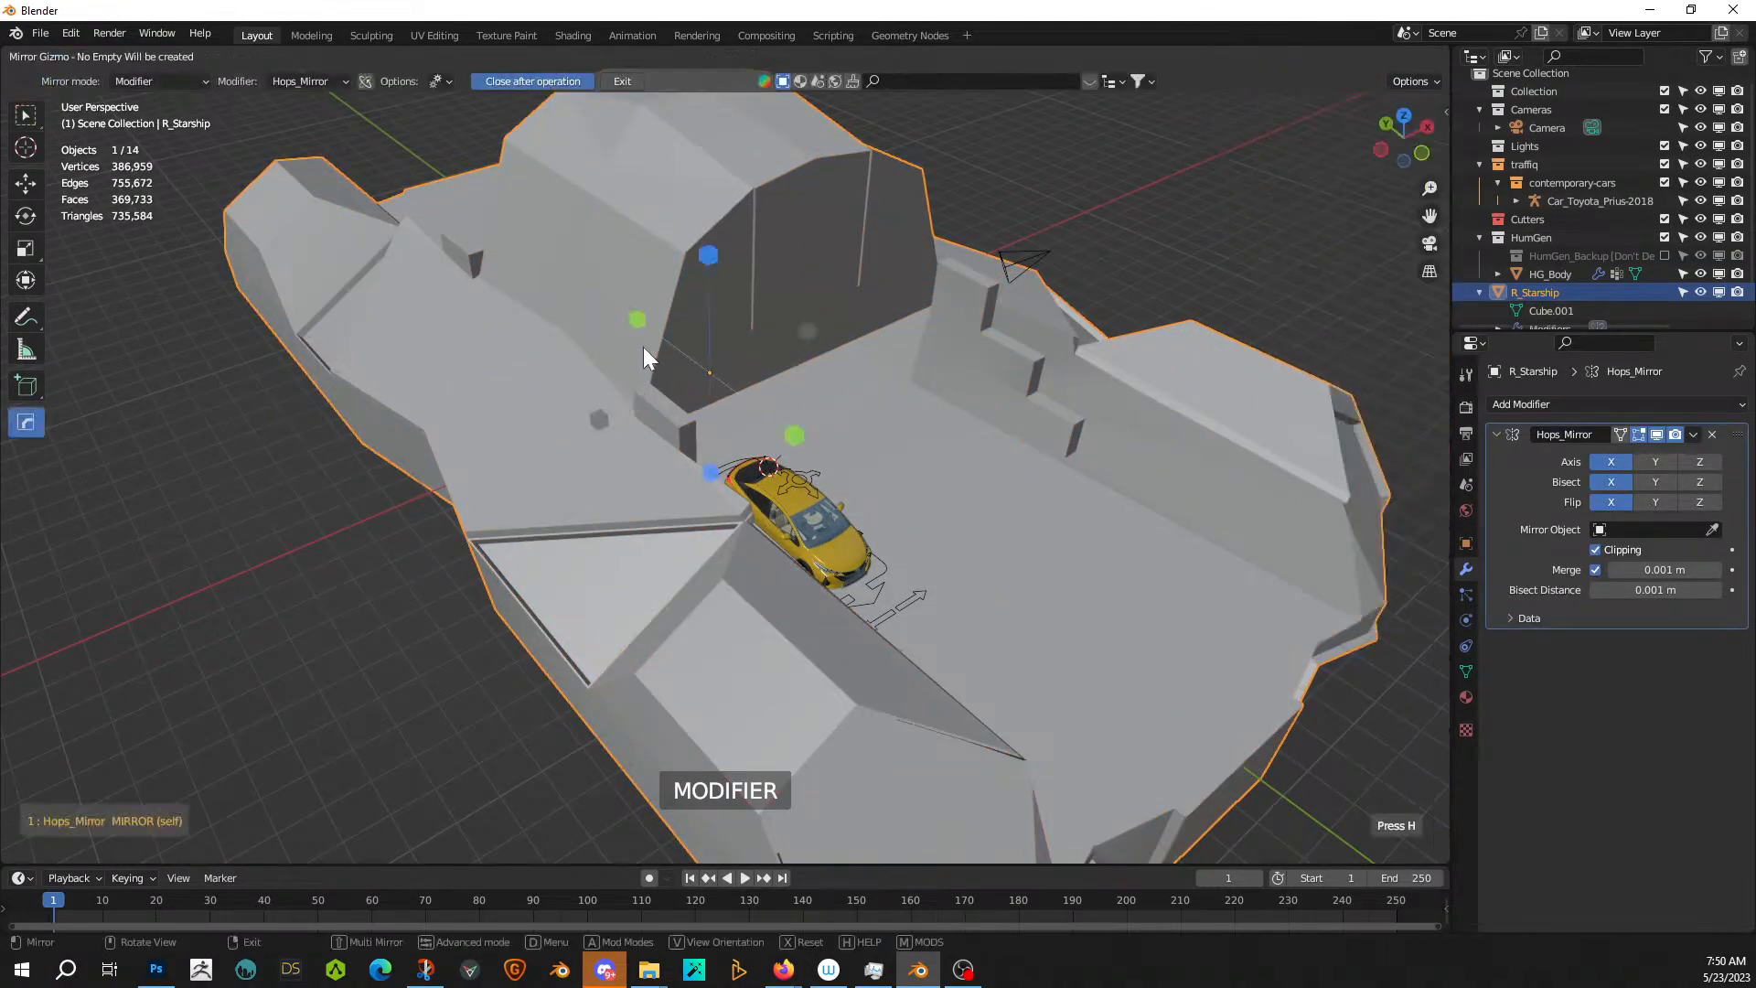
{"action": "left_click", "coordinate": [797, 434]}
- Select the upper and lower faces on one half of the cabin's outer wall and inset them individually as window panes
{"action": "scroll", "coordinate": [770, 426], "scroll_direction": "up", "scroll_amount": 5}
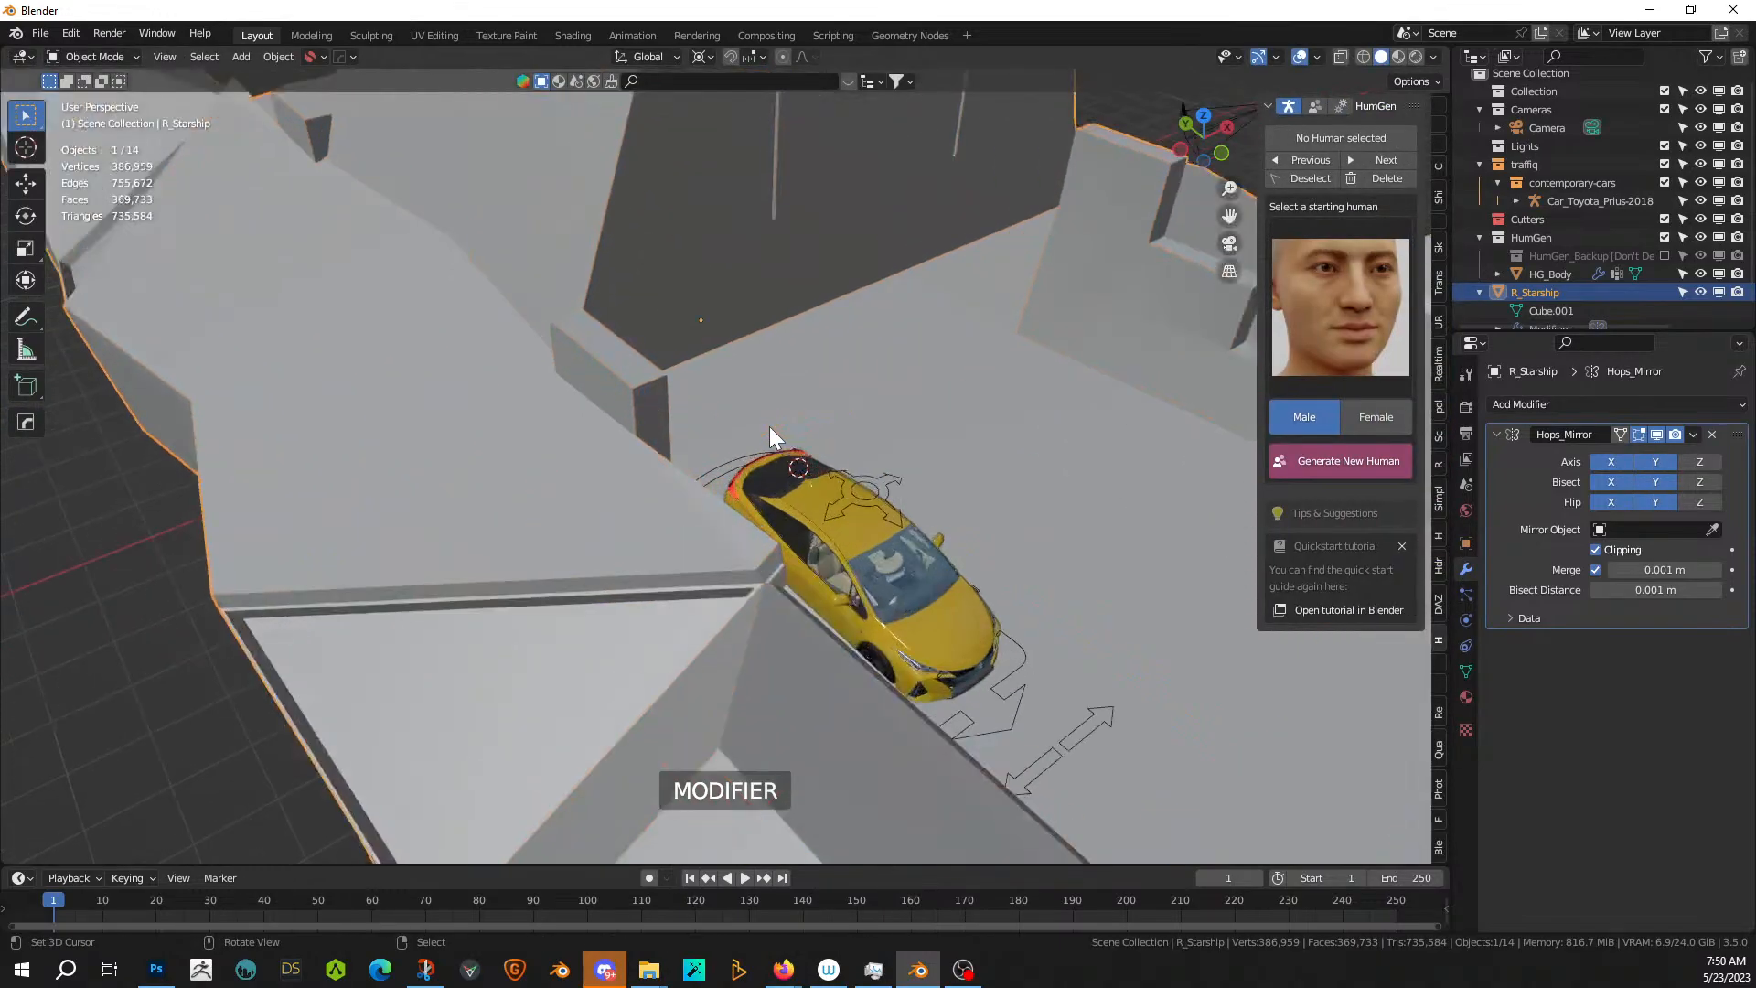
{"action": "middle_click_drag", "start_coordinate": [834, 399], "coordinate": [786, 561]}
{"action": "key", "text": "Tab"}
{"action": "key", "text": "3"}
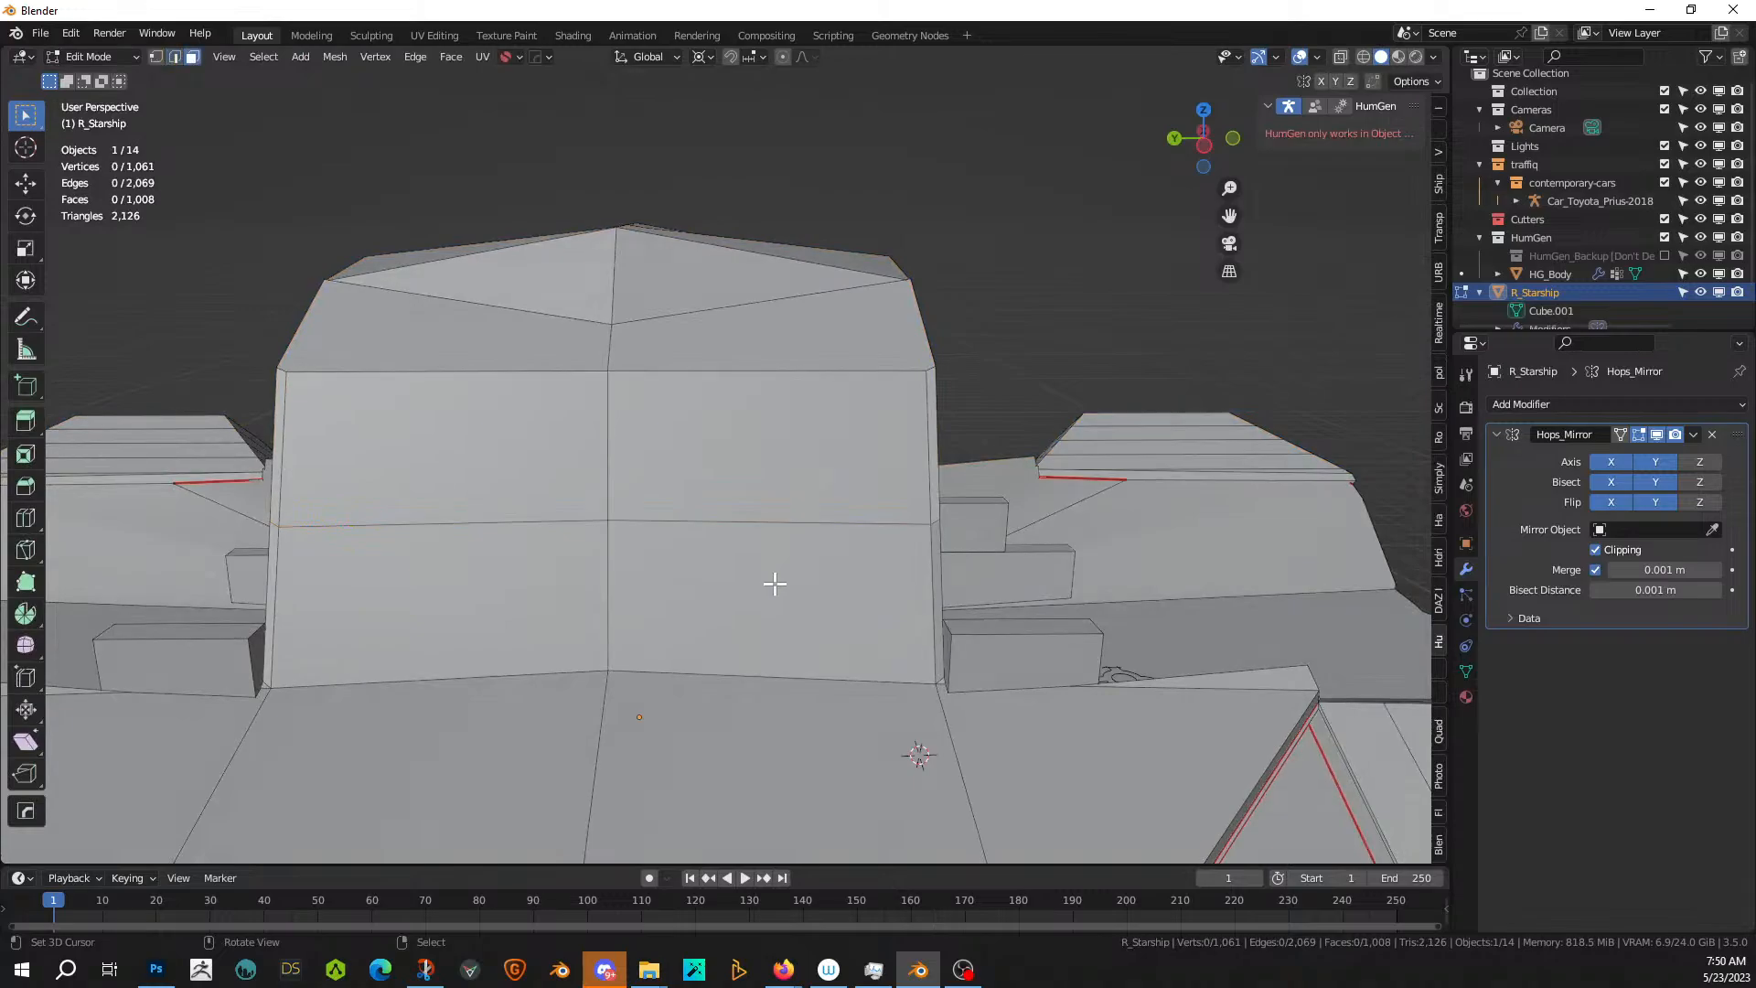
{"action": "left_click", "coordinate": [773, 581]}
{"action": "left_click", "coordinate": [737, 463], "text": "shift"}
{"action": "key", "text": "i"}
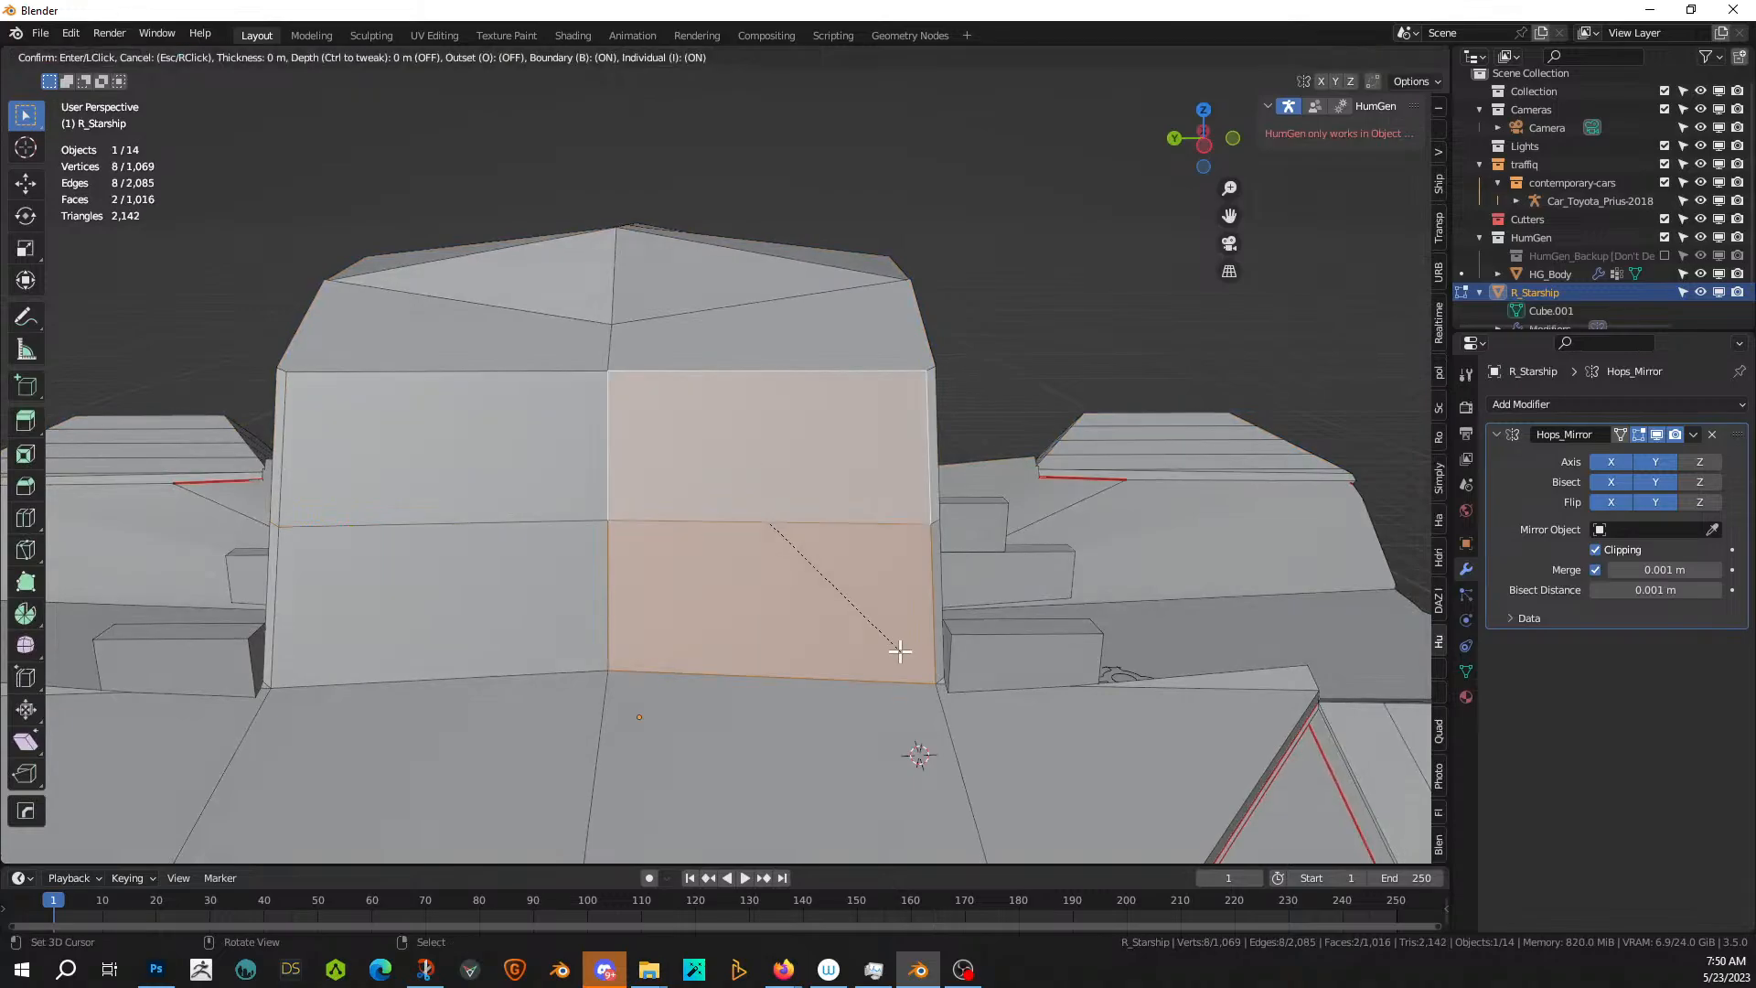
{"action": "left_click", "coordinate": [896, 647]}
- Extrude the two inset window faces inward by about 0.09 m to recess the panes
{"action": "middle_click_drag", "start_coordinate": [897, 647], "coordinate": [987, 674]}
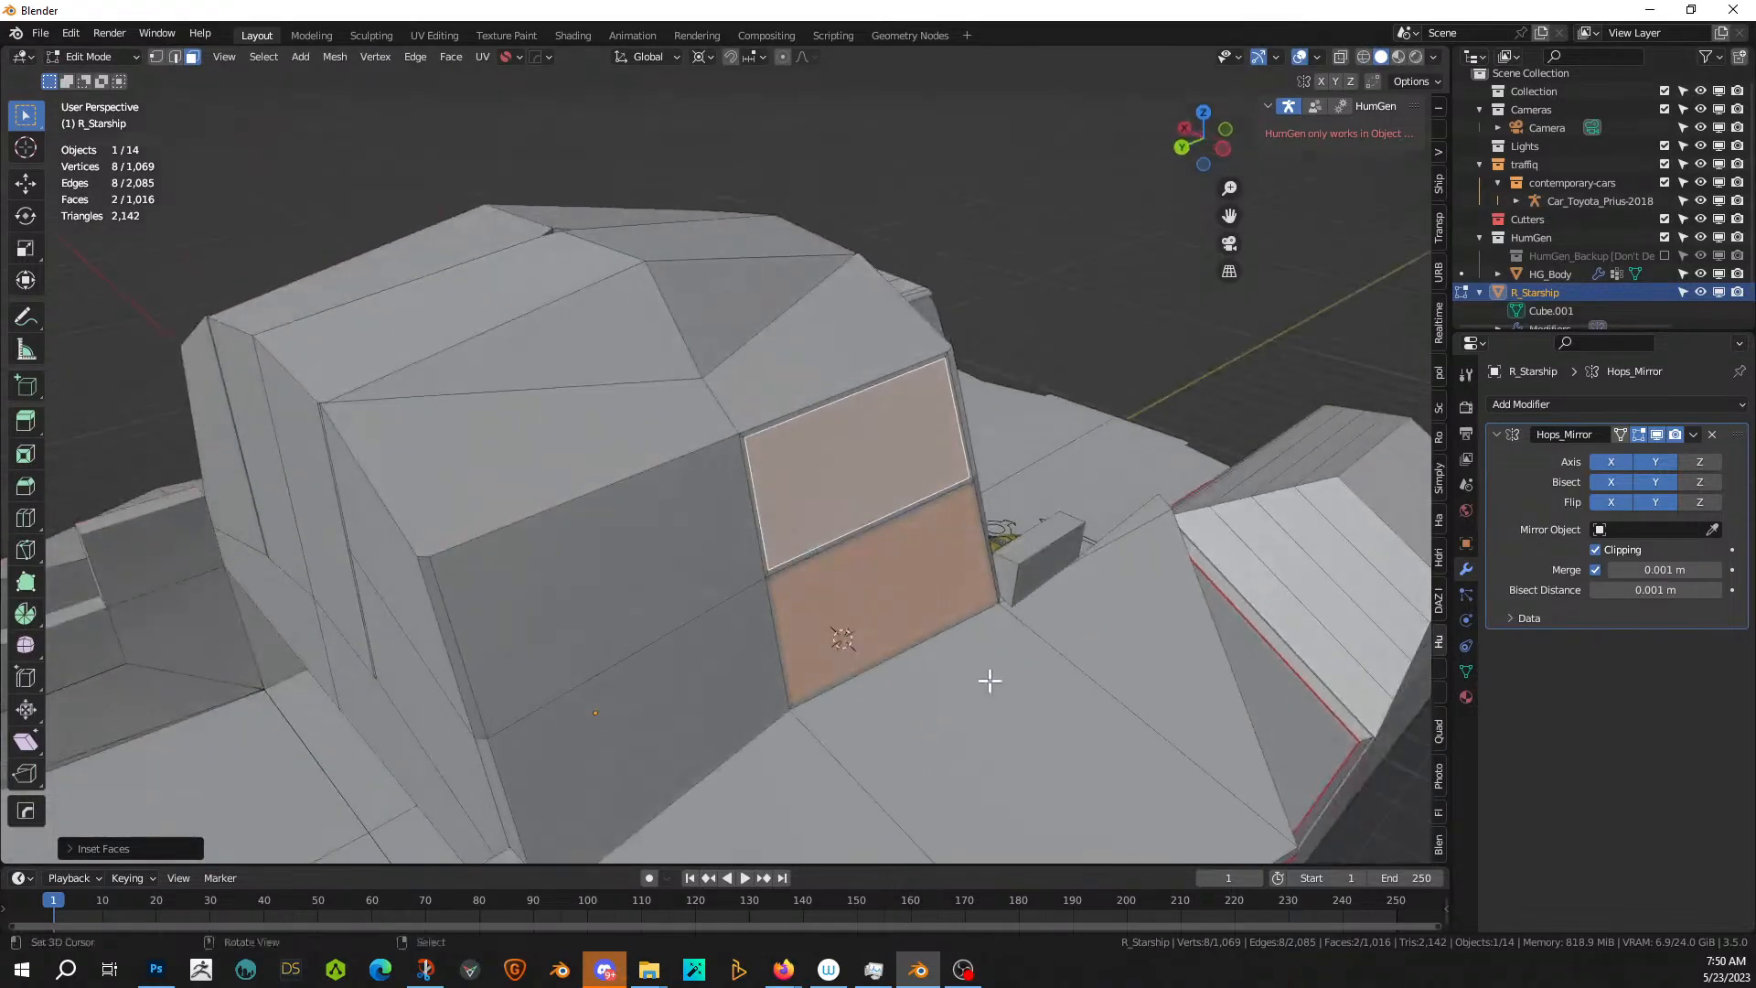
{"action": "key", "text": "e"}
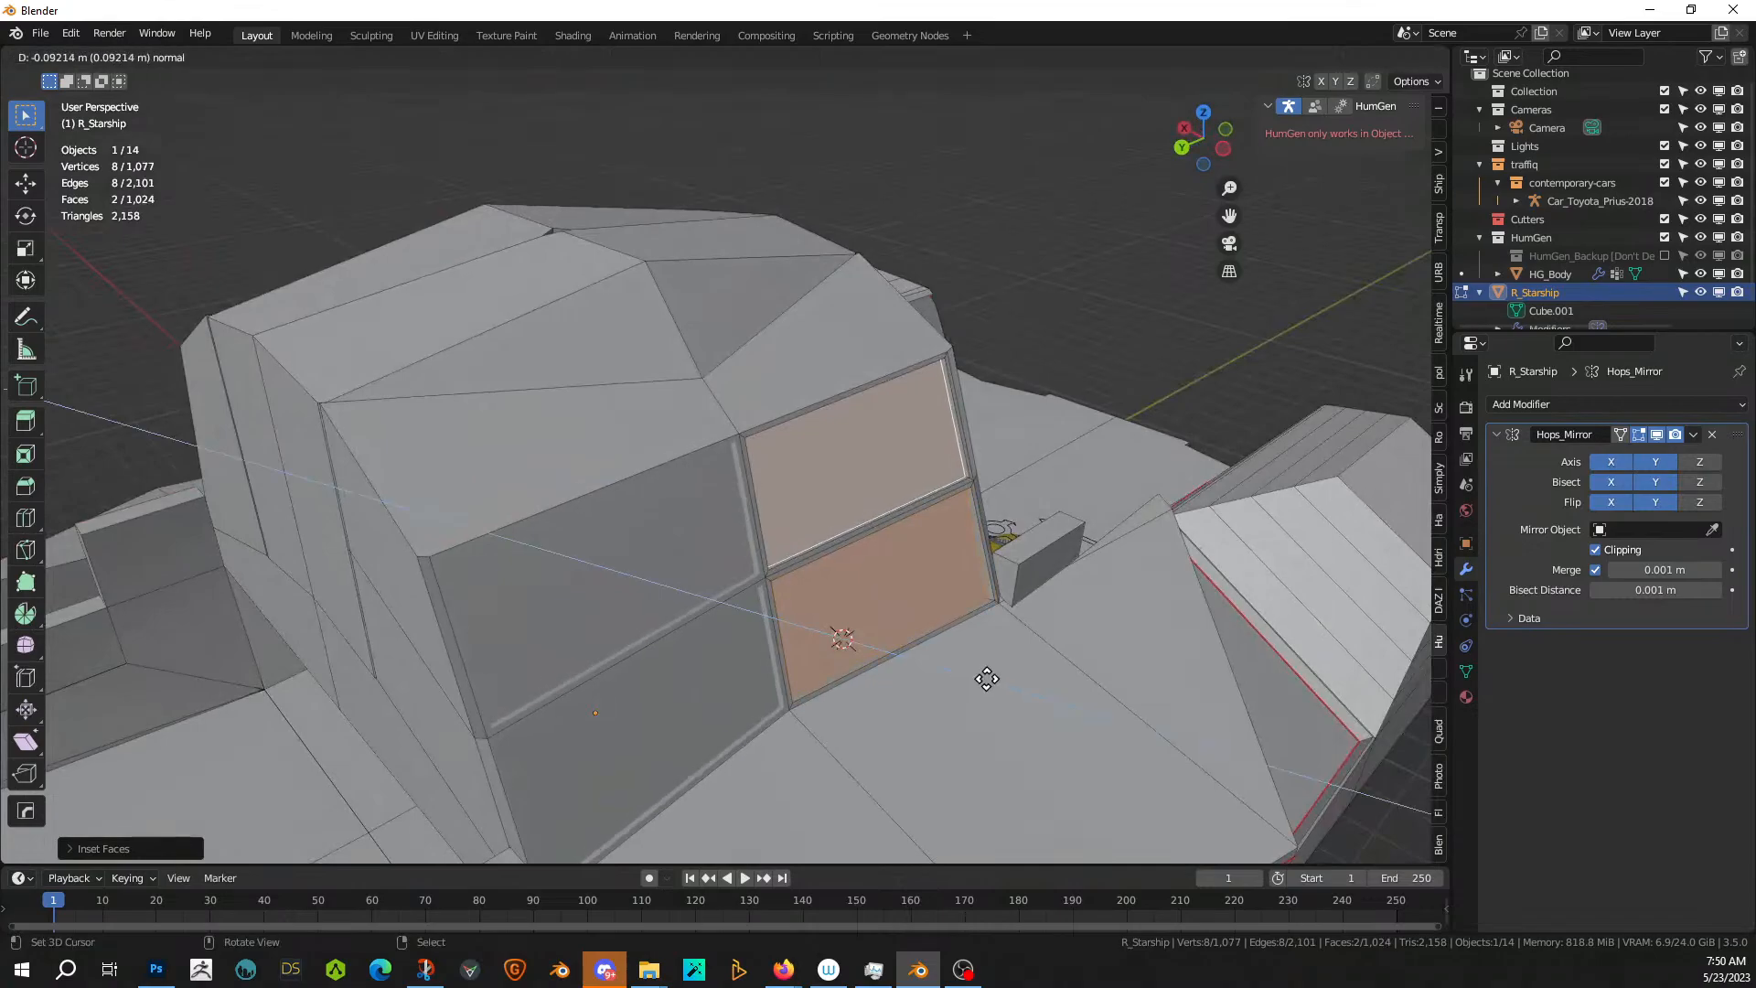
{"action": "left_click", "coordinate": [987, 678]}
{"action": "middle_click_drag", "start_coordinate": [987, 677], "coordinate": [759, 622]}
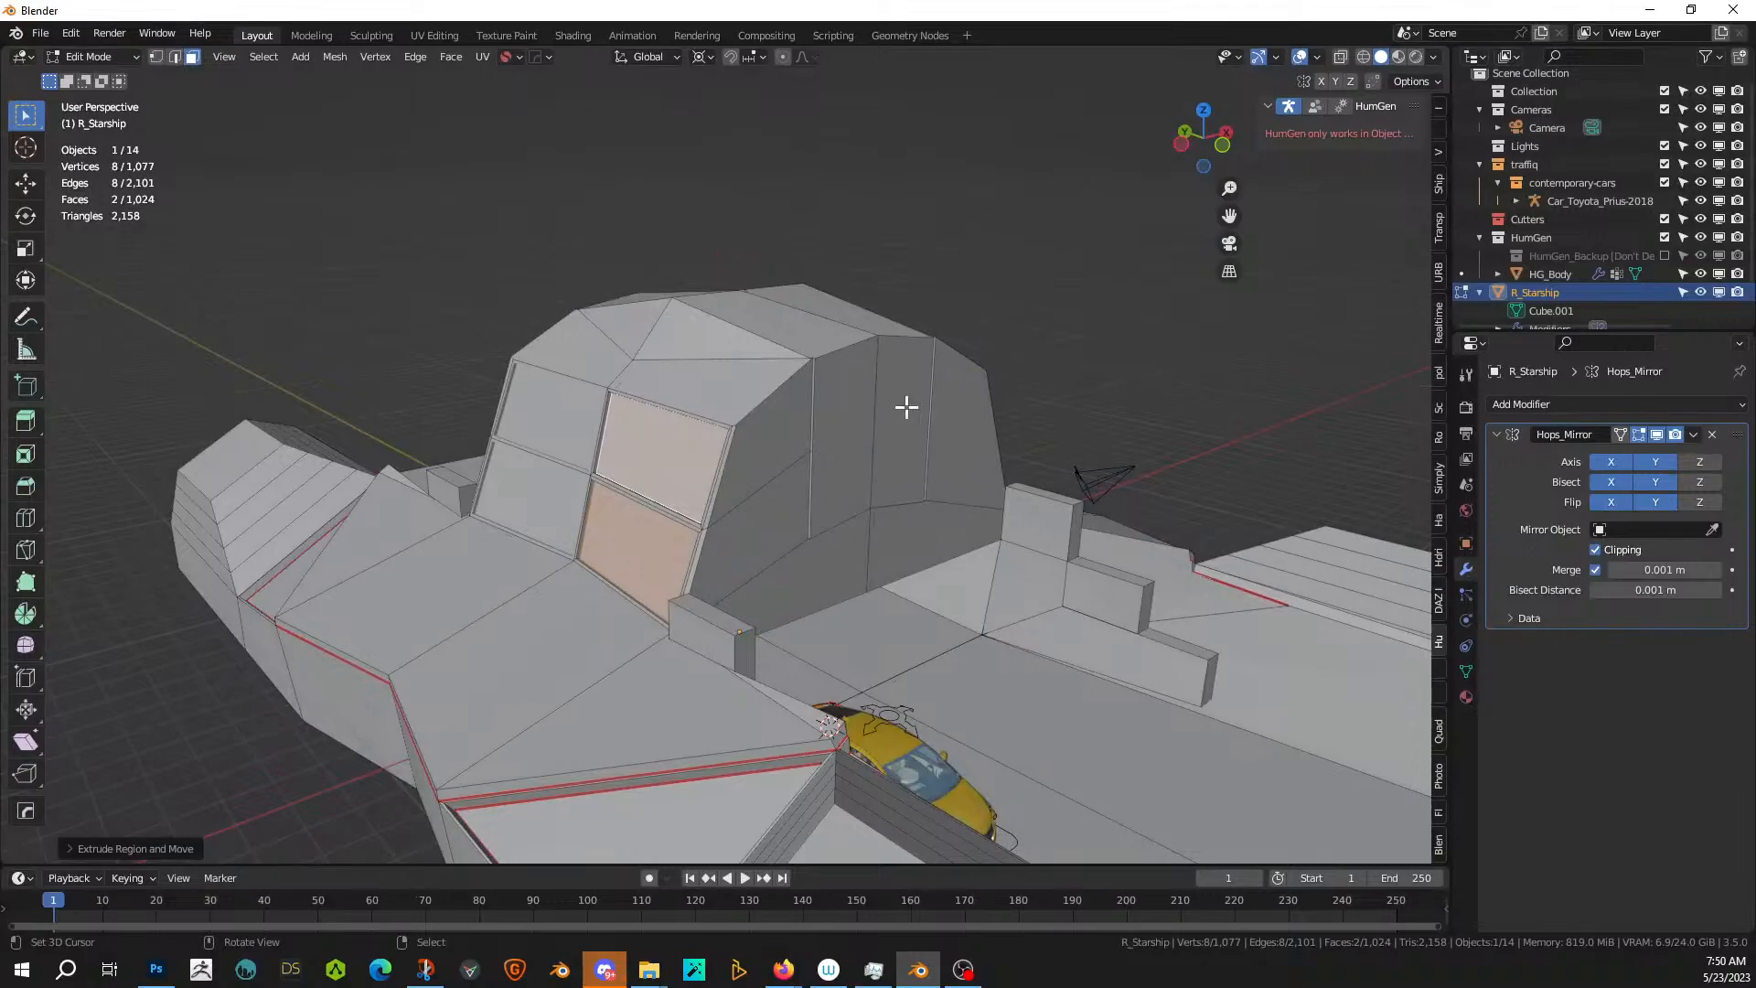
- Leave Edit Mode and create a new material named Hull on the starship
{"action": "key", "text": "Tab"}
{"action": "left_click", "coordinate": [1464, 698]}
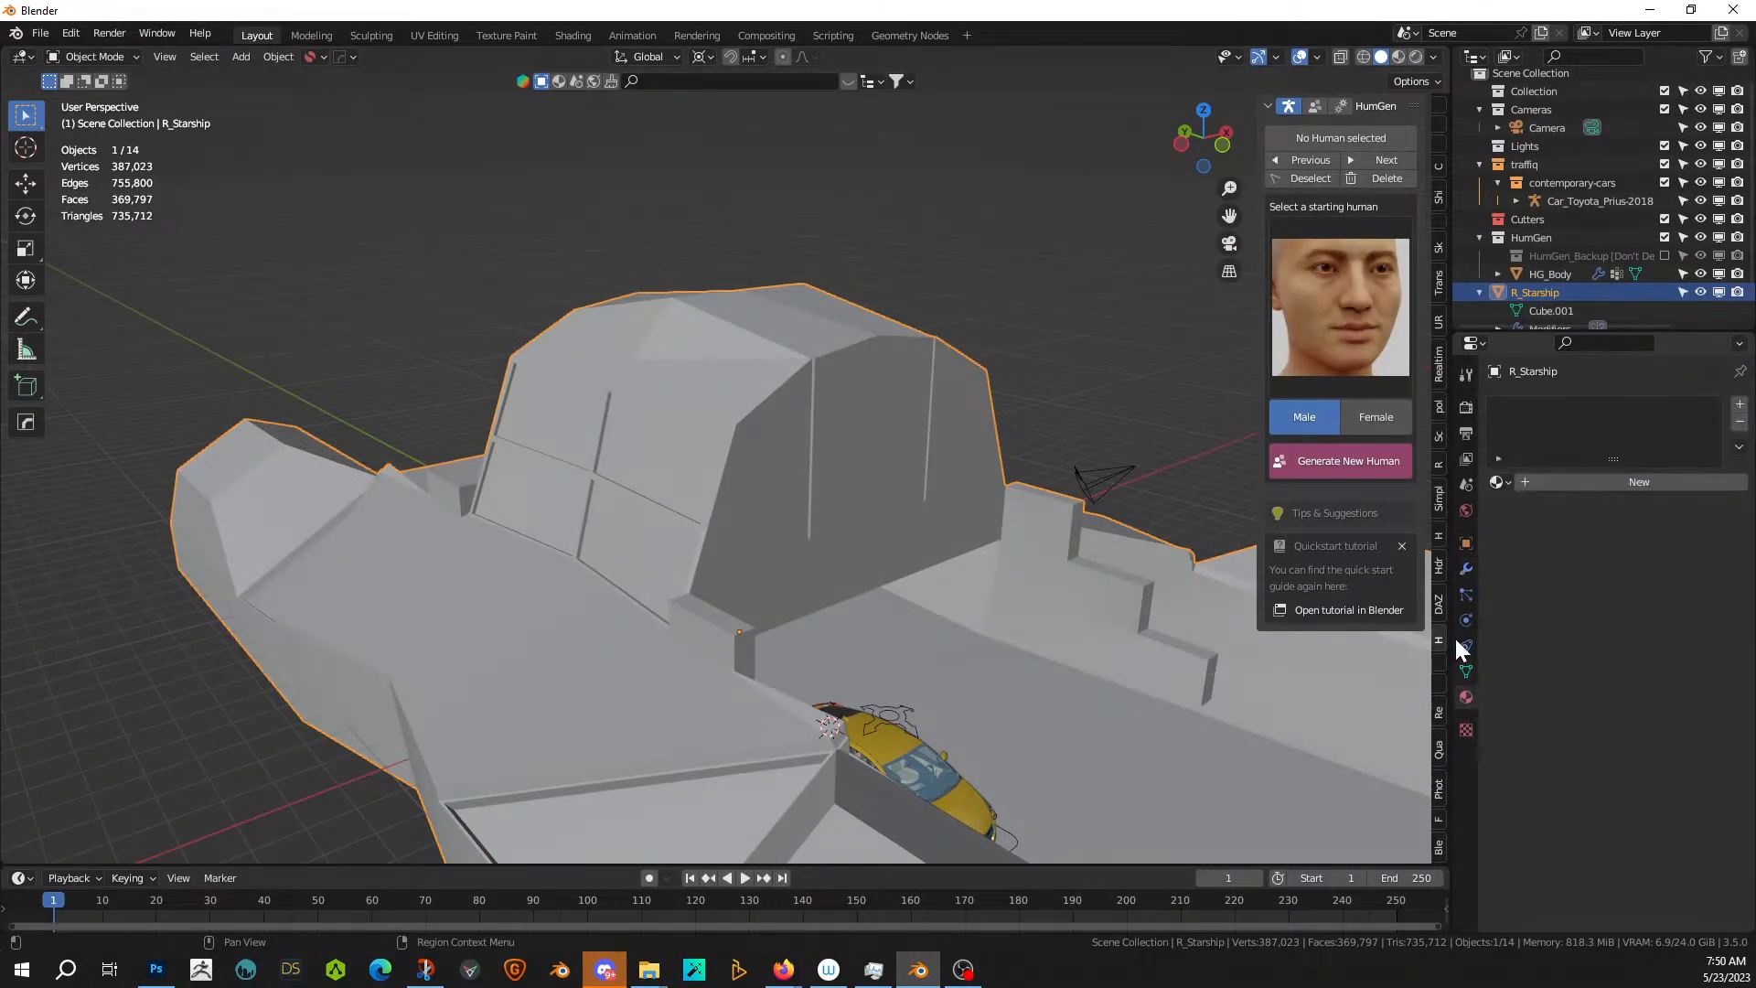
{"action": "left_click", "coordinate": [1616, 481]}
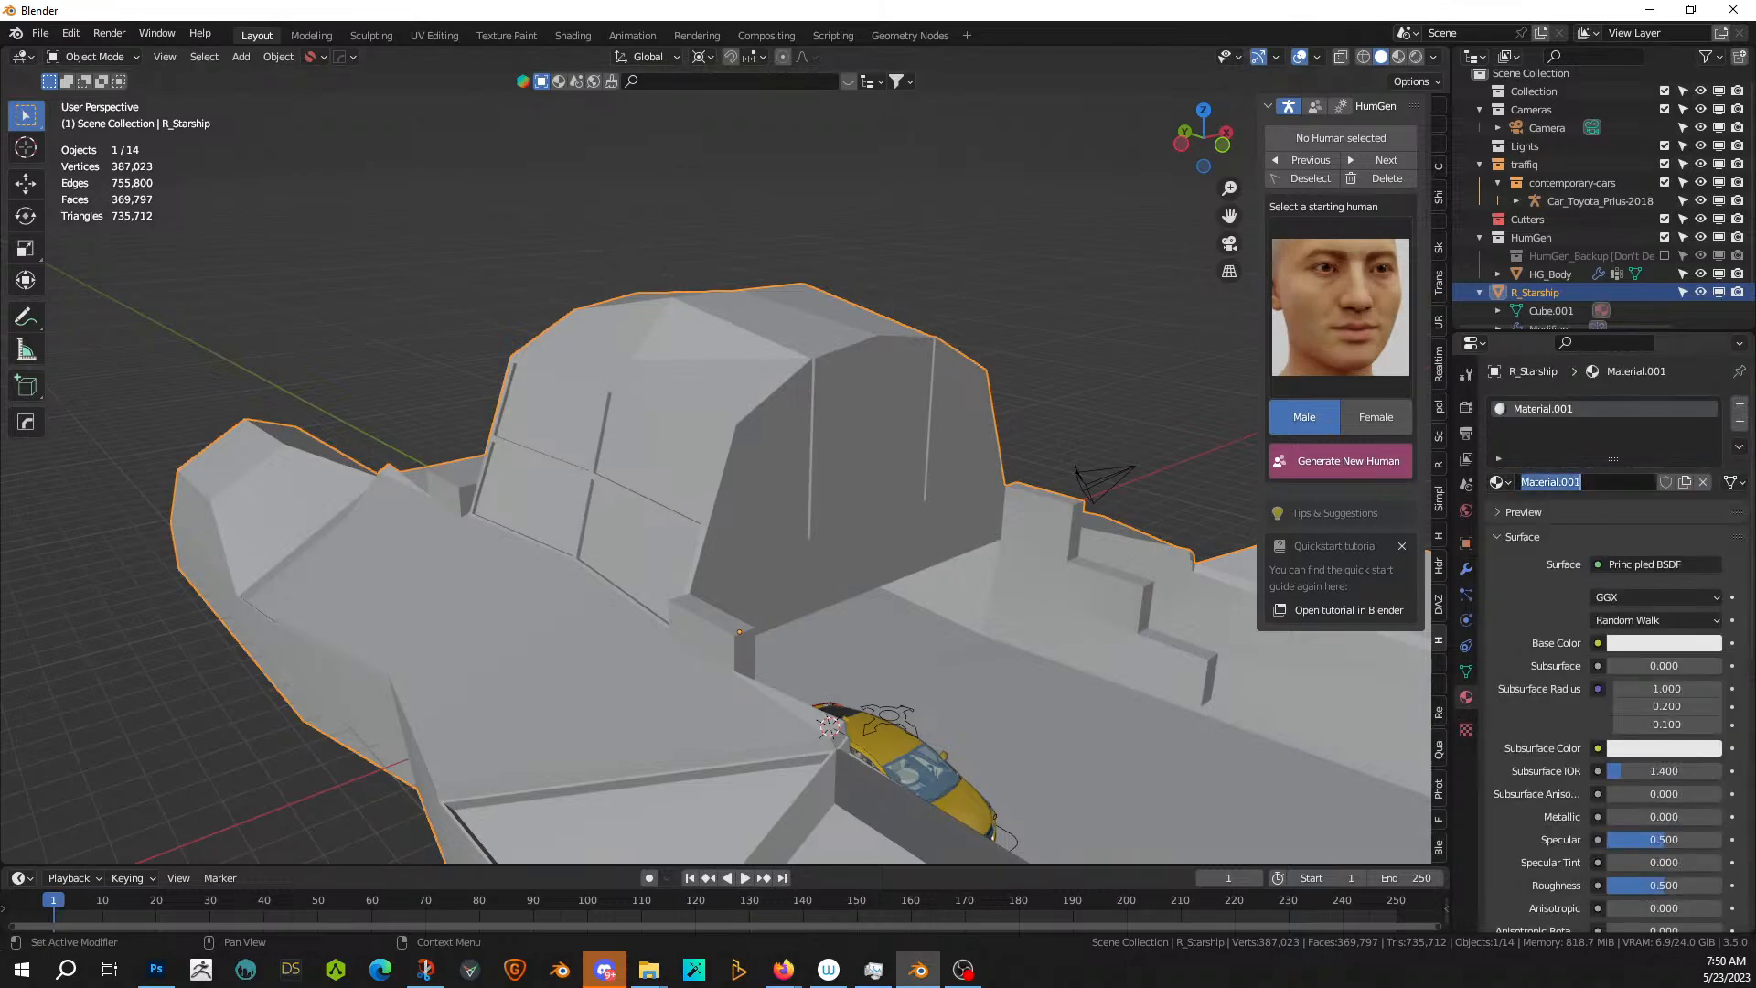
{"action": "type", "text": "Hull"}
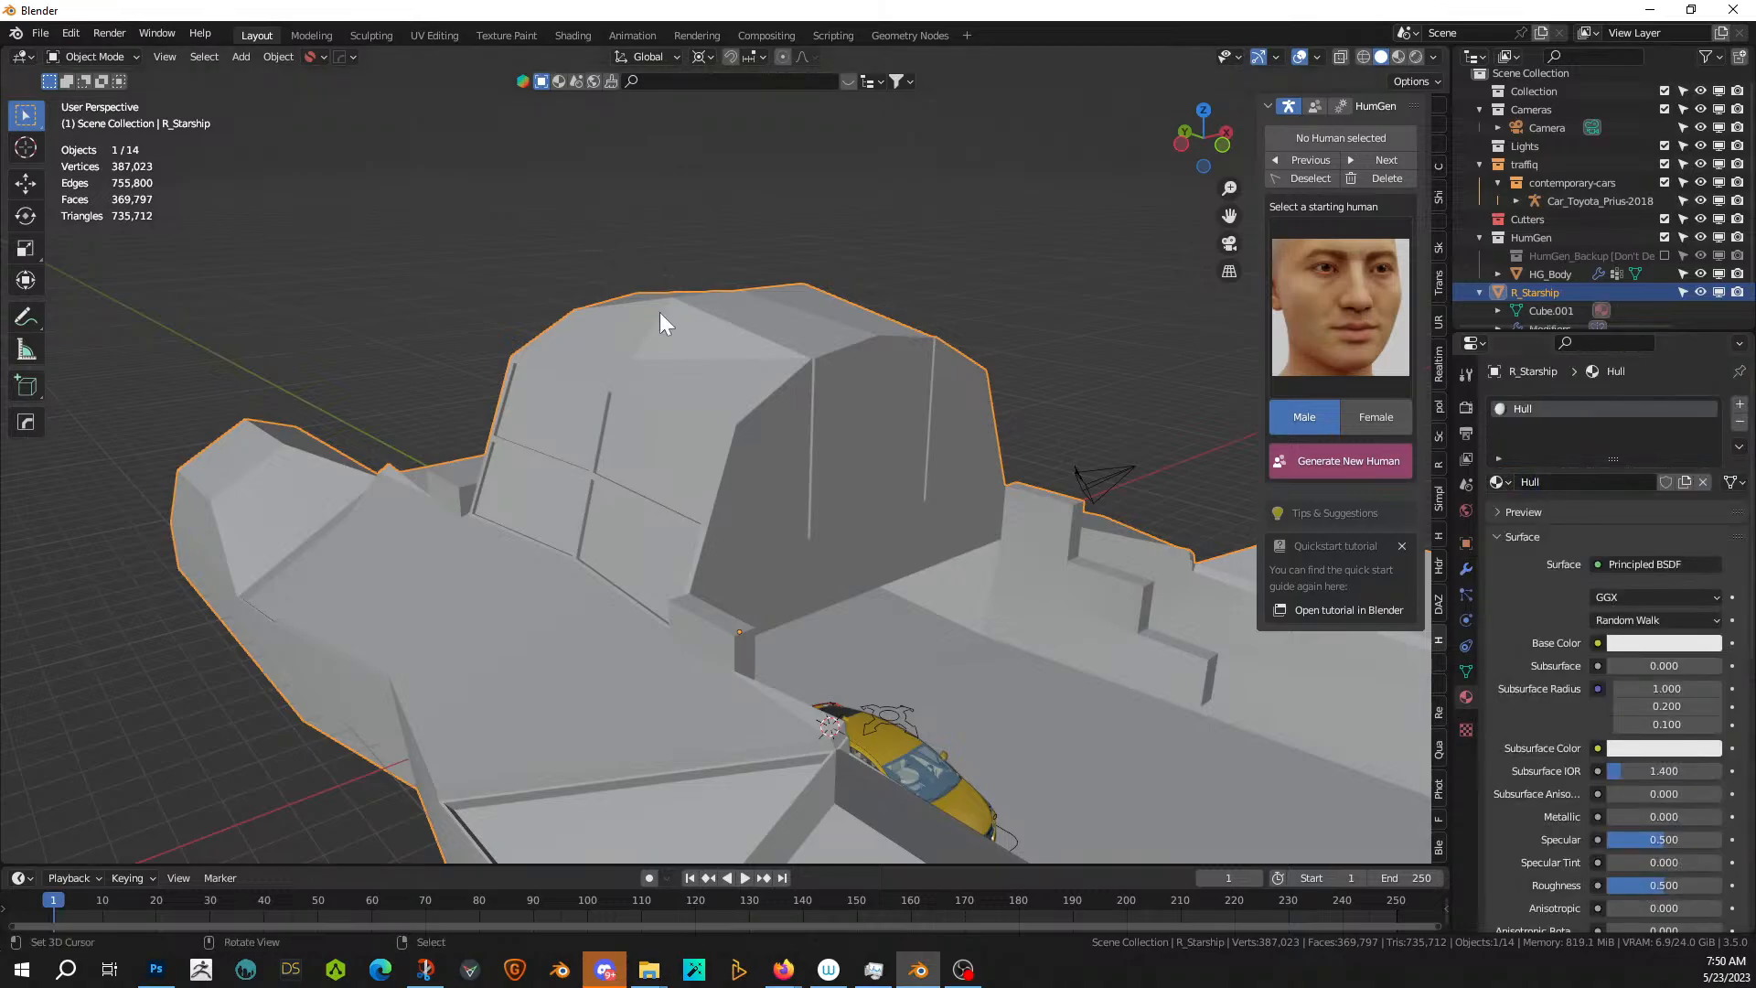
- Add a second material slot in Edit Mode, name its material Windows, and give it a cyan base color
{"action": "key", "text": "Tab"}
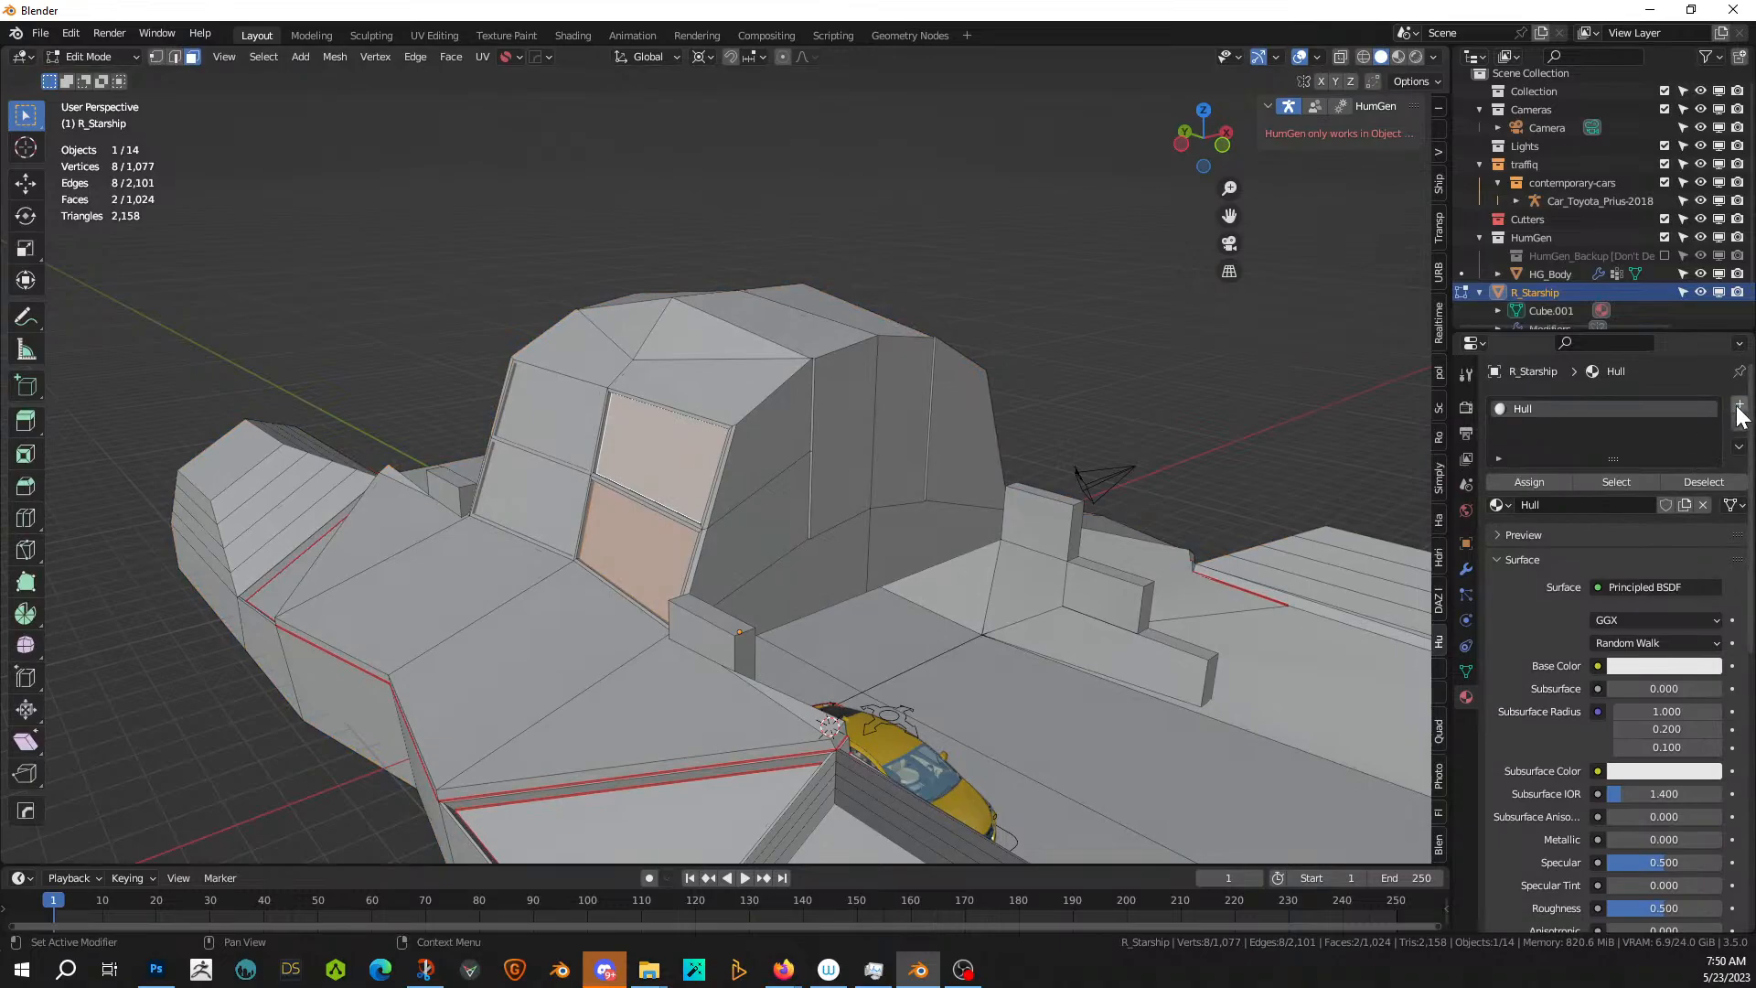
{"action": "left_click", "coordinate": [1739, 407]}
{"action": "left_click", "coordinate": [1537, 538]}
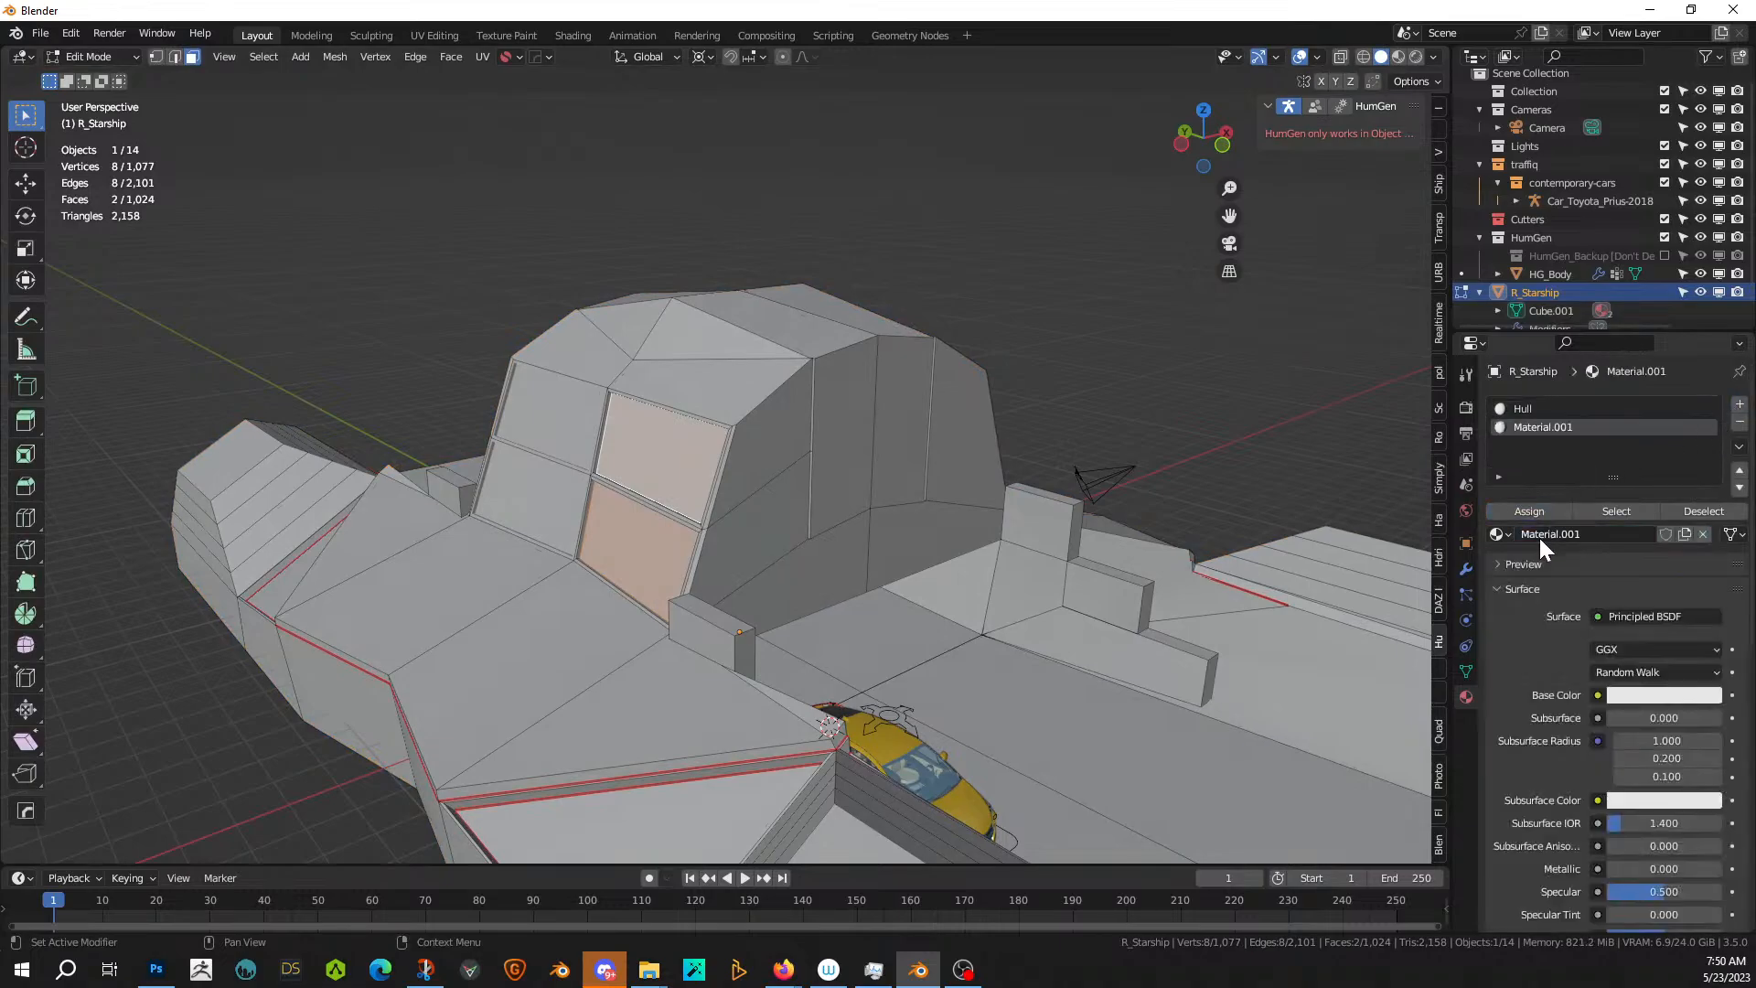
{"action": "double_click", "coordinate": [1539, 538]}
{"action": "type", "text": "Windows"}
{"action": "key", "text": "Return"}
{"action": "left_click", "coordinate": [1634, 695]}
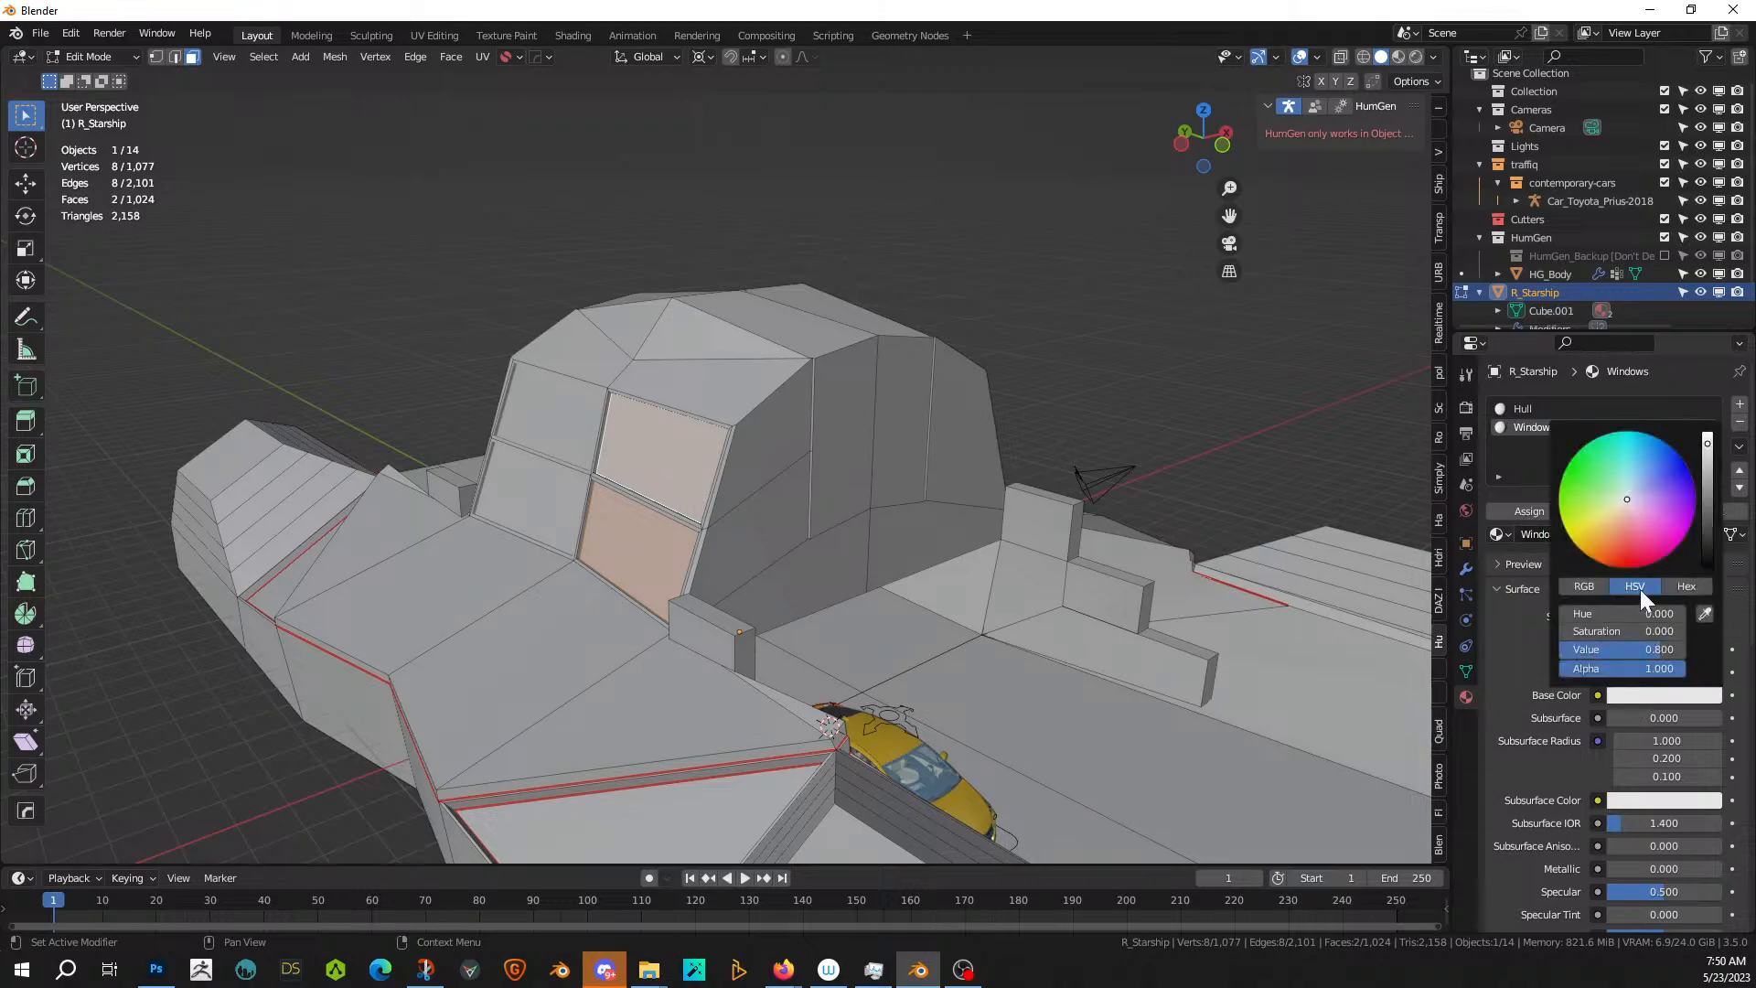
{"action": "left_click", "coordinate": [1635, 446]}
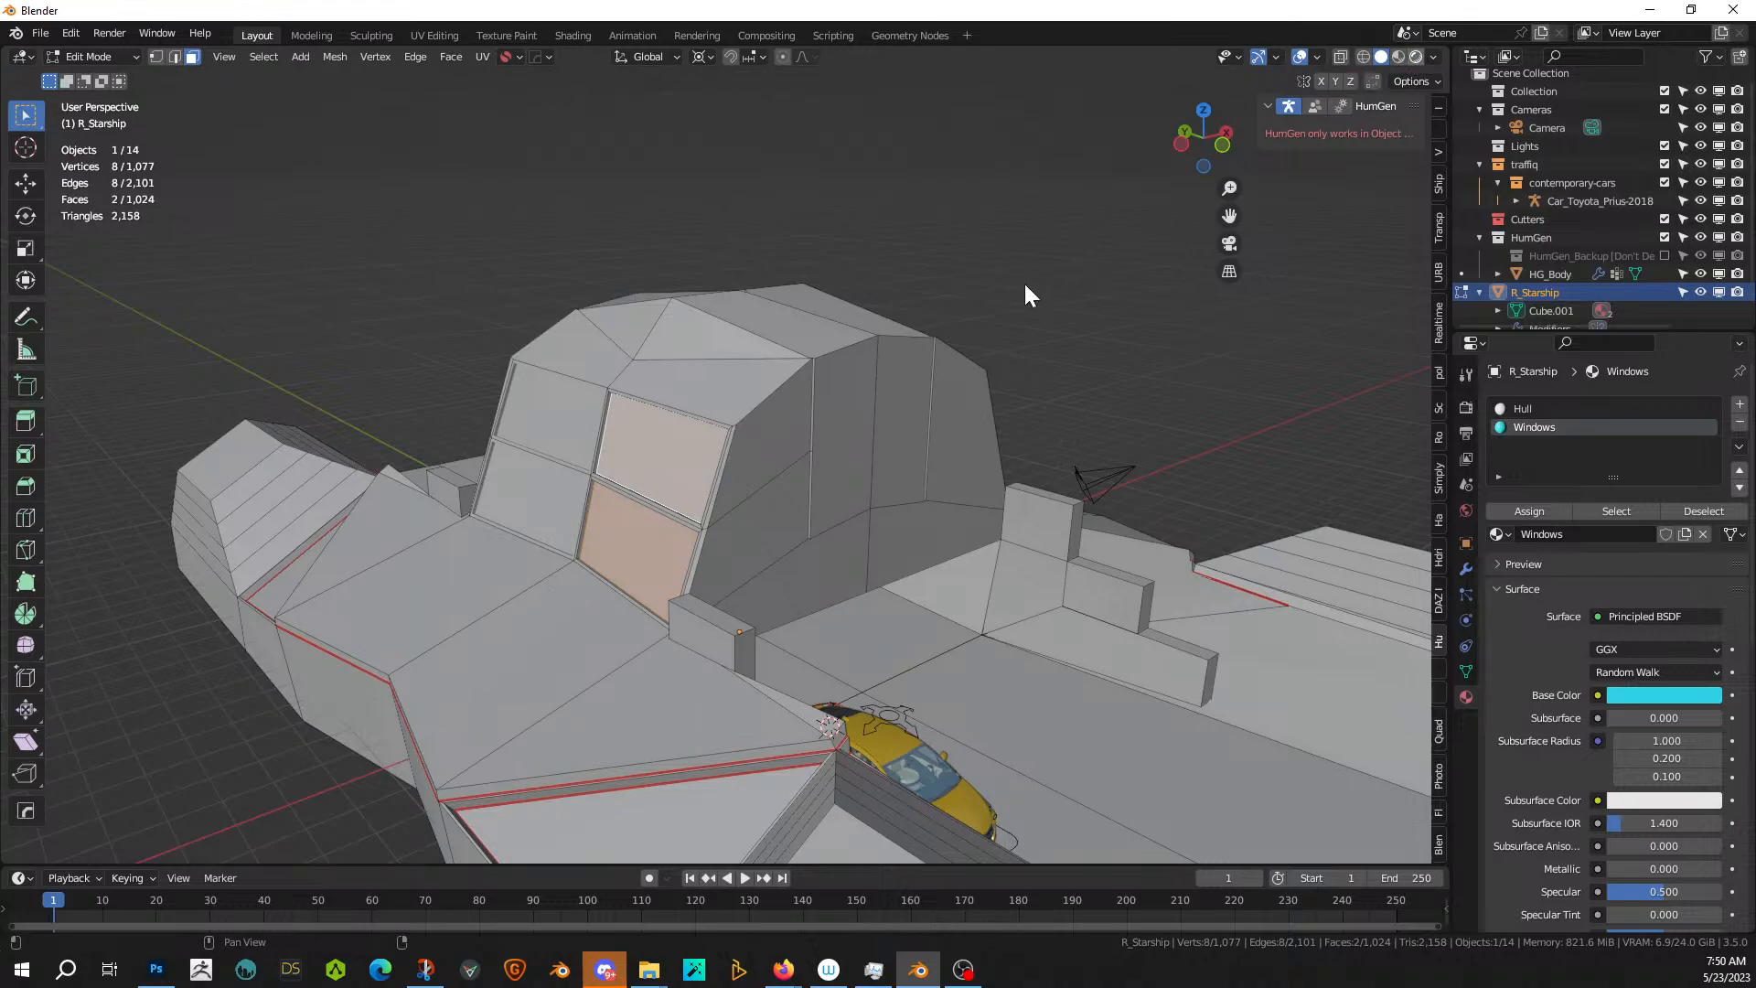
- Check the material colors on the ship in rendered shading, and undo the Windows material's color and name
{"action": "left_click", "coordinate": [1416, 57]}
{"action": "scroll", "coordinate": [959, 439], "scroll_direction": "down", "scroll_amount": 3}
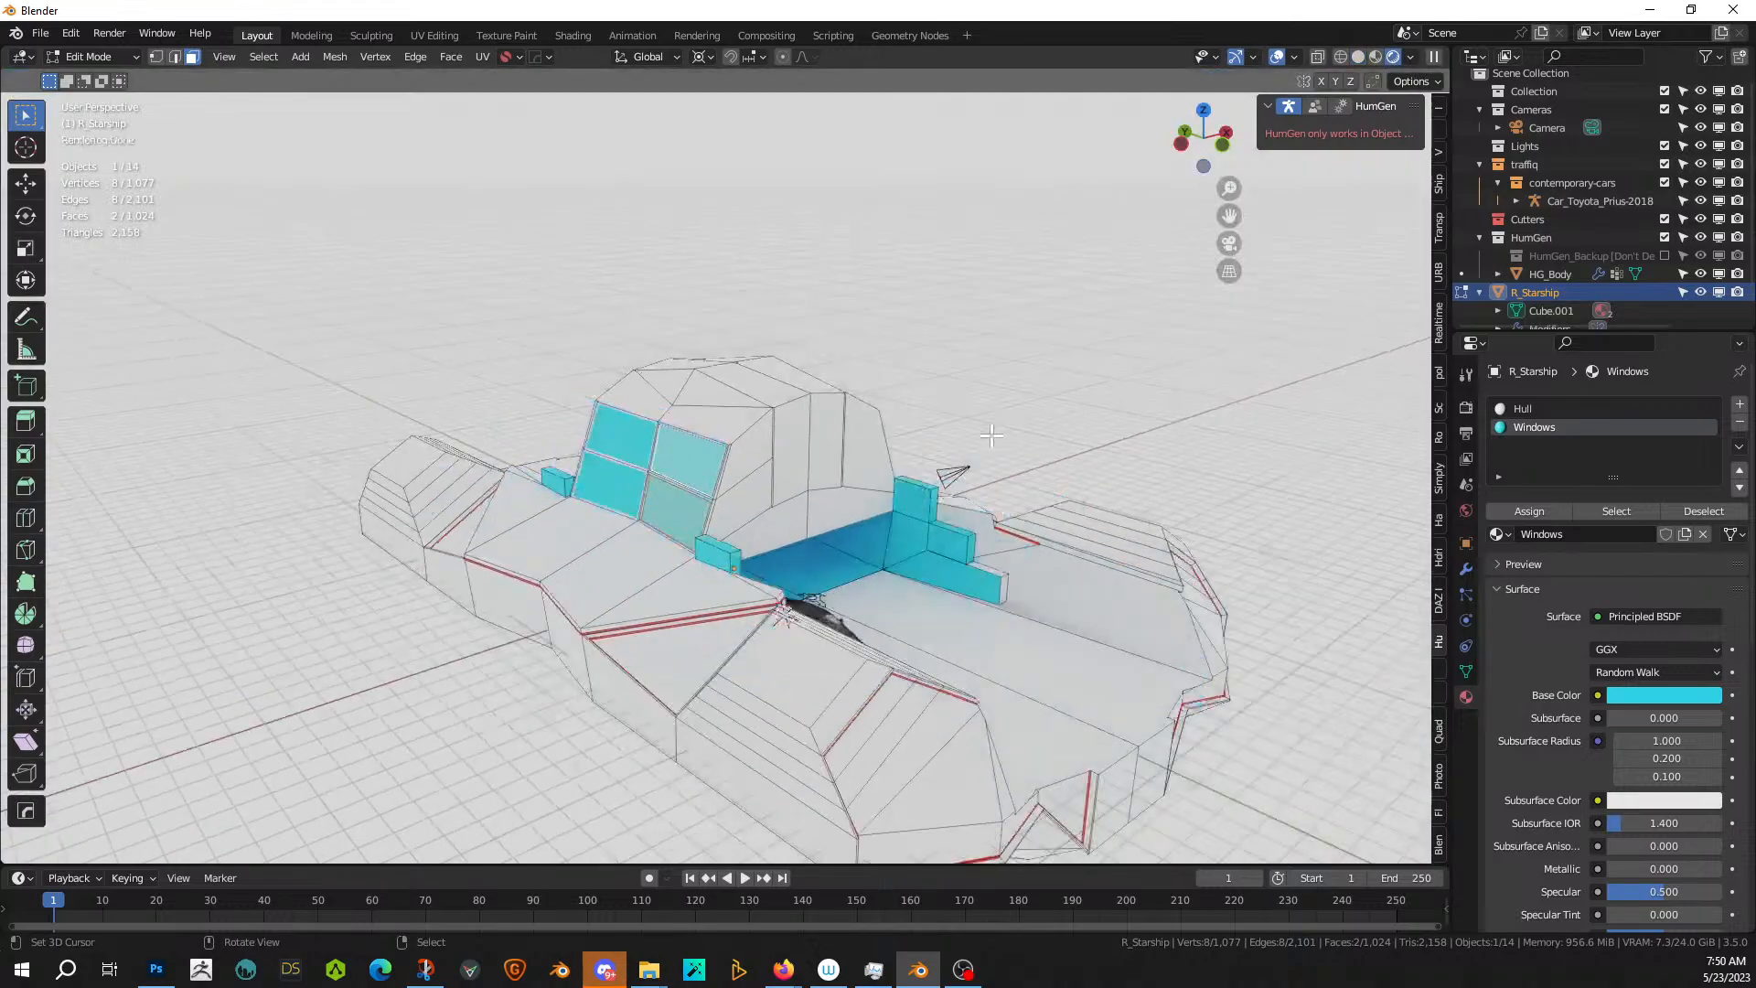
{"action": "mouse_move", "coordinate": [956, 441]}
{"action": "middle_mouse_down"}
{"action": "mouse_move", "coordinate": [986, 458]}
{"action": "mouse_move", "coordinate": [955, 481]}
{"action": "mouse_move", "coordinate": [869, 441]}
{"action": "middle_mouse_up"}
{"action": "key", "text": "ctrl+z"}
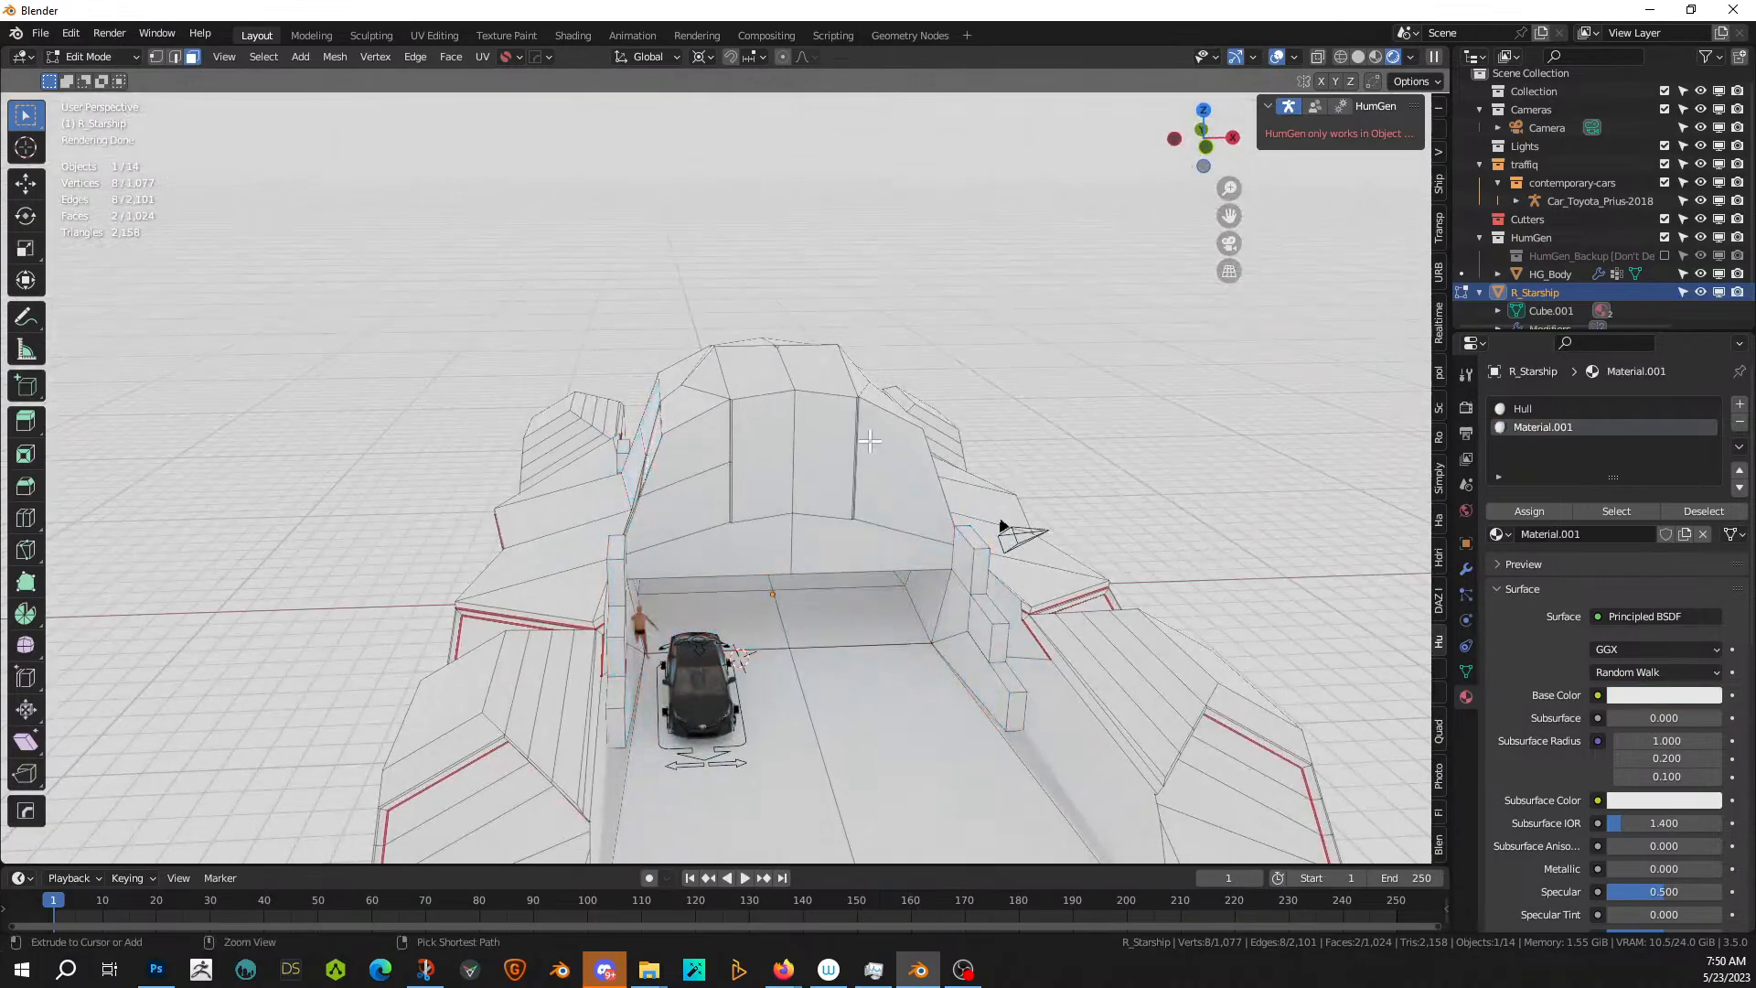
- Assign the second material to the two window faces and set its base color to blue, hue 0.599 and saturation 0.935
{"action": "middle_click_drag", "start_coordinate": [681, 426], "coordinate": [790, 447]}
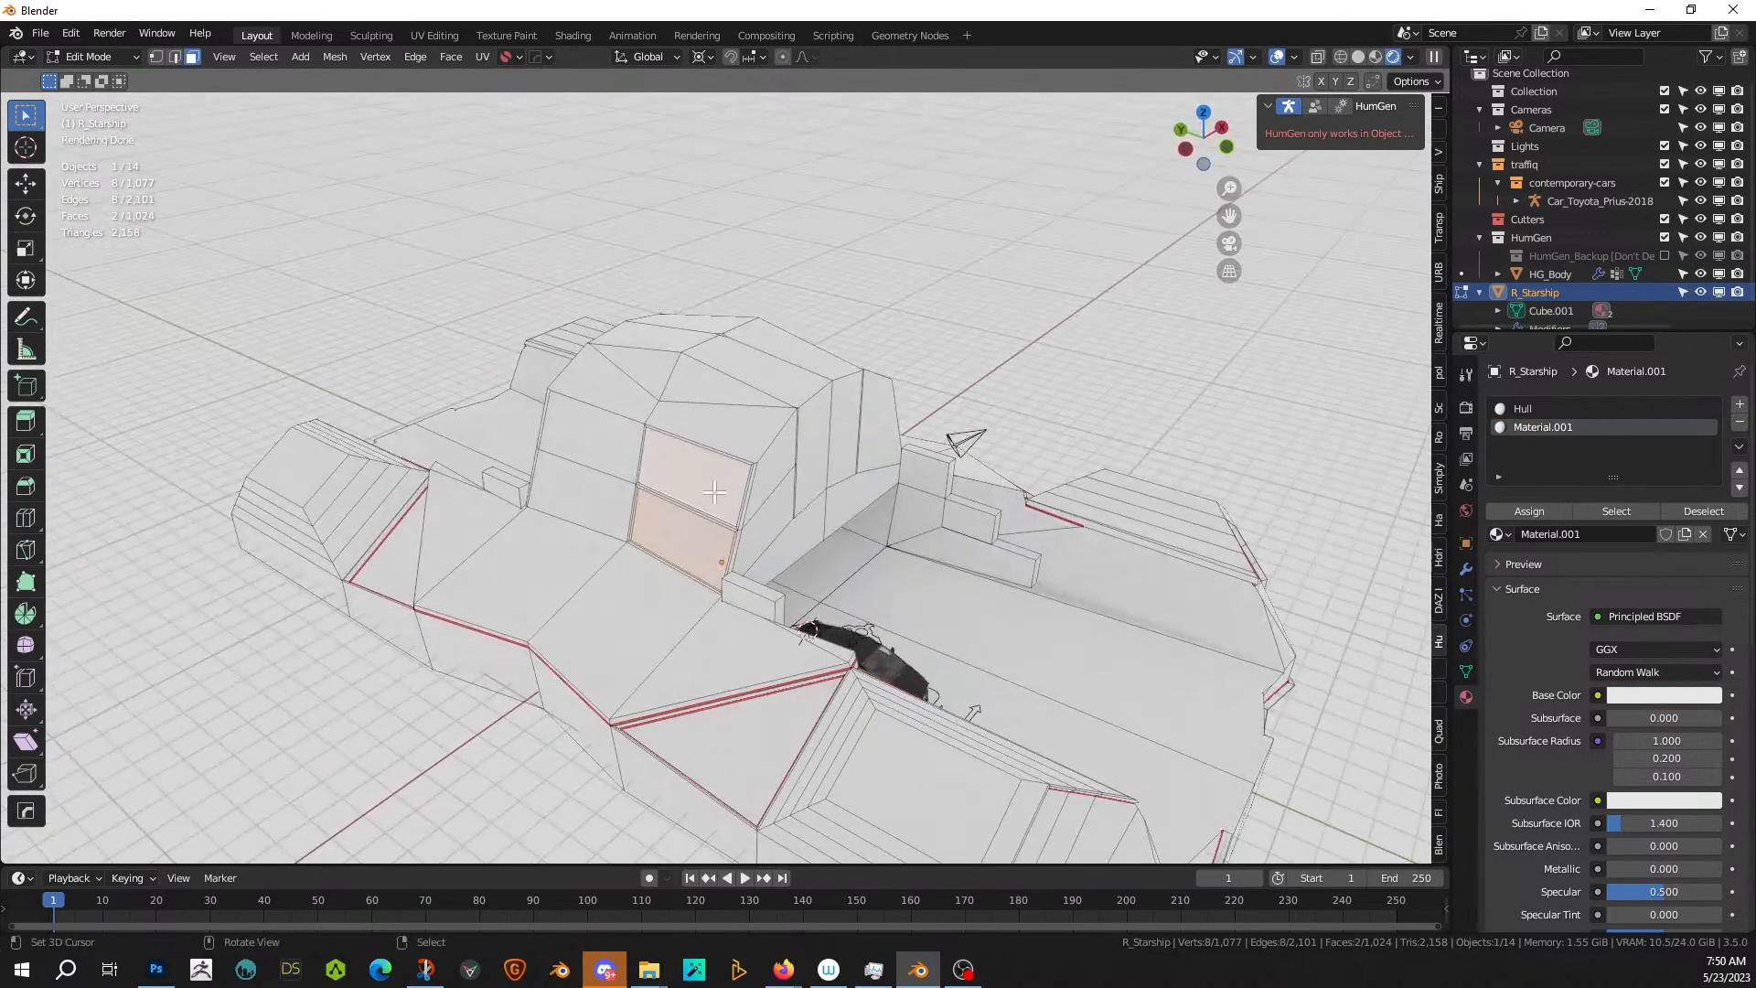
{"action": "left_click", "coordinate": [686, 535], "text": "shift"}
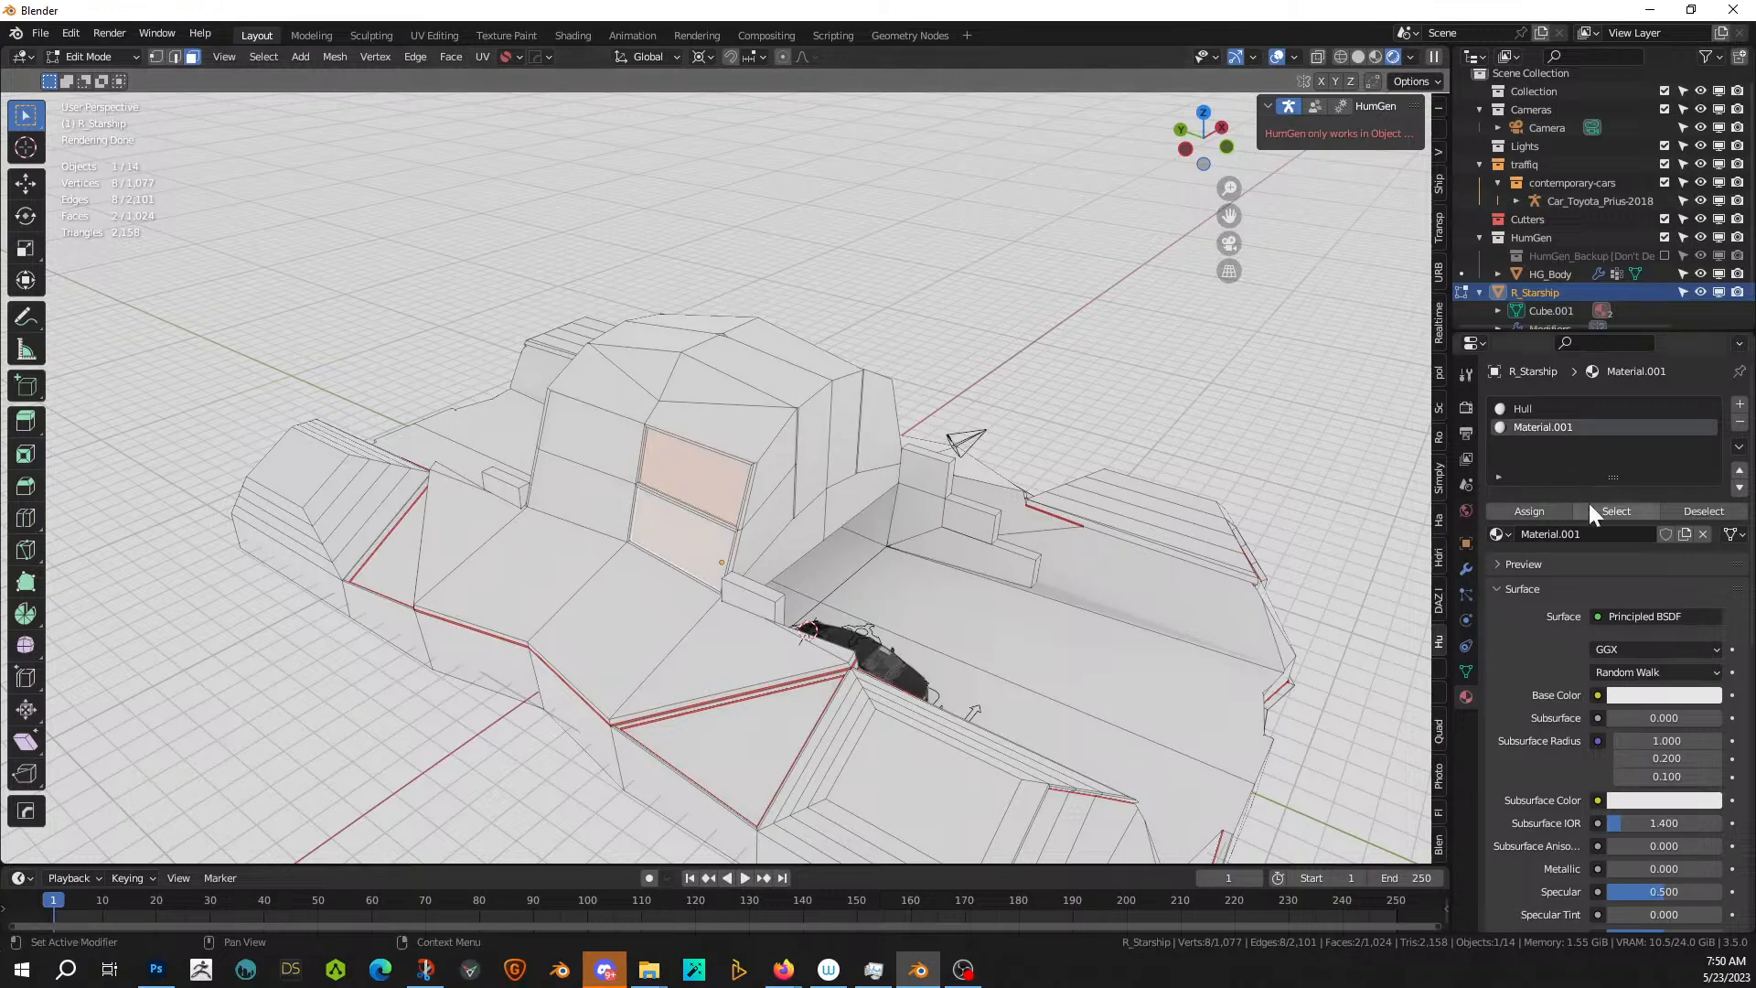
{"action": "left_click", "coordinate": [1536, 511]}
{"action": "left_click", "coordinate": [1627, 697]}
{"action": "left_click", "coordinate": [1648, 456]}
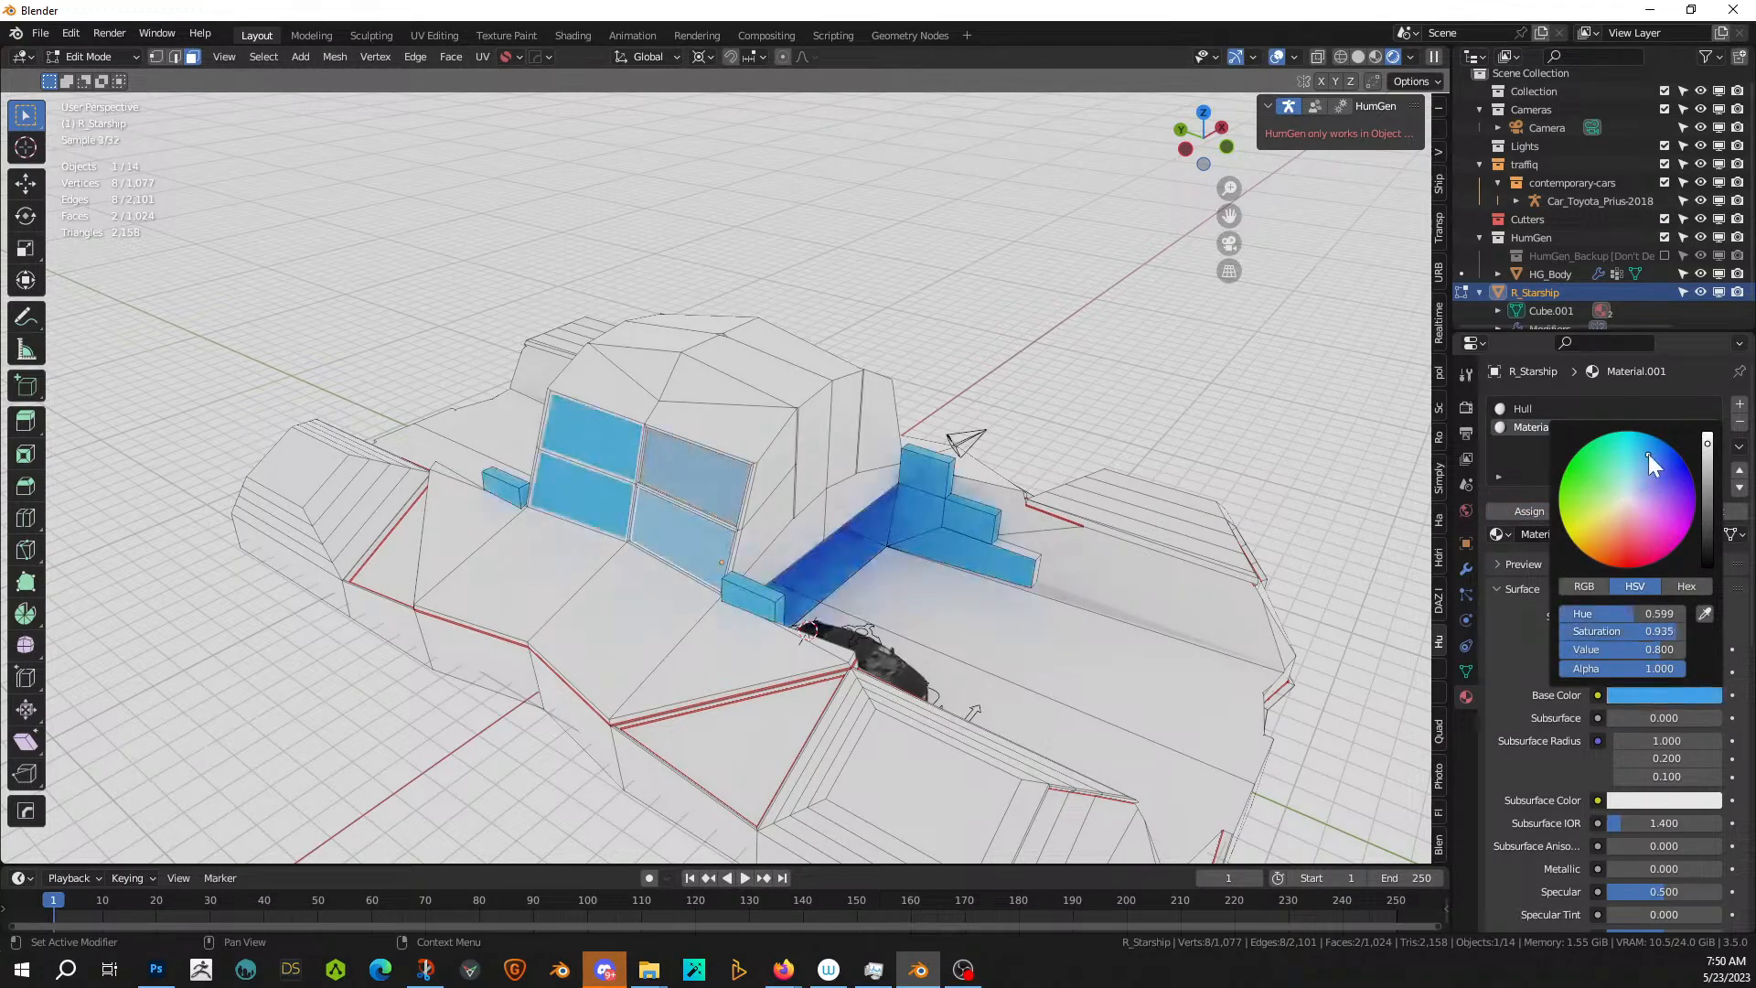
- Inspect the blue faces around the cabin and bay, return to solid shading, and undo back to only the Hull material
{"action": "scroll", "coordinate": [886, 464], "scroll_direction": "up", "scroll_amount": 3}
{"action": "middle_click_drag", "start_coordinate": [886, 464], "coordinate": [643, 474]}
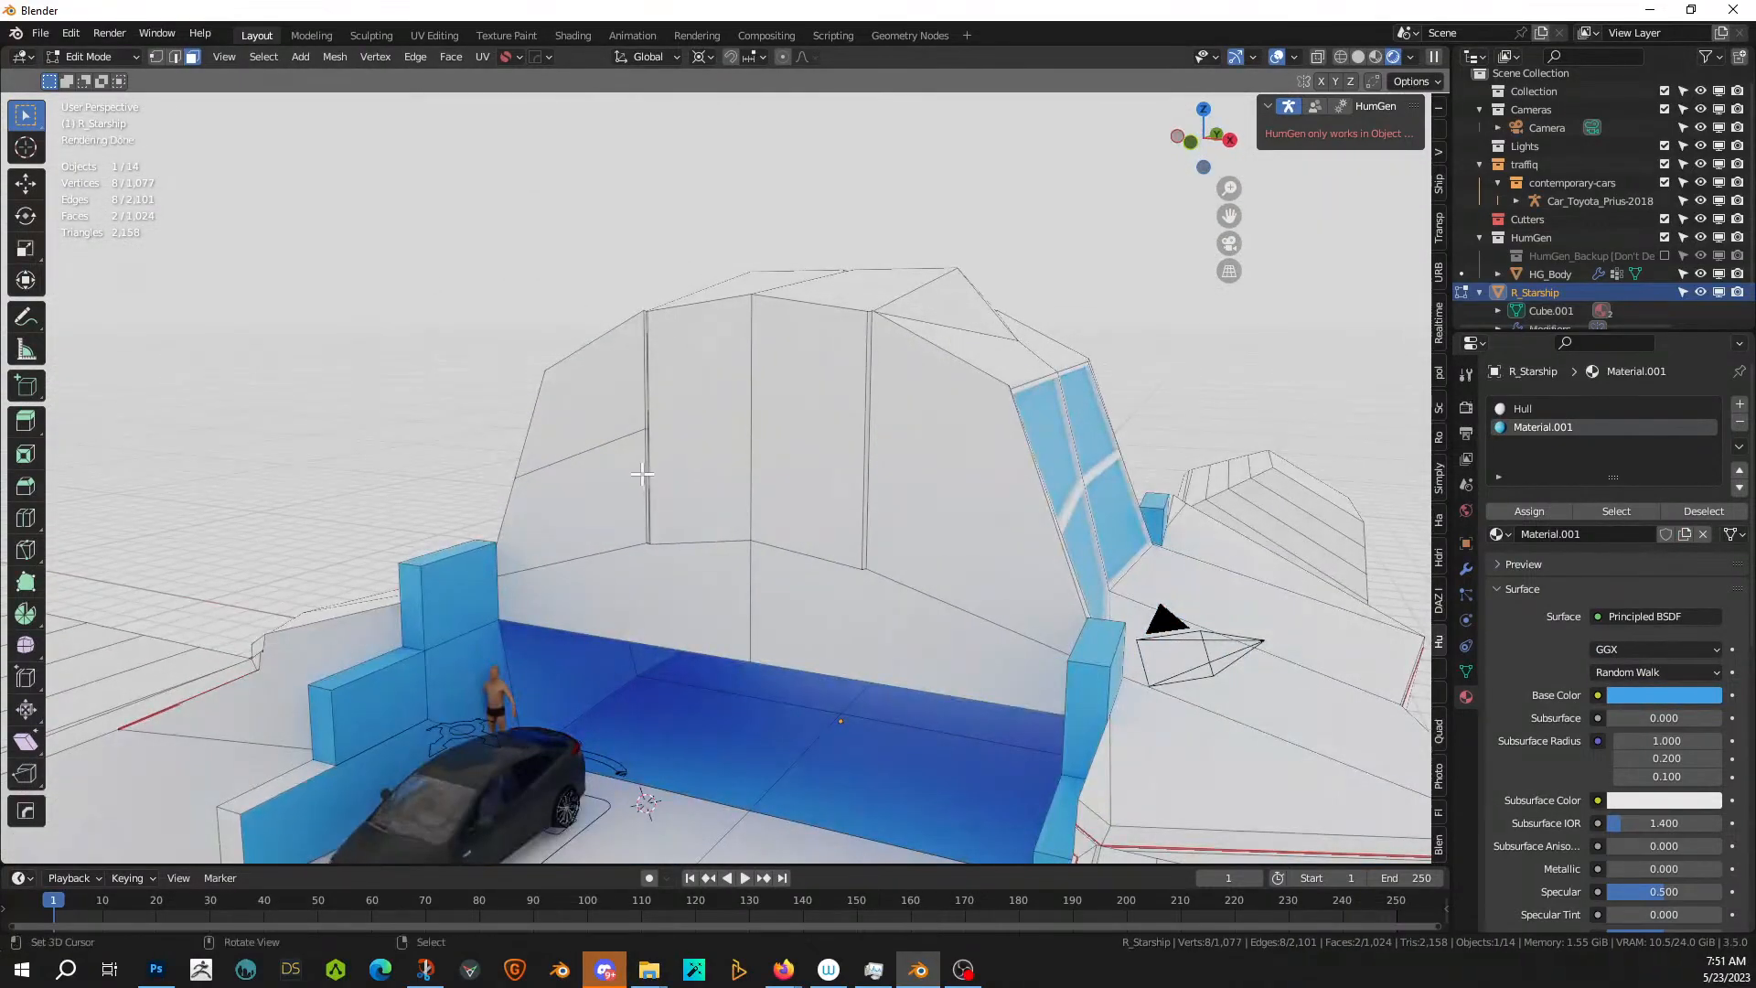
{"action": "key", "text": "ctrl+z"}
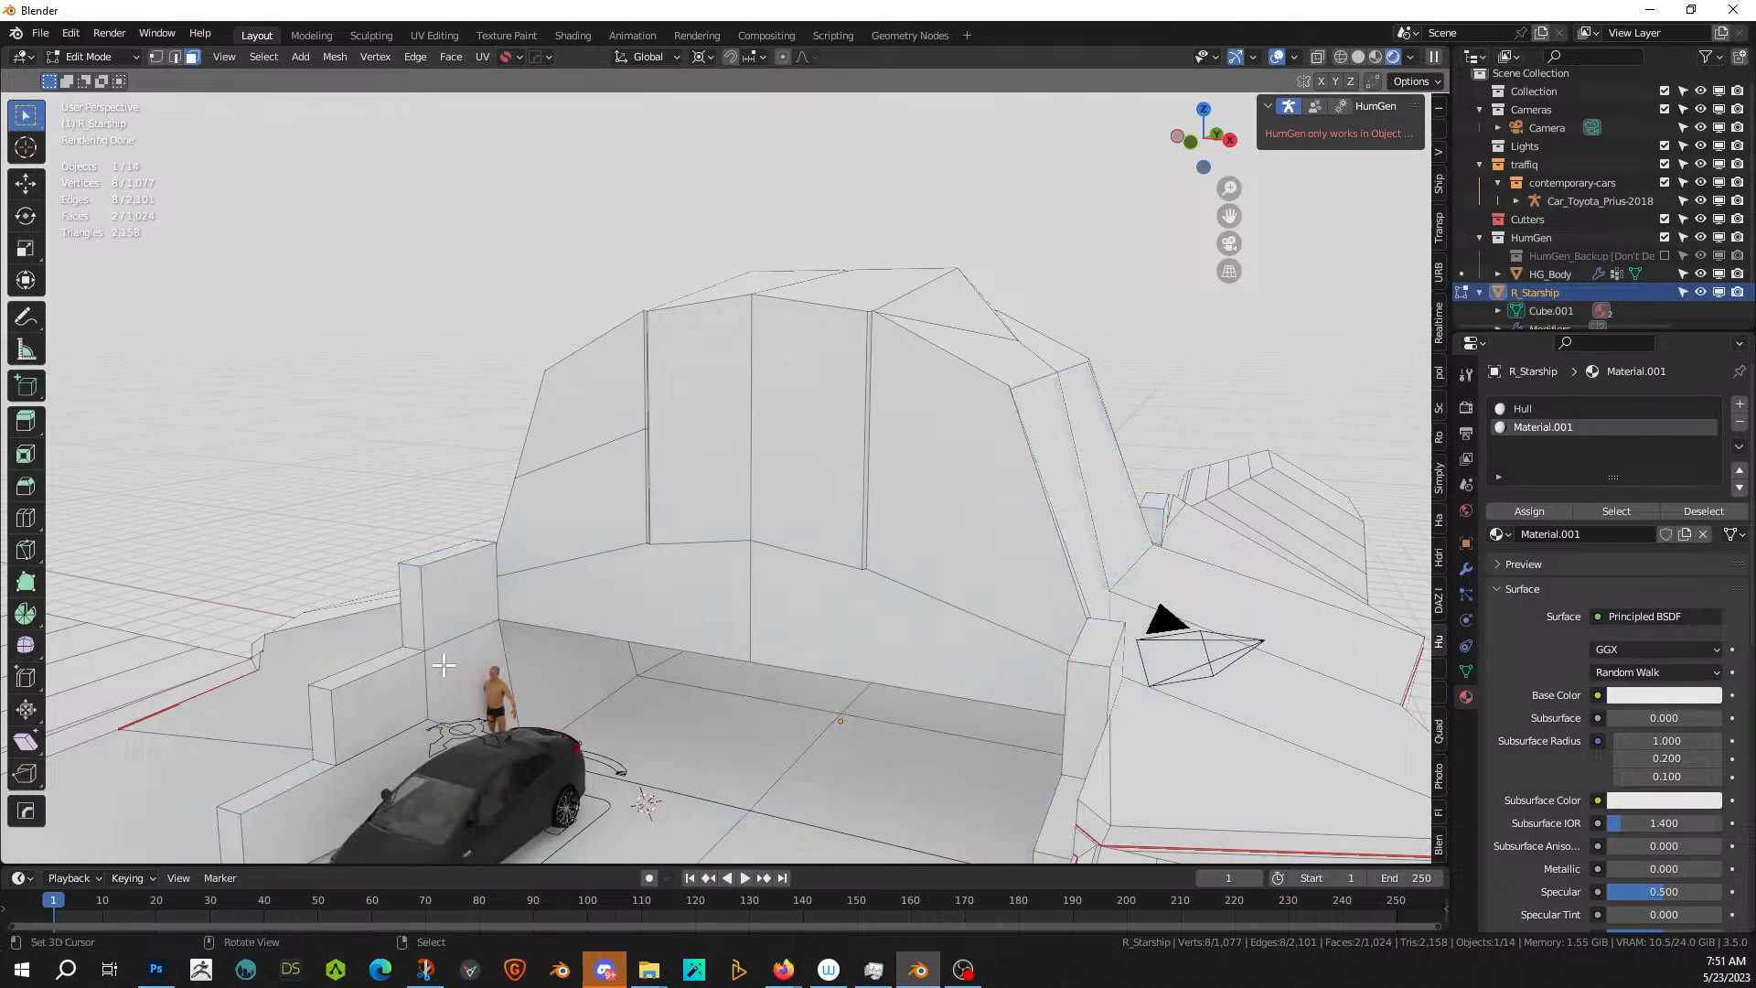
{"action": "left_click", "coordinate": [1355, 58]}
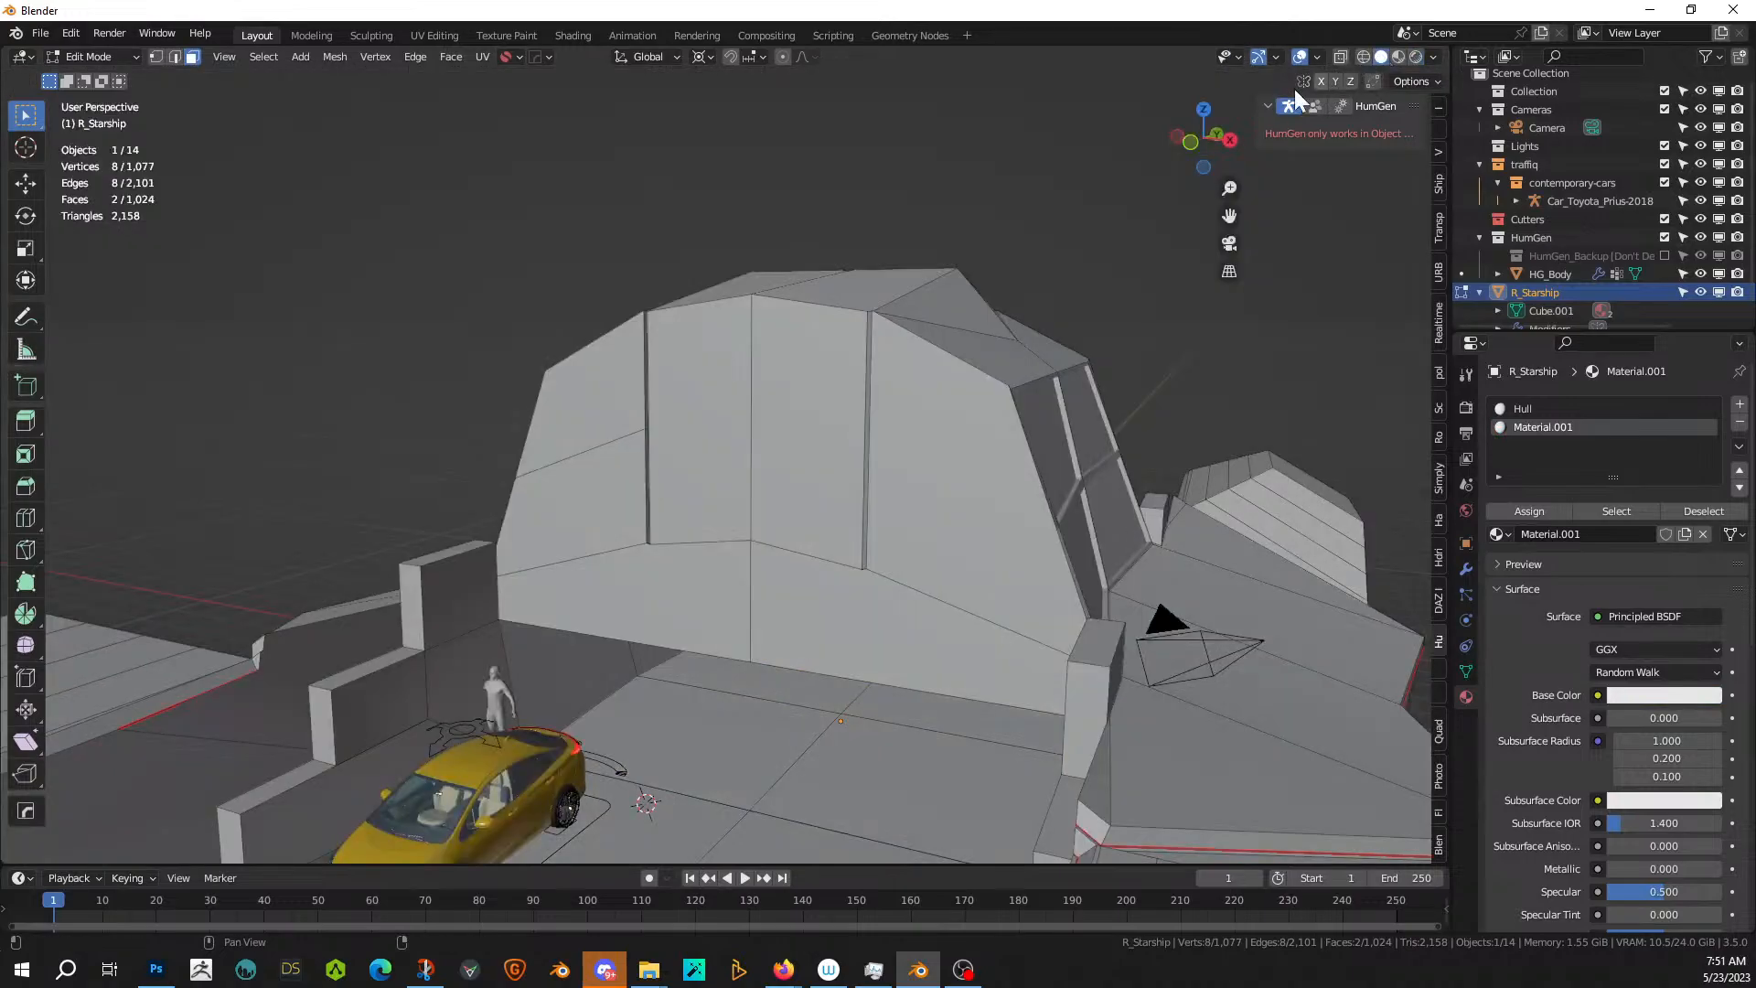
{"action": "mouse_move", "coordinate": [695, 494]}
{"action": "middle_mouse_down"}
{"action": "mouse_move", "coordinate": [748, 522]}
{"action": "mouse_move", "coordinate": [885, 513]}
{"action": "mouse_move", "coordinate": [753, 547]}
{"action": "mouse_move", "coordinate": [951, 494]}
{"action": "middle_mouse_up"}
{"action": "scroll", "coordinate": [752, 547], "scroll_direction": "down", "scroll_amount": 3}
{"action": "key", "text": "ctrl+z"}
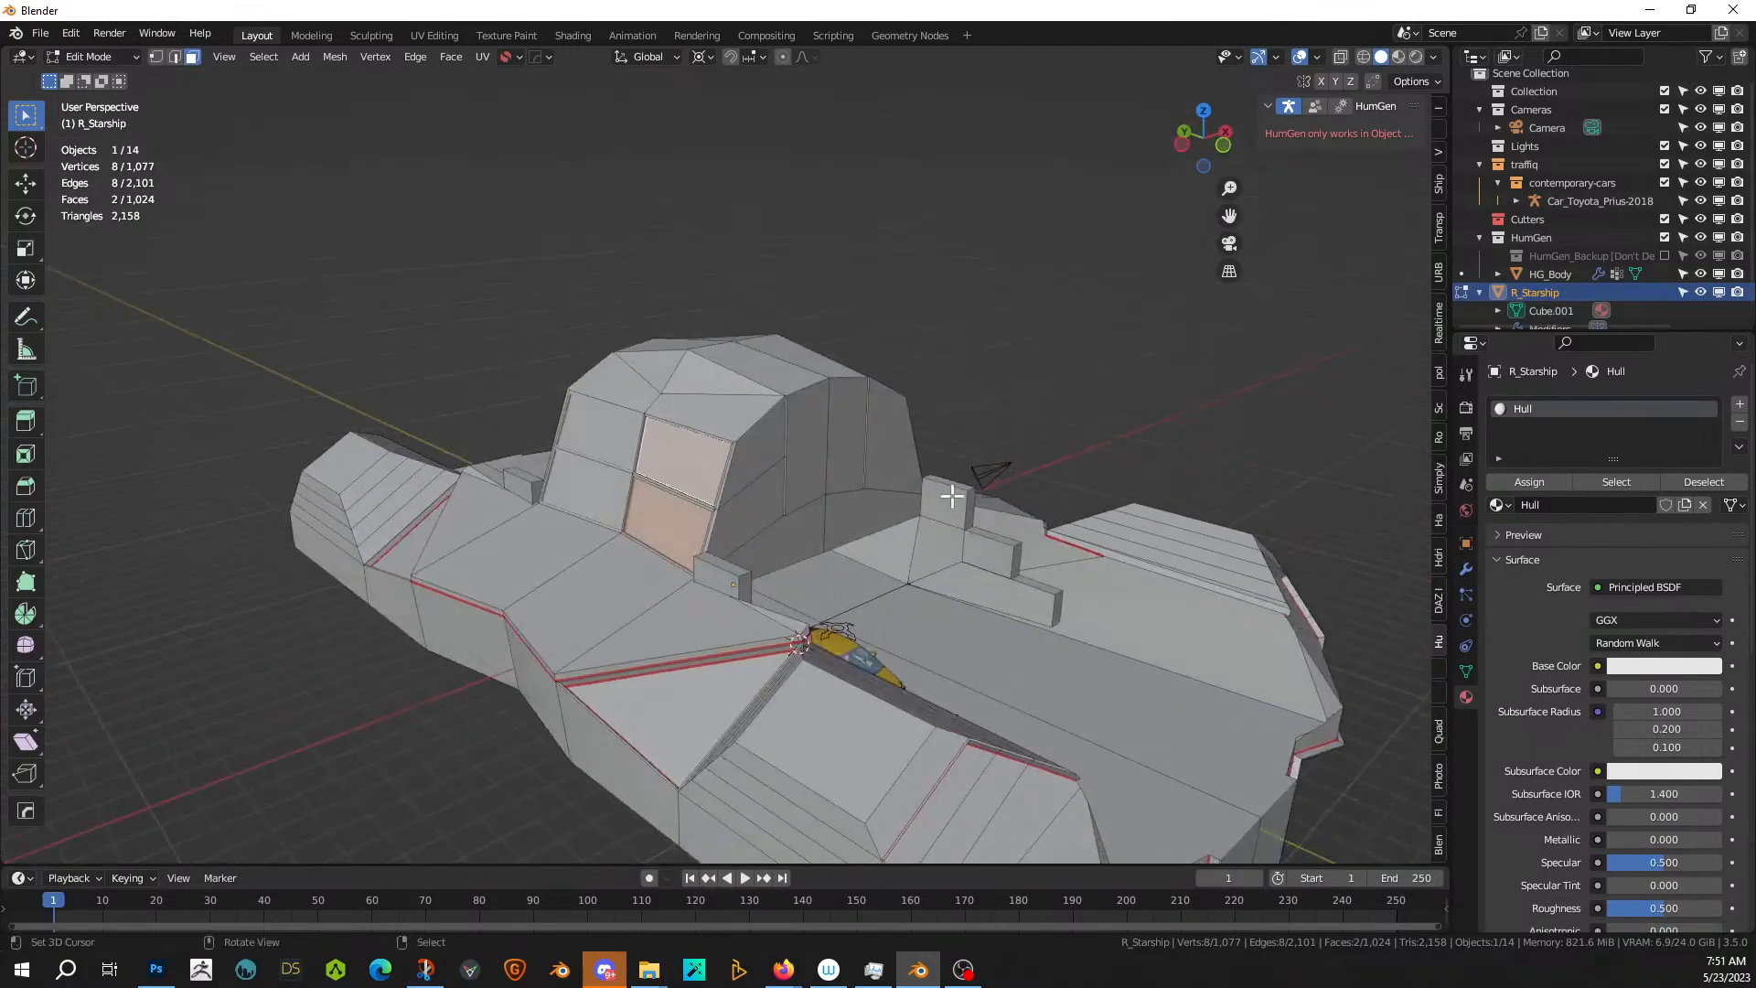
- Add a second material slot with a material named Windows and set its base color to blue, hue 0.636 and saturation 0.955
{"action": "left_click", "coordinate": [1414, 57]}
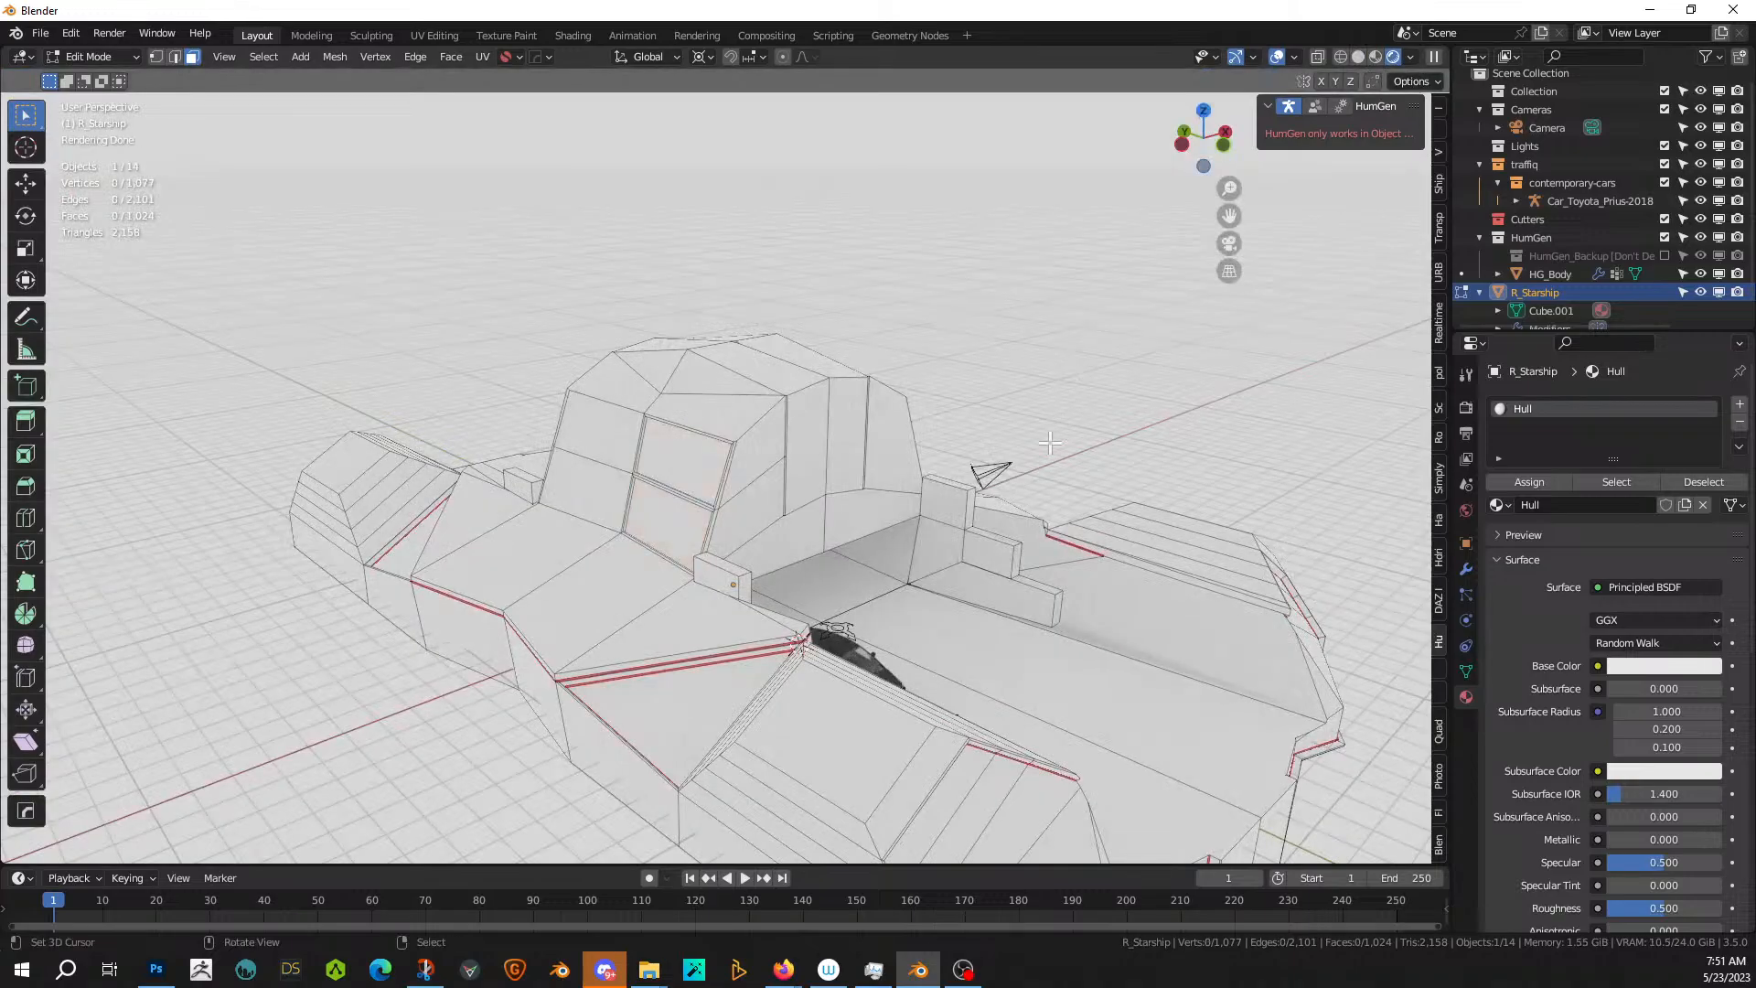
{"action": "scroll", "coordinate": [1050, 443], "scroll_direction": "up", "scroll_amount": 2}
{"action": "middle_click_drag", "start_coordinate": [970, 498], "coordinate": [921, 514]}
{"action": "scroll", "coordinate": [921, 514], "scroll_direction": "up", "scroll_amount": 1}
{"action": "right_click", "coordinate": [620, 444]}
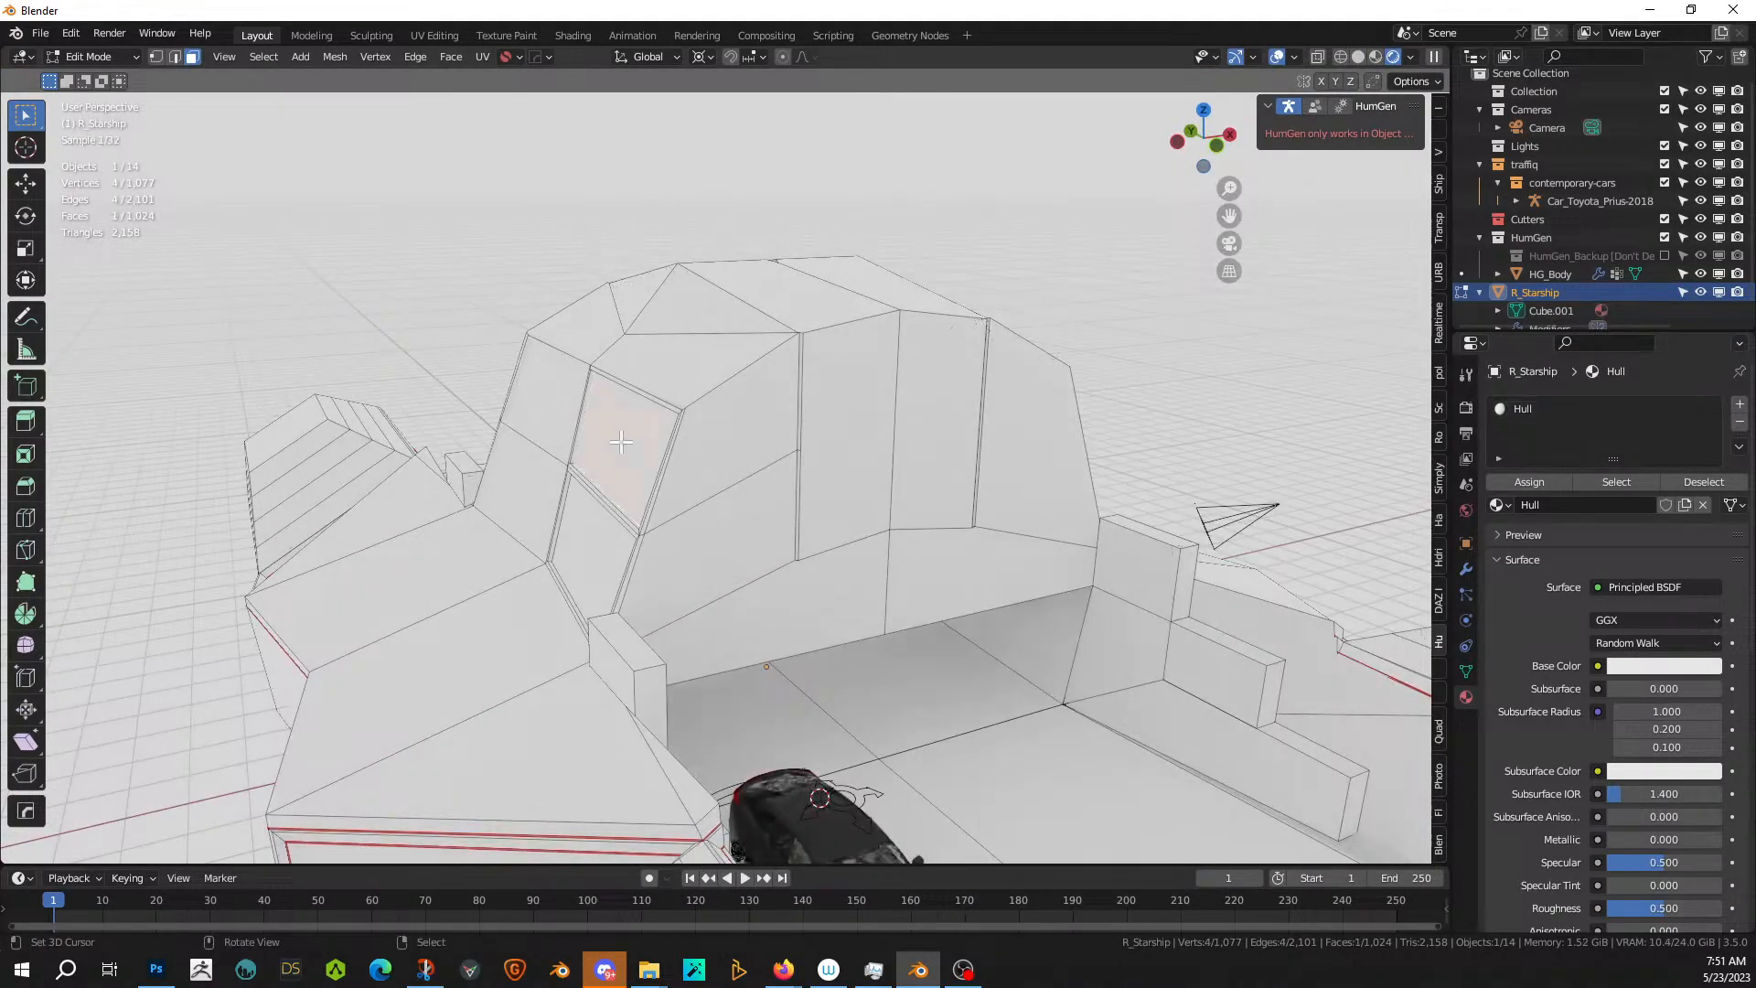
{"action": "left_click", "coordinate": [1740, 405]}
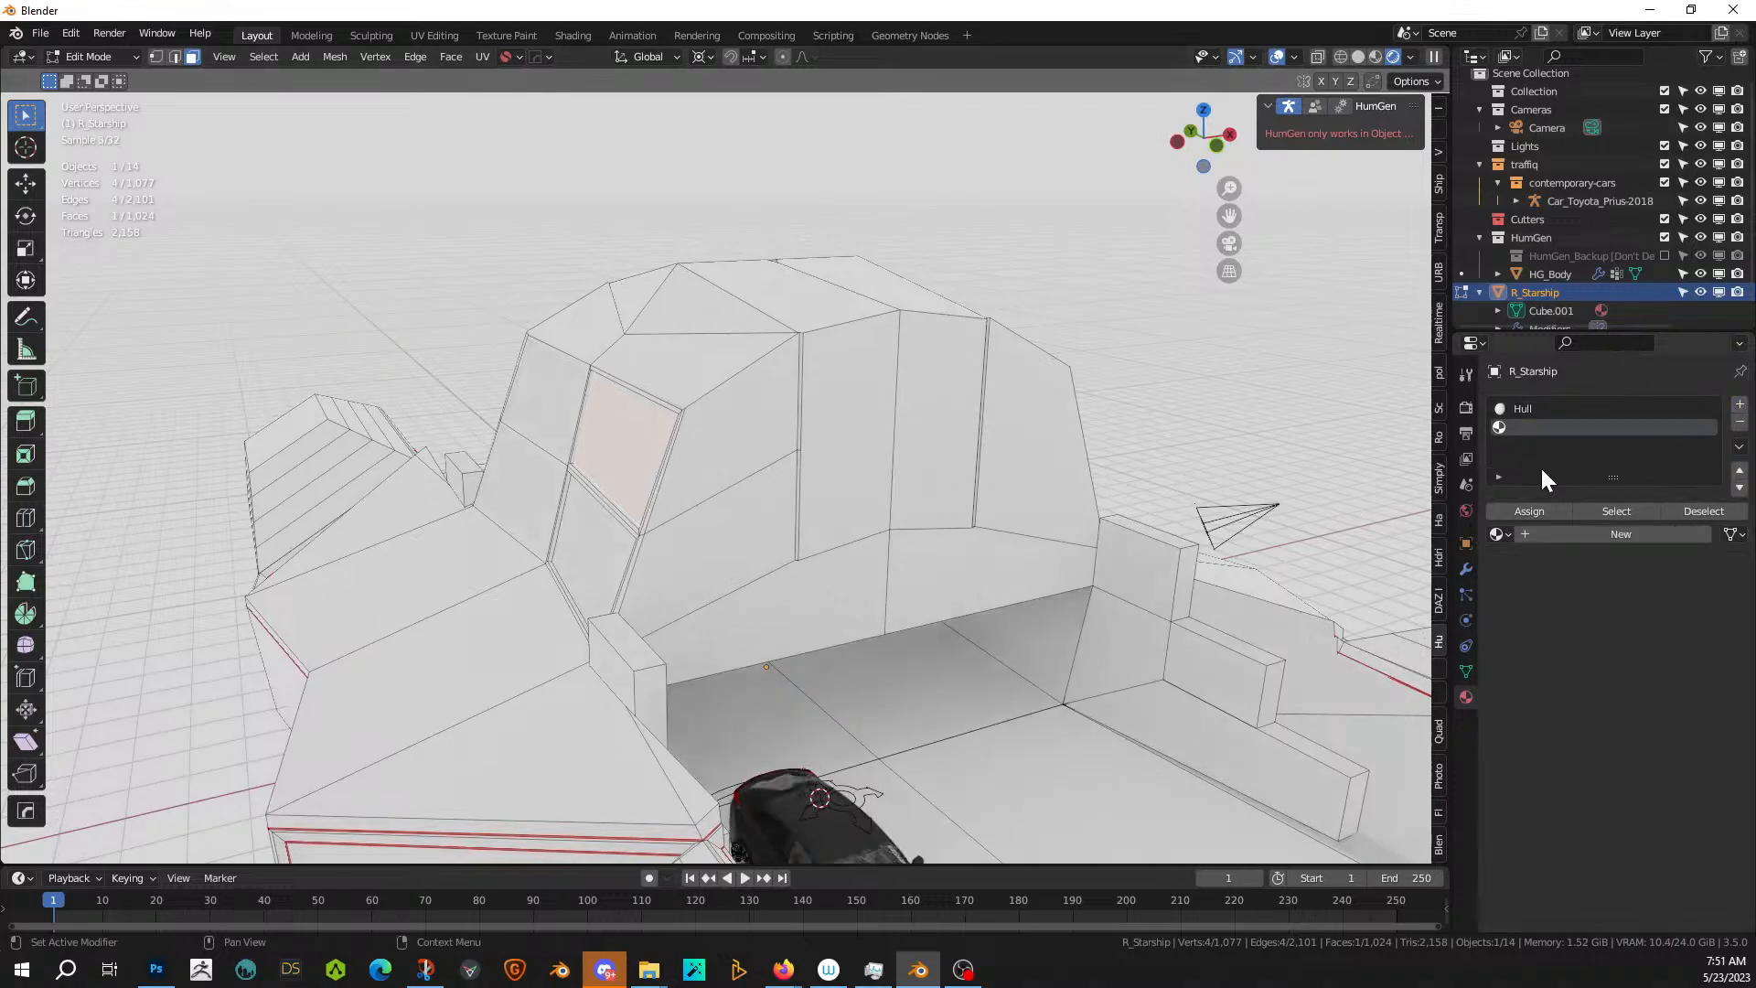
{"action": "double_click", "coordinate": [1588, 534]}
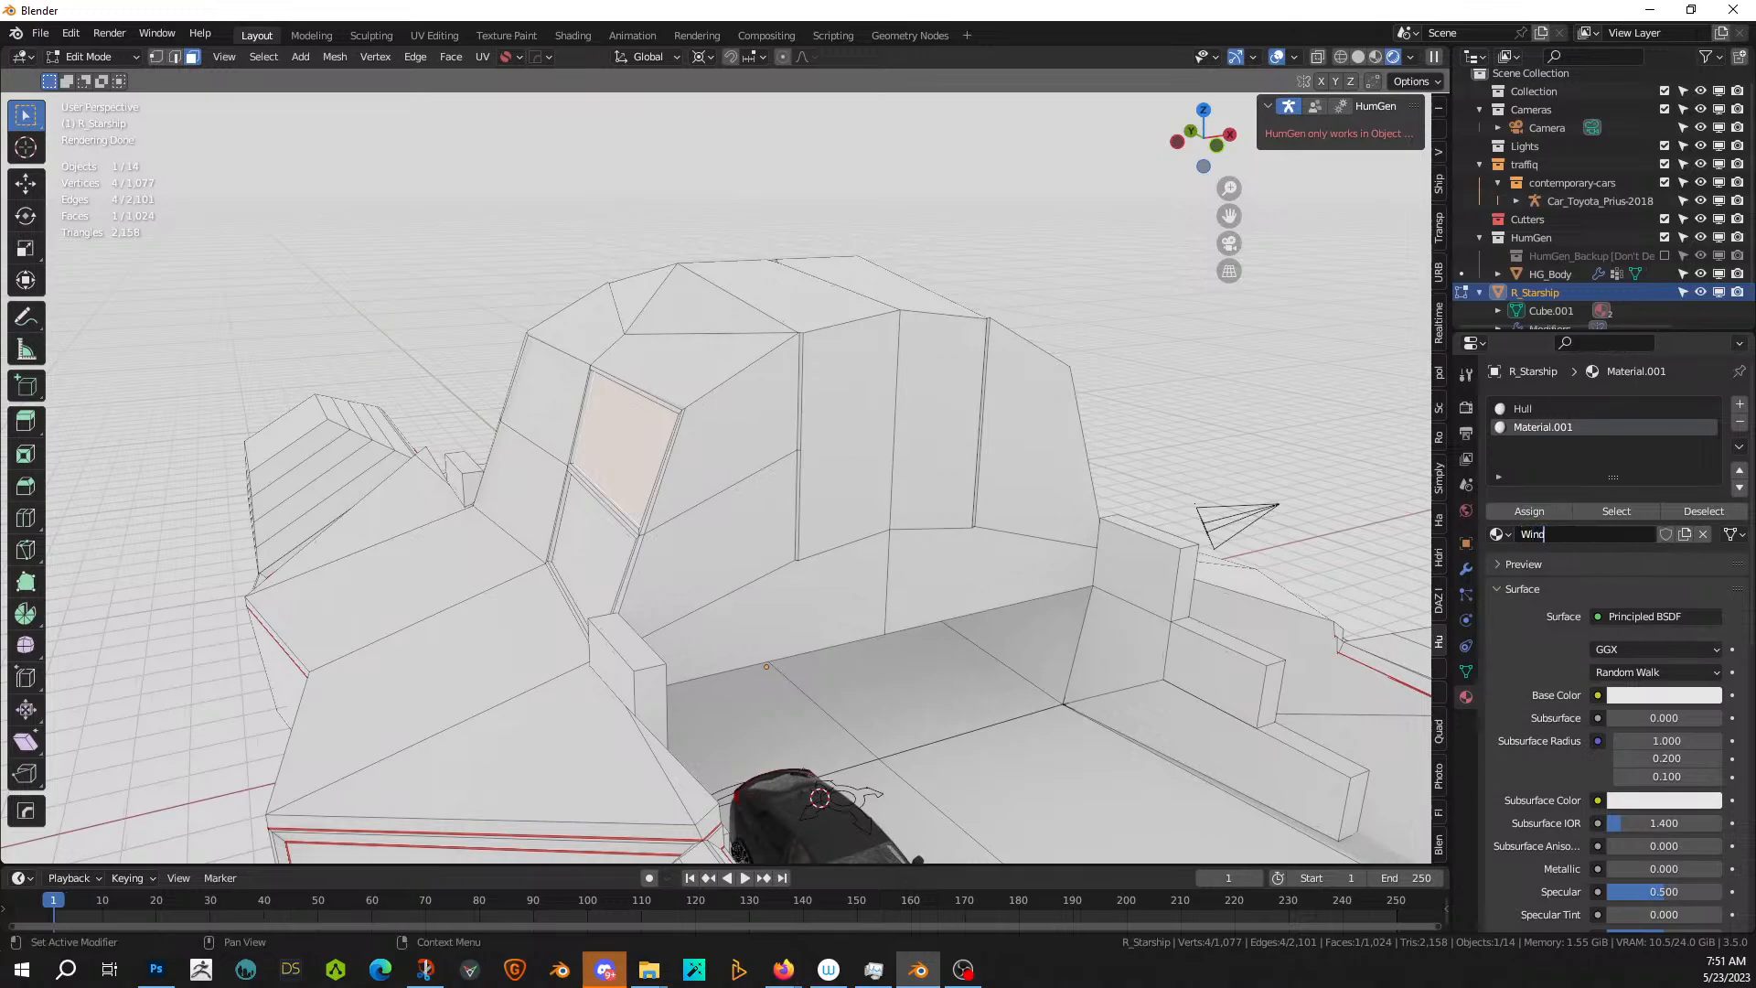
{"action": "type", "text": "Windows"}
{"action": "key", "text": "Return"}
{"action": "left_click", "coordinate": [1650, 697]}
{"action": "left_click", "coordinate": [1660, 458]}
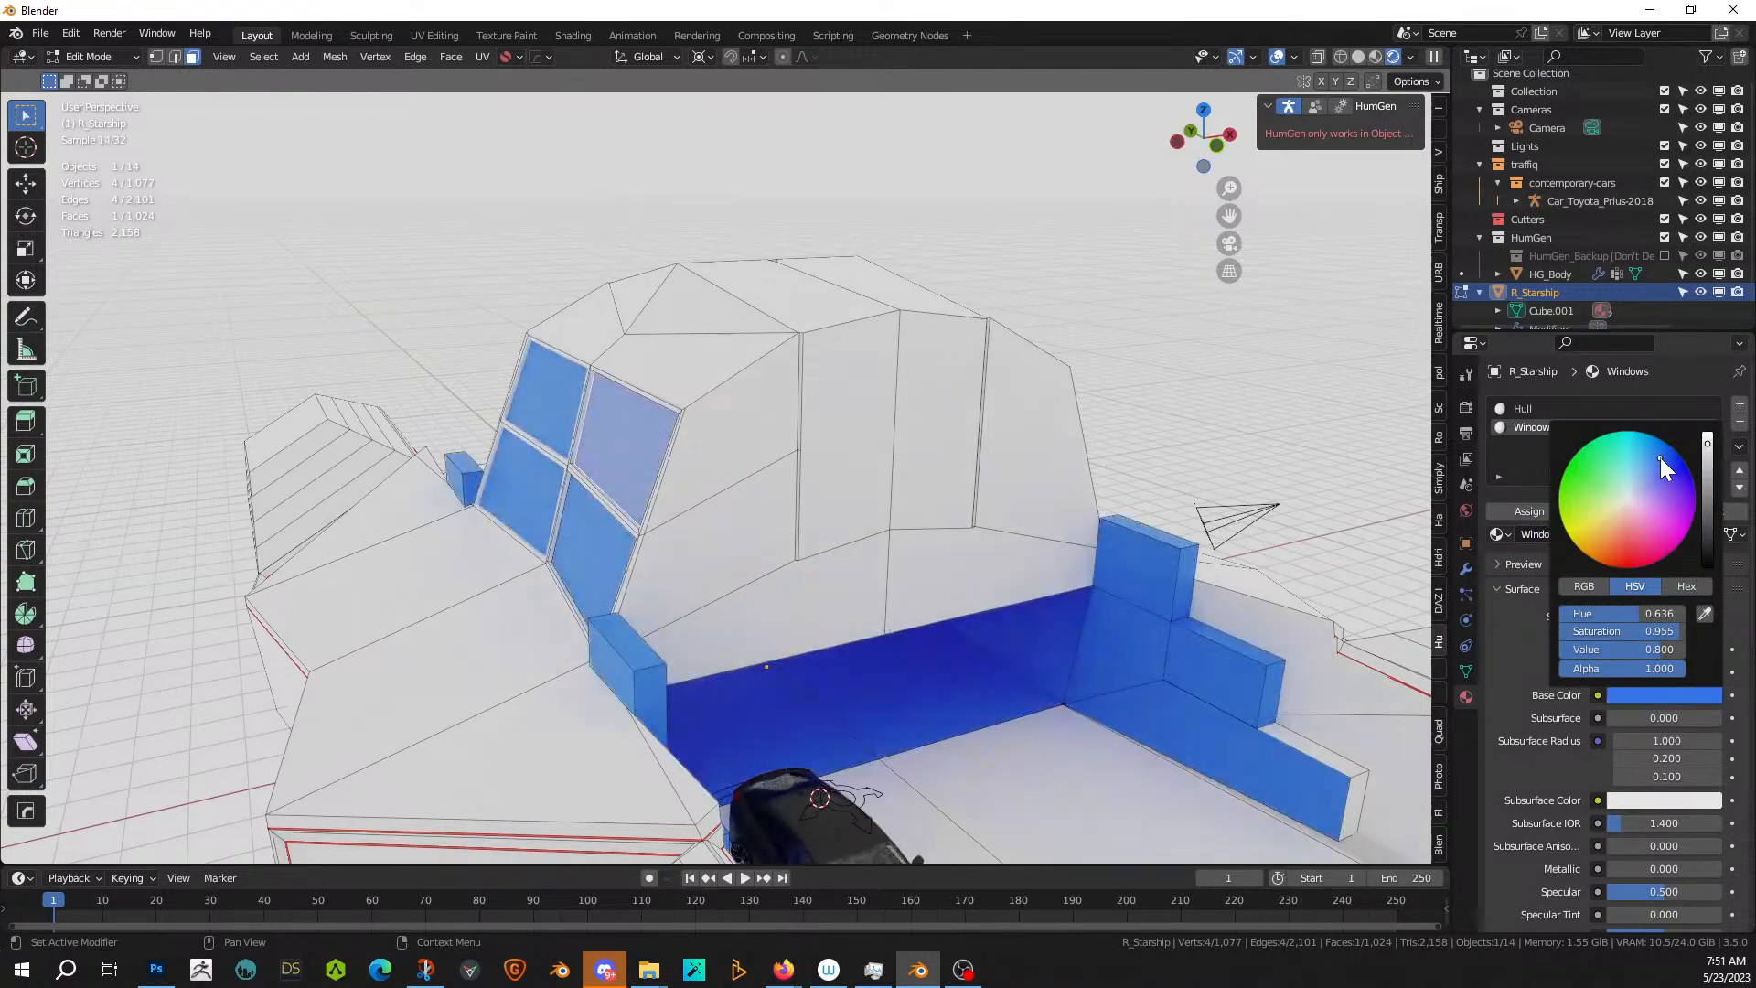
- Isolate the two selected window faces to examine them in solid shading, and reveal the hidden ship geometry
{"action": "middle_click_drag", "start_coordinate": [1132, 528], "coordinate": [747, 607]}
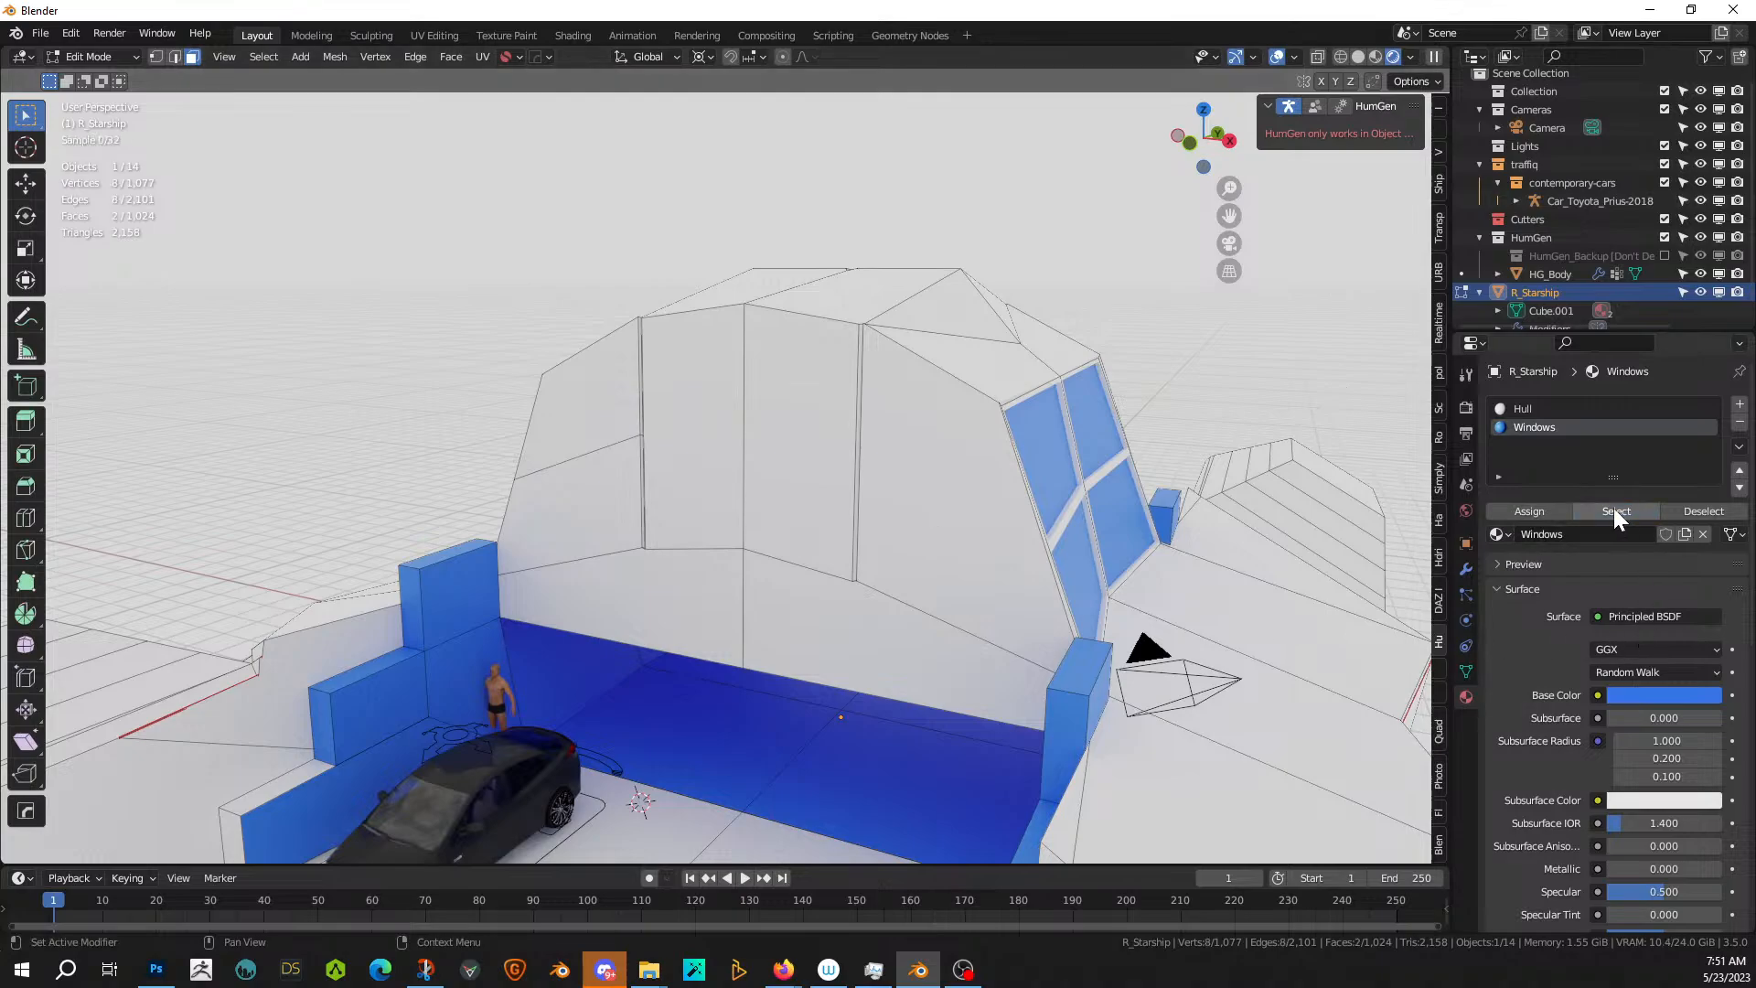
{"action": "key", "text": "shift+h"}
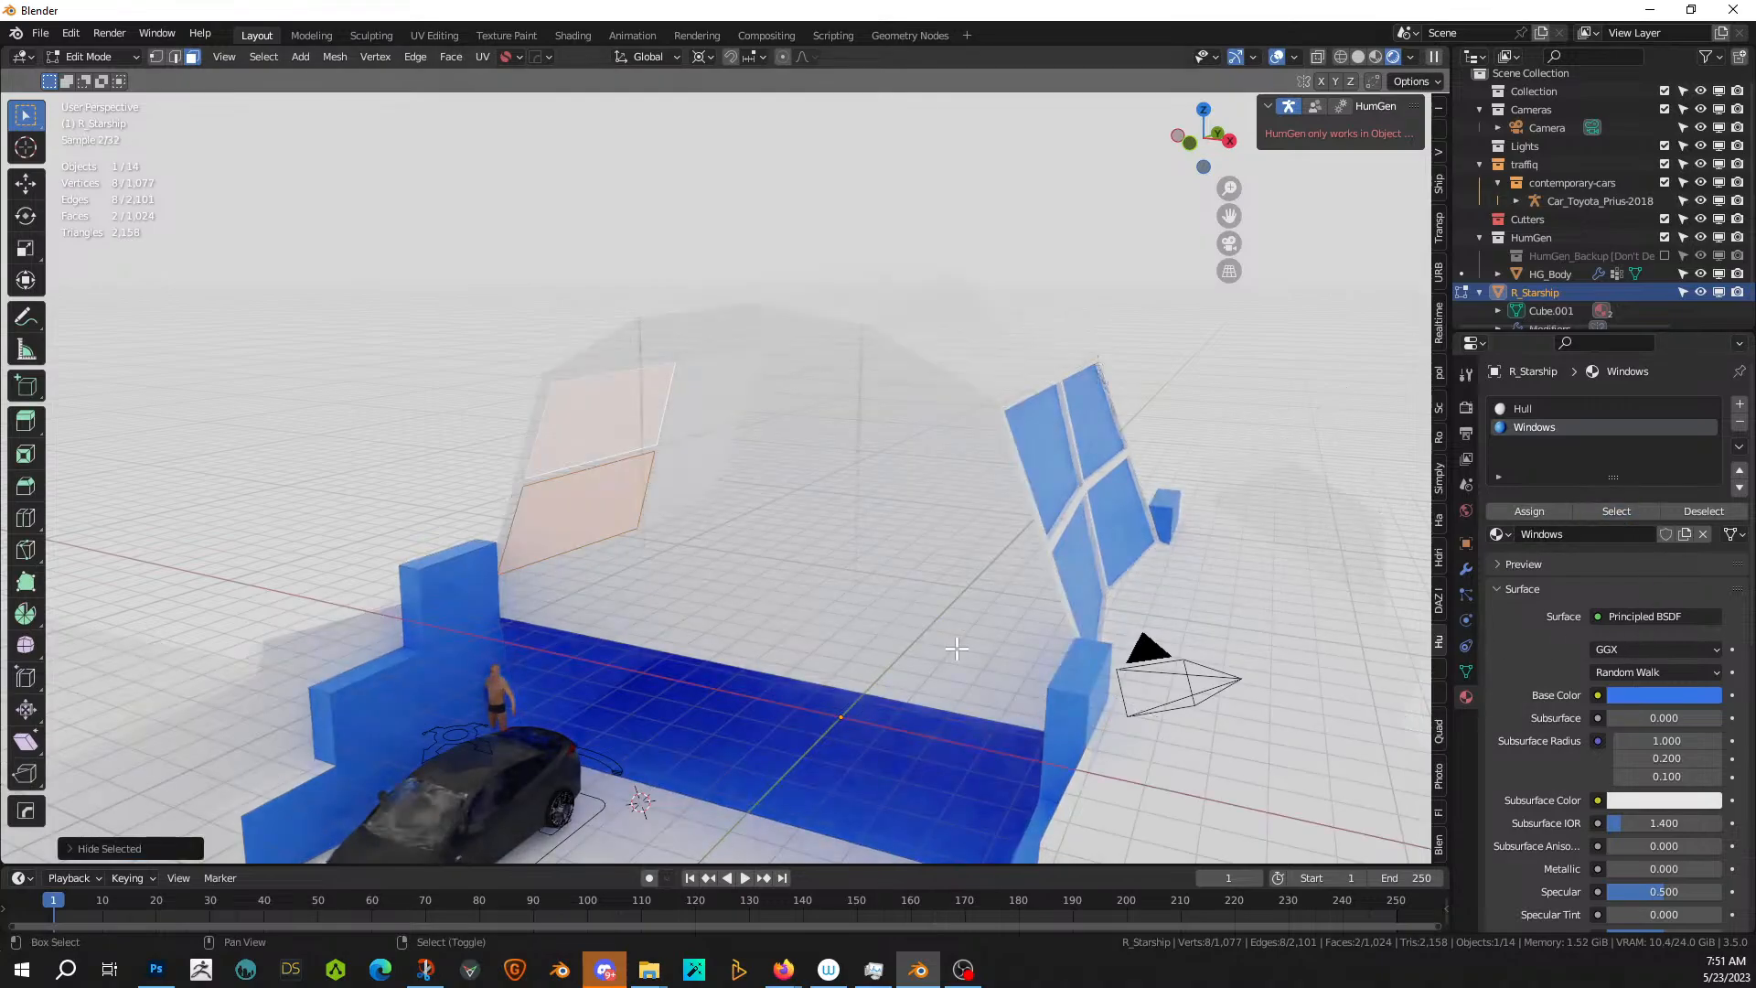
{"action": "left_click", "coordinate": [1361, 56]}
{"action": "middle_click_drag", "start_coordinate": [857, 319], "coordinate": [936, 345]}
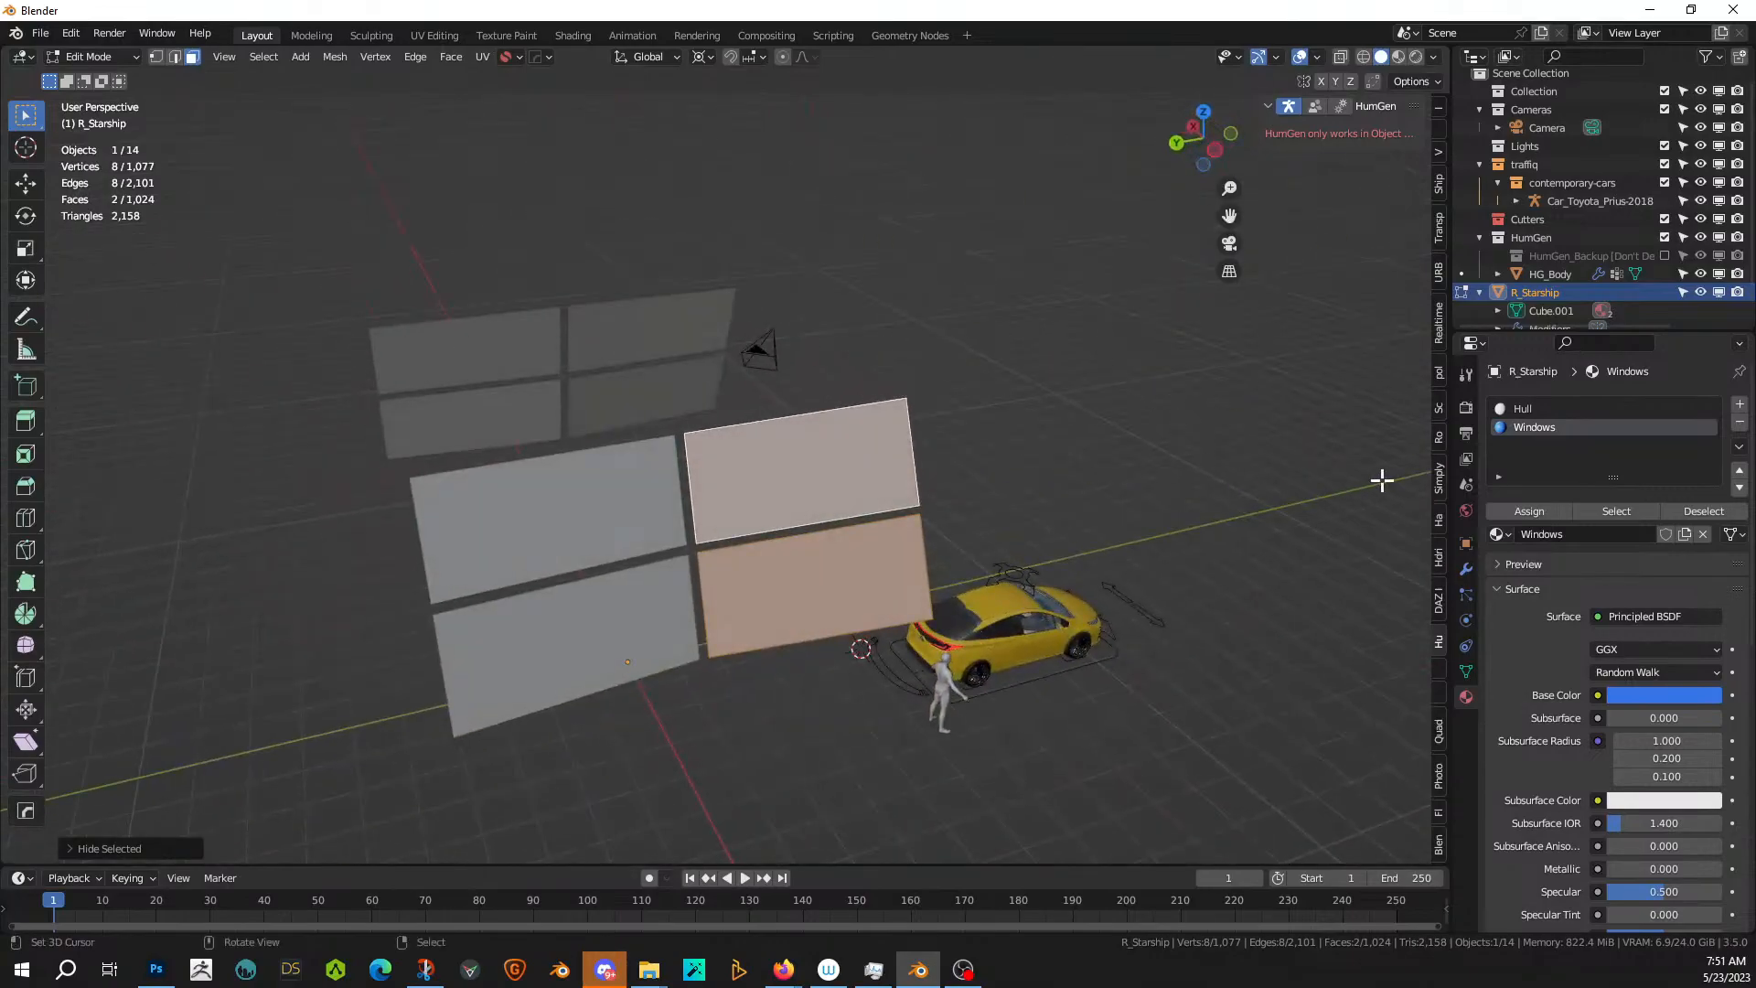
{"action": "left_click", "coordinate": [1702, 510]}
{"action": "key", "text": "alt+h"}
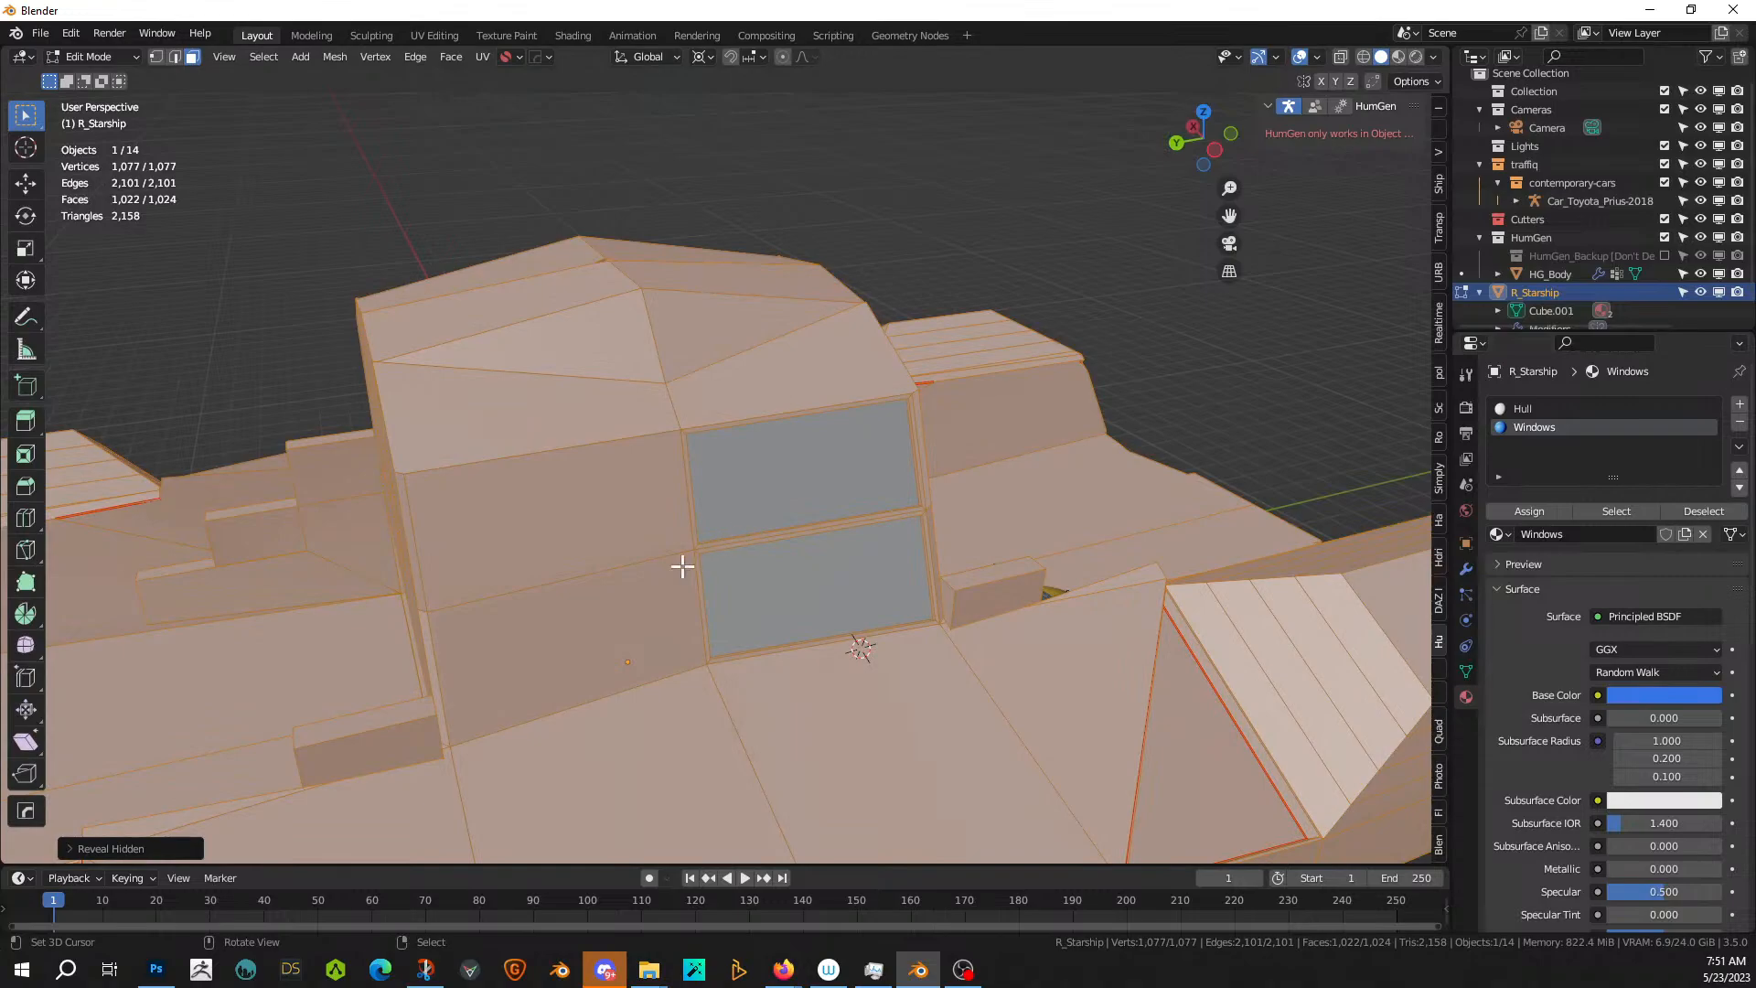
- Assign the Hull material to all faces of the ship mesh and return to Object Mode
{"action": "left_click", "coordinate": [1164, 352]}
{"action": "middle_click_drag", "start_coordinate": [1164, 352], "coordinate": [720, 522]}
{"action": "left_click", "coordinate": [473, 687]}
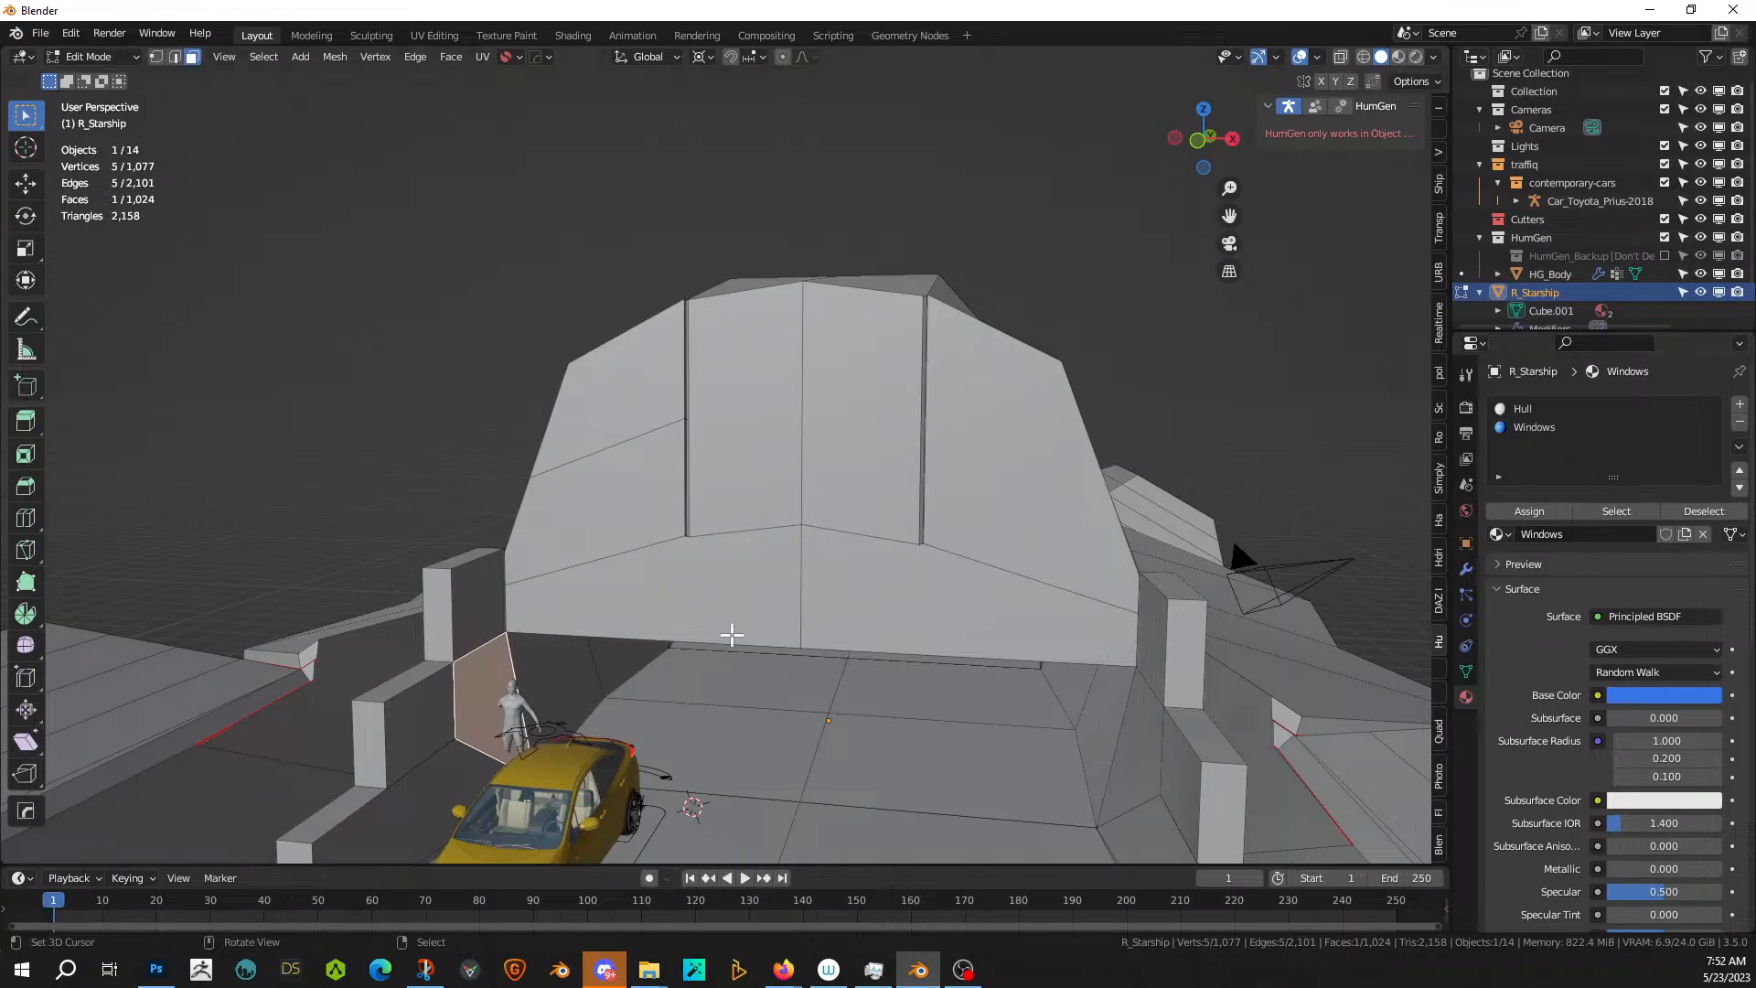
{"action": "left_click", "coordinate": [494, 593]}
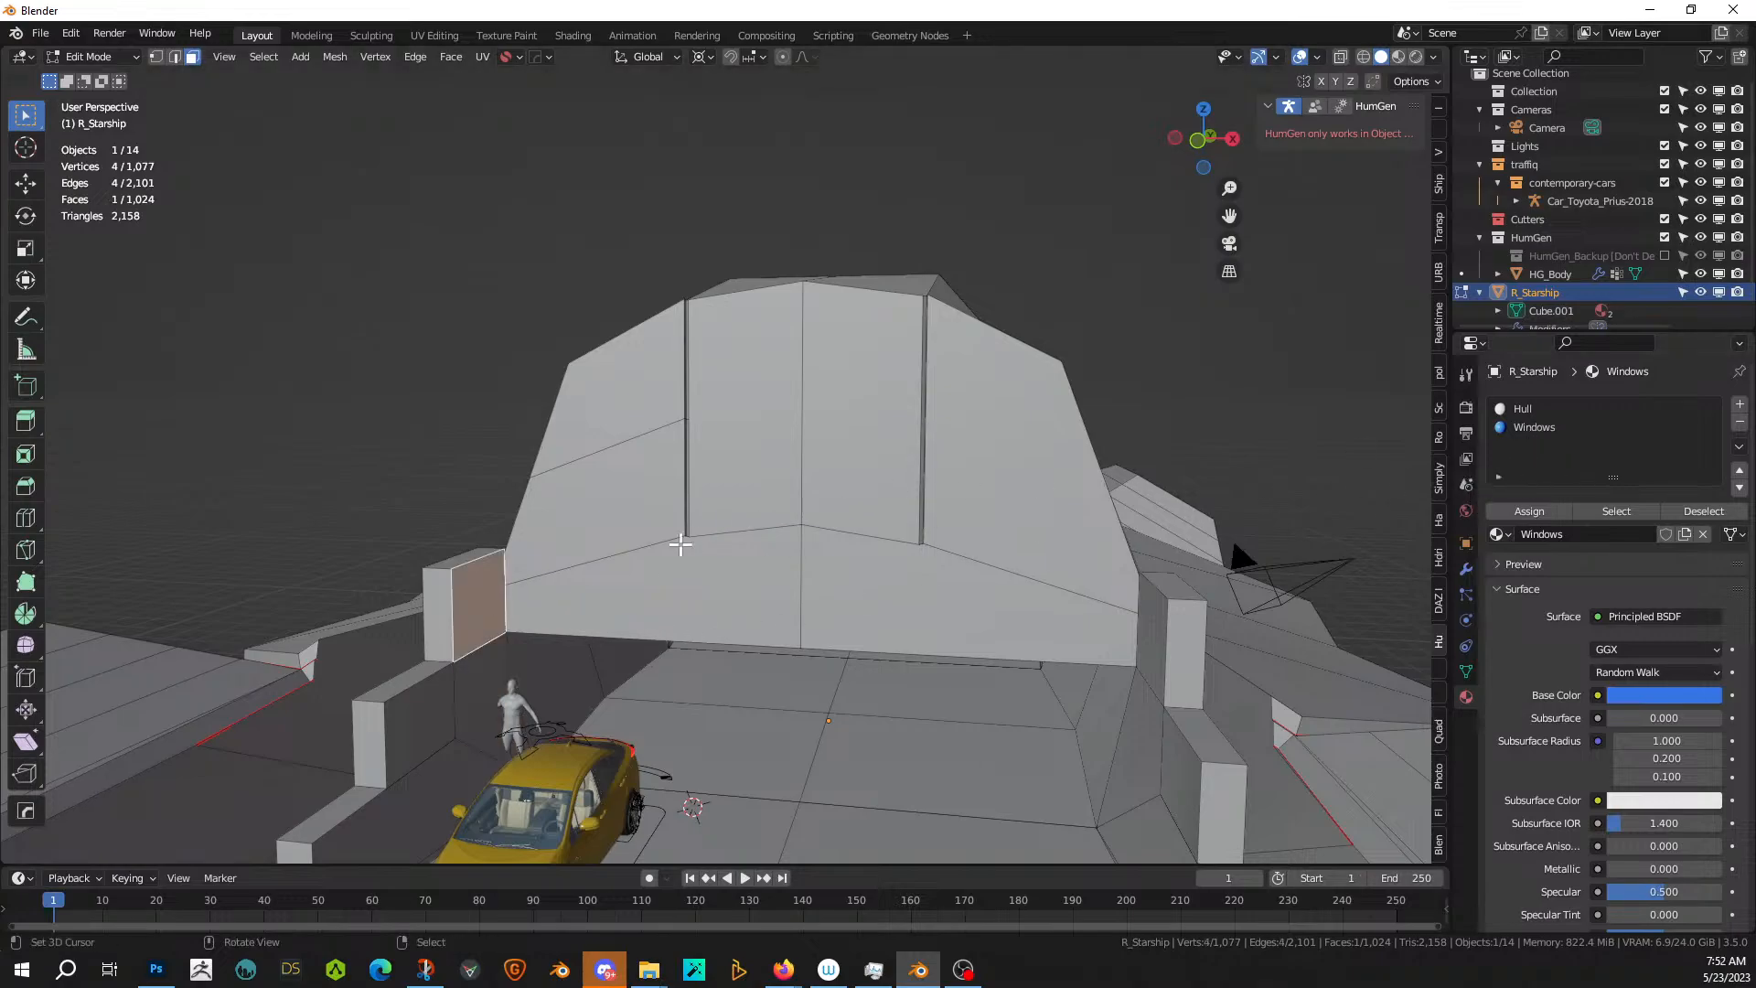
{"action": "key", "text": "a"}
{"action": "left_click", "coordinate": [1567, 409]}
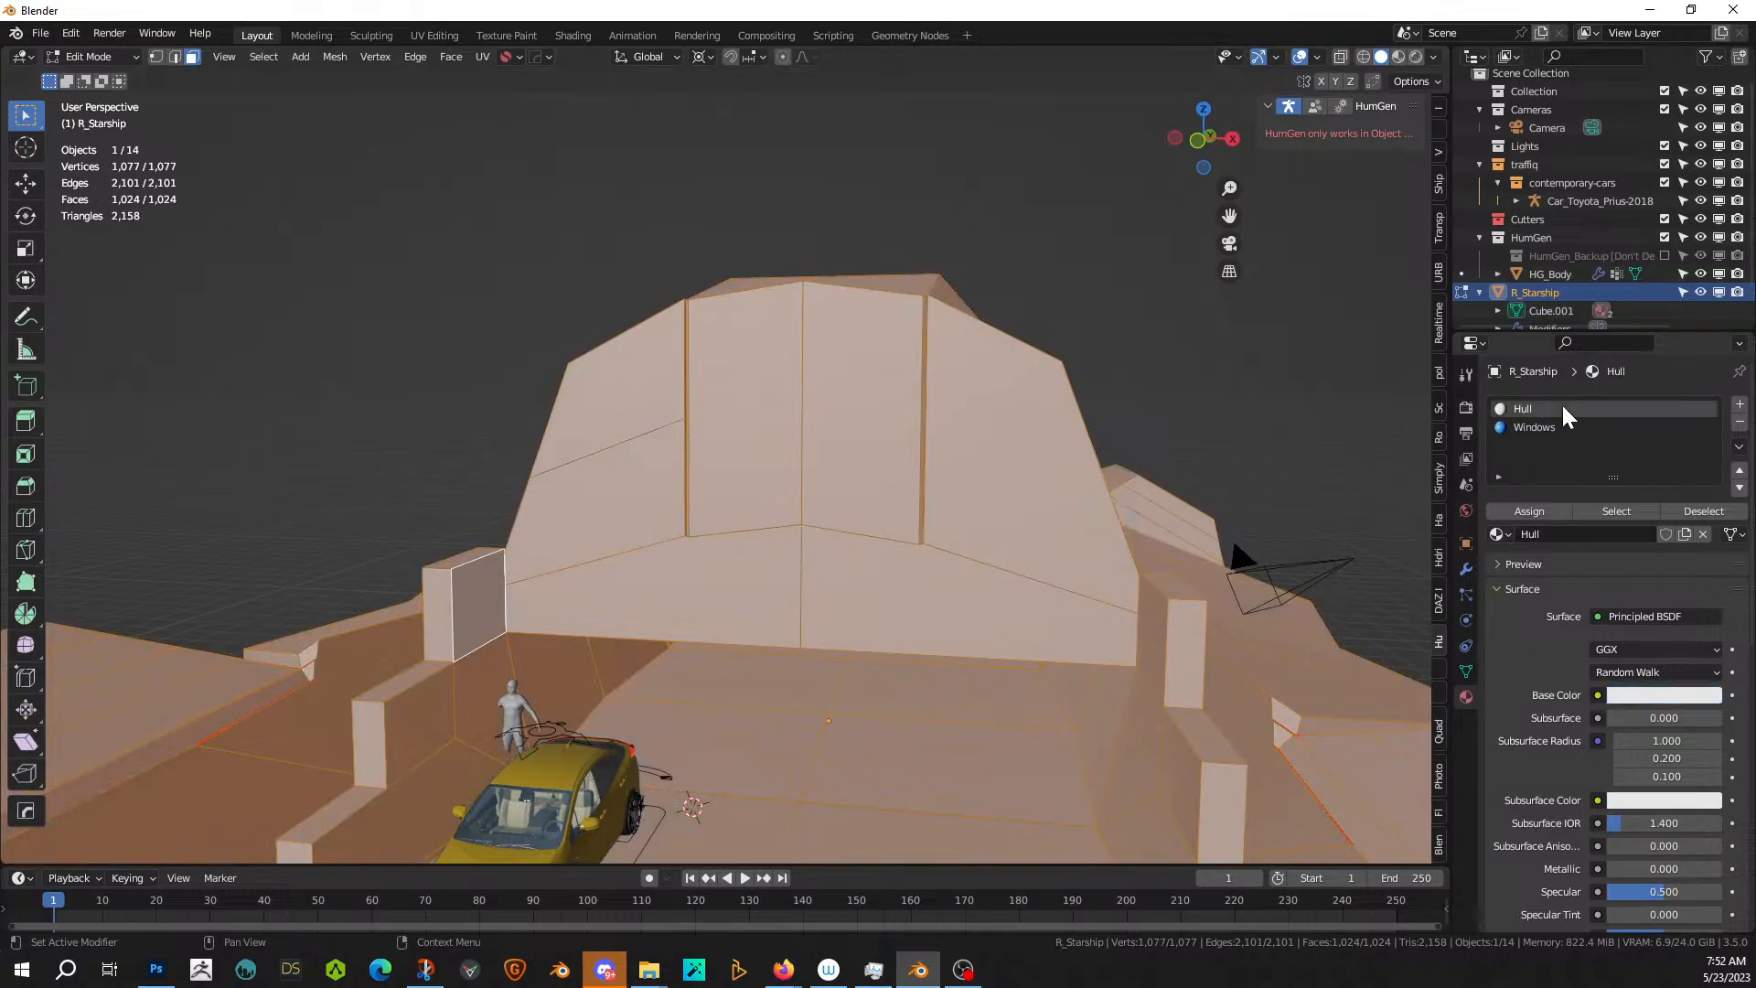
{"action": "left_click", "coordinate": [1530, 510]}
{"action": "key", "text": "Tab"}
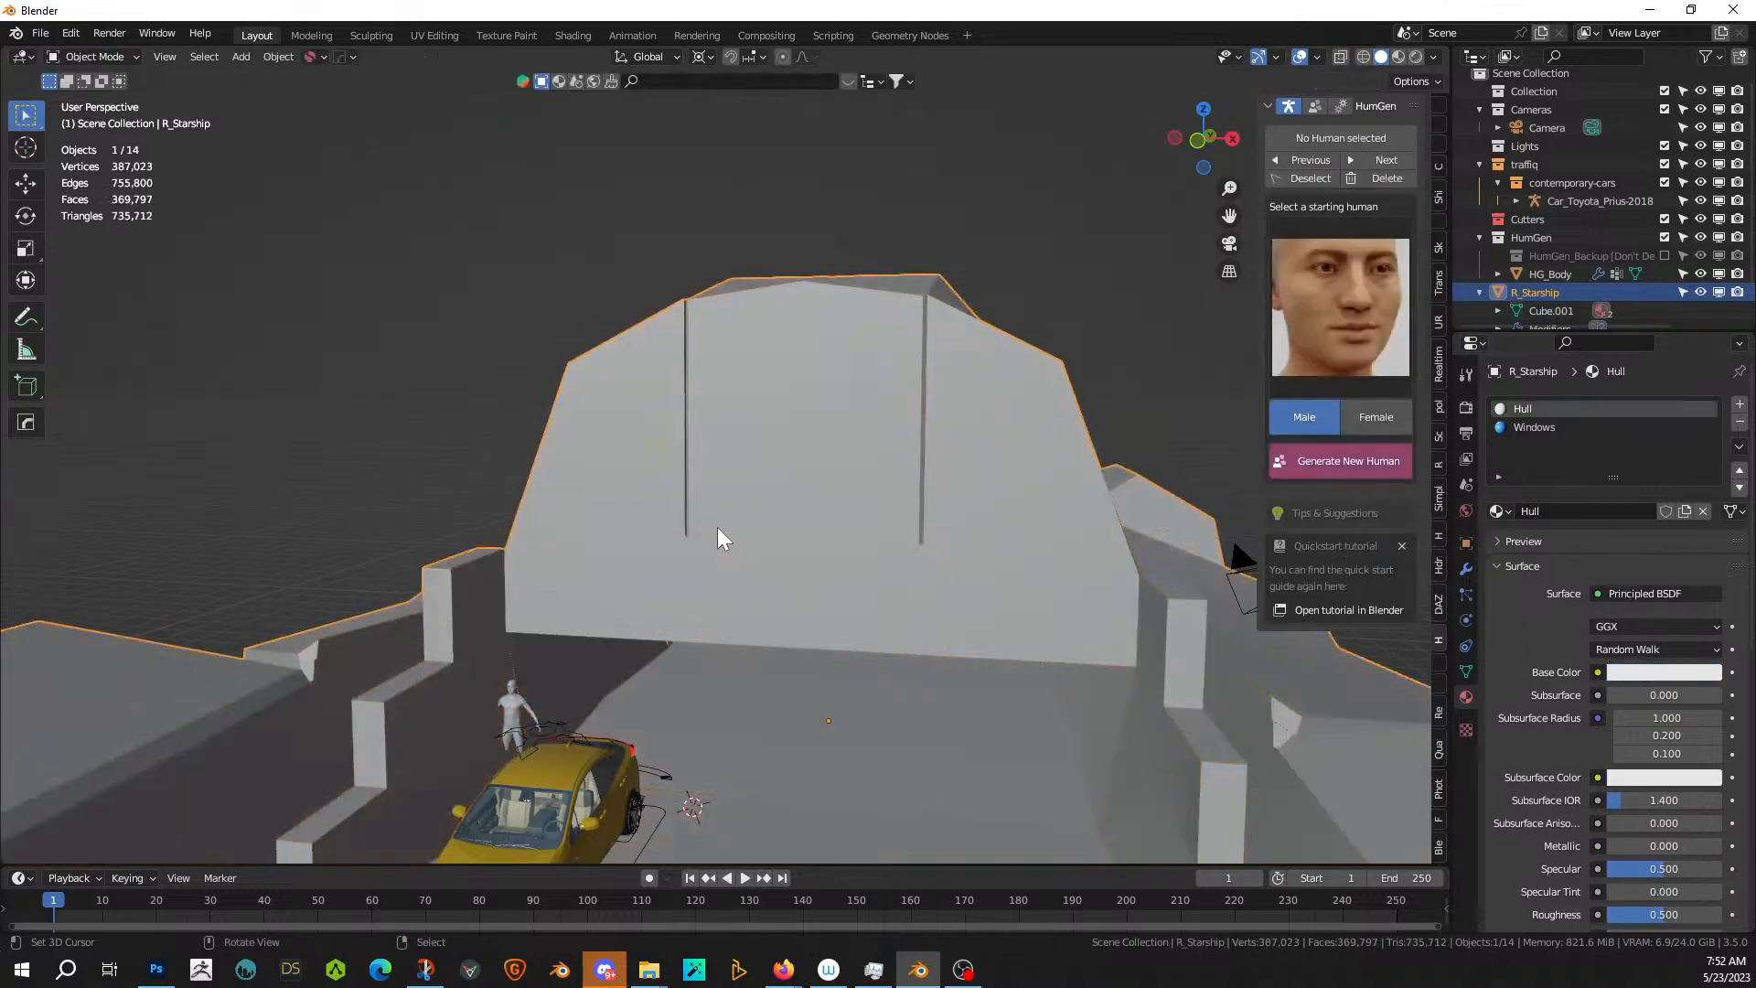
- Assign the Windows material to the upper and lower framed window faces on the cabin's side in Edit Mode, and show rendered shading
{"action": "middle_click_drag", "start_coordinate": [717, 527], "coordinate": [869, 542]}
{"action": "key", "text": "Tab"}
{"action": "right_click", "coordinate": [764, 494]}
{"action": "right_click", "coordinate": [722, 588], "text": "shift"}
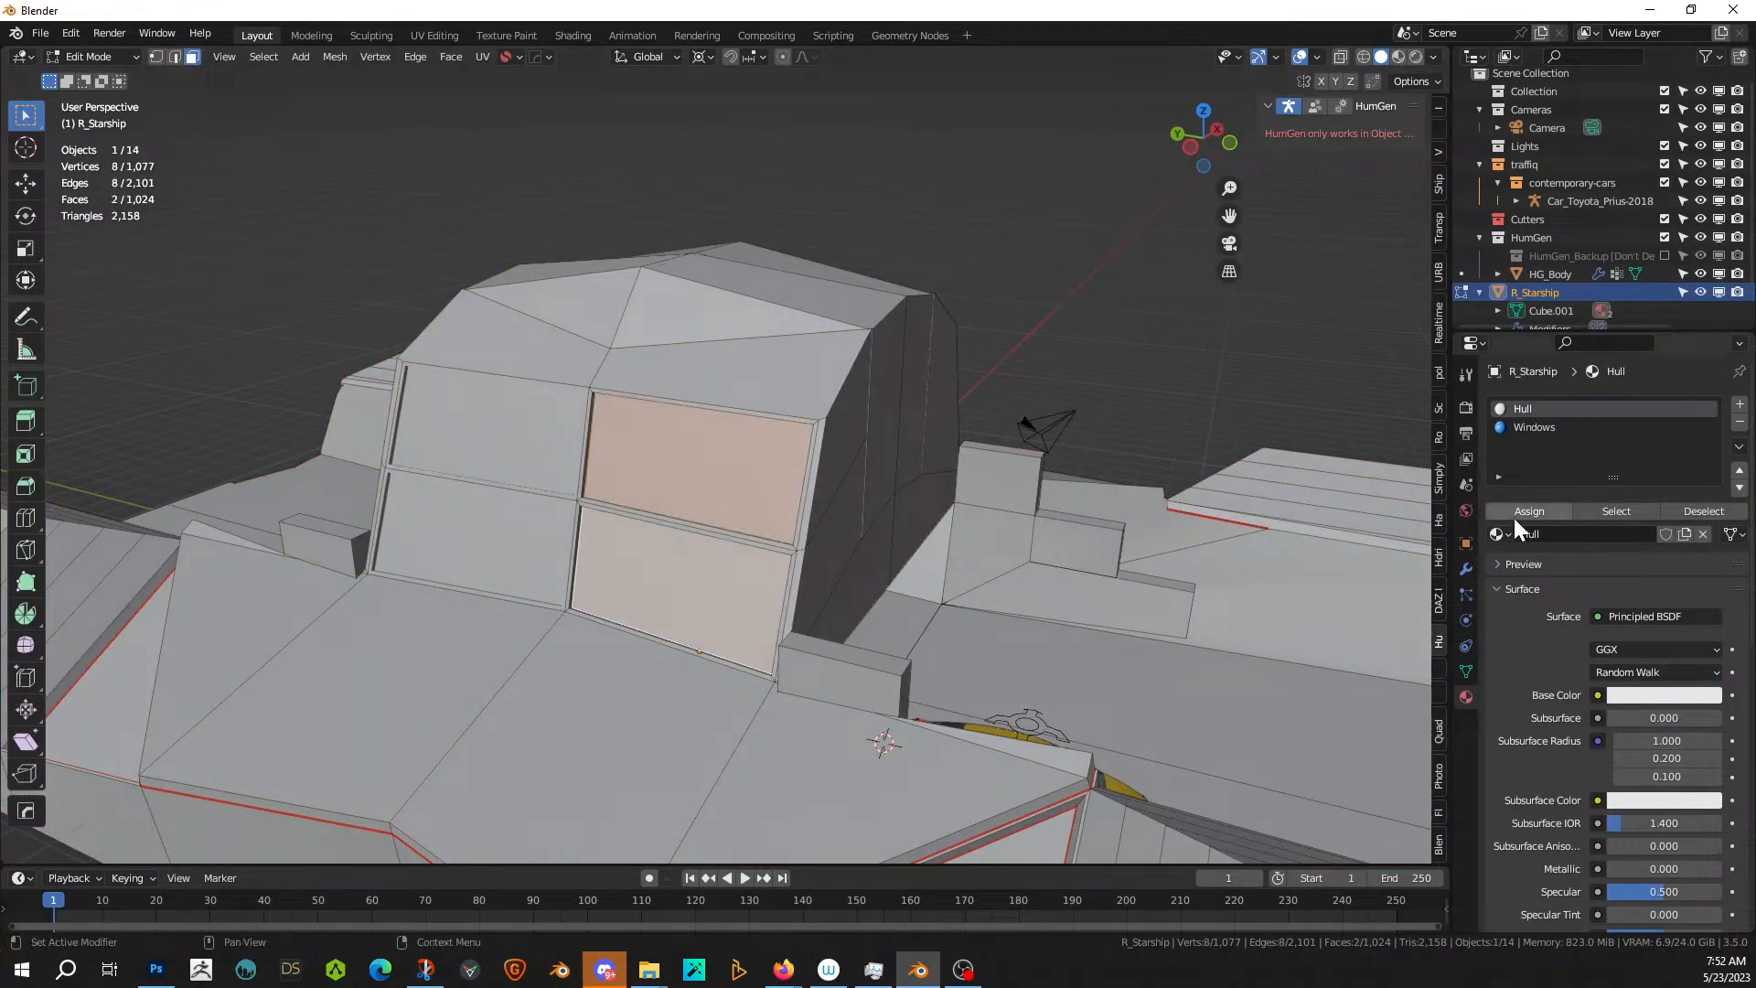
{"action": "left_click", "coordinate": [1529, 428]}
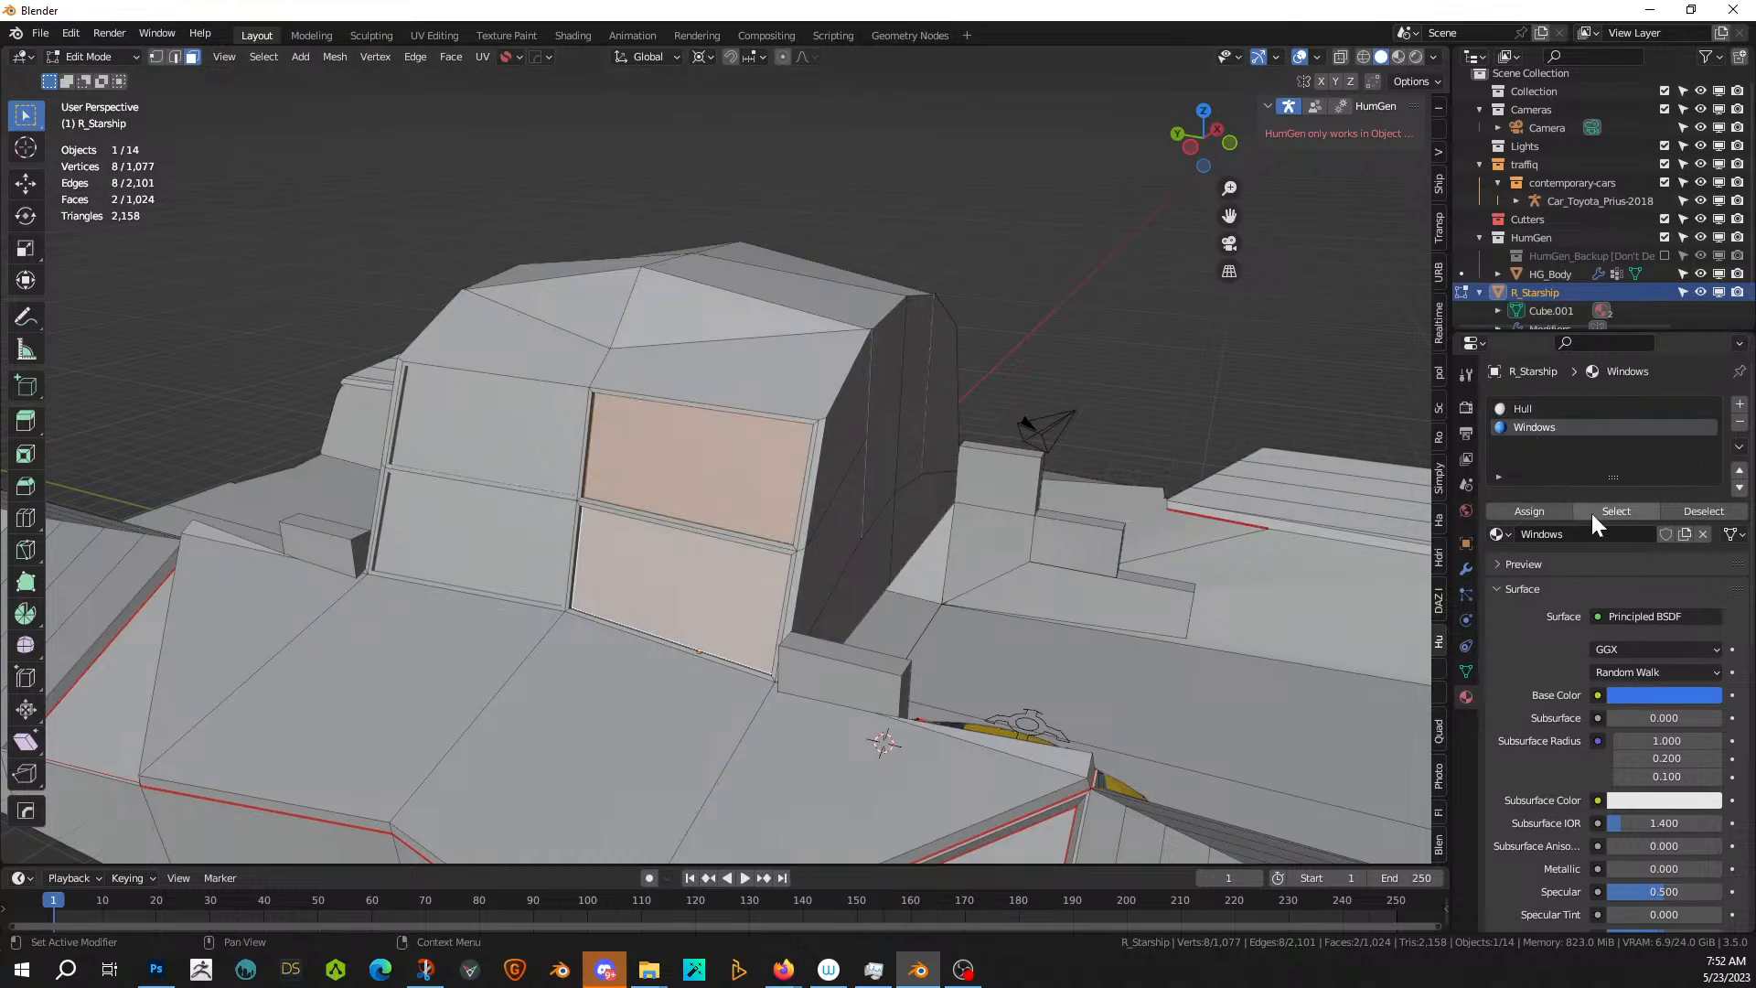
{"action": "left_click", "coordinate": [1530, 512]}
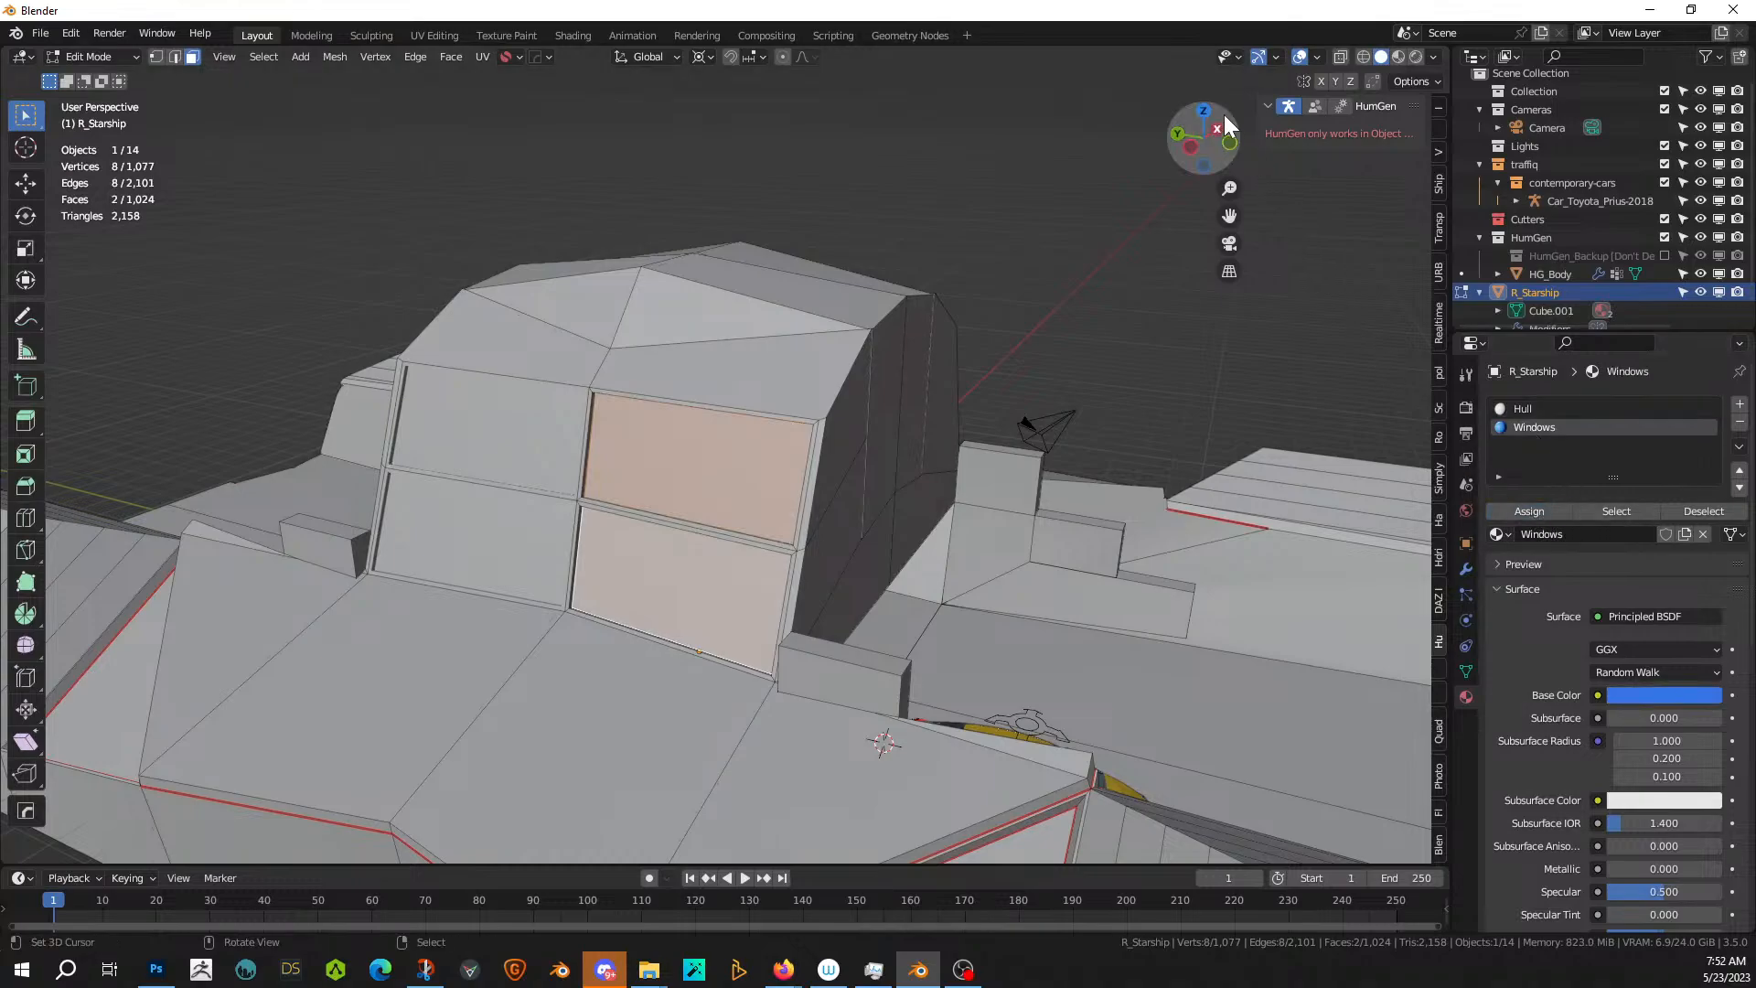
{"action": "left_click", "coordinate": [1417, 57]}
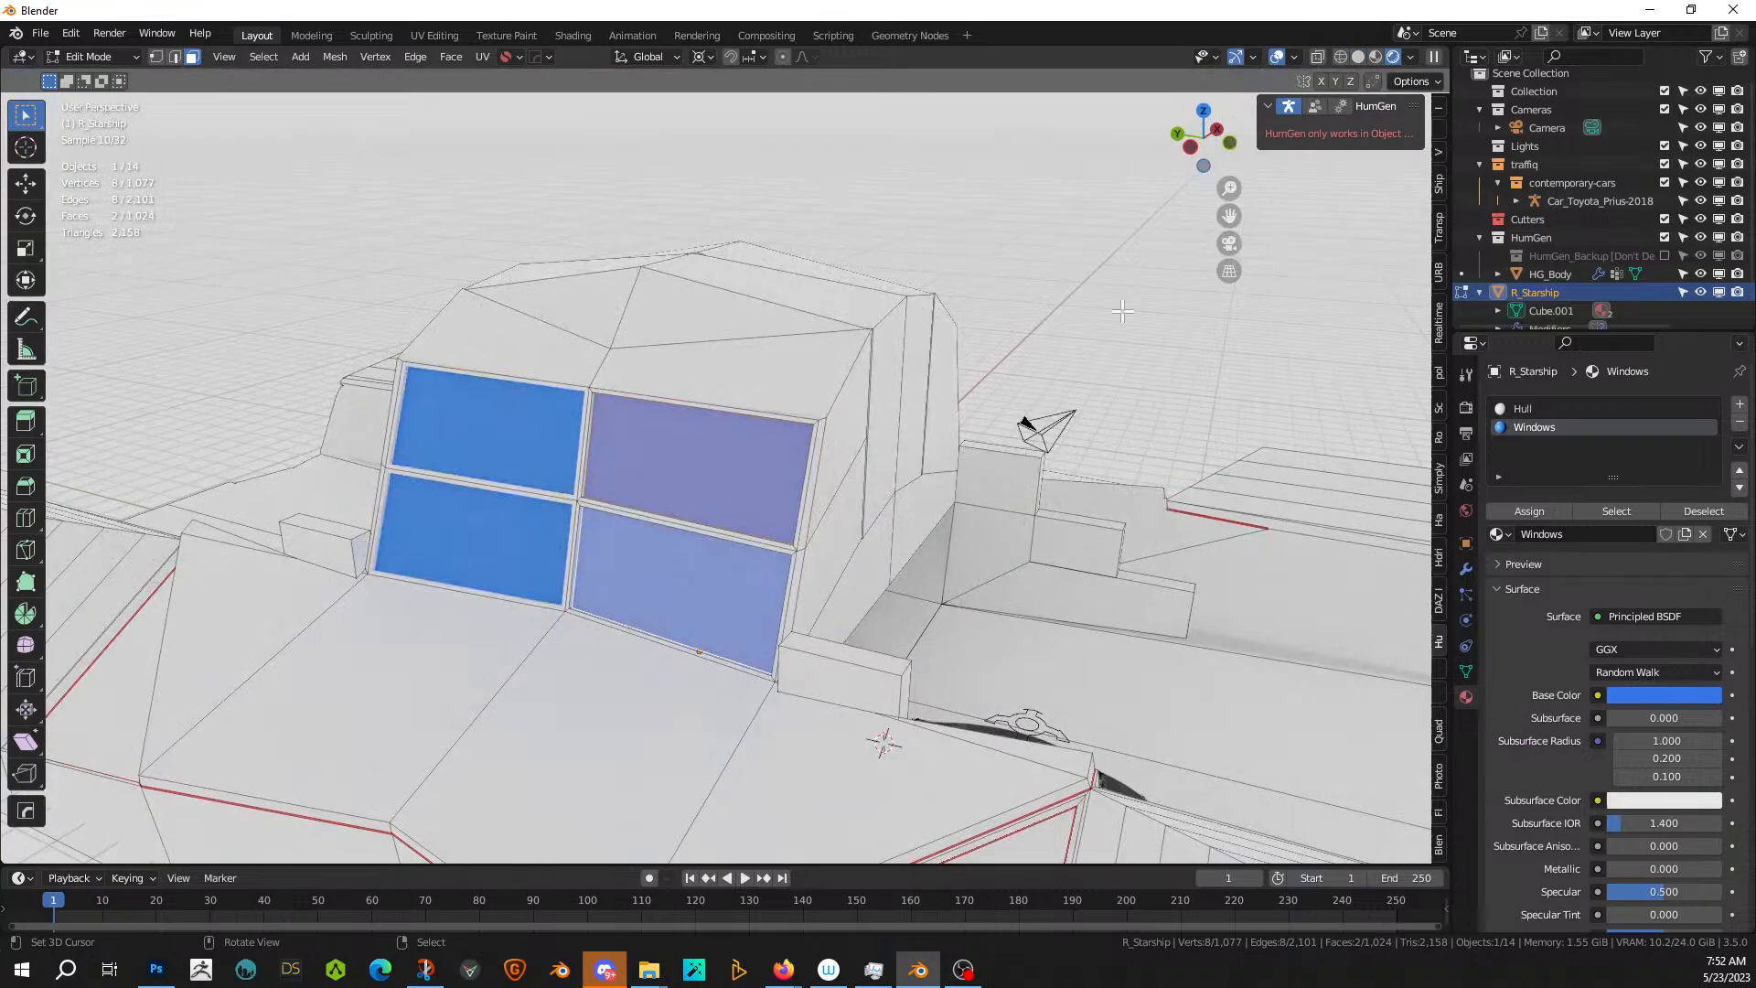
- Inset the two outer cabin faces overlooking the bay individually, with a thickness of about 0.12 m
{"action": "mouse_move", "coordinate": [1097, 347]}
{"action": "middle_mouse_down"}
{"action": "mouse_move", "coordinate": [988, 379]}
{"action": "mouse_move", "coordinate": [560, 326]}
{"action": "mouse_move", "coordinate": [485, 352]}
{"action": "mouse_move", "coordinate": [631, 394]}
{"action": "mouse_move", "coordinate": [869, 393]}
{"action": "mouse_move", "coordinate": [564, 365]}
{"action": "middle_mouse_up"}
{"action": "right_click", "coordinate": [435, 304]}
{"action": "scroll", "coordinate": [439, 306], "scroll_direction": "down", "scroll_amount": 3}
{"action": "scroll", "coordinate": [575, 412], "scroll_direction": "up", "scroll_amount": 4}
{"action": "right_click", "coordinate": [615, 448]}
{"action": "right_click", "coordinate": [631, 553], "text": "shift"}
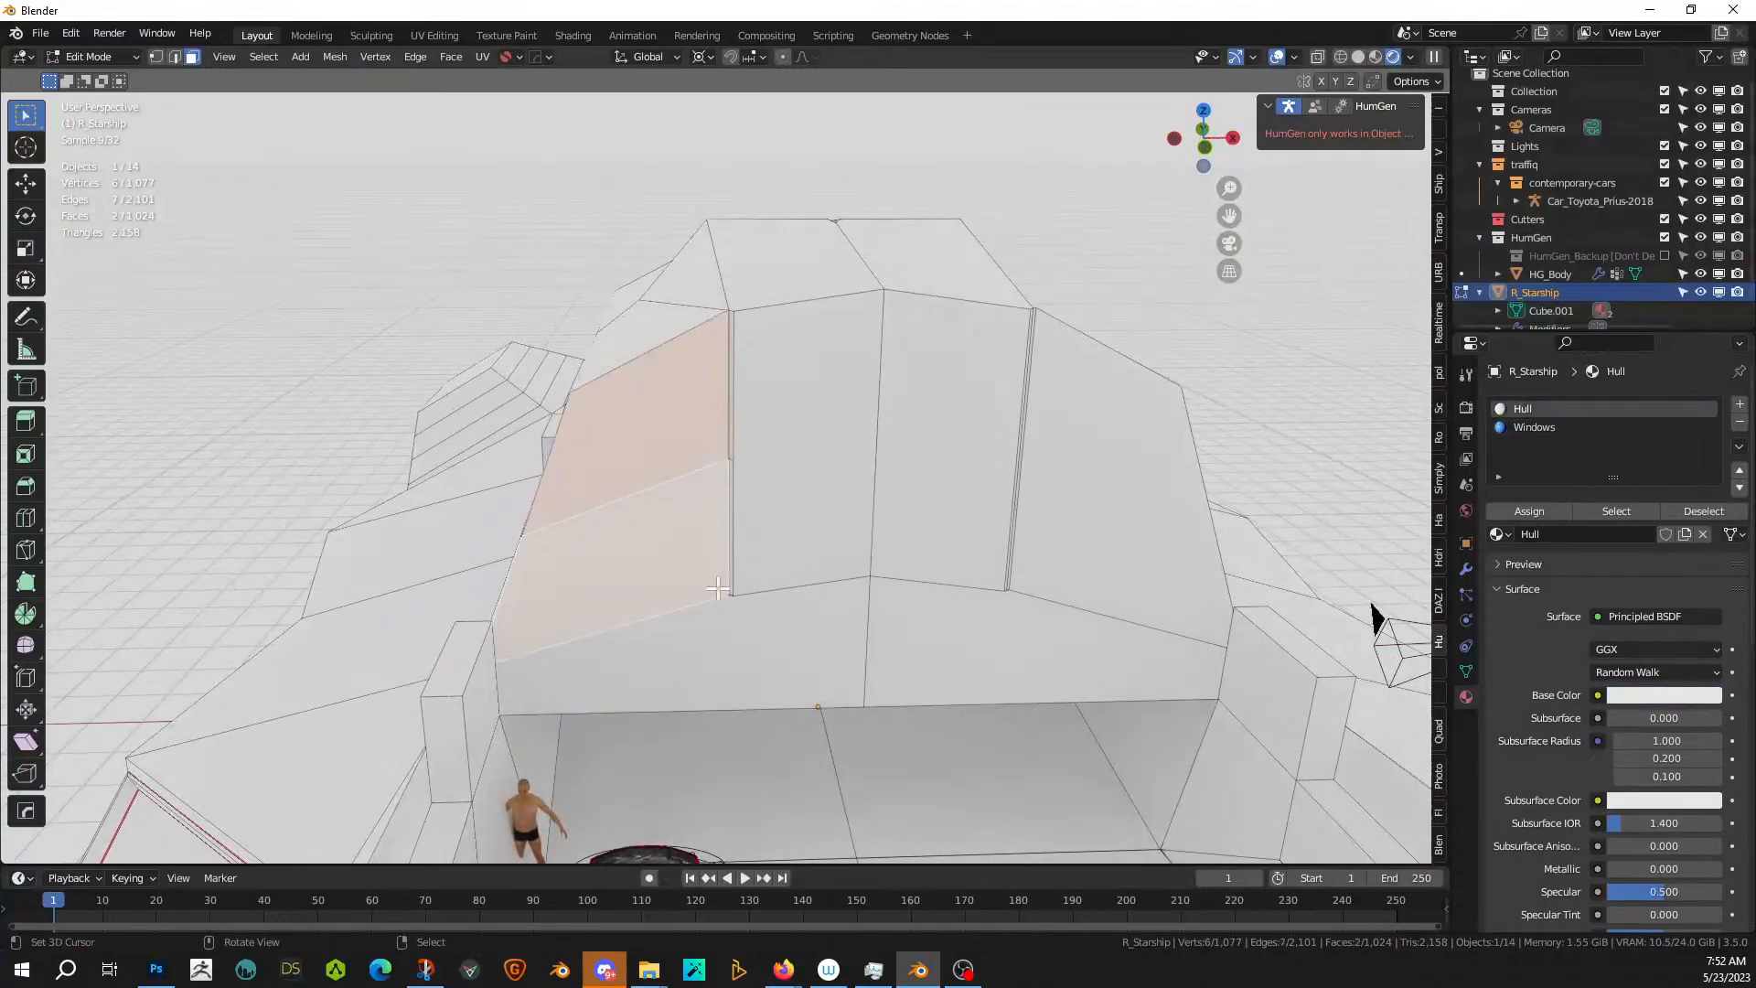
{"action": "key", "text": "i"}
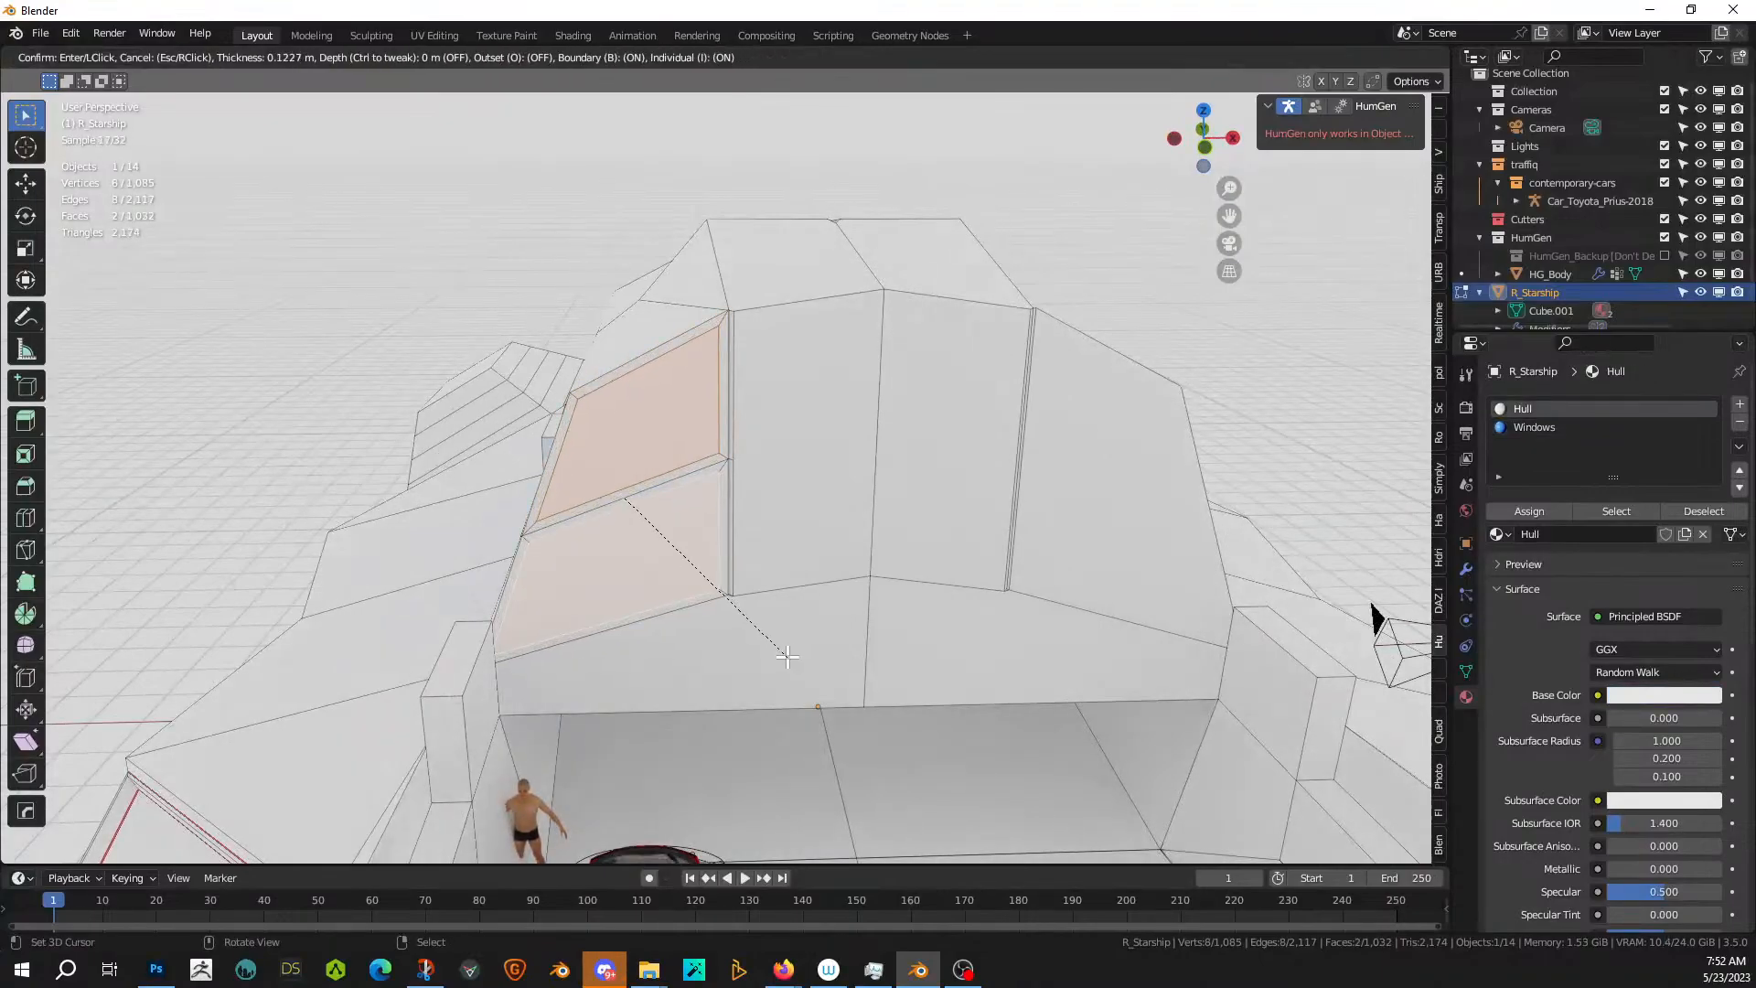
{"action": "left_click", "coordinate": [787, 656]}
- Extrude the two inset bay-facing faces slightly inward and assign the Windows material to them
{"action": "middle_click_drag", "start_coordinate": [788, 656], "coordinate": [924, 646]}
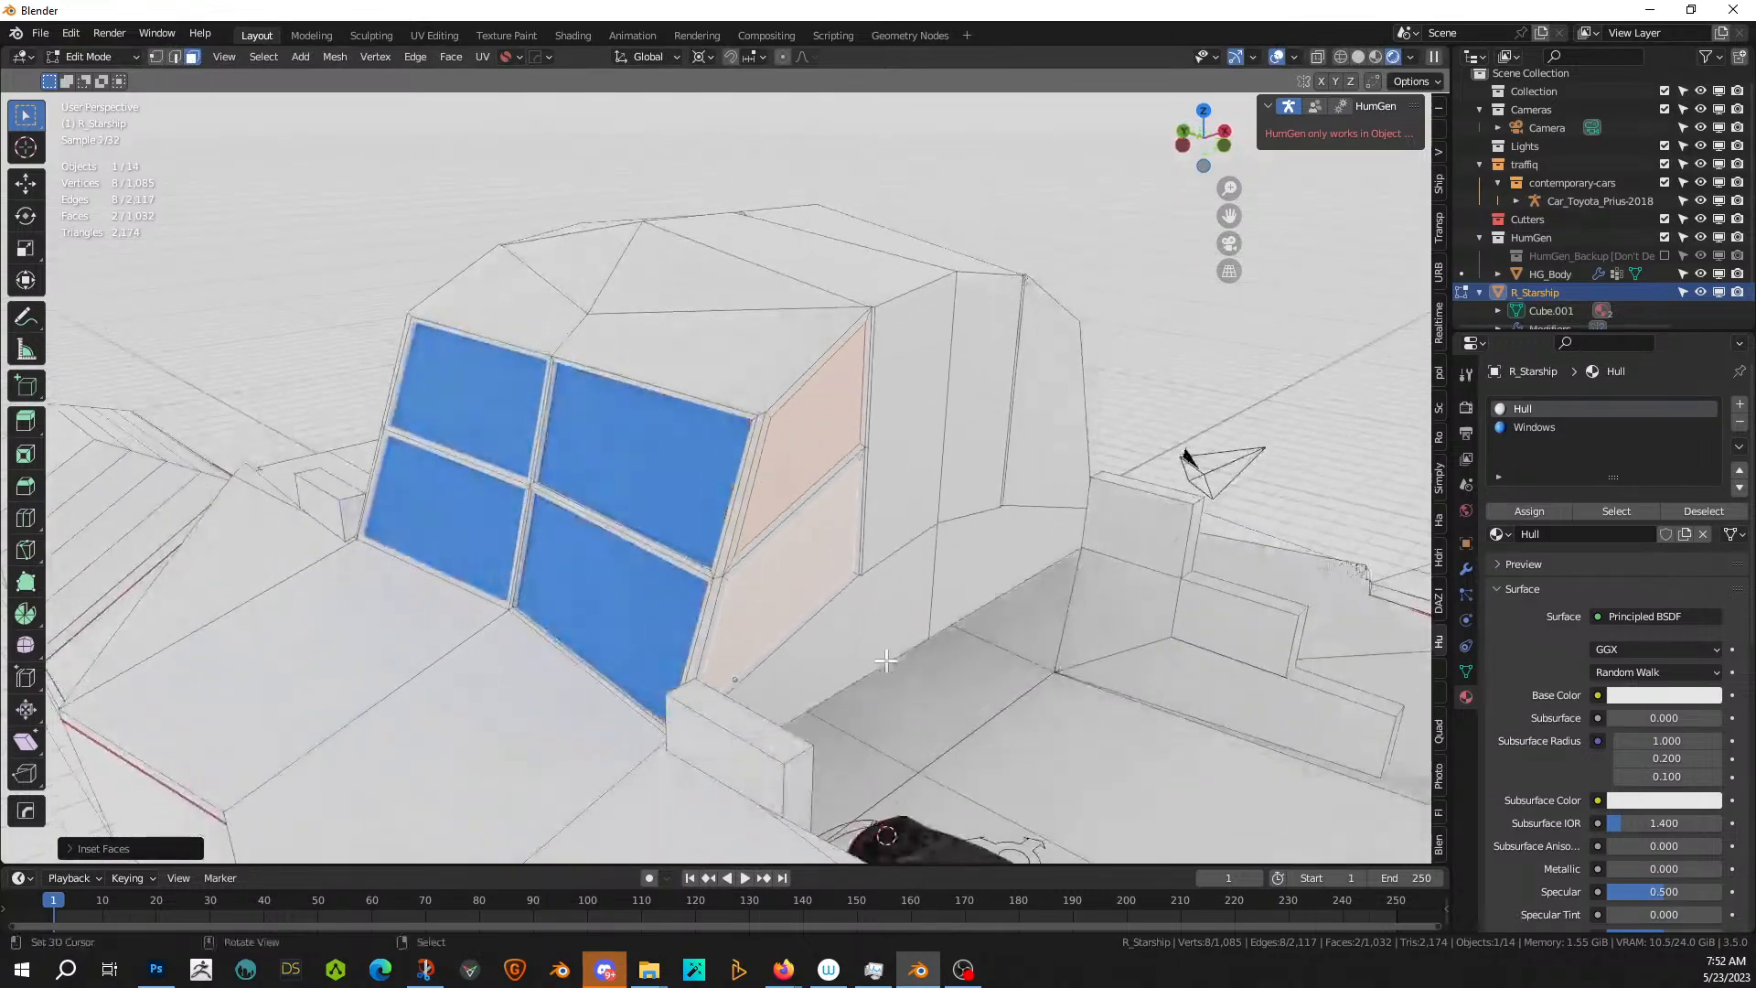
{"action": "key", "text": "e"}
{"action": "left_click", "coordinate": [921, 646]}
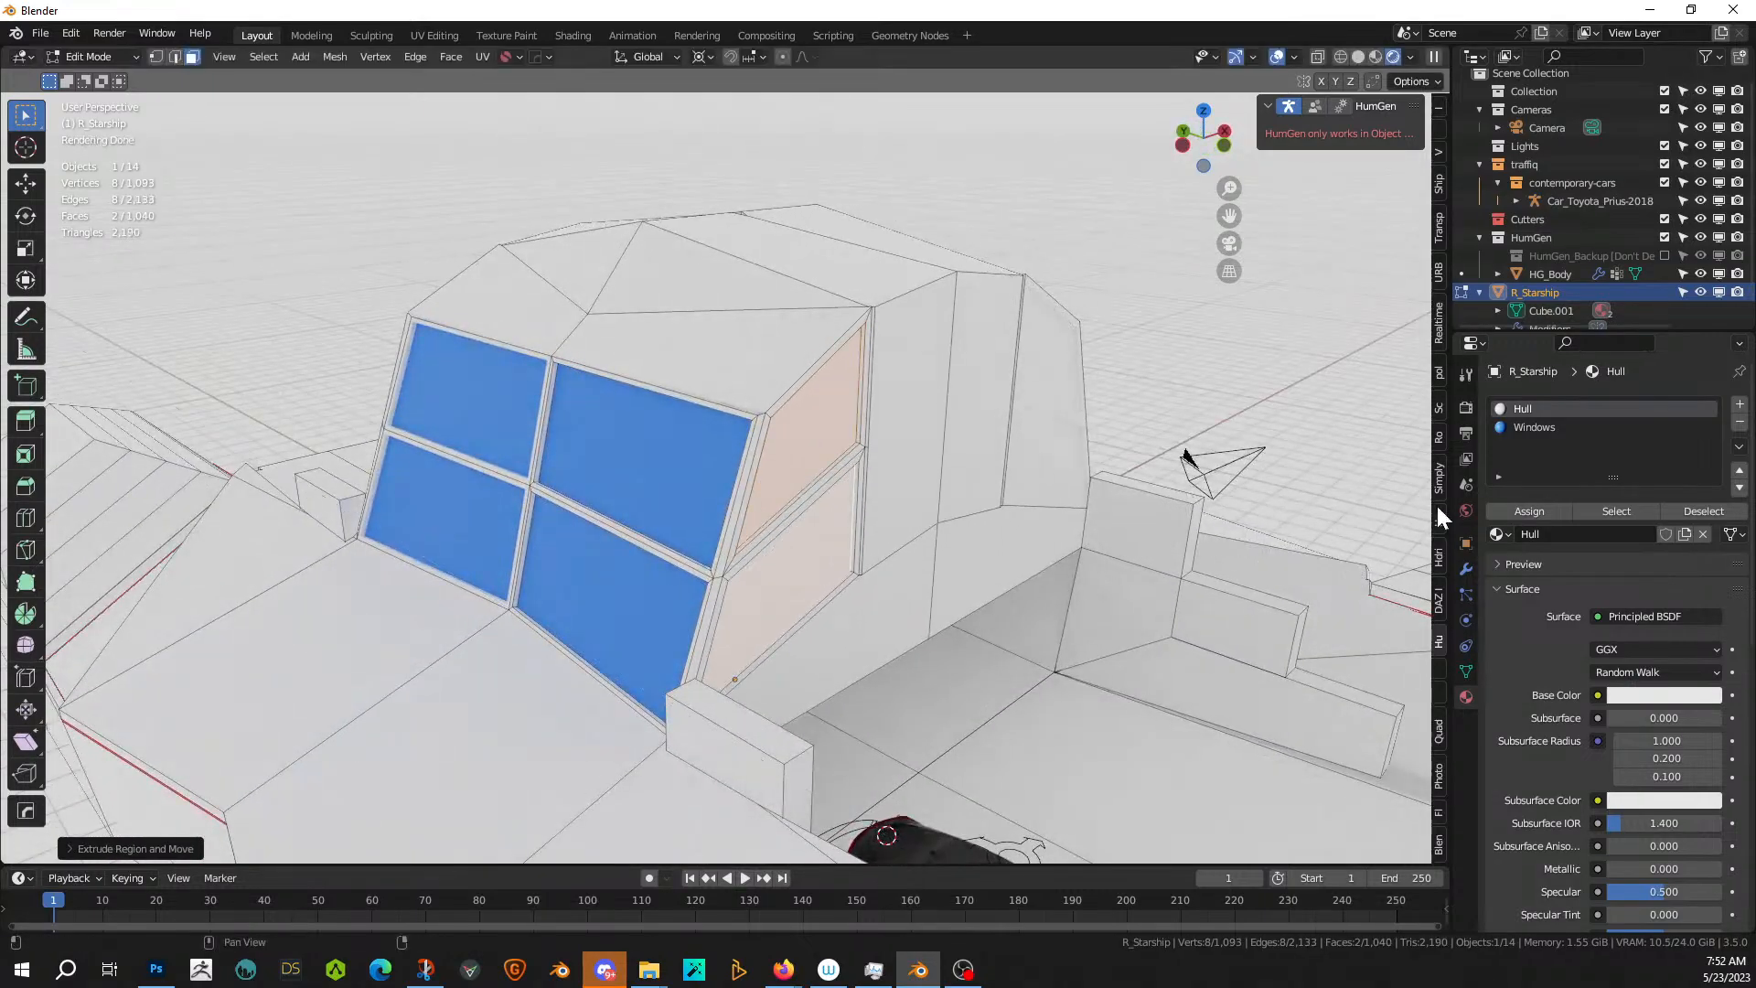
{"action": "left_click", "coordinate": [1569, 426]}
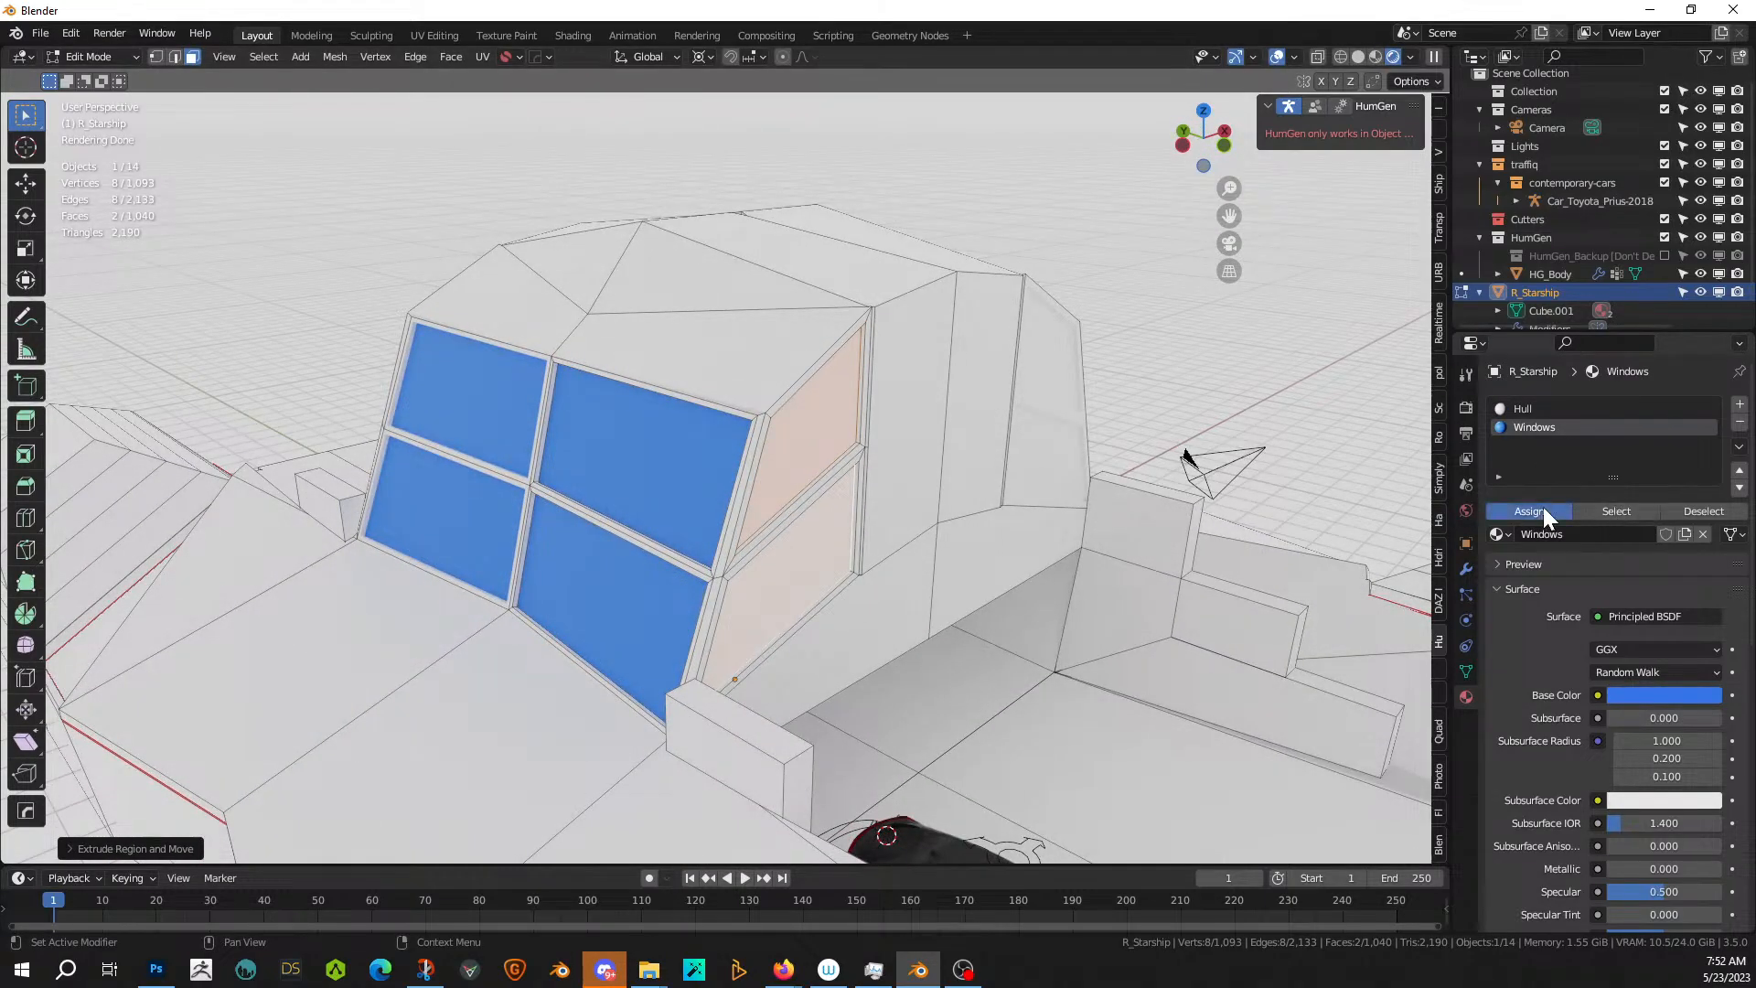
{"action": "left_click", "coordinate": [1544, 510]}
- Select the tall bay-facing panel between the new windows and the cabin's center line, and try a loop cut across it
{"action": "middle_click_drag", "start_coordinate": [1052, 603], "coordinate": [940, 607]}
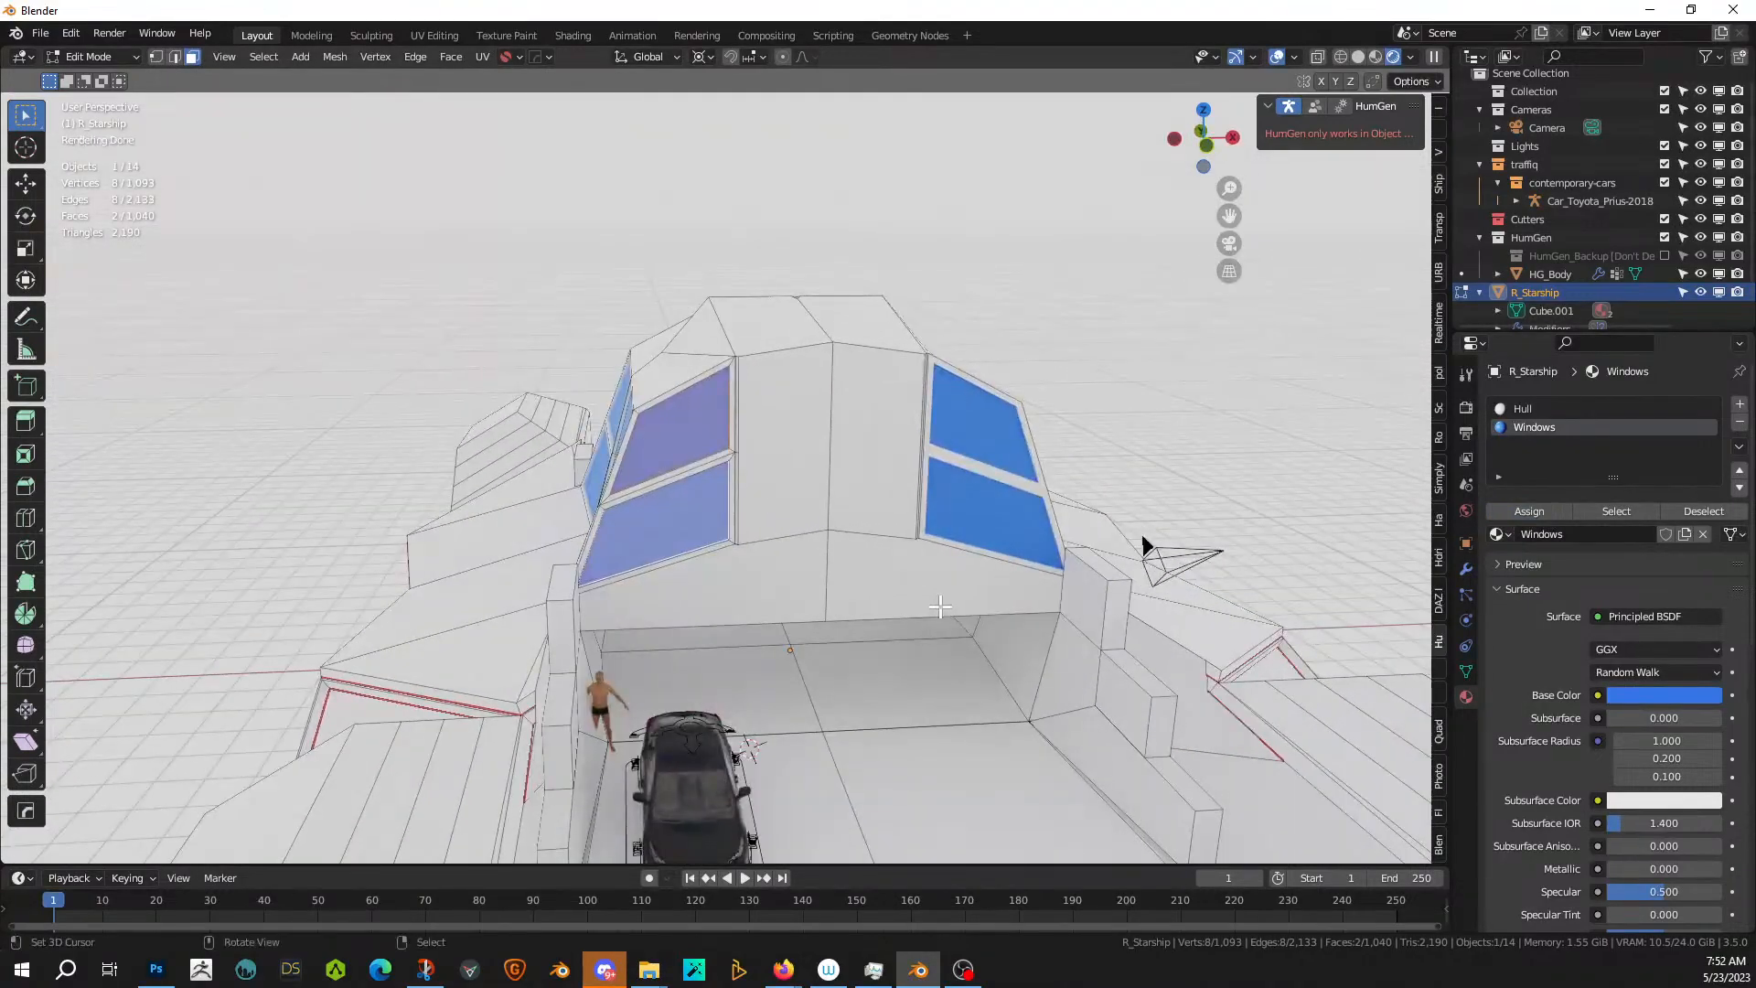
{"action": "scroll", "coordinate": [940, 606], "scroll_direction": "up", "scroll_amount": 3}
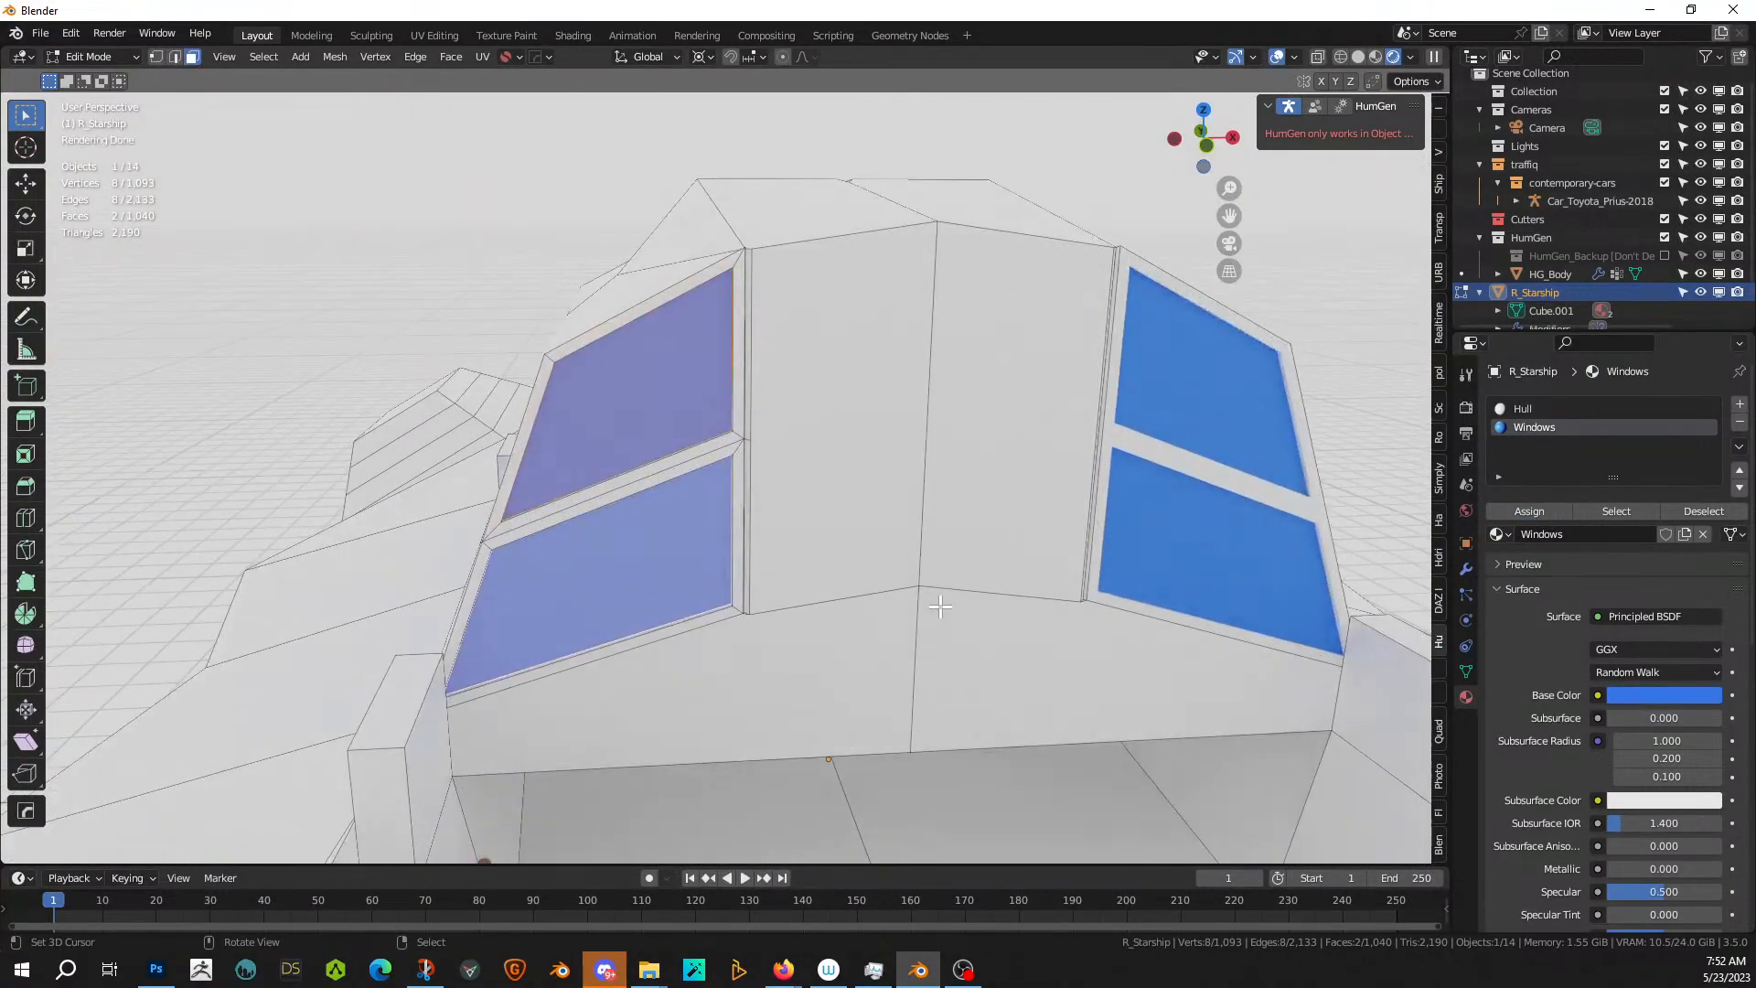
{"action": "left_click", "coordinate": [918, 403]}
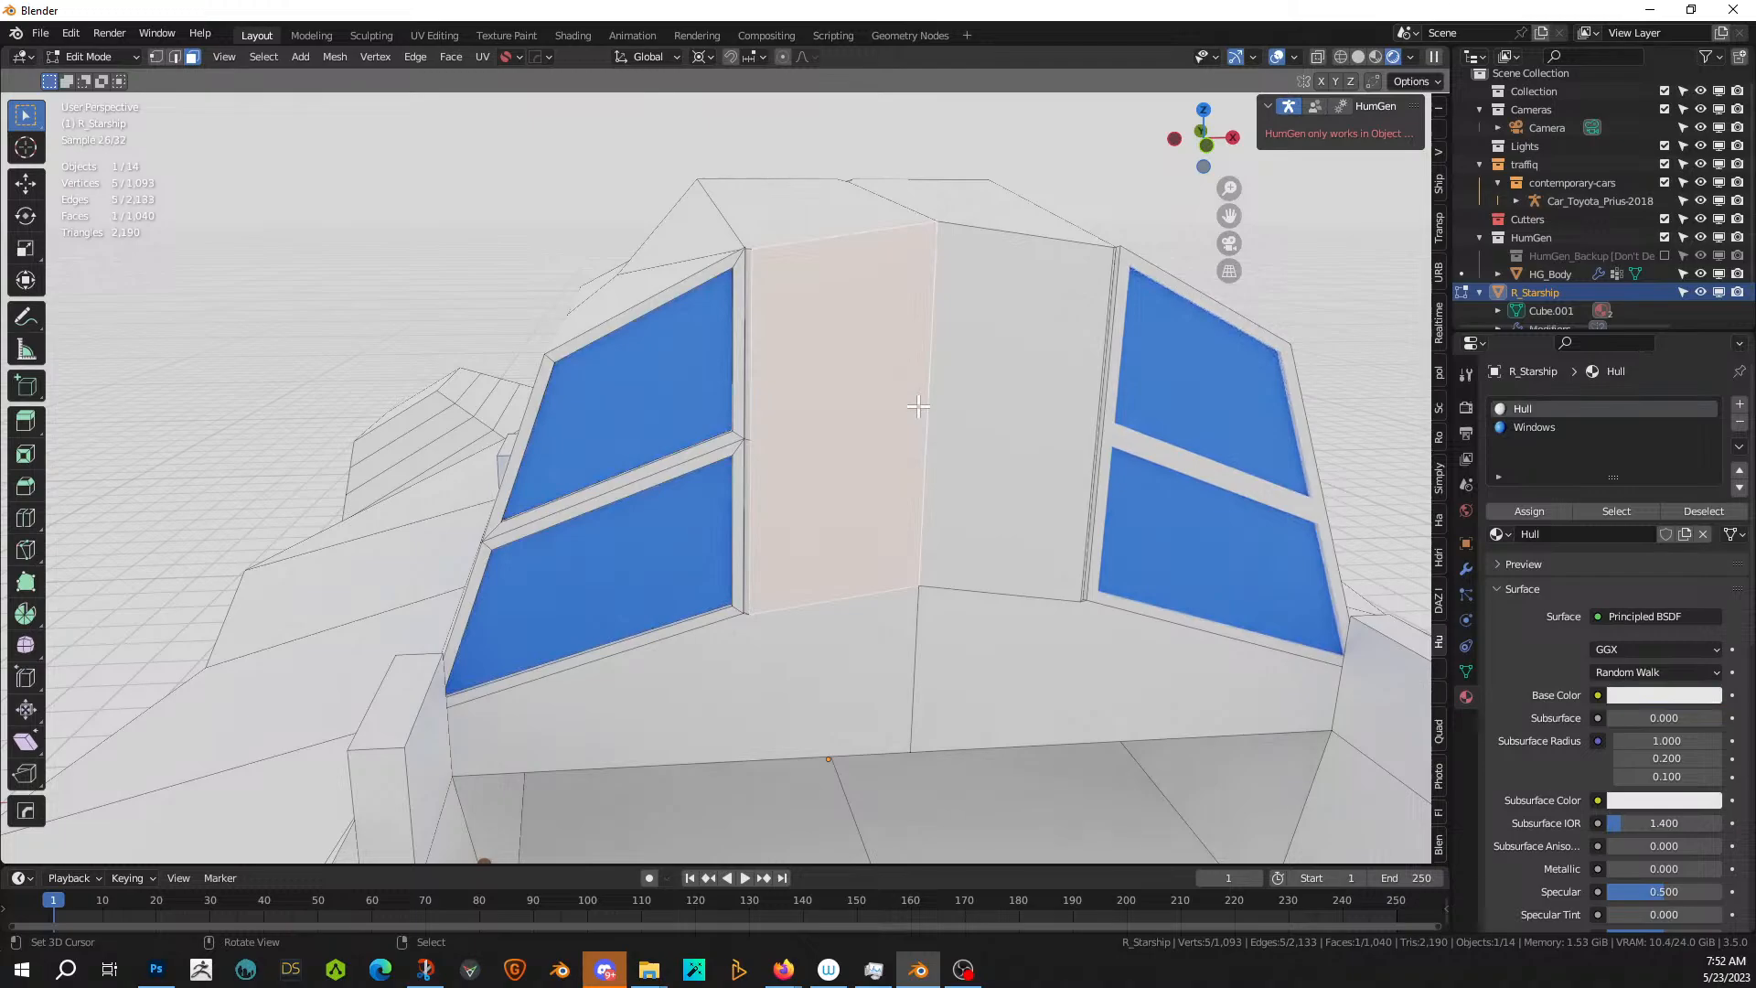
{"action": "key", "text": "ctrl+r"}
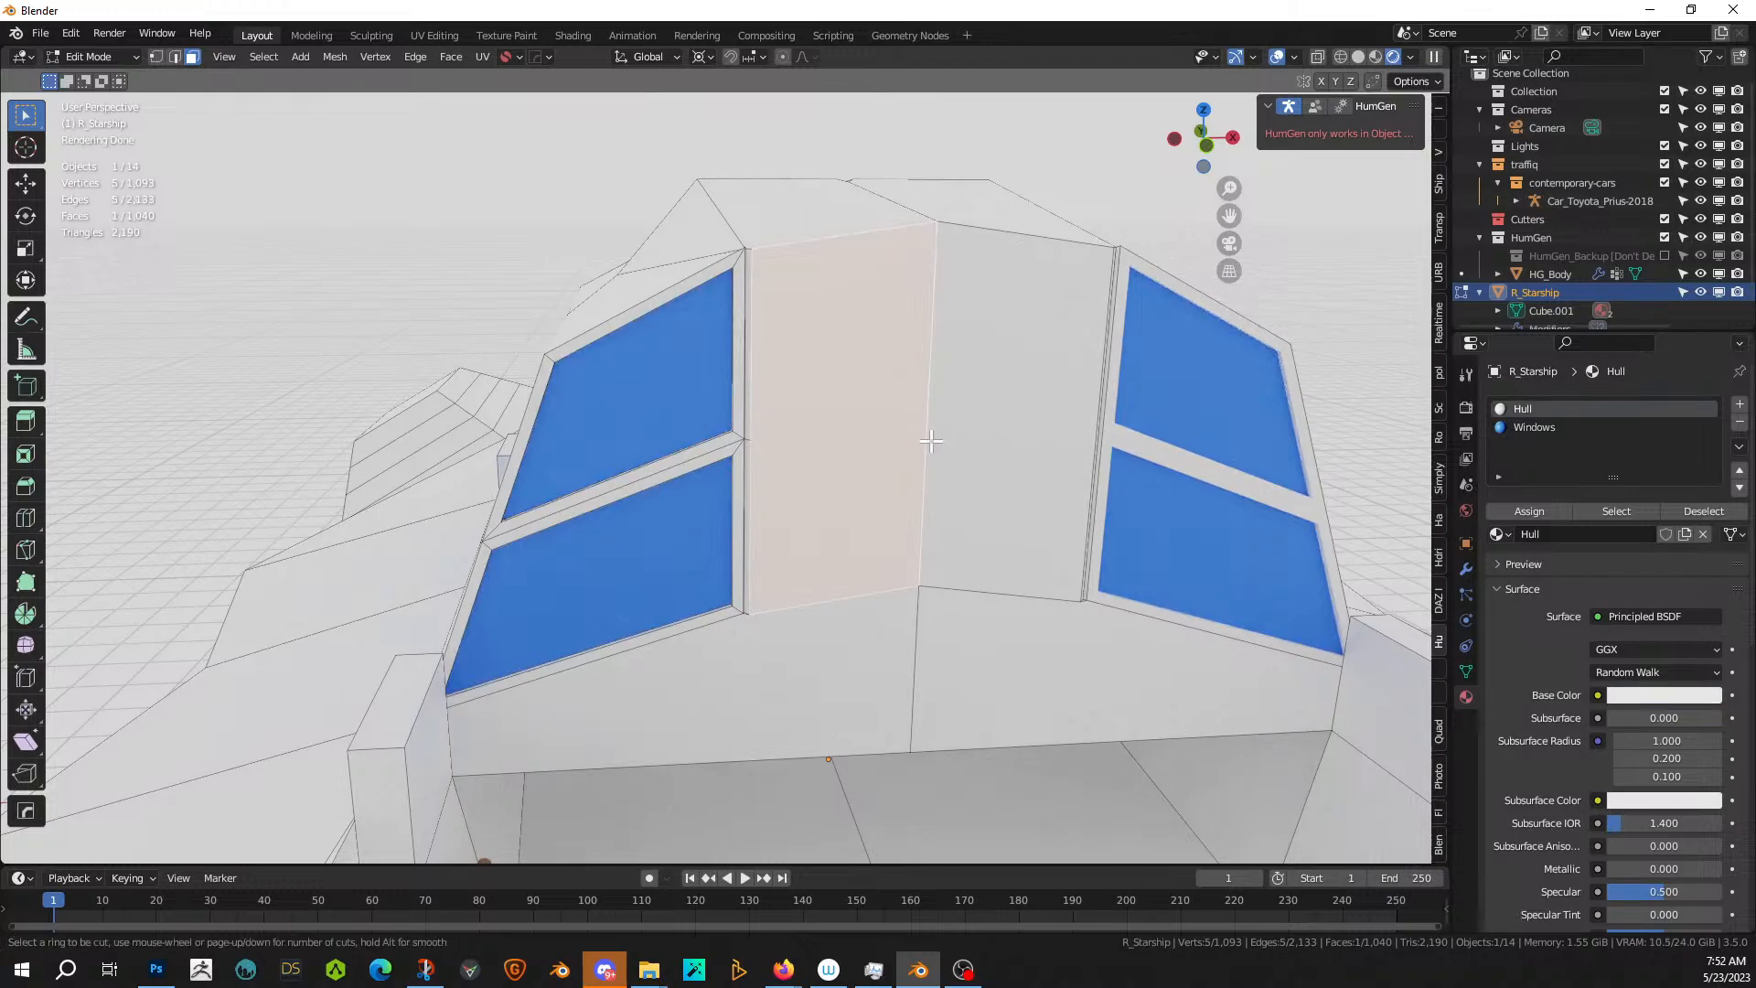
{"action": "key", "text": "Escape"}
- Knife-cut the selected panel from edge to edge in front view, locked to the X axis and level with the adjacent window divider
{"action": "scroll", "coordinate": [915, 444], "scroll_direction": "up", "scroll_amount": 4}
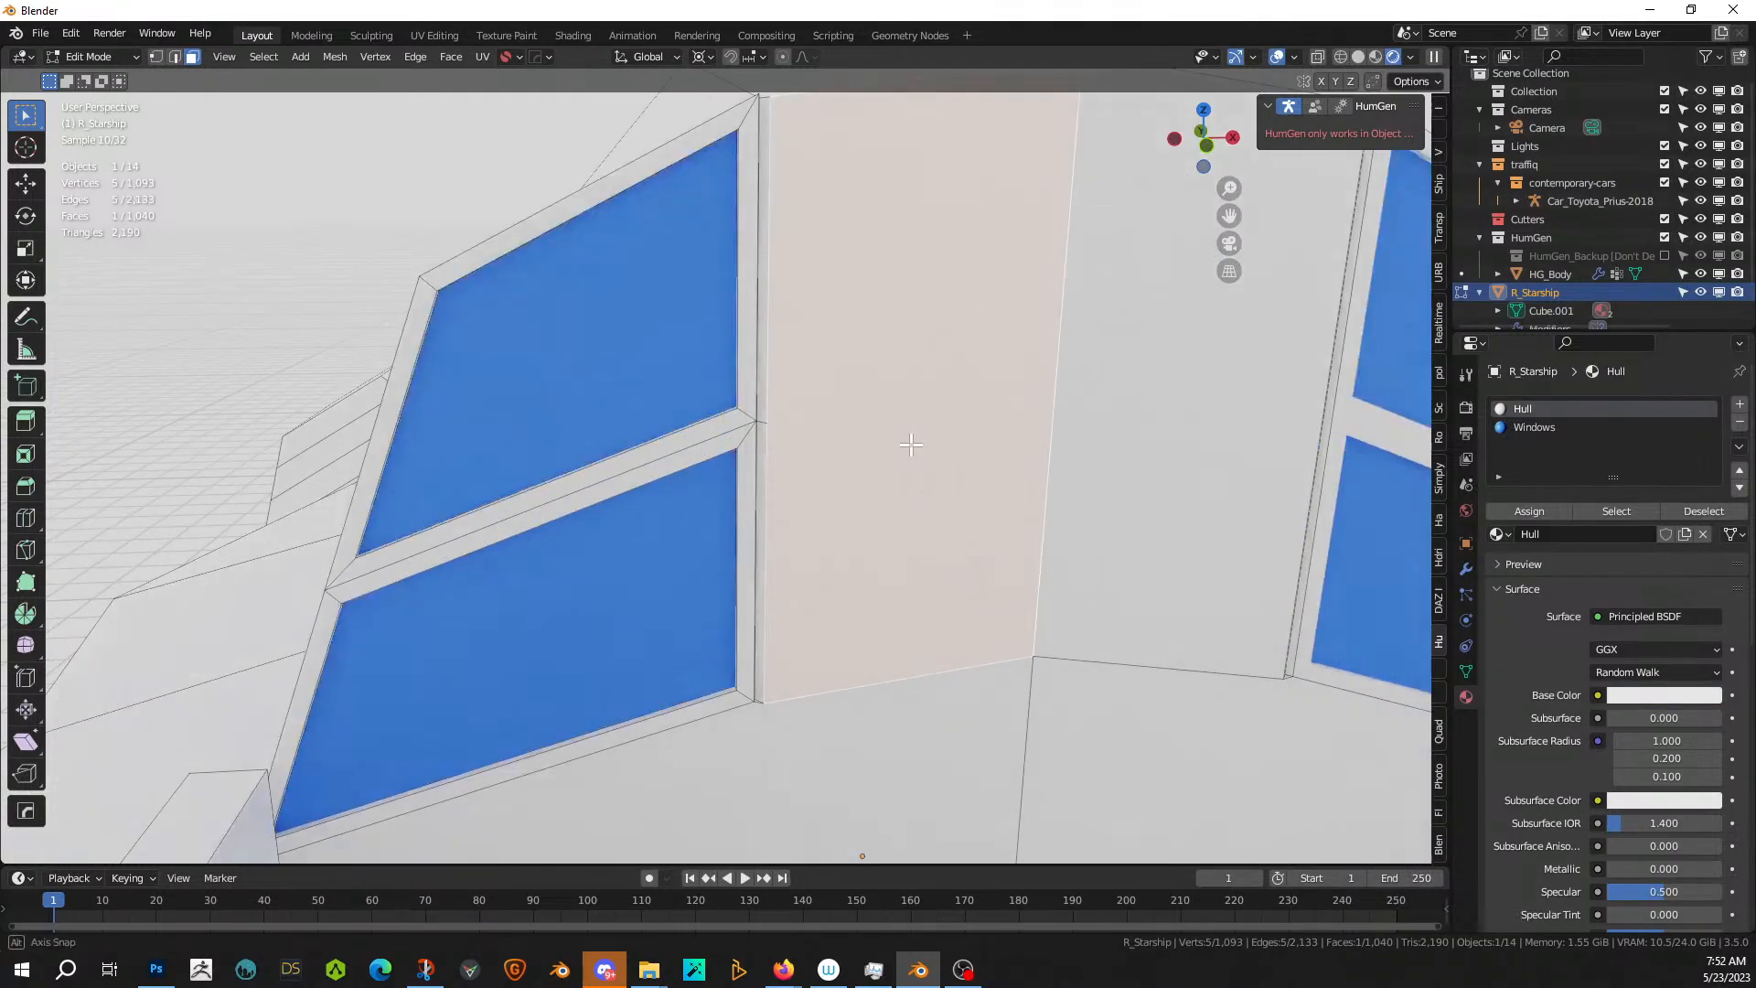
{"action": "key", "text": "KP_1"}
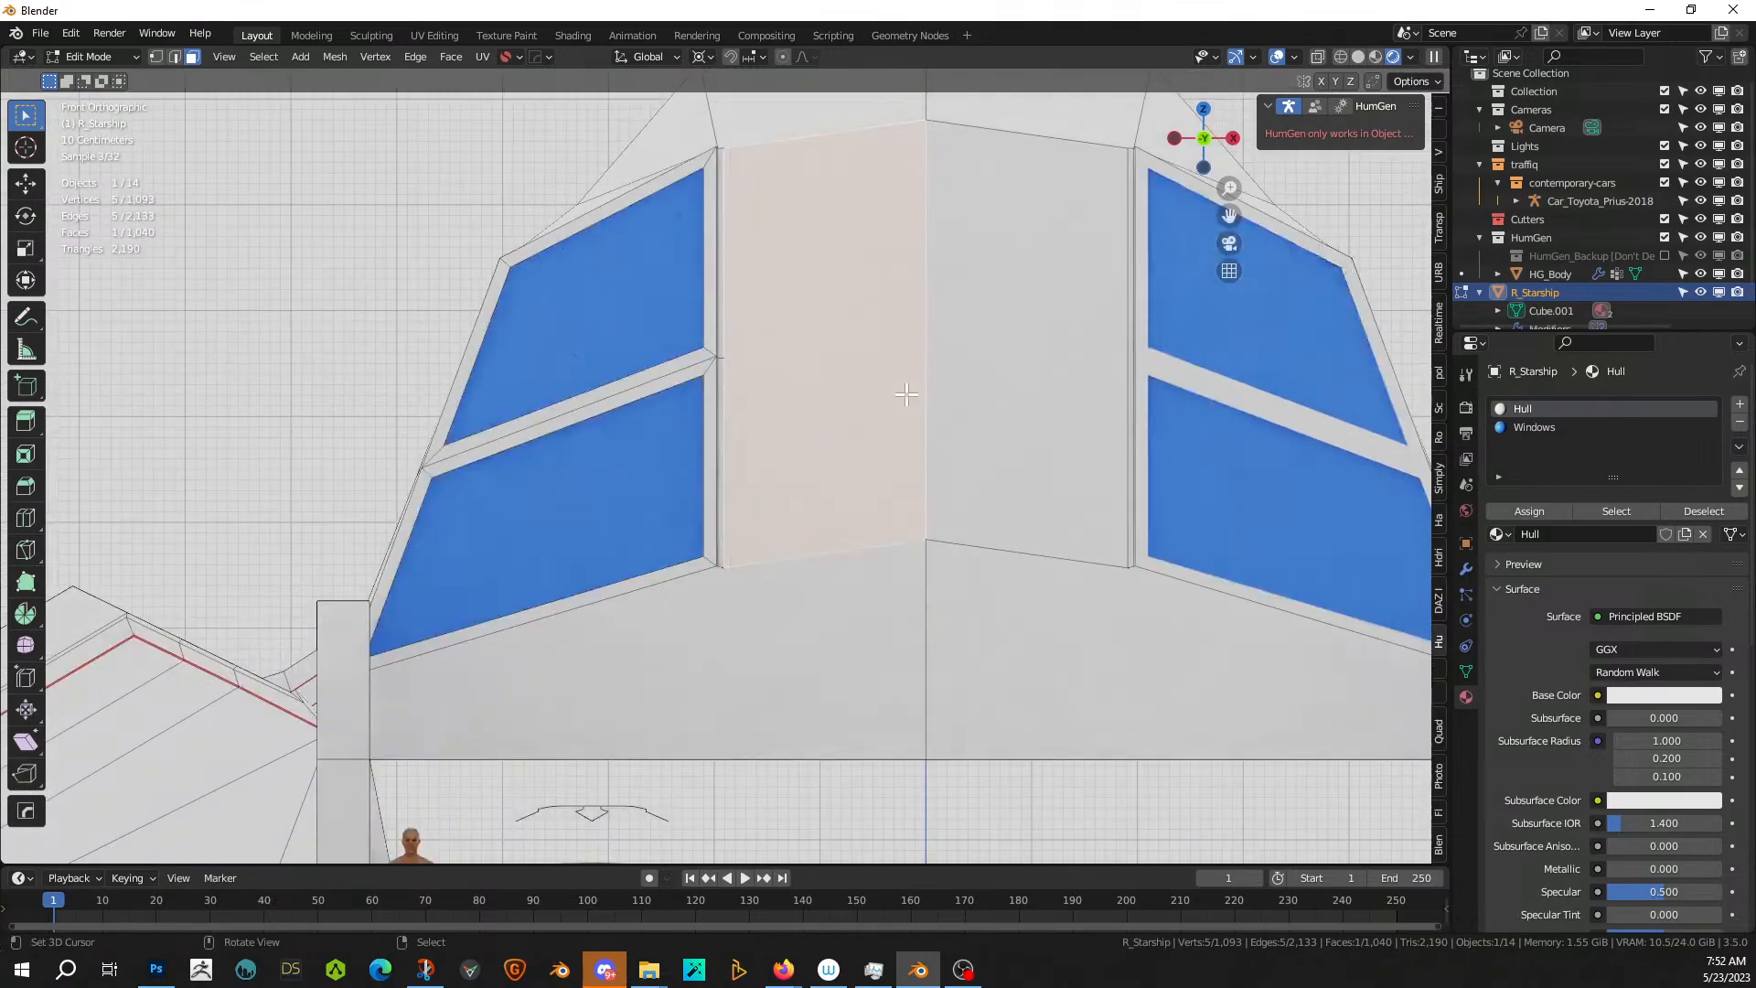
{"action": "scroll", "coordinate": [910, 388], "scroll_direction": "up", "scroll_amount": 4}
{"action": "middle_click_drag", "start_coordinate": [749, 494], "coordinate": [749, 521], "text": "shift"}
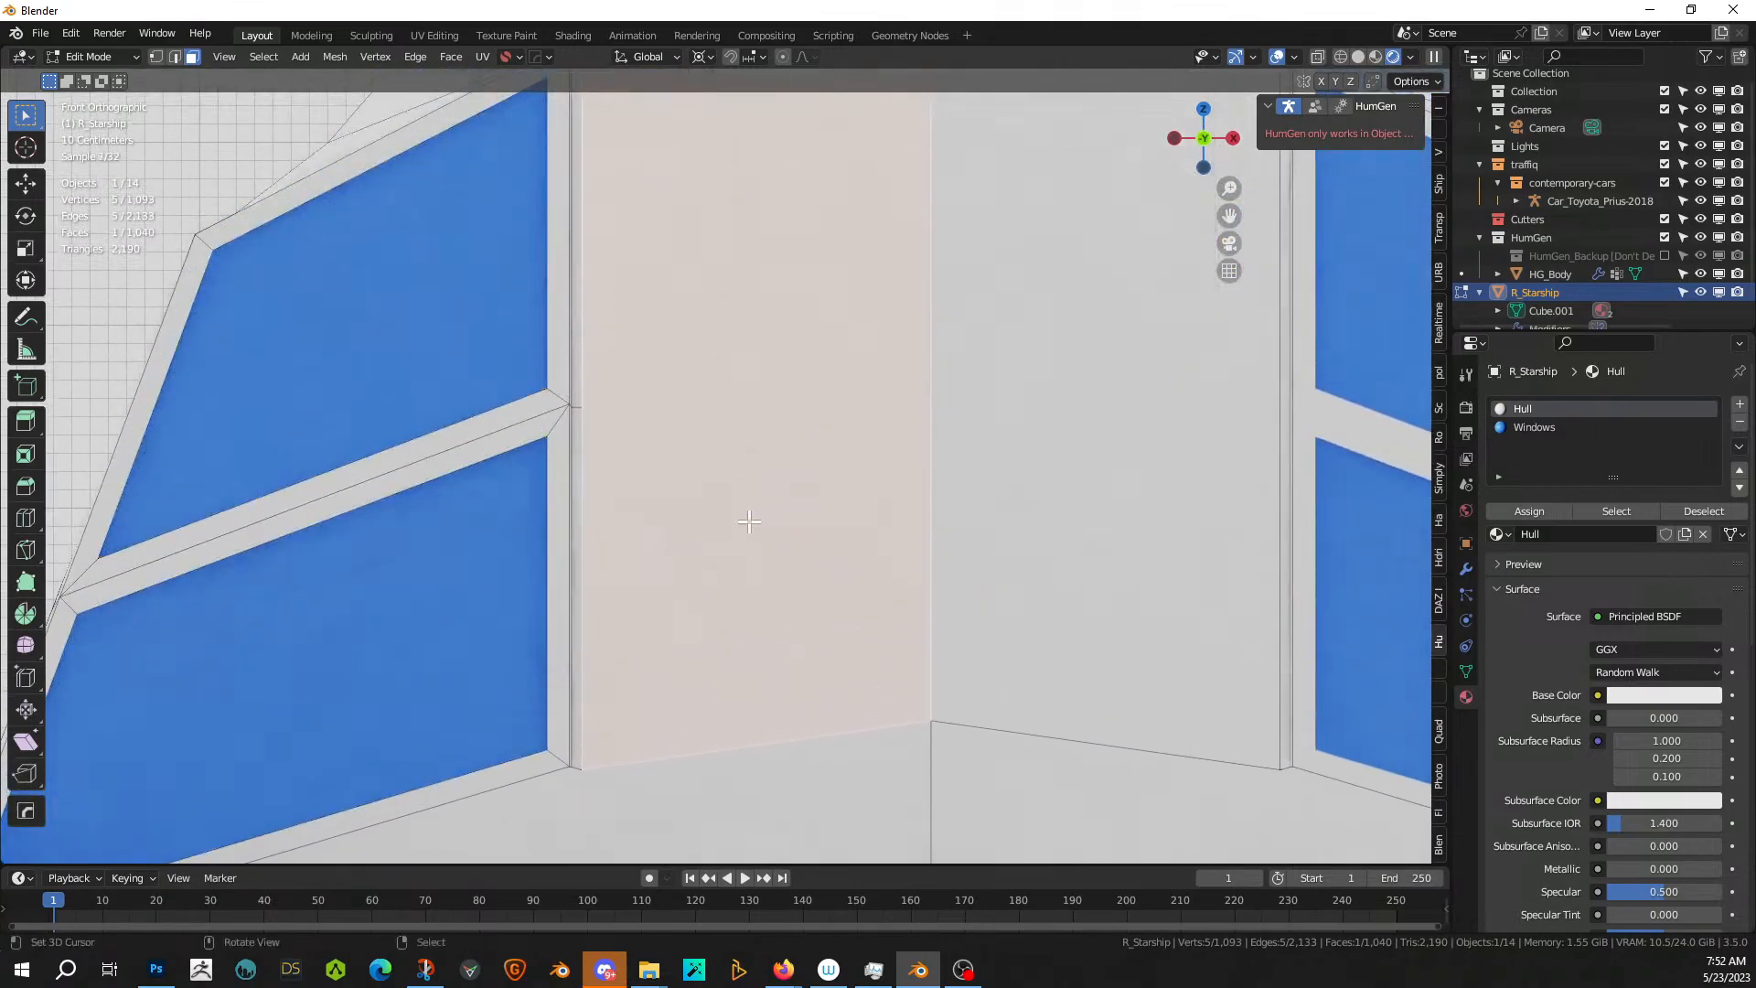
{"action": "key", "text": "k"}
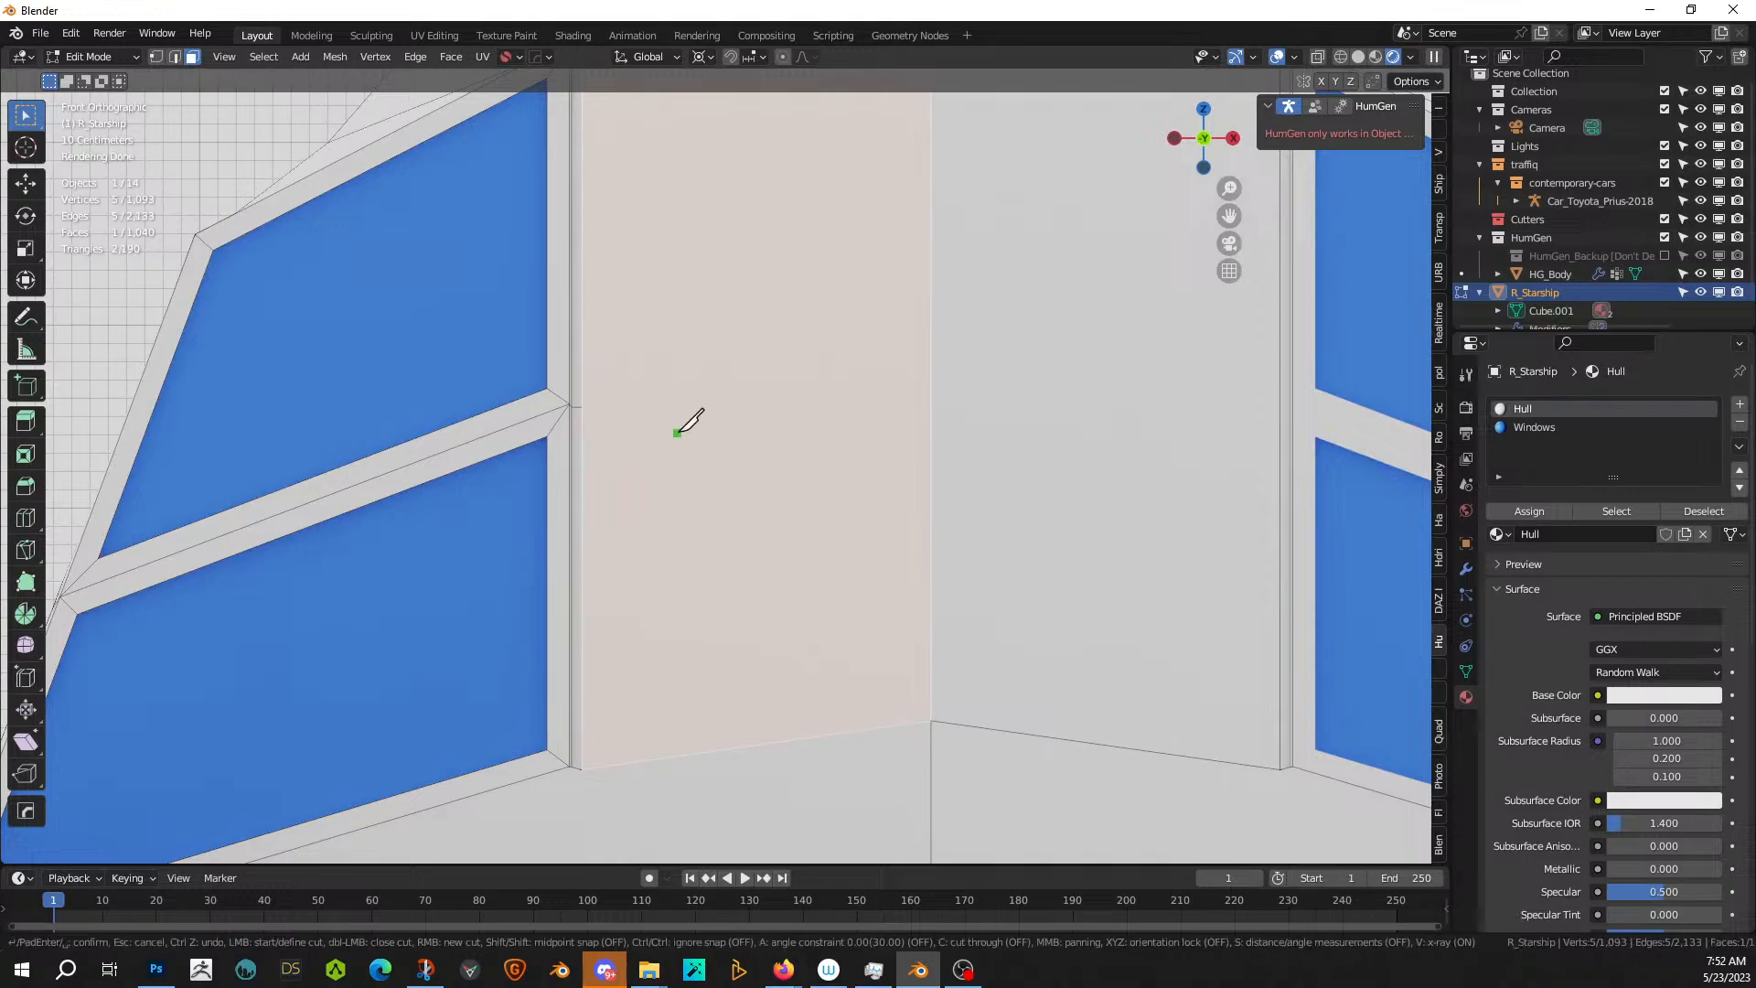
{"action": "key", "text": "x"}
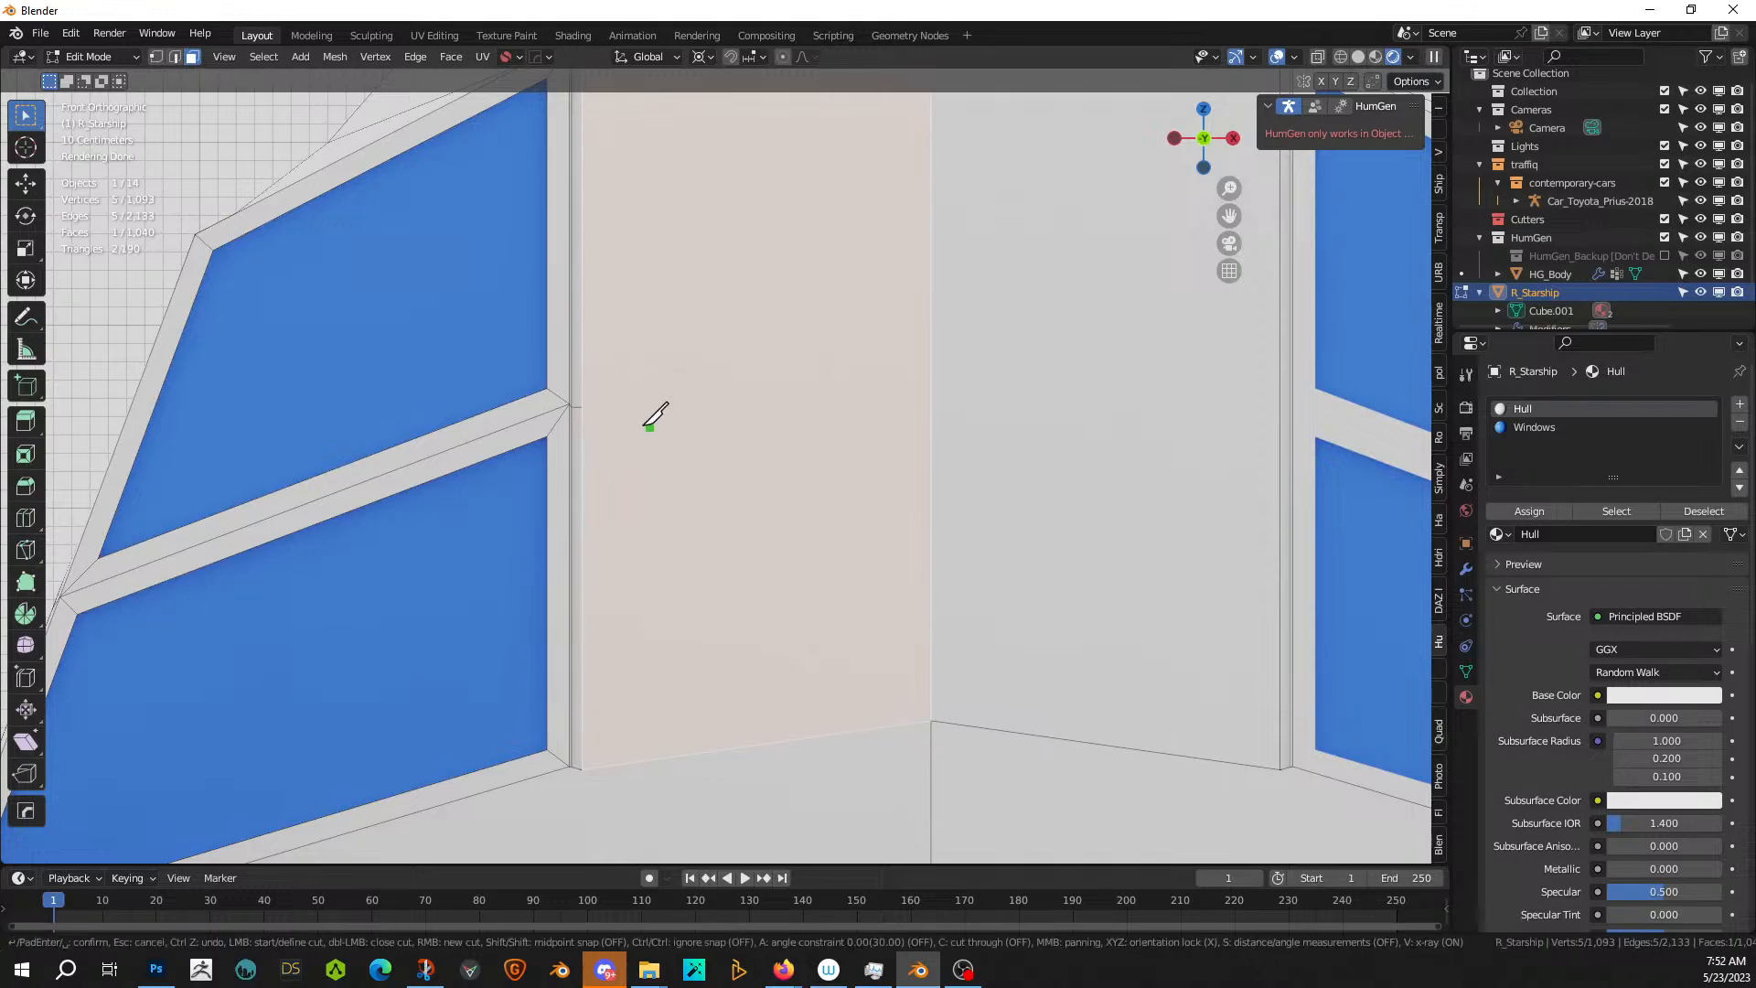
{"action": "left_click", "coordinate": [582, 407]}
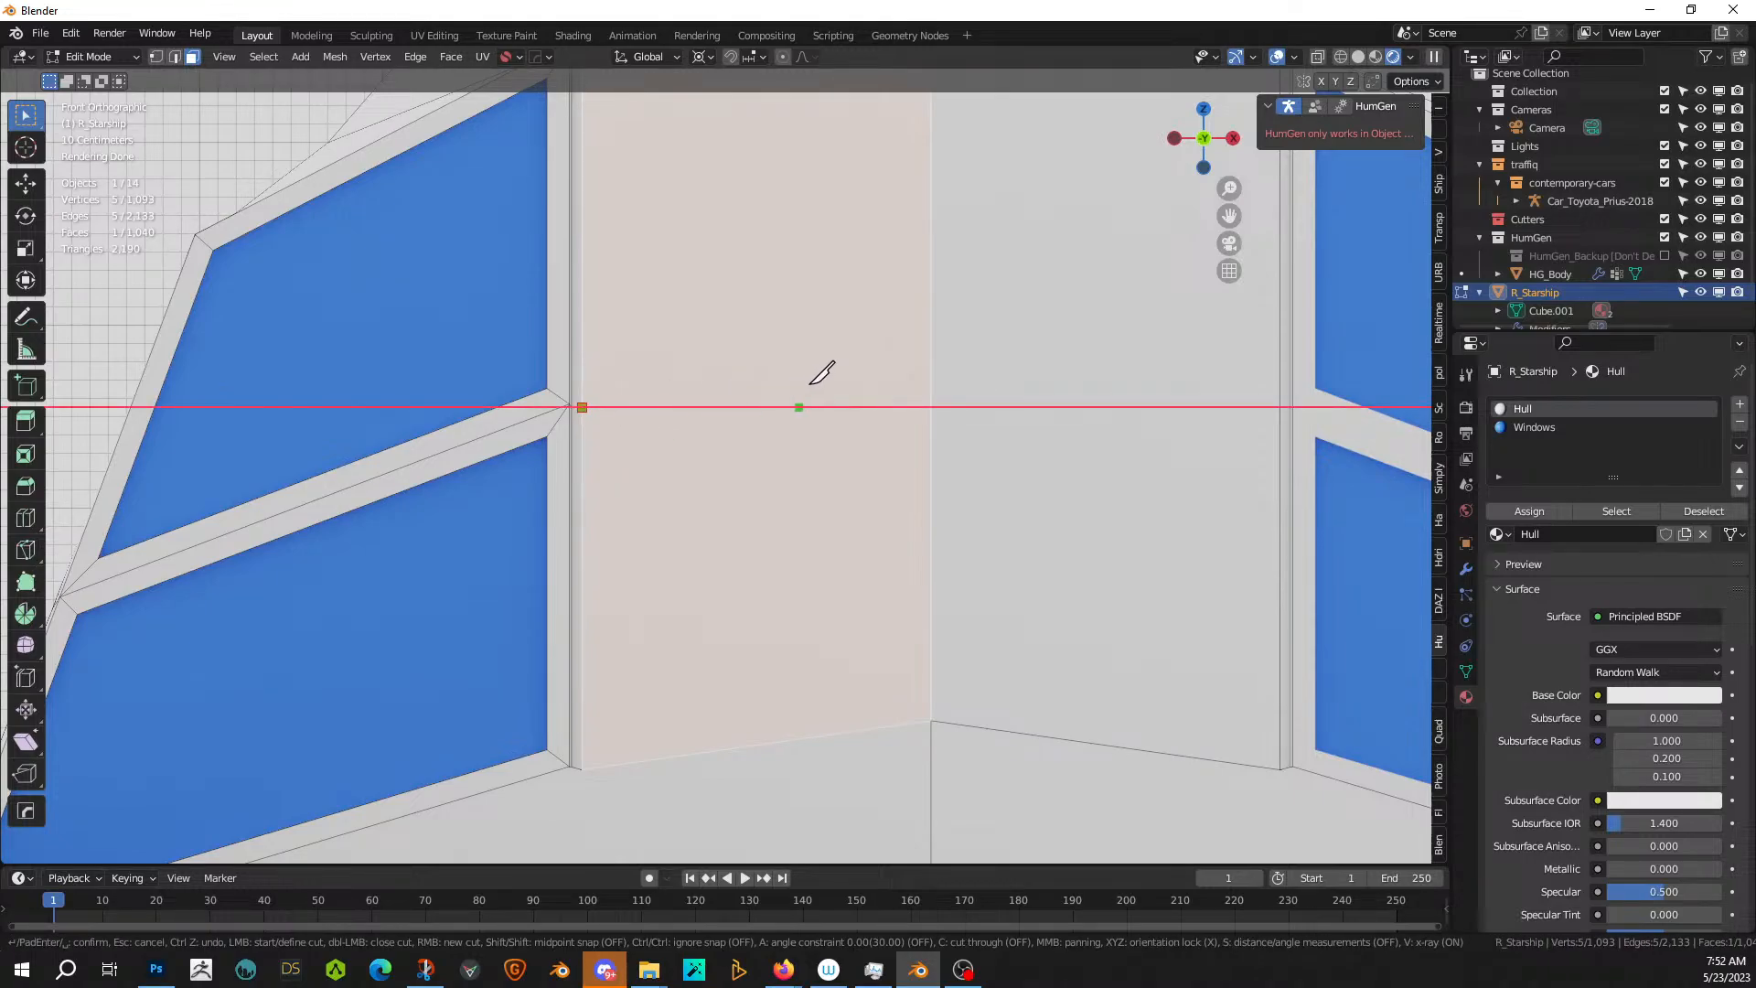
{"action": "left_click", "coordinate": [931, 378]}
{"action": "key", "text": "Return"}
- Inset the upper and lower halves of the cut panel individually to form narrow window frames
{"action": "middle_click_drag", "start_coordinate": [931, 379], "coordinate": [926, 573]}
{"action": "key", "text": "i"}
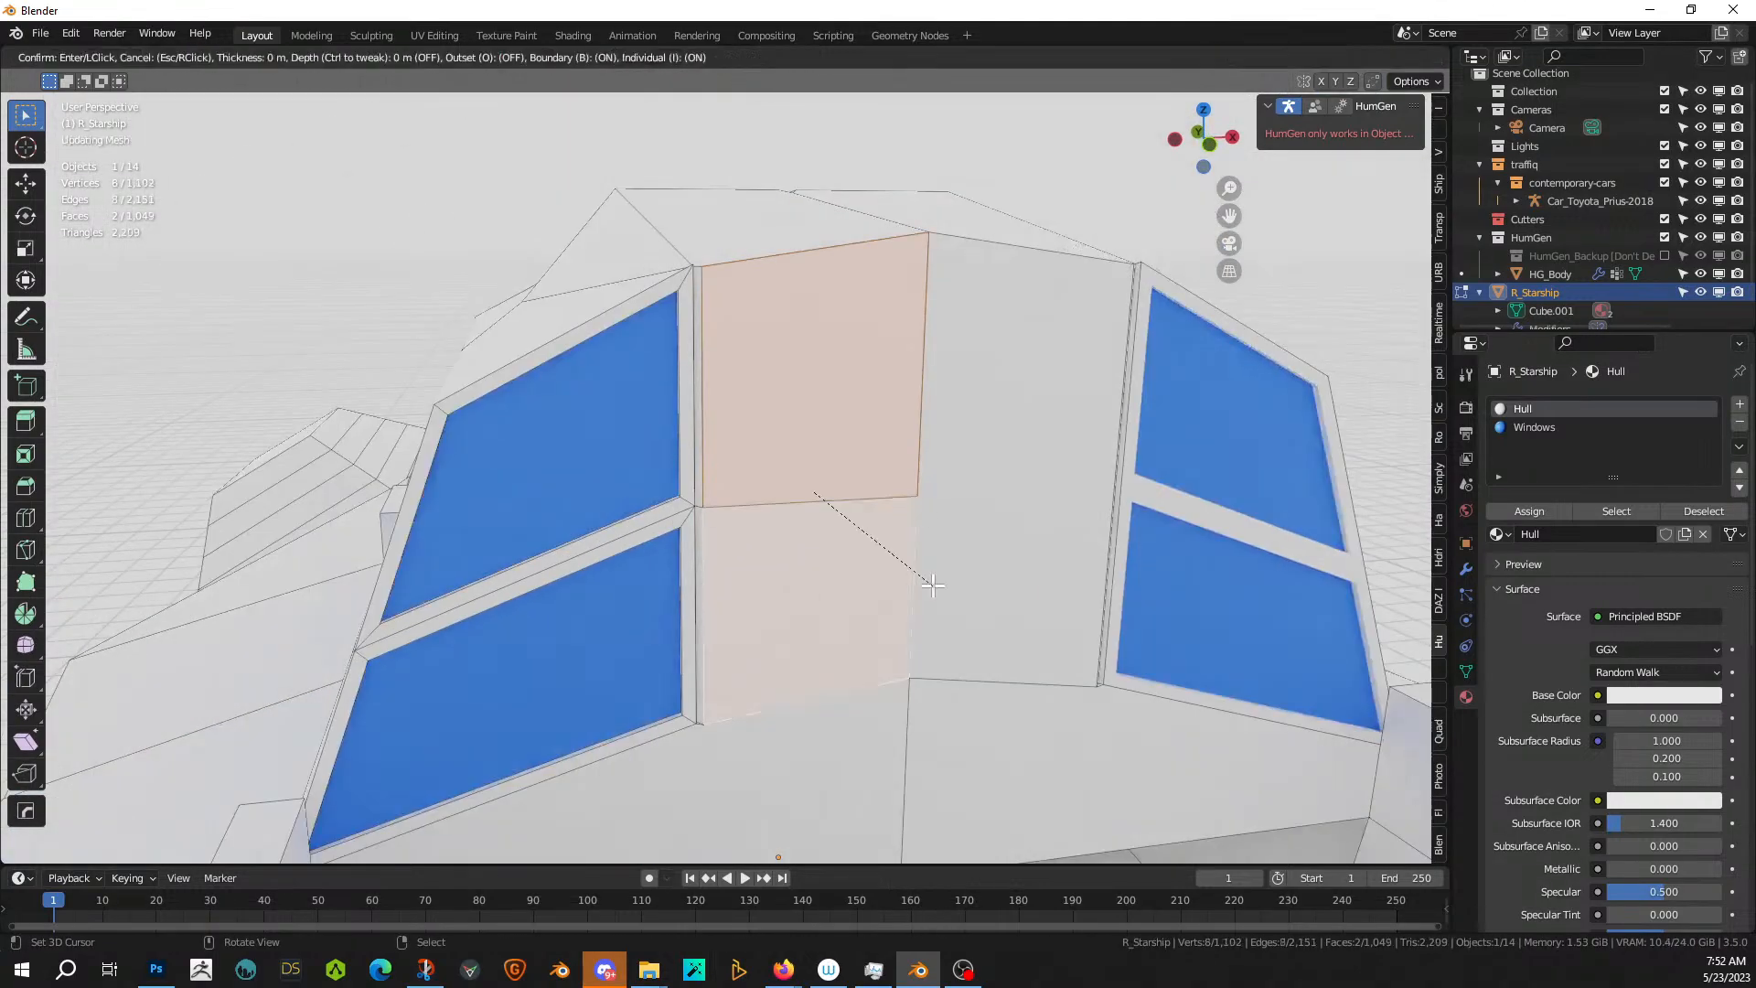
{"action": "left_click", "coordinate": [927, 582]}
- Extrude the two inset panel faces inward about 0.04 m, assign the Windows material to them, and leave mesh editing
{"action": "middle_click_drag", "start_coordinate": [927, 582], "coordinate": [988, 596]}
{"action": "key", "text": "e"}
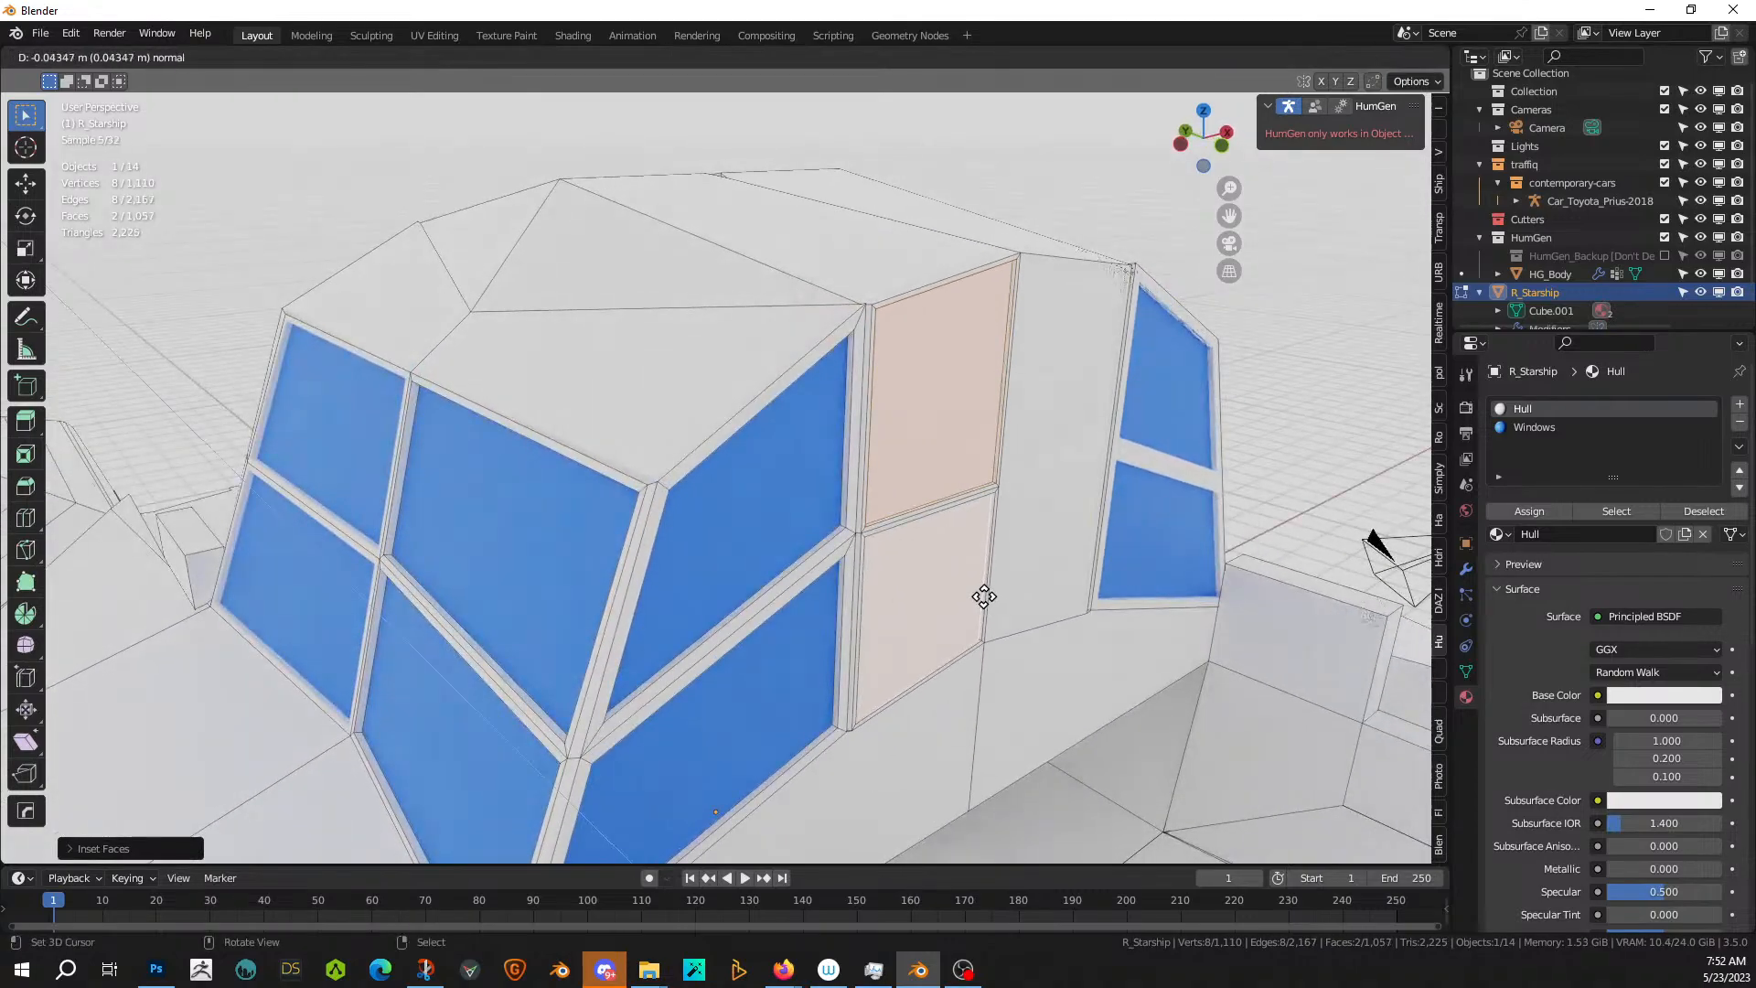
{"action": "left_click", "coordinate": [985, 597]}
{"action": "left_click", "coordinate": [1518, 427]}
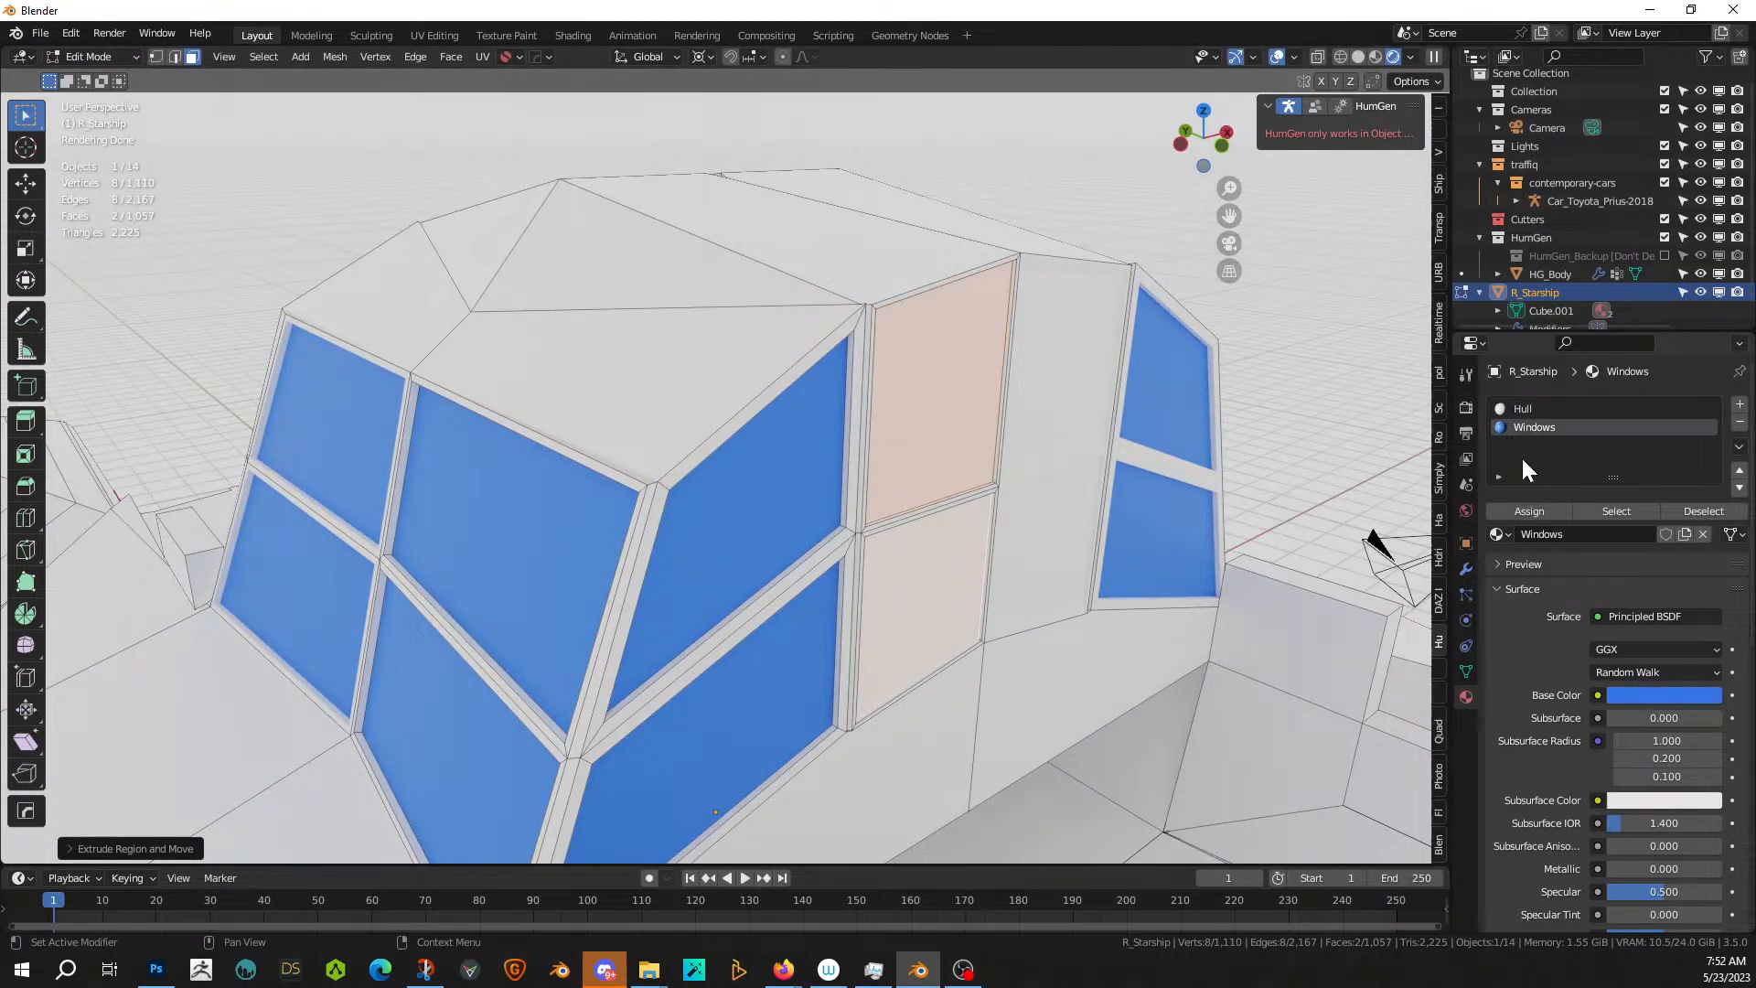
{"action": "left_click", "coordinate": [1523, 513]}
{"action": "key", "text": "Tab"}
- Check the finished cabin windows on the whole ship and switch the viewport to solid shading
{"action": "scroll", "coordinate": [1265, 529], "scroll_direction": "down", "scroll_amount": 3}
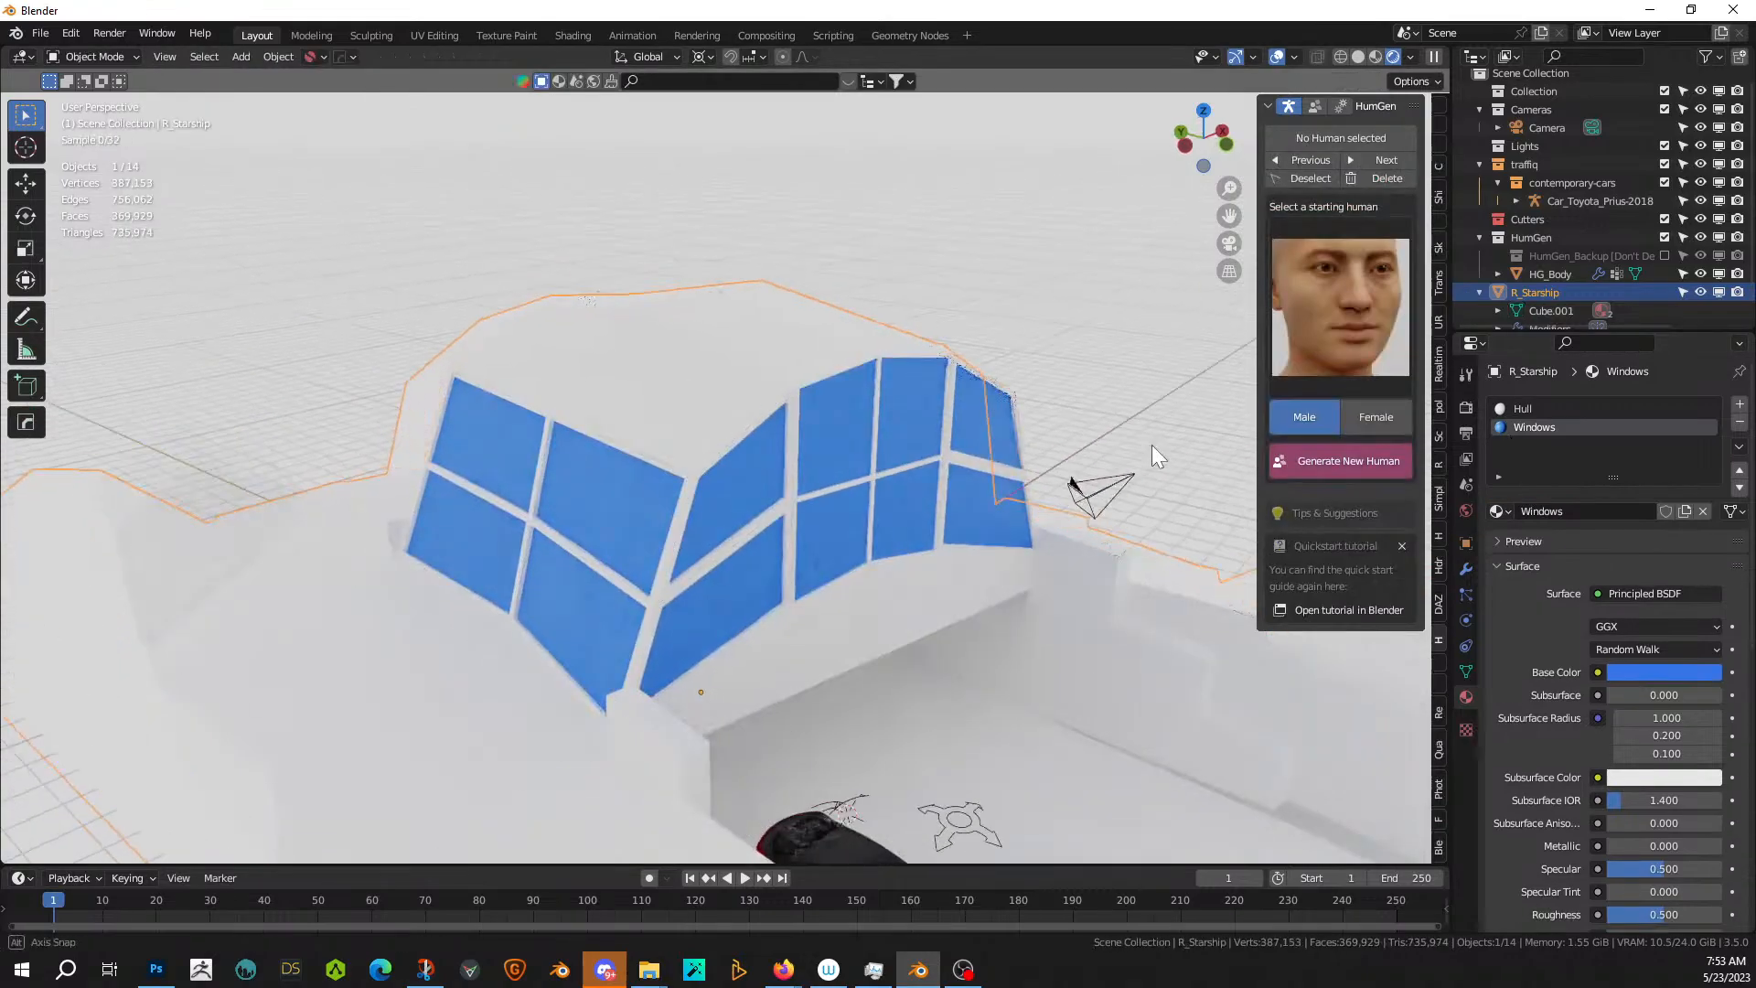
{"action": "middle_click_drag", "start_coordinate": [1150, 445], "coordinate": [1346, 442]}
{"action": "scroll", "coordinate": [1001, 434], "scroll_direction": "down", "scroll_amount": 4}
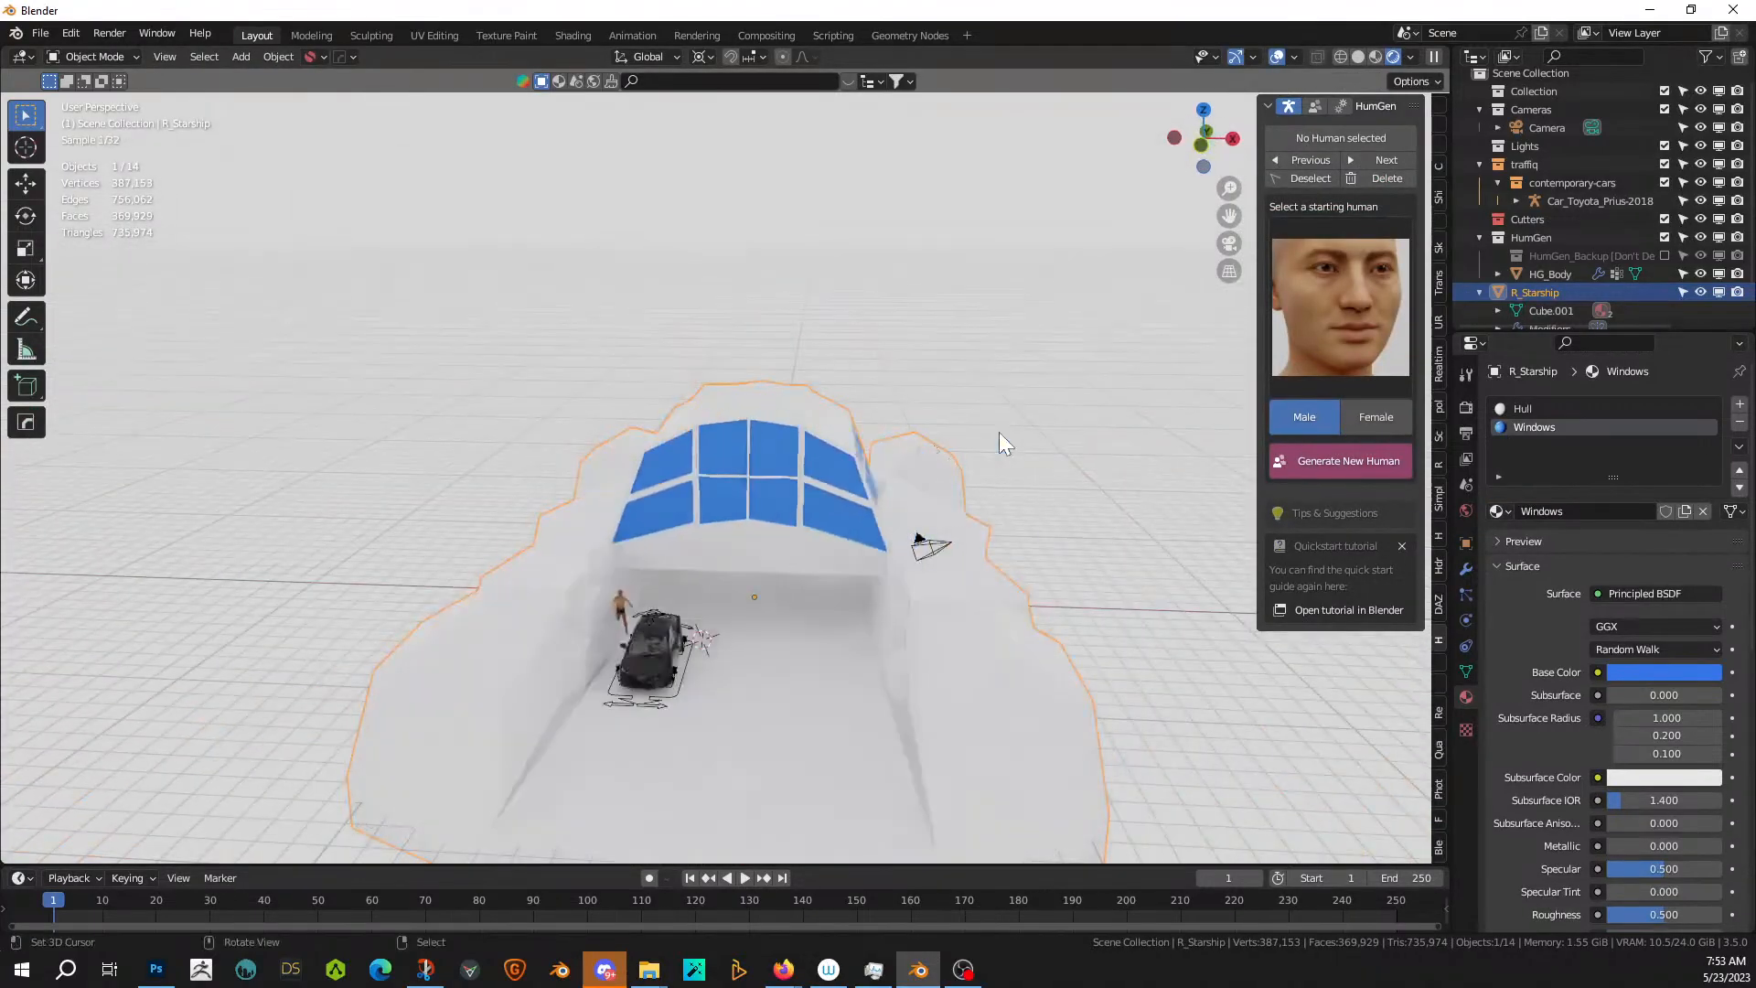
{"action": "scroll", "coordinate": [999, 431], "scroll_direction": "down", "scroll_amount": 2}
{"action": "middle_click_drag", "start_coordinate": [998, 432], "coordinate": [783, 502]}
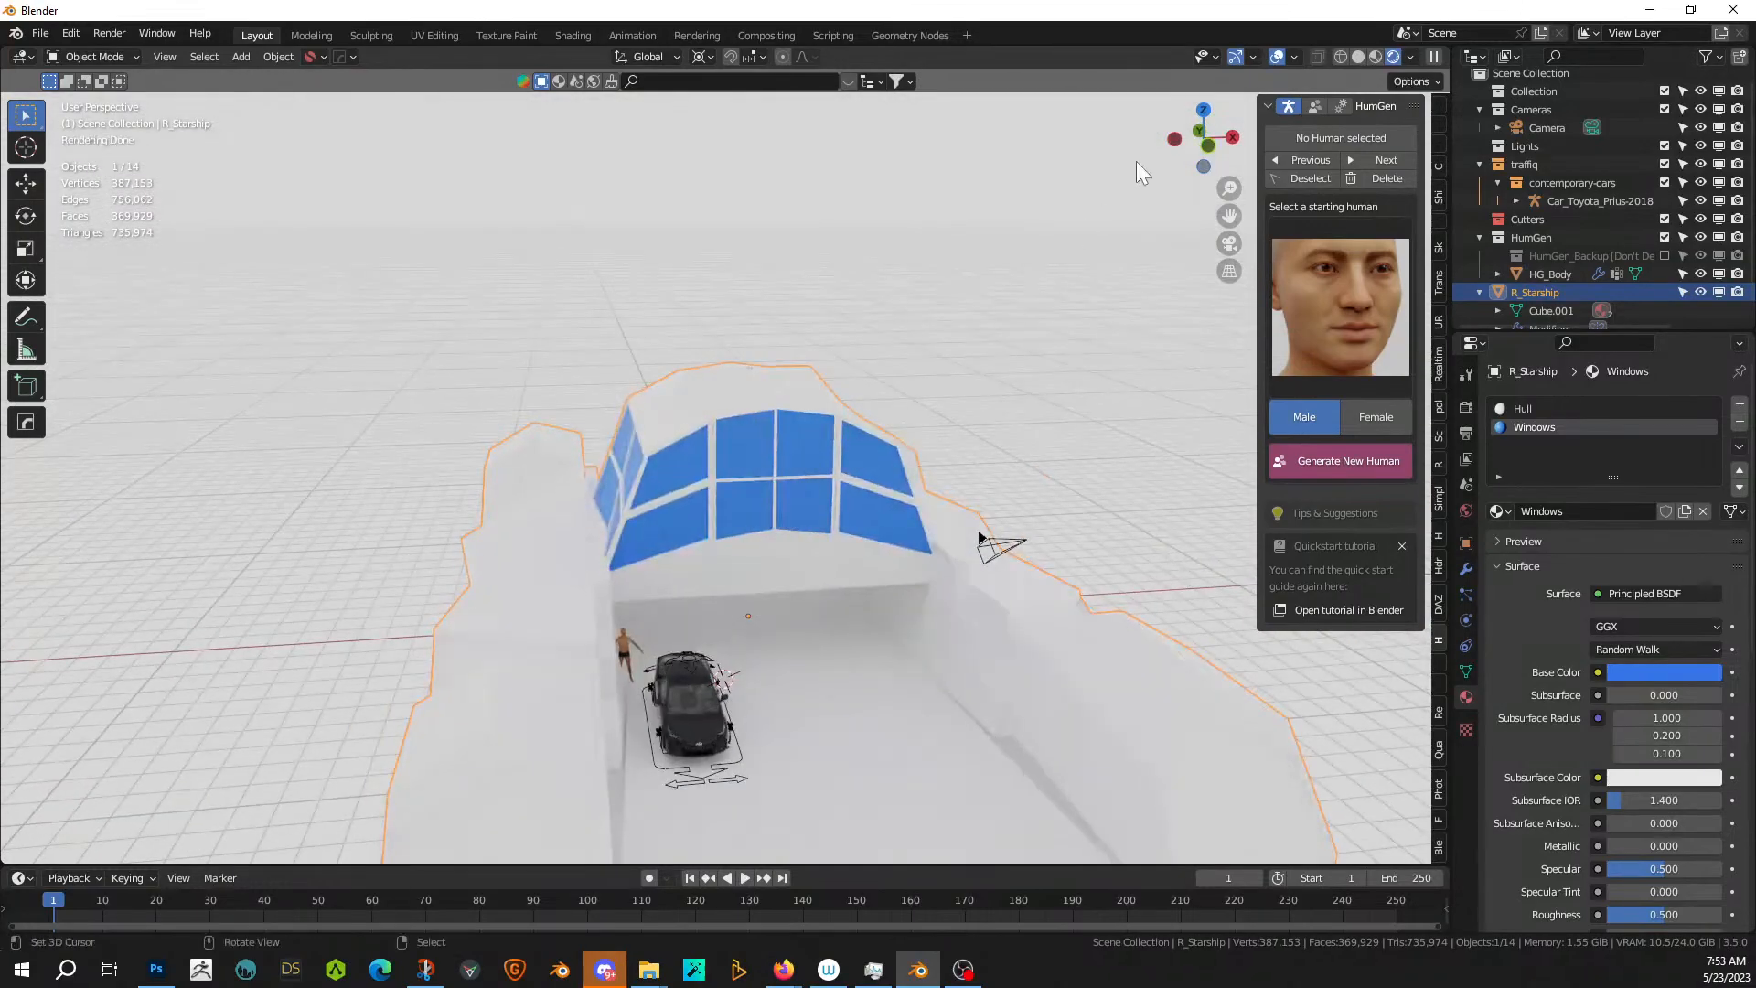
{"action": "left_click", "coordinate": [1359, 56]}
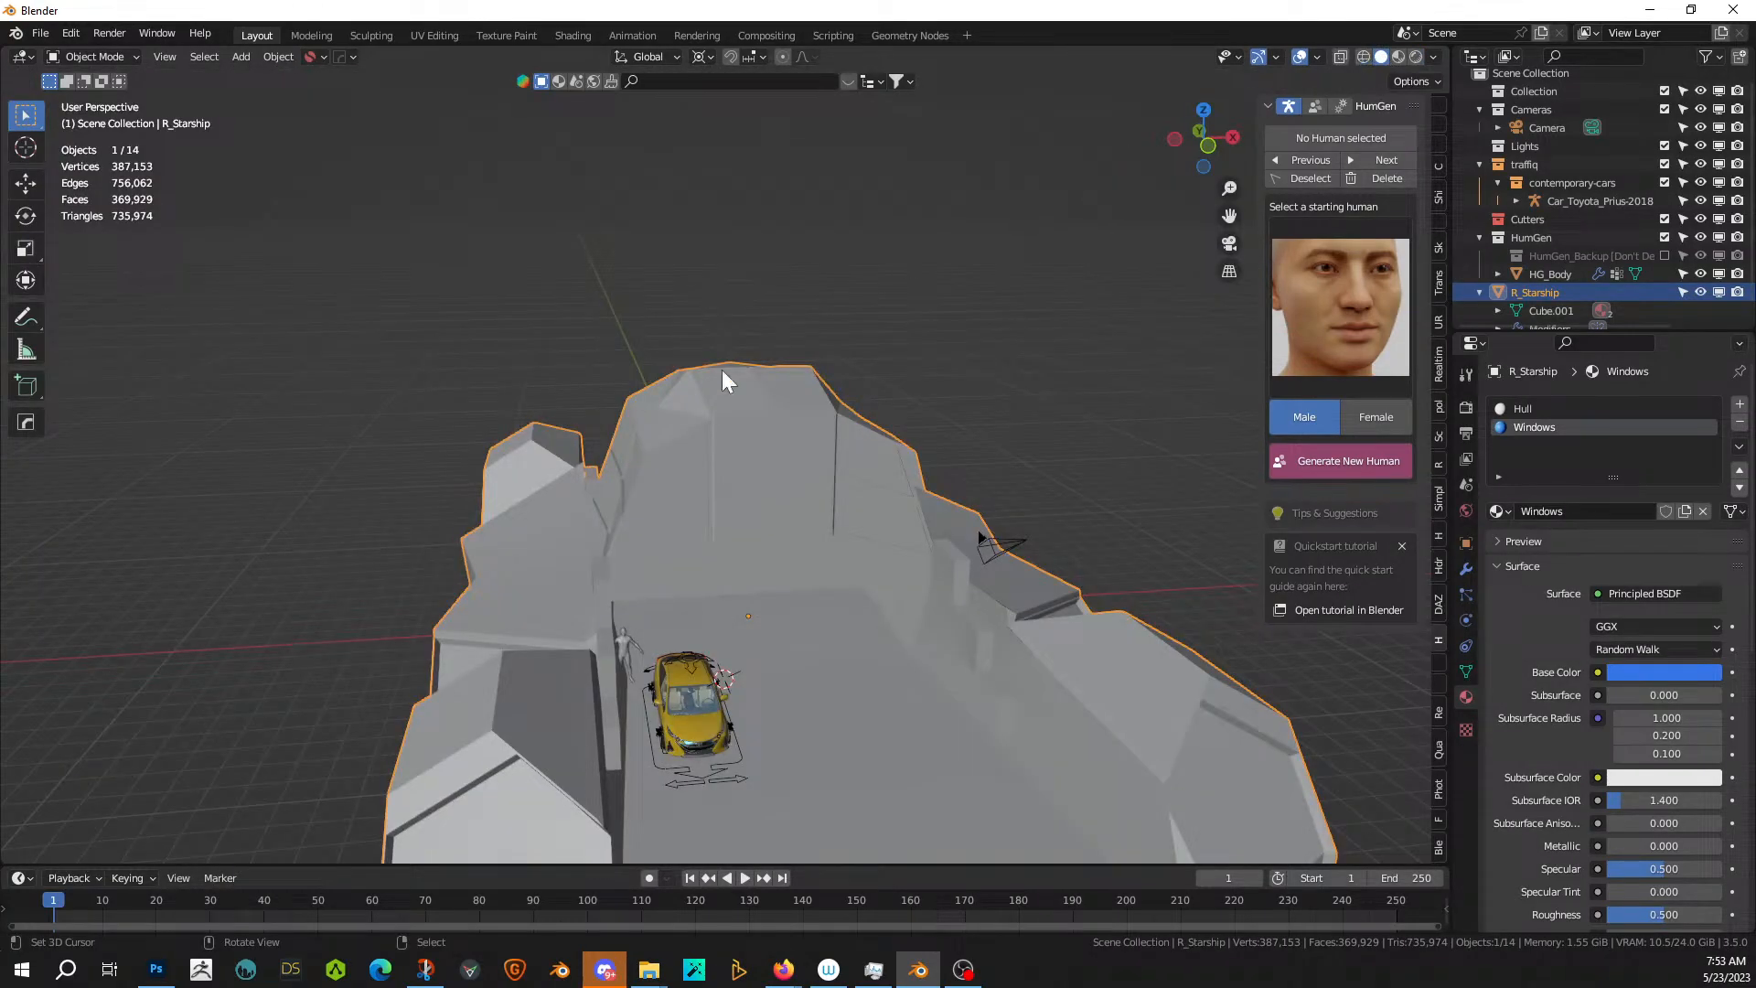
{"action": "middle_click_drag", "start_coordinate": [595, 773], "coordinate": [942, 585]}
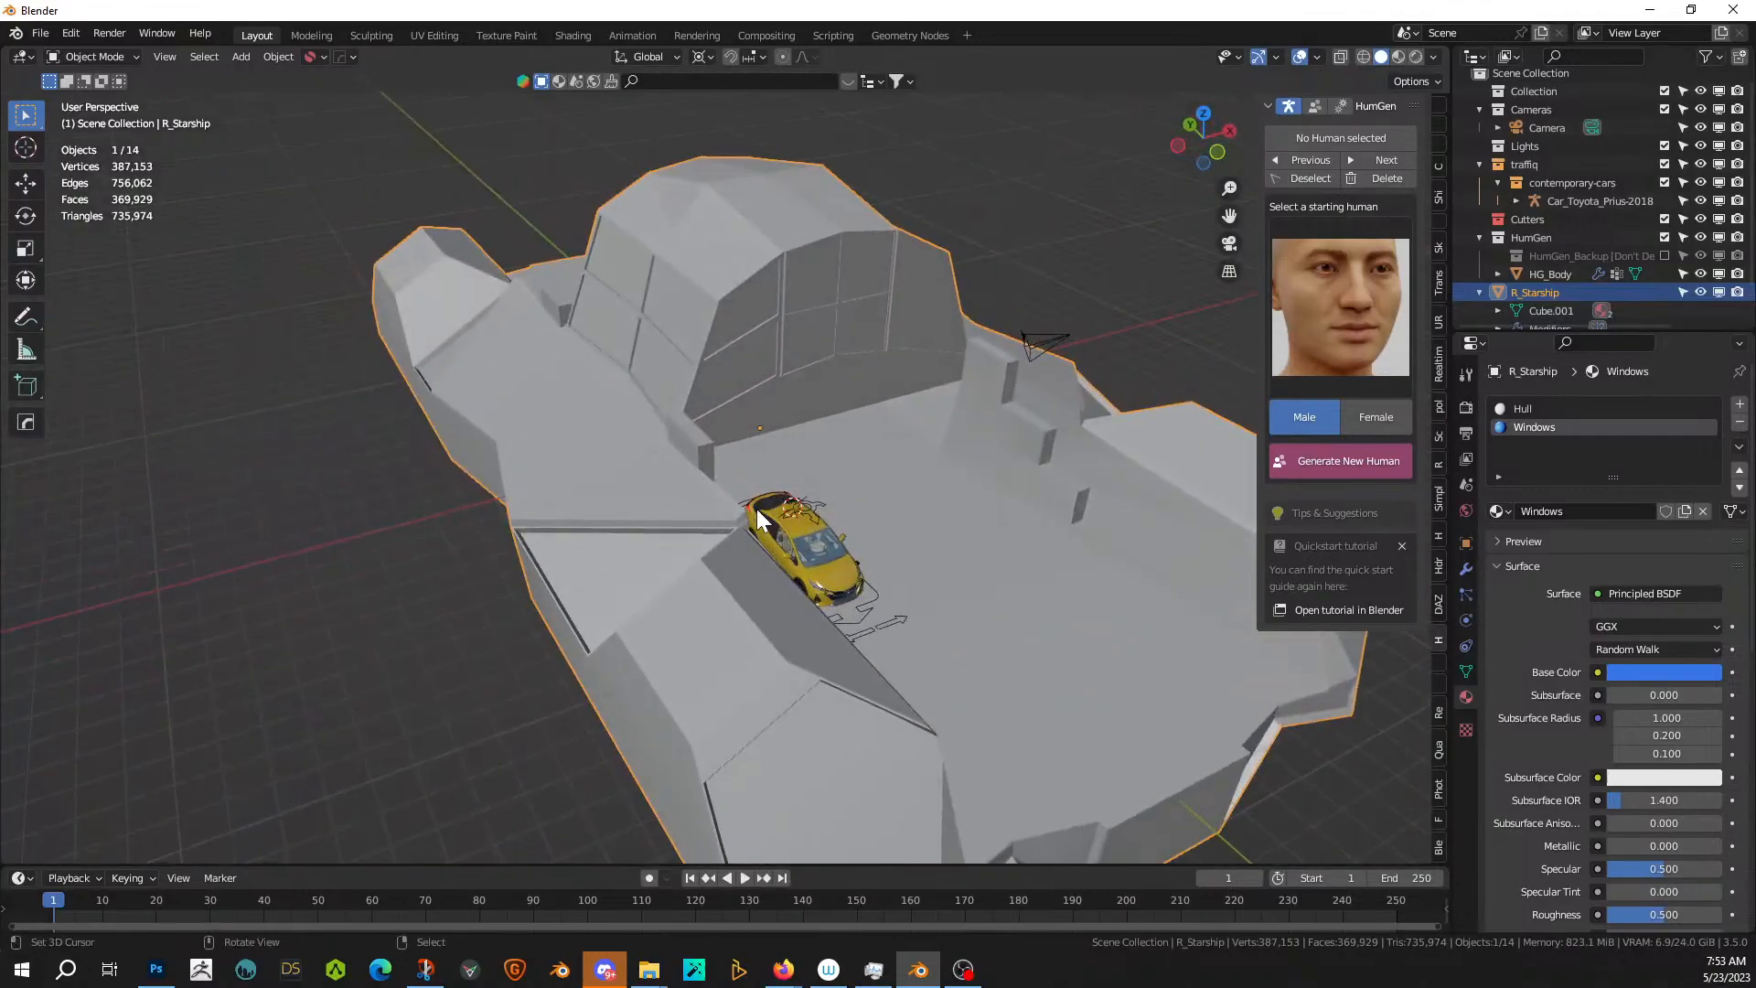
- Extrude the outward-facing side of the small block beside the cabin's bay-side corner by about 1.8 m
{"action": "key", "text": "Tab"}
{"action": "left_click", "coordinate": [684, 441]}
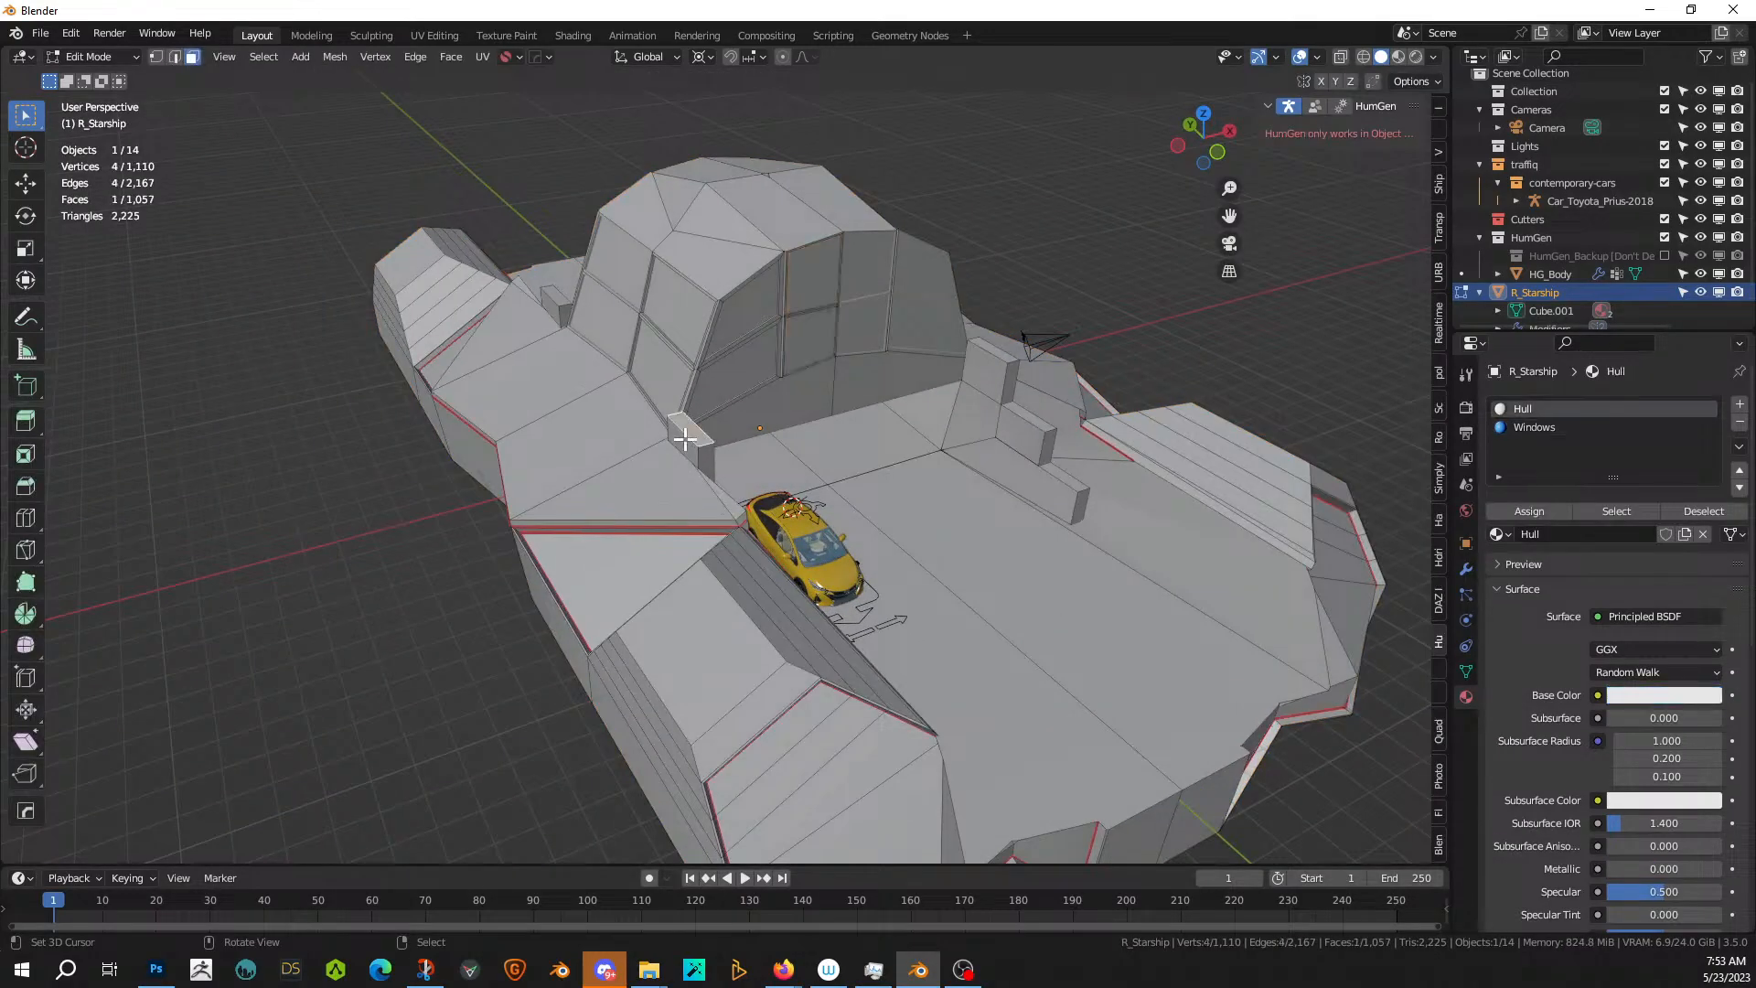
{"action": "middle_click_drag", "start_coordinate": [685, 442], "coordinate": [722, 463]}
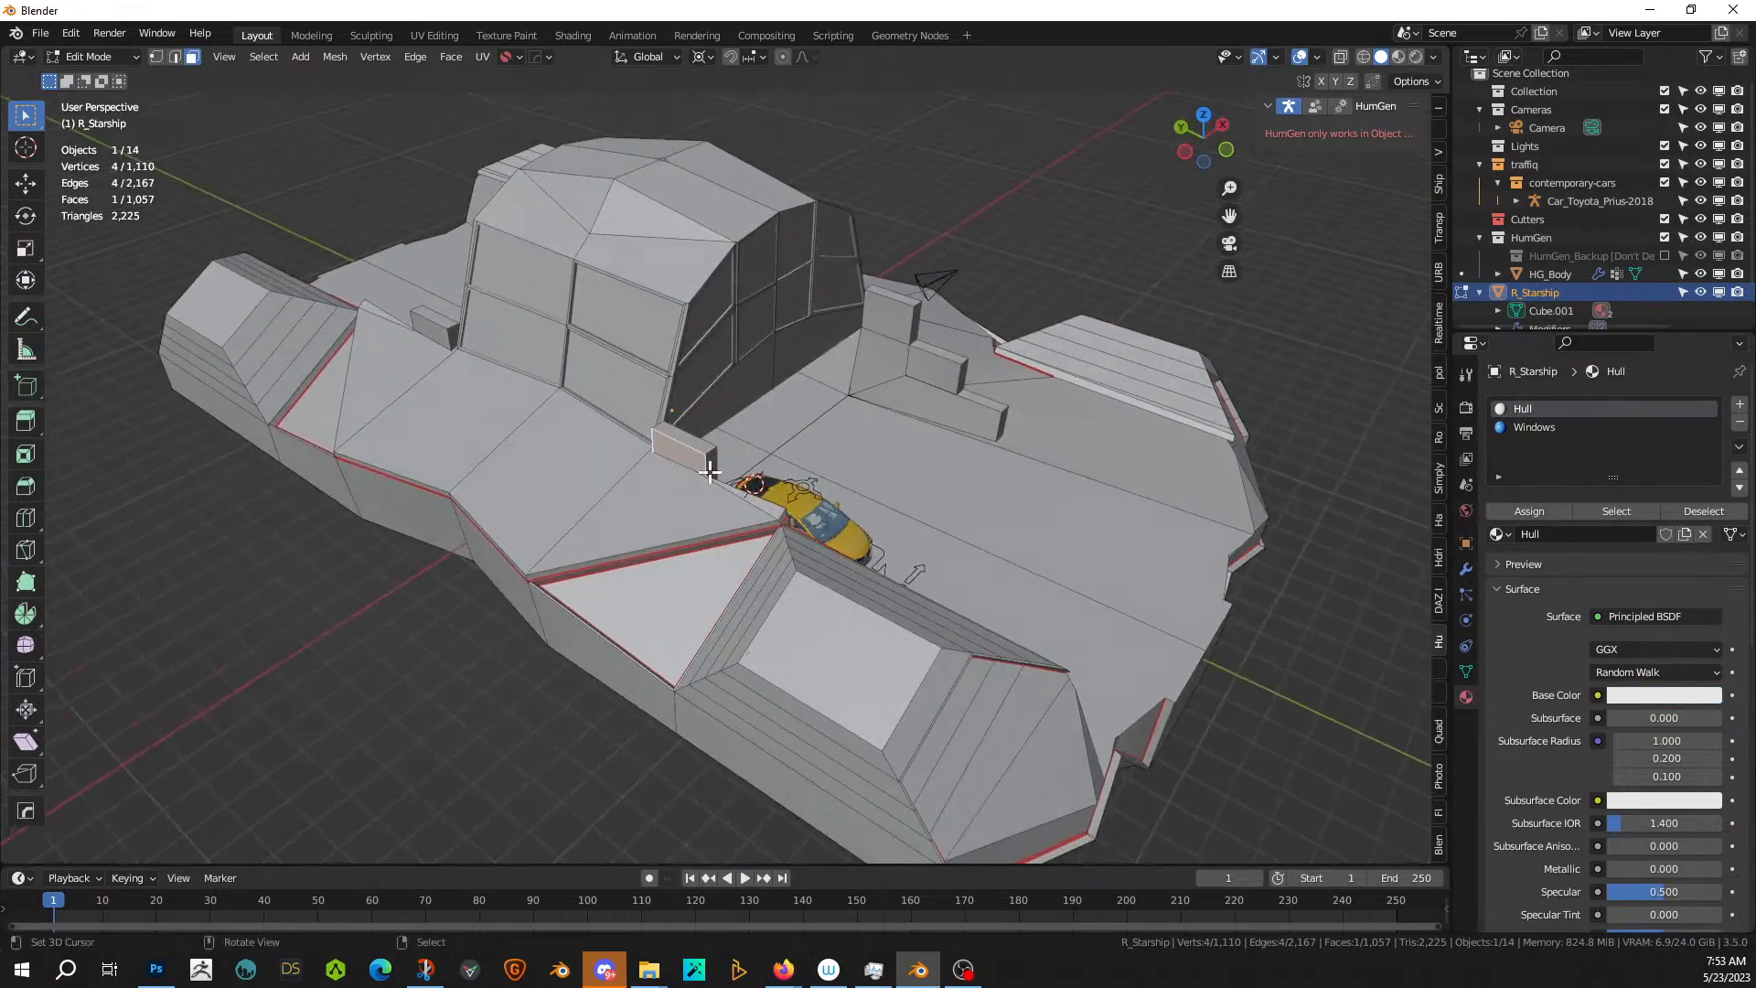
{"action": "key", "text": "e"}
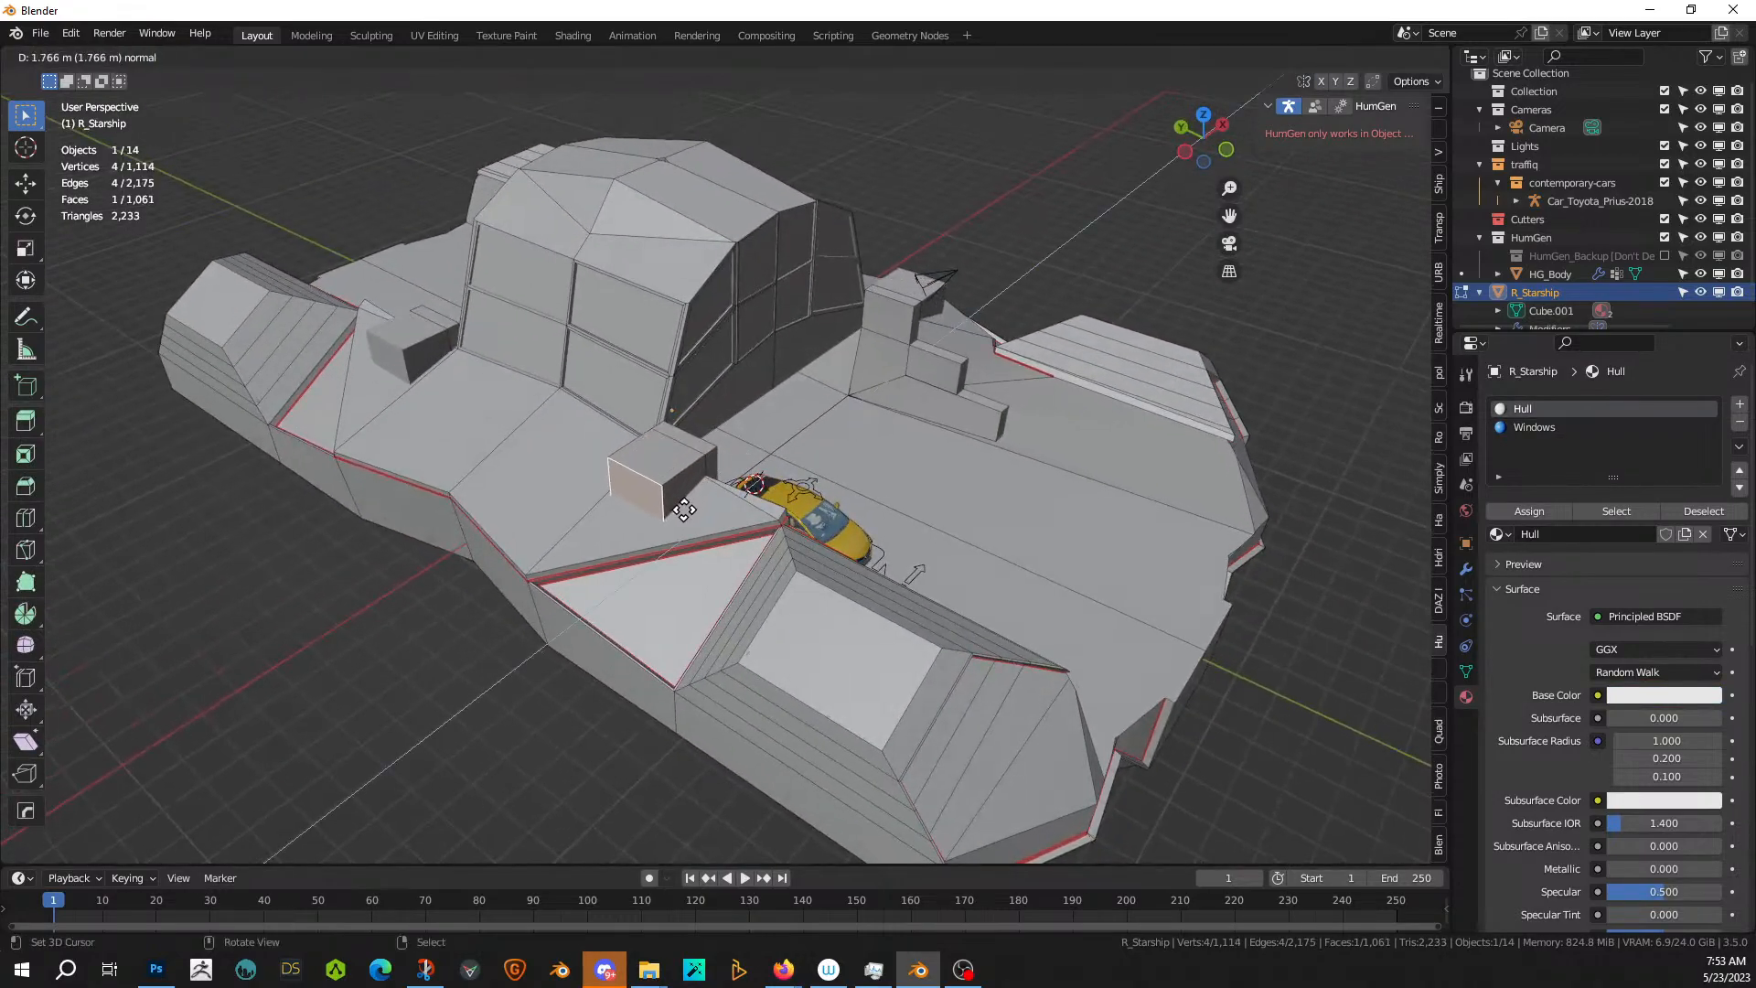
{"action": "middle_click_drag", "start_coordinate": [711, 502], "coordinate": [925, 478]}
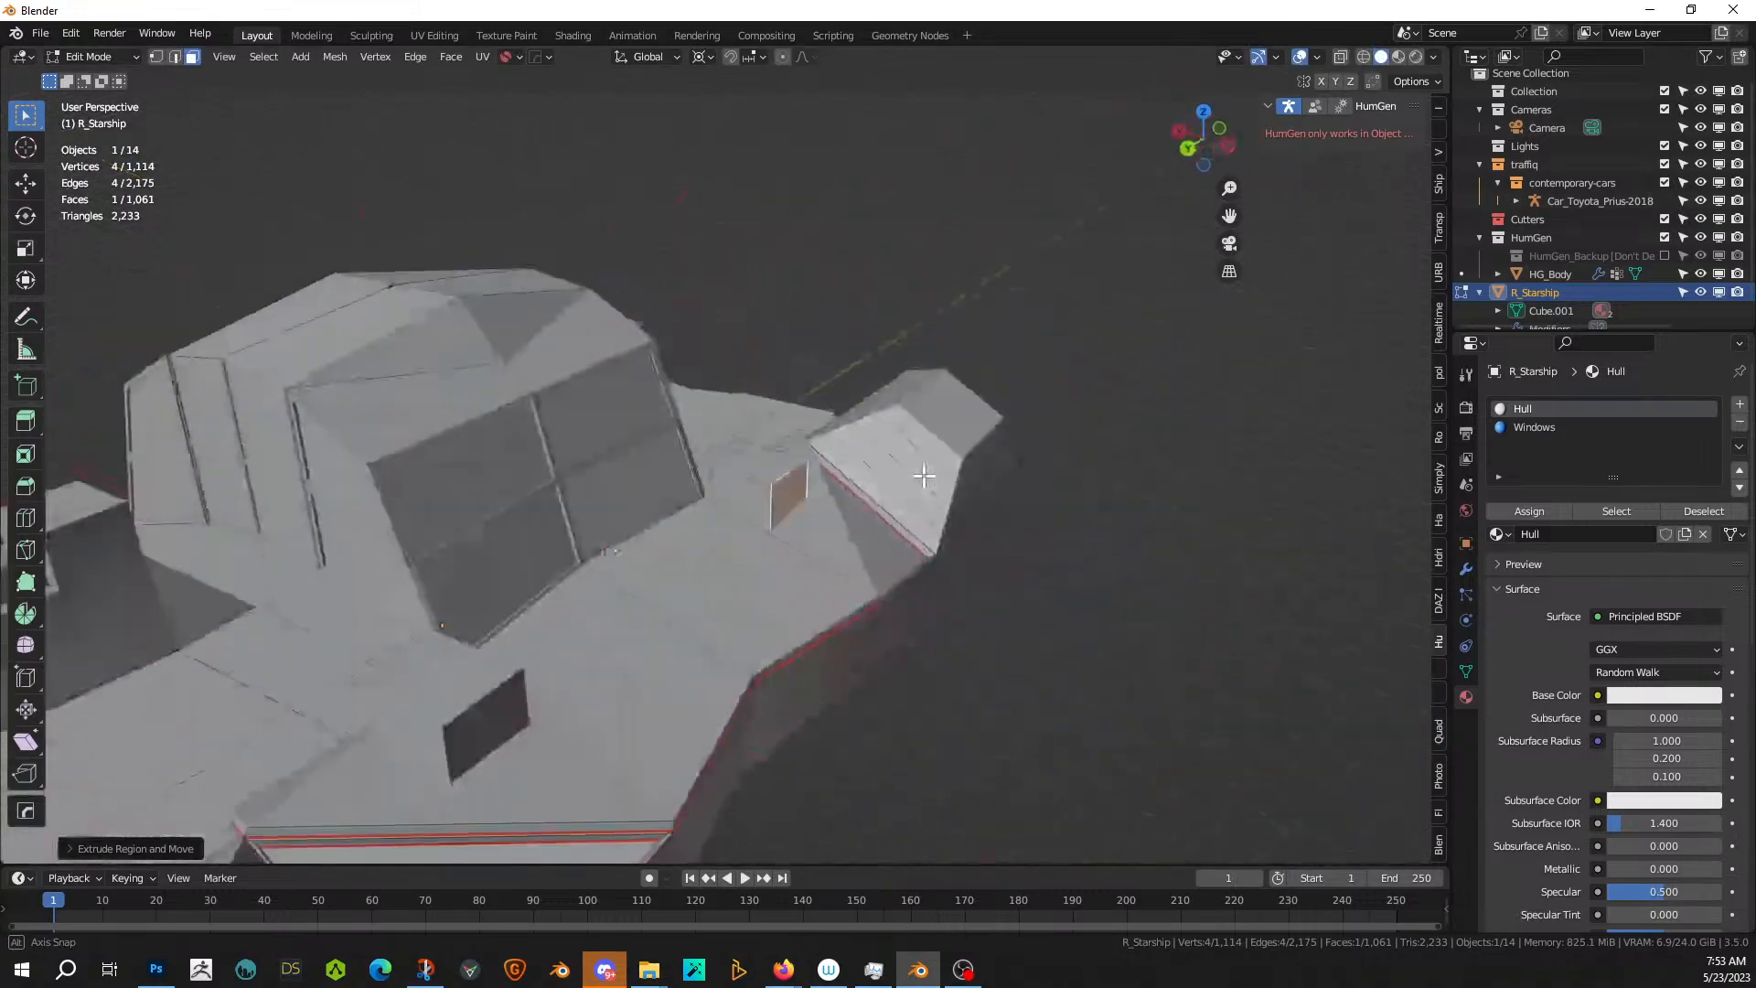
{"action": "scroll", "coordinate": [796, 491], "scroll_direction": "up", "scroll_amount": 3}
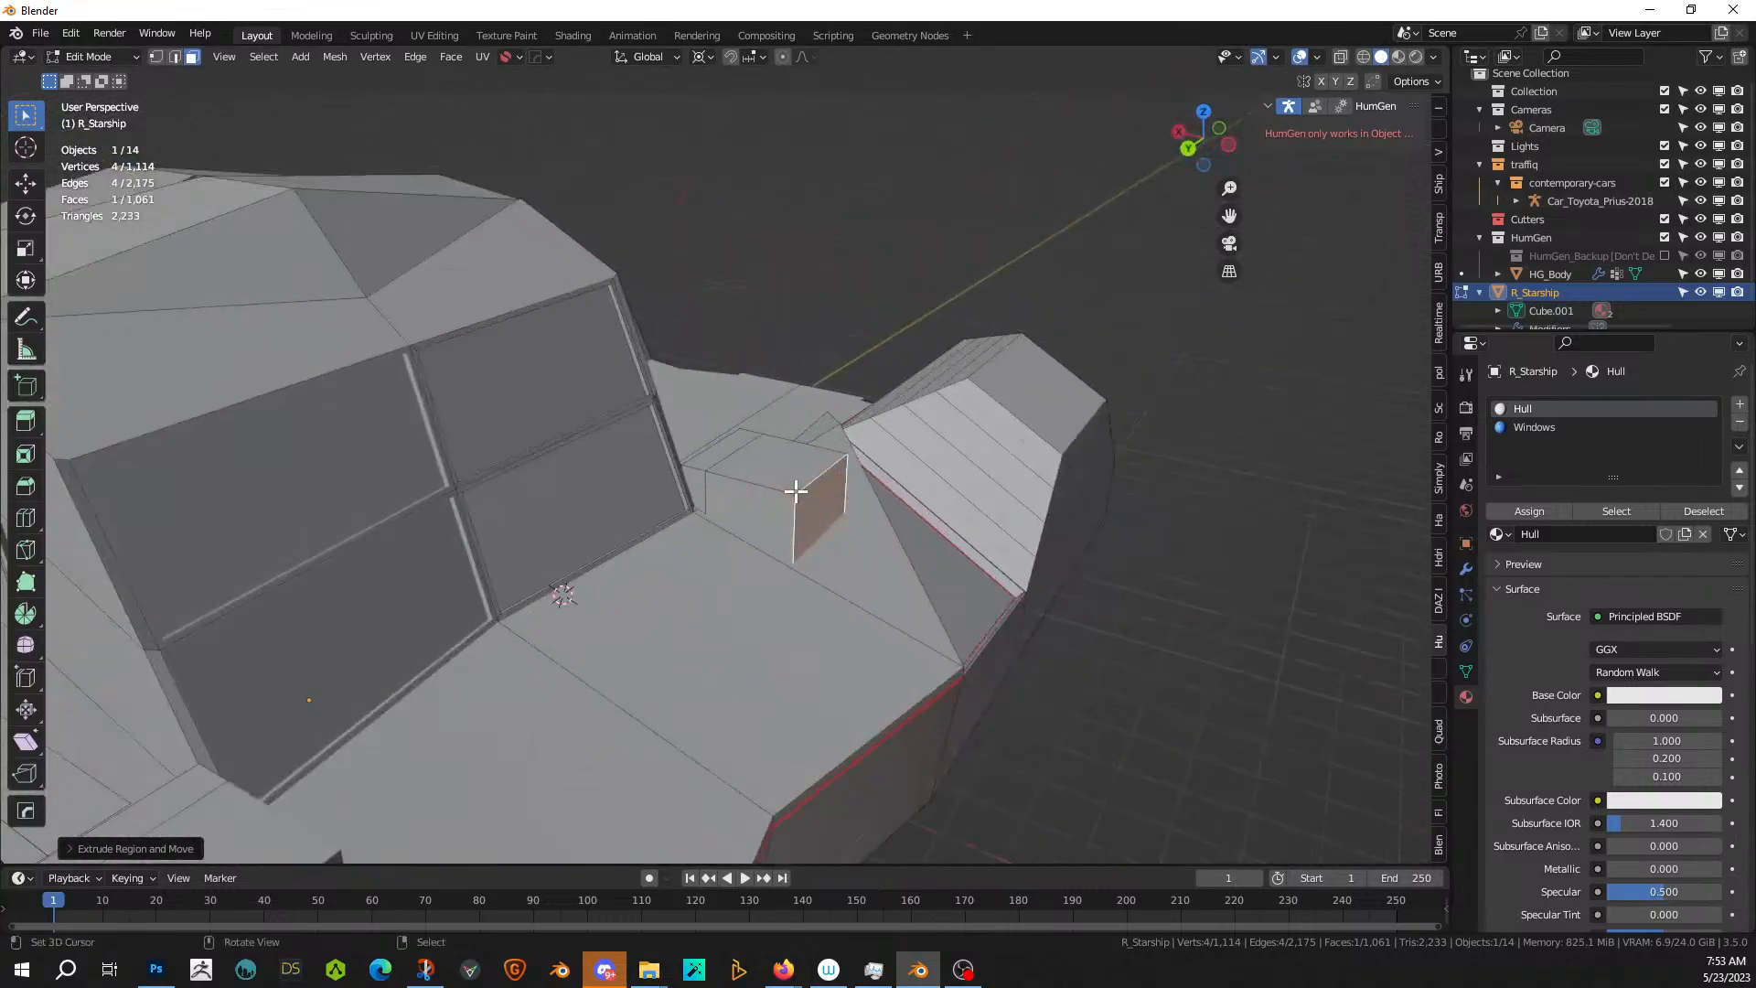
- Add a horizontal loop cut low around the raised block beside the canopy windows on the hull
{"action": "key", "text": "ctrl+r"}
{"action": "left_click", "coordinate": [710, 495]}
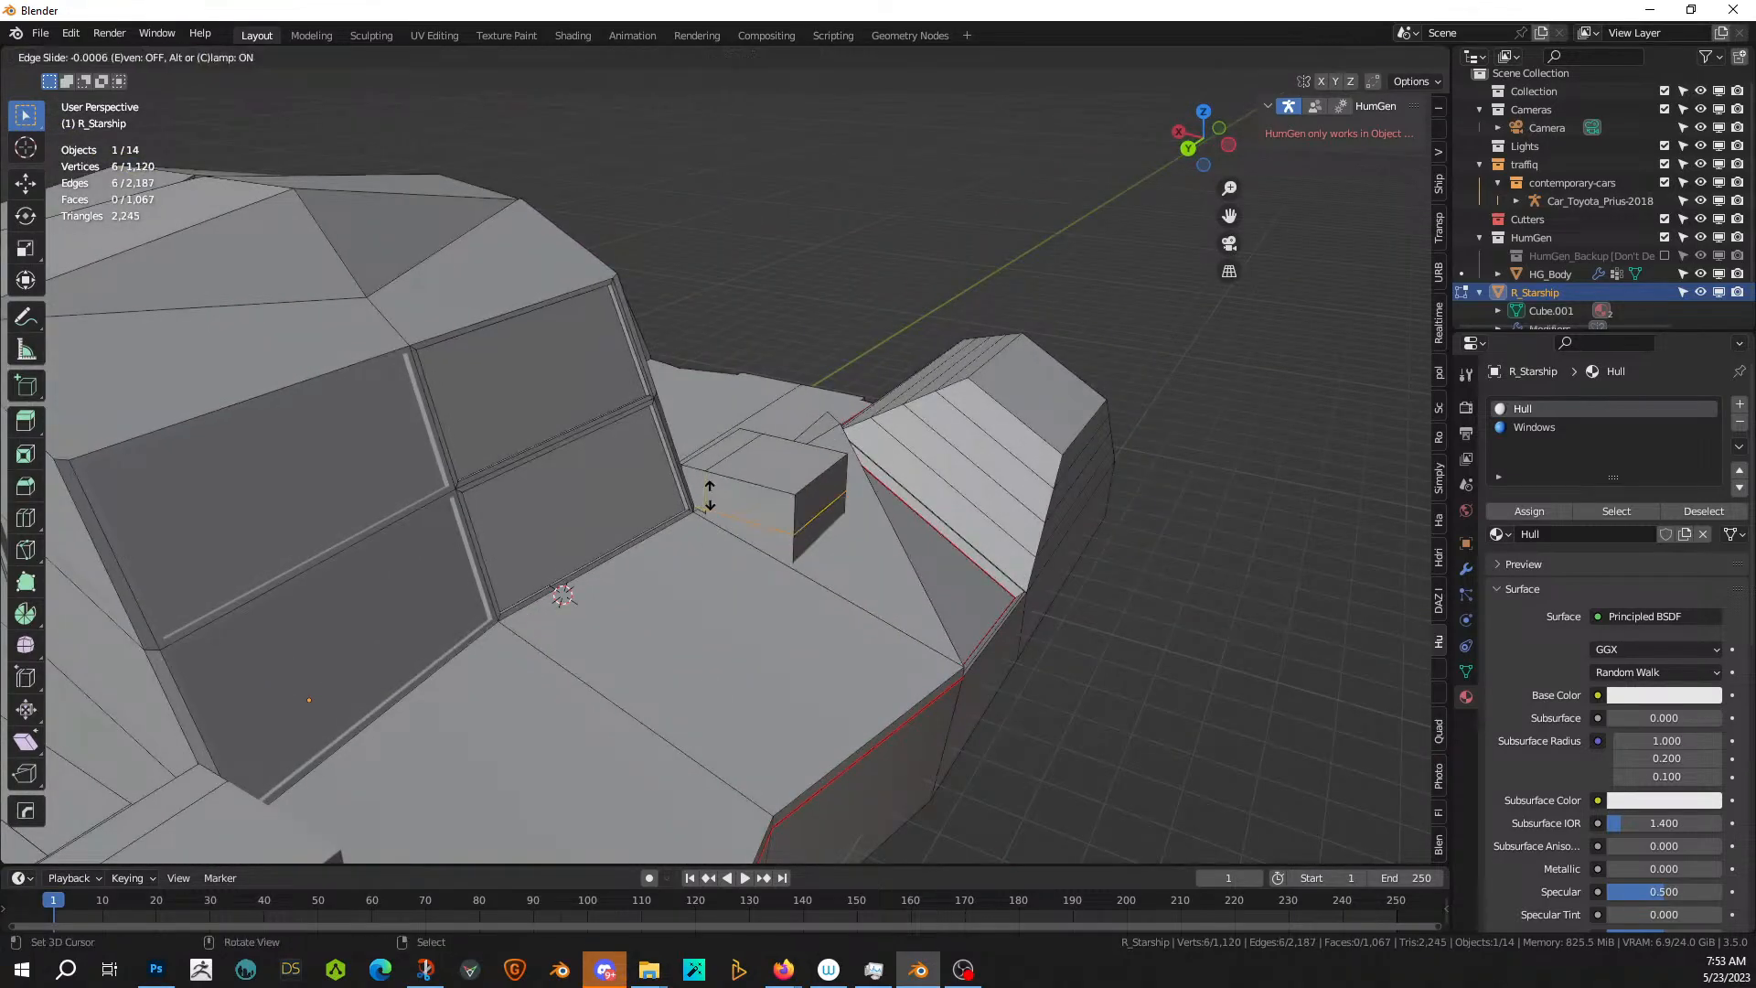
{"action": "left_click", "coordinate": [710, 498]}
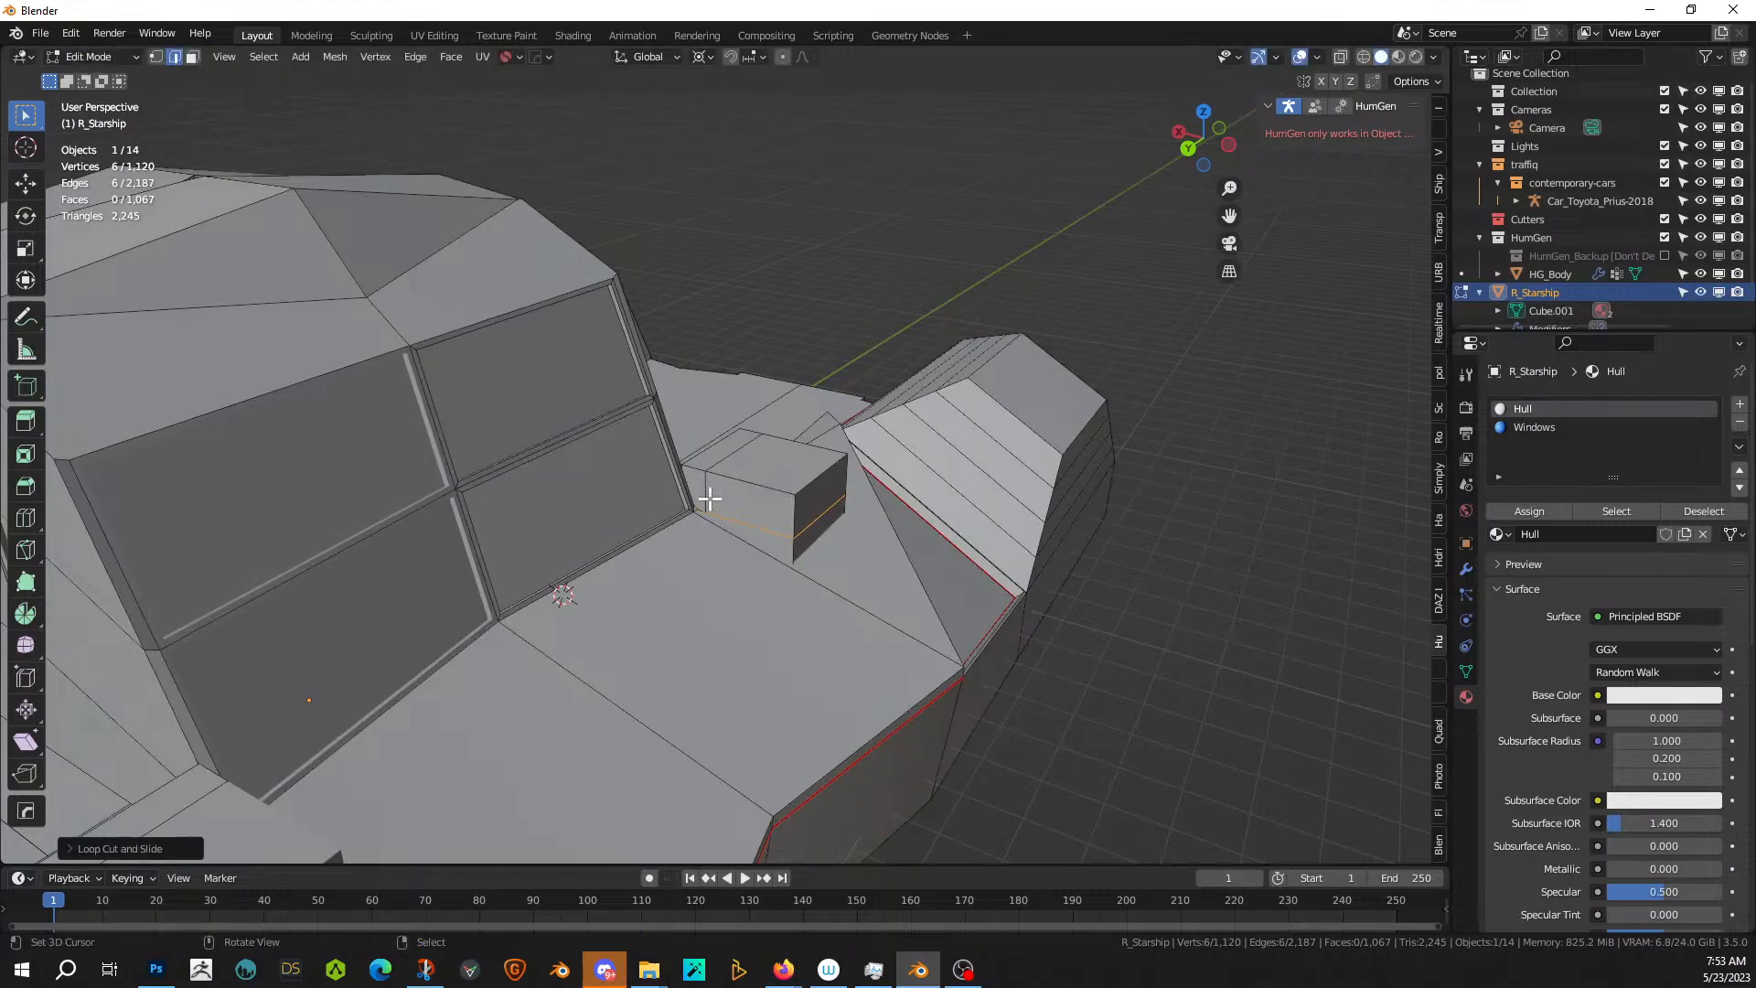
- Extrude the block's lower front face along the hull beside the windows into a low ledge reaching its mirrored counterpart
{"action": "key", "text": "3"}
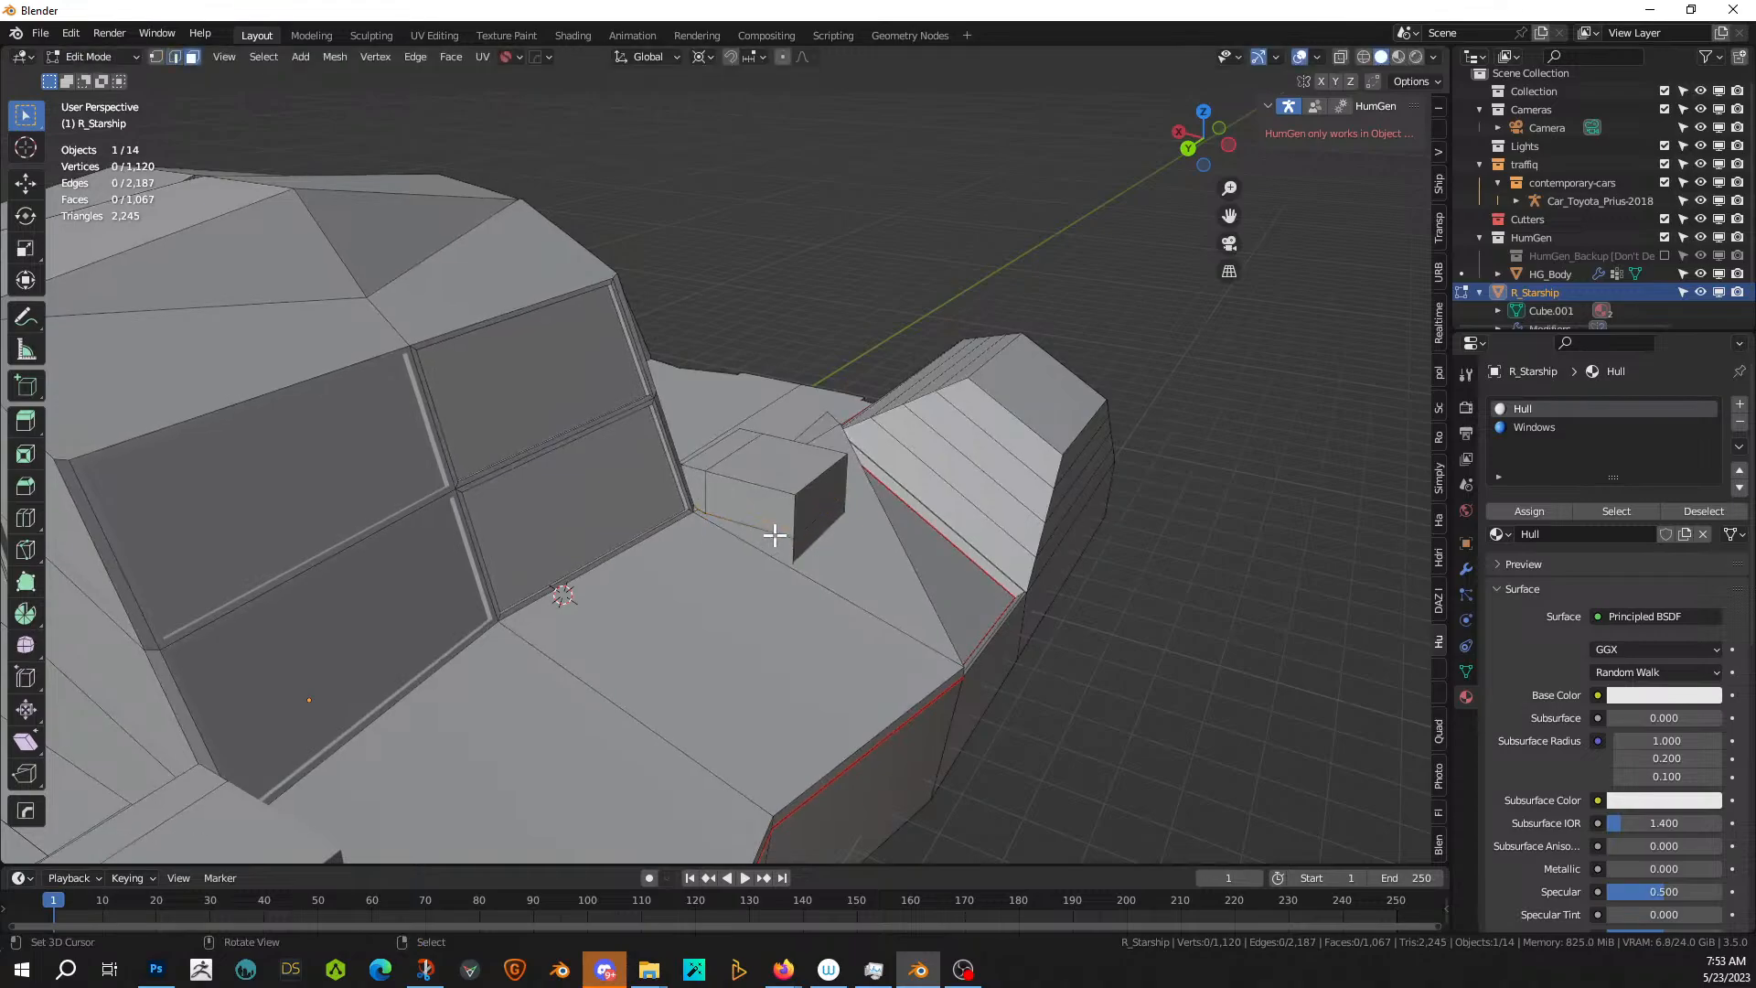
{"action": "left_click", "coordinate": [774, 549]}
{"action": "scroll", "coordinate": [775, 549], "scroll_direction": "down", "scroll_amount": 1}
{"action": "key", "text": "e"}
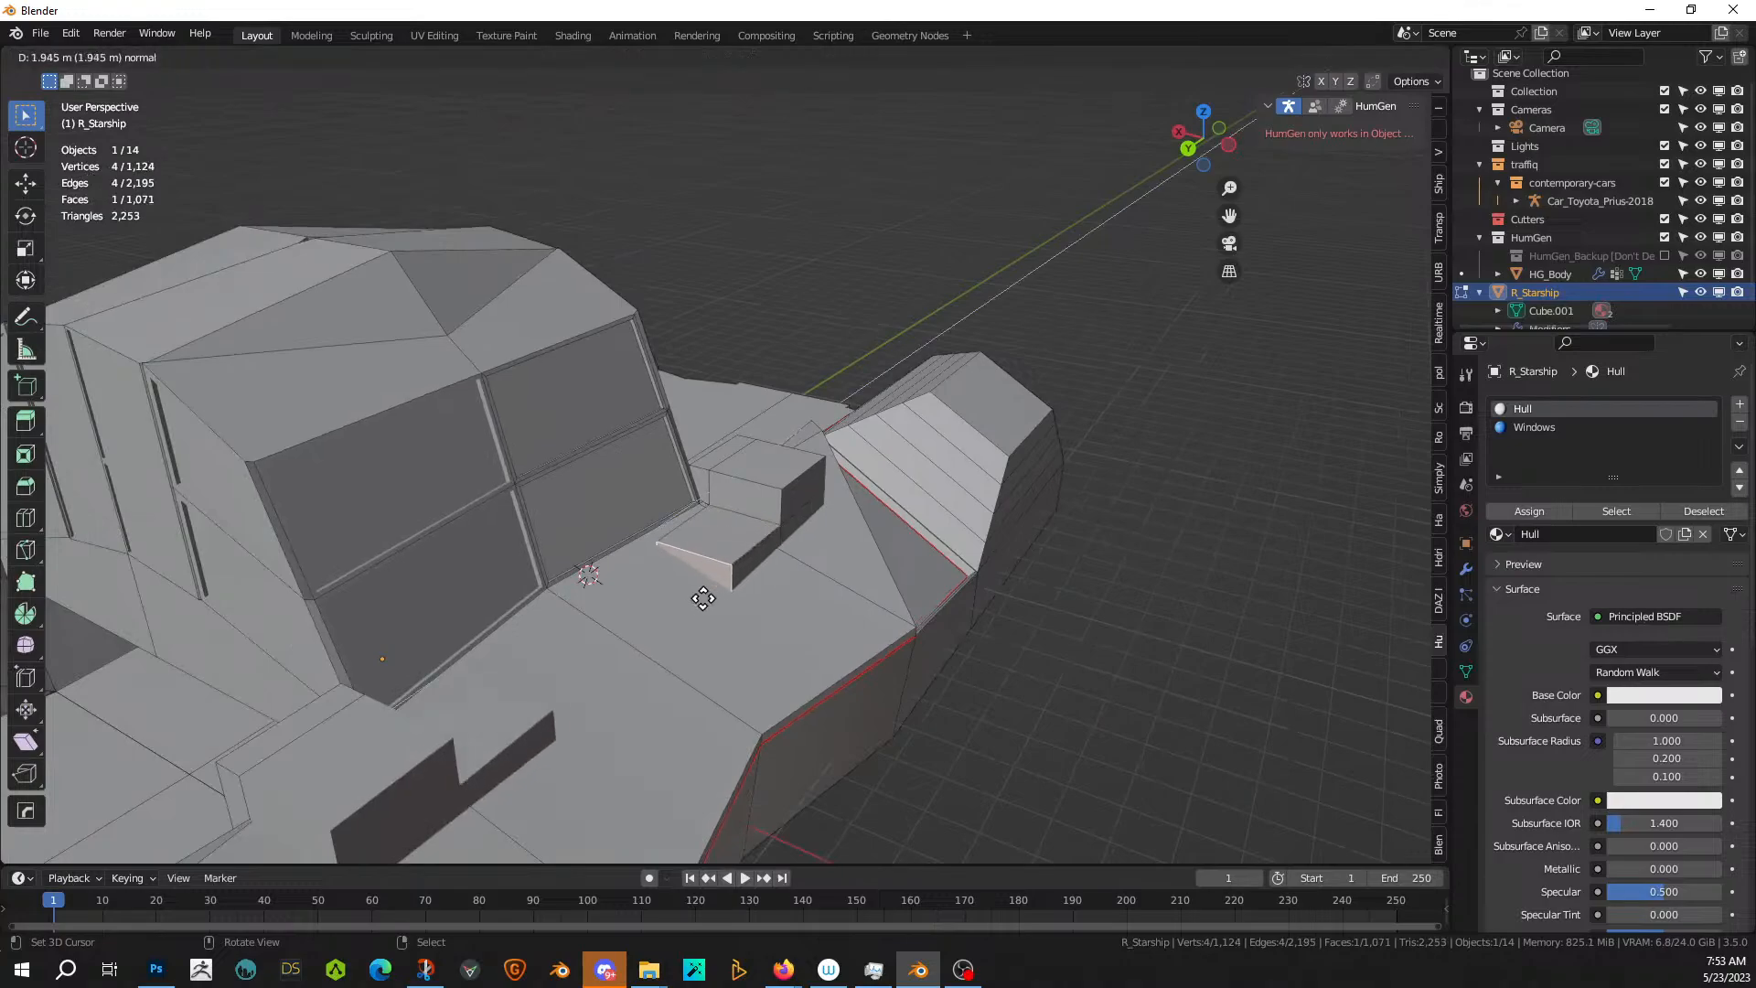
{"action": "left_click", "coordinate": [632, 675]}
{"action": "middle_click_drag", "start_coordinate": [628, 655], "coordinate": [361, 685]}
{"action": "scroll", "coordinate": [543, 631], "scroll_direction": "up", "scroll_amount": 2}
{"action": "middle_click_drag", "start_coordinate": [544, 631], "coordinate": [482, 628]}
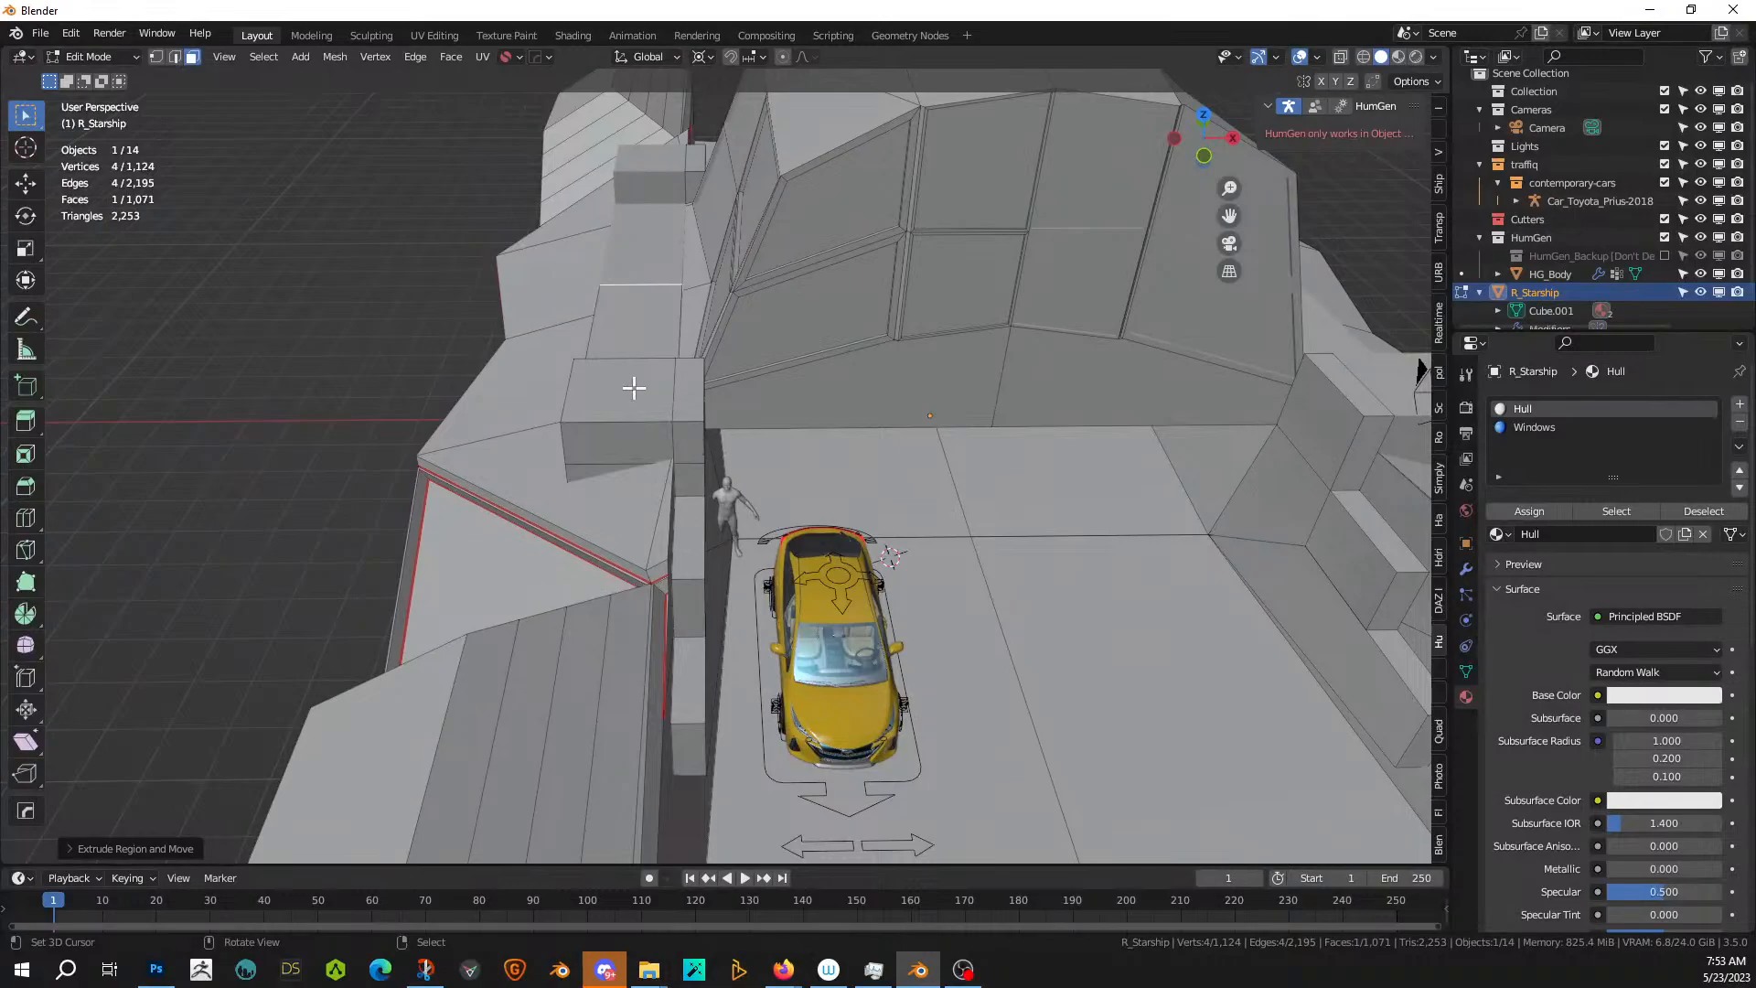
- Try to extrude the block's two top faces upward by about 2.35 m, and undo the attempt
{"action": "middle_click_drag", "start_coordinate": [634, 388], "coordinate": [784, 393]}
{"action": "left_click", "coordinate": [640, 467]}
{"action": "left_click", "coordinate": [659, 432], "text": "shift"}
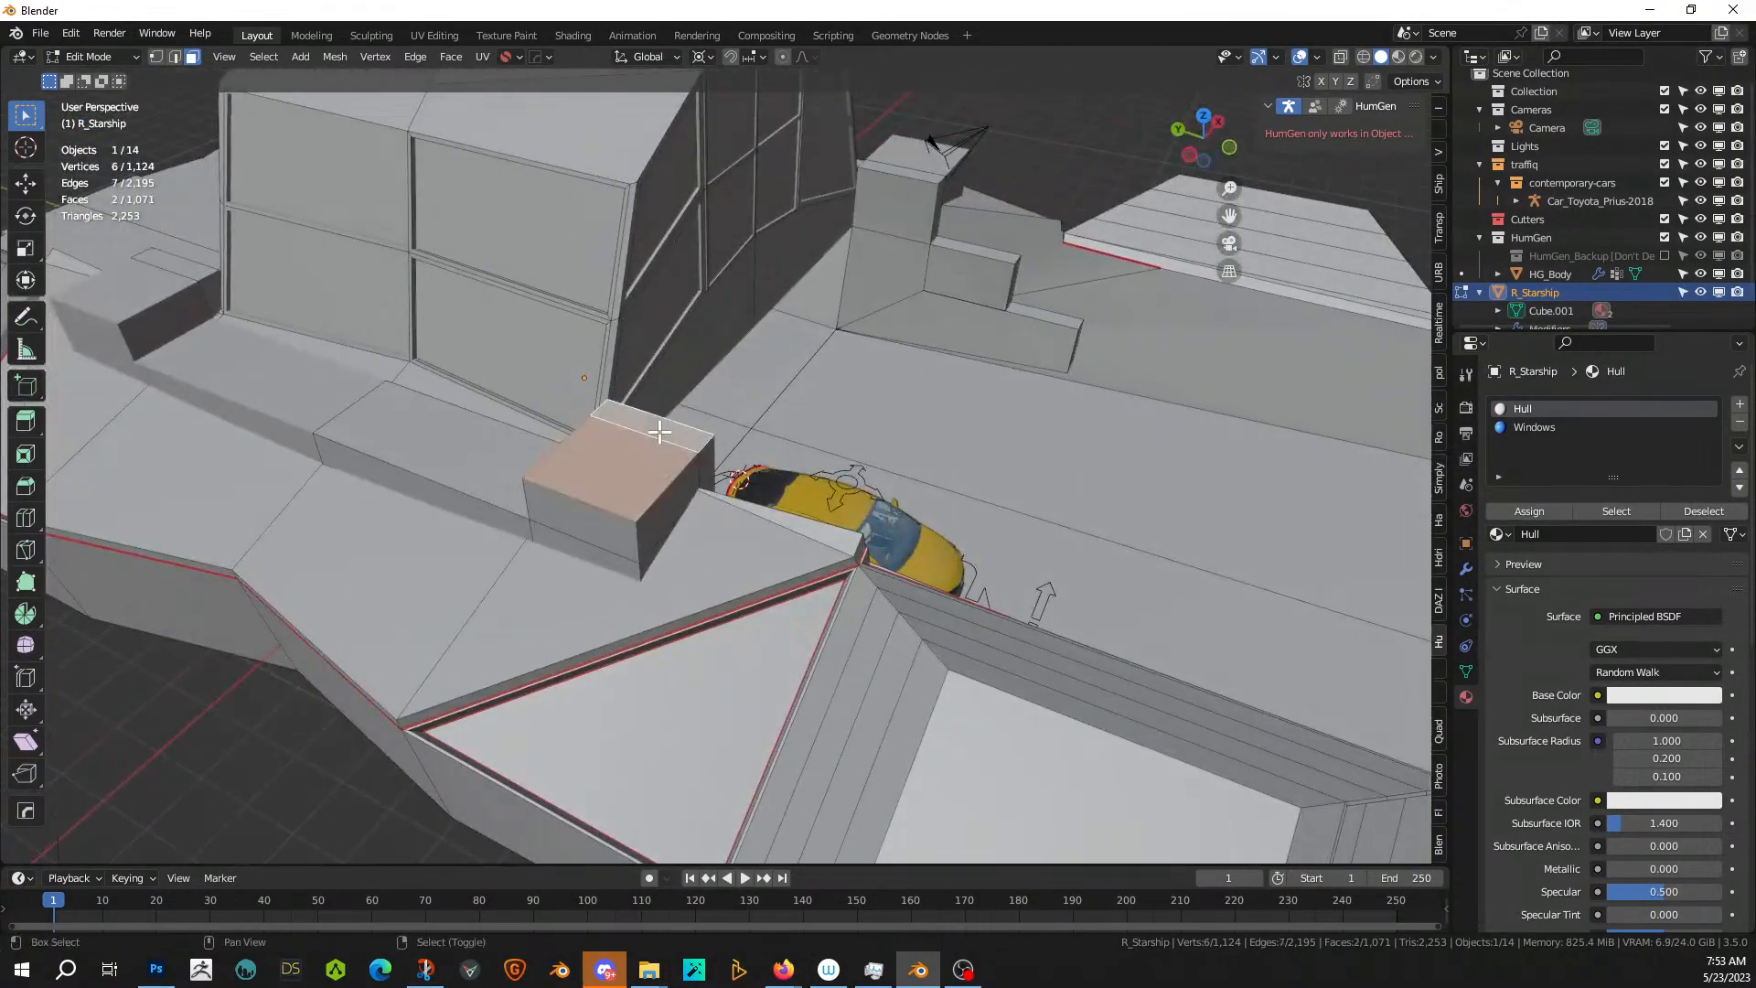
{"action": "key", "text": "e"}
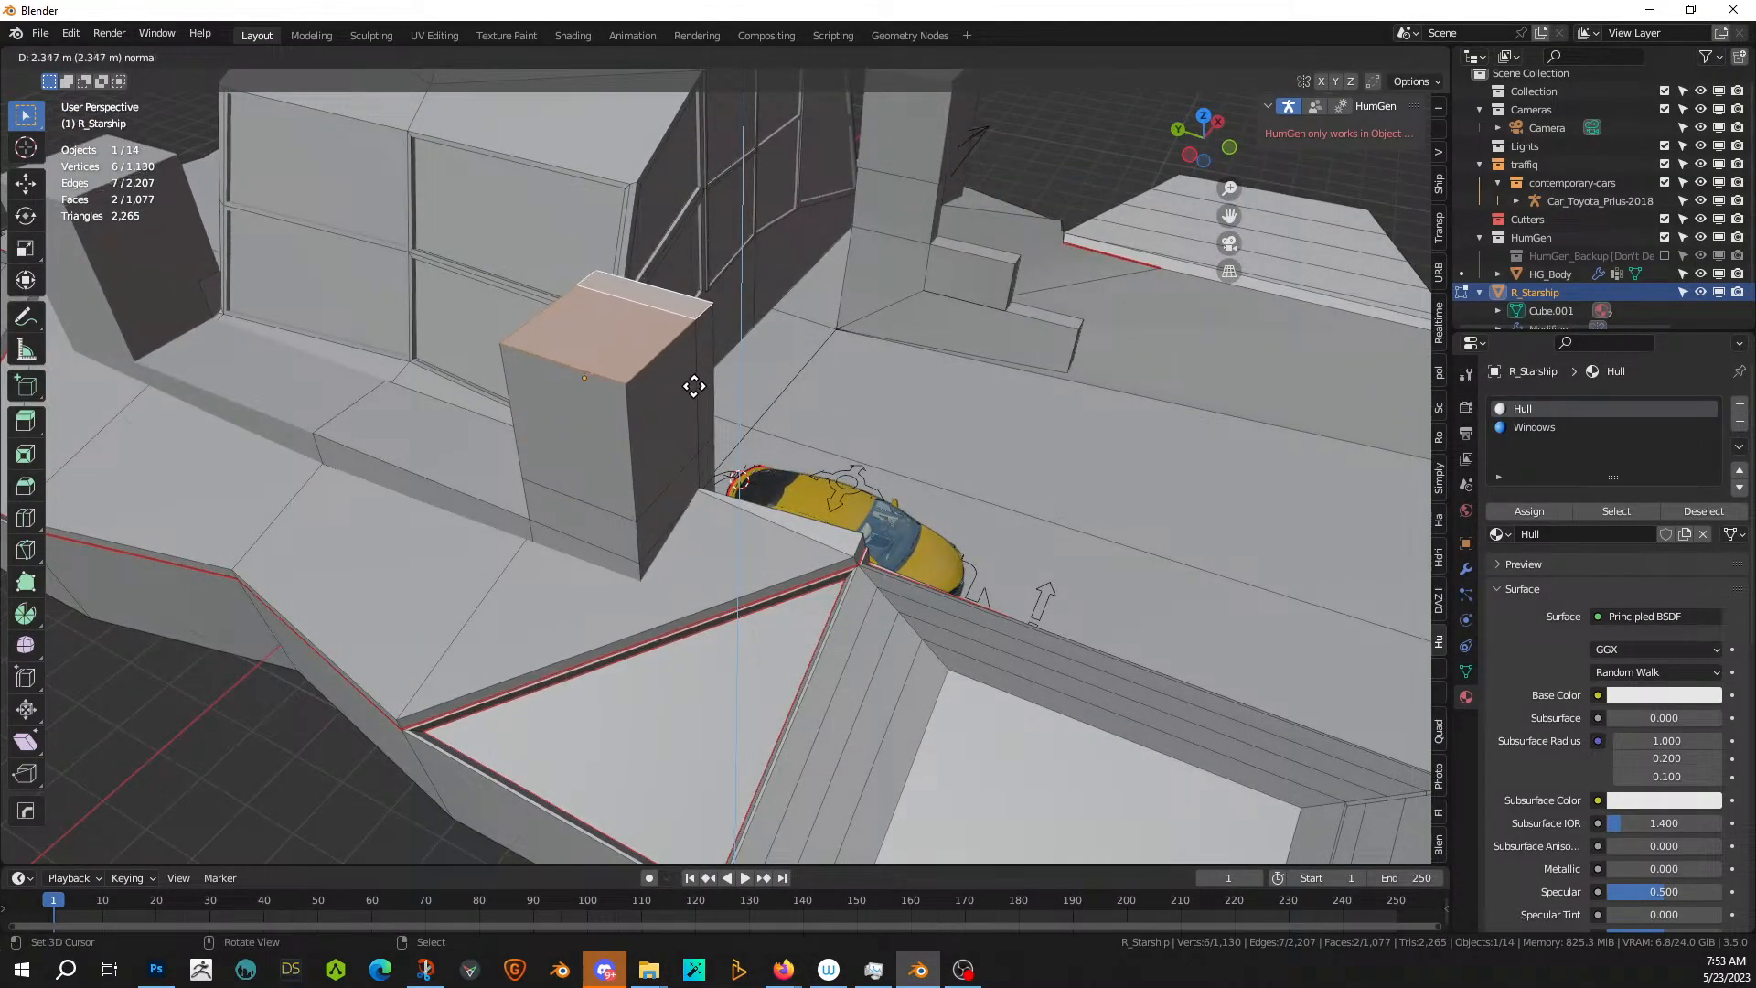
{"action": "left_click", "coordinate": [694, 386]}
{"action": "middle_click_drag", "start_coordinate": [690, 384], "coordinate": [521, 353]}
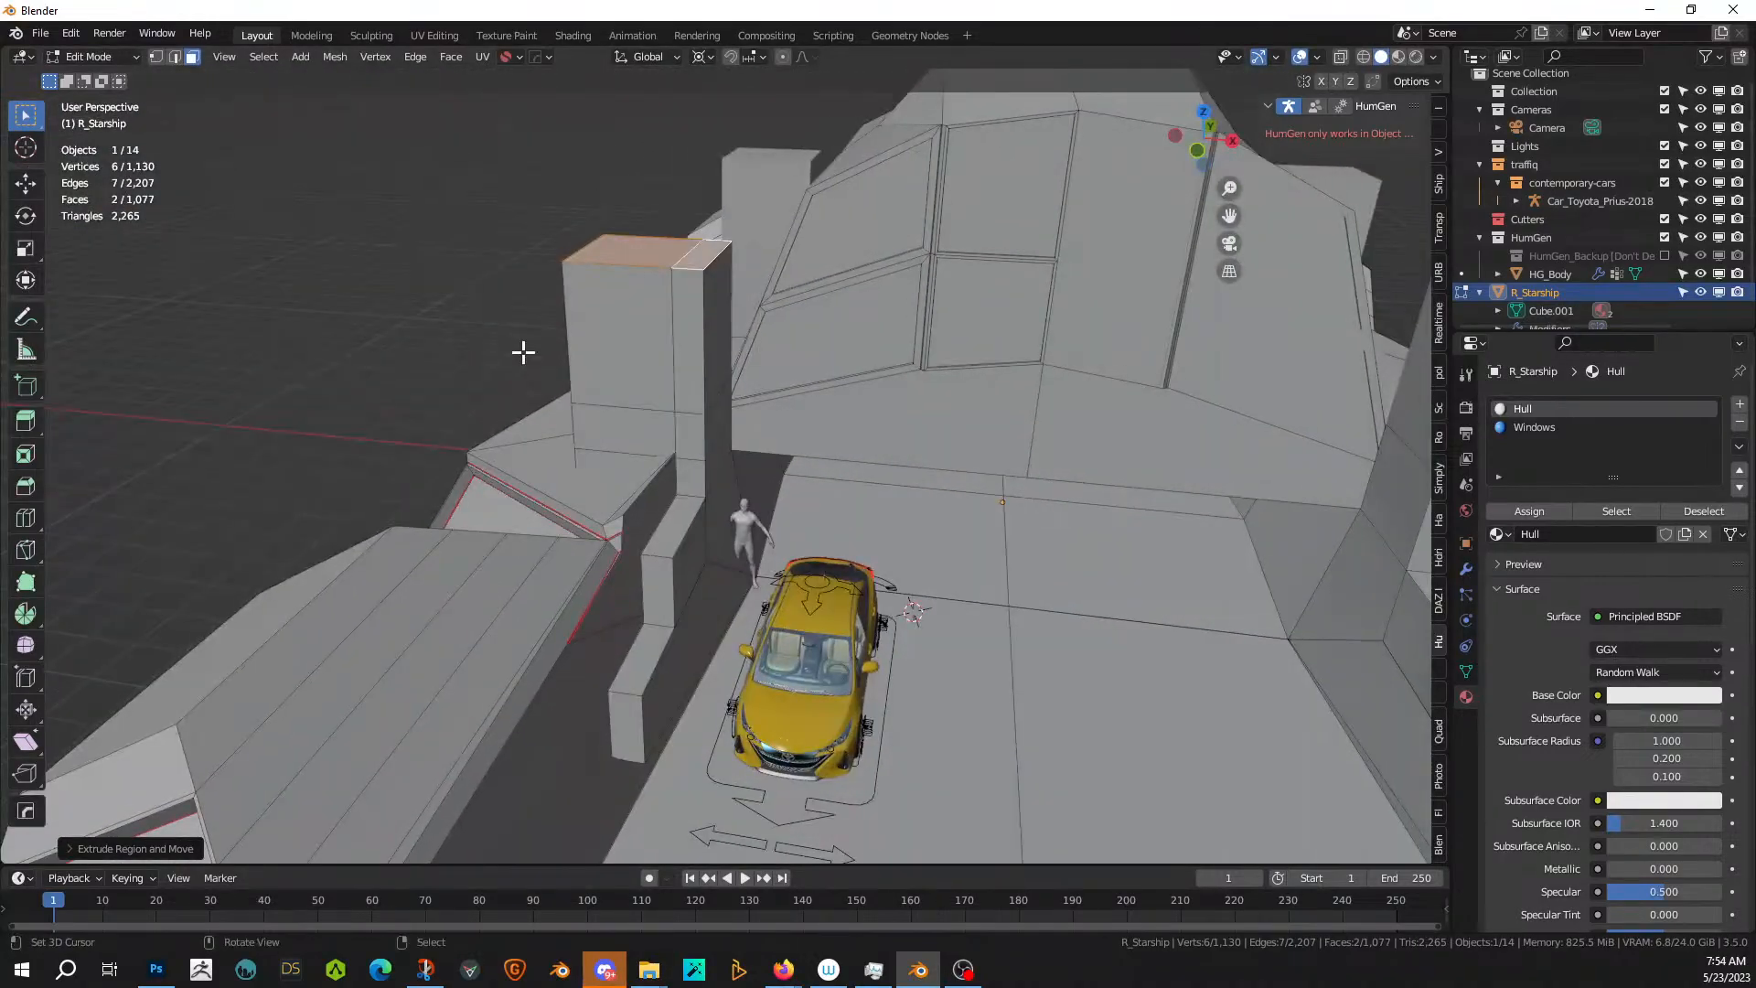
{"action": "key", "text": "ctrl+z"}
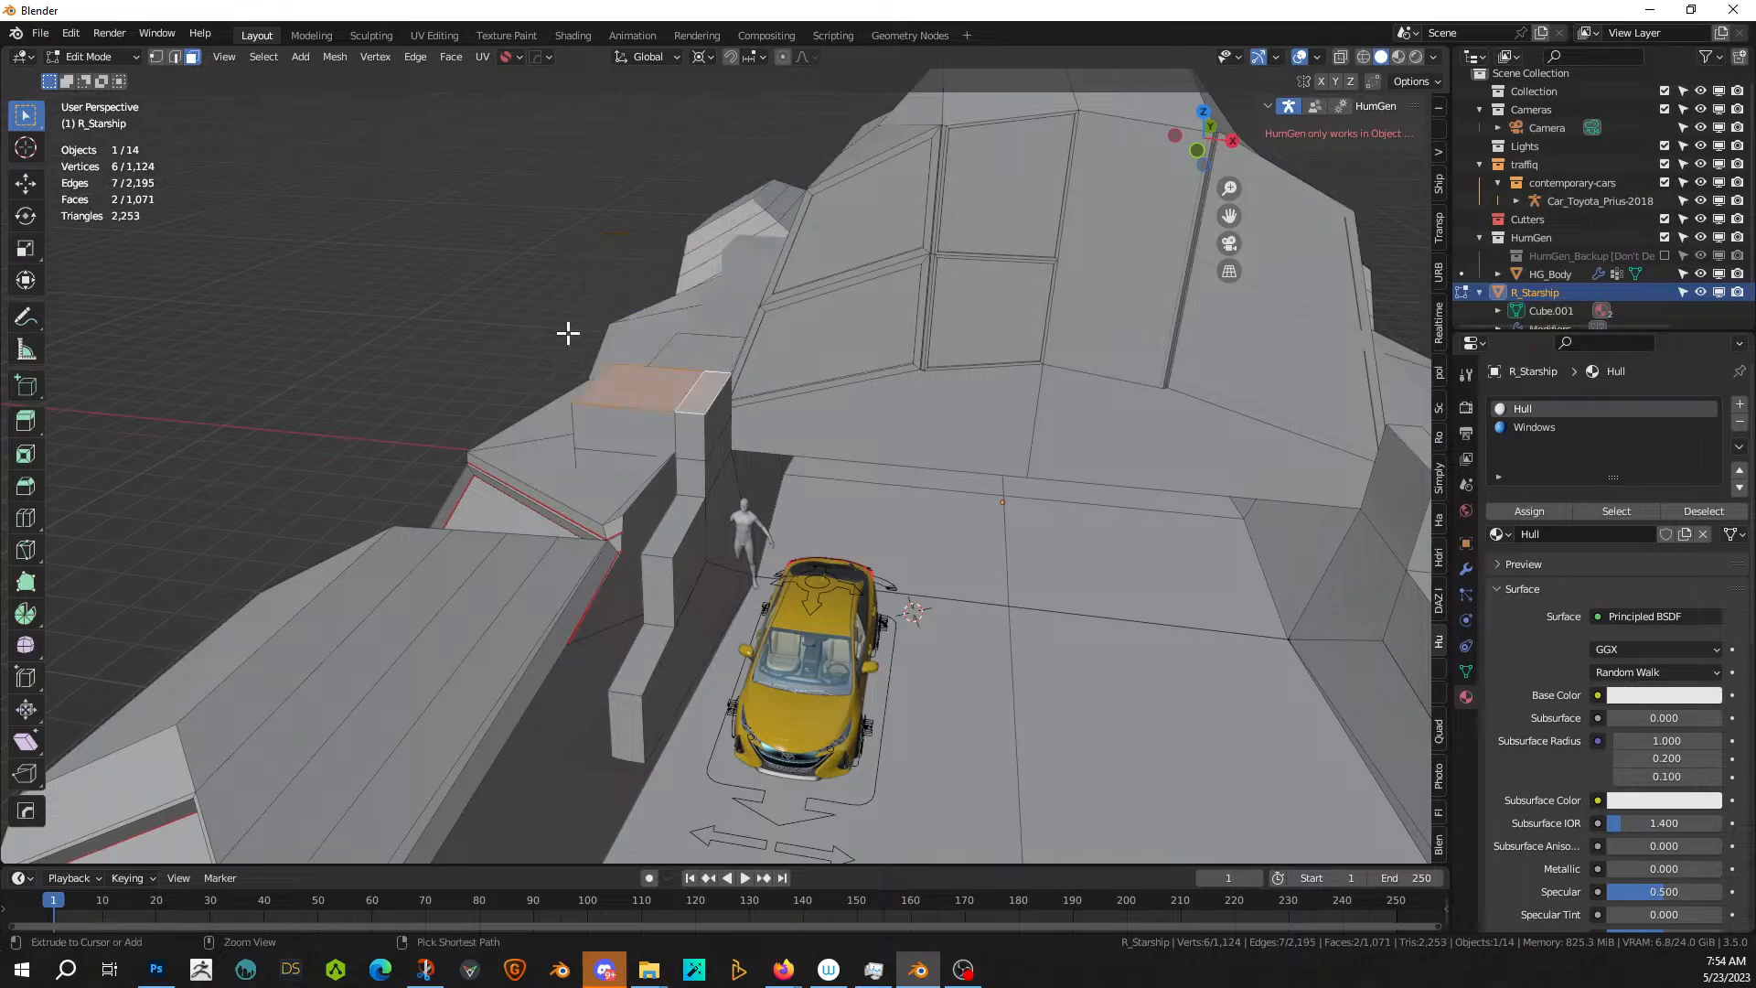
{"action": "middle_click_drag", "start_coordinate": [568, 333], "coordinate": [766, 413]}
{"action": "key", "text": "ctrl+z"}
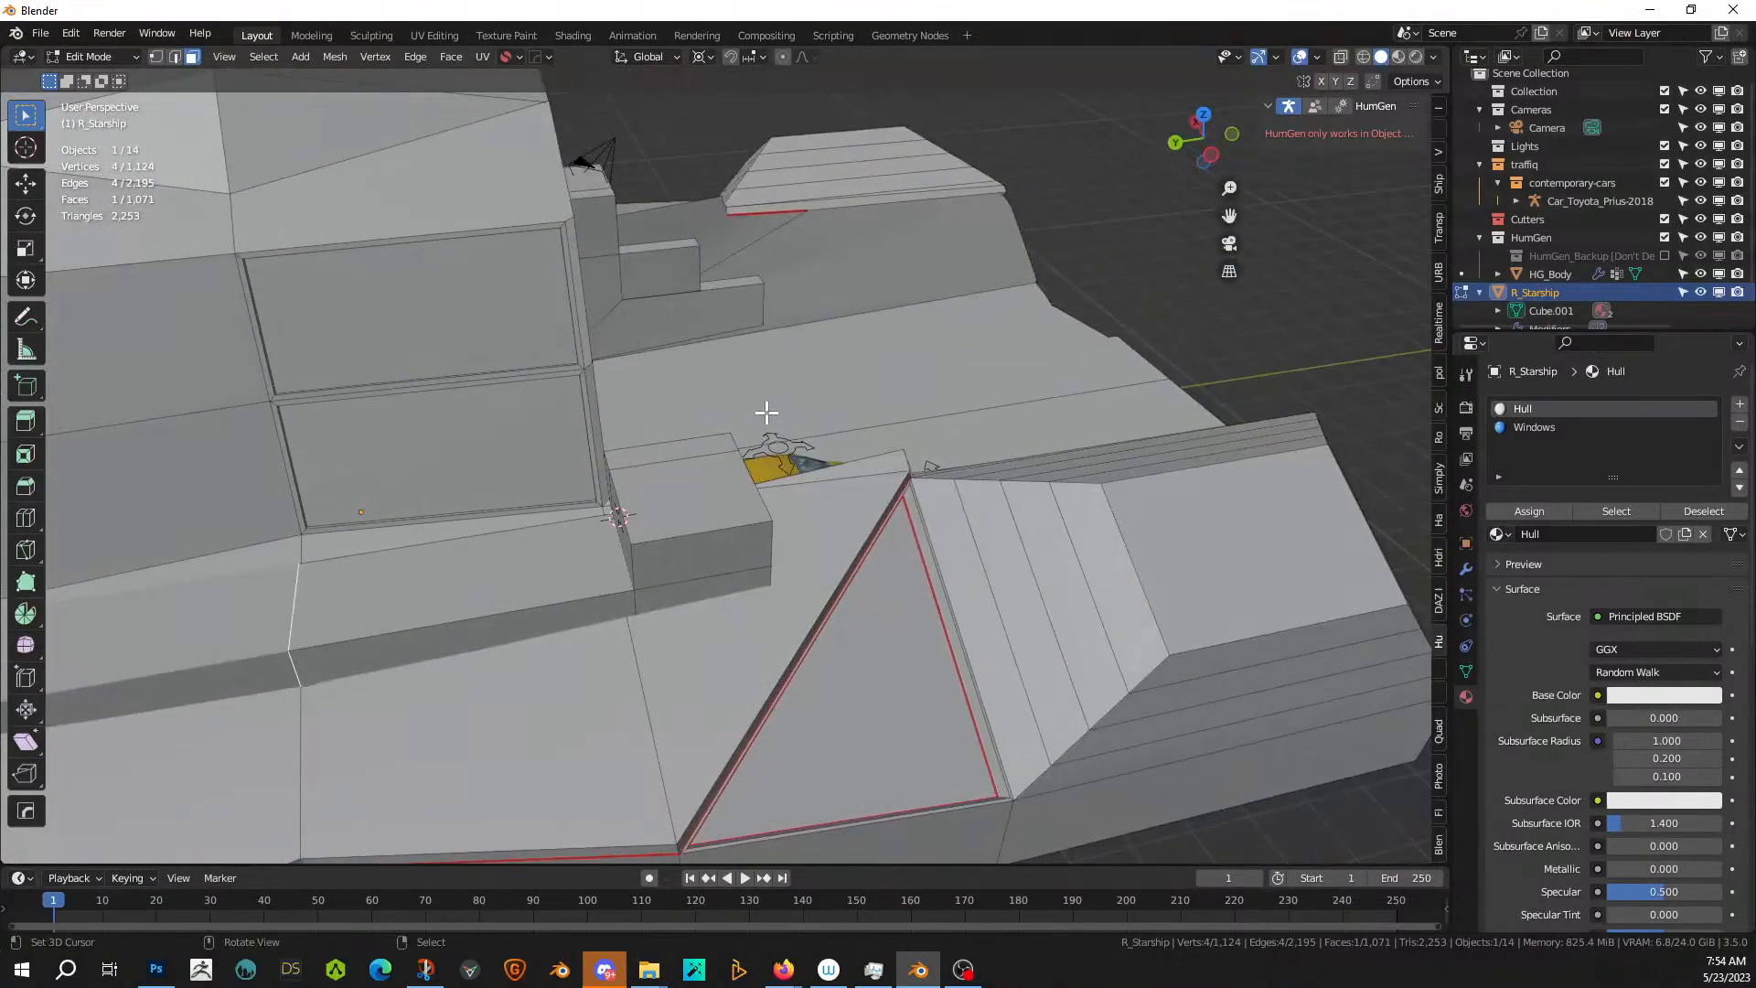
- Select the block's two top faces and try lowering them about 0.66 m along Z
{"action": "left_click", "coordinate": [697, 482], "text": "shift"}
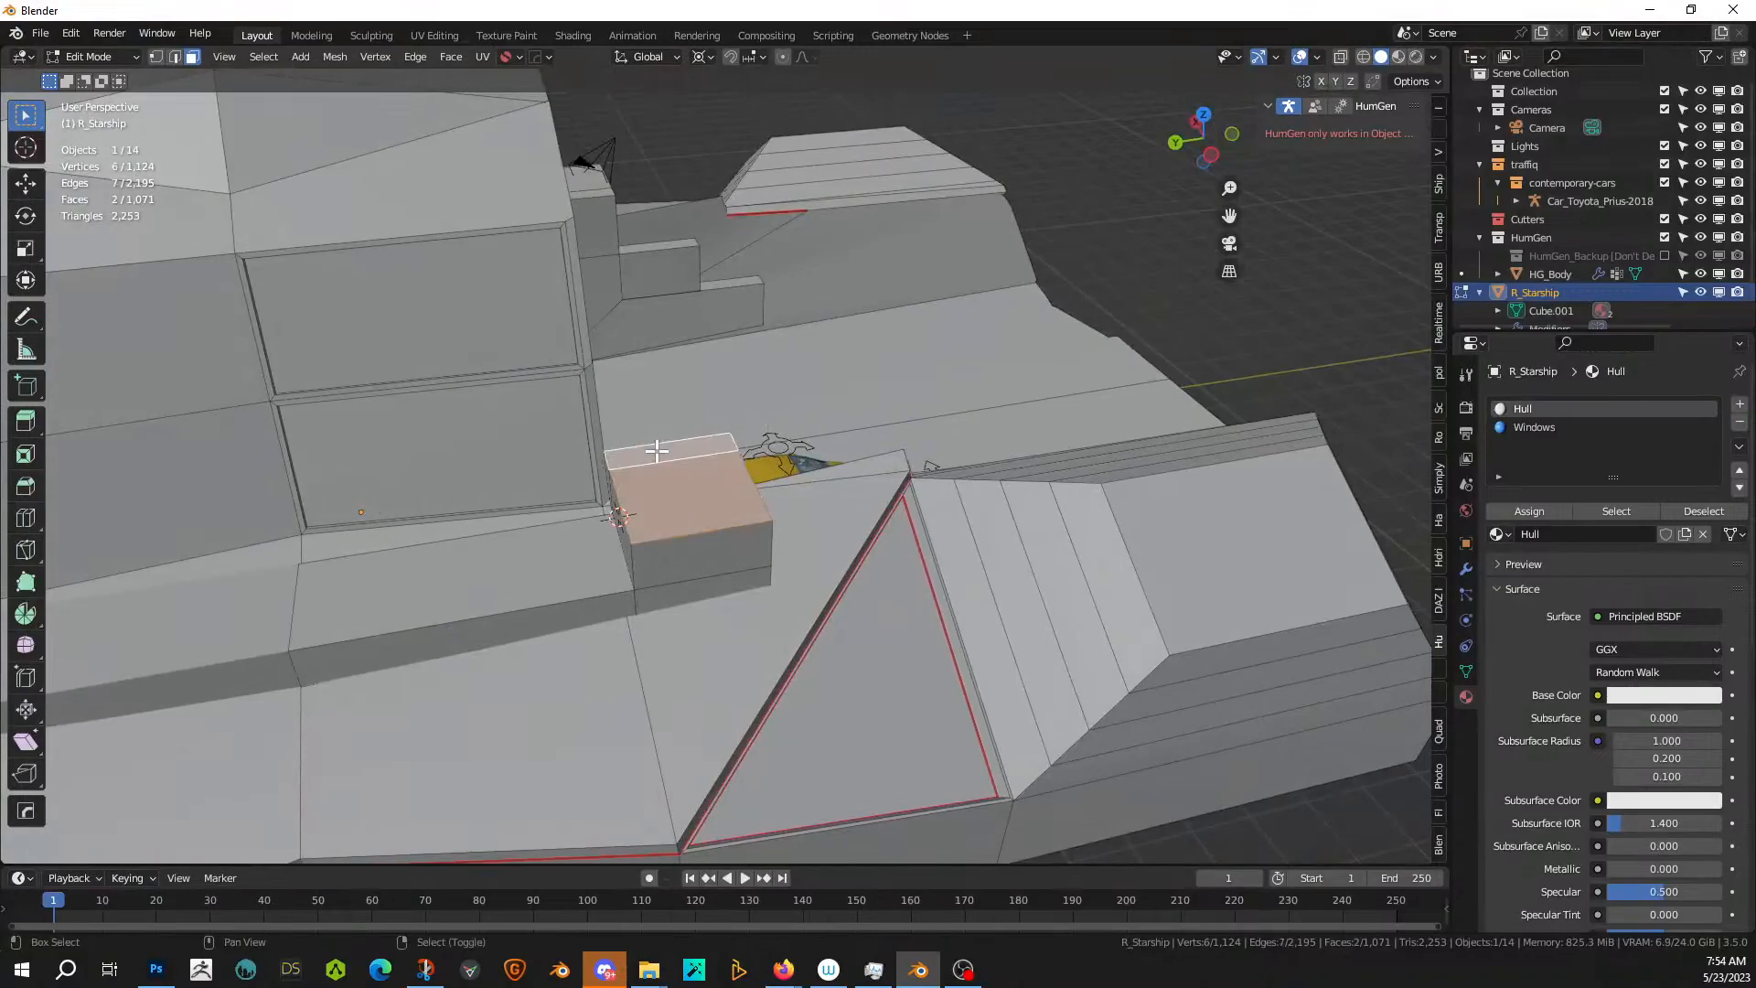
{"action": "key", "text": "g"}
{"action": "key", "text": "z"}
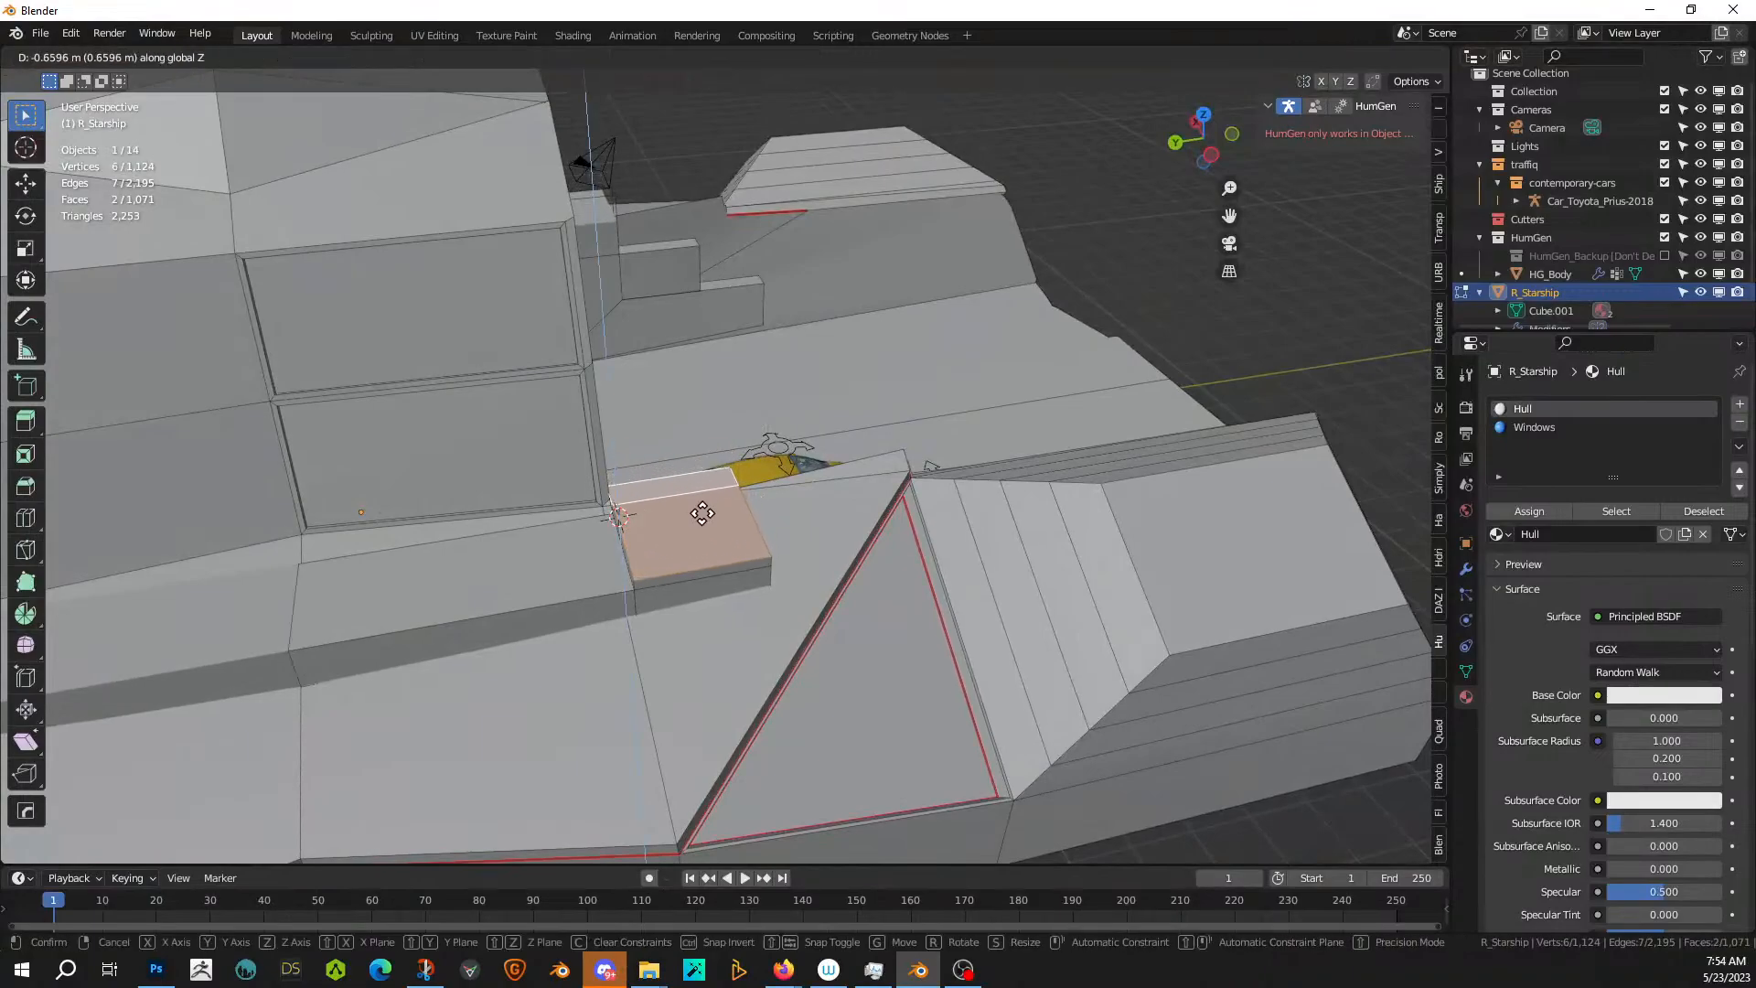
{"action": "left_click", "coordinate": [702, 514]}
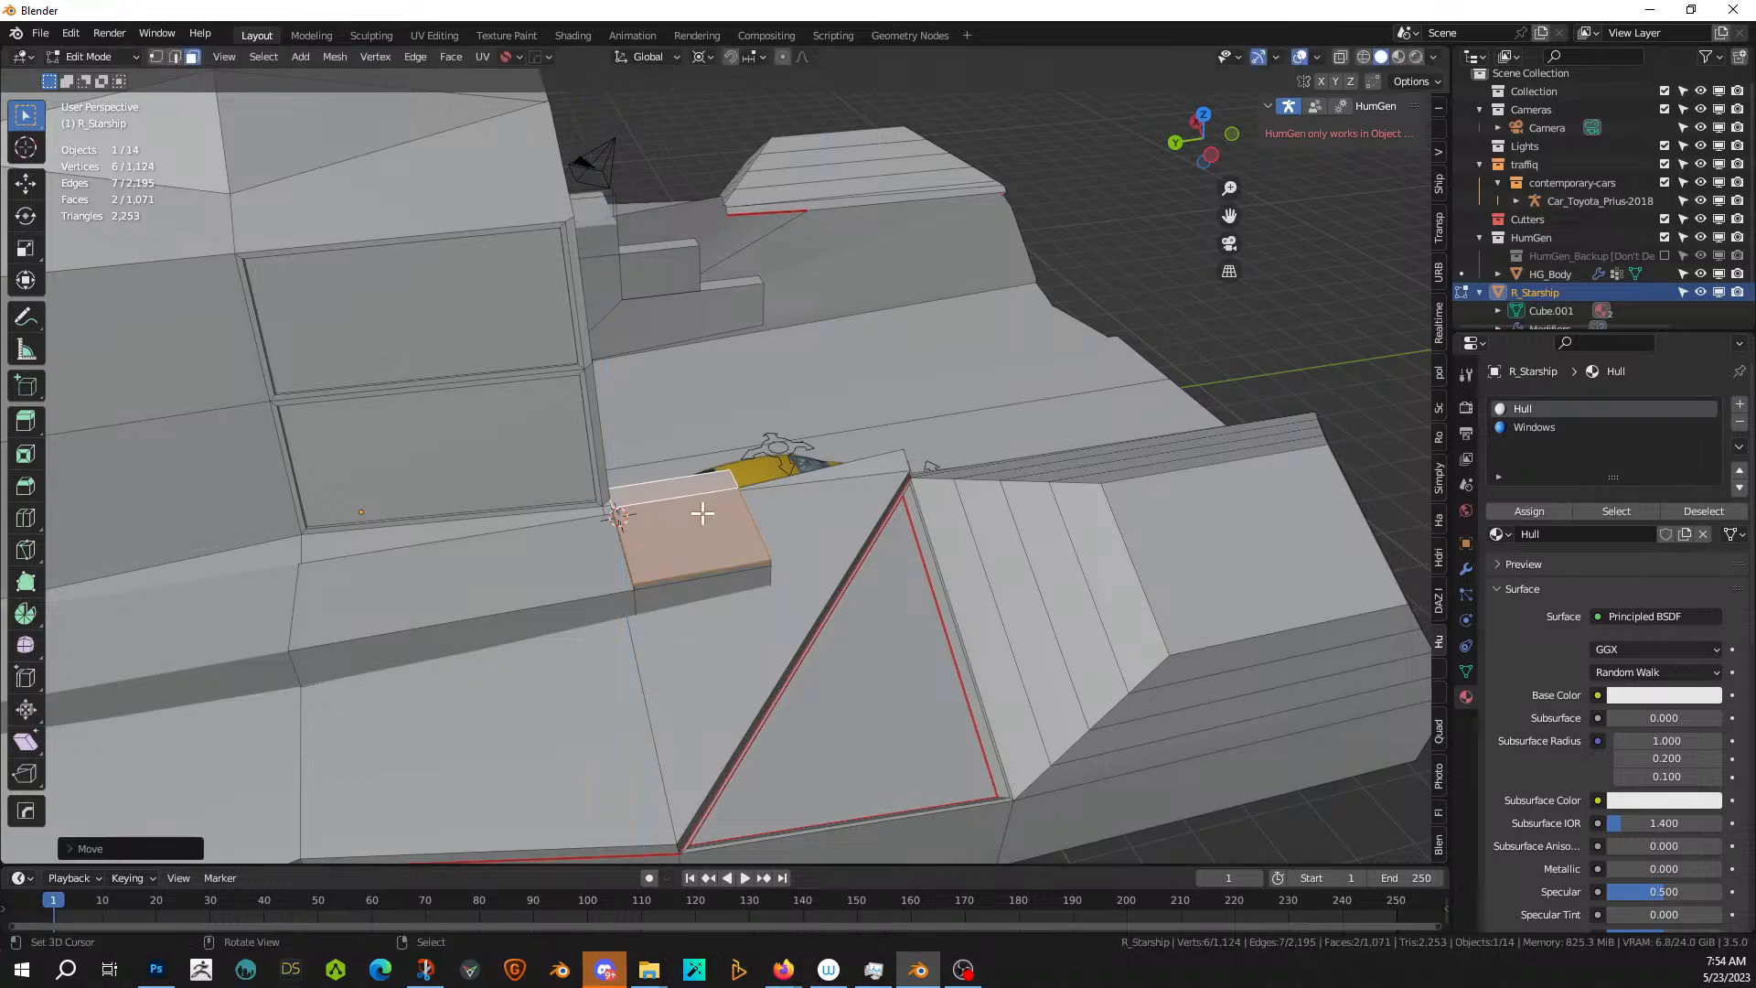
{"action": "middle_click_drag", "start_coordinate": [706, 510], "coordinate": [407, 544]}
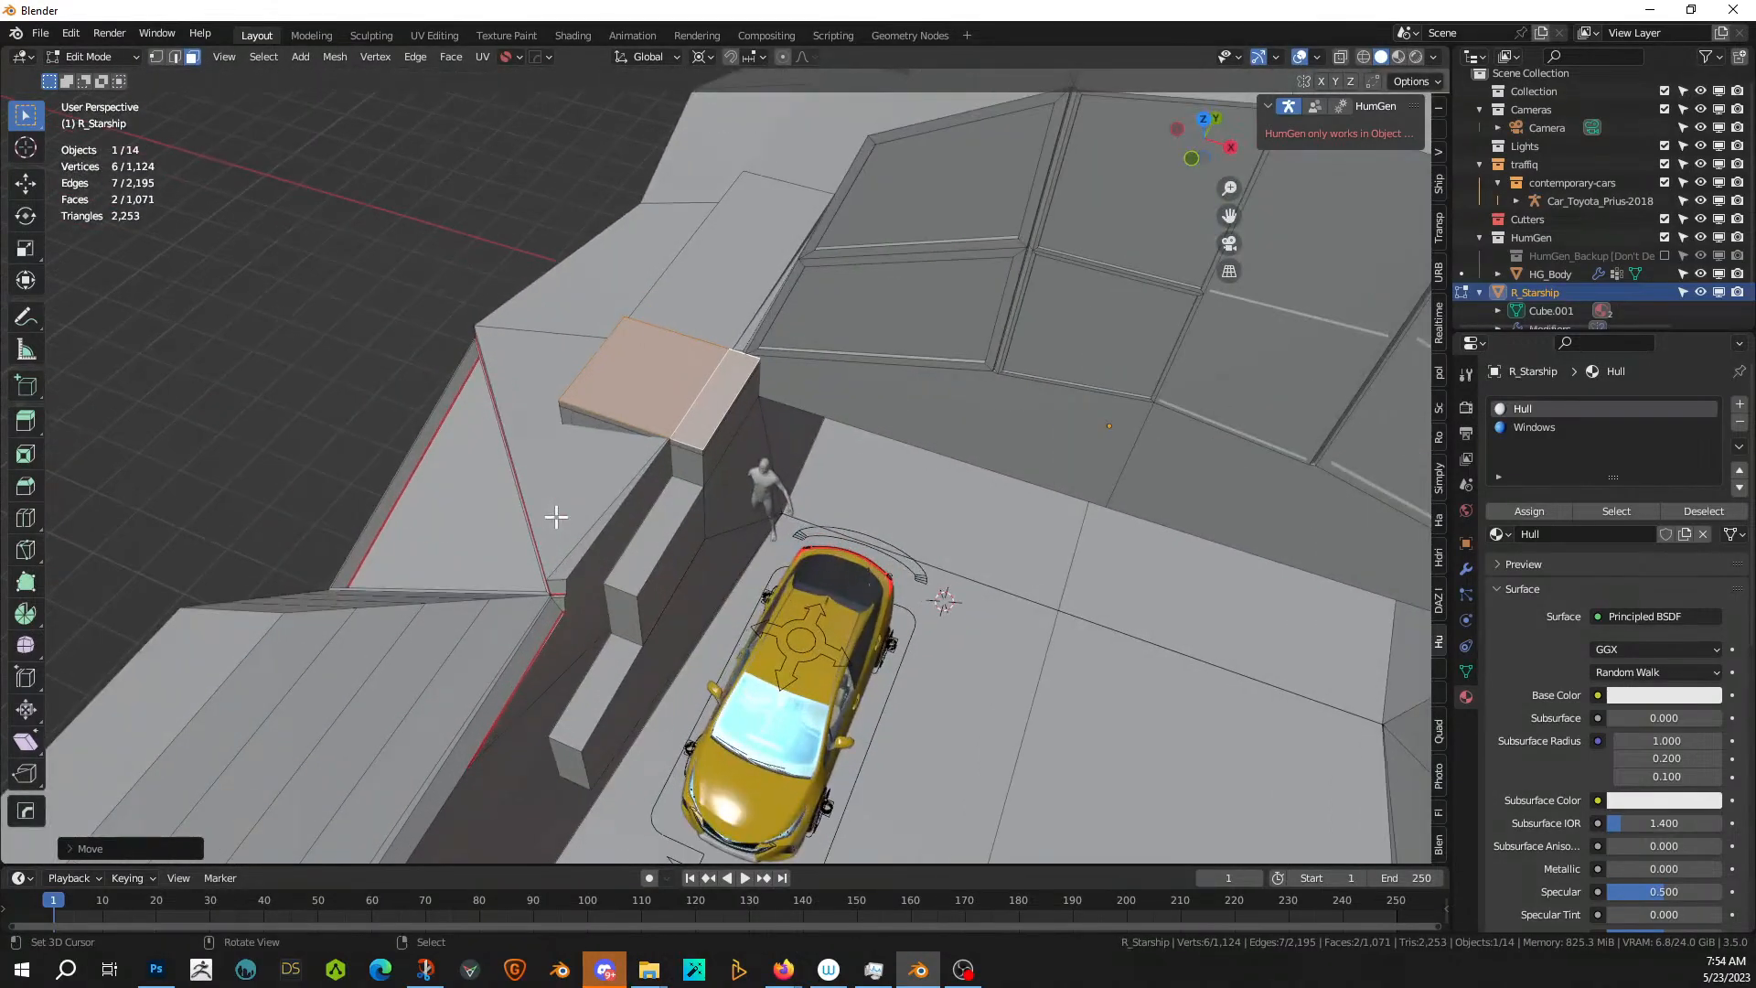
{"action": "middle_click_drag", "start_coordinate": [557, 513], "coordinate": [494, 486]}
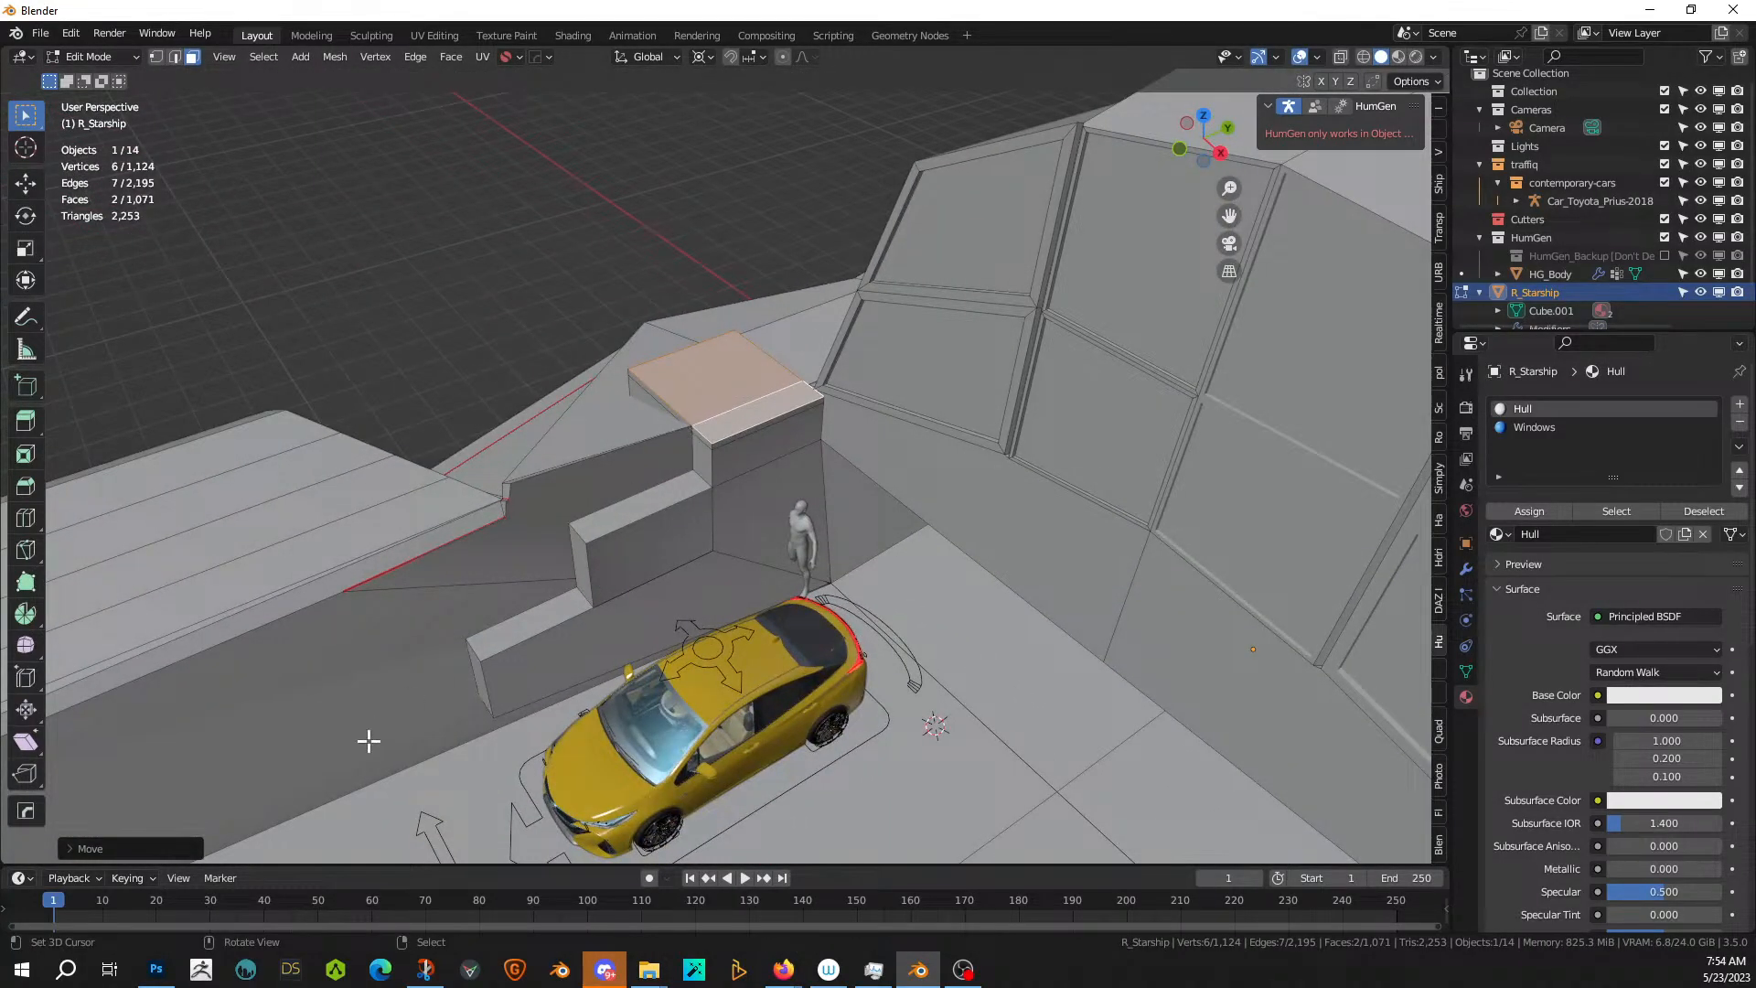
{"action": "middle_click_drag", "start_coordinate": [749, 445], "coordinate": [913, 455]}
{"action": "middle_click_drag", "start_coordinate": [646, 363], "coordinate": [812, 403]}
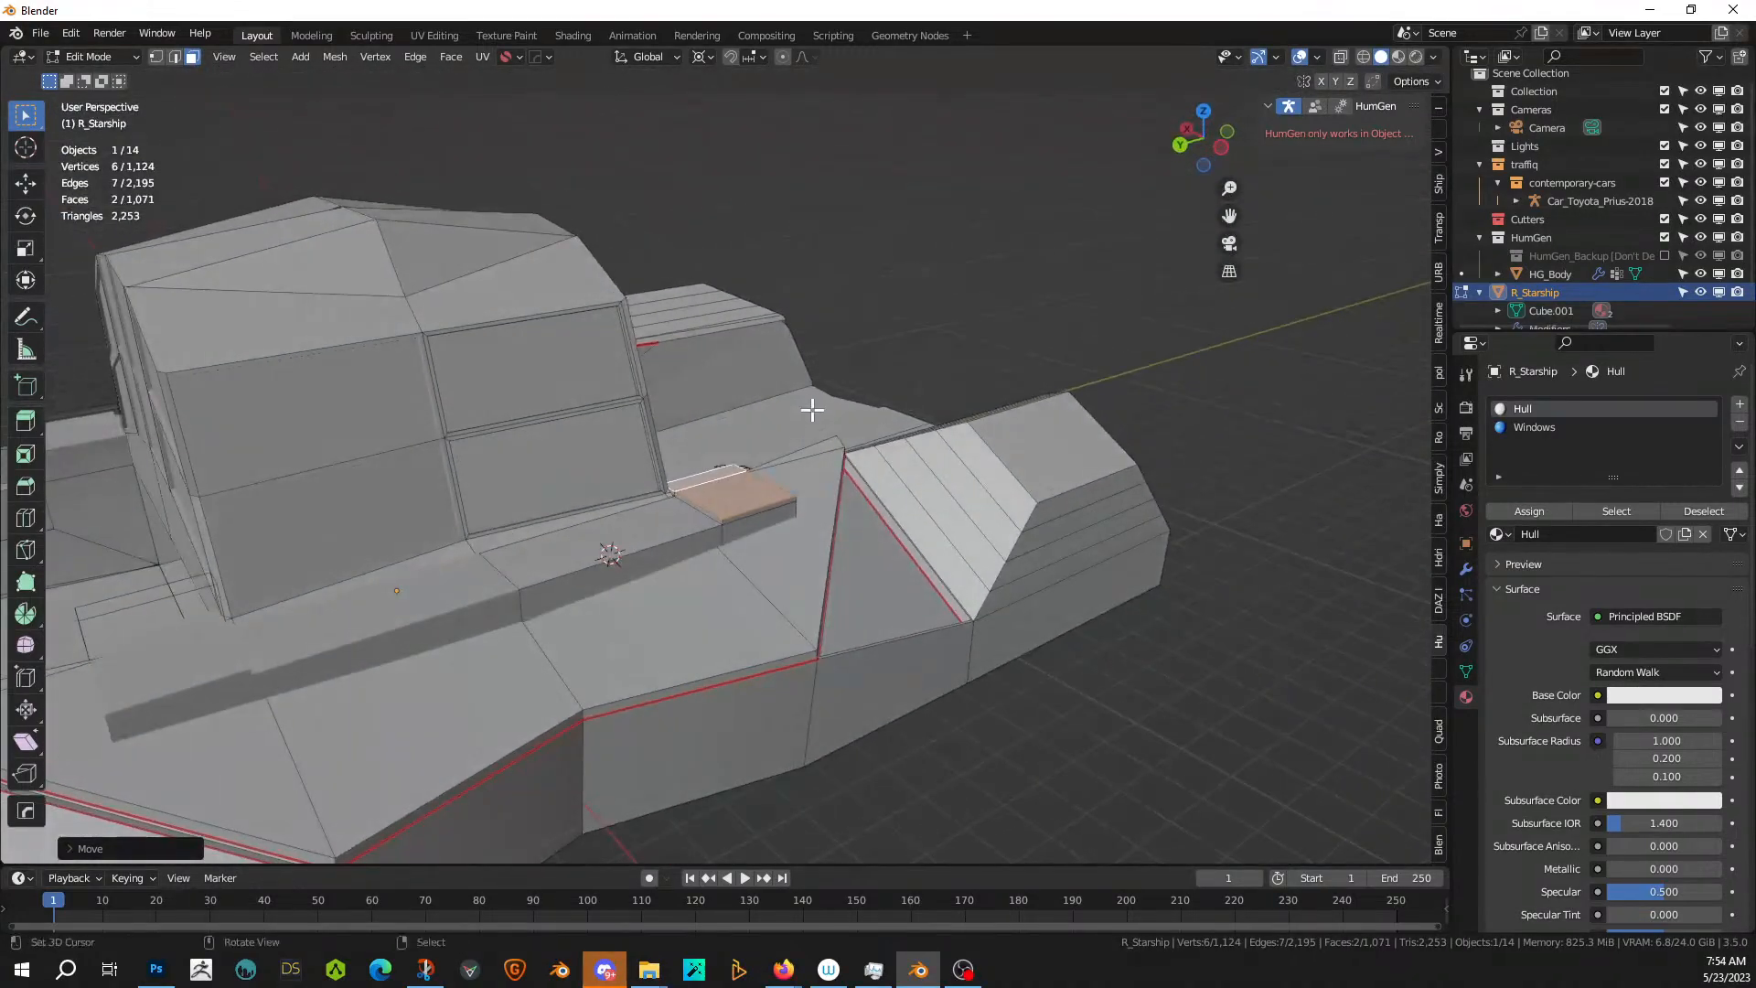
{"action": "middle_click_drag", "start_coordinate": [787, 492], "coordinate": [557, 556]}
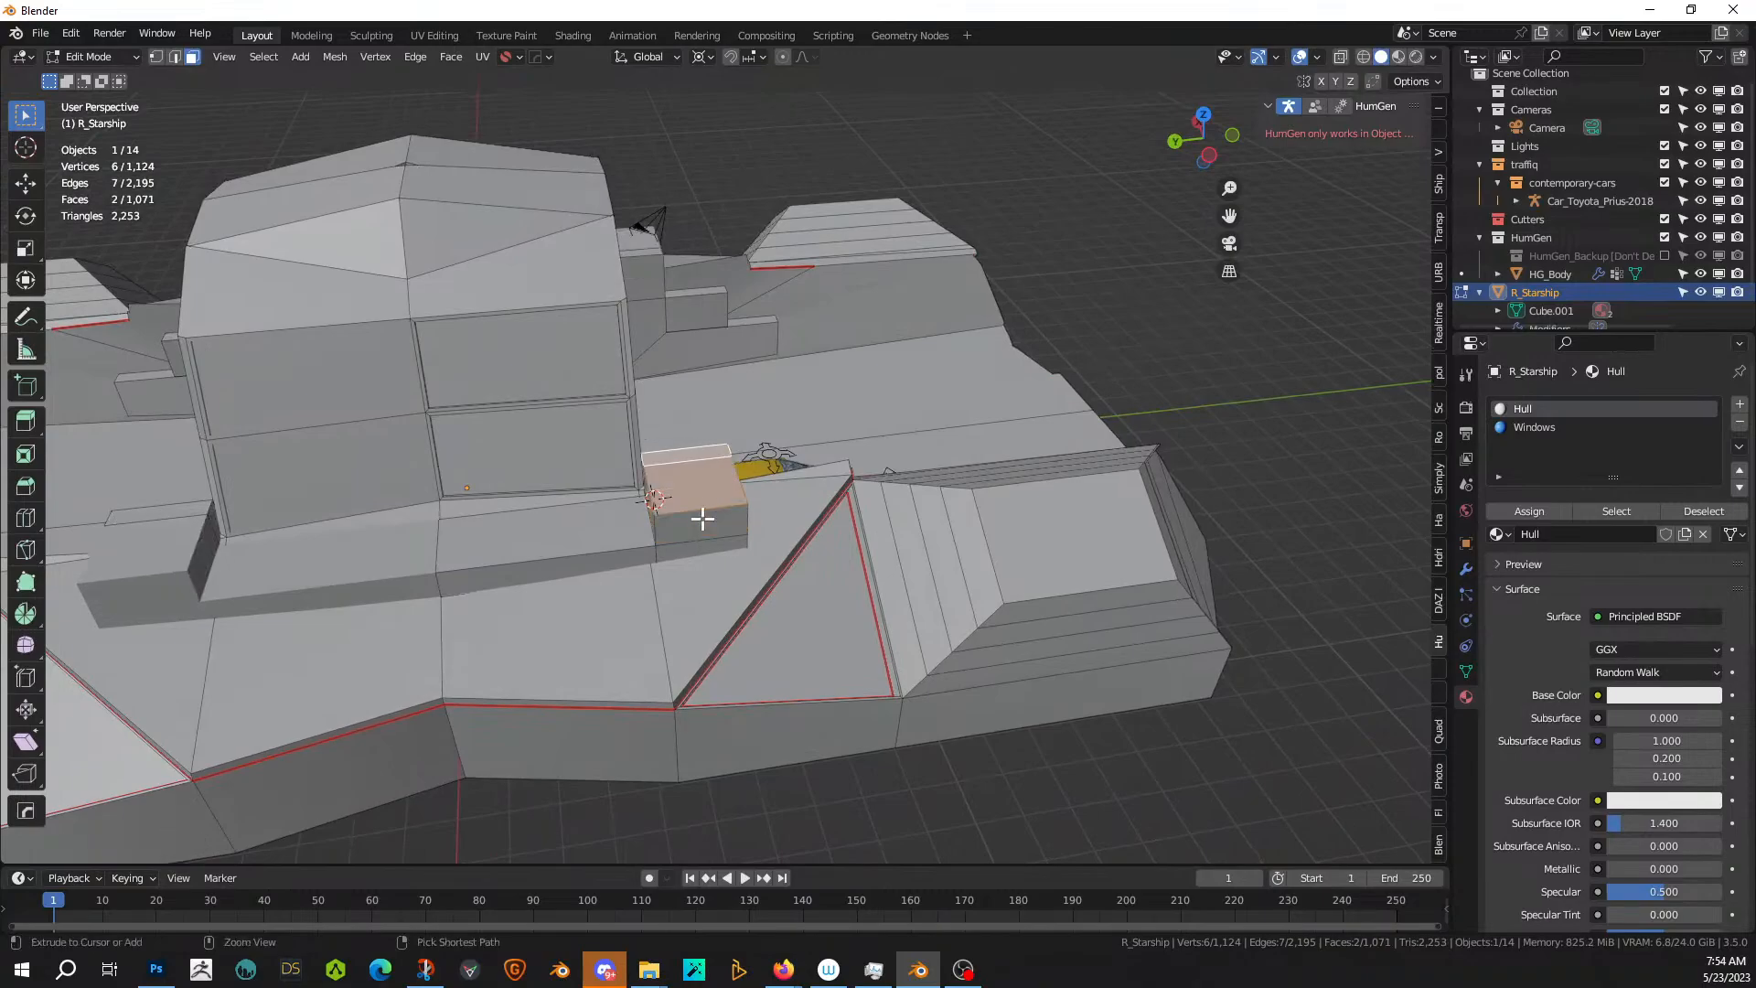
- Raise the block's two top faces along Z to turn it into a tall tower
{"action": "middle_click_drag", "start_coordinate": [705, 513], "coordinate": [638, 534]}
{"action": "key", "text": "g"}
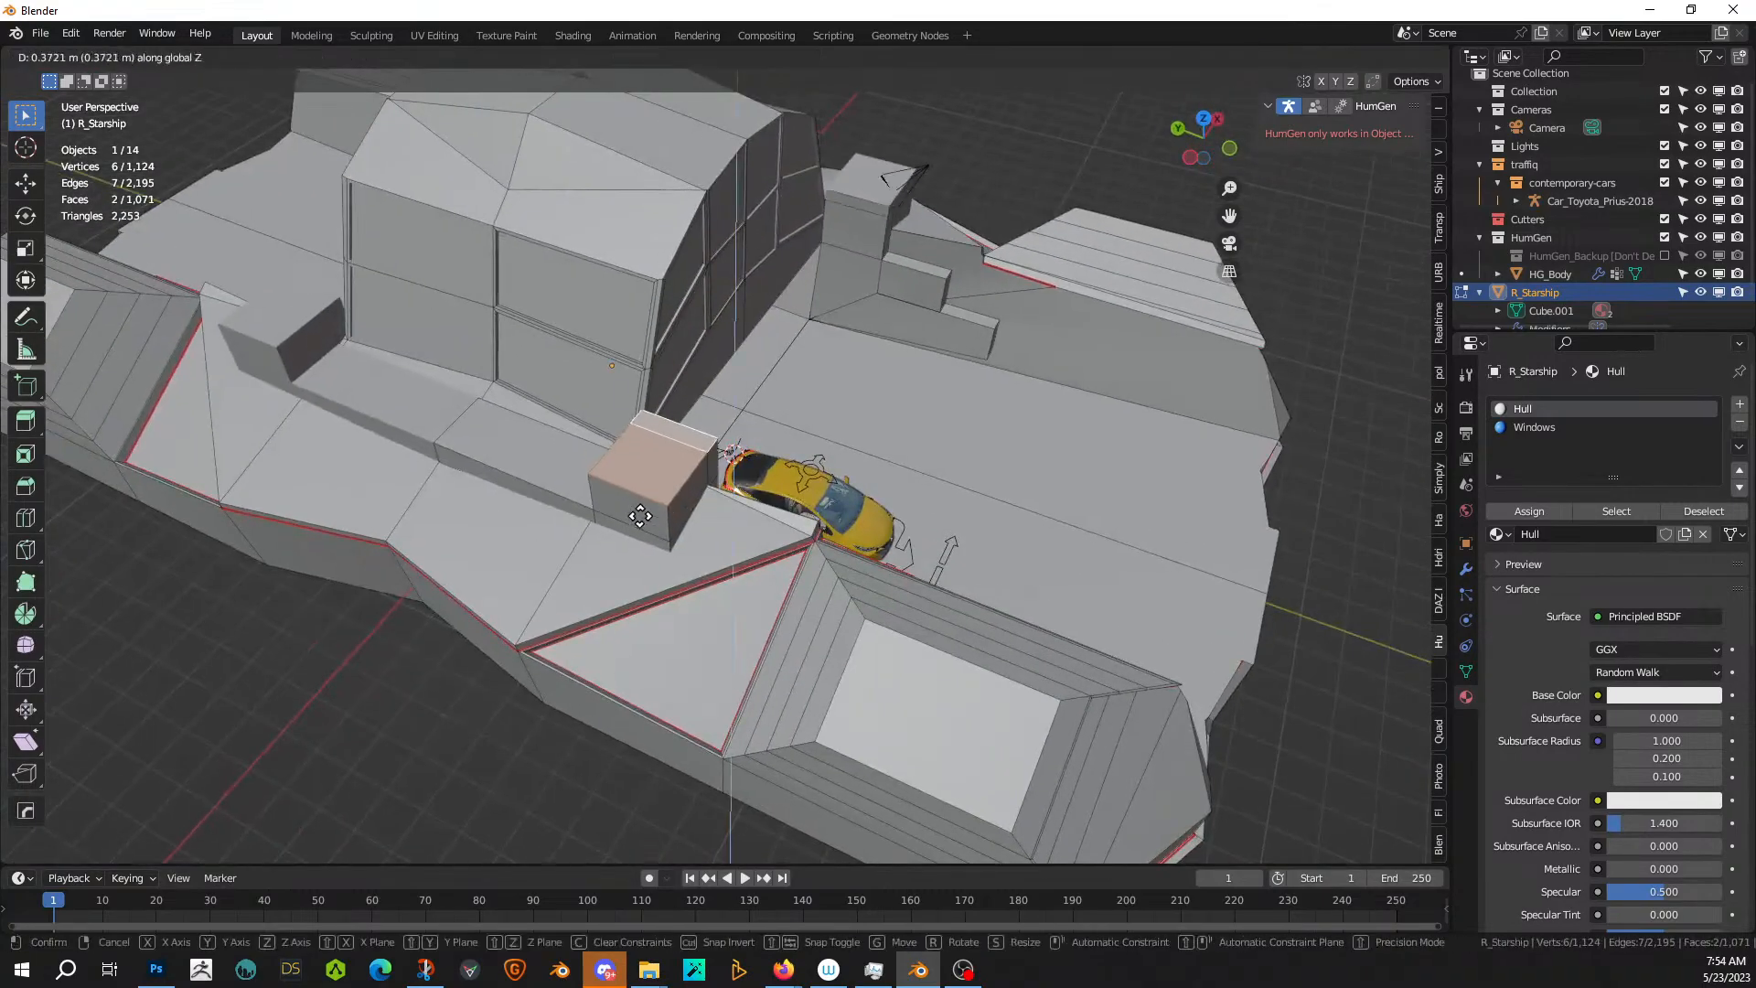
{"action": "left_click", "coordinate": [655, 462]}
{"action": "middle_click_drag", "start_coordinate": [729, 456], "coordinate": [523, 427]}
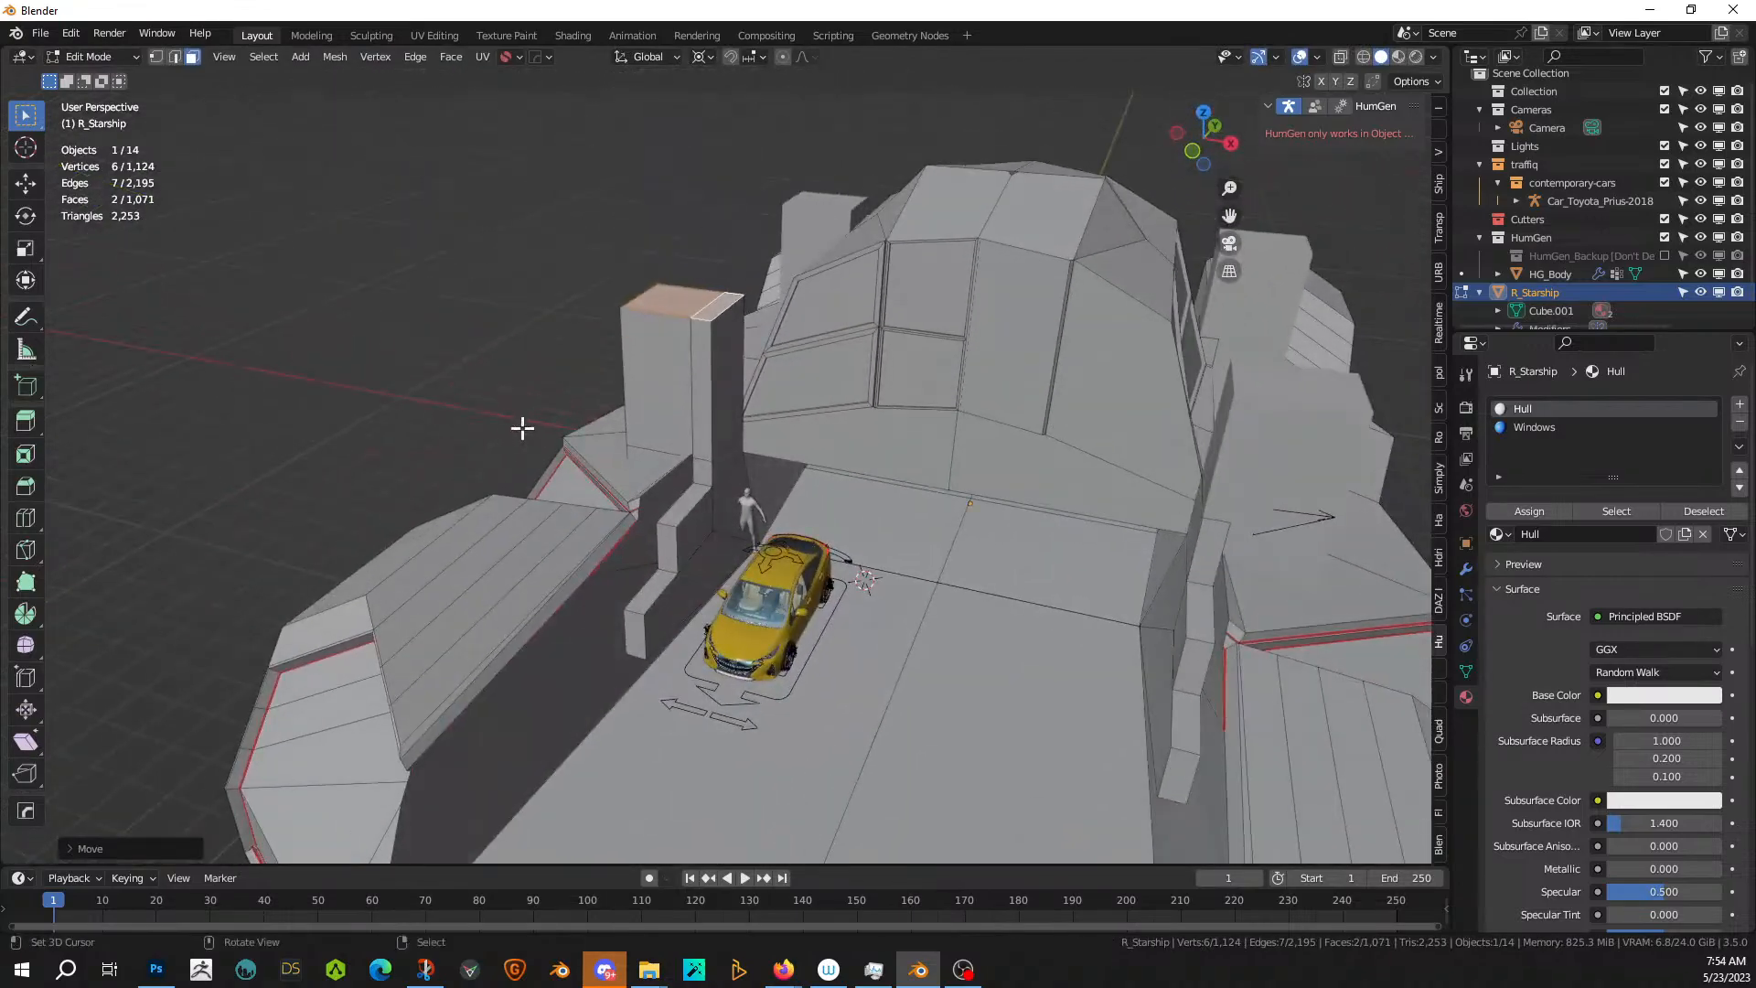
- Raise the human figure along Z from the cargo floor to about the height of the ledge
{"action": "key", "text": "Tab"}
{"action": "left_click", "coordinate": [753, 505]}
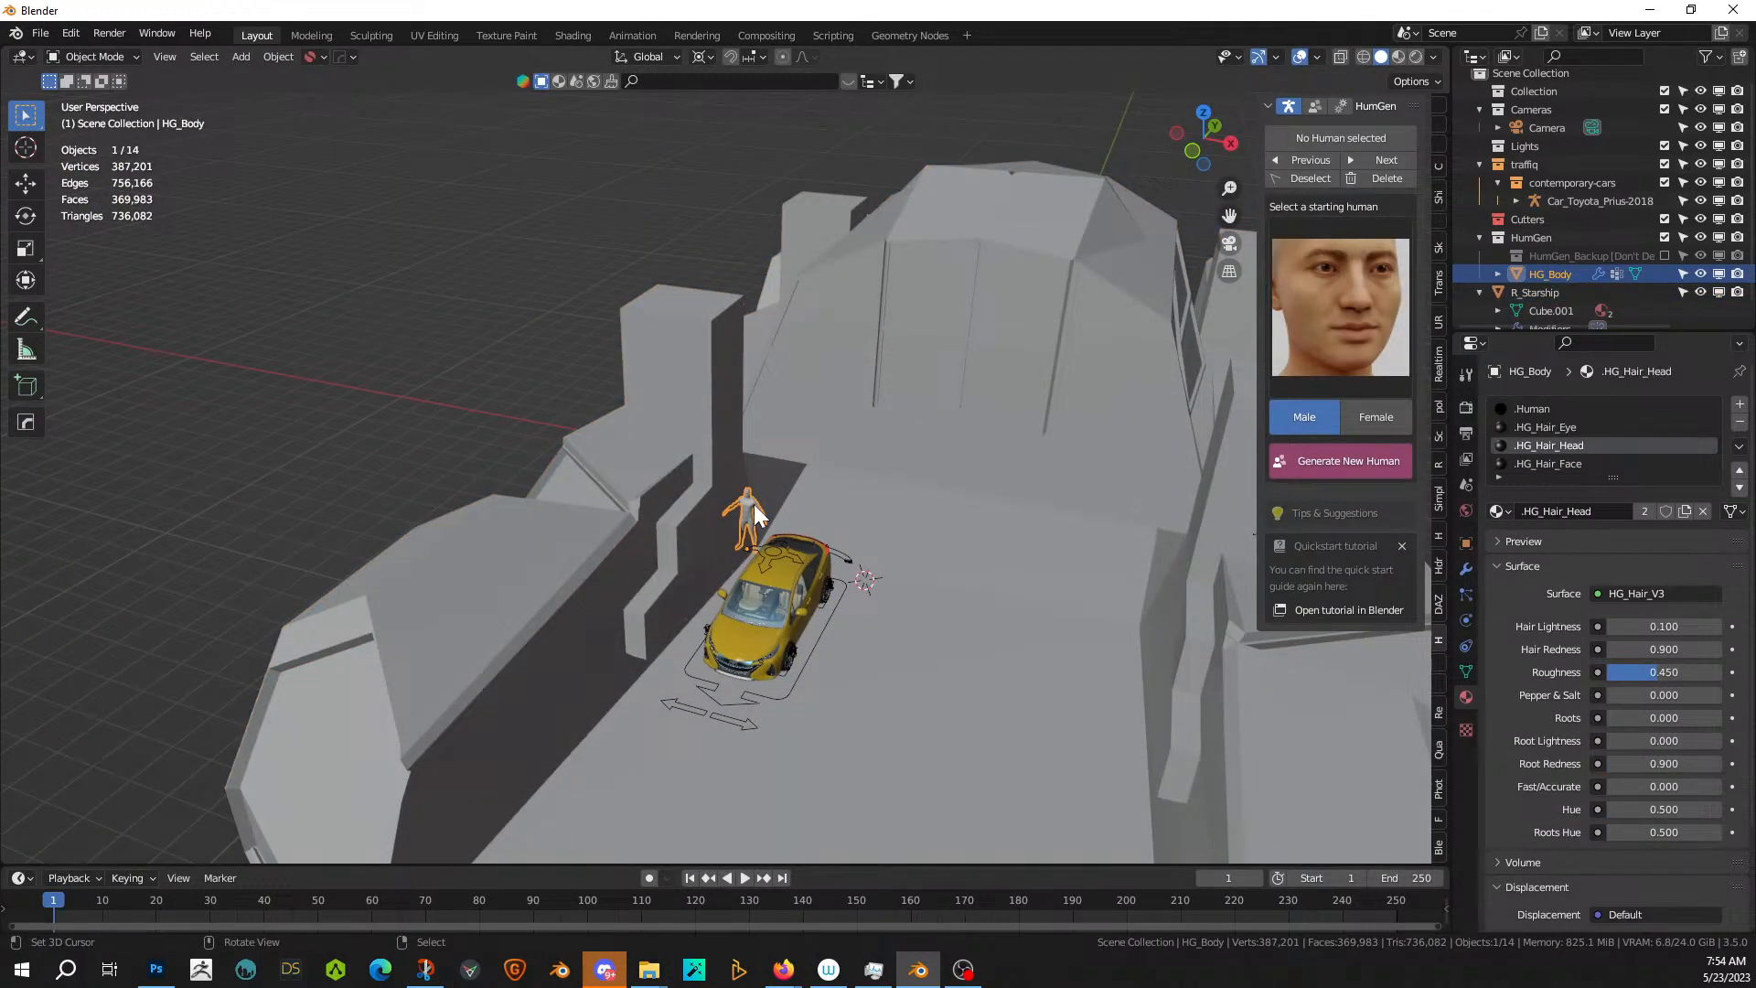
{"action": "key", "text": "KP_1"}
{"action": "key", "text": "g"}
{"action": "key", "text": "z"}
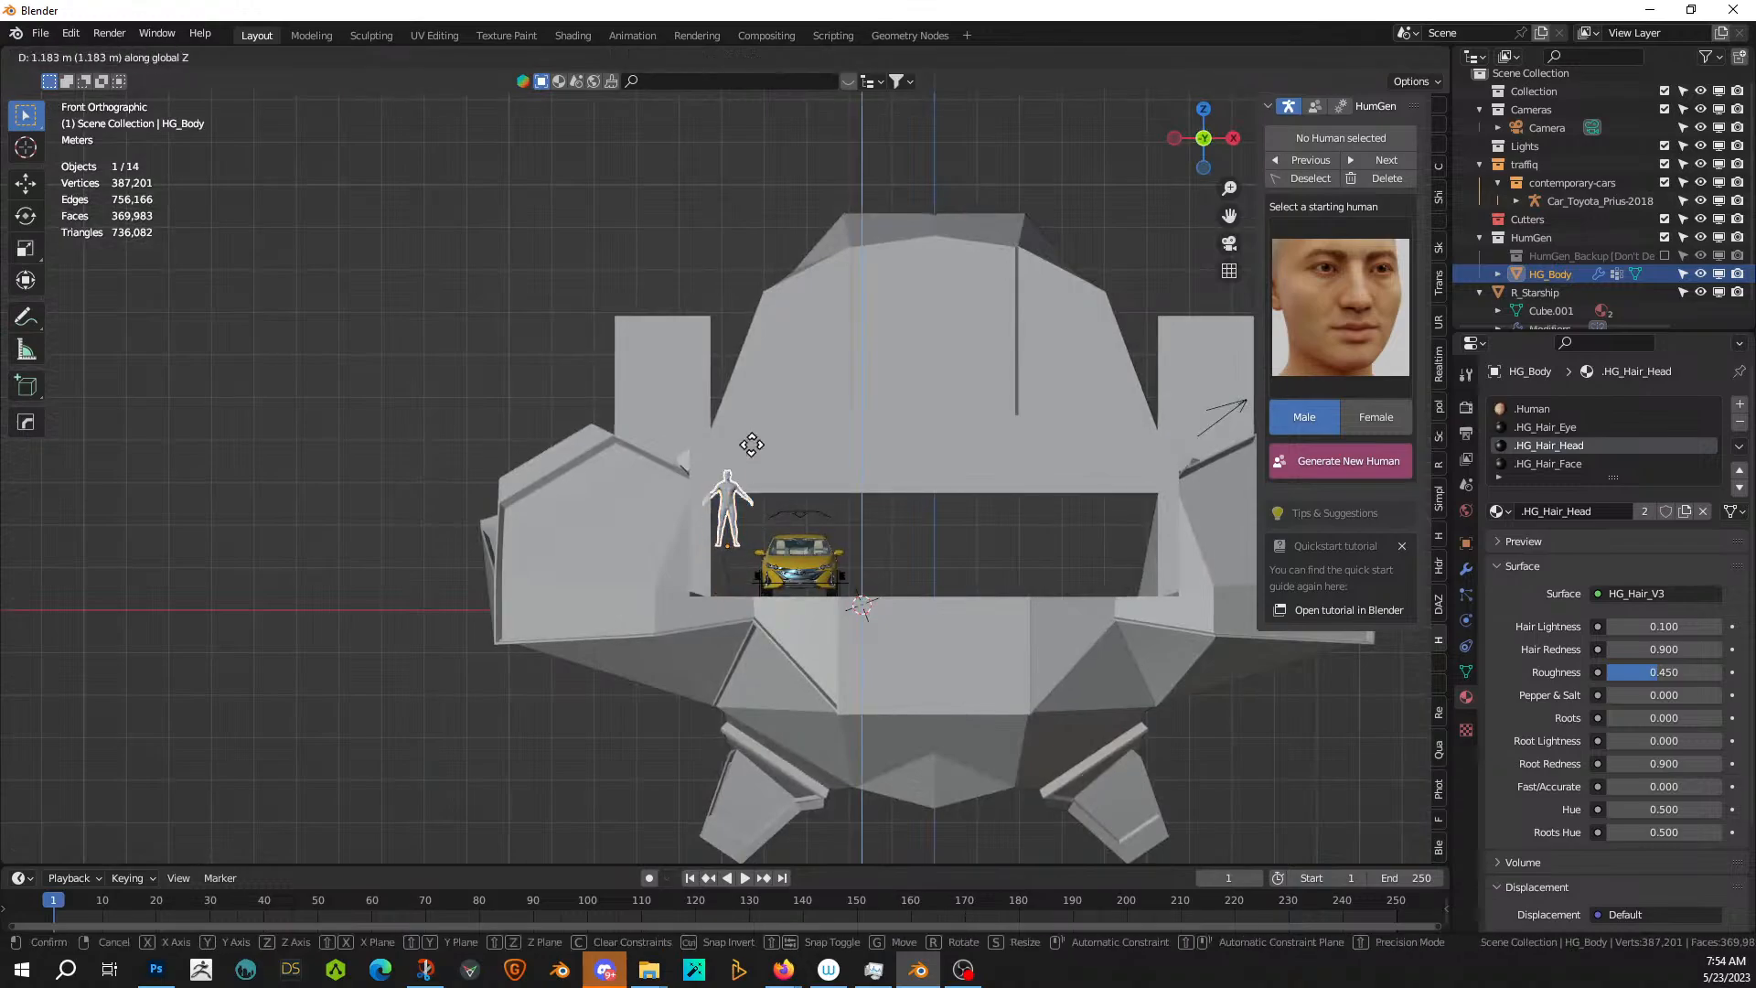
{"action": "left_click", "coordinate": [753, 394]}
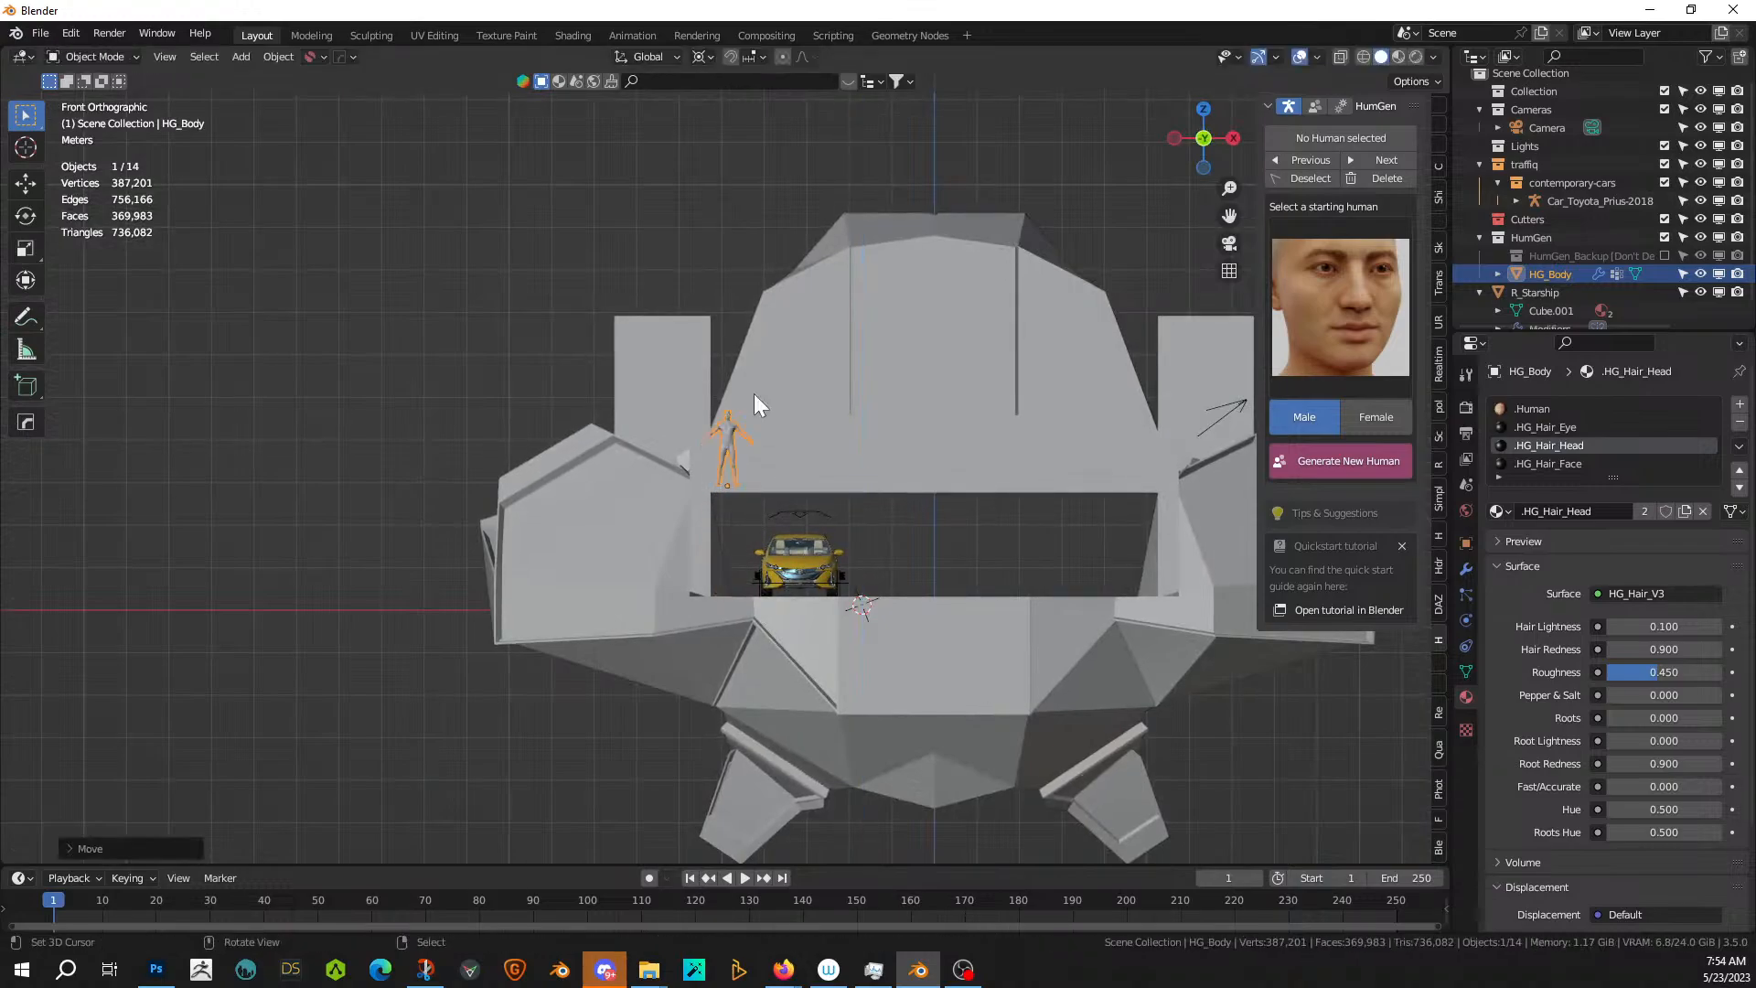
- Move the human figure along Y onto the ledge in front of the tall block
{"action": "middle_click_drag", "start_coordinate": [754, 393], "coordinate": [955, 505]}
{"action": "key", "text": "g"}
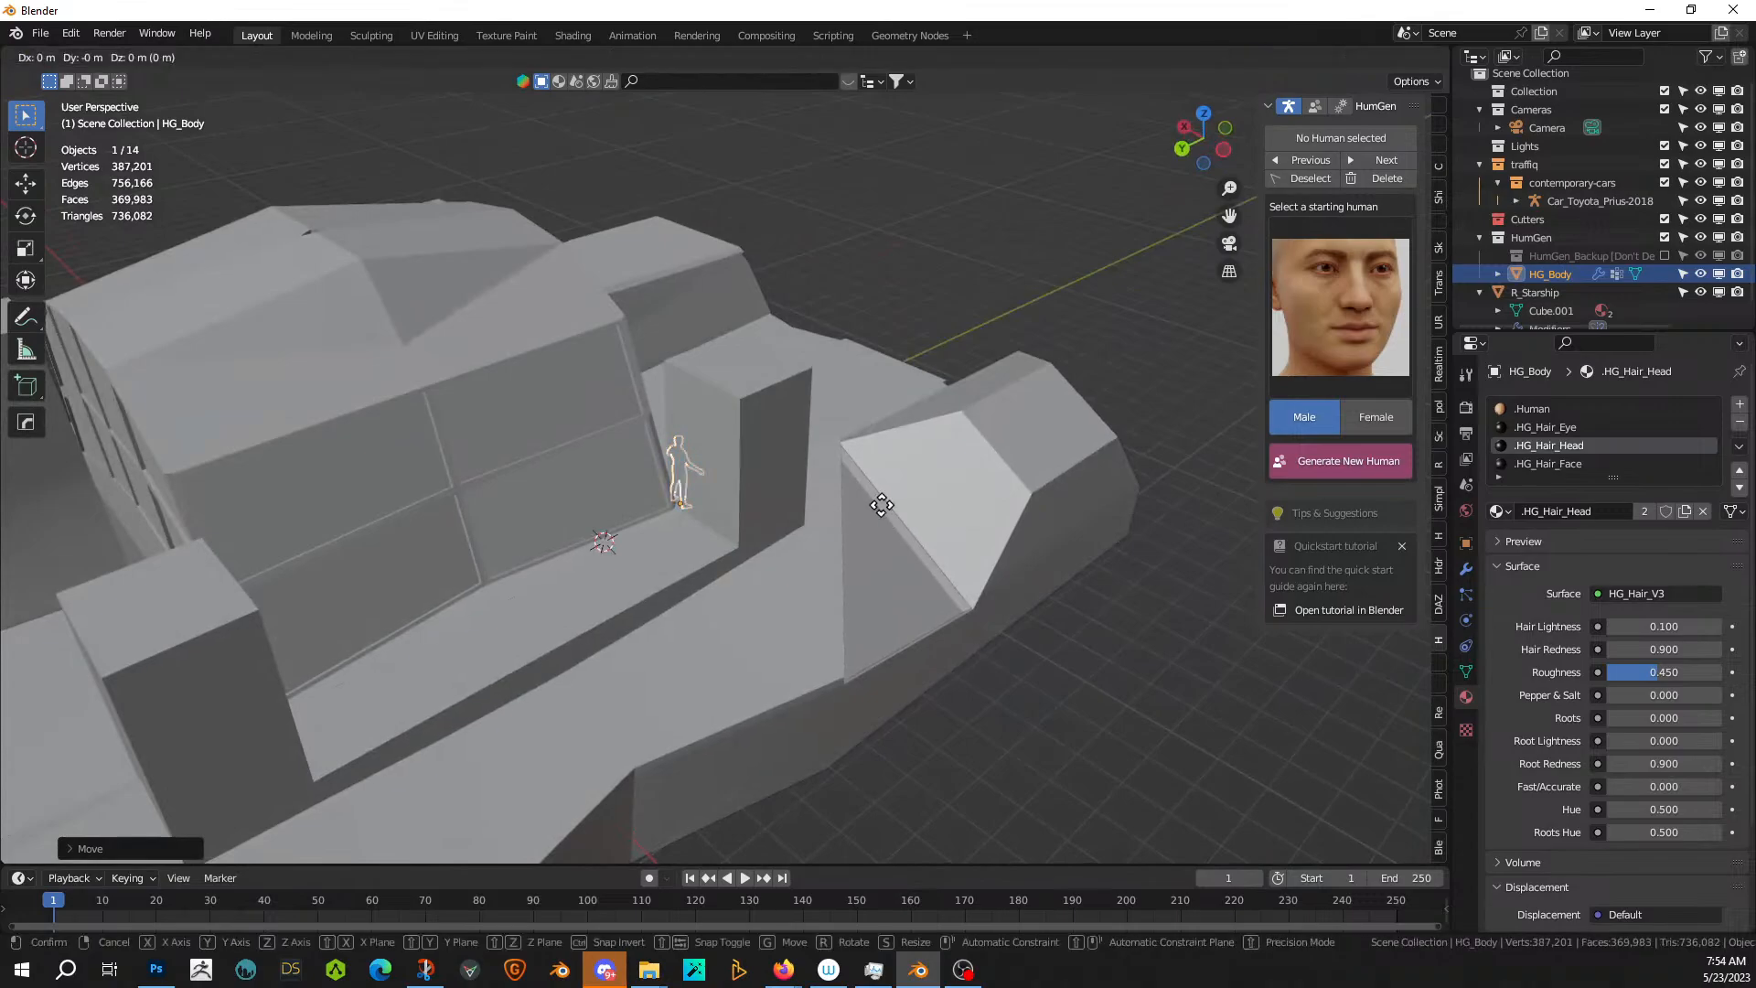
{"action": "key", "text": "x"}
{"action": "key", "text": "y"}
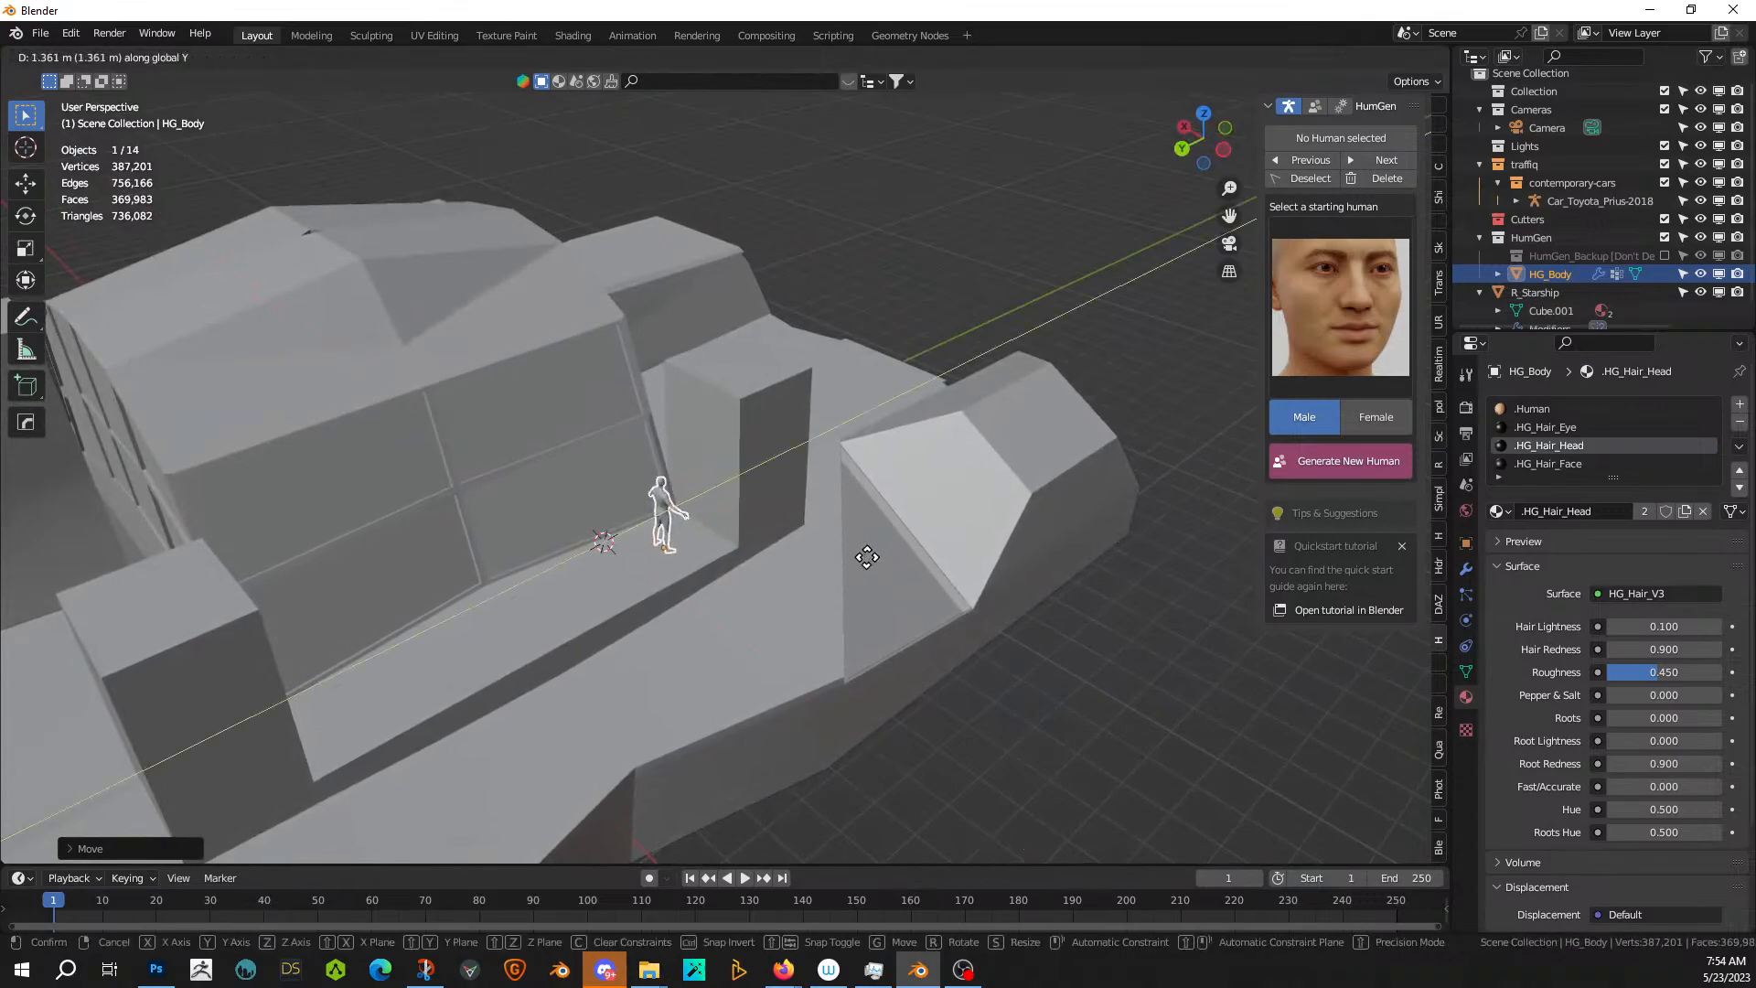
{"action": "left_click", "coordinate": [882, 549]}
- Lift the human figure about 0.49 m along Z so its feet rest on the ledge surface
{"action": "key", "text": "KP_Decimal"}
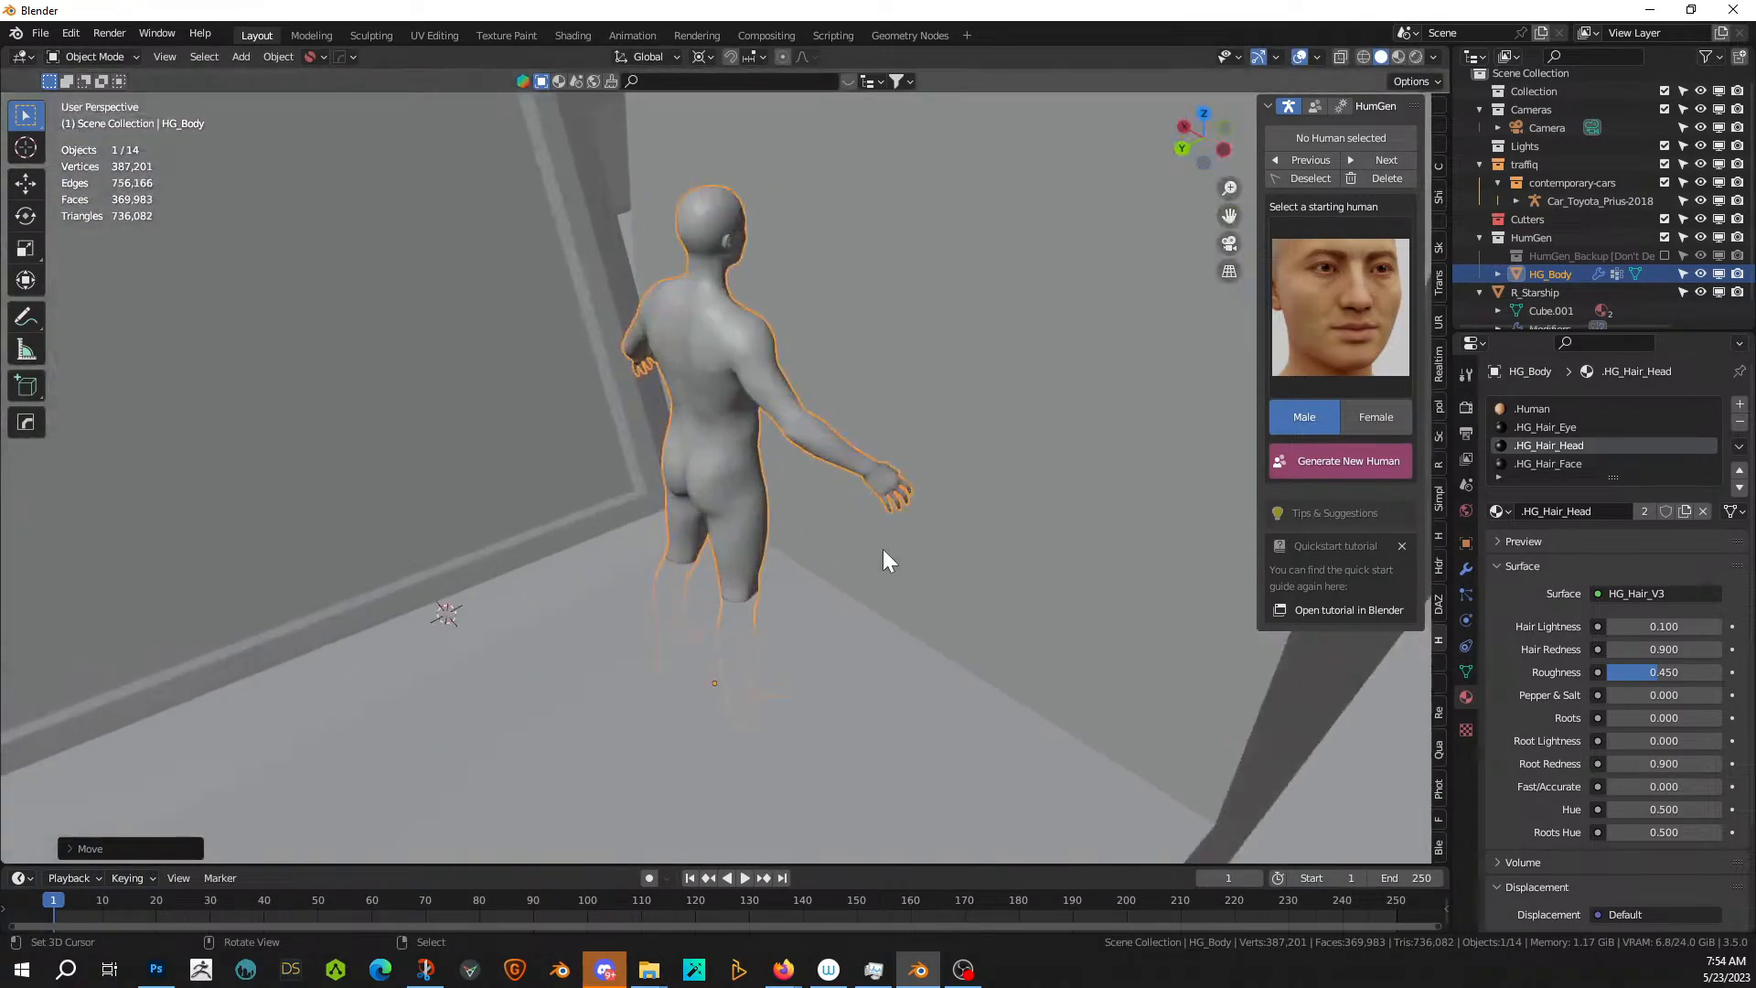
{"action": "middle_click_drag", "start_coordinate": [882, 549], "coordinate": [829, 530]}
{"action": "key", "text": "z"}
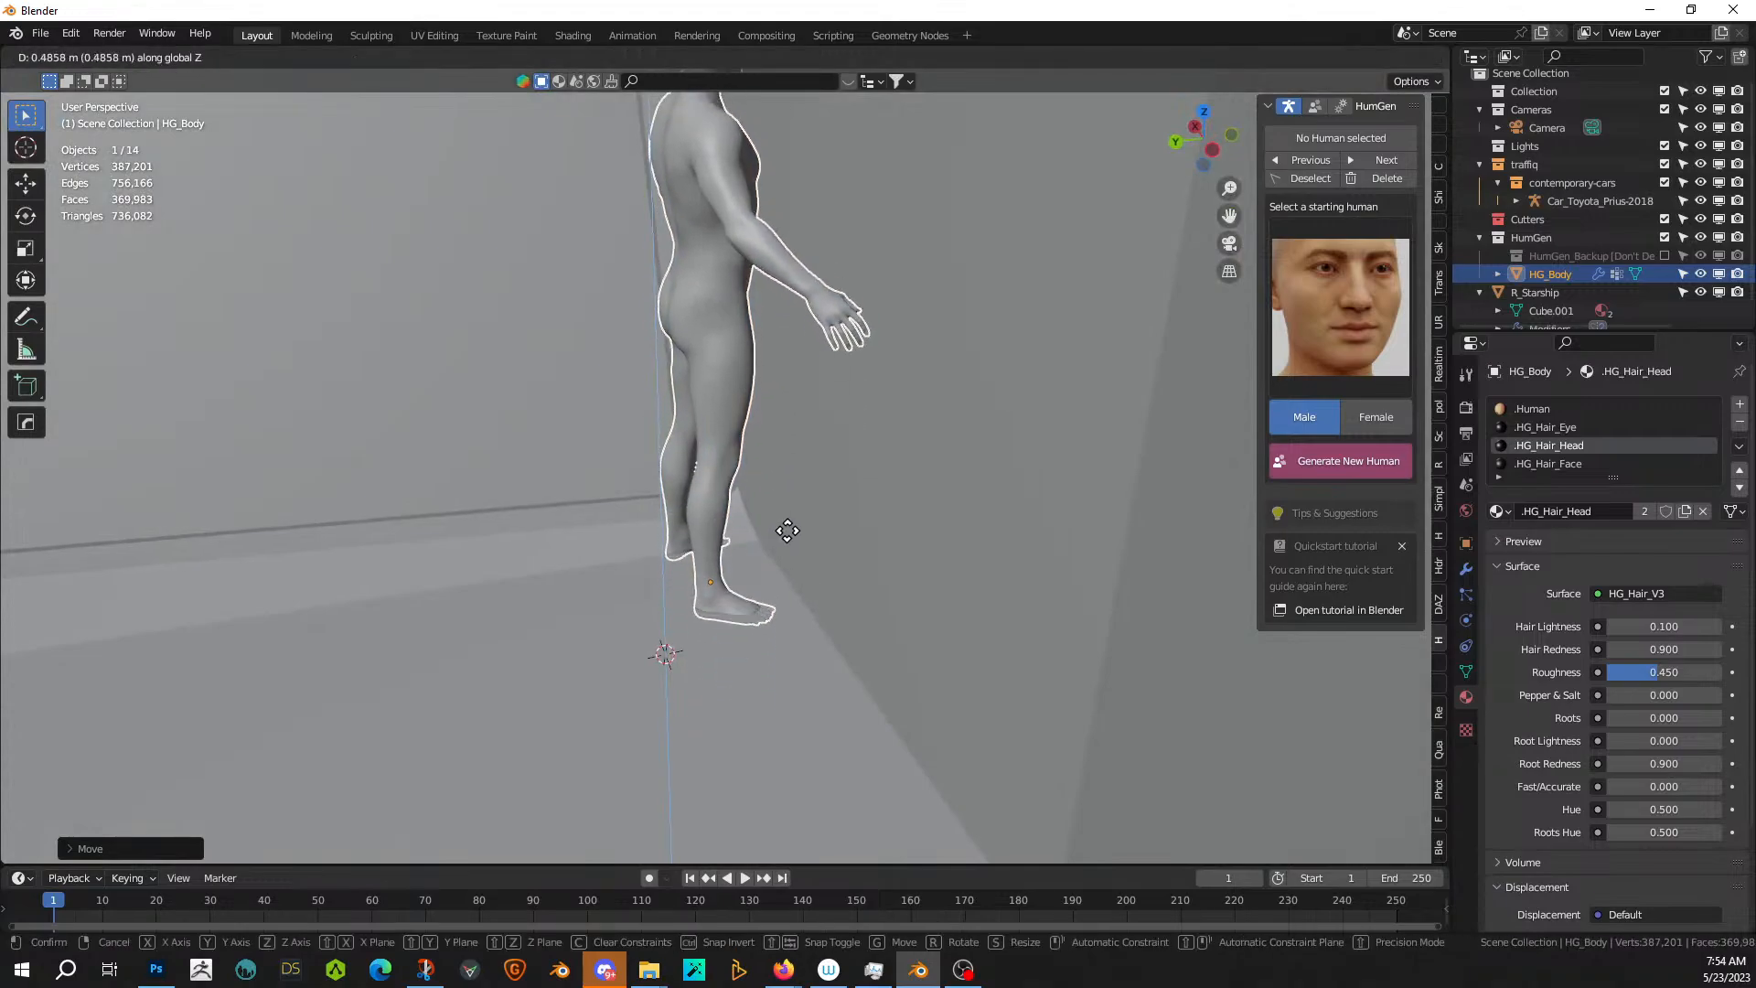
{"action": "left_click", "coordinate": [789, 528]}
{"action": "scroll", "coordinate": [788, 528], "scroll_direction": "down", "scroll_amount": 4}
{"action": "middle_click_drag", "start_coordinate": [788, 529], "coordinate": [755, 485]}
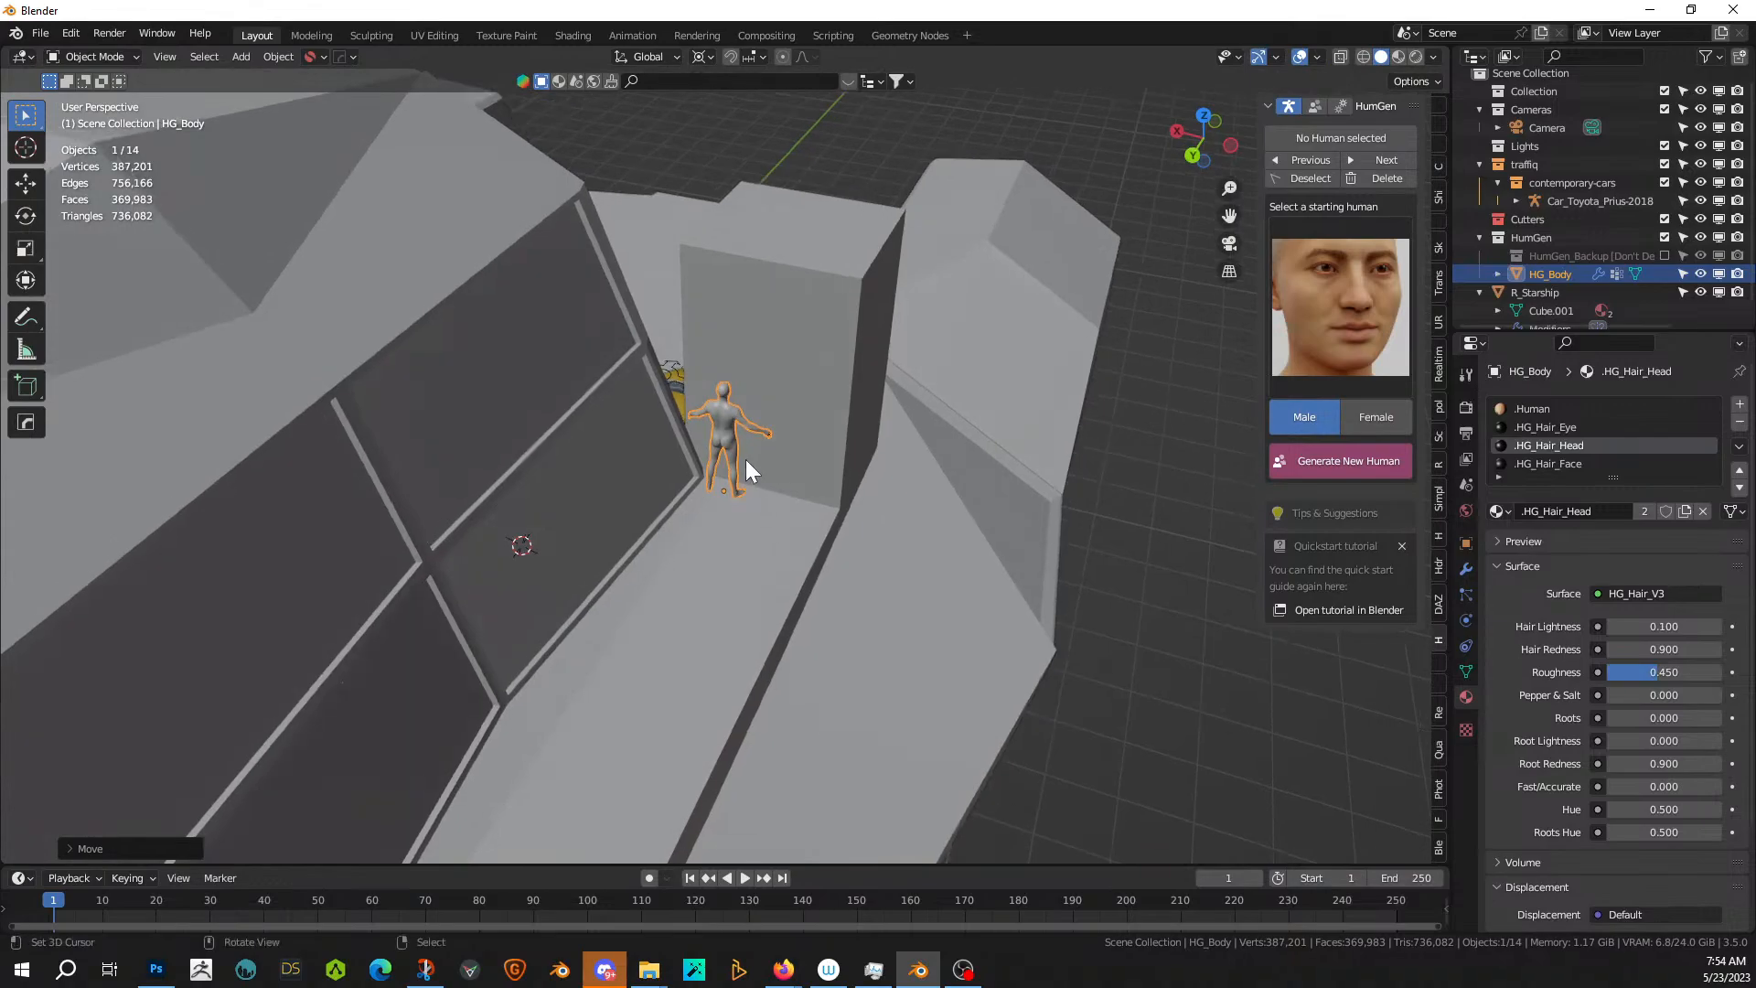
{"action": "middle_click_drag", "start_coordinate": [744, 458], "coordinate": [770, 397]}
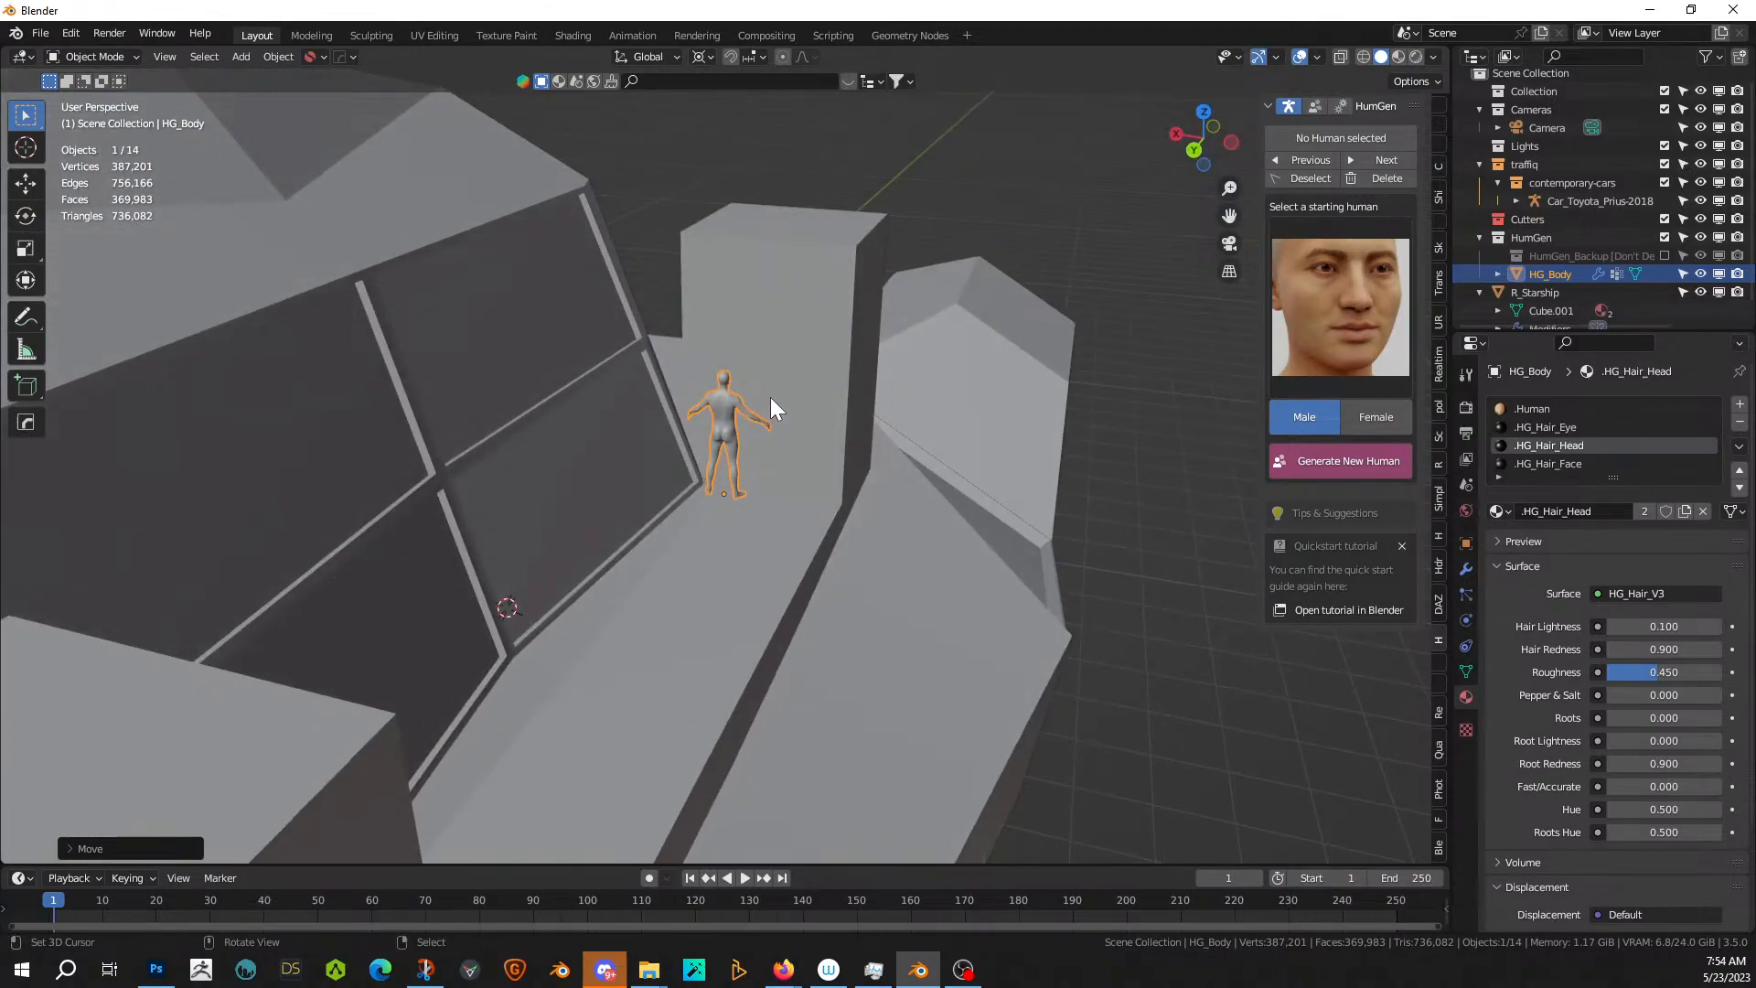
- Lower the tall block's two top faces along Z on the starship mesh, keeping them above the figure's head
{"action": "left_click", "coordinate": [791, 265]}
{"action": "key", "text": "Tab"}
{"action": "key", "text": "g"}
{"action": "key", "text": "z"}
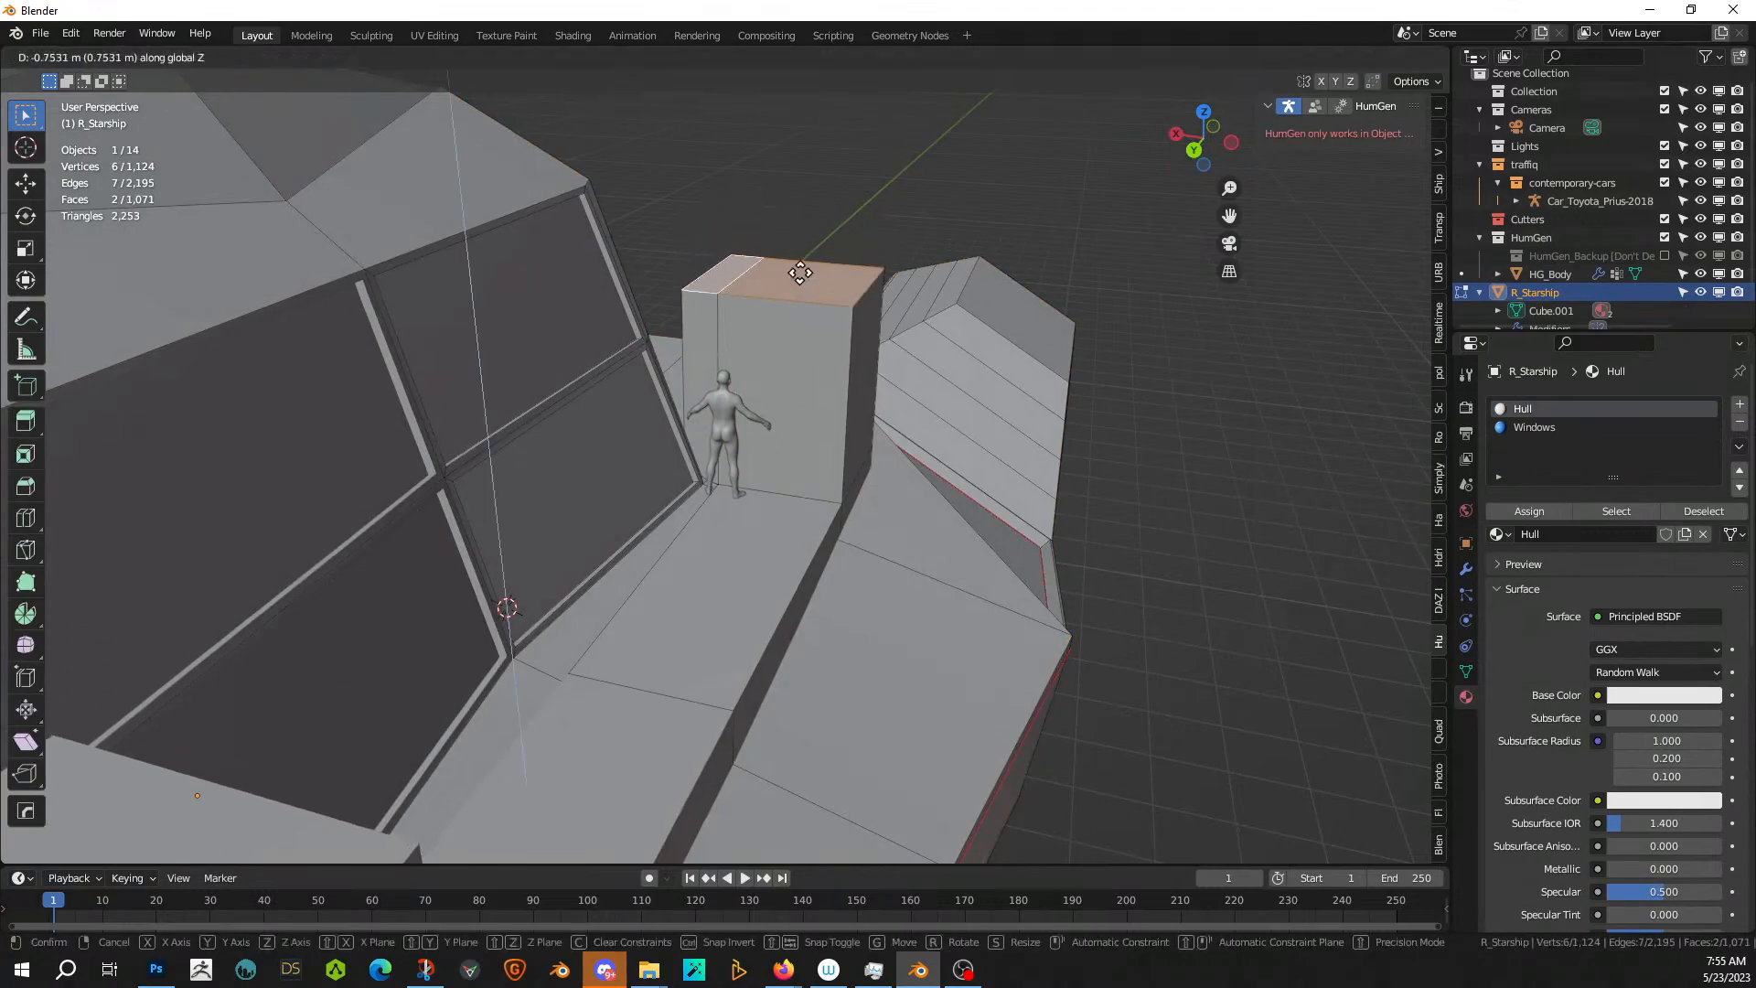
{"action": "left_click", "coordinate": [801, 287]}
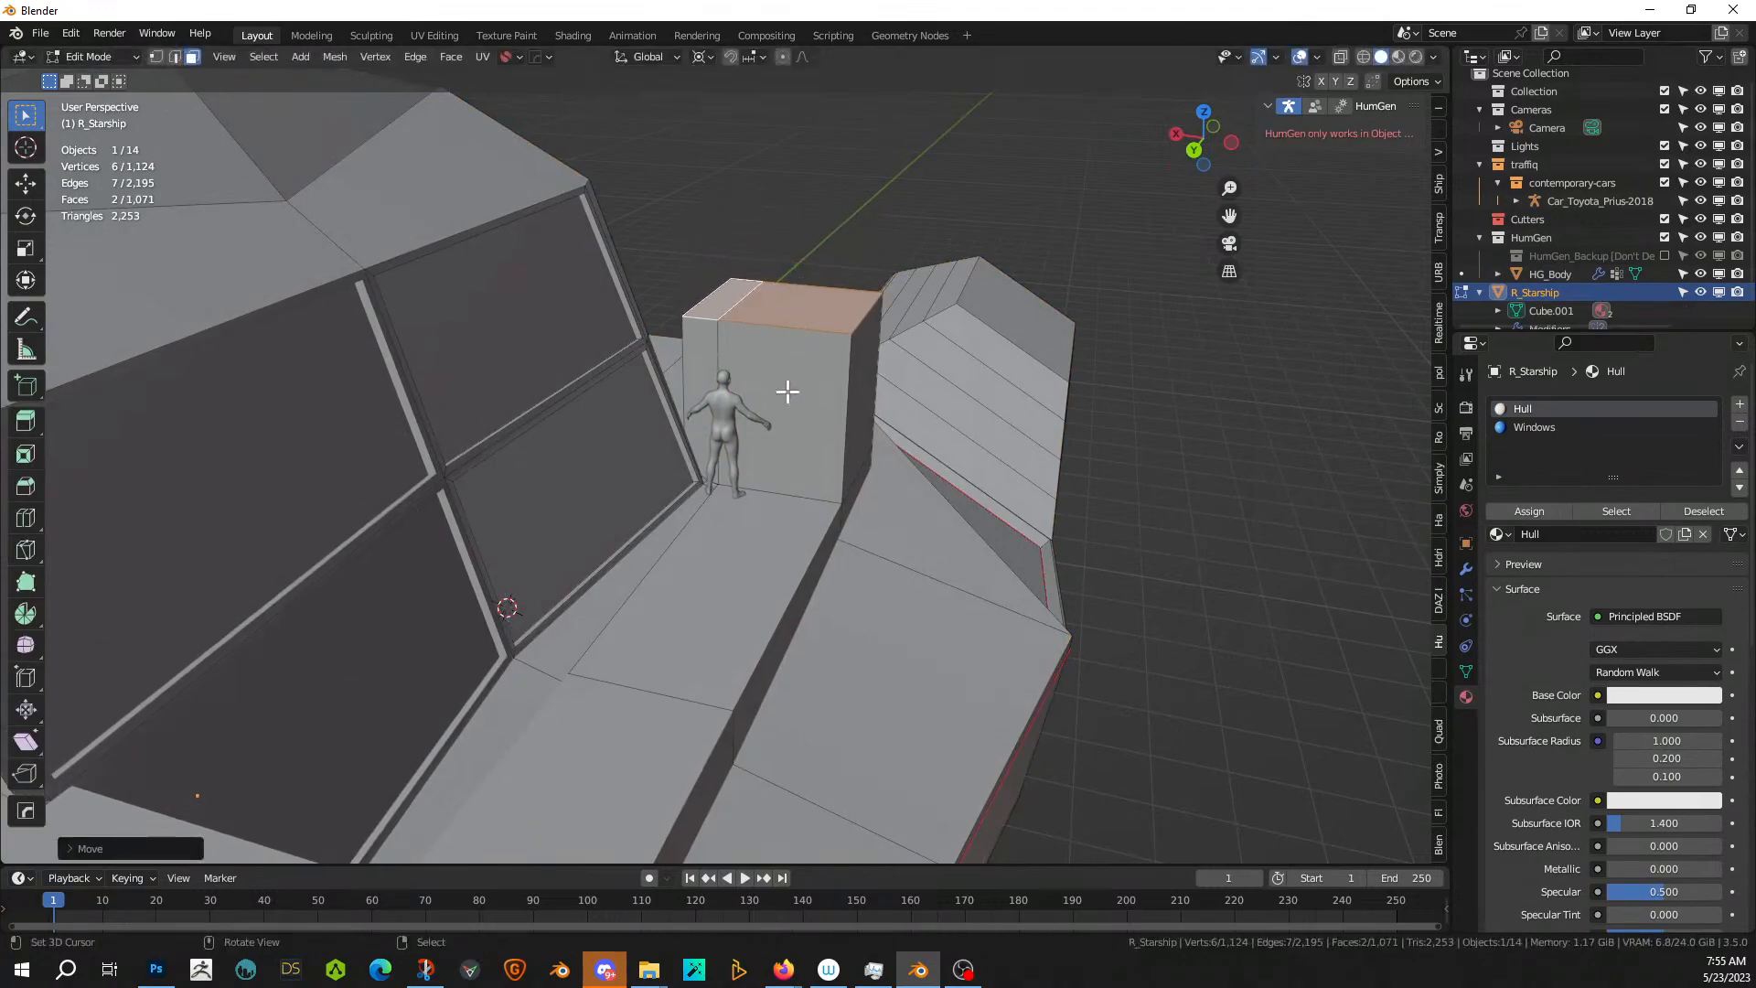
{"action": "left_click", "coordinate": [795, 426]}
{"action": "key", "text": "i"}
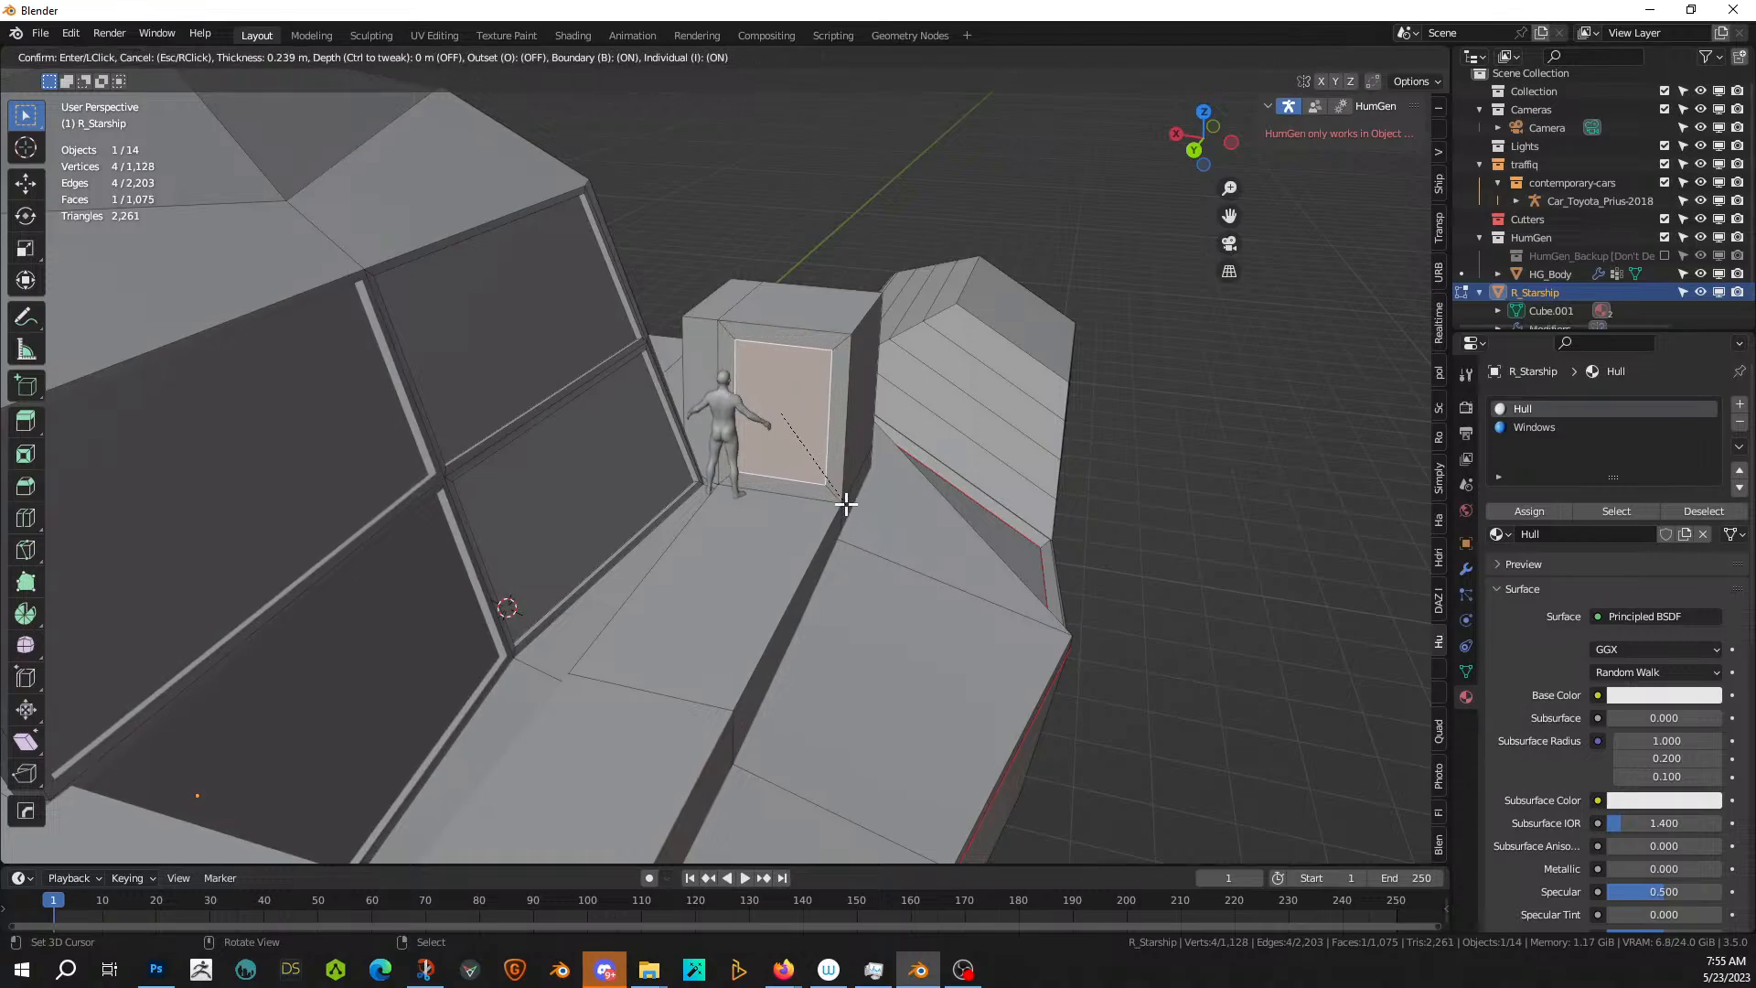
{"action": "key", "text": "Escape"}
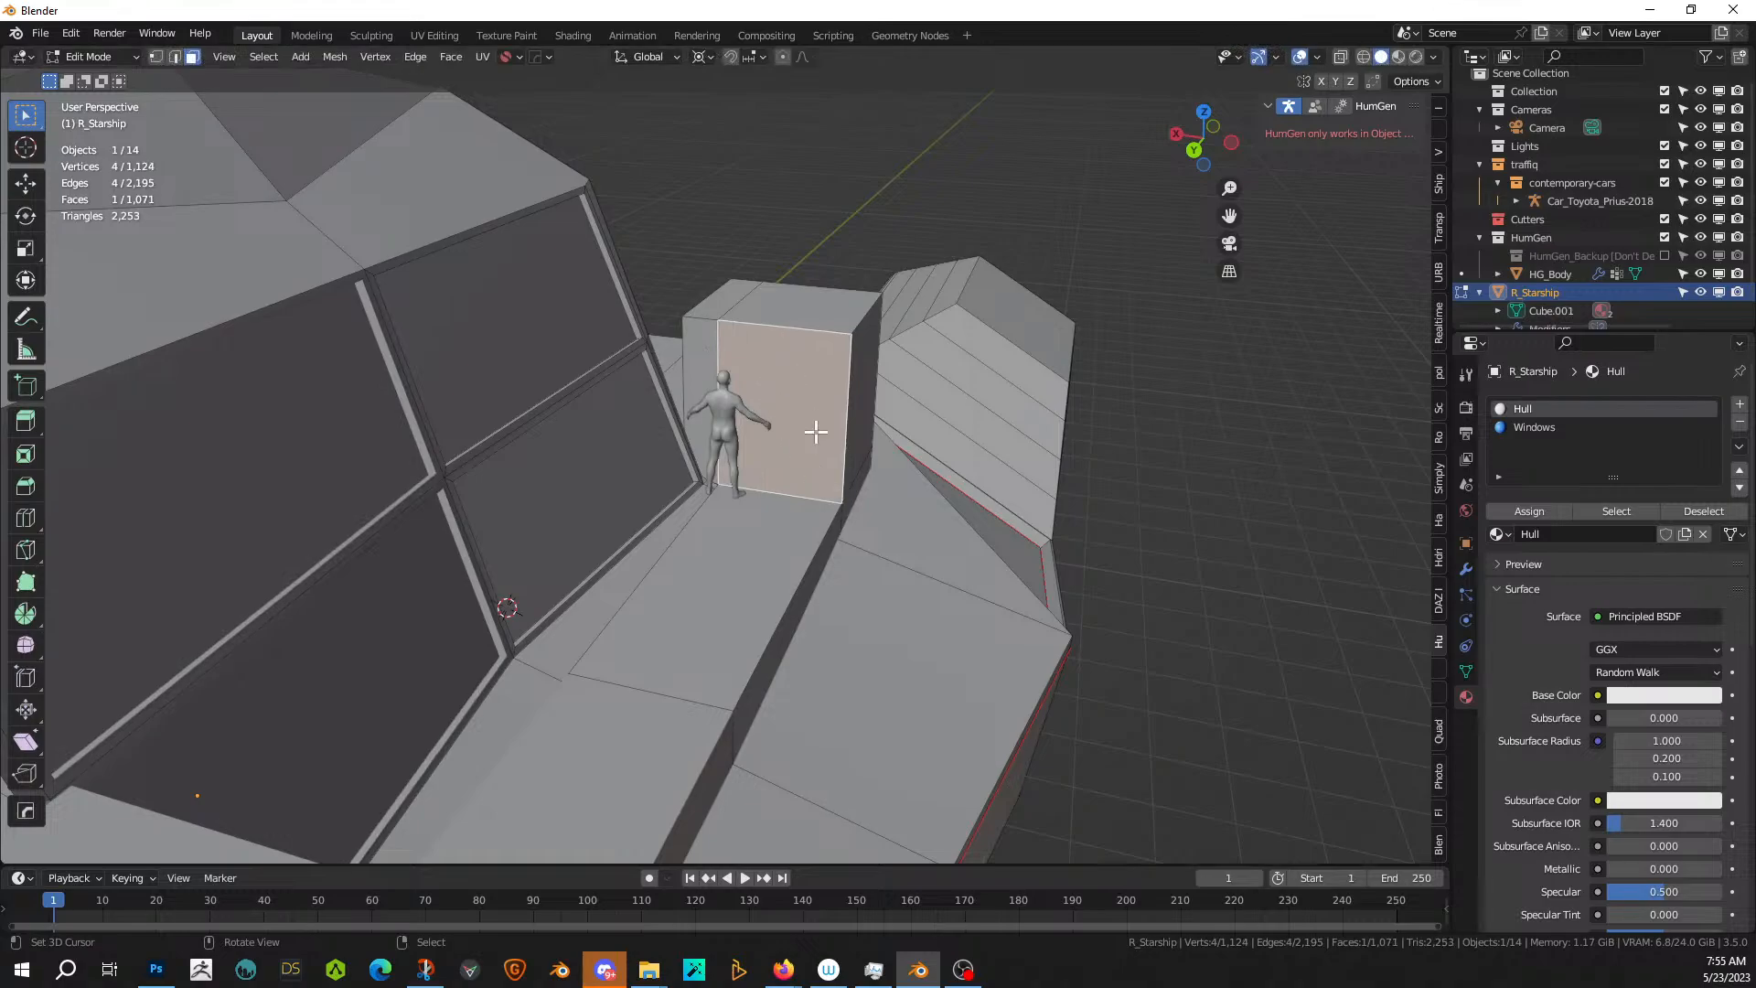
- Add a vertical loop cut through the middle of the block's wide front face
{"action": "key", "text": "ctrl+r"}
{"action": "left_click", "coordinate": [780, 330]}
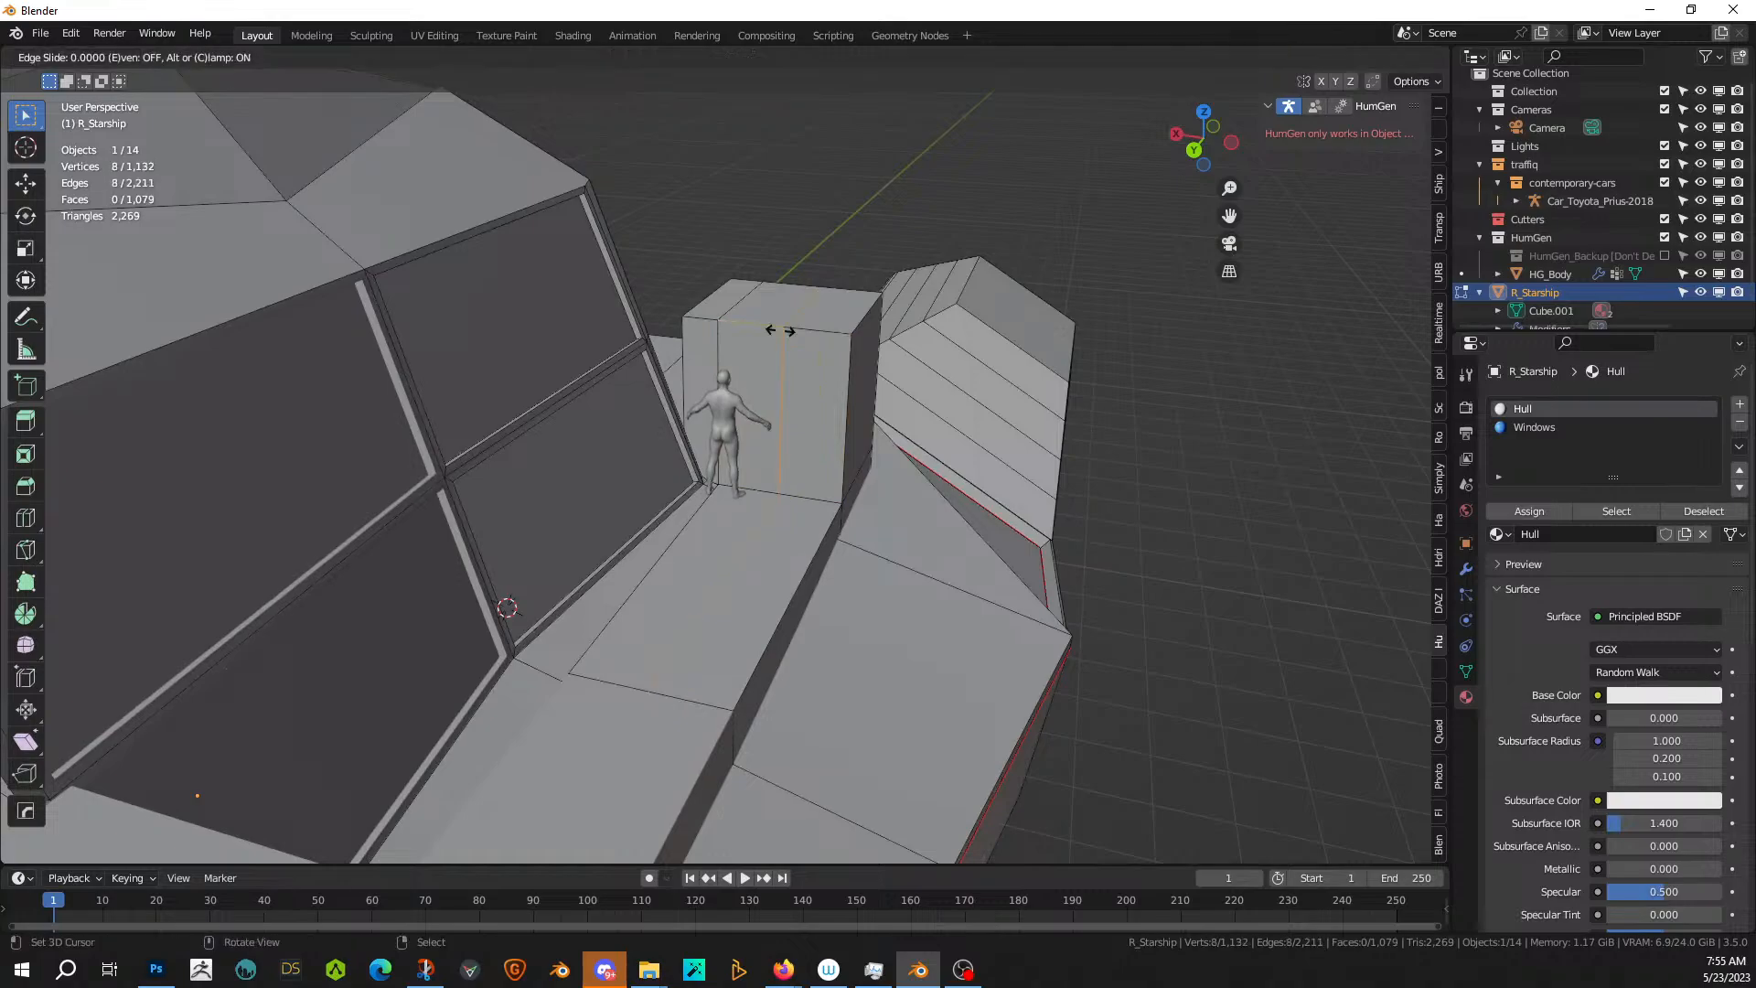
{"action": "left_click", "coordinate": [781, 331]}
- Bevel the vertical edge in the middle of the block's front face with a width of 0.5 m to outline a doorway
{"action": "left_click", "coordinate": [783, 366]}
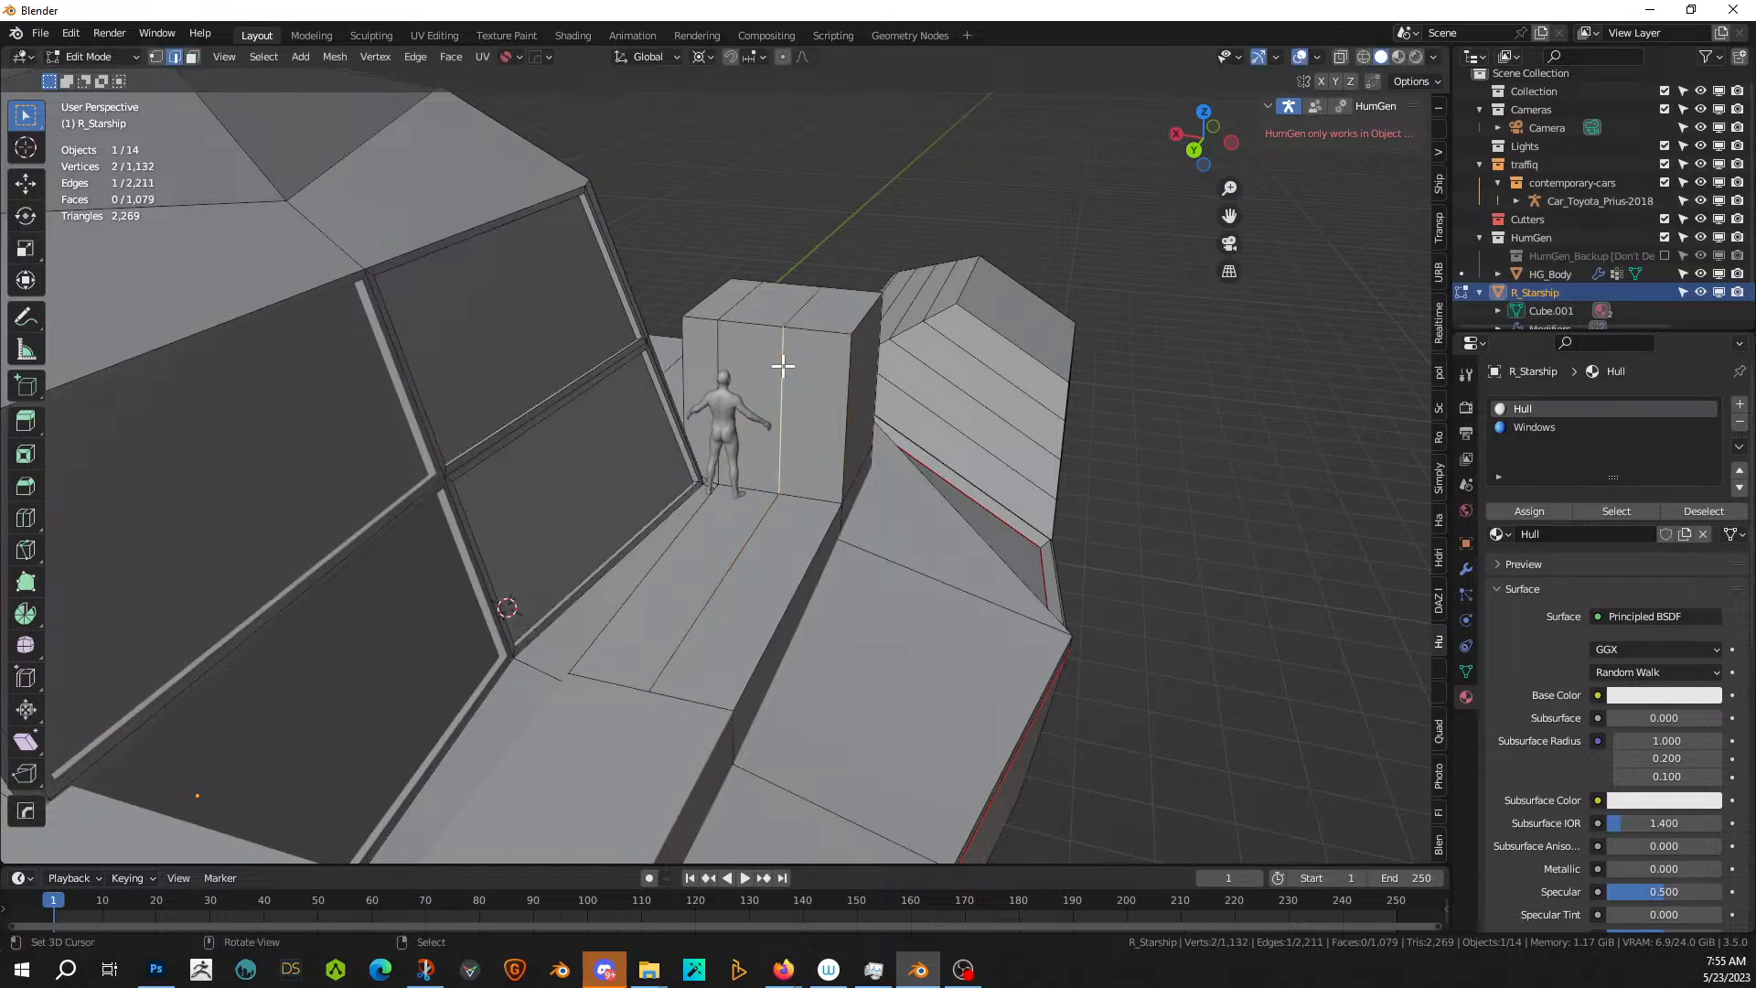
{"action": "key", "text": "ctrl+b"}
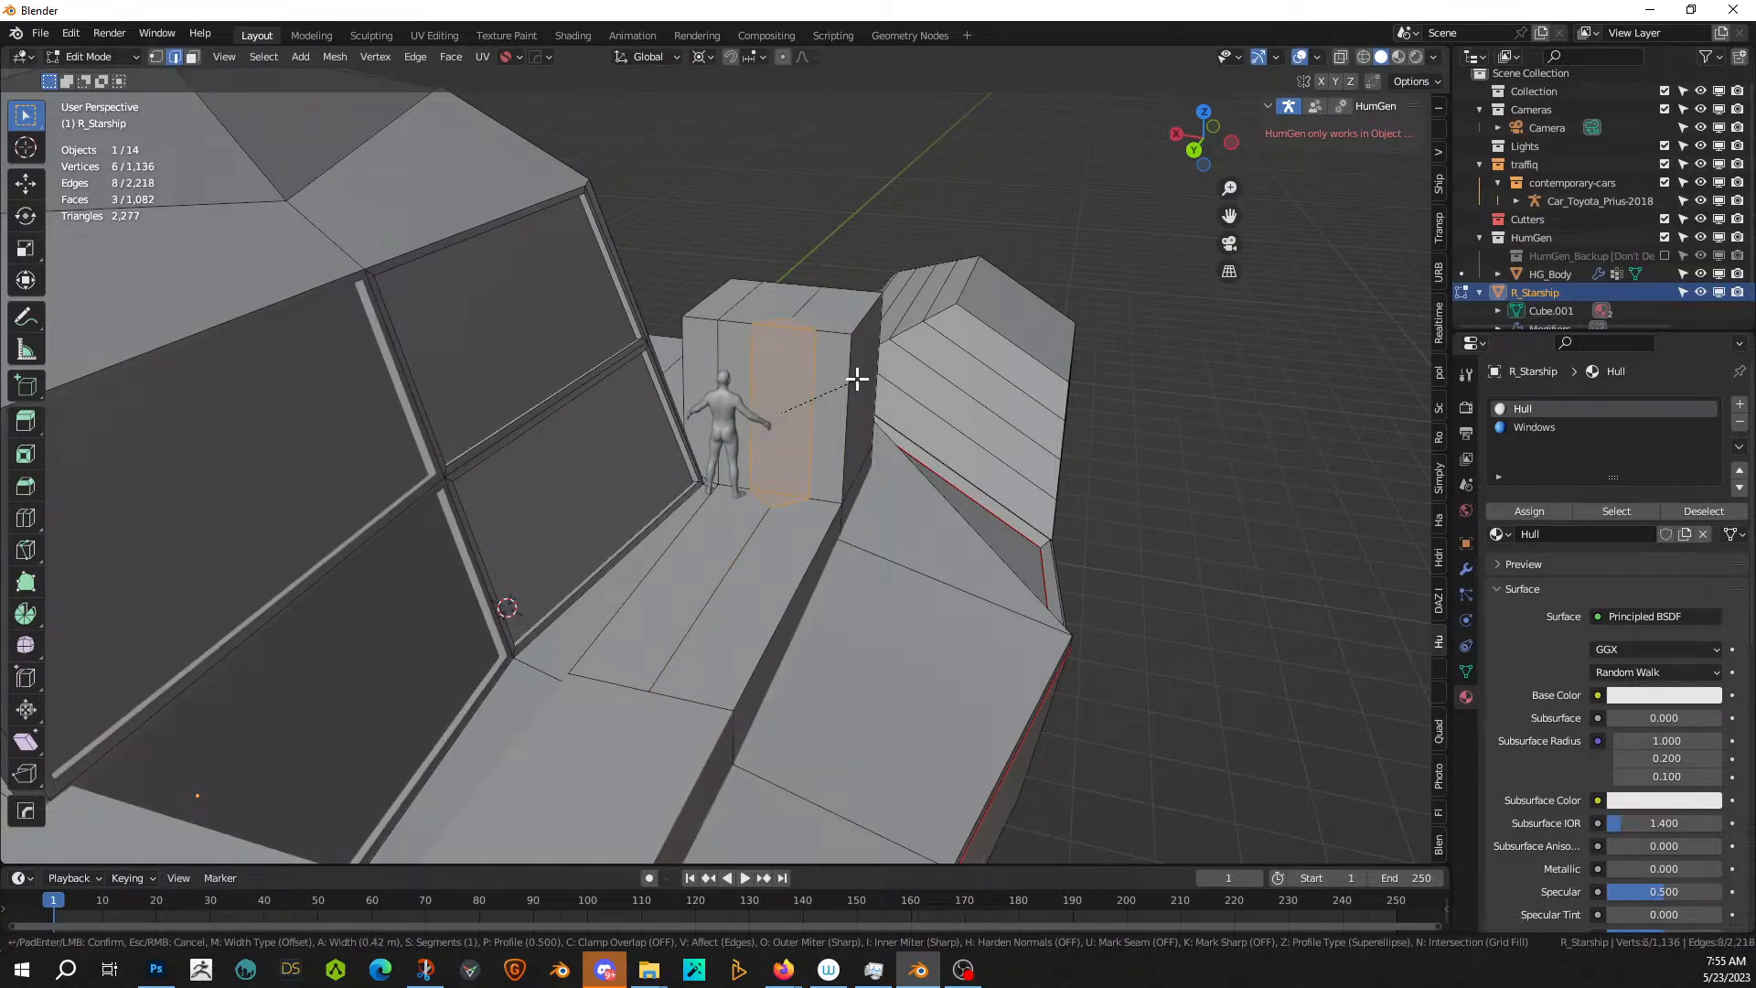
{"action": "left_click", "coordinate": [865, 379]}
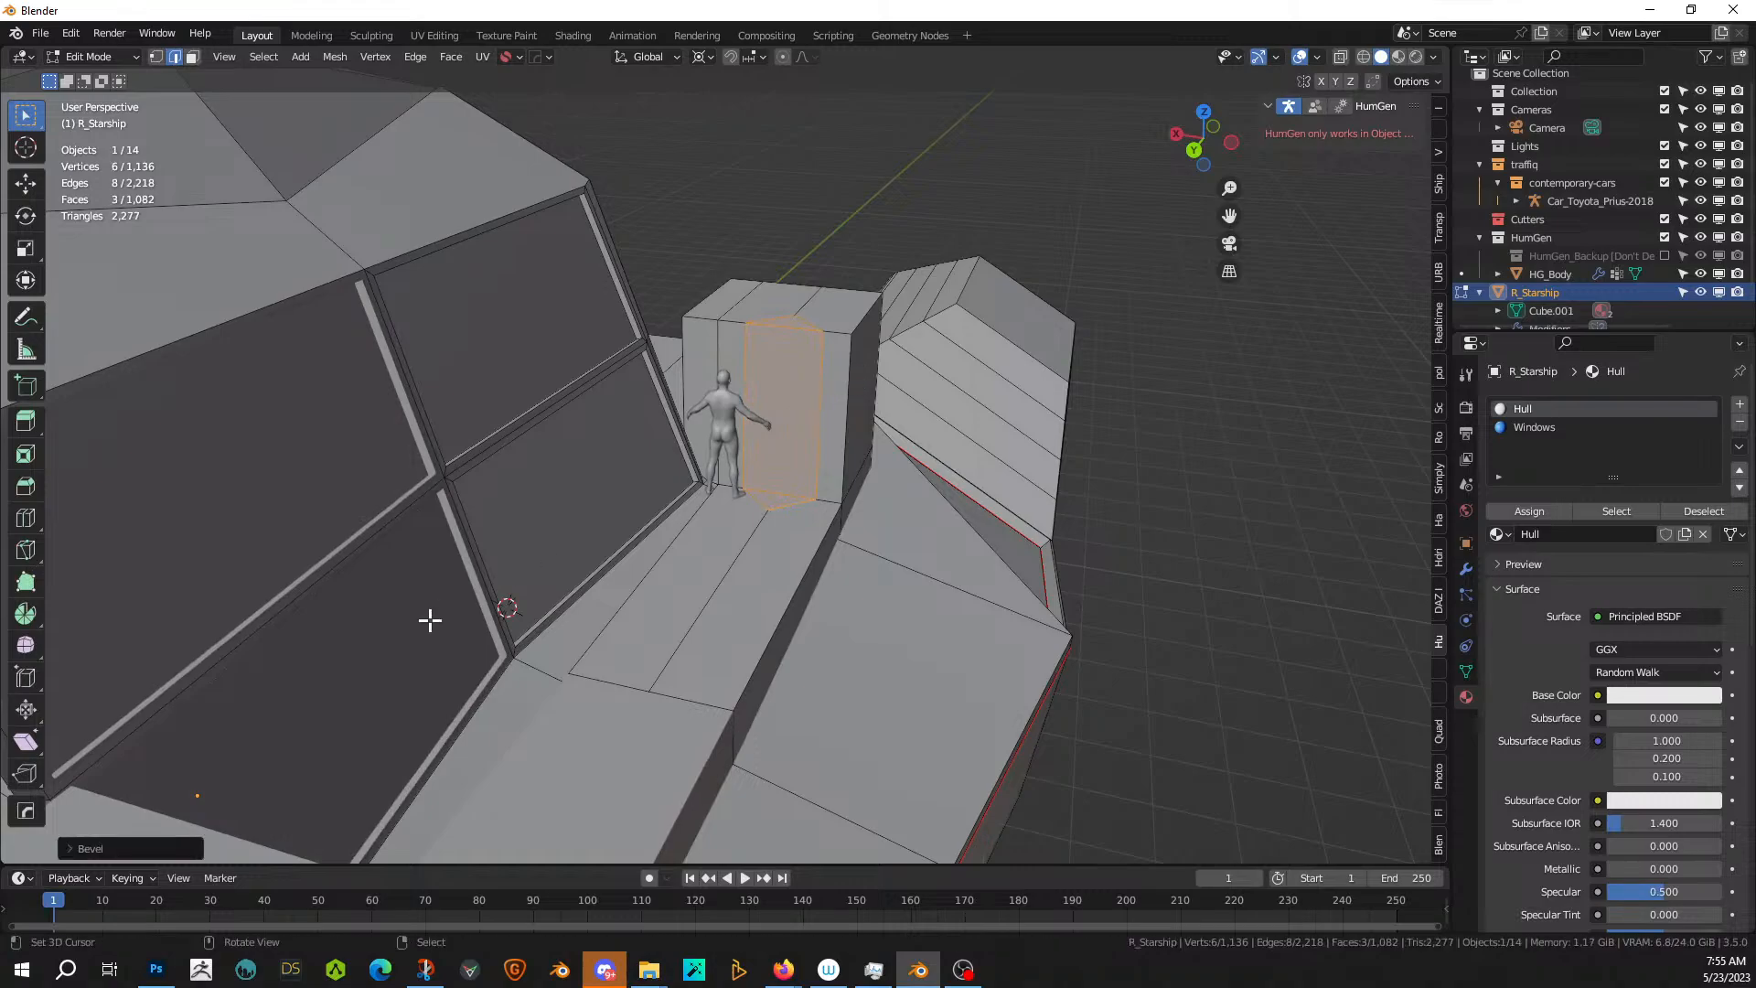
{"action": "left_click", "coordinate": [70, 843]}
{"action": "left_click", "coordinate": [236, 565]}
{"action": "key", "text": "BackSpace"}
{"action": "type", "text": "."}
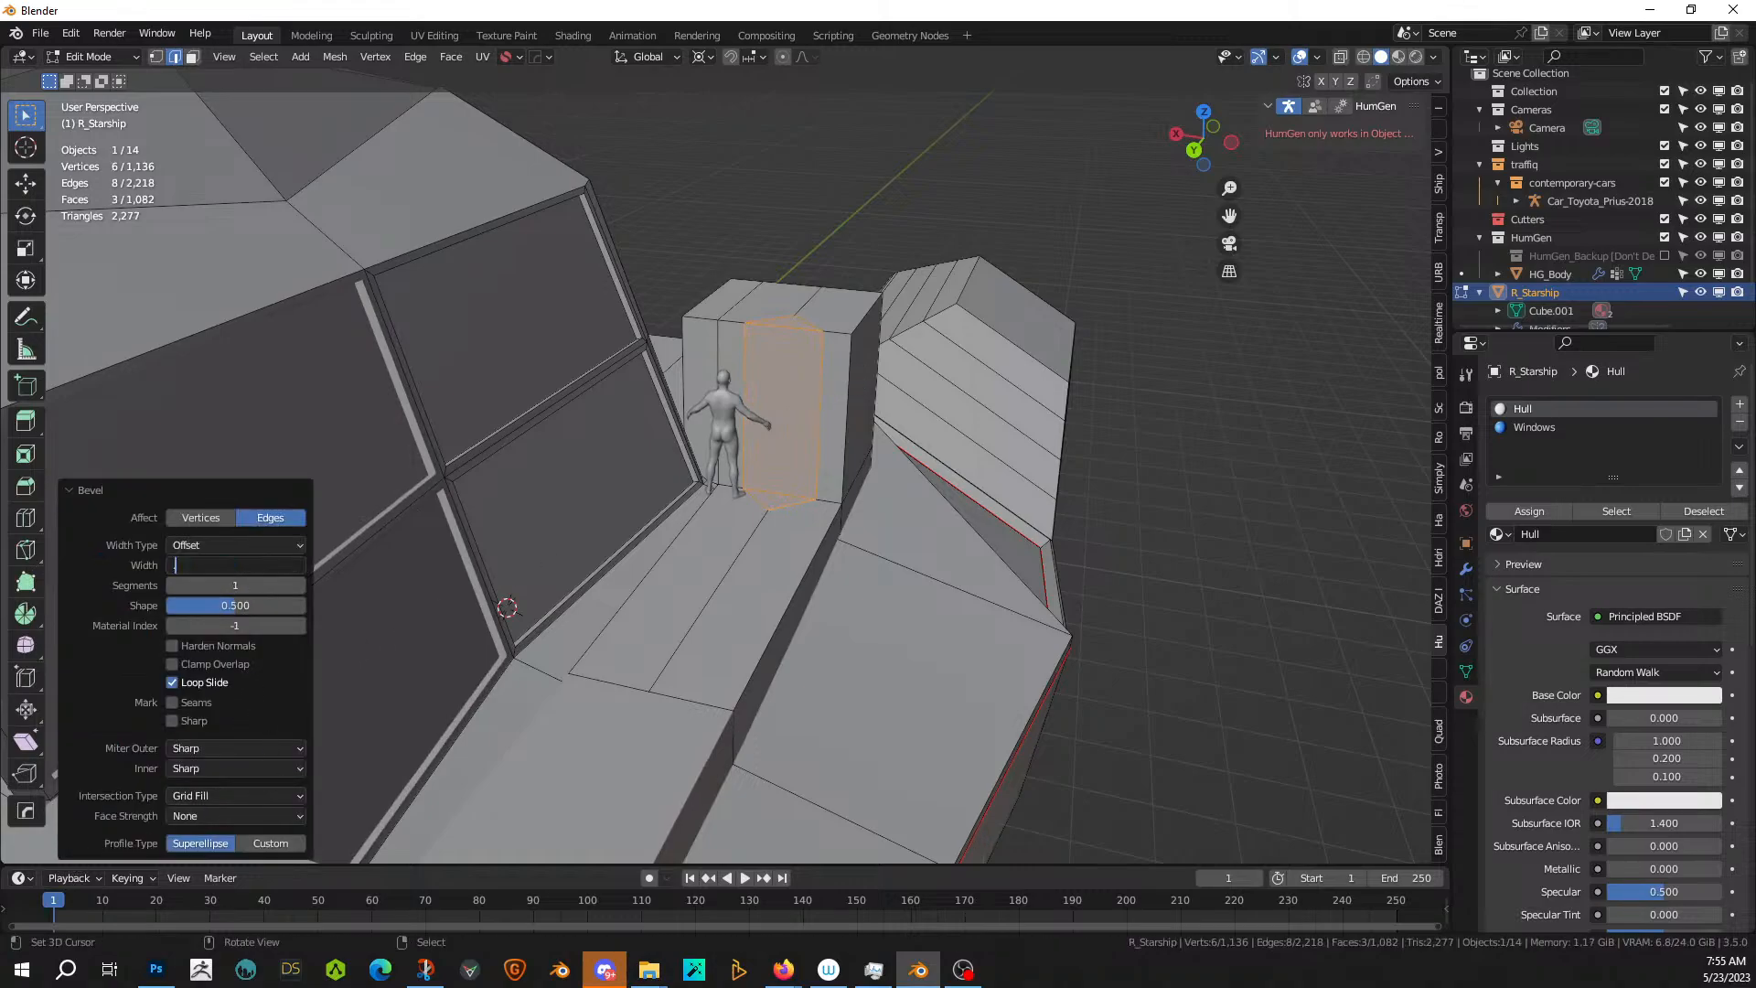
{"action": "type", "text": "5"}
{"action": "key", "text": "Return"}
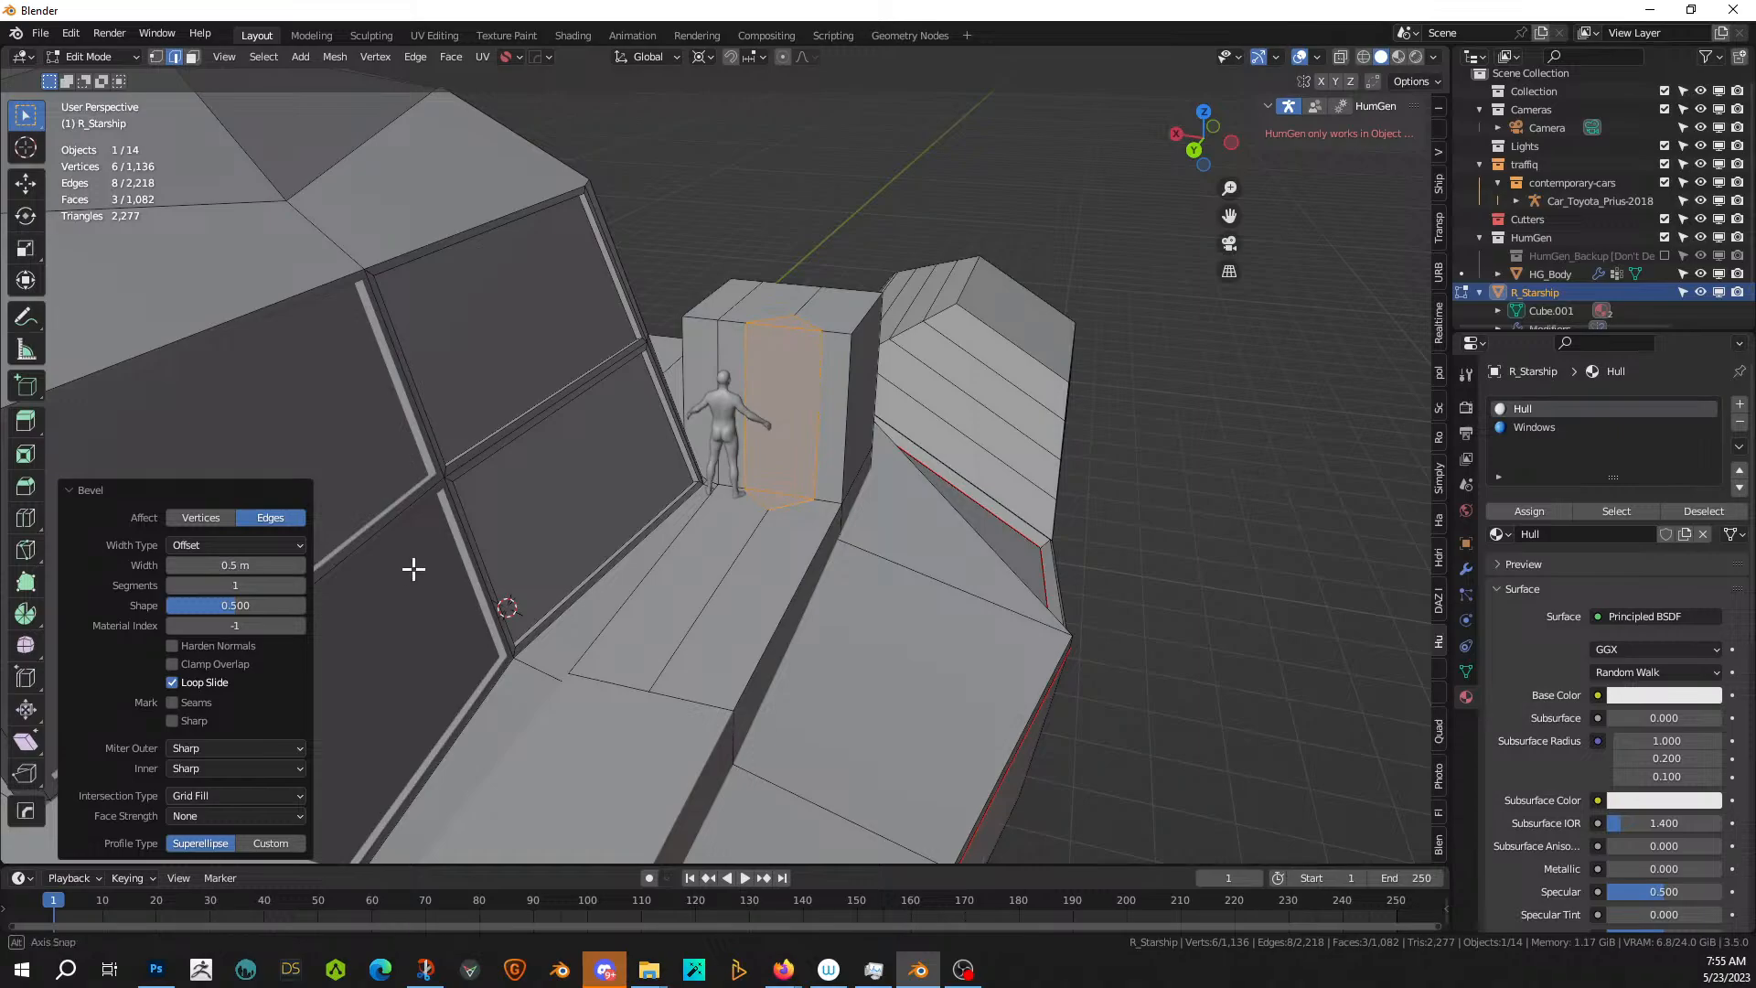
- Add a horizontal loop cut around the block, slid up above the human figure's head to mark the door's top edge
{"action": "middle_click_drag", "start_coordinate": [412, 568], "coordinate": [487, 457]}
{"action": "scroll", "coordinate": [747, 350], "scroll_direction": "up", "scroll_amount": 2}
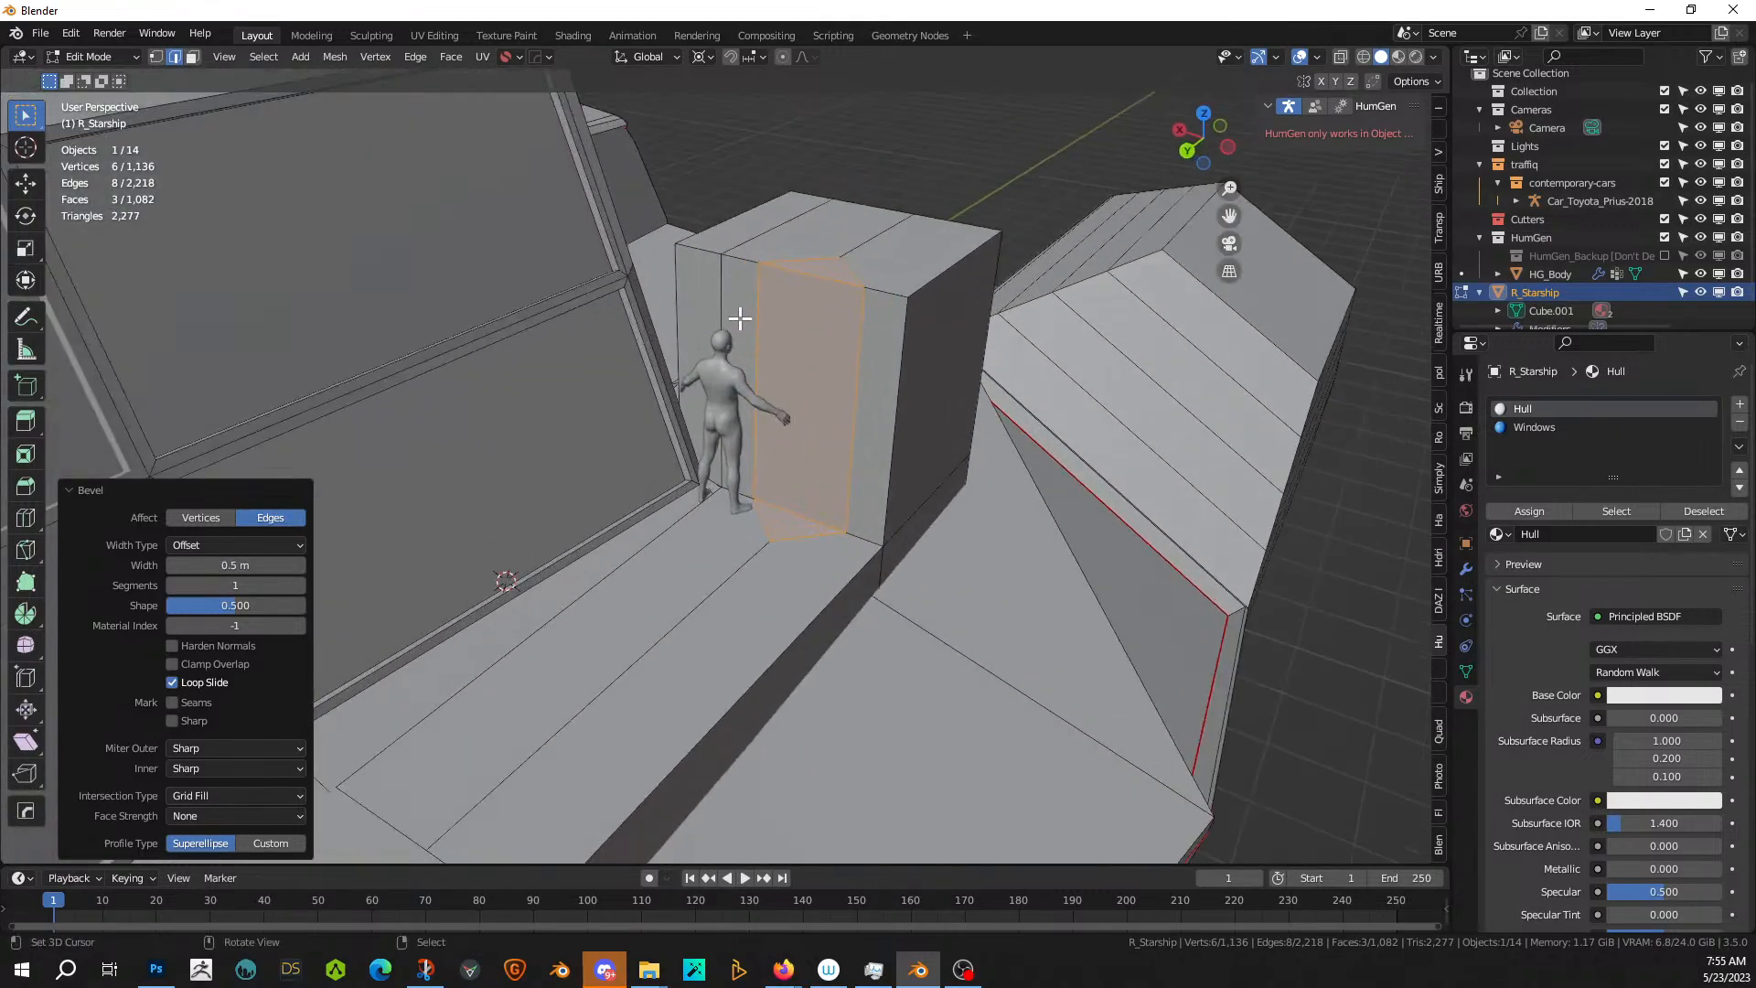
{"action": "key", "text": "alt+a"}
{"action": "key", "text": "ctrl+r"}
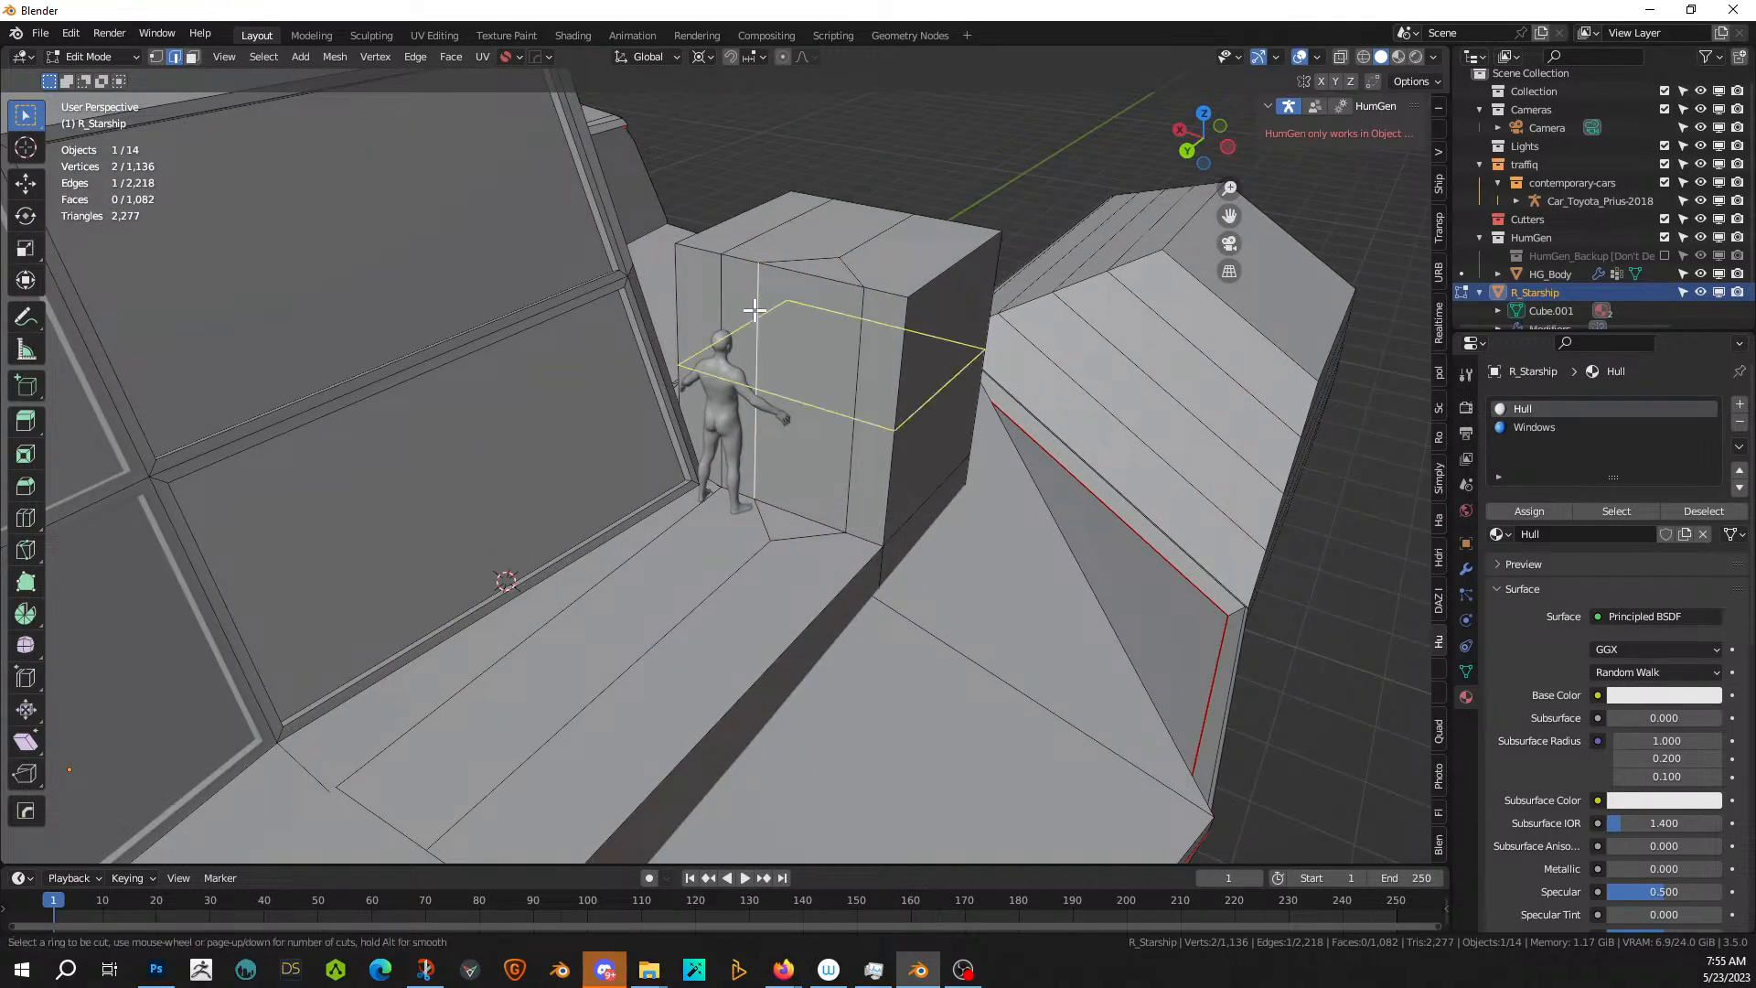
{"action": "left_click", "coordinate": [755, 310]}
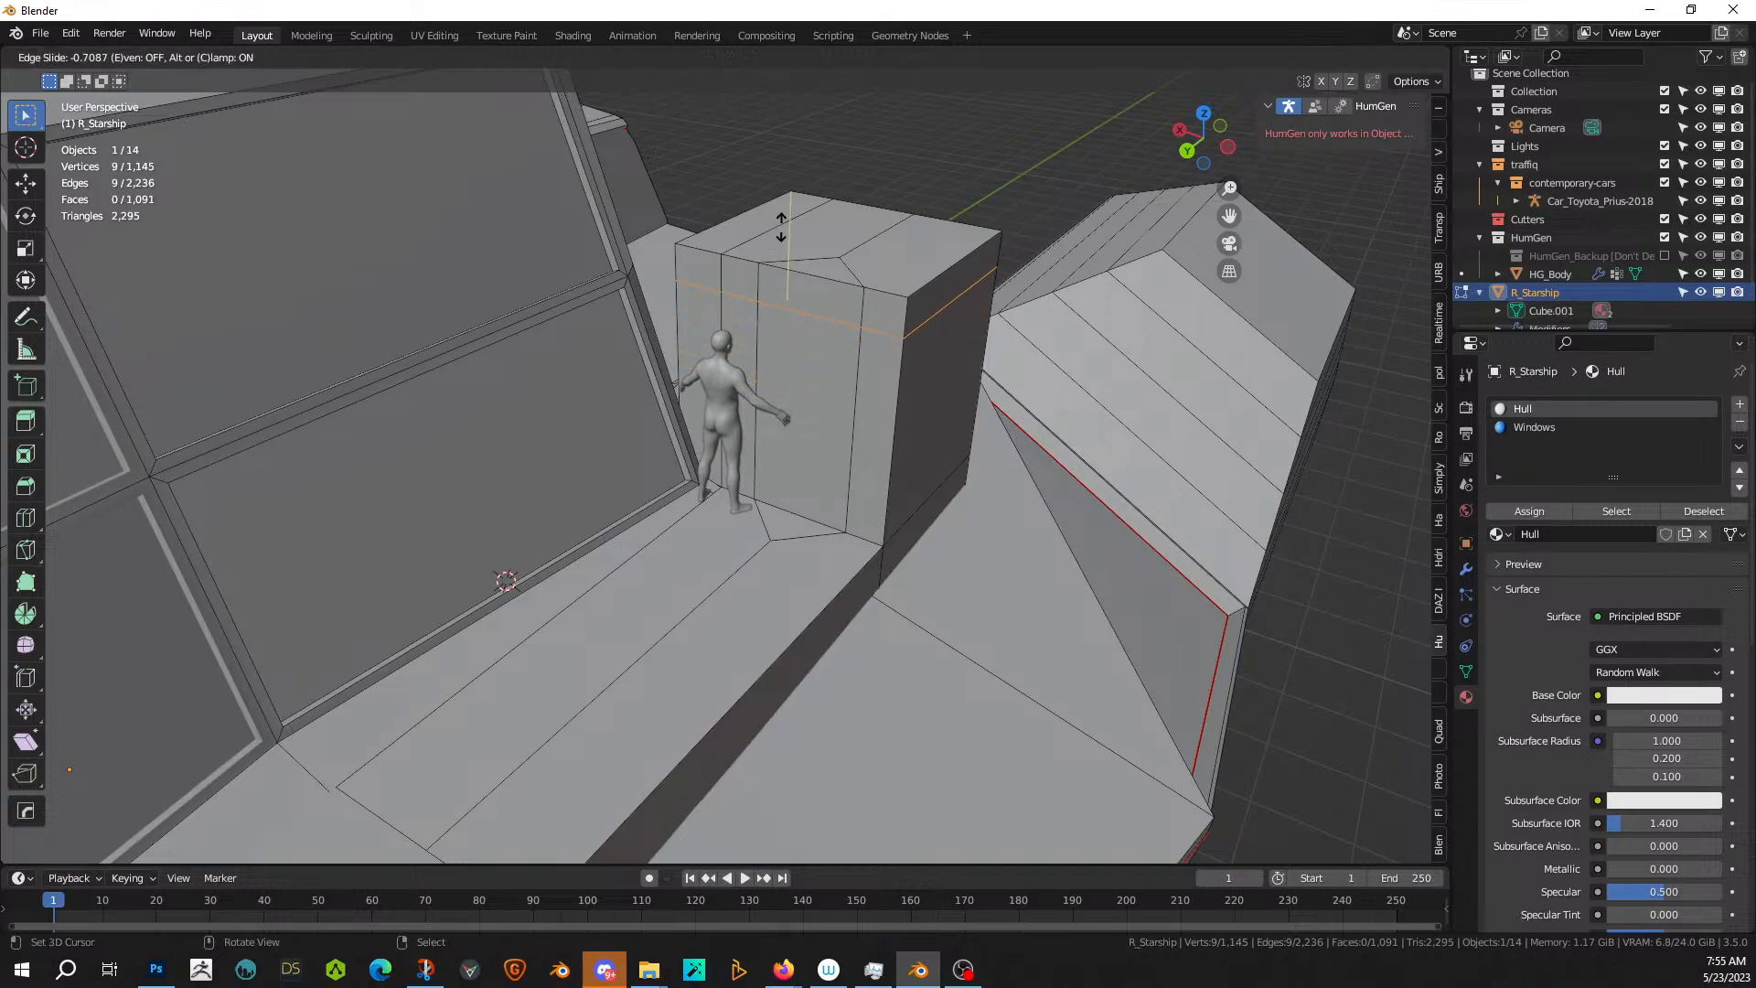
{"action": "left_click", "coordinate": [782, 223]}
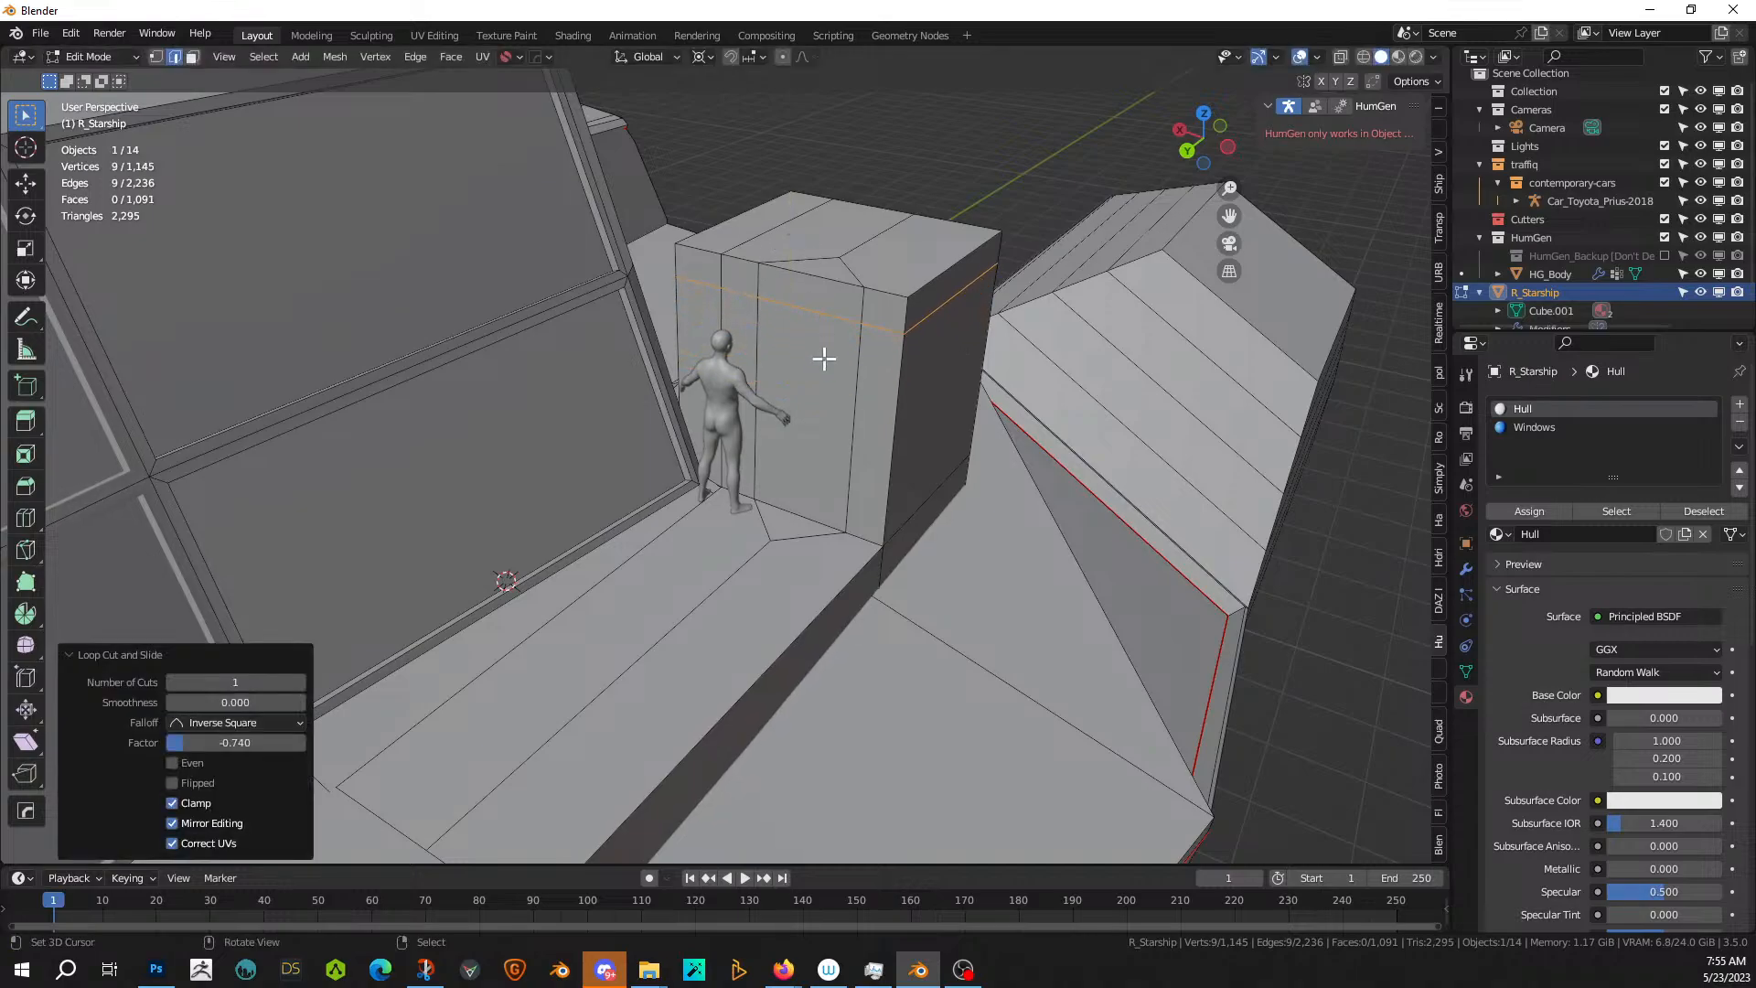
- Extrude the door-sized face on the block's front slightly inward to recess the doorway
{"action": "key", "text": "3"}
{"action": "left_click", "coordinate": [826, 357]}
{"action": "middle_click_drag", "start_coordinate": [826, 357], "coordinate": [778, 381]}
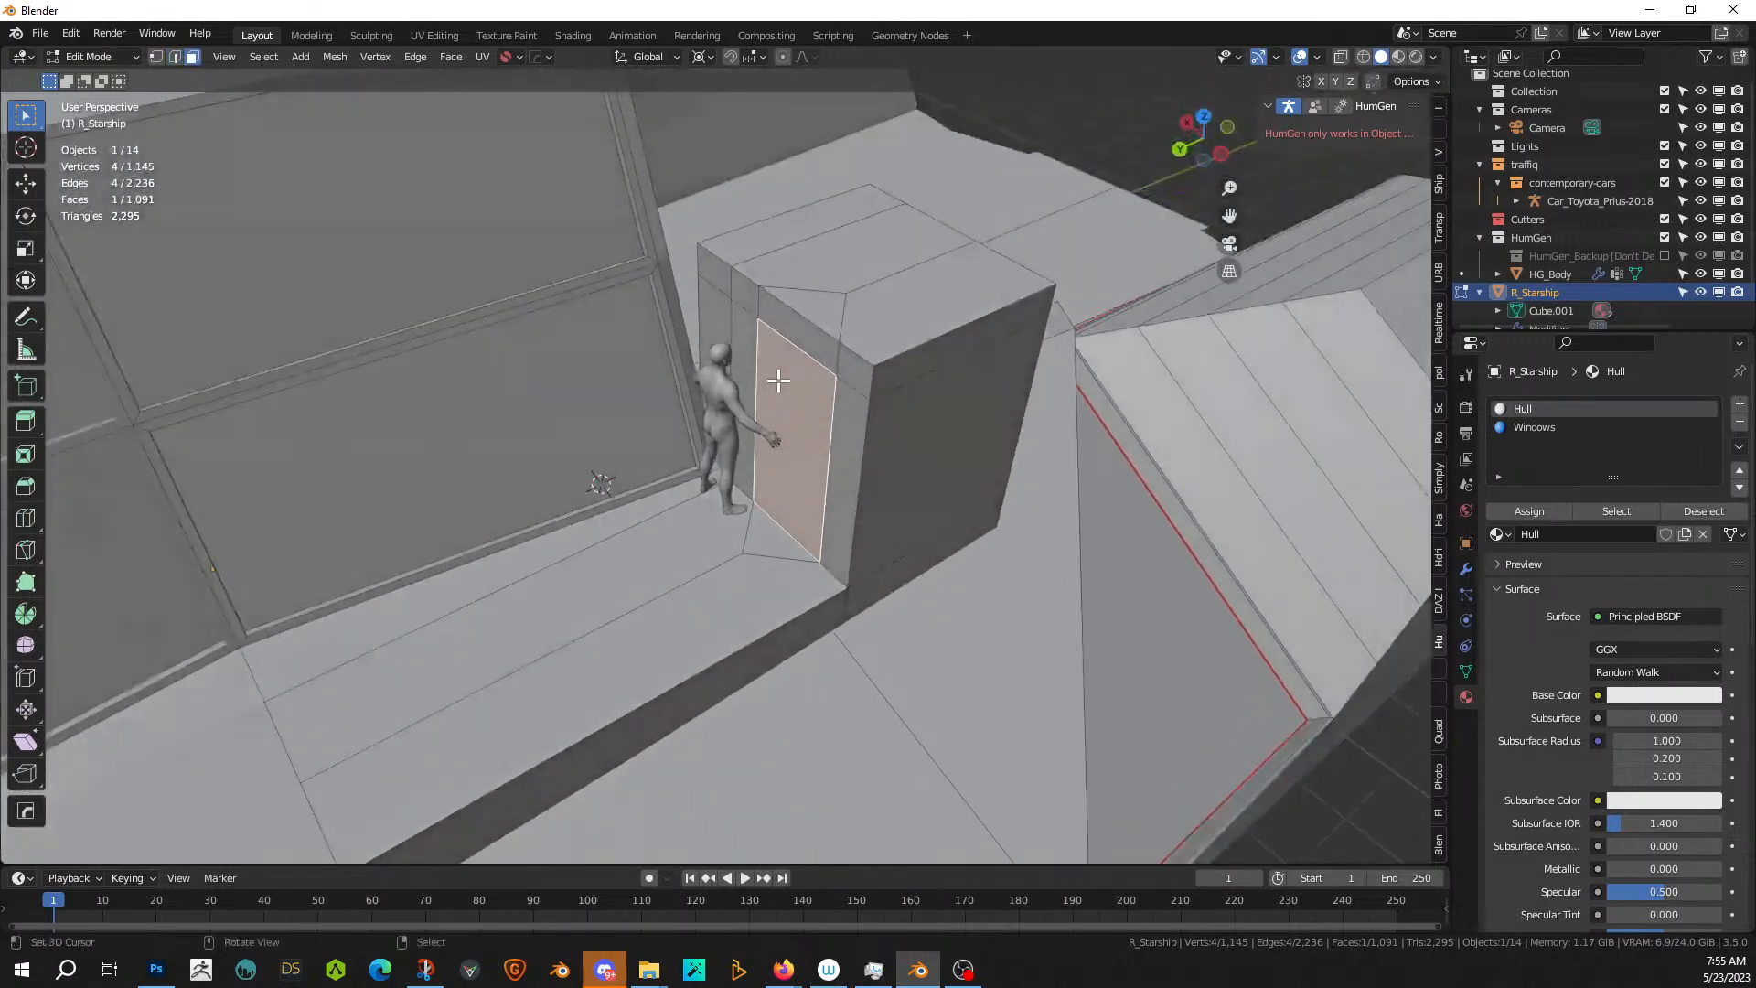
{"action": "key", "text": "e"}
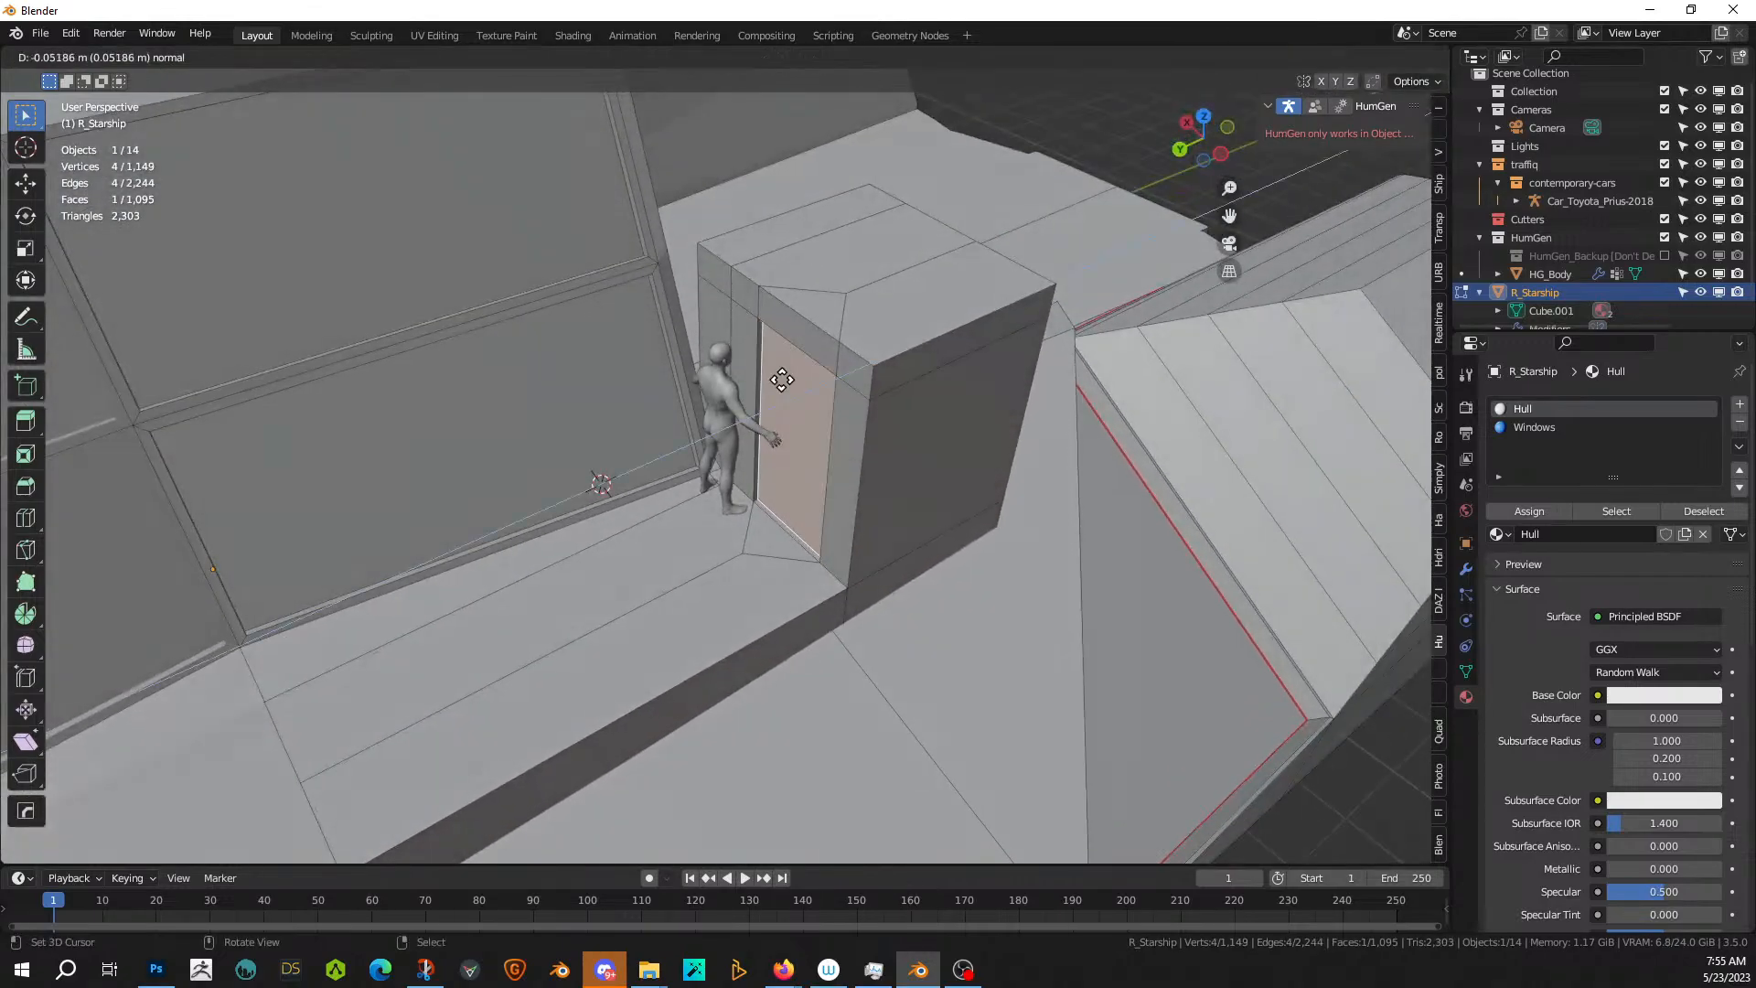
{"action": "left_click", "coordinate": [777, 380]}
- Extrude the ledge's outer edge upward about 1.15 m along Z to form a waist-high railing panel
{"action": "middle_click_drag", "start_coordinate": [784, 375], "coordinate": [584, 340]}
{"action": "scroll", "coordinate": [584, 340], "scroll_direction": "down", "scroll_amount": 5}
{"action": "middle_click_drag", "start_coordinate": [530, 578], "coordinate": [653, 623]}
{"action": "scroll", "coordinate": [540, 548], "scroll_direction": "up", "scroll_amount": 2}
{"action": "scroll", "coordinate": [652, 622], "scroll_direction": "up", "scroll_amount": 5}
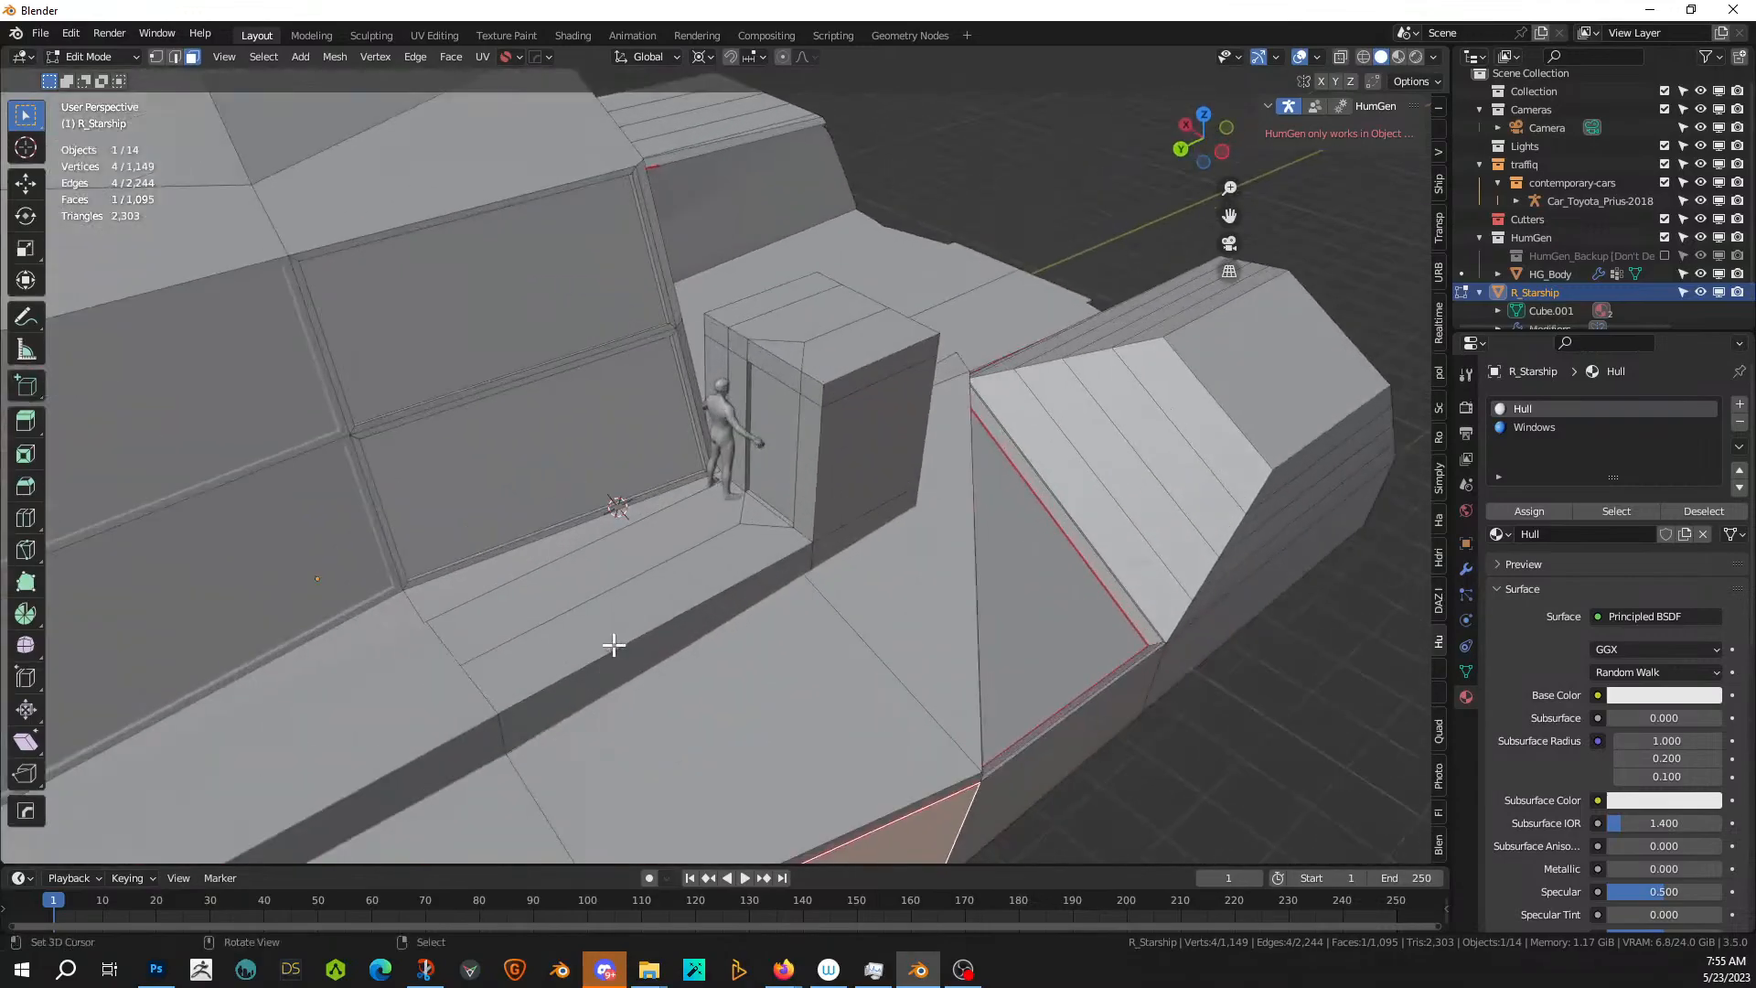
{"action": "scroll", "coordinate": [501, 646], "scroll_direction": "down", "scroll_amount": 1}
{"action": "middle_click_drag", "start_coordinate": [502, 646], "coordinate": [451, 615]}
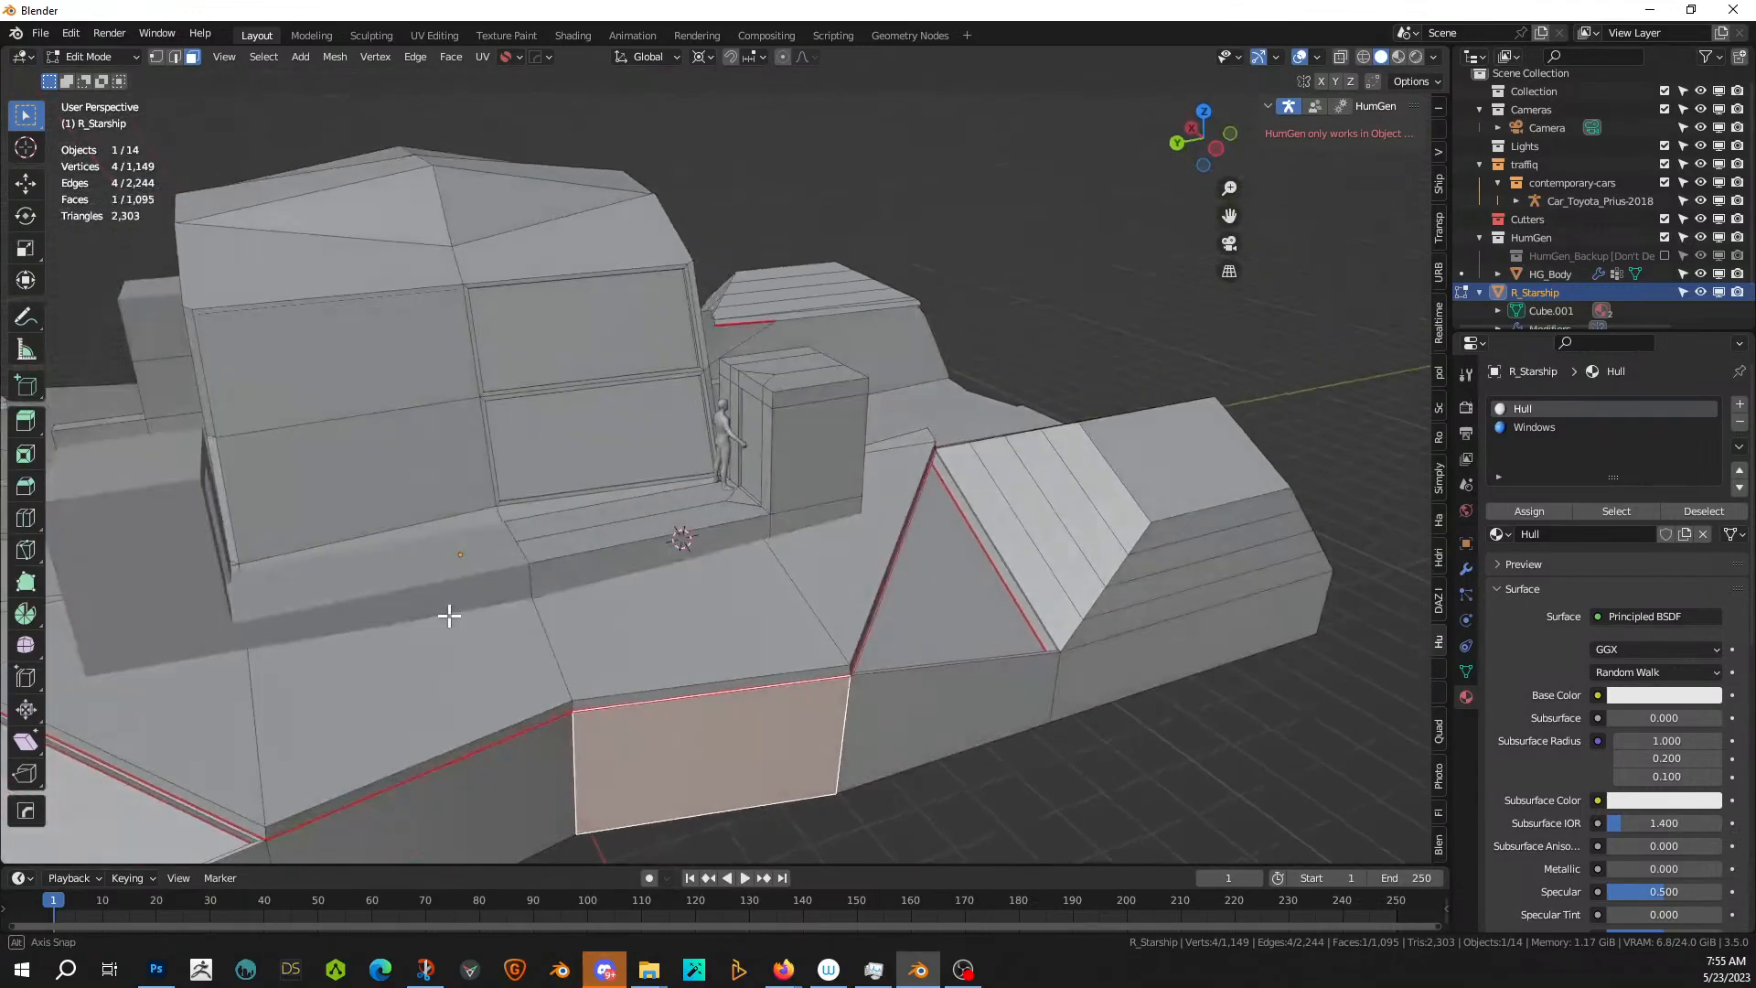
{"action": "scroll", "coordinate": [545, 595], "scroll_direction": "up", "scroll_amount": 3}
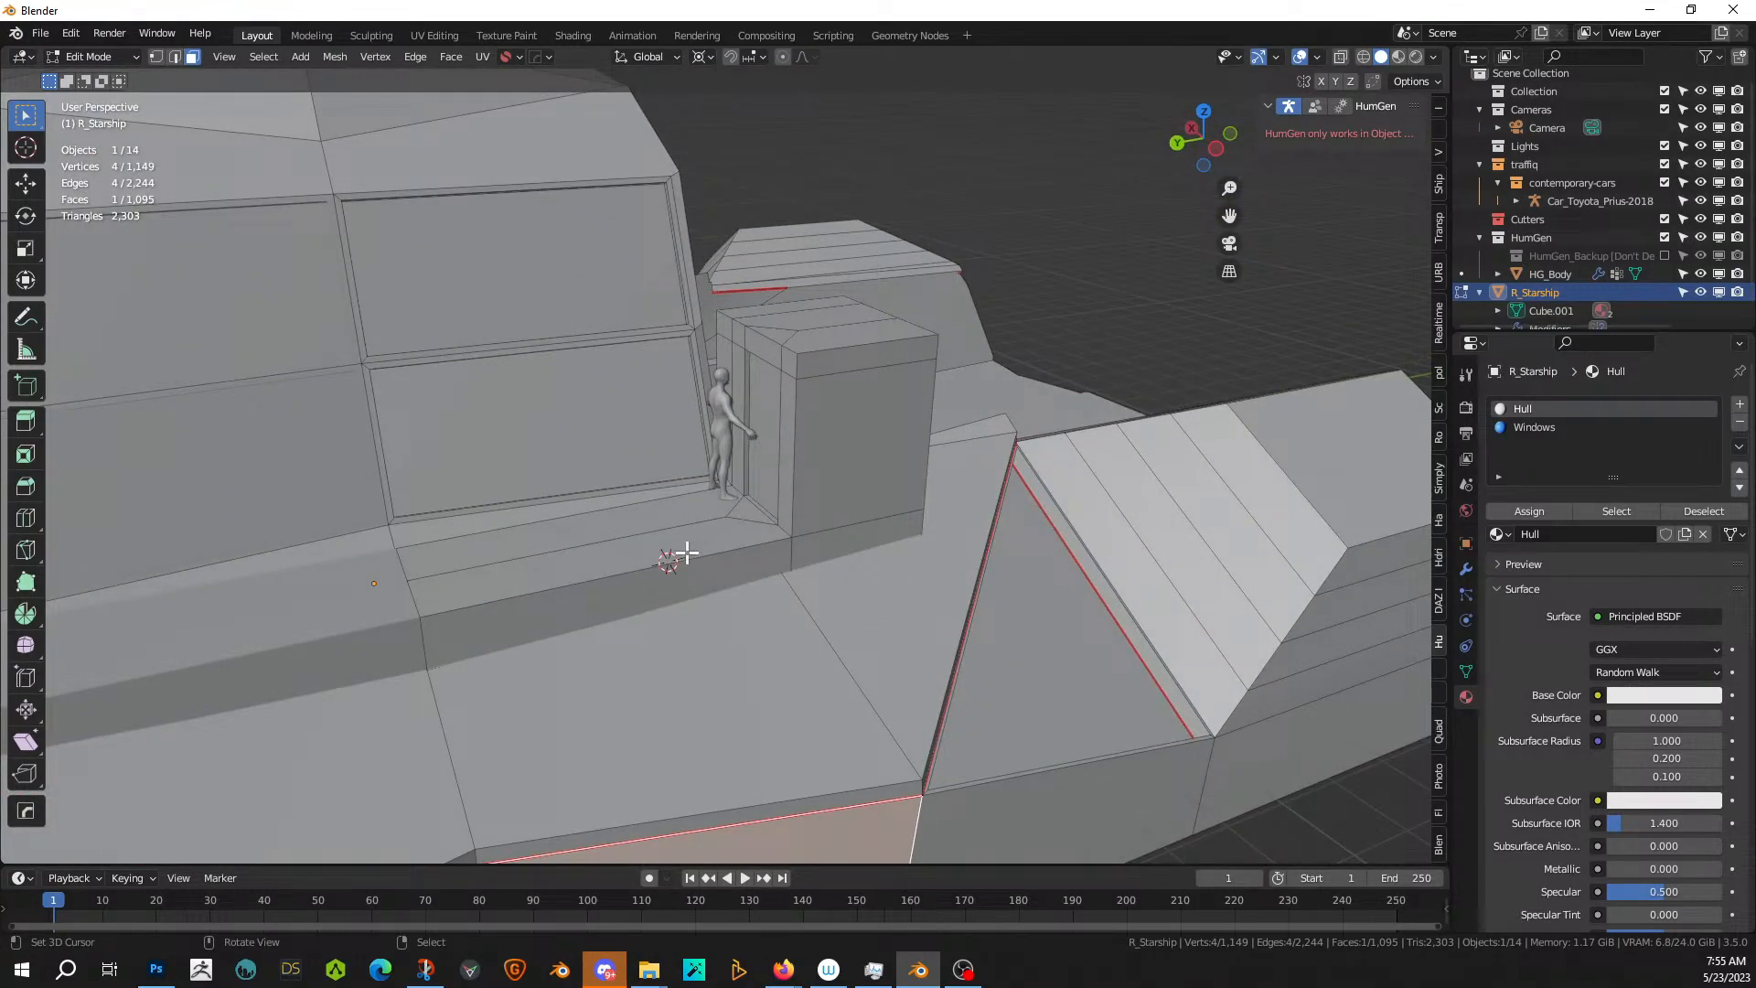
{"action": "left_click", "coordinate": [672, 559]}
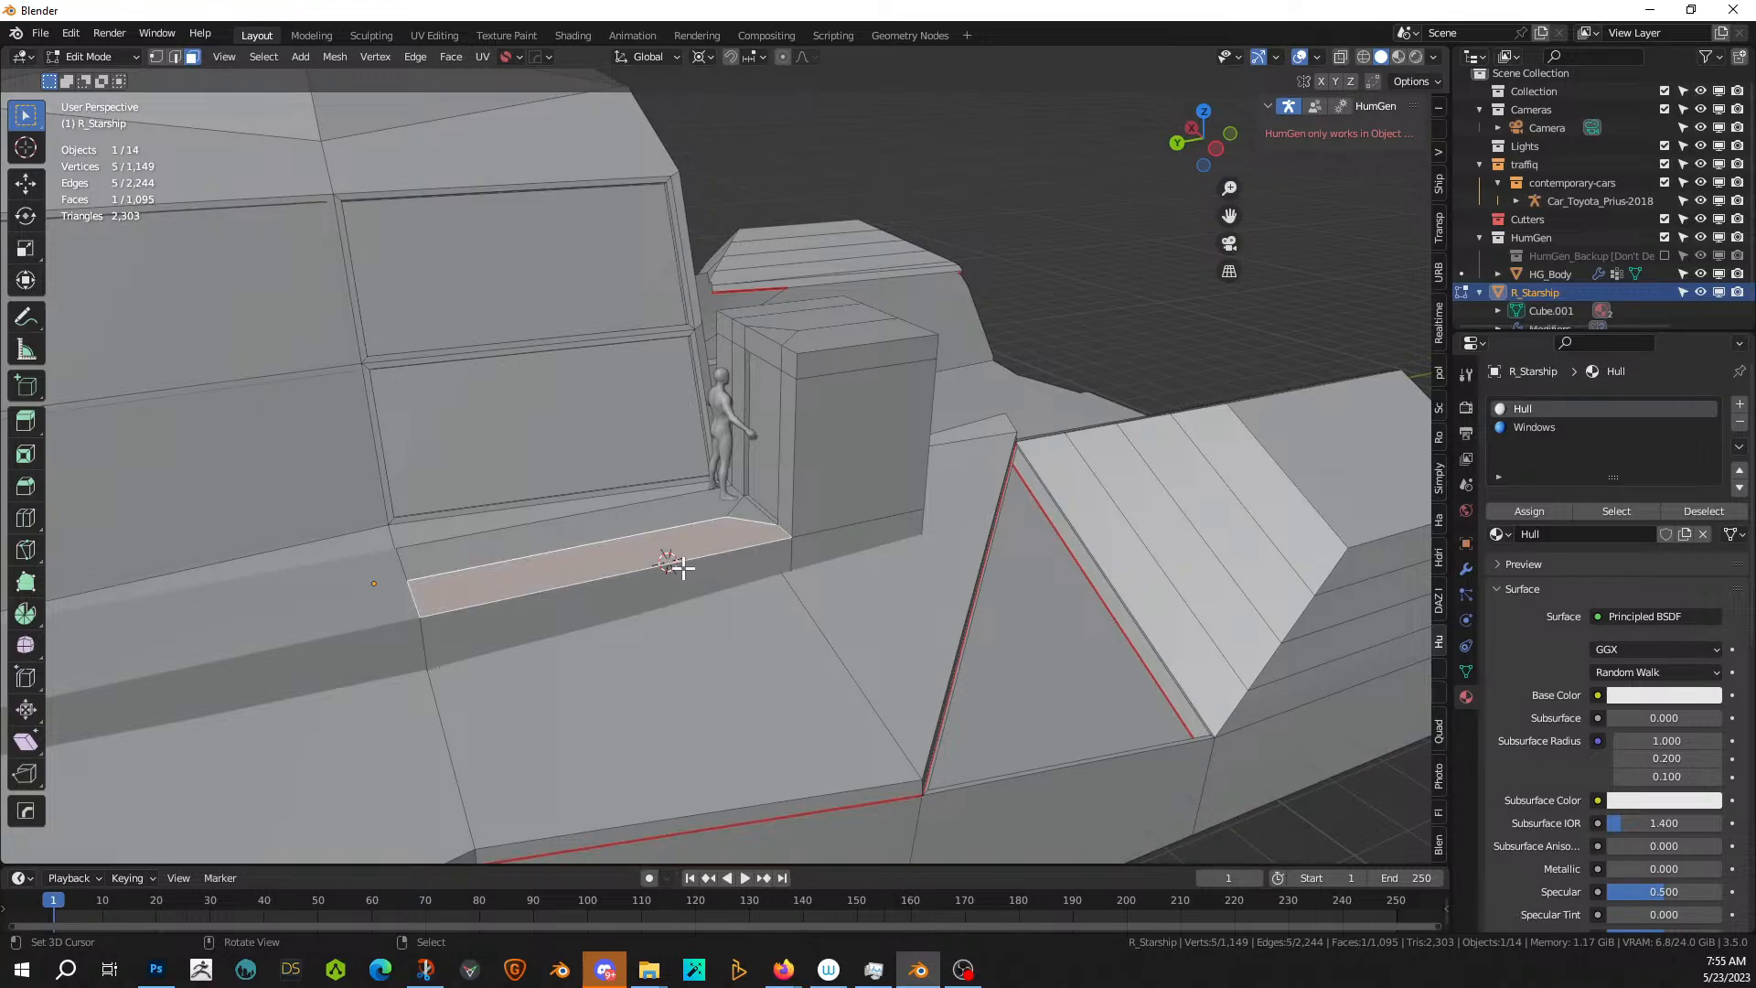
{"action": "key", "text": "2"}
{"action": "left_click", "coordinate": [683, 568]}
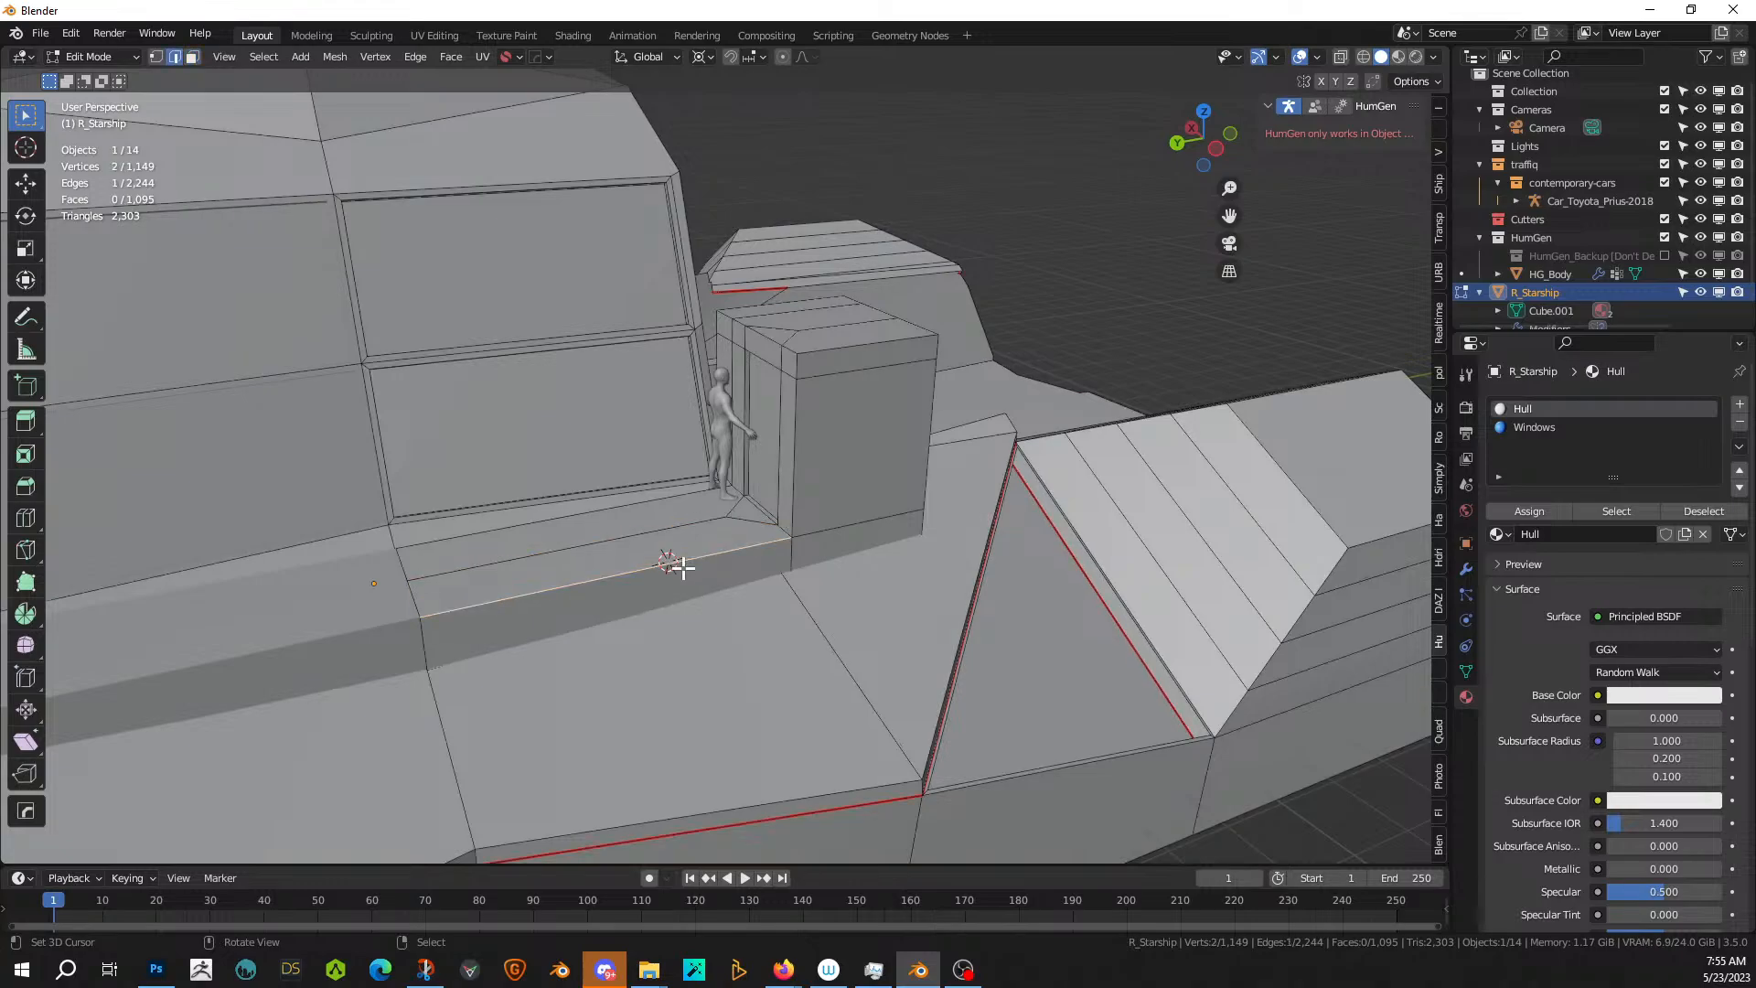
{"action": "key", "text": "e"}
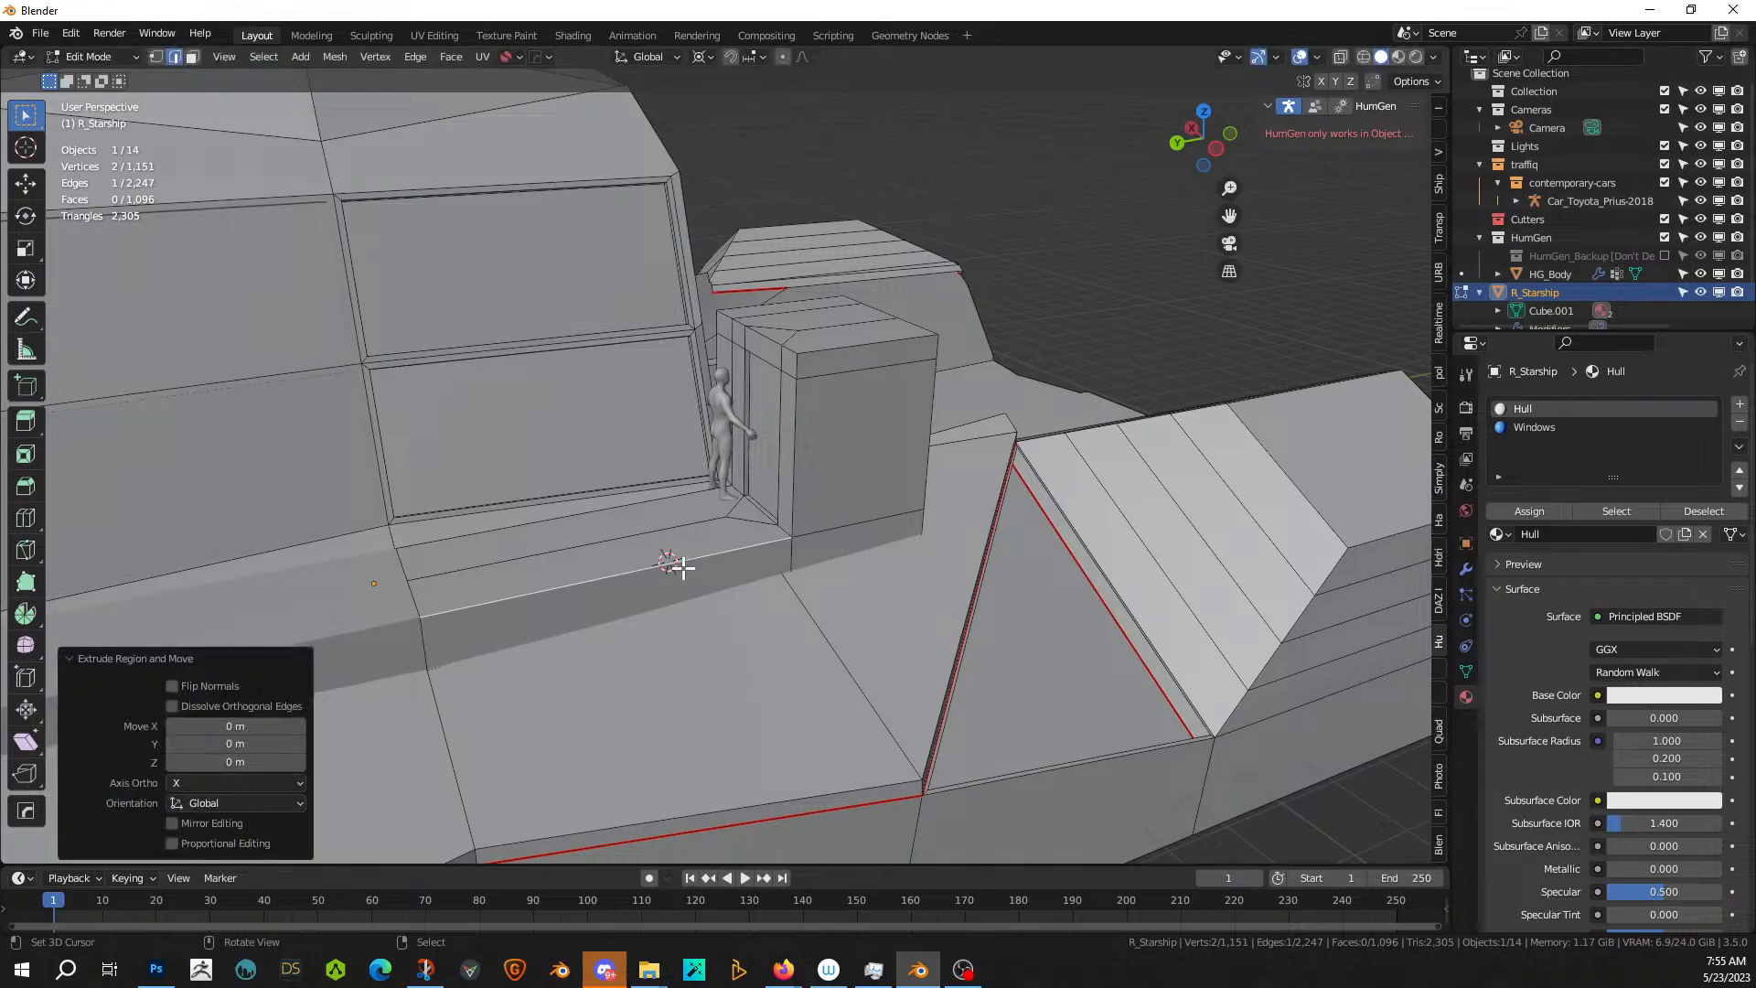
{"action": "key", "text": "z"}
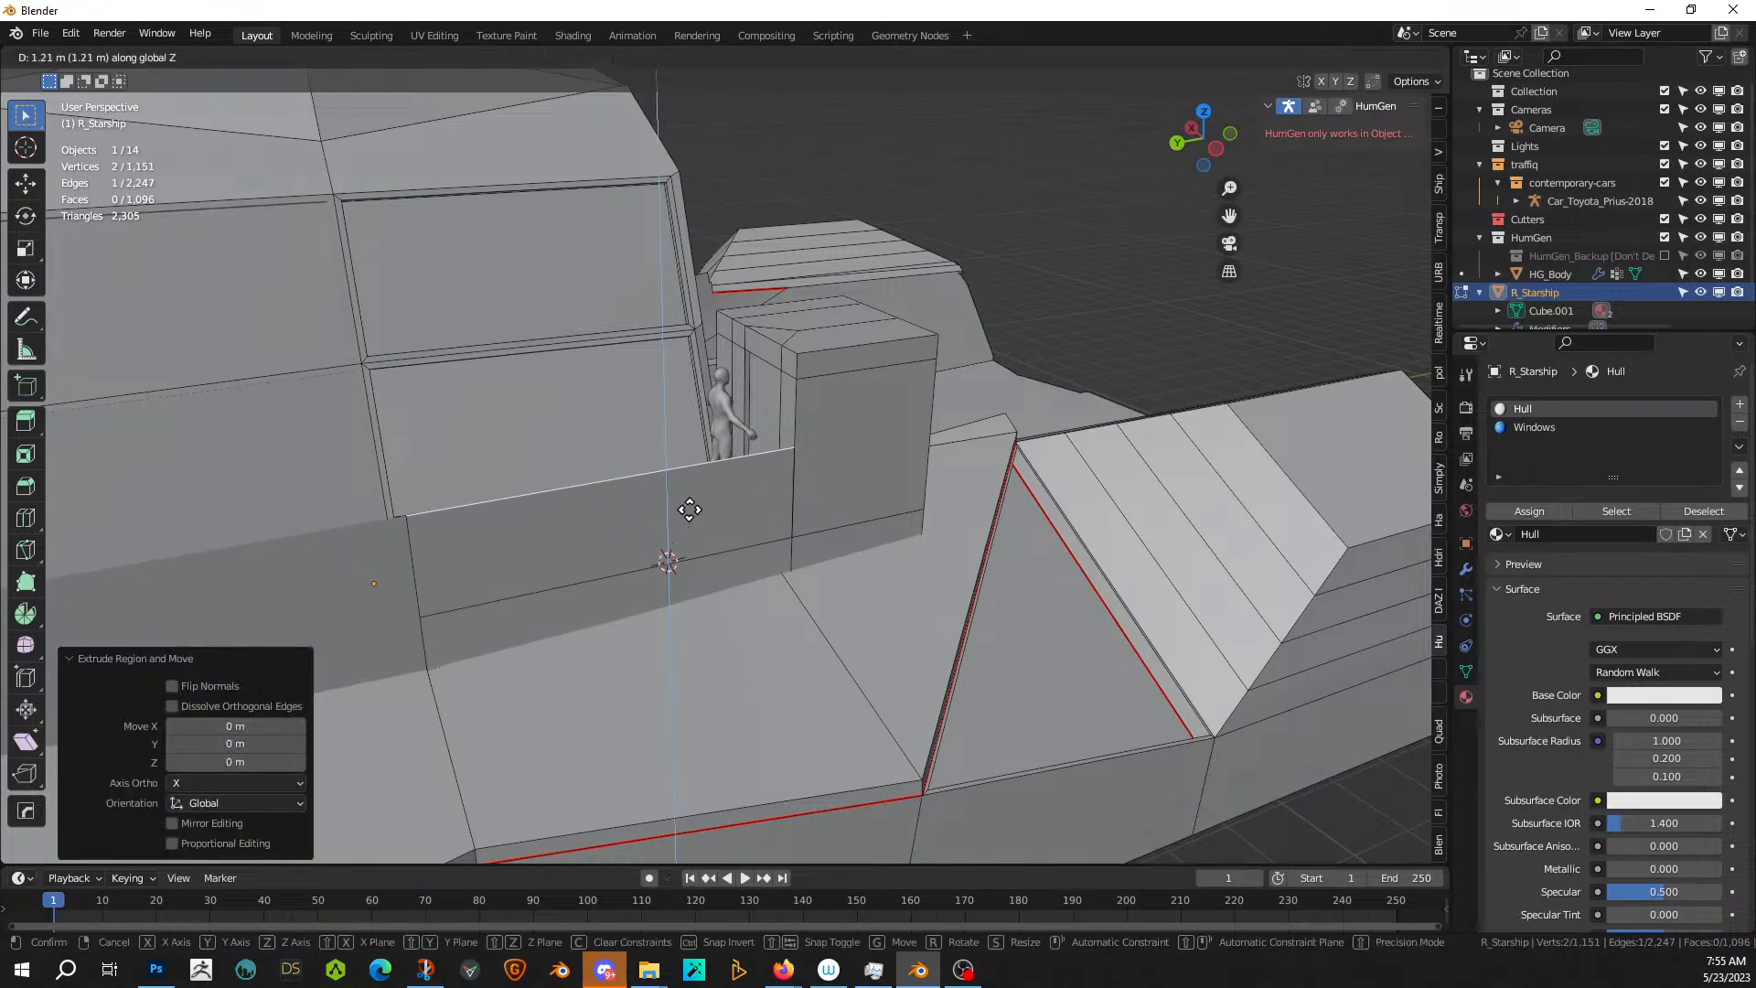
{"action": "left_click", "coordinate": [690, 514]}
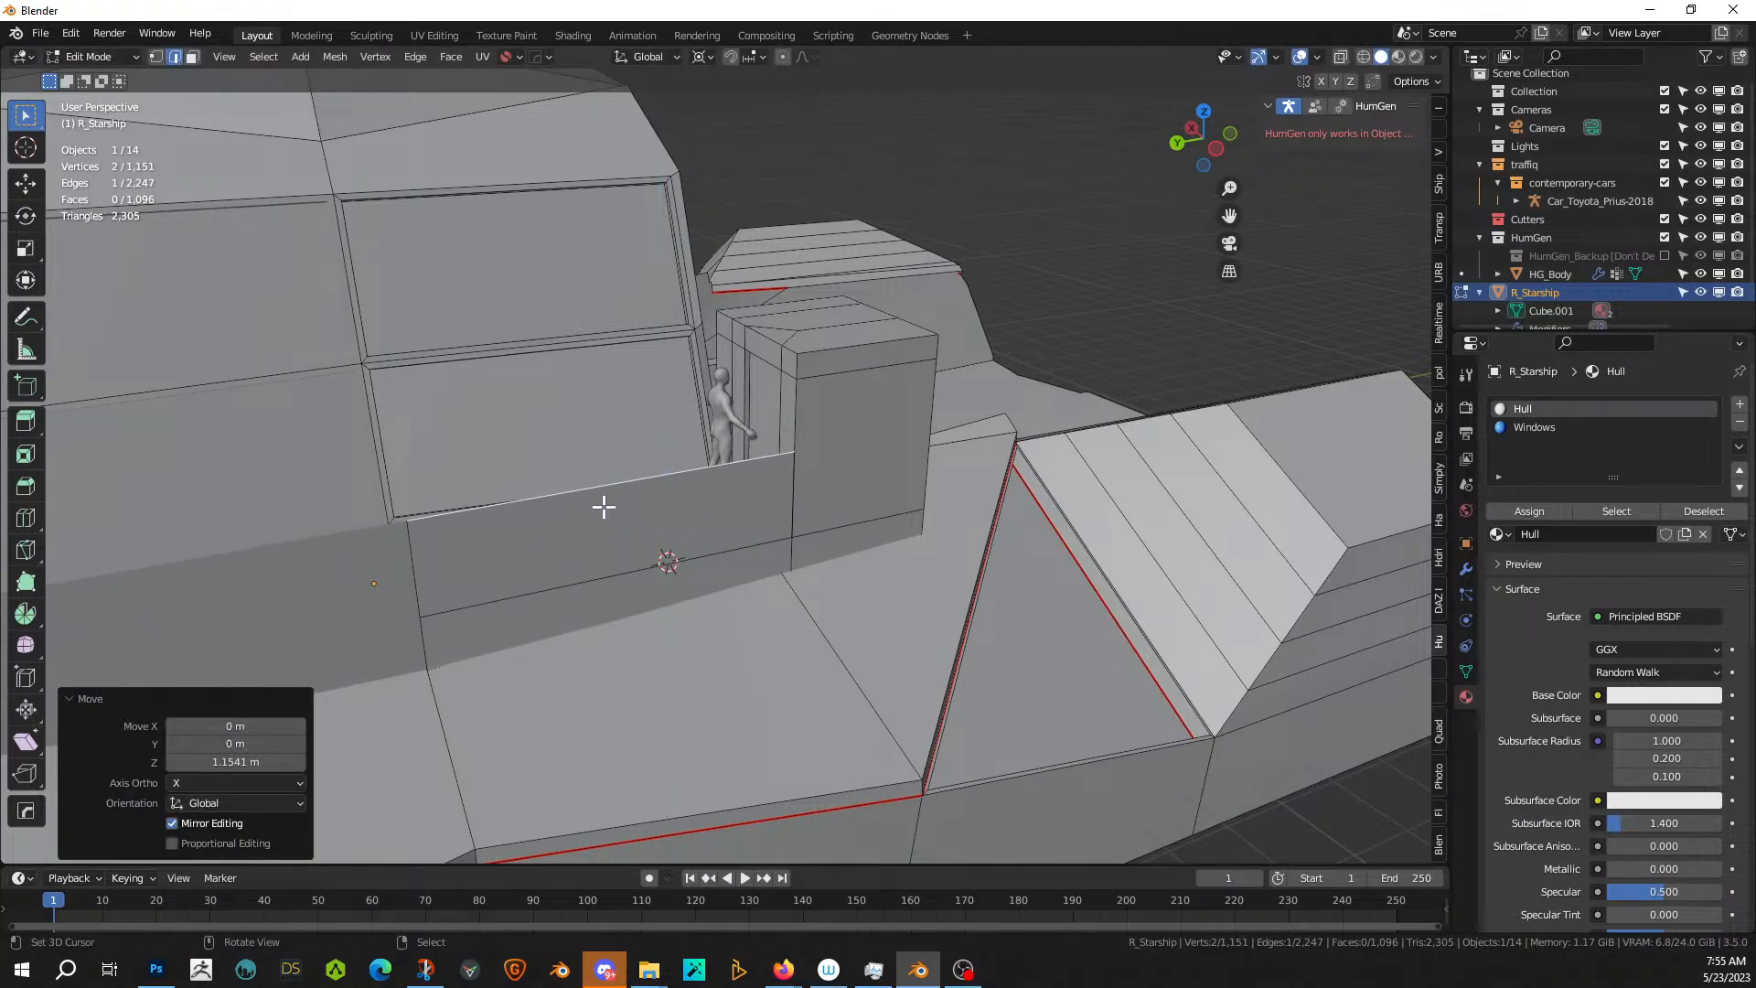
- Separate the upright railing panel face from the starship hull into its own object
{"action": "key", "text": "3"}
{"action": "left_click", "coordinate": [591, 516]}
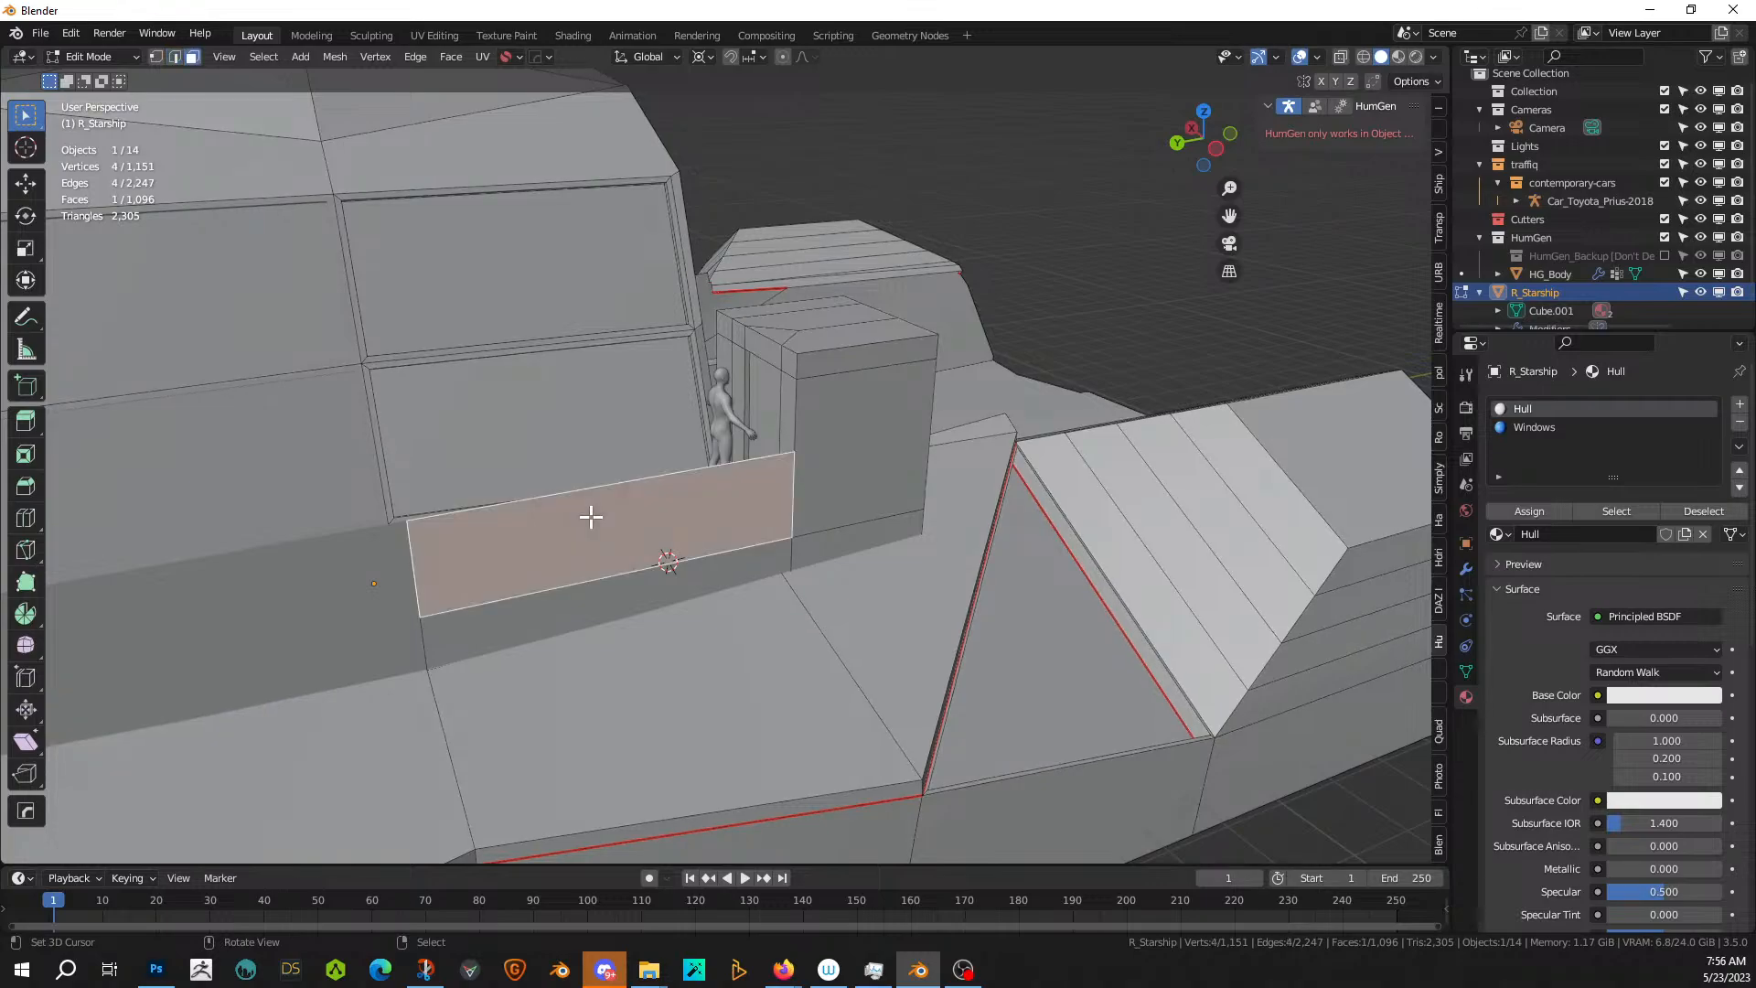
{"action": "key", "text": "p"}
{"action": "left_click", "coordinate": [591, 518]}
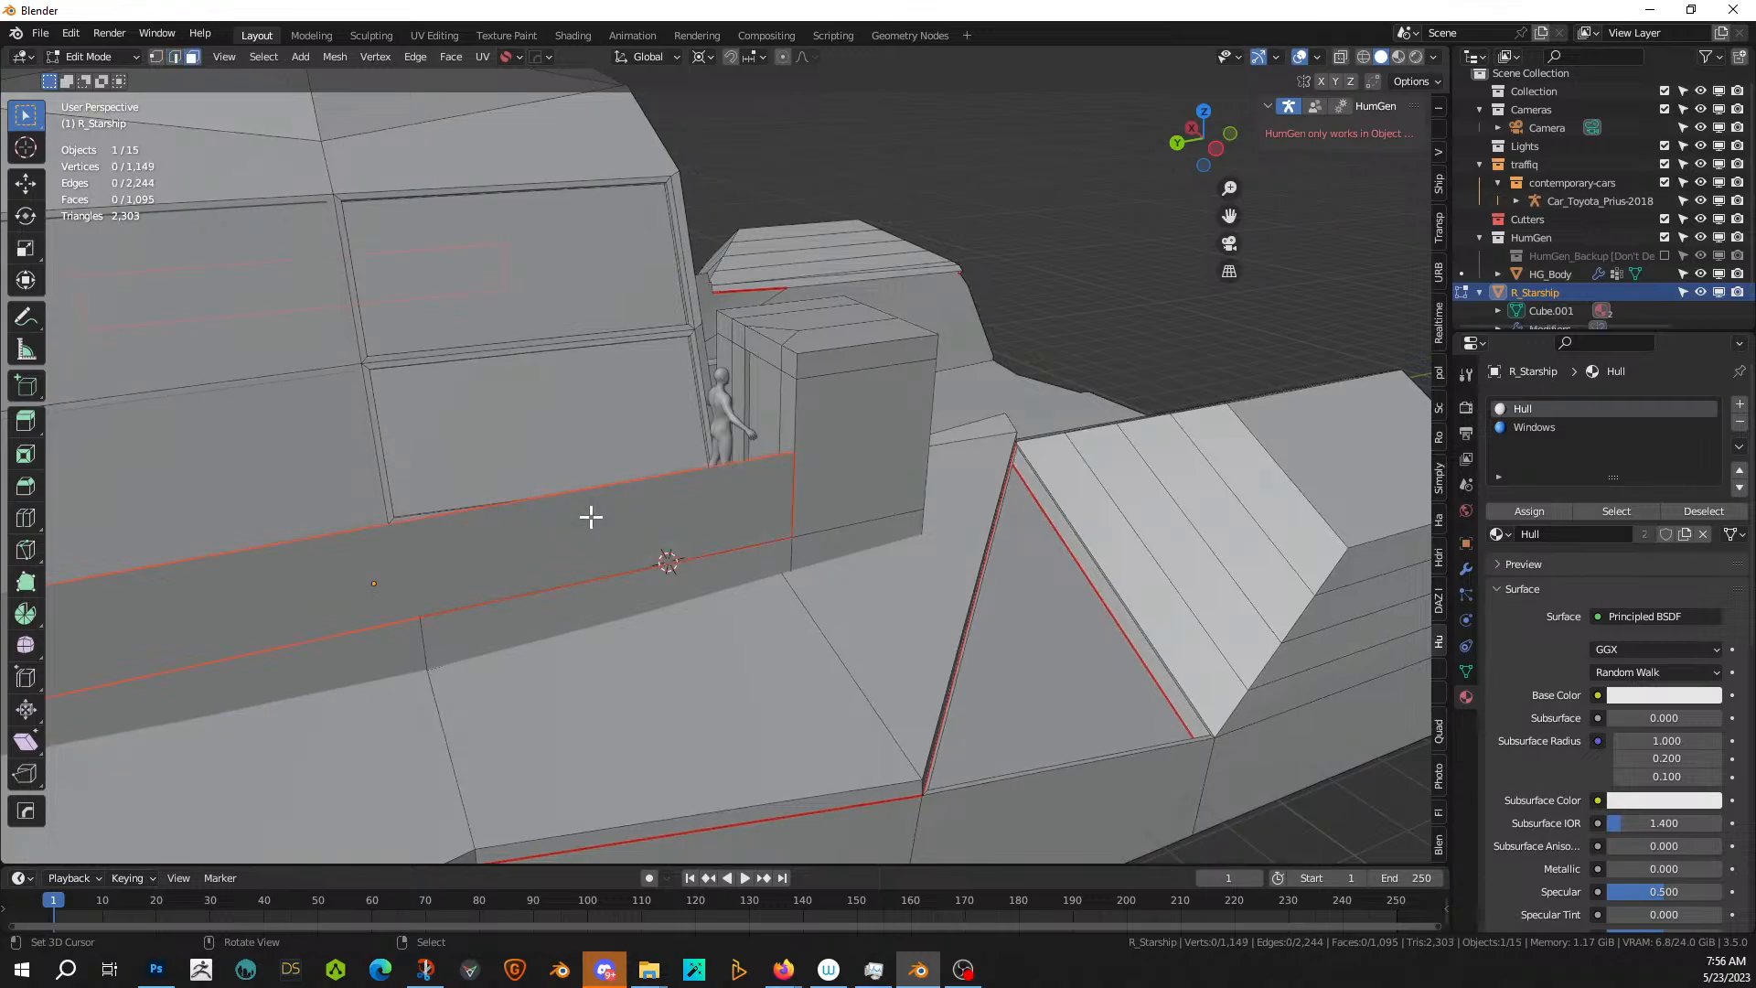
- Divide the separated railing panel with five evenly spaced vertical loop cuts
{"action": "key", "text": "Tab"}
{"action": "left_click", "coordinate": [560, 510]}
{"action": "key", "text": "Tab"}
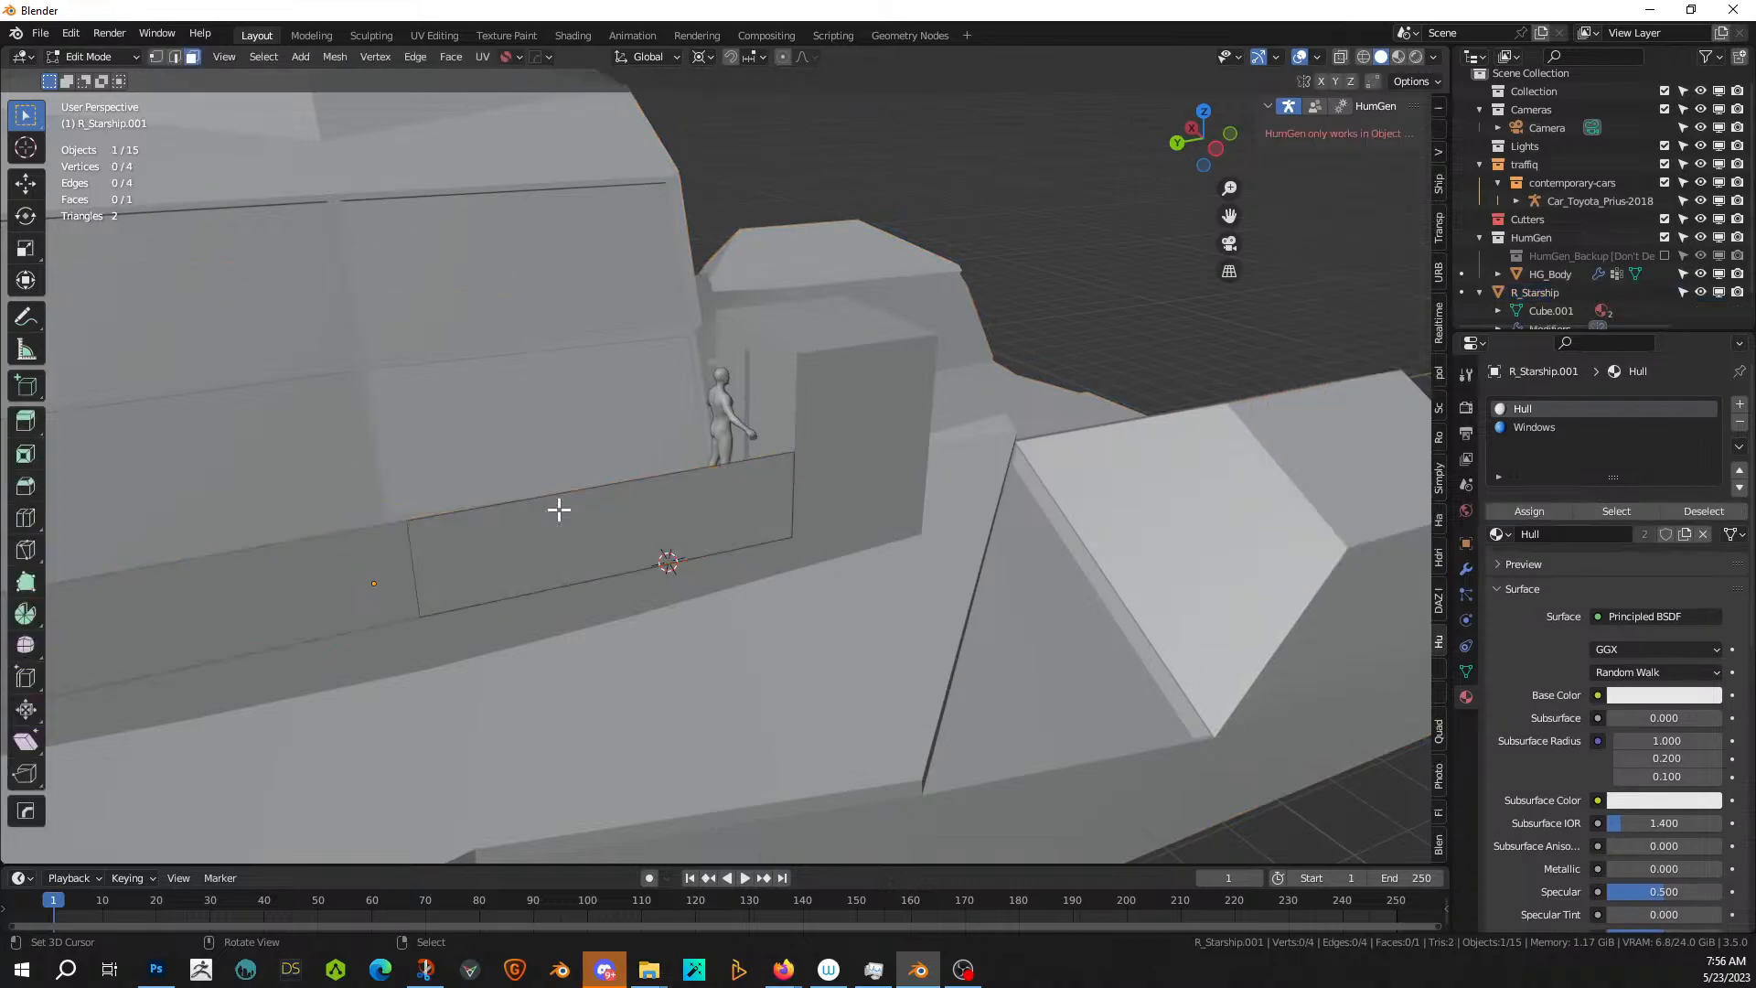
{"action": "key", "text": "a"}
{"action": "key", "text": "ctrl+r"}
{"action": "scroll", "coordinate": [561, 494], "scroll_direction": "up", "scroll_amount": 2}
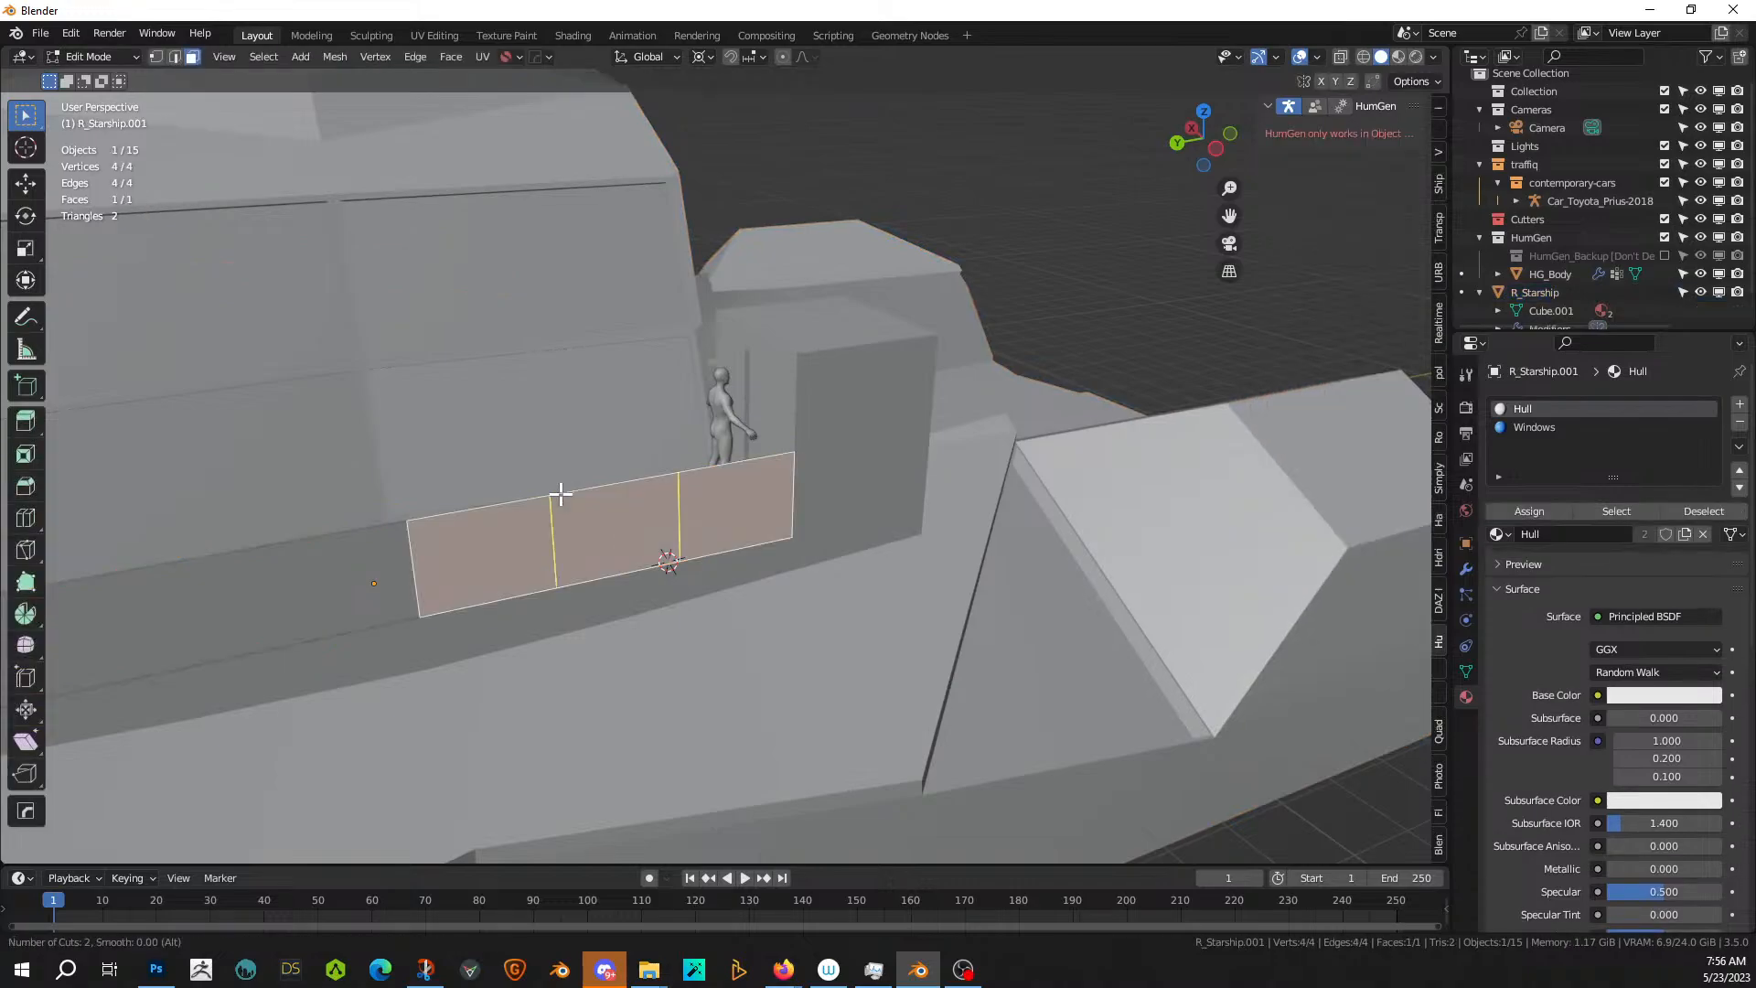
{"action": "scroll", "coordinate": [561, 494], "scroll_direction": "up", "scroll_amount": 2}
{"action": "left_click", "coordinate": [560, 493]}
{"action": "right_click", "coordinate": [560, 494]}
{"action": "scroll", "coordinate": [563, 504], "scroll_direction": "up", "scroll_amount": 3}
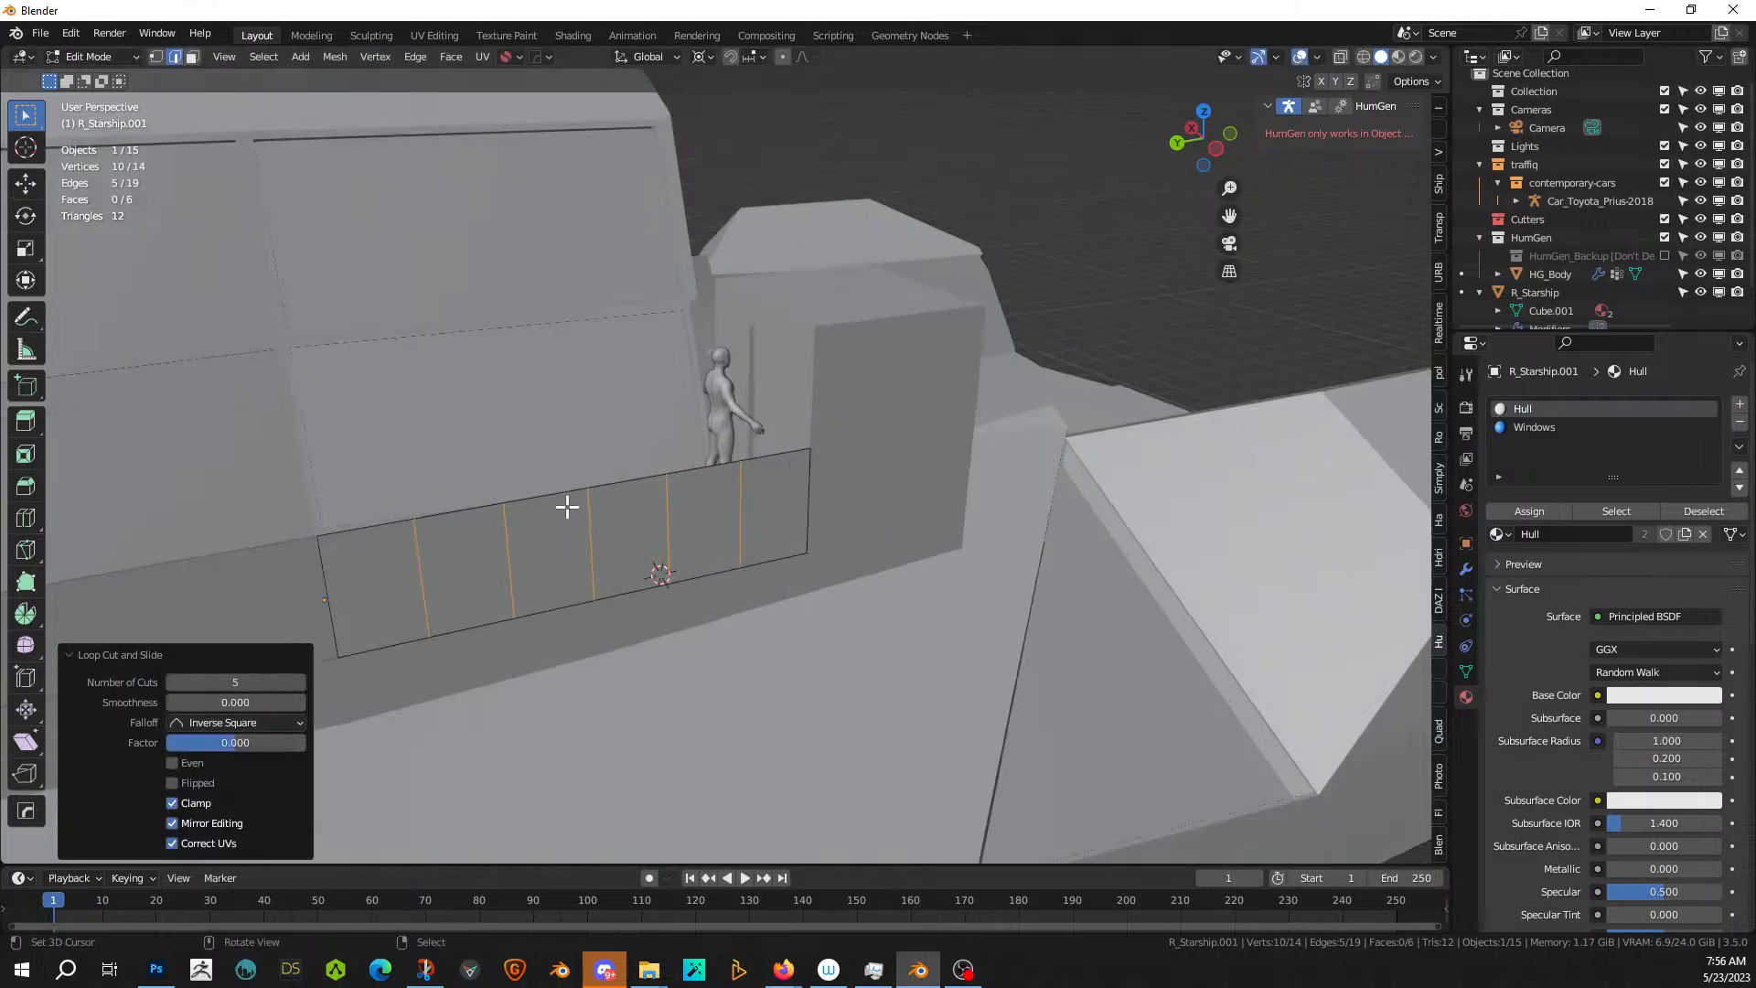
- Extract the panel's five vertical cut edges as curves about 0.03 thick with Curve/Extract to make the inner posts
{"action": "key", "text": "q"}
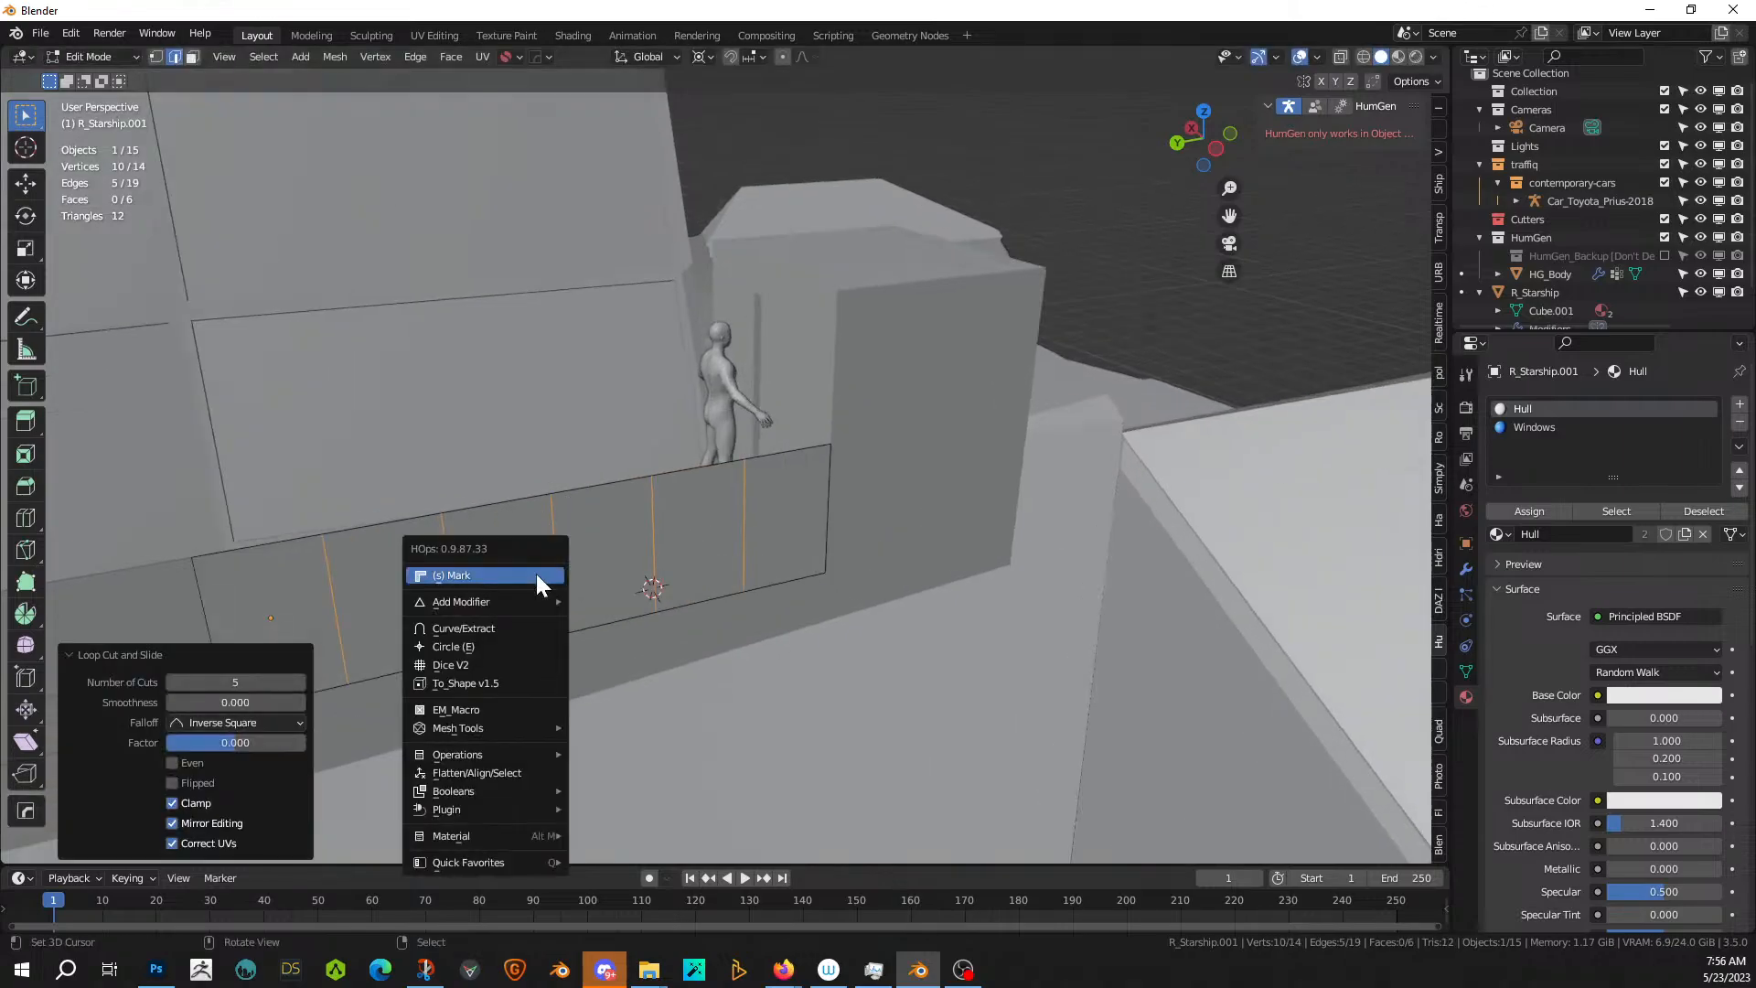
{"action": "left_click", "coordinate": [529, 628]}
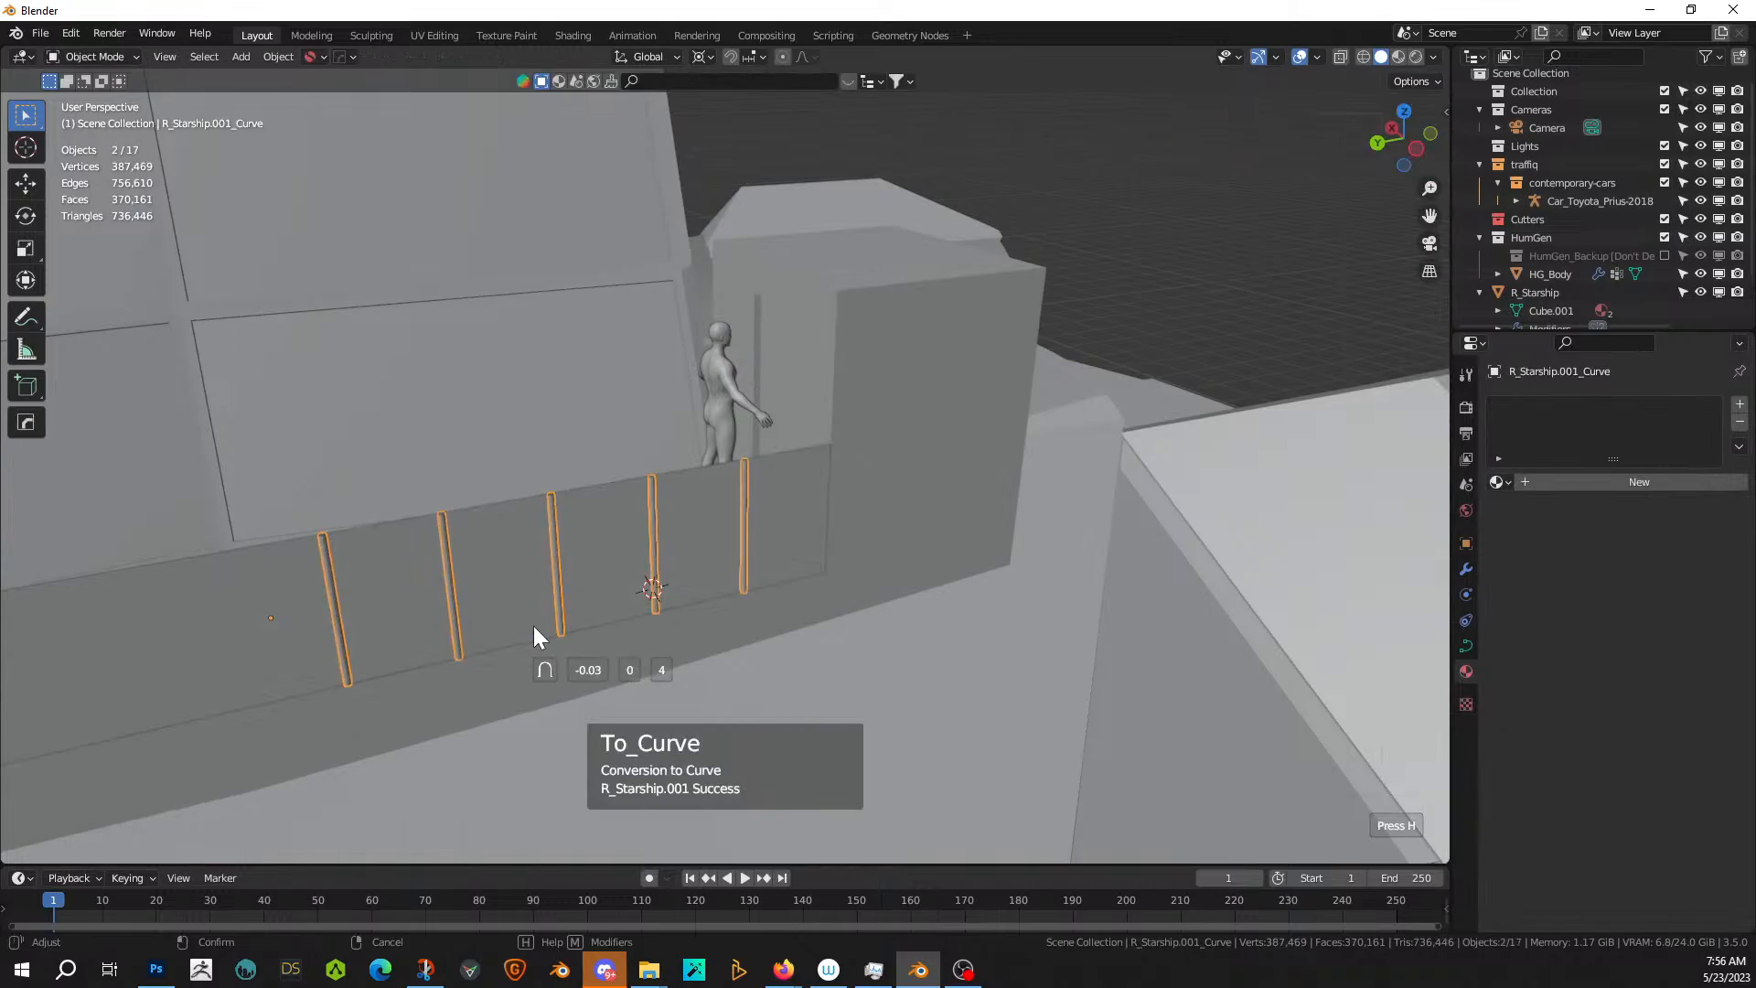
{"action": "key", "text": "n"}
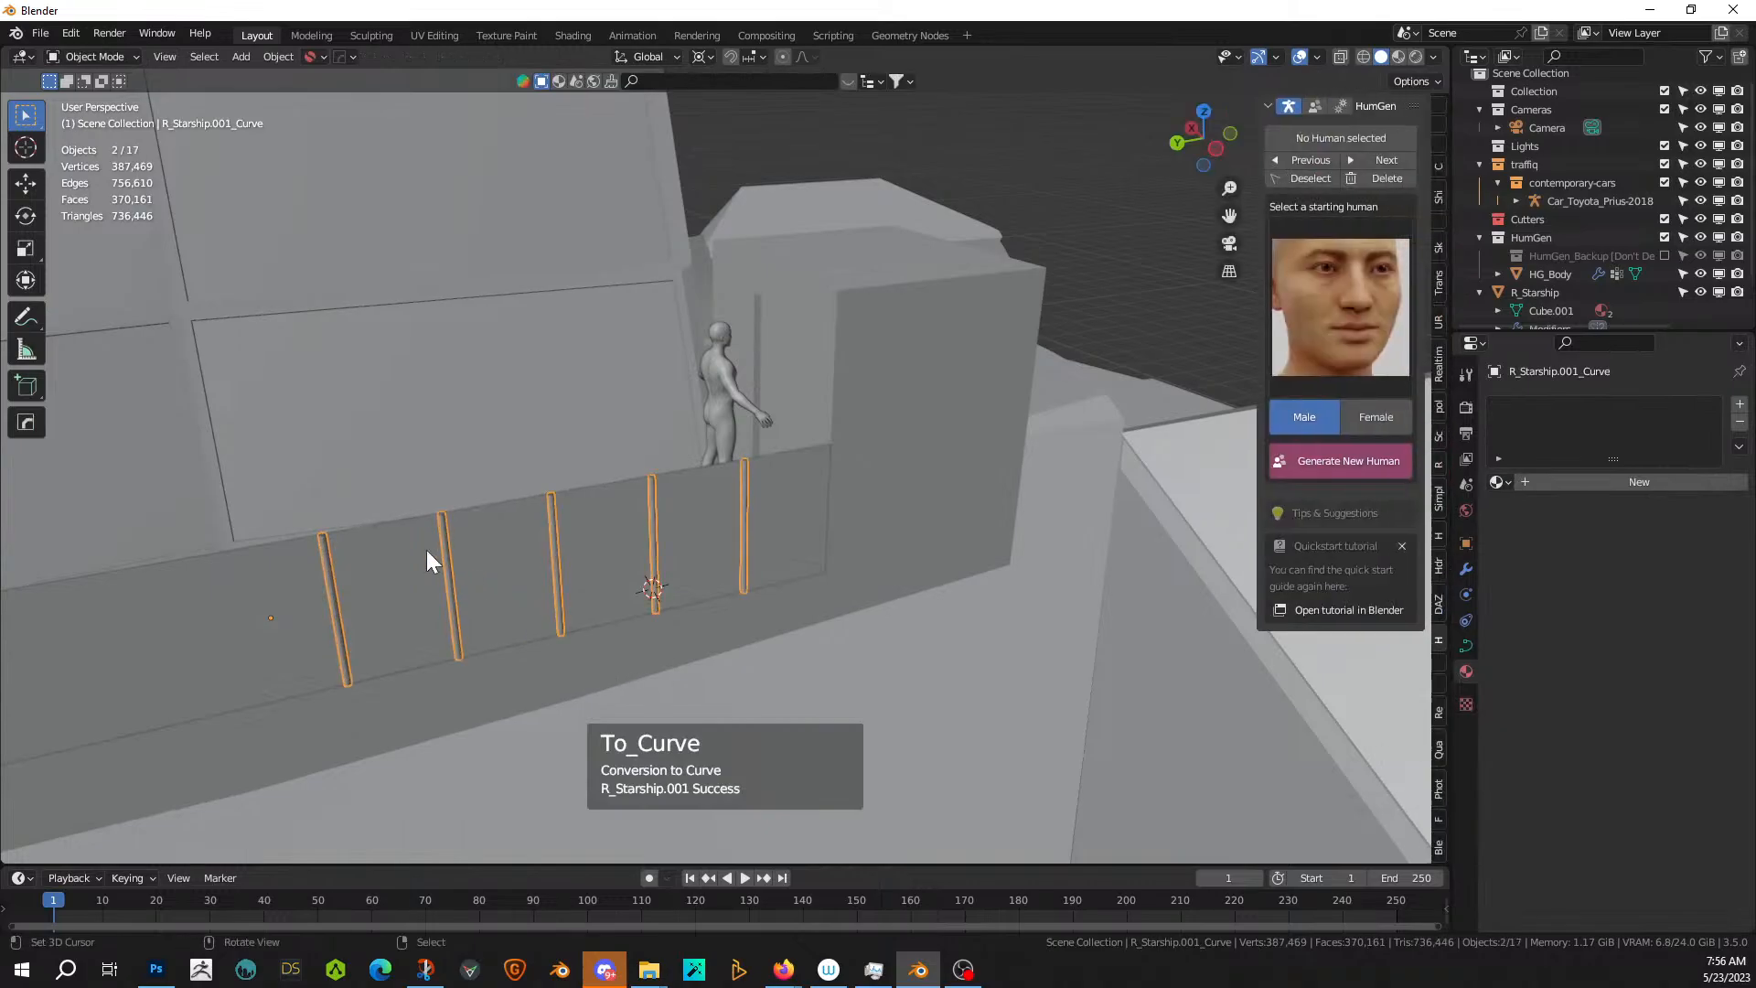
- Extract the panel's top edges and both end edges as one curve about 0.05 thick to make the handrail and end posts
{"action": "key", "text": "ctrl+z"}
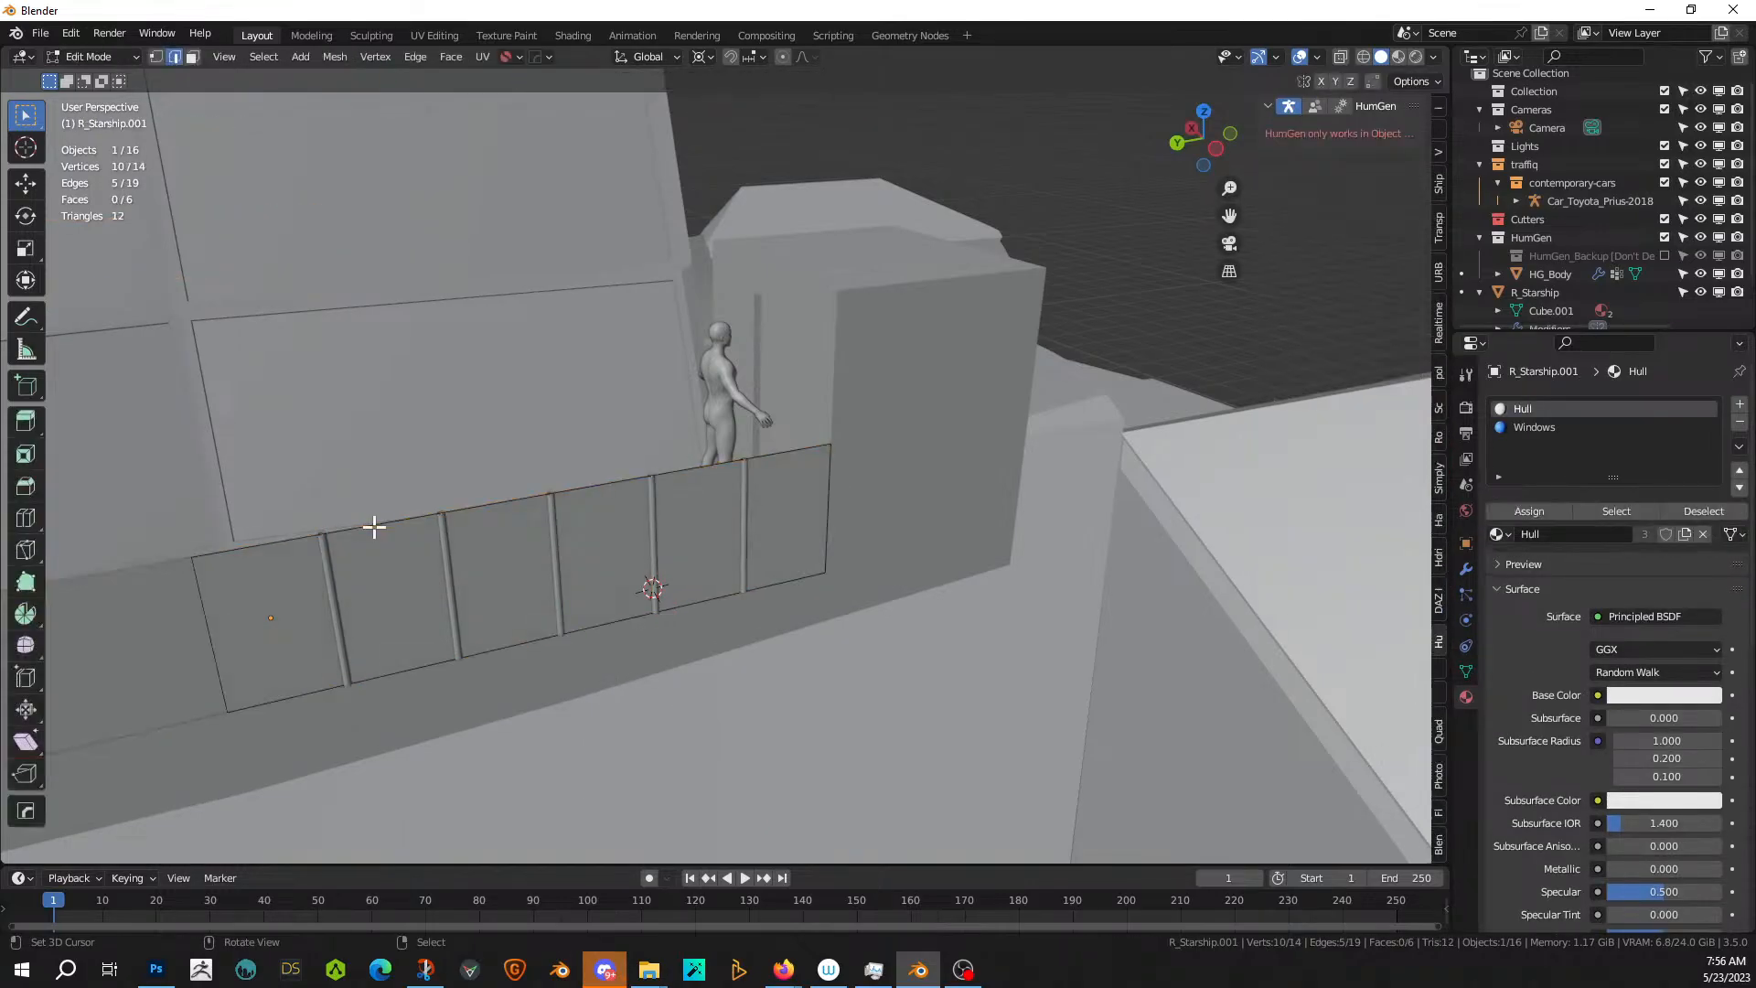
{"action": "left_click", "coordinate": [376, 524]}
{"action": "left_click", "coordinate": [255, 538]}
{"action": "left_click", "coordinate": [794, 448], "text": "ctrl"}
{"action": "left_click", "coordinate": [829, 519], "text": "ctrl"}
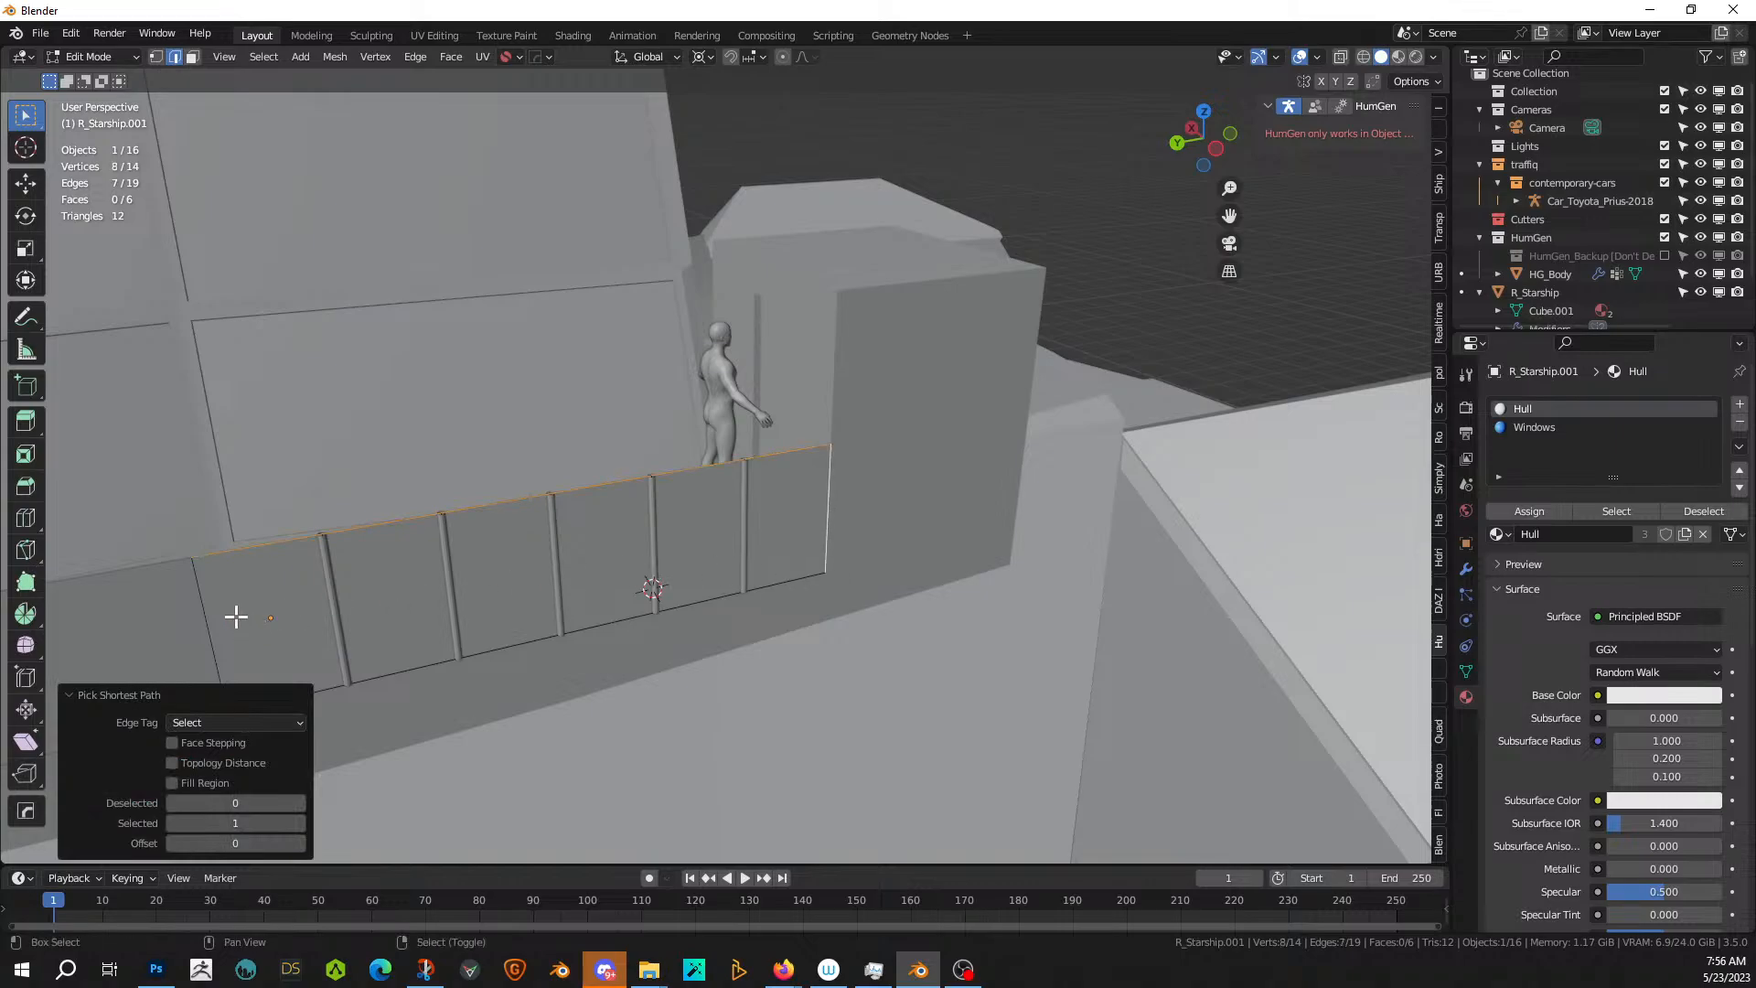
{"action": "left_click", "coordinate": [197, 606], "text": "shift"}
{"action": "key", "text": "q"}
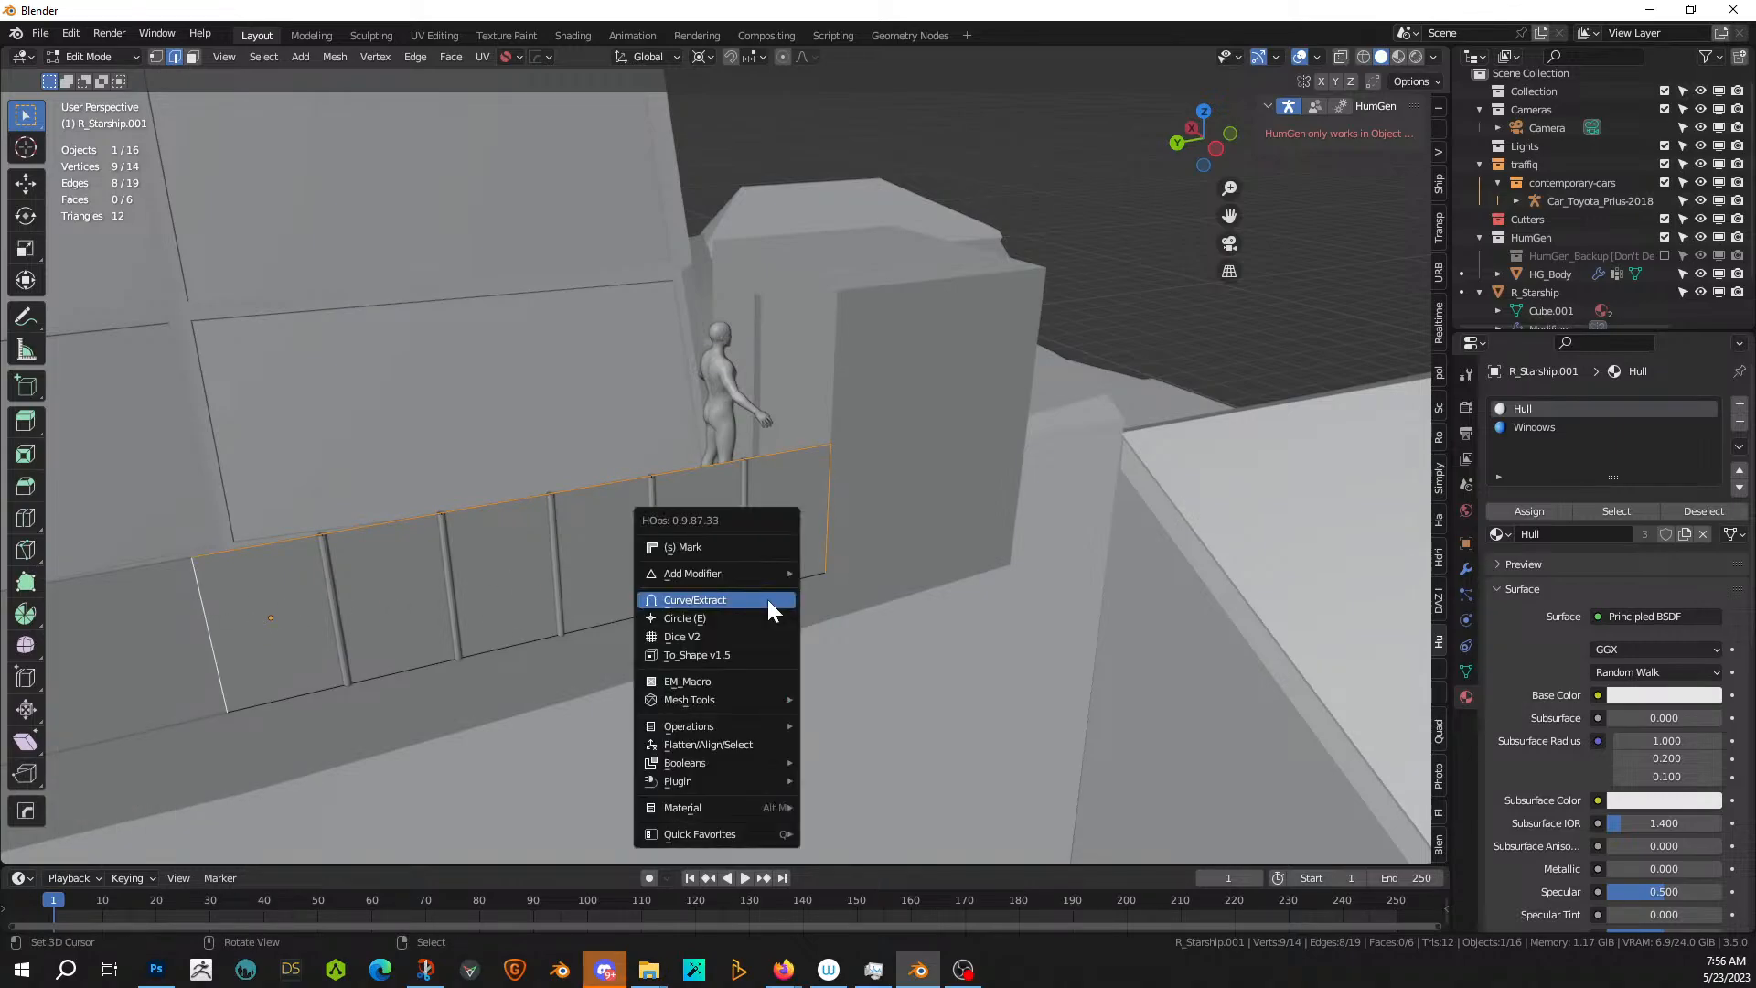
{"action": "left_click", "coordinate": [768, 601]}
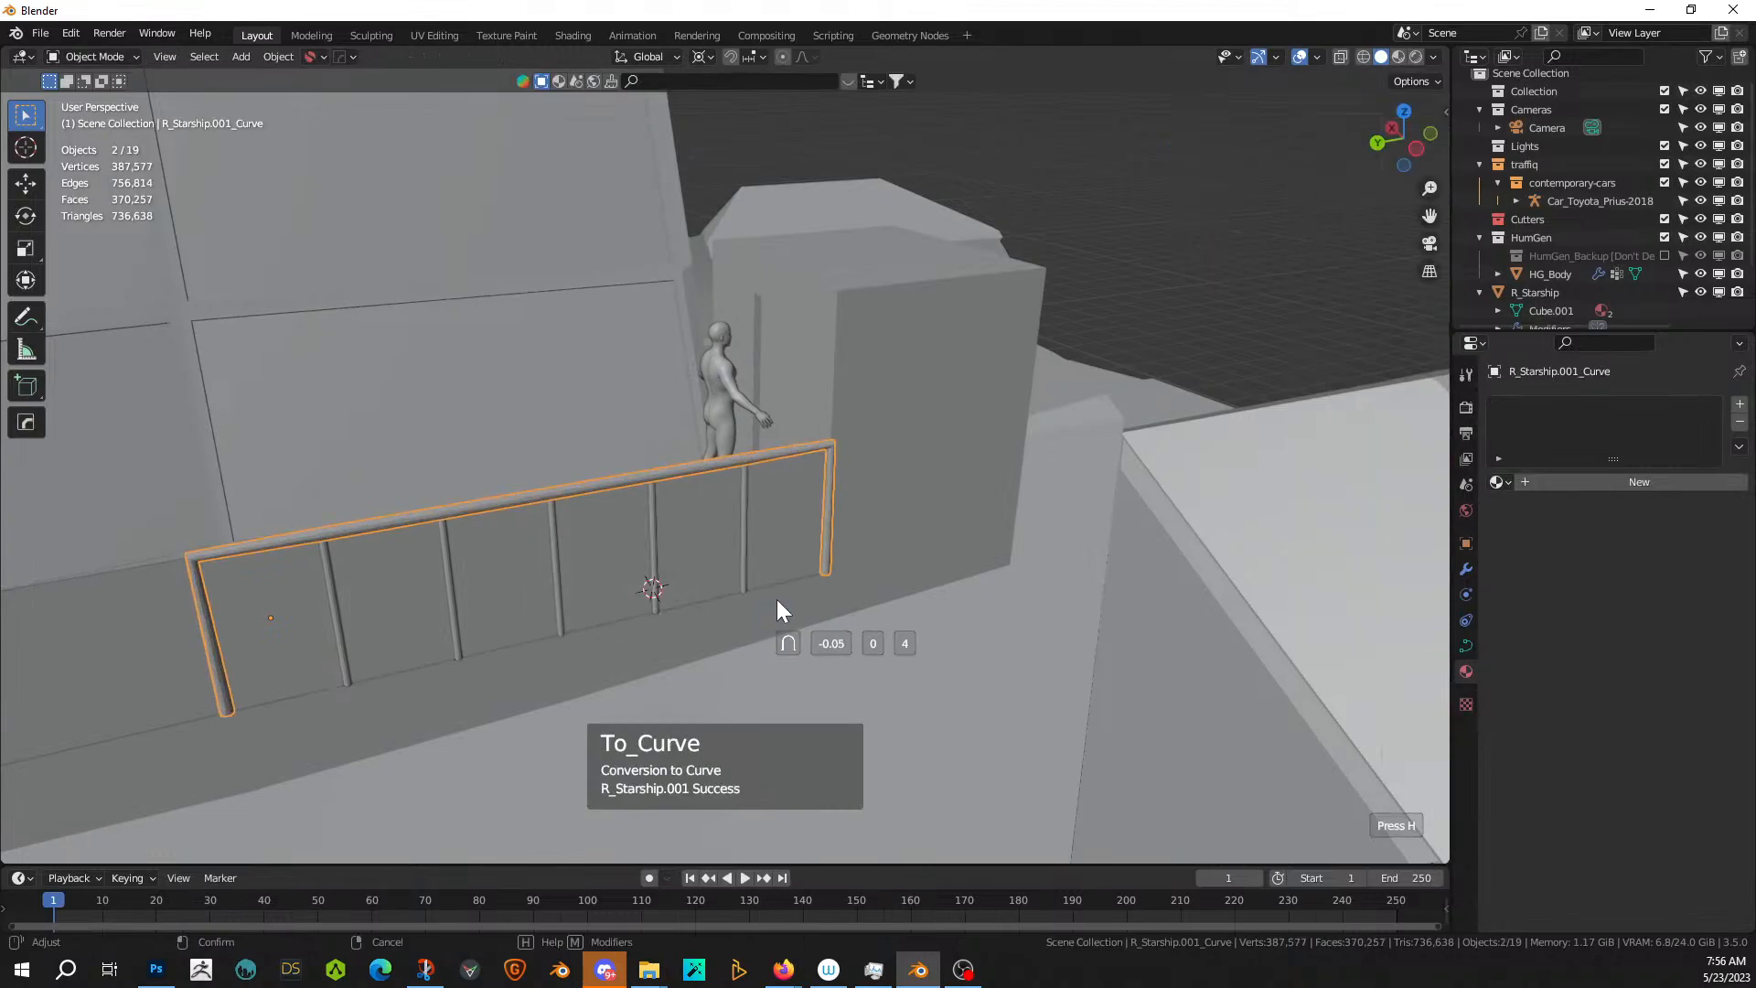
{"action": "left_click", "coordinate": [776, 601]}
- Delete the flat railing panel object, keeping the handrail and post curves
{"action": "scroll", "coordinate": [756, 602], "scroll_direction": "down", "scroll_amount": 3}
{"action": "middle_click_drag", "start_coordinate": [755, 602], "coordinate": [738, 635]}
{"action": "scroll", "coordinate": [701, 635], "scroll_direction": "down", "scroll_amount": 1}
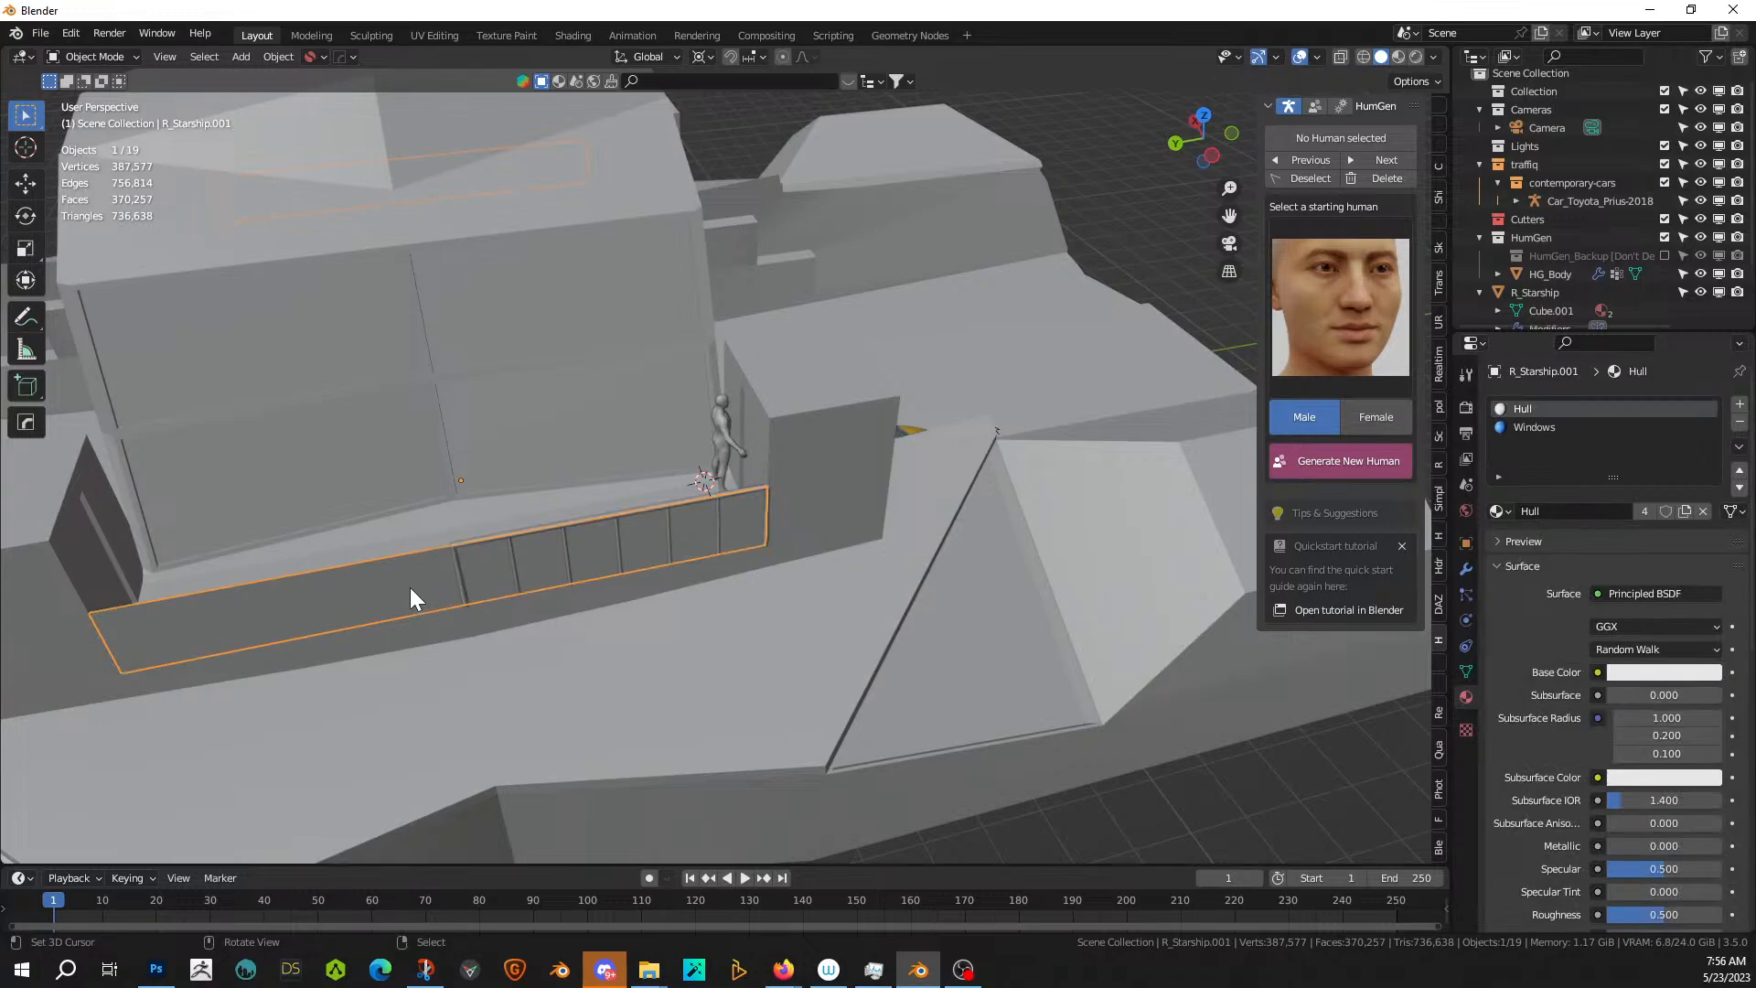
{"action": "key", "text": "Delete"}
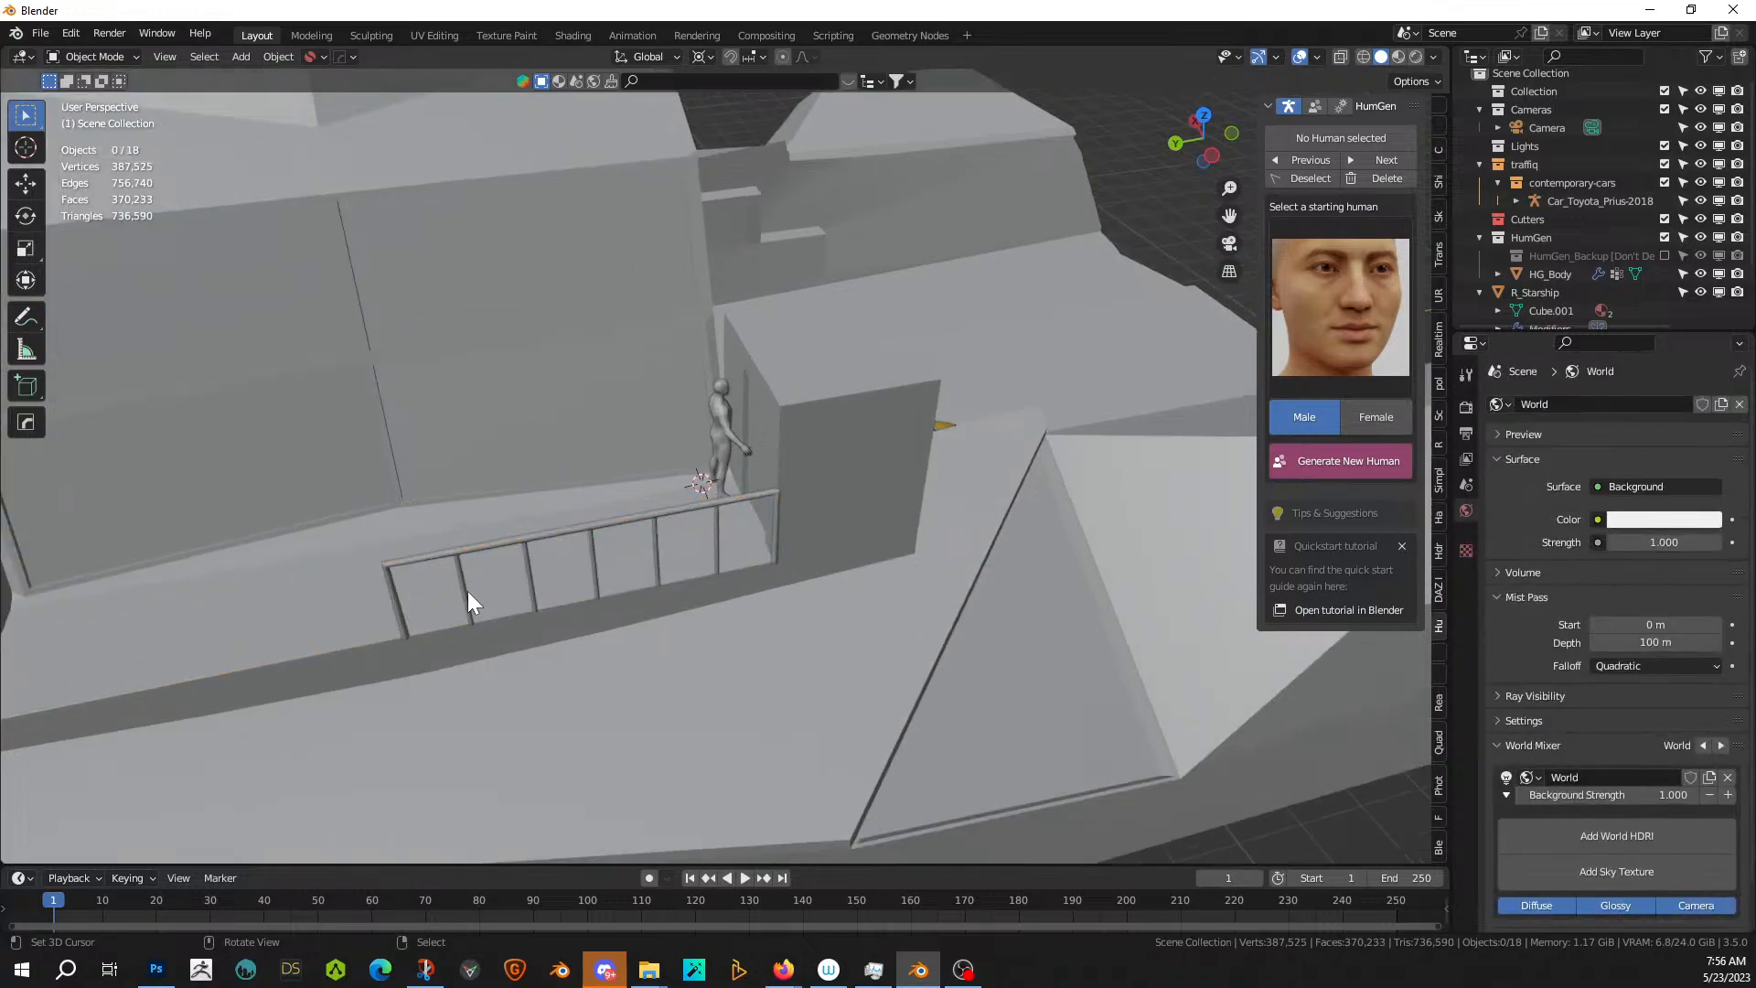
- Convert the railing's inner post curves and its handrail and end post curves to meshes
{"action": "left_click", "coordinate": [485, 590]}
{"action": "scroll", "coordinate": [512, 567], "scroll_direction": "up", "scroll_amount": 2}
{"action": "middle_click_drag", "start_coordinate": [512, 567], "coordinate": [565, 537]}
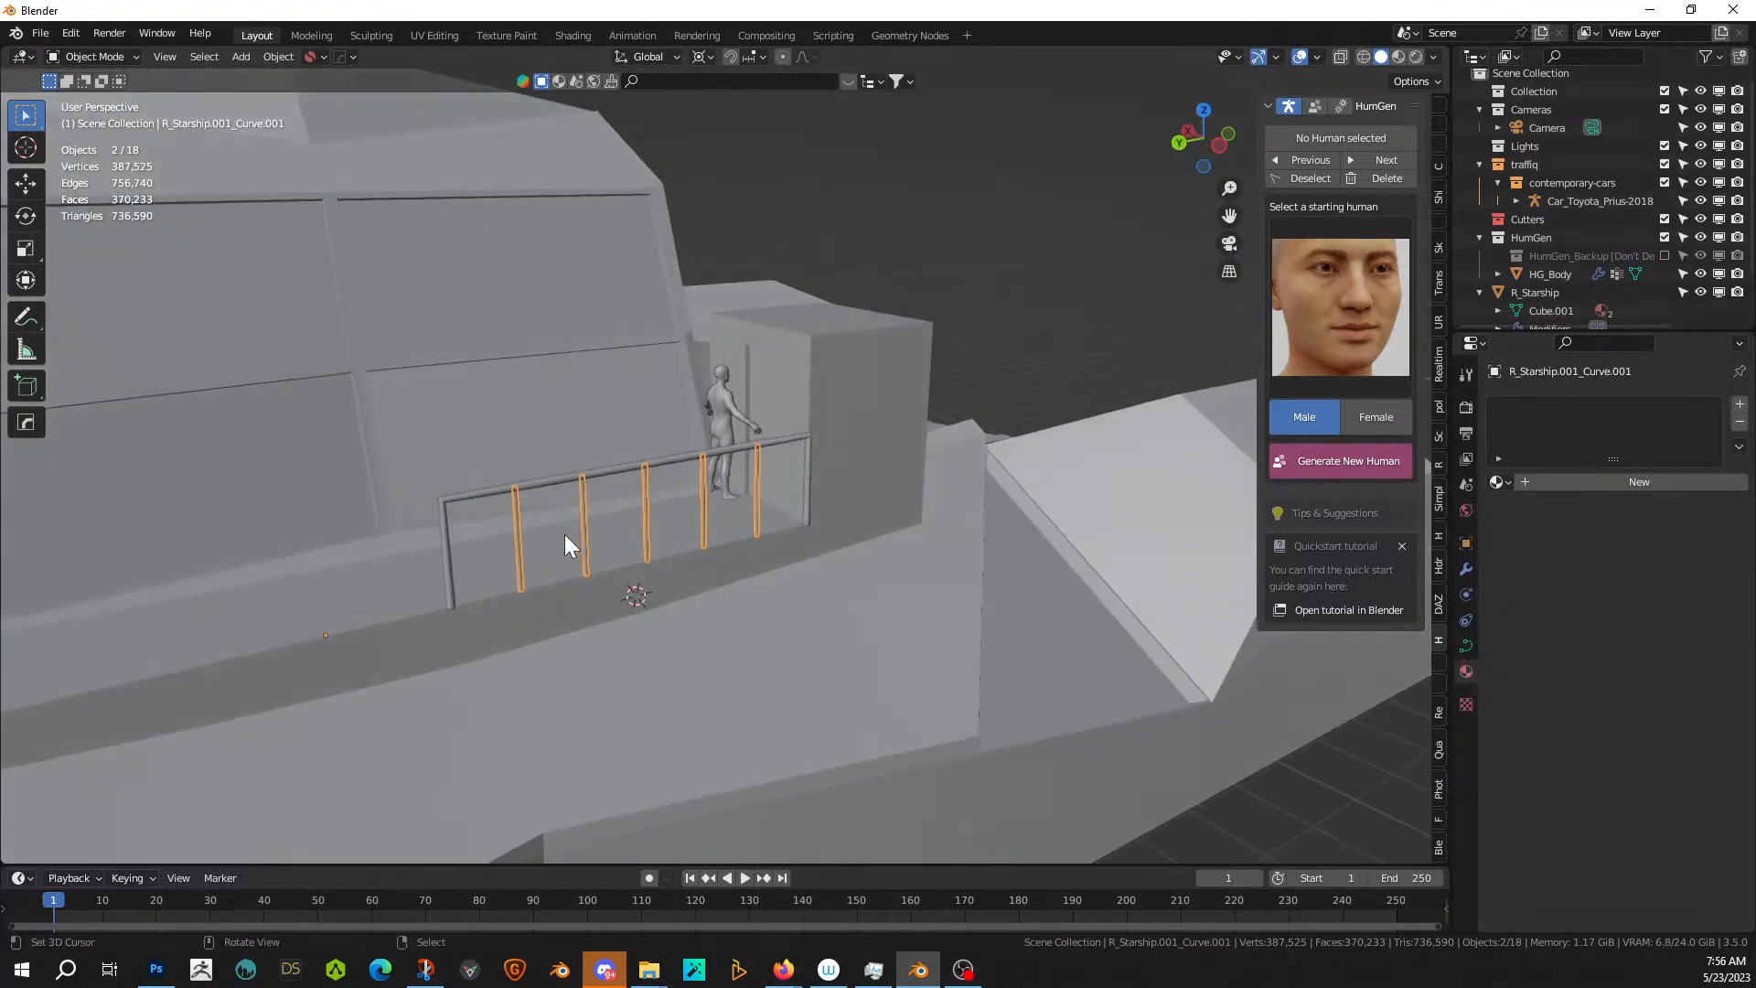
{"action": "key", "text": "q"}
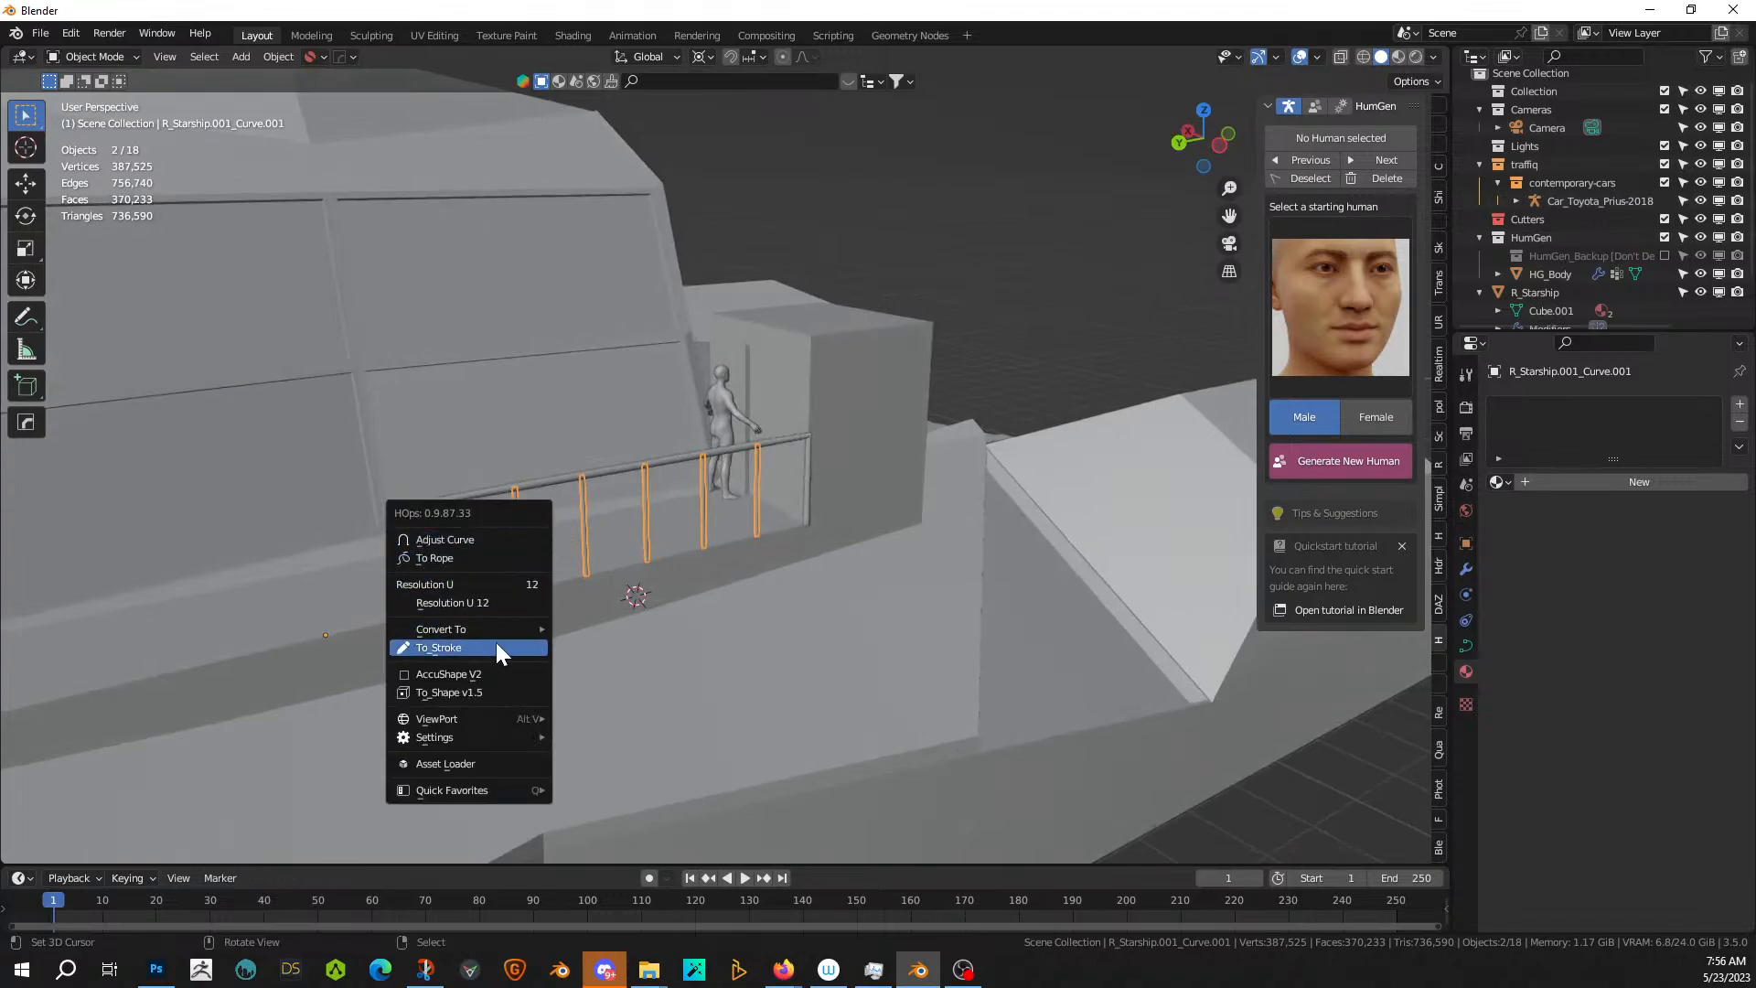
{"action": "mouse_move", "coordinate": [501, 629]}
{"action": "left_click", "coordinate": [618, 646]}
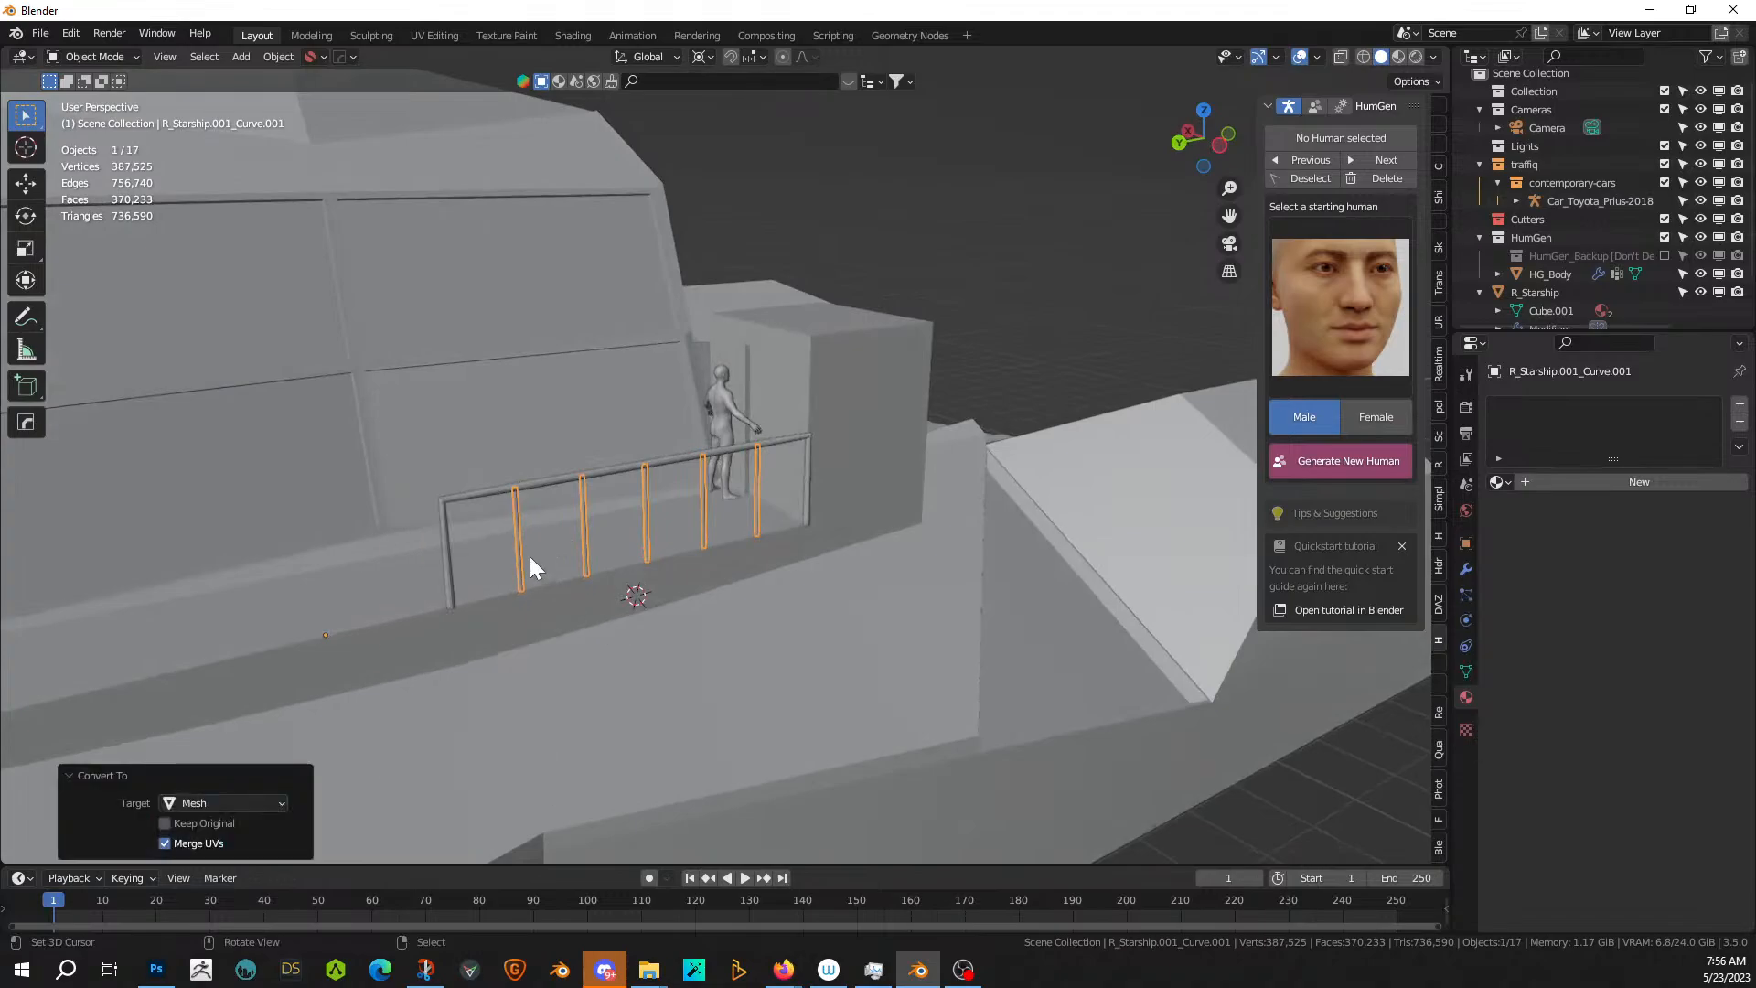
{"action": "left_click", "coordinate": [493, 489], "text": "shift"}
{"action": "key", "text": "q"}
{"action": "mouse_move", "coordinate": [492, 487]}
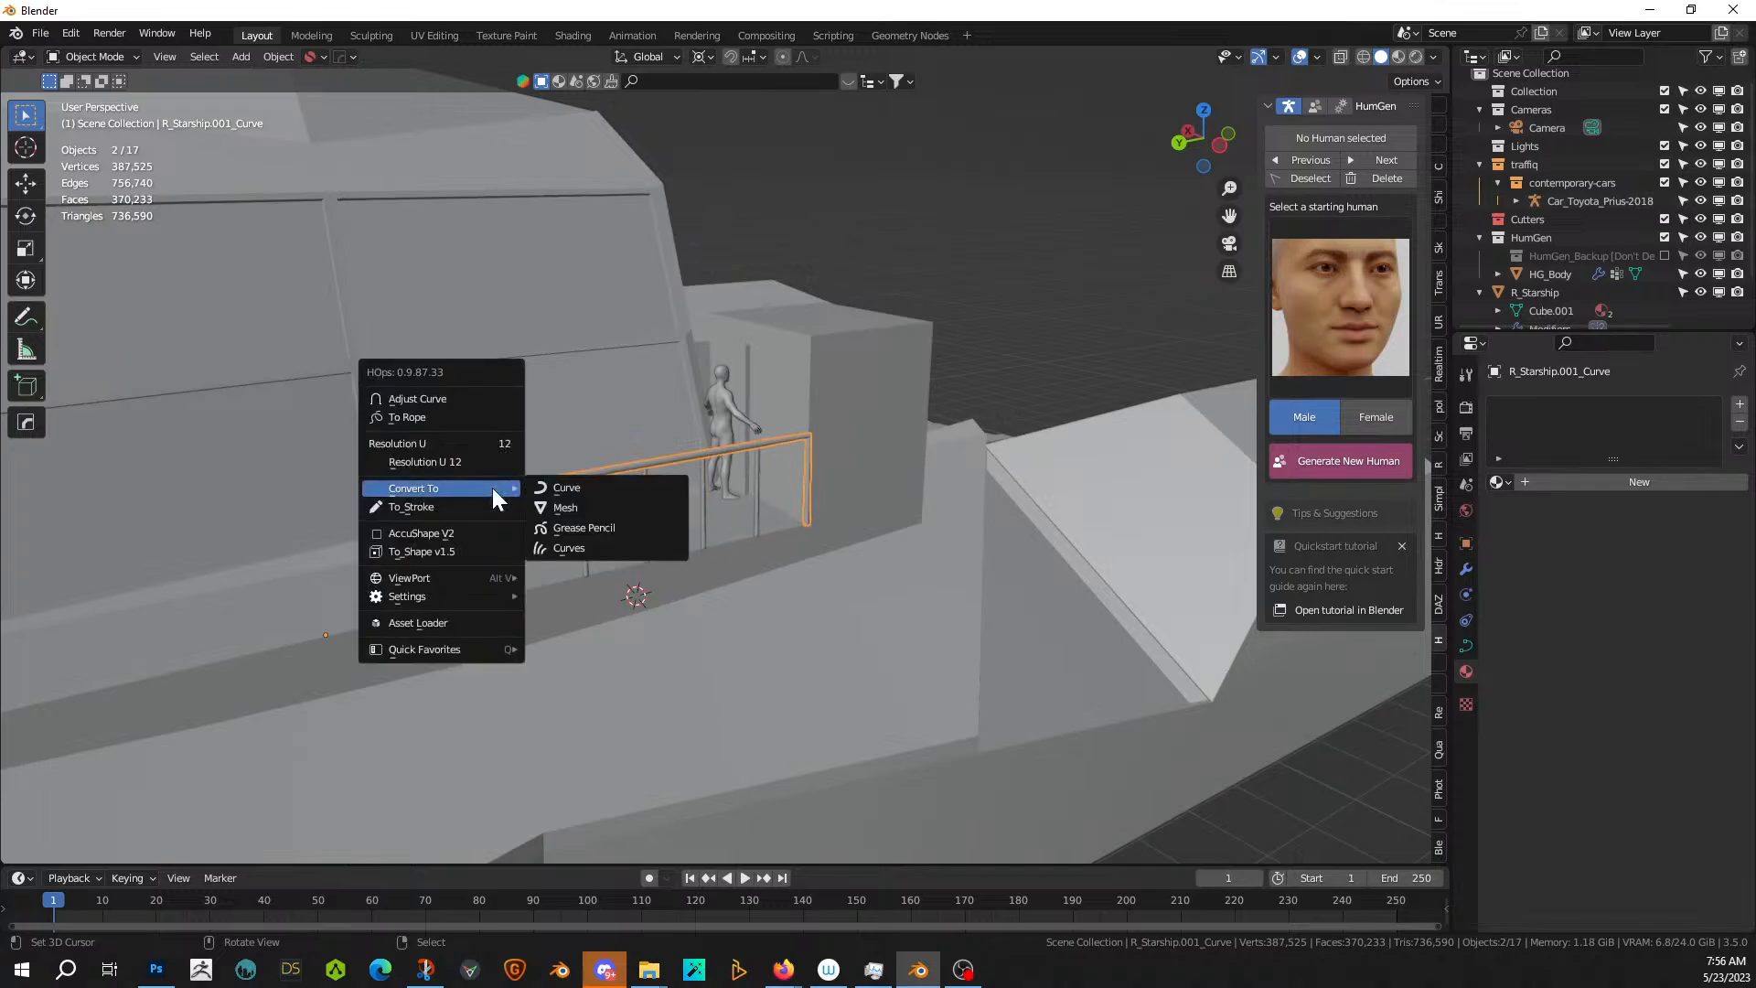
{"action": "left_click", "coordinate": [585, 509]}
- Join the inner posts with the handrail and end posts into one railing object
{"action": "left_click", "coordinate": [519, 508]}
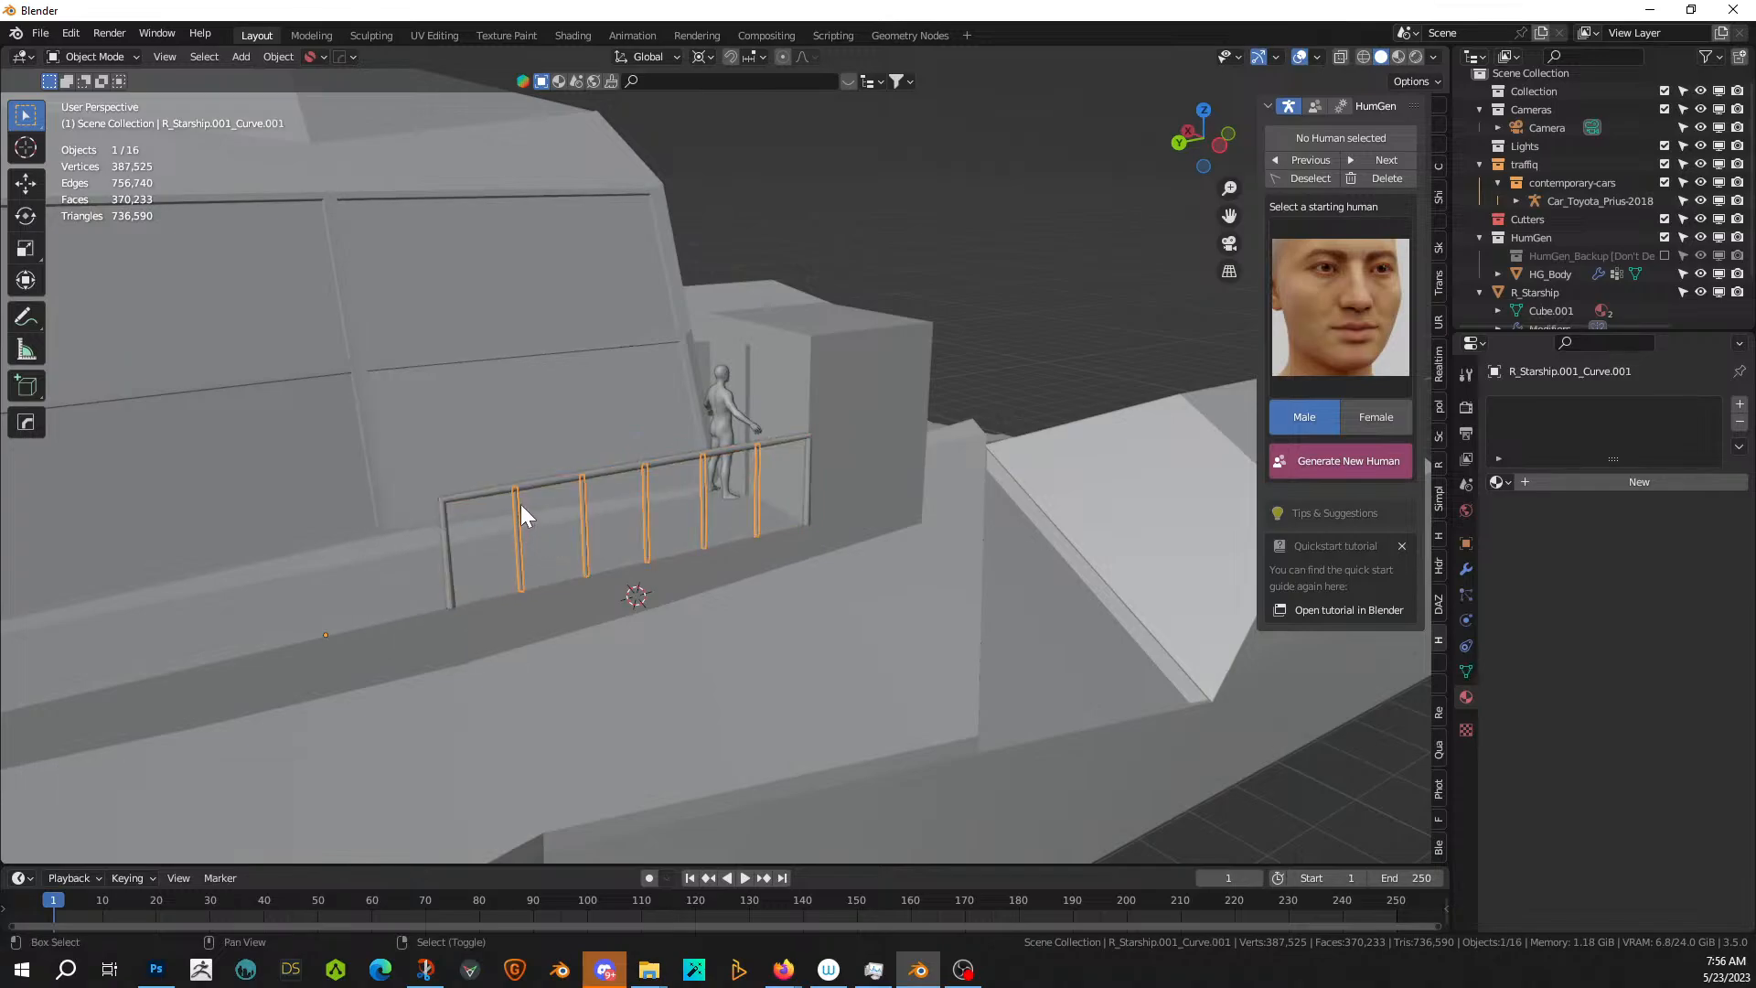
{"action": "left_click", "coordinate": [525, 491], "text": "shift"}
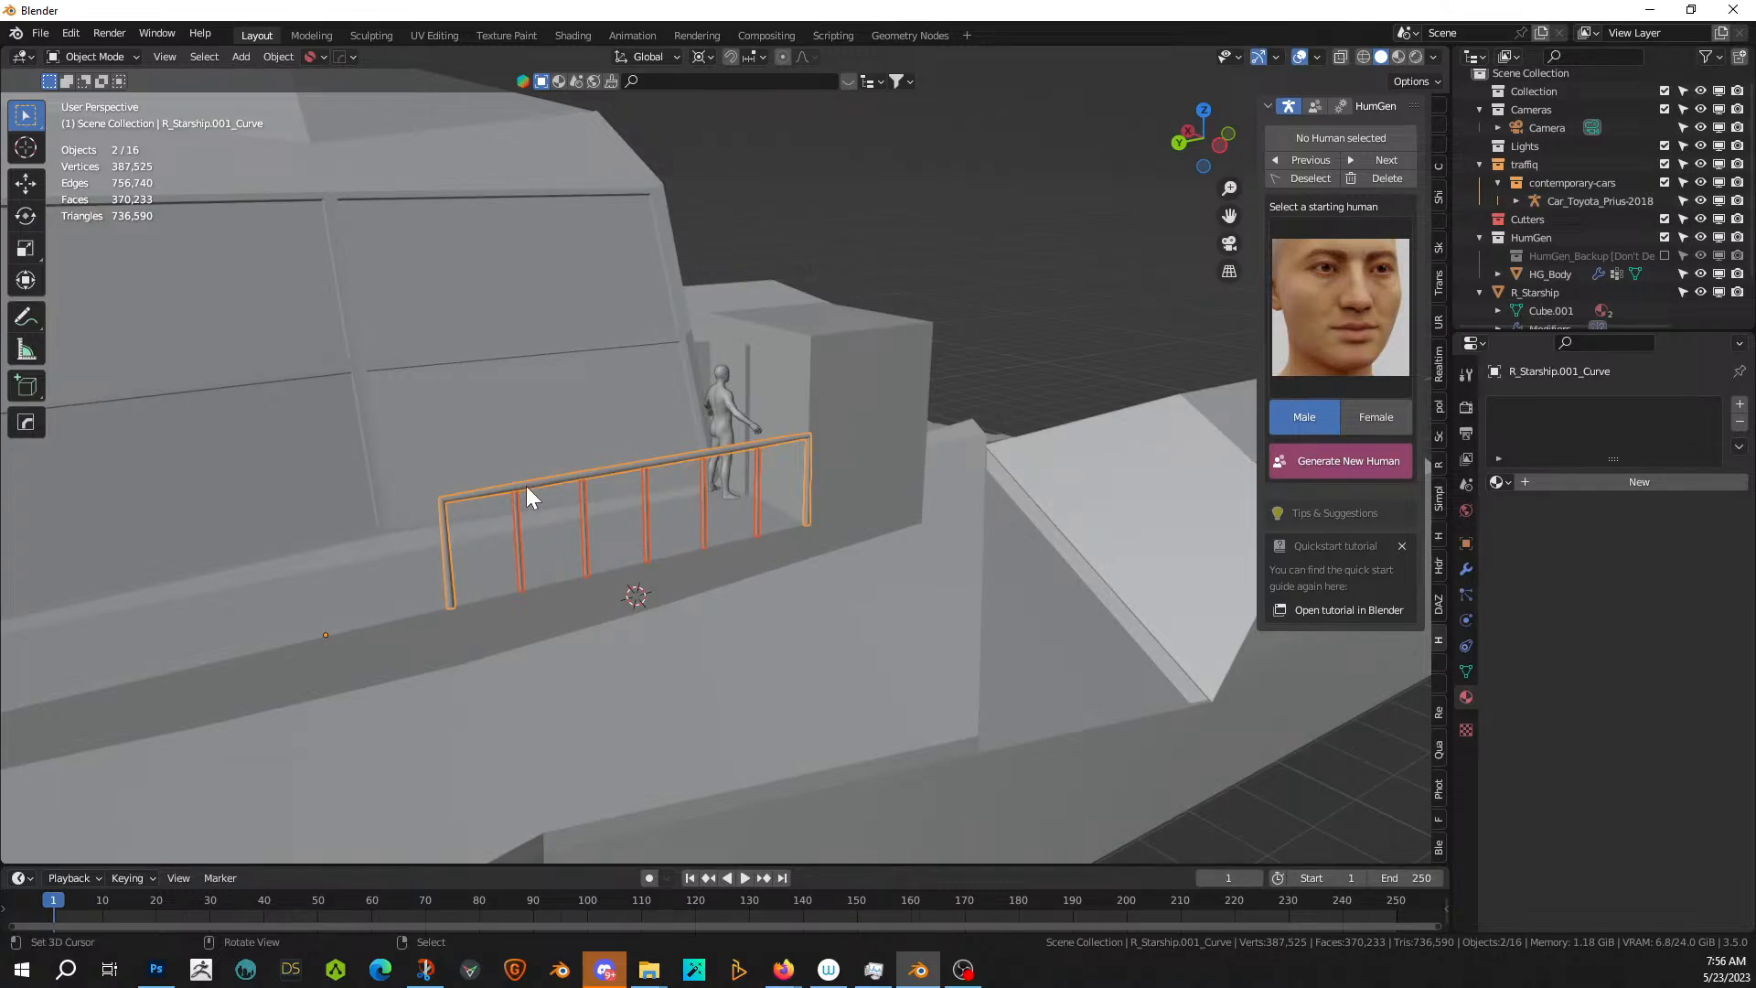
{"action": "key", "text": "ctrl+j"}
- Mirror the joined railing about the starship hull so it spans the full walkway and the opposite side of the canopy
{"action": "middle_click_drag", "start_coordinate": [534, 481], "coordinate": [401, 553]}
{"action": "scroll", "coordinate": [401, 554], "scroll_direction": "down", "scroll_amount": 3}
{"action": "left_click", "coordinate": [809, 314], "text": "shift"}
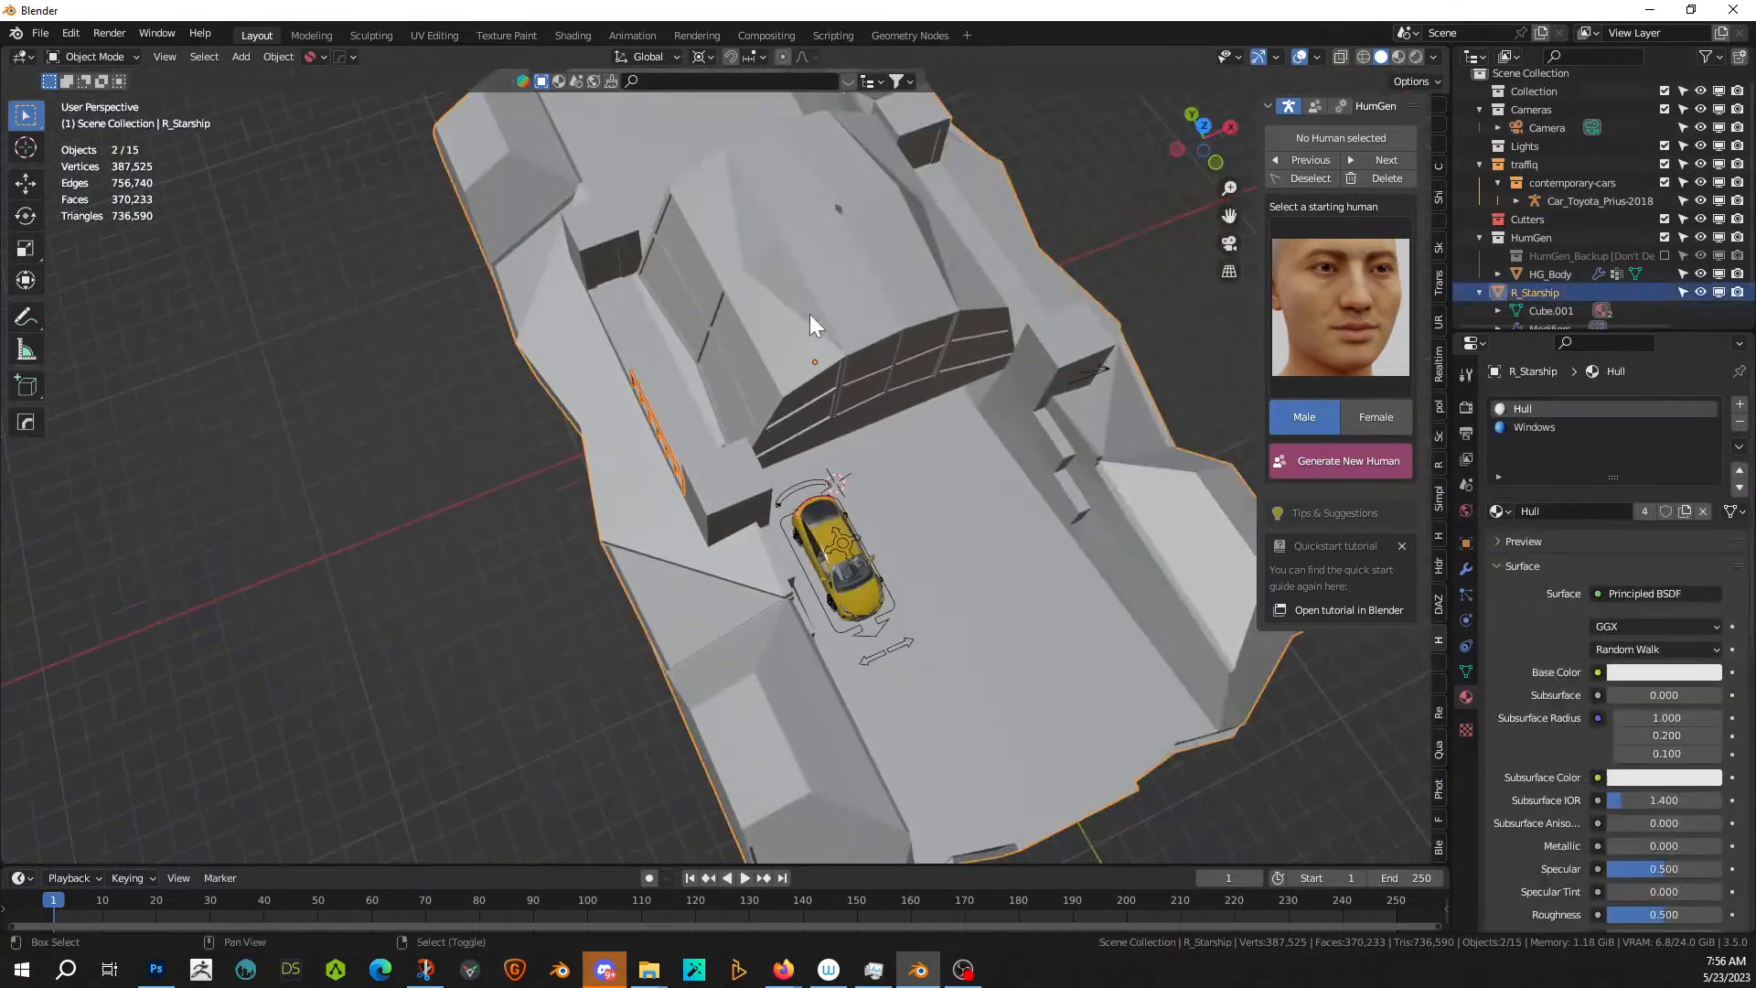
{"action": "key", "text": "alt+x"}
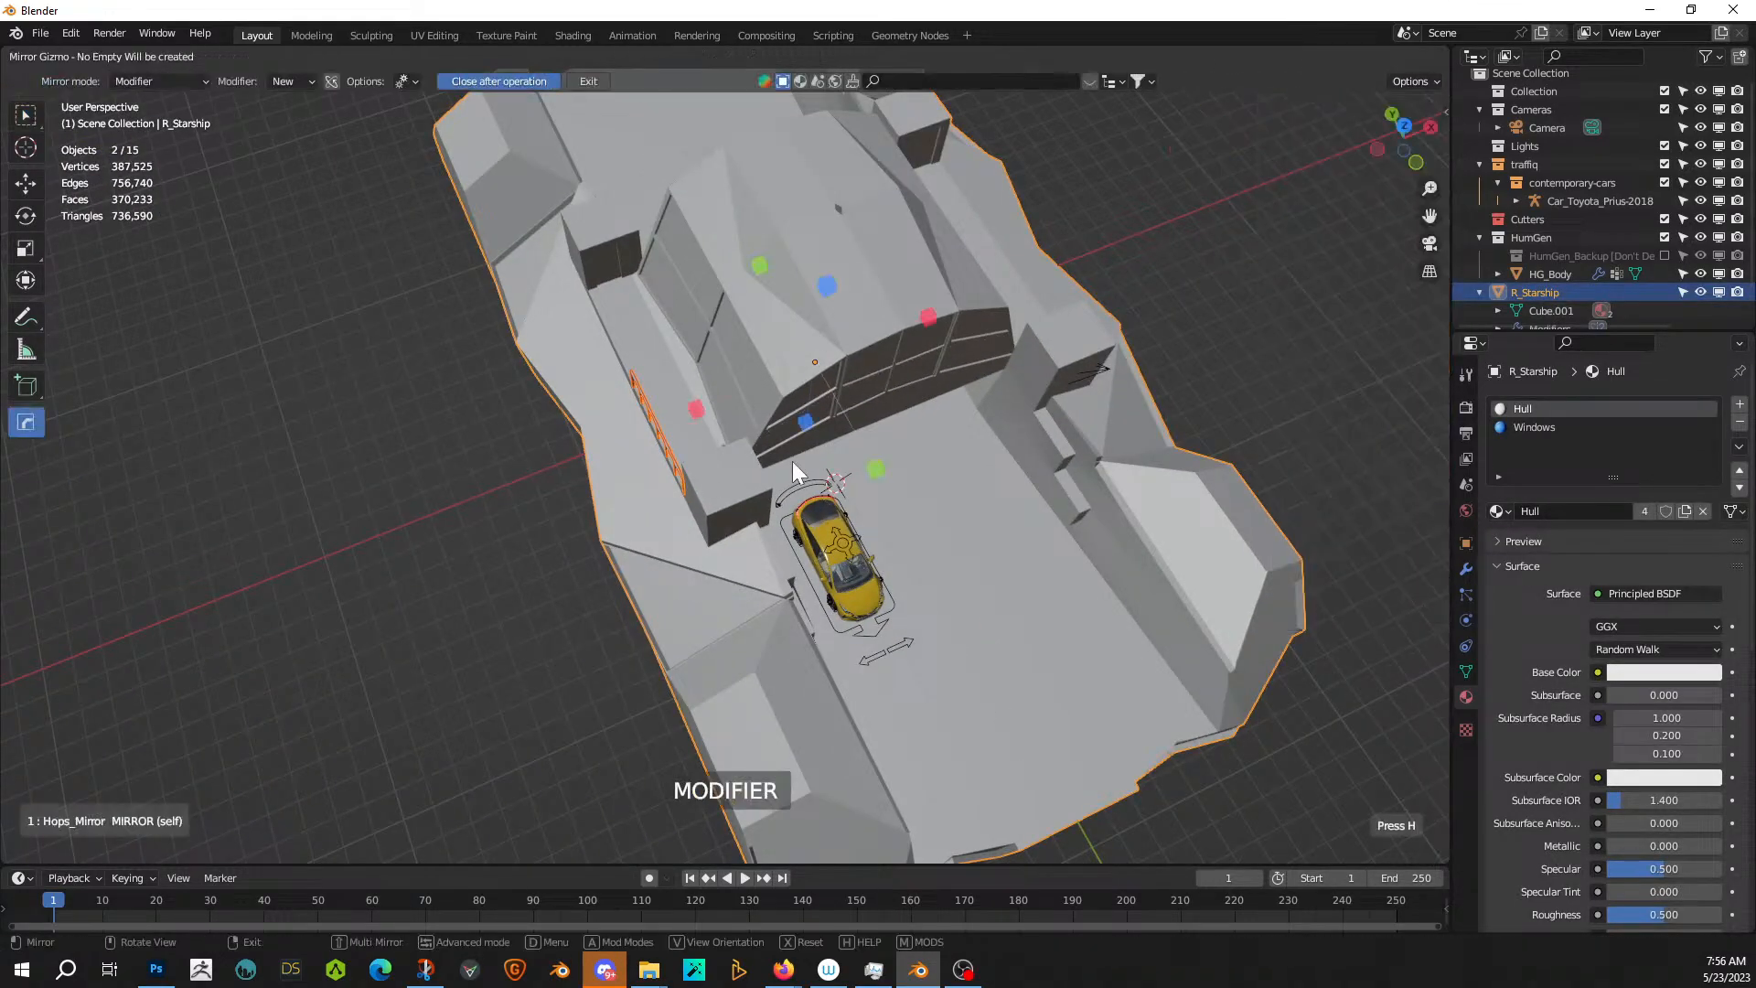
{"action": "left_click", "coordinate": [697, 410]}
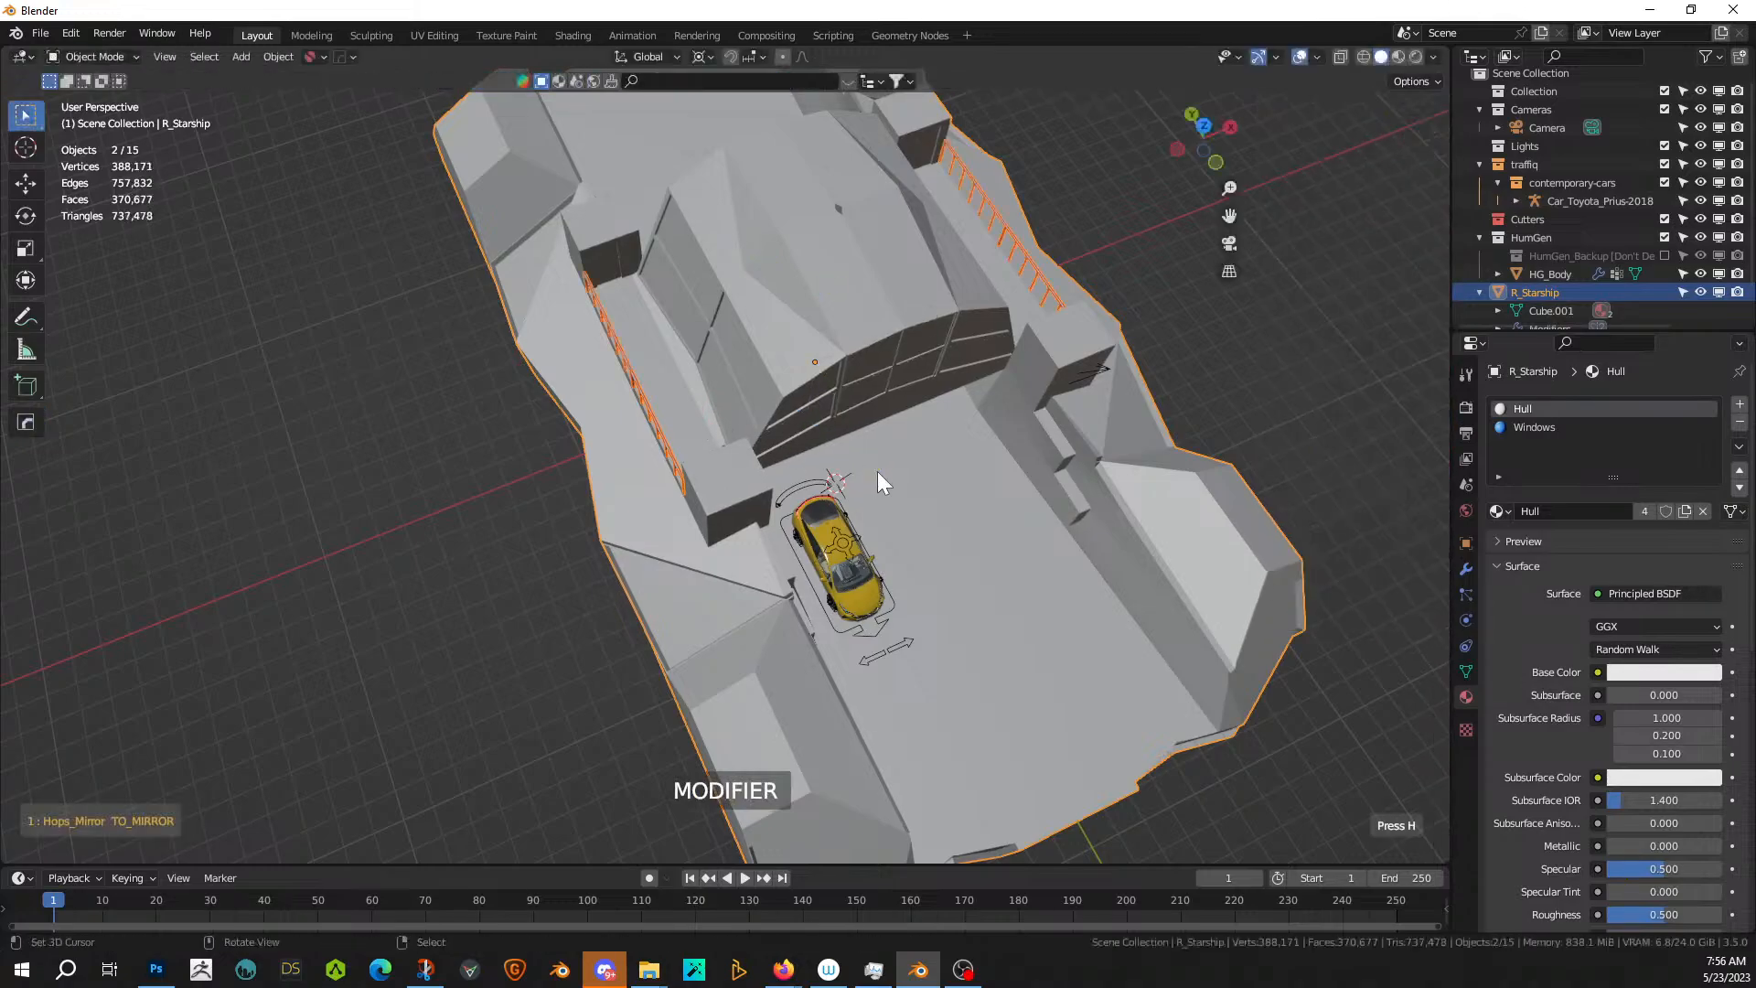
- Examine the mirrored railing from several angles against the human figure, entrance blocks and canopy windows
{"action": "middle_click_drag", "start_coordinate": [750, 481], "coordinate": [889, 380]}
{"action": "scroll", "coordinate": [777, 501], "scroll_direction": "up", "scroll_amount": 6}
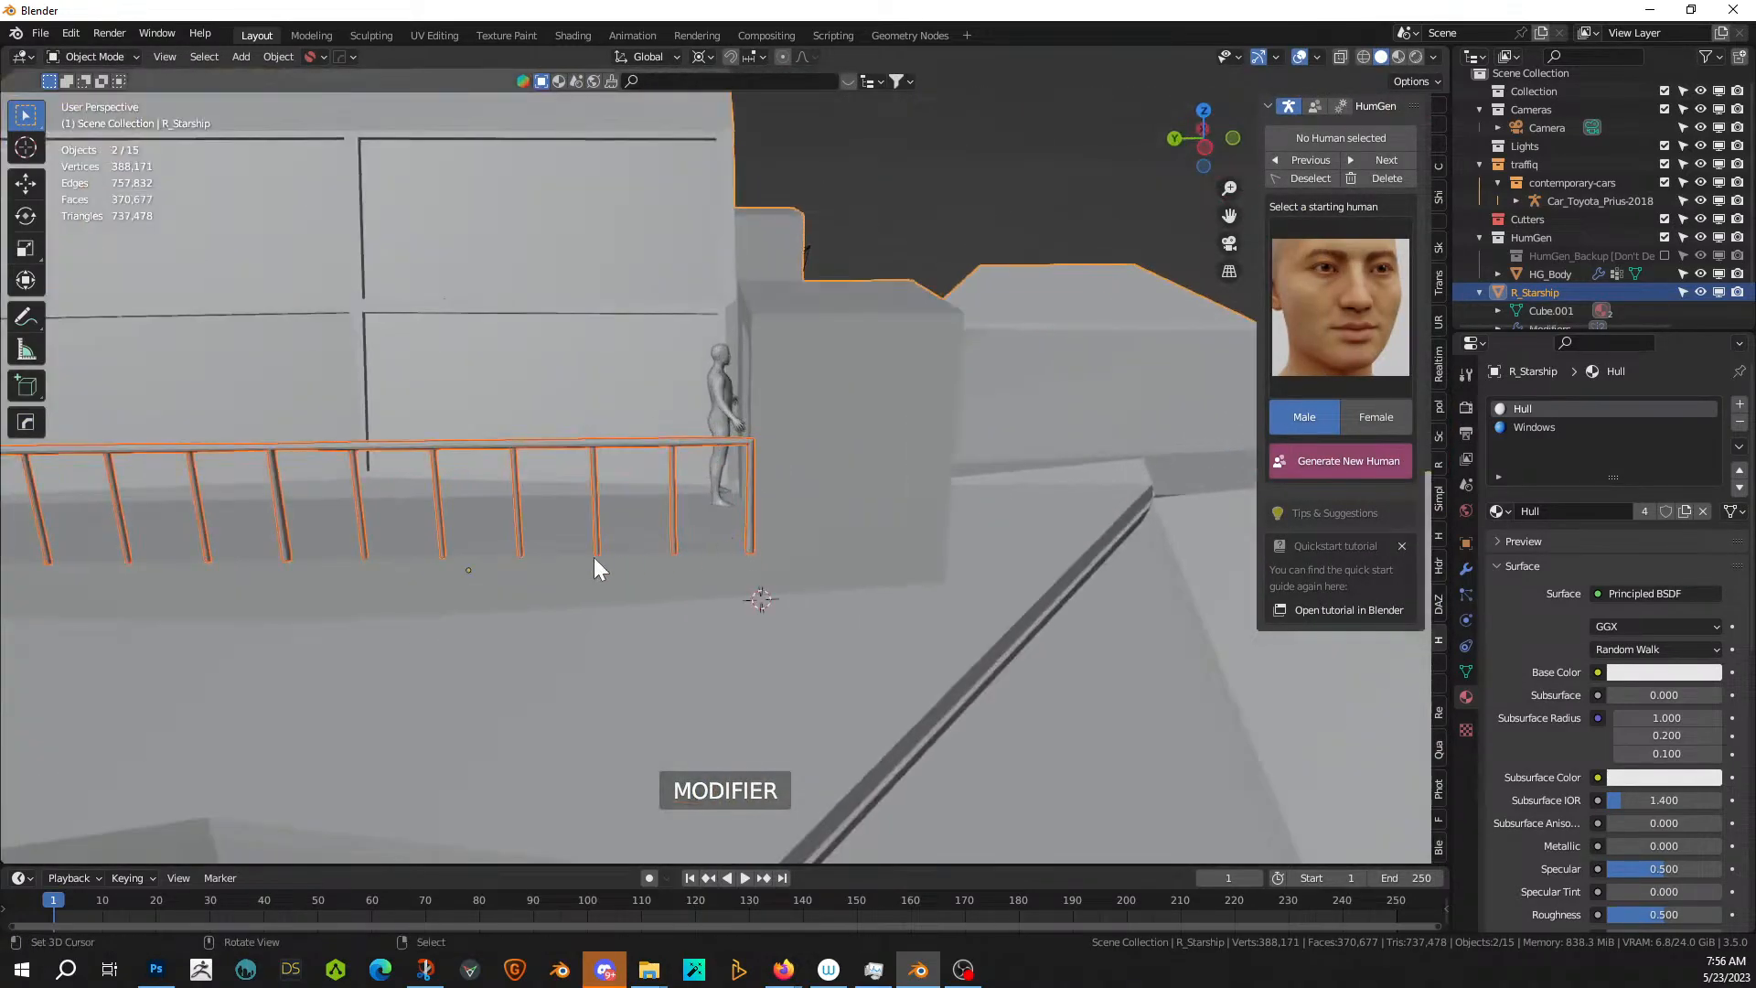
{"action": "middle_click_drag", "start_coordinate": [595, 557], "coordinate": [792, 576]}
{"action": "scroll", "coordinate": [838, 540], "scroll_direction": "down", "scroll_amount": 4}
{"action": "scroll", "coordinate": [782, 561], "scroll_direction": "up", "scroll_amount": 3}
{"action": "scroll", "coordinate": [507, 567], "scroll_direction": "up", "scroll_amount": 3}
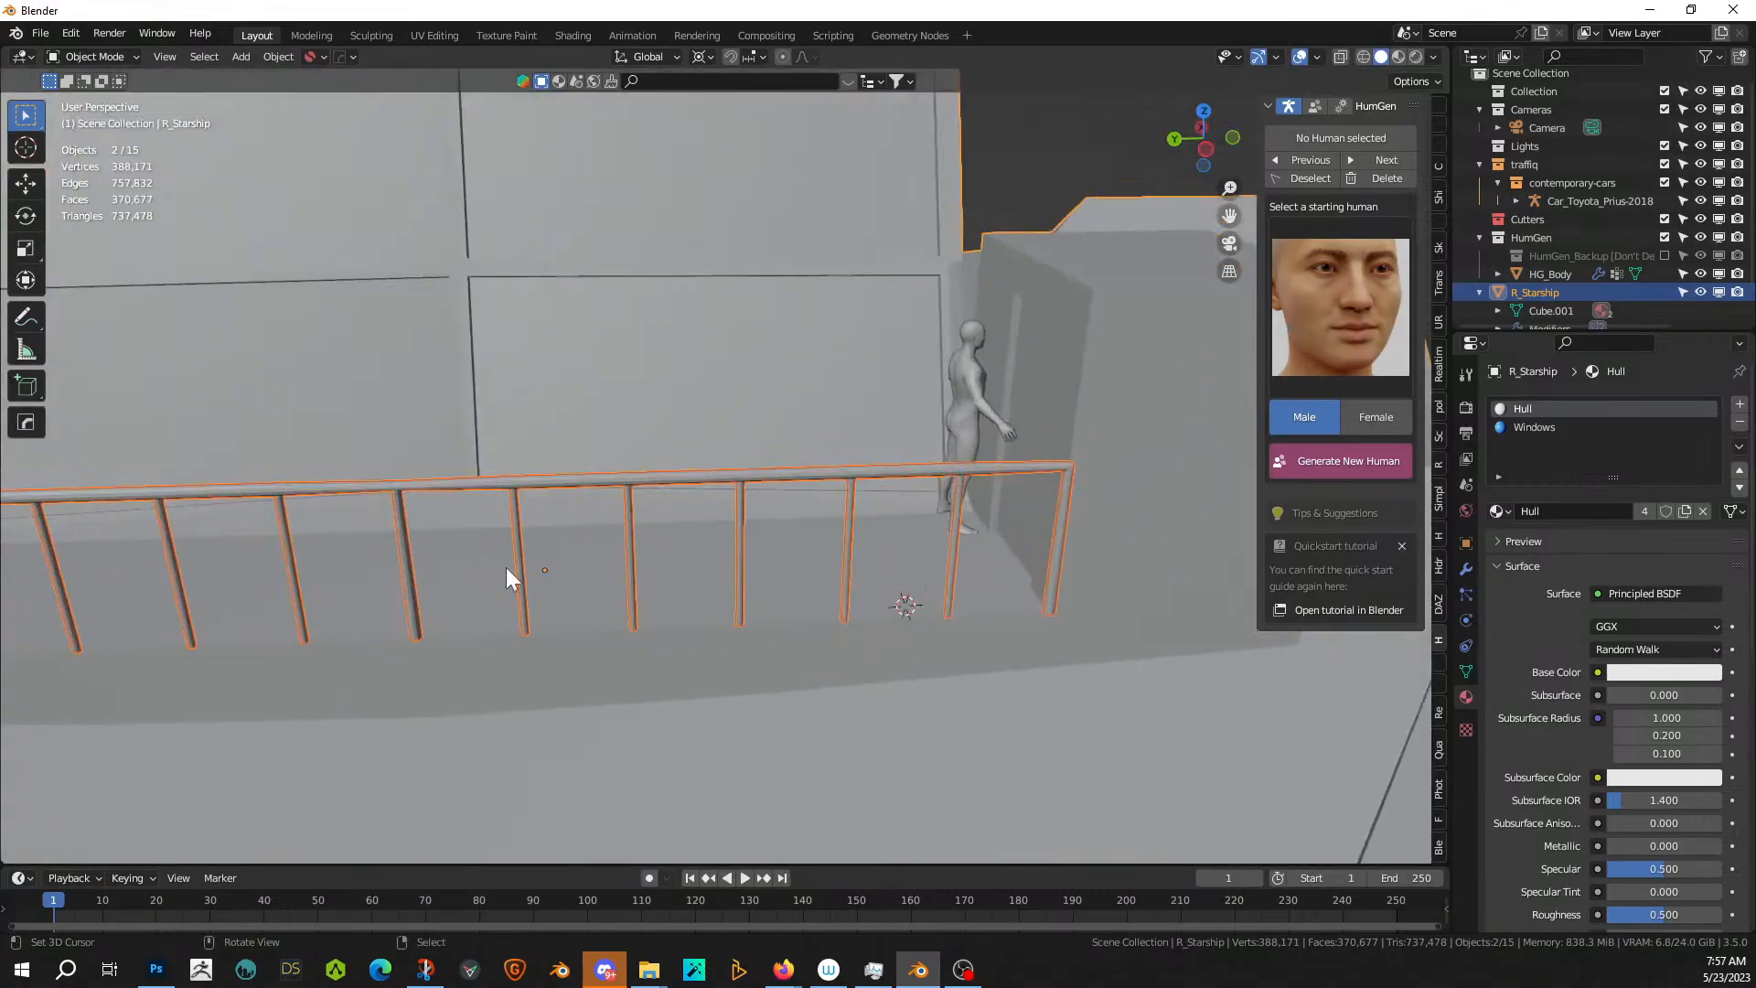
{"action": "scroll", "coordinate": [730, 538], "scroll_direction": "down", "scroll_amount": 2}
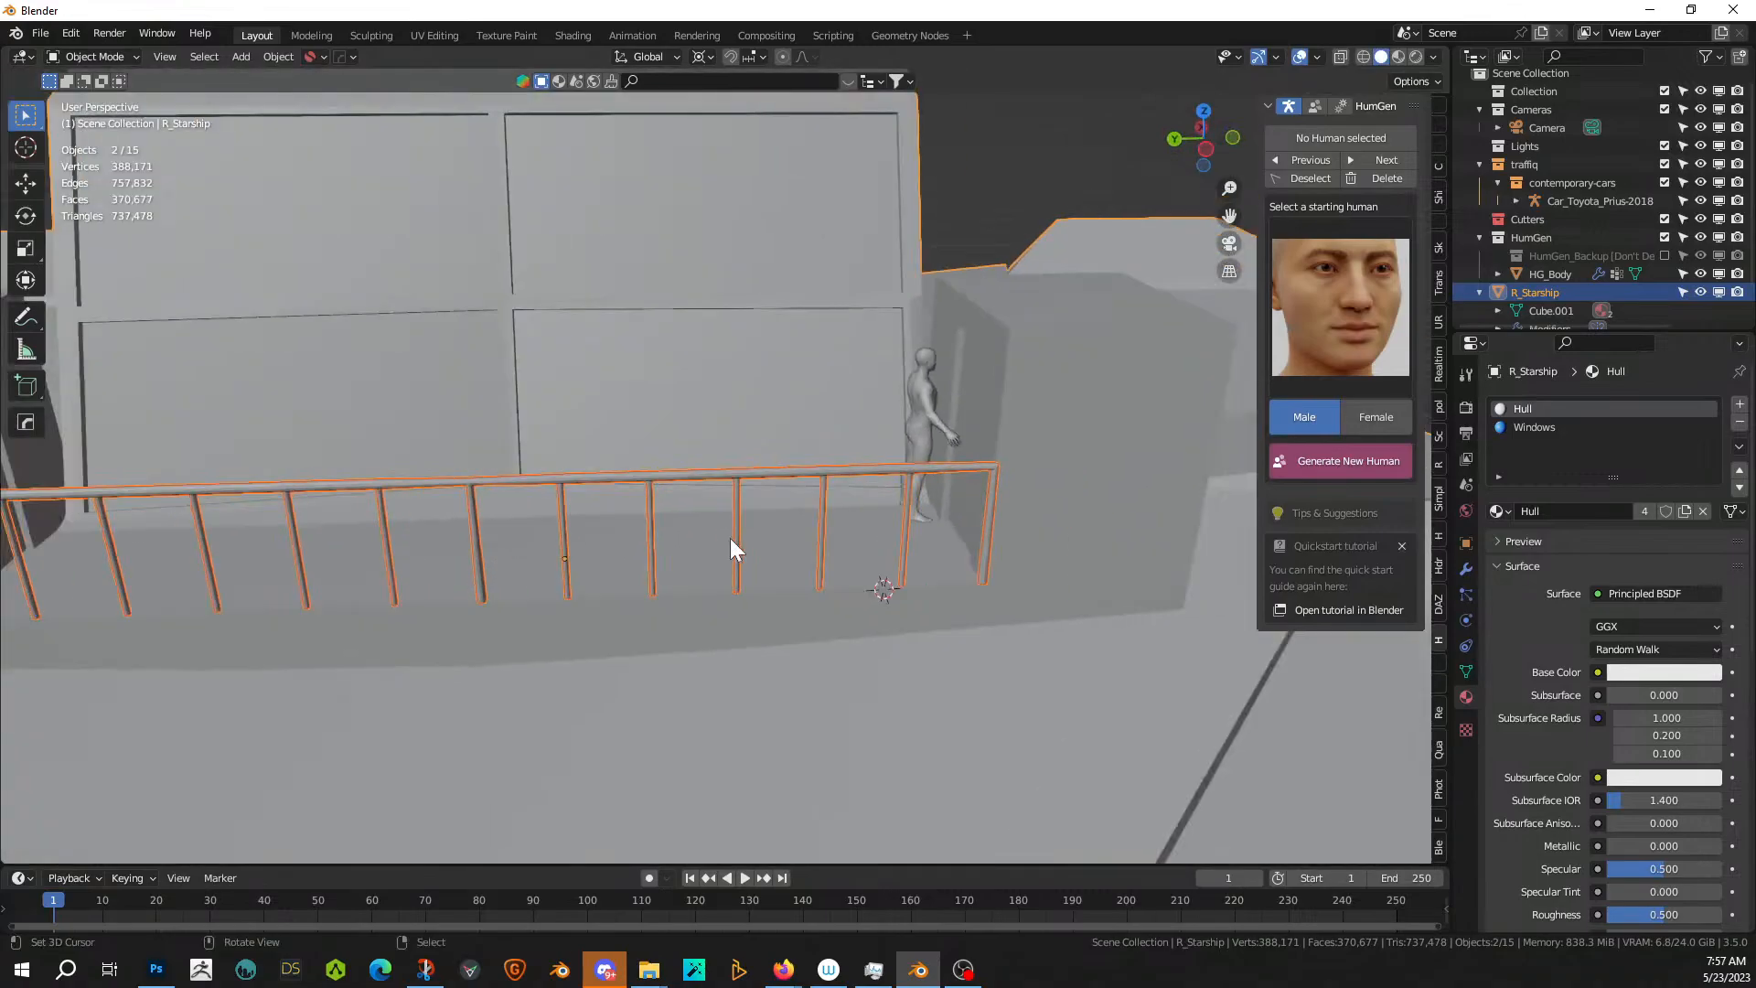
{"action": "middle_click_drag", "start_coordinate": [730, 538], "coordinate": [744, 500]}
{"action": "left_click", "coordinate": [938, 243]}
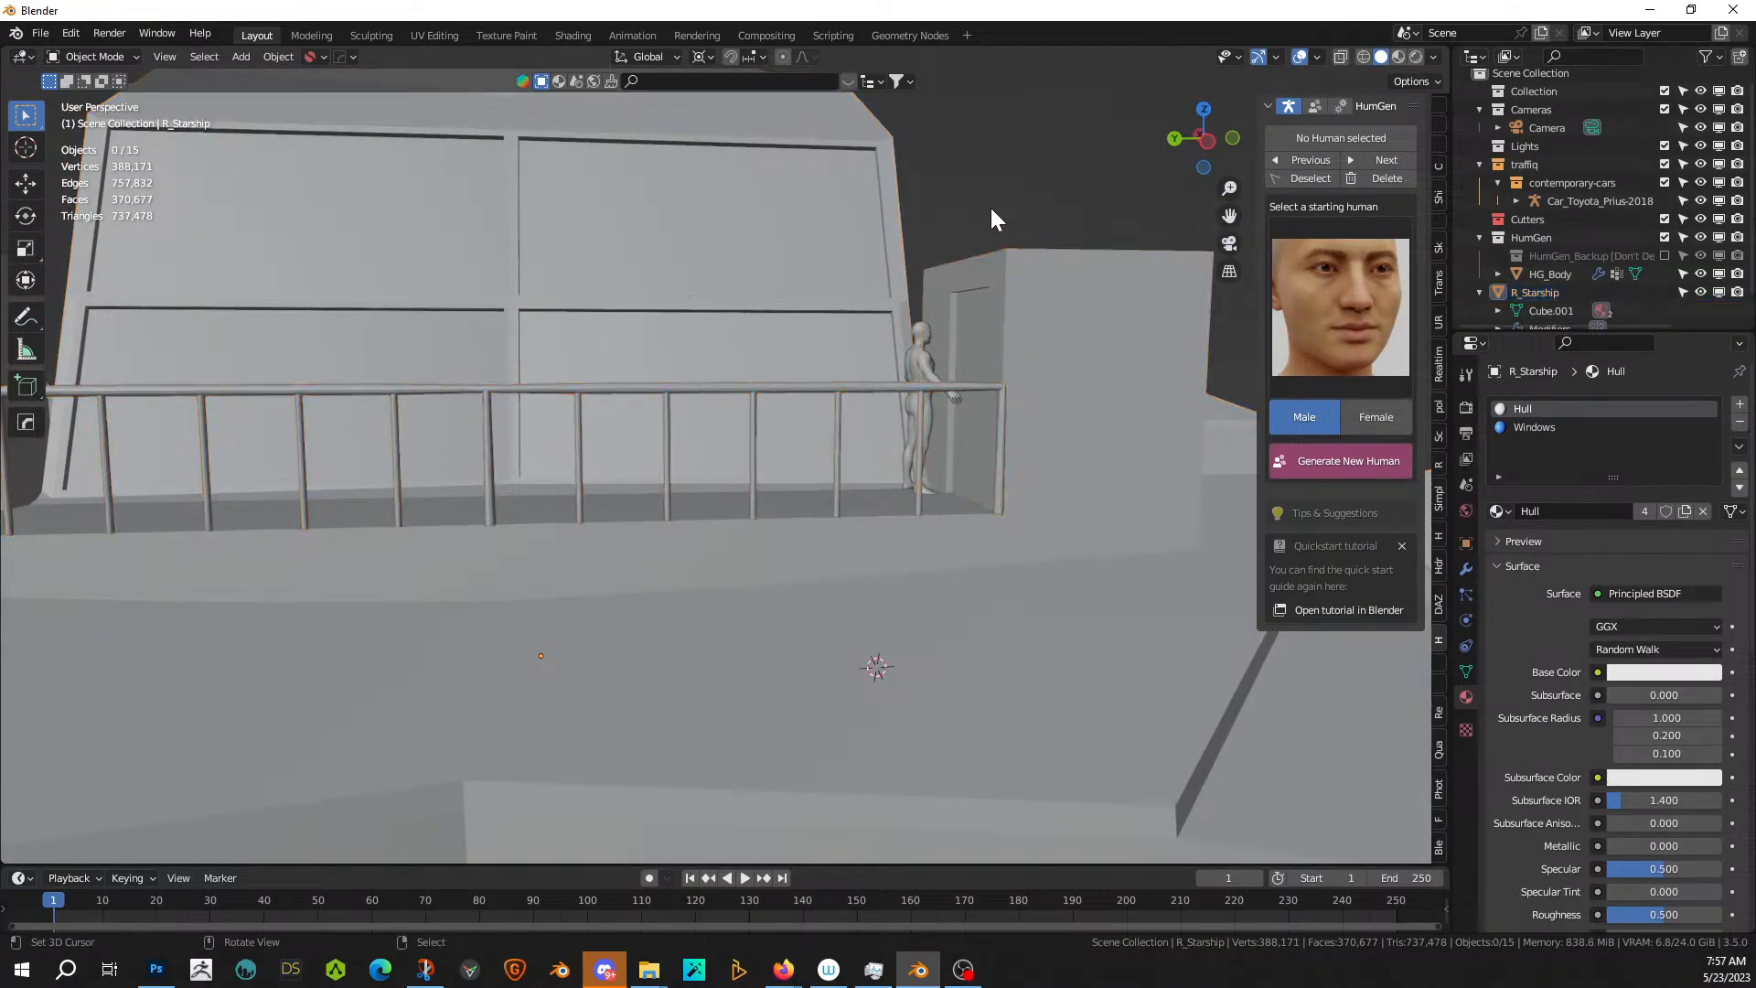
{"action": "middle_click_drag", "start_coordinate": [992, 219], "coordinate": [737, 373]}
{"action": "scroll", "coordinate": [719, 412], "scroll_direction": "up", "scroll_amount": 3}
{"action": "scroll", "coordinate": [600, 462], "scroll_direction": "down", "scroll_amount": 3}
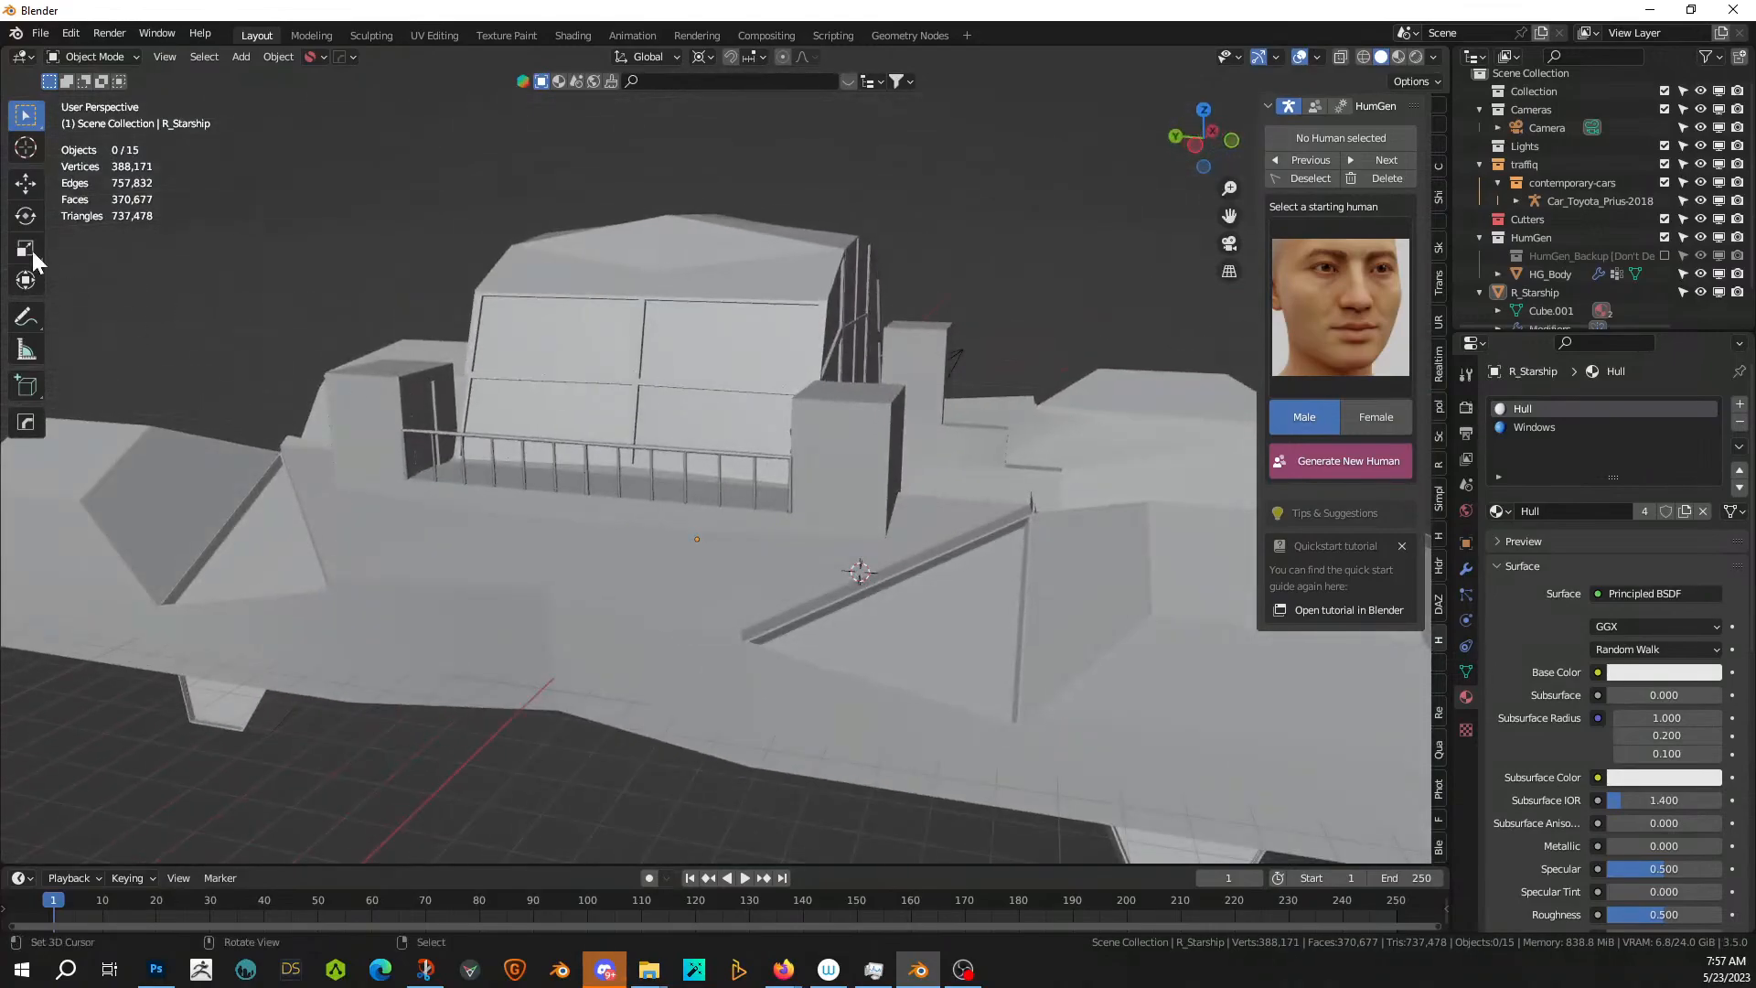
- Start saving the scene and create a folder named 230523-1 Stream Hover Ferry inside 000 2023 Paintings
{"action": "key", "text": "ctrl+s"}
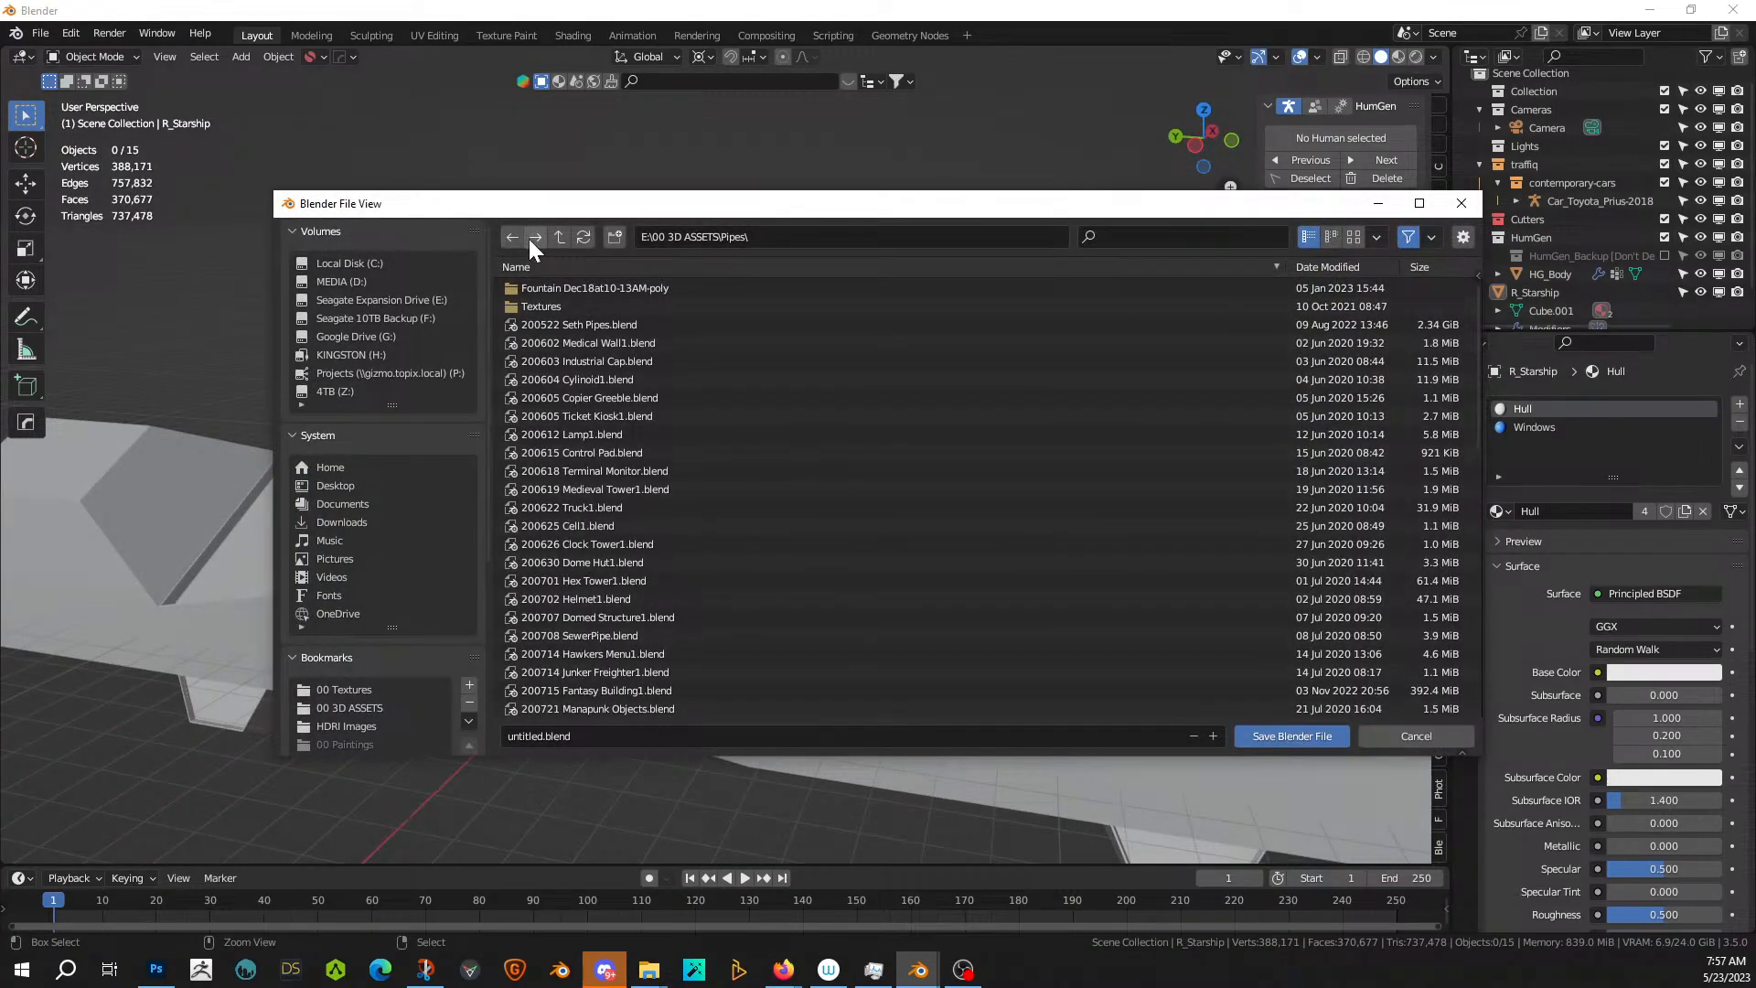
{"action": "scroll", "coordinate": [410, 646], "scroll_direction": "down", "scroll_amount": 5}
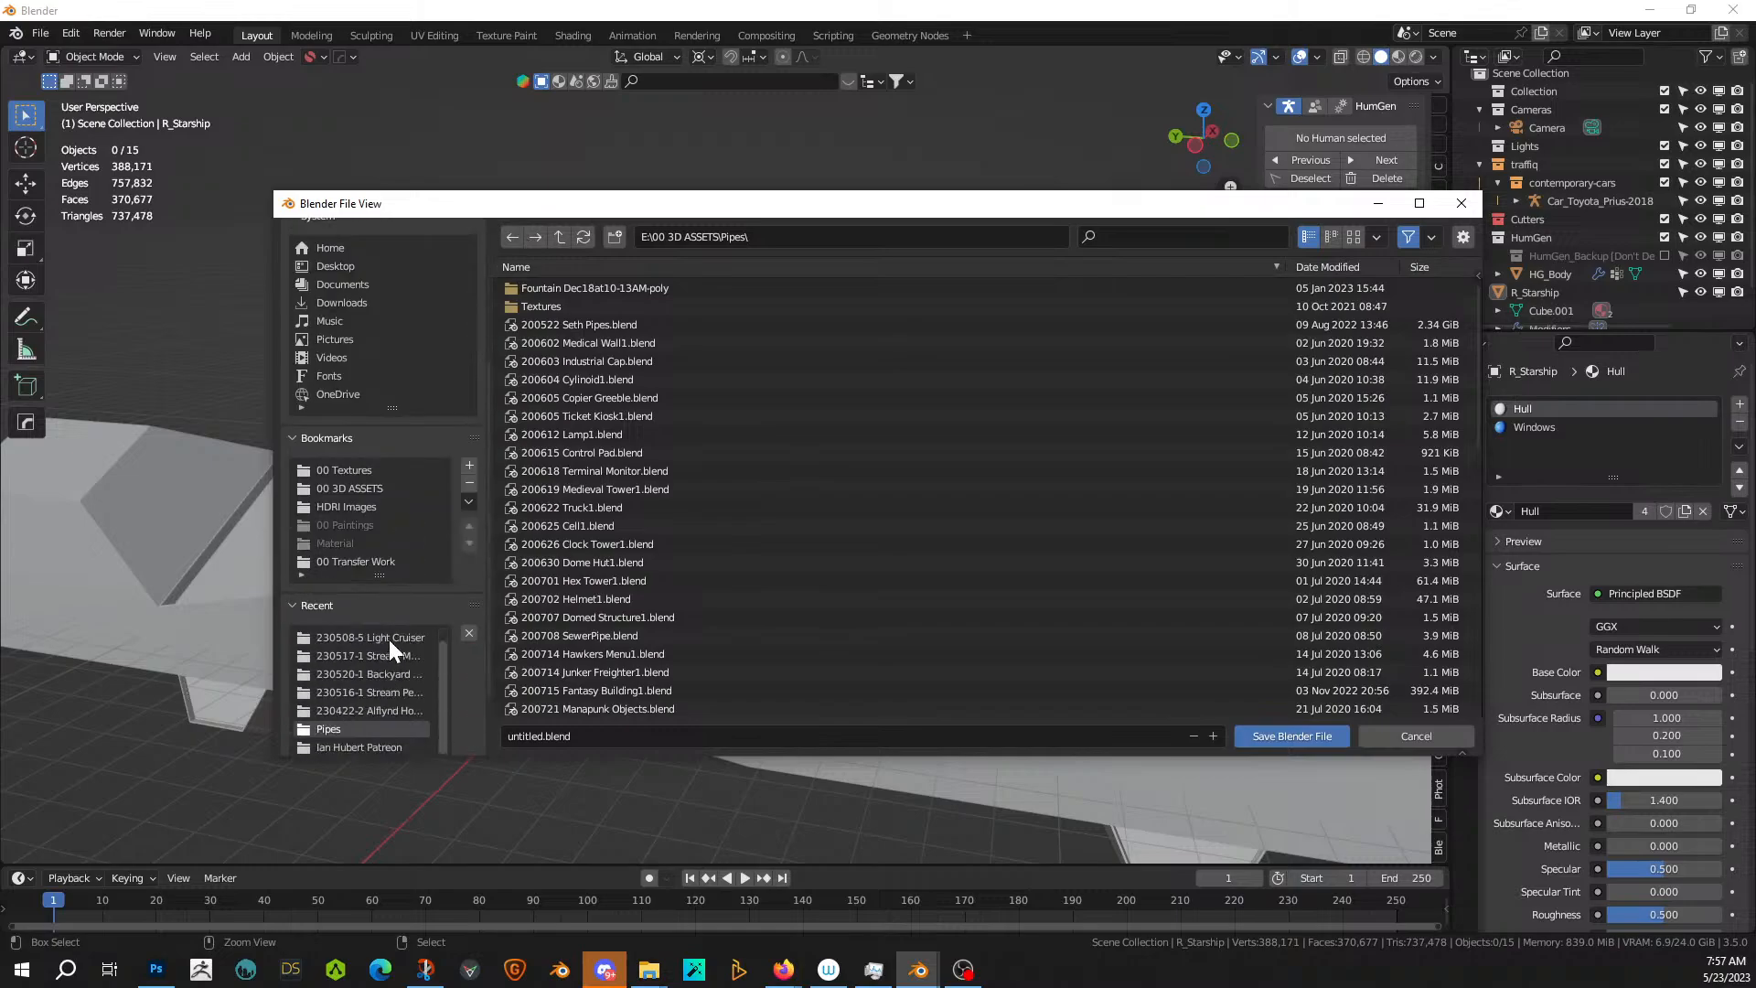
{"action": "left_click", "coordinate": [392, 641]}
{"action": "left_click", "coordinate": [560, 235]}
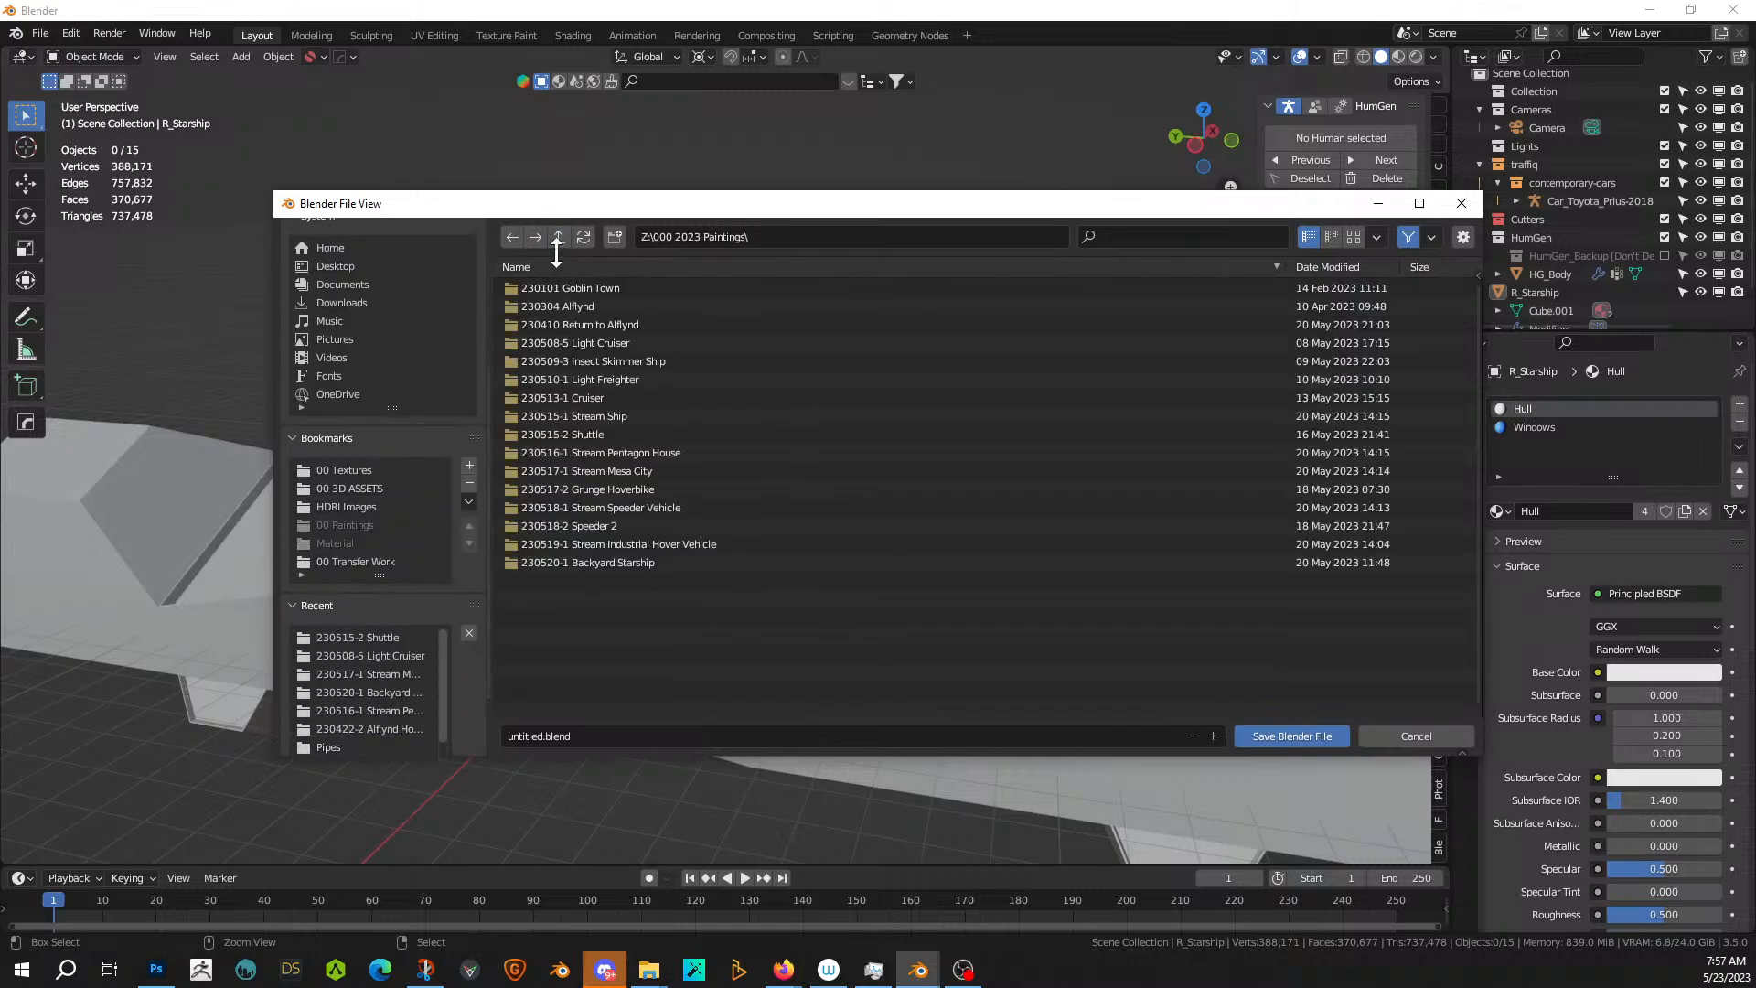
{"action": "left_click", "coordinate": [614, 237]}
{"action": "type", "text": "230523-1 Stream Hover Ferry"}
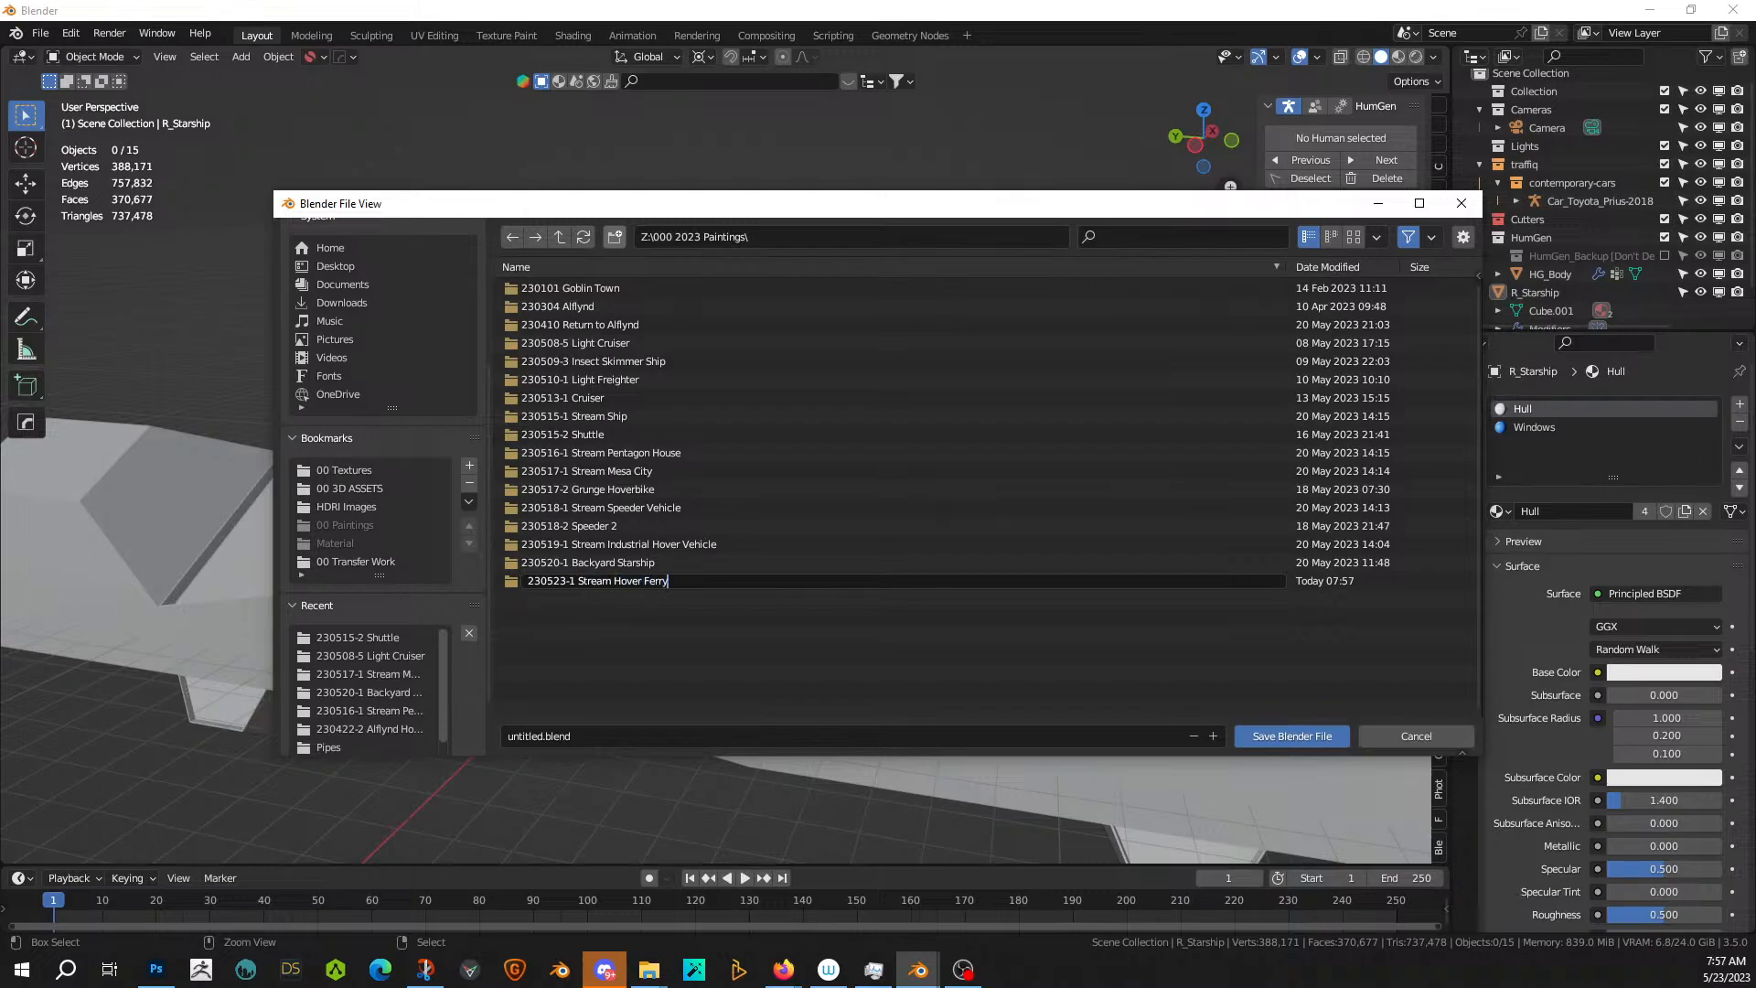
{"action": "key", "text": "Return"}
{"action": "left_click", "coordinate": [614, 237]}
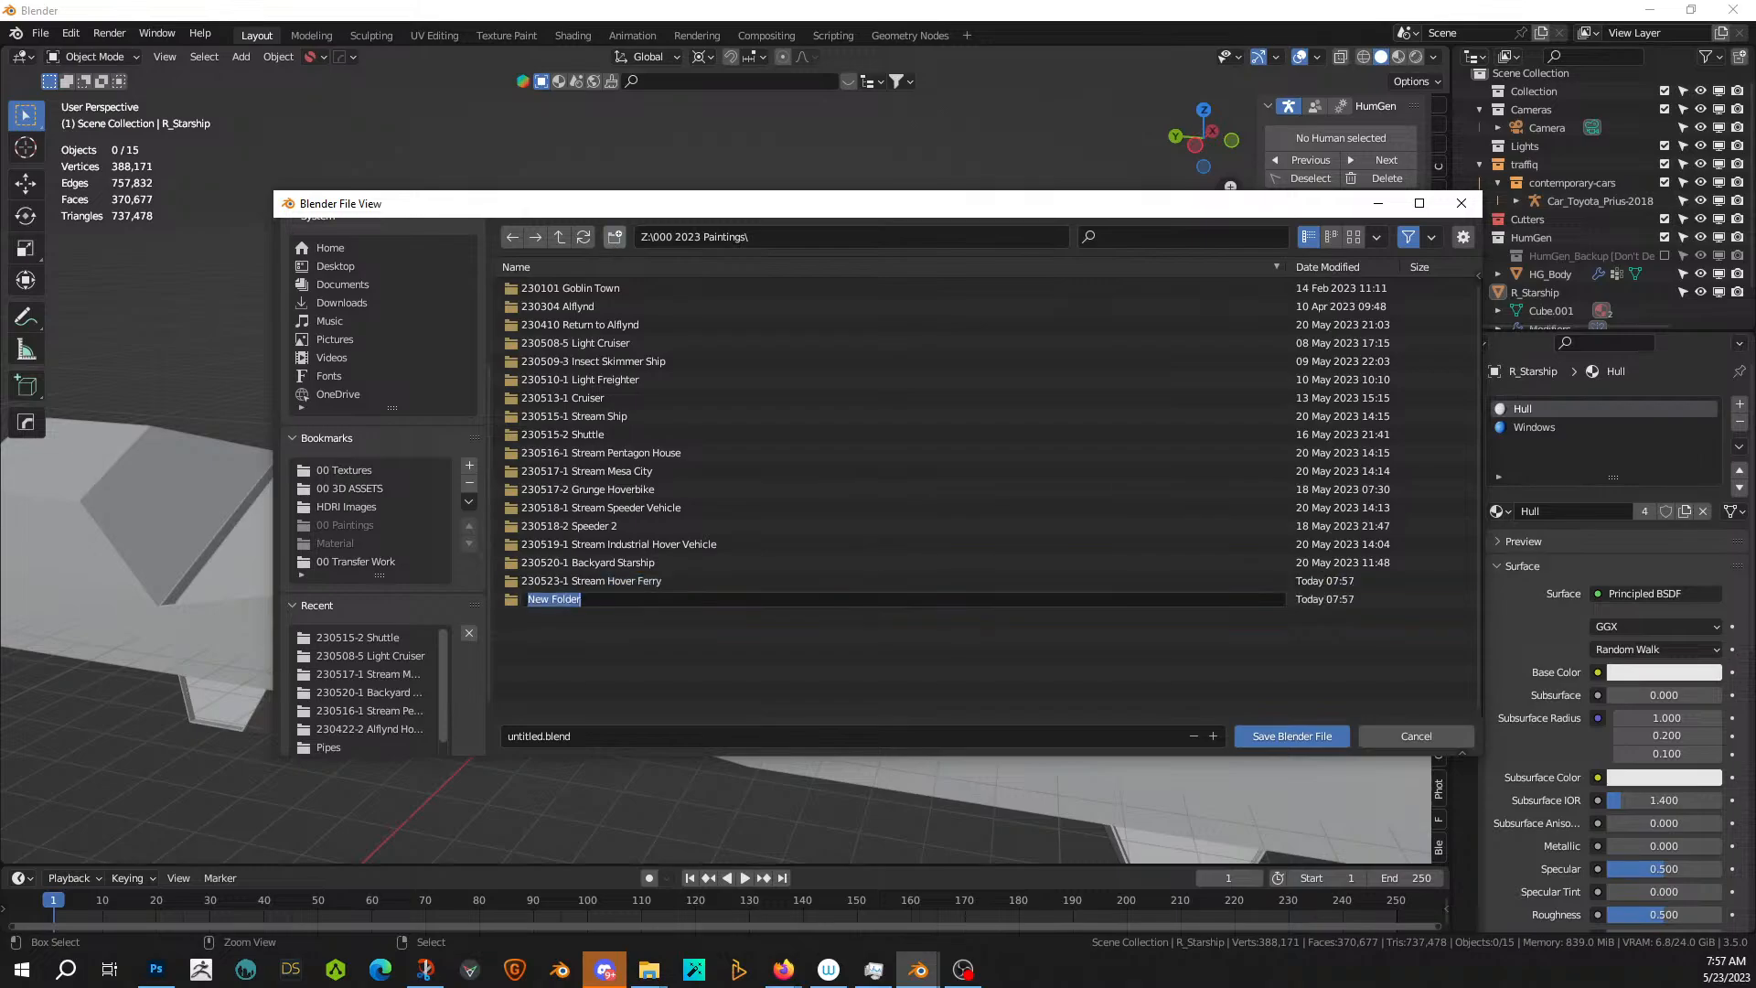
{"action": "key", "text": "Return"}
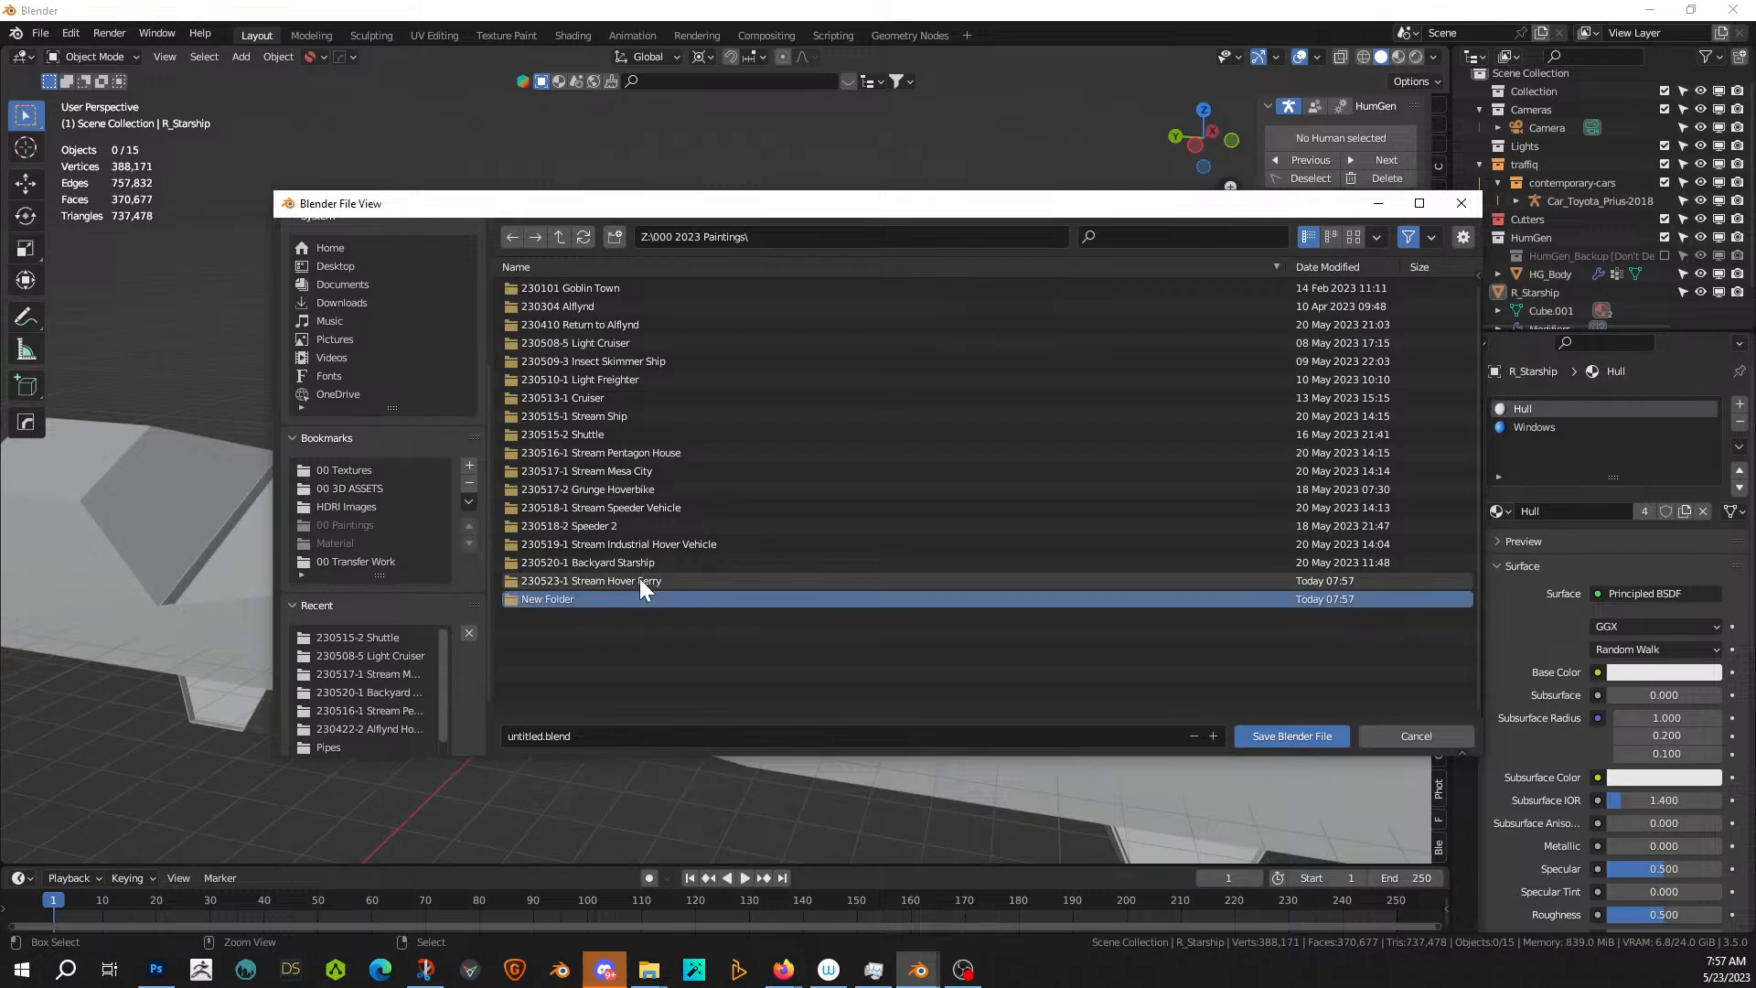
- Save the scene in the 230523-1 Stream Hover Ferry folder as 230523-1 Stream Hover Ferry.blend
{"action": "double_click", "coordinate": [641, 582]}
{"action": "left_click", "coordinate": [600, 737]}
{"action": "type", "text": "230523-1 Str"}
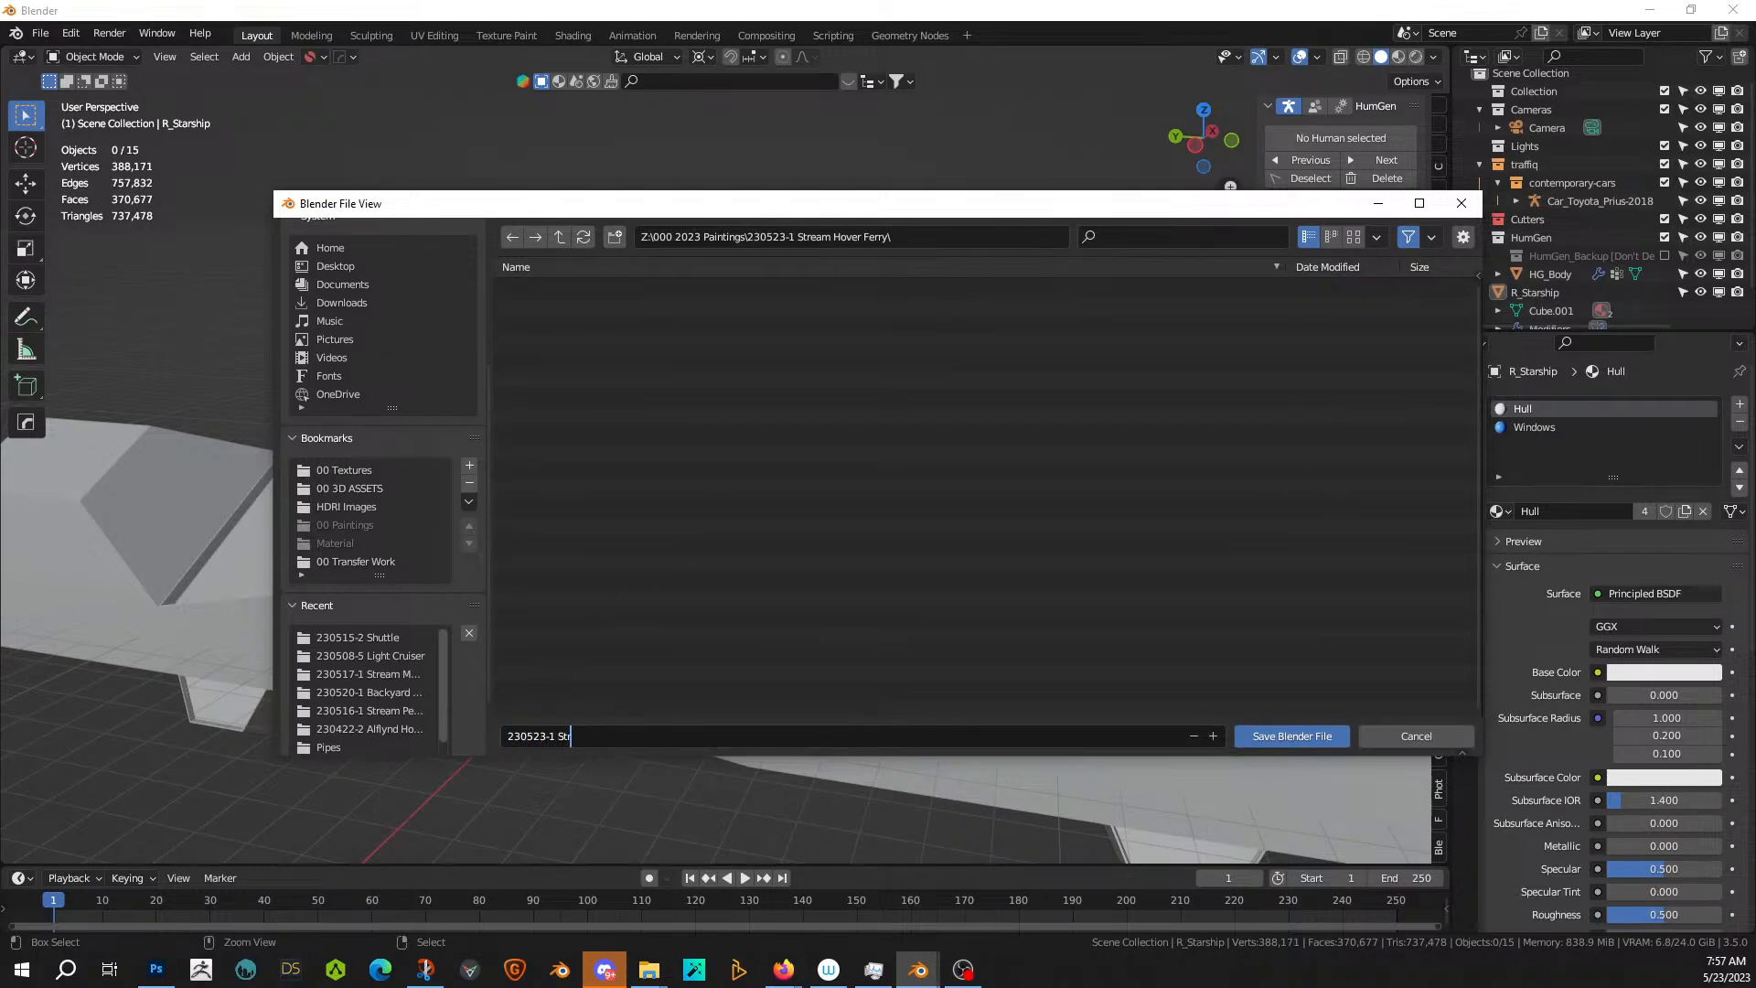
{"action": "type", "text": "eam Hover Ferry.blend"}
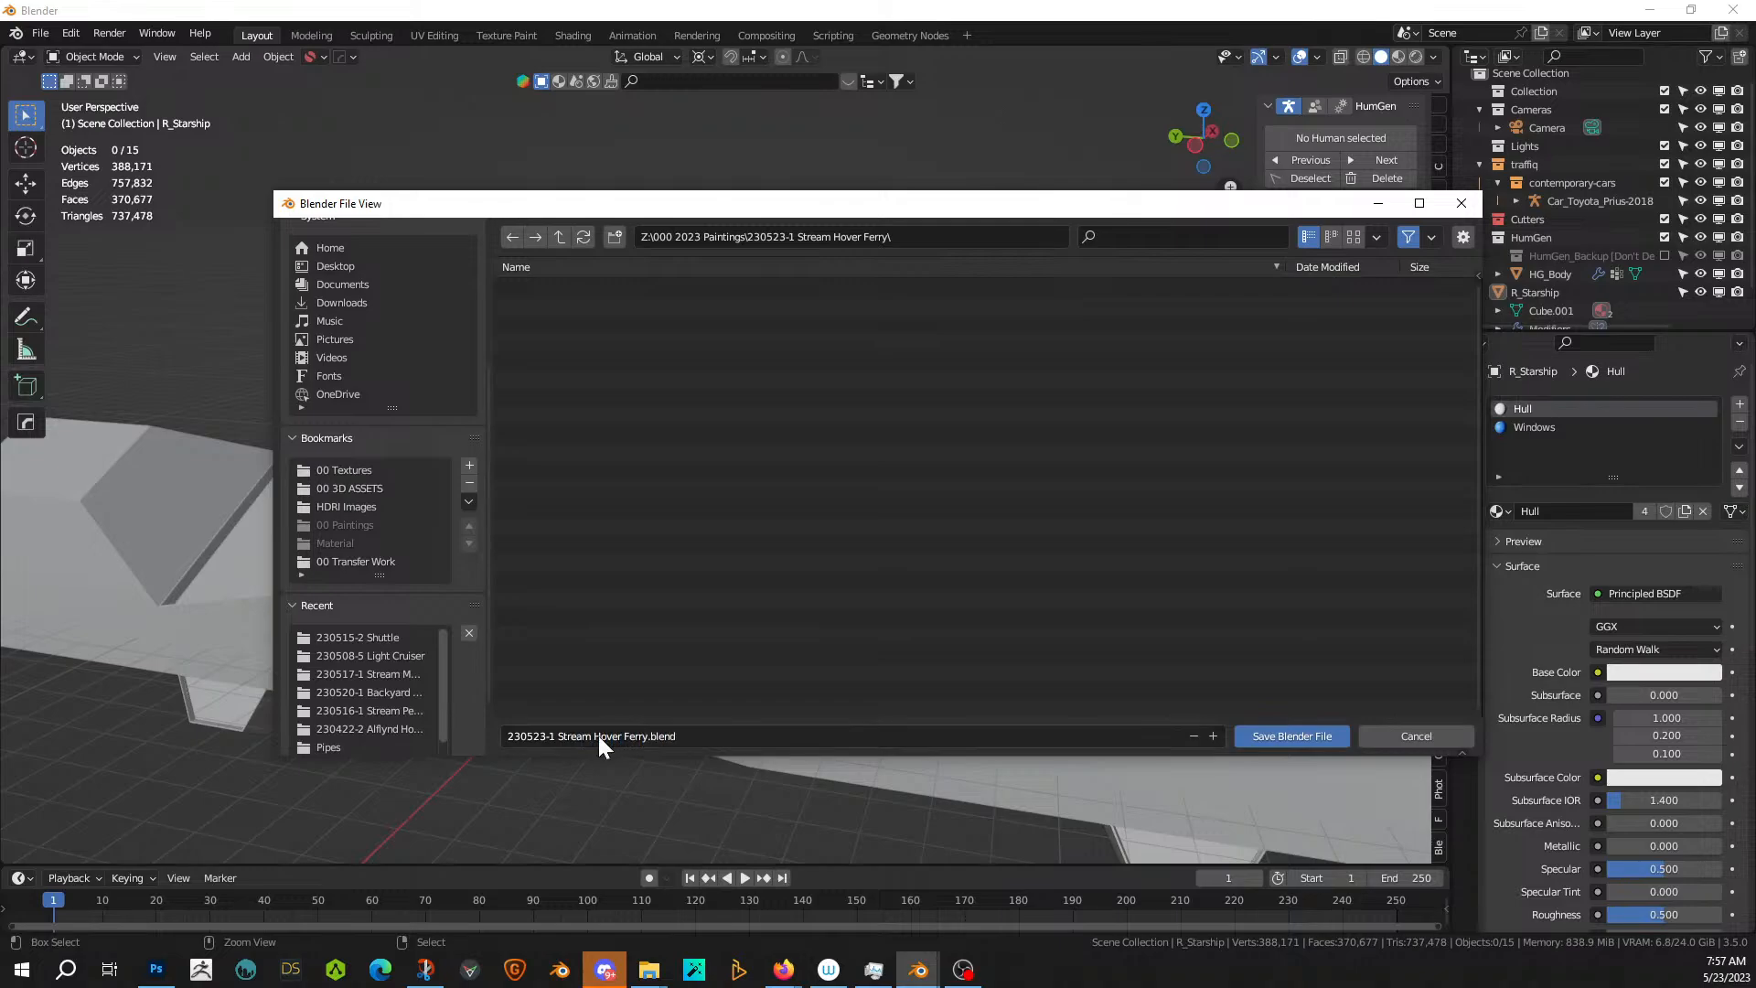
{"action": "key", "text": "Return"}
- Review the whole ship's silhouette and the plain roofs of the entrance blocks beside the canopy
{"action": "middle_click_drag", "start_coordinate": [792, 552], "coordinate": [452, 535]}
{"action": "scroll", "coordinate": [607, 553], "scroll_direction": "down", "scroll_amount": 4}
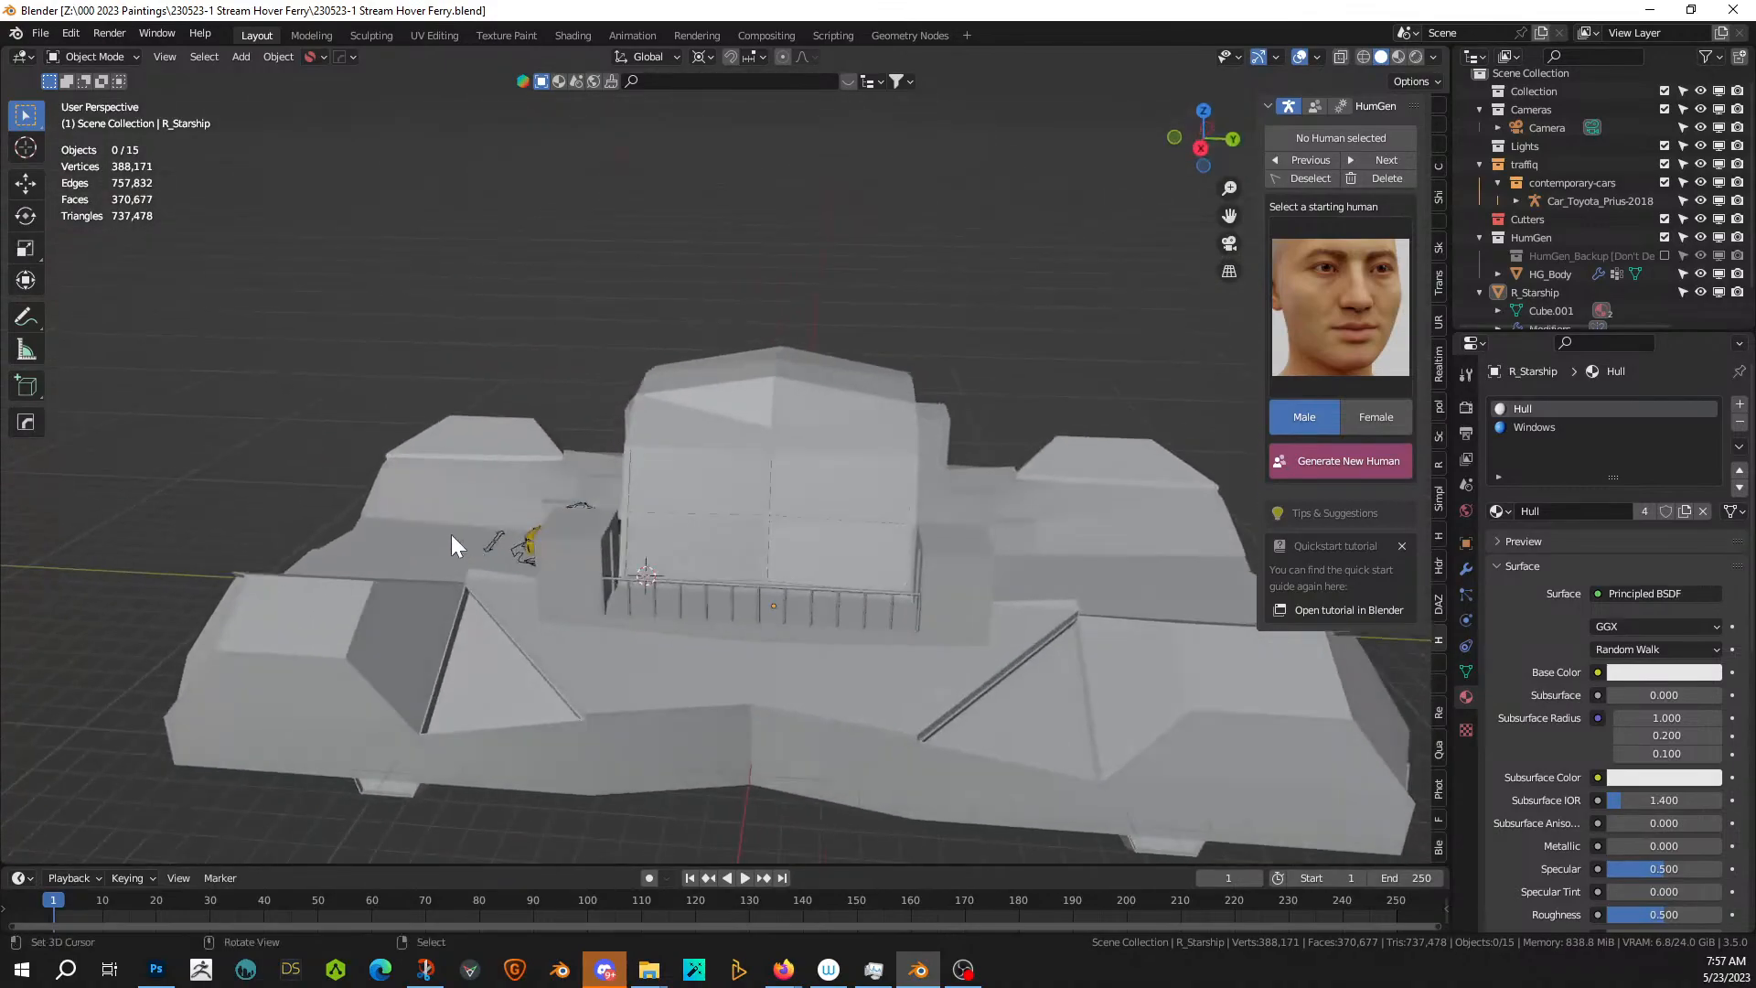
{"action": "scroll", "coordinate": [611, 501], "scroll_direction": "down", "scroll_amount": 3}
{"action": "middle_click_drag", "start_coordinate": [611, 501], "coordinate": [753, 631]}
{"action": "scroll", "coordinate": [823, 461], "scroll_direction": "up", "scroll_amount": 3}
{"action": "scroll", "coordinate": [777, 512], "scroll_direction": "up", "scroll_amount": 1}
{"action": "scroll", "coordinate": [815, 463], "scroll_direction": "up", "scroll_amount": 3}
{"action": "scroll", "coordinate": [789, 642], "scroll_direction": "up", "scroll_amount": 2}
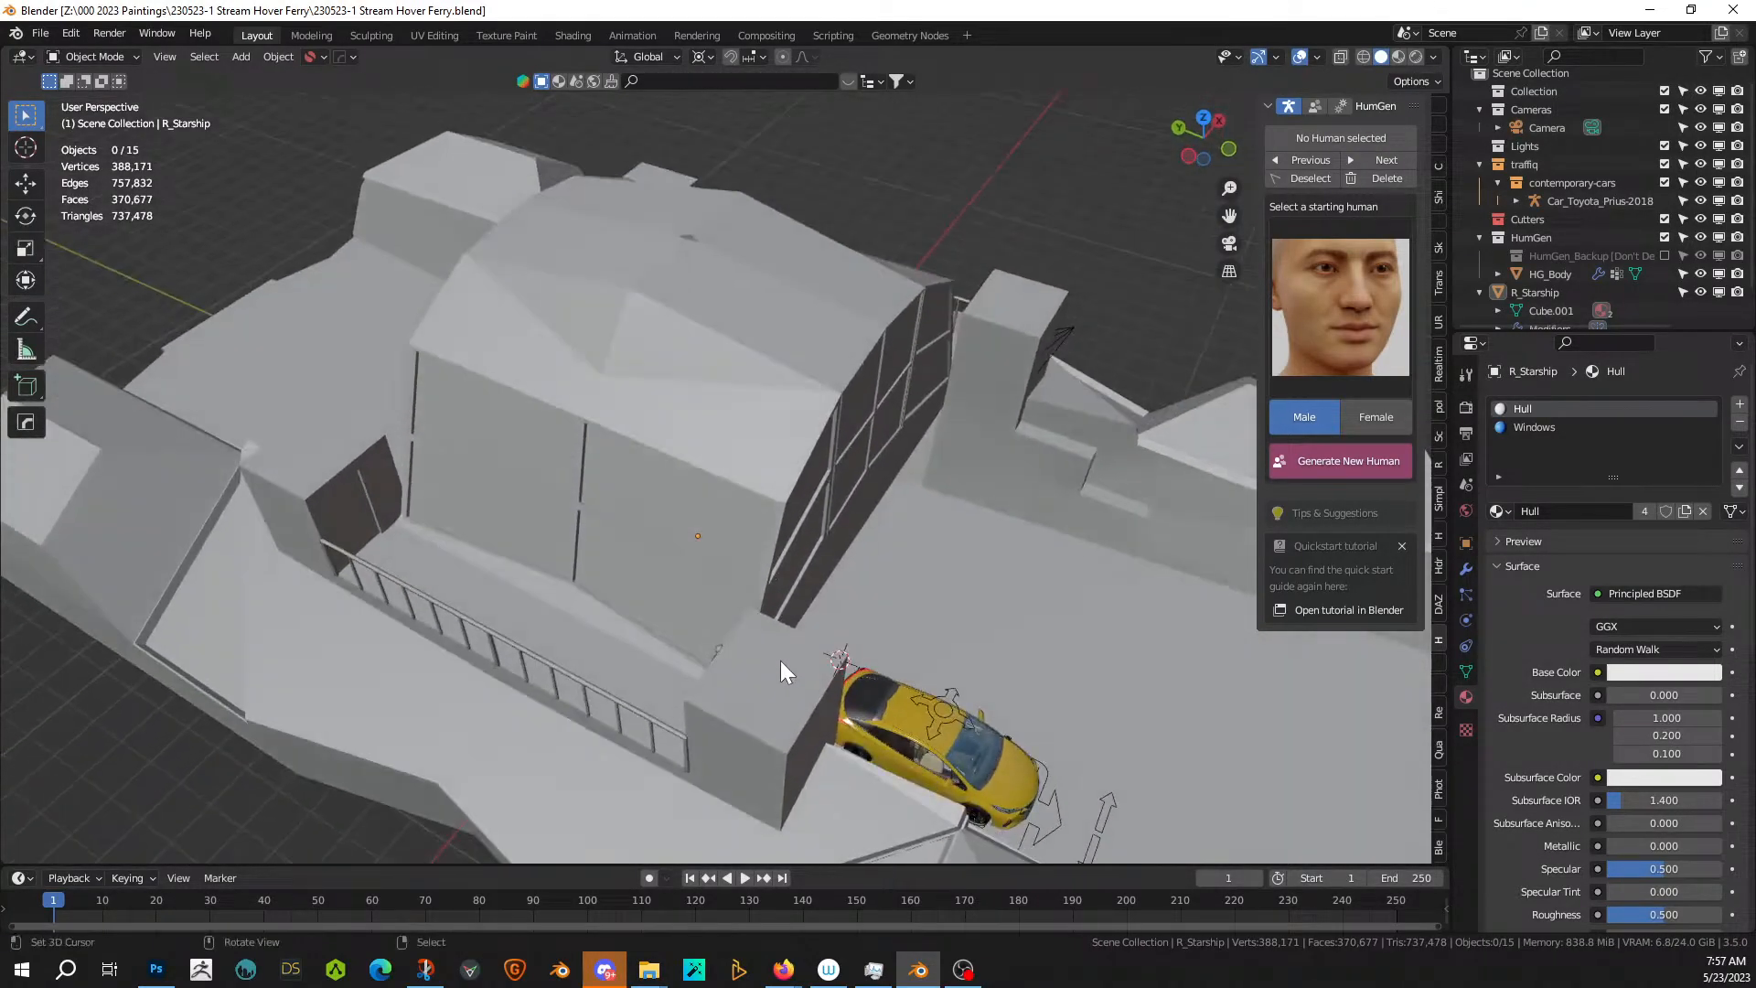
- Select the four roof faces of the entrance block and inset them individually by about 0.08 m
{"action": "left_click", "coordinate": [776, 688]}
{"action": "key", "text": "Tab"}
{"action": "scroll", "coordinate": [770, 678], "scroll_direction": "up", "scroll_amount": 2}
{"action": "middle_click_drag", "start_coordinate": [770, 679], "coordinate": [737, 635]}
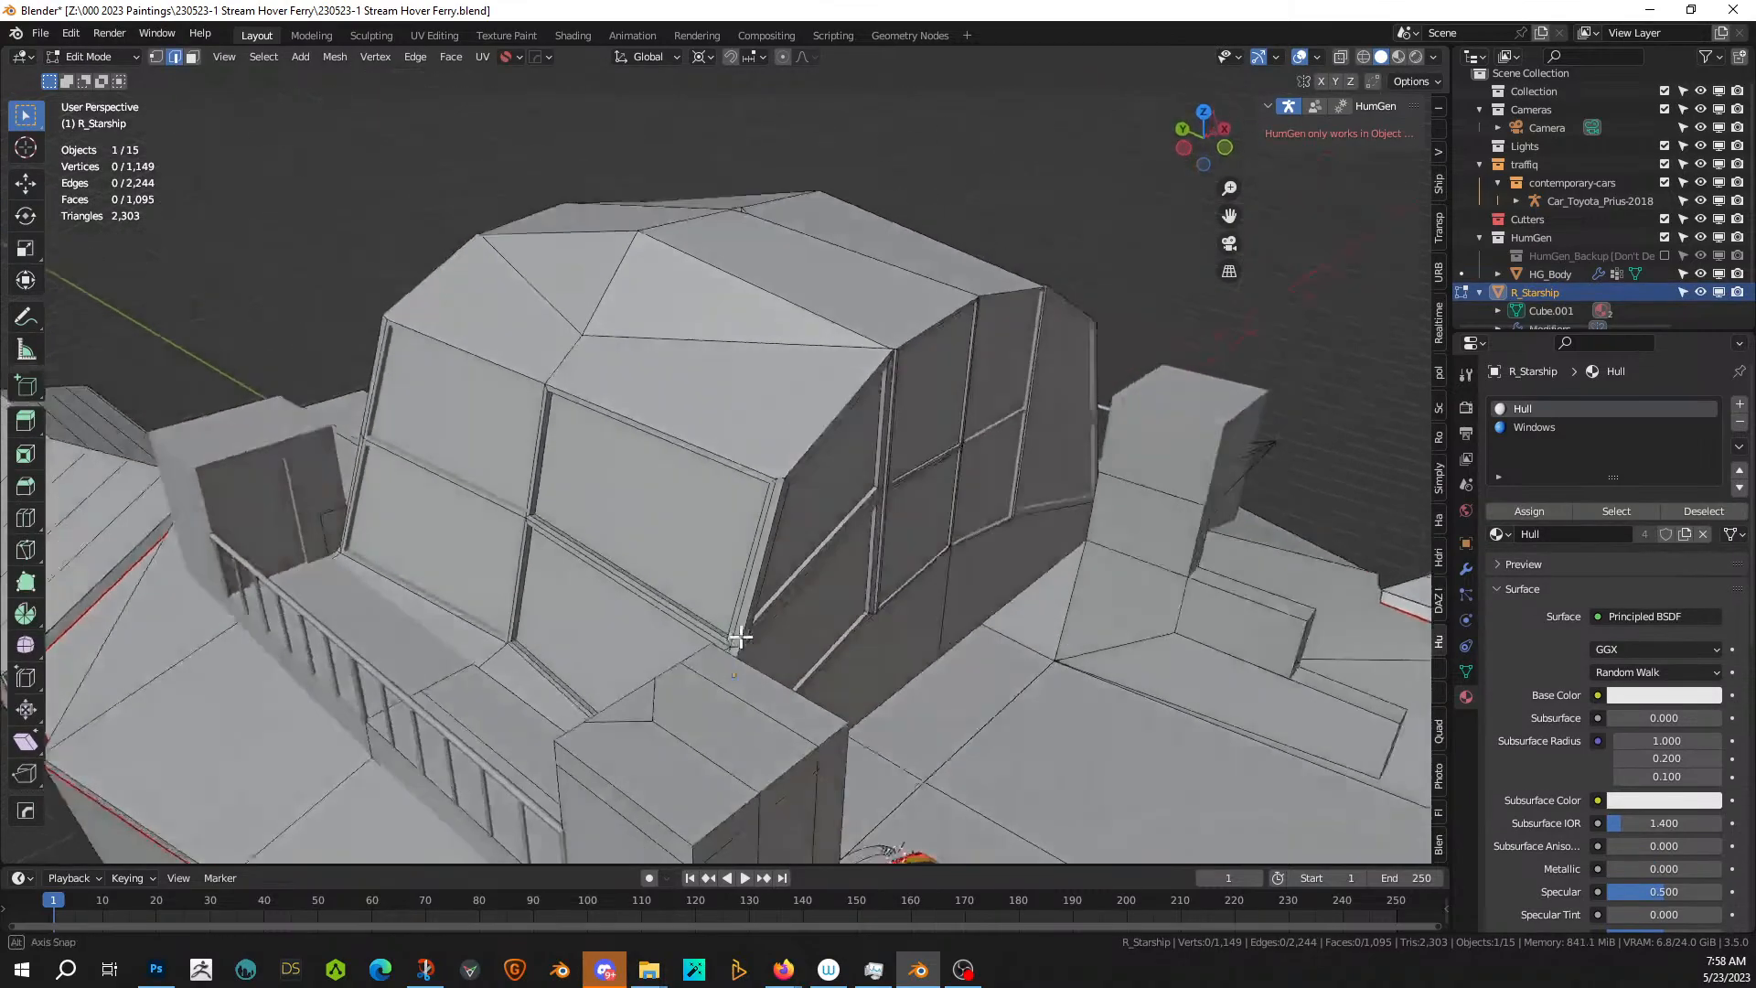
{"action": "key", "text": "3"}
{"action": "left_click", "coordinate": [643, 770]}
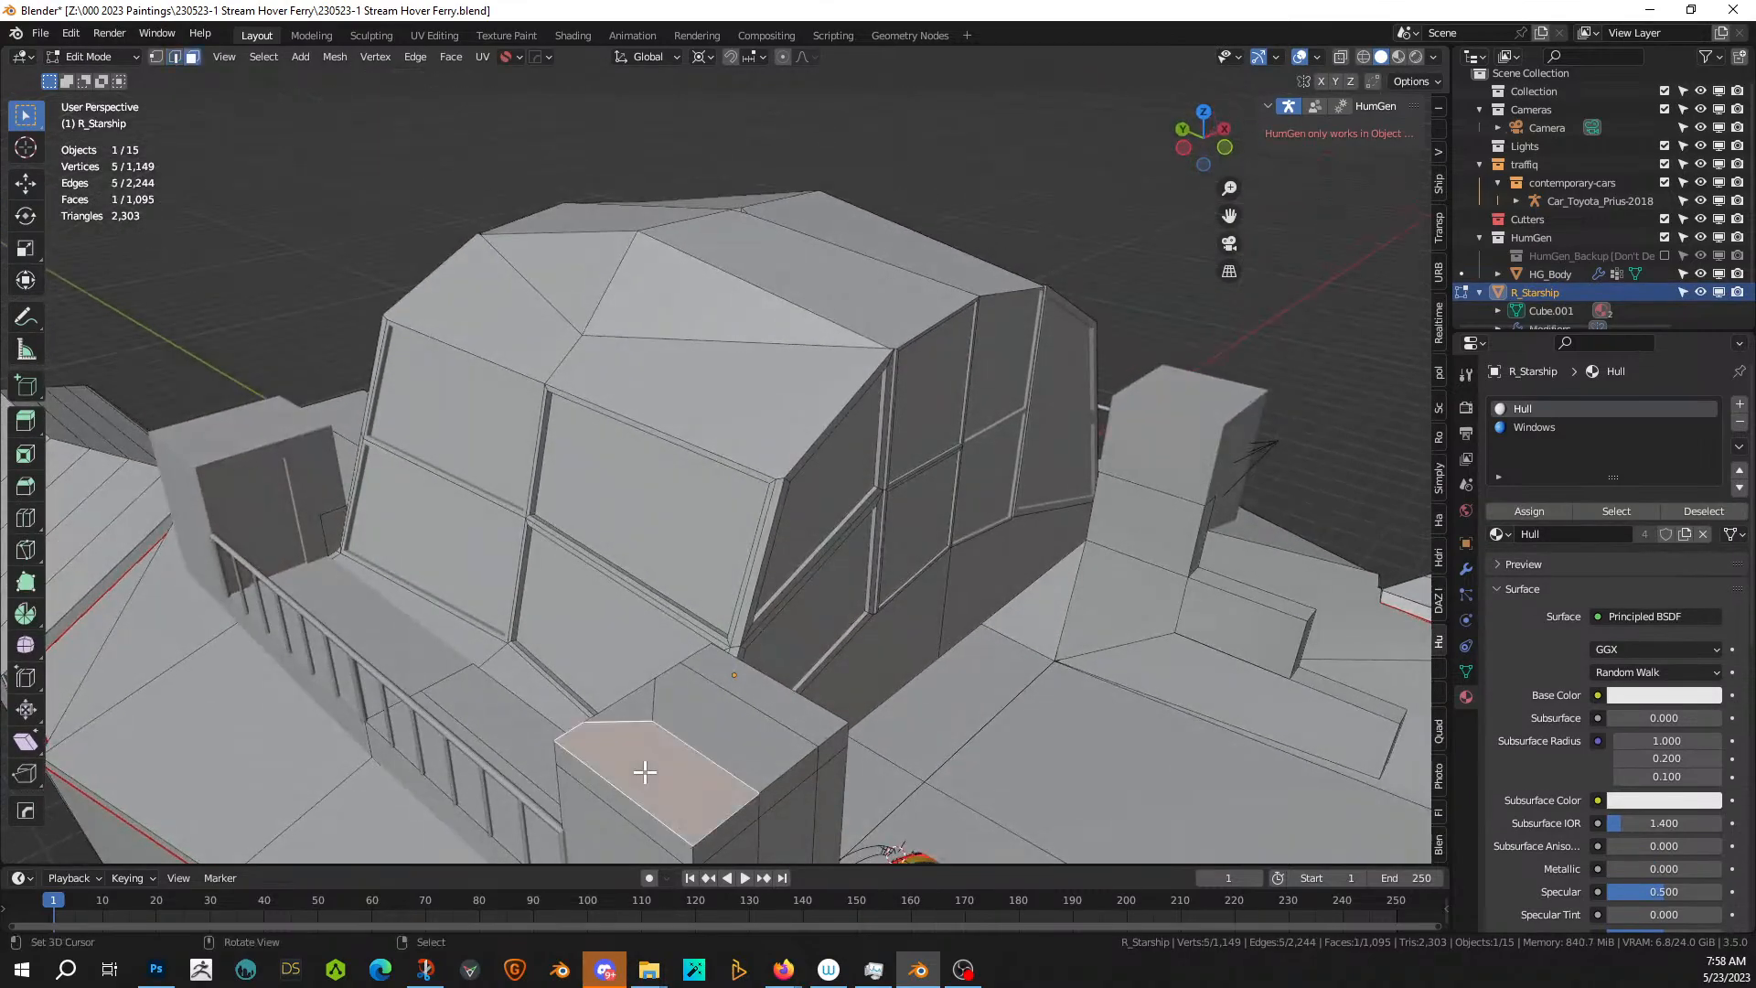
{"action": "left_click", "coordinate": [773, 692], "text": "ctrl"}
{"action": "left_click", "coordinate": [639, 715], "text": "shift"}
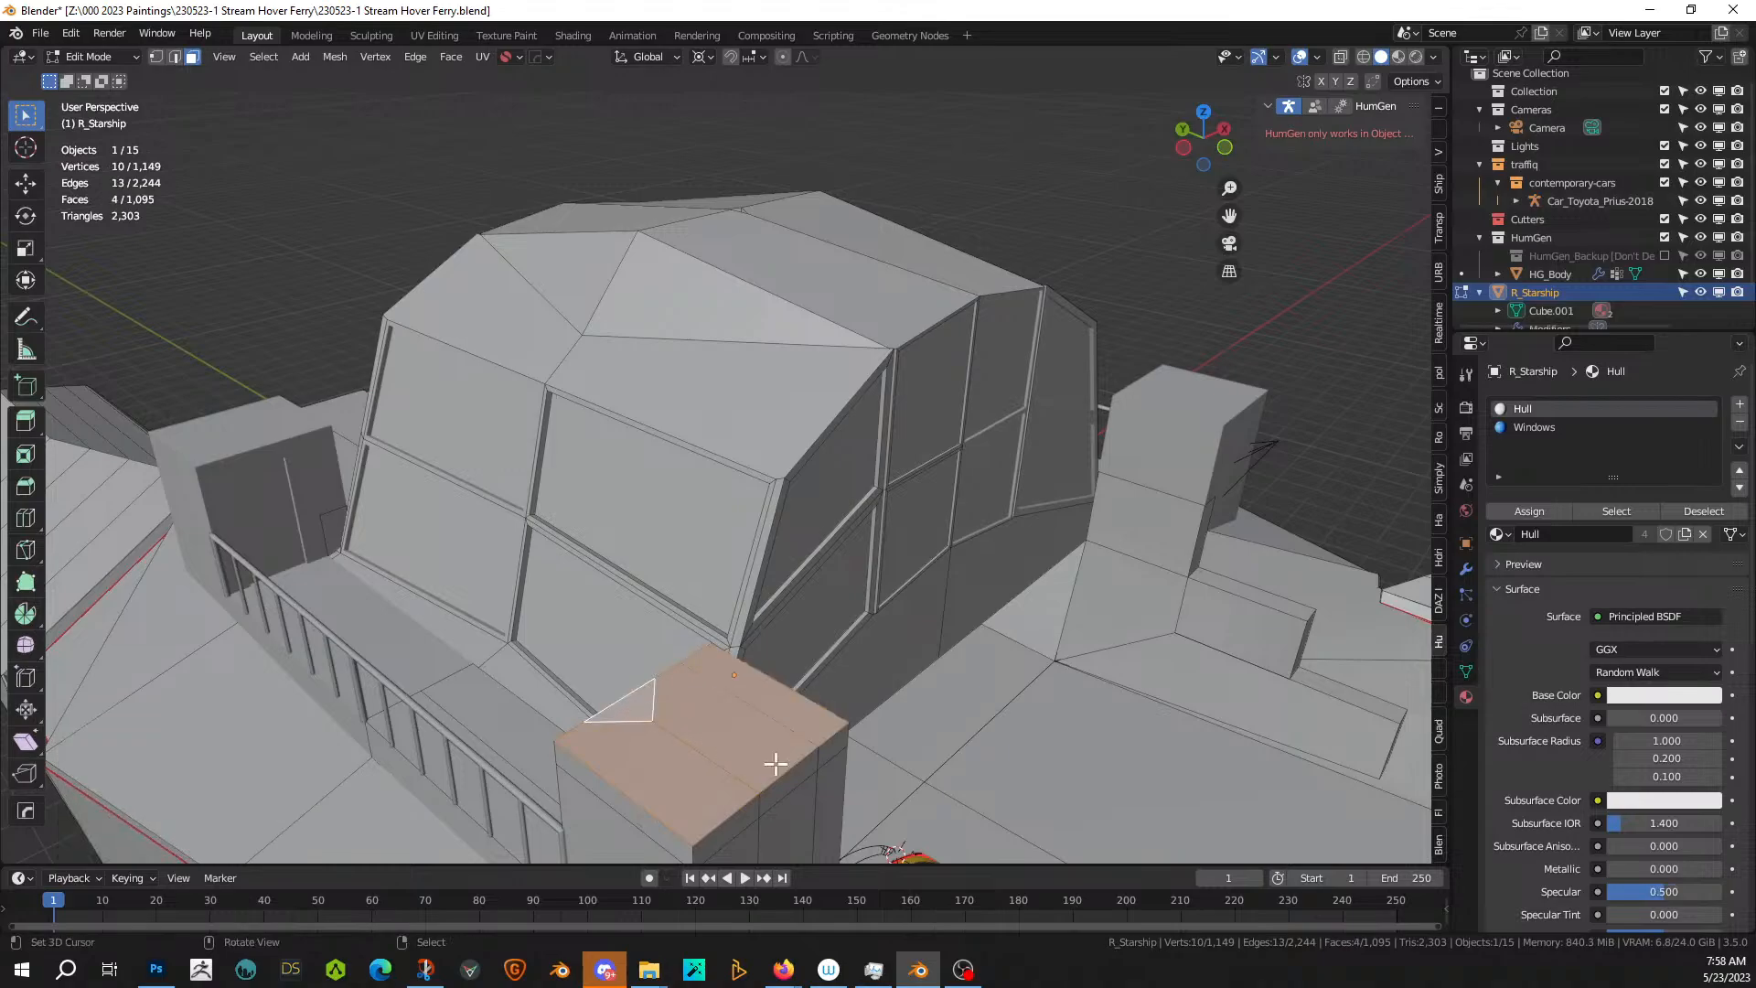
{"action": "key", "text": "i"}
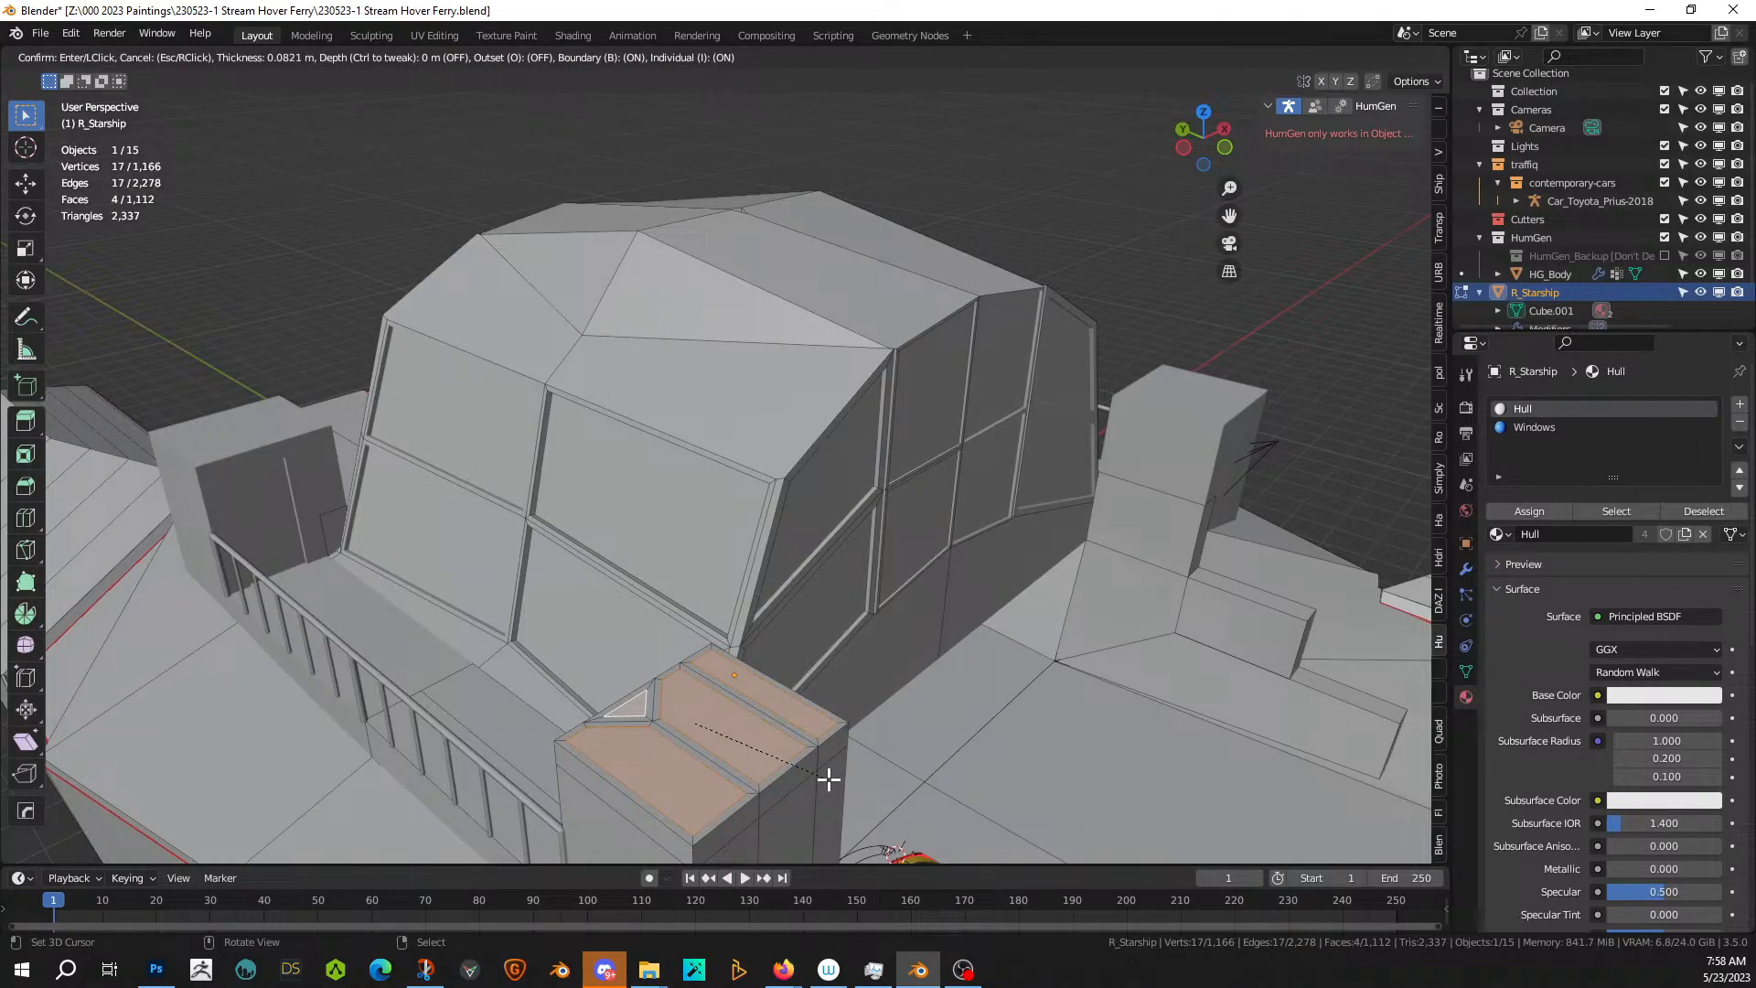
{"action": "left_click", "coordinate": [829, 778]}
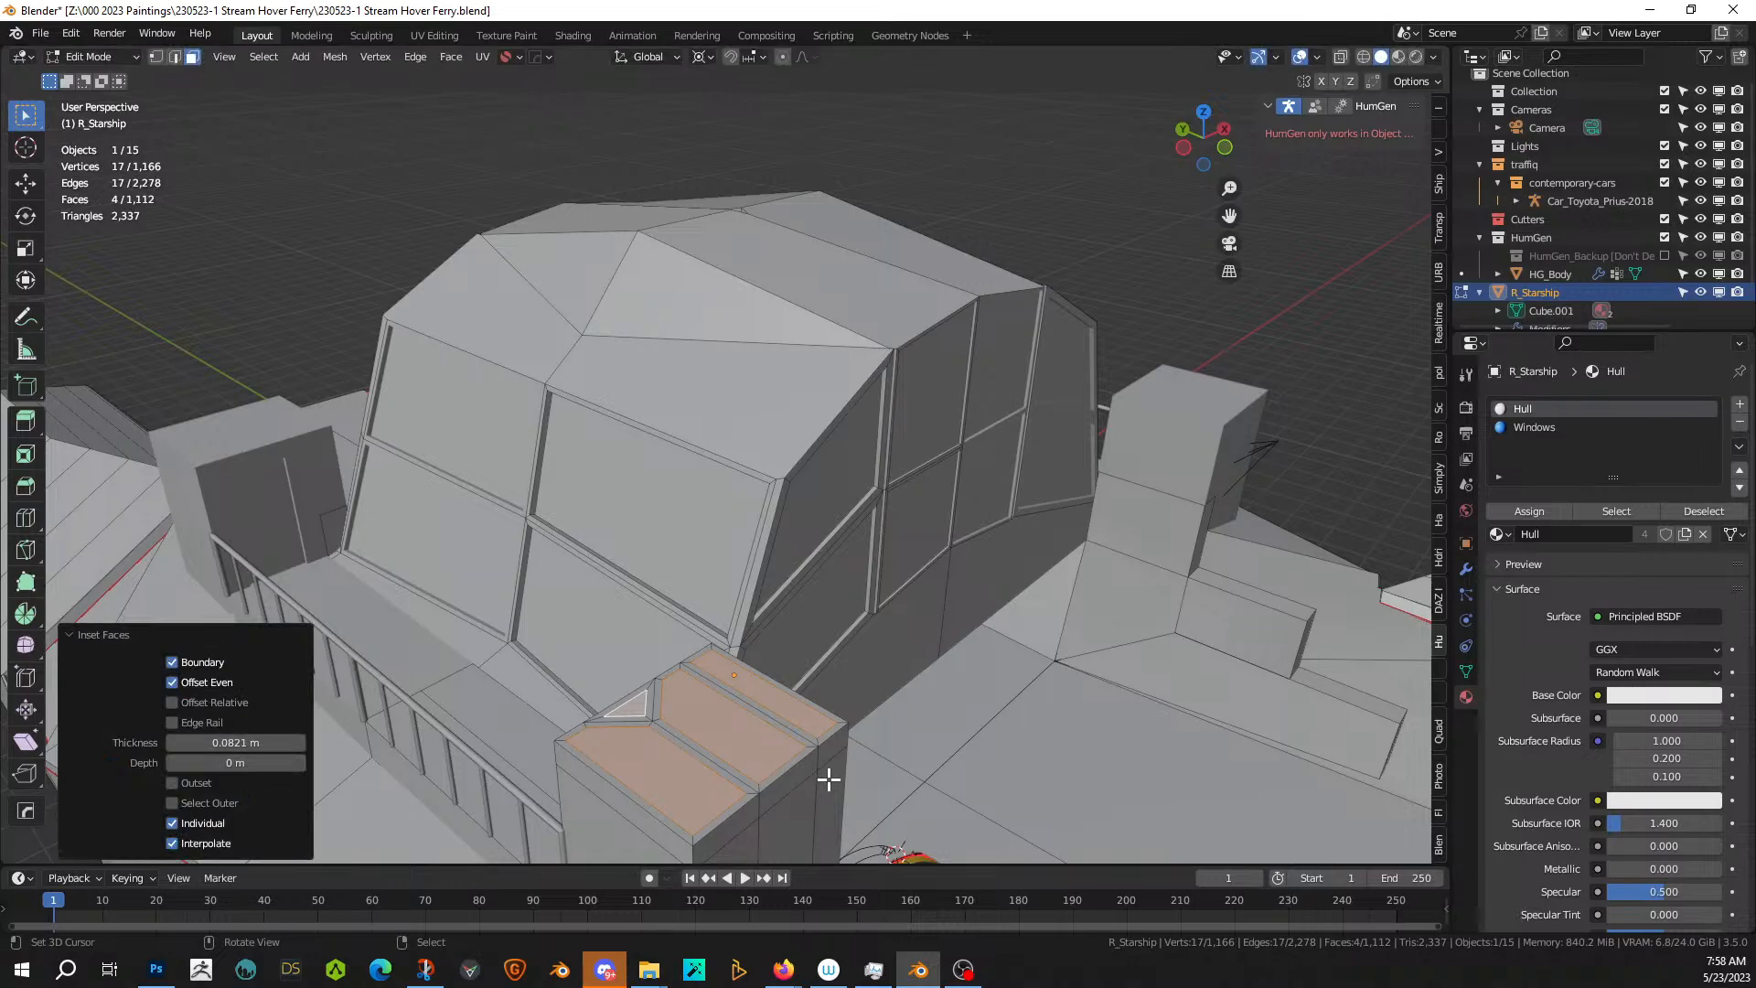
- Inset the roof faces again by about 0.04 m and raise them about 0.1 m along Z to form raised panels
{"action": "key", "text": "i"}
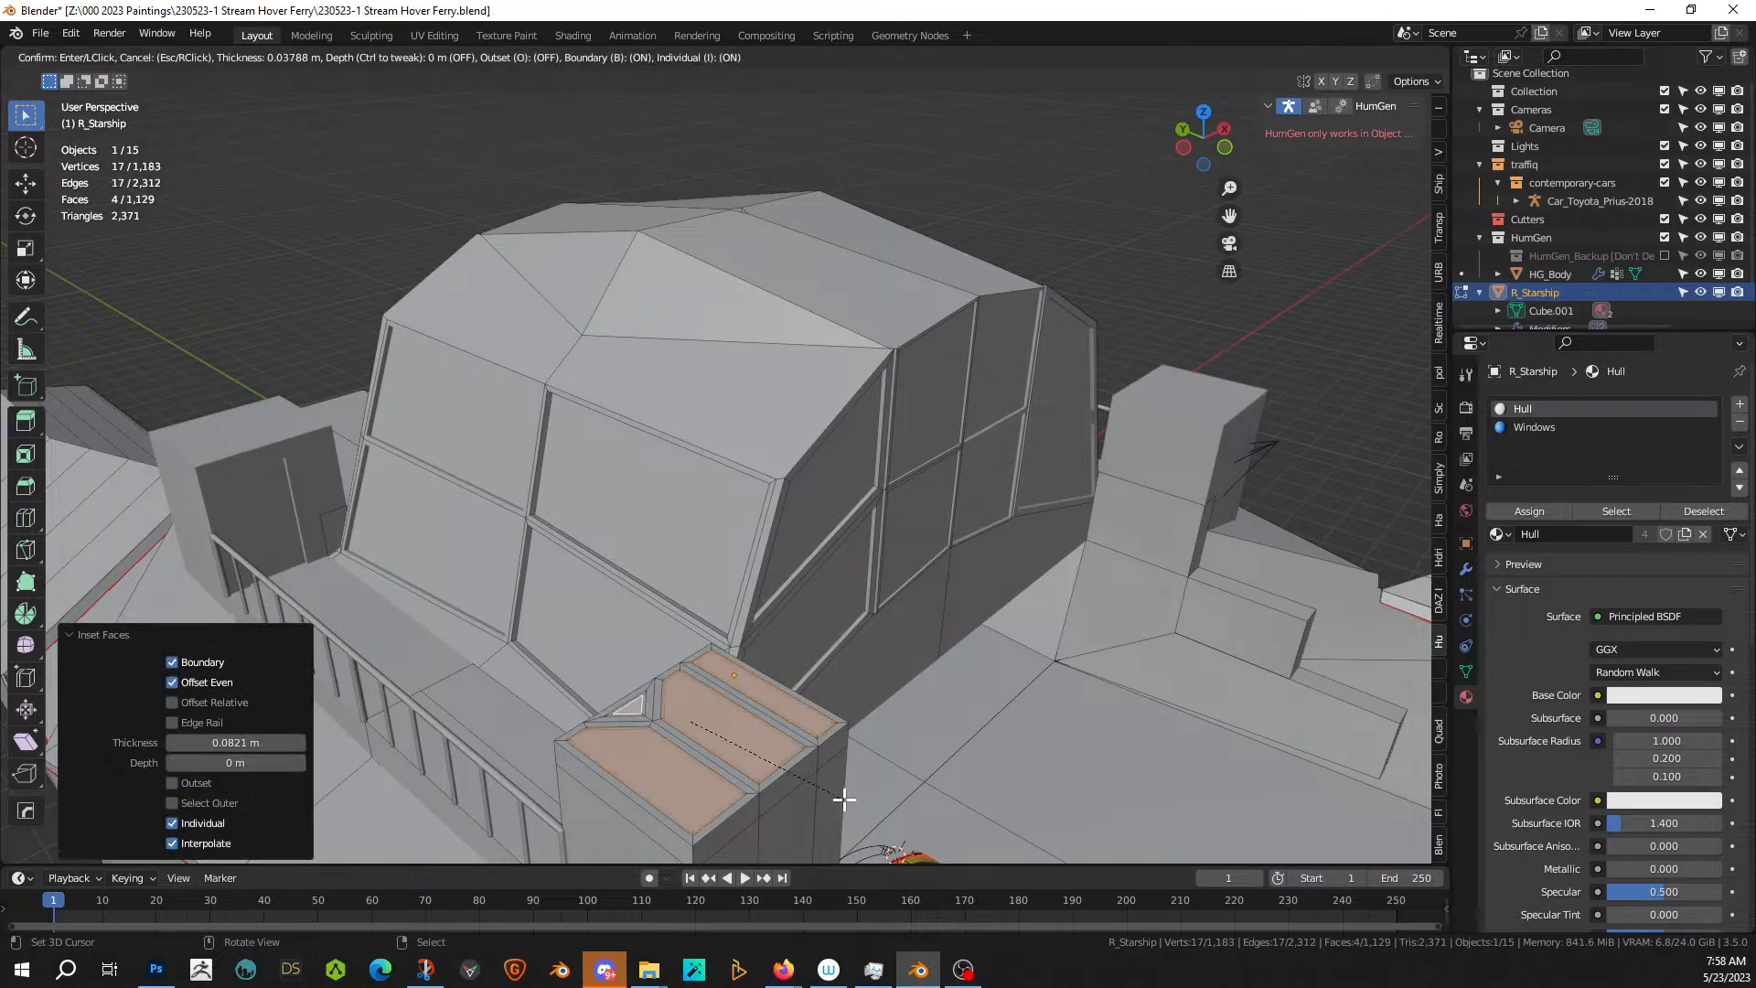
{"action": "left_click", "coordinate": [843, 799]}
{"action": "key", "text": "g"}
{"action": "key", "text": "z"}
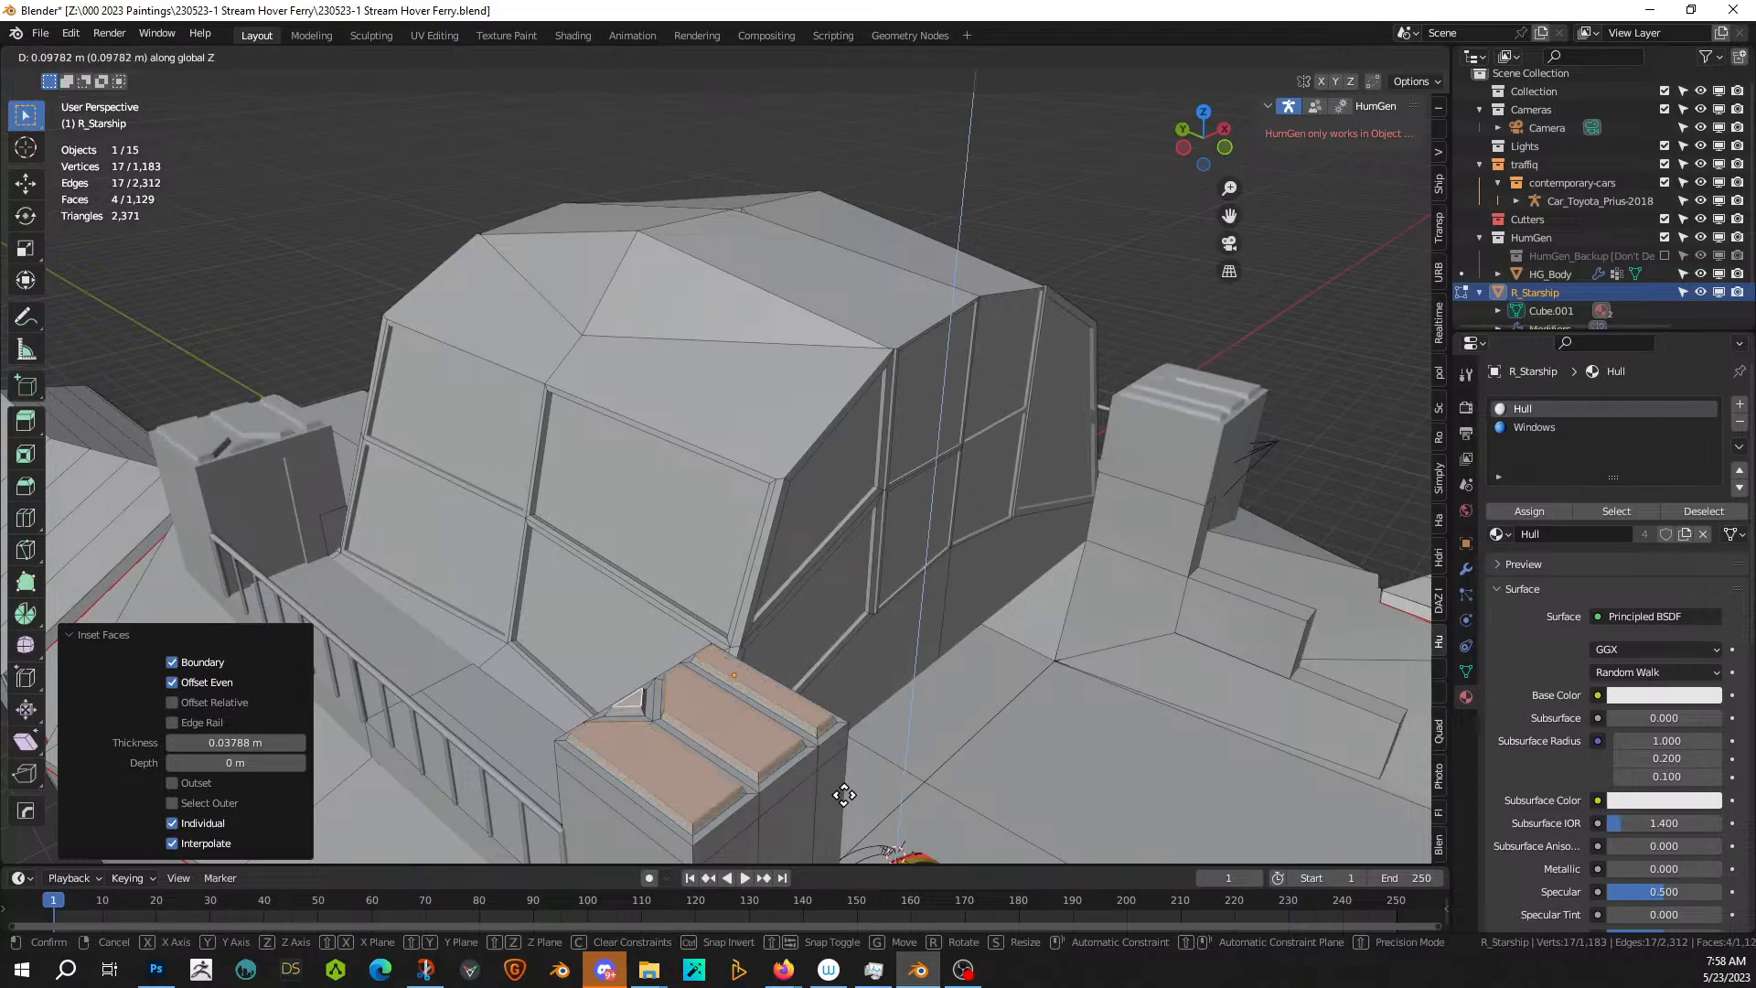
{"action": "left_click", "coordinate": [842, 797]}
{"action": "middle_click_drag", "start_coordinate": [842, 796], "coordinate": [869, 586]}
{"action": "key", "text": "Tab"}
- Examine the hull's underside, landing feet and side profile from several low angles
{"action": "scroll", "coordinate": [899, 688], "scroll_direction": "down", "scroll_amount": 5}
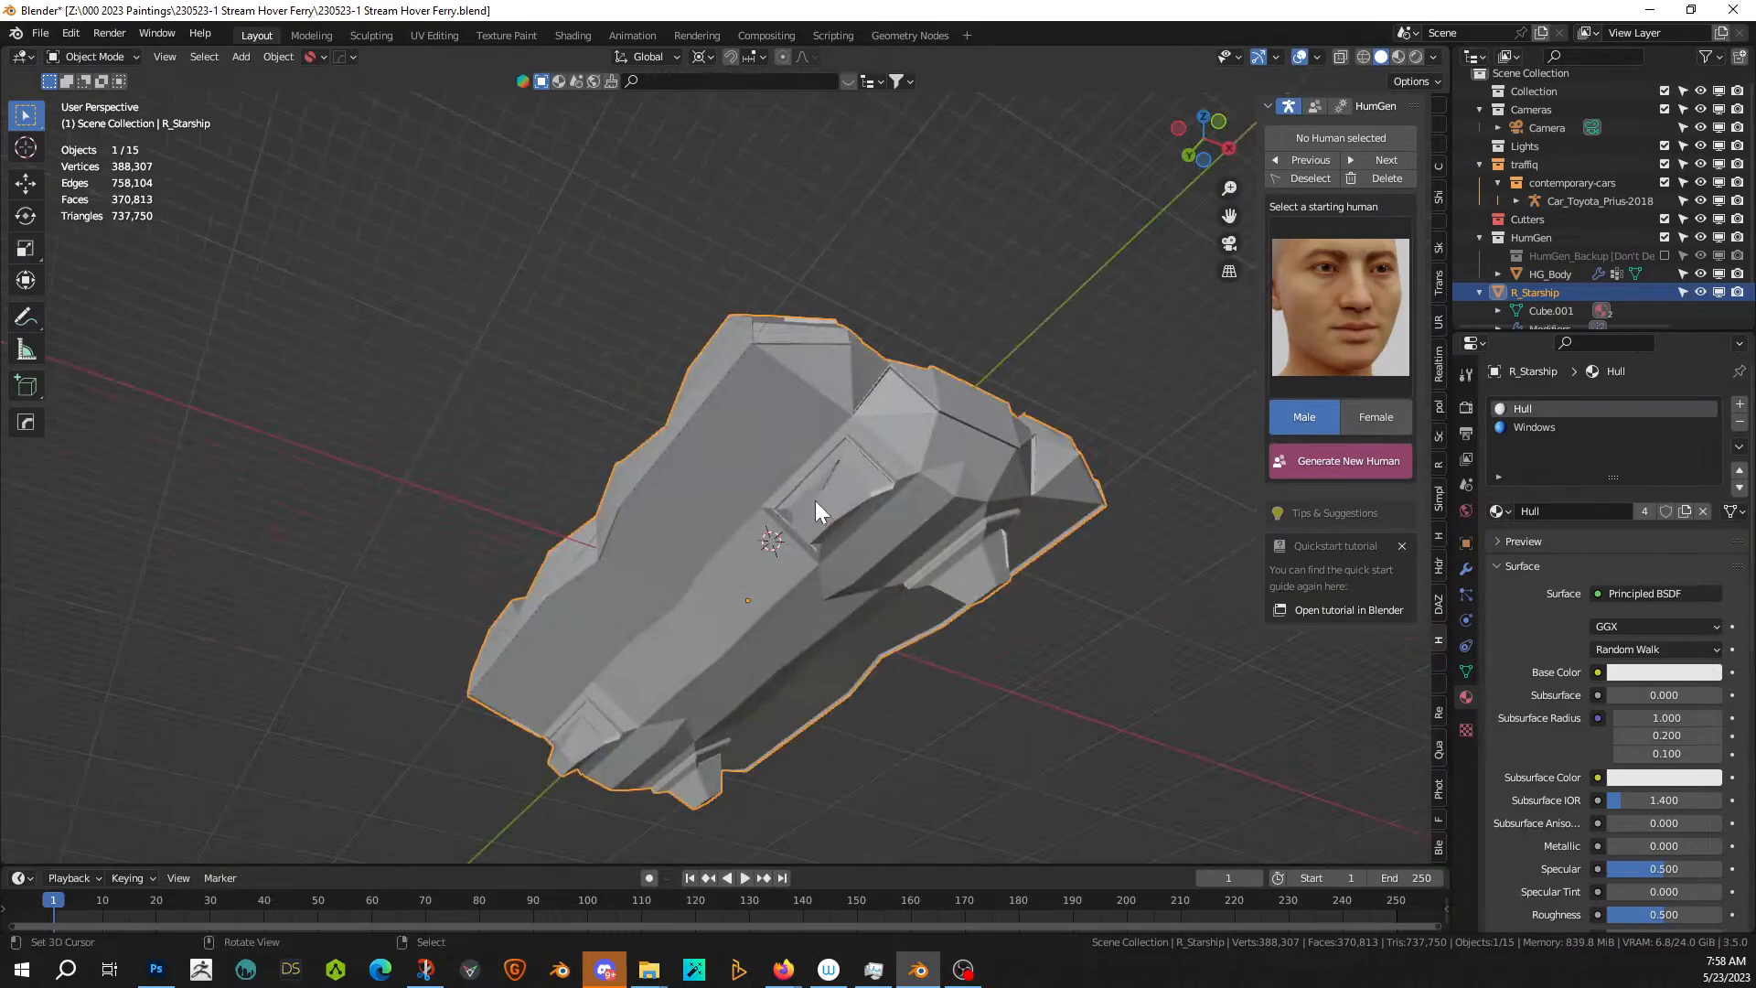
{"action": "middle_click_drag", "start_coordinate": [809, 514], "coordinate": [803, 585]}
{"action": "middle_click_drag", "start_coordinate": [925, 596], "coordinate": [799, 674]}
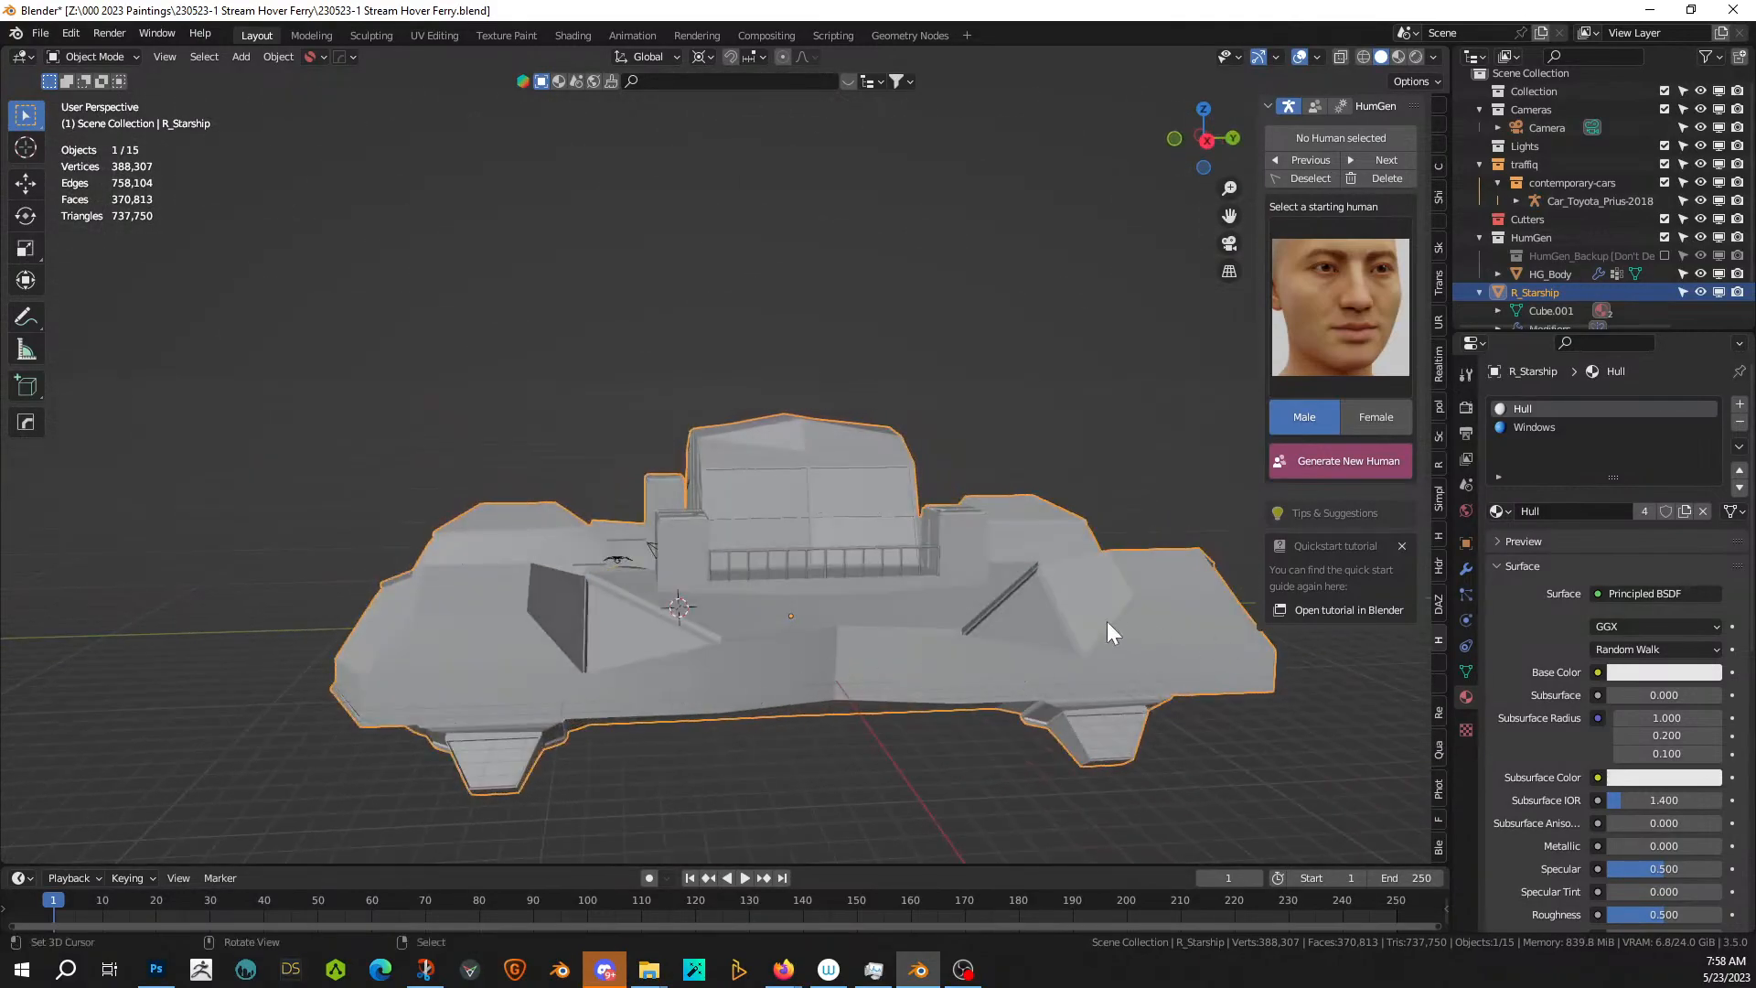
{"action": "scroll", "coordinate": [839, 682], "scroll_direction": "up", "scroll_amount": 5}
{"action": "scroll", "coordinate": [786, 659], "scroll_direction": "down", "scroll_amount": 5}
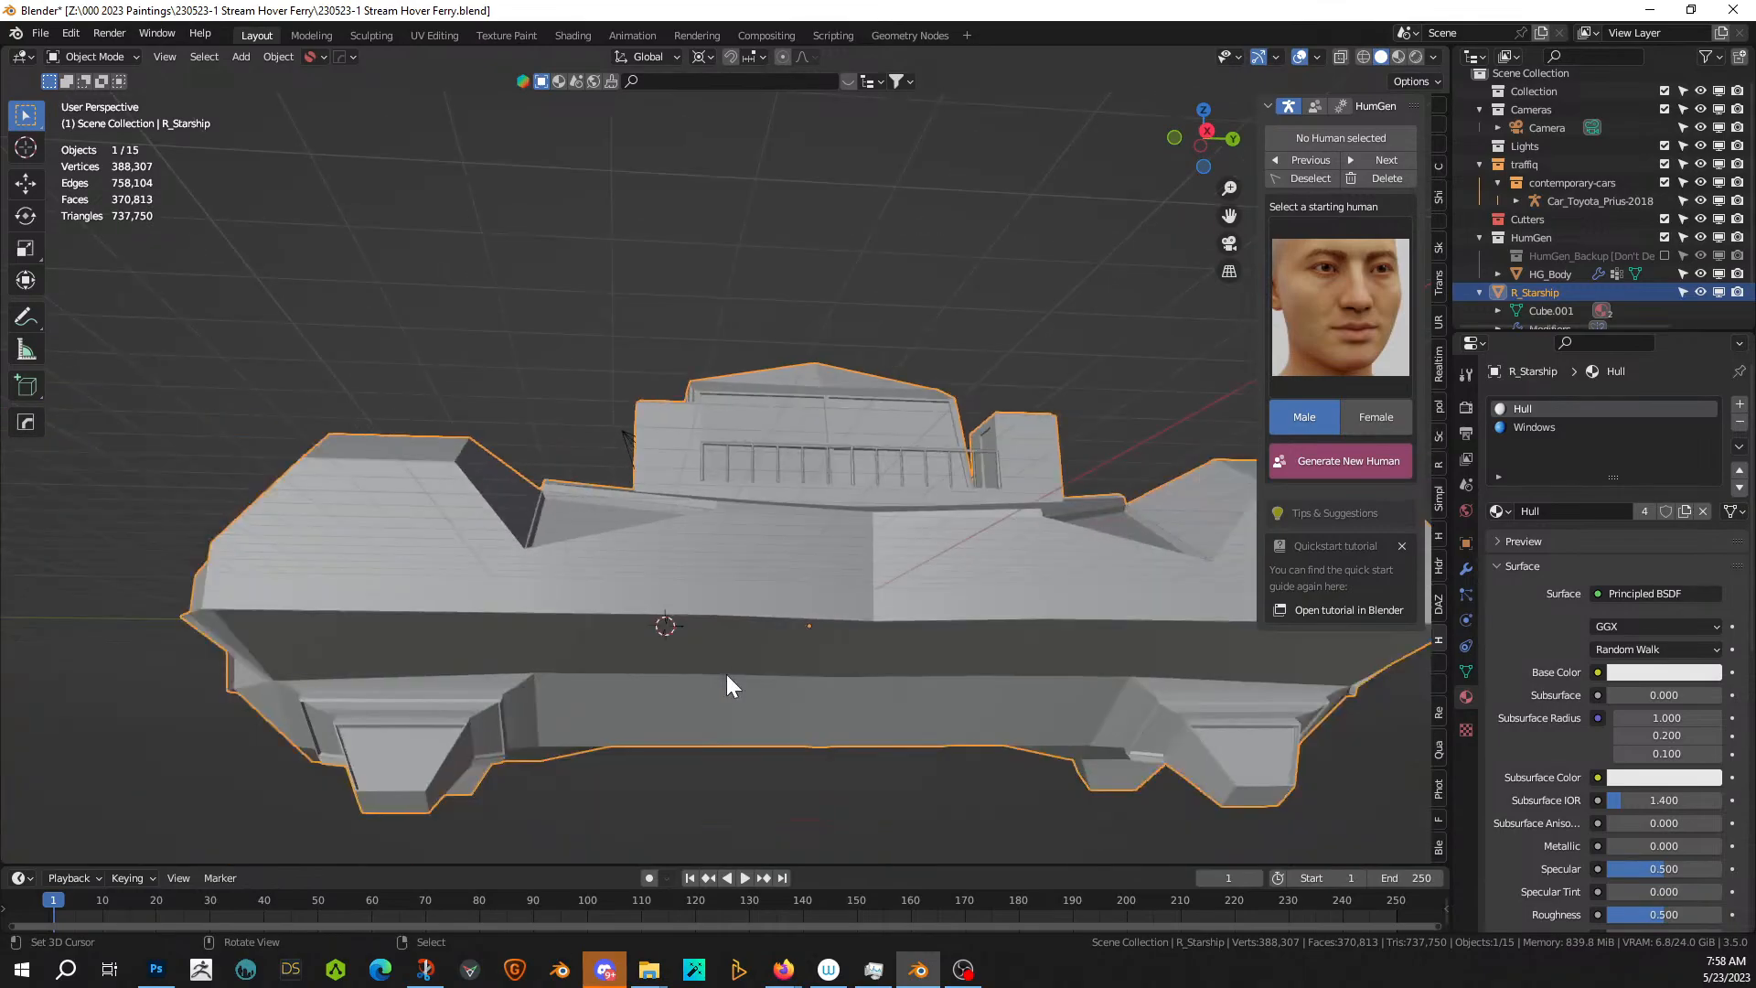
{"action": "middle_click_drag", "start_coordinate": [729, 600], "coordinate": [1053, 584]}
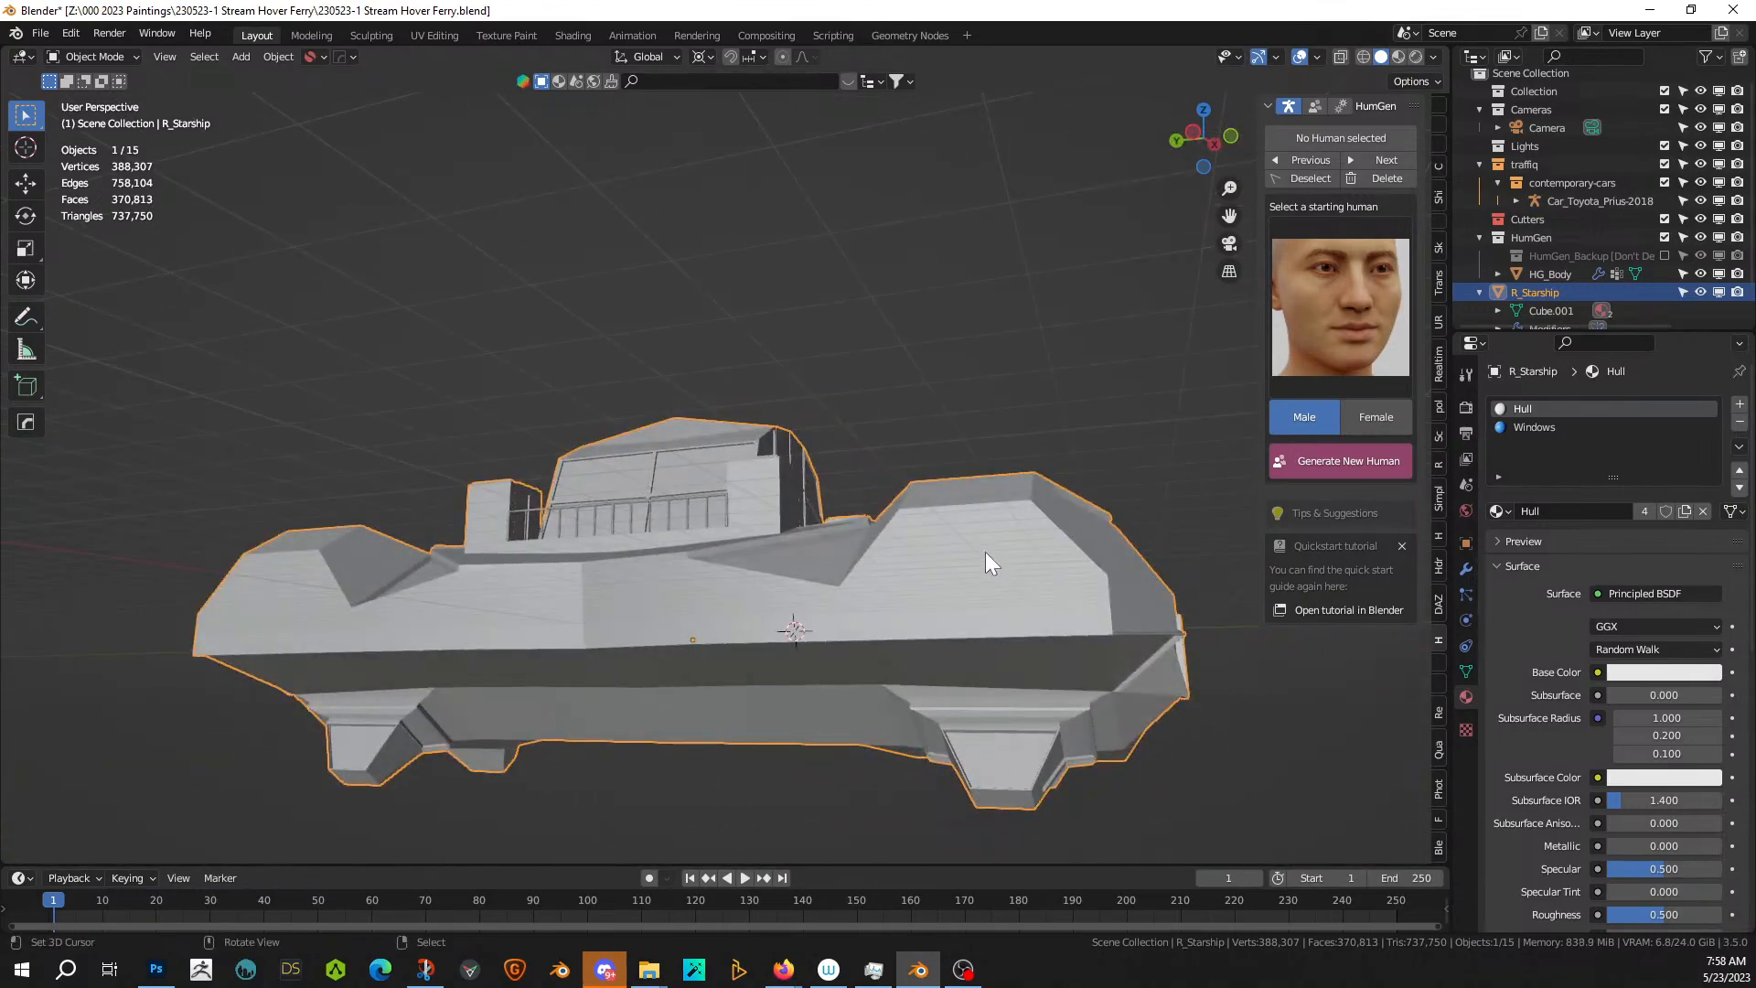
- Enter Edit Mode on the starship and show its side straight on in the left orthographic view
{"action": "key", "text": "Tab"}
{"action": "mouse_move", "coordinate": [972, 628]}
{"action": "middle_mouse_down"}
{"action": "mouse_move", "coordinate": [1004, 640]}
{"action": "mouse_move", "coordinate": [974, 654]}
{"action": "middle_mouse_up"}
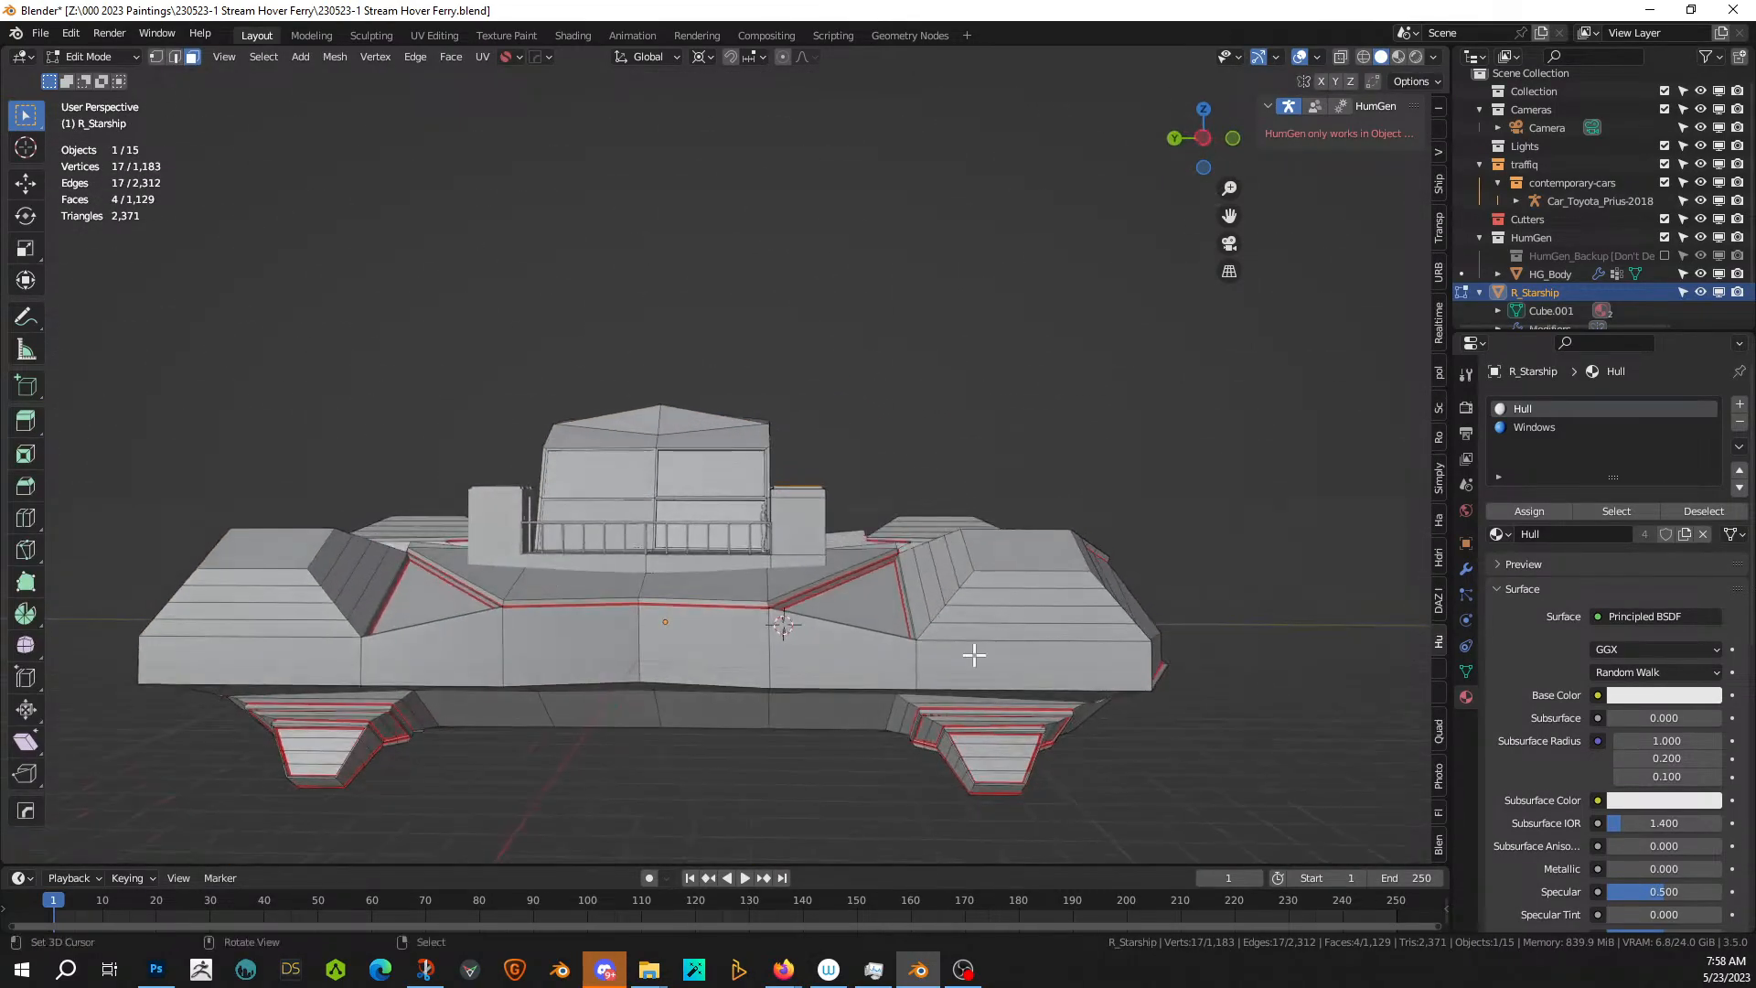
{"action": "scroll", "coordinate": [972, 655], "scroll_direction": "up", "scroll_amount": 2}
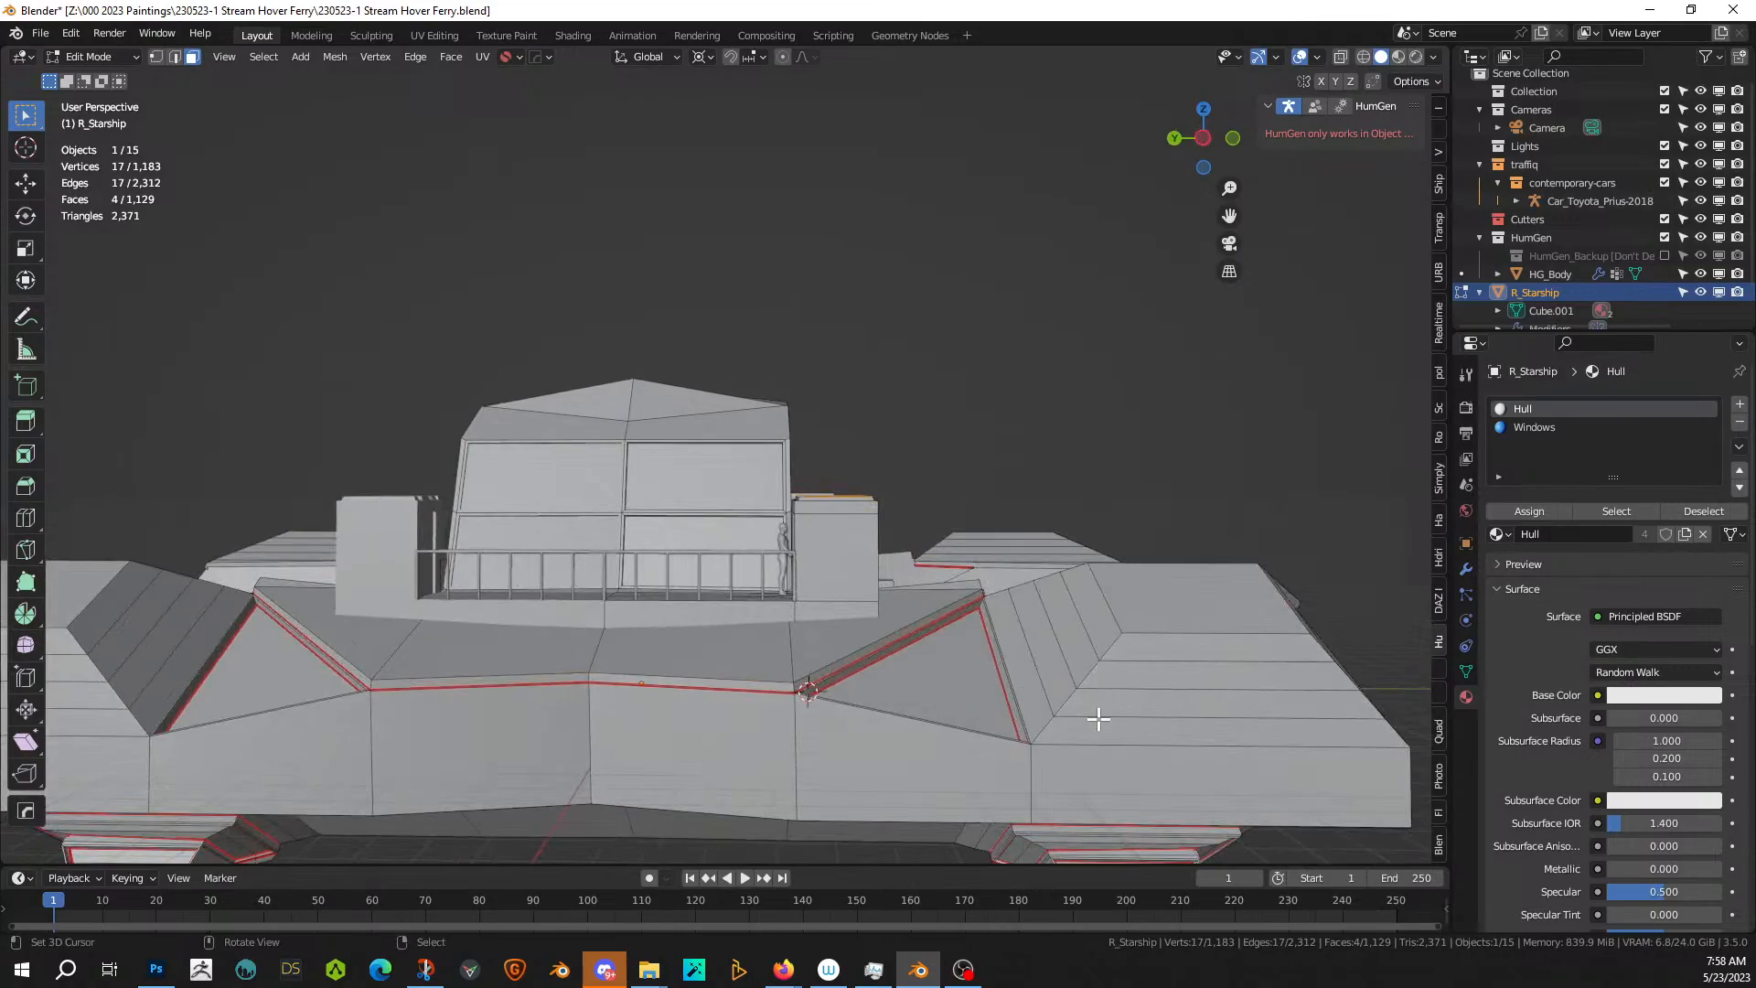
{"action": "key", "text": "KP_1"}
{"action": "key", "text": "KP_3"}
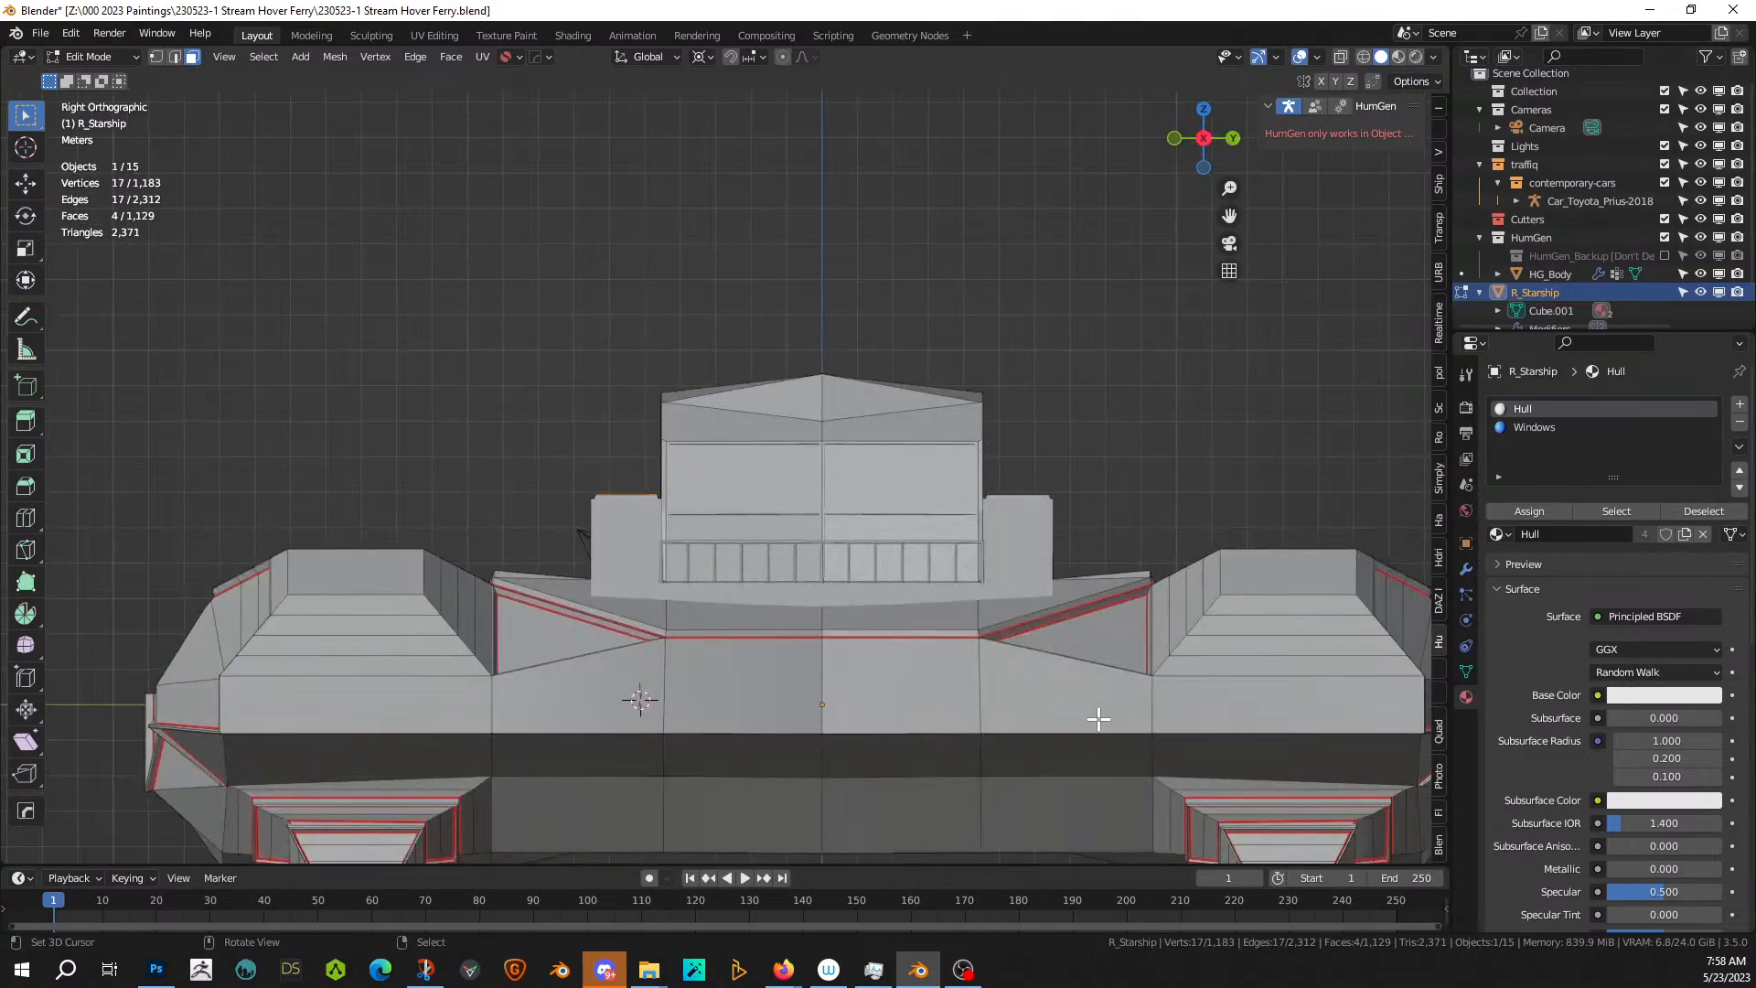
{"action": "key", "text": "ctrl+KP_3"}
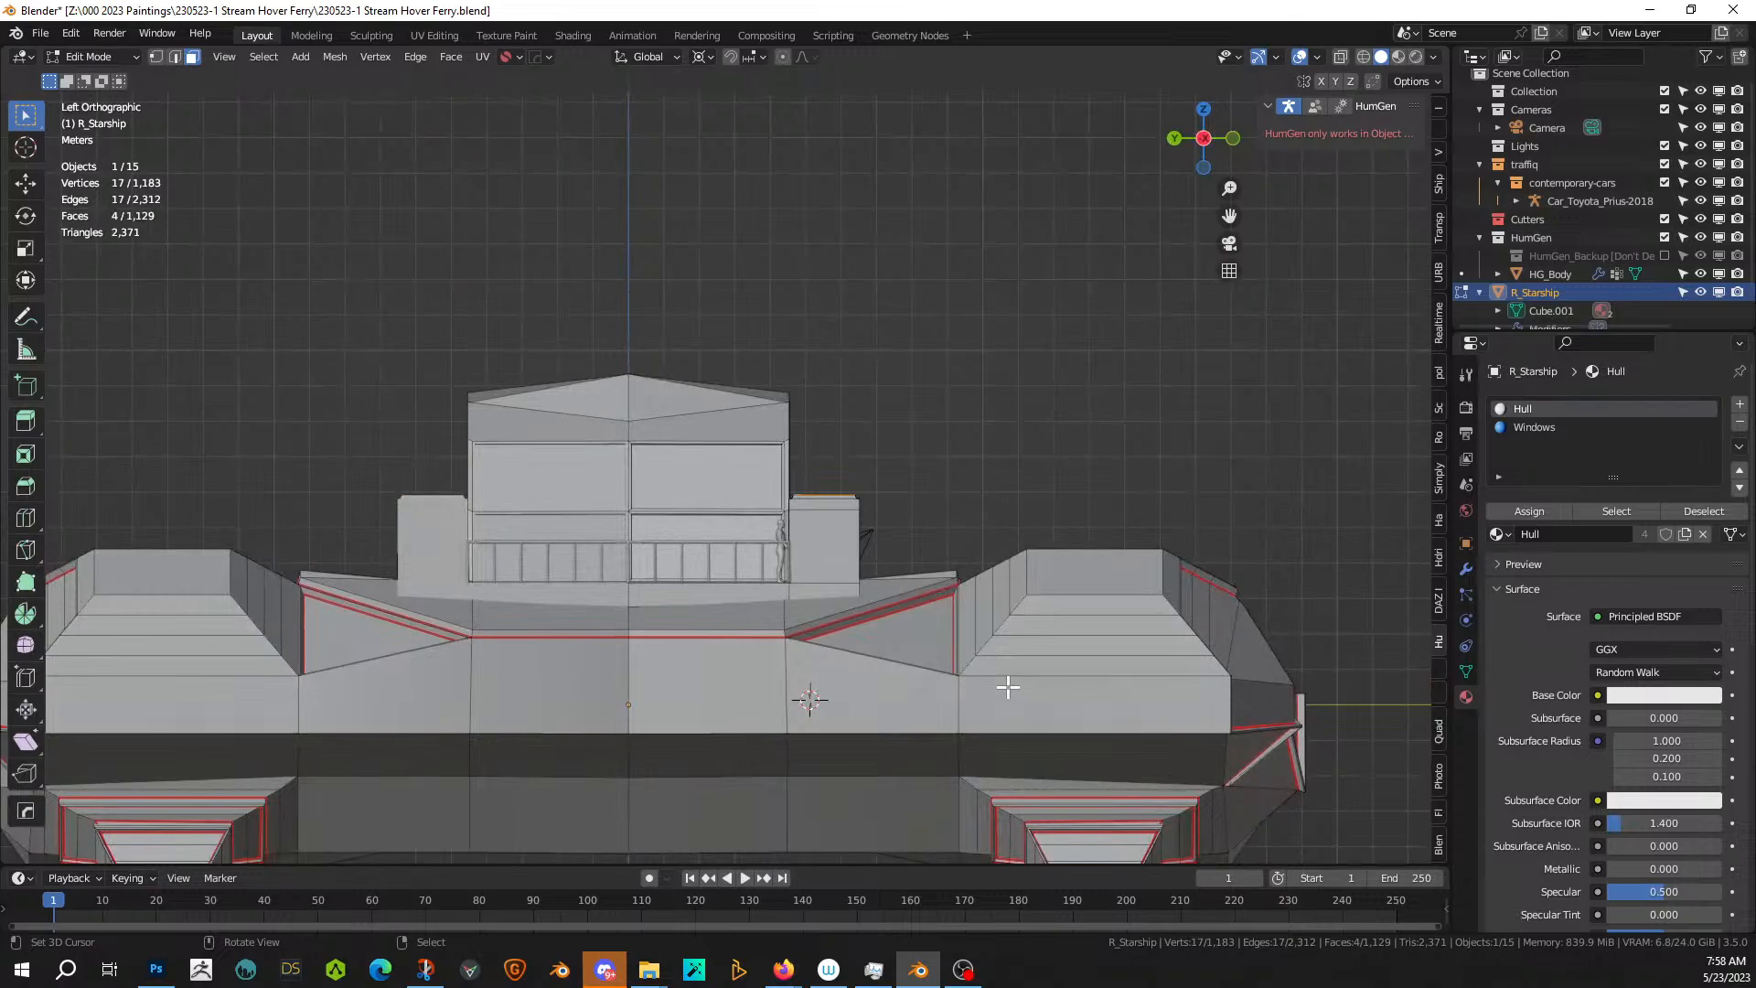
{"action": "key", "text": "k"}
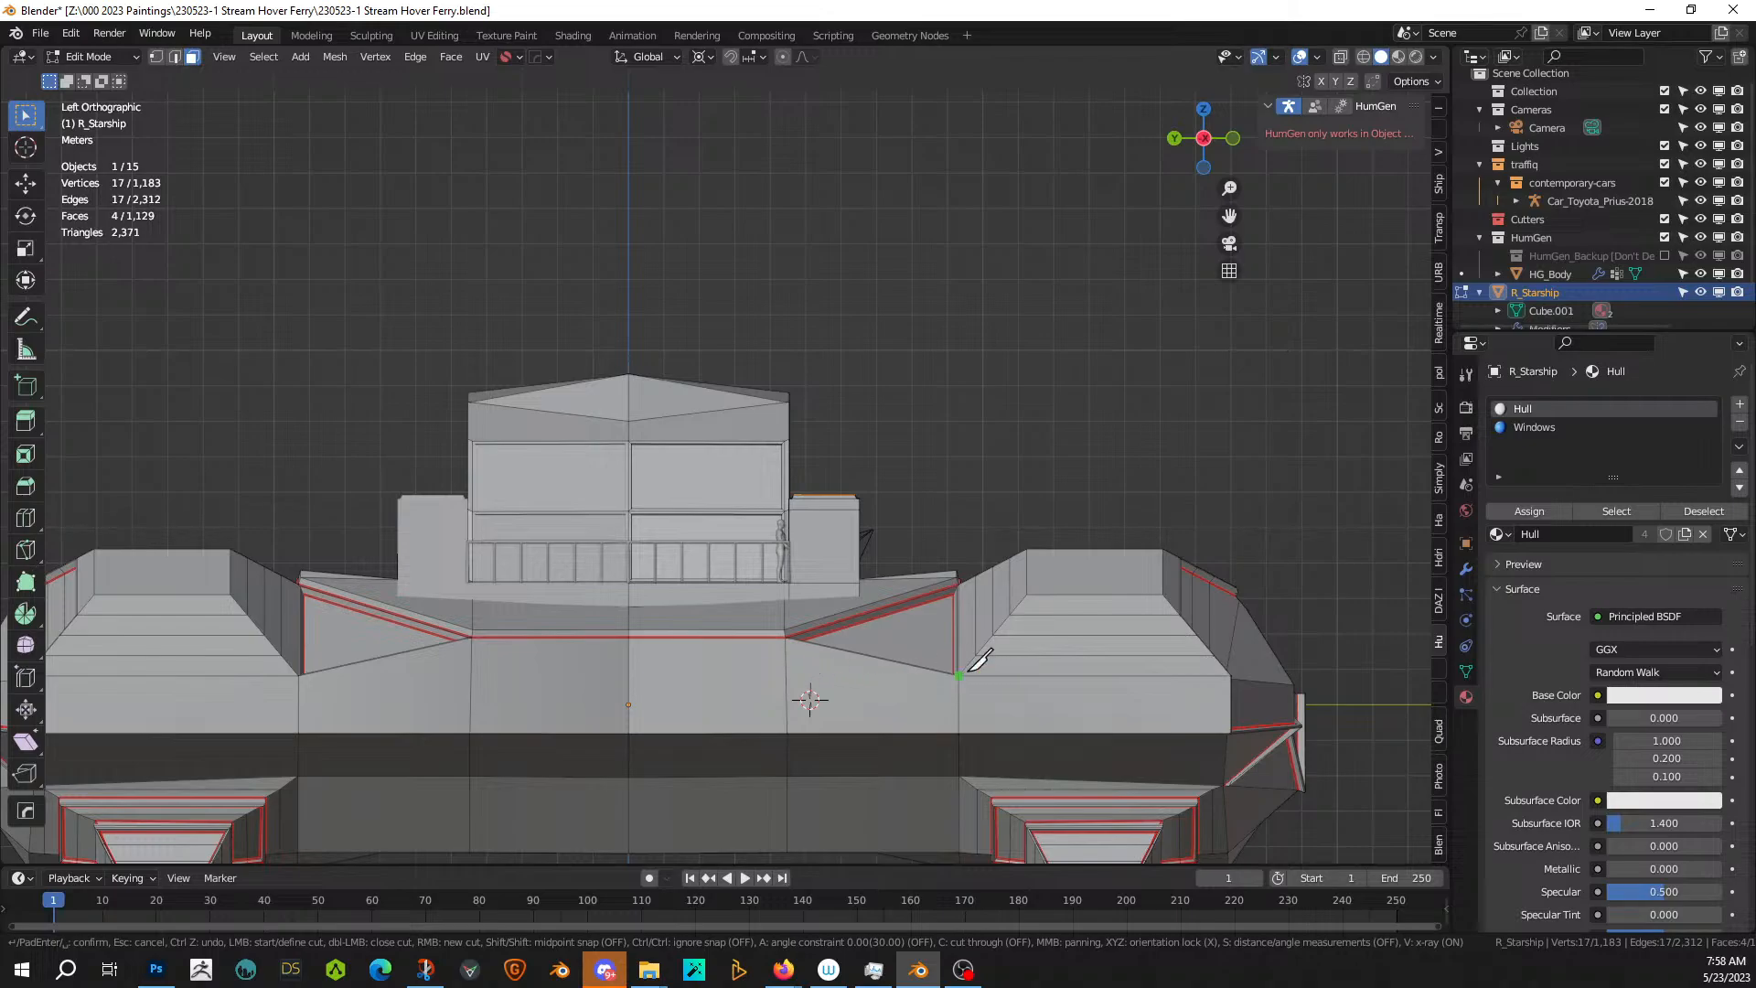
{"action": "key", "text": "c"}
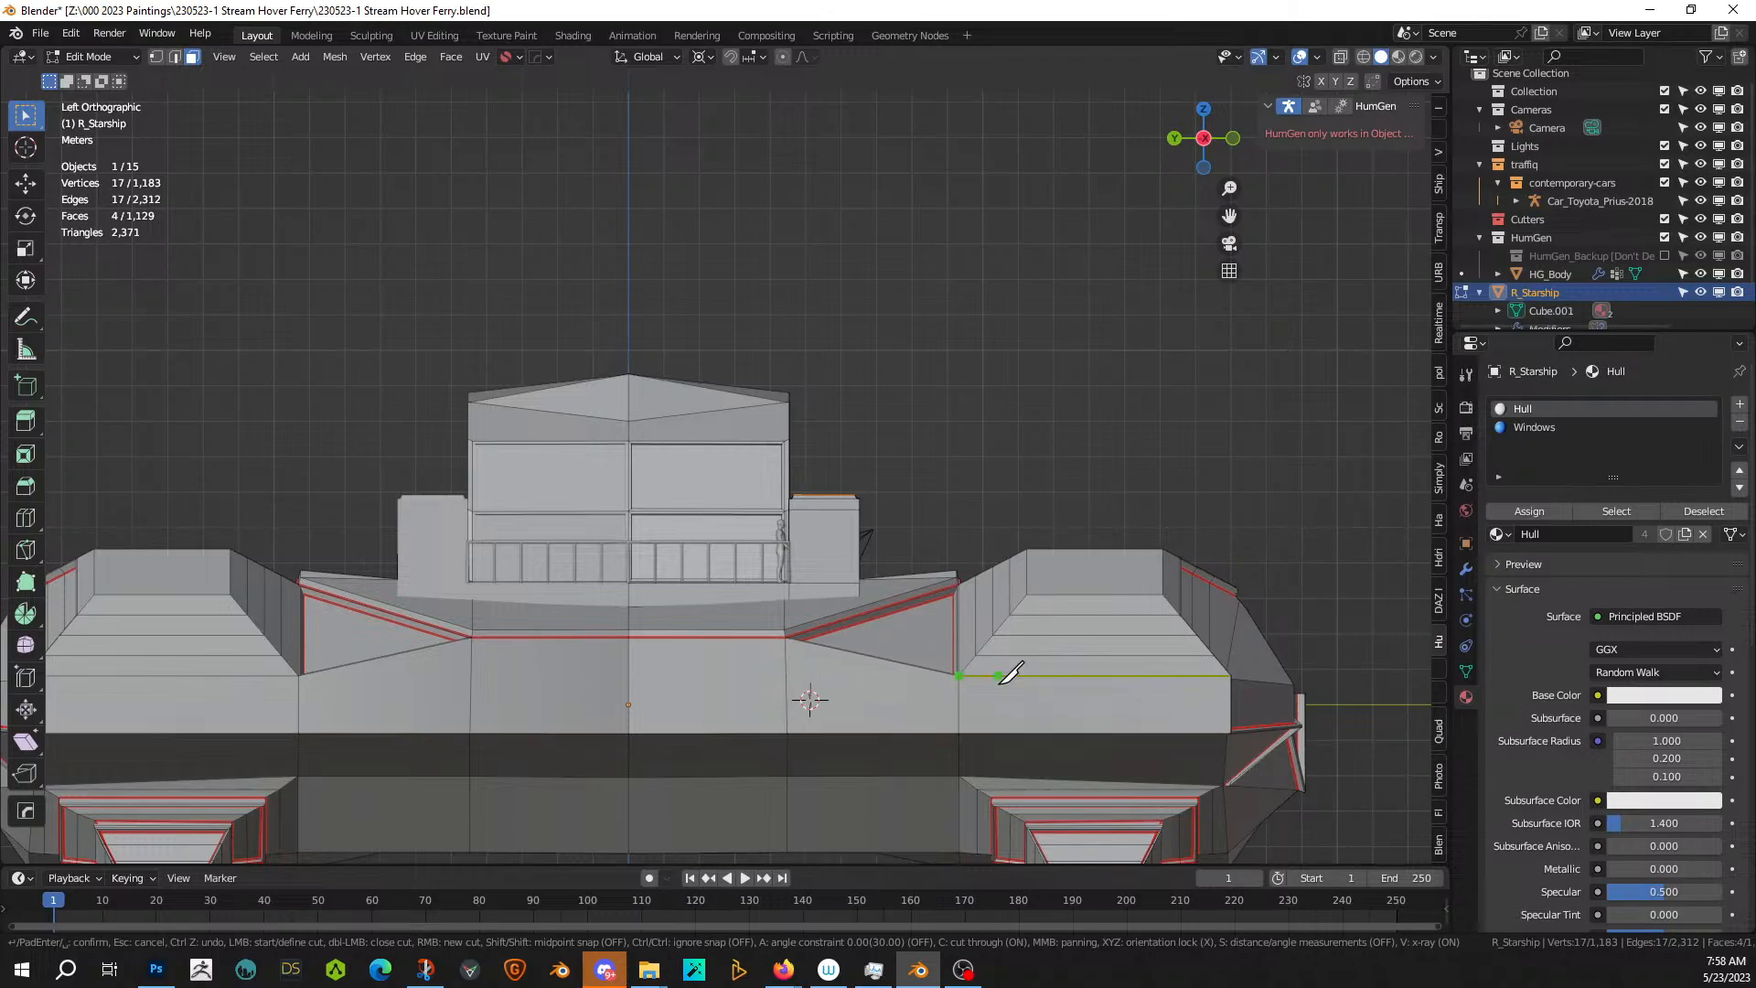
{"action": "mouse_move", "coordinate": [1011, 675]}
{"action": "middle_mouse_down"}
{"action": "mouse_move", "coordinate": [988, 698]}
{"action": "mouse_move", "coordinate": [1027, 651]}
{"action": "middle_mouse_up"}
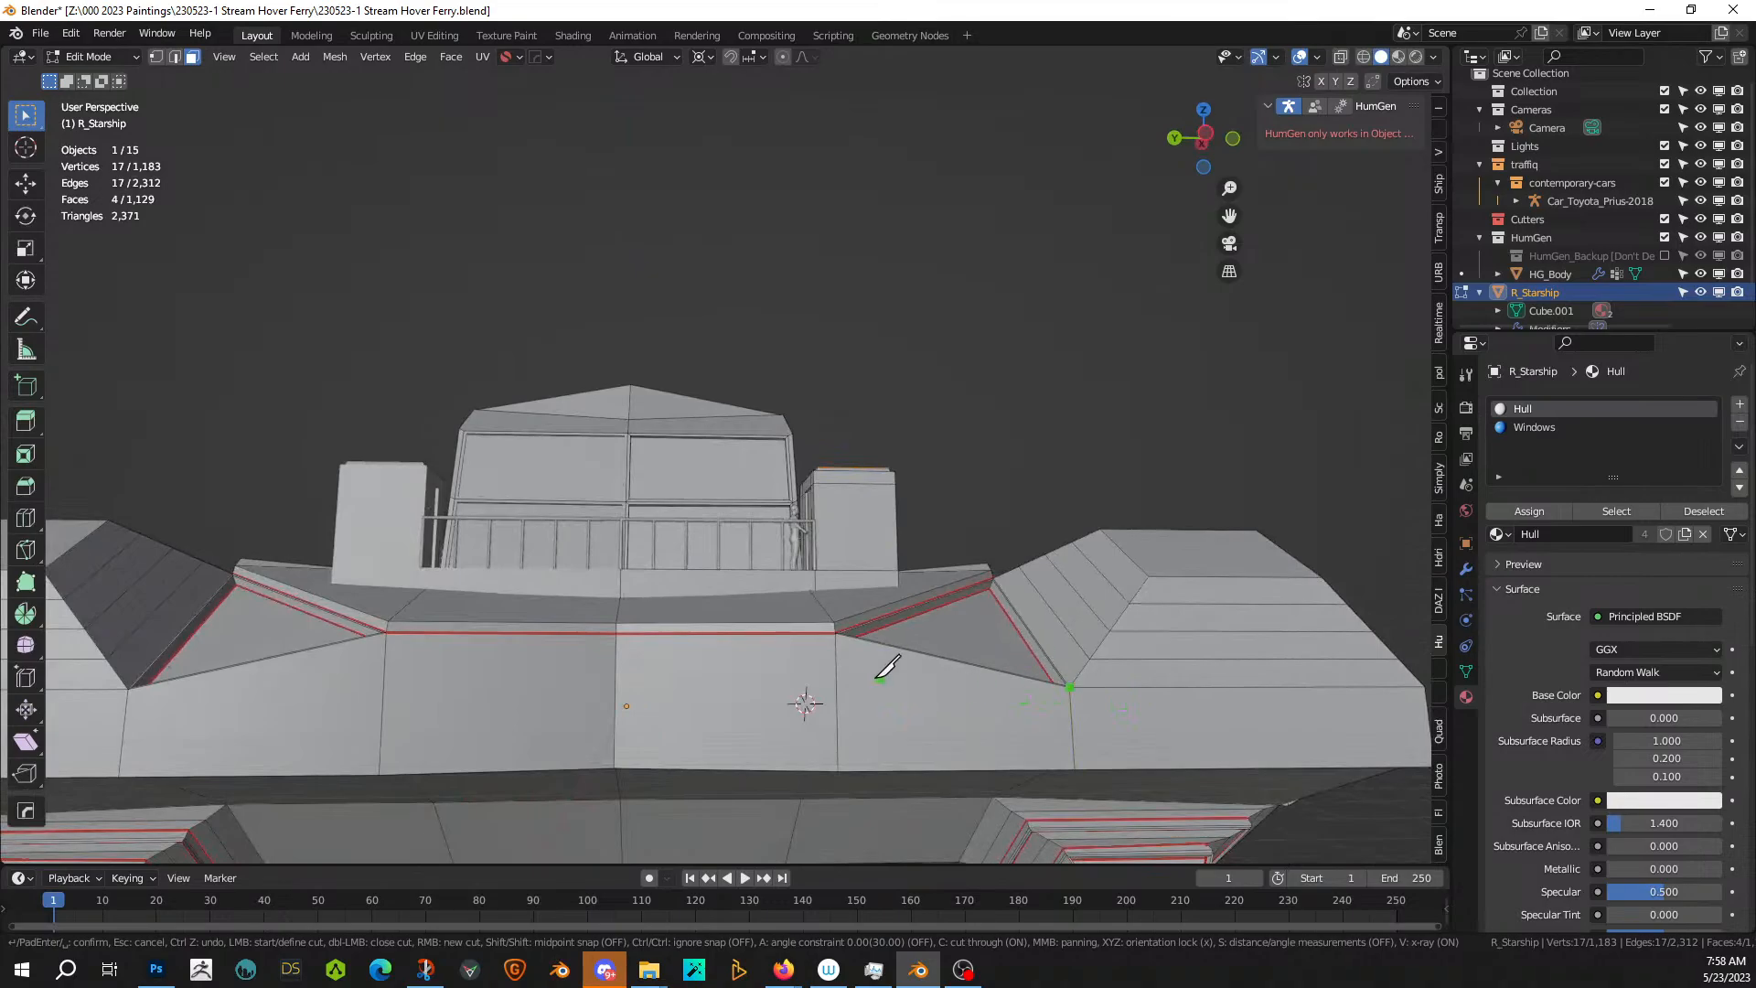
{"action": "key", "text": "Escape"}
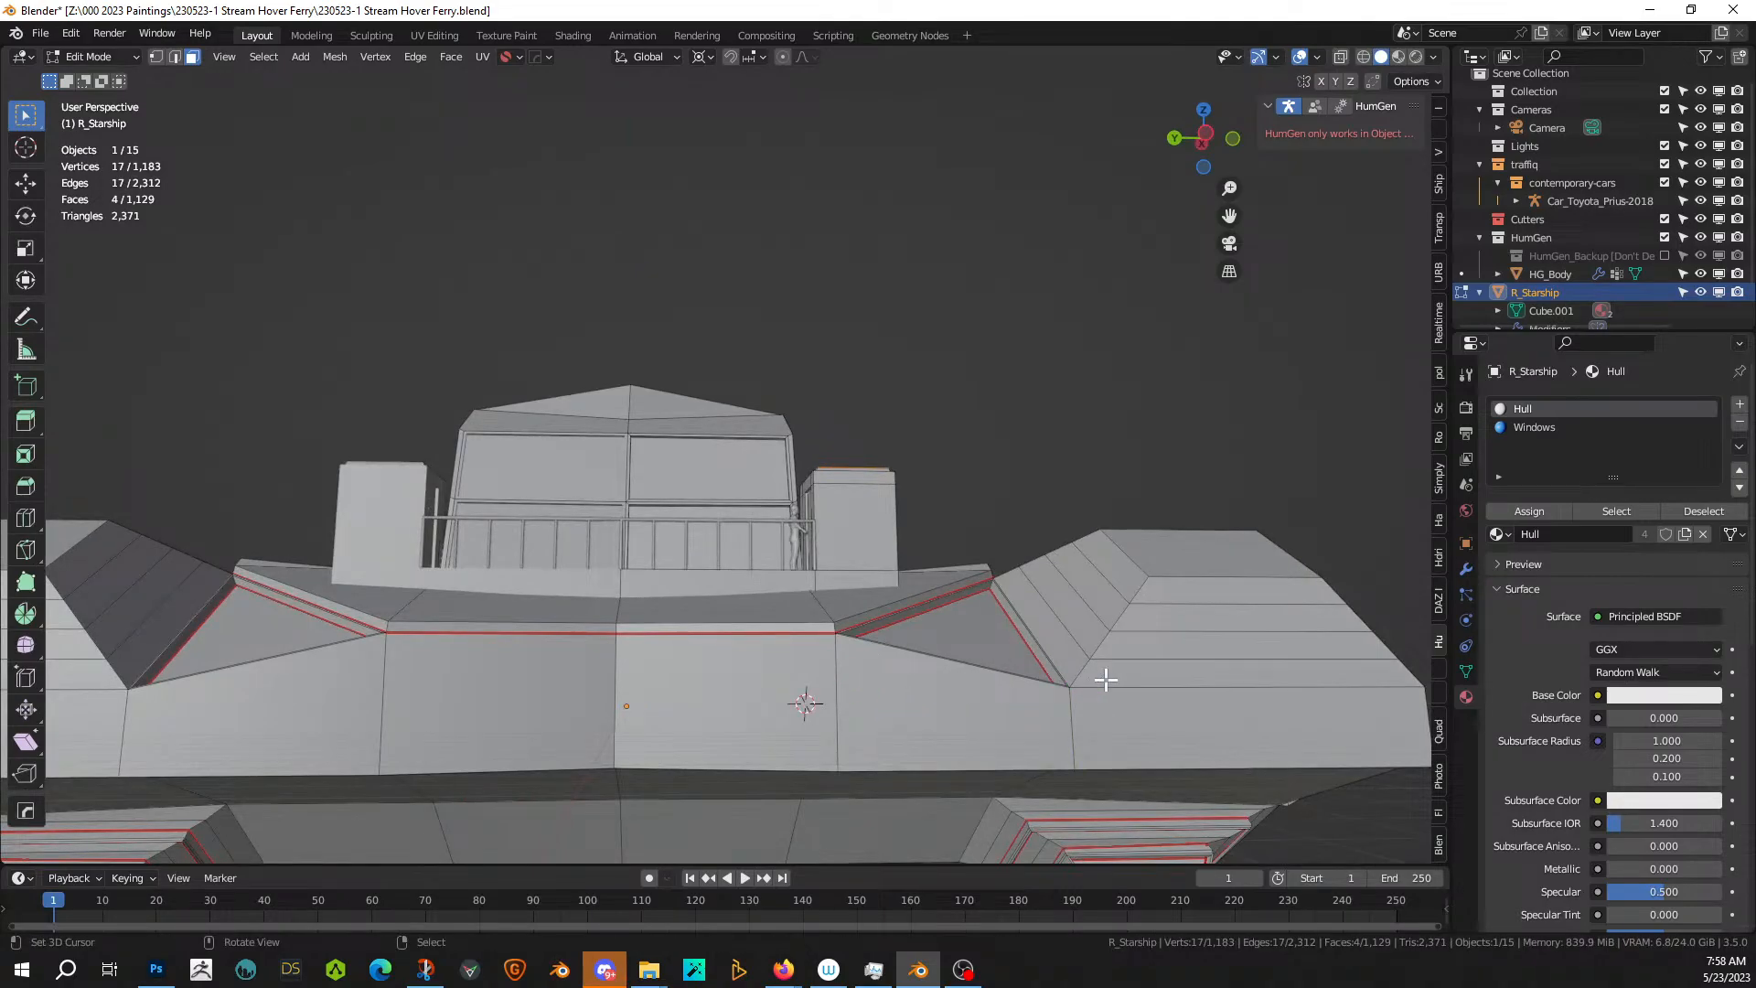
{"action": "key", "text": "KP_3"}
{"action": "key", "text": "ctrl+KP_3"}
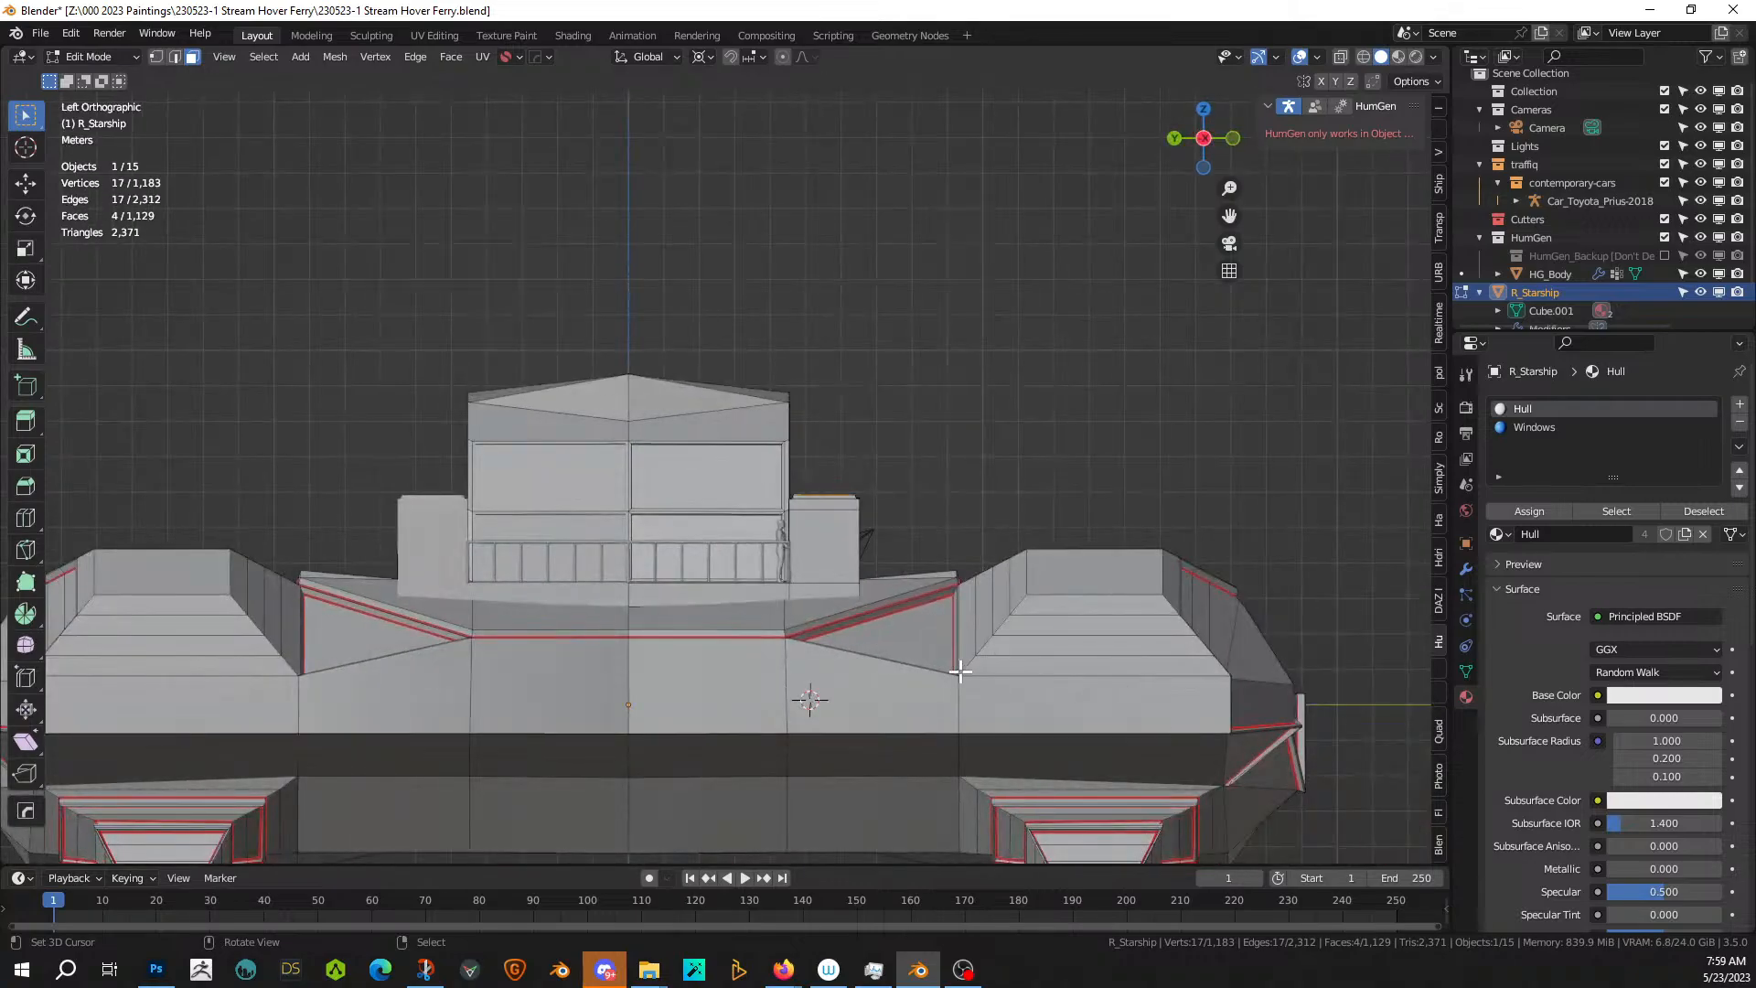
{"action": "key", "text": "k"}
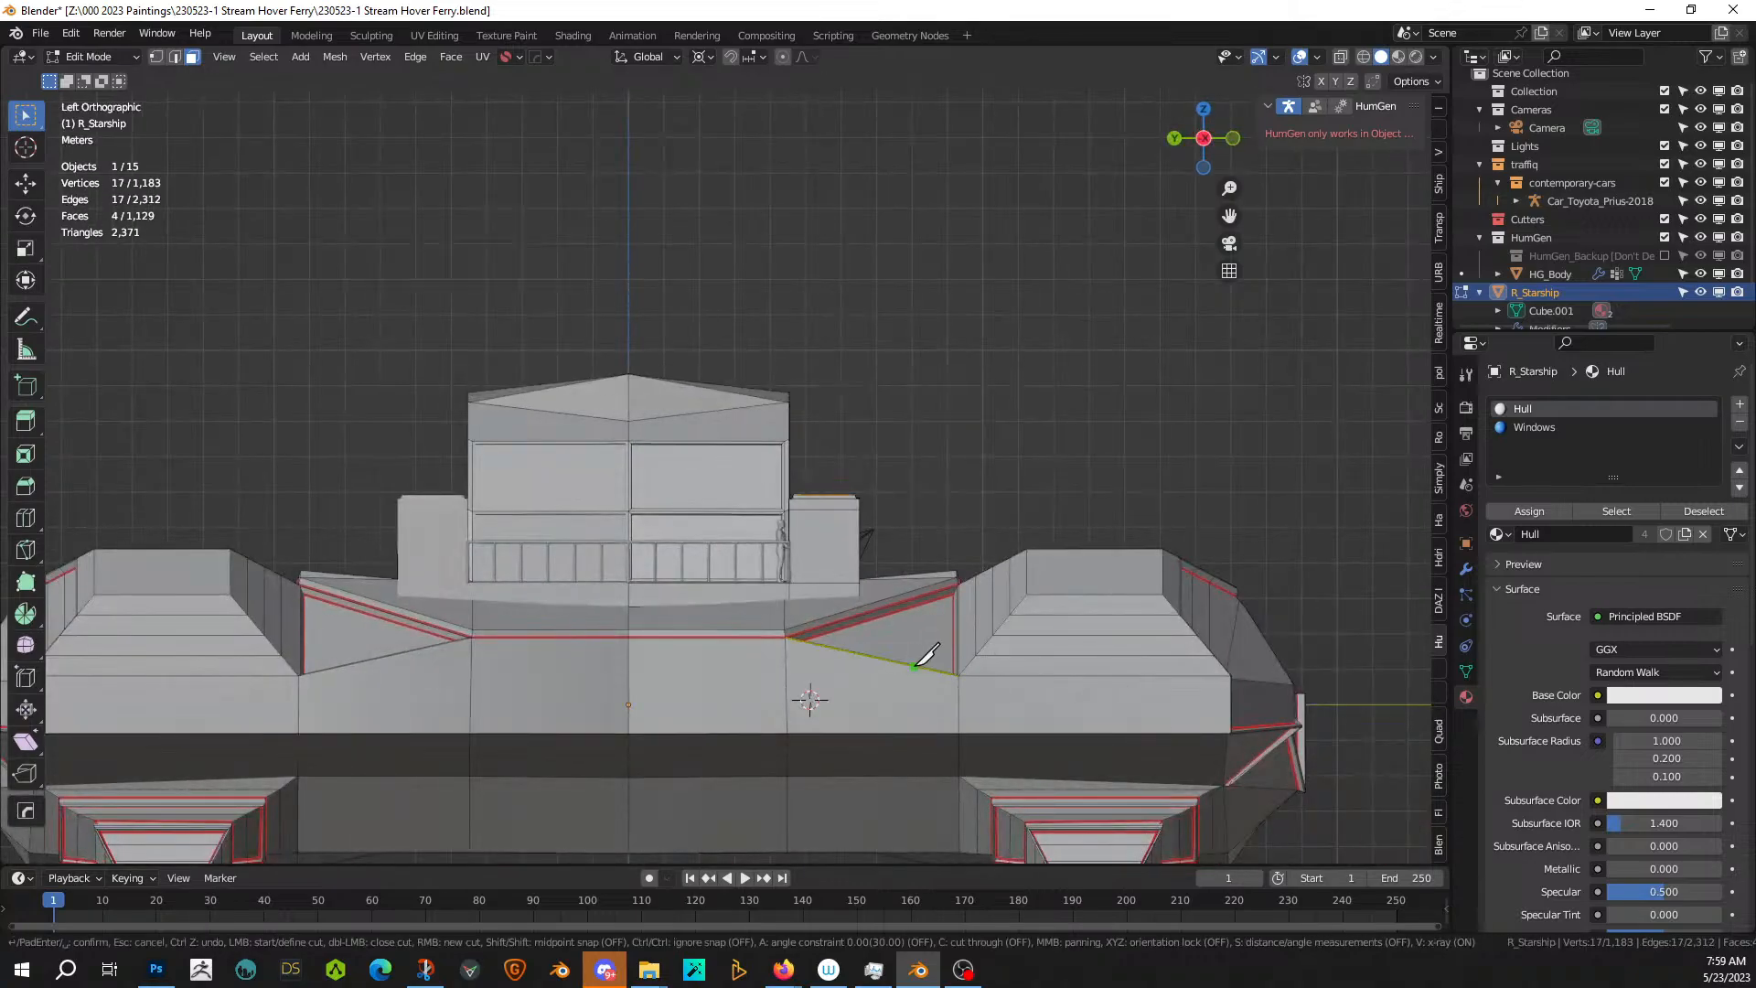
{"action": "key", "text": "c"}
{"action": "key", "text": "x"}
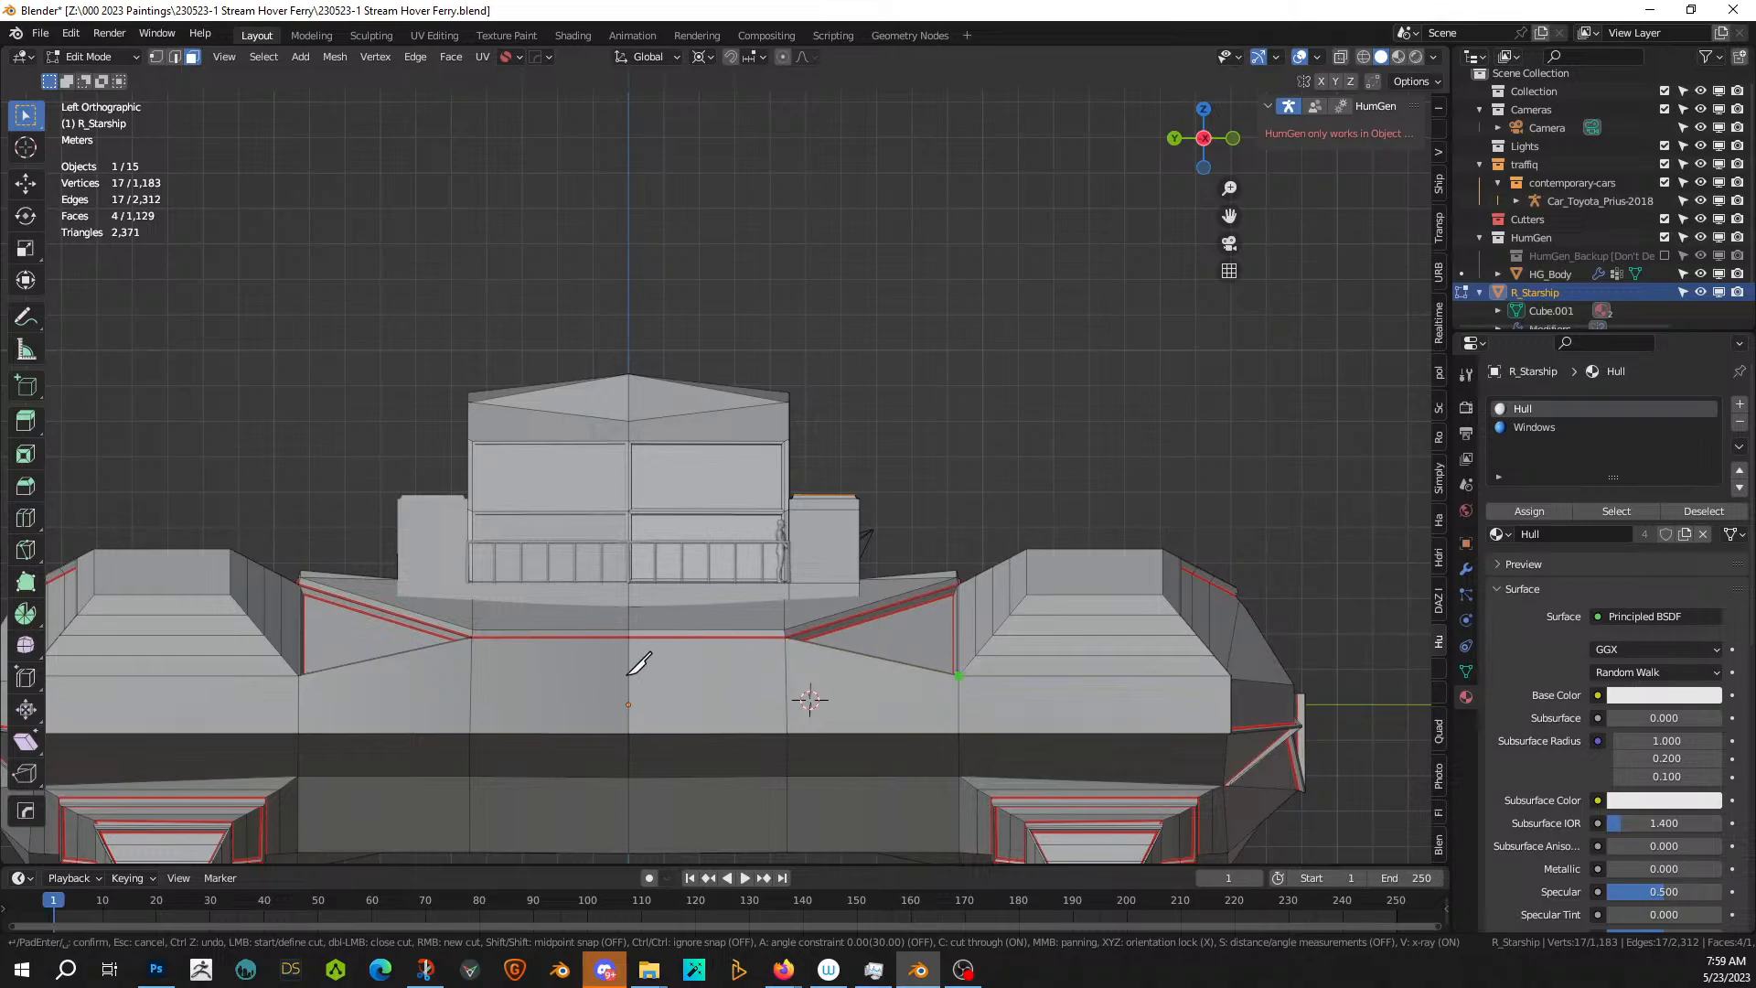
{"action": "middle_click_drag", "start_coordinate": [832, 641], "coordinate": [876, 627]}
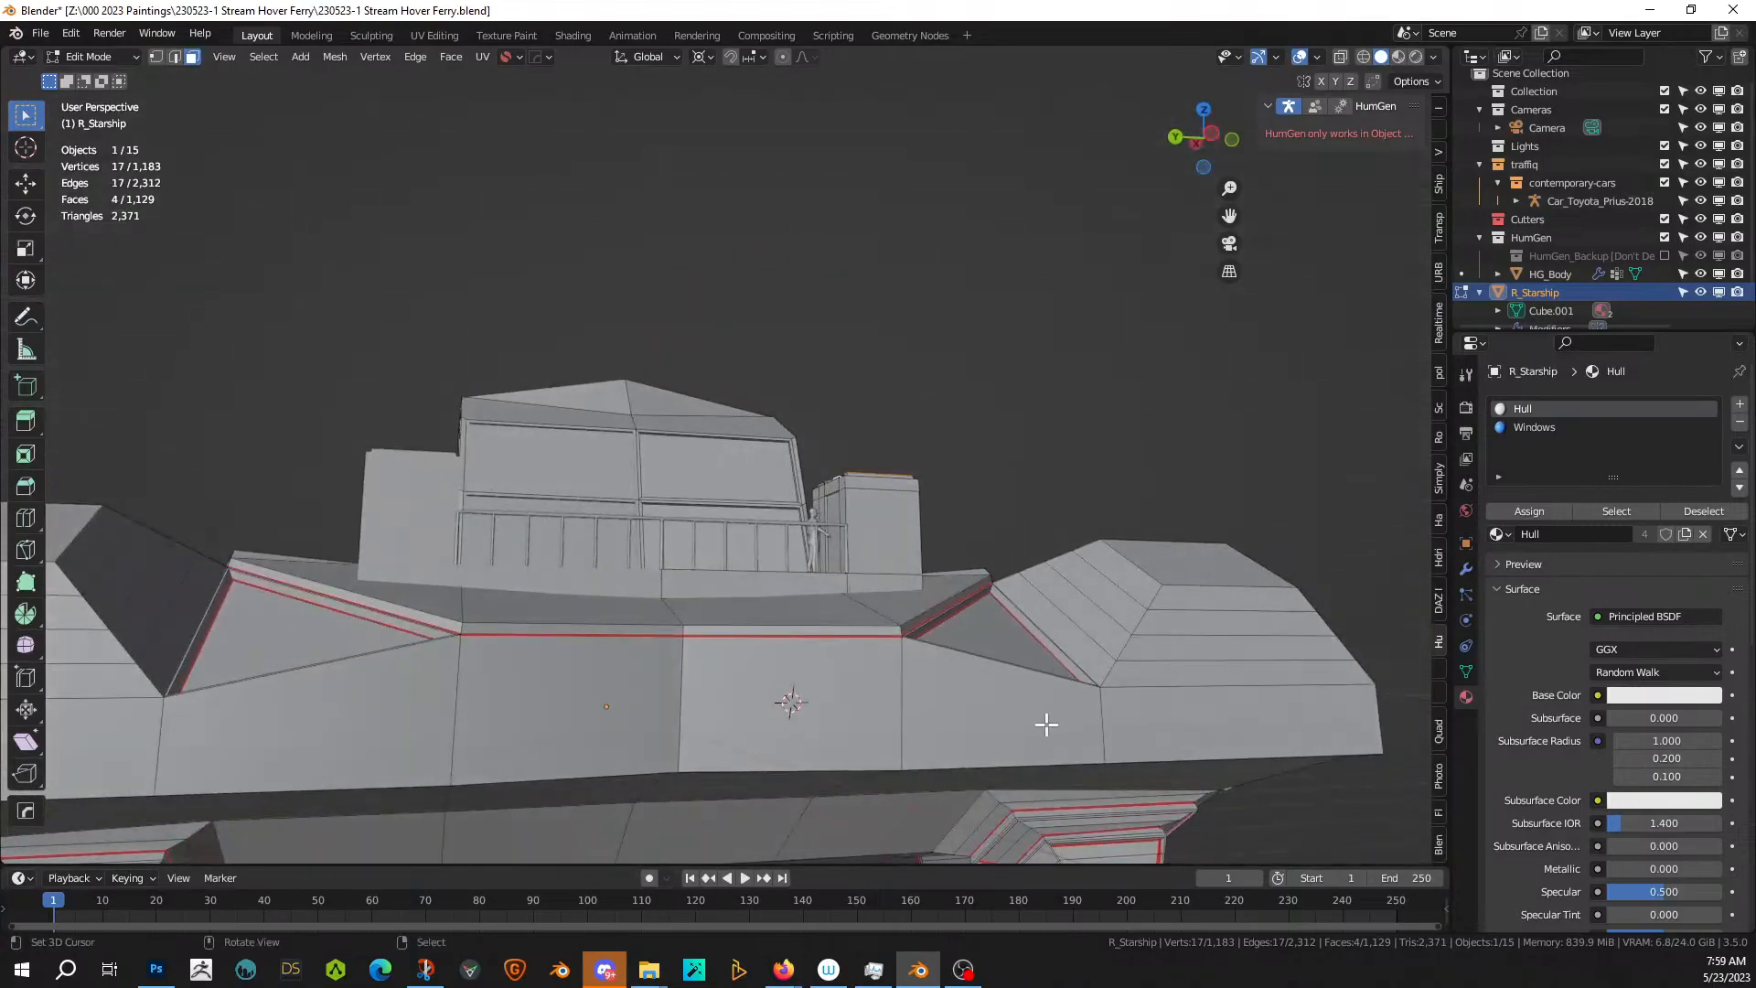
- Select the three adjoining side faces of the hull below the canopy and isolate them by hiding all unselected geometry
{"action": "left_click", "coordinate": [1047, 724]}
{"action": "left_click", "coordinate": [1127, 712]}
{"action": "left_click", "coordinate": [1007, 723]}
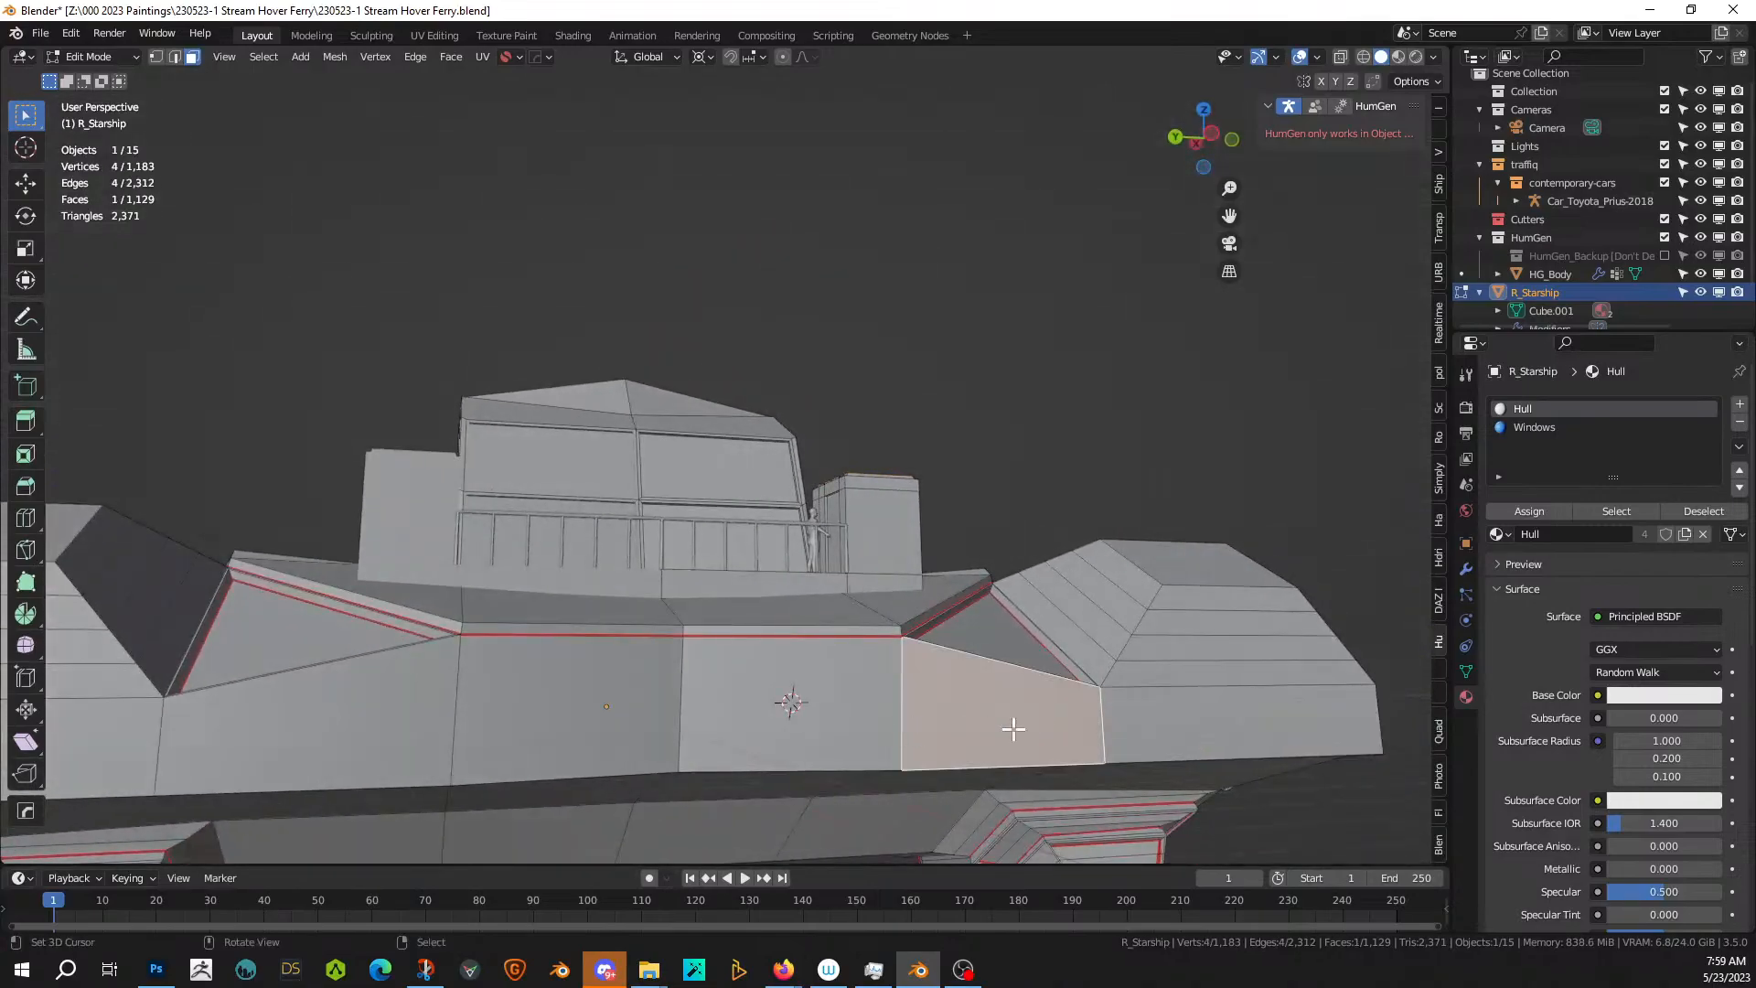
{"action": "left_click", "coordinate": [1185, 728], "text": "ctrl"}
{"action": "left_click", "coordinate": [804, 726], "text": "ctrl"}
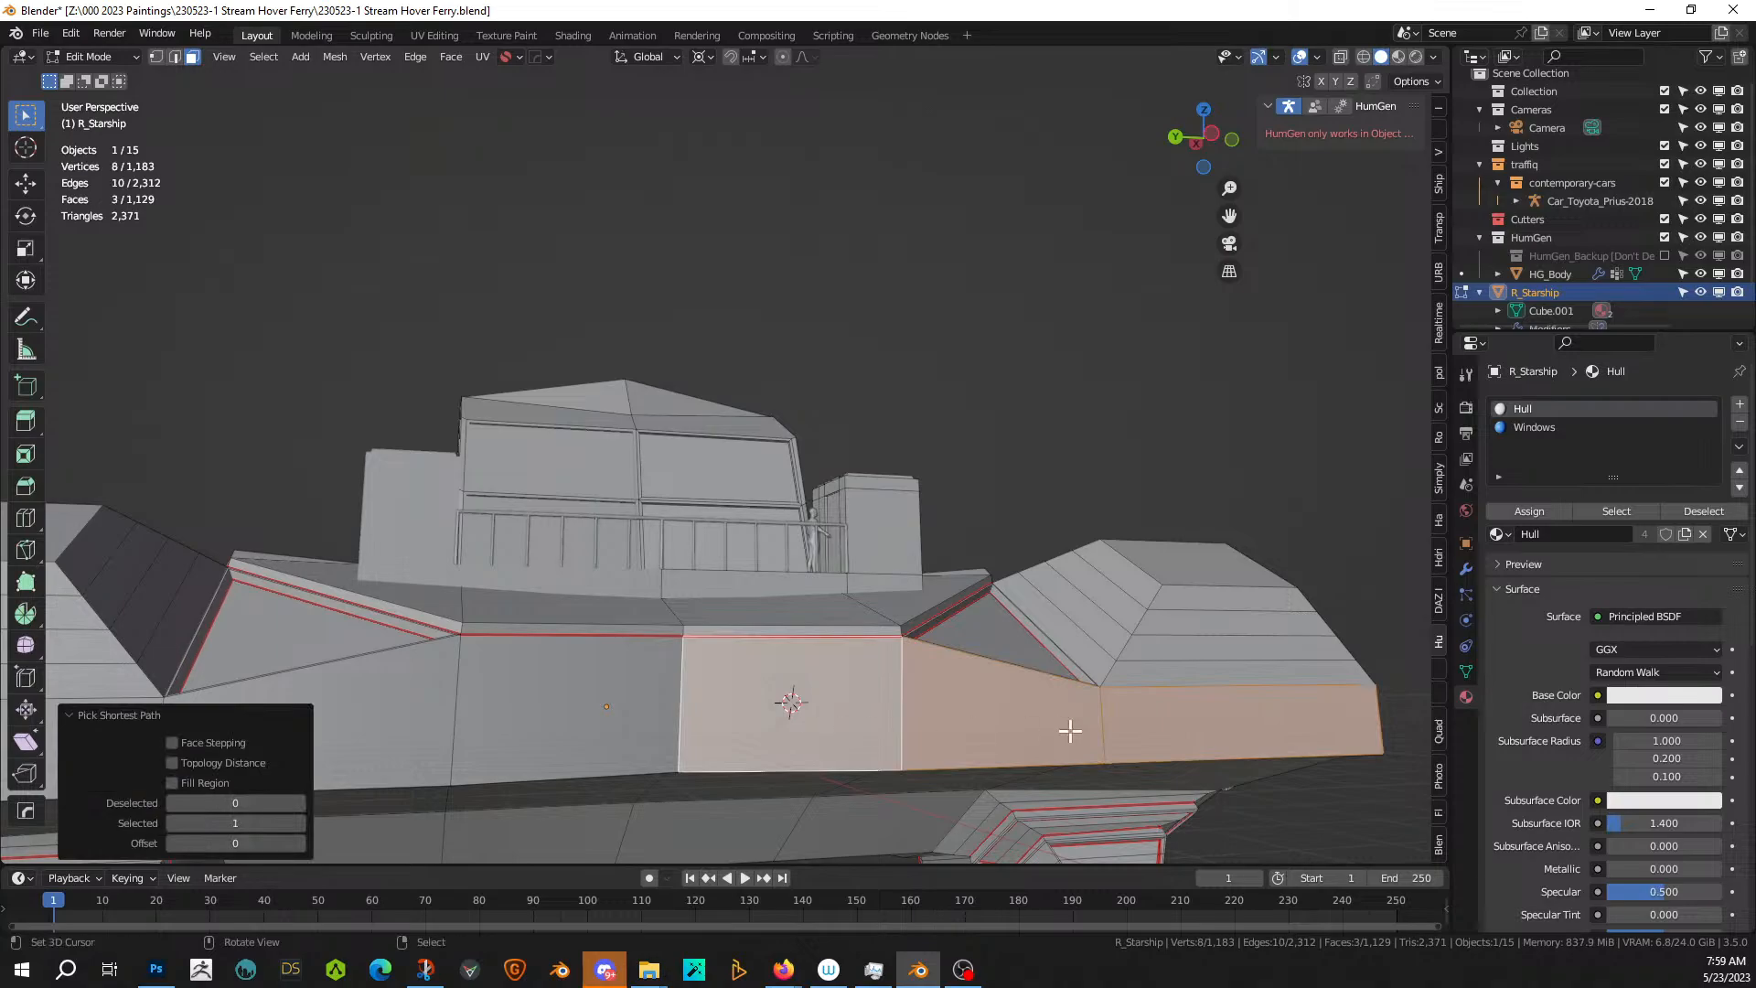
{"action": "middle_click_drag", "start_coordinate": [1074, 729], "coordinate": [978, 728]}
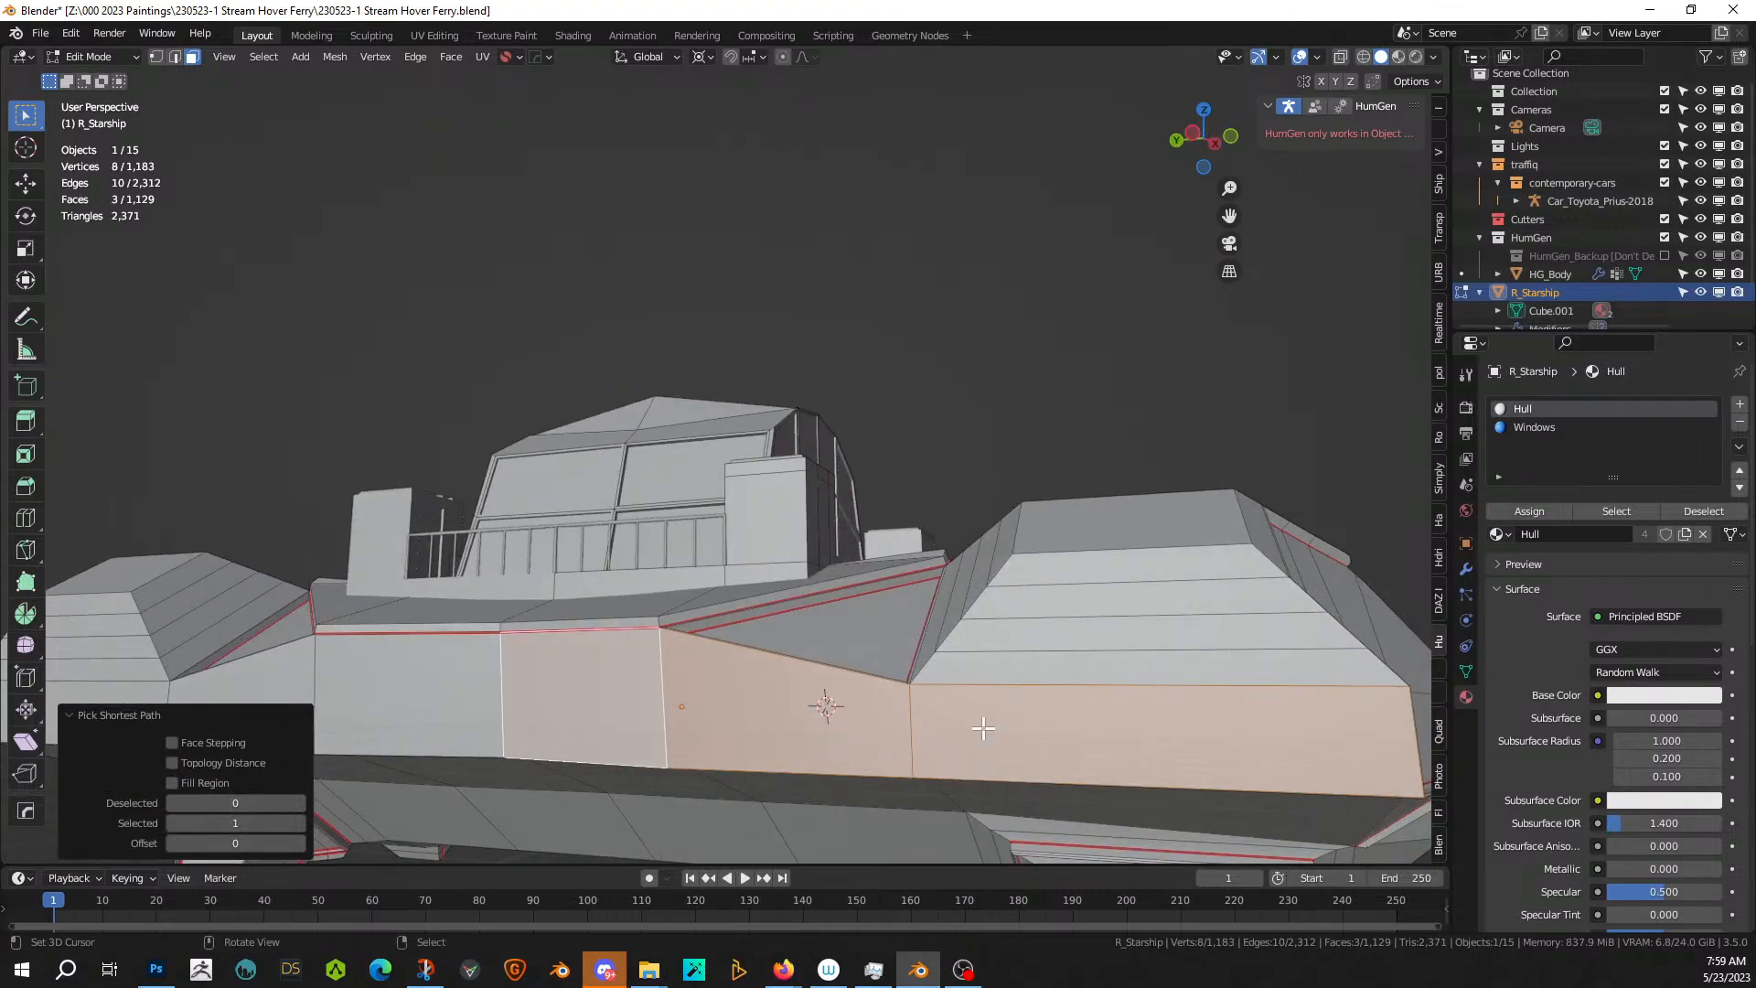
{"action": "key", "text": "shift+h"}
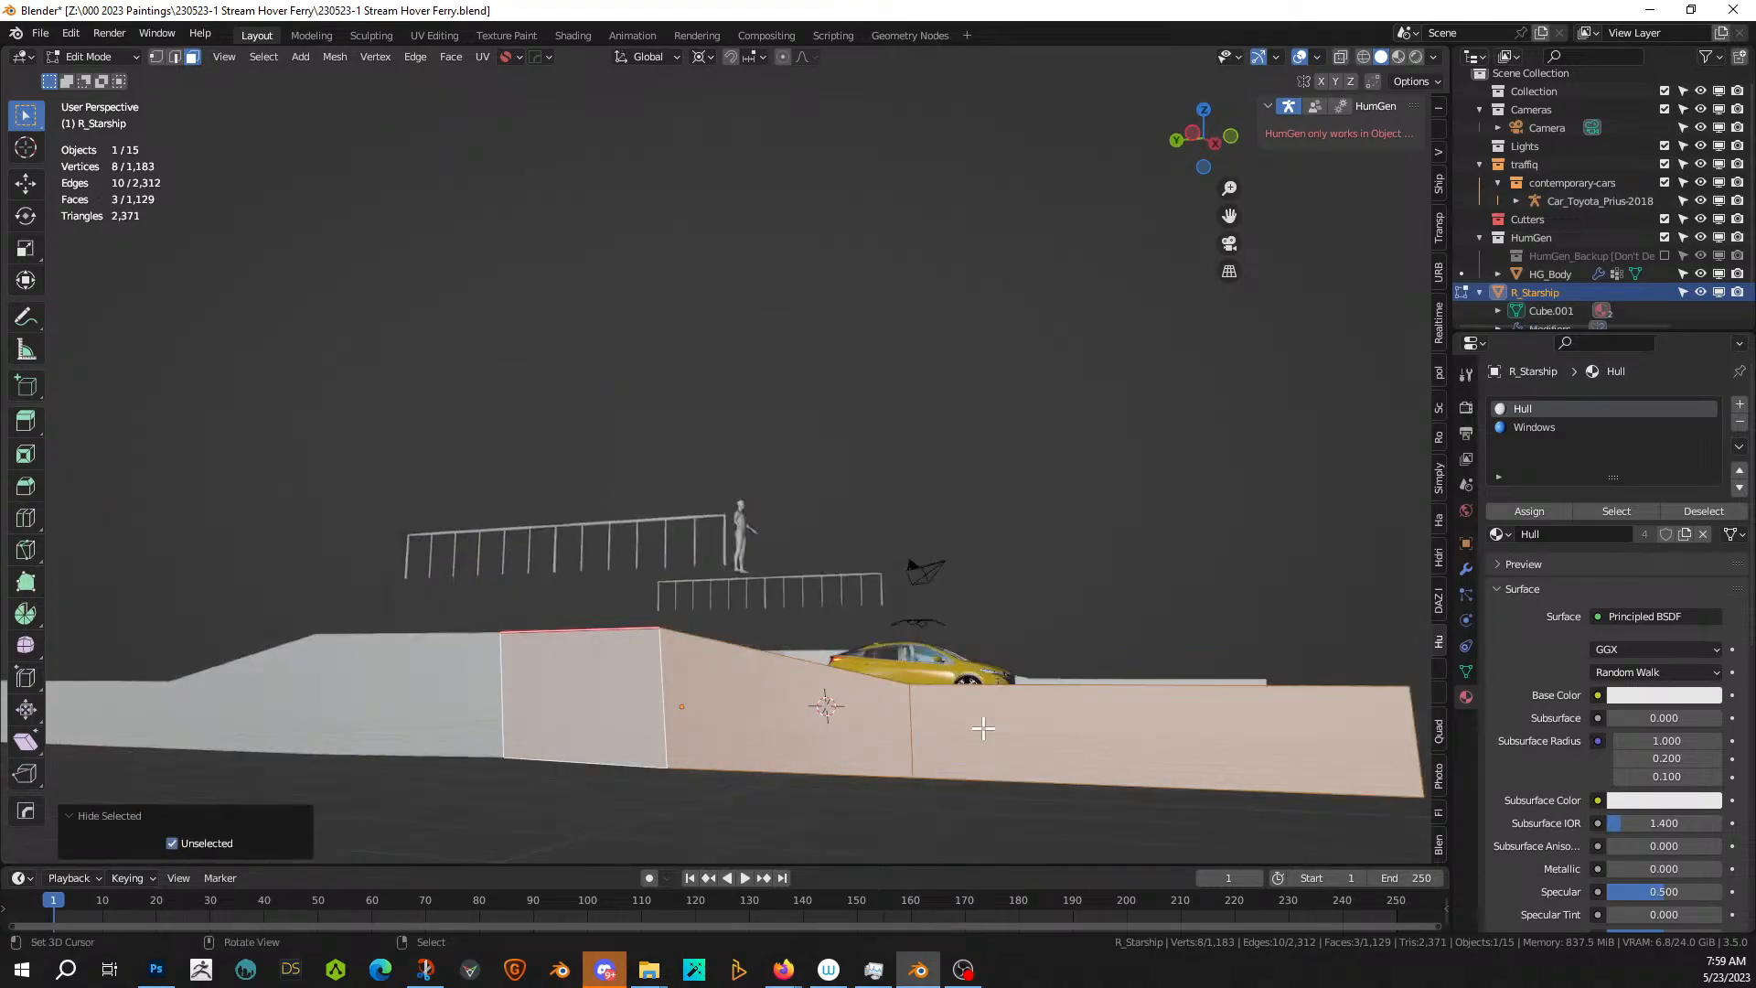
- Knife a horizontal cut-through line along Y across the isolated hull side, from the slope's lower corner to the centre line
{"action": "middle_click_drag", "start_coordinate": [975, 723], "coordinate": [1061, 726]}
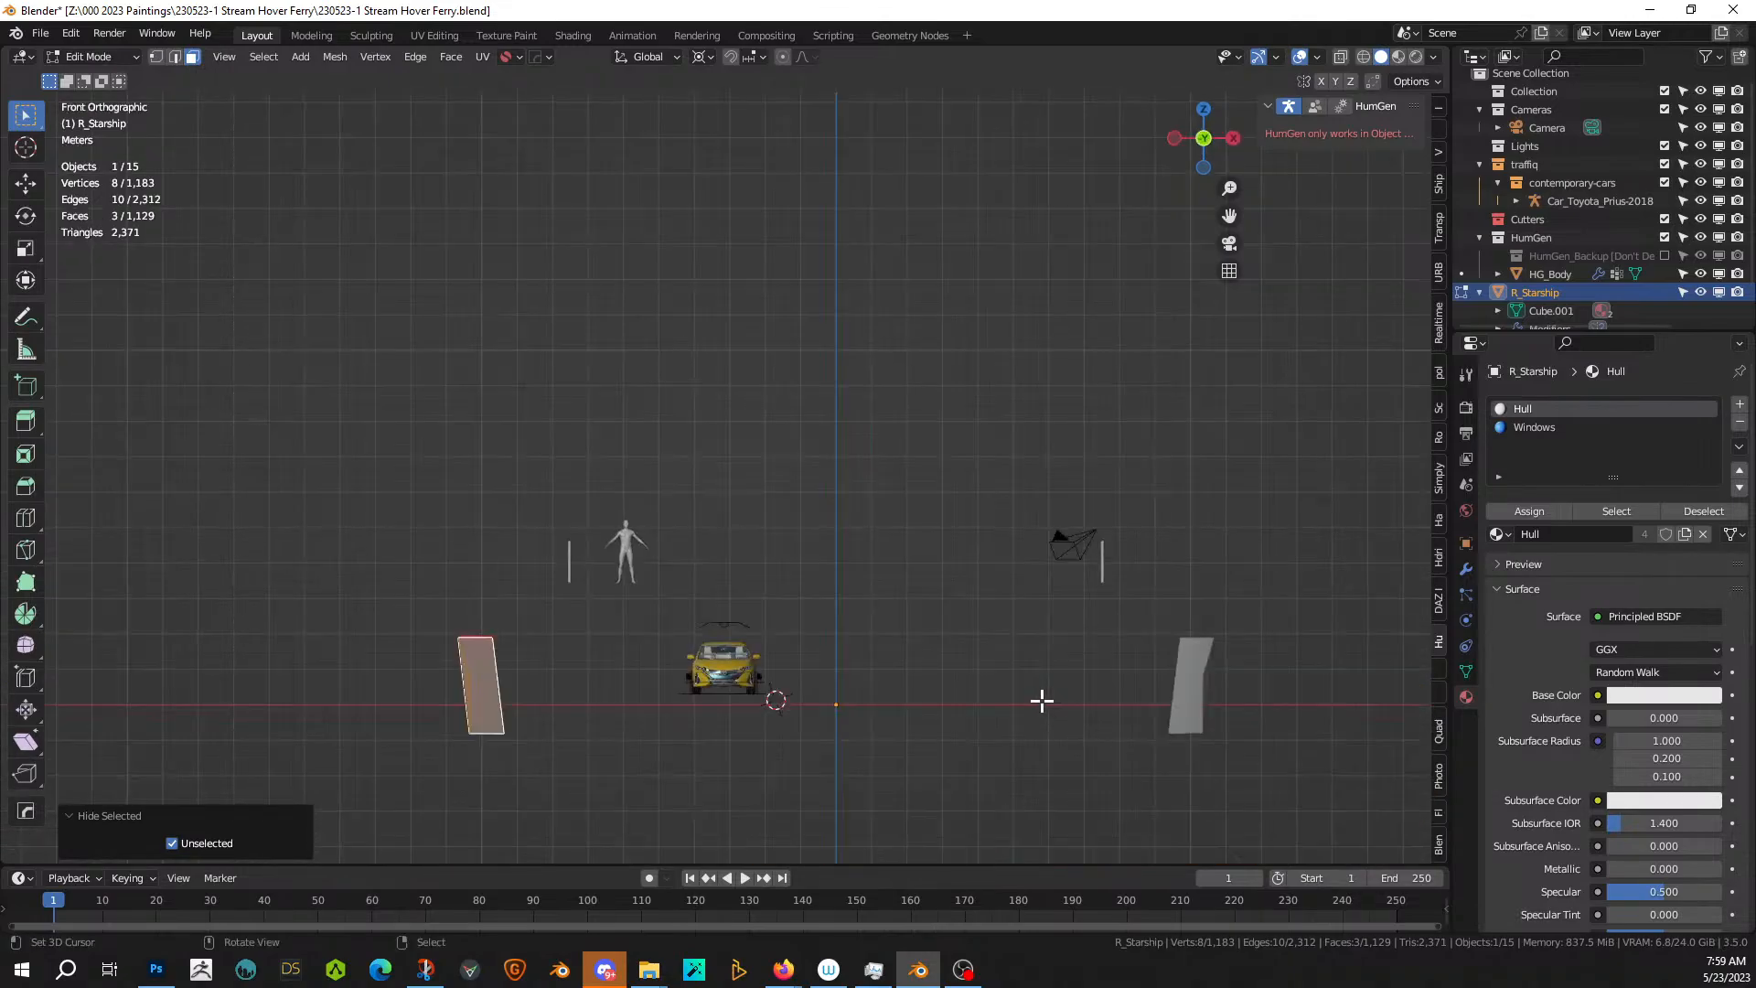
{"action": "key", "text": "alt+h"}
{"action": "key", "text": "ctrl+KP_3"}
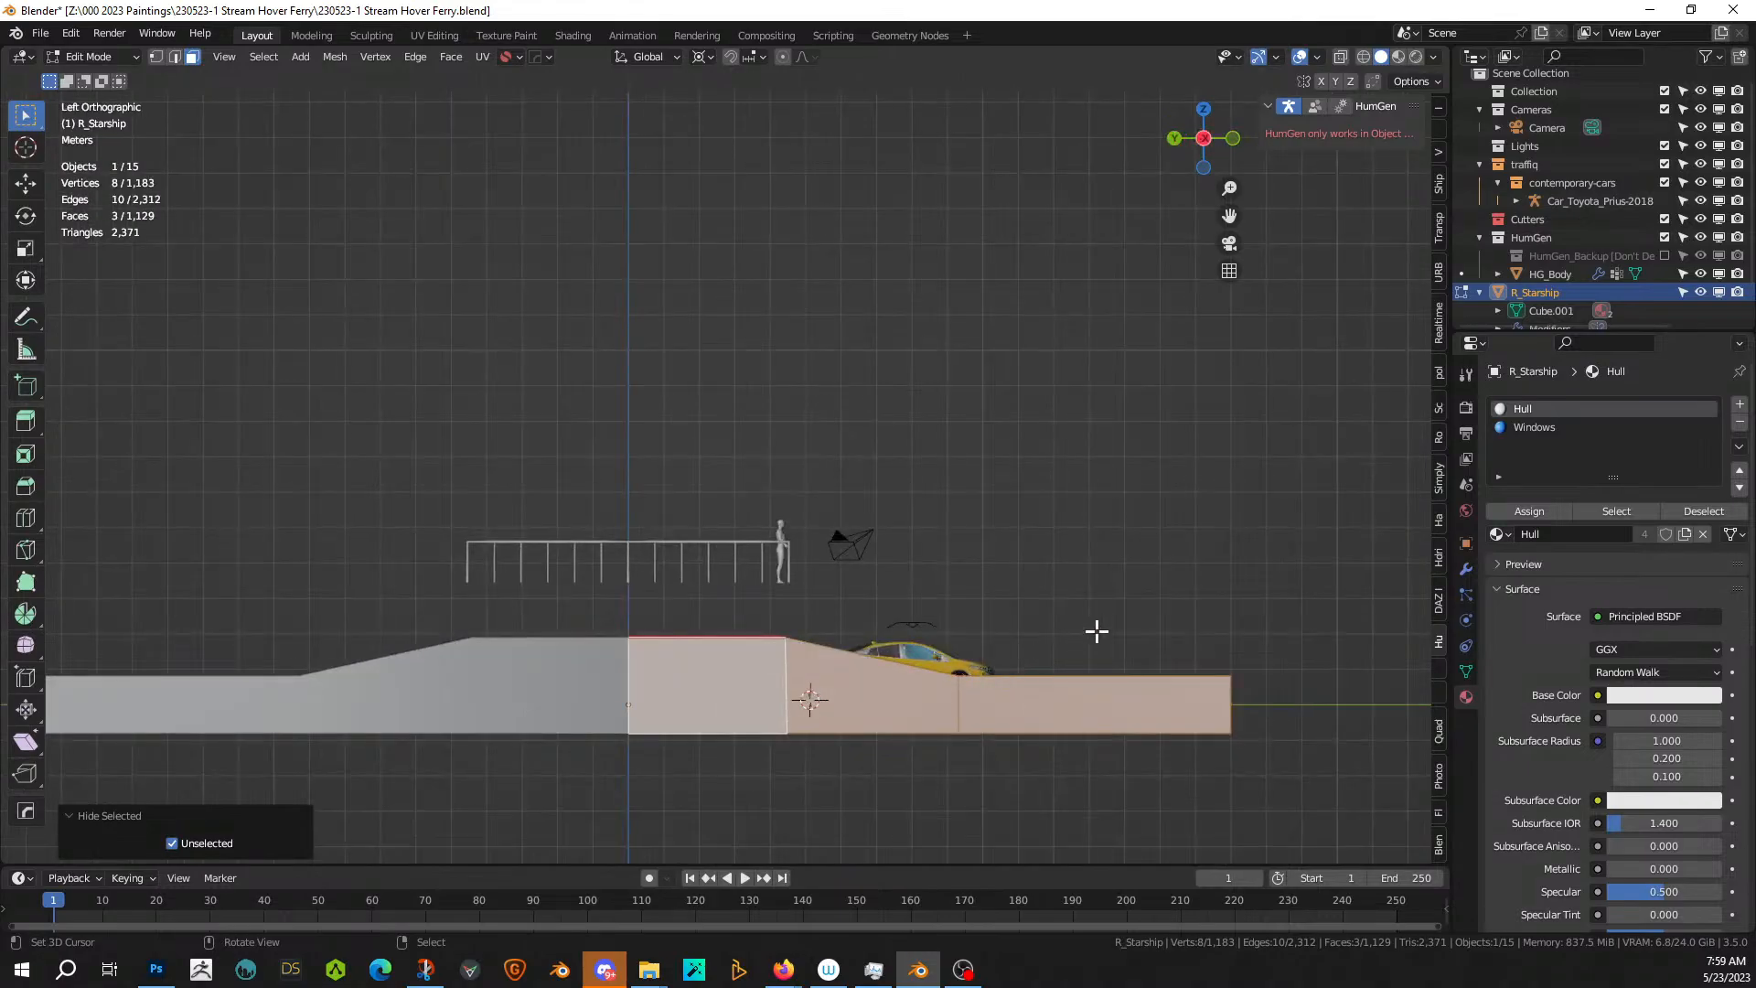
{"action": "key", "text": "alt+a"}
{"action": "middle_click_drag", "start_coordinate": [737, 683], "coordinate": [679, 580], "text": "shift"}
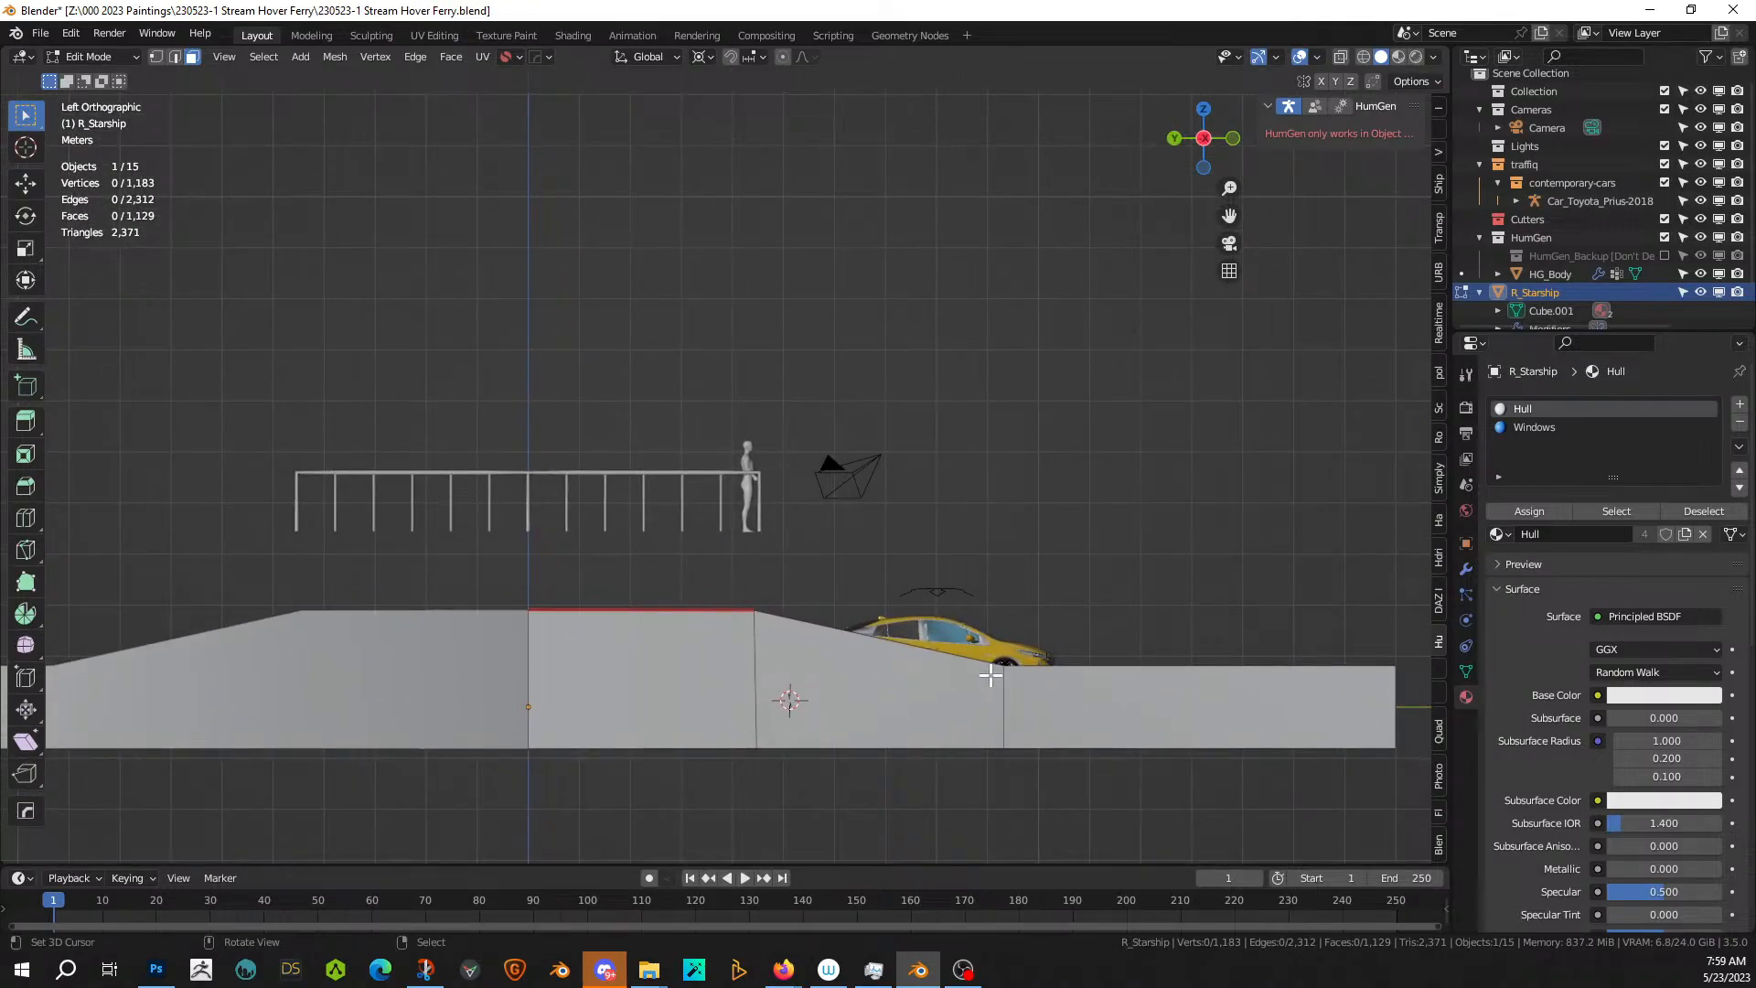
{"action": "key", "text": "k"}
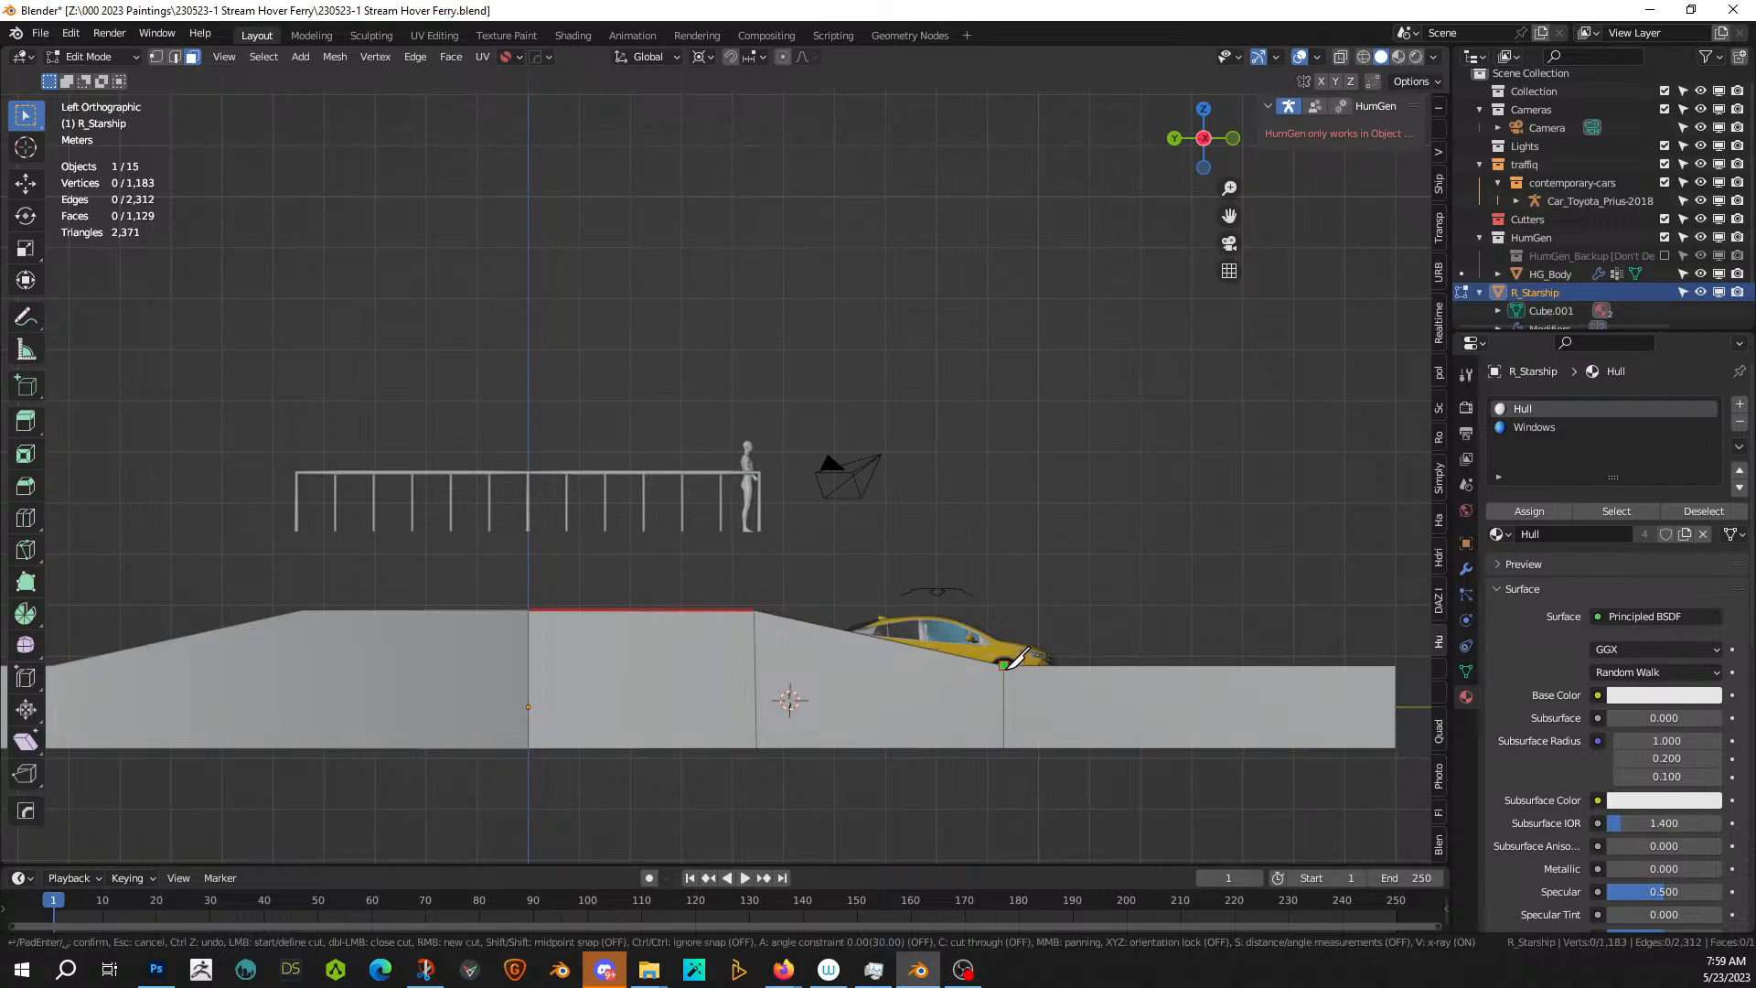
{"action": "key", "text": "y"}
{"action": "left_click", "coordinate": [1006, 665]}
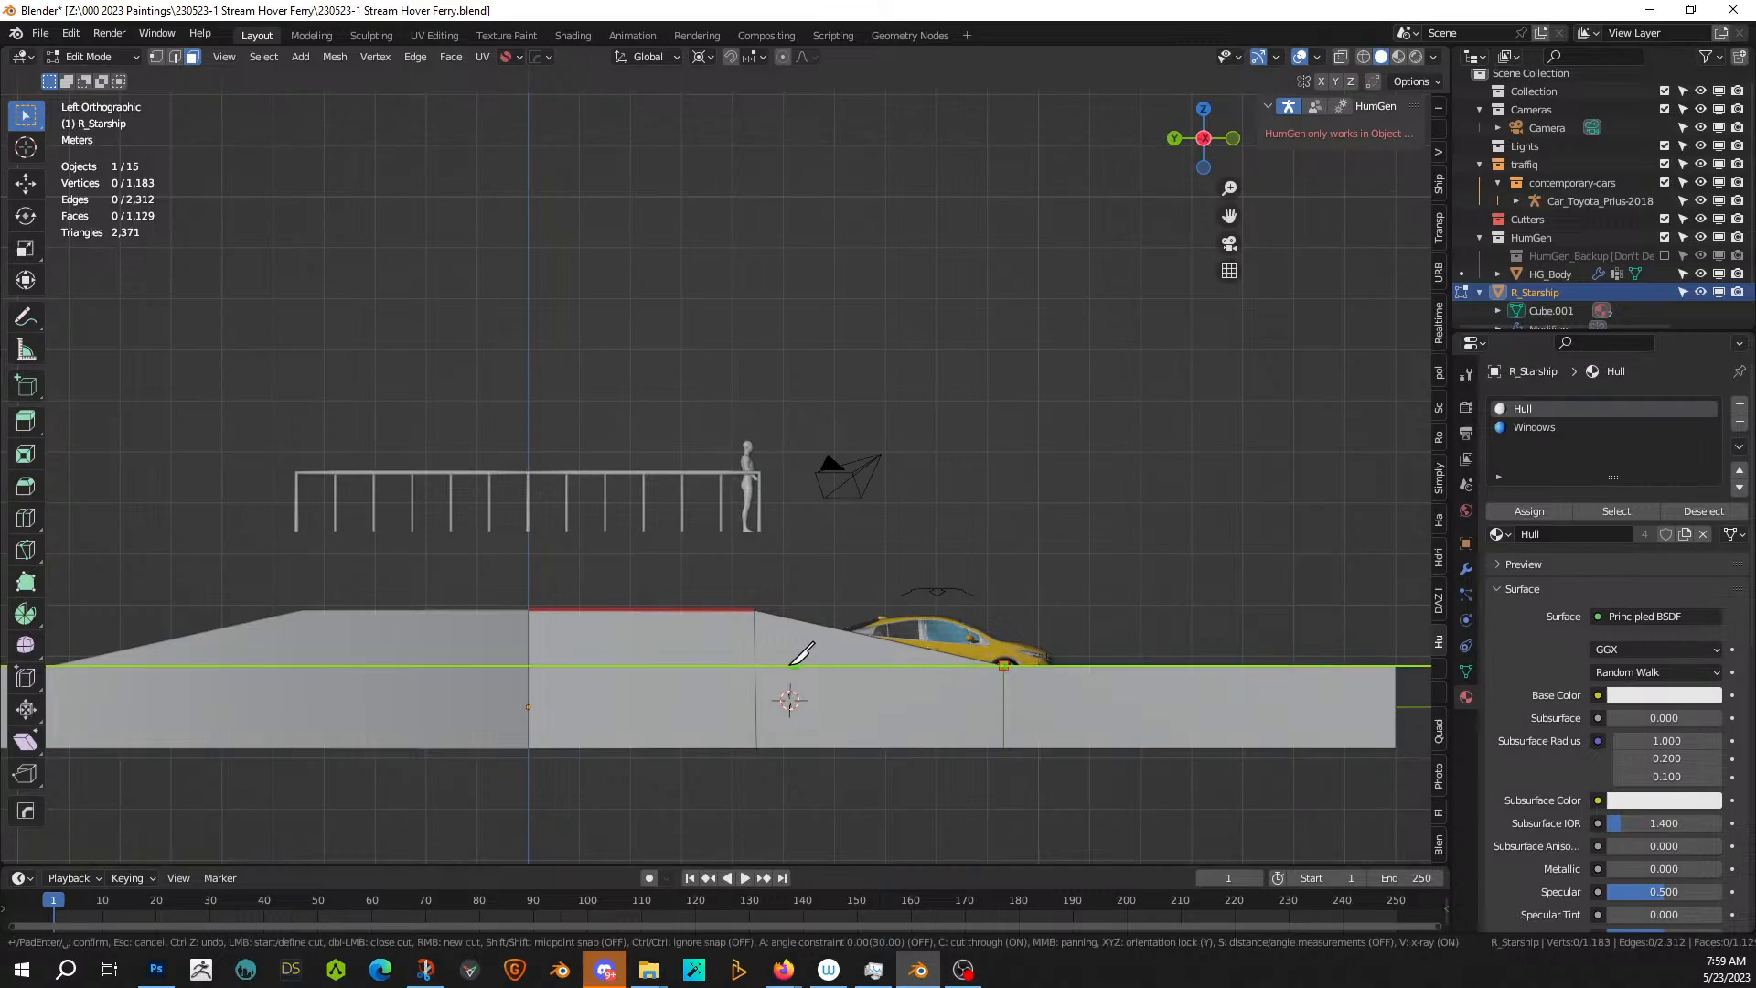
{"action": "key", "text": "c"}
{"action": "left_click", "coordinate": [529, 665]}
{"action": "key", "text": "Return"}
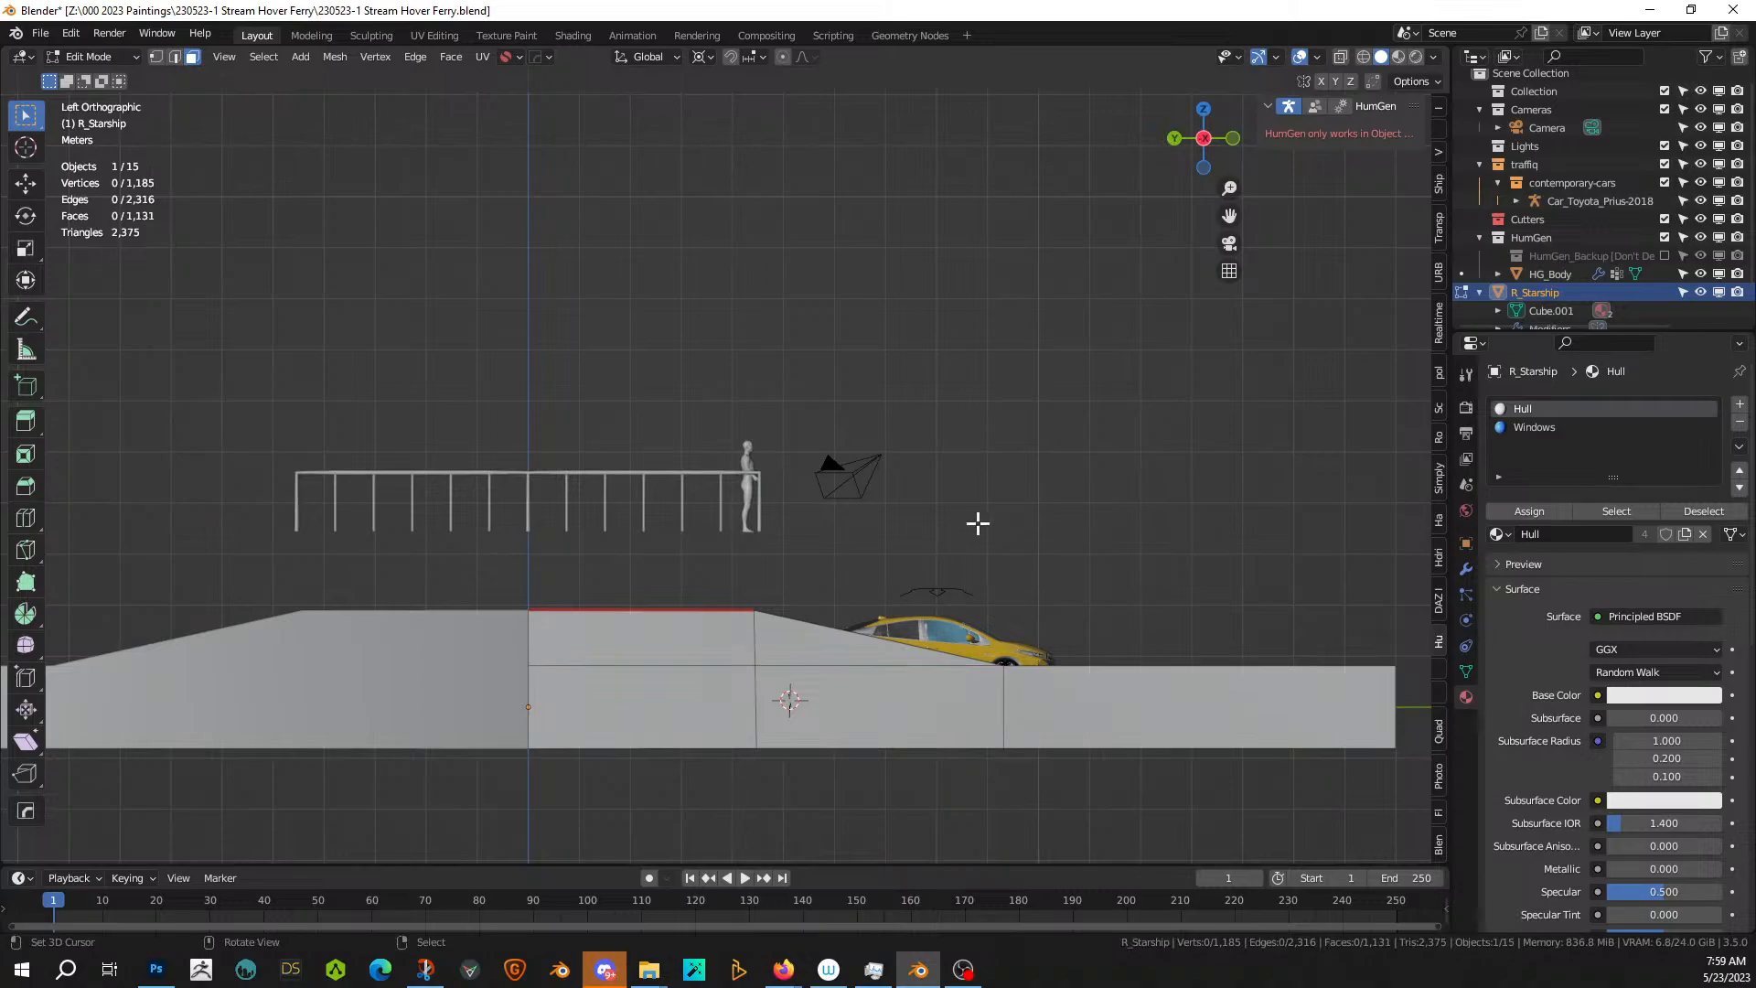
- Reveal the hidden ship geometry and clear the selection
{"action": "middle_click_drag", "start_coordinate": [977, 524], "coordinate": [811, 608]}
{"action": "key", "text": "alt+h"}
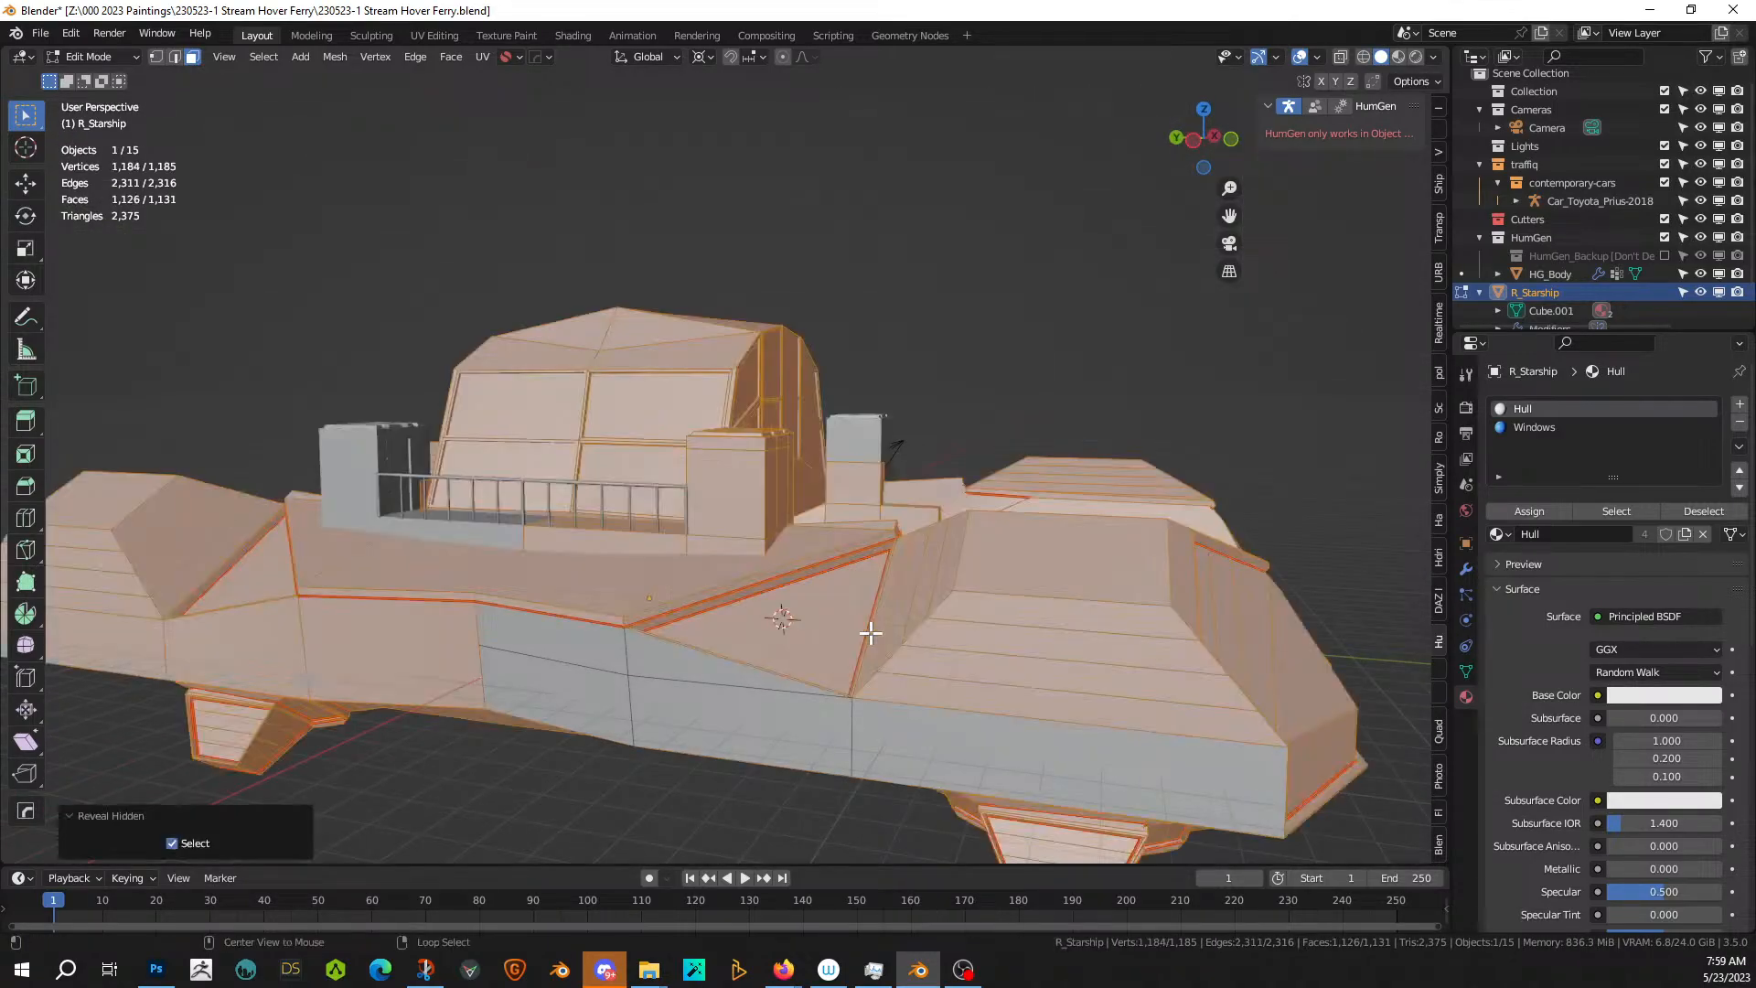
{"action": "middle_click_drag", "start_coordinate": [948, 717], "coordinate": [1003, 705]}
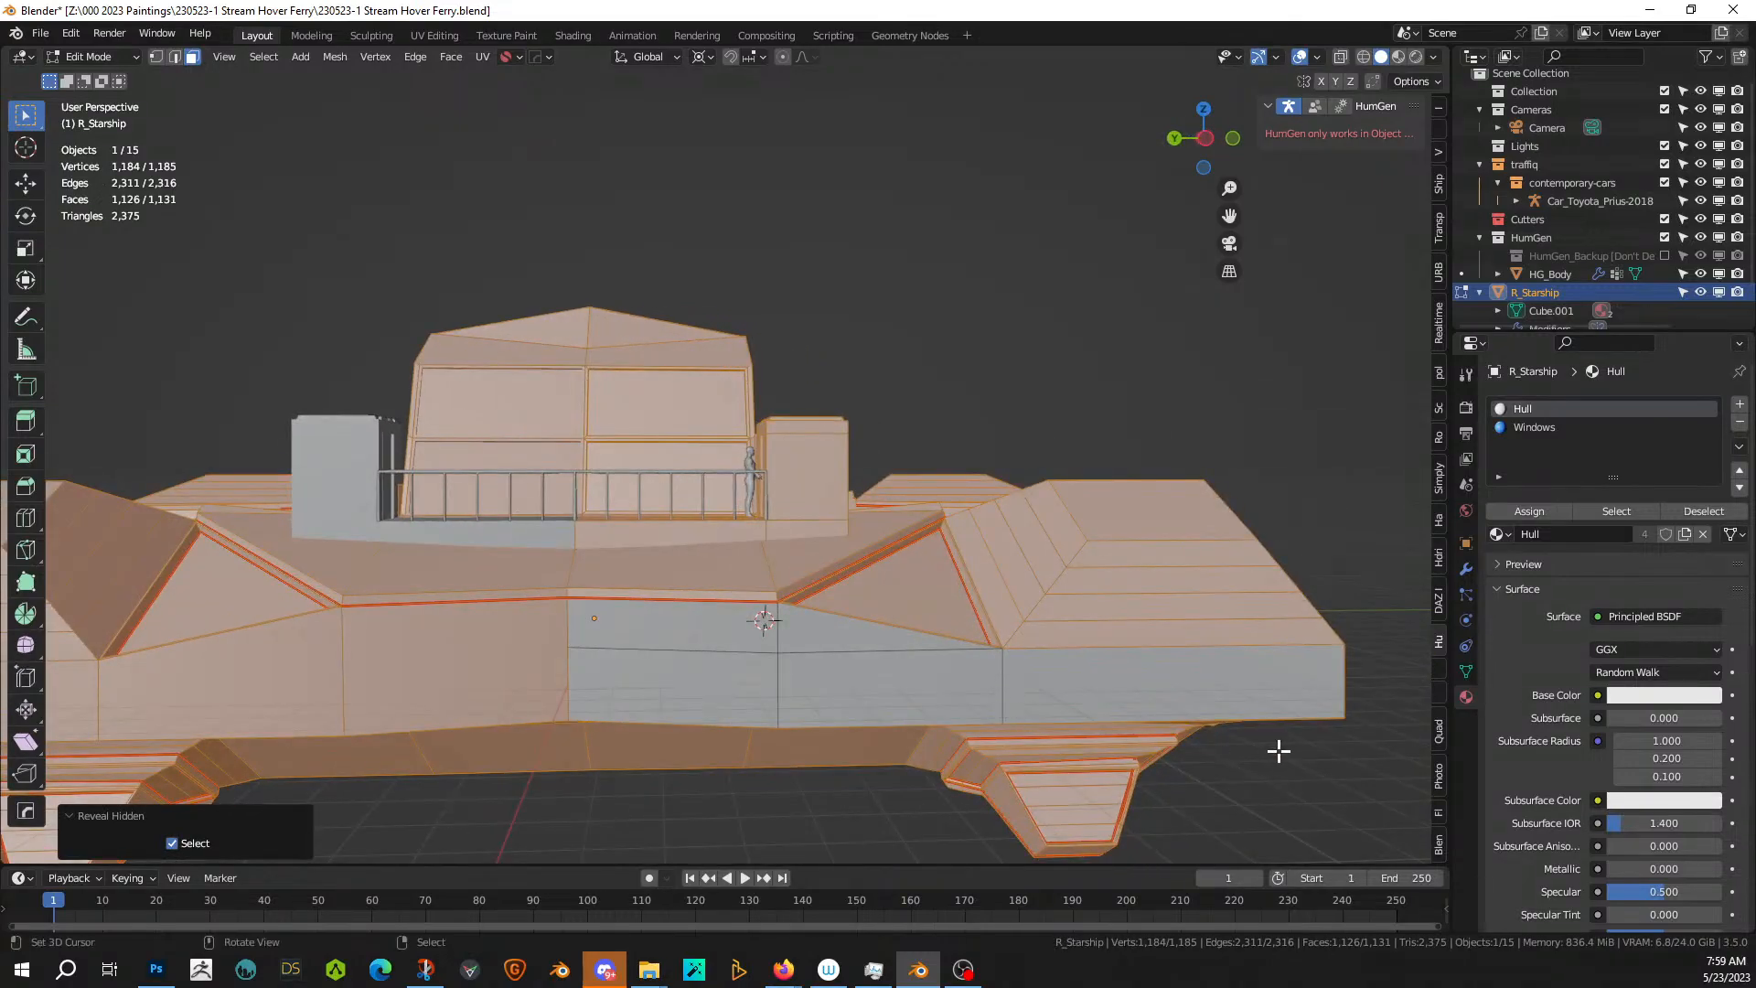
{"action": "key", "text": "alt+a"}
{"action": "mouse_move", "coordinate": [1306, 764]}
{"action": "middle_mouse_down"}
{"action": "mouse_move", "coordinate": [1112, 827]}
{"action": "mouse_move", "coordinate": [1145, 782]}
{"action": "mouse_move", "coordinate": [1312, 779]}
{"action": "middle_mouse_up"}
- Inset the upper side face beside the centre line by about 0.094 m and extrude it inward about 0.12 m
{"action": "left_click", "coordinate": [709, 640]}
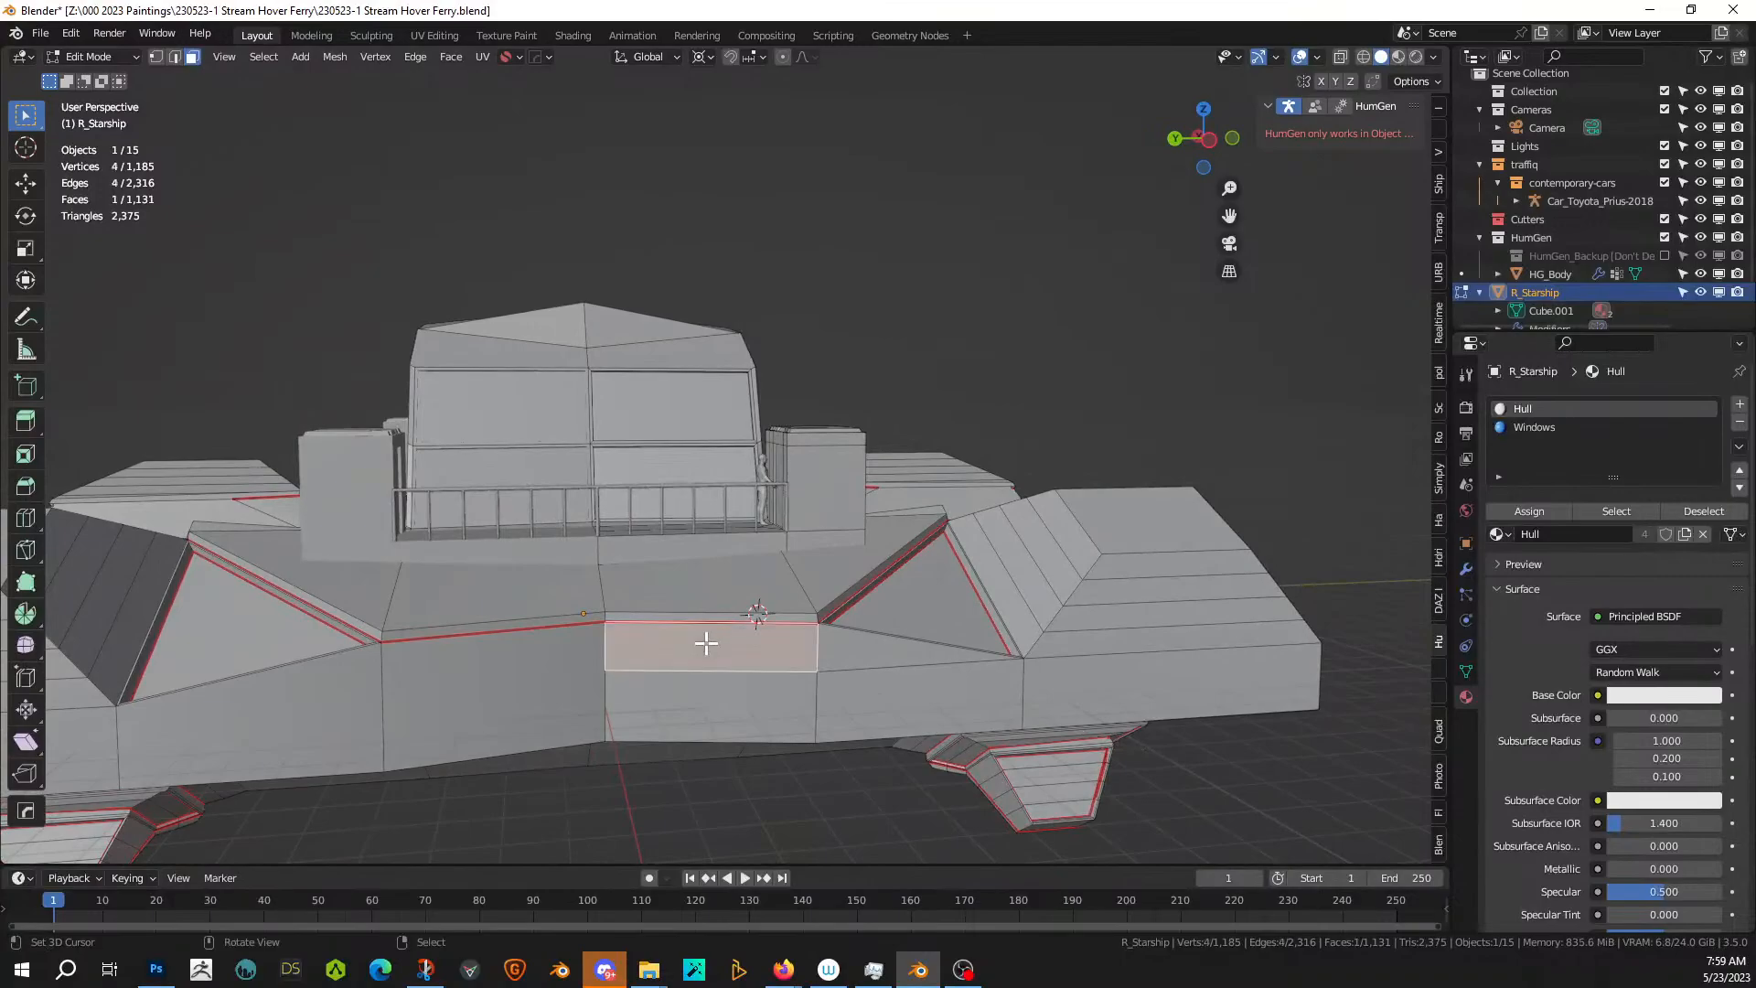
{"action": "scroll", "coordinate": [713, 645], "scroll_direction": "up", "scroll_amount": 4}
{"action": "middle_click_drag", "start_coordinate": [787, 600], "coordinate": [1012, 712]}
{"action": "key", "text": "i"}
{"action": "left_click", "coordinate": [976, 695]}
{"action": "key", "text": "e"}
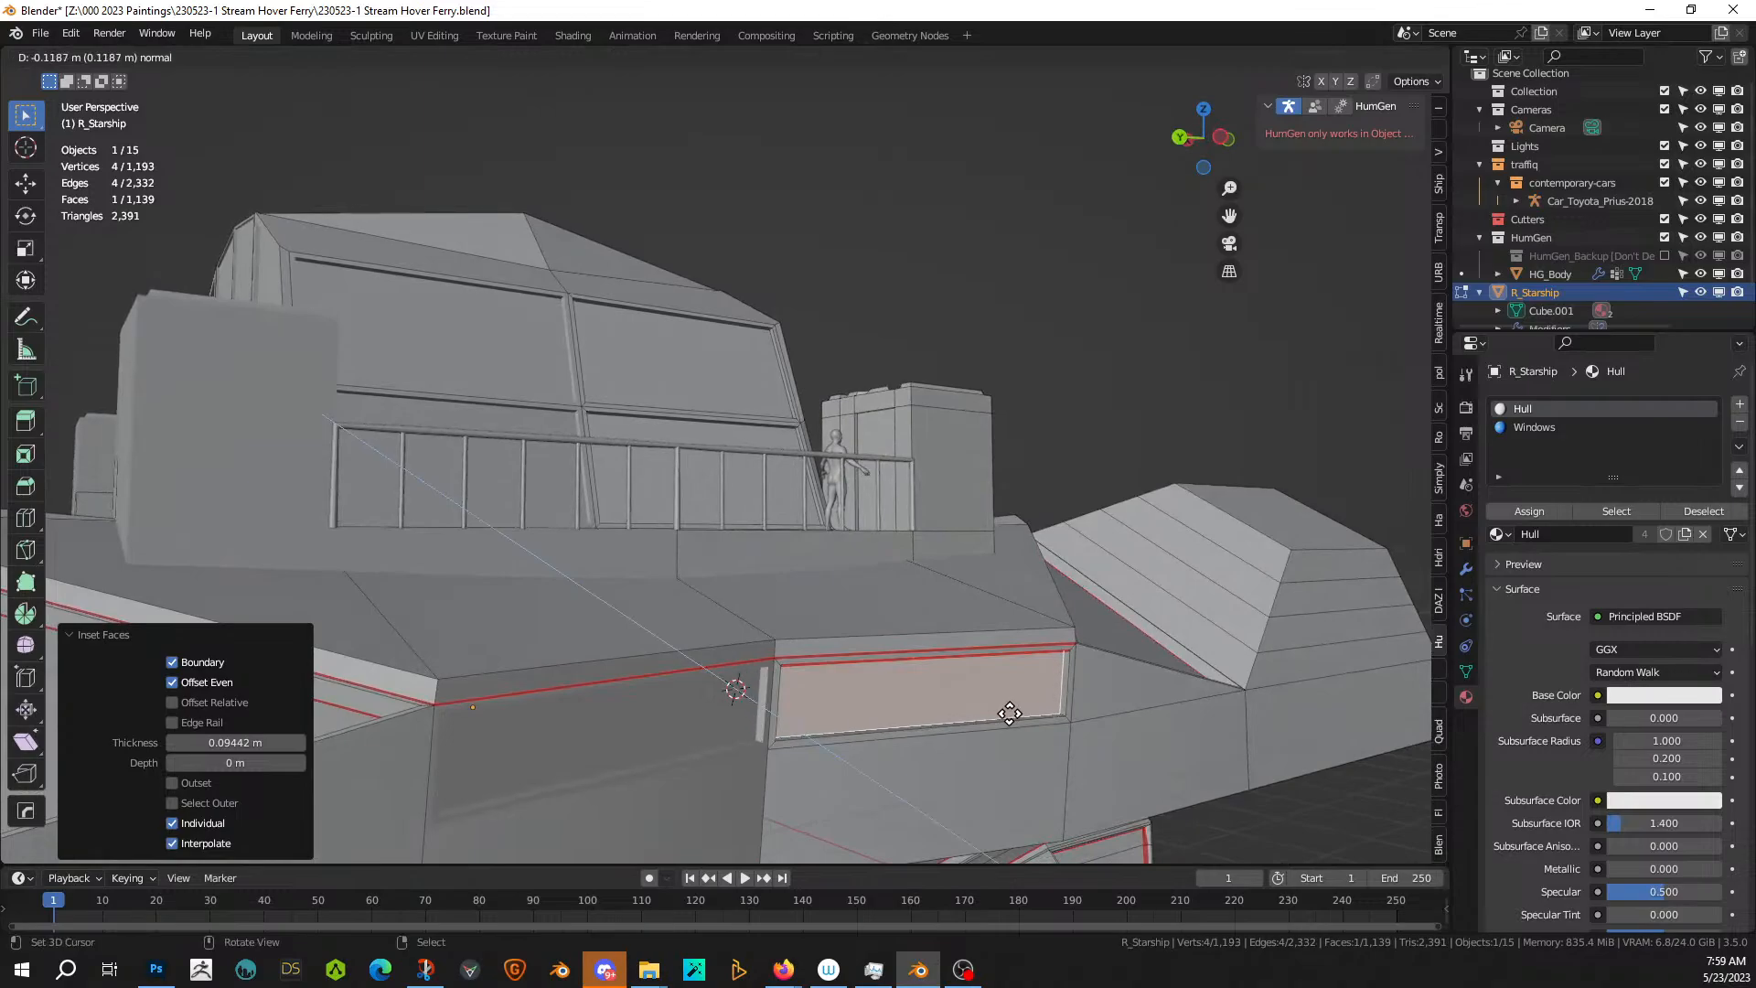
{"action": "left_click", "coordinate": [1010, 713]}
- Assign the Windows material to the recessed side face and deselect it
{"action": "left_click", "coordinate": [1535, 426]}
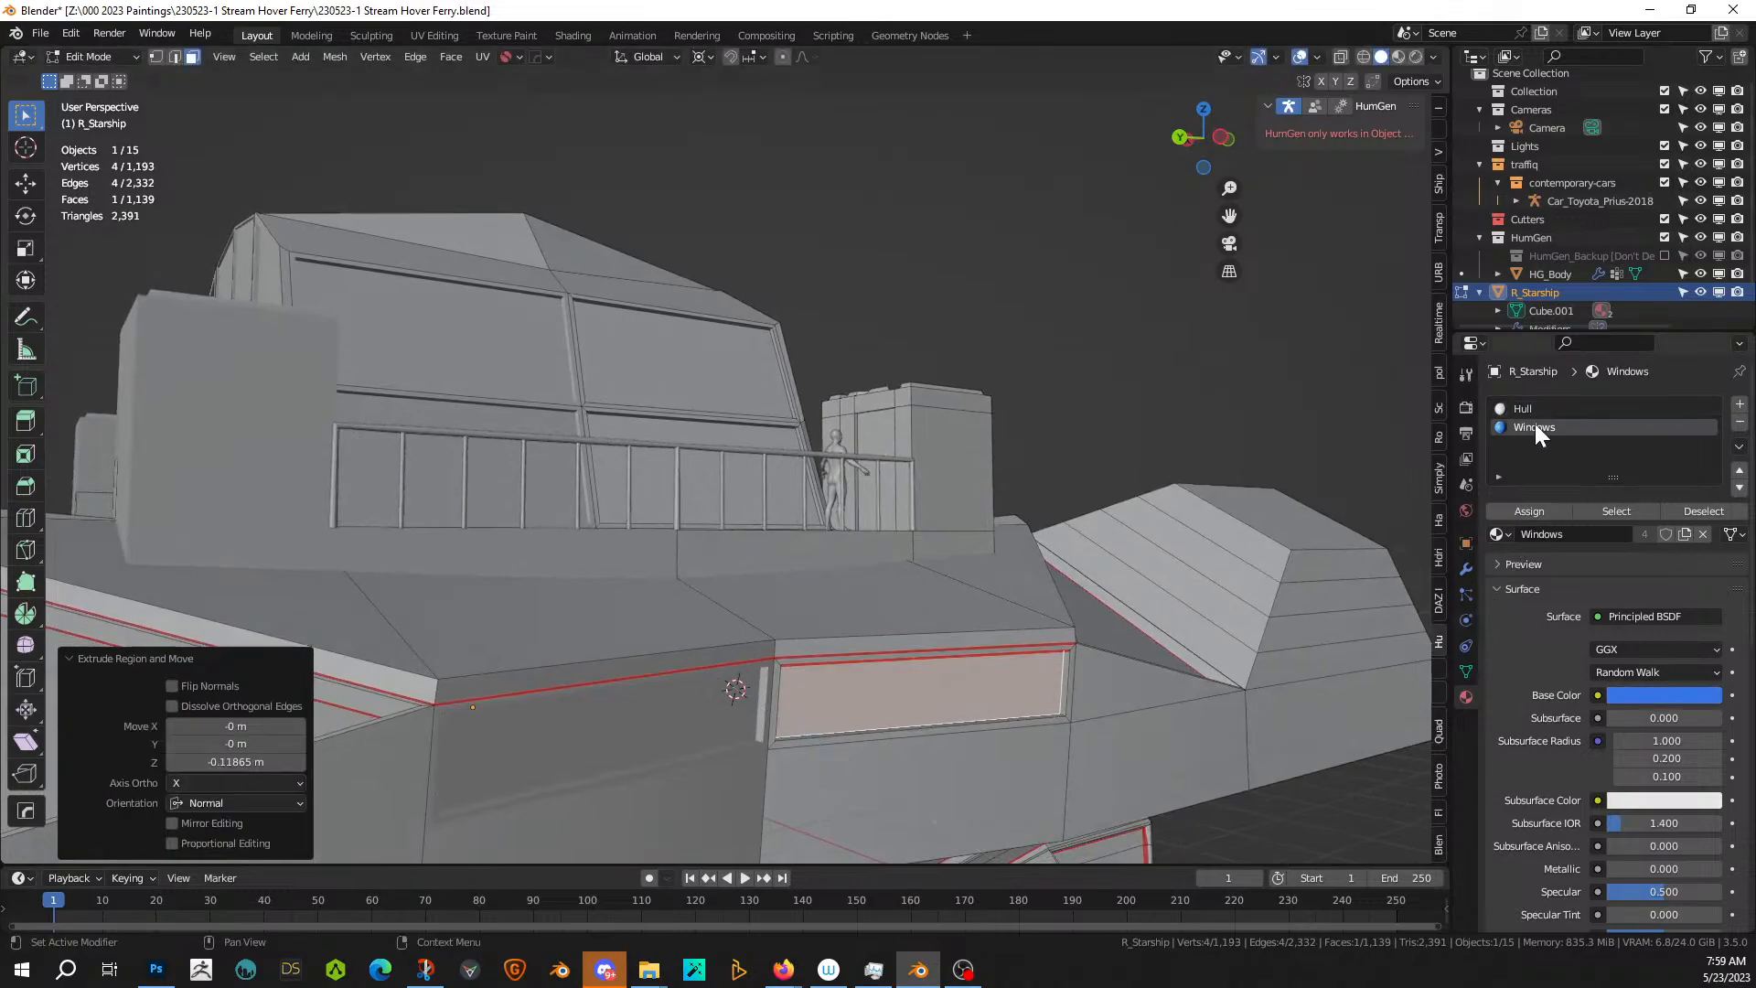
{"action": "left_click", "coordinate": [1511, 506]}
{"action": "left_click", "coordinate": [1154, 382]}
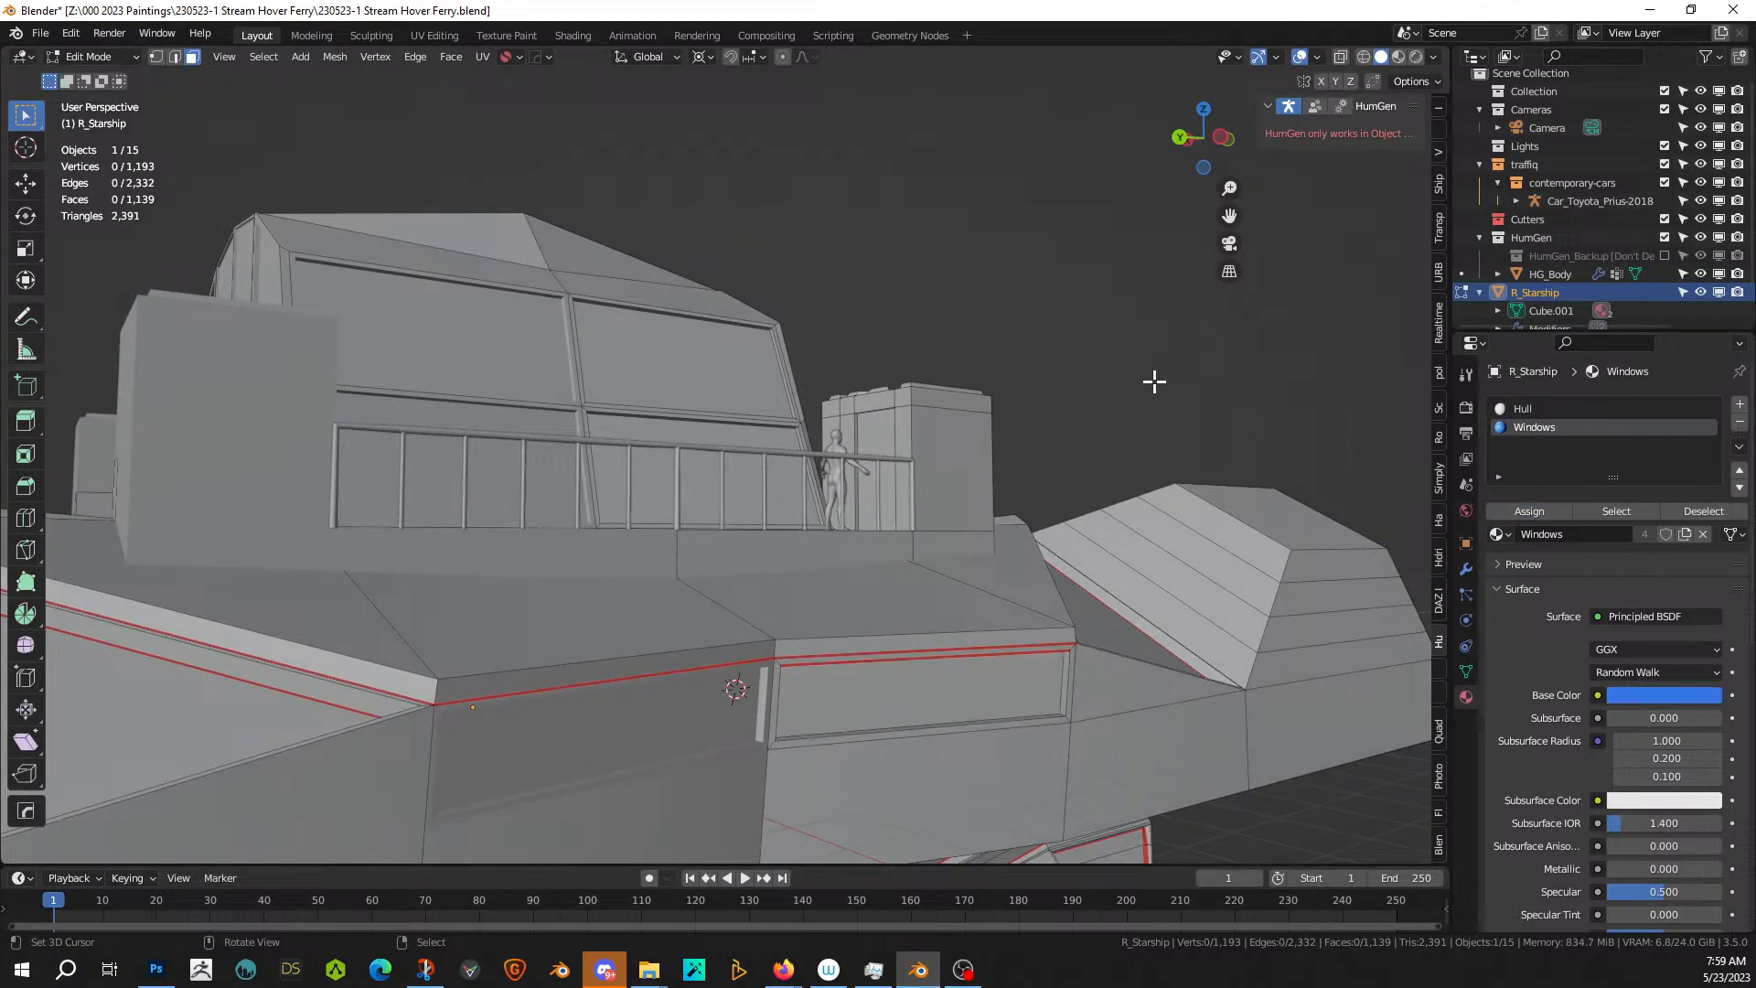
- Check the window strip along the hull side in rendered shading, then return to solid shading
{"action": "left_click", "coordinate": [1415, 57]}
{"action": "mouse_move", "coordinate": [1124, 448]}
{"action": "middle_mouse_down"}
{"action": "mouse_move", "coordinate": [1084, 468]}
{"action": "mouse_move", "coordinate": [699, 484]}
{"action": "mouse_move", "coordinate": [787, 411]}
{"action": "mouse_move", "coordinate": [972, 433]}
{"action": "mouse_move", "coordinate": [1012, 497]}
{"action": "mouse_move", "coordinate": [647, 558]}
{"action": "mouse_move", "coordinate": [653, 542]}
{"action": "mouse_move", "coordinate": [707, 526]}
{"action": "mouse_move", "coordinate": [745, 619]}
{"action": "mouse_move", "coordinate": [817, 669]}
{"action": "middle_mouse_up"}
{"action": "scroll", "coordinate": [677, 526], "scroll_direction": "up", "scroll_amount": 3}
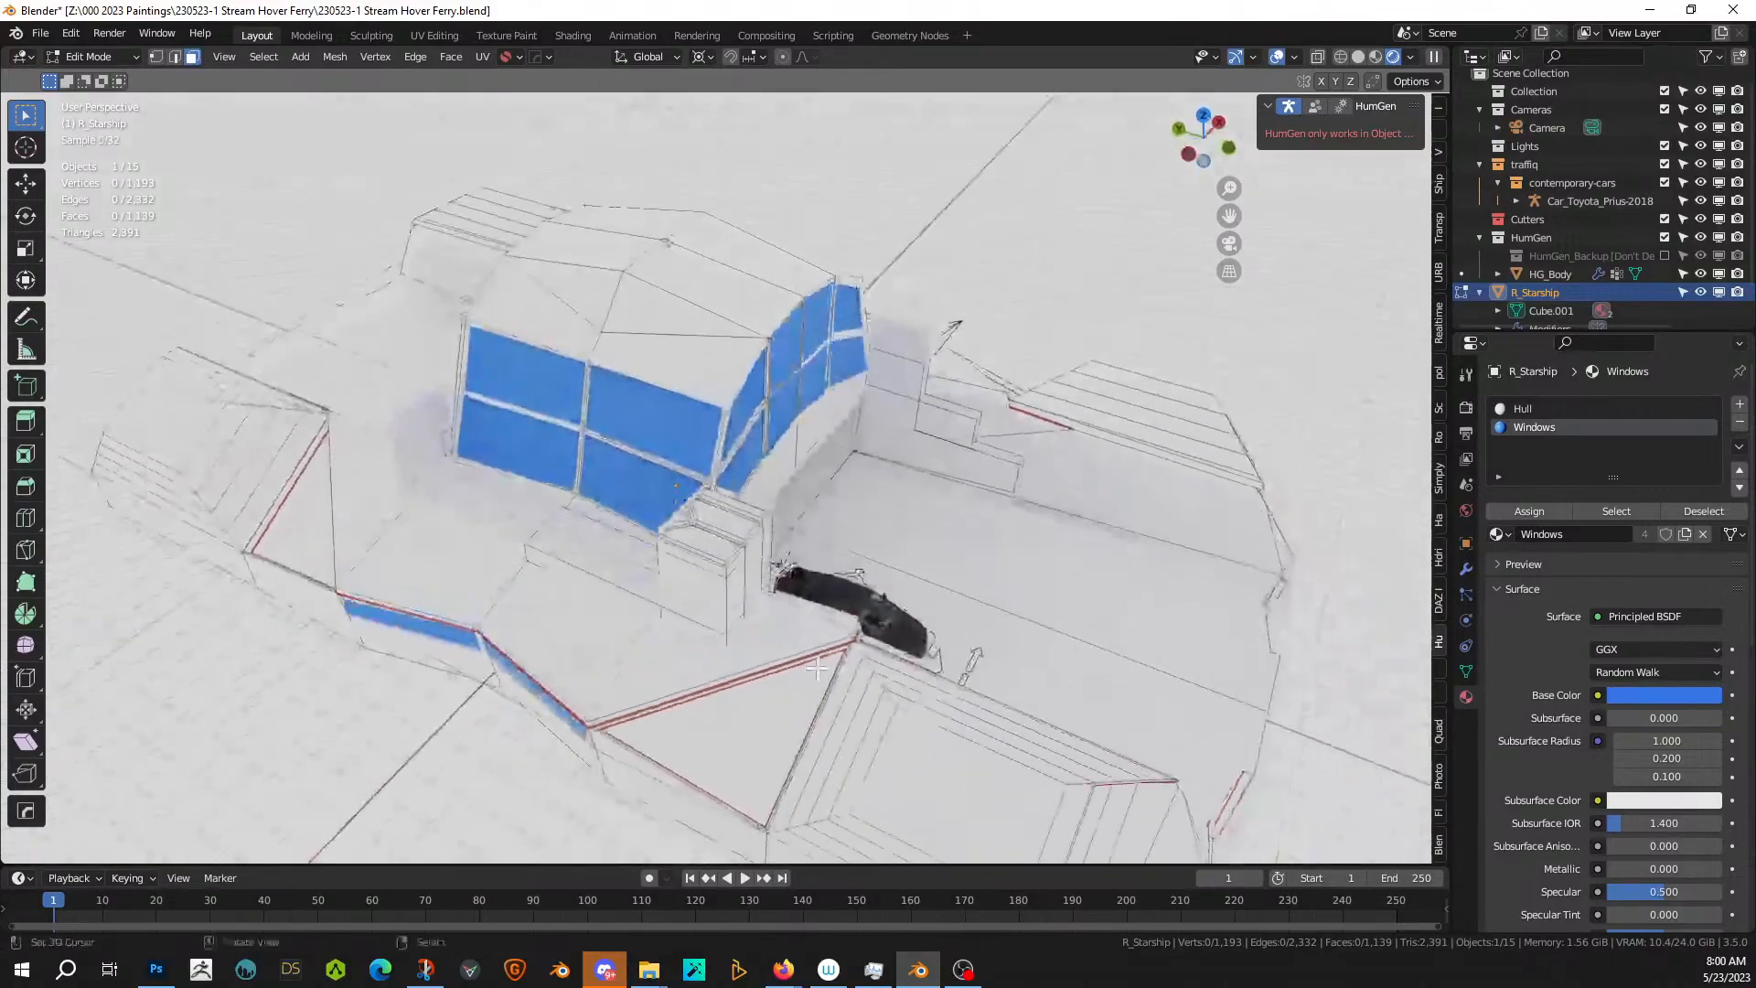
{"action": "left_click", "coordinate": [1355, 58]}
- Select the large inner car-deck wall face beside the car
{"action": "mouse_move", "coordinate": [871, 515]}
{"action": "middle_mouse_down"}
{"action": "mouse_move", "coordinate": [967, 424]}
{"action": "mouse_move", "coordinate": [768, 475]}
{"action": "mouse_move", "coordinate": [650, 467]}
{"action": "middle_mouse_up"}
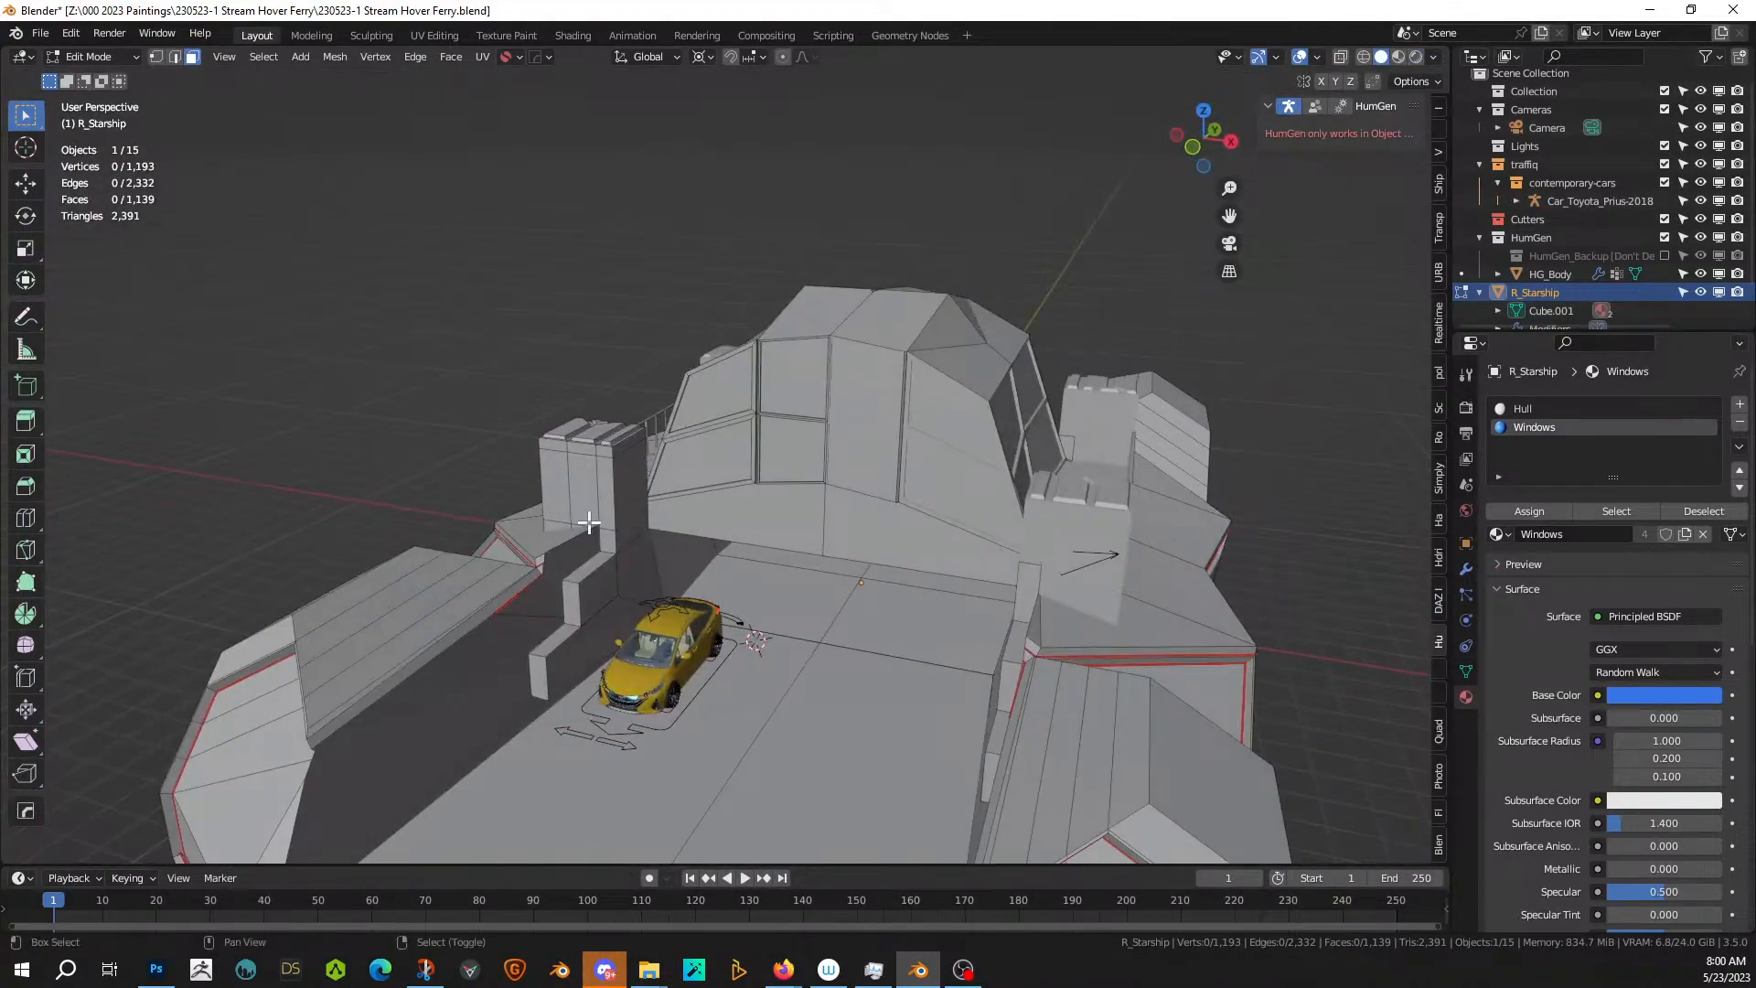
{"action": "middle_click_drag", "start_coordinate": [589, 522], "coordinate": [537, 525]}
{"action": "left_click", "coordinate": [449, 609]}
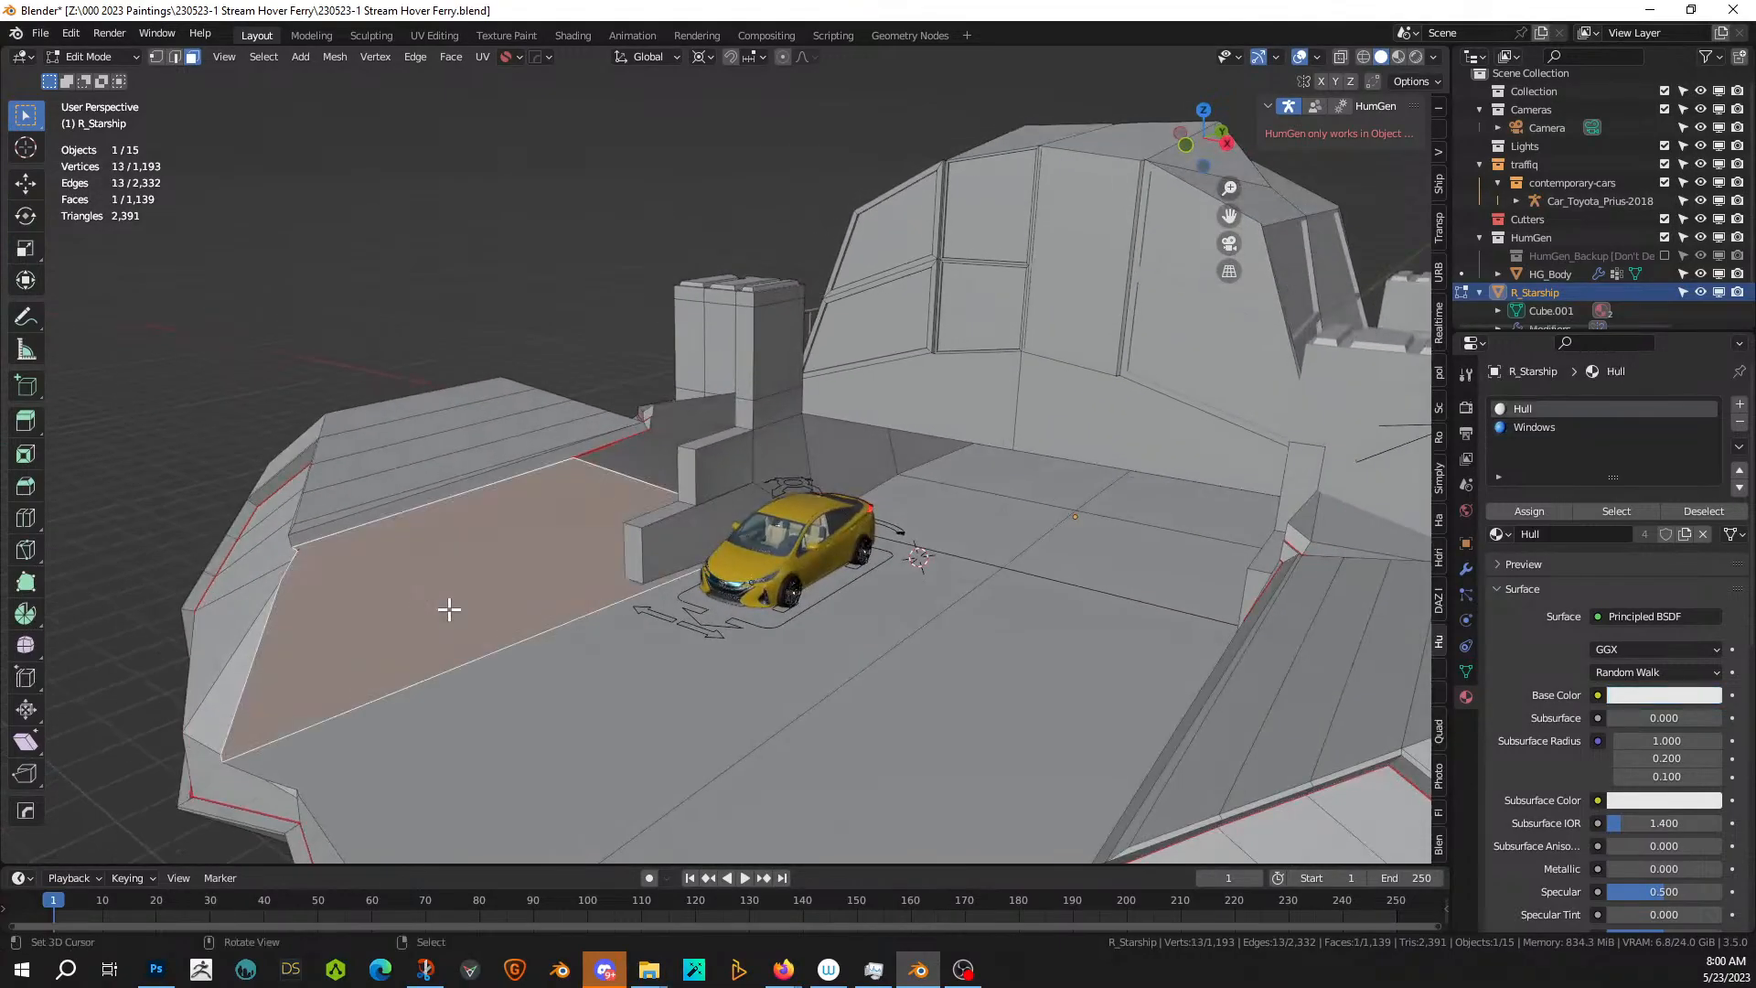
{"action": "middle_click_drag", "start_coordinate": [449, 609], "coordinate": [635, 568], "text": "shift"}
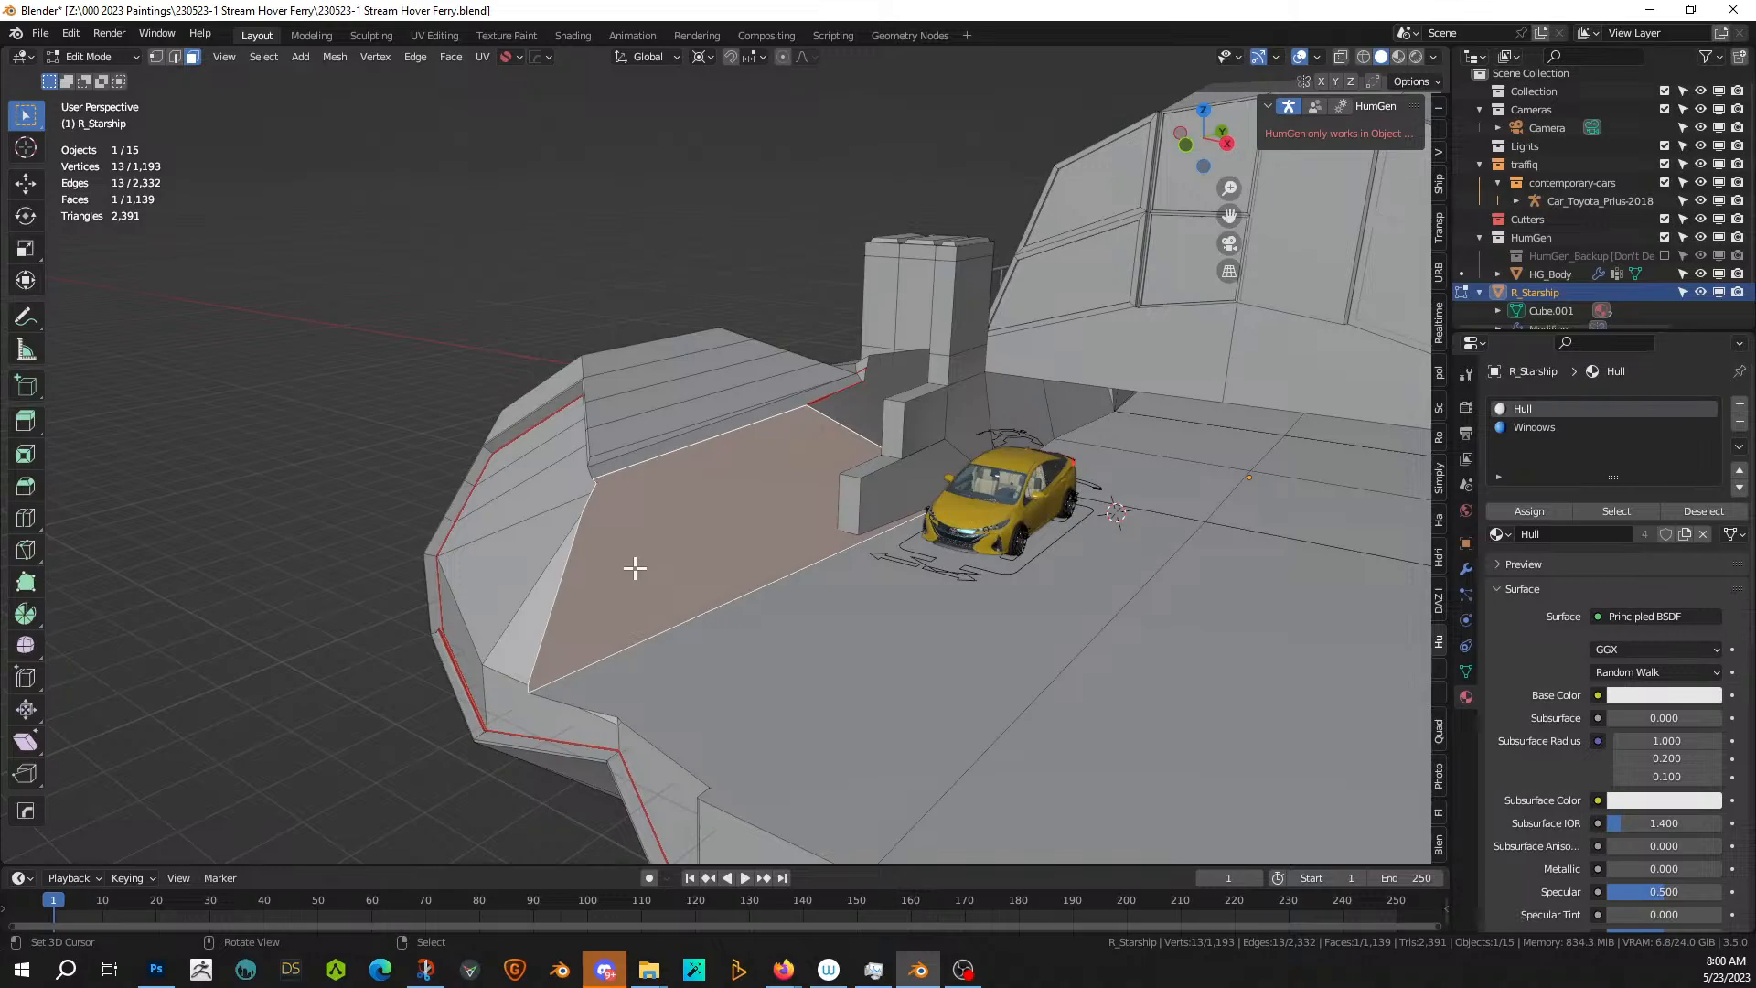
{"action": "scroll", "coordinate": [635, 568], "scroll_direction": "up", "scroll_amount": 3}
{"action": "middle_click_drag", "start_coordinate": [635, 568], "coordinate": [563, 557]}
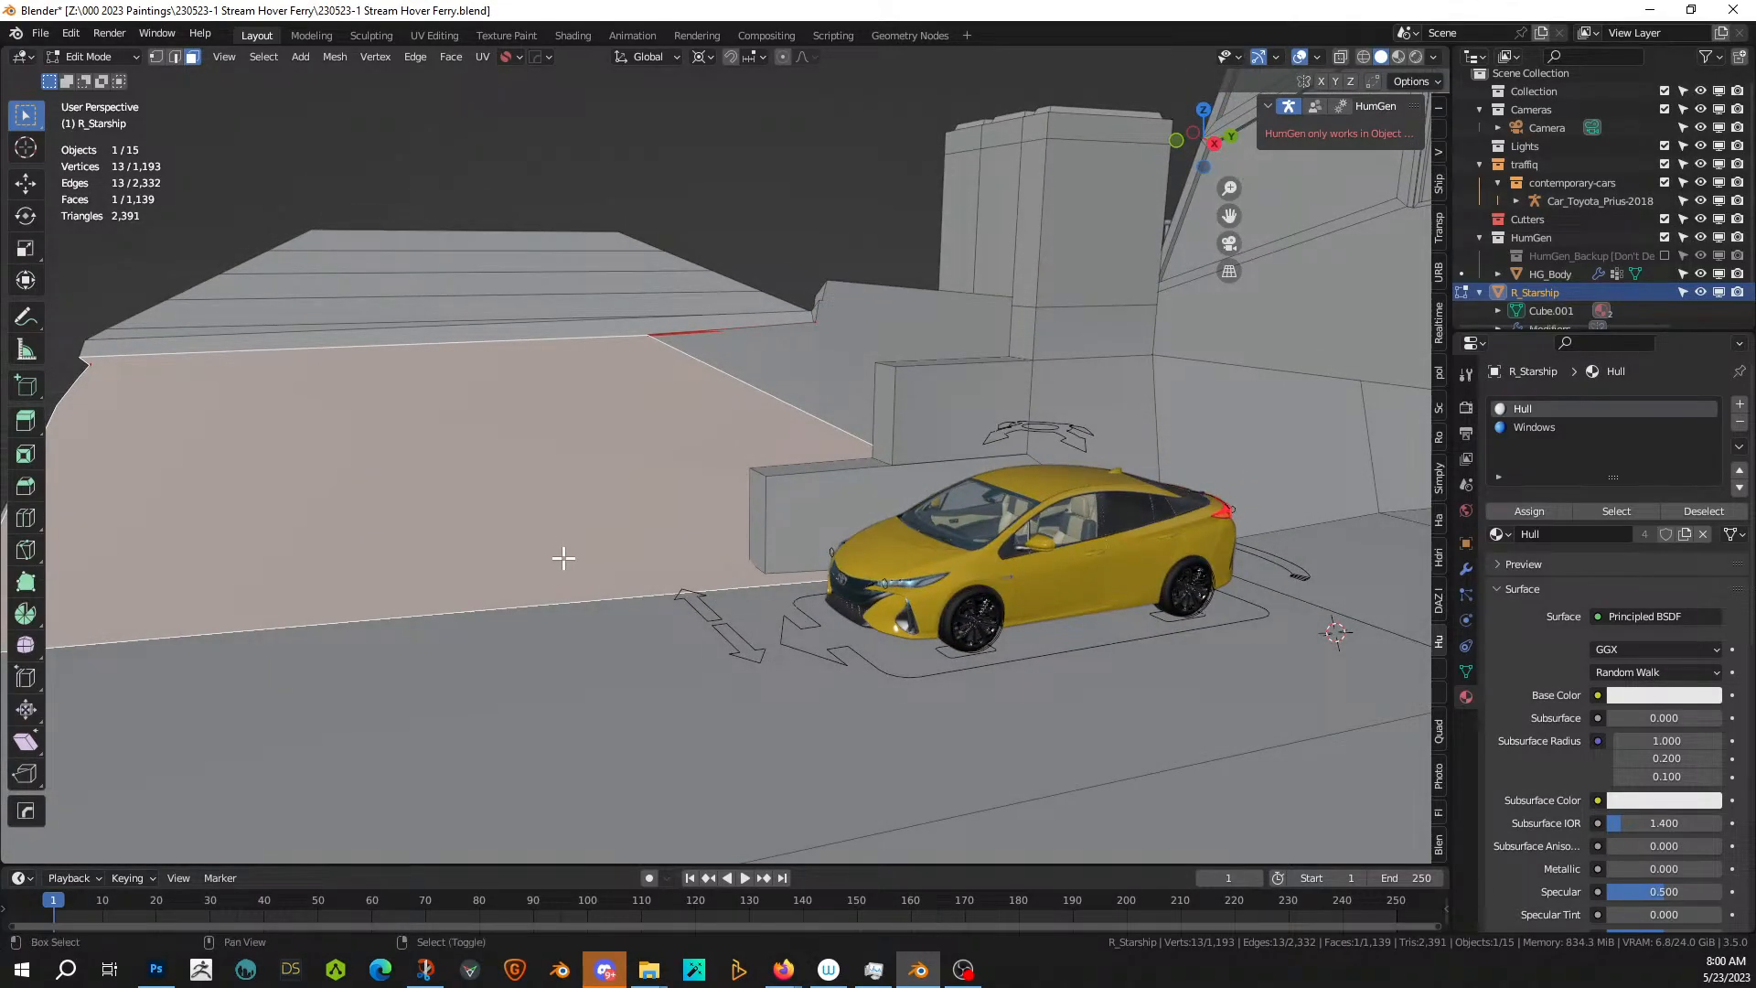
{"action": "scroll", "coordinate": [563, 557], "scroll_direction": "up", "scroll_amount": 3}
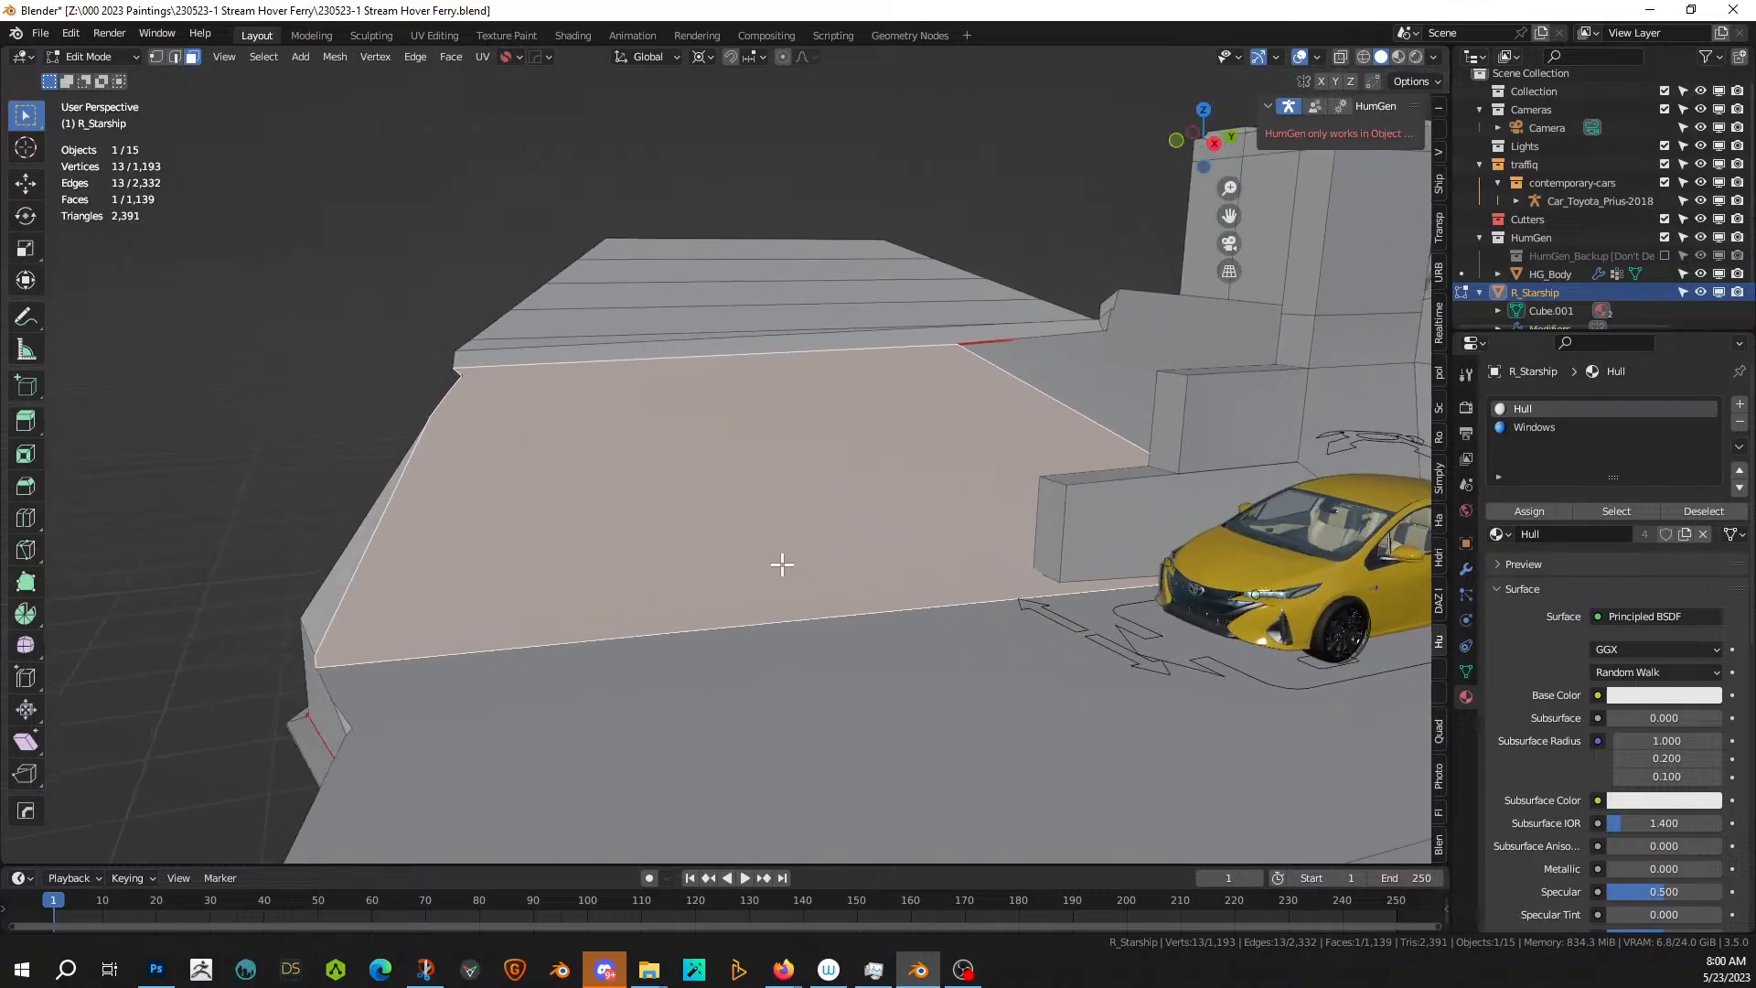
- Try a Grid Modeler Boolean Slice of a large four-cornered outline drawn on the selected inner wall face
{"action": "right_click", "coordinate": [656, 525]}
{"action": "left_click", "coordinate": [595, 857]}
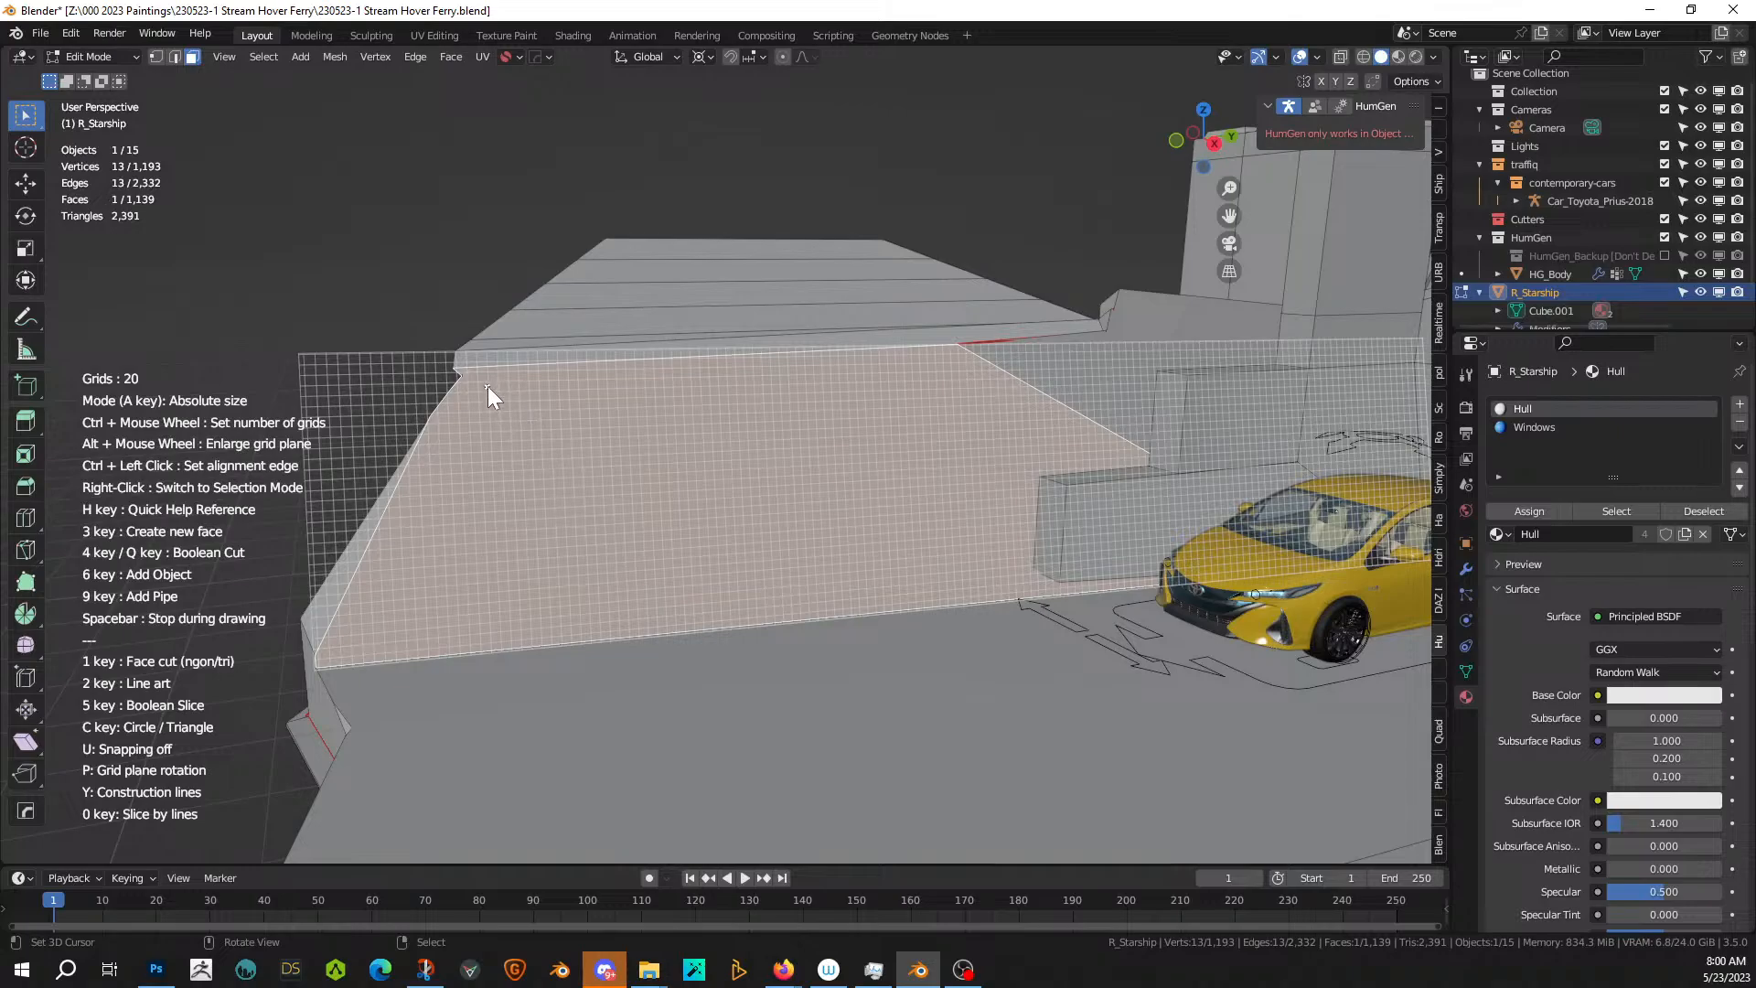
{"action": "scroll", "coordinate": [519, 393], "scroll_direction": "up", "scroll_amount": 2}
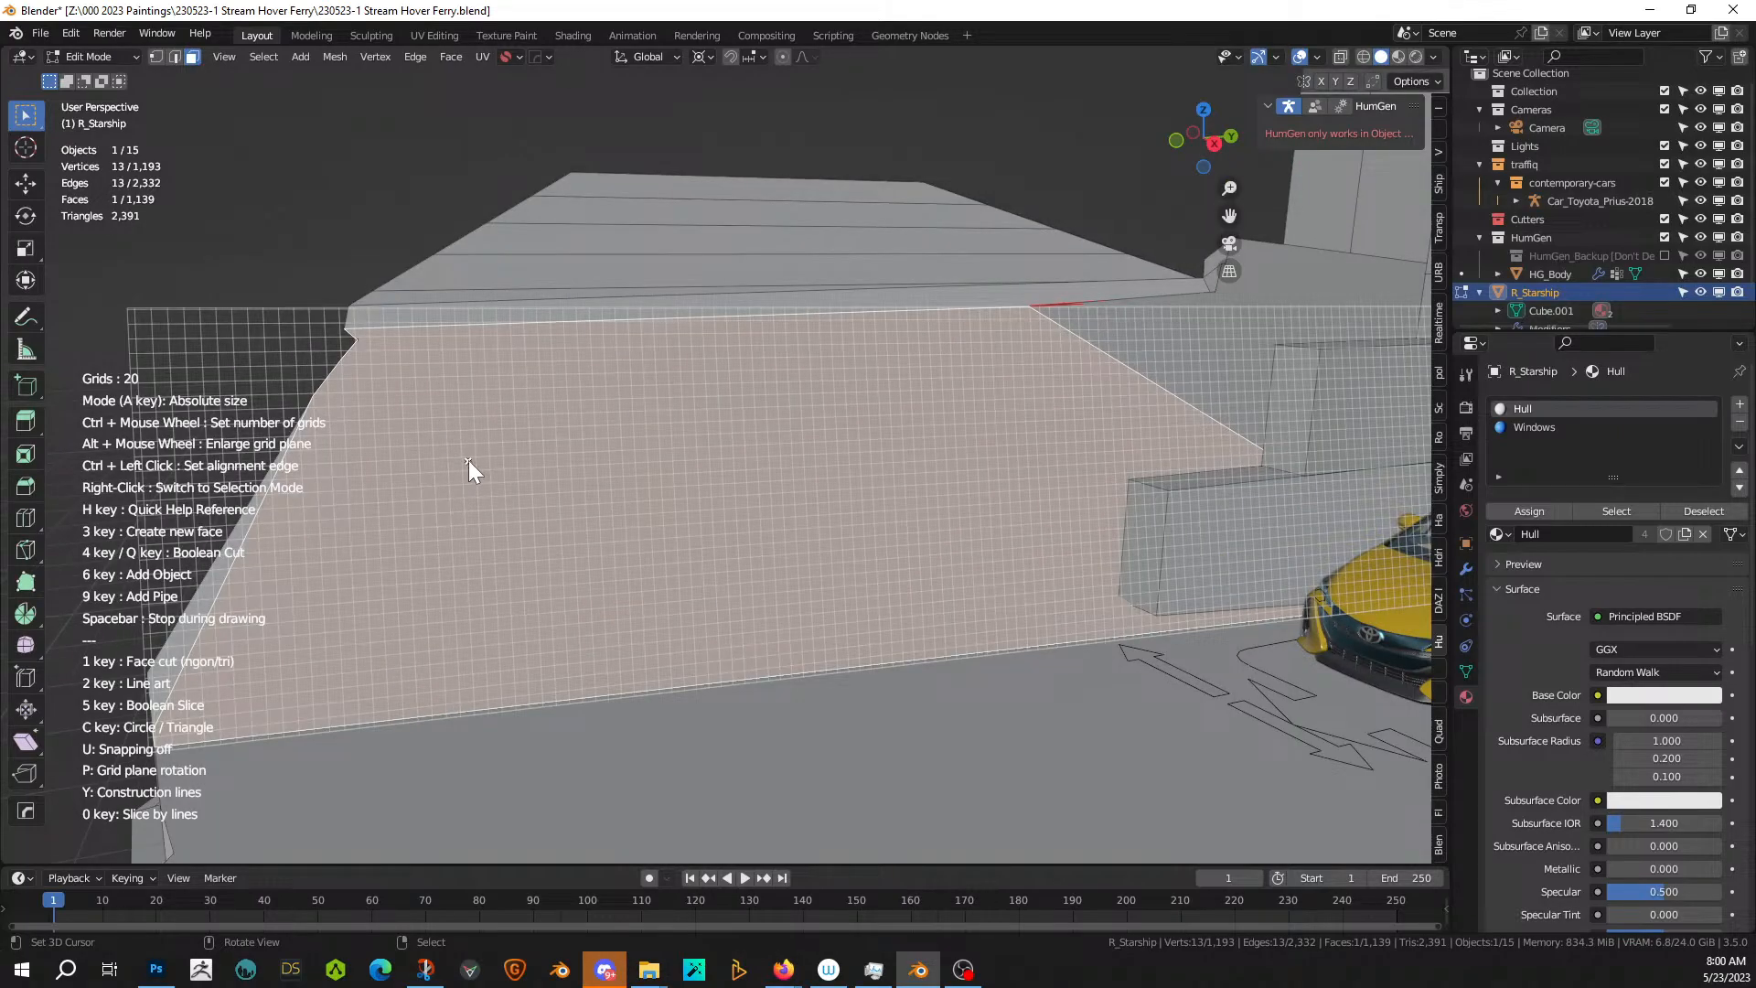
{"action": "left_click", "coordinate": [370, 377]}
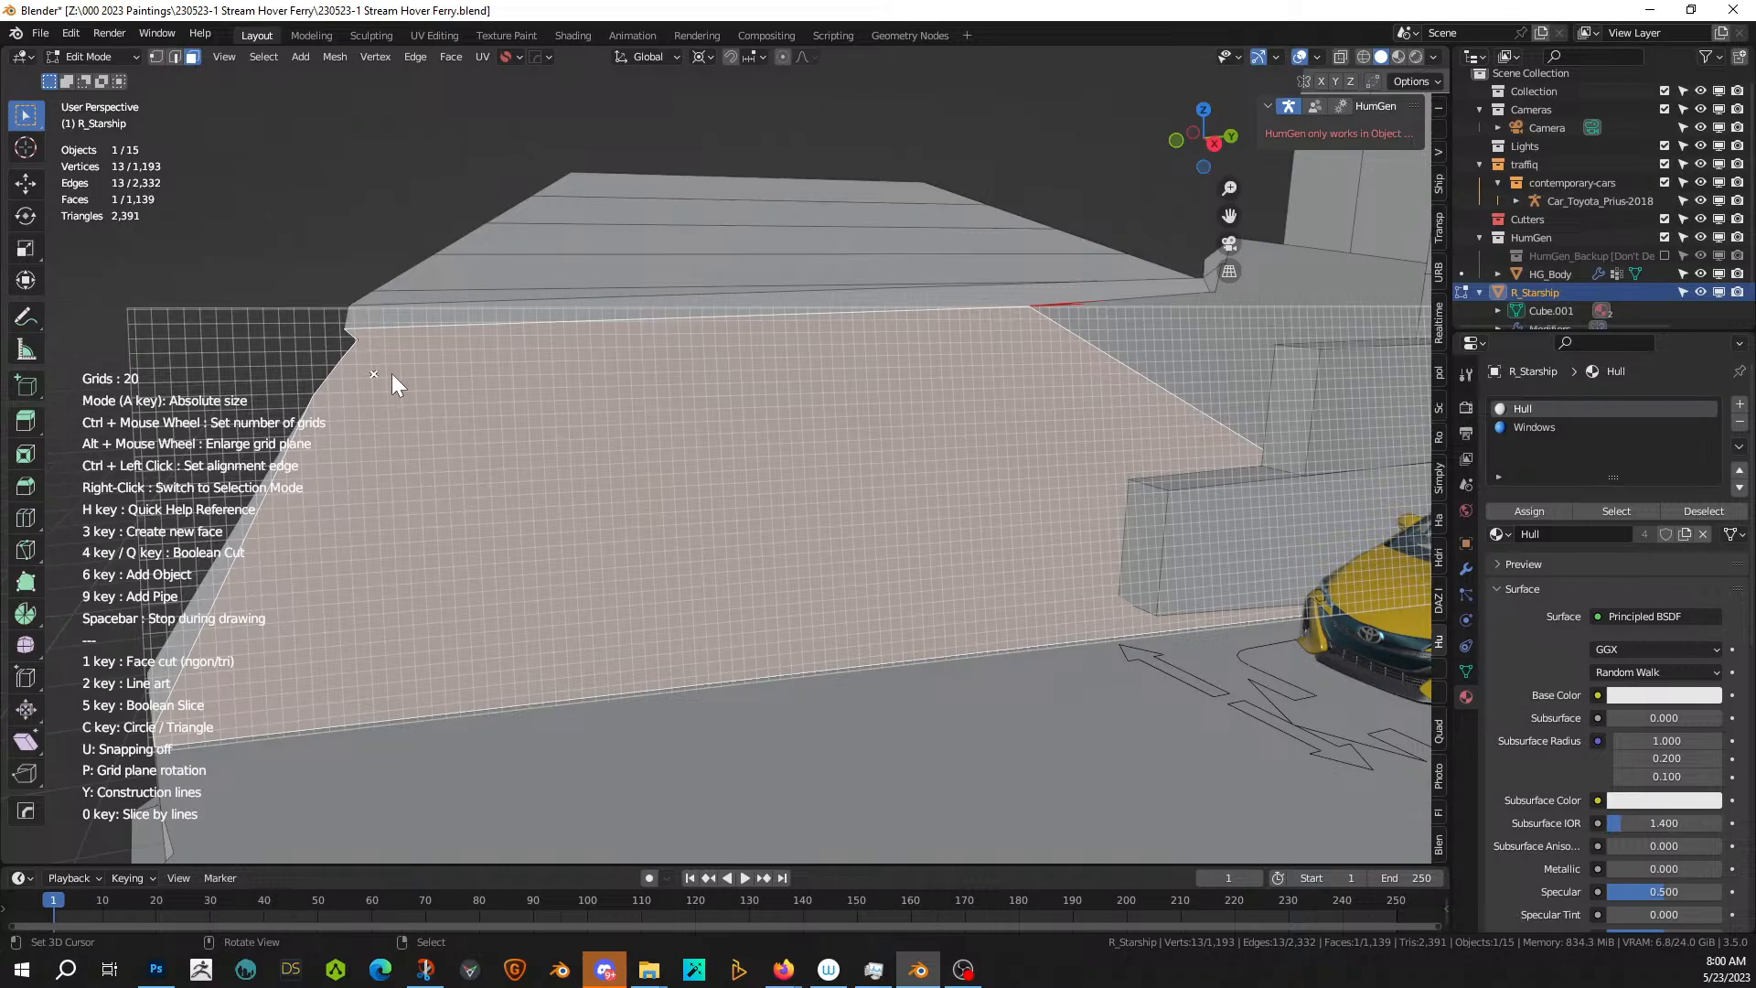
{"action": "left_click", "coordinate": [1012, 364]}
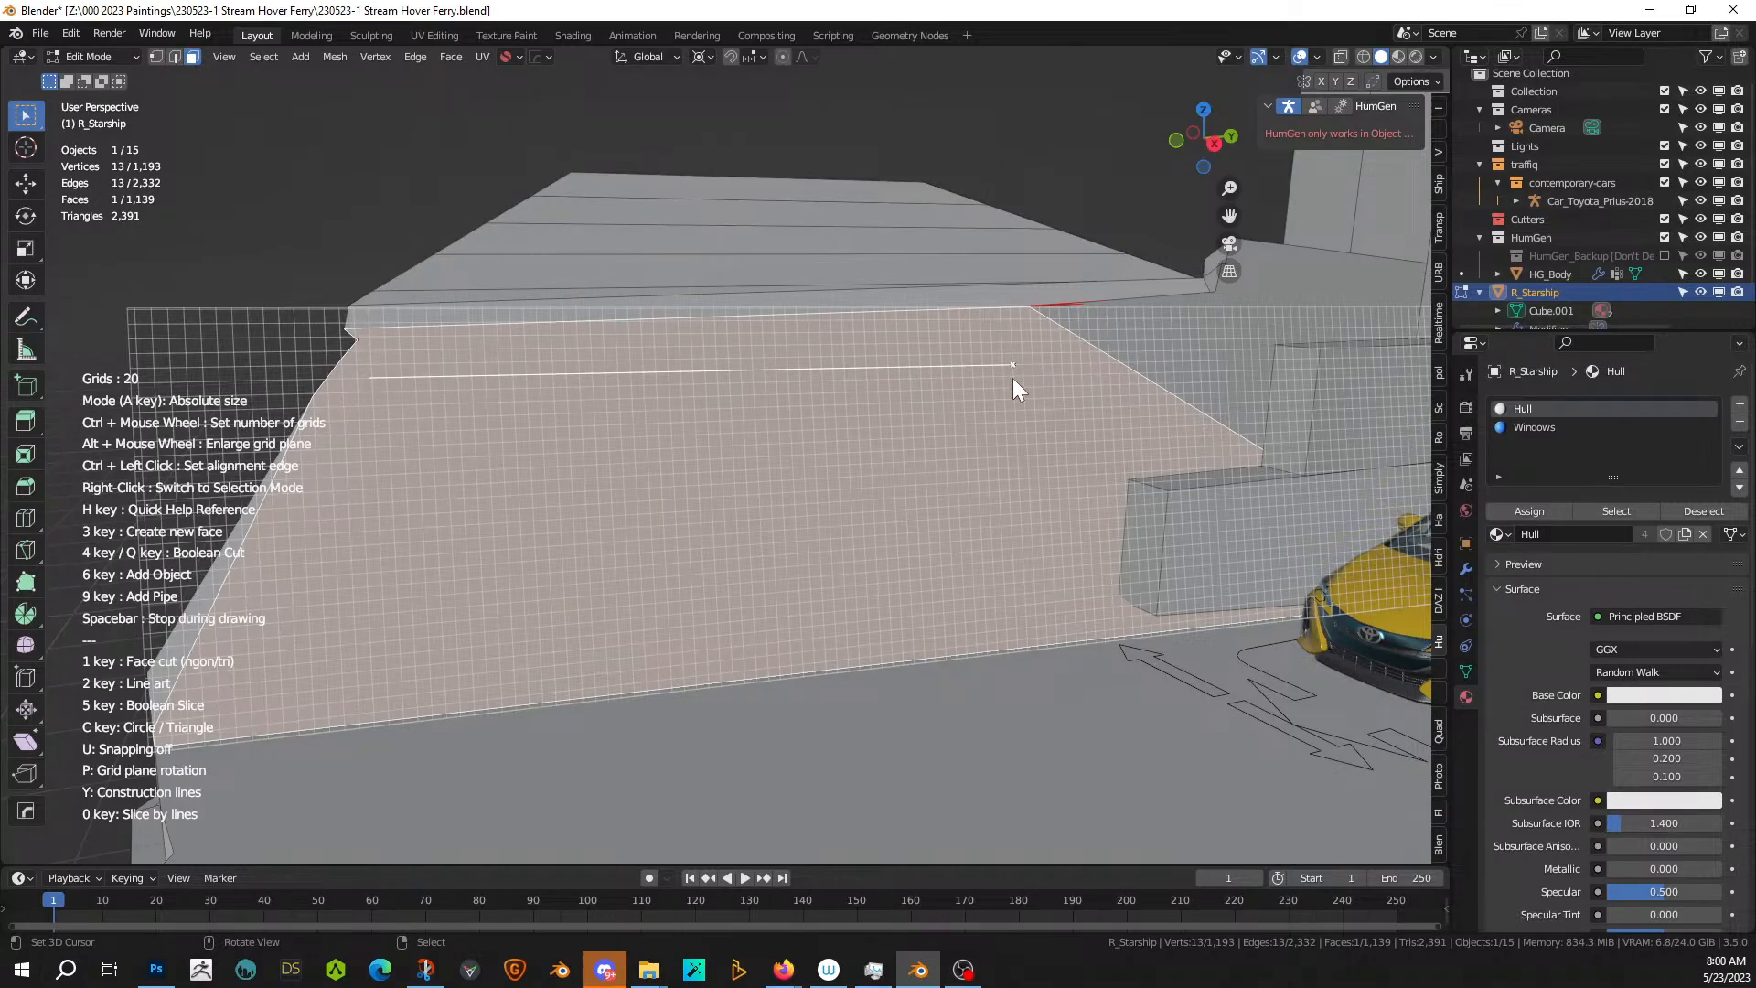
{"action": "left_click", "coordinate": [1026, 637]}
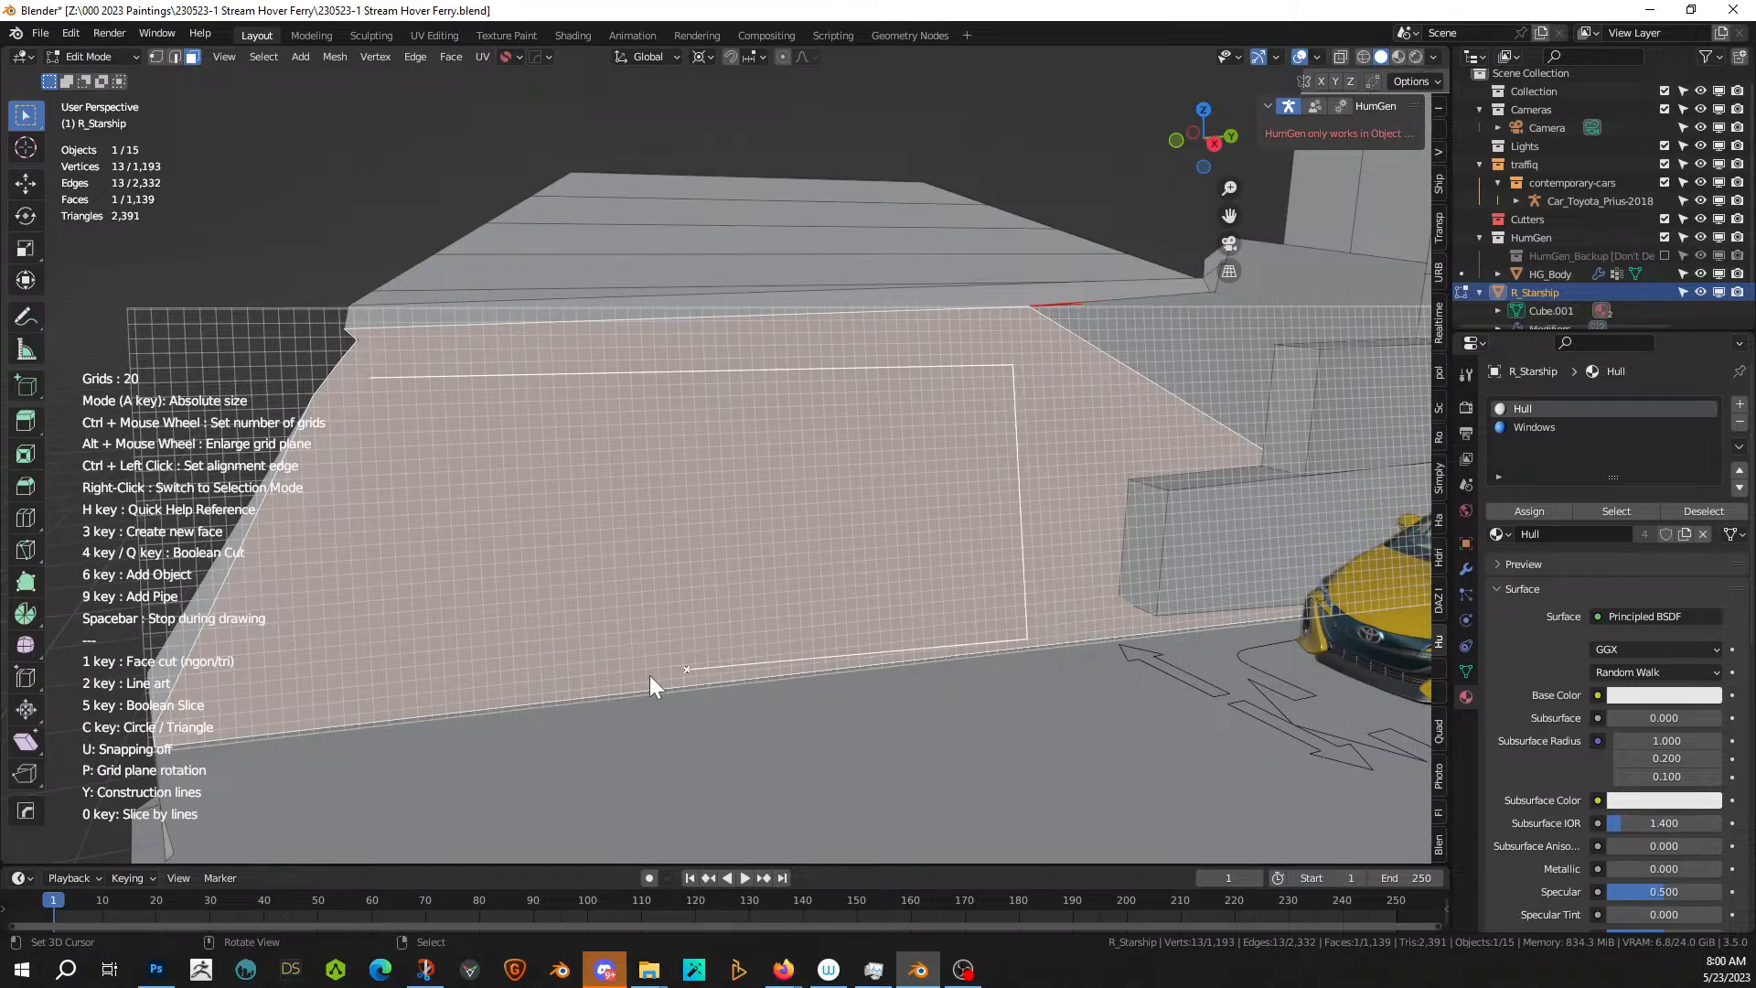
{"action": "left_click", "coordinate": [388, 710]}
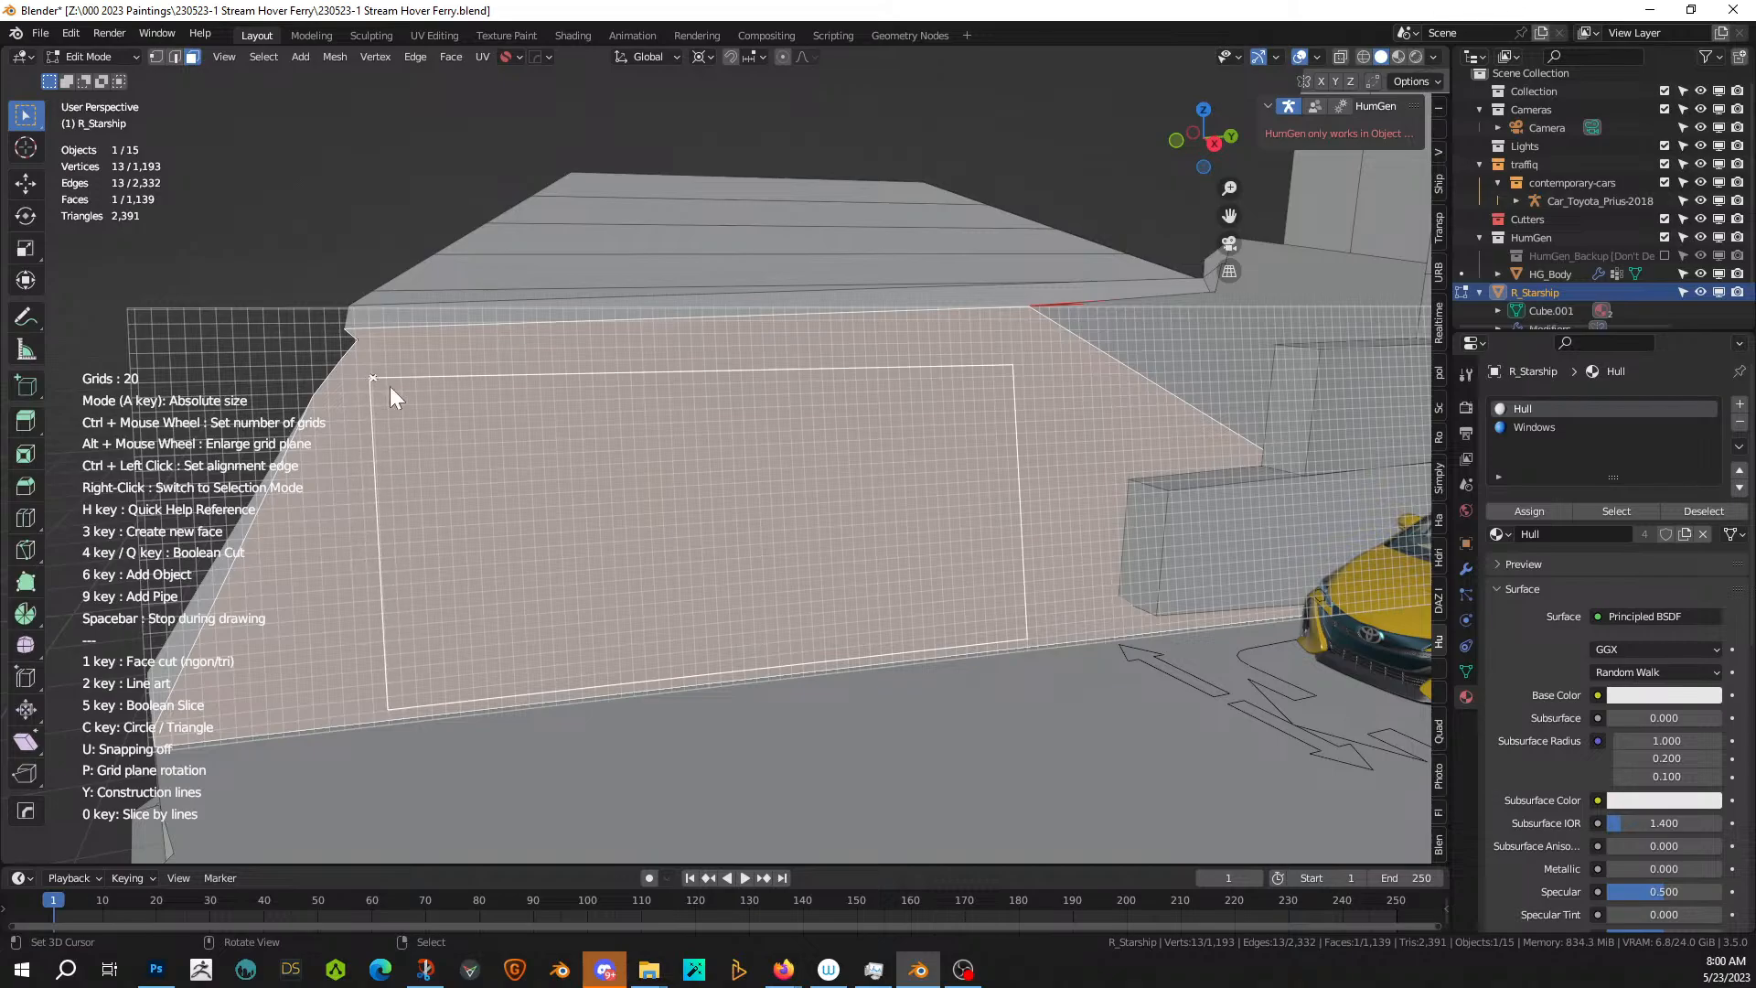
{"action": "middle_click_drag", "start_coordinate": [574, 678], "coordinate": [697, 680]}
{"action": "key", "text": "5"}
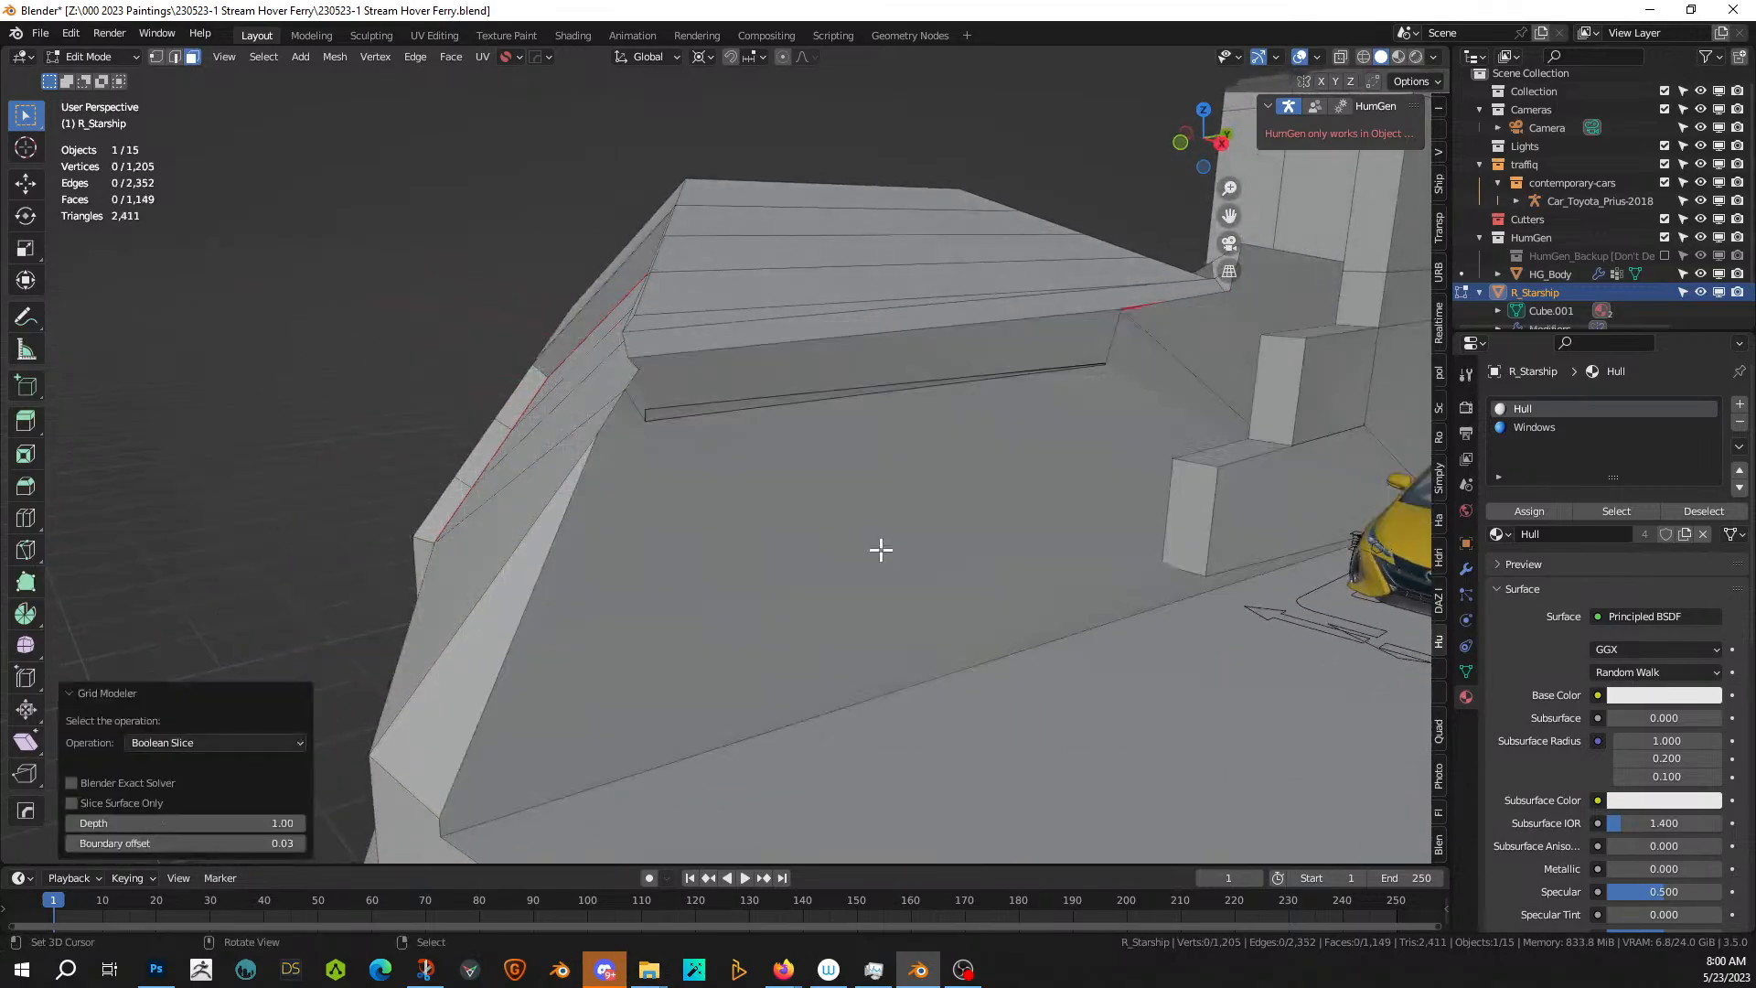
{"action": "key", "text": "ctrl+z"}
- Knife a straight cut across the inner wall face from the notch corner at its outer end to the opposite upper corner
{"action": "left_click", "coordinate": [702, 485]}
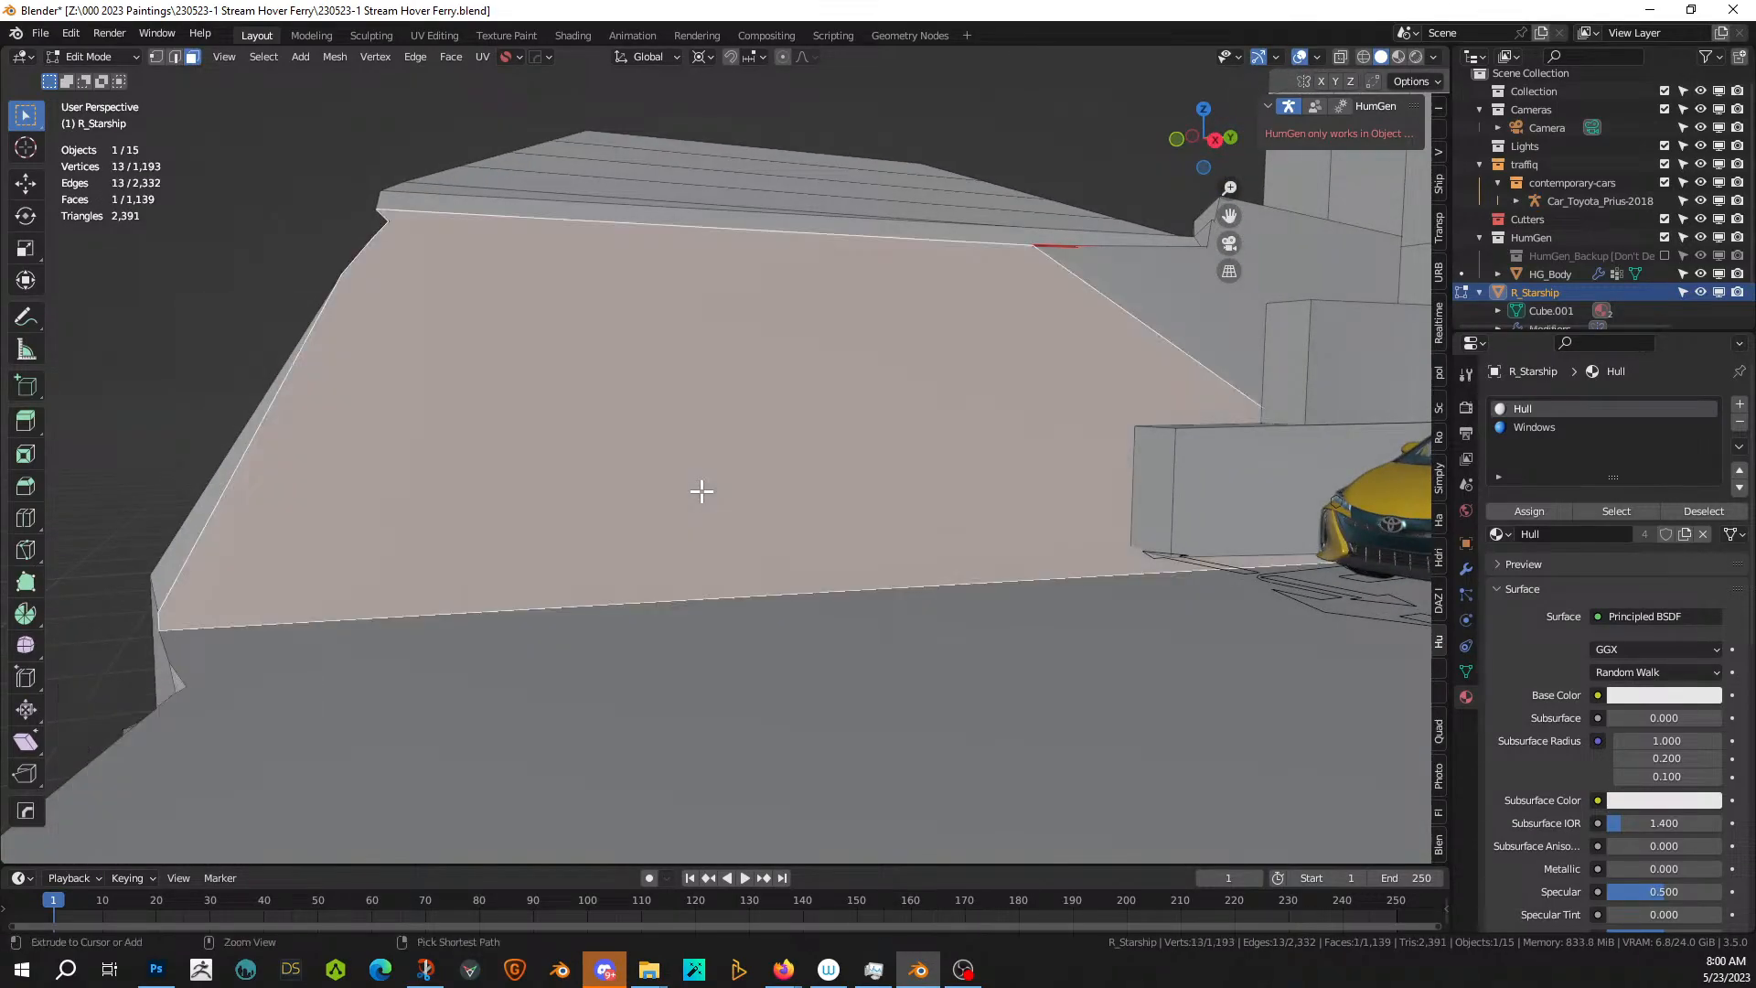
{"action": "mouse_move", "coordinate": [702, 486]}
{"action": "middle_mouse_down"}
{"action": "mouse_move", "coordinate": [750, 516]}
{"action": "mouse_move", "coordinate": [686, 517]}
{"action": "middle_mouse_up"}
{"action": "scroll", "coordinate": [687, 517], "scroll_direction": "down", "scroll_amount": 2}
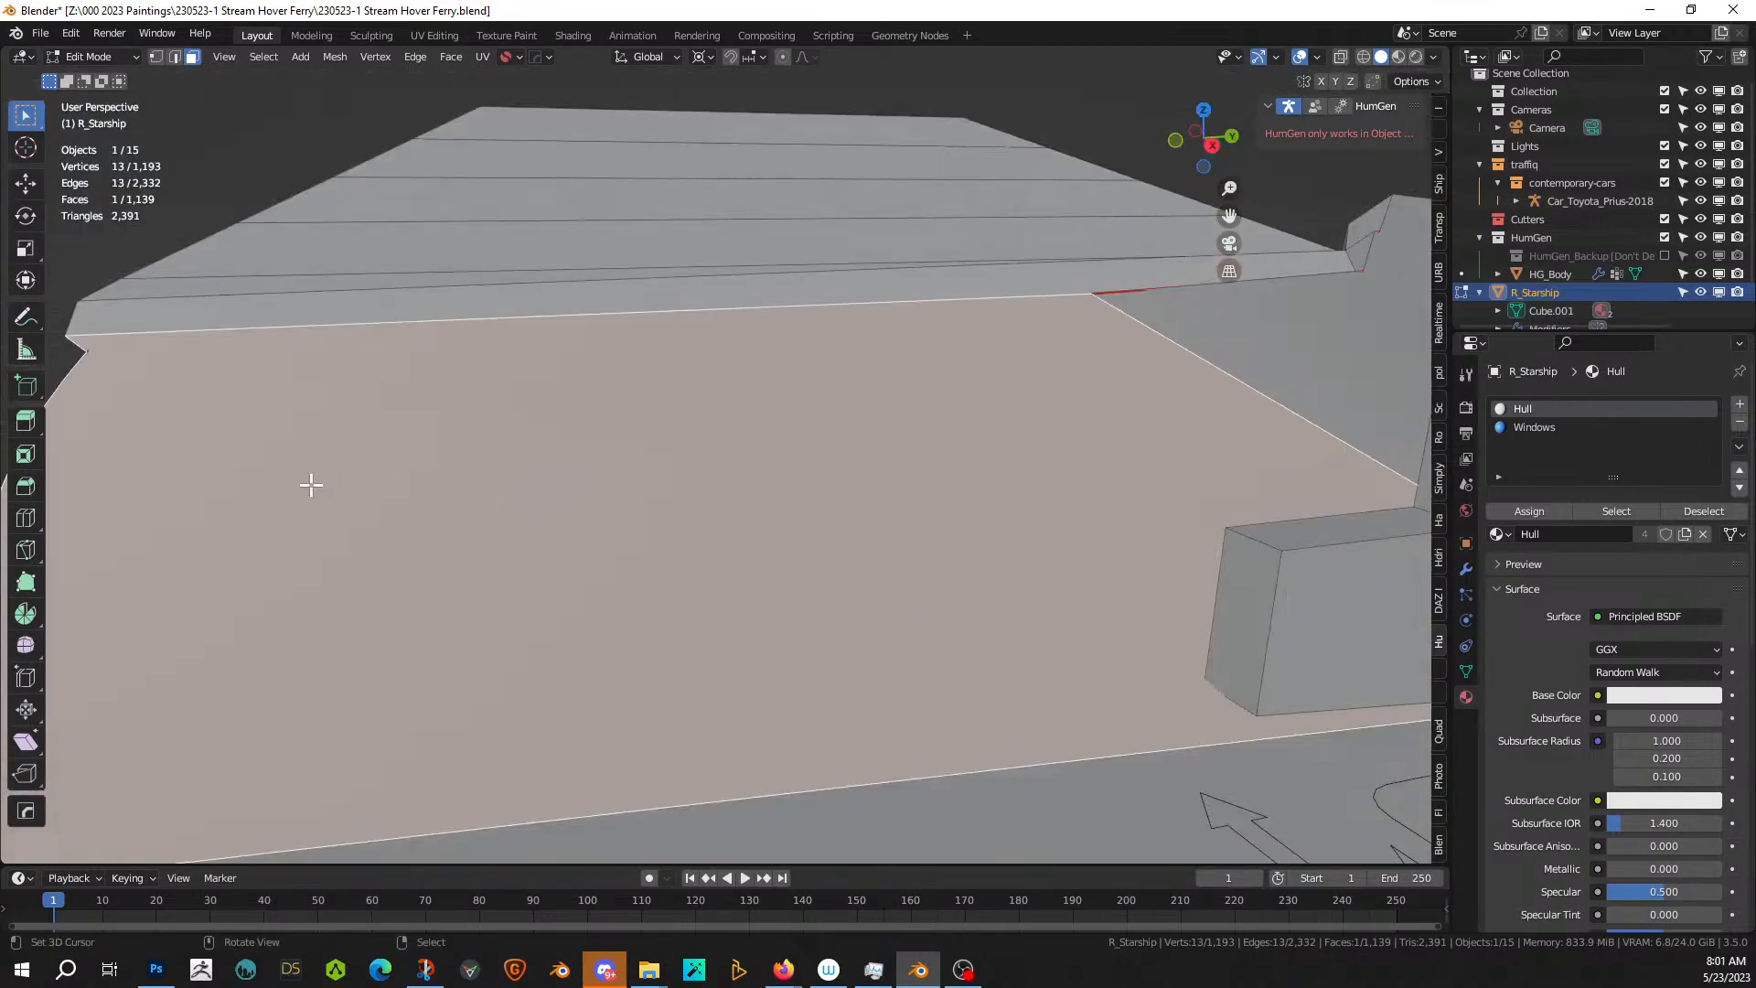
{"action": "key", "text": "k"}
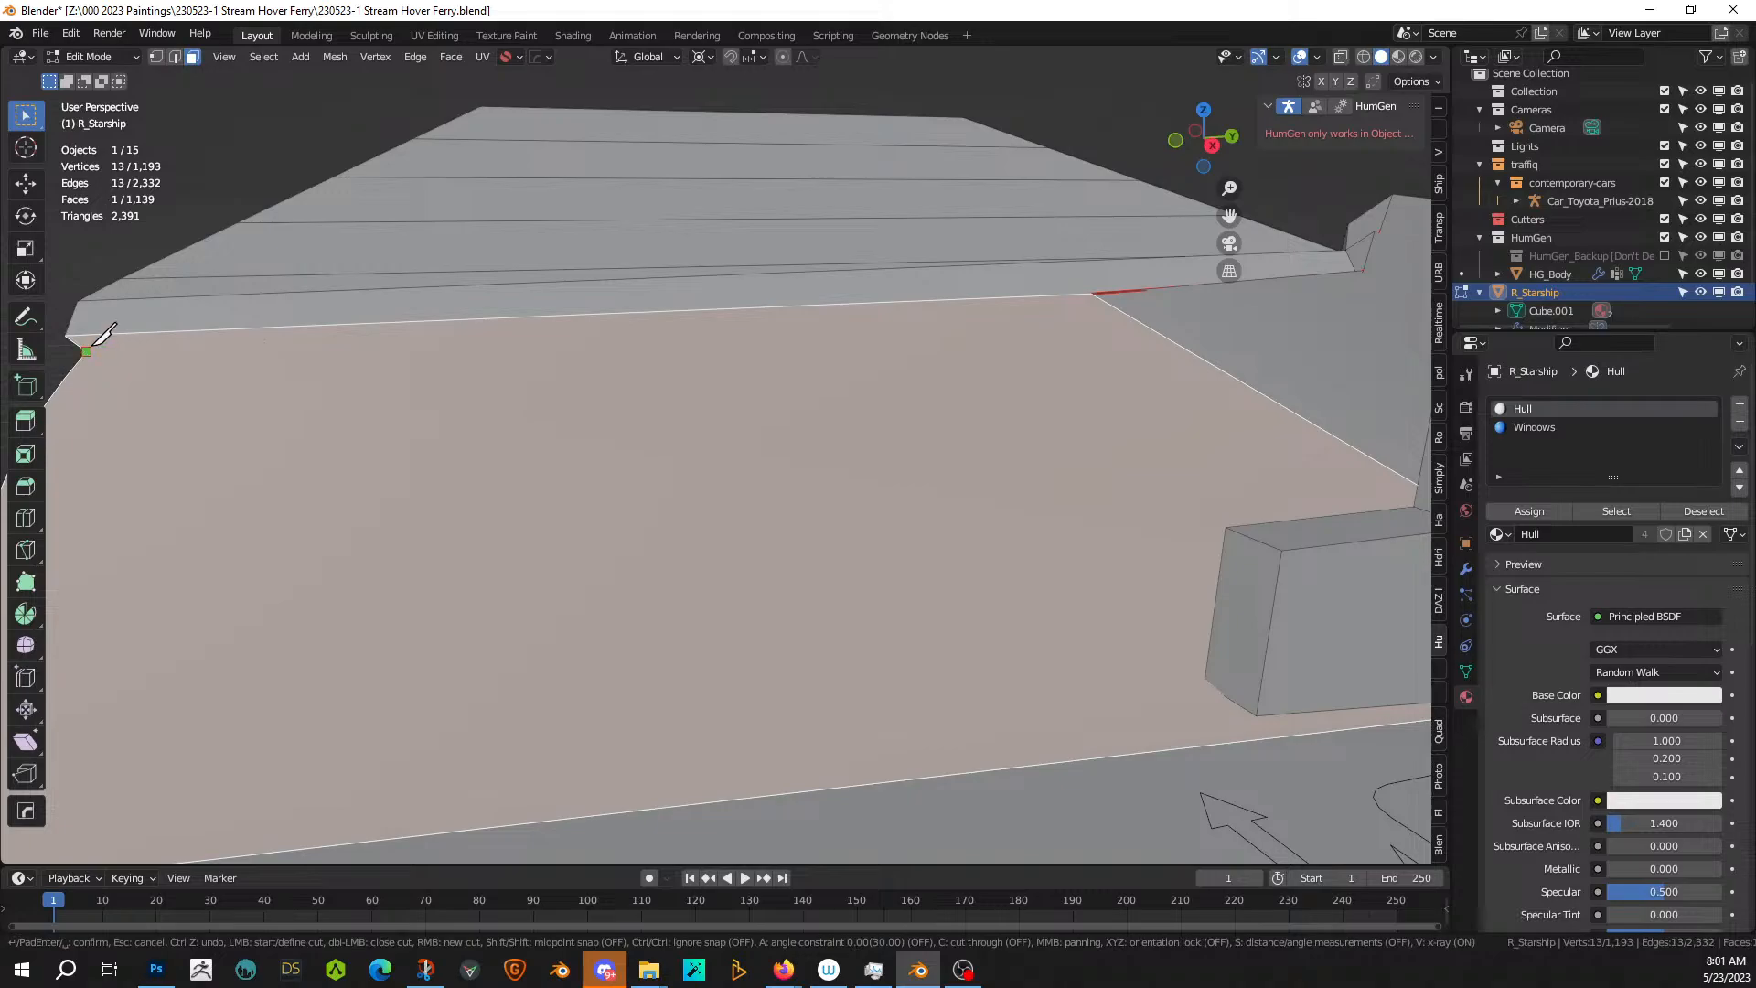
{"action": "left_click", "coordinate": [87, 351]}
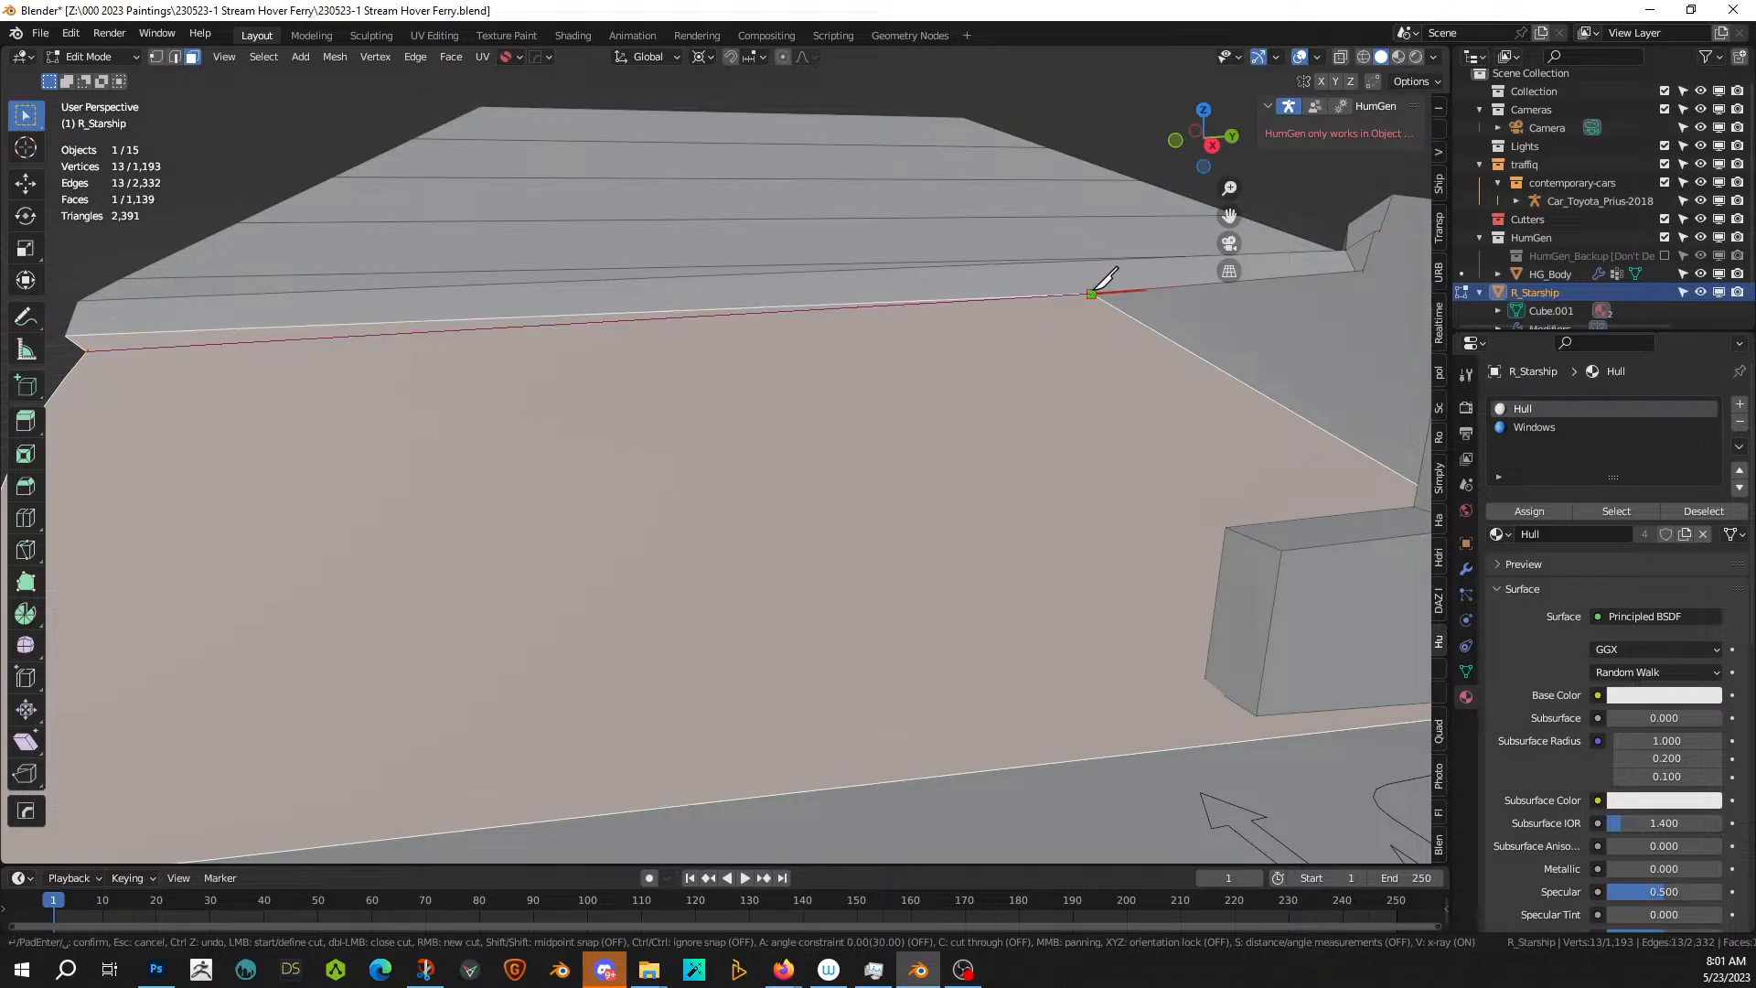
{"action": "key", "text": "Return"}
- Select only the large wall face below the new knife cut
{"action": "scroll", "coordinate": [871, 403], "scroll_direction": "down", "scroll_amount": 2}
{"action": "middle_click_drag", "start_coordinate": [870, 404], "coordinate": [891, 400]}
{"action": "mouse_move", "coordinate": [924, 486]}
{"action": "middle_mouse_down"}
{"action": "mouse_move", "coordinate": [1018, 474]}
{"action": "mouse_move", "coordinate": [948, 478]}
{"action": "middle_mouse_up"}
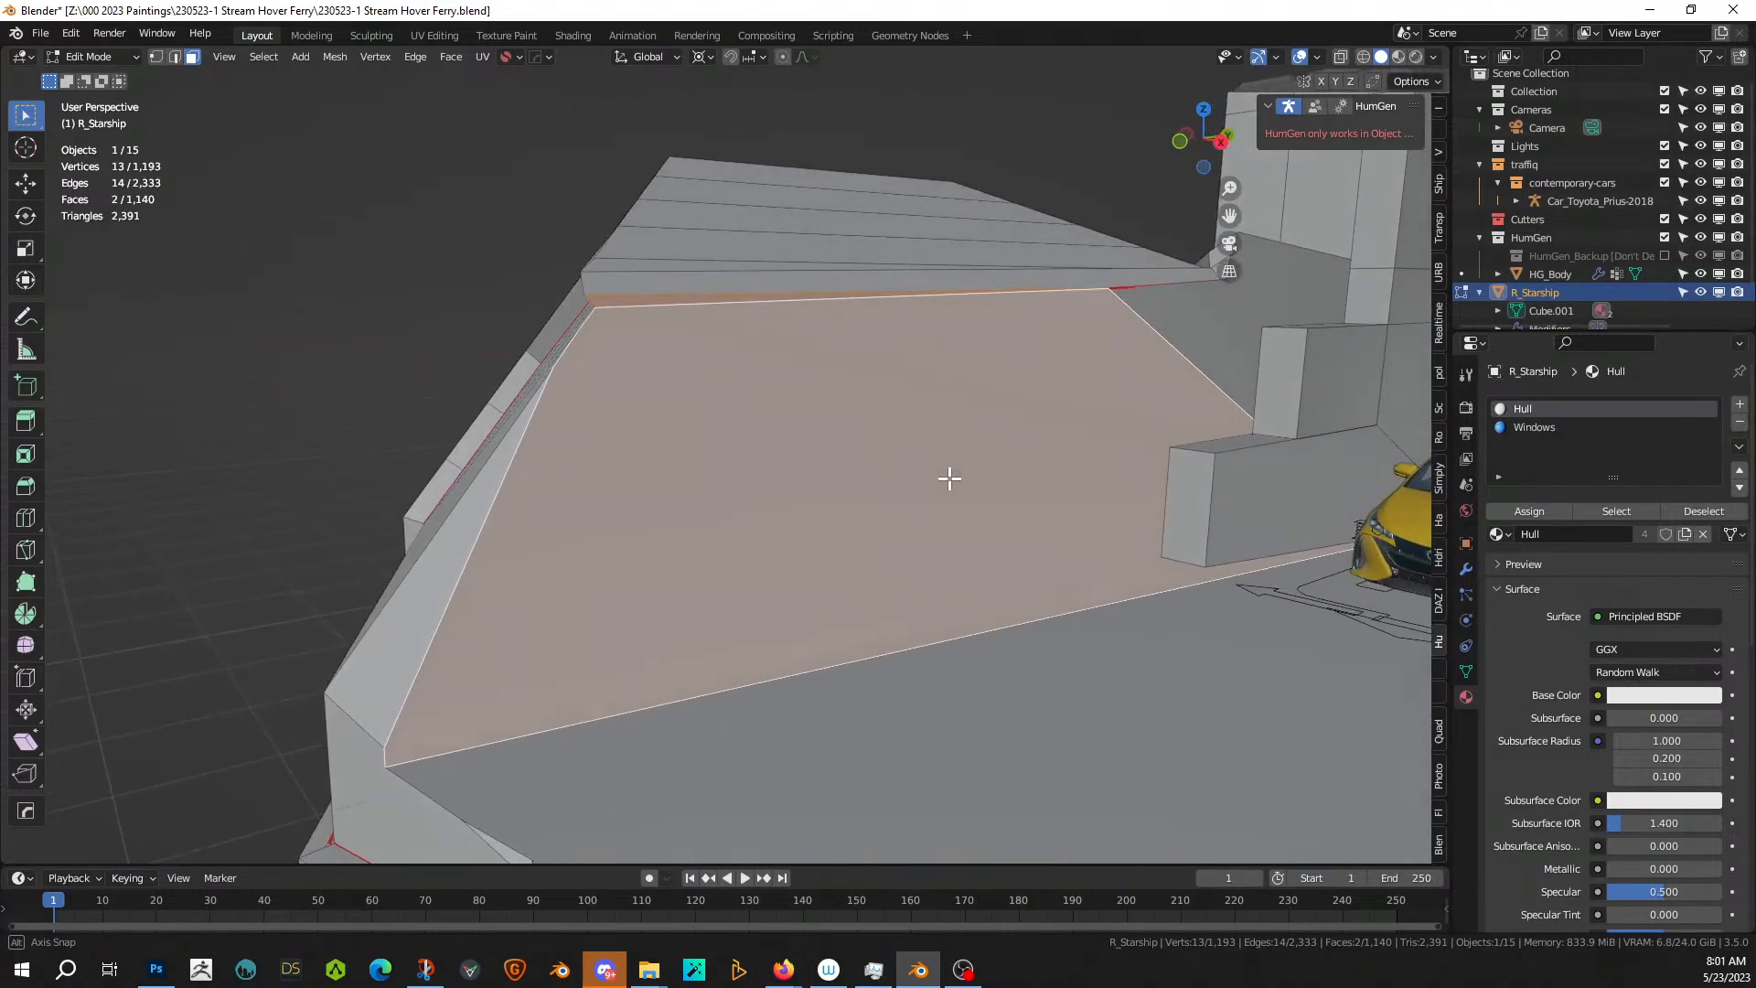
{"action": "left_click", "coordinate": [788, 539]}
- Try a Grid Modeler Boolean Cut of a four-cornered opening drawn up from the deck edge on the inner wall face
{"action": "right_click", "coordinate": [787, 539]}
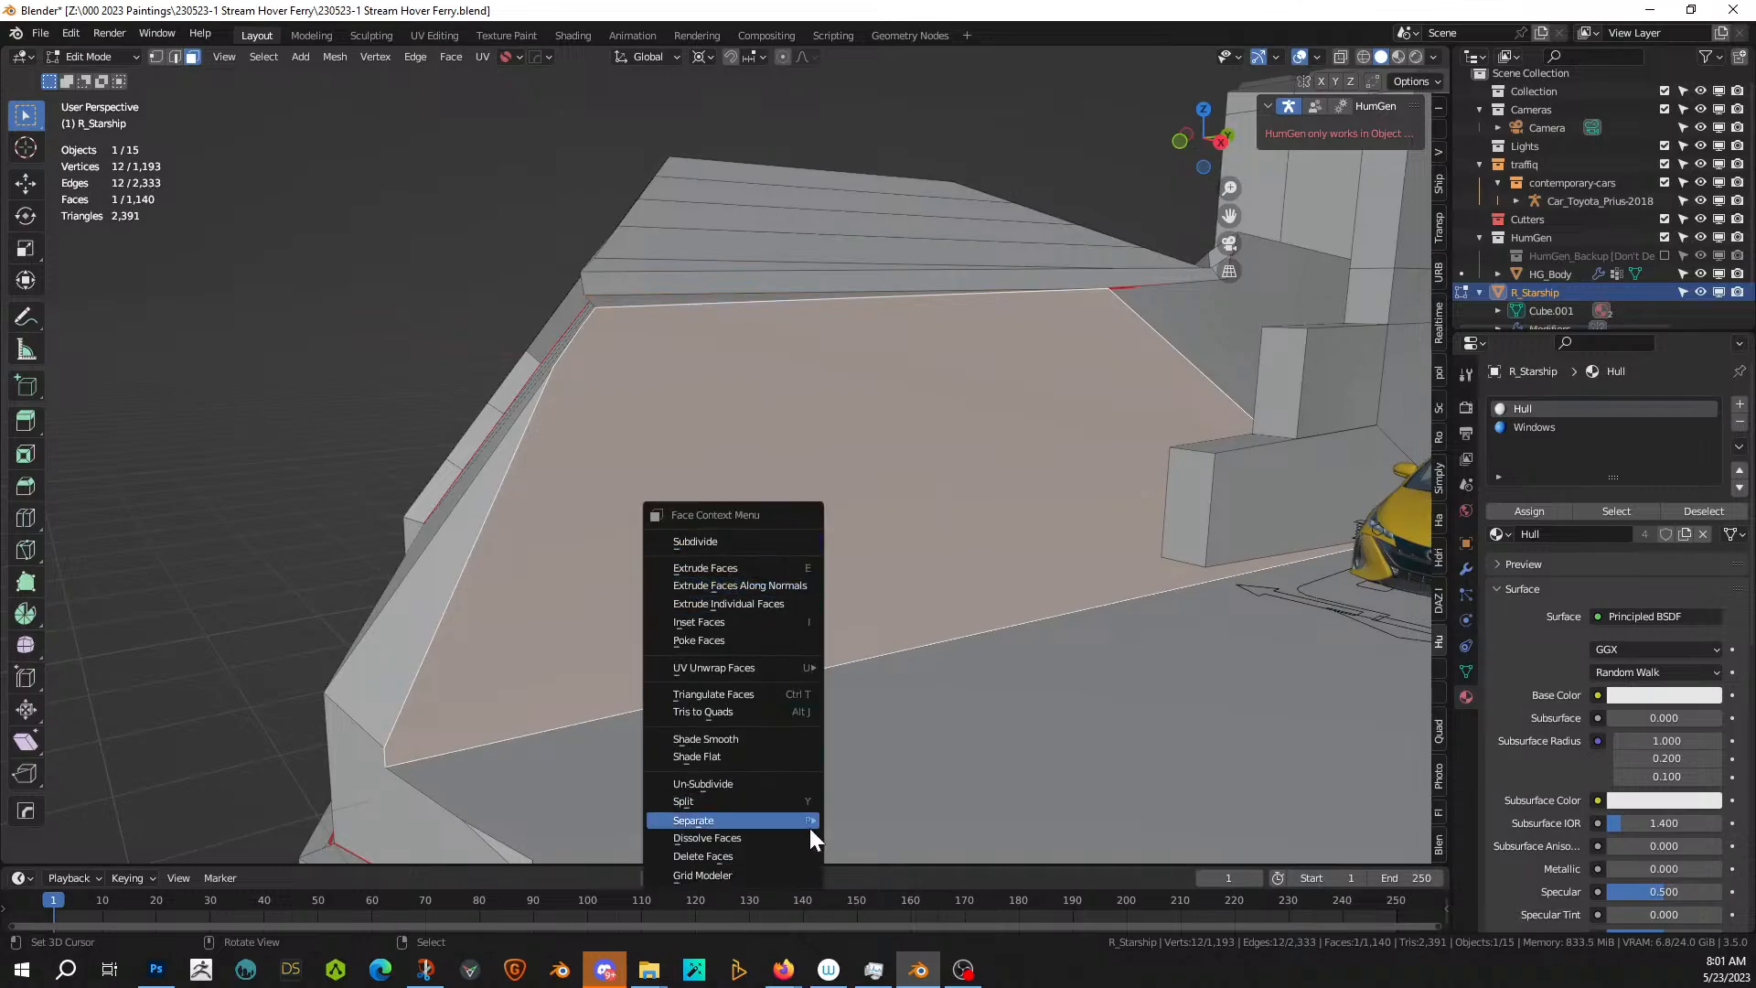
{"action": "left_click", "coordinate": [749, 871]}
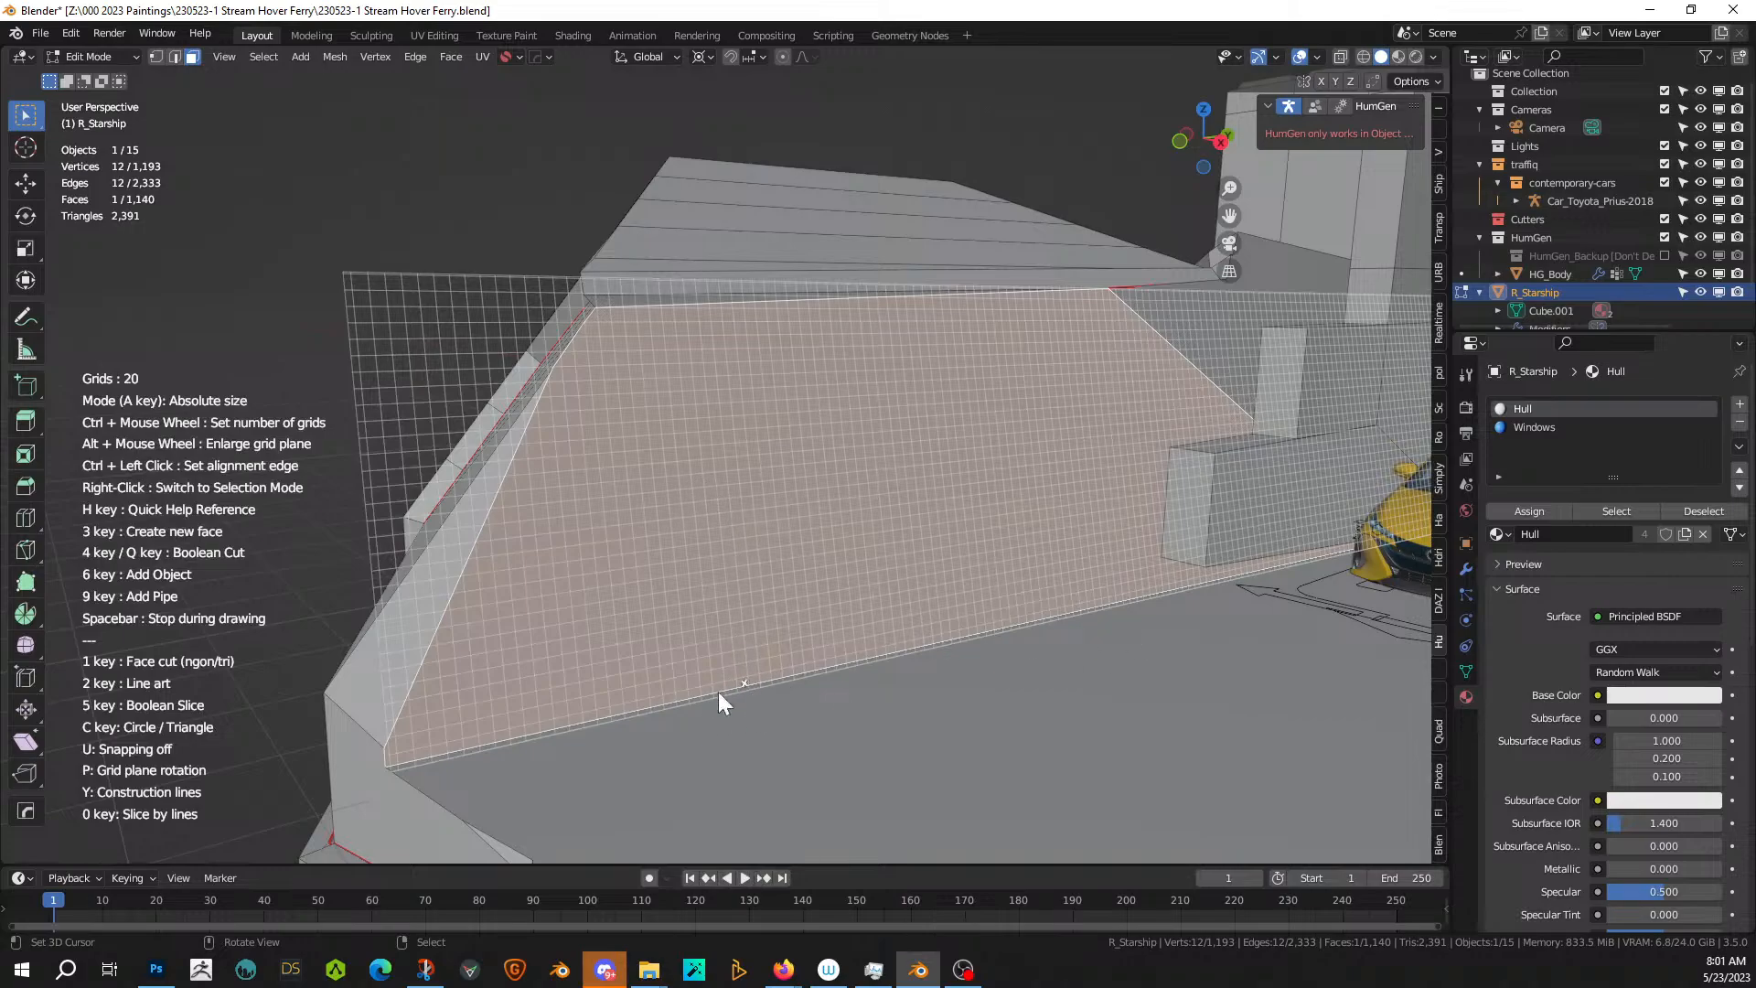
{"action": "left_click", "coordinate": [597, 718]}
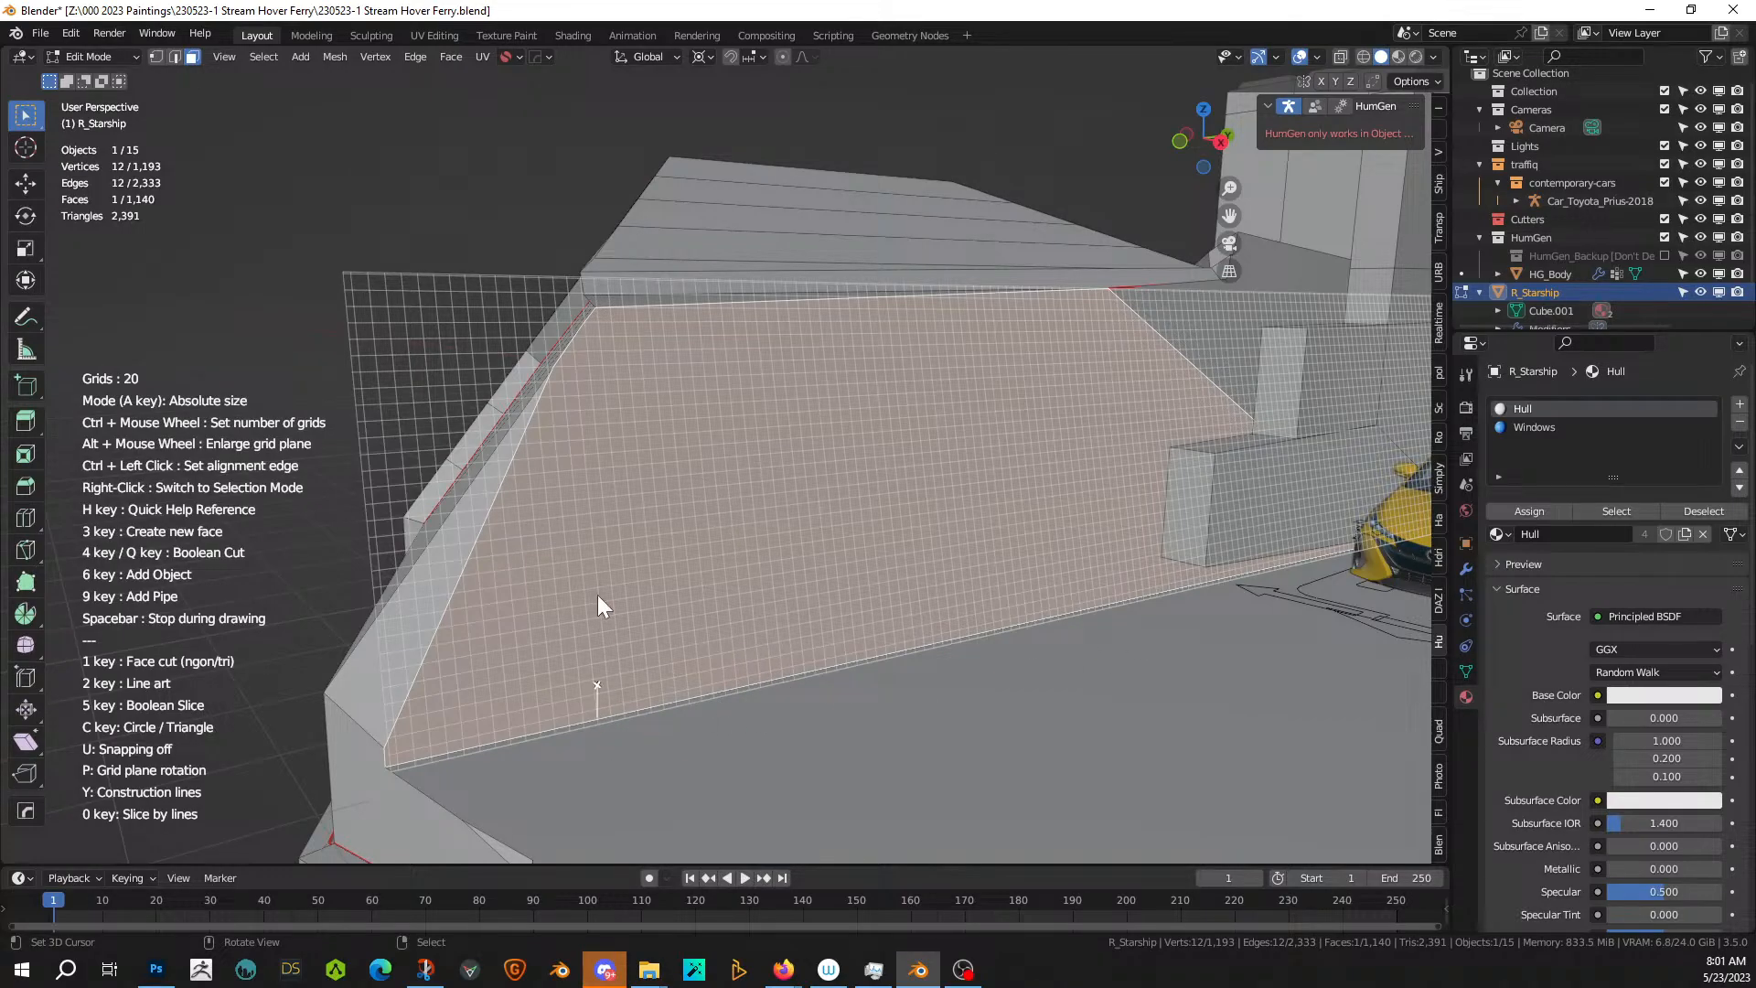
{"action": "left_click", "coordinate": [567, 395]}
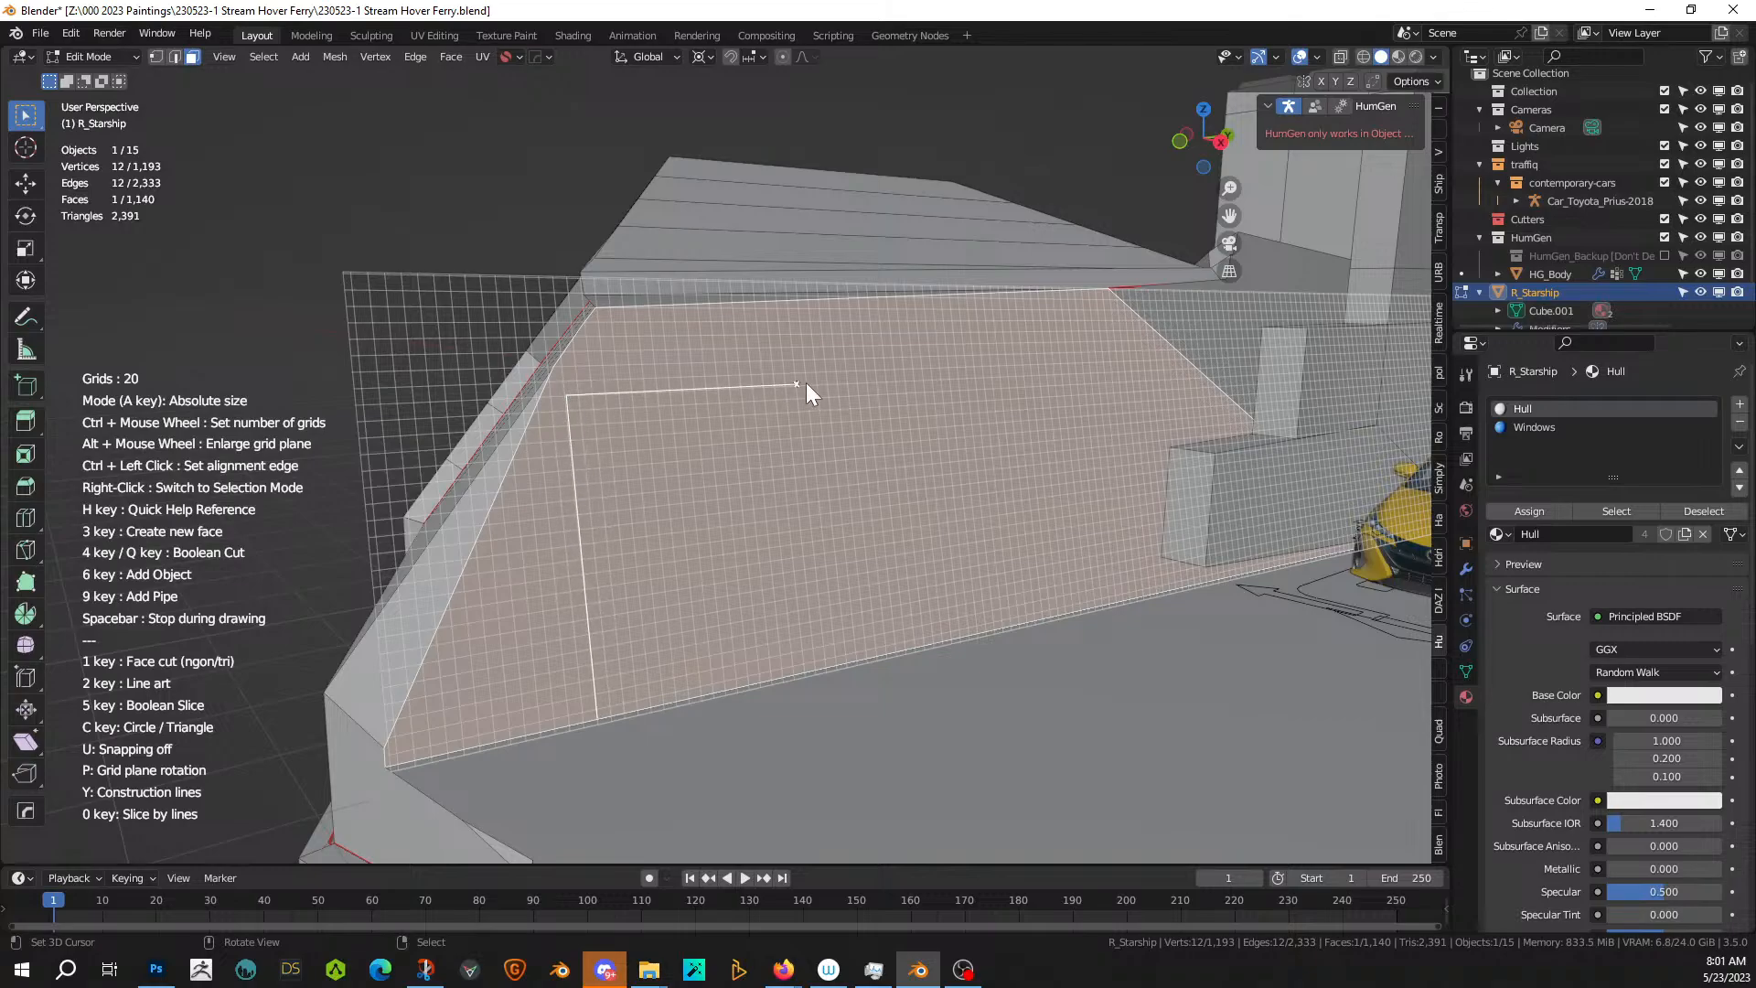
{"action": "left_click", "coordinate": [935, 379]}
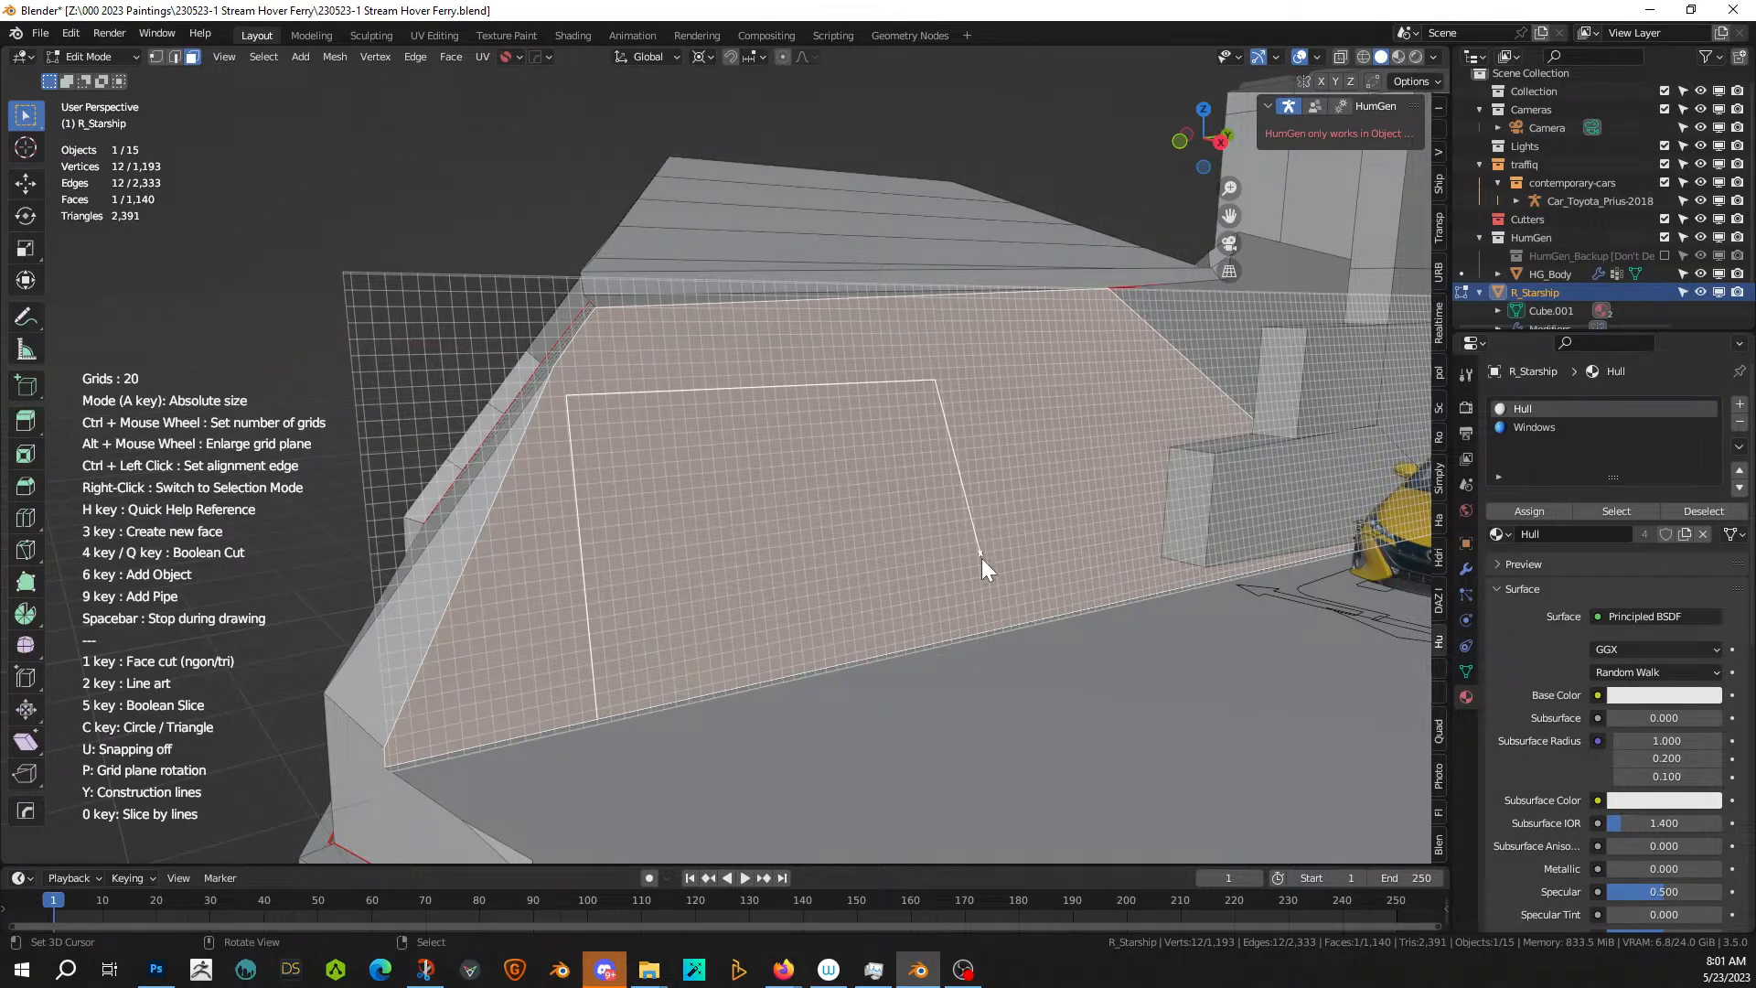
{"action": "left_click", "coordinate": [957, 635]}
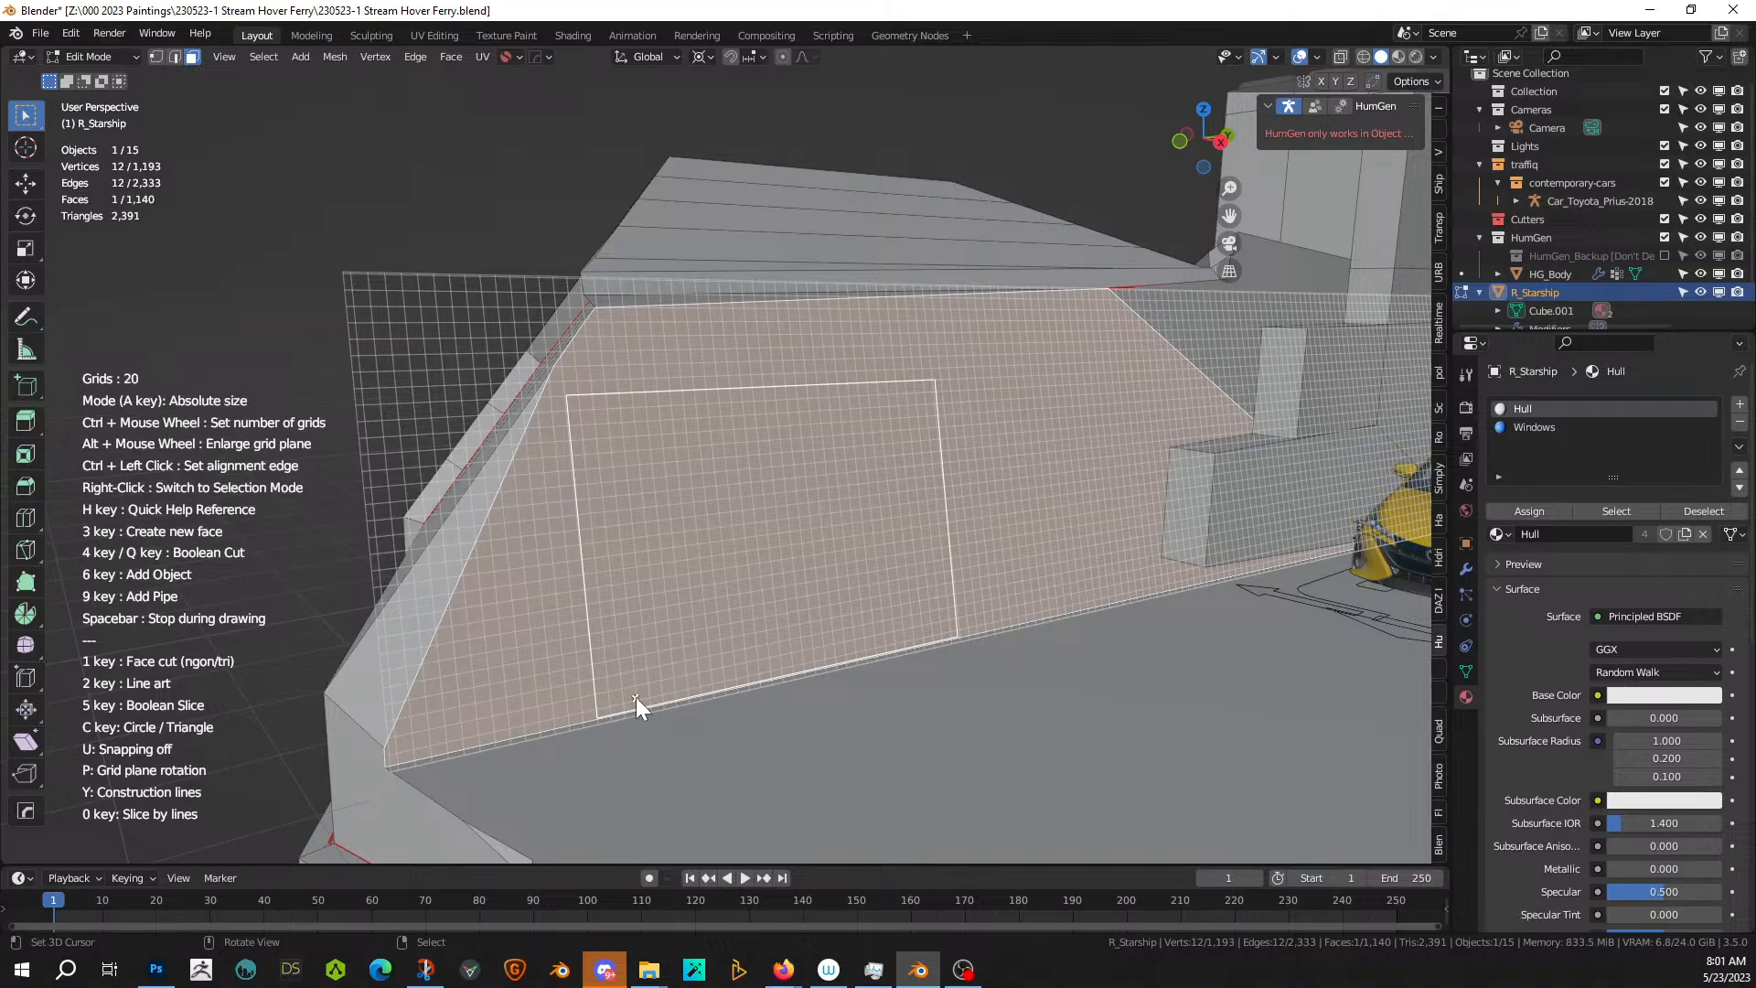
{"action": "key", "text": "q"}
{"action": "middle_click_drag", "start_coordinate": [698, 645], "coordinate": [739, 632]}
{"action": "key", "text": "ctrl+z"}
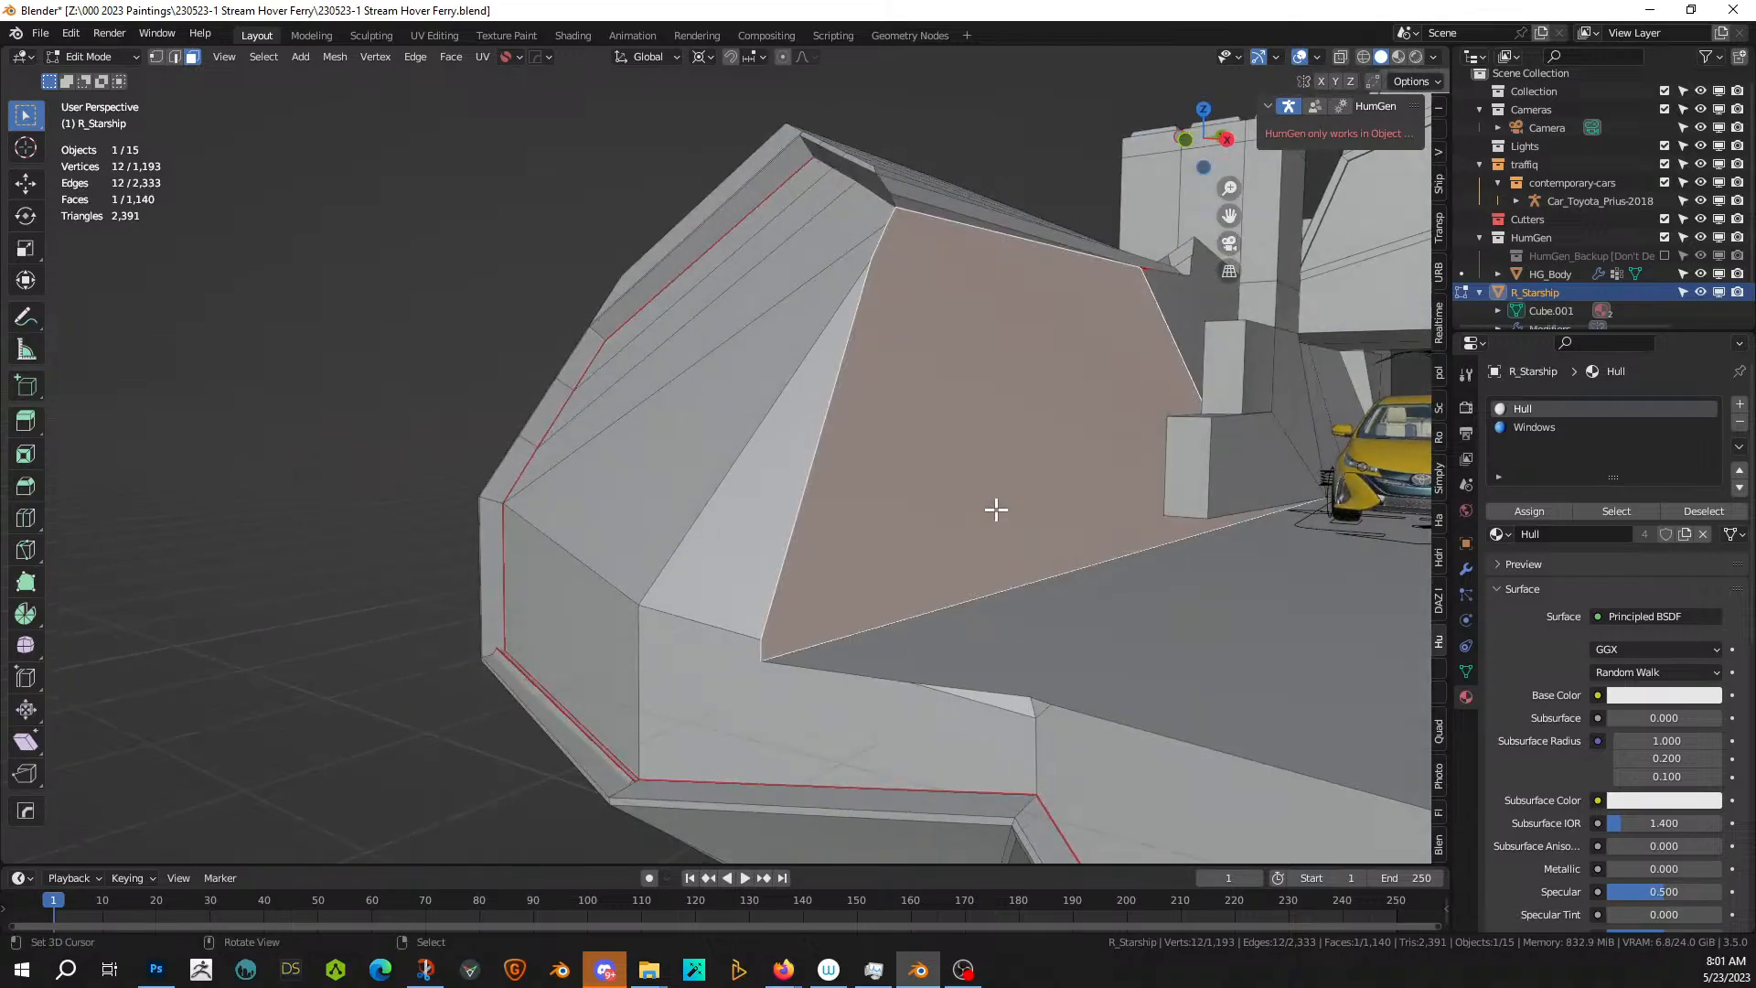
- Try adding a 2 m cube inside the ship mesh at the 3D cursor on the inner wall
{"action": "middle_click_drag", "start_coordinate": [996, 510], "coordinate": [925, 547]}
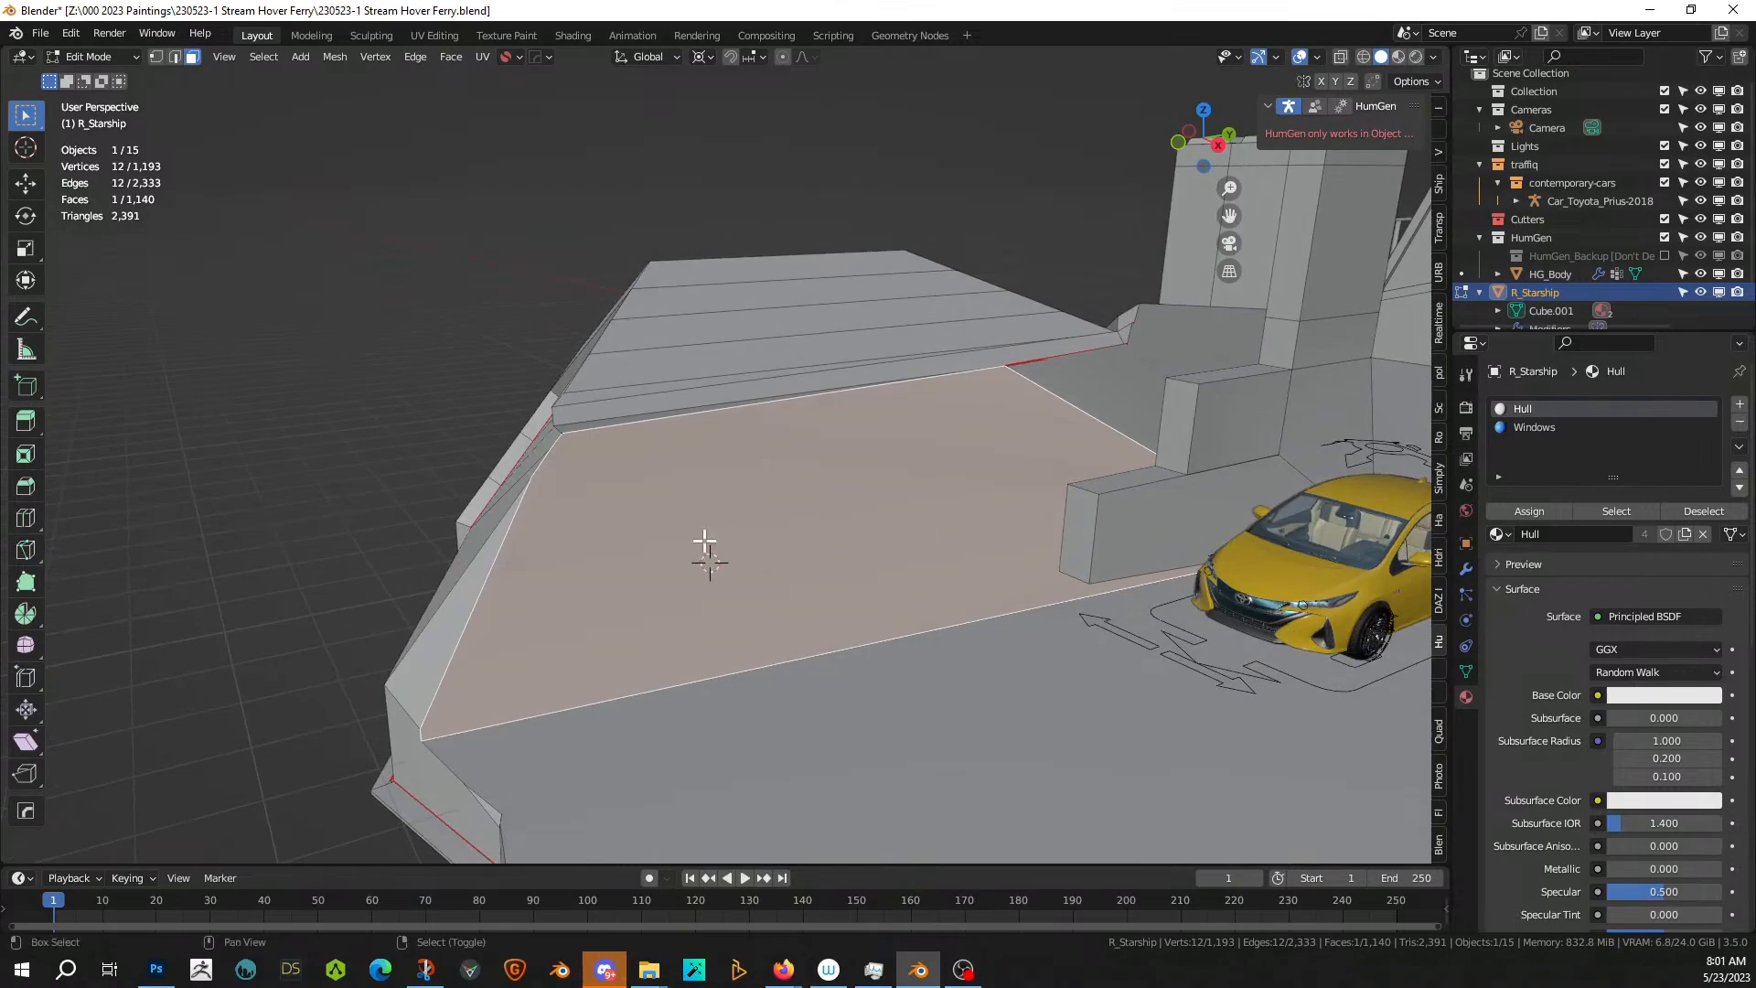
{"action": "key", "text": "shift+a"}
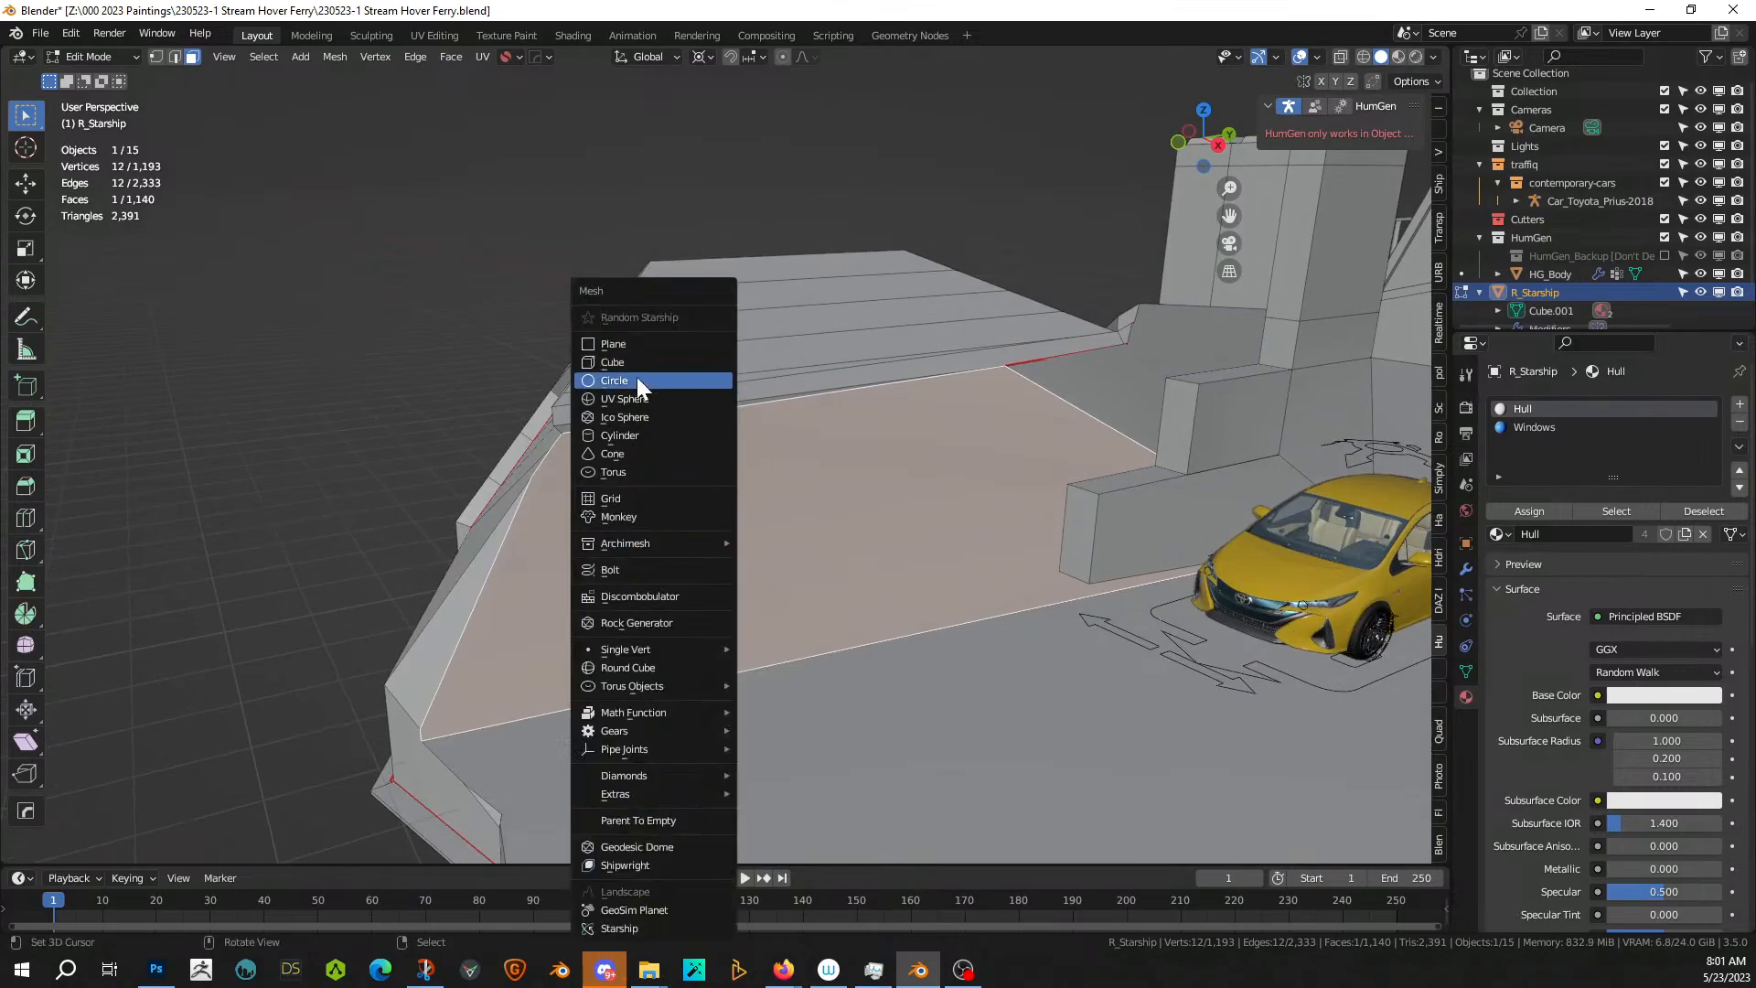
{"action": "left_click", "coordinate": [639, 365]}
{"action": "middle_click_drag", "start_coordinate": [640, 362], "coordinate": [753, 534]}
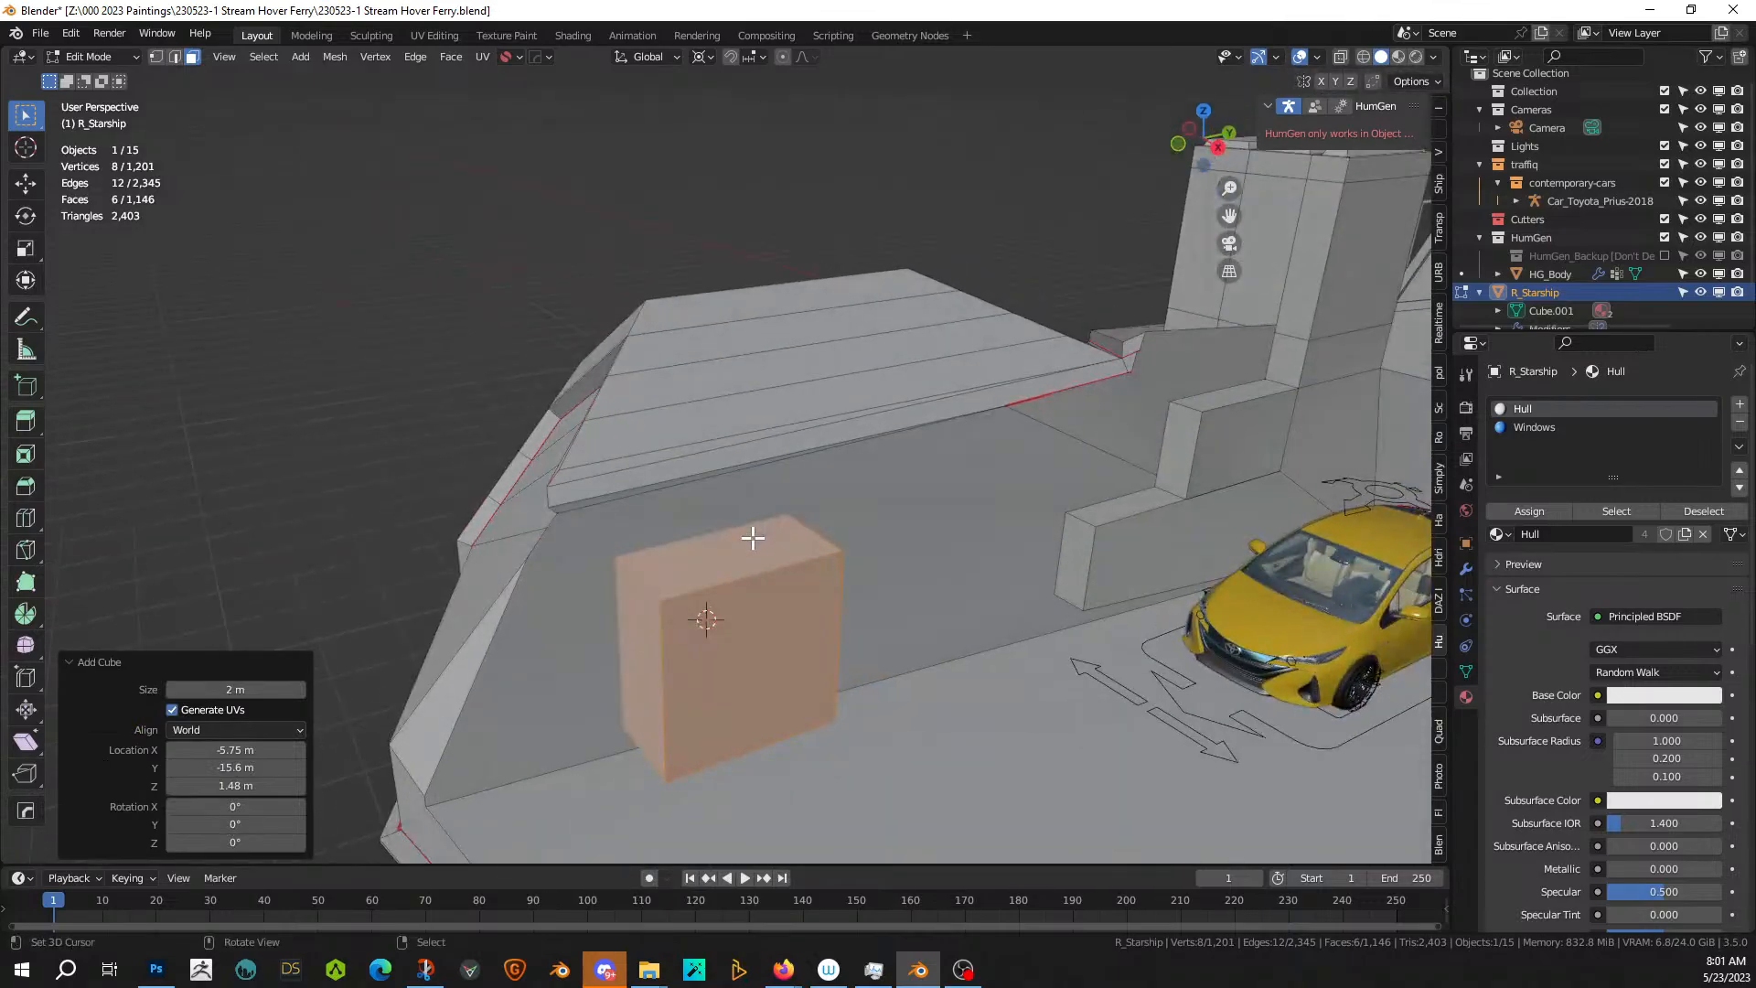
{"action": "key", "text": "ctrl+x"}
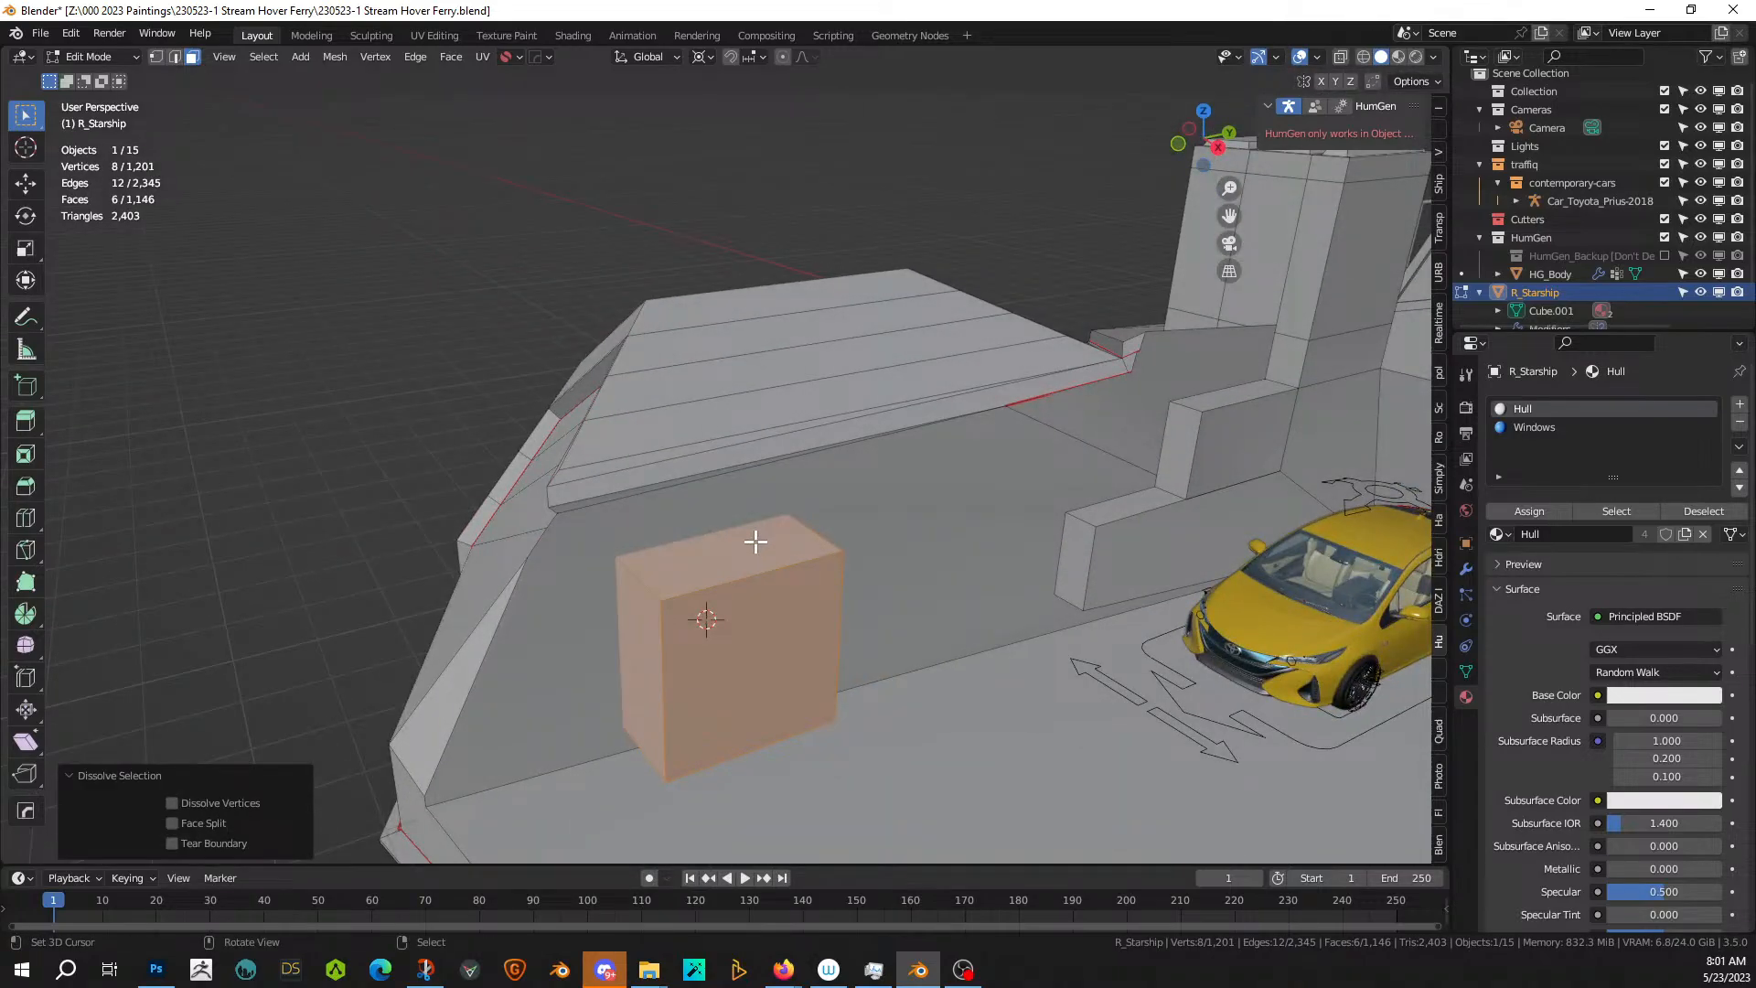
{"action": "key", "text": "ctrl+z"}
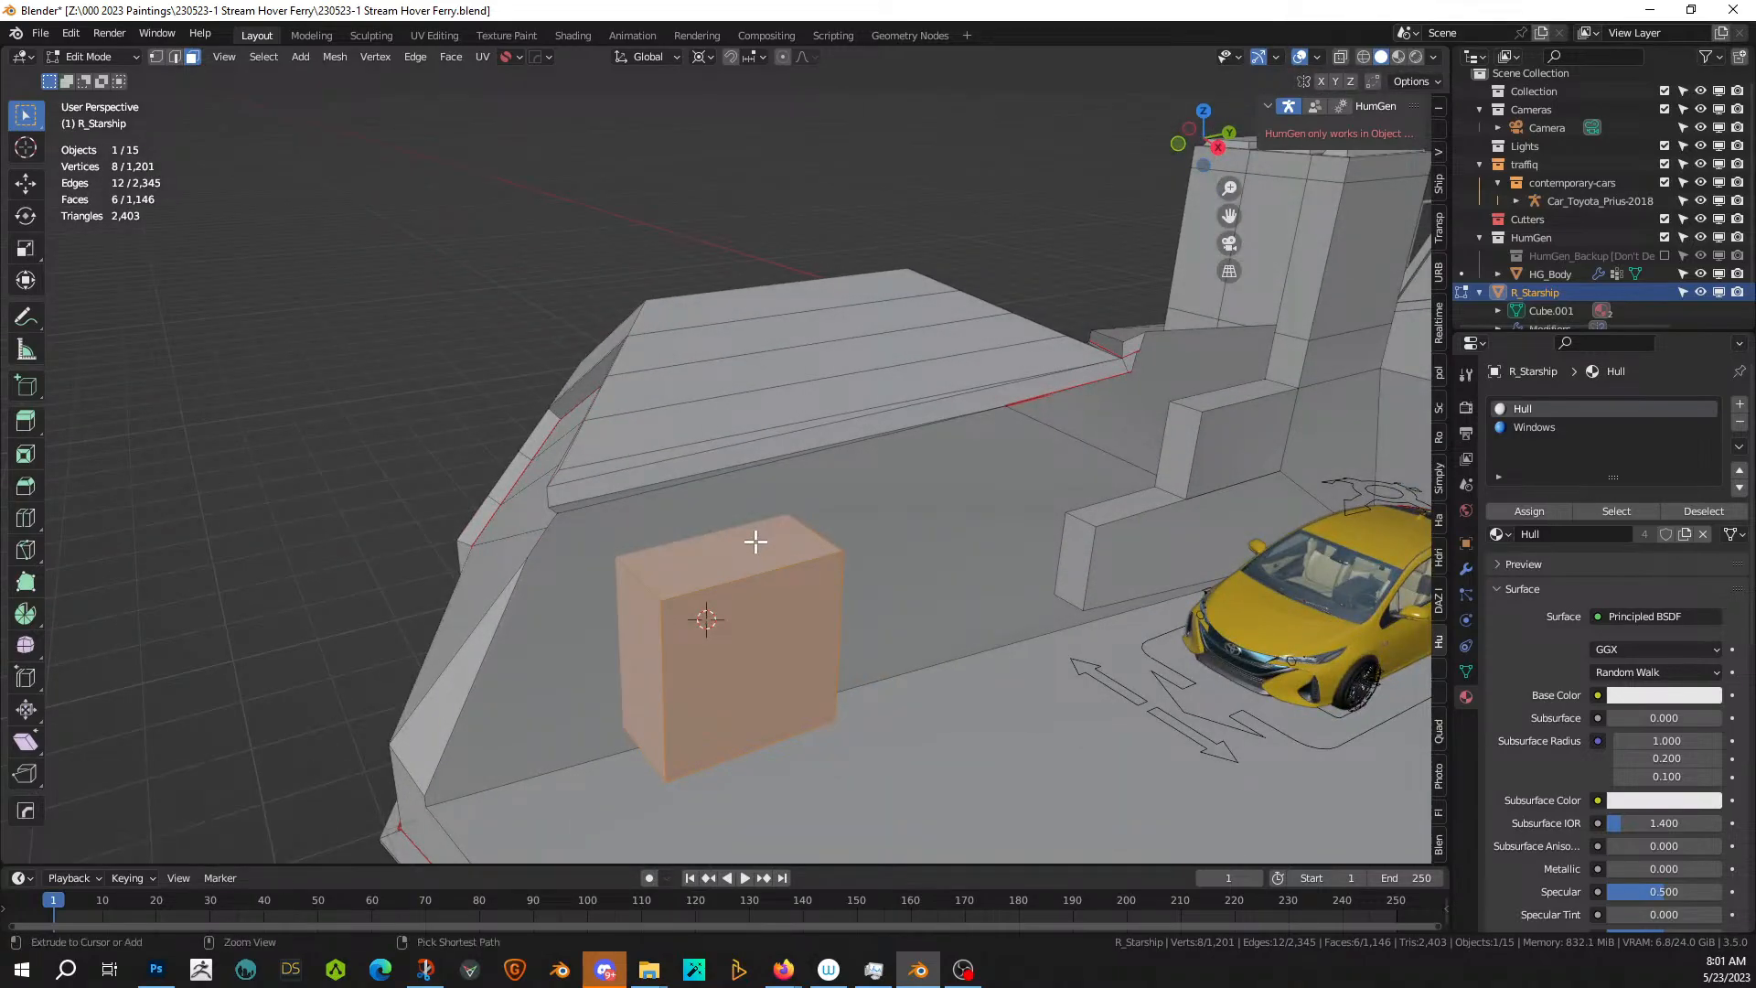
{"action": "key", "text": "ctrl+z"}
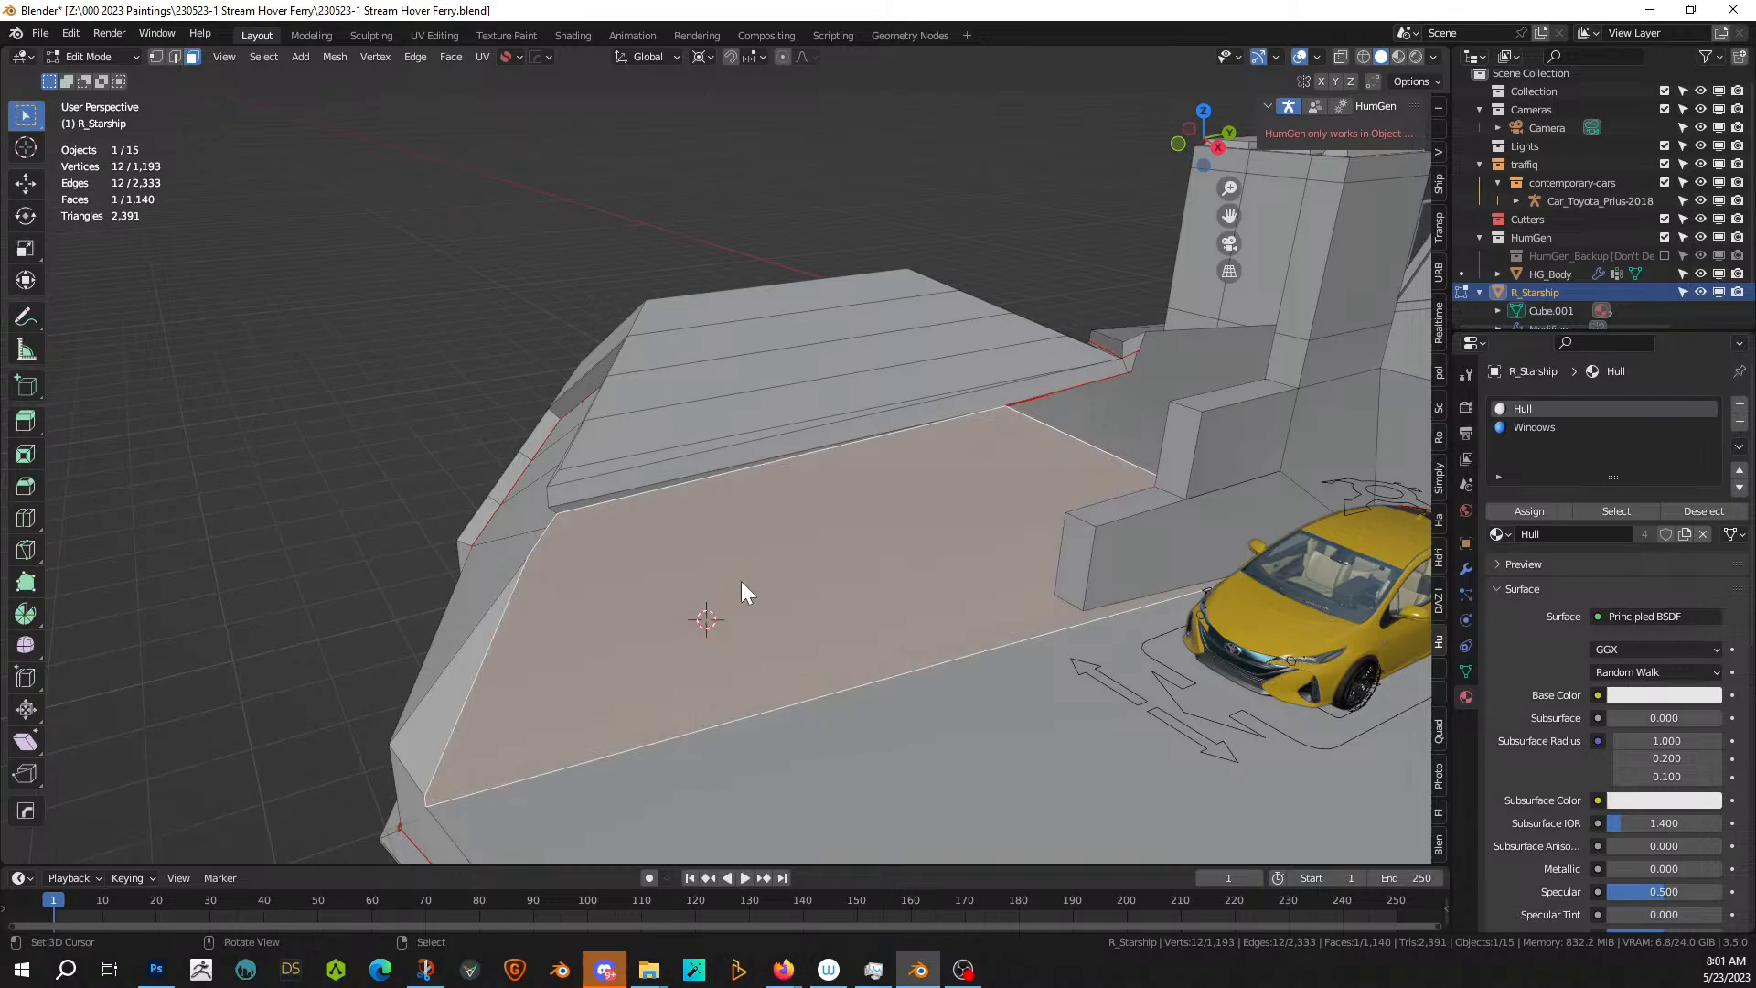
- Add a separate 2 m cube object at the 3D cursor on the inner wall and scale it about 2.16 times along Y
{"action": "key", "text": "Tab"}
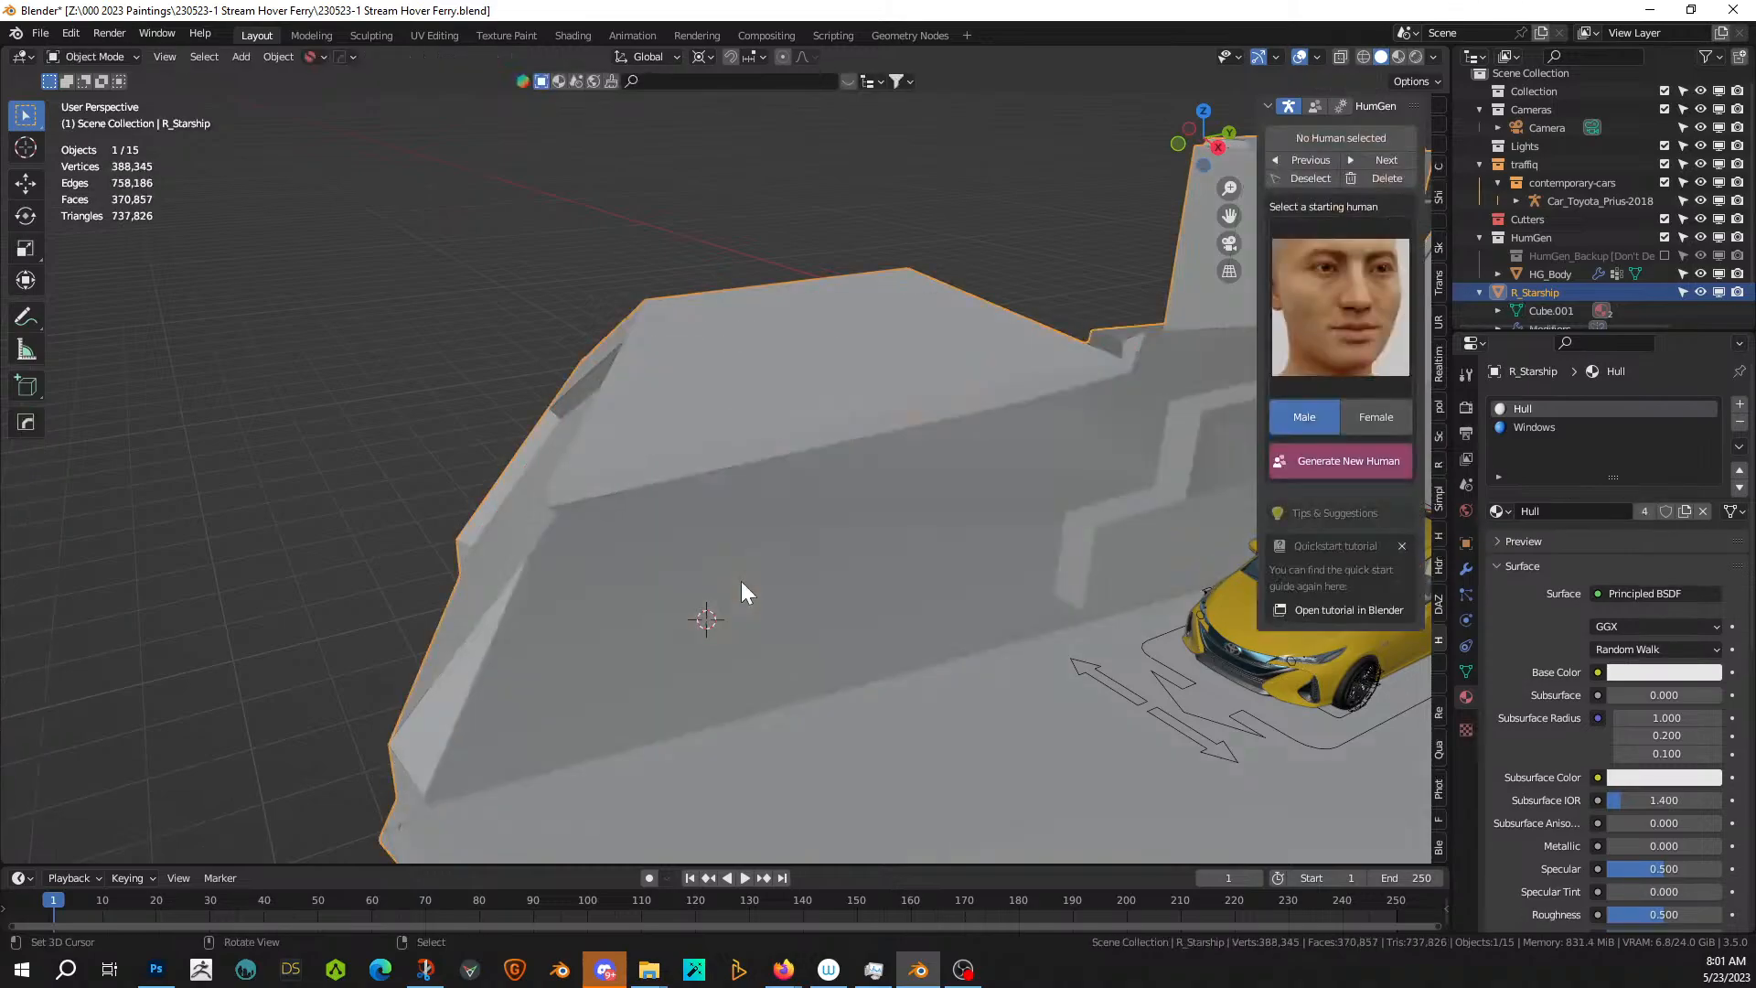
{"action": "key", "text": "shift+a"}
{"action": "mouse_move", "coordinate": [724, 469]}
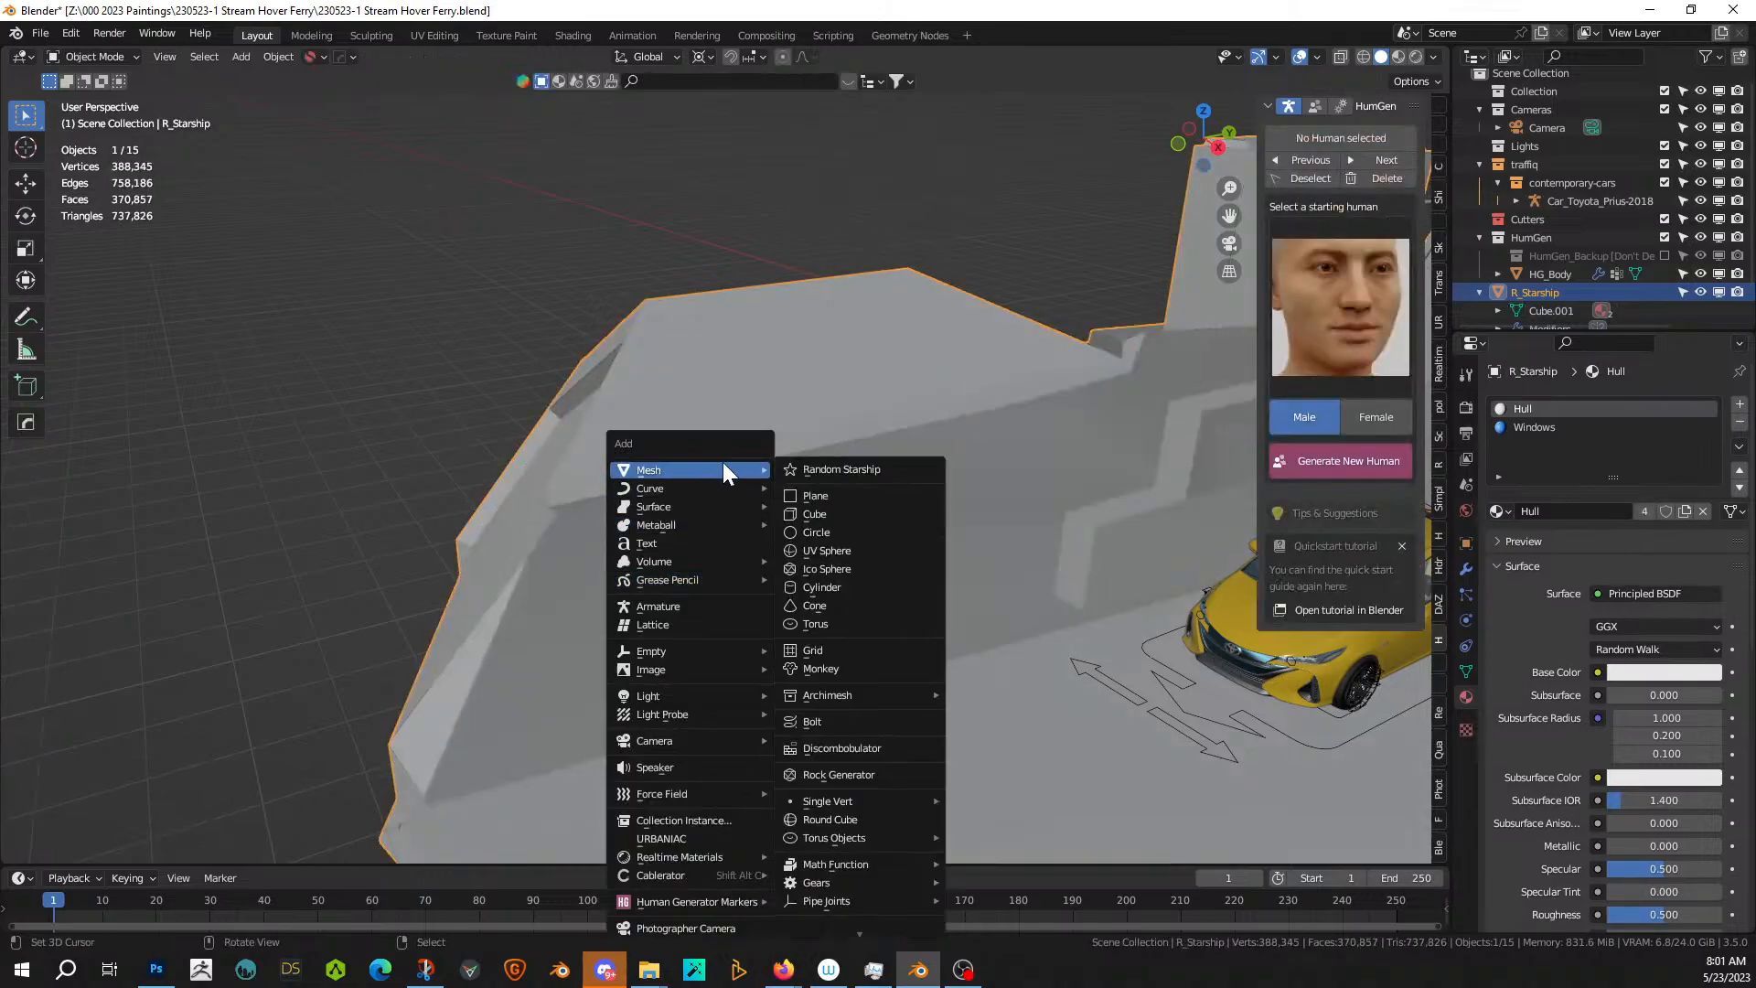
{"action": "left_click", "coordinate": [844, 510]}
{"action": "middle_click_drag", "start_coordinate": [836, 522], "coordinate": [662, 607]}
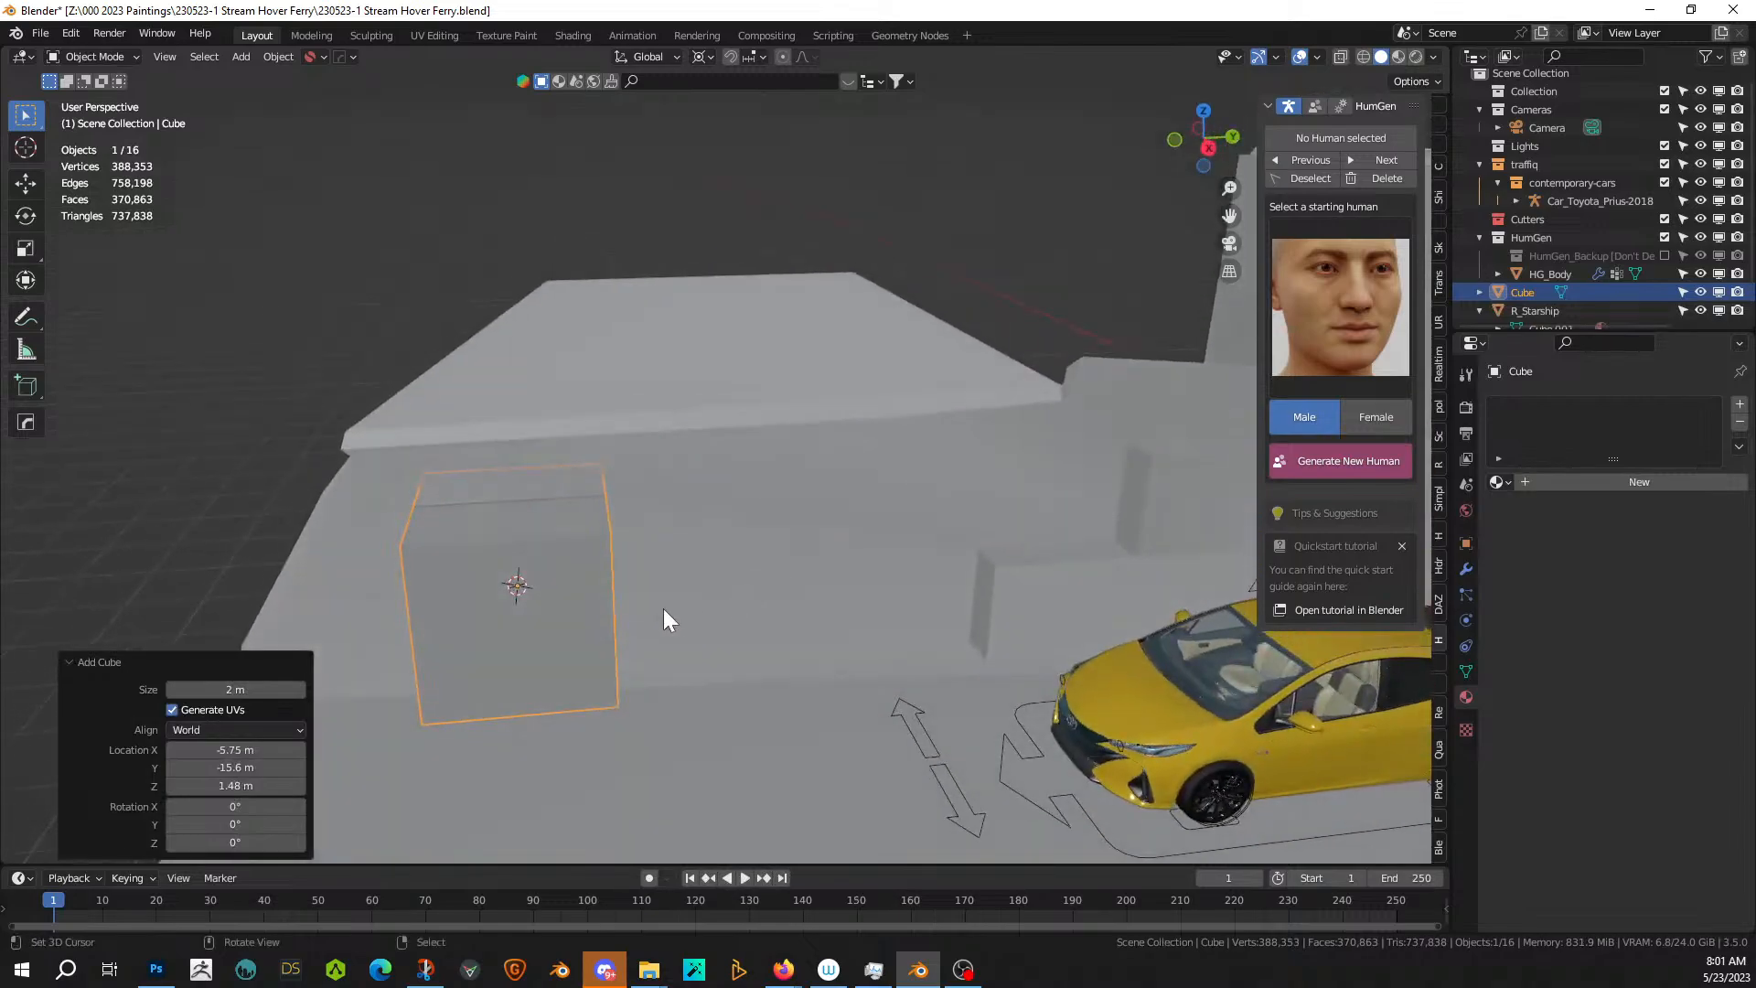
{"action": "key", "text": "s"}
{"action": "key", "text": "y"}
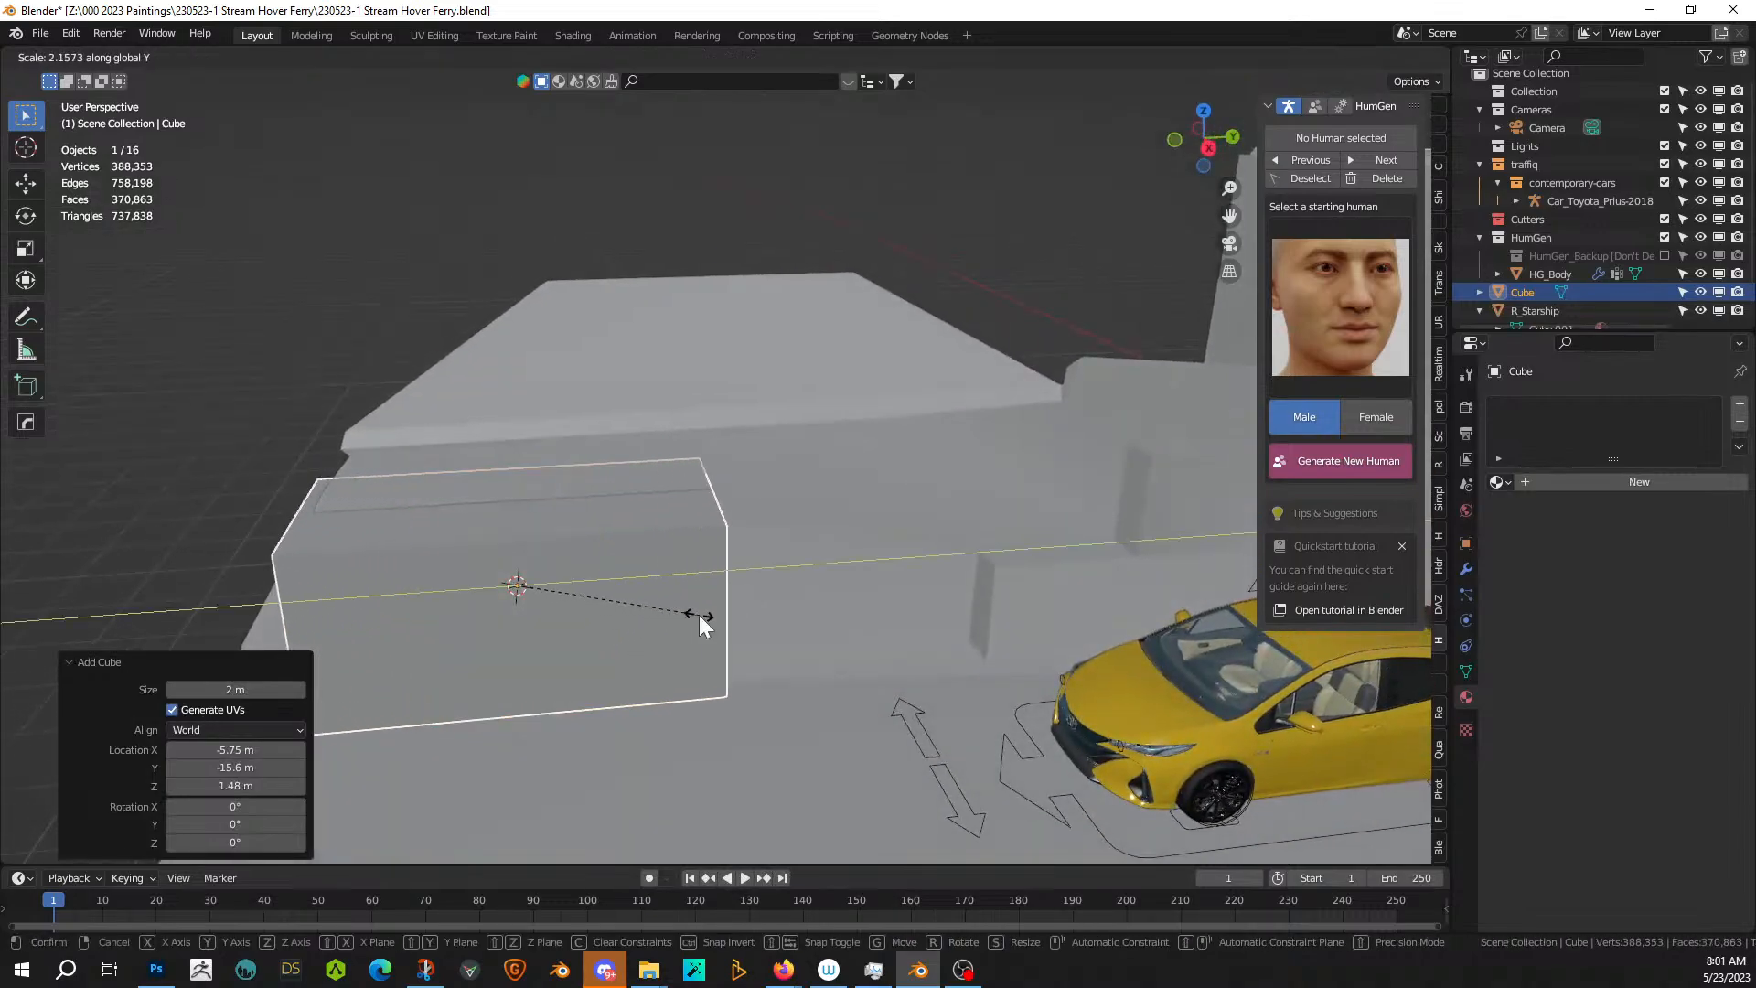
{"action": "left_click", "coordinate": [699, 619]}
{"action": "key", "text": "g"}
{"action": "key", "text": "x"}
{"action": "right_click", "coordinate": [840, 633]}
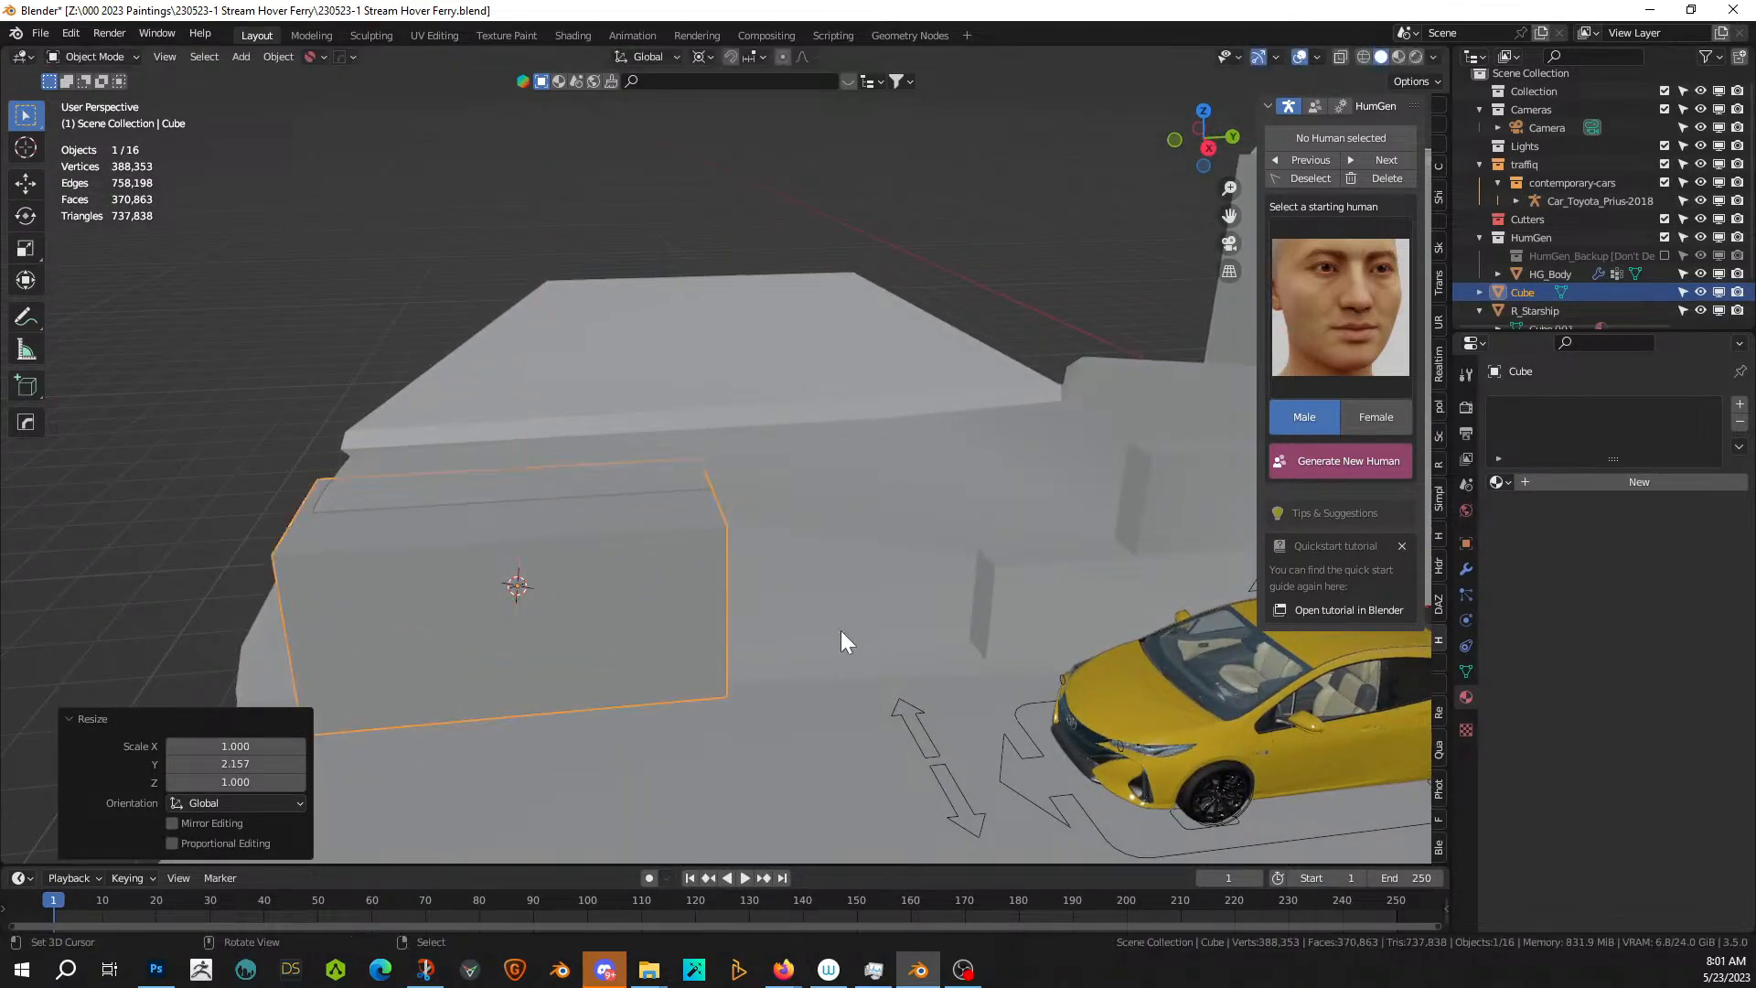
- Move the box about 0.94 m along Y and about 0.49 m along X so it sits partly inside the wall
{"action": "key", "text": "g"}
{"action": "key", "text": "y"}
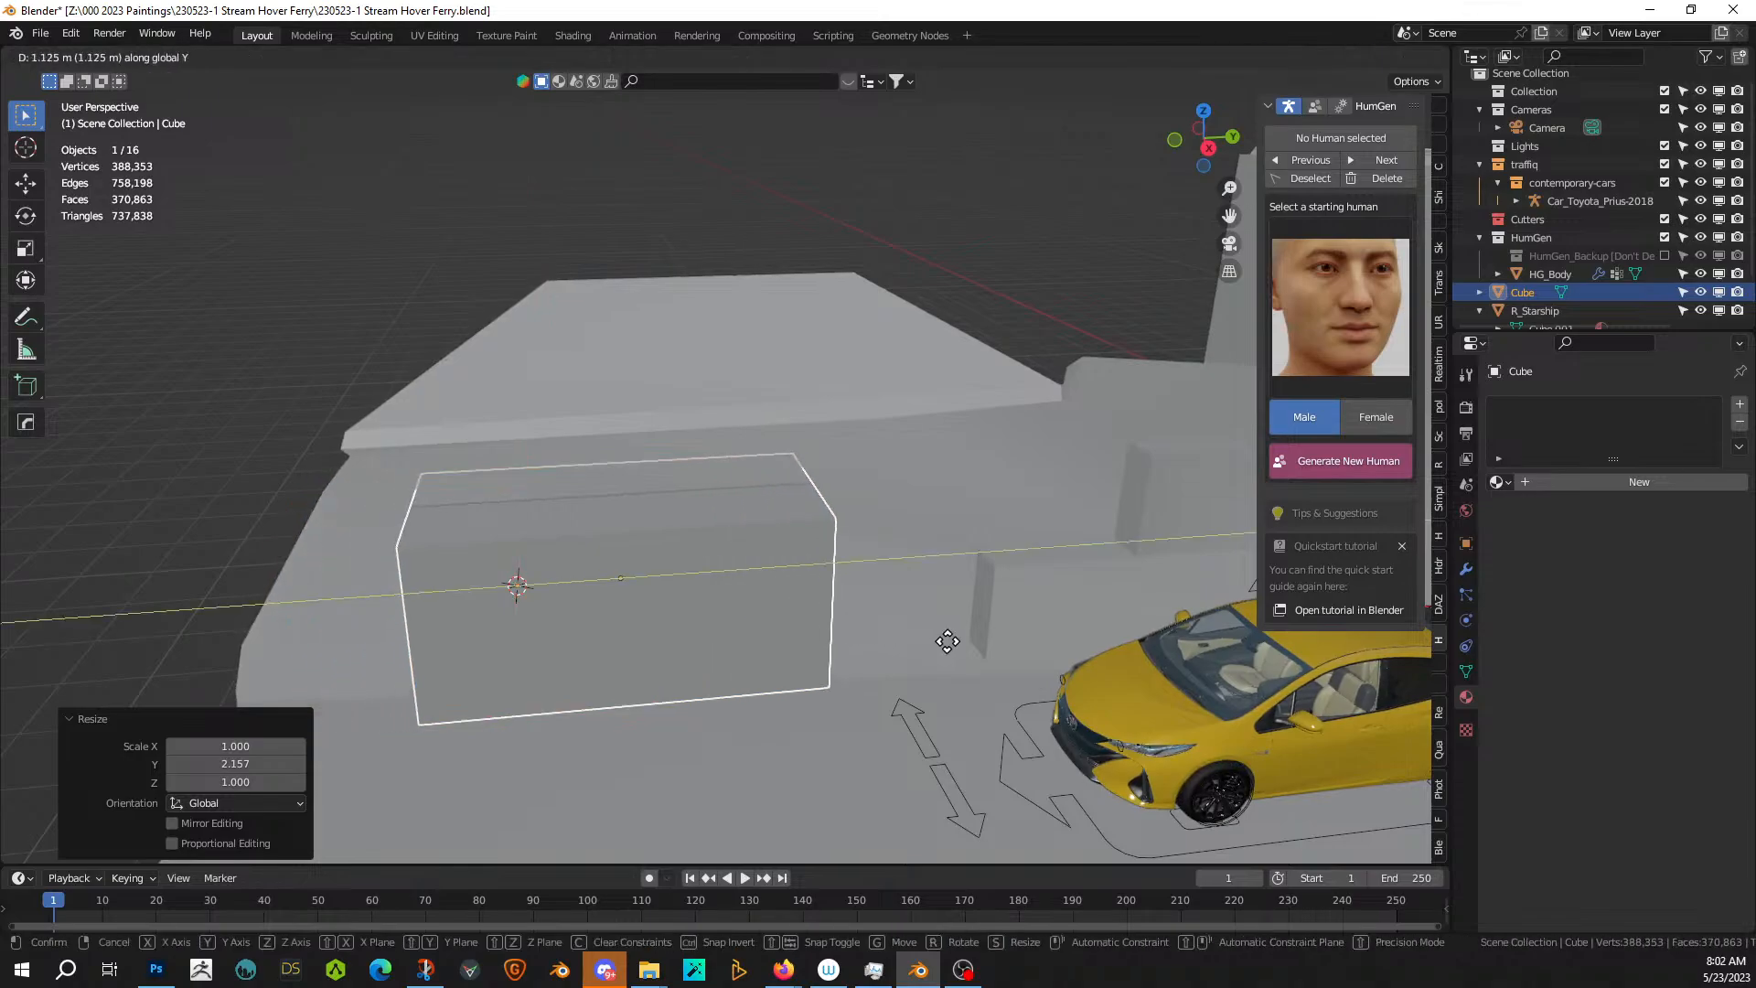
{"action": "left_click", "coordinate": [927, 642]}
{"action": "middle_click_drag", "start_coordinate": [771, 622], "coordinate": [903, 579]}
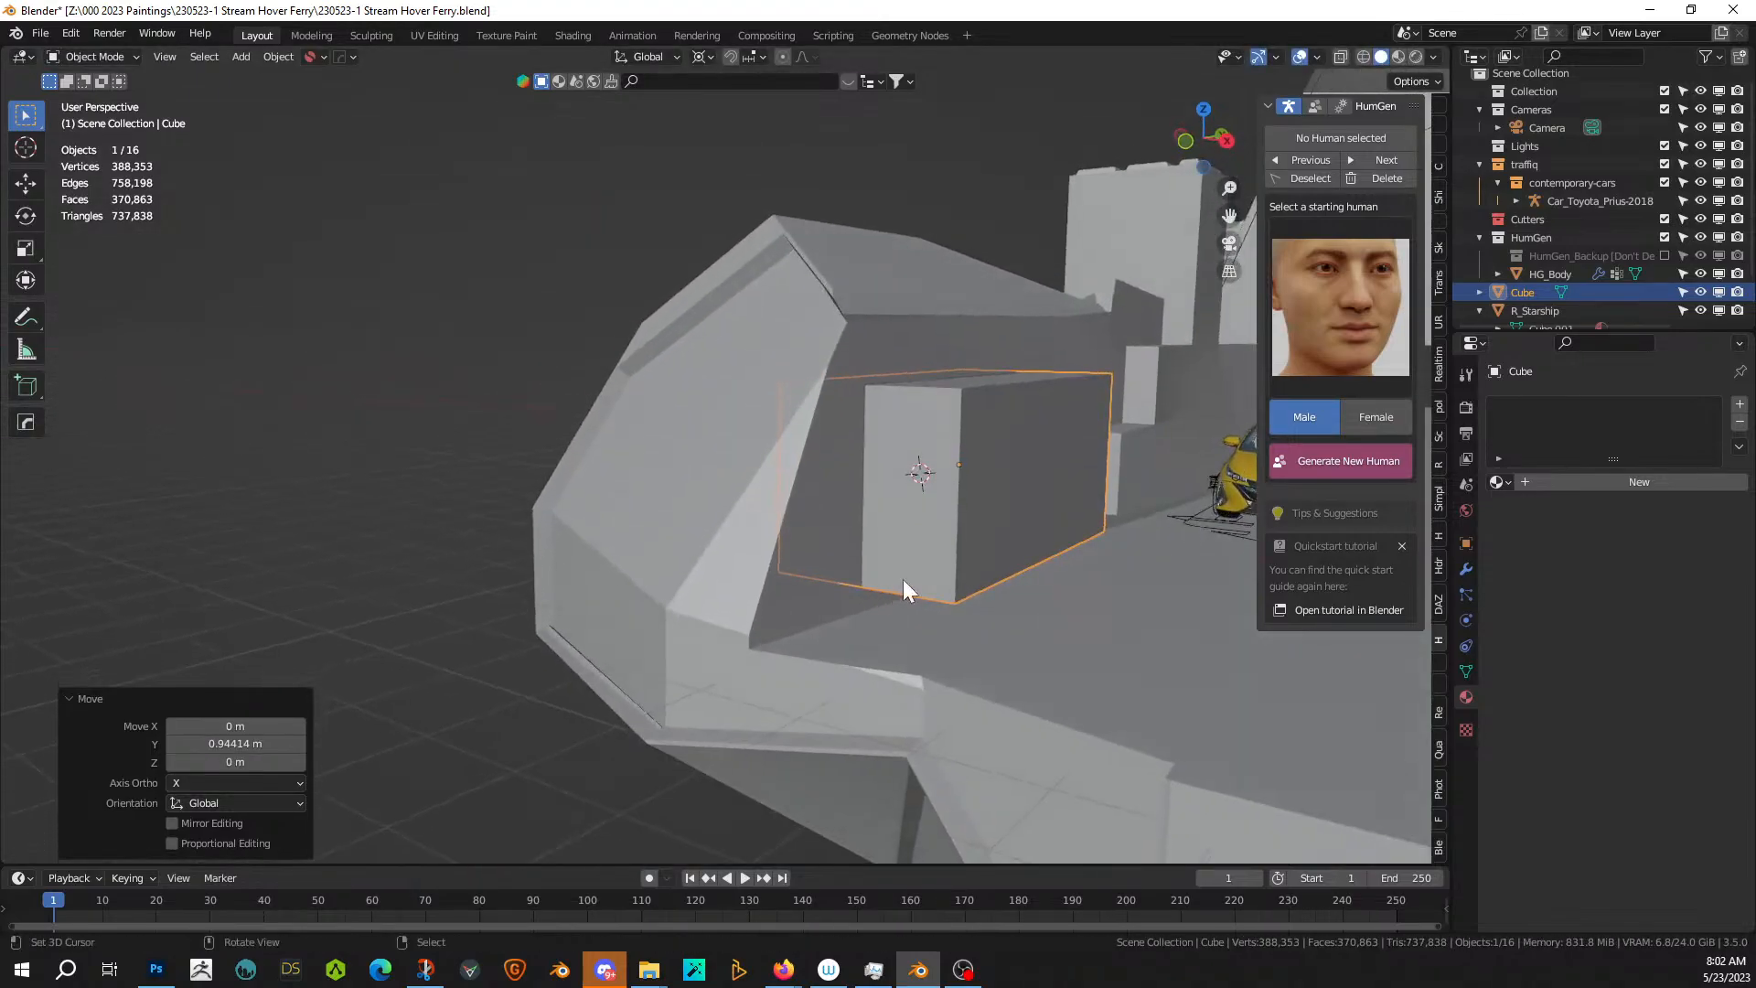
{"action": "key", "text": "g"}
{"action": "left_click", "coordinate": [947, 463]}
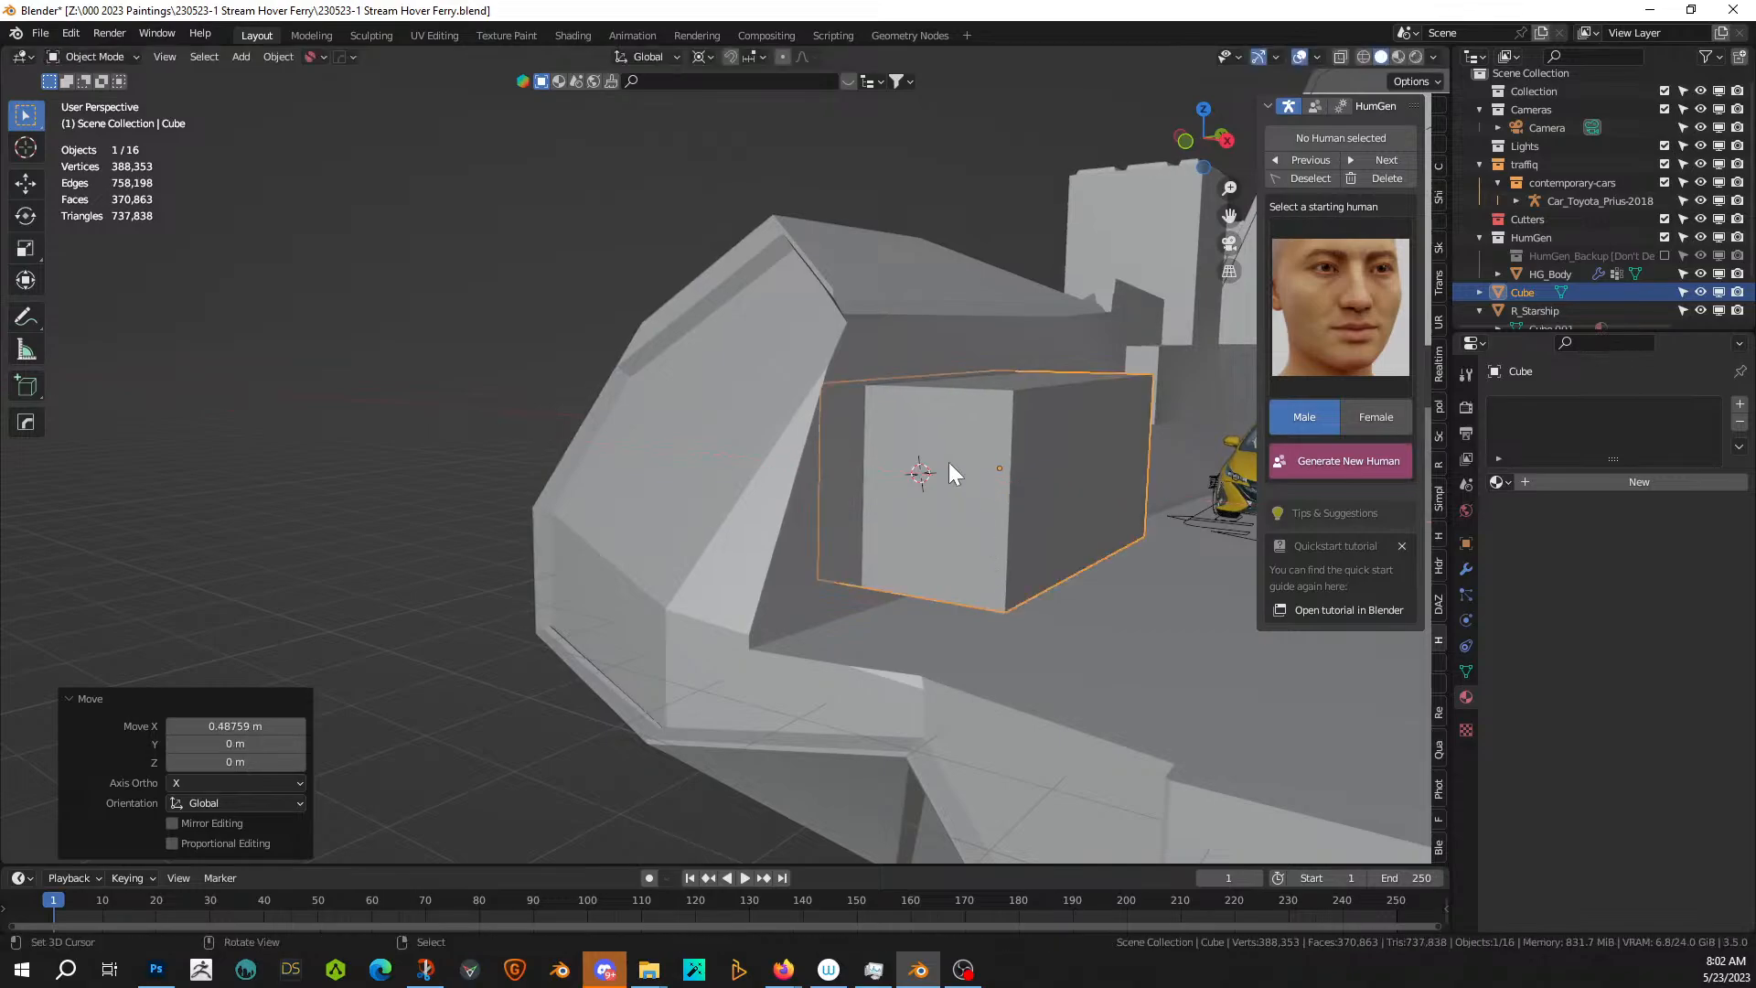
- Cut the box out of the ship with a HardOps Difference Boolean
{"action": "left_click", "coordinate": [882, 351], "text": "shift"}
{"action": "key", "text": "ctrl+KP_Subtract"}
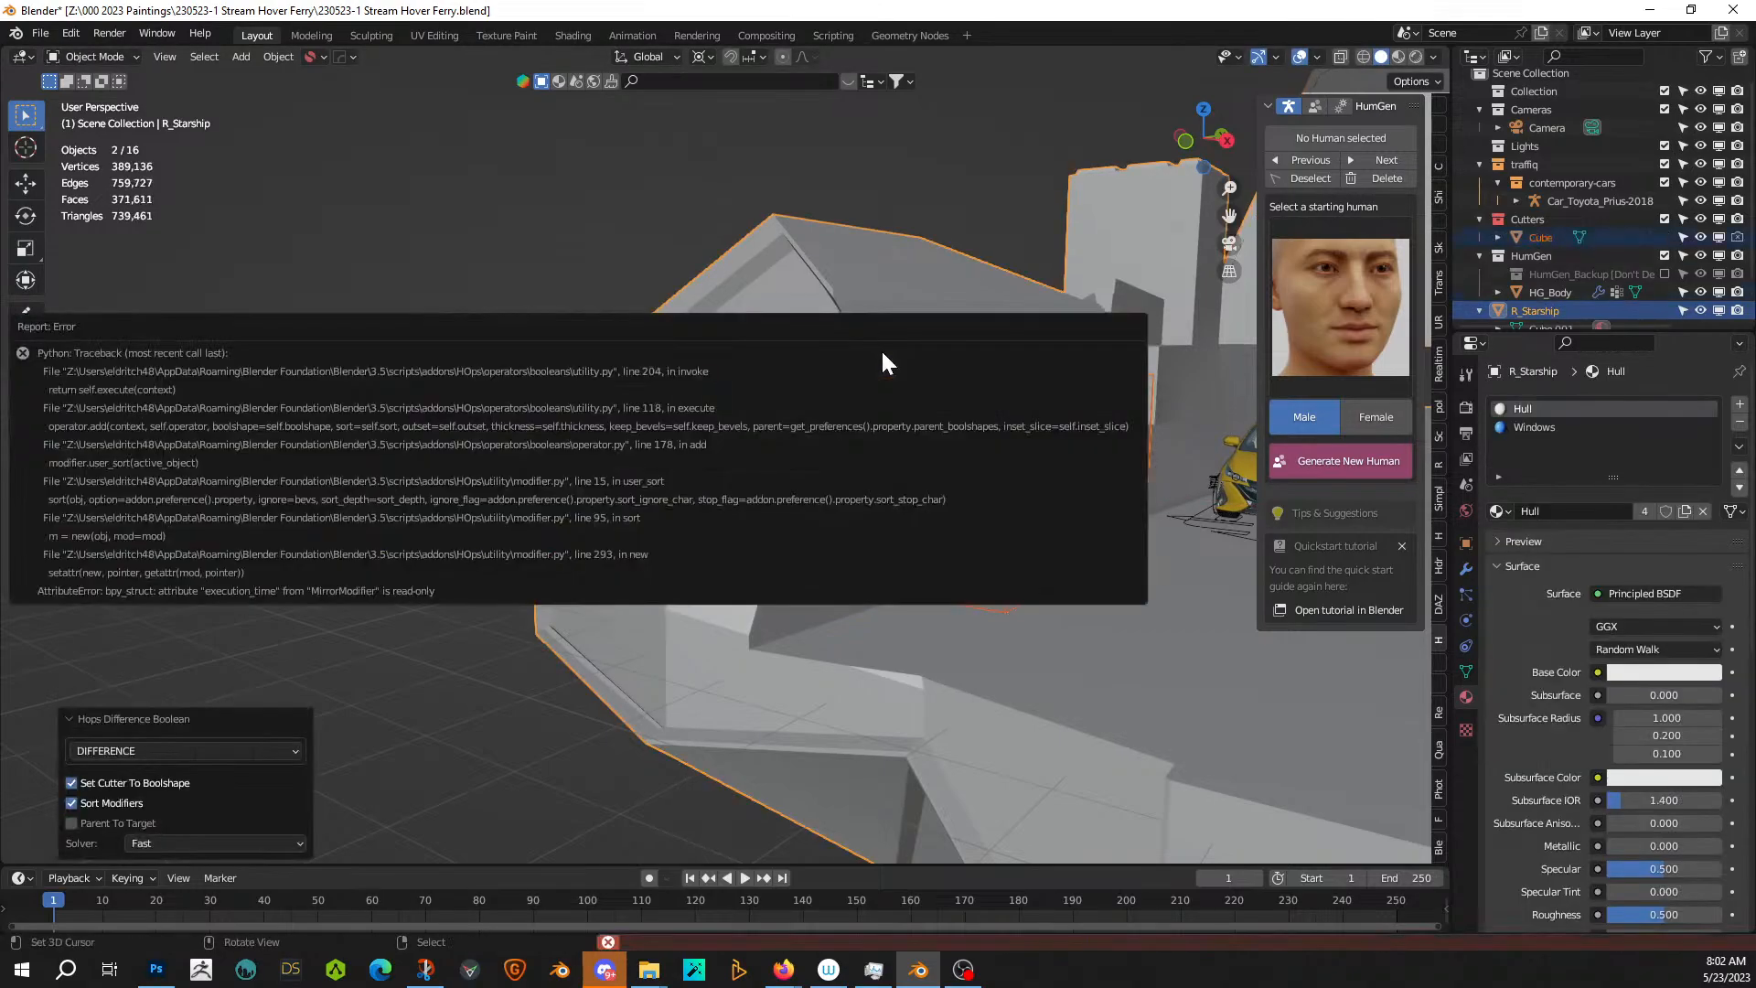
{"action": "left_click", "coordinate": [999, 286]}
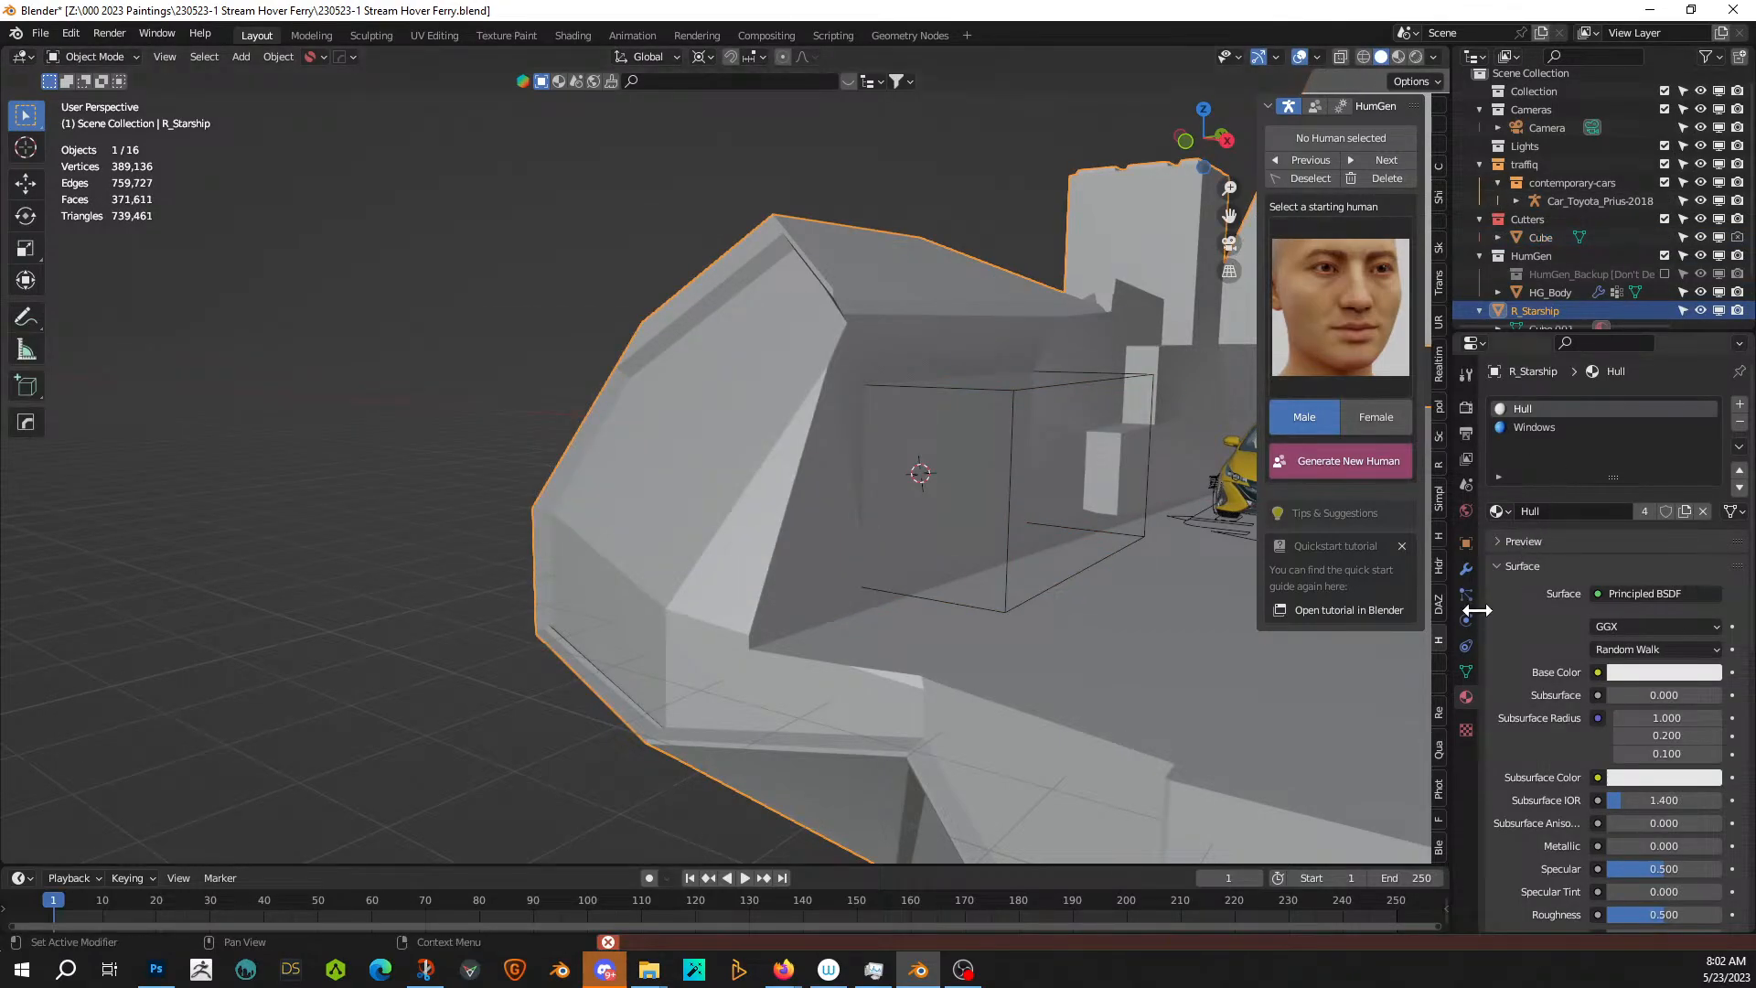
- Remove the ship's Hops_Mirror modifier and apply its Boolean modifier
{"action": "left_click", "coordinate": [1466, 570]}
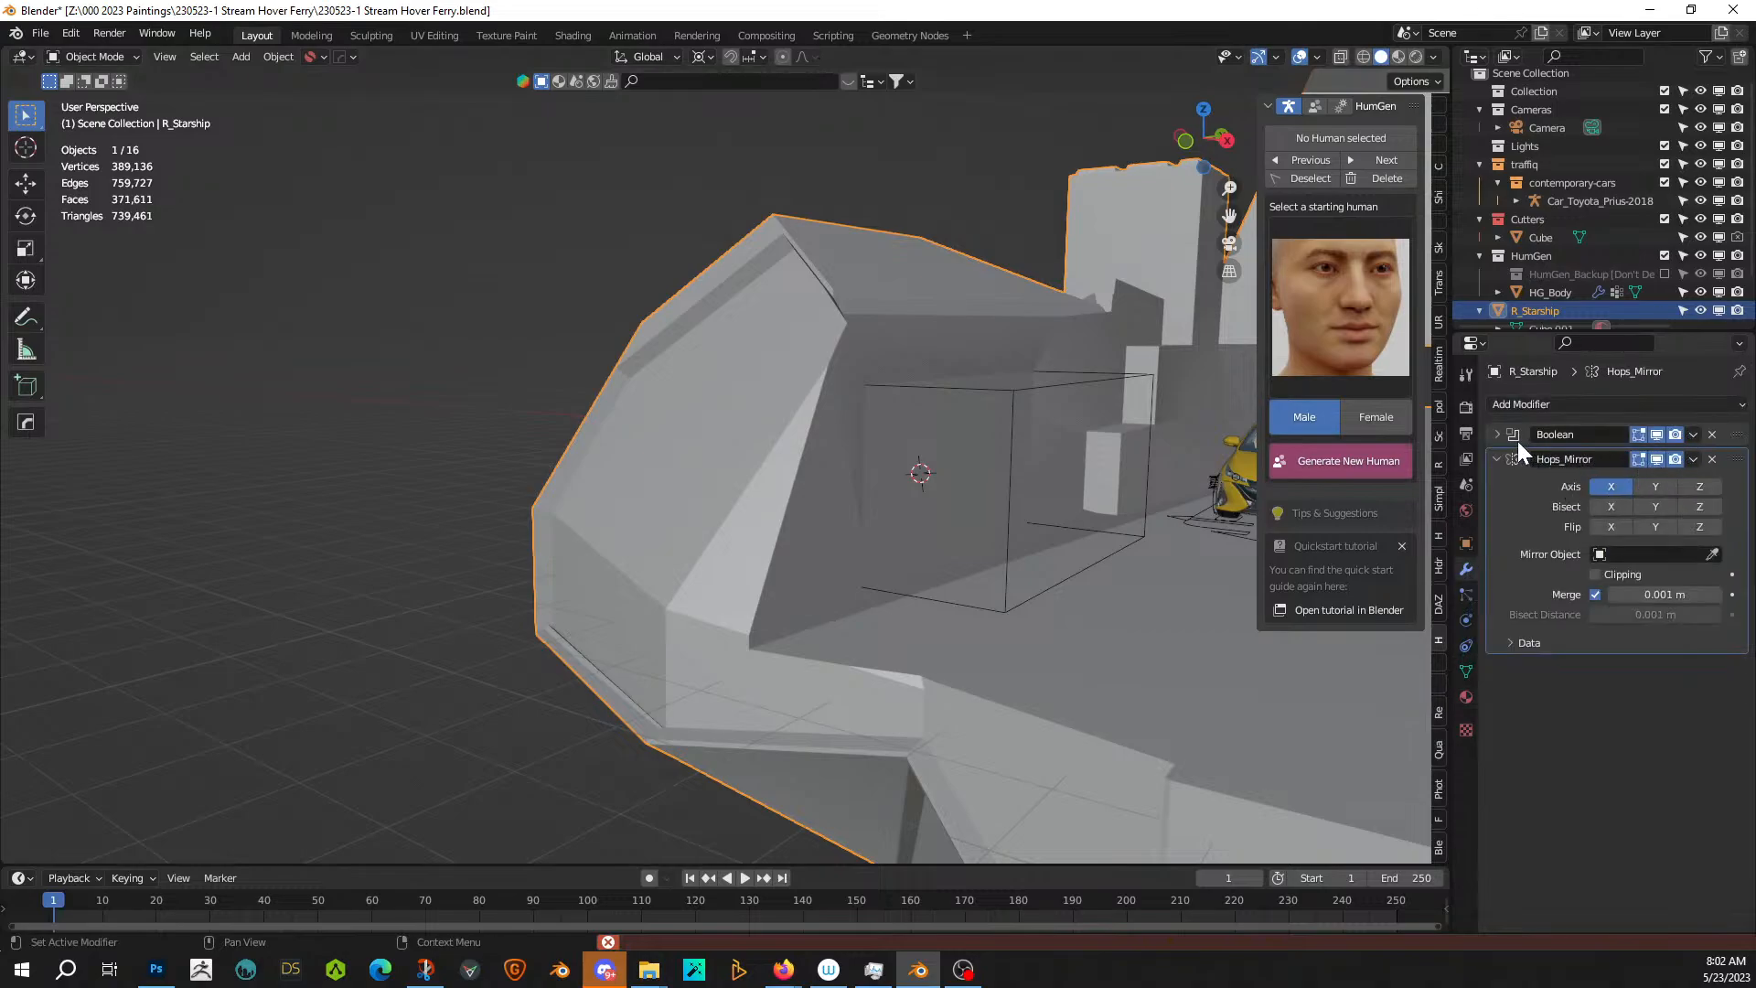
{"action": "left_click_drag", "start_coordinate": [1729, 459], "coordinate": [1715, 666]}
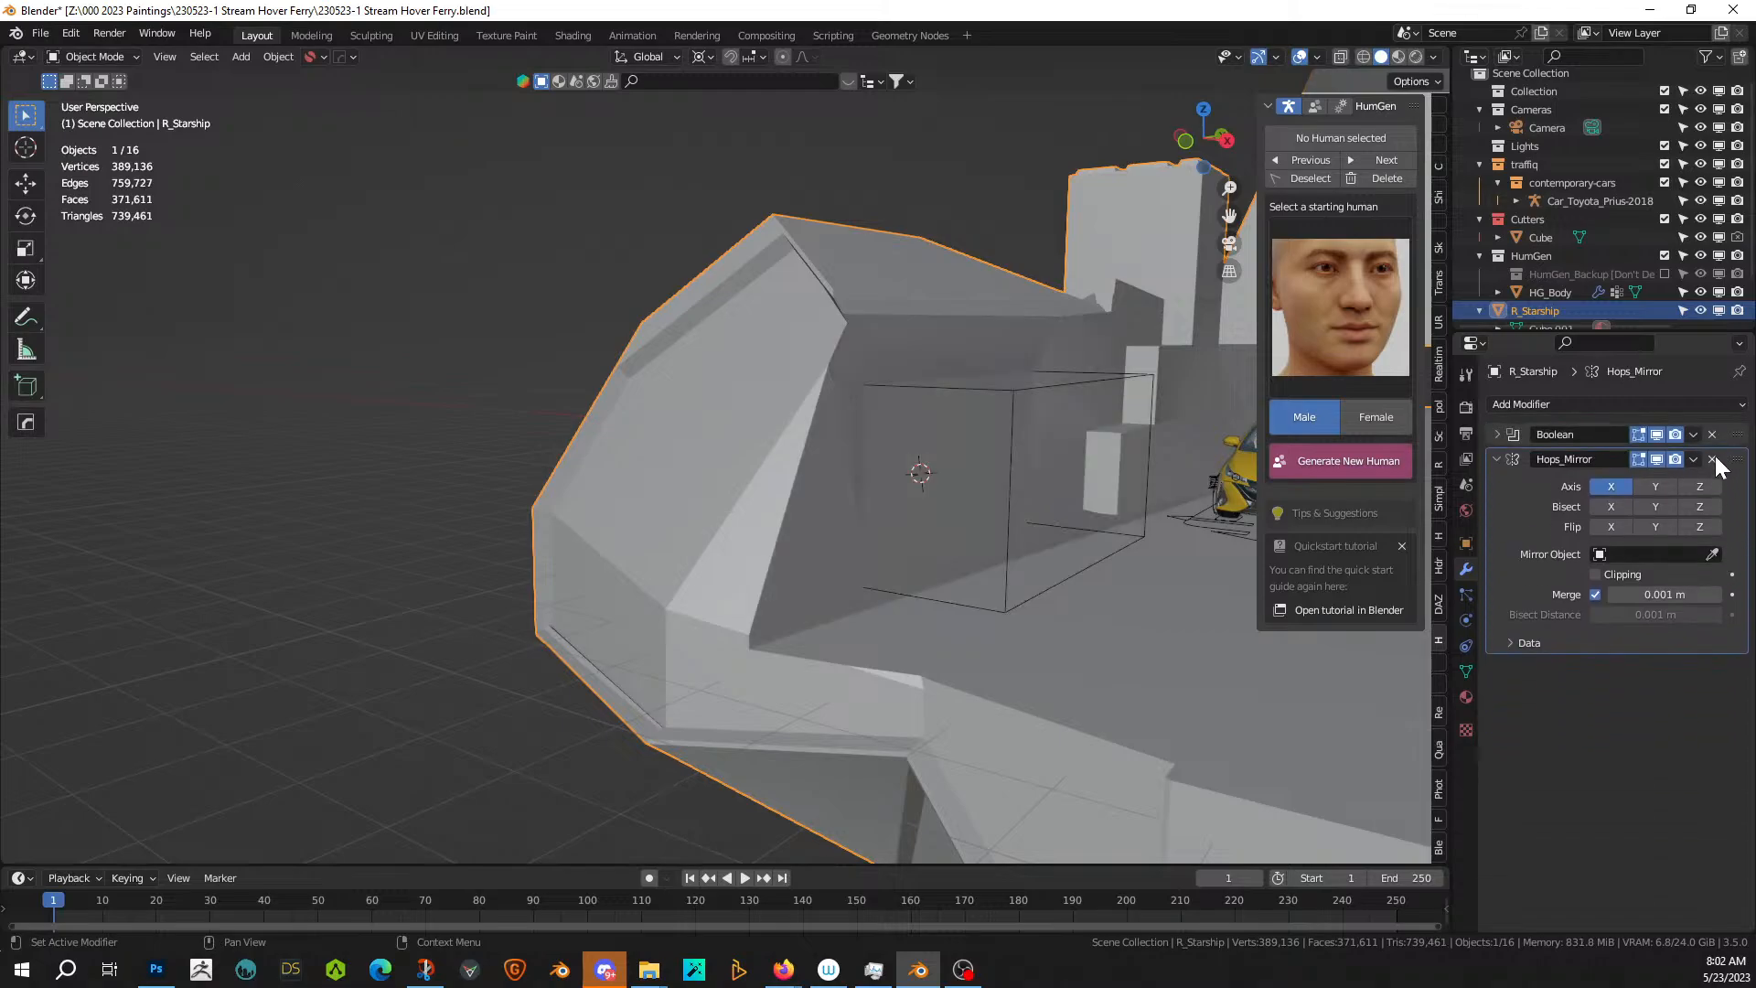
{"action": "left_click", "coordinate": [1712, 459]}
{"action": "middle_click_drag", "start_coordinate": [1390, 456], "coordinate": [999, 480]}
{"action": "scroll", "coordinate": [1022, 496], "scroll_direction": "up", "scroll_amount": 3}
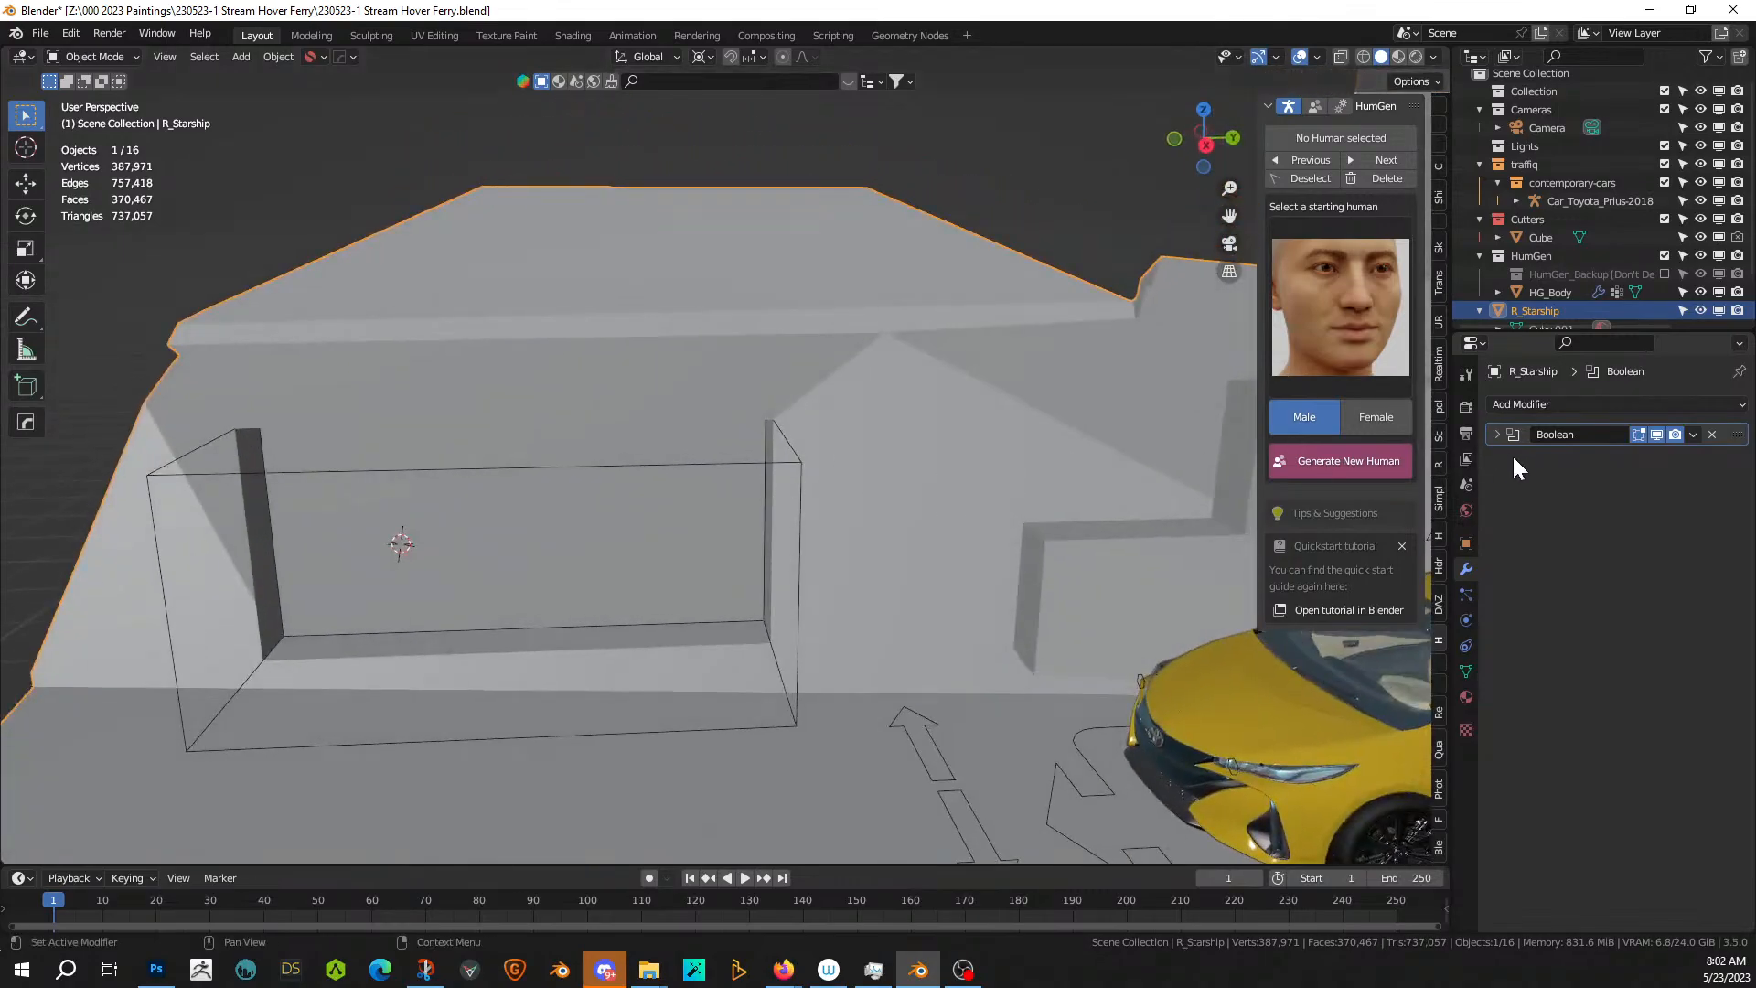
{"action": "key", "text": "ctrl+a"}
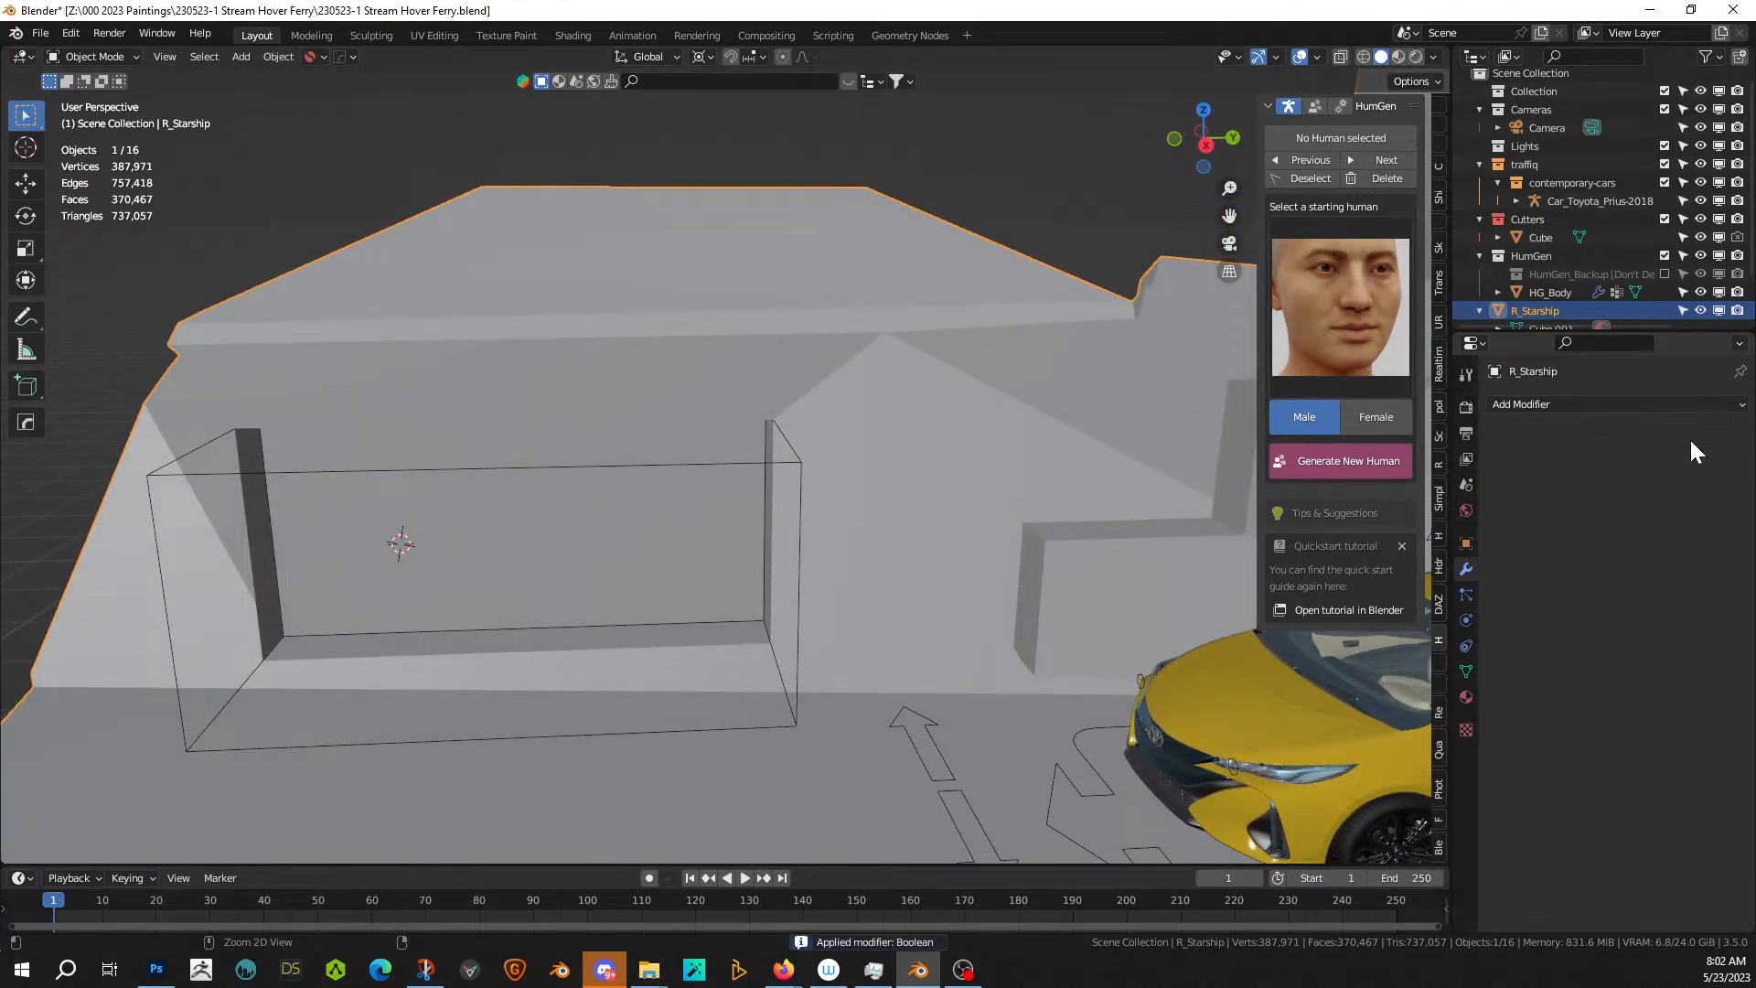
- Delete the leftover cutter box from the wall recess
{"action": "middle_click_drag", "start_coordinate": [776, 510], "coordinate": [906, 475]}
{"action": "right_click", "coordinate": [836, 507]}
{"action": "key", "text": "Delete"}
{"action": "scroll", "coordinate": [836, 507], "scroll_direction": "down", "scroll_amount": 5}
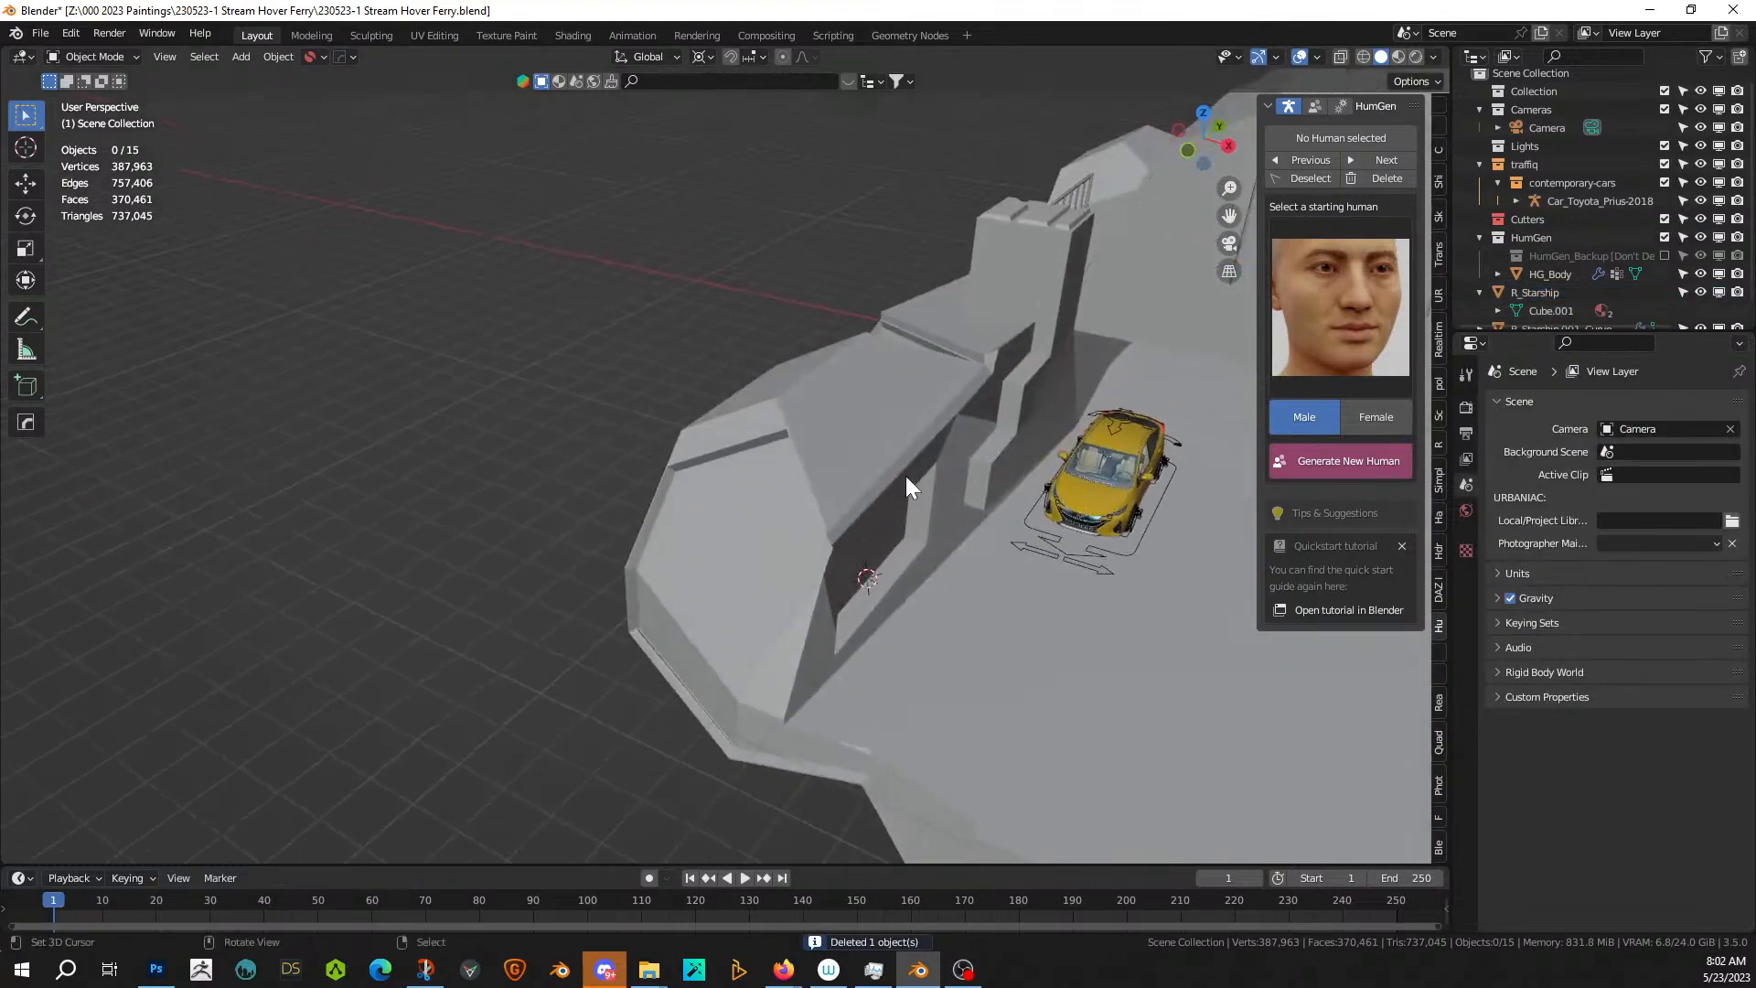
- Mirror the ship across both the X and Y axes as a bisected Hops mirror modifier
{"action": "right_click", "coordinate": [873, 490]}
{"action": "scroll", "coordinate": [874, 492], "scroll_direction": "down", "scroll_amount": 5}
{"action": "key", "text": "alt+x"}
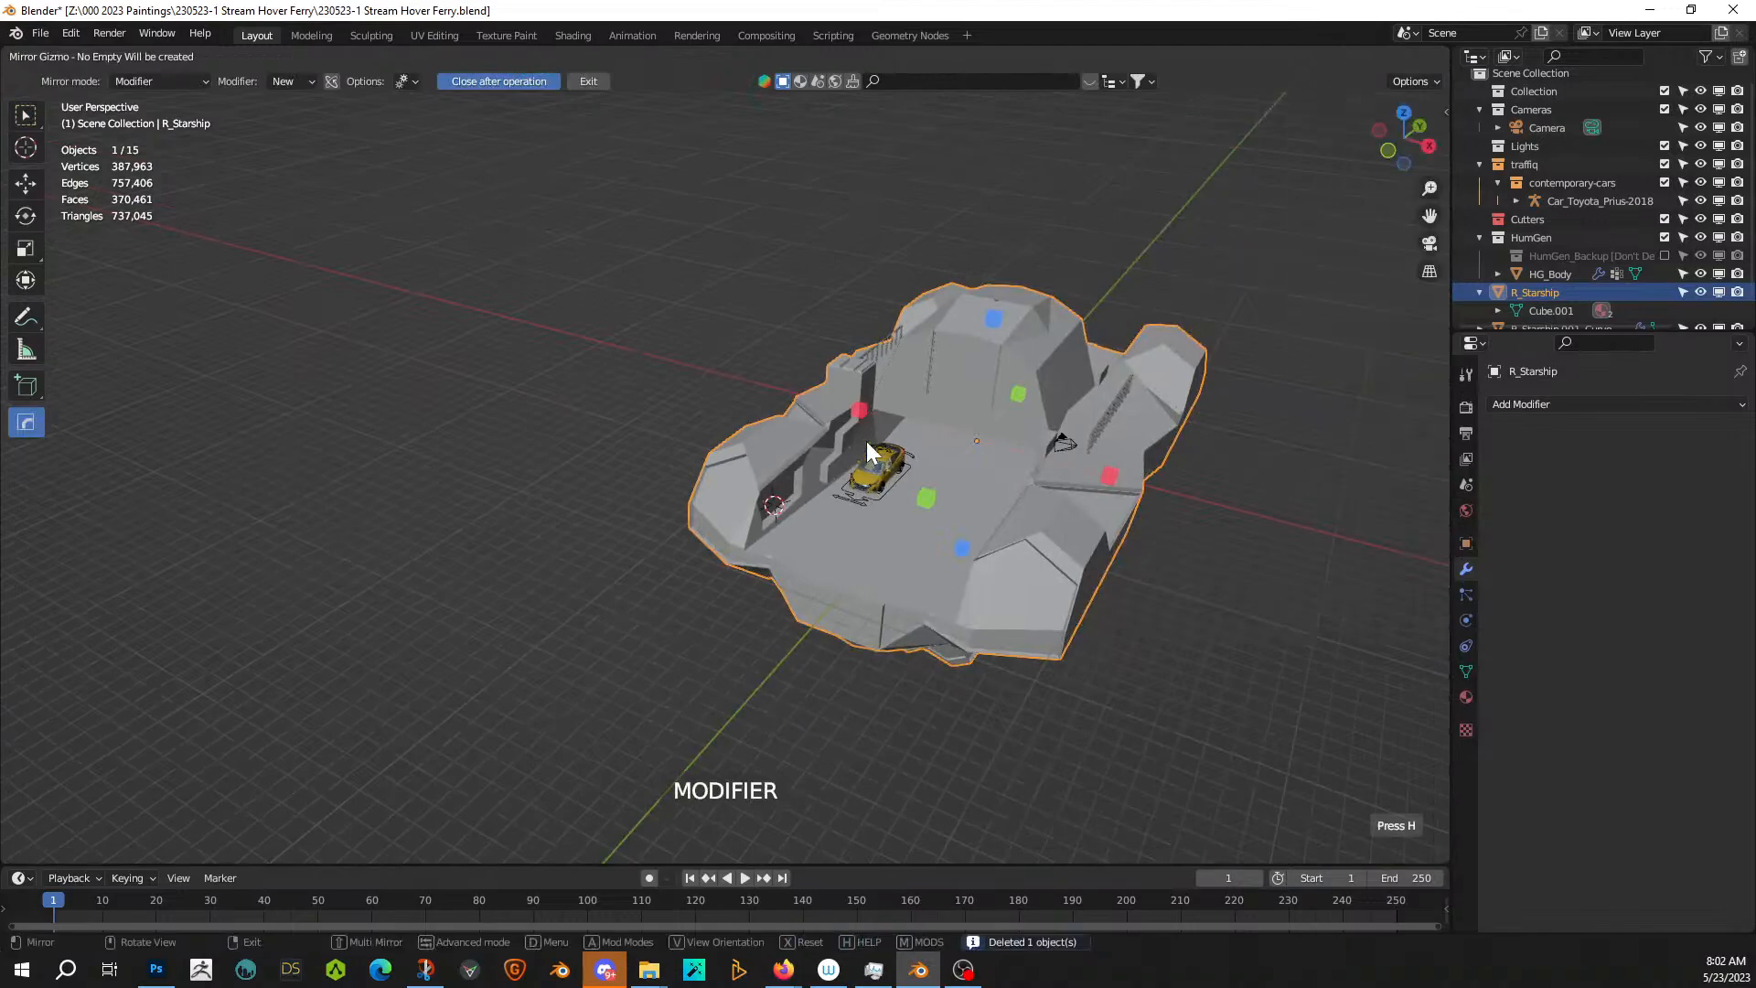
{"action": "left_click", "coordinate": [865, 412]}
{"action": "key", "text": "alt+x"}
{"action": "left_click", "coordinate": [922, 503]}
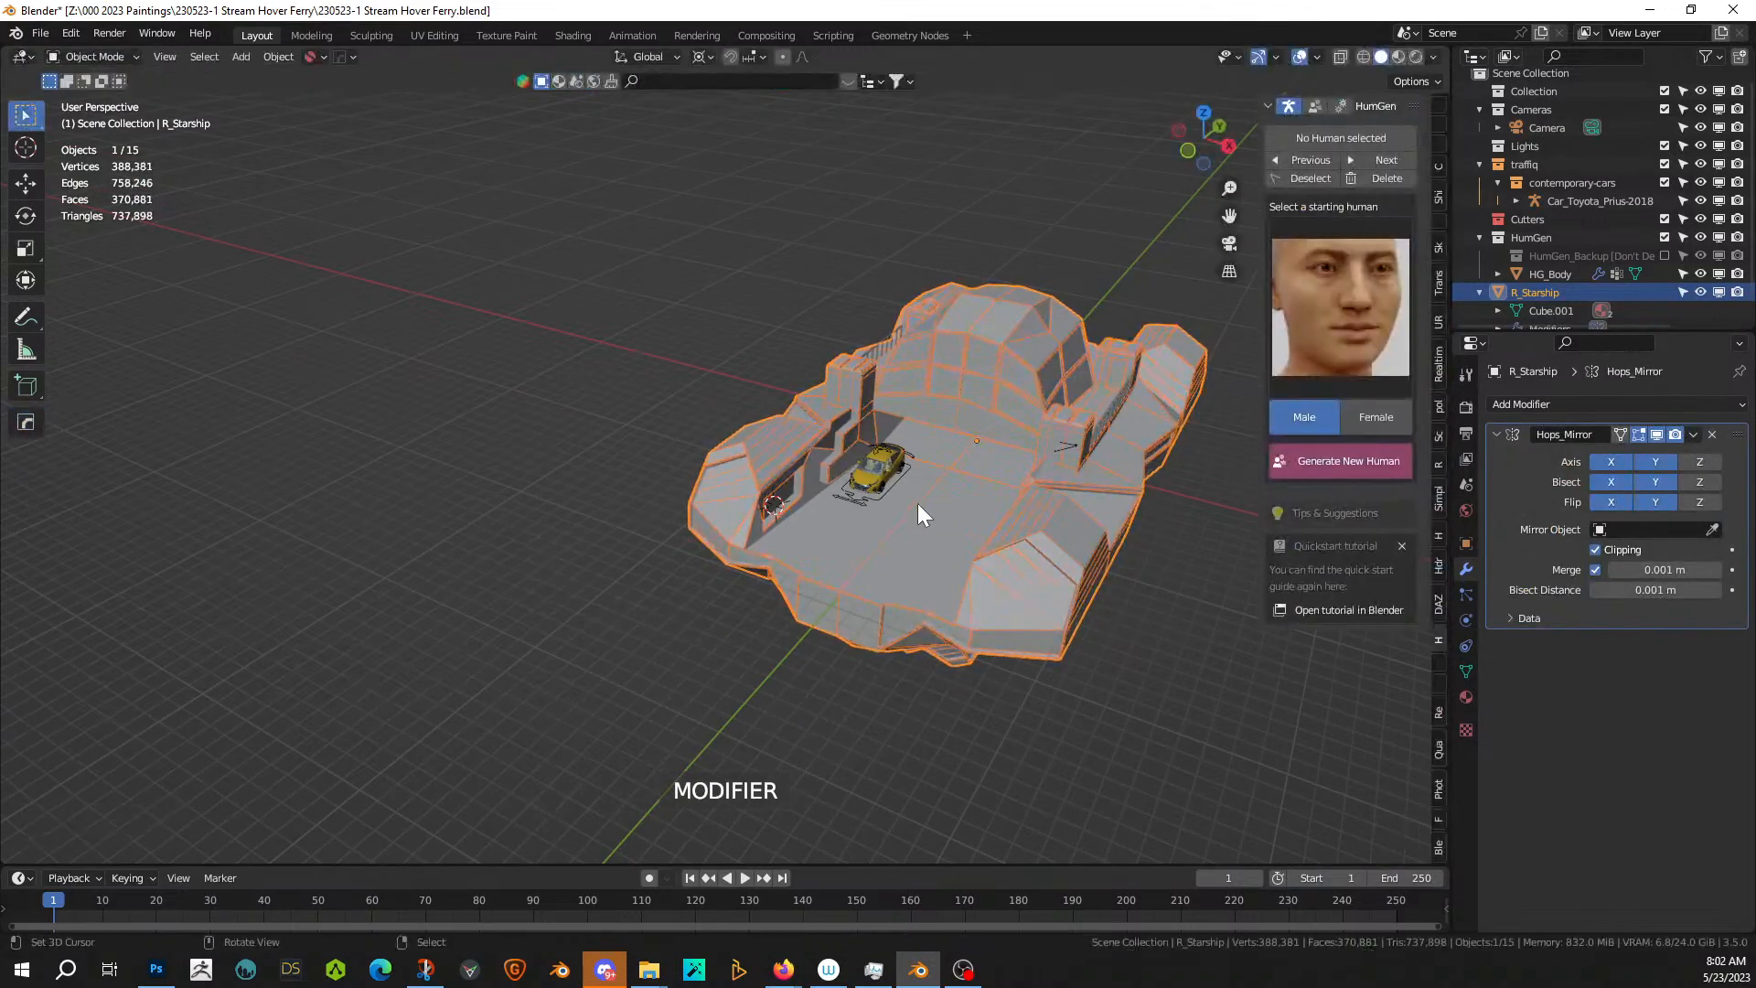
- Select the back face of the new wall recess and expand the selection to its surrounding side faces
{"action": "middle_click_drag", "start_coordinate": [918, 503], "coordinate": [756, 487]}
{"action": "scroll", "coordinate": [783, 483], "scroll_direction": "up", "scroll_amount": 4}
{"action": "scroll", "coordinate": [756, 487], "scroll_direction": "up", "scroll_amount": 3}
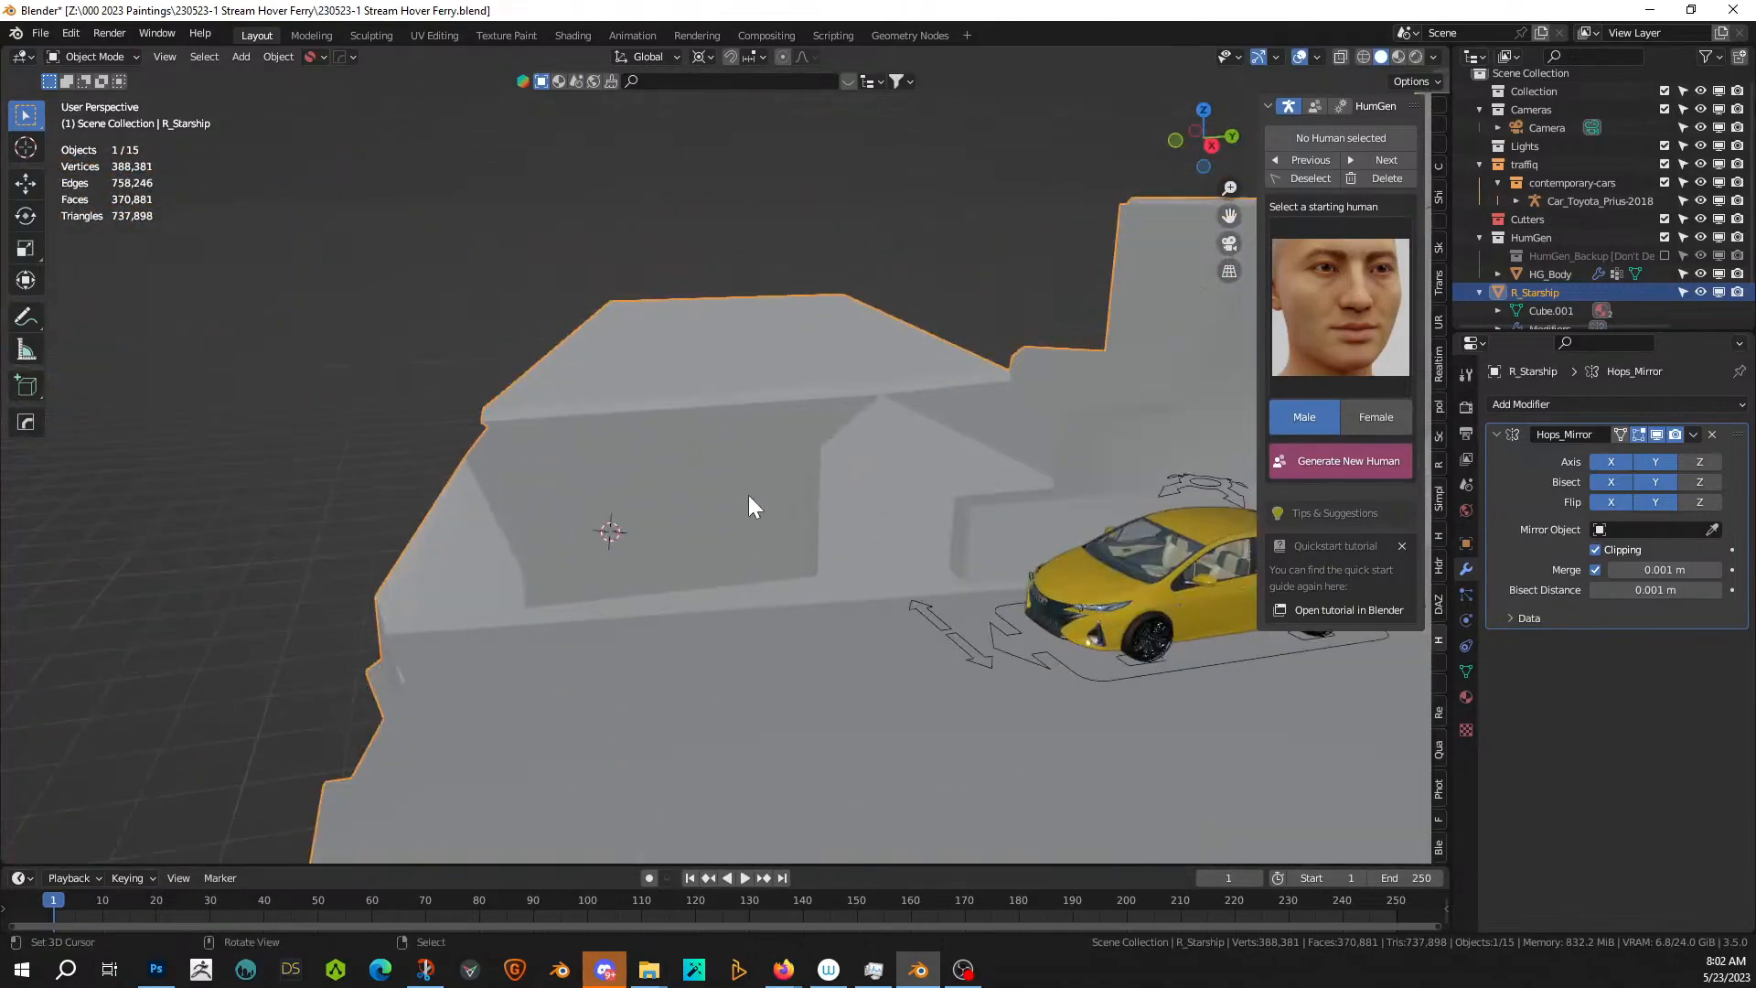
{"action": "key", "text": "Tab"}
{"action": "left_click", "coordinate": [698, 531]}
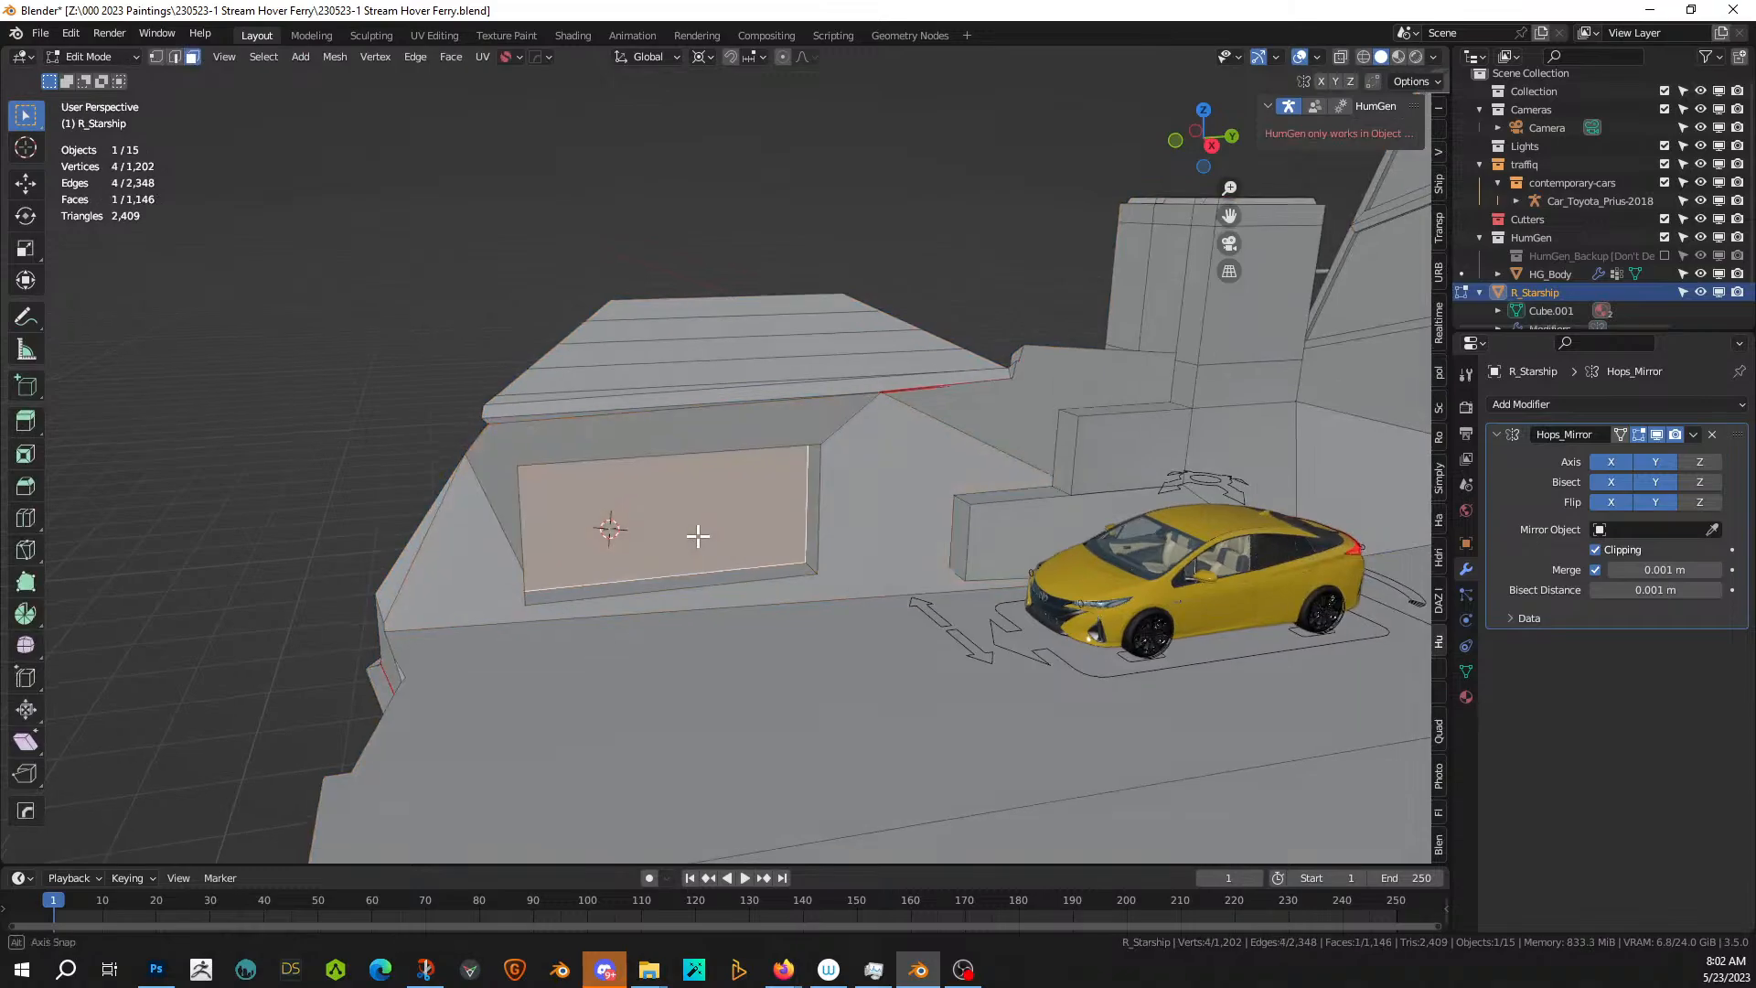
{"action": "scroll", "coordinate": [690, 521], "scroll_direction": "up", "scroll_amount": 5}
{"action": "scroll", "coordinate": [687, 517], "scroll_direction": "down", "scroll_amount": 5}
{"action": "scroll", "coordinate": [815, 576], "scroll_direction": "up", "scroll_amount": 2}
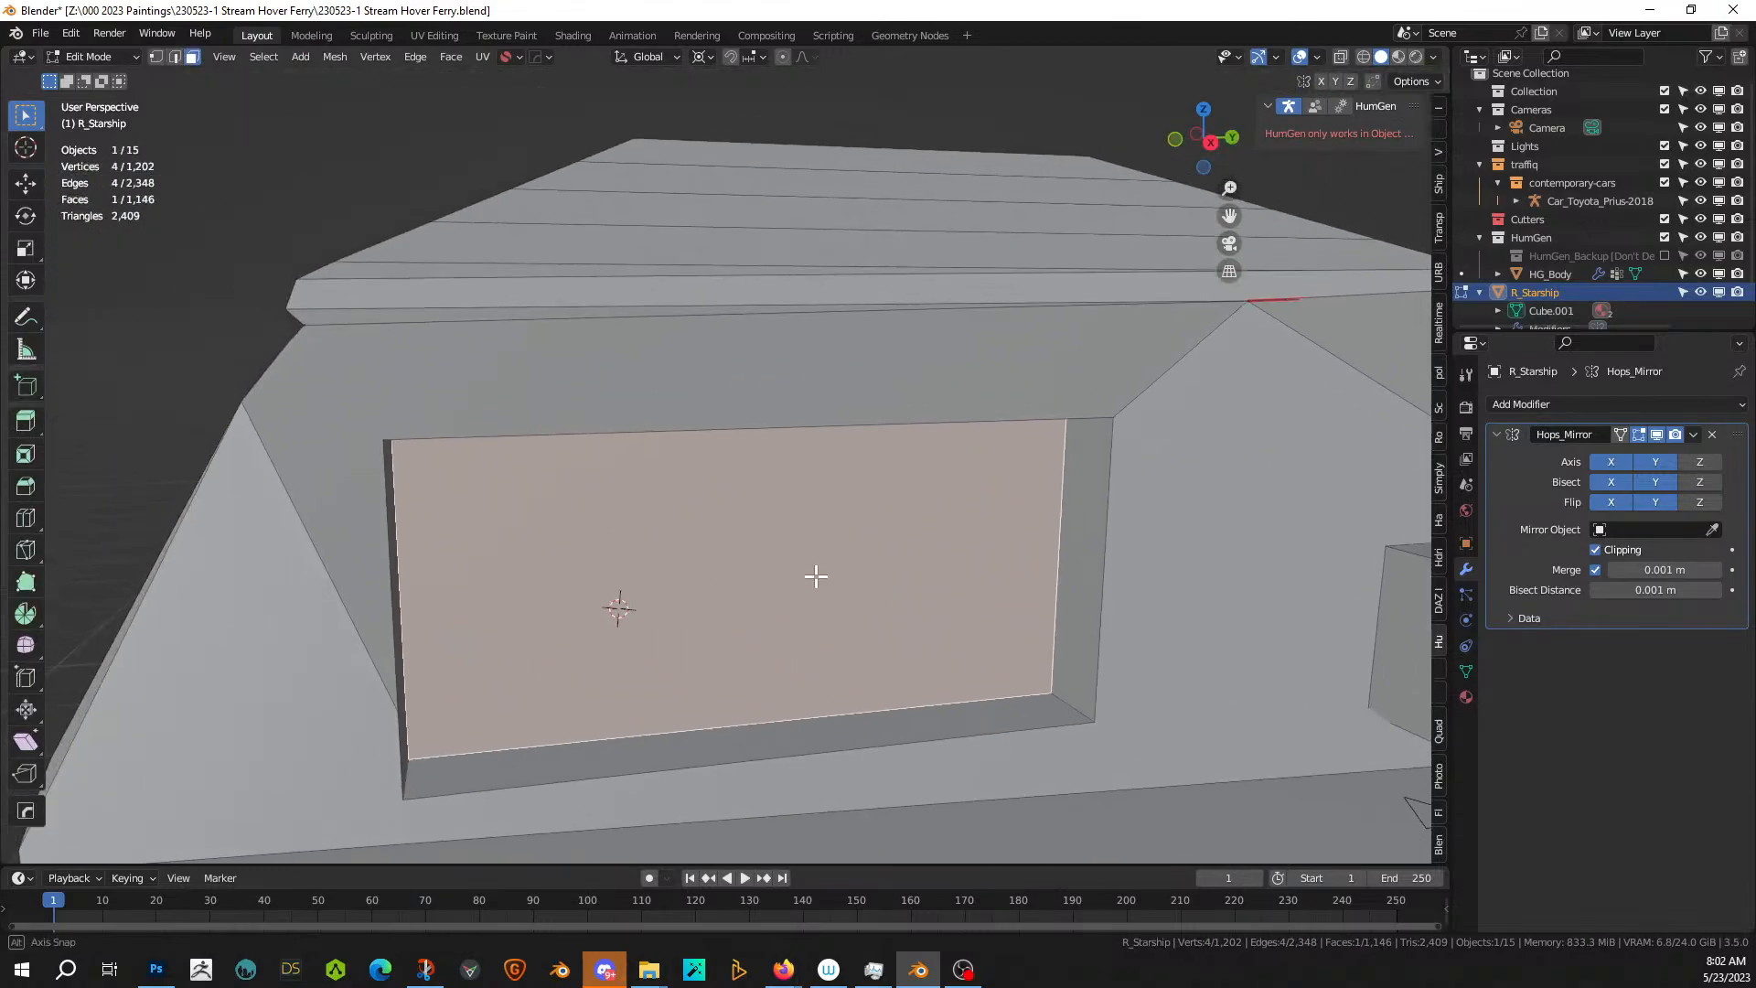
{"action": "scroll", "coordinate": [798, 570], "scroll_direction": "down", "scroll_amount": 1}
{"action": "scroll", "coordinate": [797, 571], "scroll_direction": "down", "scroll_amount": 1}
{"action": "key", "text": "ctrl+KP_Add"}
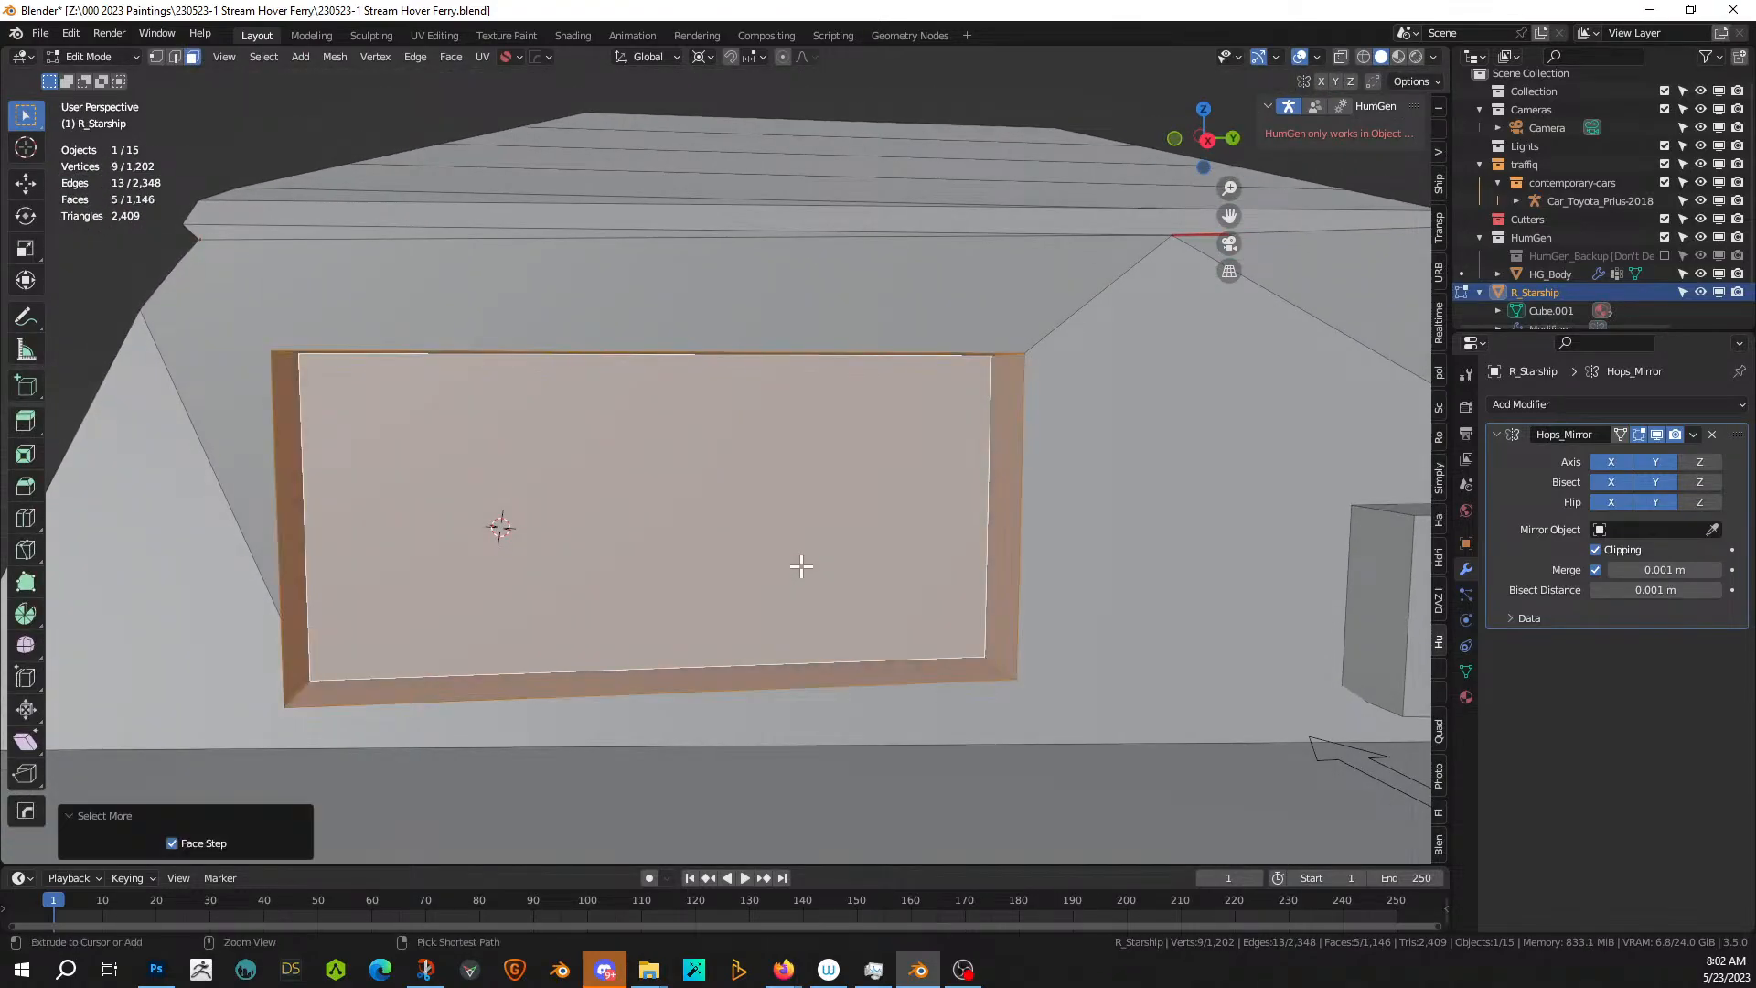
{"action": "mouse_move", "coordinate": [800, 567]}
{"action": "middle_mouse_down"}
{"action": "mouse_move", "coordinate": [804, 541]}
{"action": "mouse_move", "coordinate": [809, 558]}
{"action": "middle_mouse_up"}
{"action": "scroll", "coordinate": [810, 559], "scroll_direction": "down", "scroll_amount": 2}
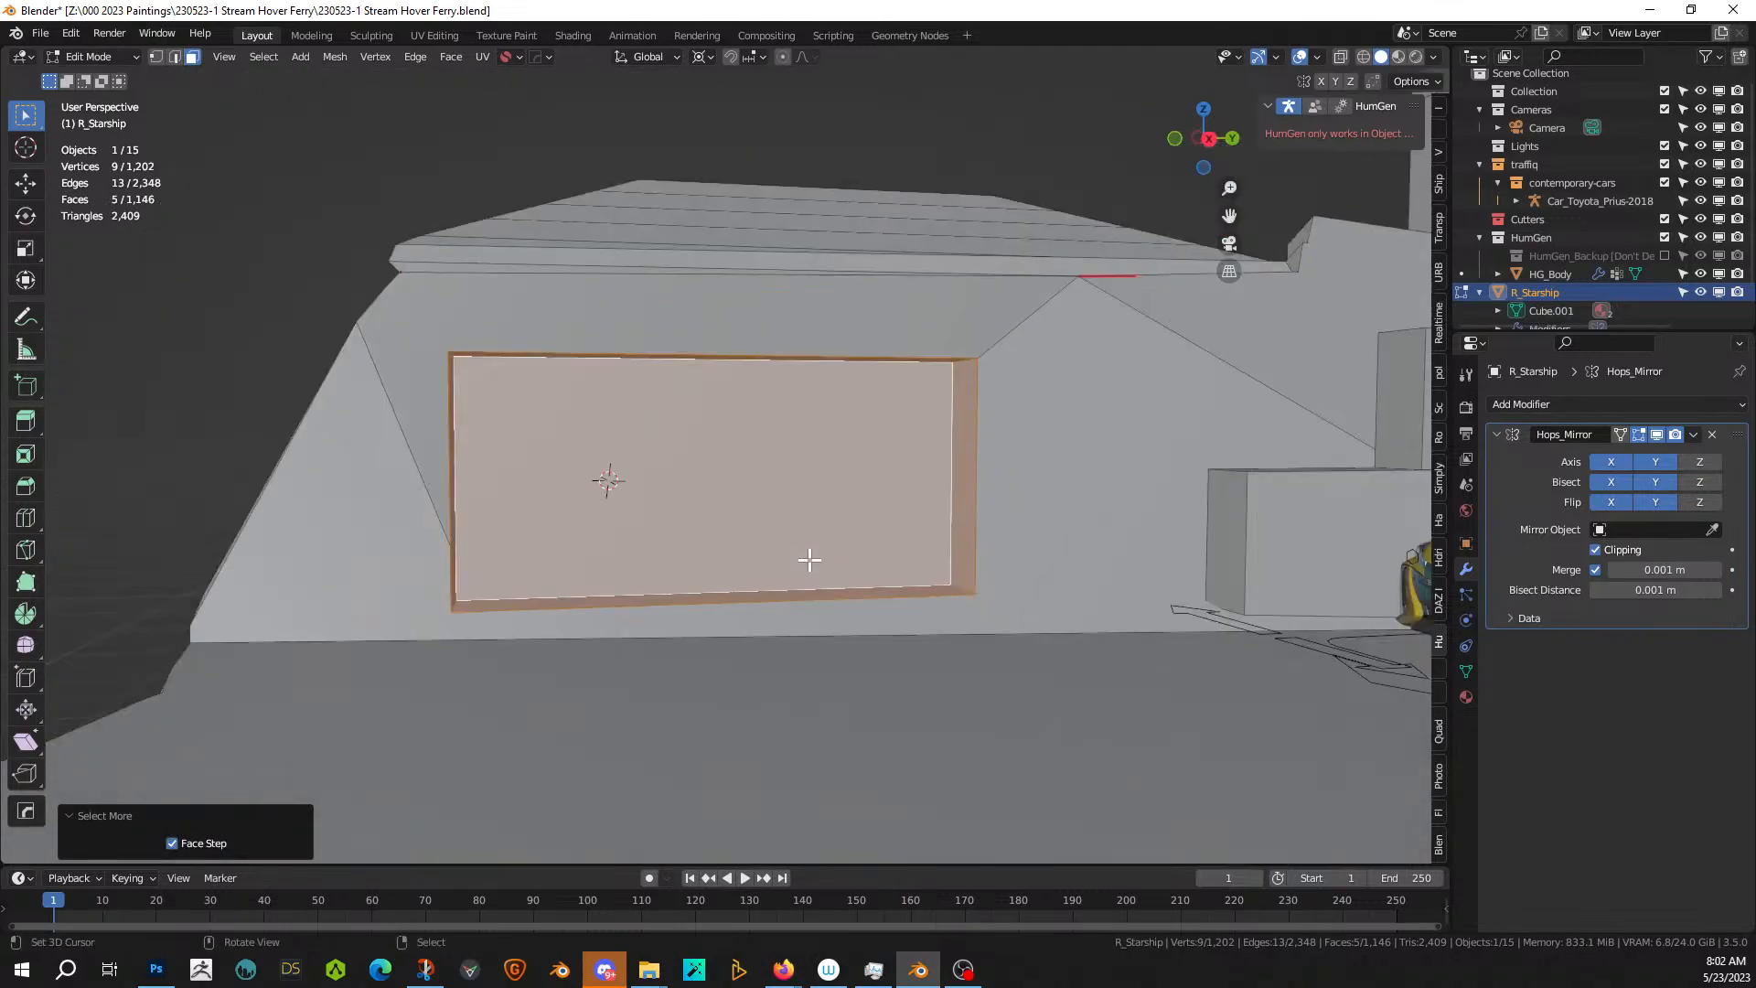
- Try a Random Flow Random Loop Extrude with loops 1 to 3 on the ship
{"action": "key", "text": "Tab"}
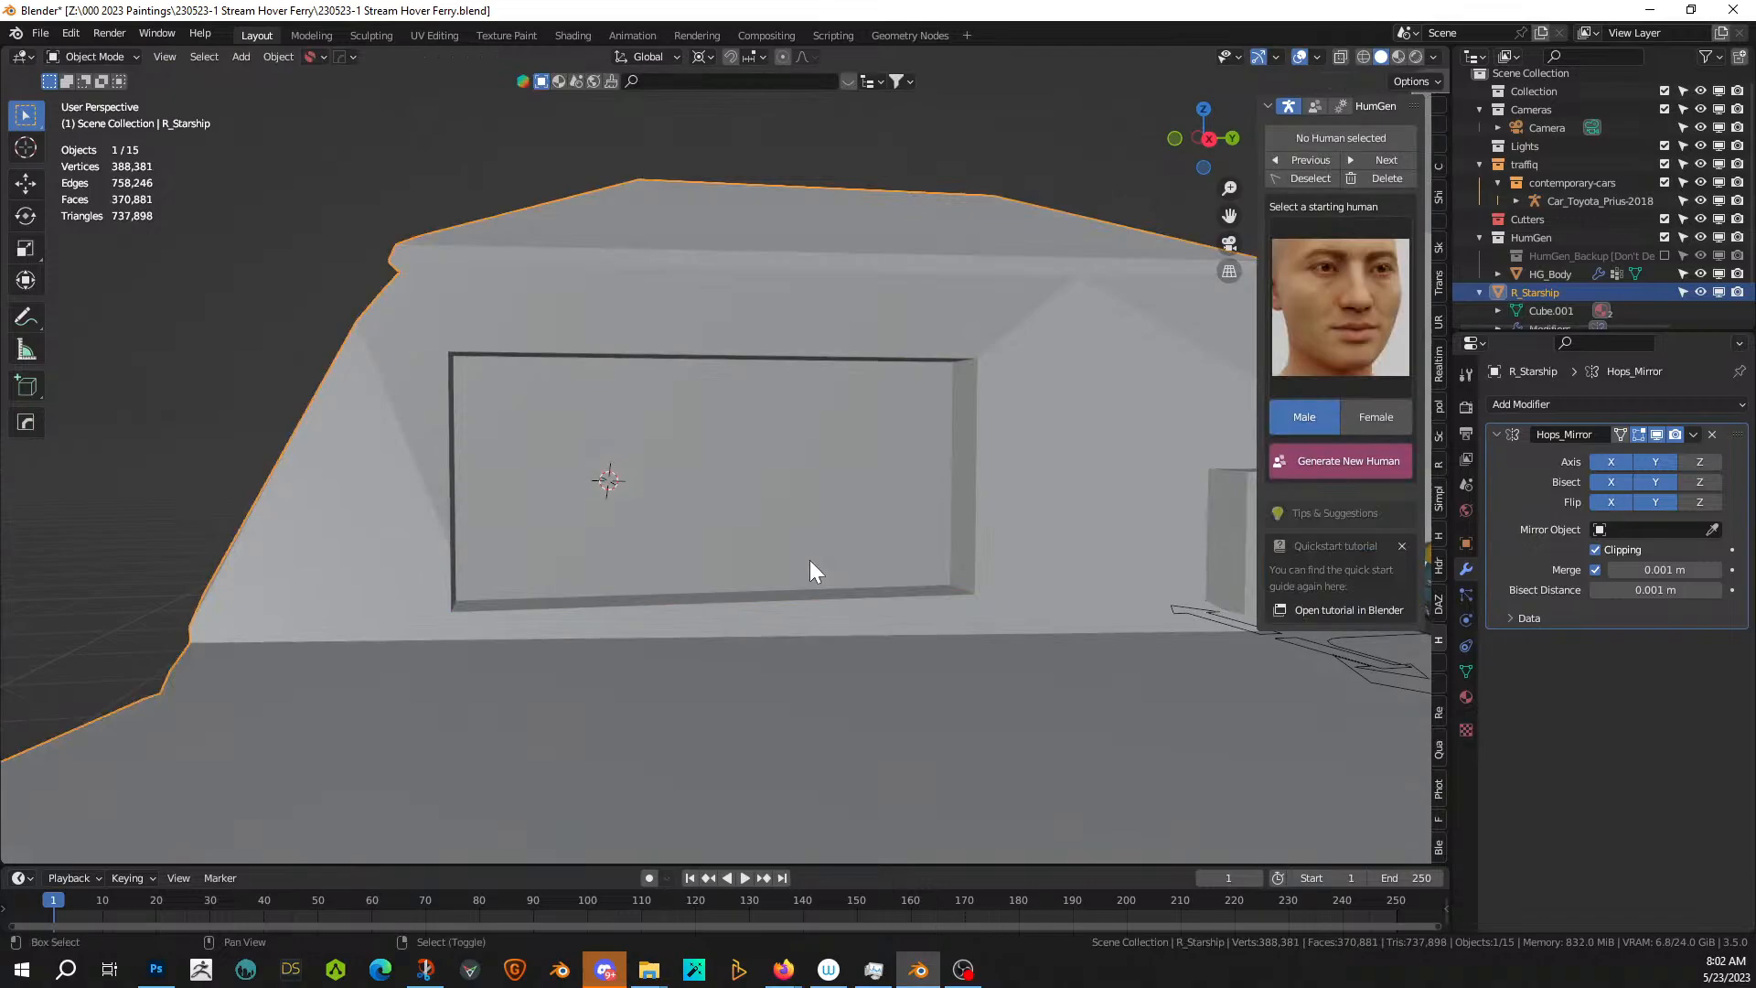
{"action": "key", "text": "shift+alt+e"}
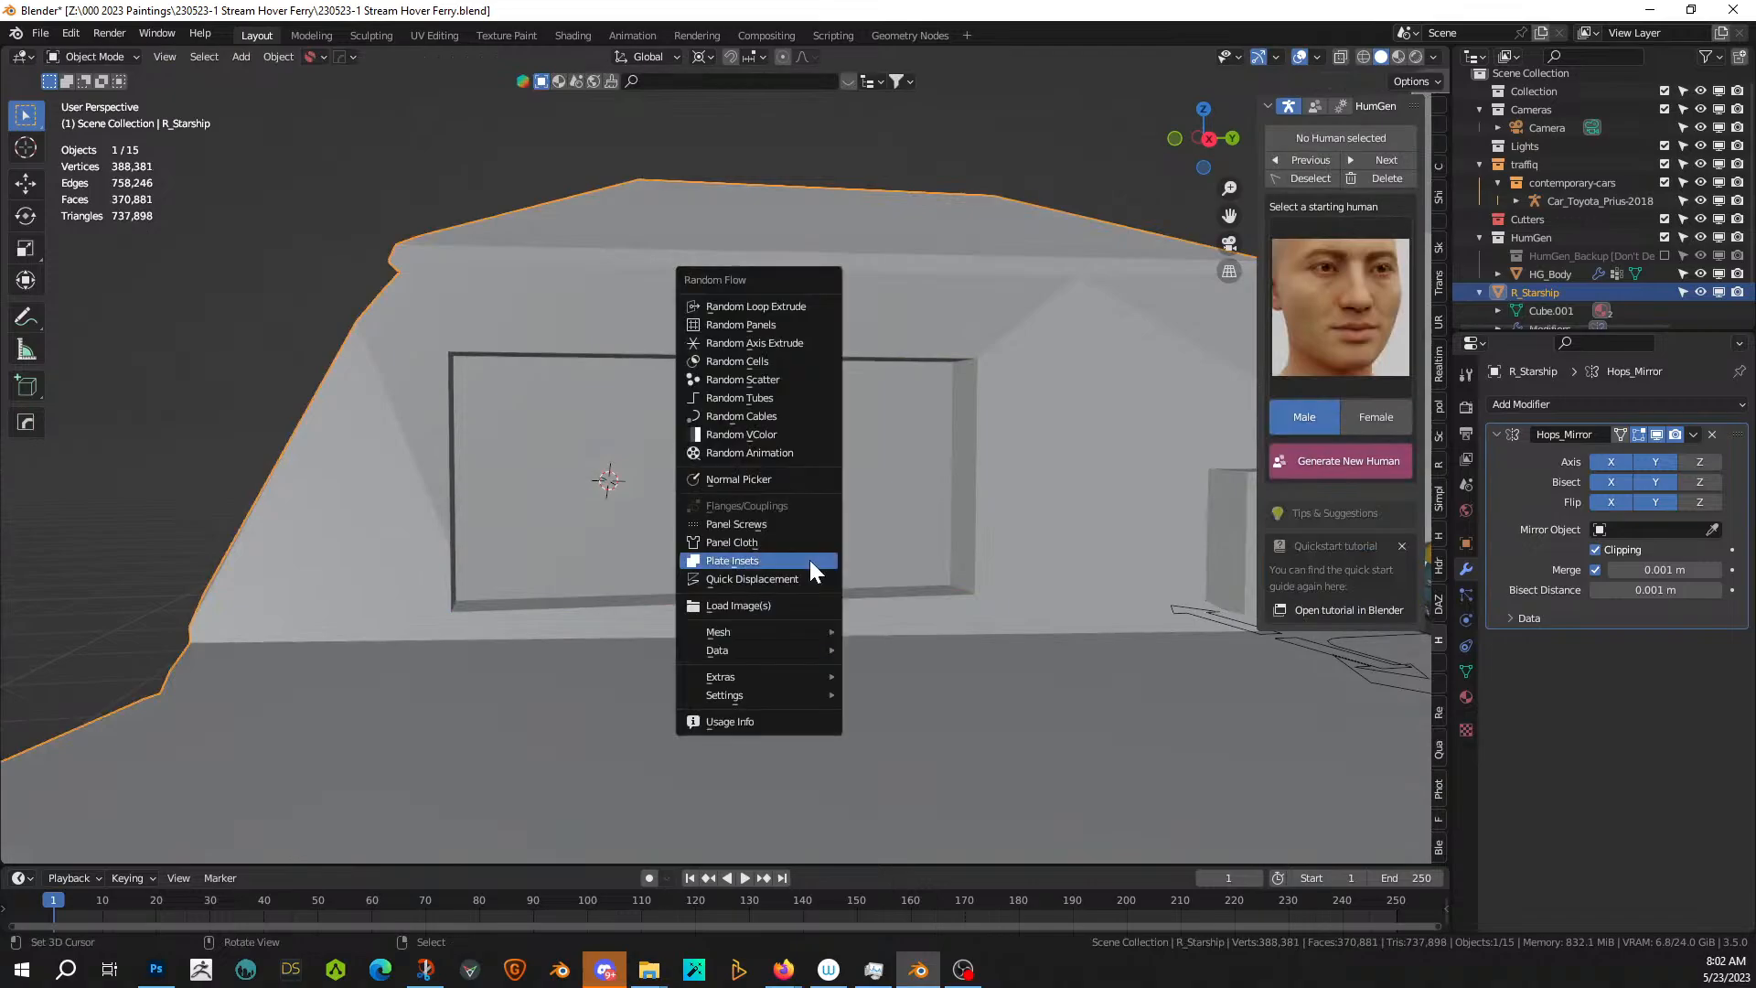
{"action": "left_click", "coordinate": [776, 308]}
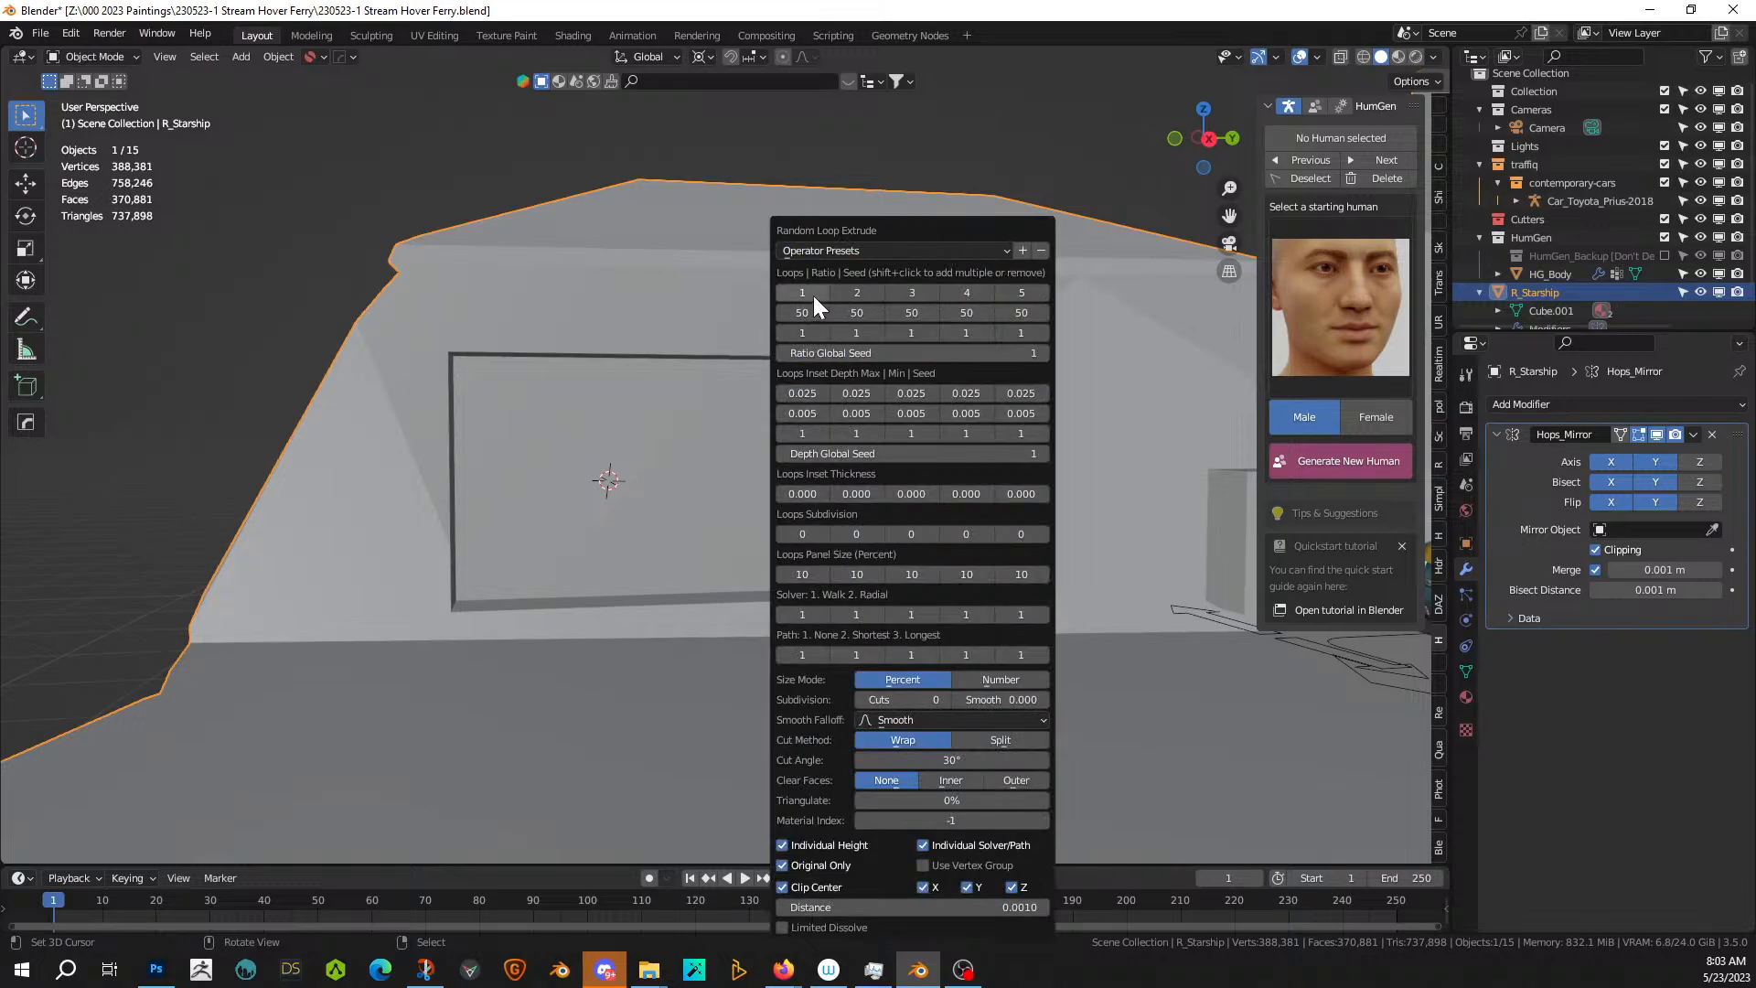
{"action": "left_click", "coordinate": [814, 294]}
{"action": "left_click", "coordinate": [914, 290], "text": "shift"}
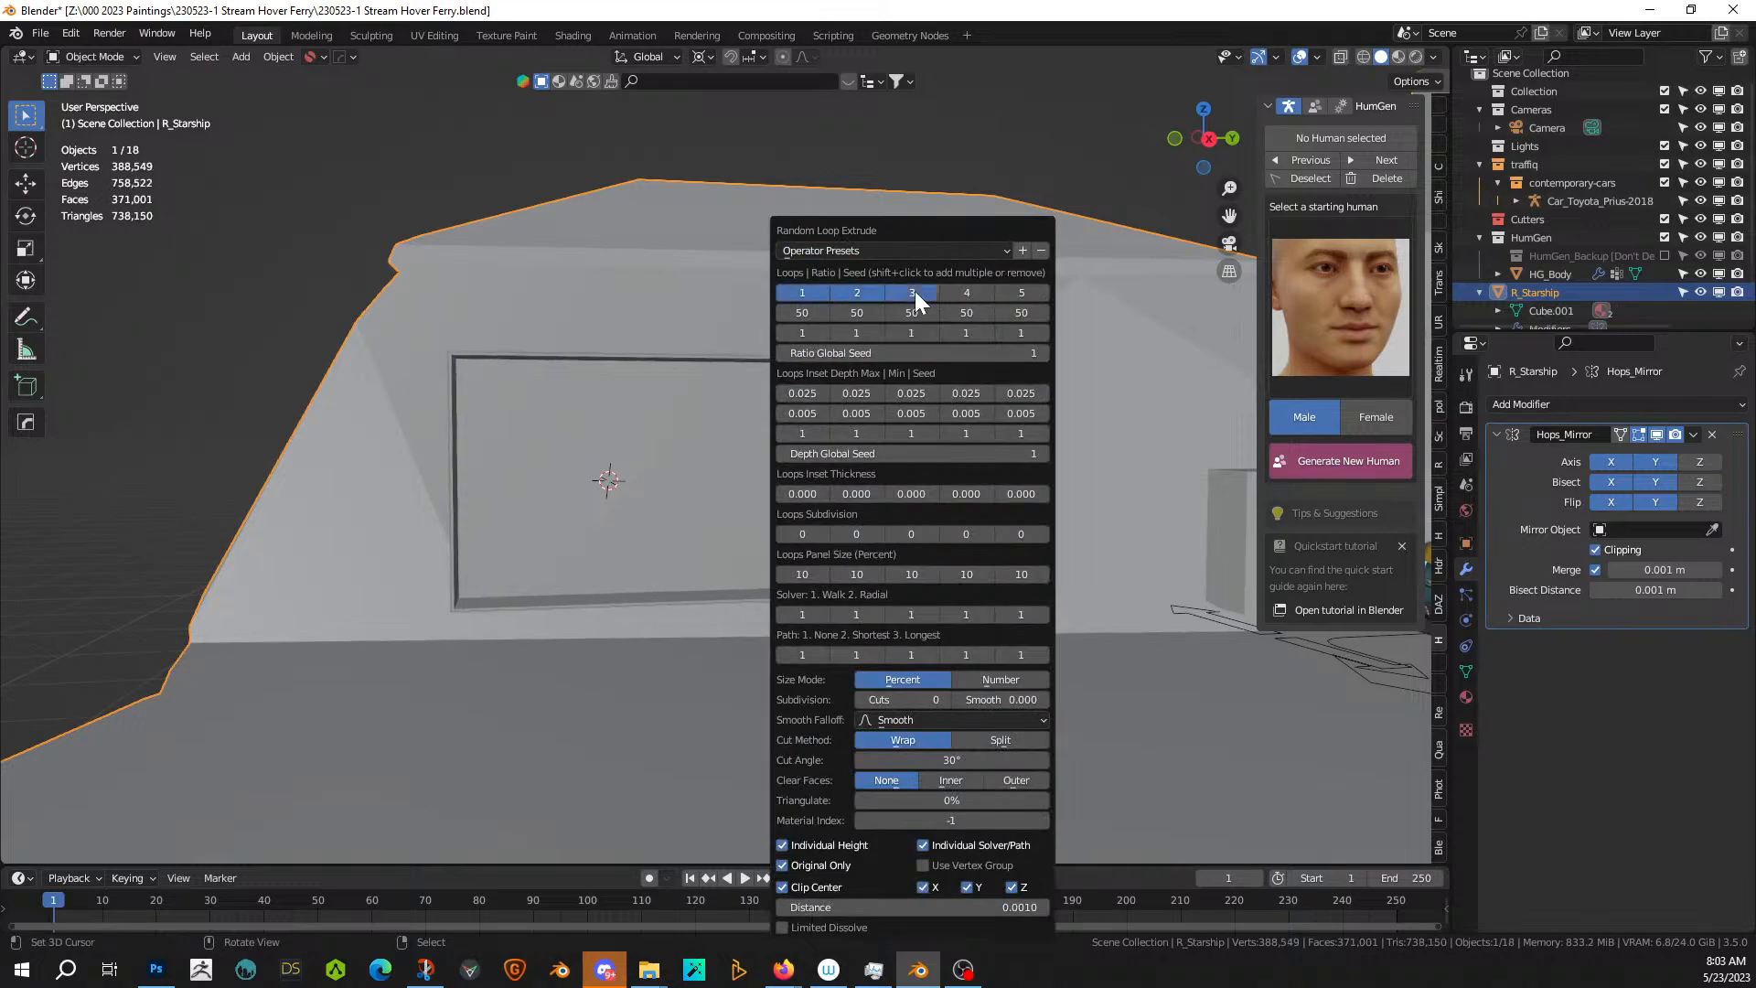
{"action": "key", "text": "ctrl+z"}
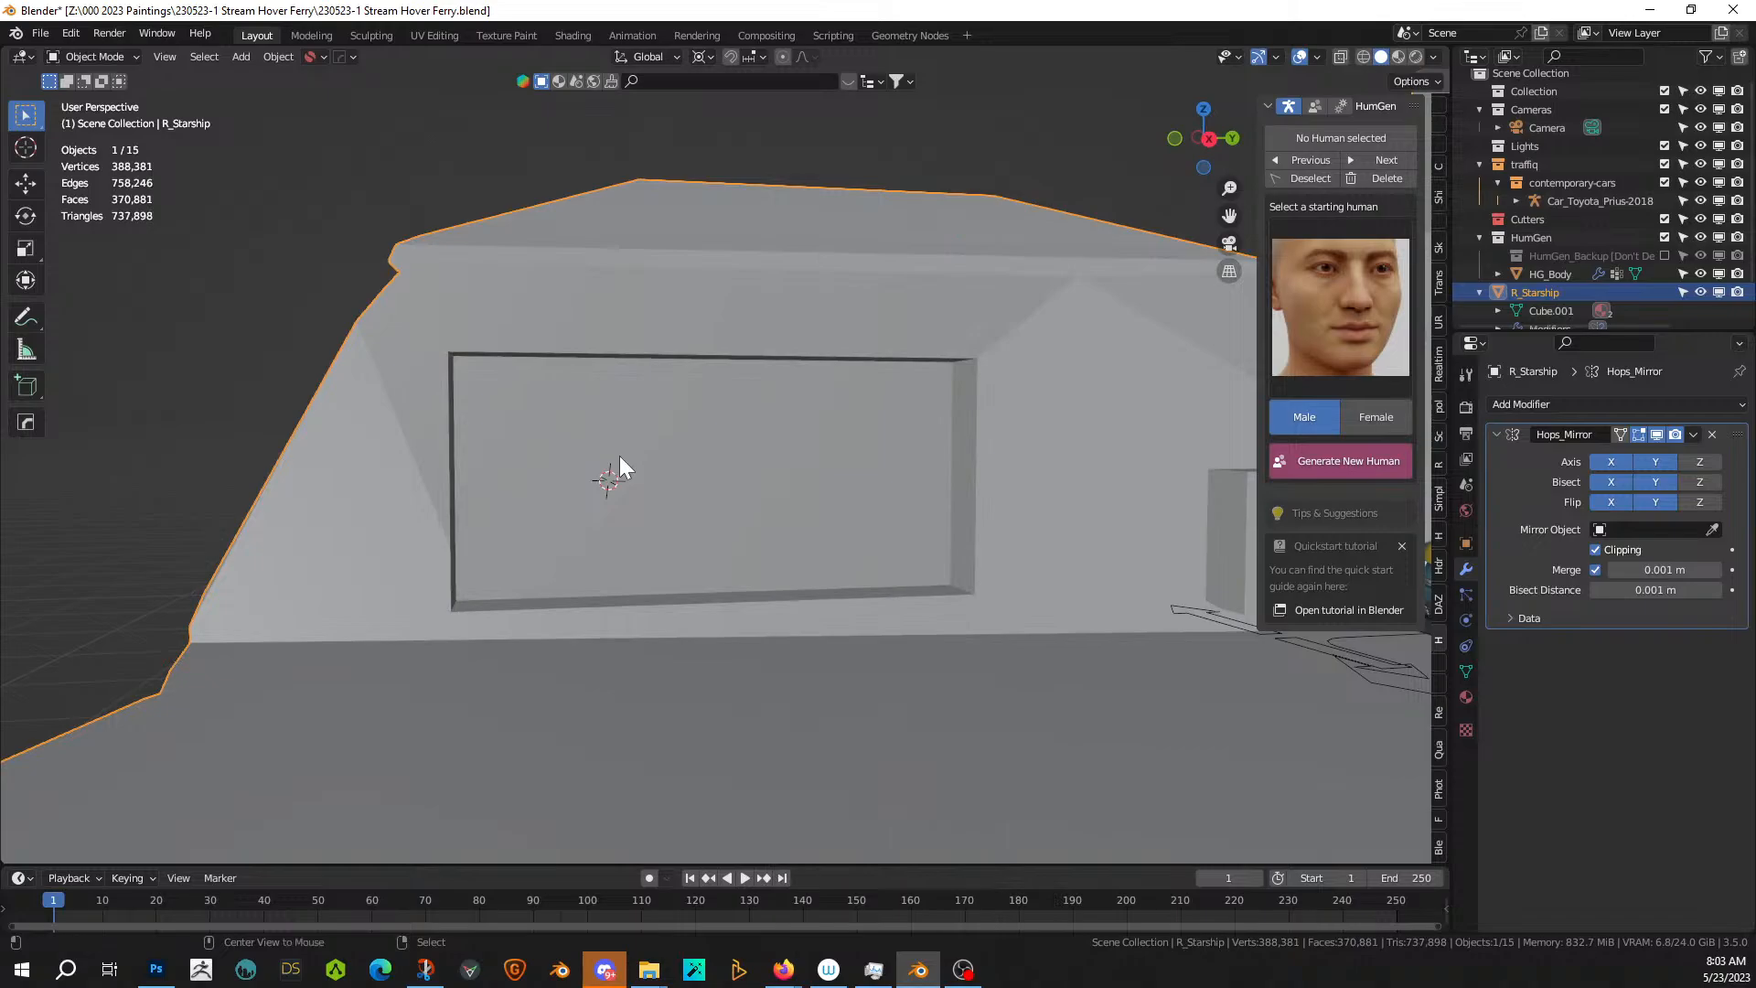
- Check the ship's face orientation around the wall recess
{"action": "key", "text": "alt+v"}
{"action": "left_click", "coordinate": [585, 450]}
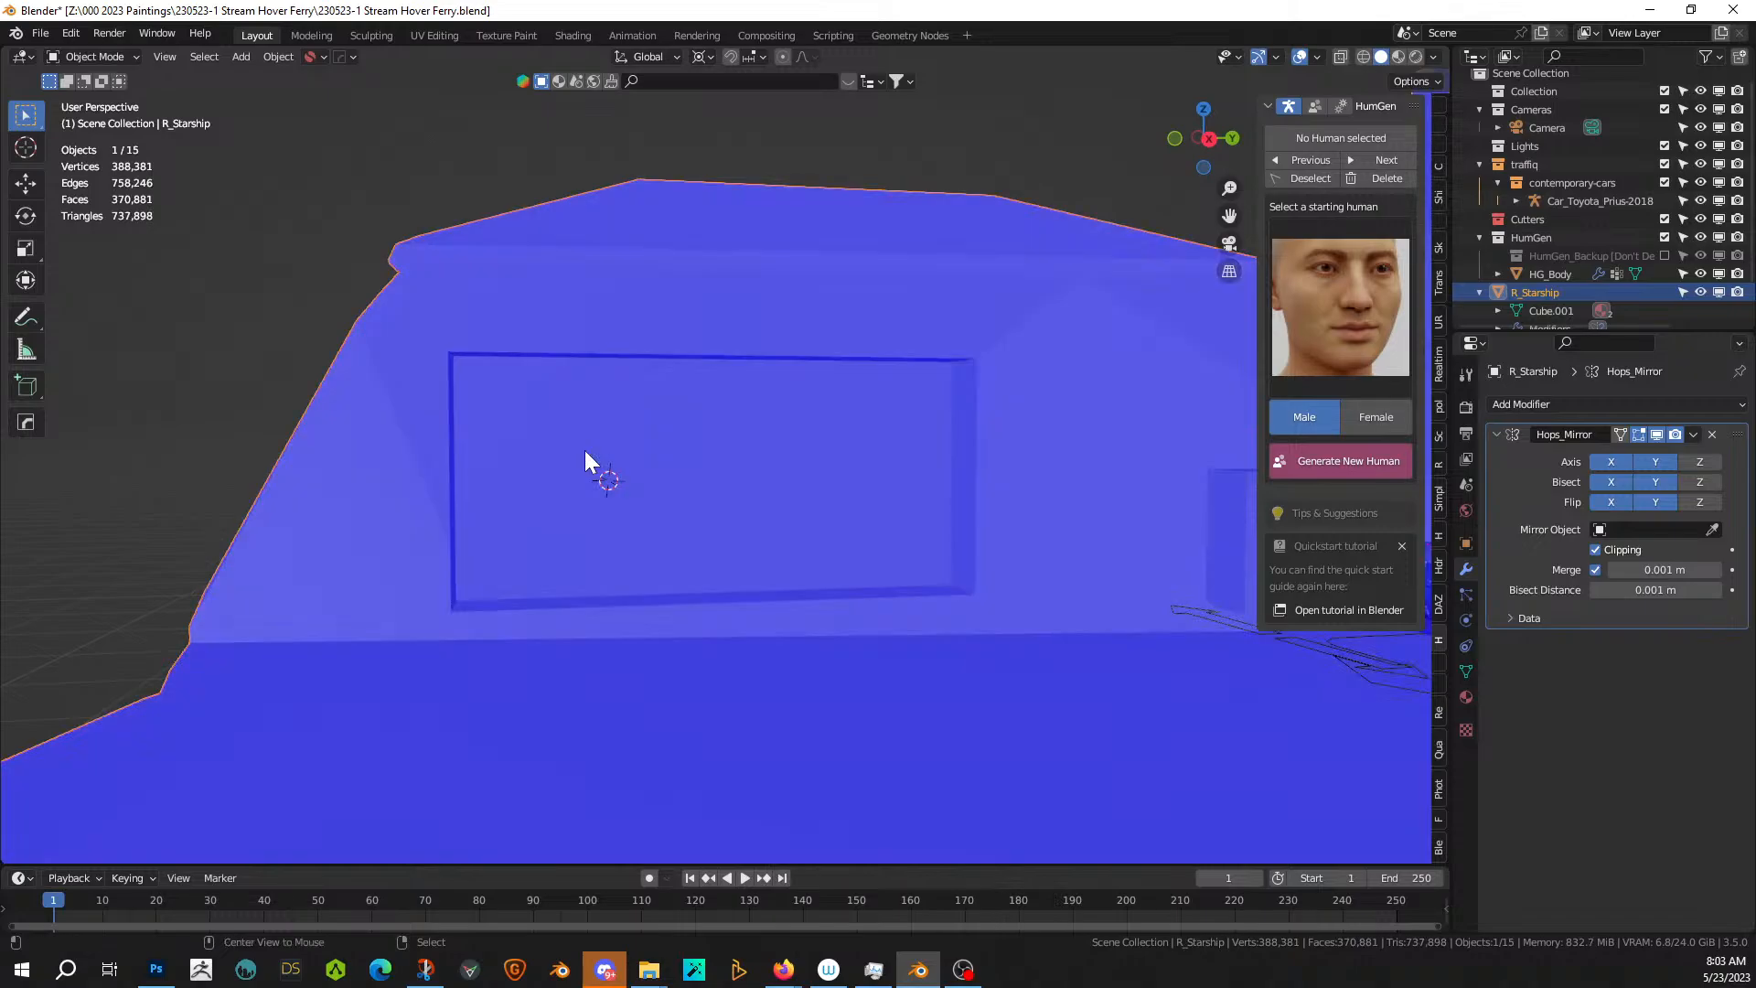
{"action": "key", "text": "alt+v"}
{"action": "left_click", "coordinate": [562, 448]}
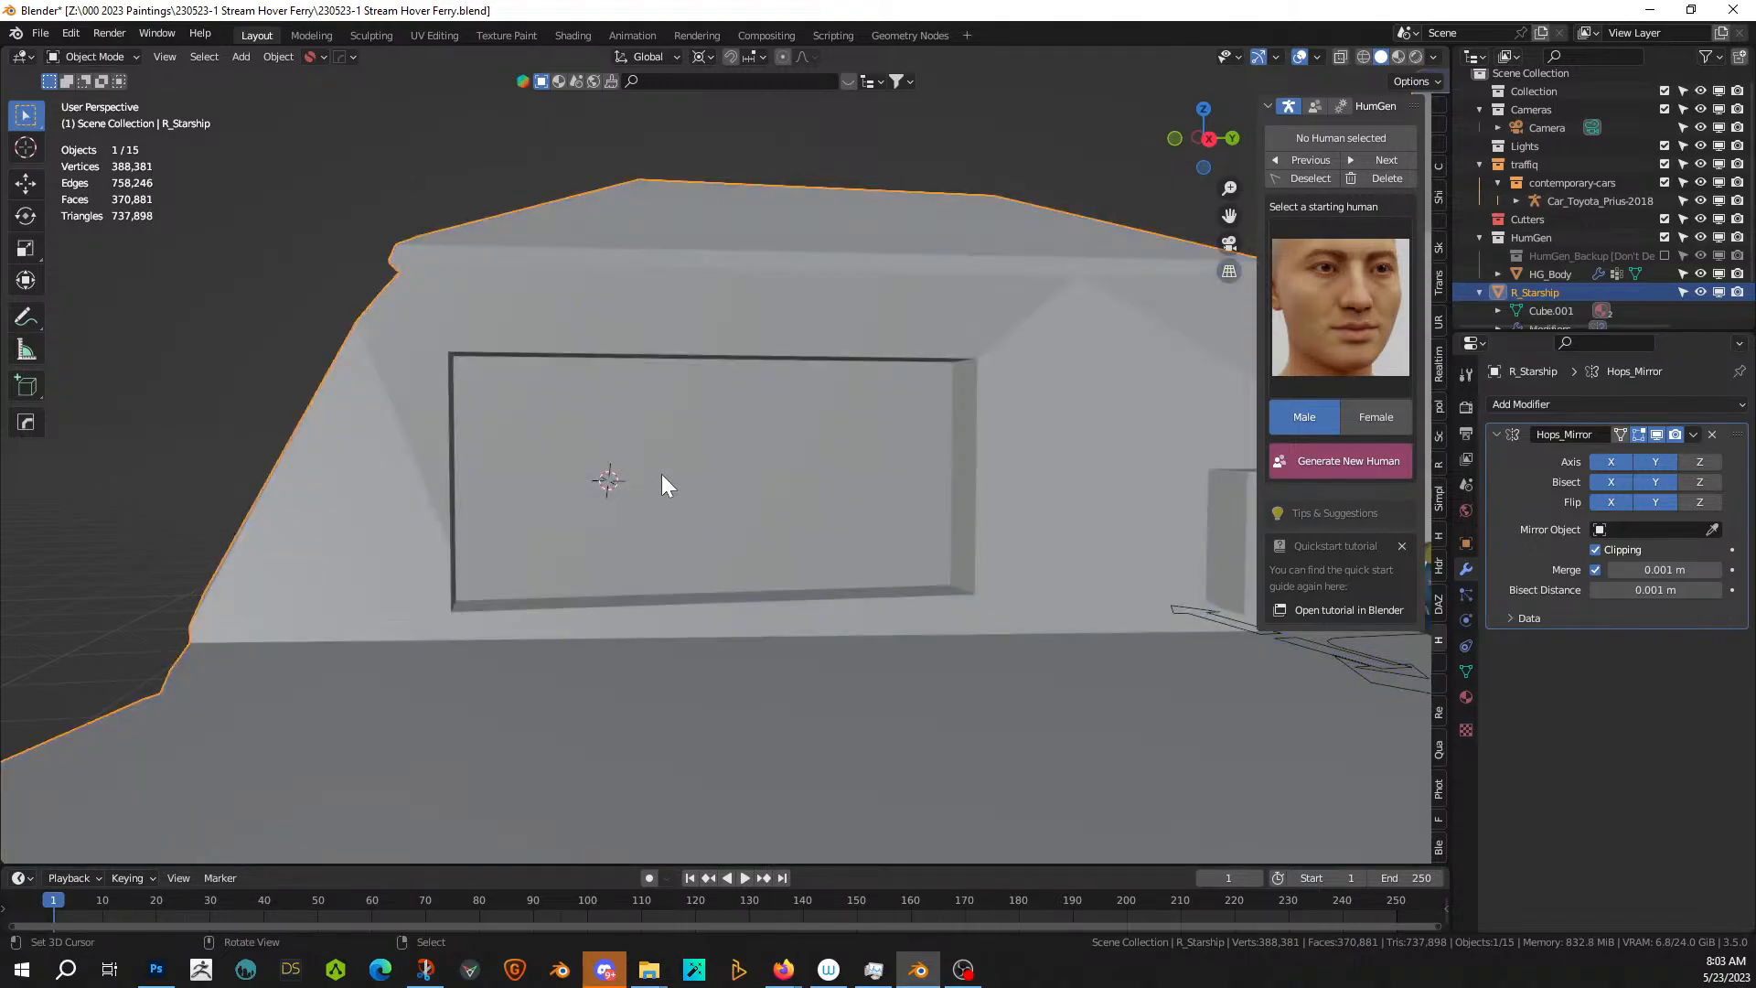
- Try a Random Flow Quad Slice on the selected recess faces, raising its tangent value from 0
{"action": "scroll", "coordinate": [661, 474], "scroll_direction": "up", "scroll_amount": 2}
{"action": "key", "text": "Tab"}
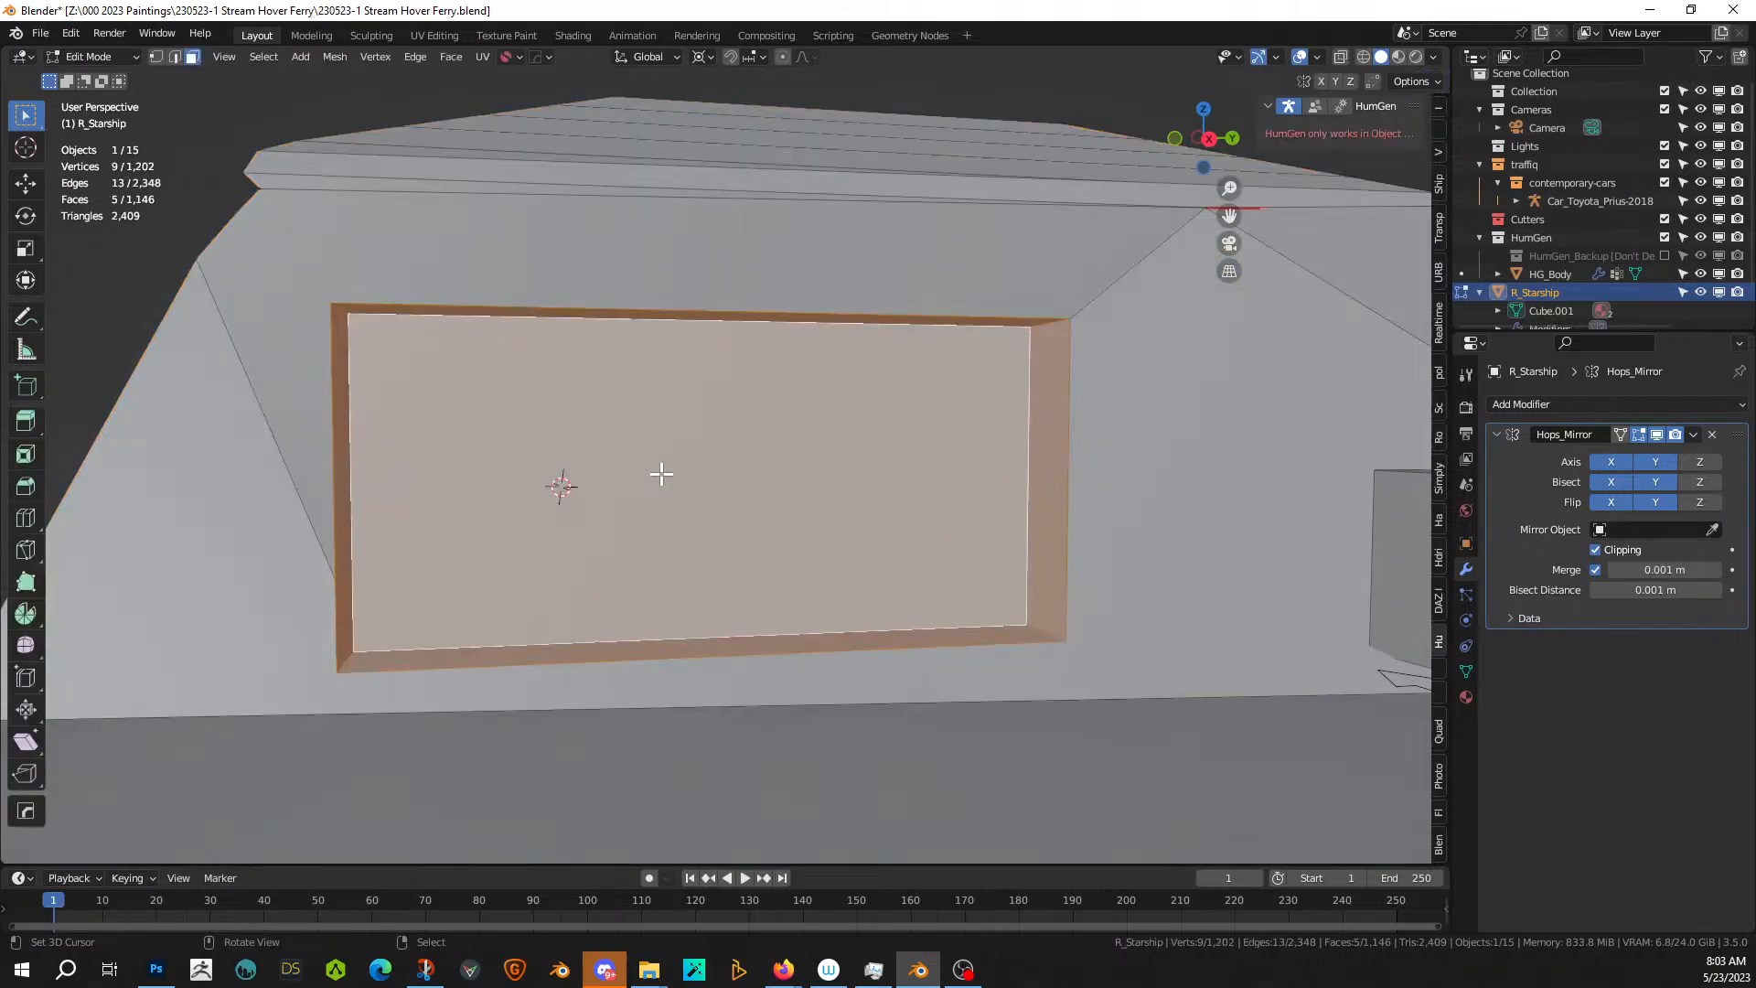
{"action": "middle_click_drag", "start_coordinate": [716, 504], "coordinate": [709, 505]}
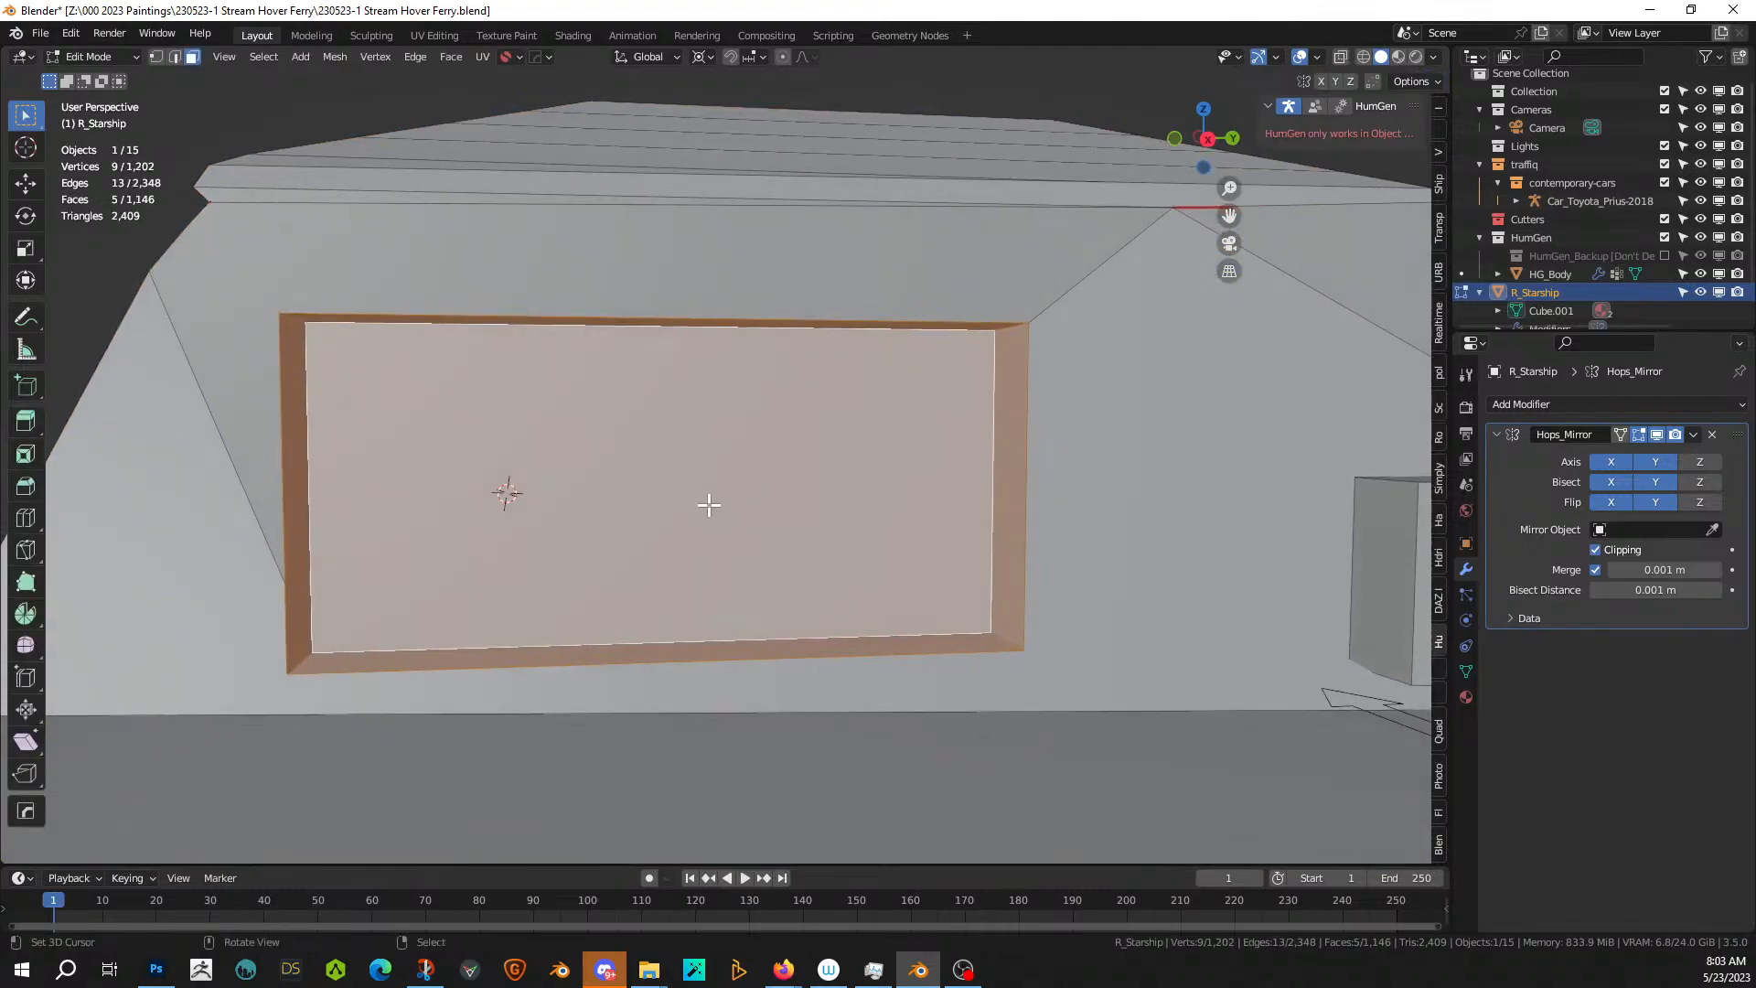
{"action": "key", "text": "shift+q"}
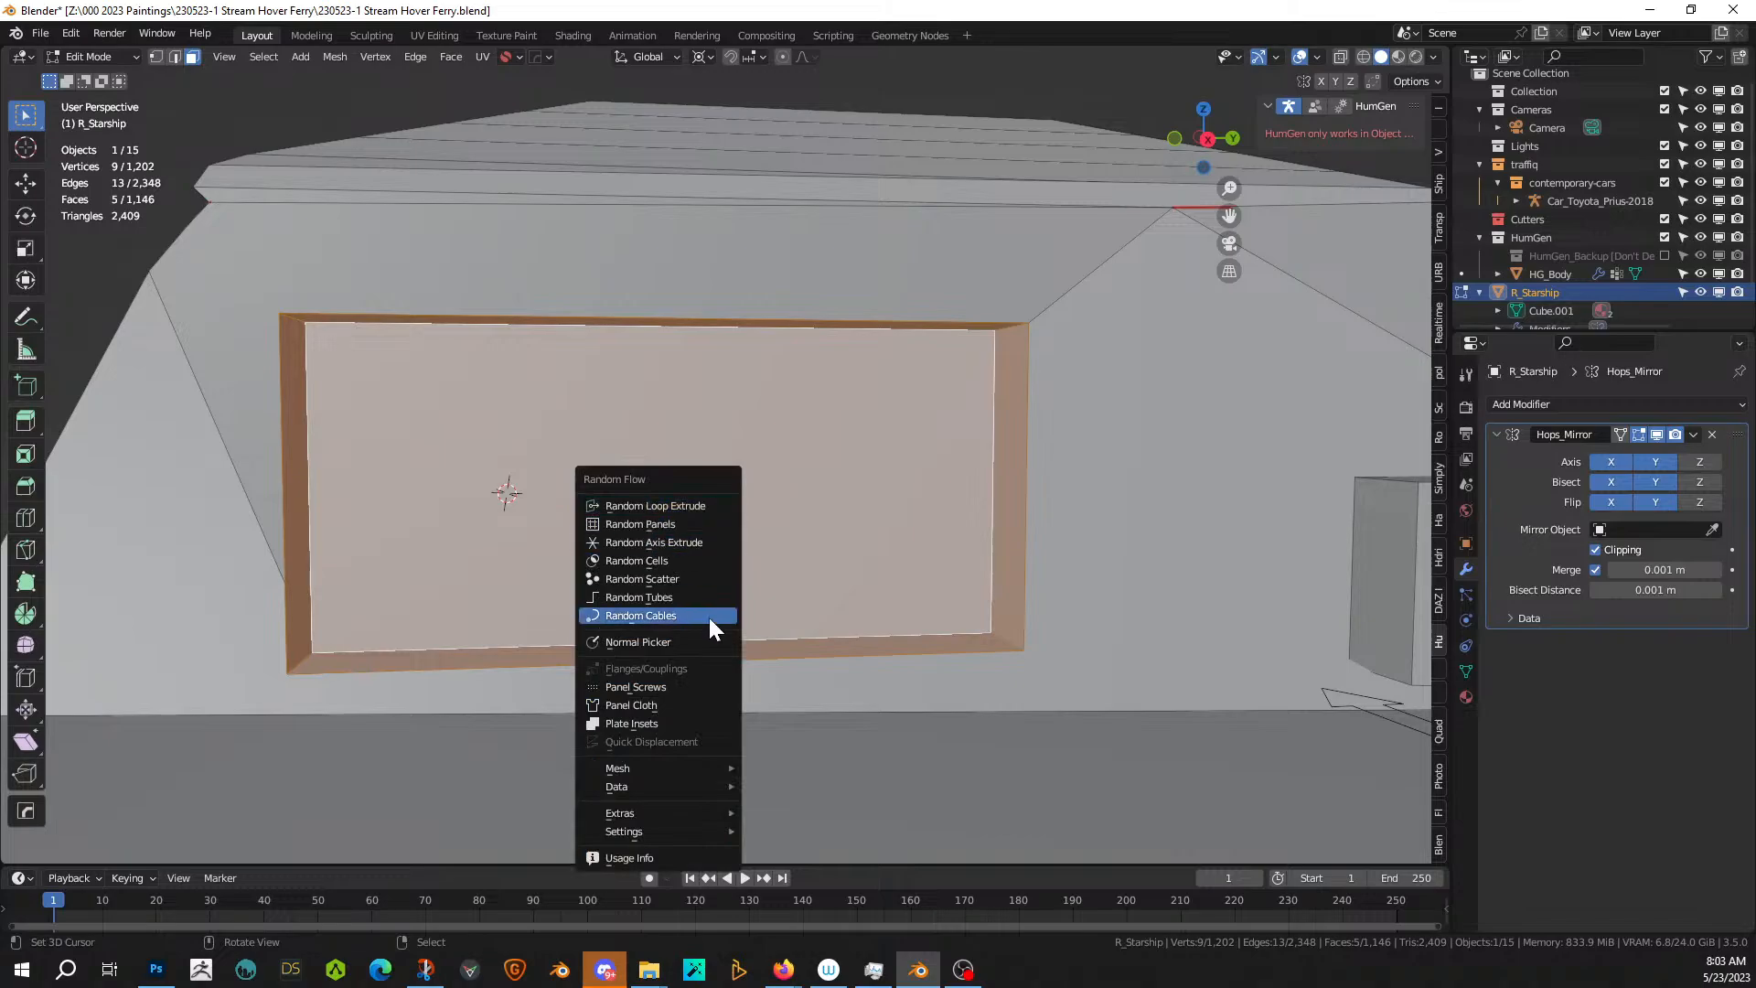
{"action": "mouse_move", "coordinate": [688, 769]}
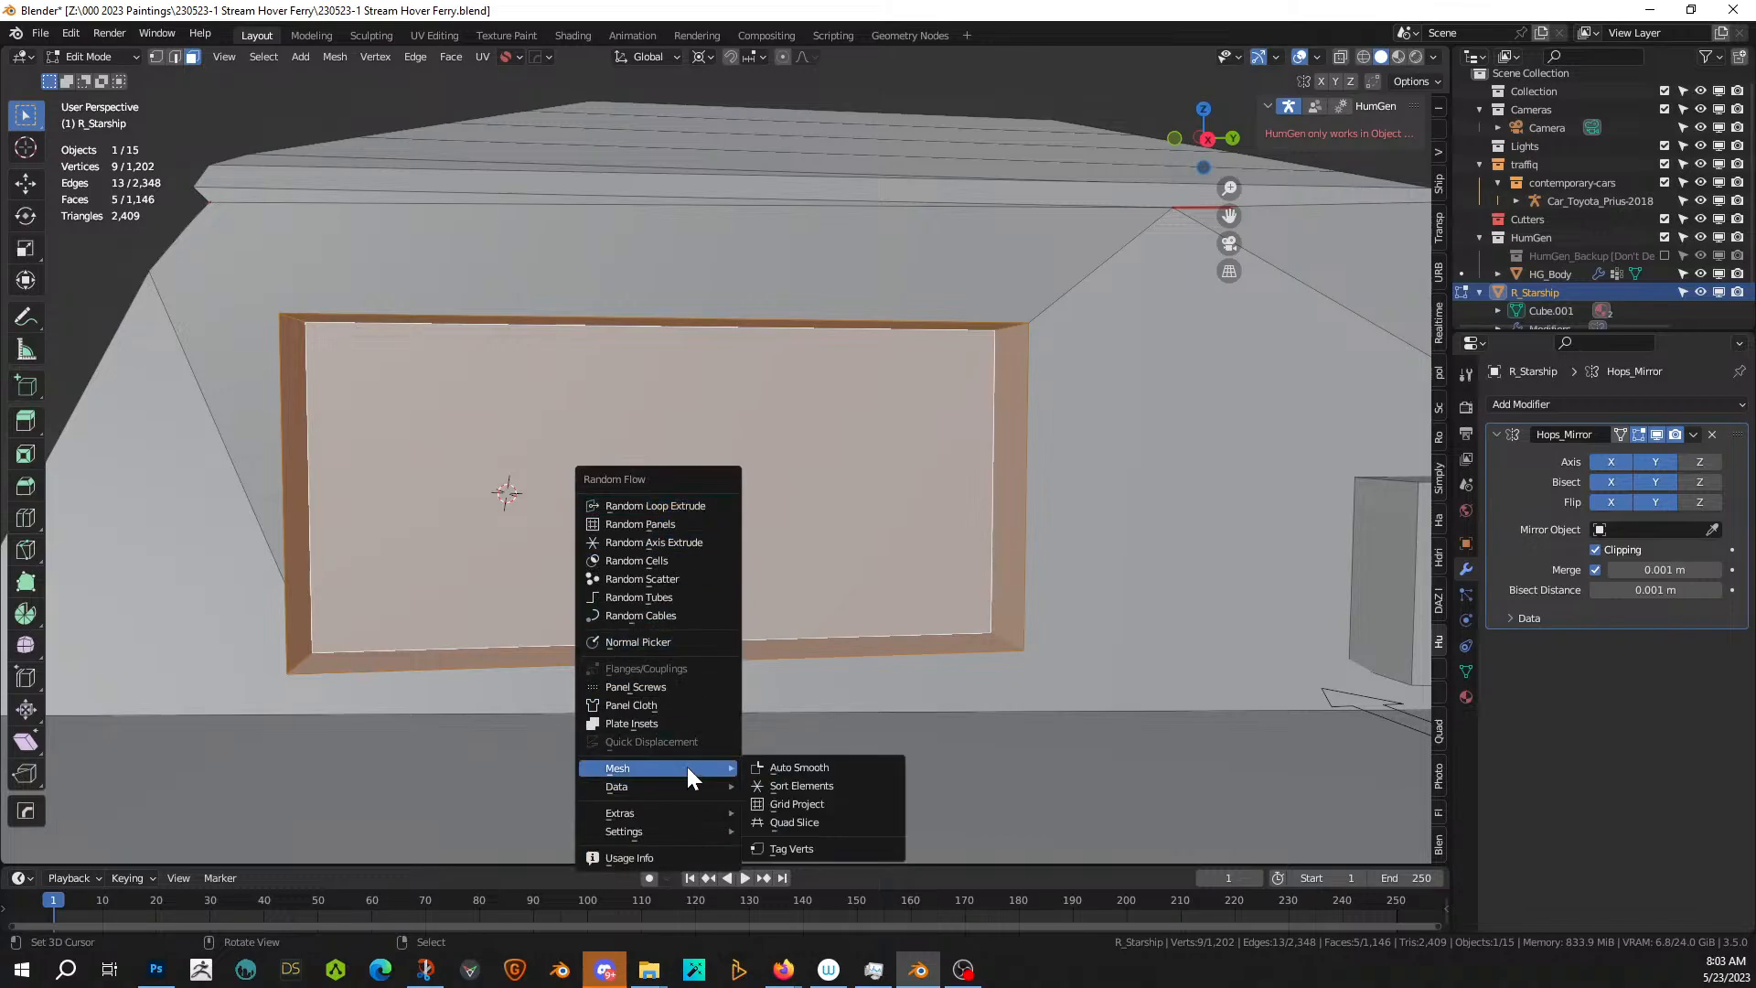
{"action": "left_click", "coordinate": [800, 822]}
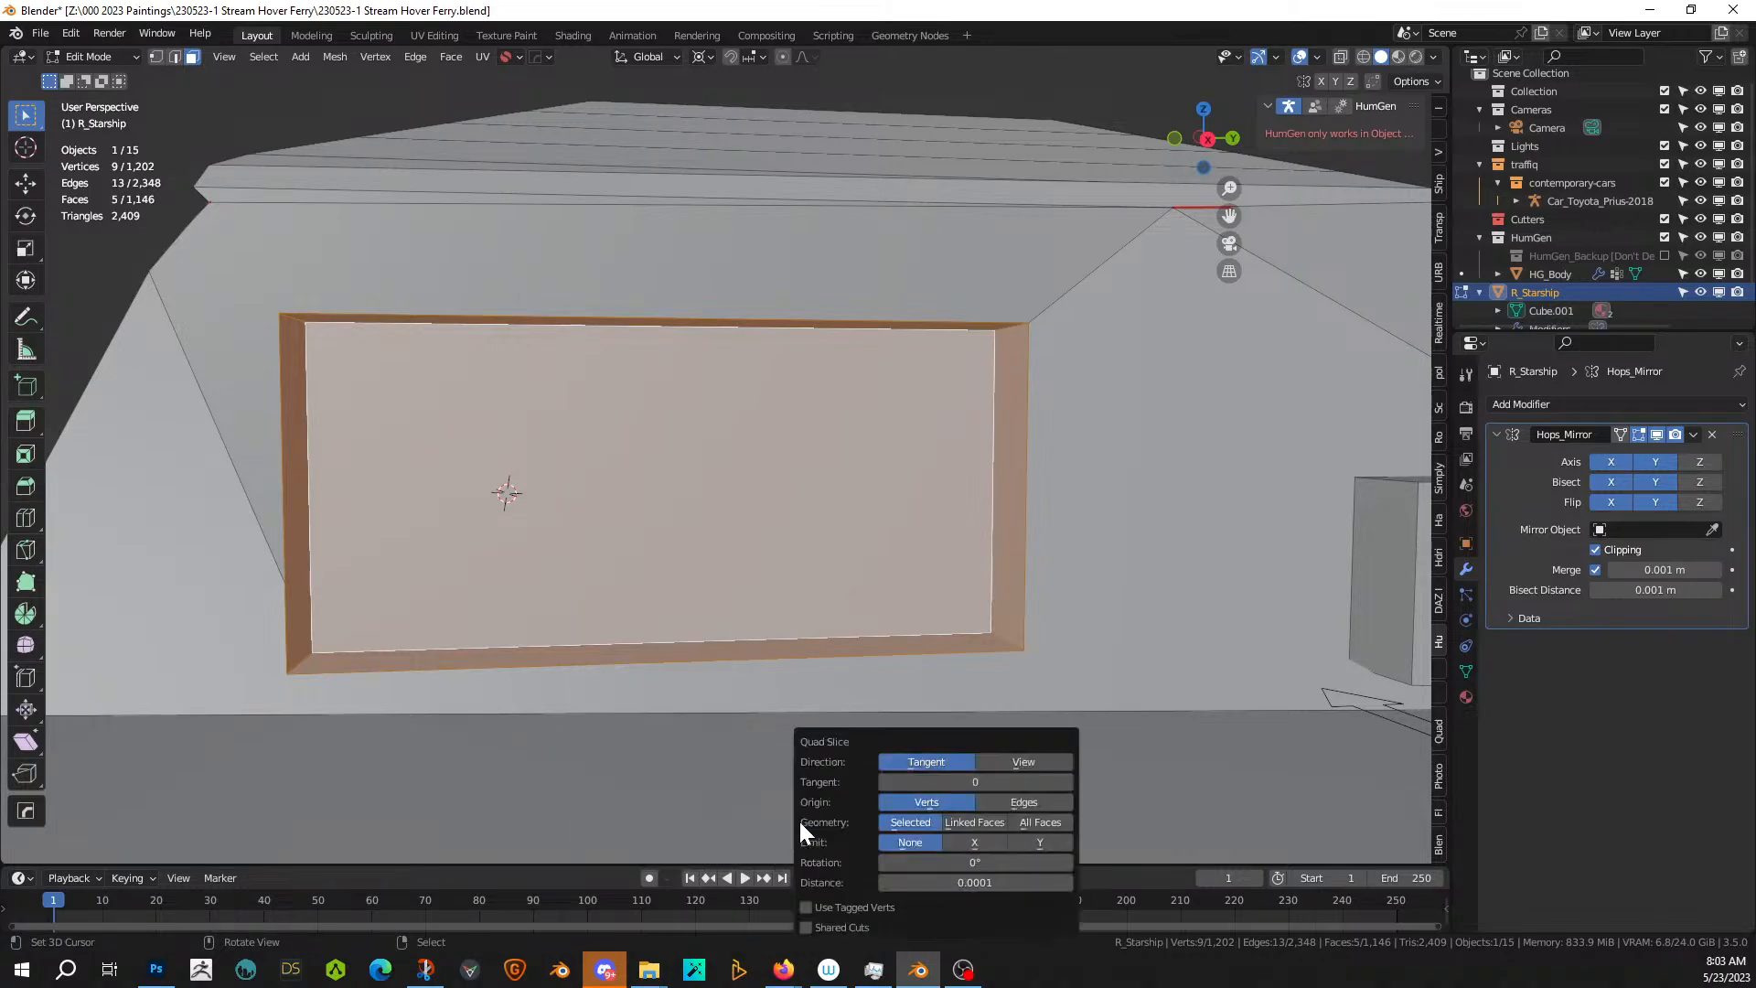
{"action": "left_click", "coordinate": [1068, 782]}
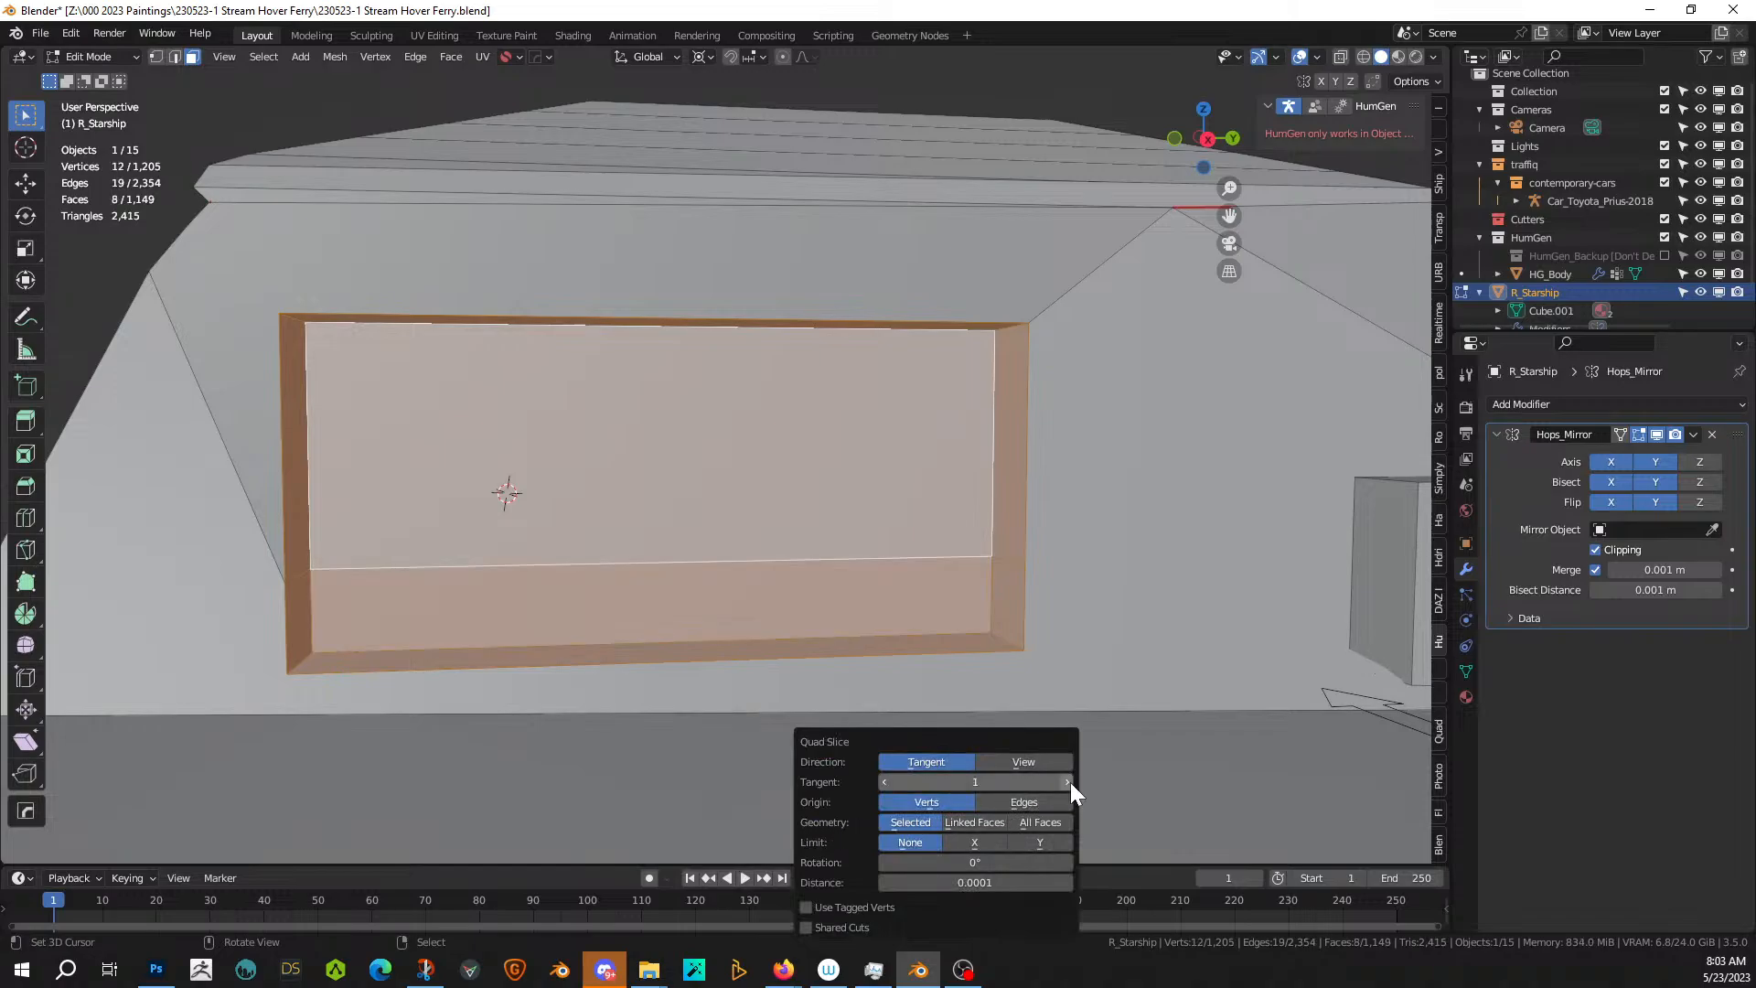
{"action": "left_click", "coordinate": [1068, 782]}
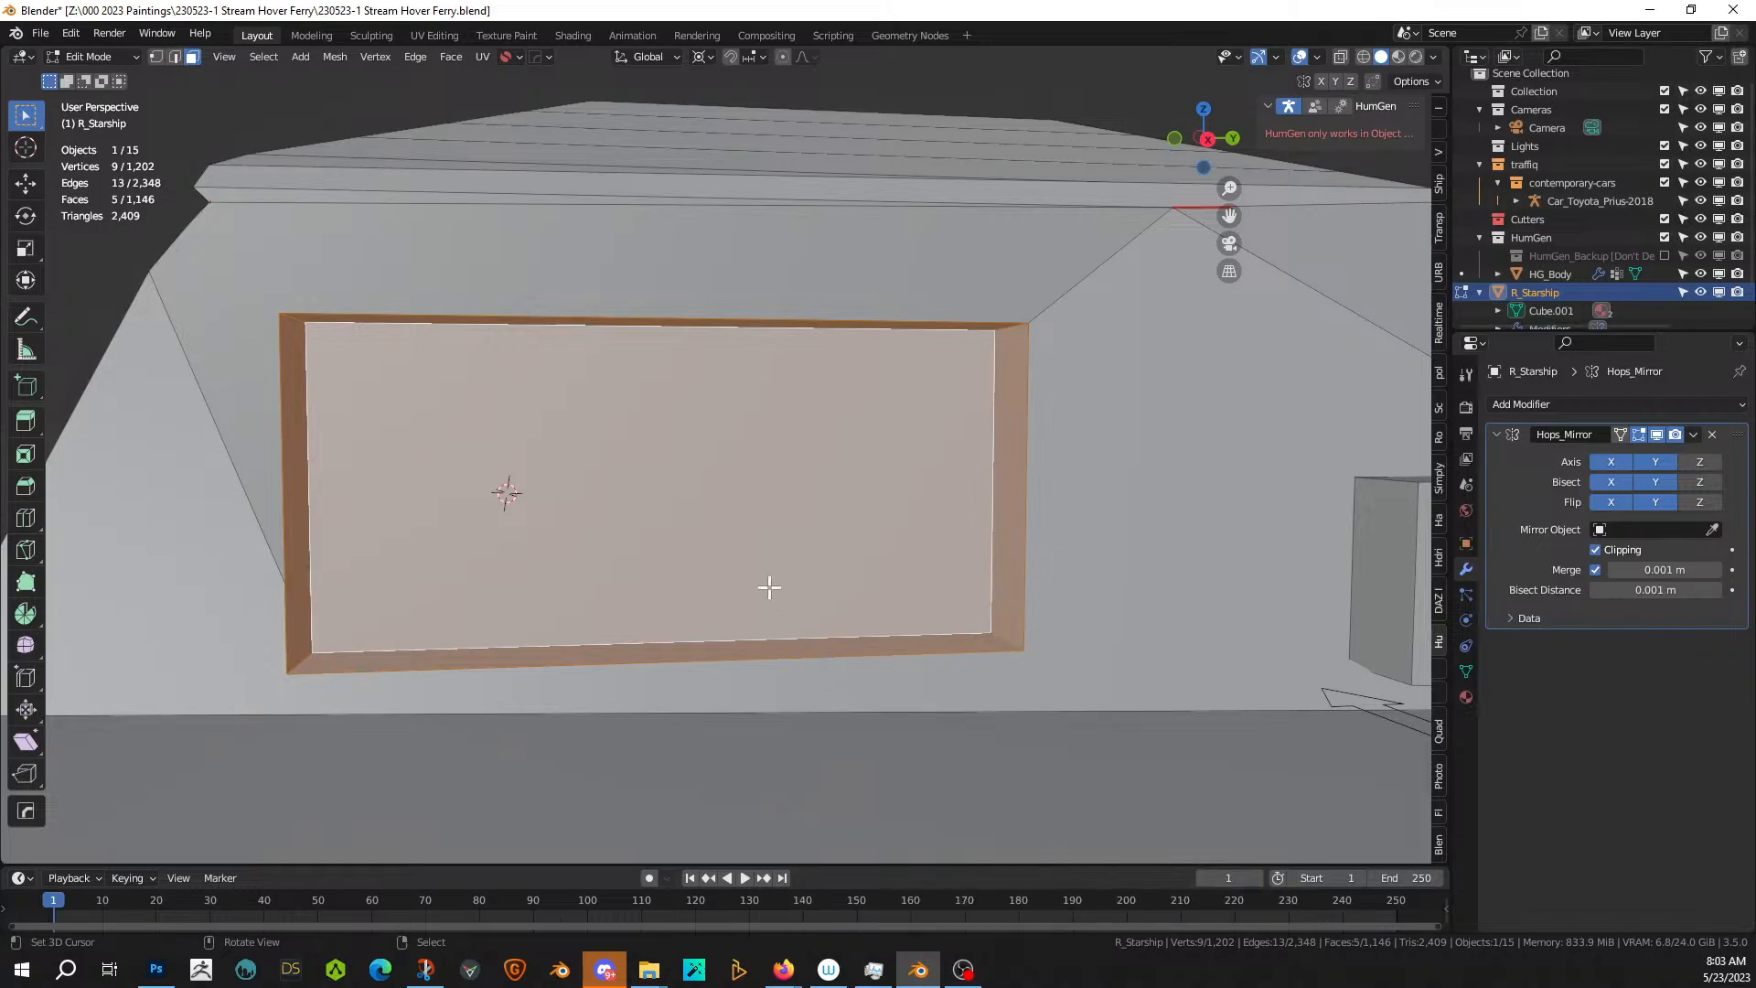
- Apply a Random Flow Grid Project to the selected recess faces with tangent 1 and 3 cuts
{"action": "key", "text": "q"}
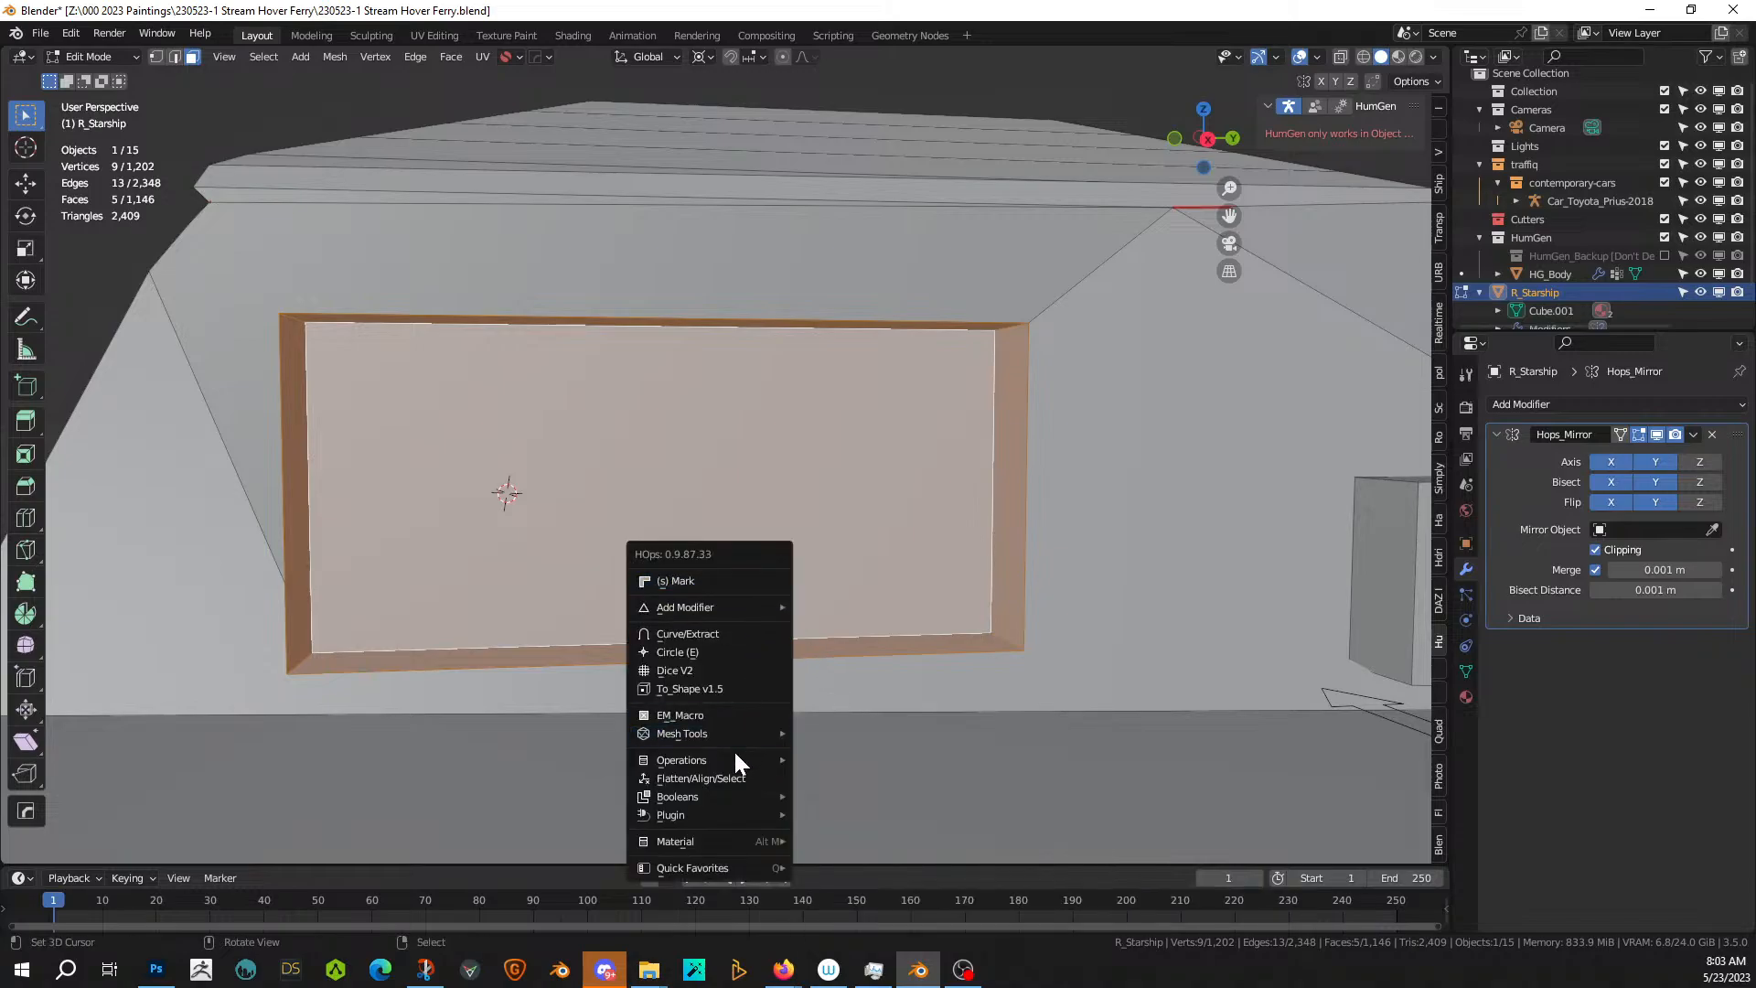
{"action": "key", "text": "shift+q"}
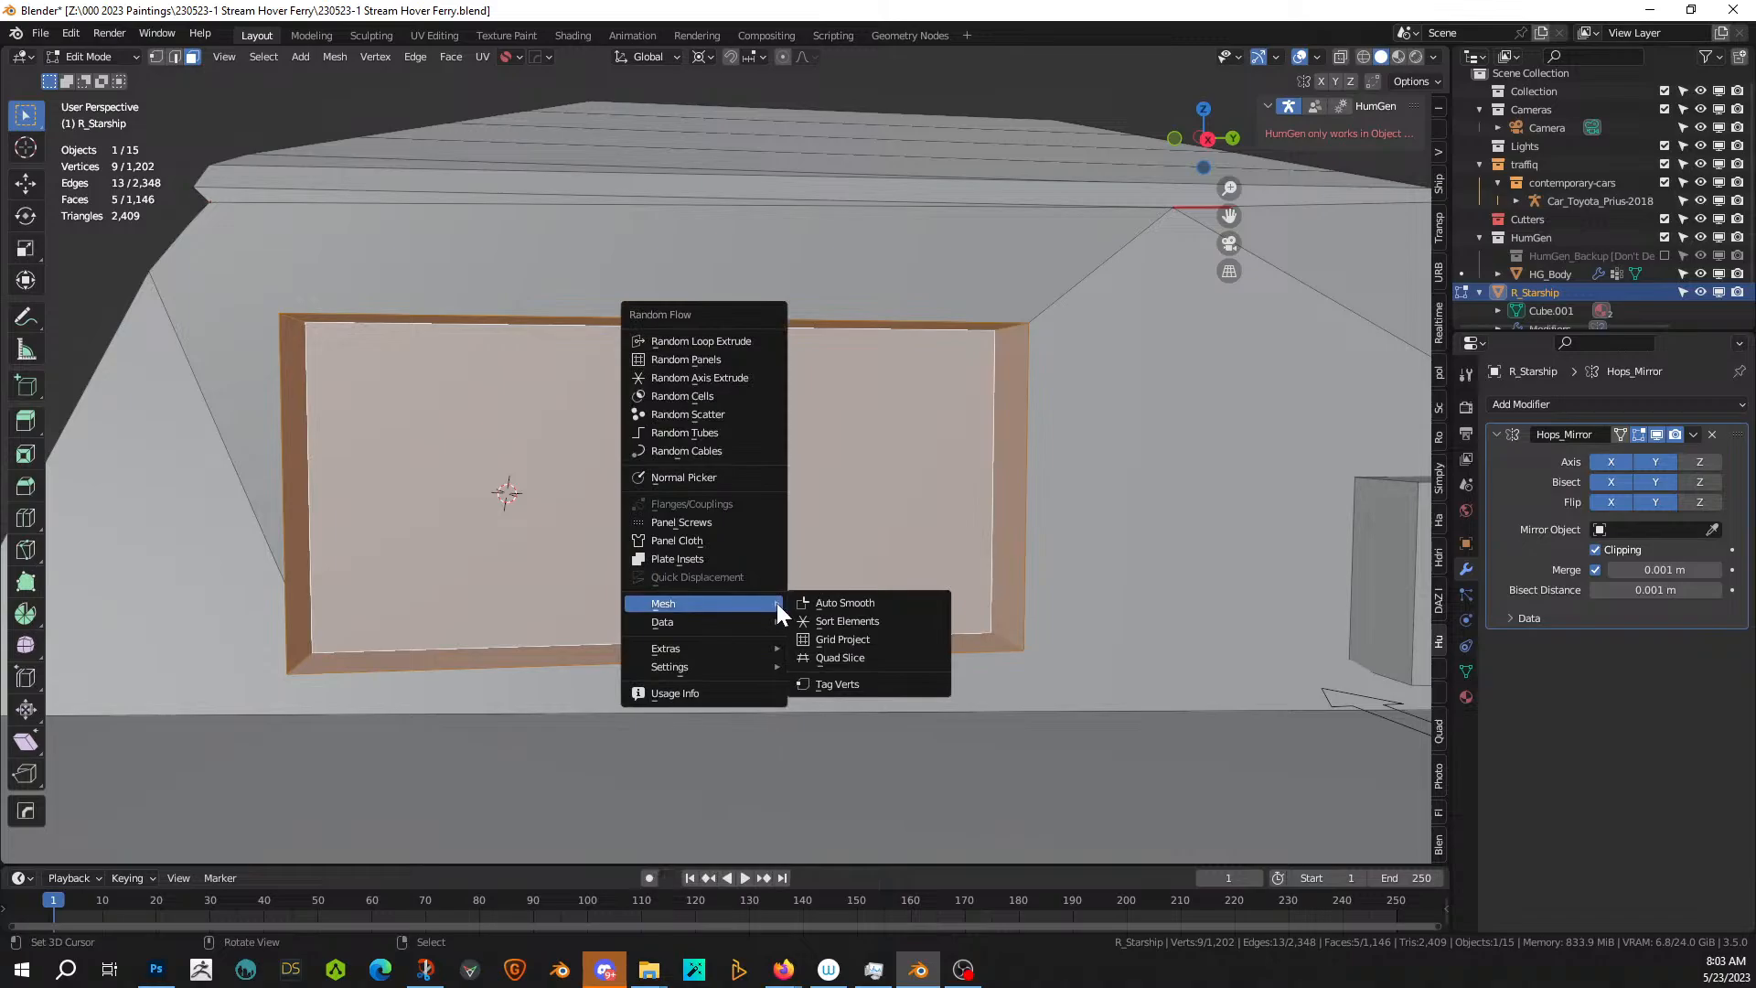
{"action": "left_click", "coordinate": [847, 638]}
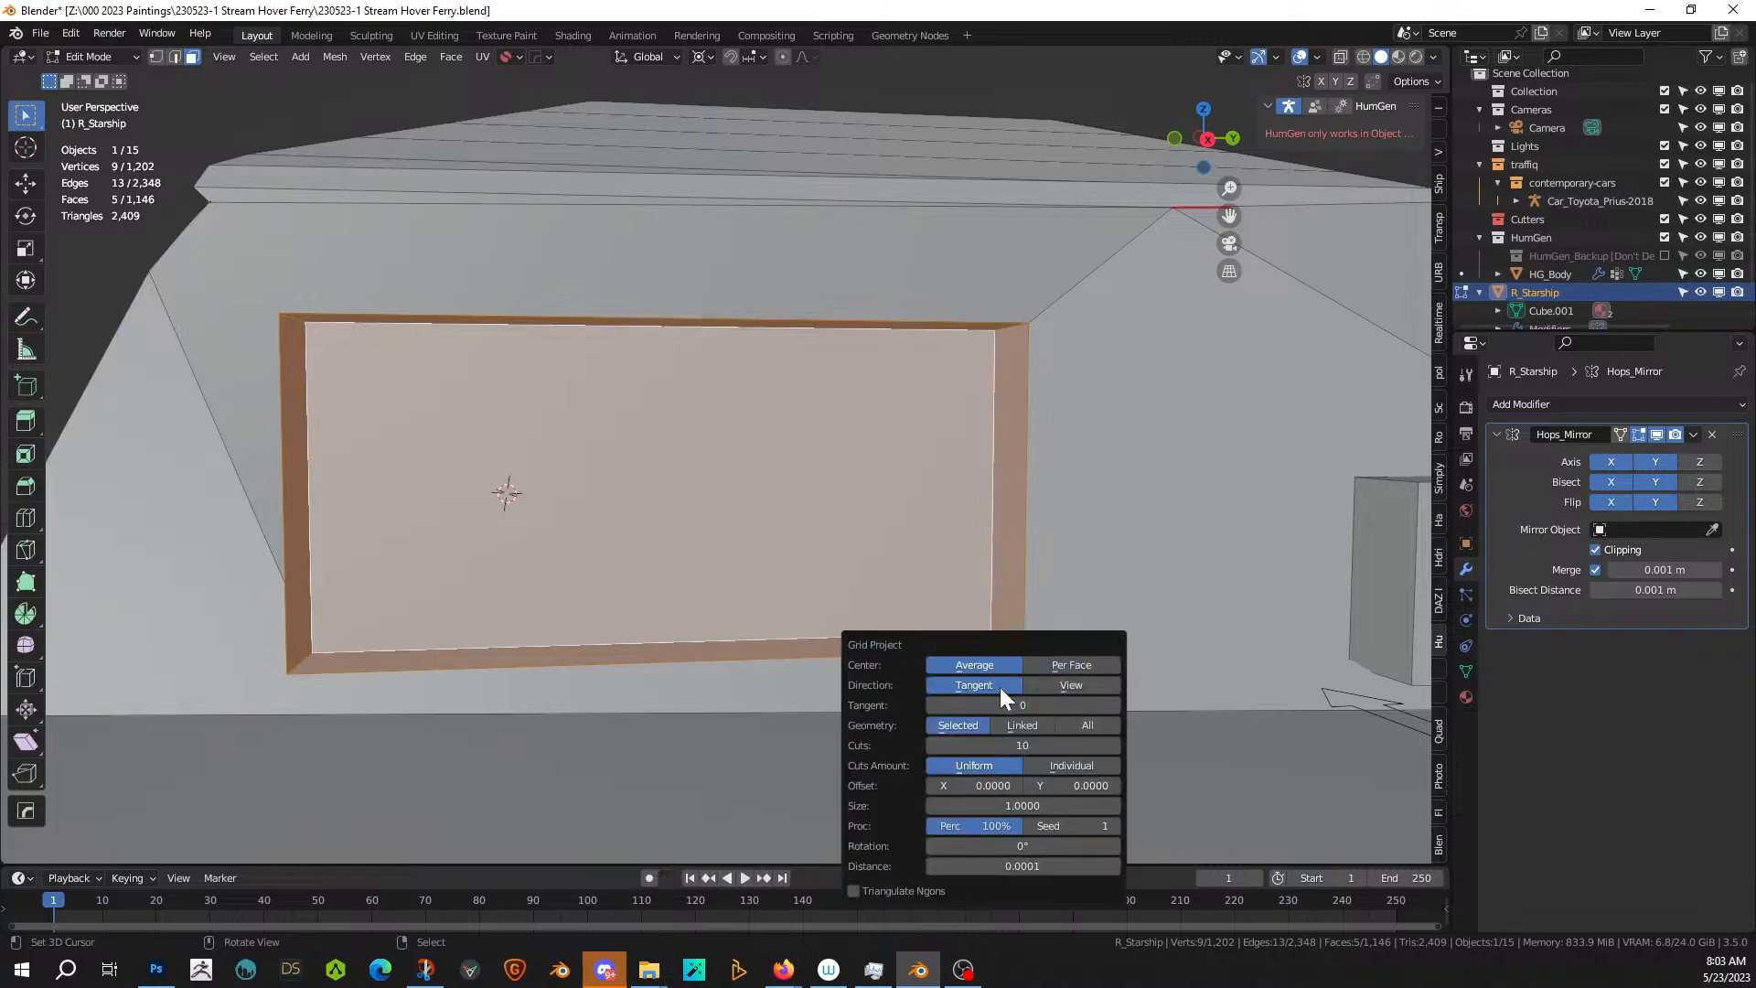
{"action": "left_click", "coordinate": [1115, 705]}
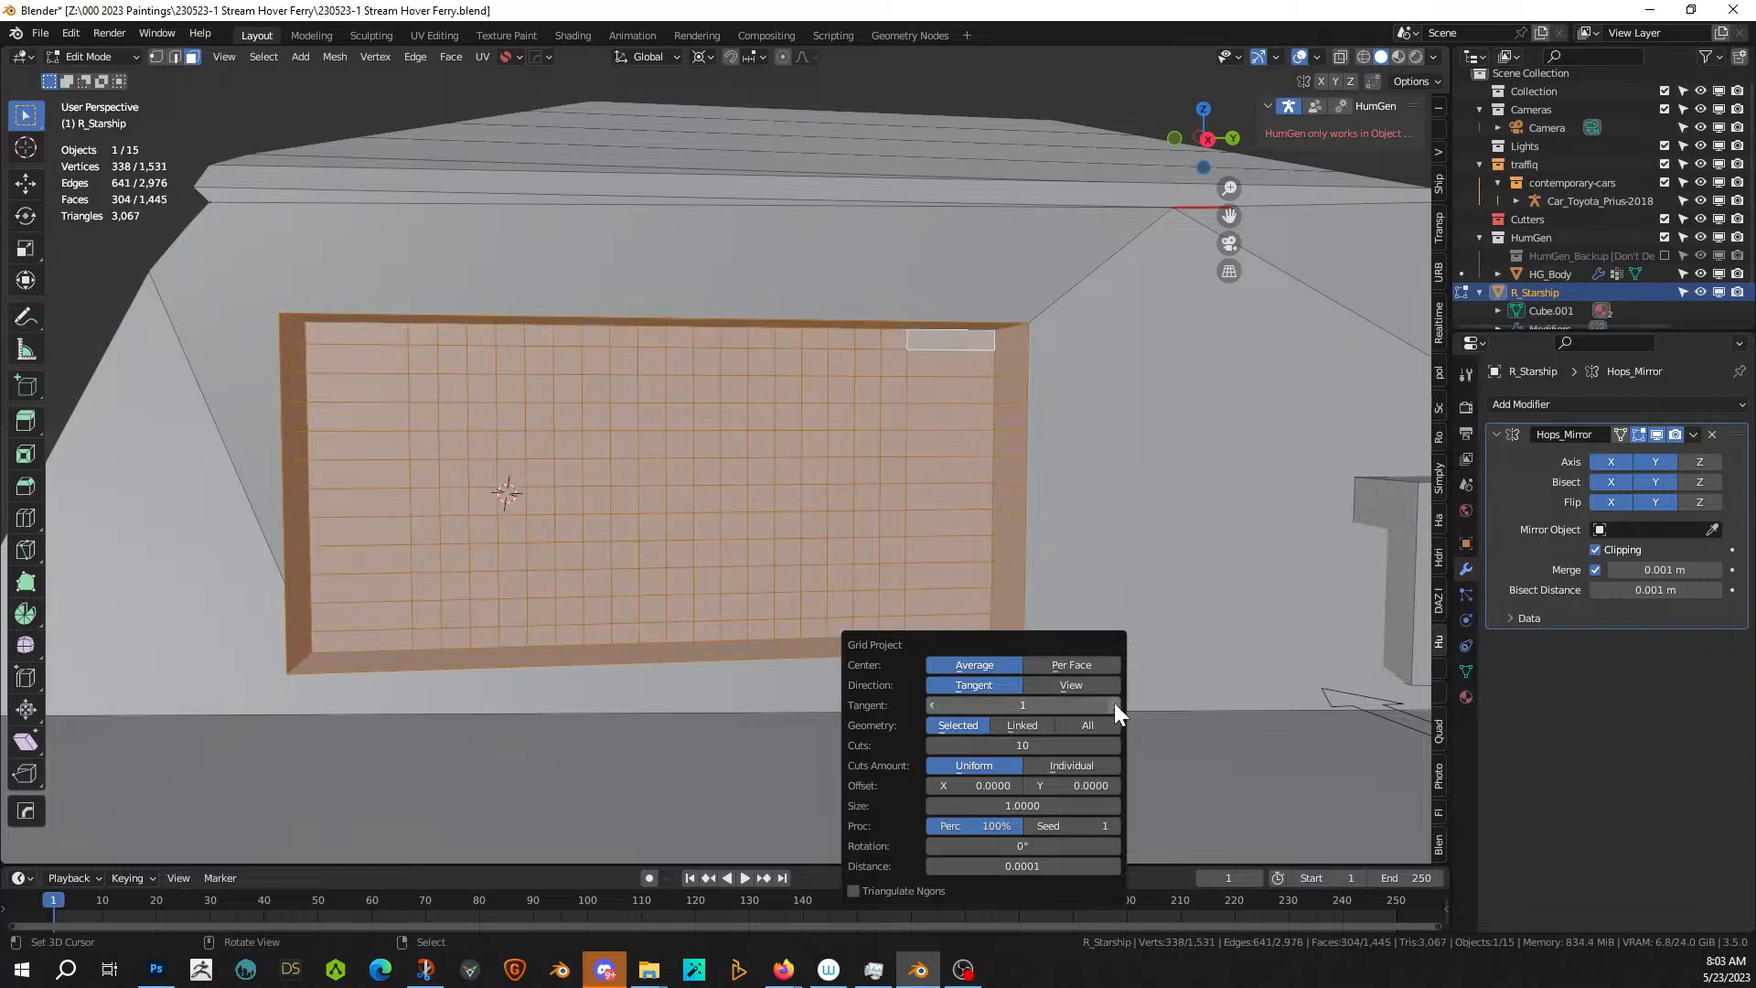
{"action": "left_click", "coordinate": [931, 745]}
{"action": "left_click", "coordinate": [931, 745]}
{"action": "left_click", "coordinate": [931, 745]}
{"action": "left_click", "coordinate": [931, 745]}
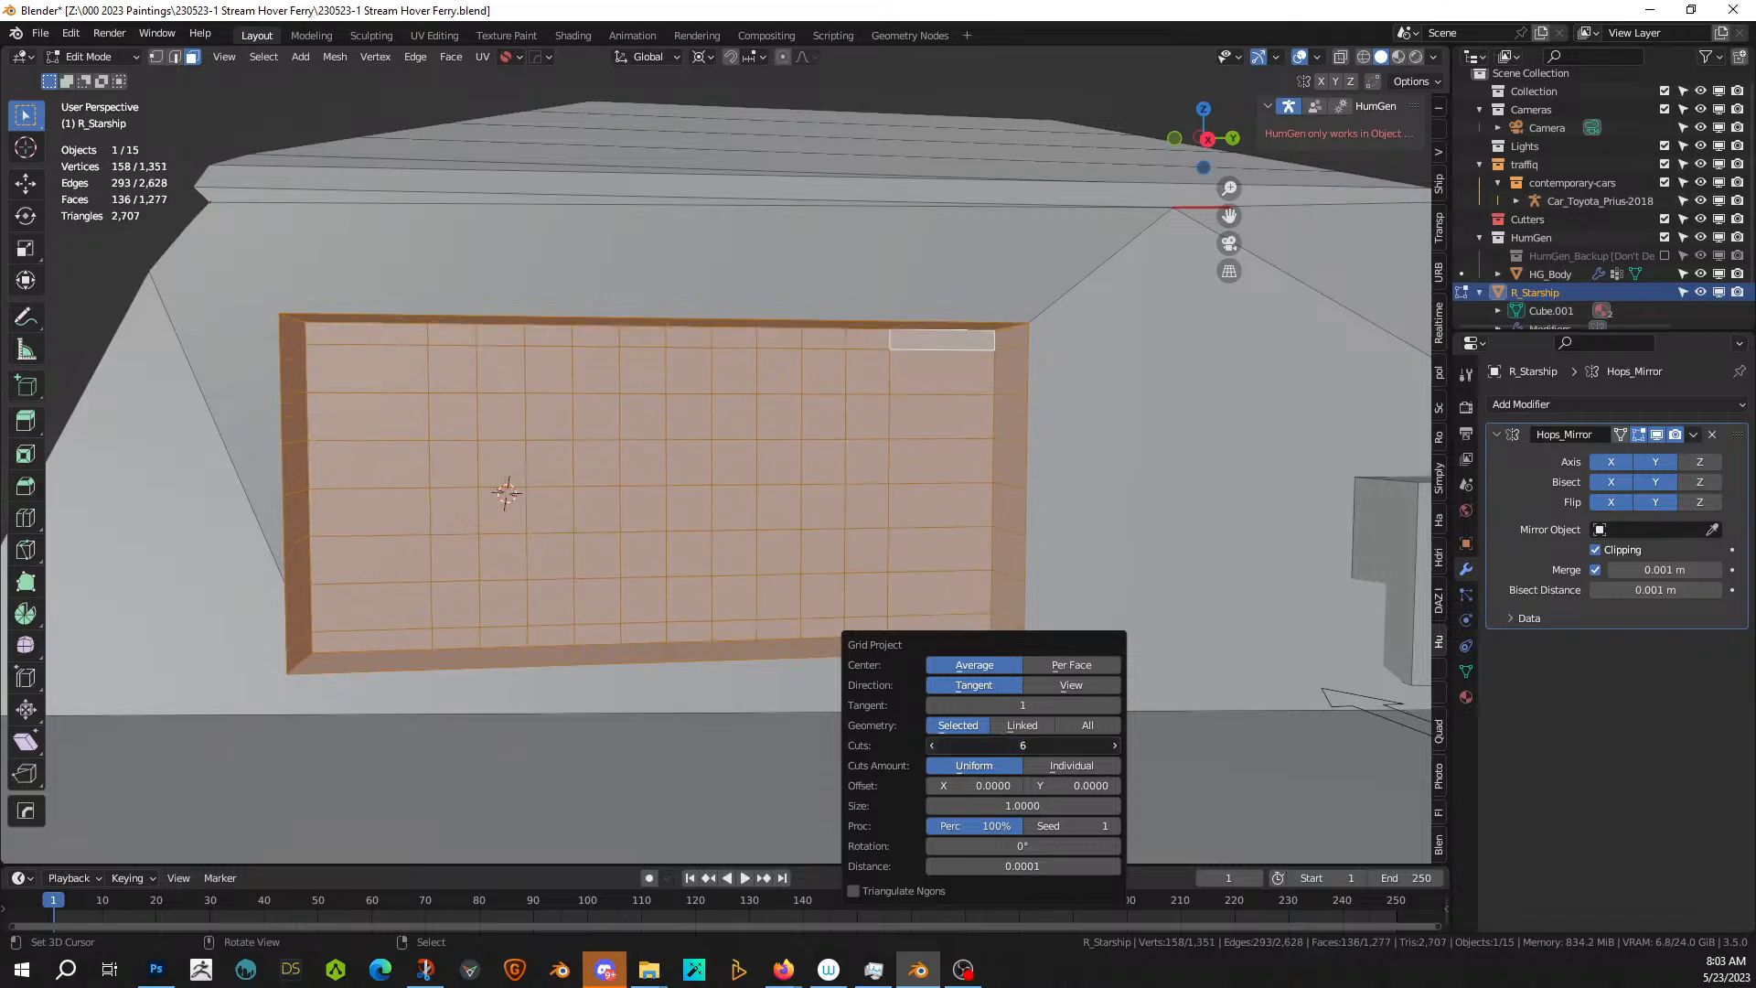
{"action": "left_click", "coordinate": [931, 745]}
{"action": "left_click", "coordinate": [931, 745]}
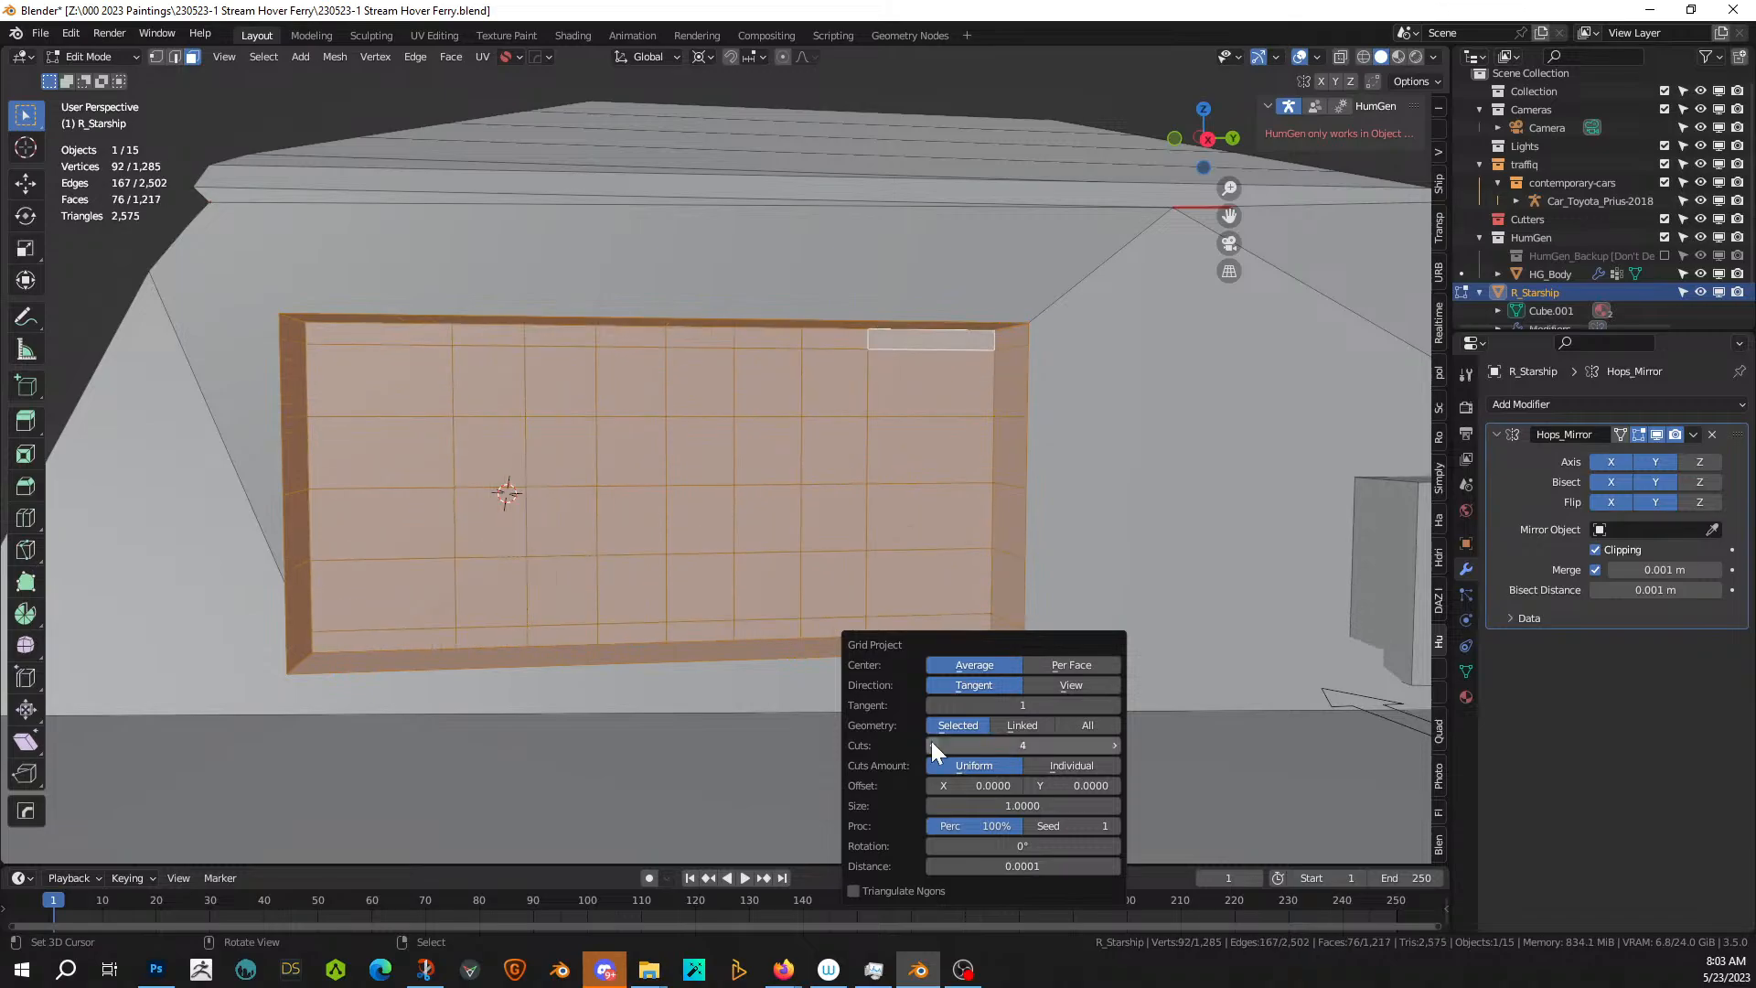
{"action": "left_click", "coordinate": [931, 746]}
{"action": "middle_click_drag", "start_coordinate": [808, 655], "coordinate": [720, 605]}
- Run a Random Loop Extrude with loops 1 to 3 on the gridded recess, setting maximum inset depths of 0.1 for loop 1 and 0.05 for loop 2
{"action": "key", "text": "shift+q"}
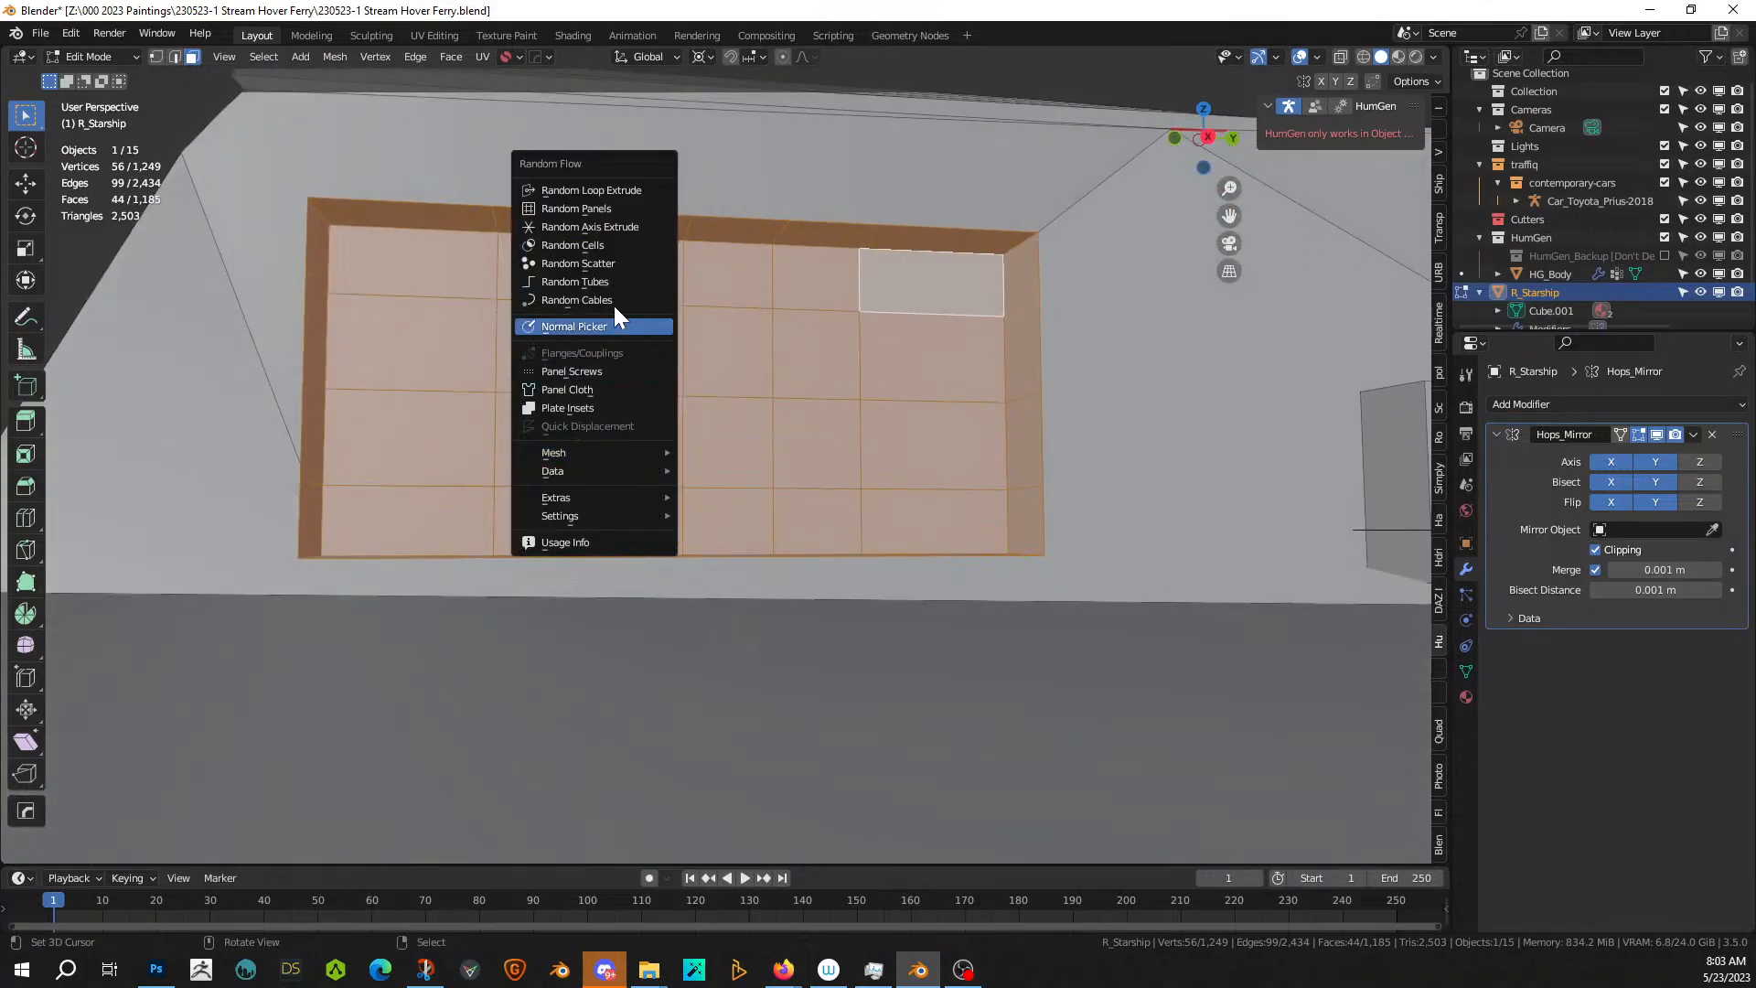
{"action": "left_click", "coordinate": [631, 203]}
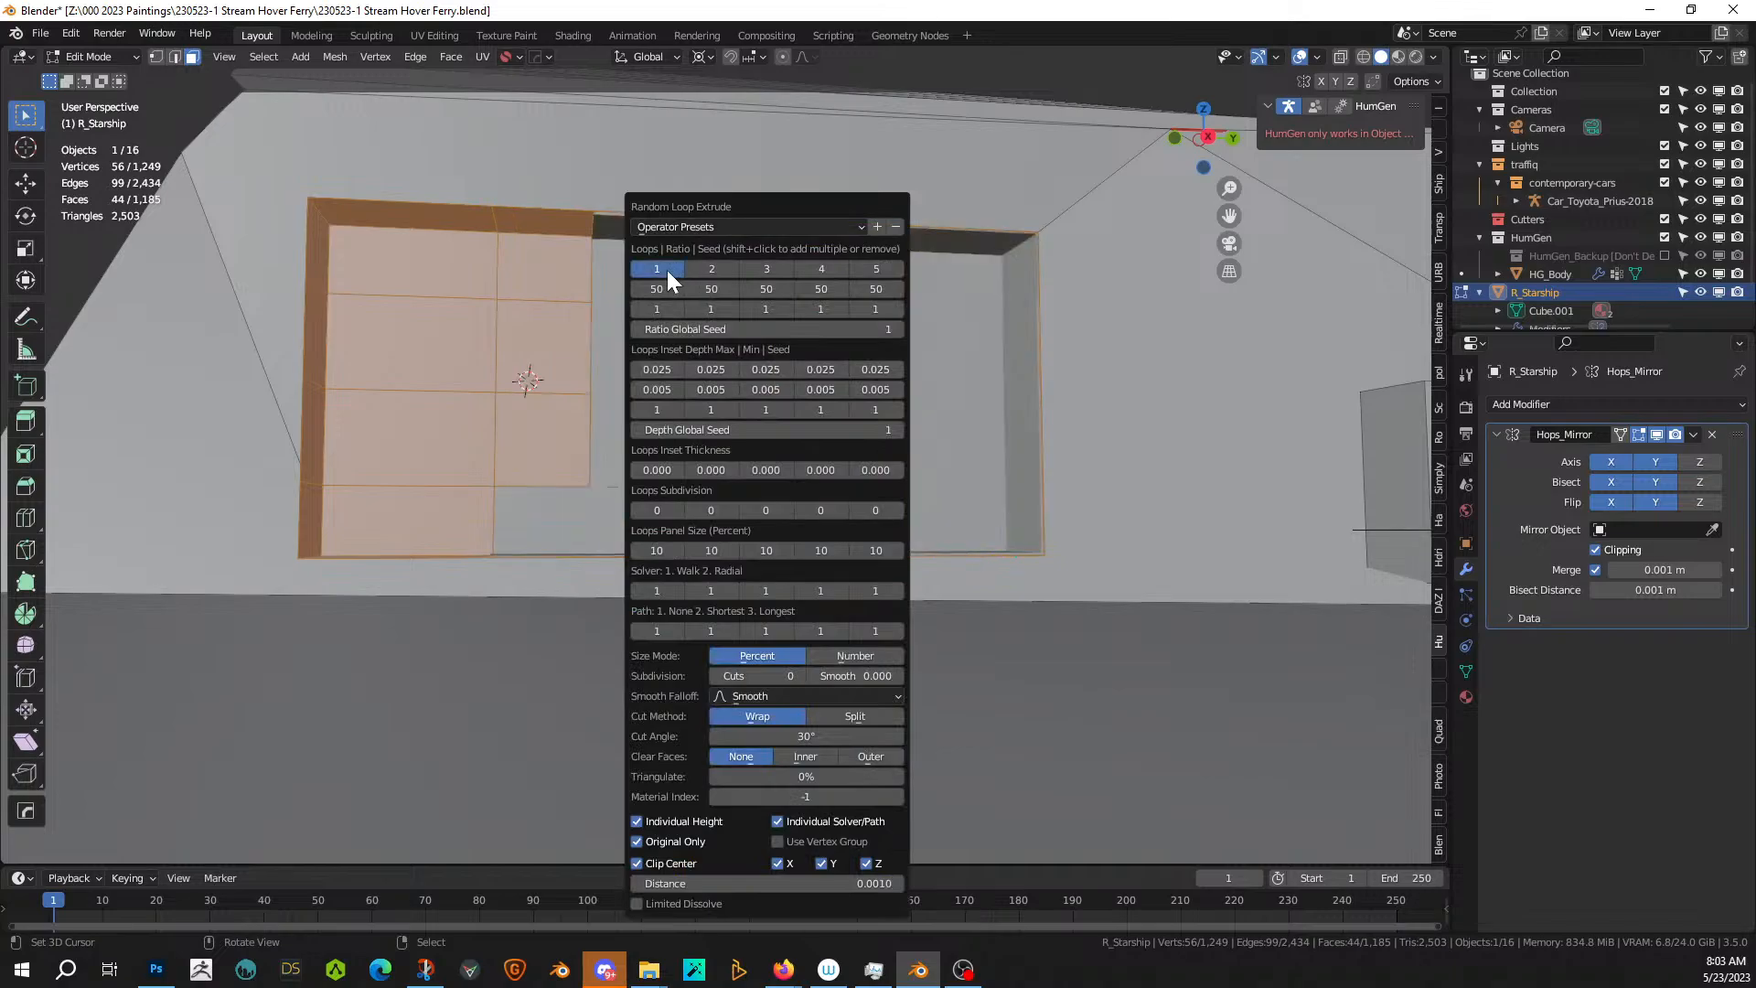
{"action": "left_click", "coordinate": [719, 268], "text": "shift"}
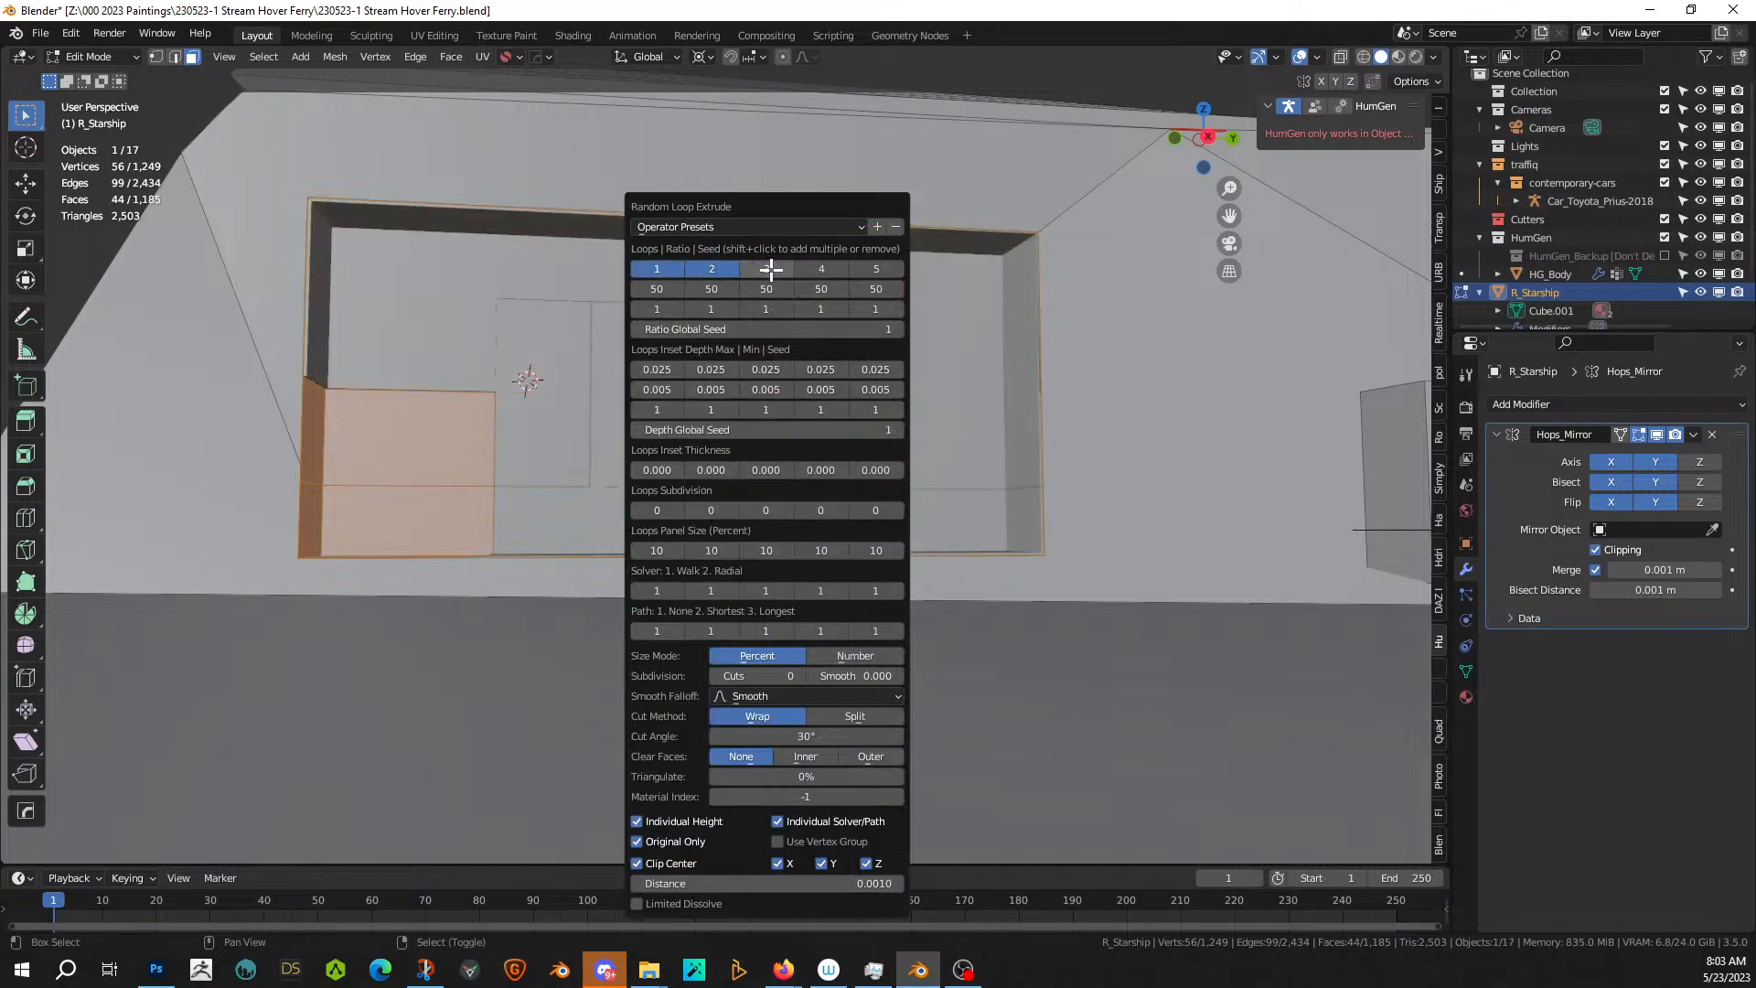
{"action": "left_click", "coordinate": [771, 268], "text": "shift"}
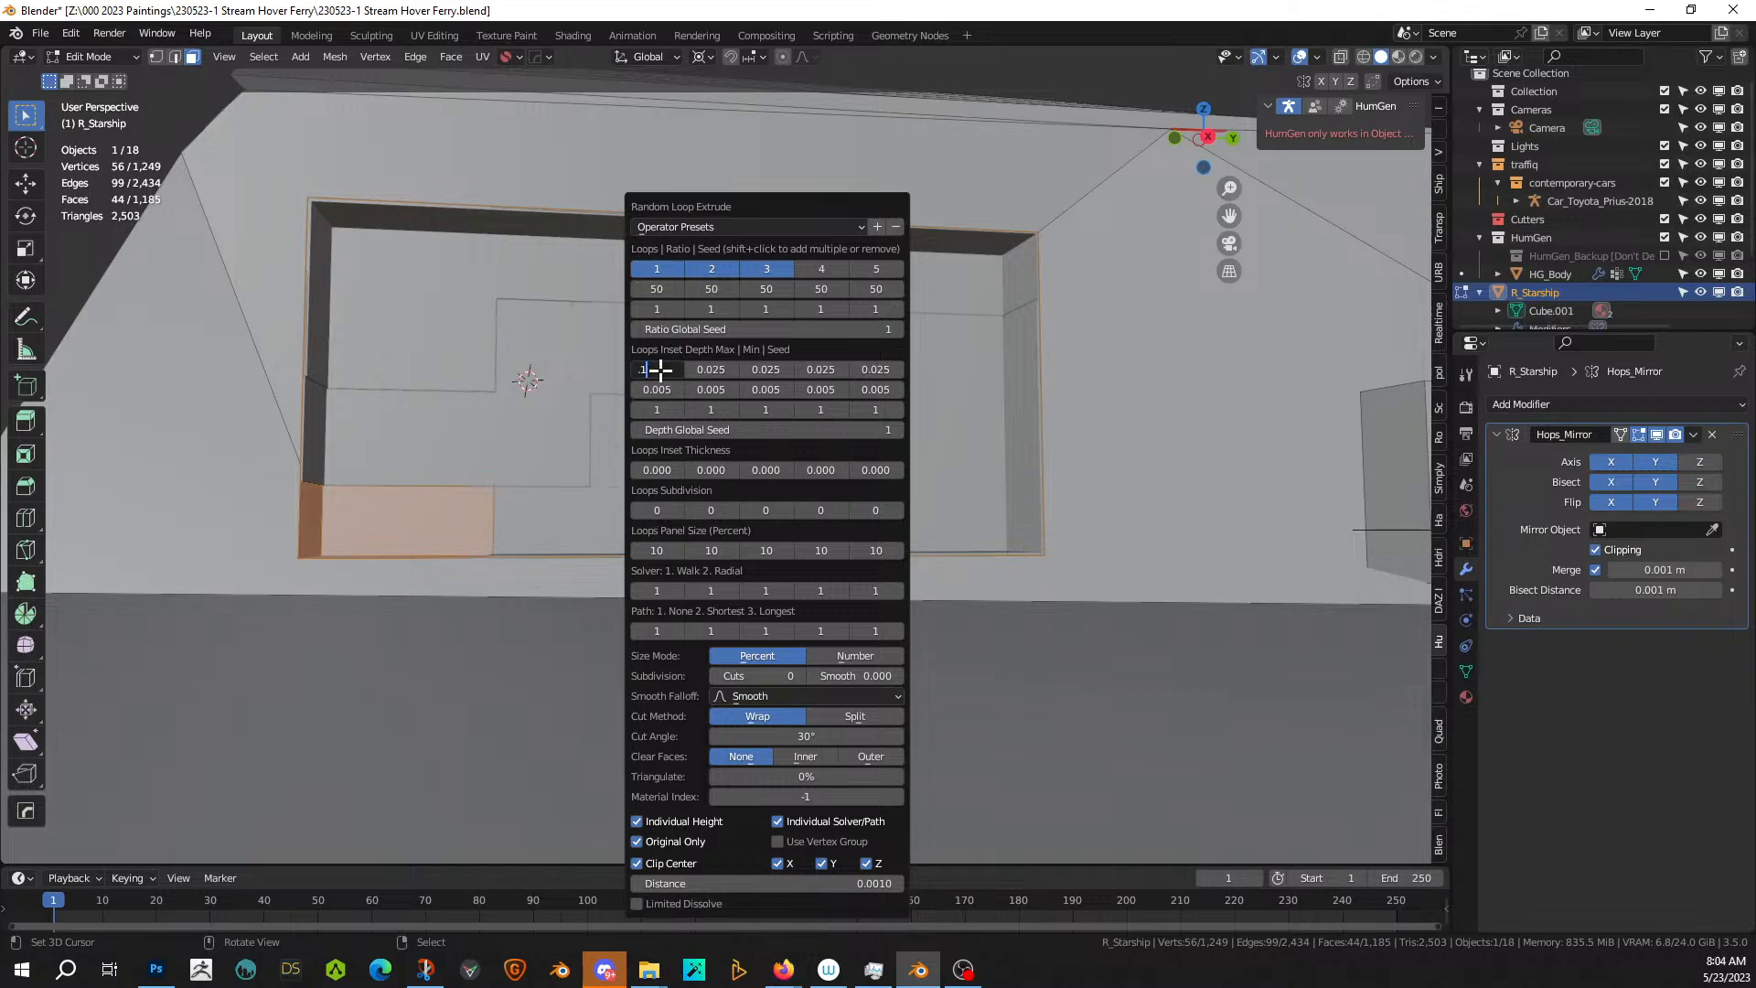
{"action": "key", "text": "Return"}
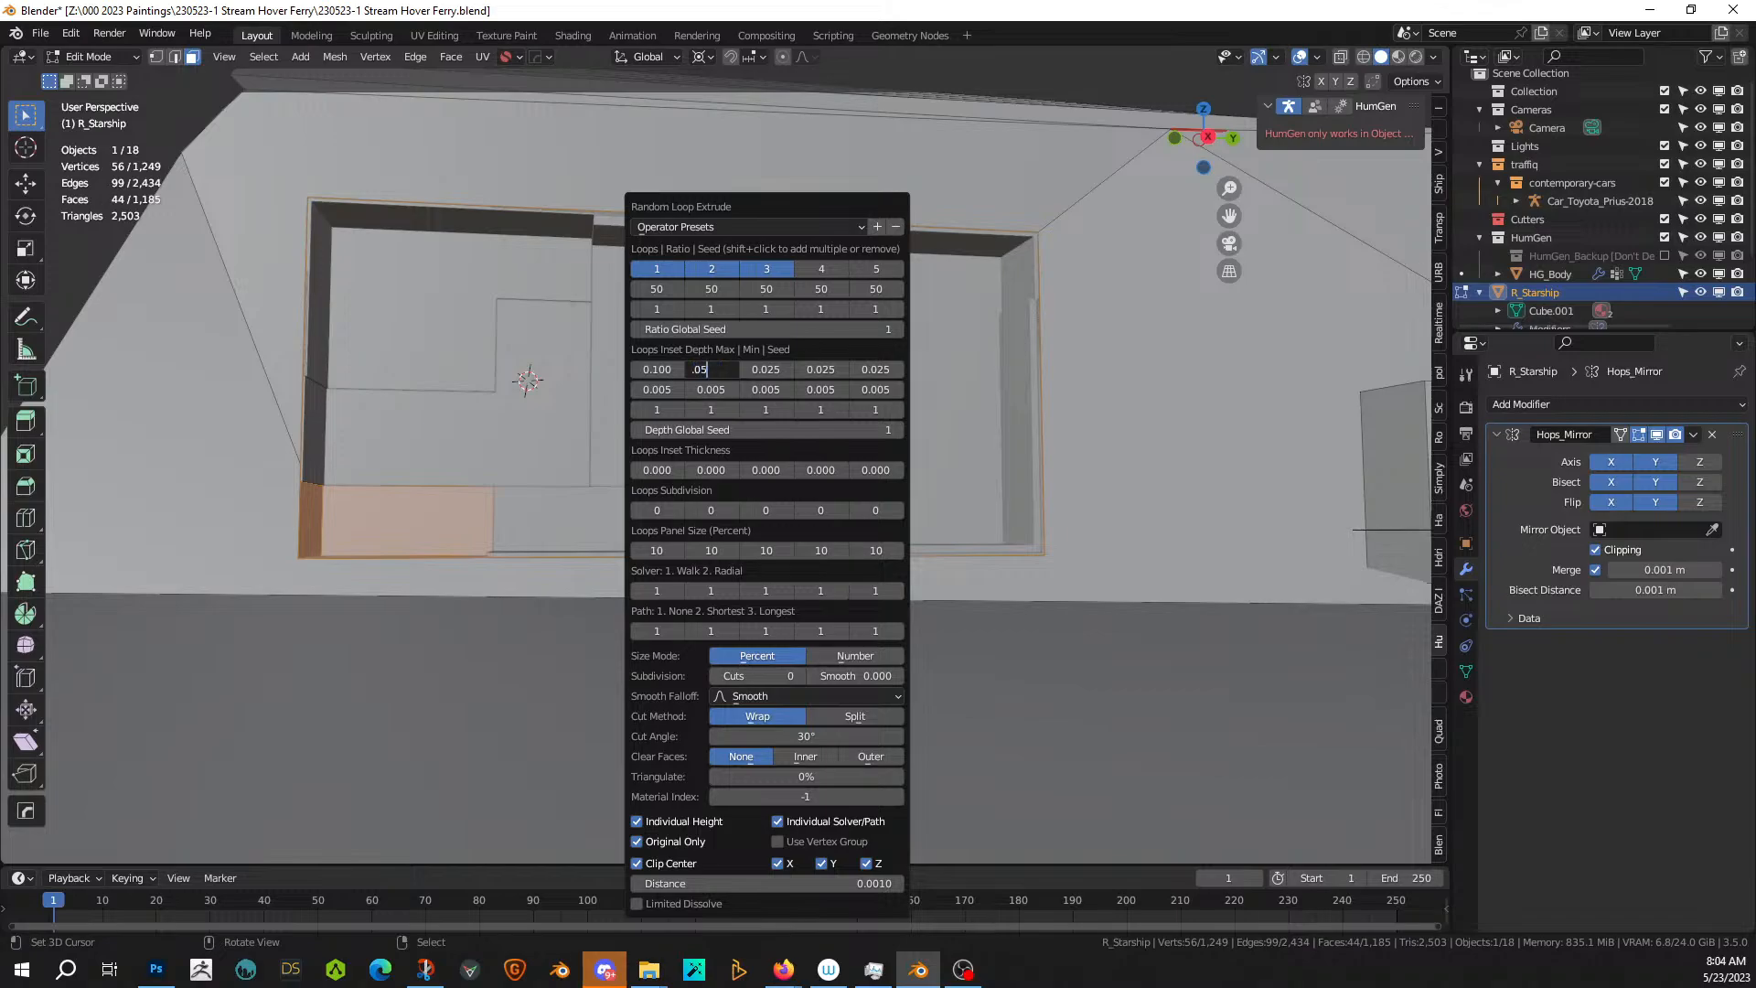
{"action": "key", "text": "Return"}
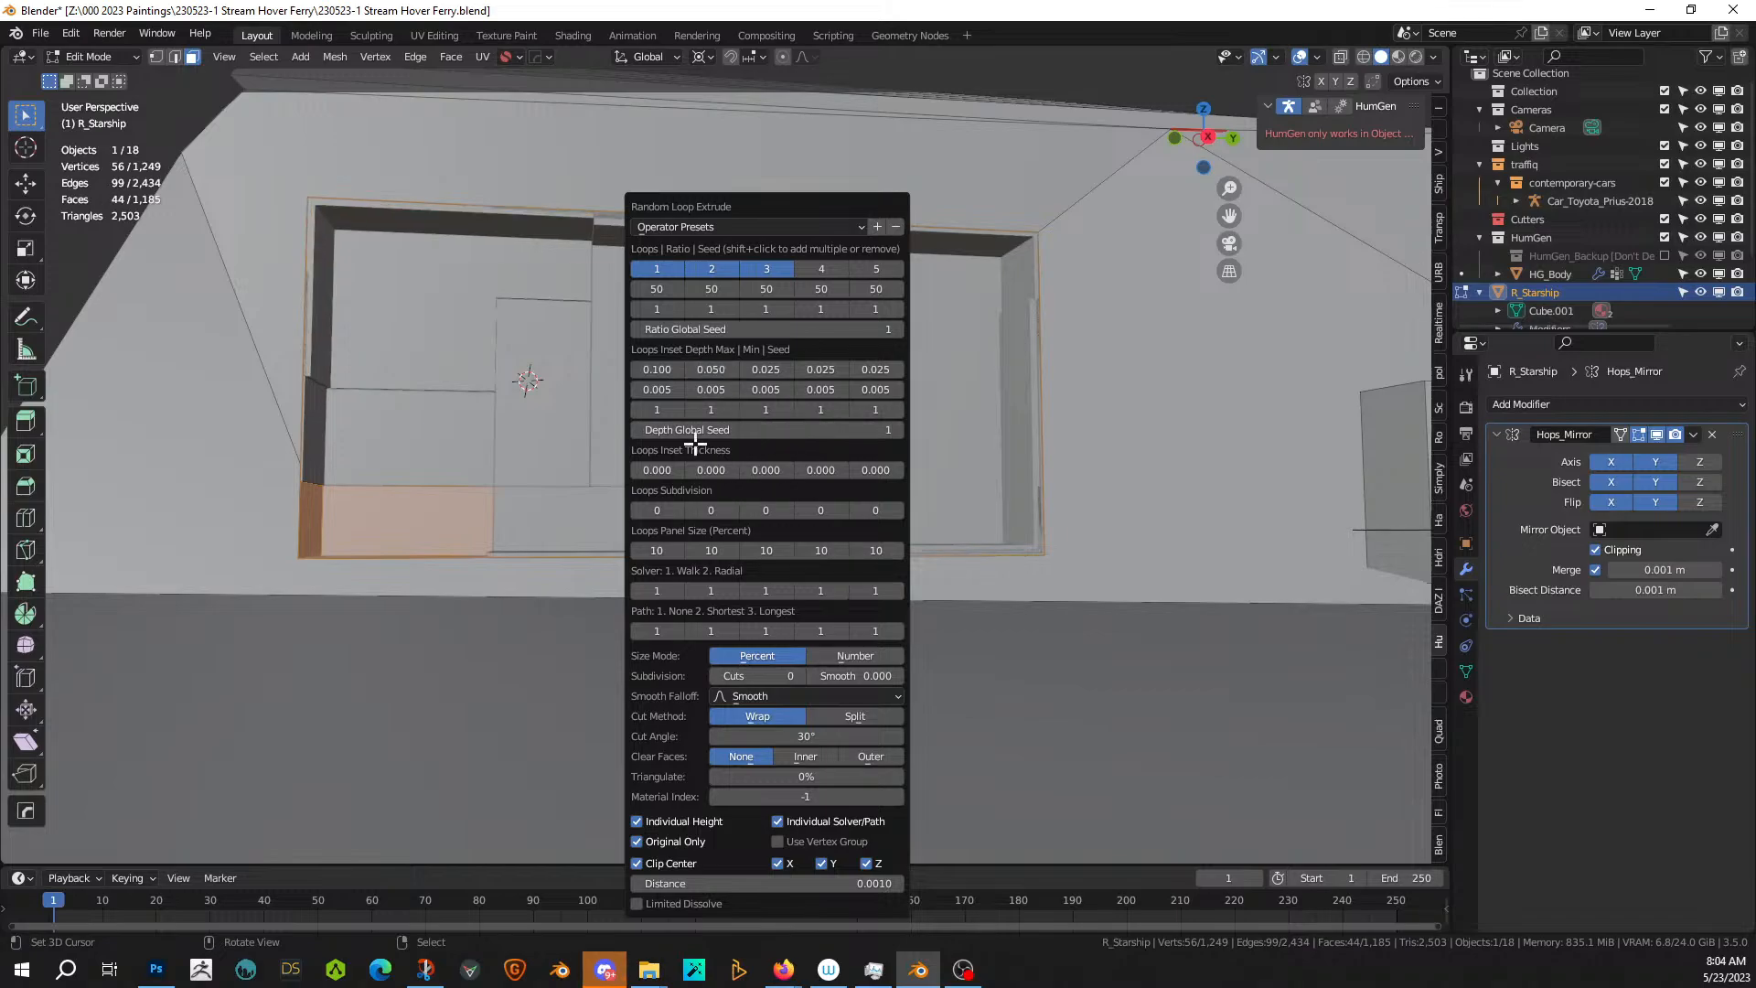
- Set the loop subdivision to 1 for loops 1 to 3 and the subdivision cuts to 2, then finish the extrude and deselect the faces
{"action": "left_click", "coordinate": [677, 509]}
{"action": "left_click", "coordinate": [733, 510]}
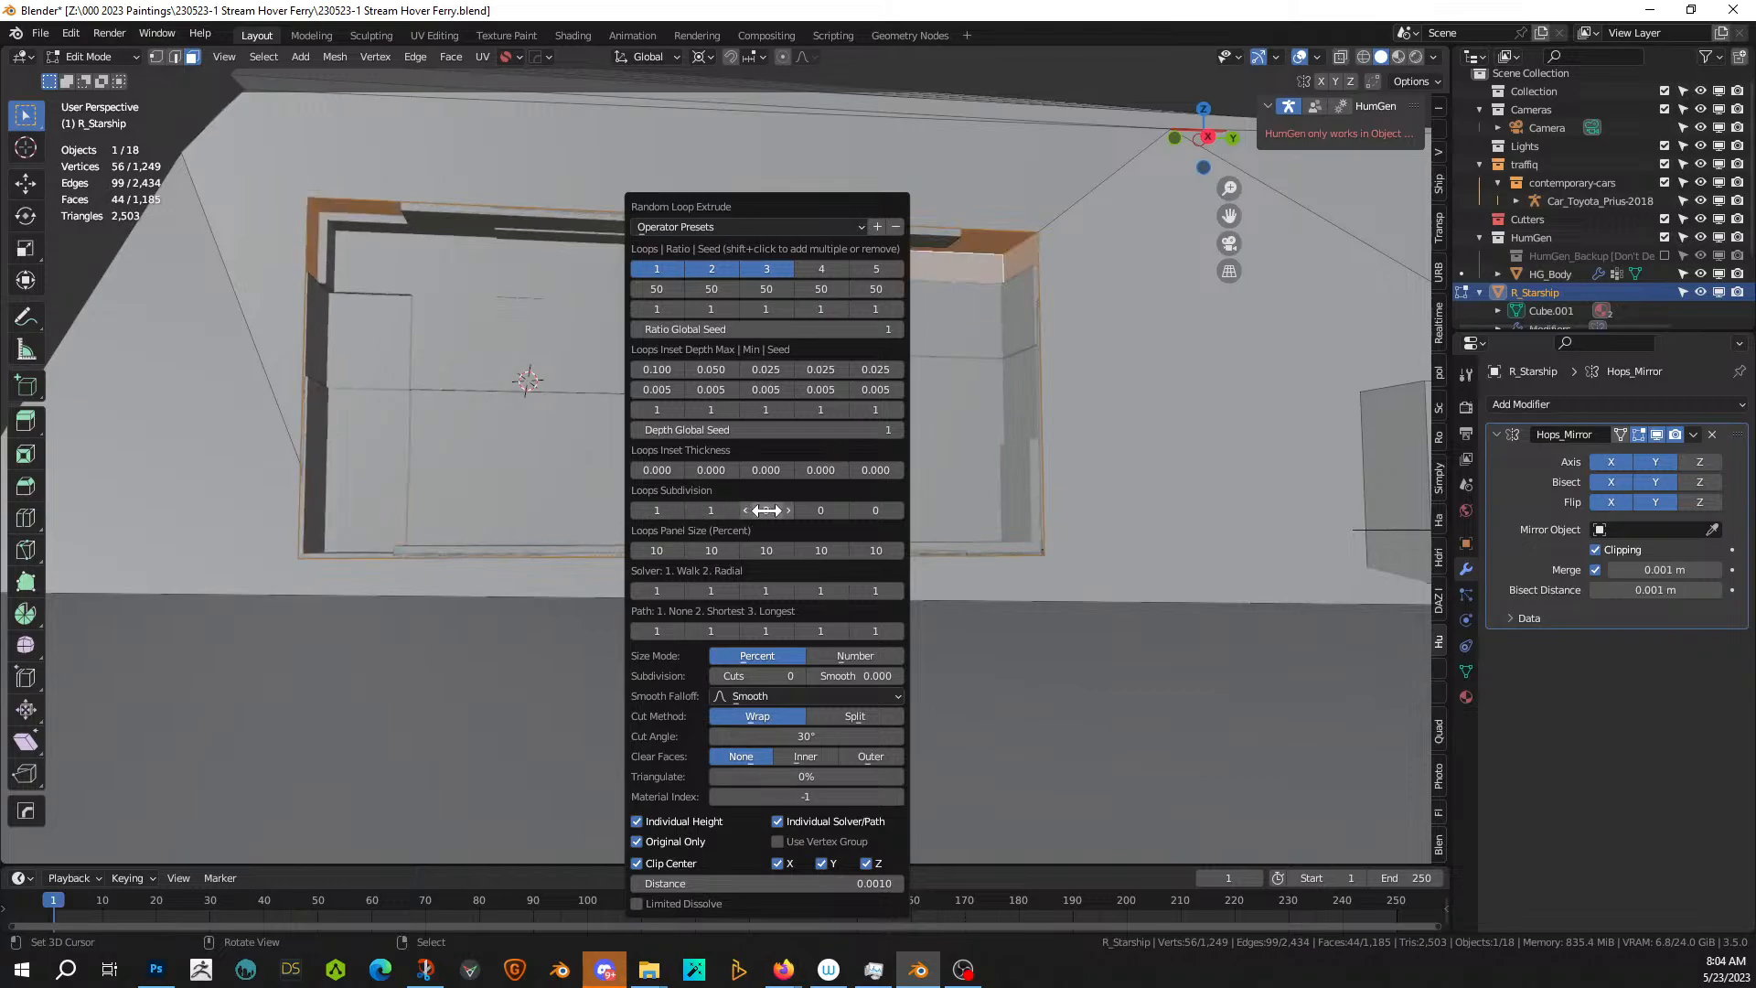
{"action": "left_click", "coordinate": [766, 509]}
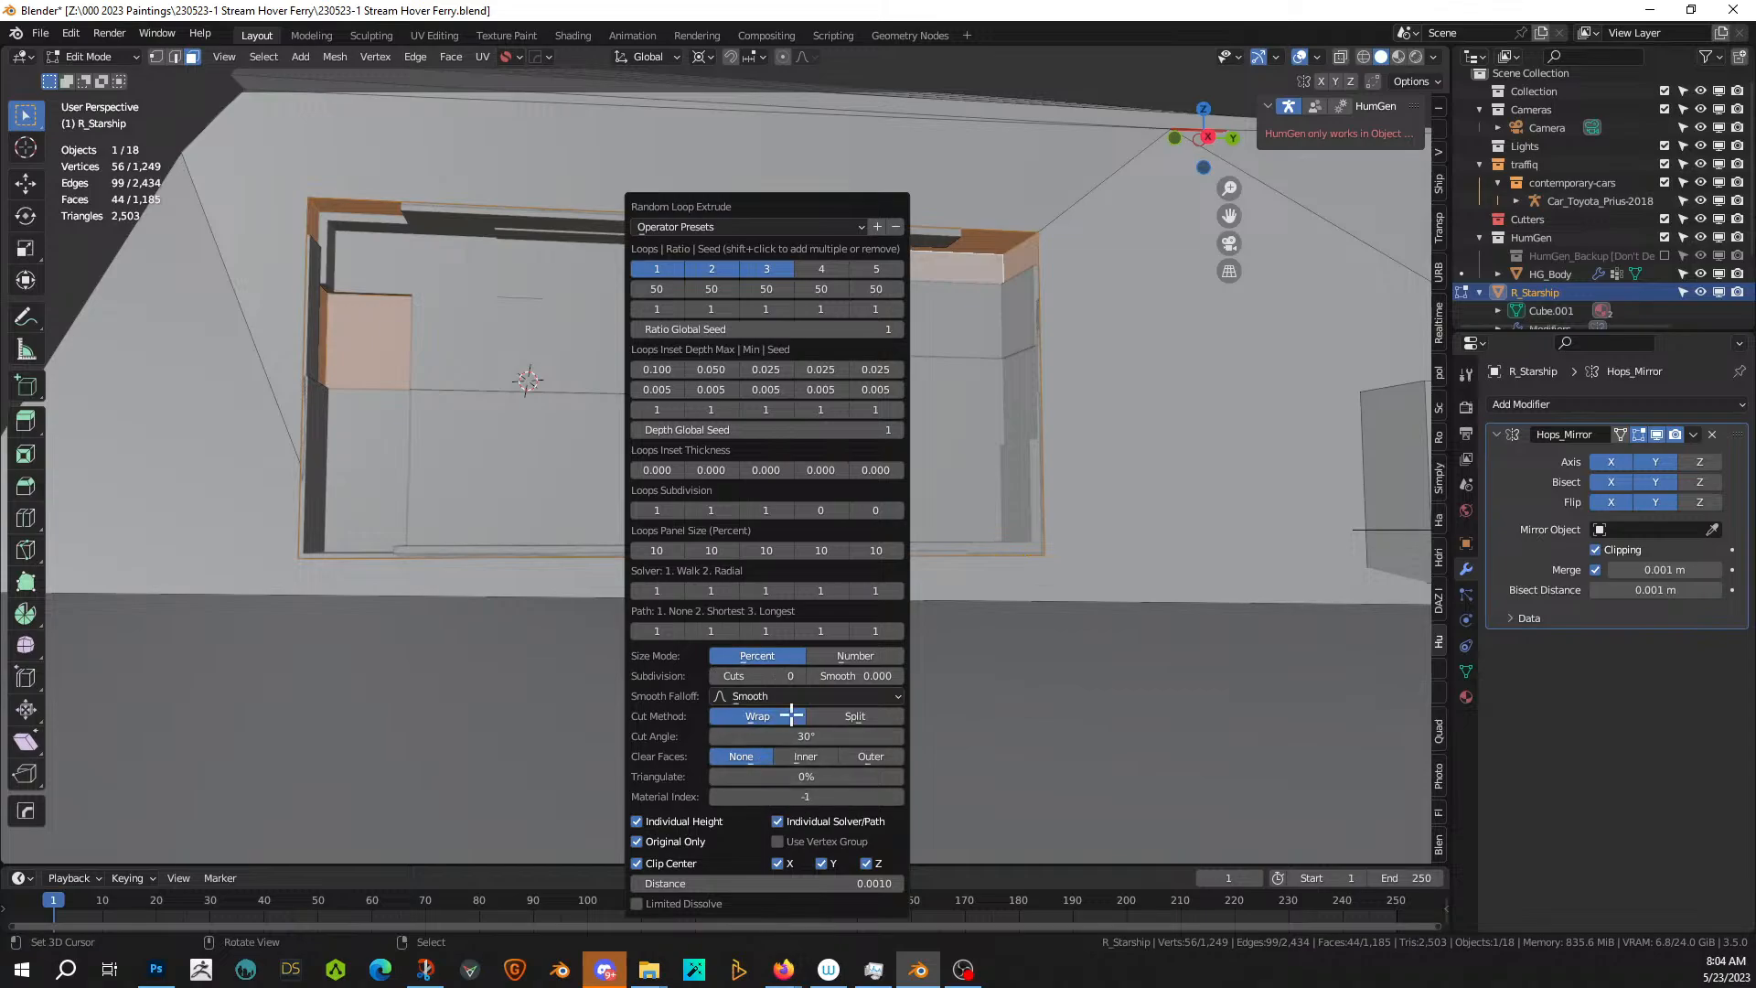
{"action": "left_click", "coordinate": [803, 675]}
{"action": "left_click", "coordinate": [803, 675]}
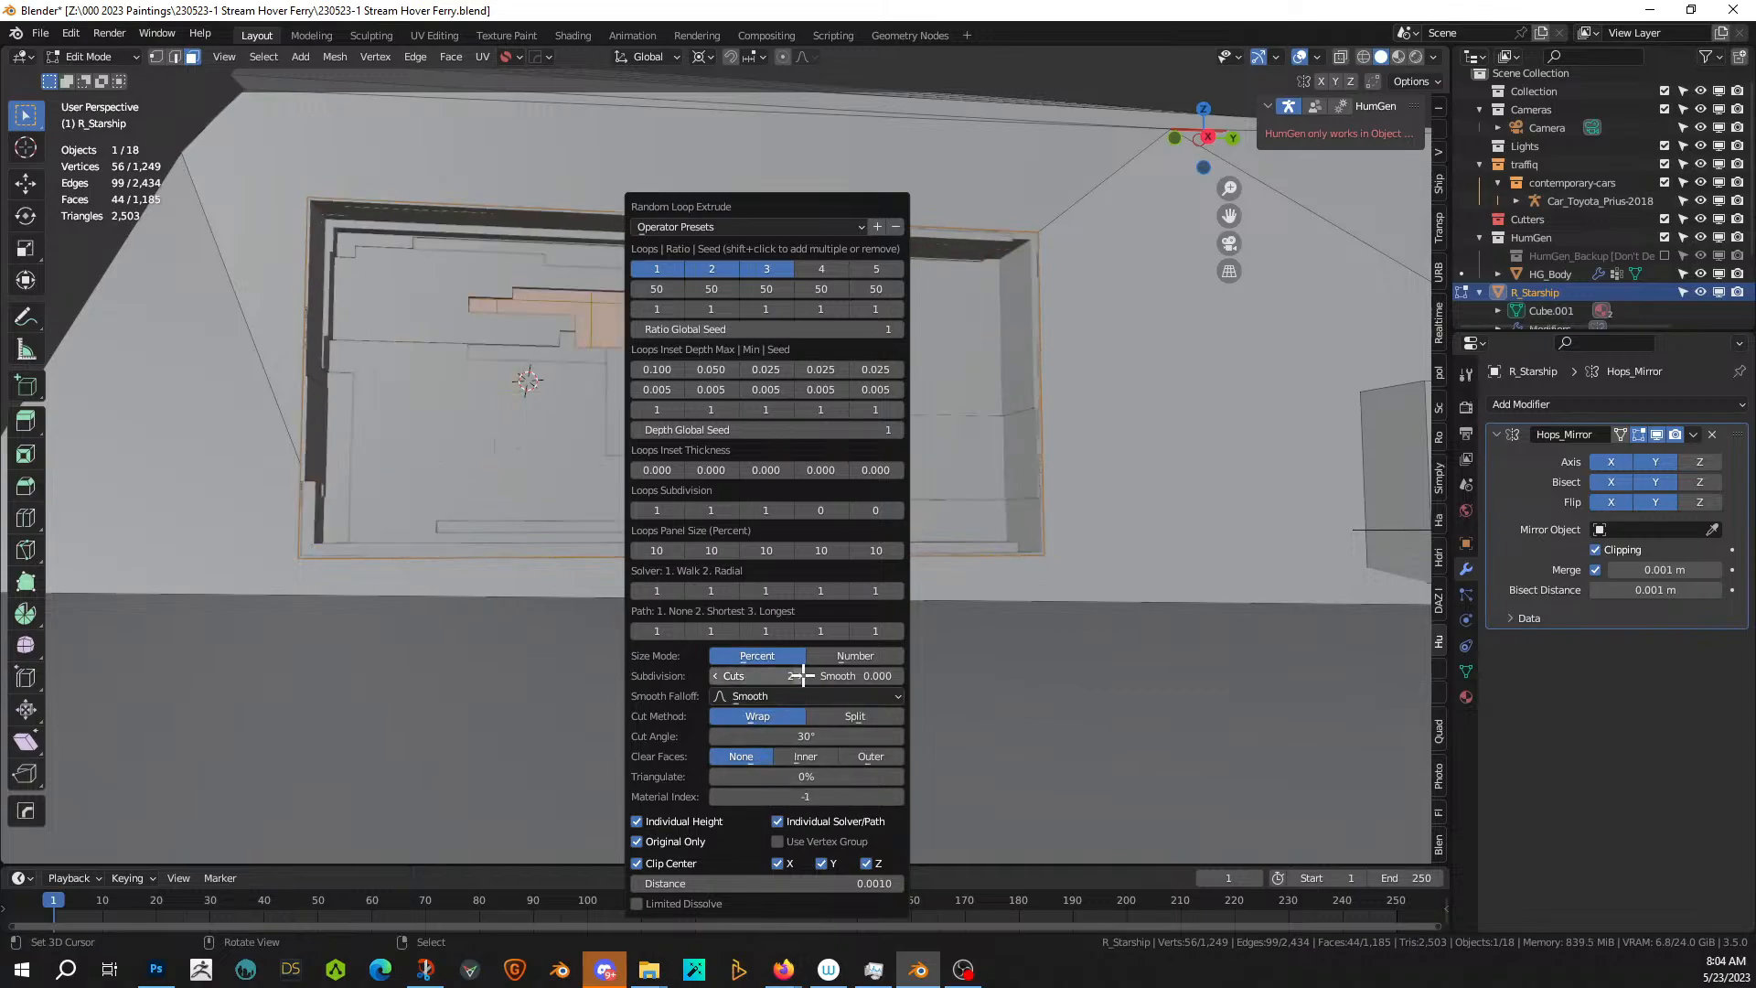
{"action": "middle_click_drag", "start_coordinate": [597, 459], "coordinate": [662, 451]}
{"action": "right_click", "coordinate": [399, 333]}
{"action": "scroll", "coordinate": [518, 360], "scroll_direction": "down", "scroll_amount": 3}
{"action": "middle_click_drag", "start_coordinate": [518, 360], "coordinate": [451, 415]}
{"action": "scroll", "coordinate": [498, 385], "scroll_direction": "up", "scroll_amount": 5}
{"action": "middle_click_drag", "start_coordinate": [478, 516], "coordinate": [604, 466]}
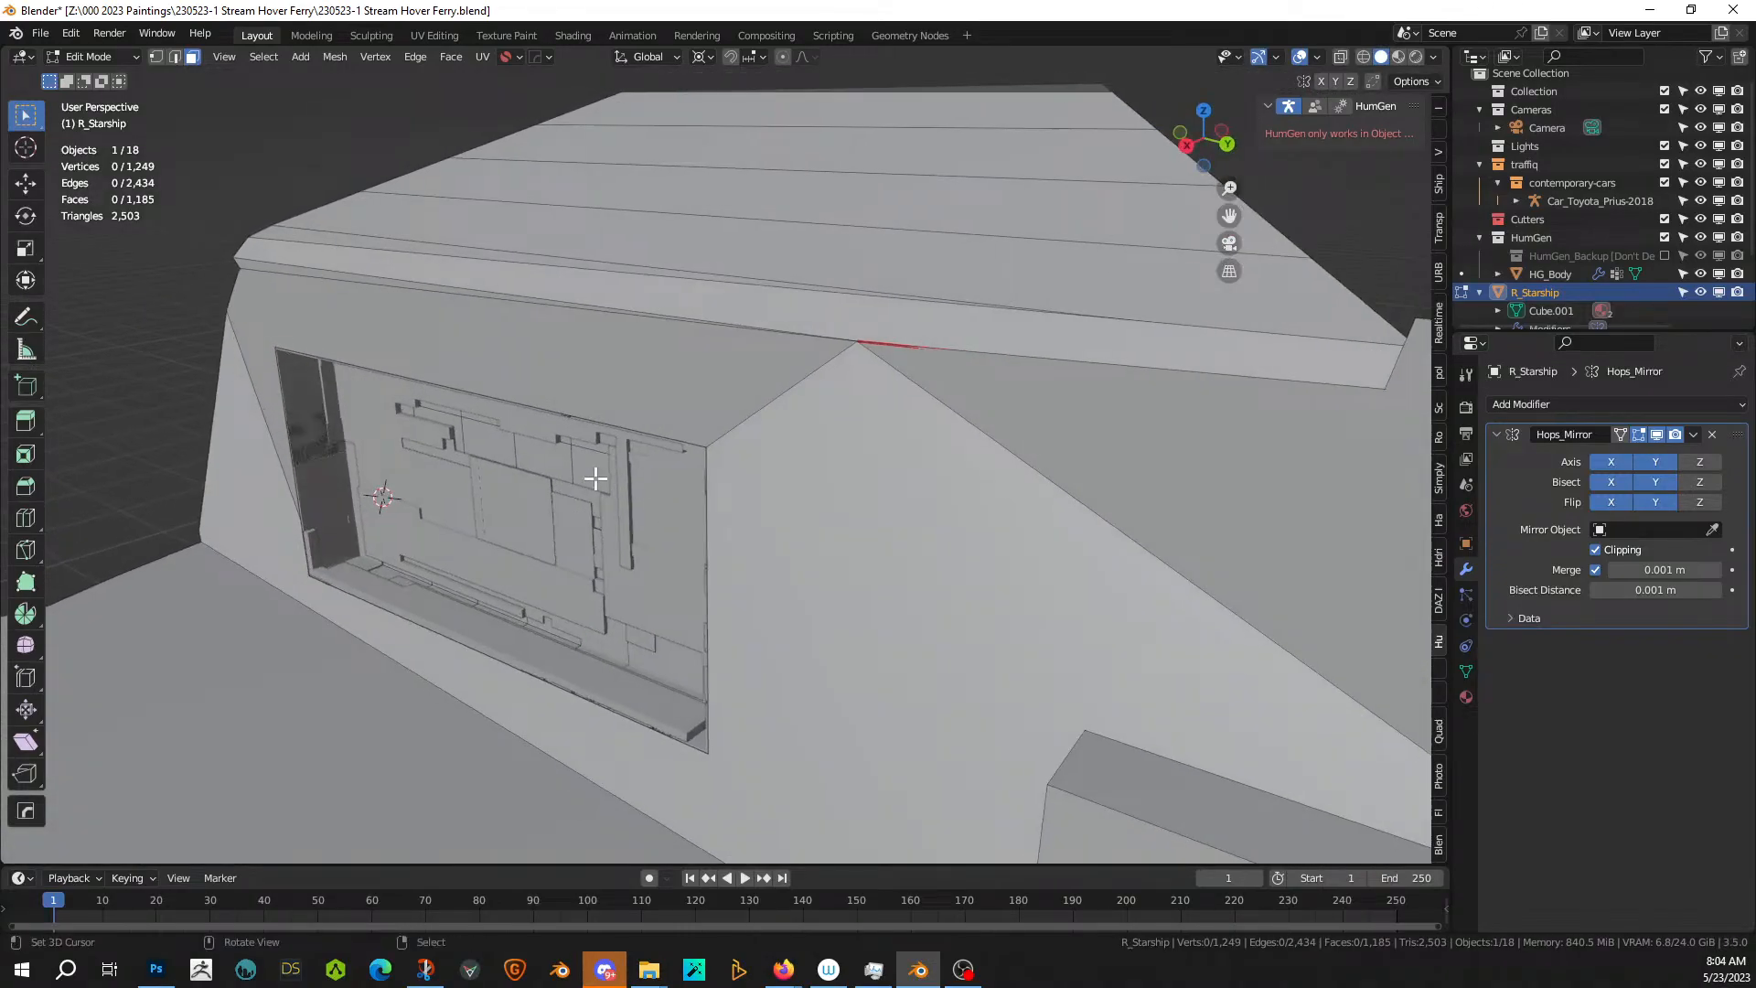
{"action": "scroll", "coordinate": [596, 477], "scroll_direction": "up", "scroll_amount": 4}
- Open the loop-extruded panel object containing the central square panel for mesh editing
{"action": "key", "text": "Tab"}
{"action": "left_click", "coordinate": [616, 430]}
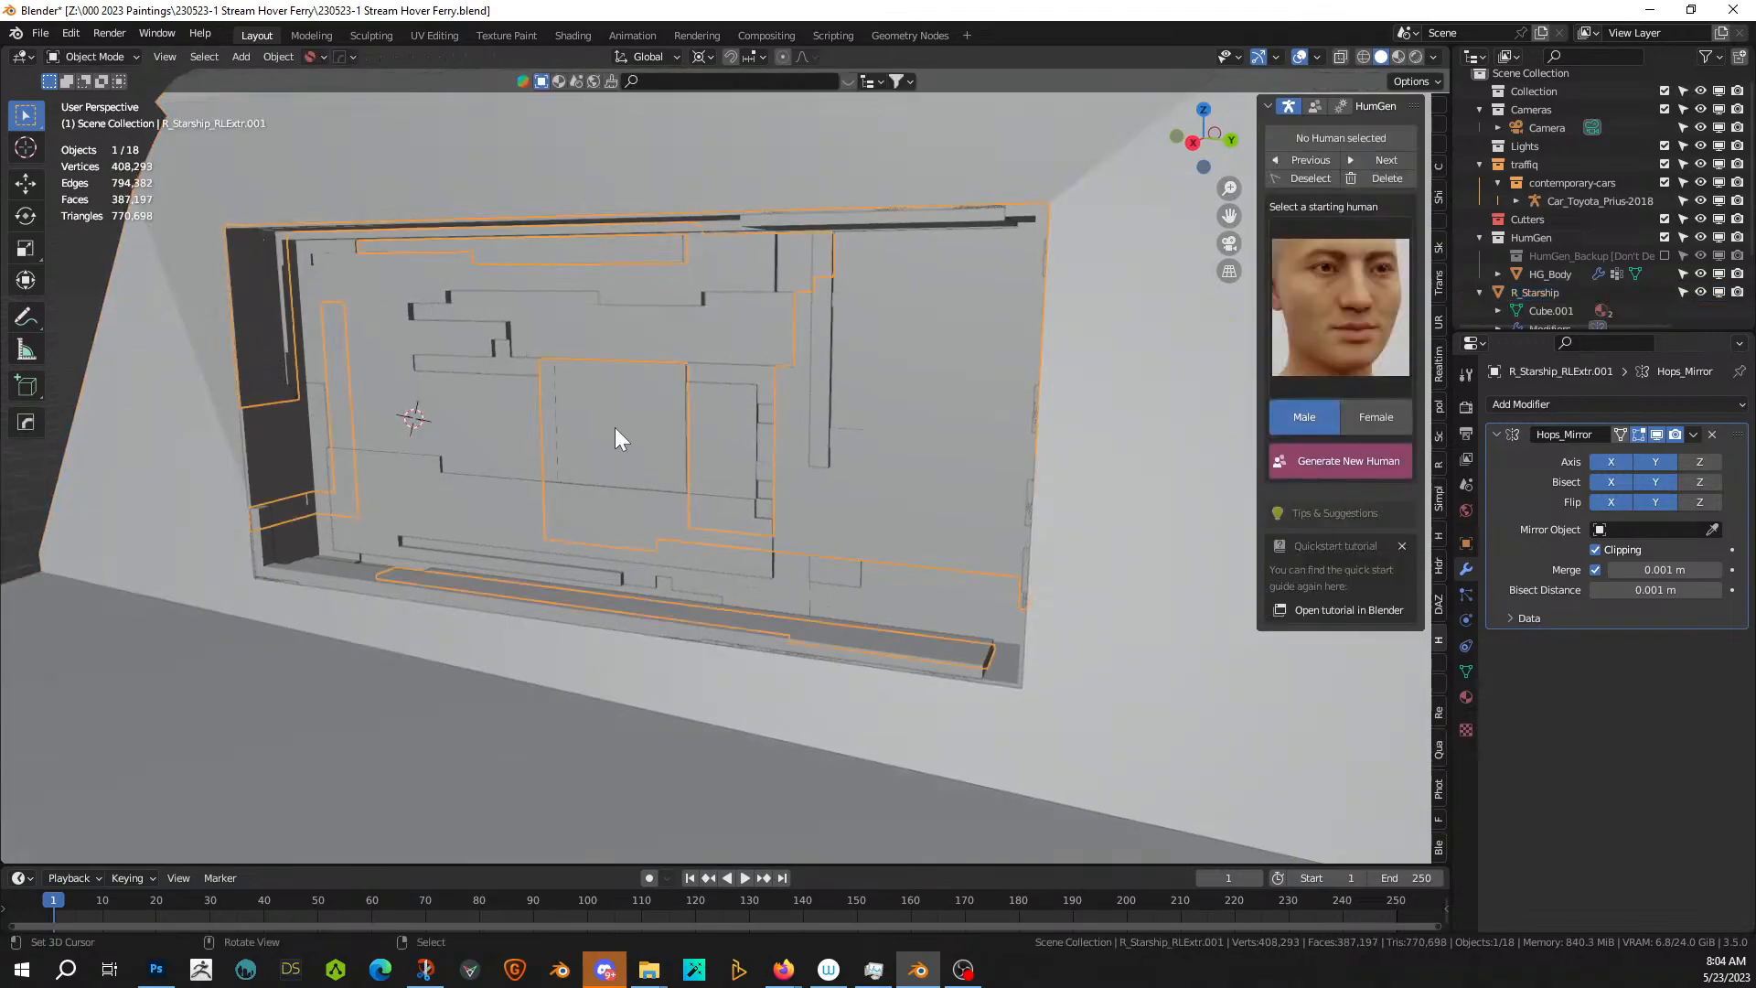
{"action": "key", "text": "Tab"}
- Try selecting the central gridded panel by linked faces and by similar coplanar faces
{"action": "key", "text": "l"}
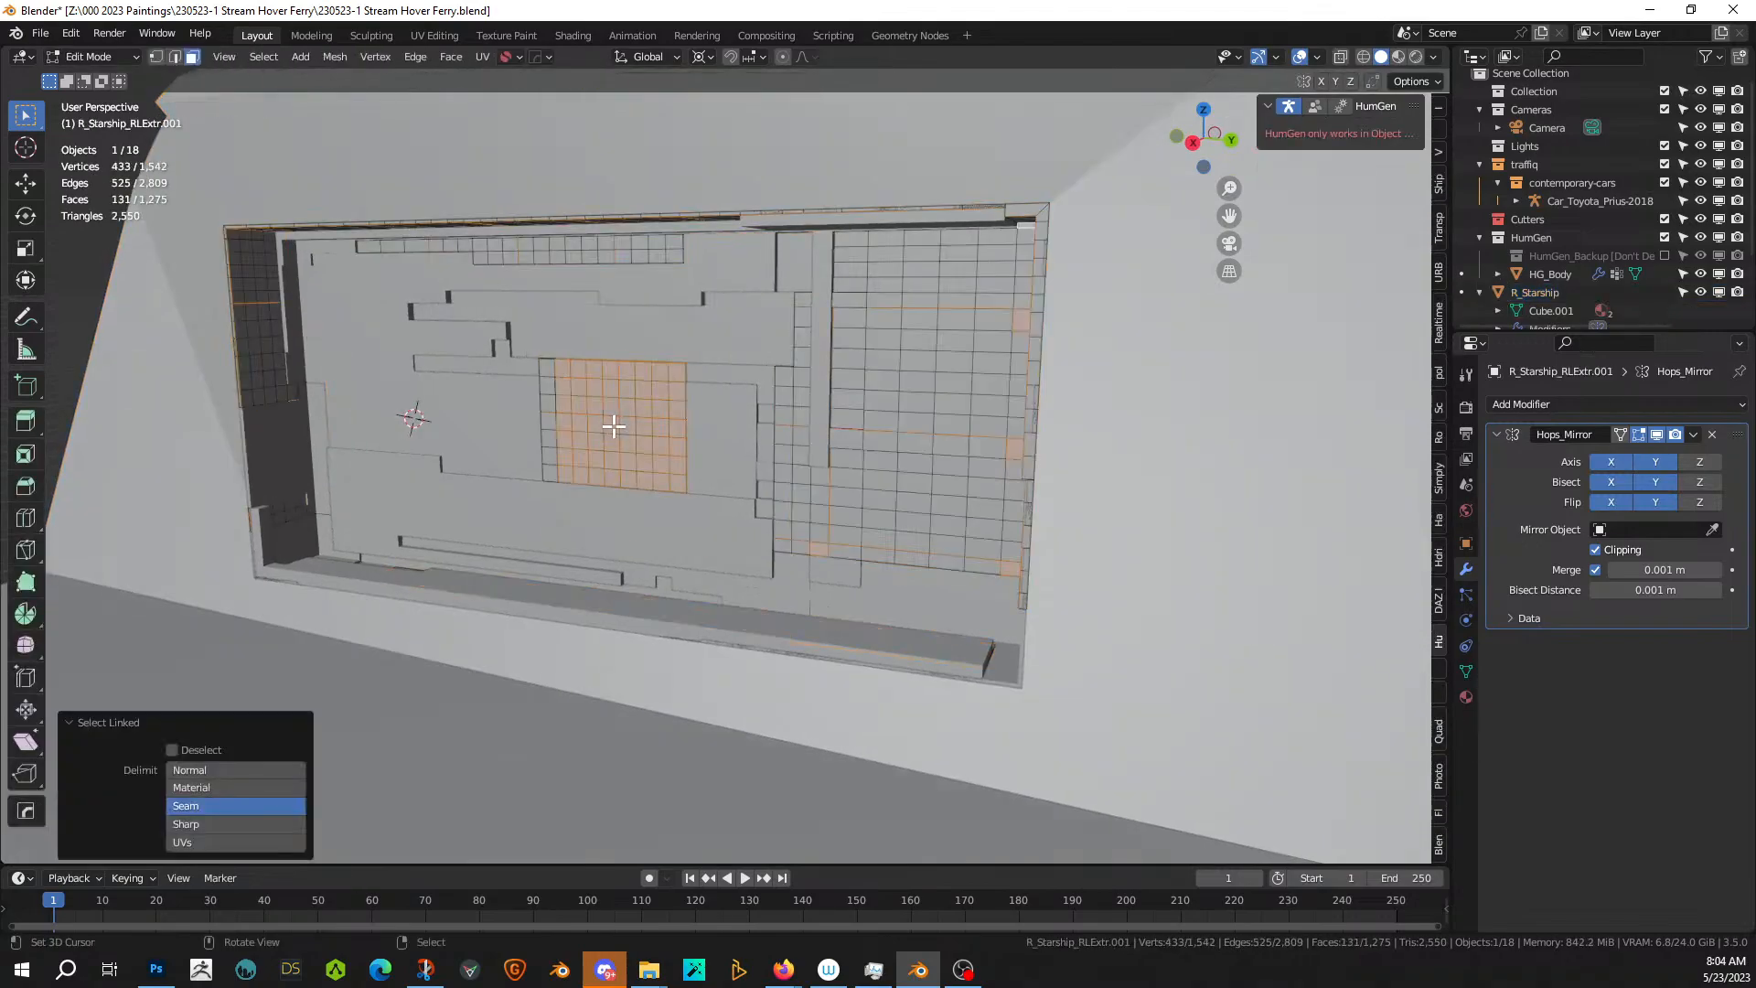
{"action": "scroll", "coordinate": [614, 426], "scroll_direction": "up", "scroll_amount": 2}
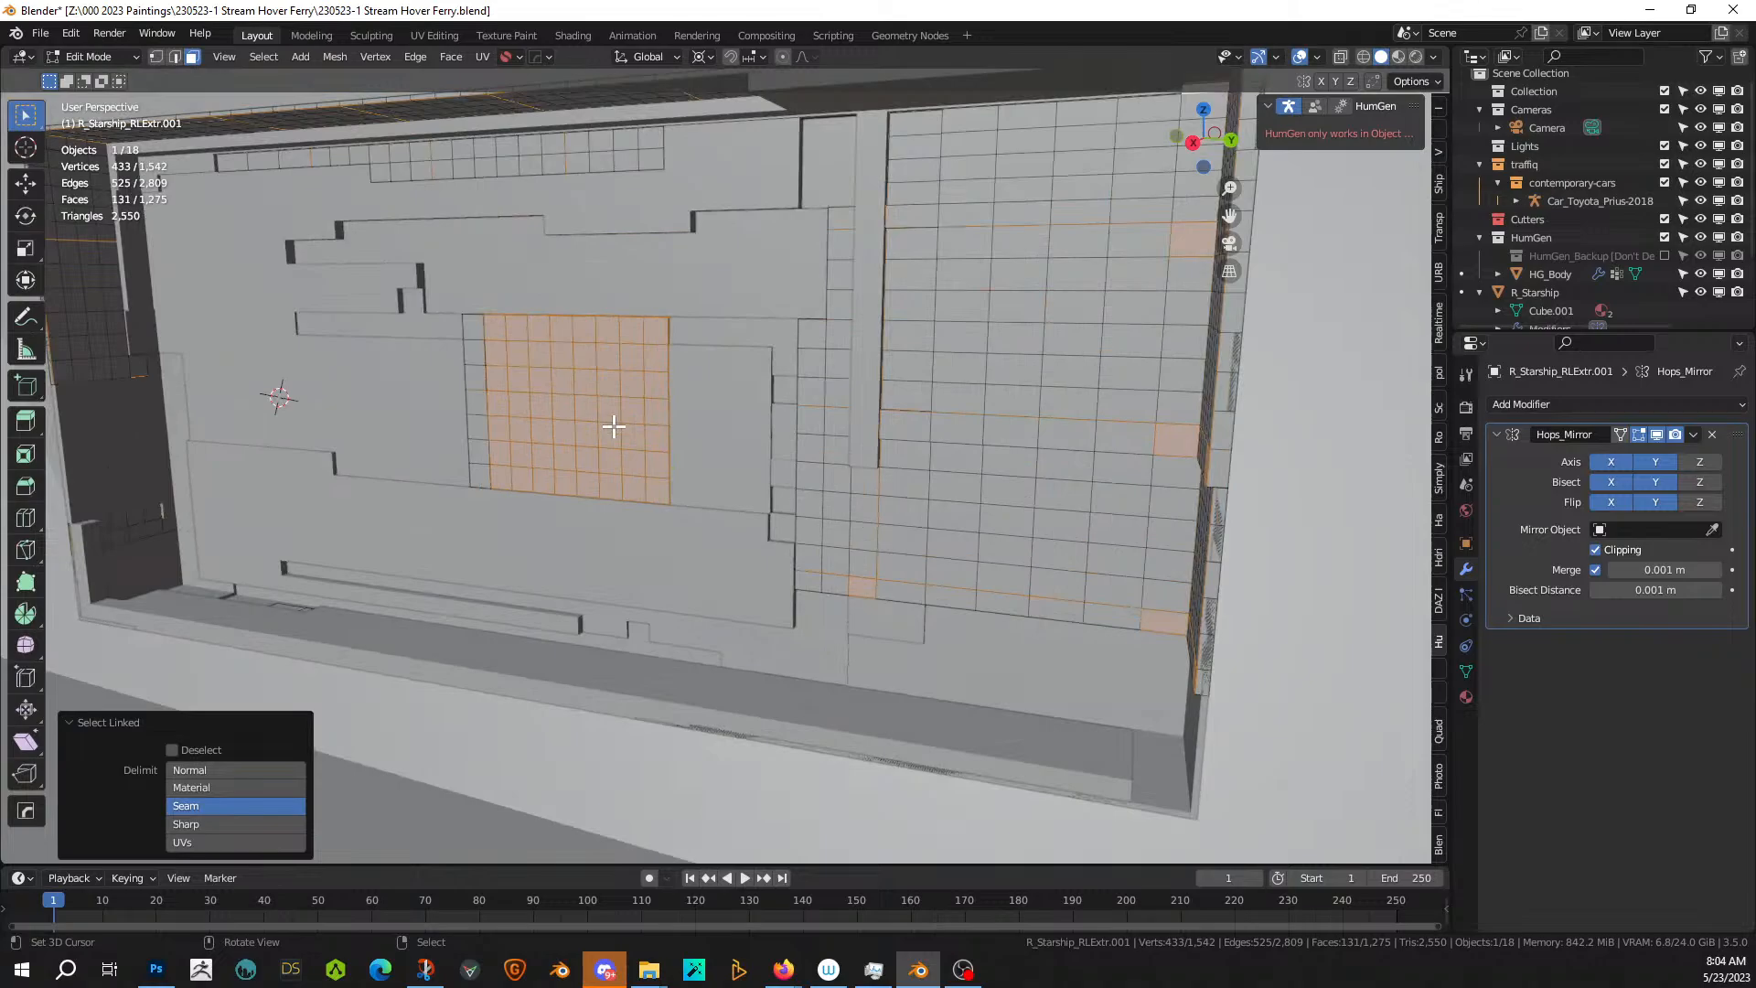
{"action": "middle_click_drag", "start_coordinate": [614, 426], "coordinate": [604, 431]}
{"action": "left_click", "coordinate": [522, 403]}
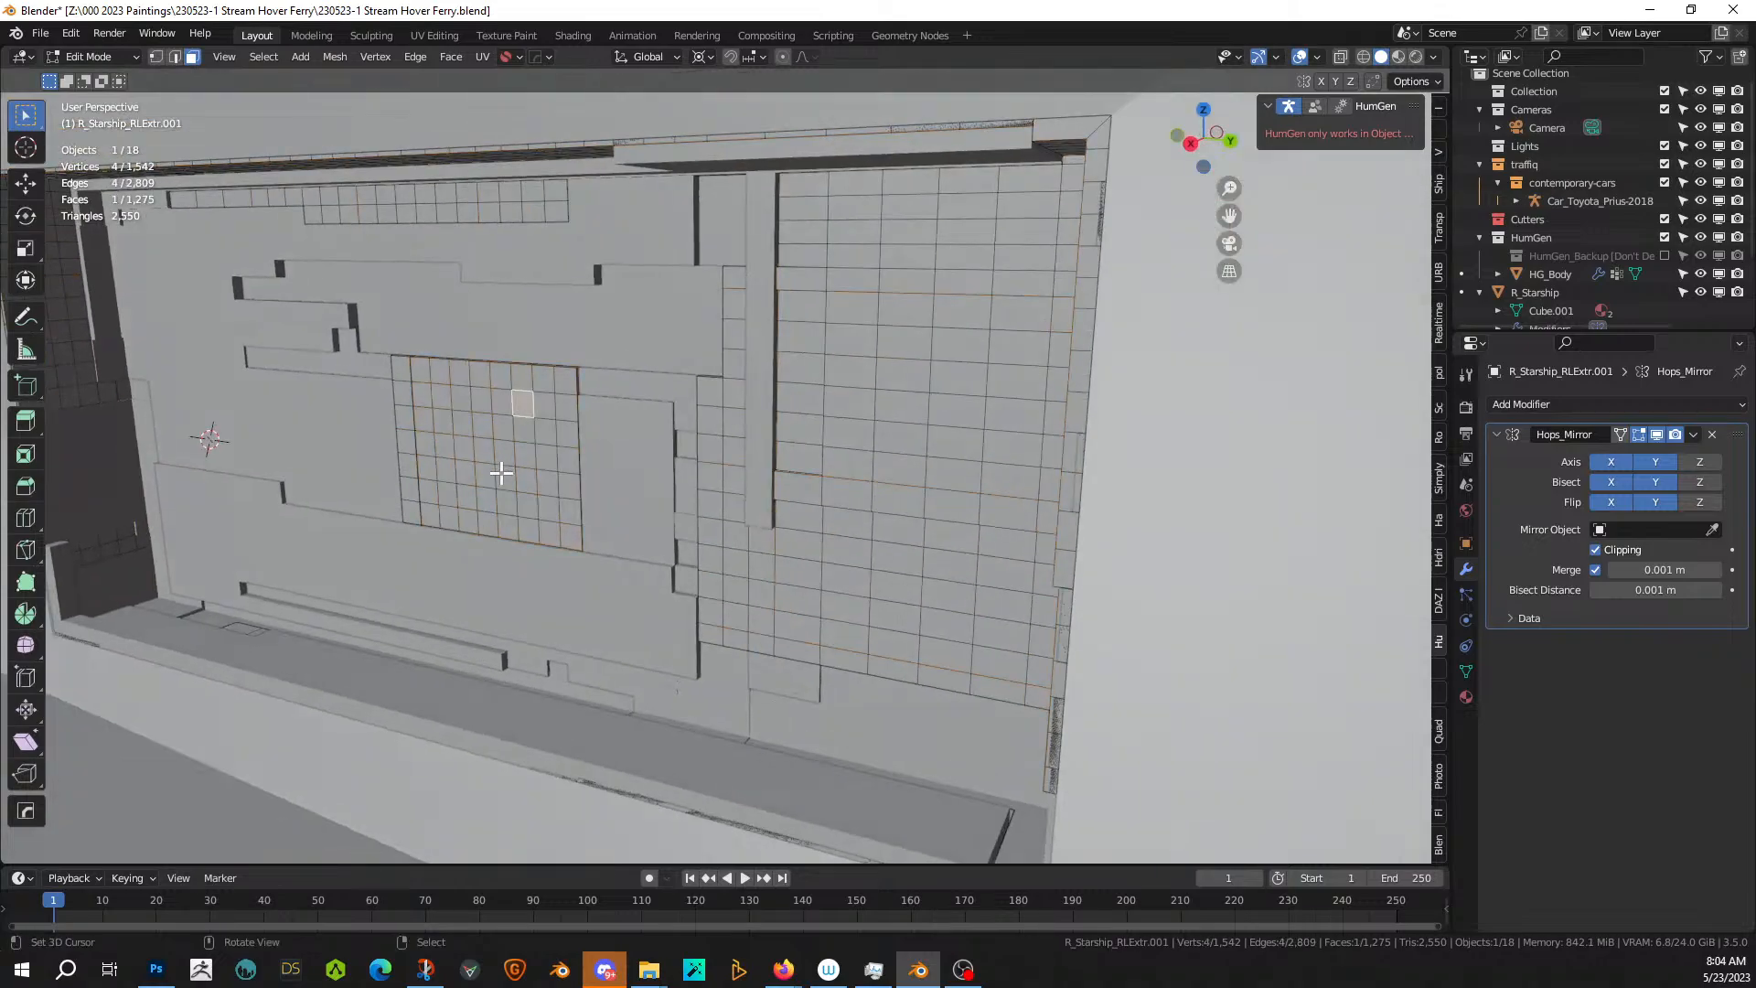
{"action": "key", "text": "shift+g"}
{"action": "left_click", "coordinate": [501, 474]}
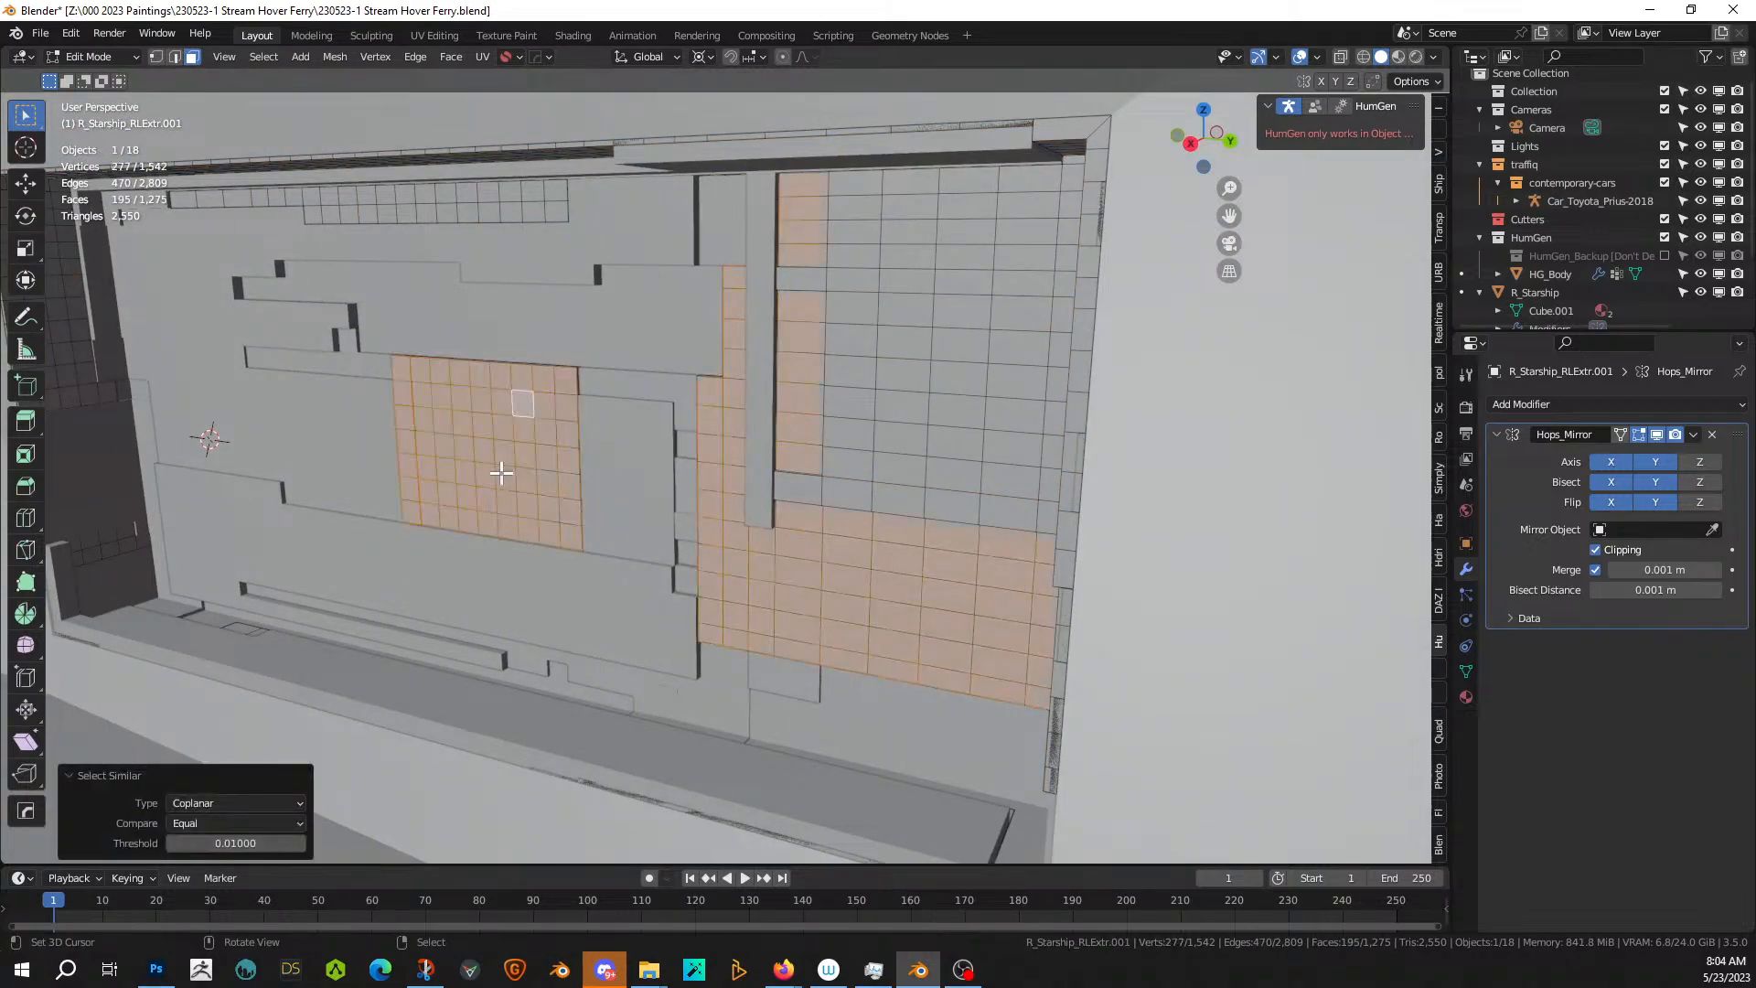
- Try outlining the central gridded panel with shortest-path face selections between its corner faces
{"action": "left_click", "coordinate": [402, 376]}
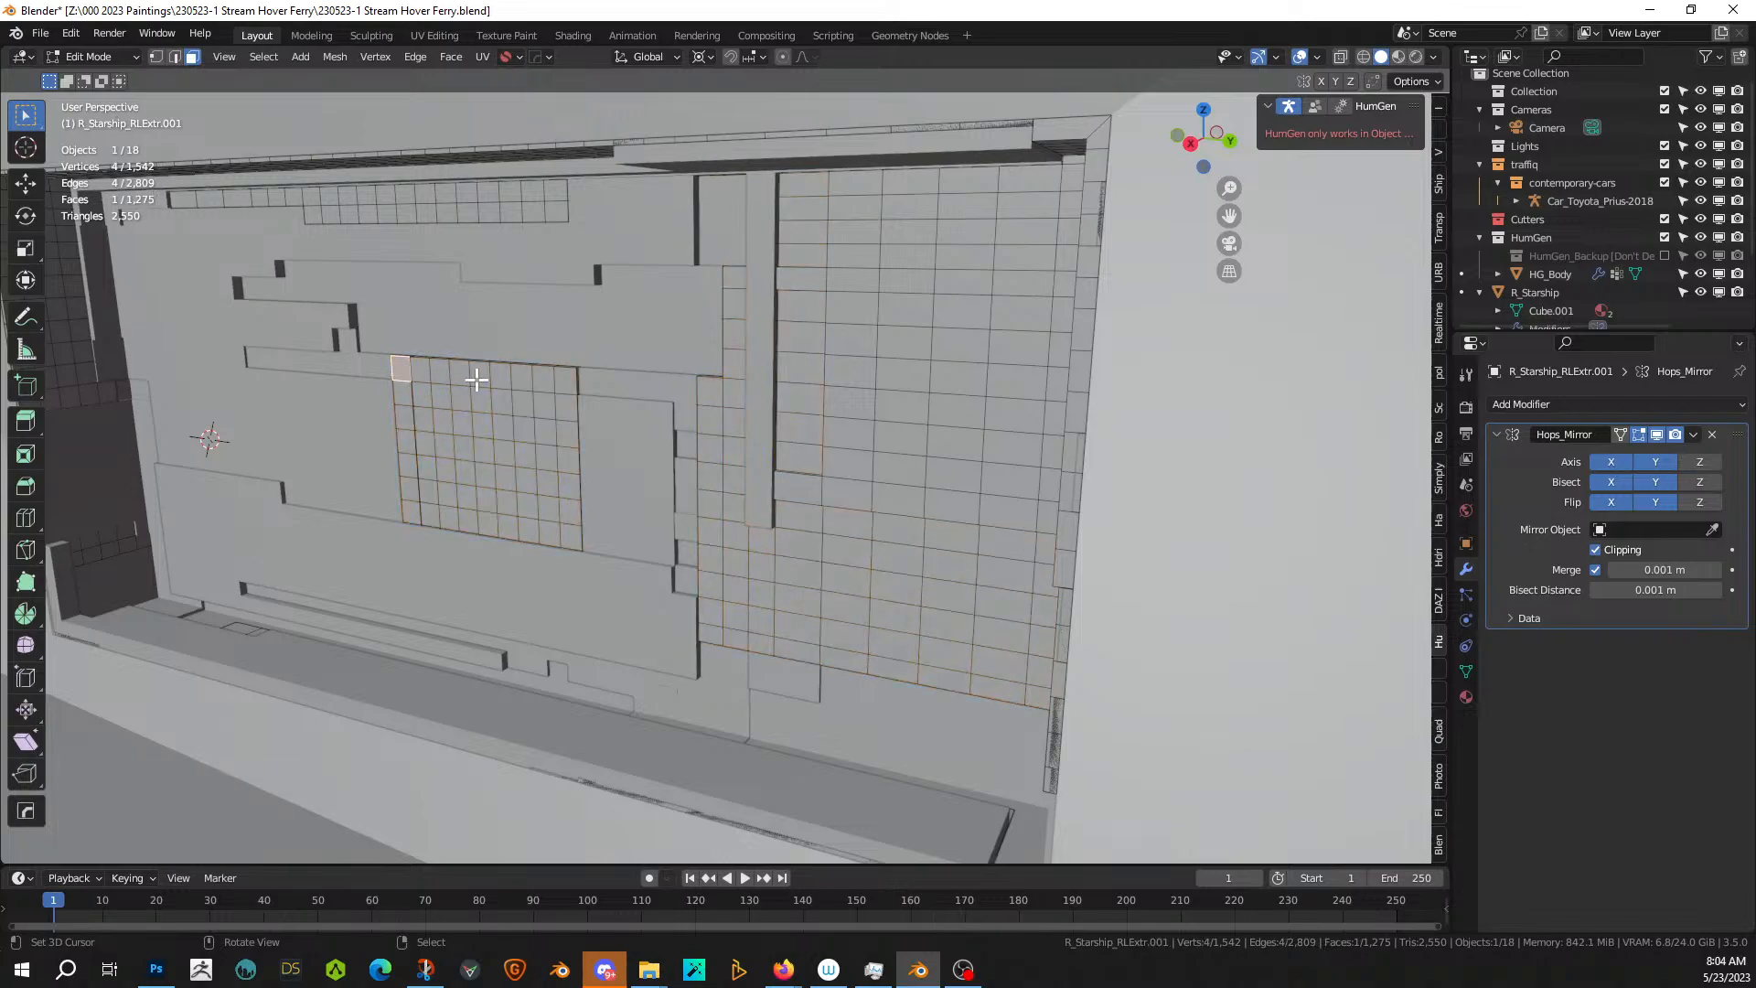
{"action": "left_click", "coordinate": [562, 386], "text": "ctrl"}
{"action": "left_click", "coordinate": [570, 533], "text": "ctrl"}
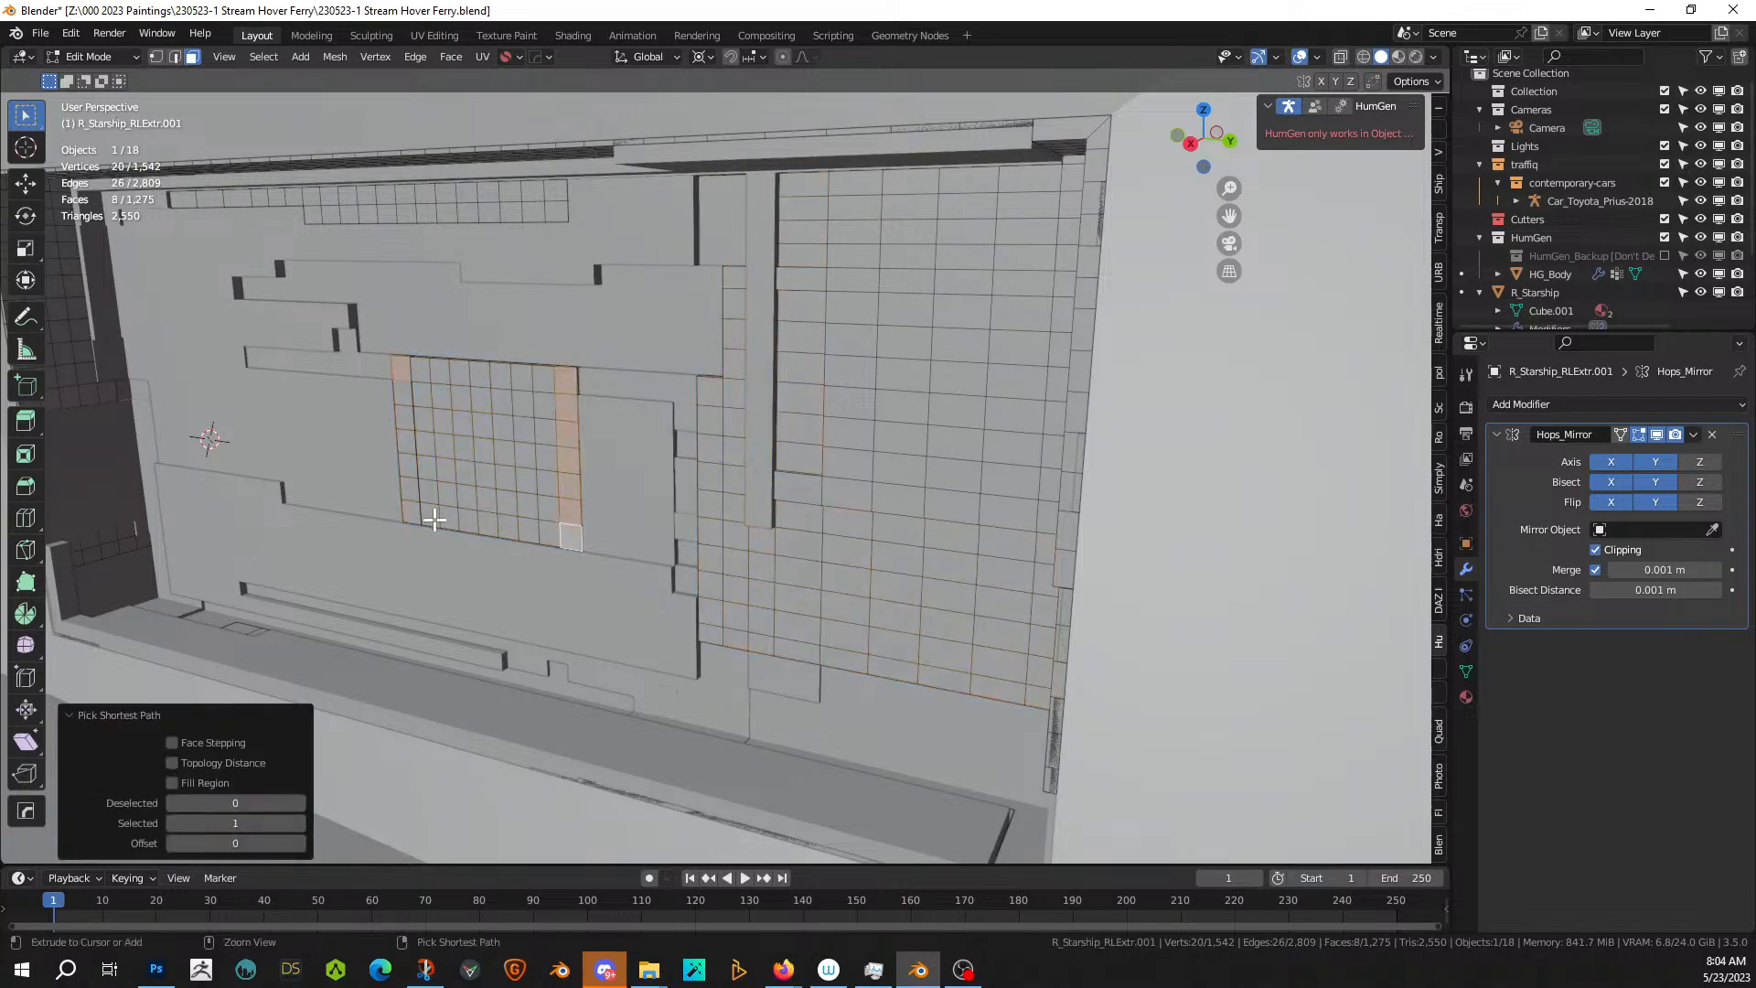
{"action": "left_click", "coordinate": [401, 370], "text": "ctrl"}
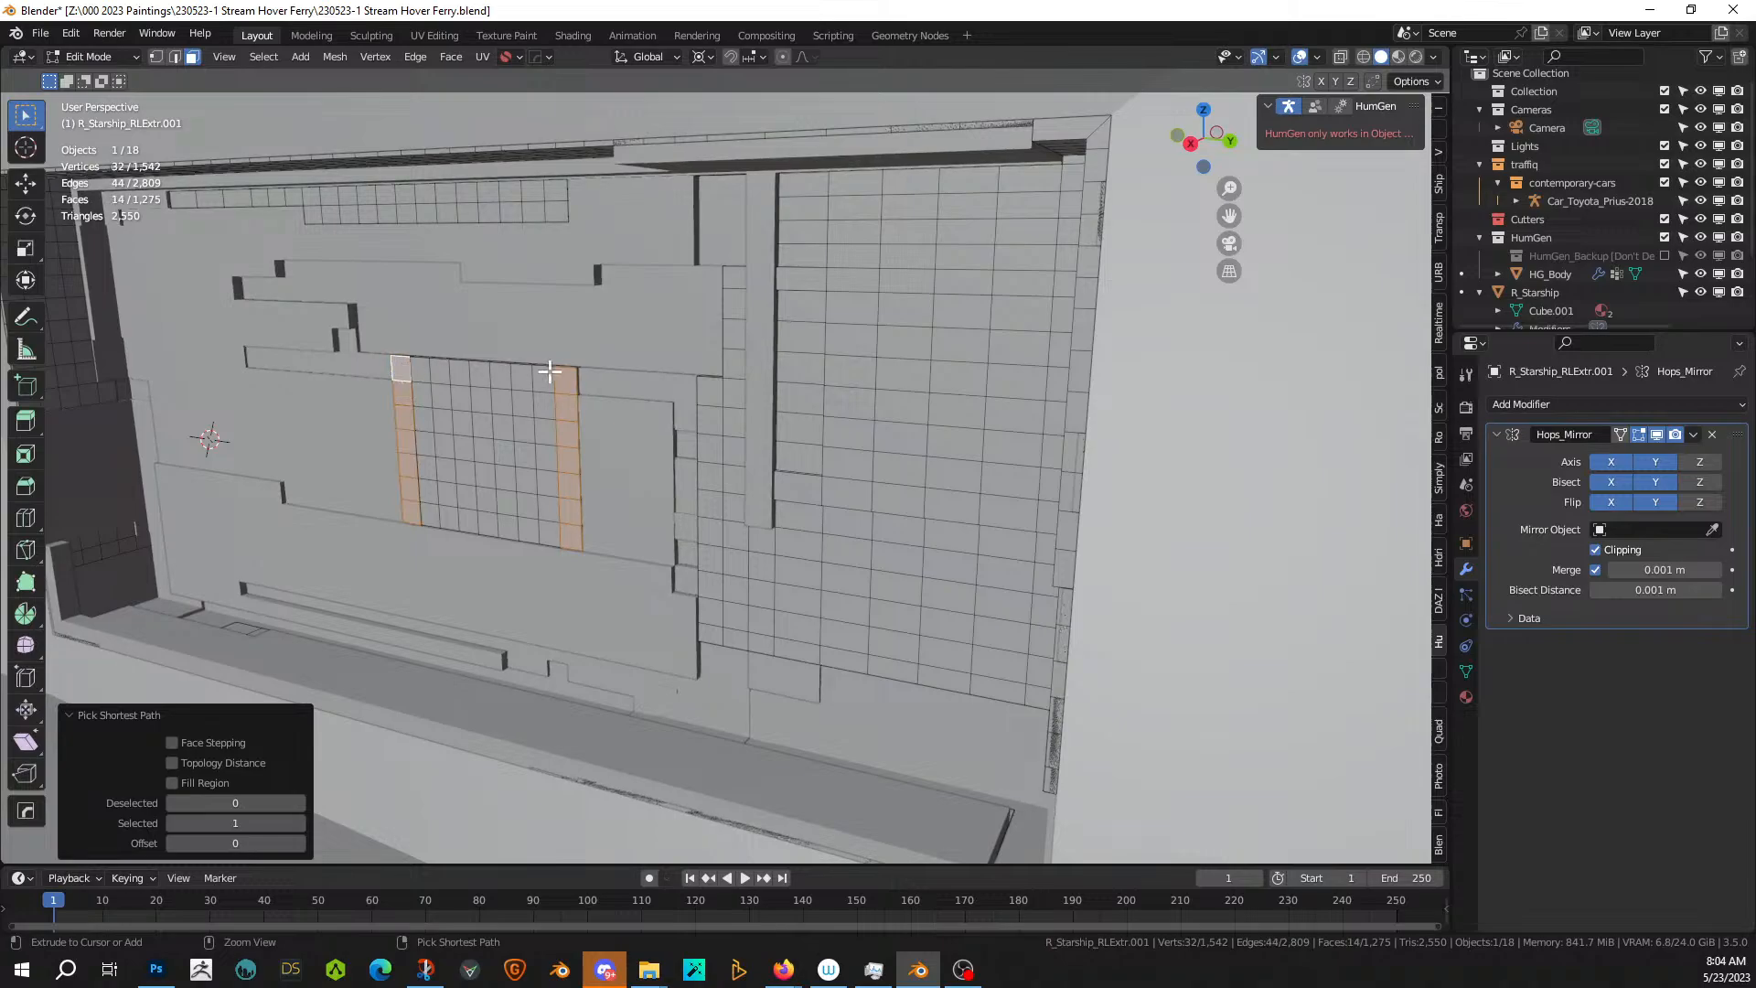
{"action": "left_click", "coordinate": [544, 471]}
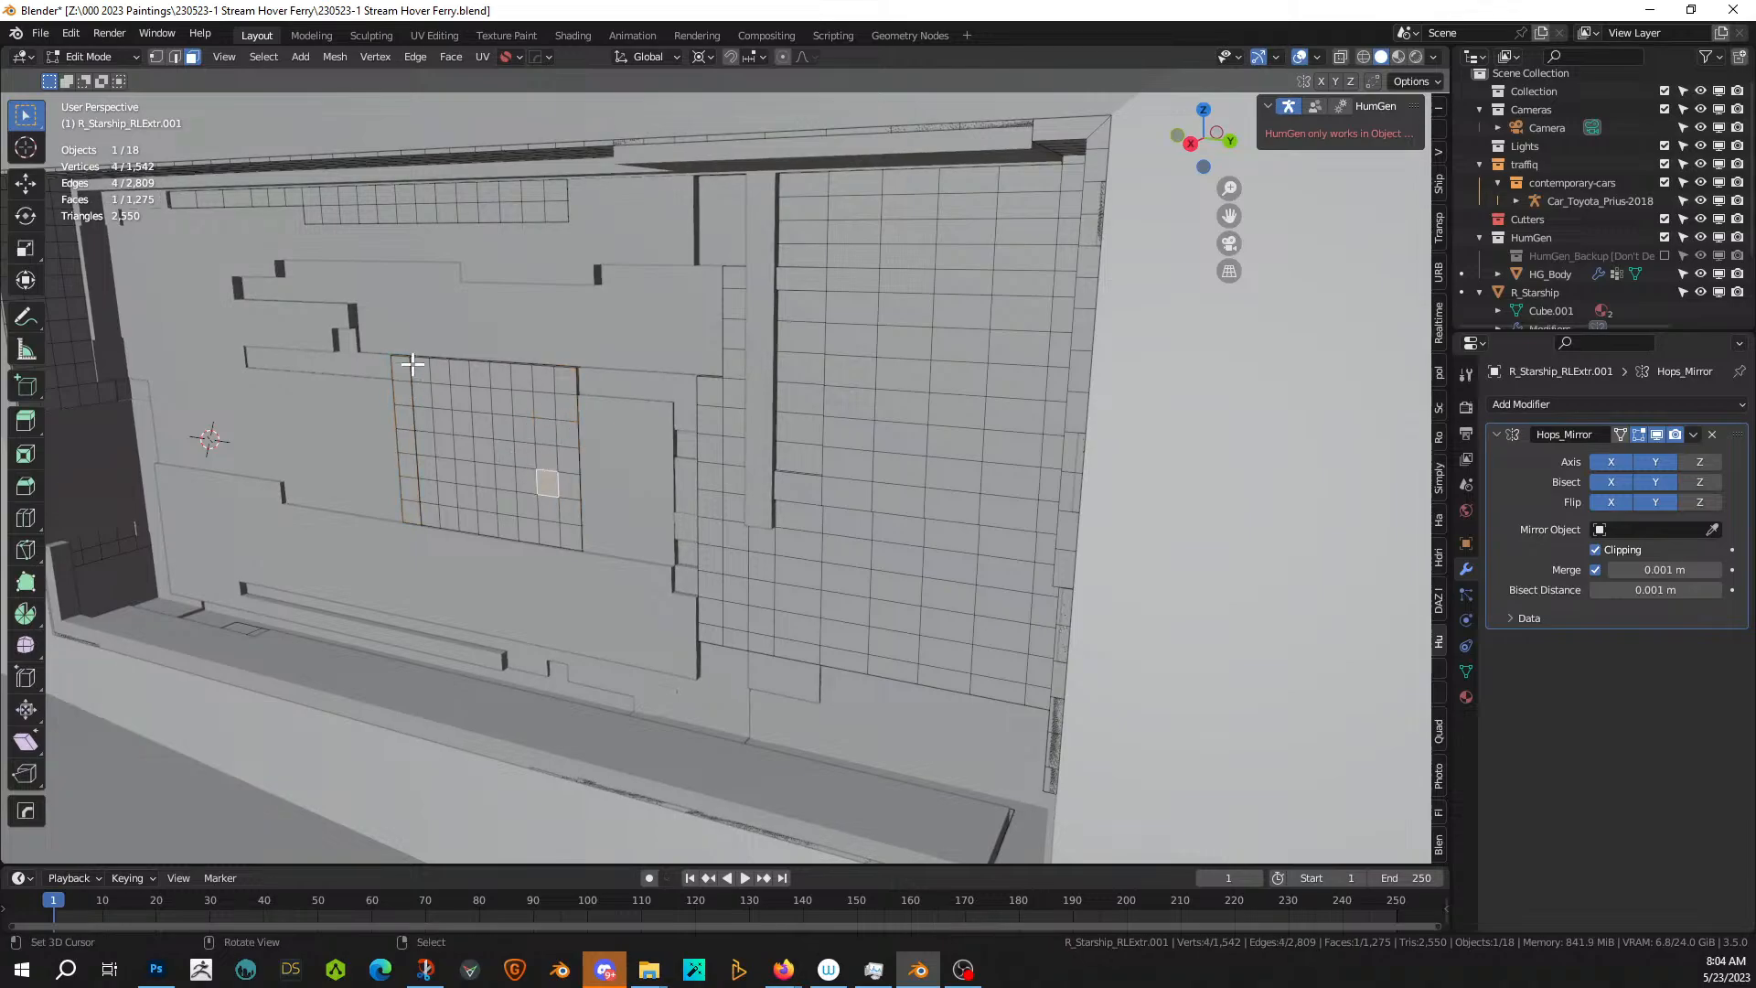
- Select the central panel's grid faces except the outermost column beside the recess's far end, tracing their border and filling the interior with circle select
{"action": "left_click", "coordinate": [412, 364]}
{"action": "left_click", "coordinate": [568, 377], "text": "shift"}
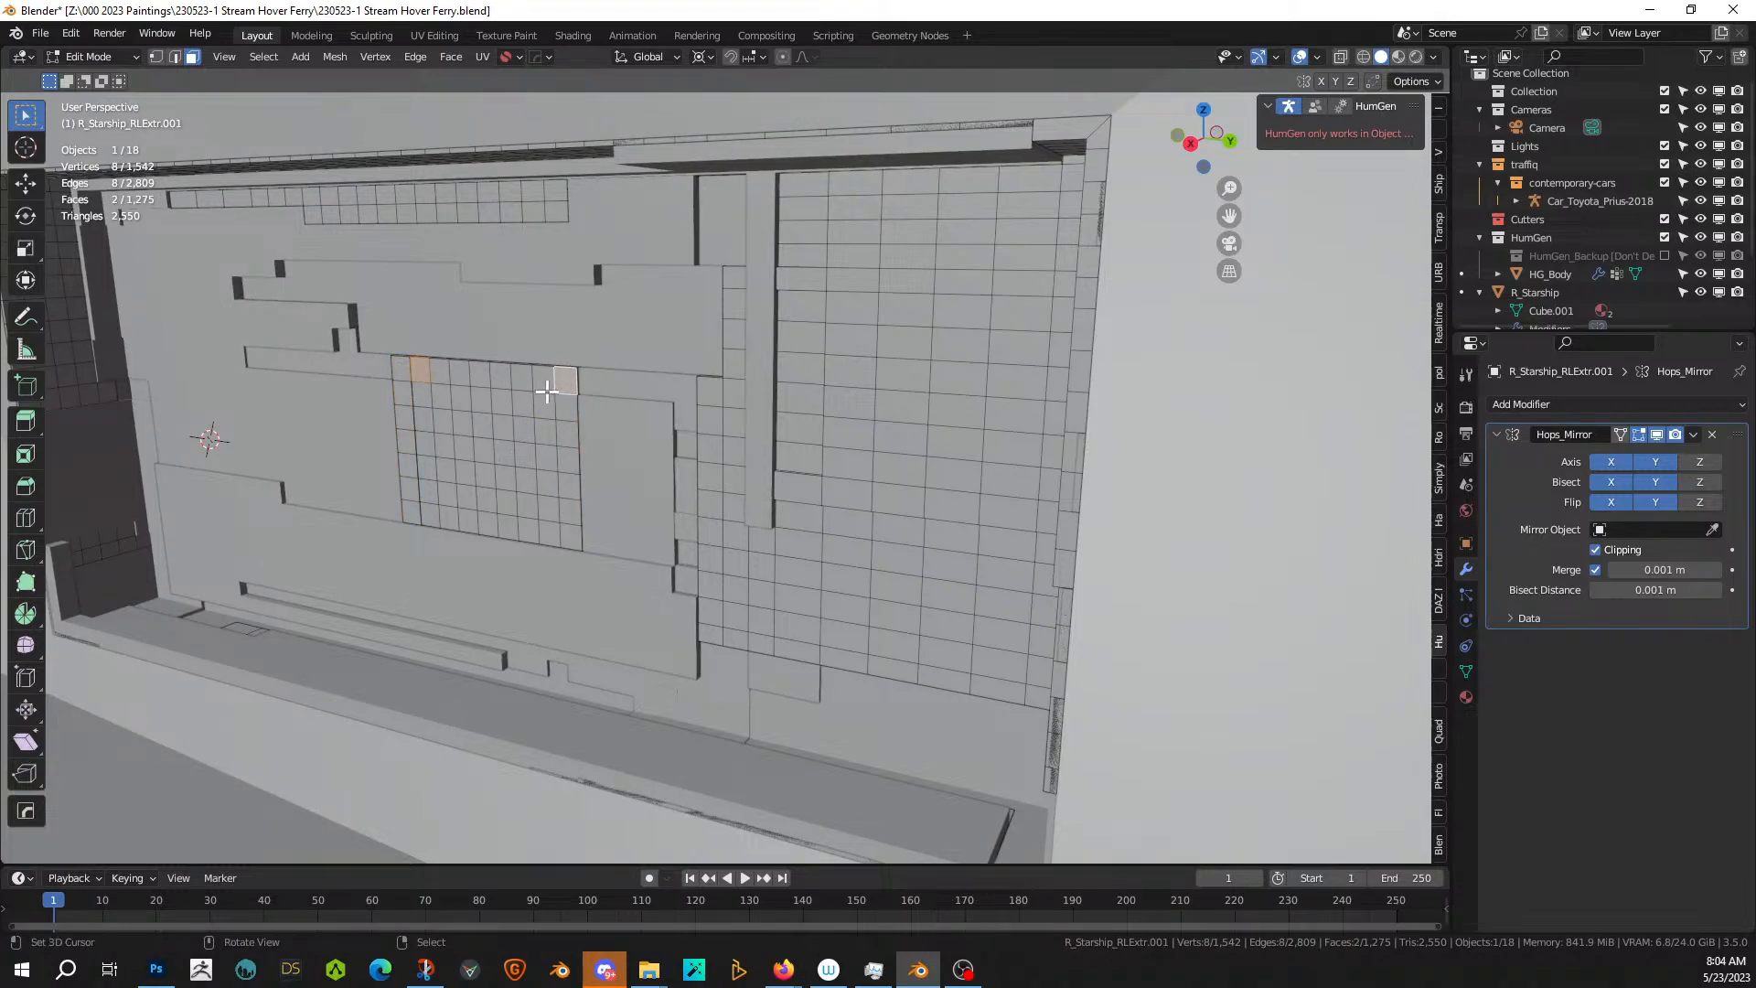
{"action": "left_click", "coordinate": [436, 375], "text": "ctrl"}
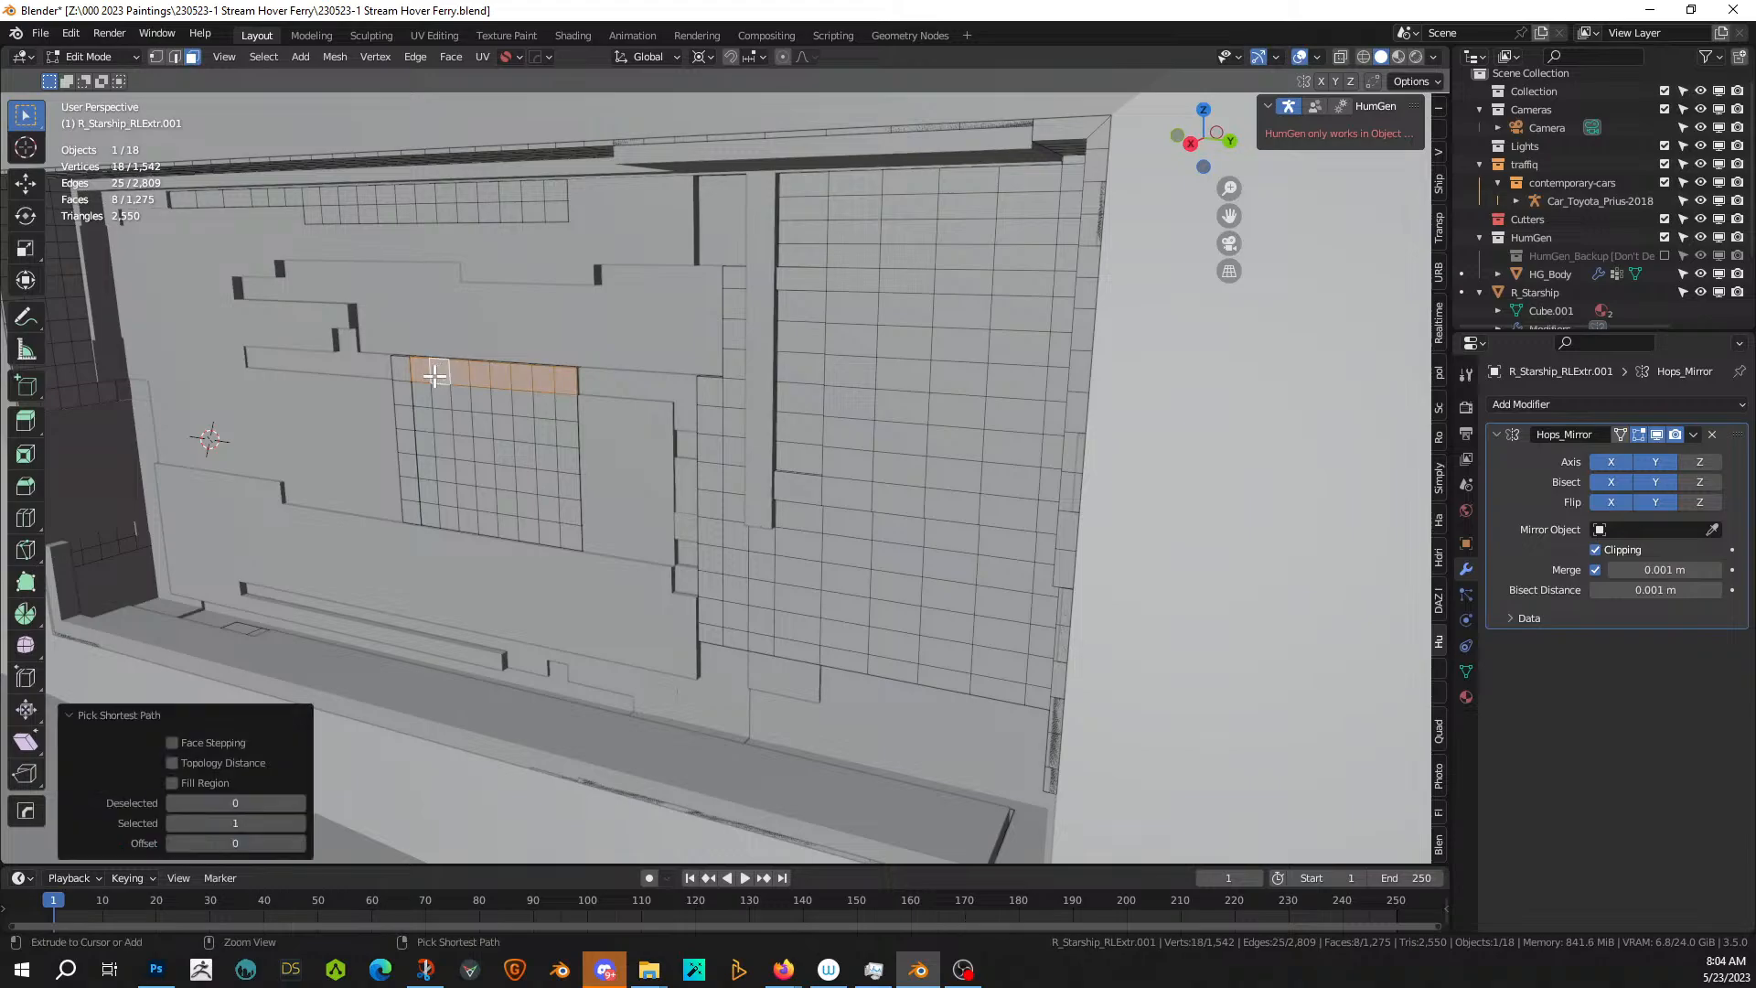
{"action": "left_click", "coordinate": [431, 512], "text": "ctrl"}
{"action": "left_click", "coordinate": [570, 532], "text": "ctrl"}
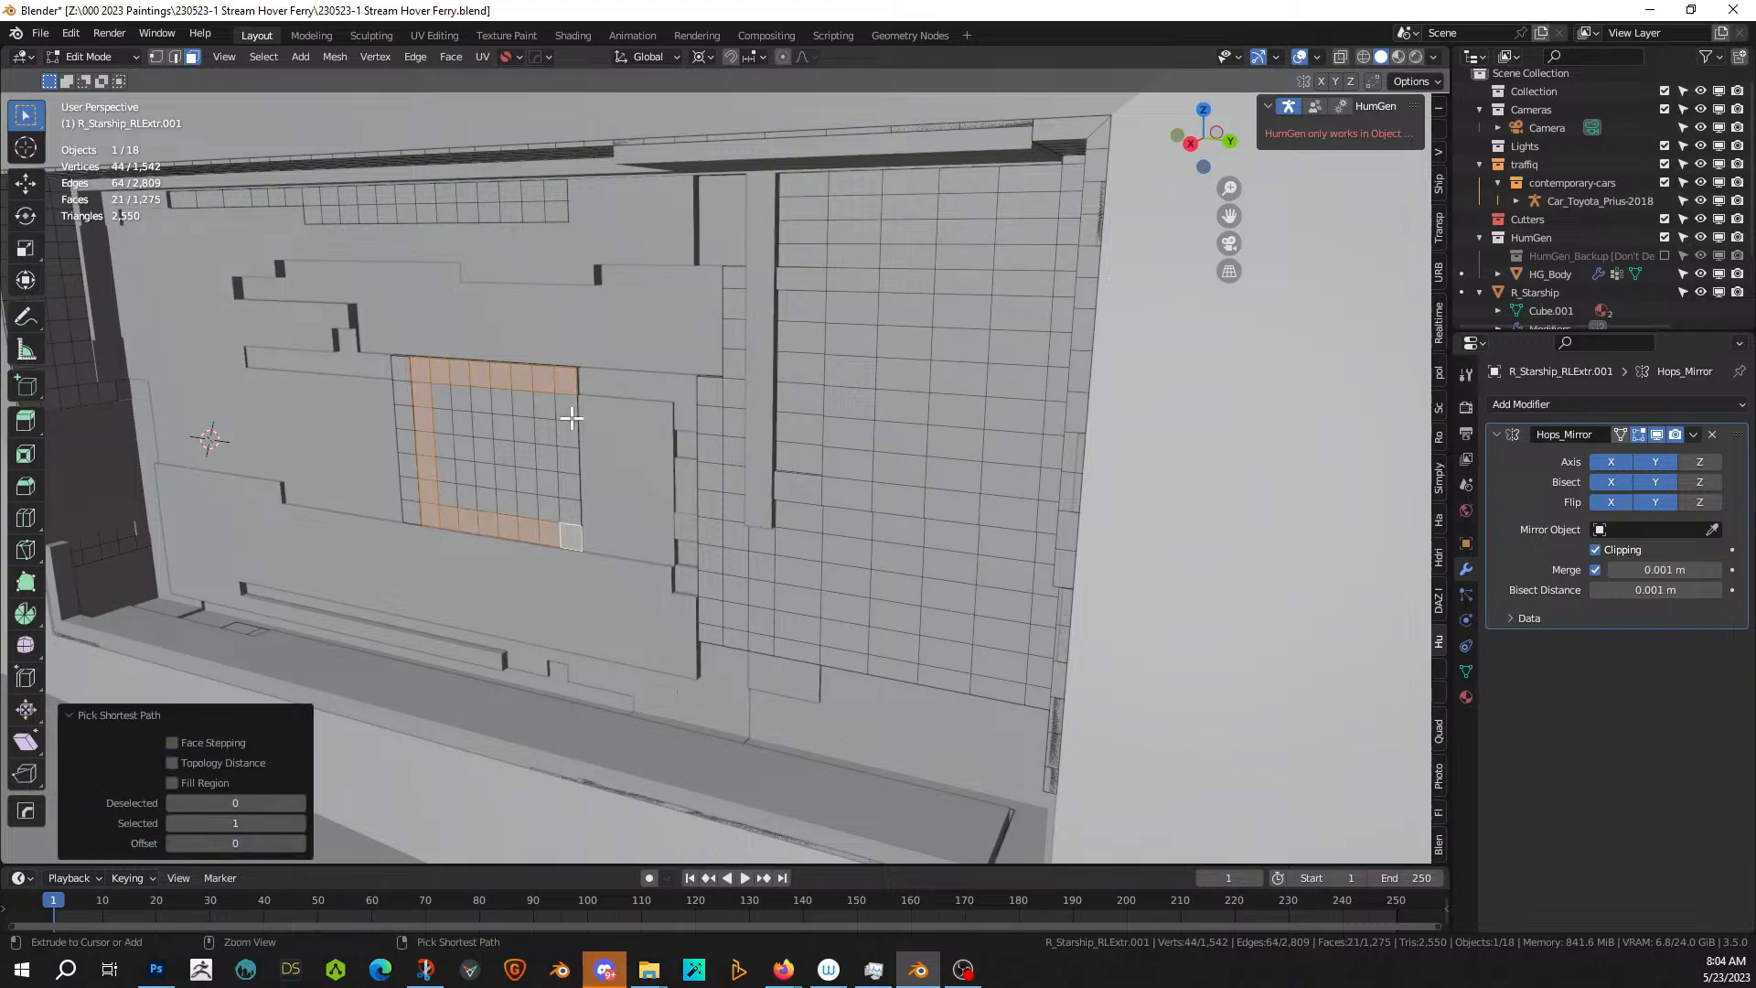
{"action": "left_click", "coordinate": [567, 407], "text": "ctrl"}
{"action": "key", "text": "c"}
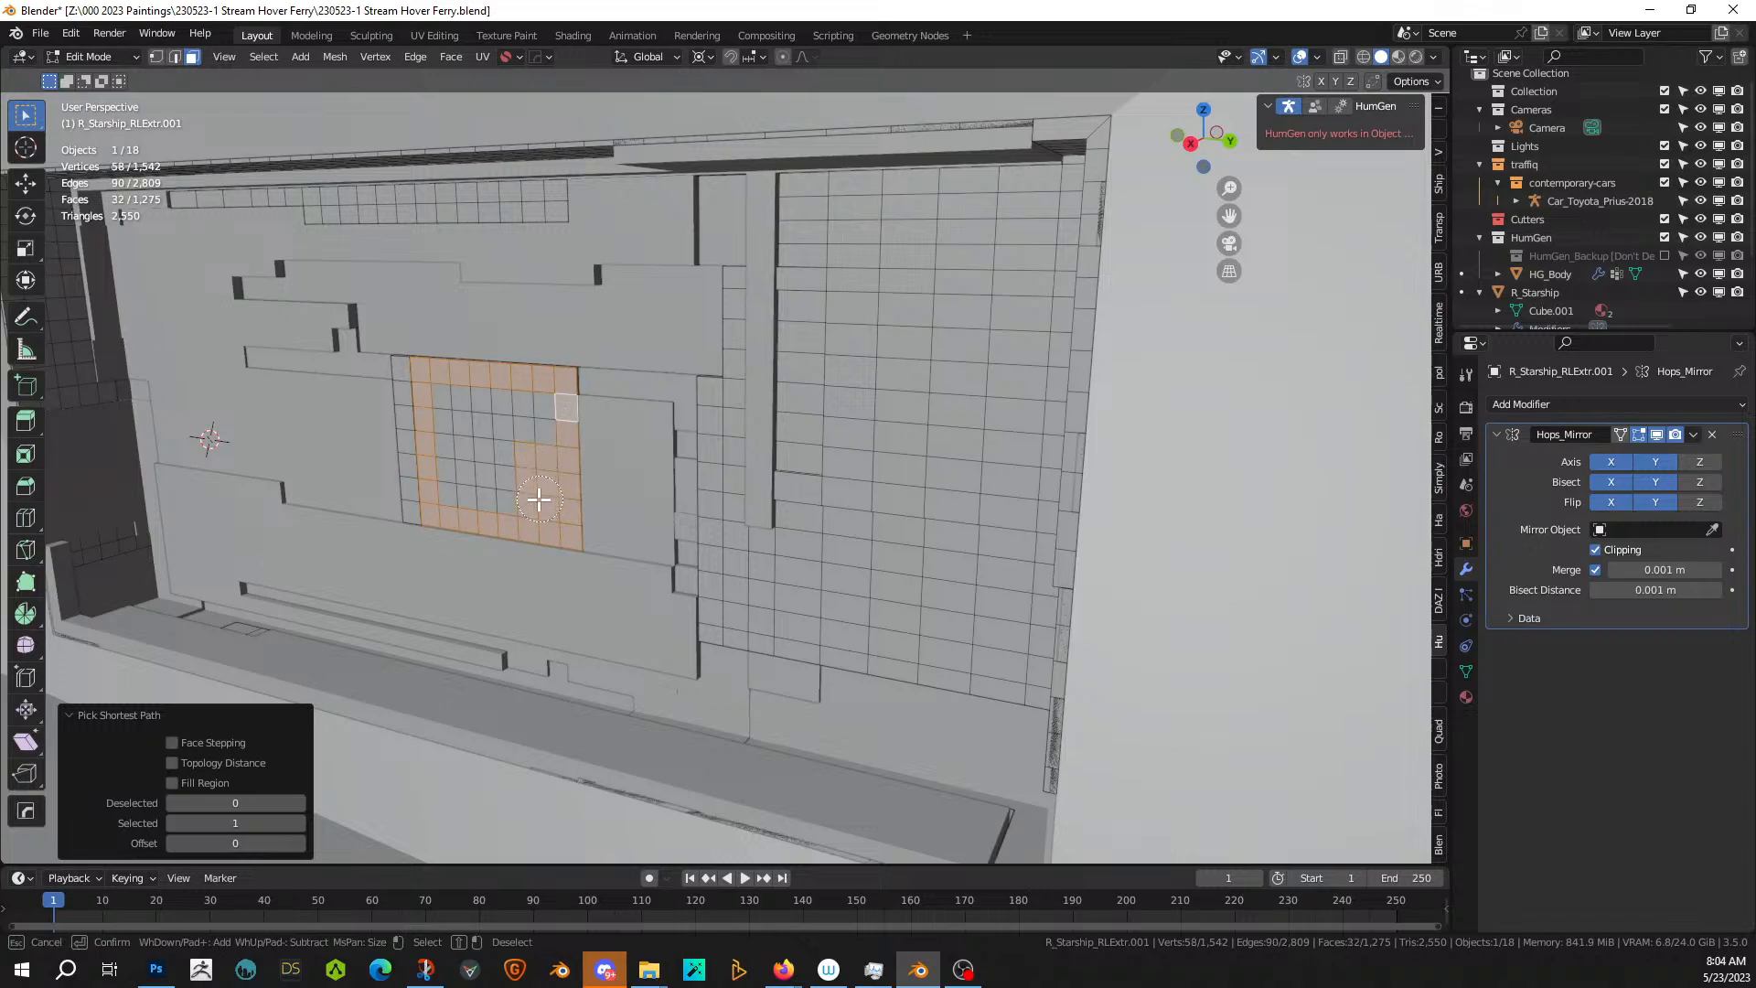
{"action": "left_click_drag", "start_coordinate": [539, 499], "coordinate": [467, 479]}
{"action": "left_click_drag", "start_coordinate": [447, 398], "coordinate": [528, 414]}
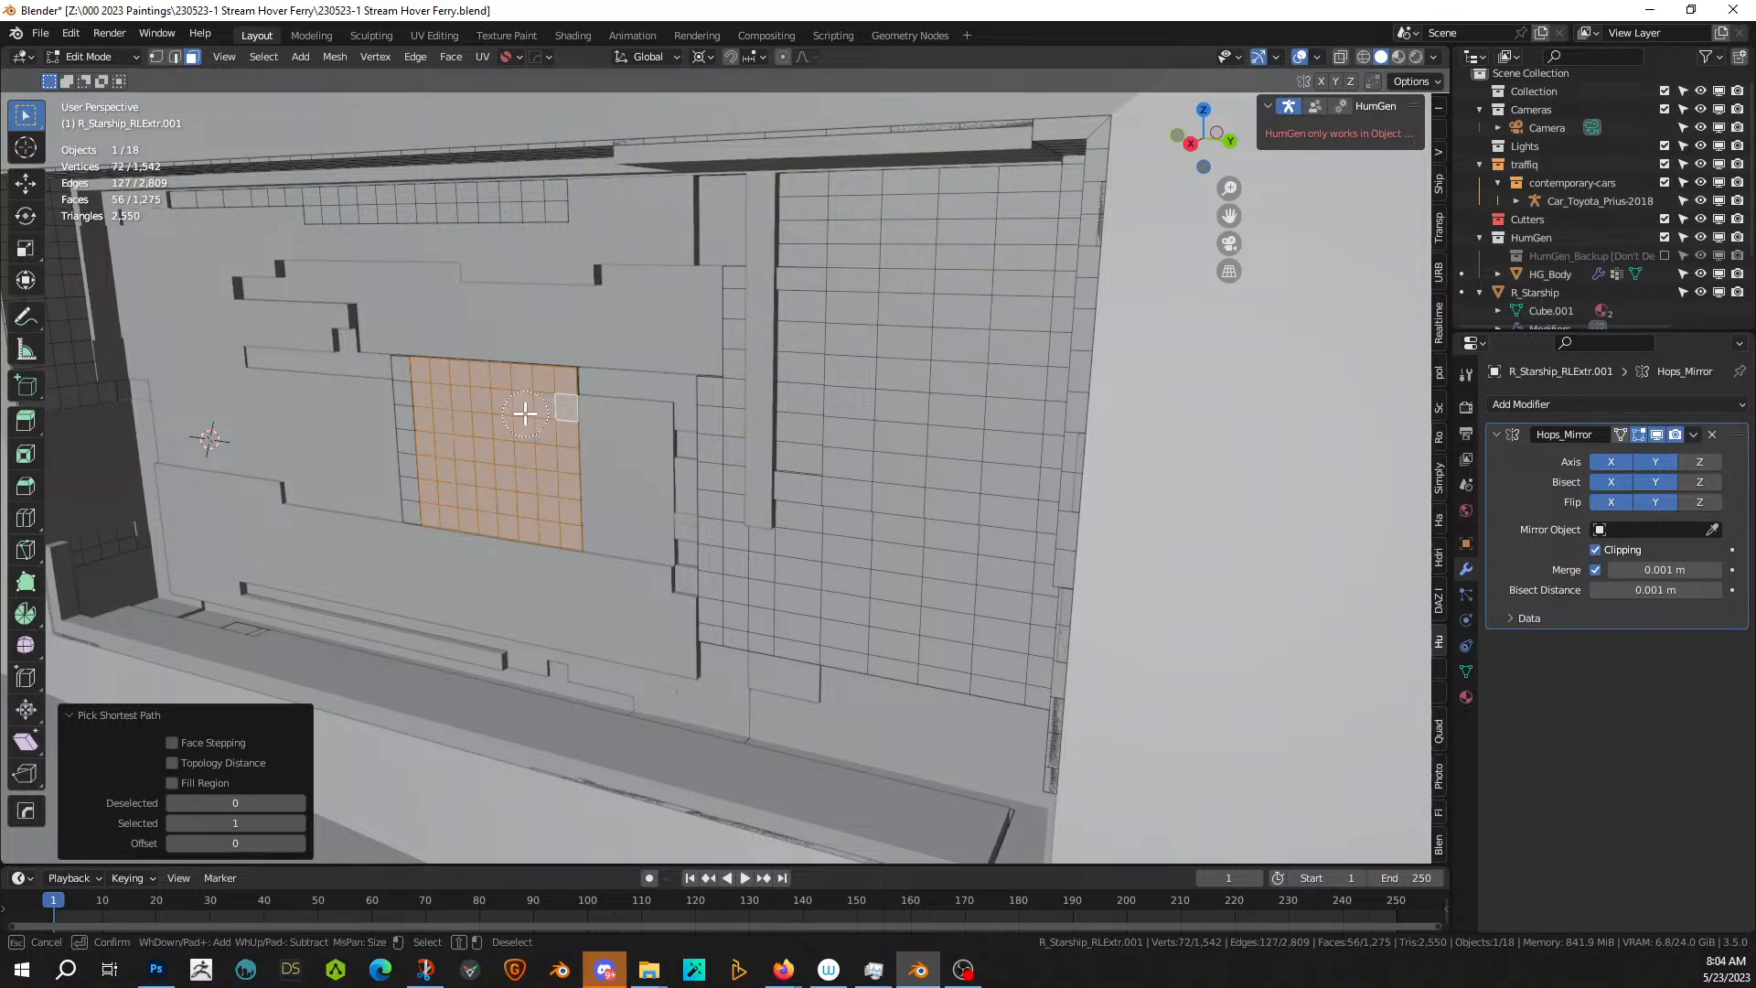
{"action": "key", "text": "Escape"}
- Inset the selected grid faces individually by about 0.012 m, extrude them inward about 0.014 m, and leave mesh editing with everything deselected
{"action": "scroll", "coordinate": [525, 413], "scroll_direction": "up", "scroll_amount": 3}
{"action": "middle_click_drag", "start_coordinate": [521, 418], "coordinate": [526, 432]}
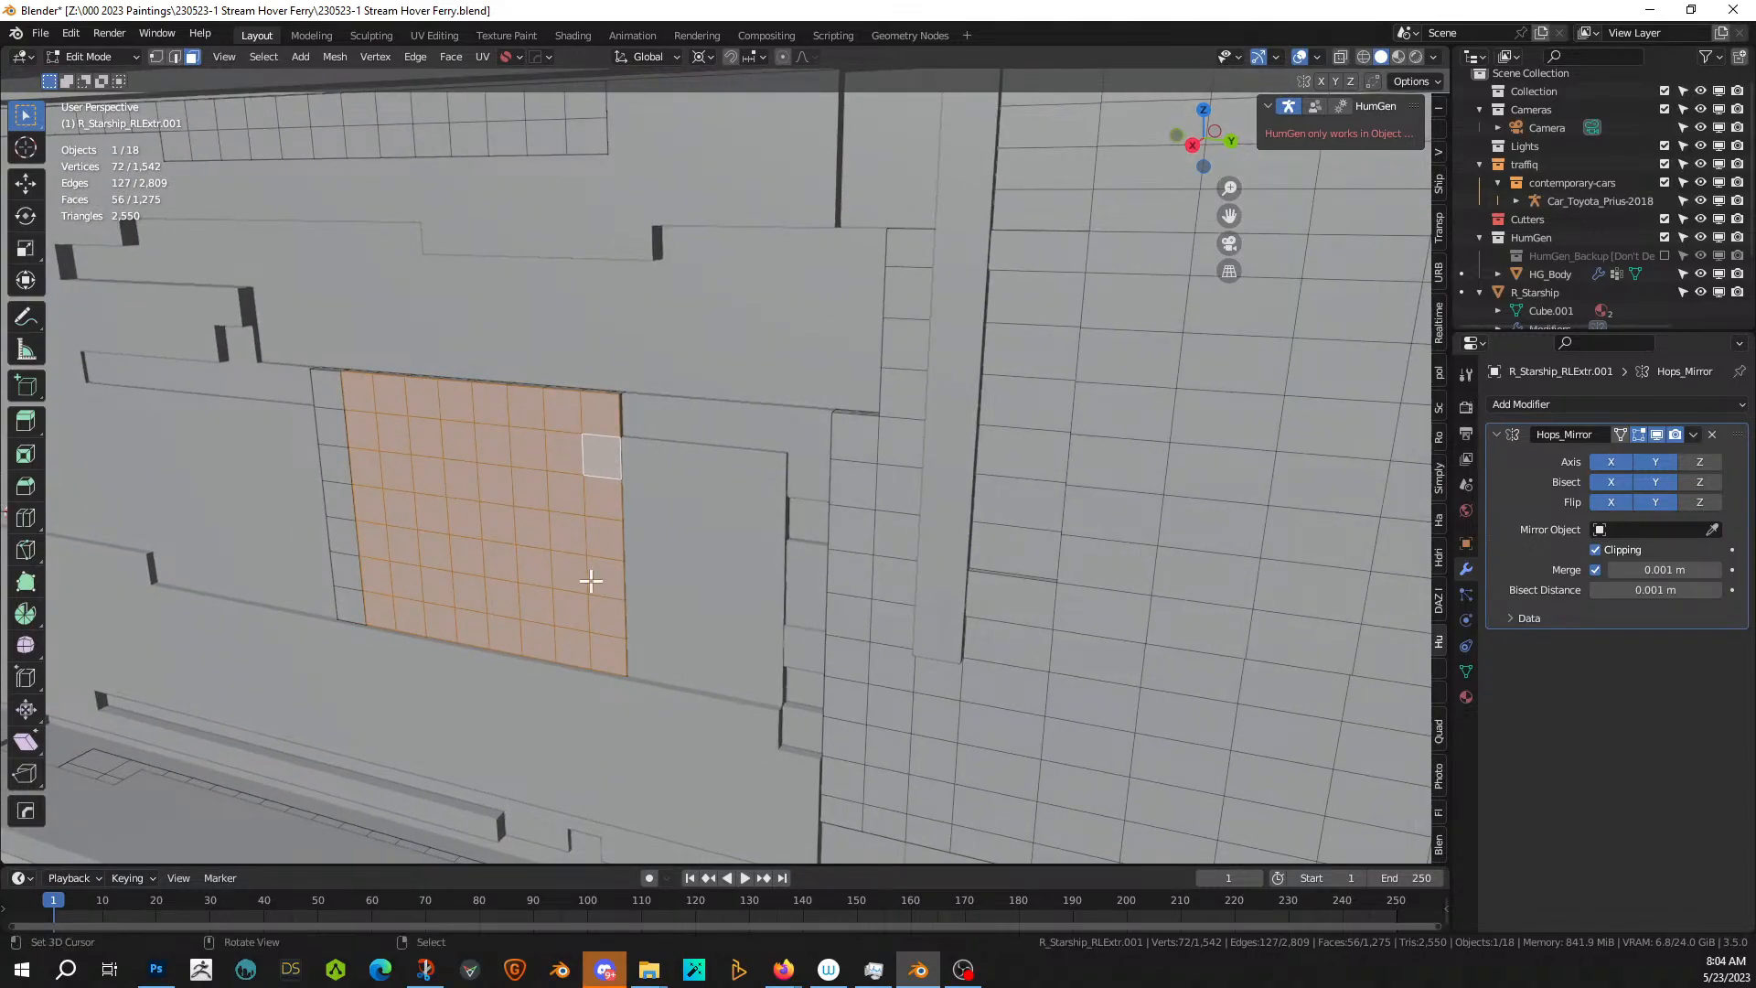
{"action": "key", "text": "i"}
{"action": "key", "text": "i"}
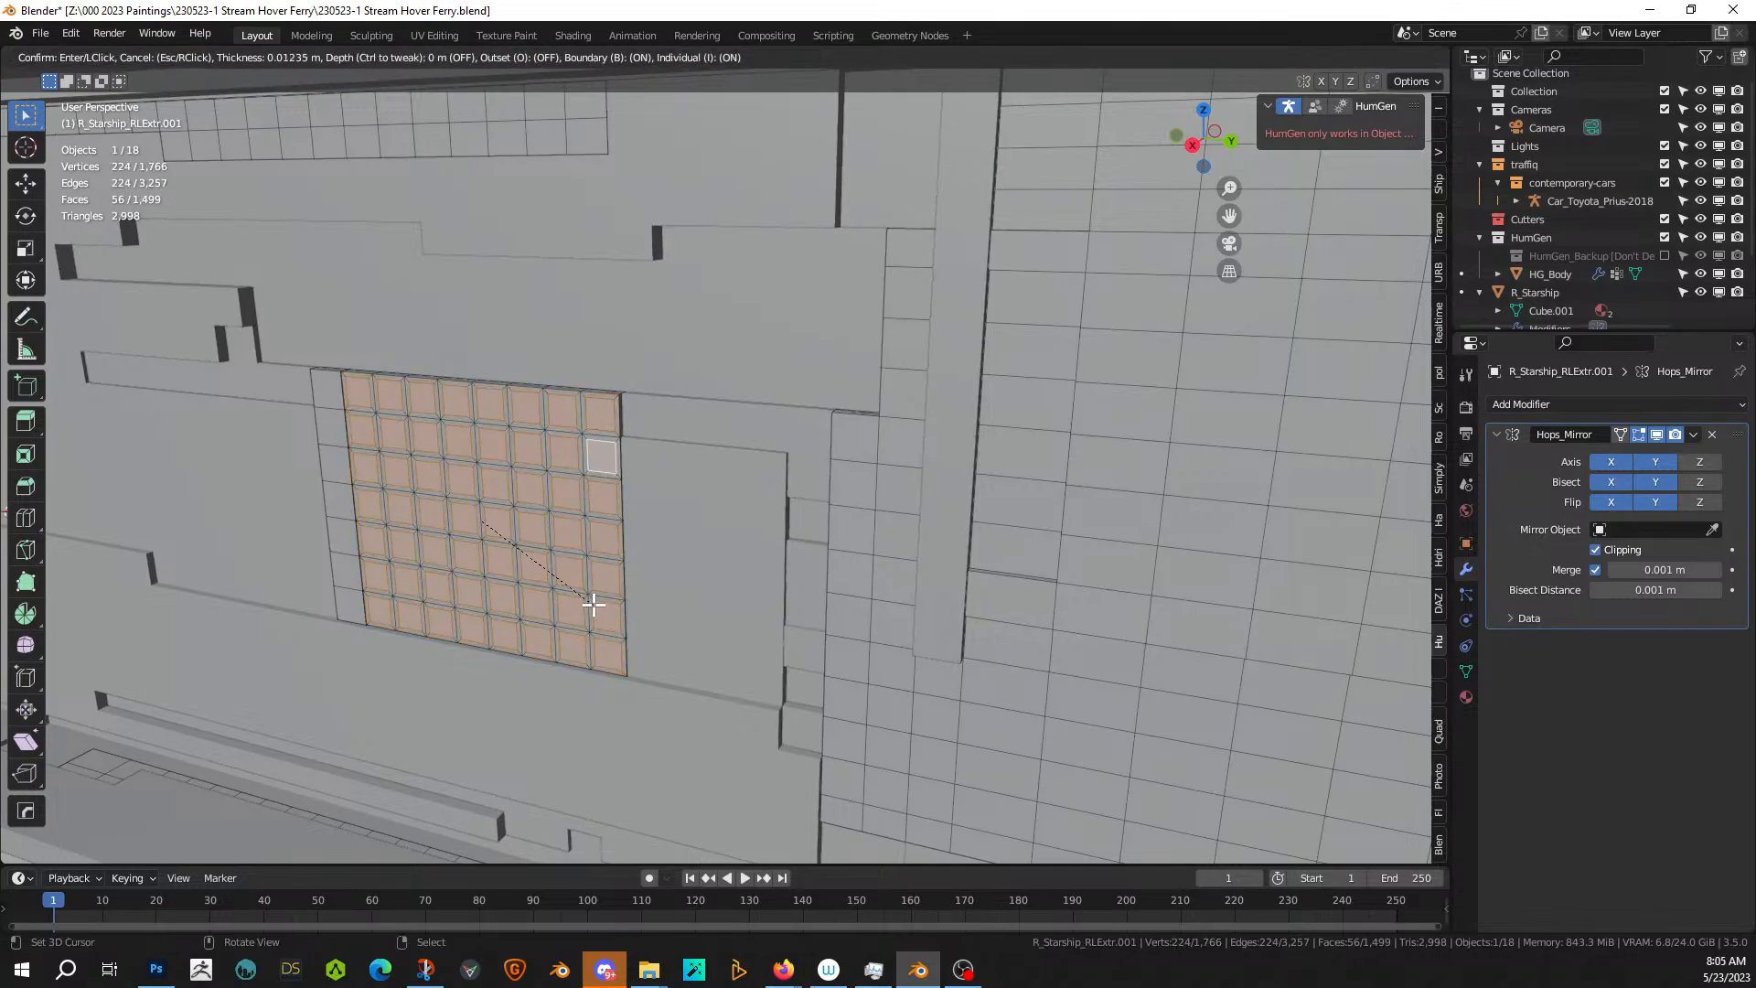
{"action": "left_click", "coordinate": [594, 605]}
{"action": "key", "text": "e"}
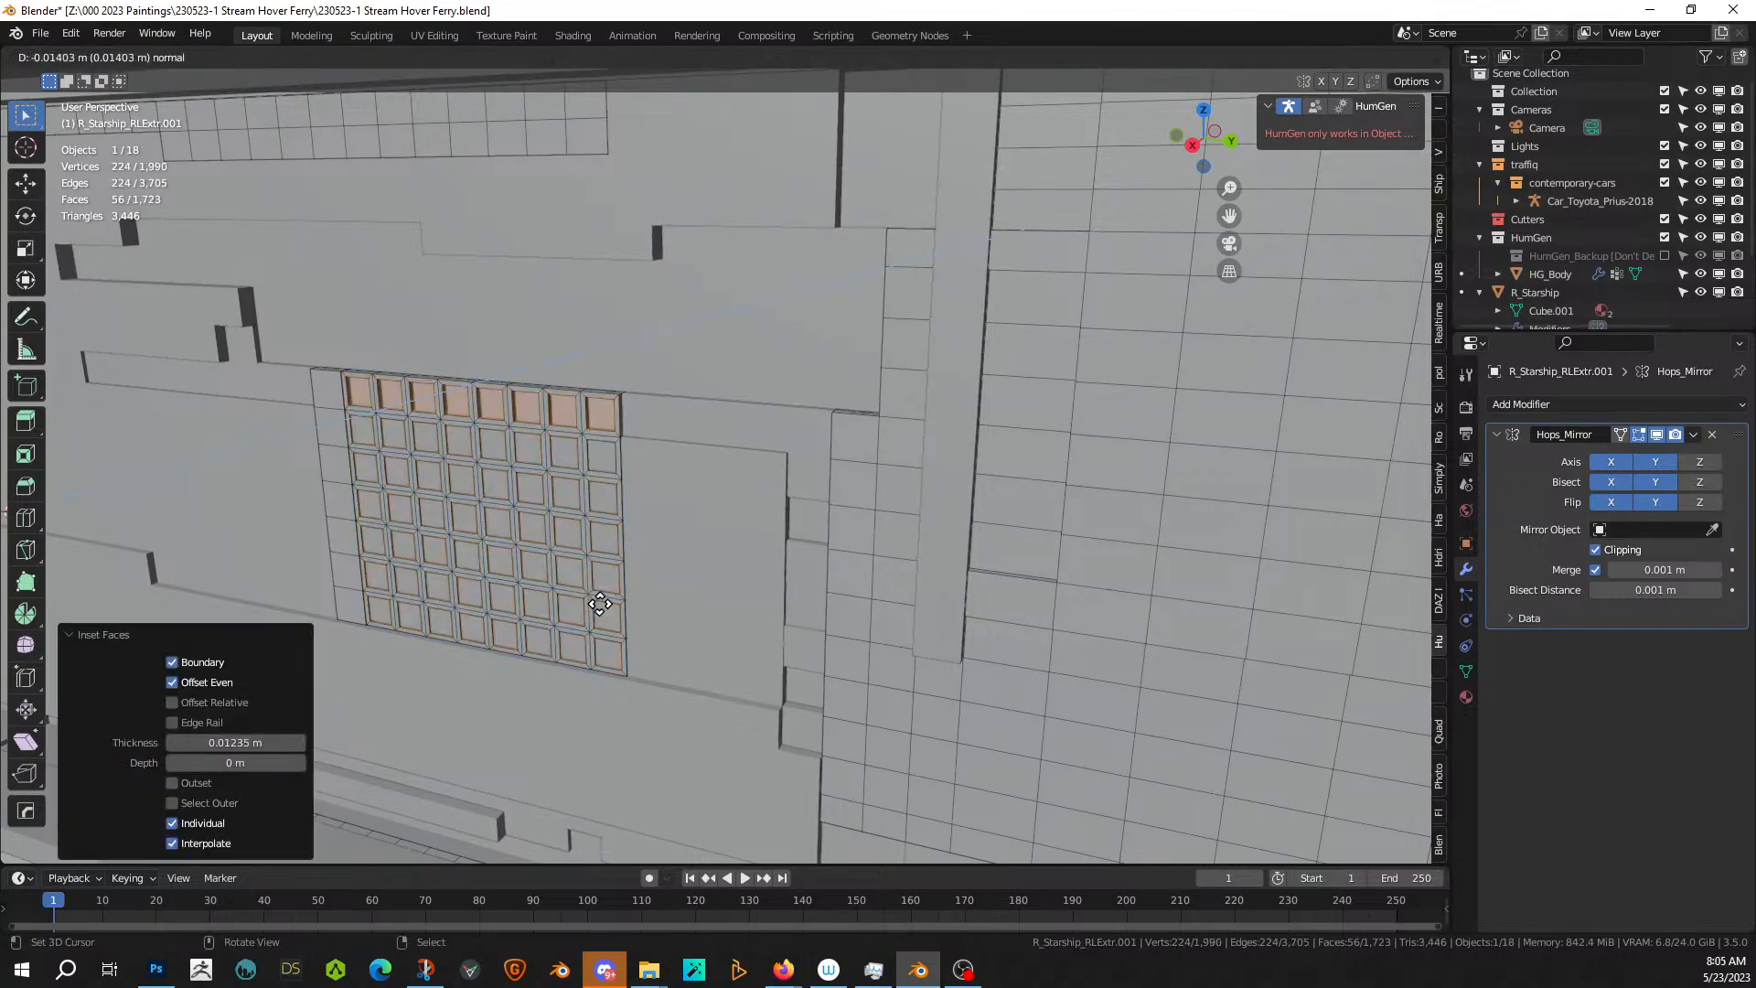
{"action": "left_click", "coordinate": [600, 605]}
{"action": "key", "text": "Tab"}
{"action": "scroll", "coordinate": [600, 604], "scroll_direction": "down", "scroll_amount": 6}
{"action": "middle_click_drag", "start_coordinate": [601, 603], "coordinate": [661, 598]}
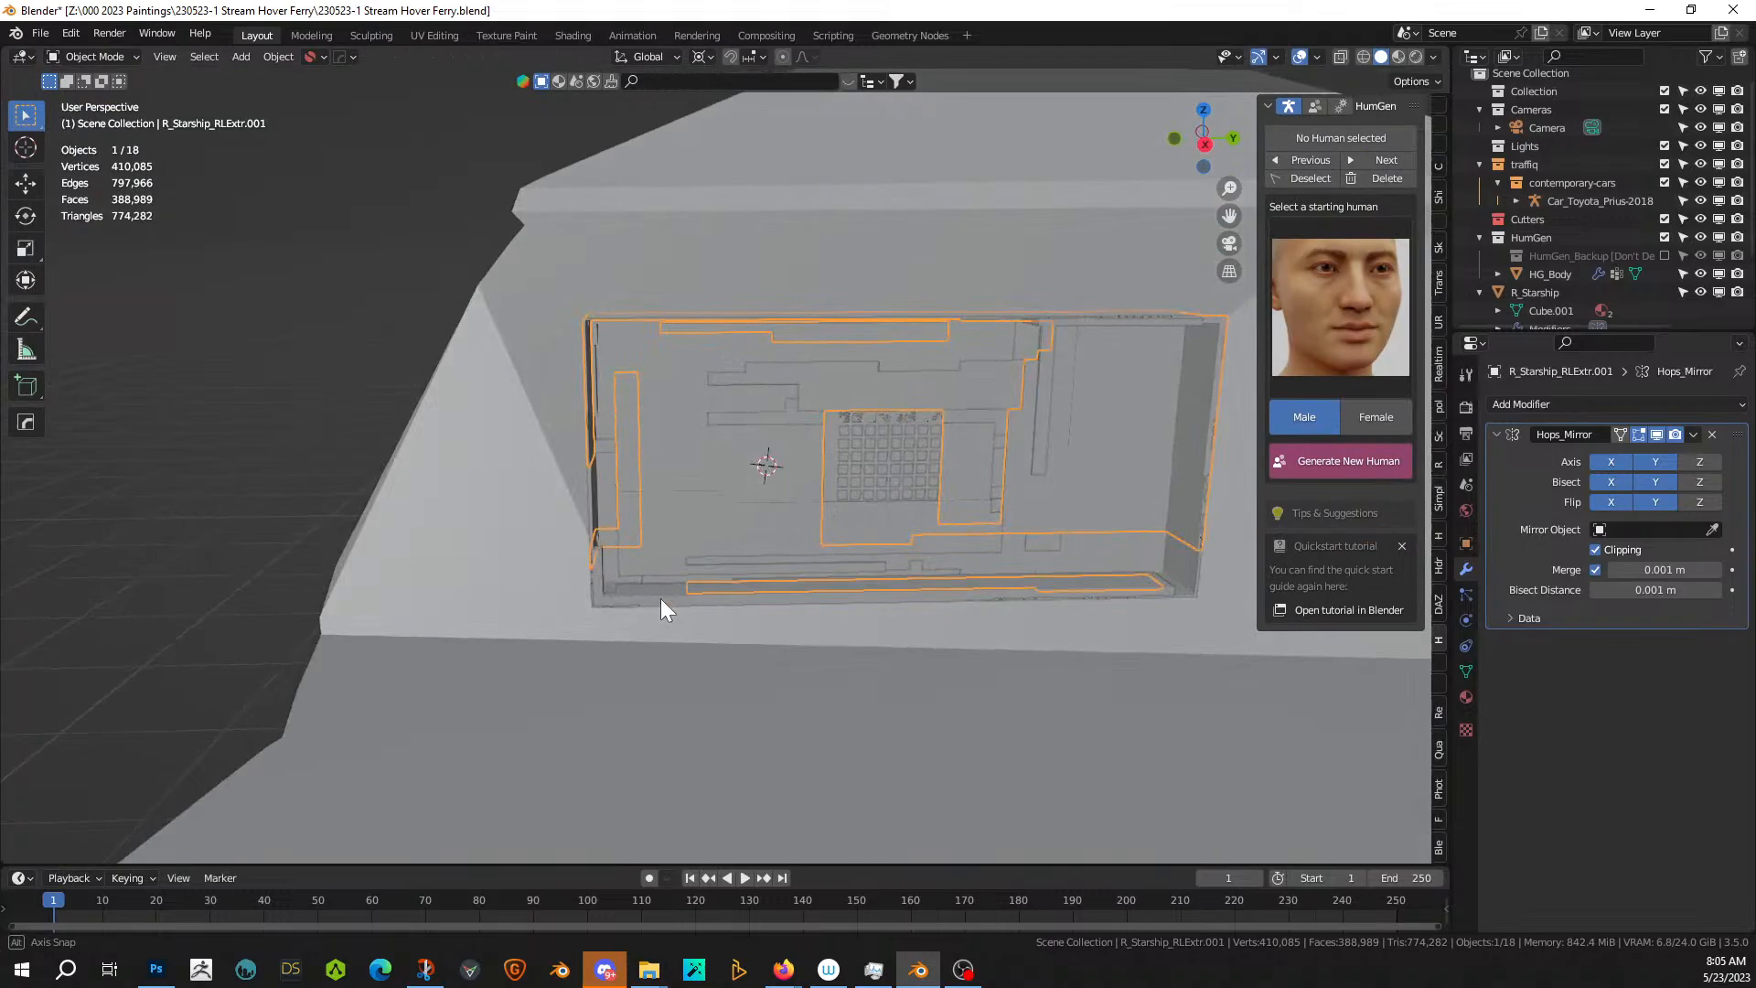
{"action": "right_click", "coordinate": [119, 328]}
{"action": "scroll", "coordinate": [128, 327], "scroll_direction": "down", "scroll_amount": 3}
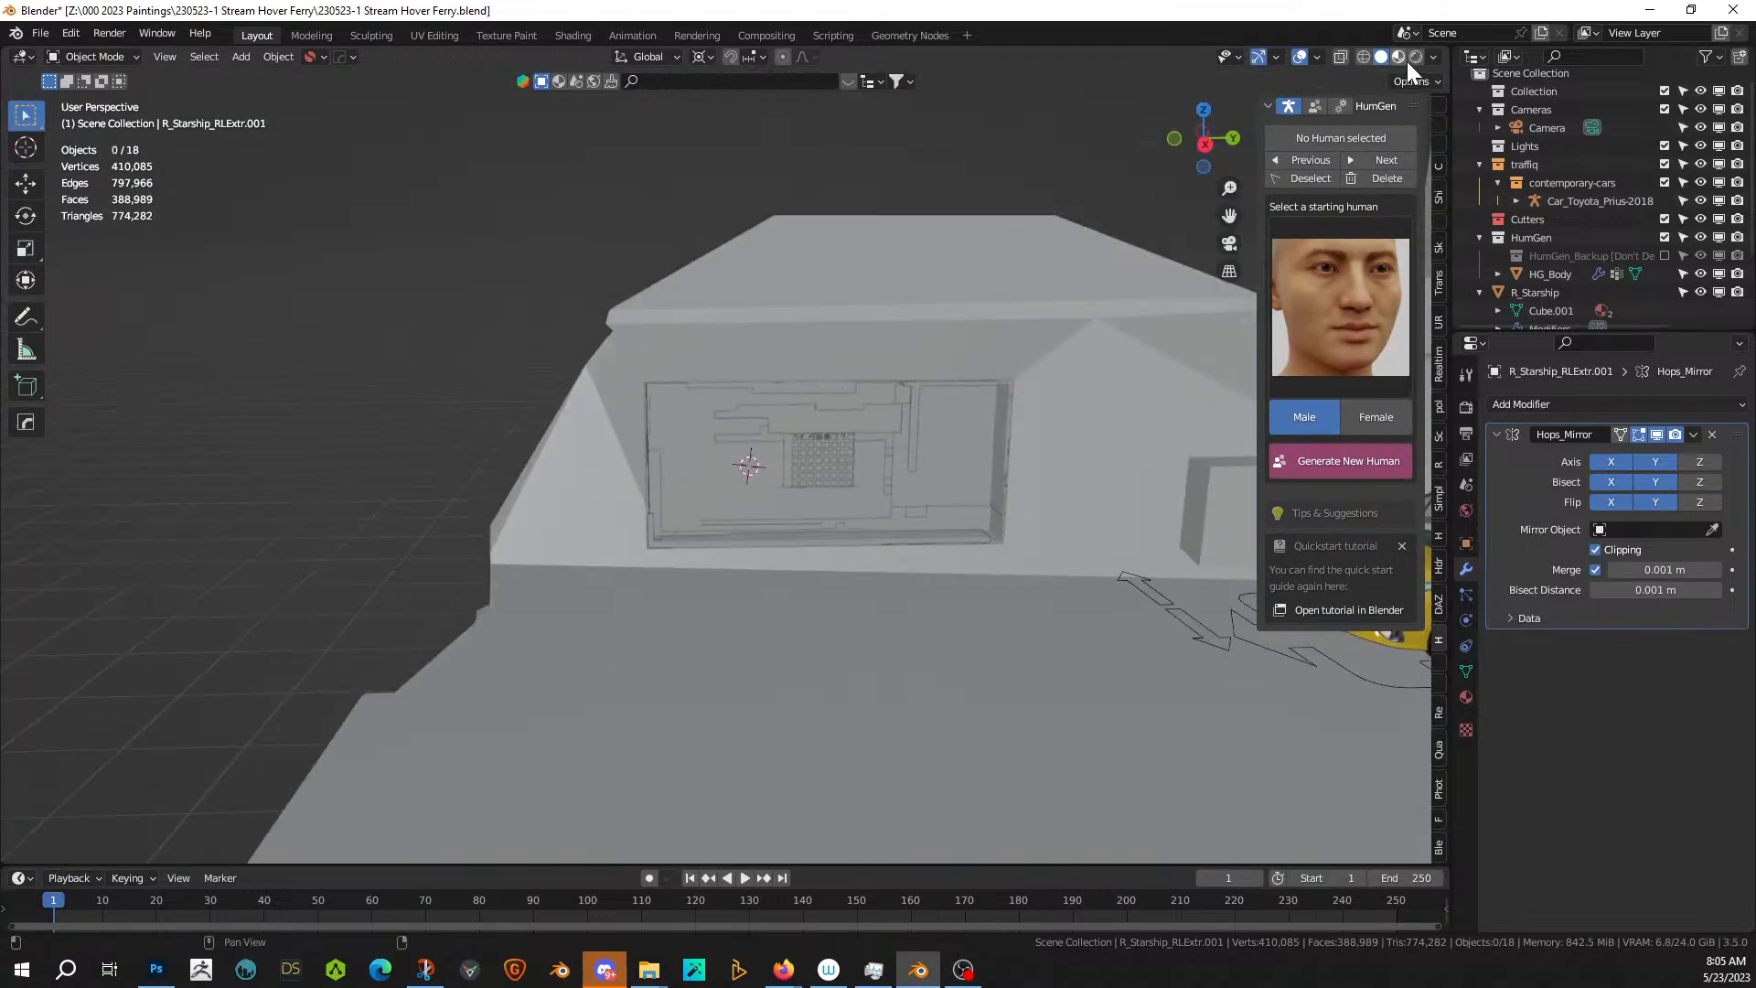
- Preview the recessed wall panel in rendered shading, then return to solid shading with the whole ship in view
{"action": "key", "text": "shift+z"}
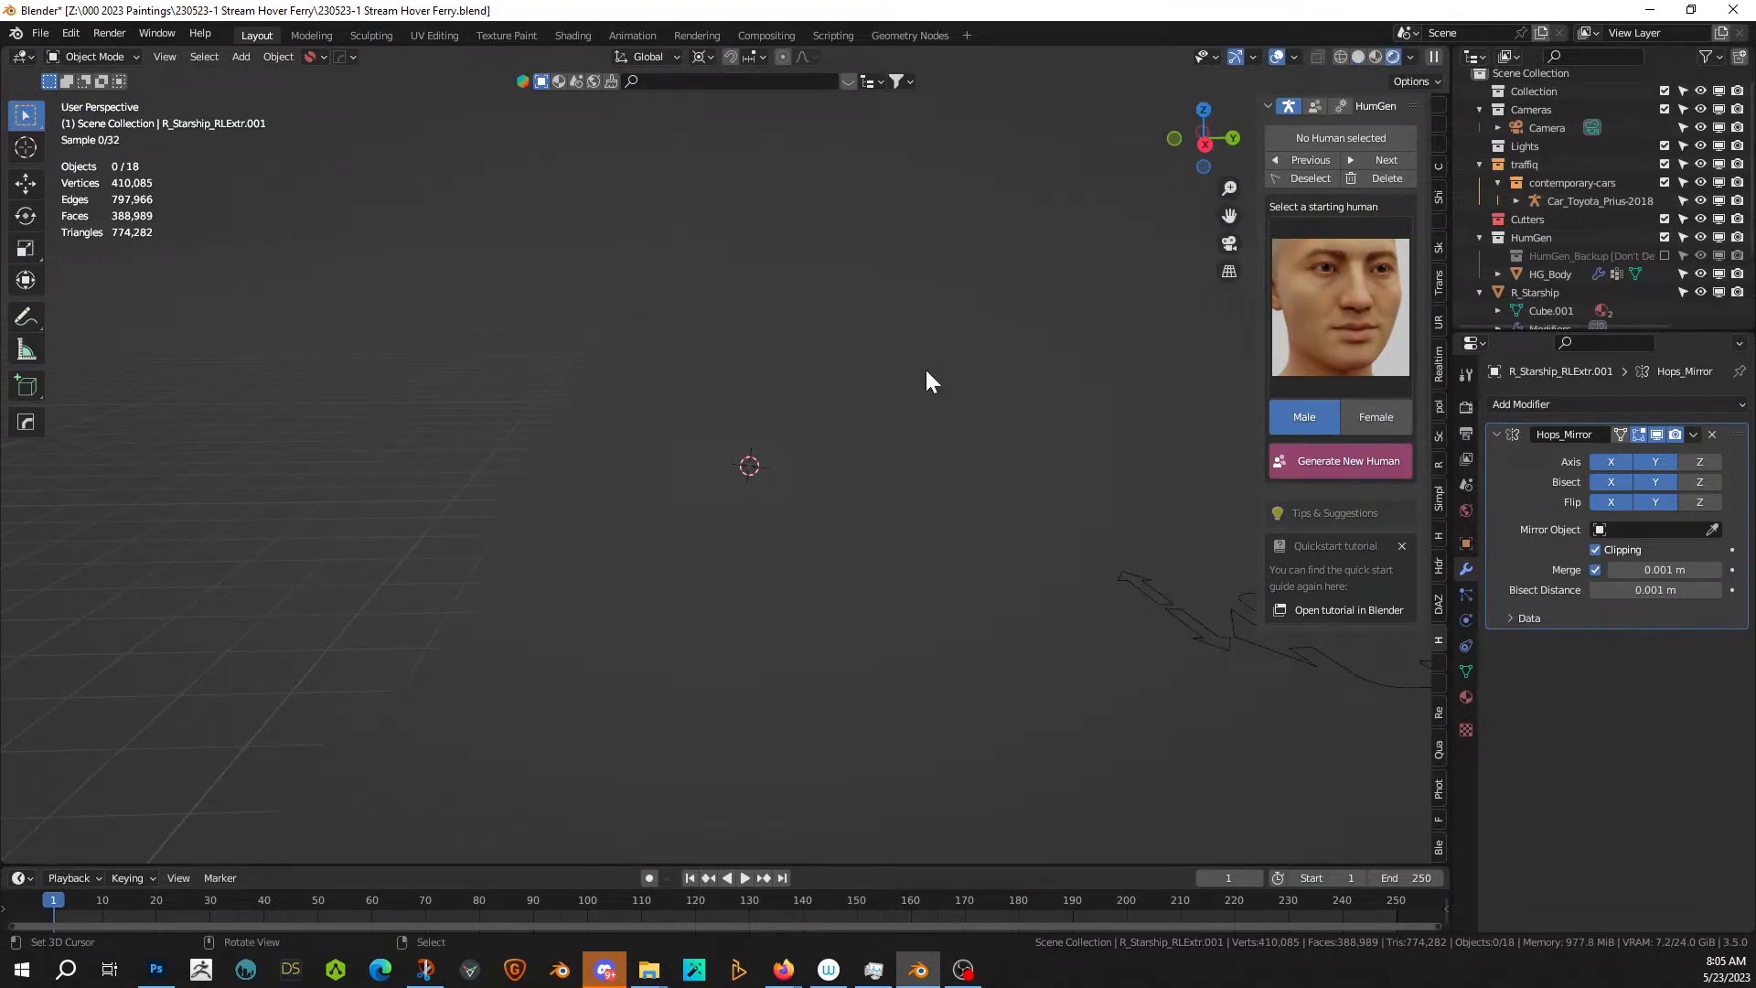
{"action": "scroll", "coordinate": [892, 471], "scroll_direction": "down", "scroll_amount": 3}
{"action": "mouse_move", "coordinate": [891, 474]}
{"action": "middle_mouse_down"}
{"action": "mouse_move", "coordinate": [937, 458]}
{"action": "mouse_move", "coordinate": [1004, 474]}
{"action": "mouse_move", "coordinate": [906, 512]}
{"action": "mouse_move", "coordinate": [1070, 448]}
{"action": "mouse_move", "coordinate": [1002, 464]}
{"action": "middle_mouse_up"}
{"action": "left_click", "coordinate": [1359, 58]}
{"action": "scroll", "coordinate": [909, 463], "scroll_direction": "down", "scroll_amount": 4}
{"action": "scroll", "coordinate": [769, 594], "scroll_direction": "up", "scroll_amount": 5}
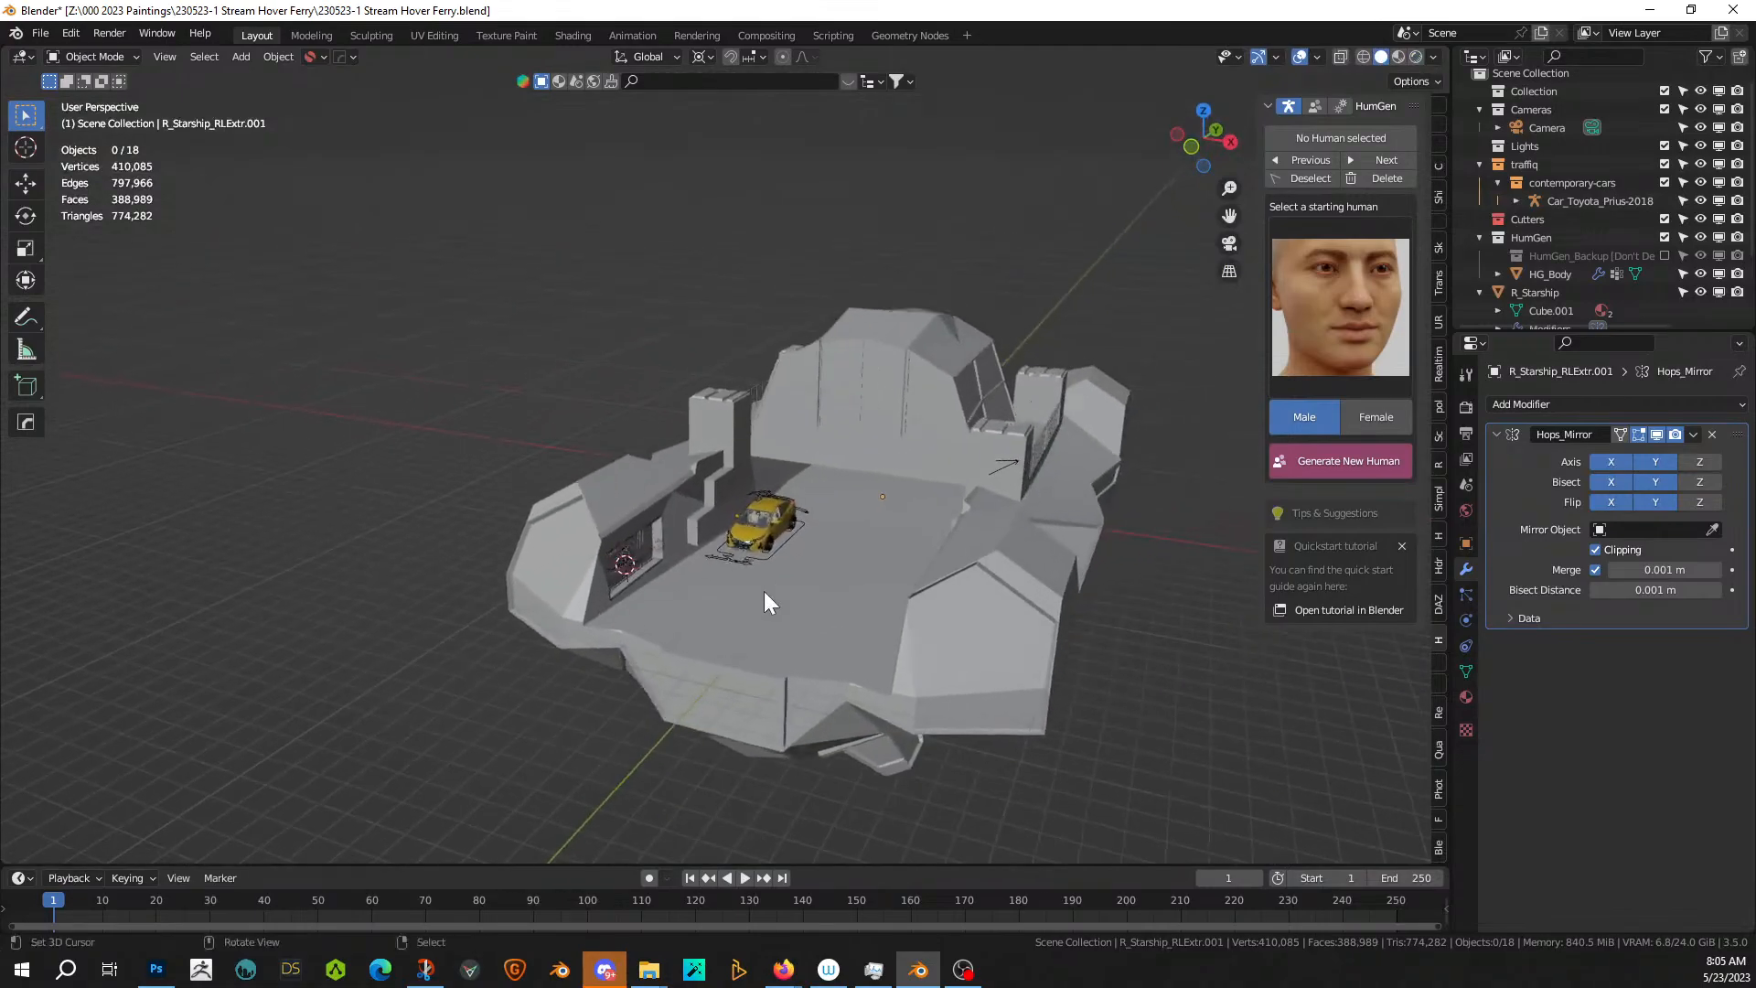
- Select the four wall faces of the entrance block beside the railing in R_Starship and inset them together by about 0.176 m
{"action": "mouse_move", "coordinate": [763, 587]}
{"action": "middle_mouse_down"}
{"action": "mouse_move", "coordinate": [798, 550]}
{"action": "mouse_move", "coordinate": [859, 552]}
{"action": "mouse_move", "coordinate": [776, 554]}
{"action": "mouse_move", "coordinate": [651, 597]}
{"action": "mouse_move", "coordinate": [930, 600]}
{"action": "mouse_move", "coordinate": [470, 557]}
{"action": "mouse_move", "coordinate": [419, 486]}
{"action": "mouse_move", "coordinate": [486, 462]}
{"action": "mouse_move", "coordinate": [517, 540]}
{"action": "middle_mouse_up"}
{"action": "left_click", "coordinate": [443, 559]}
{"action": "key", "text": "Tab"}
{"action": "left_click", "coordinate": [448, 558]}
{"action": "left_click", "coordinate": [458, 464], "text": "shift"}
{"action": "left_click", "coordinate": [477, 446], "text": "shift"}
{"action": "left_click", "coordinate": [480, 443], "text": "shift"}
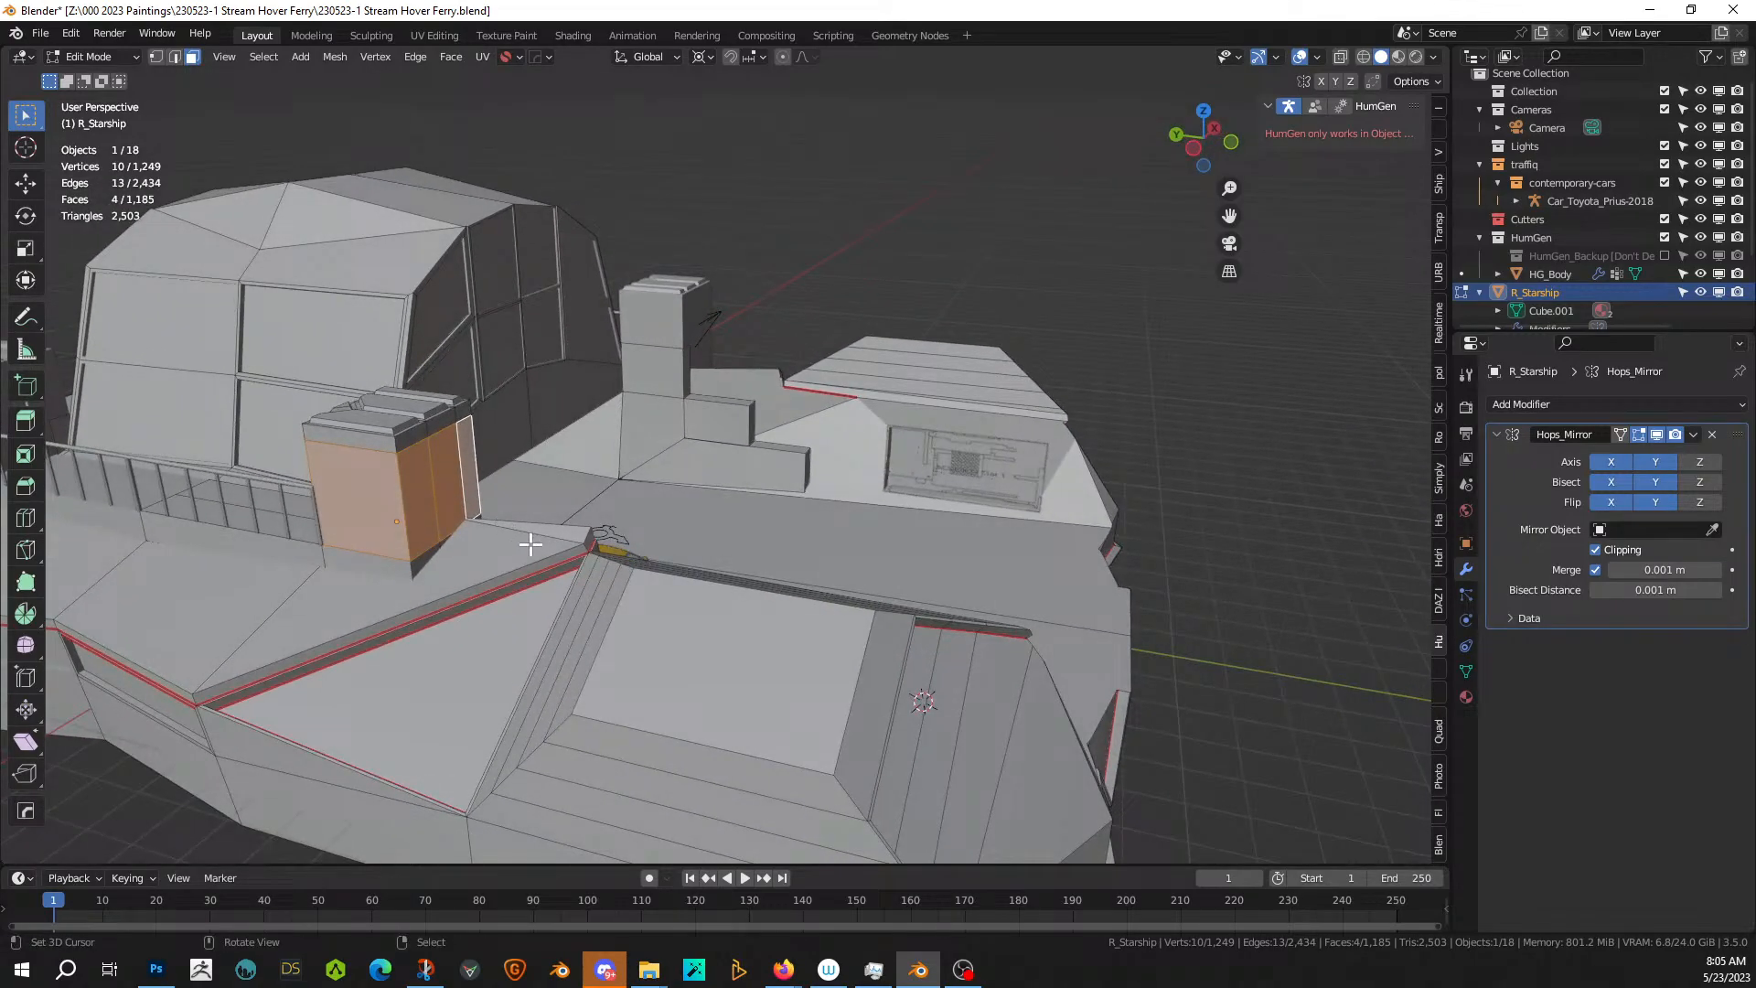
{"action": "key", "text": "i"}
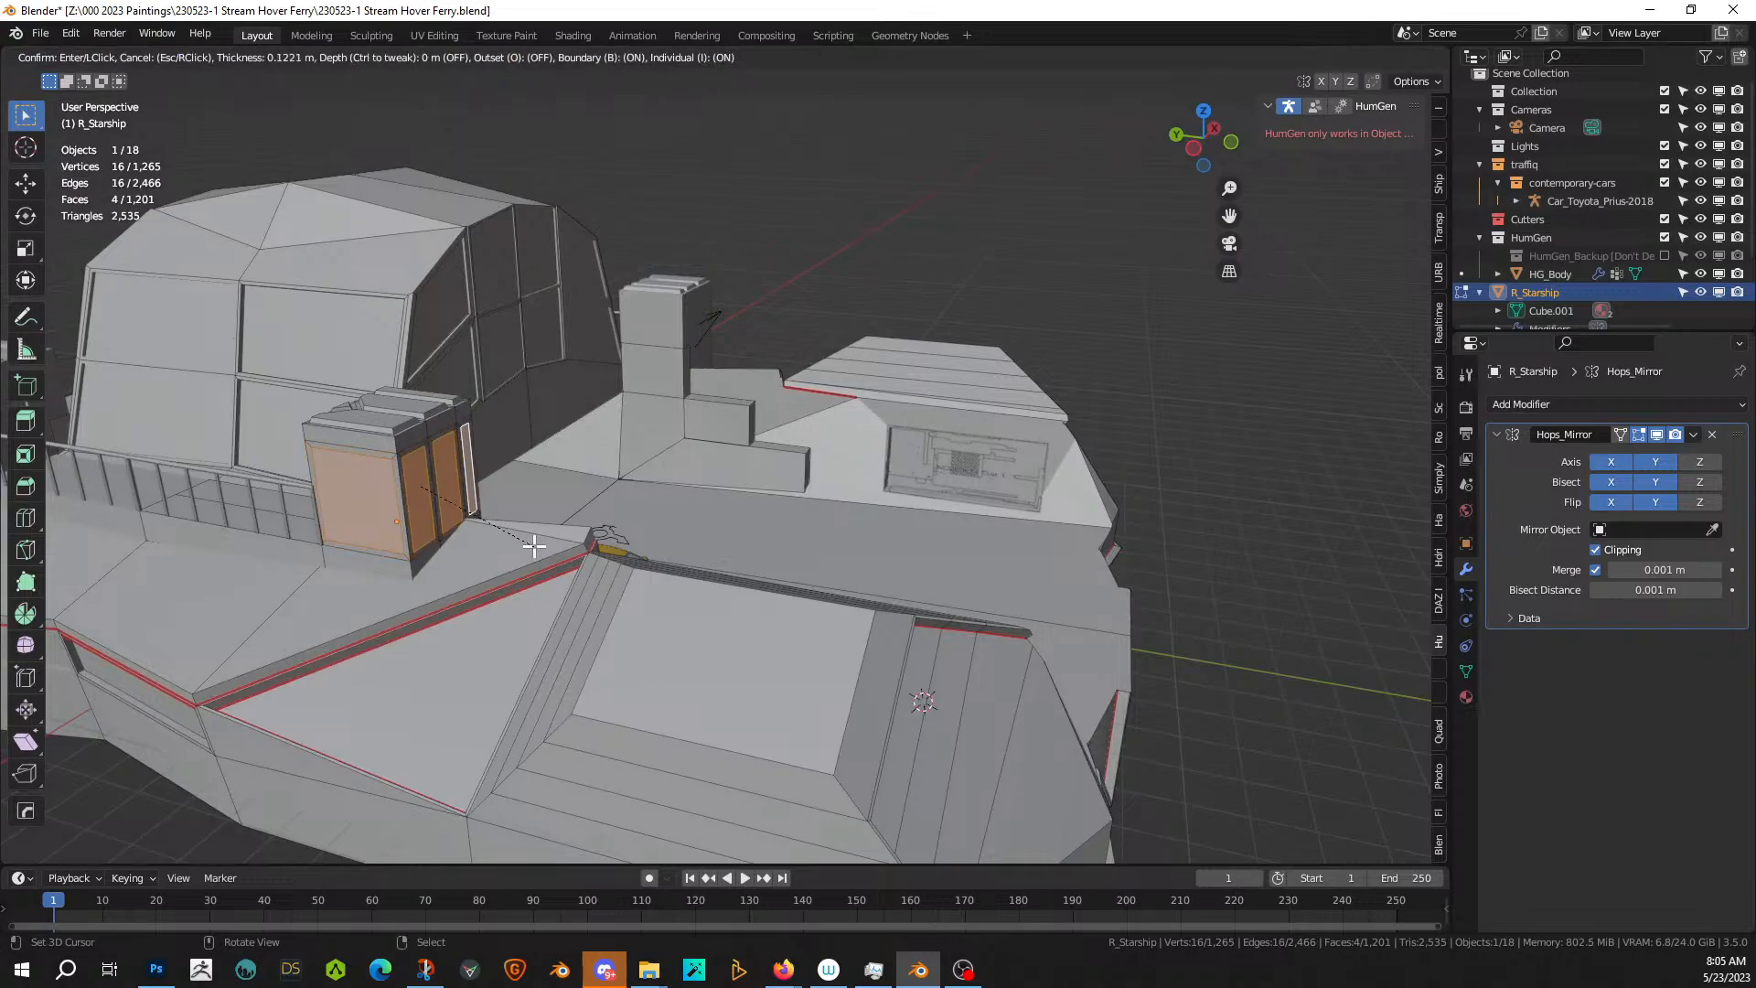
{"action": "left_click", "coordinate": [536, 545]}
- Extrude the inset entrance-block faces inward along their normals by about 0.063 m with even offset enabled
{"action": "middle_click_drag", "start_coordinate": [536, 546], "coordinate": [658, 628]}
{"action": "key", "text": "alt+e"}
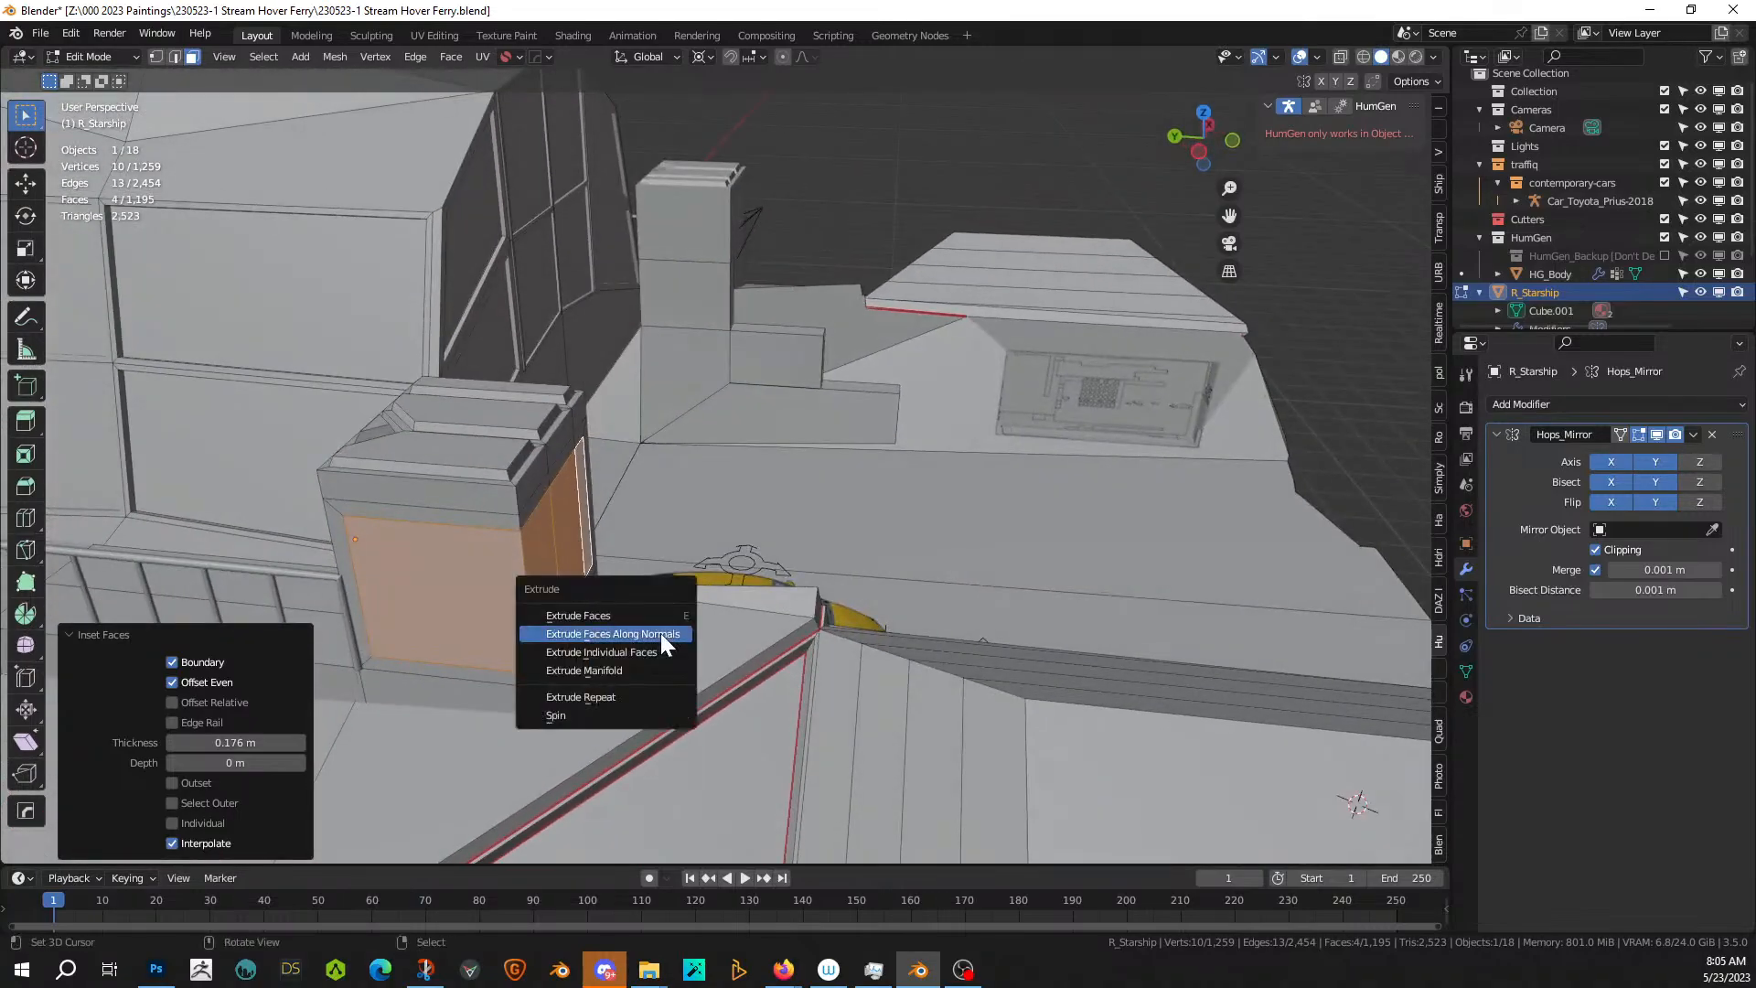
{"action": "left_click", "coordinate": [660, 635]}
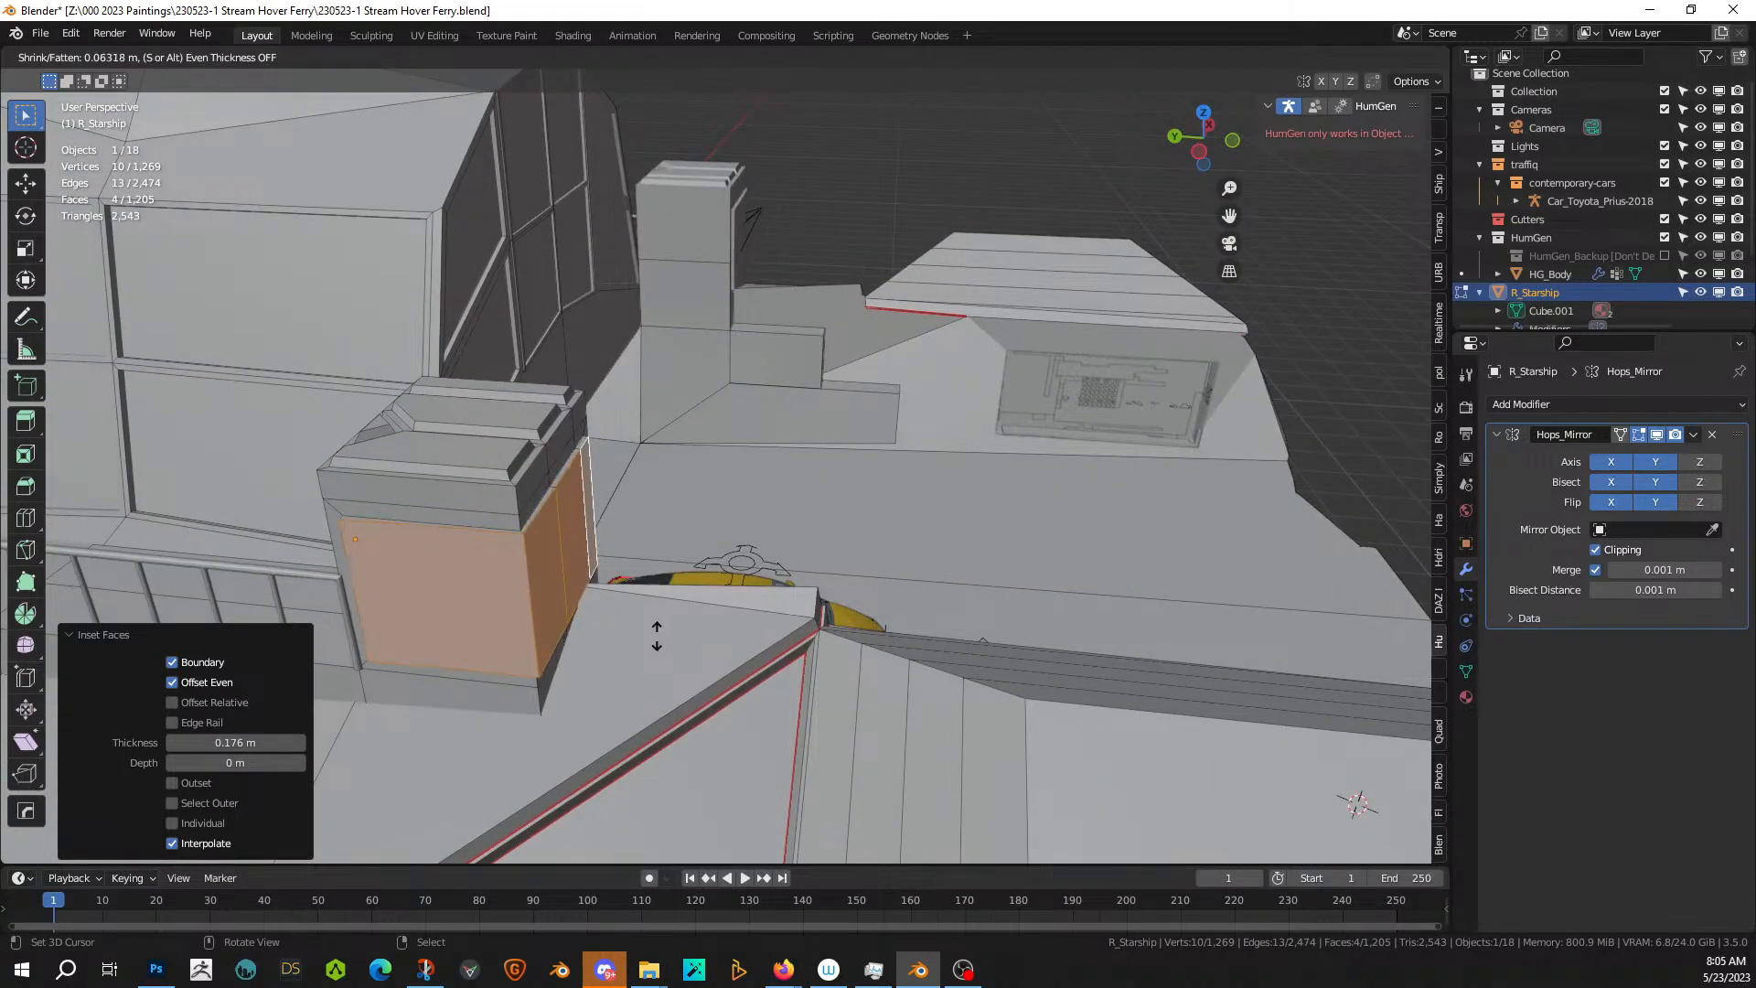
{"action": "left_click", "coordinate": [660, 643]}
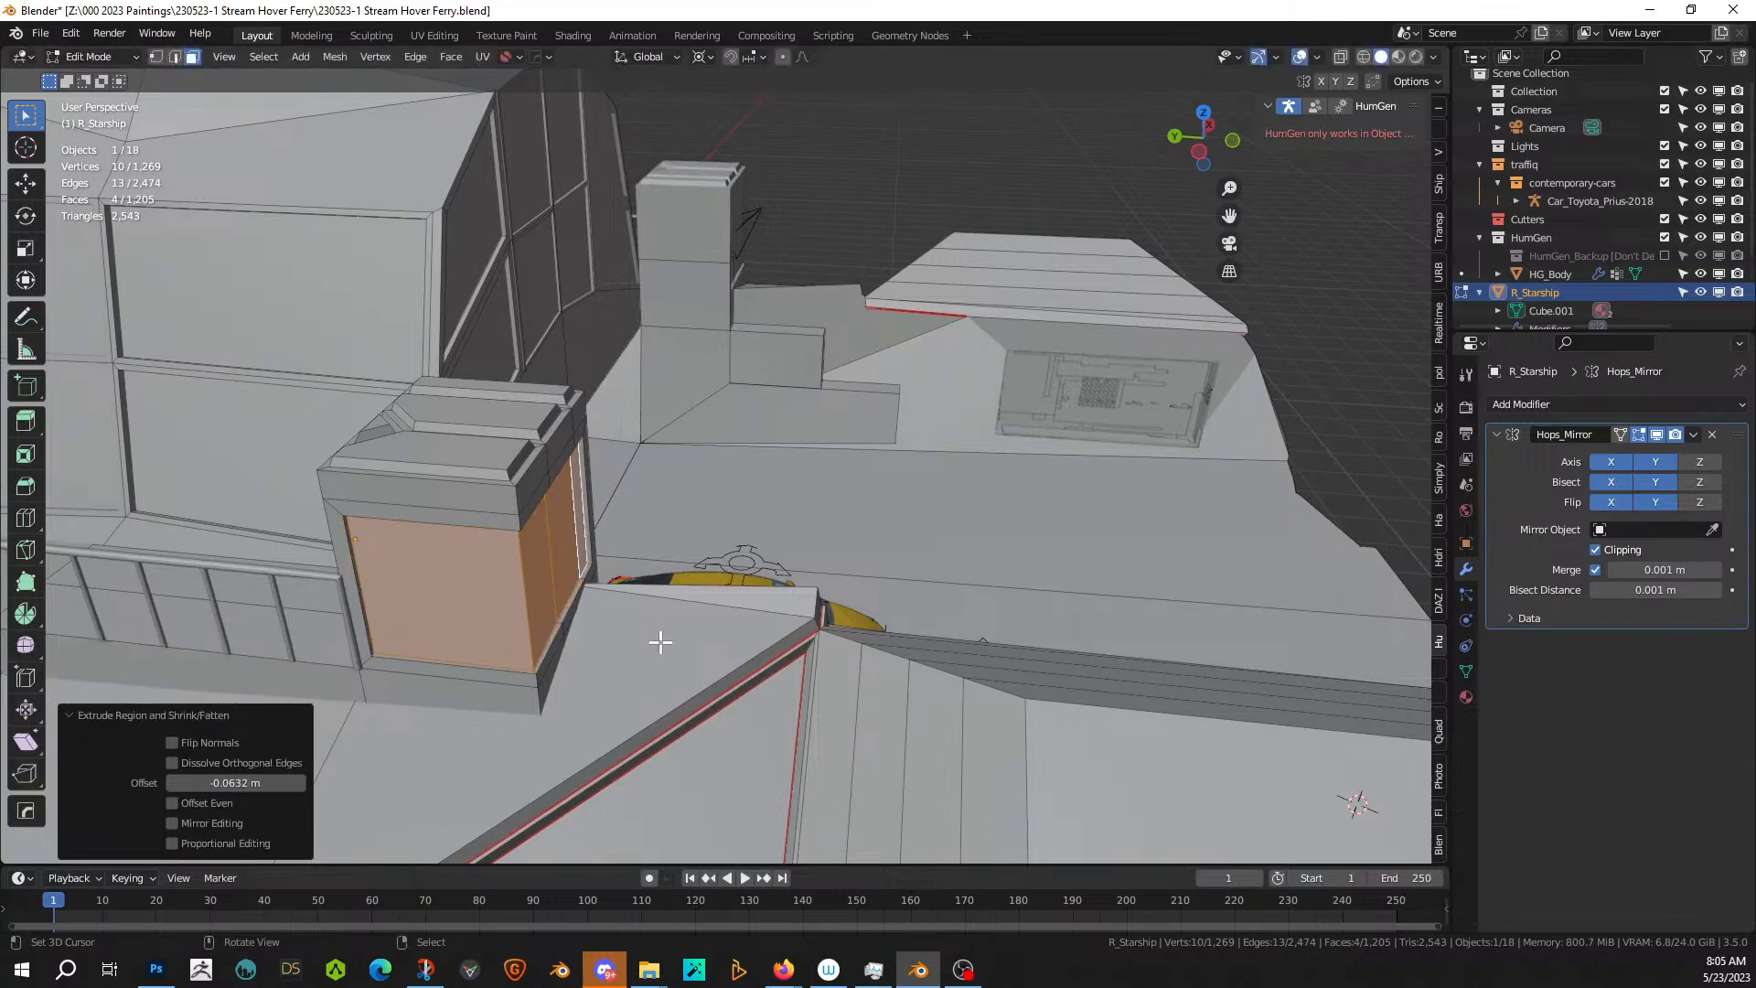
{"action": "left_click", "coordinate": [172, 802]}
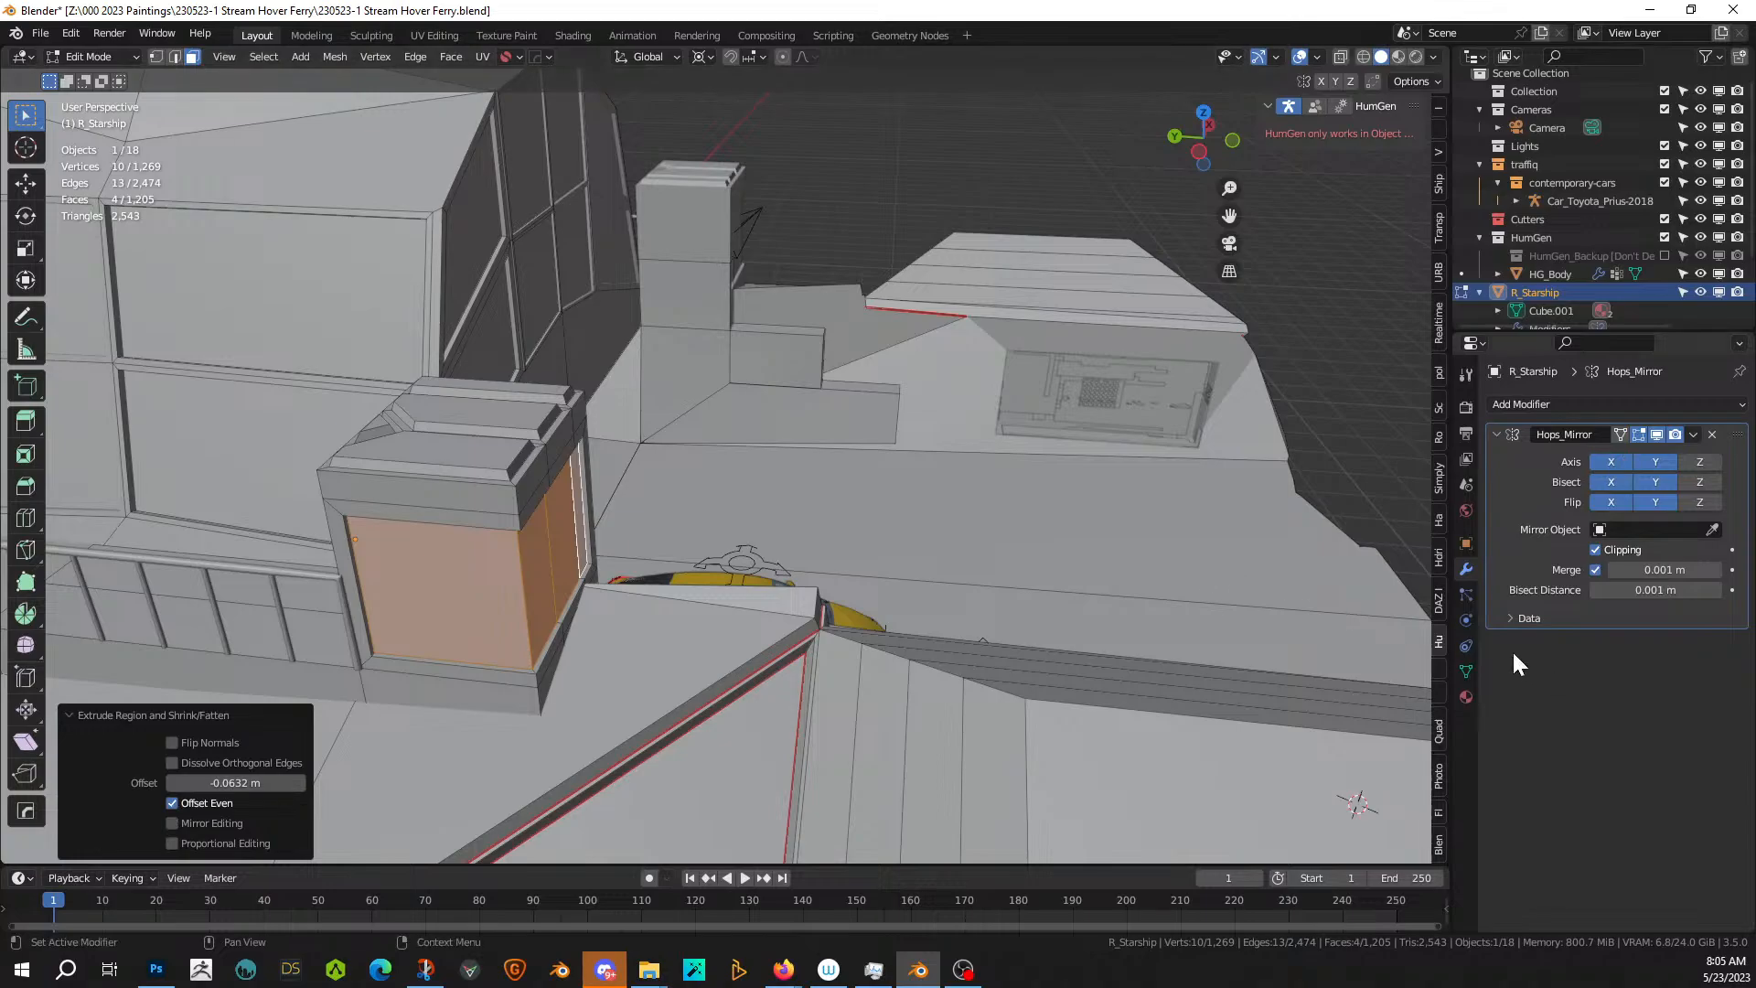
- Assign the Windows material to the recessed entrance-block faces and deselect everything
{"action": "left_click", "coordinate": [1466, 696]}
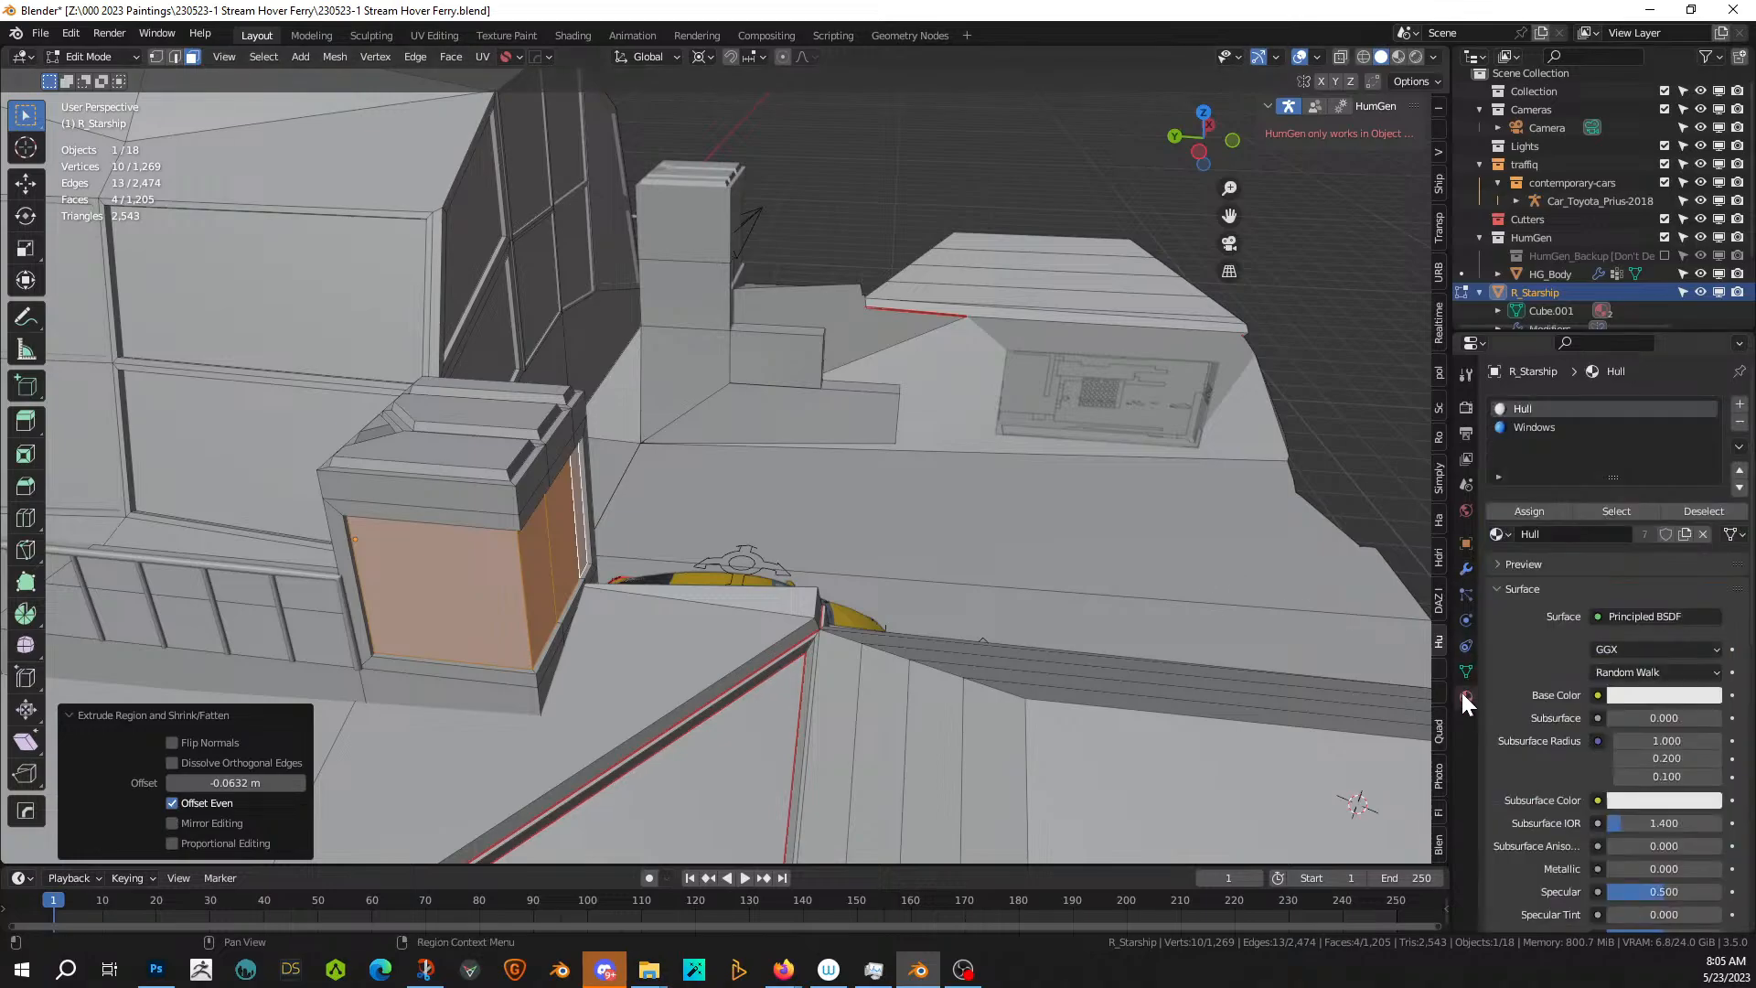
{"action": "left_click", "coordinate": [1533, 428]}
{"action": "left_click", "coordinate": [1529, 510]}
{"action": "middle_click_drag", "start_coordinate": [1006, 498], "coordinate": [597, 373]}
{"action": "left_click", "coordinate": [147, 574]}
- Inspect the blue window surfaces on the entrance blocks and dome in rendered shading, then return to solid shading
{"action": "middle_click_drag", "start_coordinate": [416, 568], "coordinate": [371, 501]}
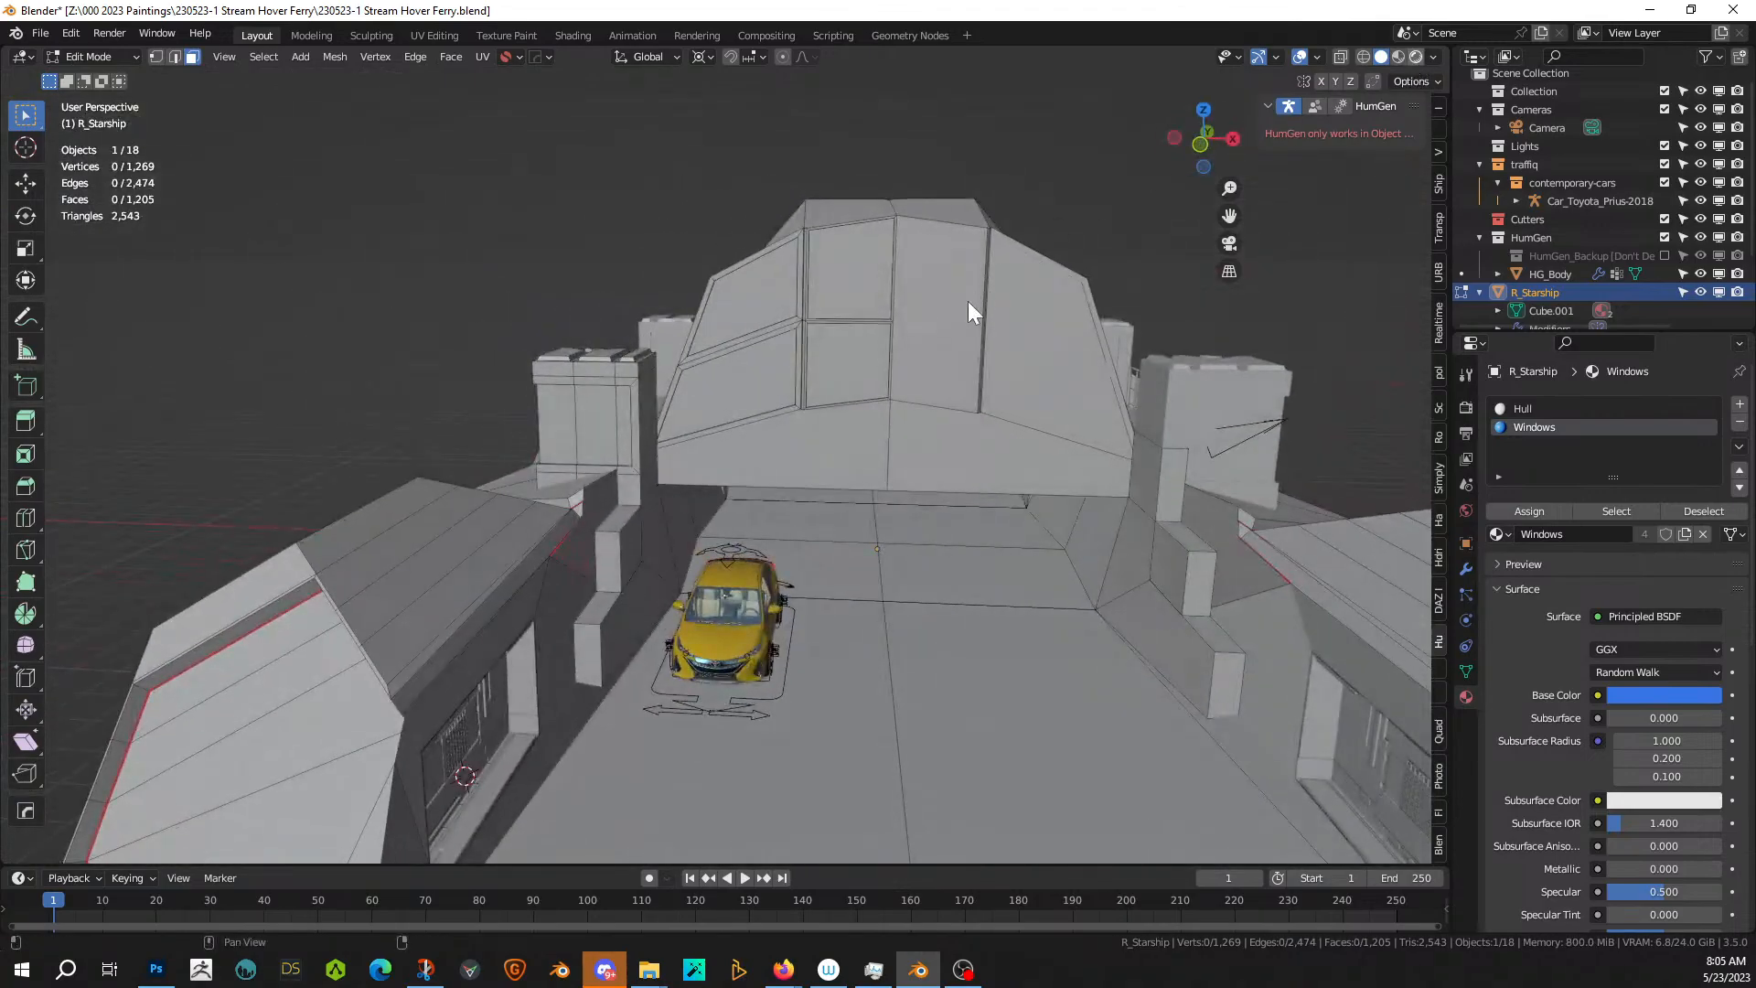
{"action": "key", "text": "z"}
{"action": "scroll", "coordinate": [929, 435], "scroll_direction": "down", "scroll_amount": 2}
{"action": "middle_click_drag", "start_coordinate": [929, 436], "coordinate": [1027, 435]}
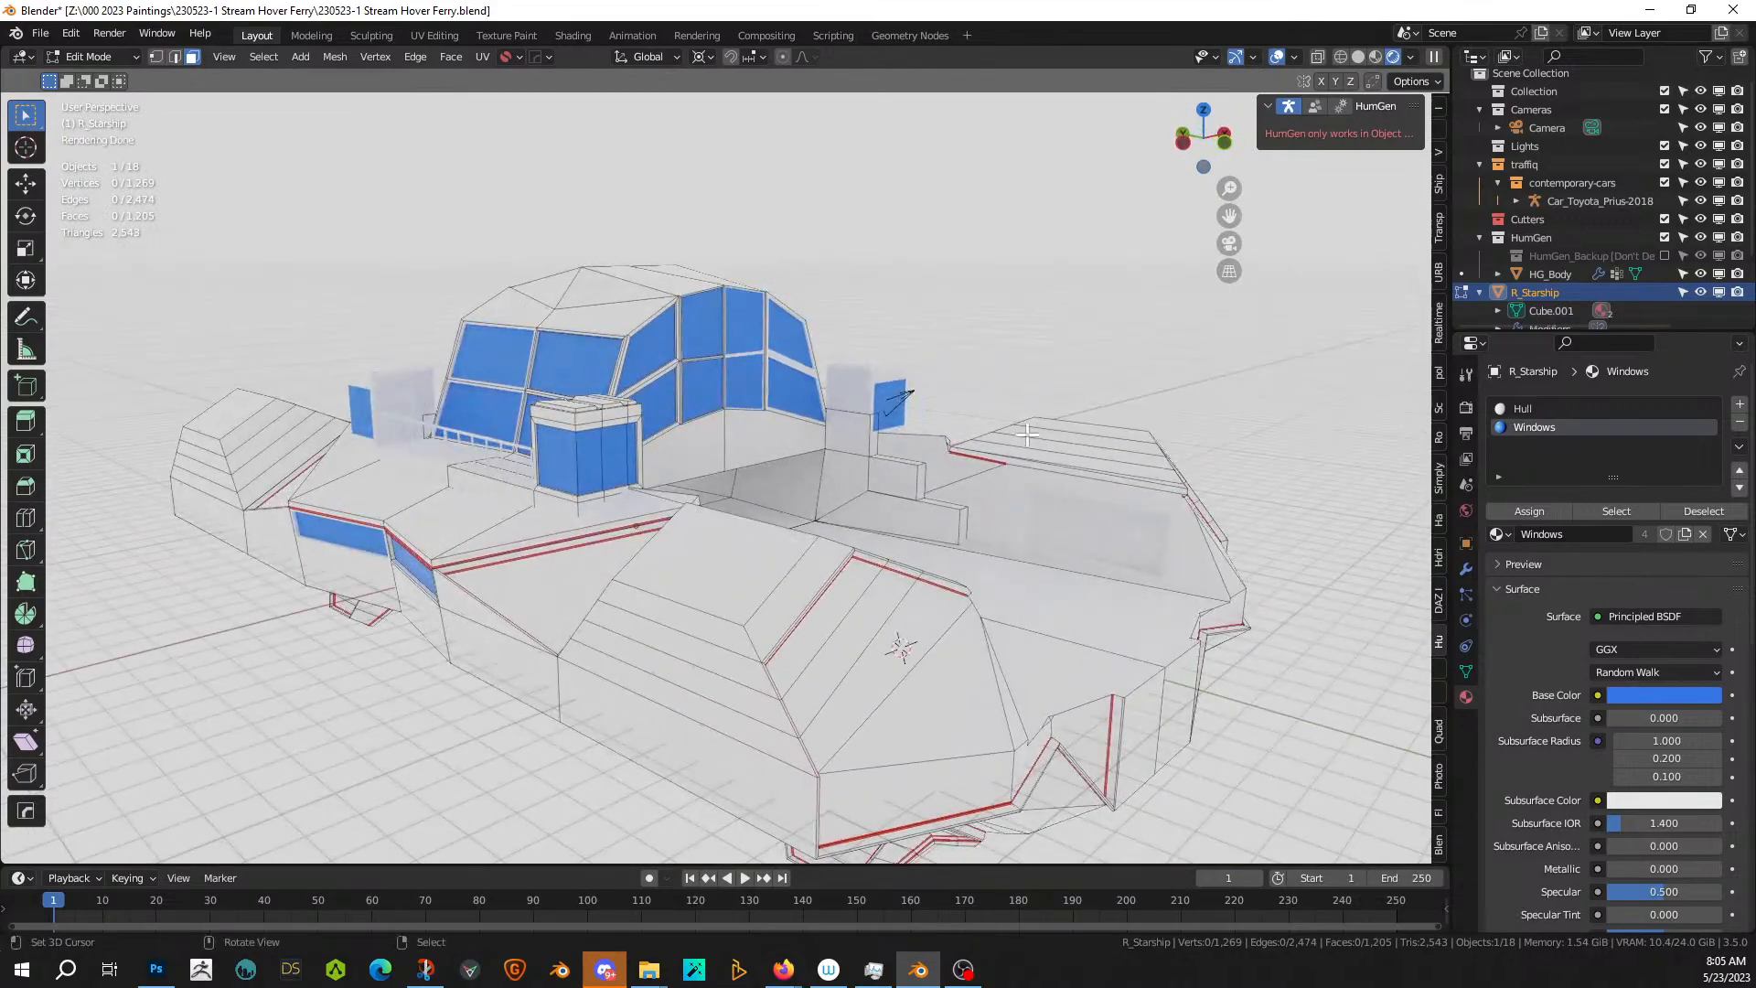
{"action": "middle_click_drag", "start_coordinate": [782, 497], "coordinate": [672, 503]}
{"action": "scroll", "coordinate": [682, 477], "scroll_direction": "up", "scroll_amount": 3}
{"action": "scroll", "coordinate": [673, 503], "scroll_direction": "up", "scroll_amount": 3}
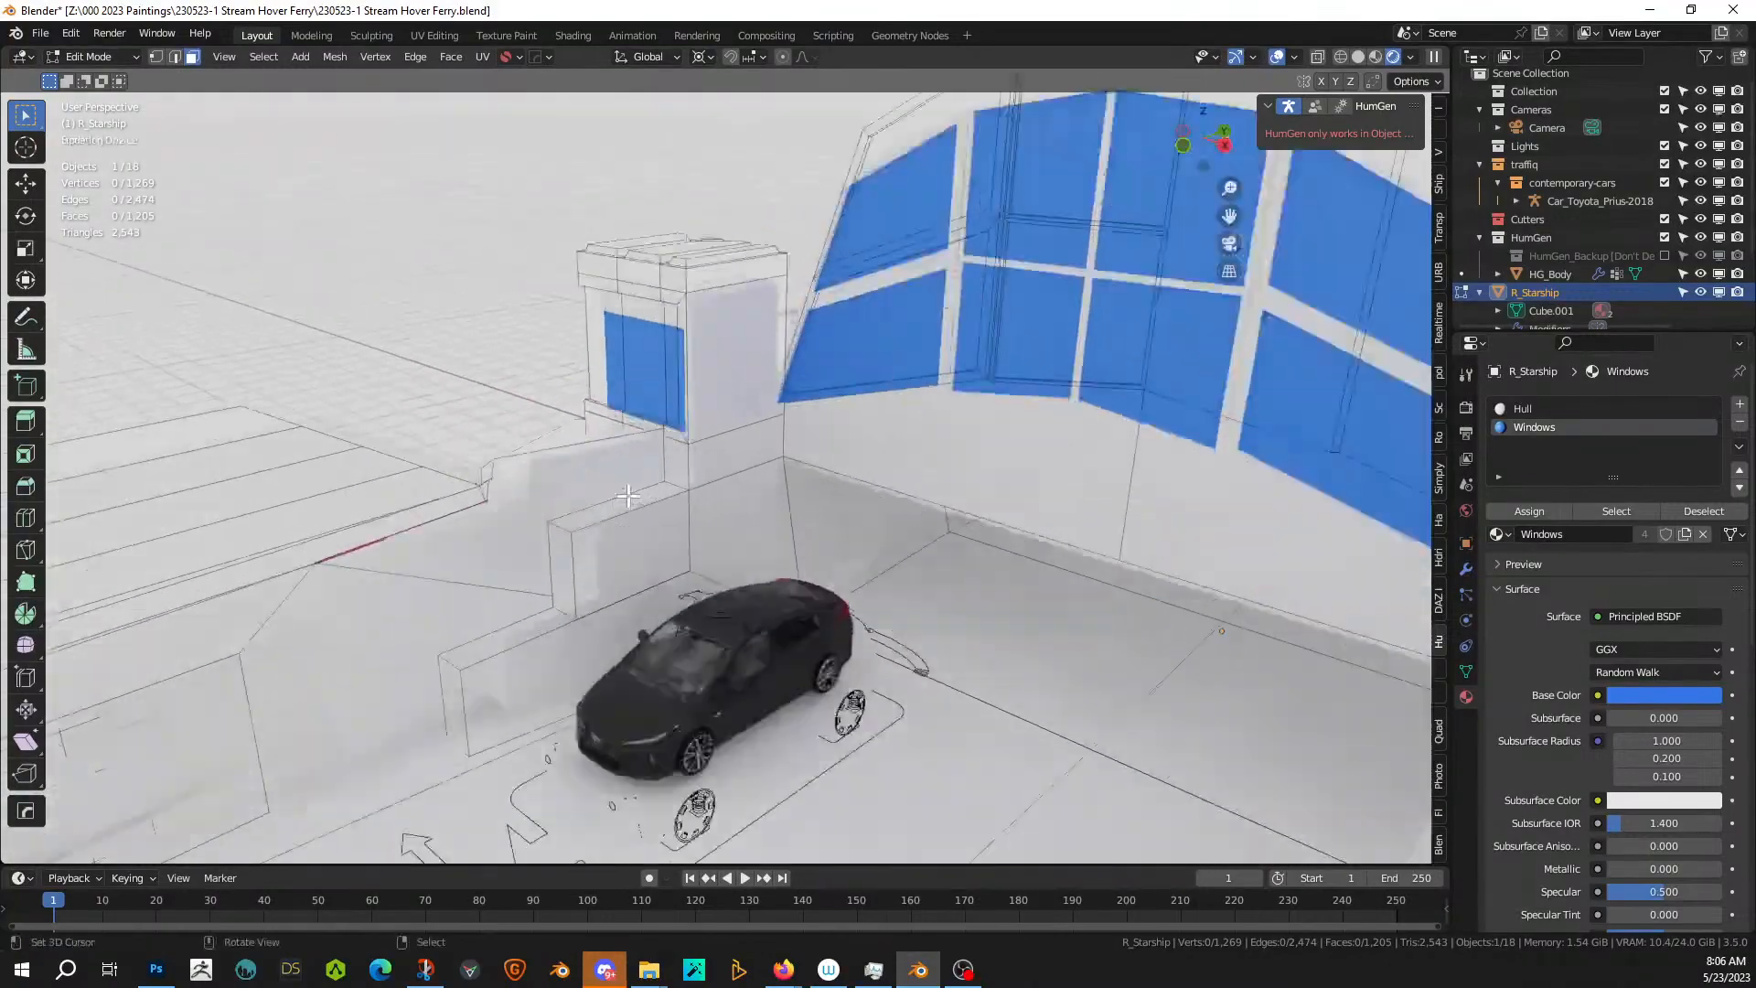
{"action": "middle_click_drag", "start_coordinate": [632, 281], "coordinate": [731, 485]}
{"action": "left_click", "coordinate": [1357, 56]}
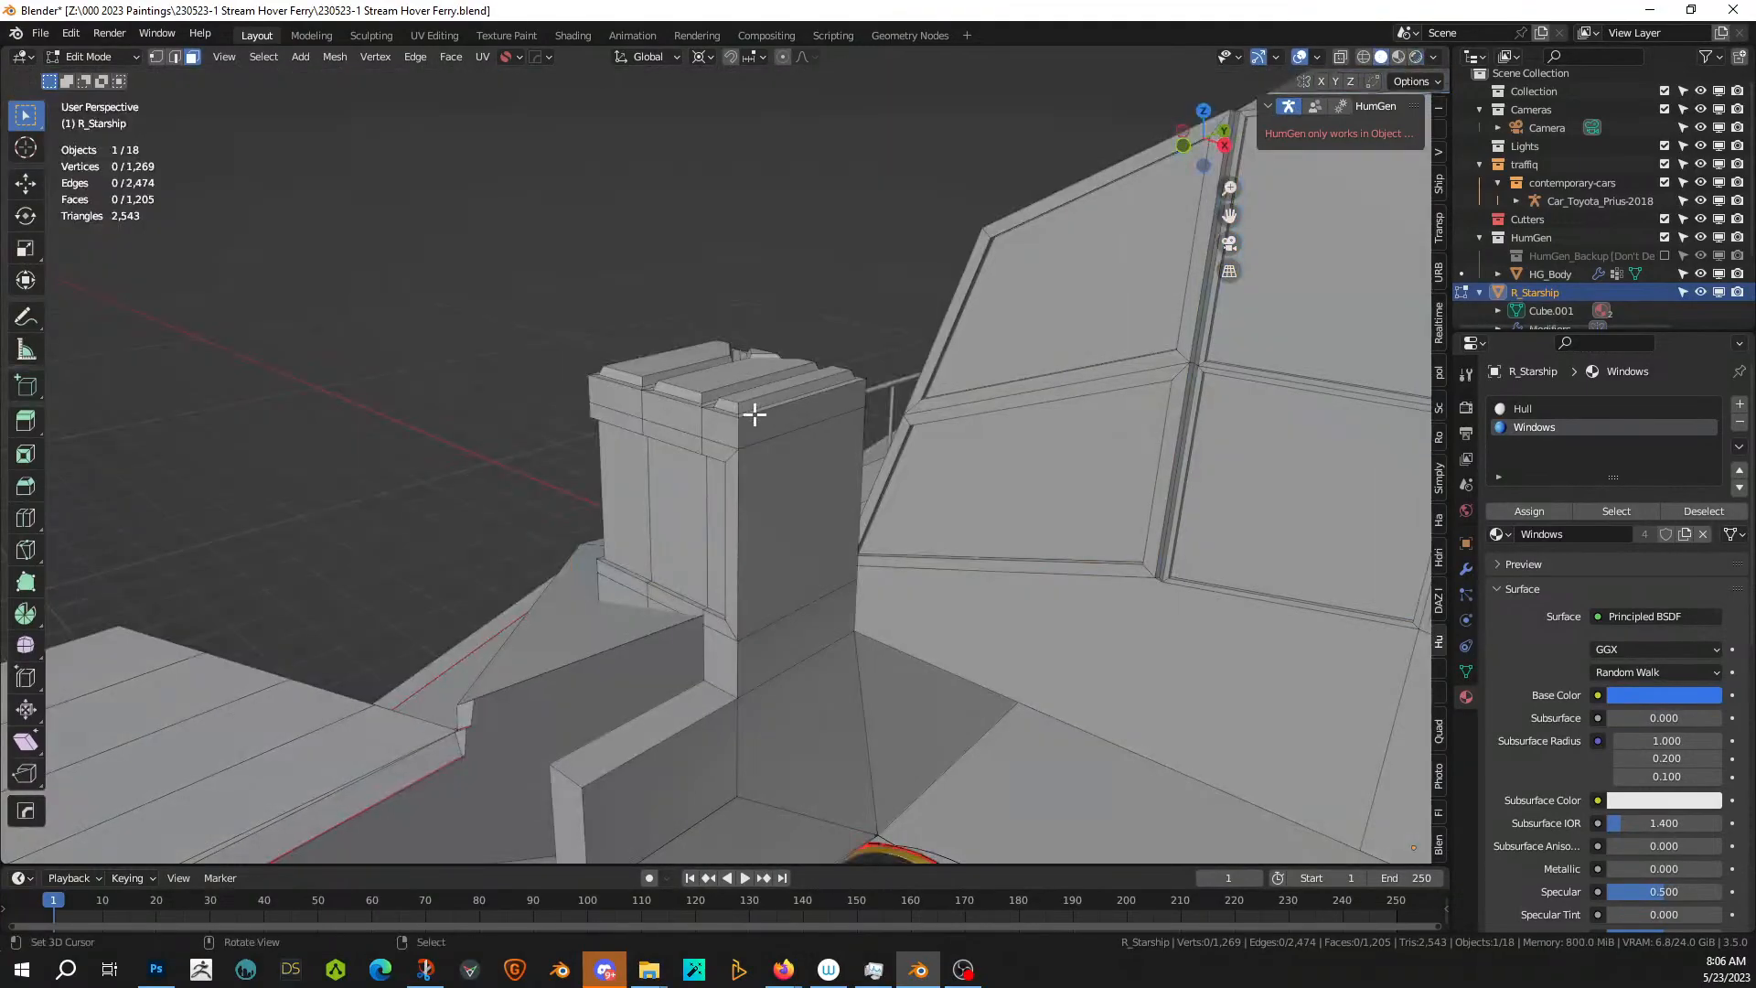
- Select the face loop around the entrance block's roof cap, extrude it outward along normals by about 0.216 m, and deselect
{"action": "left_click", "coordinate": [739, 434], "text": "alt"}
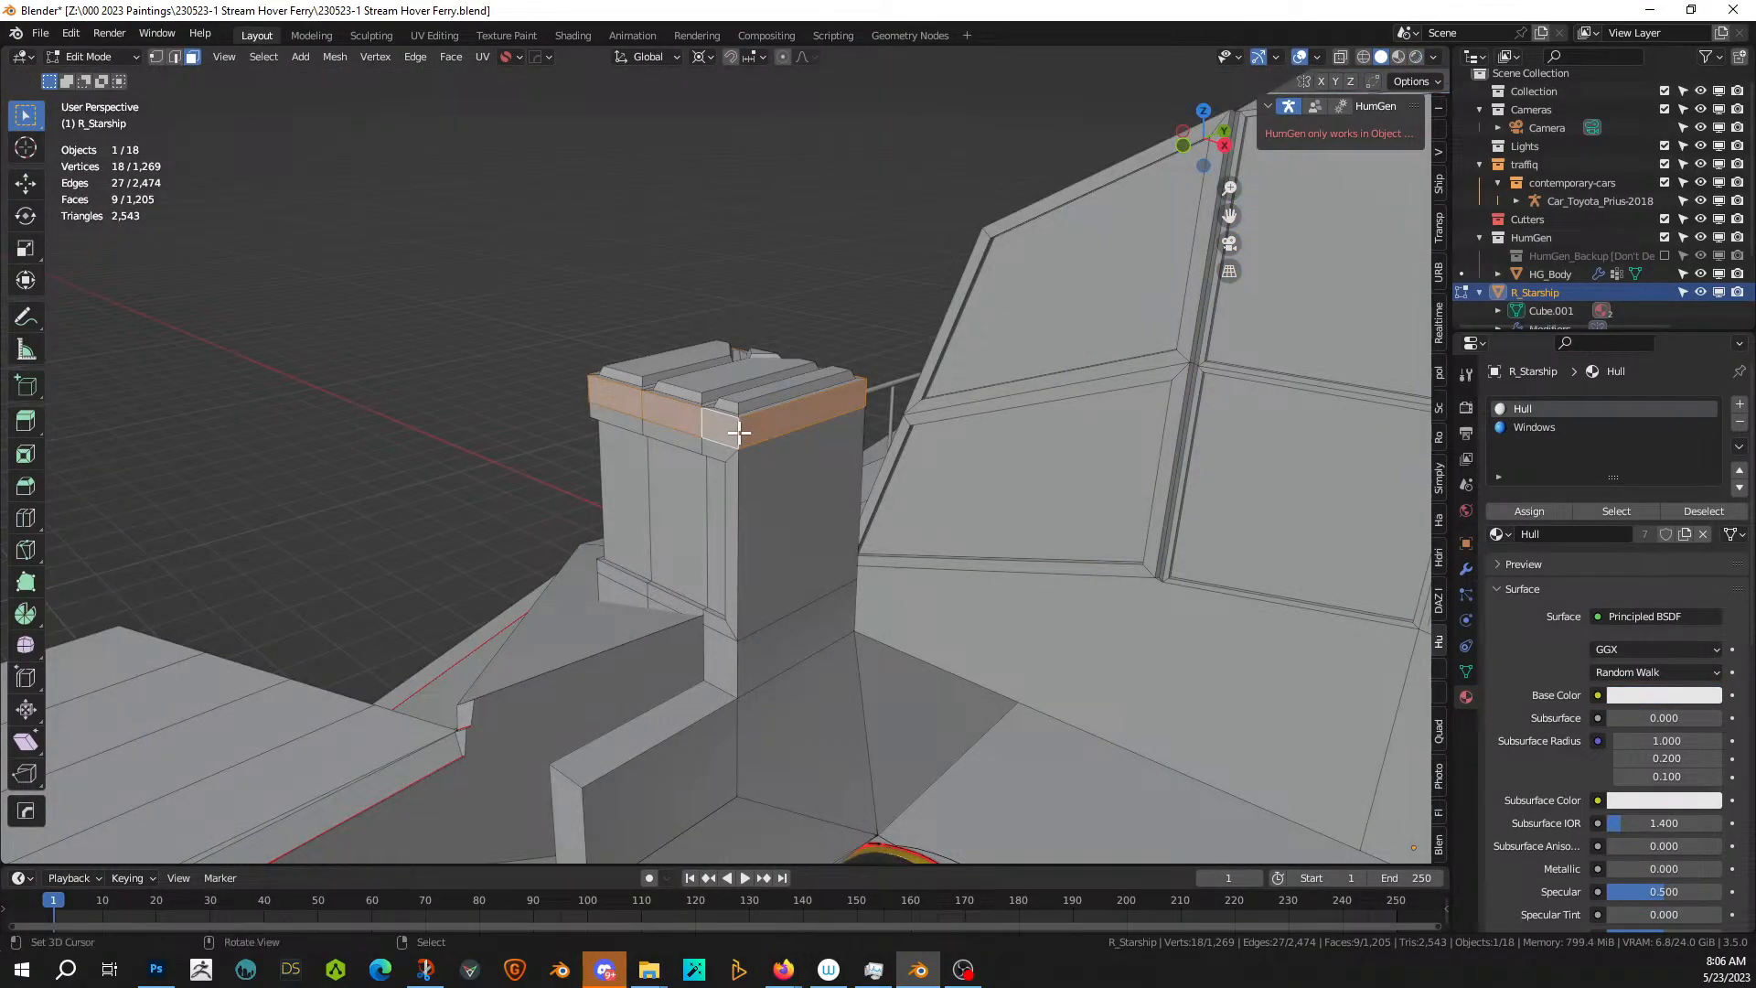
{"action": "key", "text": "alt+e"}
{"action": "left_click", "coordinate": [739, 432]}
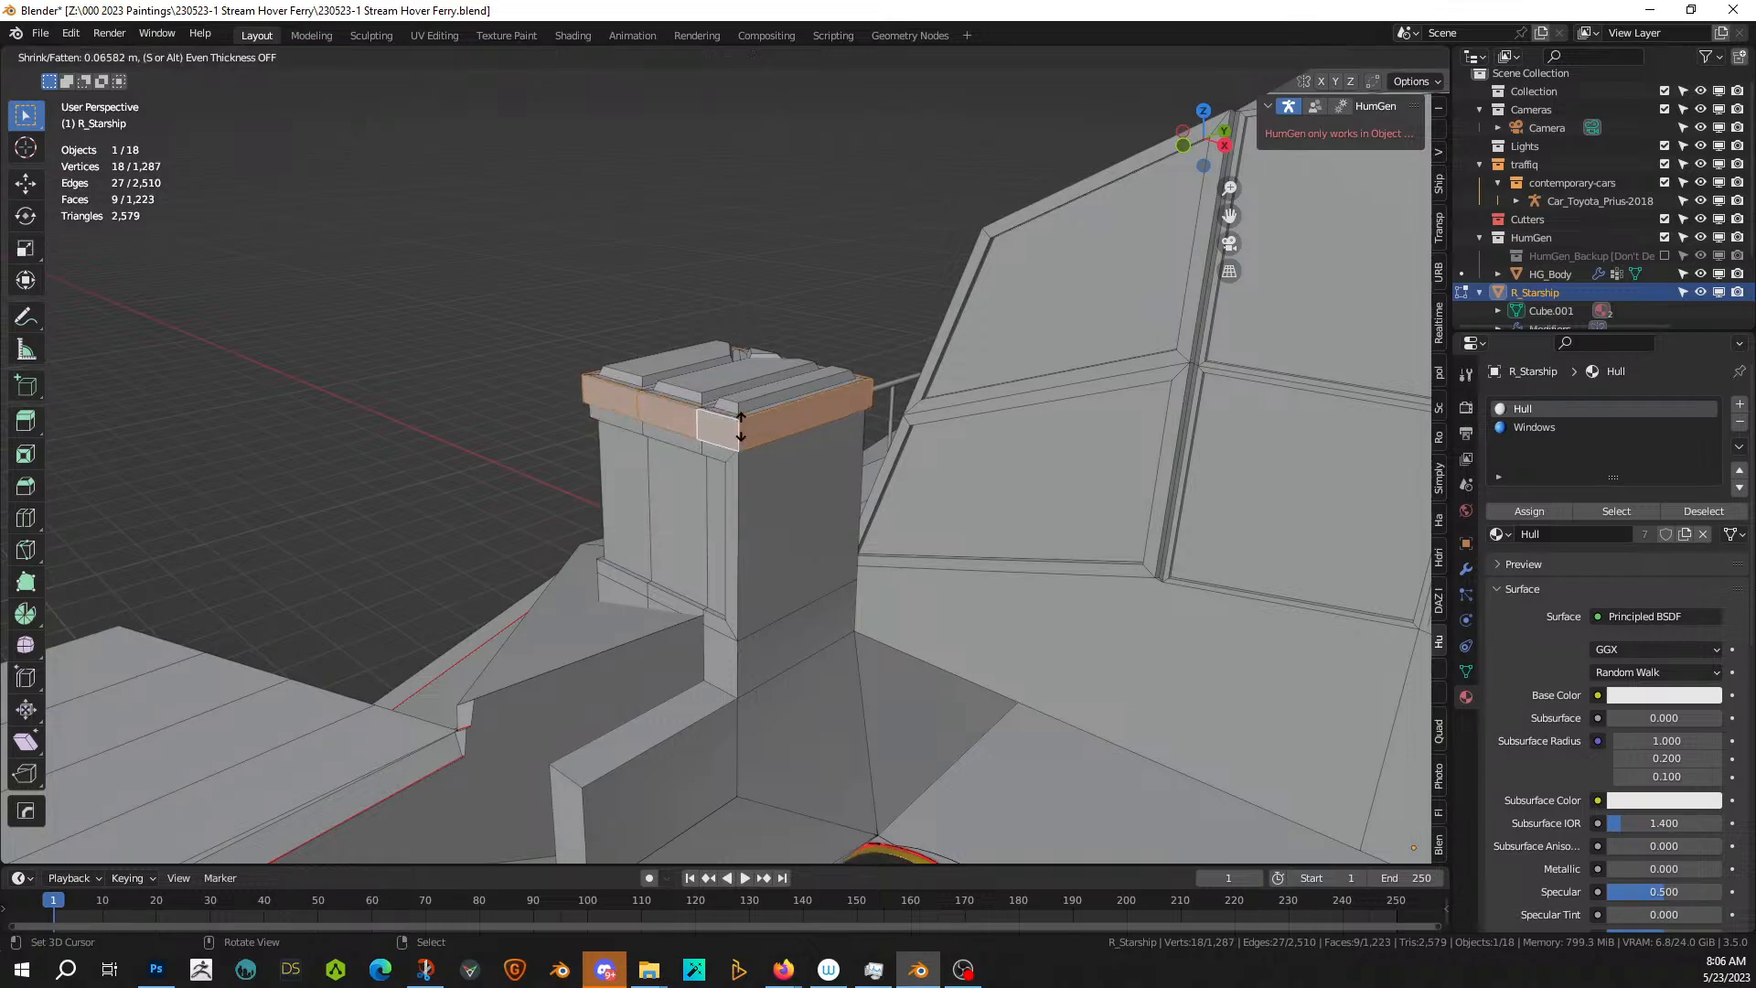
{"action": "left_click", "coordinate": [731, 411]}
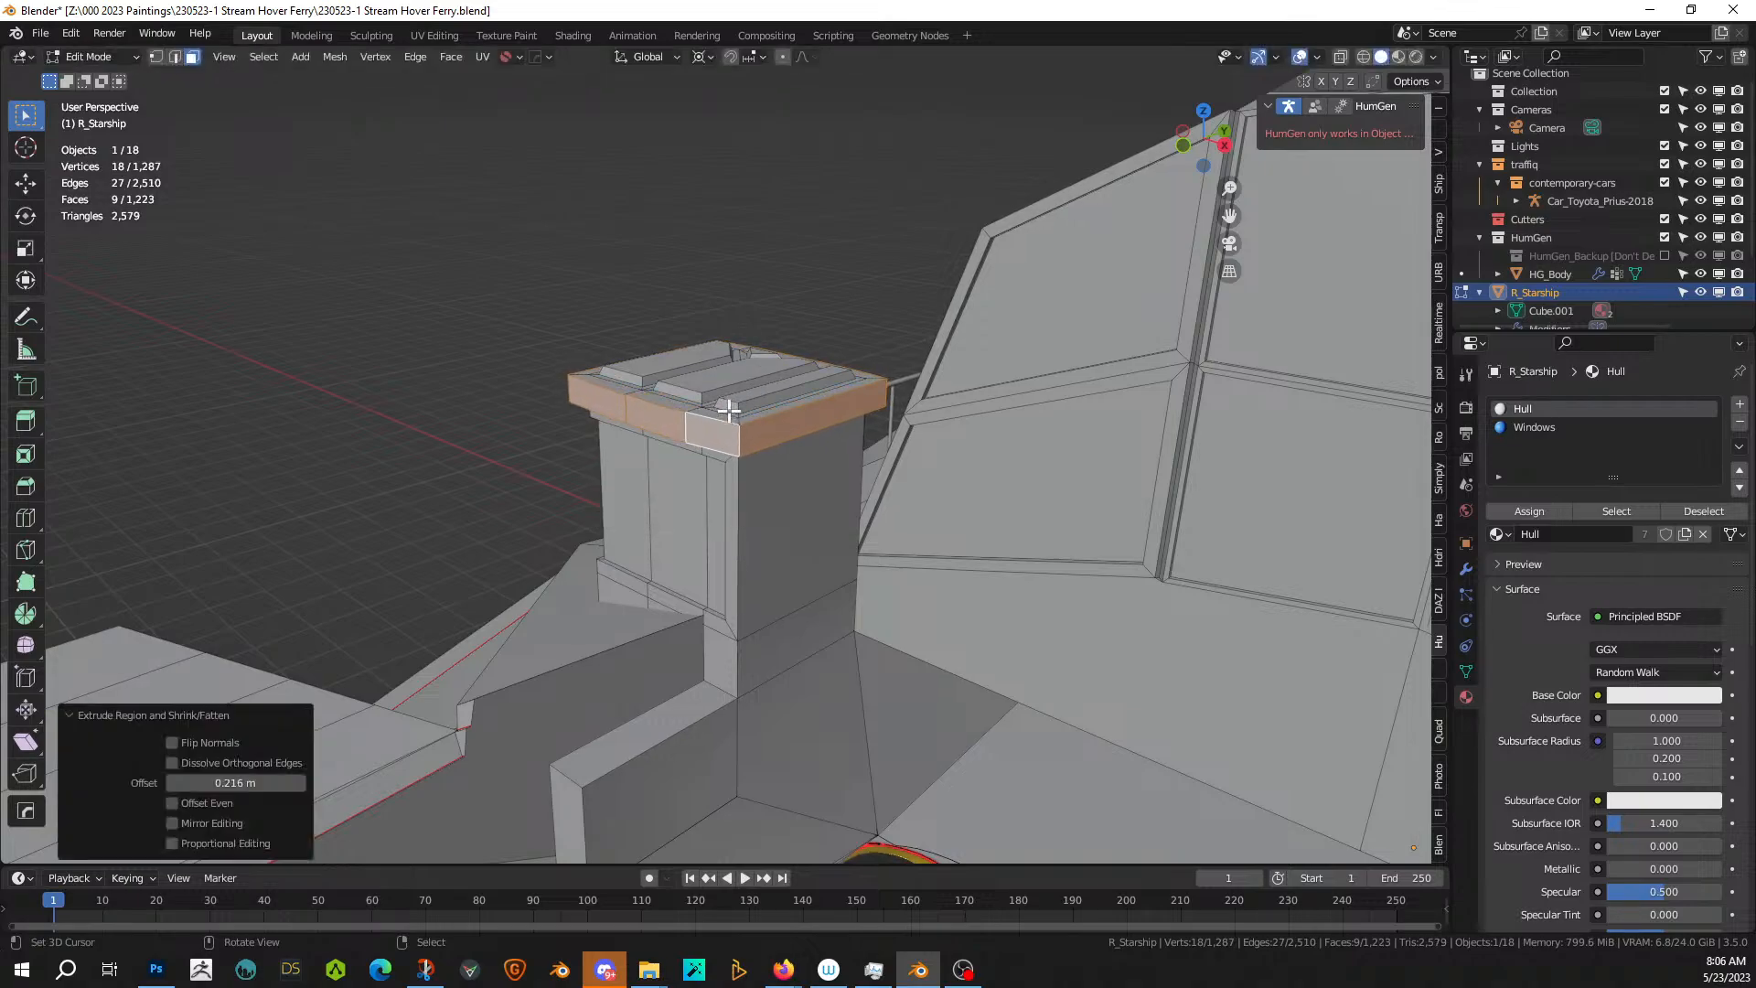
{"action": "middle_click_drag", "start_coordinate": [731, 412], "coordinate": [850, 435]}
{"action": "scroll", "coordinate": [864, 512], "scroll_direction": "down", "scroll_amount": 6}
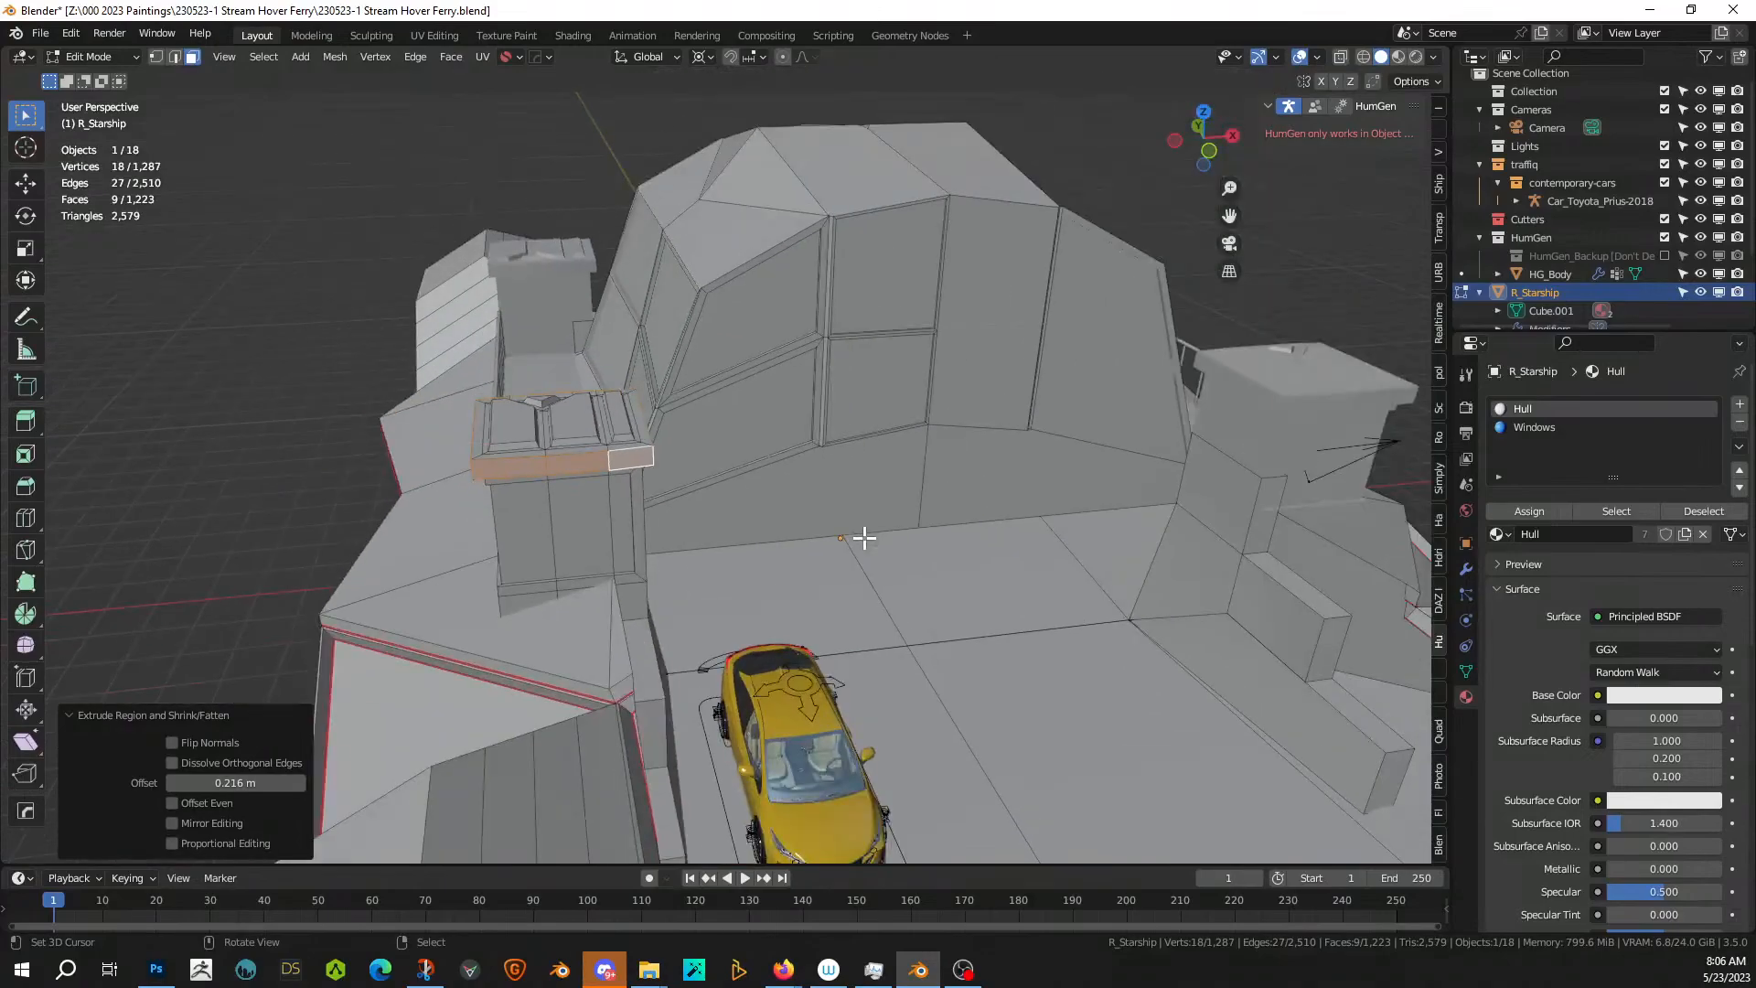
{"action": "left_click", "coordinate": [1204, 352]}
- Select the two wall faces beneath the dome's front windows above the car deck and extrude them outward about 0.68 m
{"action": "middle_click_drag", "start_coordinate": [952, 615], "coordinate": [887, 639]}
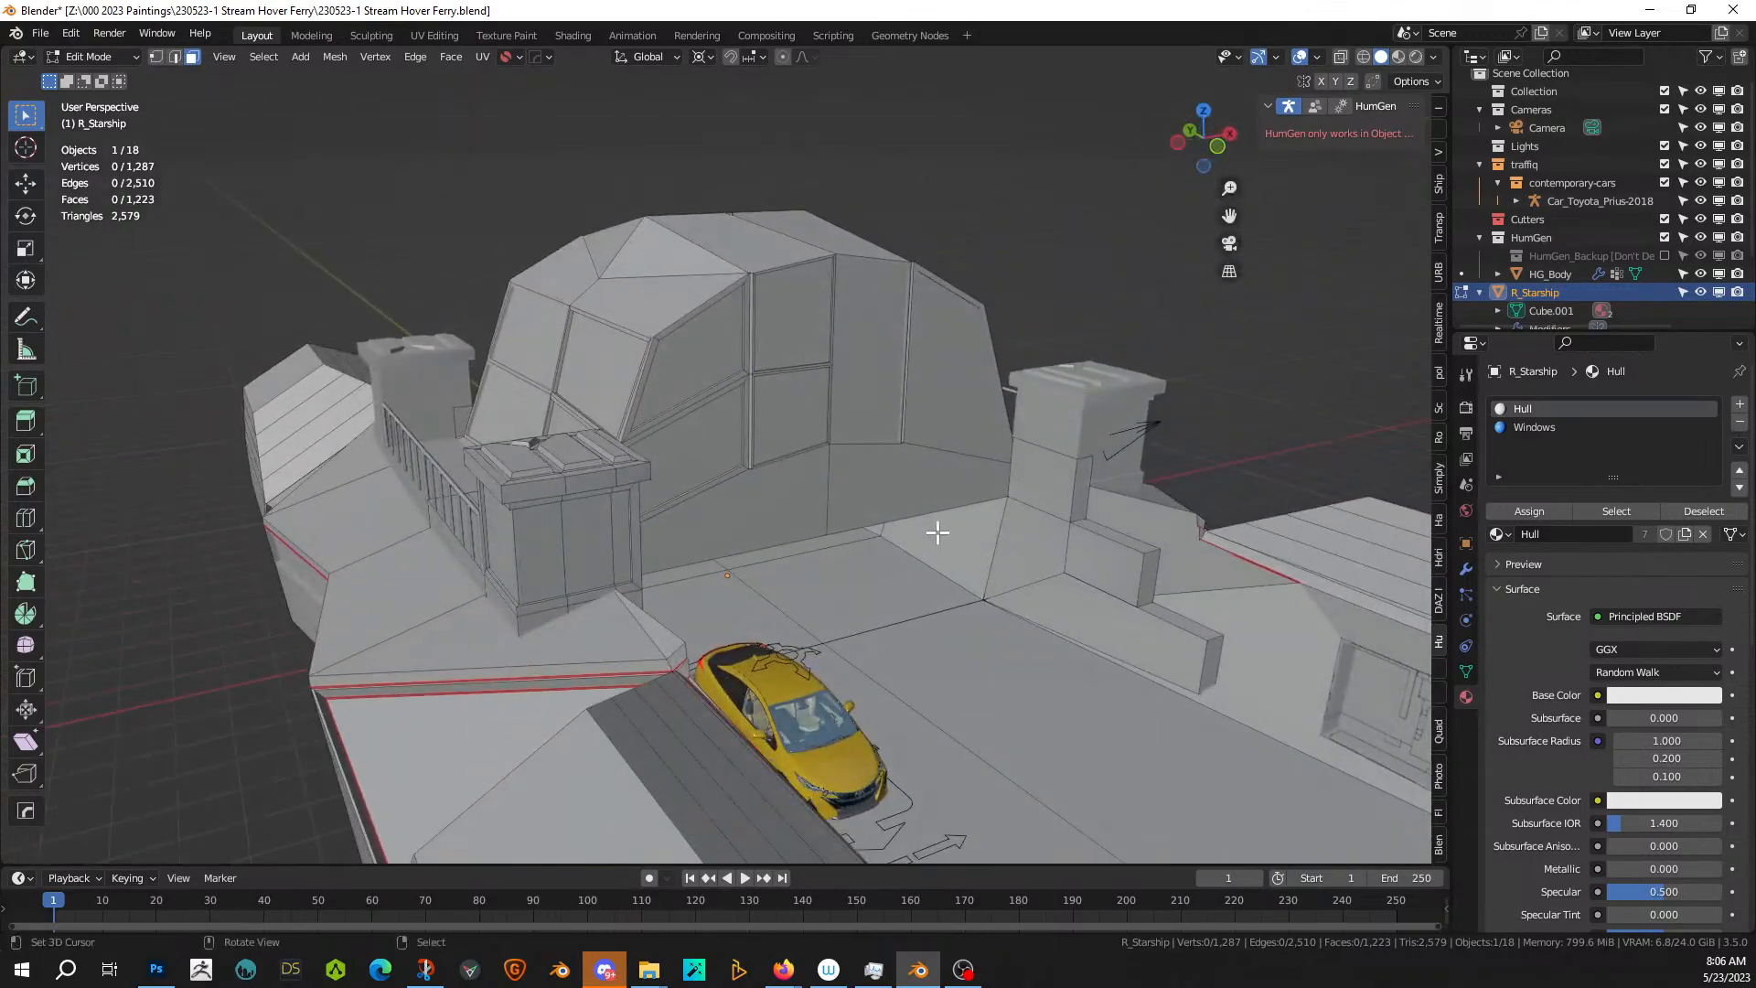
{"action": "scroll", "coordinate": [937, 528], "scroll_direction": "up", "scroll_amount": 2}
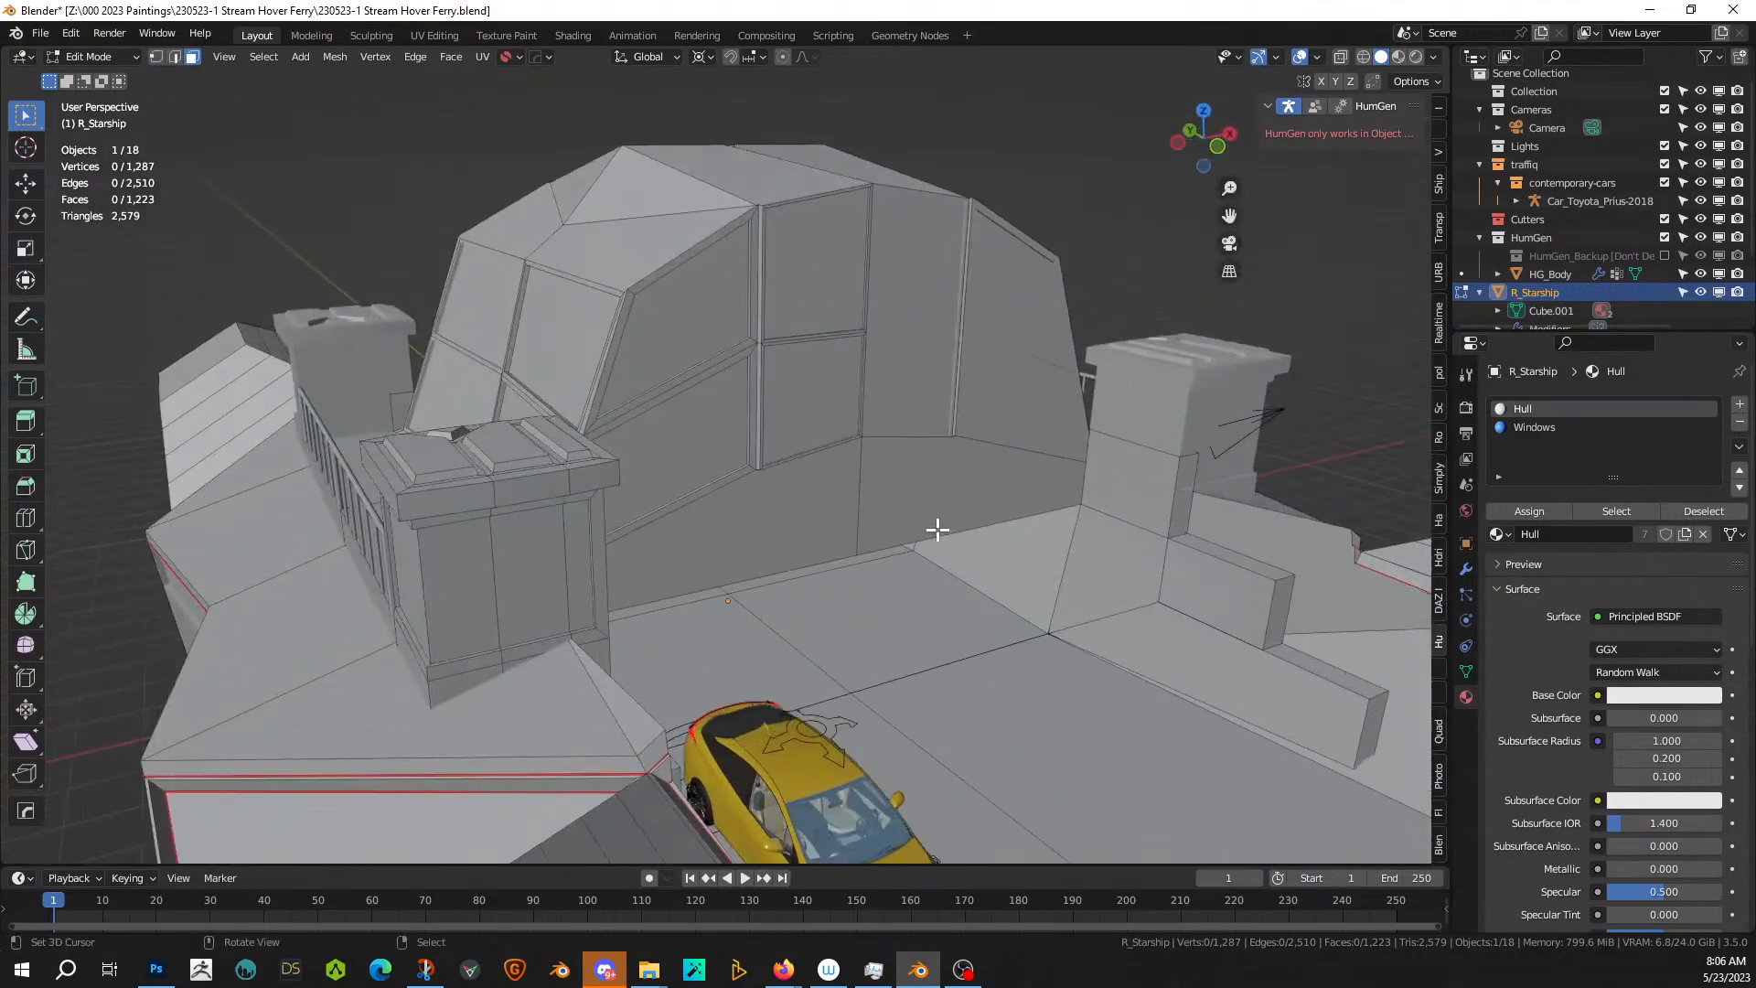
{"action": "left_click", "coordinate": [806, 525], "text": "shift"}
{"action": "middle_click_drag", "start_coordinate": [901, 525], "coordinate": [932, 542]}
{"action": "key", "text": "e"}
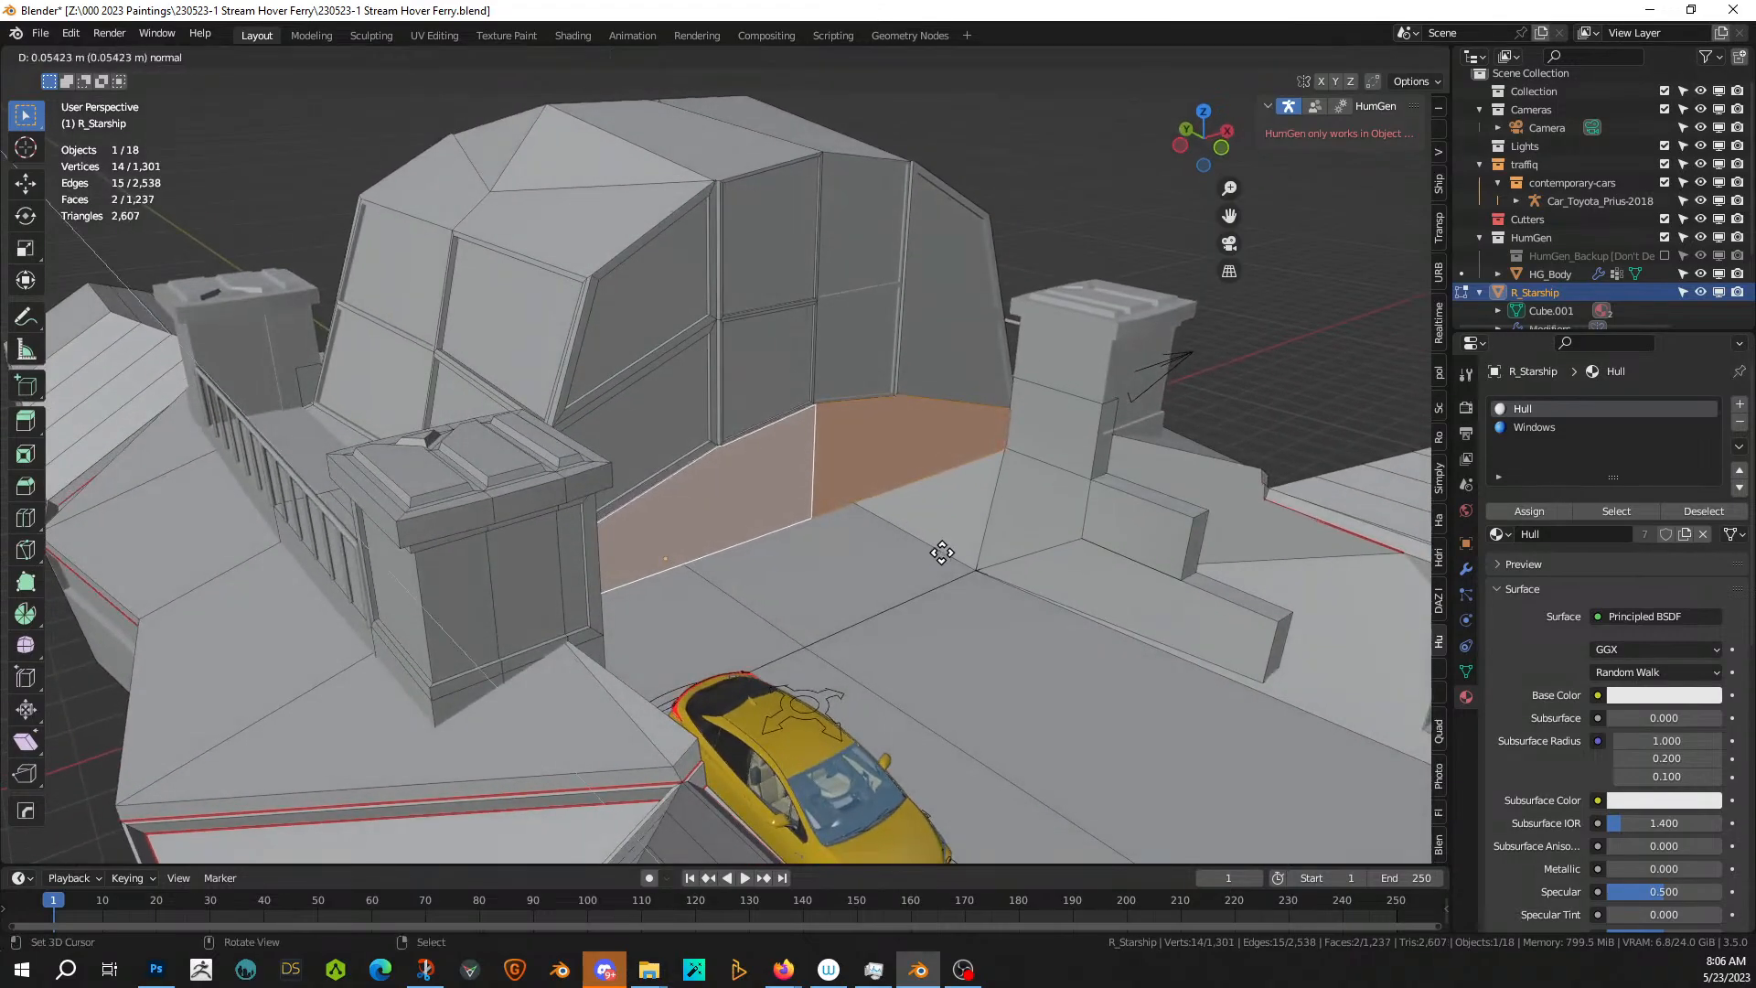
{"action": "left_click", "coordinate": [1056, 632]}
{"action": "middle_click_drag", "start_coordinate": [1059, 635], "coordinate": [1234, 459]}
{"action": "scroll", "coordinate": [773, 649], "scroll_direction": "down", "scroll_amount": 3}
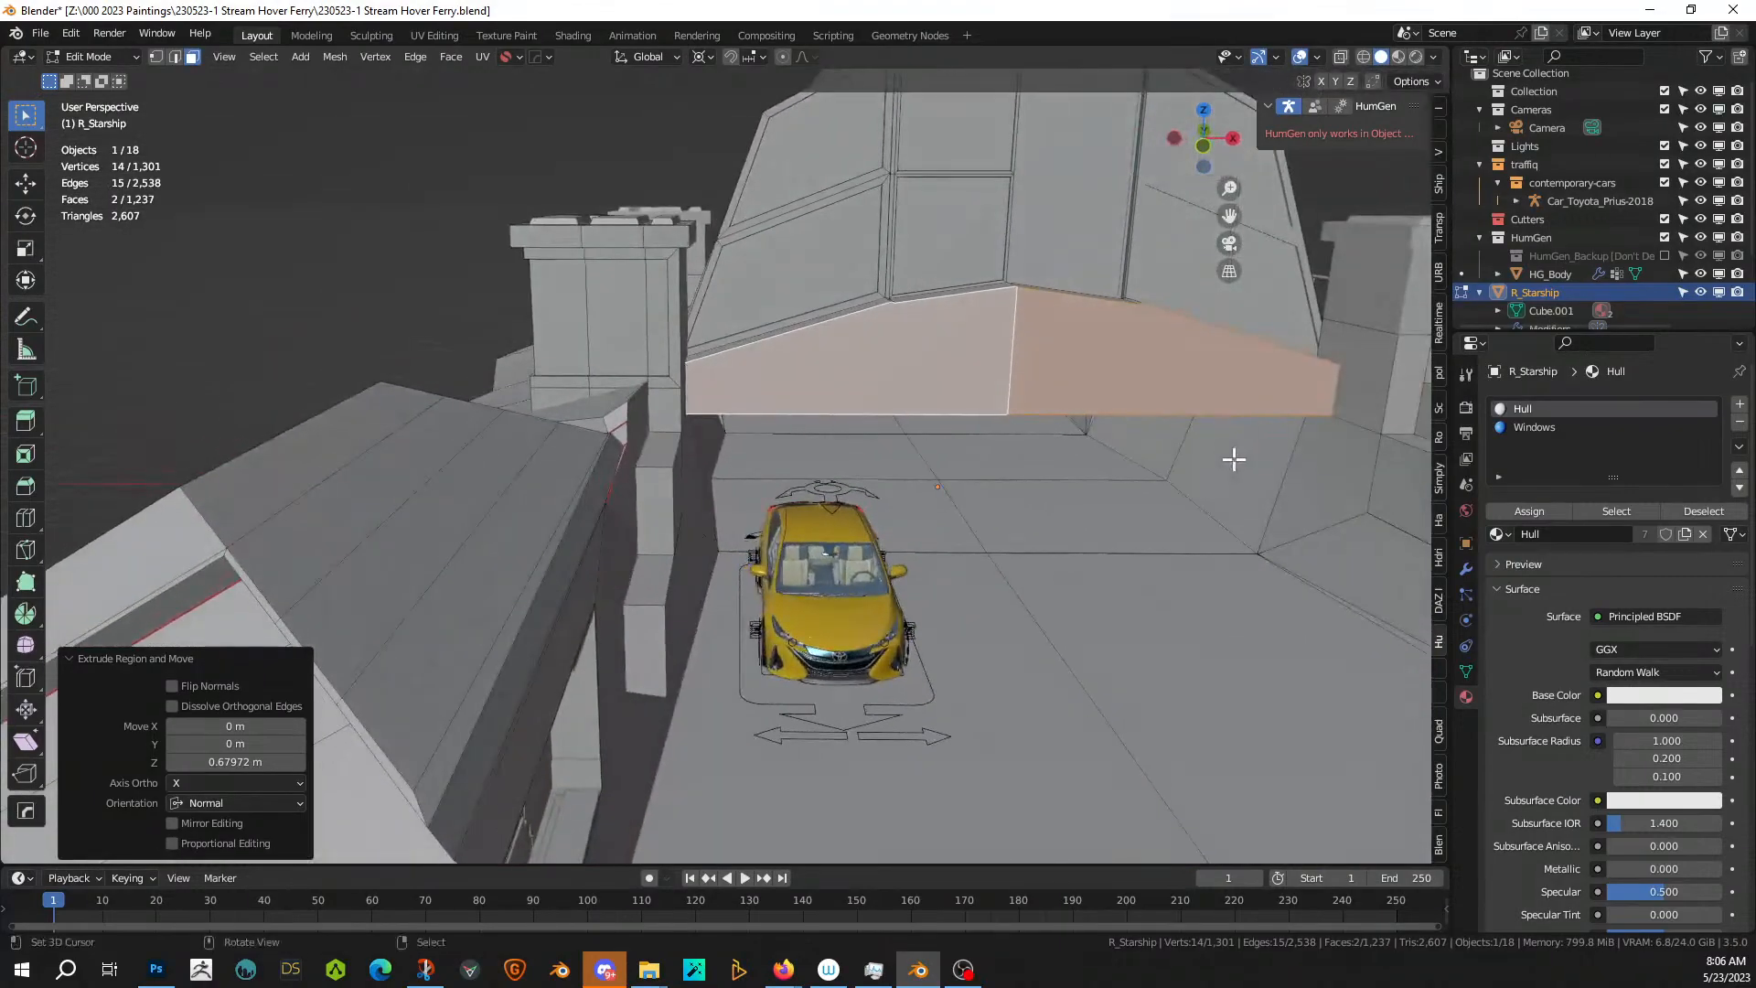
- Inset the end face of the lowest stepped deck wall by about 0.14 m, extrude it about 1.79 m along the deck, and deselect
{"action": "middle_click_drag", "start_coordinate": [1114, 511], "coordinate": [790, 568]}
{"action": "middle_click_drag", "start_coordinate": [564, 574], "coordinate": [526, 608]}
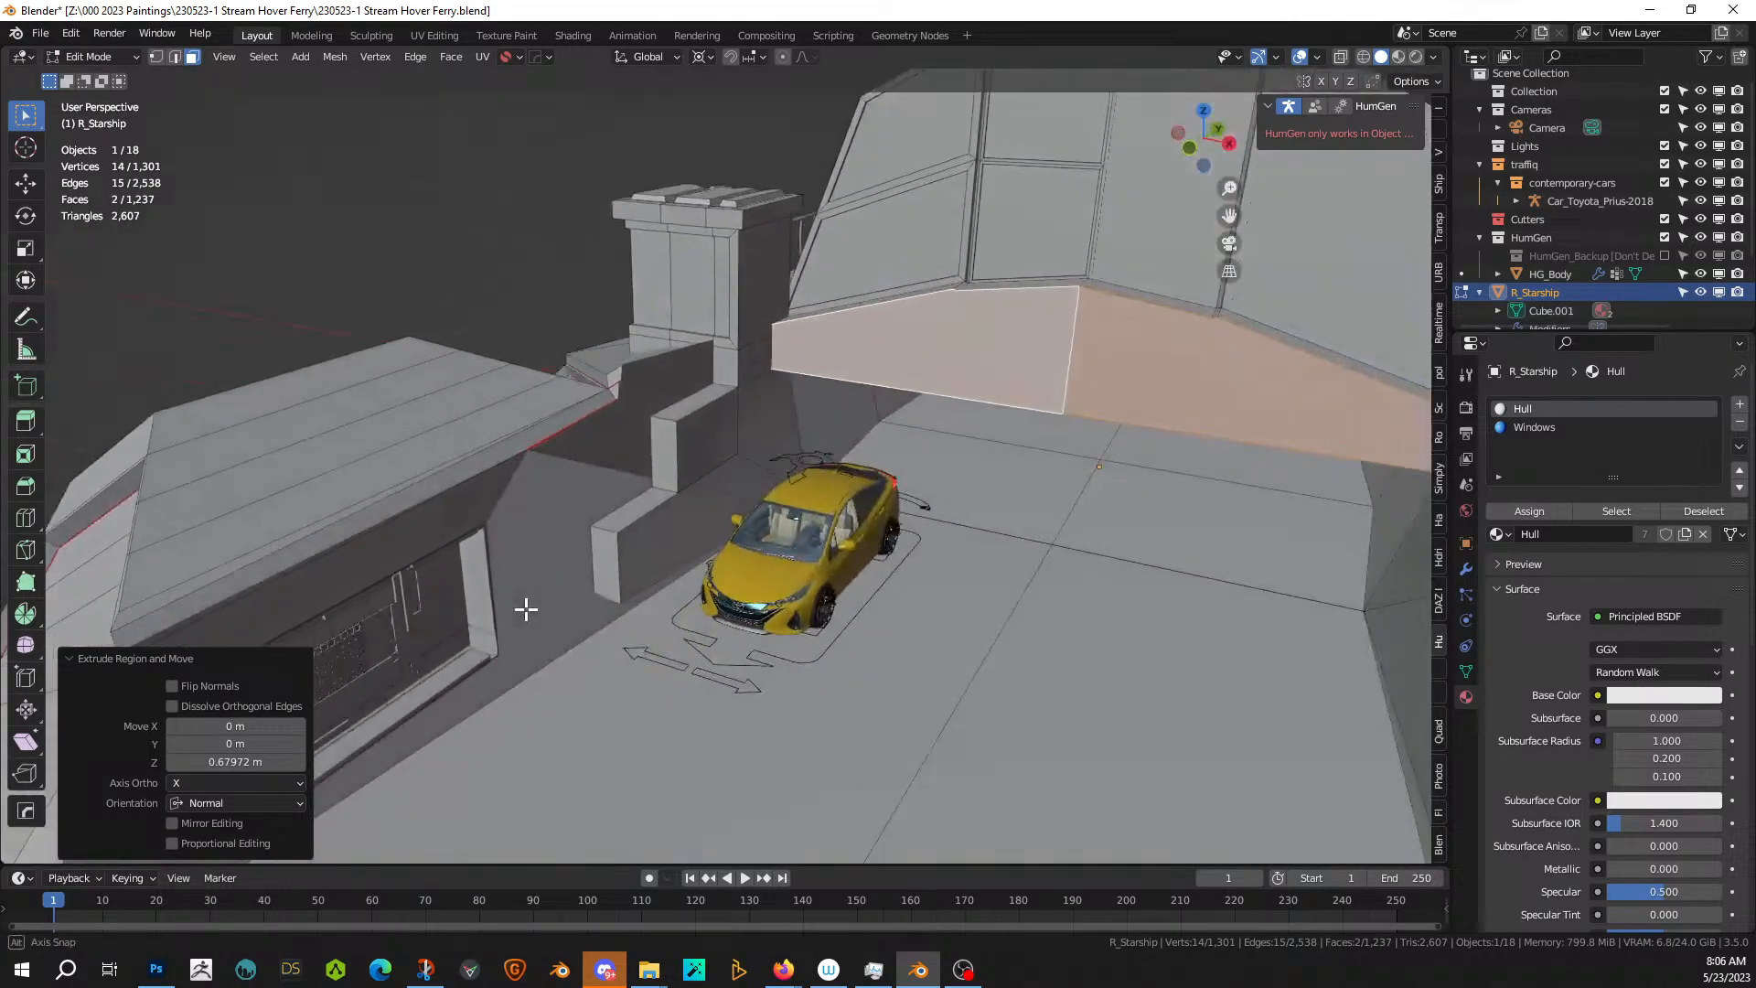
{"action": "left_click", "coordinate": [607, 557]}
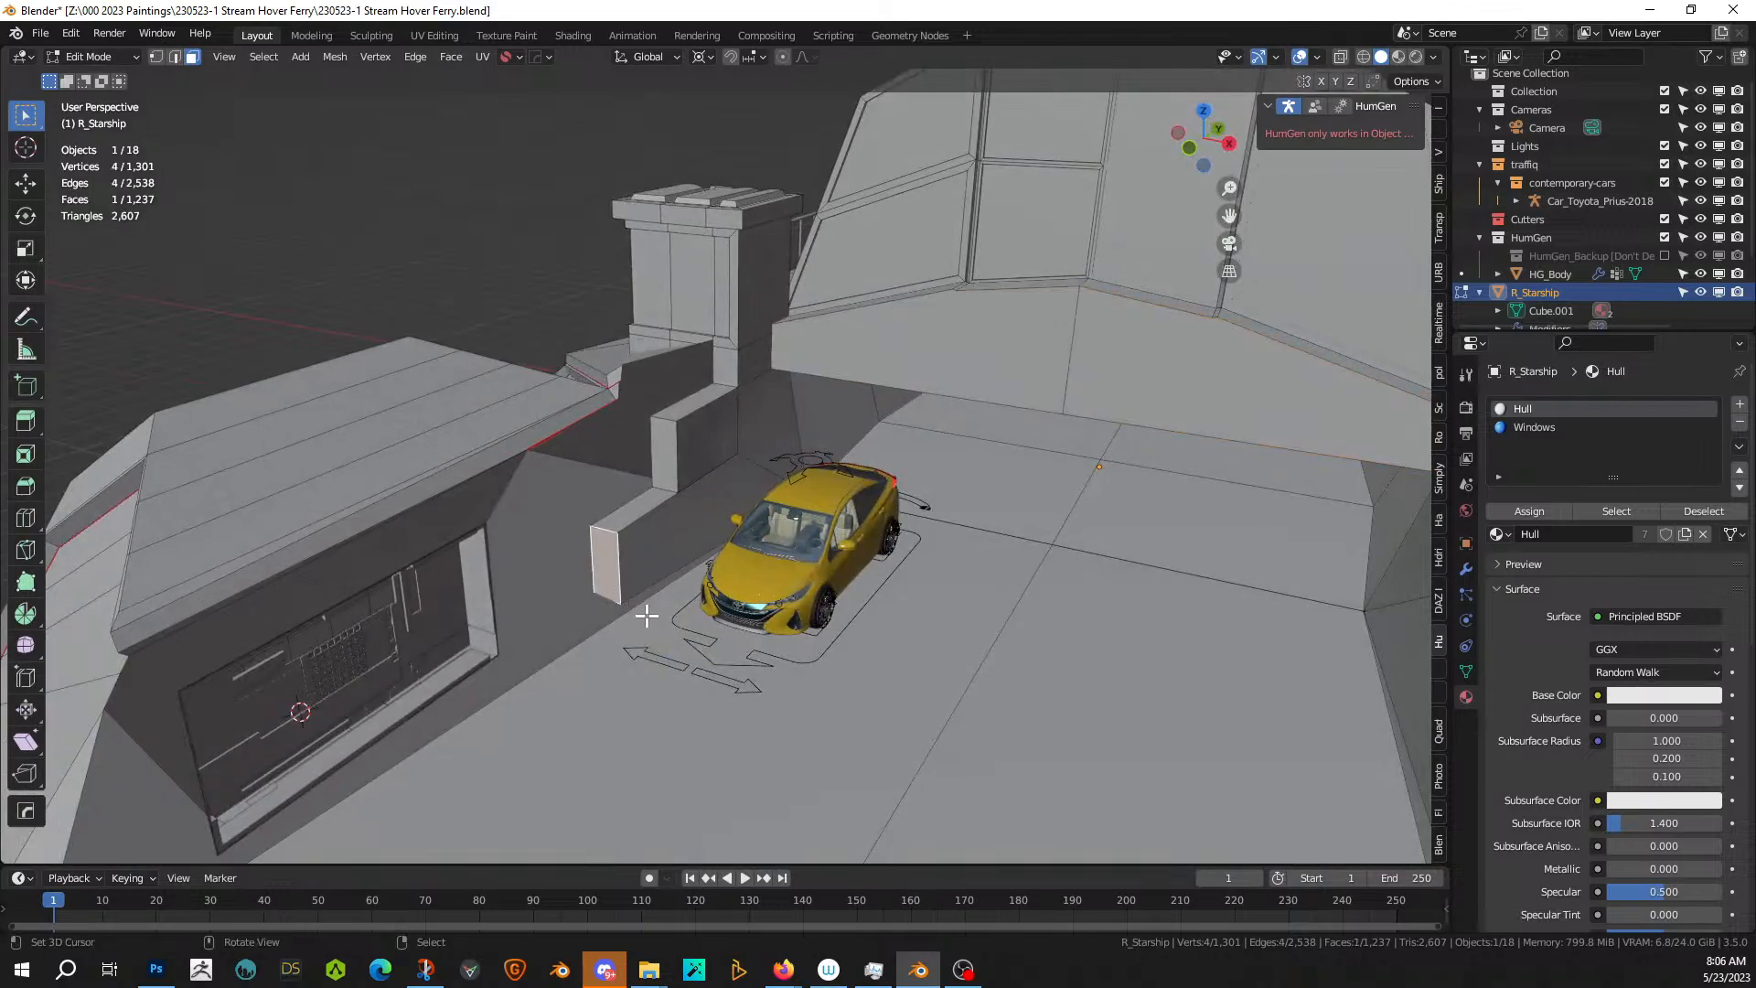
{"action": "key", "text": "i"}
{"action": "key", "text": "e"}
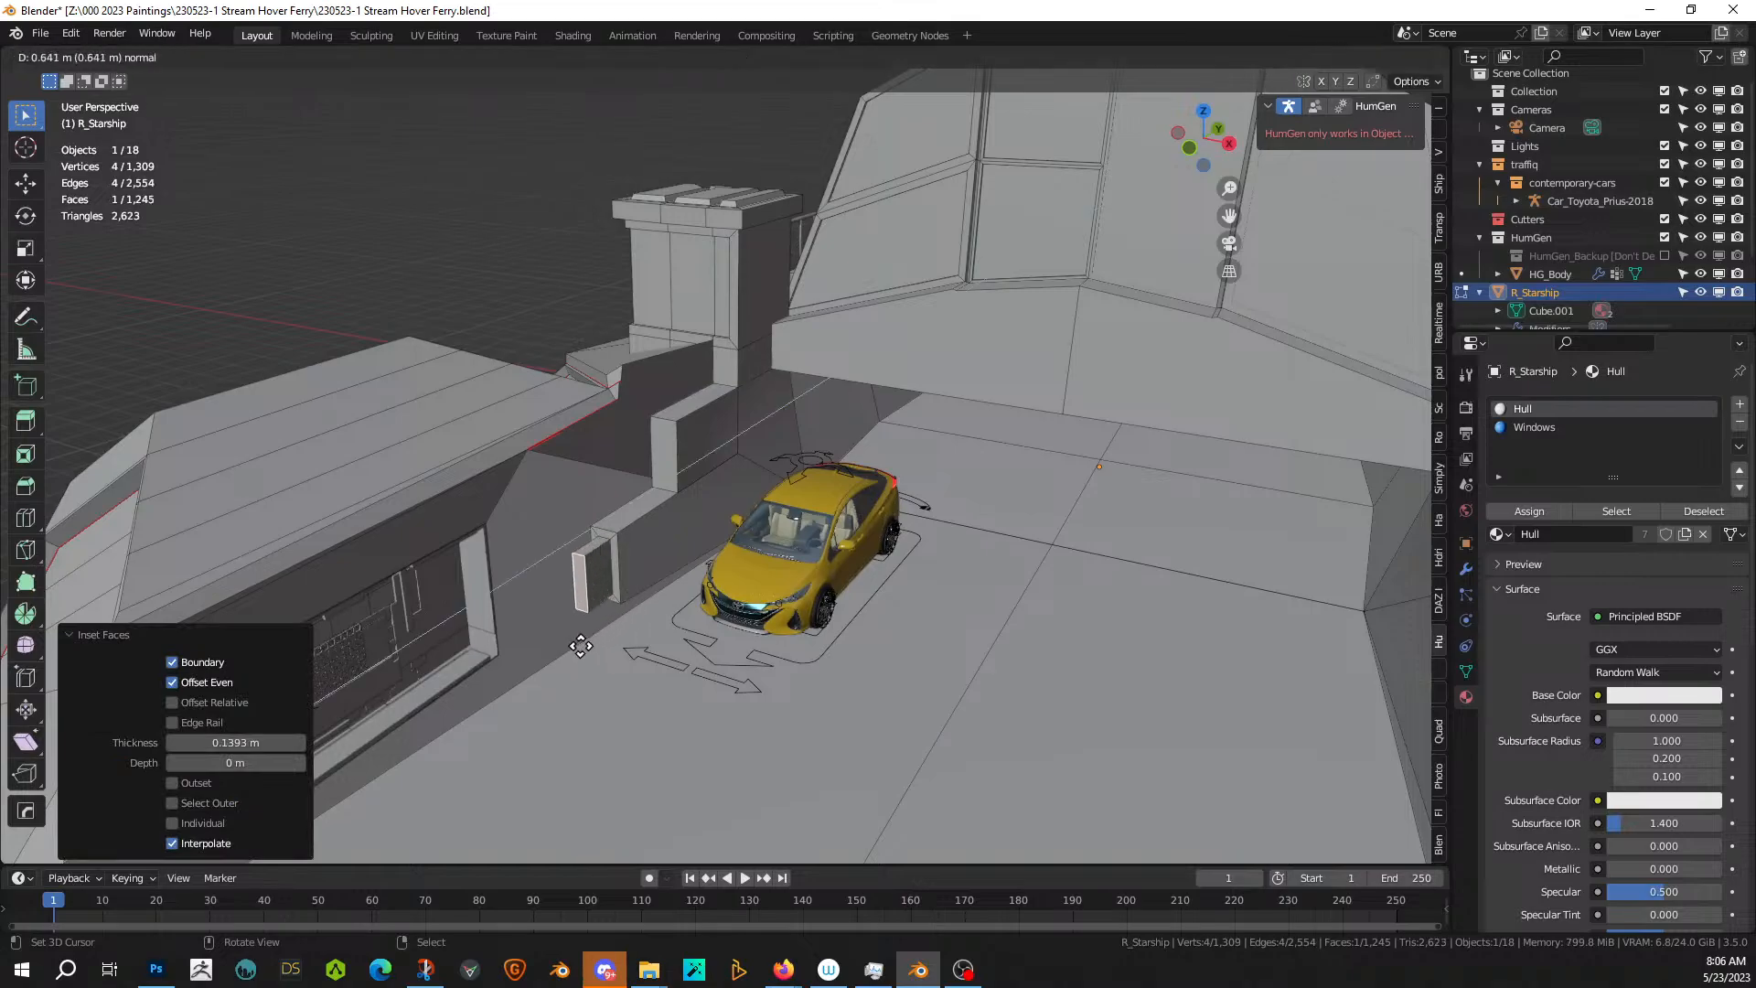
{"action": "left_click", "coordinate": [495, 704]}
{"action": "middle_click_drag", "start_coordinate": [510, 686], "coordinate": [725, 576]}
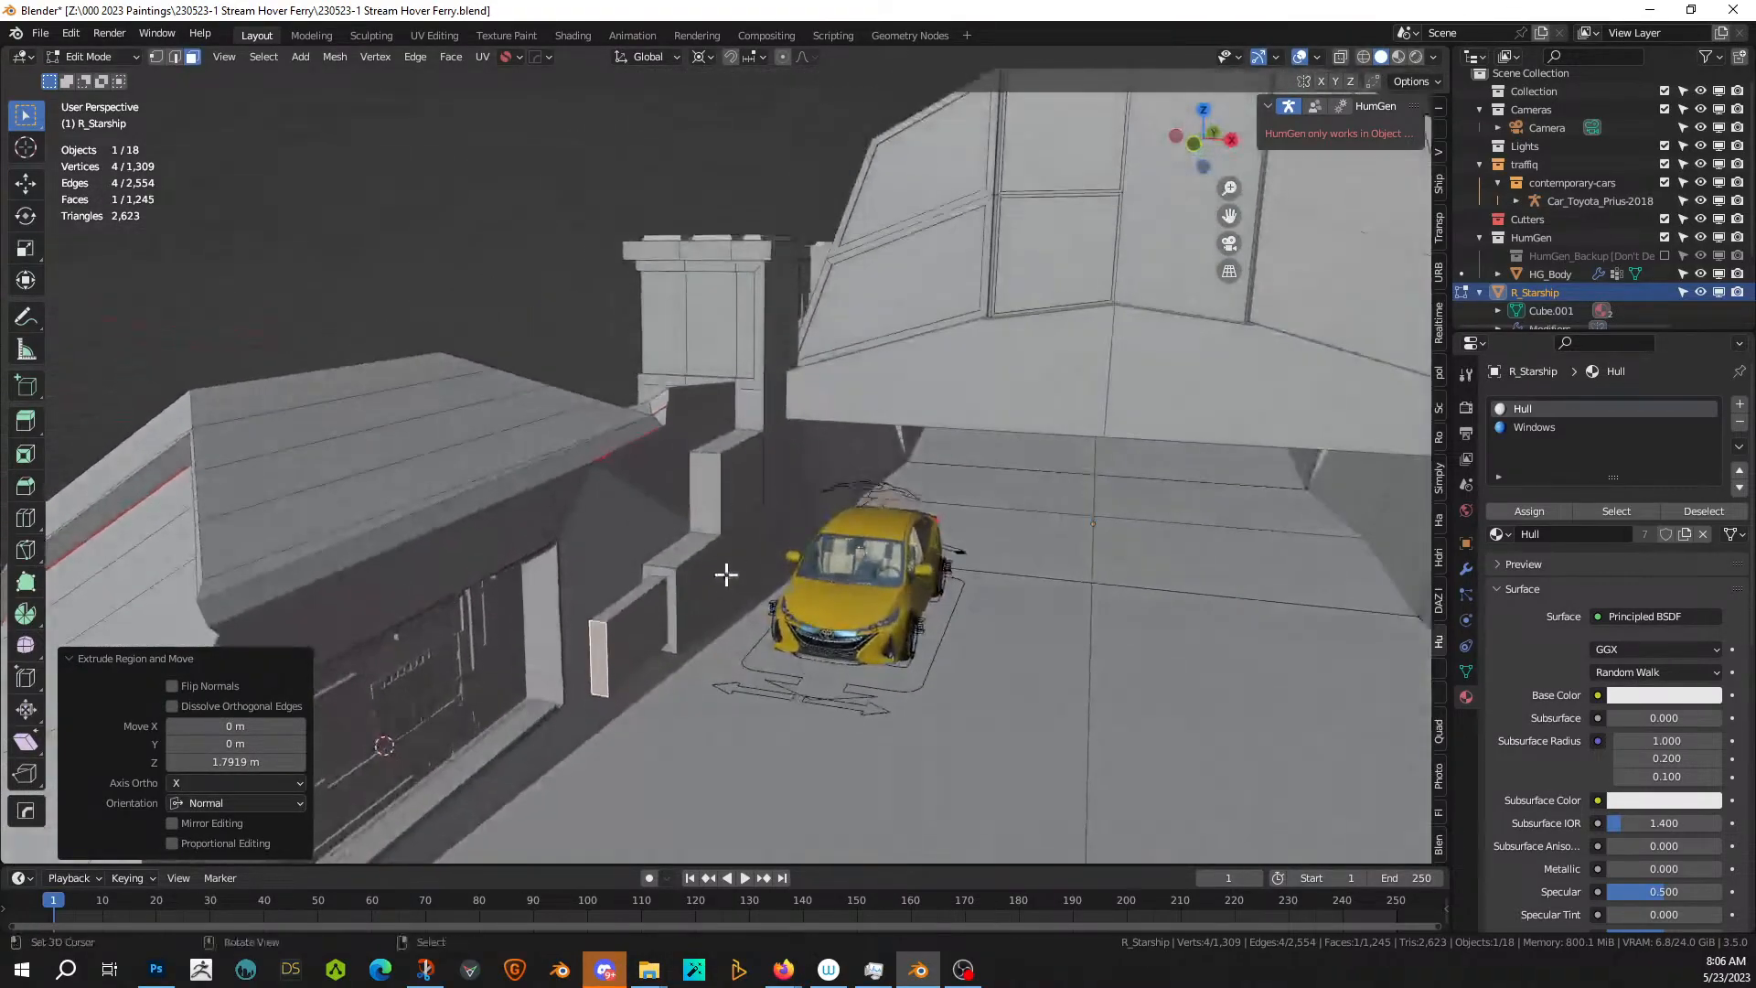
{"action": "scroll", "coordinate": [778, 571], "scroll_direction": "down", "scroll_amount": 5}
{"action": "right_click", "coordinate": [1121, 530]}
- Select the small triangular raised face on the entrance block's roof, frame it, and poke it to create a centre vertex
{"action": "scroll", "coordinate": [1121, 530], "scroll_direction": "up", "scroll_amount": 4}
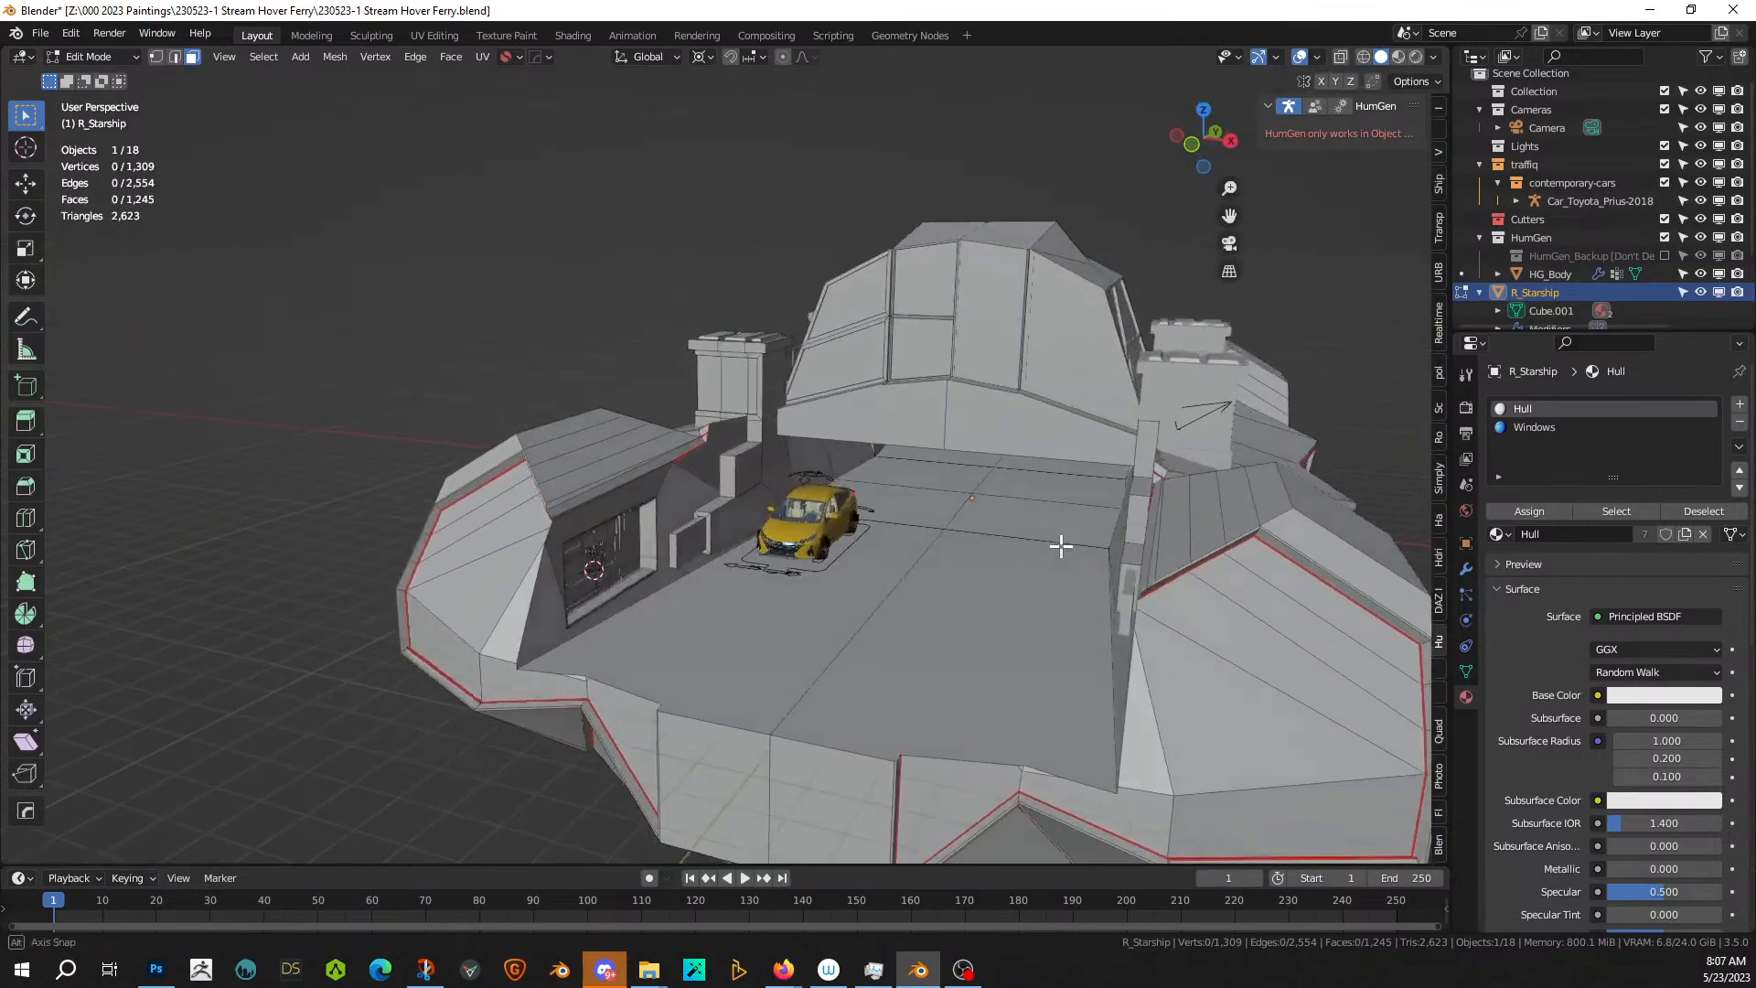
{"action": "middle_click_drag", "start_coordinate": [1059, 545], "coordinate": [884, 592]}
{"action": "scroll", "coordinate": [884, 592], "scroll_direction": "up", "scroll_amount": 2}
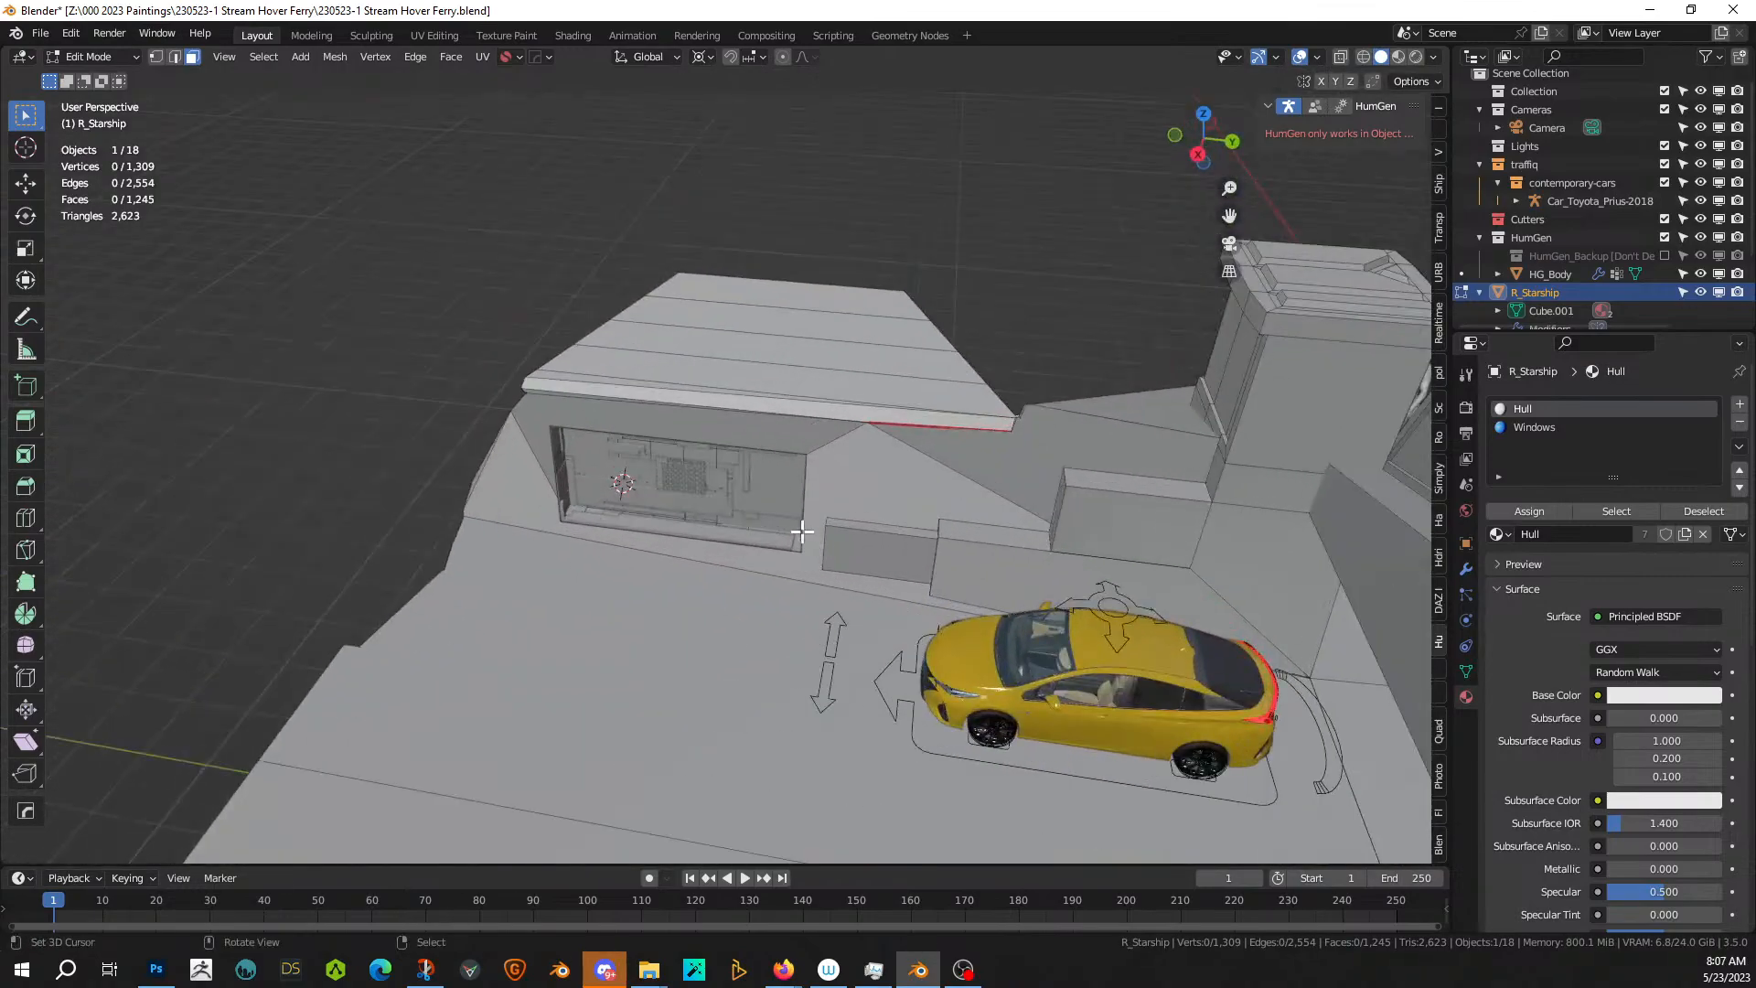
{"action": "middle_click_drag", "start_coordinate": [802, 531], "coordinate": [661, 579]}
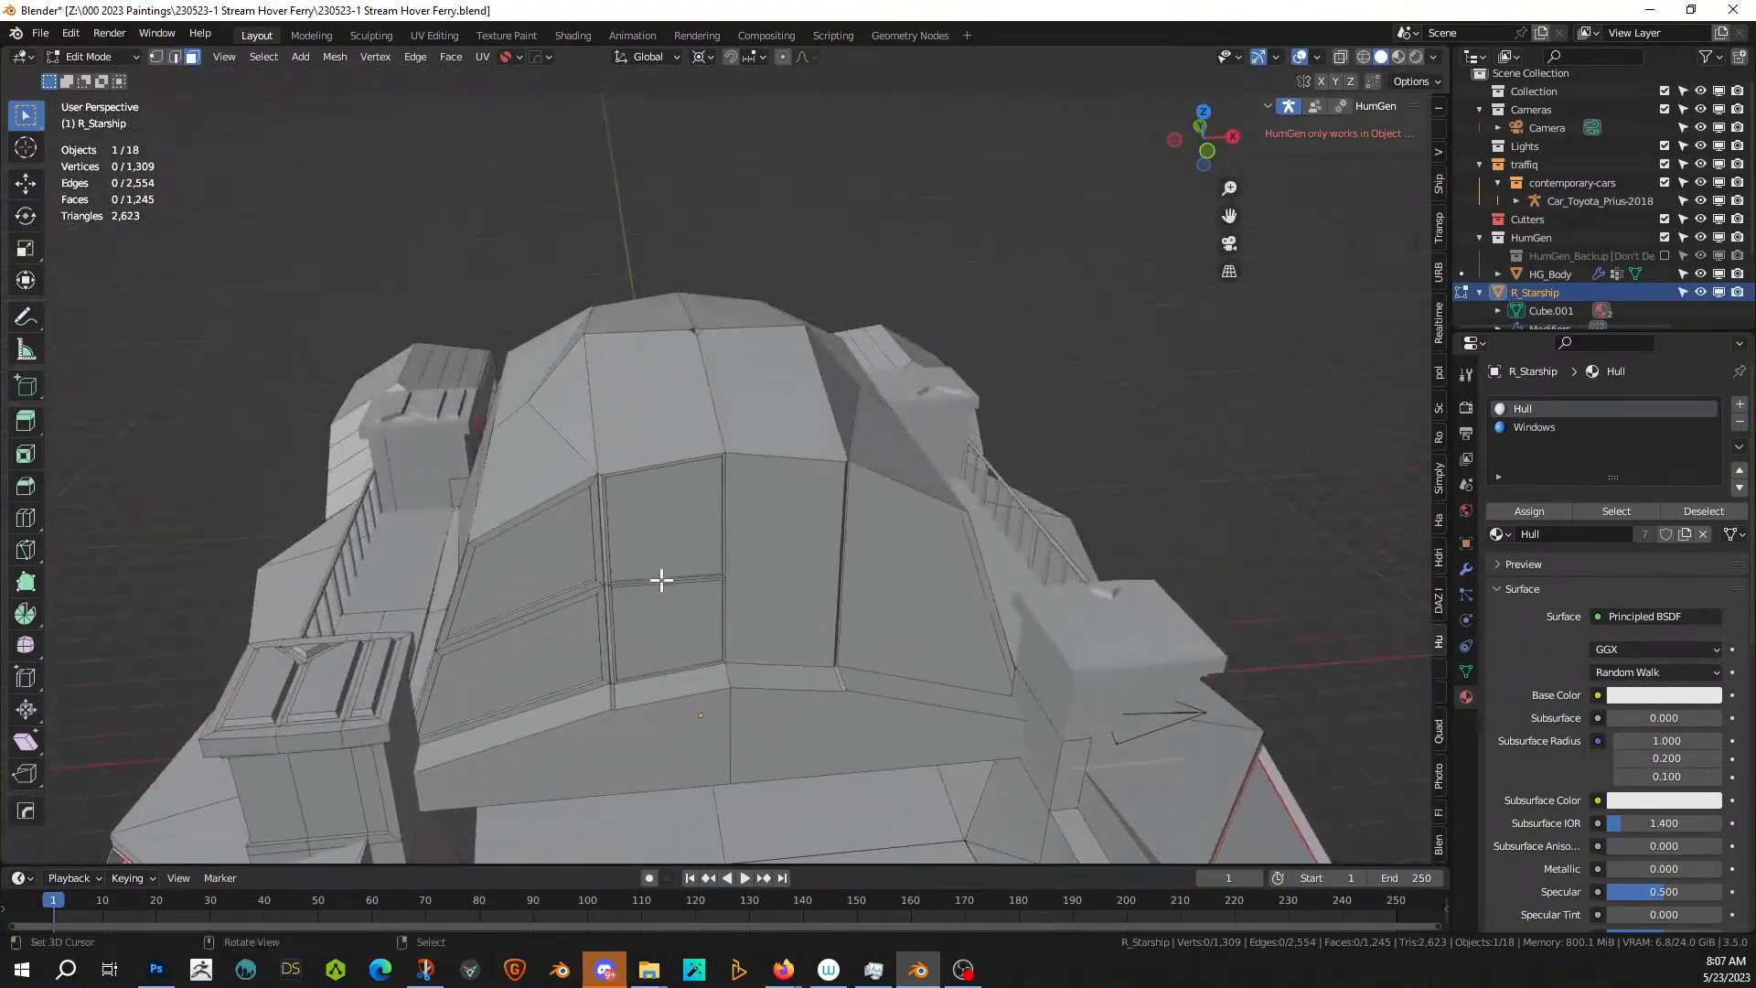
{"action": "middle_click_drag", "start_coordinate": [964, 579], "coordinate": [764, 328]}
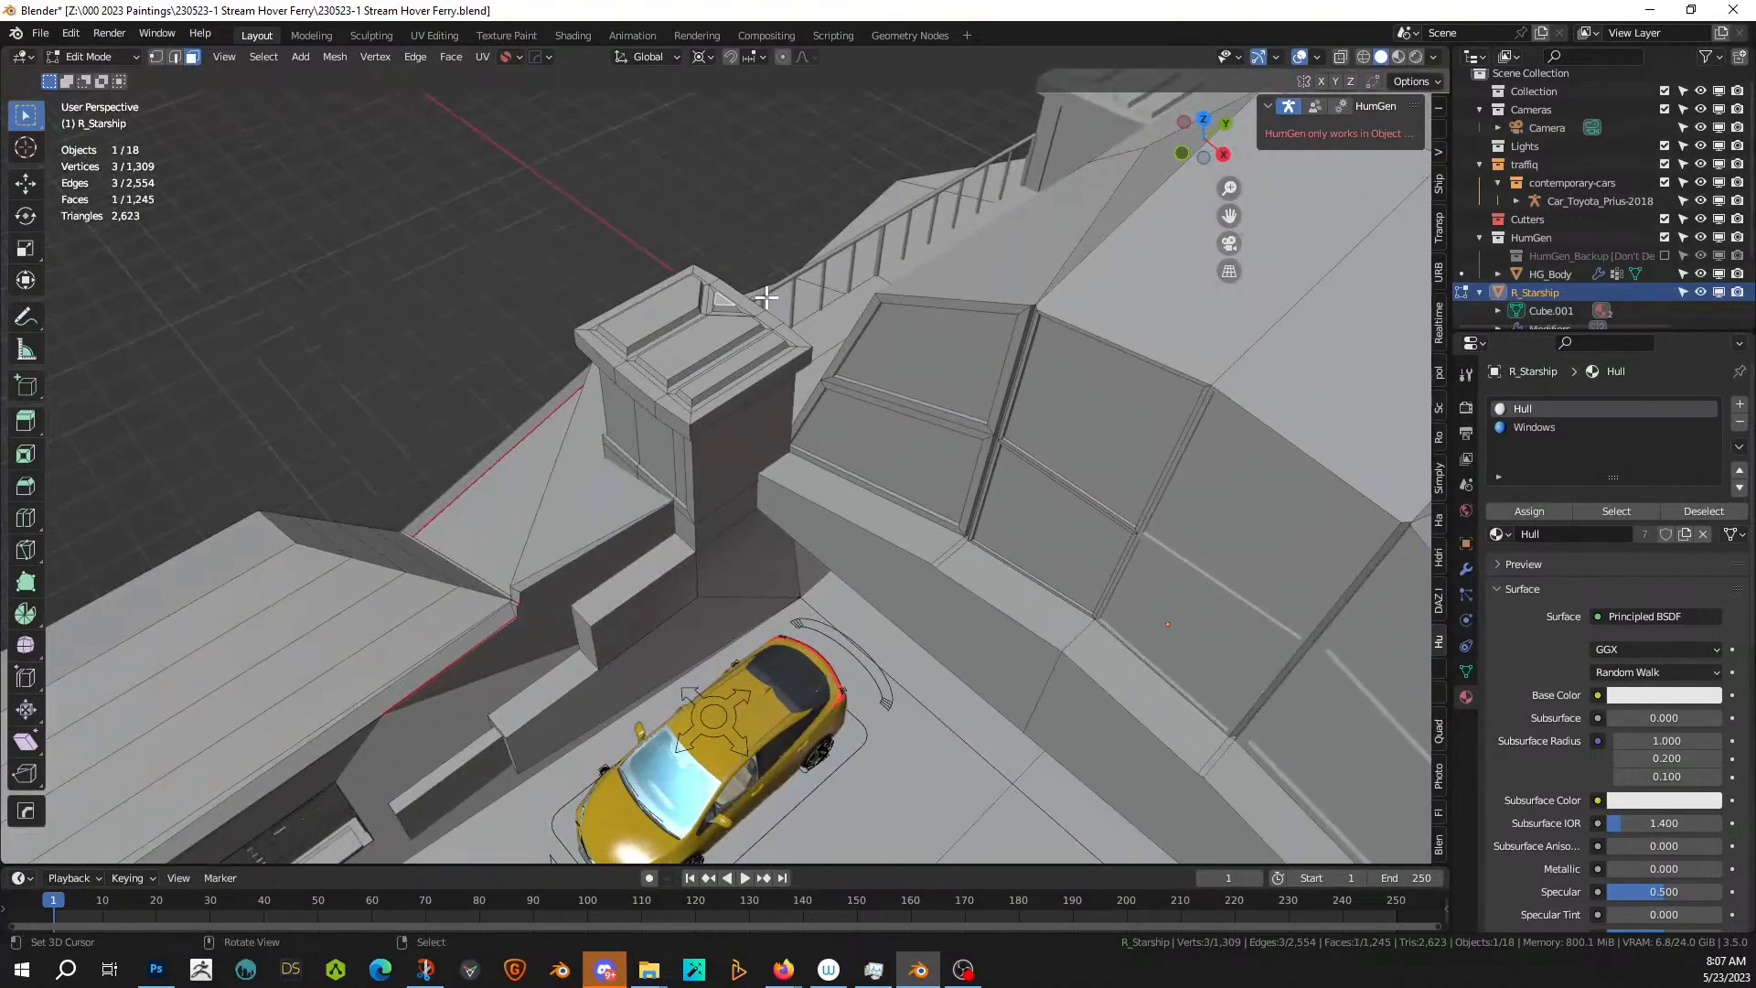
{"action": "key", "text": "KP_Decimal"}
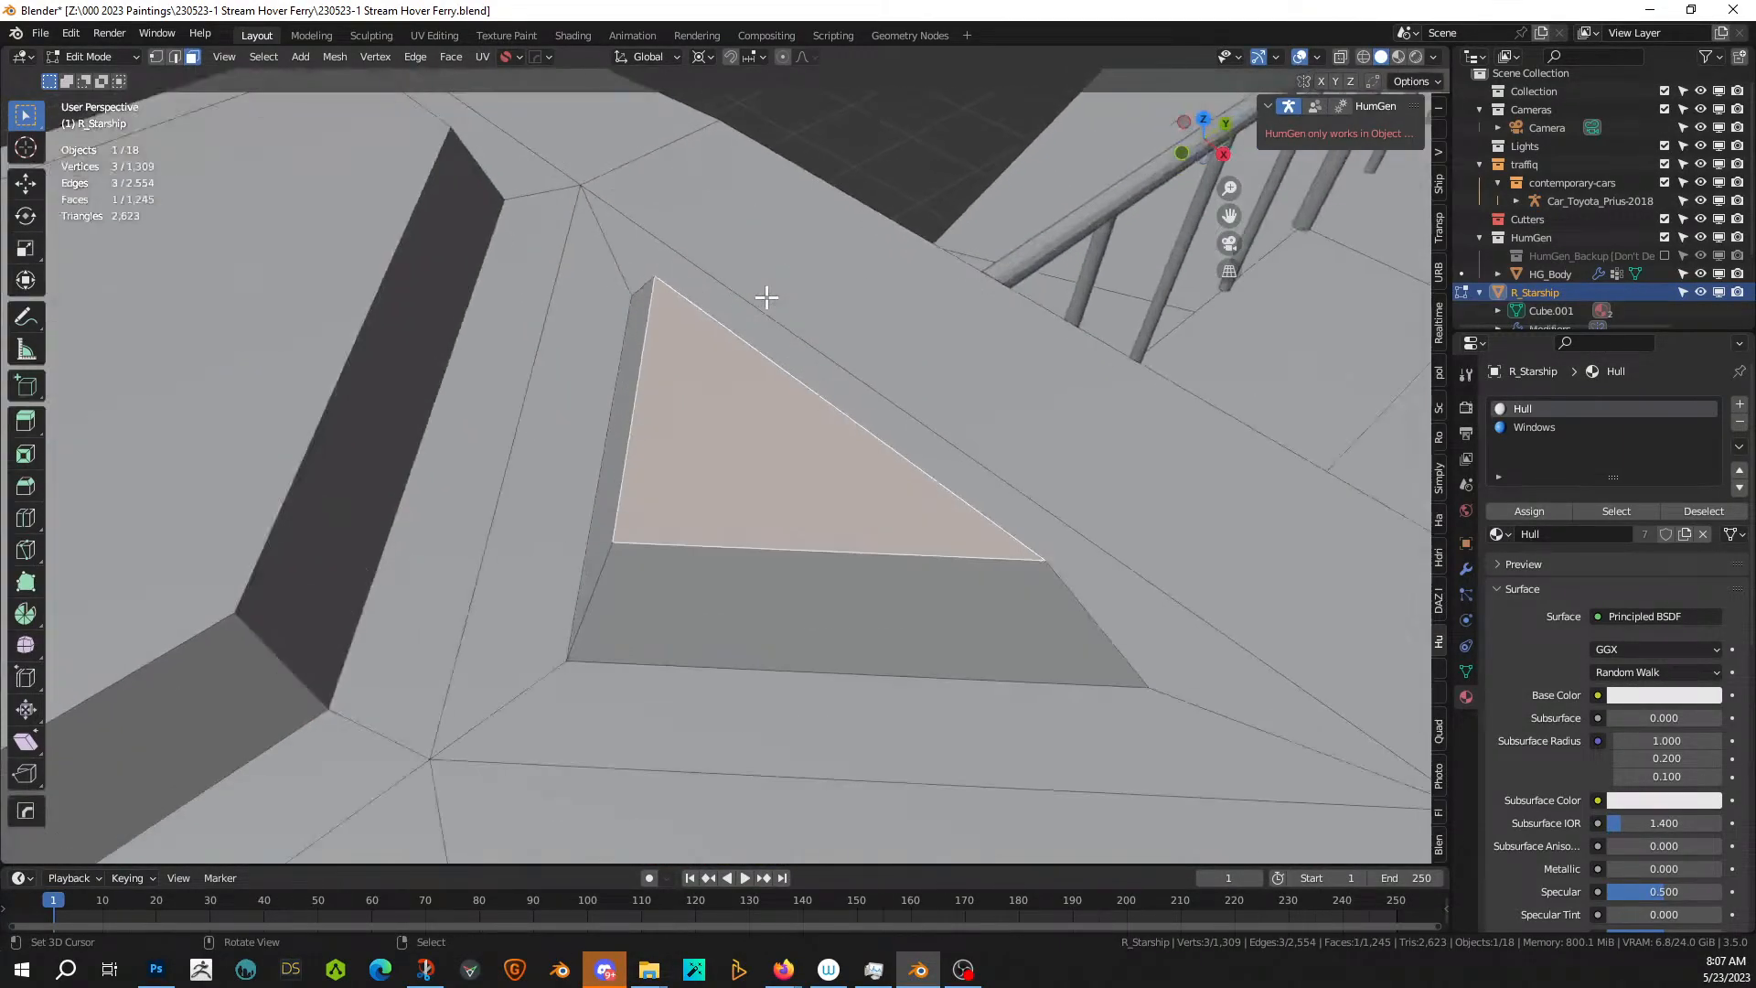
{"action": "left_click", "coordinate": [454, 55]}
{"action": "left_click", "coordinate": [508, 153]}
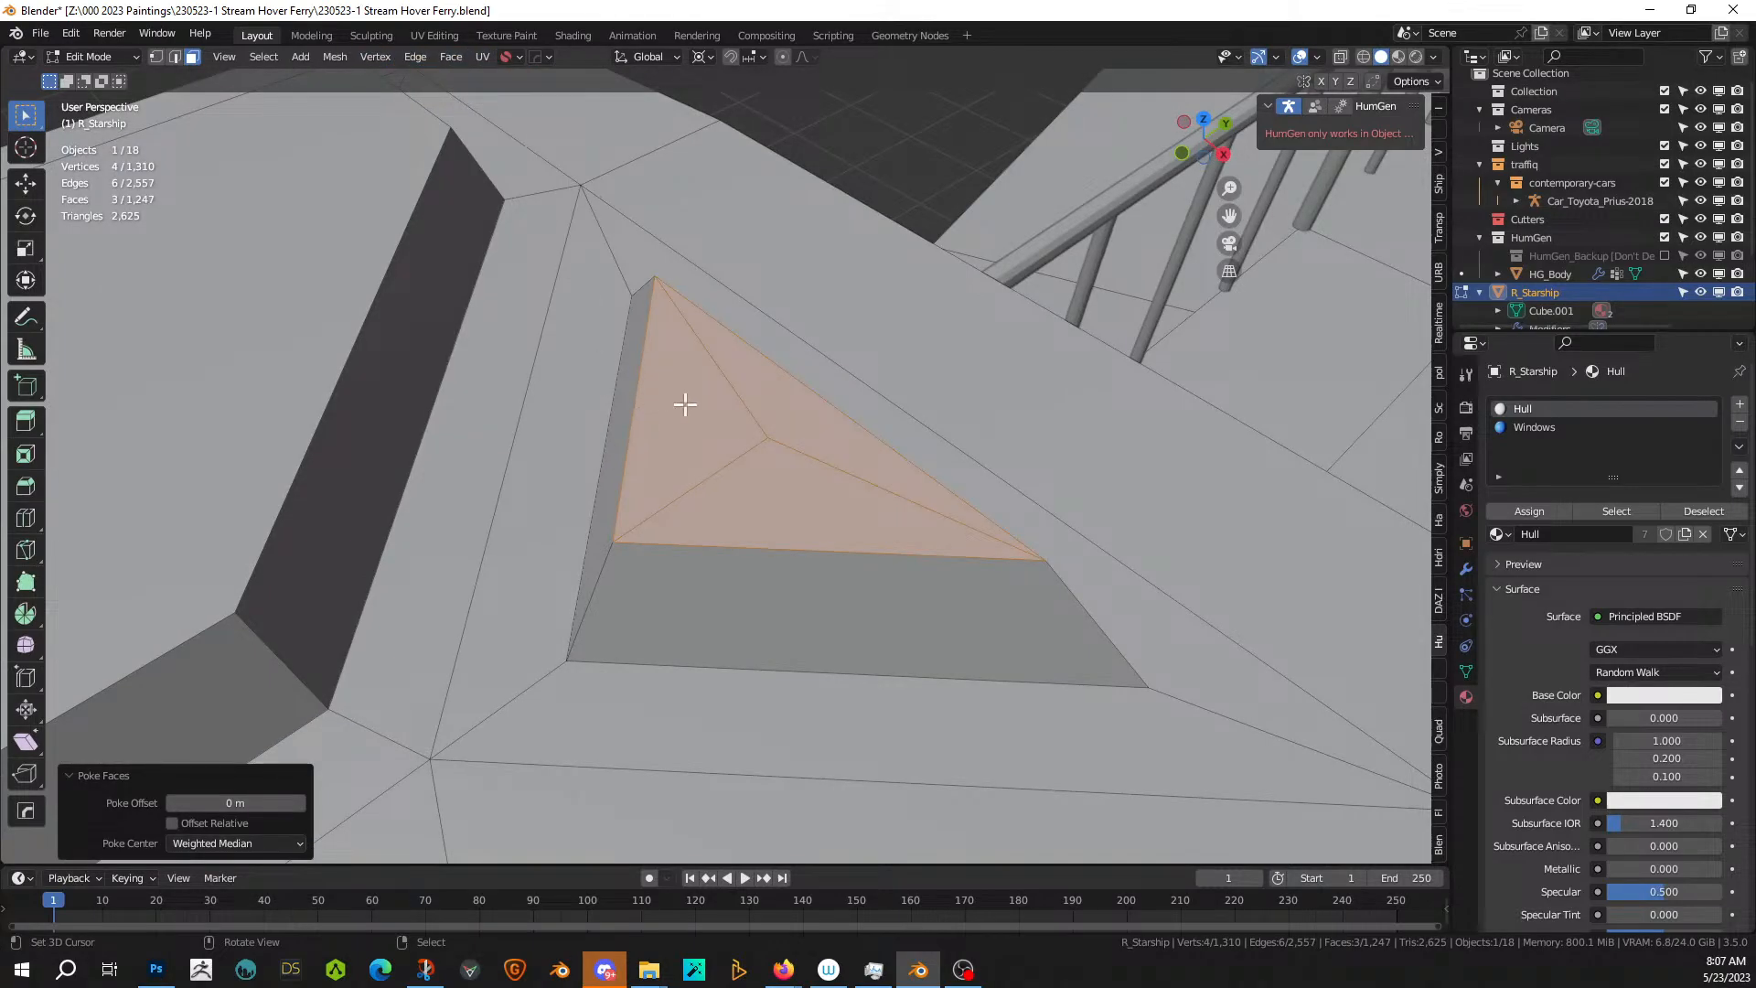
- Turn the triangle's centre vertex into a small 16-segment circle and extrude it upward about 0.2 m as a pipe
{"action": "key", "text": "1"}
{"action": "left_click", "coordinate": [767, 438]}
{"action": "key", "text": "q"}
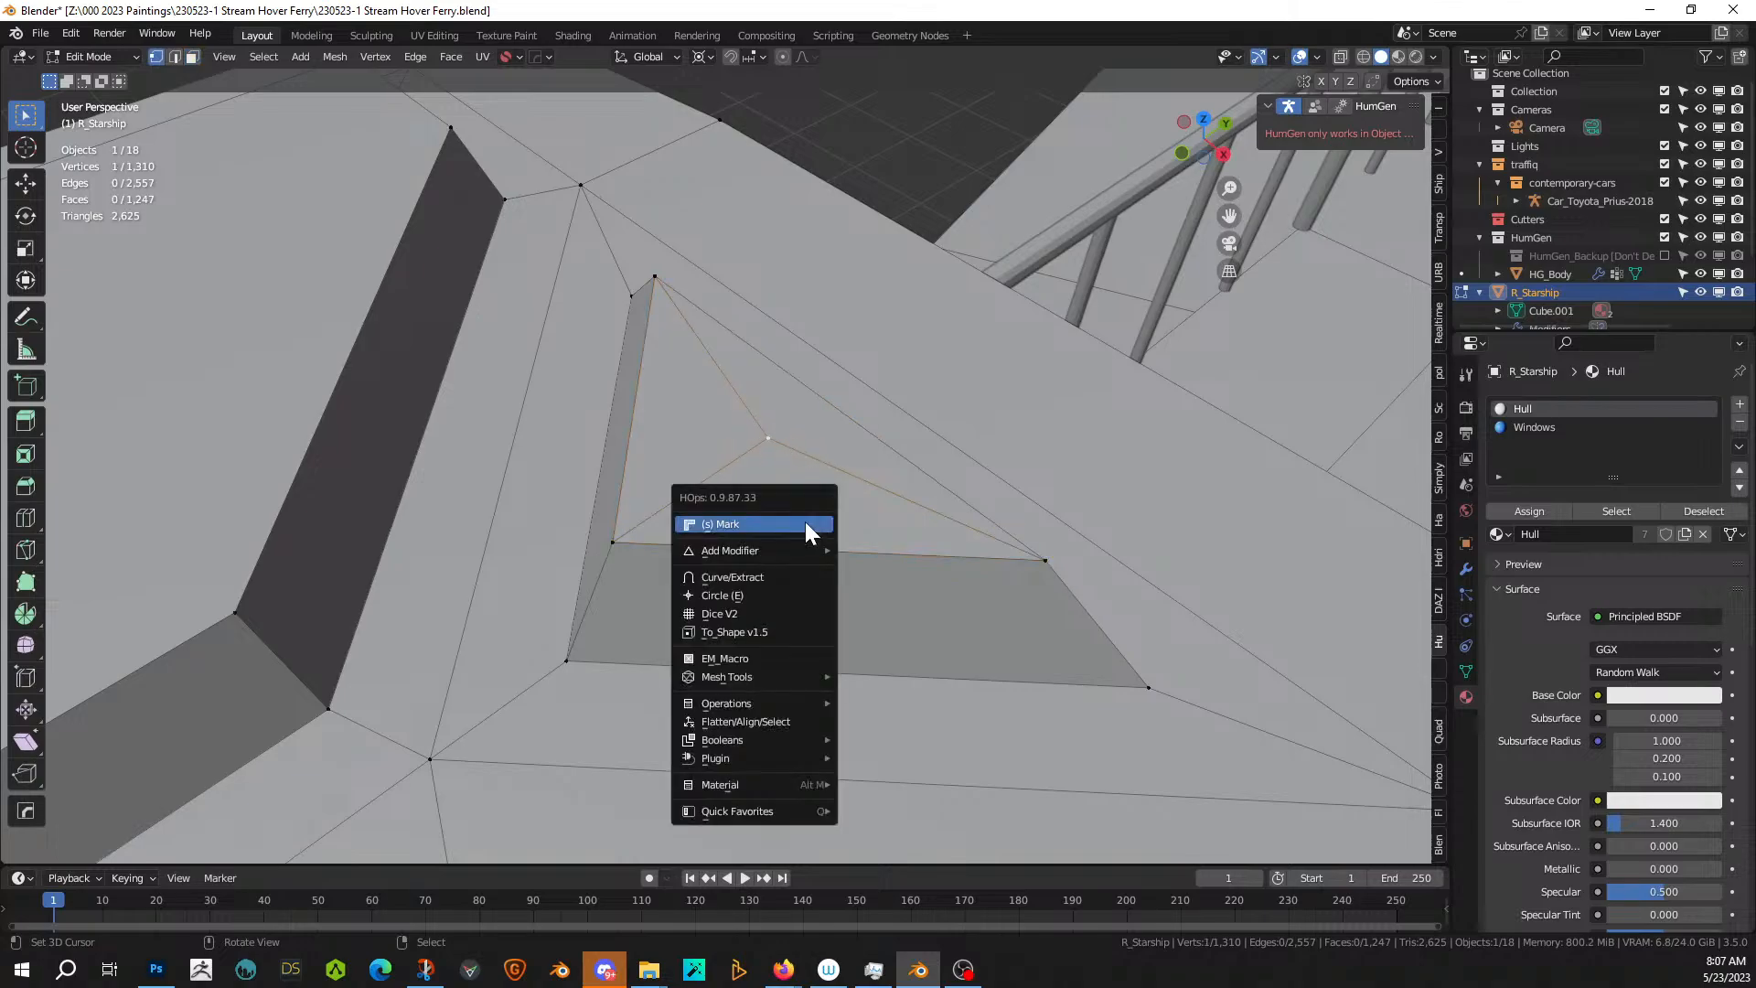
{"action": "left_click", "coordinate": [776, 591]}
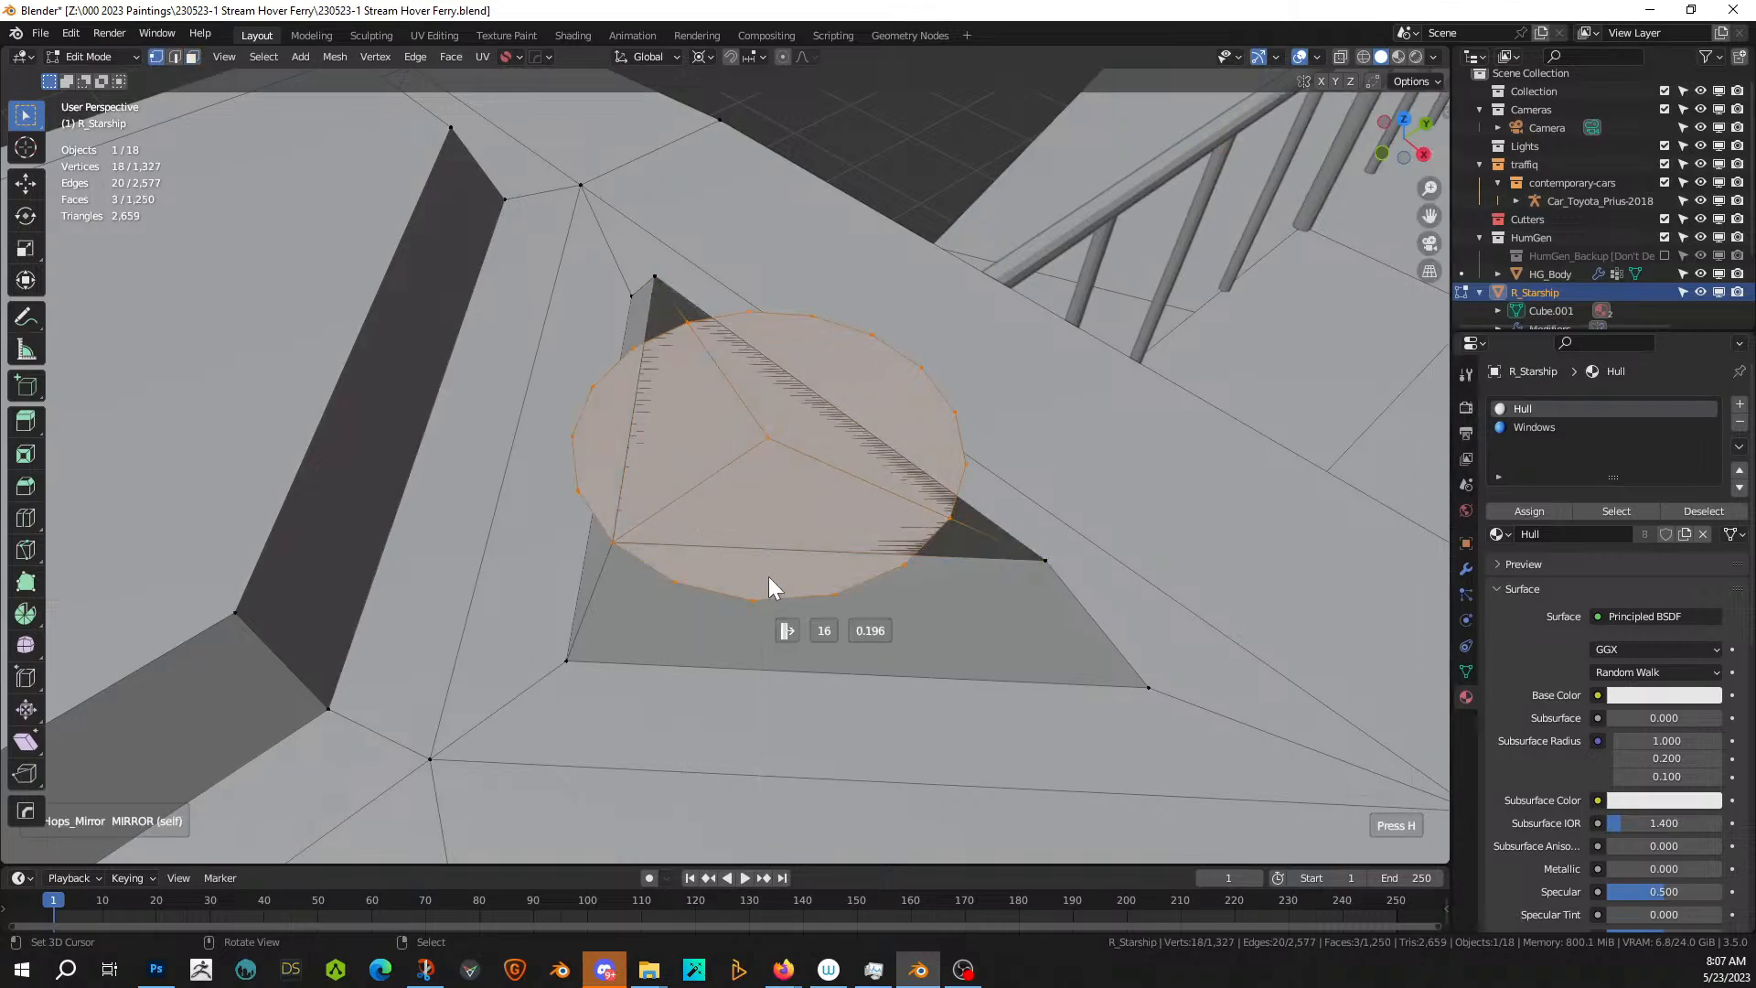
{"action": "left_click", "coordinate": [745, 533]}
{"action": "key", "text": "e"}
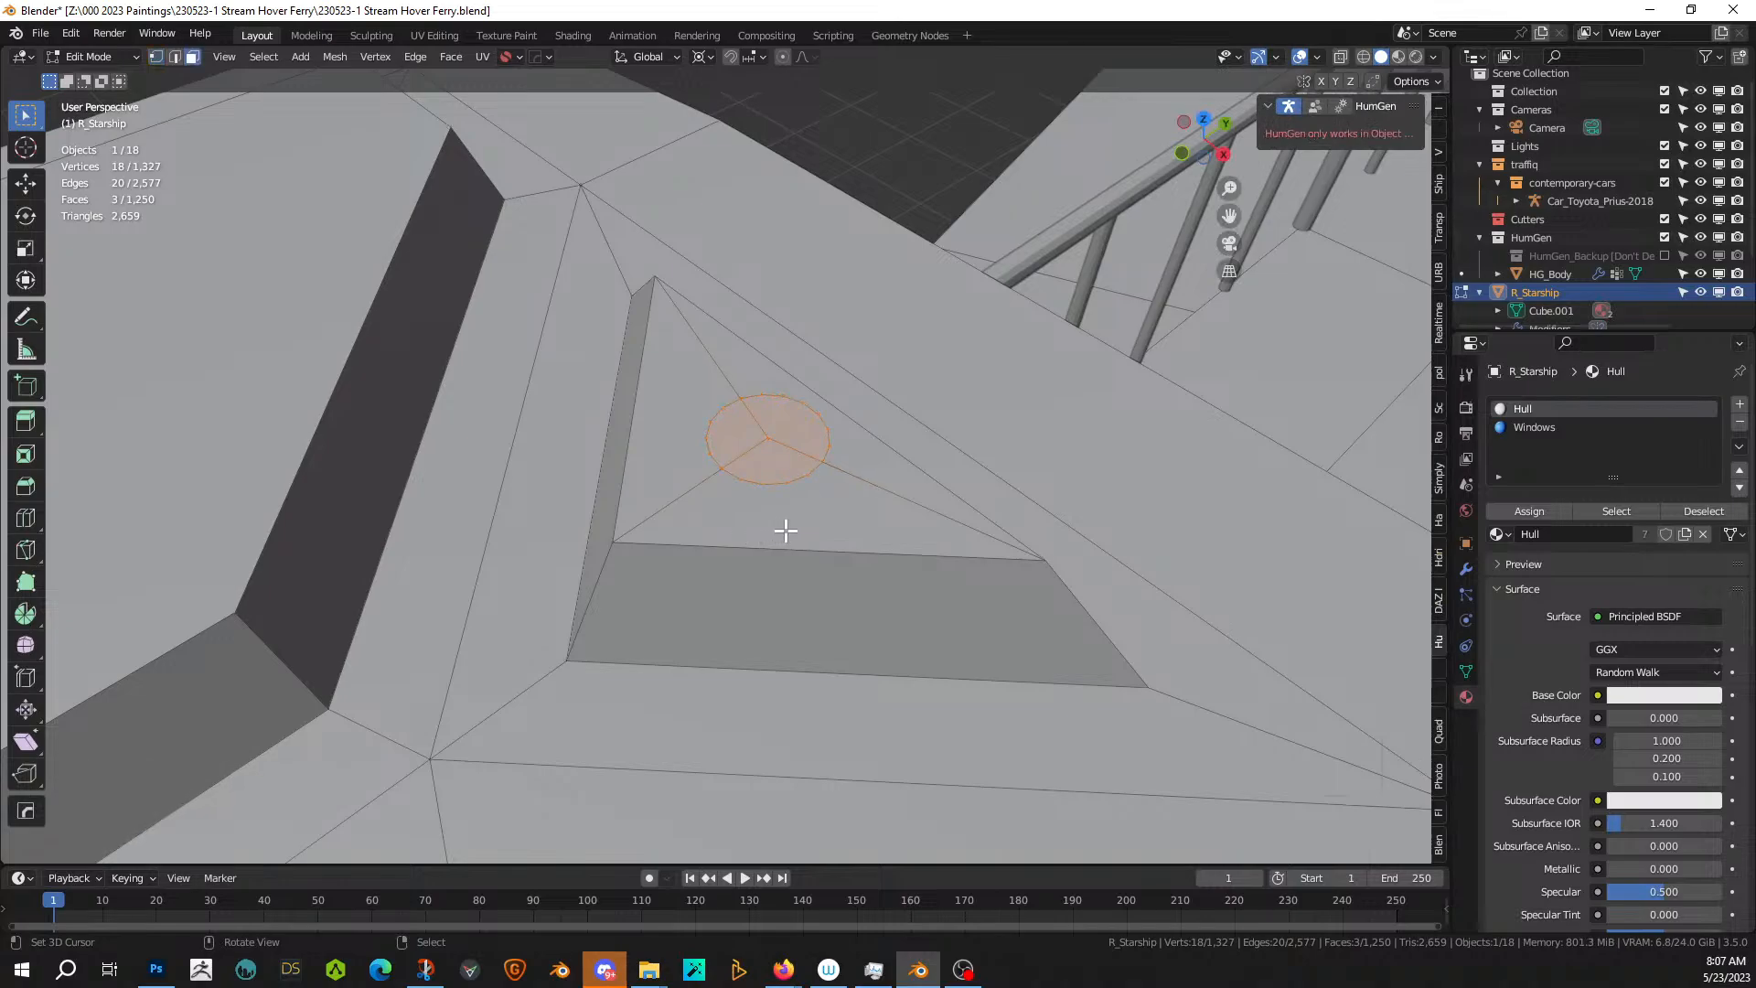
{"action": "left_click", "coordinate": [854, 76]}
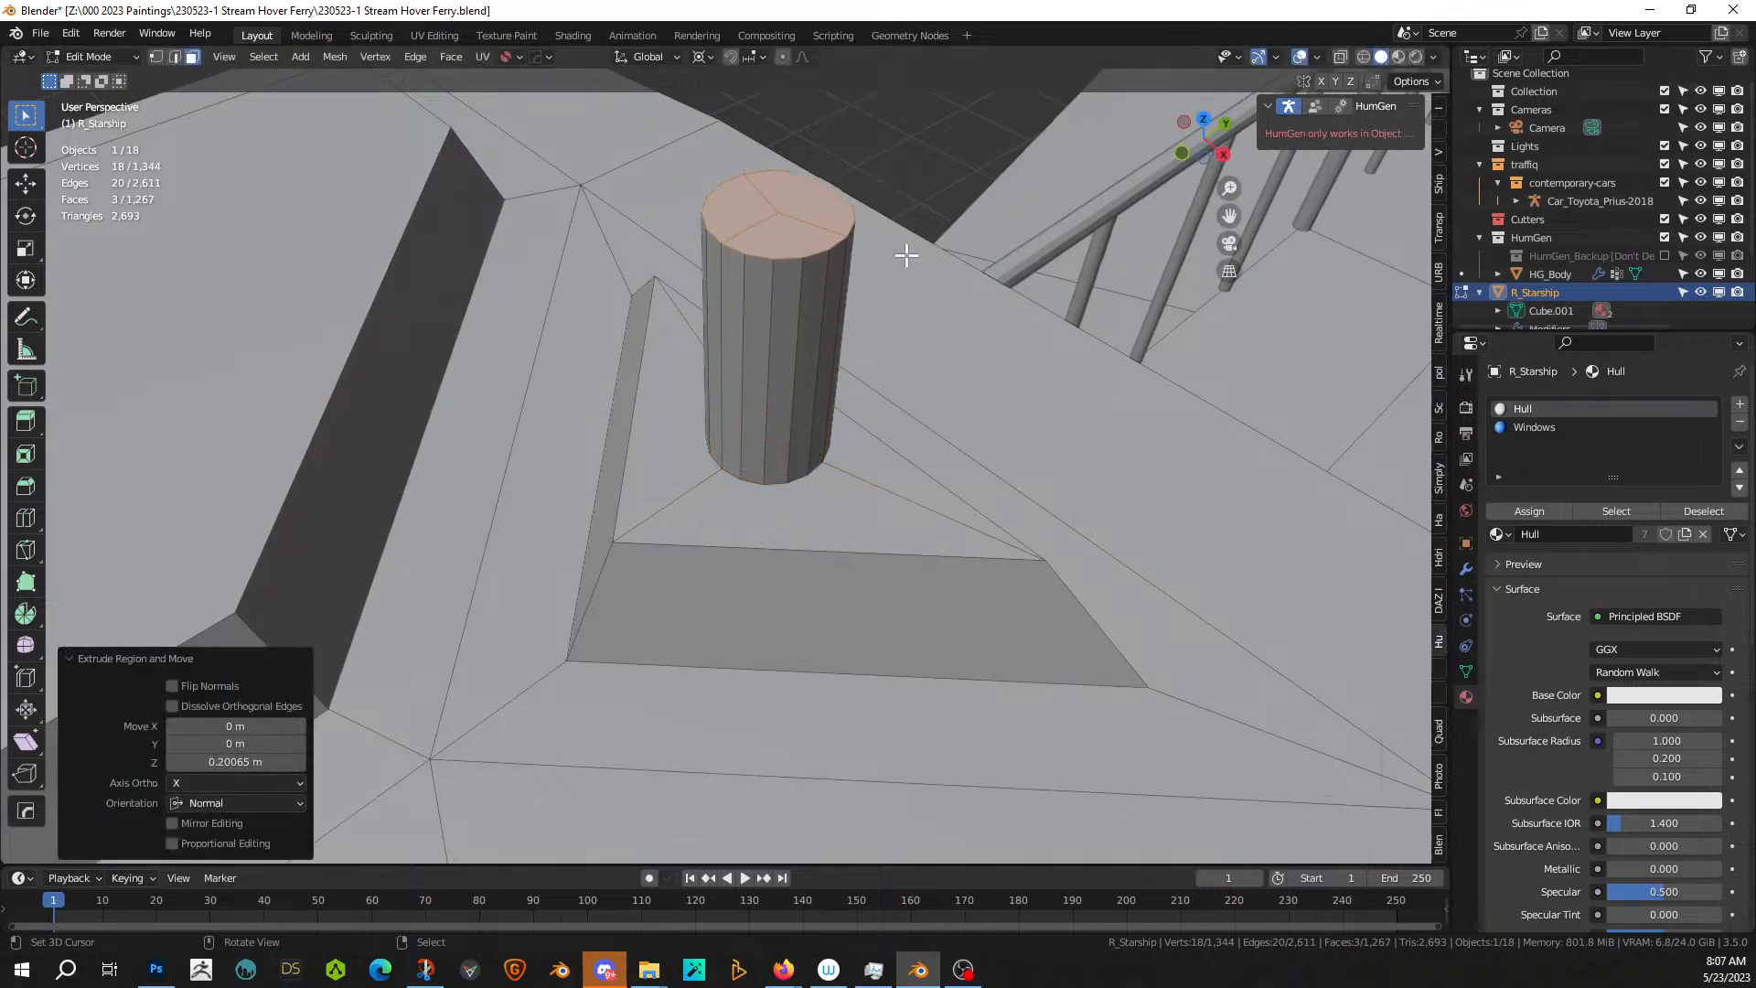
- Inset the roof pipe's top face by about 0.011 m and extrude it upward about 0.1 m as a narrower section
{"action": "key", "text": "i"}
{"action": "left_click", "coordinate": [970, 368]}
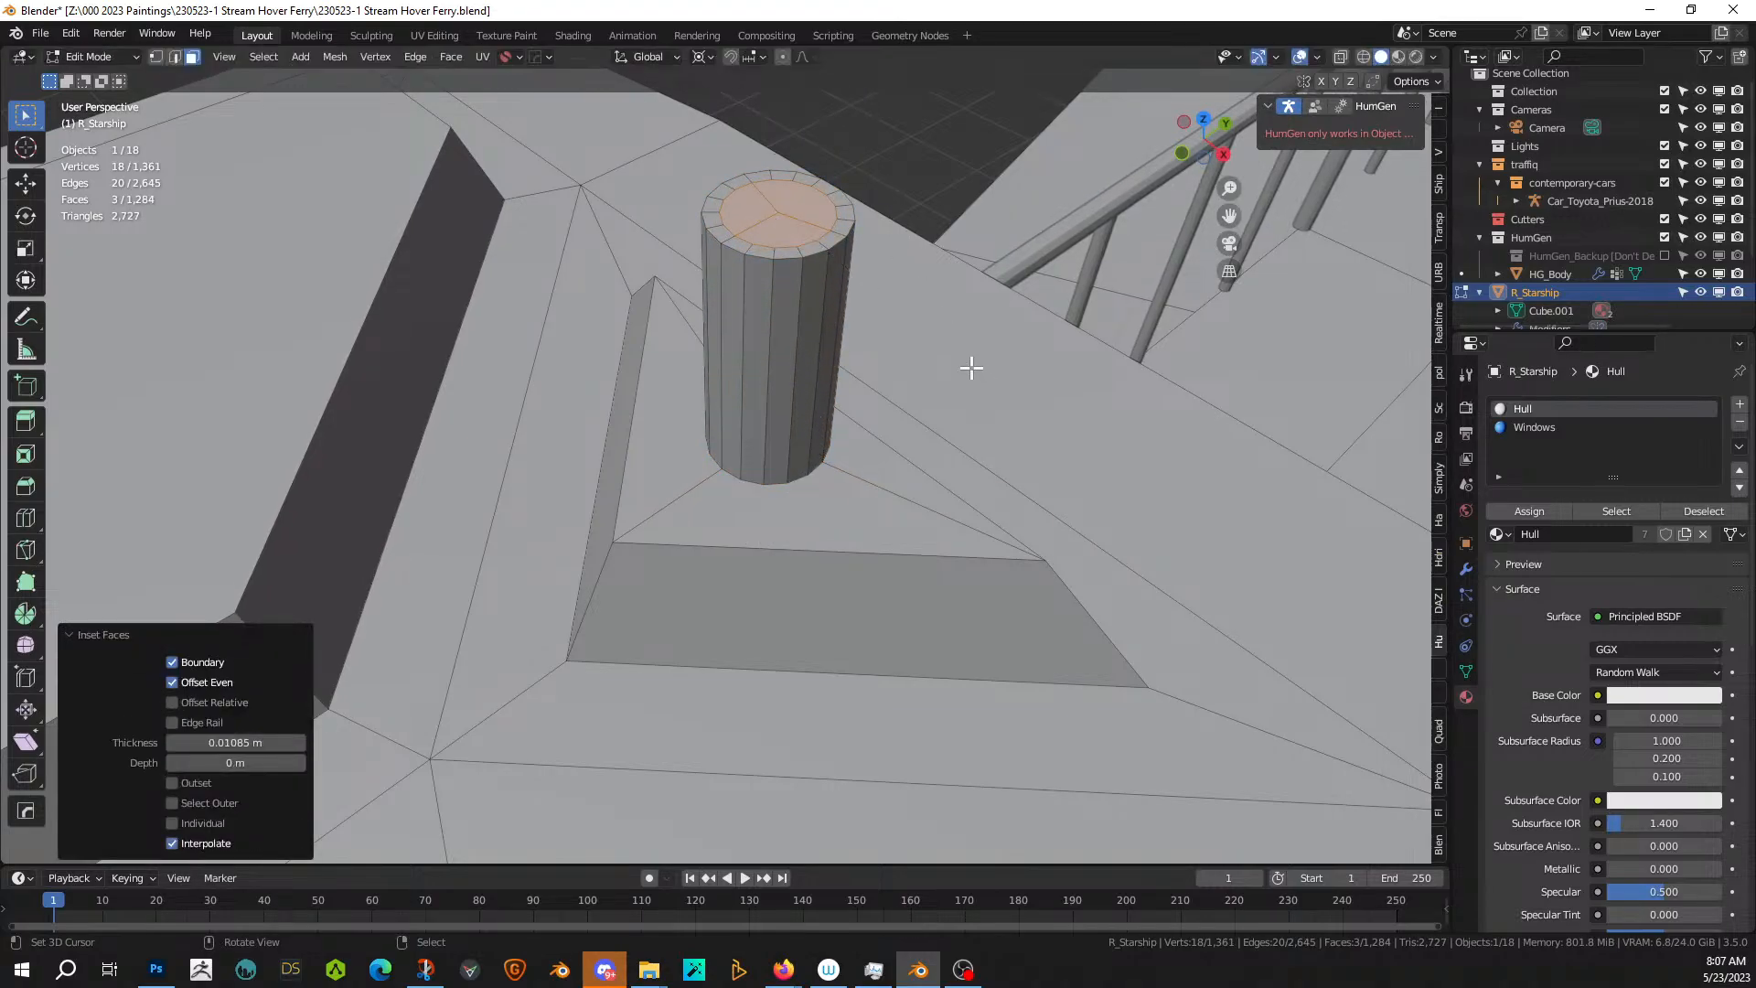
{"action": "key", "text": "e"}
{"action": "left_click", "coordinate": [1002, 179]}
{"action": "scroll", "coordinate": [1000, 189], "scroll_direction": "down", "scroll_amount": 4}
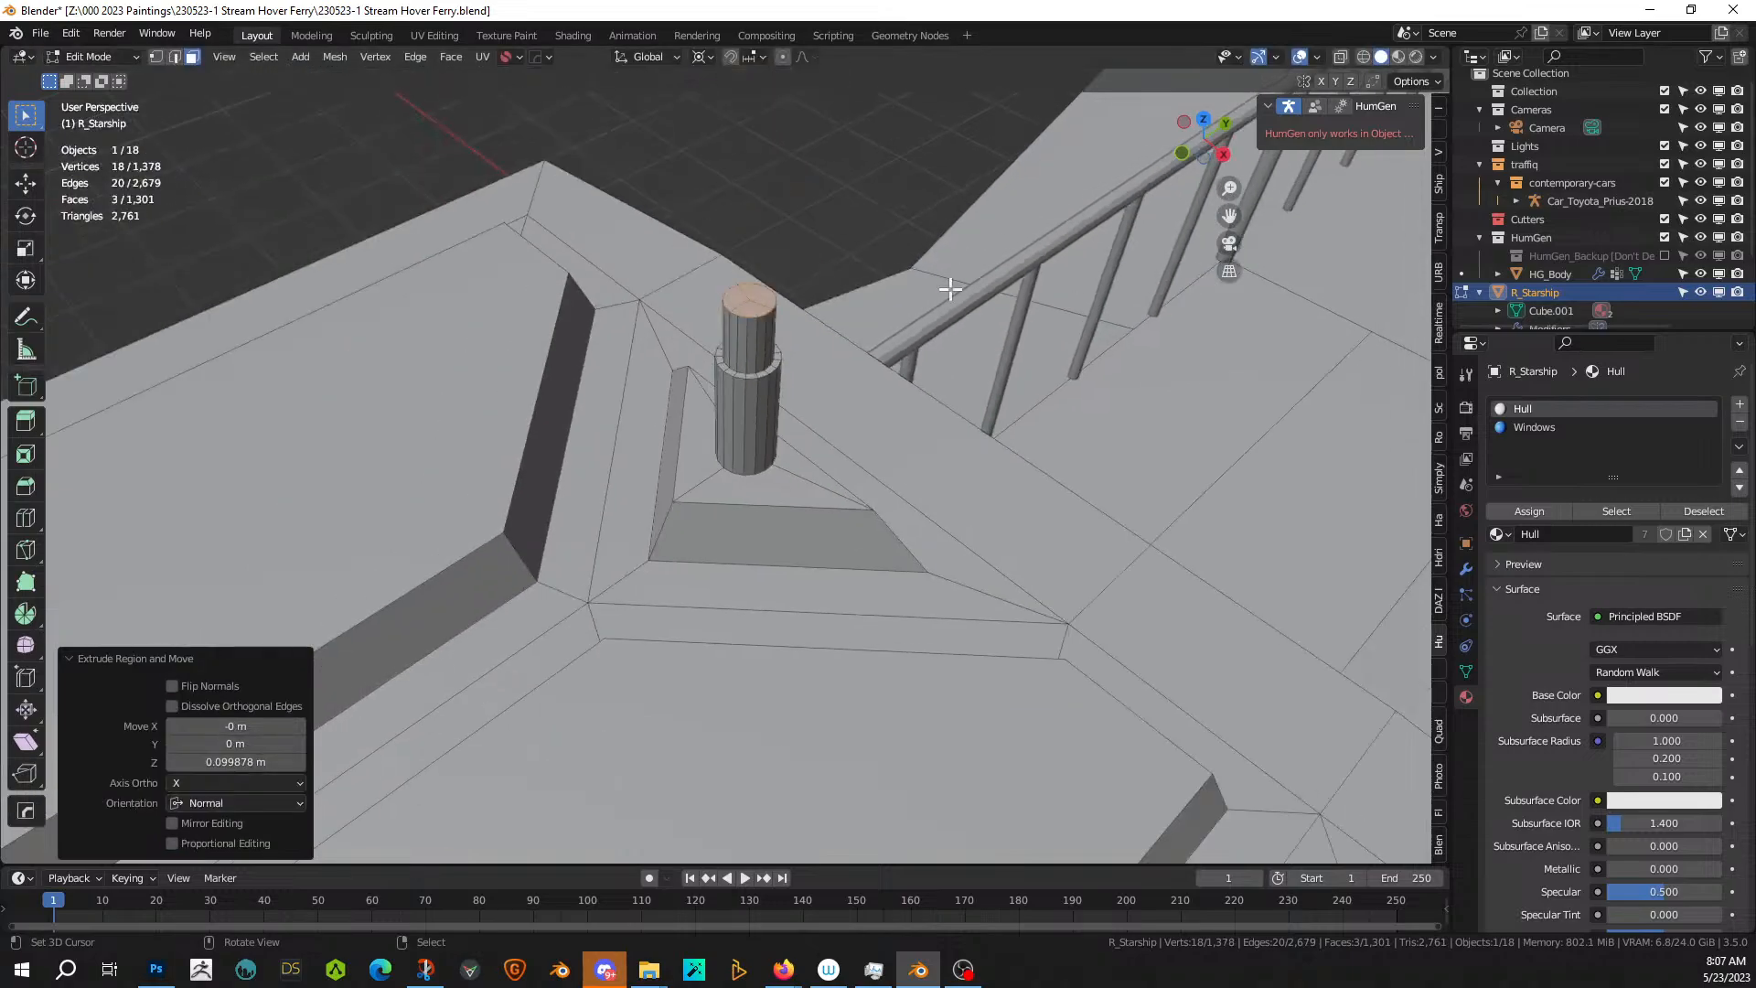
- Inset the narrow pipe section's top by about 0.015 m and extrude it upward about 1 m as a thin antenna
{"action": "key", "text": "i"}
{"action": "left_click", "coordinate": [925, 329]}
{"action": "scroll", "coordinate": [925, 326], "scroll_direction": "down", "scroll_amount": 7}
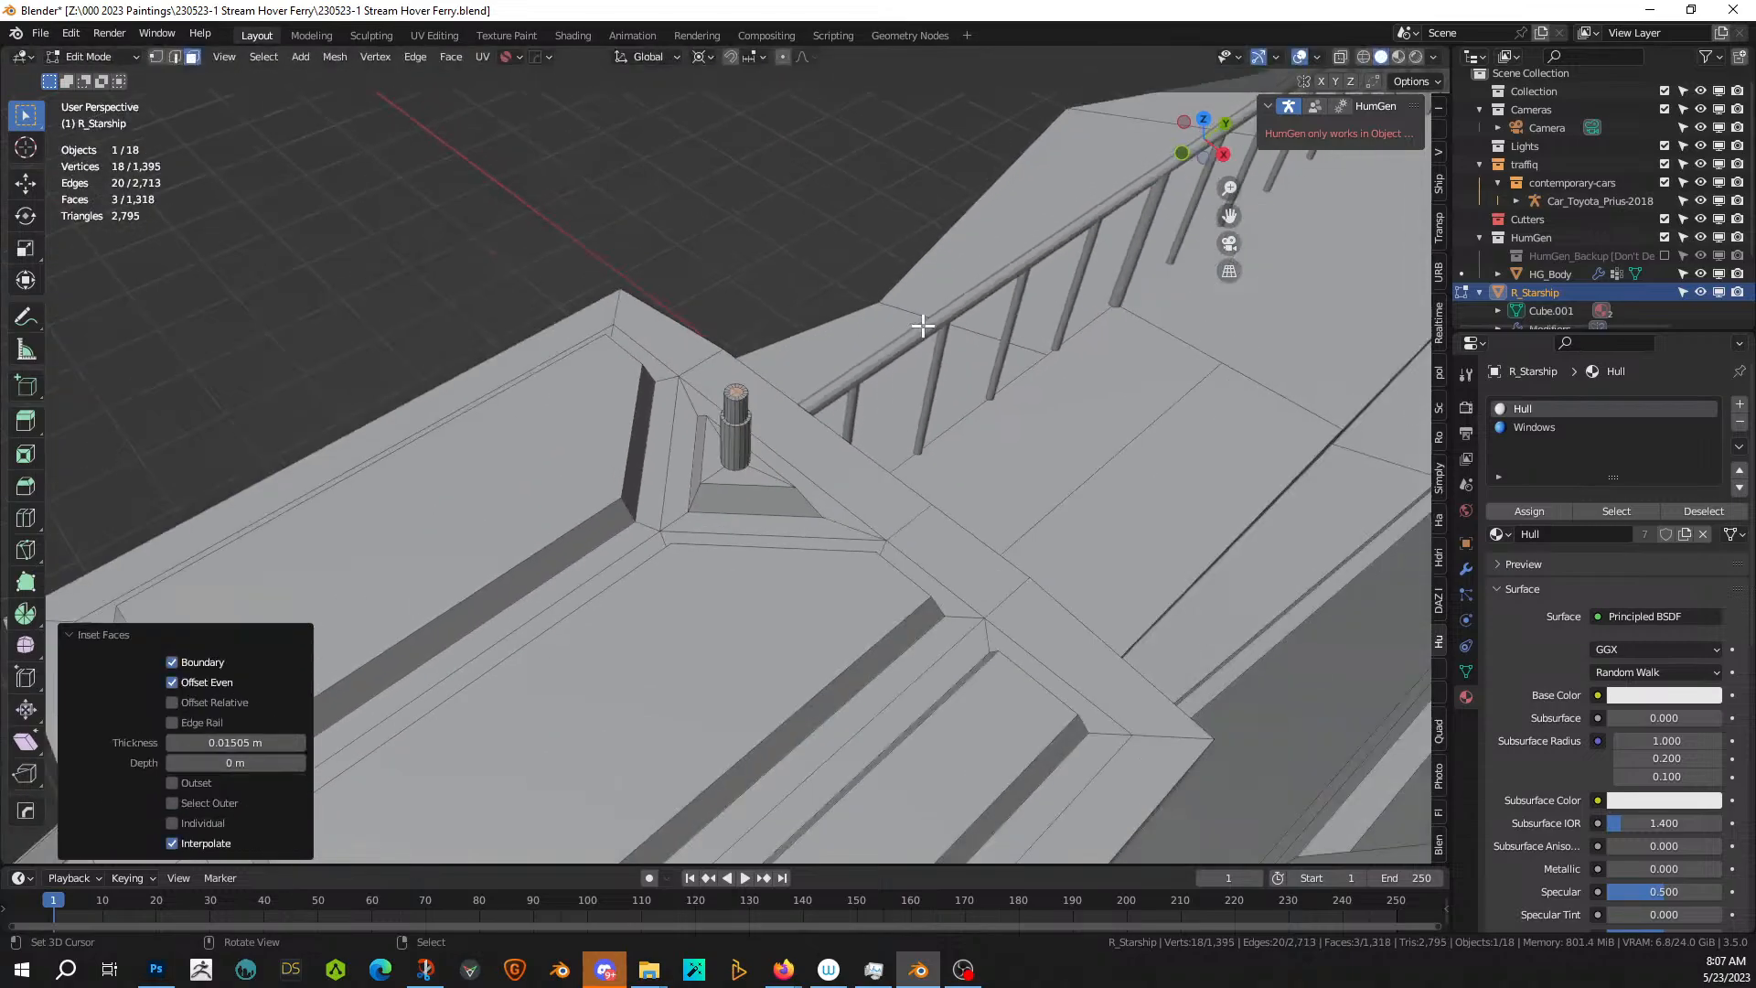
{"action": "middle_click_drag", "start_coordinate": [923, 322], "coordinate": [944, 244]}
{"action": "key", "text": "e"}
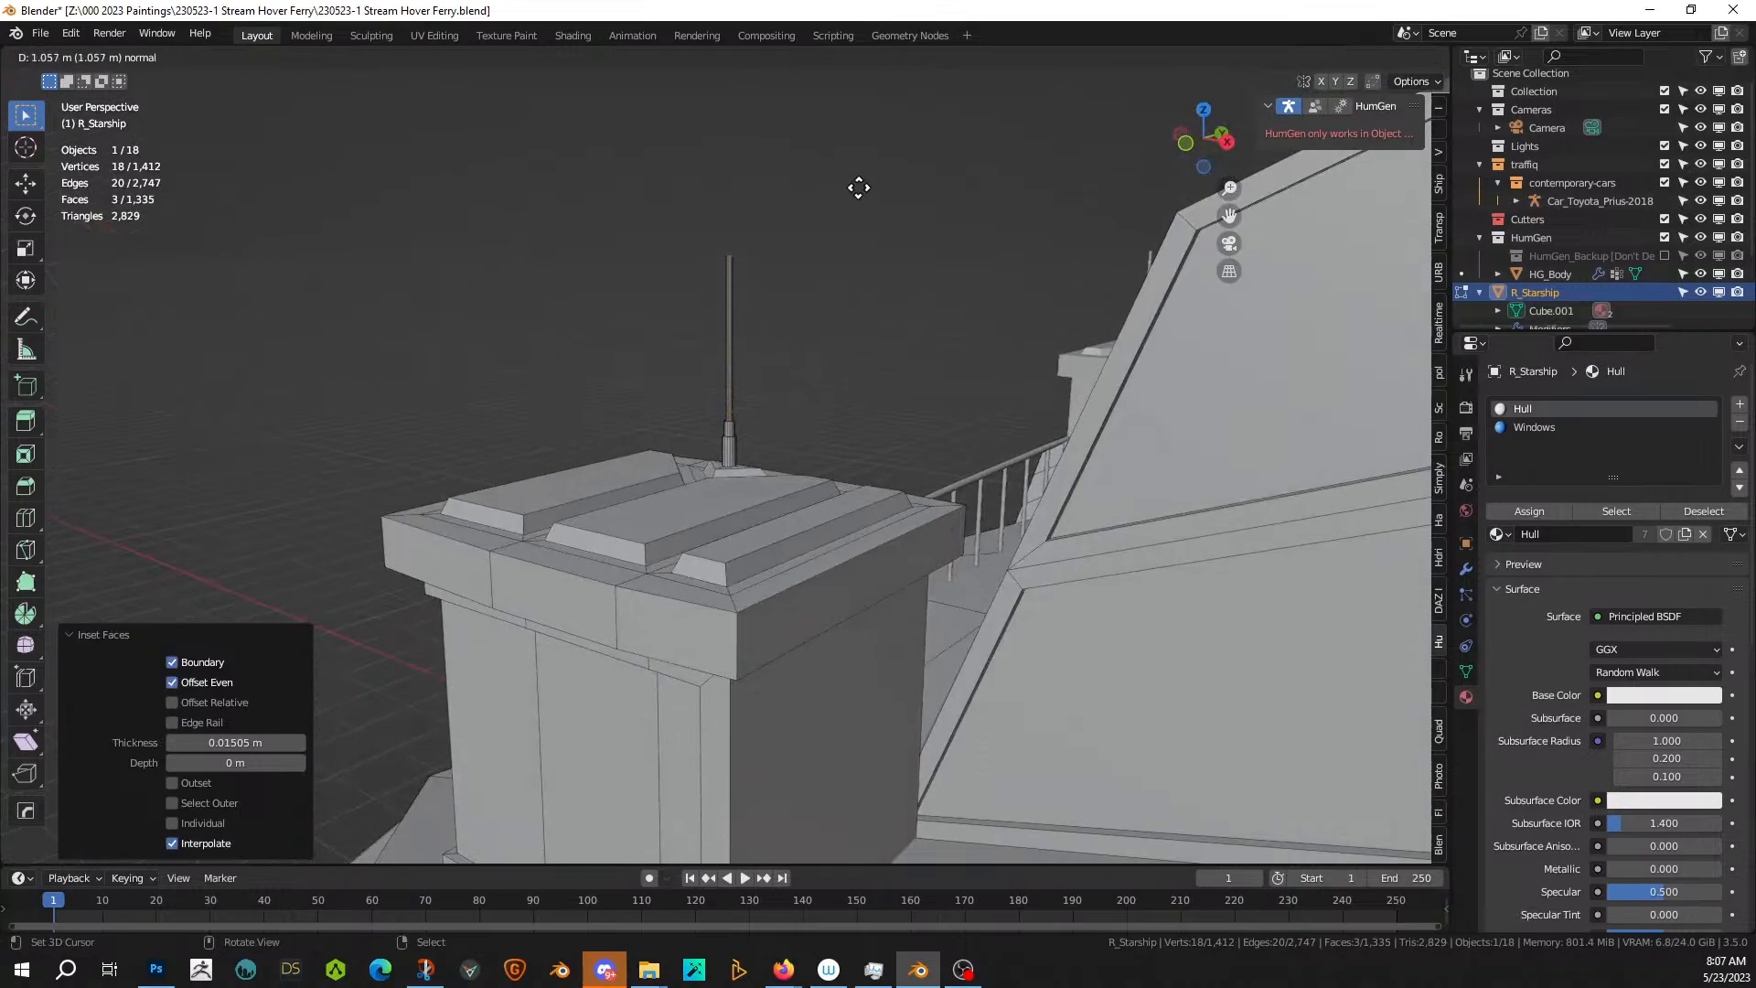
{"action": "left_click", "coordinate": [857, 641]}
- Return to Object Mode, save the file, and examine the whole ferry from the front and side
{"action": "key", "text": "Tab"}
{"action": "scroll", "coordinate": [860, 635], "scroll_direction": "down", "scroll_amount": 6}
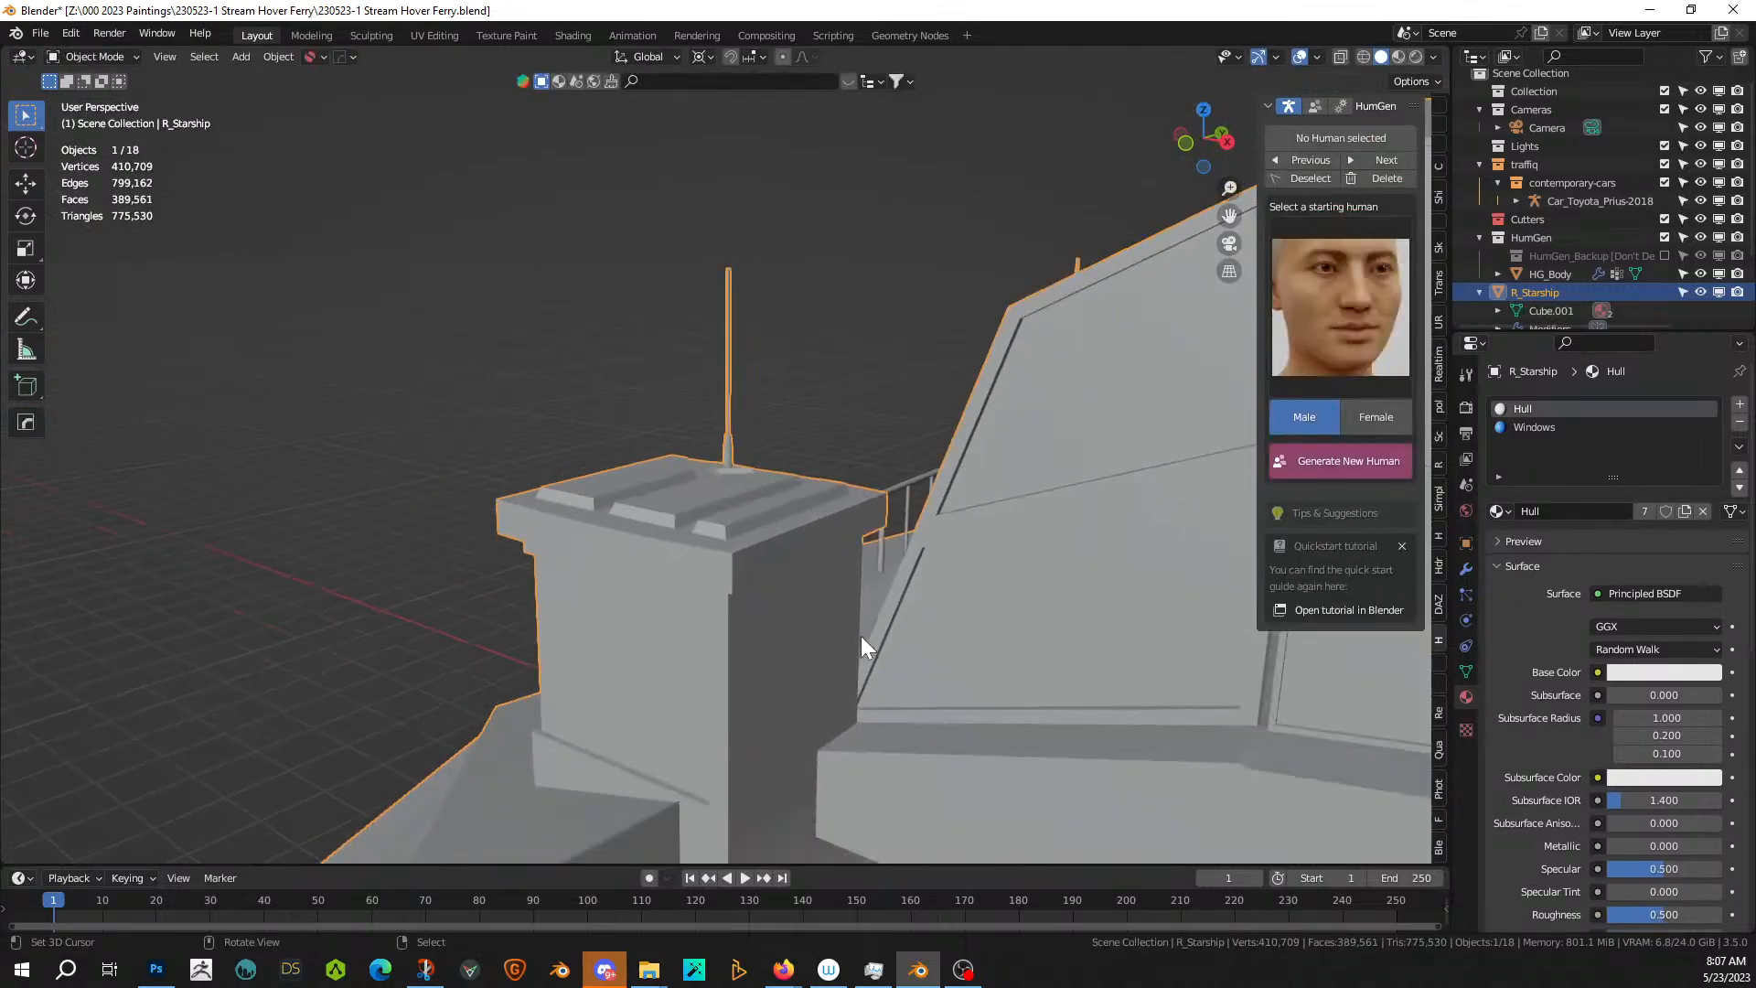
{"action": "middle_click_drag", "start_coordinate": [863, 646], "coordinate": [933, 661]}
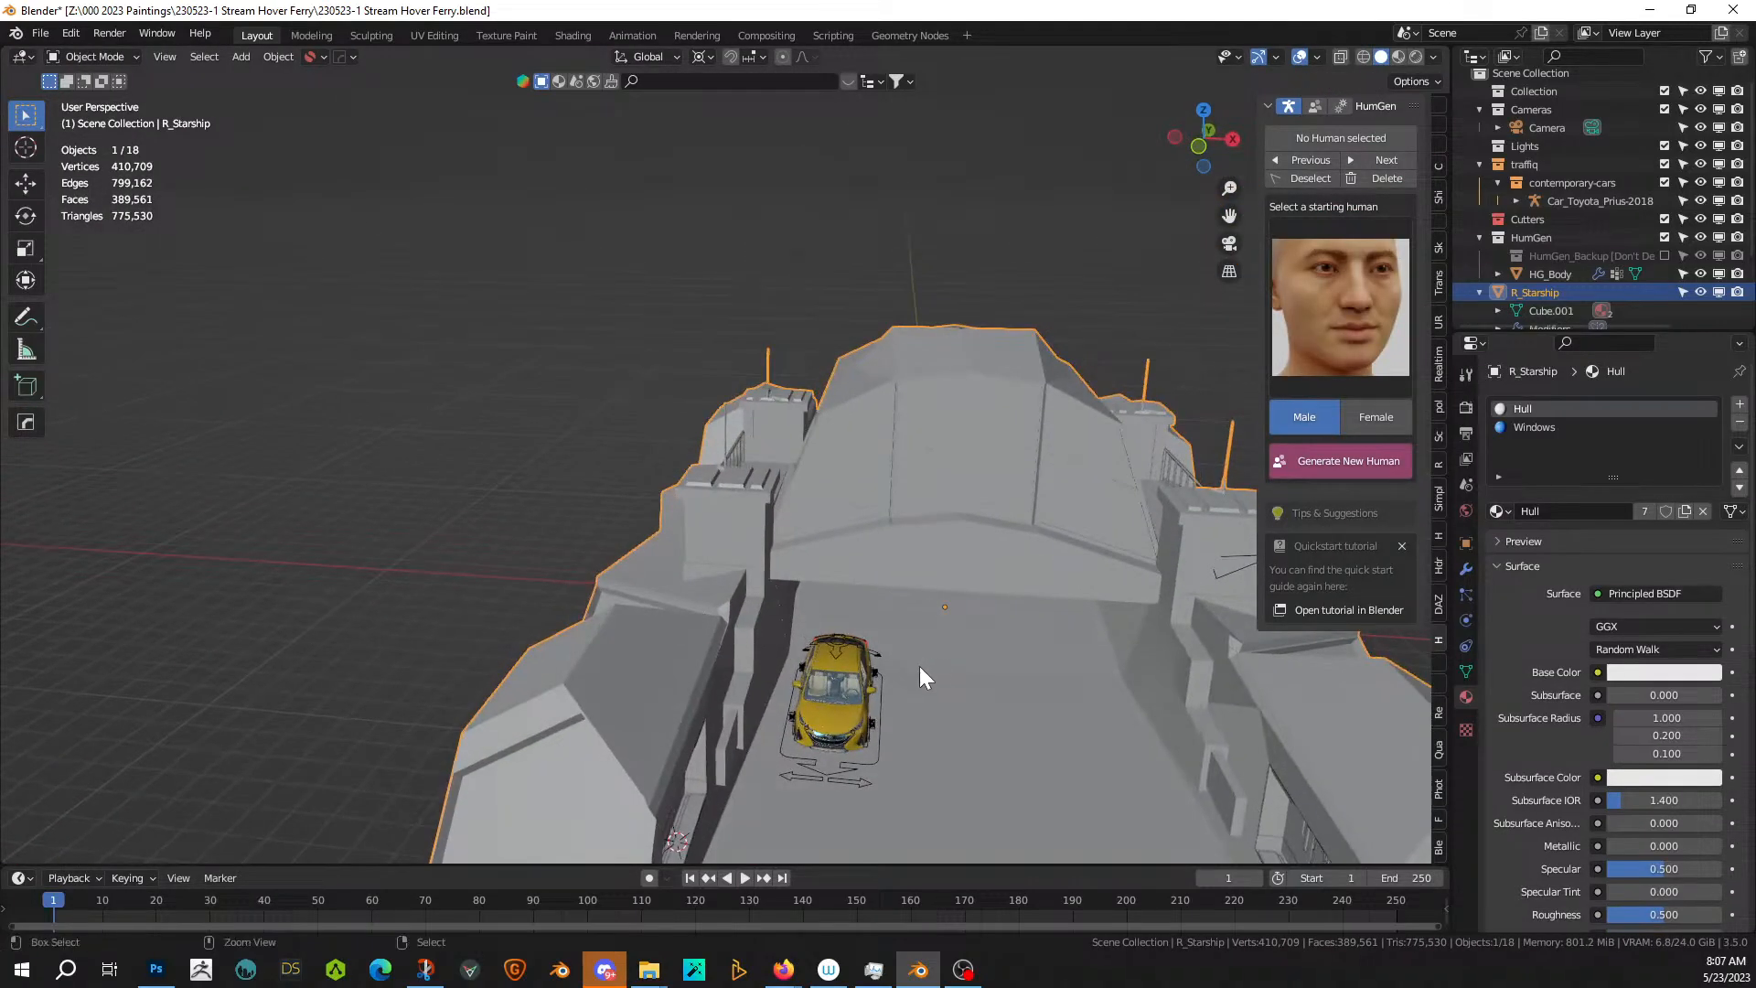
{"action": "key", "text": "ctrl+s"}
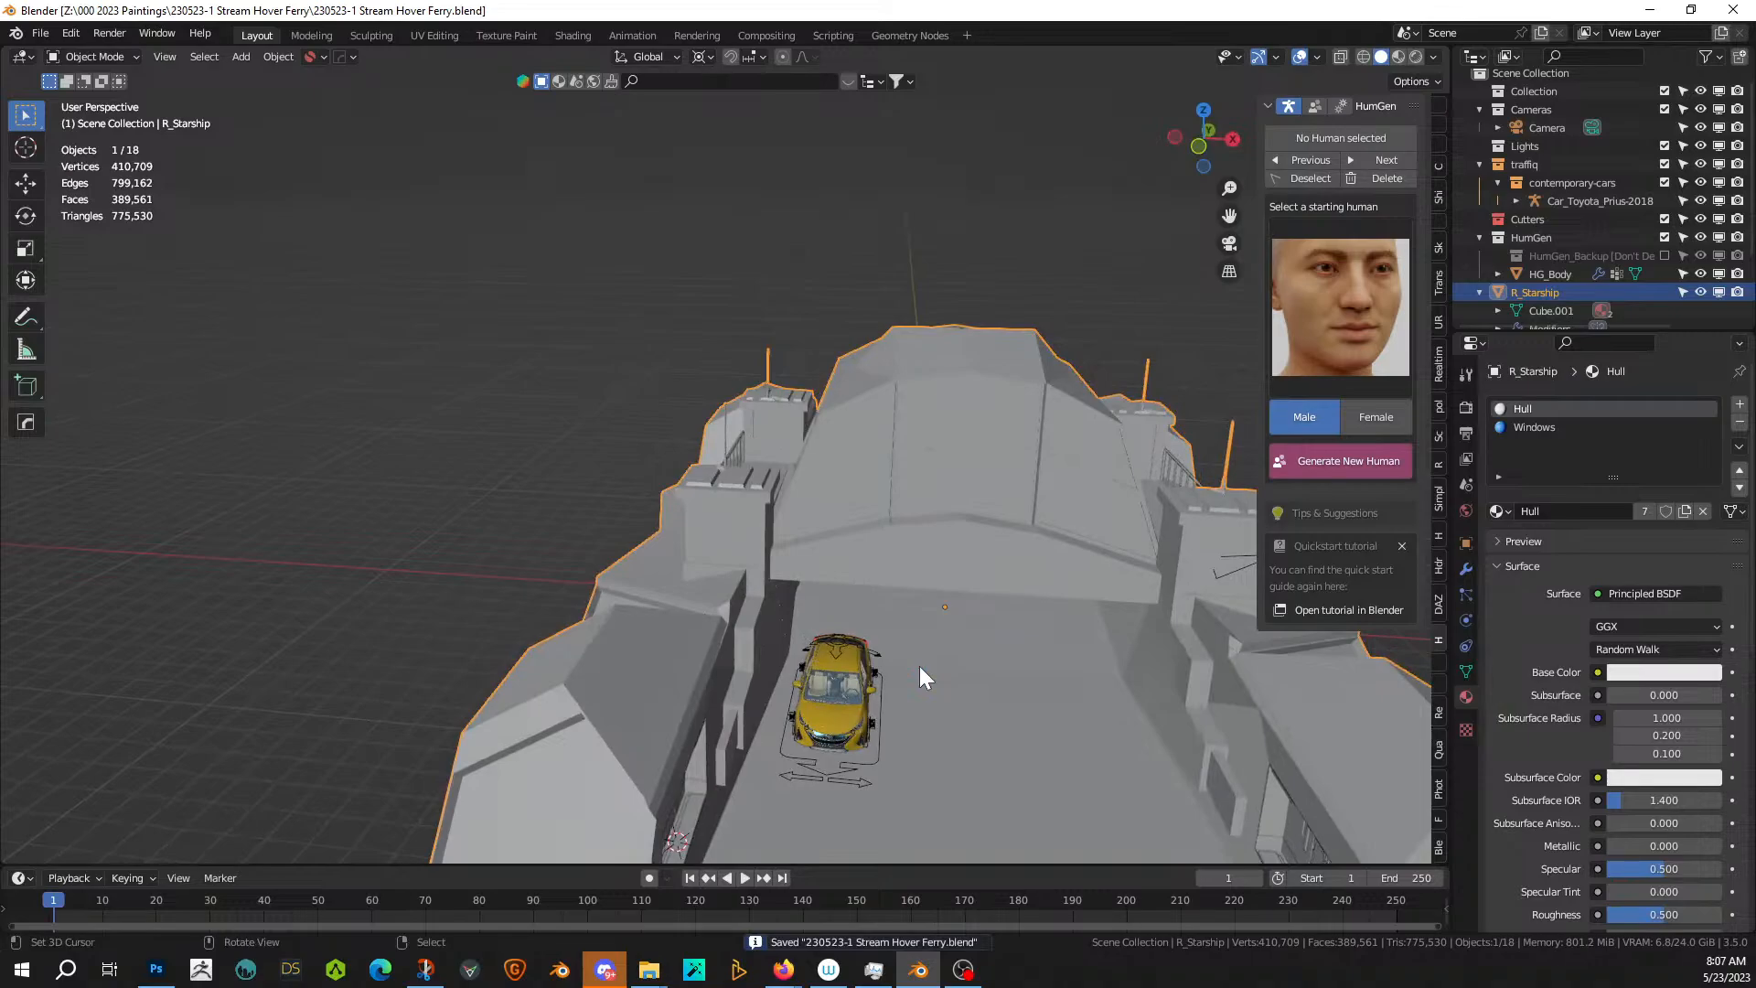
{"action": "scroll", "coordinate": [917, 658], "scroll_direction": "down", "scroll_amount": 2}
{"action": "scroll", "coordinate": [914, 634], "scroll_direction": "down", "scroll_amount": 4}
{"action": "middle_click_drag", "start_coordinate": [915, 634], "coordinate": [896, 605]}
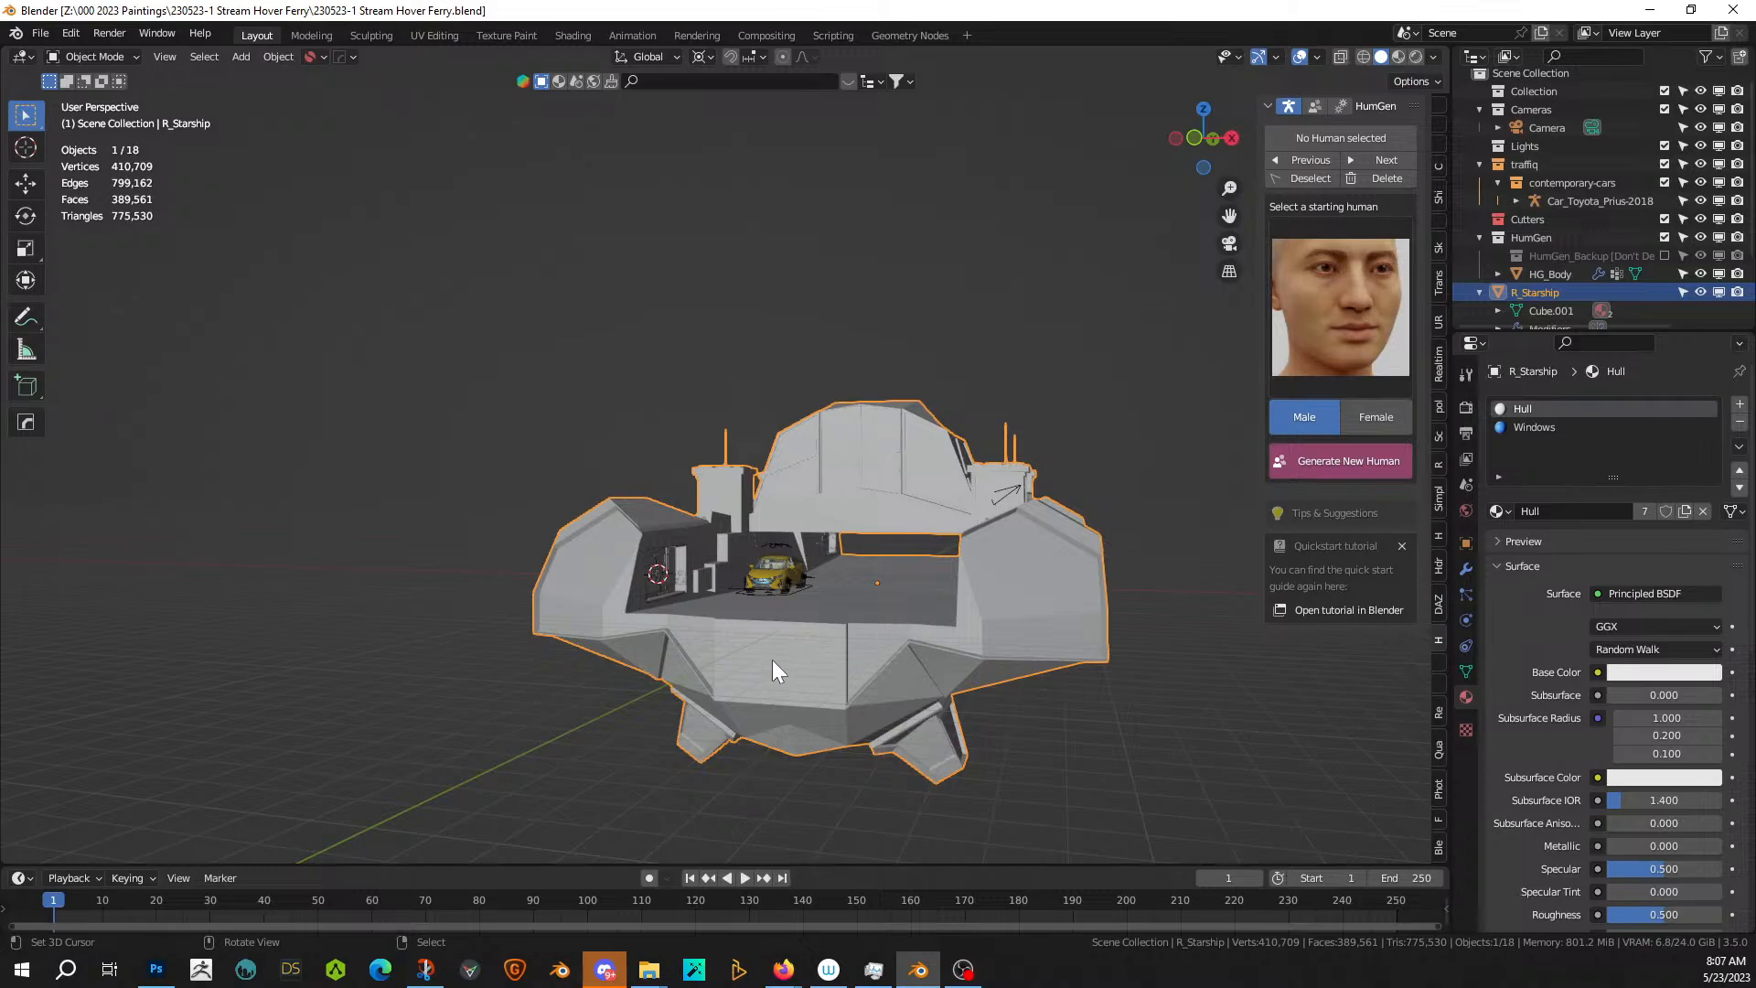
{"action": "middle_click_drag", "start_coordinate": [770, 679], "coordinate": [654, 681]}
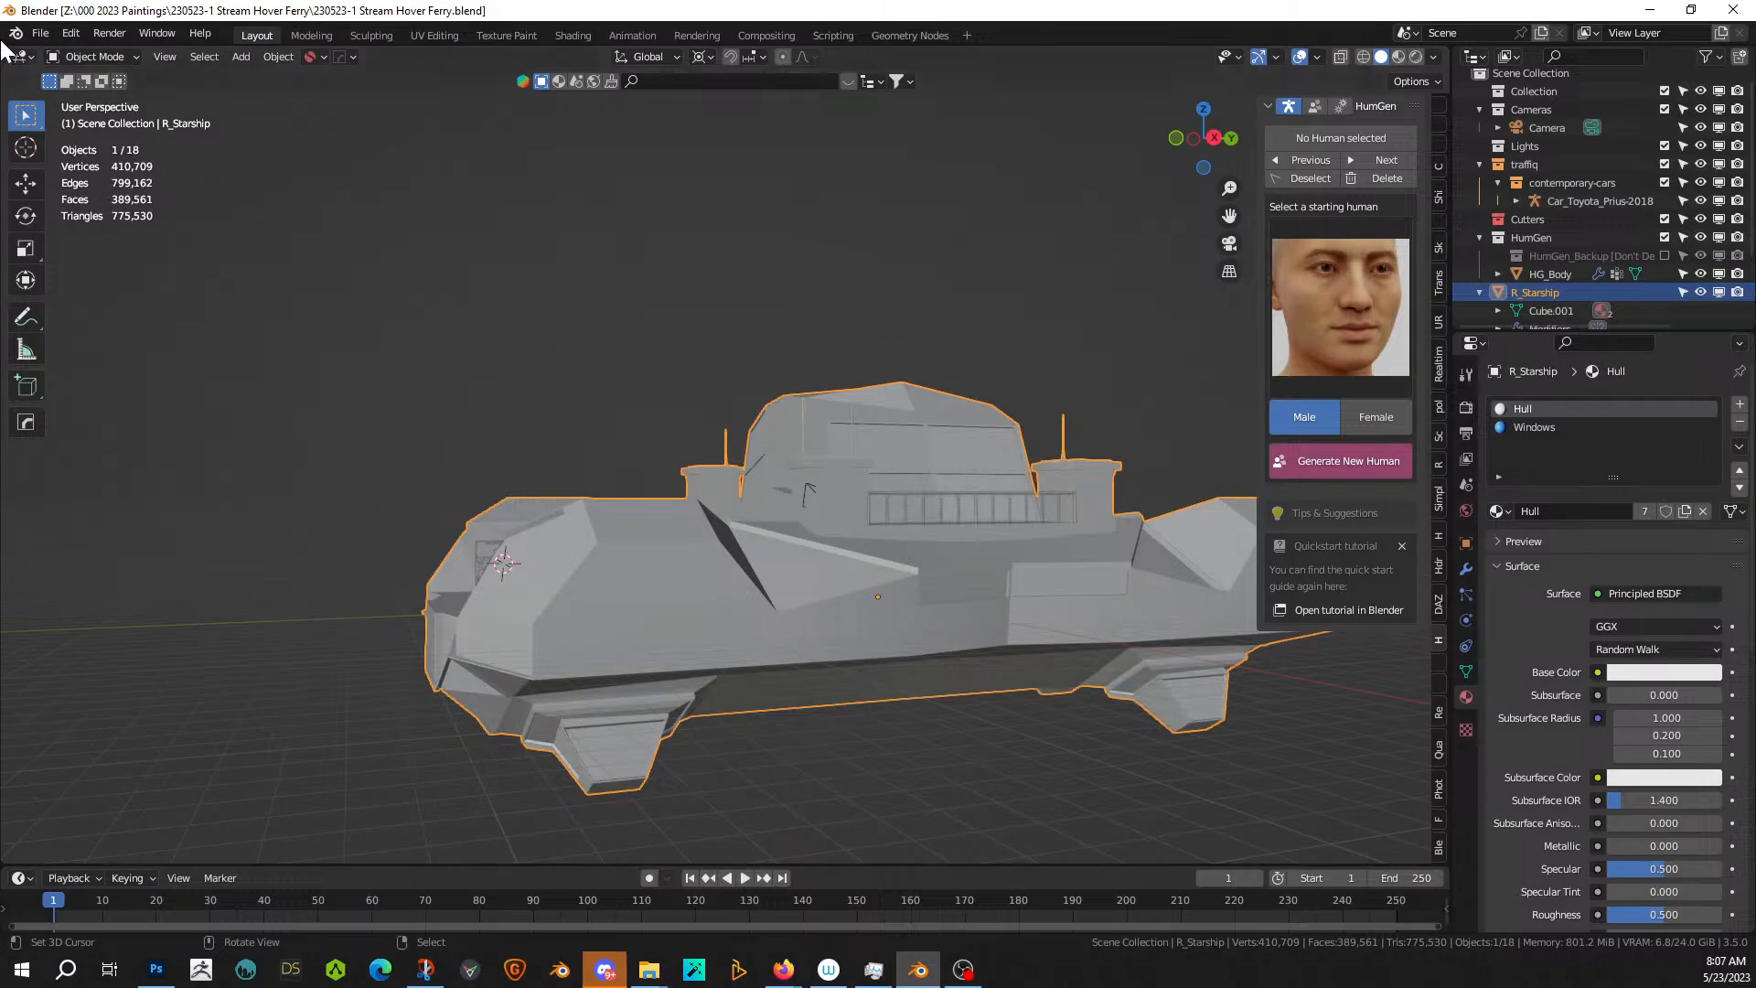
- Split the 3D view to add an Asset Browser showing the creator's own catalog in the 00 Blender Shaders library
{"action": "left_click_drag", "start_coordinate": [5, 51], "coordinate": [521, 125]}
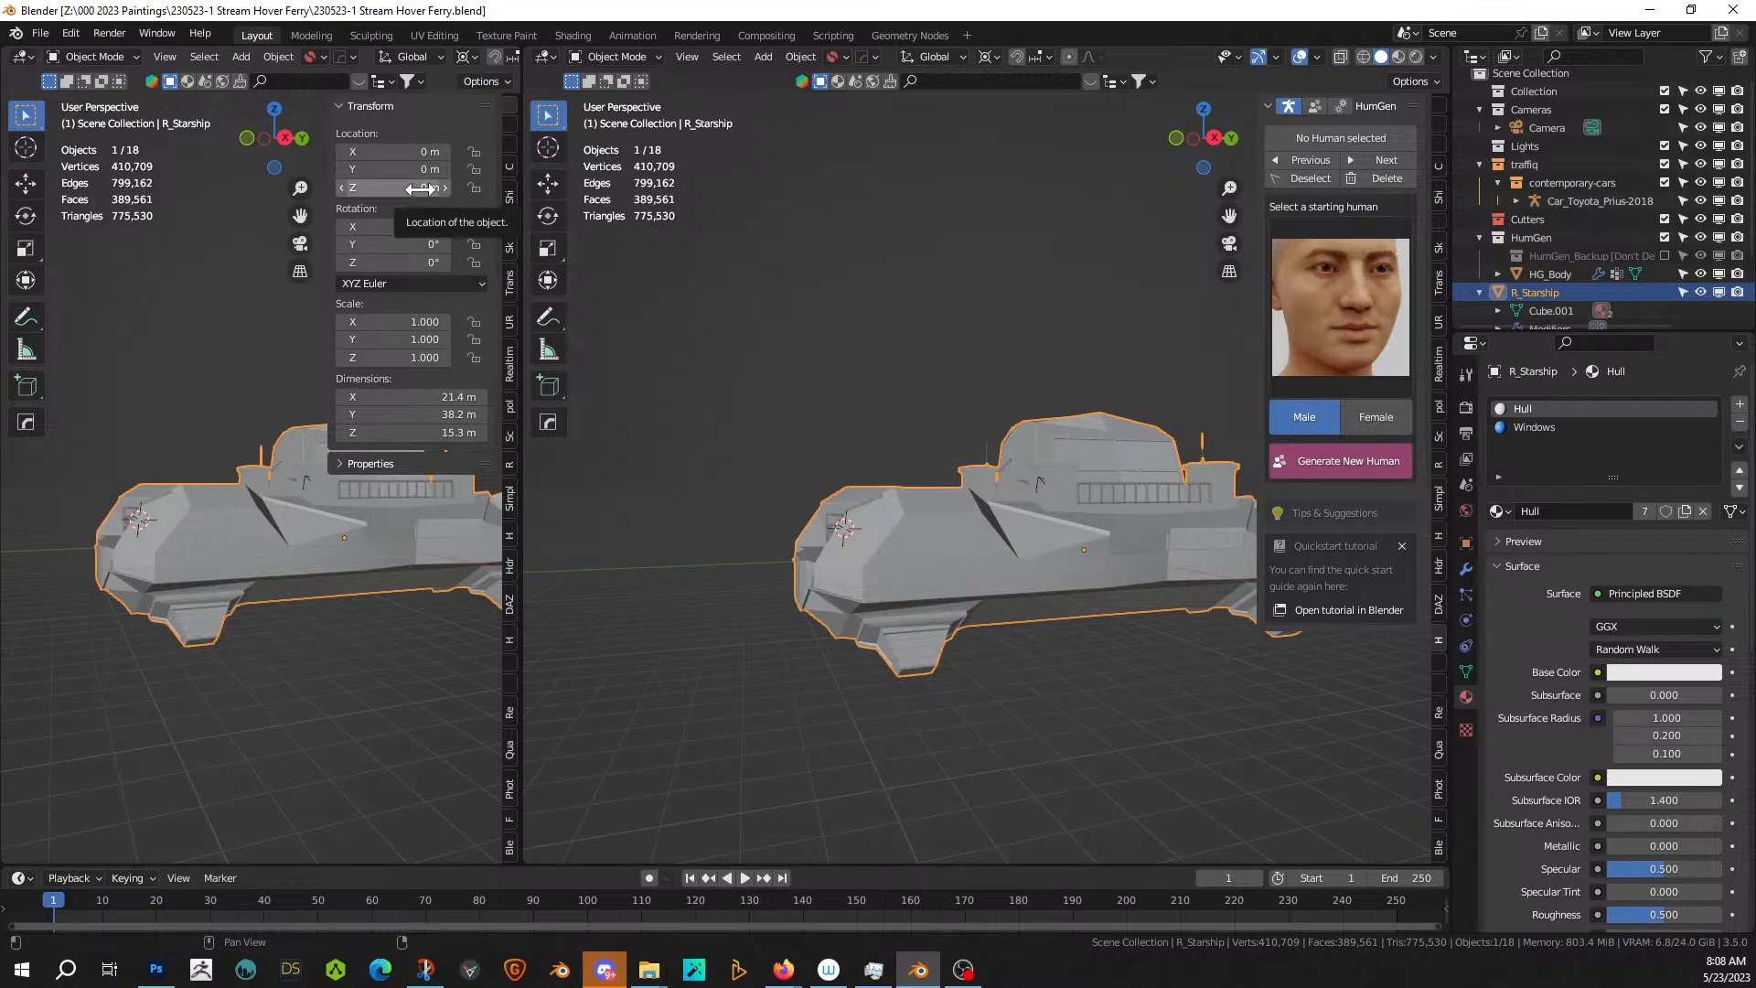
{"action": "key", "text": "shift+F1"}
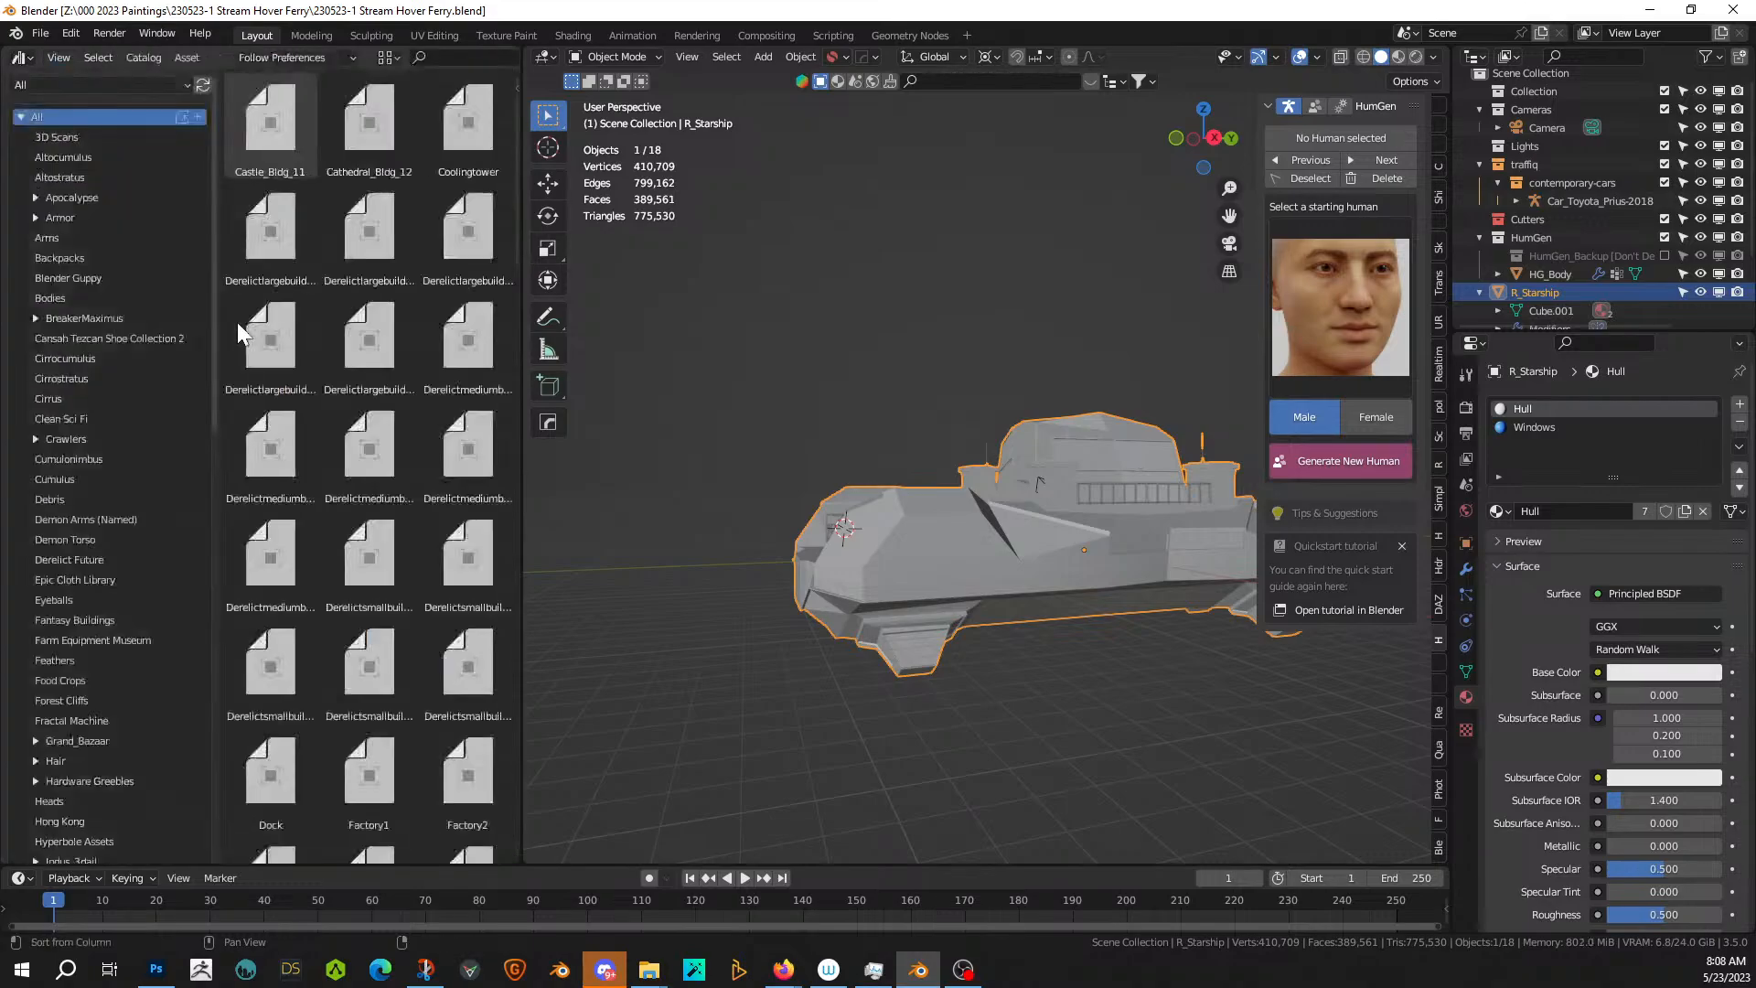
{"action": "left_click", "coordinate": [101, 84]}
{"action": "left_click", "coordinate": [299, 125]}
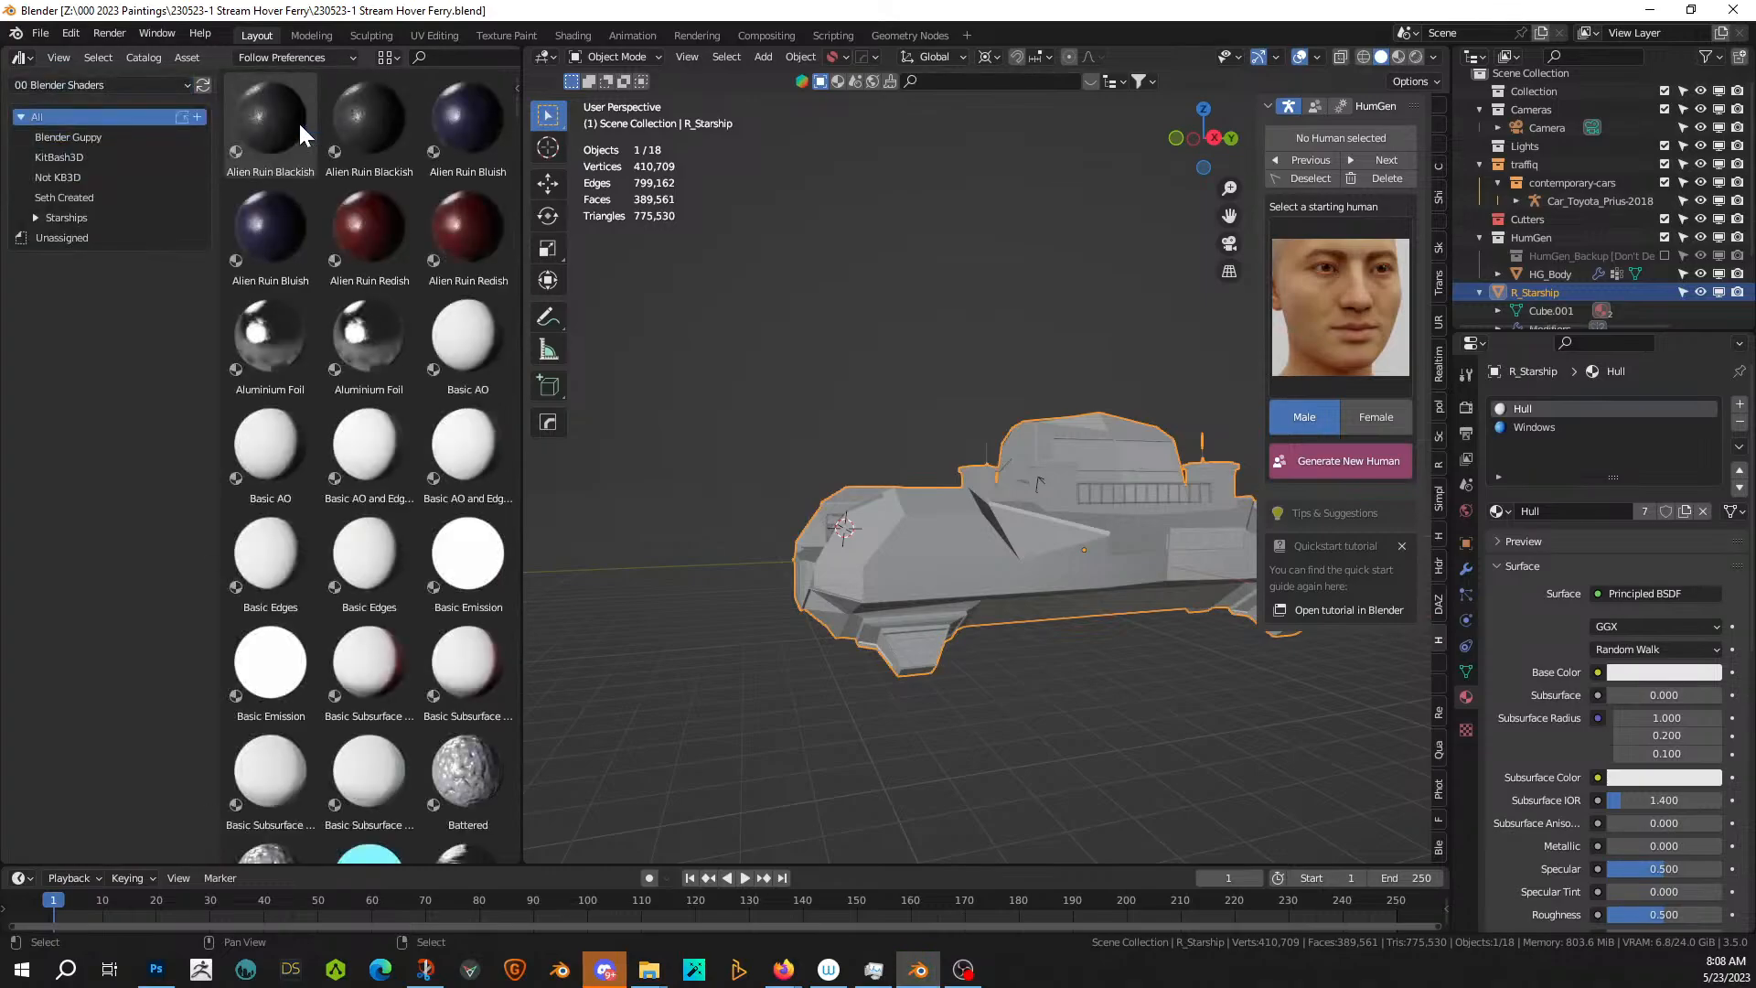
{"action": "left_click", "coordinate": [89, 196]}
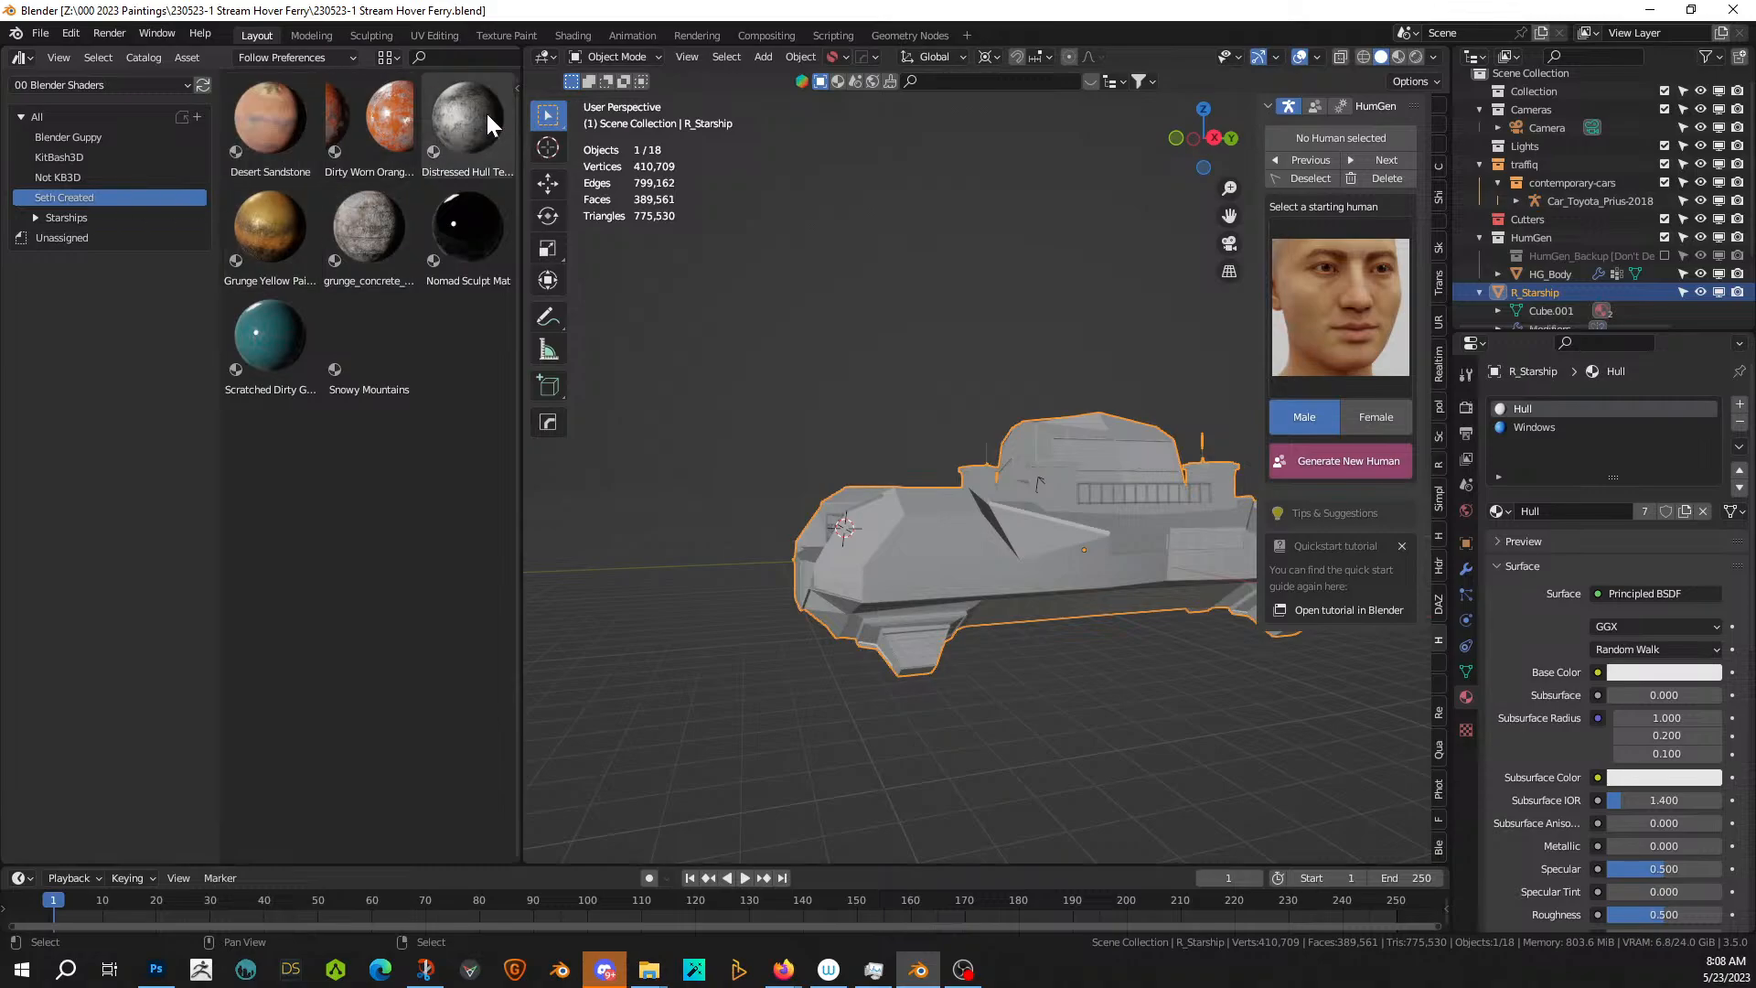
- Apply the Distressed Hull Texture material from the asset library to the starship's hull
{"action": "left_click_drag", "start_coordinate": [486, 111], "coordinate": [945, 554]}
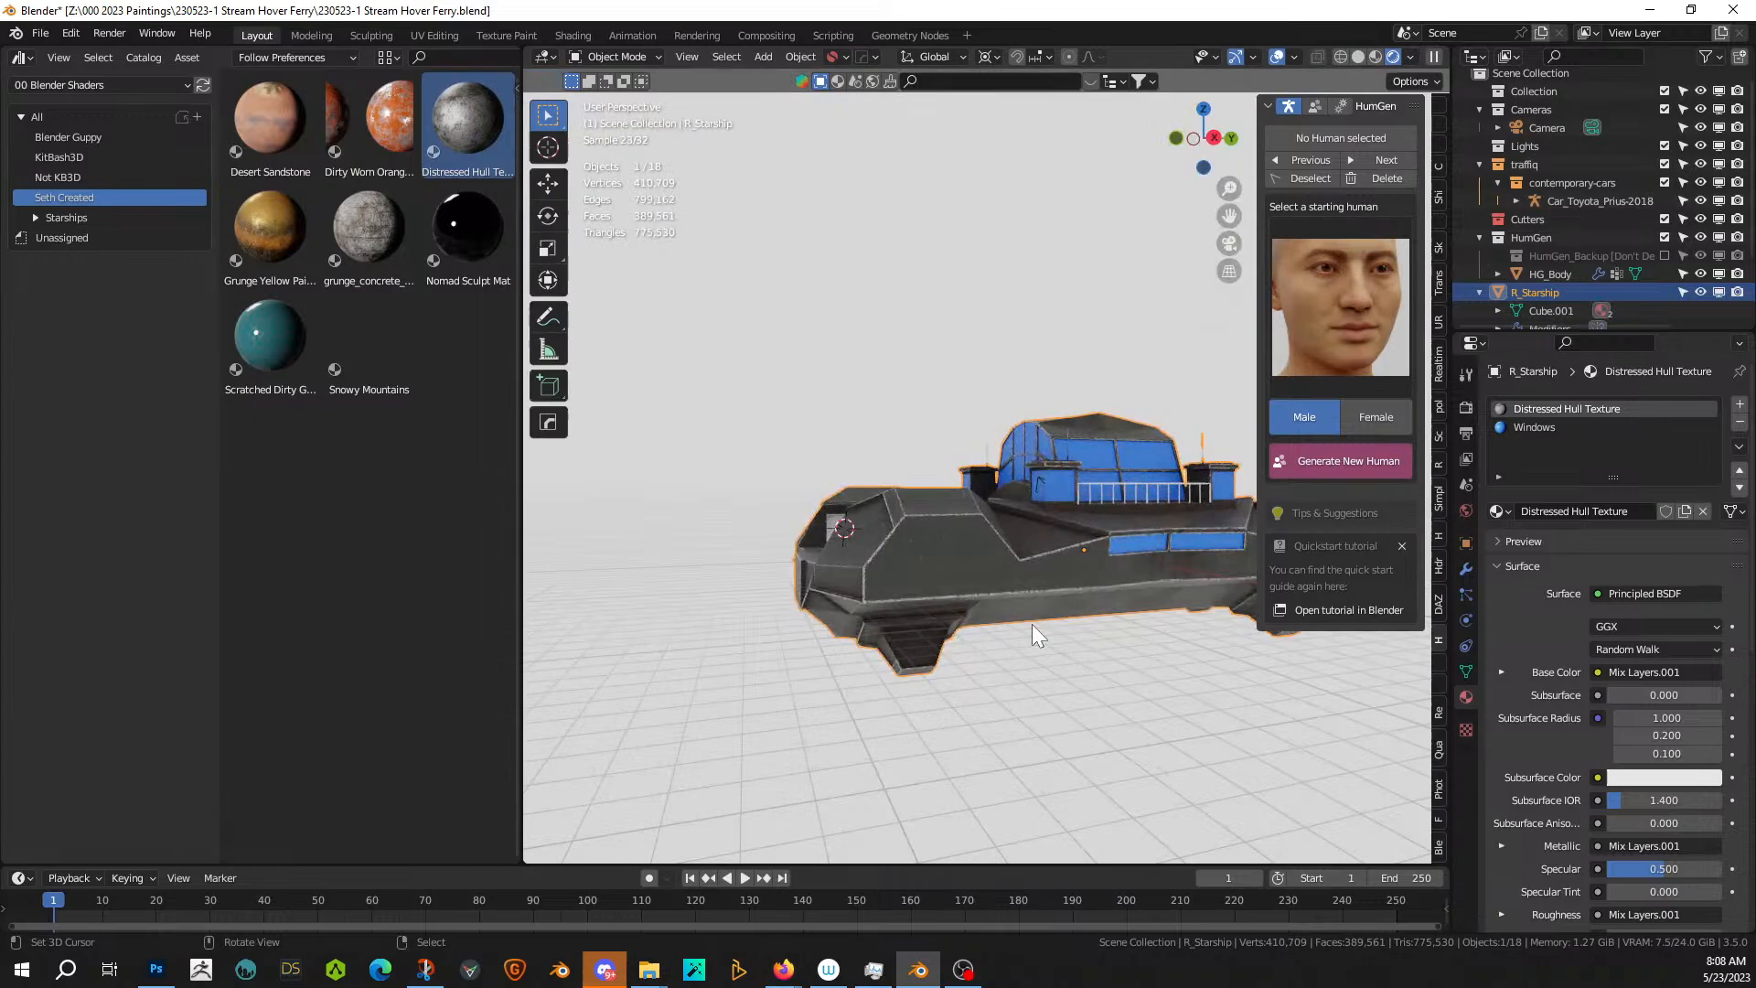
{"action": "mouse_move", "coordinate": [1038, 627]}
{"action": "middle_mouse_down", "text": "shift"}
{"action": "mouse_move", "coordinate": [837, 655]}
{"action": "mouse_move", "coordinate": [914, 655]}
{"action": "middle_mouse_up", "text": "shift"}
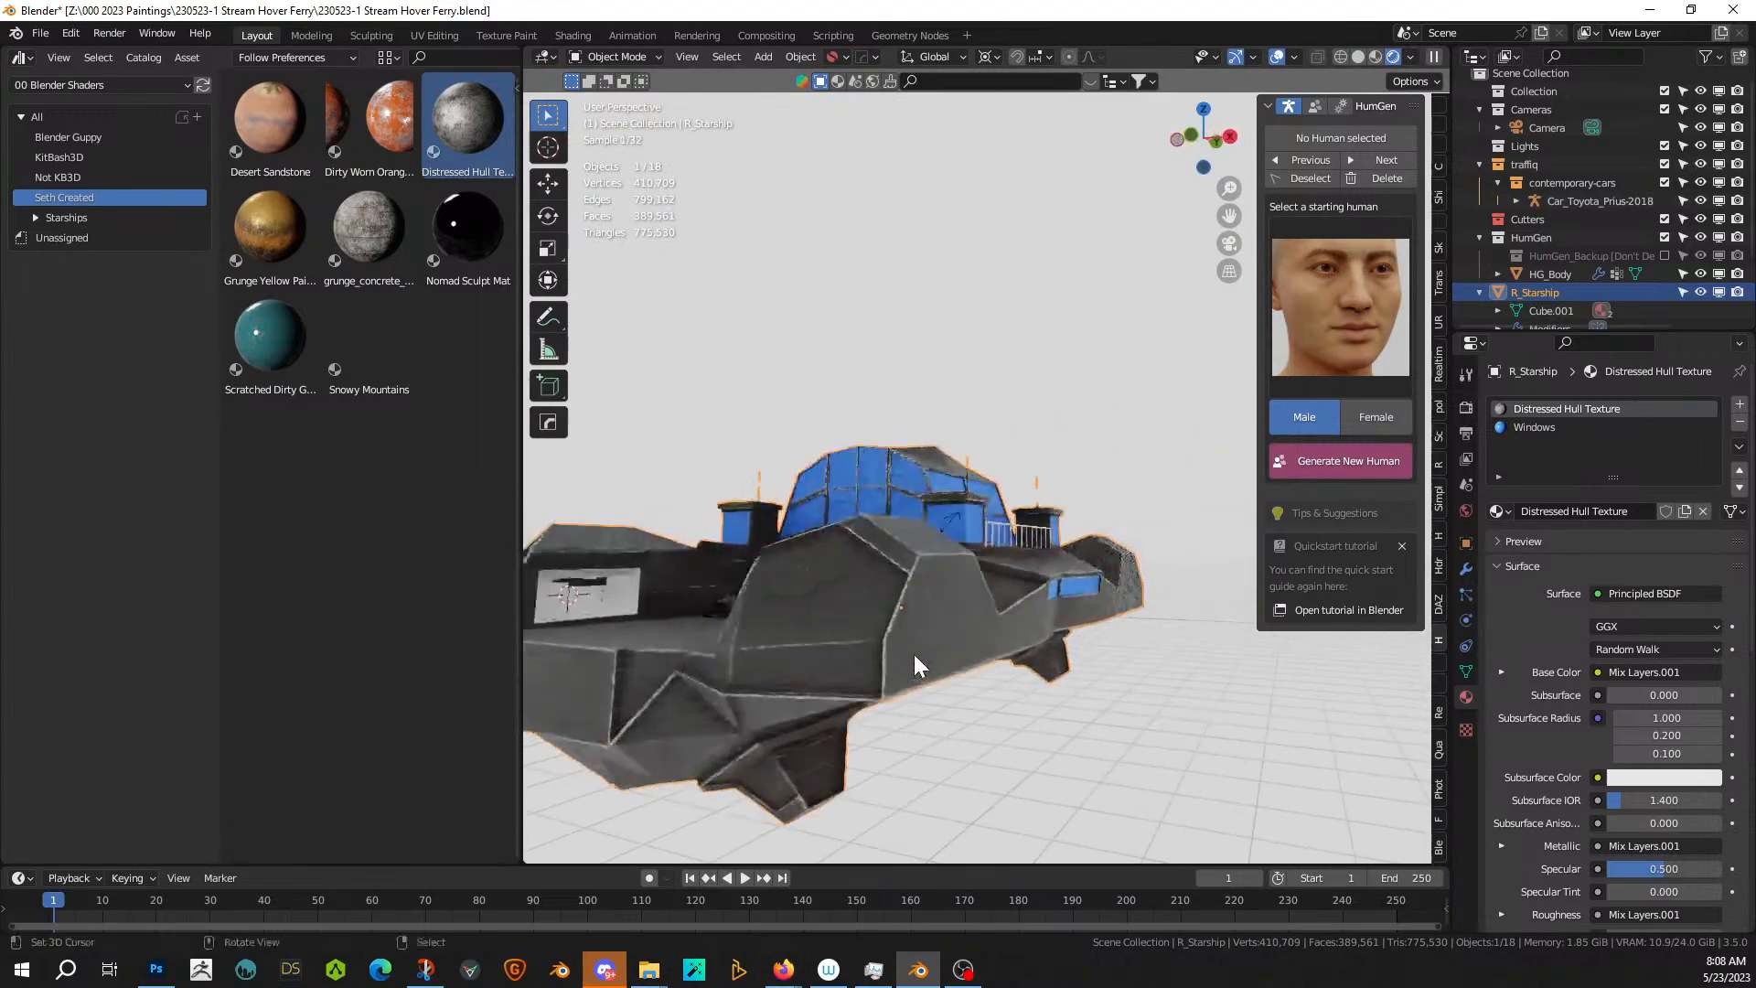
- UV-map all faces of the starship with Cube Projection, then clear the selection
{"action": "key", "text": "Tab"}
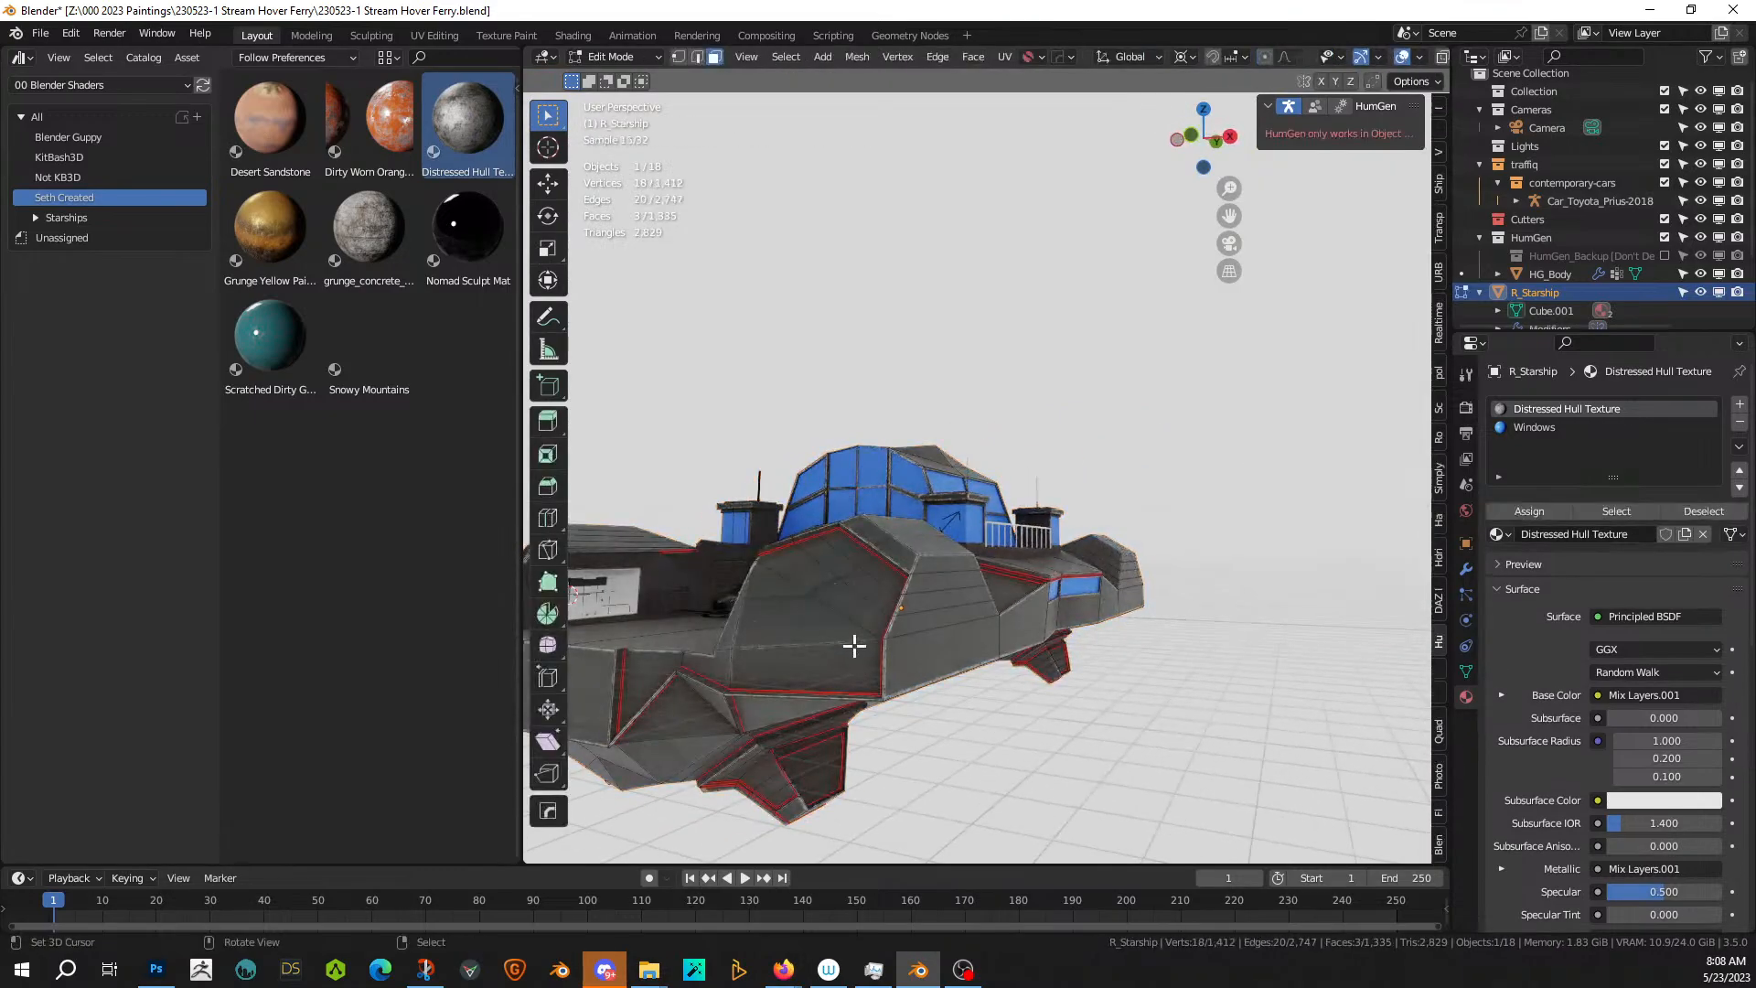
{"action": "key", "text": "a"}
{"action": "key", "text": "u"}
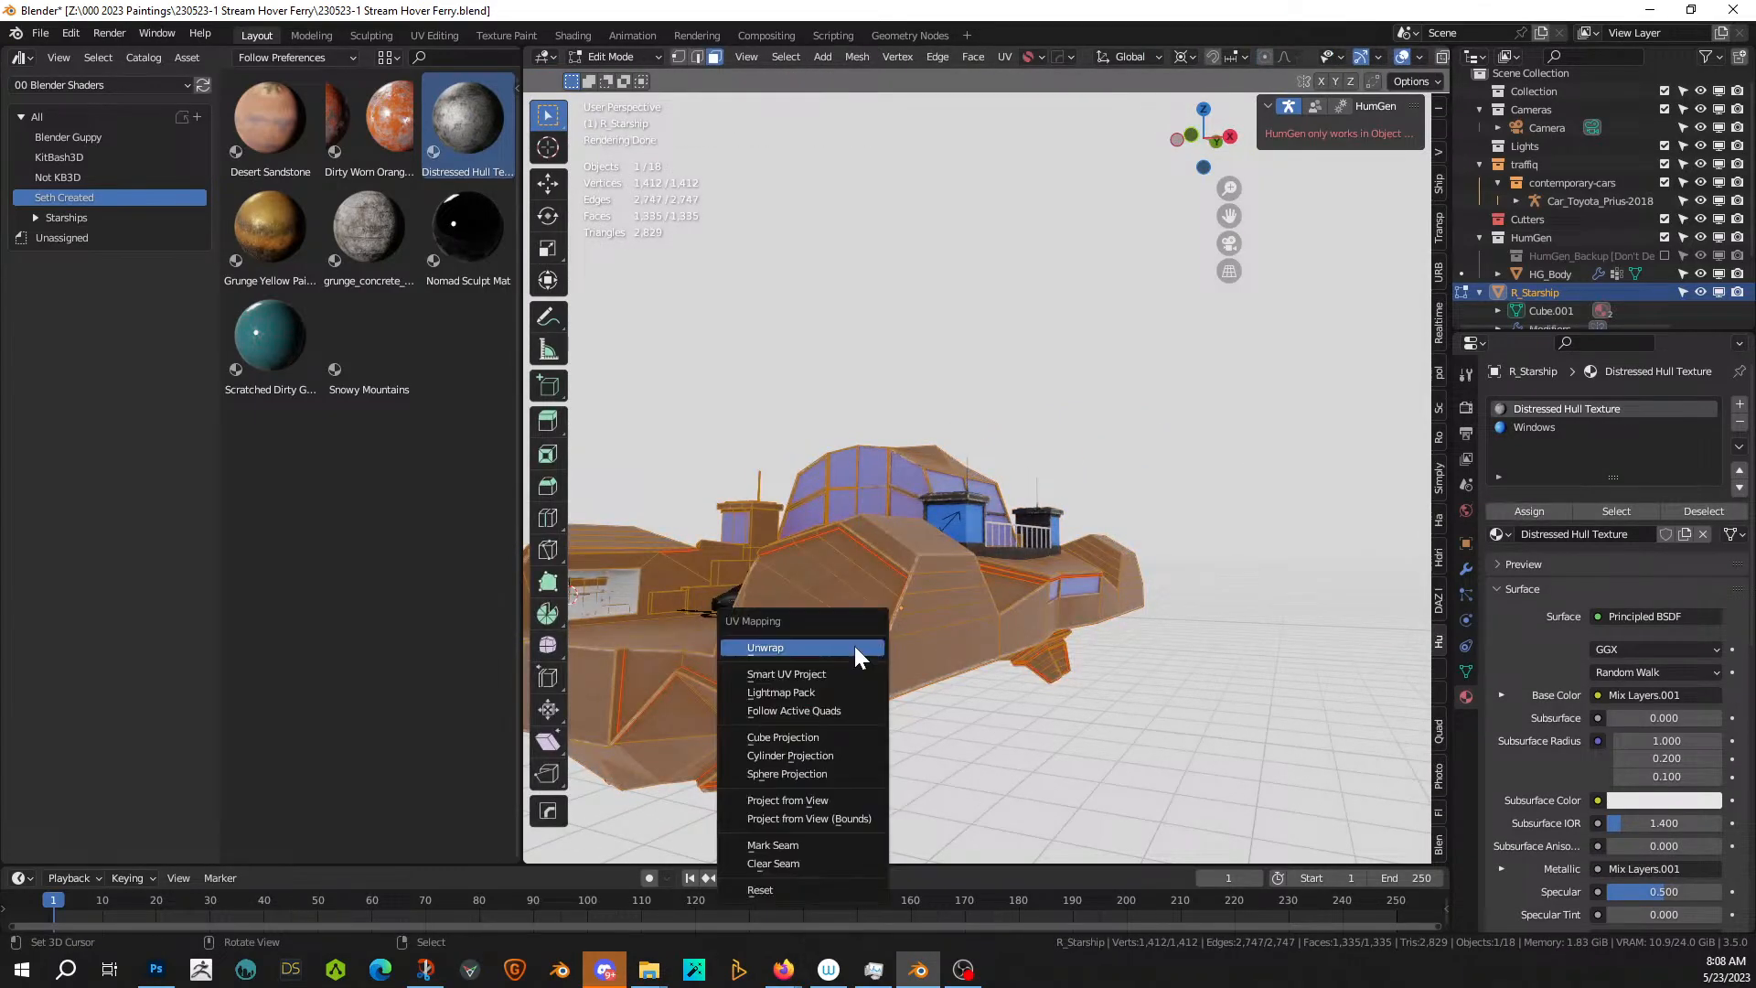
{"action": "left_click", "coordinate": [826, 737]}
{"action": "key", "text": "alt+a"}
{"action": "middle_click_drag", "start_coordinate": [918, 694], "coordinate": [1012, 728]}
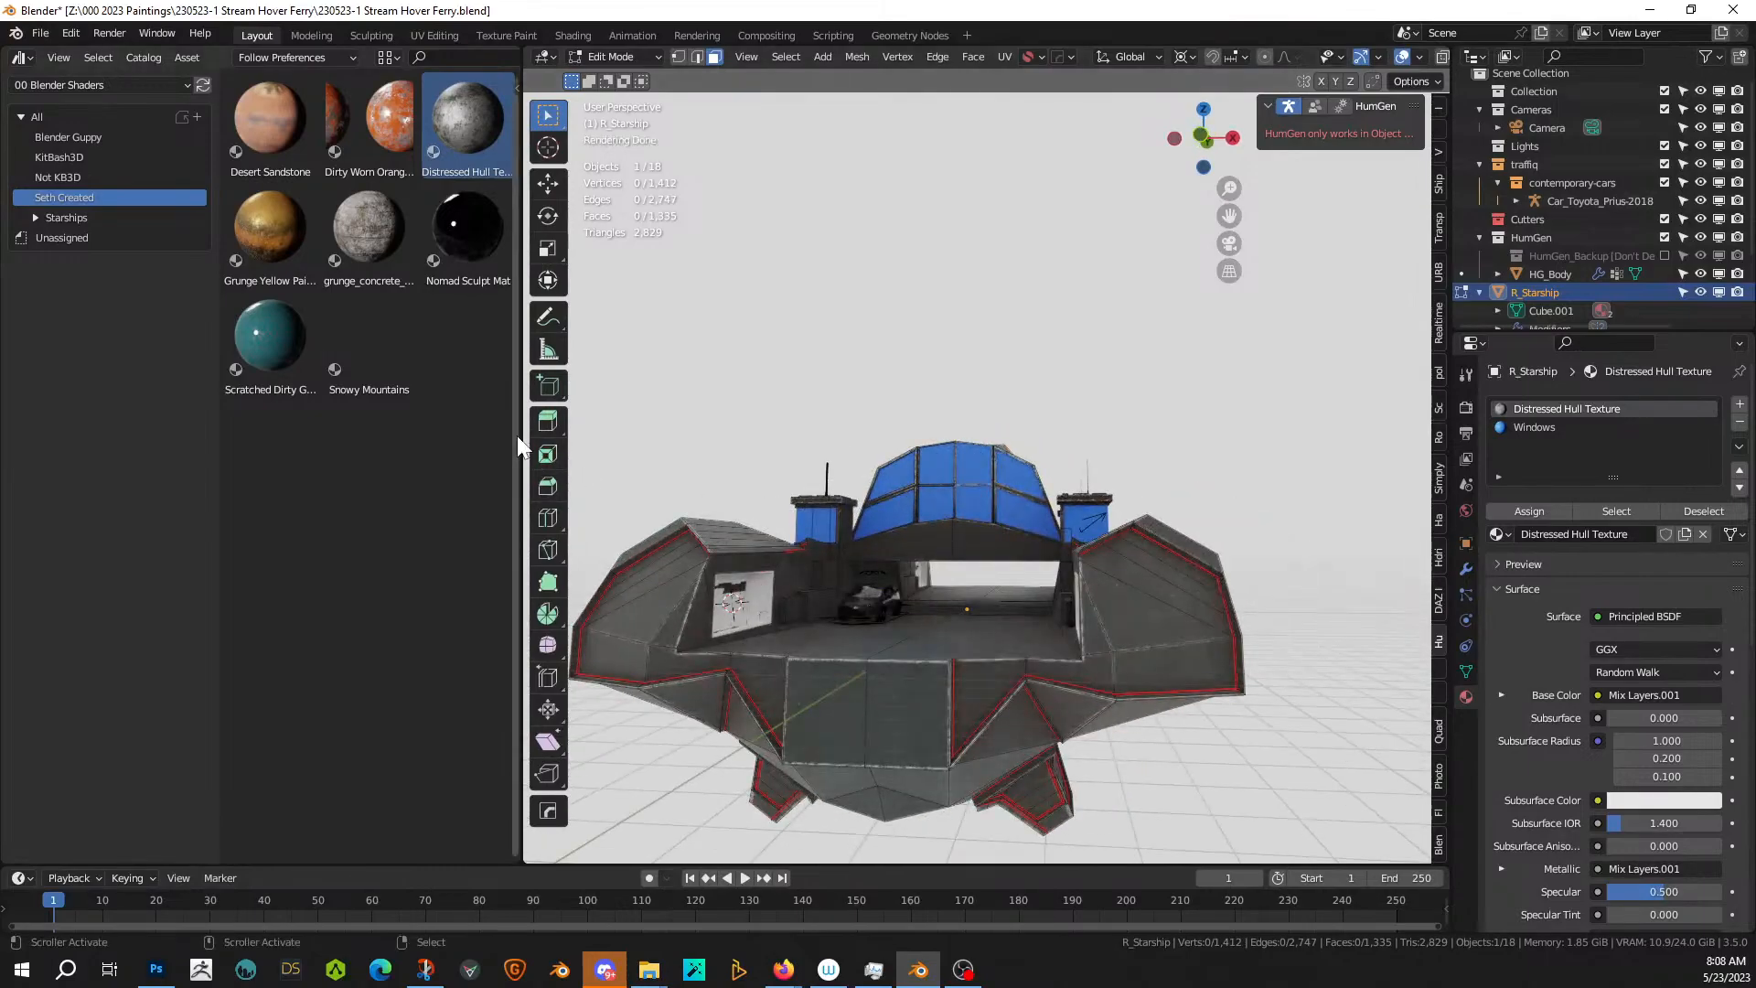
- Narrow the Asset Browser to one column of thumbnails, select all starship faces, and return to Object Mode
{"action": "left_click_drag", "start_coordinate": [517, 431], "coordinate": [356, 431]}
{"action": "middle_click_drag", "start_coordinate": [677, 558], "coordinate": [782, 642]}
{"action": "scroll", "coordinate": [806, 552], "scroll_direction": "up", "scroll_amount": 3}
{"action": "left_click", "coordinate": [781, 643]}
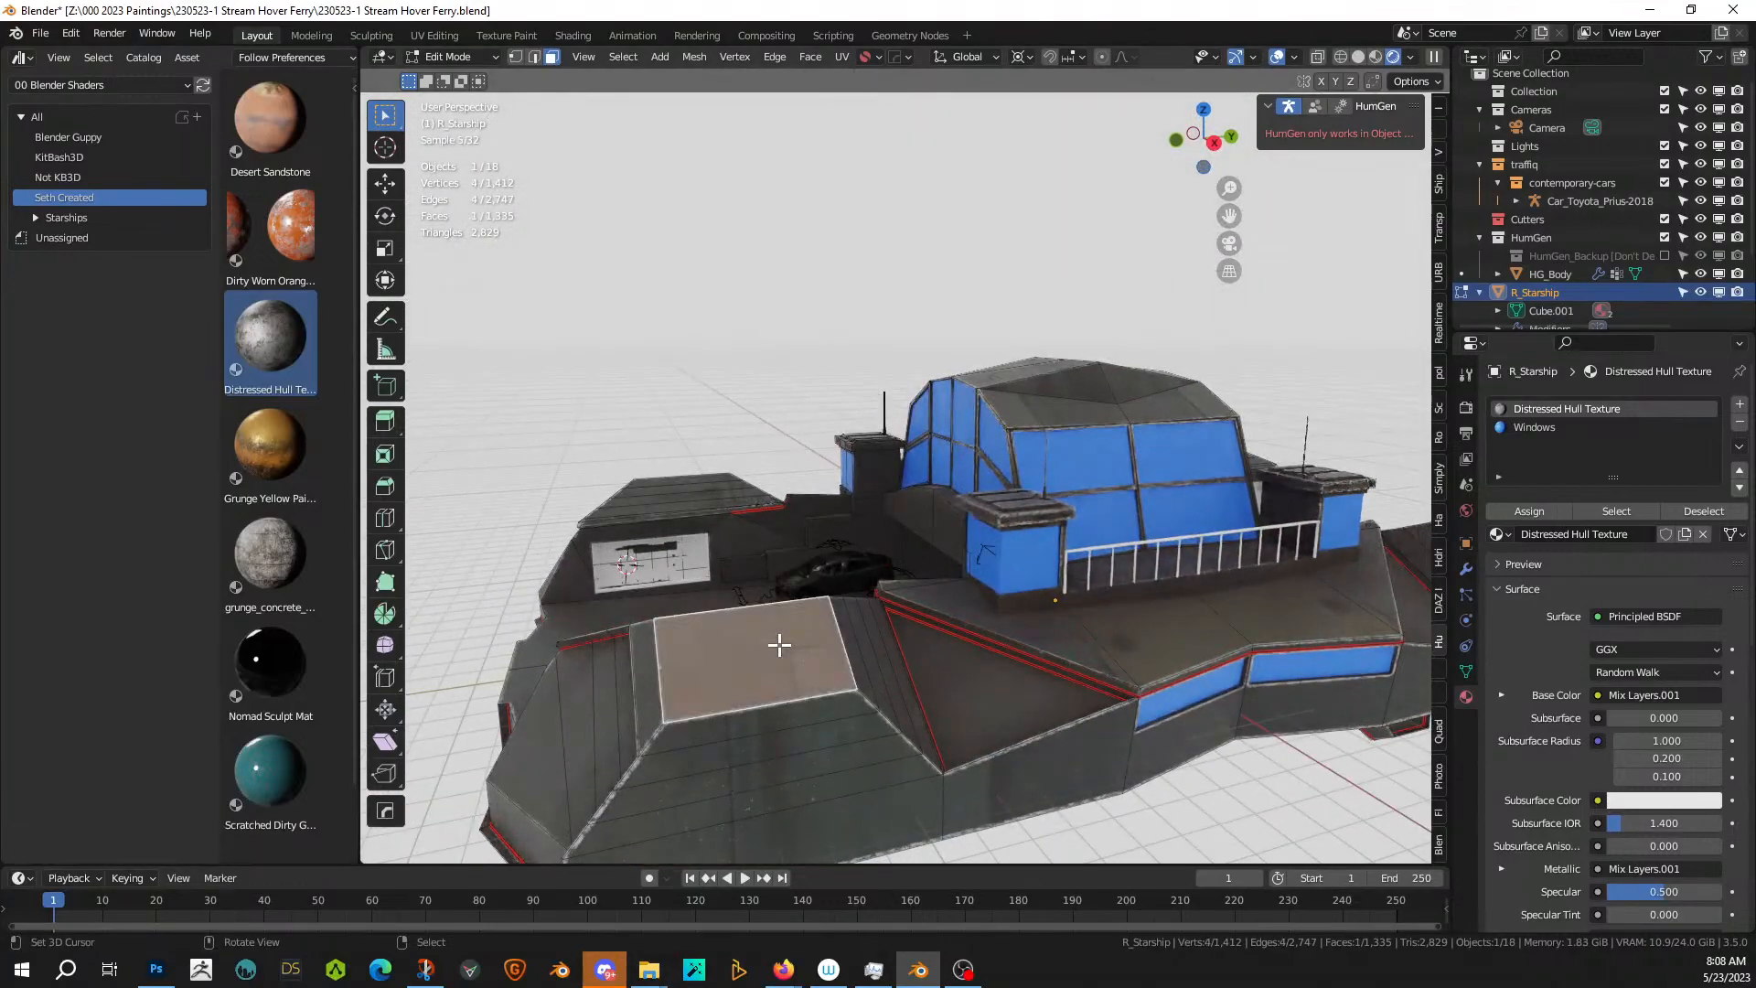
{"action": "key", "text": "a"}
{"action": "key", "text": "Tab"}
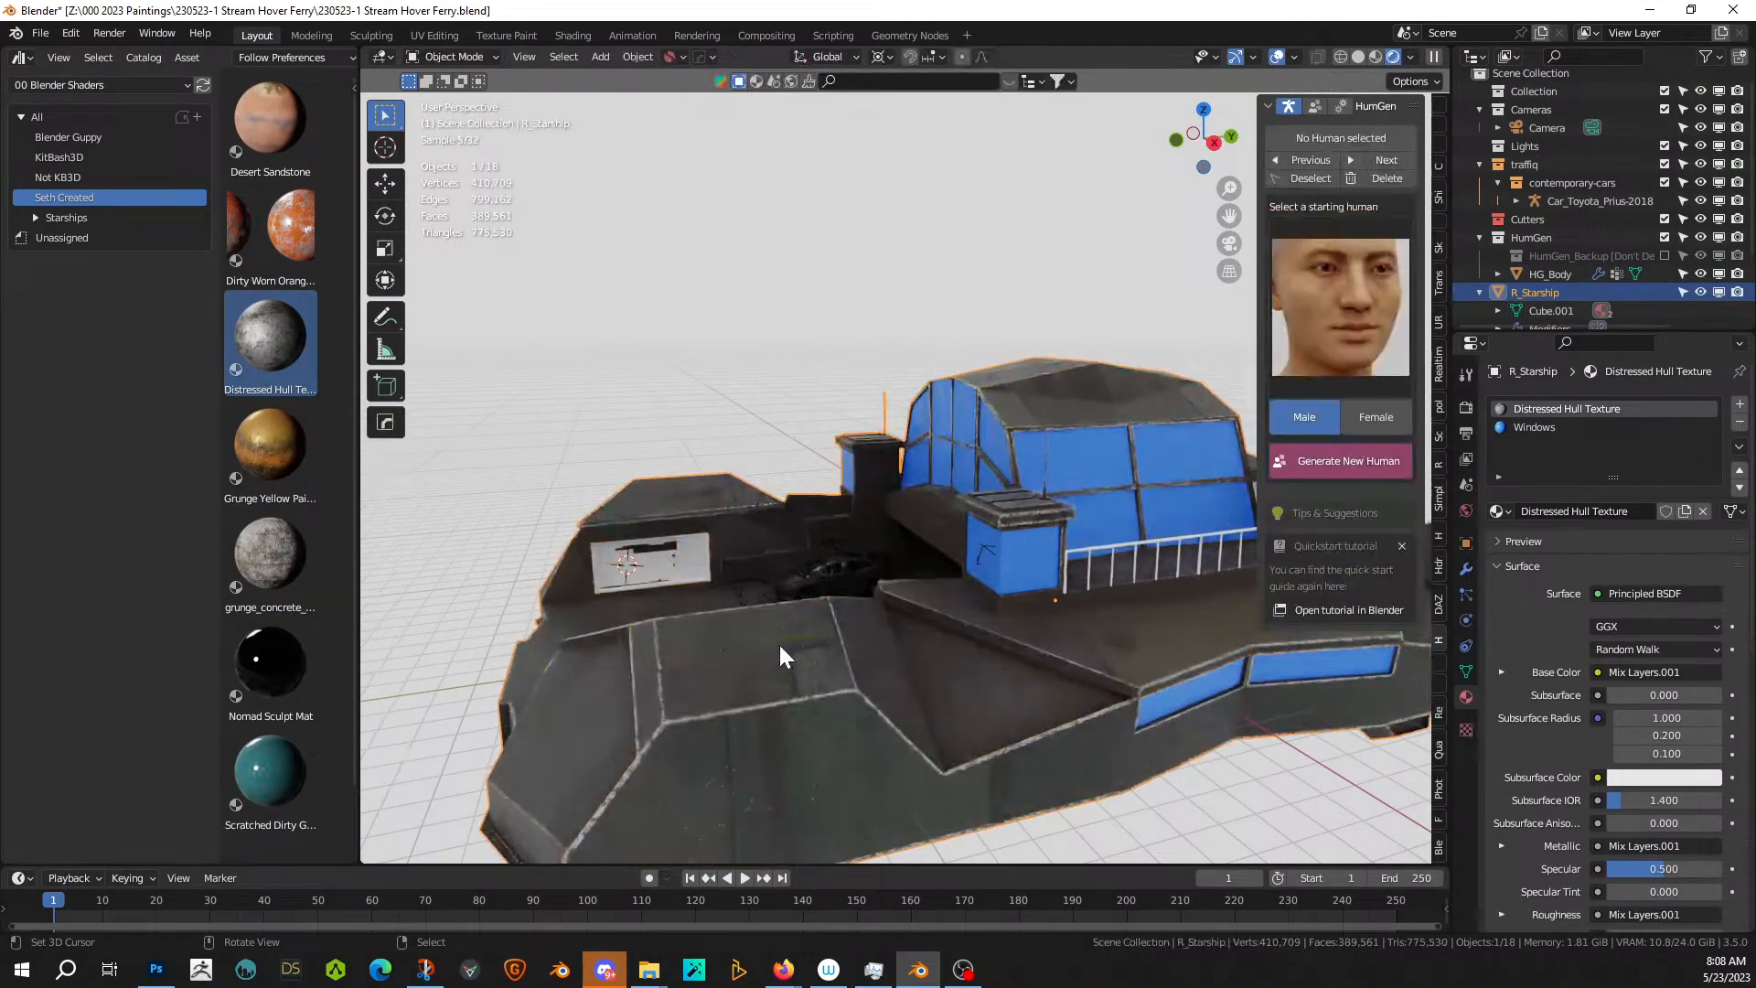
- Run Random VColor on the starship with the desaturated preset that uses Island limit, saturation maximum 0.05 and value minimum 0.5
{"action": "key", "text": "q"}
{"action": "left_click", "coordinate": [779, 643]}
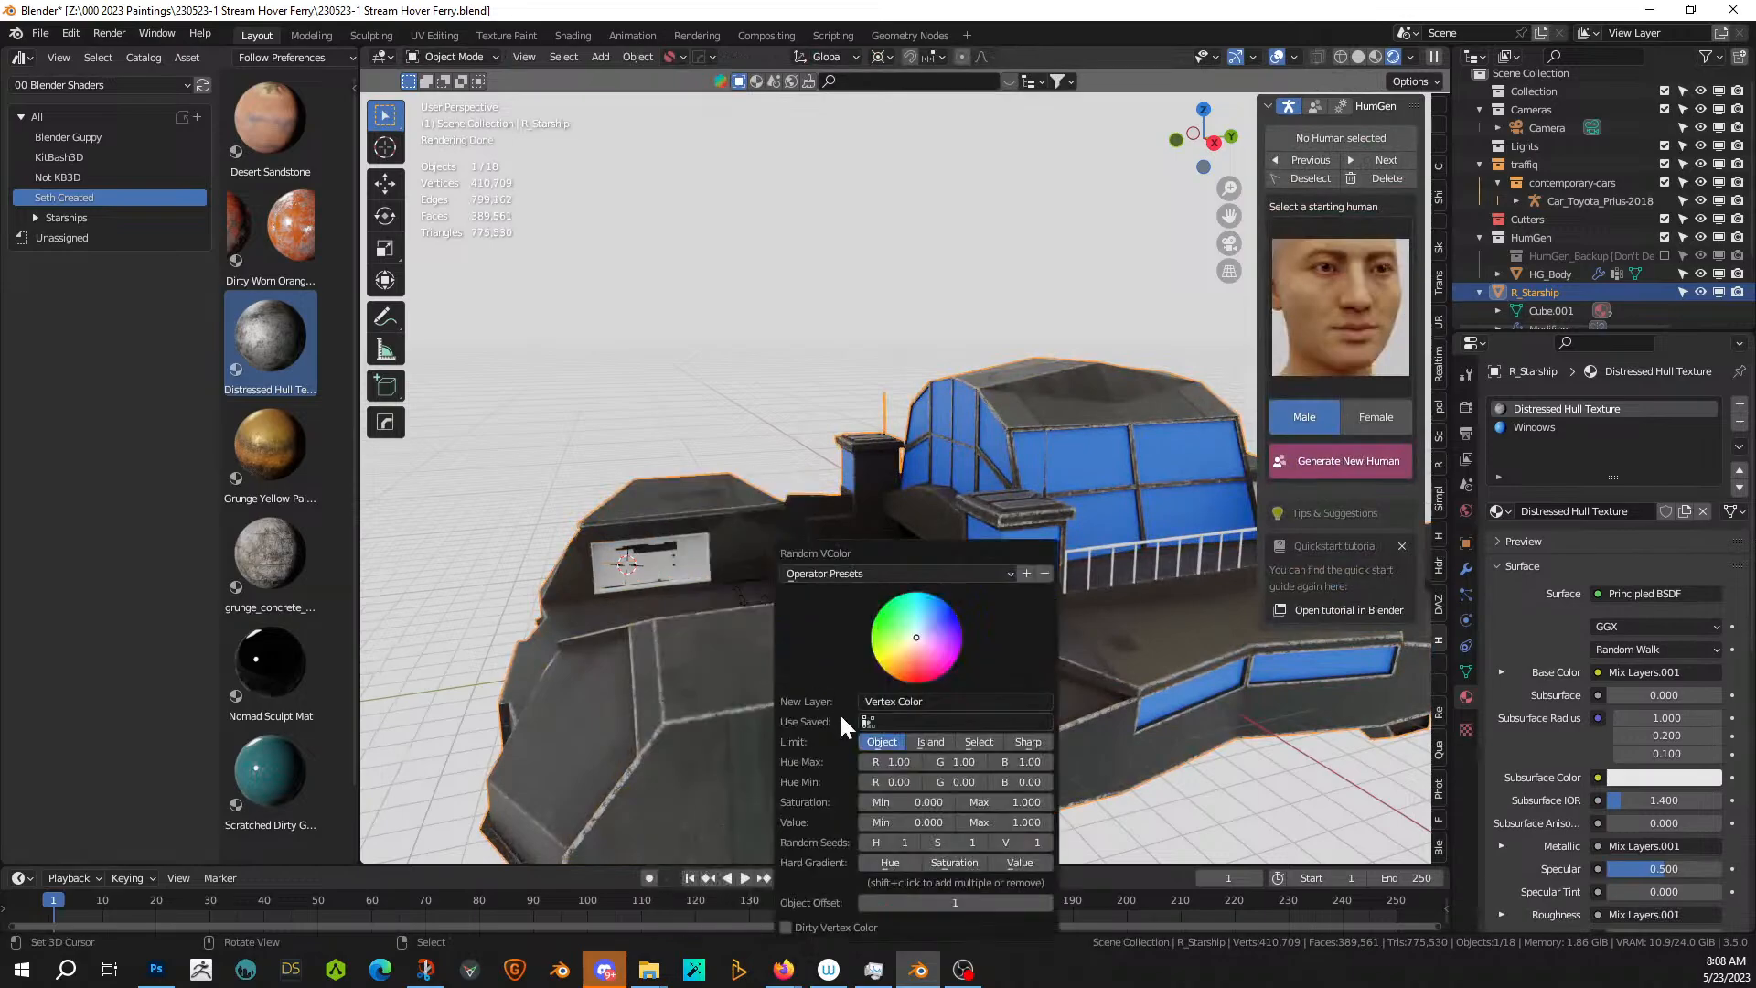
{"action": "left_click", "coordinate": [883, 573]}
{"action": "left_click", "coordinate": [906, 656]}
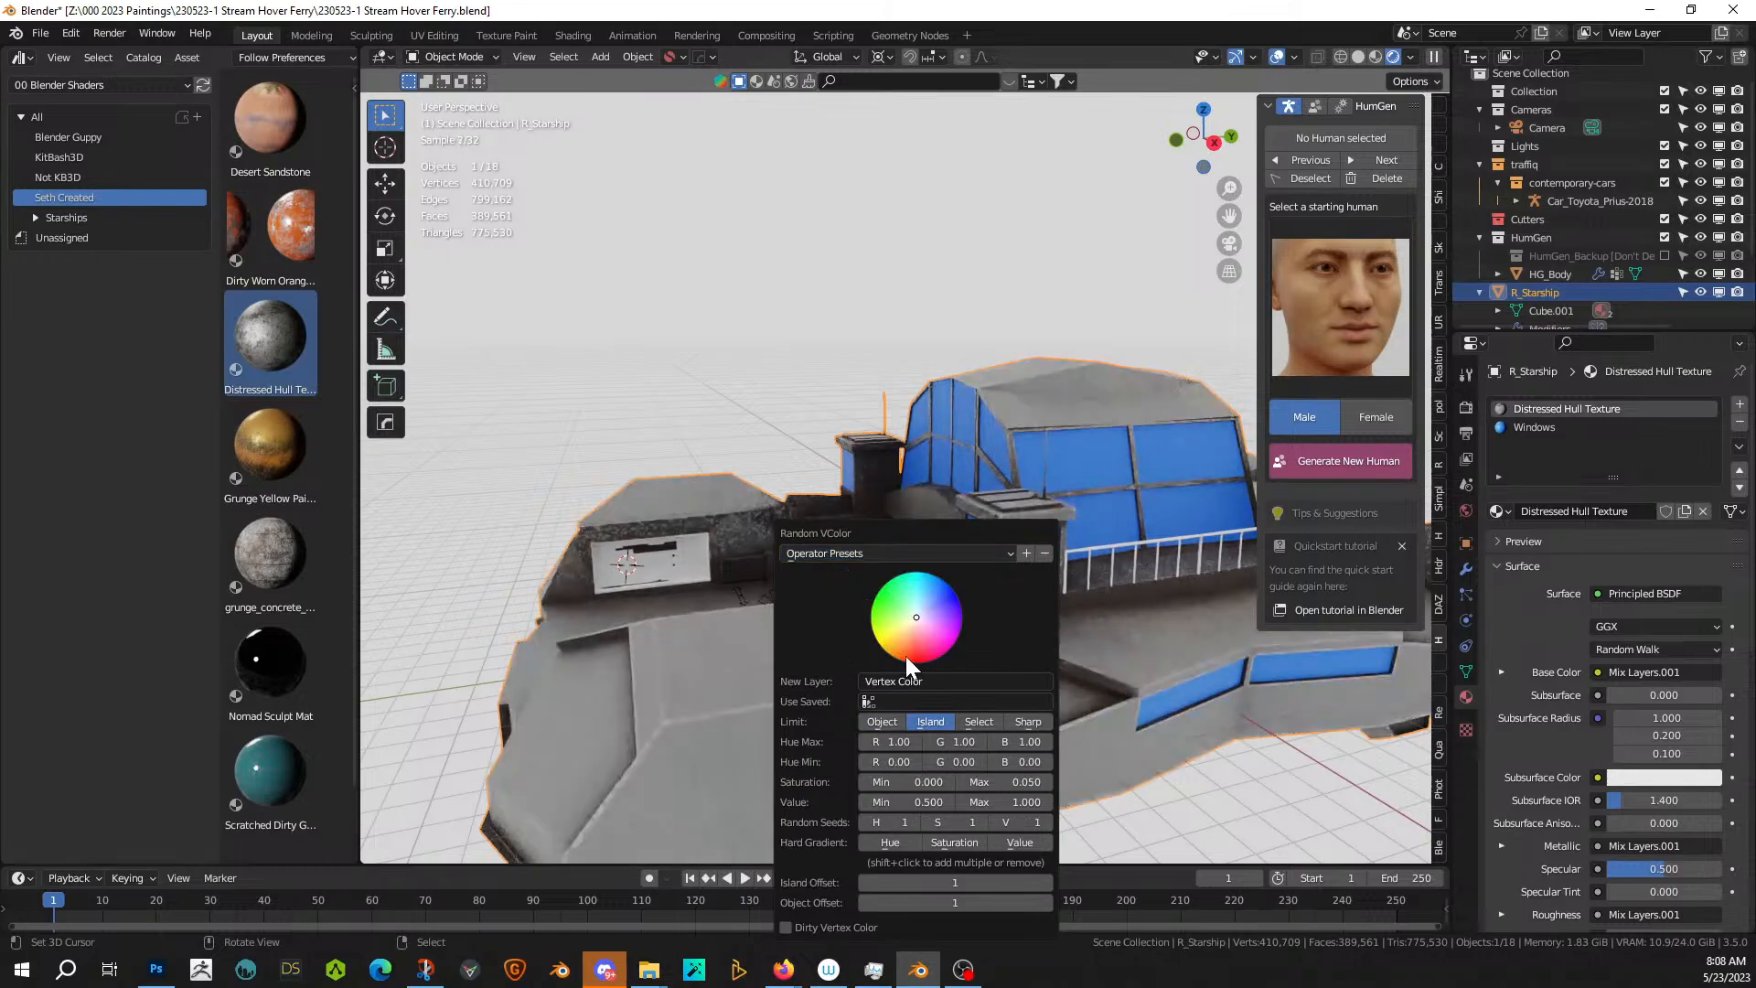
{"action": "middle_click_drag", "start_coordinate": [716, 677], "coordinate": [677, 679]}
{"action": "scroll", "coordinate": [677, 678], "scroll_direction": "down", "scroll_amount": 3}
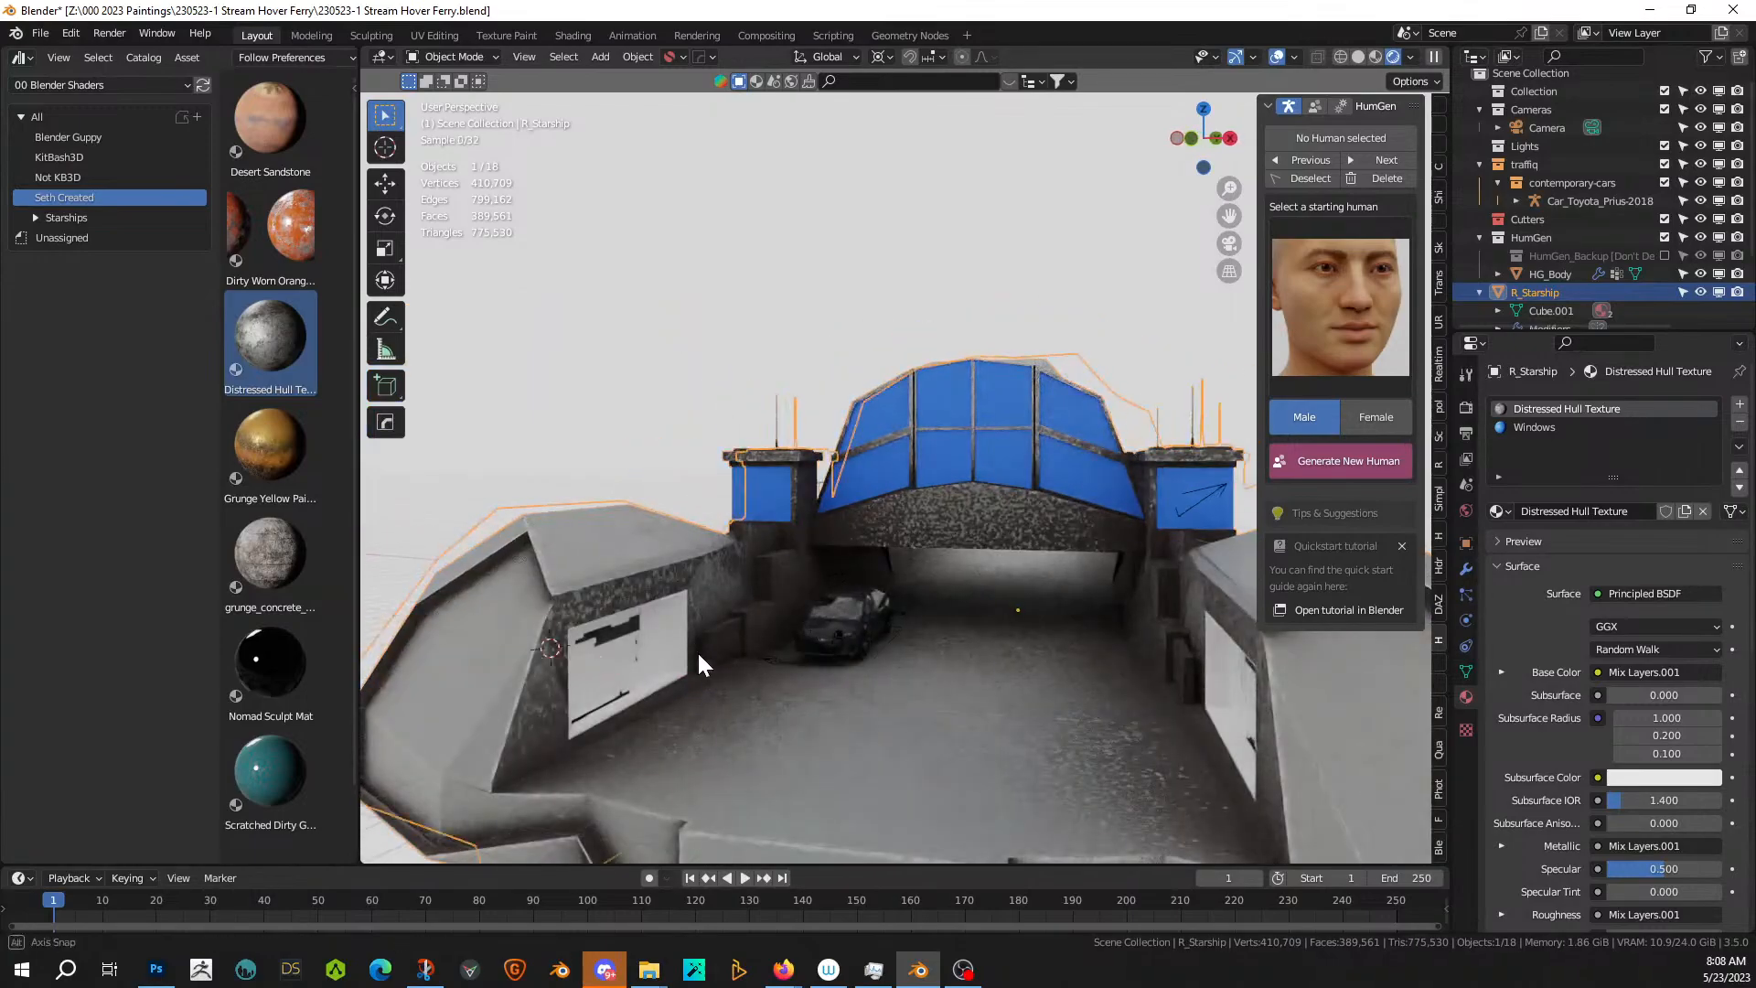
{"action": "middle_click_drag", "start_coordinate": [774, 651], "coordinate": [739, 652]}
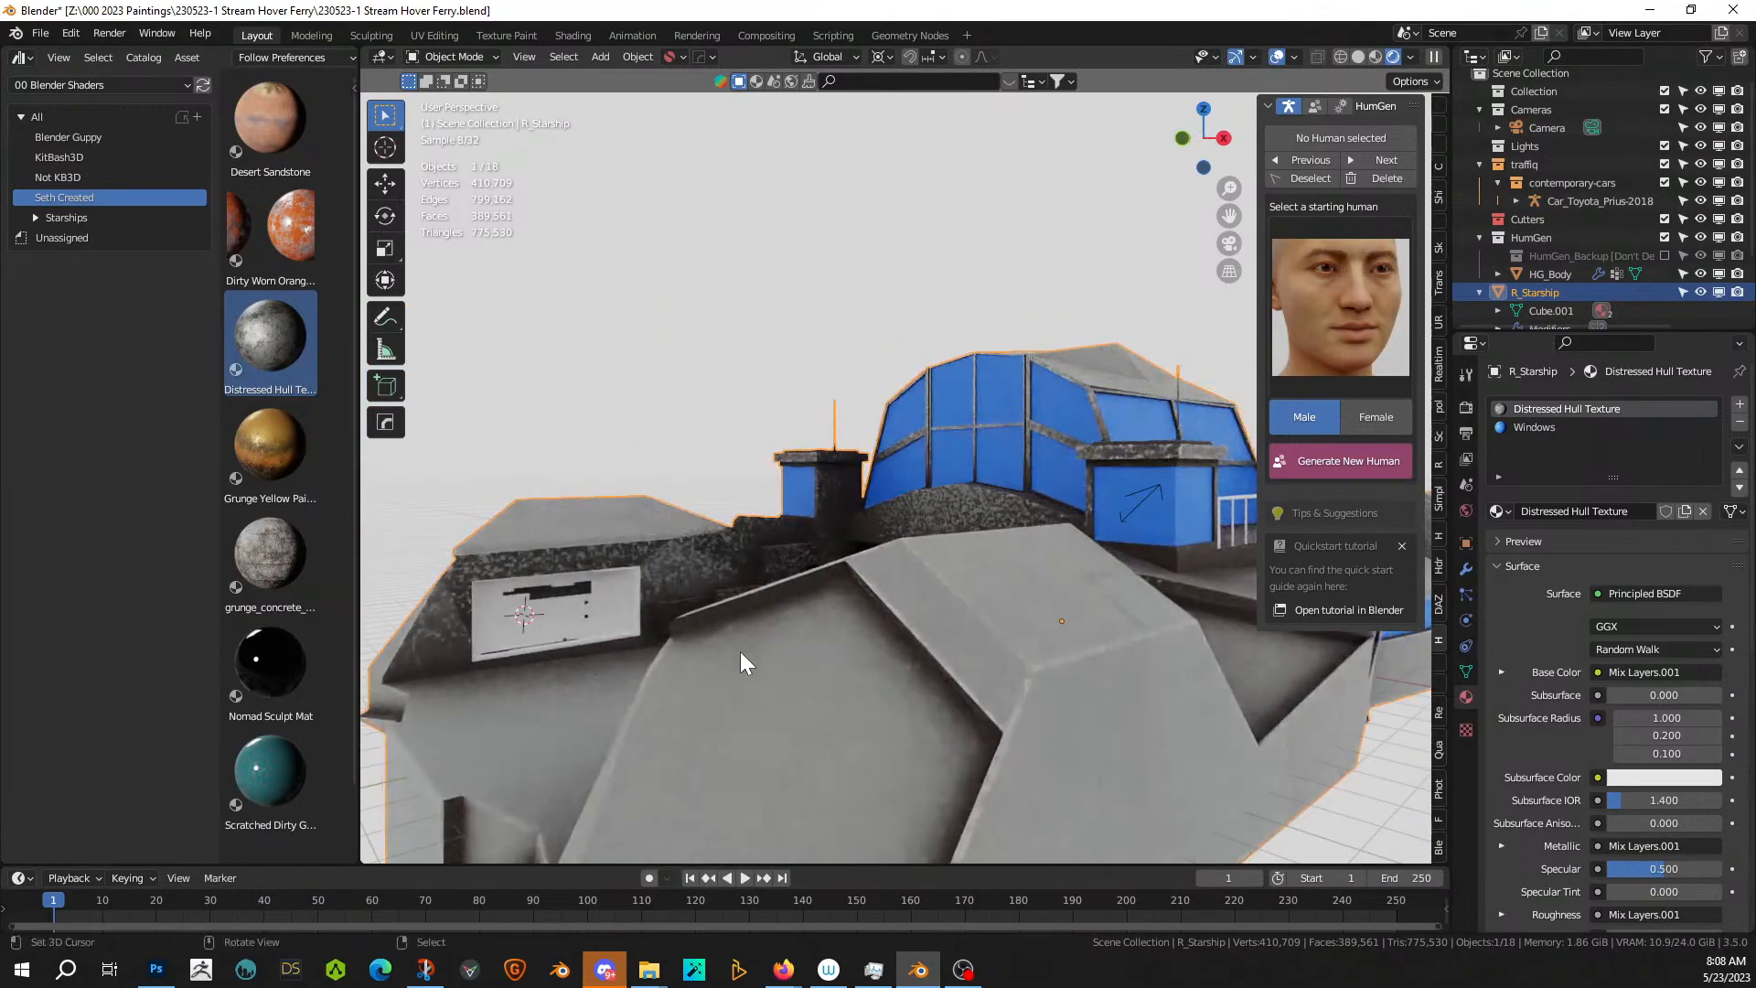
- Try a light blue maximum hue for the random vertex colours, with hue seed 2 and saturation maximum 0.2
{"action": "key", "text": "F9"}
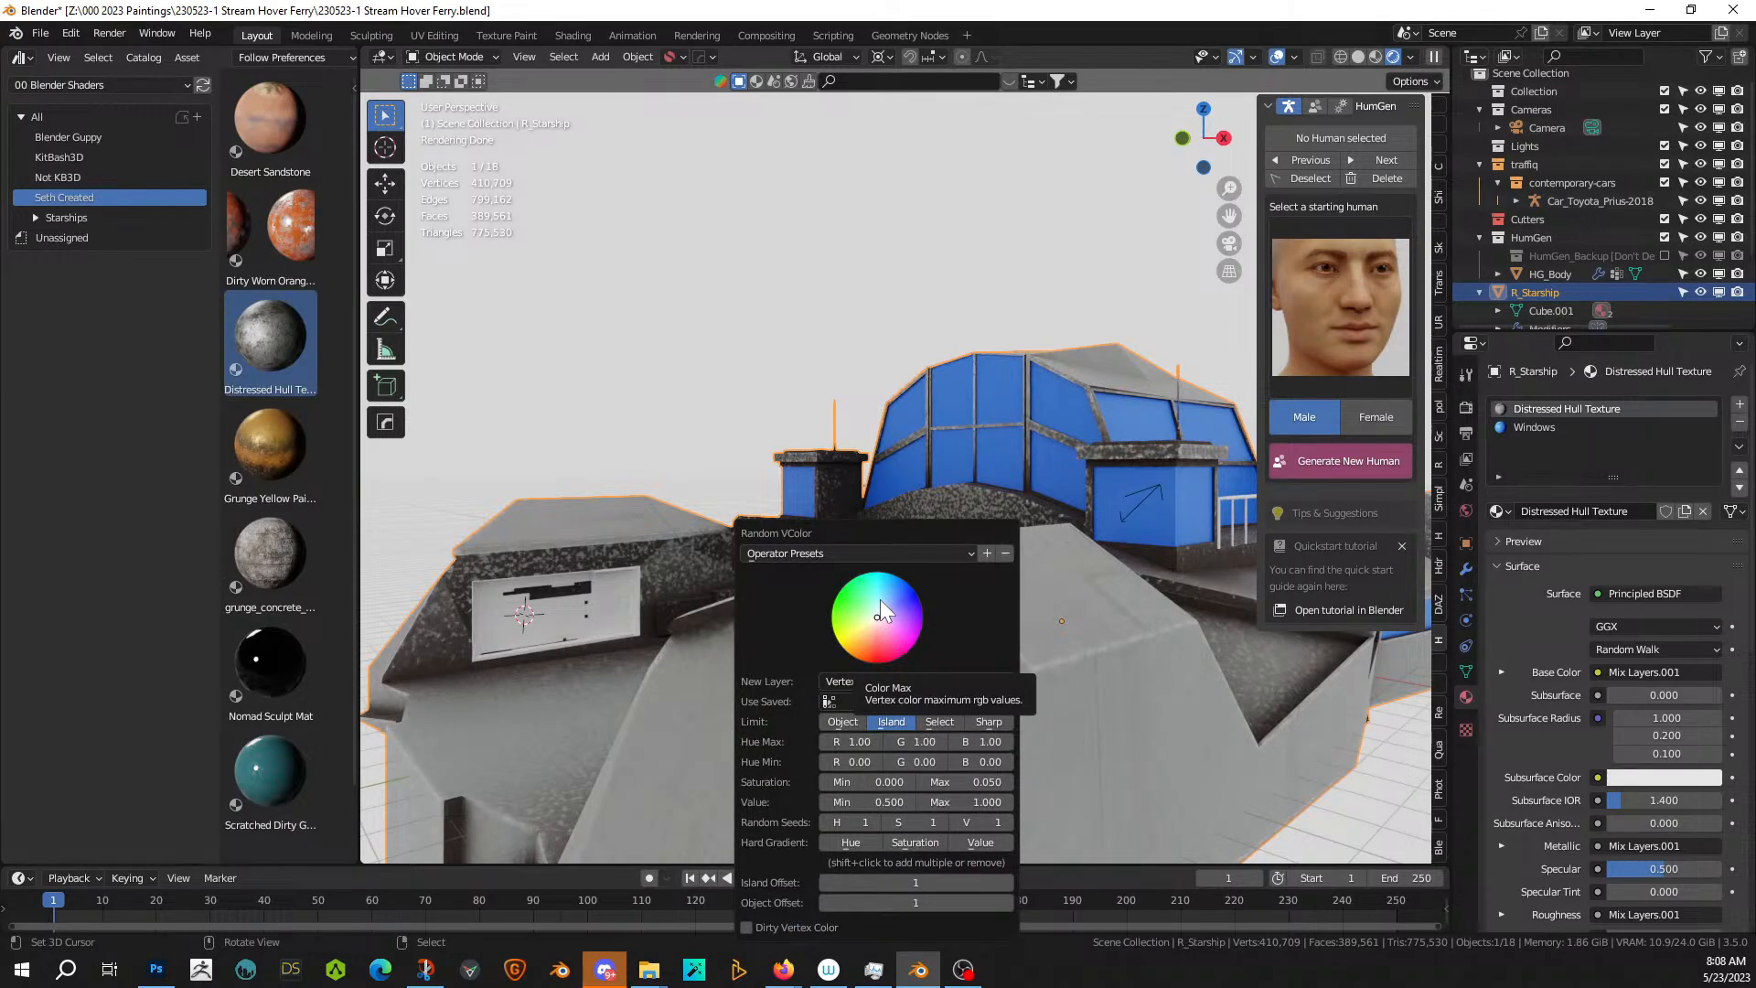
{"action": "left_click", "coordinate": [880, 600]}
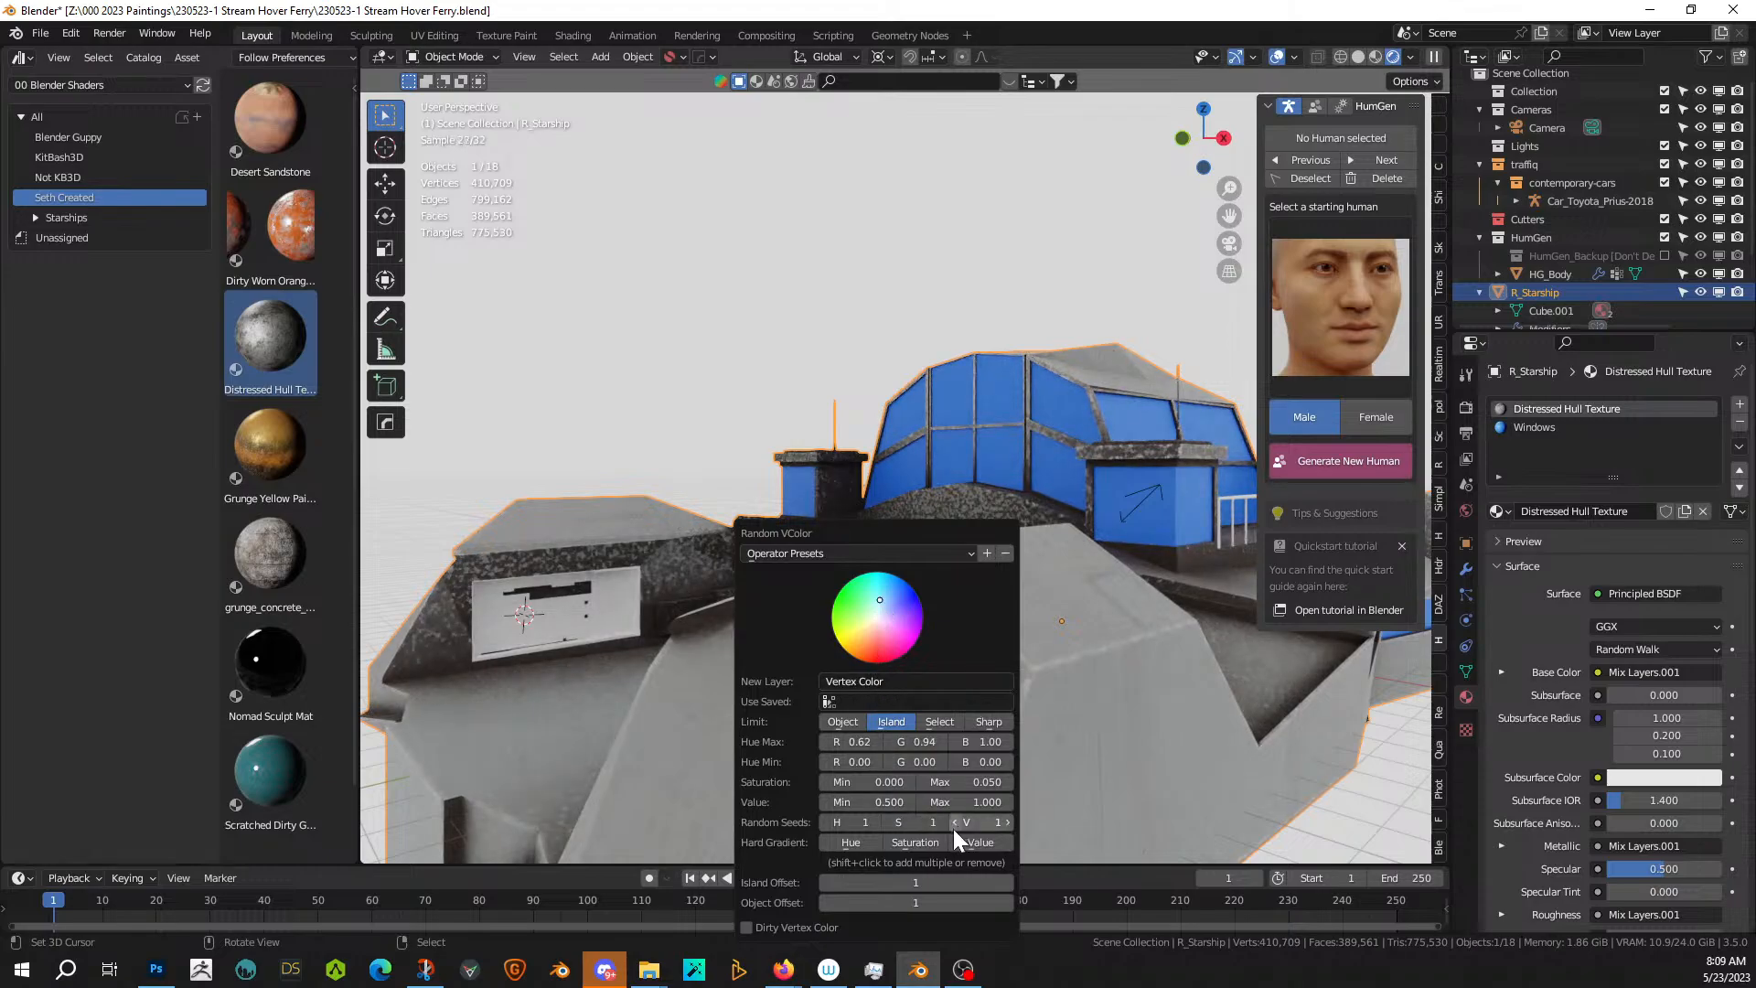
{"action": "left_click", "coordinate": [879, 819]}
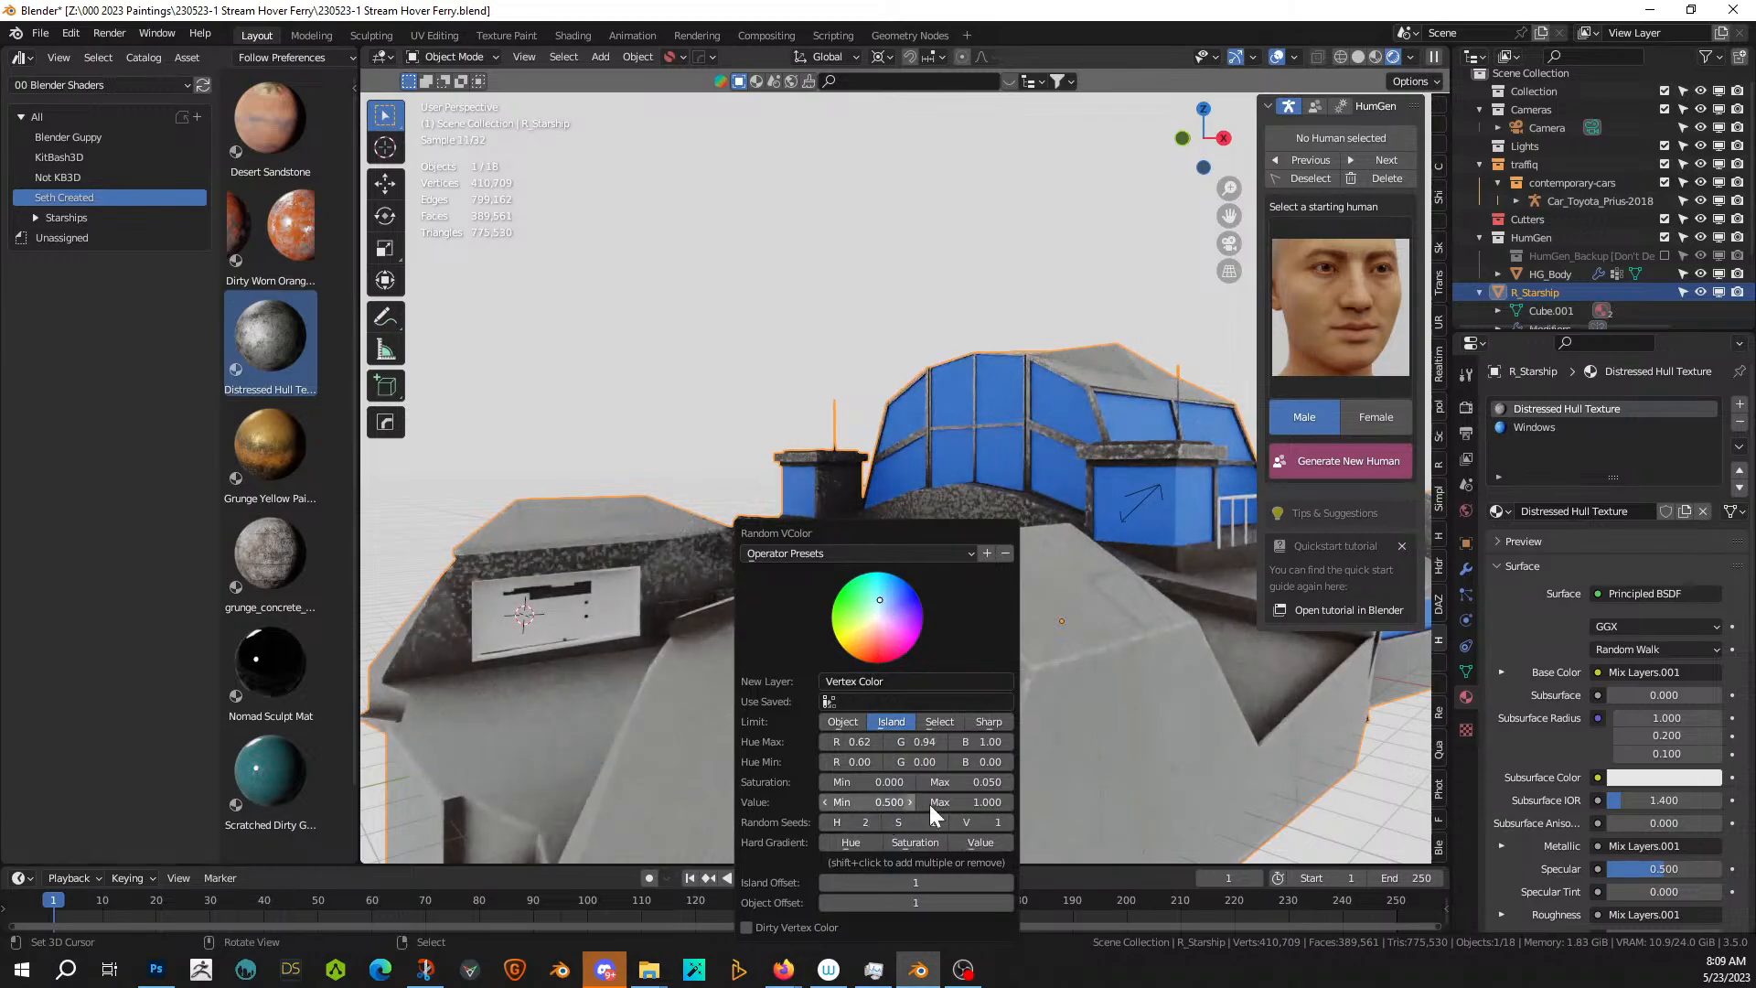
{"action": "left_click", "coordinate": [968, 782]}
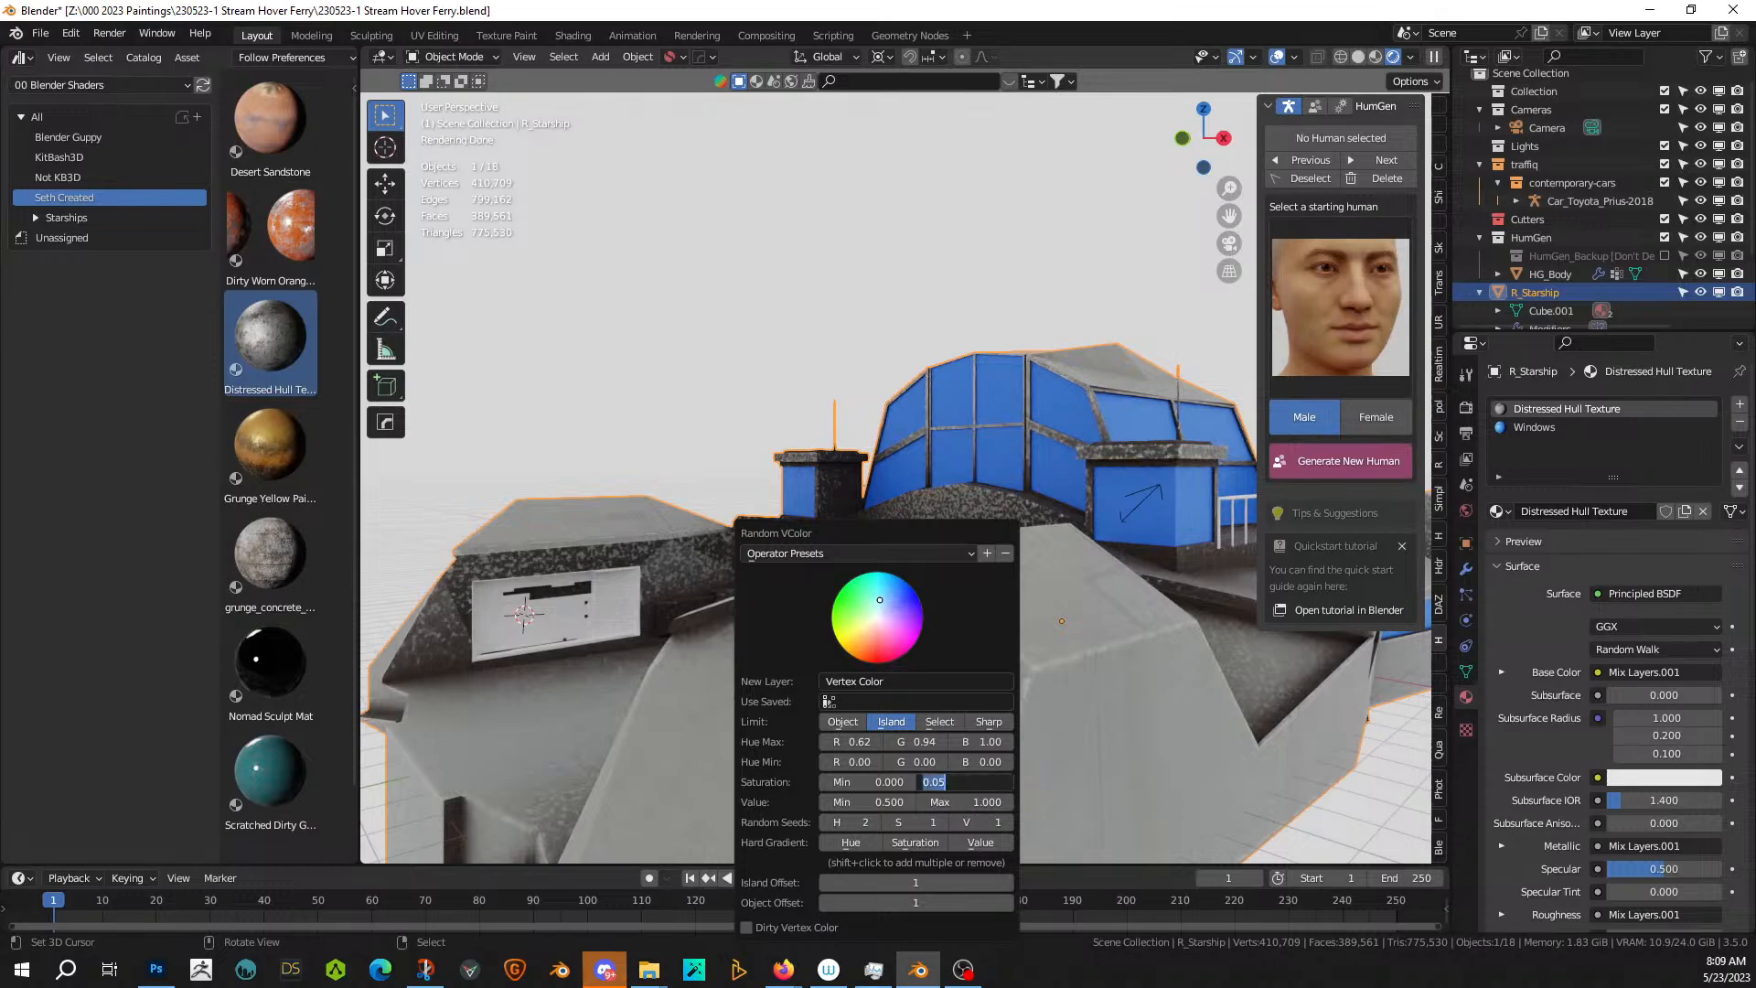
{"action": "type", "text": ".2"}
{"action": "key", "text": "Return"}
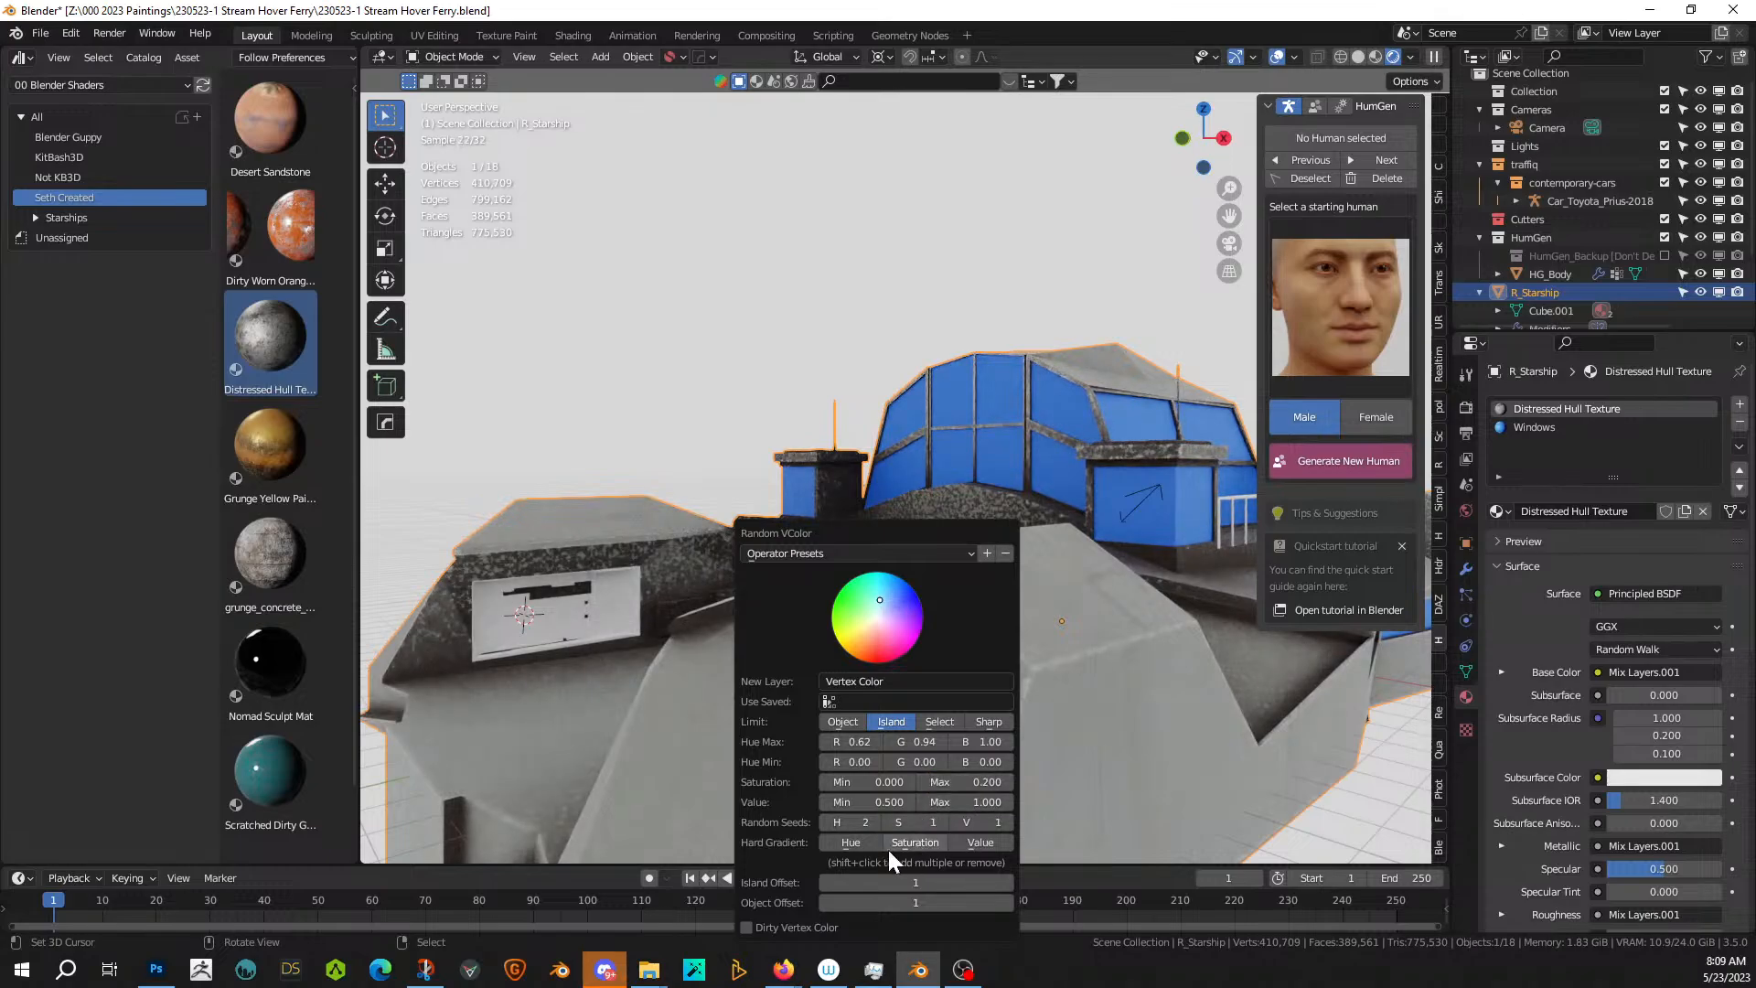
- Try stronger random vertex colours with hue seed 4, saturation maximum 1 and a deeper blue maximum hue
{"action": "left_click", "coordinate": [874, 821]}
{"action": "left_click", "coordinate": [877, 822]}
{"action": "left_click", "coordinate": [984, 782]}
{"action": "type", "text": "1"}
{"action": "key", "text": "Return"}
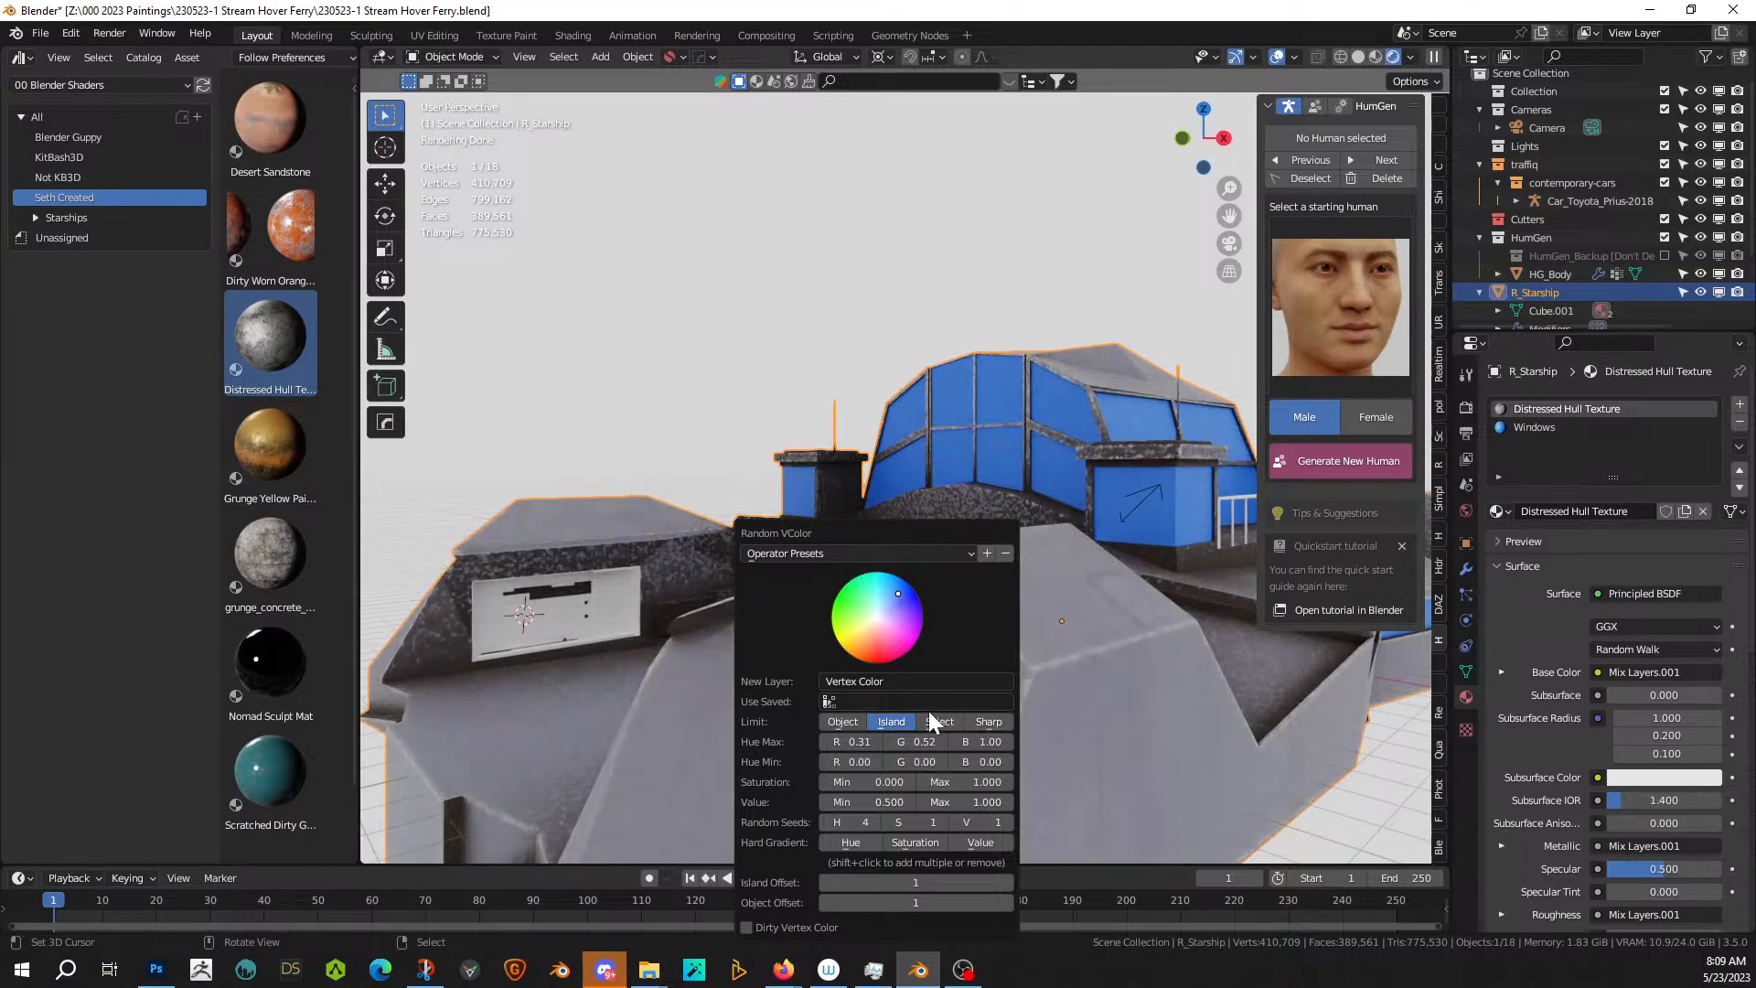
- Load the Desaturated Bright preset for the starship's random vertex colours
{"action": "left_click", "coordinate": [856, 551]}
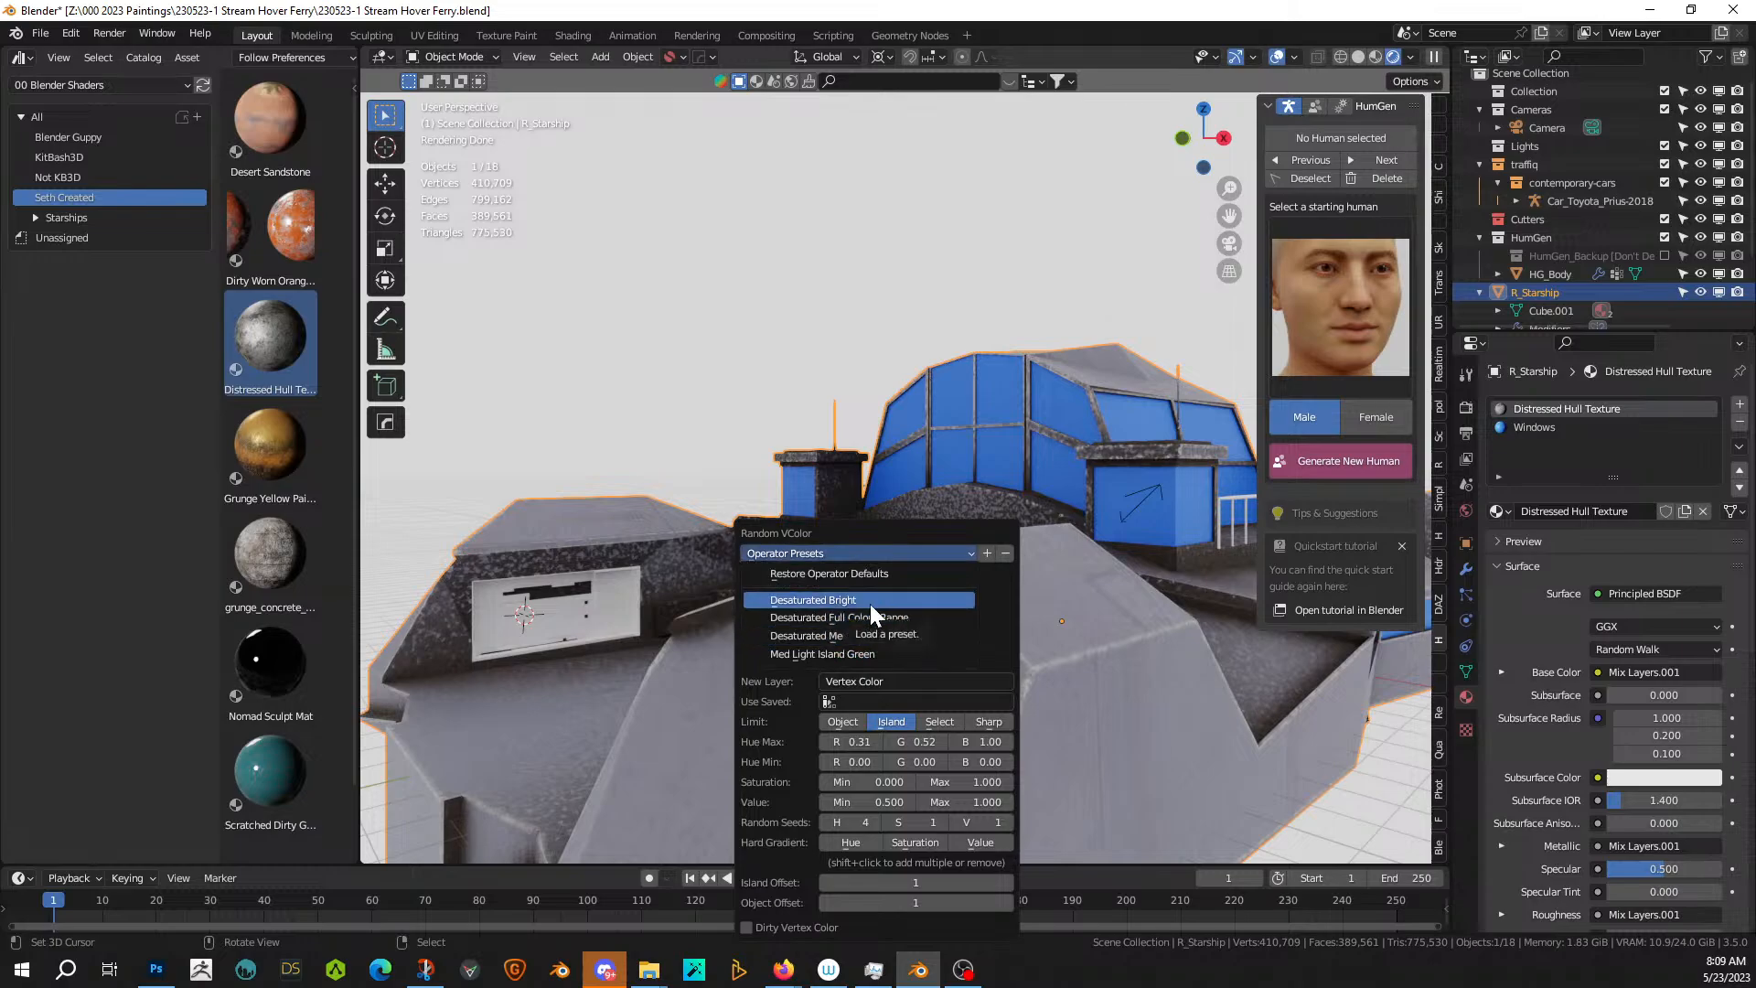
{"action": "left_click", "coordinate": [870, 601]}
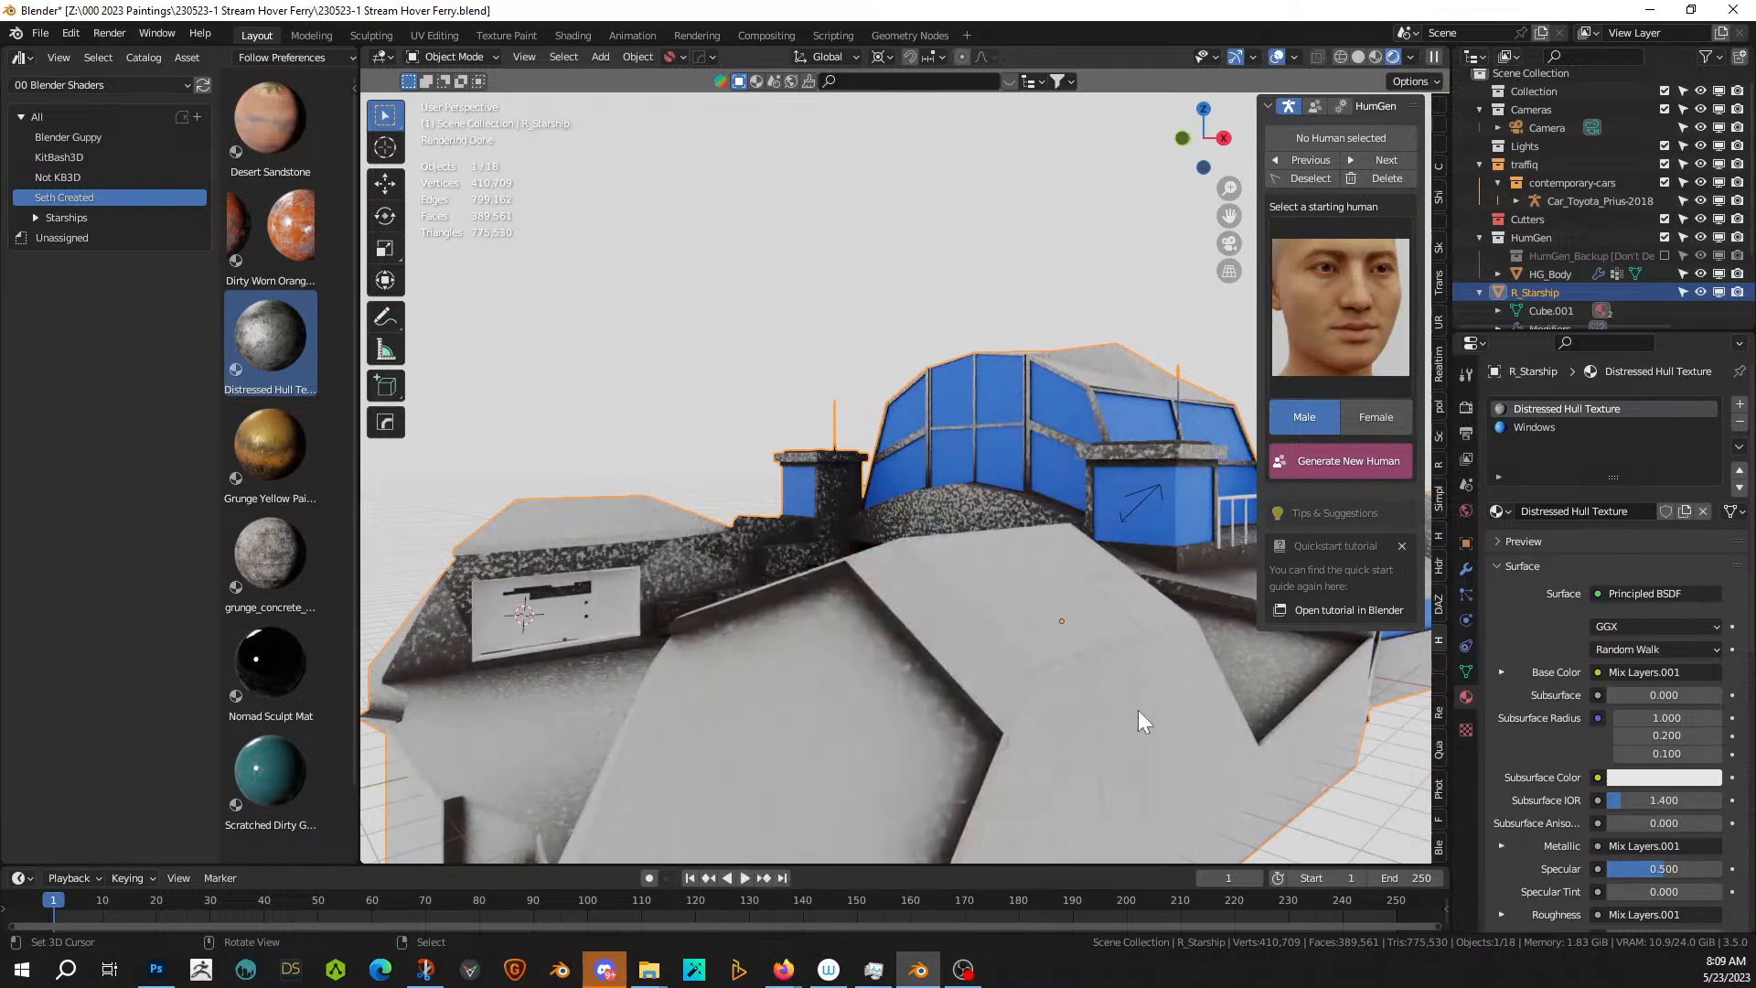
{"action": "middle_click_drag", "start_coordinate": [1137, 710], "coordinate": [752, 721]}
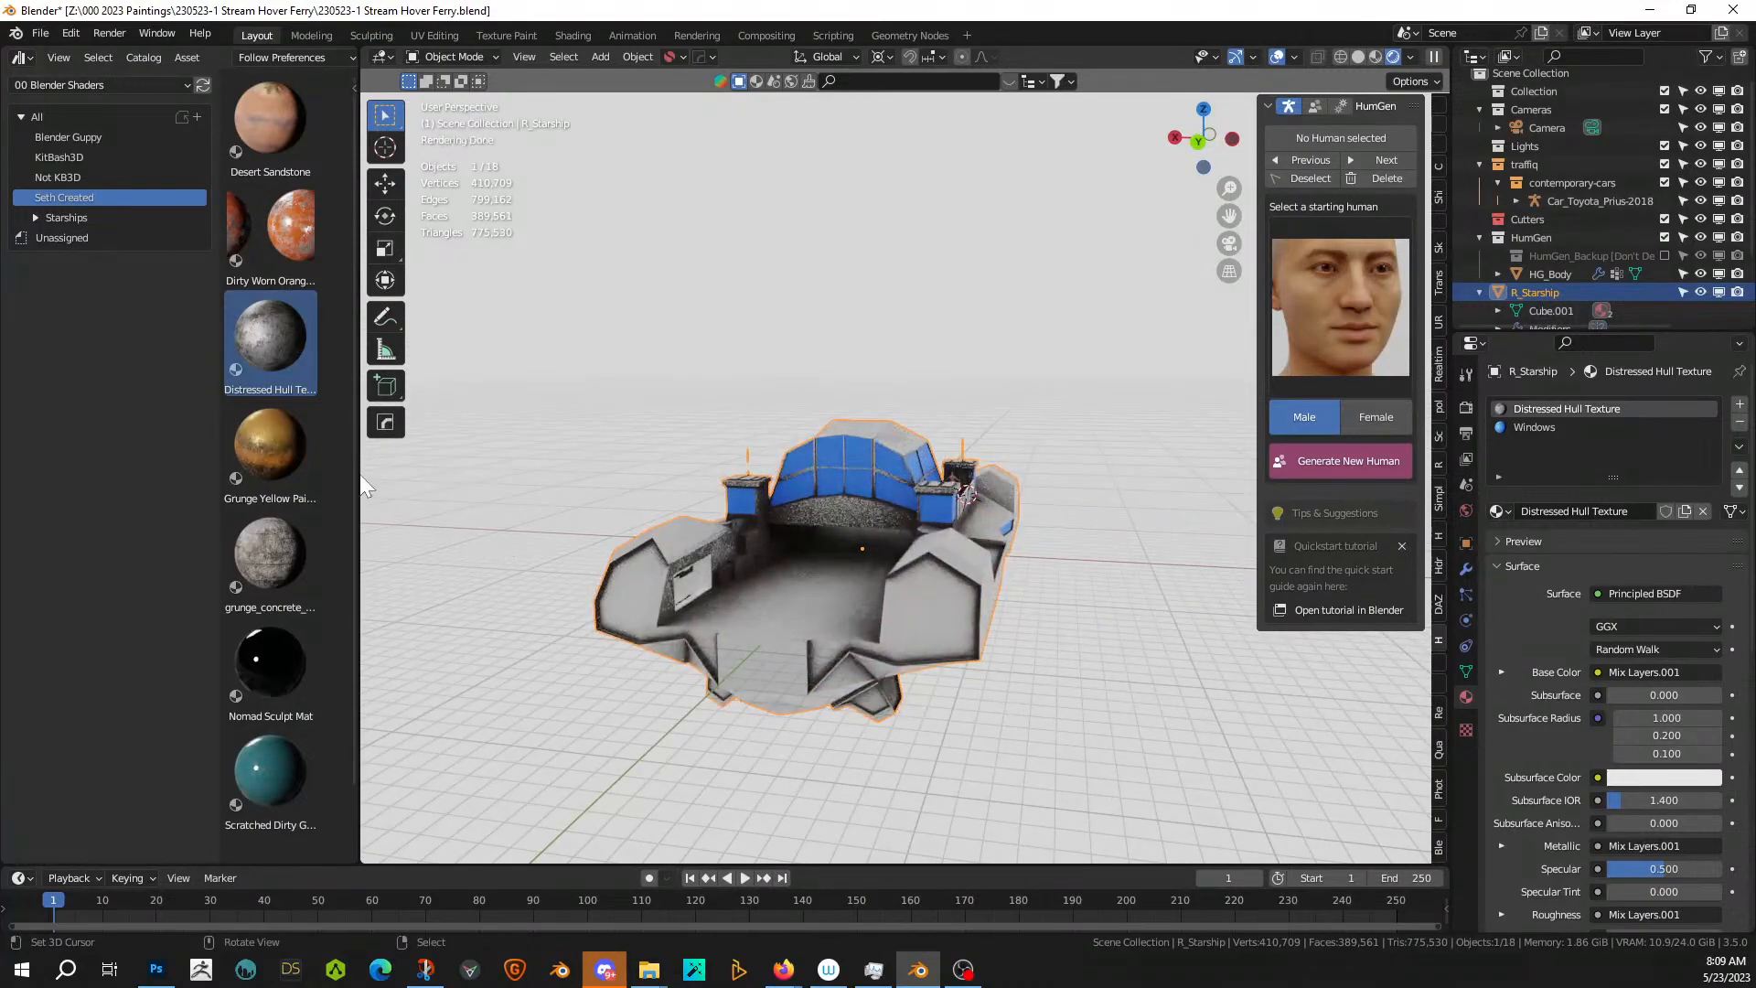
- Replace the hull's material with Grunge Yellow Painted Metal from the asset library and inspect the ferry
{"action": "left_click_drag", "start_coordinate": [294, 444], "coordinate": [805, 617]}
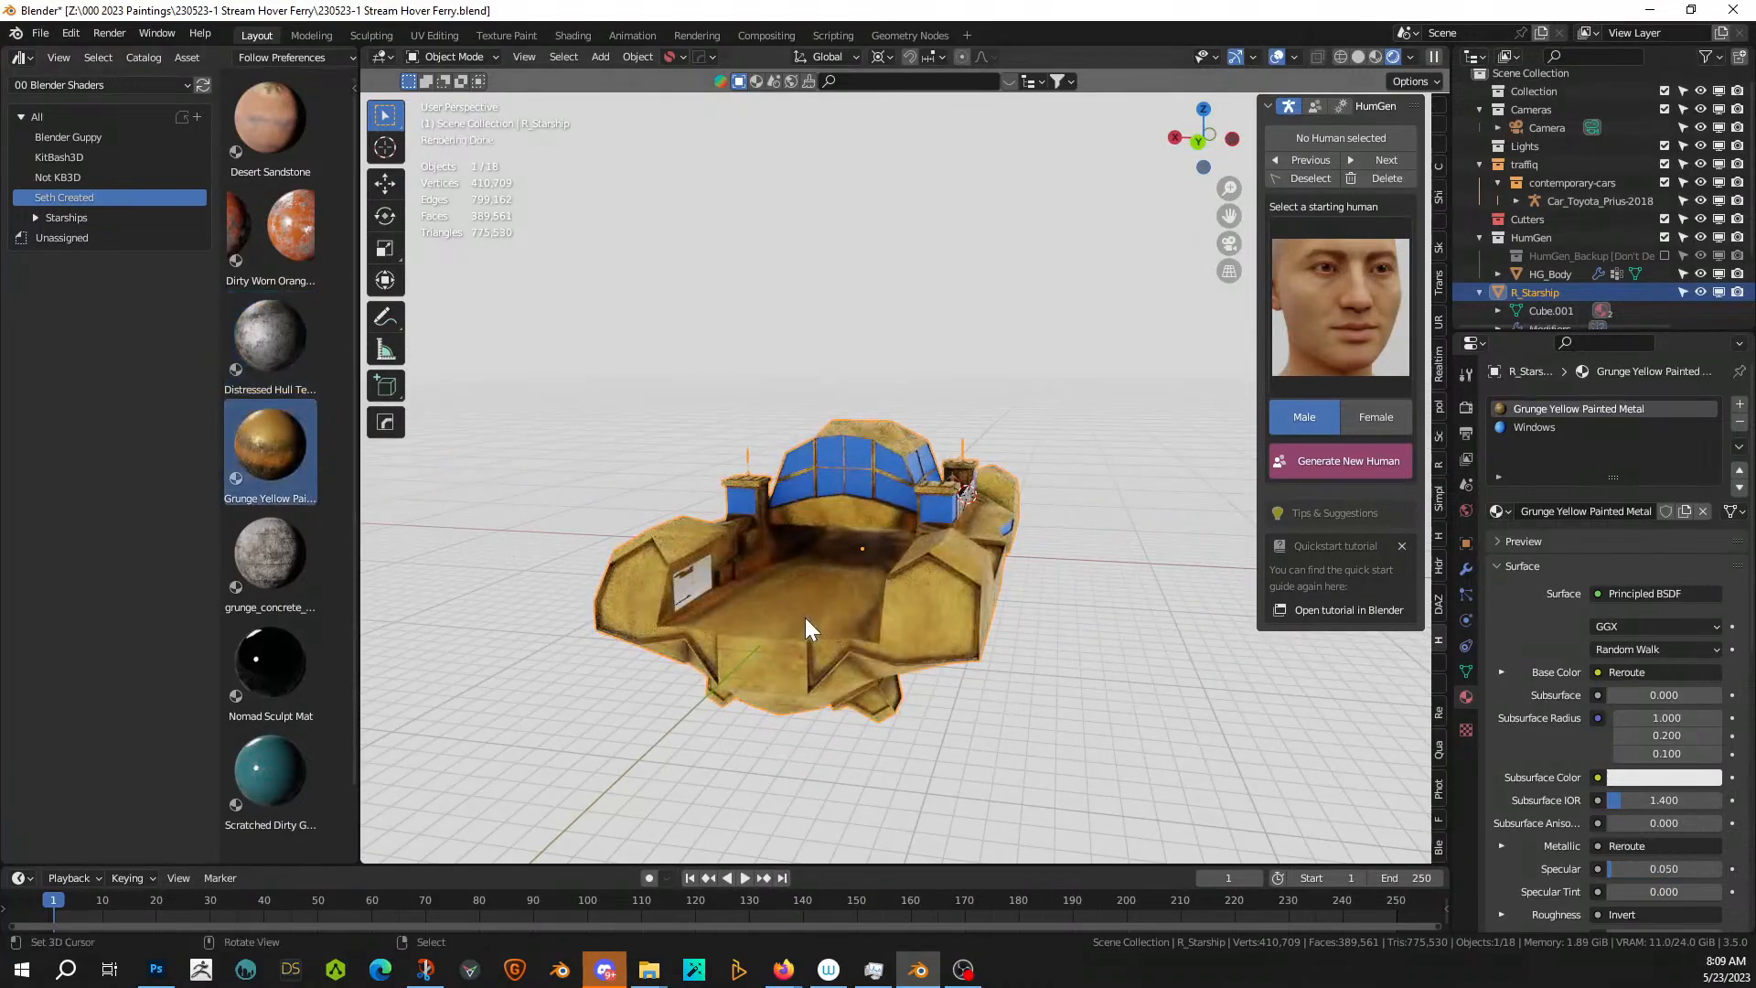
{"action": "middle_click_drag", "start_coordinate": [805, 617], "coordinate": [1054, 613]}
{"action": "scroll", "coordinate": [955, 623], "scroll_direction": "up", "scroll_amount": 3}
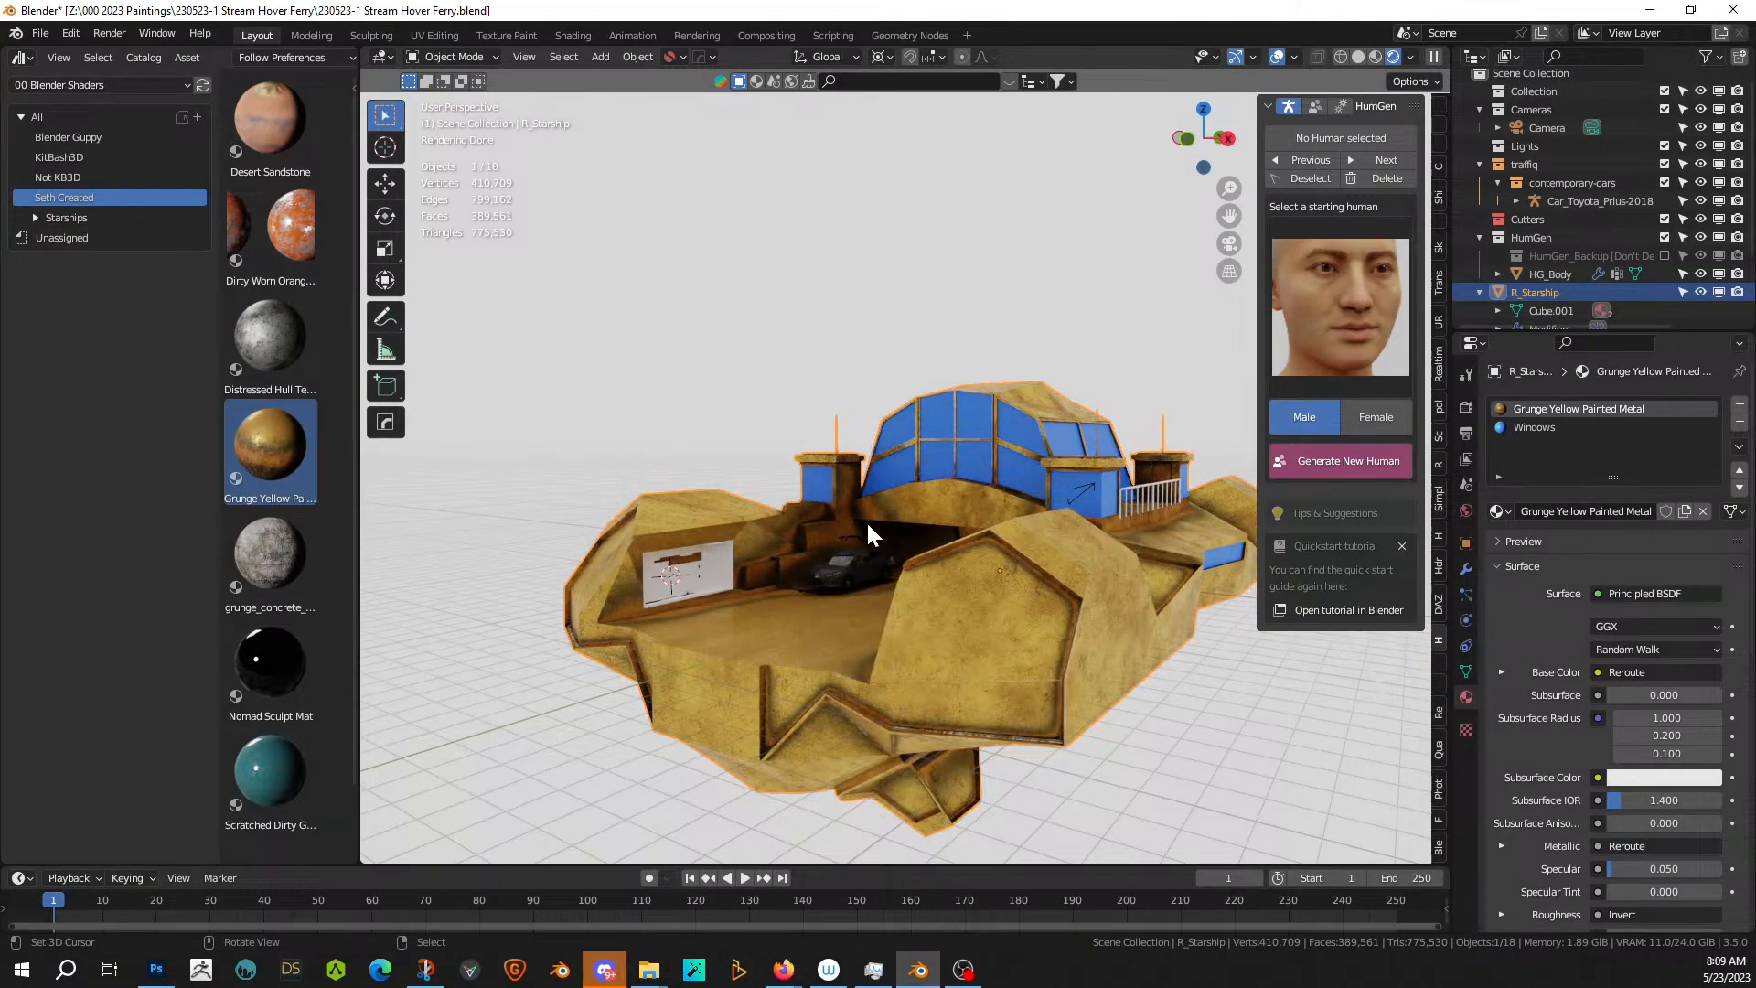
- In the hull material's shader nodes, desaturate the RGB paint colour to a near-grey with a saturation of about 0.077
{"action": "scroll", "coordinate": [856, 546], "scroll_direction": "up", "scroll_amount": 2}
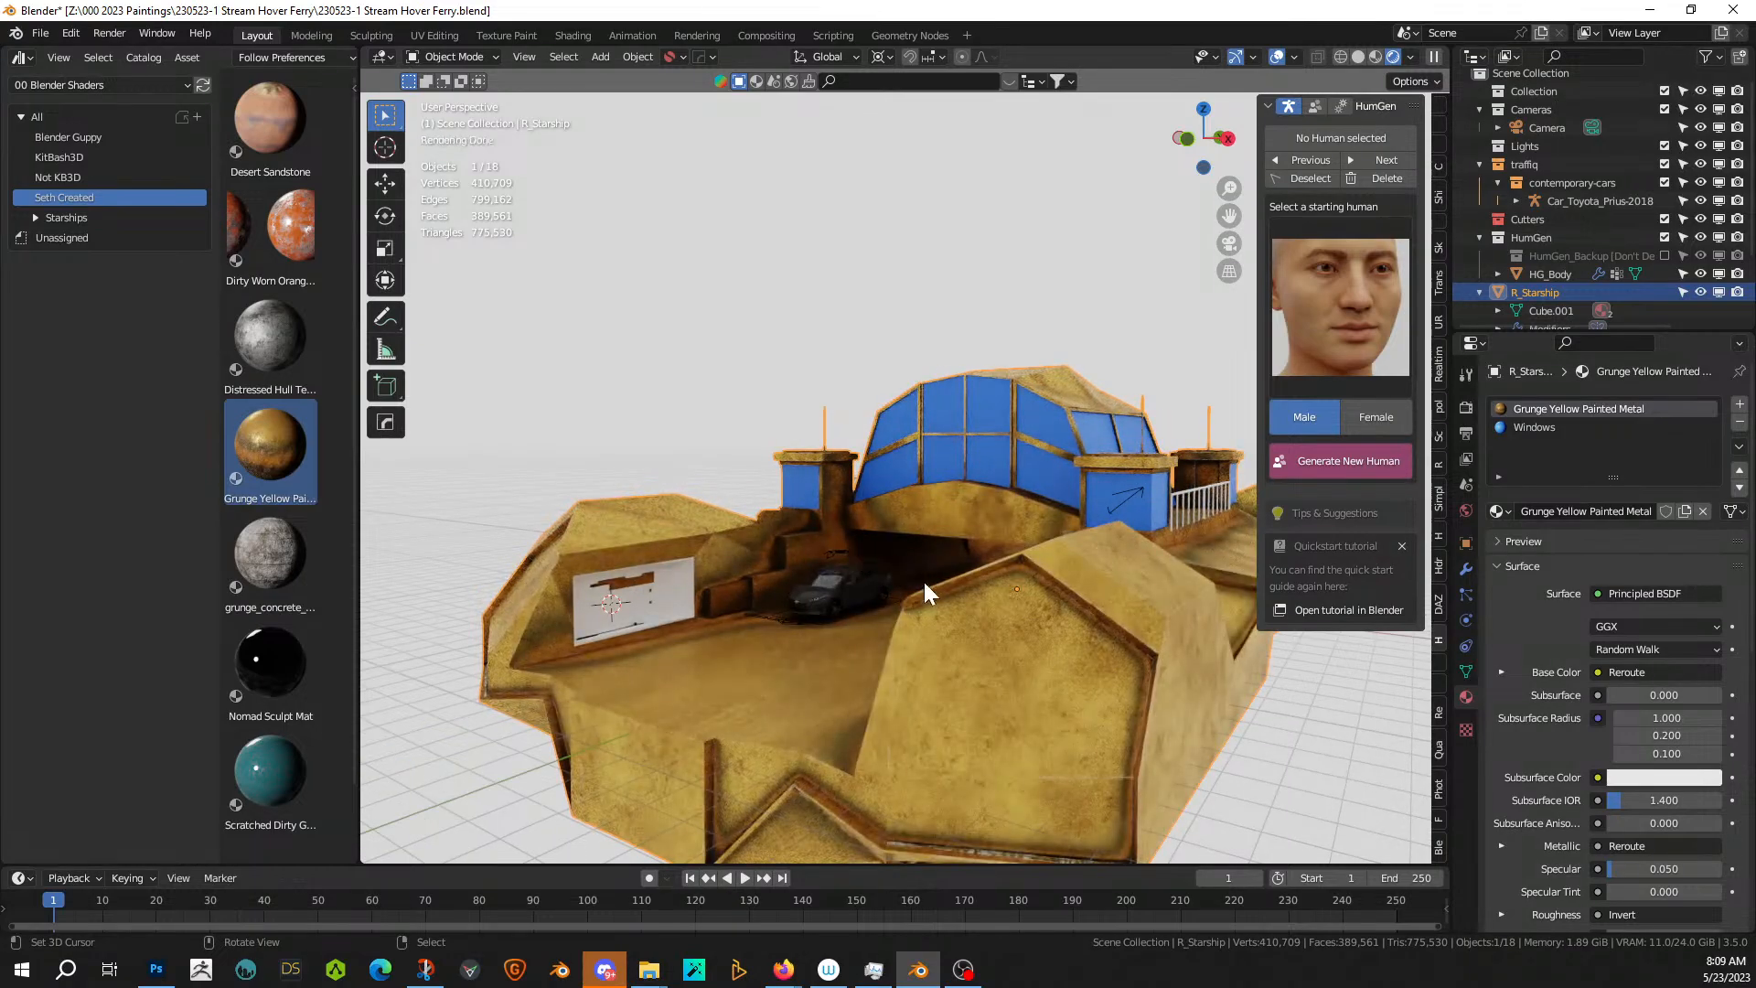
{"action": "middle_click_drag", "start_coordinate": [882, 575], "coordinate": [665, 262]}
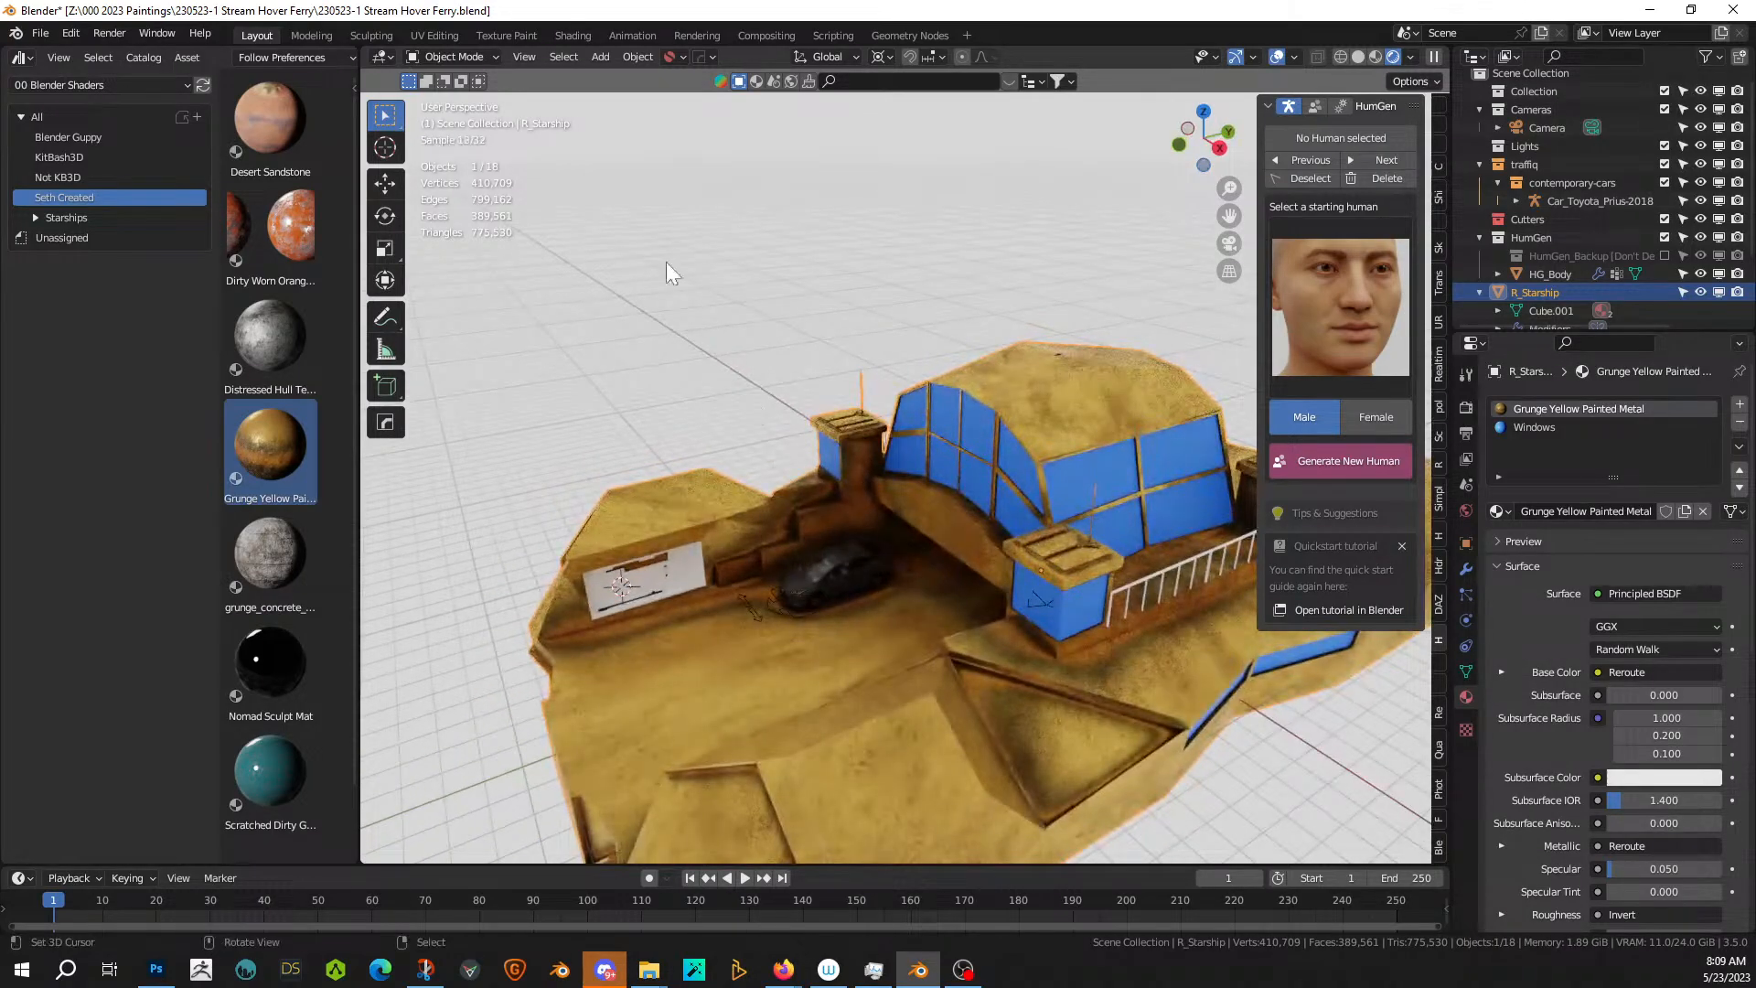
{"action": "left_click", "coordinate": [573, 35]}
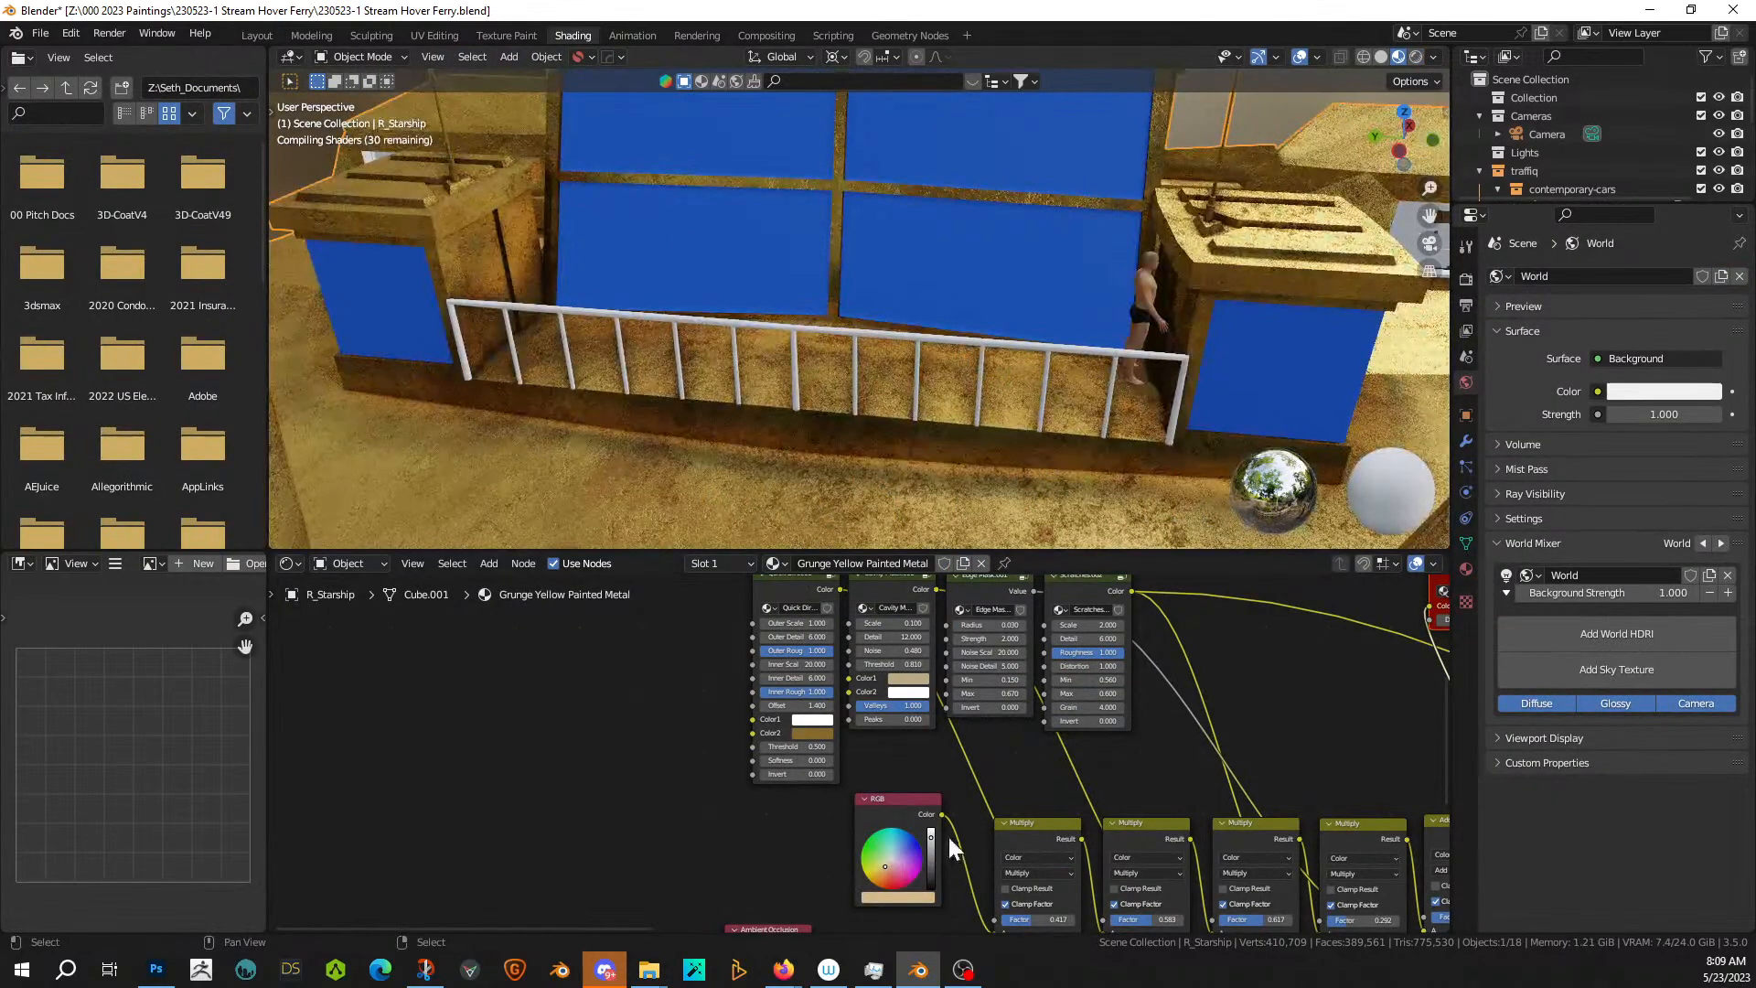
{"action": "scroll", "coordinate": [948, 834], "scroll_direction": "up", "scroll_amount": 2}
{"action": "middle_click_drag", "start_coordinate": [962, 799], "coordinate": [880, 737]}
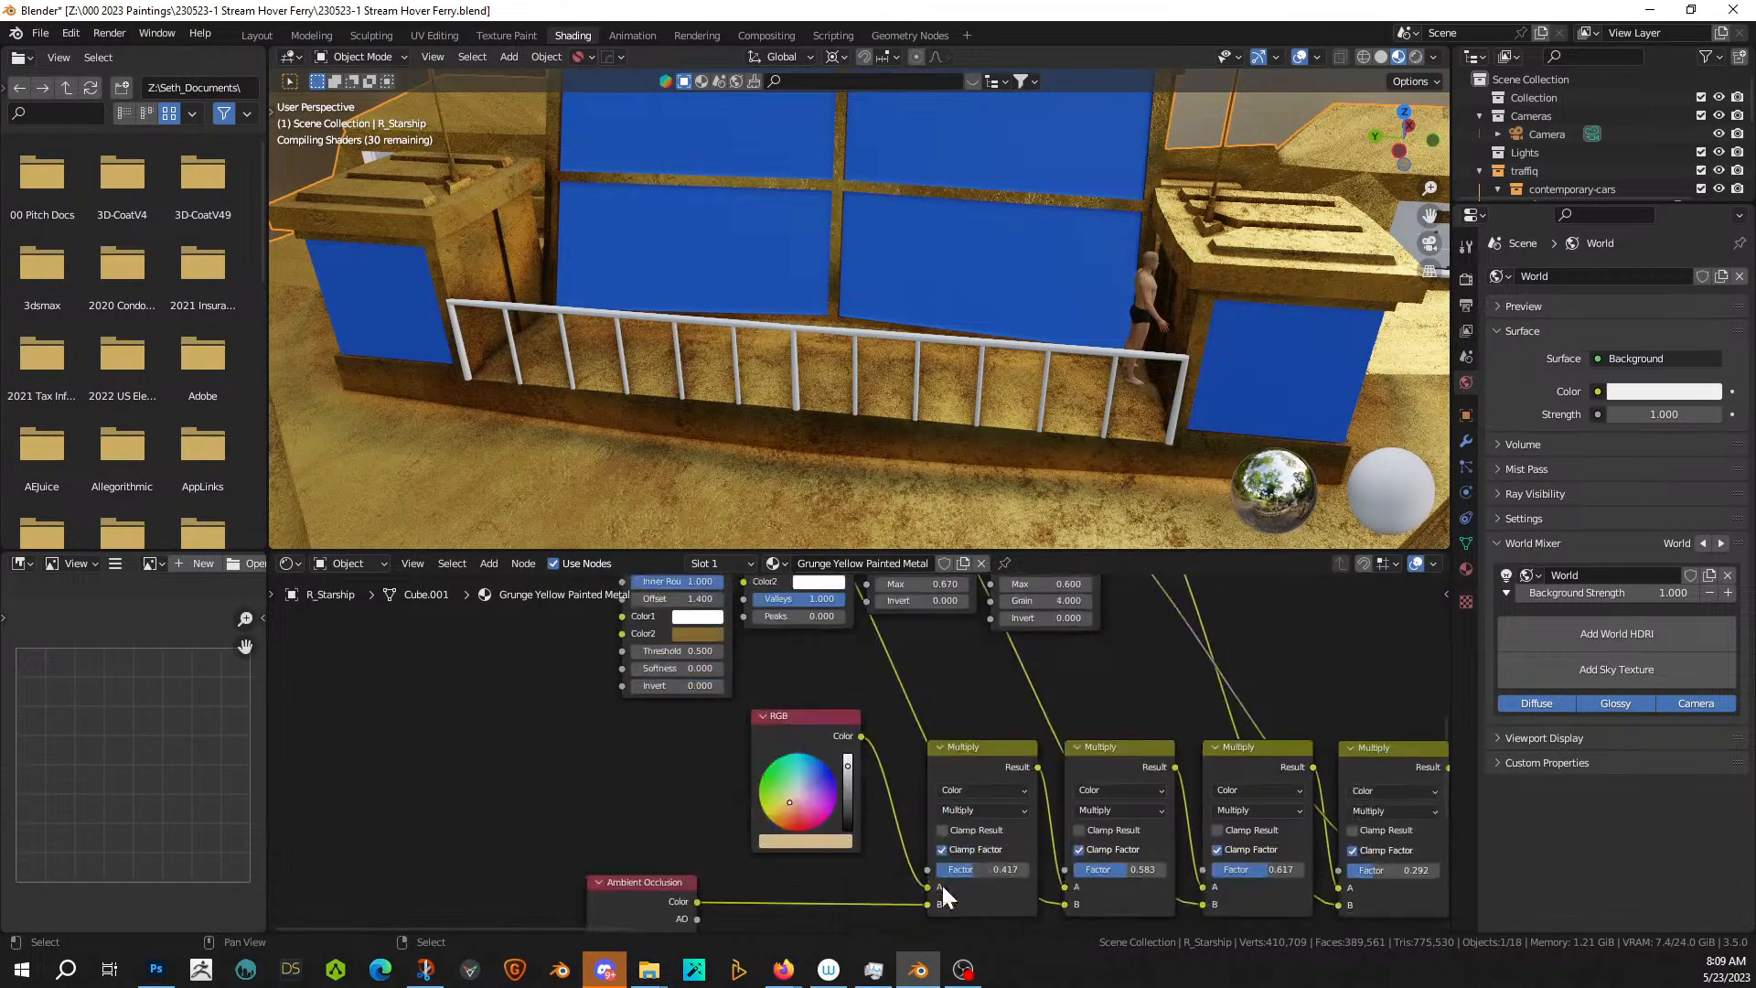
{"action": "left_click", "coordinate": [823, 842]}
{"action": "left_click_drag", "start_coordinate": [832, 786], "coordinate": [775, 786]}
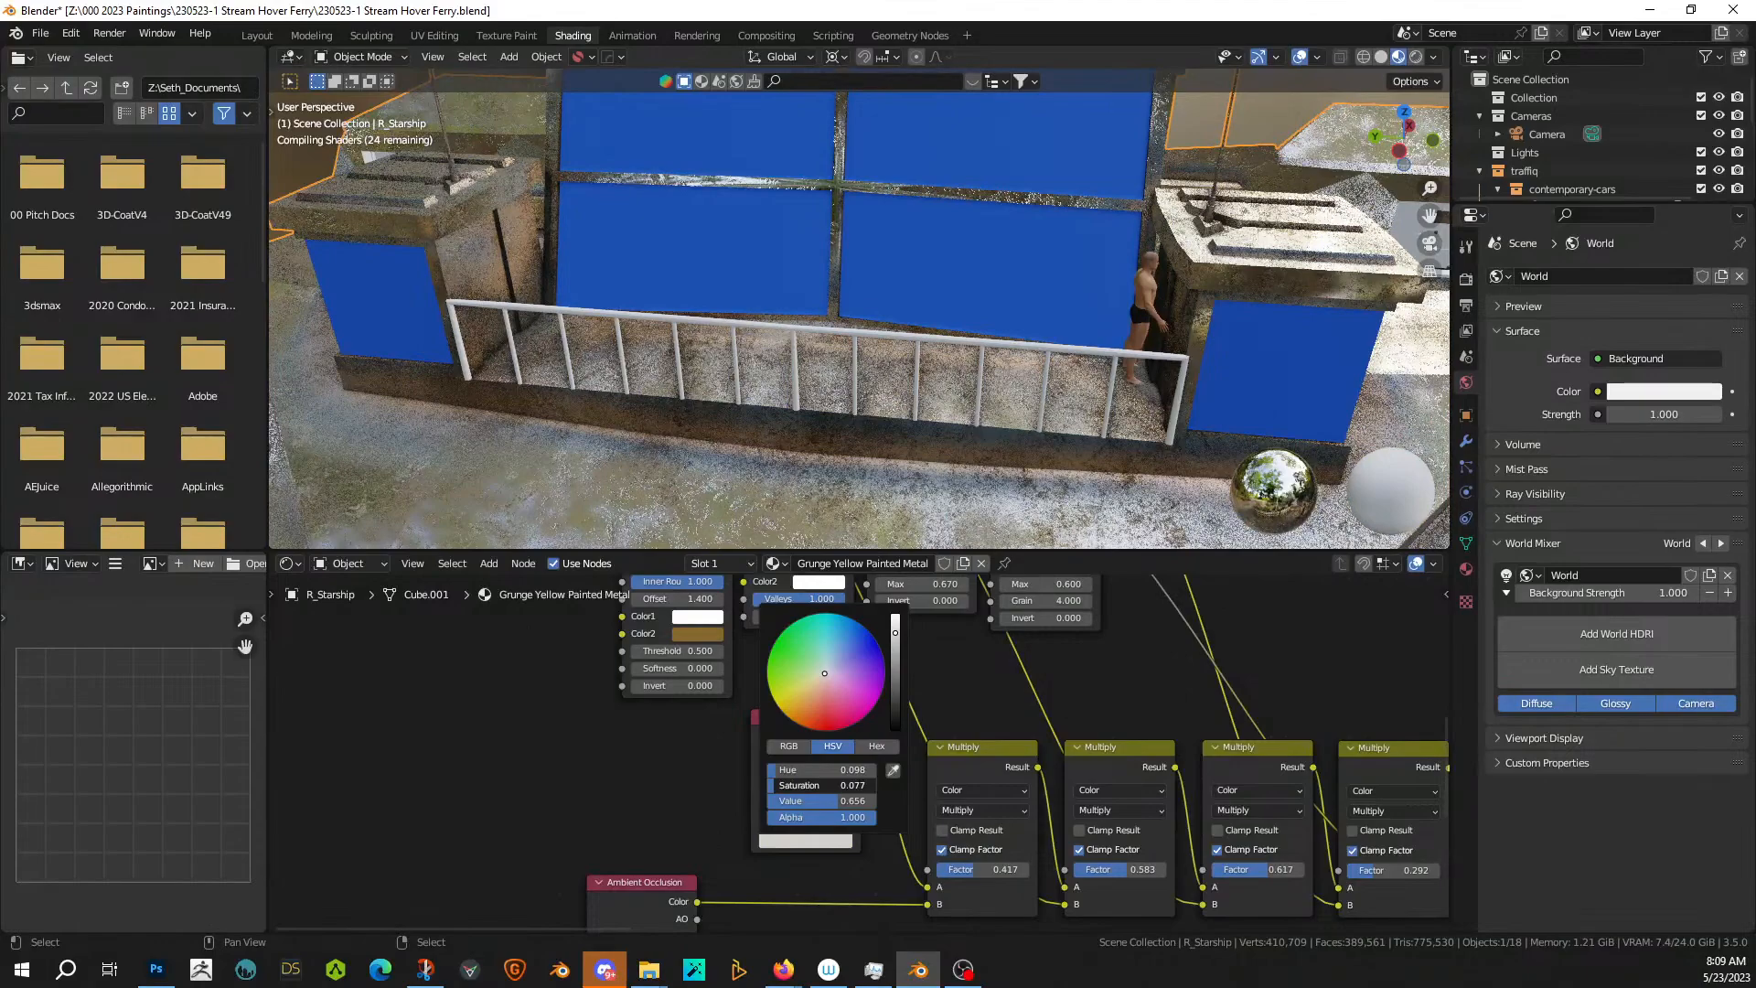
- Set the shading viewport to rendered display and check the recoloured hull from both sides of the ferry
{"action": "scroll", "coordinate": [1008, 423], "scroll_direction": "down", "scroll_amount": 5}
{"action": "middle_click_drag", "start_coordinate": [1017, 419], "coordinate": [1210, 357]}
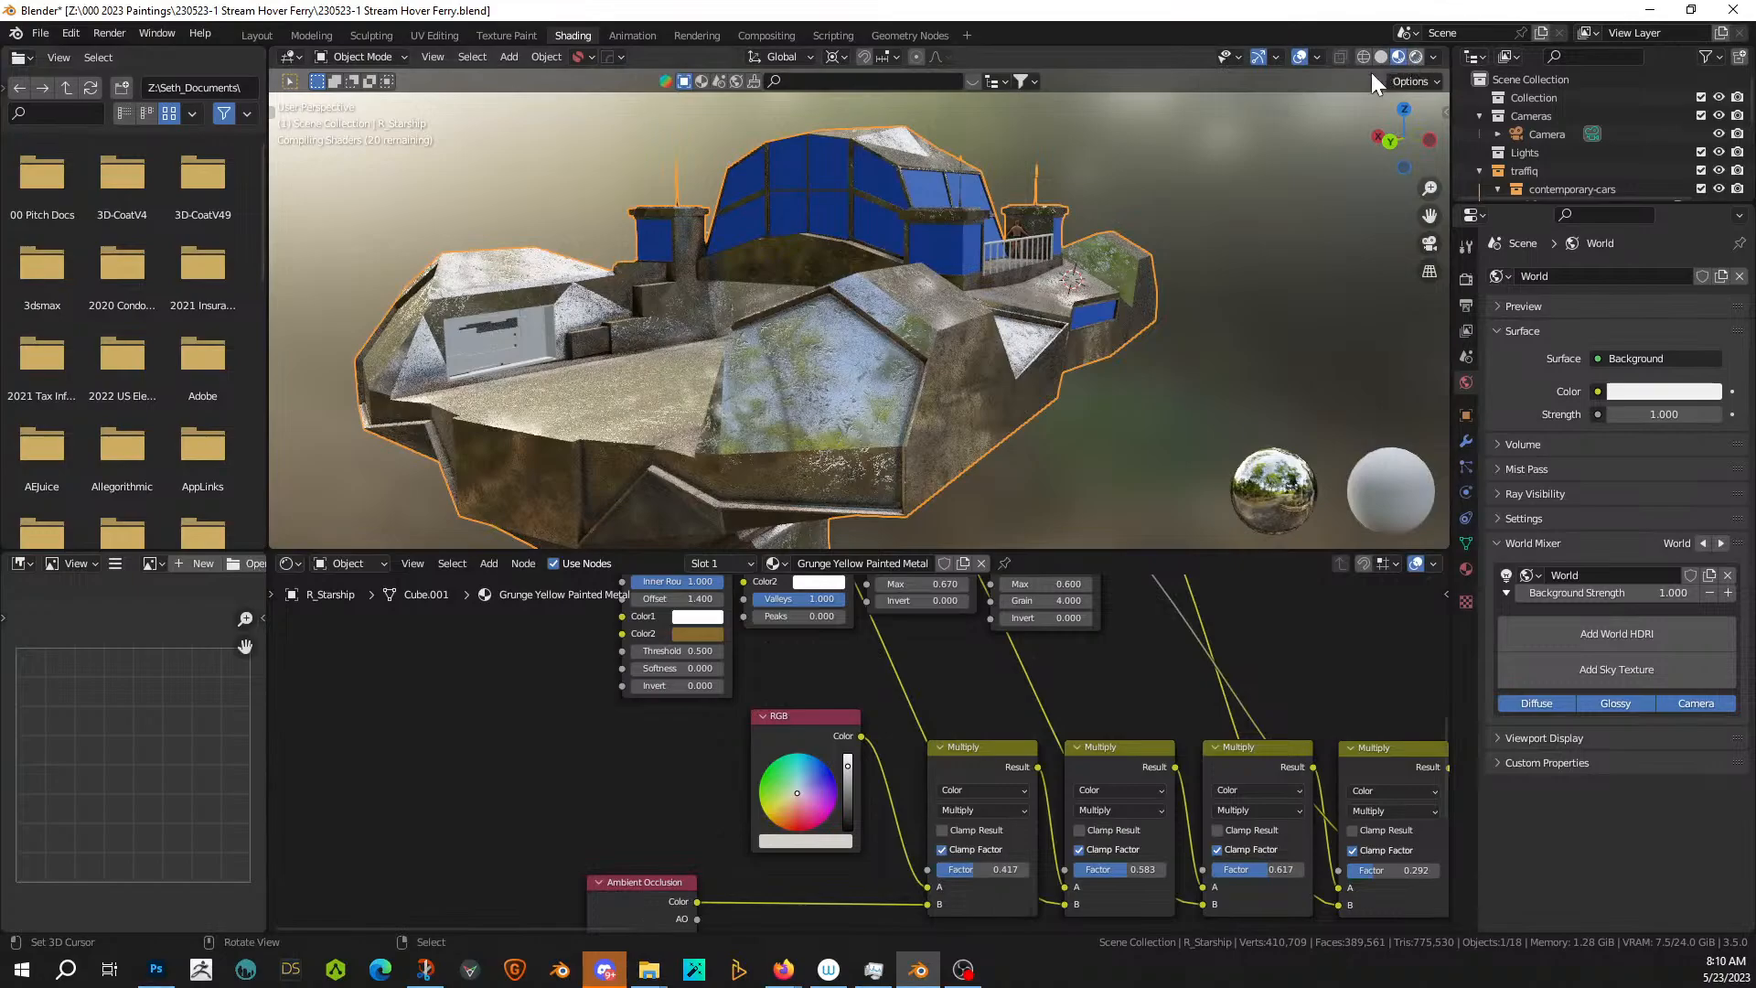
{"action": "left_click", "coordinate": [1416, 57]}
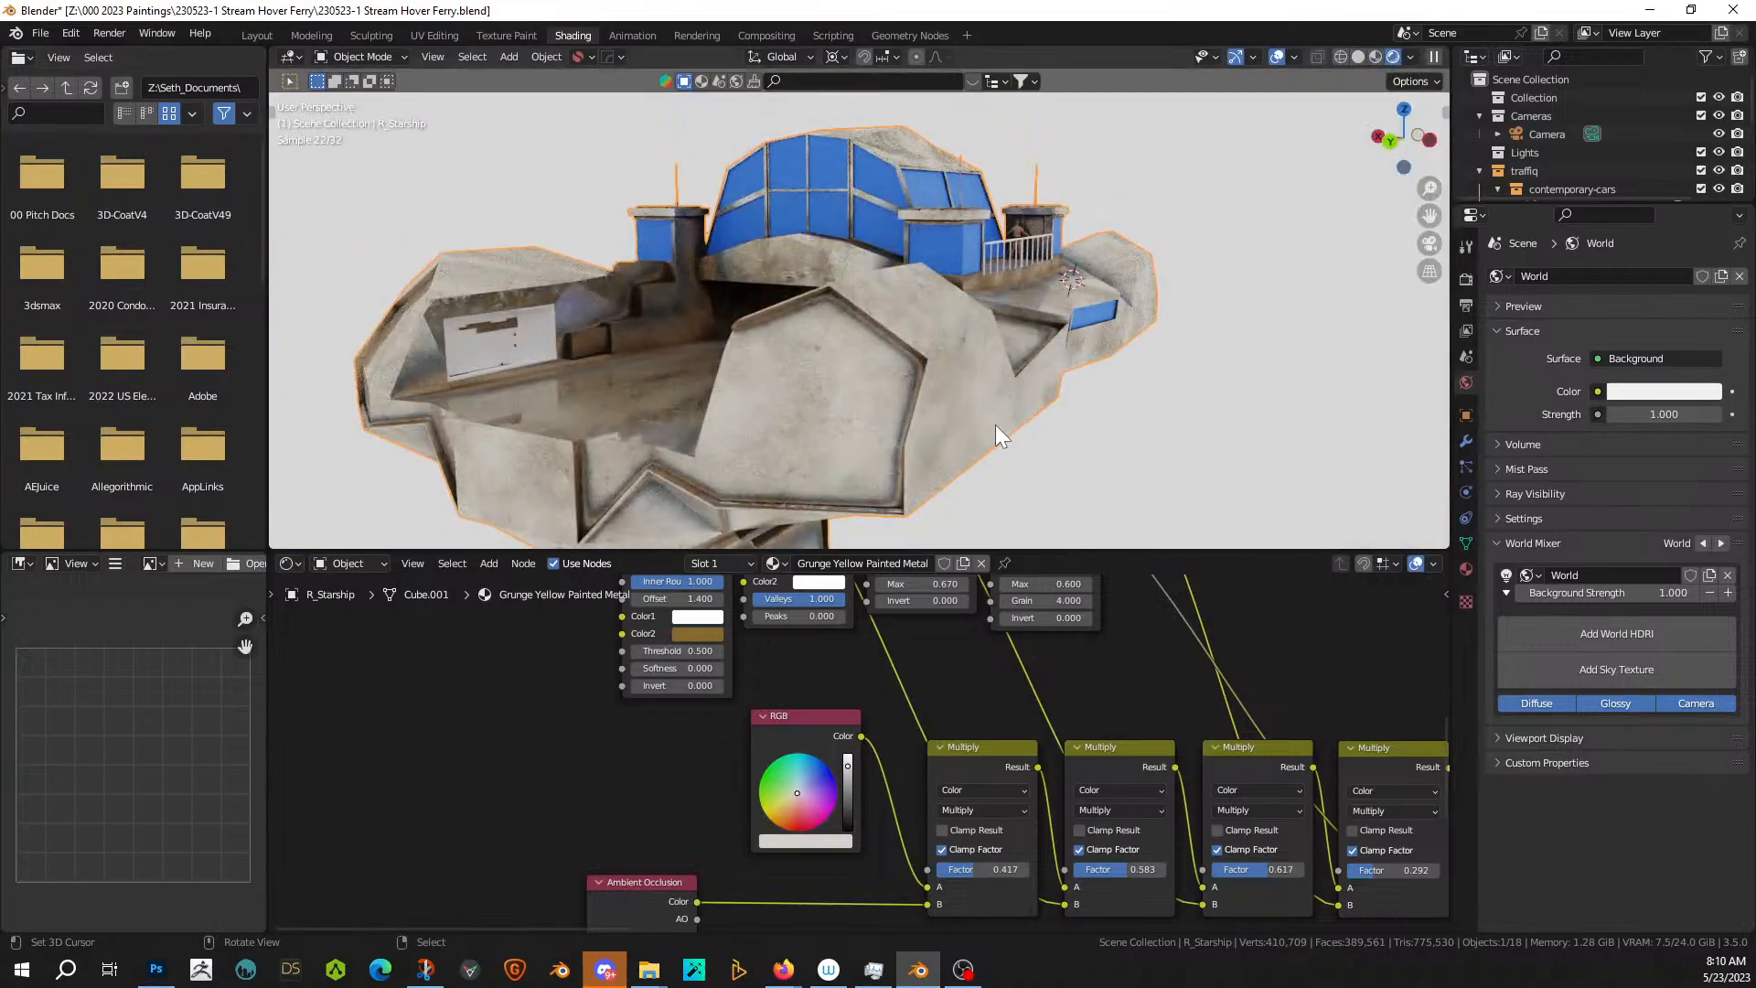
{"action": "mouse_move", "coordinate": [996, 424]}
{"action": "middle_mouse_down"}
{"action": "mouse_move", "coordinate": [887, 441]}
{"action": "mouse_move", "coordinate": [1058, 126]}
{"action": "middle_mouse_up"}
{"action": "middle_click_drag", "start_coordinate": [990, 245], "coordinate": [863, 240]}
- Move the Invert node between the ColorRamp and Principled BSDF lower, clear of the connection feeding Metallic
{"action": "middle_click_drag", "start_coordinate": [1176, 684], "coordinate": [769, 601]}
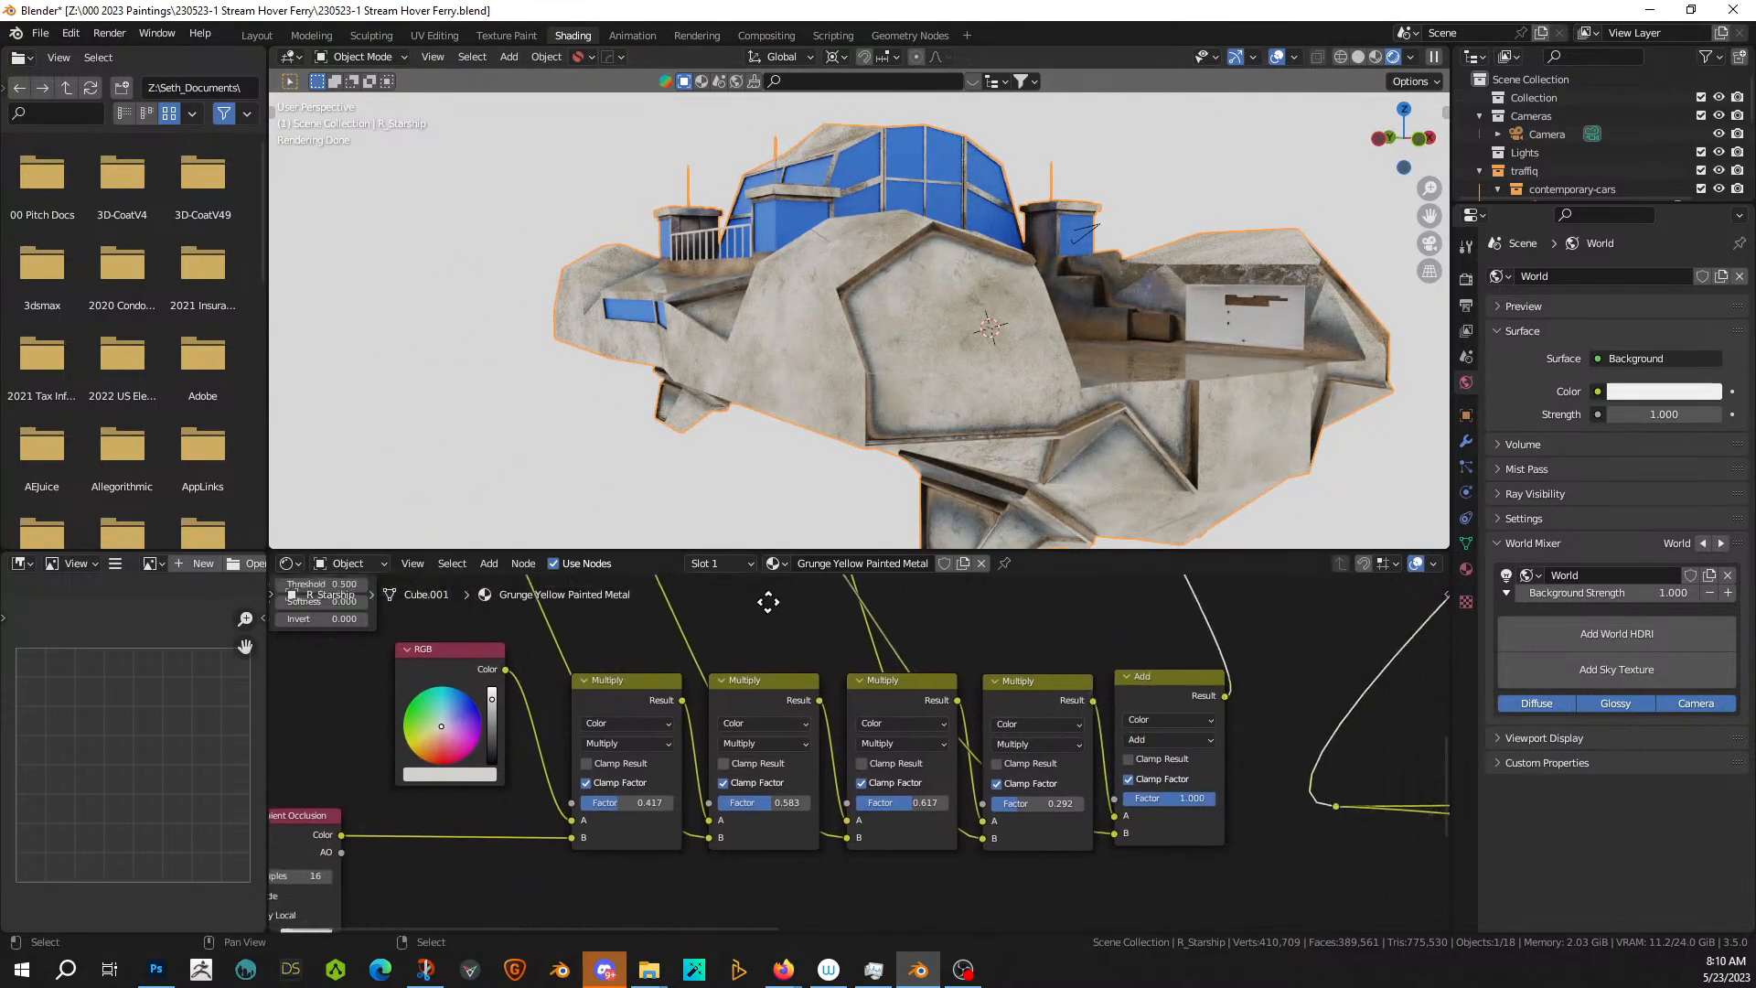
{"action": "middle_click_drag", "start_coordinate": [1373, 633], "coordinate": [694, 620]}
{"action": "scroll", "coordinate": [976, 678], "scroll_direction": "down", "scroll_amount": 4}
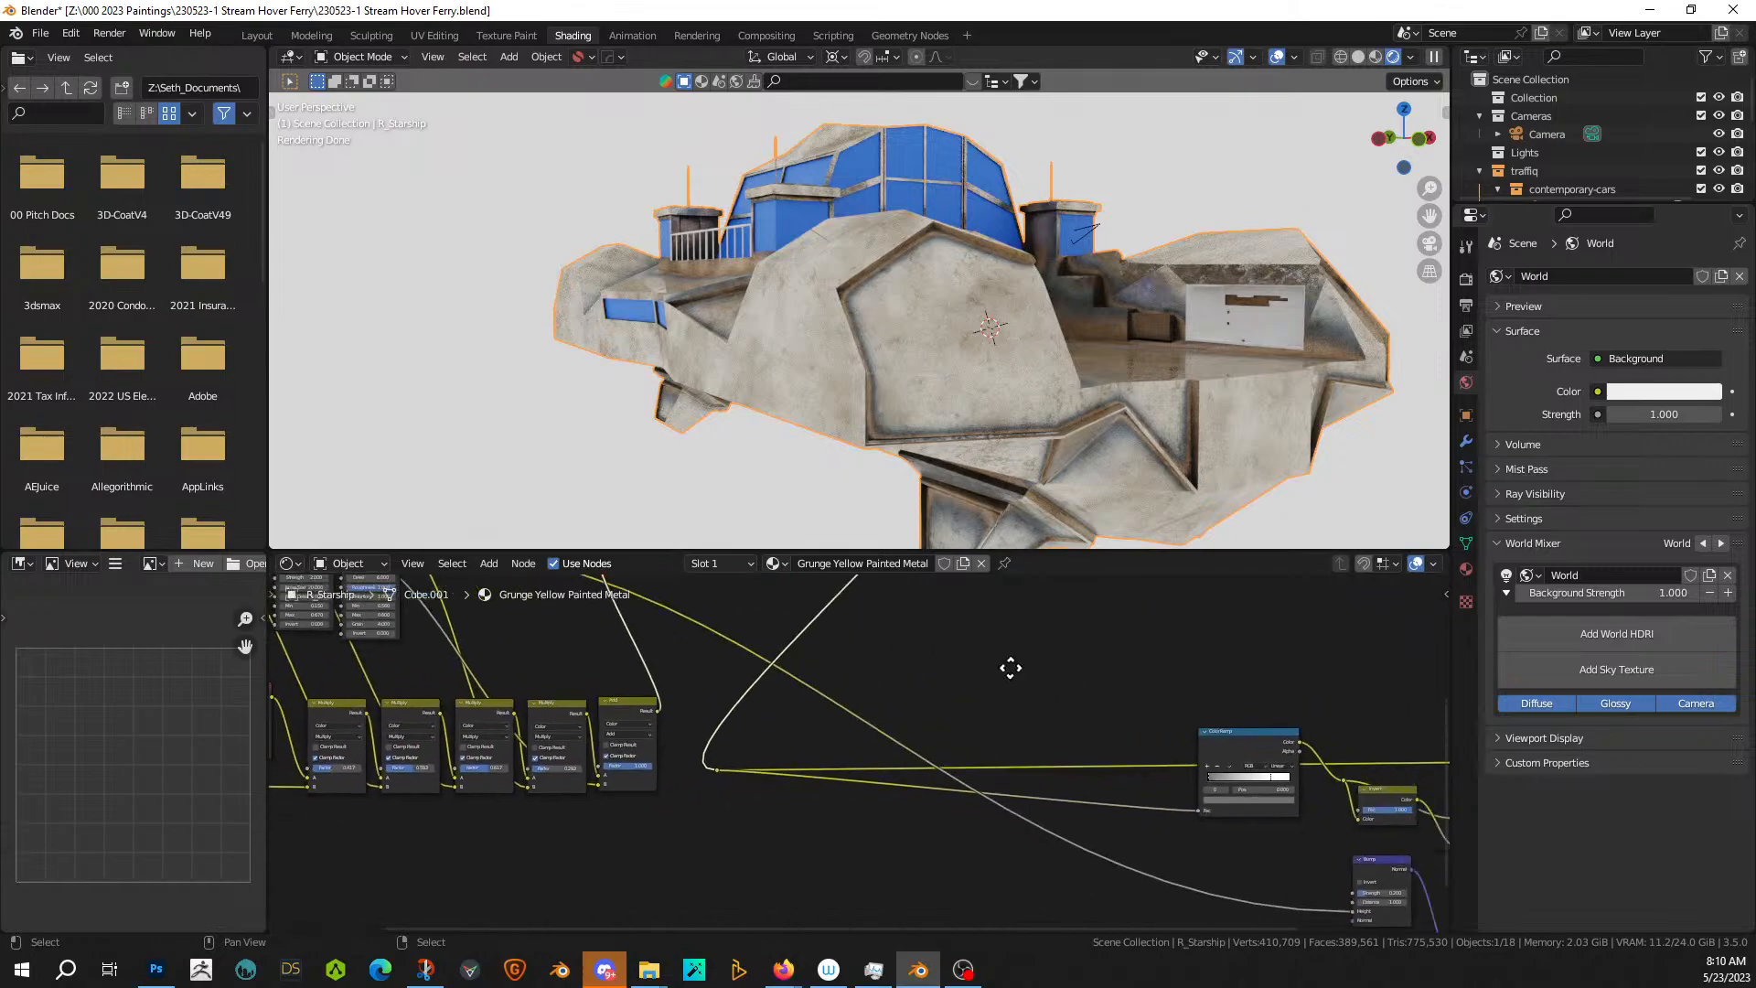
{"action": "middle_click_drag", "start_coordinate": [1007, 670], "coordinate": [638, 623]}
{"action": "scroll", "coordinate": [915, 695], "scroll_direction": "up", "scroll_amount": 2}
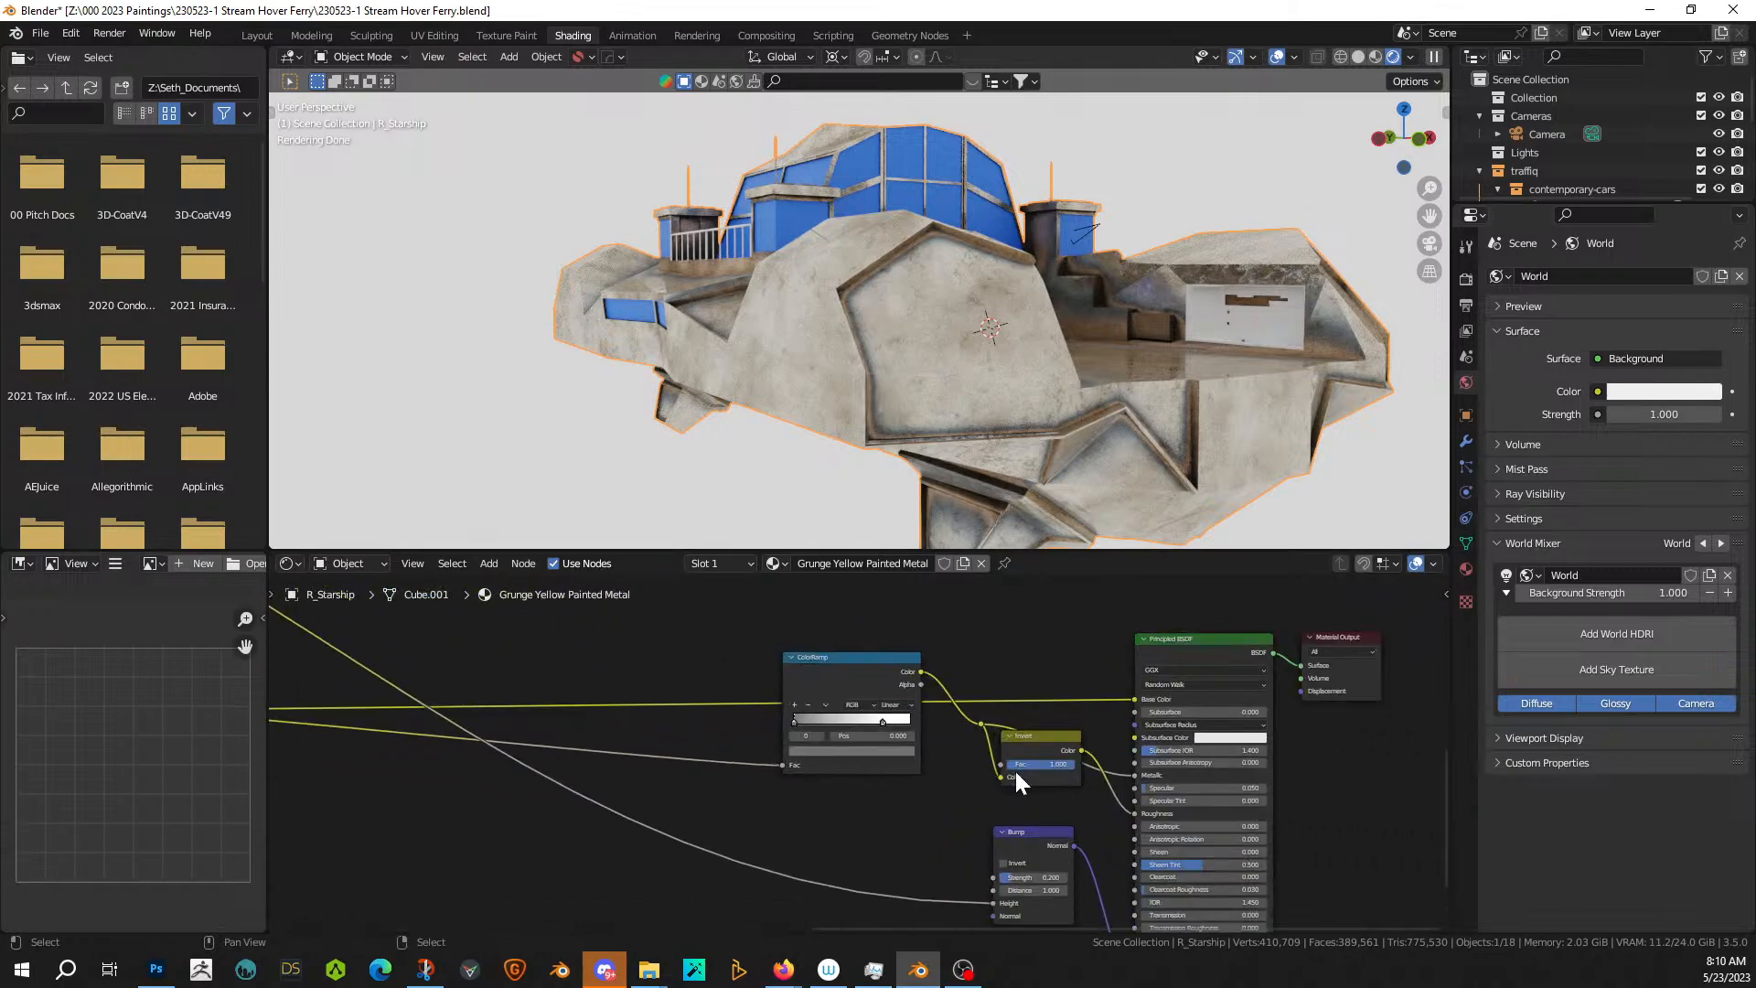
{"action": "scroll", "coordinate": [1017, 772], "scroll_direction": "up", "scroll_amount": 2}
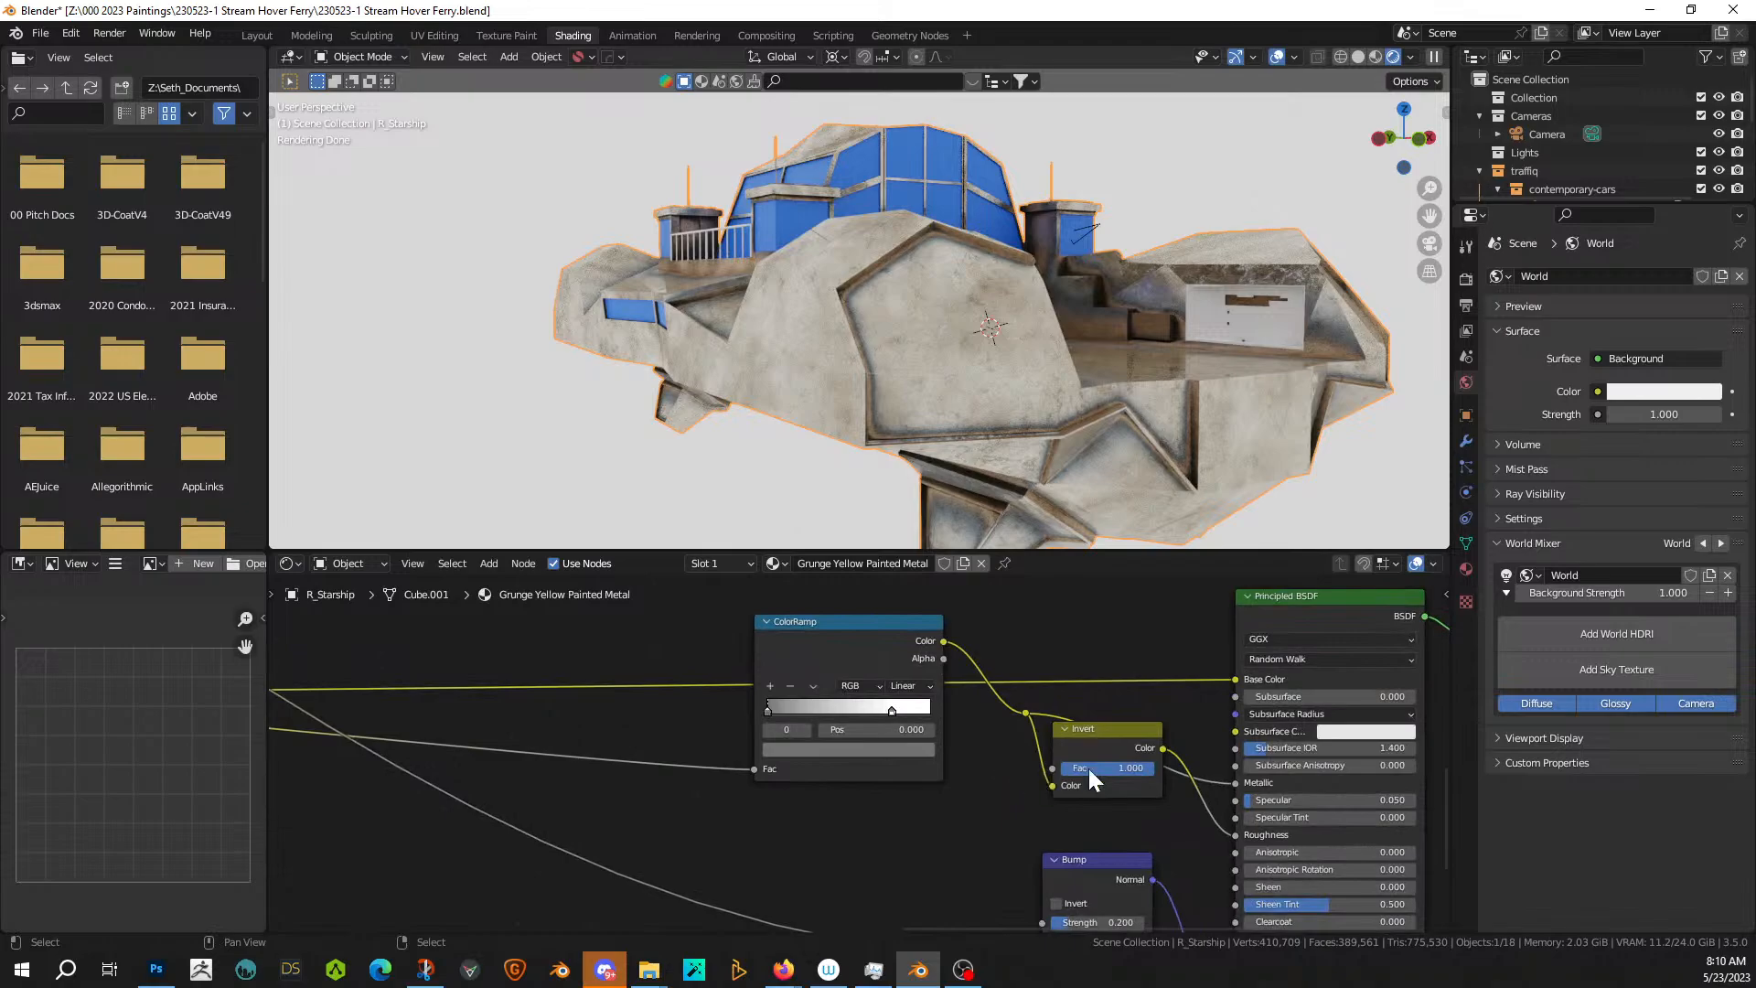
{"action": "left_click_drag", "start_coordinate": [1083, 730], "coordinate": [1038, 780]}
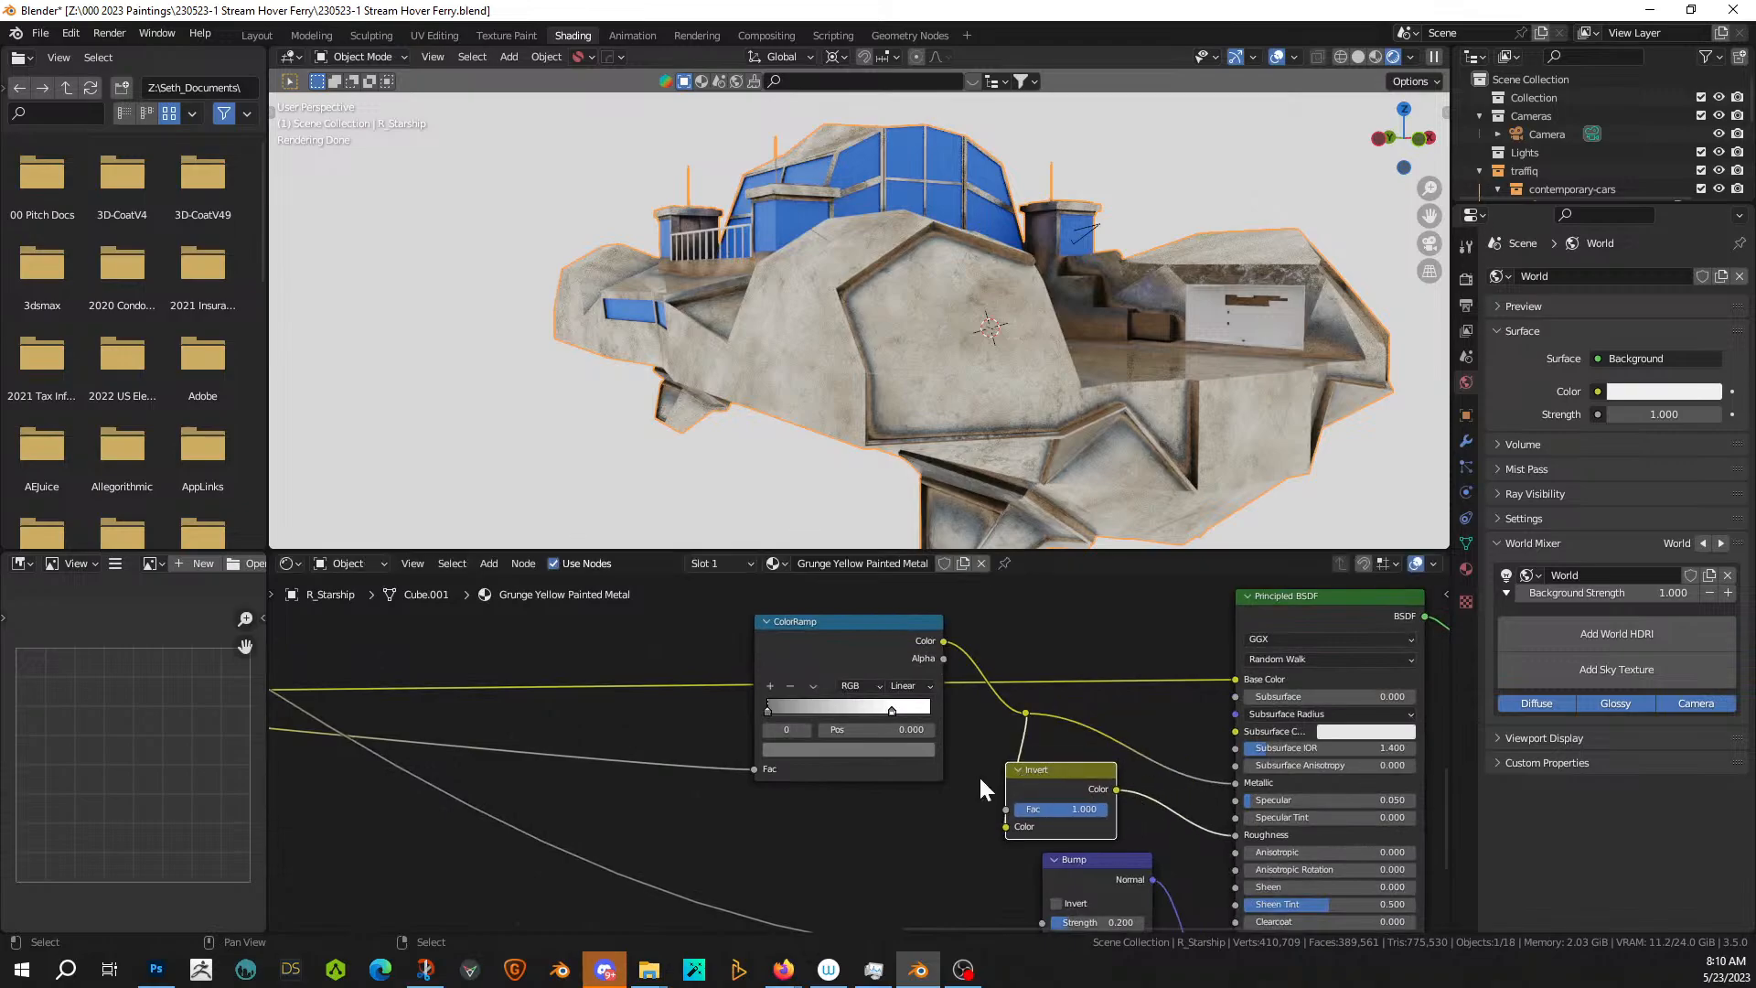
- Shift the ColorRamp's dark stop to 0.714 and its white stop to the ramp's end, previewing the Invert output before restoring the Principled BSDF
{"action": "left_click_drag", "start_coordinate": [770, 710], "coordinate": [867, 710]}
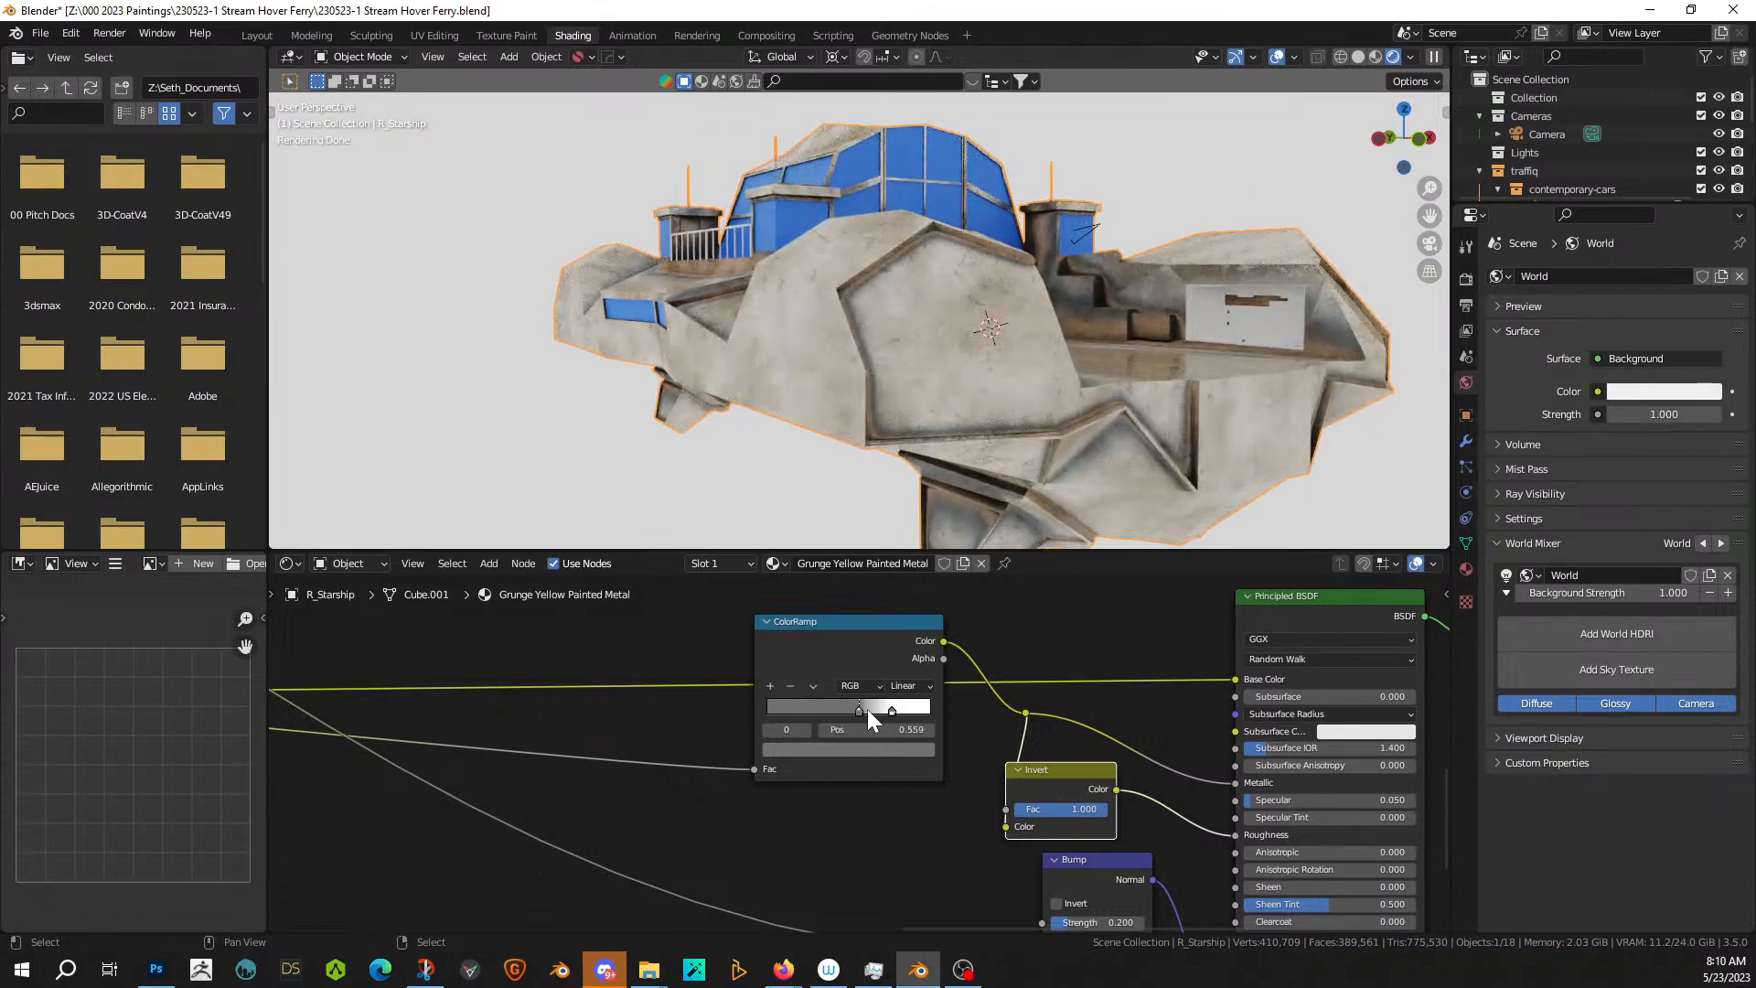
{"action": "left_click", "coordinate": [1077, 767], "text": "ctrl+shift"}
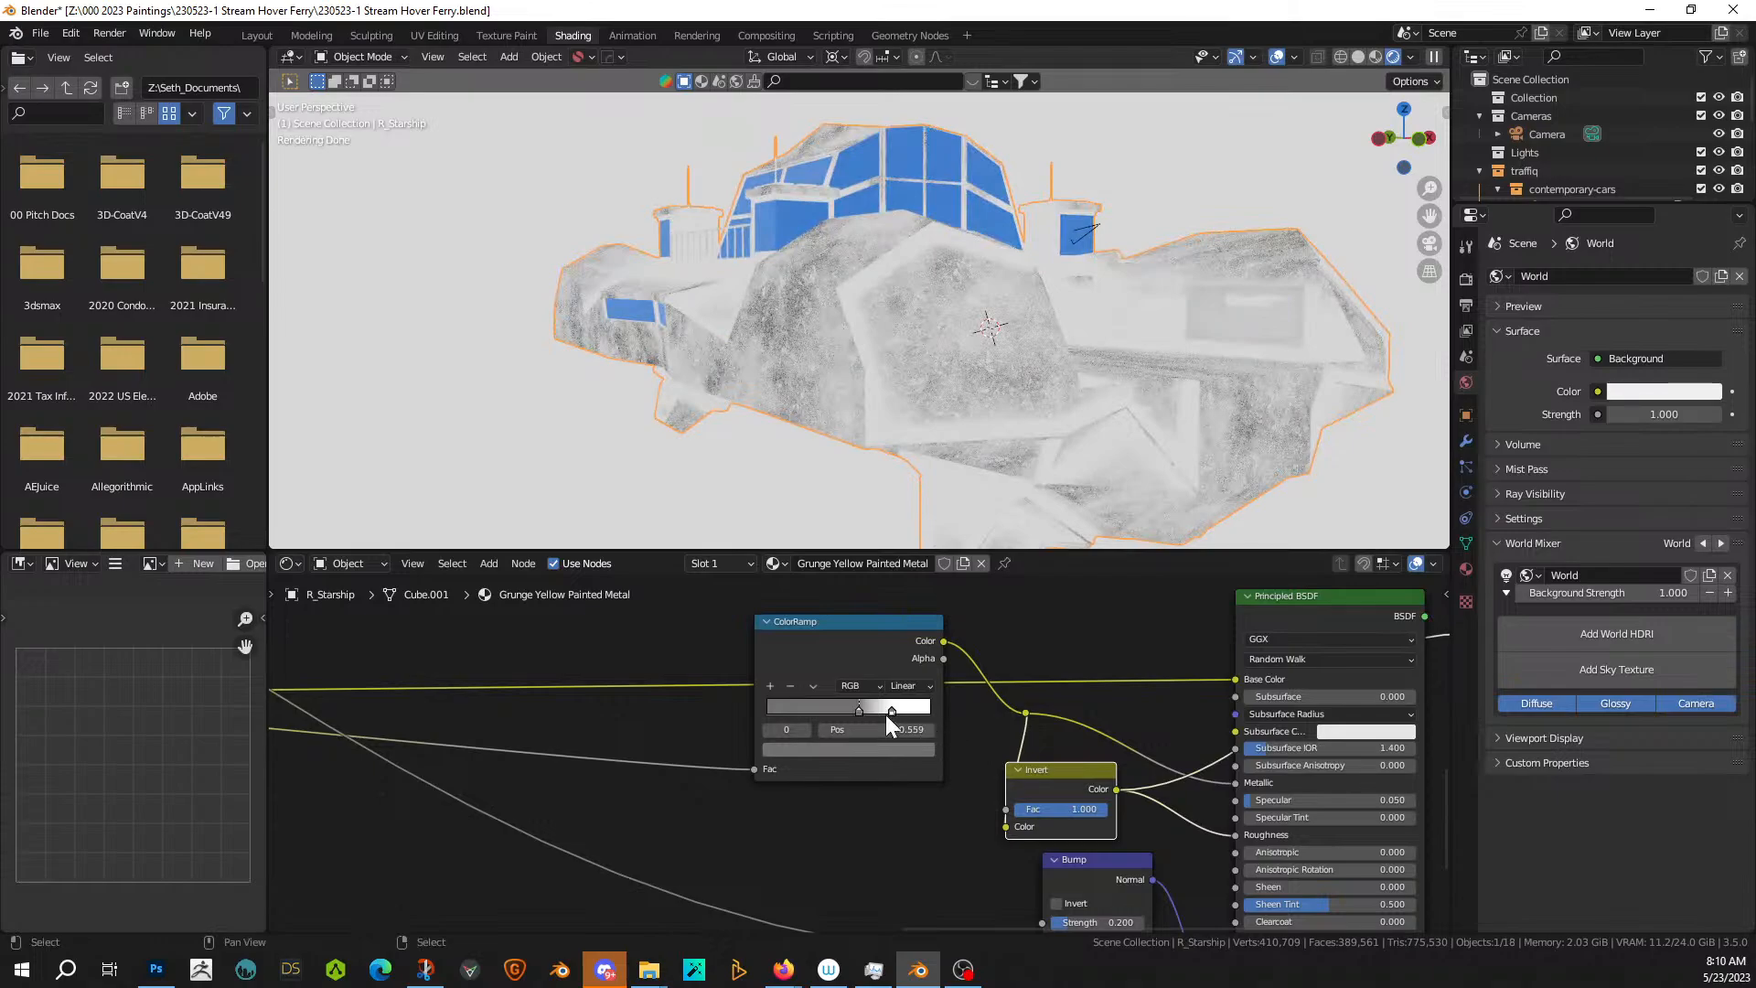
{"action": "mouse_move", "coordinate": [890, 710]}
{"action": "left_mouse_down"}
{"action": "mouse_move", "coordinate": [931, 711]}
{"action": "mouse_move", "coordinate": [891, 715]}
{"action": "left_mouse_up"}
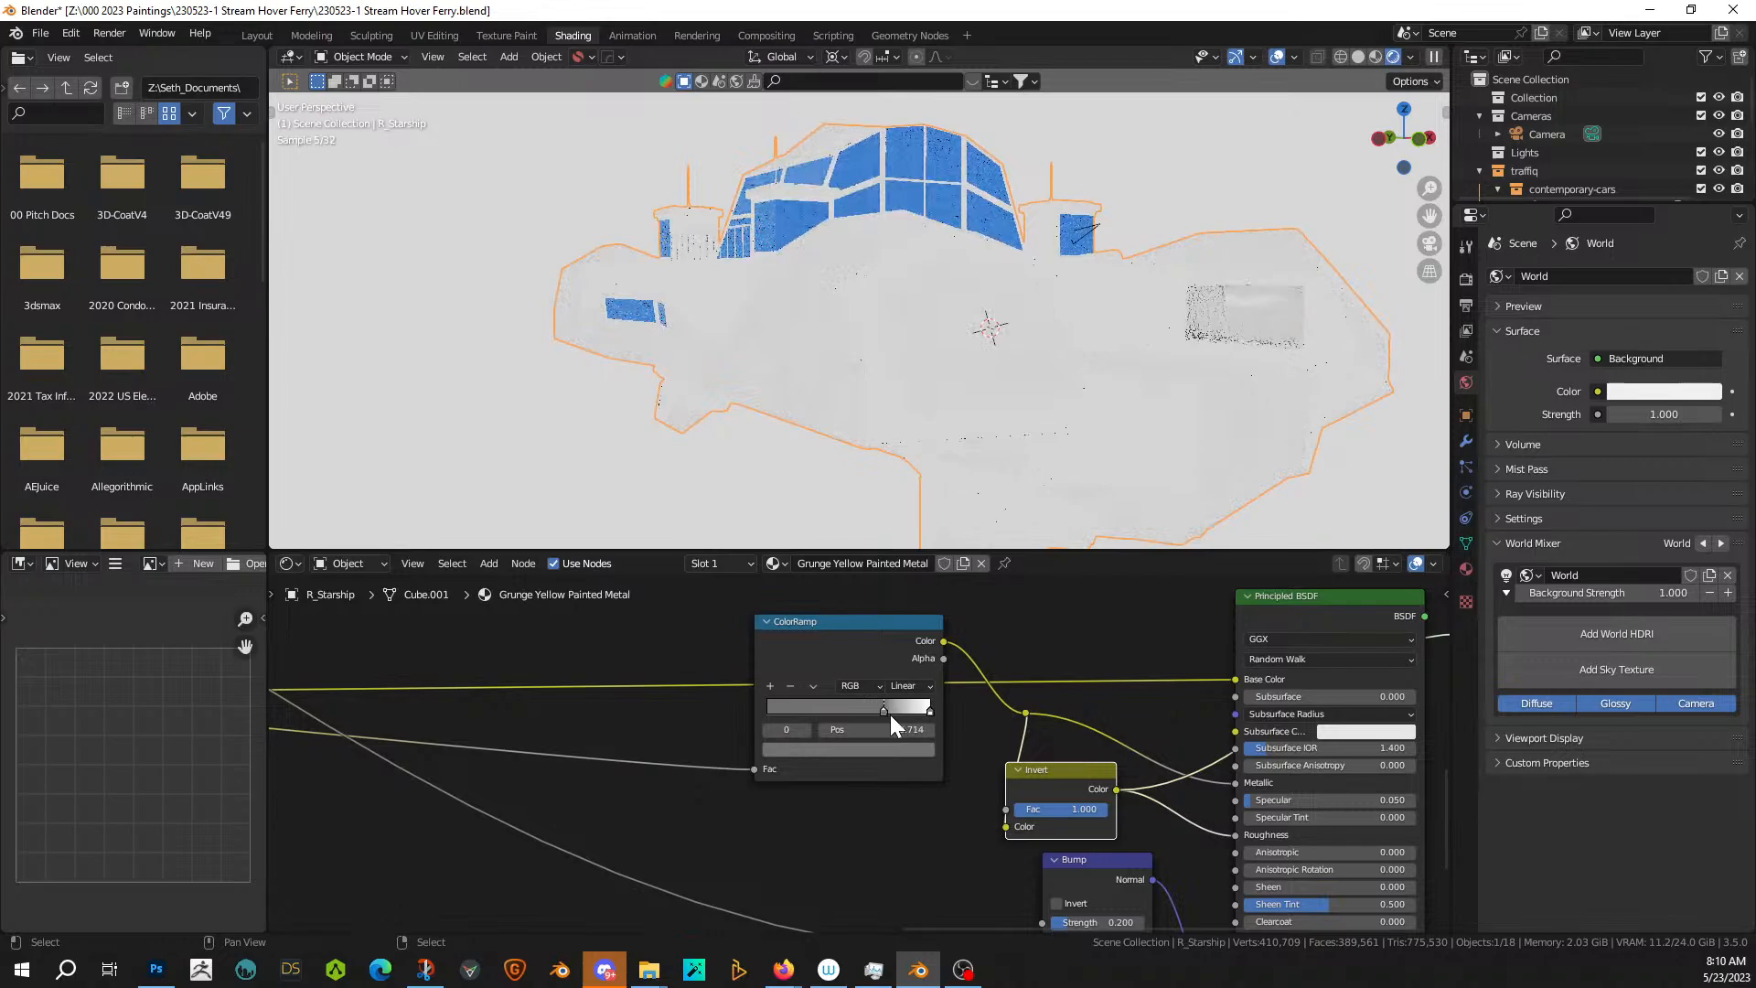
{"action": "left_click", "coordinate": [1282, 601], "text": "ctrl+shift"}
{"action": "middle_click_drag", "start_coordinate": [984, 361], "coordinate": [761, 350]}
{"action": "scroll", "coordinate": [809, 419], "scroll_direction": "down", "scroll_amount": 6}
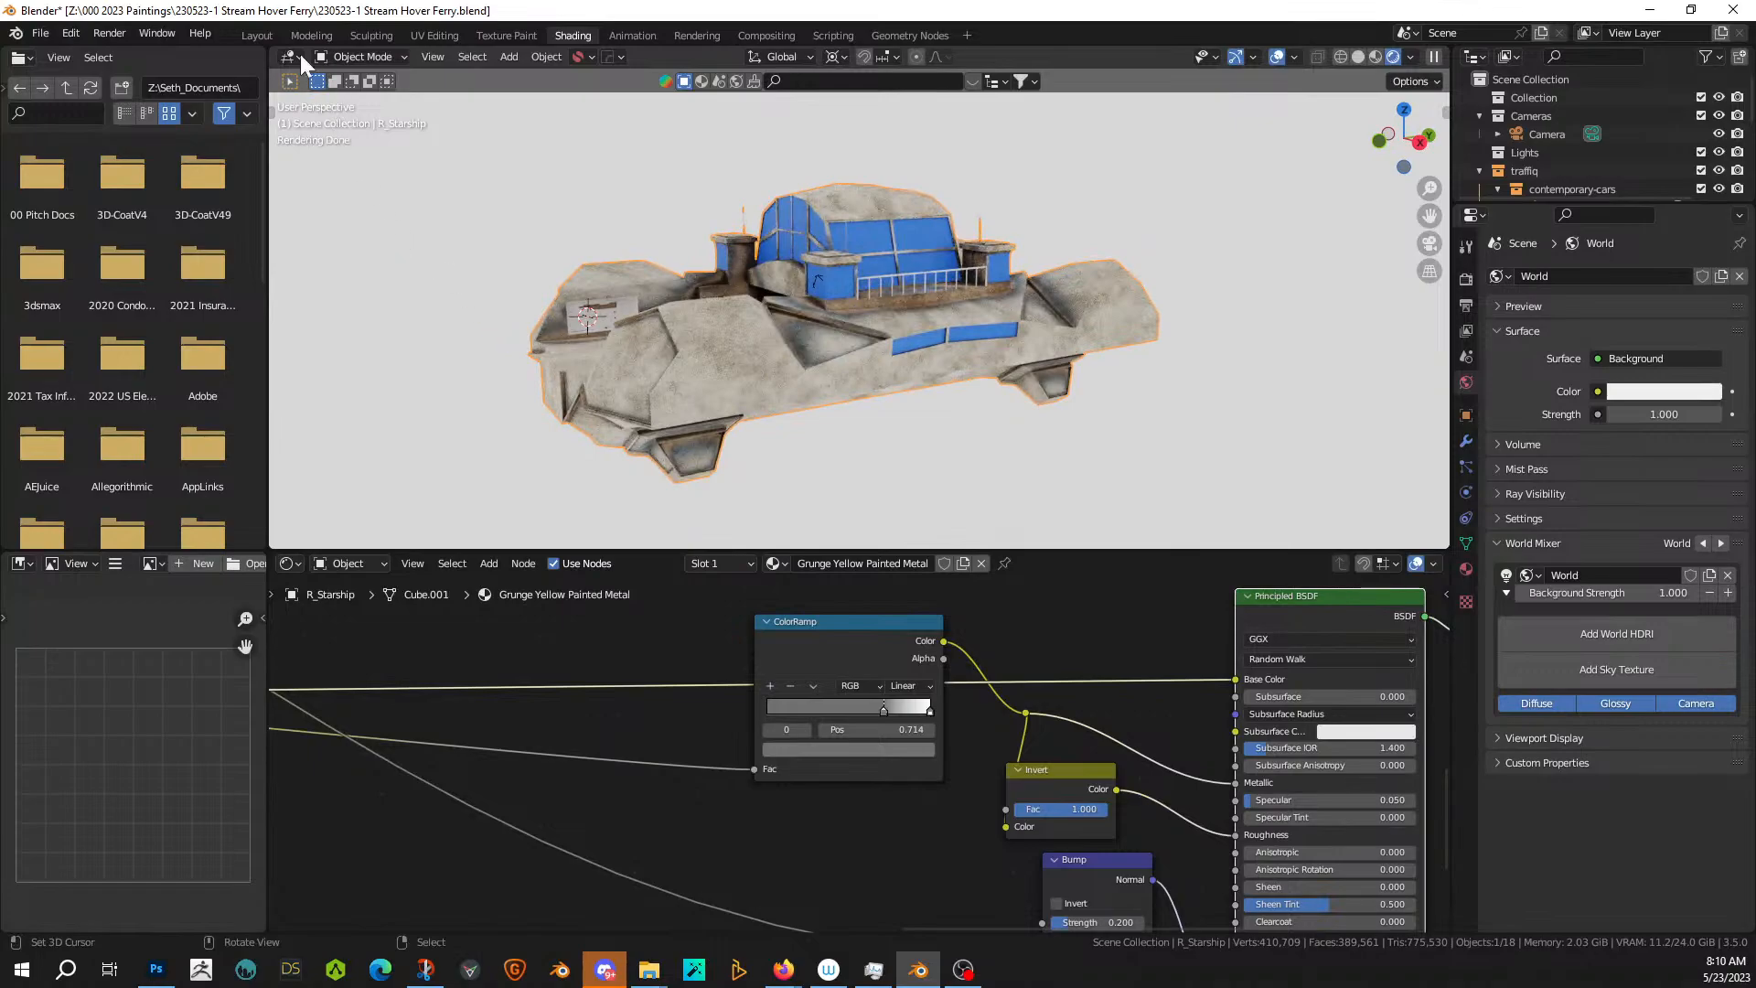
- Inspect the dirt around the parked car, and enable Only Local on the Ambient Occlusion node inside the AO_Dirt_Standard group
{"action": "left_click", "coordinate": [260, 36]}
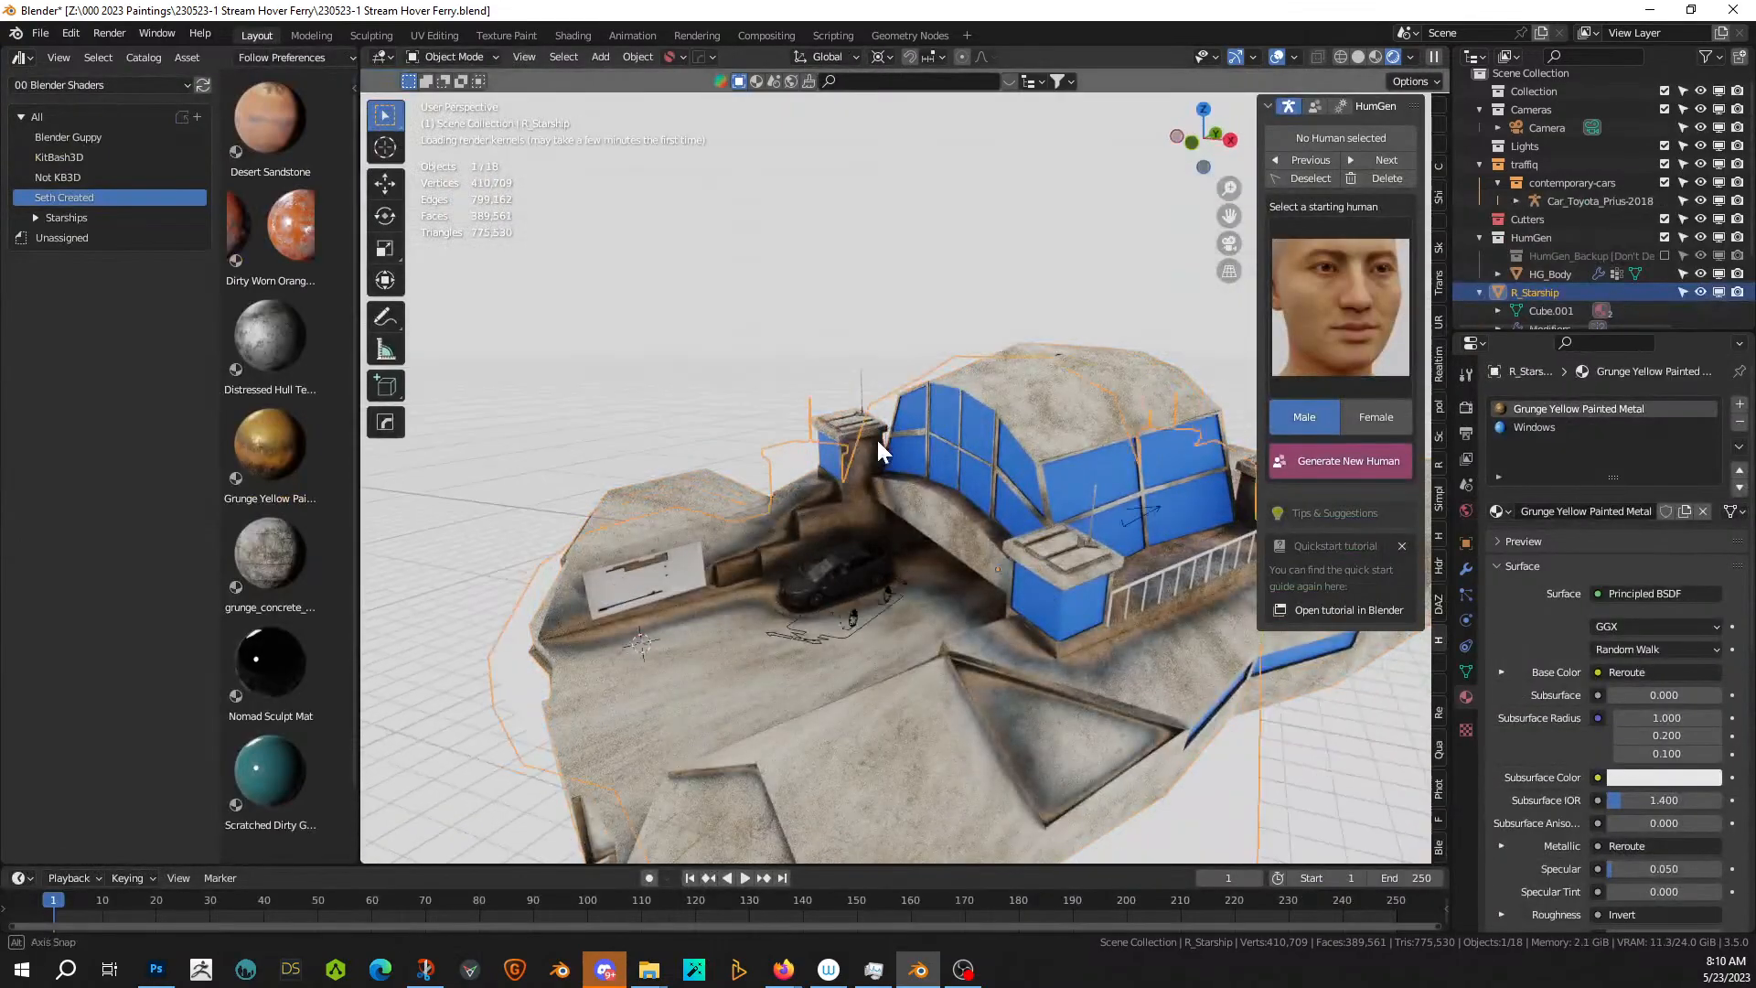
{"action": "middle_click_drag", "start_coordinate": [877, 437], "coordinate": [860, 560]}
{"action": "scroll", "coordinate": [915, 458], "scroll_direction": "up", "scroll_amount": 3}
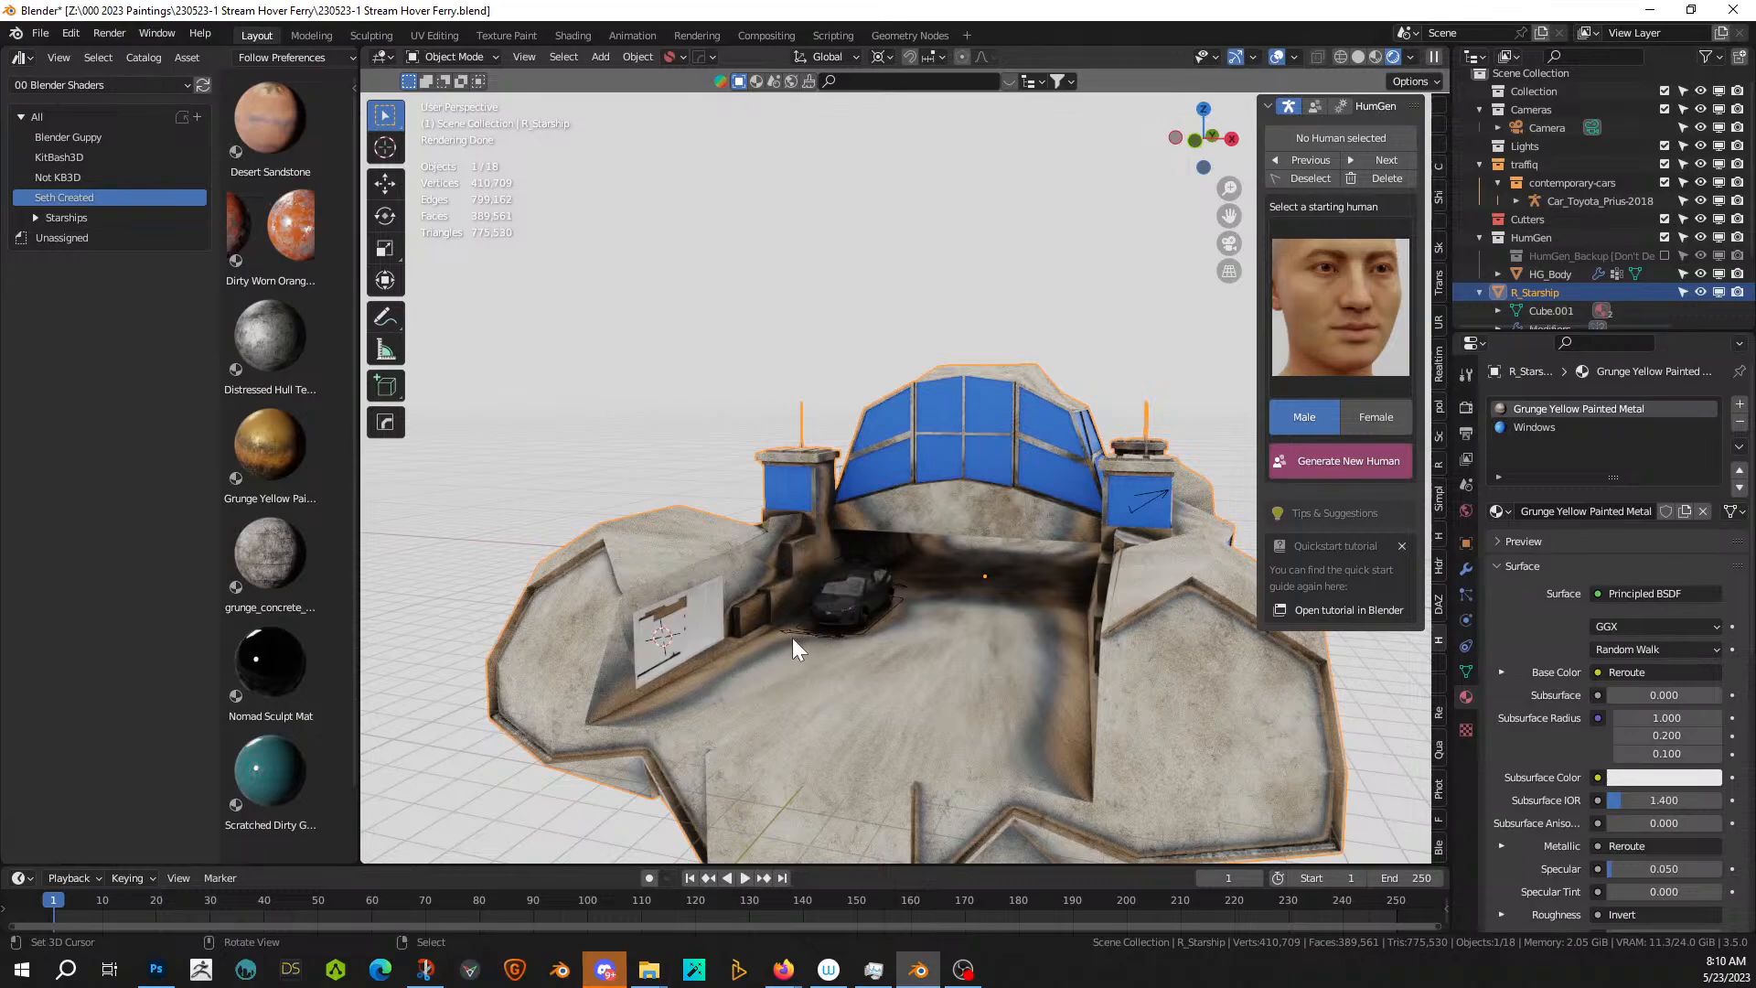
{"action": "scroll", "coordinate": [820, 631], "scroll_direction": "up", "scroll_amount": 3}
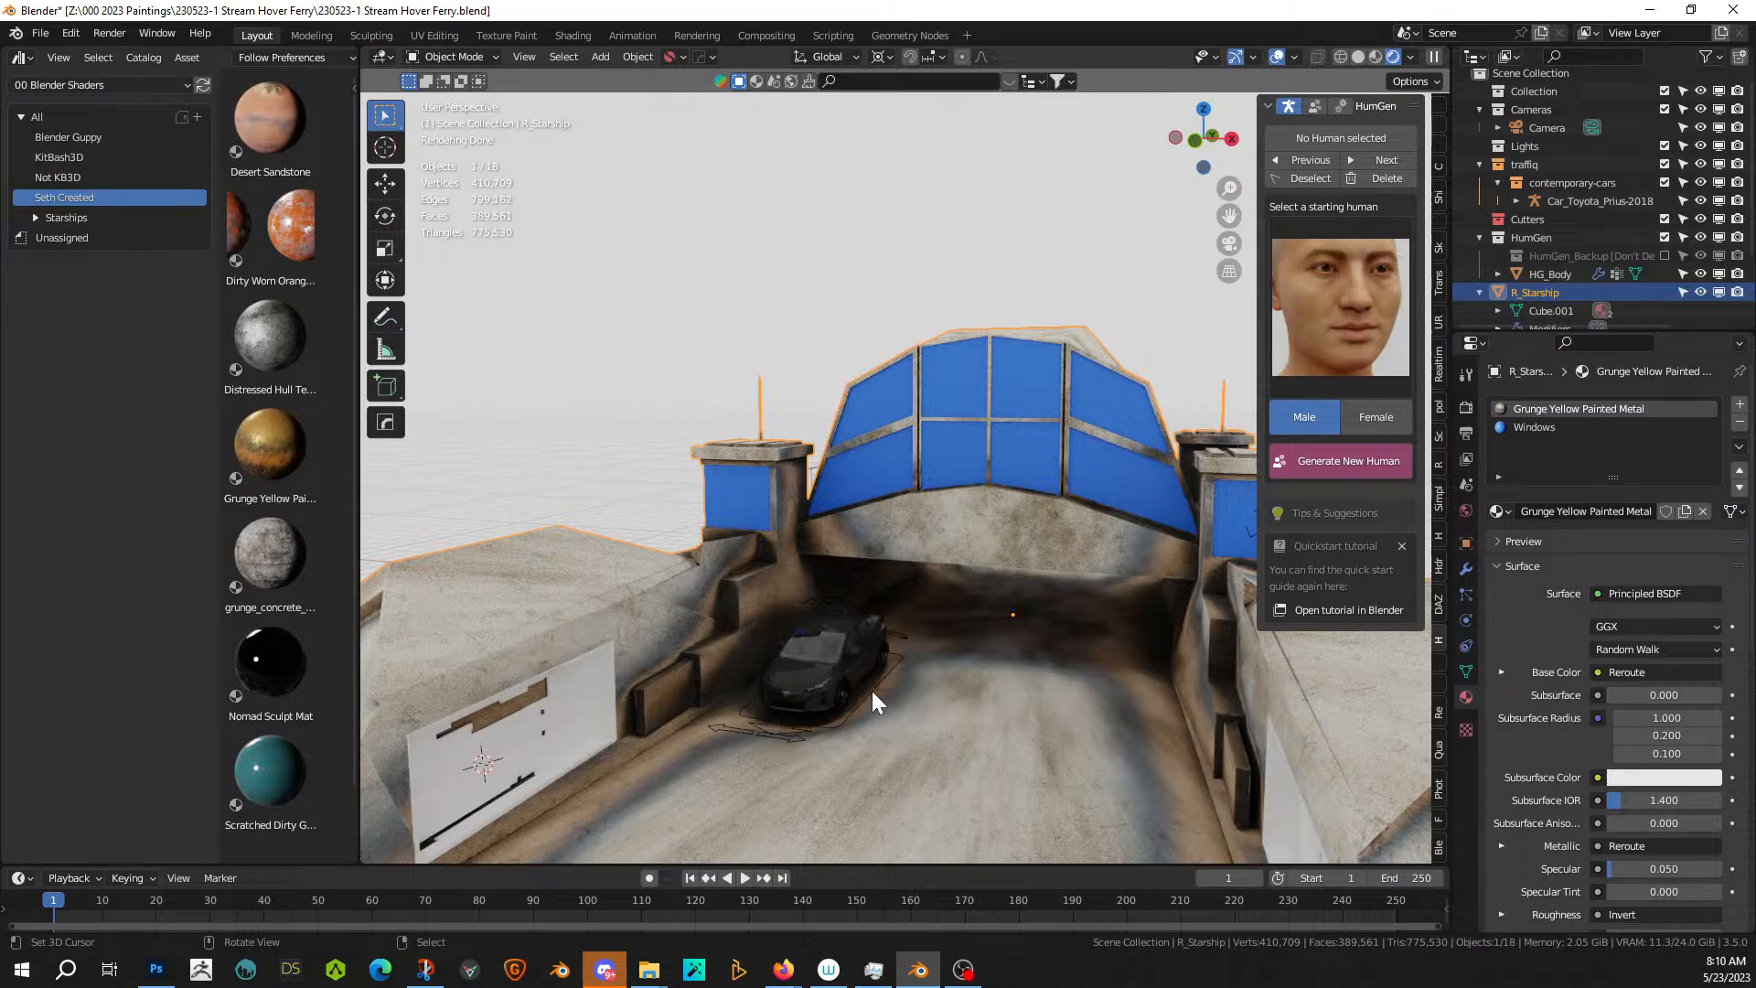
{"action": "scroll", "coordinate": [811, 715], "scroll_direction": "down", "scroll_amount": 3}
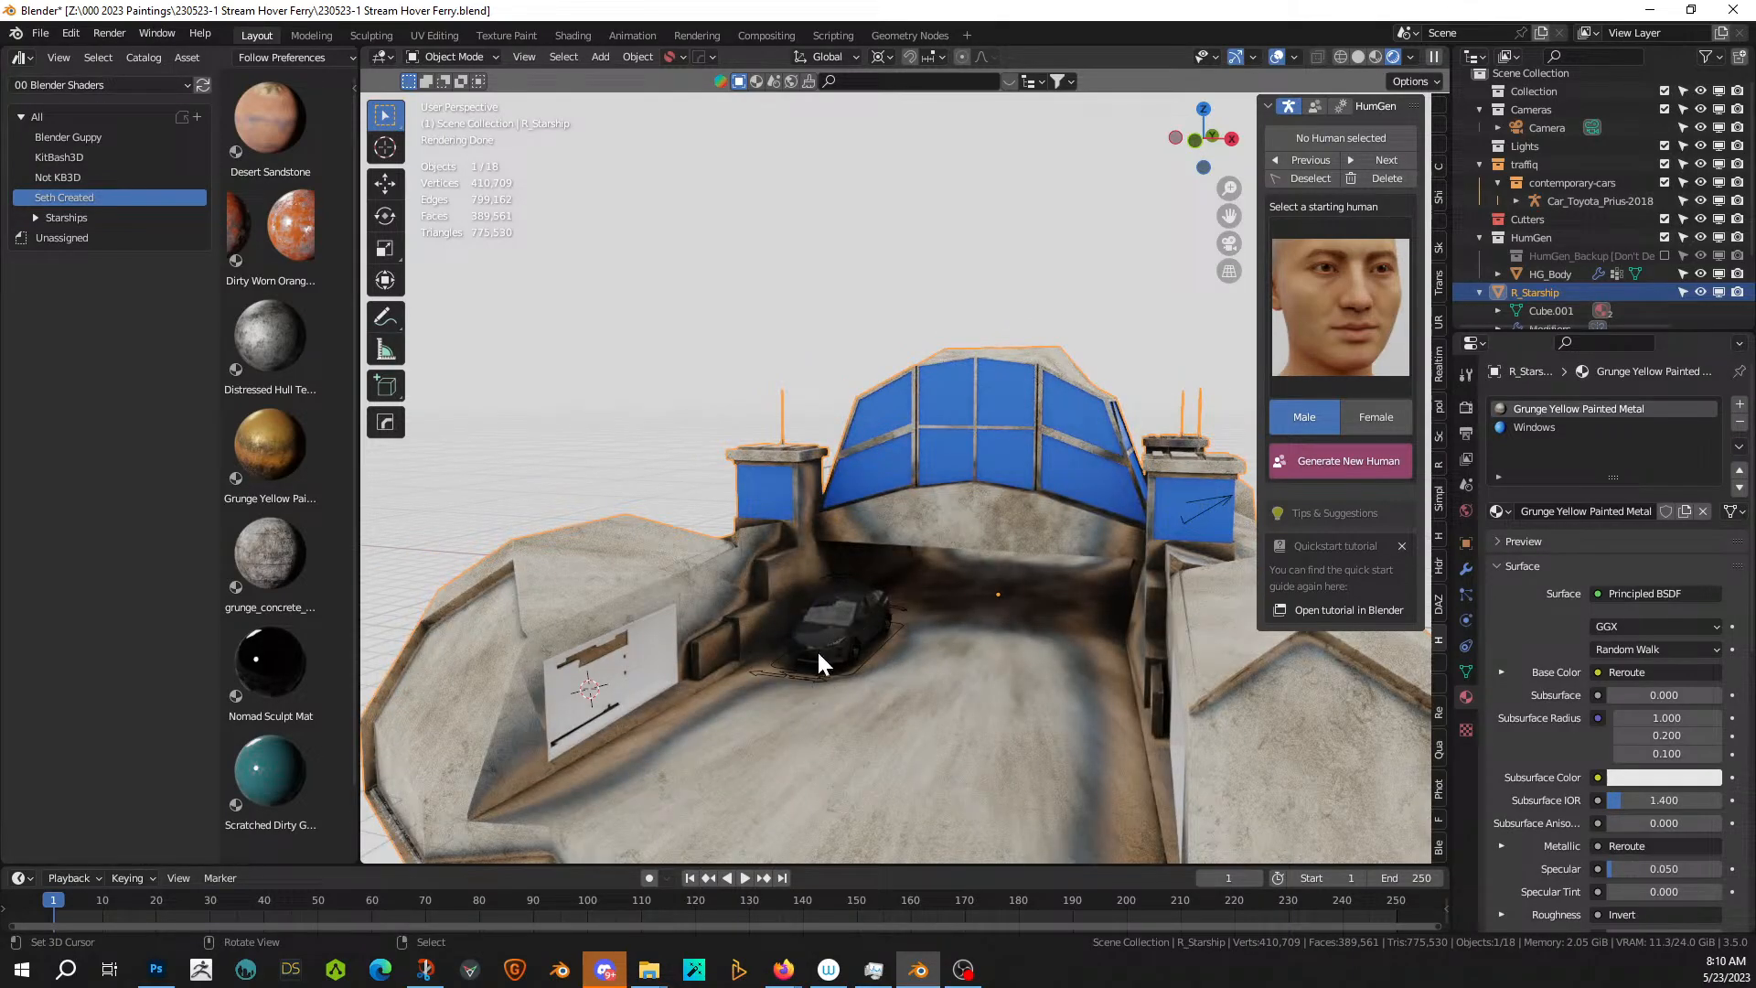
{"action": "left_click", "coordinate": [575, 35]}
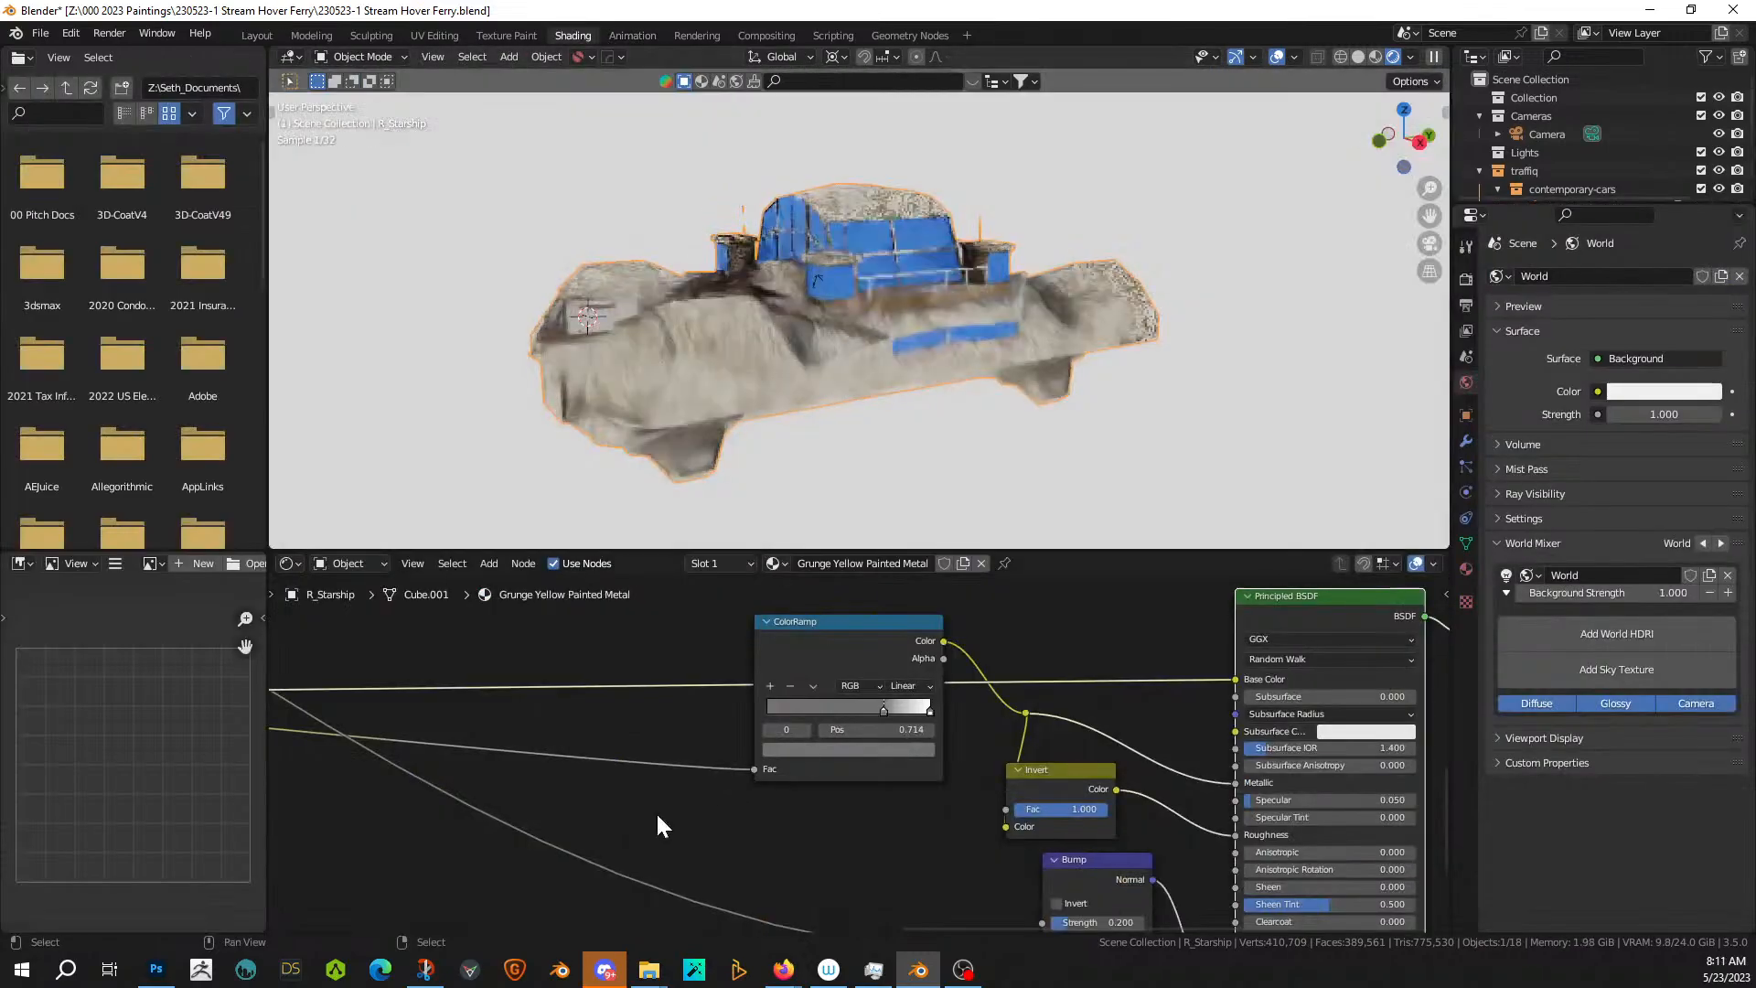
{"action": "mouse_move", "coordinate": [655, 810]}
{"action": "middle_mouse_down"}
{"action": "mouse_move", "coordinate": [1069, 840]}
{"action": "mouse_move", "coordinate": [373, 753]}
{"action": "mouse_move", "coordinate": [531, 629]}
{"action": "middle_mouse_up"}
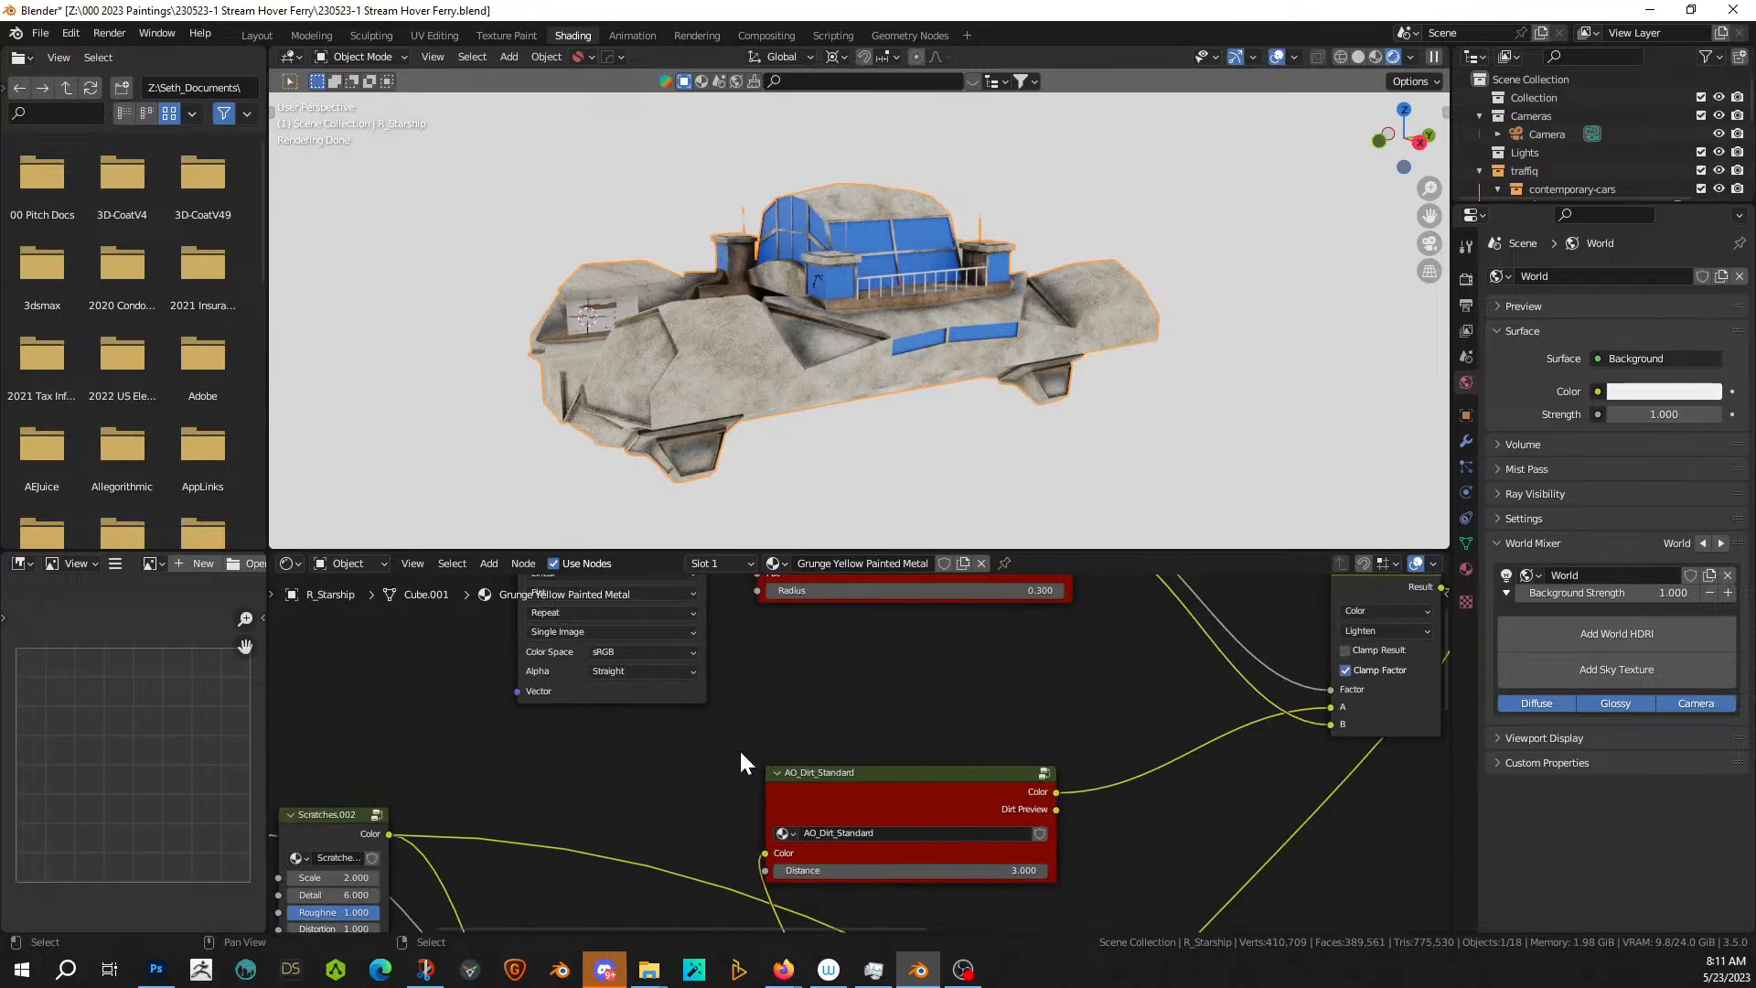
{"action": "left_click", "coordinate": [885, 770]}
{"action": "key", "text": "Tab"}
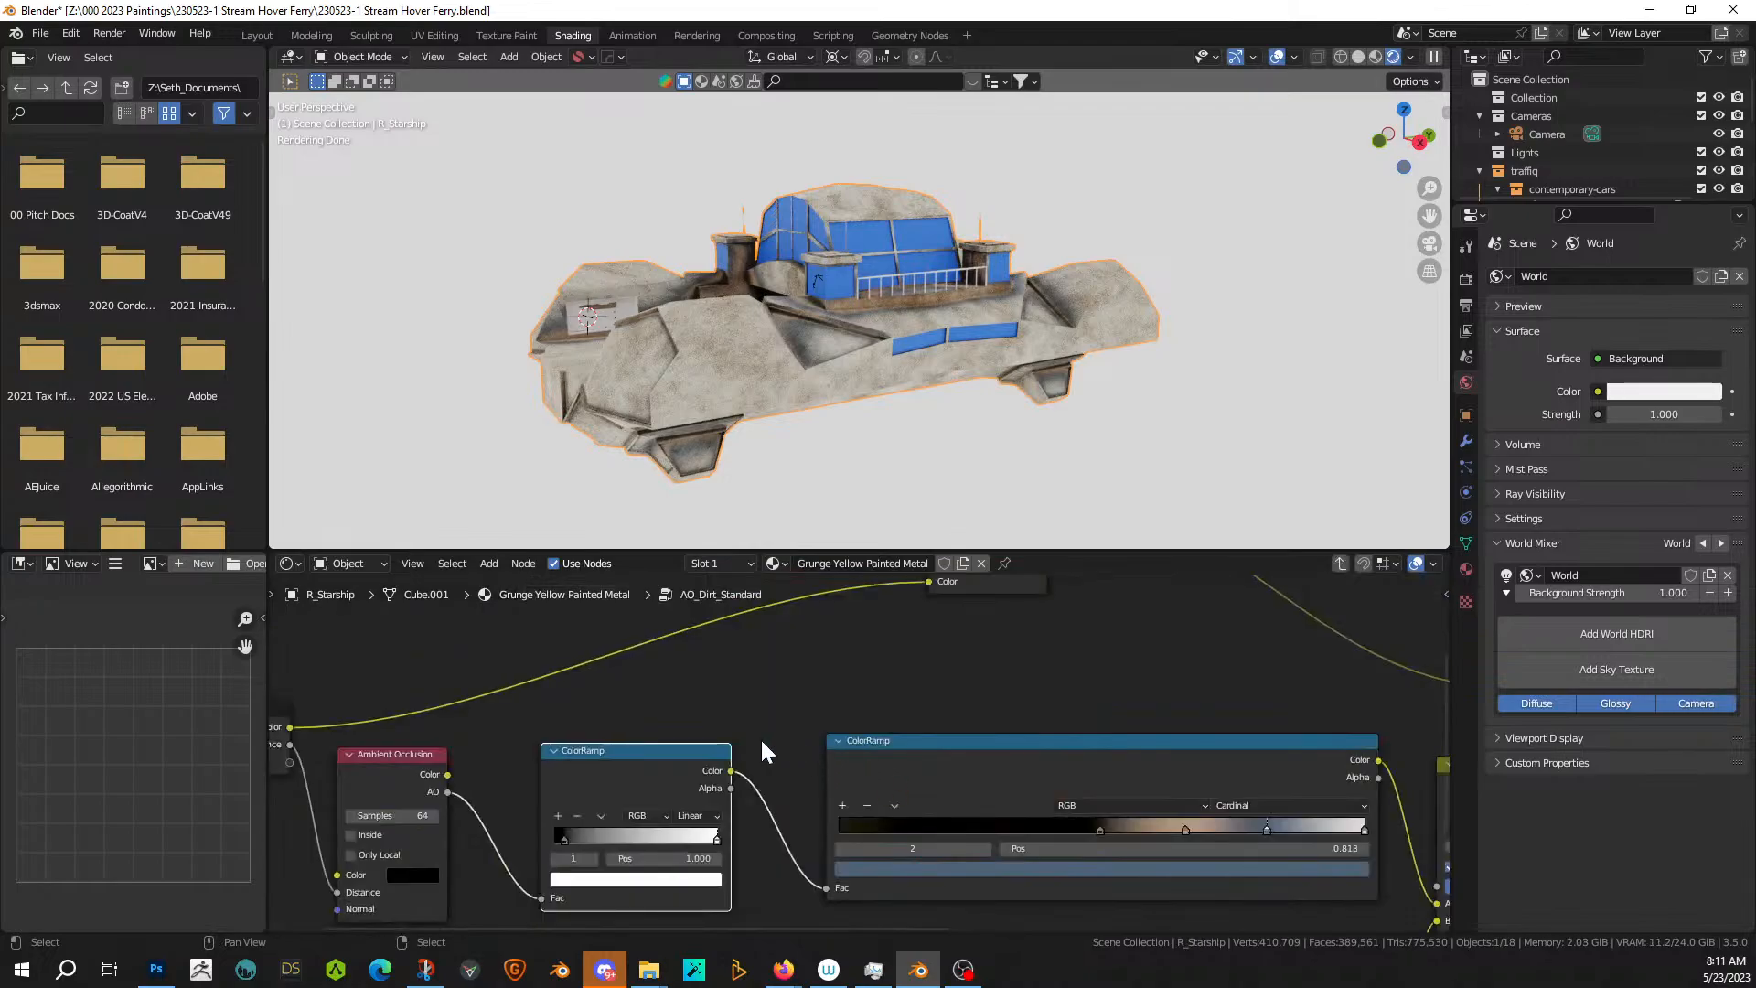
{"action": "middle_click_drag", "start_coordinate": [667, 715], "coordinate": [851, 635]}
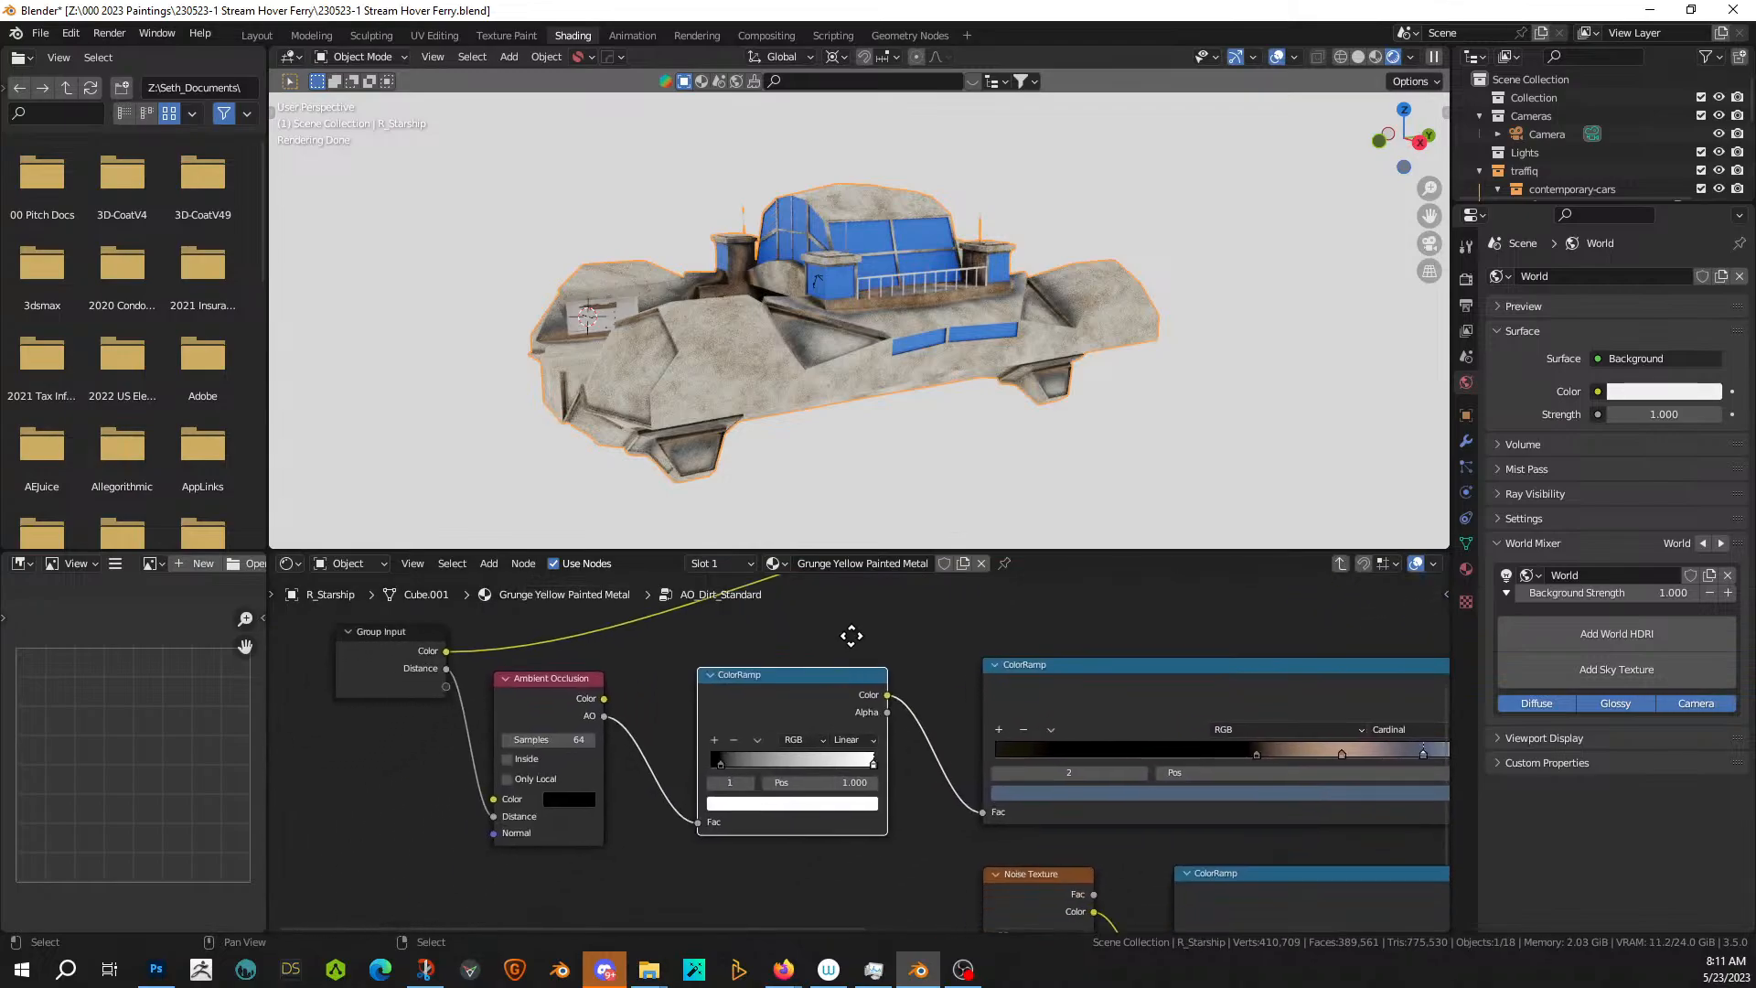
{"action": "left_click", "coordinate": [507, 779]}
{"action": "middle_click_drag", "start_coordinate": [672, 503], "coordinate": [772, 437]}
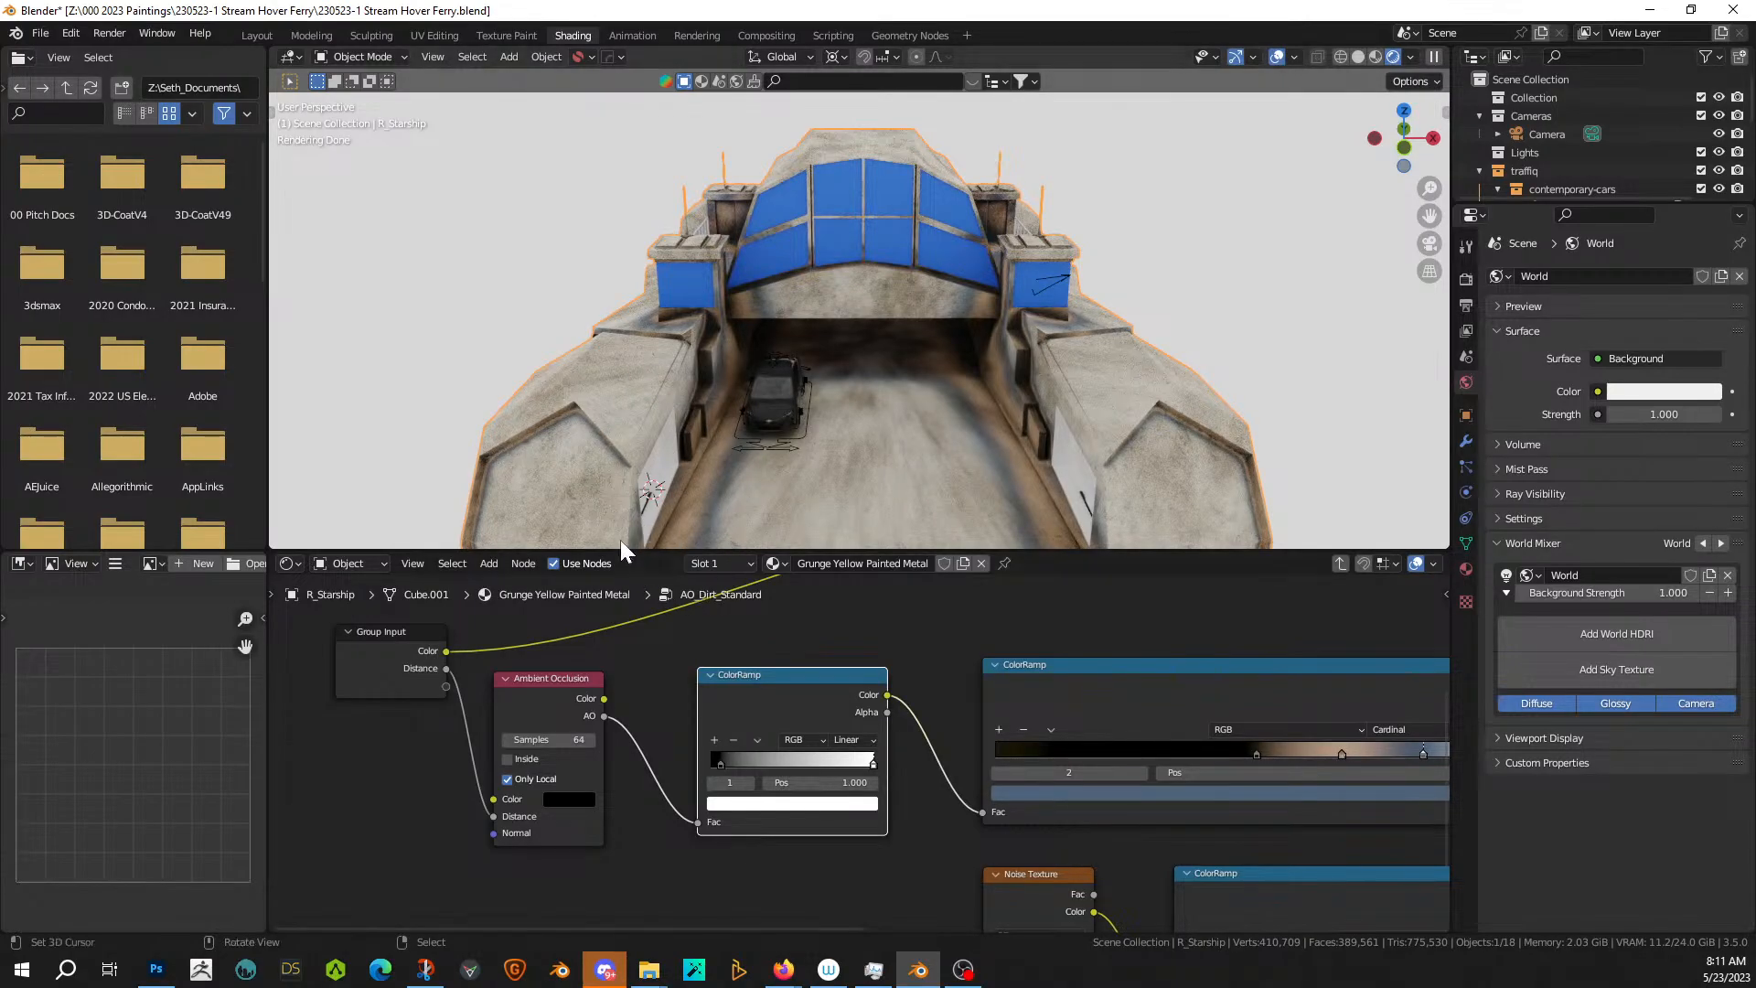
- Replace the ferry's Windows material with Scratched Dirty Glass from the asset library
{"action": "left_click", "coordinate": [256, 35]}
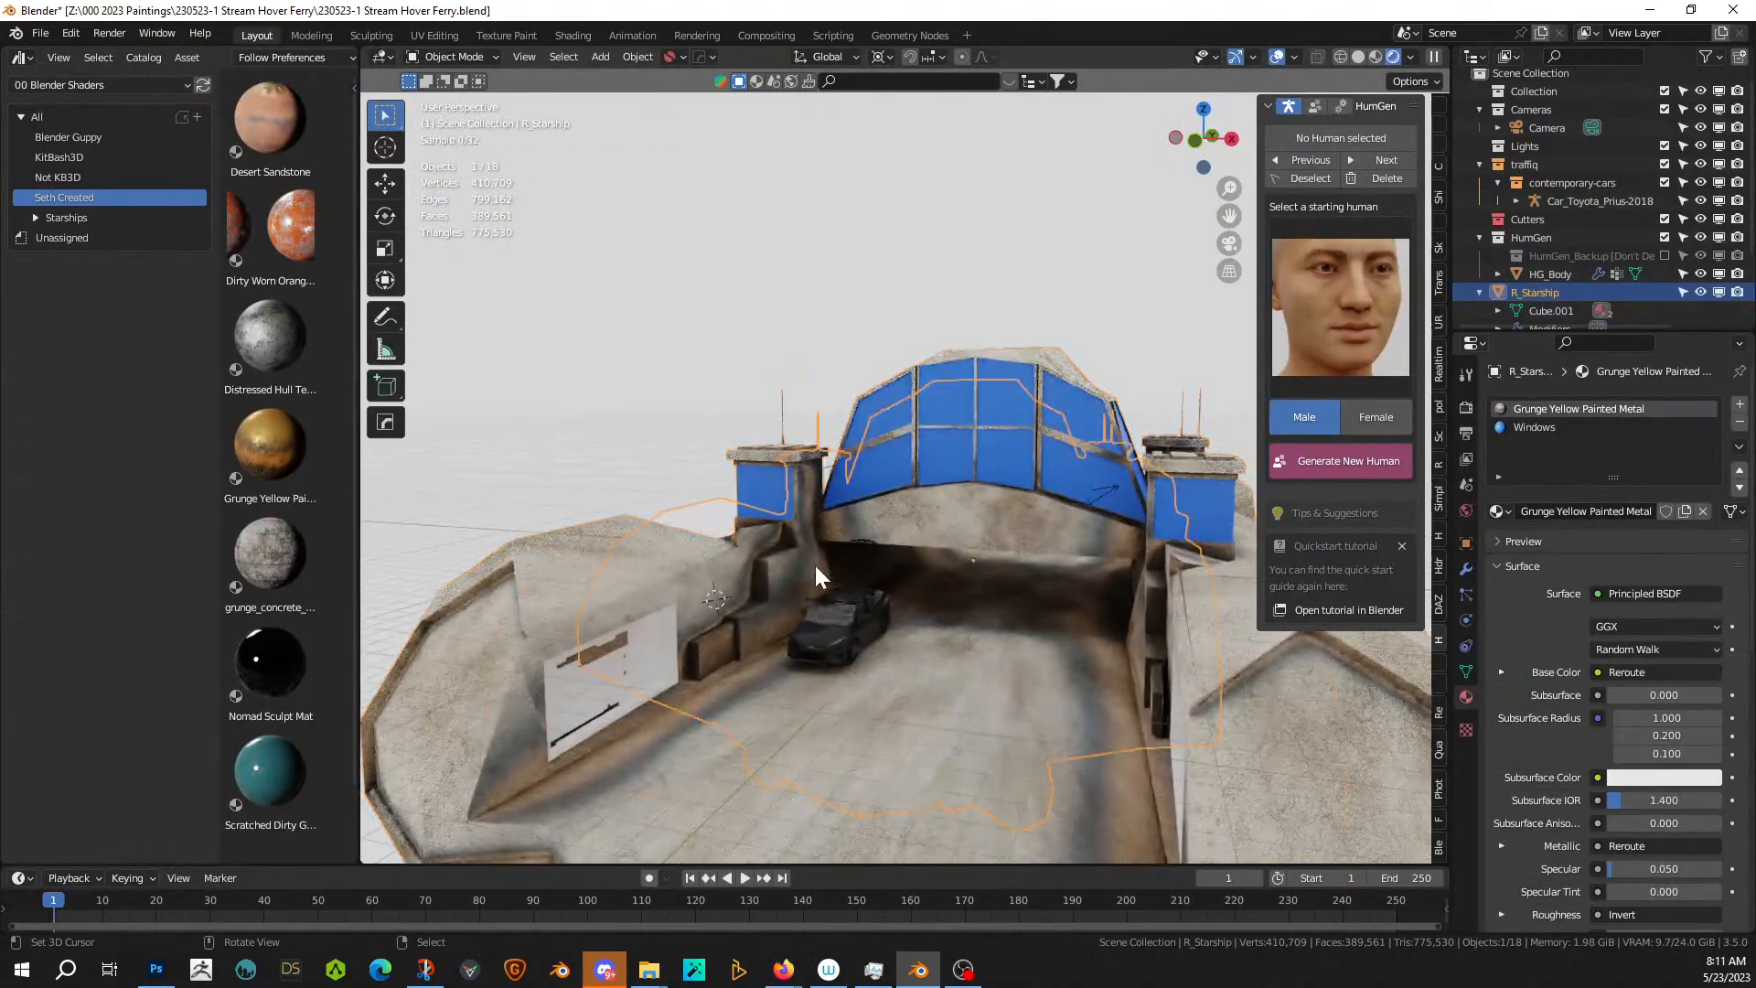
{"action": "scroll", "coordinate": [815, 566], "scroll_direction": "down", "scroll_amount": 5}
{"action": "middle_click_drag", "start_coordinate": [847, 573], "coordinate": [992, 580]}
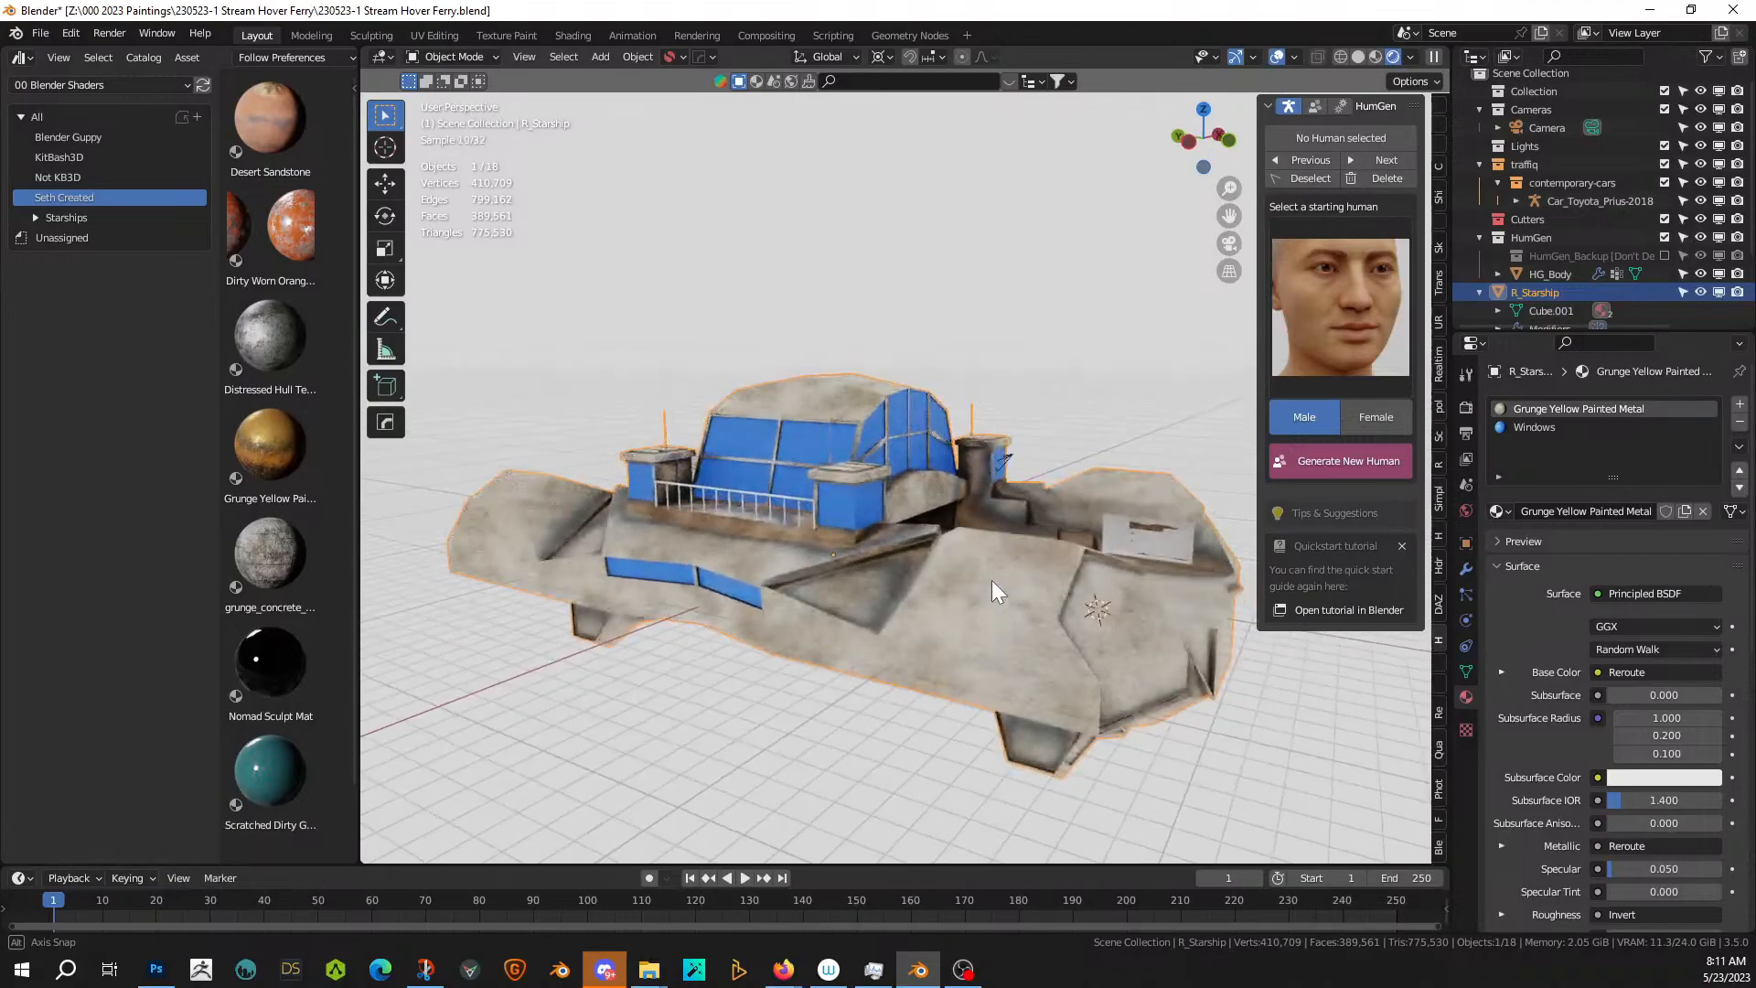
{"action": "scroll", "coordinate": [847, 573], "scroll_direction": "up", "scroll_amount": 2}
{"action": "middle_click_drag", "start_coordinate": [847, 573], "coordinate": [648, 567]}
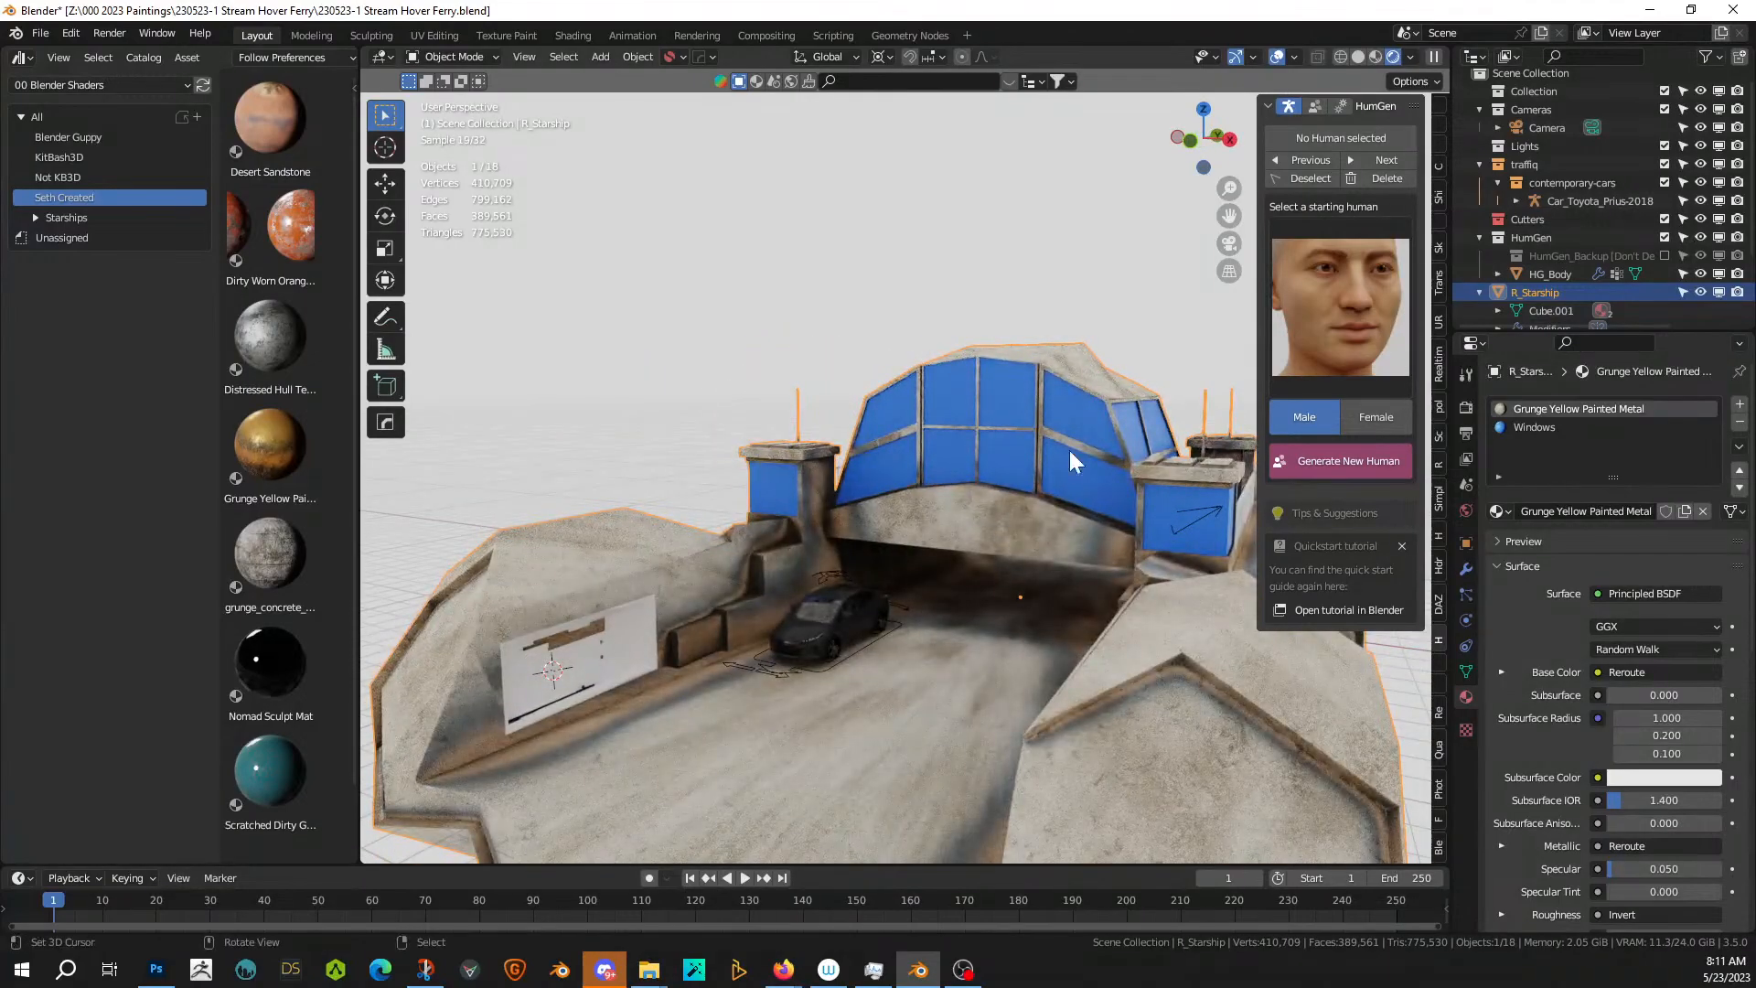
{"action": "left_click", "coordinate": [1527, 427]}
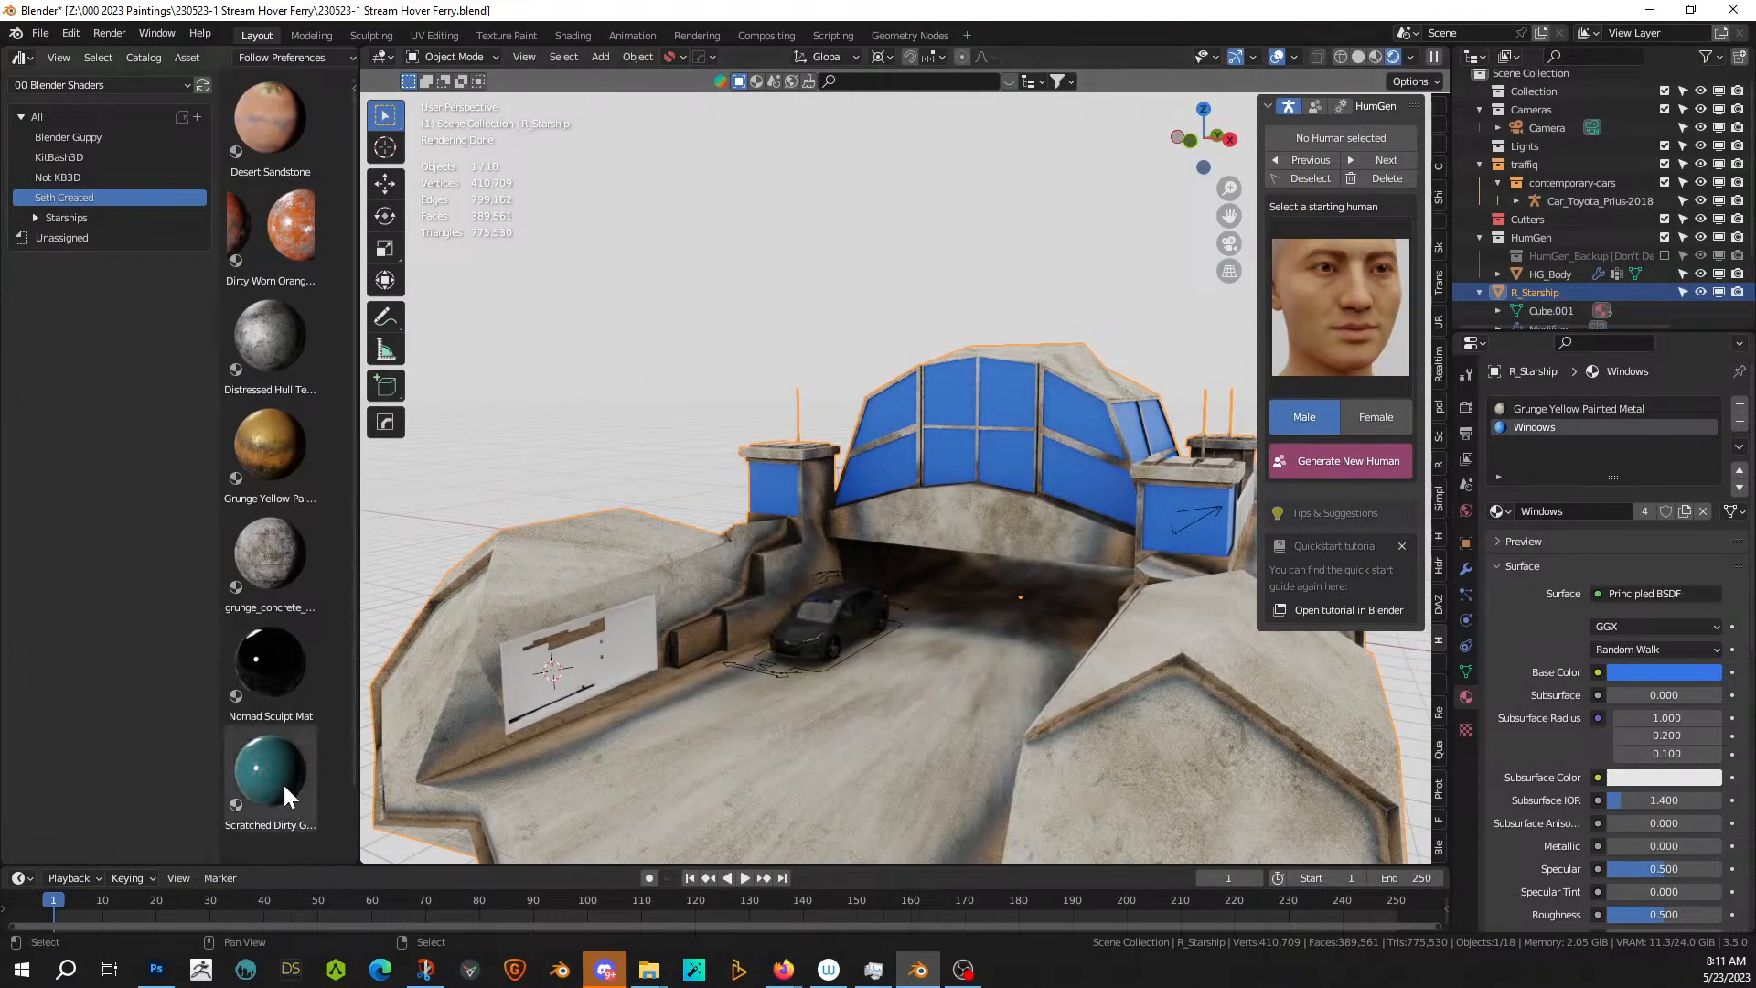
{"action": "left_click_drag", "start_coordinate": [288, 796], "coordinate": [1594, 503]}
{"action": "middle_click_drag", "start_coordinate": [962, 589], "coordinate": [1013, 579]}
{"action": "scroll", "coordinate": [739, 590], "scroll_direction": "down", "scroll_amount": 5}
- Inspect the ferry's underside, switch to solid shading and open the starship mesh for editing near an underside pod
{"action": "middle_click_drag", "start_coordinate": [892, 594], "coordinate": [1050, 502]}
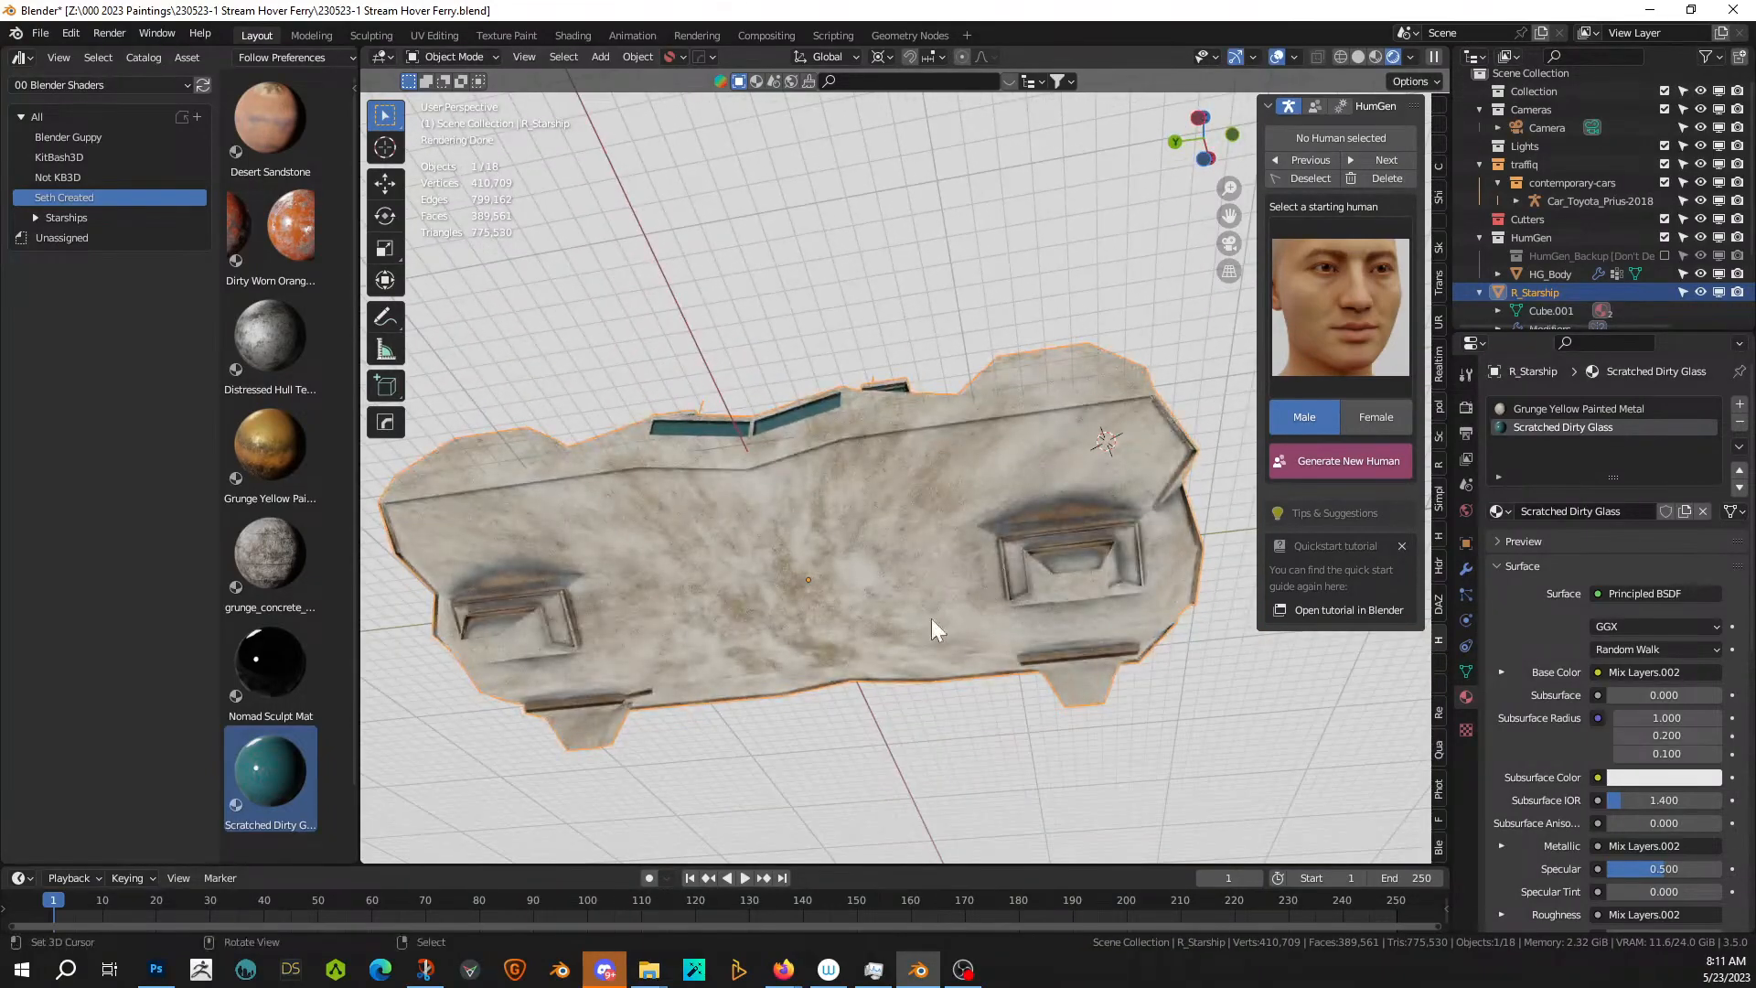
{"action": "mouse_move", "coordinate": [931, 619]}
{"action": "middle_mouse_down"}
{"action": "mouse_move", "coordinate": [946, 636]}
{"action": "mouse_move", "coordinate": [860, 690]}
{"action": "mouse_move", "coordinate": [834, 644]}
{"action": "middle_mouse_up"}
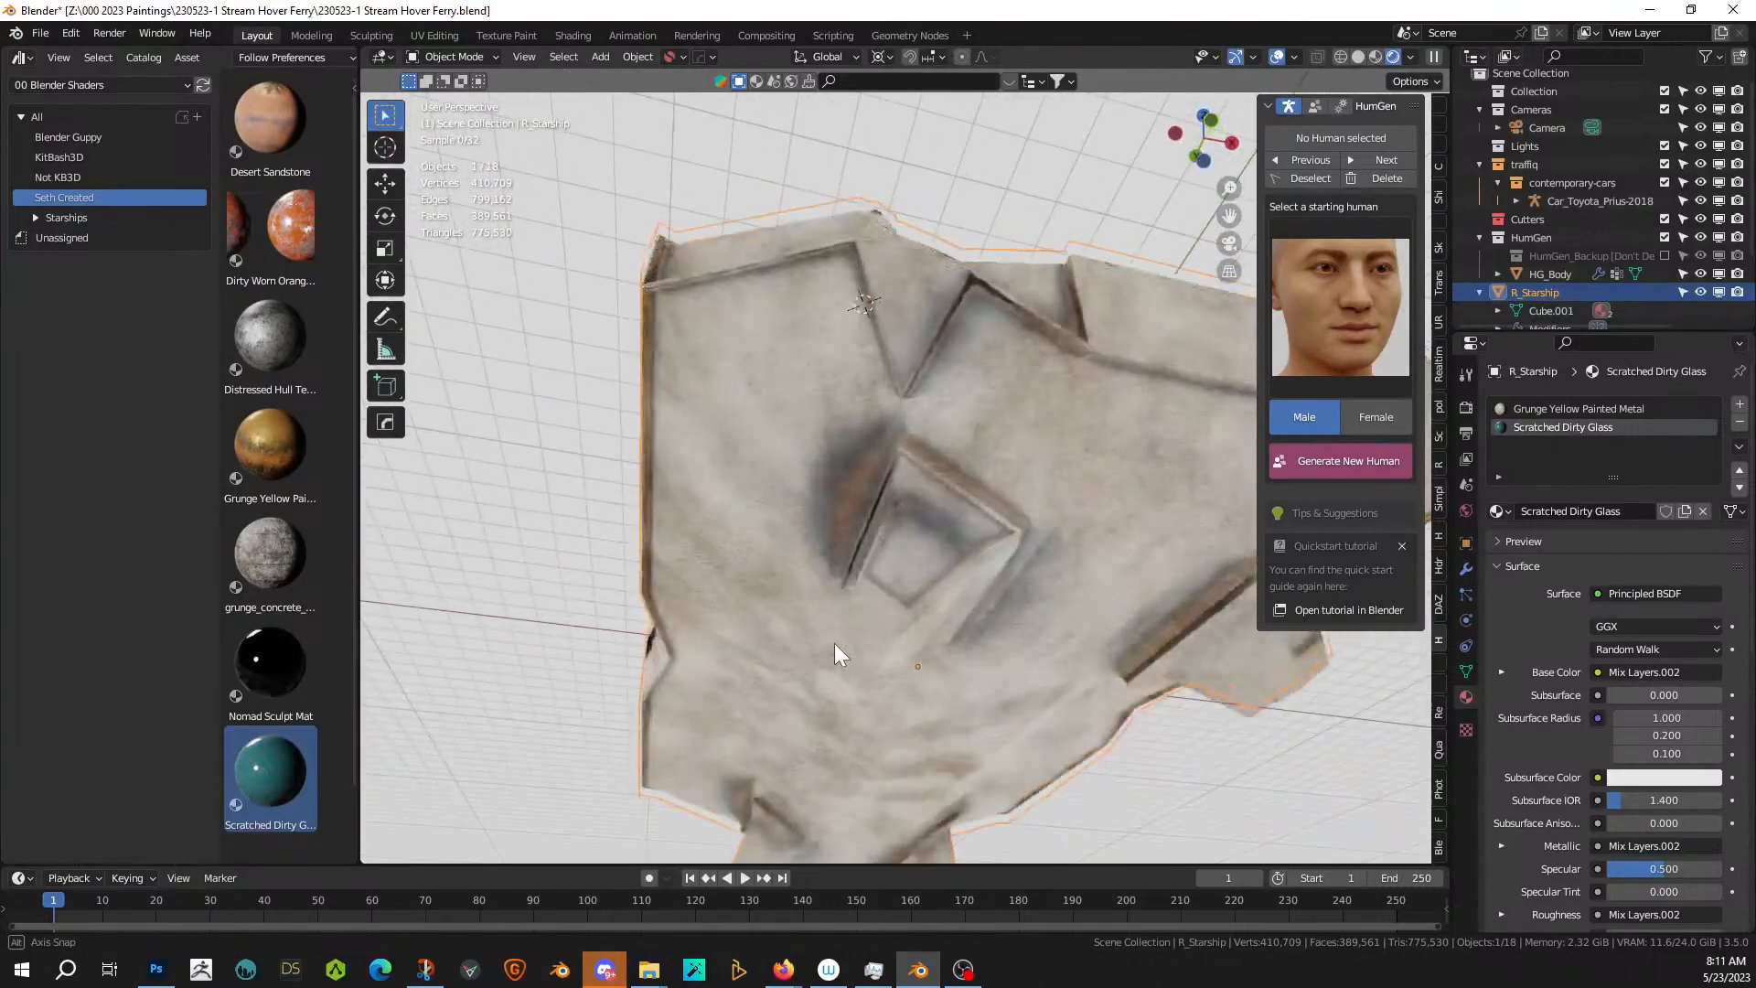
{"action": "left_click", "coordinate": [1358, 57]}
{"action": "mouse_move", "coordinate": [1138, 384]}
{"action": "middle_mouse_down"}
{"action": "mouse_move", "coordinate": [1003, 628]}
{"action": "mouse_move", "coordinate": [1019, 667]}
{"action": "mouse_move", "coordinate": [1122, 676]}
{"action": "mouse_move", "coordinate": [1148, 576]}
{"action": "mouse_move", "coordinate": [951, 612]}
{"action": "mouse_move", "coordinate": [827, 551]}
{"action": "mouse_move", "coordinate": [783, 551]}
{"action": "mouse_move", "coordinate": [928, 558]}
{"action": "mouse_move", "coordinate": [690, 561]}
{"action": "middle_mouse_up"}
{"action": "scroll", "coordinate": [827, 552], "scroll_direction": "up", "scroll_amount": 2}
{"action": "key", "text": "Tab"}
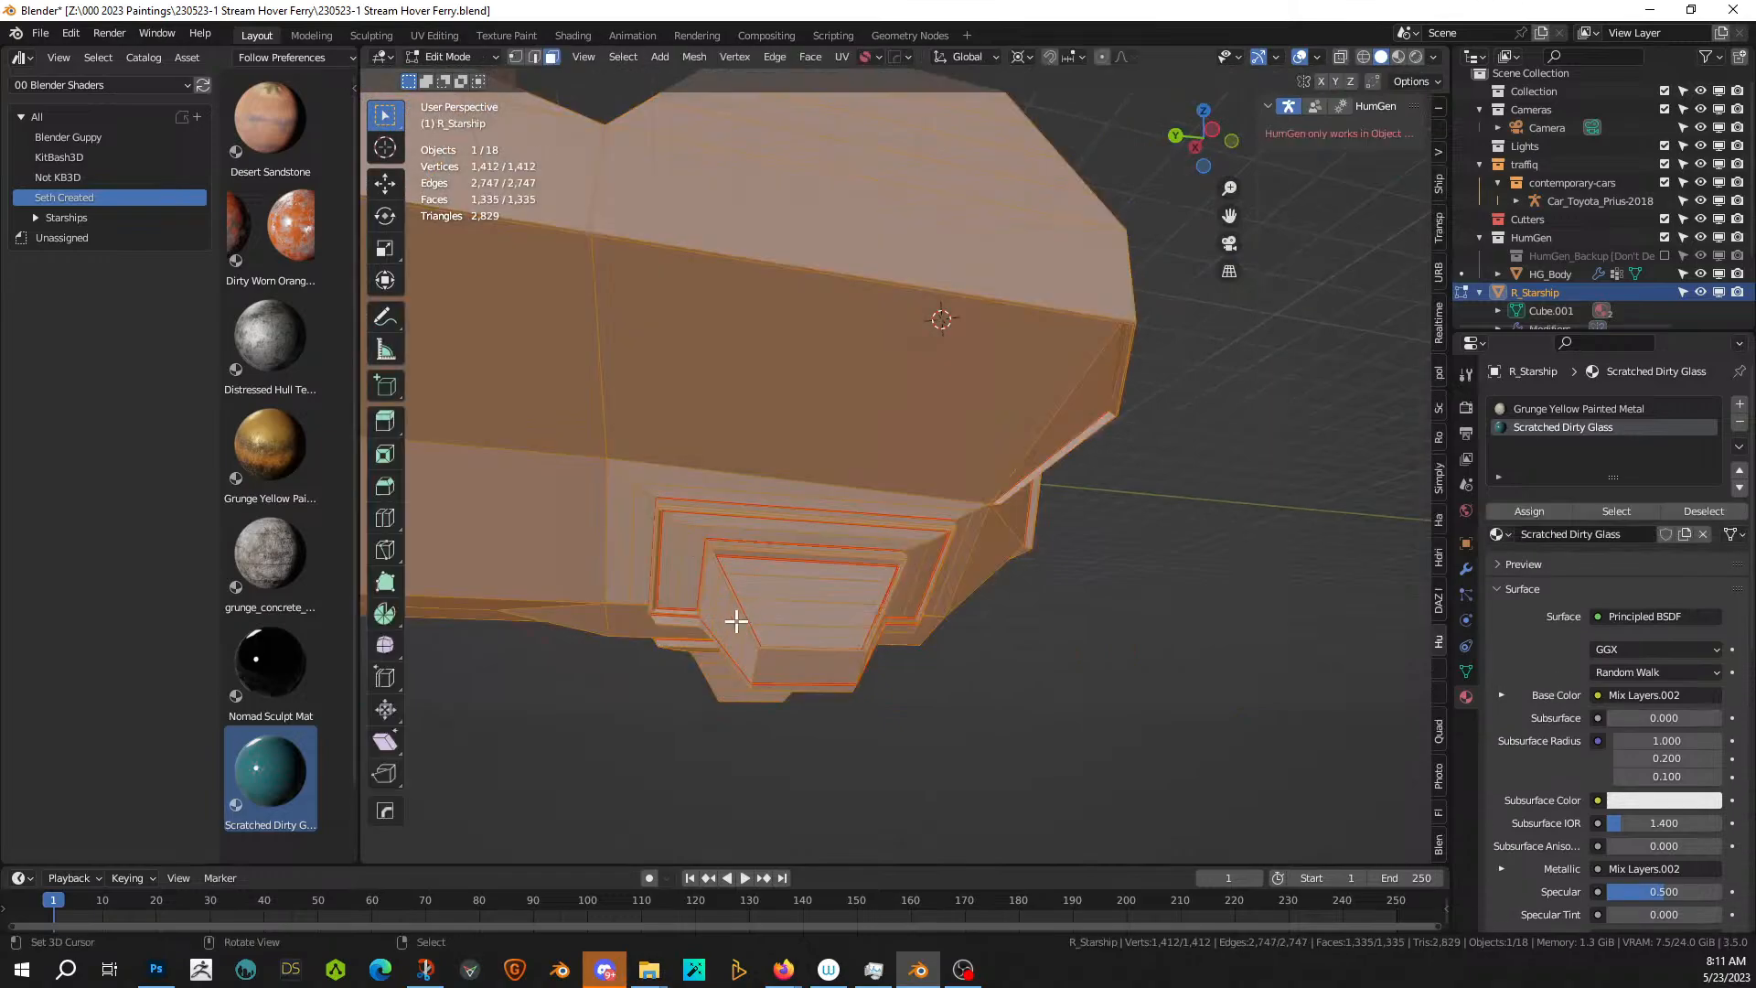
- Inset the four side faces of the underside pod by about 0.09 m and extrude them inward about 0.054 m
{"action": "left_click", "coordinate": [735, 638]}
{"action": "right_click", "coordinate": [747, 646]}
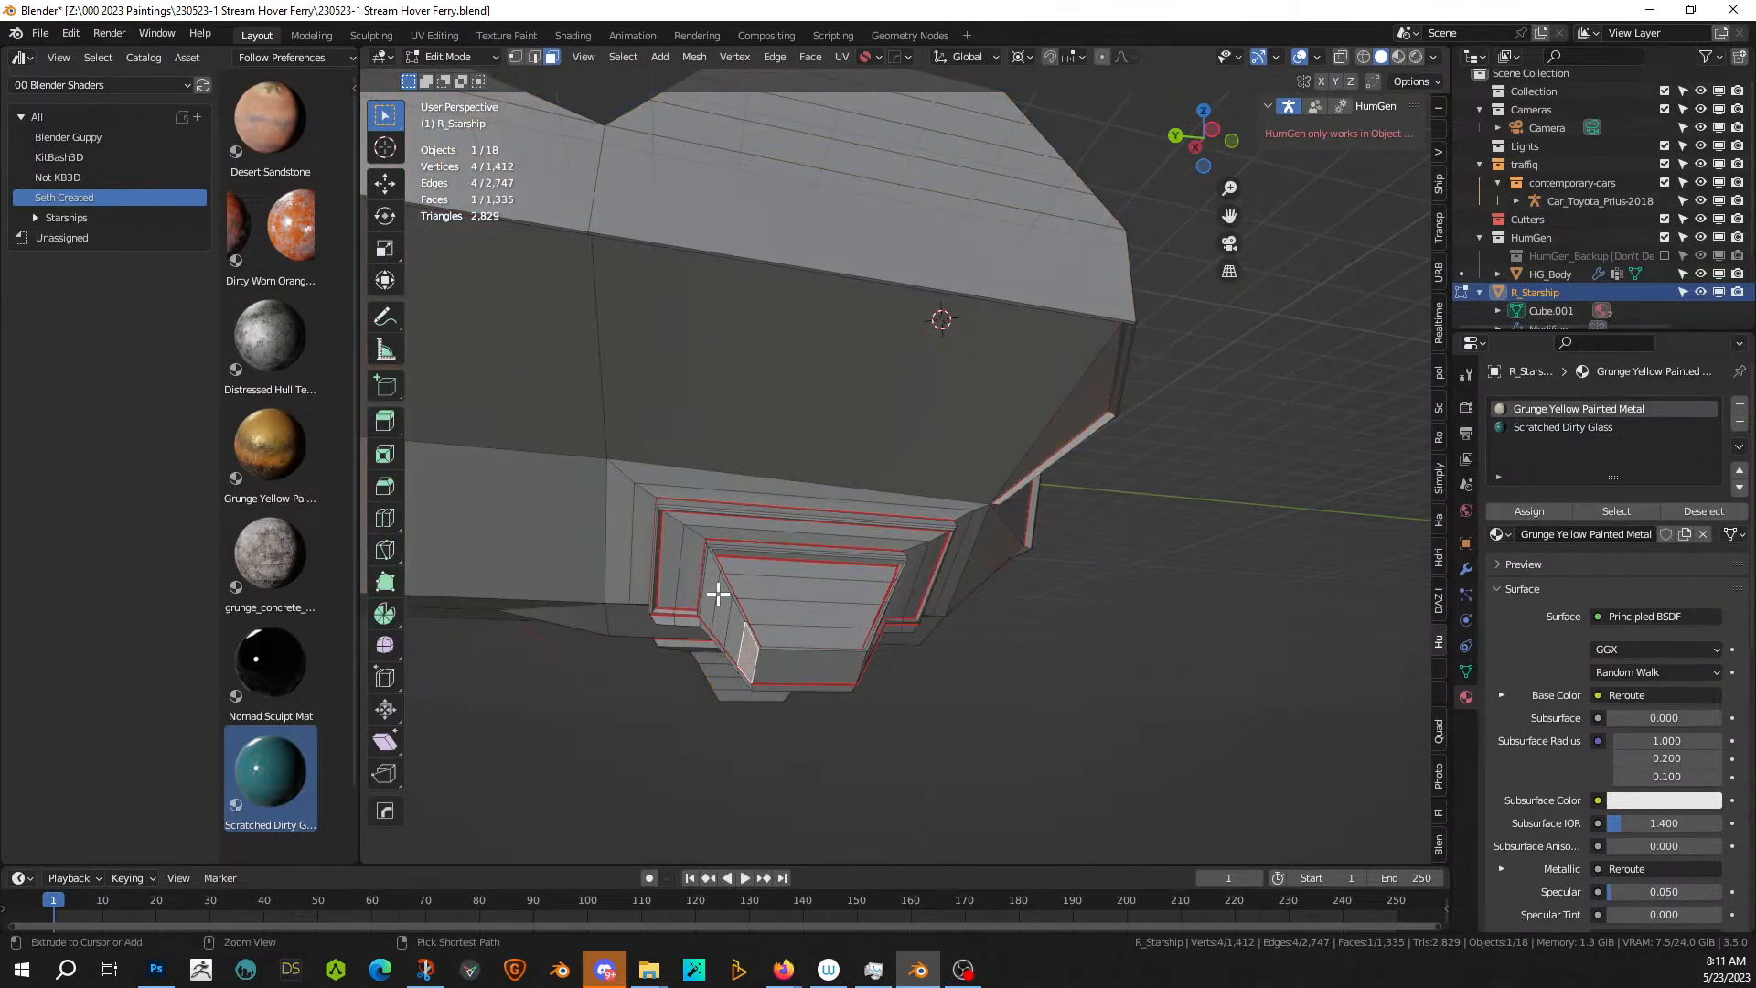
{"action": "left_click", "coordinate": [718, 594], "text": "ctrl"}
{"action": "scroll", "coordinate": [804, 633], "scroll_direction": "up", "scroll_amount": 3}
{"action": "middle_click_drag", "start_coordinate": [804, 633], "coordinate": [815, 725]}
{"action": "key", "text": "i"}
{"action": "left_click", "coordinate": [807, 723]}
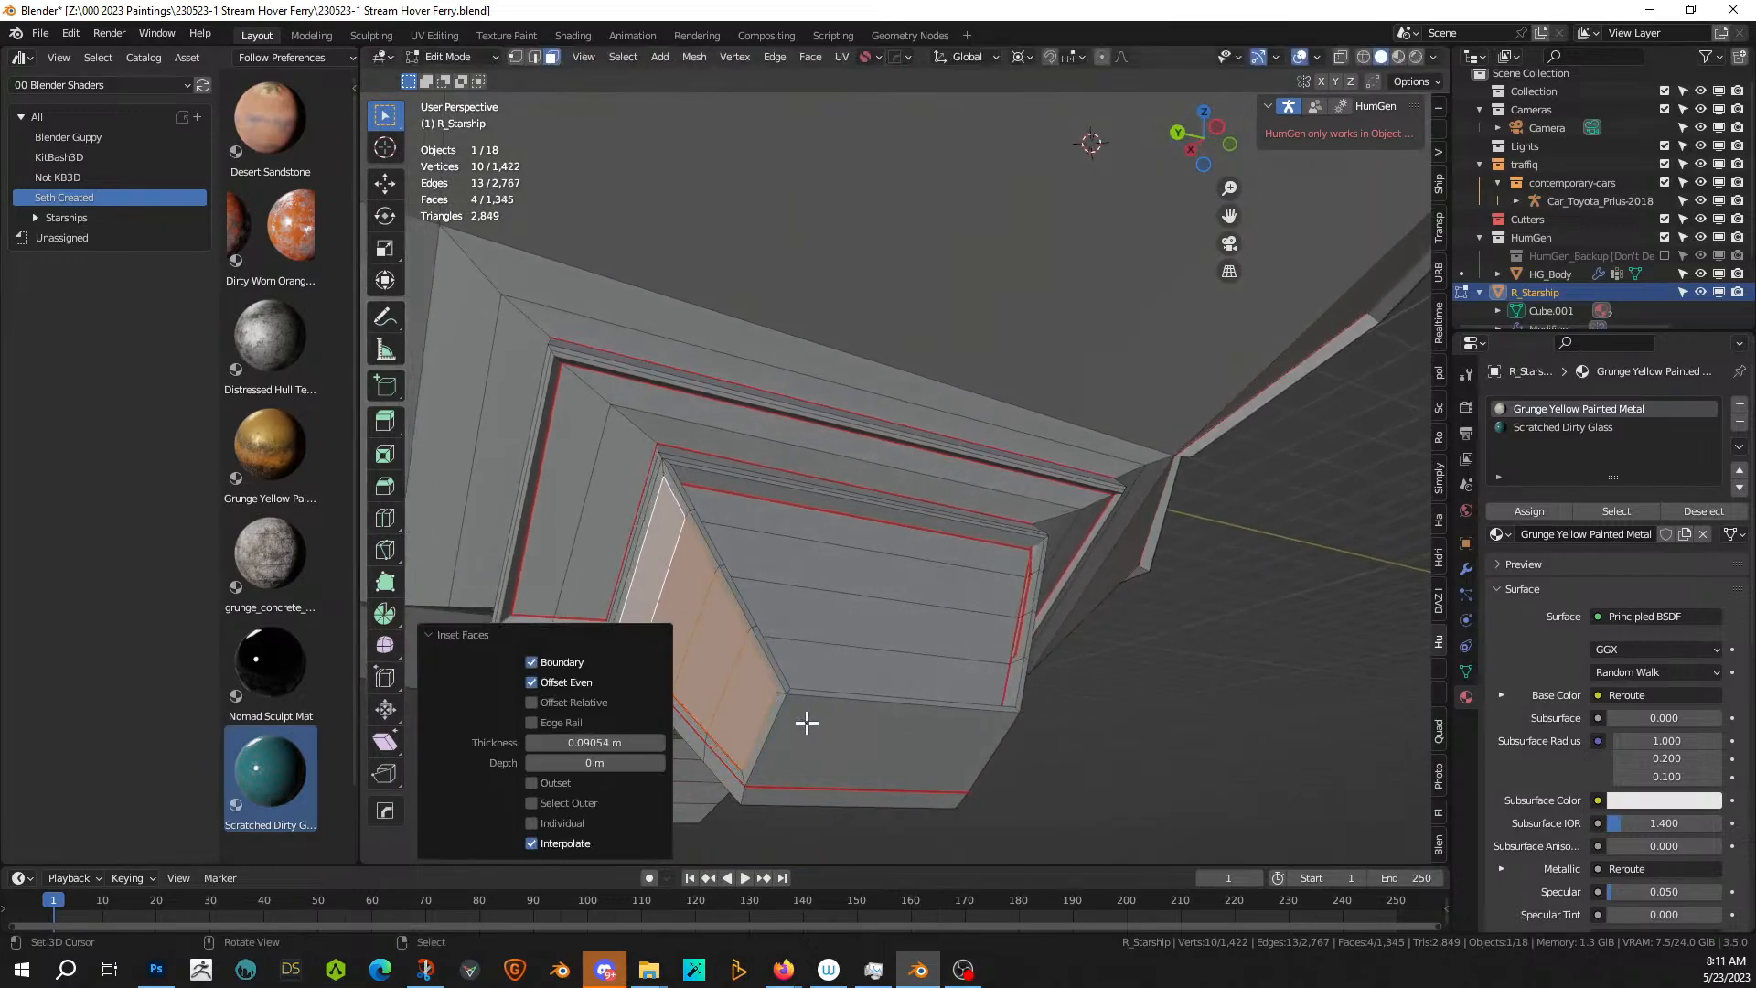
{"action": "key", "text": "e"}
{"action": "left_click", "coordinate": [812, 722]}
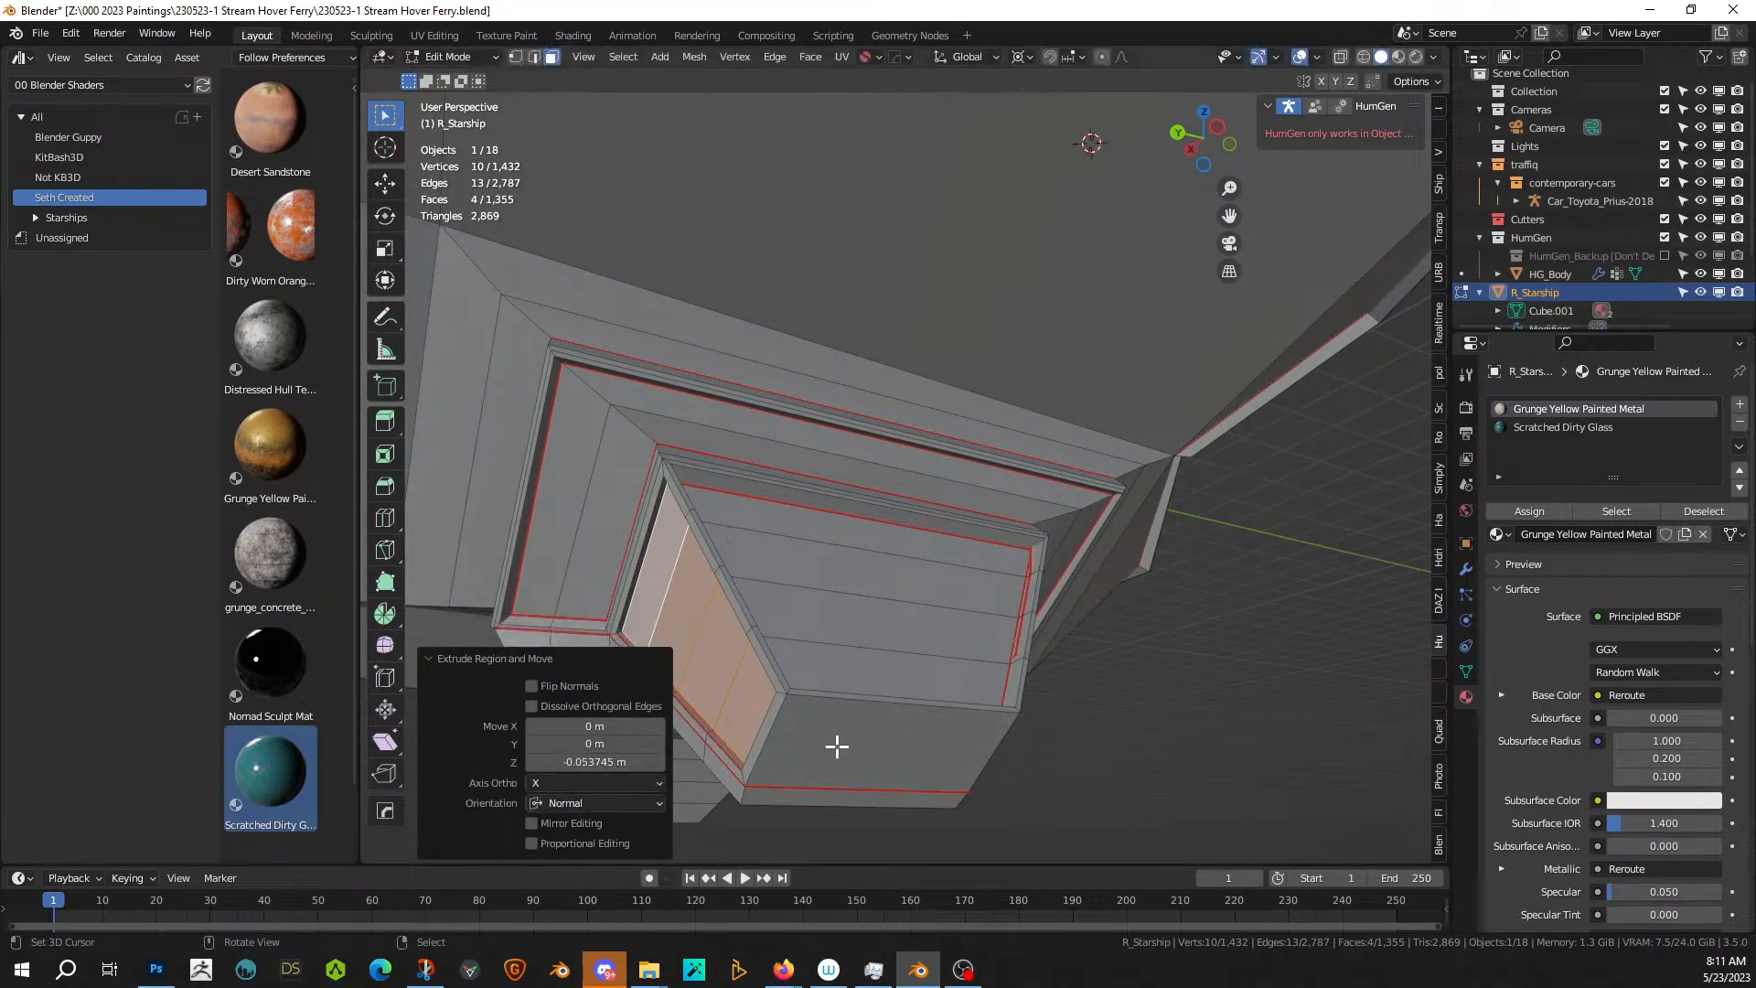
- Inset the end face of the underside pod by 0.062 m and extrude it inward about 0.053 m
{"action": "right_click", "coordinate": [874, 769]}
{"action": "key", "text": "KP_Decimal"}
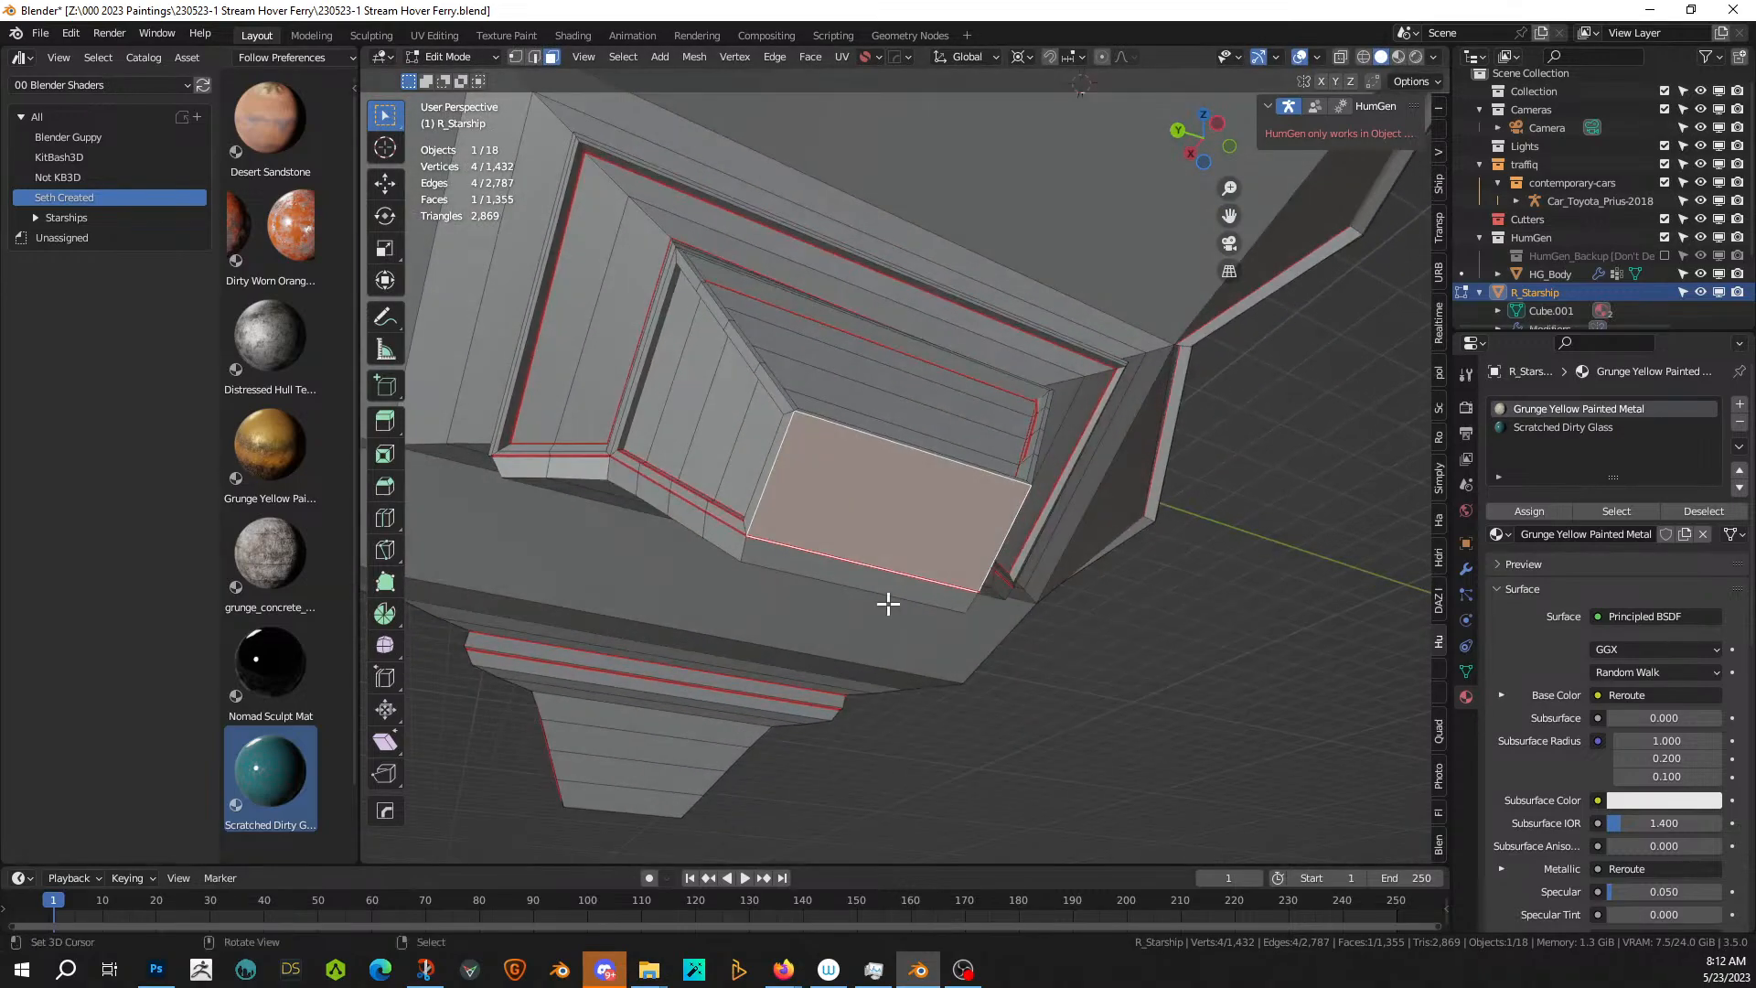
{"action": "key", "text": "i"}
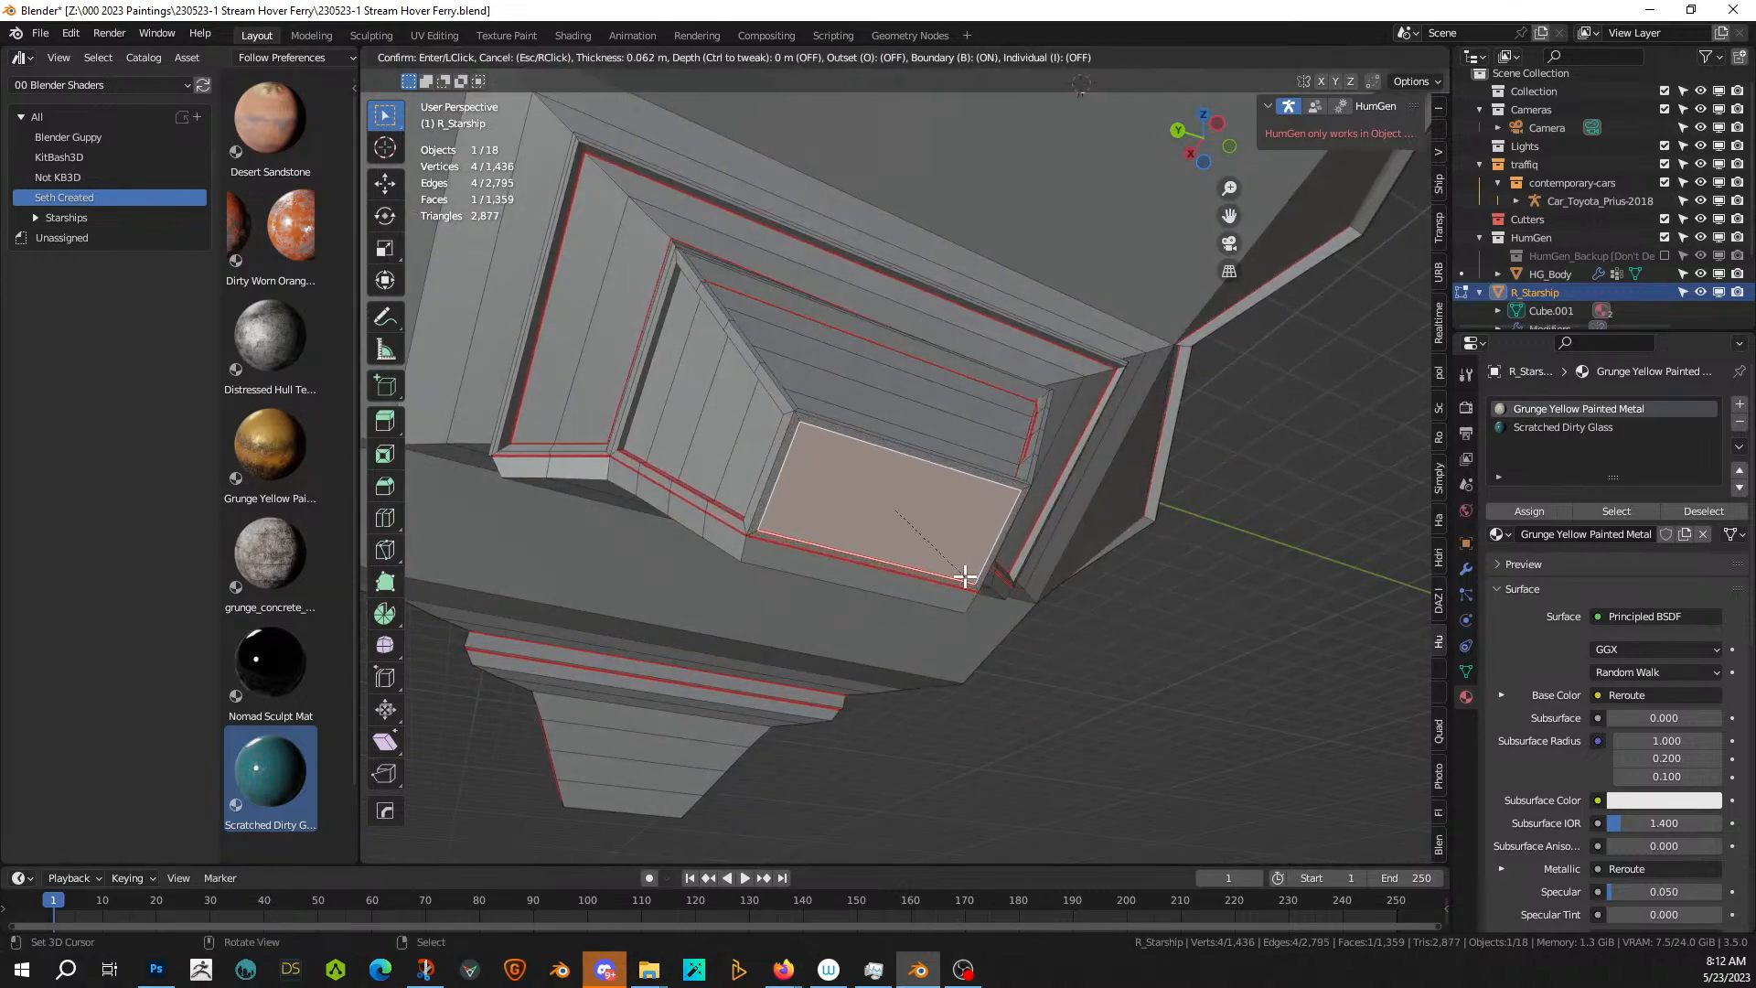
{"action": "left_click", "coordinate": [965, 578]}
{"action": "scroll", "coordinate": [965, 595], "scroll_direction": "up", "scroll_amount": 4}
{"action": "scroll", "coordinate": [947, 641], "scroll_direction": "down", "scroll_amount": 4}
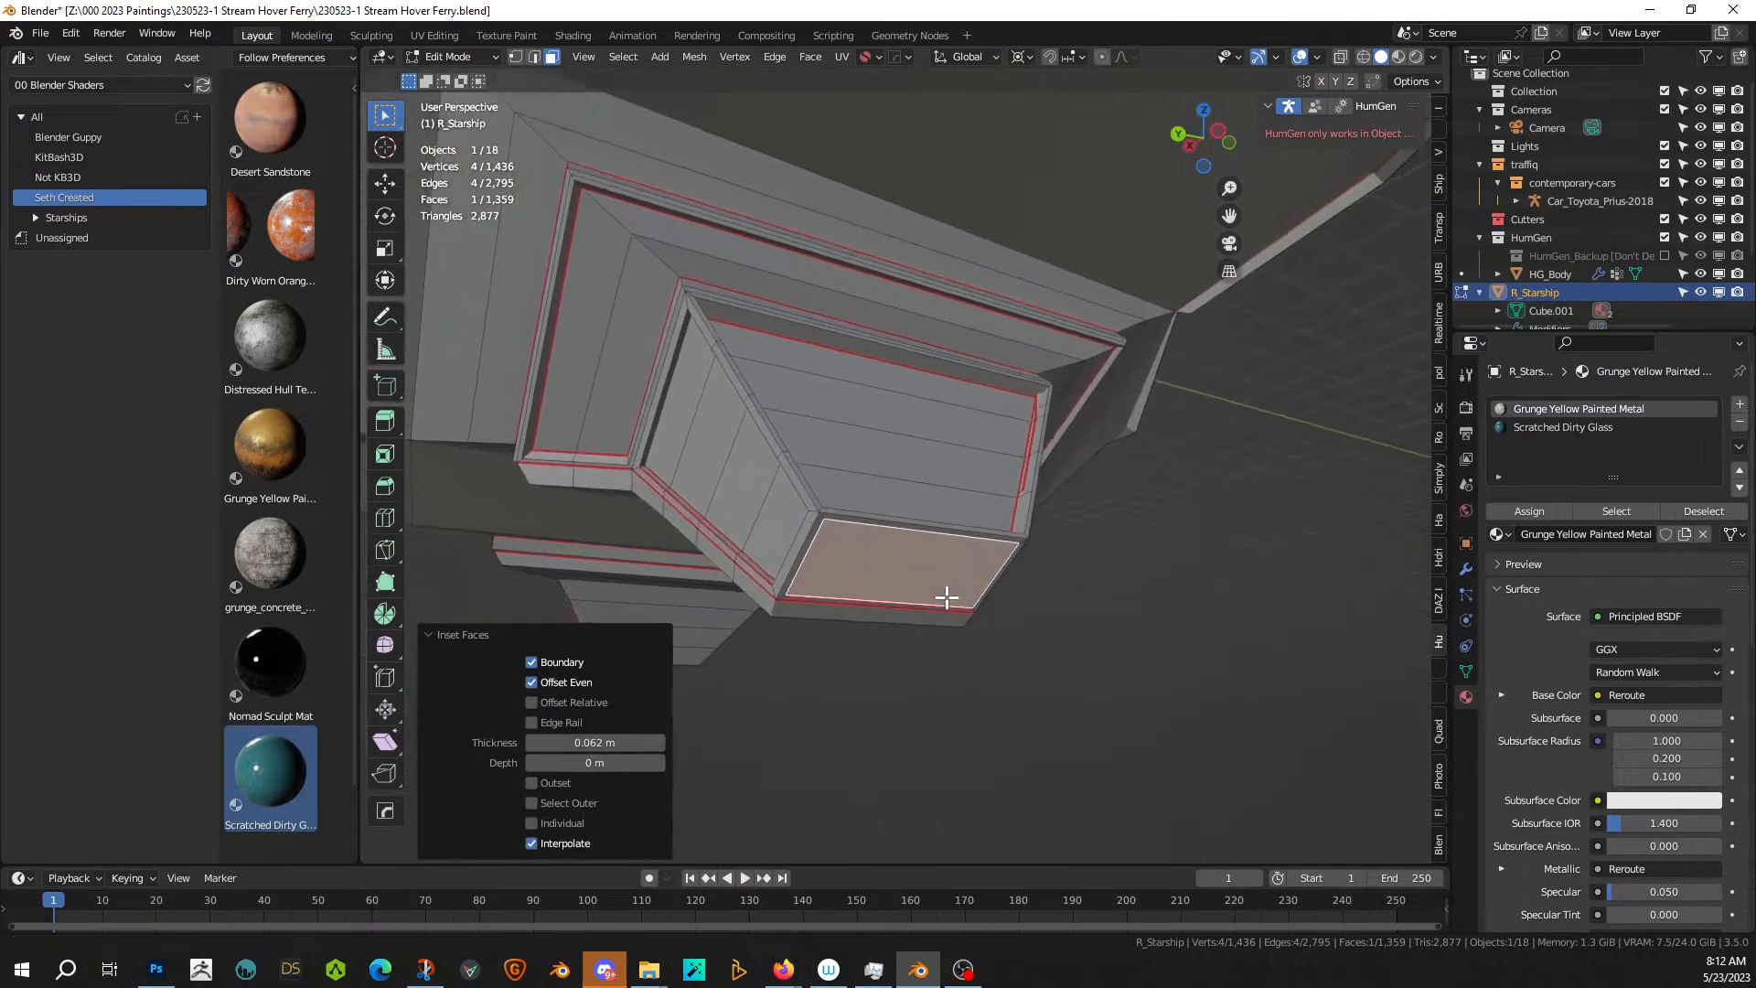
{"action": "key", "text": "e"}
{"action": "left_click", "coordinate": [937, 594]}
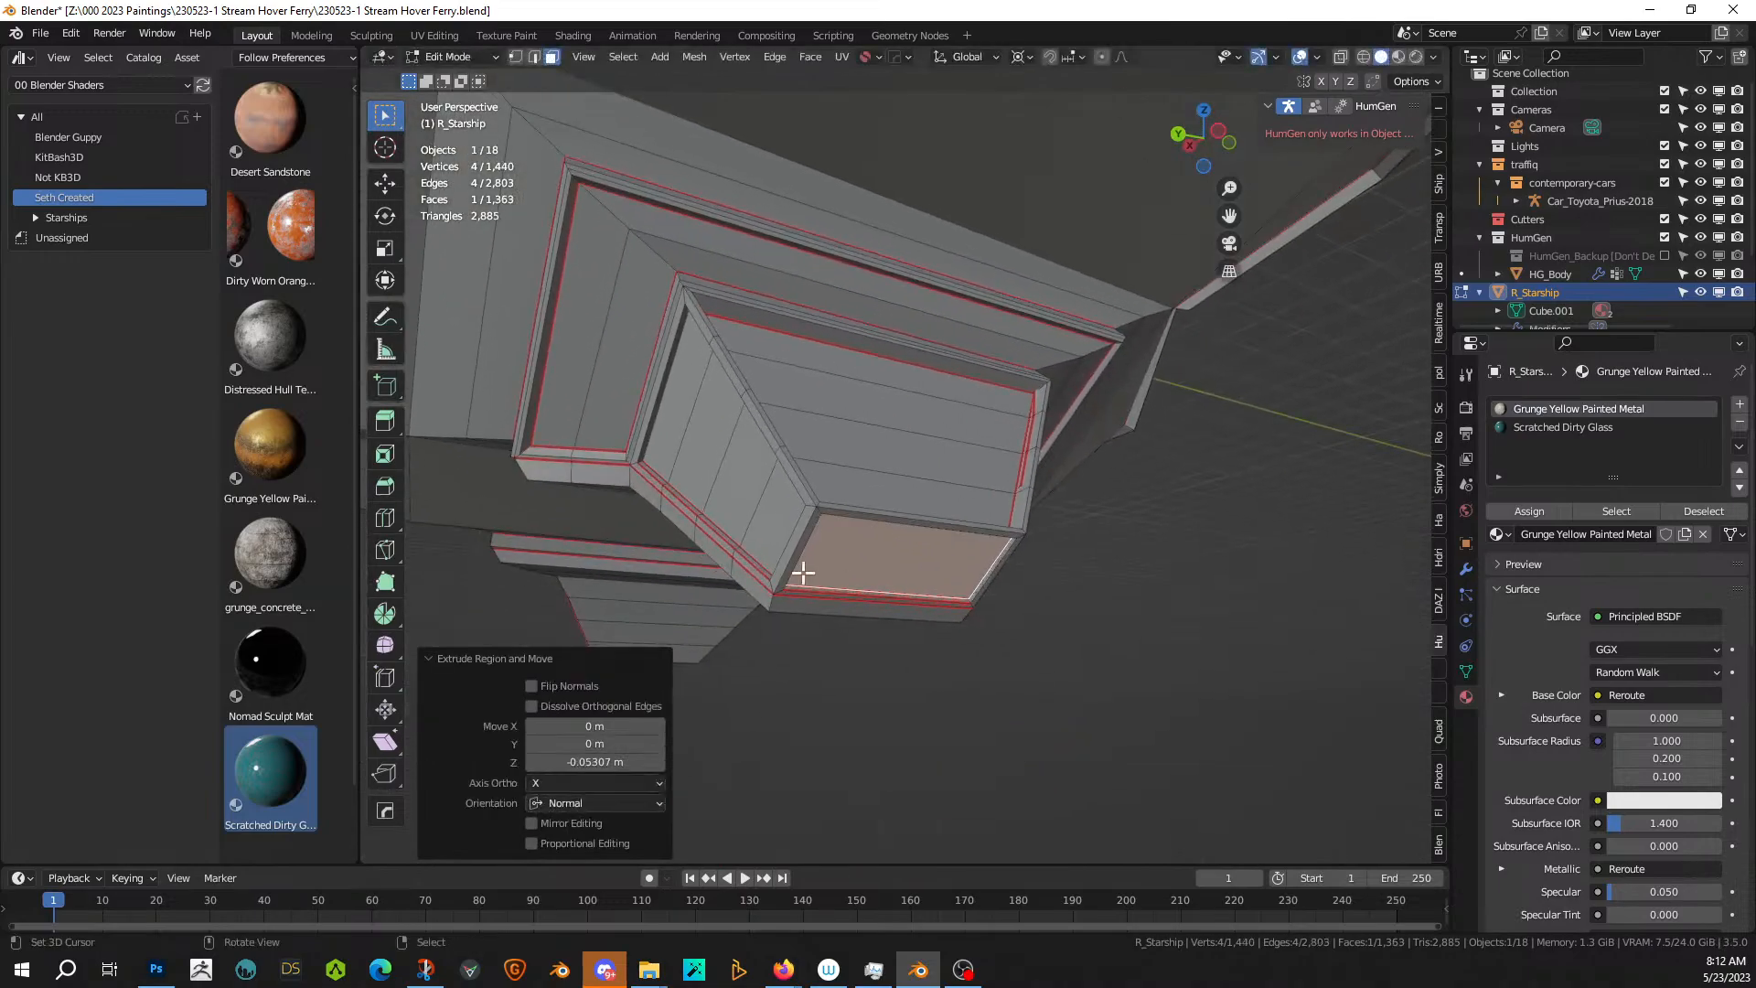
- Select the recessed panel faces around the pod together with its end face, and assign them to a new material slot
{"action": "right_click", "coordinate": [772, 533], "text": "shift"}
{"action": "right_click", "coordinate": [688, 407], "text": "ctrl"}
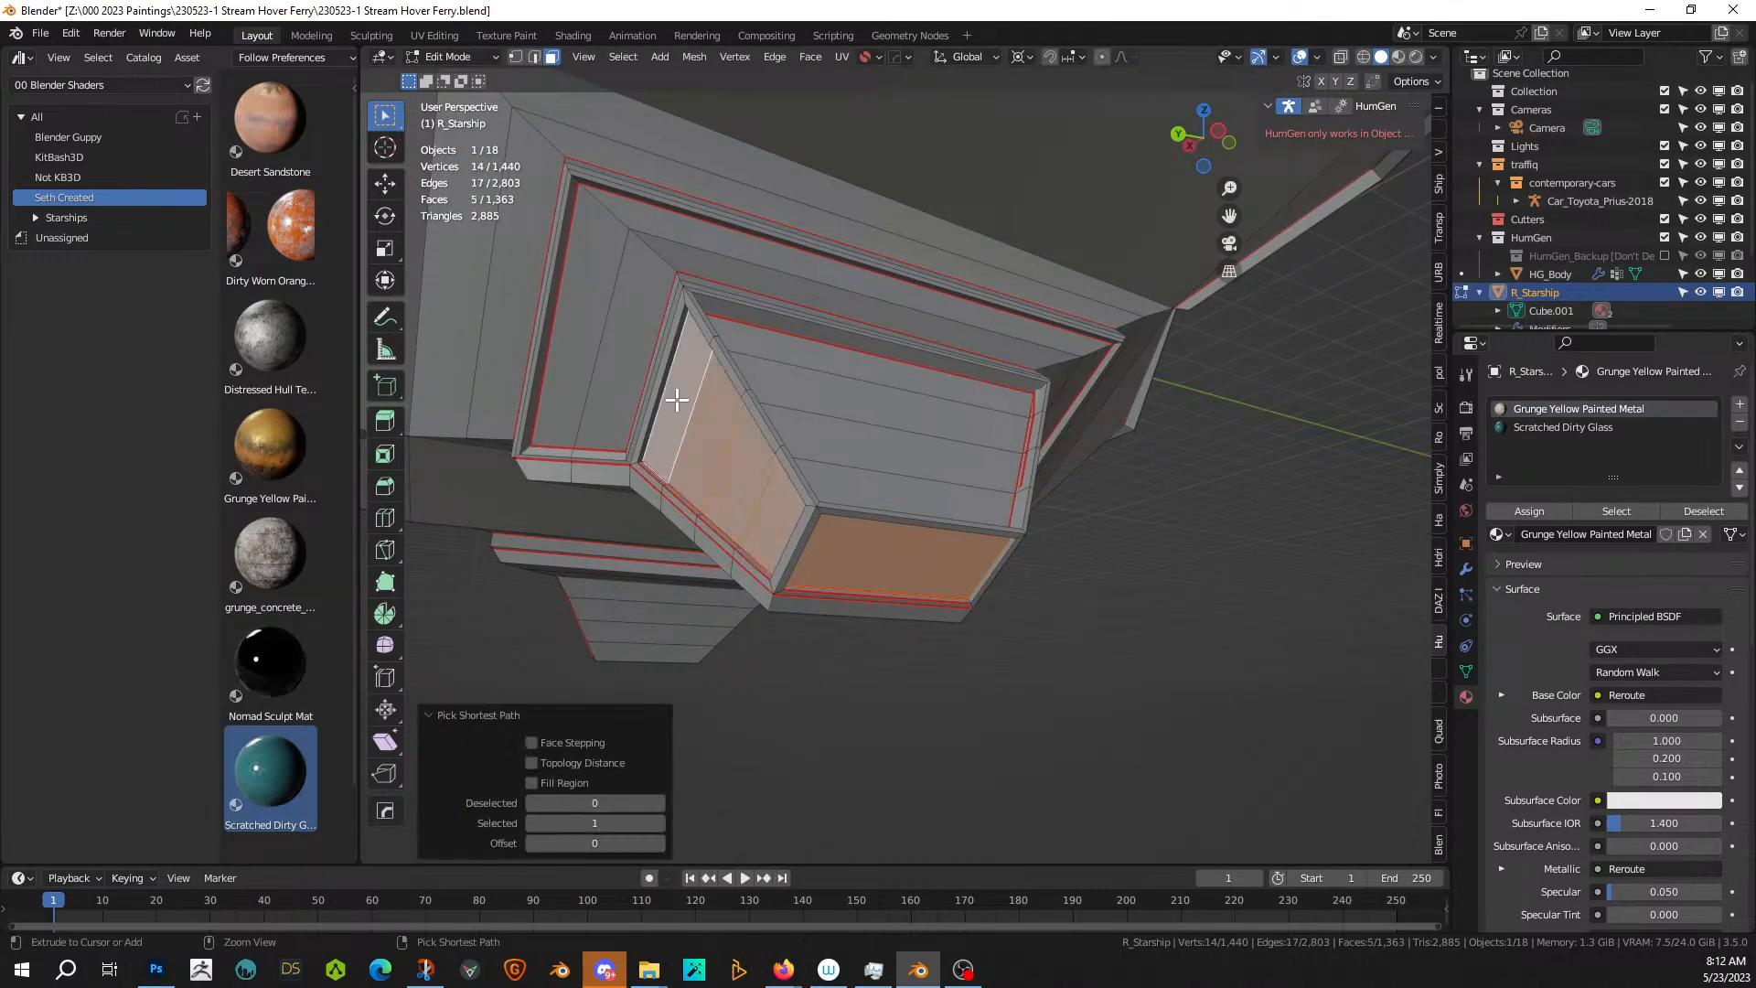
{"action": "right_click", "coordinate": [811, 357], "text": "shift"}
{"action": "right_click", "coordinate": [899, 492], "text": "ctrl"}
{"action": "middle_click_drag", "start_coordinate": [899, 491], "coordinate": [903, 582]}
{"action": "right_click", "coordinate": [477, 584], "text": "shift"}
{"action": "right_click", "coordinate": [595, 573], "text": "ctrl"}
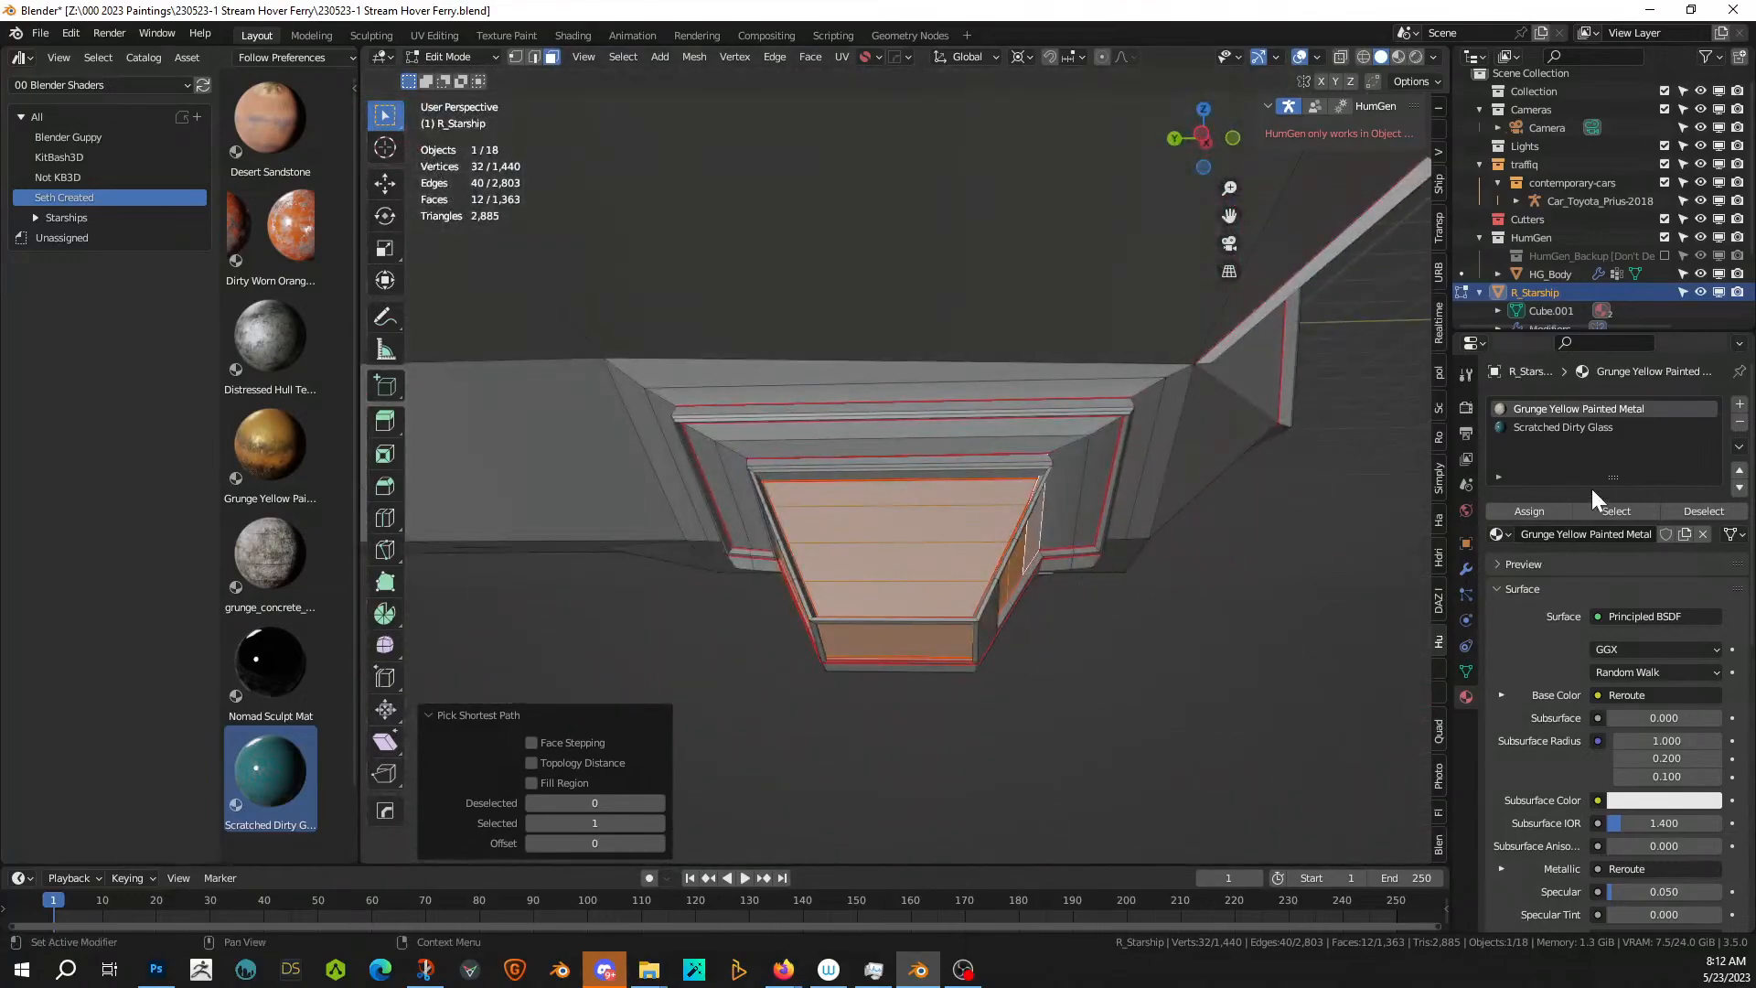
{"action": "left_click", "coordinate": [1740, 403]}
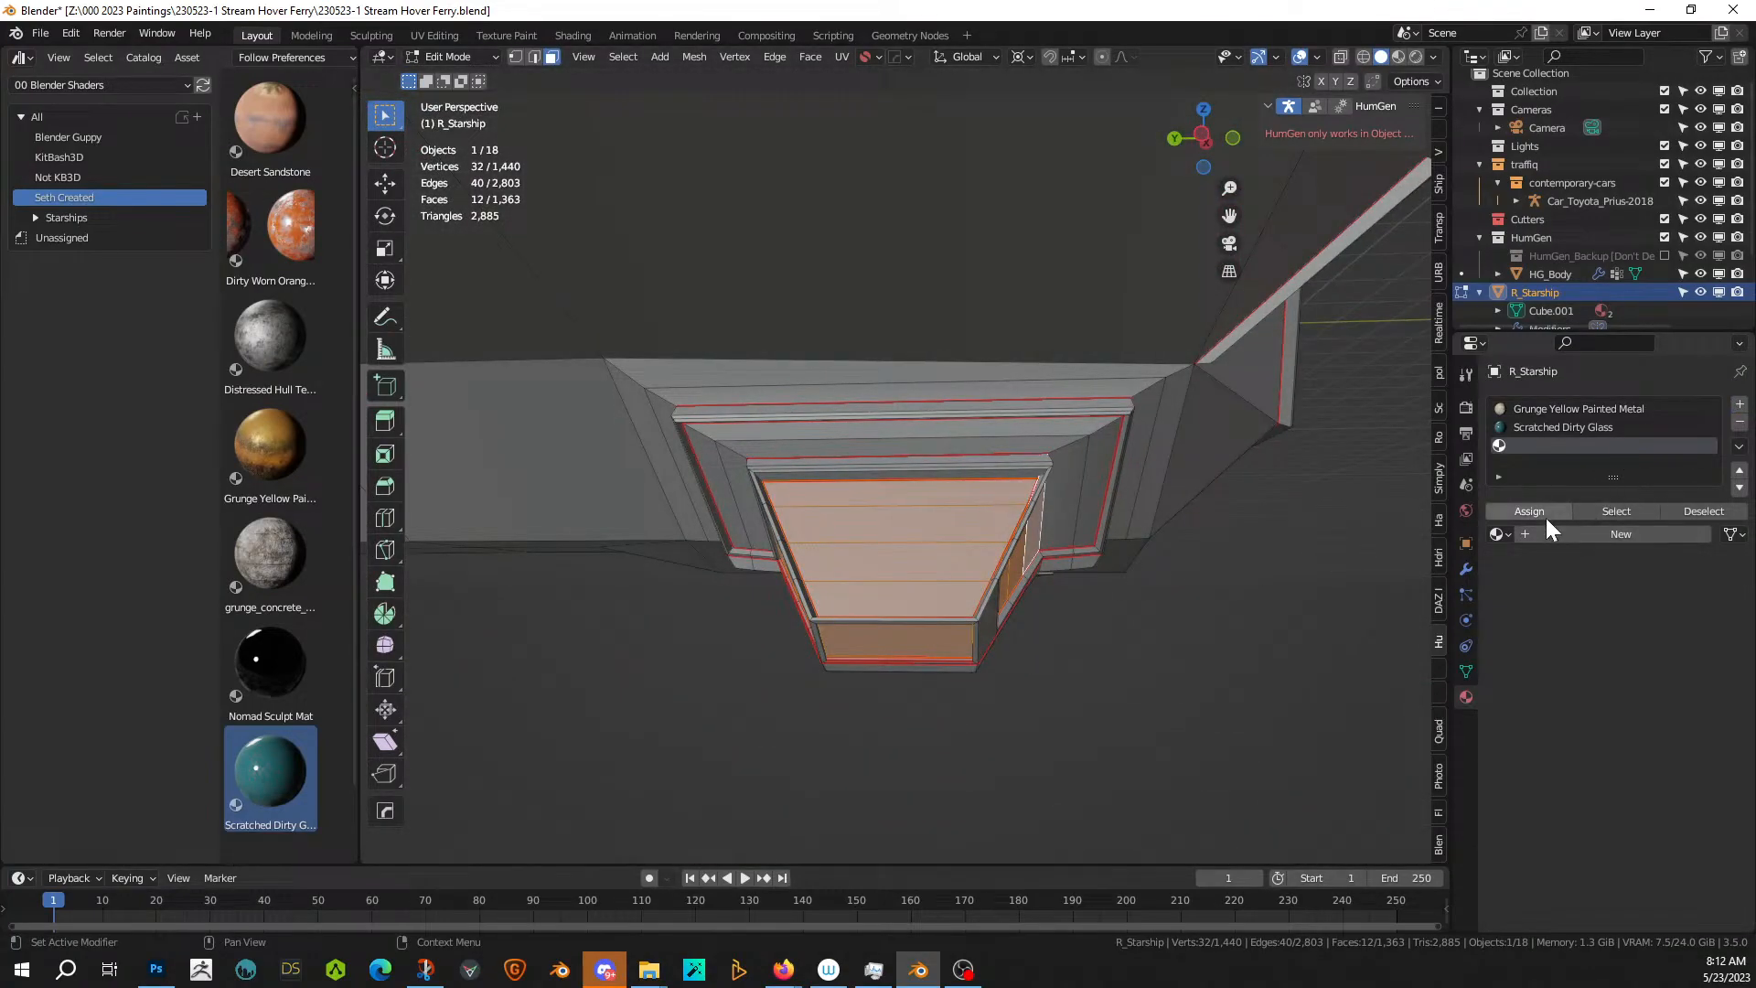
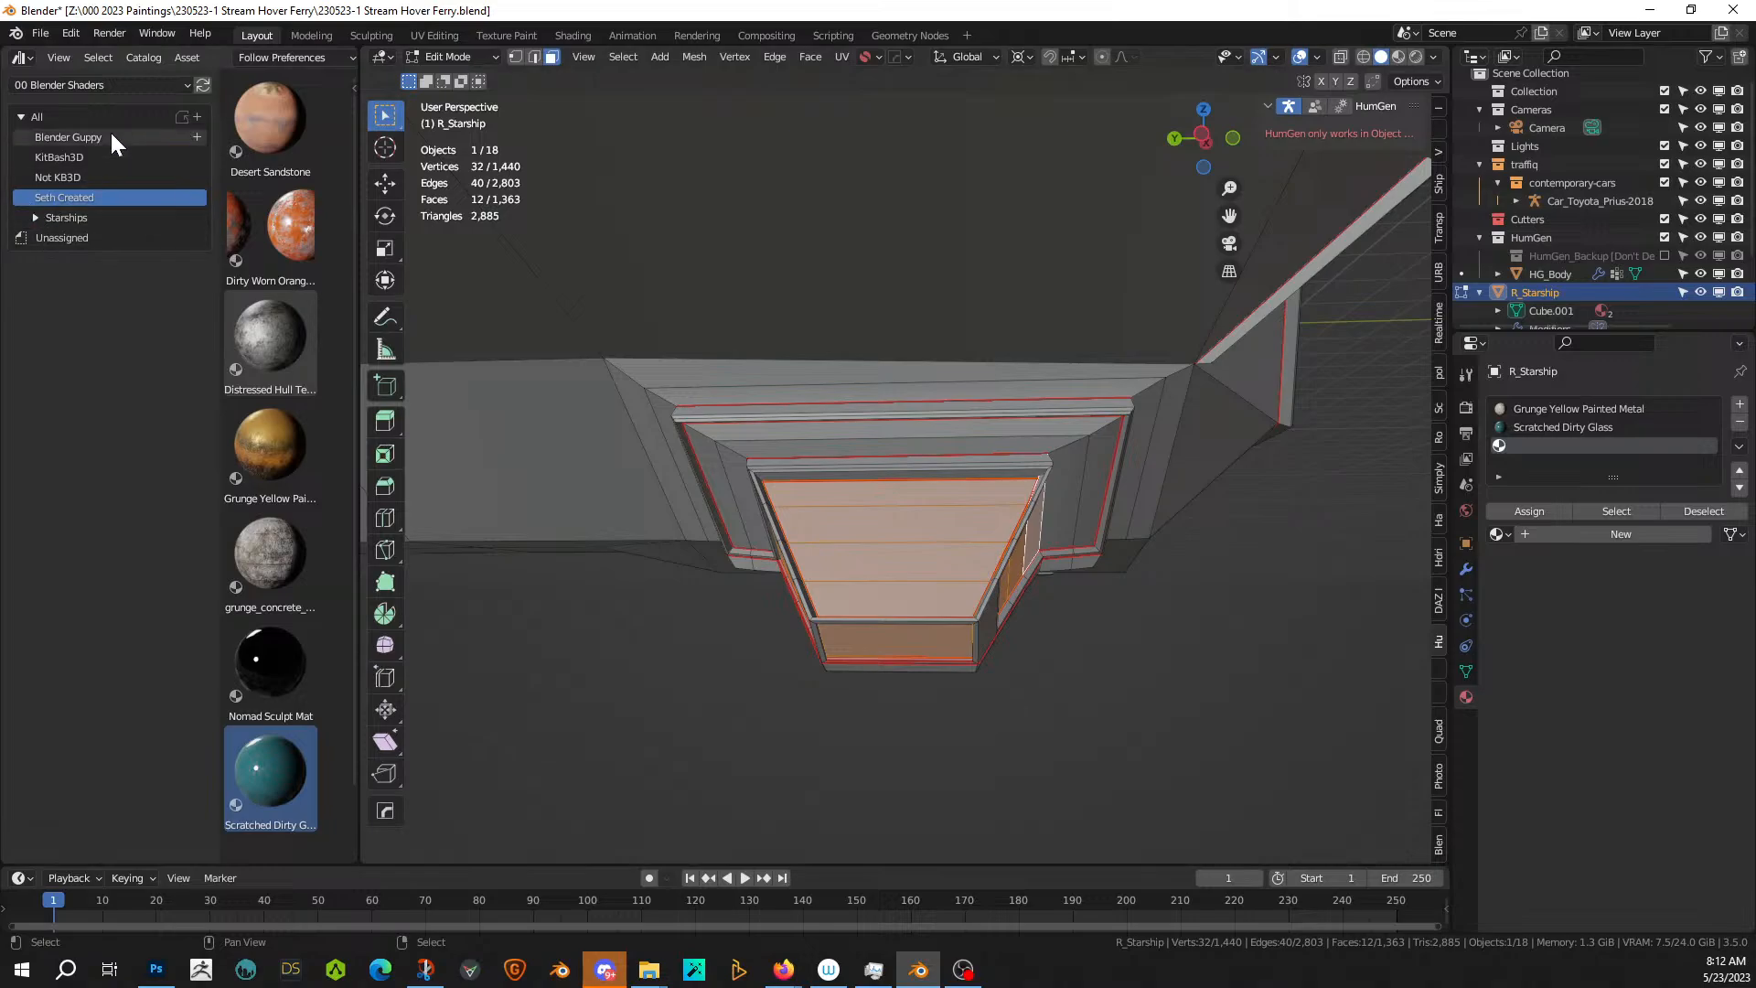
- Fill the new slot with Effect_Engine_Exhaust_Glow from the Technouveau Shader Materials catalog of the Big Medium Small asset library
{"action": "left_click", "coordinate": [90, 84]}
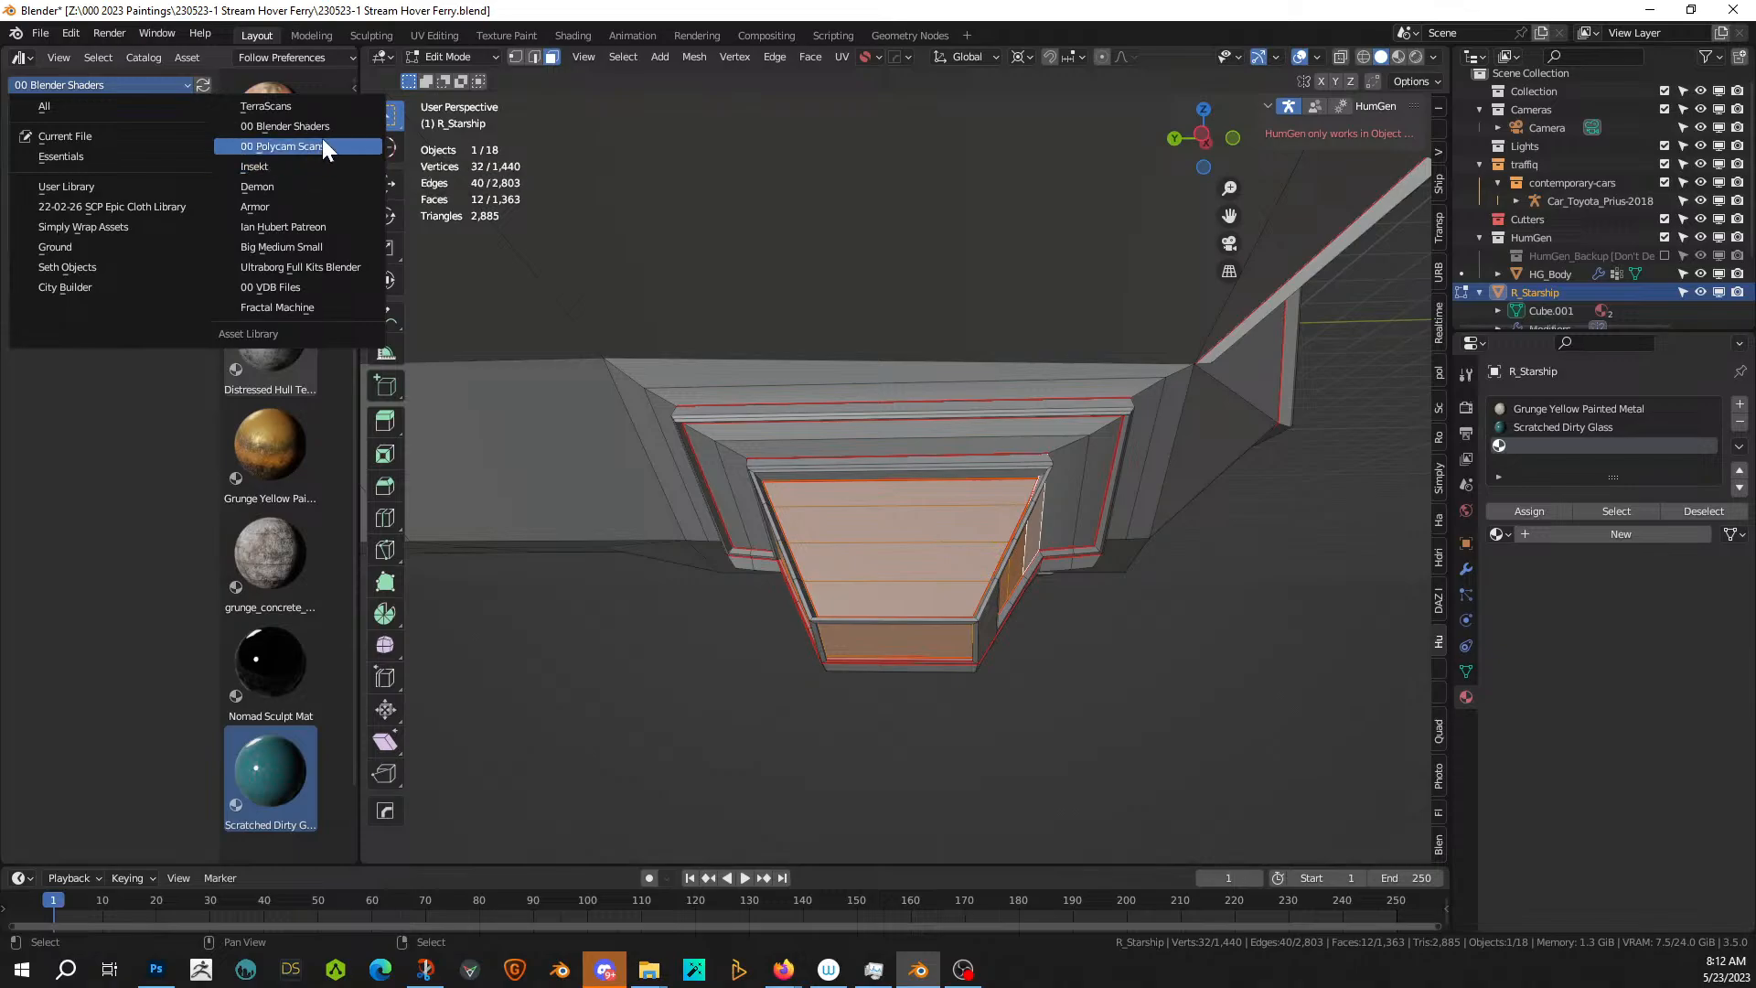
{"action": "left_click", "coordinate": [335, 248]}
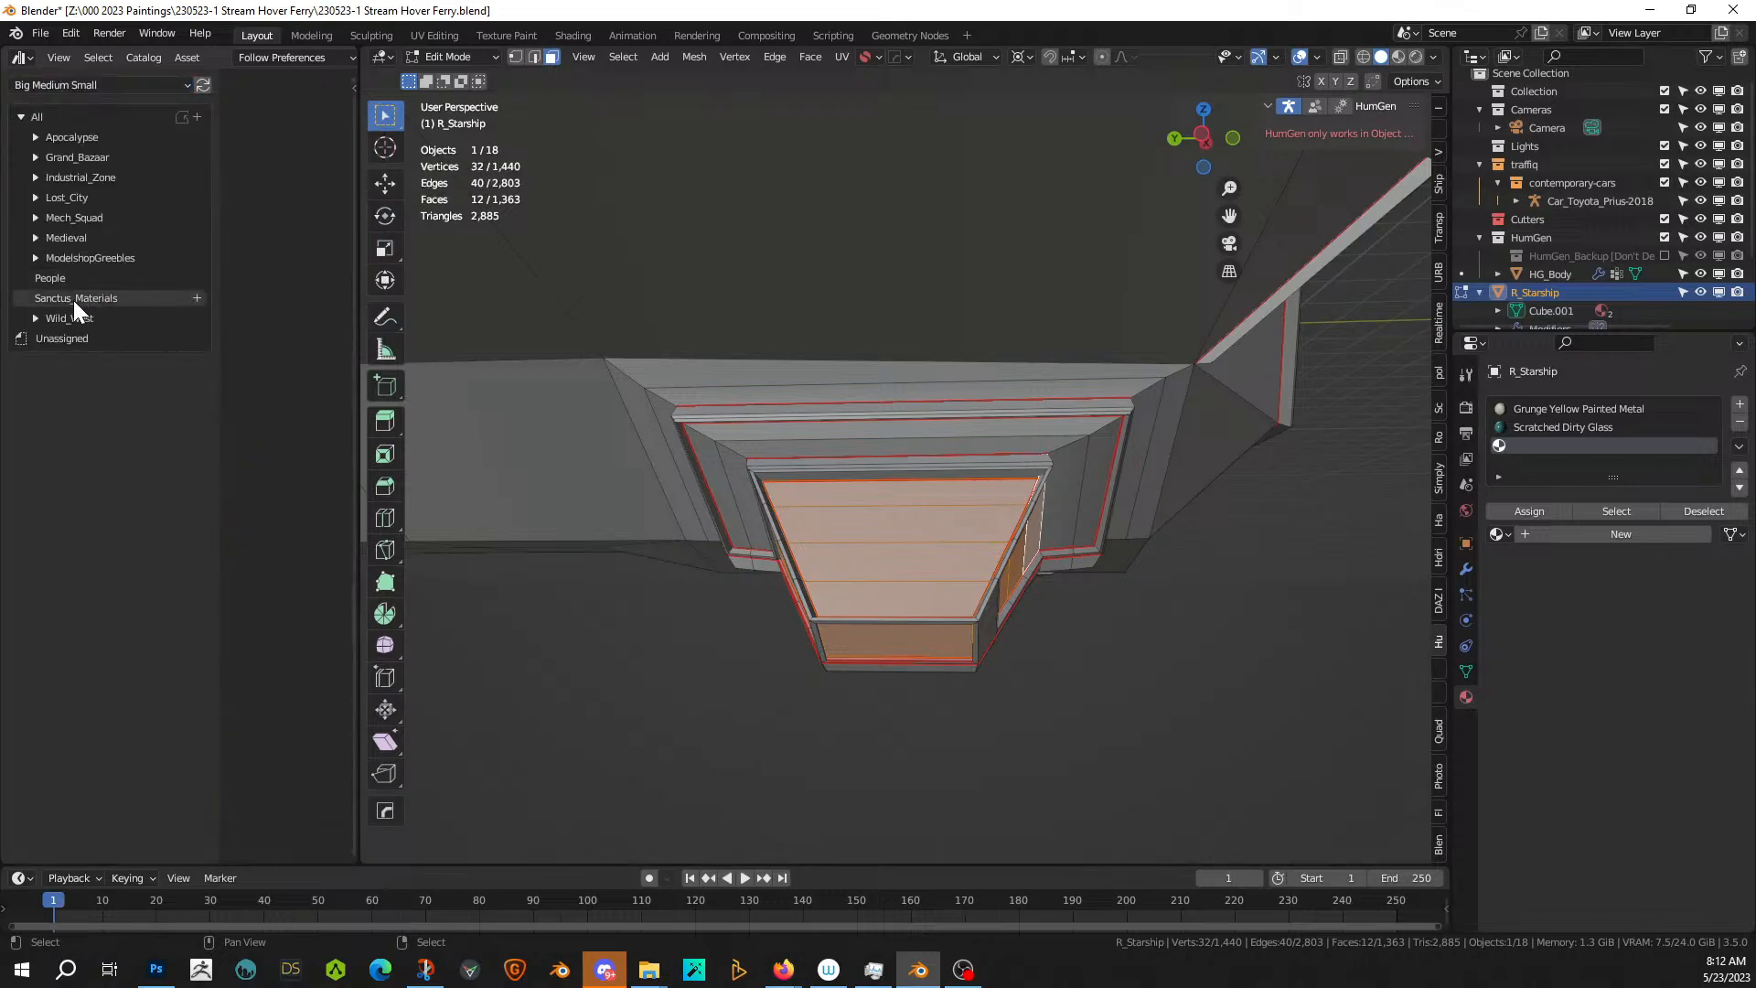
{"action": "left_click", "coordinate": [34, 257]}
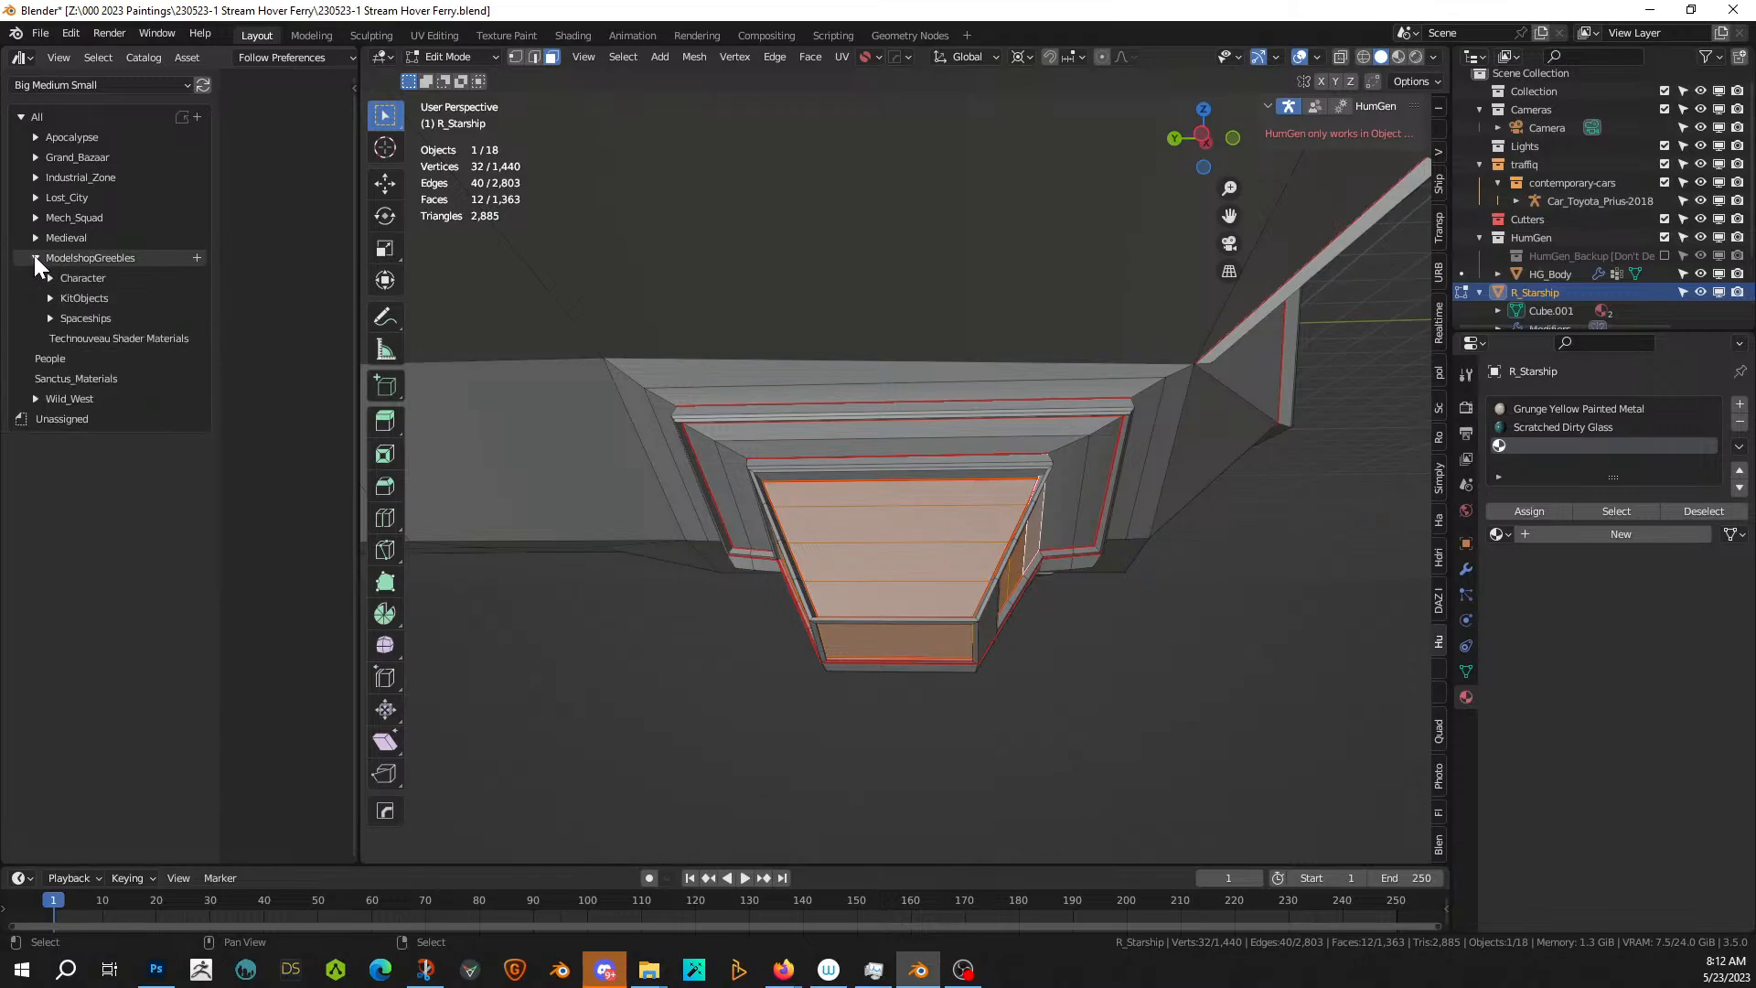
{"action": "left_click", "coordinate": [100, 338]}
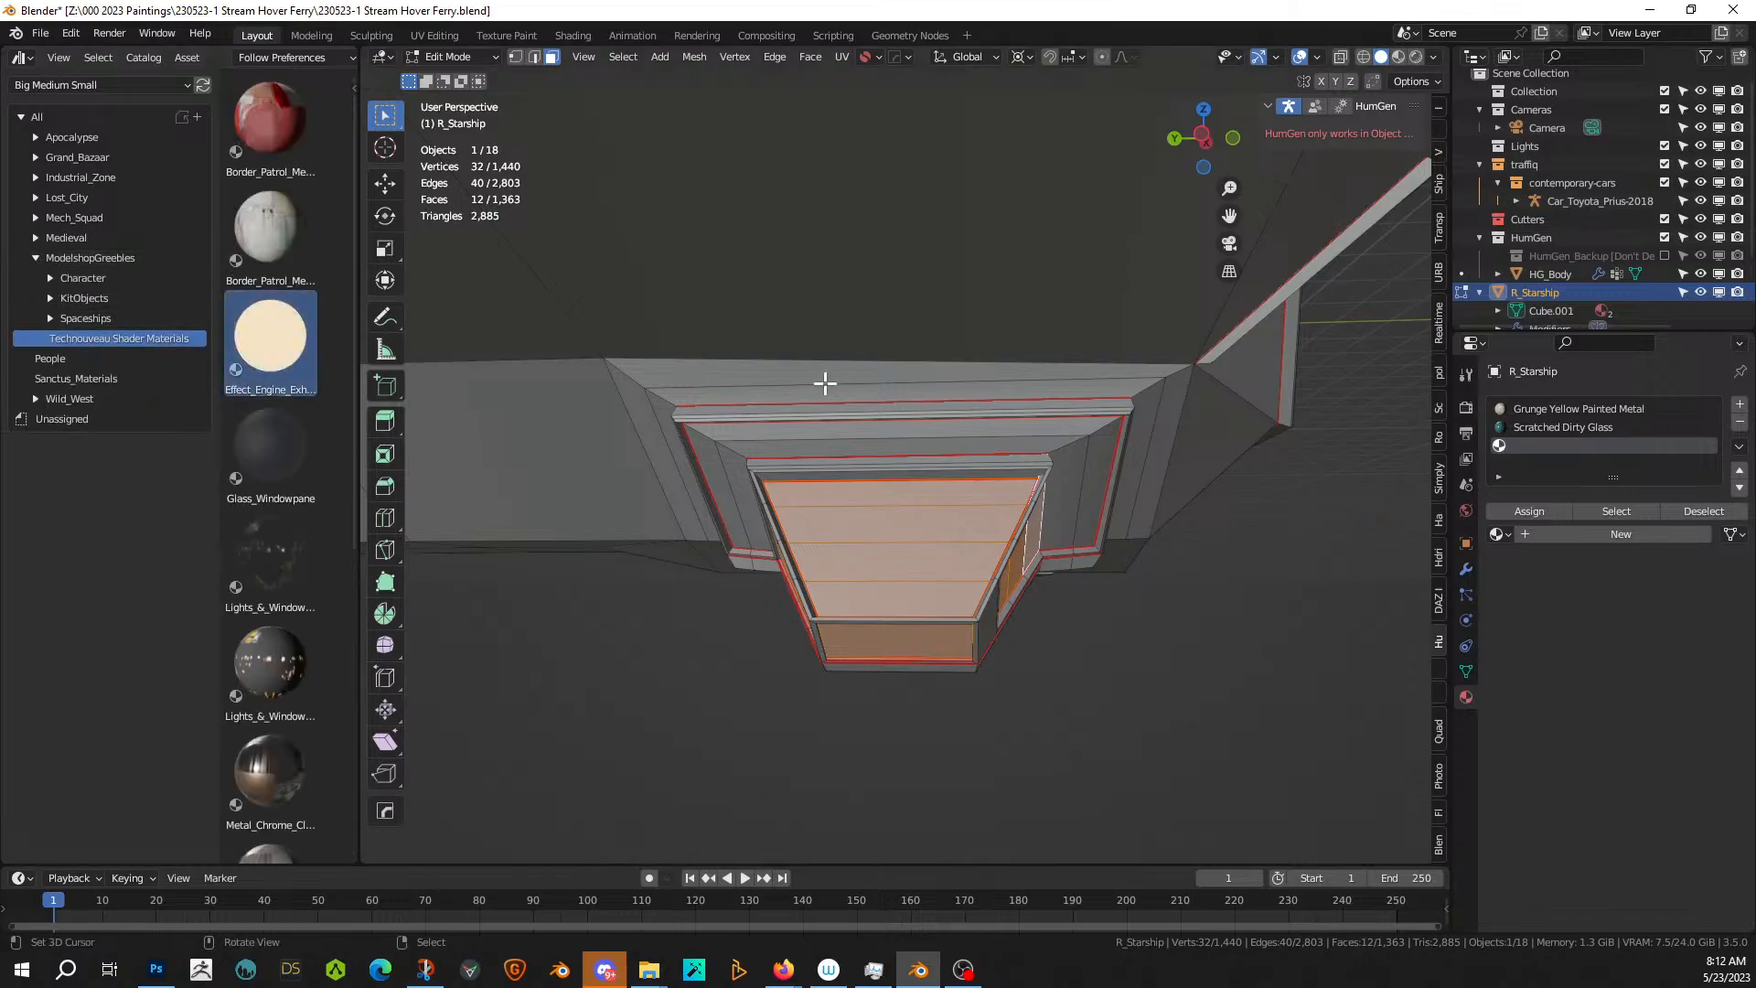
{"action": "left_click", "coordinate": [293, 366]}
{"action": "left_click_drag", "start_coordinate": [293, 364], "coordinate": [1569, 509]}
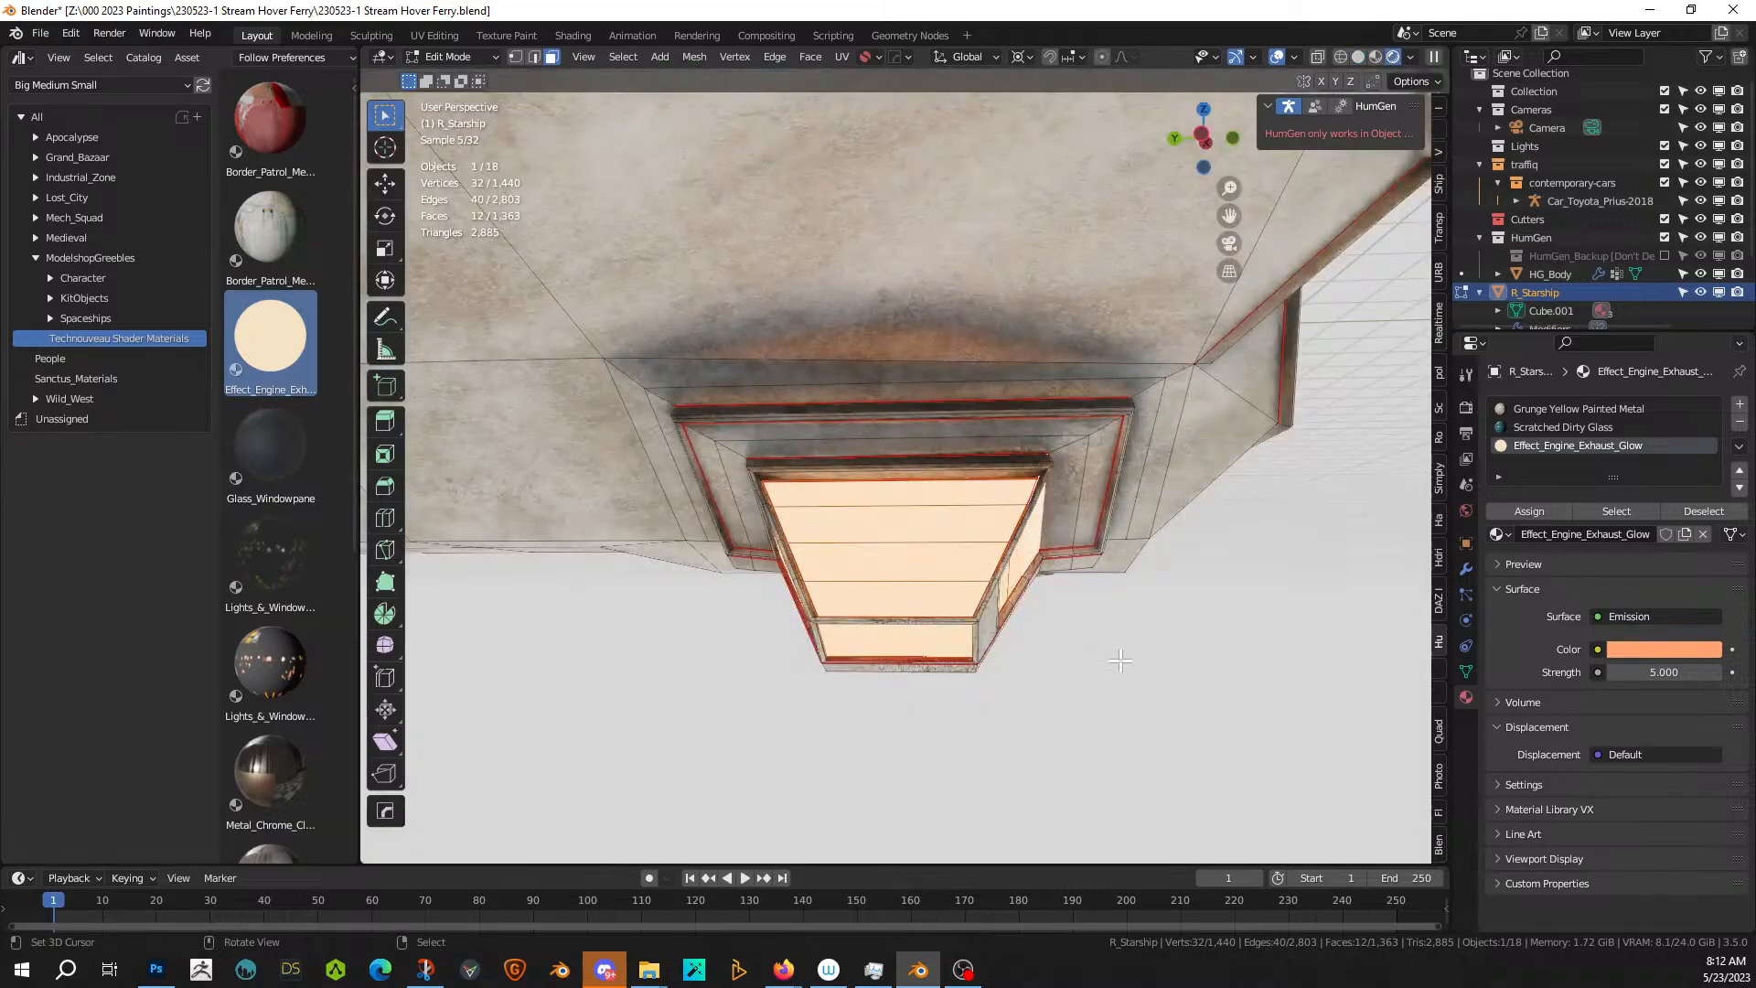
- Deselect the faces, leave mesh editing and inspect the glowing pods under the ferry in the rendered view
{"action": "key", "text": "alt+a"}
{"action": "scroll", "coordinate": [1120, 660], "scroll_direction": "down", "scroll_amount": 3}
{"action": "middle_click_drag", "start_coordinate": [1121, 660], "coordinate": [573, 673]}
{"action": "key", "text": "Tab"}
{"action": "scroll", "coordinate": [952, 684], "scroll_direction": "down", "scroll_amount": 3}
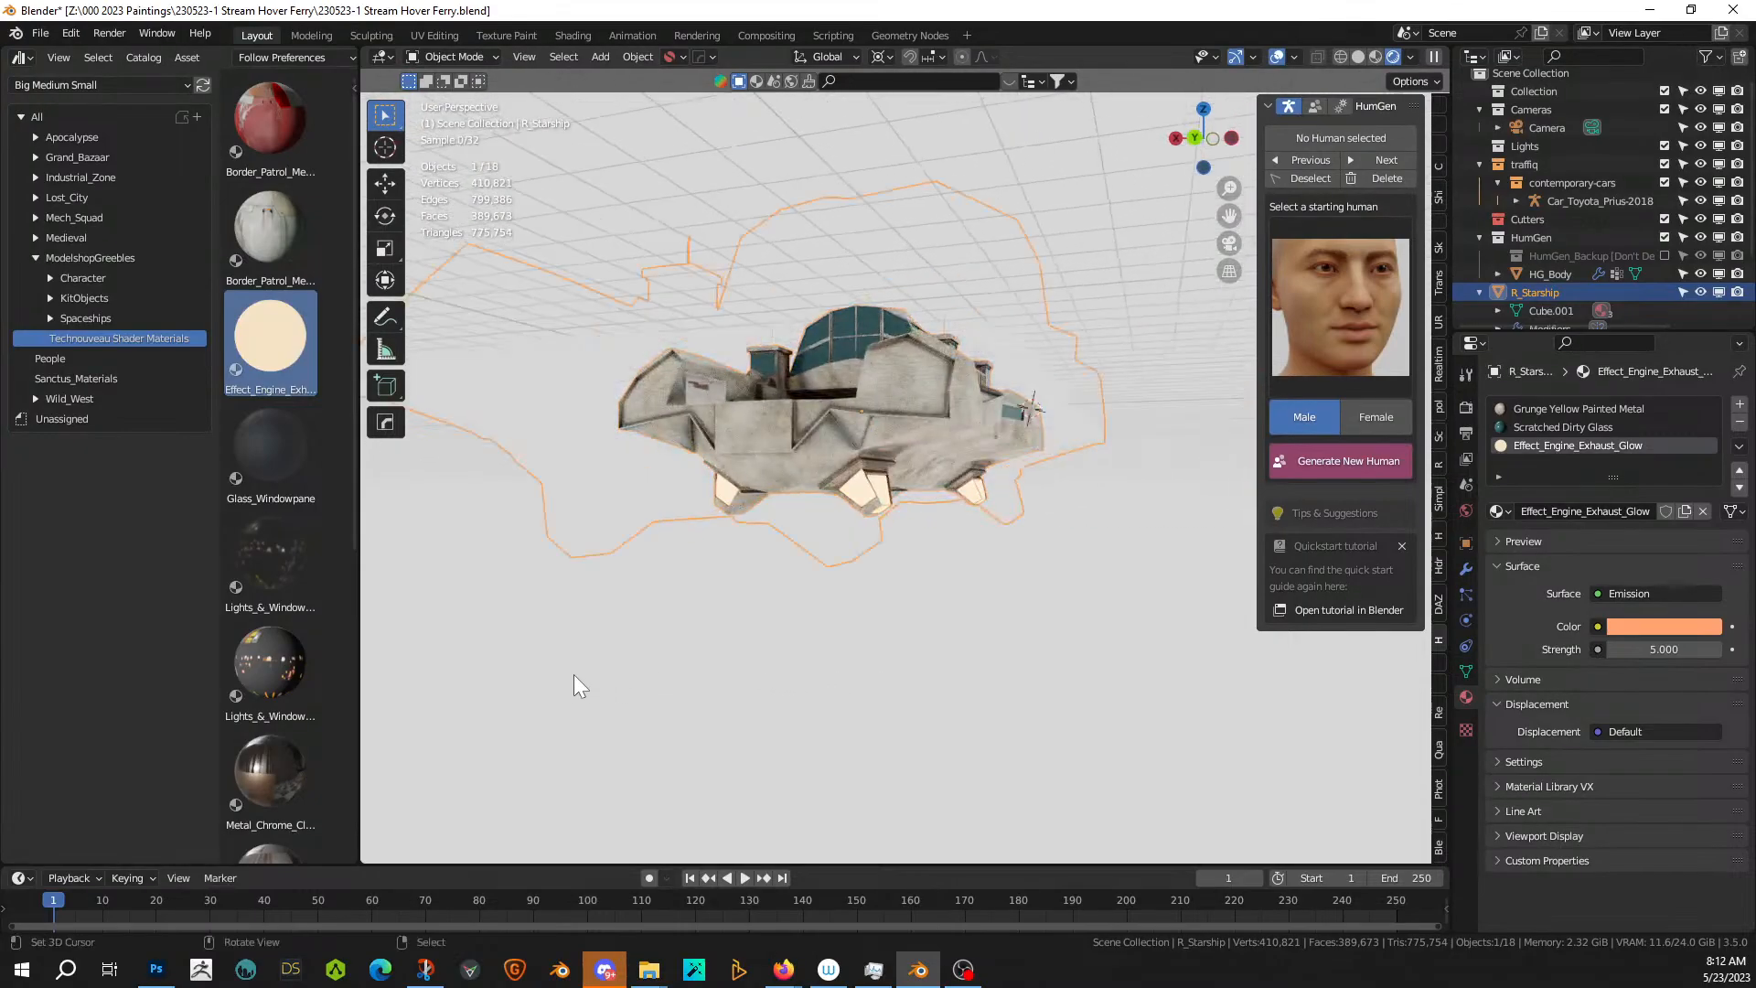
{"action": "scroll", "coordinate": [589, 672], "scroll_direction": "up", "scroll_amount": 5}
{"action": "middle_click_drag", "start_coordinate": [773, 569], "coordinate": [885, 617]}
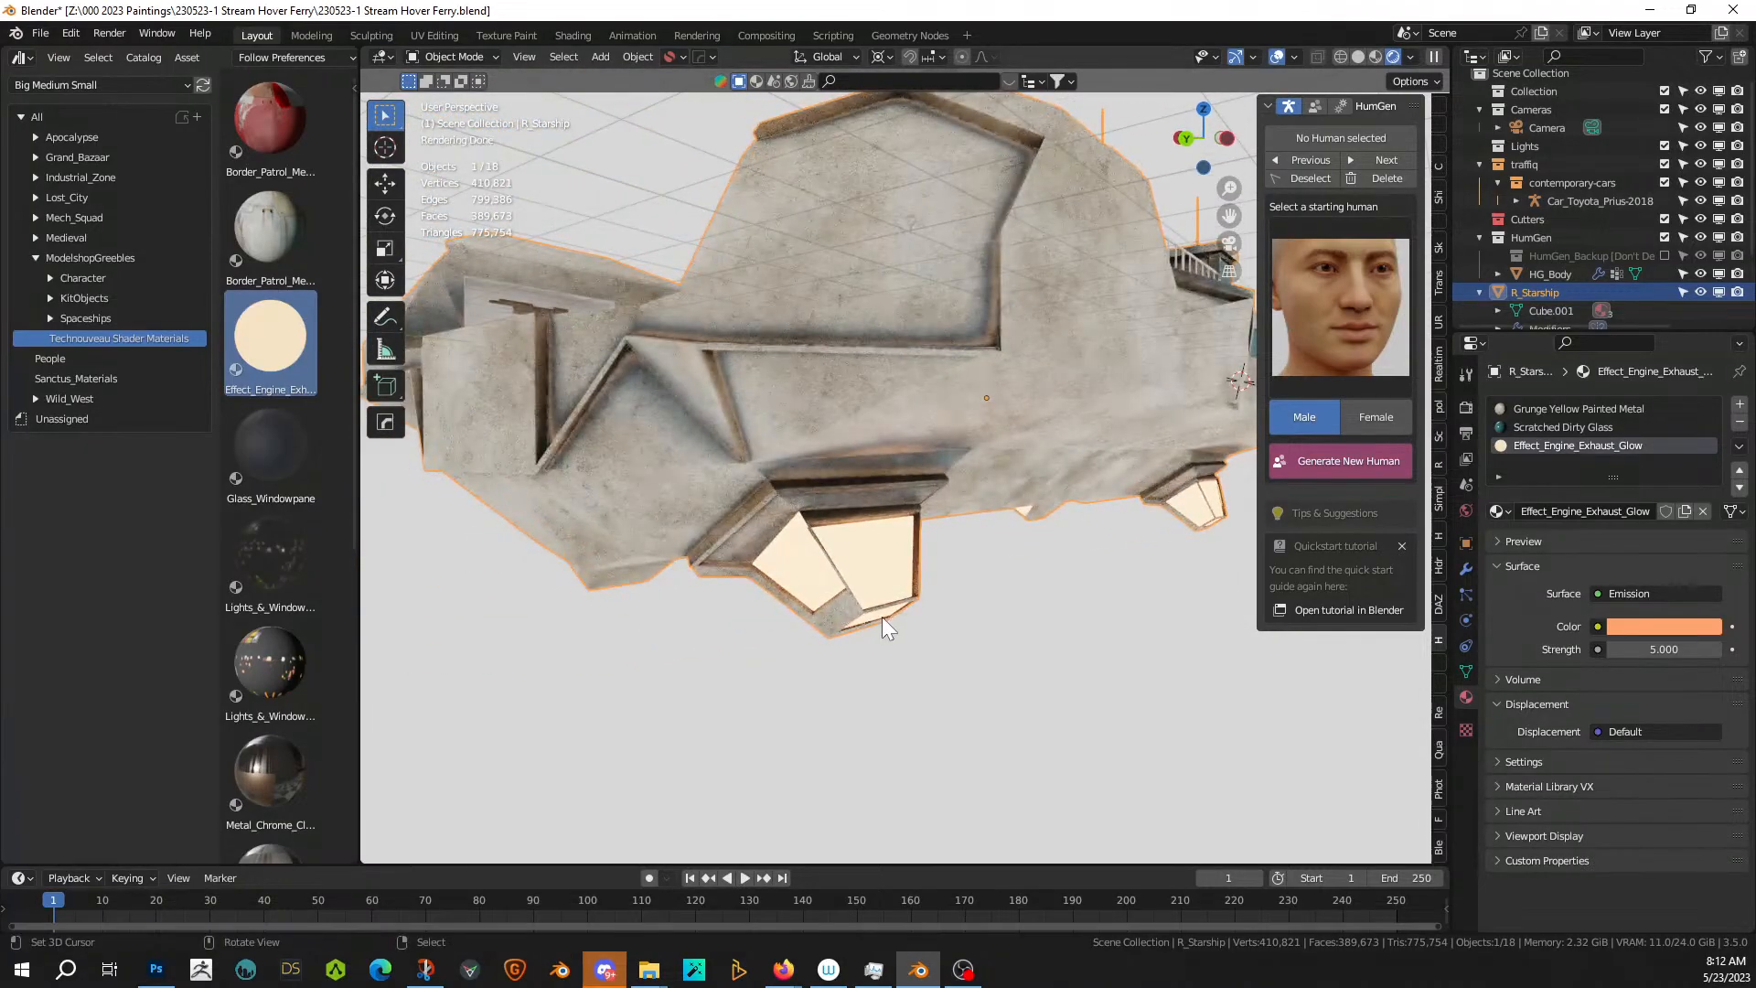
{"action": "scroll", "coordinate": [882, 617], "scroll_direction": "up", "scroll_amount": 2}
- In solid shading, reopen the starship mesh and assign Grunge Yellow Painted Metal to three panel faces on one side of the pod
{"action": "key", "text": "Tab"}
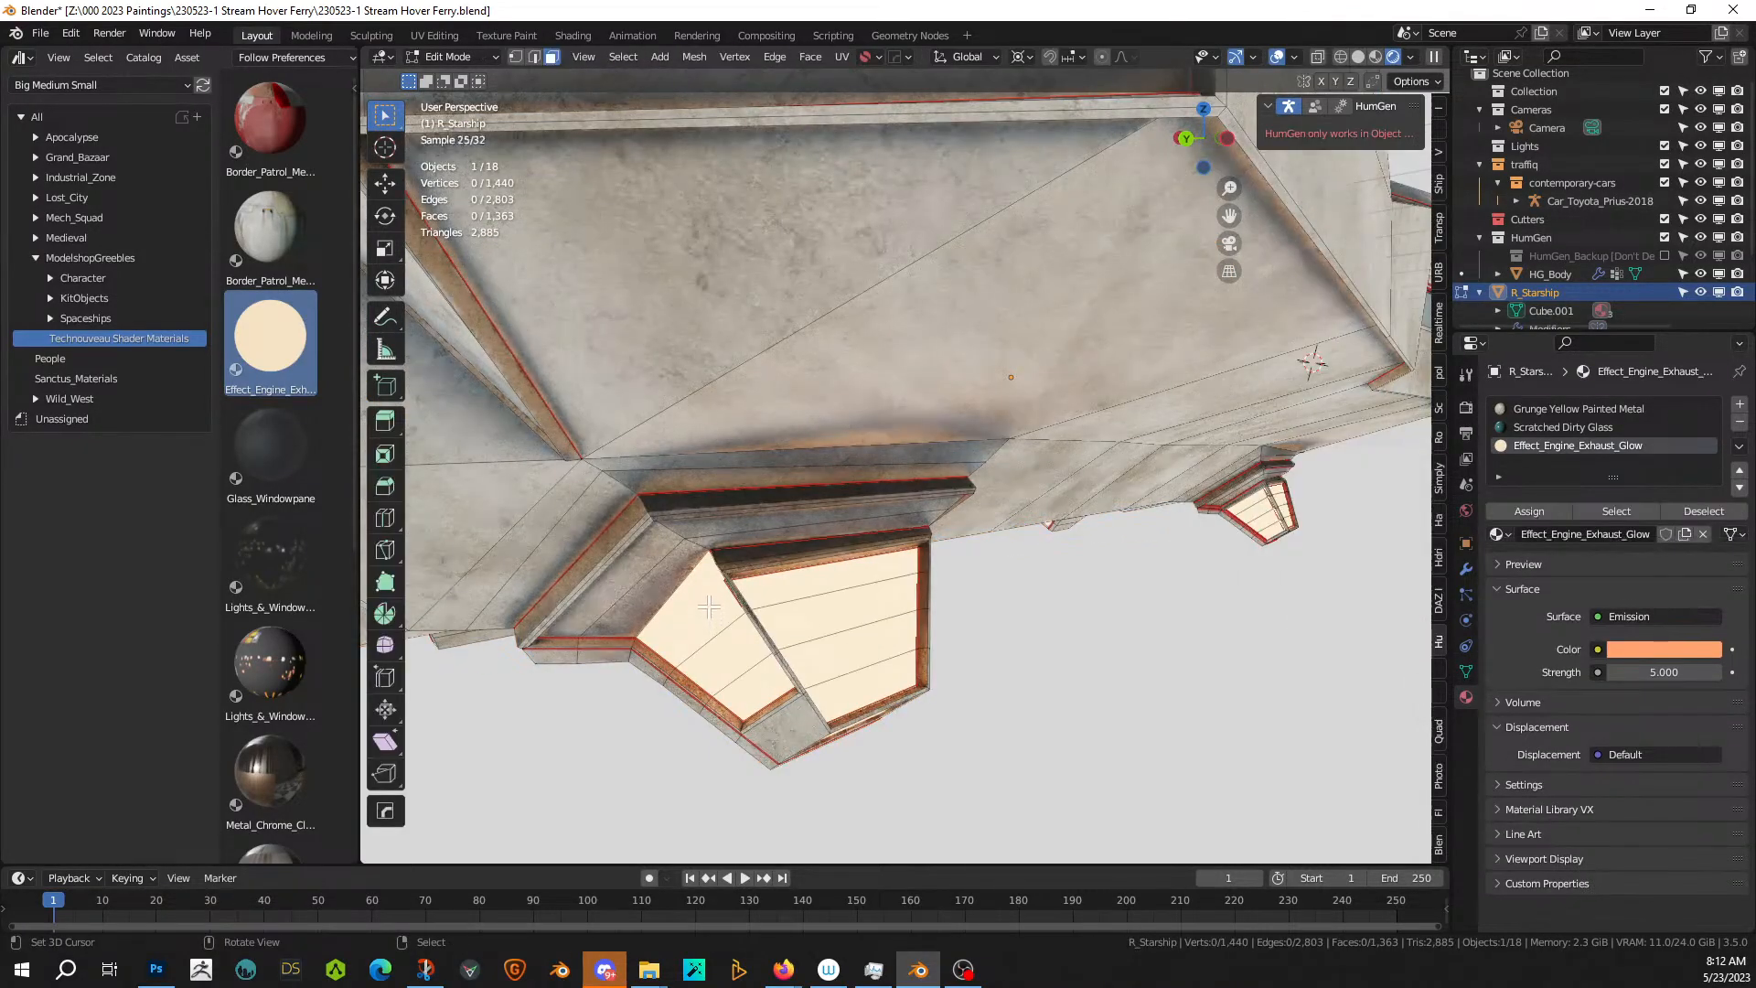
{"action": "left_click", "coordinate": [1363, 57]}
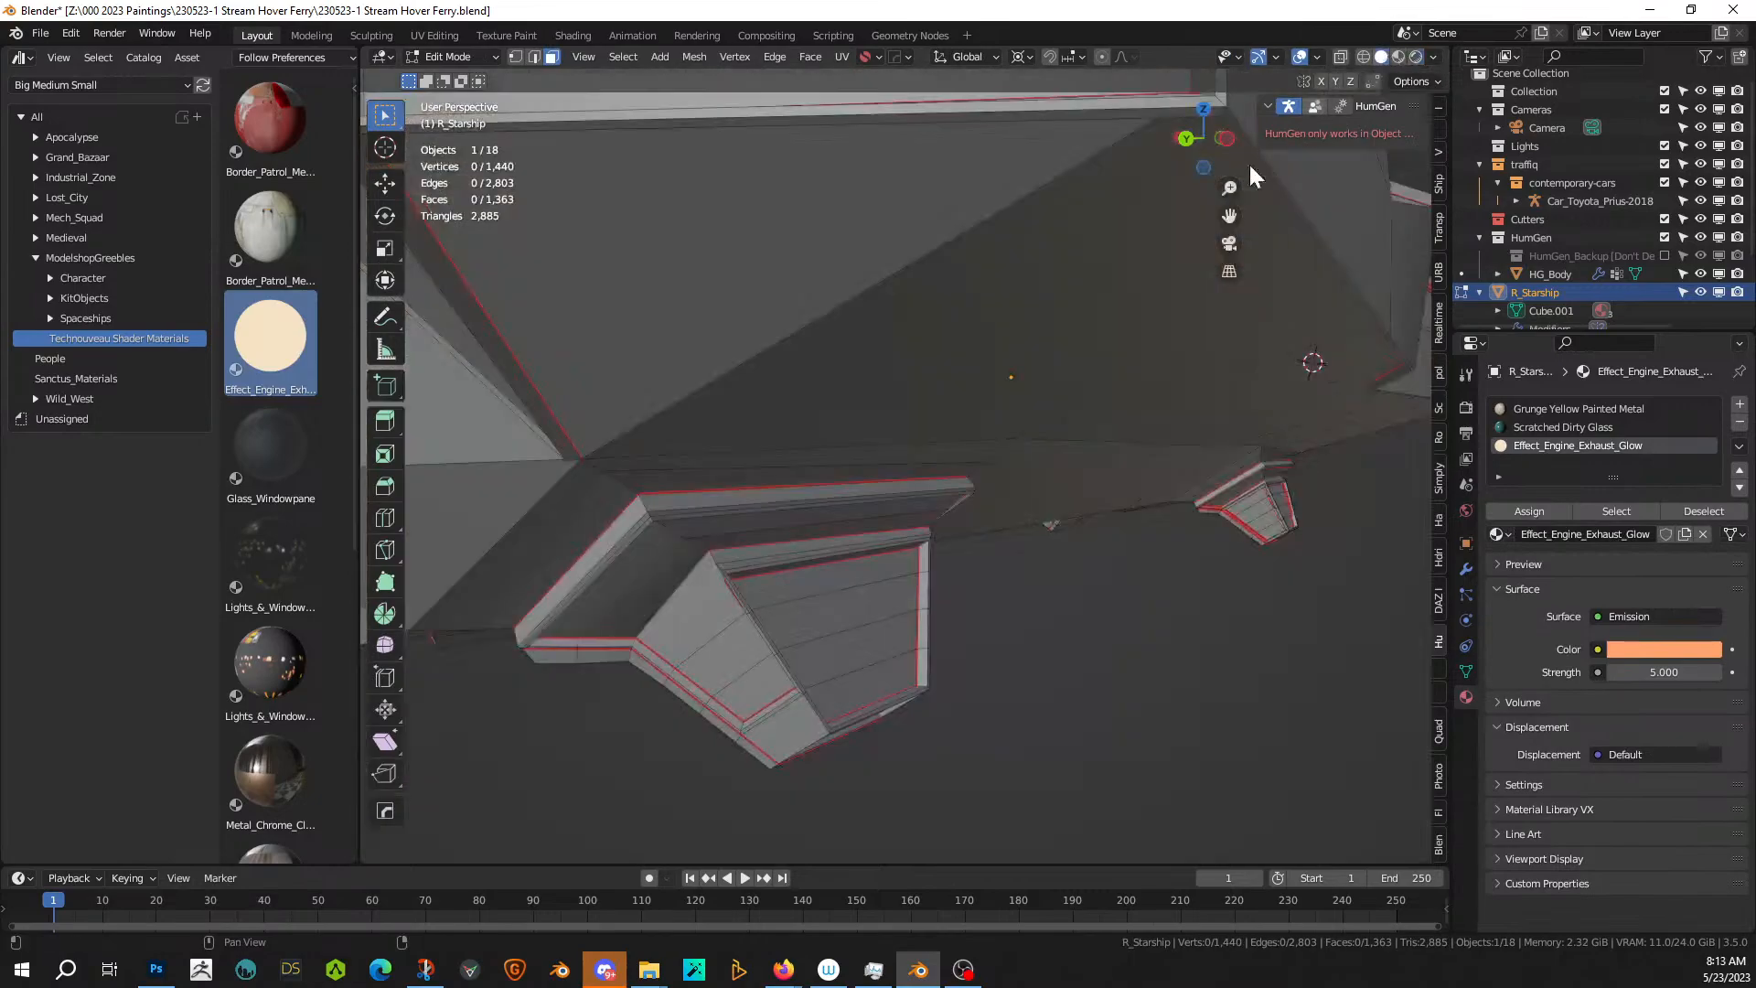
{"action": "scroll", "coordinate": [799, 627], "scroll_direction": "up", "scroll_amount": 3}
{"action": "middle_click_drag", "start_coordinate": [800, 628], "coordinate": [820, 616]}
{"action": "scroll", "coordinate": [820, 616], "scroll_direction": "down", "scroll_amount": 5}
{"action": "scroll", "coordinate": [820, 617], "scroll_direction": "up", "scroll_amount": 2}
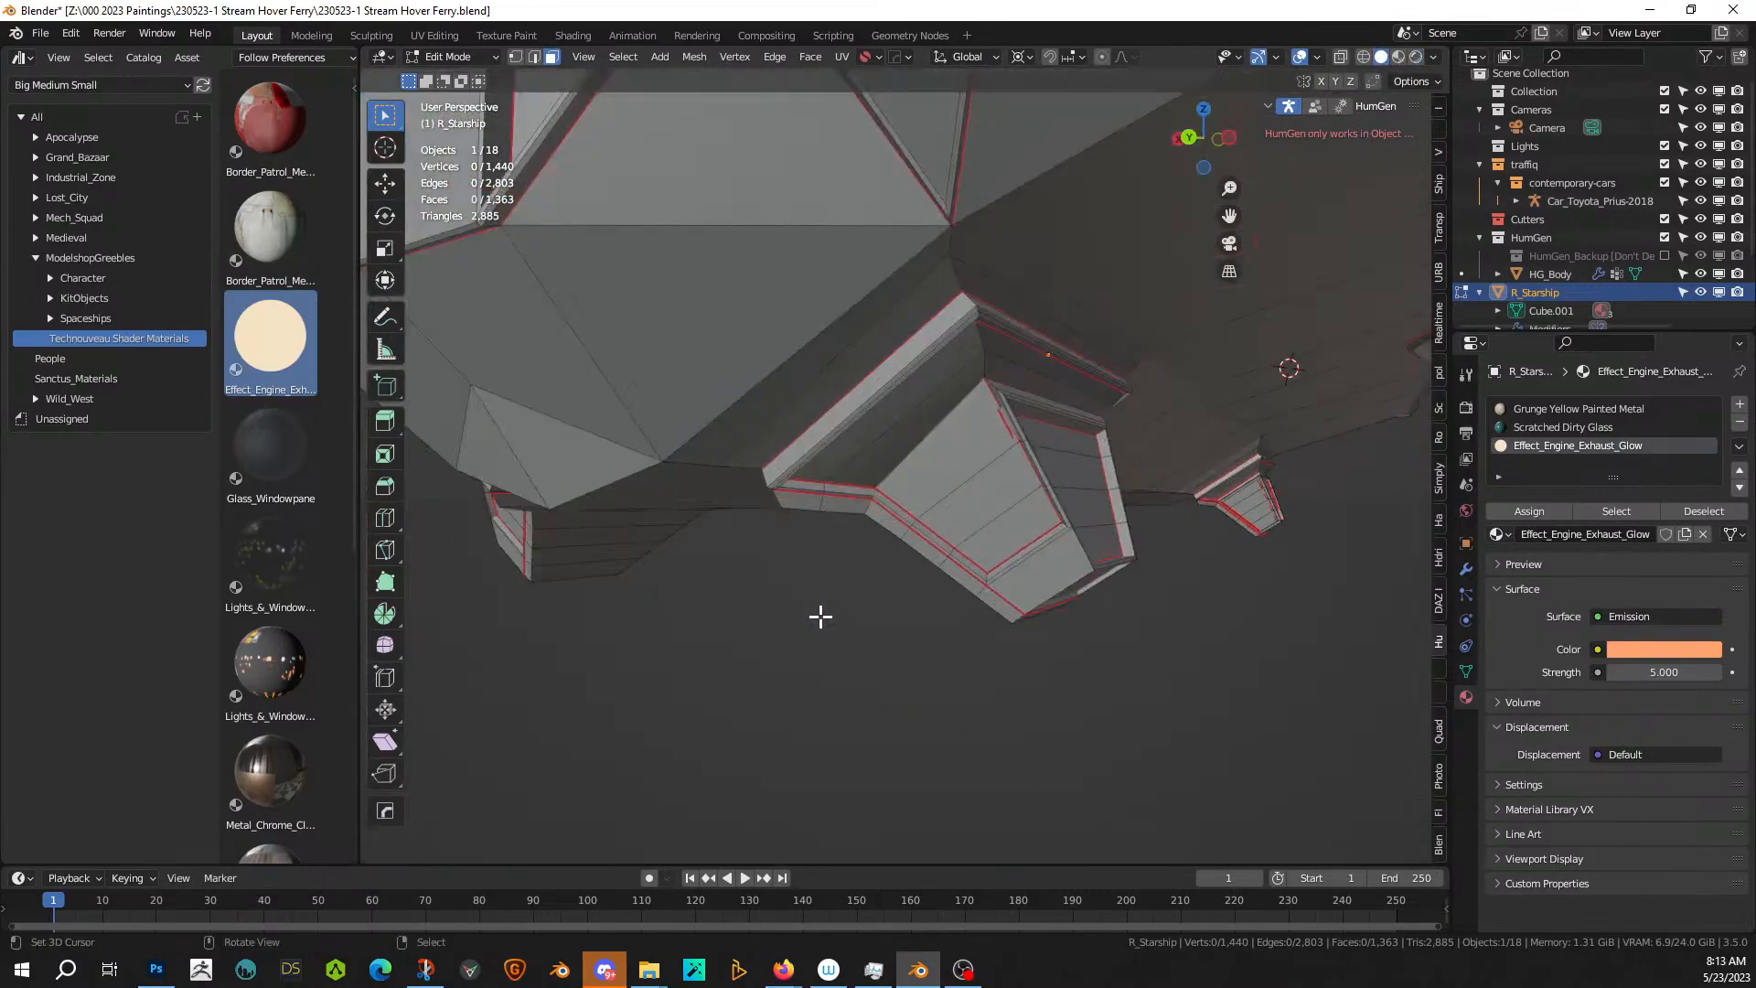
{"action": "scroll", "coordinate": [823, 618], "scroll_direction": "up", "scroll_amount": 2}
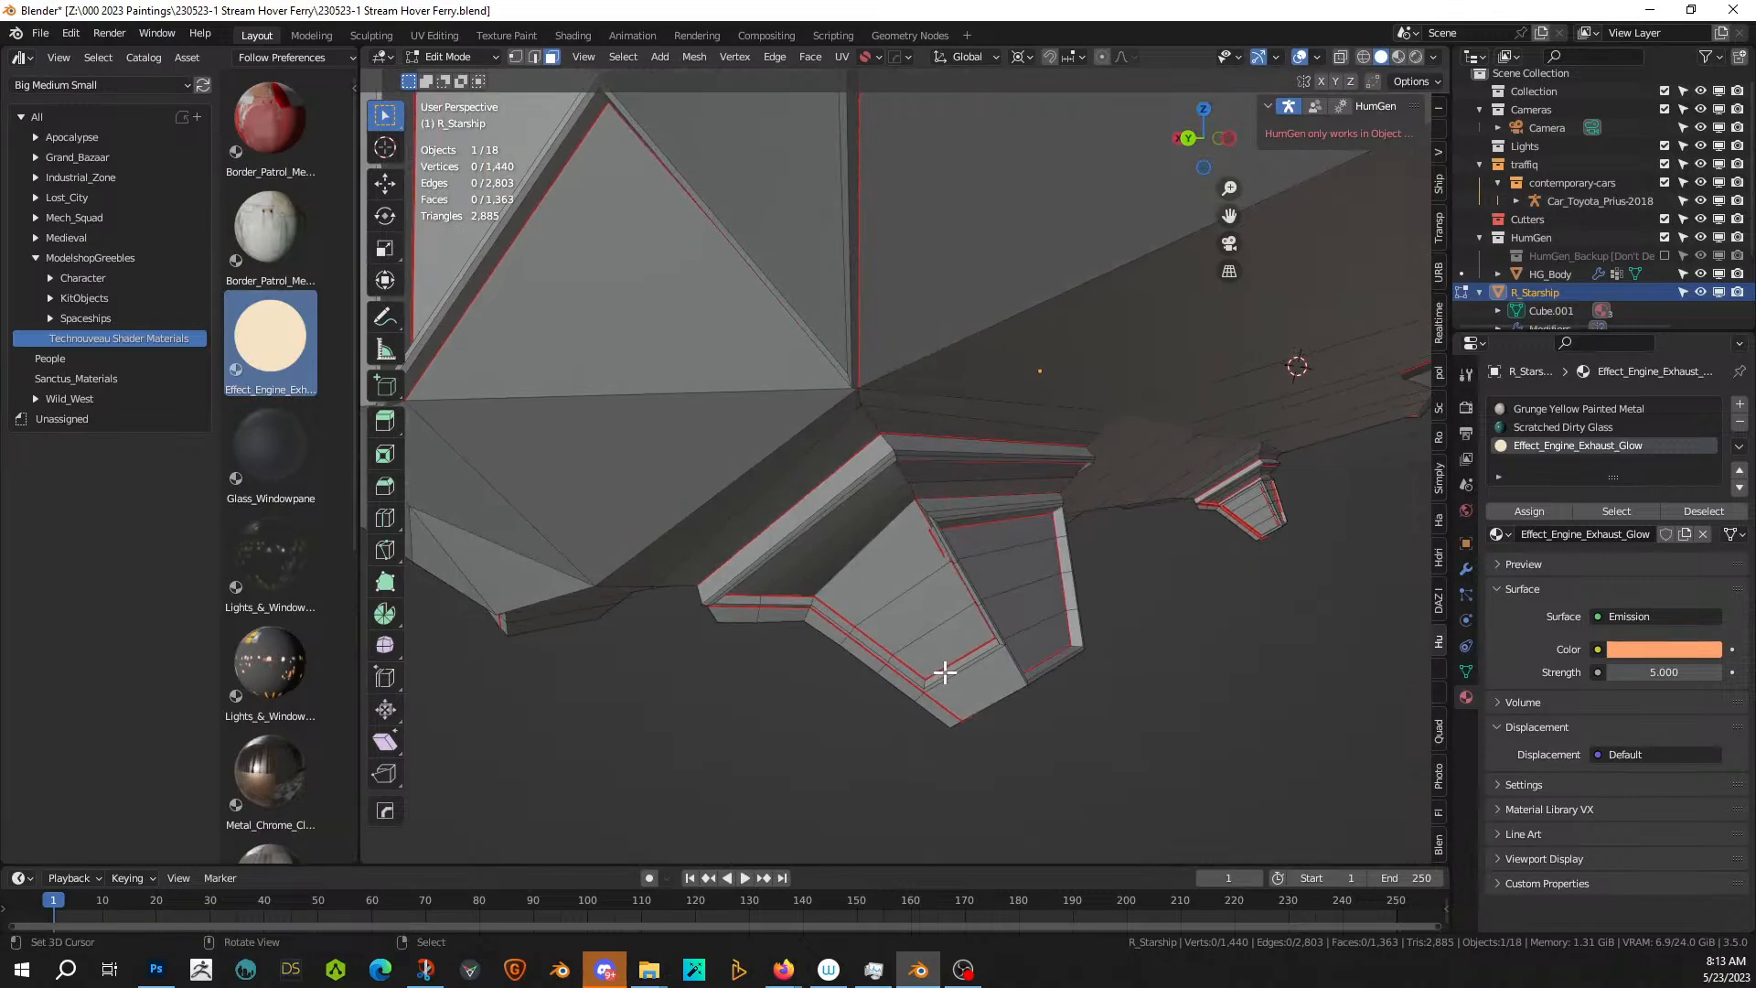
{"action": "left_click", "coordinate": [953, 645]}
{"action": "left_click", "coordinate": [883, 549], "text": "ctrl"}
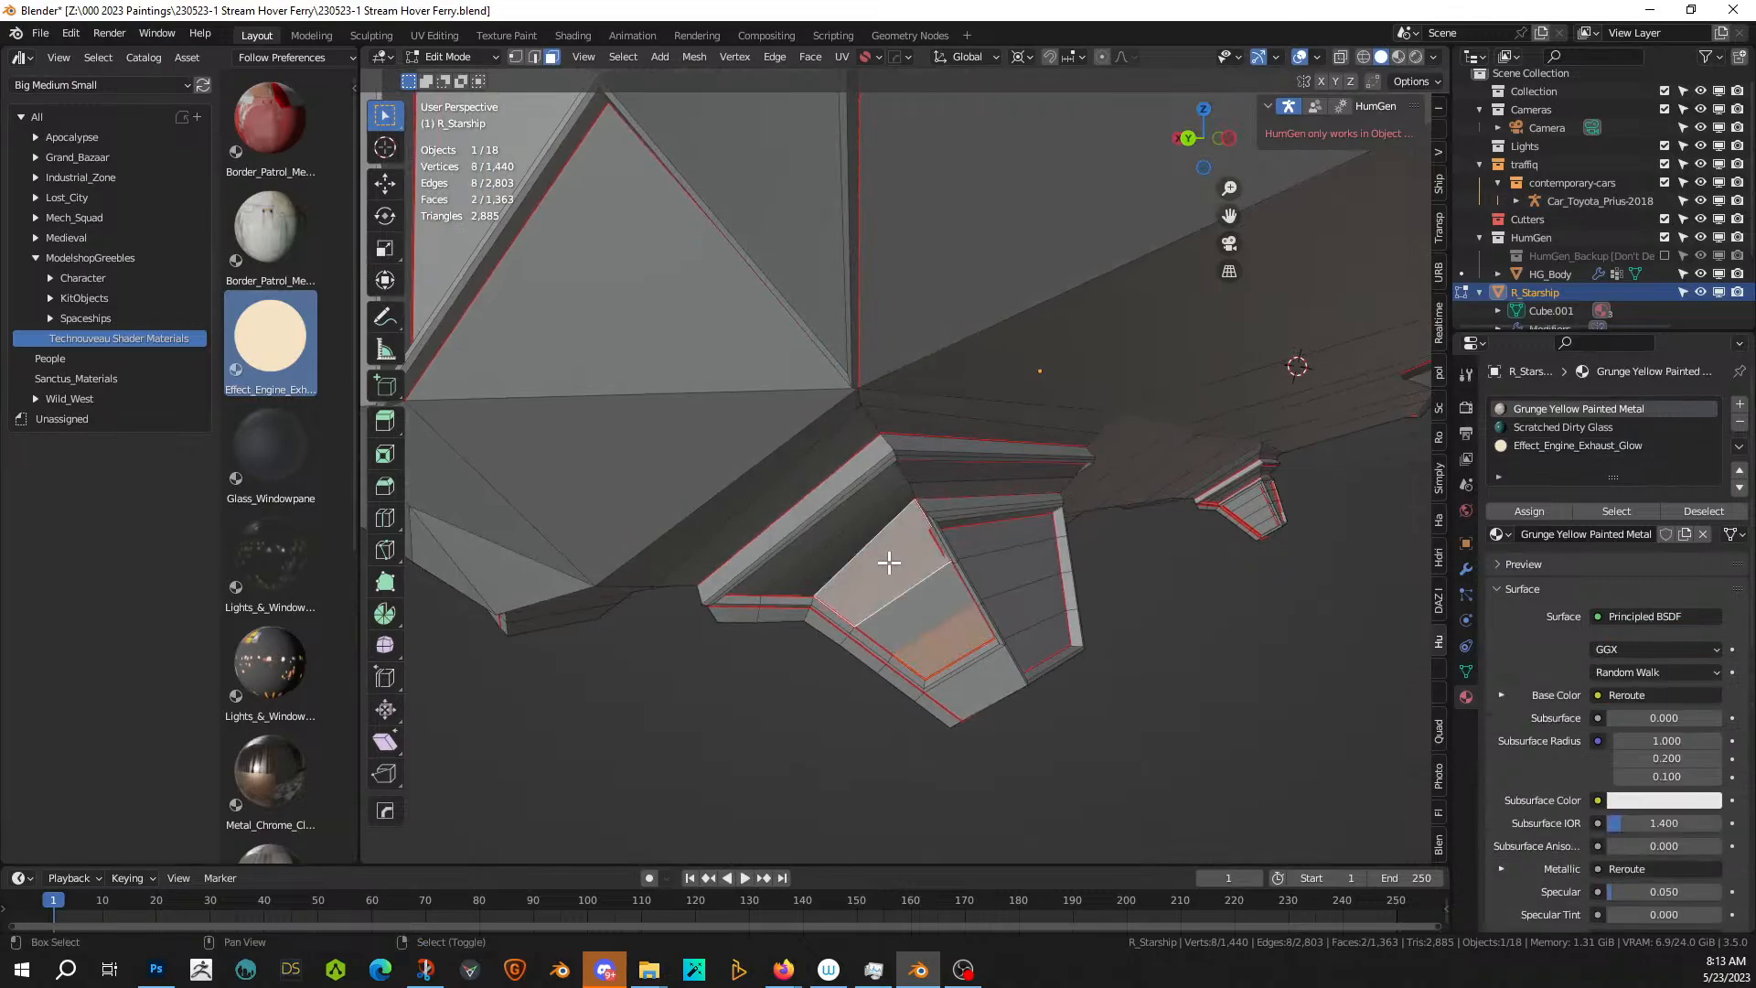
{"action": "left_click", "coordinate": [937, 610], "text": "shift"}
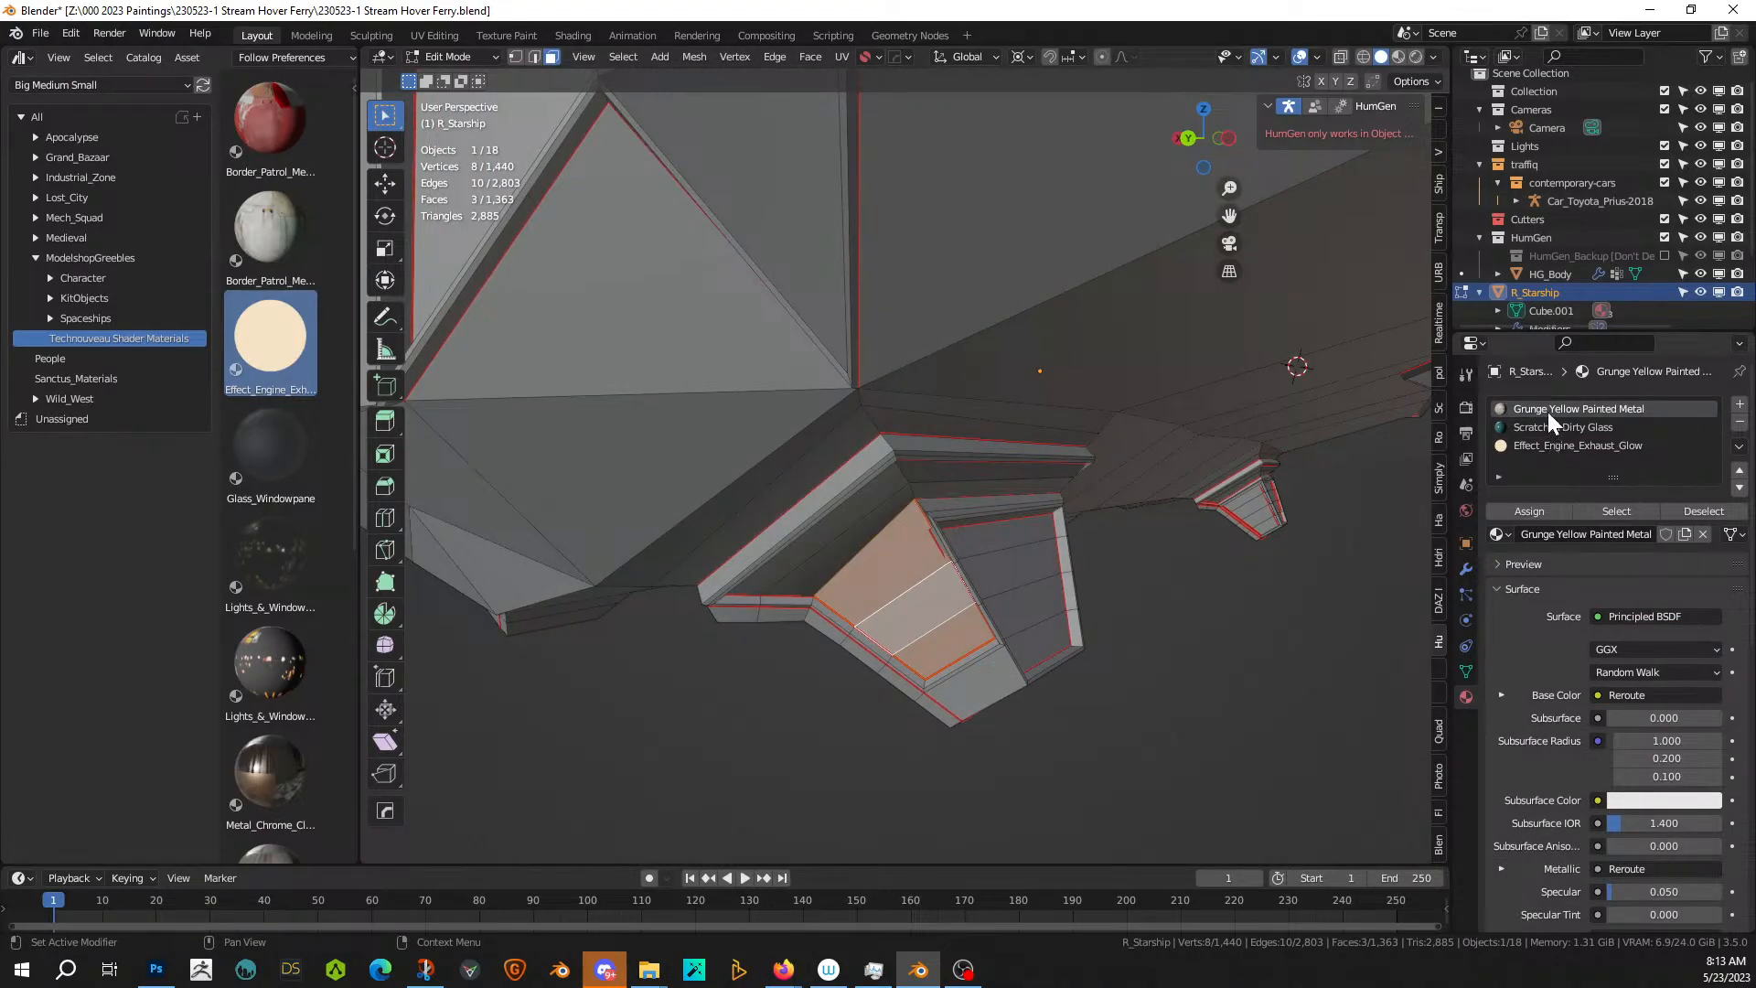
{"action": "left_click", "coordinate": [1526, 513]}
- Assign Grunge Yellow Painted Metal to the three panel faces on the pod seen from the ferry's opposite side
{"action": "mouse_move", "coordinate": [833, 730]}
{"action": "middle_mouse_down"}
{"action": "mouse_move", "coordinate": [923, 739]}
{"action": "mouse_move", "coordinate": [902, 737]}
{"action": "mouse_move", "coordinate": [908, 687]}
{"action": "middle_mouse_up"}
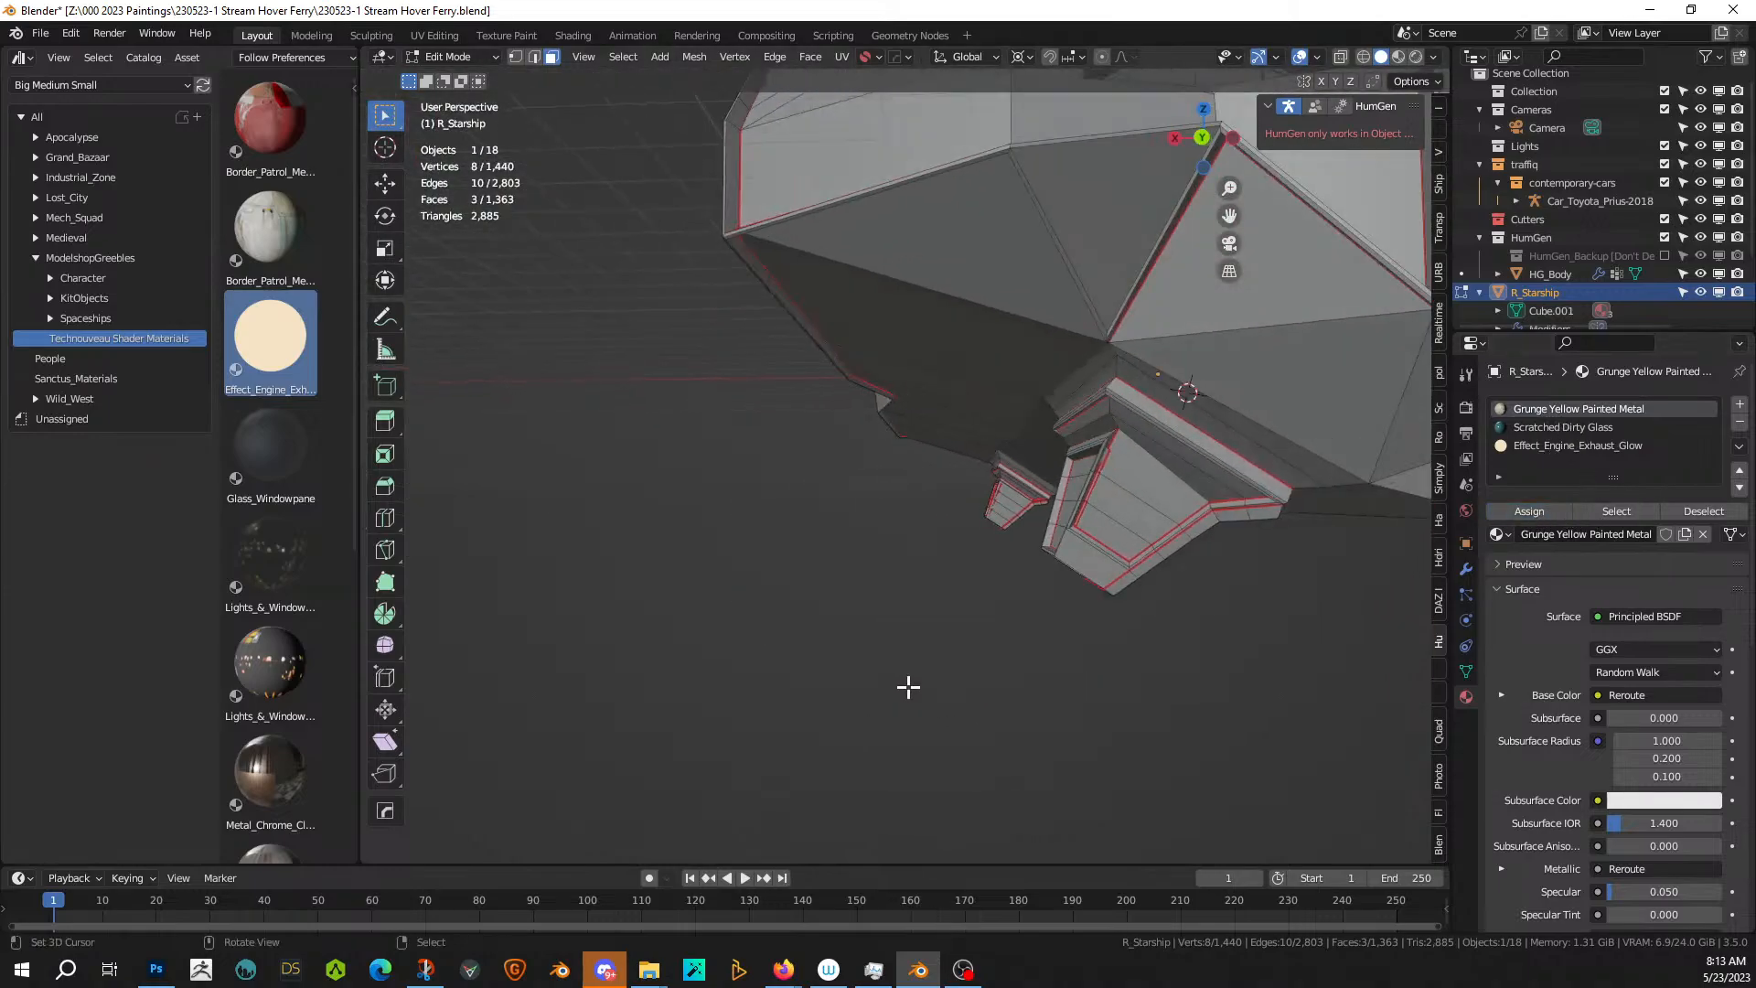
{"action": "left_click", "coordinate": [1098, 523]}
{"action": "left_click", "coordinate": [1145, 482], "text": "shift"}
{"action": "left_click", "coordinate": [1117, 510], "text": "shift"}
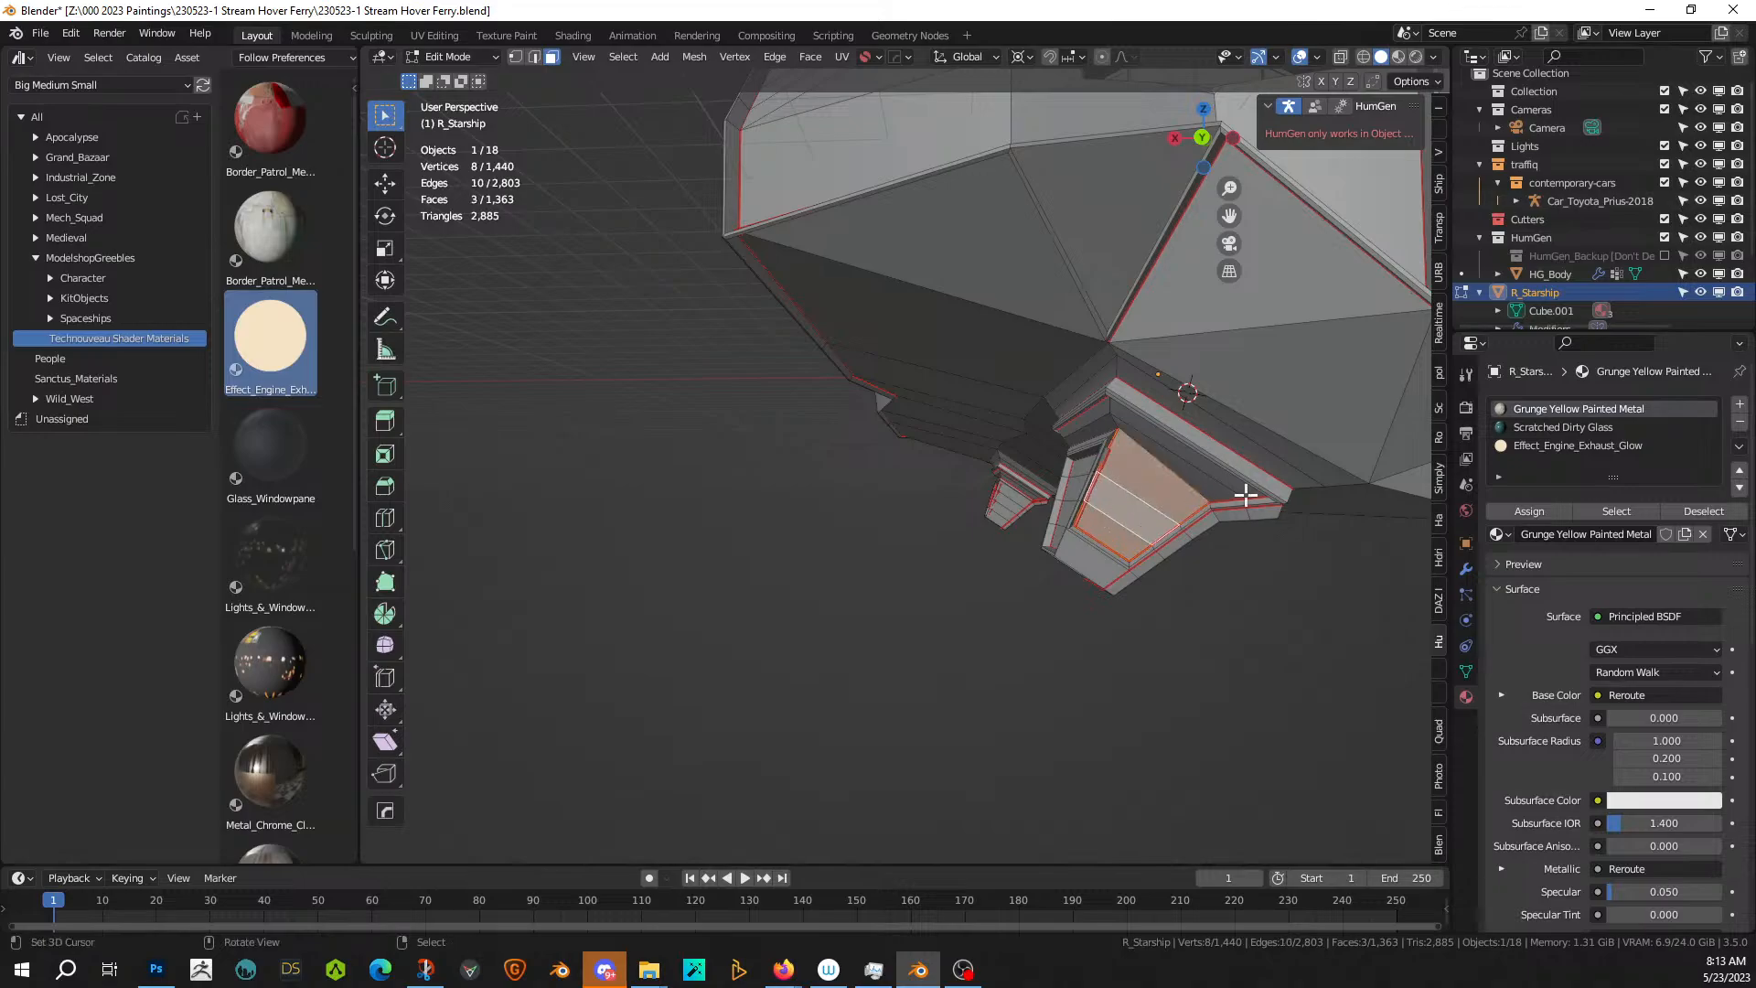
{"action": "left_click", "coordinate": [1524, 509]}
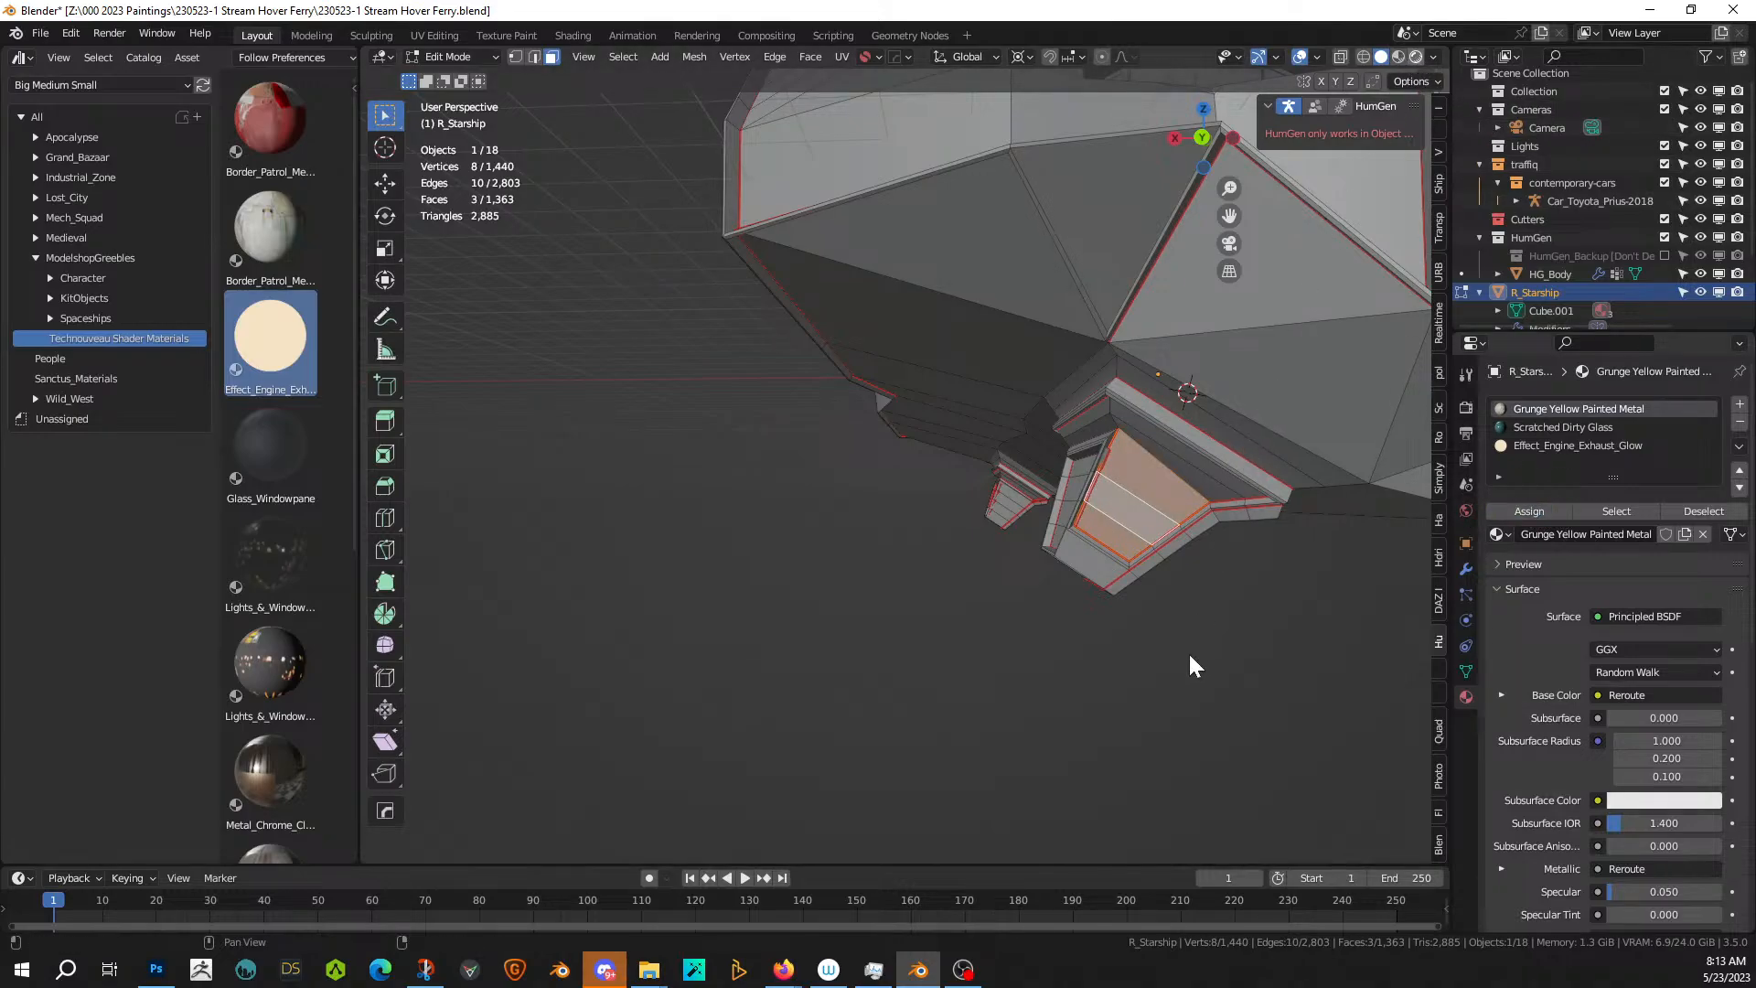
{"action": "key", "text": "alt+a"}
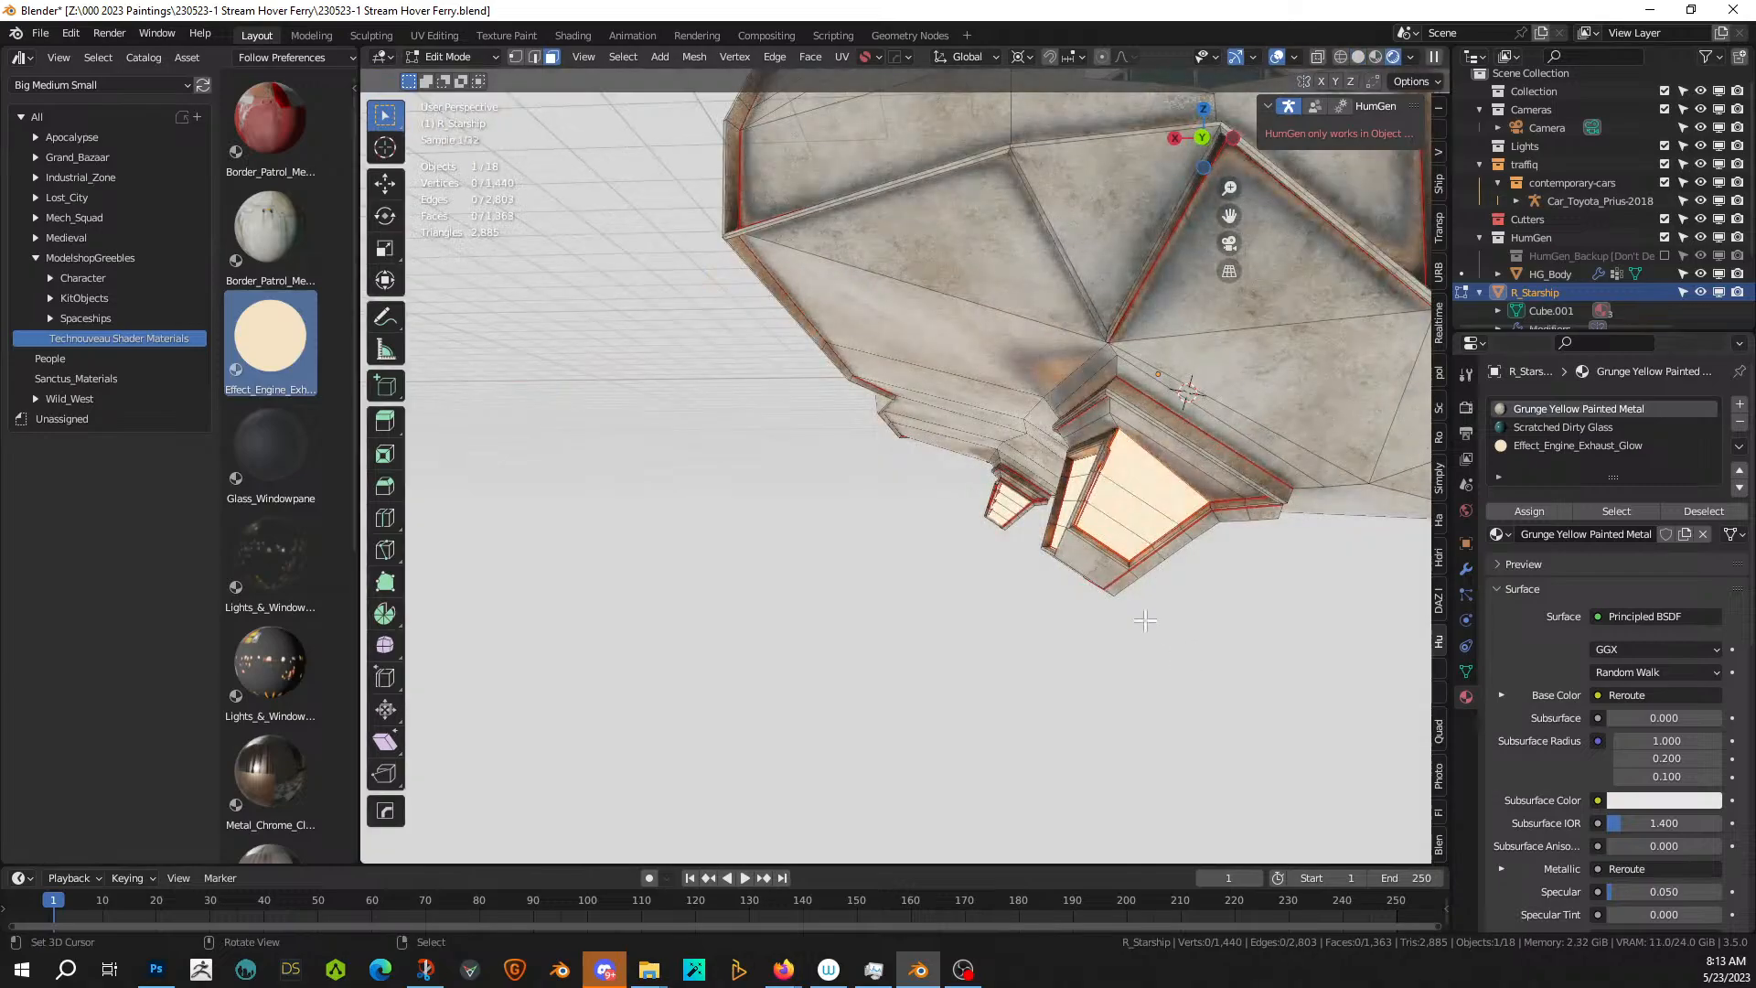
{"action": "key", "text": "ctrl+z"}
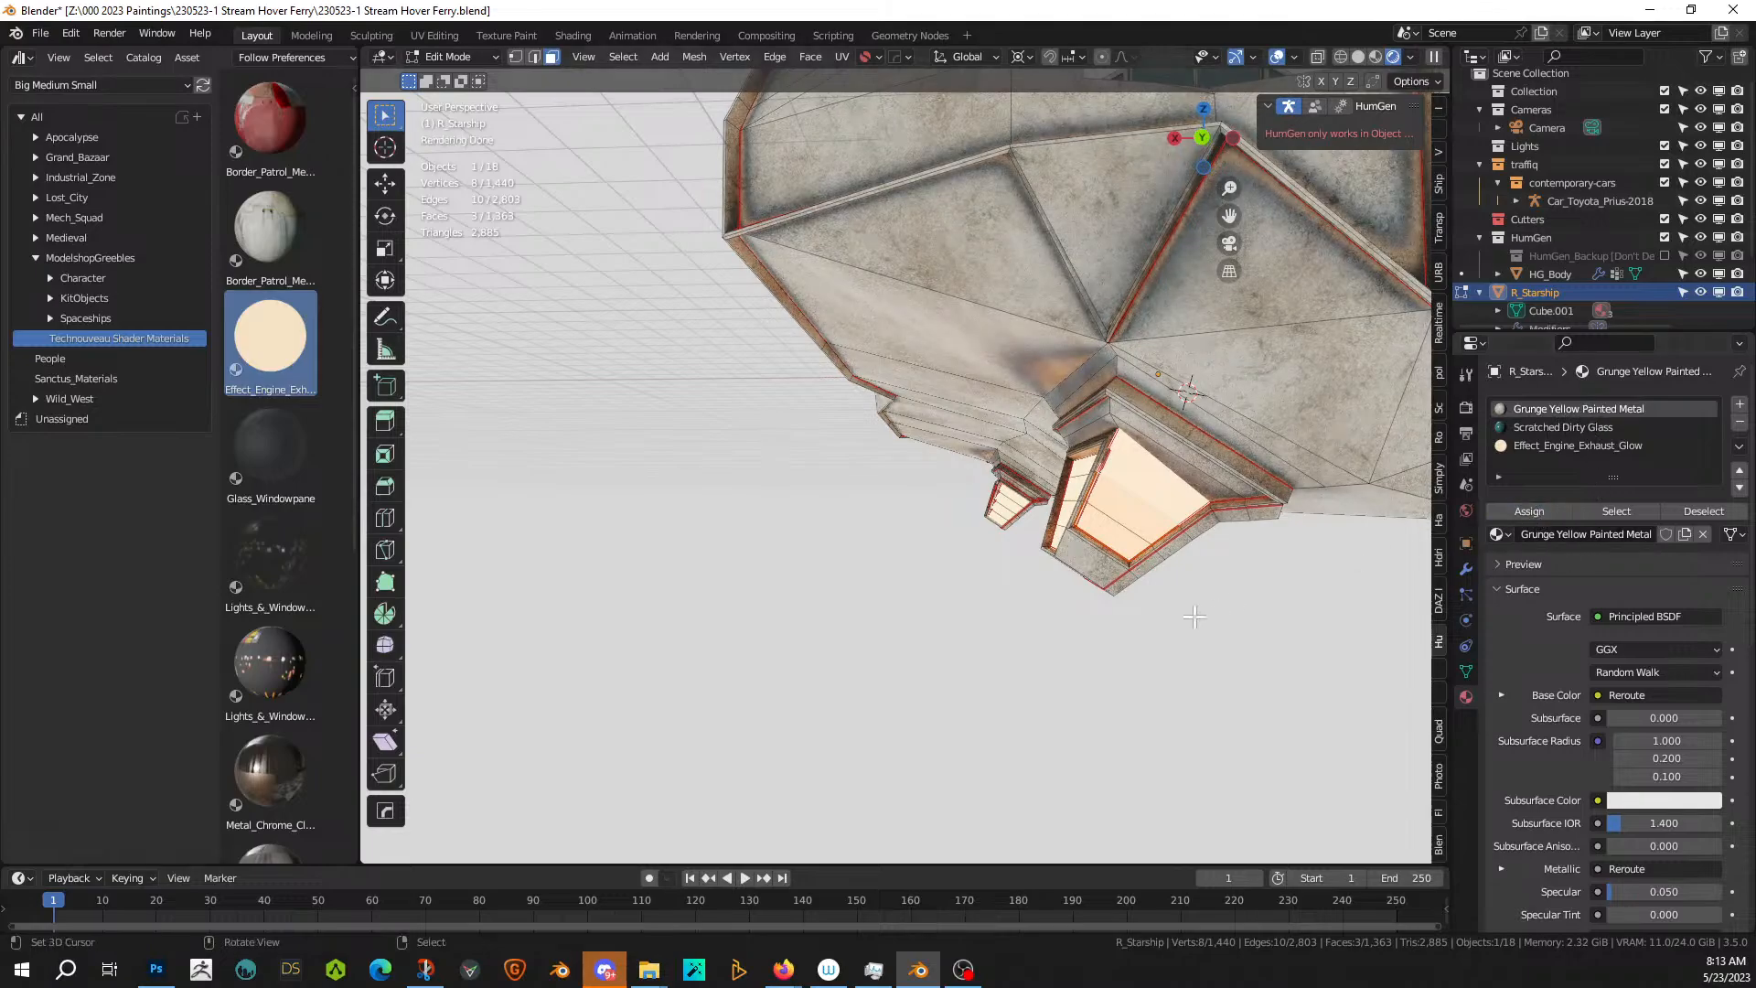
- Inspect the pods' glow outside mesh editing, make Effect_Engine_Exhaust_Glow the active material, and return to solid shading
{"action": "key", "text": "Tab"}
{"action": "scroll", "coordinate": [940, 697], "scroll_direction": "up", "scroll_amount": 3}
{"action": "middle_click_drag", "start_coordinate": [934, 687], "coordinate": [1375, 265]}
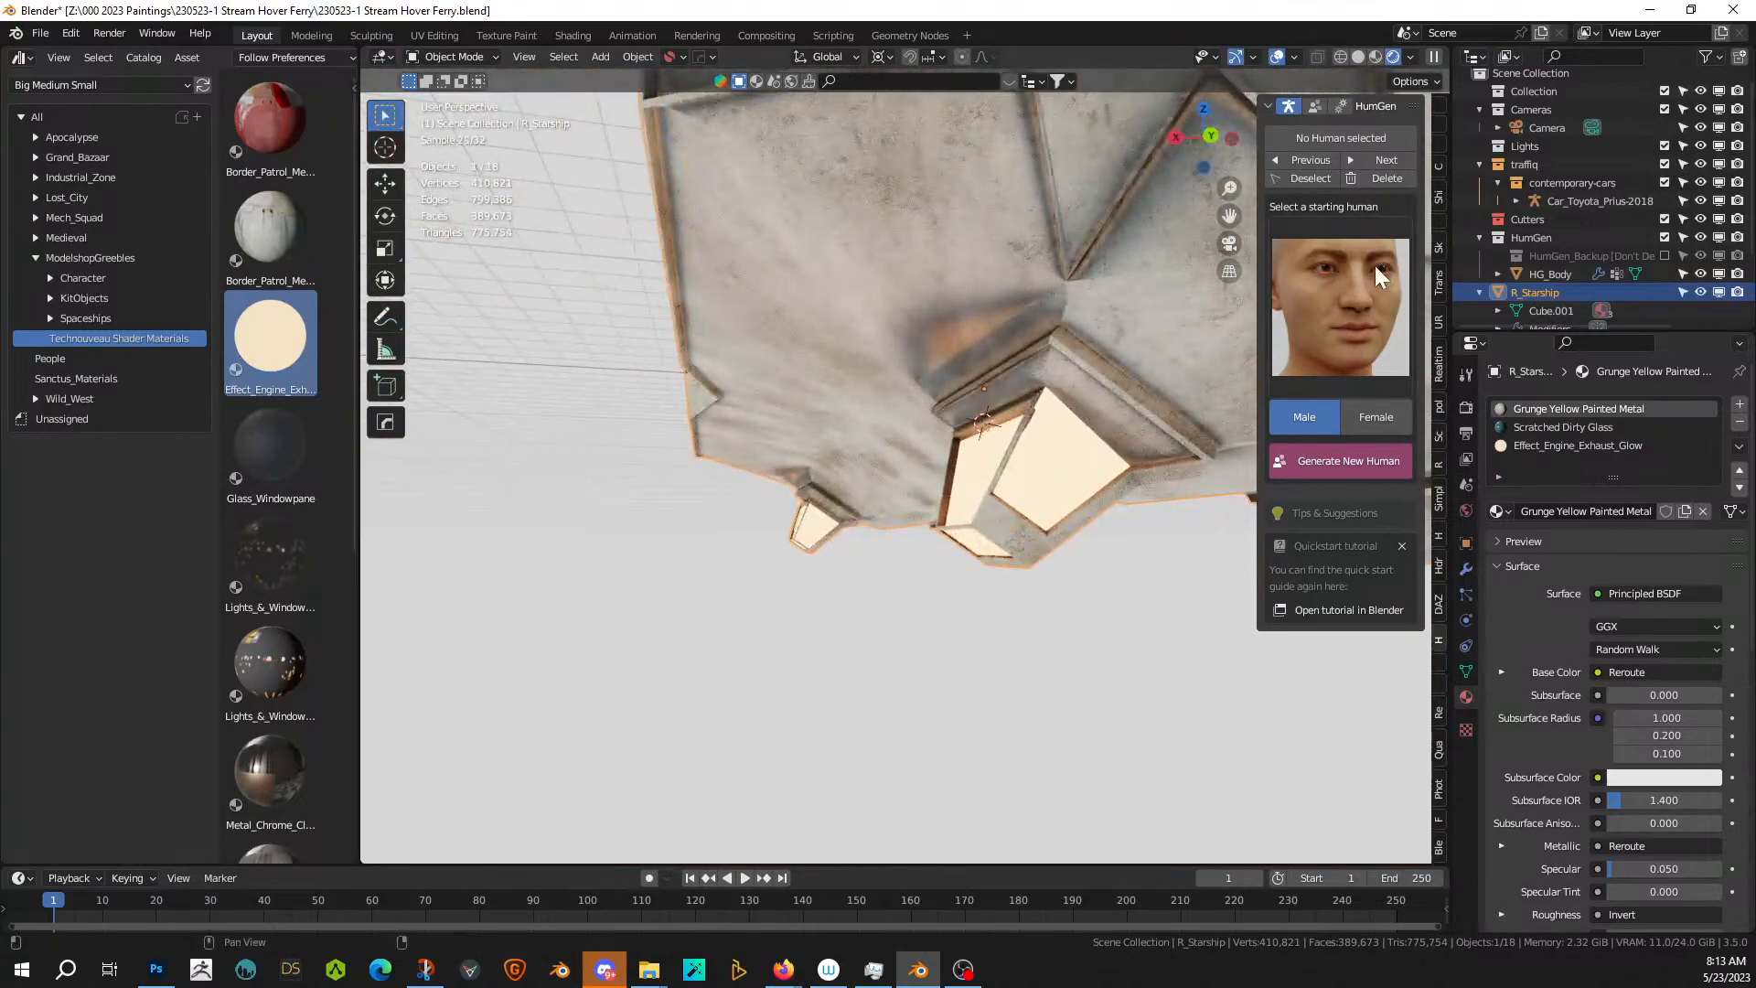
{"action": "middle_click_drag", "start_coordinate": [1009, 553], "coordinate": [1026, 575]}
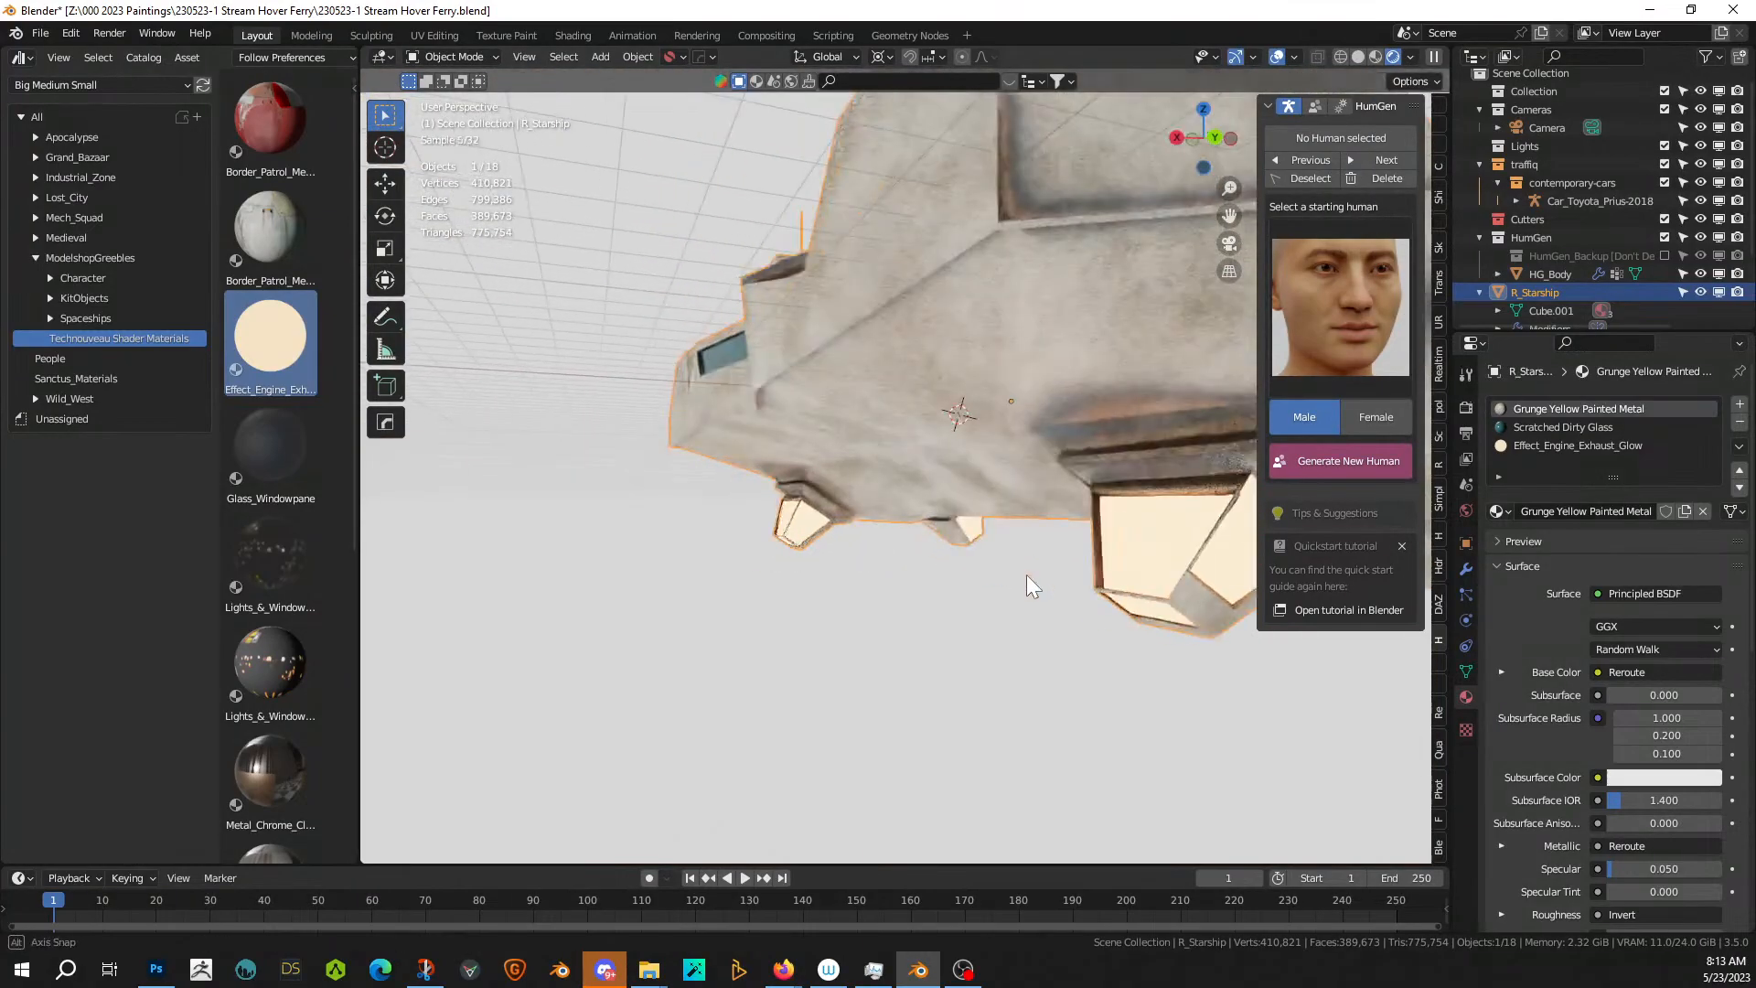
{"action": "left_click", "coordinate": [1561, 445]}
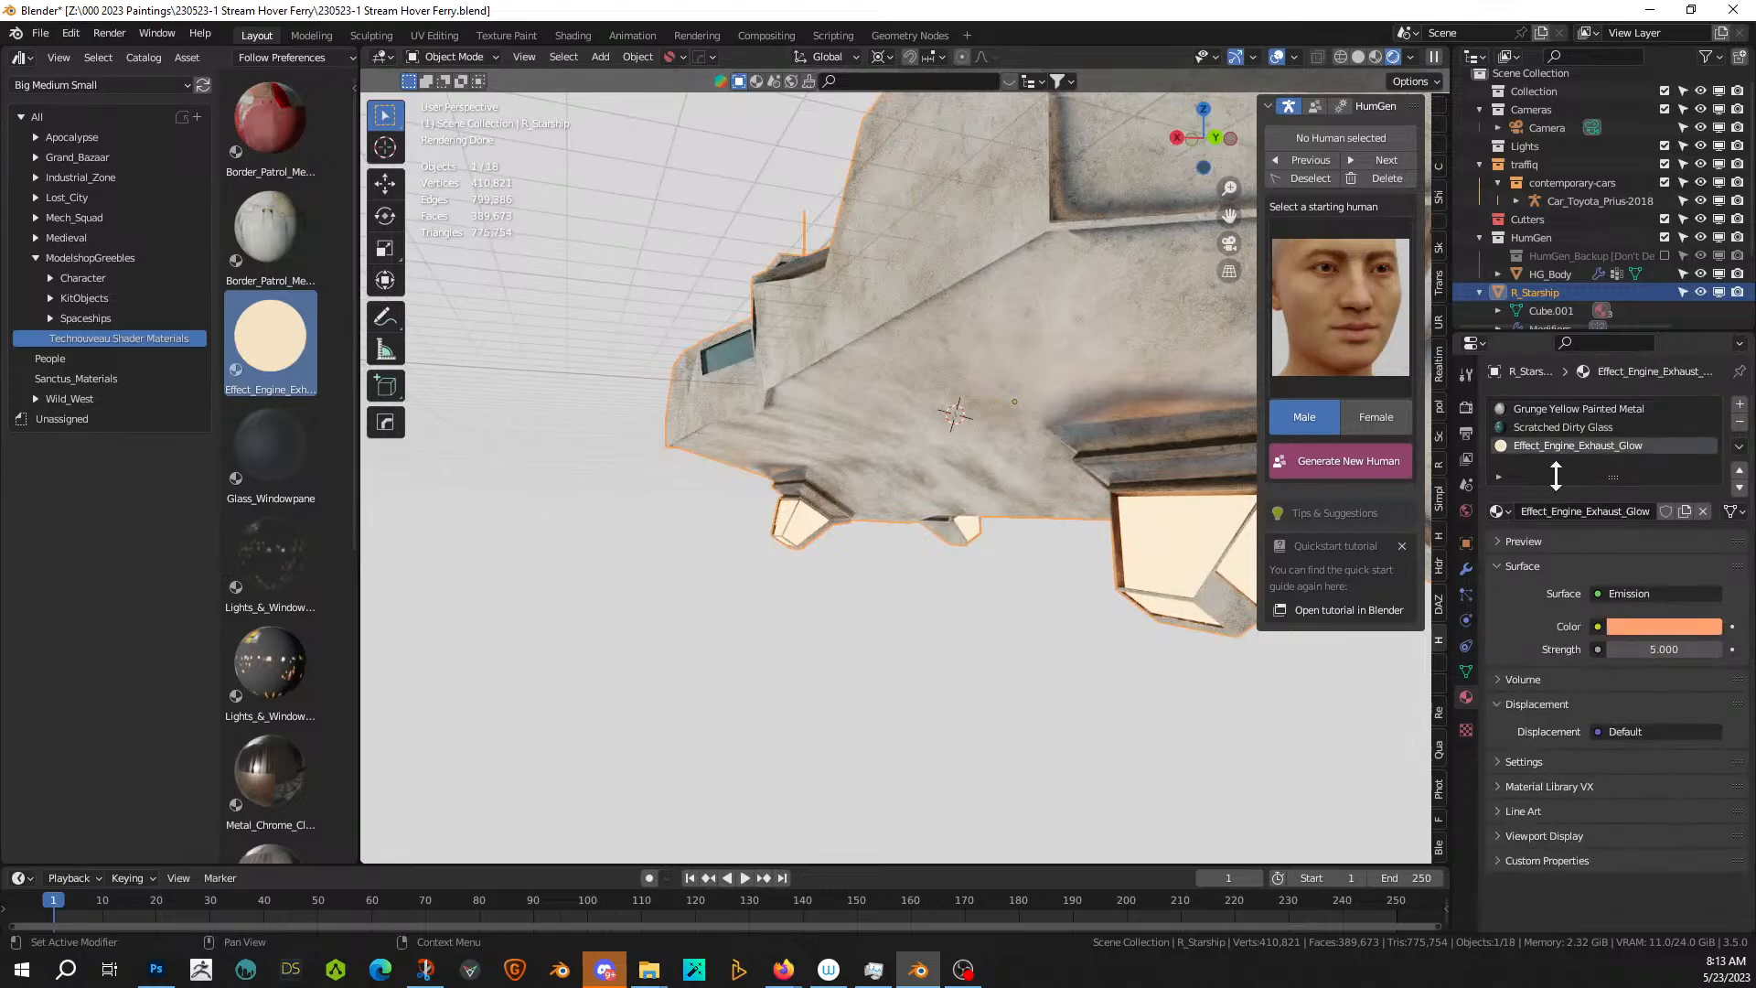
{"action": "left_click", "coordinate": [1360, 57]}
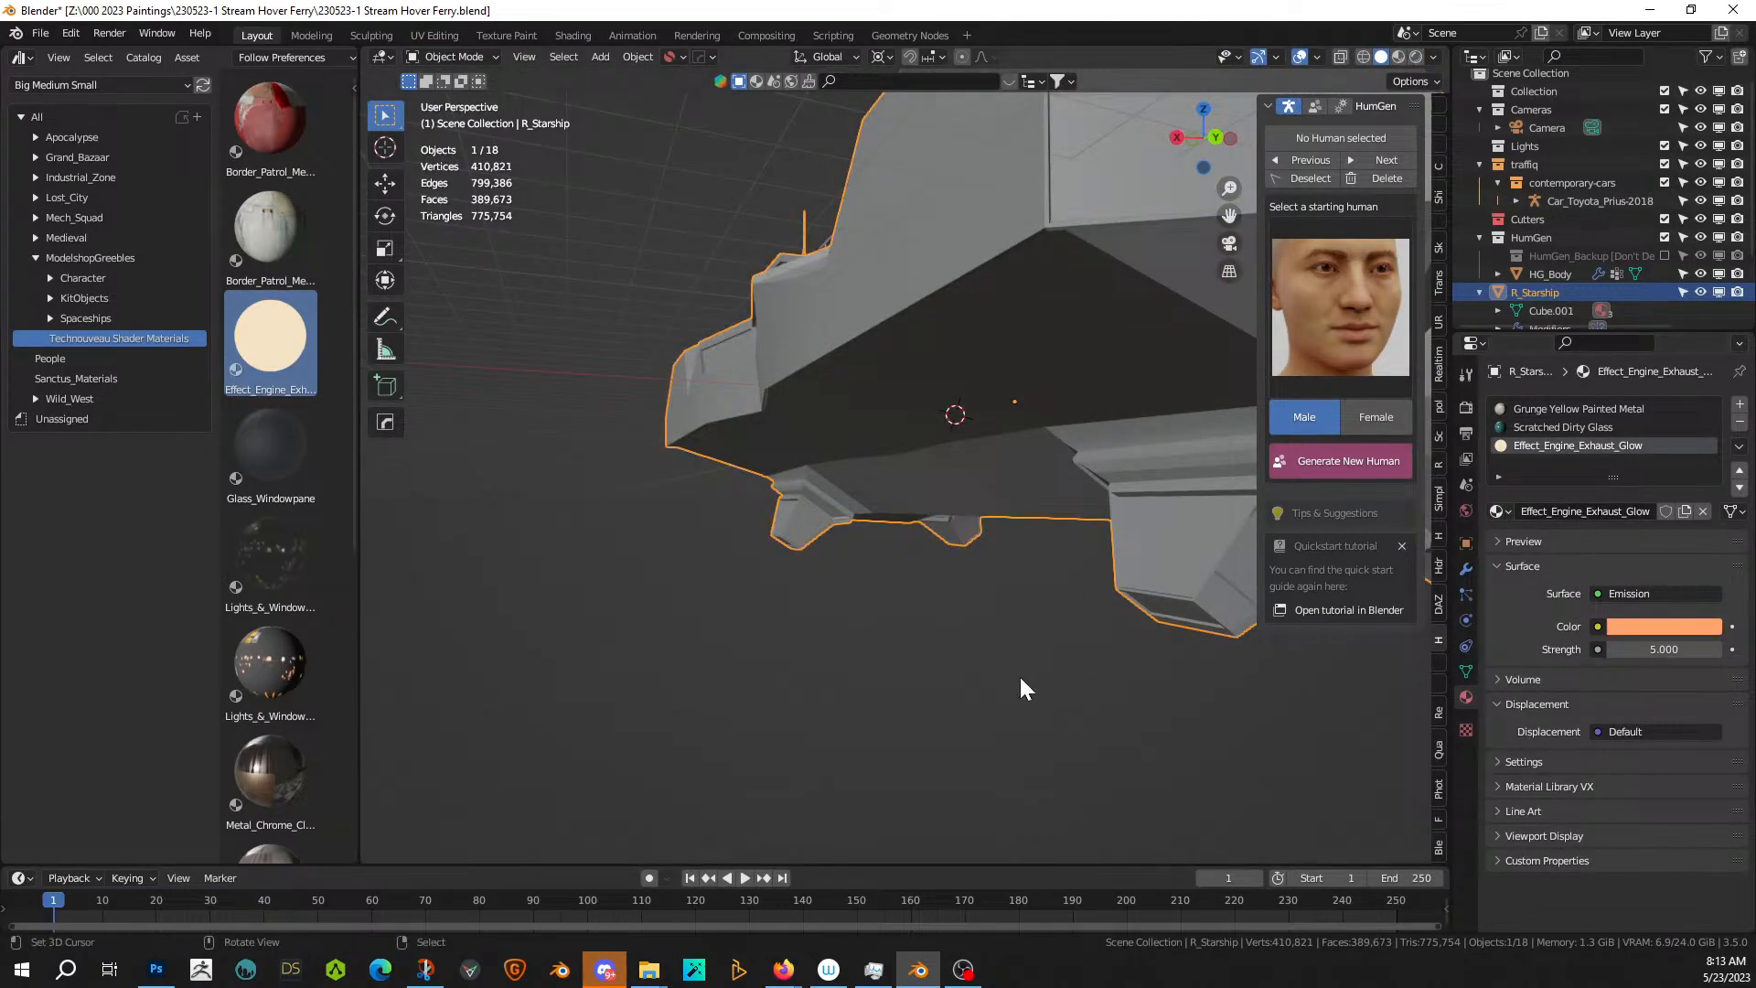
- Select one side panel face of the pod and add all faces using Effect_Engine_Exhaust_Glow to the selection
{"action": "key", "text": "Tab"}
{"action": "middle_click_drag", "start_coordinate": [1042, 683], "coordinate": [945, 682]}
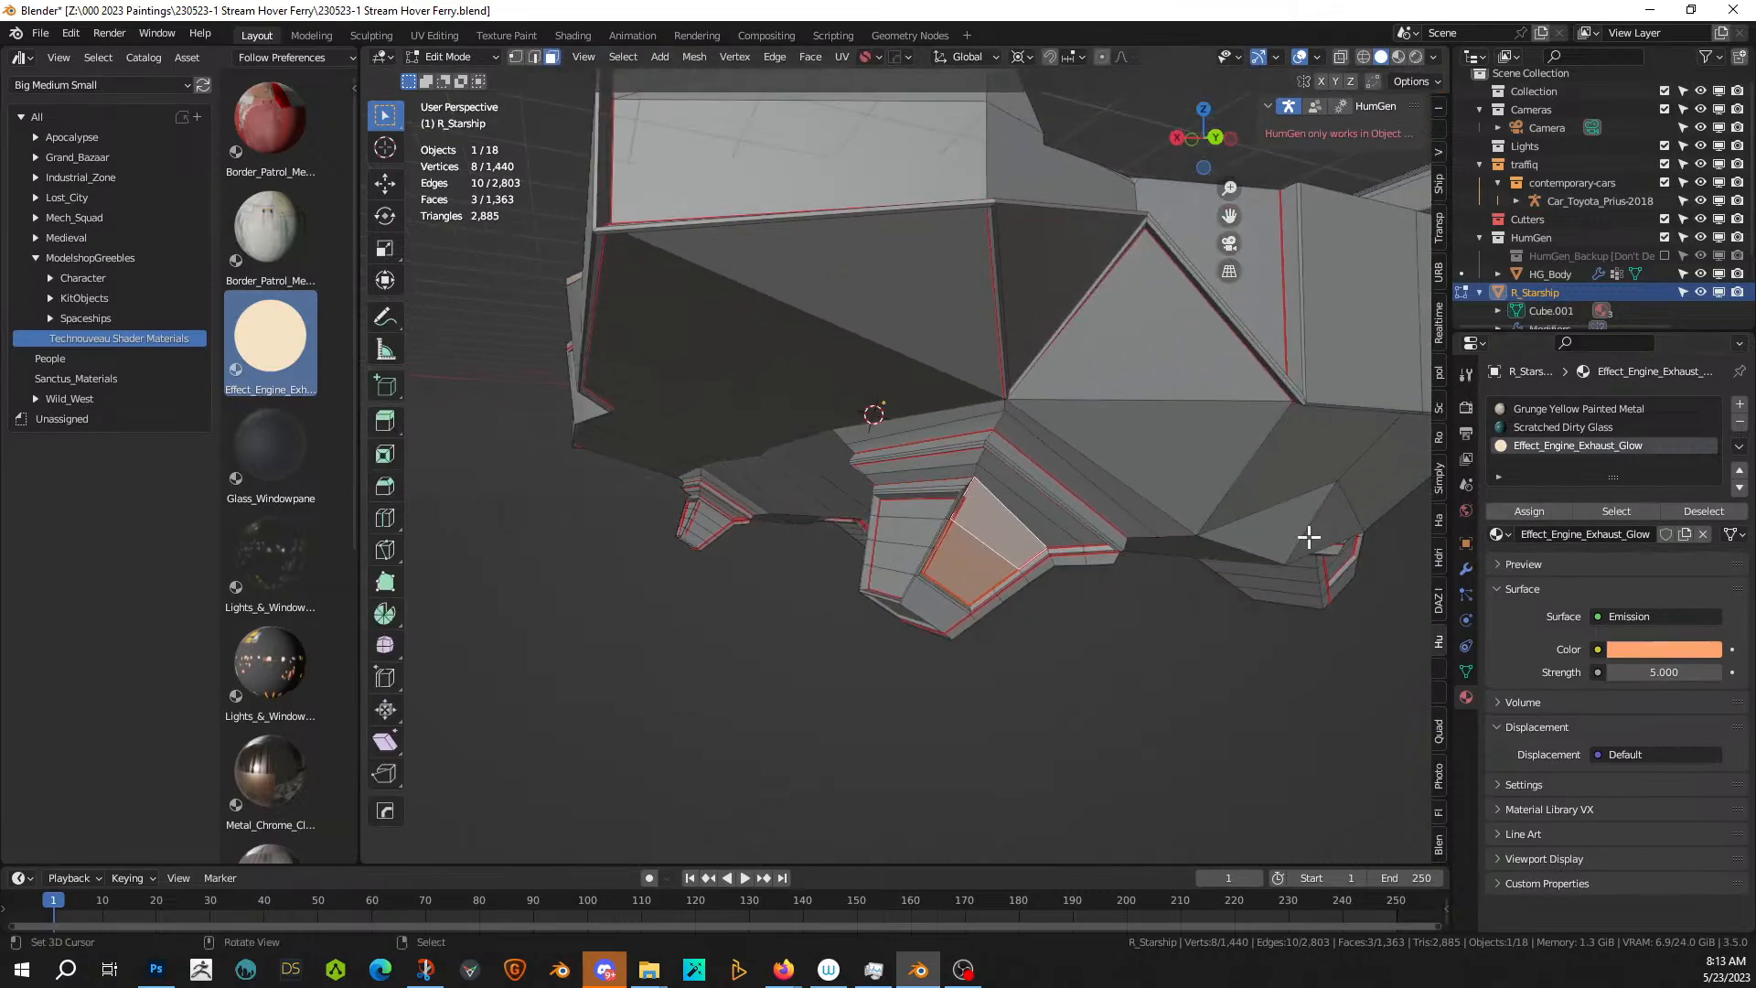
{"action": "left_click", "coordinate": [910, 560]}
{"action": "left_click", "coordinate": [984, 583]}
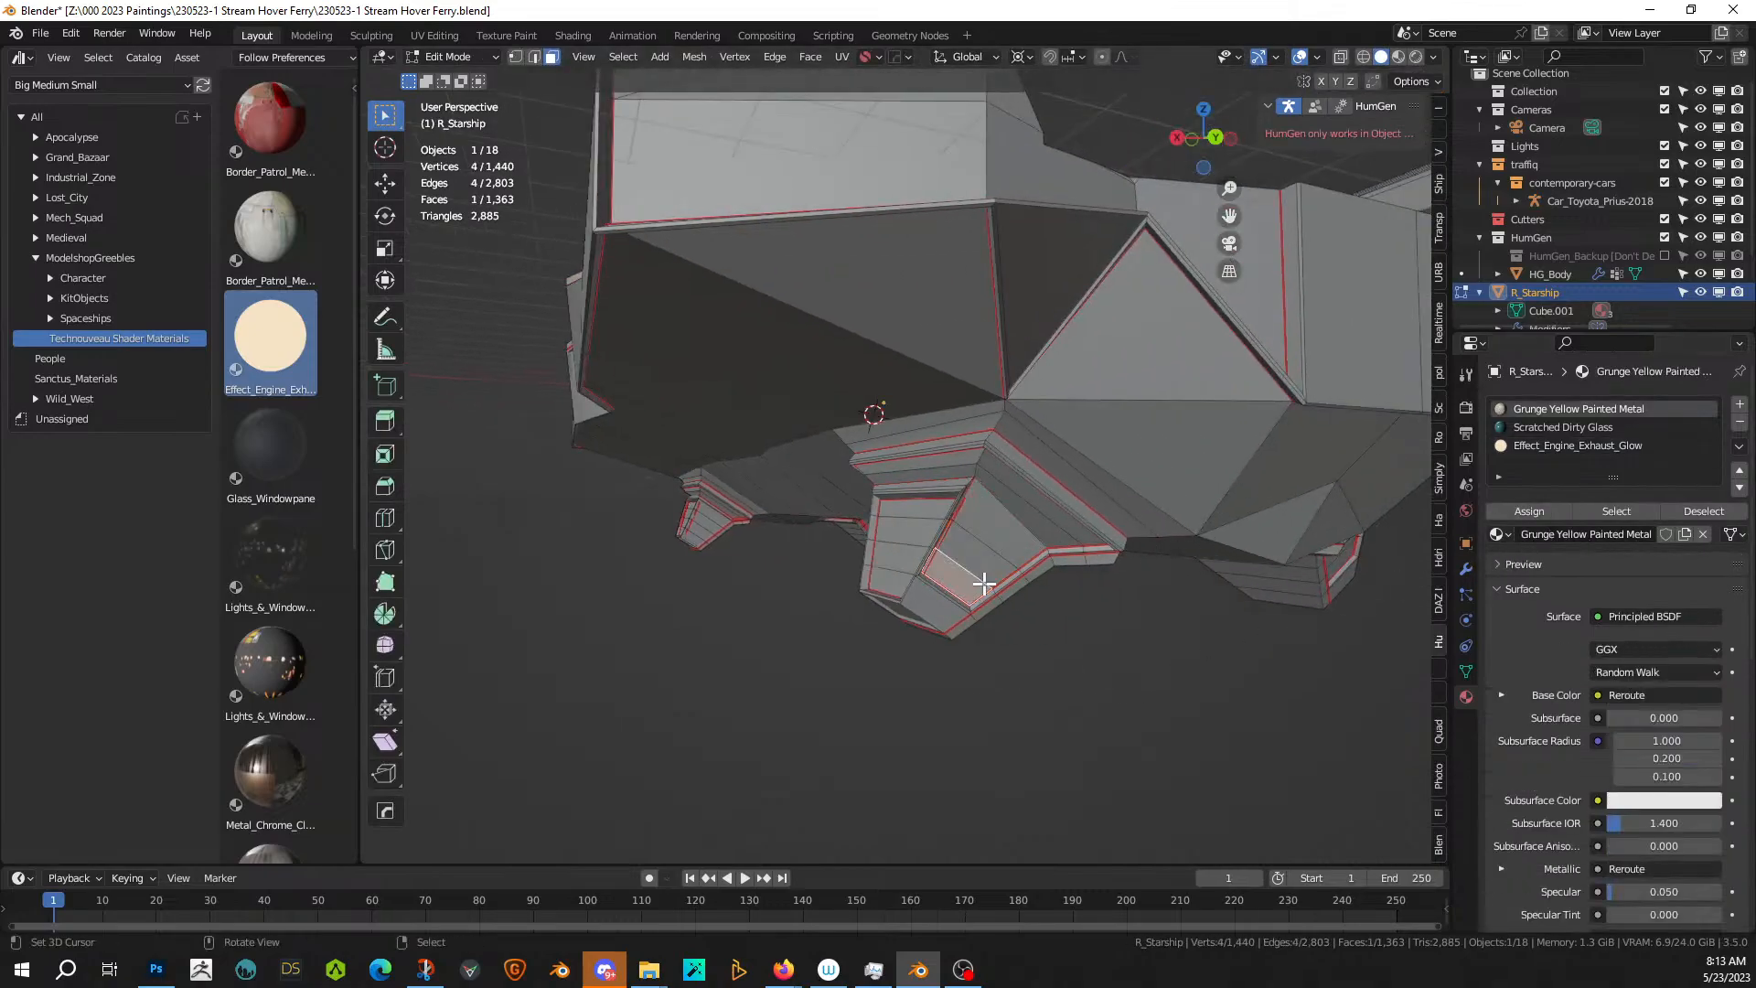
{"action": "left_click", "coordinate": [1563, 443]}
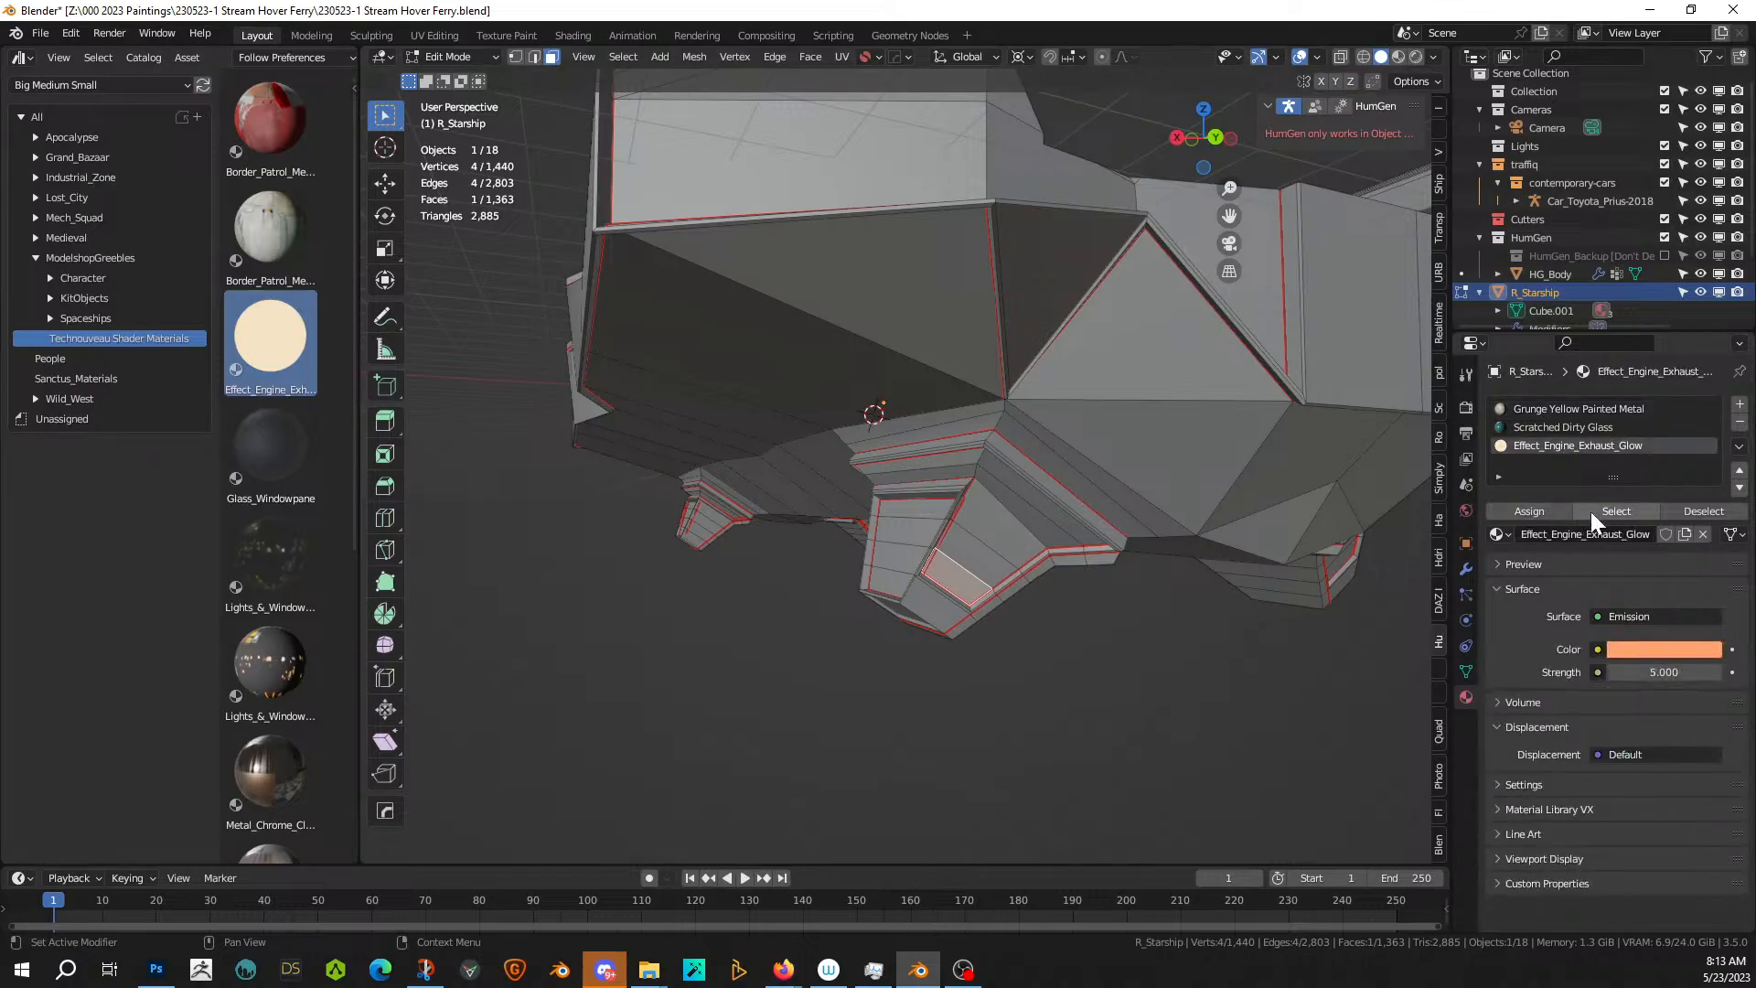
{"action": "left_click", "coordinate": [1600, 512]}
{"action": "scroll", "coordinate": [1153, 671], "scroll_direction": "down", "scroll_amount": 5}
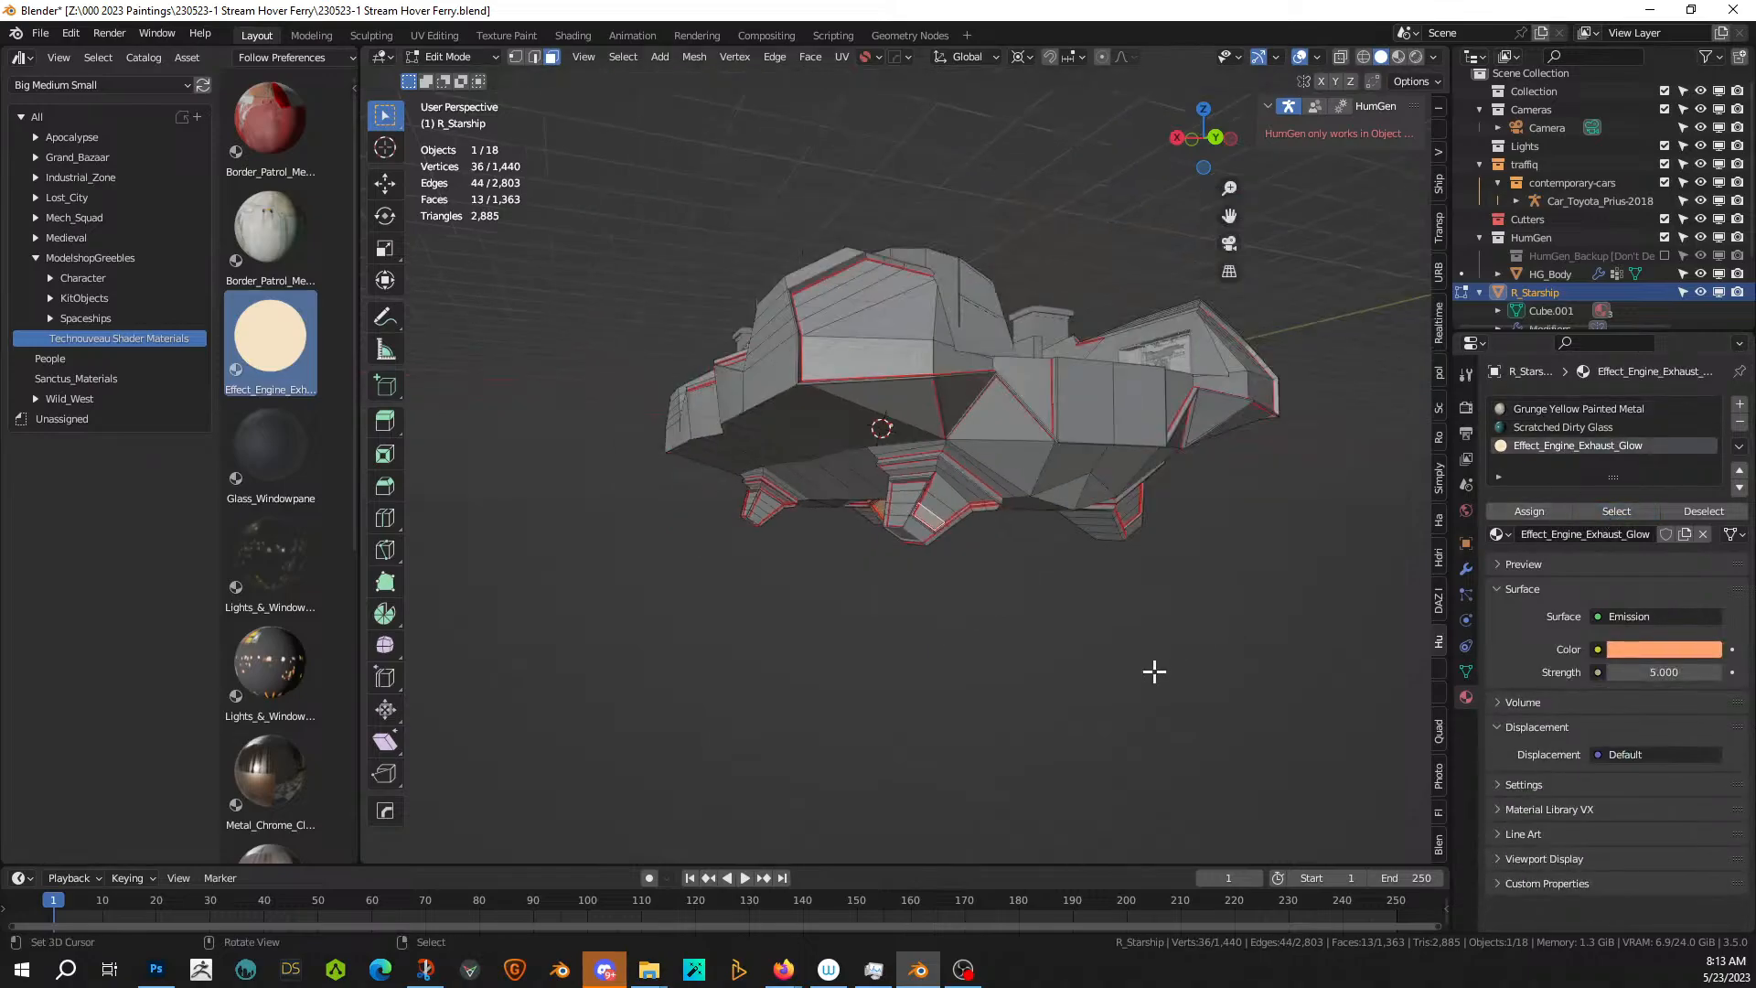
{"action": "middle_click_drag", "start_coordinate": [1153, 671], "coordinate": [717, 686]}
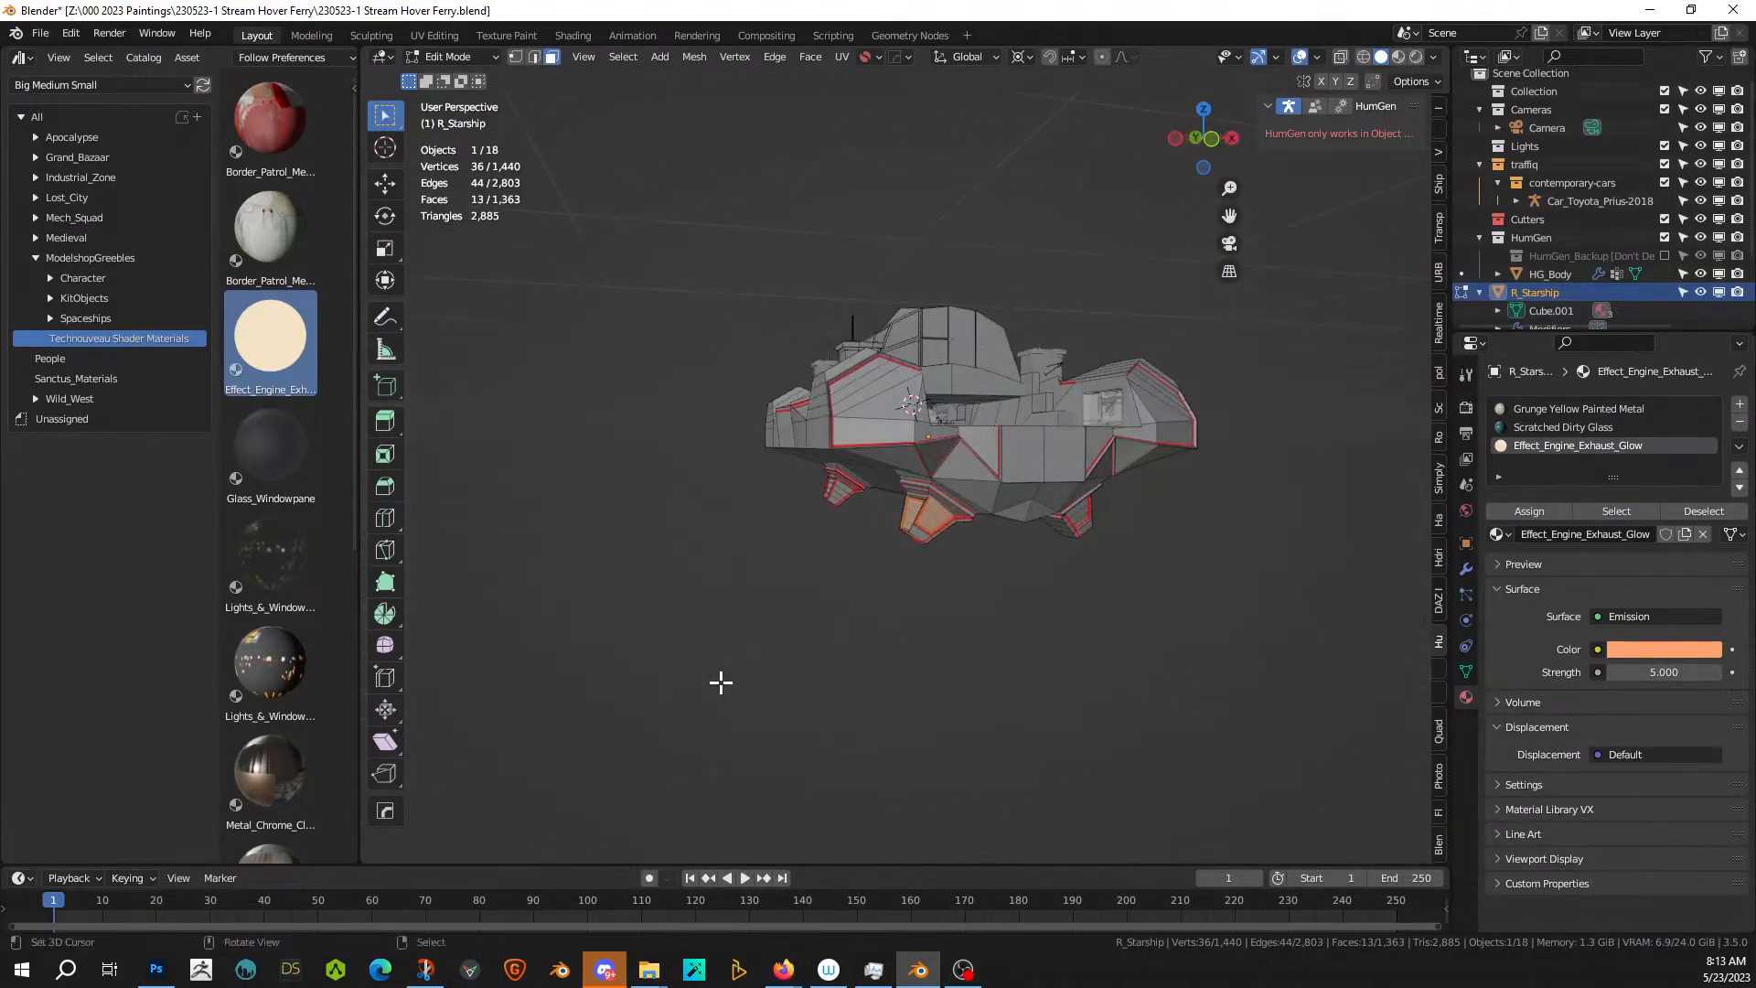
- Replace the selection with the three stacked inset faces on one pod's outer end and assign Grunge Yellow Painted Metal to them
{"action": "scroll", "coordinate": [867, 646], "scroll_direction": "up", "scroll_amount": 4}
{"action": "middle_click_drag", "start_coordinate": [866, 647], "coordinate": [837, 638]}
{"action": "scroll", "coordinate": [864, 636], "scroll_direction": "up", "scroll_amount": 4}
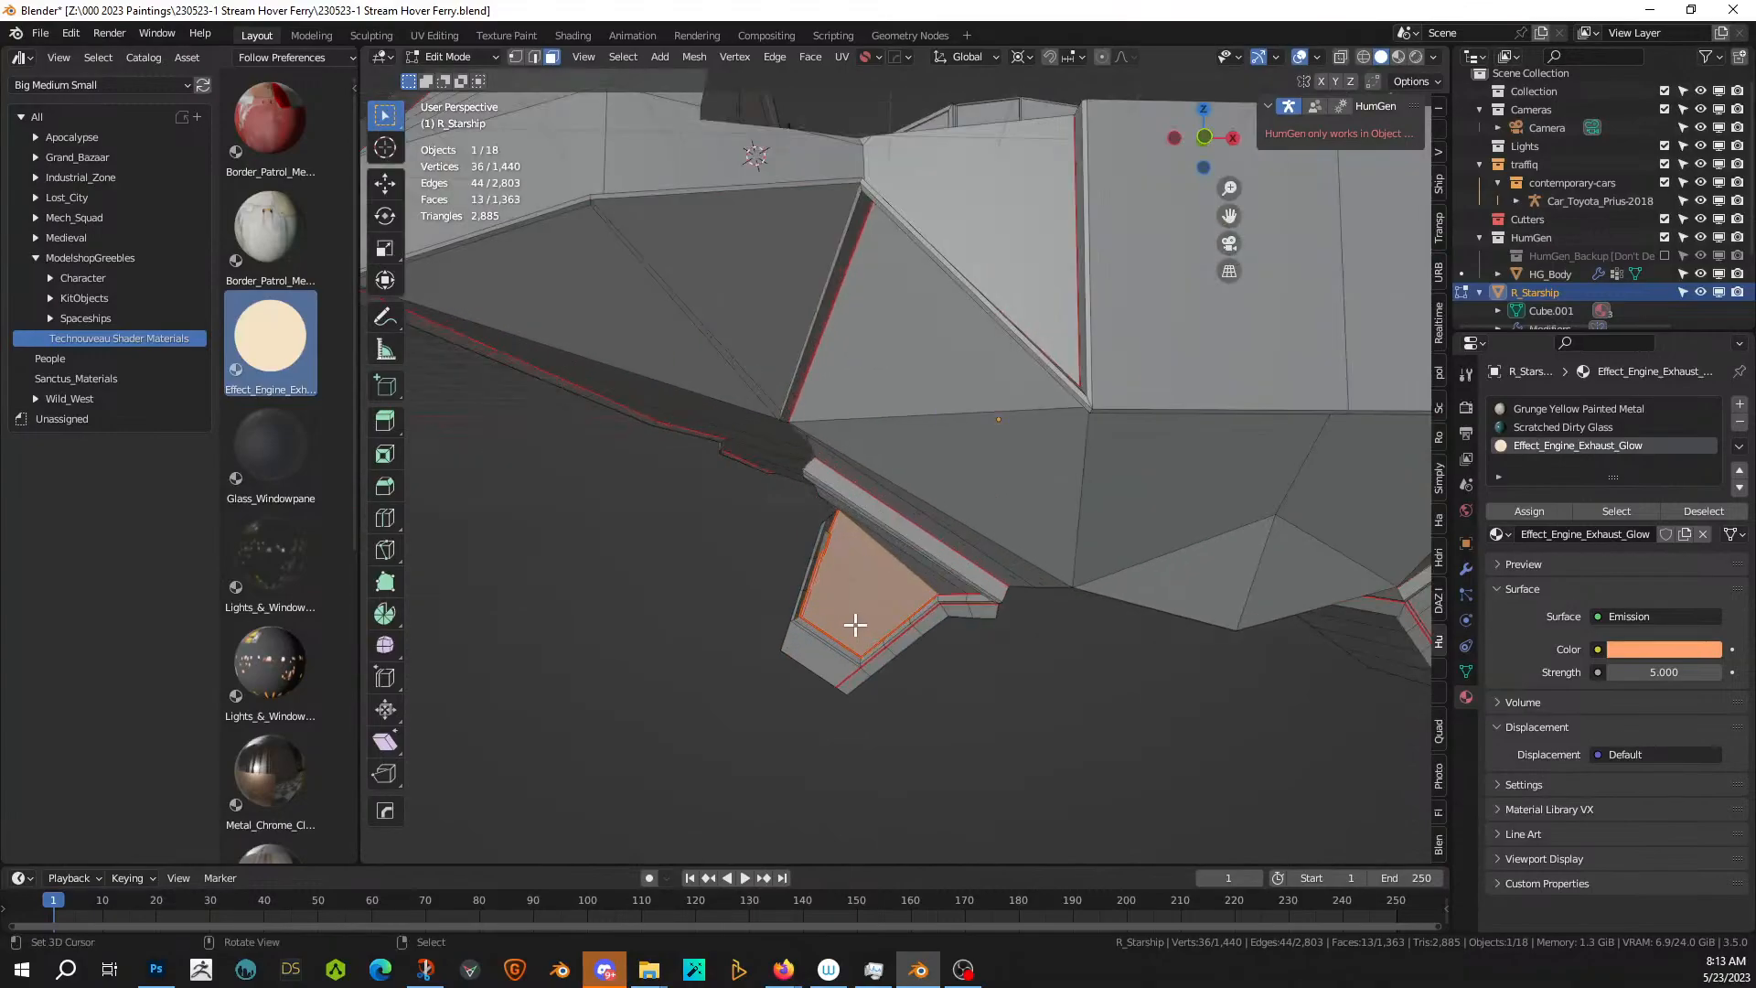
{"action": "left_click", "coordinate": [856, 631]}
{"action": "left_click", "coordinate": [860, 603], "text": "shift"}
{"action": "left_click", "coordinate": [882, 569], "text": "shift"}
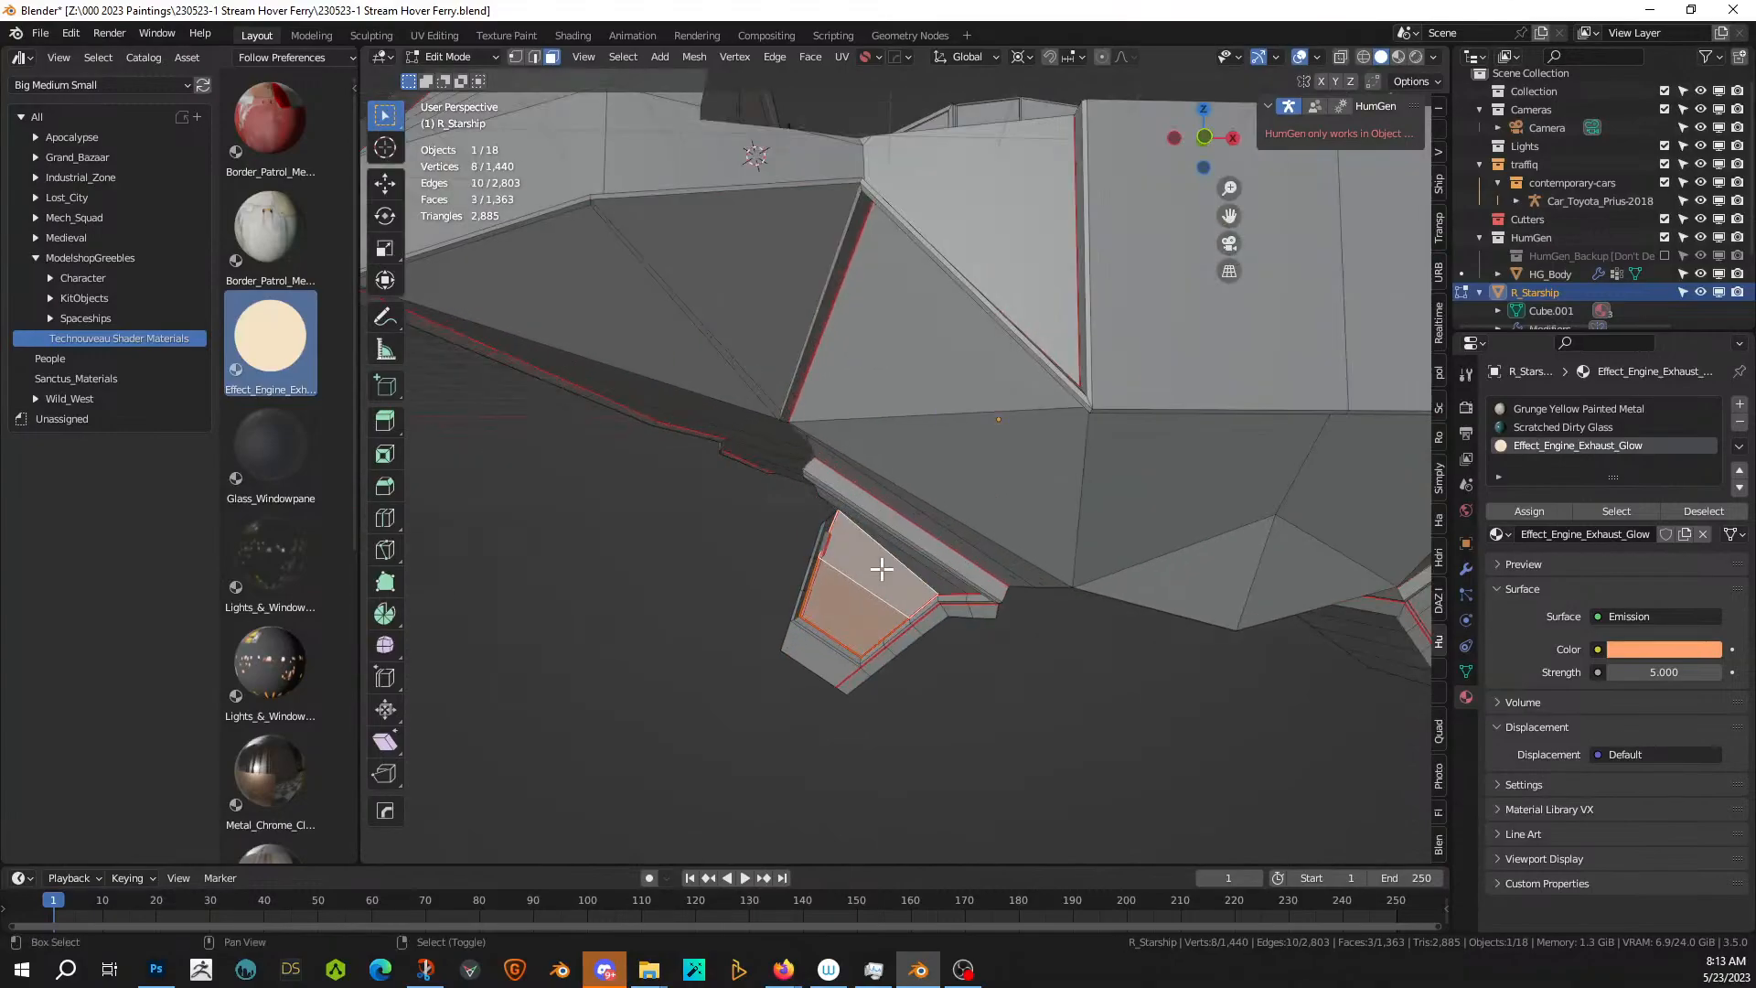
{"action": "left_click", "coordinate": [1549, 408]}
{"action": "left_click", "coordinate": [1544, 508]}
- Leave mesh editing and examine the underside pods, glowing panels, open cargo deck and side walls in rendered shading
{"action": "scroll", "coordinate": [1012, 772], "scroll_direction": "down", "scroll_amount": 3}
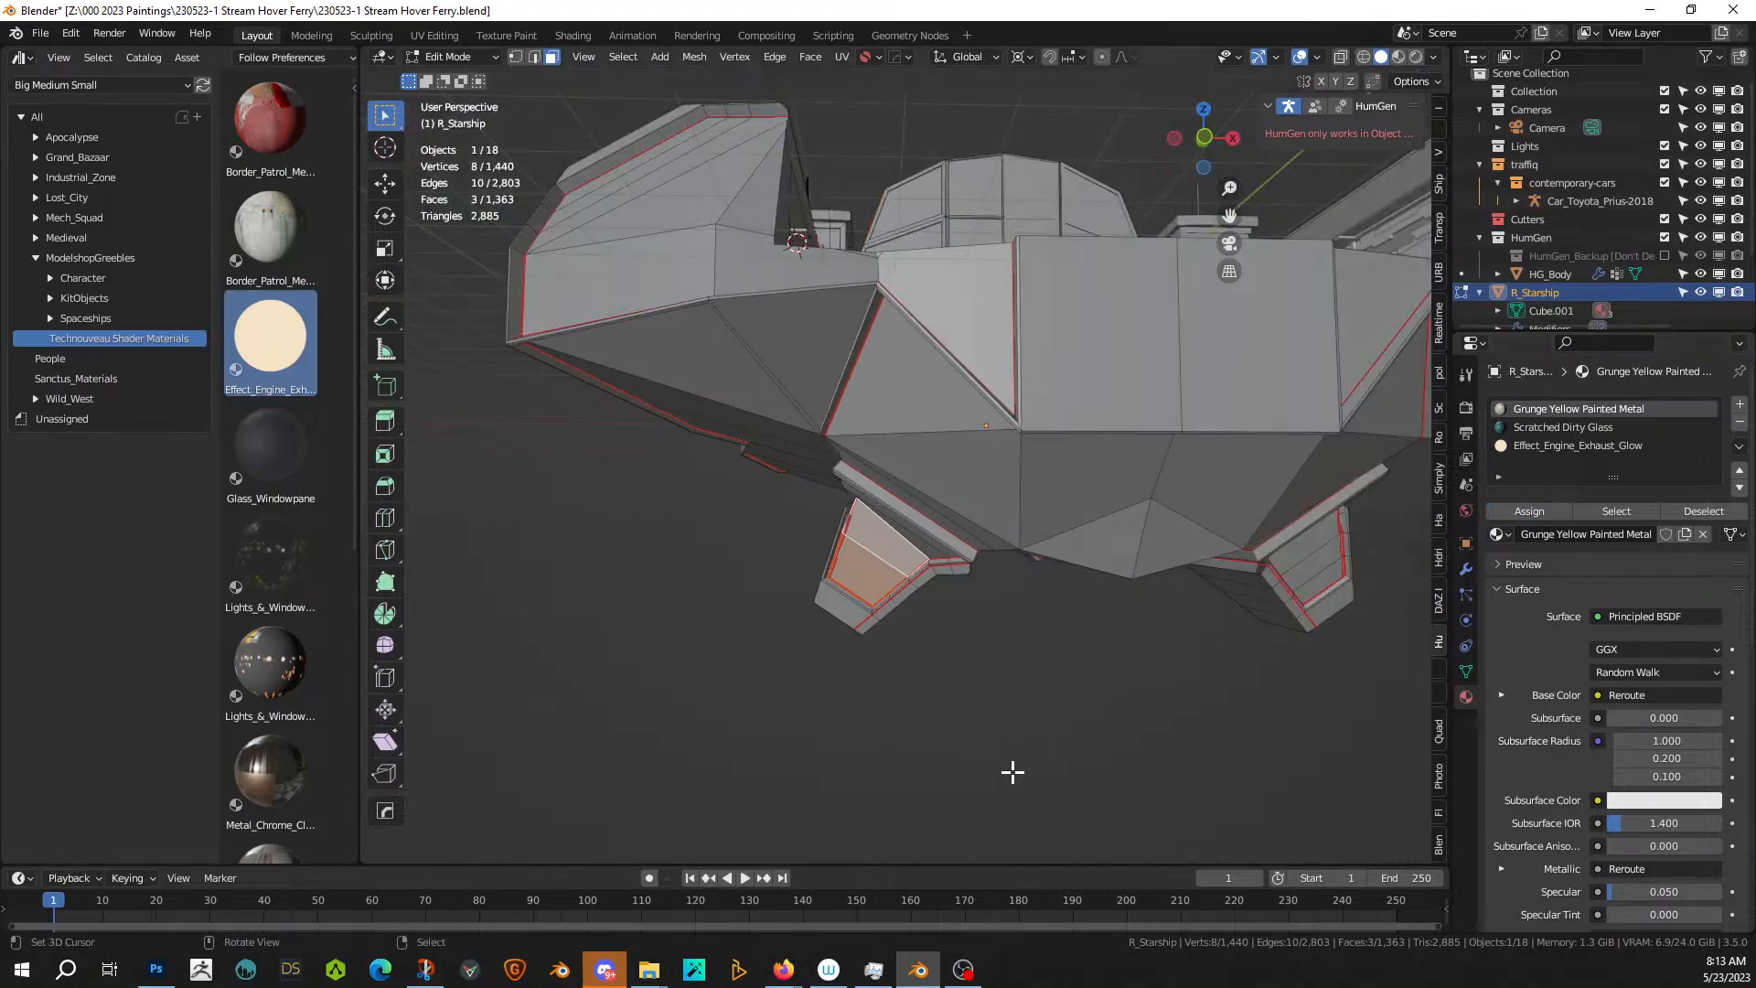
{"action": "middle_click_drag", "start_coordinate": [1012, 772], "coordinate": [1091, 750]}
{"action": "key", "text": "Tab"}
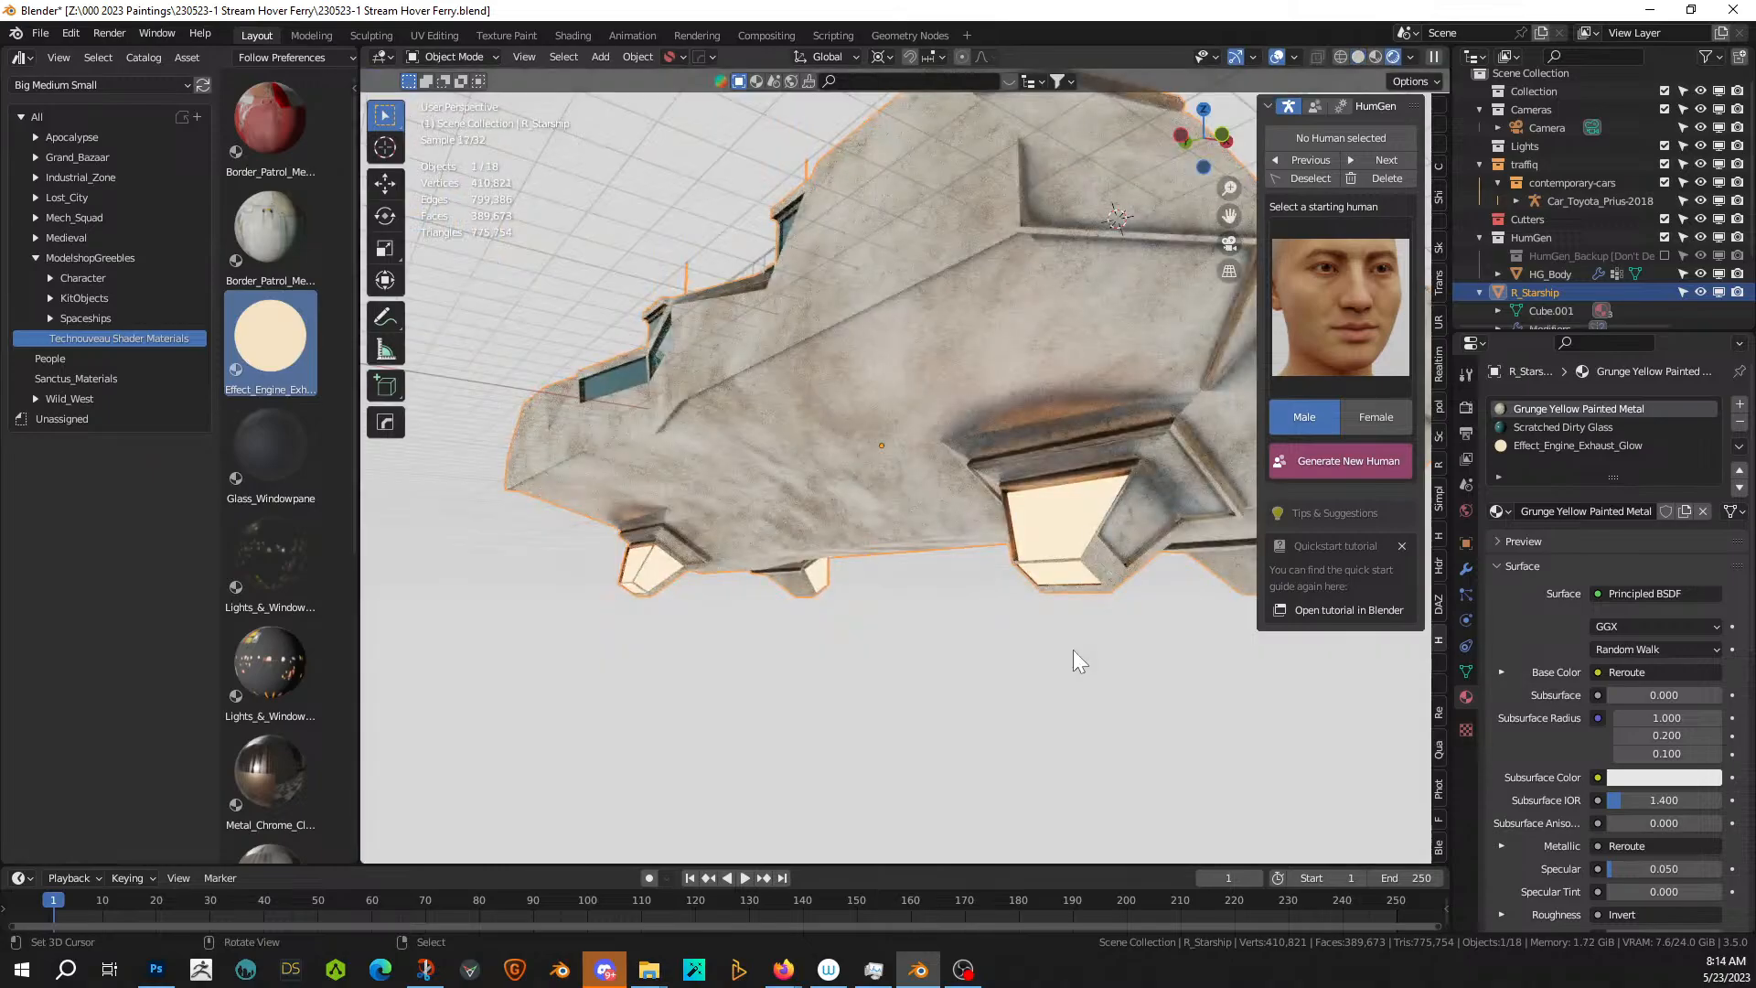
{"action": "scroll", "coordinate": [1074, 650], "scroll_direction": "down", "scroll_amount": 2}
{"action": "mouse_move", "coordinate": [1073, 650]}
{"action": "middle_mouse_down"}
{"action": "mouse_move", "coordinate": [1321, 647]}
{"action": "mouse_move", "coordinate": [1211, 678]}
{"action": "mouse_move", "coordinate": [1039, 683]}
{"action": "mouse_move", "coordinate": [891, 638]}
{"action": "mouse_move", "coordinate": [739, 684]}
{"action": "mouse_move", "coordinate": [975, 679]}
{"action": "middle_mouse_up"}
{"action": "scroll", "coordinate": [826, 690], "scroll_direction": "down", "scroll_amount": 3}
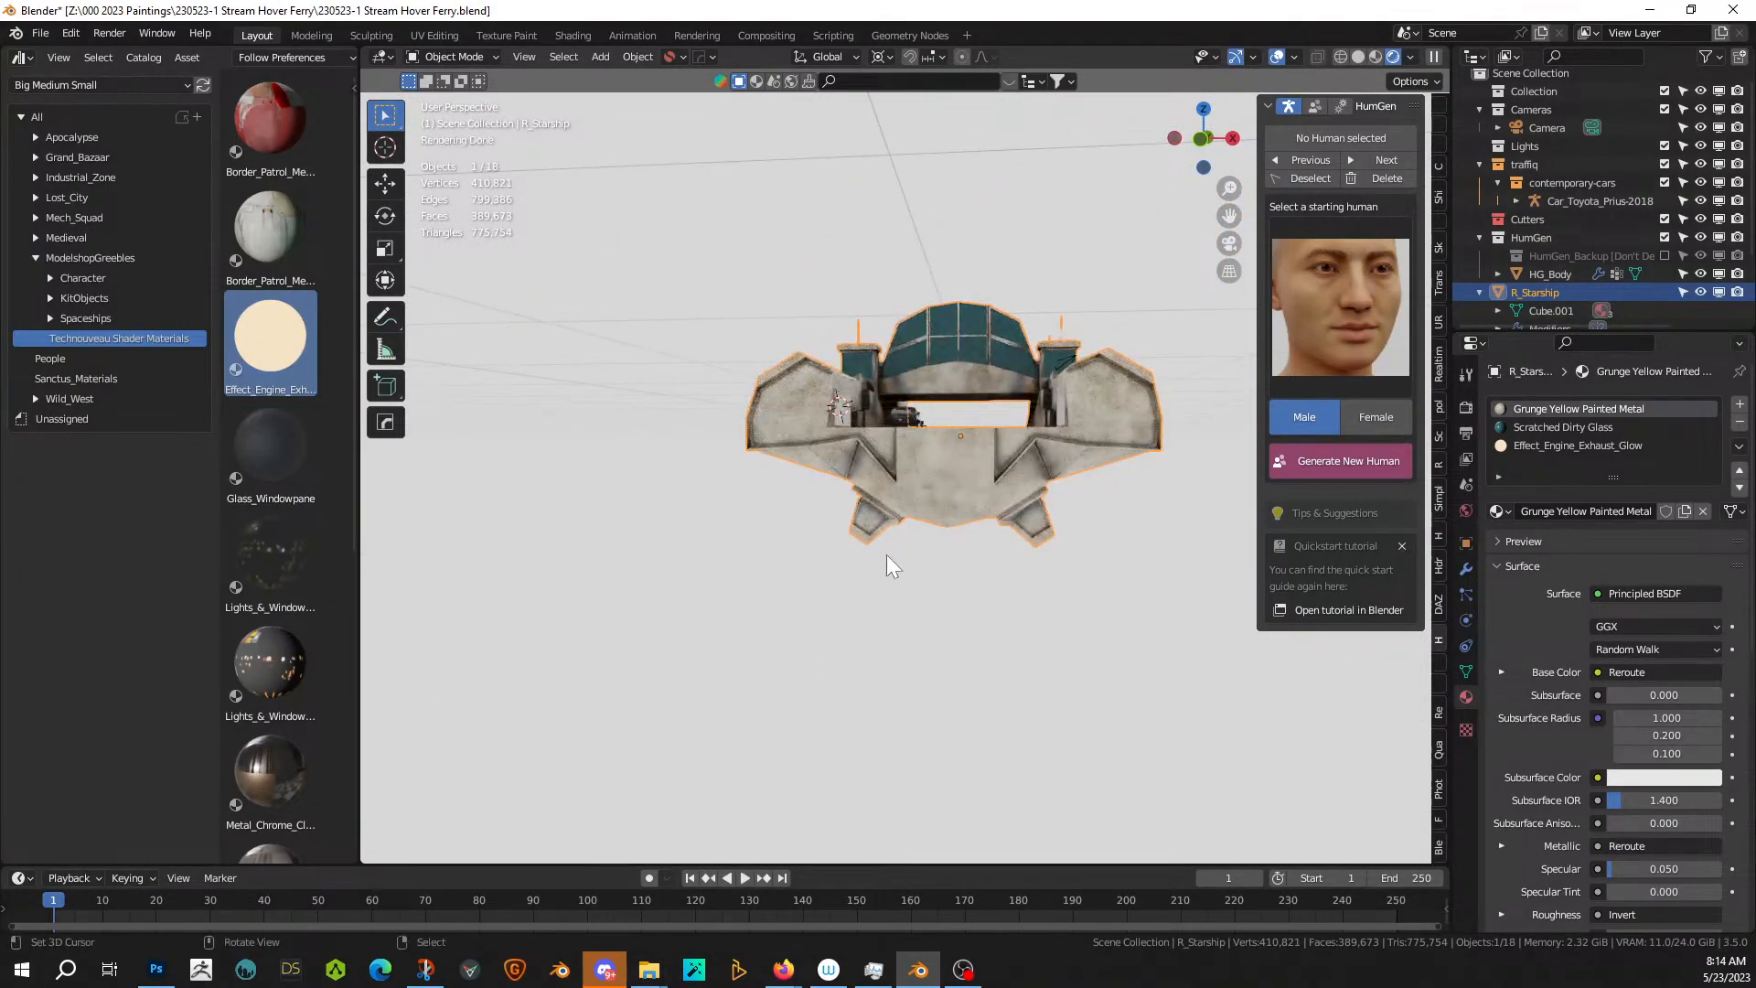
{"action": "scroll", "coordinate": [903, 558], "scroll_direction": "up", "scroll_amount": 2}
{"action": "middle_click_drag", "start_coordinate": [902, 588], "coordinate": [896, 623]}
{"action": "scroll", "coordinate": [893, 624], "scroll_direction": "up", "scroll_amount": 5}
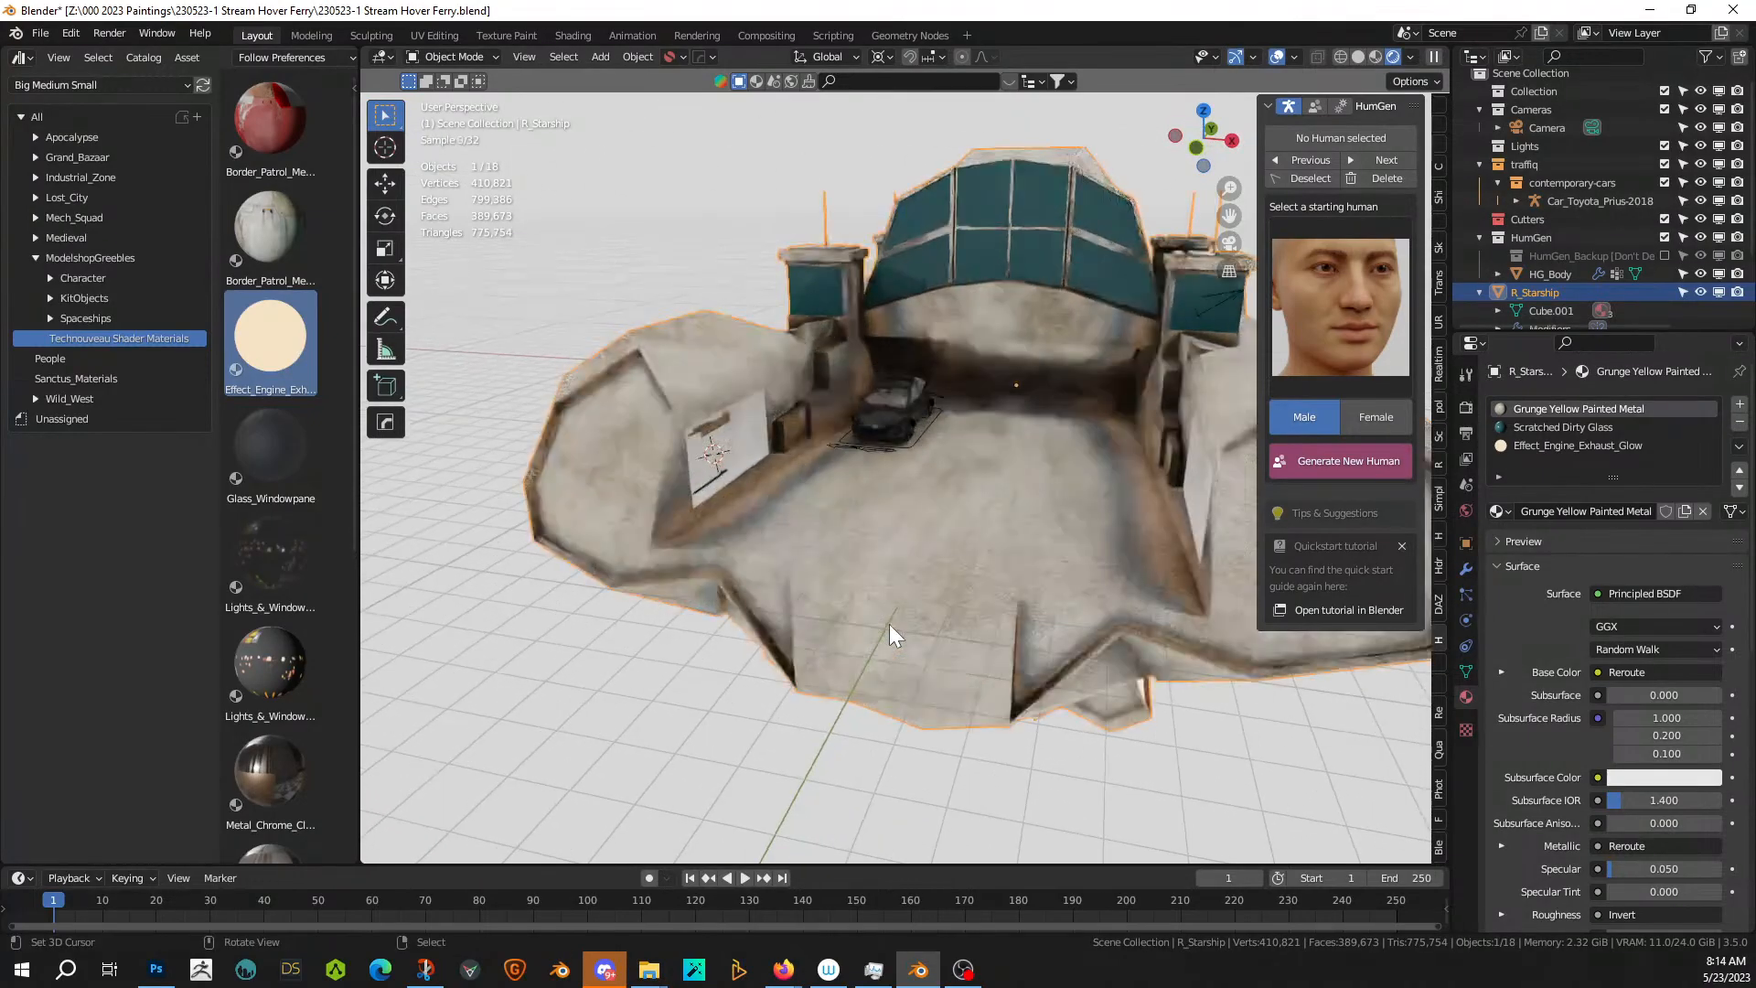
{"action": "middle_click_drag", "start_coordinate": [964, 541], "coordinate": [925, 595]}
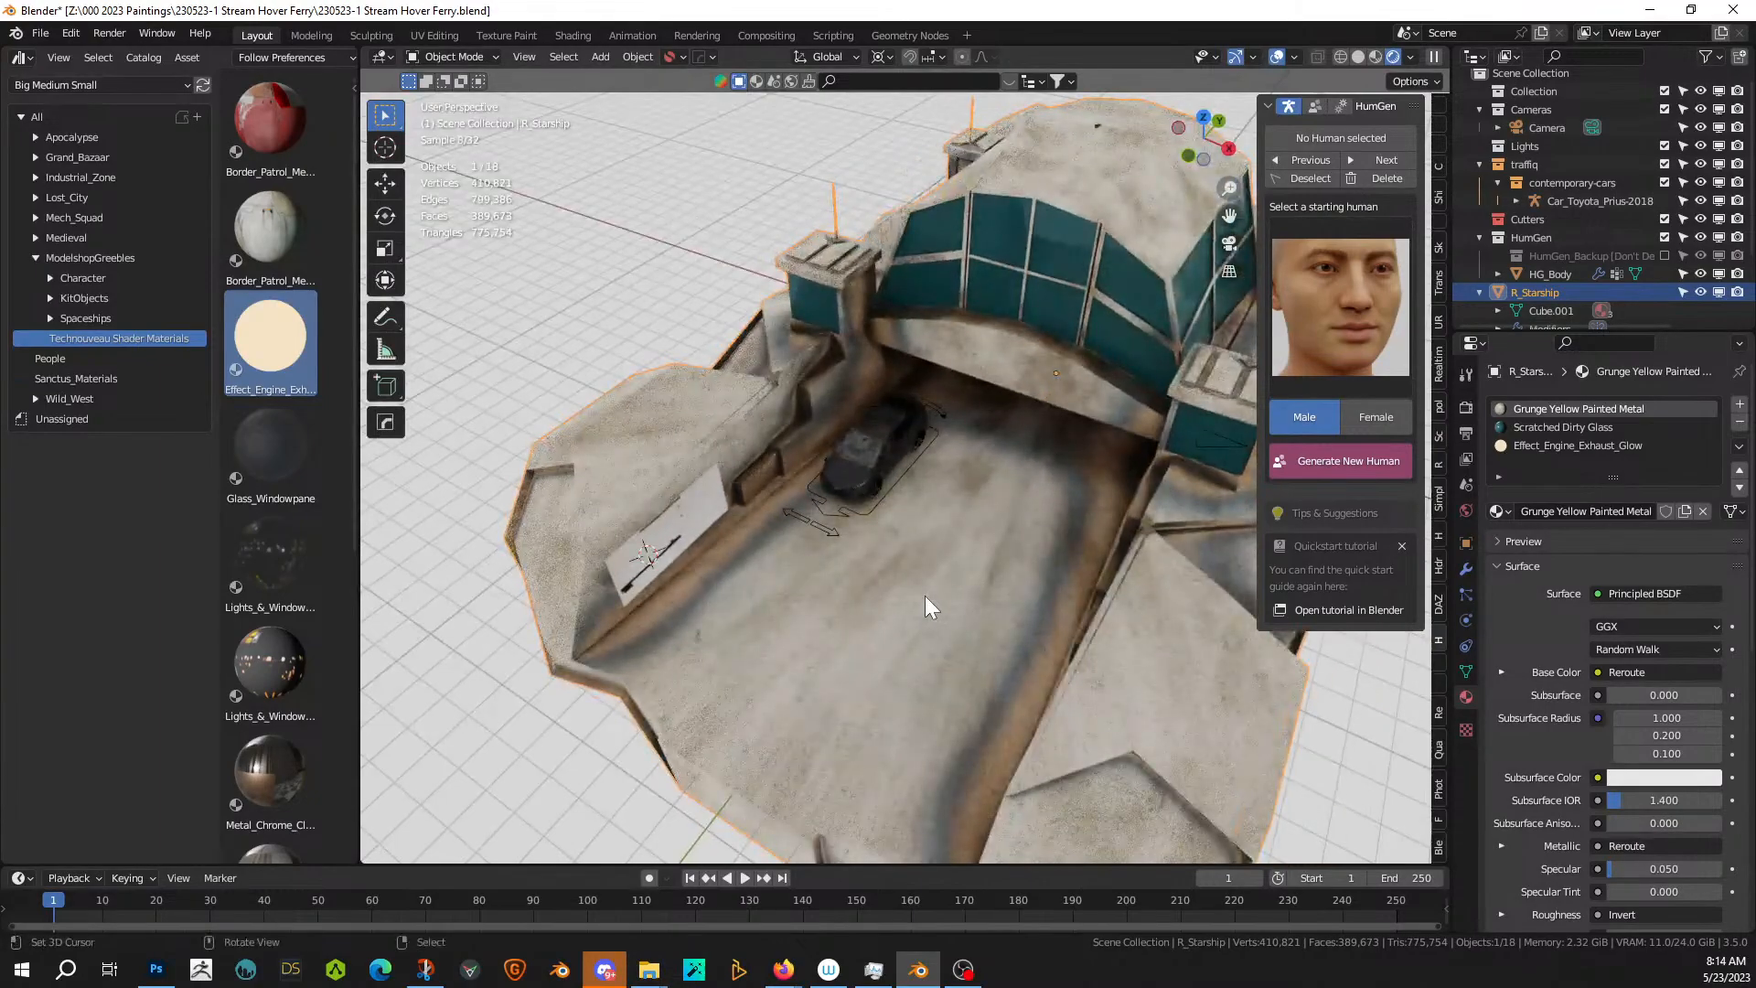
{"action": "scroll", "coordinate": [925, 595], "scroll_direction": "down", "scroll_amount": 3}
{"action": "scroll", "coordinate": [925, 595], "scroll_direction": "up", "scroll_amount": 4}
{"action": "scroll", "coordinate": [903, 605], "scroll_direction": "up", "scroll_amount": 2}
{"action": "middle_click_drag", "start_coordinate": [738, 579], "coordinate": [854, 554]}
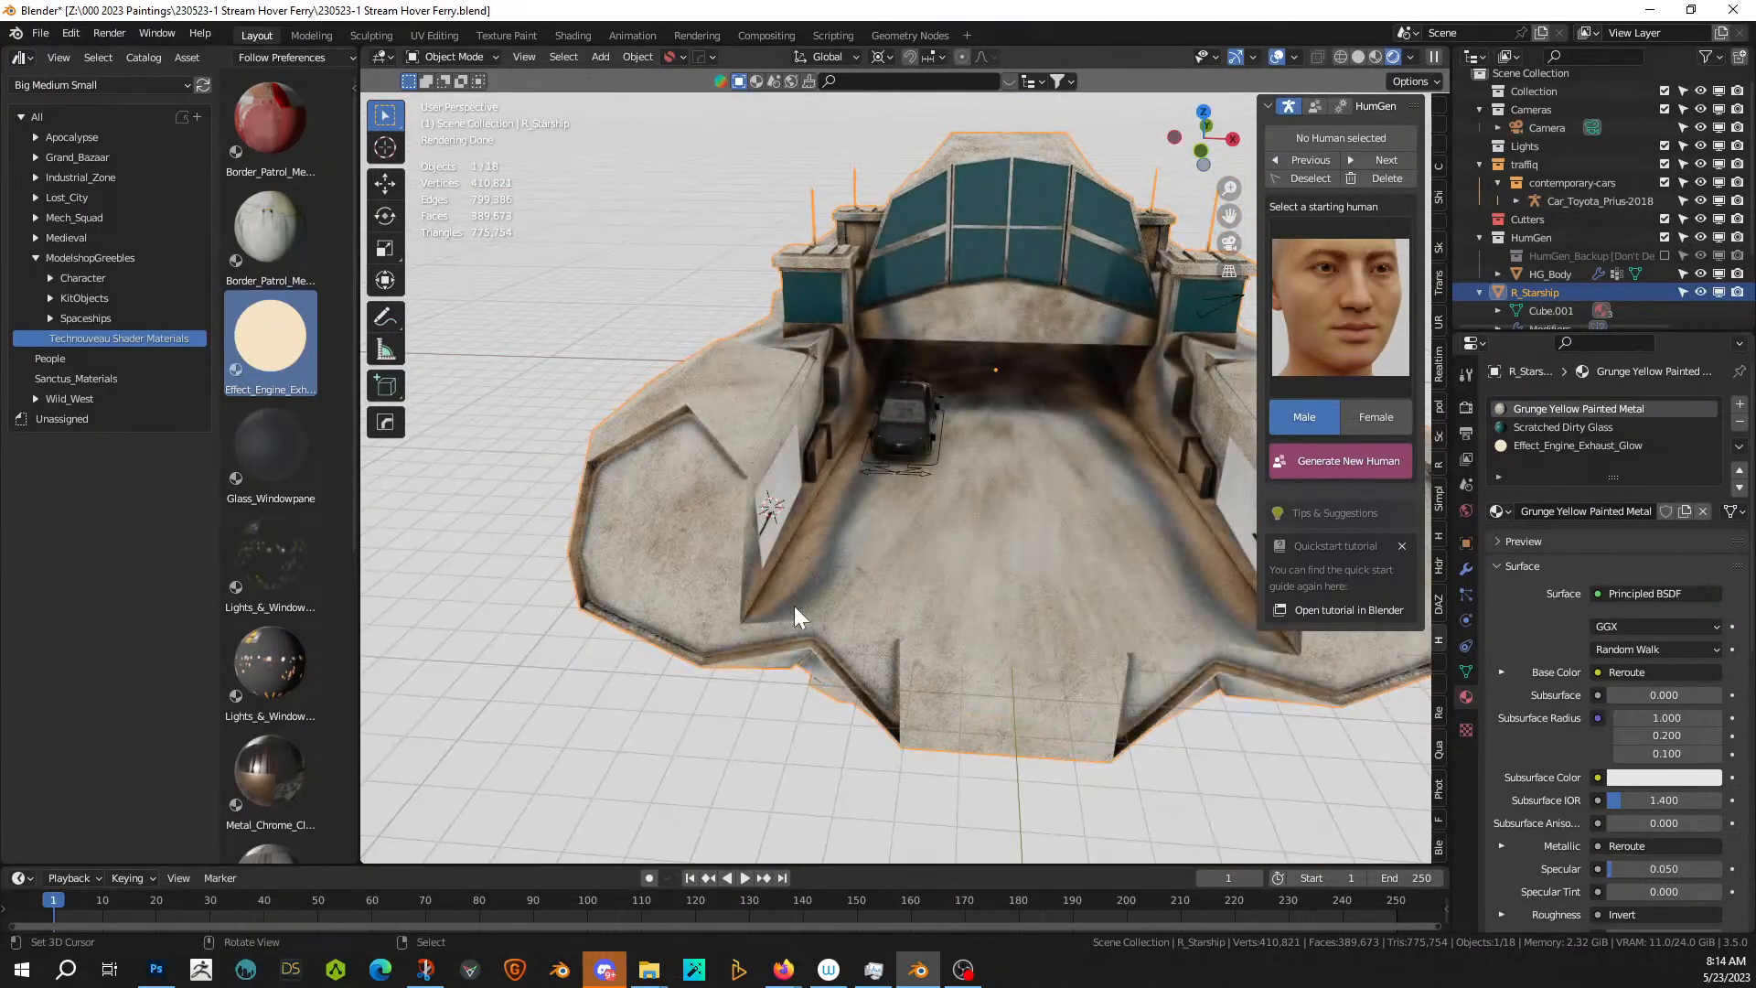
{"action": "middle_click_drag", "start_coordinate": [794, 605], "coordinate": [777, 578]}
- Select the wall detail objects R_Starship_RLExtr, R_Starship_RLExtr.001 and R_Starship_RLExtr.002 together
{"action": "scroll", "coordinate": [1610, 273], "scroll_direction": "down", "scroll_amount": 4}
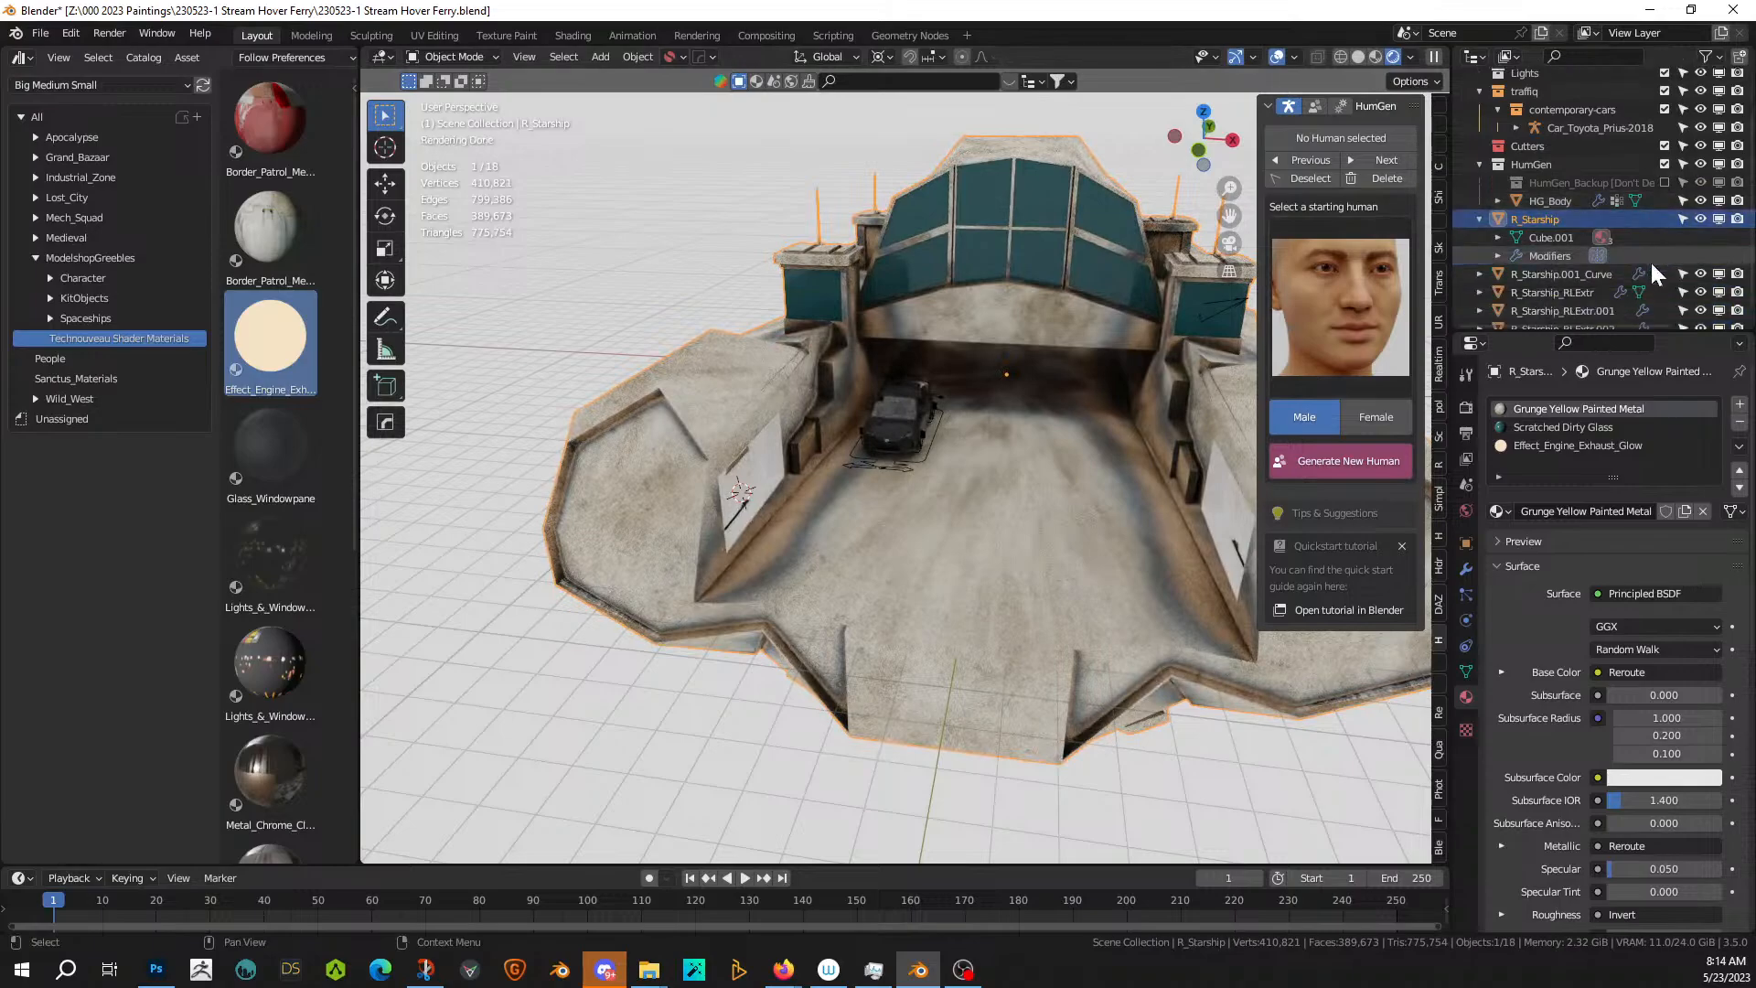
{"action": "left_click", "coordinate": [1595, 277]}
{"action": "left_click", "coordinate": [1594, 303], "text": "shift"}
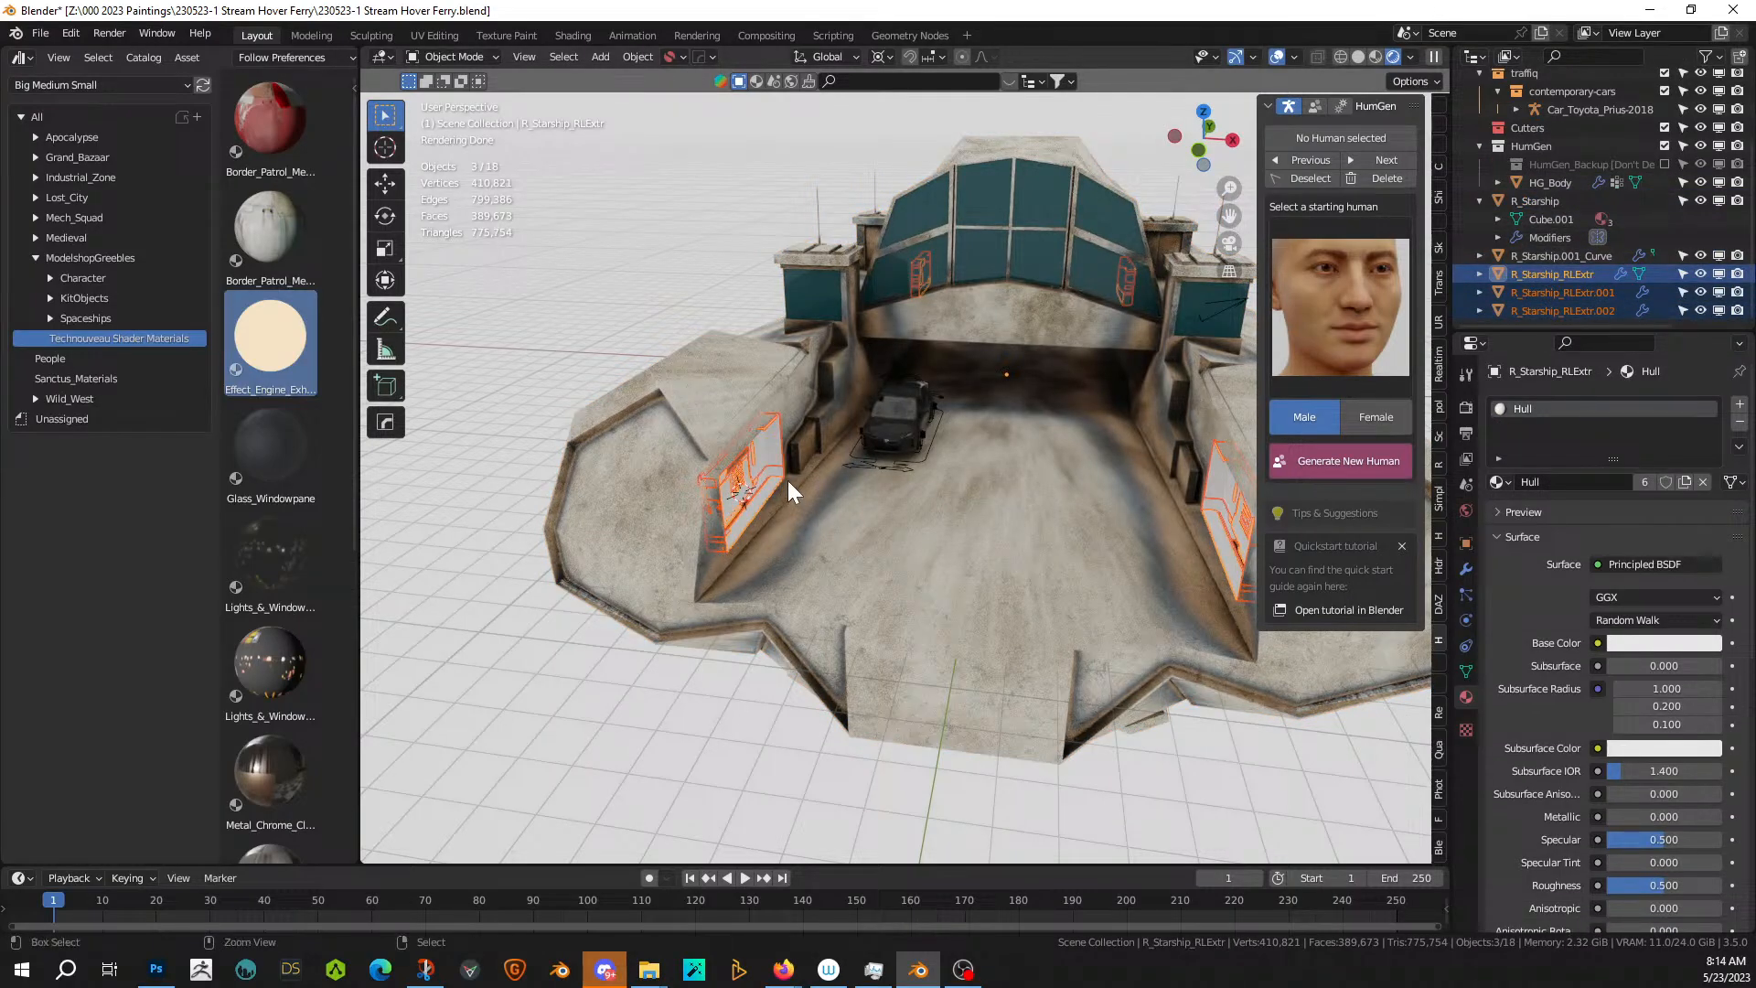
- Join the three selected R_Starship_RLExtr pieces into one object and show its modifiers
{"action": "key", "text": "ctrl+j"}
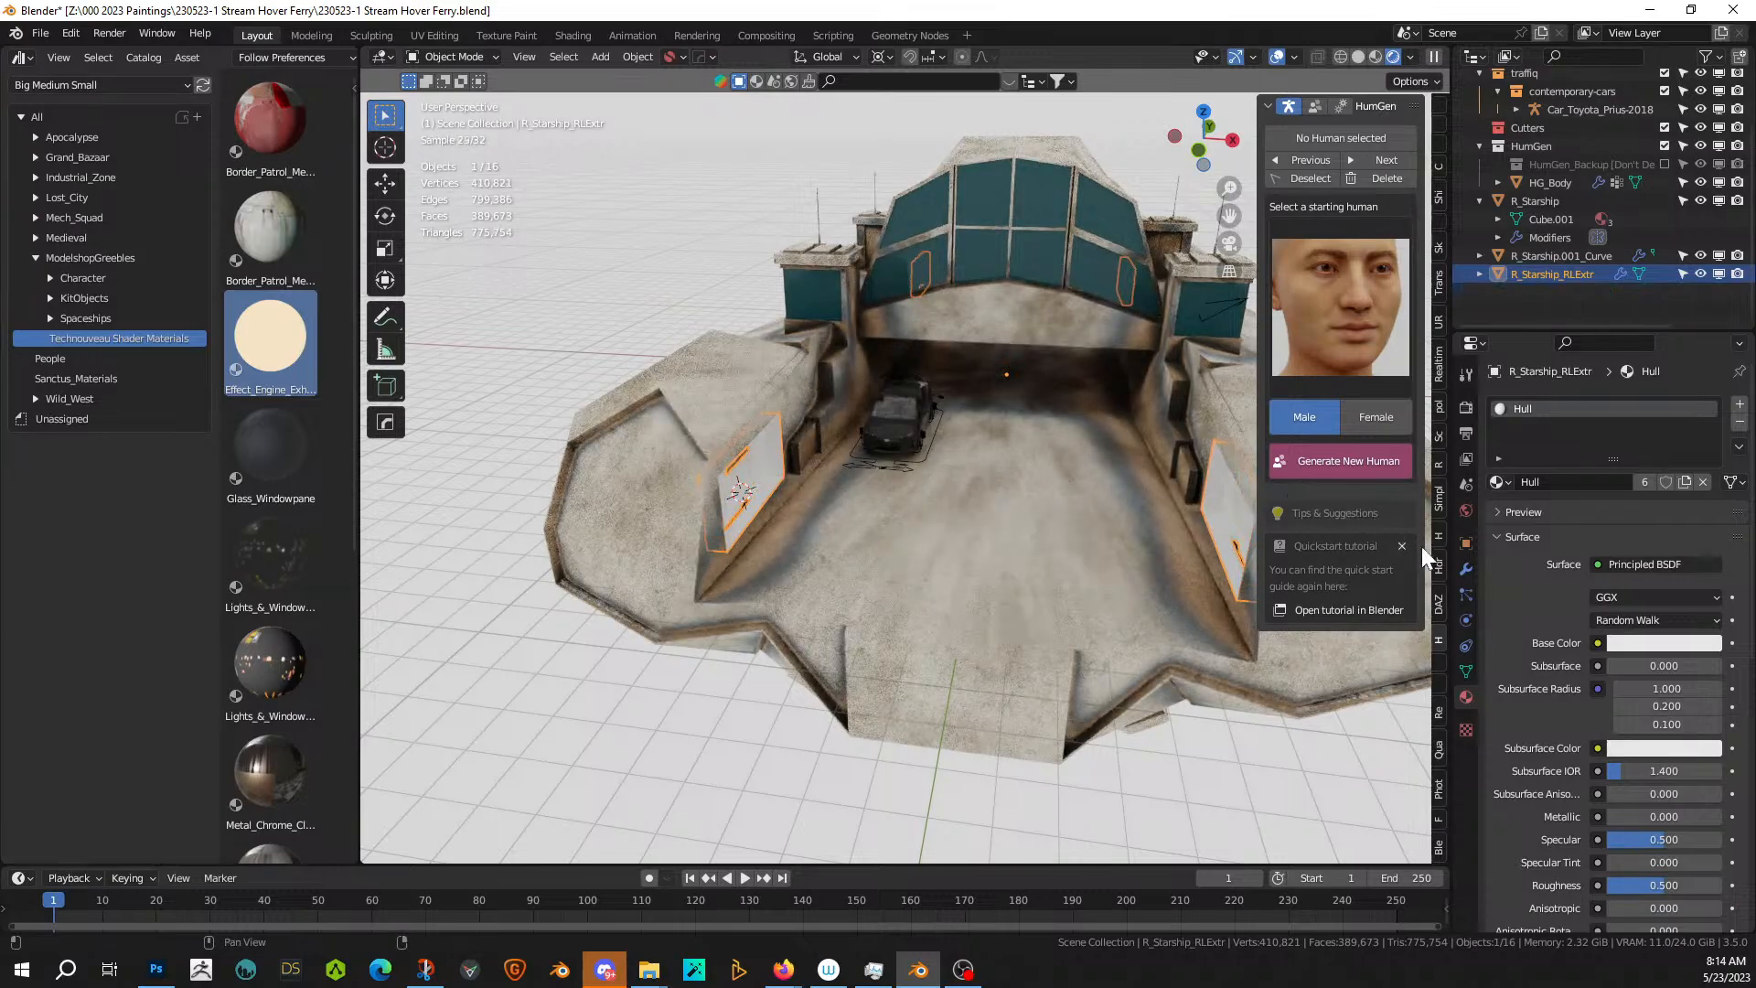
{"action": "left_click", "coordinate": [1466, 569]}
{"action": "scroll", "coordinate": [1548, 278], "scroll_direction": "up", "scroll_amount": 2}
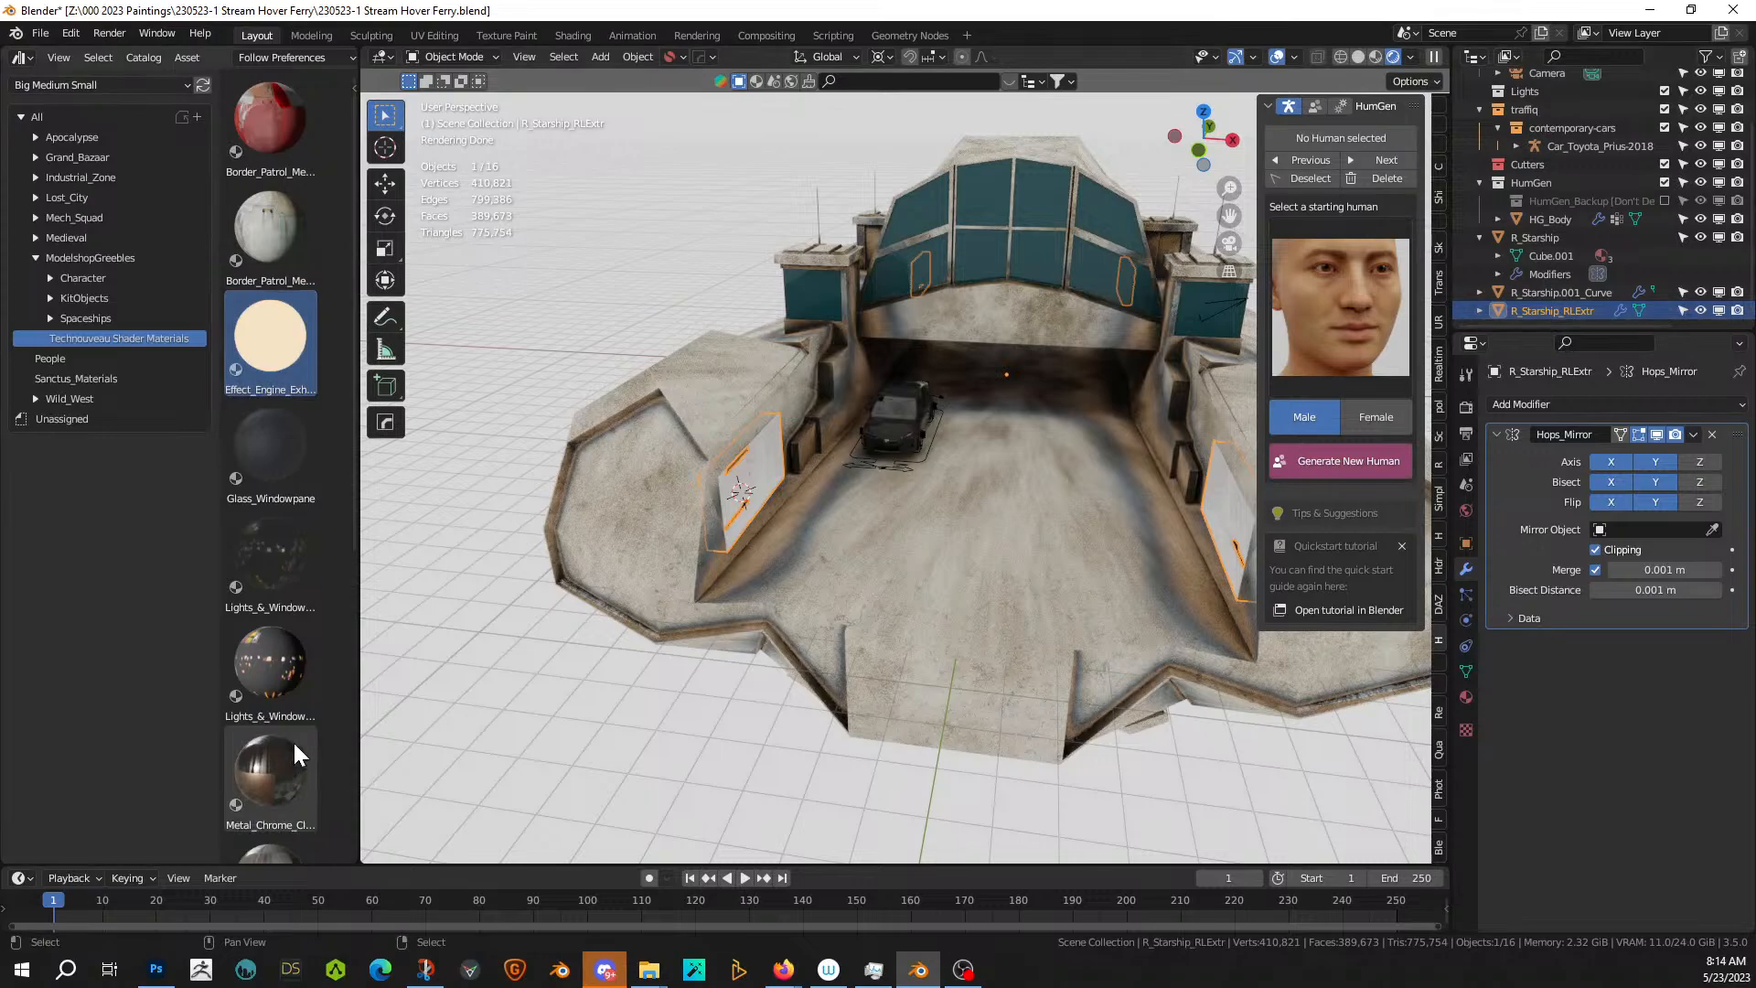
- Apply the first Metal_Chrome material from the Technouveau Shader Materials to the joined wall panels, then deselect them
{"action": "scroll", "coordinate": [293, 739], "scroll_direction": "down", "scroll_amount": 2}
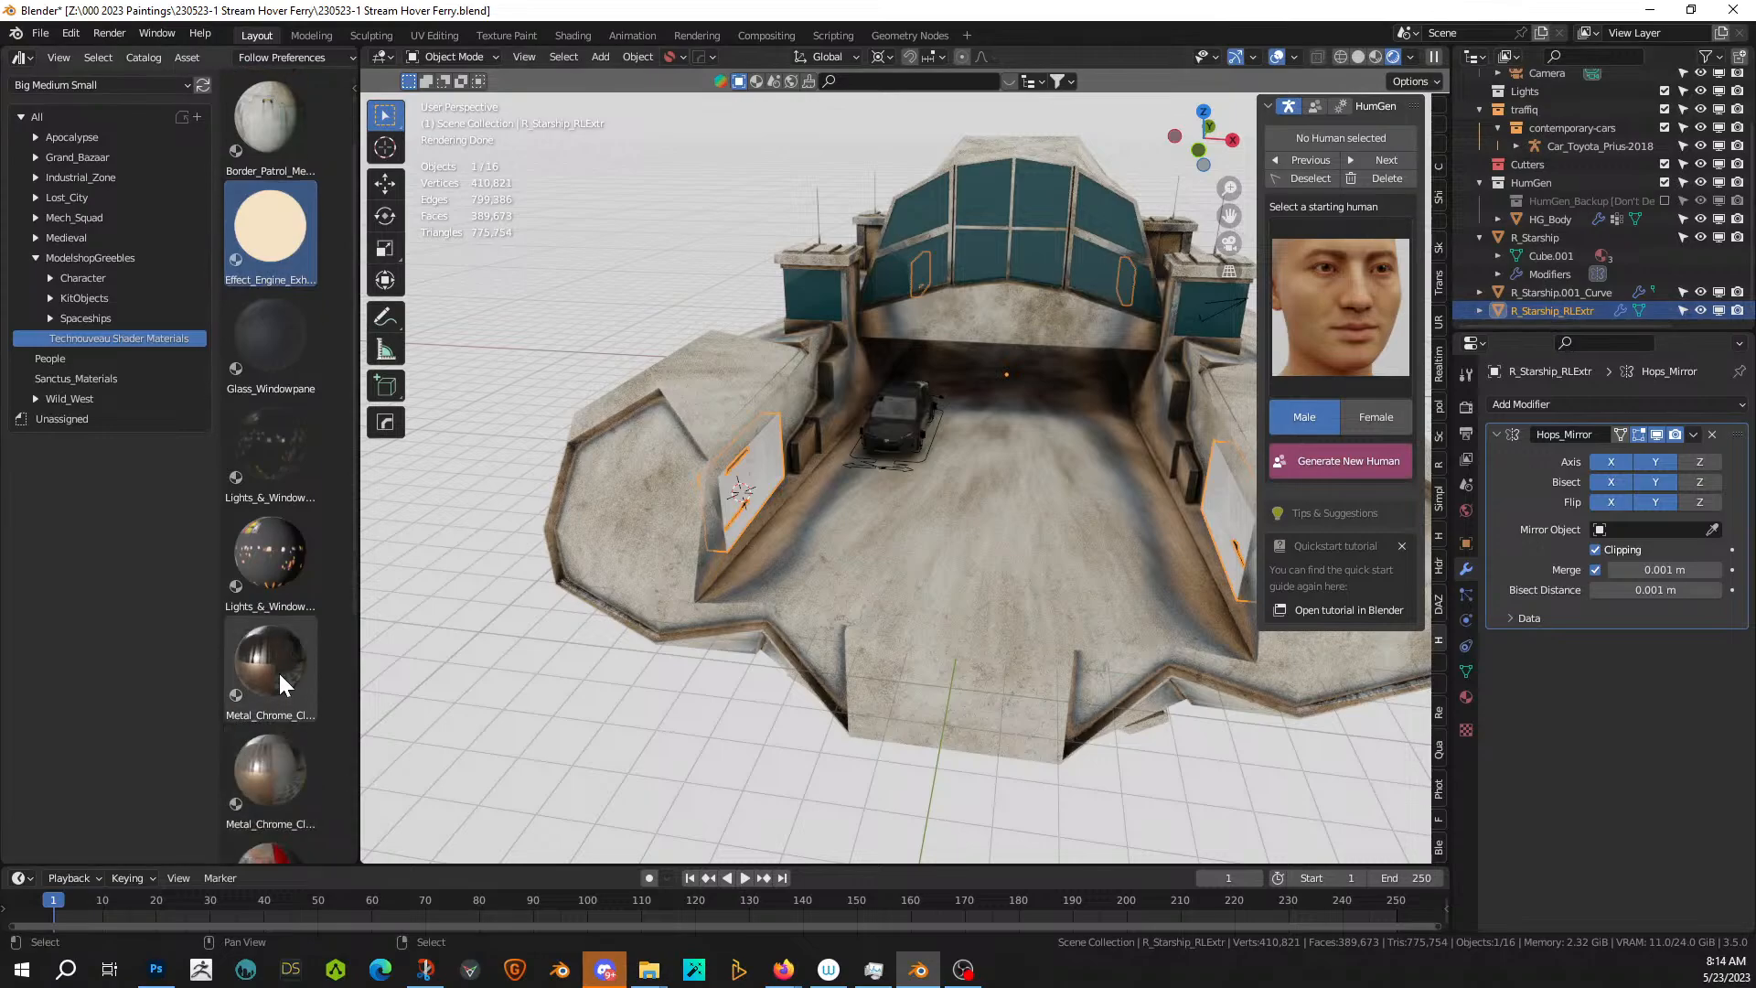
{"action": "scroll", "coordinate": [277, 674], "scroll_direction": "down", "scroll_amount": 1}
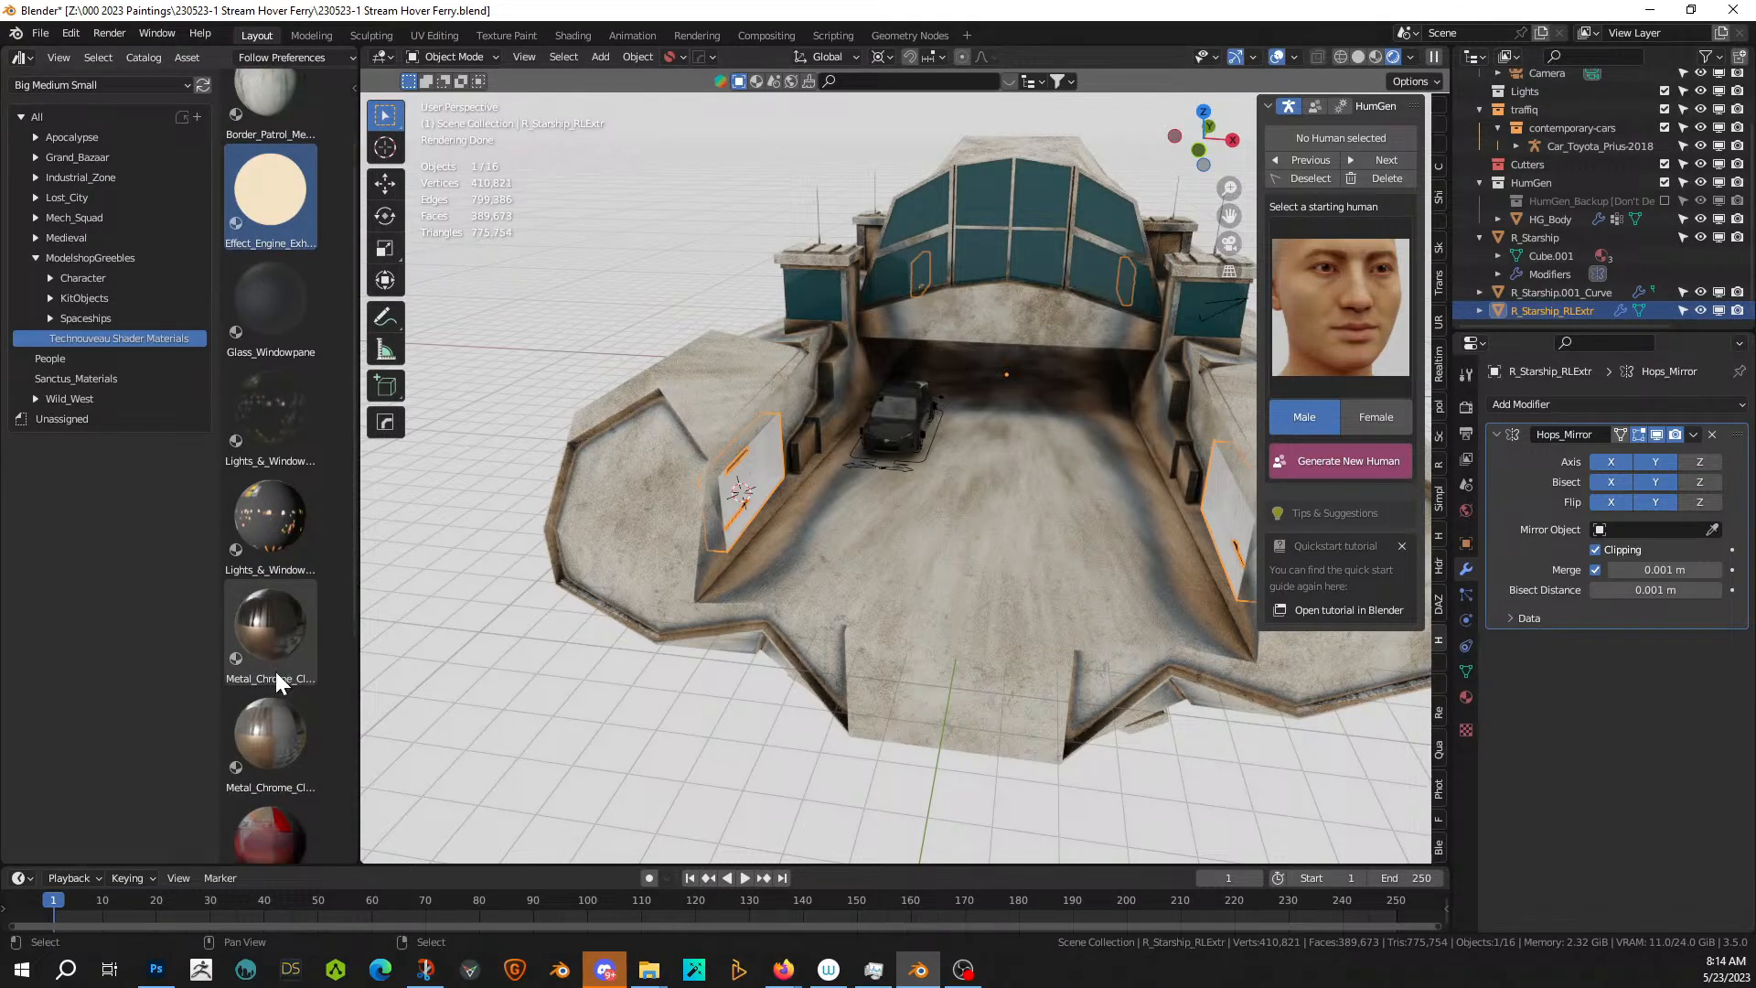
{"action": "left_click_drag", "start_coordinate": [269, 633], "coordinate": [774, 477]}
{"action": "scroll", "coordinate": [805, 549], "scroll_direction": "up", "scroll_amount": 3}
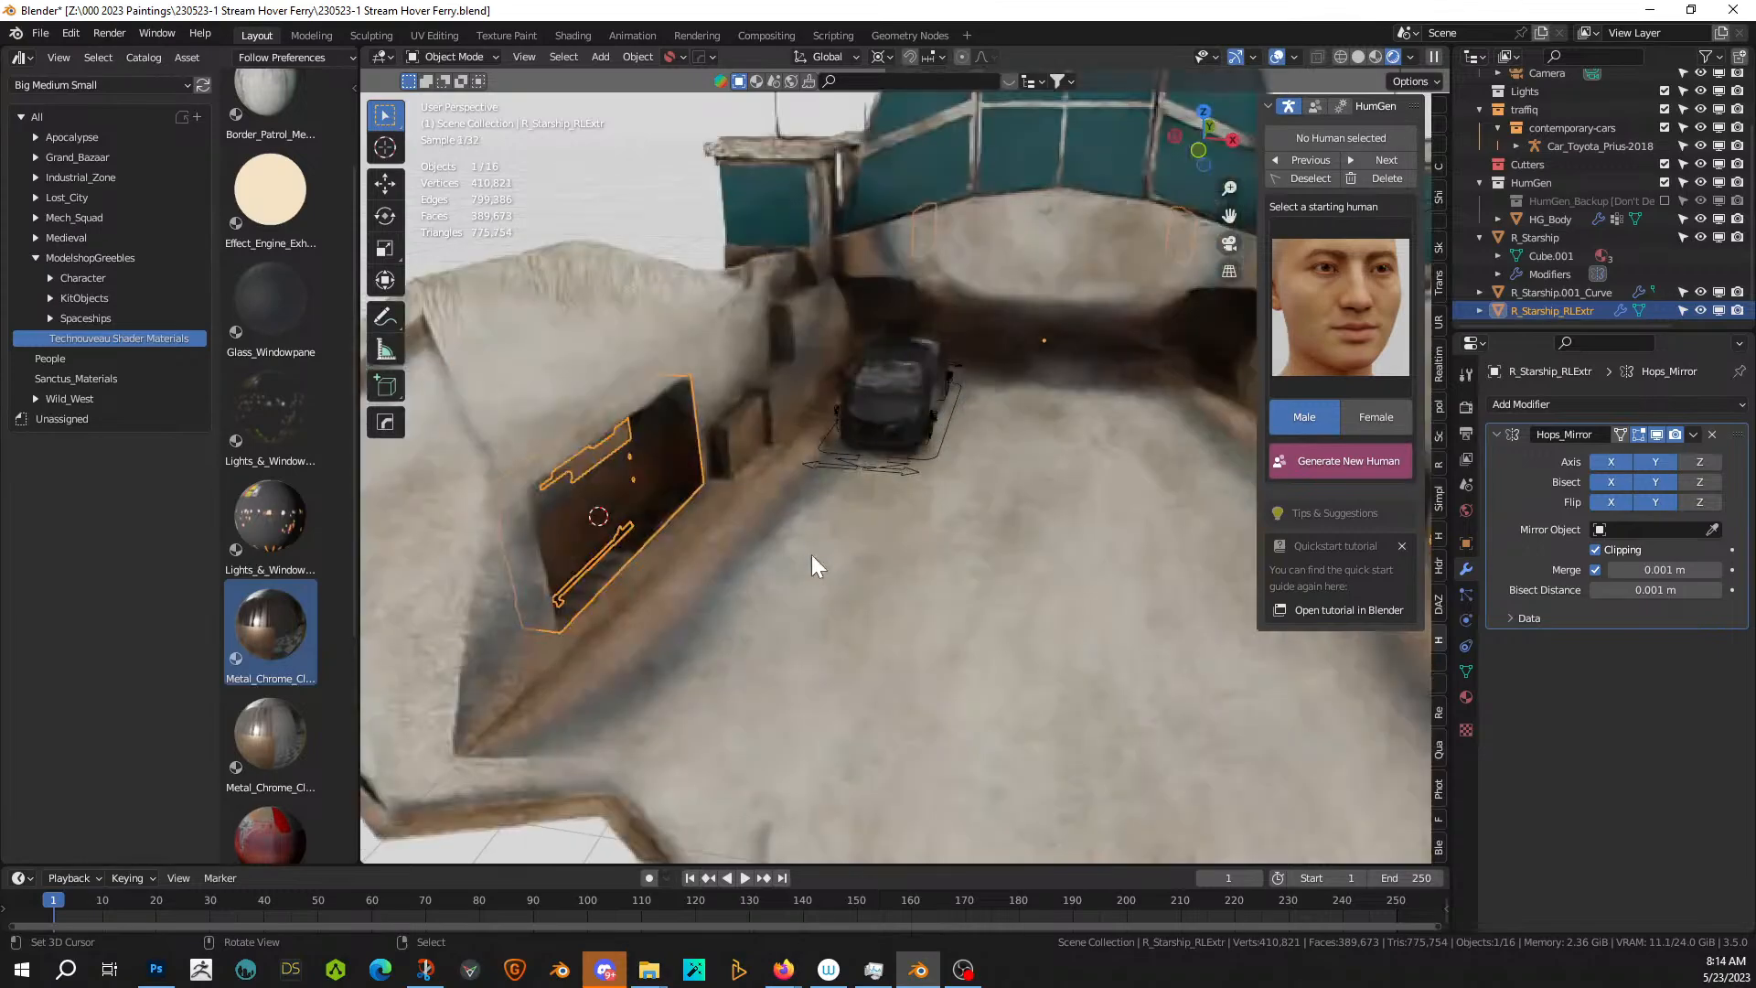
{"action": "middle_click_drag", "start_coordinate": [811, 555], "coordinate": [779, 540]}
{"action": "left_click", "coordinate": [629, 211]}
{"action": "scroll", "coordinate": [696, 474], "scroll_direction": "down", "scroll_amount": 2}
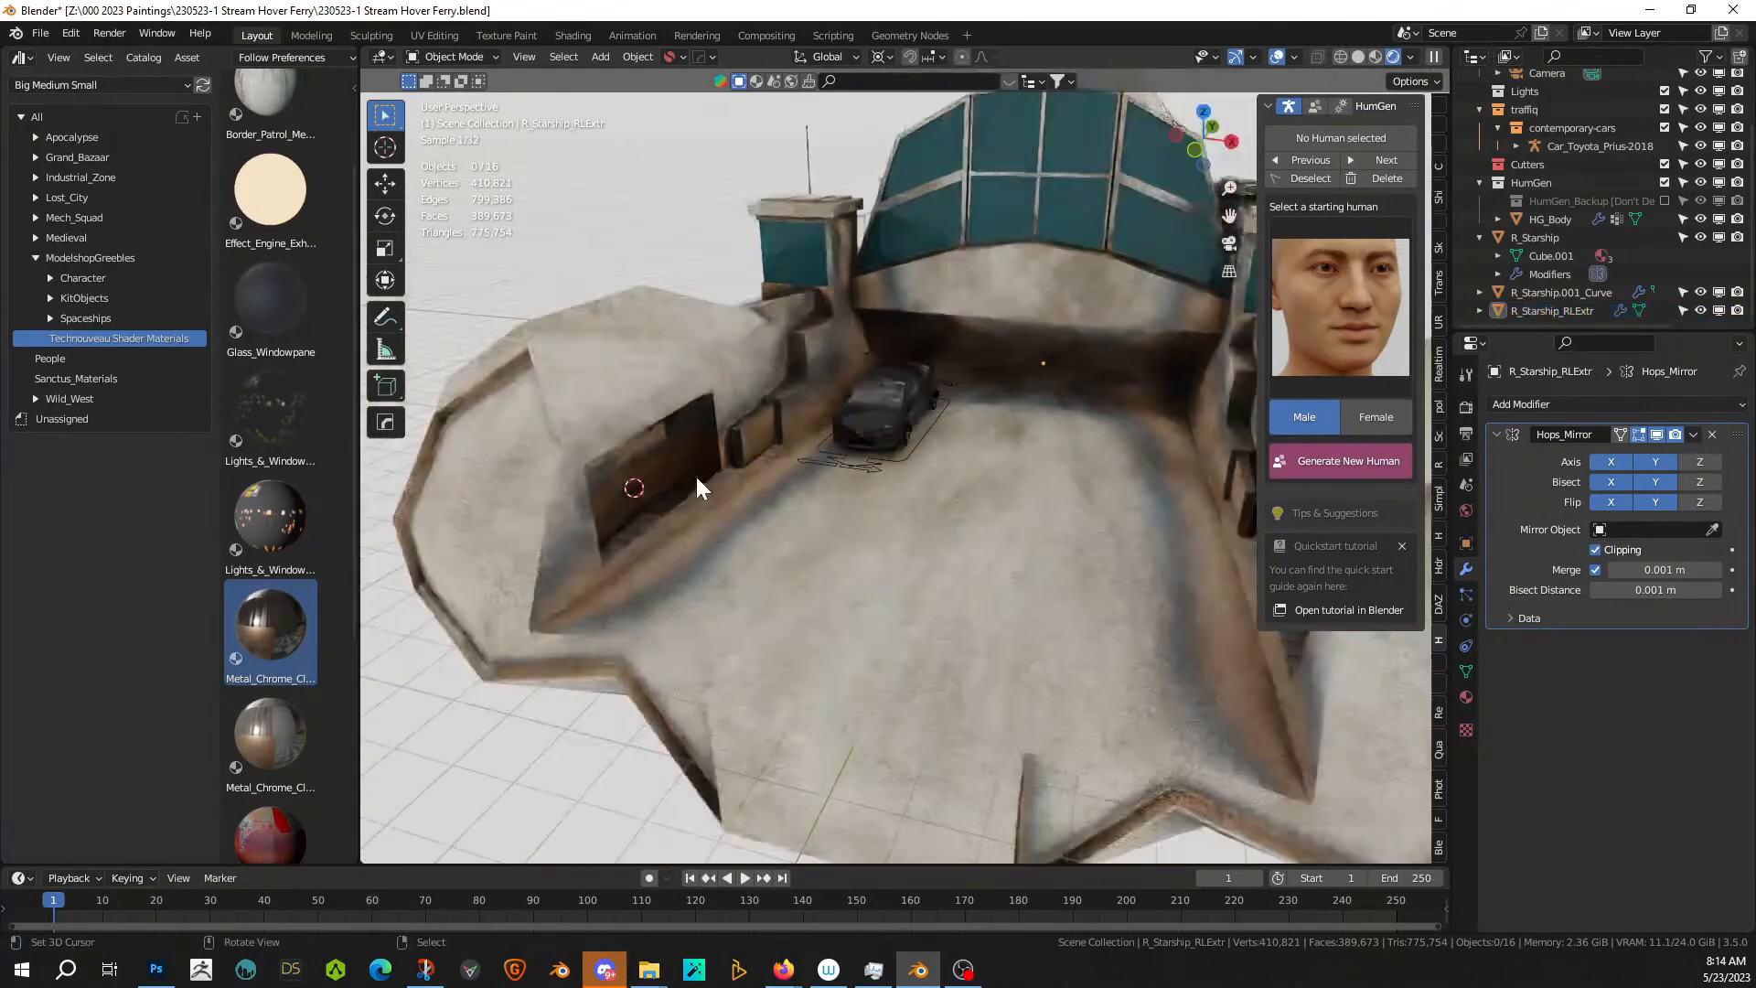
- Unwrap all faces of the joined wall panels with Cube Projection and save the file
{"action": "middle_click_drag", "start_coordinate": [695, 474], "coordinate": [902, 601]}
{"action": "scroll", "coordinate": [895, 606], "scroll_direction": "down", "scroll_amount": 6}
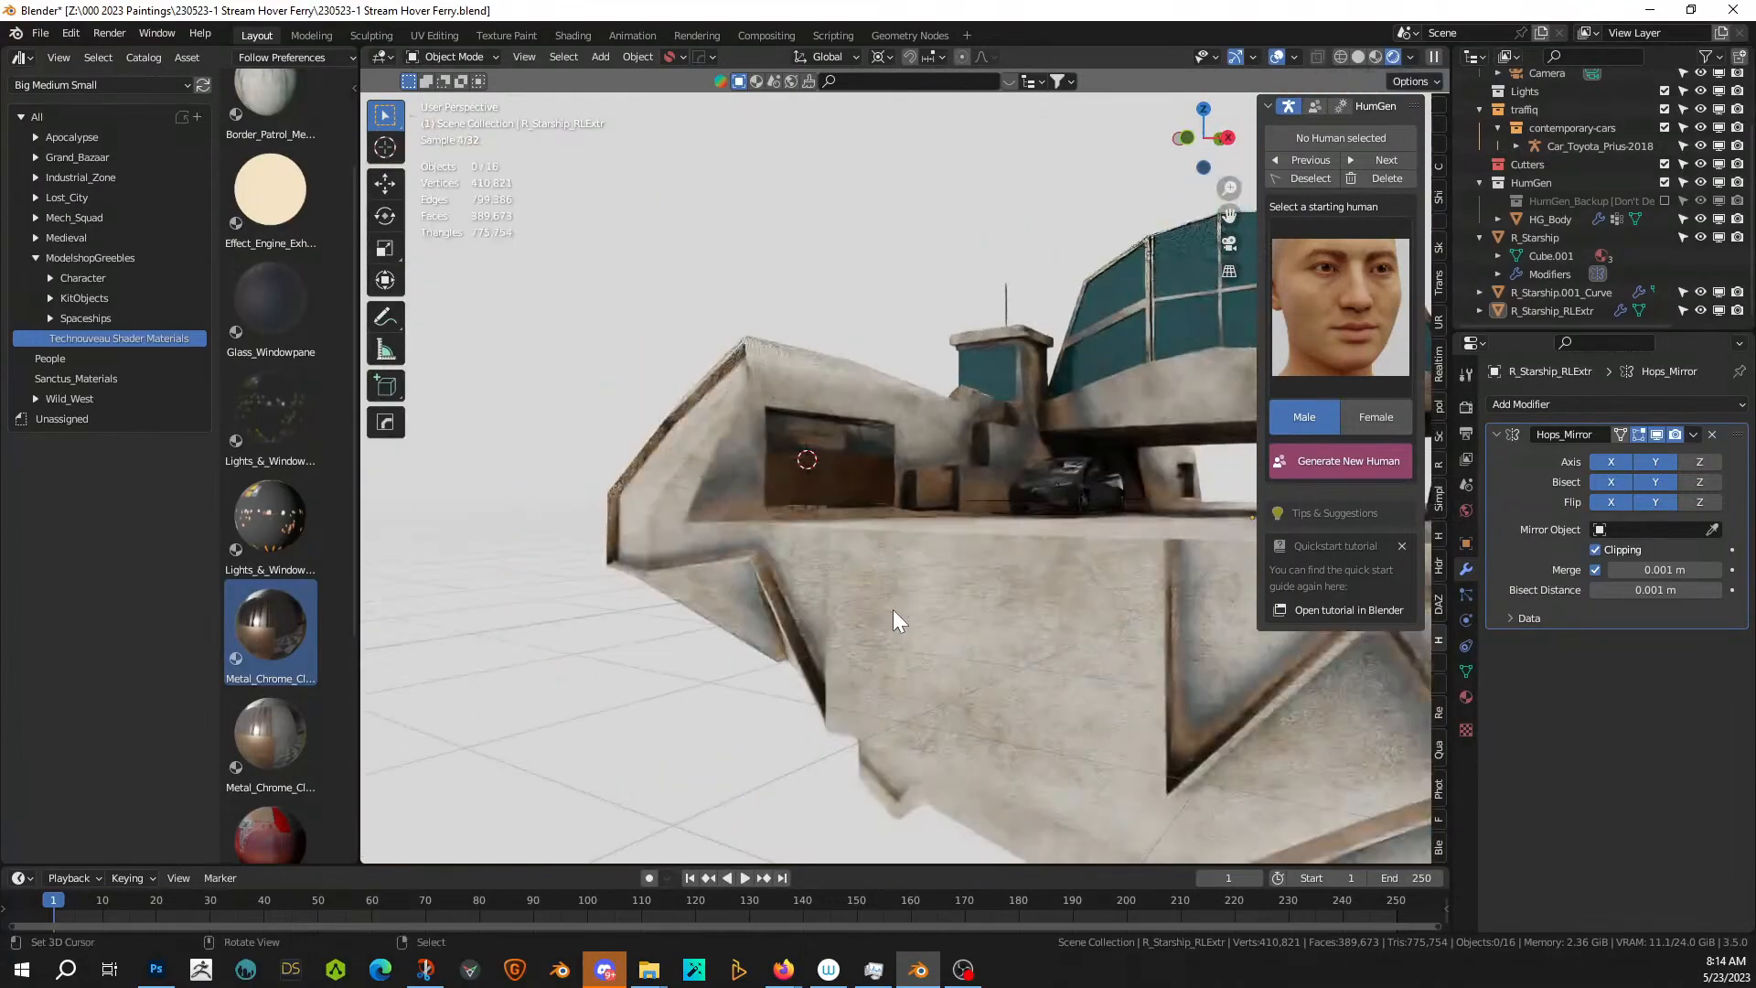
{"action": "scroll", "coordinate": [893, 609], "scroll_direction": "up", "scroll_amount": 2}
{"action": "left_click", "coordinate": [794, 470]}
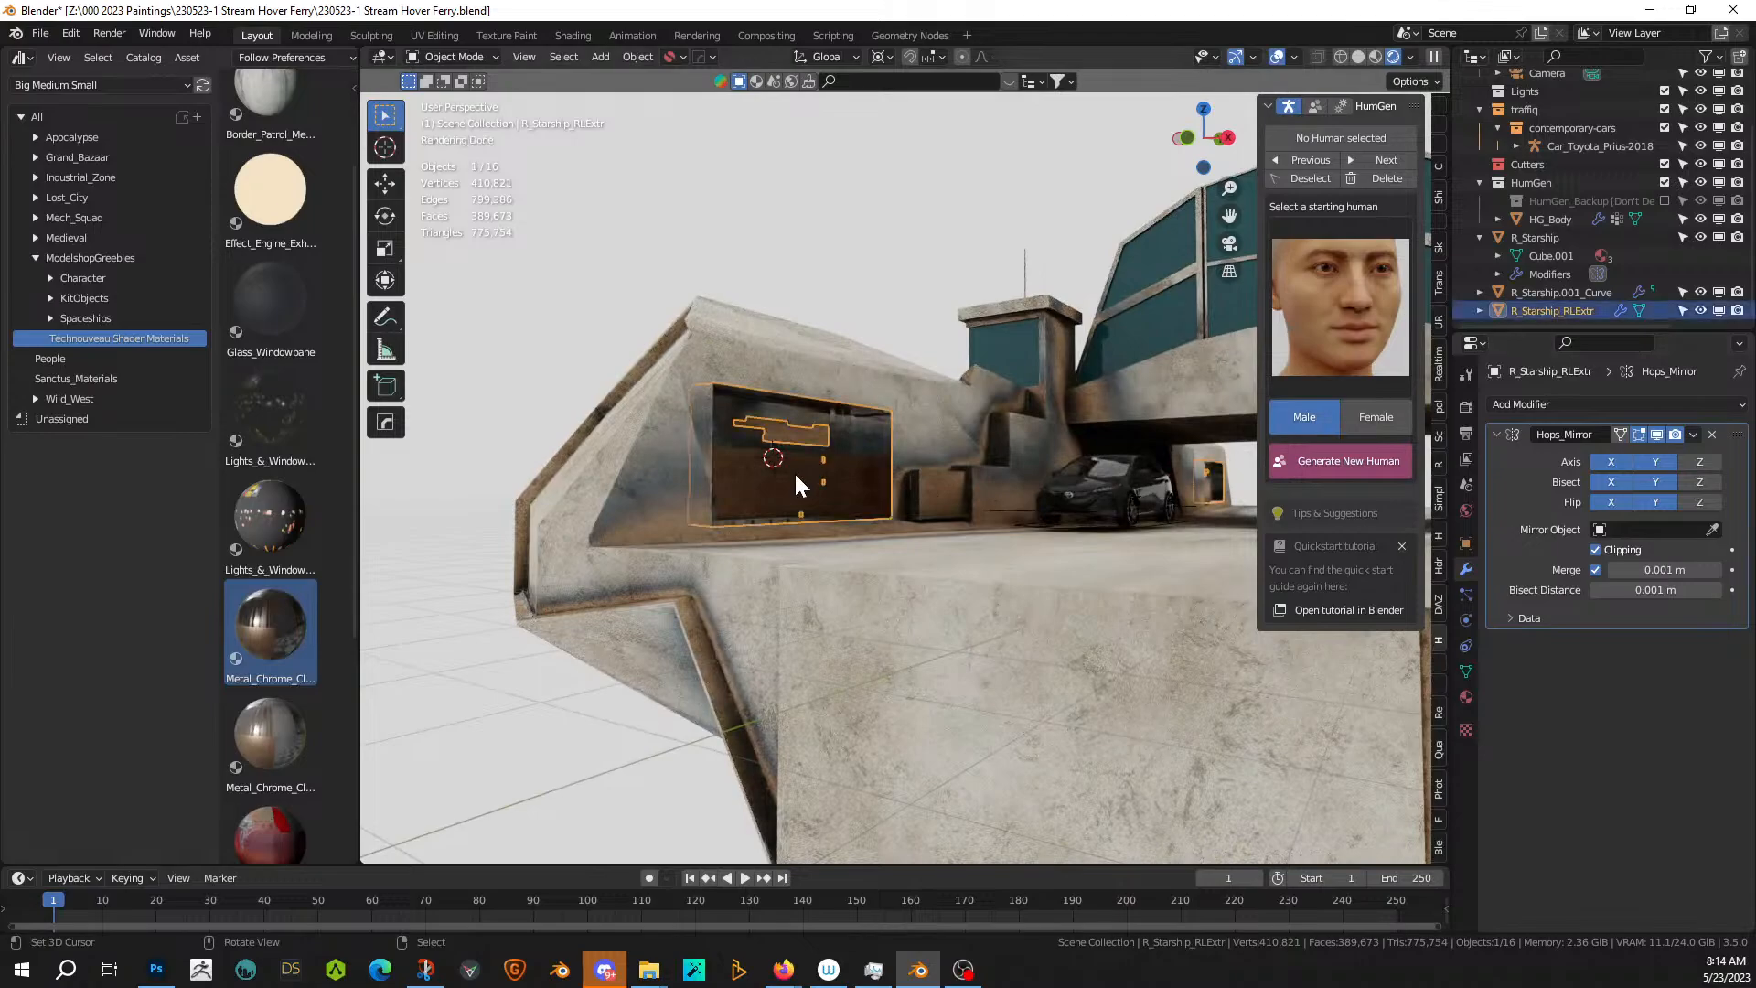
{"action": "key", "text": "Tab"}
{"action": "key", "text": "a"}
{"action": "key", "text": "u"}
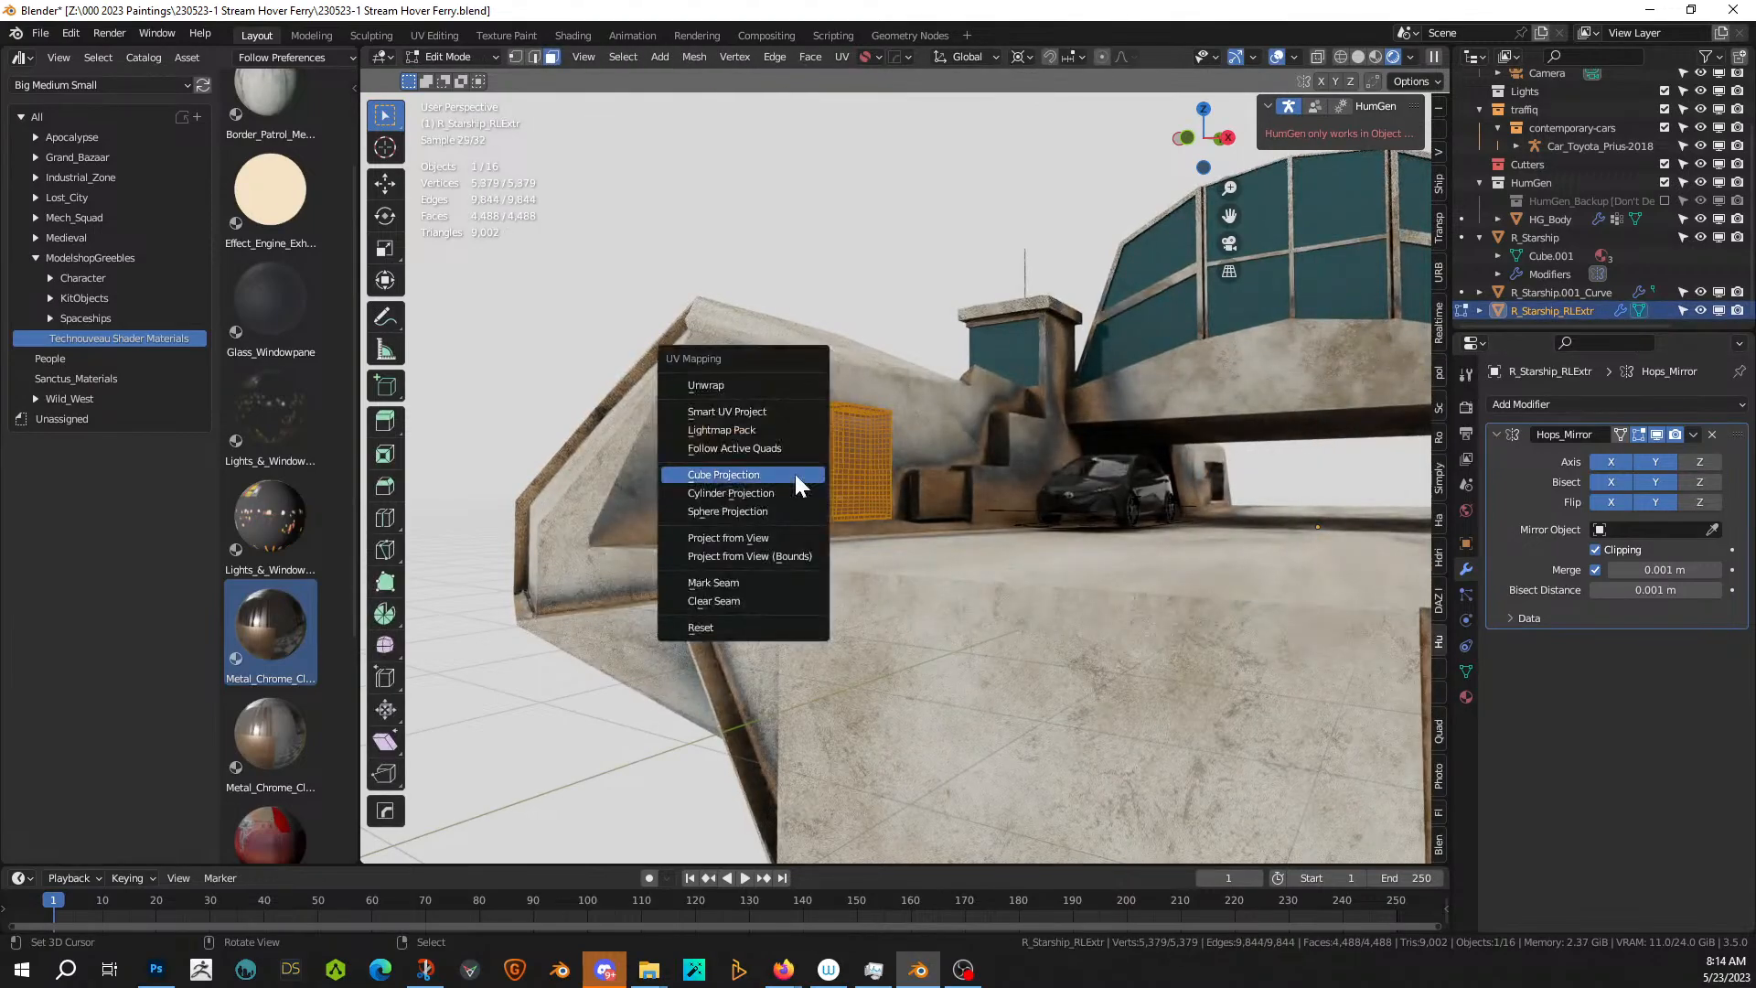
{"action": "left_click", "coordinate": [794, 472]}
{"action": "key", "text": "Tab"}
{"action": "key", "text": "alt+a"}
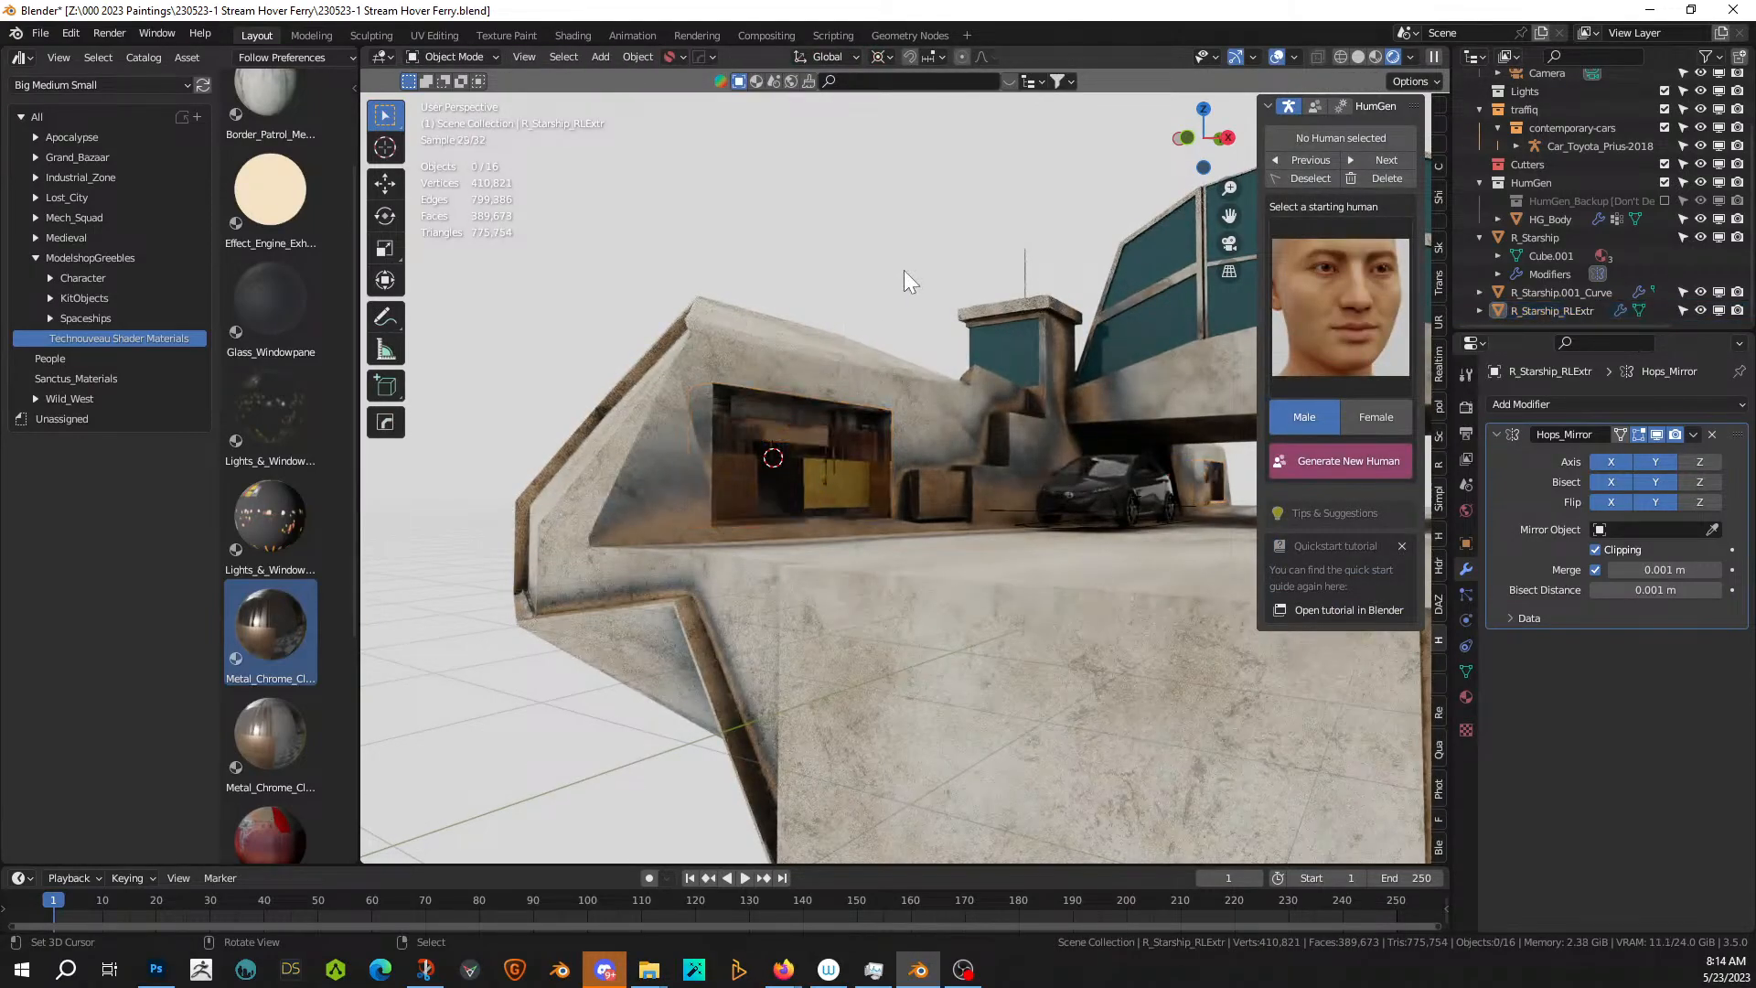
{"action": "middle_click_drag", "start_coordinate": [909, 275], "coordinate": [953, 342]}
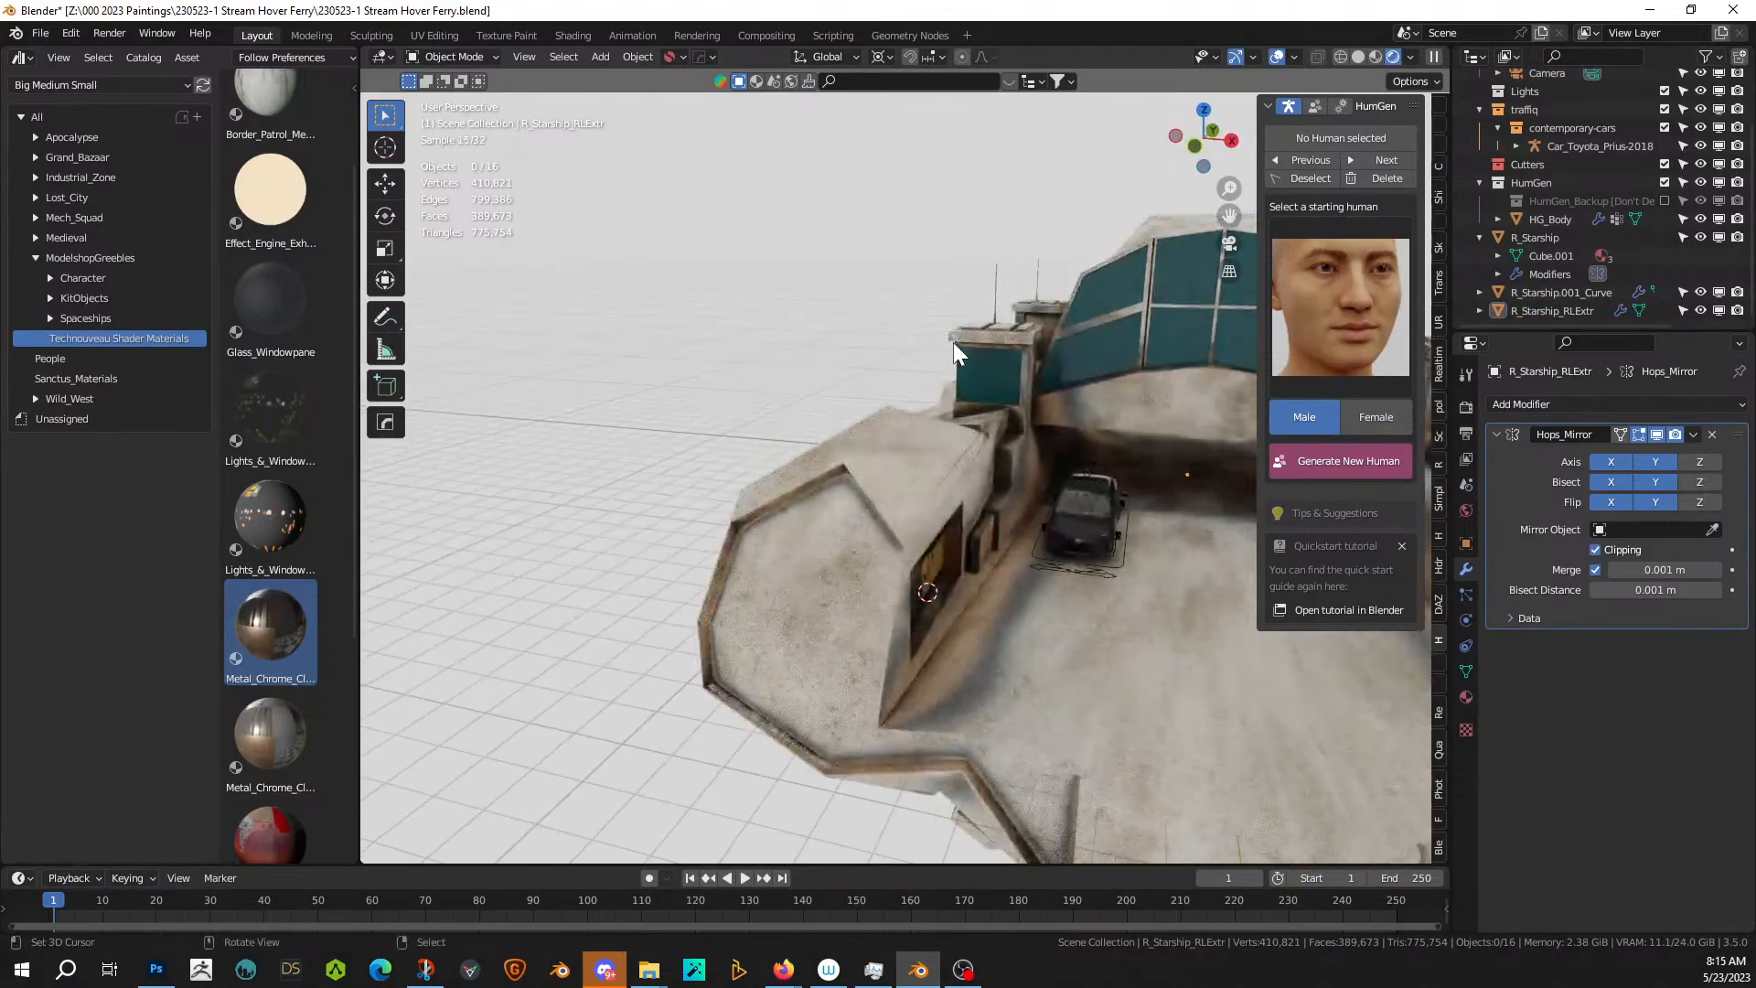
{"action": "key", "text": "ctrl+s"}
- Add the Seth_BG_Metal material from the Seth Materials KPACK to the balcony railing
{"action": "middle_click_drag", "start_coordinate": [1032, 607], "coordinate": [1094, 631]}
{"action": "scroll", "coordinate": [900, 593], "scroll_direction": "down", "scroll_amount": 2}
{"action": "scroll", "coordinate": [814, 620], "scroll_direction": "up", "scroll_amount": 3}
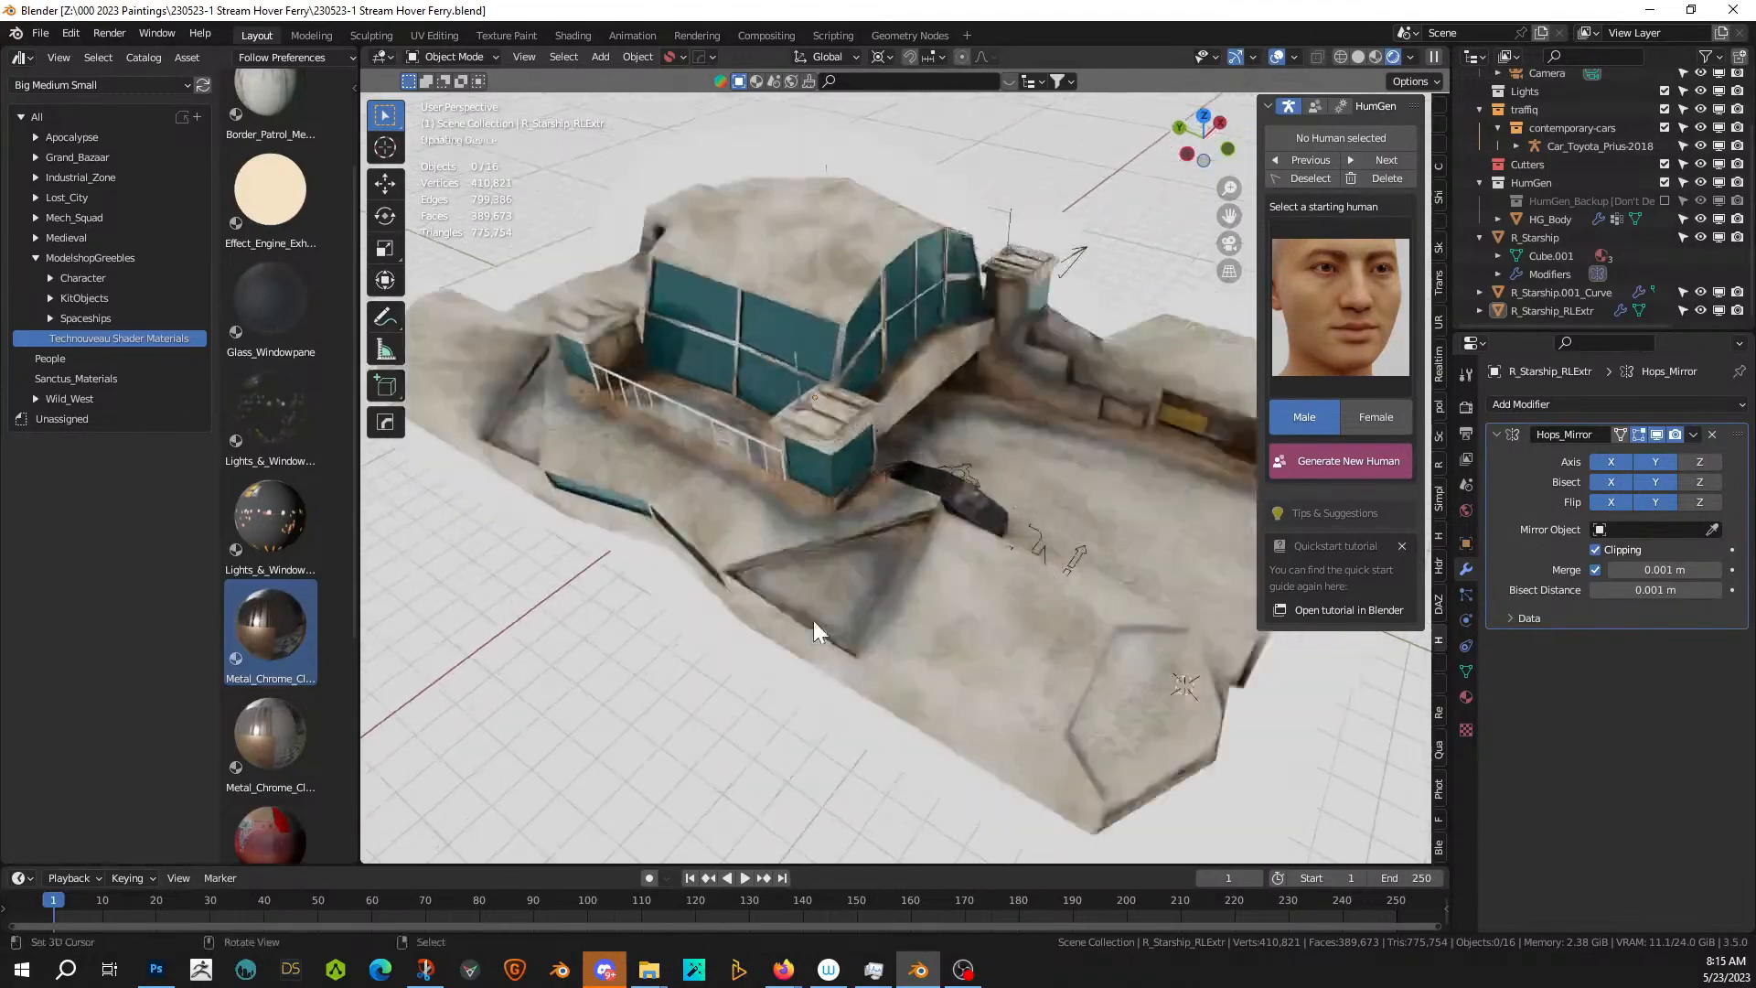
{"action": "middle_click_drag", "start_coordinate": [814, 620], "coordinate": [1010, 689]}
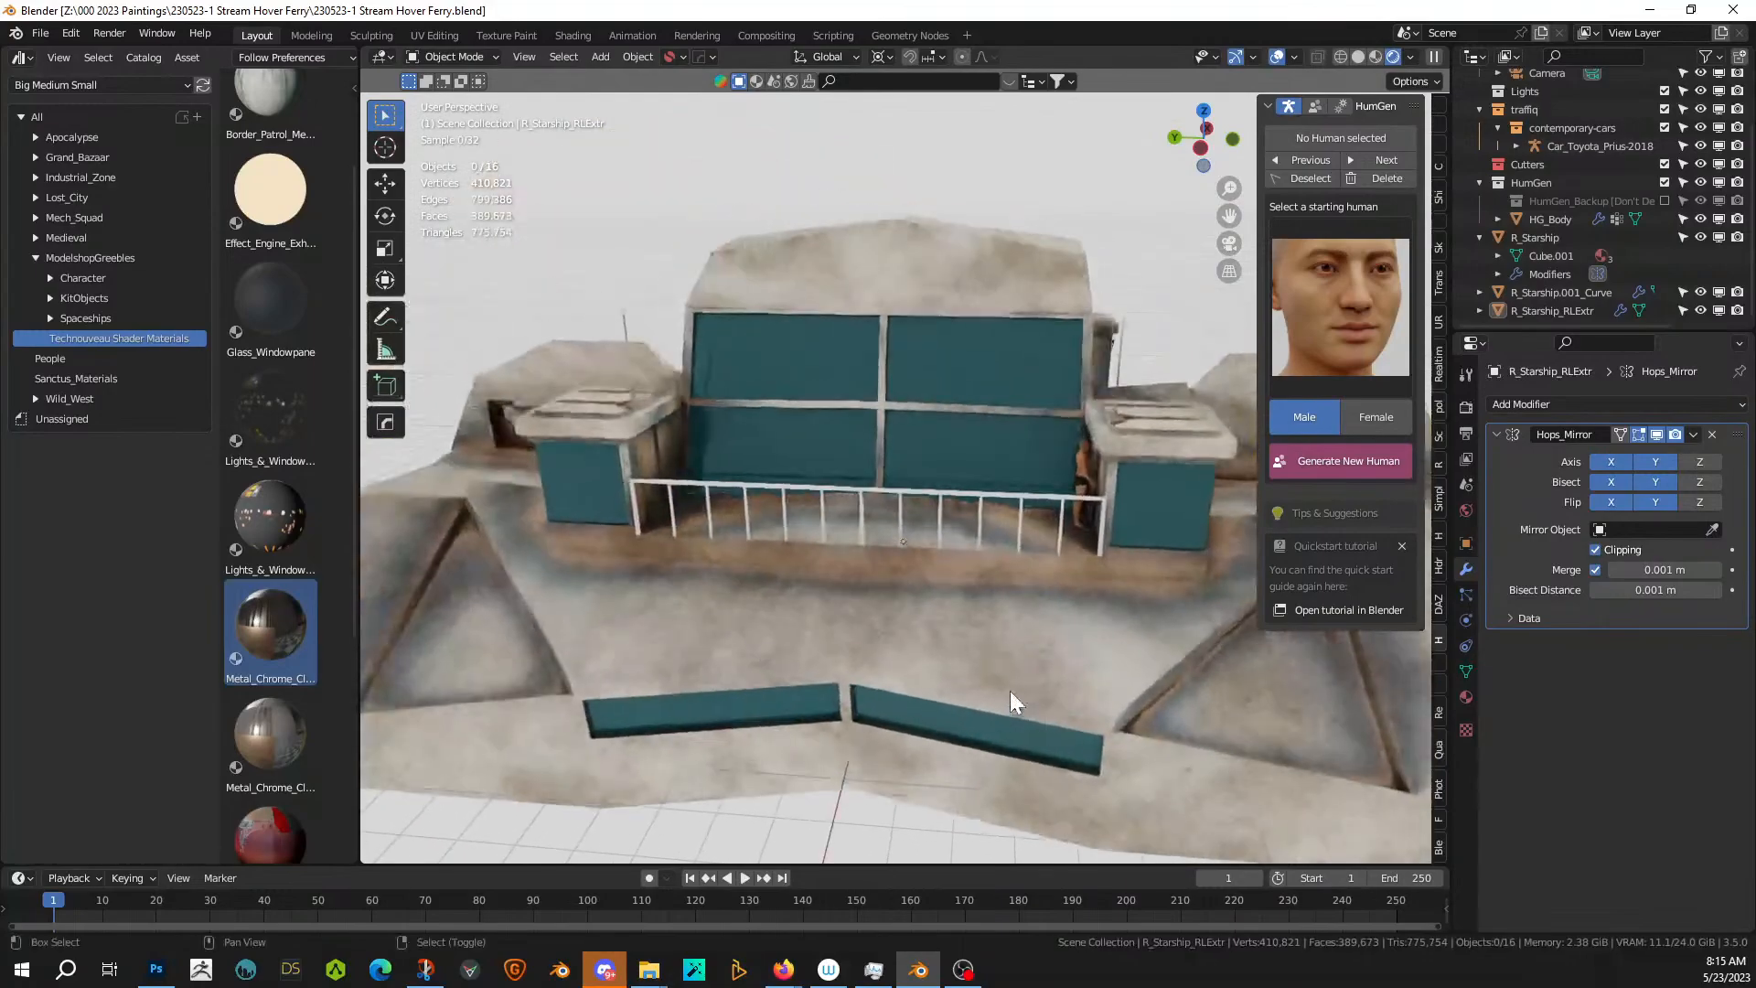
{"action": "left_click", "coordinate": [856, 488]}
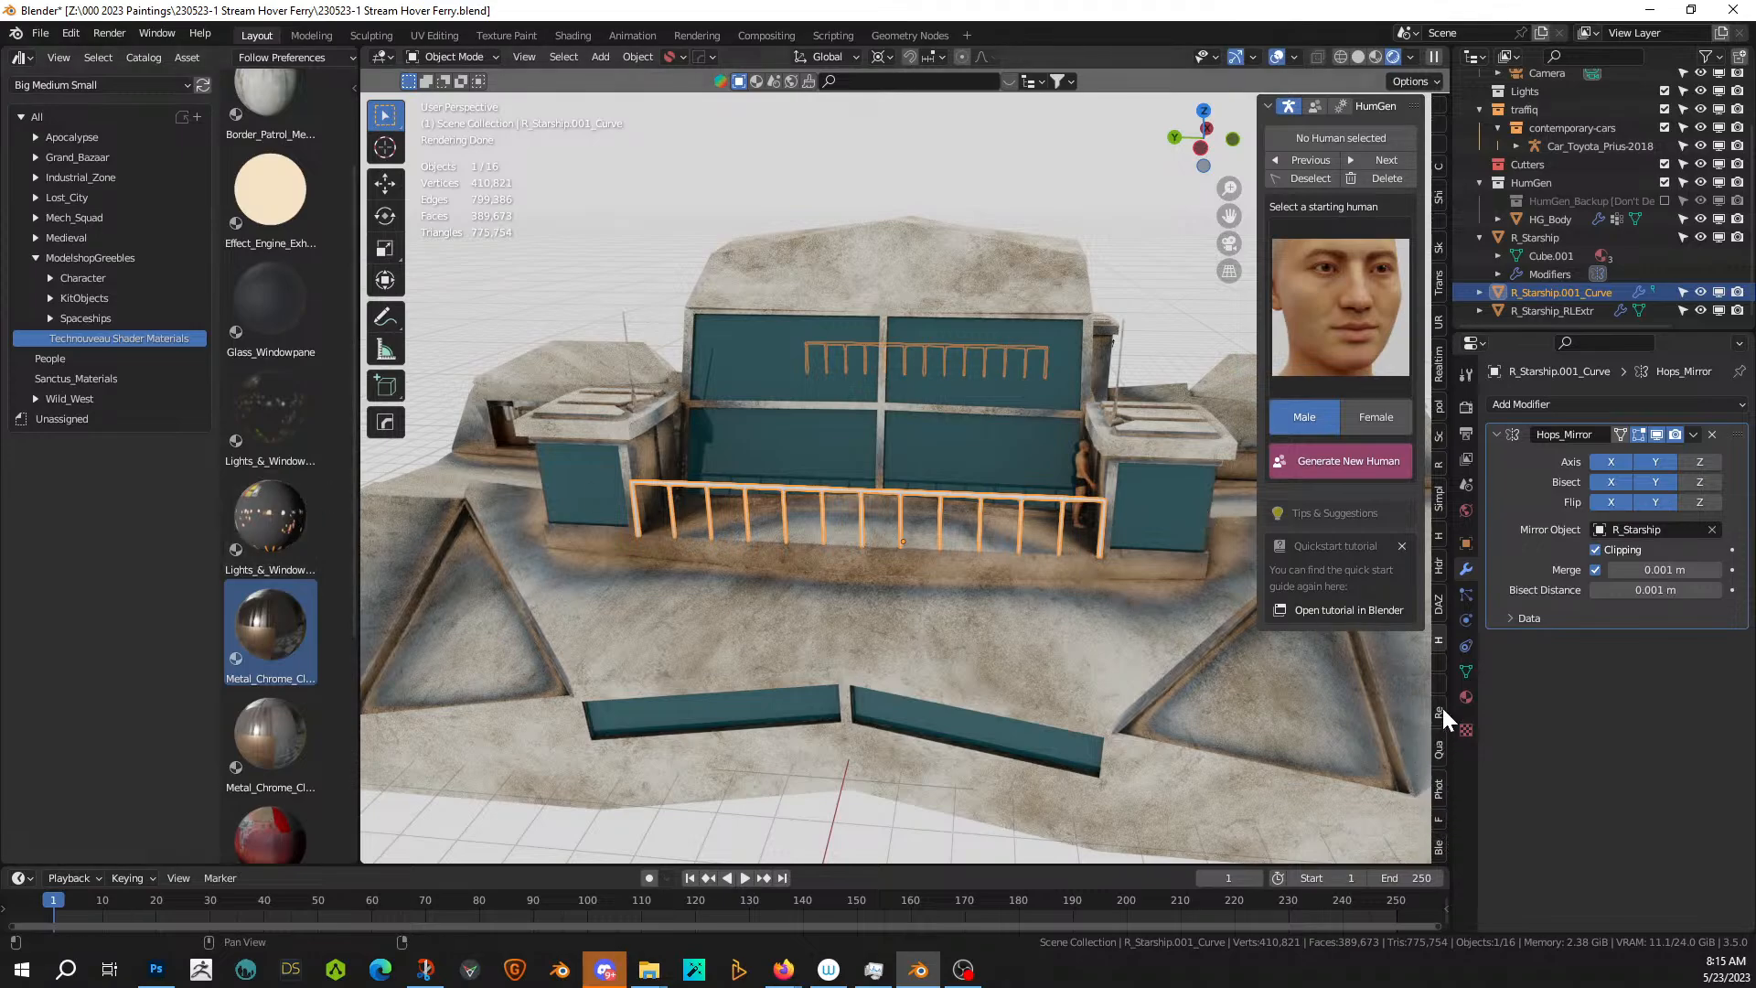
{"action": "left_click", "coordinate": [1439, 677]}
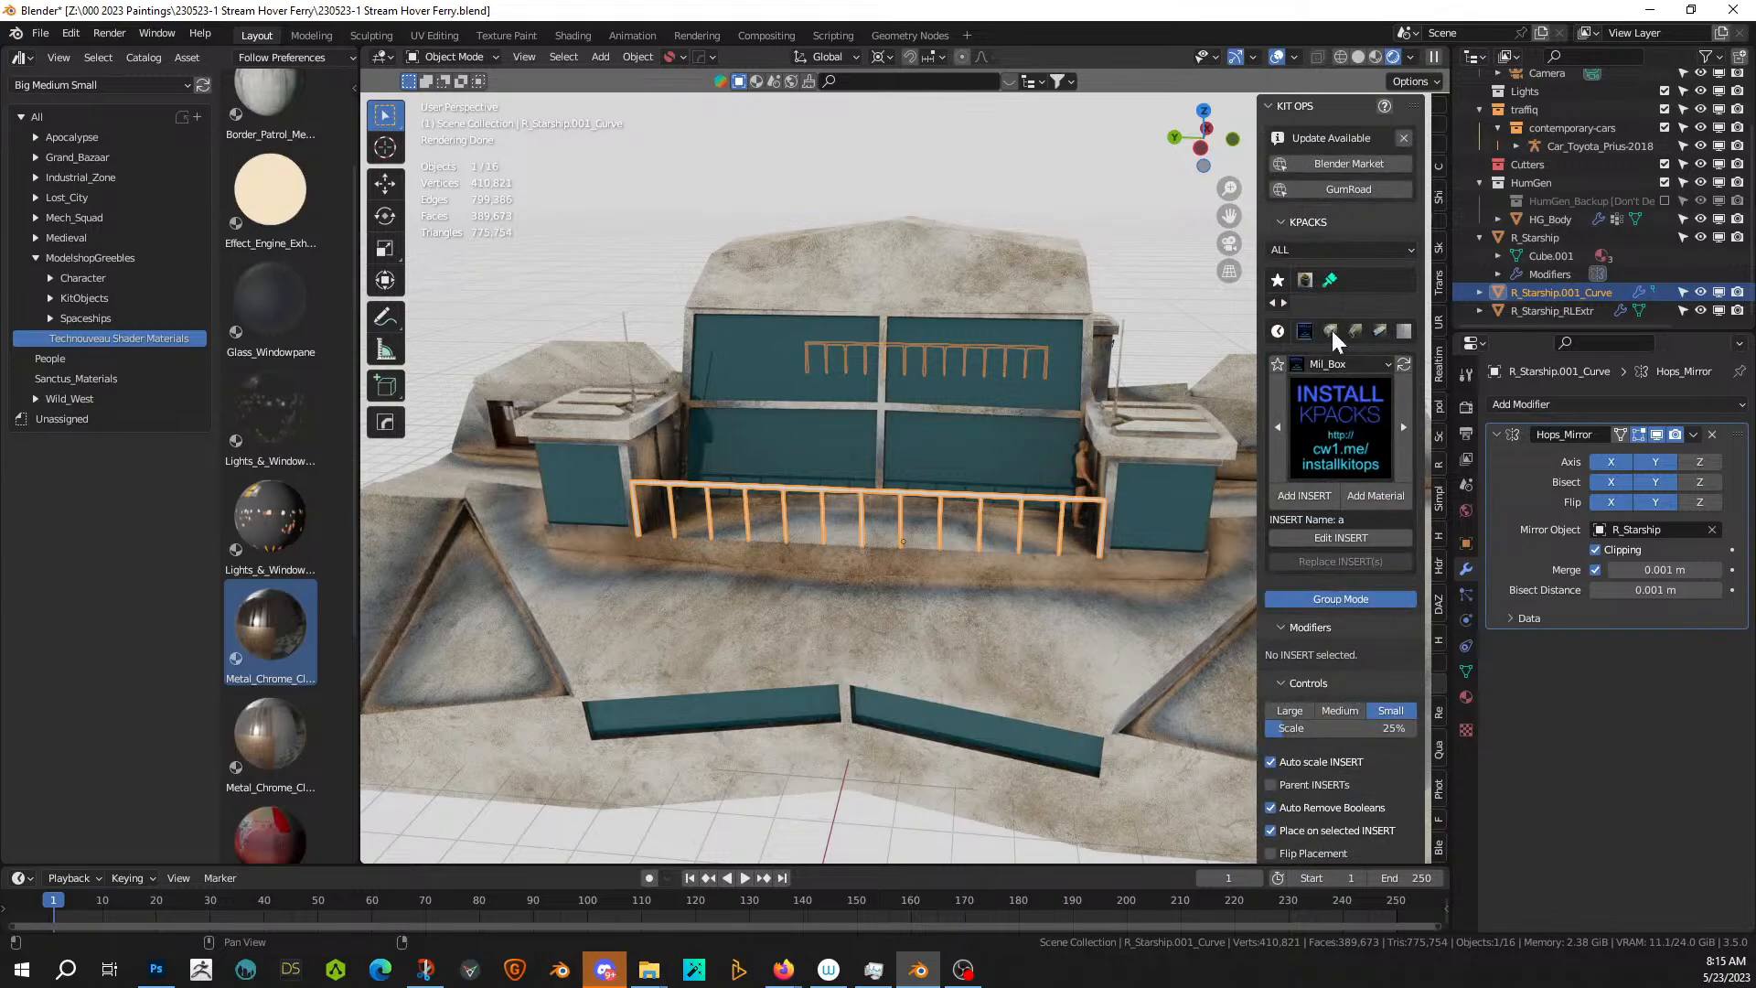
{"action": "left_click", "coordinate": [1305, 278]}
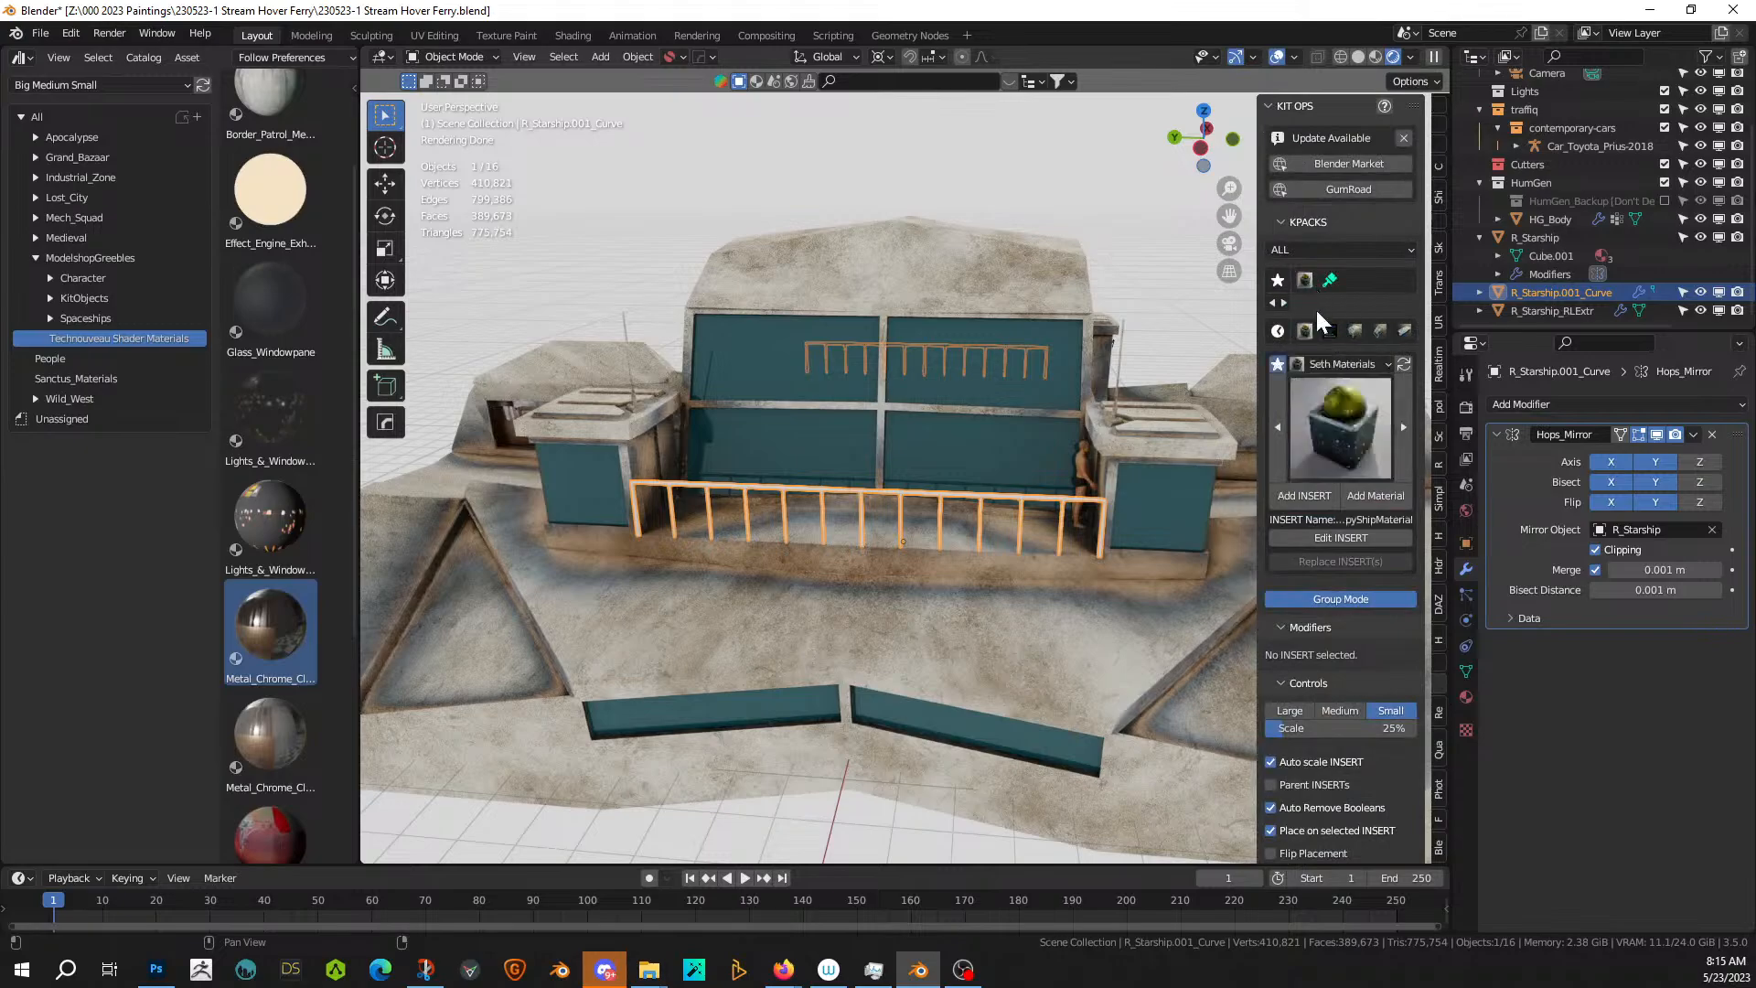
{"action": "left_click", "coordinate": [1352, 405]}
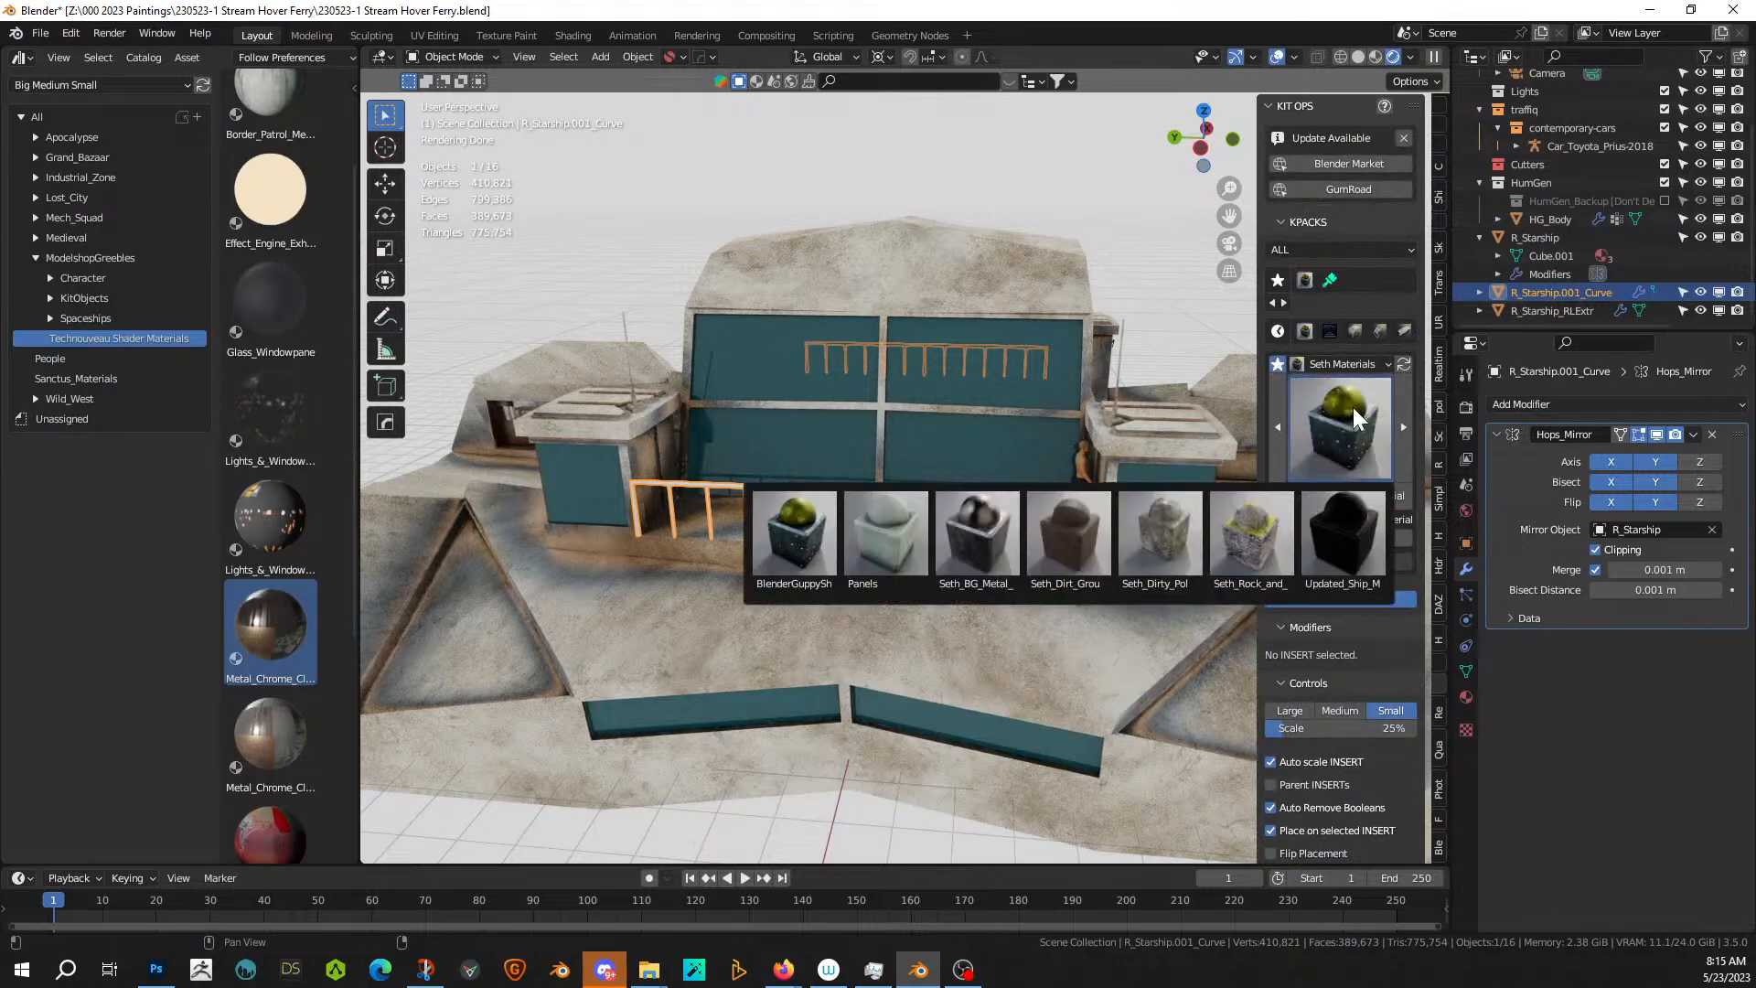
{"action": "left_click", "coordinate": [957, 543]}
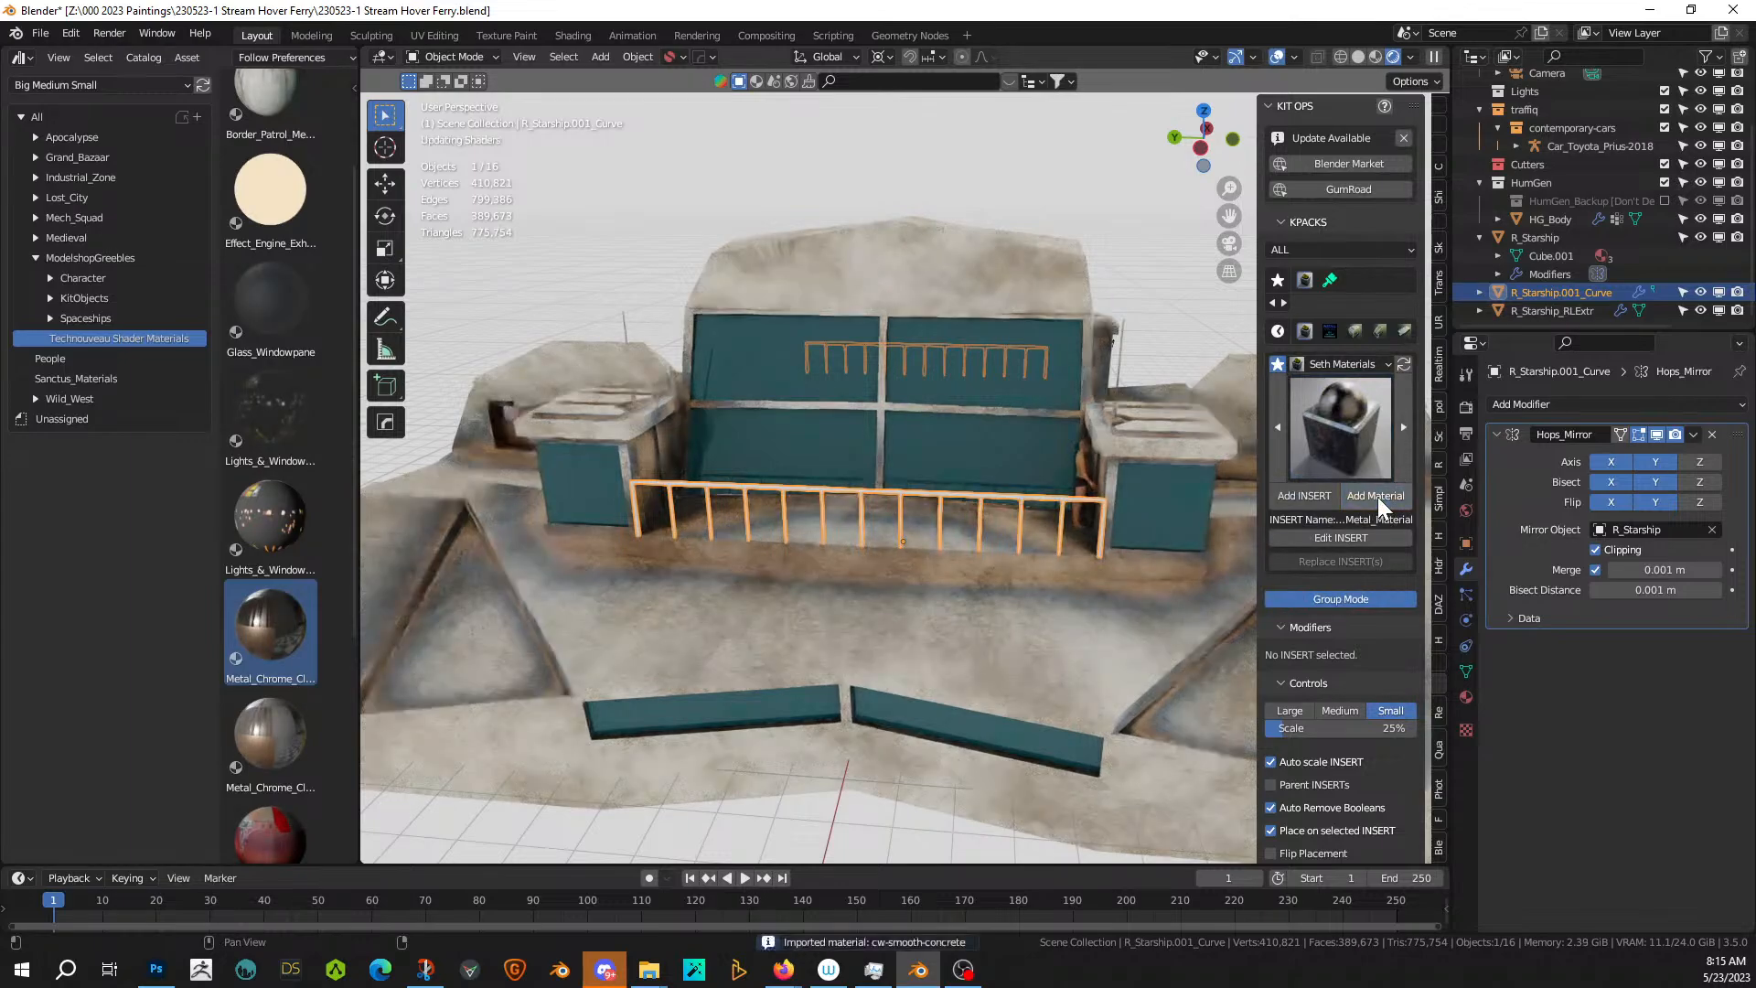
{"action": "left_click", "coordinate": [1378, 496]}
- Unwrap all of the railing's faces with Cube Projection, return to Object Mode and deselect the railing
{"action": "scroll", "coordinate": [891, 506], "scroll_direction": "up", "scroll_amount": 5}
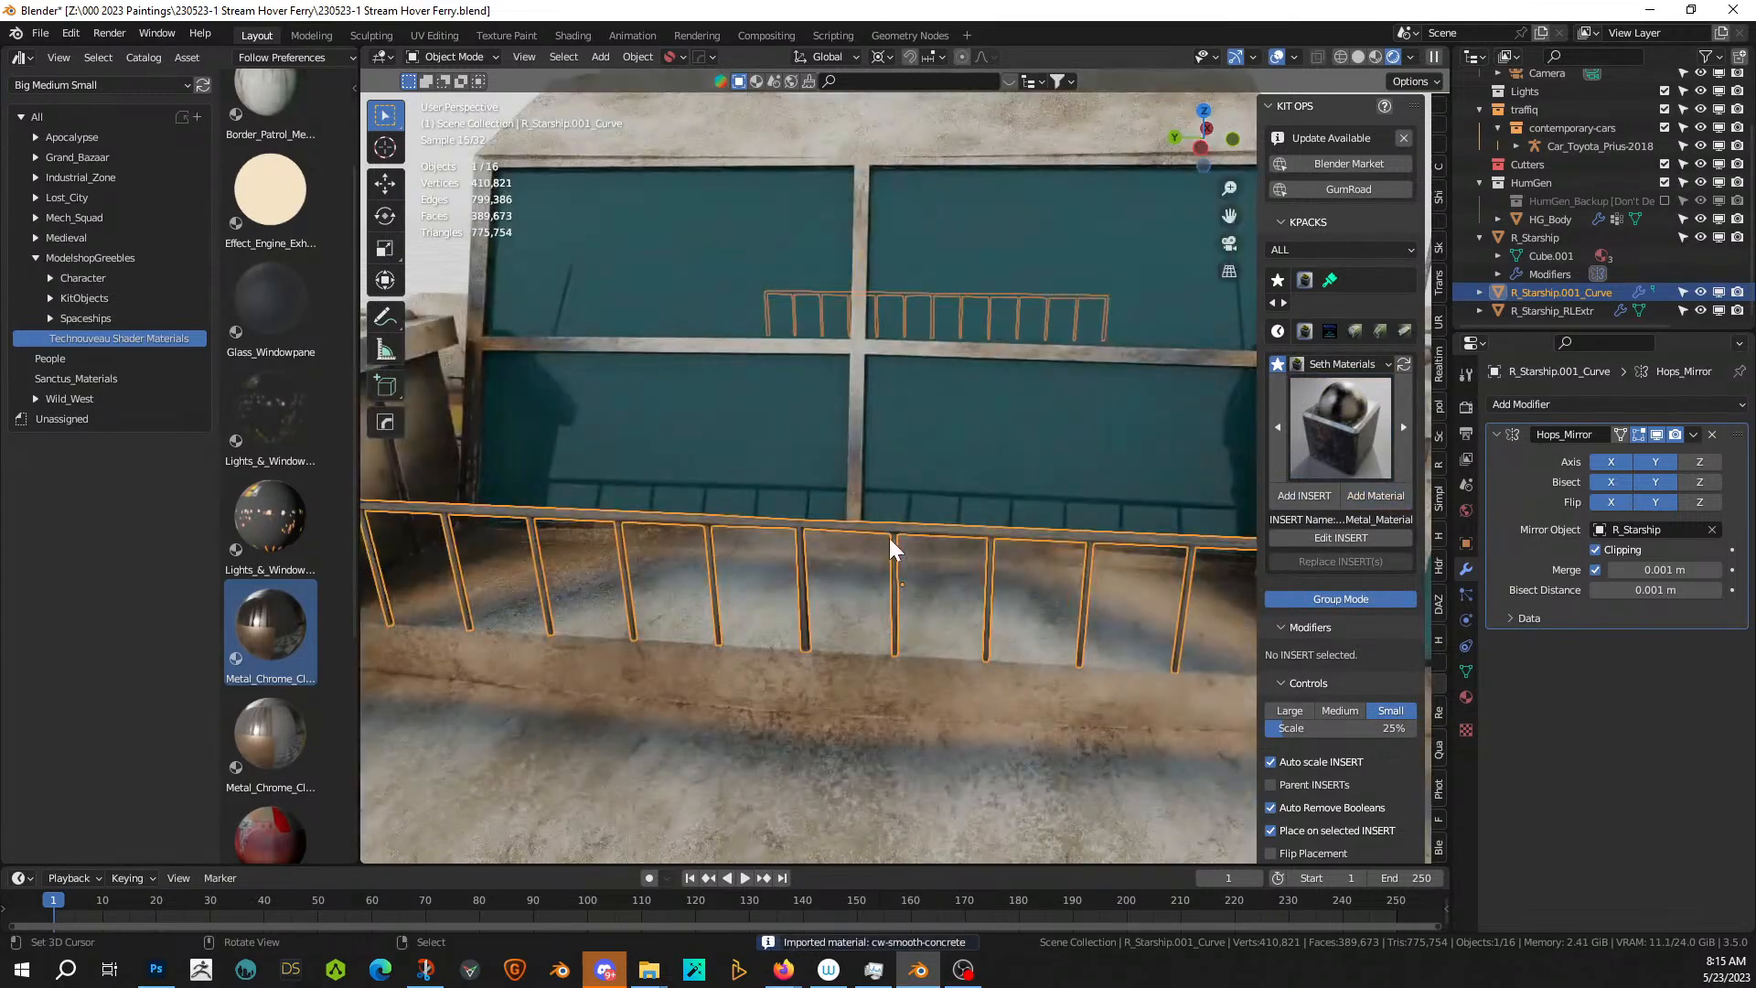
{"action": "key", "text": "Tab"}
{"action": "key", "text": "a"}
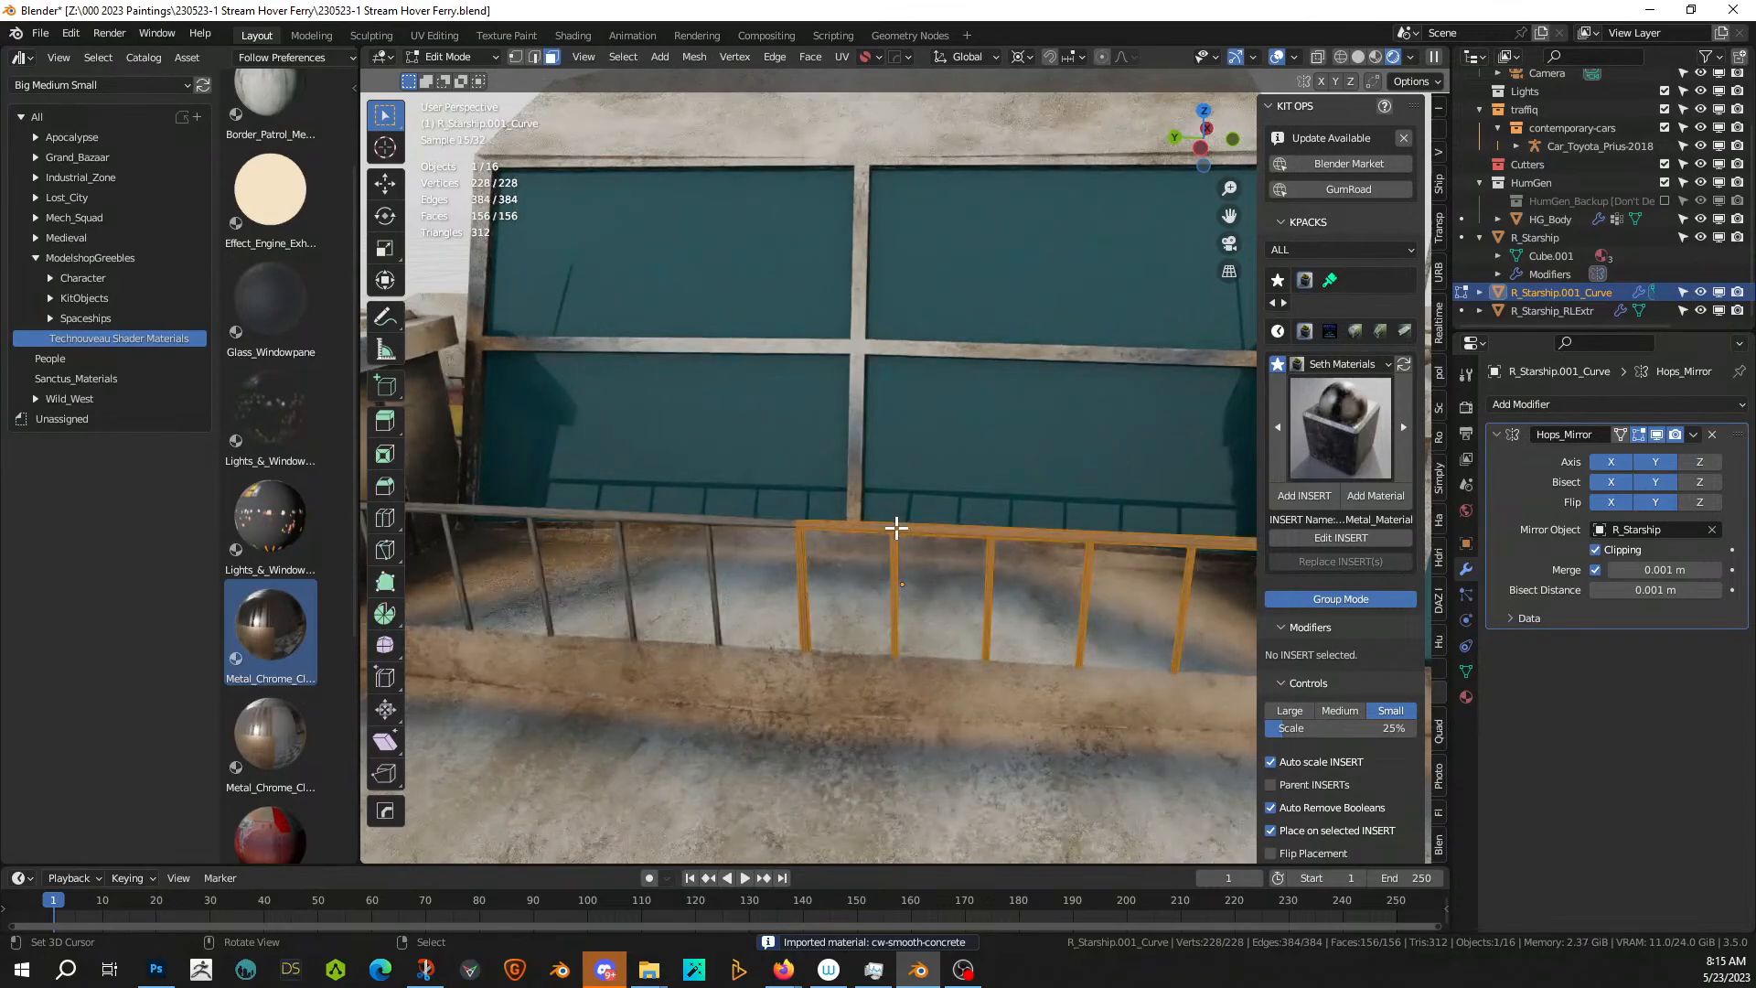
{"action": "key", "text": "u"}
{"action": "left_click", "coordinate": [899, 531]}
{"action": "scroll", "coordinate": [908, 534], "scroll_direction": "down", "scroll_amount": 6}
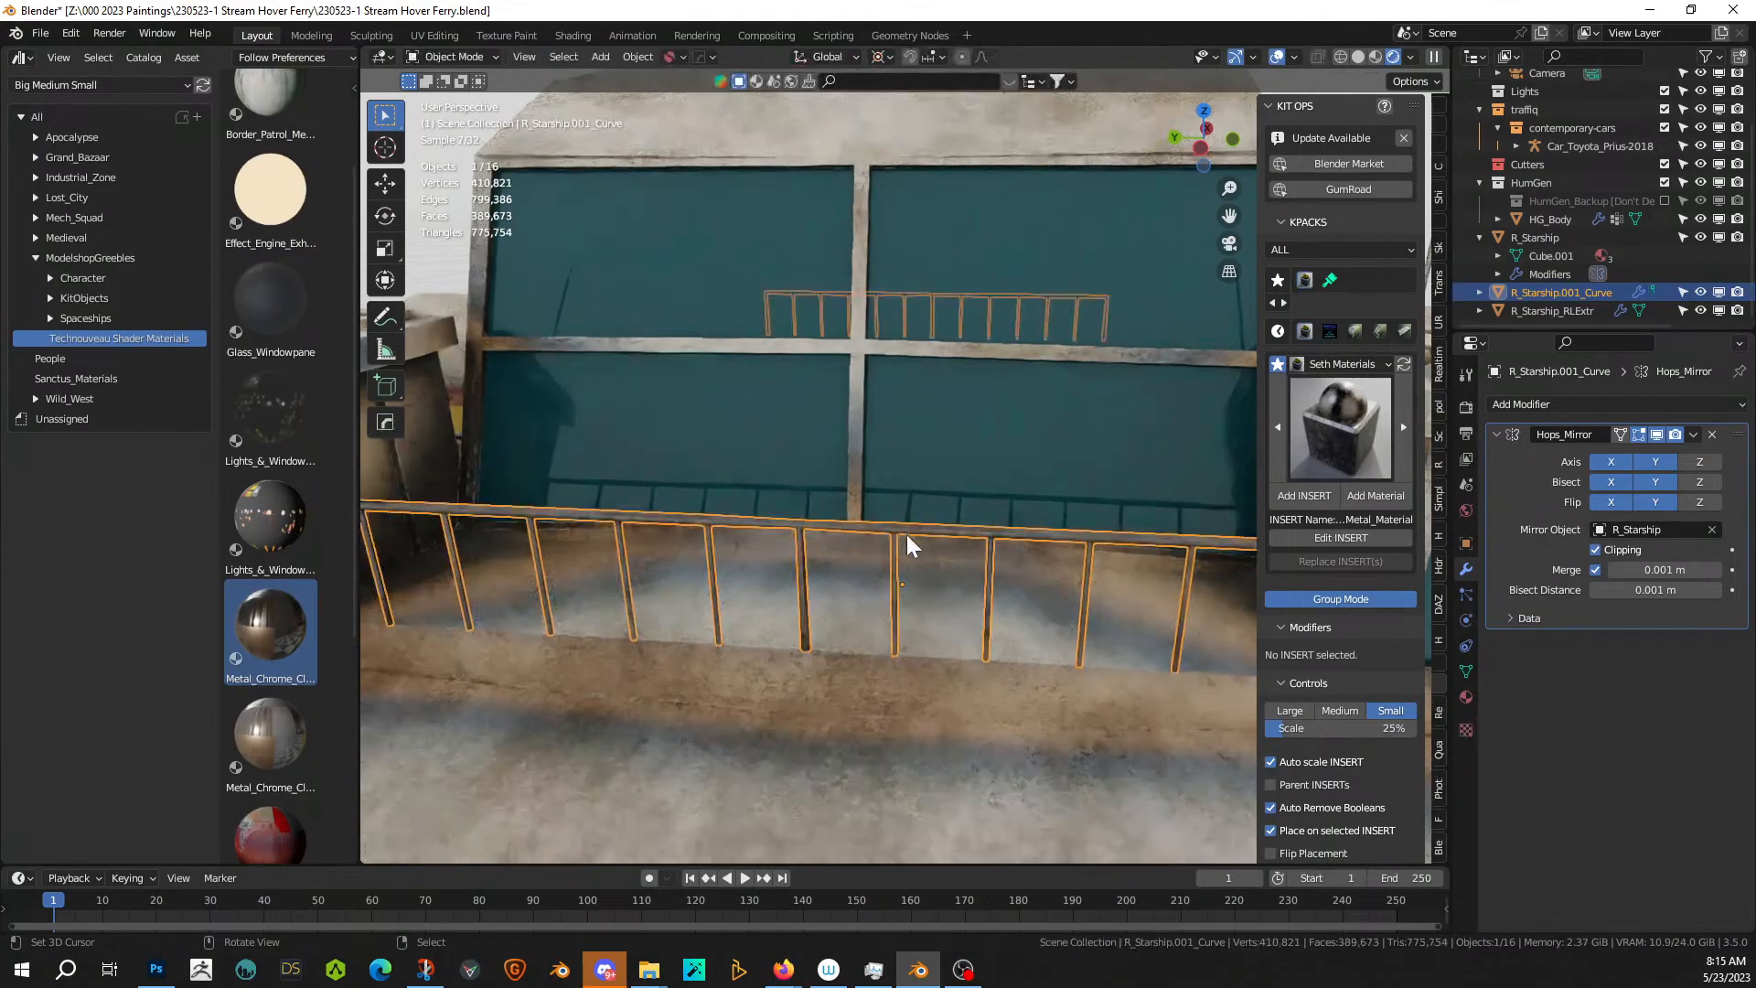
{"action": "key", "text": "Tab"}
{"action": "left_click", "coordinate": [1137, 260]}
- Check the ship's windows and railing from other angles and save the file
{"action": "middle_click_drag", "start_coordinate": [1134, 386], "coordinate": [789, 409]}
{"action": "scroll", "coordinate": [966, 372], "scroll_direction": "down", "scroll_amount": 3}
{"action": "scroll", "coordinate": [887, 435], "scroll_direction": "up", "scroll_amount": 5}
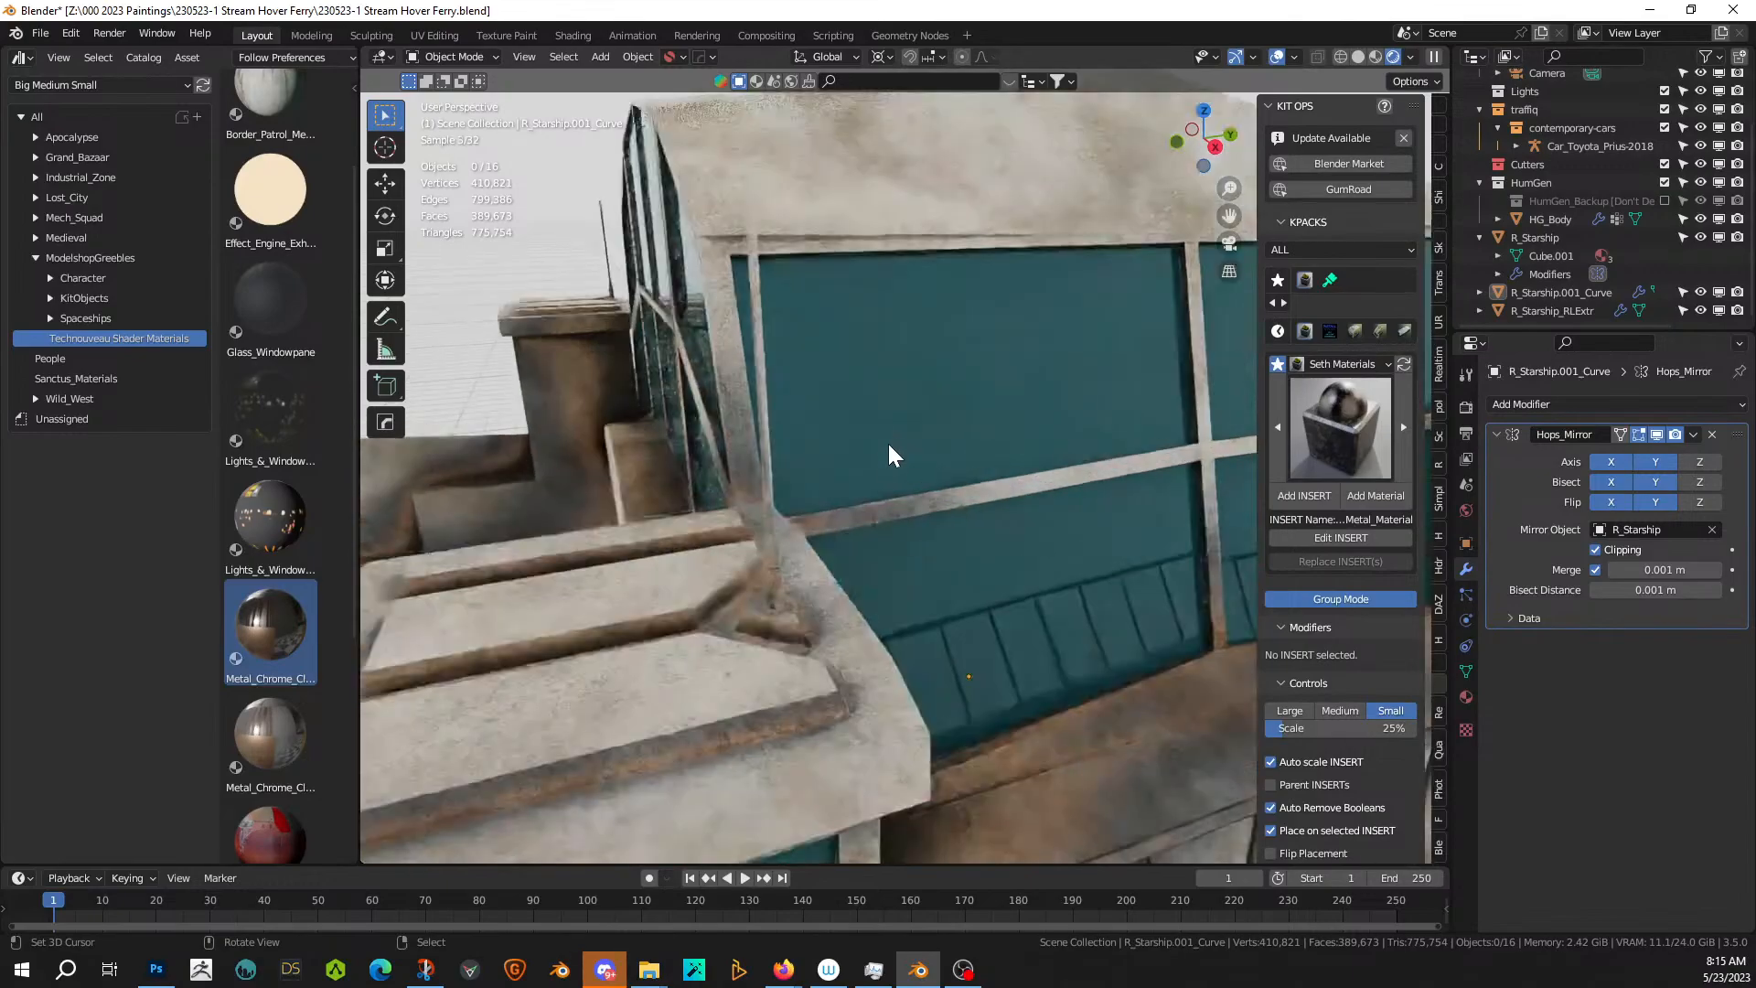
{"action": "scroll", "coordinate": [878, 512], "scroll_direction": "down", "scroll_amount": 3}
{"action": "middle_click_drag", "start_coordinate": [885, 549], "coordinate": [951, 519]}
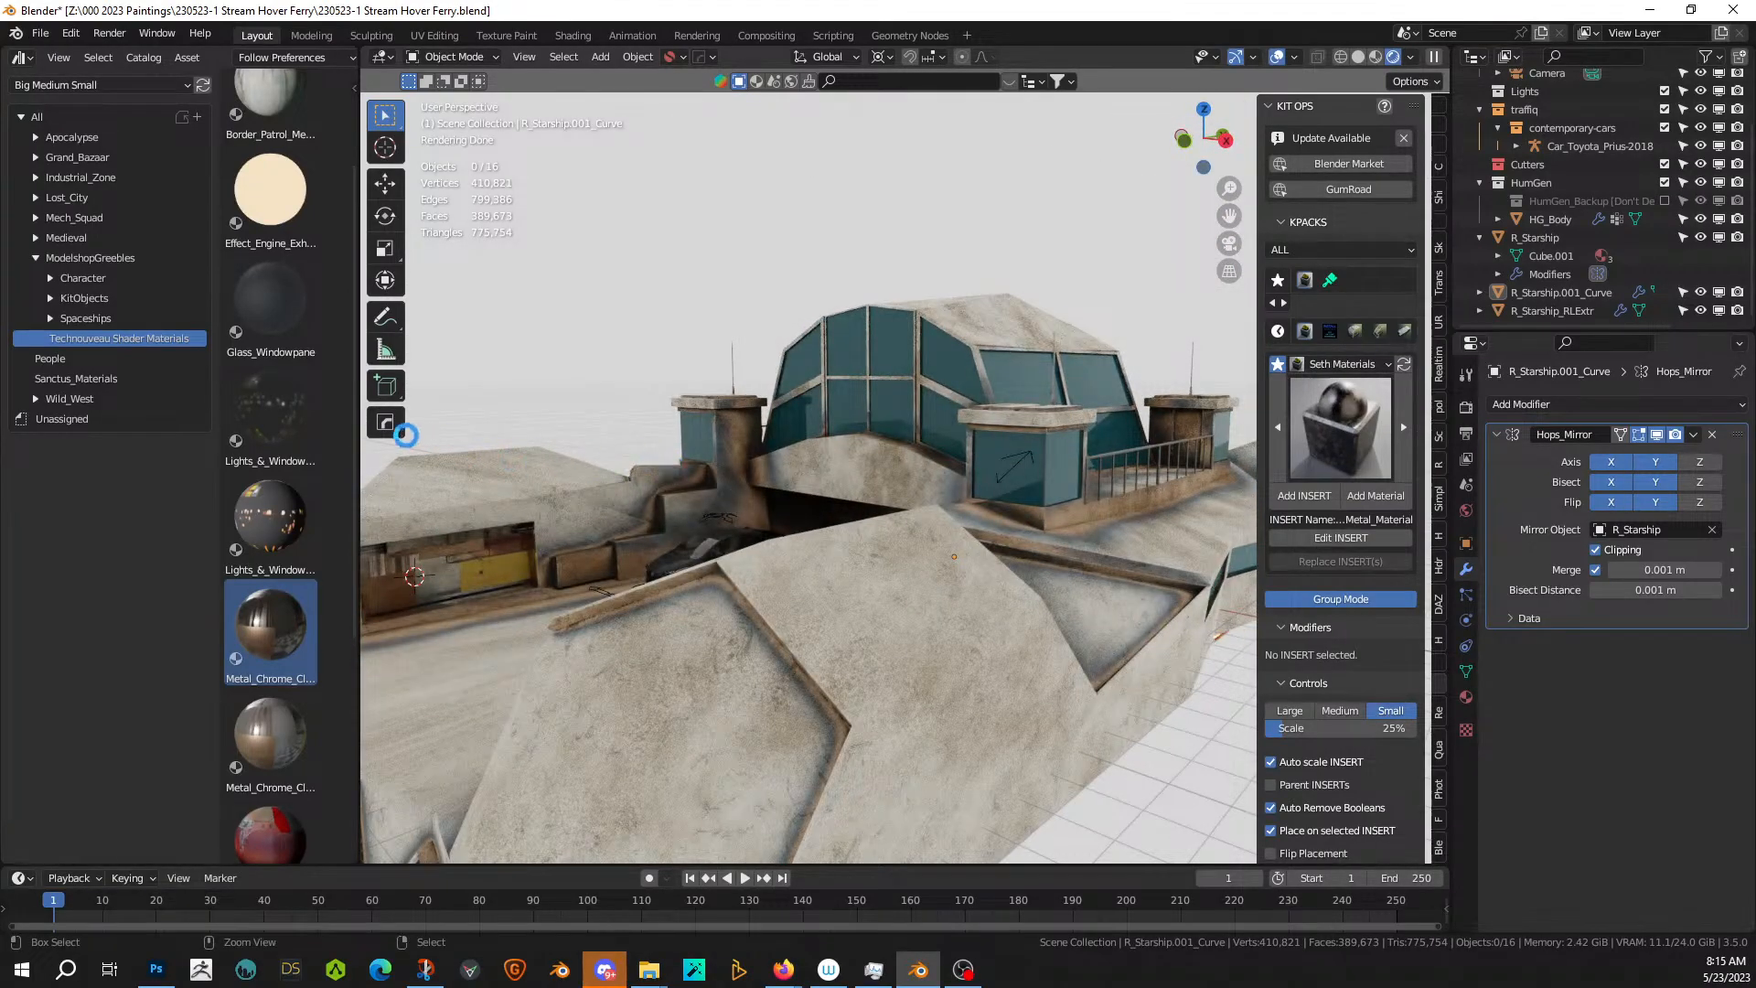
- Show the Hull_parts assets in the Trimsheet (Best Quality) catalog of the ModelshopGreebles KitObjects
{"action": "left_click", "coordinate": [50, 298]}
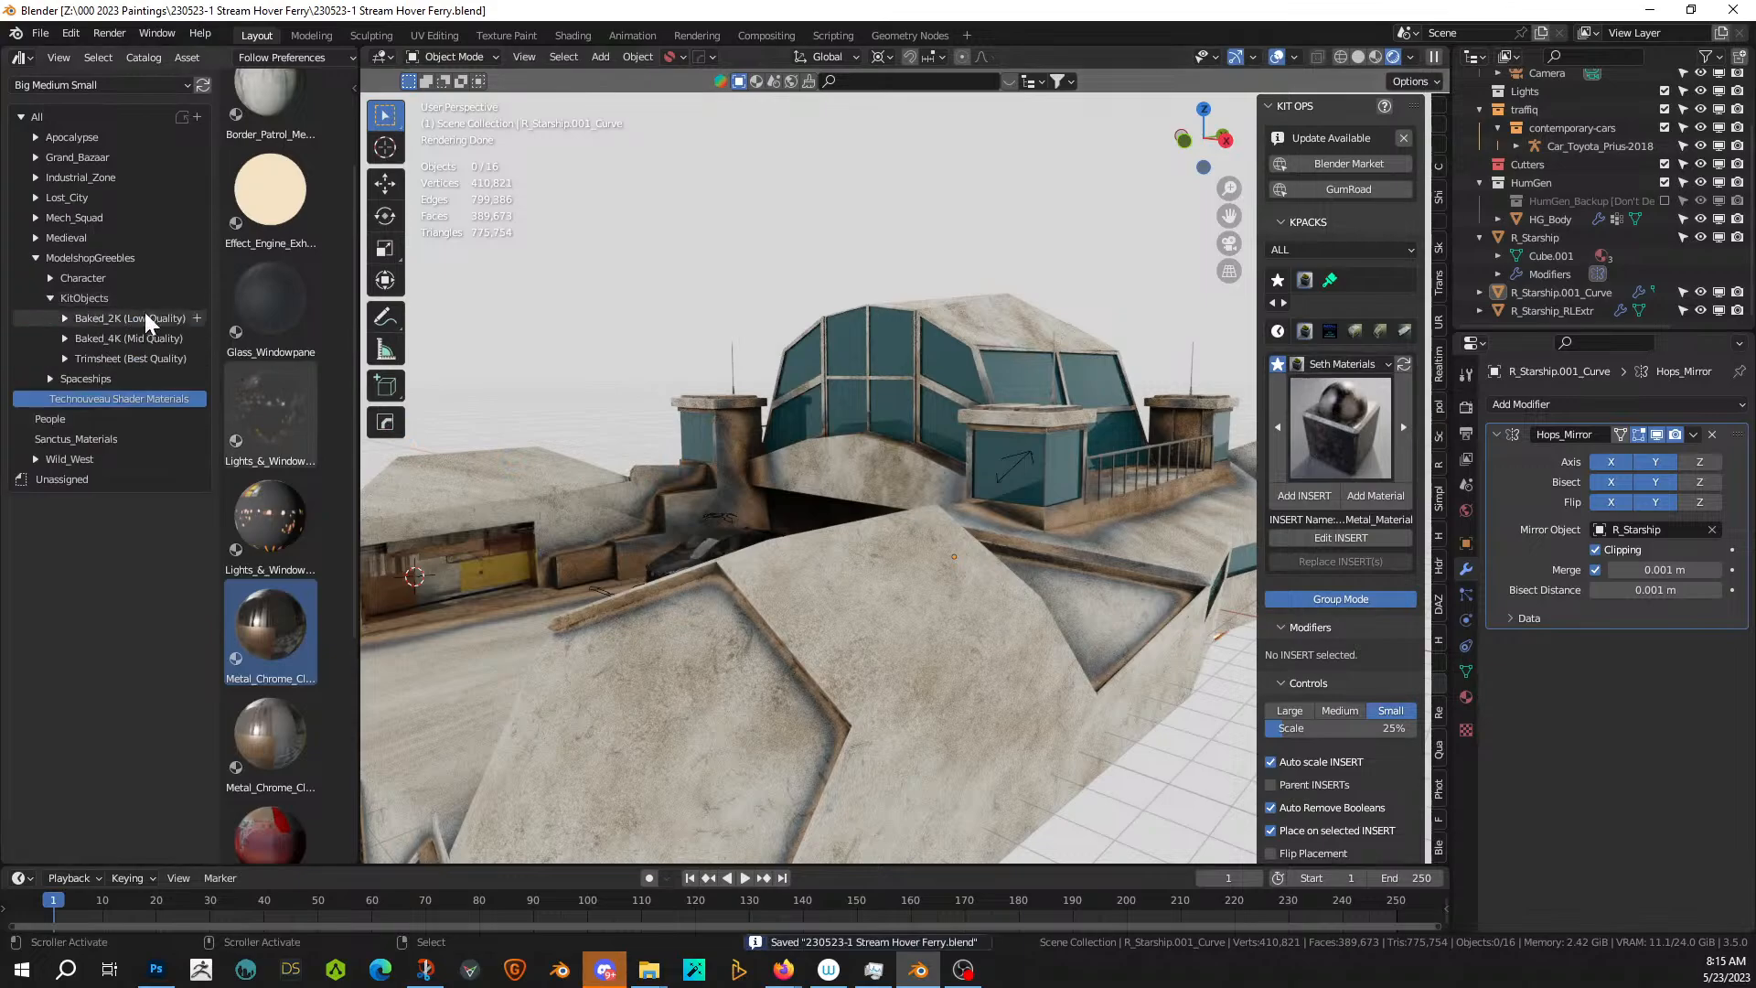
{"action": "left_click", "coordinate": [65, 357]}
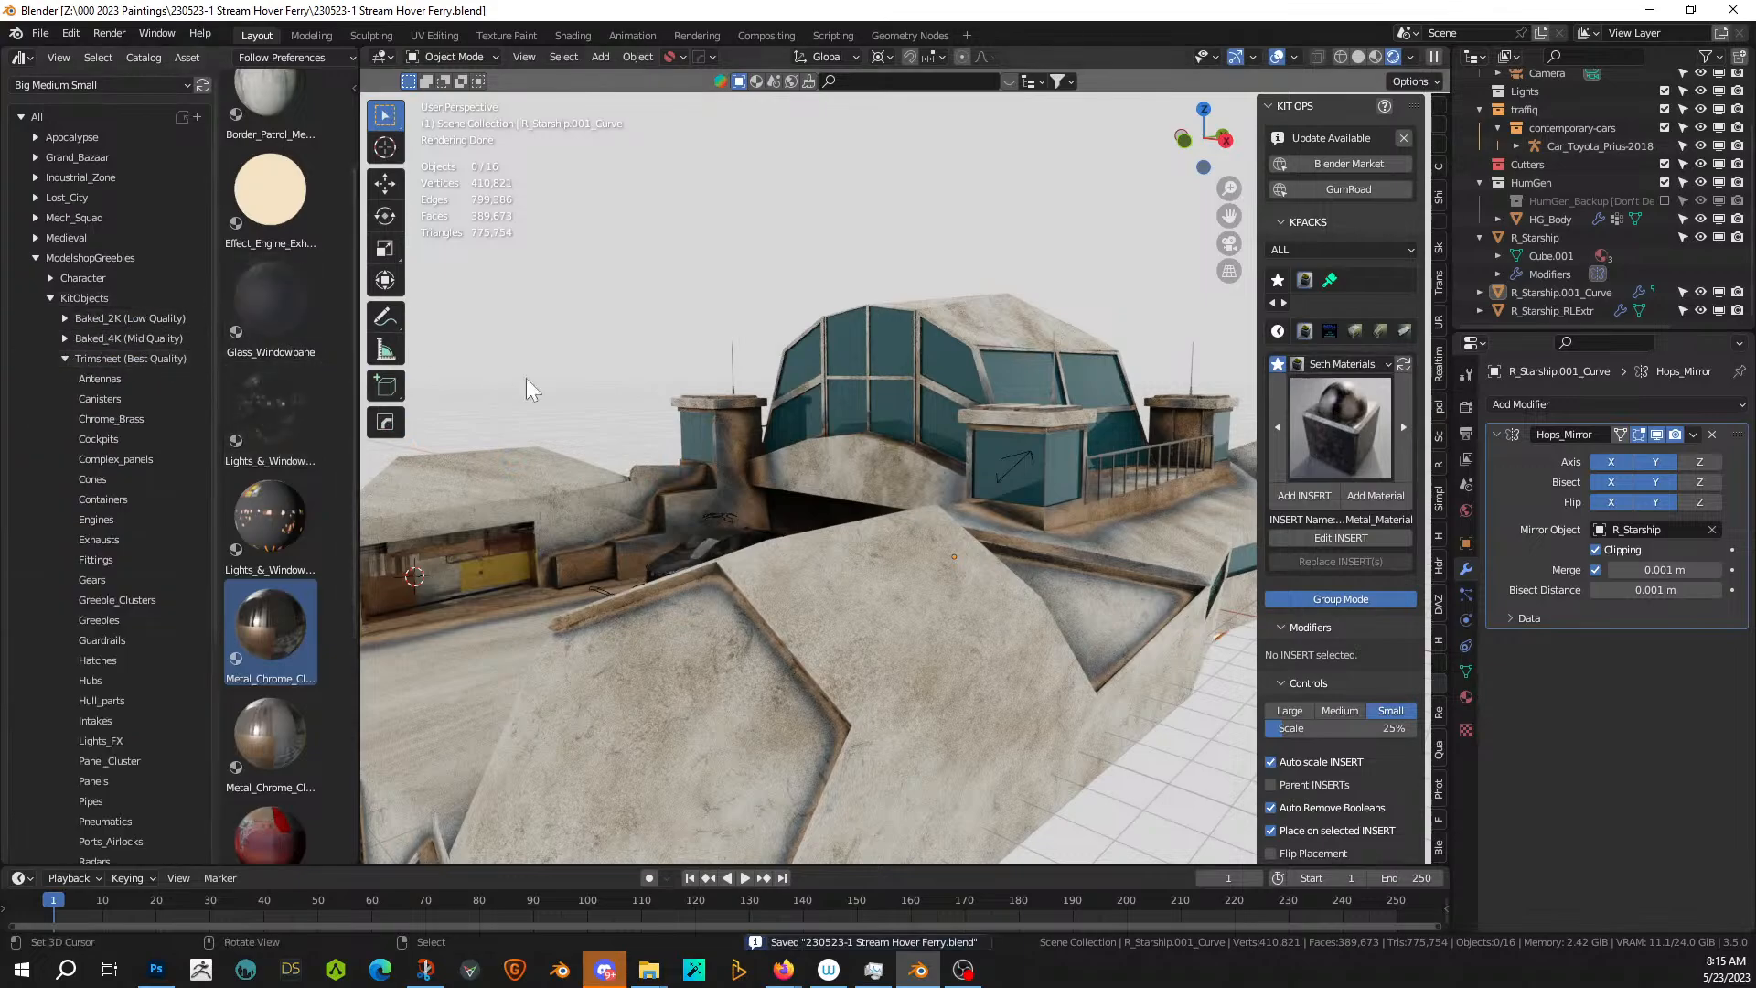
{"action": "scroll", "coordinate": [695, 471], "scroll_direction": "down", "scroll_amount": 5}
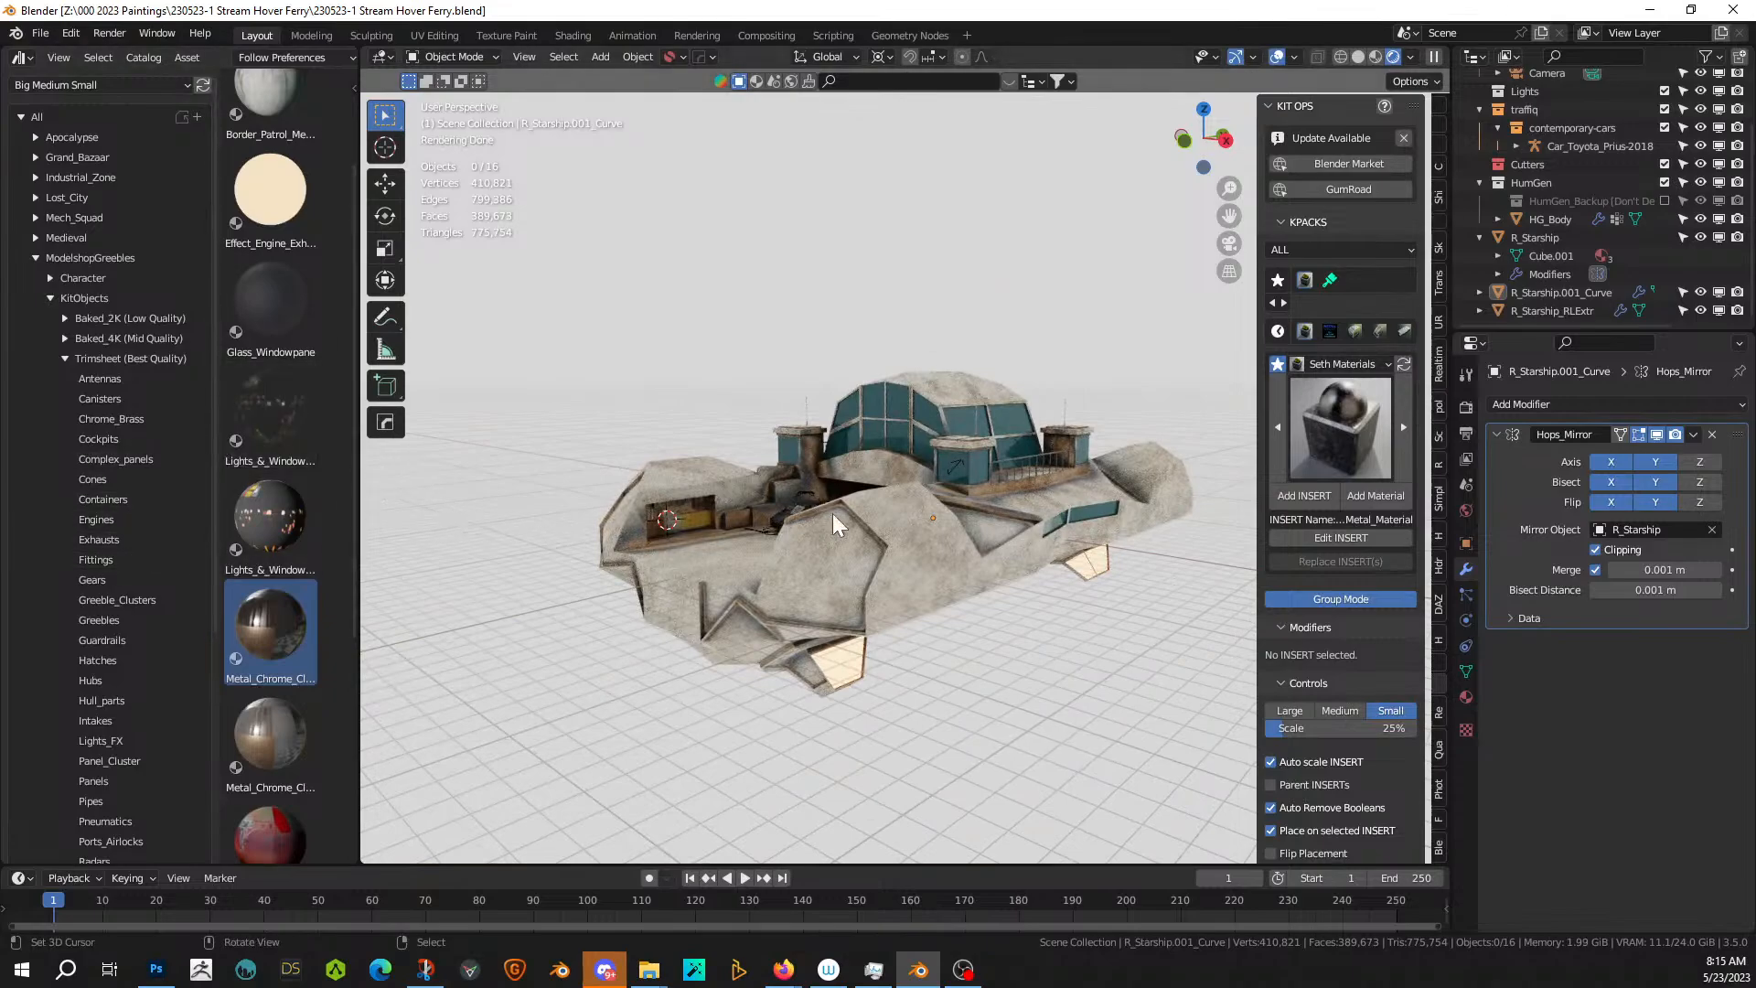
{"action": "middle_click_drag", "start_coordinate": [832, 513], "coordinate": [1004, 523]}
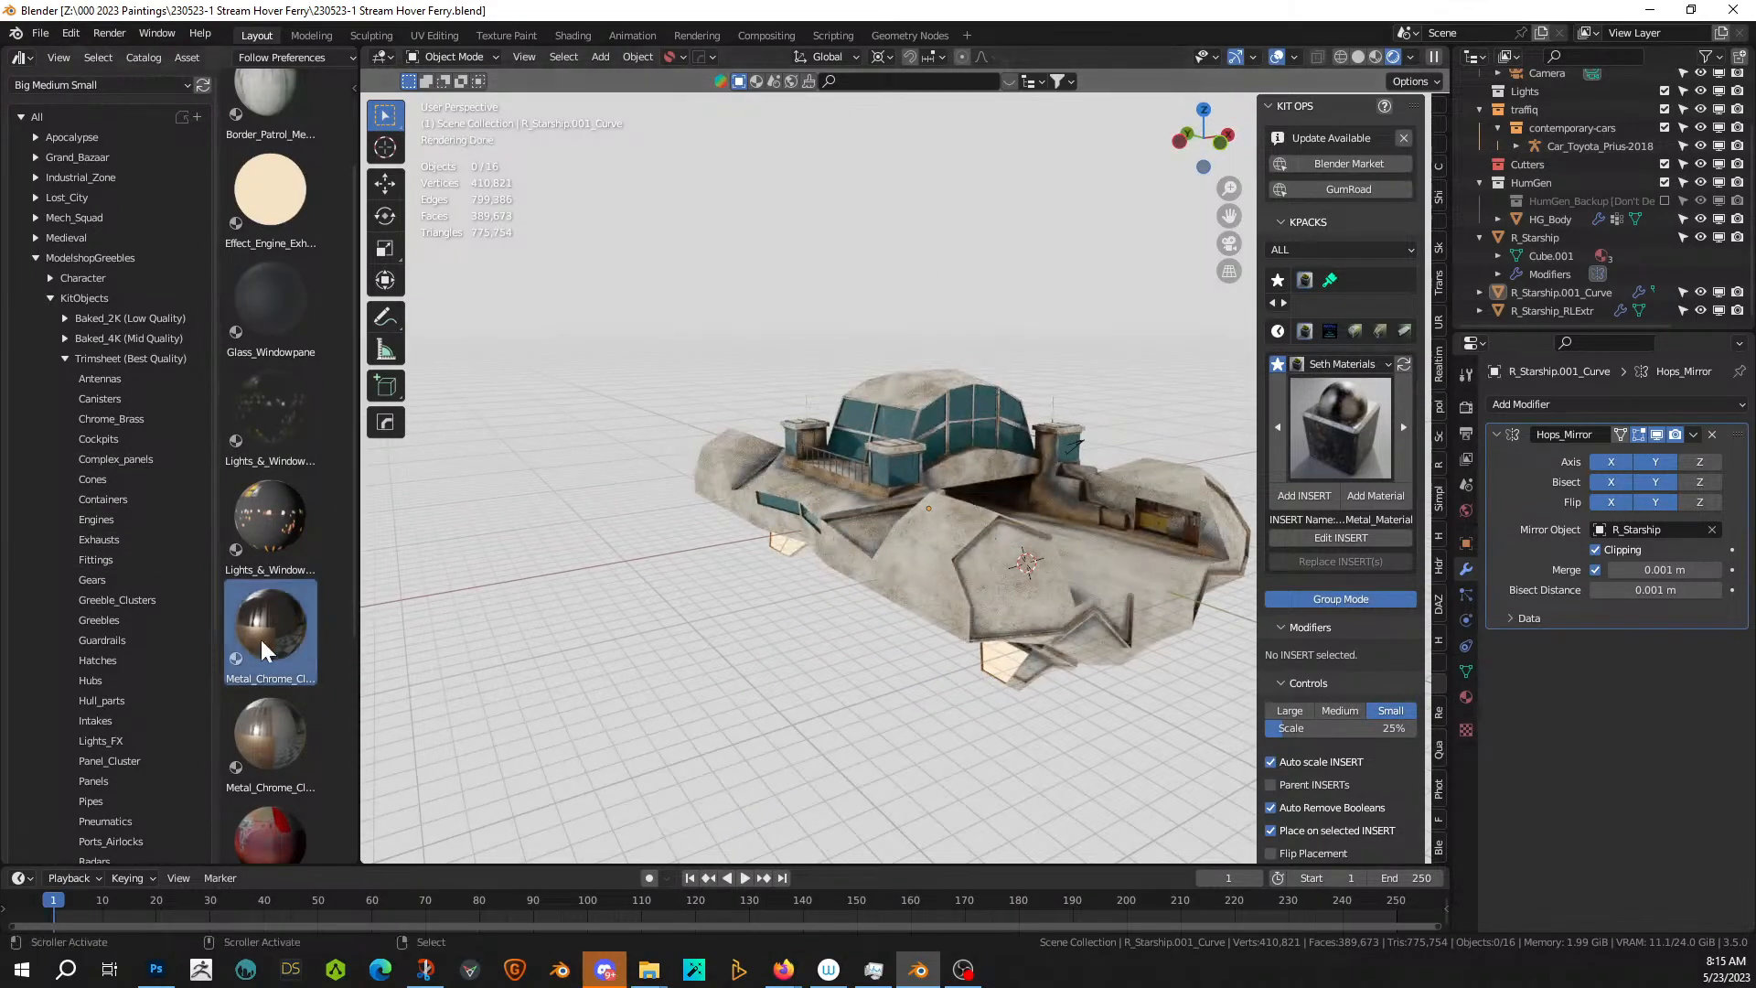
{"action": "left_click", "coordinate": [118, 697]}
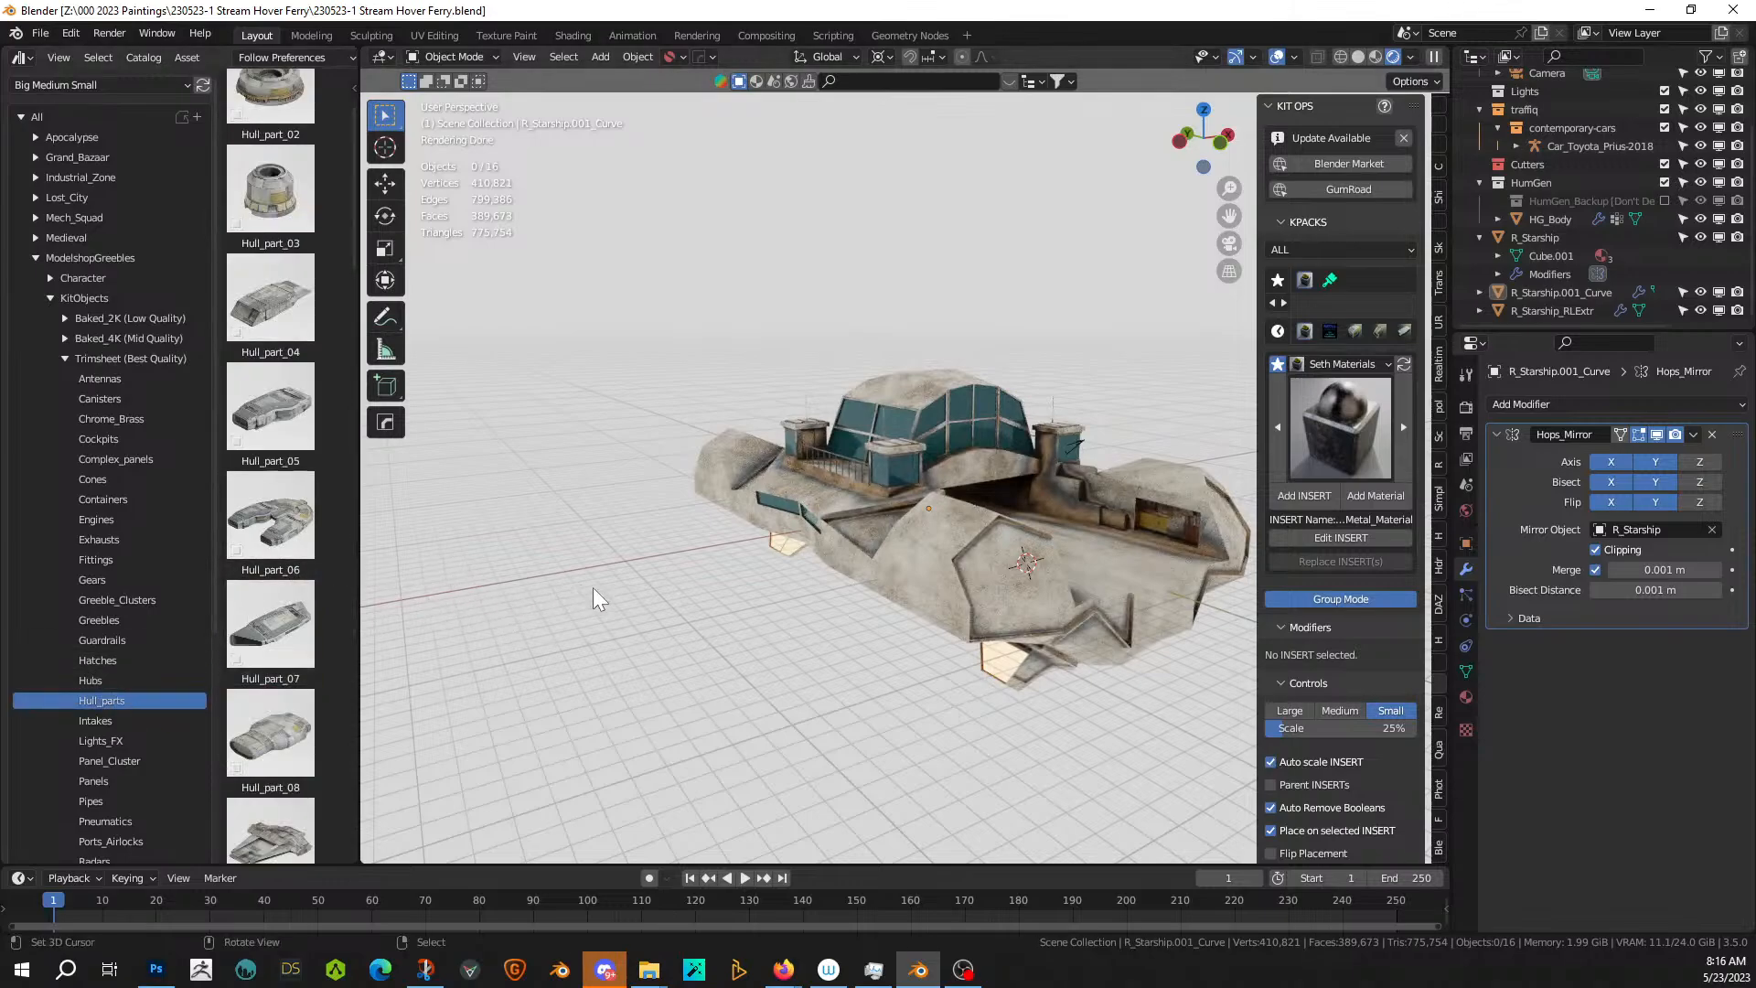
- Place the Hull_part_06 asset on top of the ship's domed building
{"action": "middle_click_drag", "start_coordinate": [593, 587], "coordinate": [399, 695]}
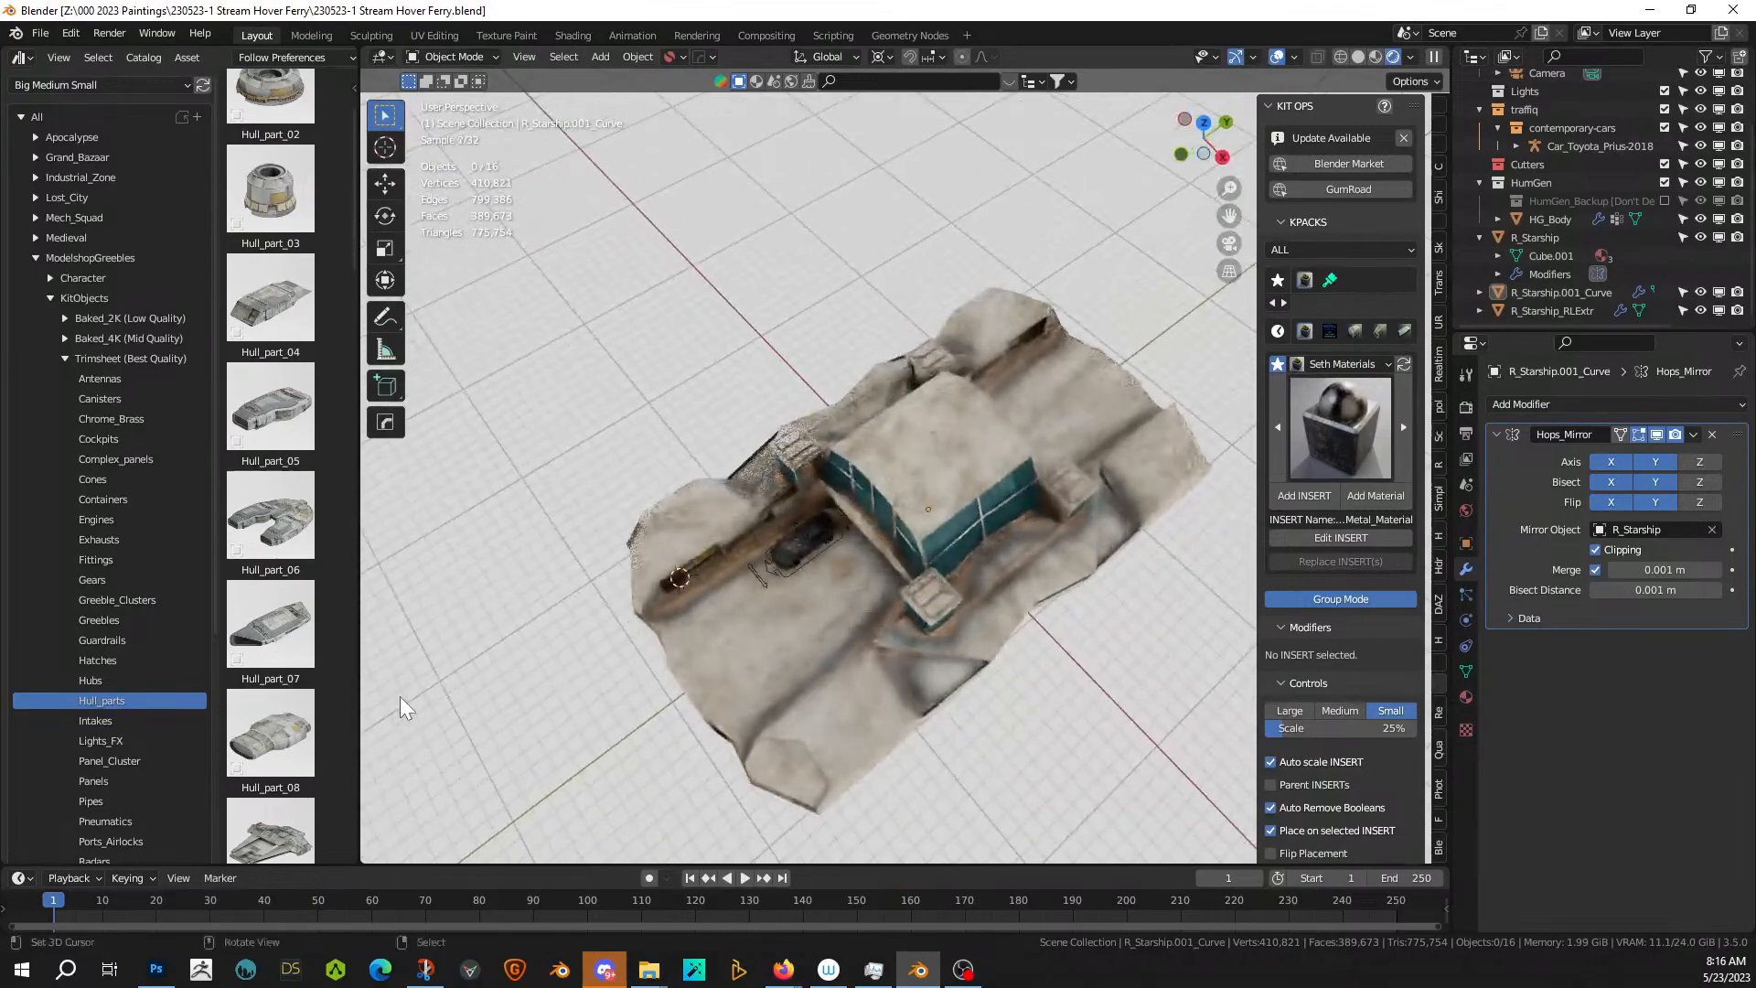
{"action": "scroll", "coordinate": [260, 558], "scroll_direction": "down", "scroll_amount": 2}
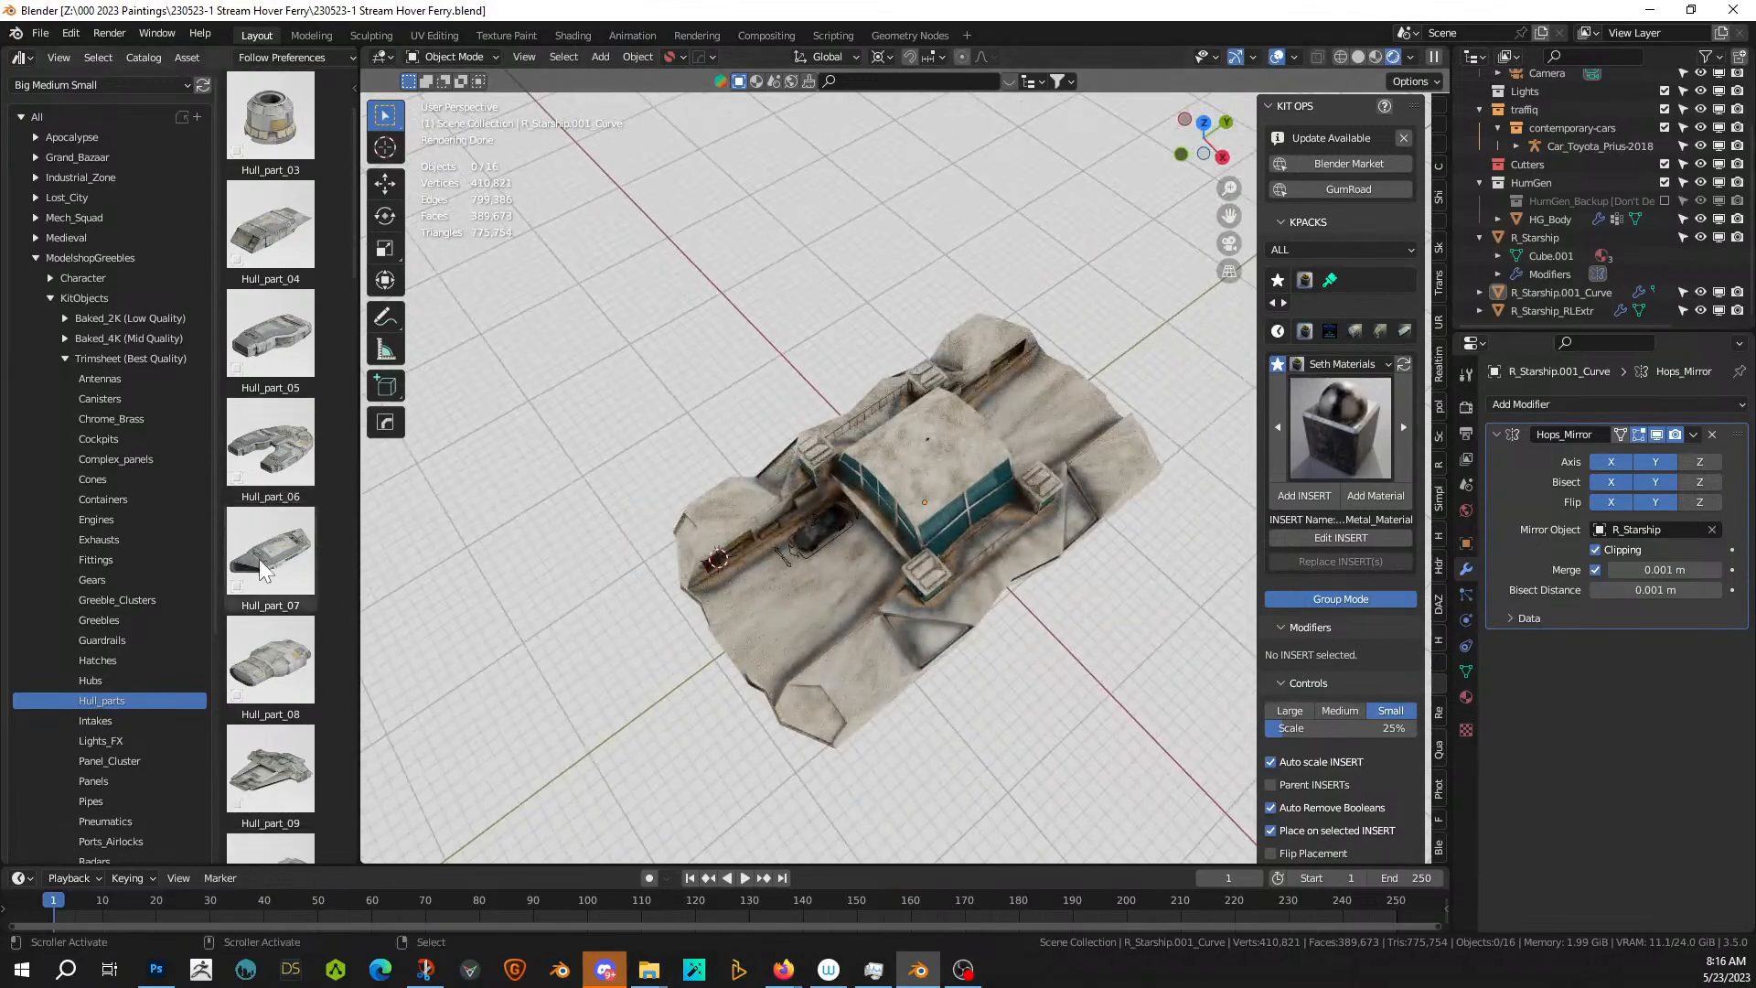
{"action": "left_click_drag", "start_coordinate": [284, 462], "coordinate": [919, 448]}
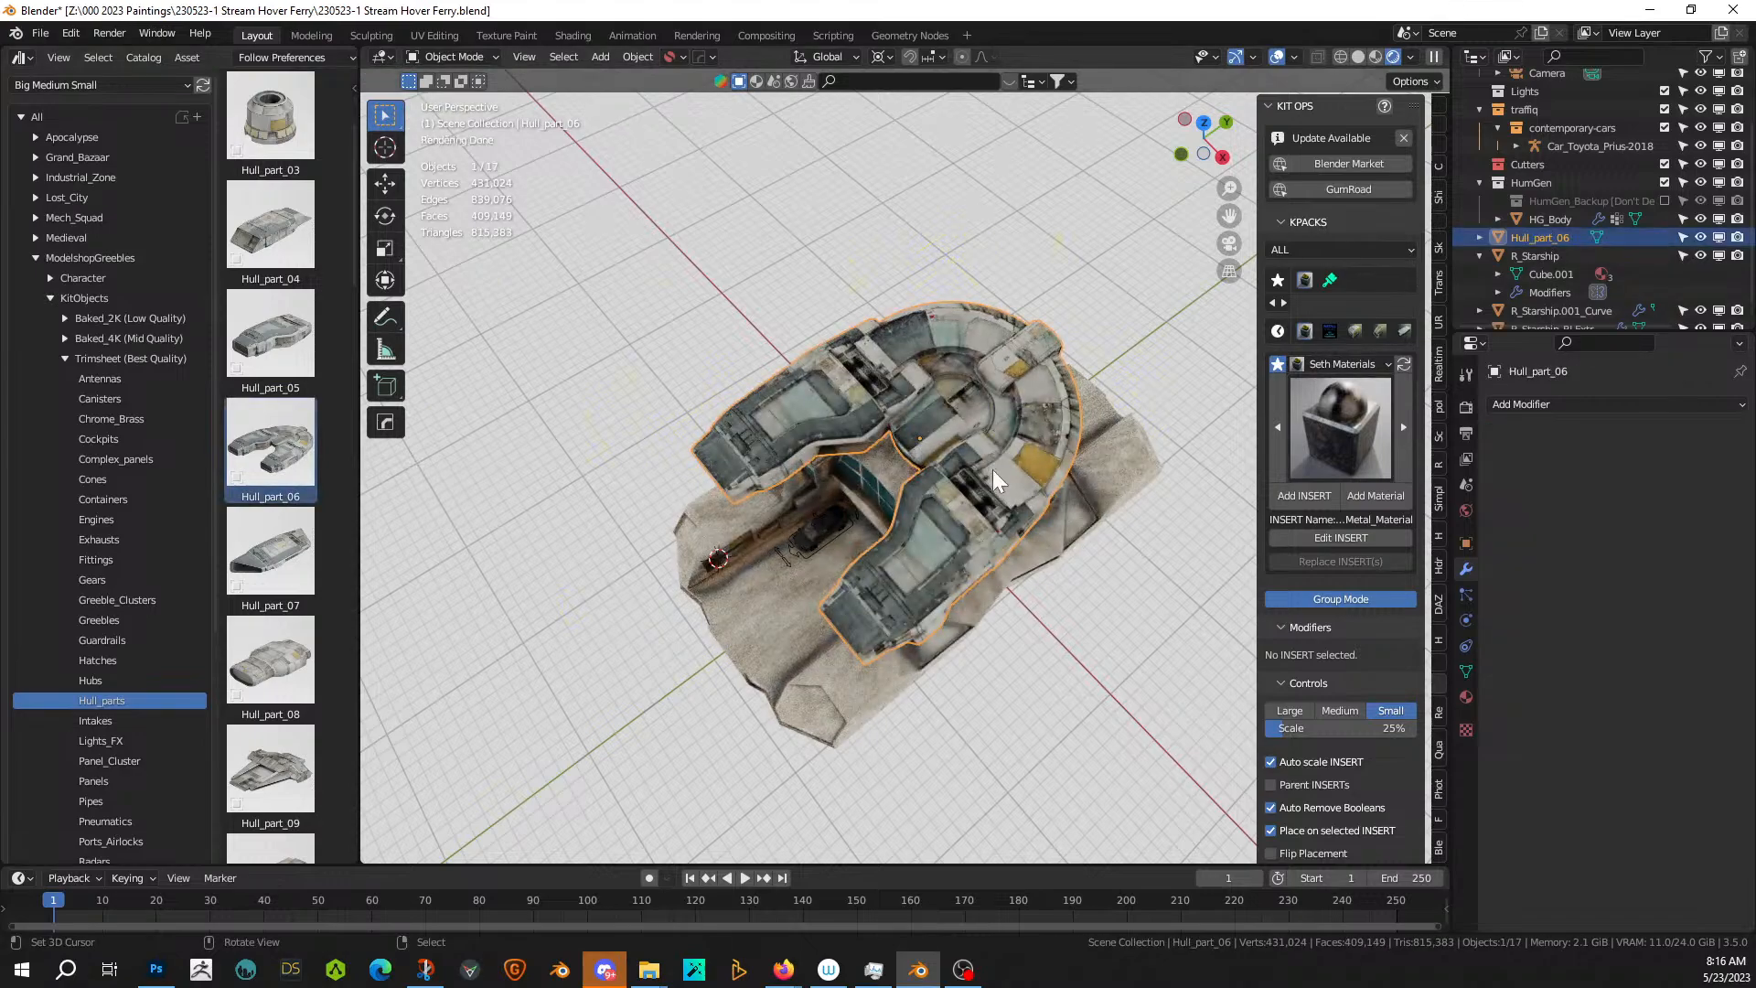
- Clear Hull_part_06's location and rotation, then raise it about 9.43 m along Z above the dome
{"action": "middle_click_drag", "start_coordinate": [992, 470], "coordinate": [1090, 344]}
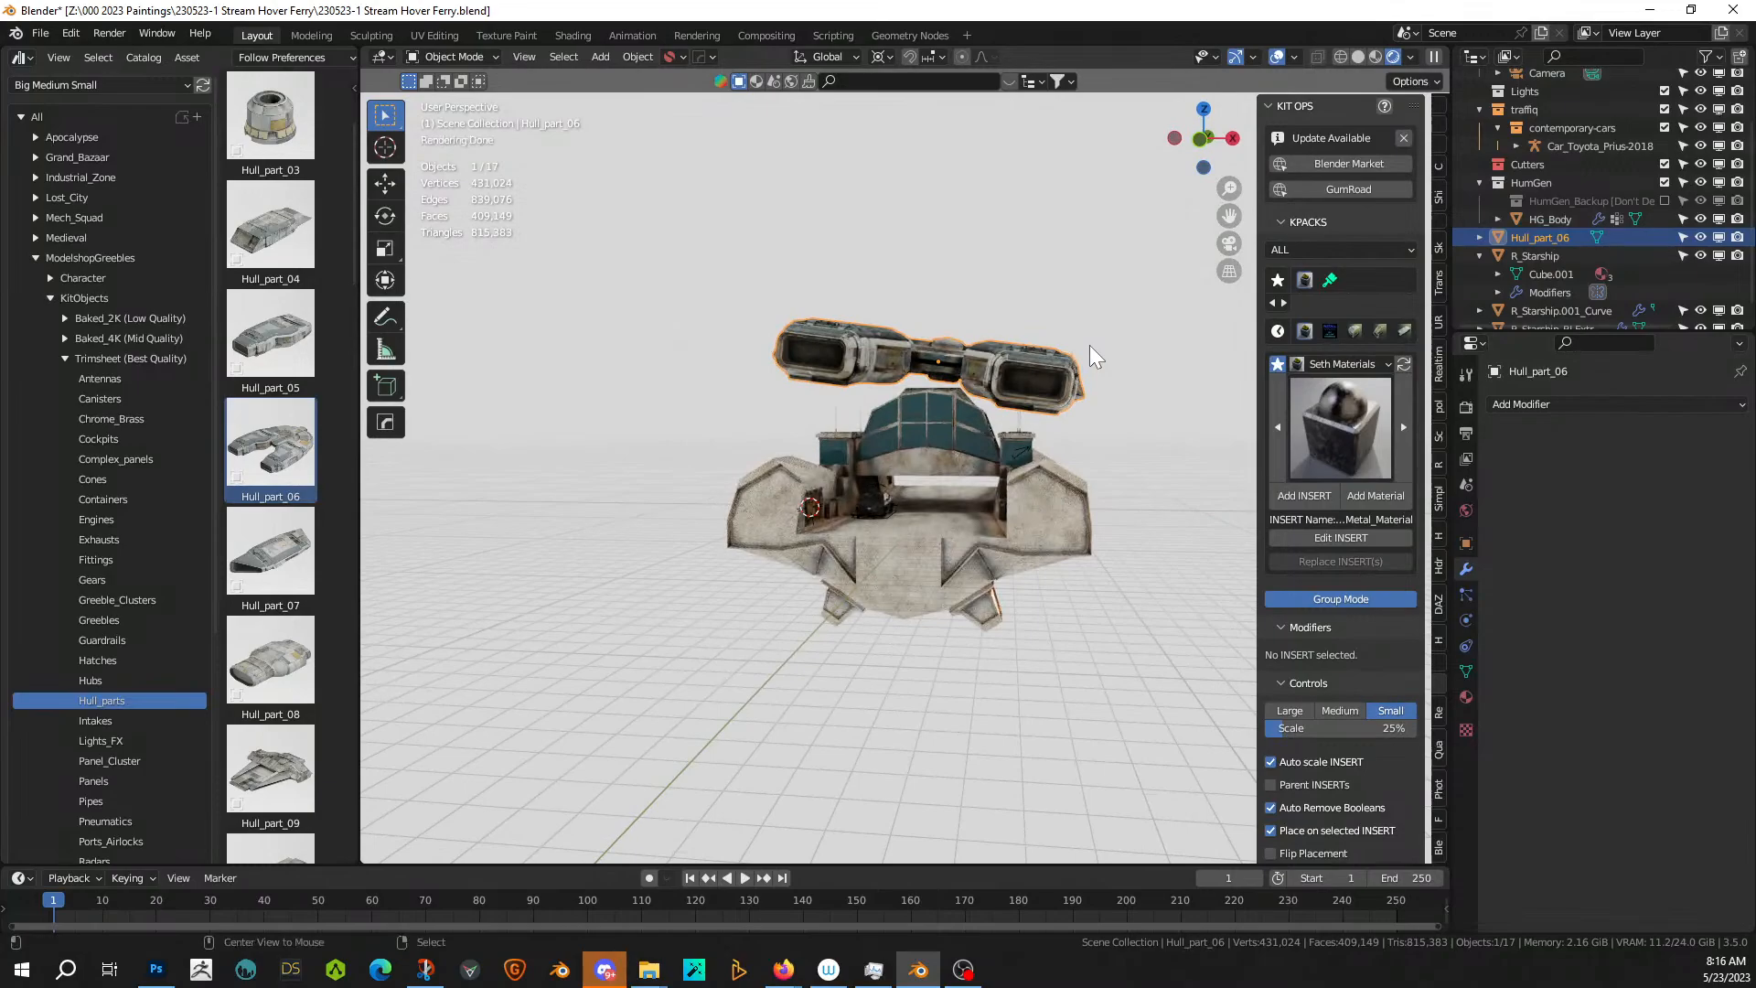
{"action": "key", "text": "alt+g"}
{"action": "key", "text": "alt+r"}
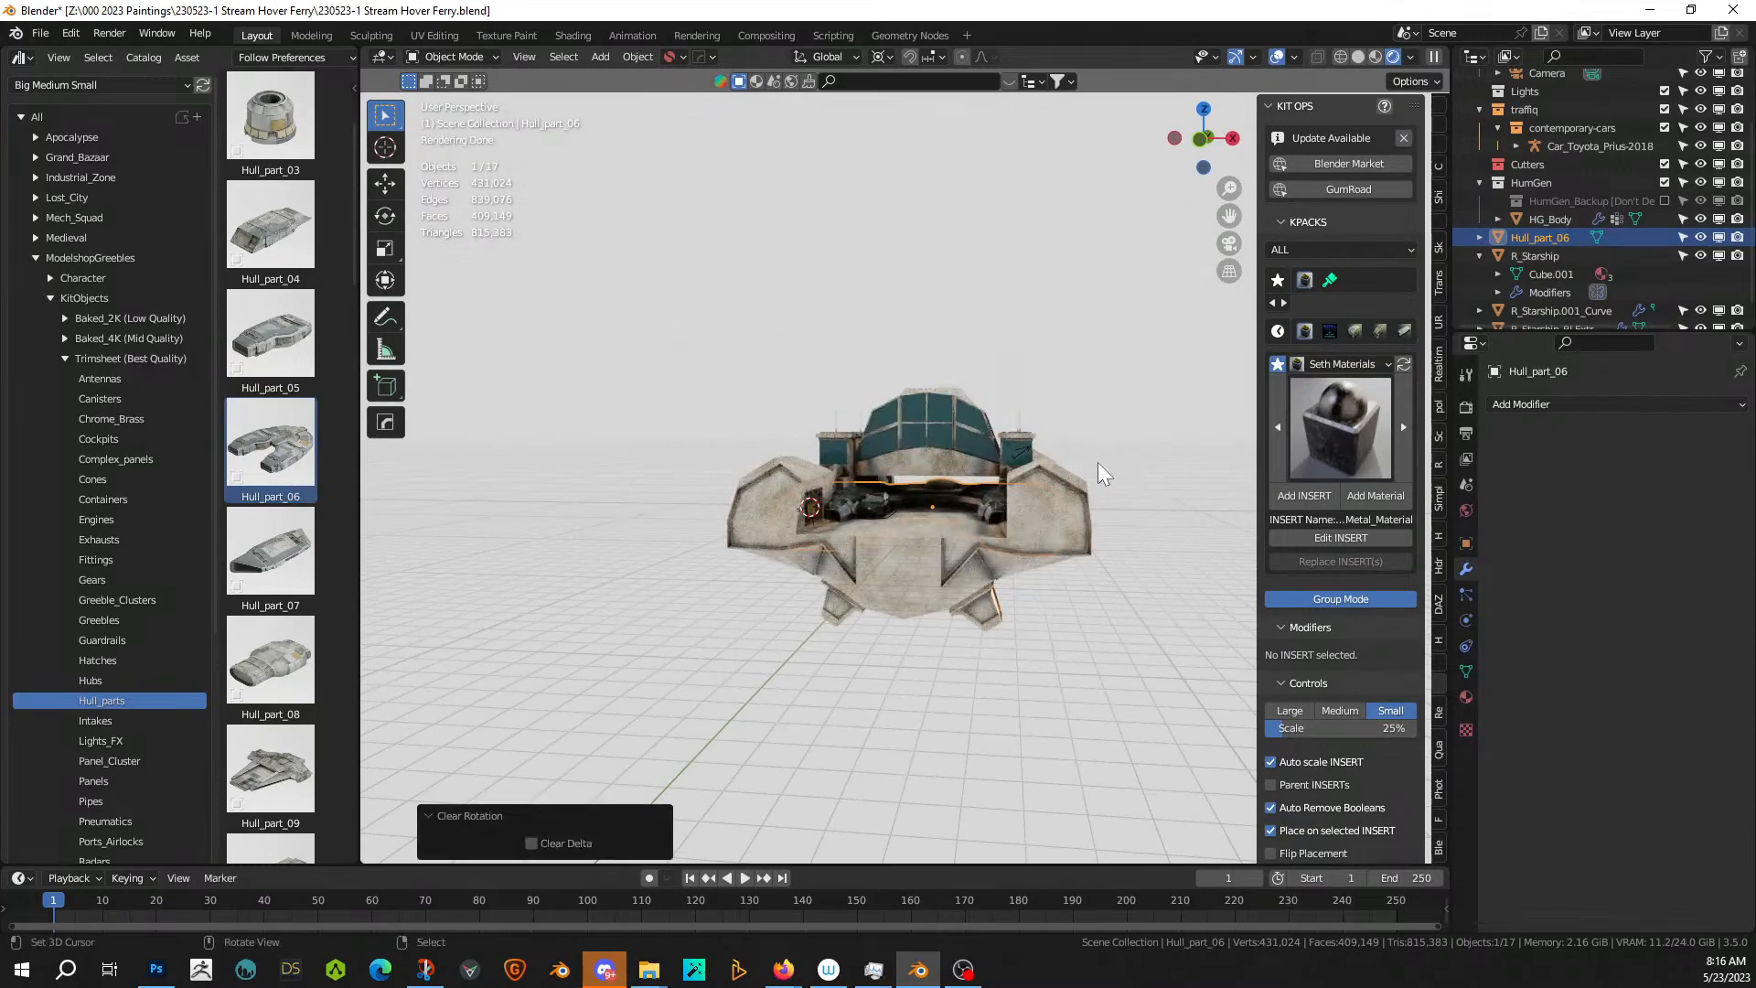
{"action": "key", "text": "g"}
{"action": "key", "text": "z"}
{"action": "left_click", "coordinate": [1087, 316]}
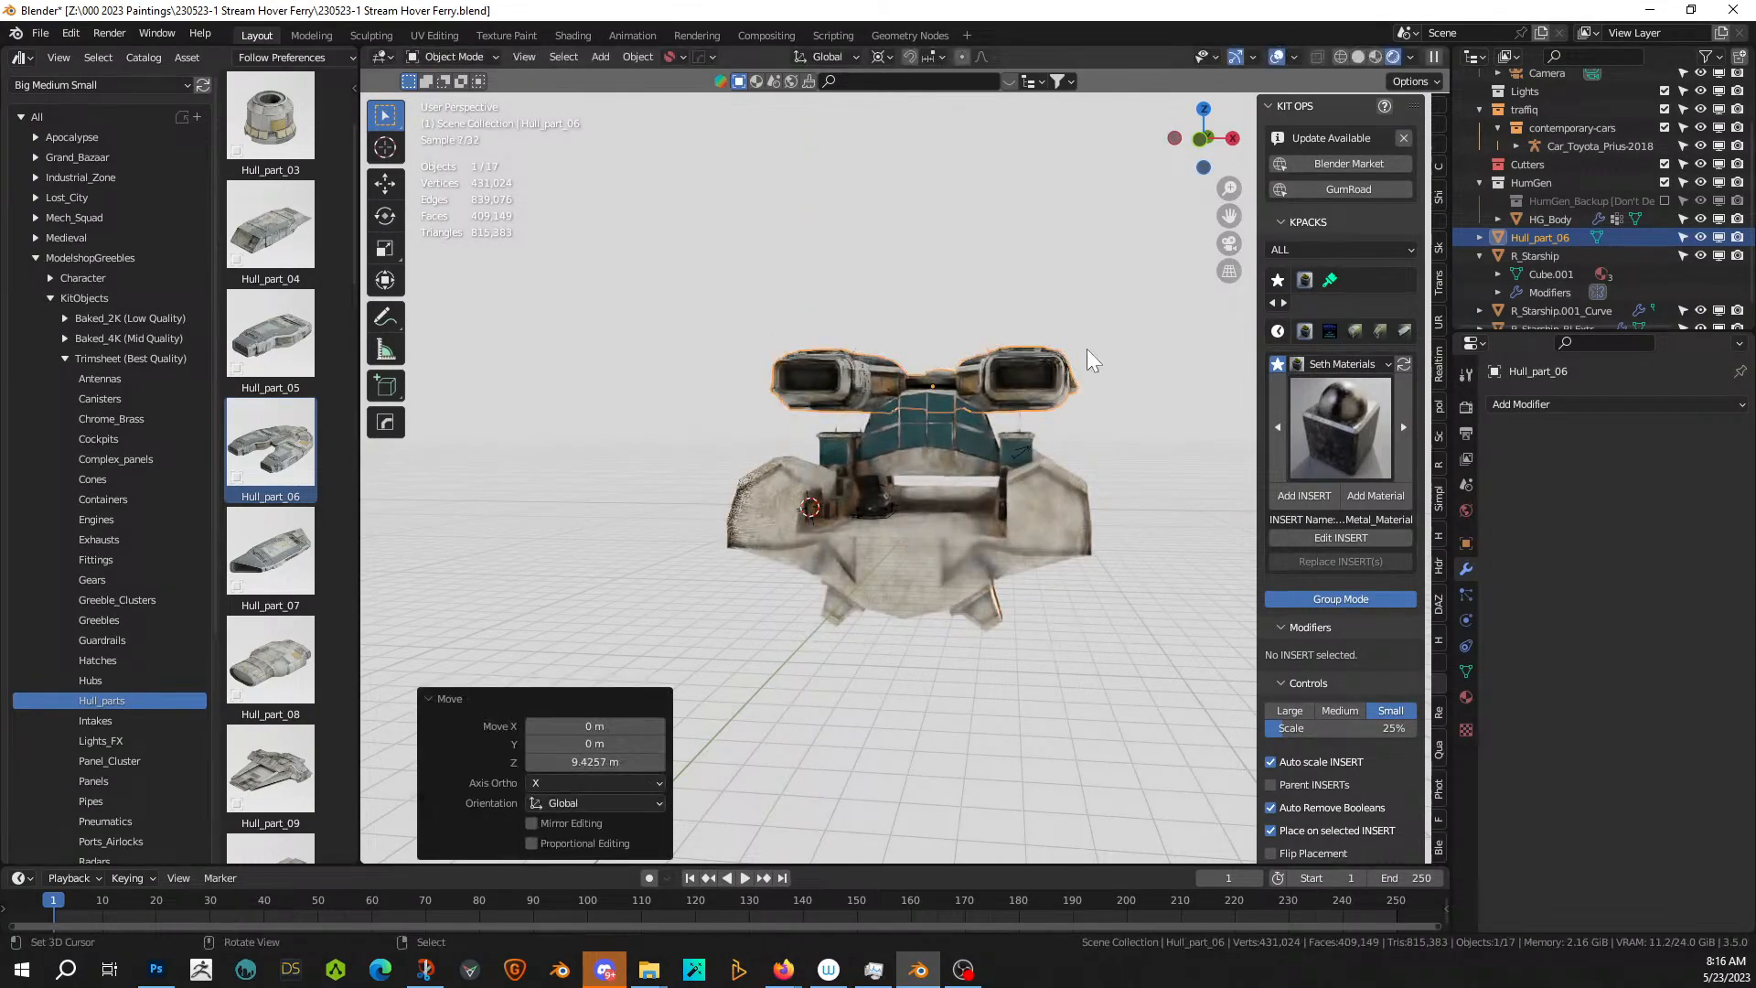
{"action": "key", "text": "s"}
{"action": "key", "text": "Escape"}
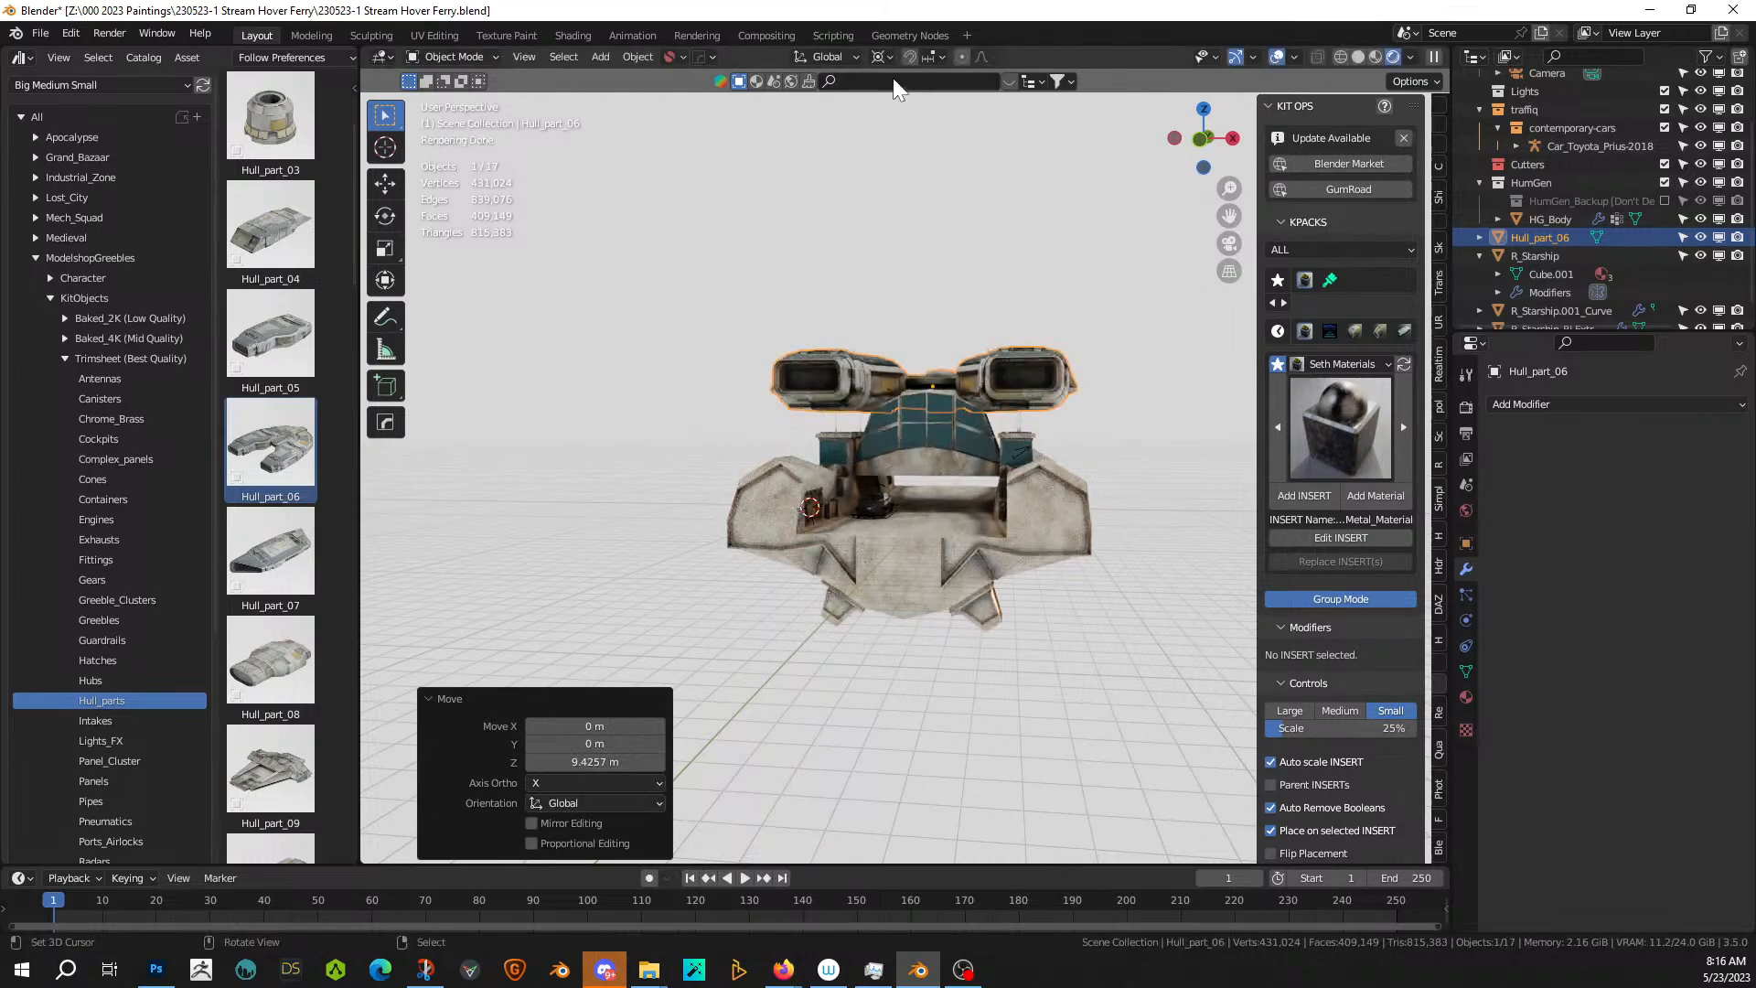
- Set the transform pivot point to Median Point and scale Hull_part_06 down to about 0.419
{"action": "left_click", "coordinate": [886, 58]}
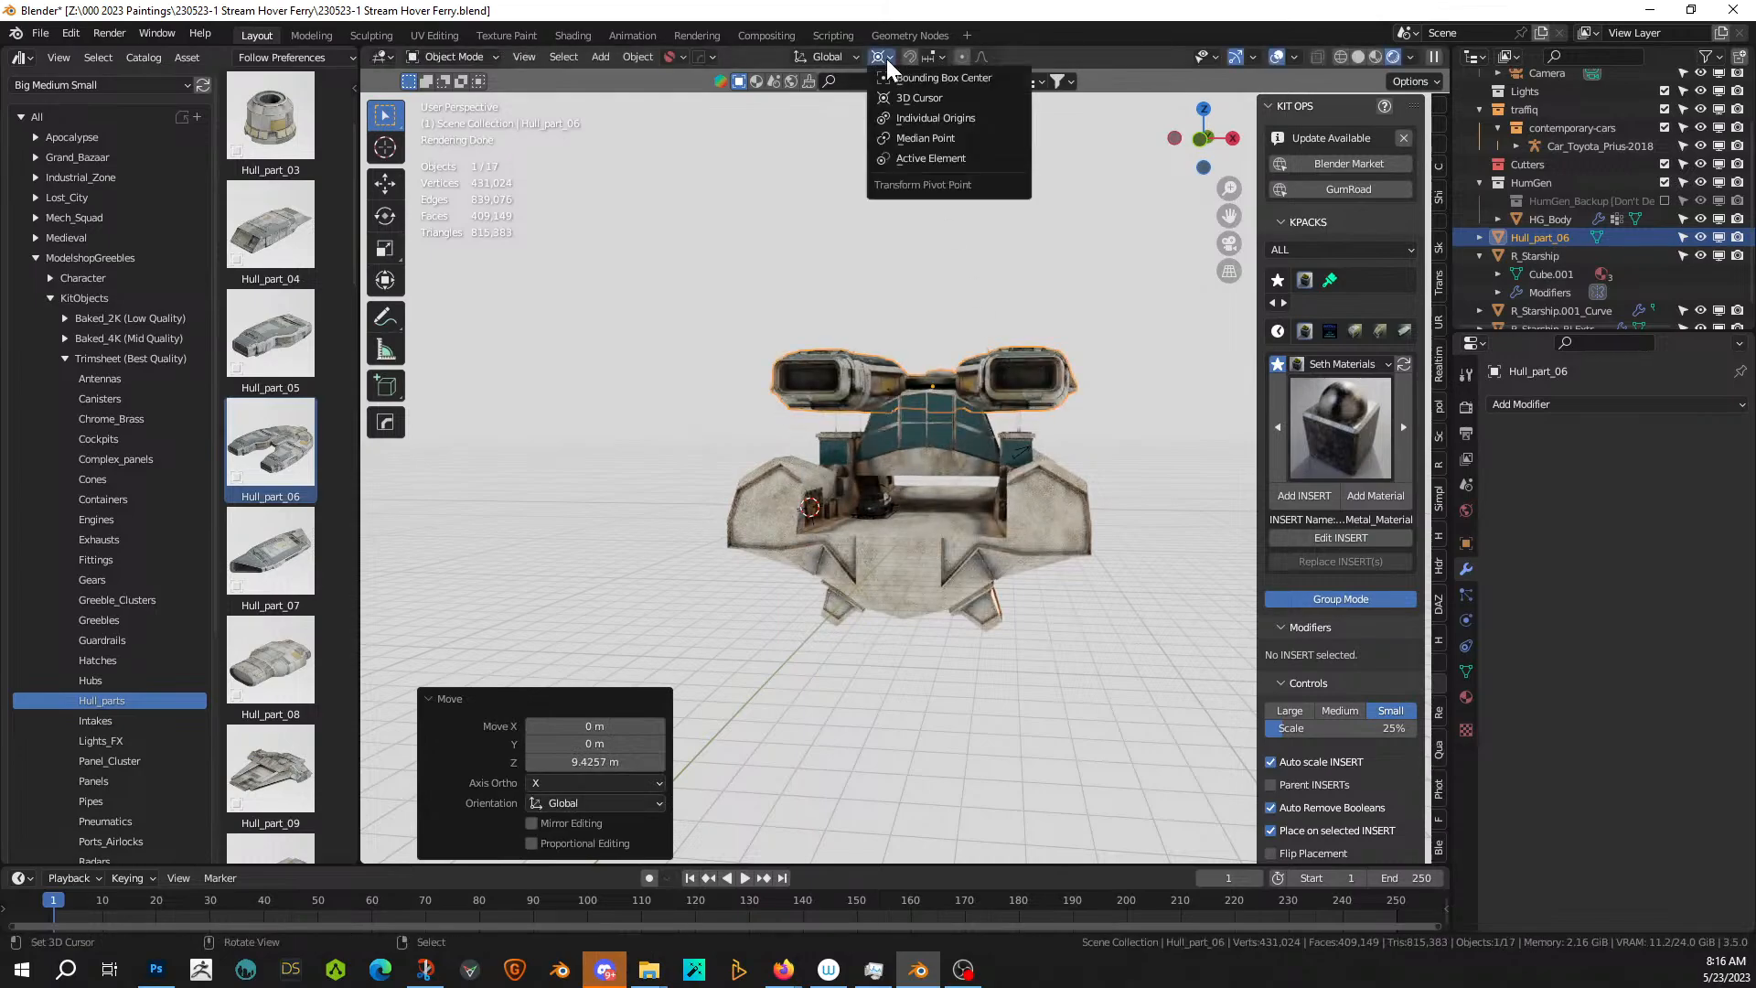
{"action": "left_click", "coordinate": [925, 139]}
{"action": "key", "text": "s"}
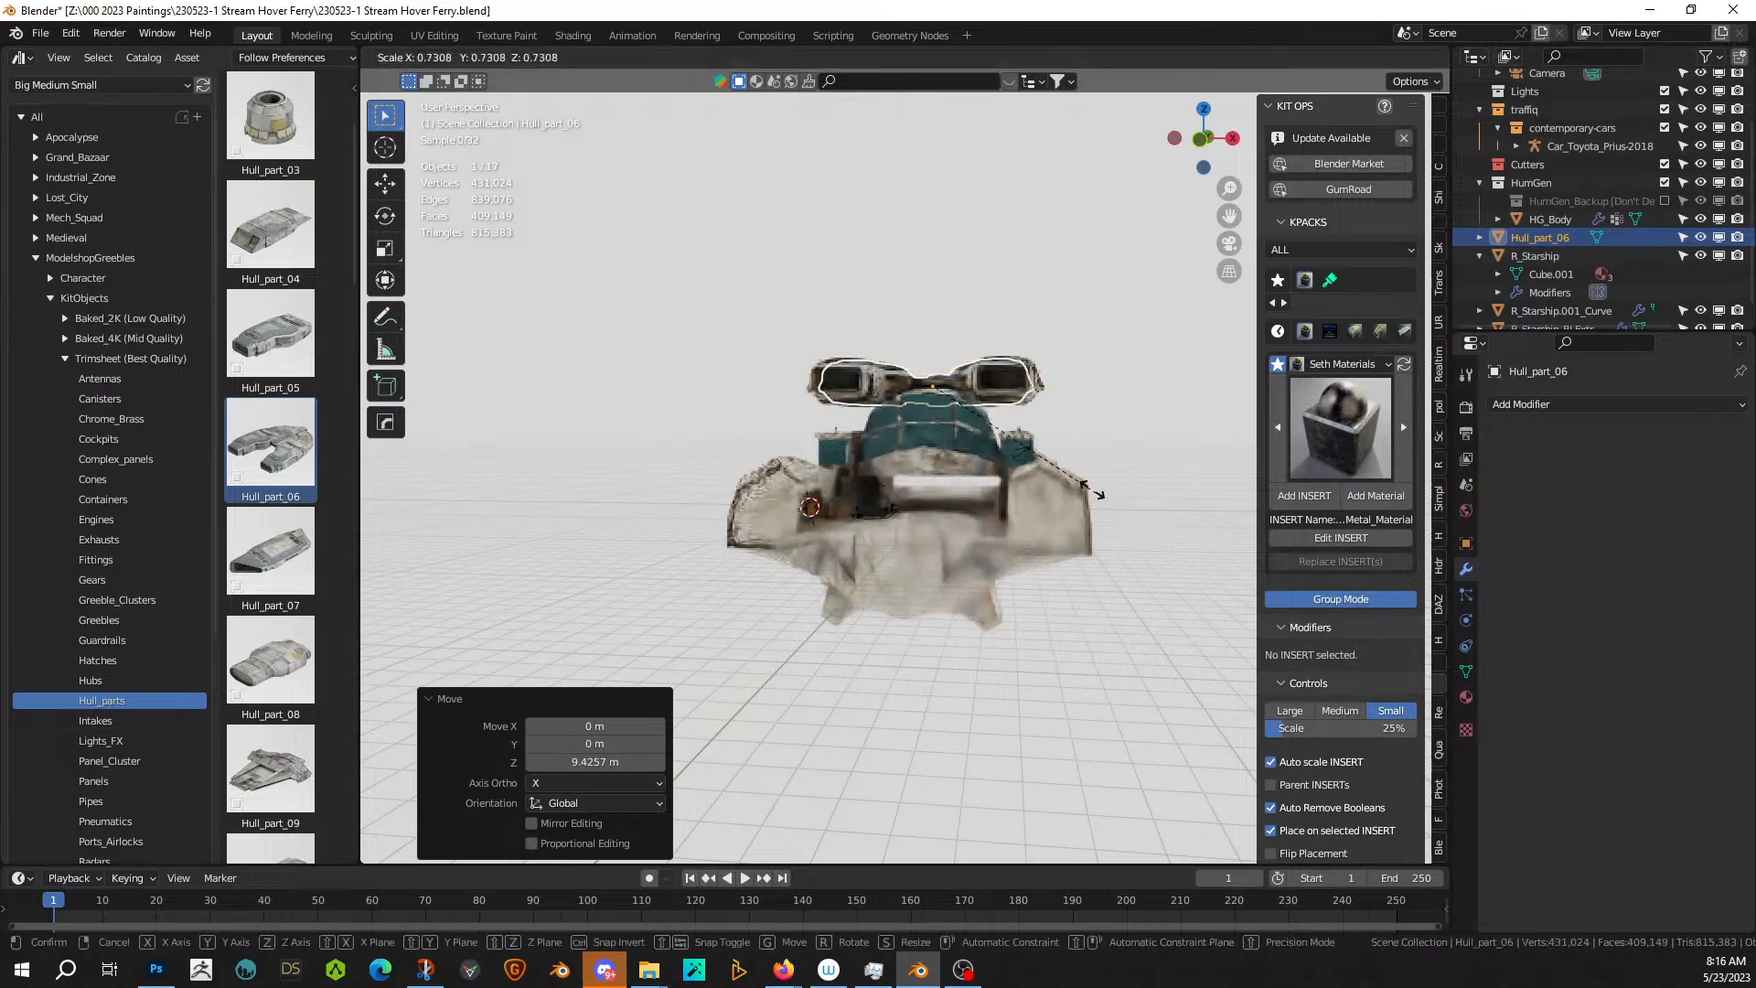
{"action": "left_click", "coordinate": [1039, 432]}
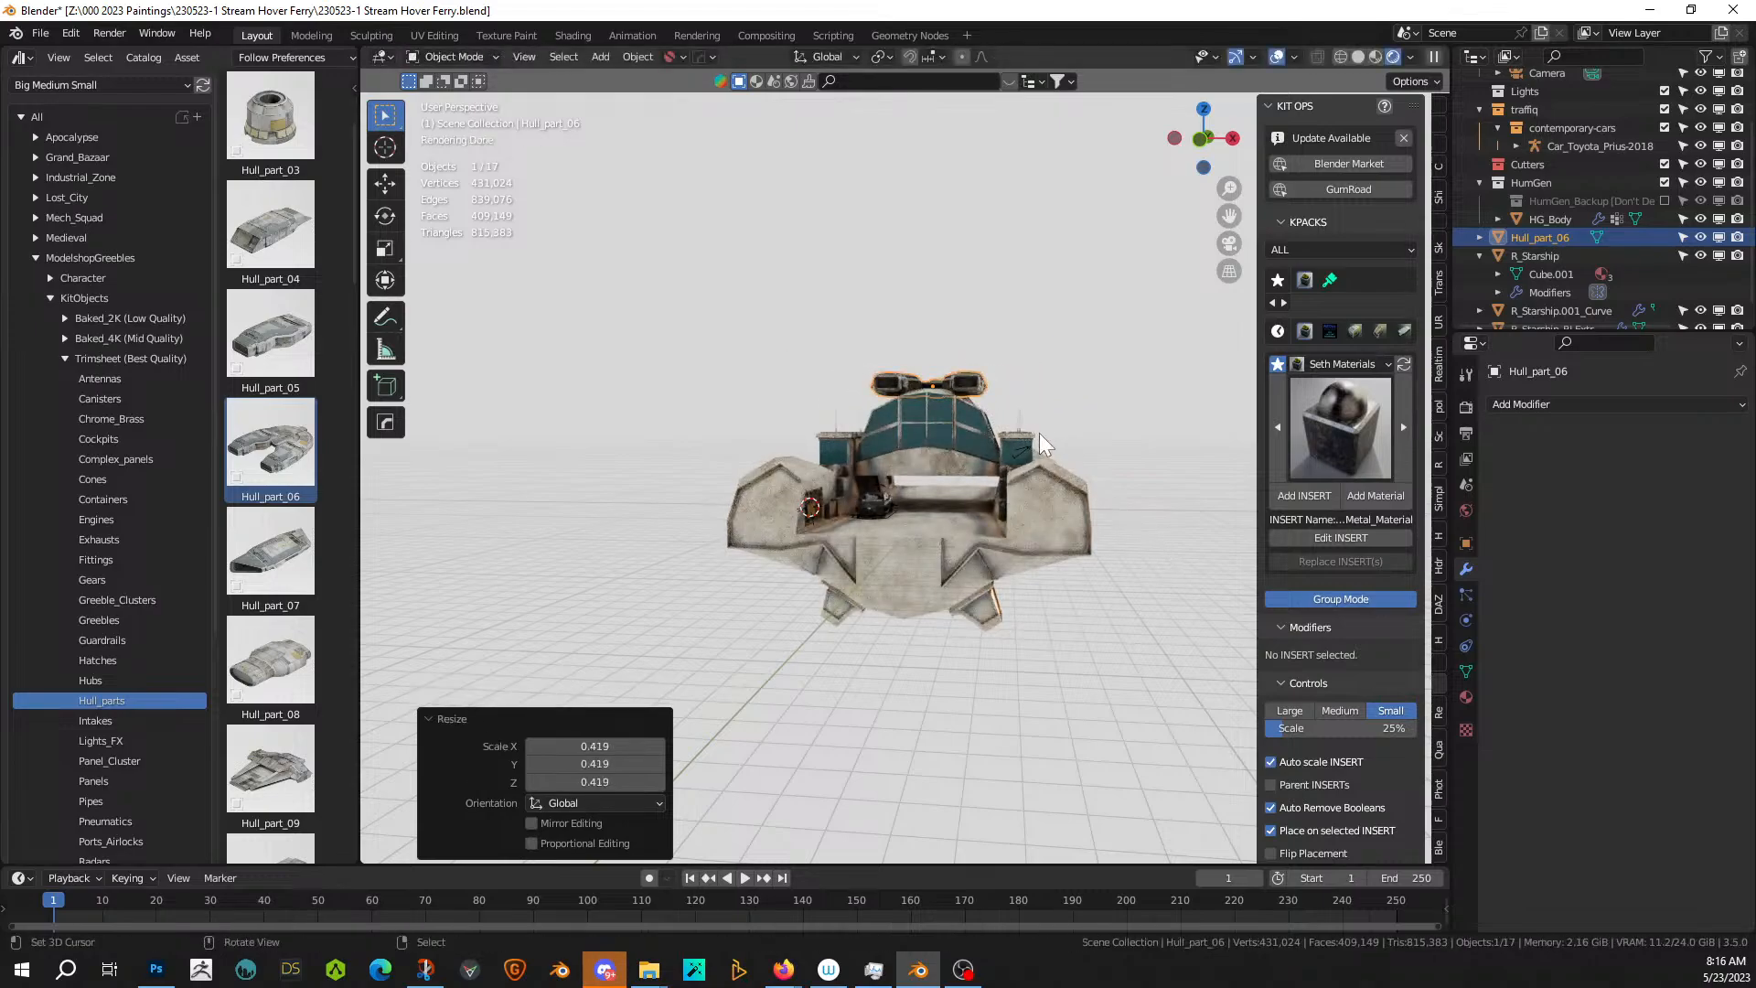
- Shift Hull_part_06 along Y toward the car end of the roof and scale it to about 0.634
{"action": "key", "text": "KP_7"}
{"action": "scroll", "coordinate": [1041, 501], "scroll_direction": "up", "scroll_amount": 5}
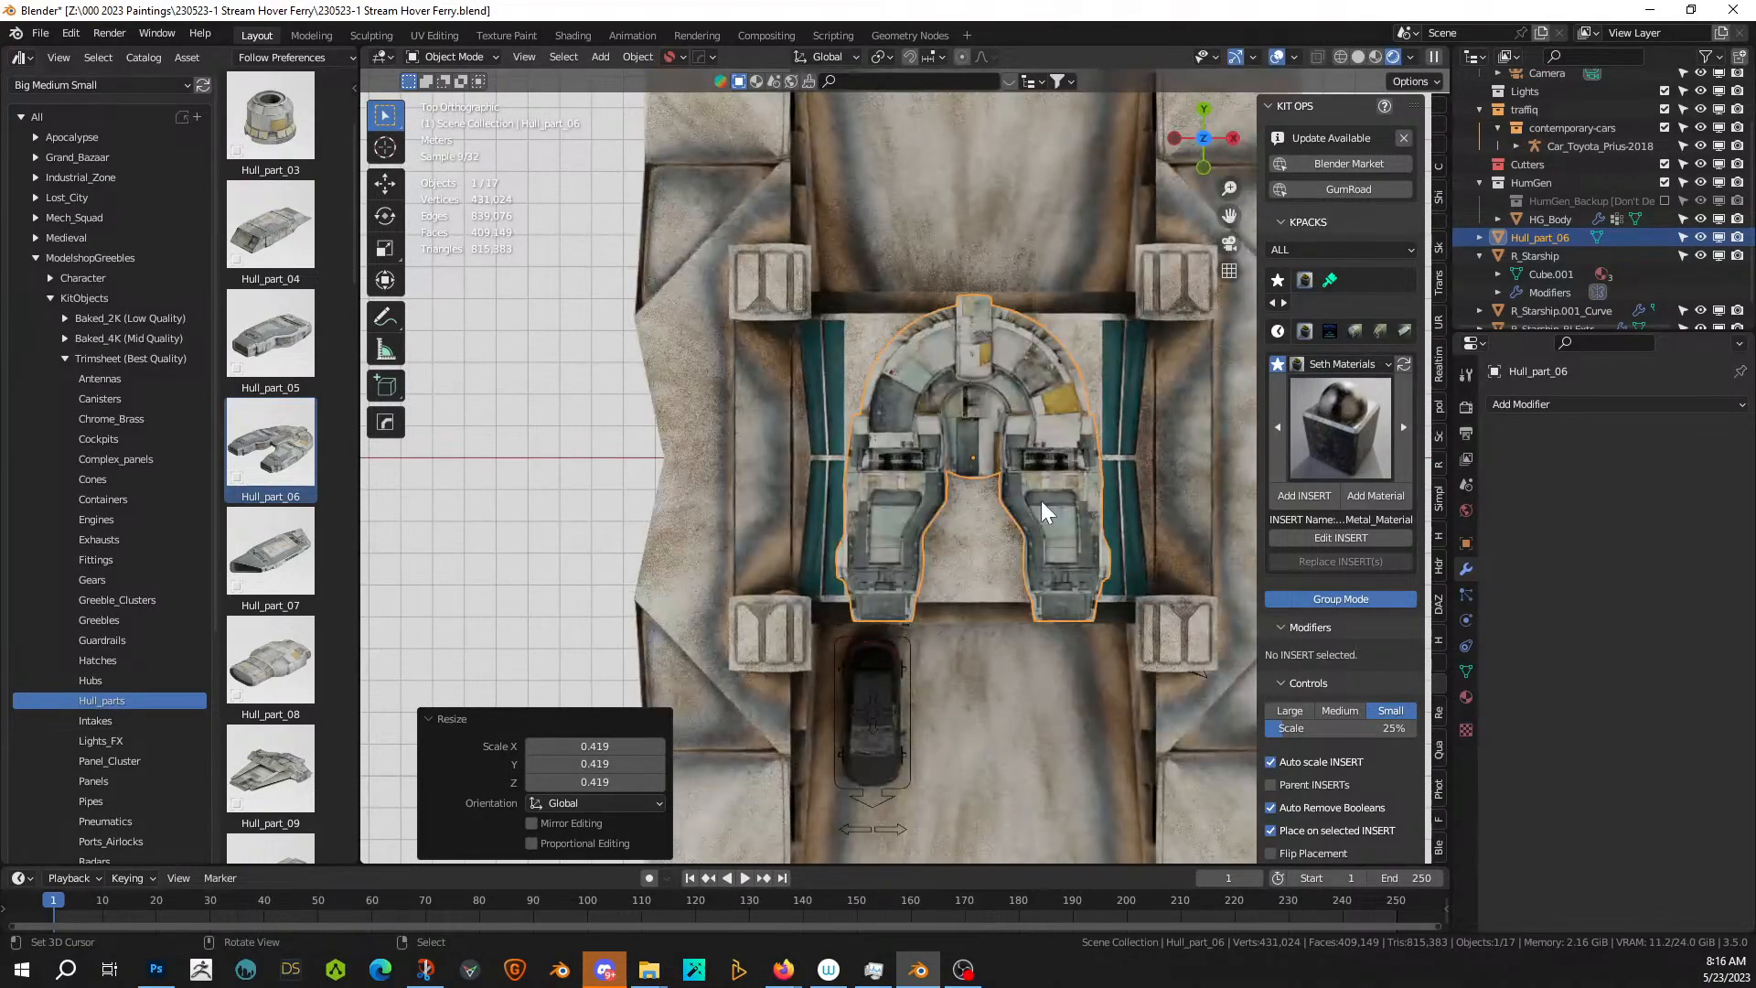
{"action": "key", "text": "g"}
{"action": "key", "text": "y"}
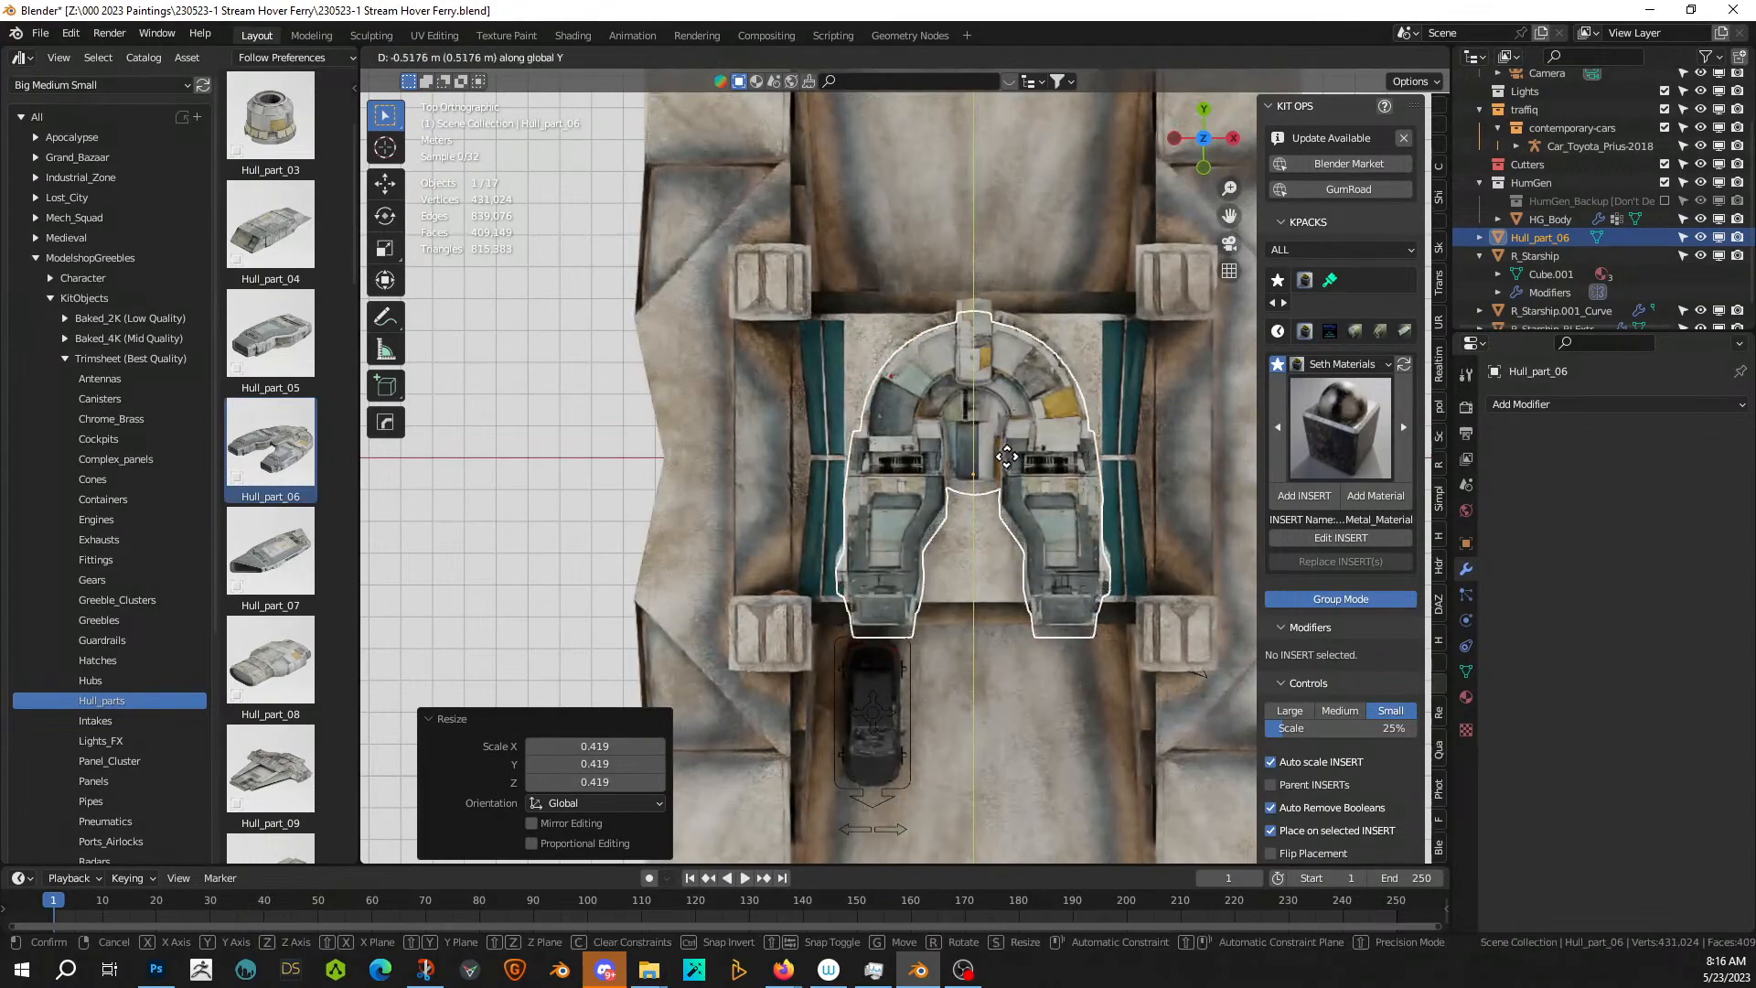
{"action": "left_click", "coordinate": [1011, 512]}
{"action": "middle_click_drag", "start_coordinate": [1011, 513], "coordinate": [880, 476]}
{"action": "key", "text": "s"}
{"action": "left_click", "coordinate": [902, 369]}
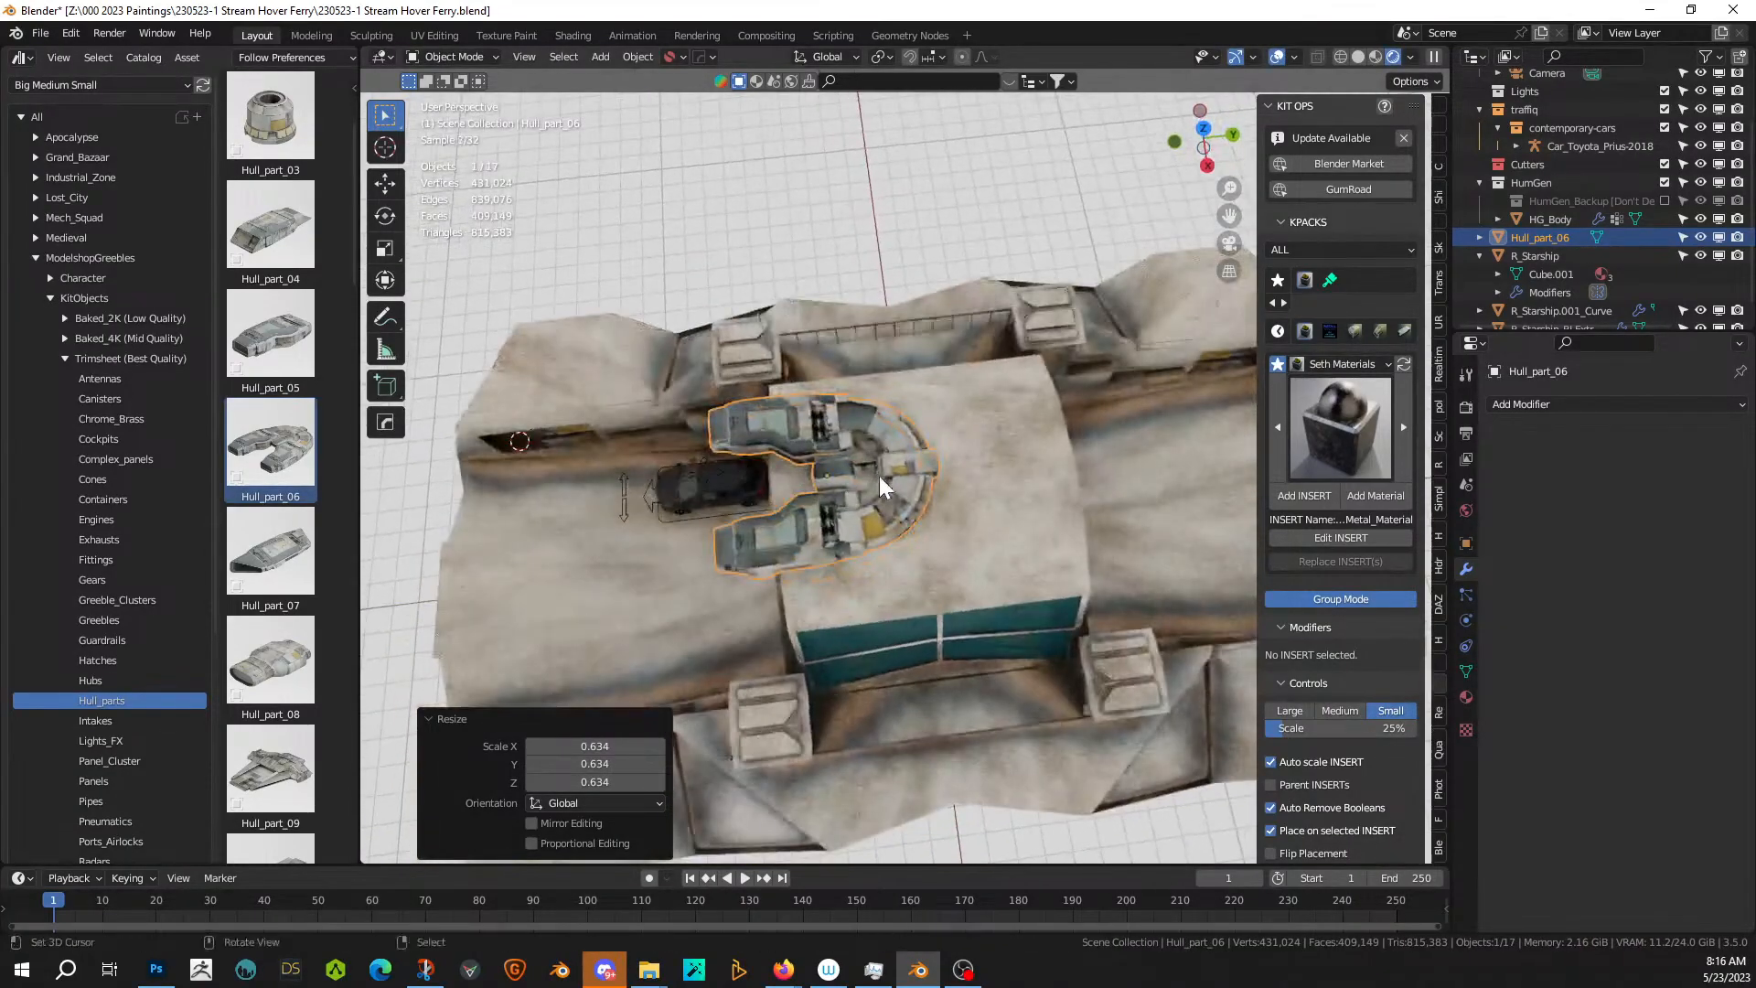
- Mirror Hull_part_06 across the Y axis using R_Starship as the mirror object
{"action": "left_click", "coordinate": [1013, 464], "text": "shift"}
{"action": "key", "text": "alt+x"}
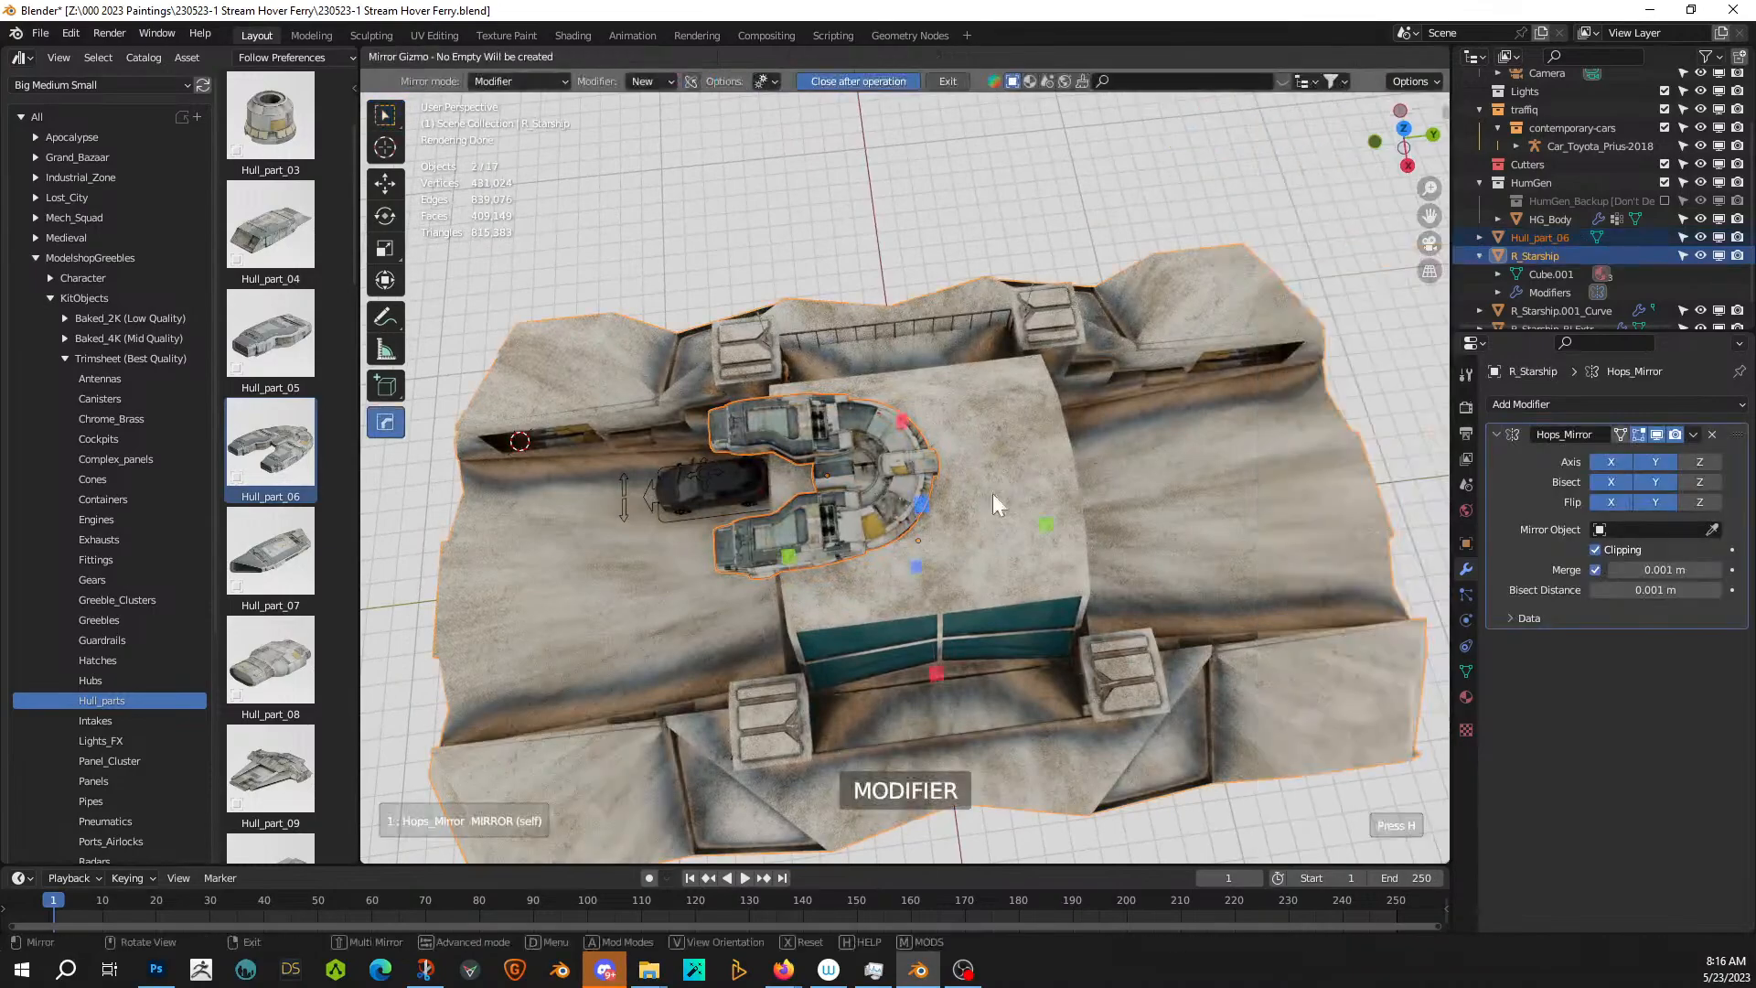
{"action": "left_click", "coordinate": [793, 557]}
{"action": "middle_click_drag", "start_coordinate": [793, 556], "coordinate": [1040, 441]}
{"action": "left_click", "coordinate": [1041, 439]}
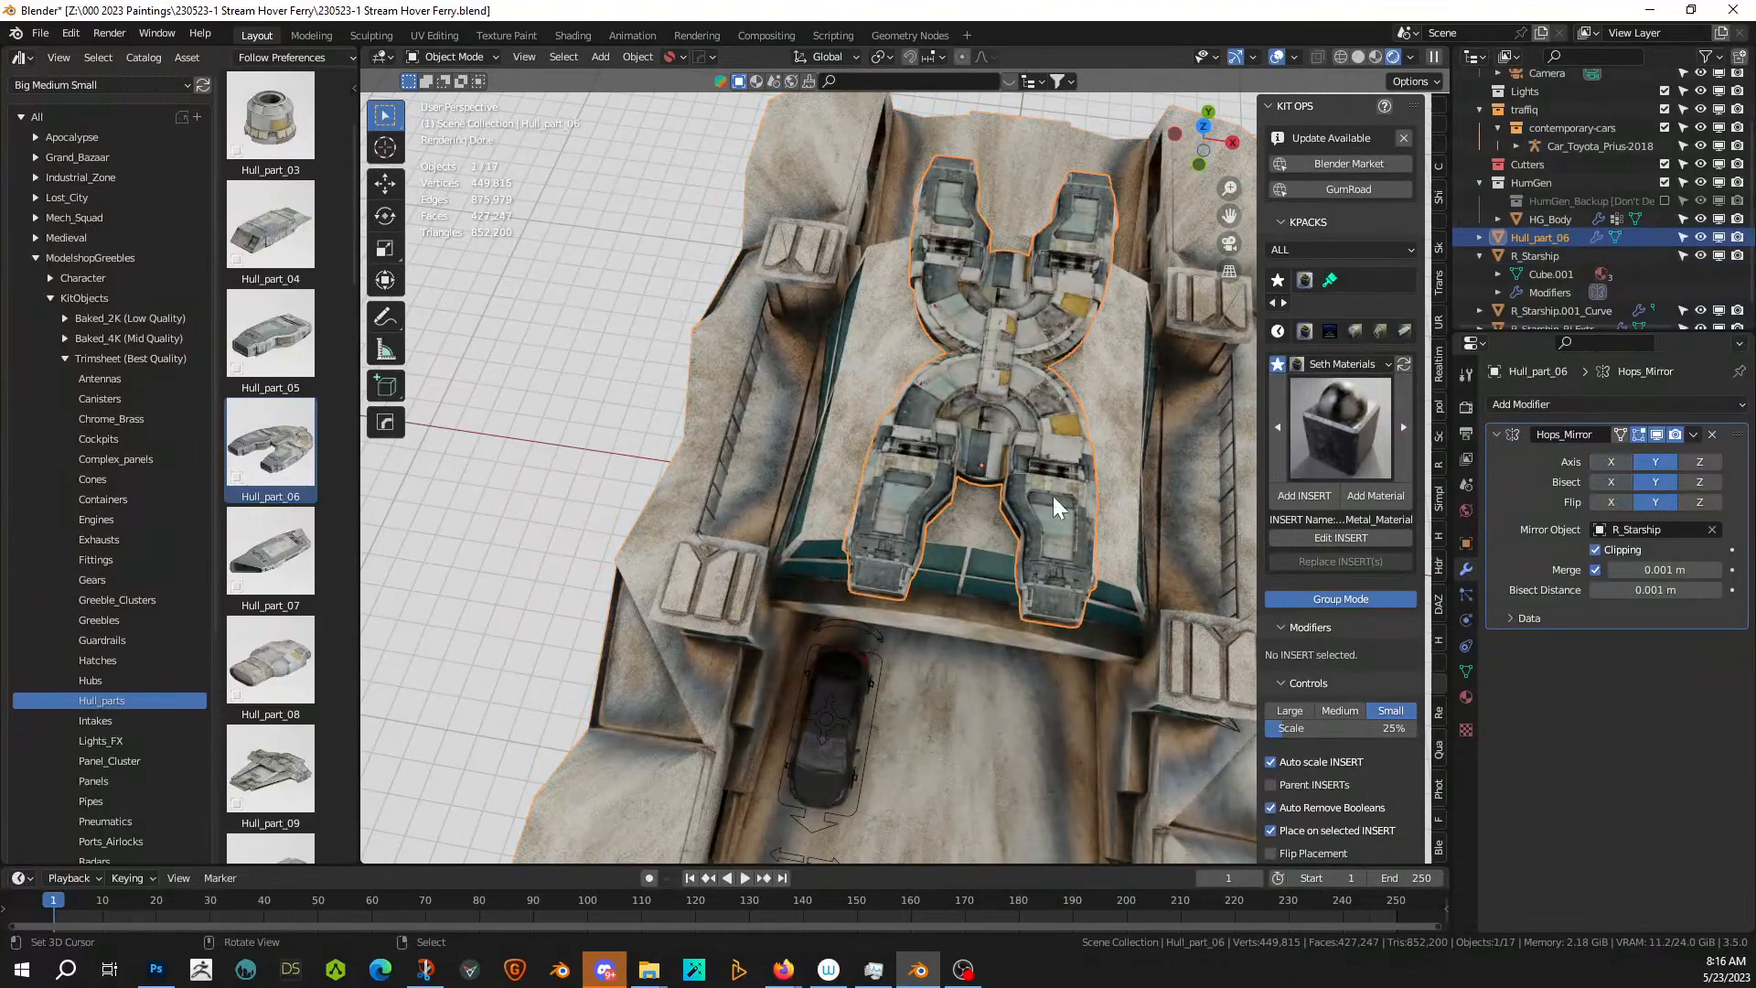
- Widen the mirrored Hull_part_06 along X by a factor of about 1.479
{"action": "key", "text": "s"}
{"action": "key", "text": "x"}
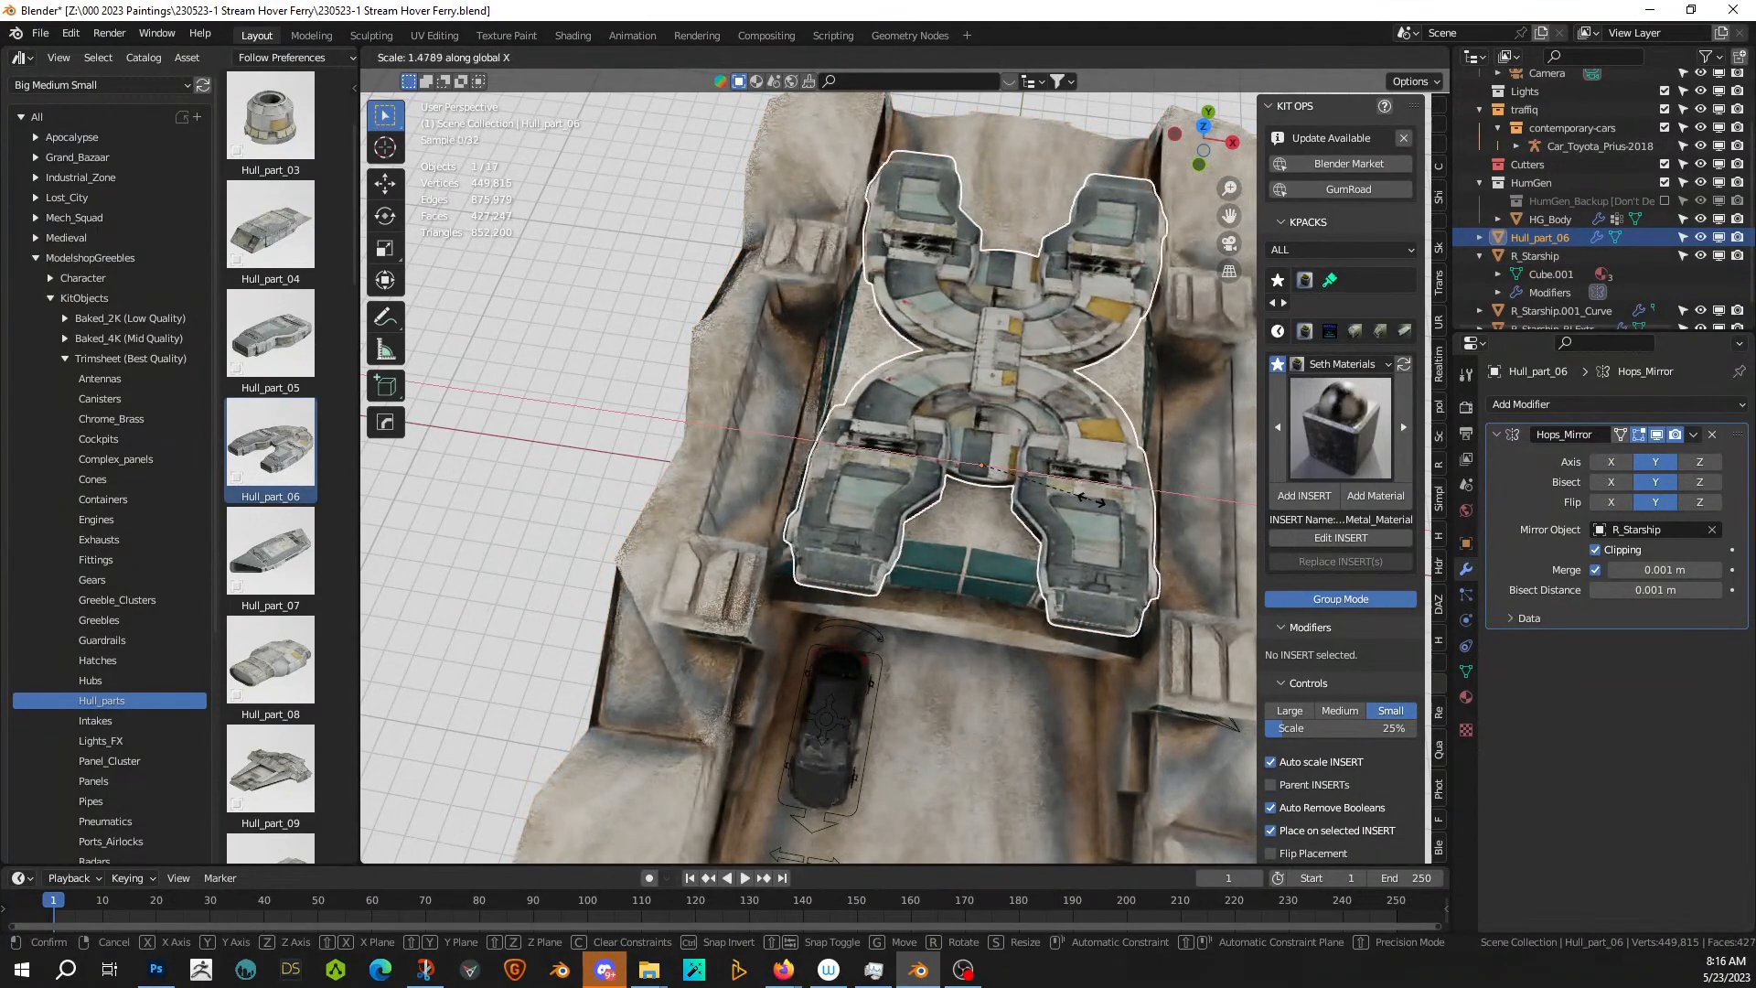
{"action": "left_click", "coordinate": [1090, 499]}
{"action": "middle_click_drag", "start_coordinate": [1091, 499], "coordinate": [1025, 431]}
{"action": "middle_click_drag", "start_coordinate": [1050, 376], "coordinate": [1007, 397]}
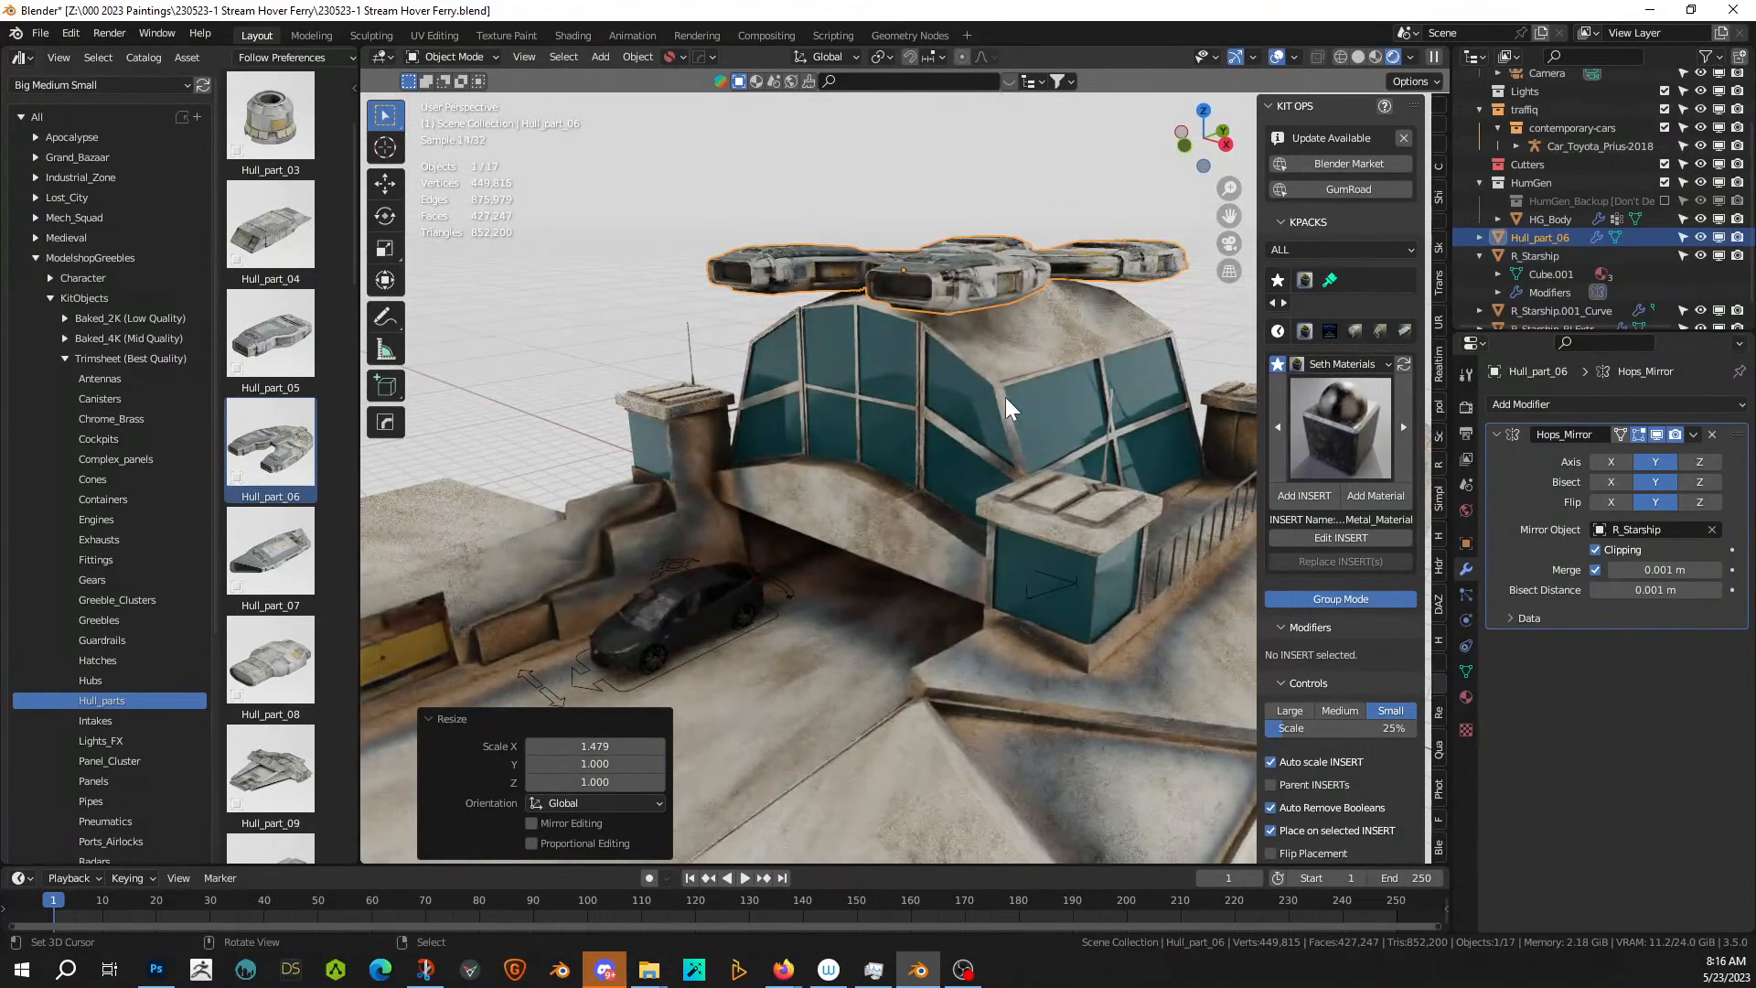
- Lower Hull_part_06 about 0.35 m along Z onto the domed roof
{"action": "key", "text": "Delete"}
{"action": "key", "text": "ctrl+z"}
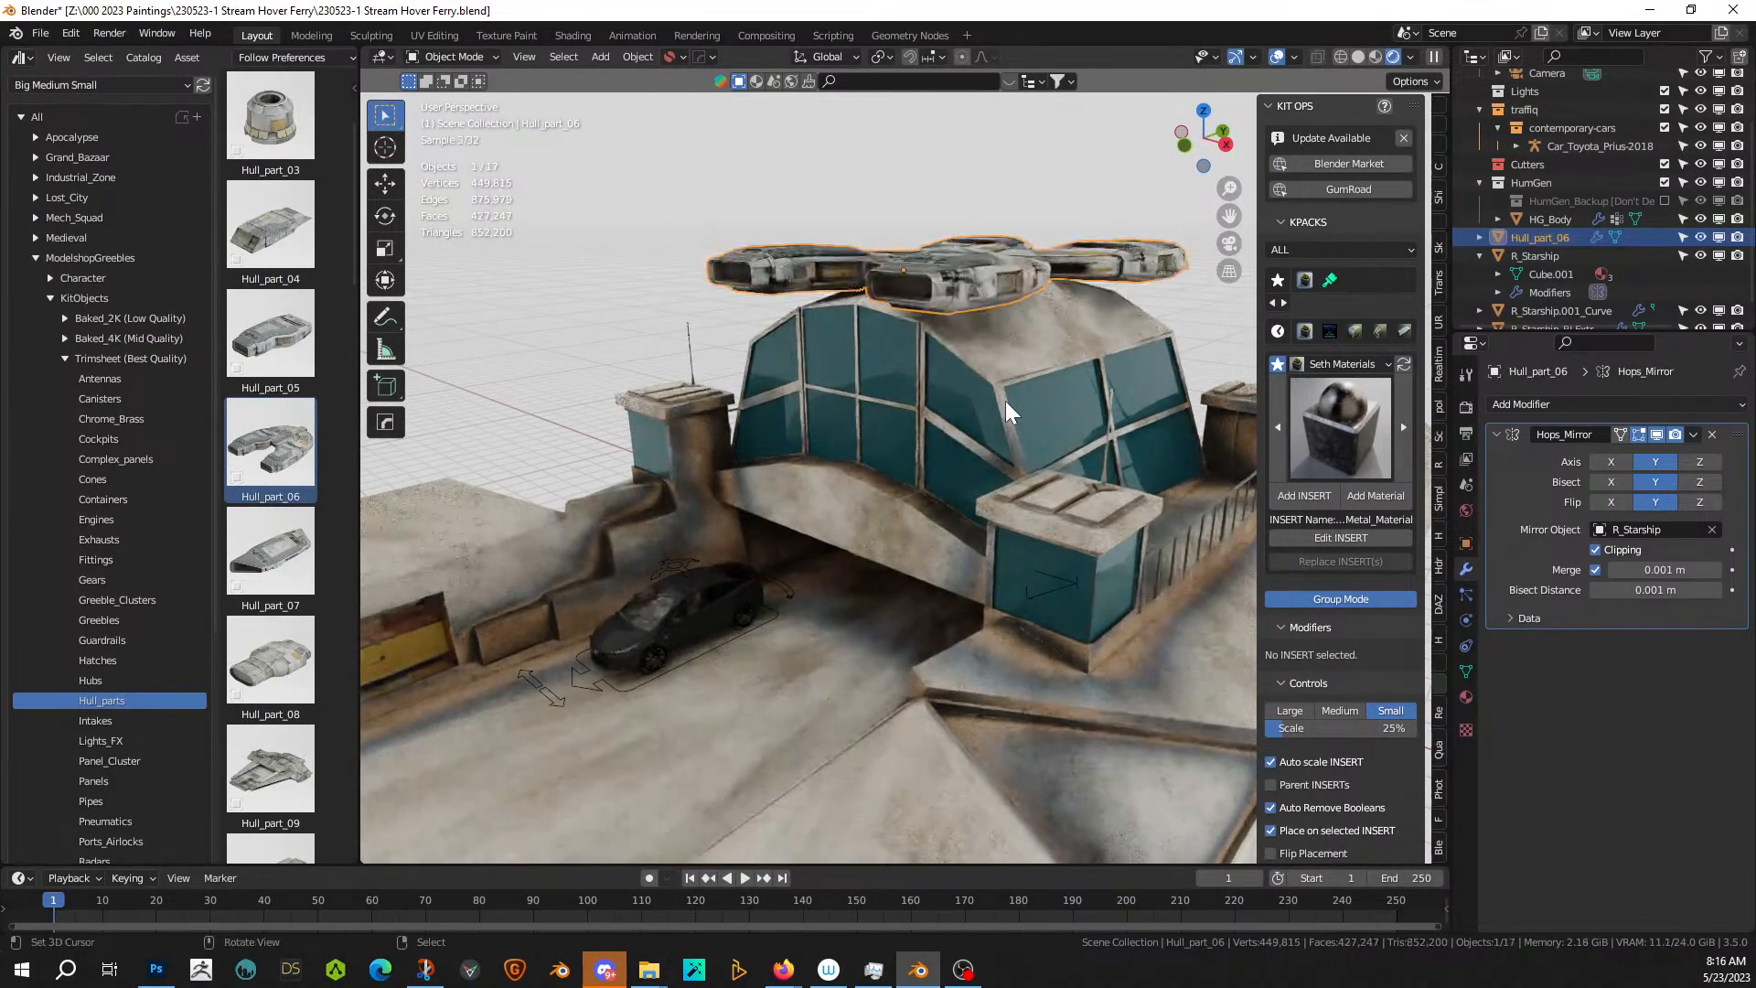
{"action": "key", "text": "g"}
{"action": "key", "text": "z"}
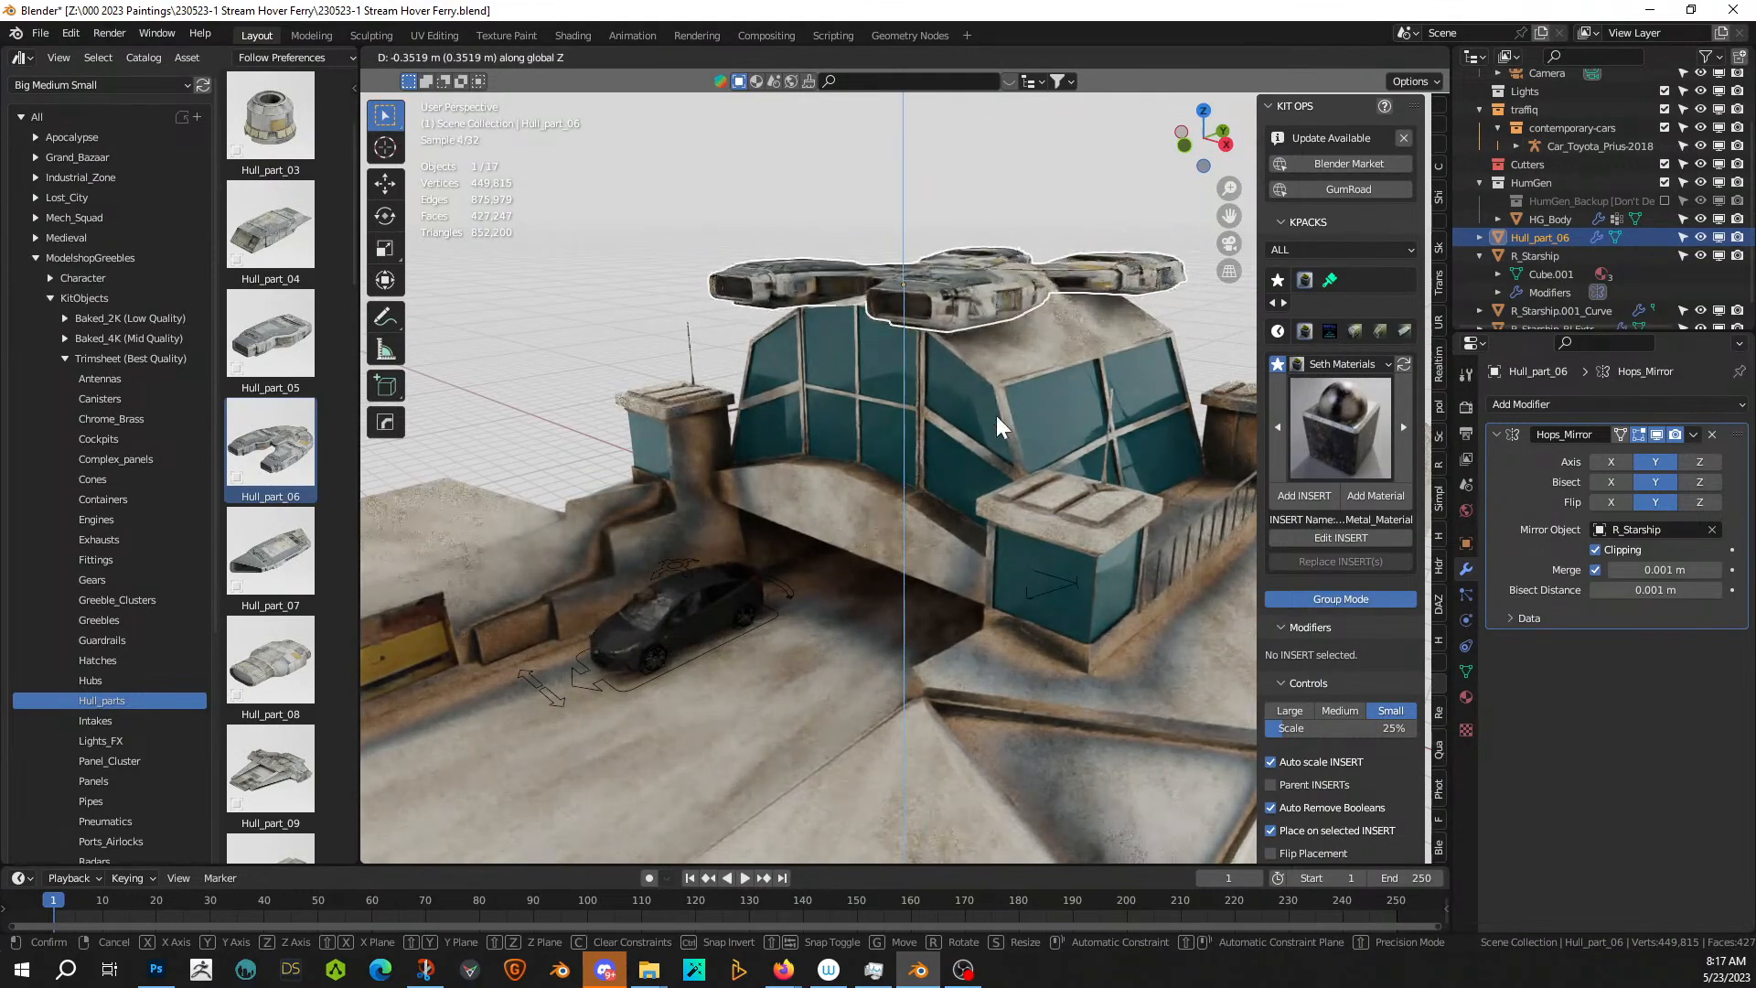
{"action": "left_click", "coordinate": [996, 417]}
{"action": "middle_click_drag", "start_coordinate": [996, 417], "coordinate": [1088, 546]}
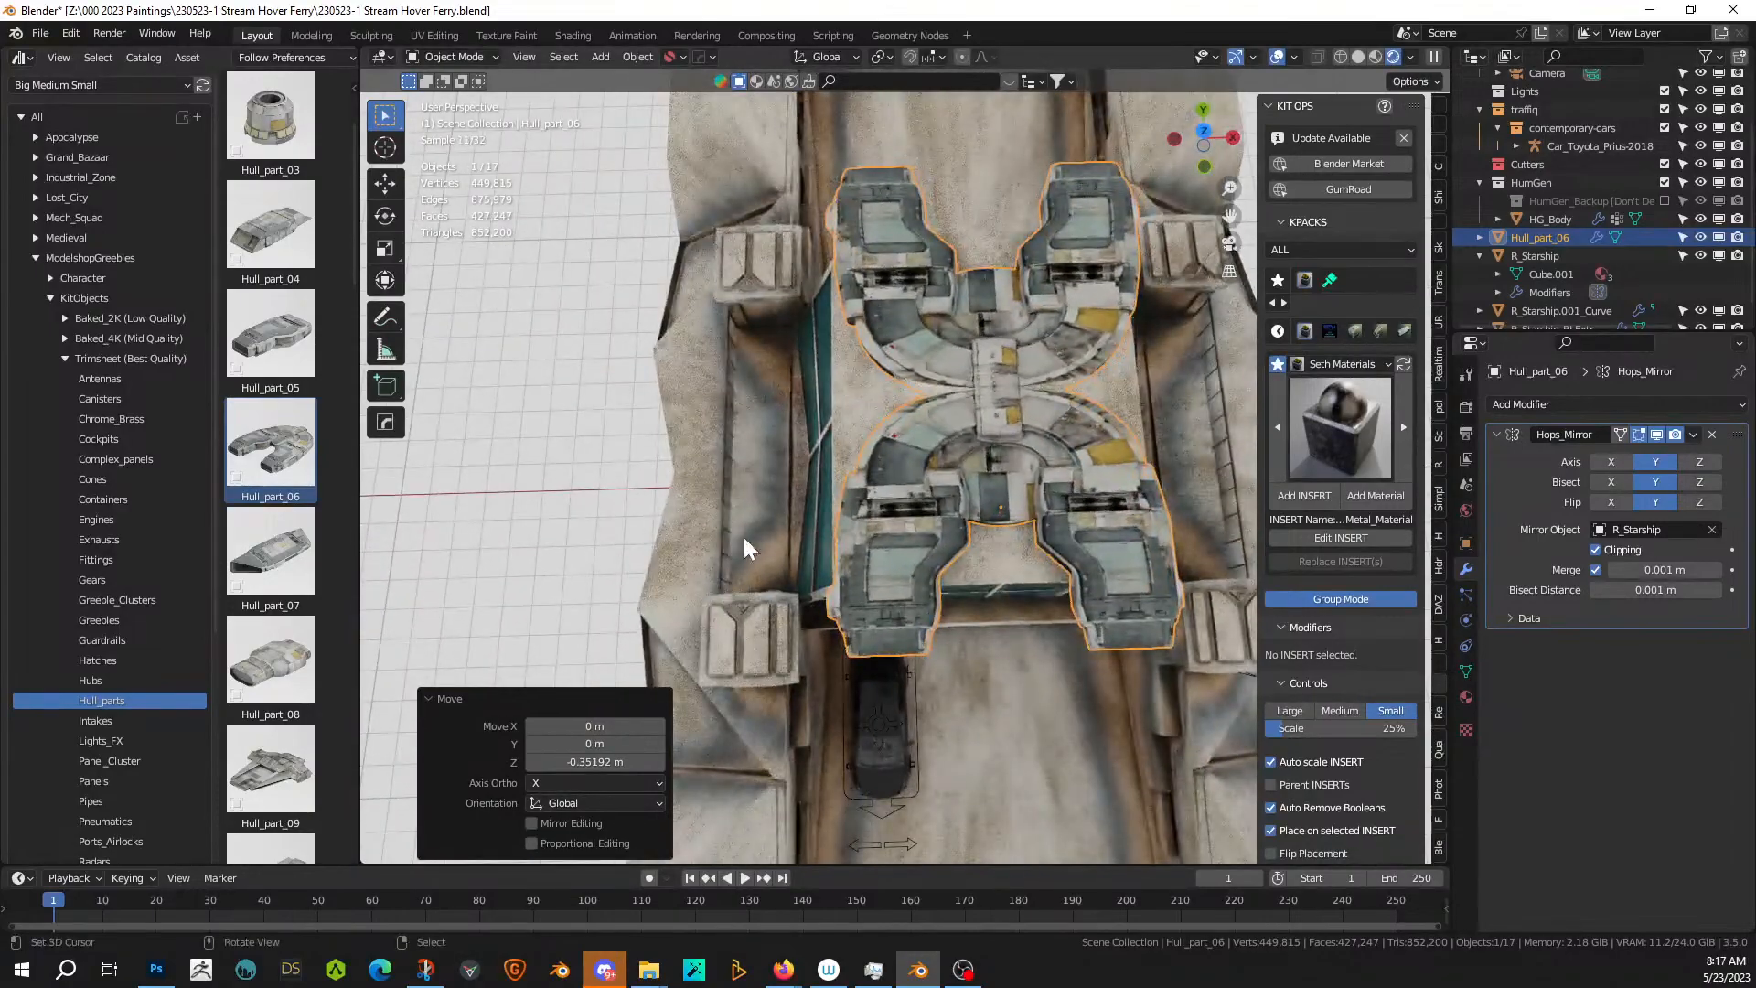
- Place the Hull_part_03 asset on the deck in front of the domed building
{"action": "scroll", "coordinate": [922, 513], "scroll_direction": "down", "scroll_amount": 2}
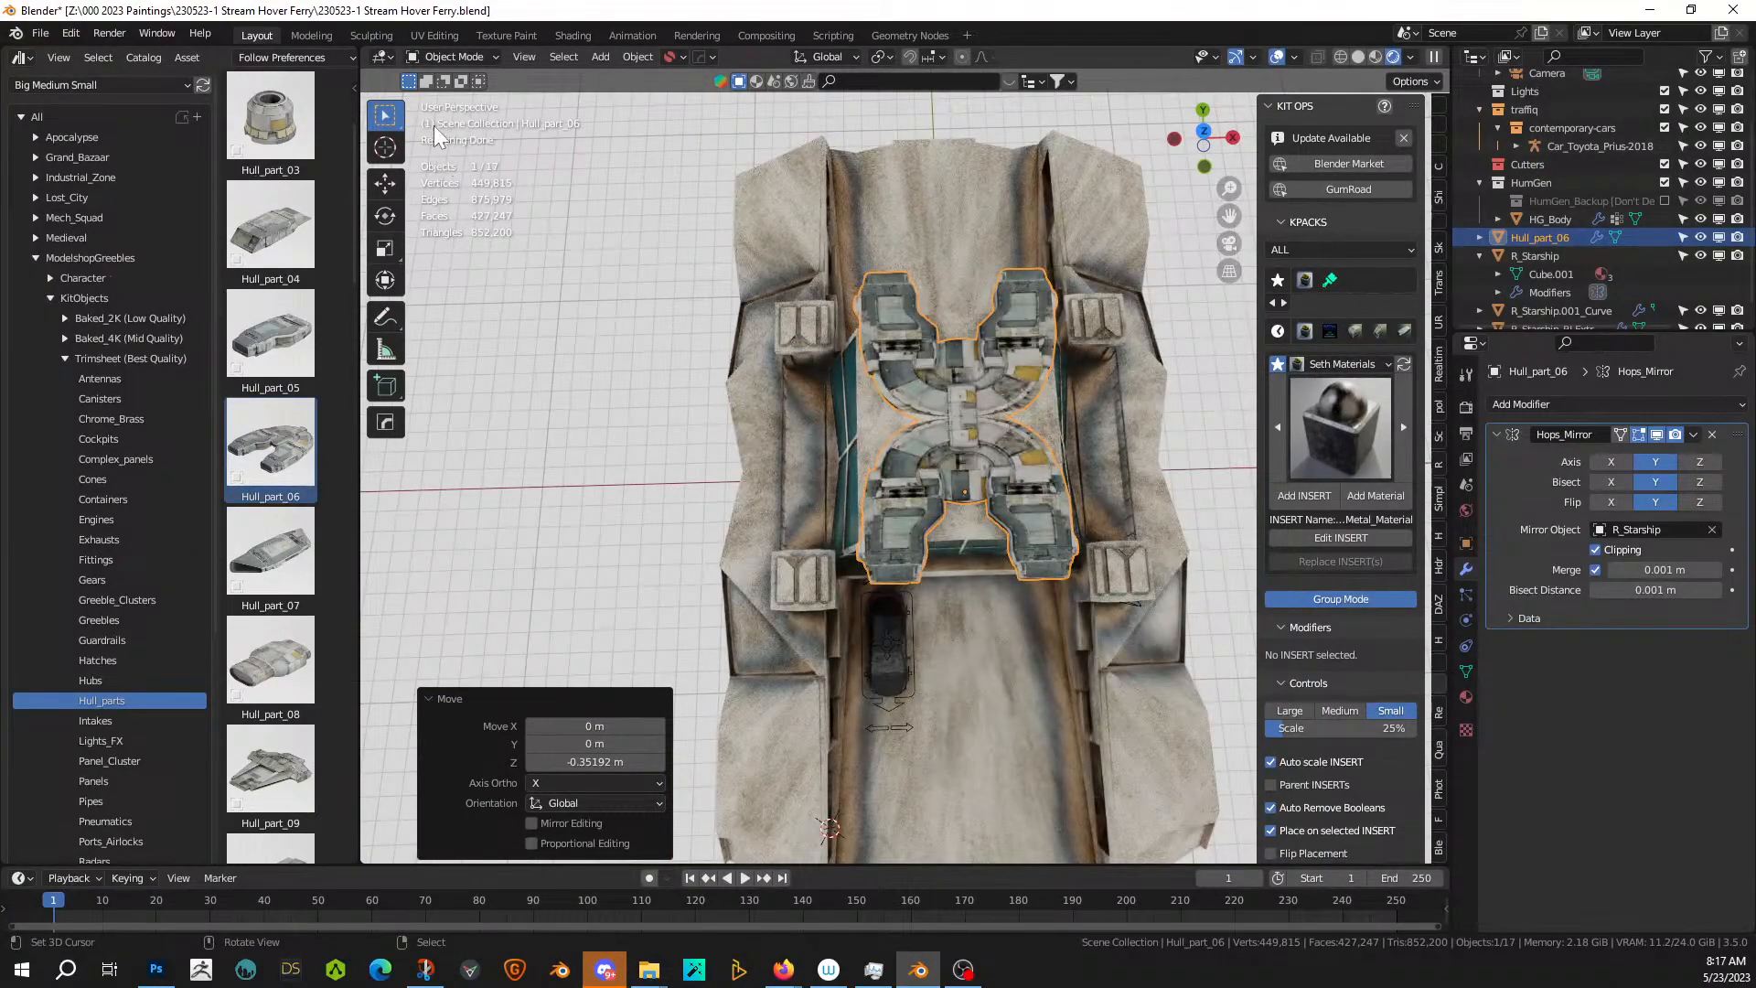
{"action": "left_click", "coordinate": [277, 121]}
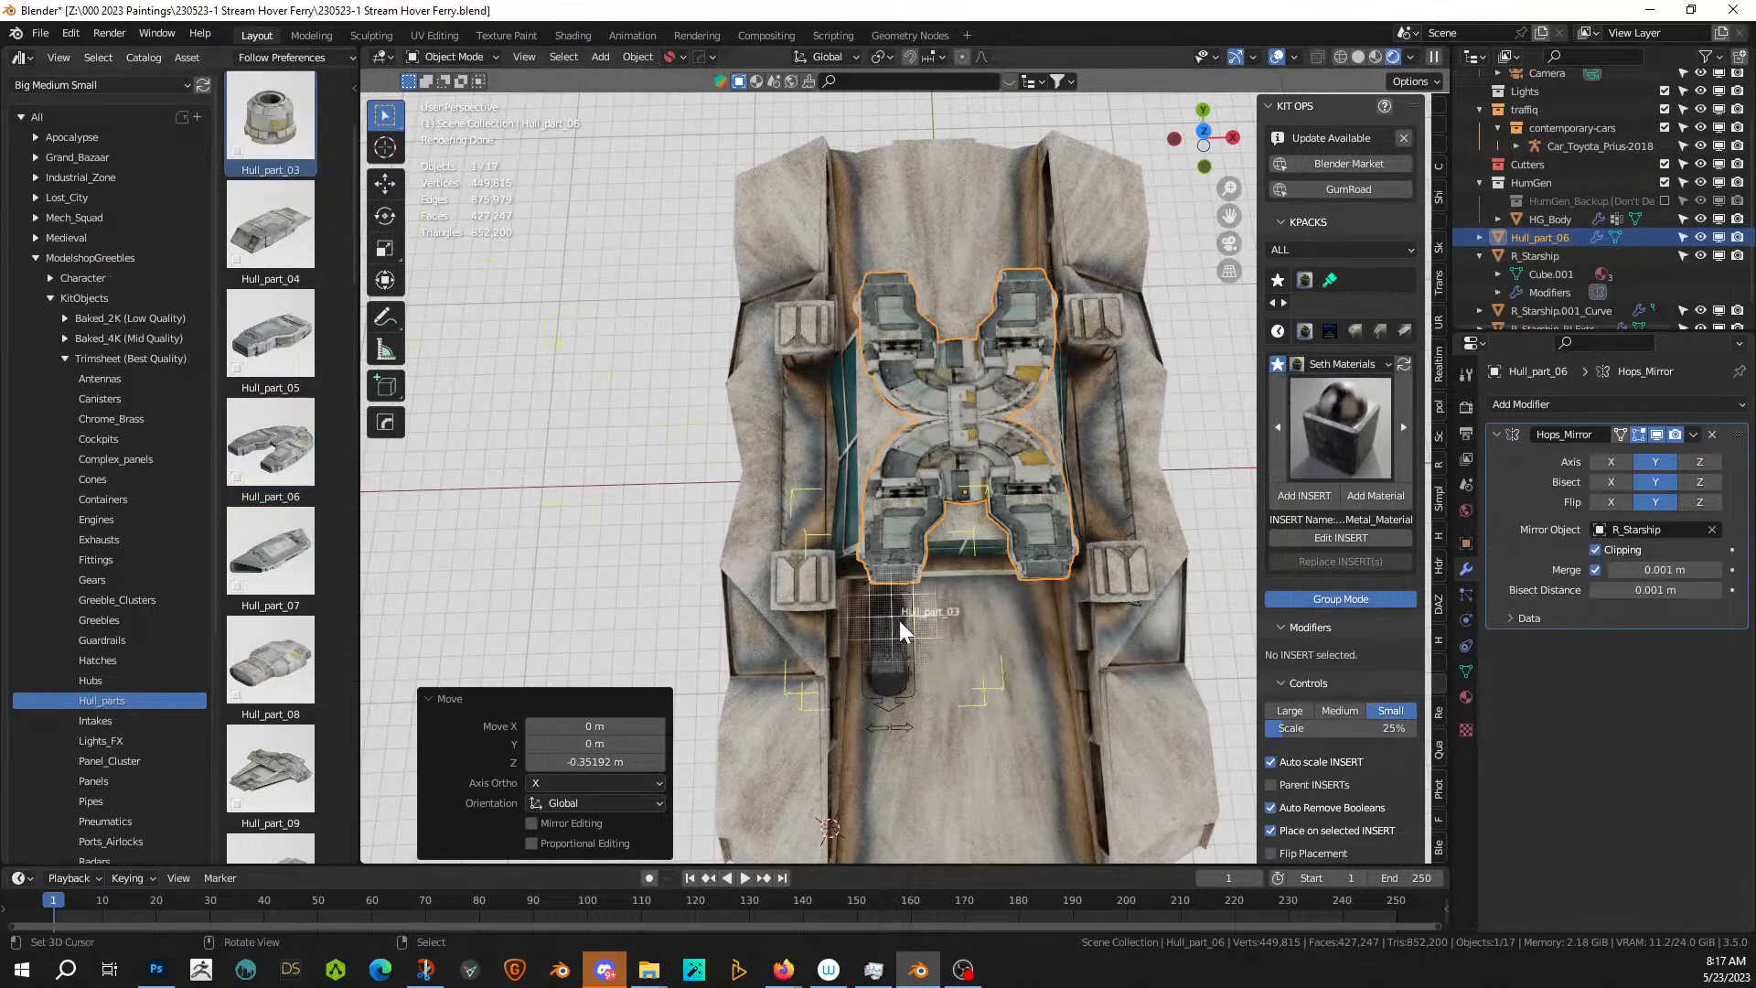
{"action": "left_click", "coordinate": [962, 662]}
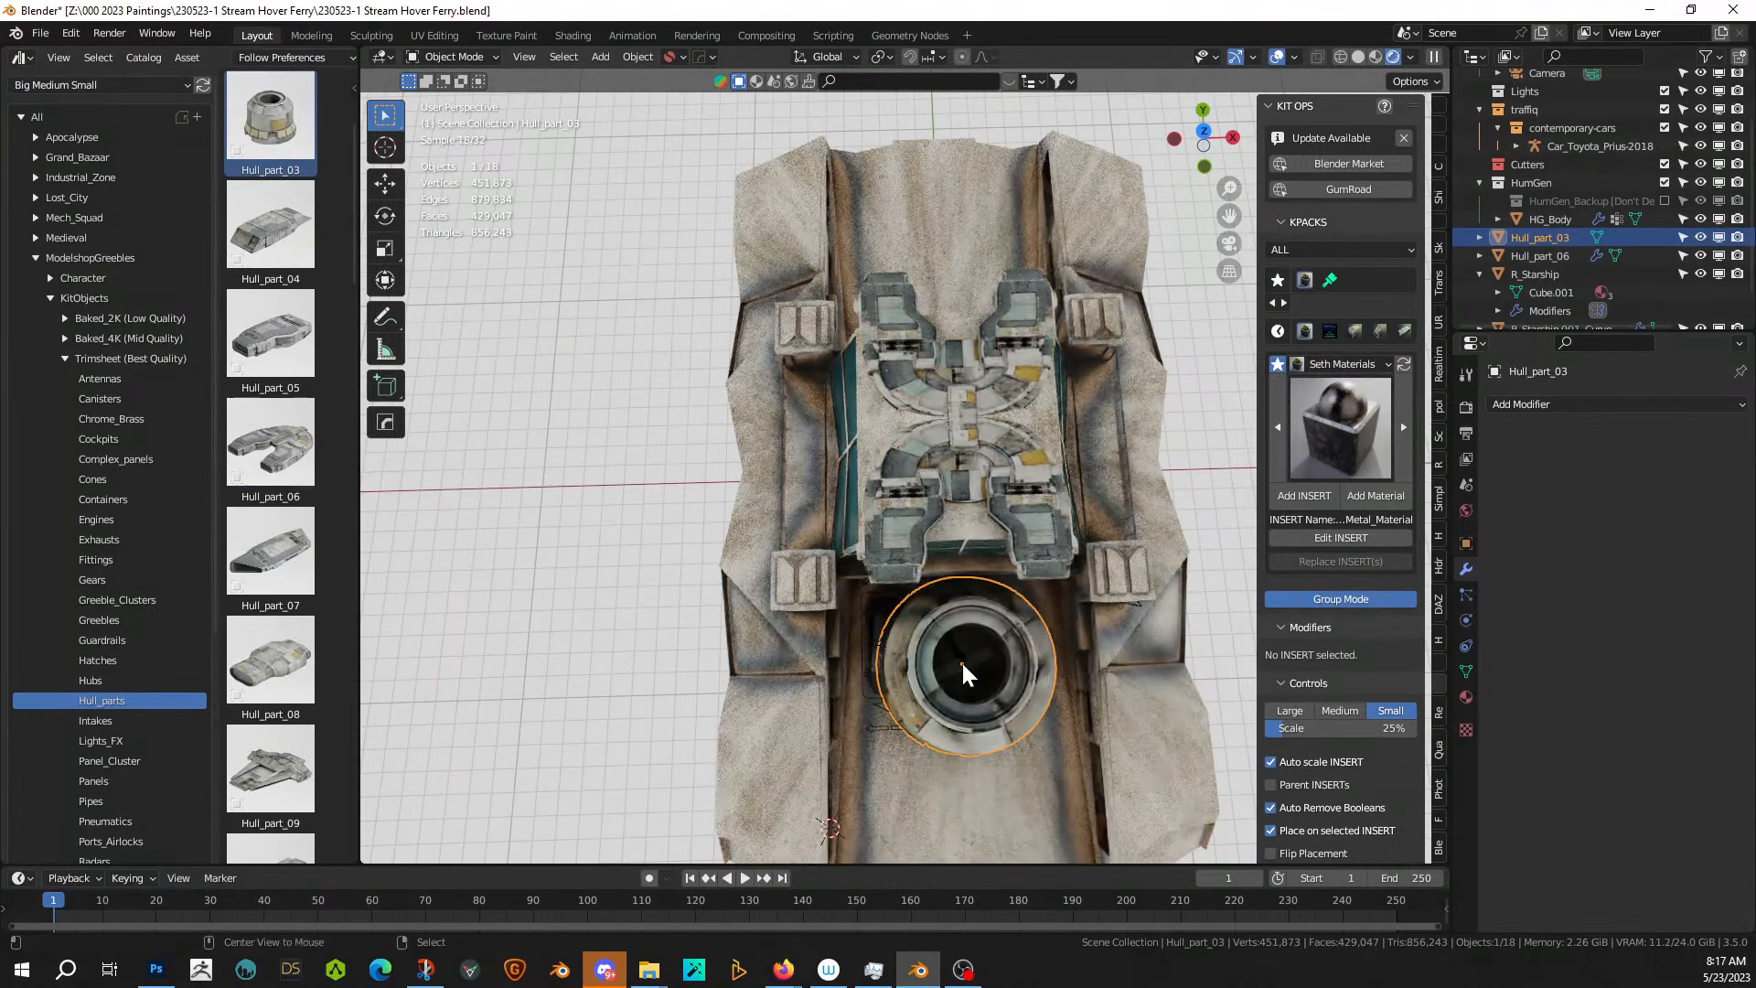
- Clear Hull_part_03's location and rotation, then raise it about 7.54 m along Z onto the roof
{"action": "key", "text": "alt+g"}
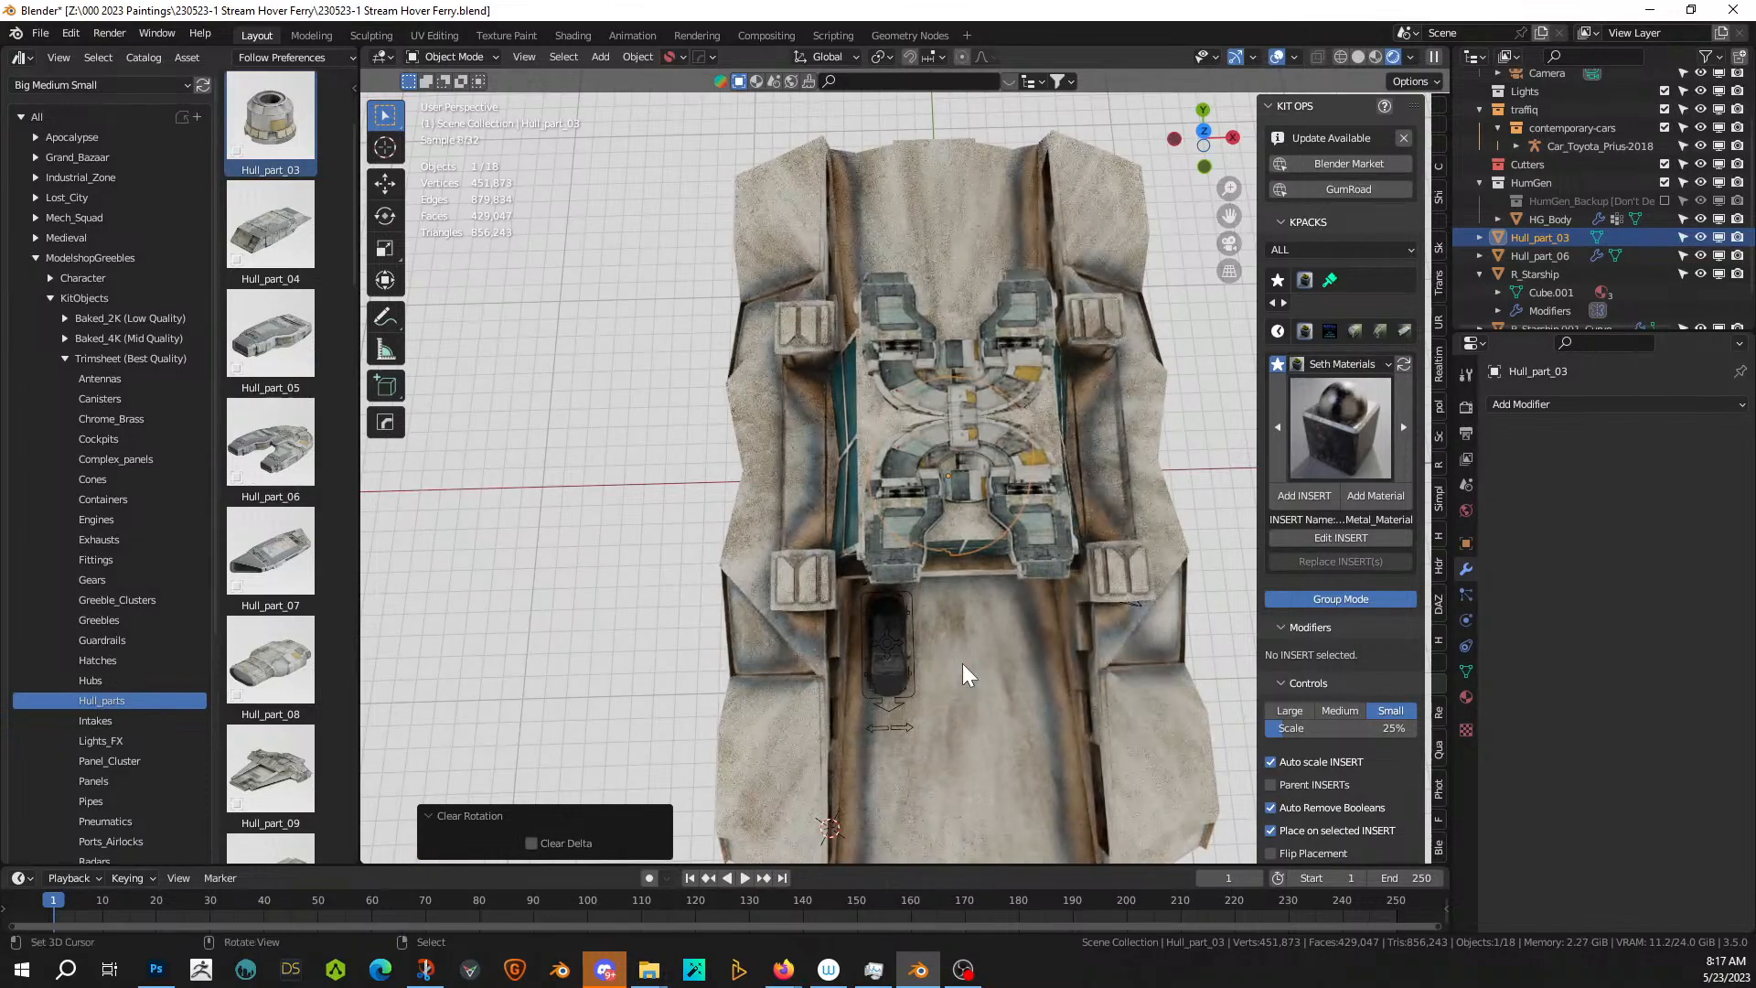
{"action": "key", "text": "alt+r"}
{"action": "key", "text": "g"}
{"action": "key", "text": "z"}
{"action": "left_click", "coordinate": [969, 617]}
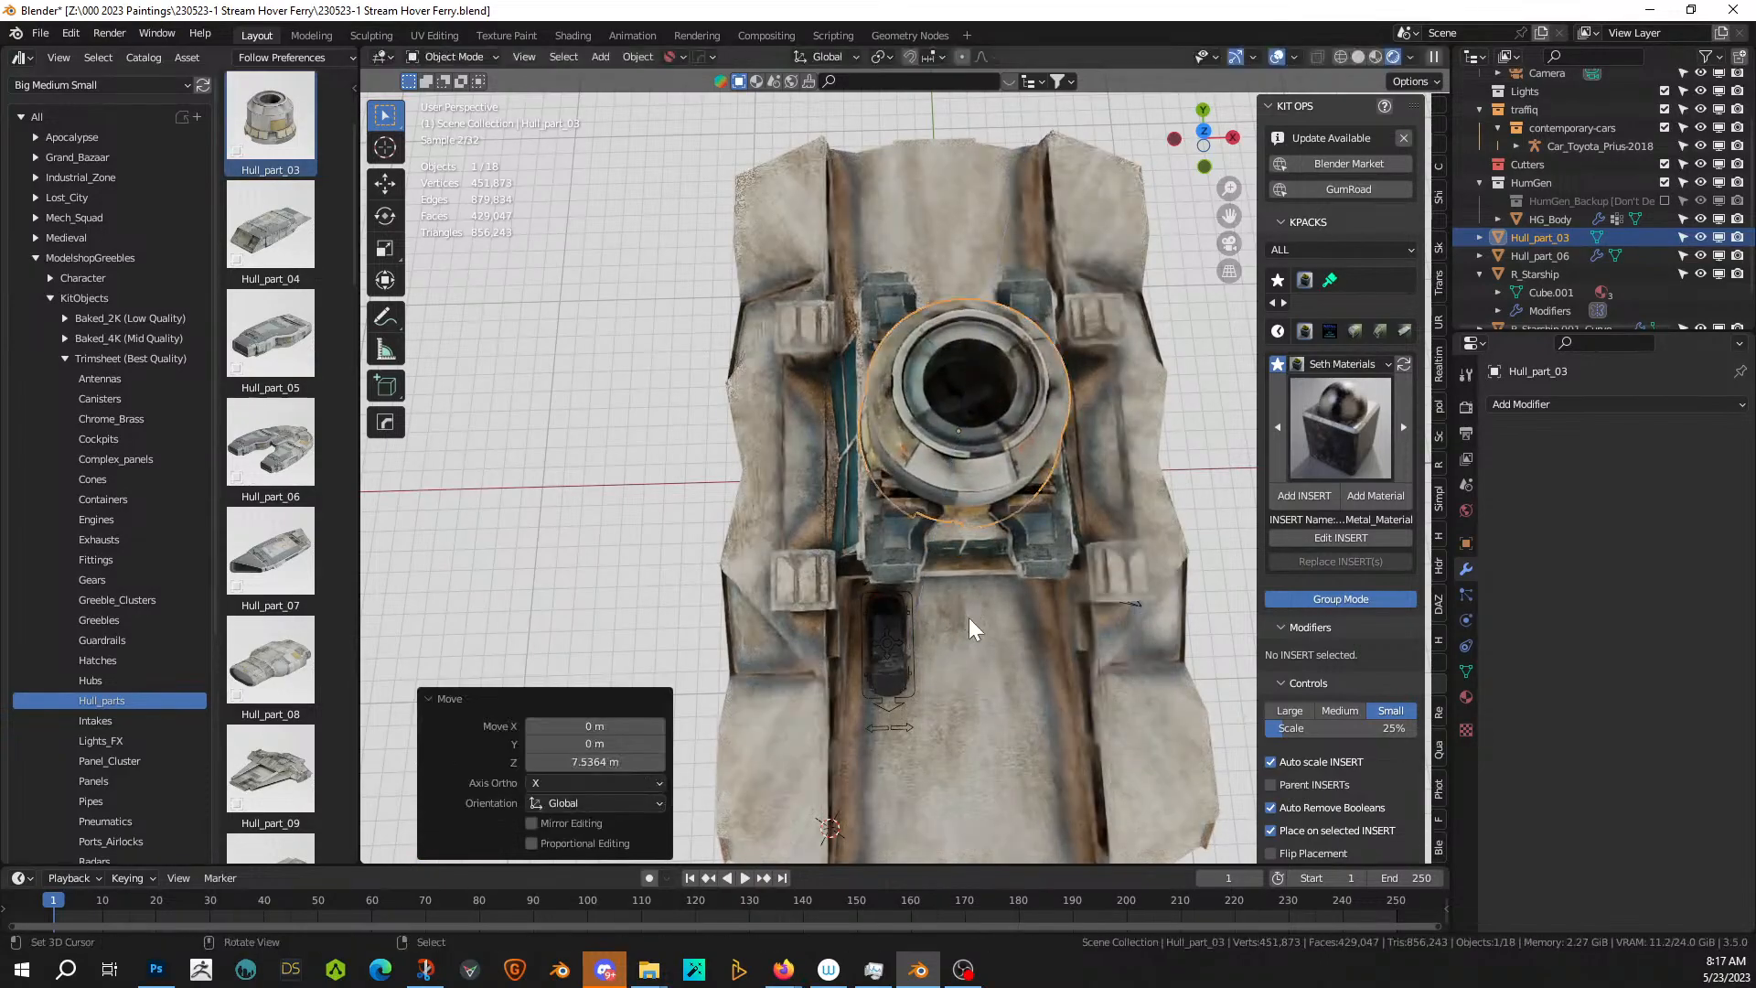
- Scale Hull_part_03 to about 0.665 and raise it about 0.99 m along Z
{"action": "middle_click_drag", "start_coordinate": [969, 618], "coordinate": [1062, 475]}
{"action": "key", "text": "s"}
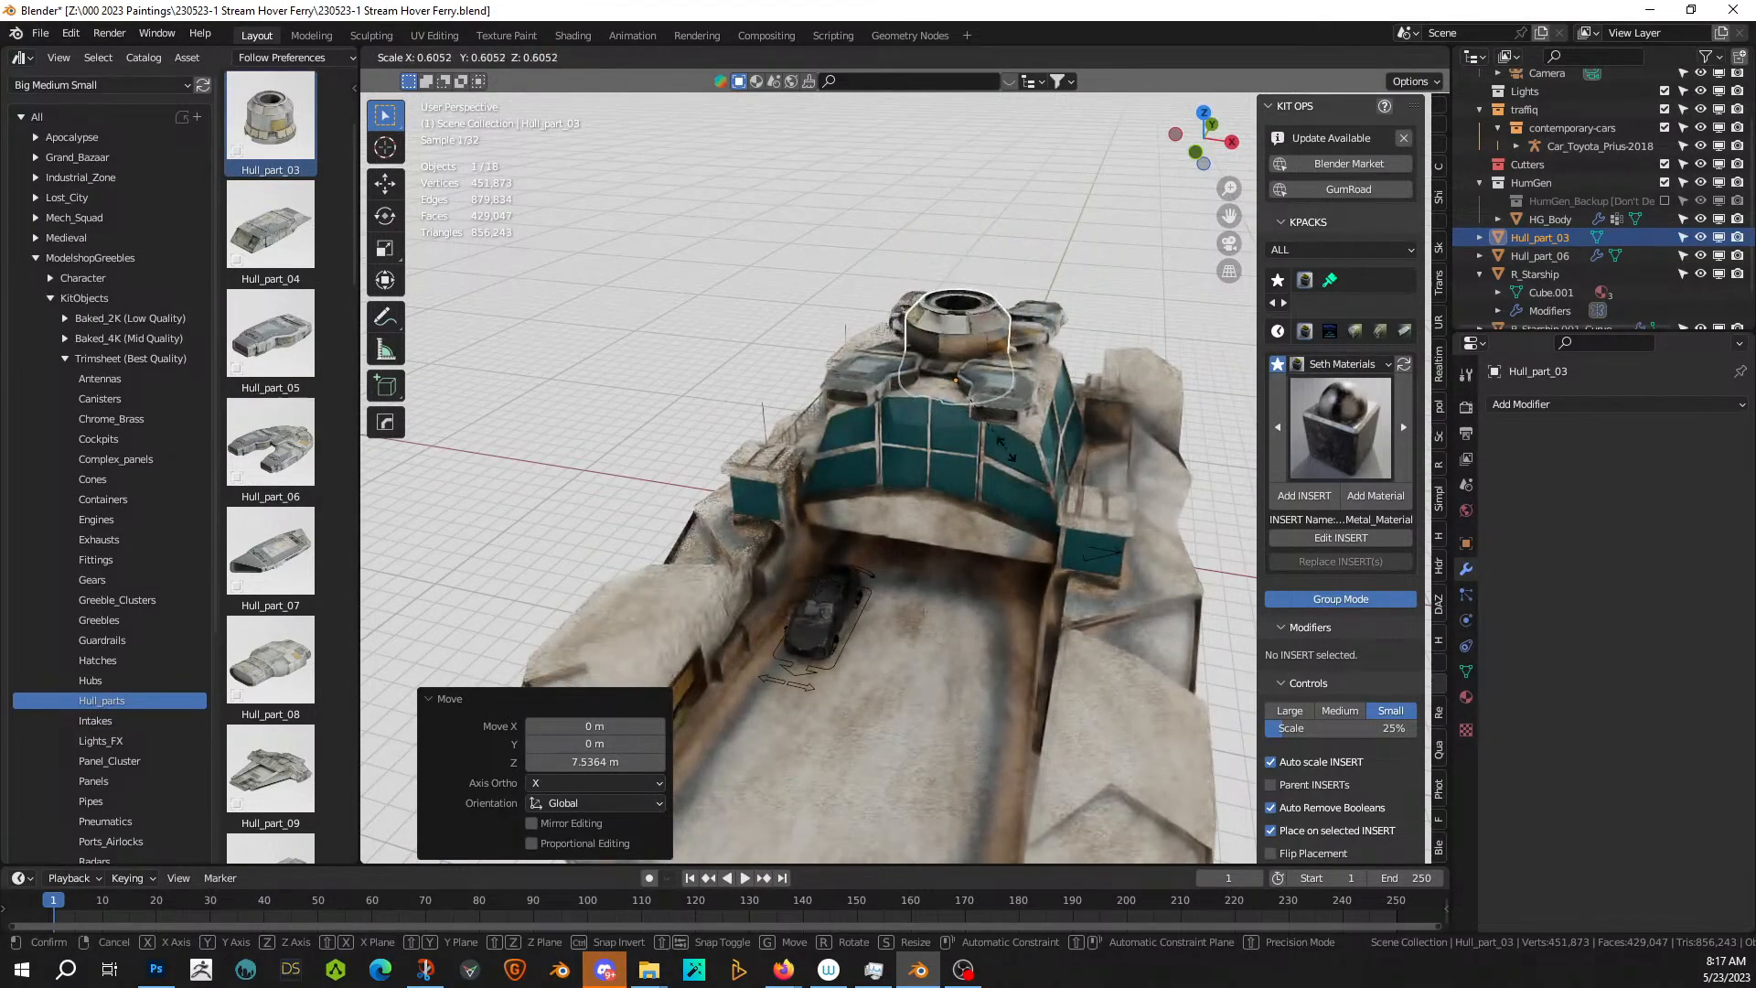
{"action": "left_click", "coordinate": [1015, 453]}
{"action": "key", "text": "g"}
{"action": "key", "text": "z"}
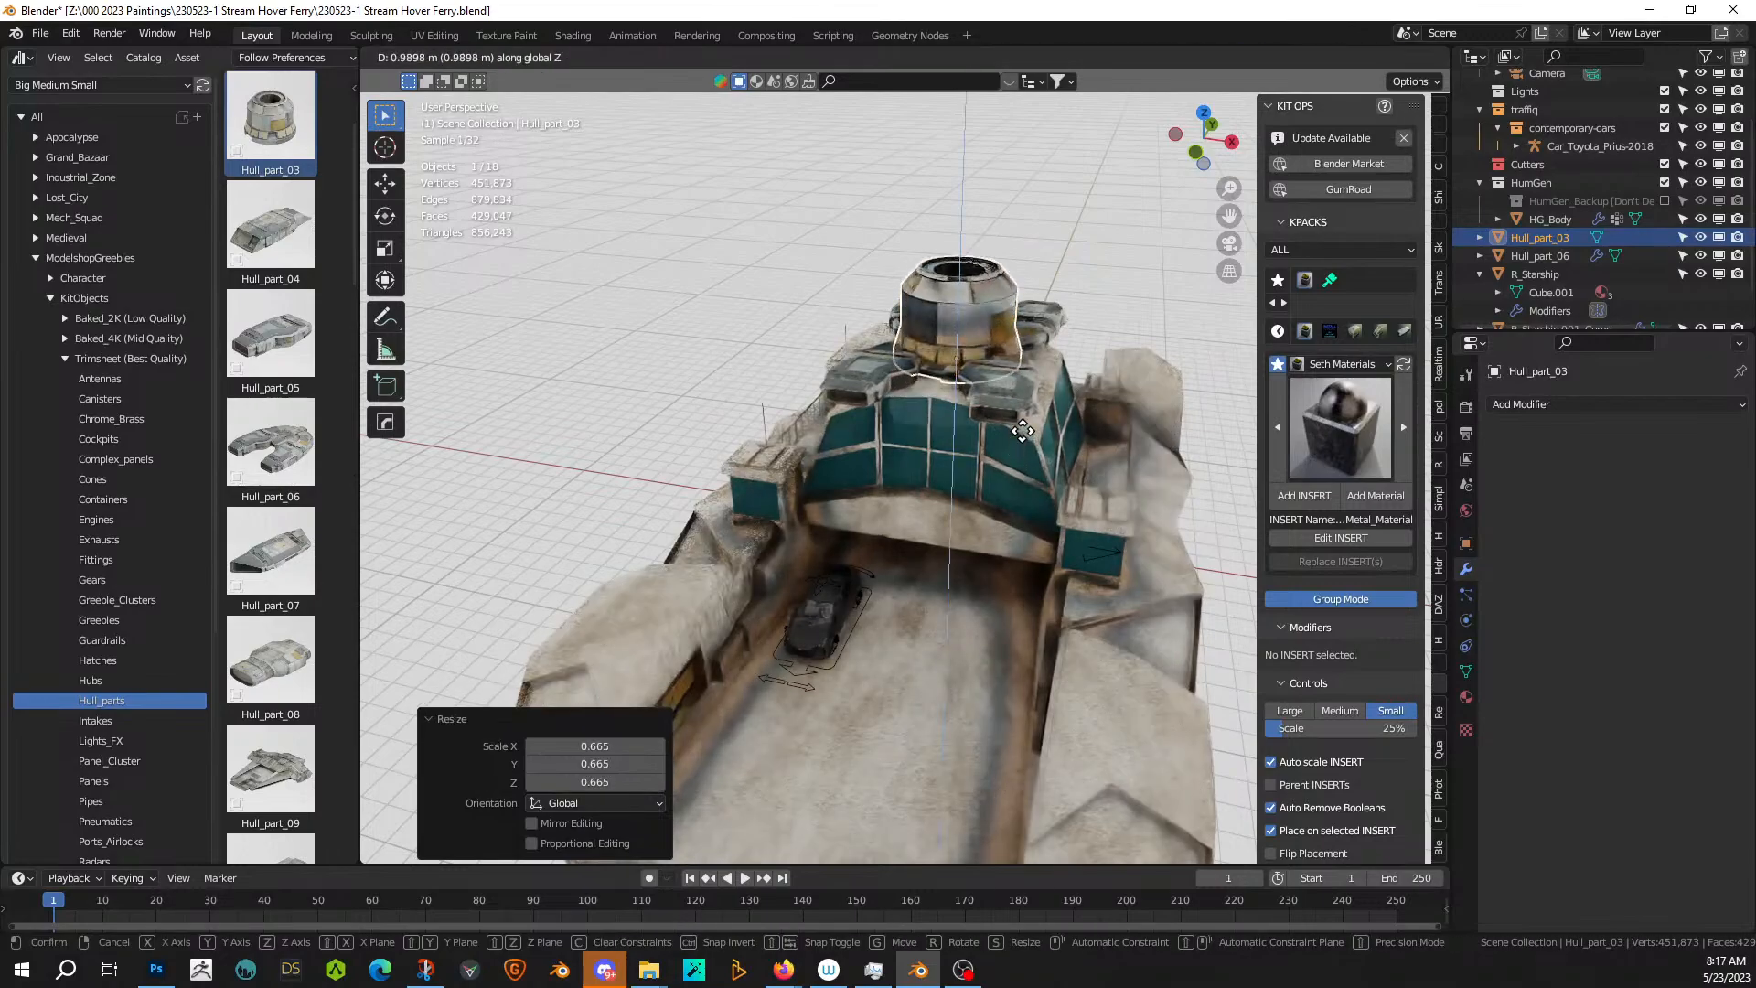
{"action": "left_click", "coordinate": [1022, 431]}
{"action": "middle_click_drag", "start_coordinate": [1023, 431], "coordinate": [948, 558]}
{"action": "scroll", "coordinate": [1004, 410], "scroll_direction": "down", "scroll_amount": 4}
{"action": "scroll", "coordinate": [1051, 426], "scroll_direction": "up", "scroll_amount": 4}
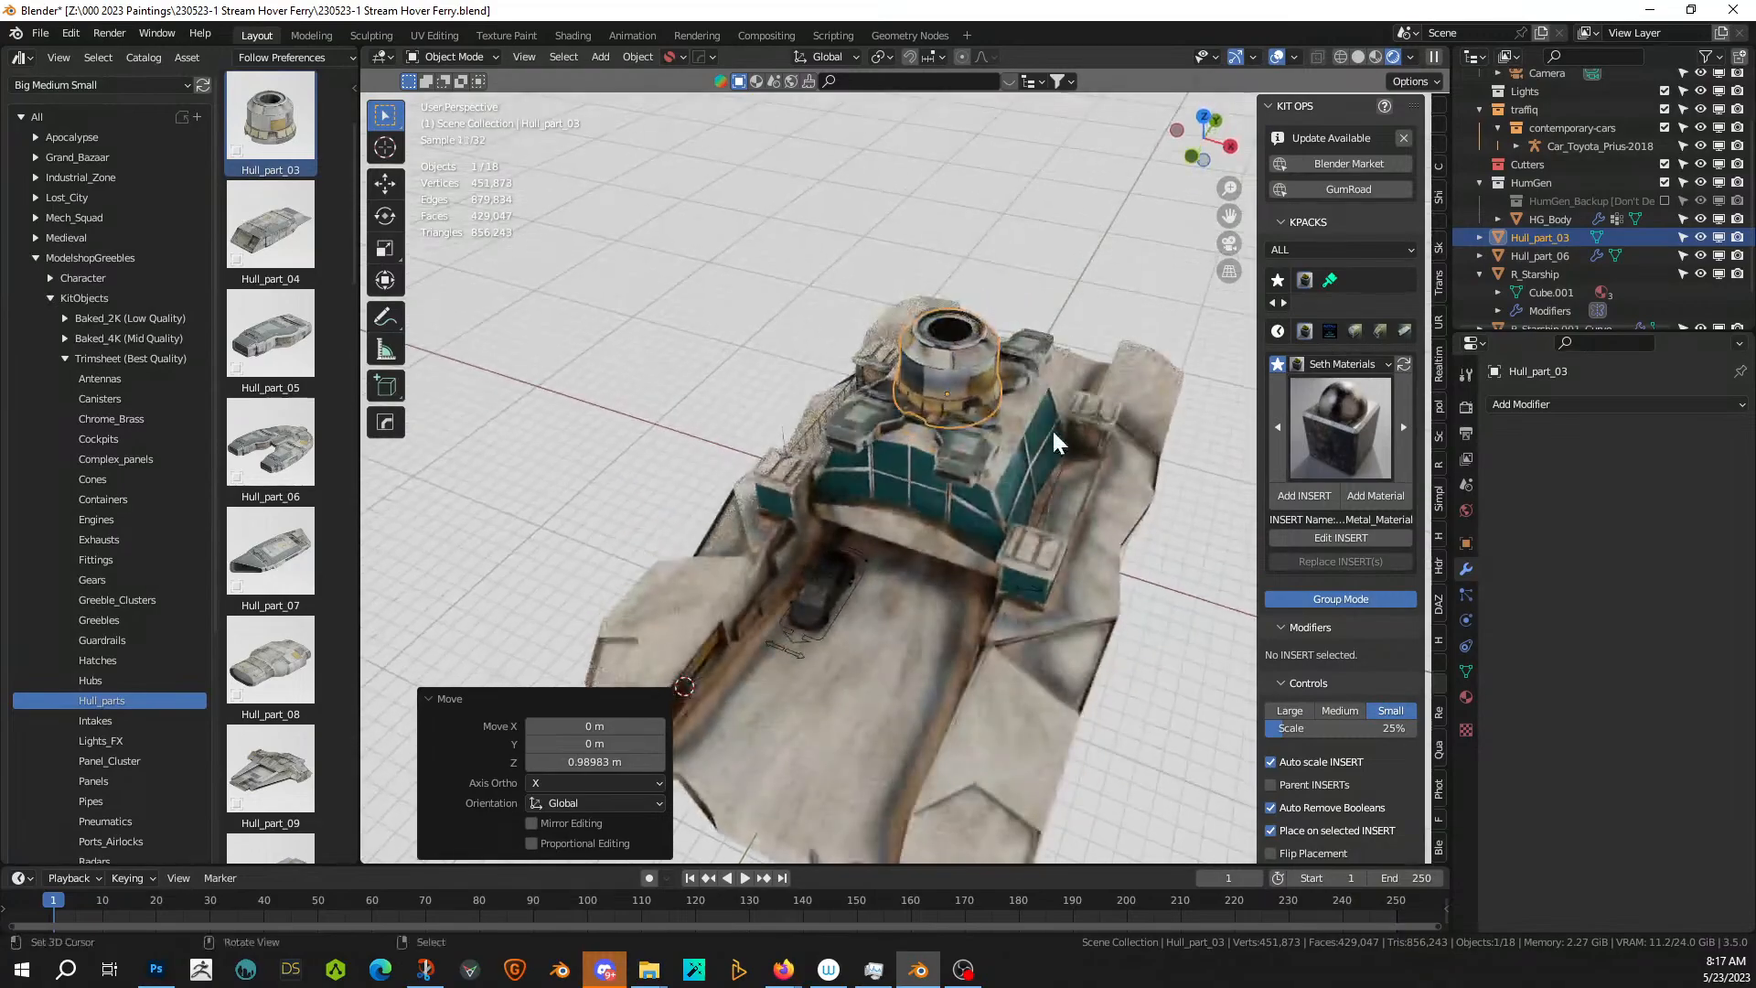
- Scale Hull_part_03 down by about 0.66 and raise it about 0.3 m along Z at the centre of the roof parts
{"action": "key", "text": "s"}
{"action": "left_click", "coordinate": [1016, 405]}
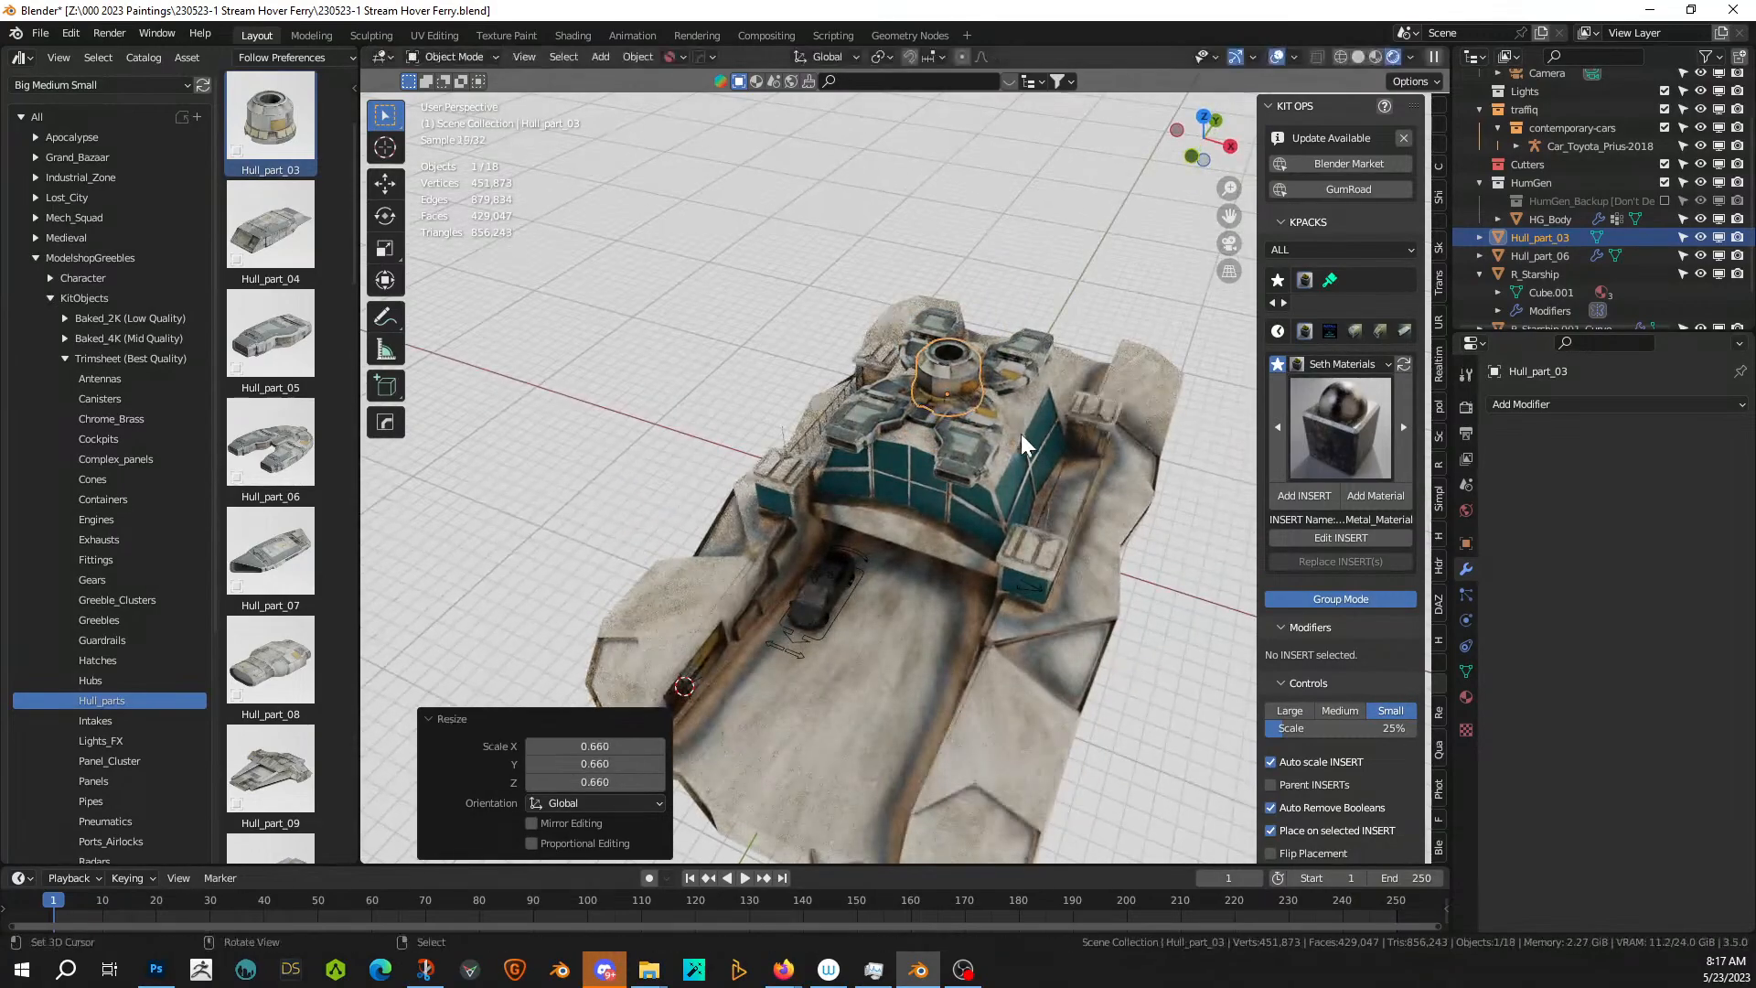
{"action": "scroll", "coordinate": [1019, 435], "scroll_direction": "up", "scroll_amount": 3}
{"action": "key", "text": "KP_Decimal"}
{"action": "middle_click_drag", "start_coordinate": [981, 492], "coordinate": [1034, 545]}
{"action": "key", "text": "g"}
{"action": "key", "text": "z"}
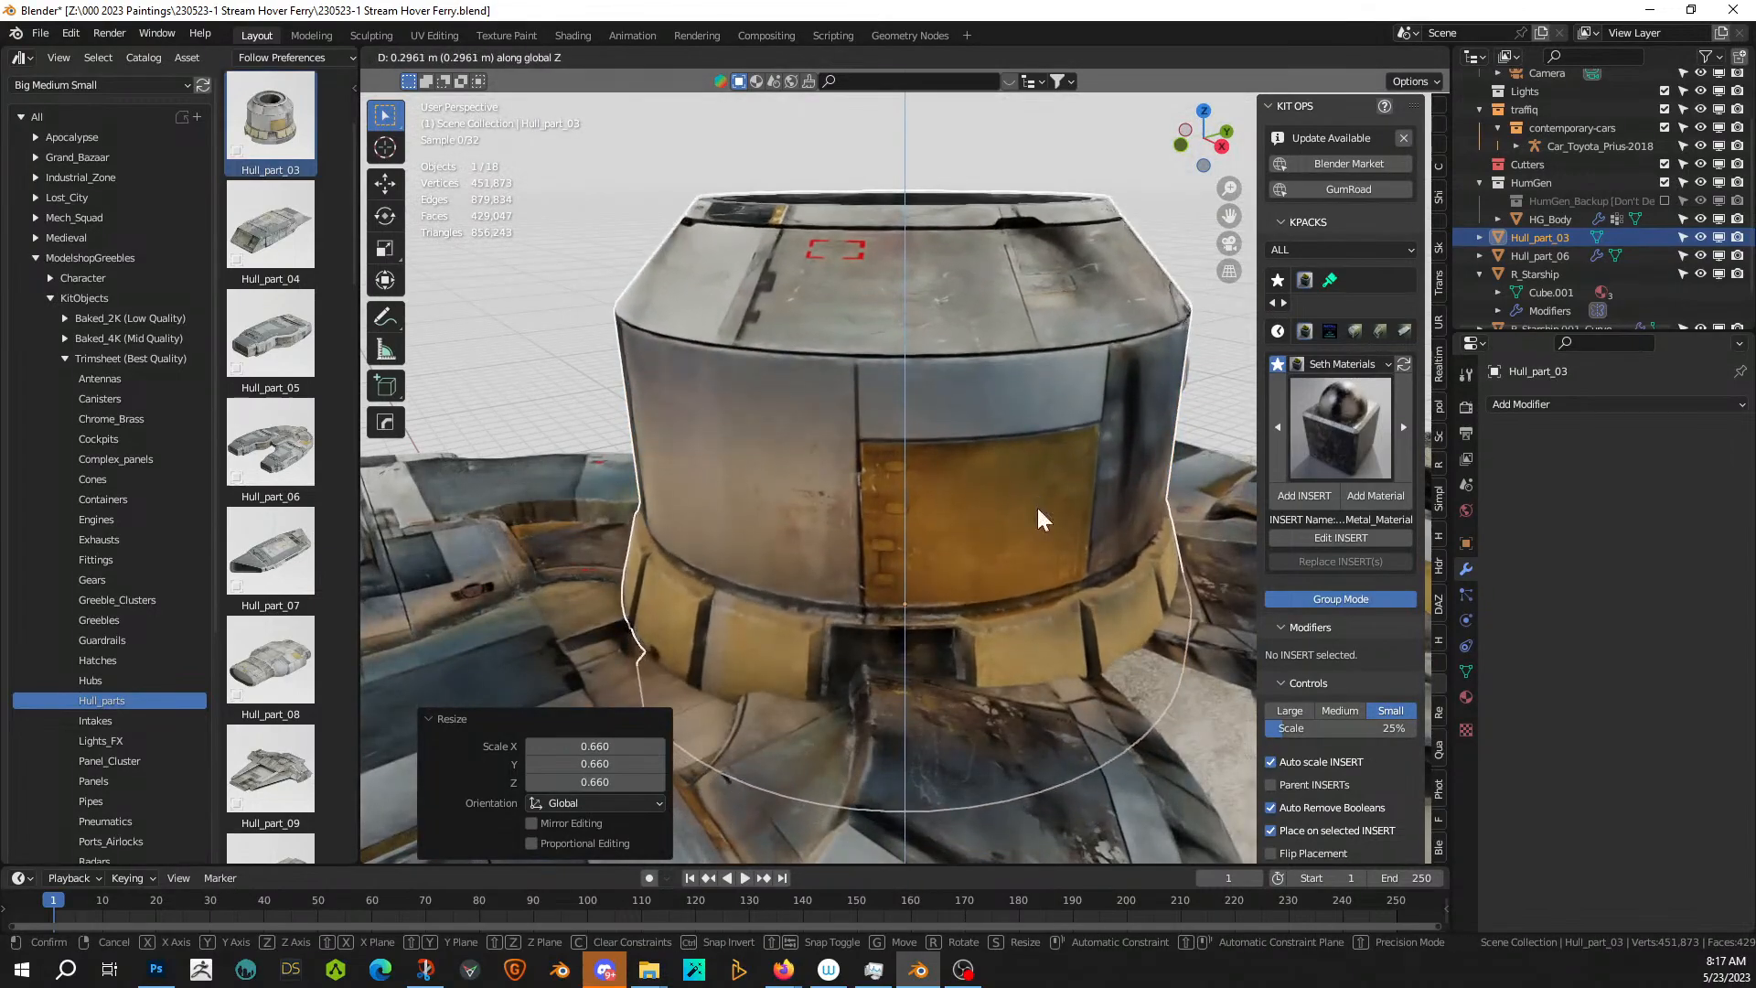
{"action": "left_click", "coordinate": [1037, 512]}
{"action": "scroll", "coordinate": [1037, 540], "scroll_direction": "down", "scroll_amount": 3}
{"action": "scroll", "coordinate": [1037, 540], "scroll_direction": "down", "scroll_amount": 8}
{"action": "middle_click_drag", "start_coordinate": [1039, 556], "coordinate": [969, 635]}
{"action": "scroll", "coordinate": [988, 520], "scroll_direction": "down", "scroll_amount": 3}
{"action": "scroll", "coordinate": [1121, 628], "scroll_direction": "up", "scroll_amount": 5}
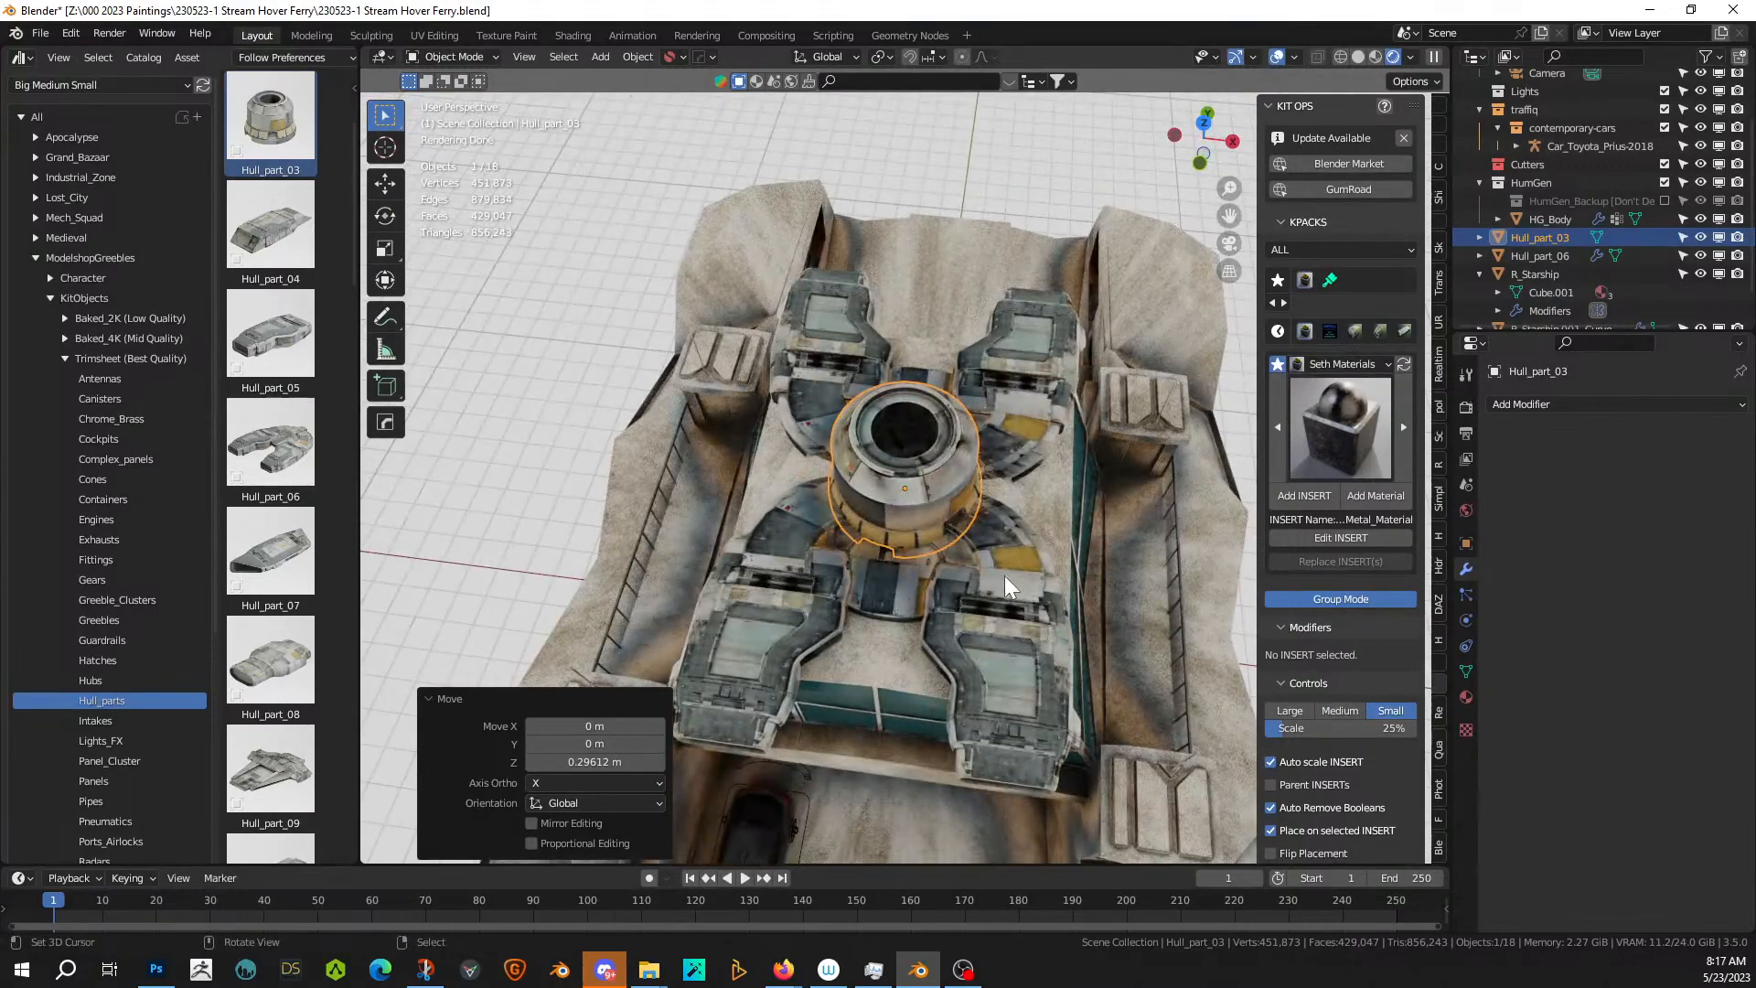
- Widen Hull_part_06 along X by about 1.596 and apply its rotation and scale
{"action": "left_click", "coordinate": [1006, 625]}
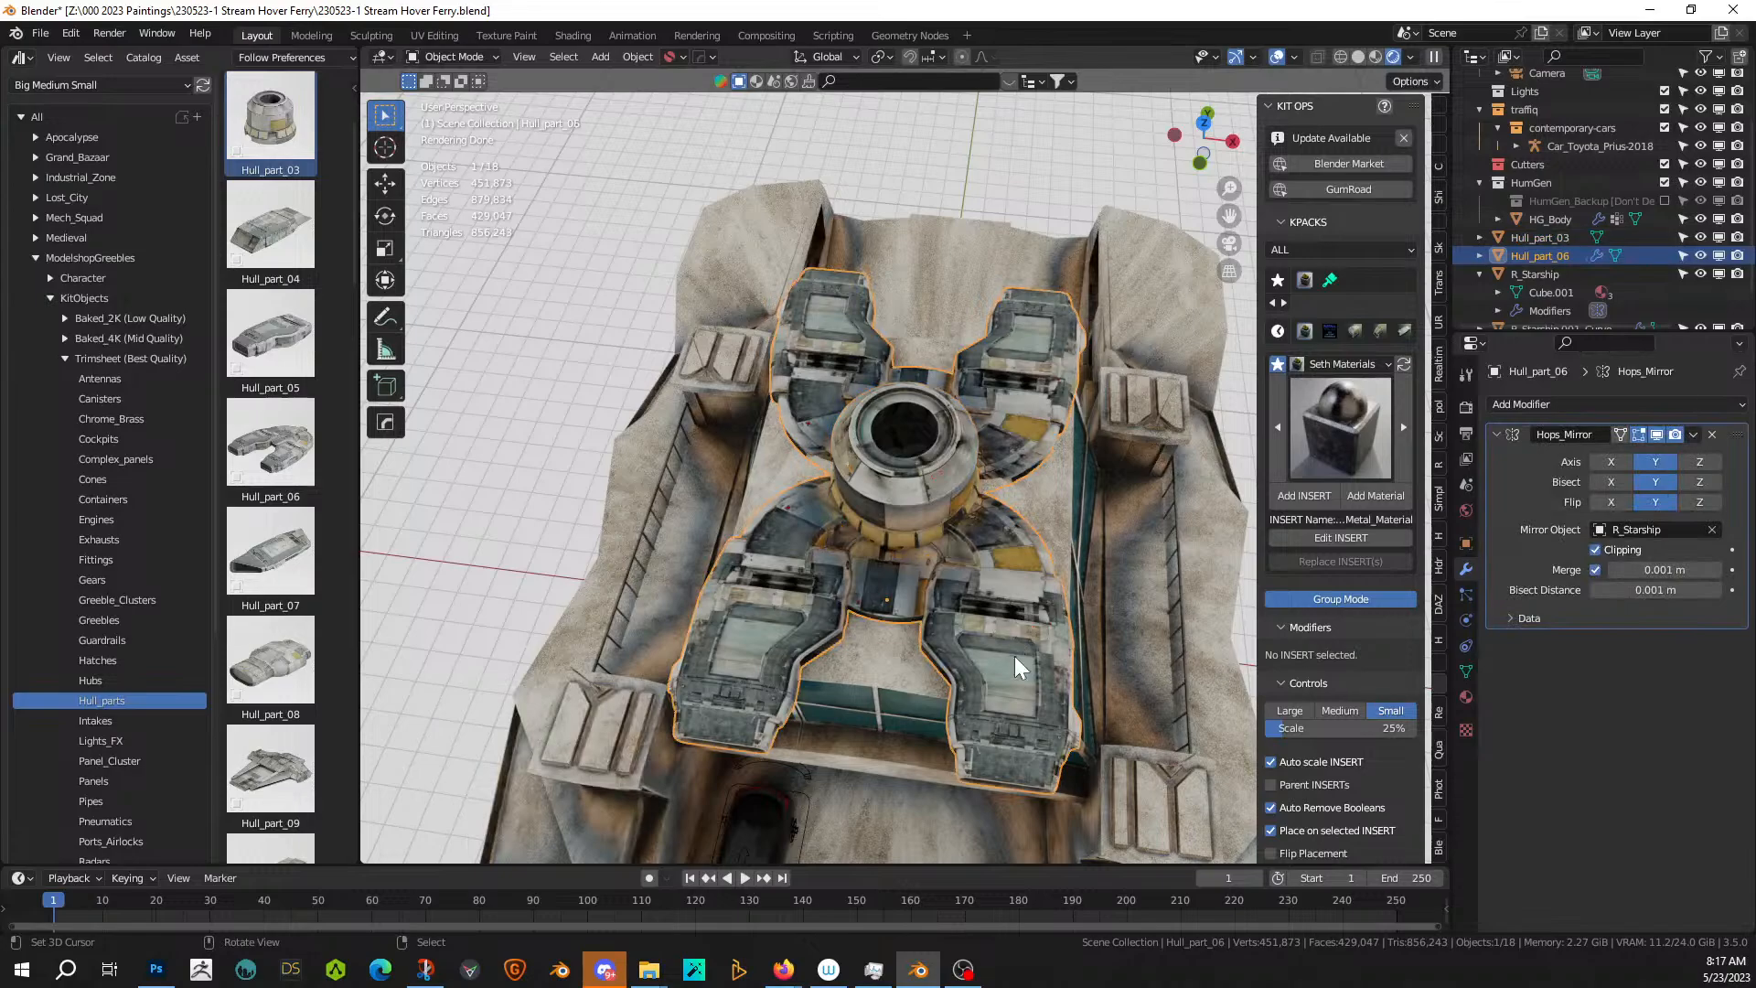
{"action": "key", "text": "s"}
{"action": "key", "text": "x"}
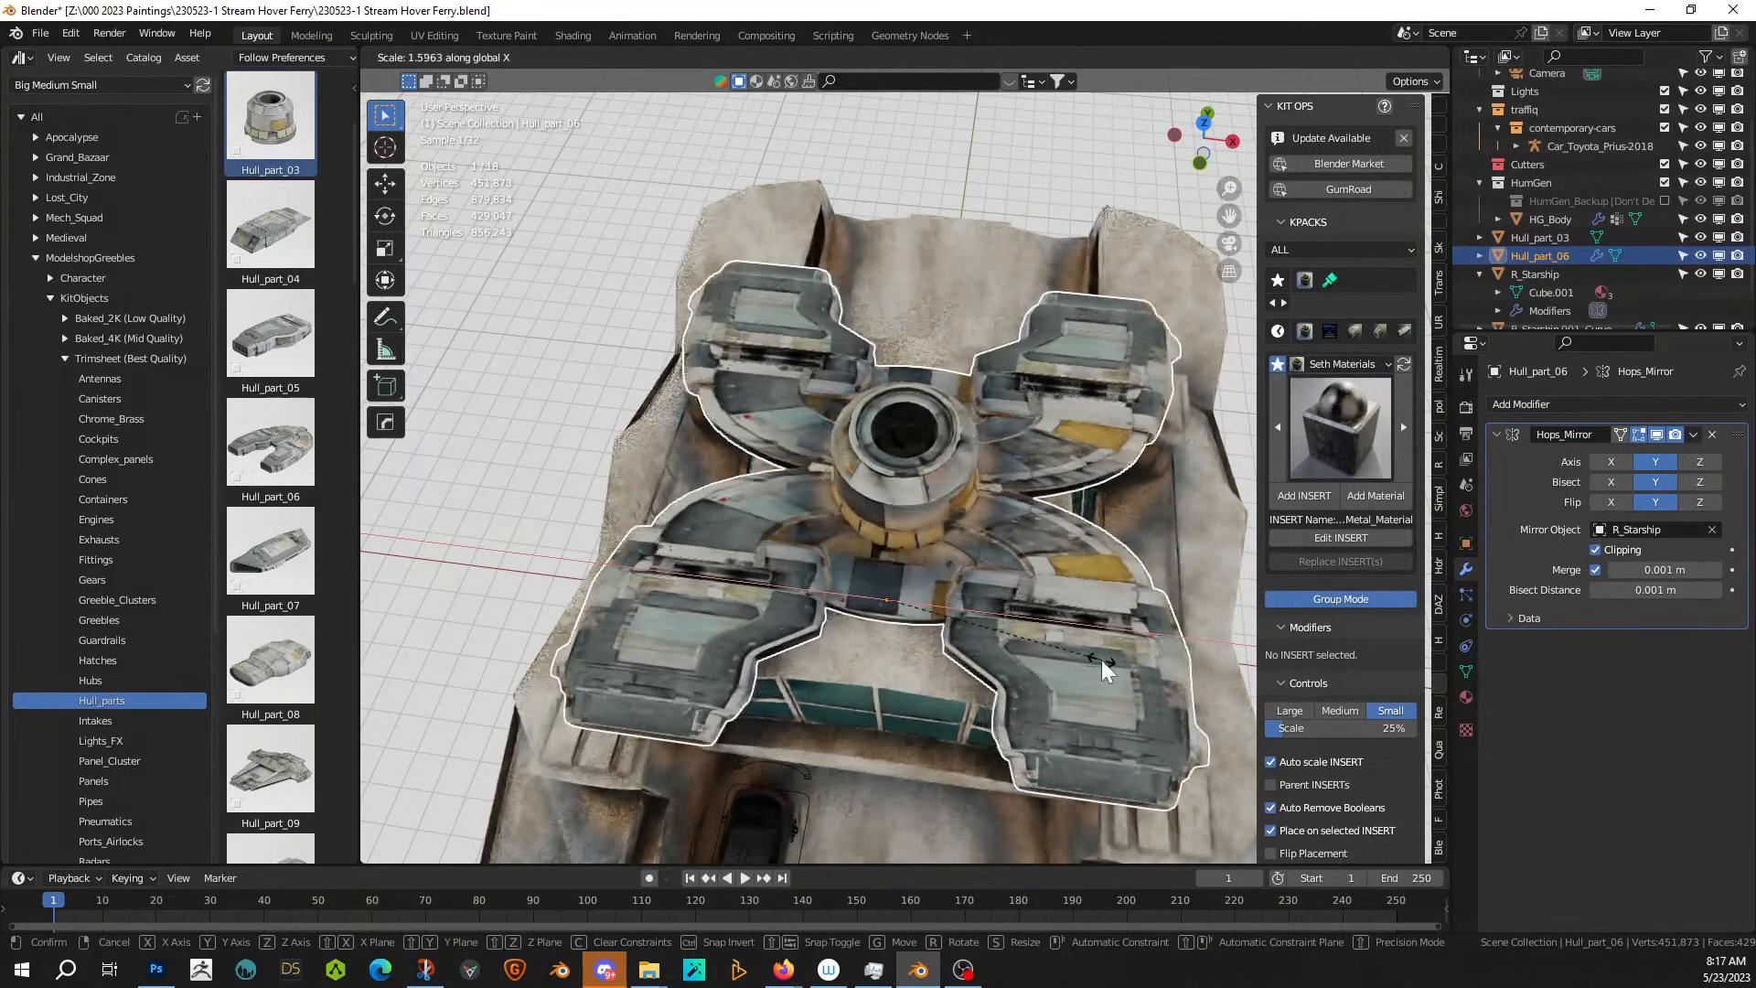
{"action": "left_click", "coordinate": [1097, 660]}
{"action": "middle_click_drag", "start_coordinate": [1094, 660], "coordinate": [1065, 612]}
{"action": "scroll", "coordinate": [1123, 526], "scroll_direction": "down", "scroll_amount": 5}
{"action": "scroll", "coordinate": [1059, 571], "scroll_direction": "up", "scroll_amount": 2}
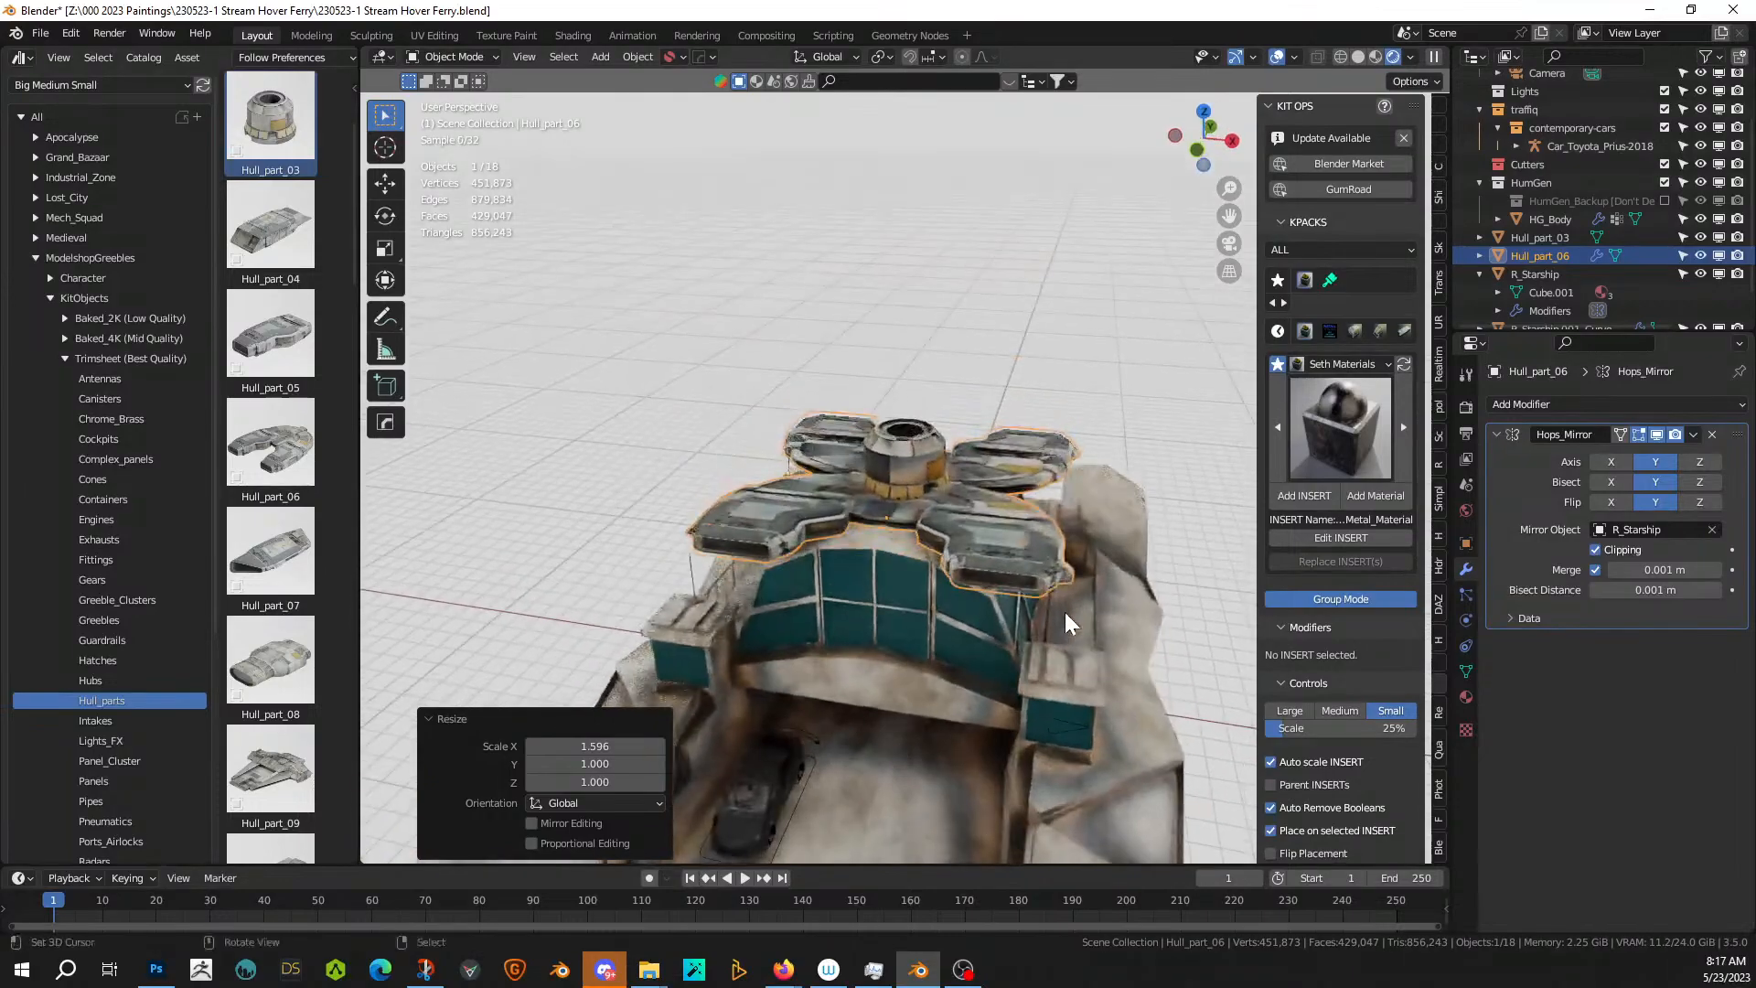
{"action": "key", "text": "ctrl+a"}
{"action": "left_click", "coordinate": [1026, 564]}
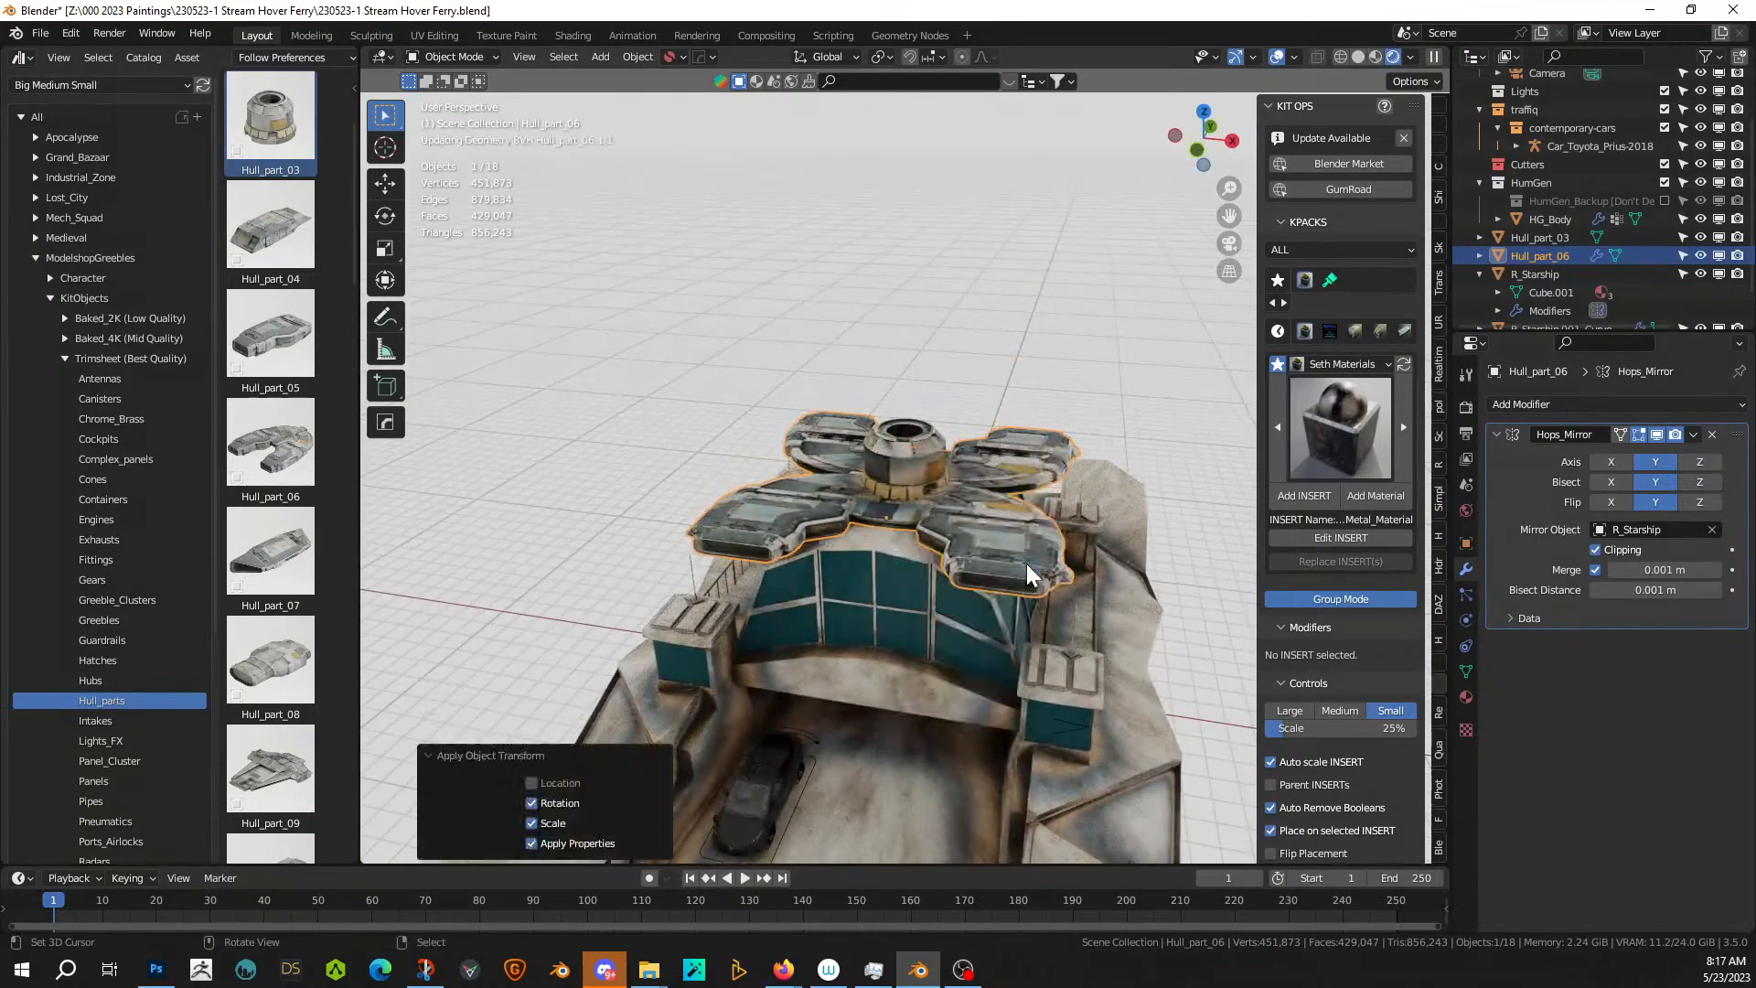
- Place the Hull_part_04 asset on the side hull beside the domed building and scale it down to a small module
{"action": "scroll", "coordinate": [936, 595], "scroll_direction": "down", "scroll_amount": 2}
{"action": "scroll", "coordinate": [935, 612], "scroll_direction": "down", "scroll_amount": 3}
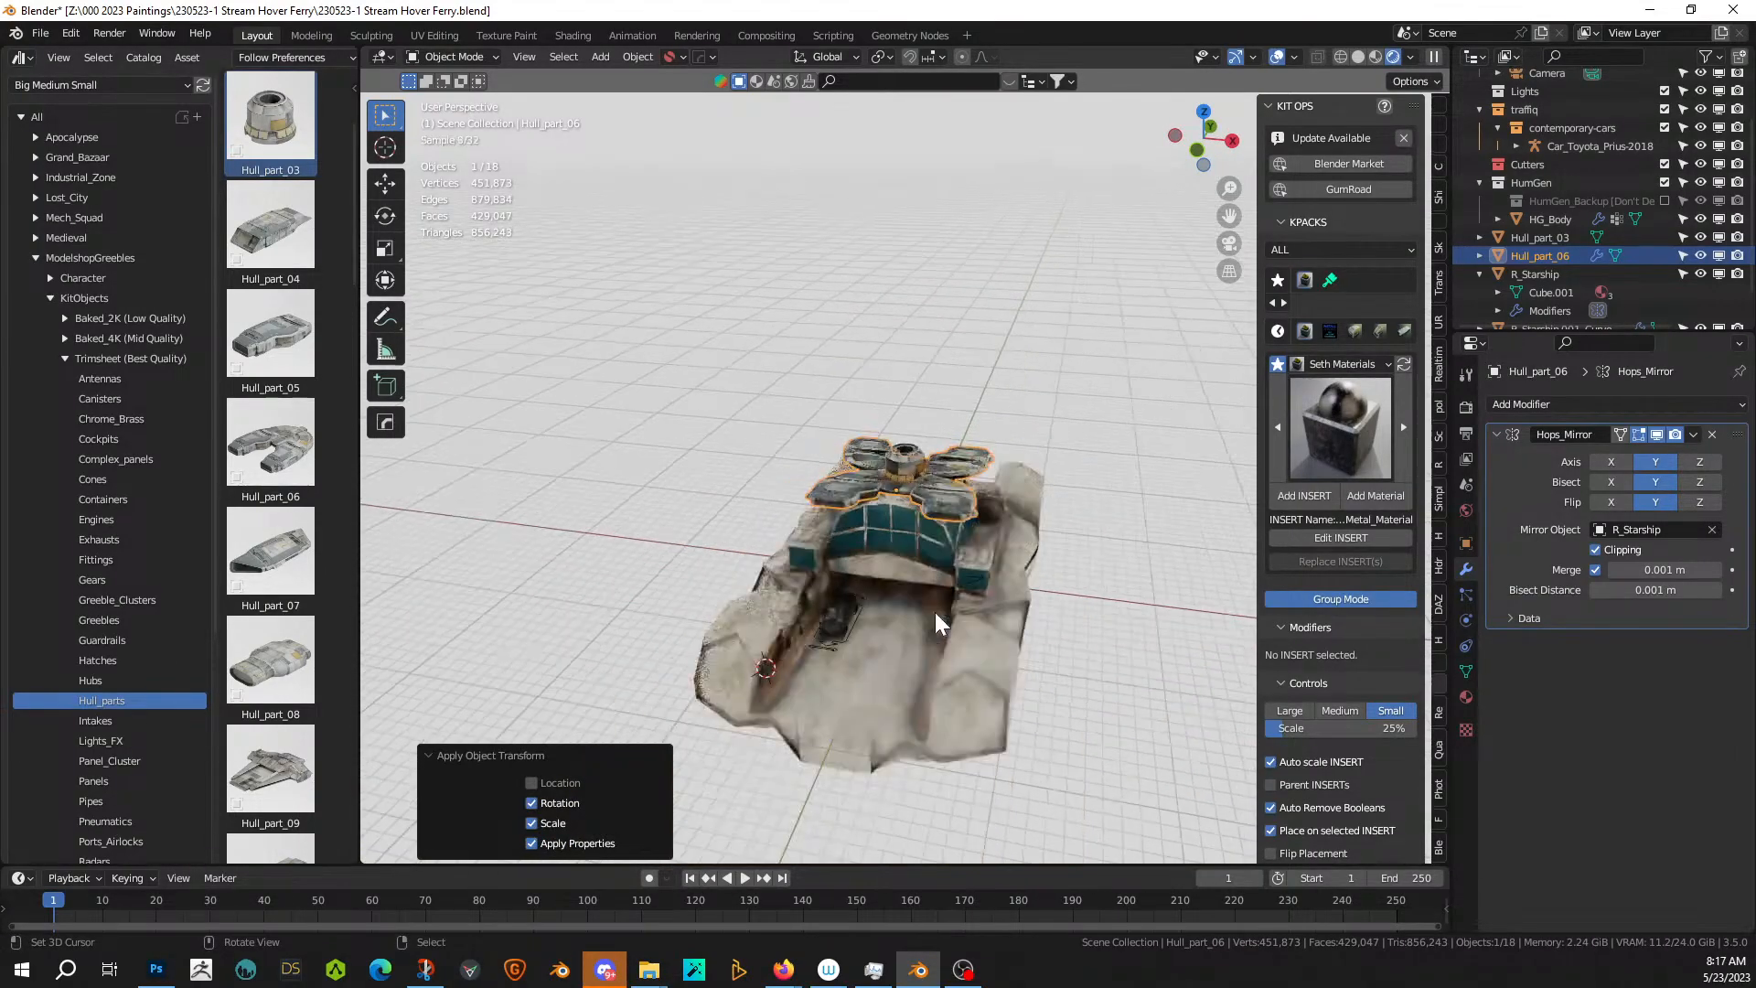
{"action": "middle_click_drag", "start_coordinate": [935, 612], "coordinate": [706, 728]}
{"action": "left_click", "coordinate": [474, 755]}
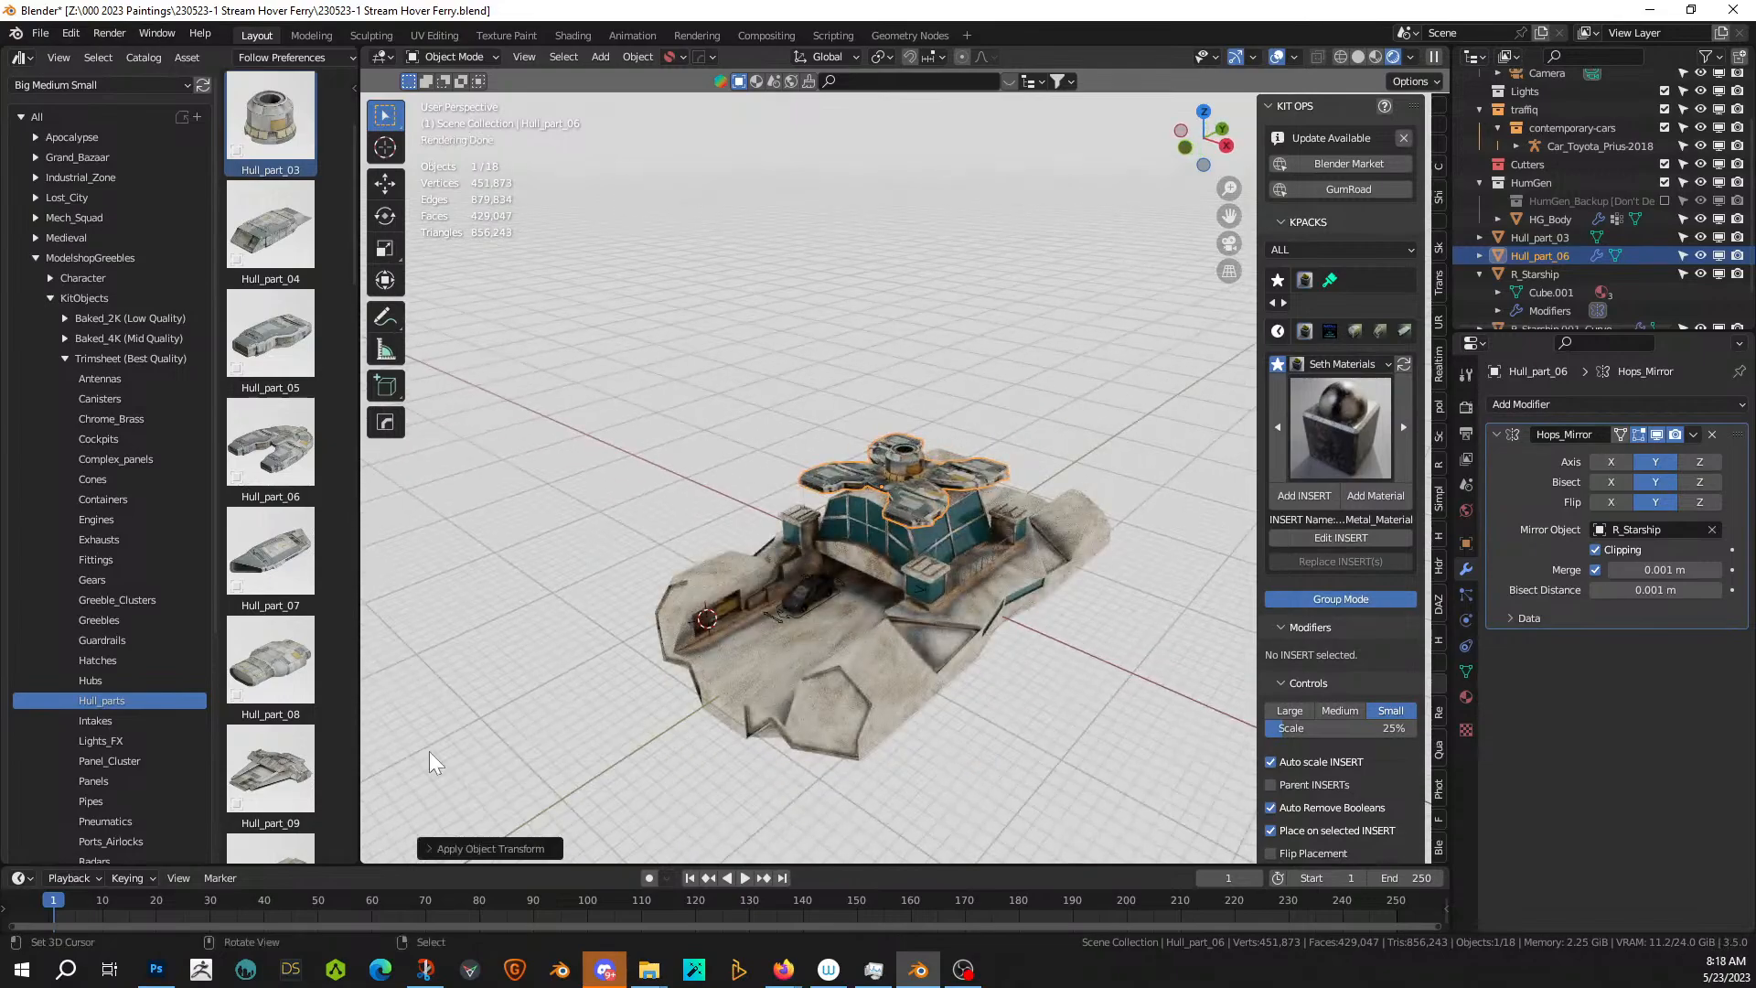
{"action": "scroll", "coordinate": [940, 699], "scroll_direction": "up", "scroll_amount": 3}
{"action": "middle_click_drag", "start_coordinate": [940, 699], "coordinate": [889, 655]}
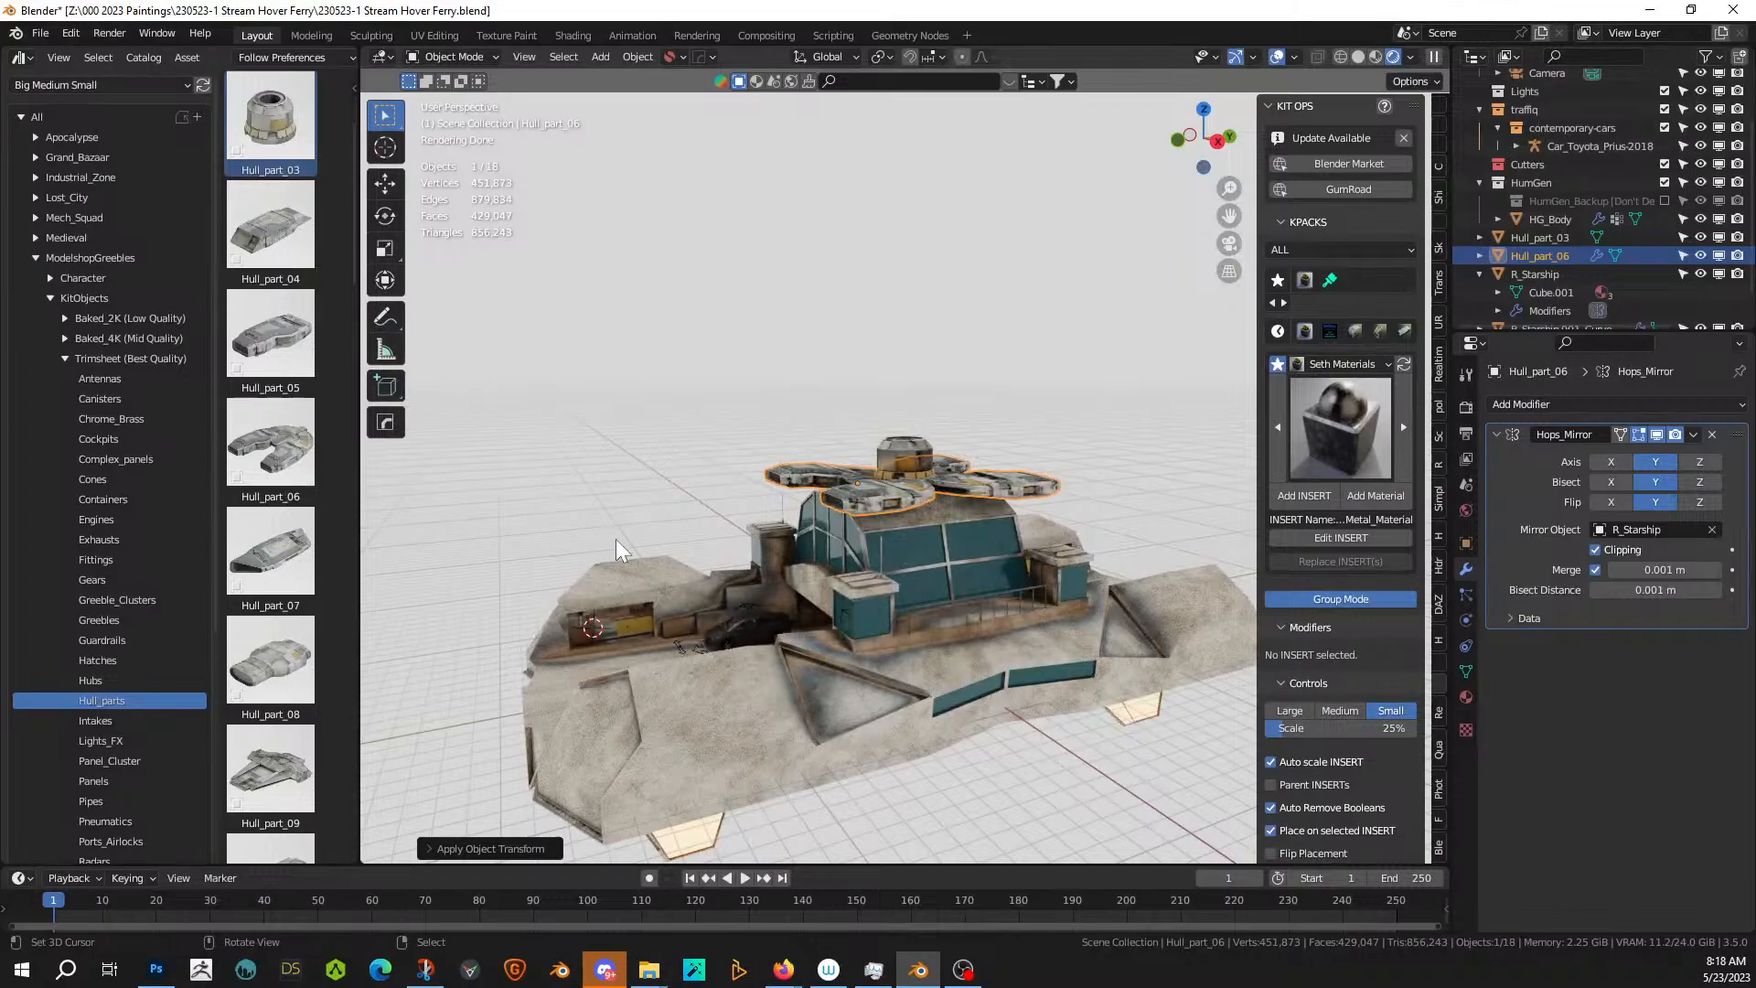
{"action": "middle_click_drag", "start_coordinate": [617, 539], "coordinate": [545, 525]}
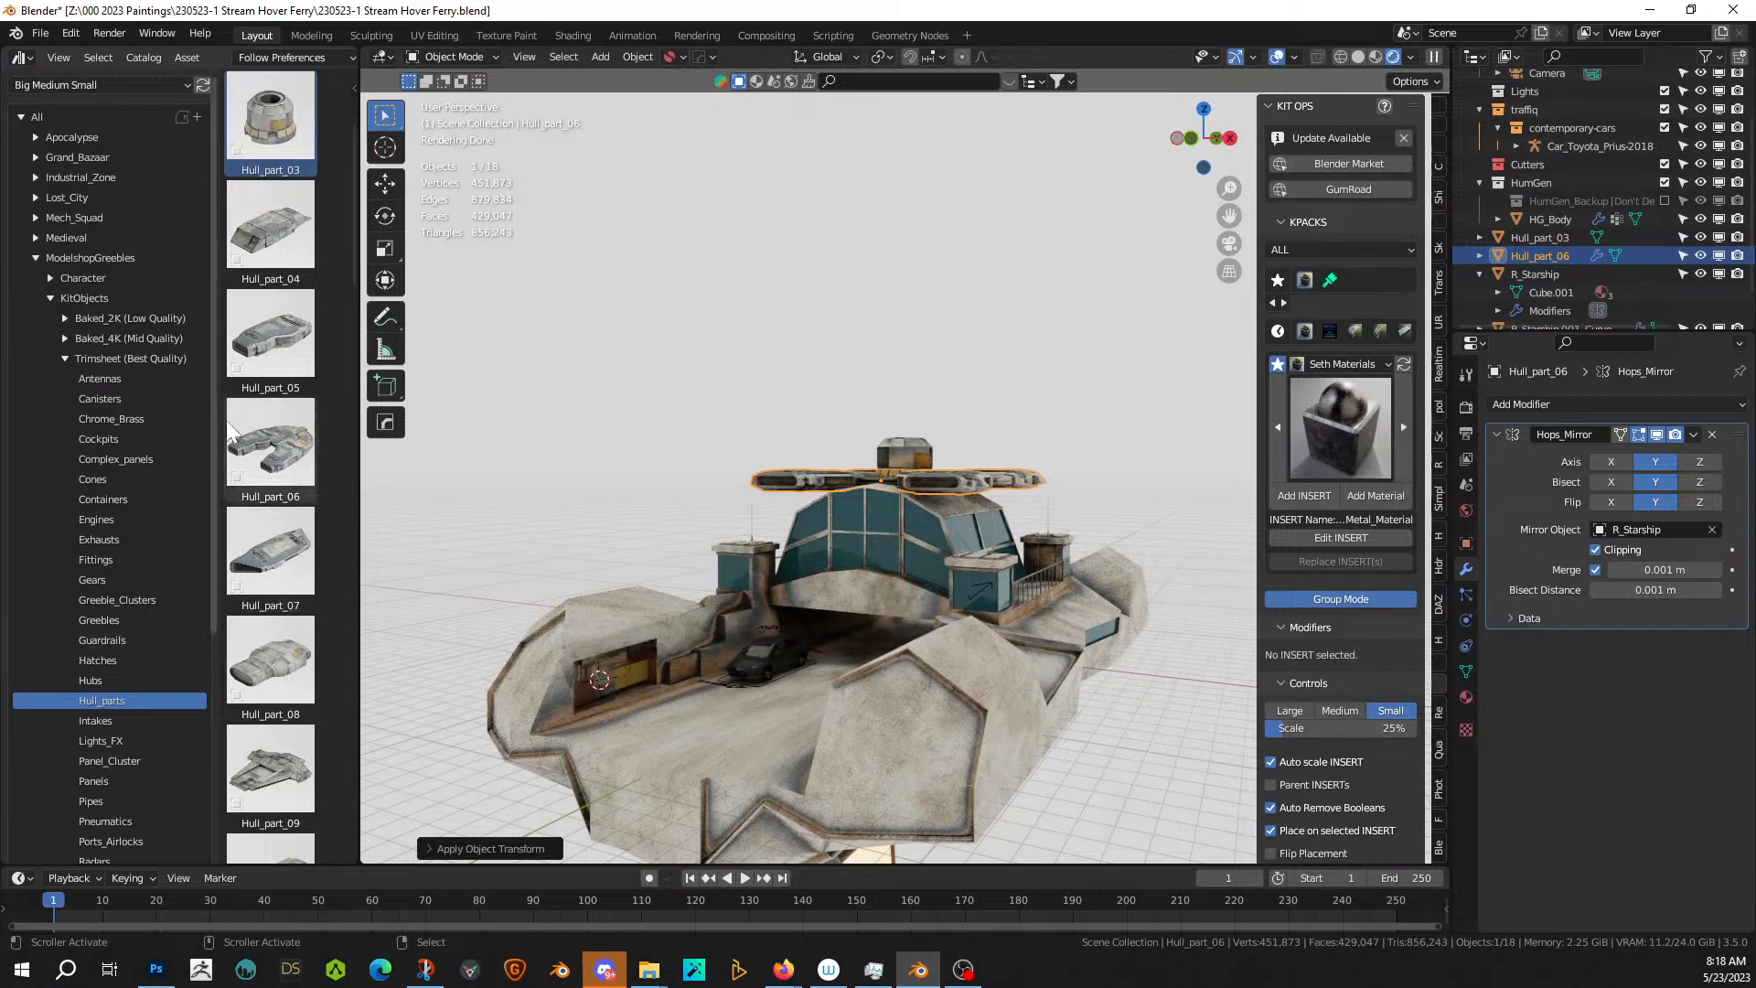
{"action": "mouse_move", "coordinate": [980, 682]}
{"action": "left_mouse_down"}
{"action": "mouse_move", "coordinate": [984, 653]}
{"action": "mouse_move", "coordinate": [926, 658]}
{"action": "mouse_move", "coordinate": [984, 660]}
{"action": "left_mouse_up"}
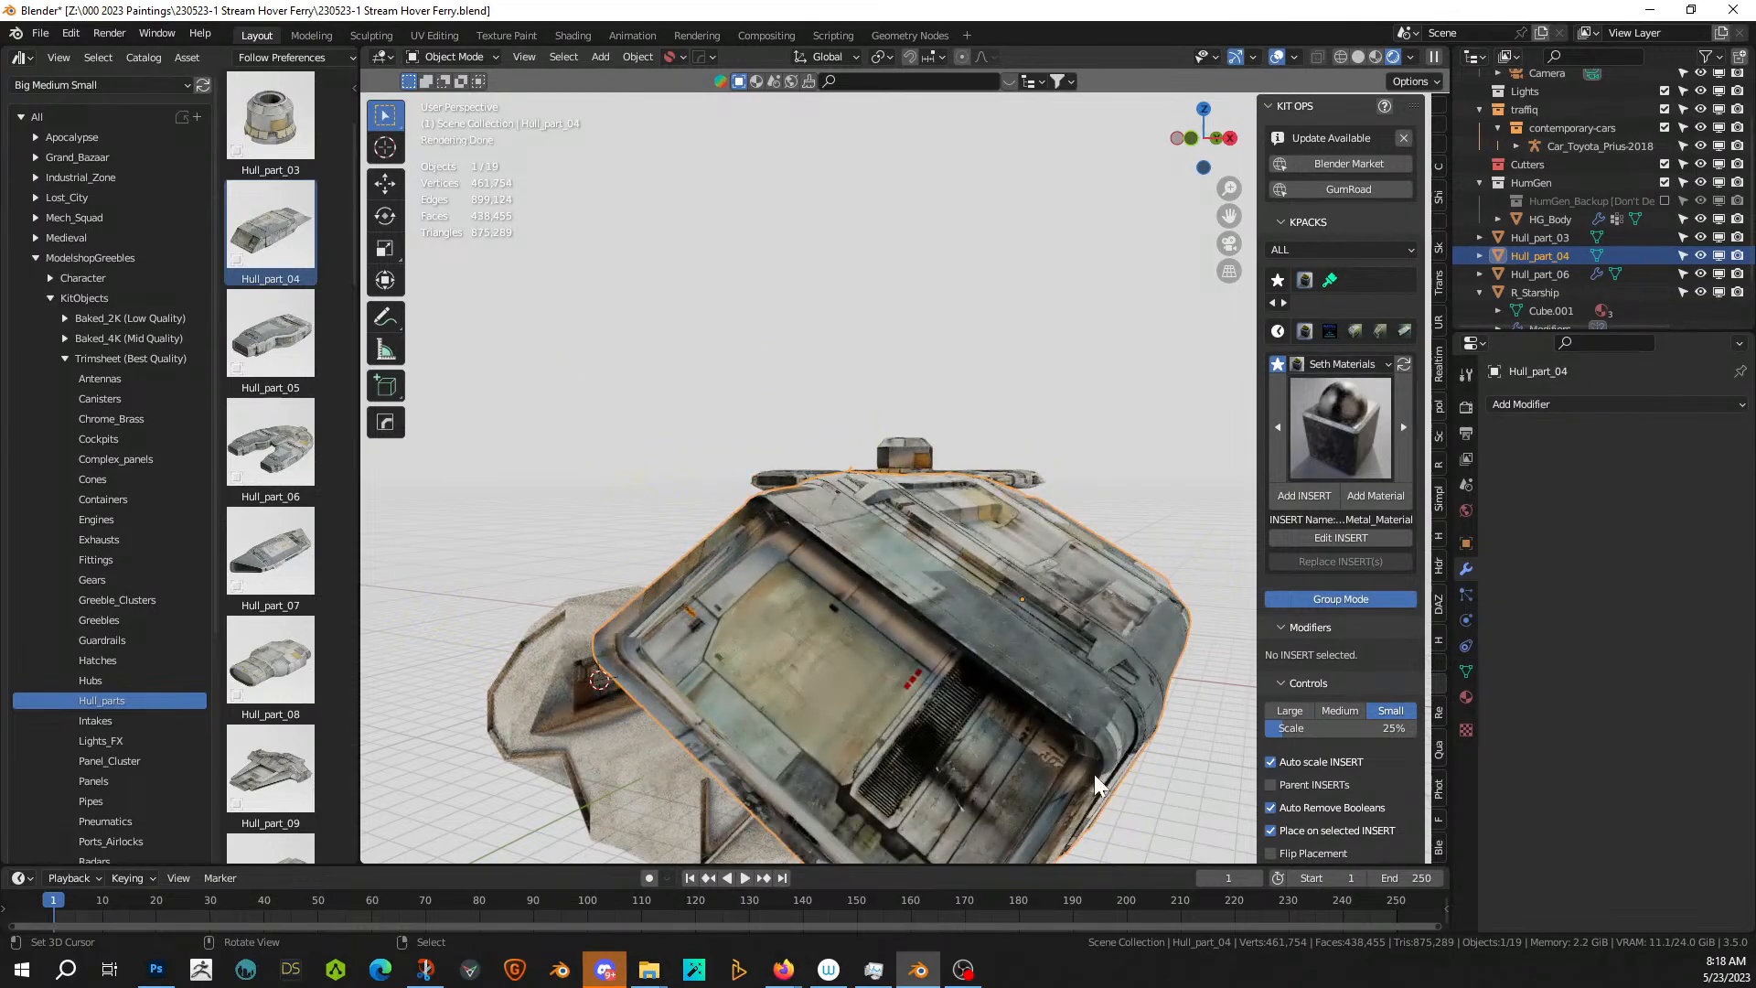
{"action": "key", "text": "s"}
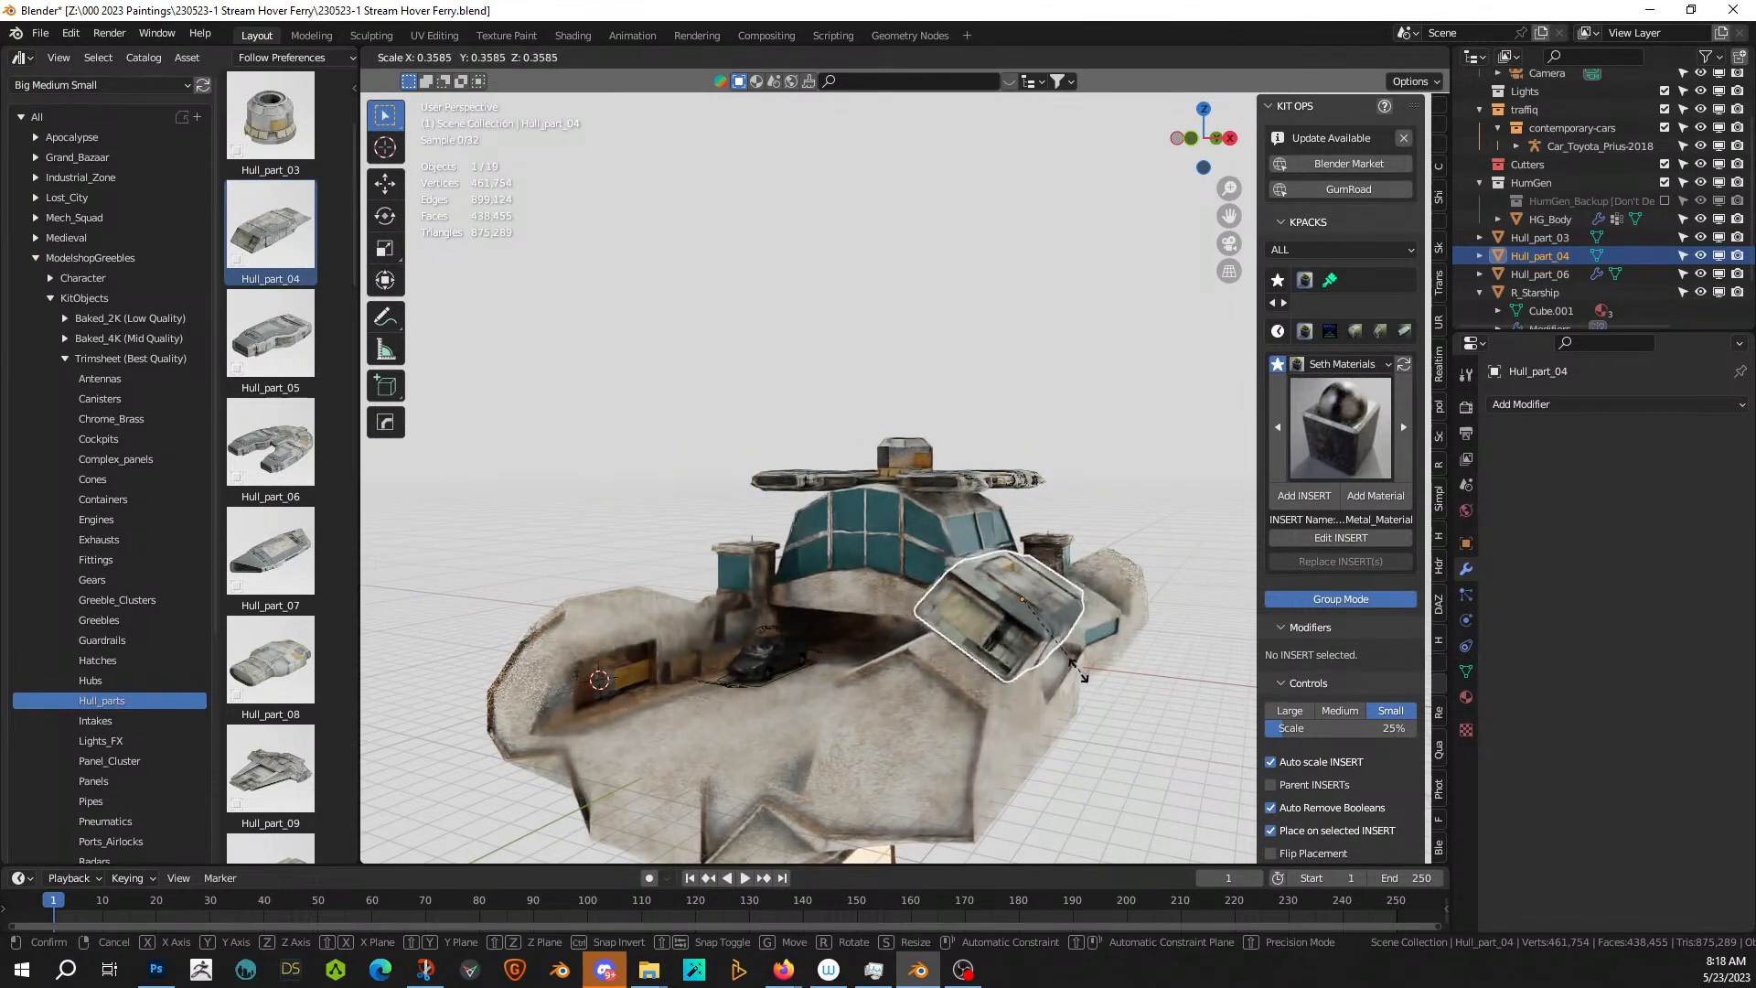
{"action": "left_click", "coordinate": [1072, 652]}
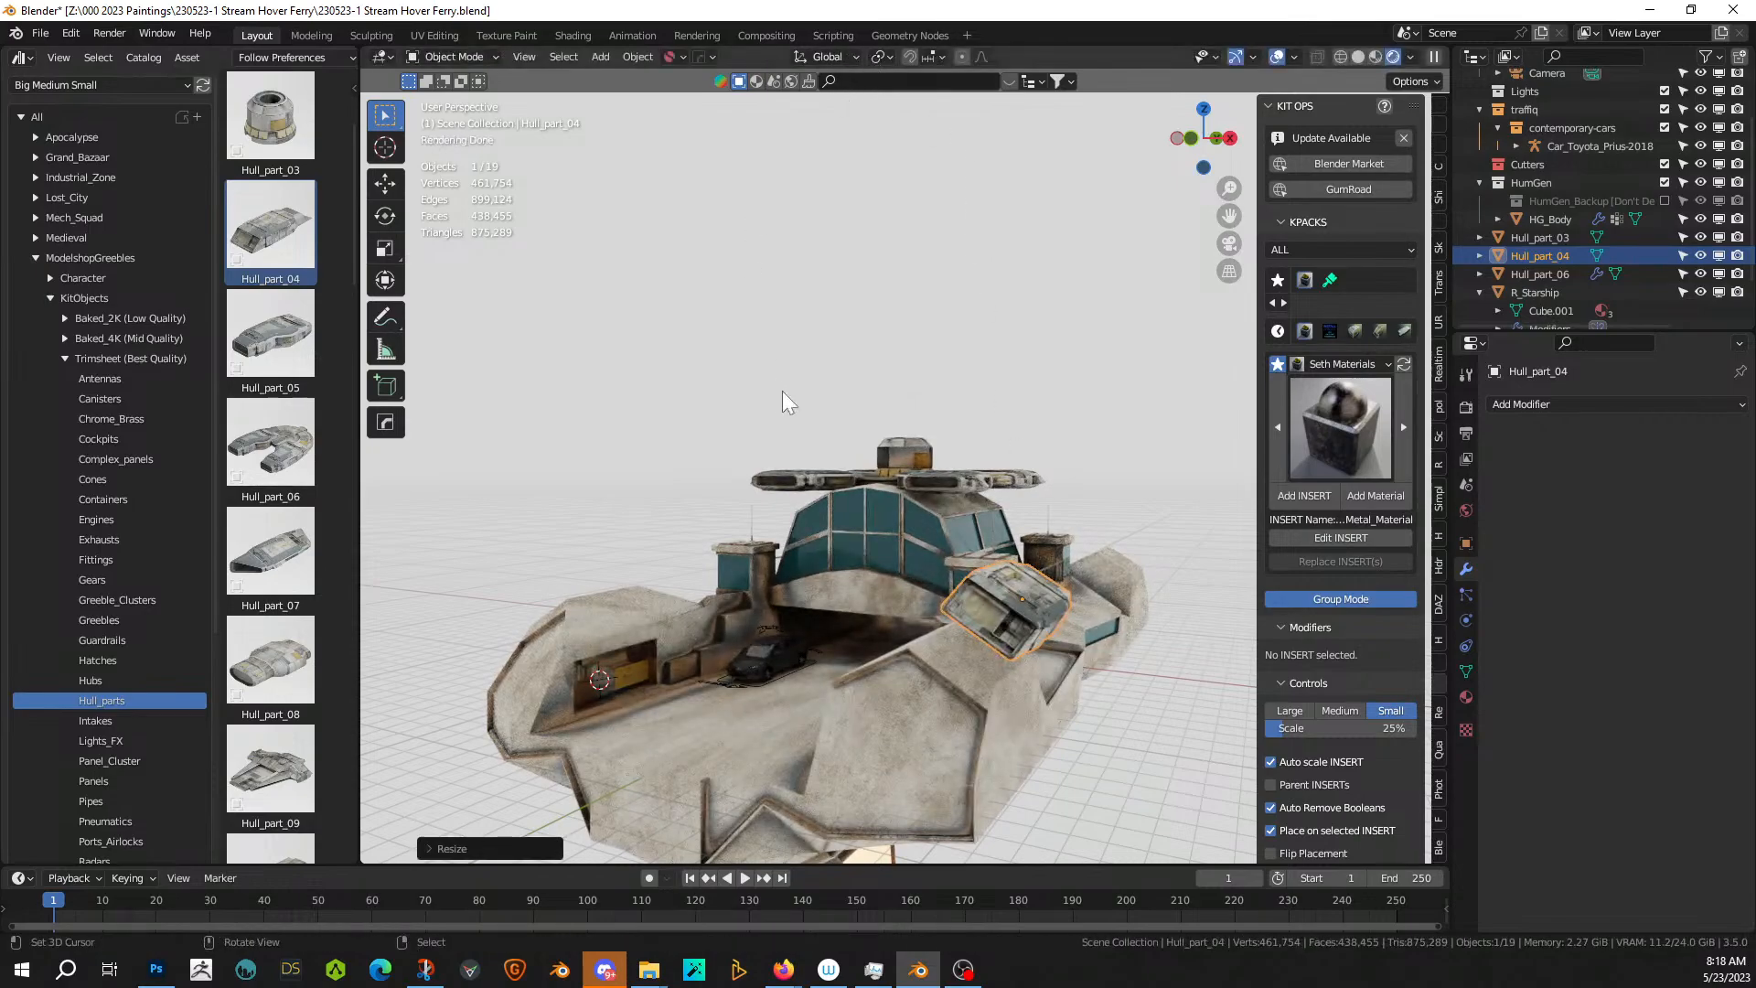
- Switch the transform orientation to Local and slide Hull_part_04 along its own axis toward the front of the side hull
{"action": "left_click", "coordinate": [858, 54]}
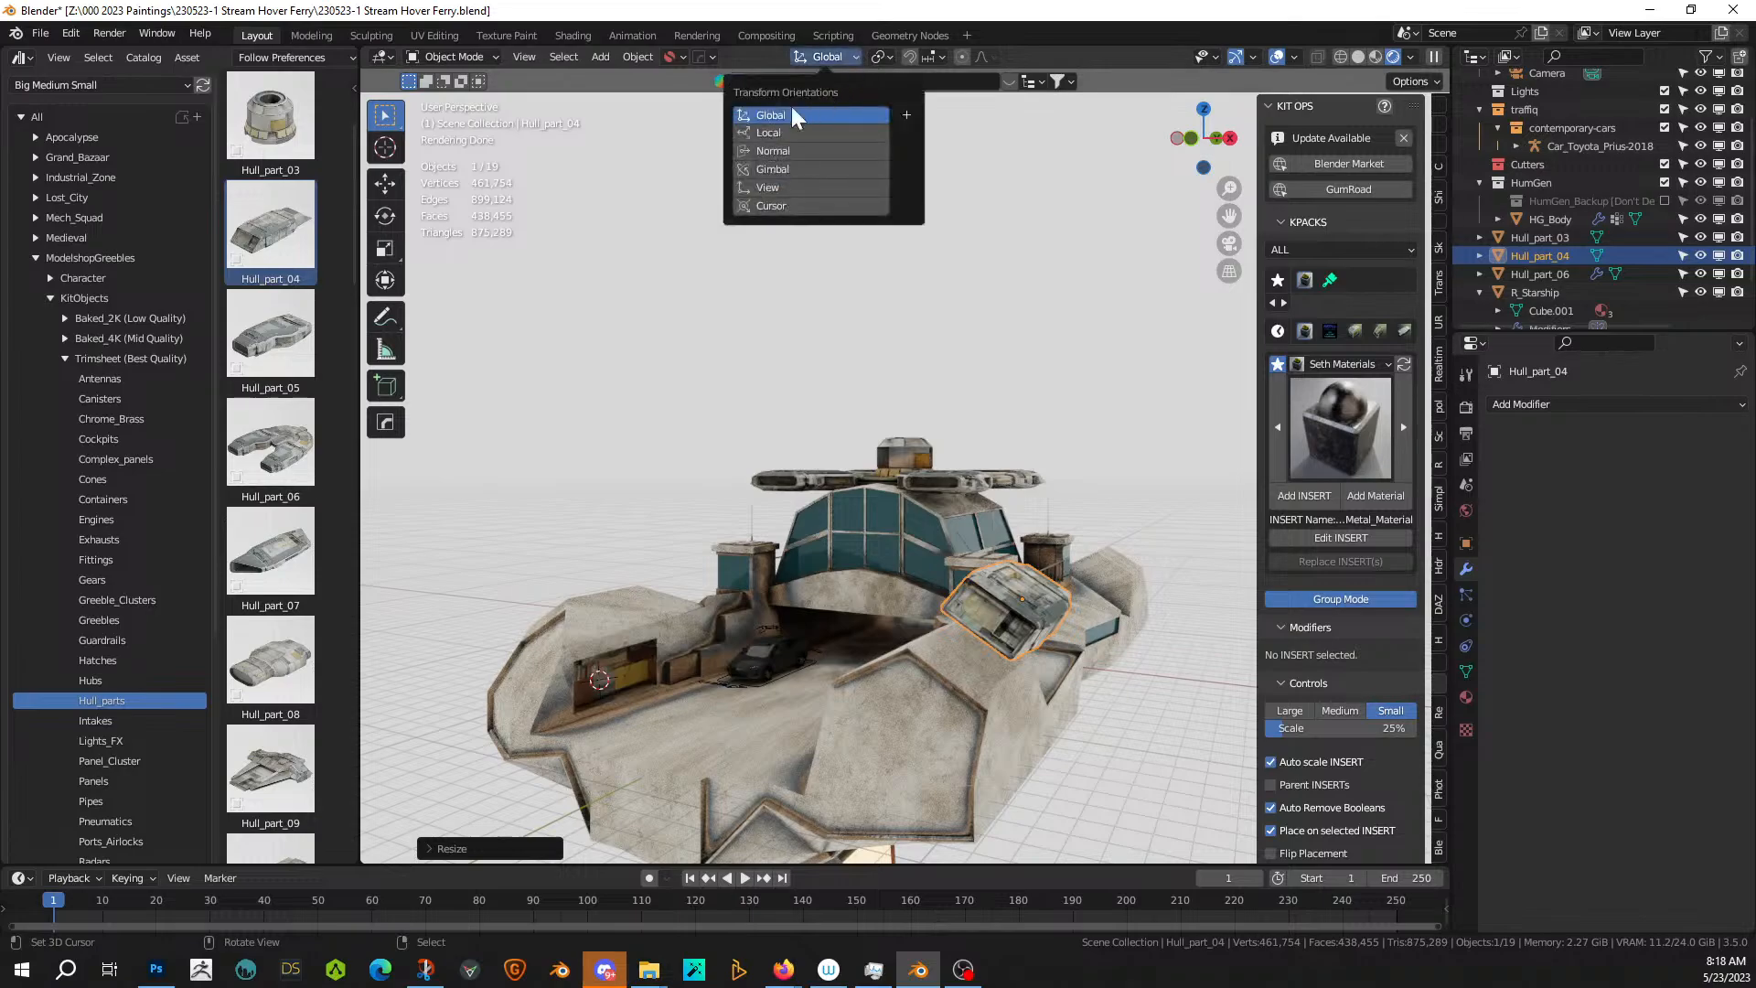
{"action": "left_click", "coordinate": [755, 130]}
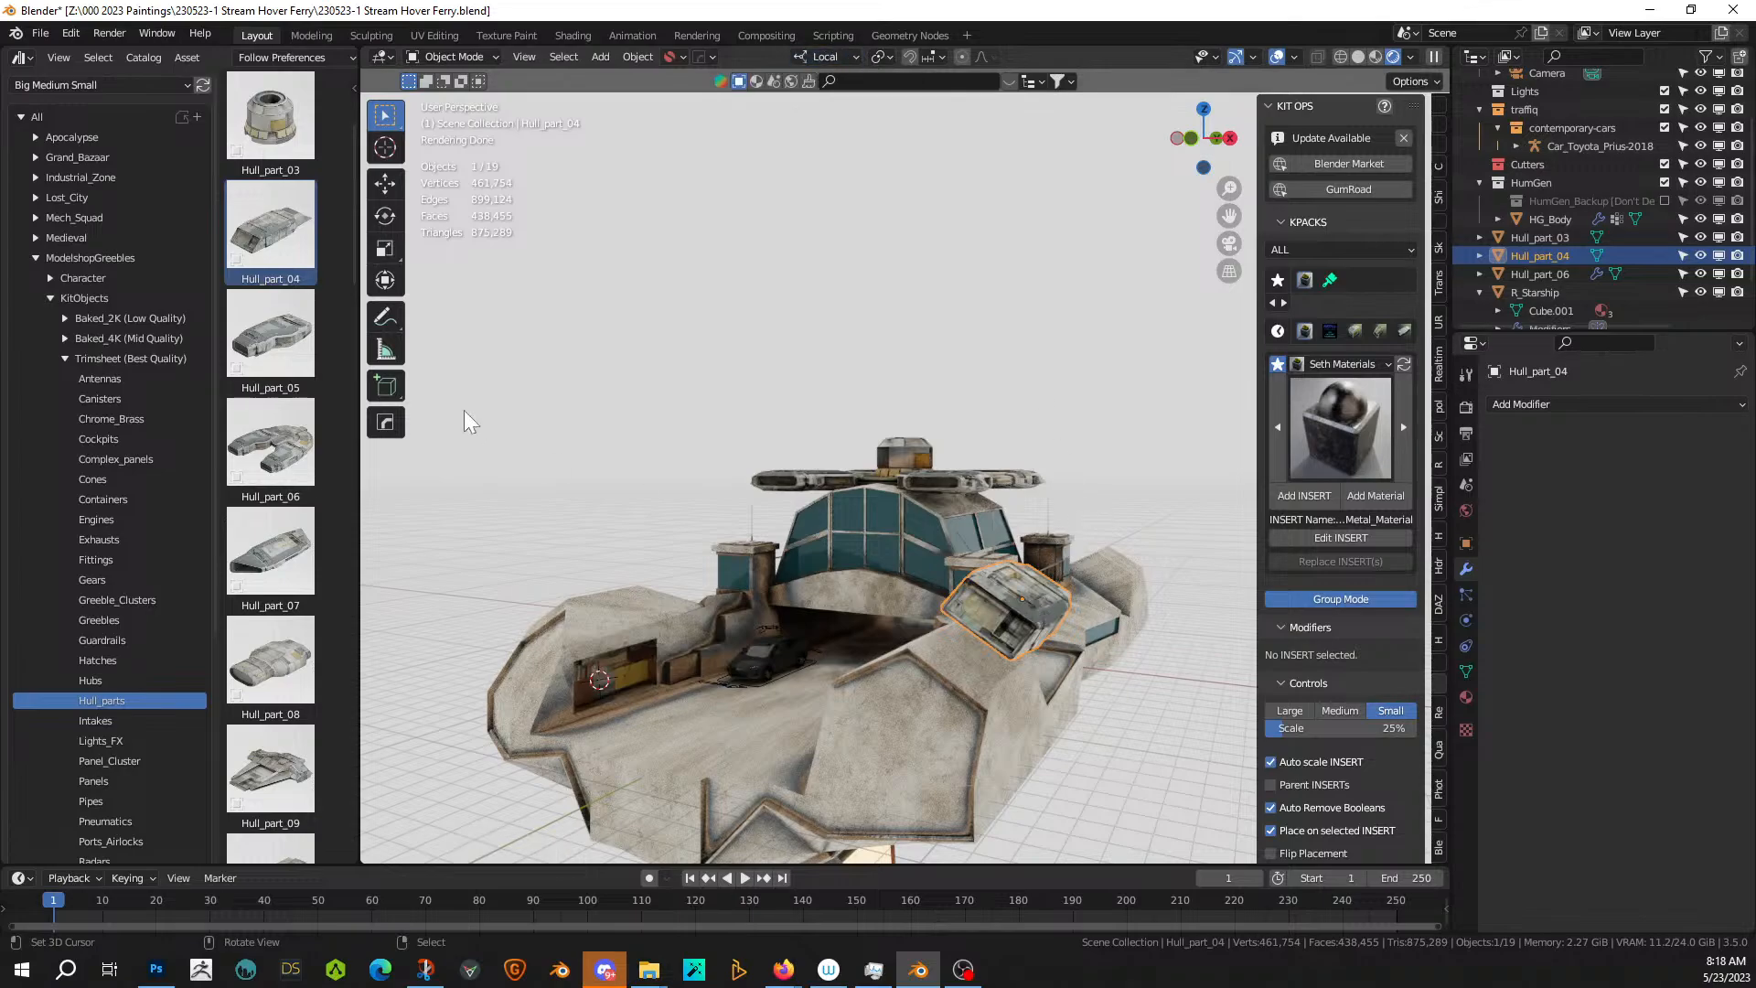
{"action": "left_click", "coordinate": [385, 279]}
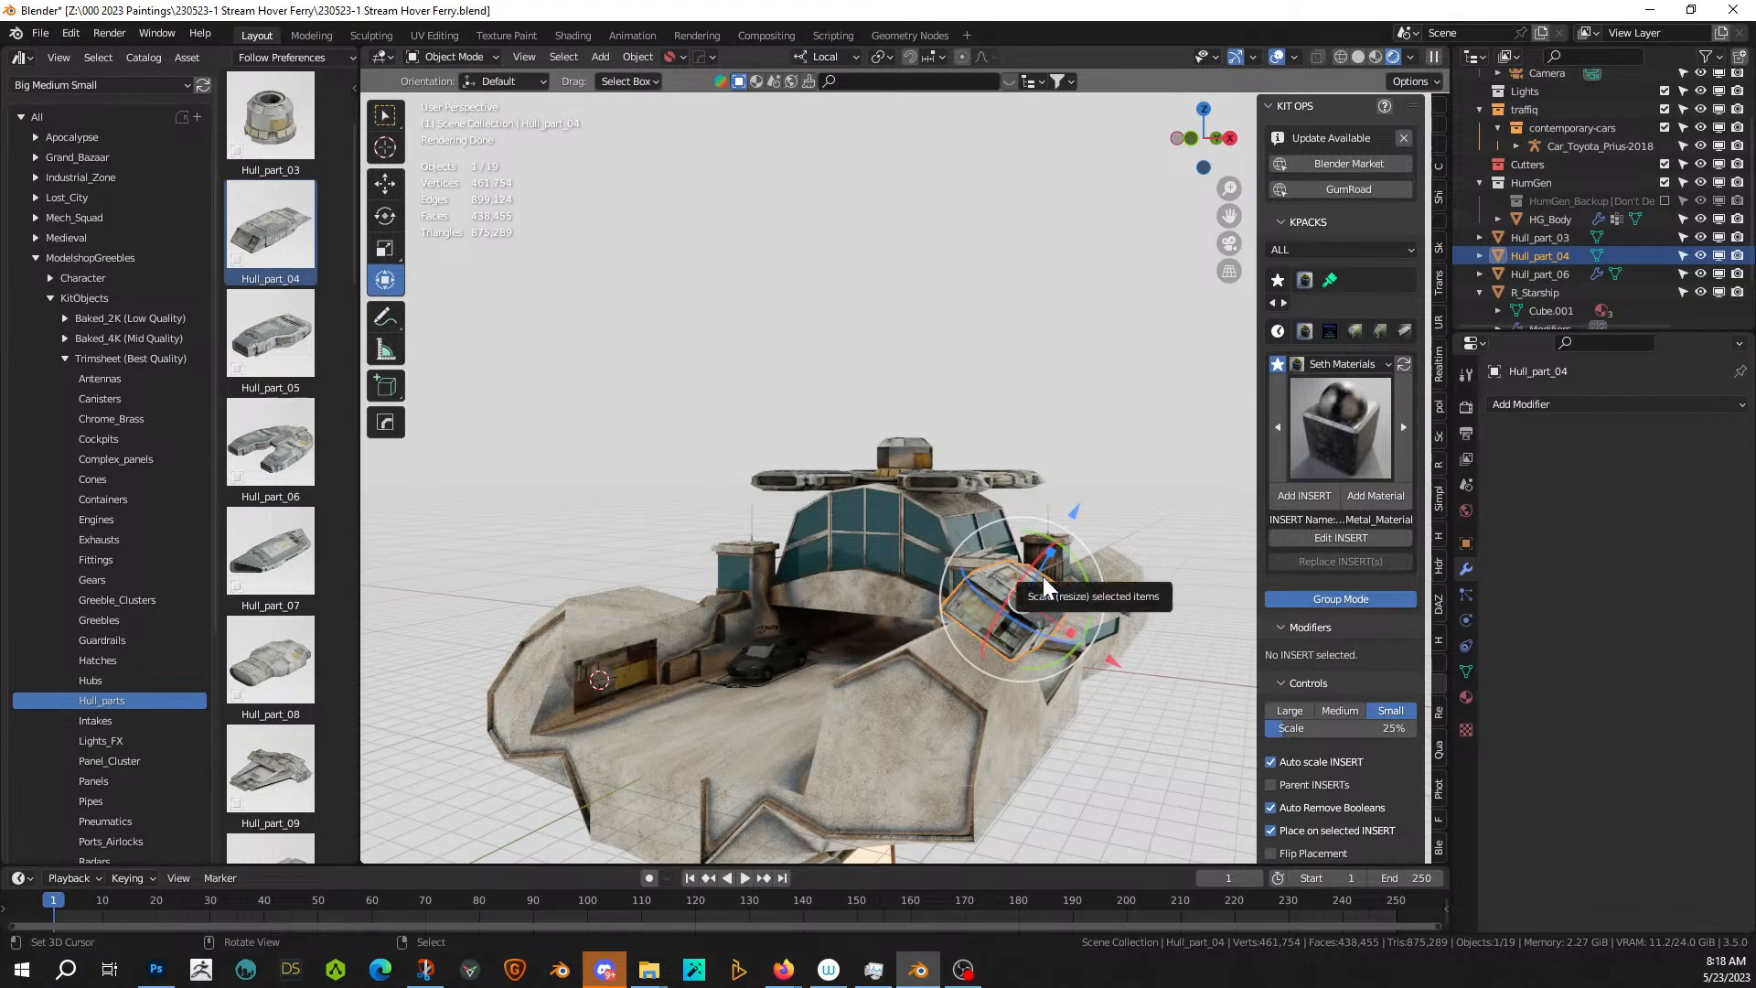
{"action": "left_click_drag", "start_coordinate": [1042, 576], "coordinate": [992, 655]}
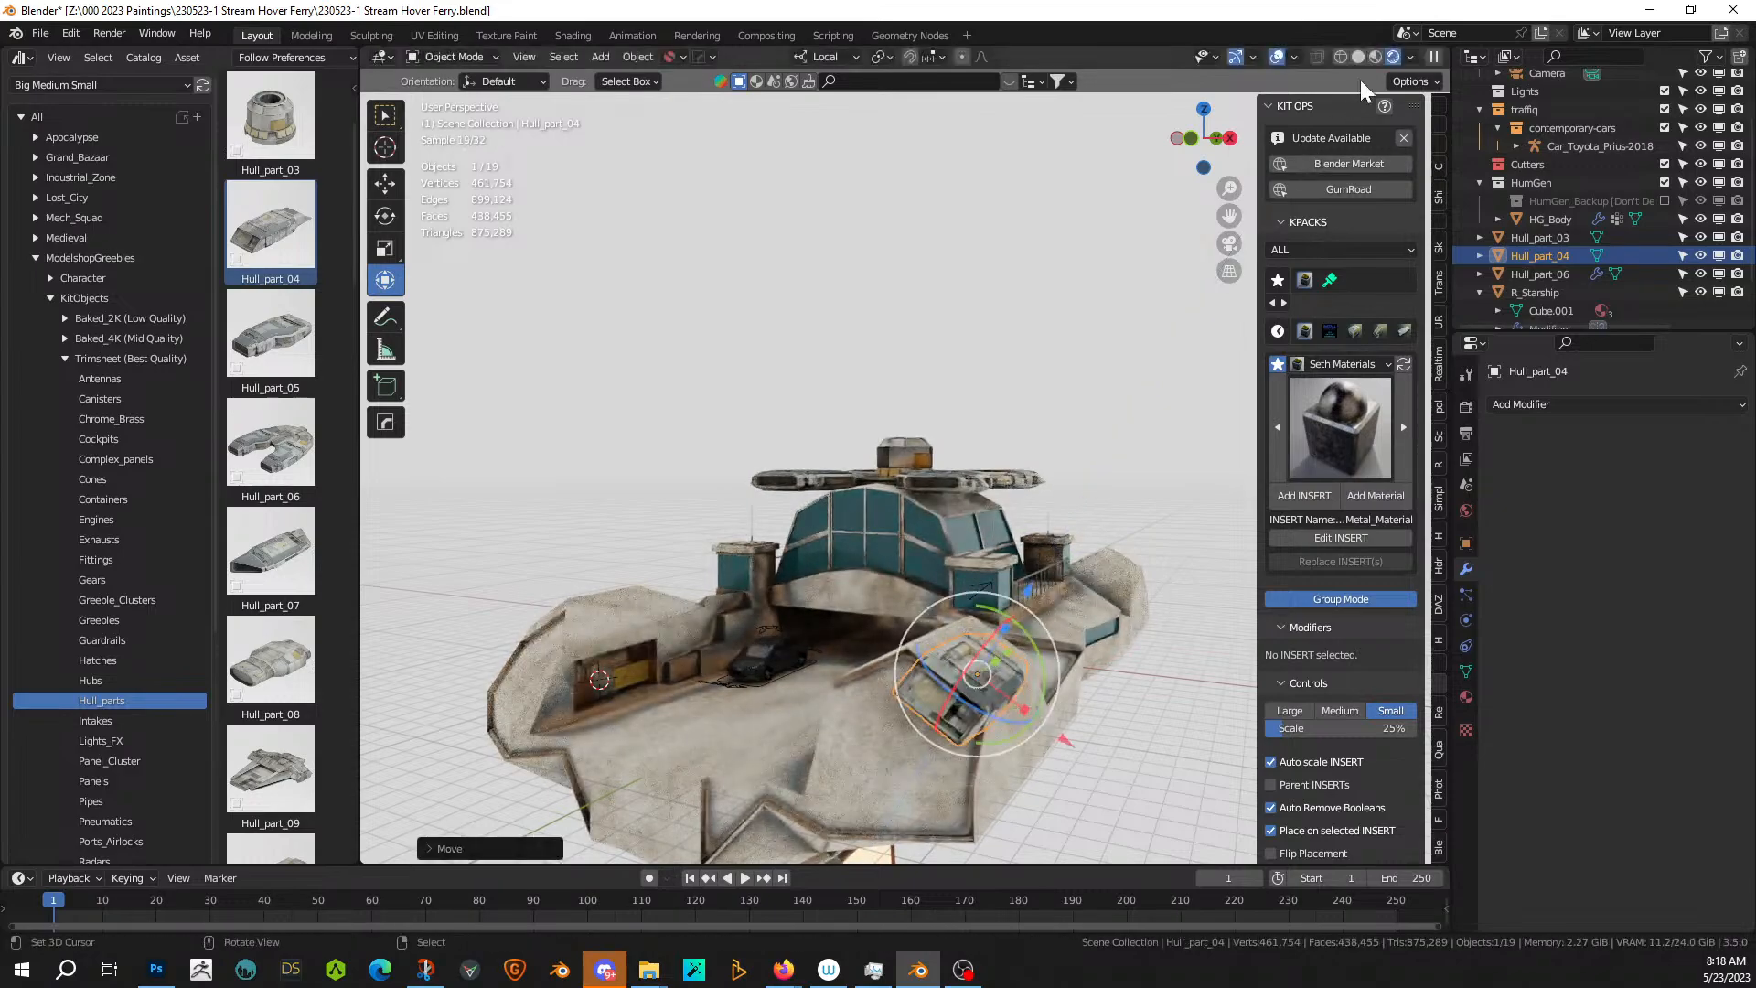
- In solid top view, scale Hull_part_04 to about 0.603 and move it about -0.595 m along local Y on the side hull
{"action": "left_click", "coordinate": [1359, 56]}
{"action": "middle_click_drag", "start_coordinate": [1083, 446], "coordinate": [820, 700]}
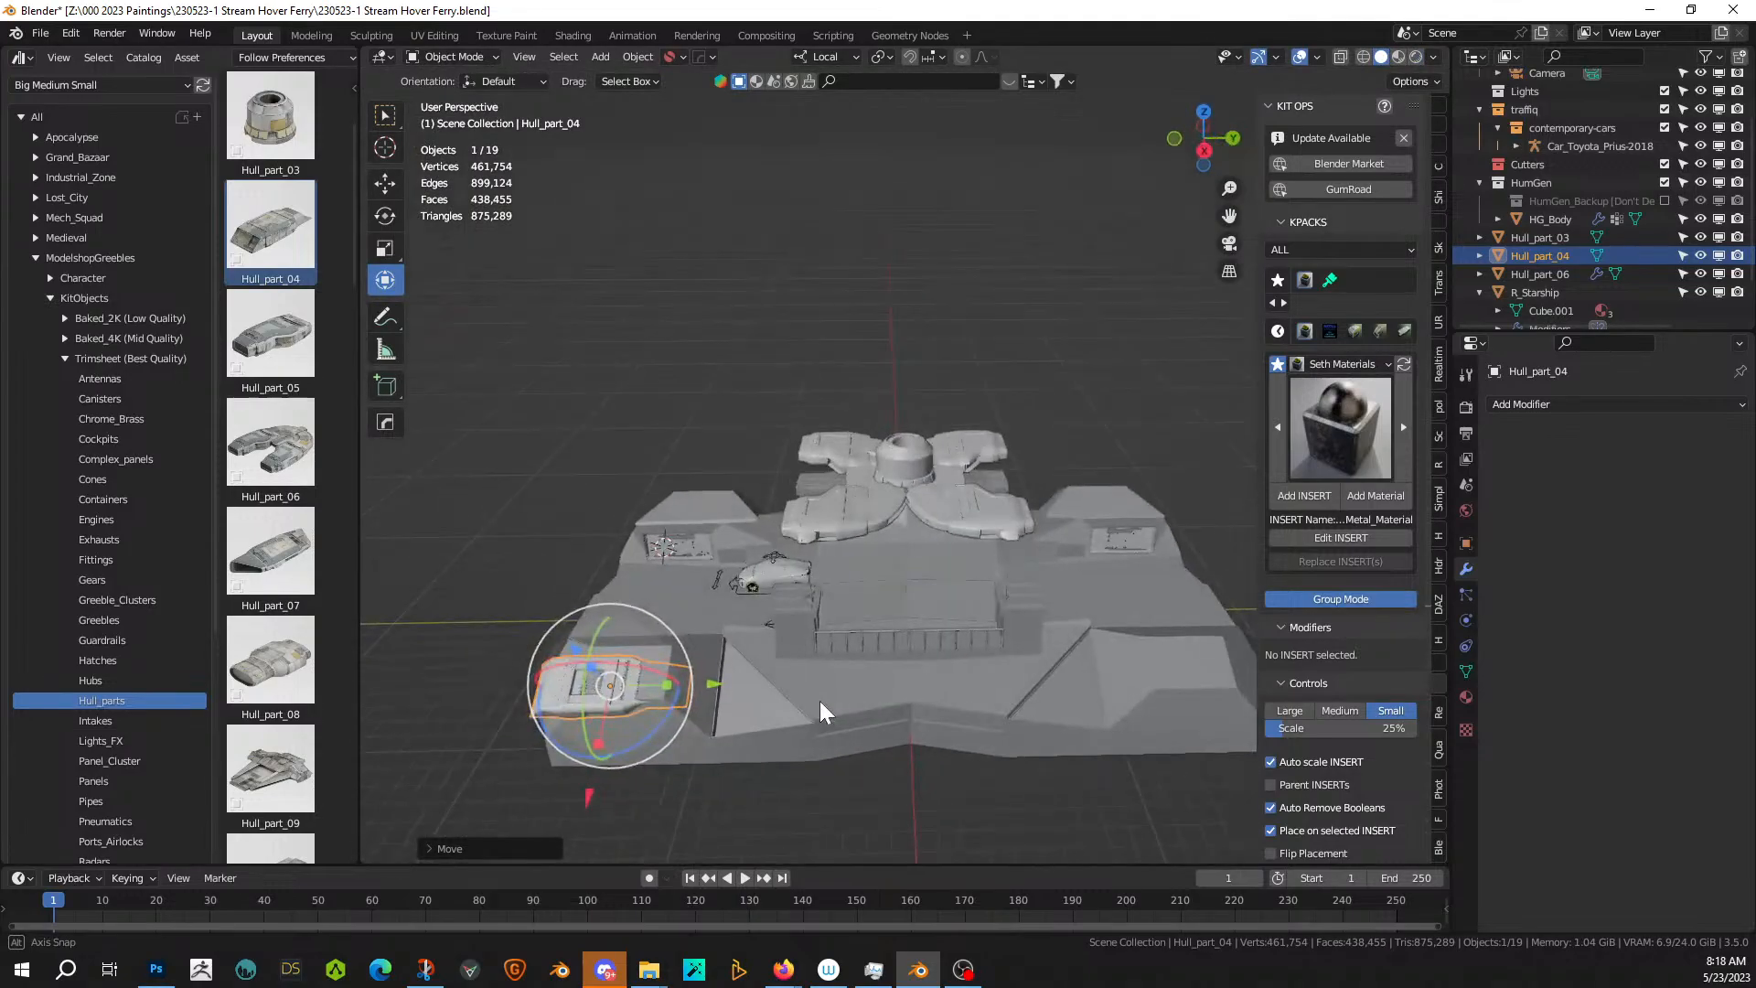
{"action": "key", "text": "KP_7"}
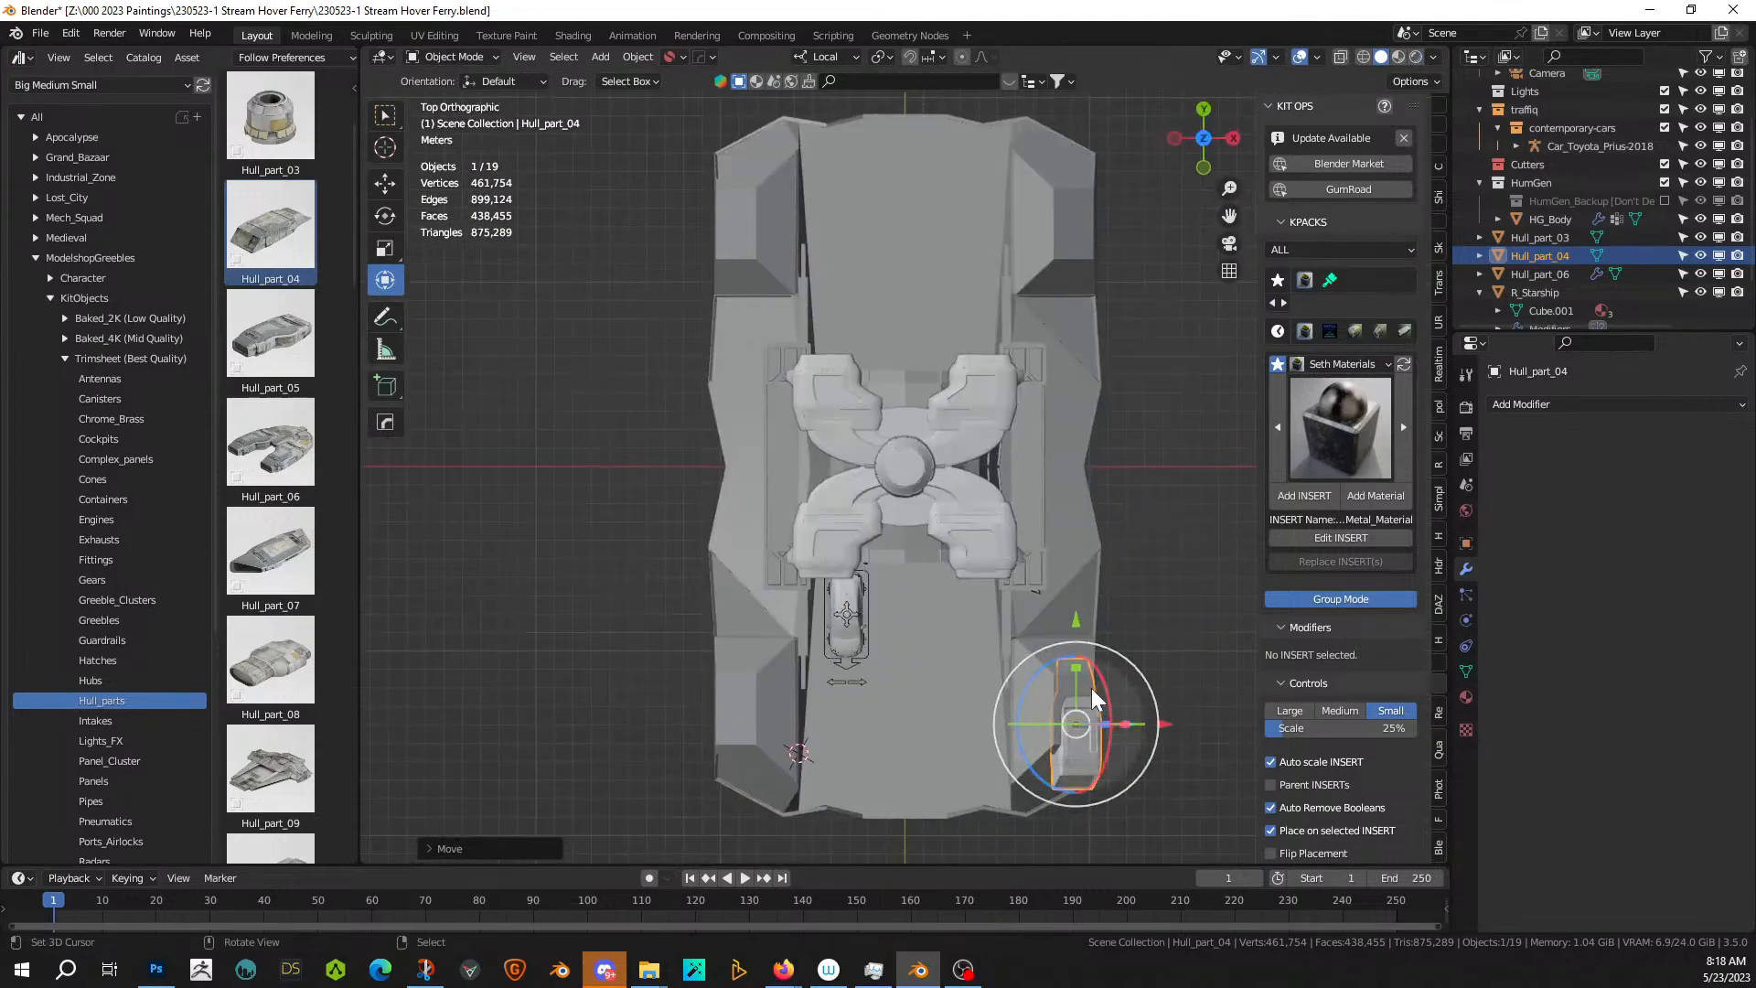
{"action": "key", "text": "s"}
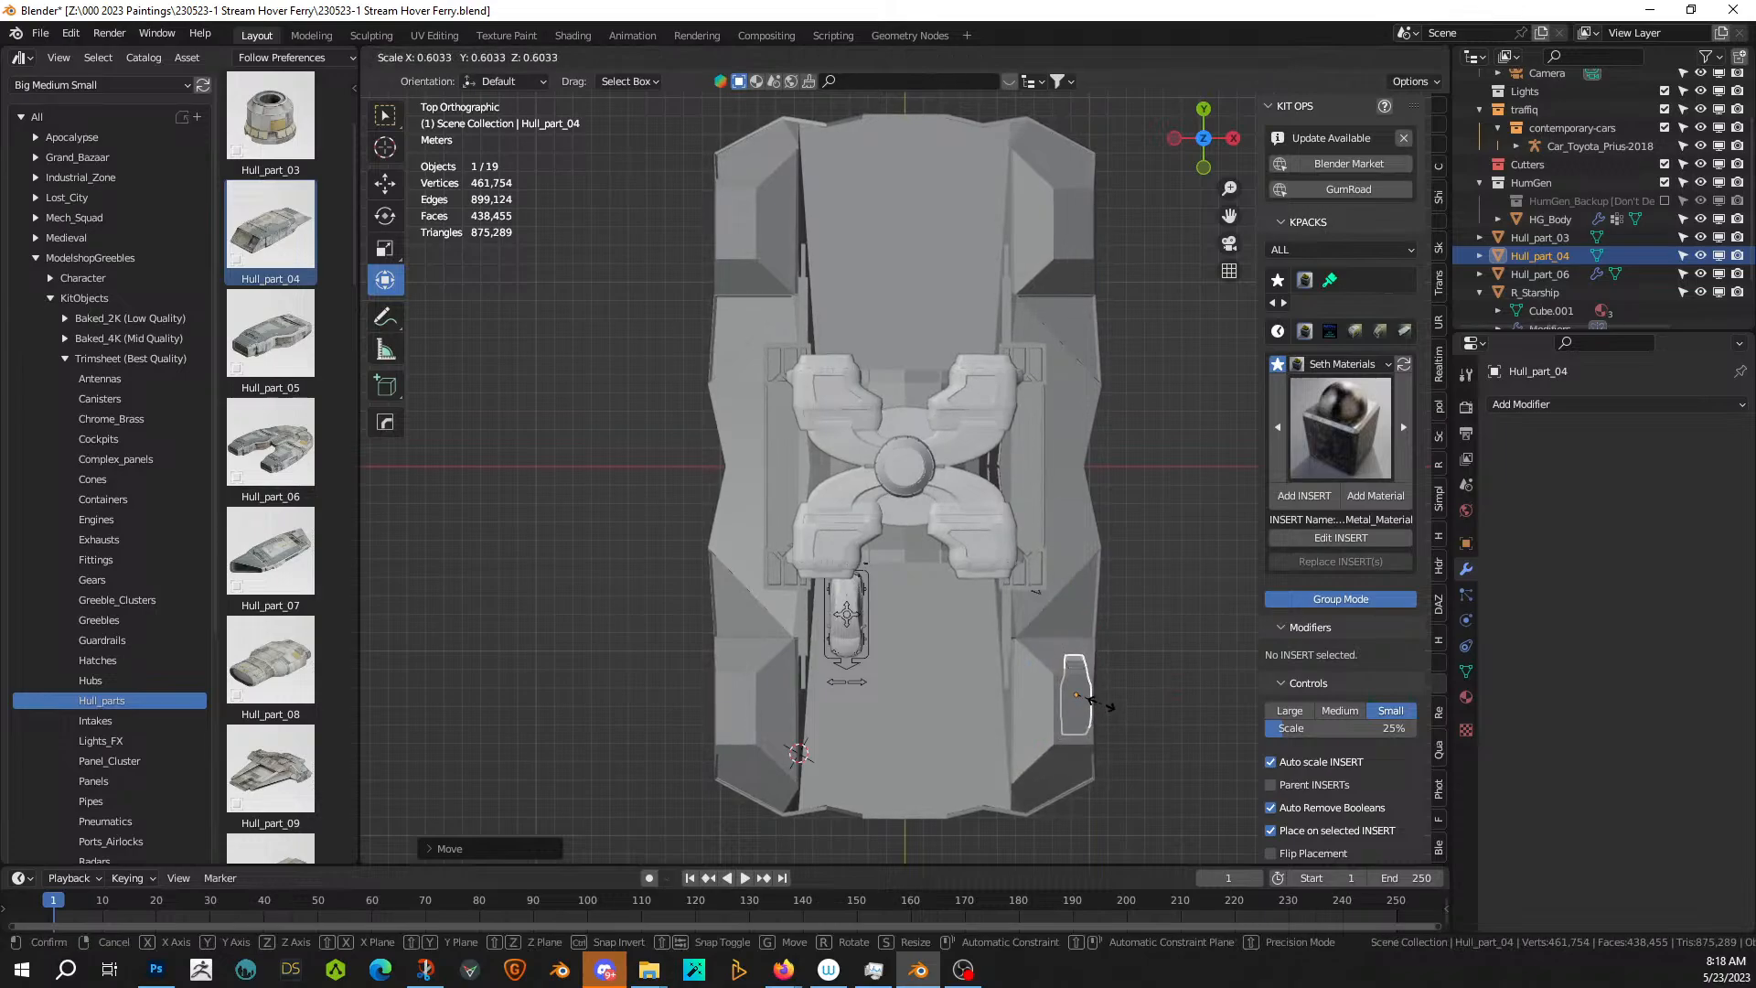
{"action": "left_click", "coordinate": [1101, 703]}
{"action": "key", "text": "g"}
{"action": "key", "text": "y"}
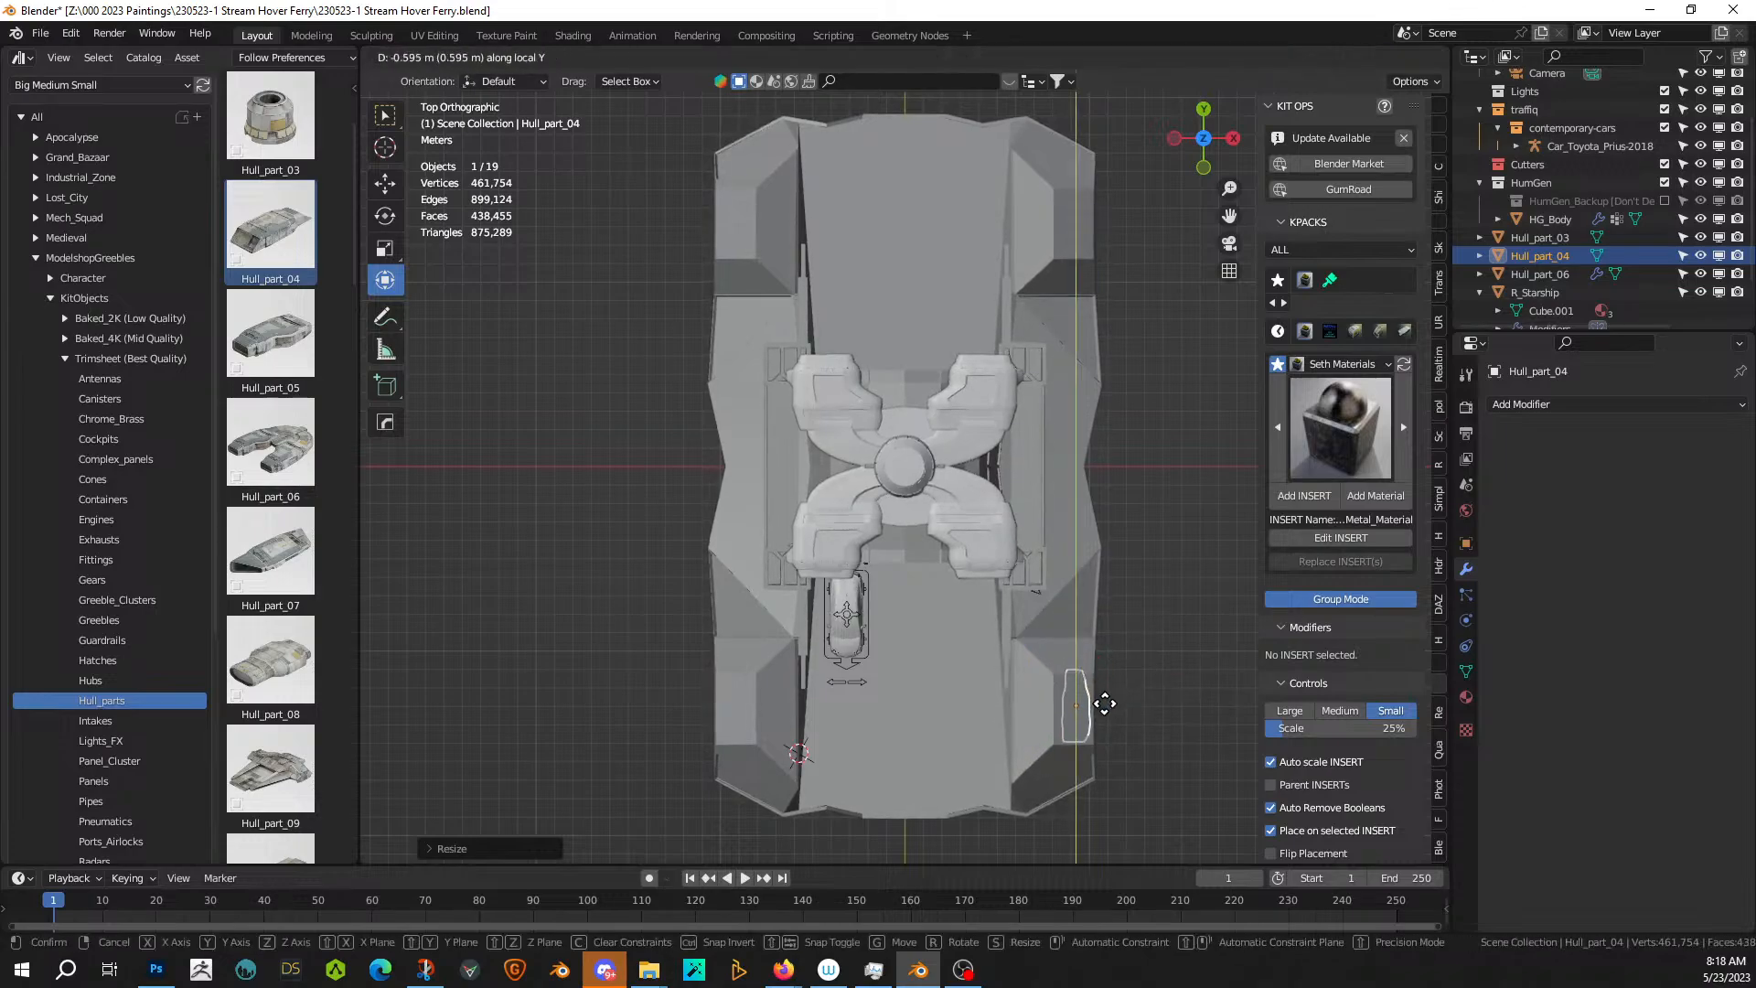
{"action": "left_click", "coordinate": [1105, 705]}
- Move Hull_part_04 about 0.75 m along local Z against the sloped side hull surface
{"action": "scroll", "coordinate": [1105, 704], "scroll_direction": "up", "scroll_amount": 4}
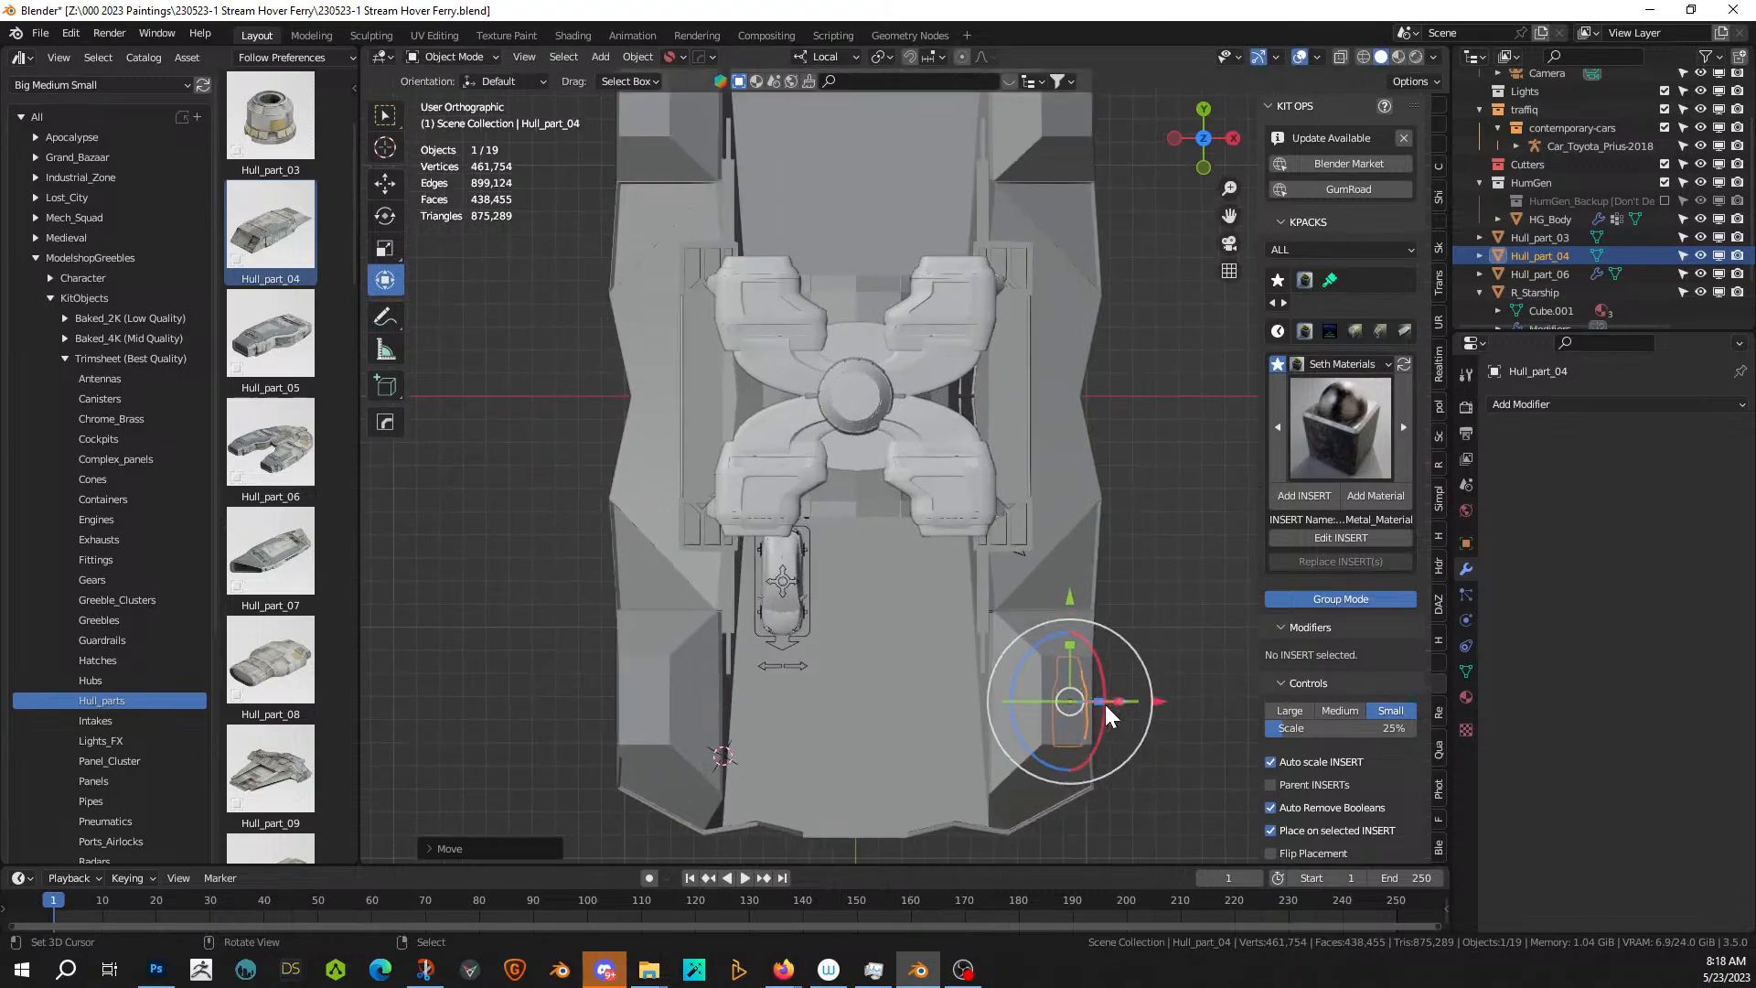
{"action": "middle_click_drag", "start_coordinate": [1105, 705], "coordinate": [1112, 600]}
{"action": "key", "text": "g"}
{"action": "key", "text": "z"}
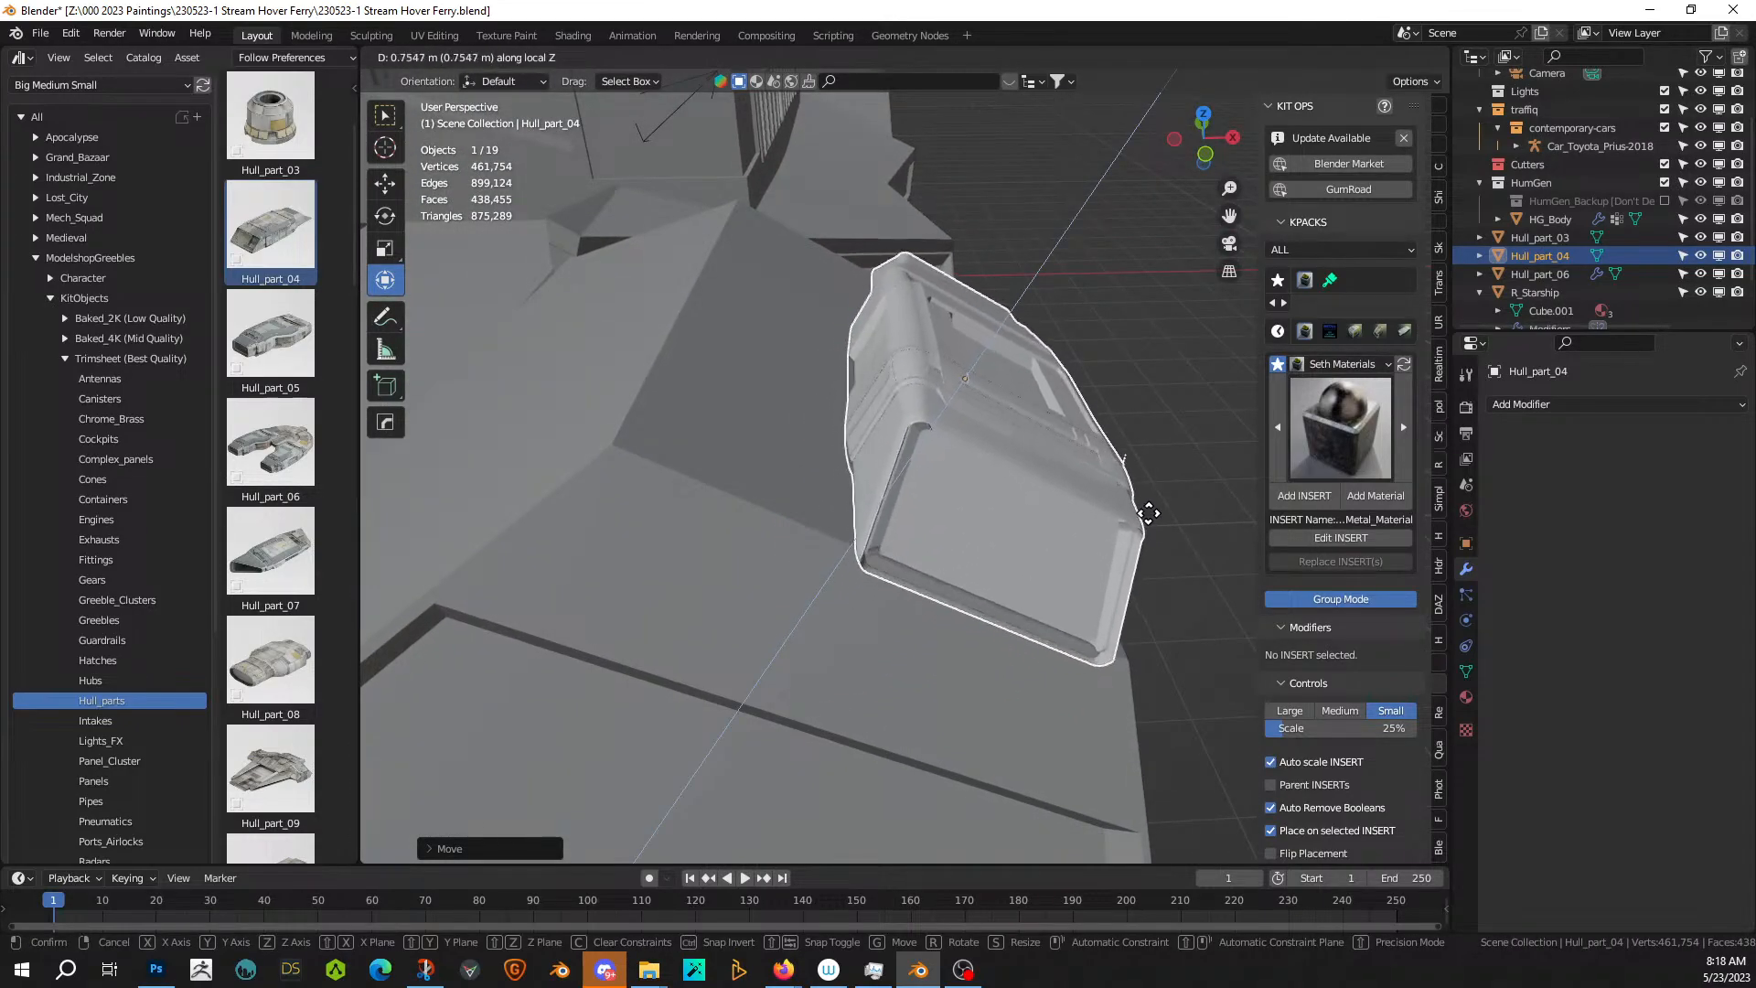
{"action": "left_click", "coordinate": [1143, 517]}
- Widen Hull_part_04 along its local X and shift it about 0.45 m inward up the slope
{"action": "middle_click_drag", "start_coordinate": [1143, 516], "coordinate": [1014, 607]}
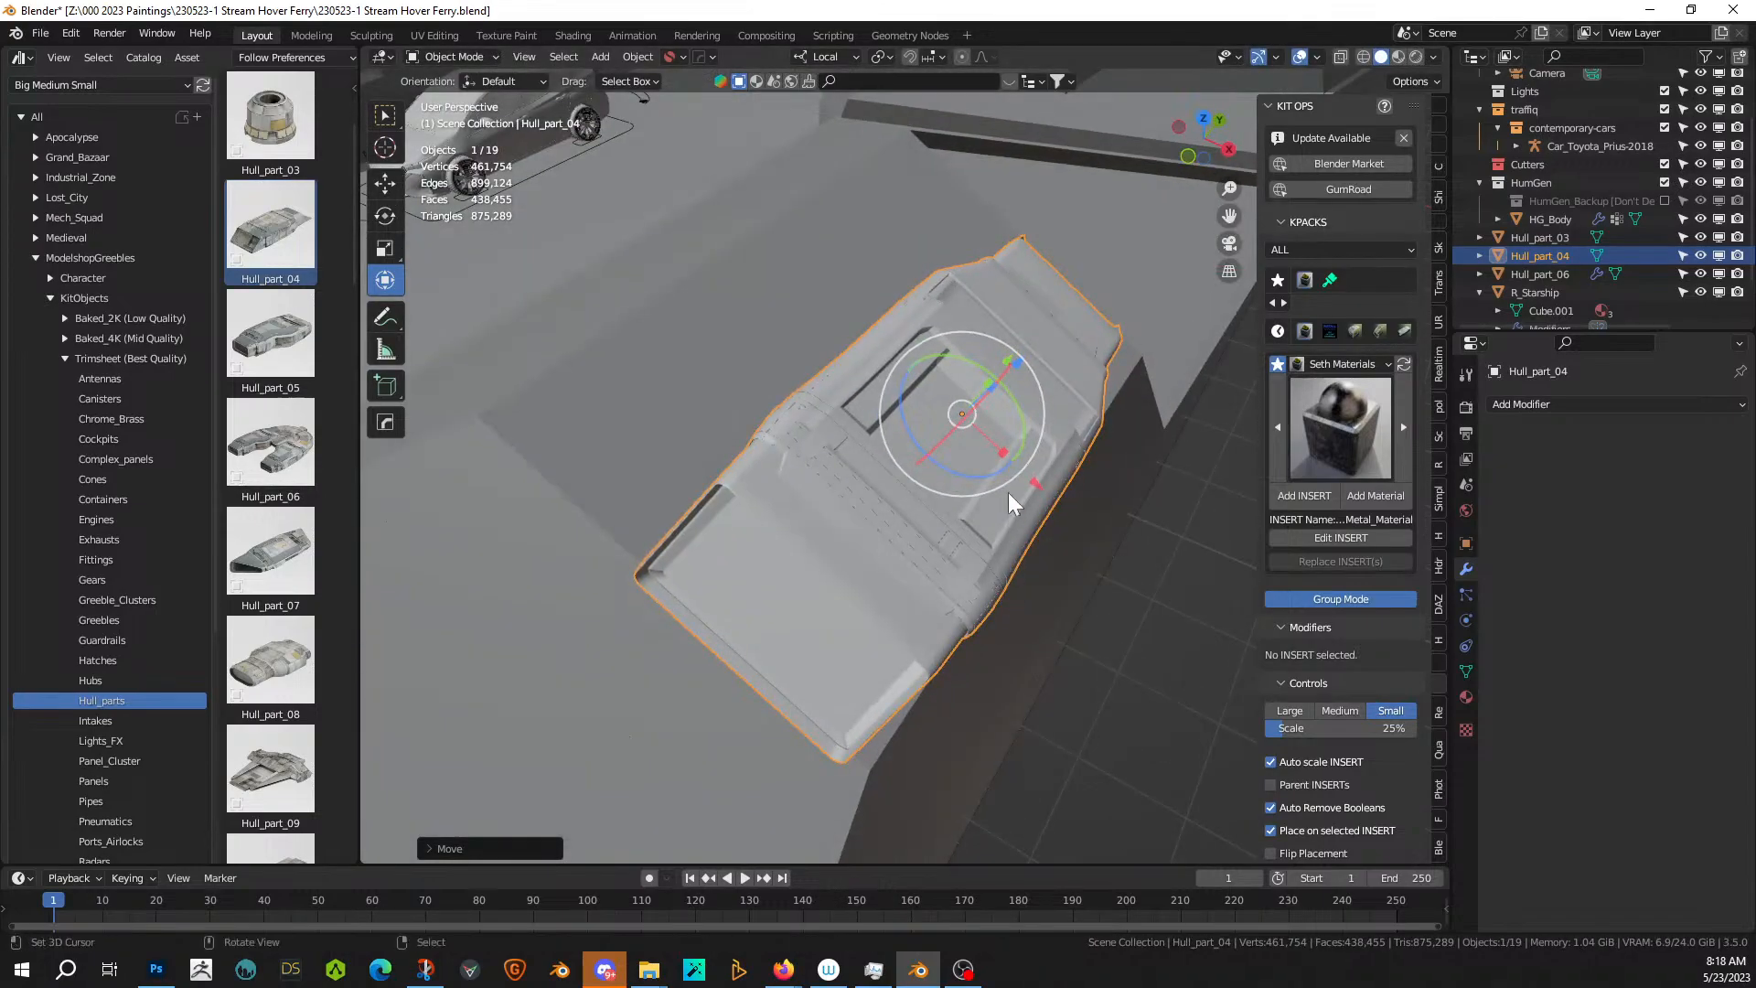
{"action": "left_click_drag", "start_coordinate": [1005, 455], "coordinate": [1045, 491]}
{"action": "key", "text": "g"}
{"action": "key", "text": "z"}
{"action": "key", "text": "z"}
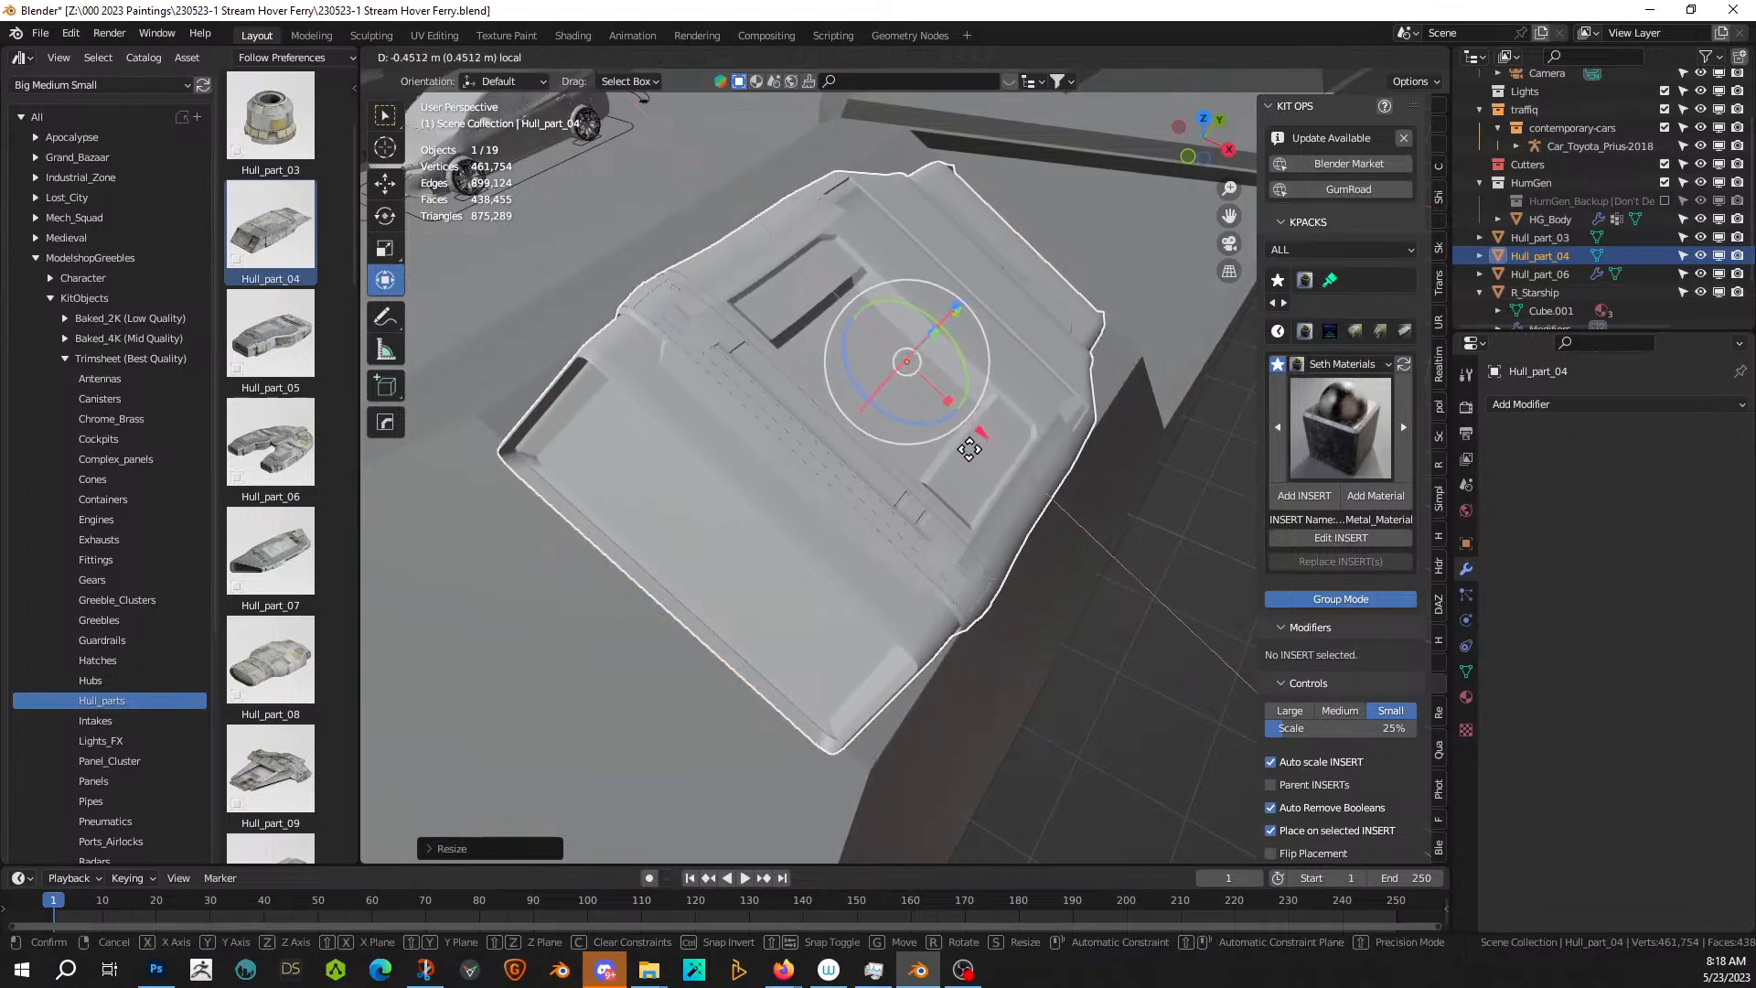
{"action": "left_click", "coordinate": [993, 460]}
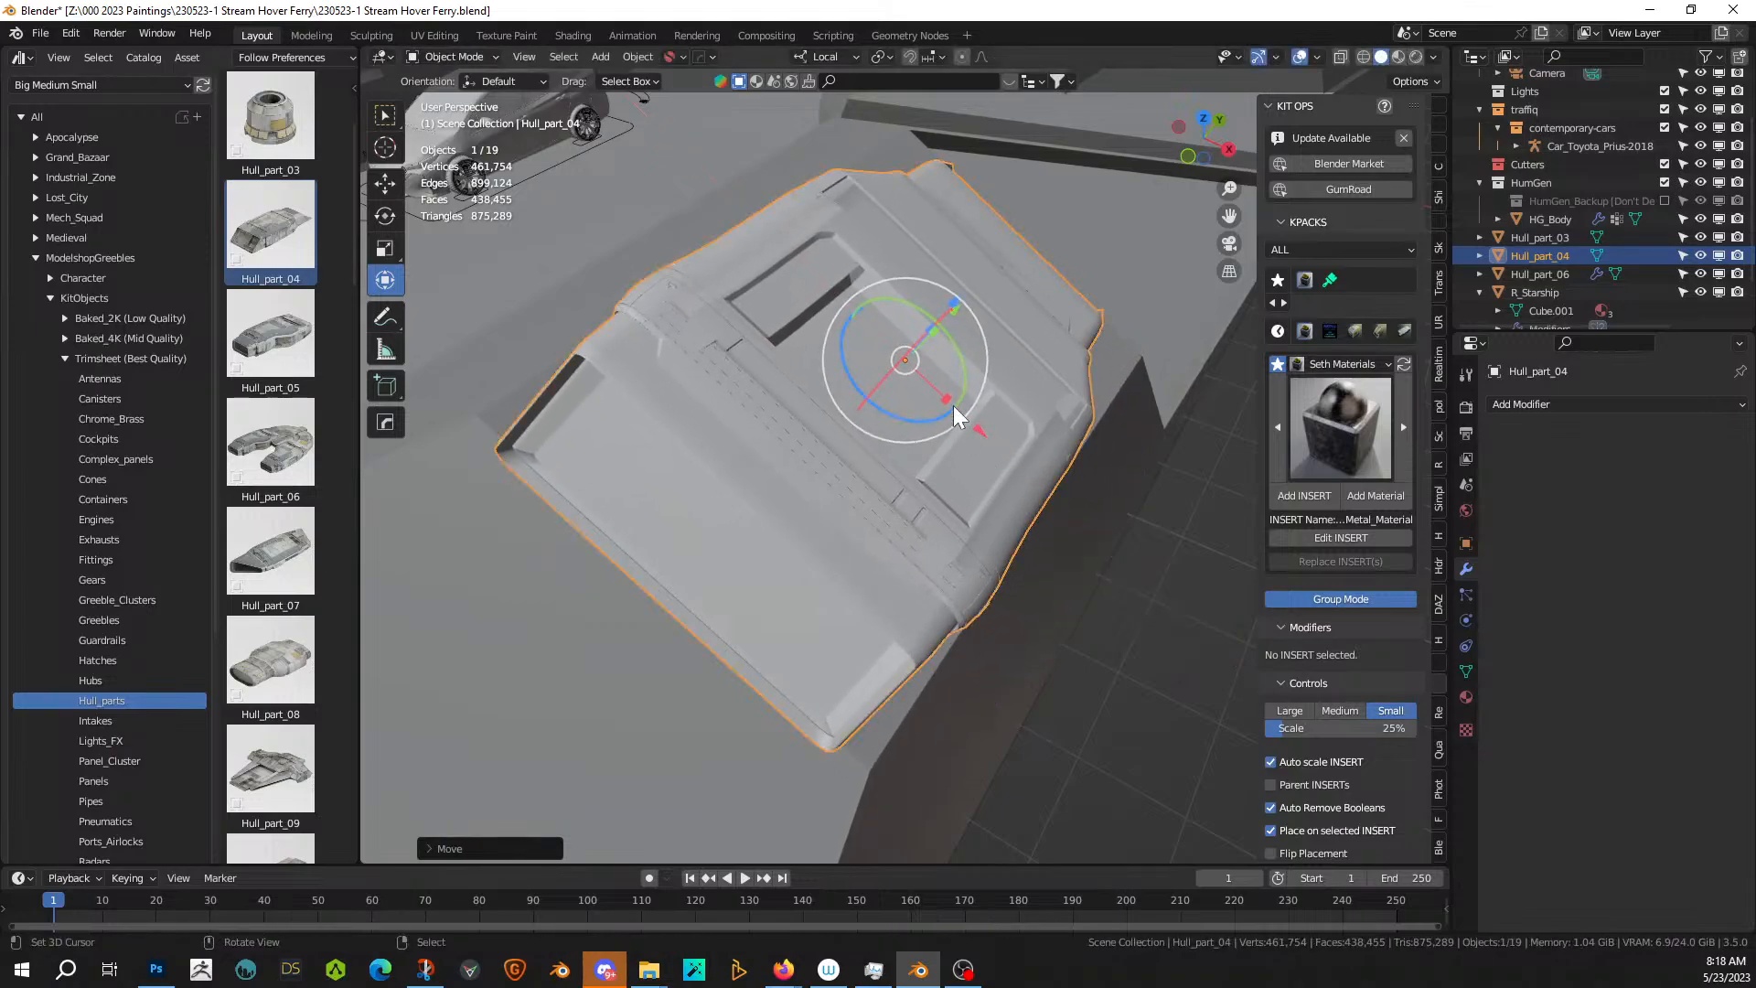
- Fine-tune Hull_part_04's local X width and its local Z height so it sits flush on the sloped hull
{"action": "left_click_drag", "start_coordinate": [954, 407], "coordinate": [974, 436]}
{"action": "middle_click_drag", "start_coordinate": [974, 435], "coordinate": [881, 405]}
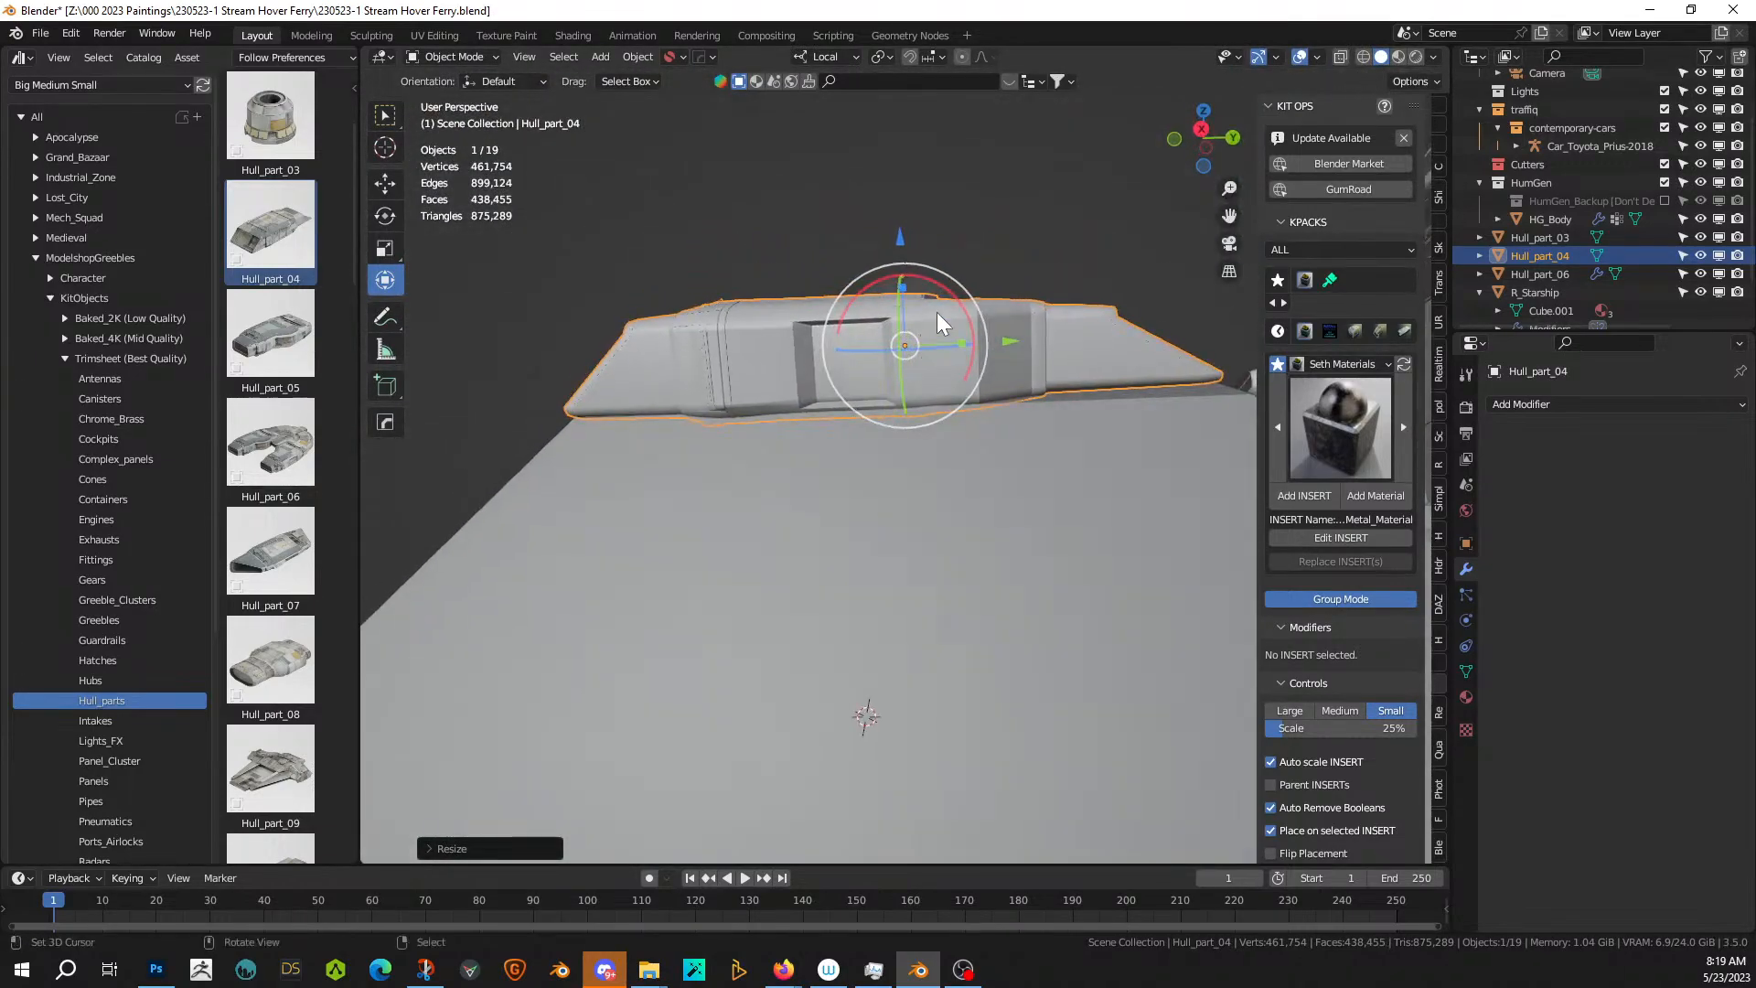
{"action": "left_click_drag", "start_coordinate": [898, 239], "coordinate": [902, 246]}
{"action": "middle_click_drag", "start_coordinate": [950, 286], "coordinate": [991, 367]}
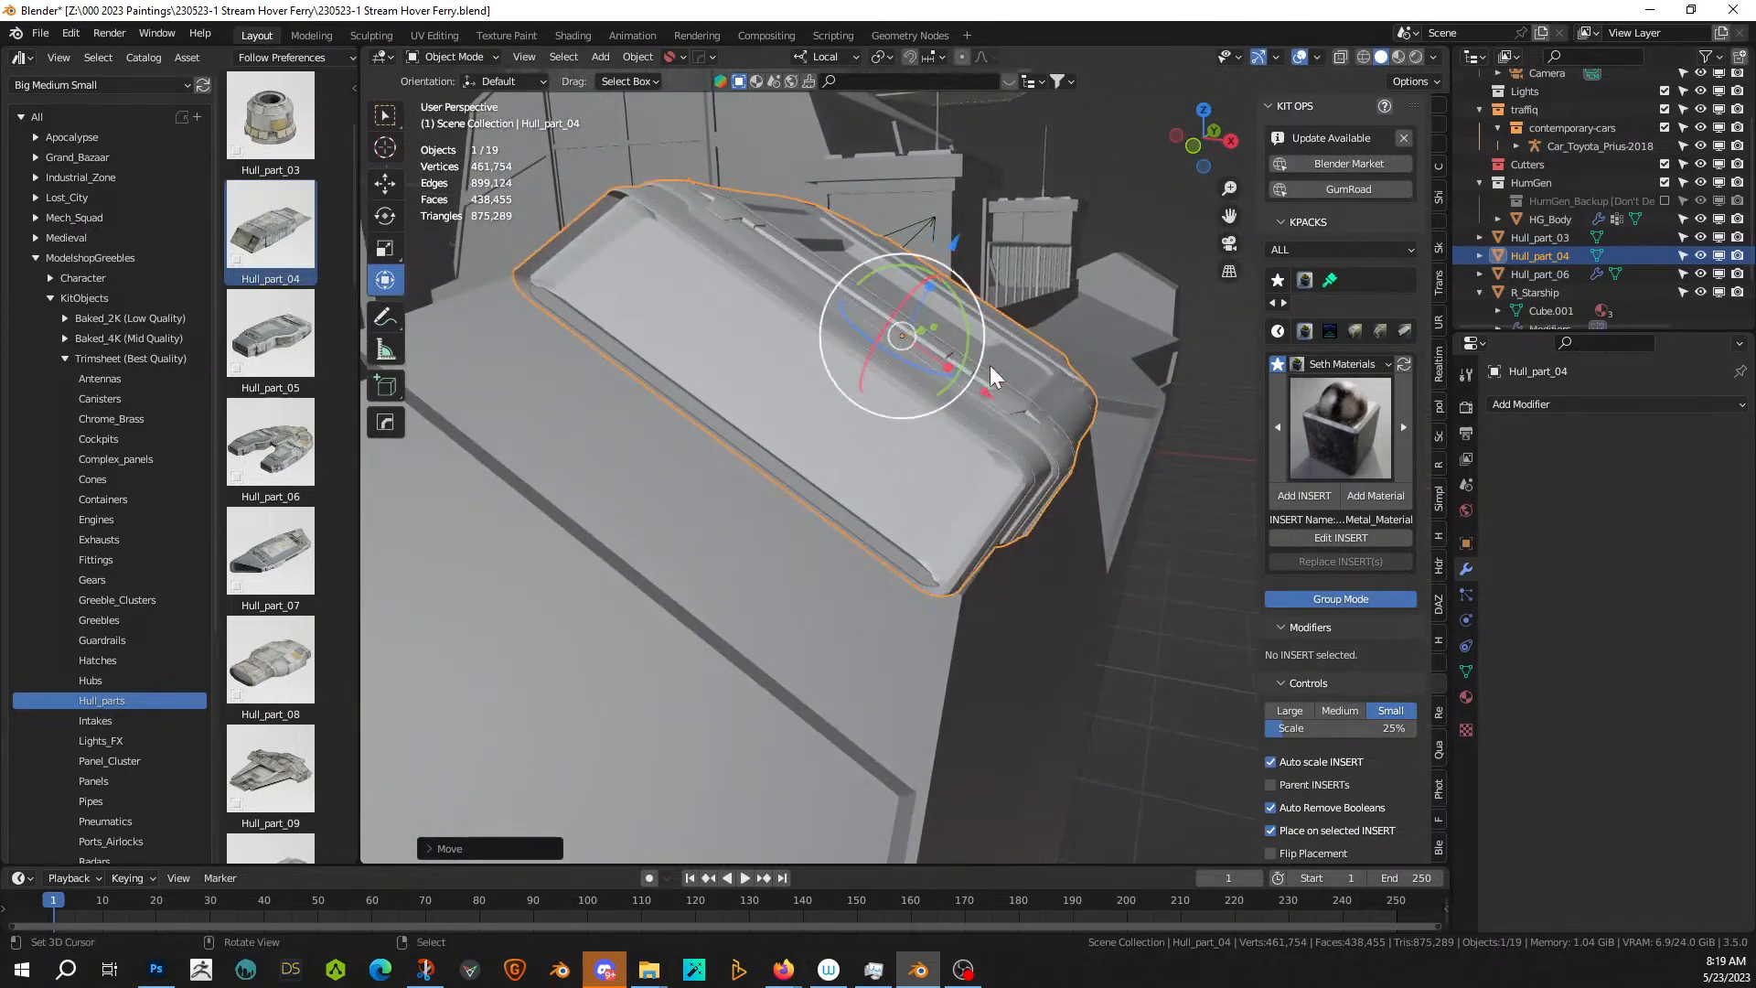
{"action": "left_click_drag", "start_coordinate": [957, 242], "coordinate": [959, 236]}
{"action": "middle_click_drag", "start_coordinate": [959, 236], "coordinate": [980, 674]}
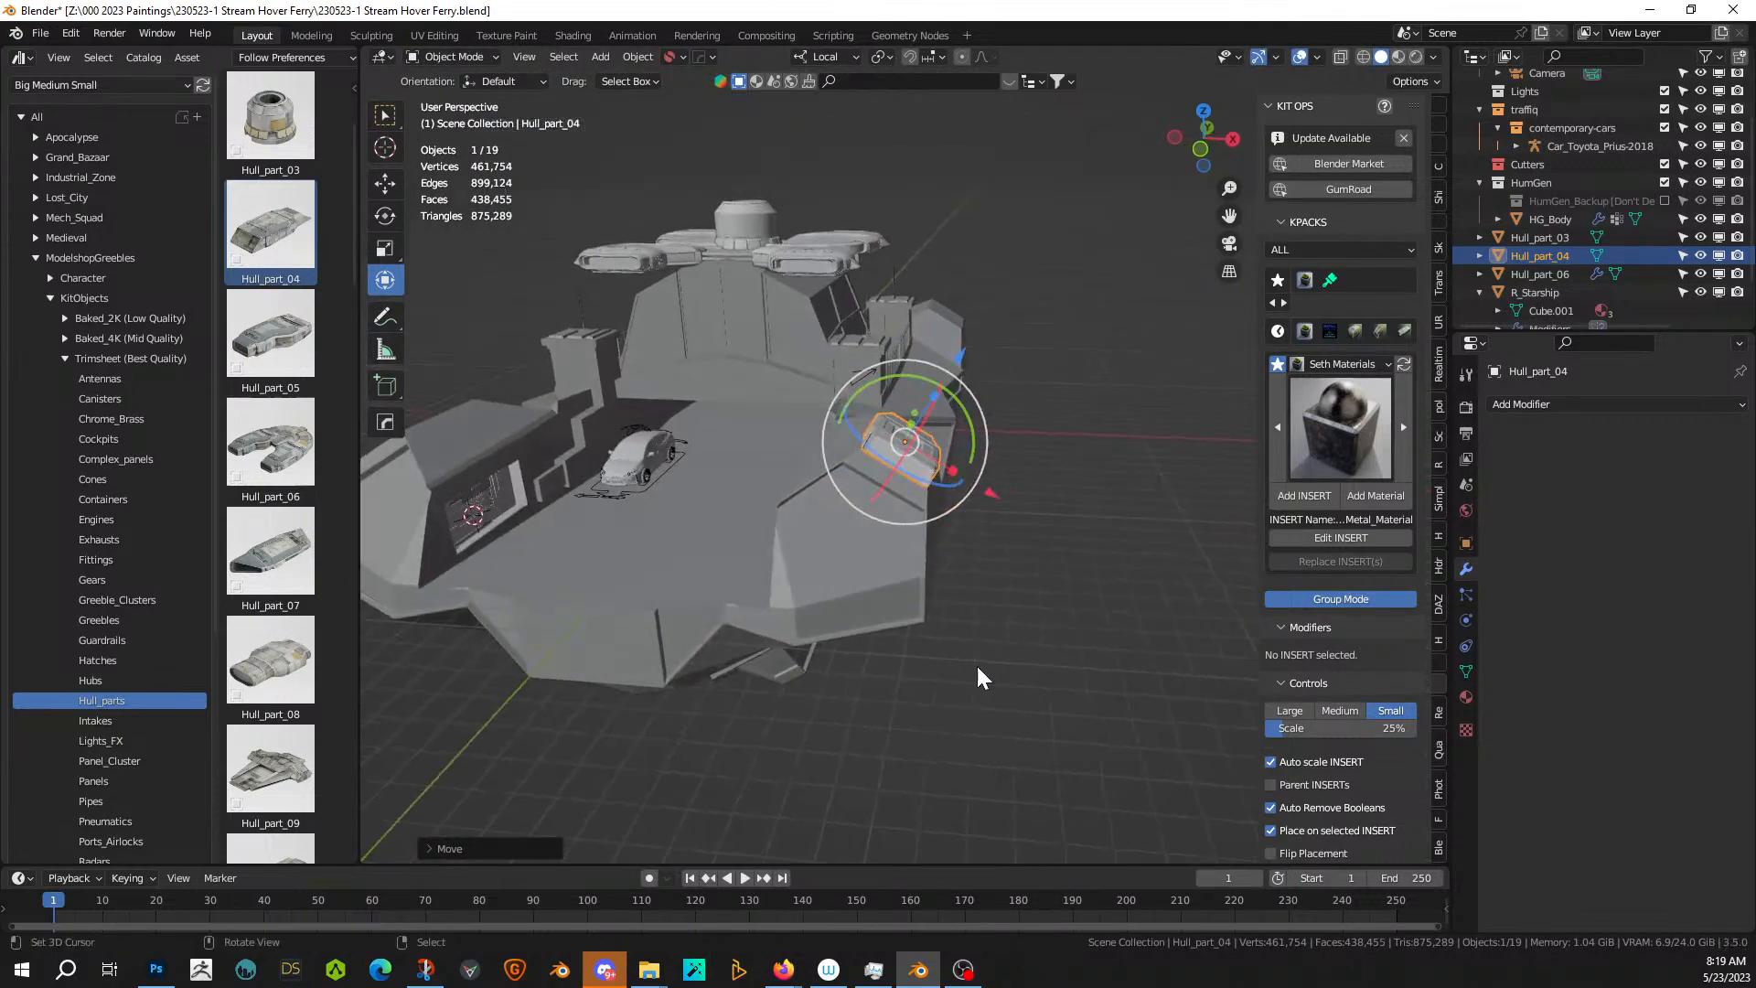
- Mirror Hull_part_04 across R_Starship on the X and Y axes to place it at all four hull corners
{"action": "left_click", "coordinate": [686, 513]}
{"action": "key", "text": "alt+x"}
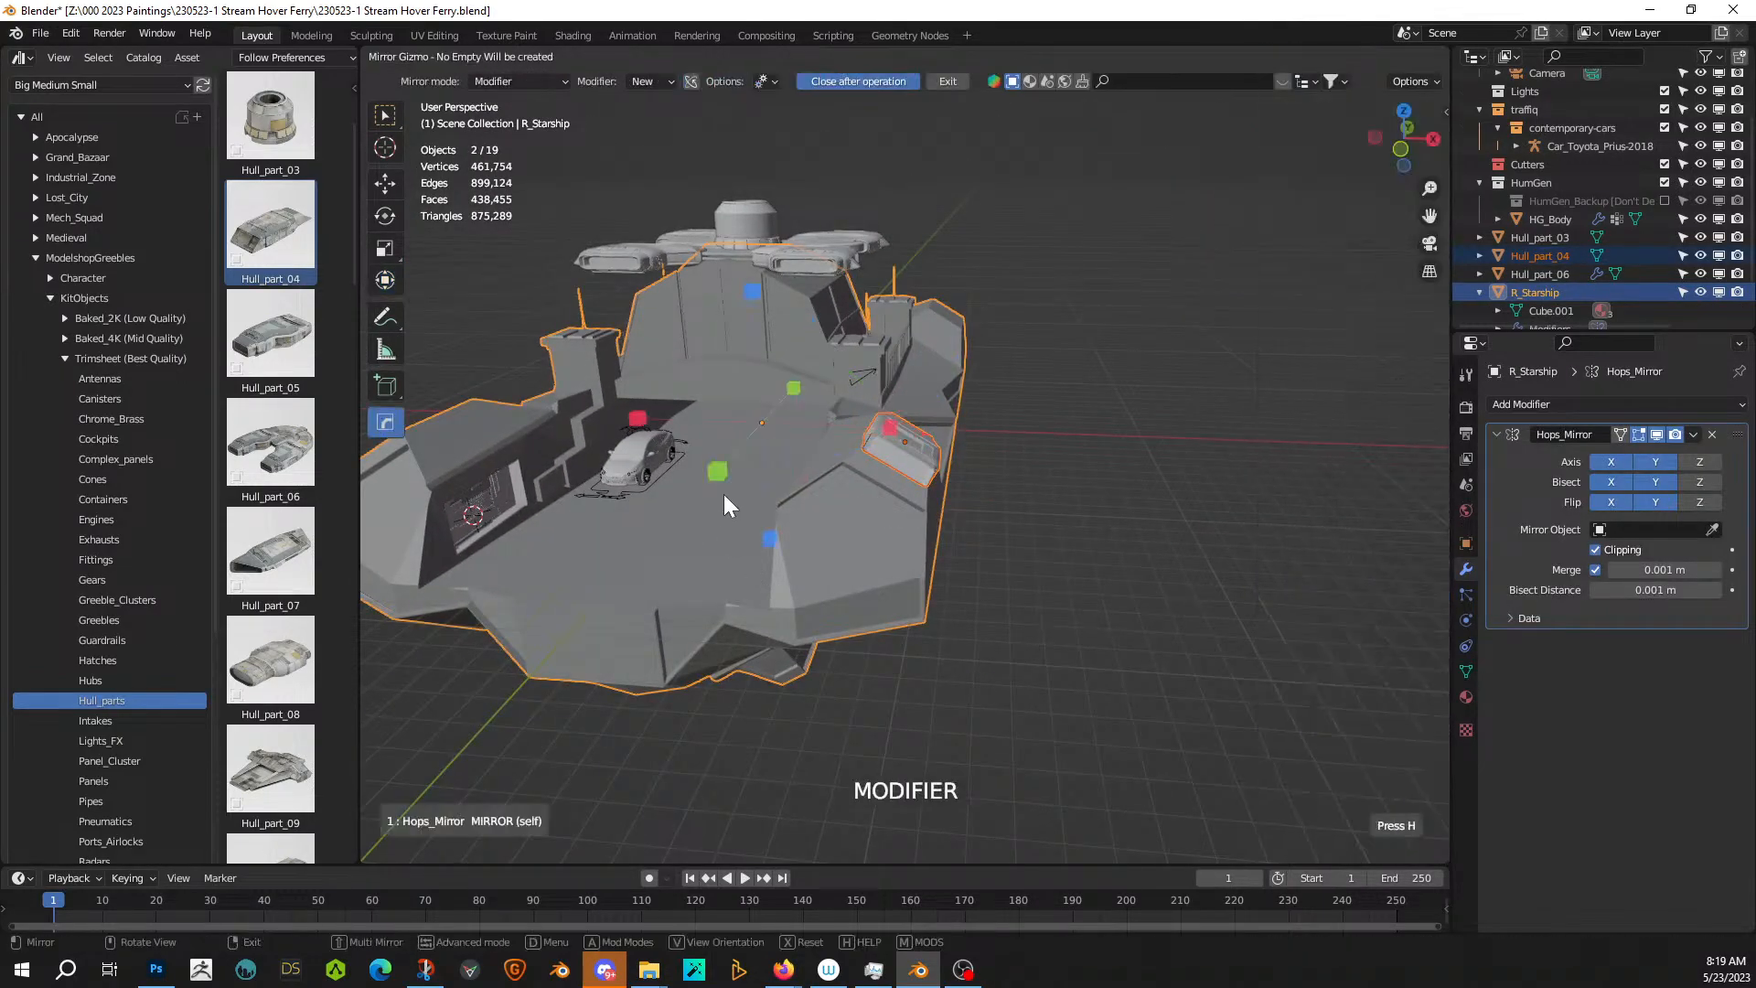
{"action": "left_click", "coordinate": [890, 427]}
{"action": "middle_click_drag", "start_coordinate": [807, 508], "coordinate": [695, 508]}
{"action": "key", "text": "alt+x"}
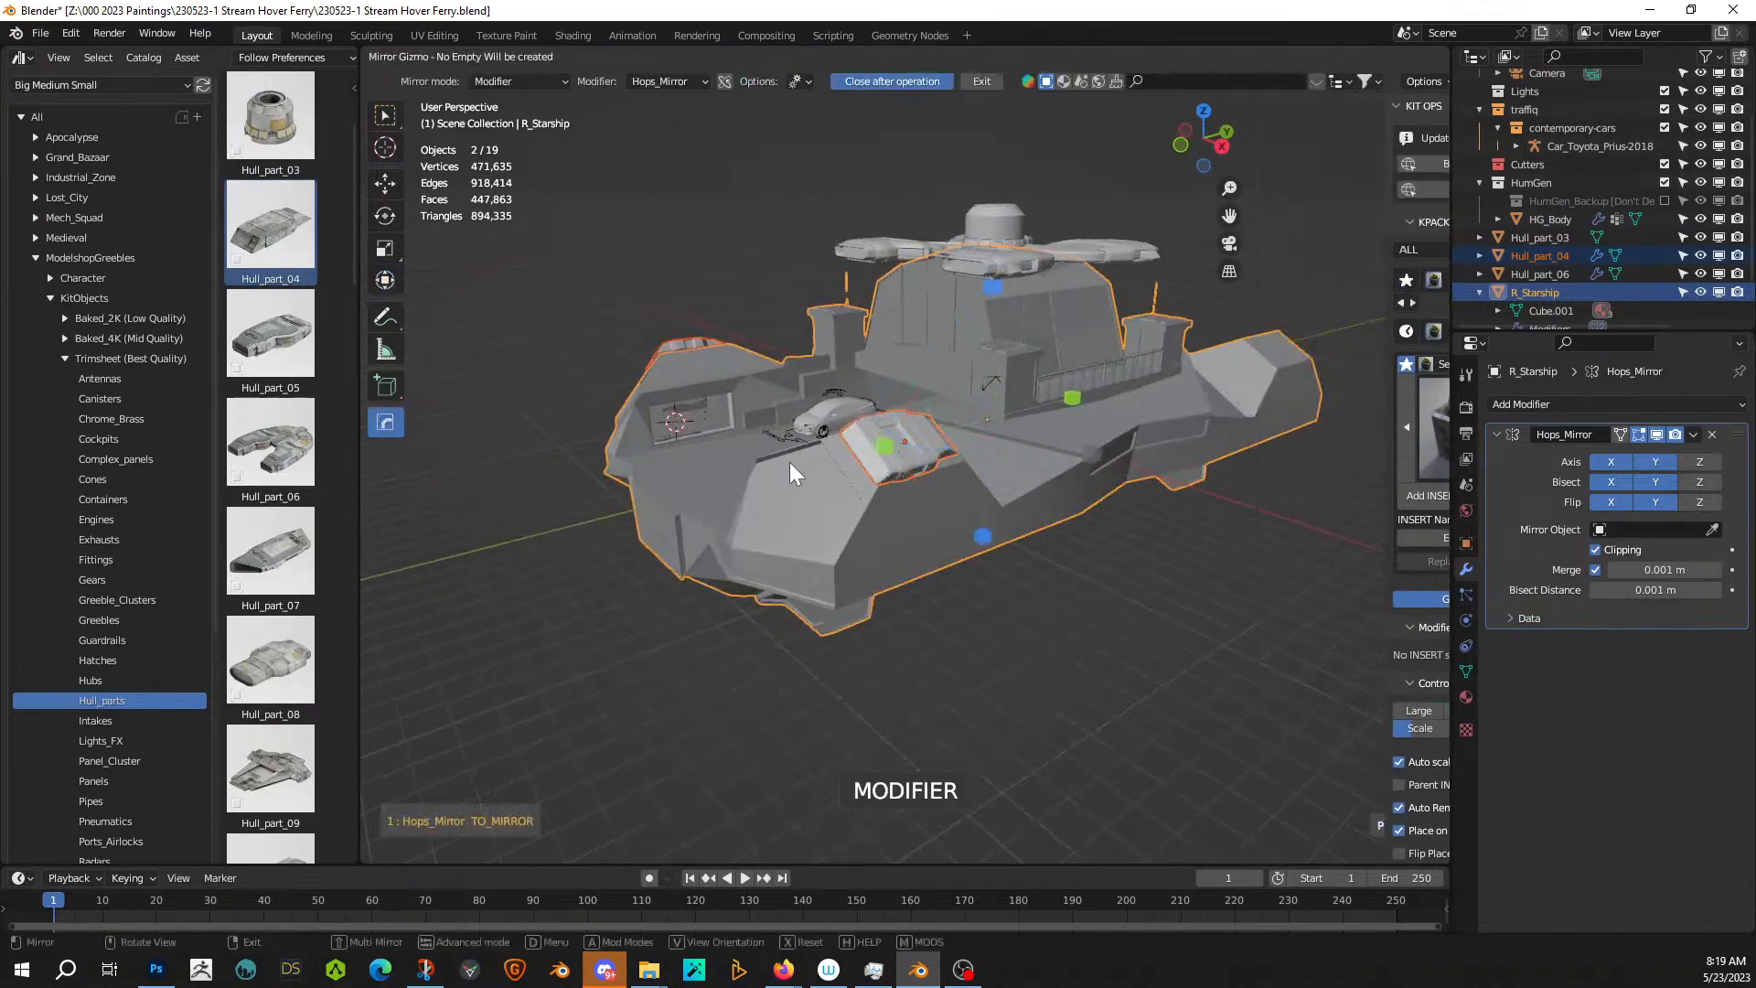
{"action": "left_click", "coordinate": [883, 448]}
{"action": "middle_click_drag", "start_coordinate": [881, 448], "coordinate": [1090, 578]}
{"action": "left_click", "coordinate": [1090, 587]}
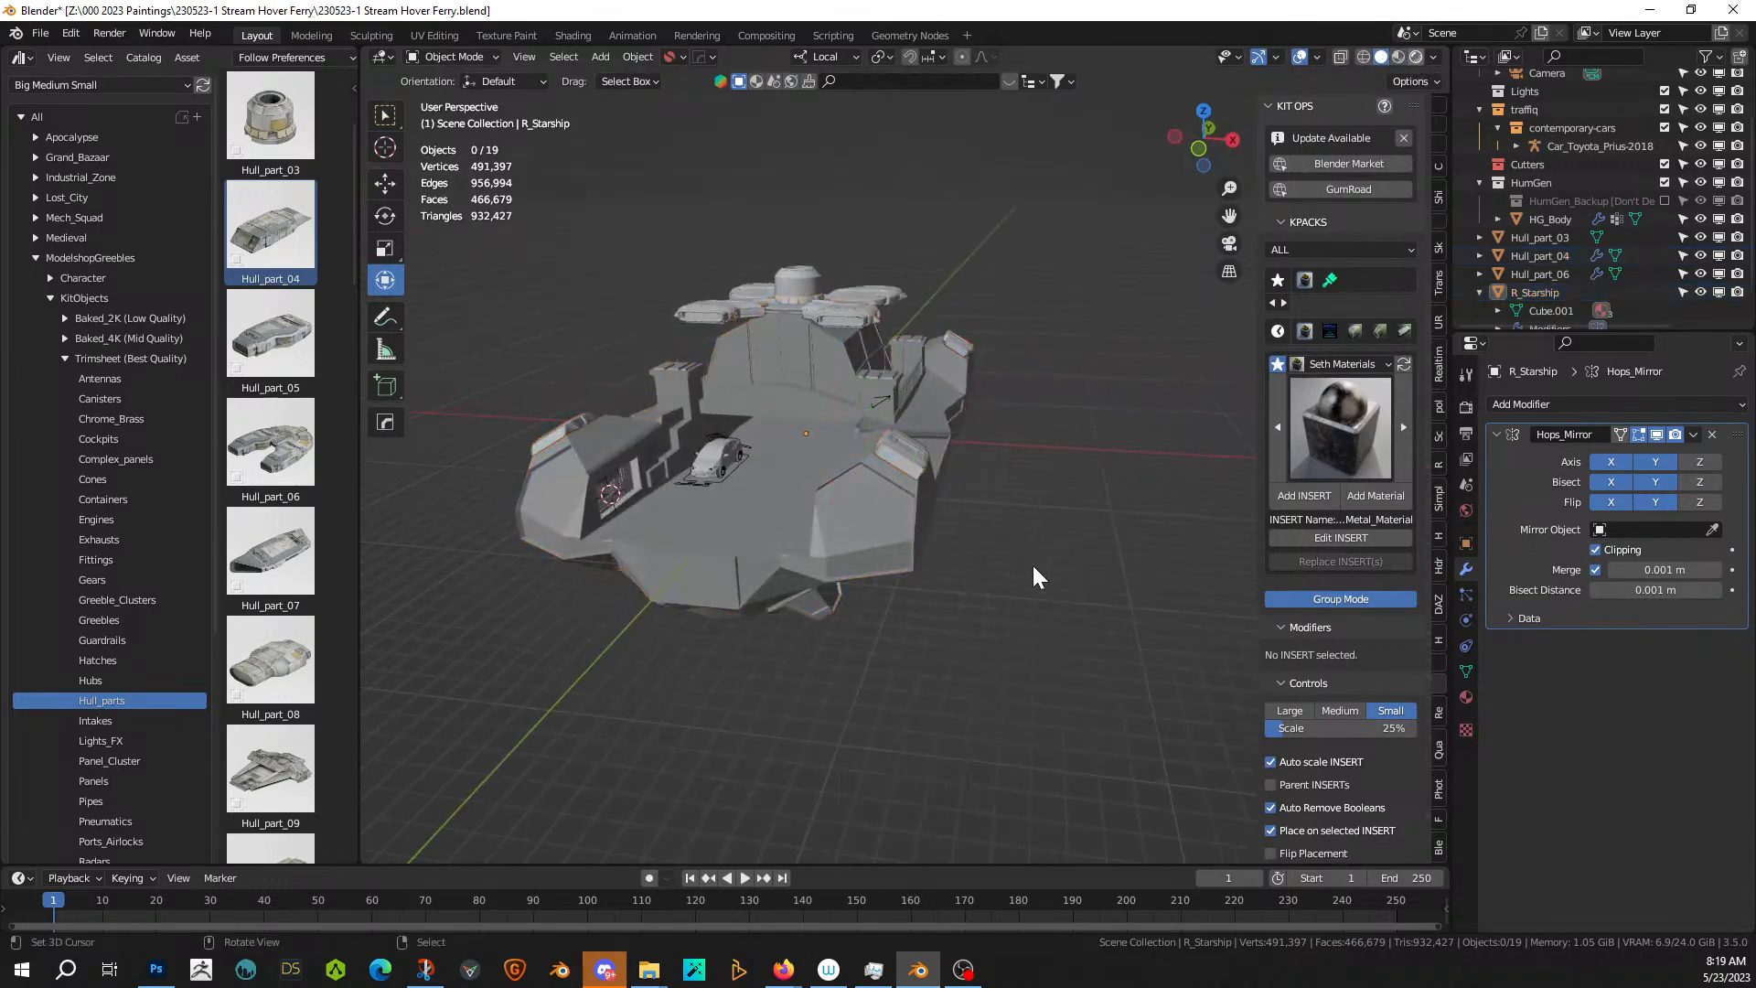
- Examine the mirrored Hull_part_04 modules on the side hulls in rendered shading
{"action": "key", "text": "z"}
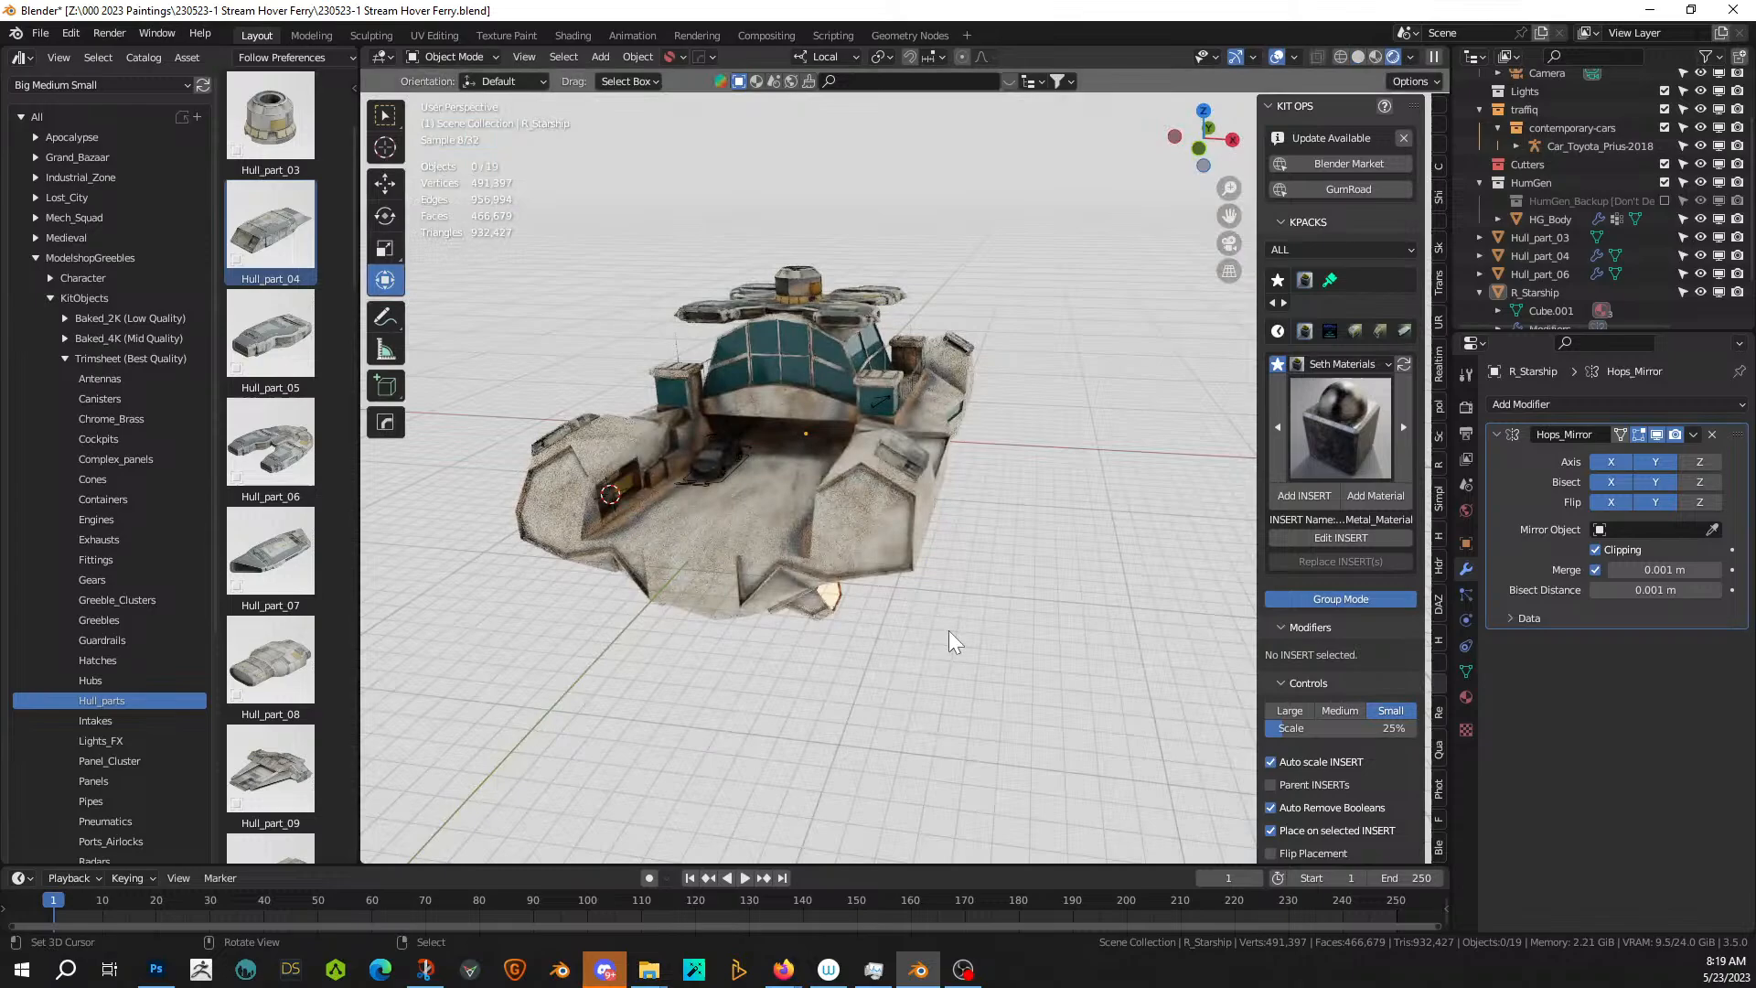
{"action": "middle_click_drag", "start_coordinate": [948, 630], "coordinate": [606, 659]}
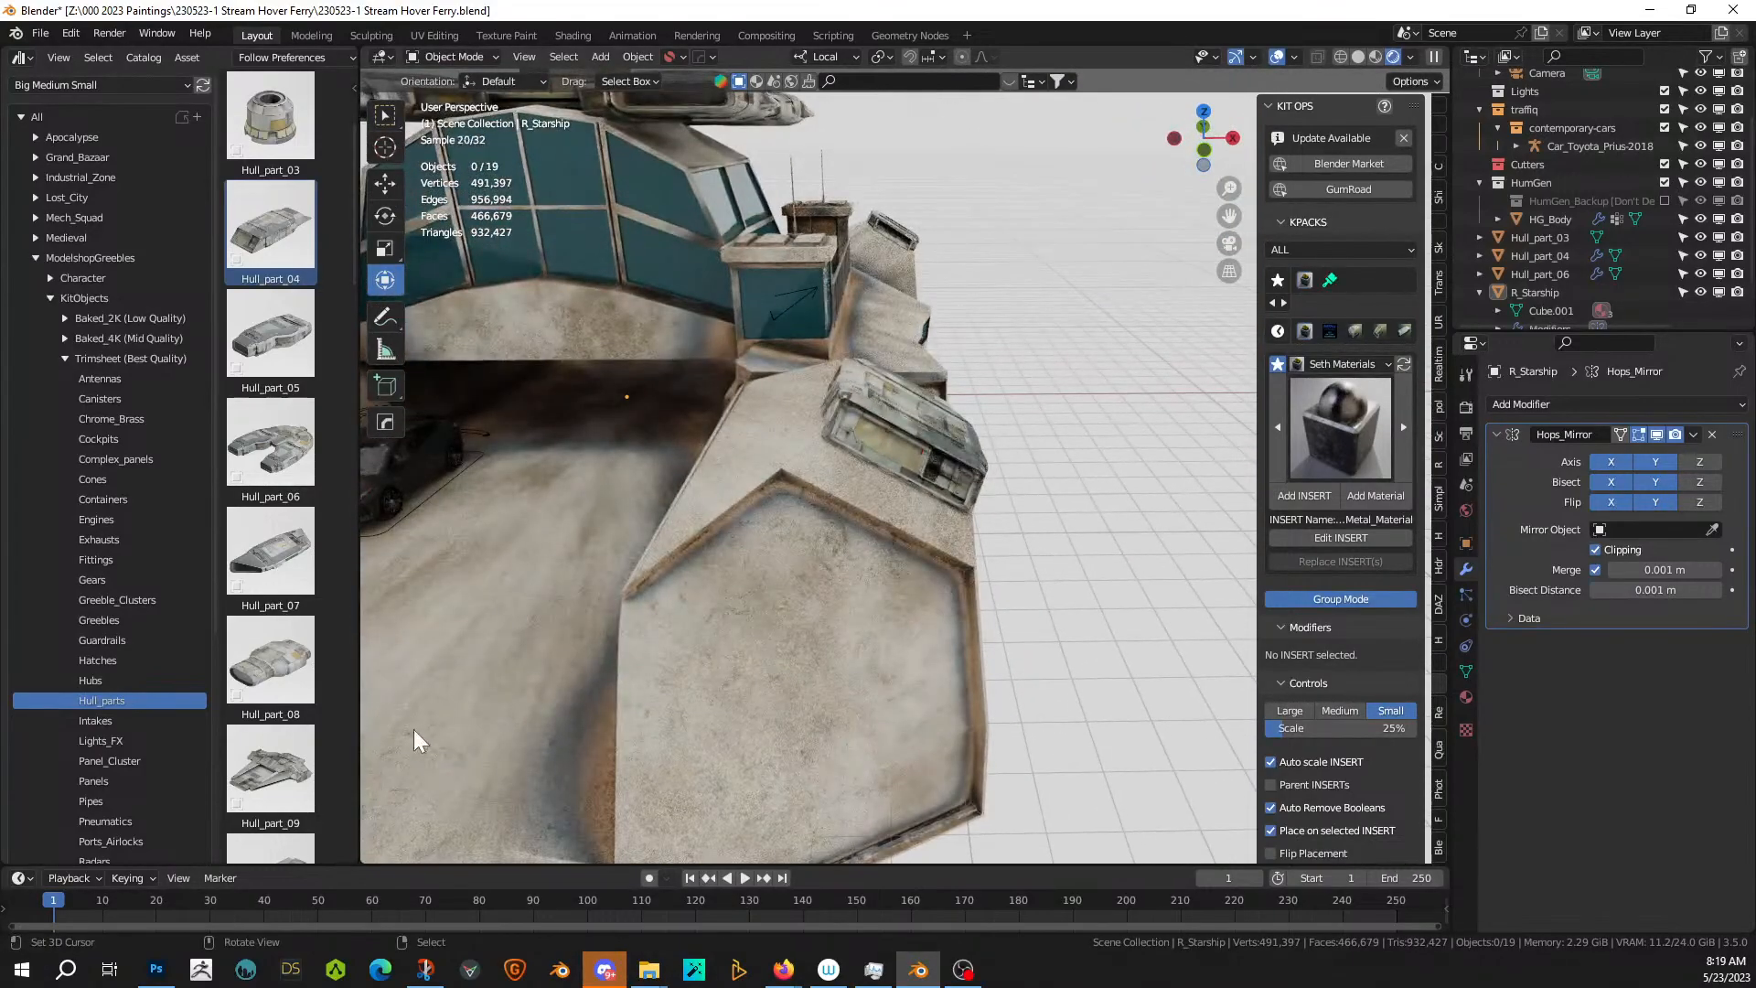
{"action": "scroll", "coordinate": [749, 578], "scroll_direction": "down", "scroll_amount": 2}
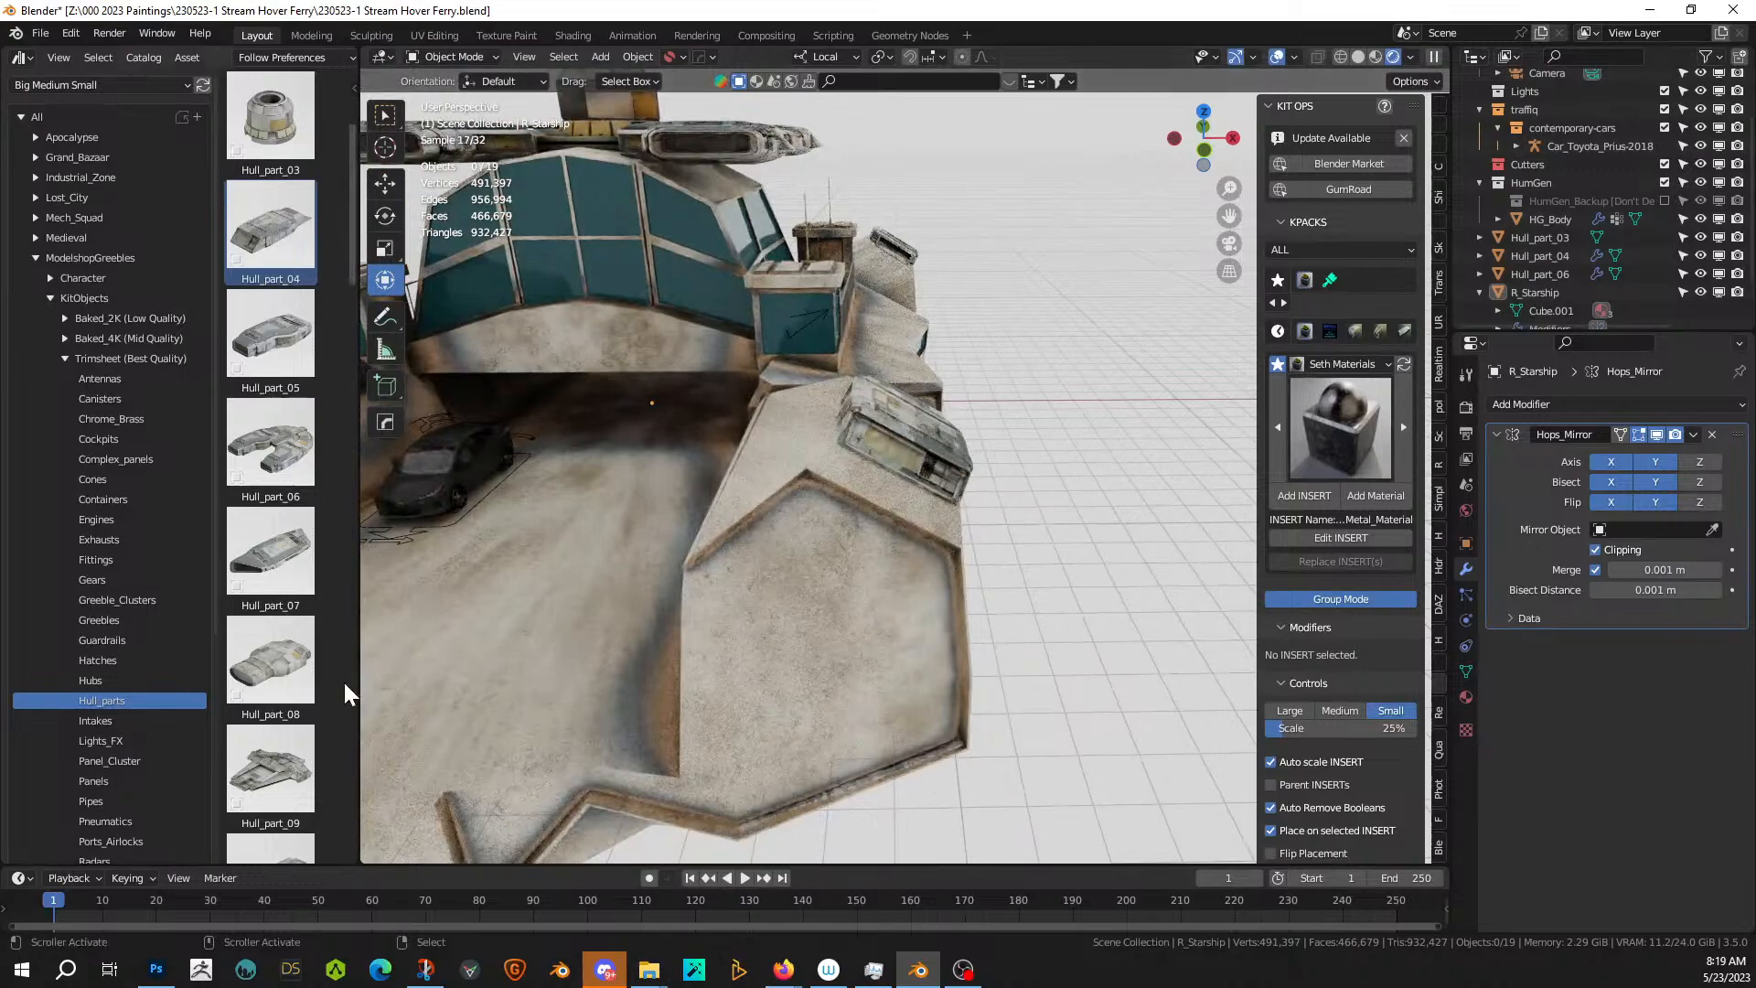
{"action": "scroll", "coordinate": [344, 682], "scroll_direction": "down", "scroll_amount": 1}
{"action": "scroll", "coordinate": [463, 560], "scroll_direction": "down", "scroll_amount": 3}
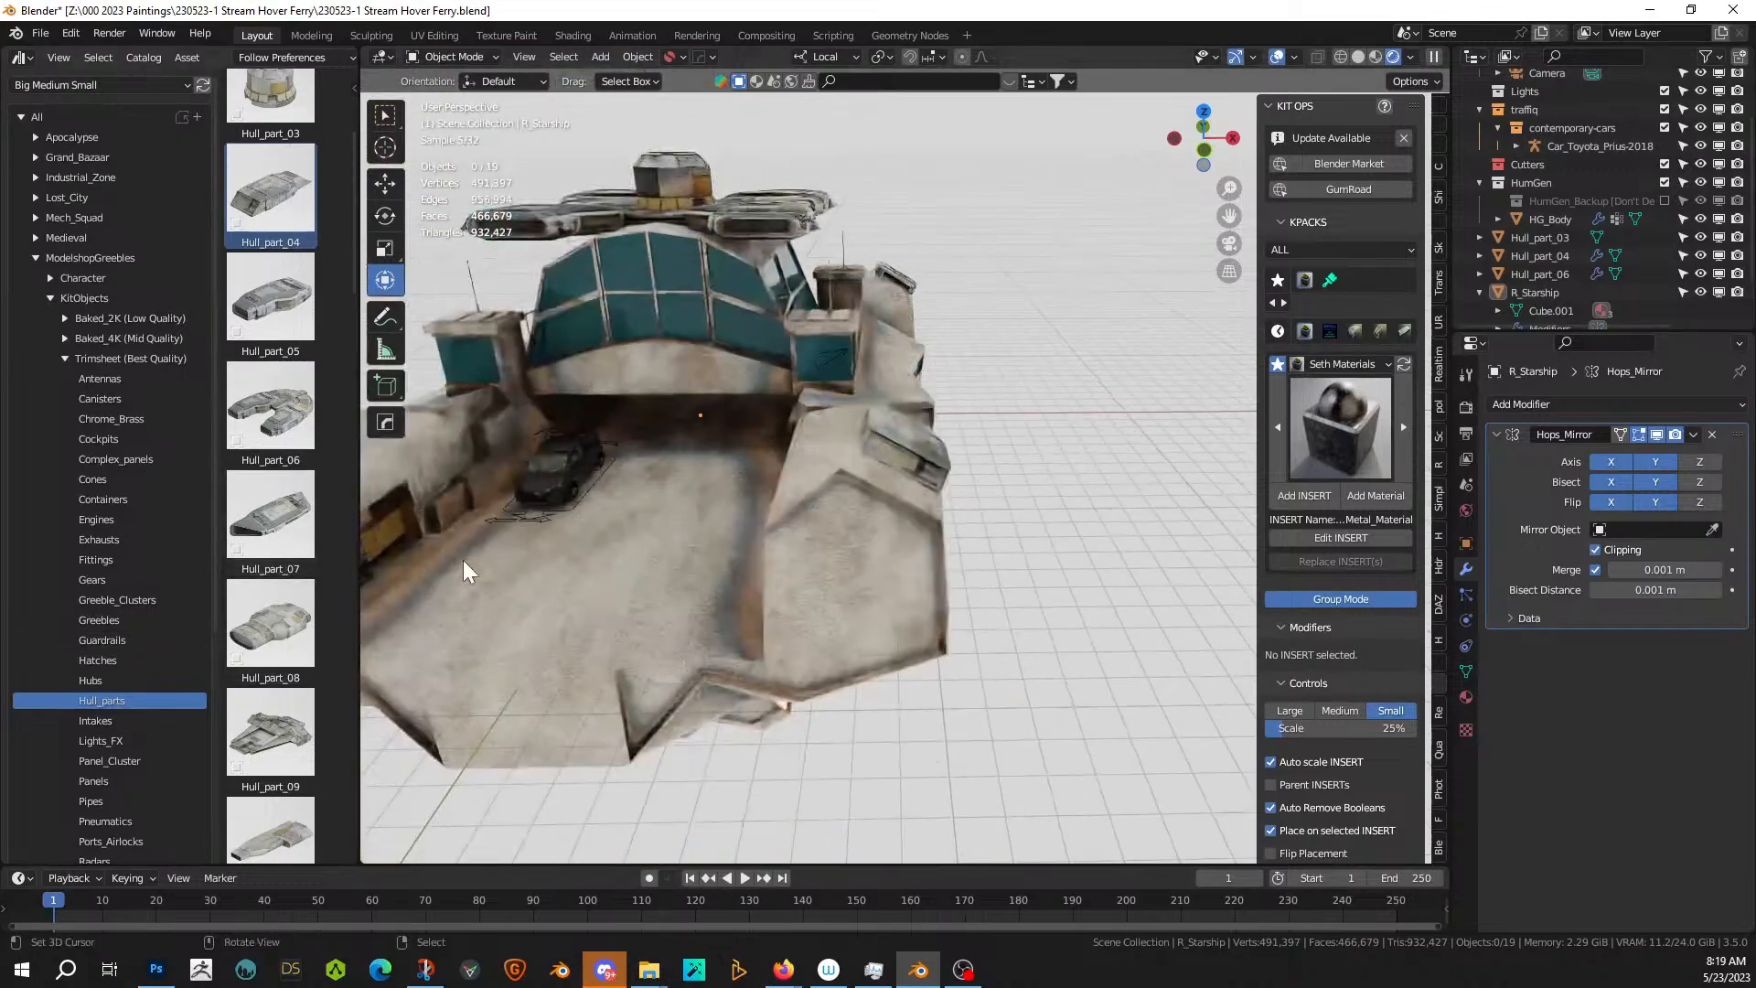
{"action": "middle_click_drag", "start_coordinate": [463, 560], "coordinate": [368, 555]}
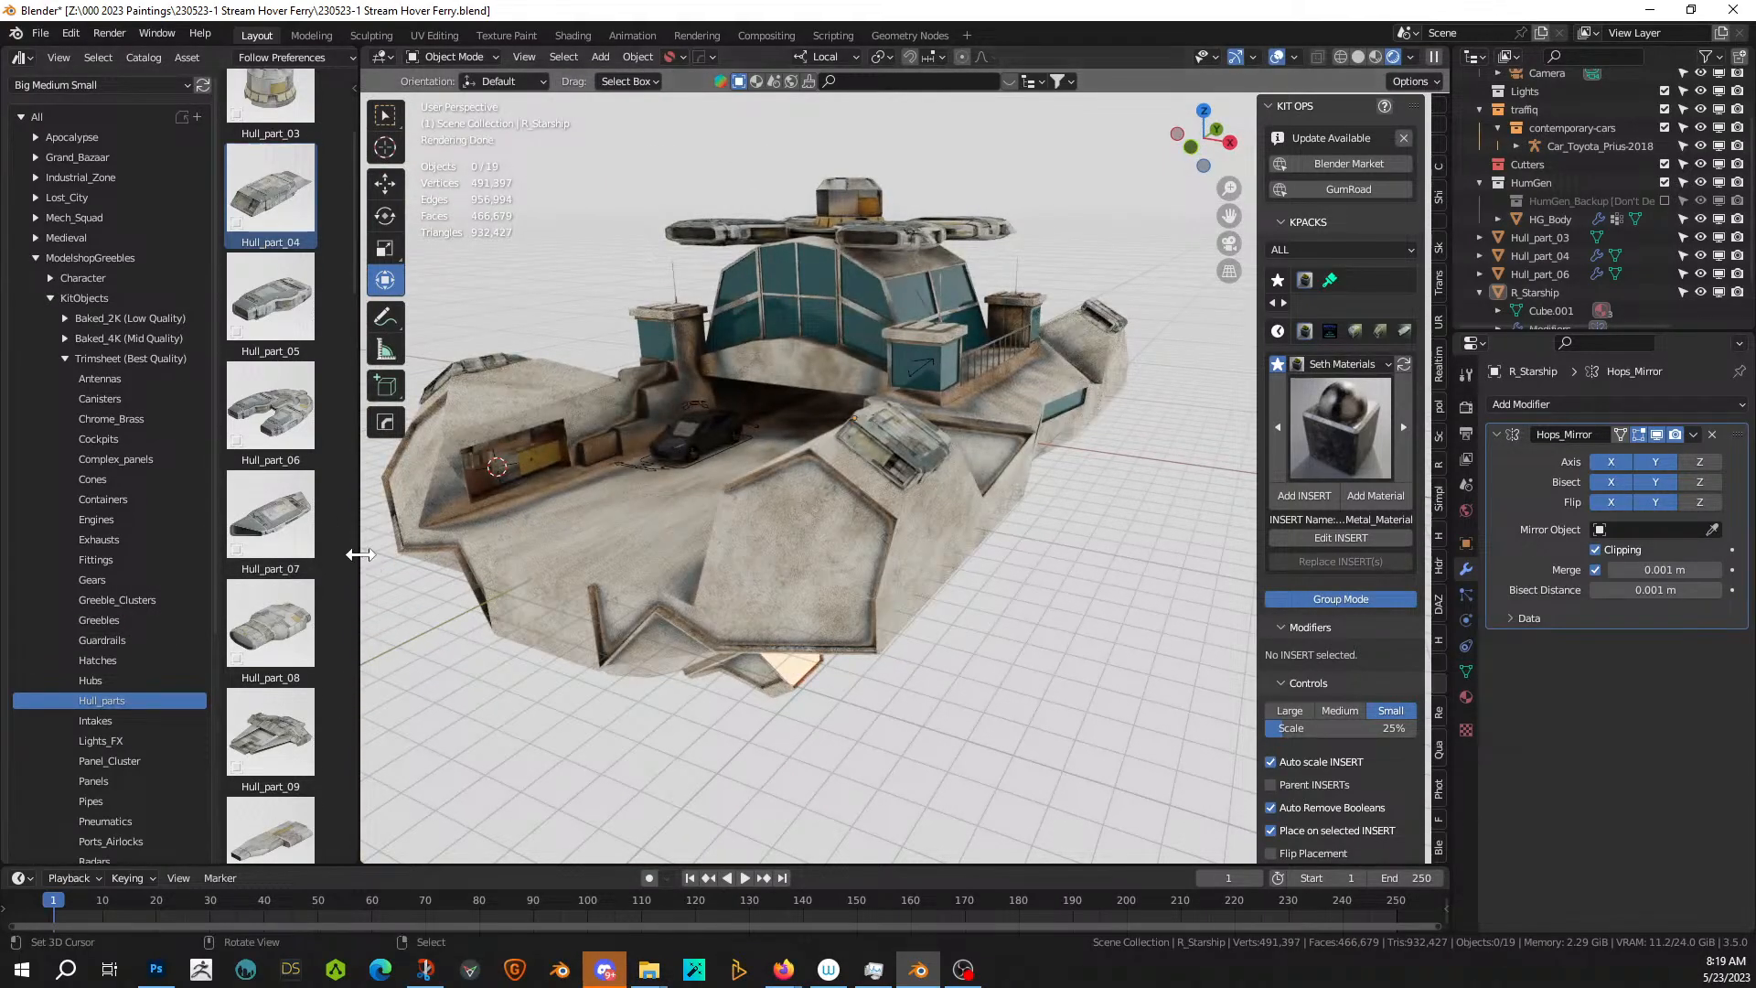
- Place the Hull_part_11 asset beside the ferry and scale it down to about 0.34
{"action": "scroll", "coordinate": [293, 655], "scroll_direction": "down", "scroll_amount": 6}
{"action": "scroll", "coordinate": [294, 655], "scroll_direction": "down", "scroll_amount": 3}
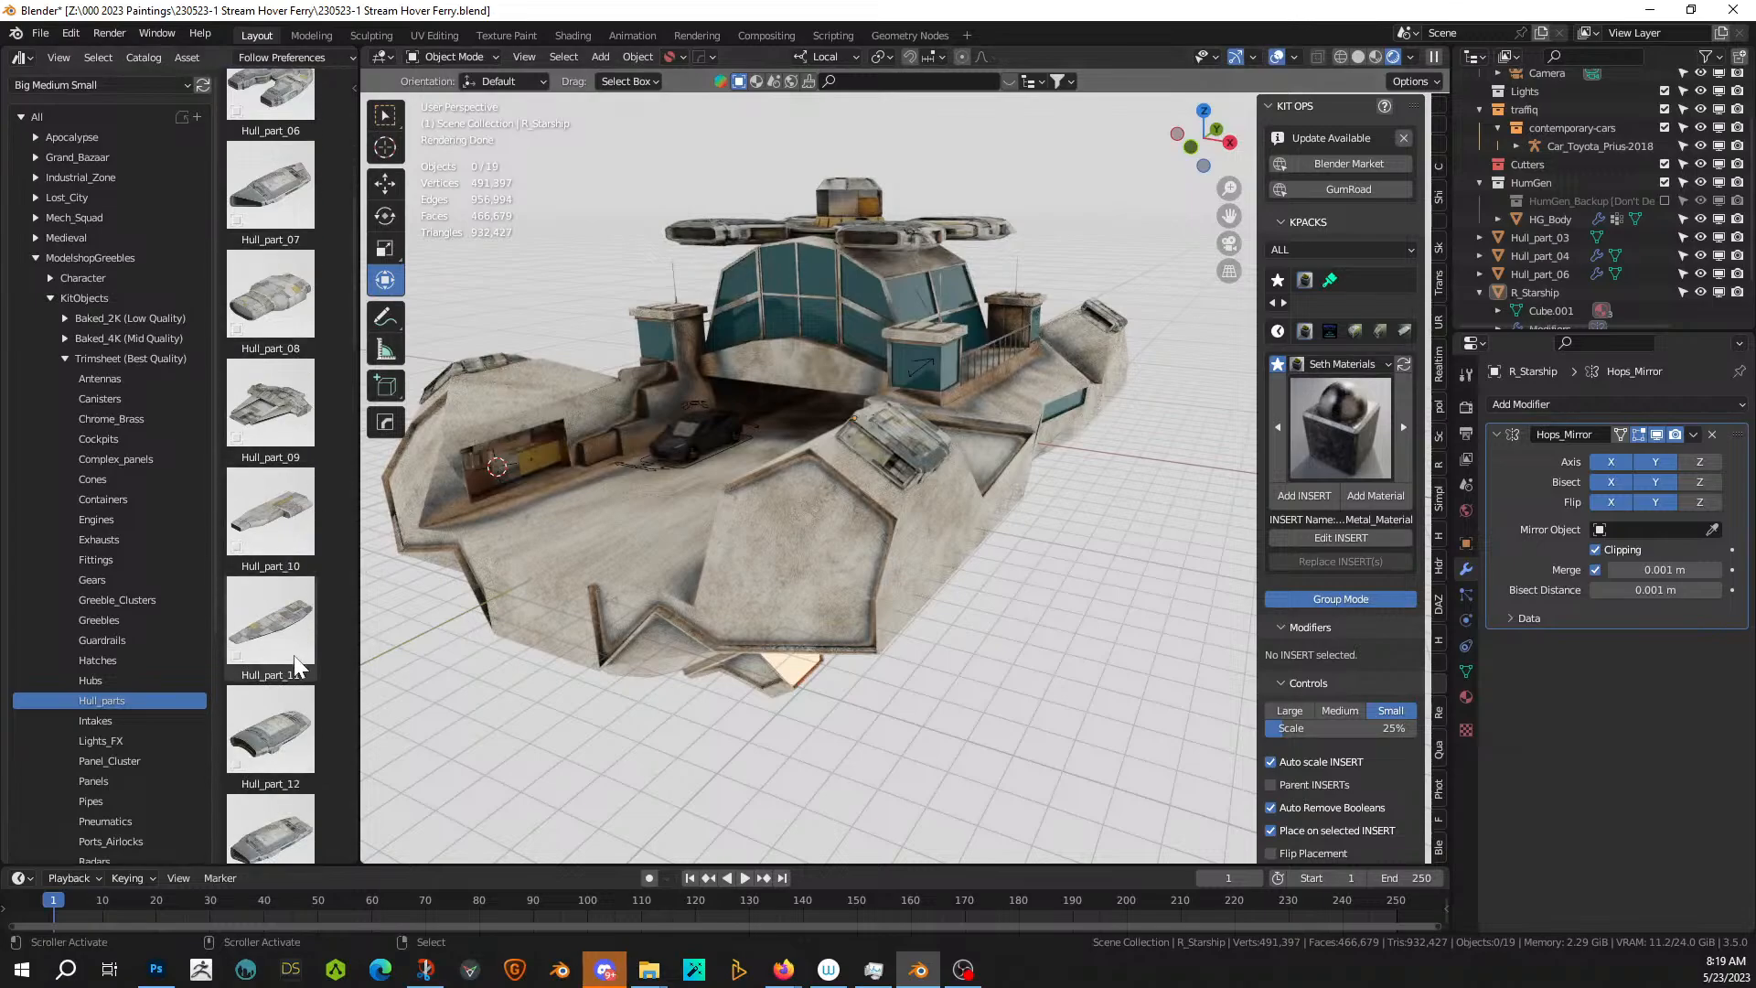
{"action": "scroll", "coordinate": [293, 655], "scroll_direction": "down", "scroll_amount": 3}
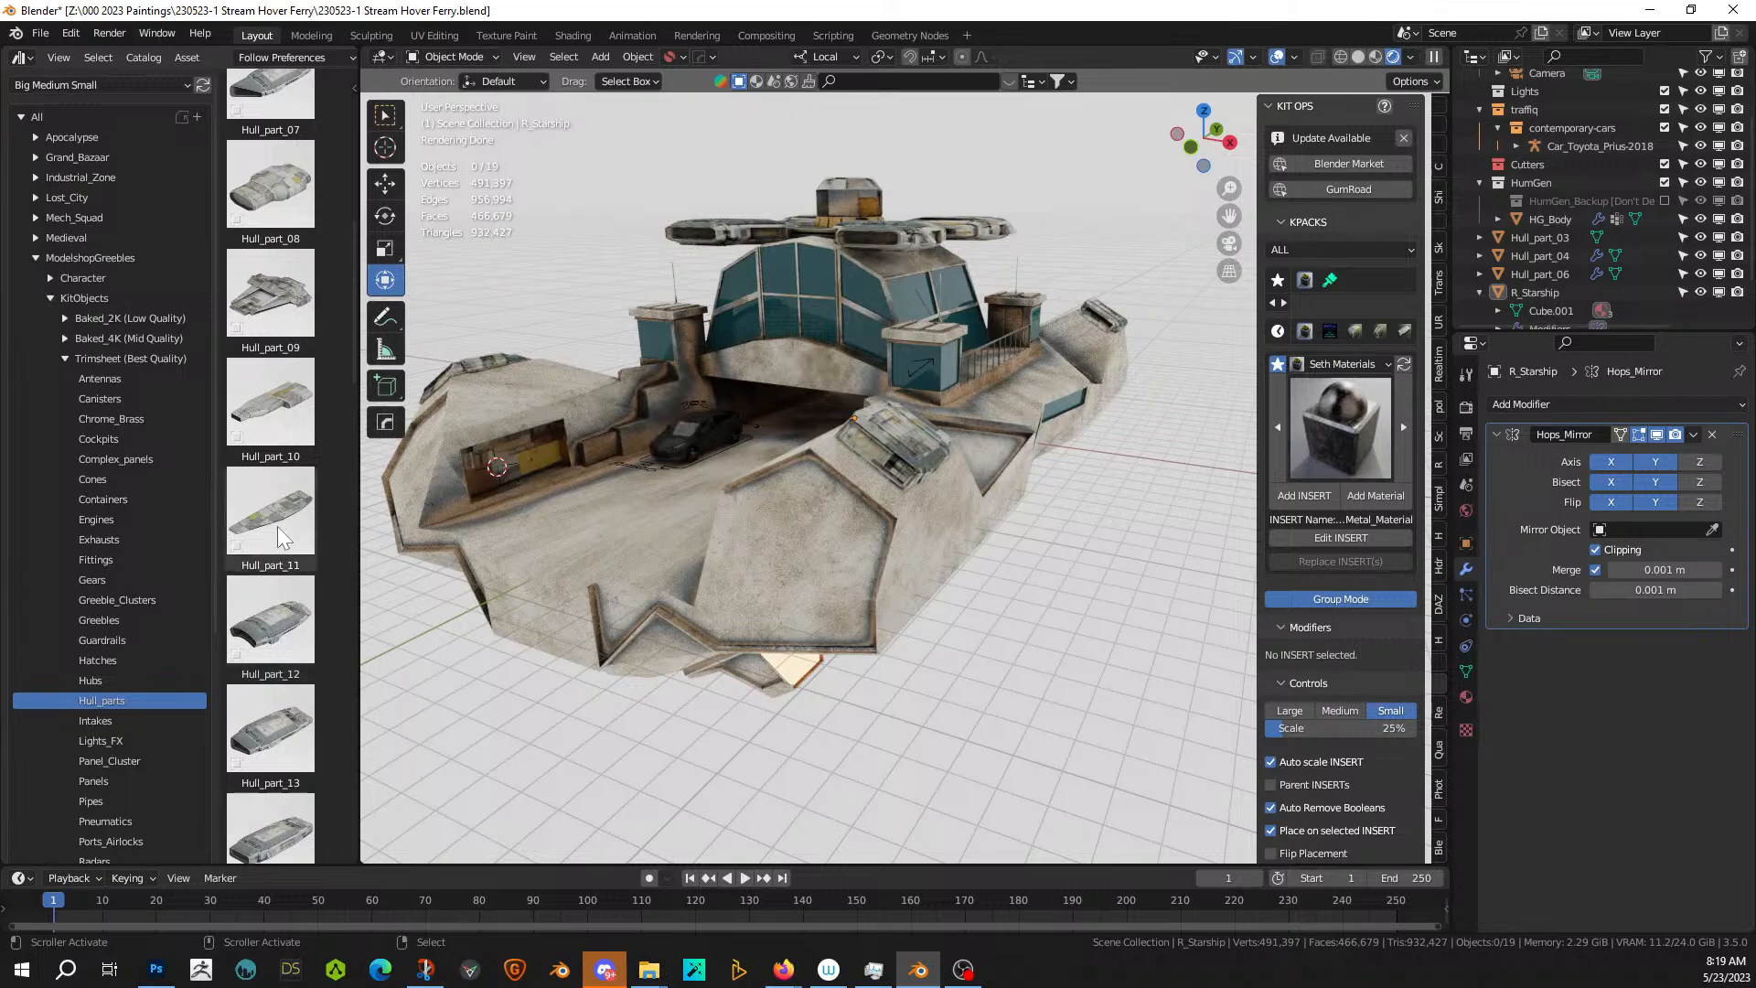
{"action": "left_click_drag", "start_coordinate": [278, 525], "coordinate": [882, 605]}
{"action": "left_click_drag", "start_coordinate": [1021, 650], "coordinate": [1032, 657]}
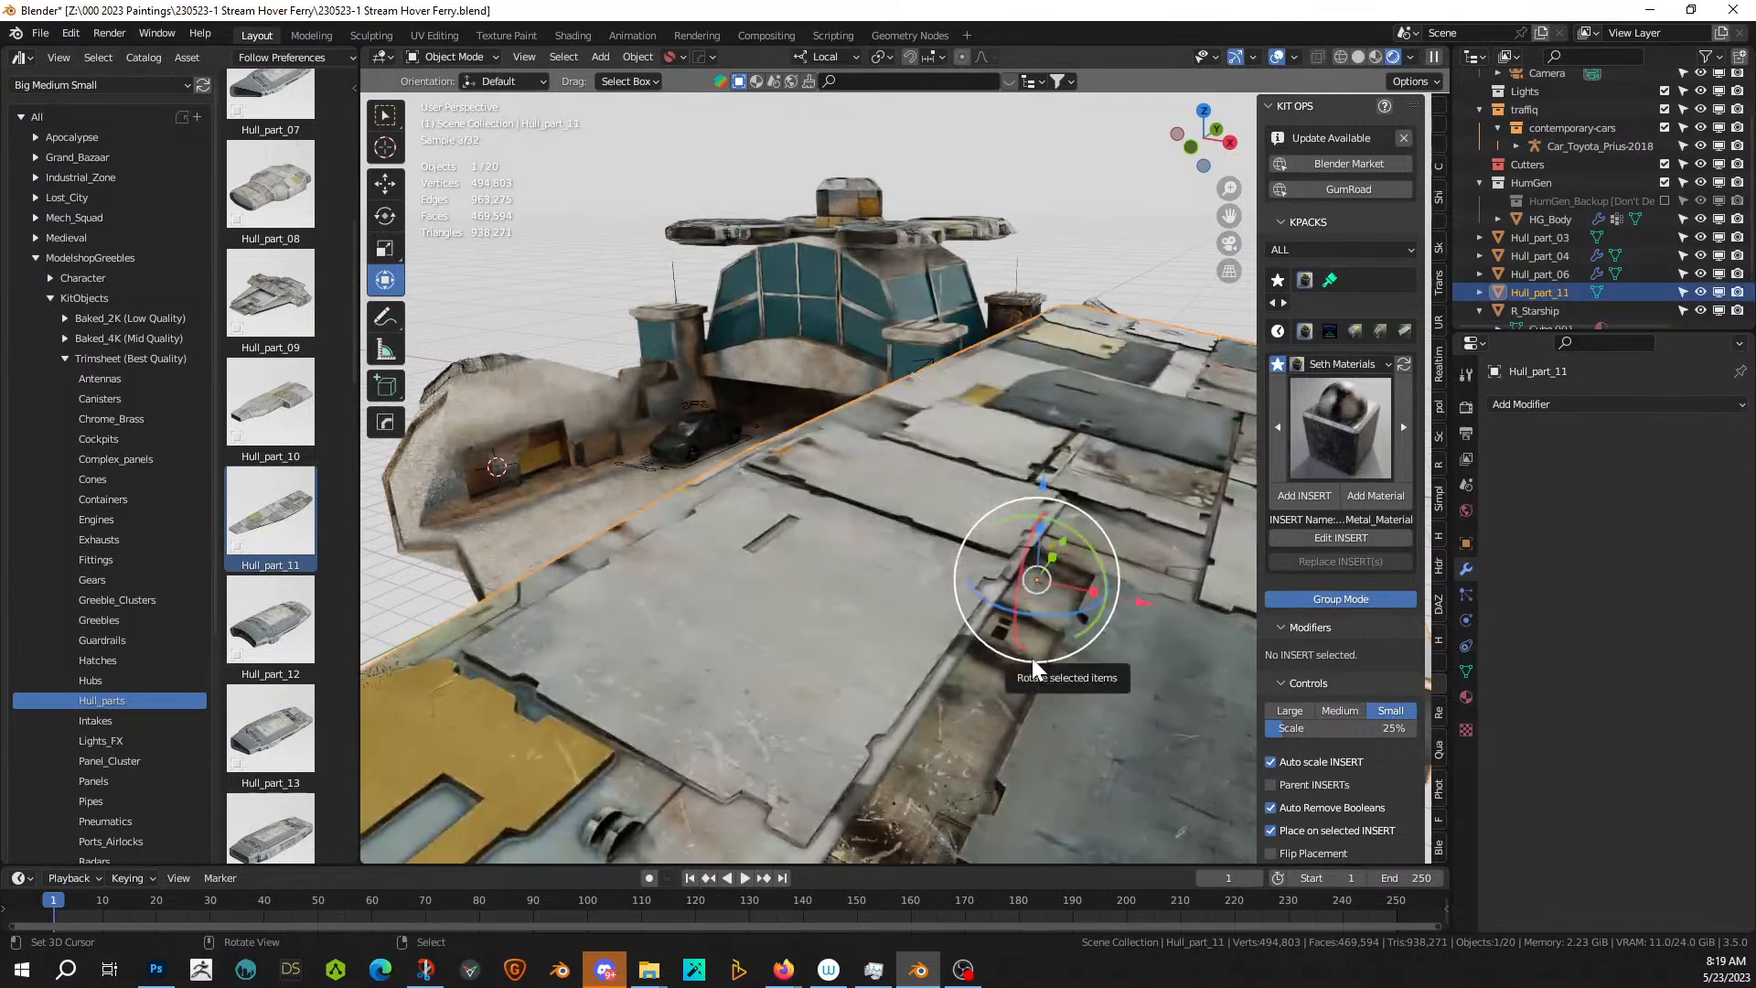
{"action": "middle_click_drag", "start_coordinate": [1032, 657], "coordinate": [978, 698]}
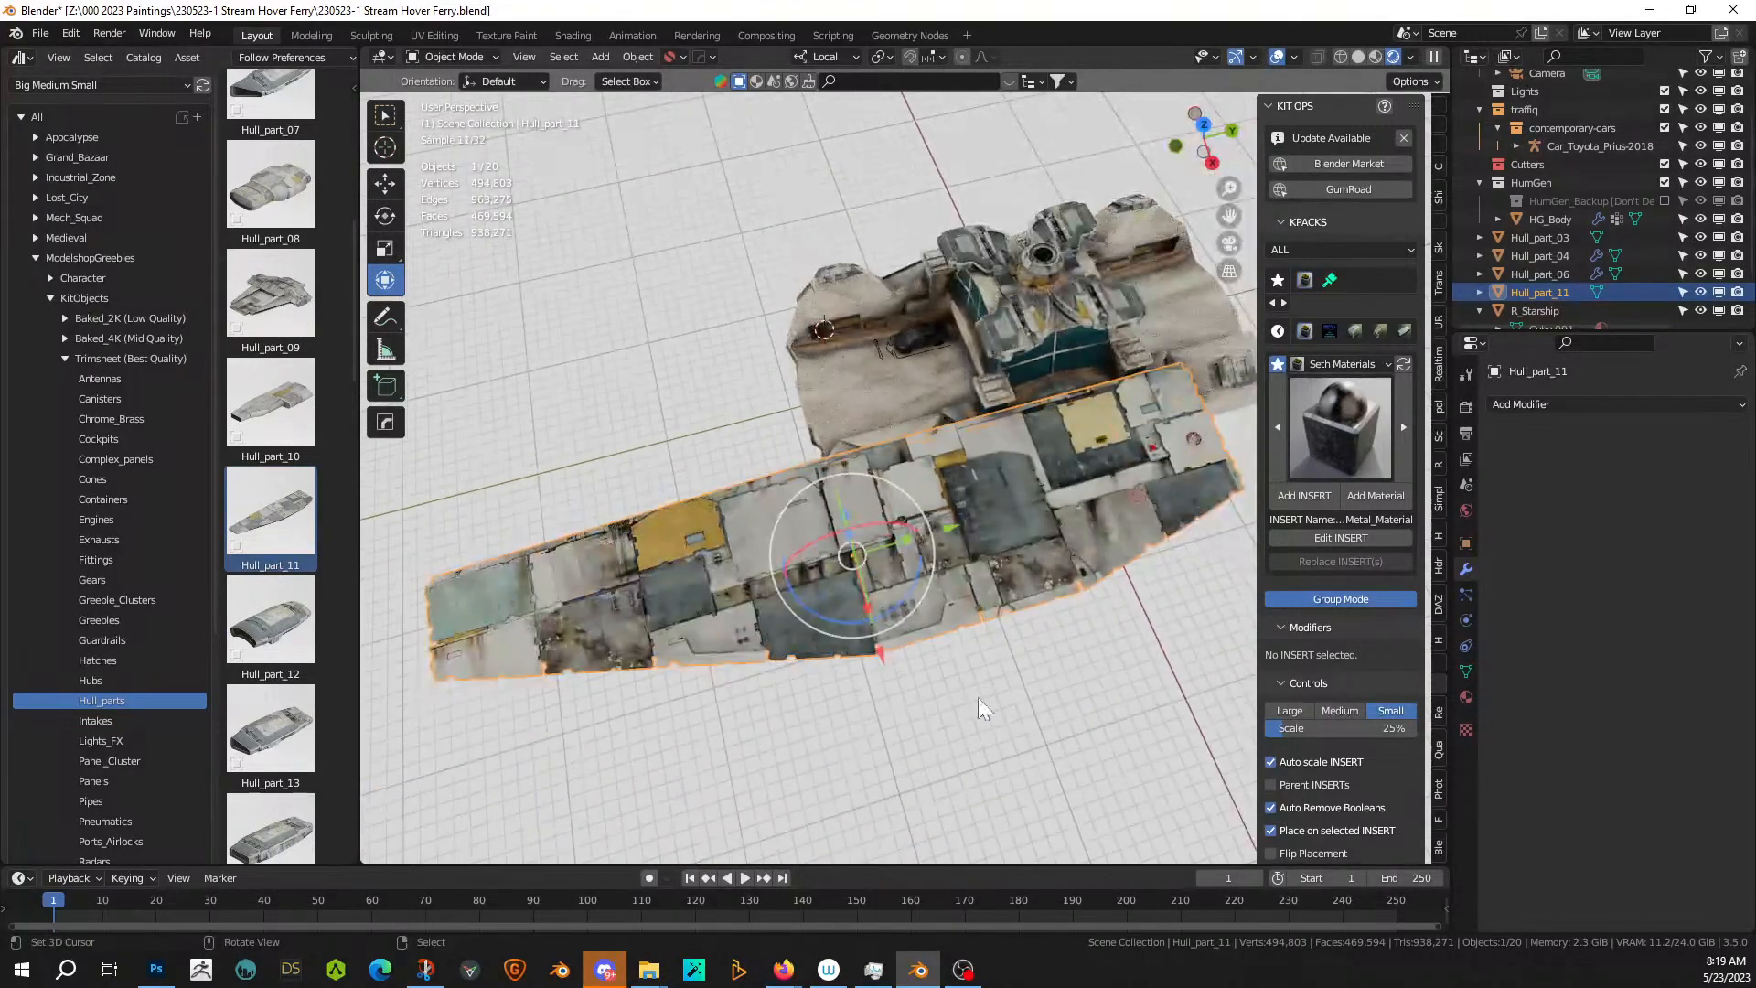
{"action": "key", "text": "s"}
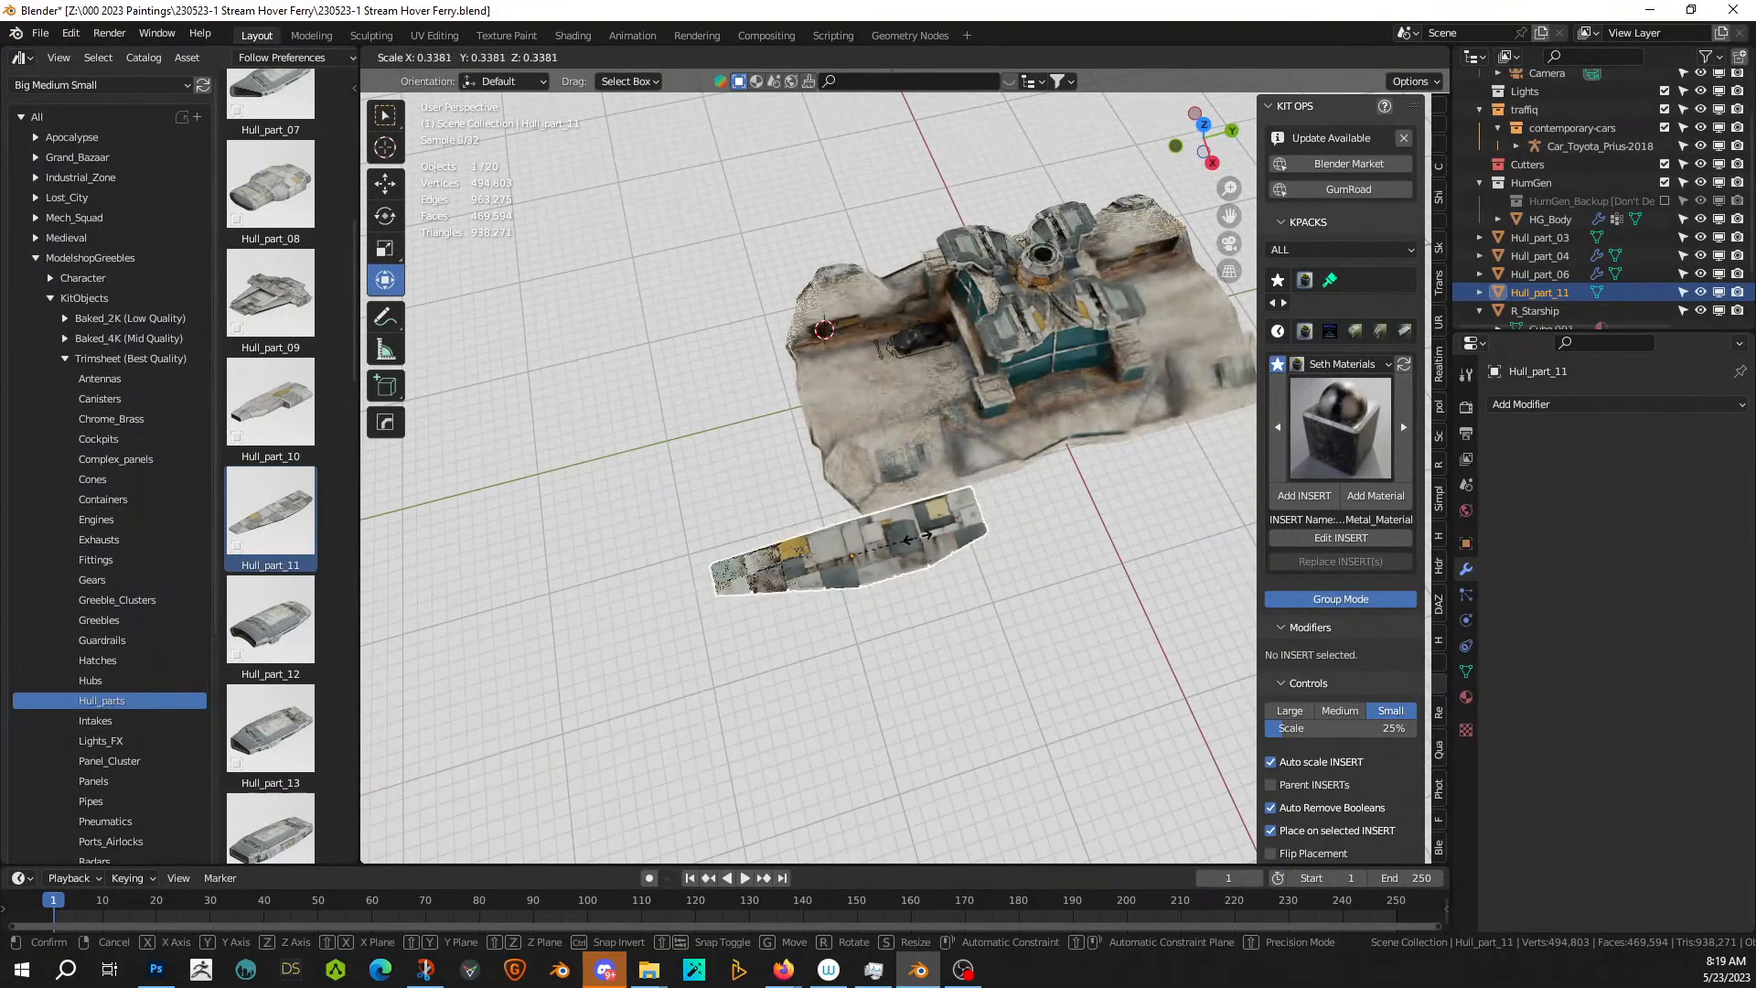
{"action": "left_click", "coordinate": [915, 536]}
- In top view, move Hull_part_11 along the ferry's length so it lies alongside the side hull
{"action": "key", "text": "KP_7"}
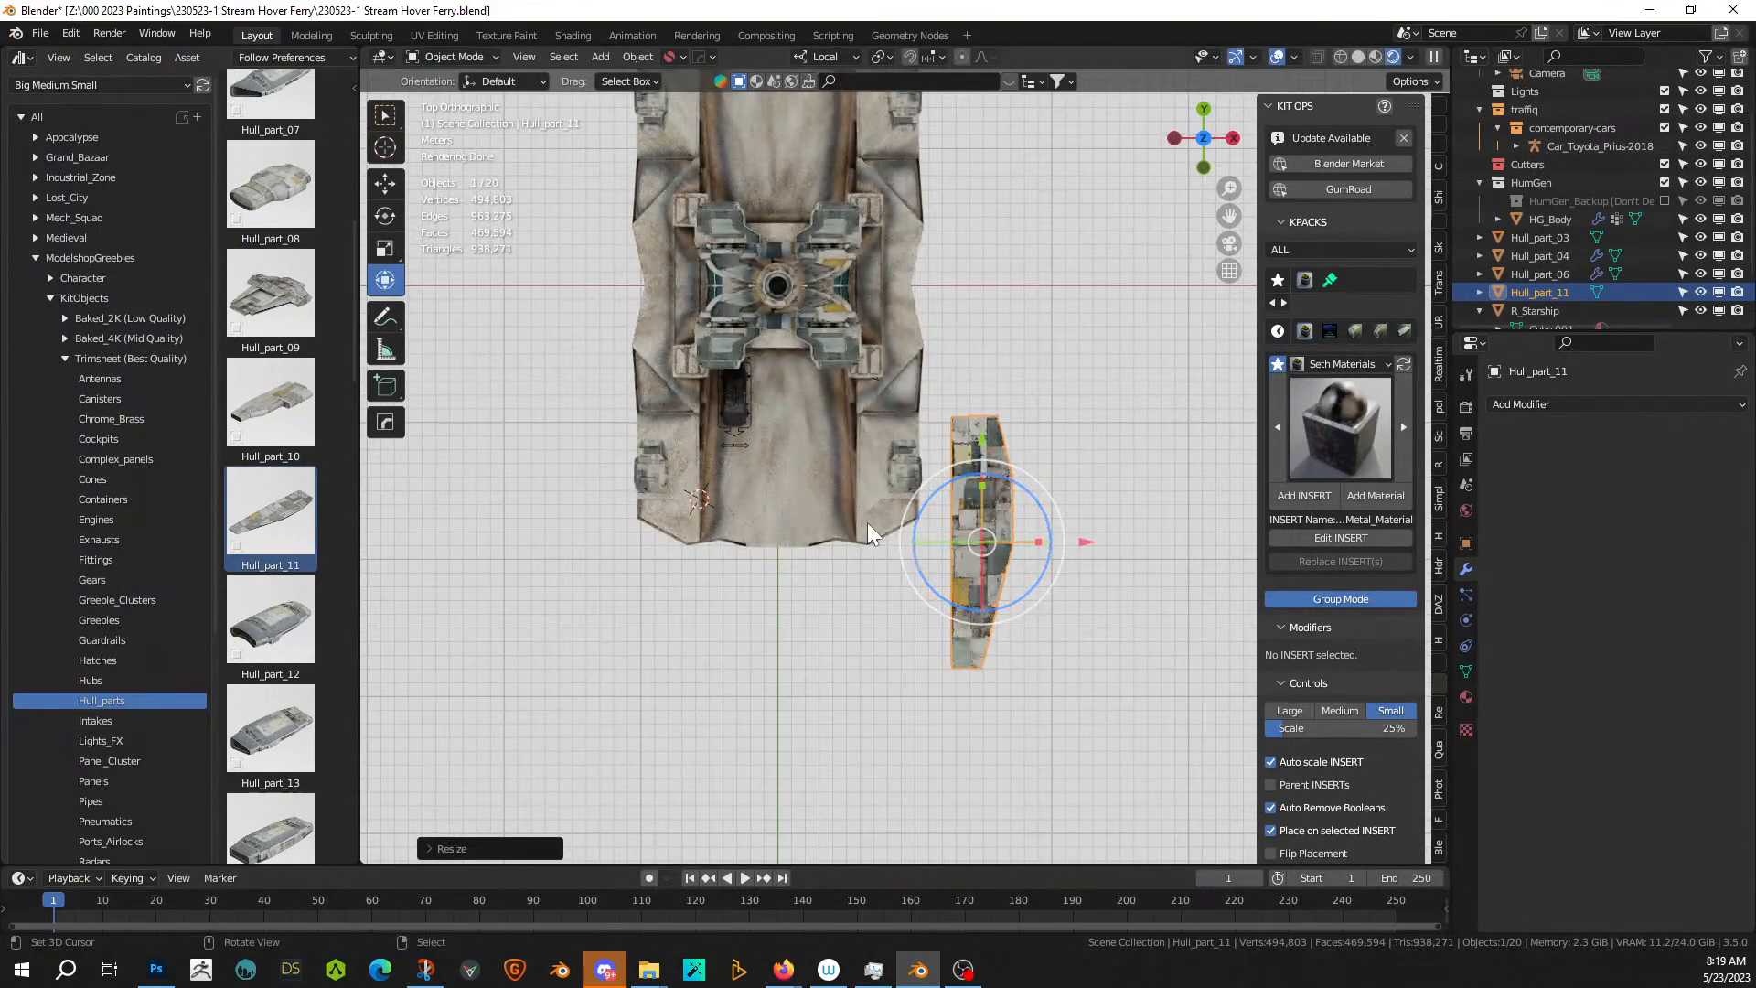
{"action": "left_click_drag", "start_coordinate": [966, 531], "coordinate": [996, 387]}
{"action": "scroll", "coordinate": [747, 701], "scroll_direction": "up", "scroll_amount": 2}
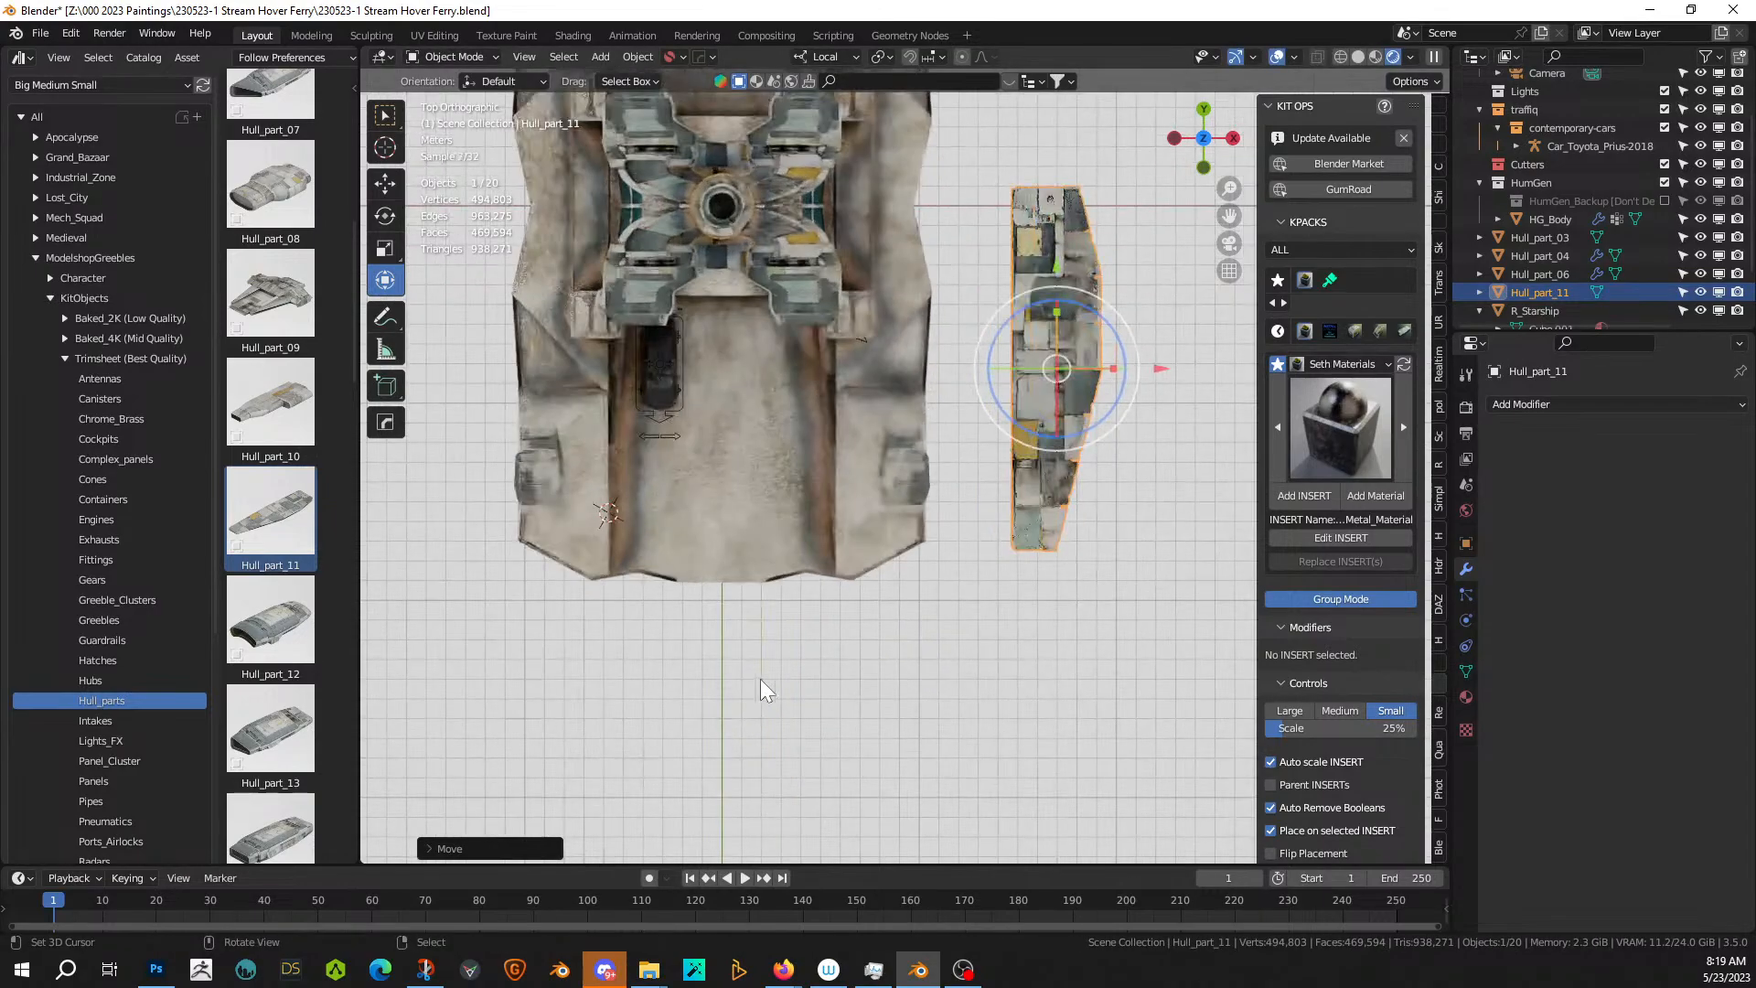
{"action": "middle_click_drag", "start_coordinate": [760, 679], "coordinate": [859, 598]}
{"action": "scroll", "coordinate": [859, 598], "scroll_direction": "up", "scroll_amount": 4}
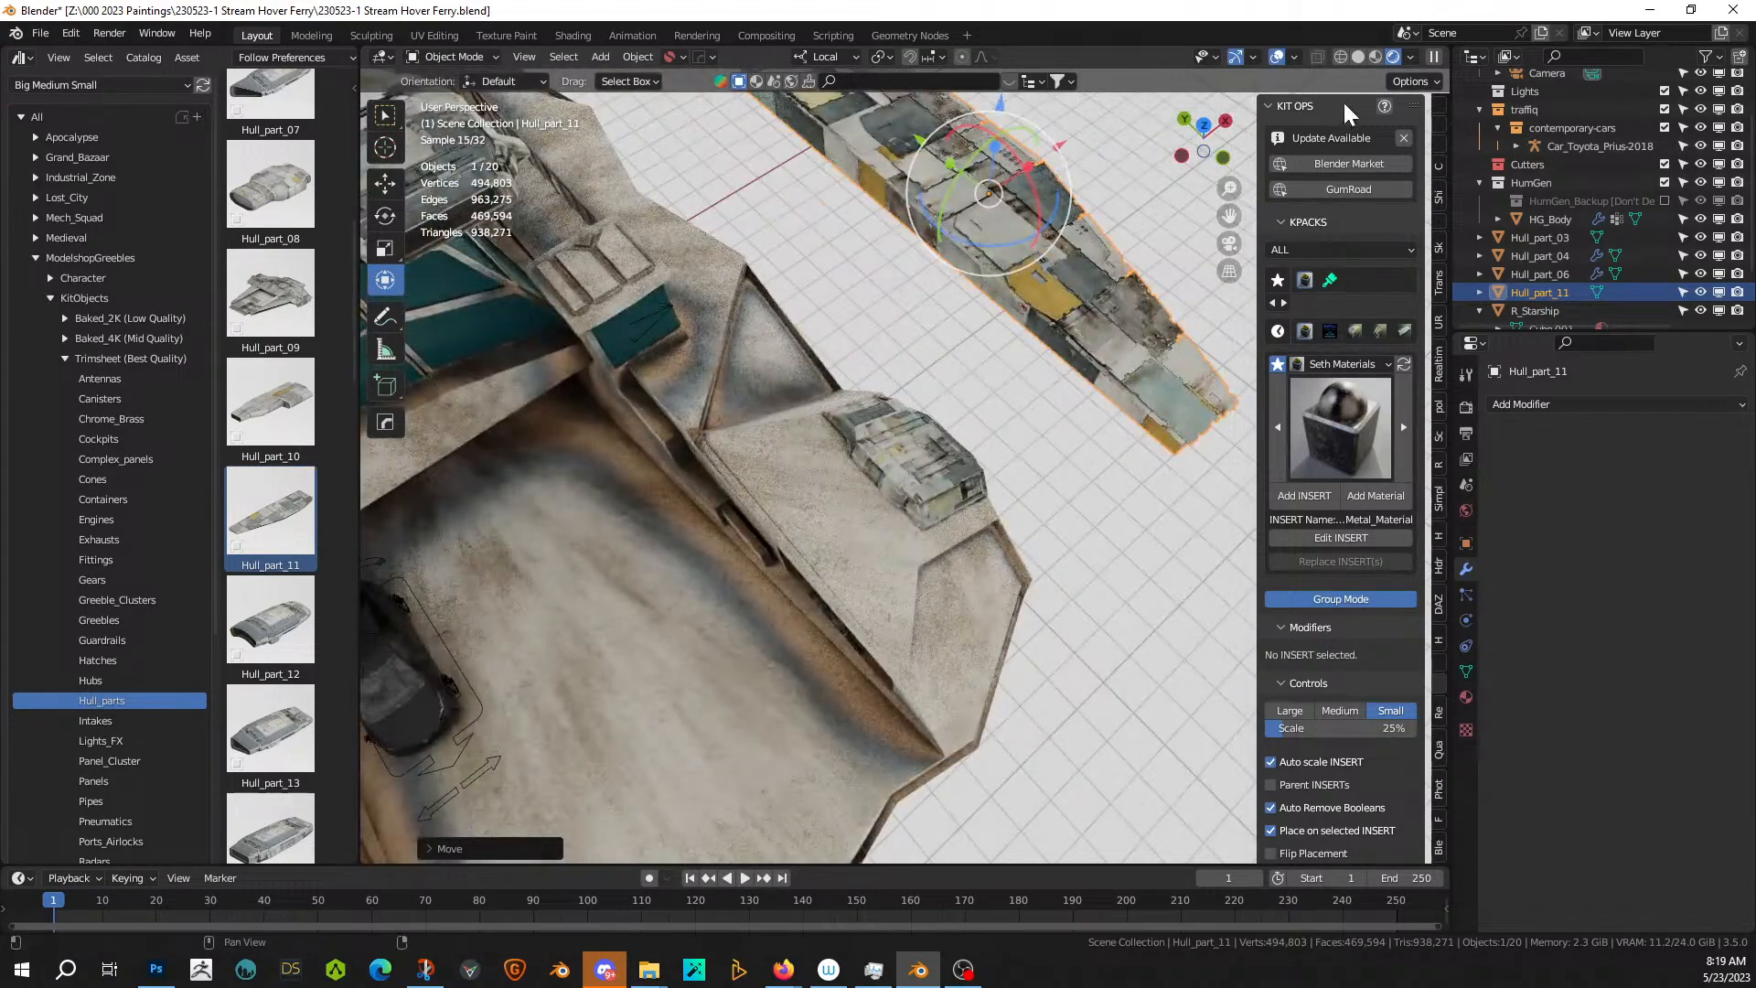
- Switch the viewport to solid shading and isolate Hull_part_11 in local view
{"action": "left_click", "coordinate": [1344, 57]}
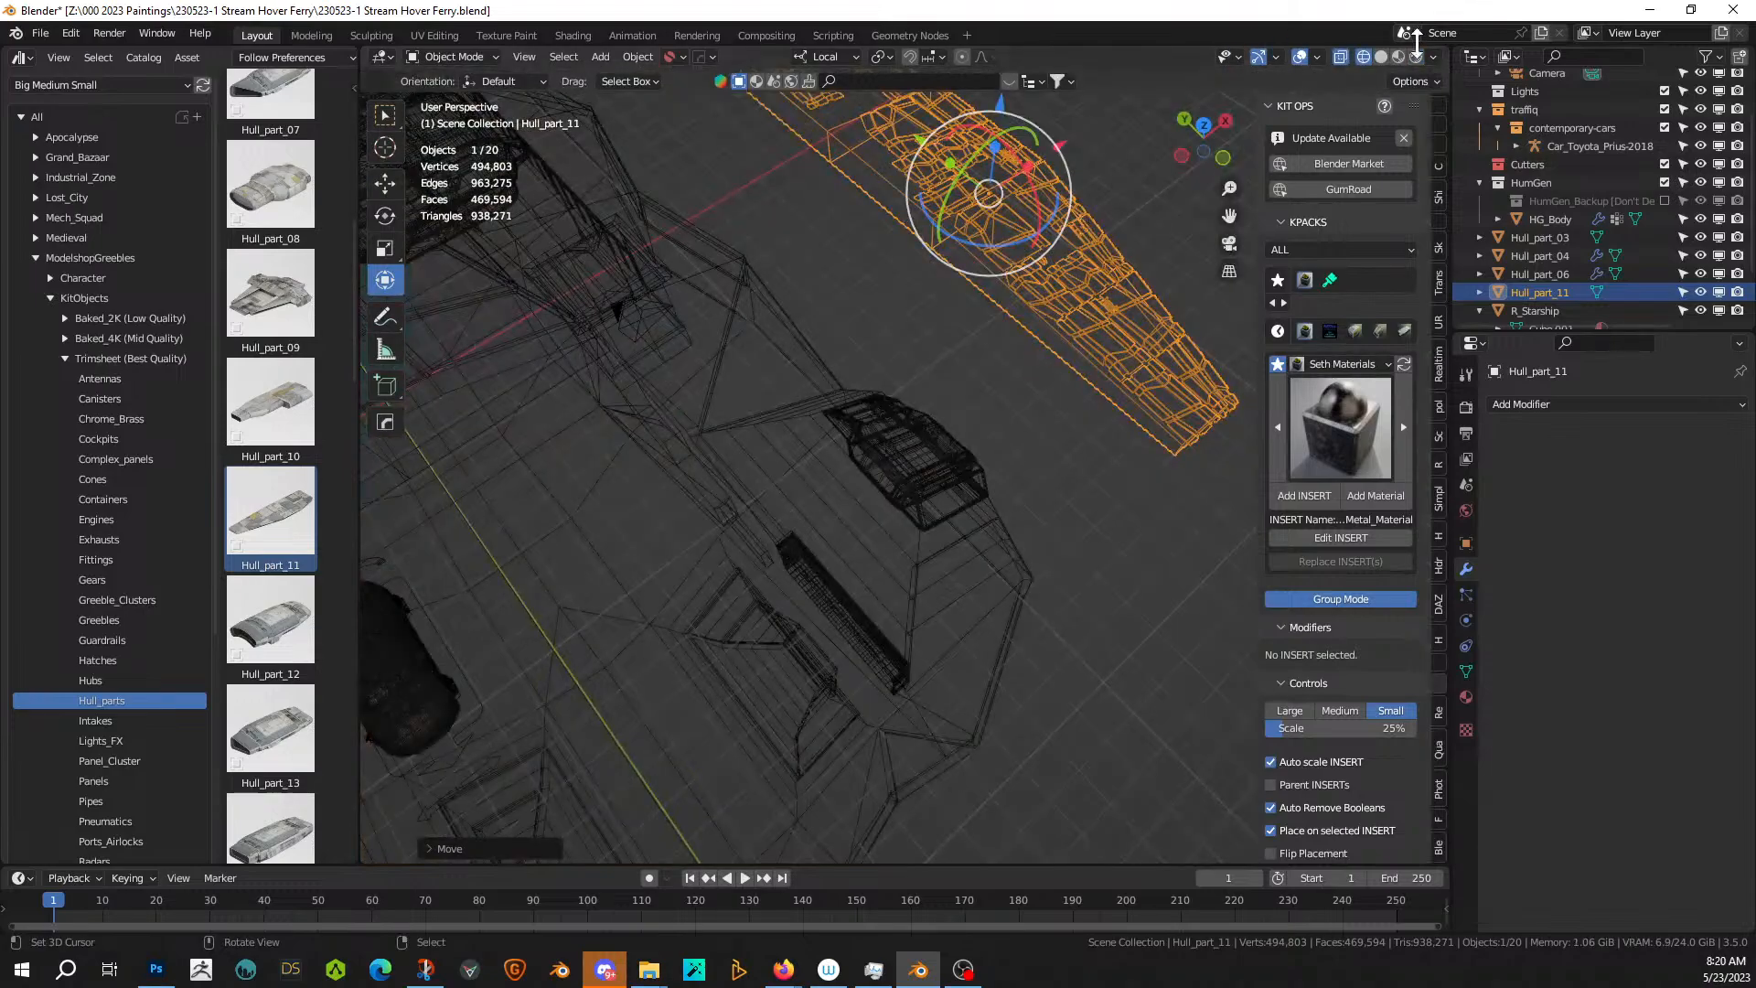
{"action": "left_click", "coordinate": [1381, 56]}
{"action": "middle_click_drag", "start_coordinate": [957, 435], "coordinate": [798, 750], "text": "shift"}
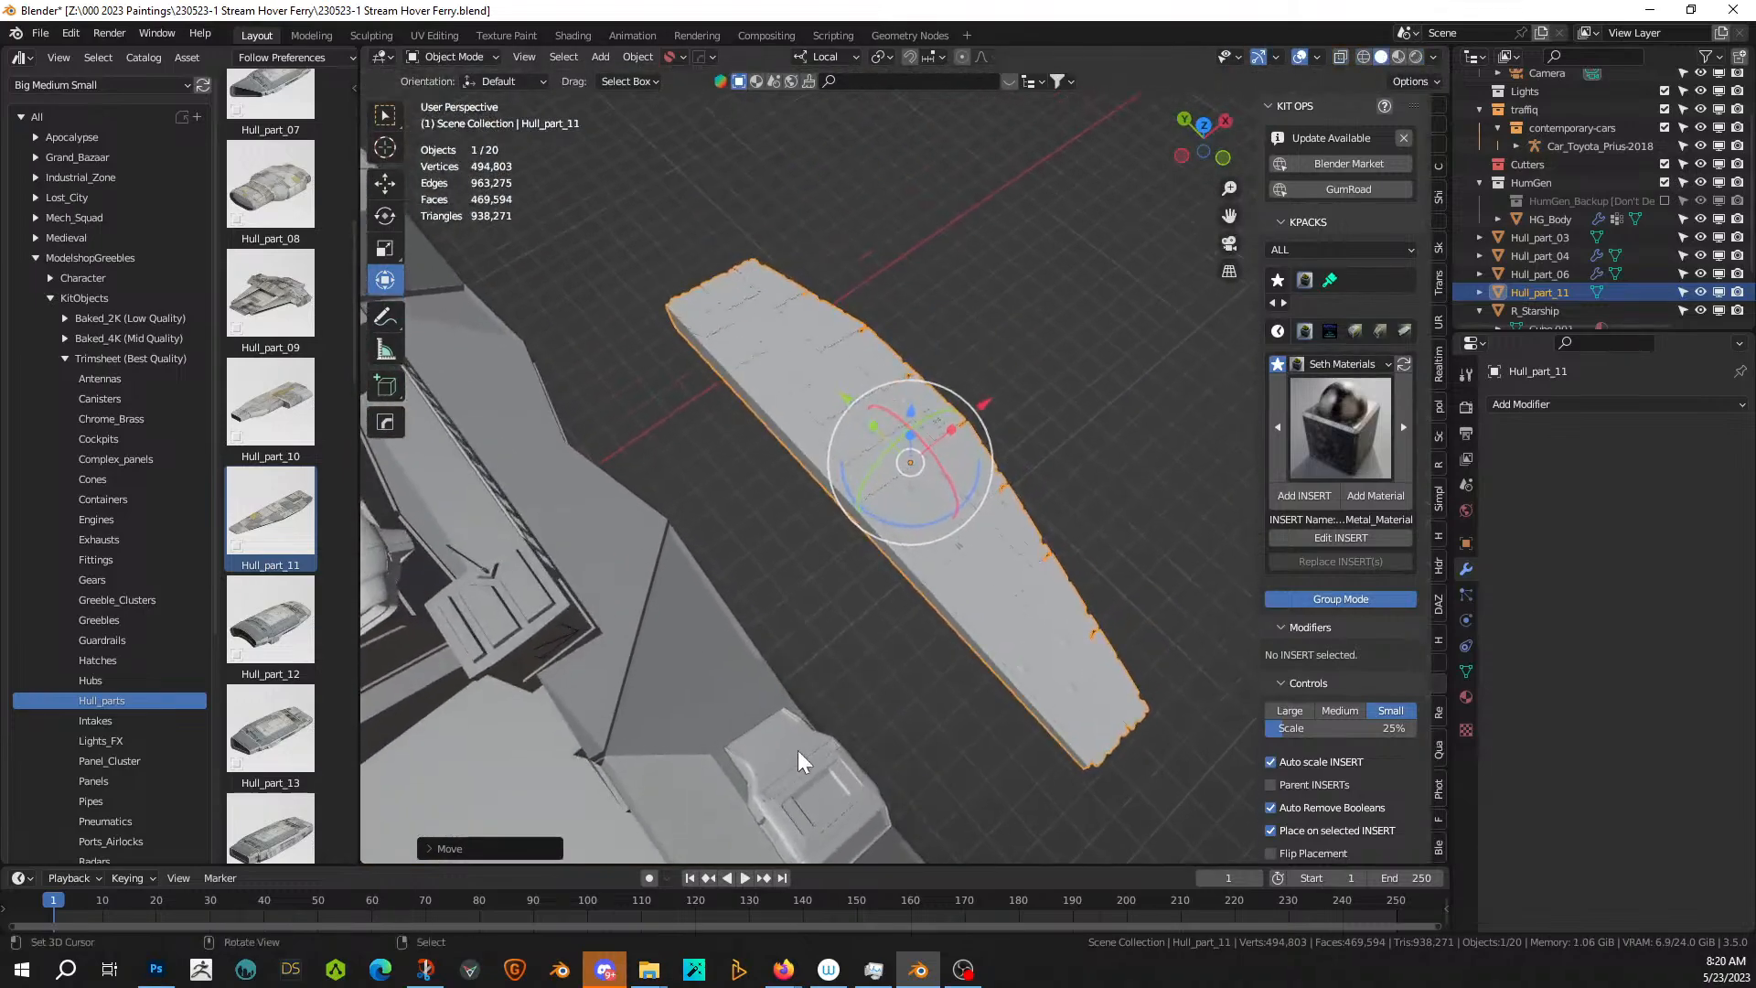
{"action": "middle_click_drag", "start_coordinate": [805, 529], "coordinate": [881, 543]}
{"action": "key", "text": "KP_Divide"}
- Extrude the middle face of Hull_part_11's flat inner side into a long arm reaching toward the ferry, and bring back the full scene
{"action": "key", "text": "Tab"}
{"action": "scroll", "coordinate": [890, 601], "scroll_direction": "down", "scroll_amount": 3}
{"action": "left_click", "coordinate": [813, 503]}
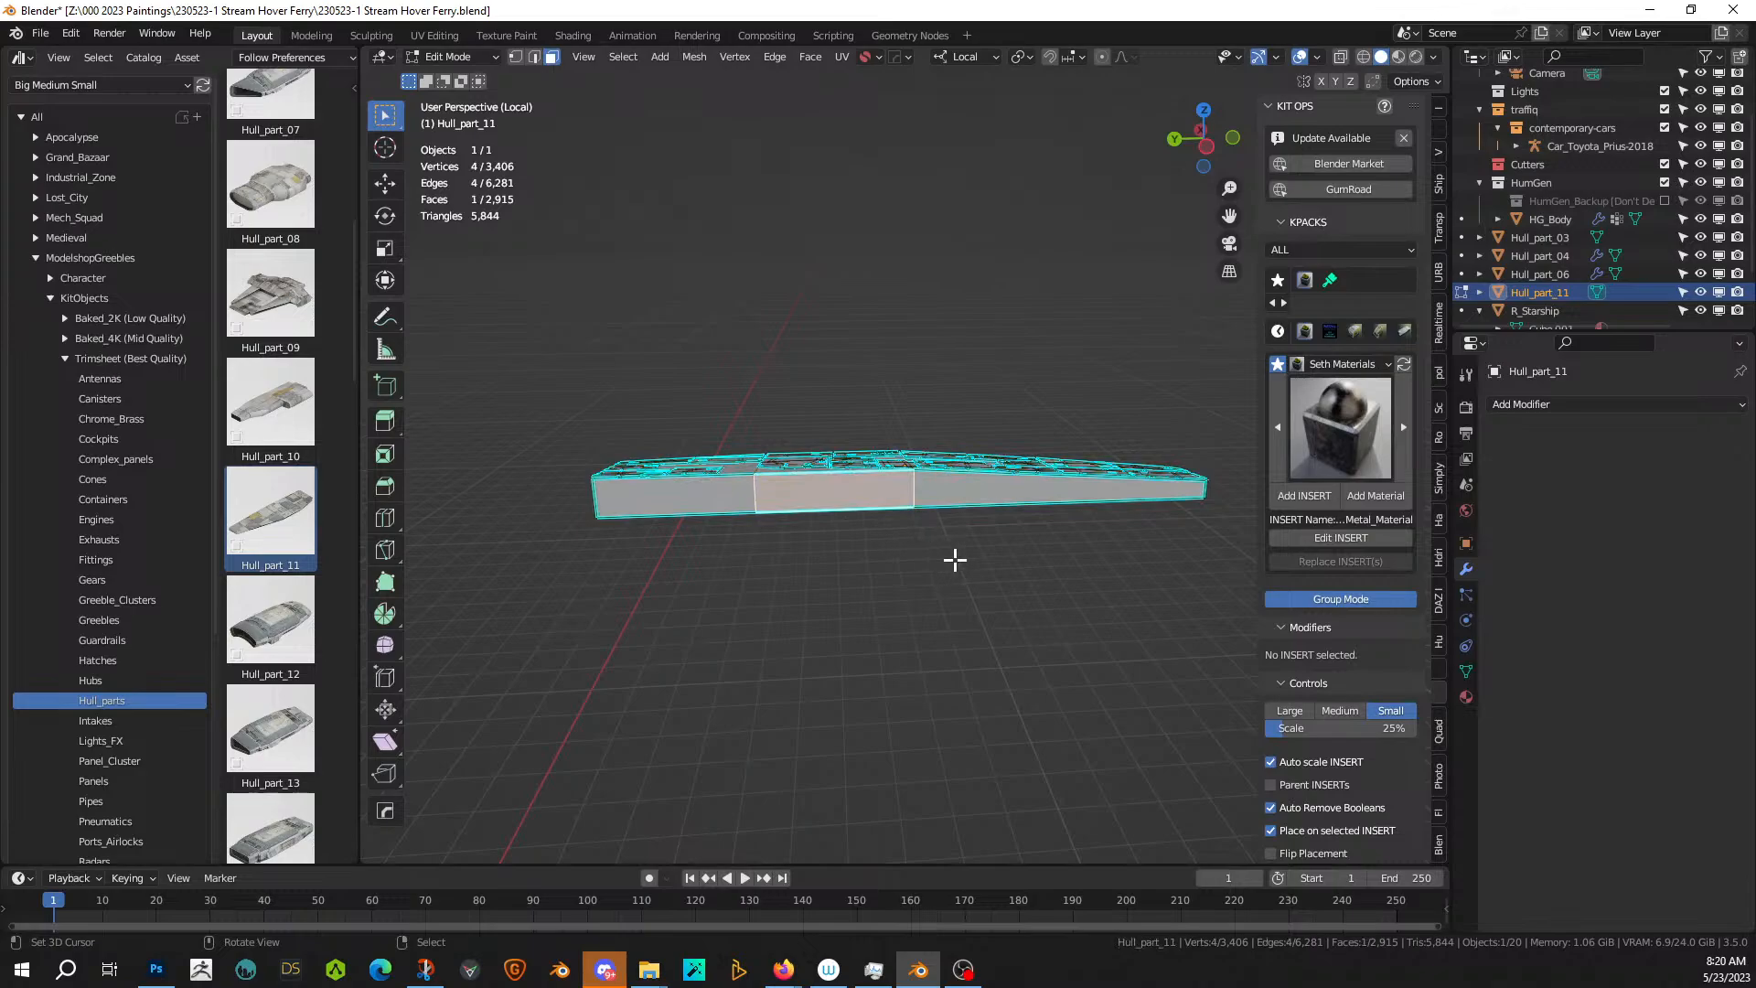
{"action": "left_click", "coordinate": [948, 555]}
{"action": "middle_click_drag", "start_coordinate": [948, 552], "coordinate": [784, 615]}
{"action": "key", "text": "e"}
{"action": "left_click", "coordinate": [639, 599]}
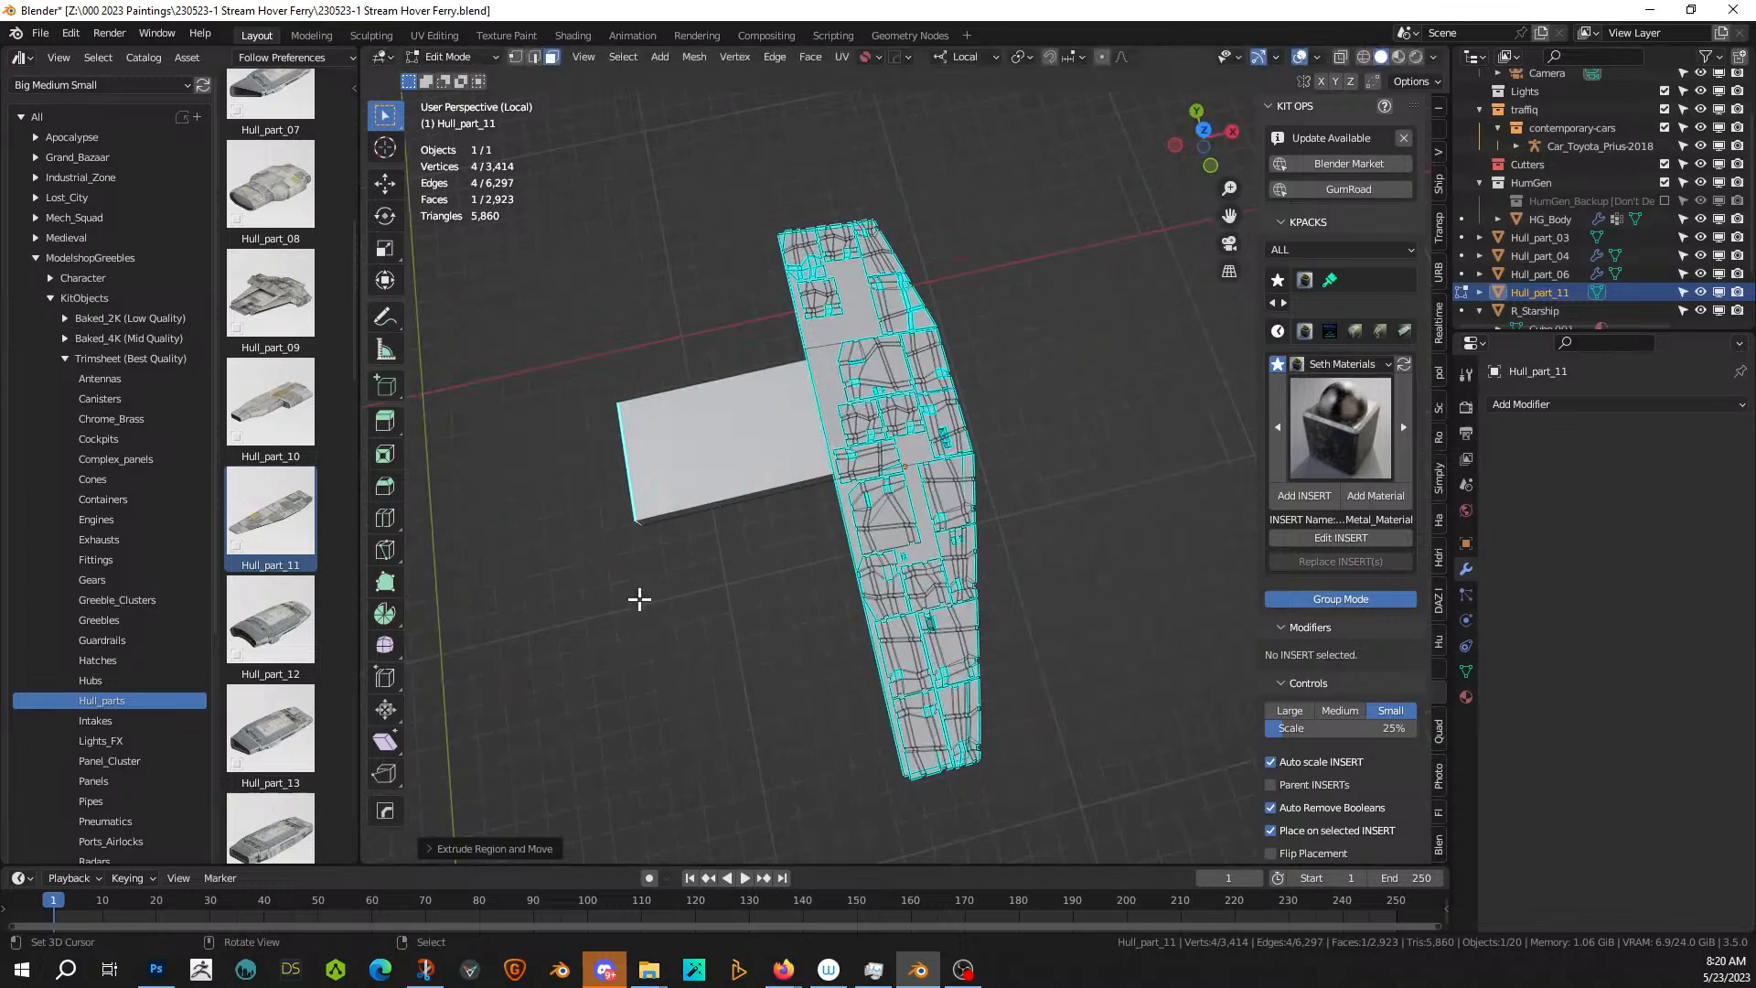
{"action": "key", "text": "KP_Divide"}
{"action": "scroll", "coordinate": [639, 600], "scroll_direction": "down", "scroll_amount": 2}
{"action": "middle_click_drag", "start_coordinate": [639, 599], "coordinate": [509, 470]}
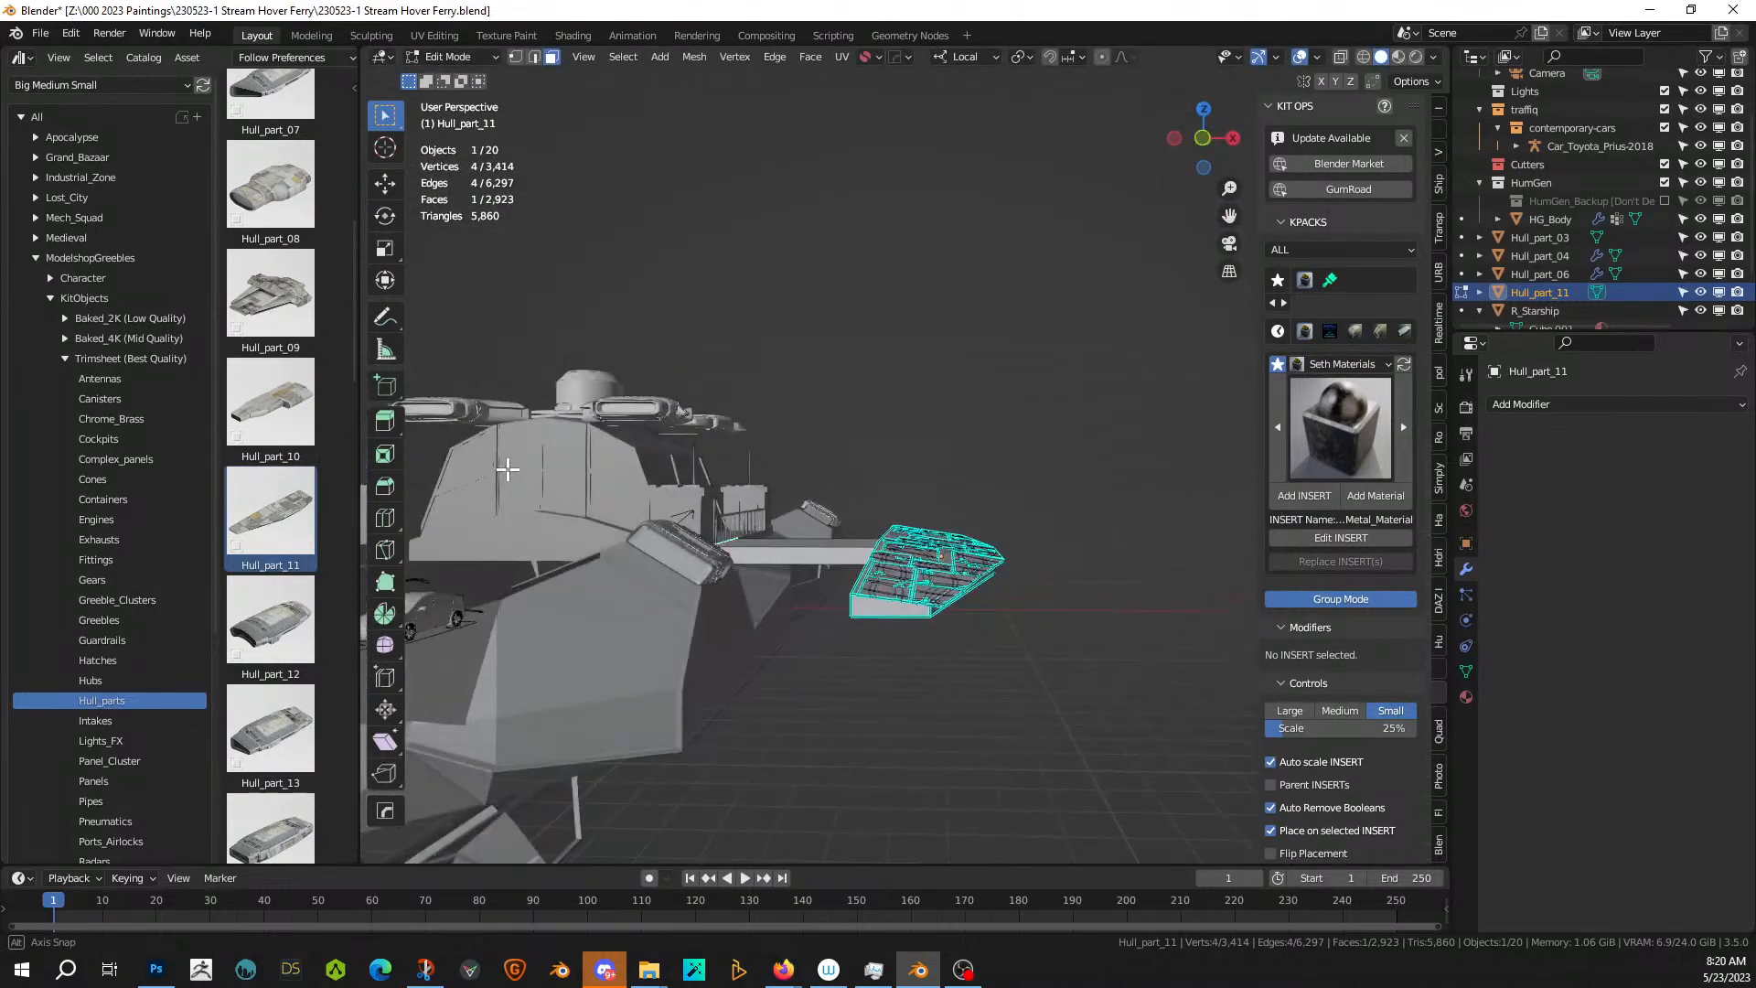
{"action": "key", "text": "Tab"}
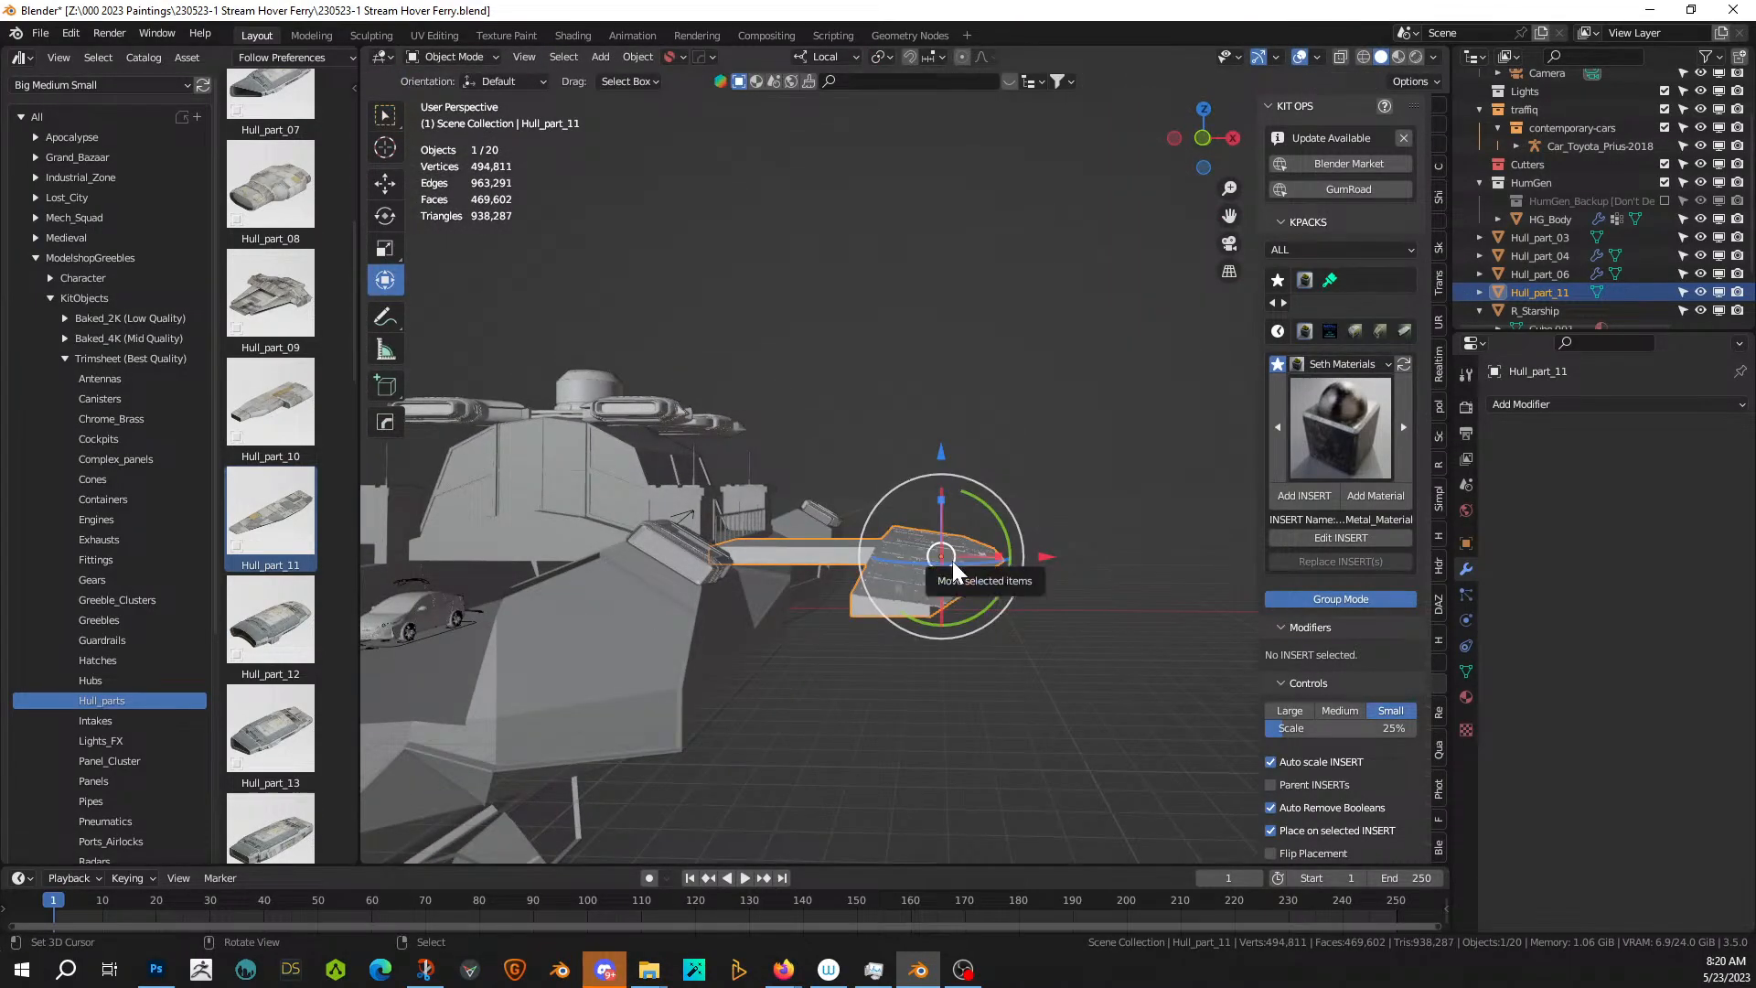
- Lower Hull_part_11 along its local Z axis by about 3.4 m, beside the side hull
{"action": "key", "text": "g"}
{"action": "key", "text": "z"}
{"action": "key", "text": "z"}
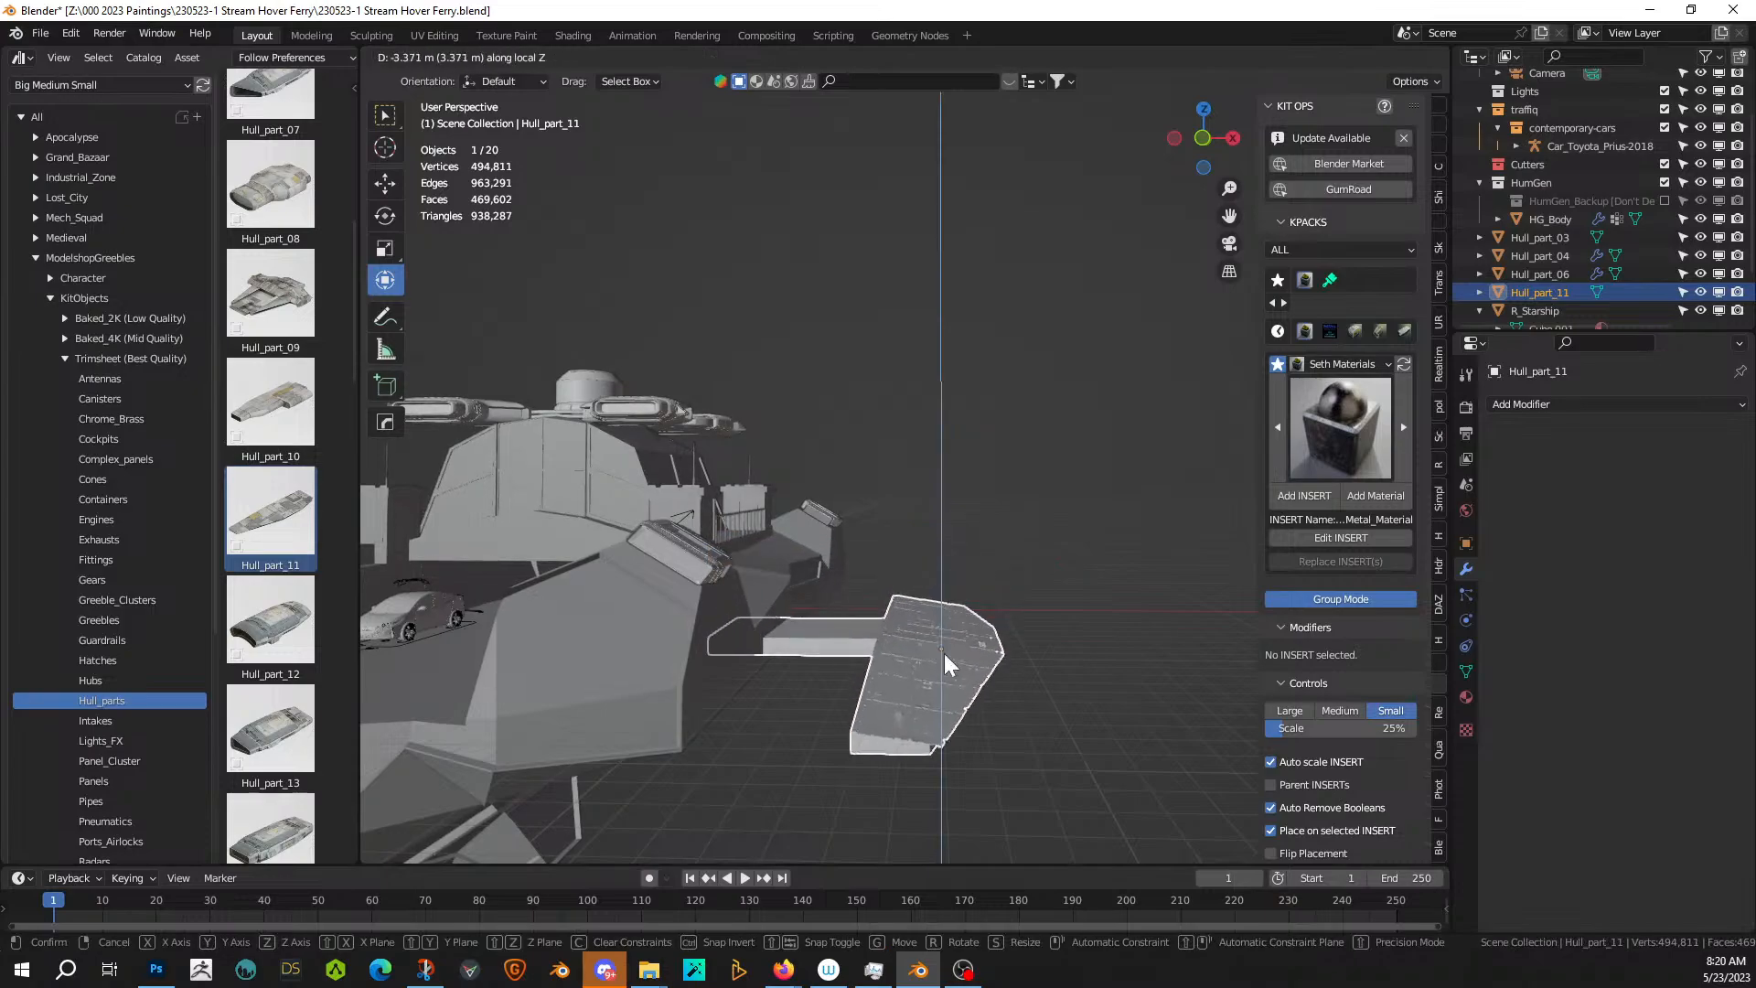
{"action": "left_click", "coordinate": [944, 653]}
{"action": "middle_click_drag", "start_coordinate": [944, 653], "coordinate": [902, 766]}
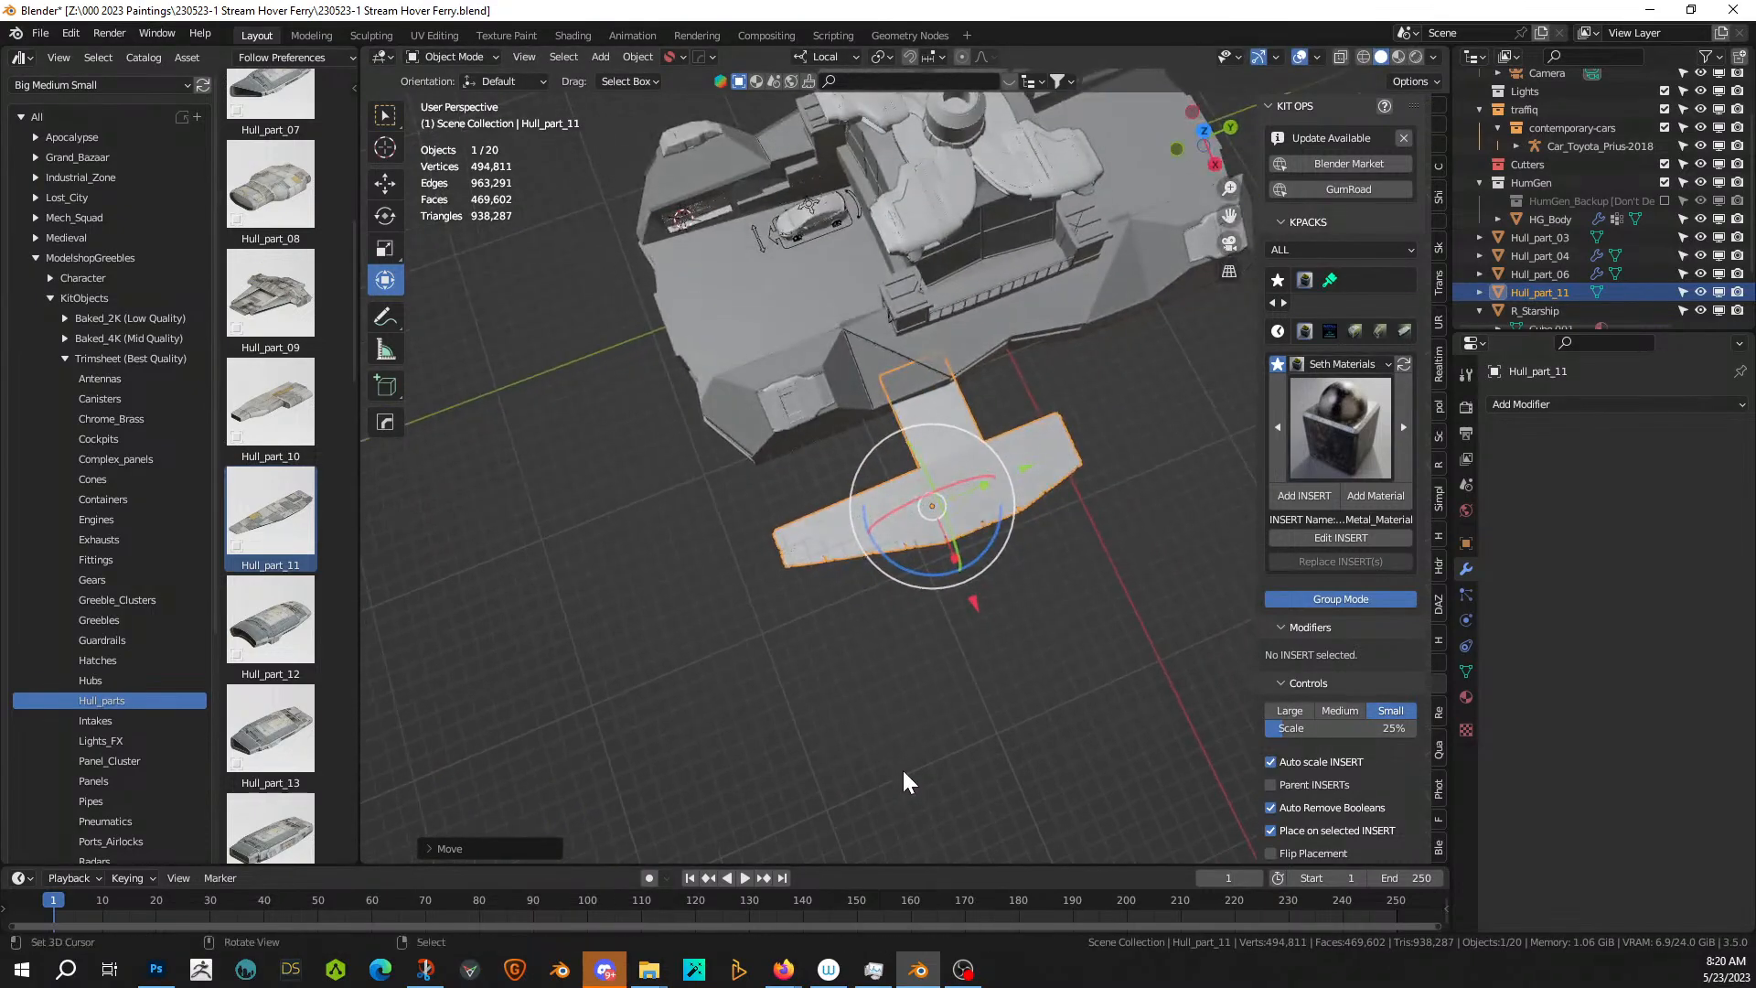
- In top view, scale Hull_part_11 down slightly and move it closer to the ferry's end, with the arm overlapping the side hull
{"action": "key", "text": "KP_7"}
{"action": "key", "text": "s"}
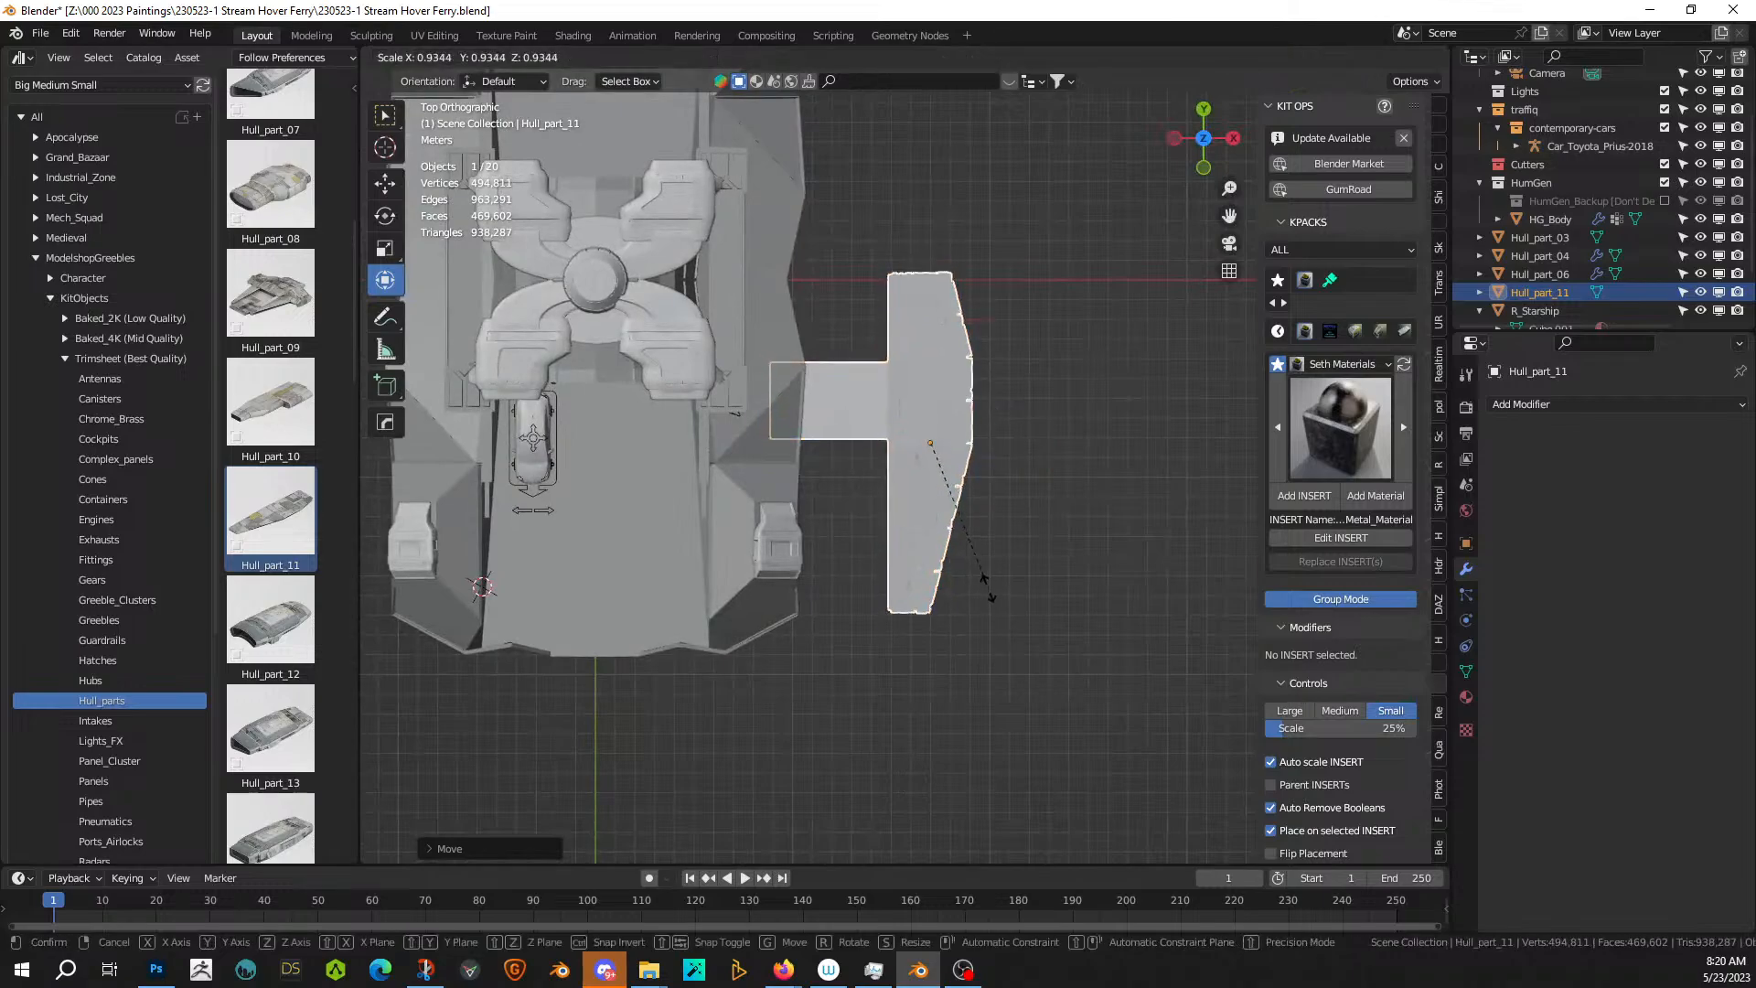
{"action": "left_click", "coordinate": [983, 577]}
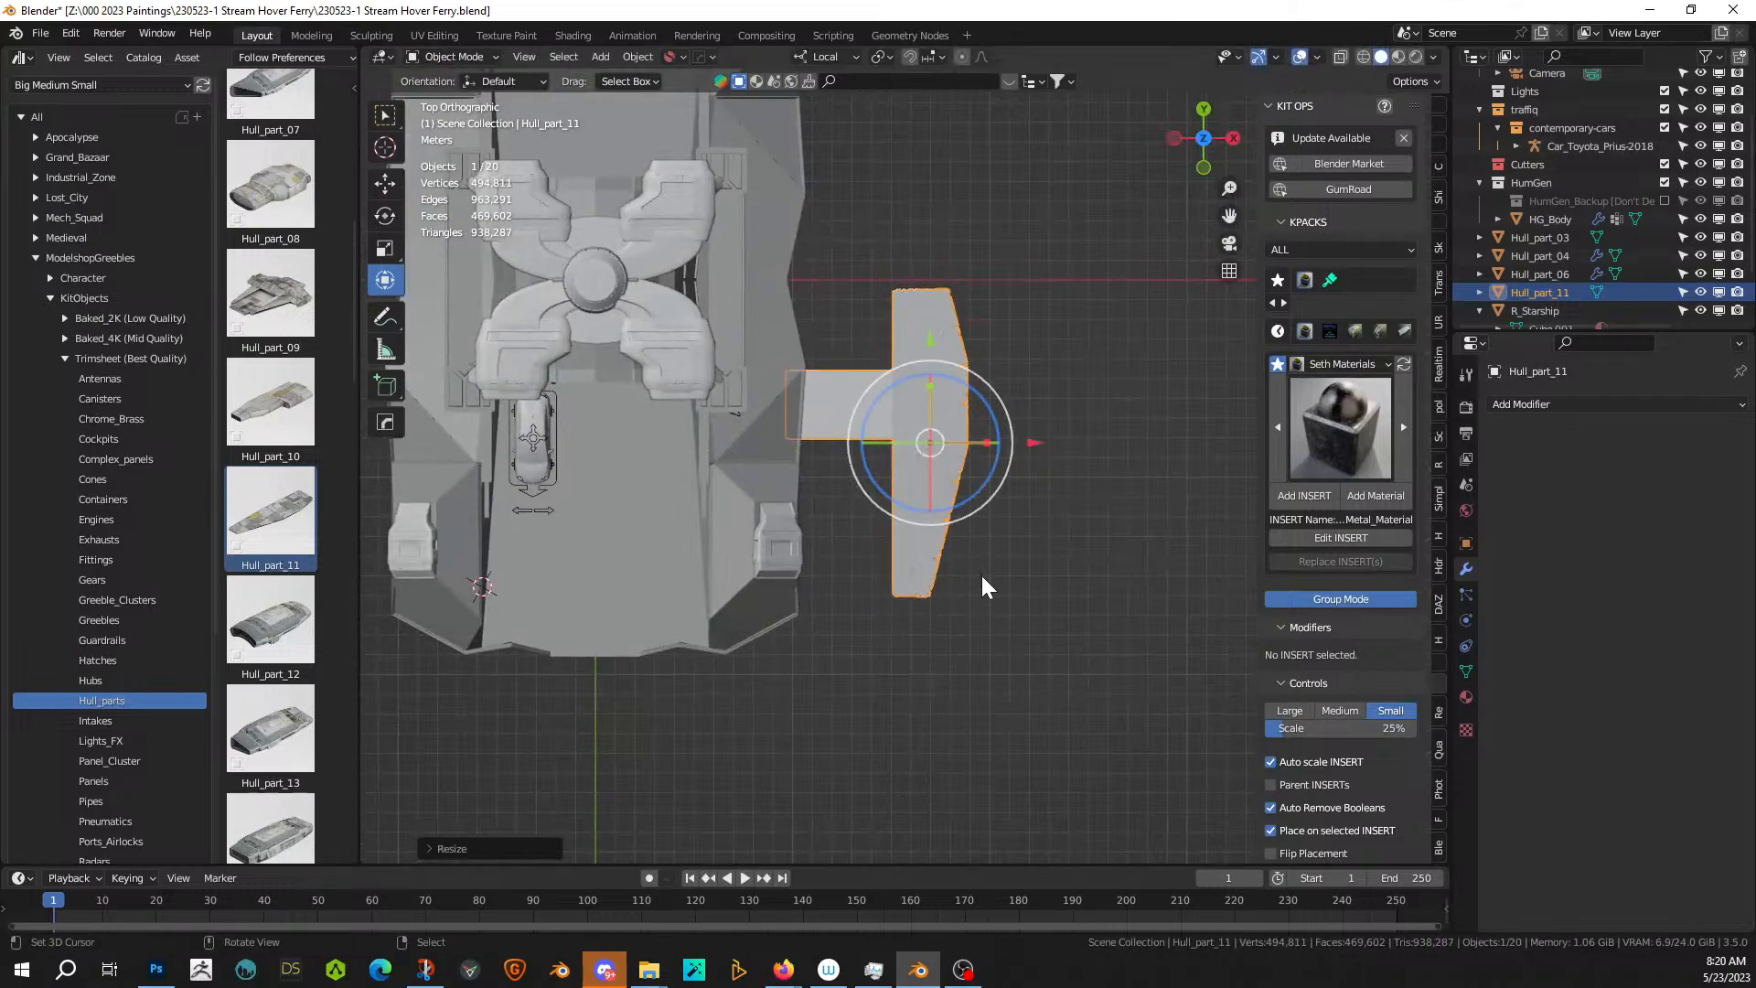
{"action": "key", "text": "g"}
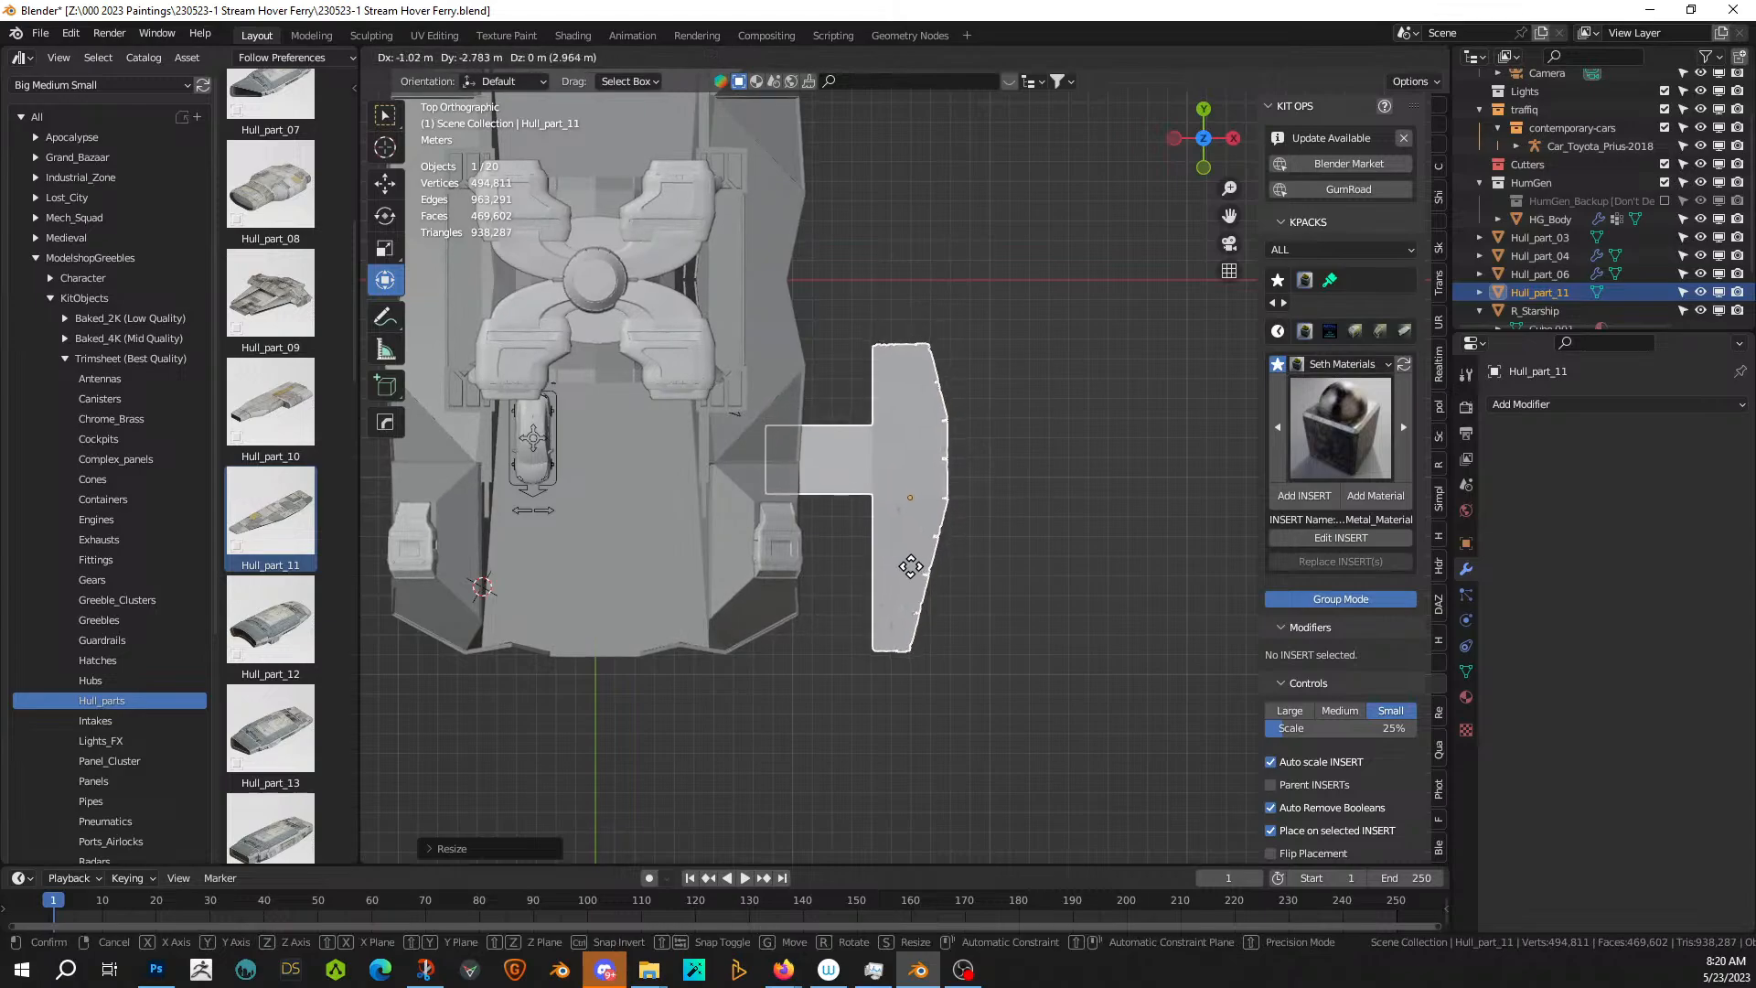
{"action": "left_click", "coordinate": [908, 568]}
- Shrink Hull_part_11 a little more and shift it in top view so its arm enters the side hull near the corner module
{"action": "mouse_move", "coordinate": [908, 569]}
{"action": "middle_mouse_down"}
{"action": "mouse_move", "coordinate": [848, 489]}
{"action": "mouse_move", "coordinate": [886, 299]}
{"action": "mouse_move", "coordinate": [863, 530]}
{"action": "mouse_move", "coordinate": [880, 553]}
{"action": "middle_mouse_up"}
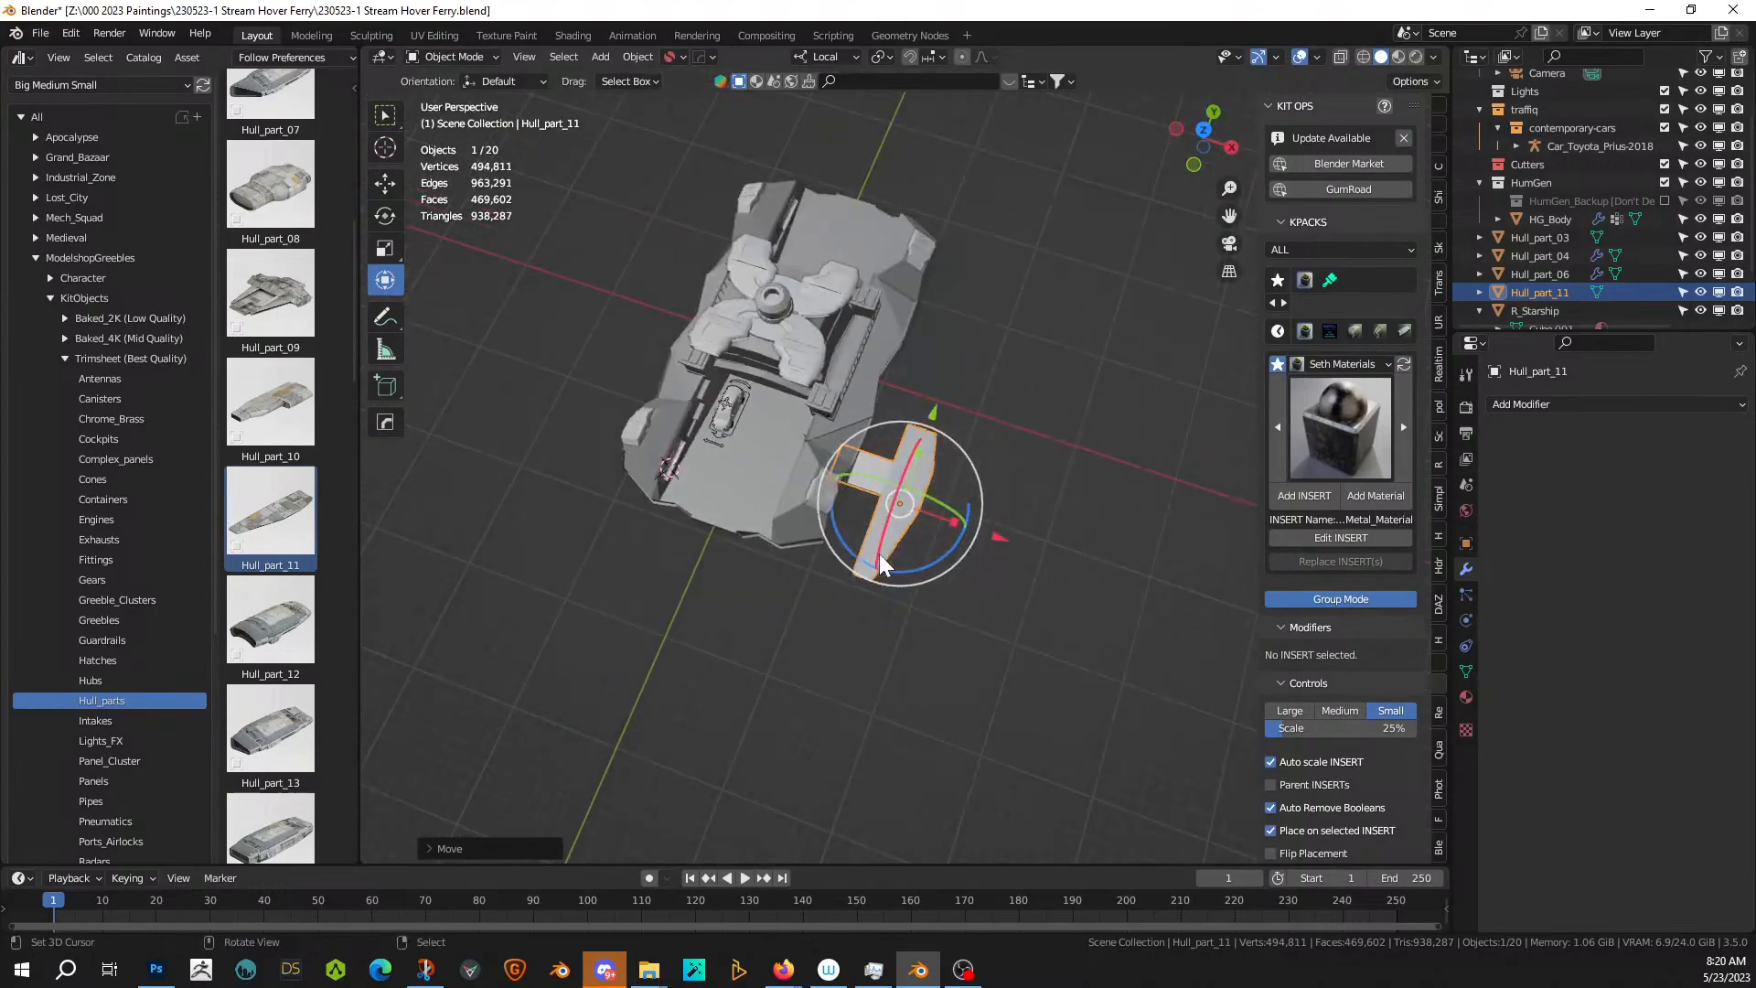
{"action": "key", "text": "s"}
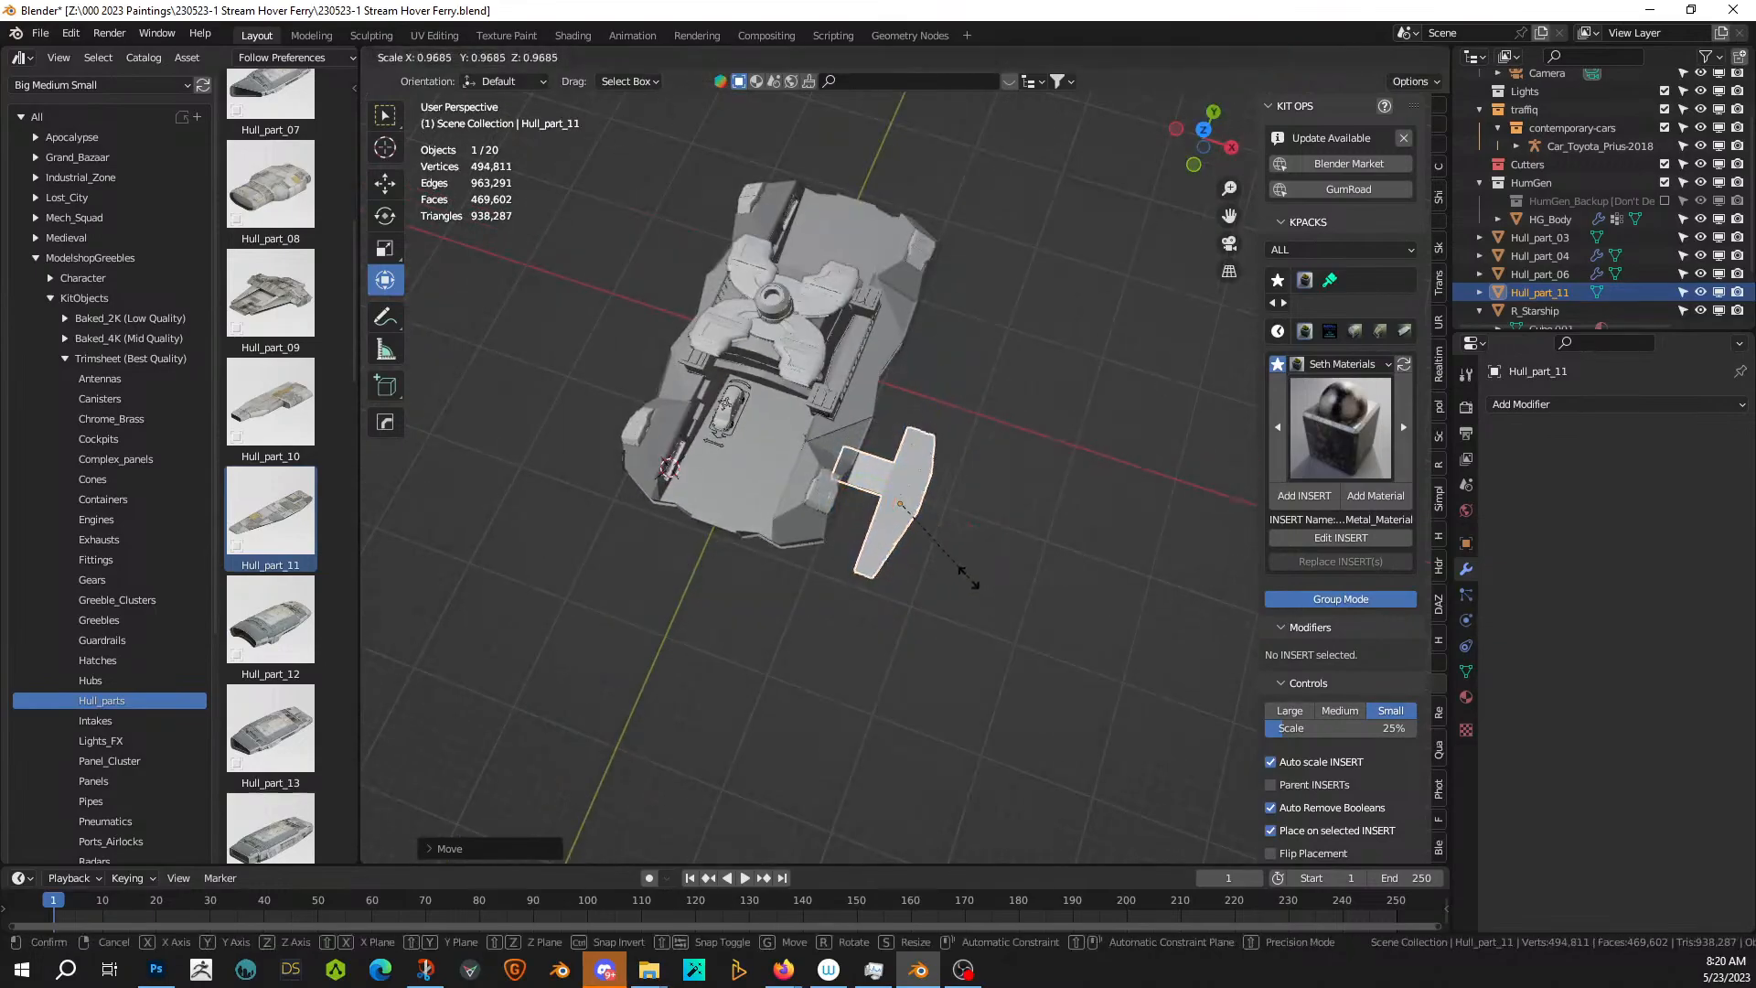
{"action": "left_click", "coordinate": [945, 549]}
{"action": "key", "text": "KP_7"}
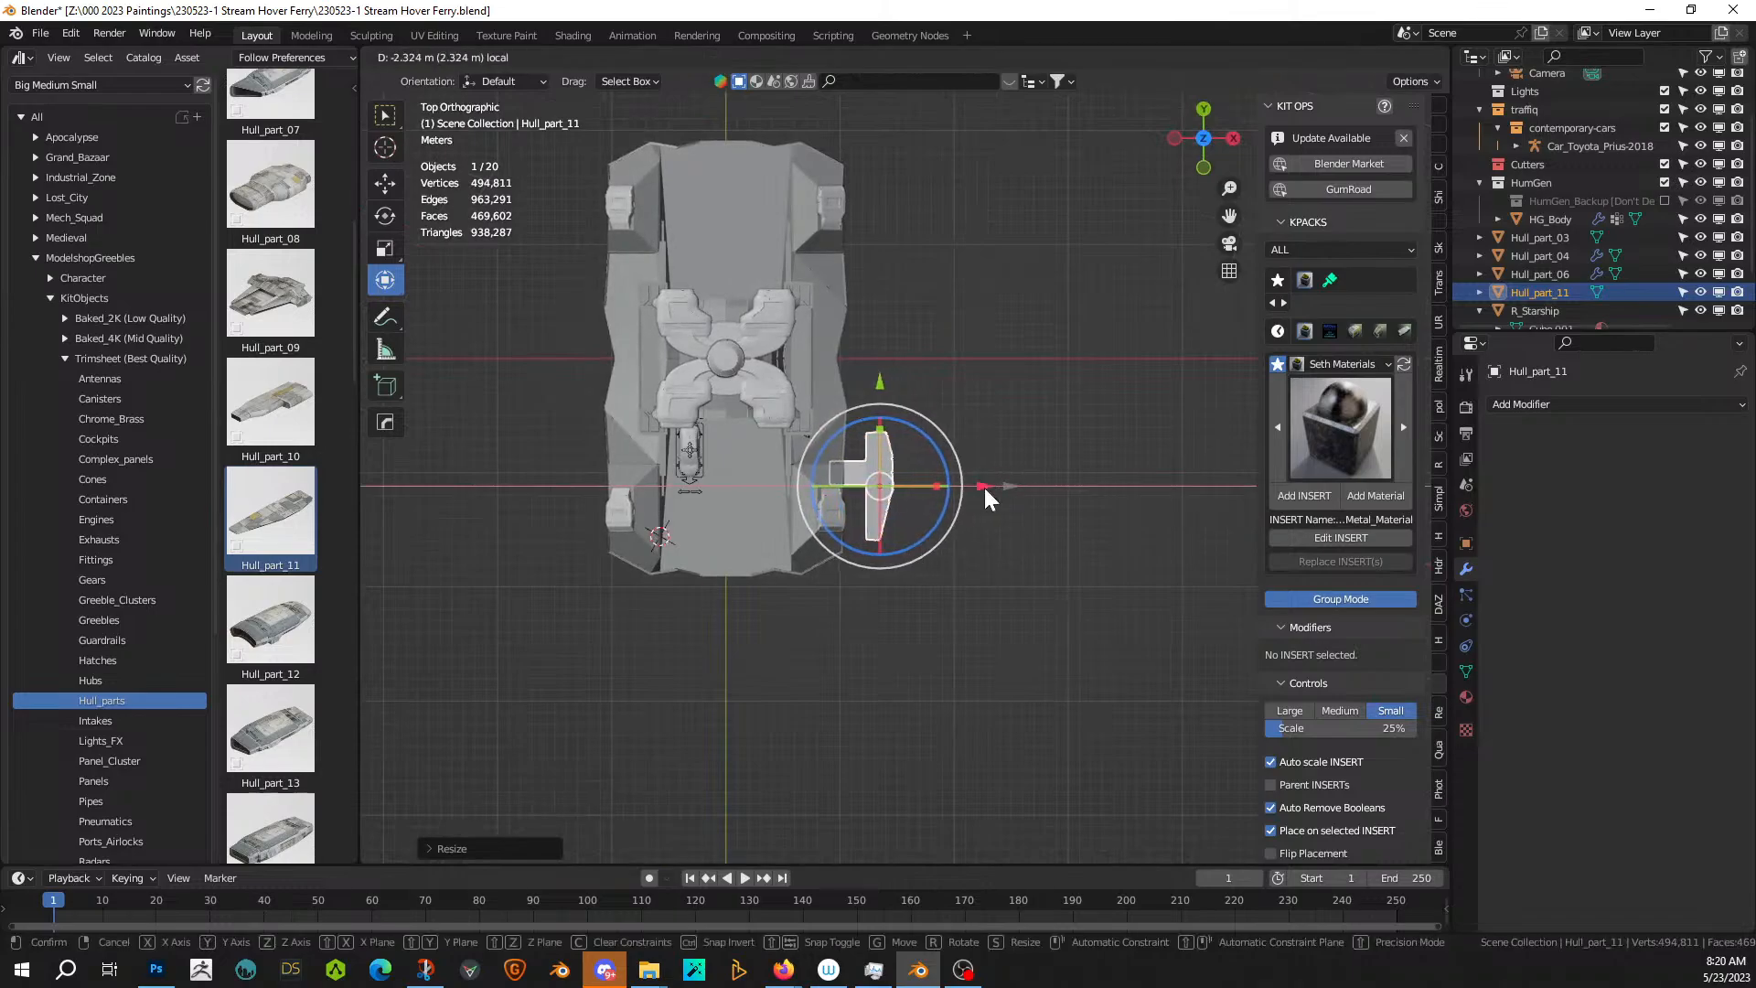
{"action": "key", "text": "g"}
{"action": "left_click", "coordinate": [956, 489]}
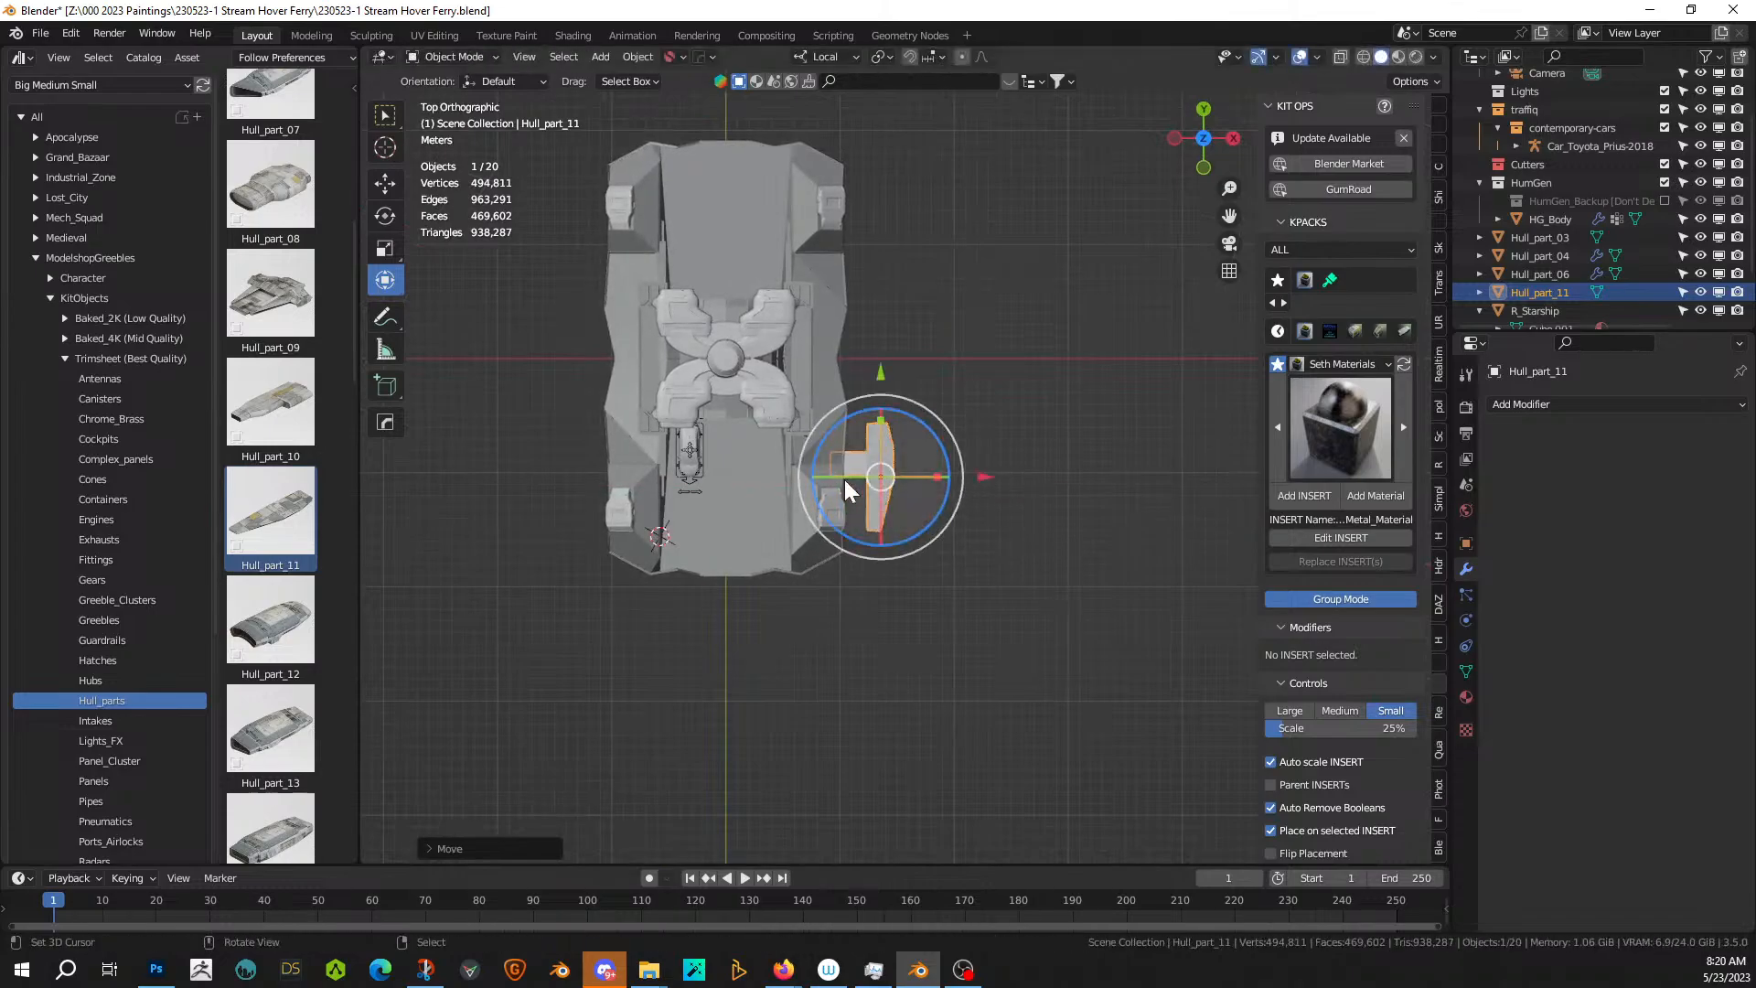
- Mirror Hull_part_11 across R_Starship on the X and Y axes to place it at all four hull corners
{"action": "left_click", "coordinate": [772, 463], "text": "shift"}
{"action": "key", "text": "alt+x"}
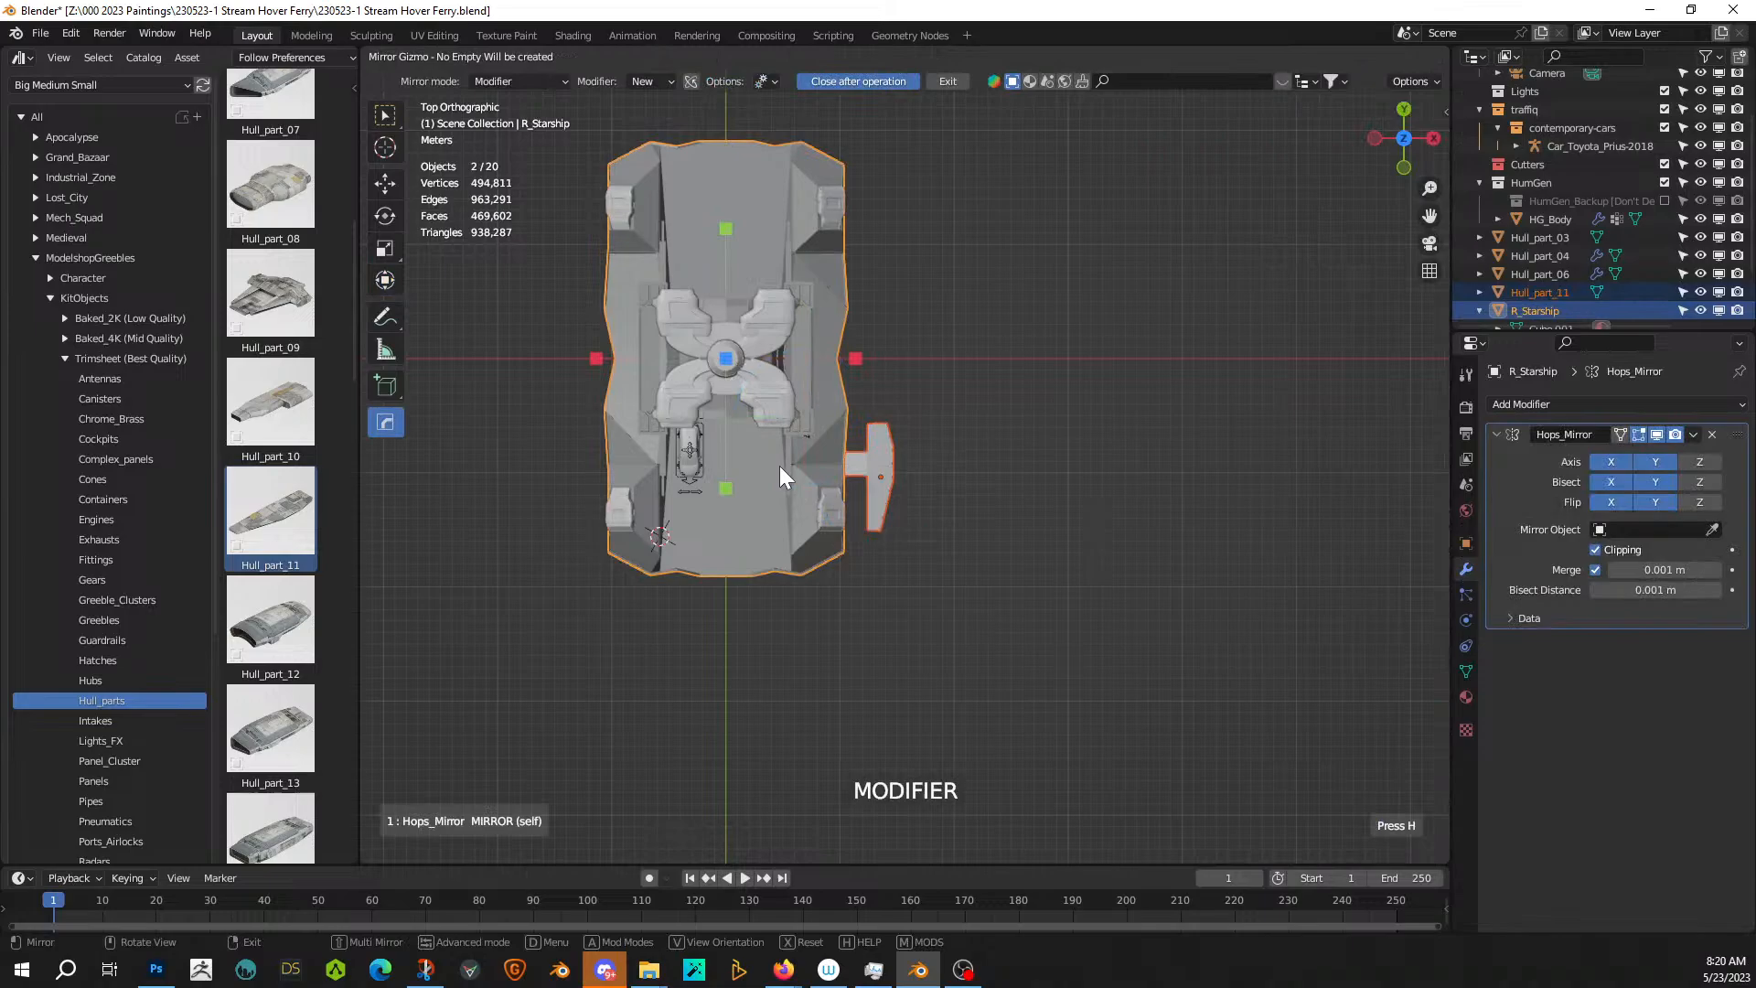
{"action": "left_click", "coordinate": [855, 358]}
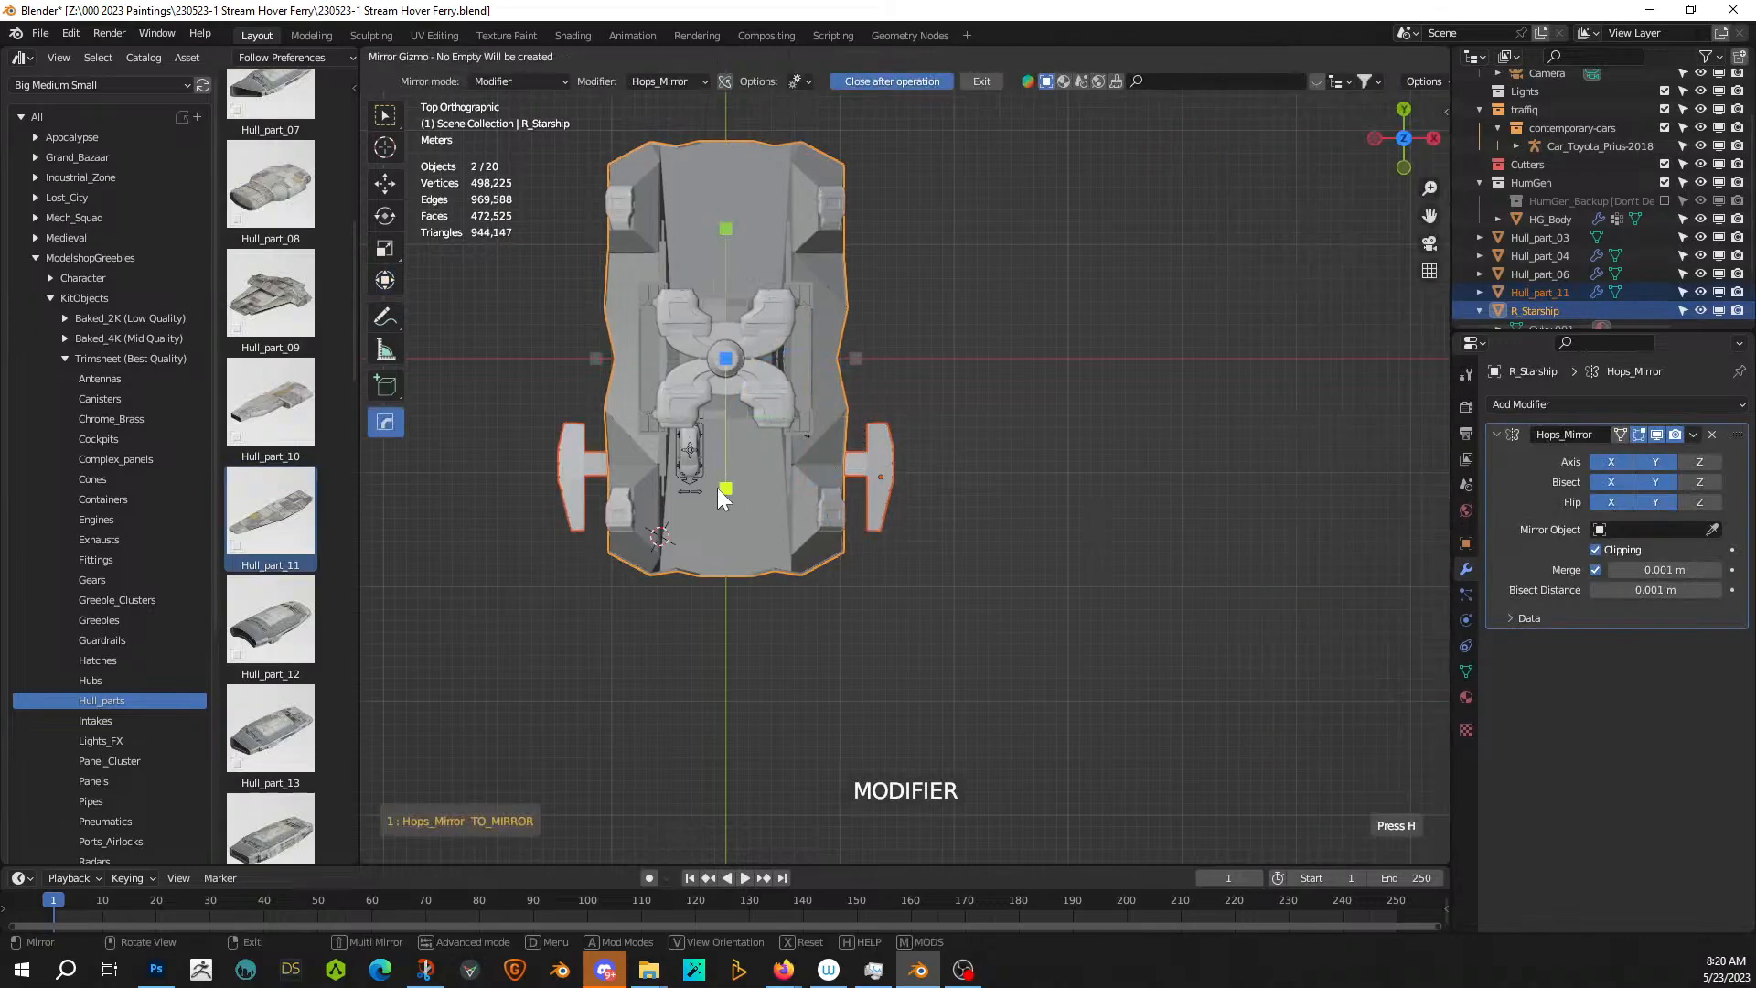
{"action": "right_click", "coordinate": [721, 486]}
{"action": "left_click", "coordinate": [986, 593]}
- Select the underside faces of Hull_part_11's body and arm in Edit Mode and return to Object Mode
{"action": "middle_click_drag", "start_coordinate": [990, 601], "coordinate": [922, 576]}
{"action": "scroll", "coordinate": [925, 585], "scroll_direction": "up", "scroll_amount": 5}
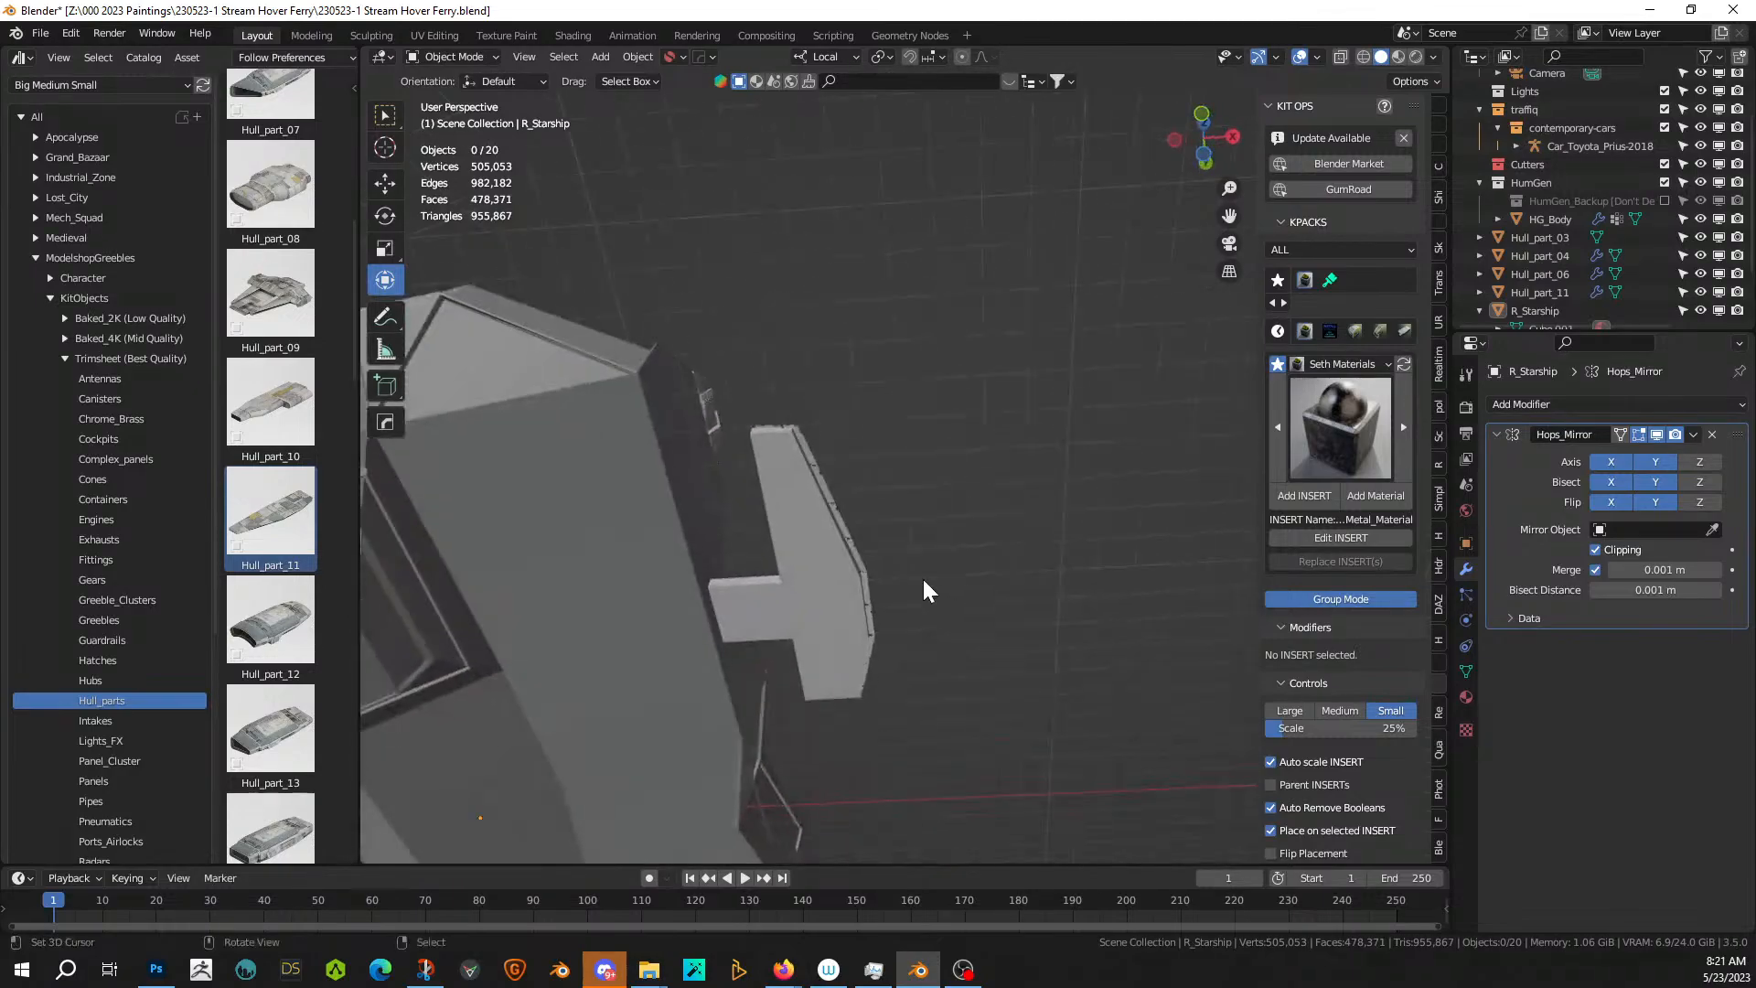
{"action": "left_click", "coordinate": [827, 560]}
{"action": "scroll", "coordinate": [825, 563], "scroll_direction": "up", "scroll_amount": 3}
{"action": "key", "text": "Tab"}
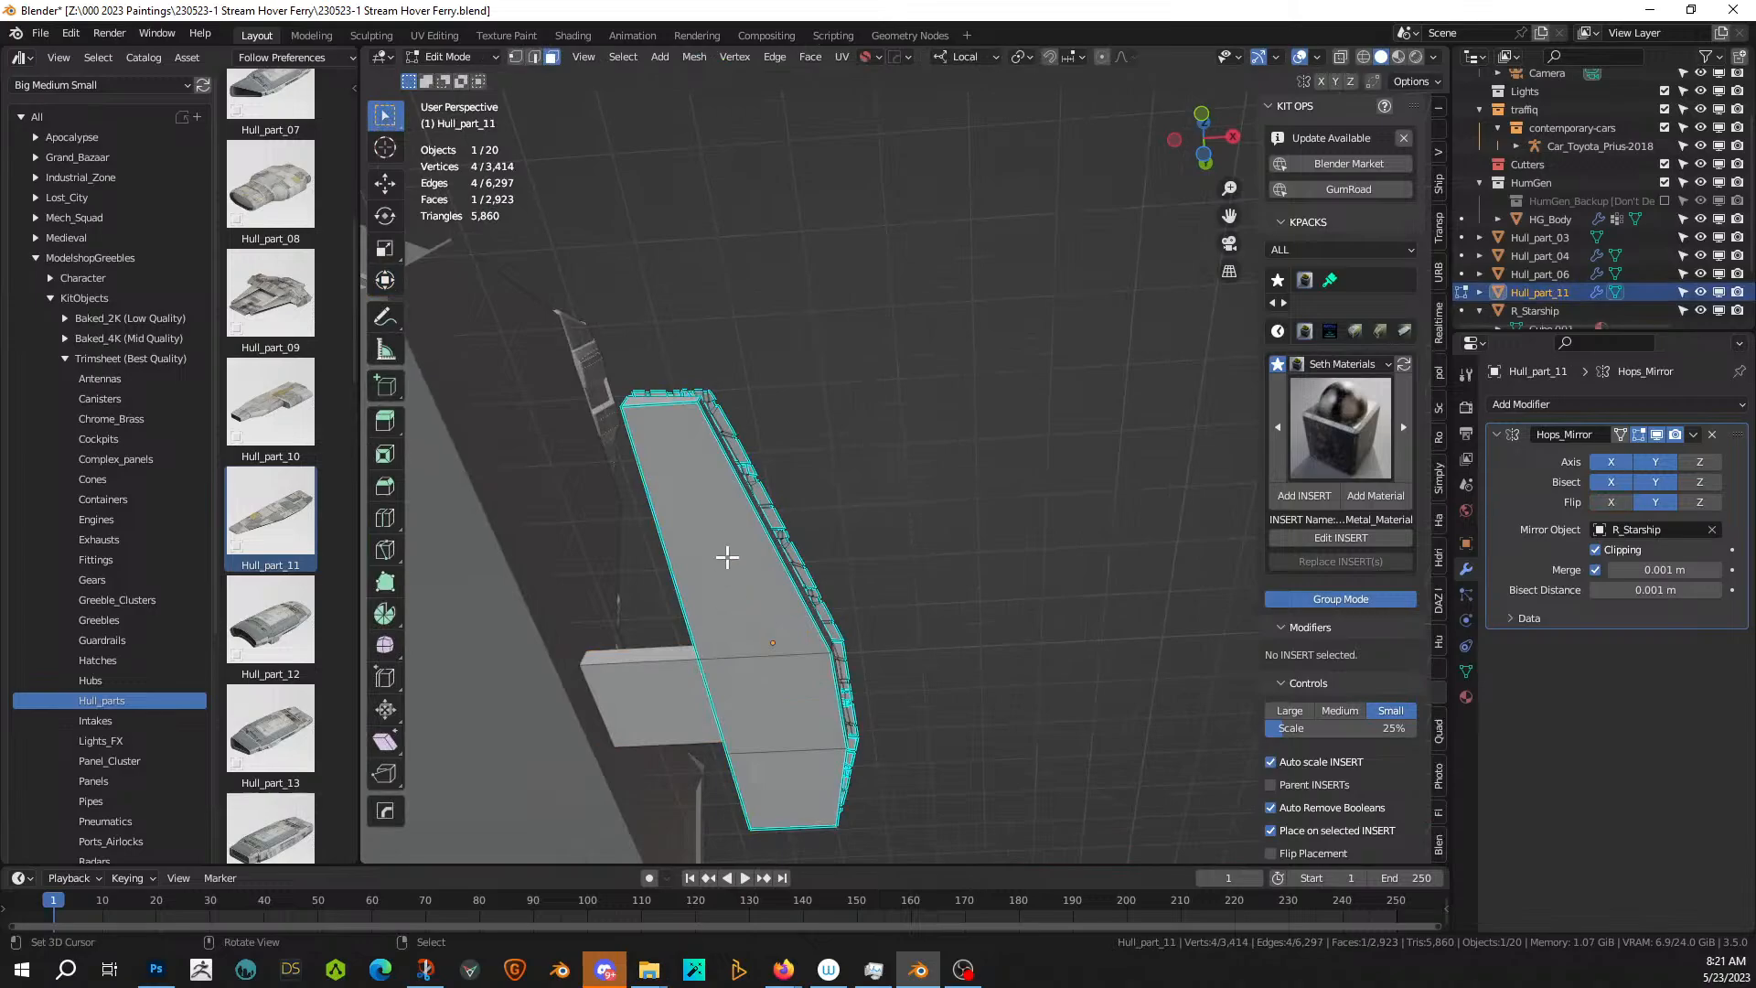
{"action": "left_click", "coordinate": [723, 554]}
{"action": "left_click", "coordinate": [754, 728], "text": "shift"}
{"action": "left_click", "coordinate": [768, 772], "text": "shift"}
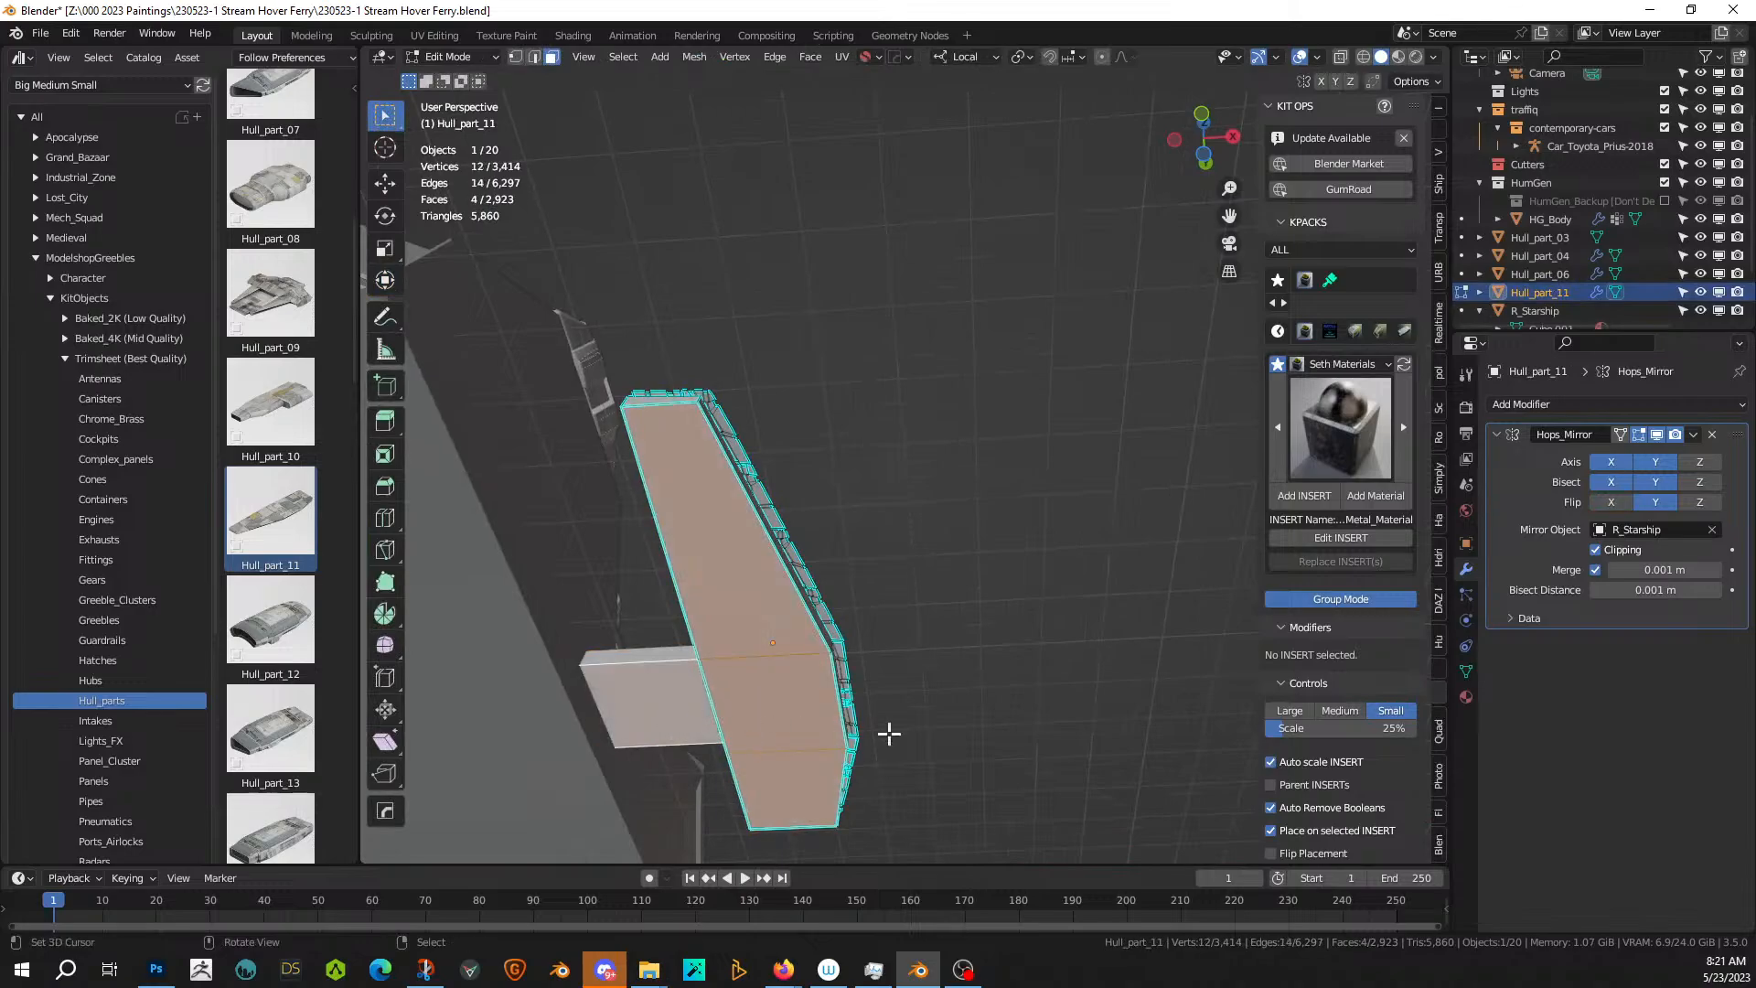
{"action": "key", "text": "Tab"}
- Apply Random Flow Plate Insets to the selected underside faces with 25 plates and a subdivision of 2
{"action": "key", "text": "shift+alt+q"}
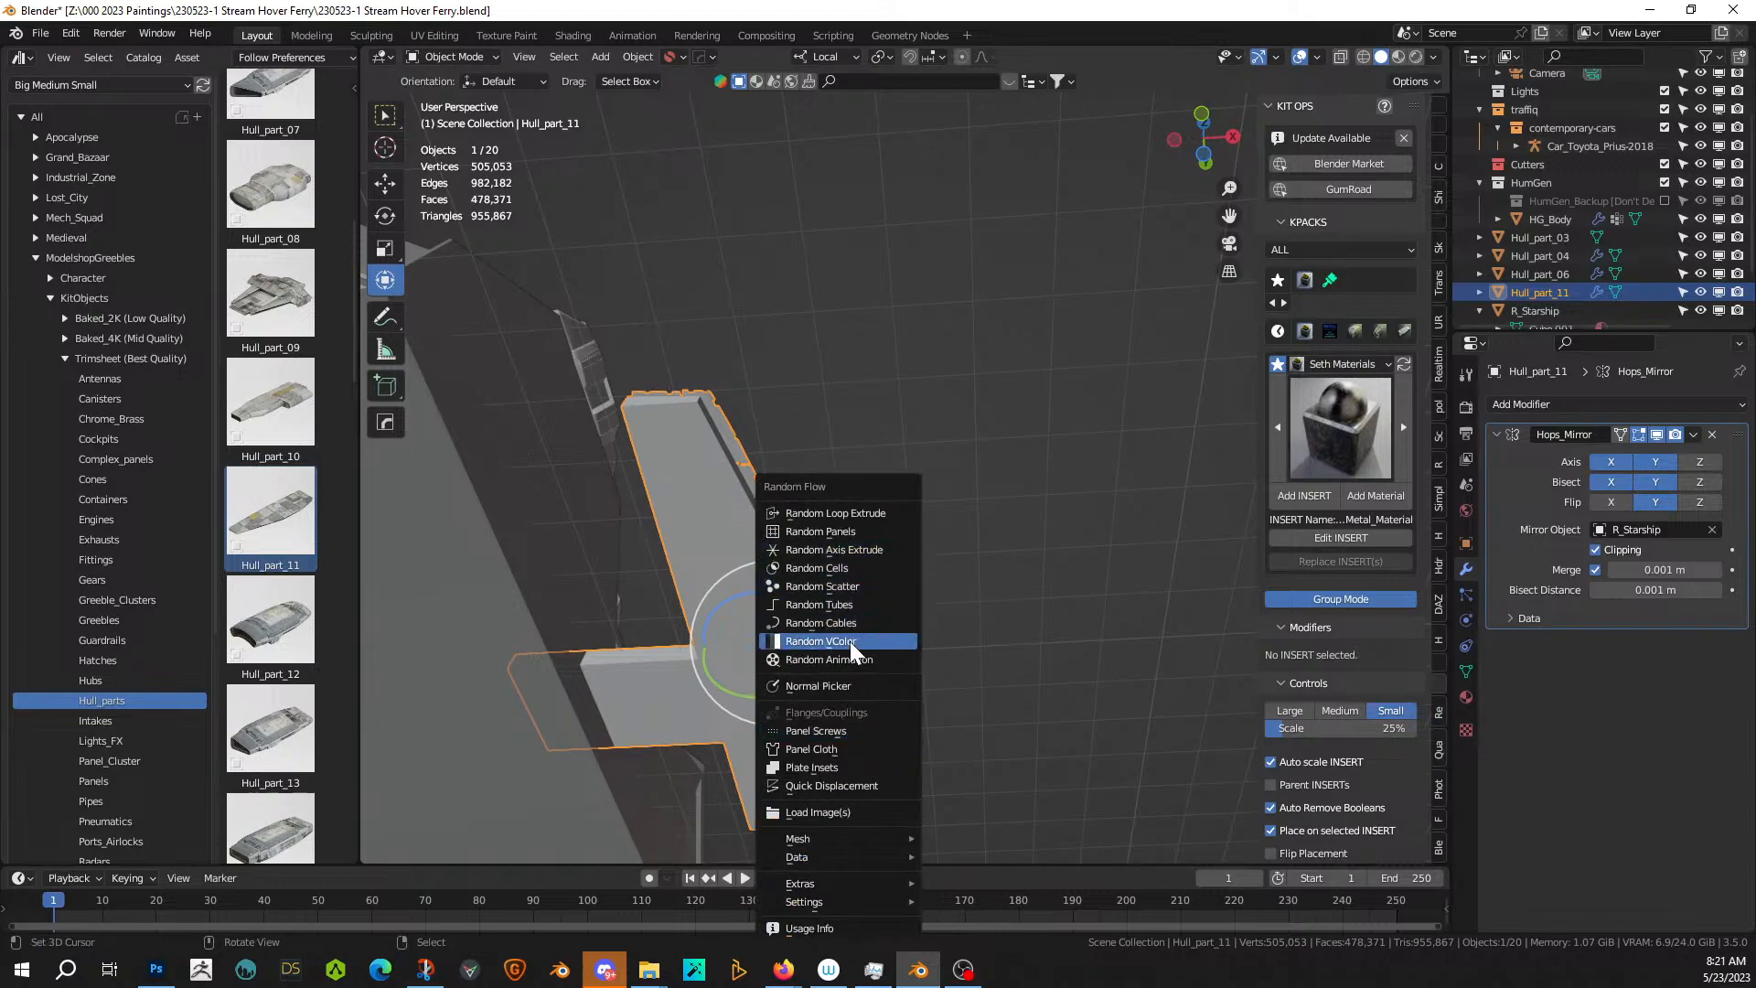
{"action": "left_click", "coordinate": [839, 769]}
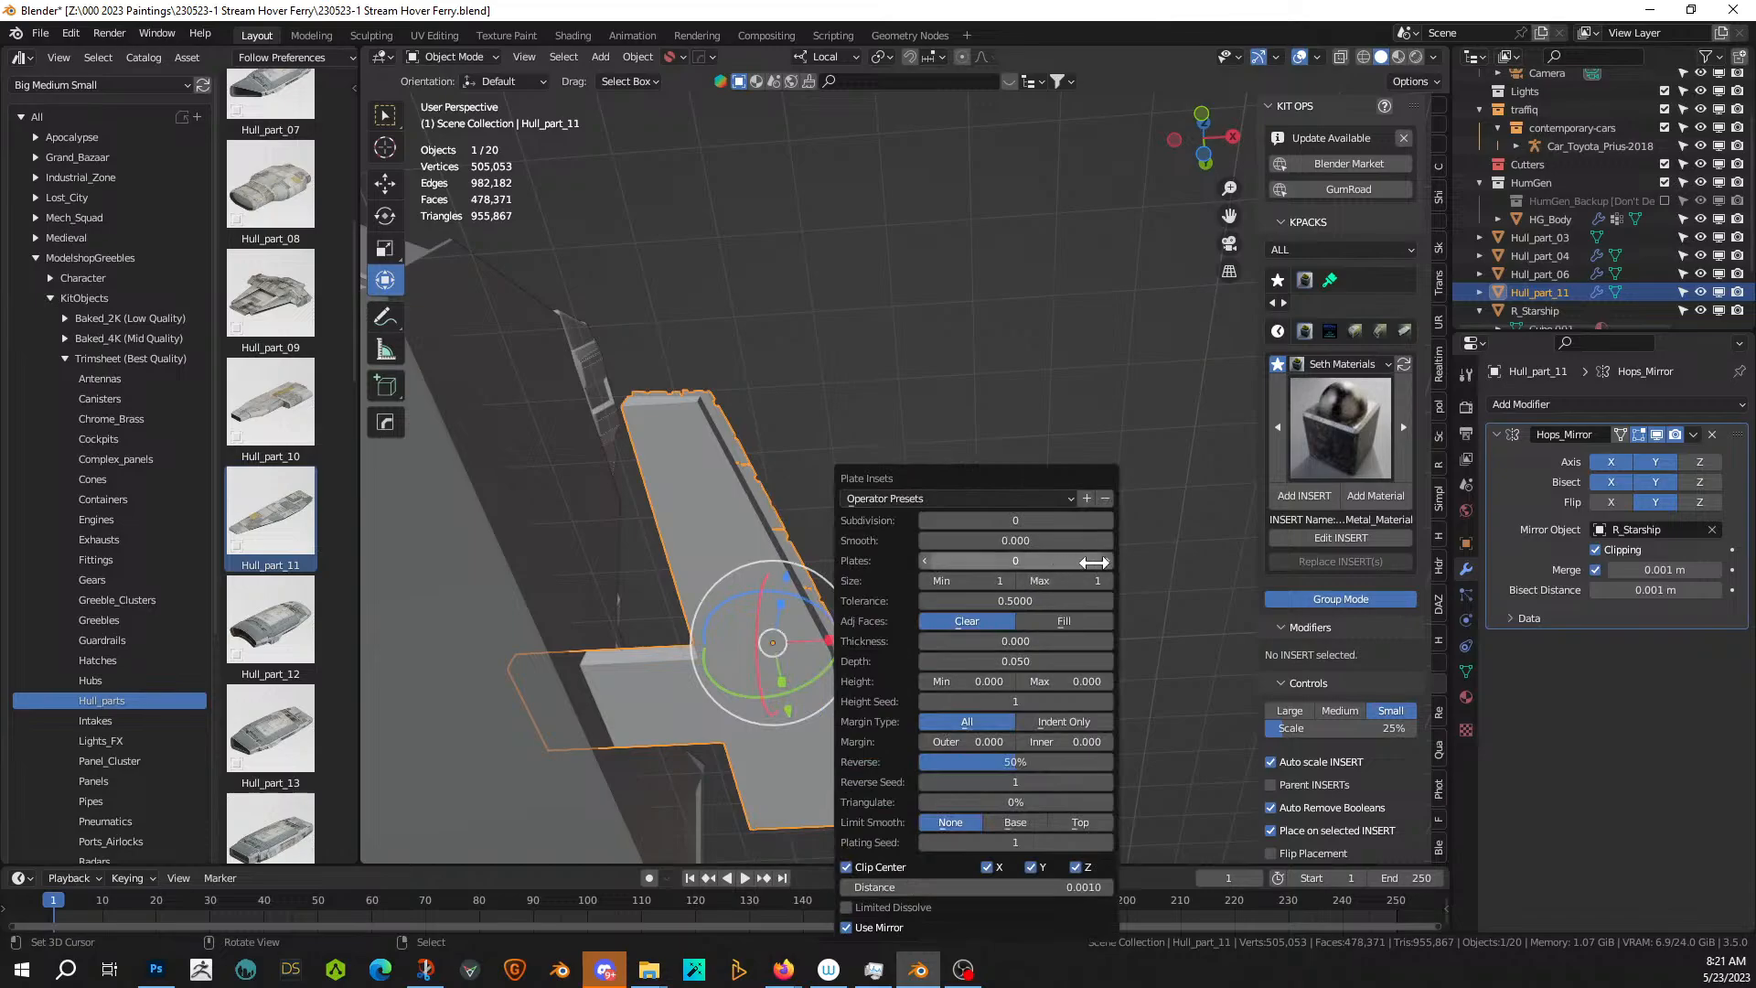
{"action": "left_click", "coordinate": [996, 561]}
{"action": "type", "text": "25"}
{"action": "key", "text": "Return"}
{"action": "left_click", "coordinate": [1109, 520]}
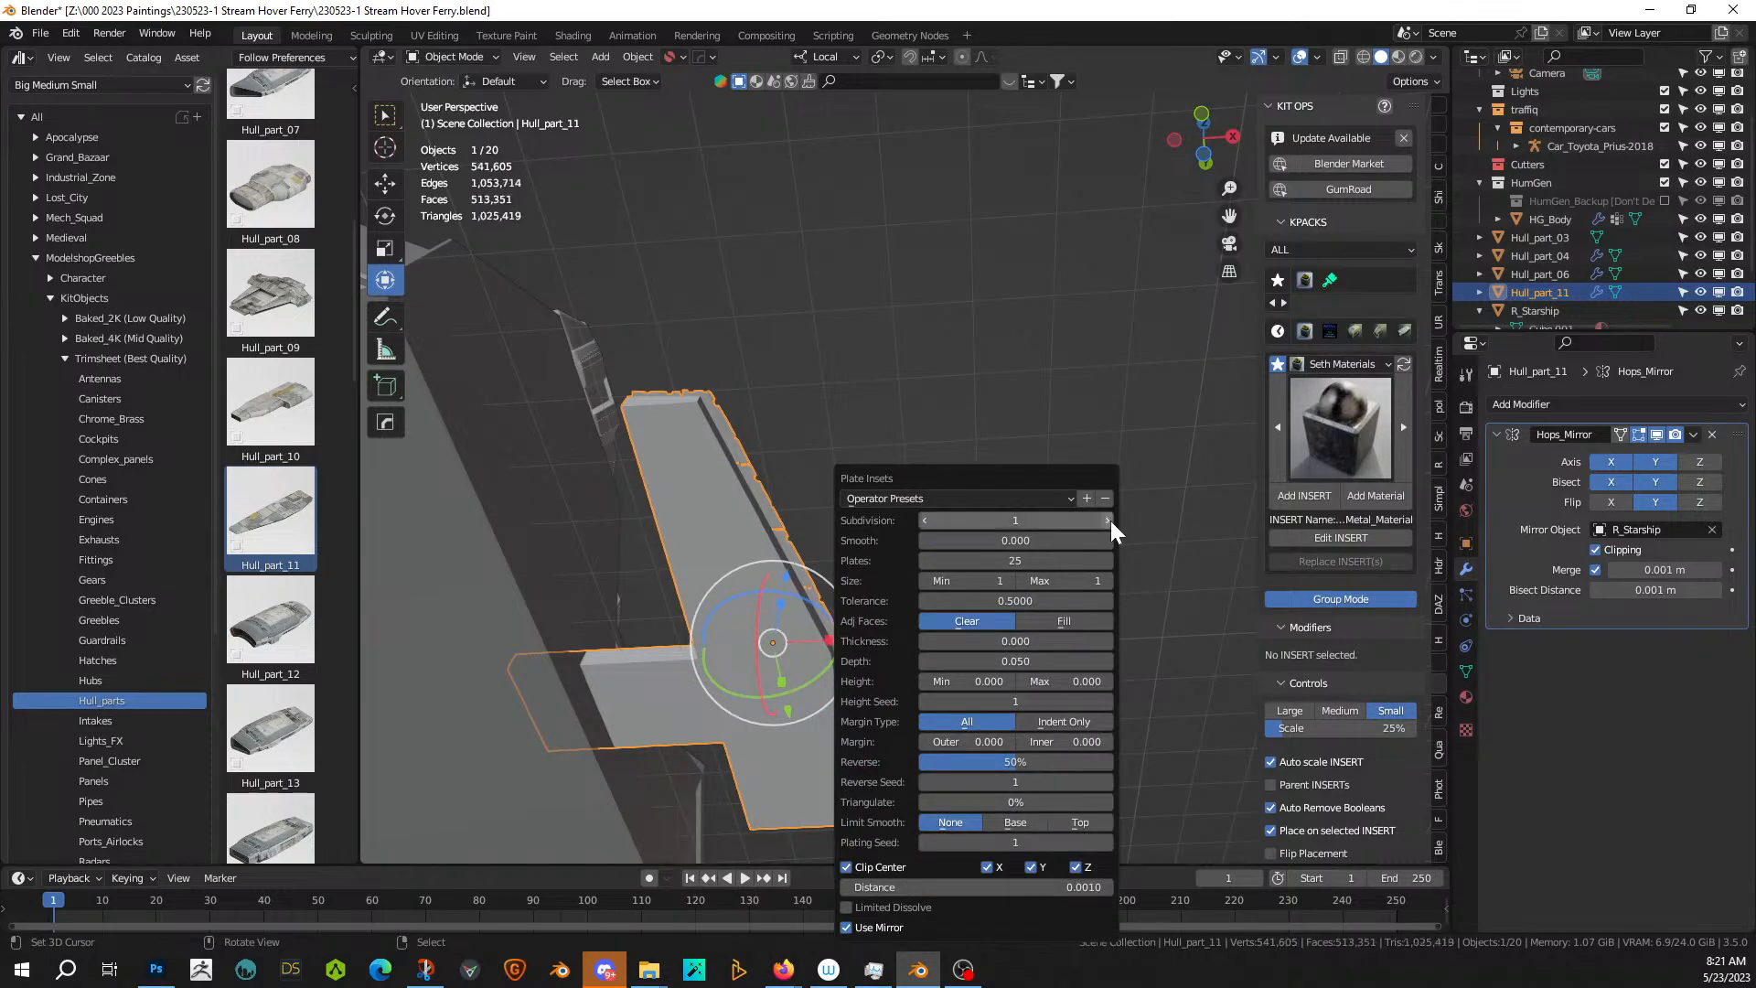
{"action": "left_click", "coordinate": [1111, 520]}
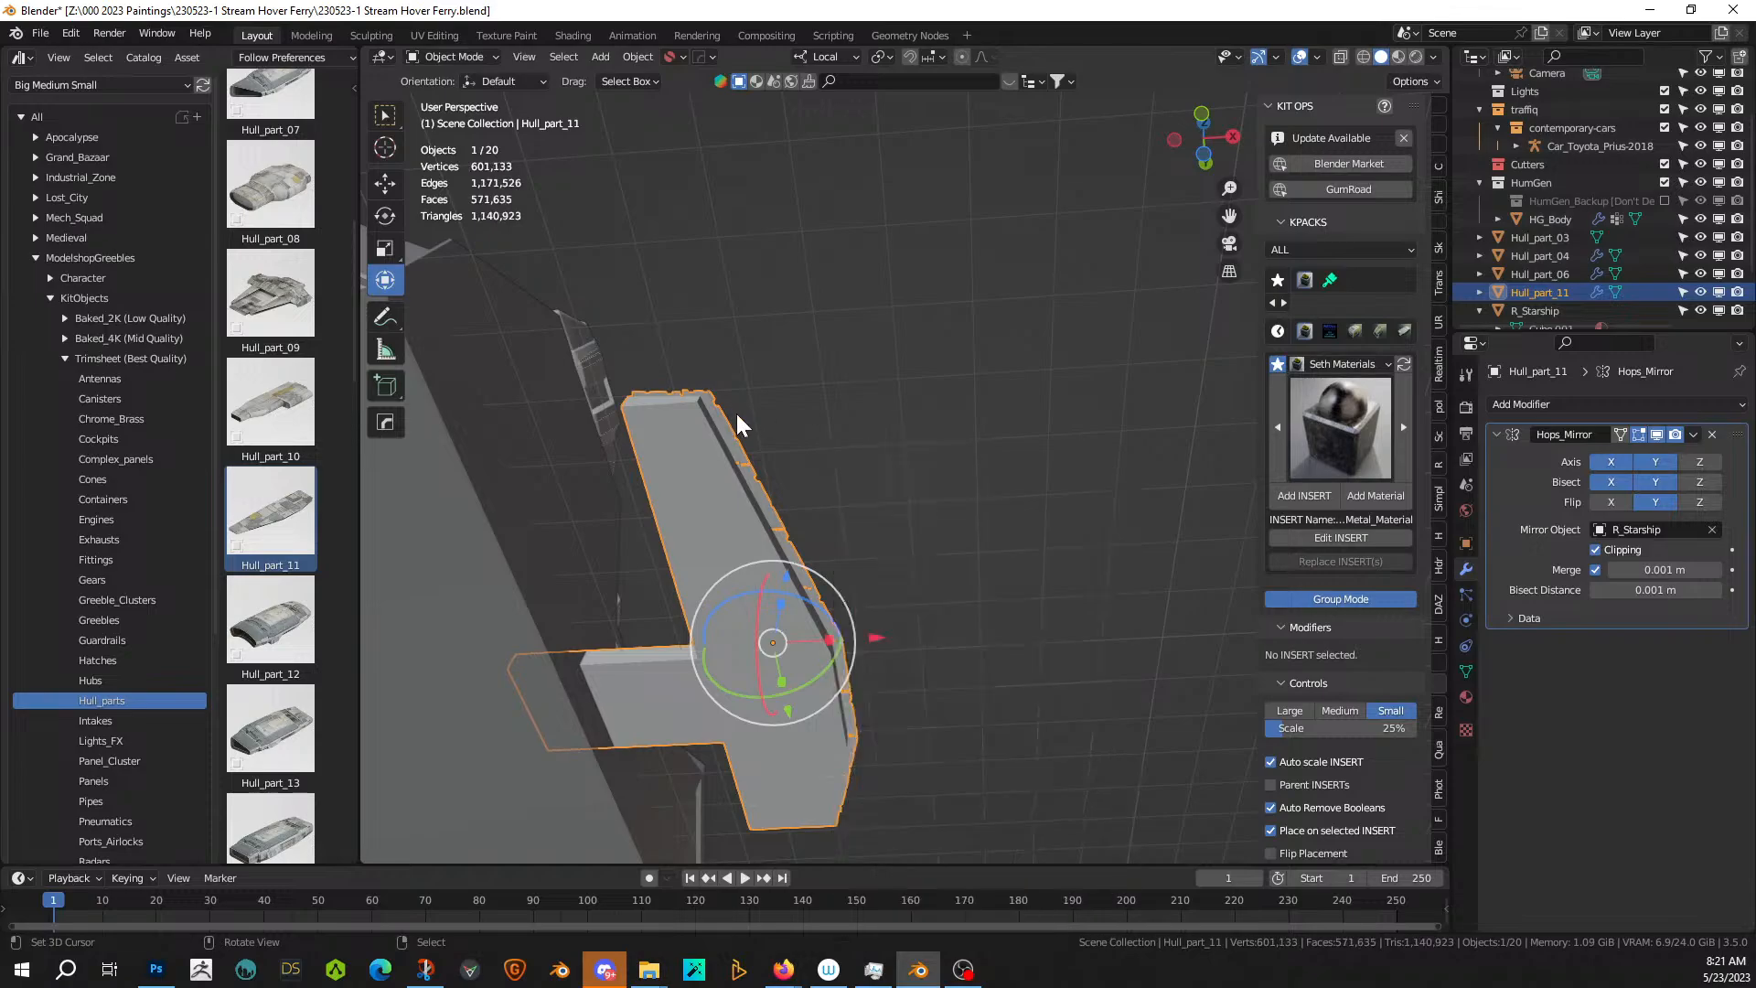
- Set the plate insets' depth to 0.300 and their maximum height to 0.100
{"action": "scroll", "coordinate": [782, 494], "scroll_direction": "up", "scroll_amount": 4}
{"action": "middle_click_drag", "start_coordinate": [757, 546], "coordinate": [865, 470], "text": "shift"}
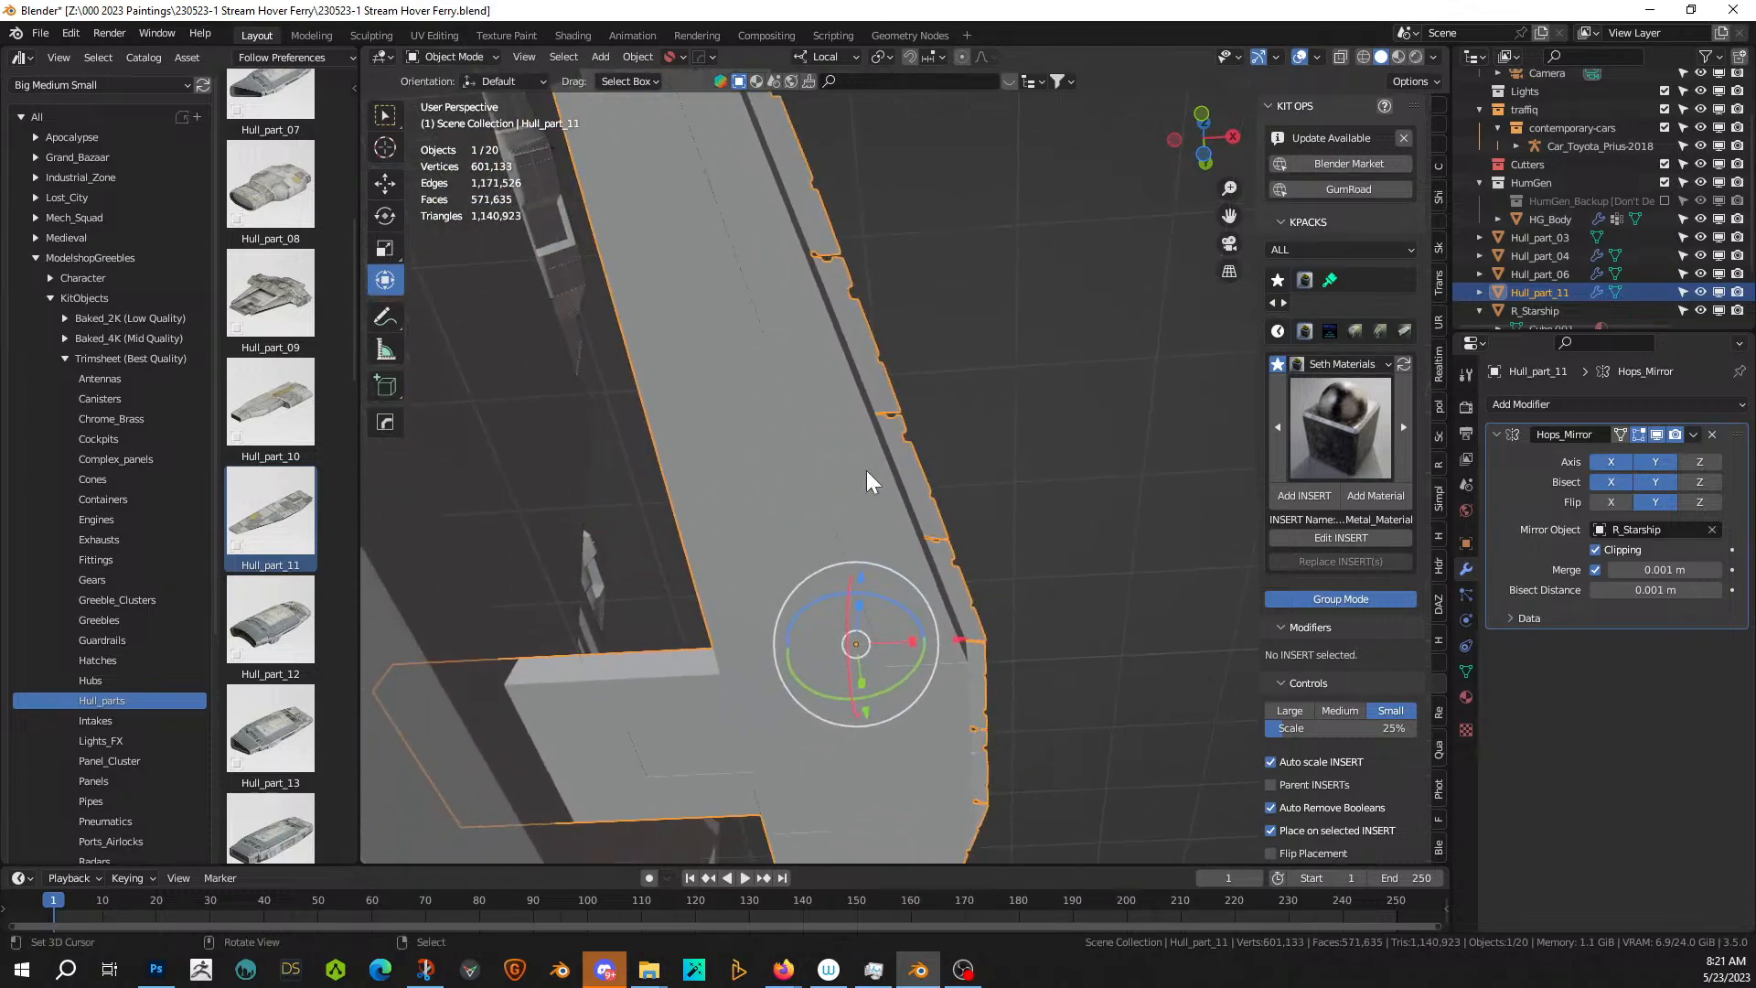
{"action": "key", "text": "F9"}
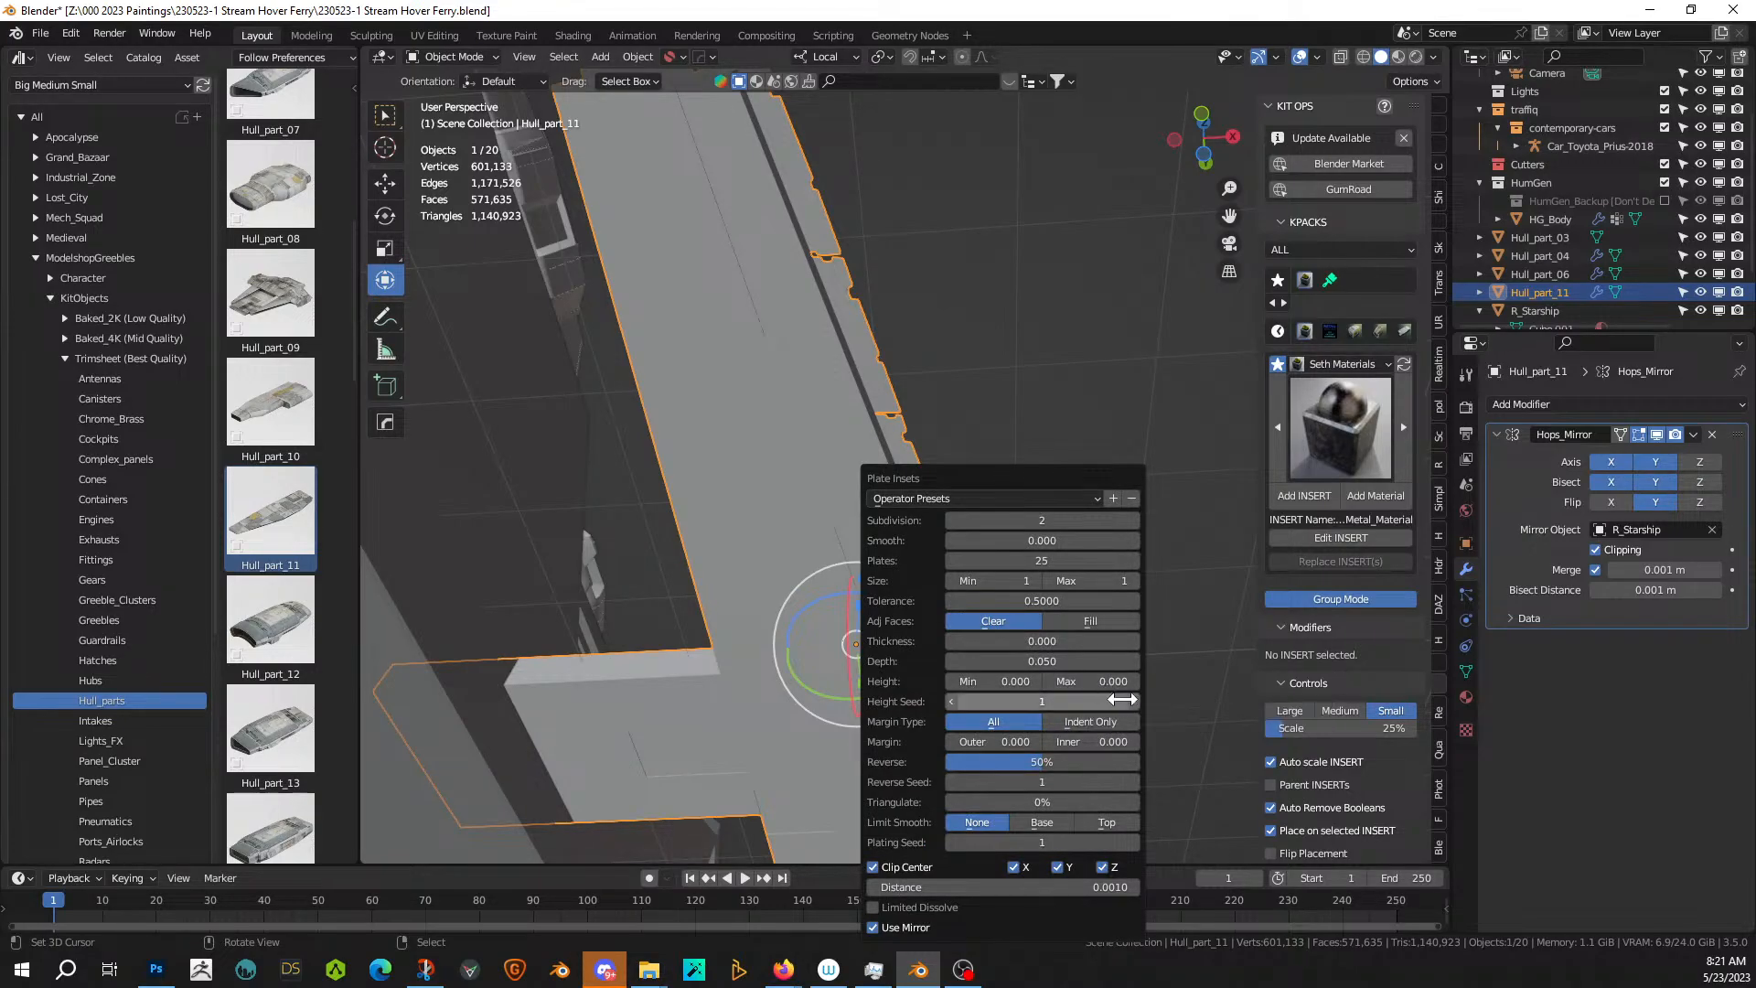
{"action": "left_click", "coordinate": [1098, 661]}
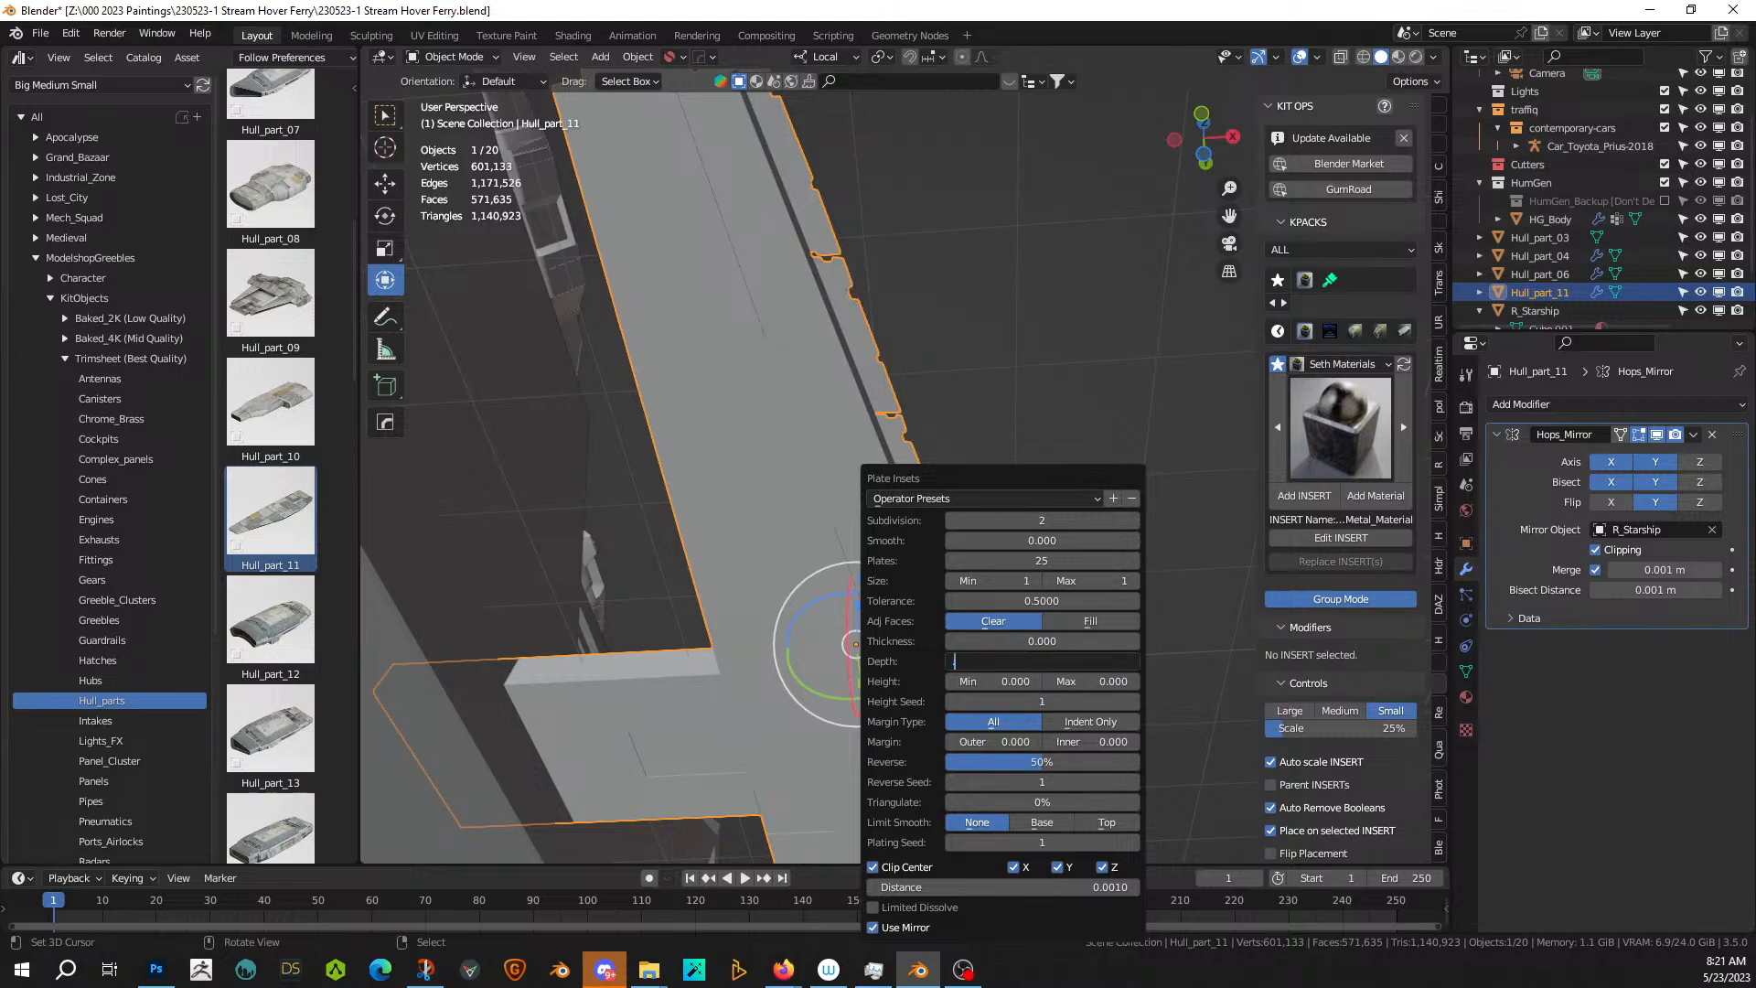
{"action": "key", "text": "Return"}
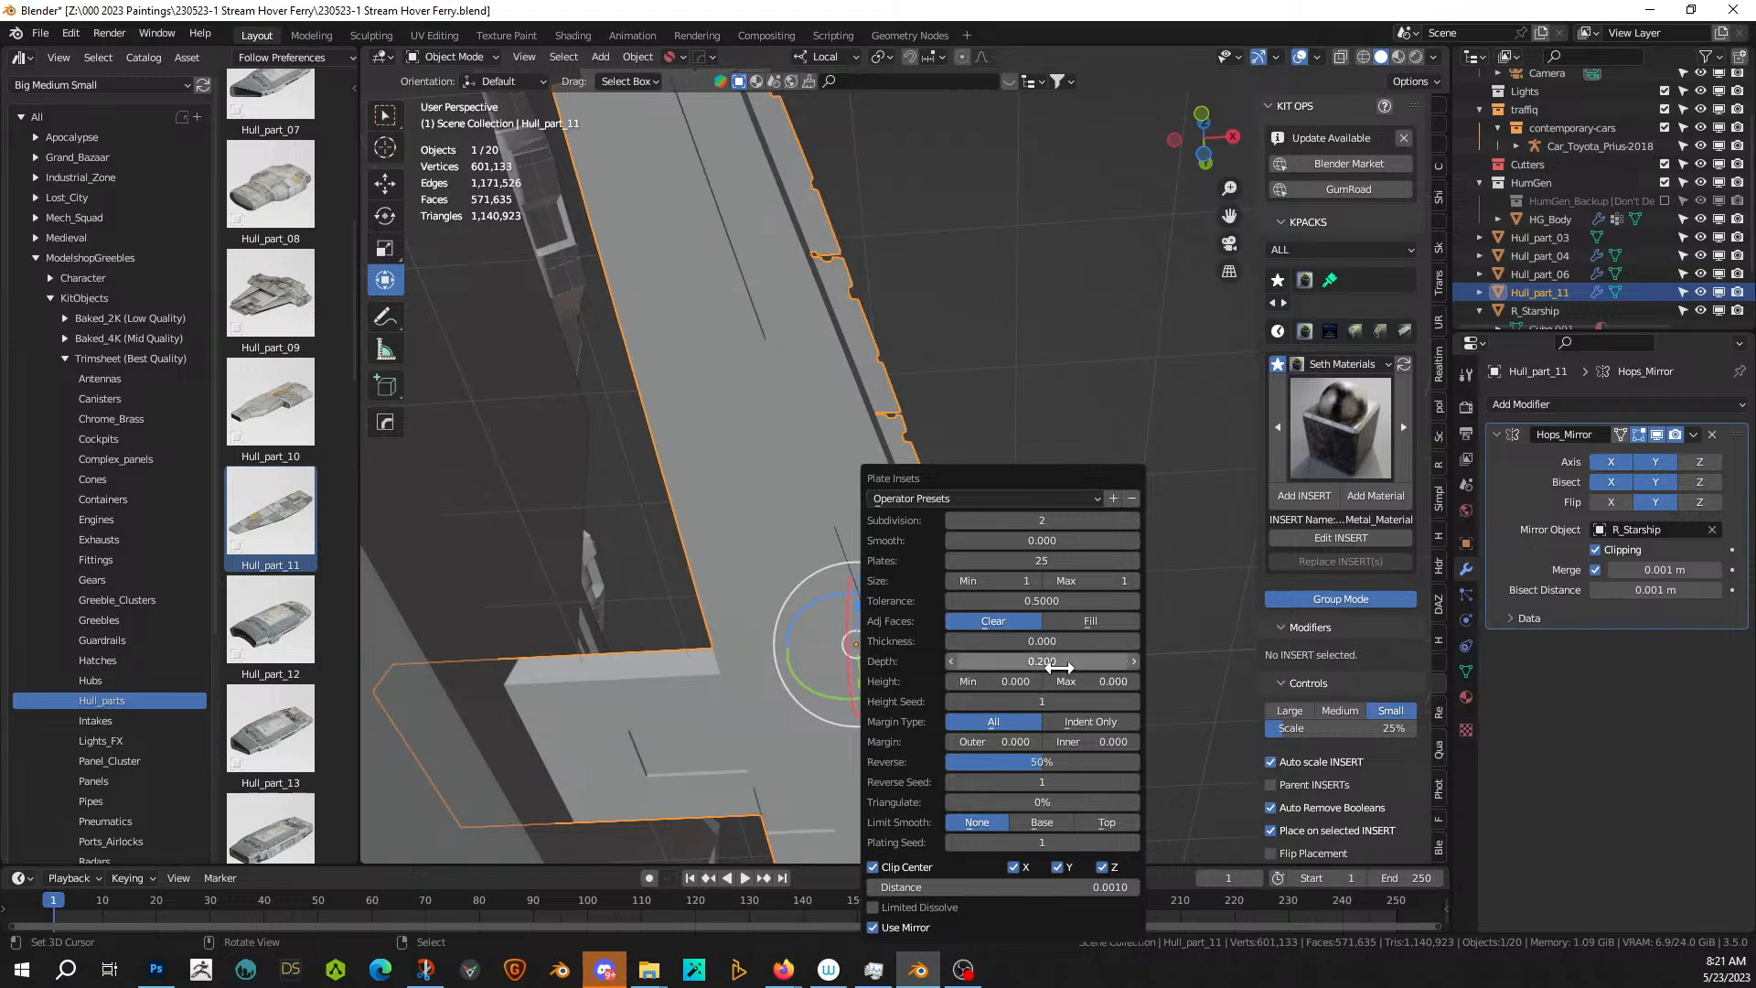
{"action": "left_click", "coordinate": [1059, 665]}
{"action": "type", "text": ".3"}
{"action": "key", "text": "Return"}
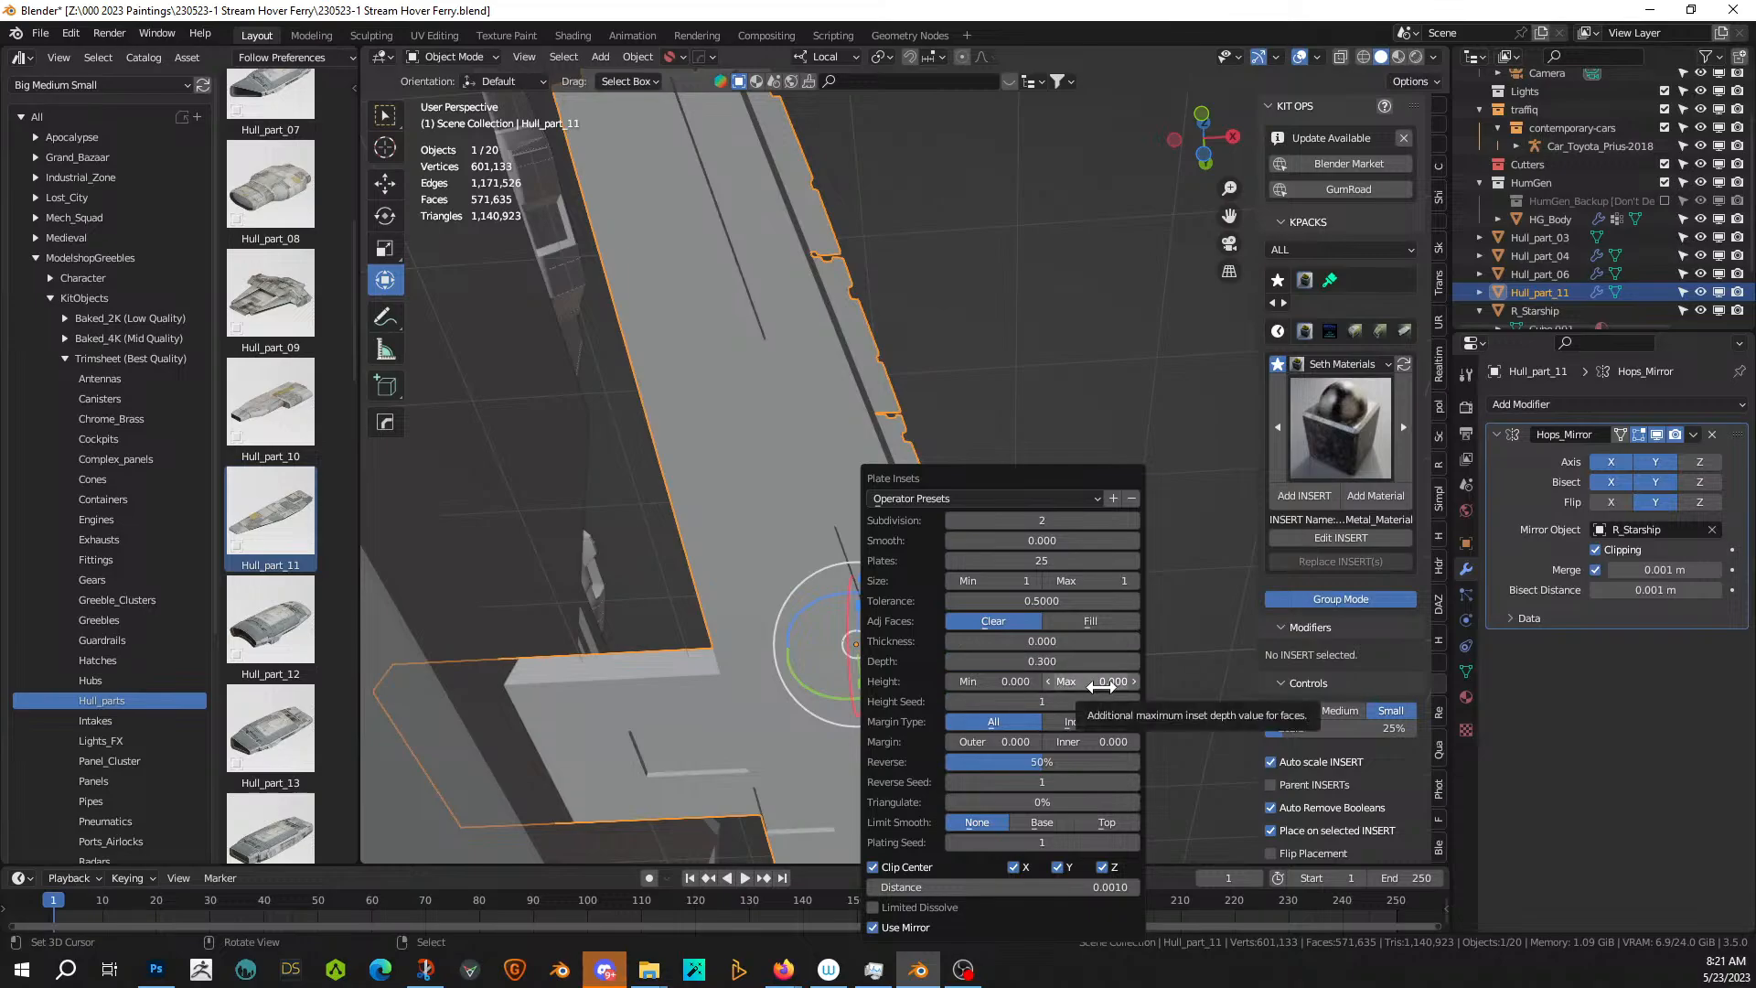
{"action": "left_click", "coordinate": [1100, 682]}
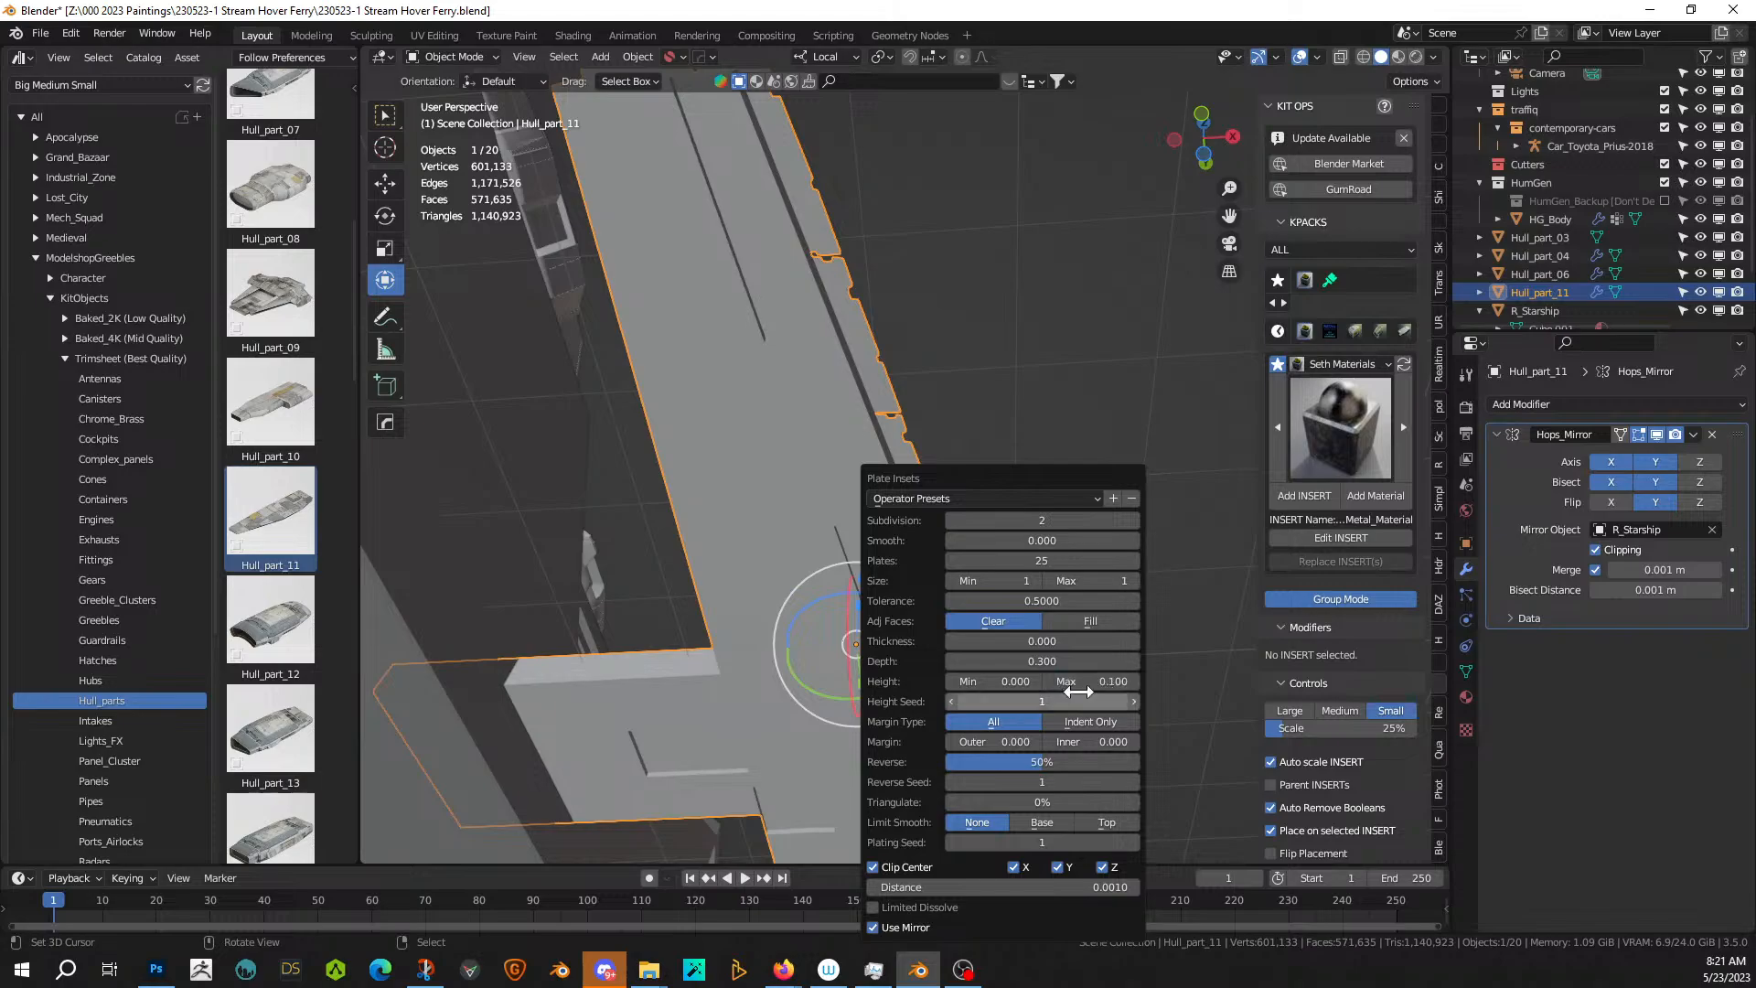
- Increase the plate insets' subdivision to 5 and their maximum size to 3
{"action": "left_click", "coordinate": [1134, 521]}
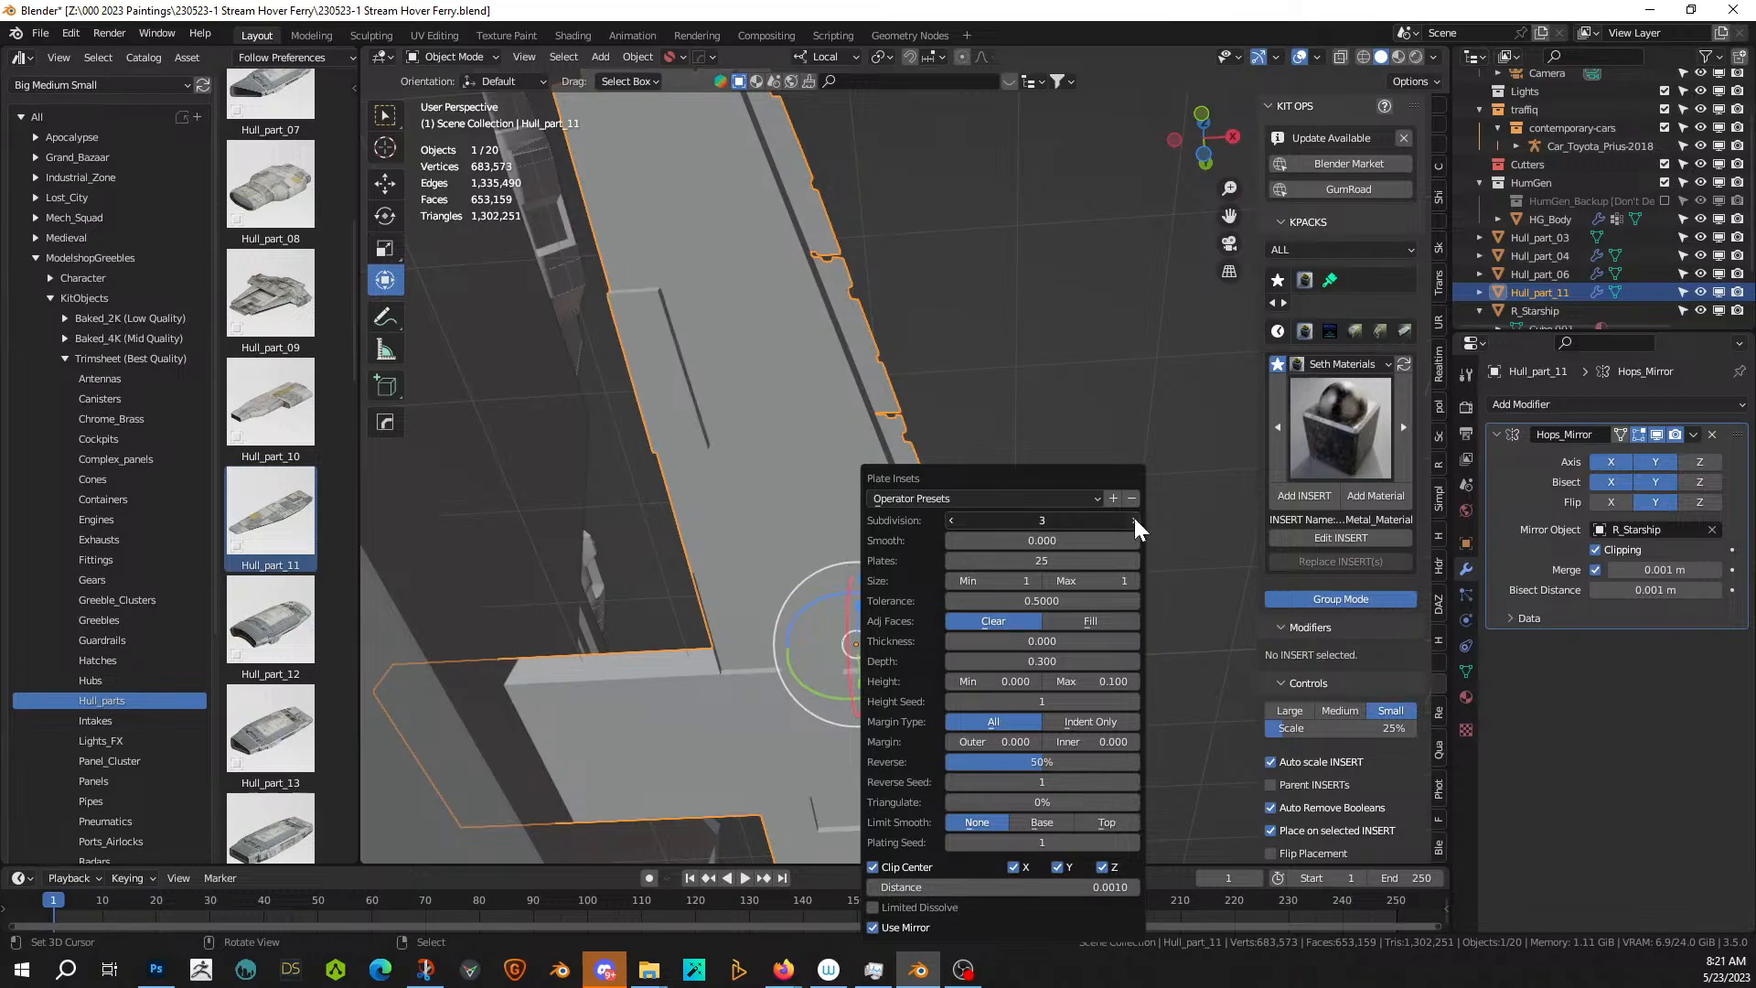
{"action": "left_click", "coordinate": [1134, 518]}
{"action": "middle_click_drag", "start_coordinate": [1135, 518], "coordinate": [1012, 523]}
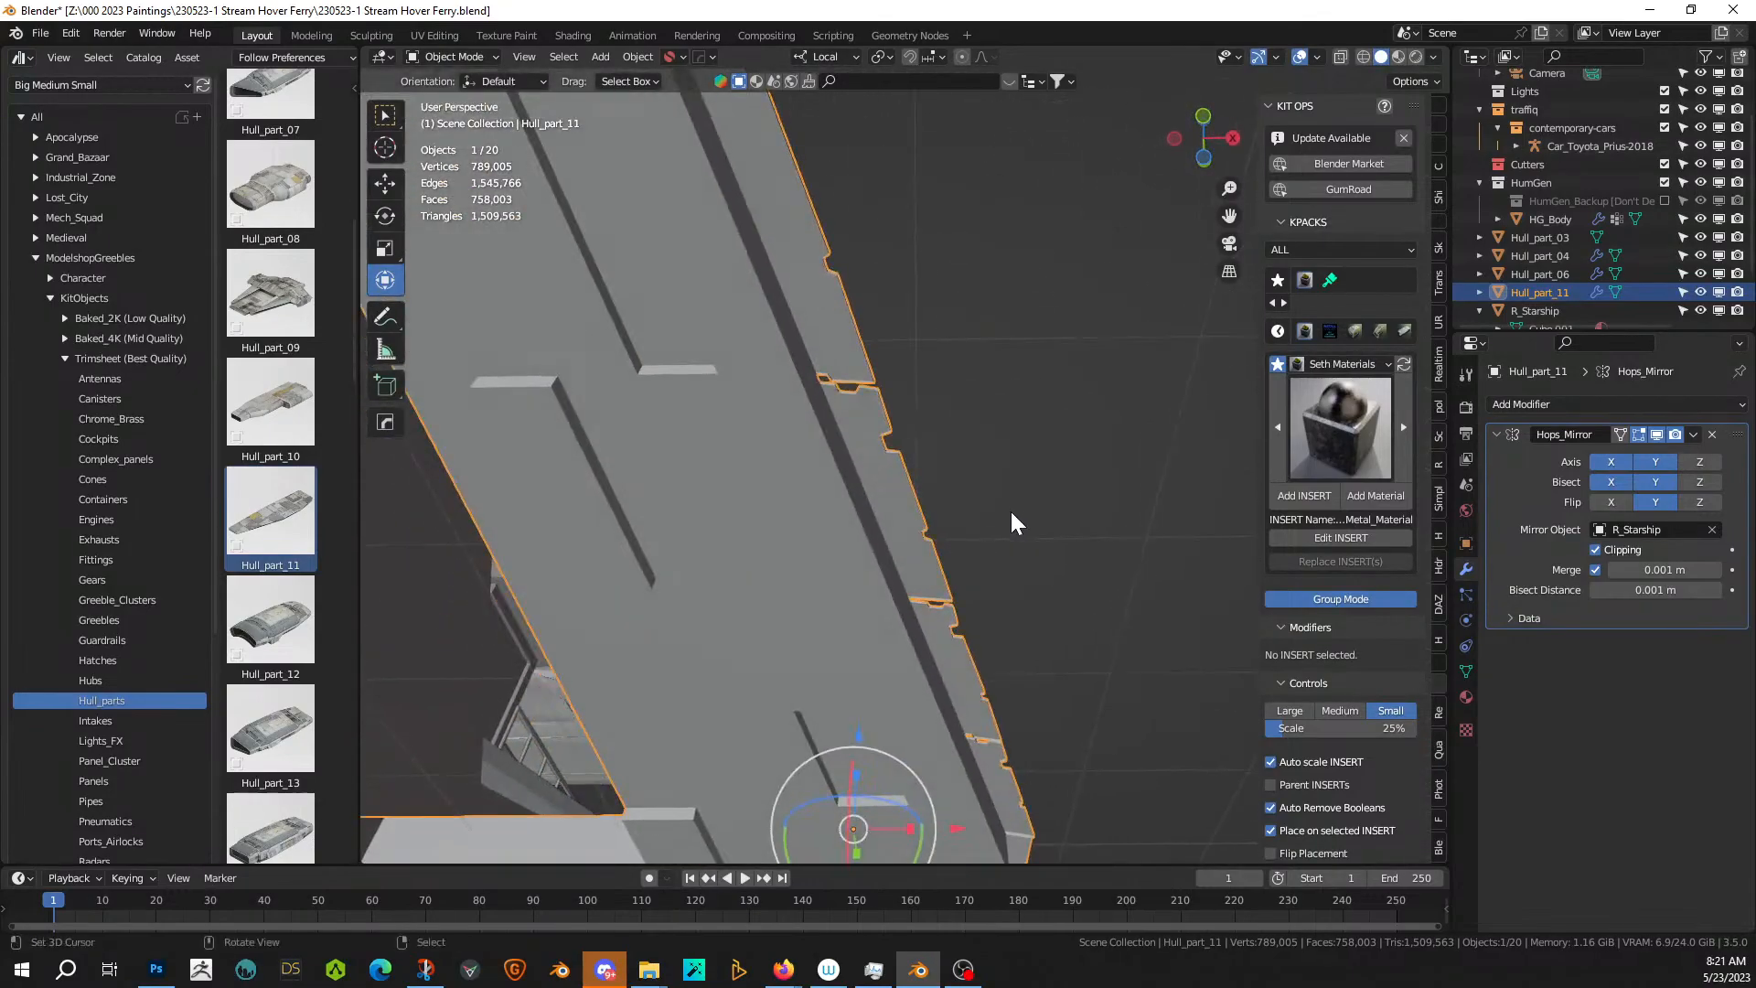
{"action": "key", "text": "F9"}
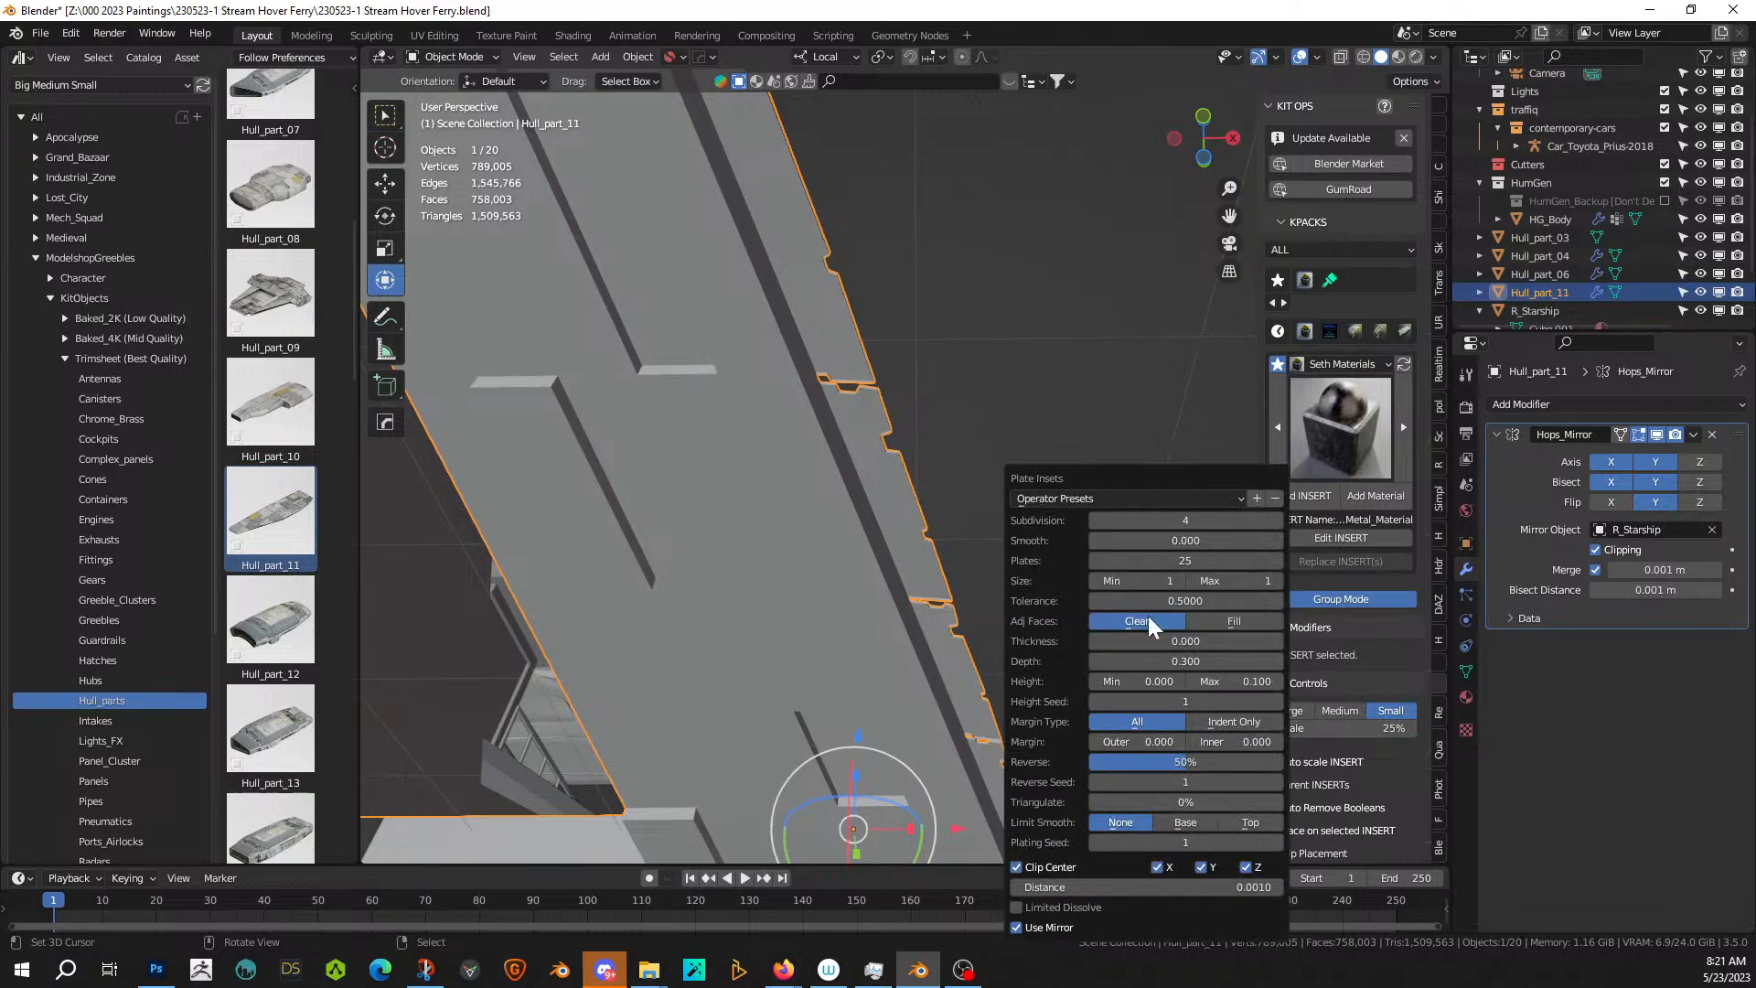
{"action": "left_click", "coordinate": [1277, 580]}
{"action": "left_click", "coordinate": [1279, 578]}
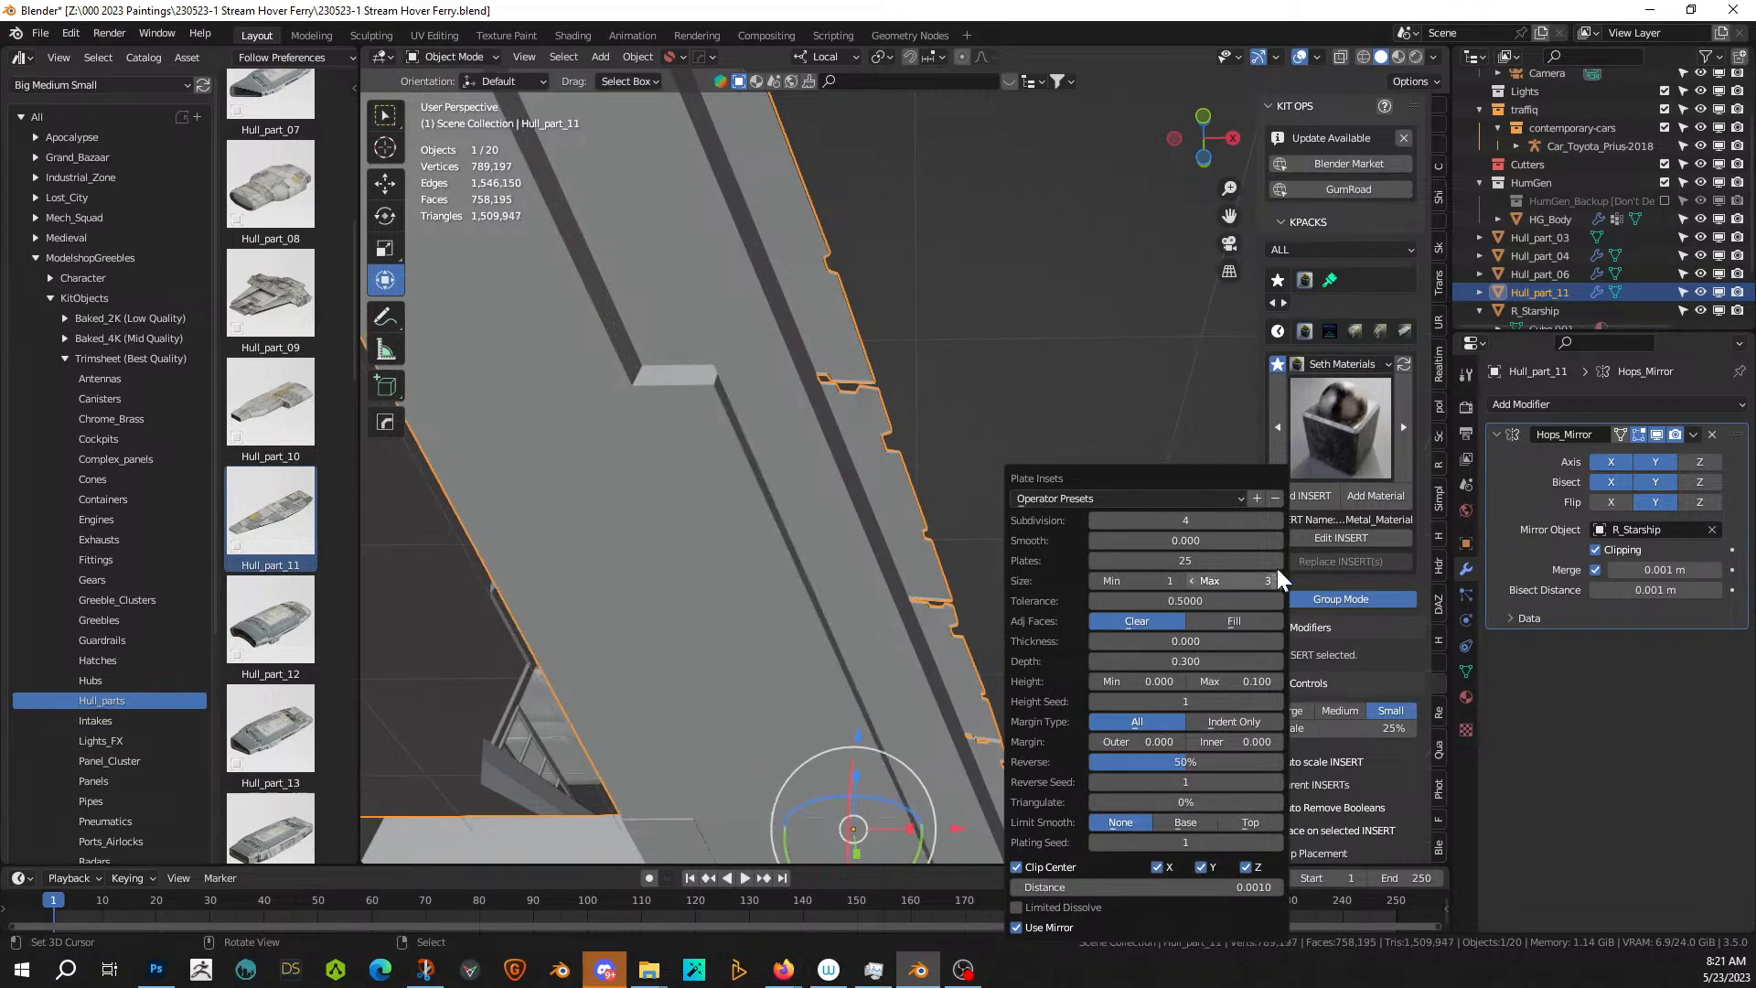
{"action": "left_click", "coordinate": [1275, 520]}
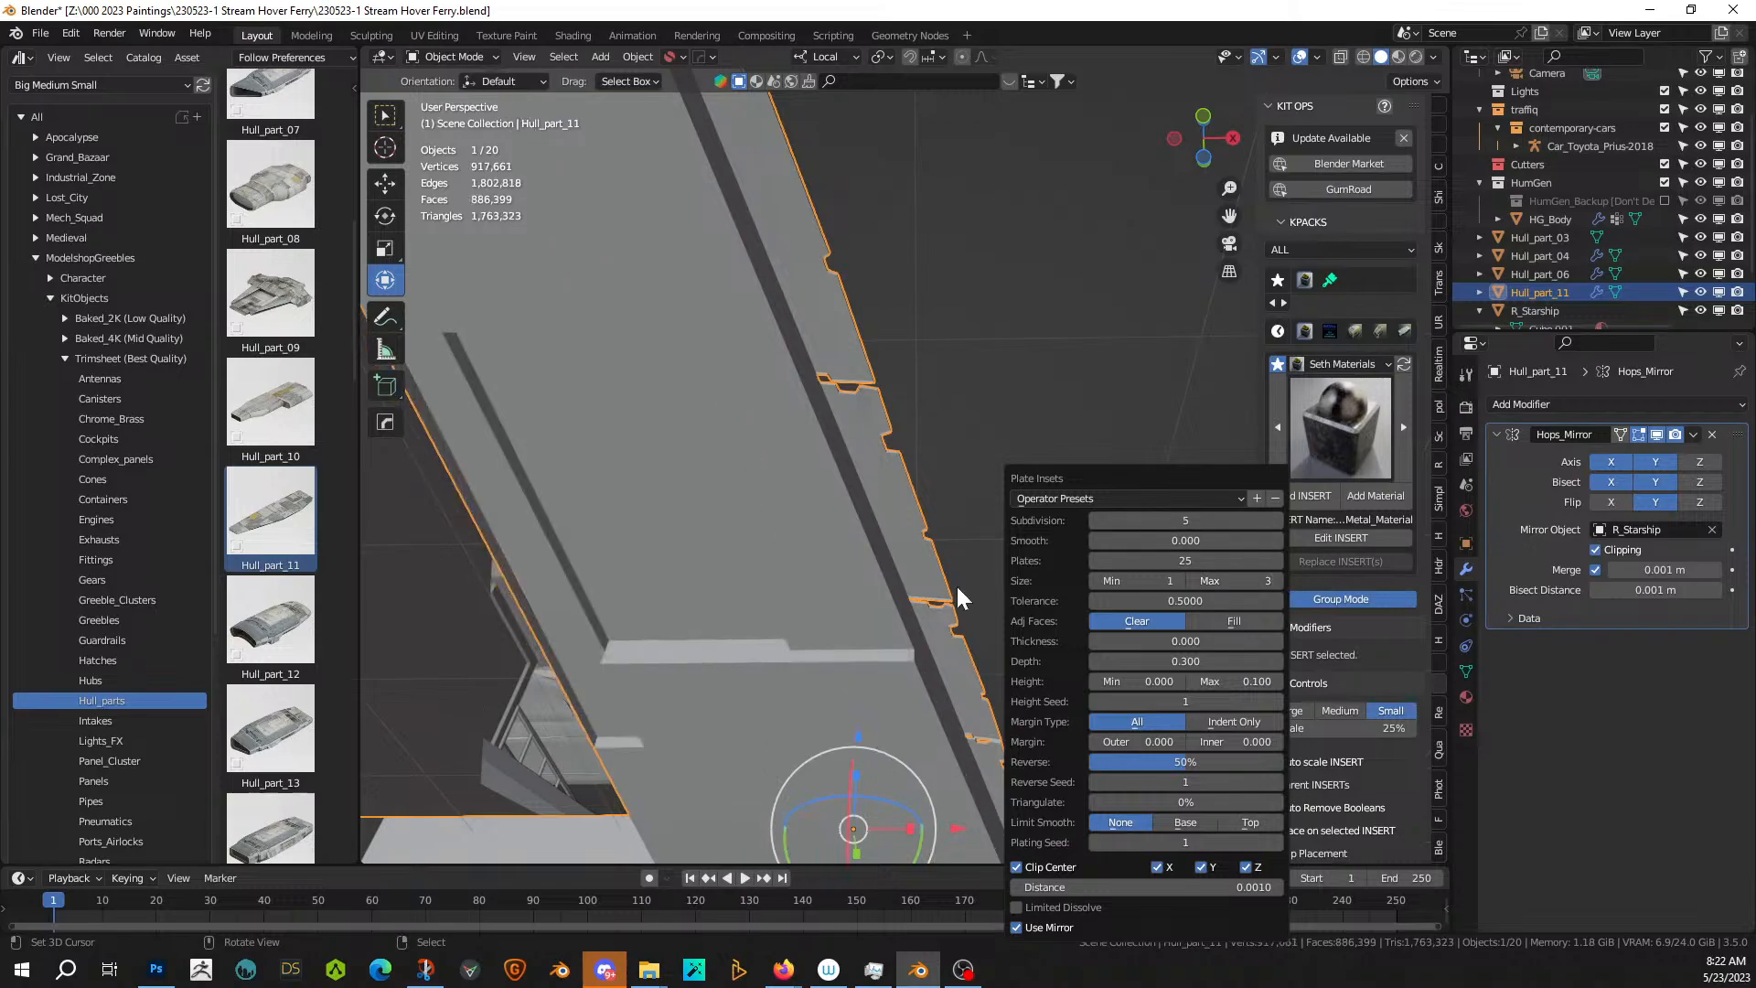
- Switch the viewport to rendered shading to check the whole ferry and save the file
{"action": "scroll", "coordinate": [957, 351], "scroll_direction": "down", "scroll_amount": 4}
{"action": "middle_click_drag", "start_coordinate": [956, 353], "coordinate": [975, 561]}
{"action": "scroll", "coordinate": [989, 598], "scroll_direction": "down", "scroll_amount": 7}
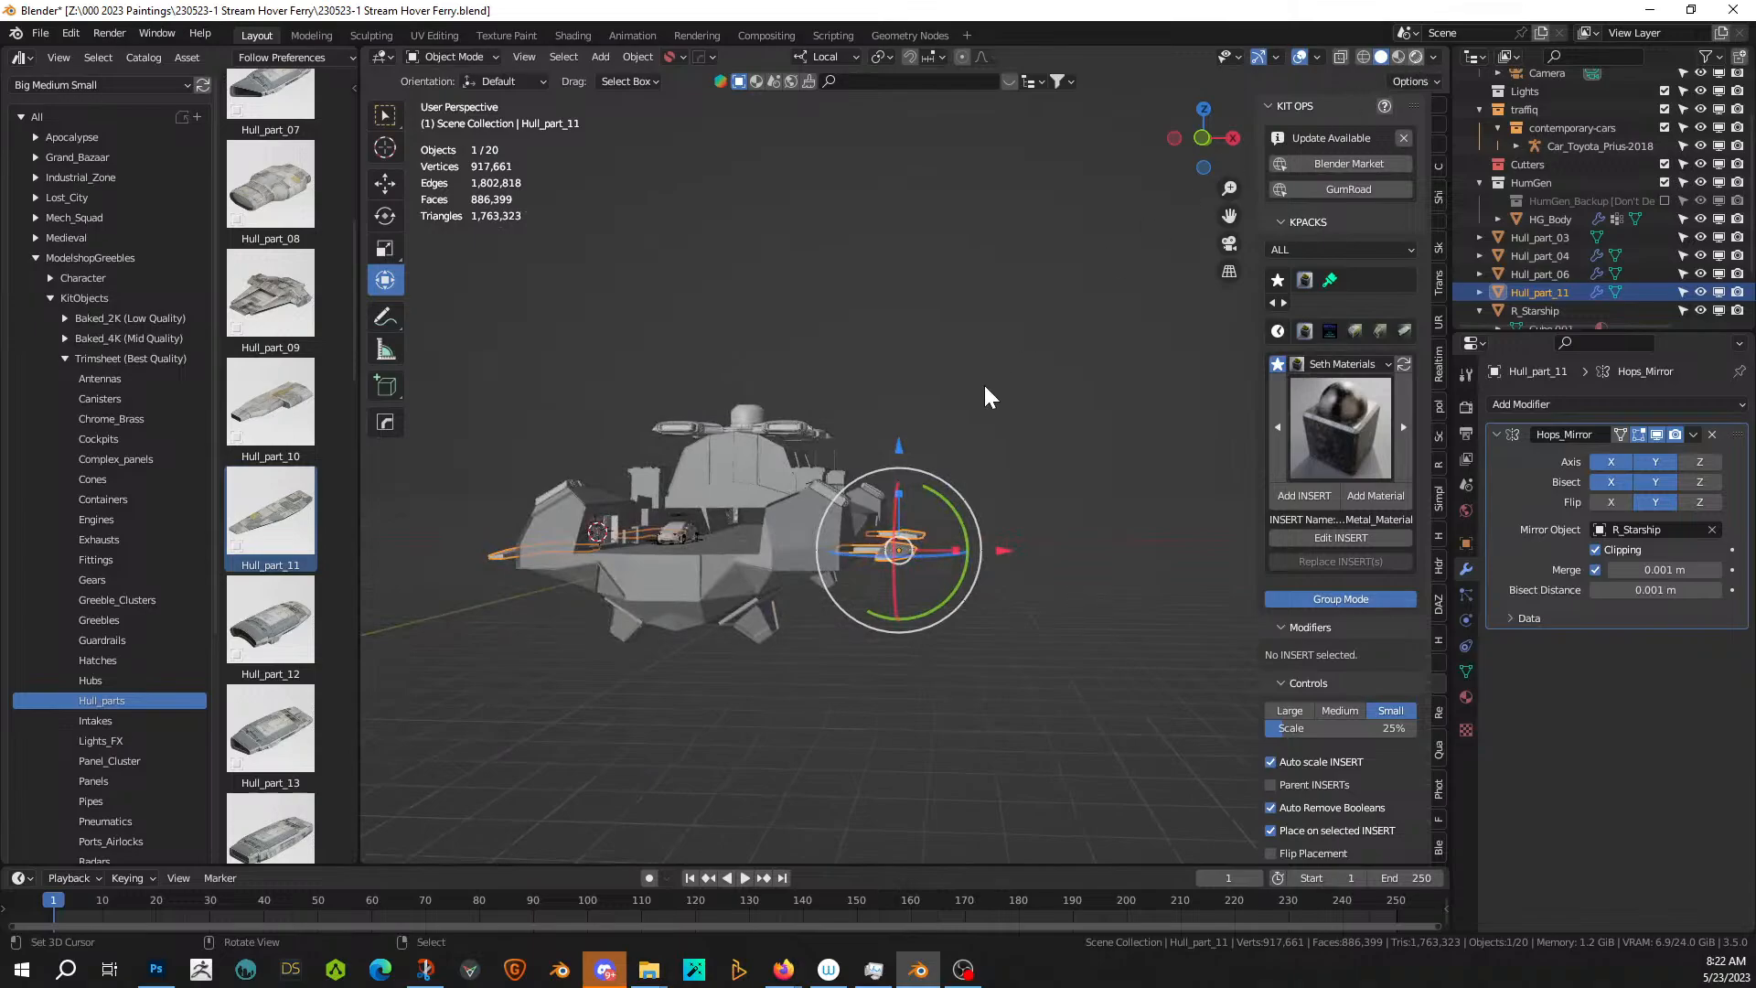
{"action": "key", "text": "shift+z"}
{"action": "mouse_move", "coordinate": [986, 523]}
{"action": "middle_mouse_down"}
{"action": "mouse_move", "coordinate": [971, 580]}
{"action": "mouse_move", "coordinate": [1039, 539]}
{"action": "mouse_move", "coordinate": [1094, 564]}
{"action": "middle_mouse_up"}
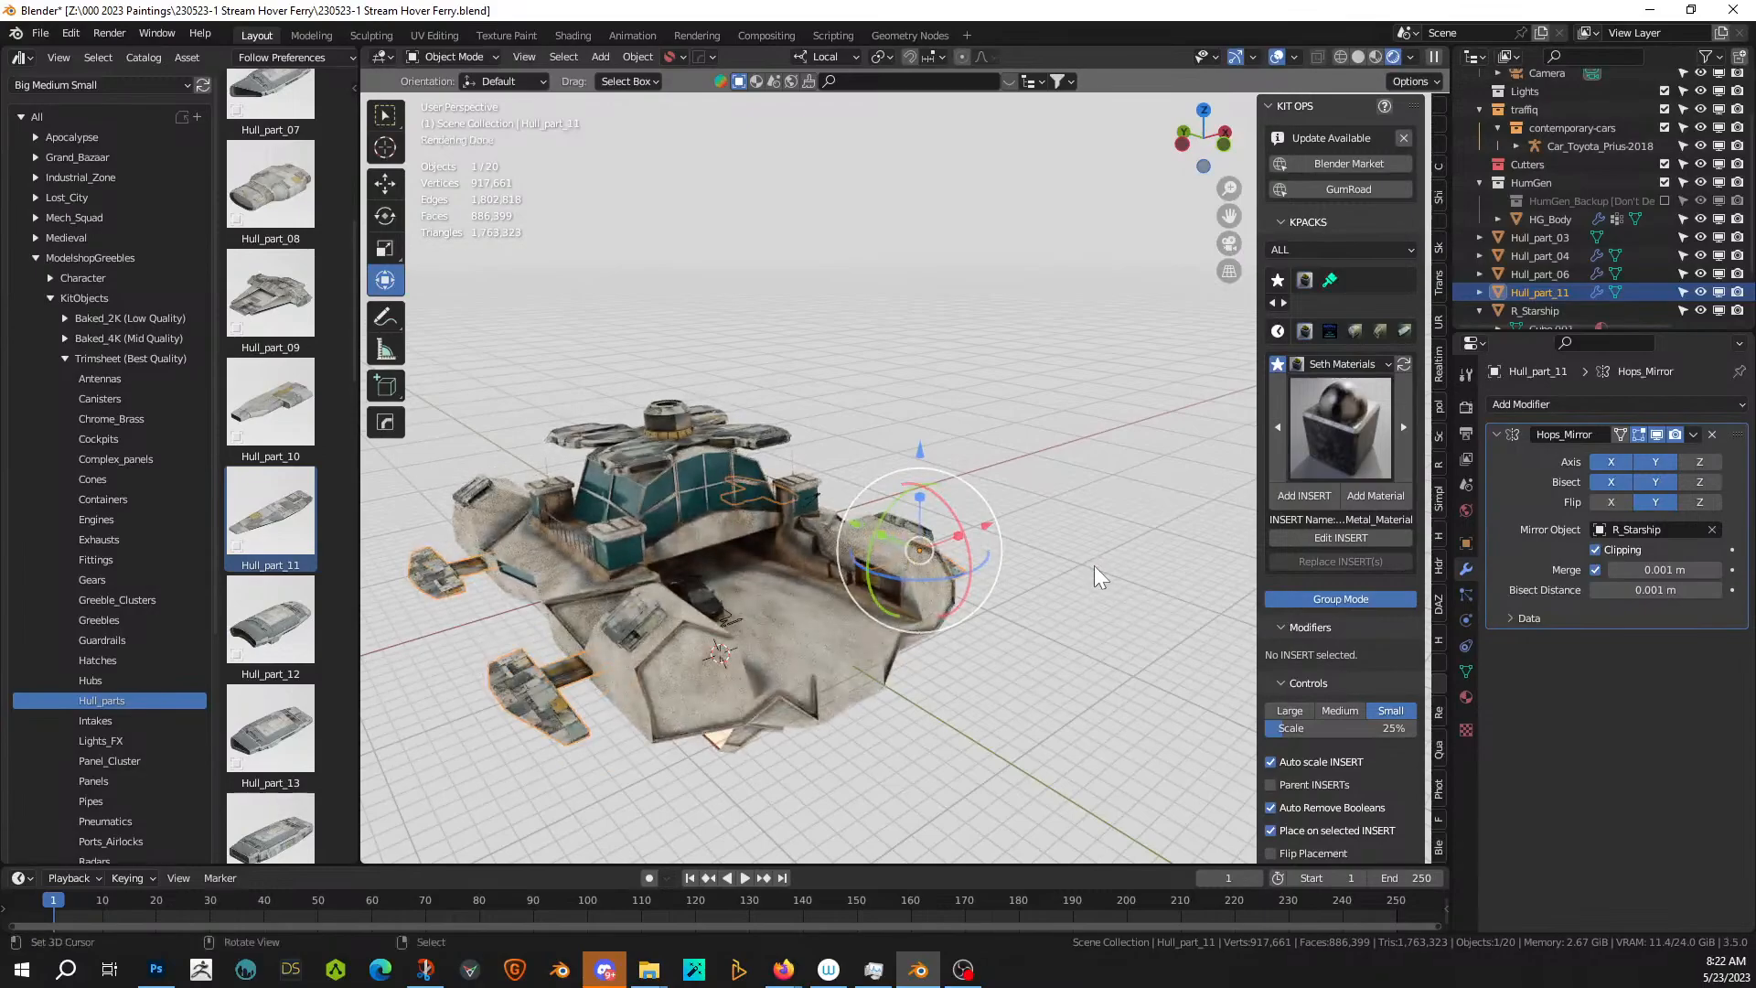
{"action": "key", "text": "ctrl+s"}
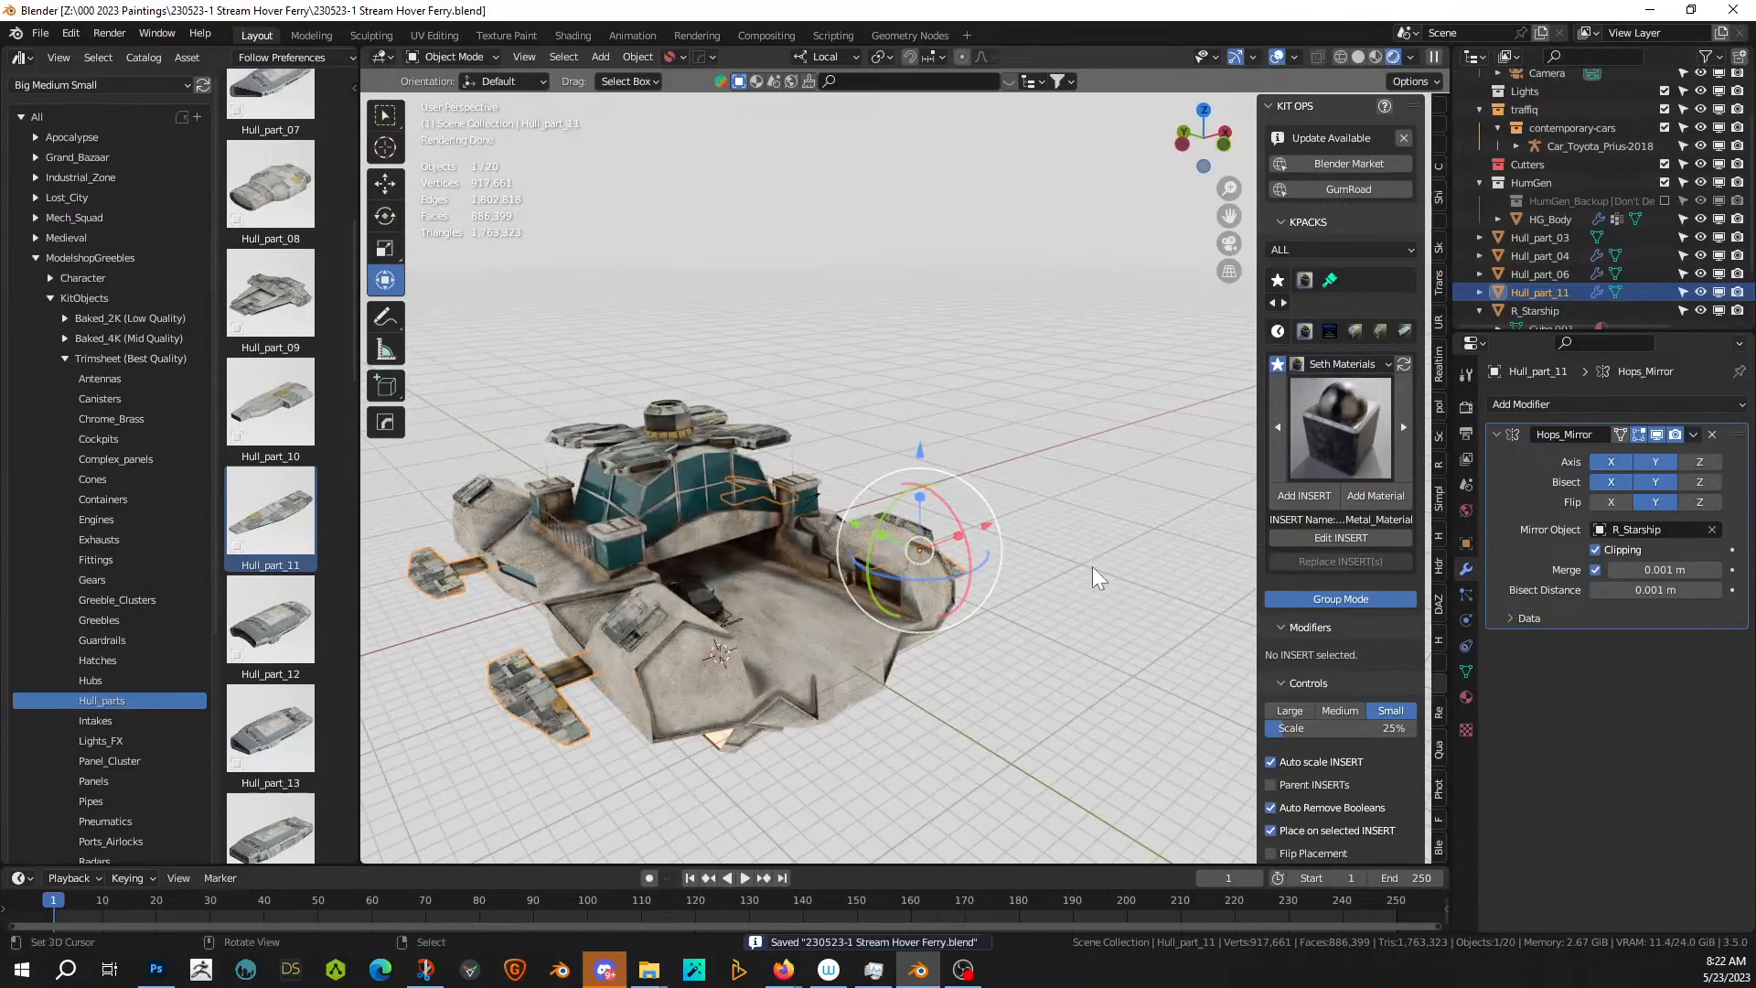
- Enter Edit Mode on the R_Starship hull and select the underside faces along its outer edge beside a thruster housing
{"action": "middle_click_drag", "start_coordinate": [920, 571], "coordinate": [770, 90]}
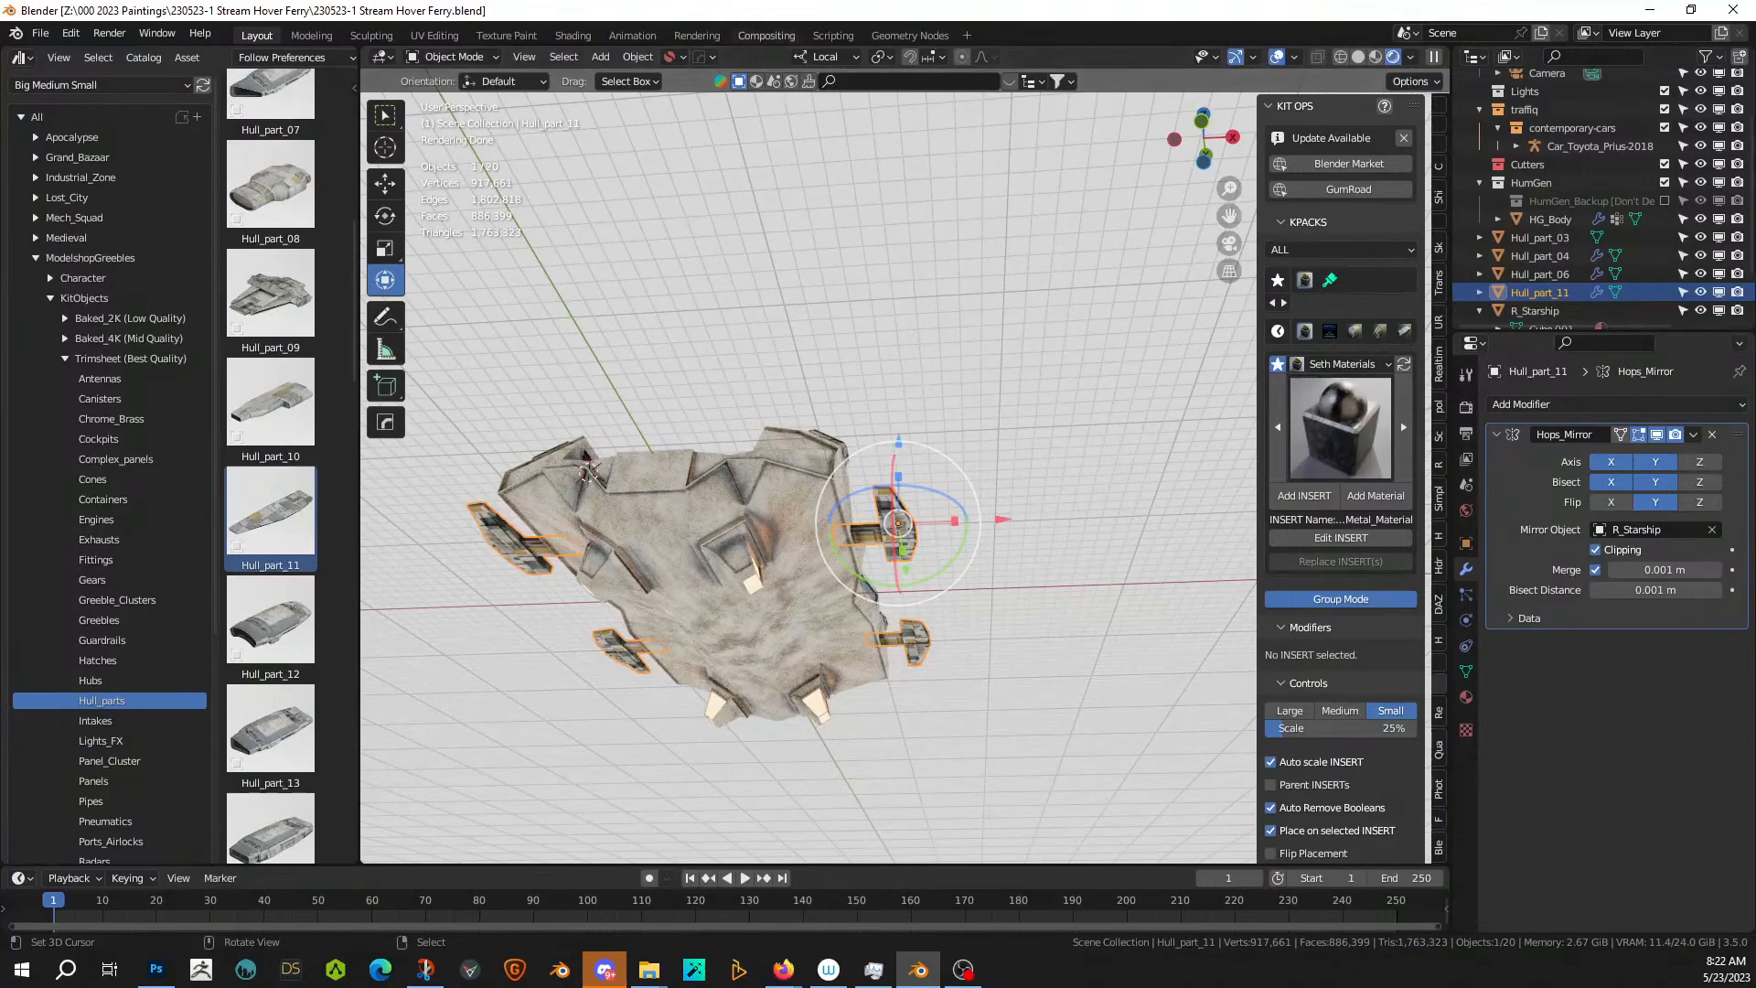
{"action": "middle_click_drag", "start_coordinate": [928, 517], "coordinate": [1072, 540]}
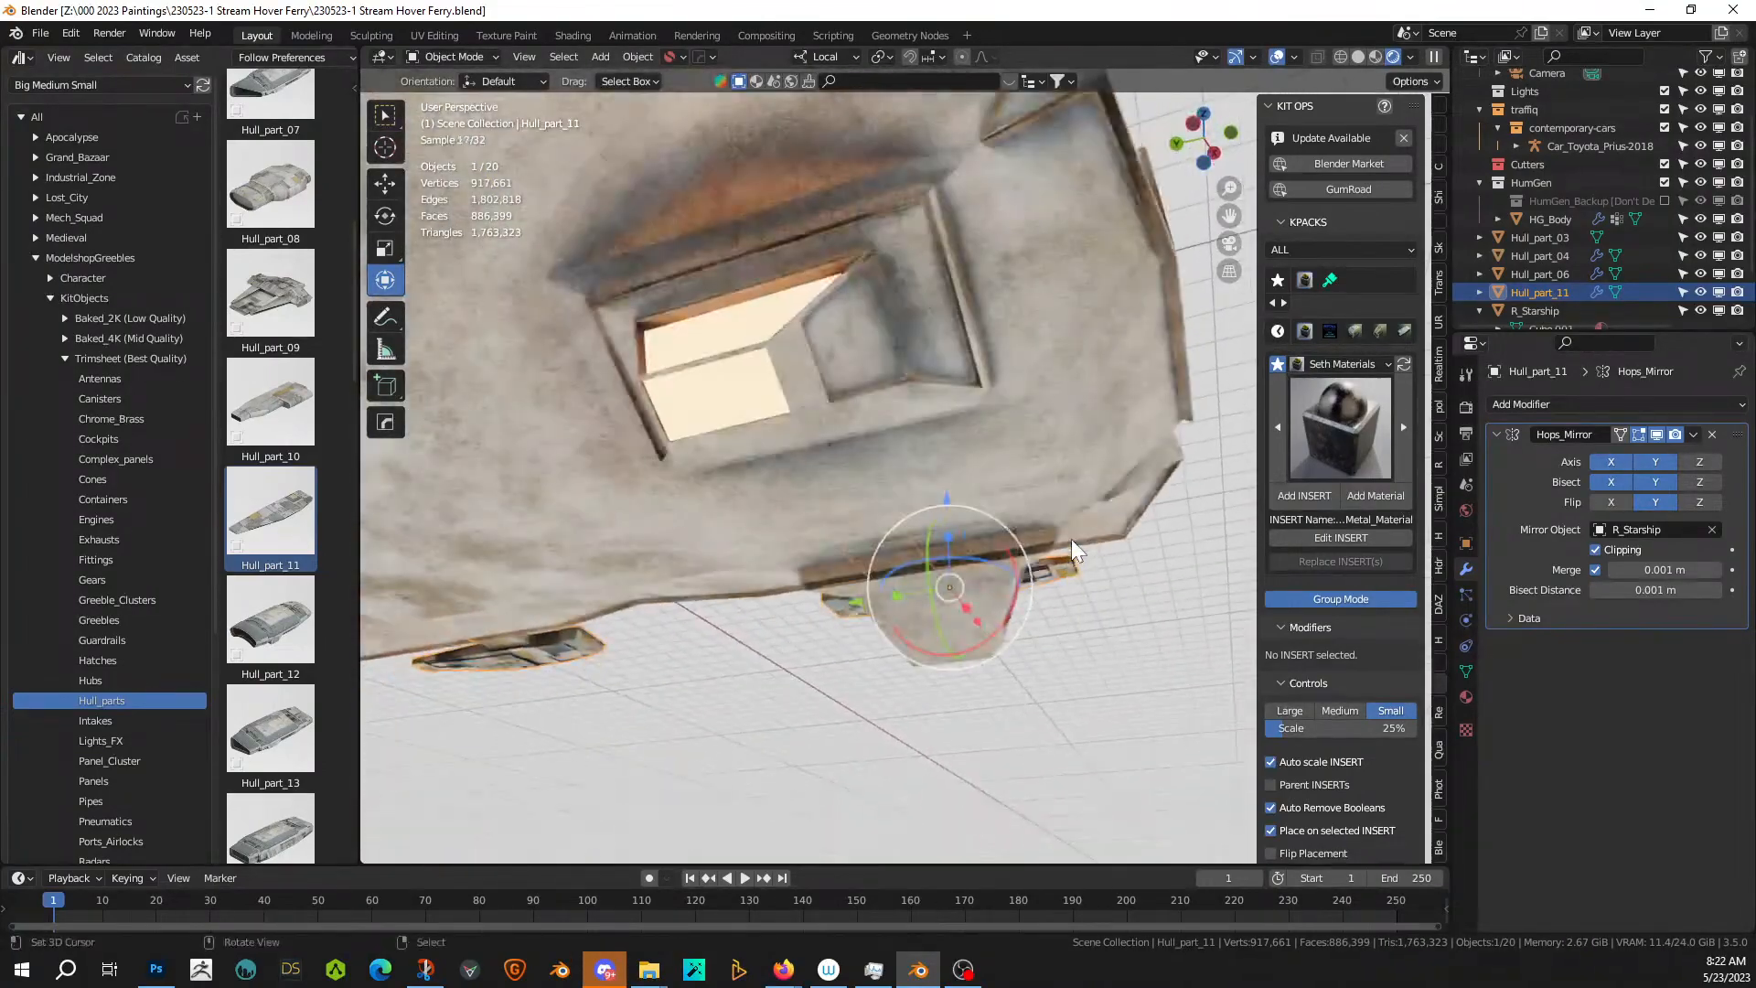
{"action": "scroll", "coordinate": [1072, 540], "scroll_direction": "down", "scroll_amount": 3}
{"action": "left_click", "coordinate": [805, 280]}
{"action": "key", "text": "Tab"}
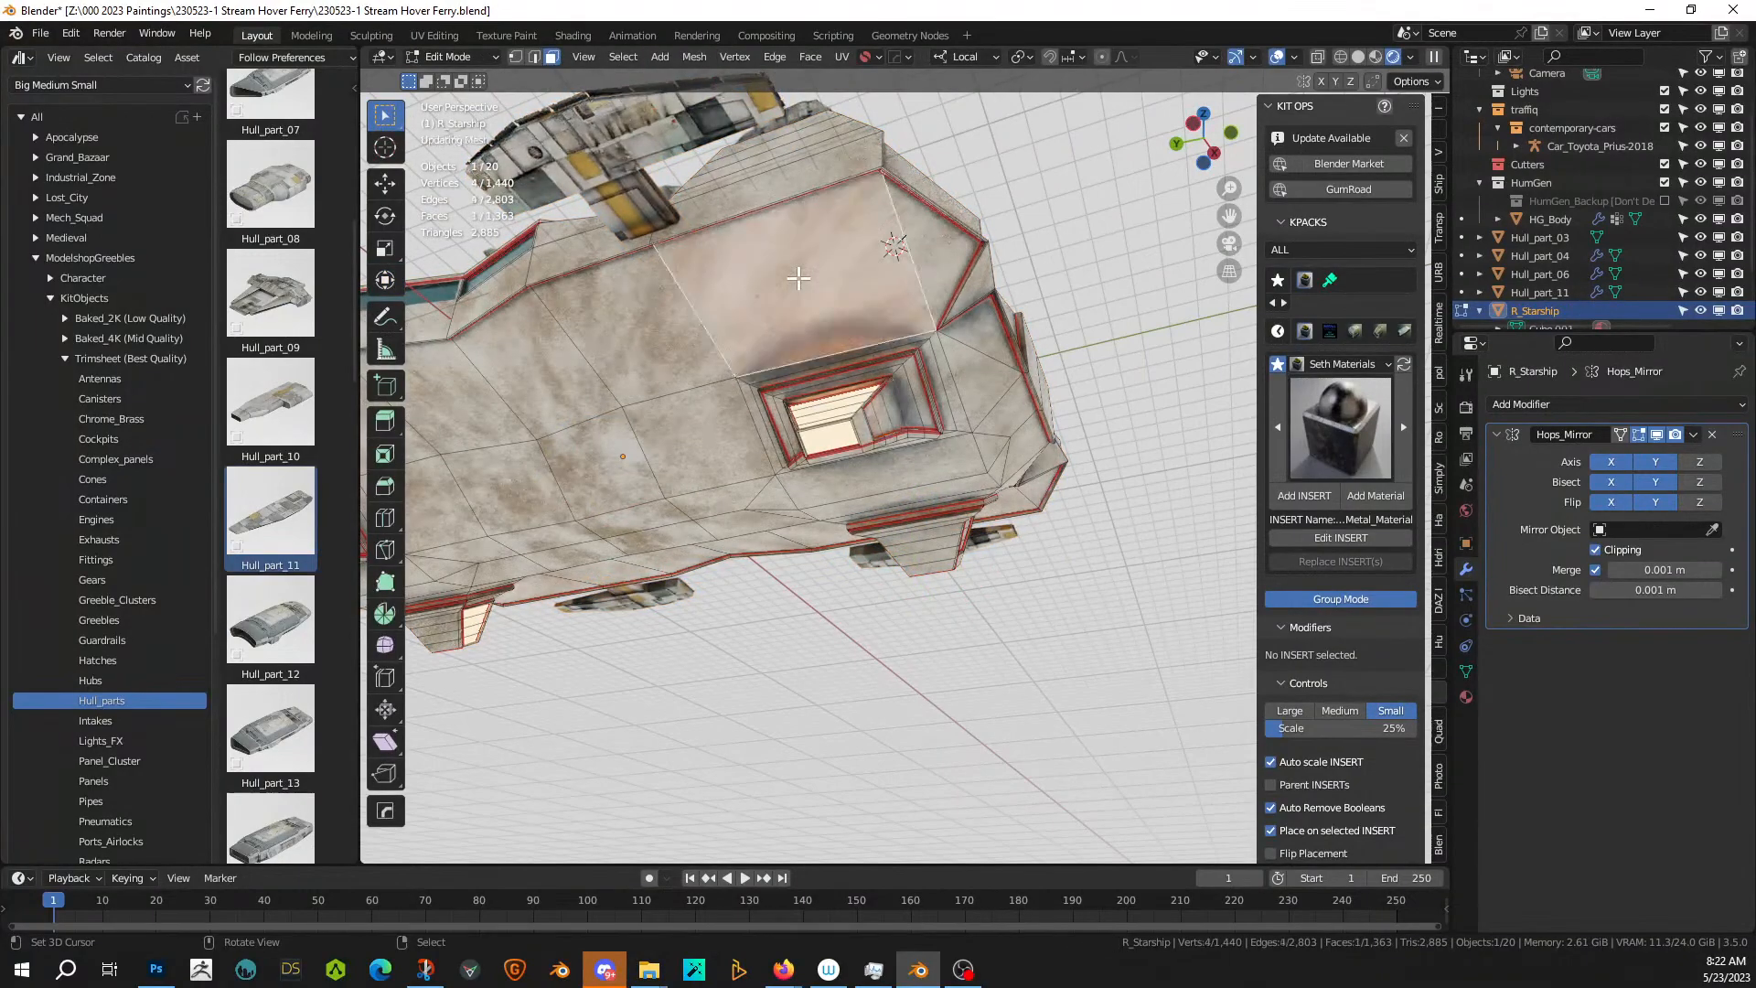
{"action": "middle_click_drag", "start_coordinate": [798, 278], "coordinate": [1024, 292], "text": "shift"}
{"action": "right_click", "coordinate": [886, 326], "text": "shift"}
{"action": "right_click", "coordinate": [760, 357], "text": "shift"}
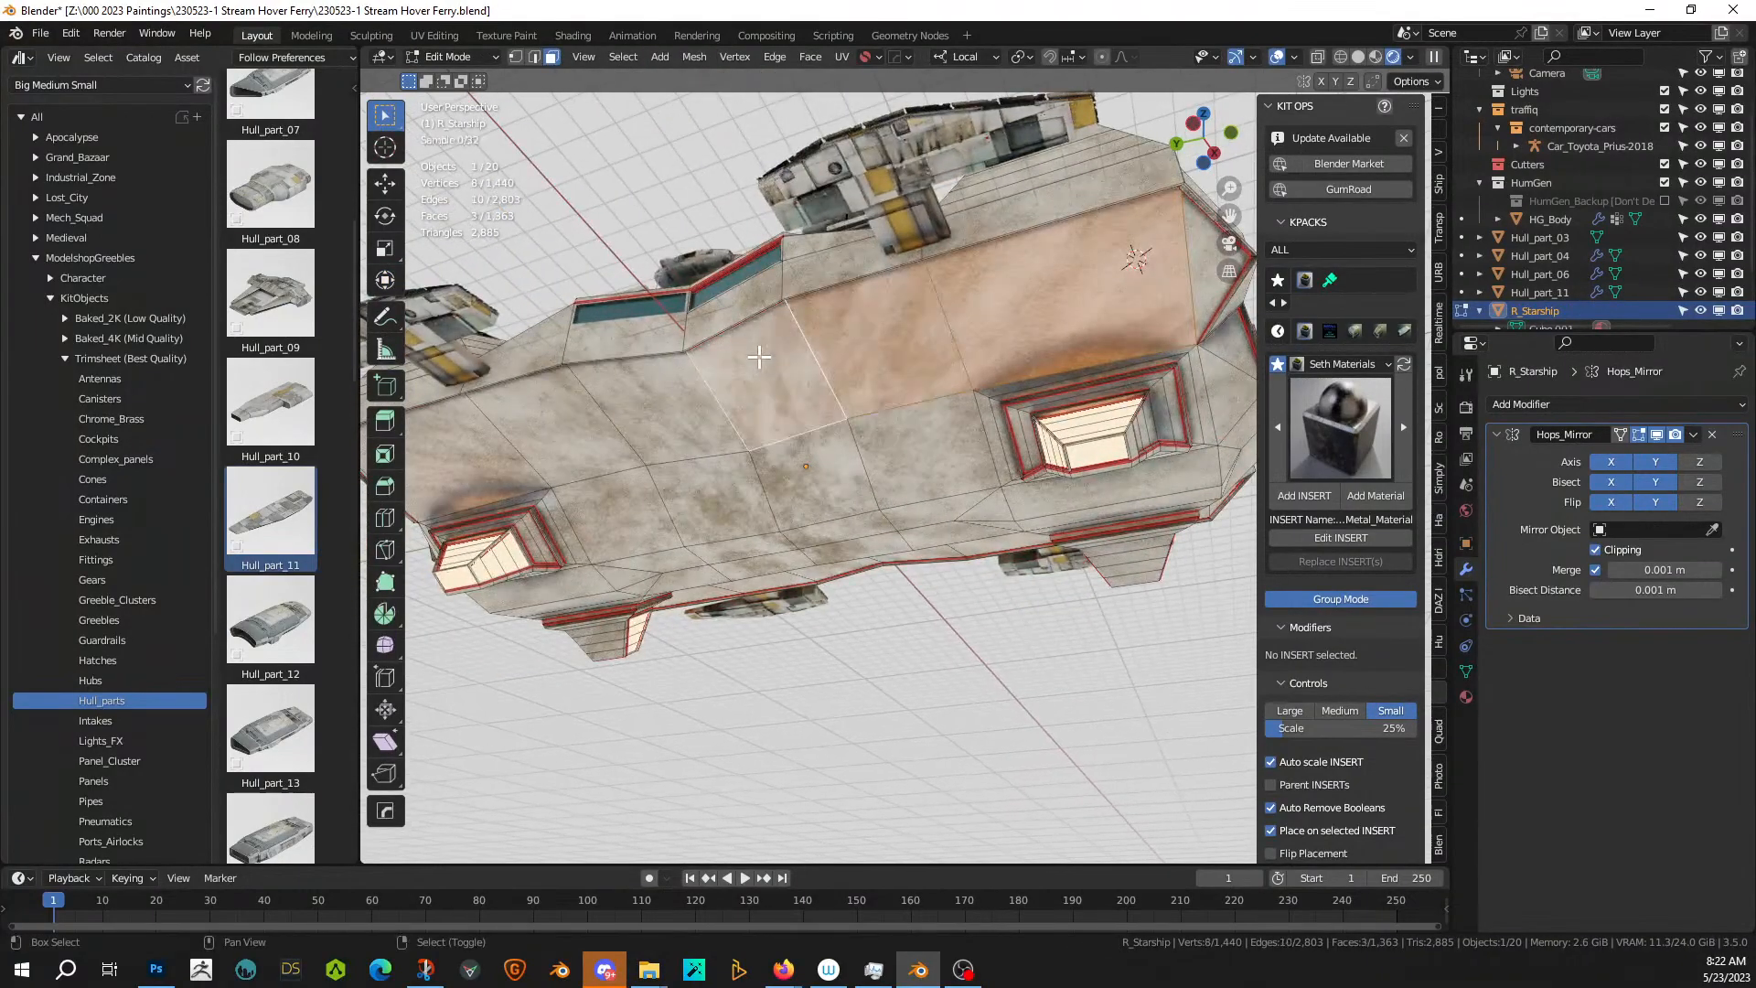
- Extend the selection over the inner underside faces around the thruster housing up to the hull's centre and return to Object Mode
{"action": "middle_click_drag", "start_coordinate": [760, 357], "coordinate": [815, 302]}
{"action": "right_click", "coordinate": [811, 304], "text": "shift"}
{"action": "right_click", "coordinate": [859, 266], "text": "shift"}
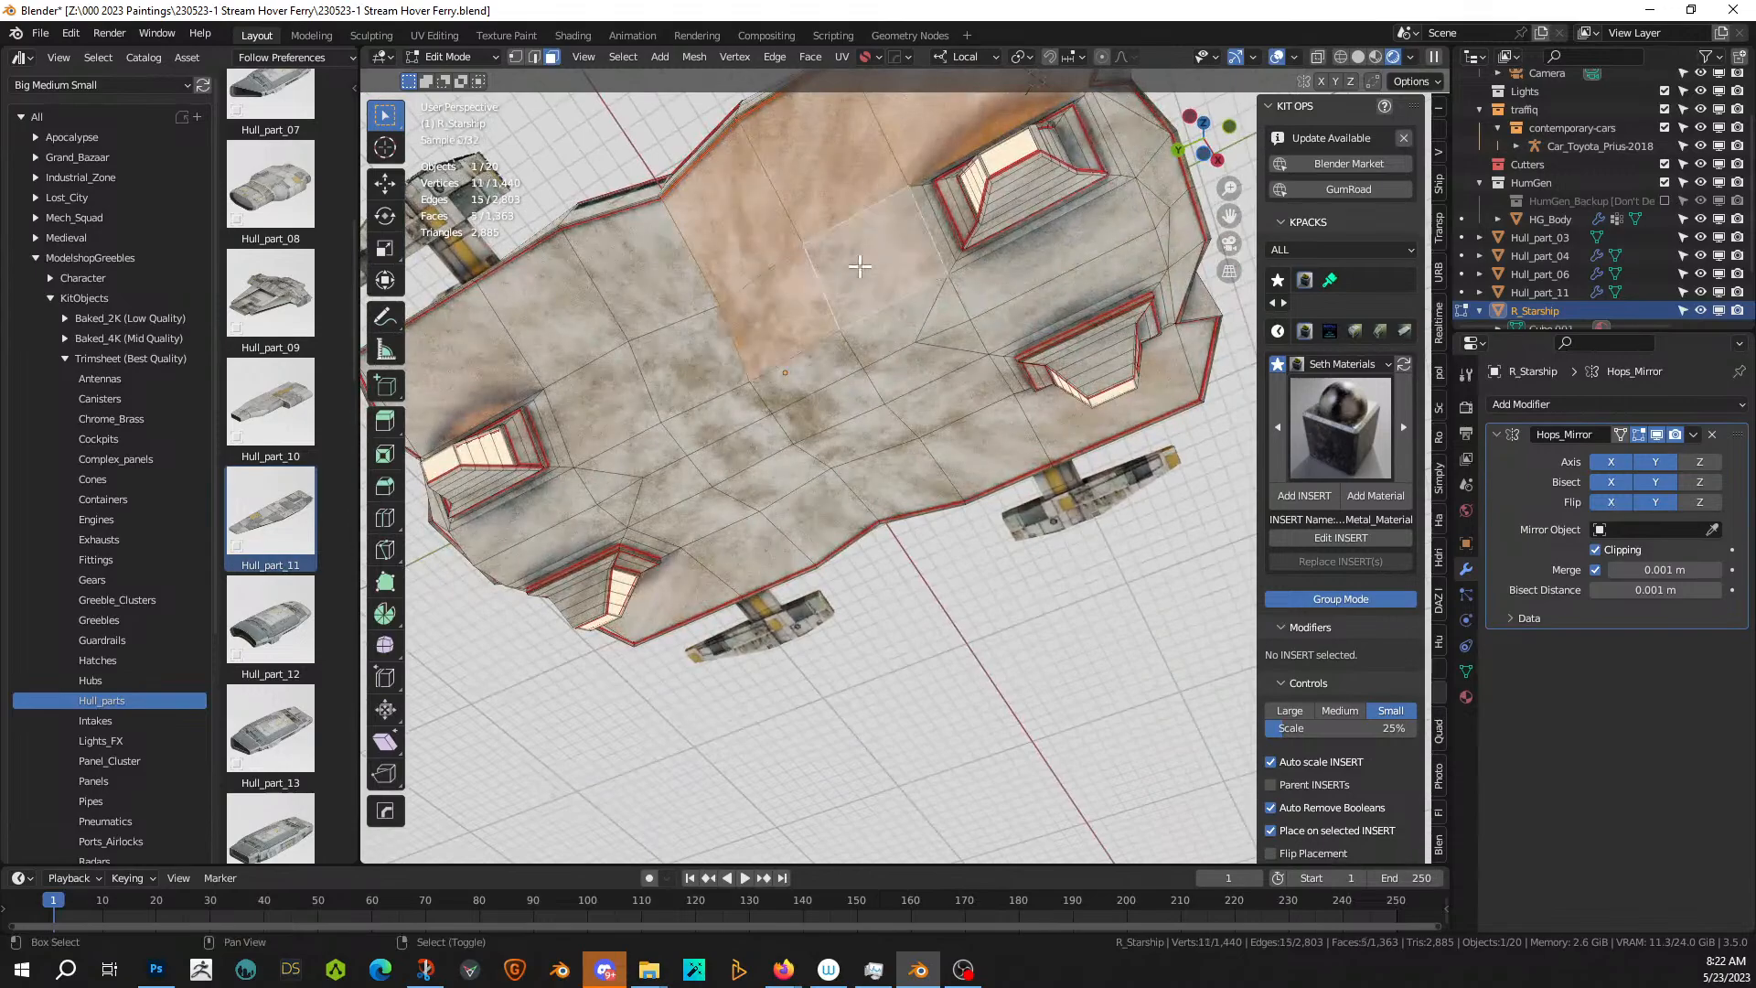
{"action": "right_click", "coordinate": [820, 360], "text": "shift"}
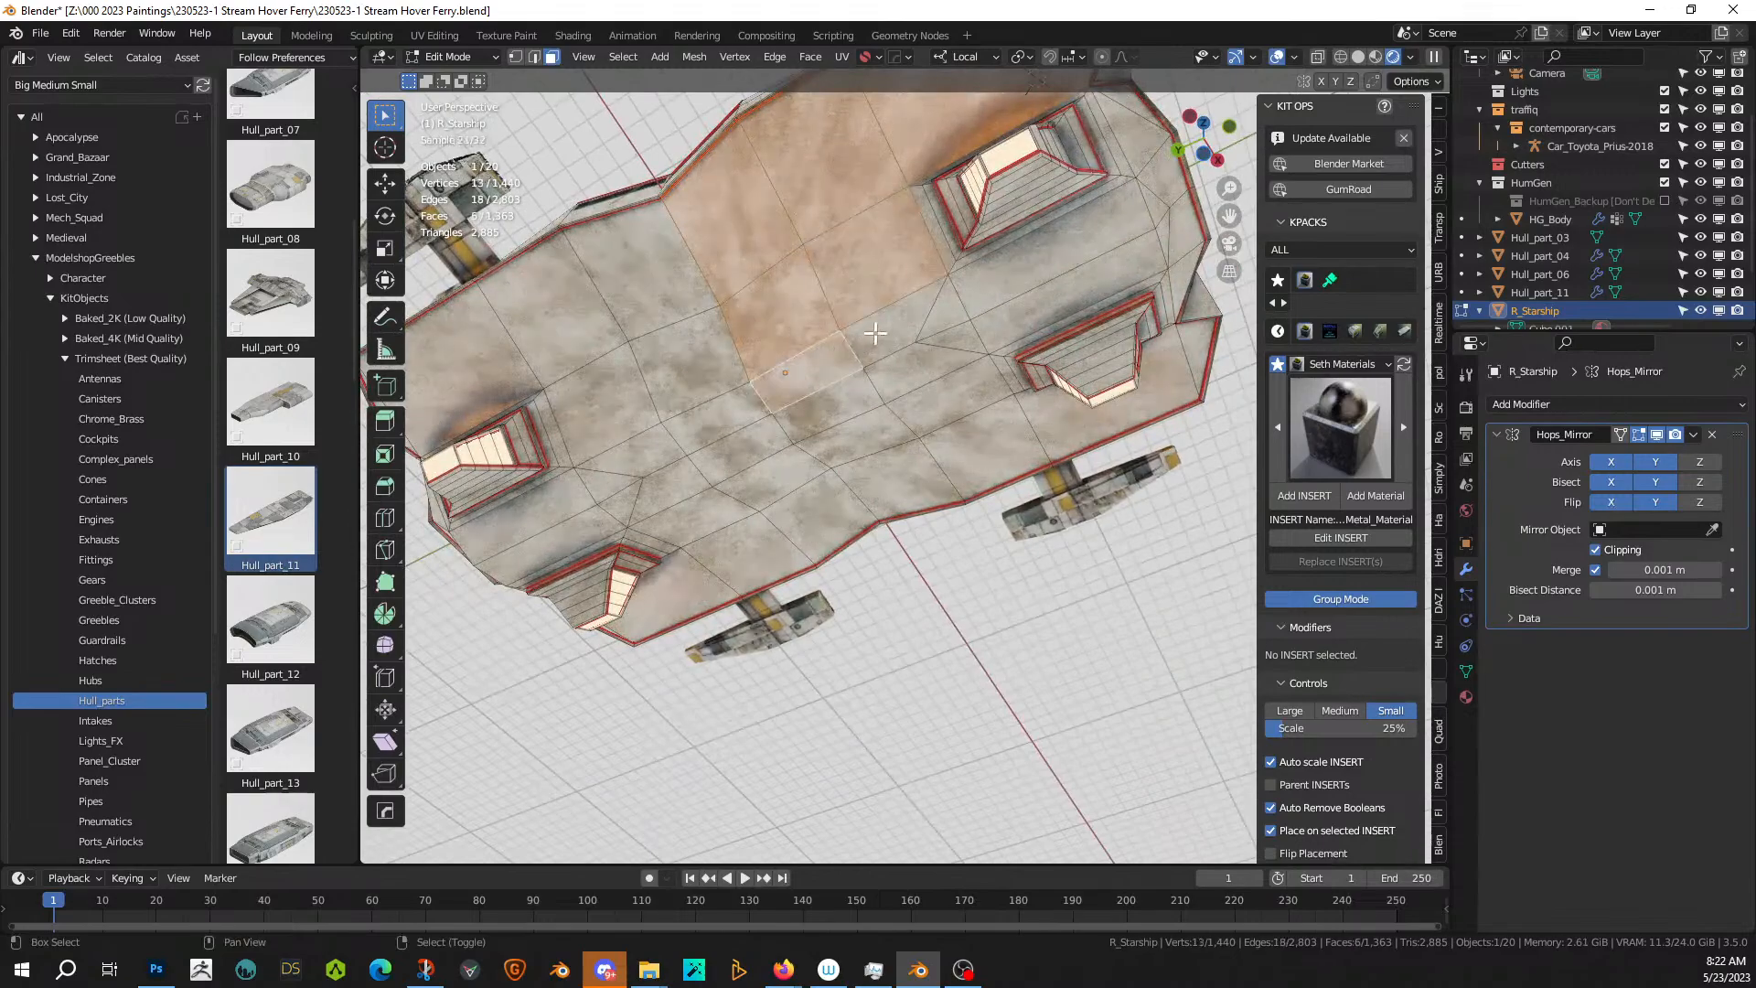
{"action": "right_click", "coordinate": [874, 338], "text": "shift"}
{"action": "right_click", "coordinate": [946, 315], "text": "shift"}
{"action": "right_click", "coordinate": [1004, 277], "text": "shift"}
{"action": "middle_click_drag", "start_coordinate": [1005, 276], "coordinate": [930, 536], "text": "shift"}
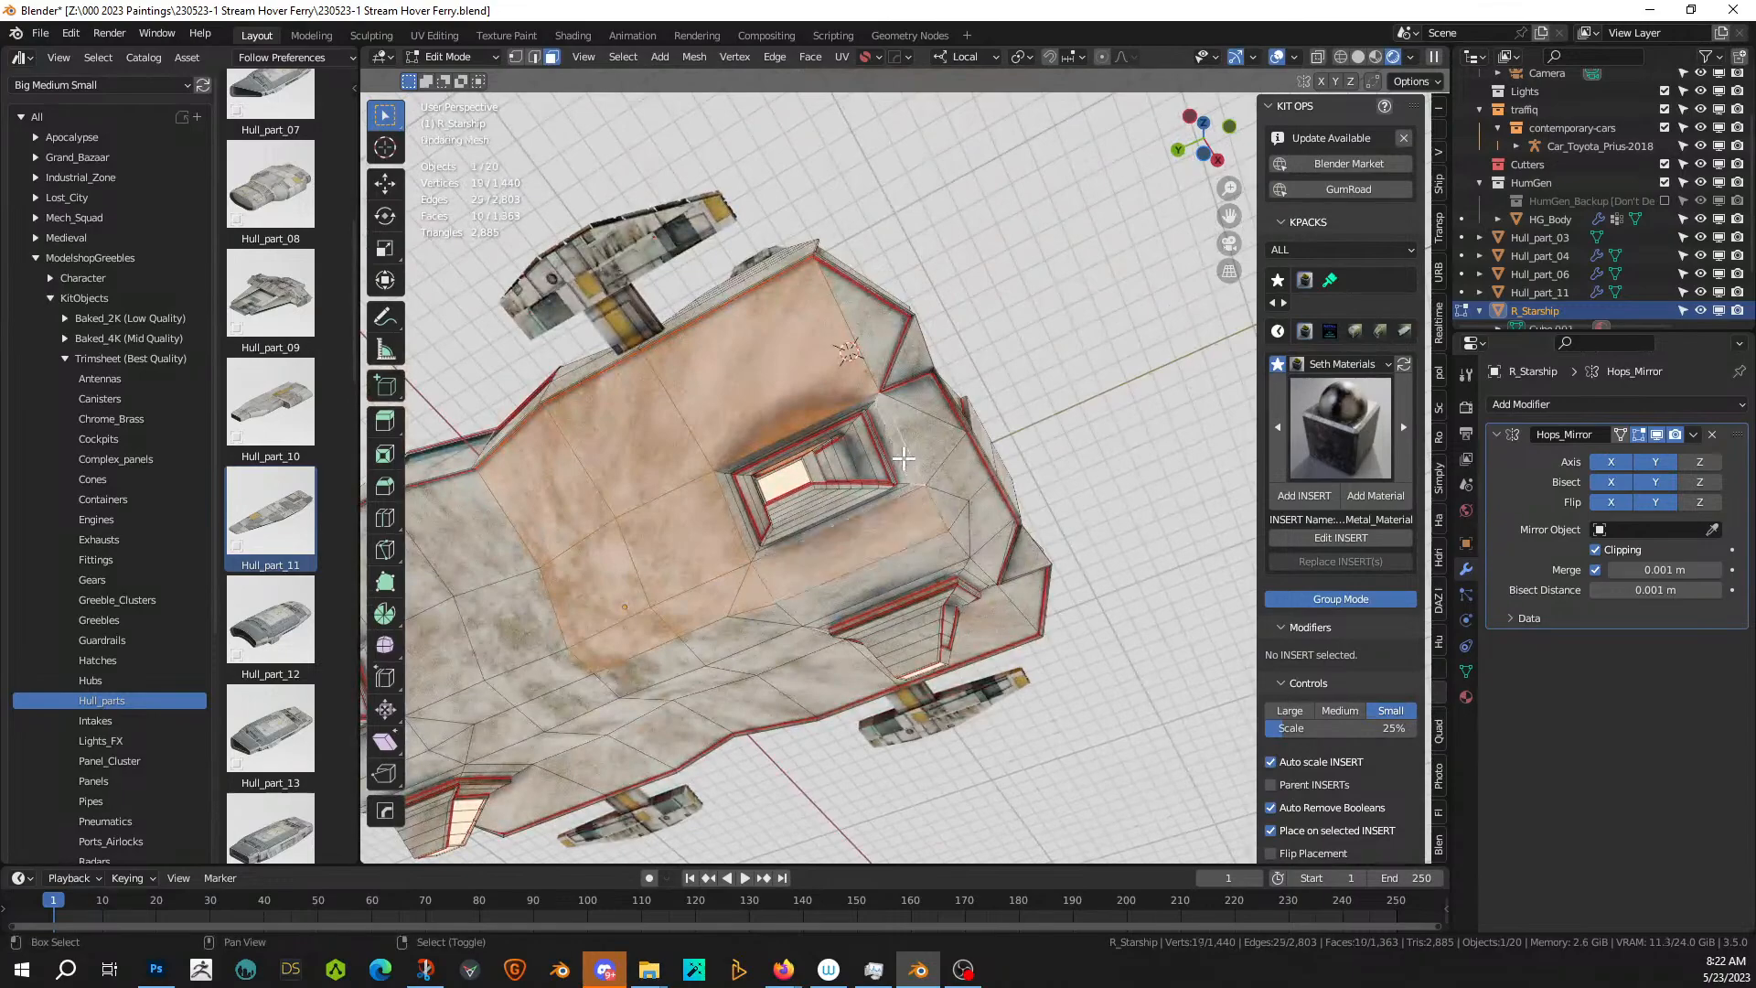
{"action": "right_click", "coordinate": [905, 459], "text": "shift"}
{"action": "right_click", "coordinate": [906, 451], "text": "shift"}
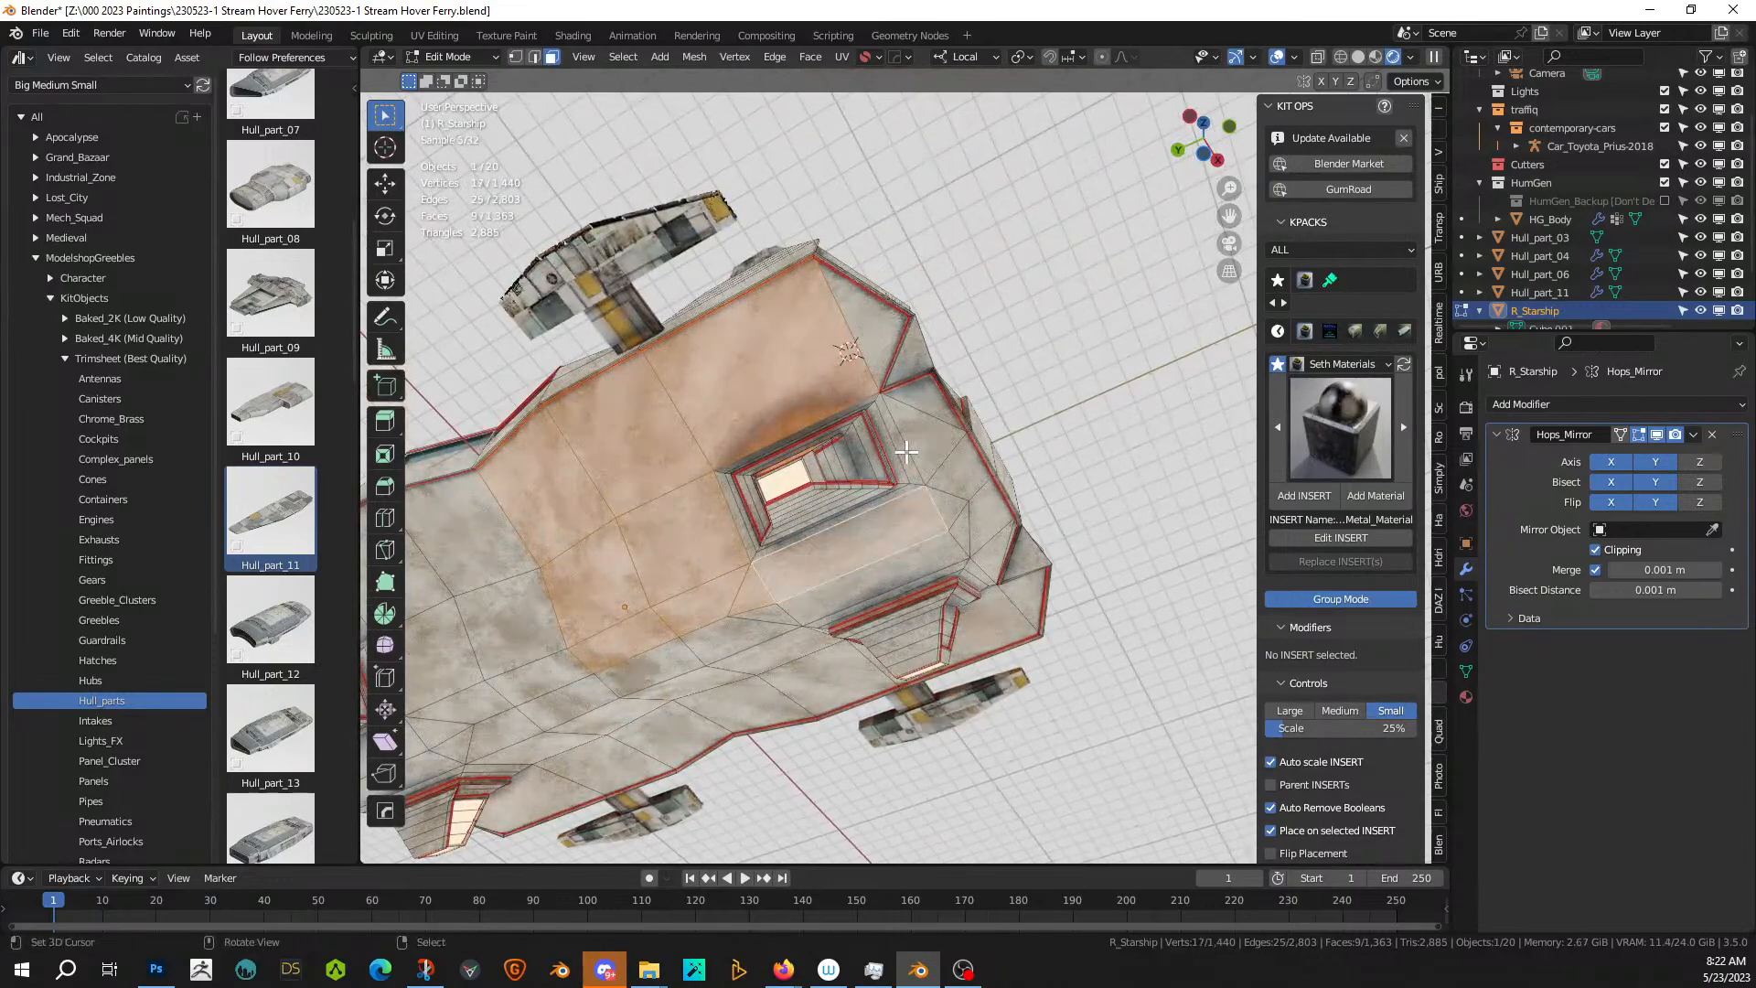
{"action": "middle_click_drag", "start_coordinate": [906, 451], "coordinate": [990, 379]}
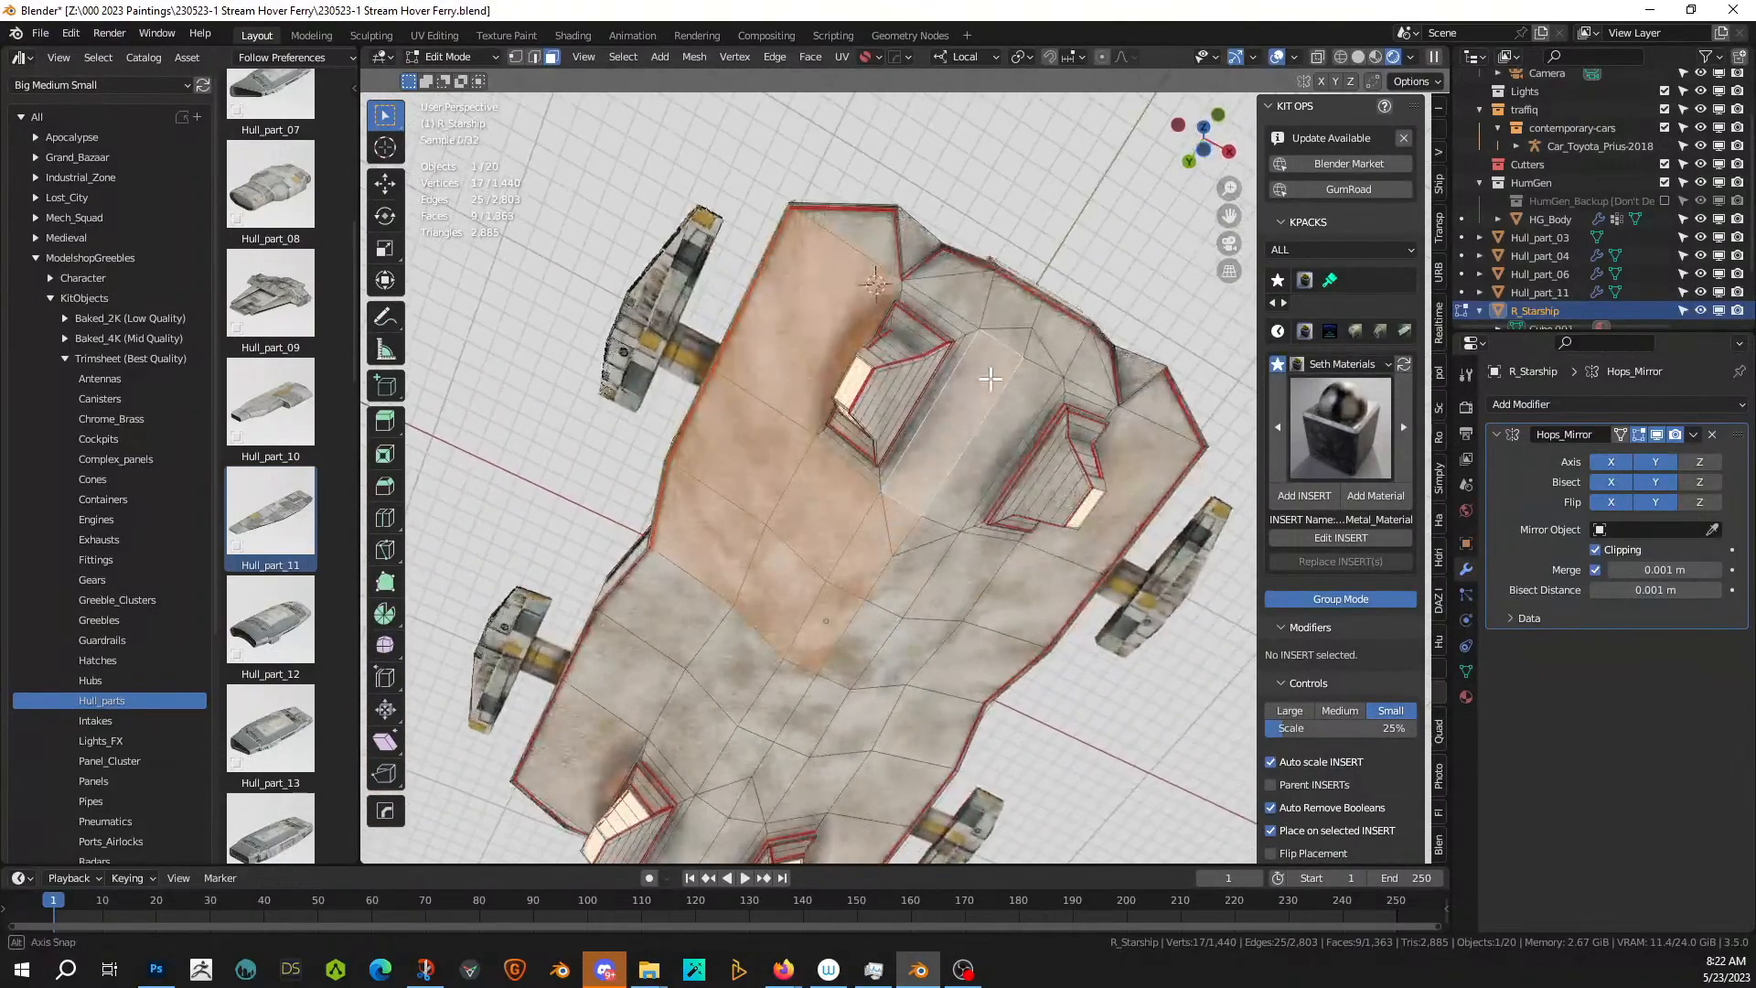
{"action": "left_click", "coordinate": [1645, 436]}
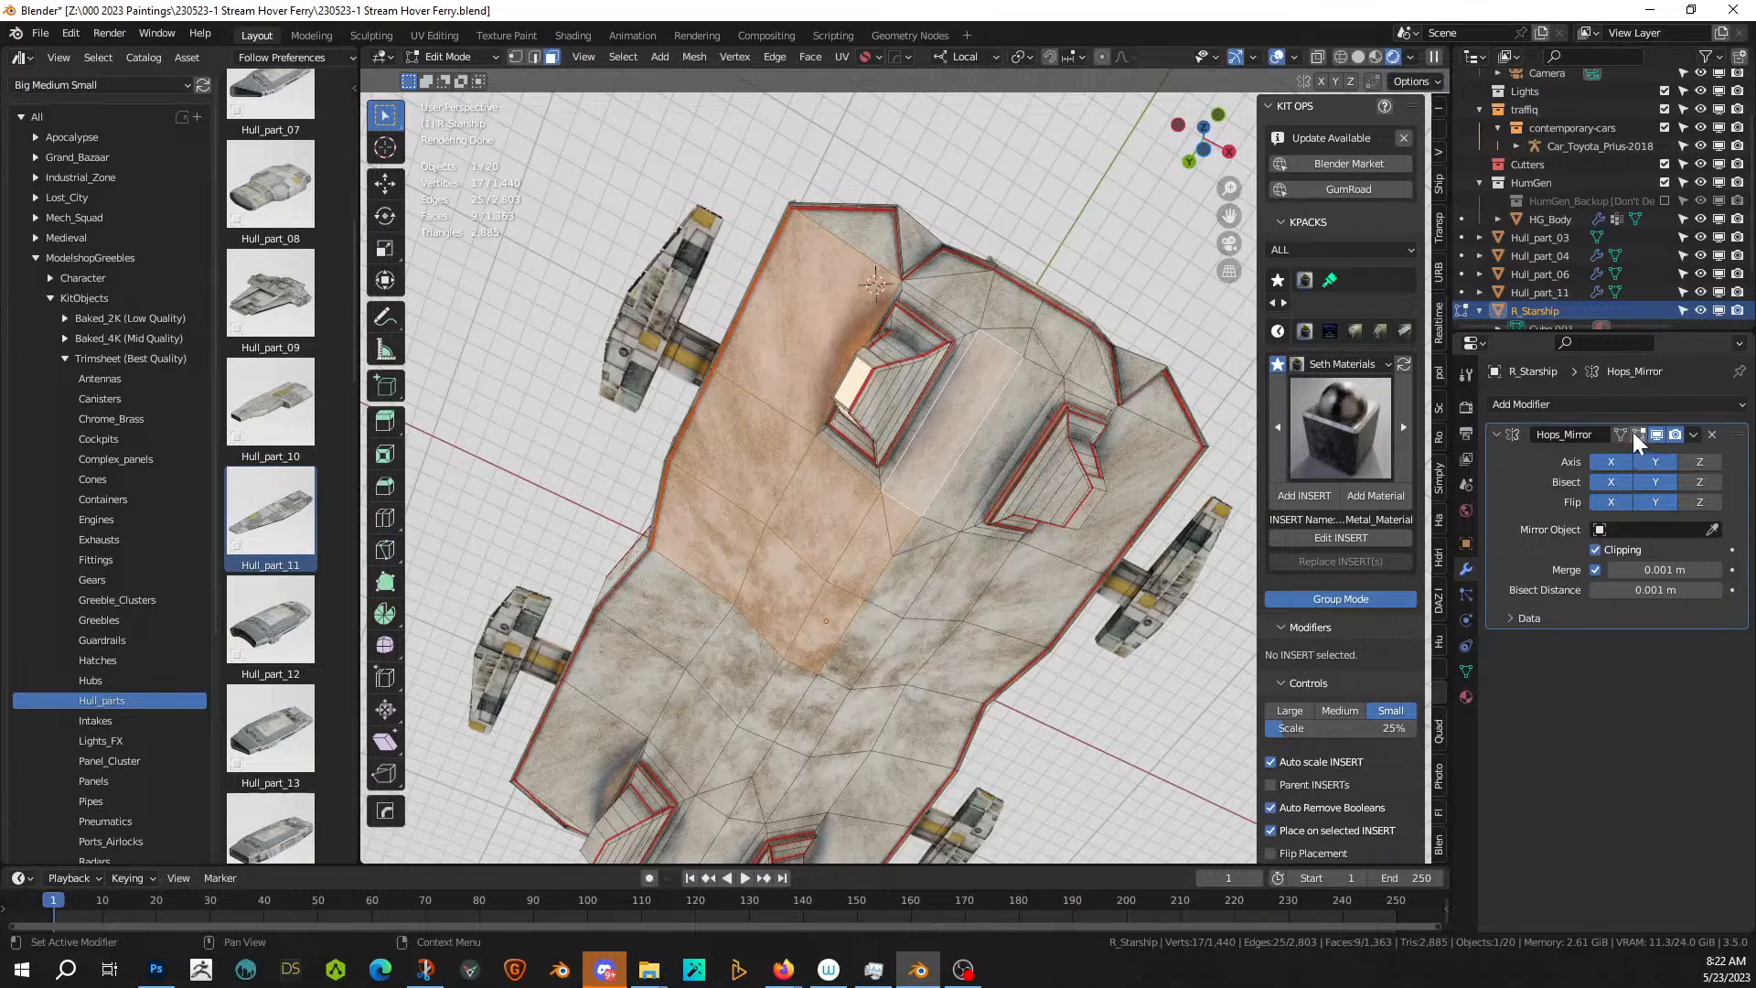
{"action": "left_click", "coordinate": [1639, 435]}
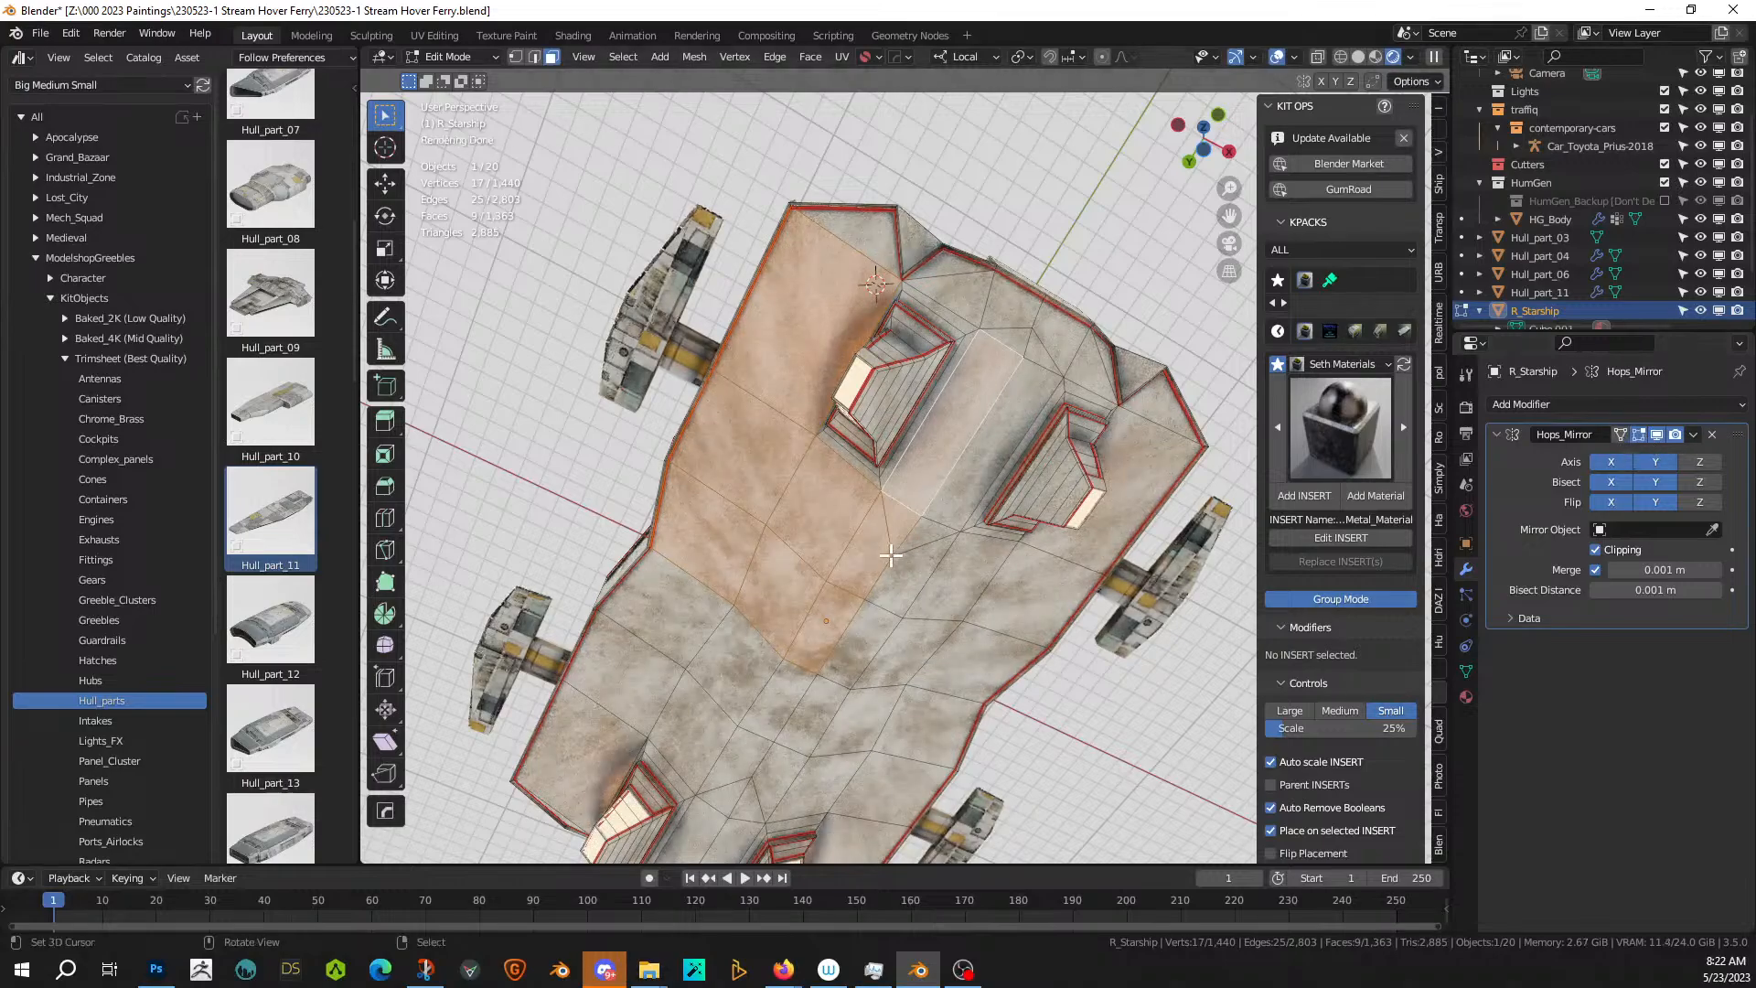
{"action": "key", "text": "Tab"}
- Apply Random Flow Plate Insets to the hull's selected underside faces with a plating seed of 2
{"action": "middle_click_drag", "start_coordinate": [904, 590], "coordinate": [921, 596]}
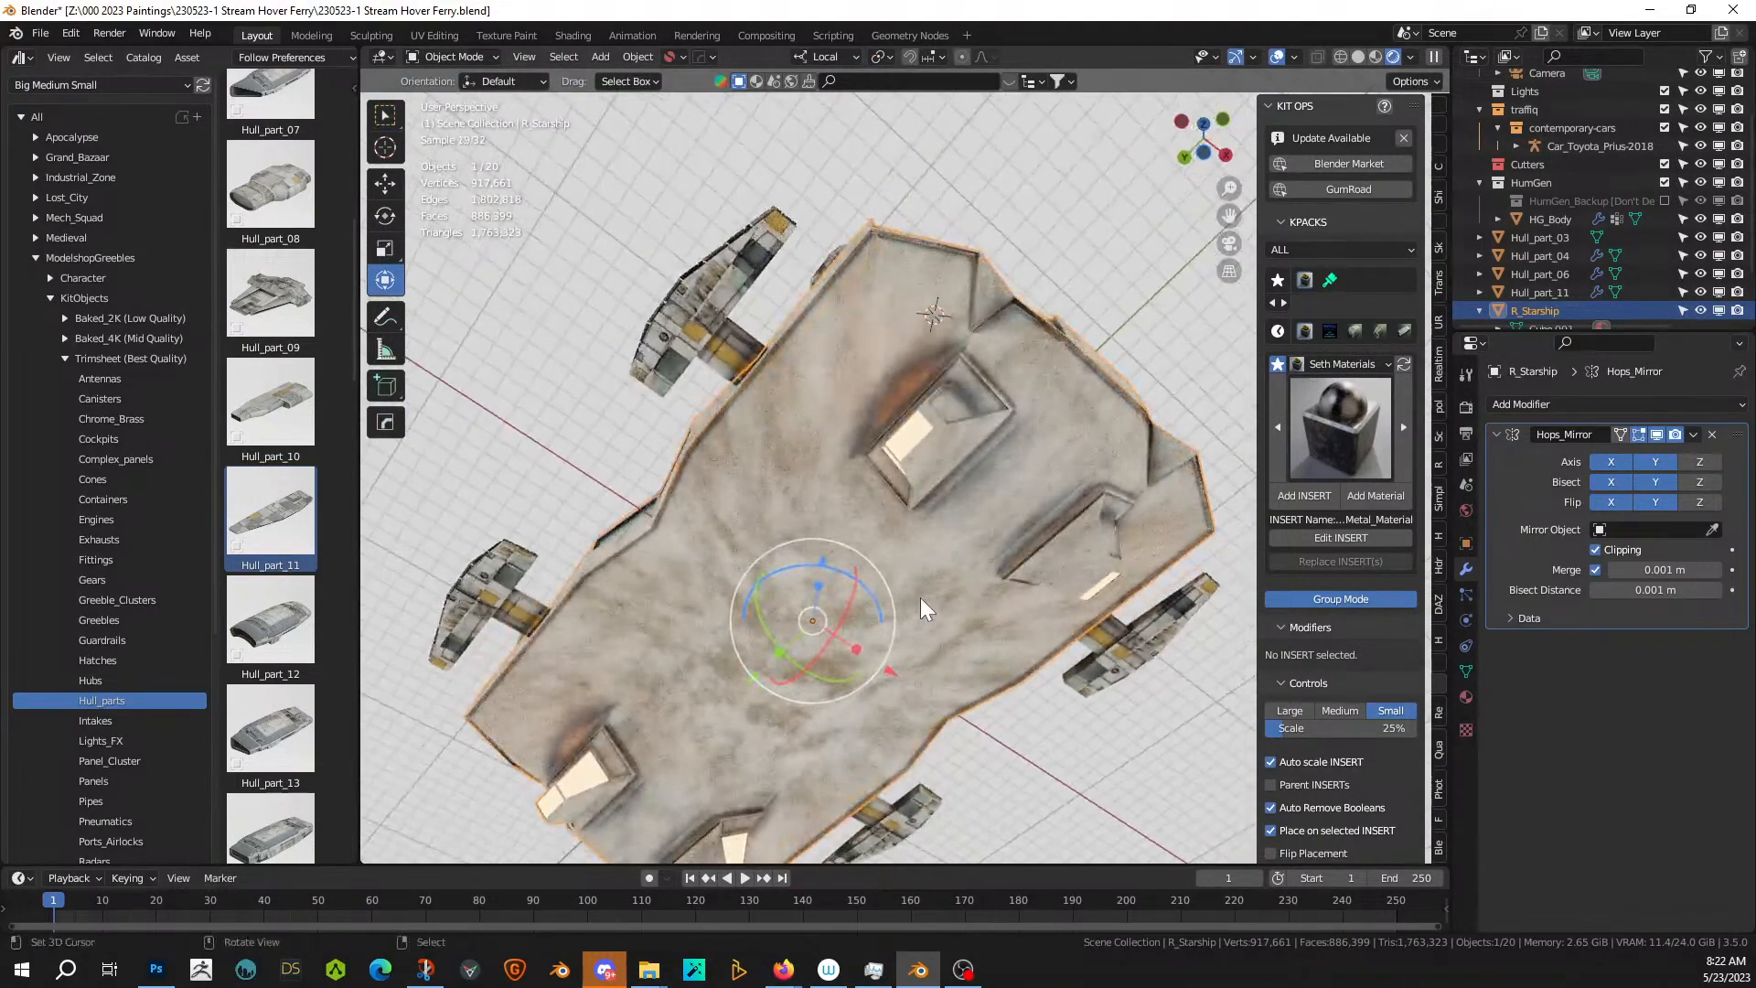
{"action": "key", "text": "shift+v"}
{"action": "left_click", "coordinate": [921, 596]}
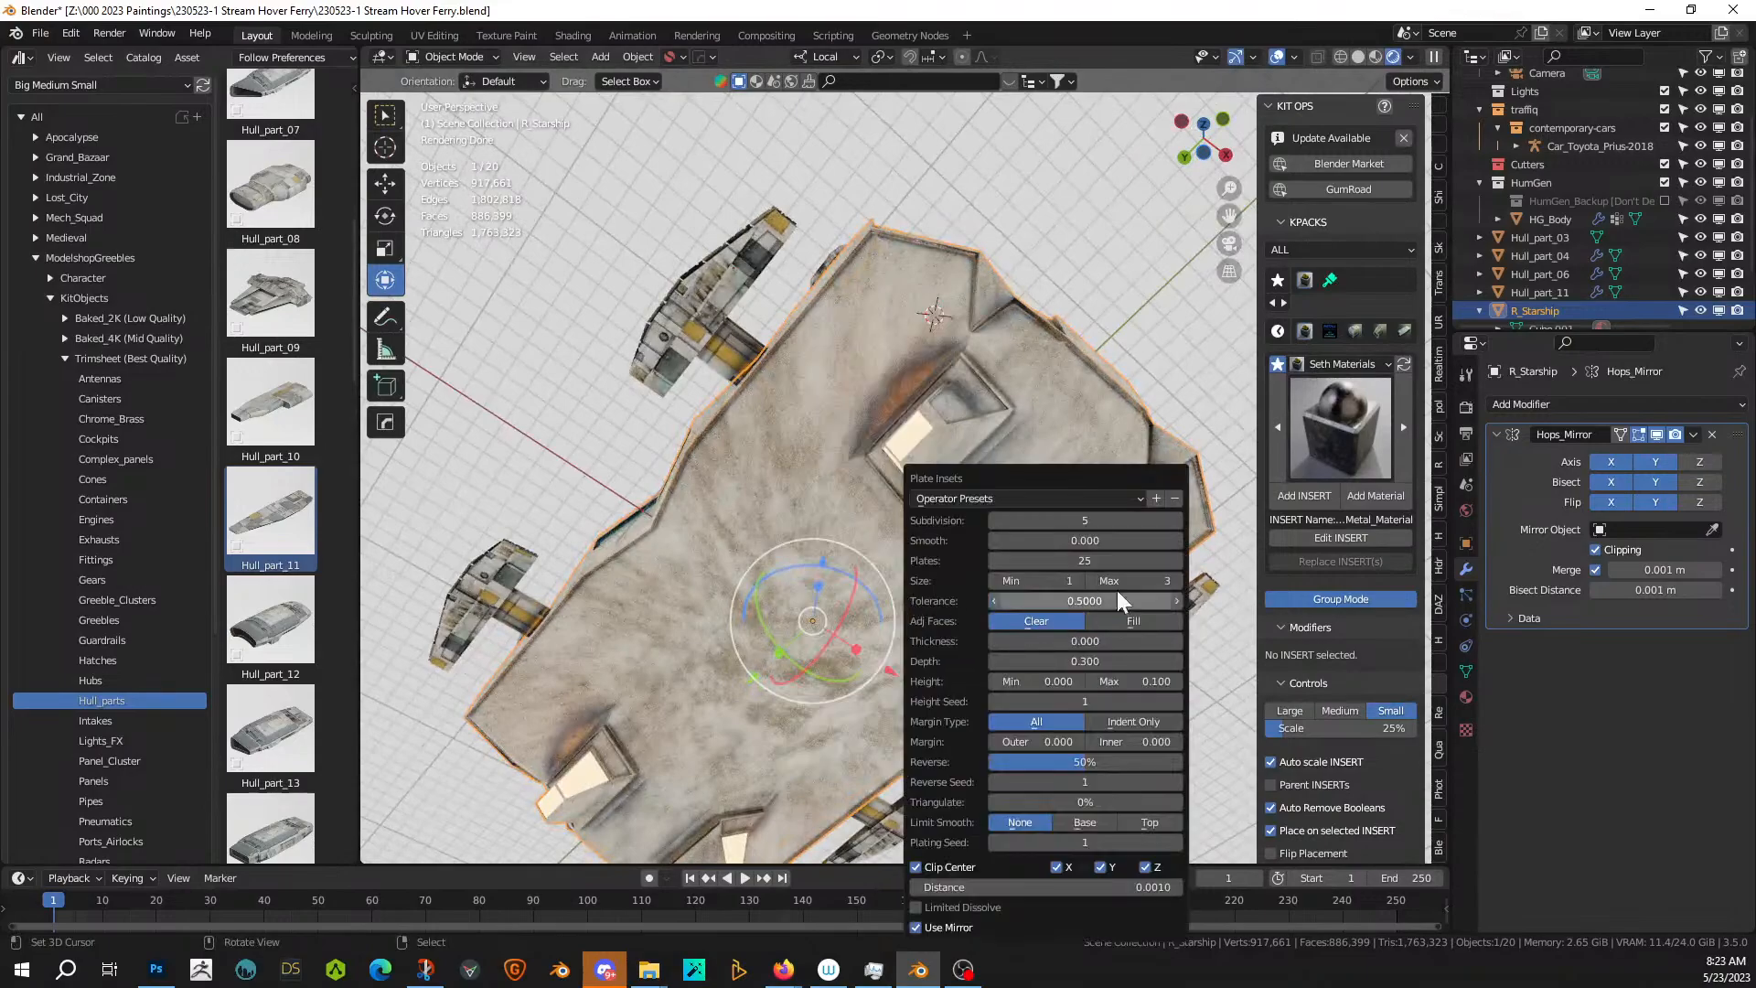
{"action": "left_click", "coordinate": [1178, 838]}
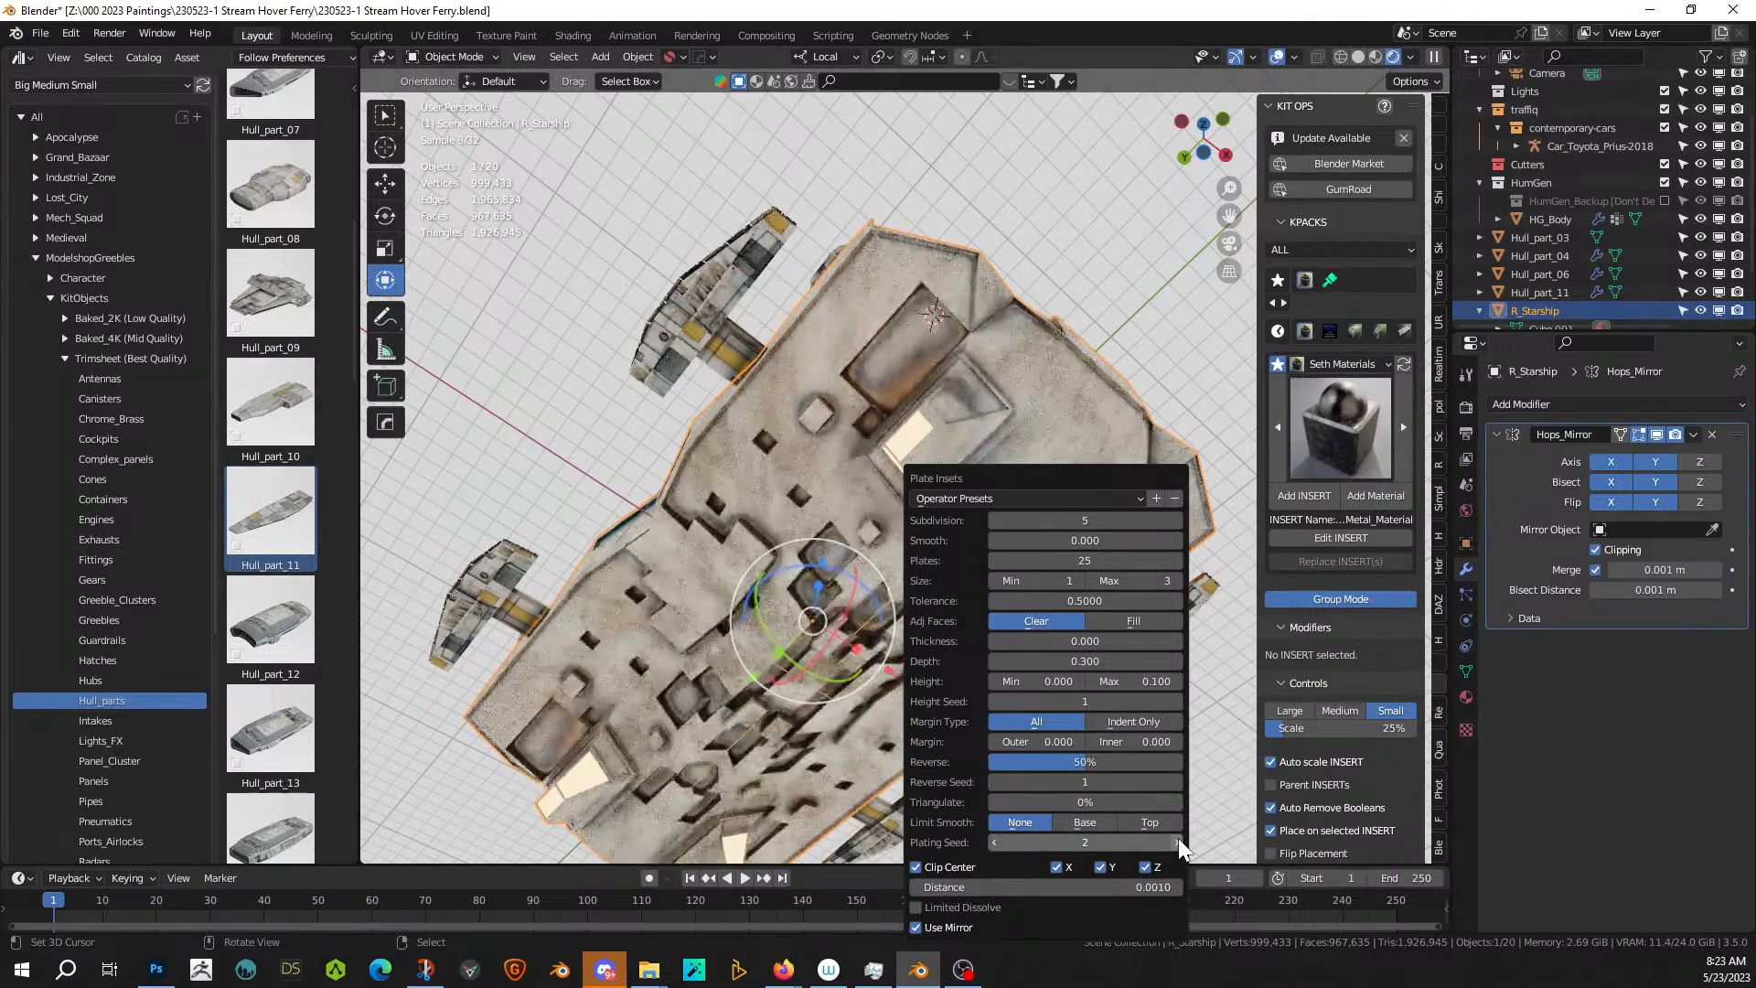
- Reduce the hull plate insets' subdivision to 4 and set their depth to 0.100
{"action": "mouse_move", "coordinate": [809, 528]}
{"action": "middle_mouse_down"}
{"action": "mouse_move", "coordinate": [986, 617]}
{"action": "mouse_move", "coordinate": [893, 583]}
{"action": "mouse_move", "coordinate": [808, 501]}
{"action": "middle_mouse_up"}
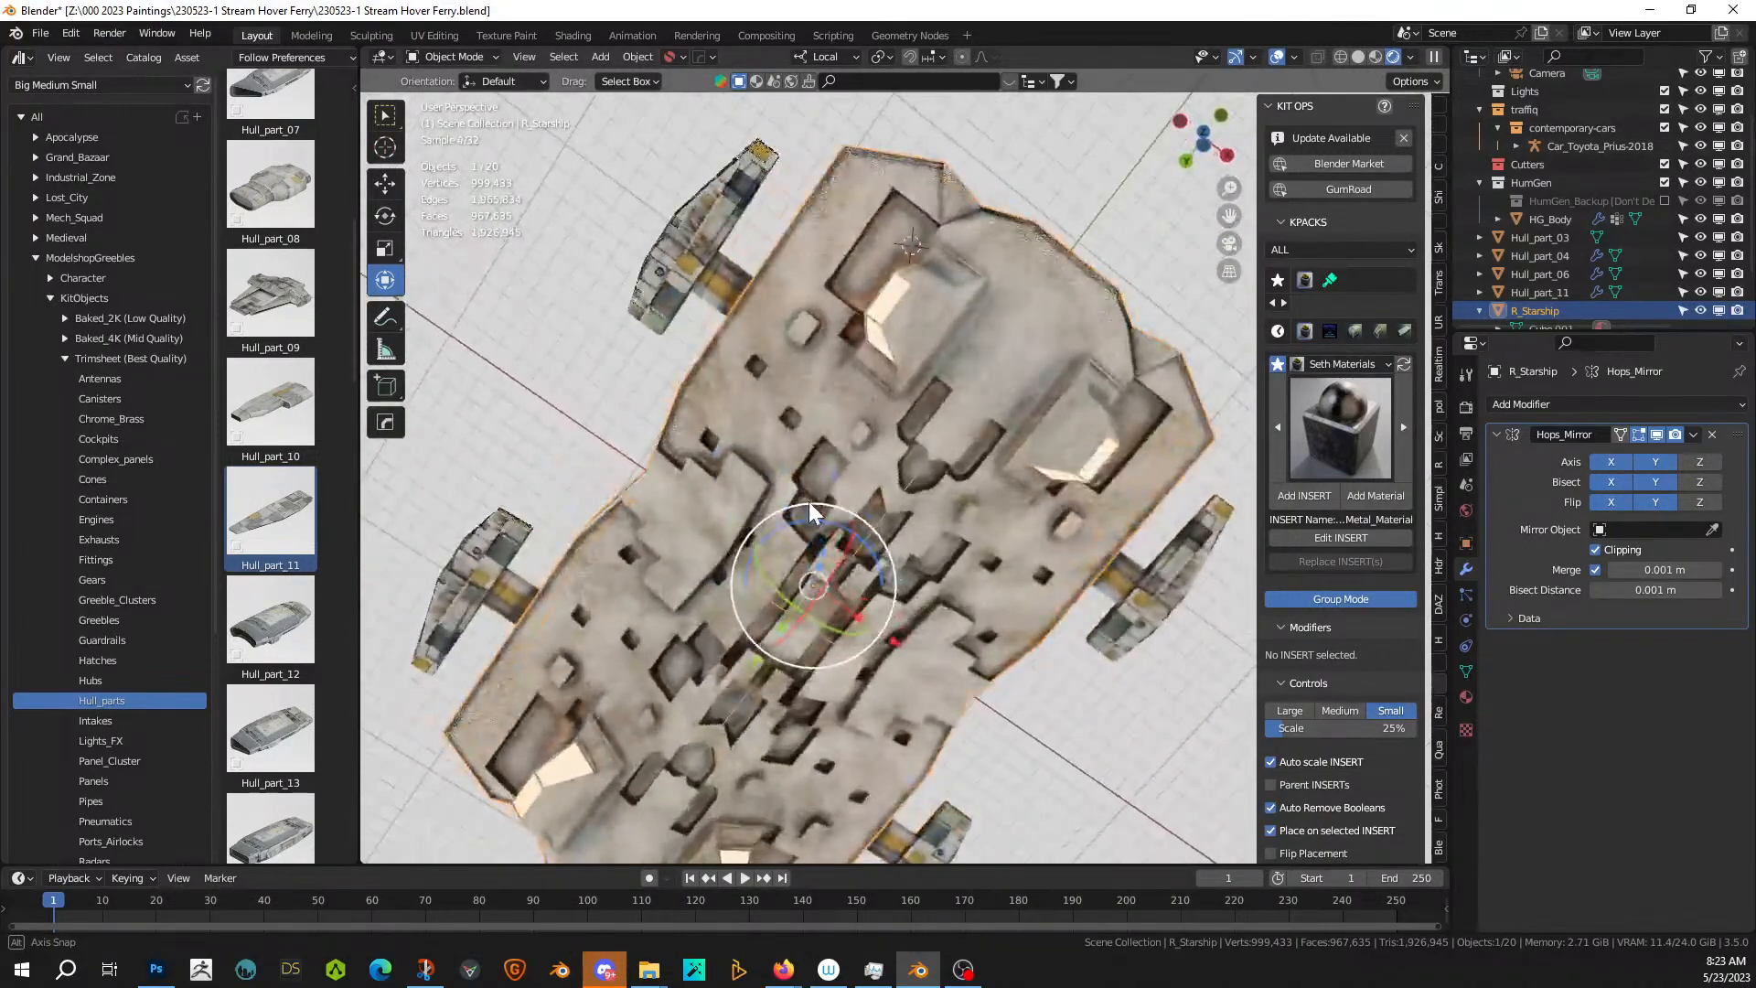
{"action": "scroll", "coordinate": [831, 549], "scroll_direction": "up", "scroll_amount": 2}
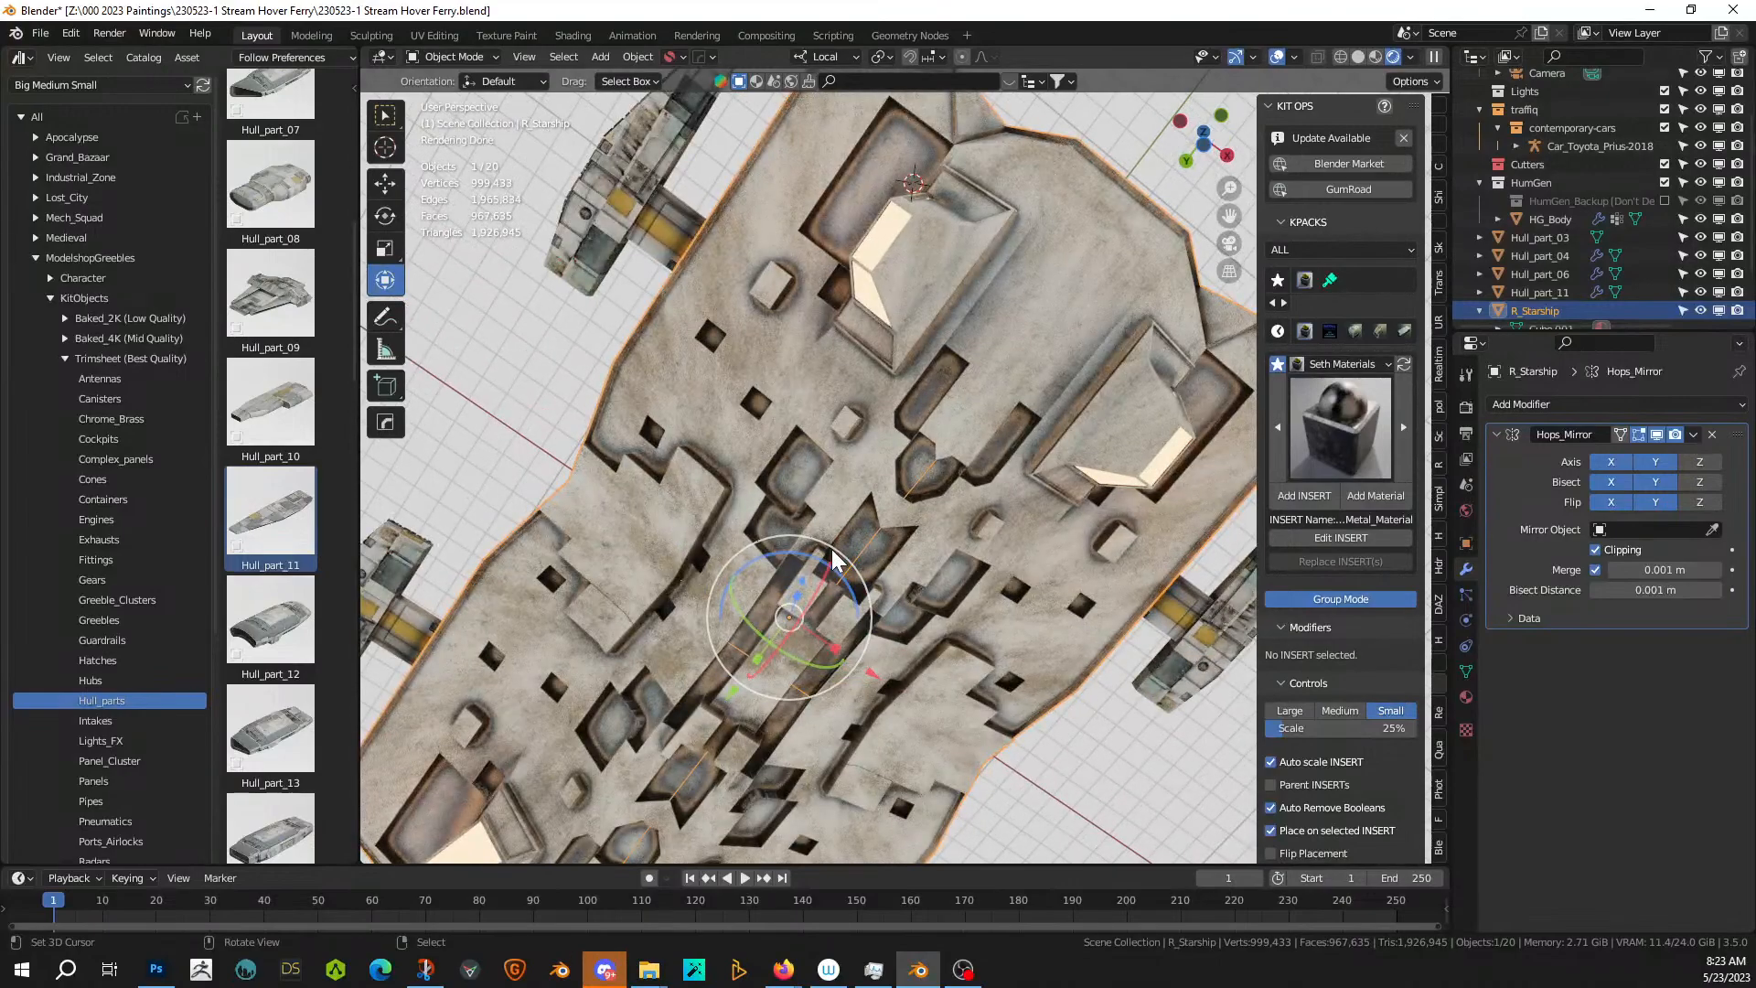
{"action": "key", "text": "F9"}
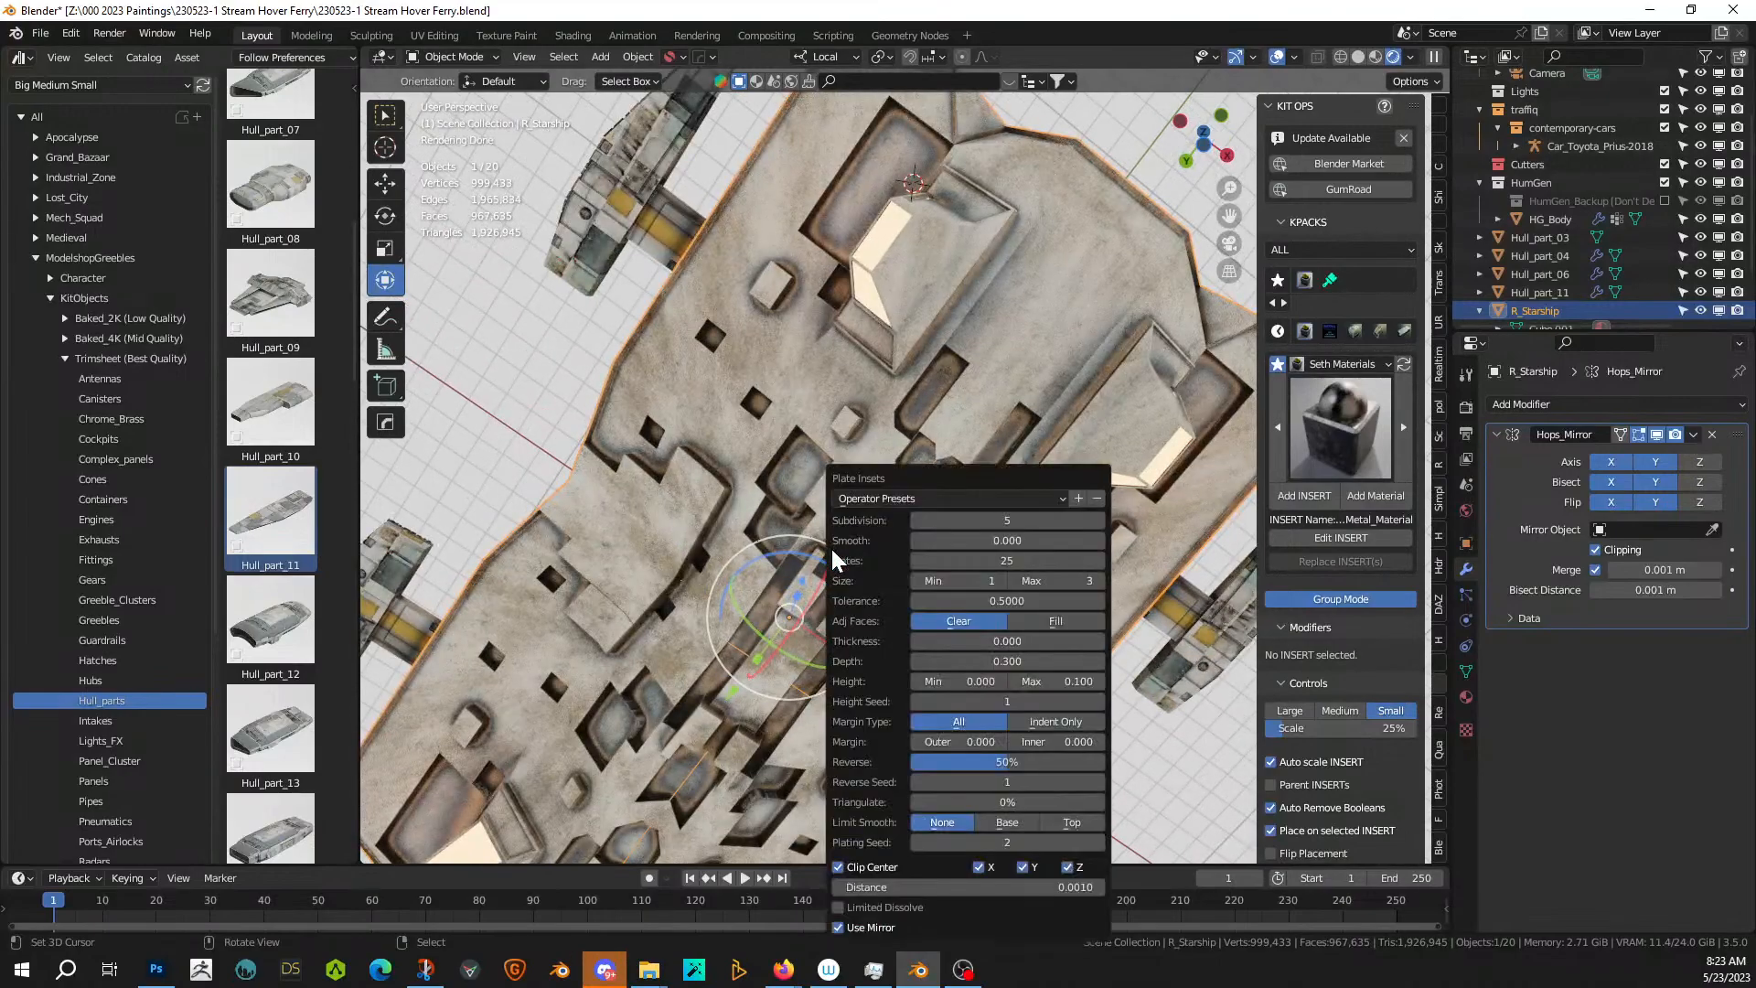
{"action": "left_click", "coordinate": [914, 519]}
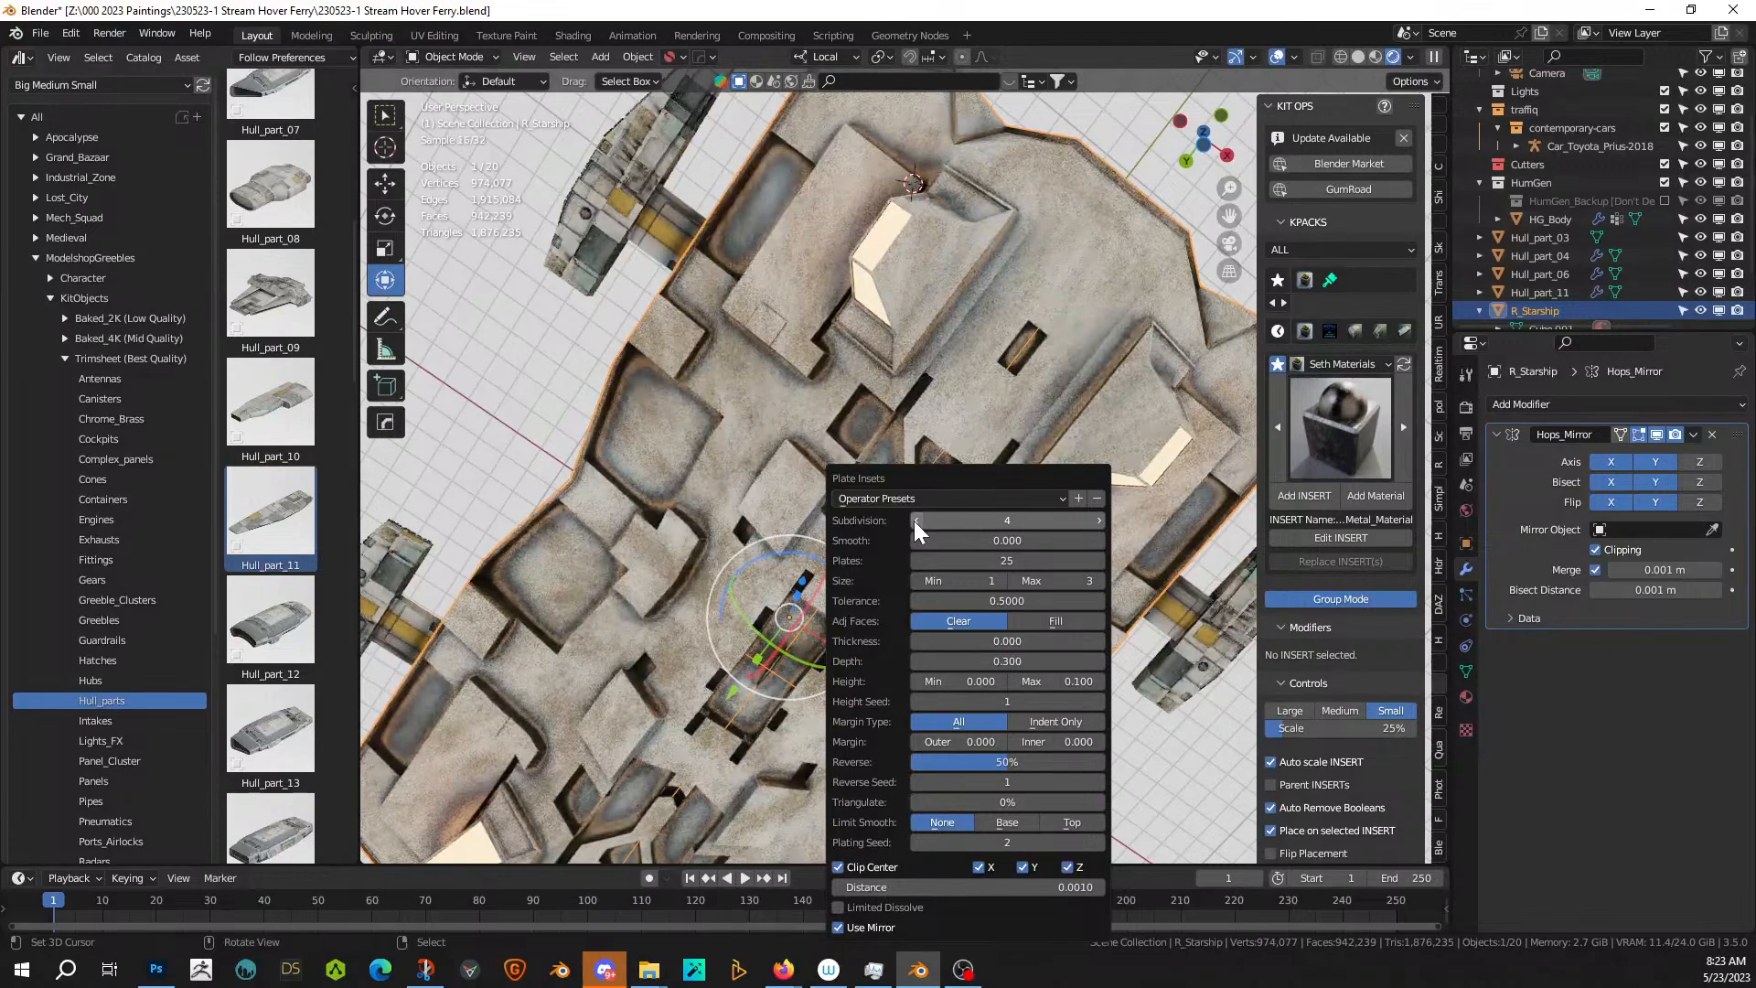
{"action": "left_click", "coordinate": [1023, 662]}
{"action": "type", "text": ".1"}
{"action": "key", "text": "Return"}
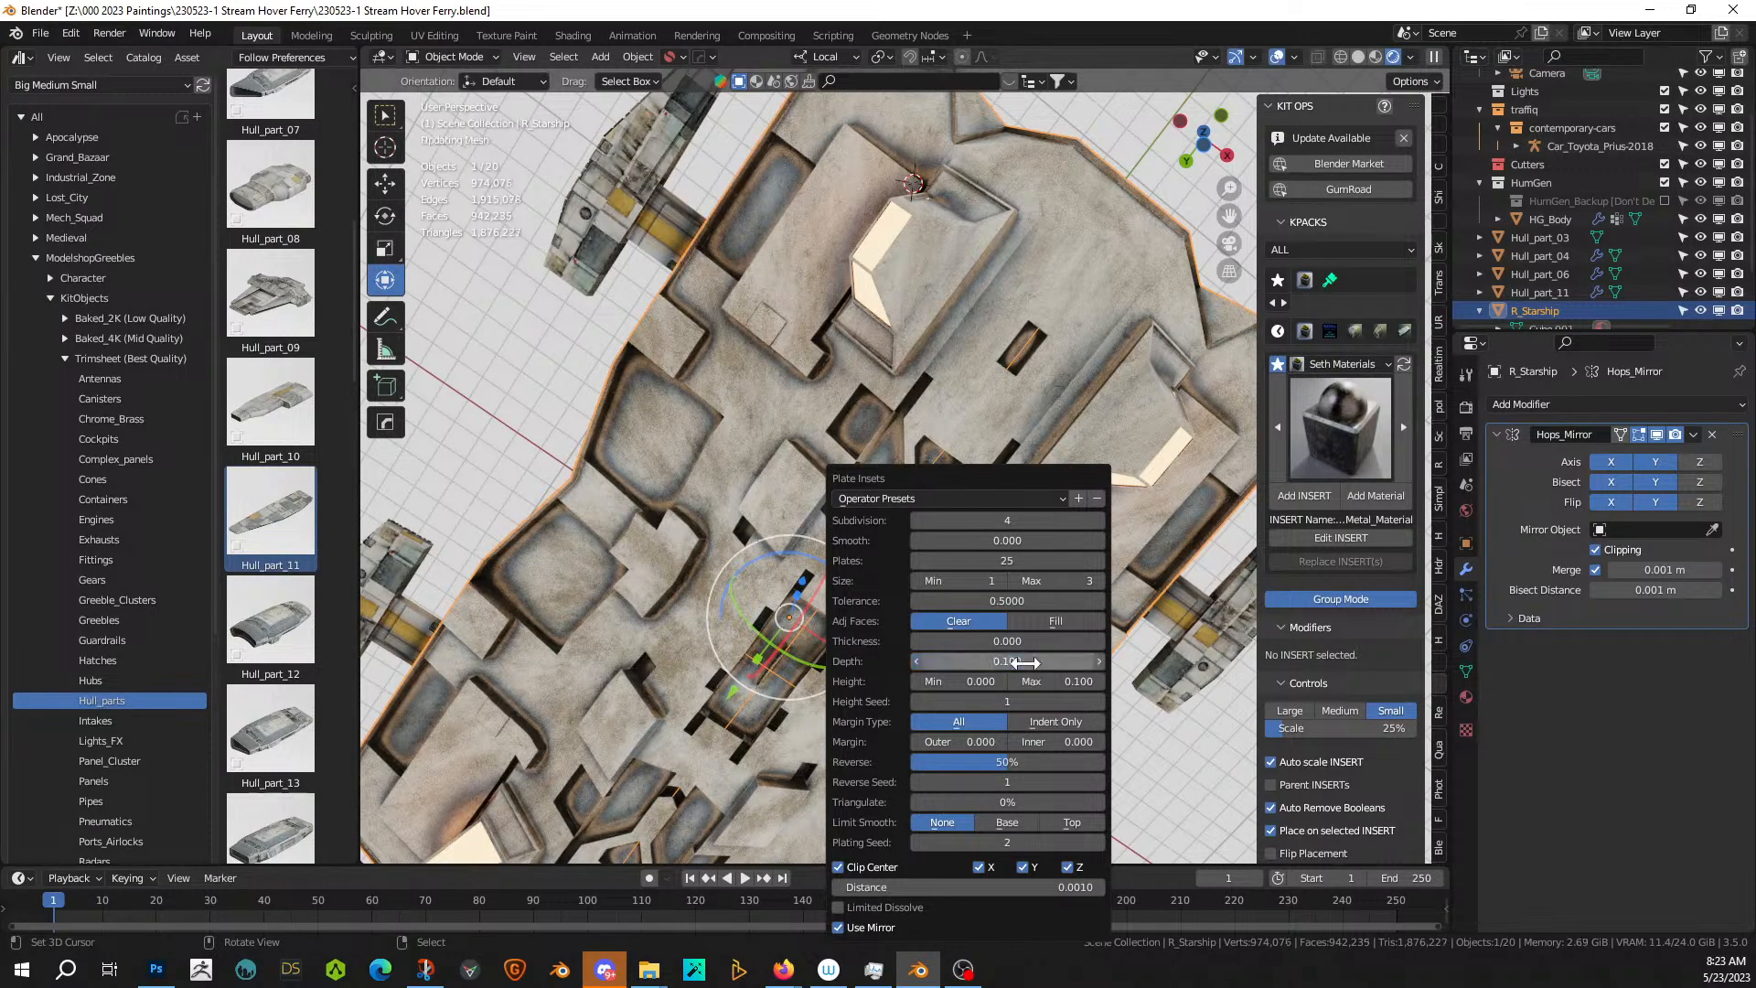
- Set the hull plate insets' maximum height to 0.025 and their tolerance to 1
{"action": "middle_click_drag", "start_coordinate": [750, 431], "coordinate": [835, 507]}
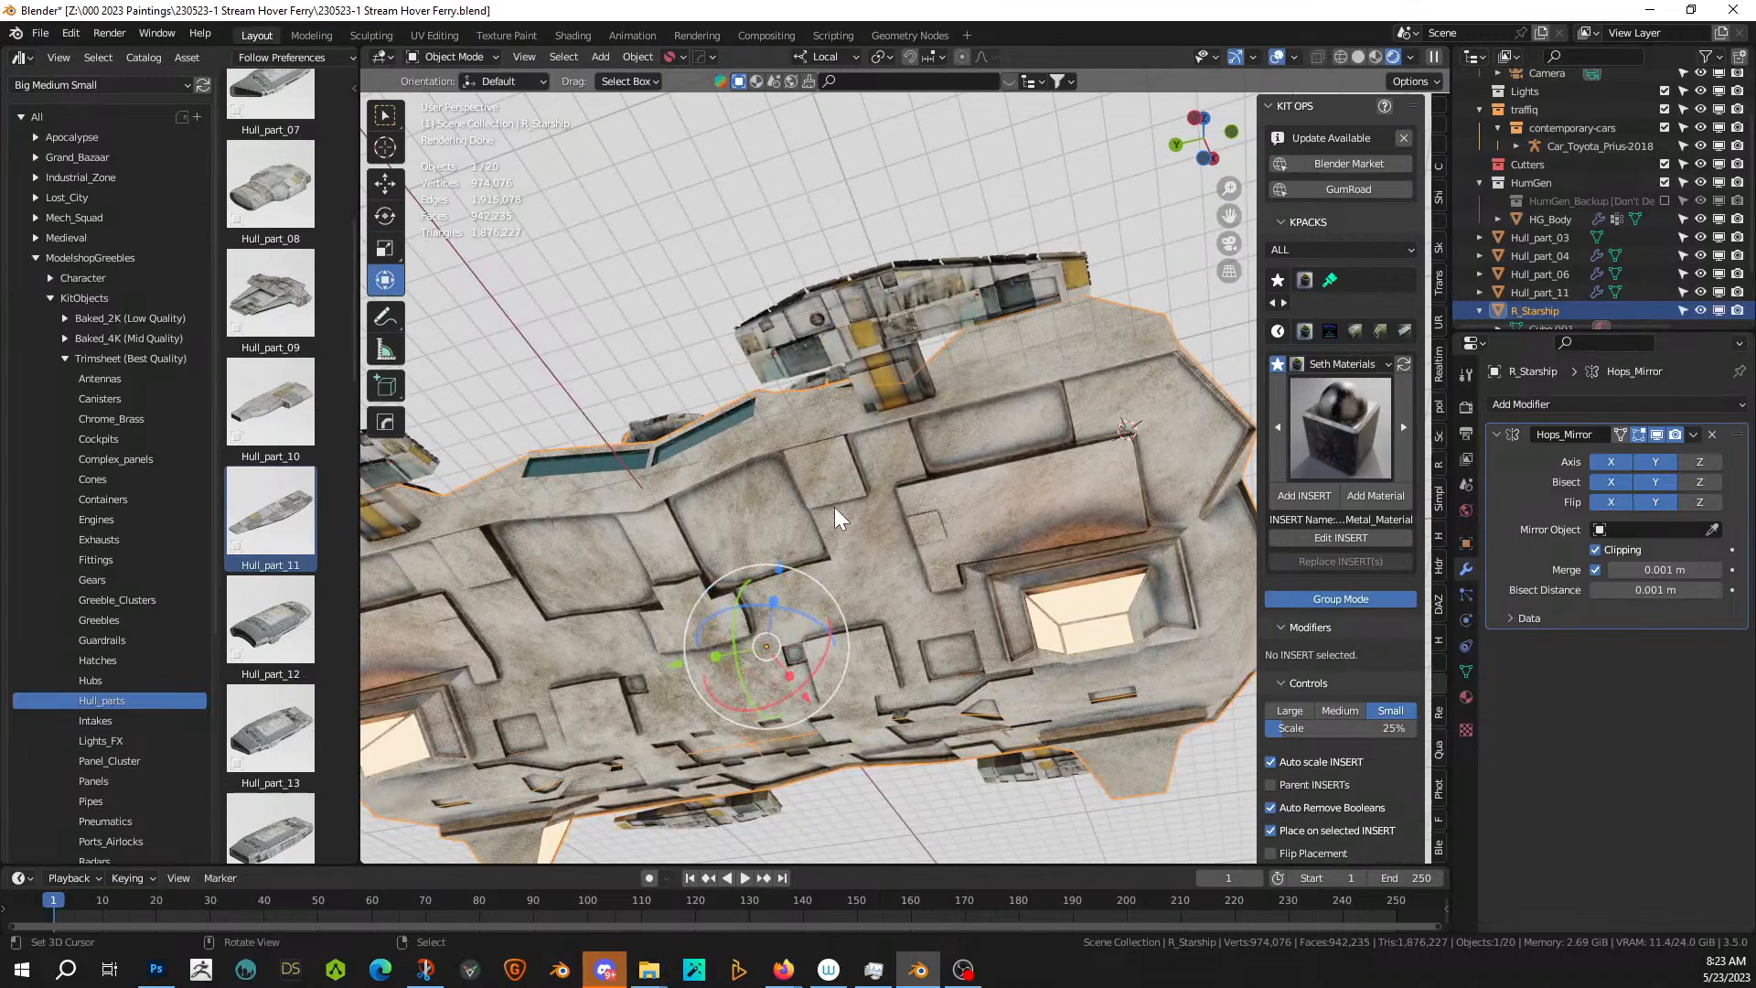
{"action": "key", "text": "F9"}
{"action": "left_click", "coordinate": [1067, 681]}
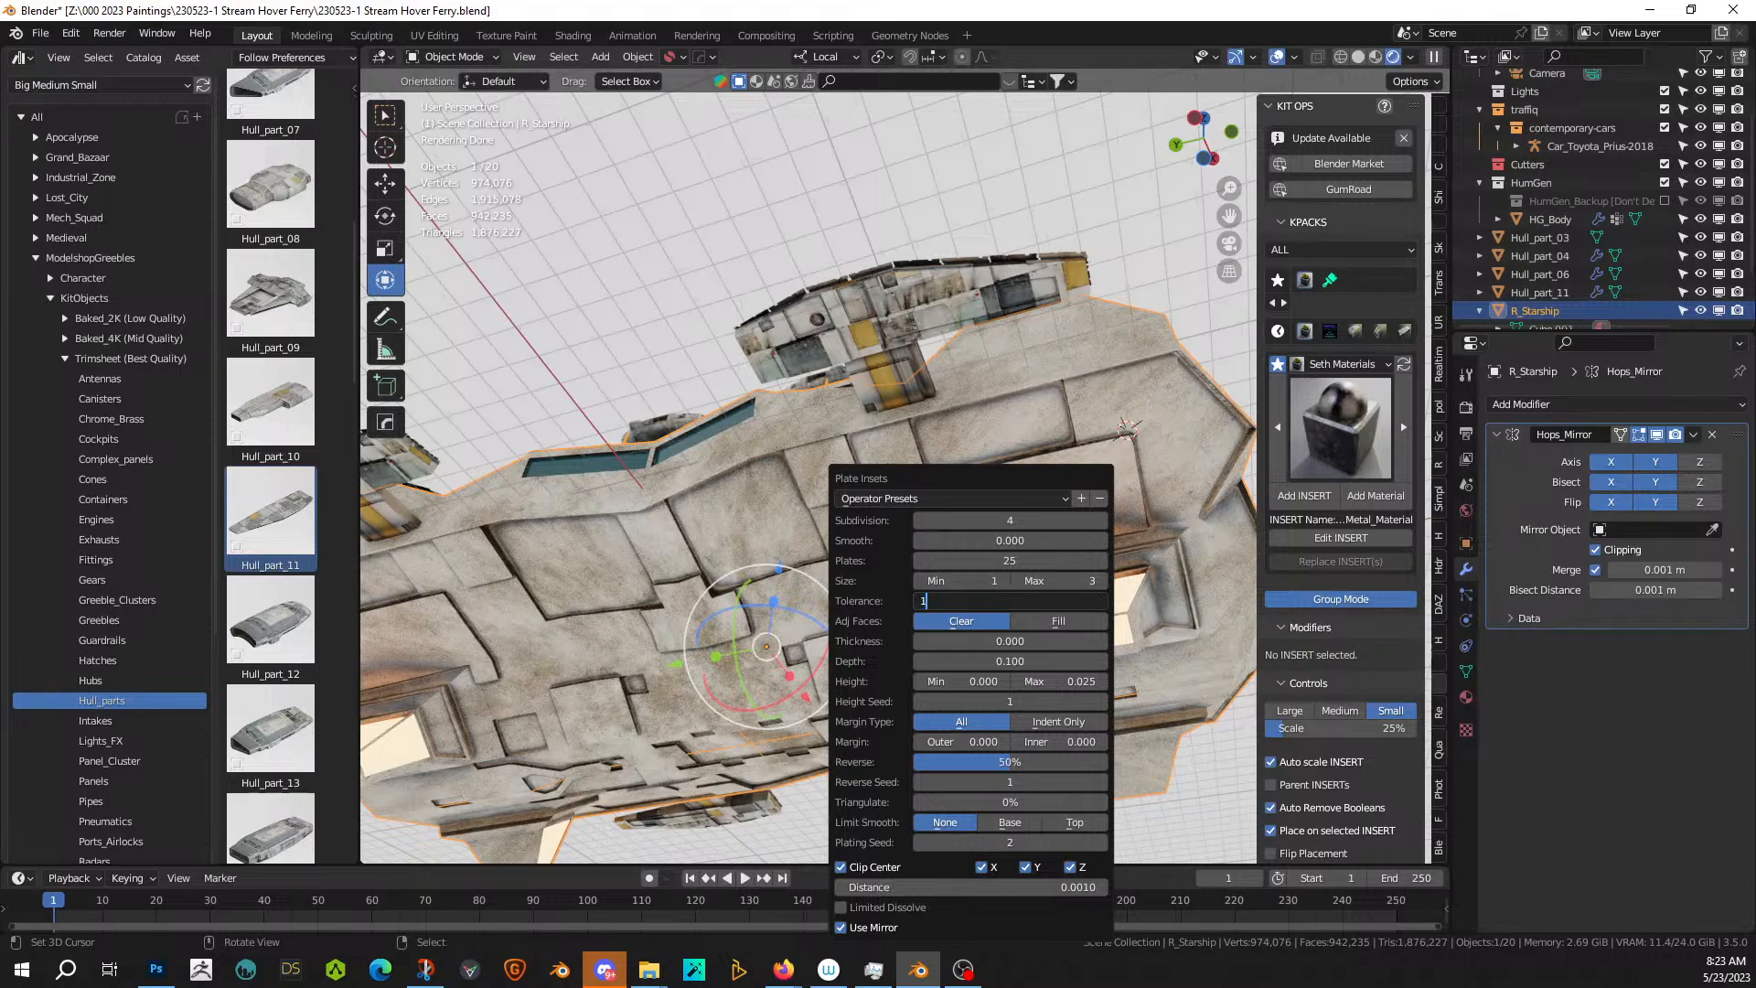
{"action": "key", "text": "Return"}
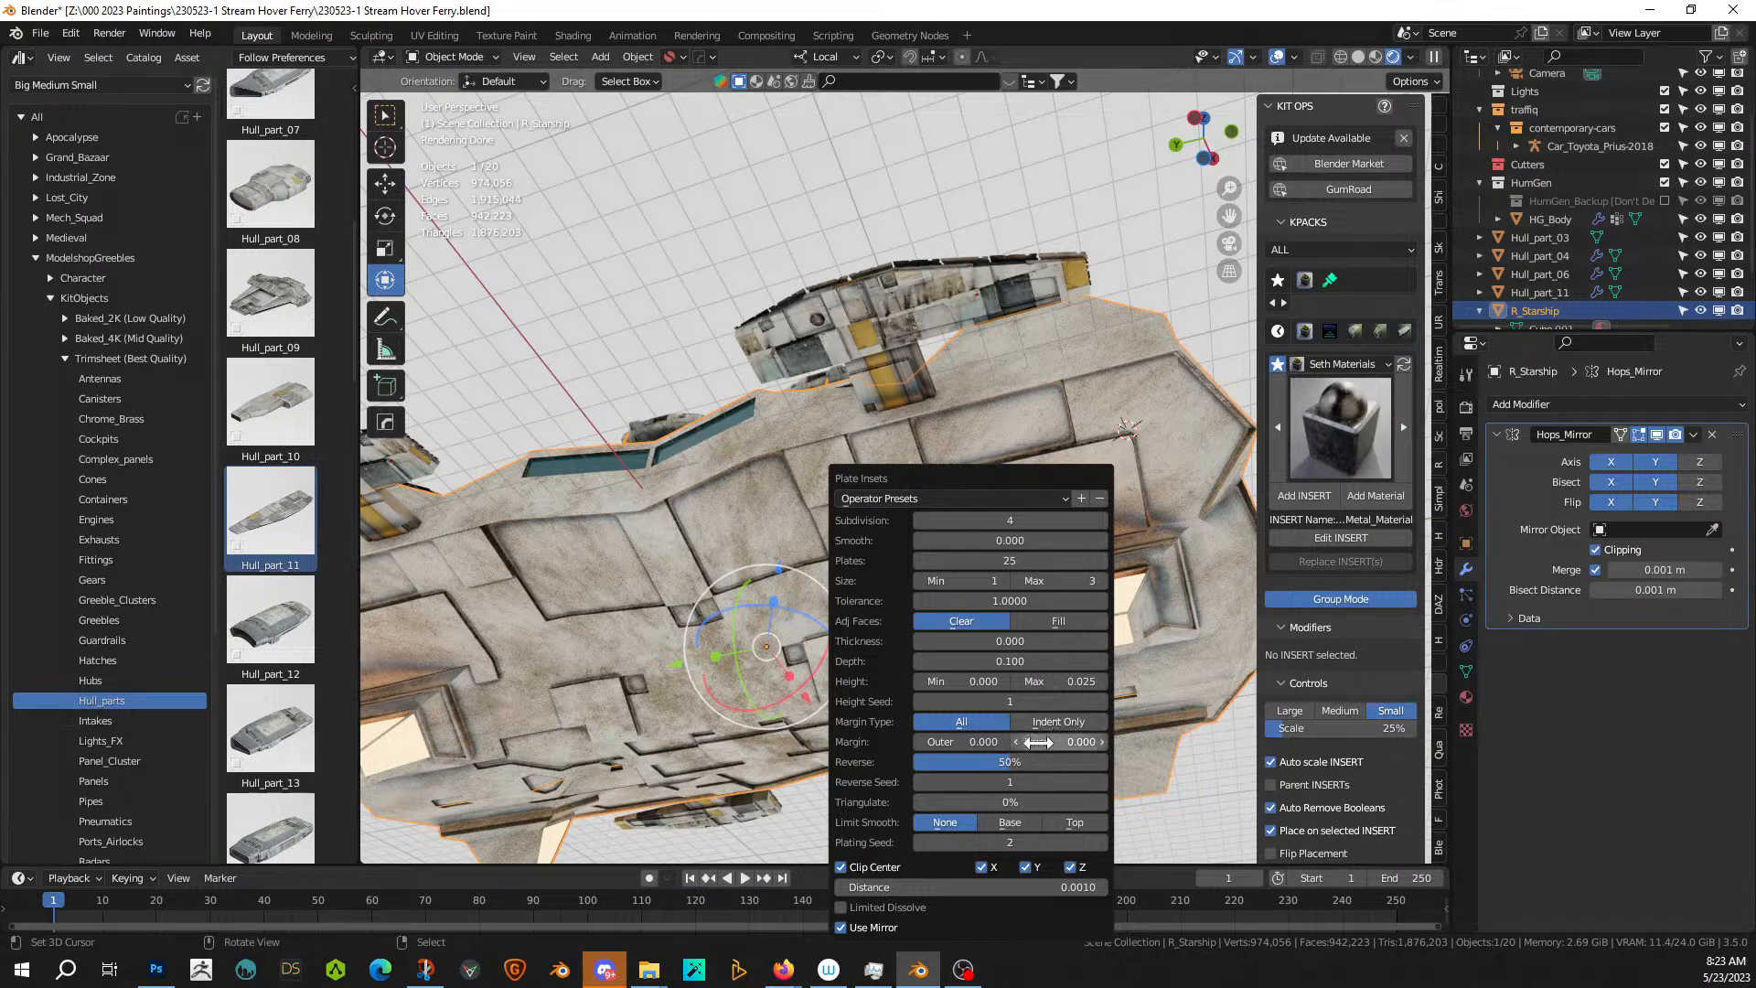
- Compare Fill with Clear for the insets' adjacent faces, keep Clear, and set the height seed to 2
{"action": "left_click", "coordinate": [1050, 622]}
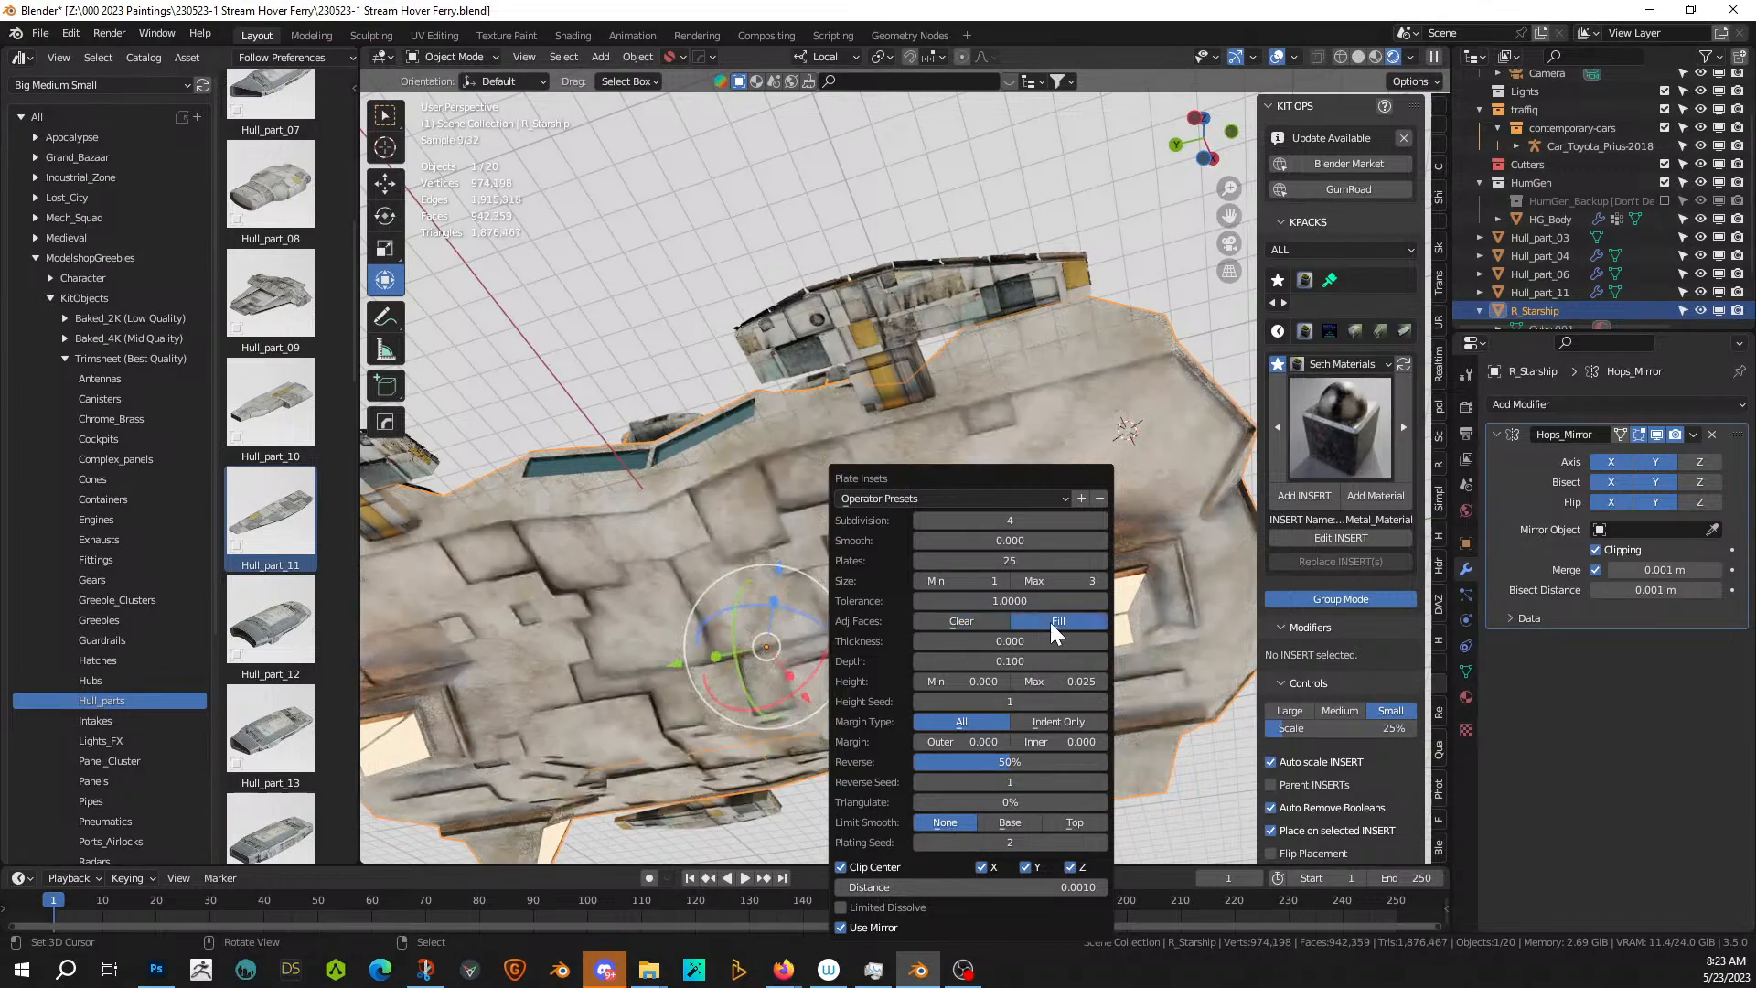
{"action": "left_click", "coordinate": [983, 622]}
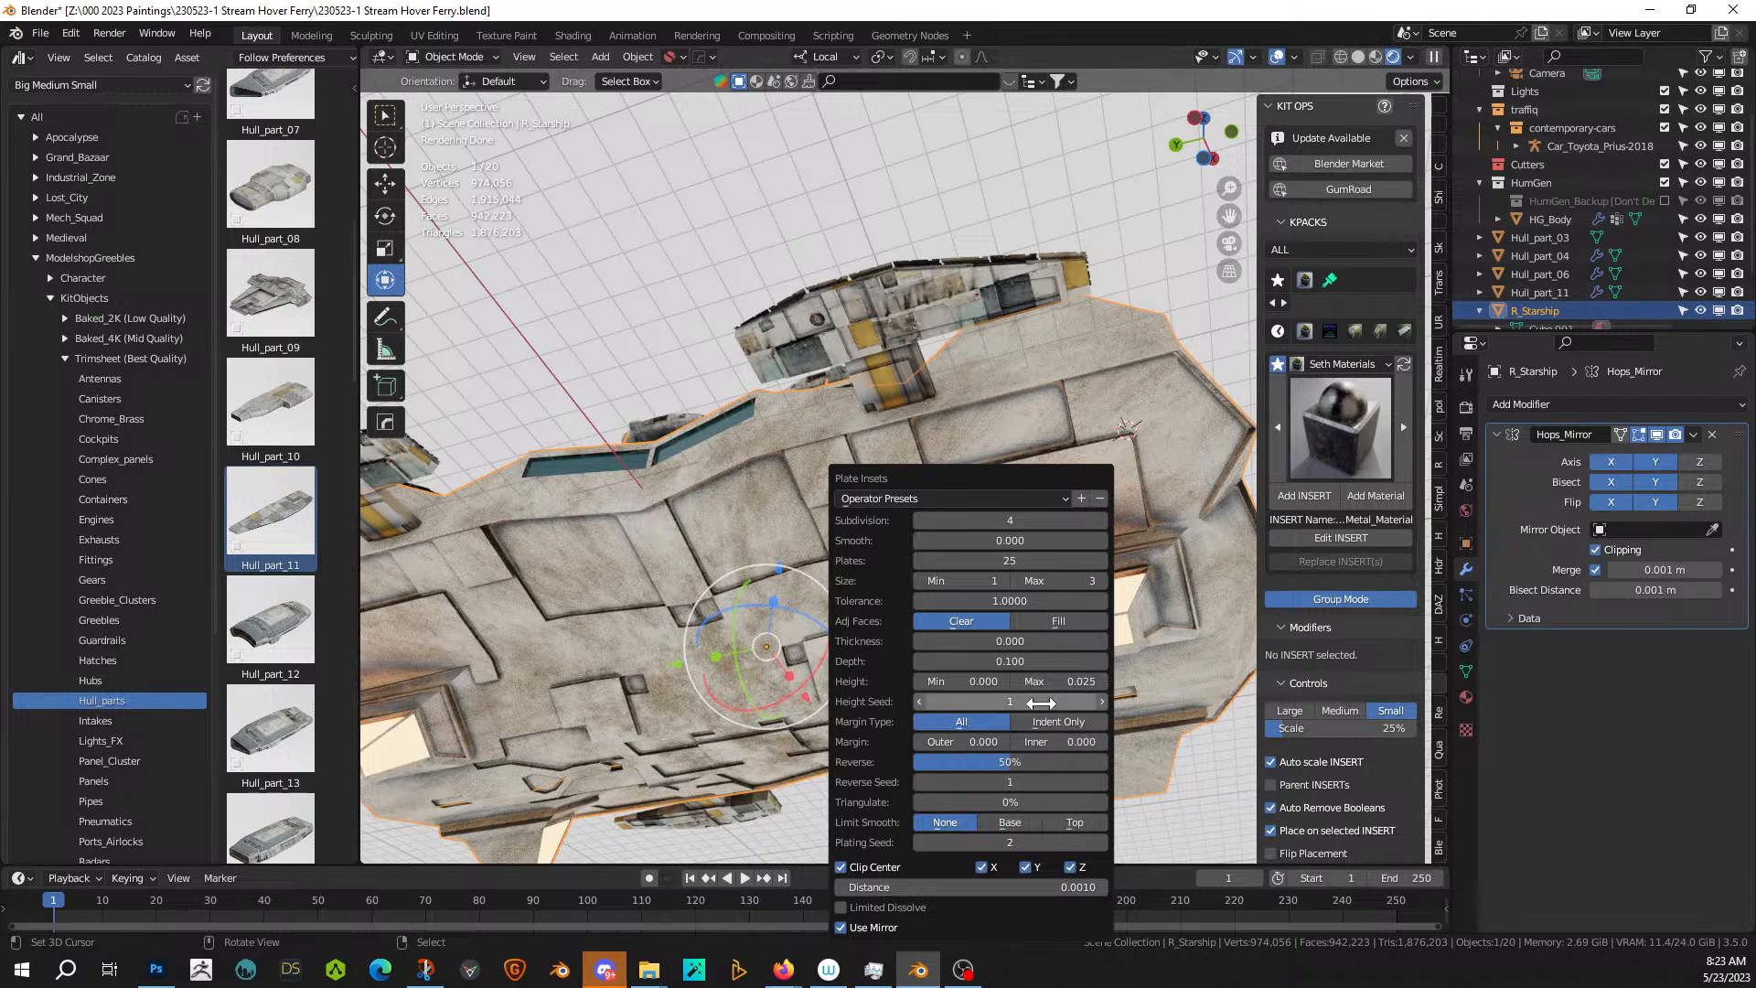
{"action": "left_click", "coordinate": [1099, 701]}
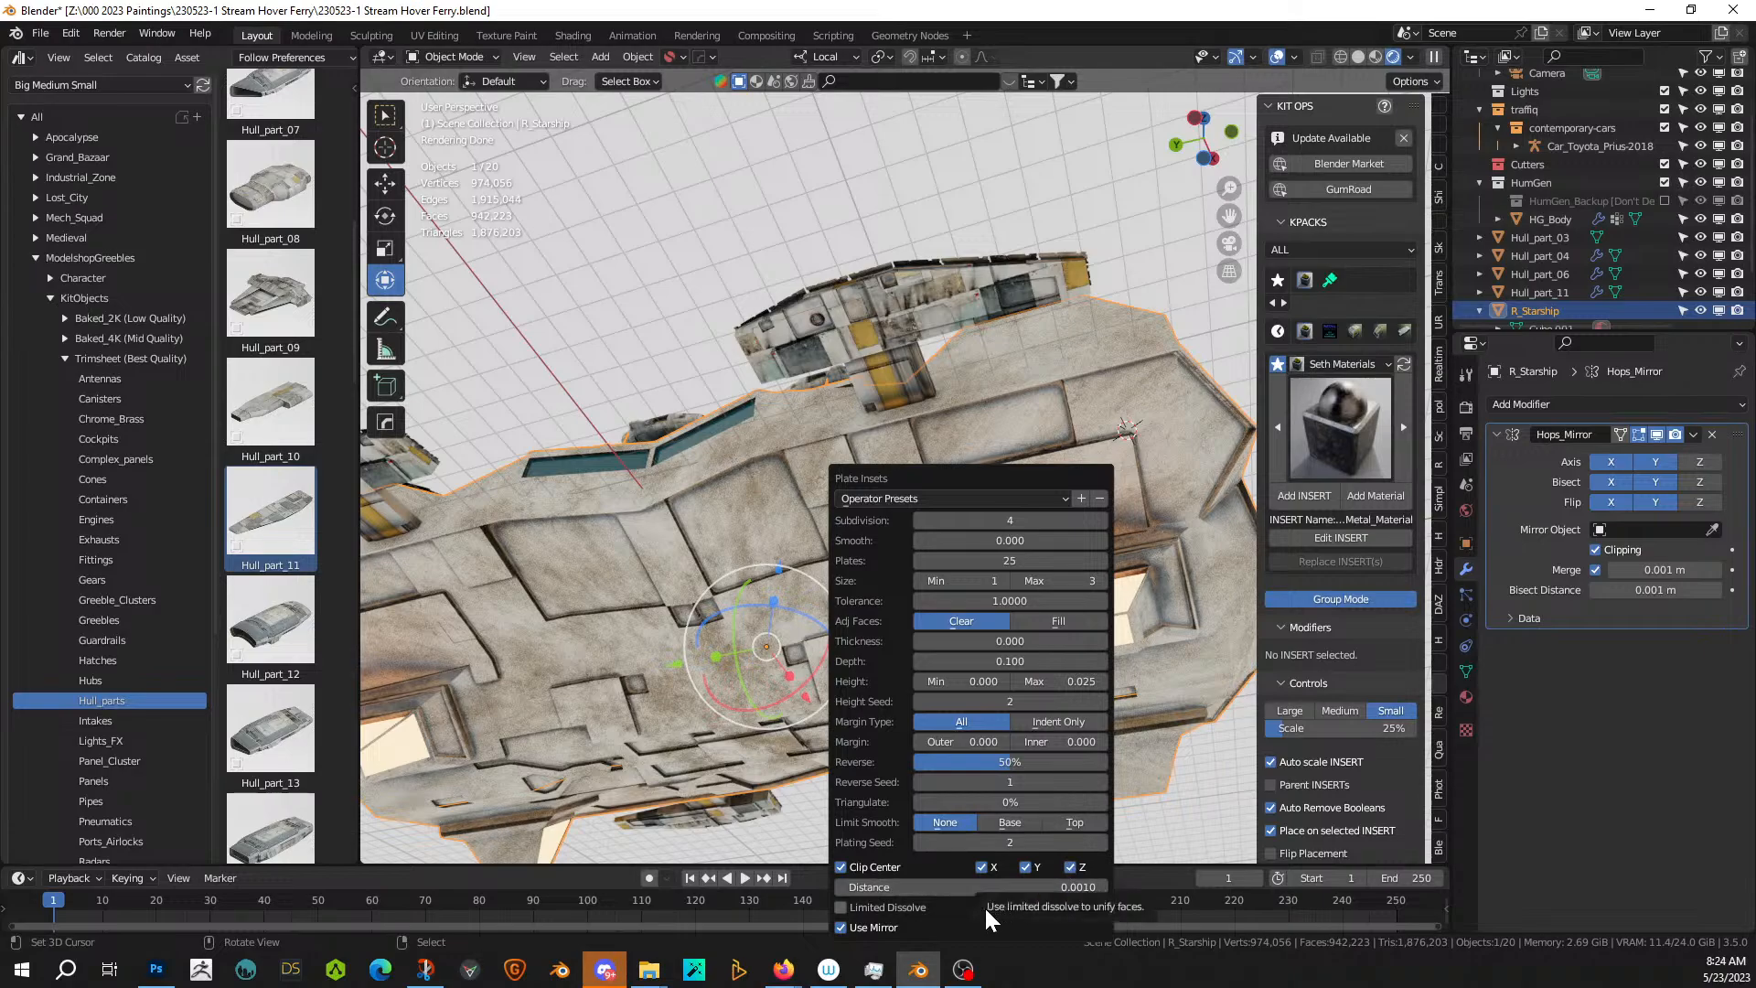
- Check the plated underside from the side and save the file
{"action": "middle_click_drag", "start_coordinate": [760, 269], "coordinate": [666, 326]}
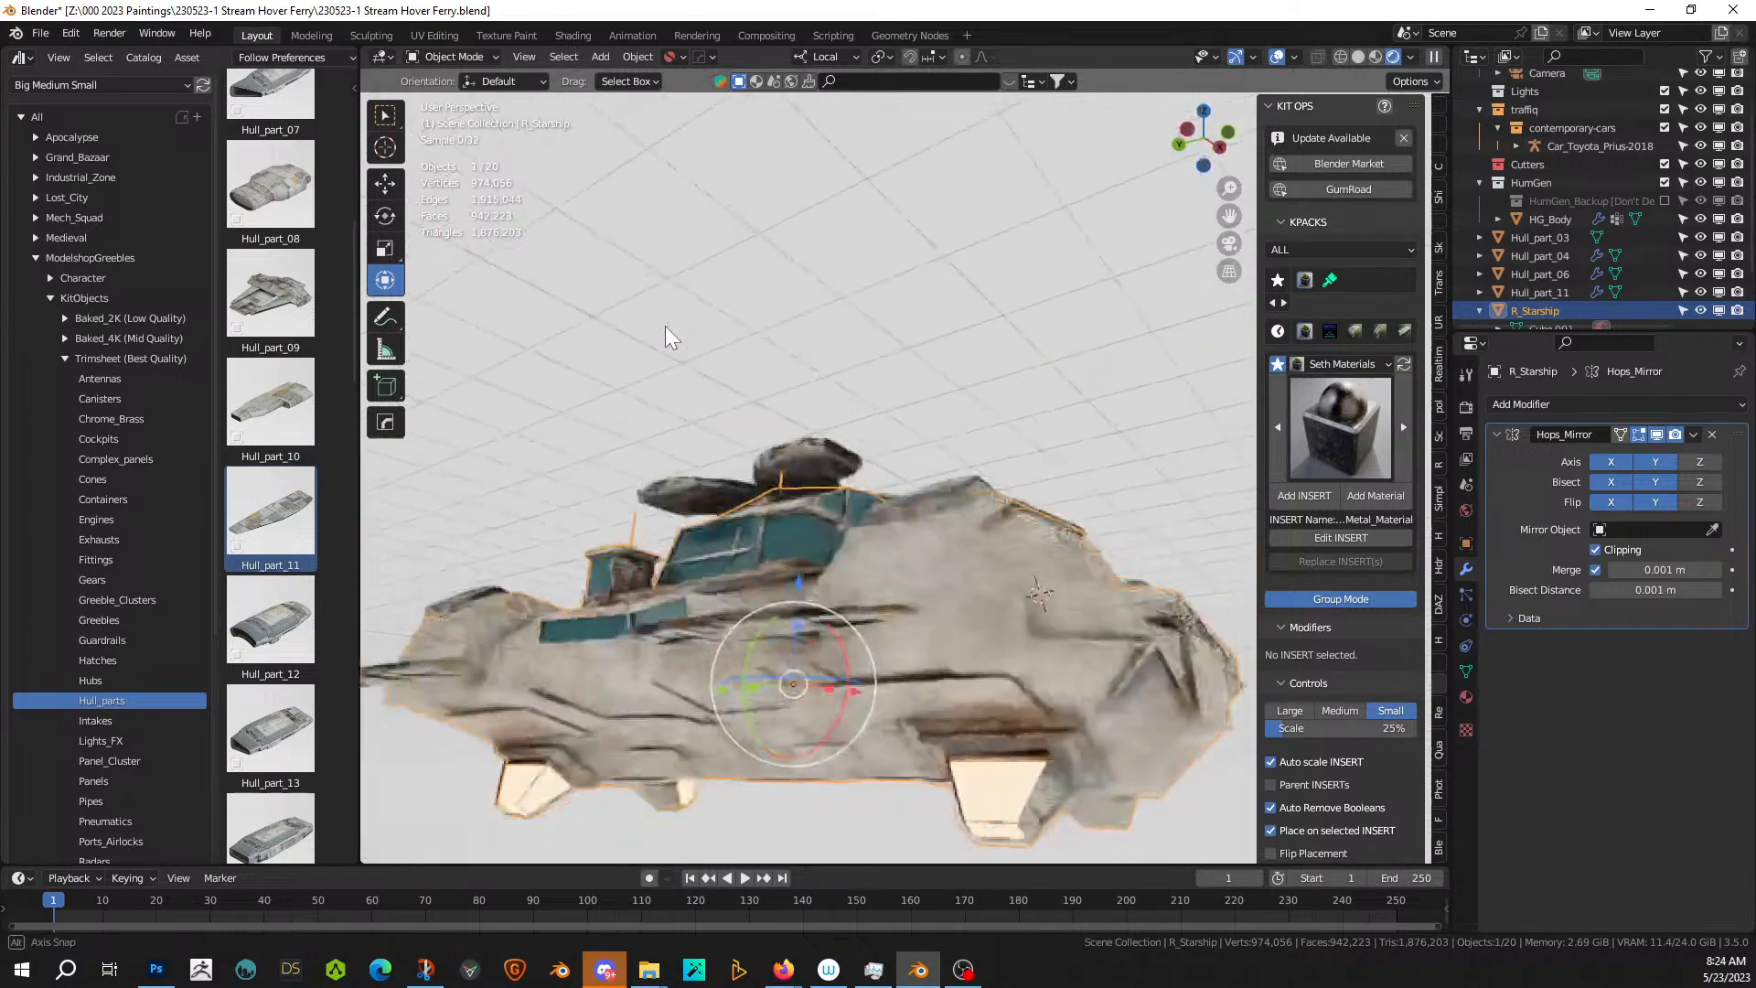
{"action": "scroll", "coordinate": [649, 332], "scroll_direction": "down", "scroll_amount": 3}
{"action": "key", "text": "ctrl+s"}
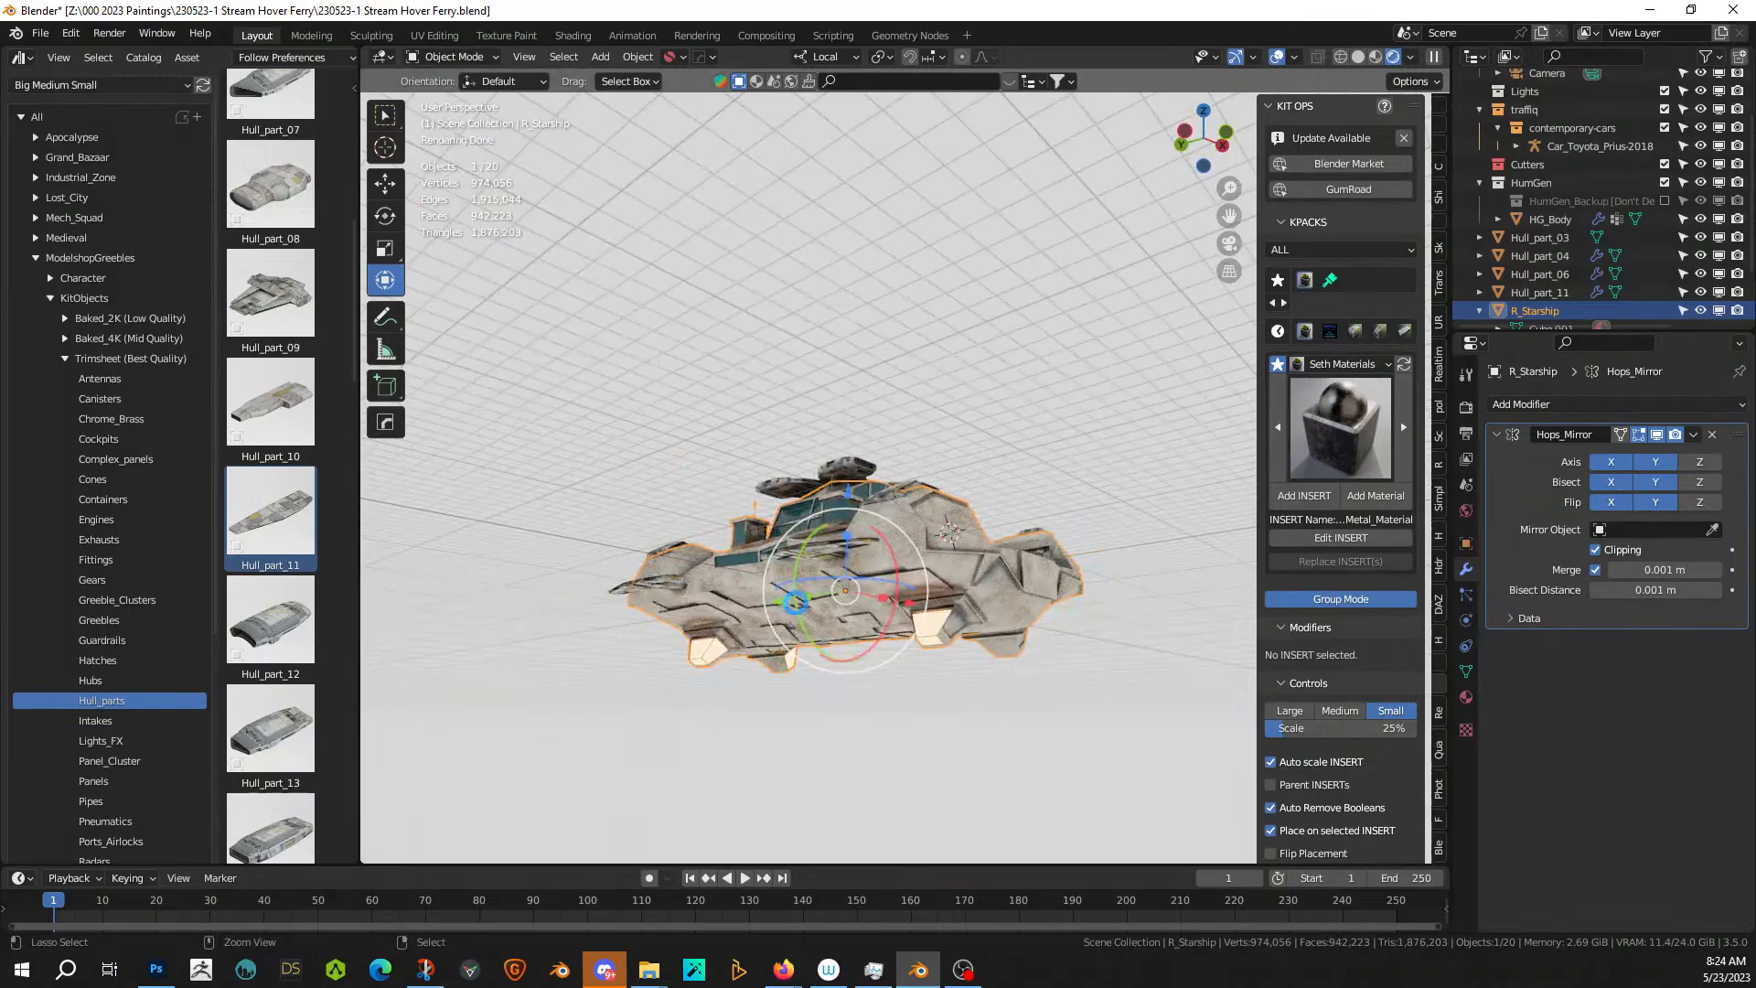
- Switch the viewport to solid shading and inspect the ferry's deck, bow and underside from several angles
{"action": "middle_click_drag", "start_coordinate": [947, 650], "coordinate": [935, 699]}
{"action": "scroll", "coordinate": [902, 679], "scroll_direction": "up", "scroll_amount": 4}
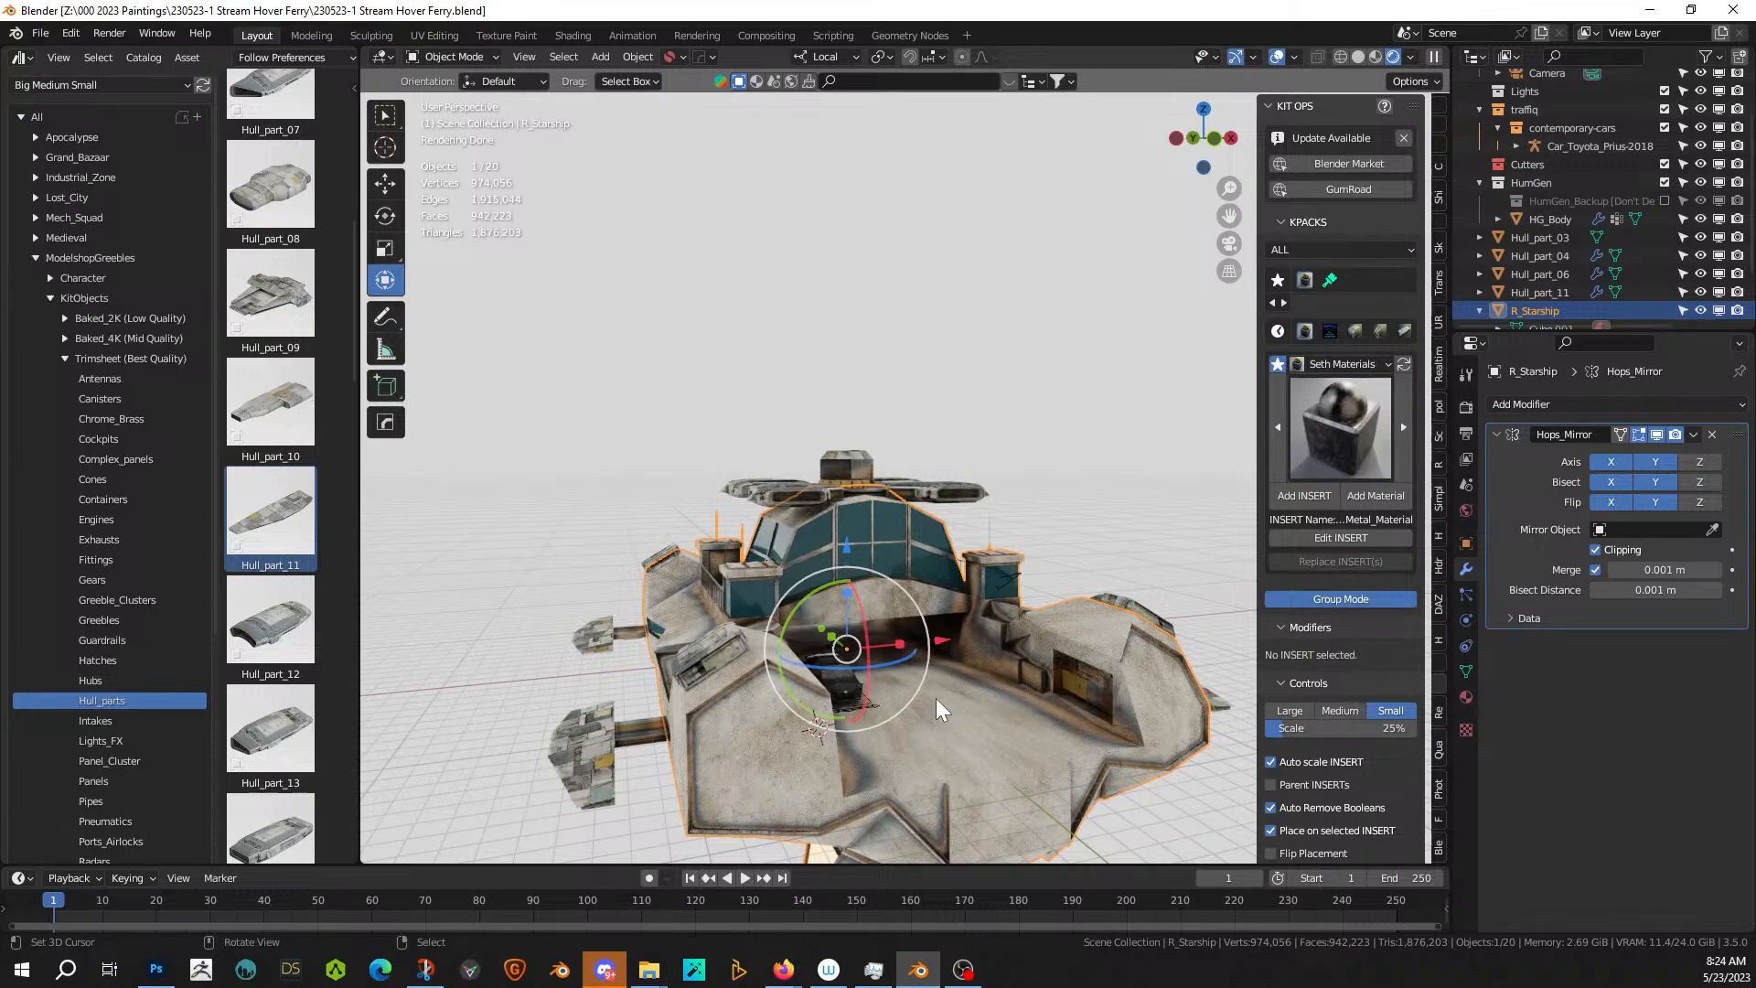
{"action": "left_click", "coordinate": [1360, 57]}
{"action": "mouse_move", "coordinate": [767, 744]}
{"action": "middle_mouse_down"}
{"action": "mouse_move", "coordinate": [717, 644]}
{"action": "mouse_move", "coordinate": [678, 700]}
{"action": "mouse_move", "coordinate": [624, 683]}
{"action": "middle_mouse_up"}
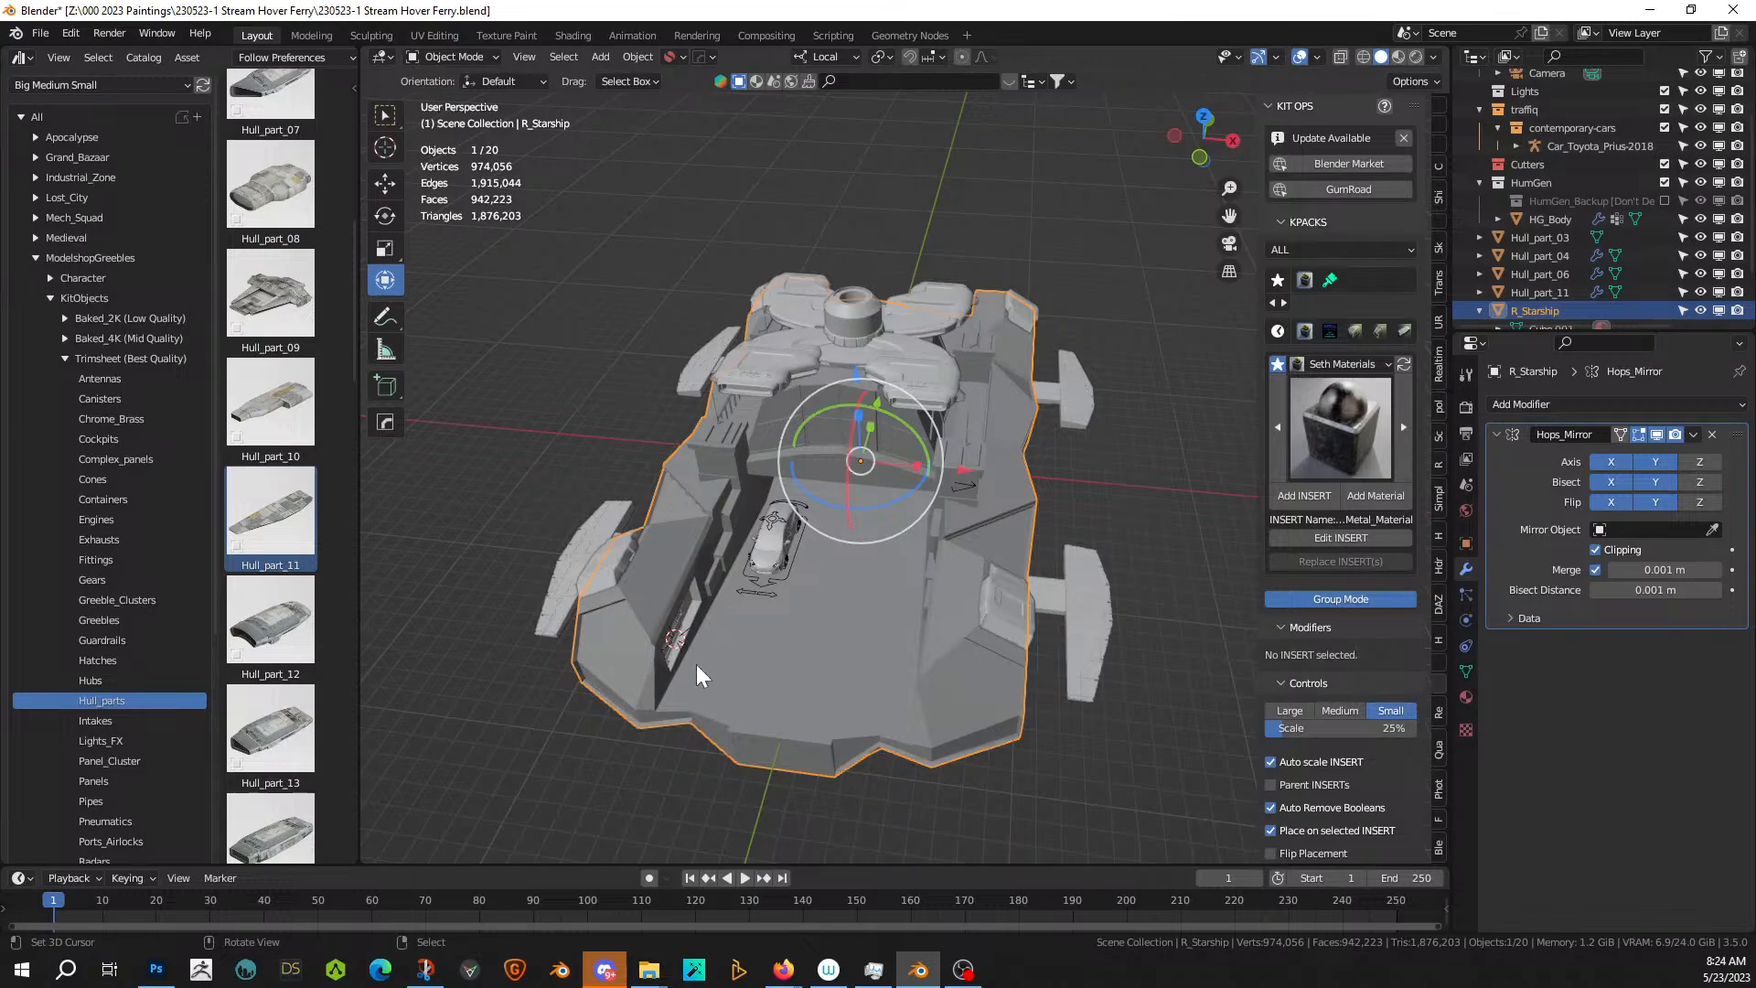
{"action": "middle_click_drag", "start_coordinate": [697, 666], "coordinate": [792, 551]}
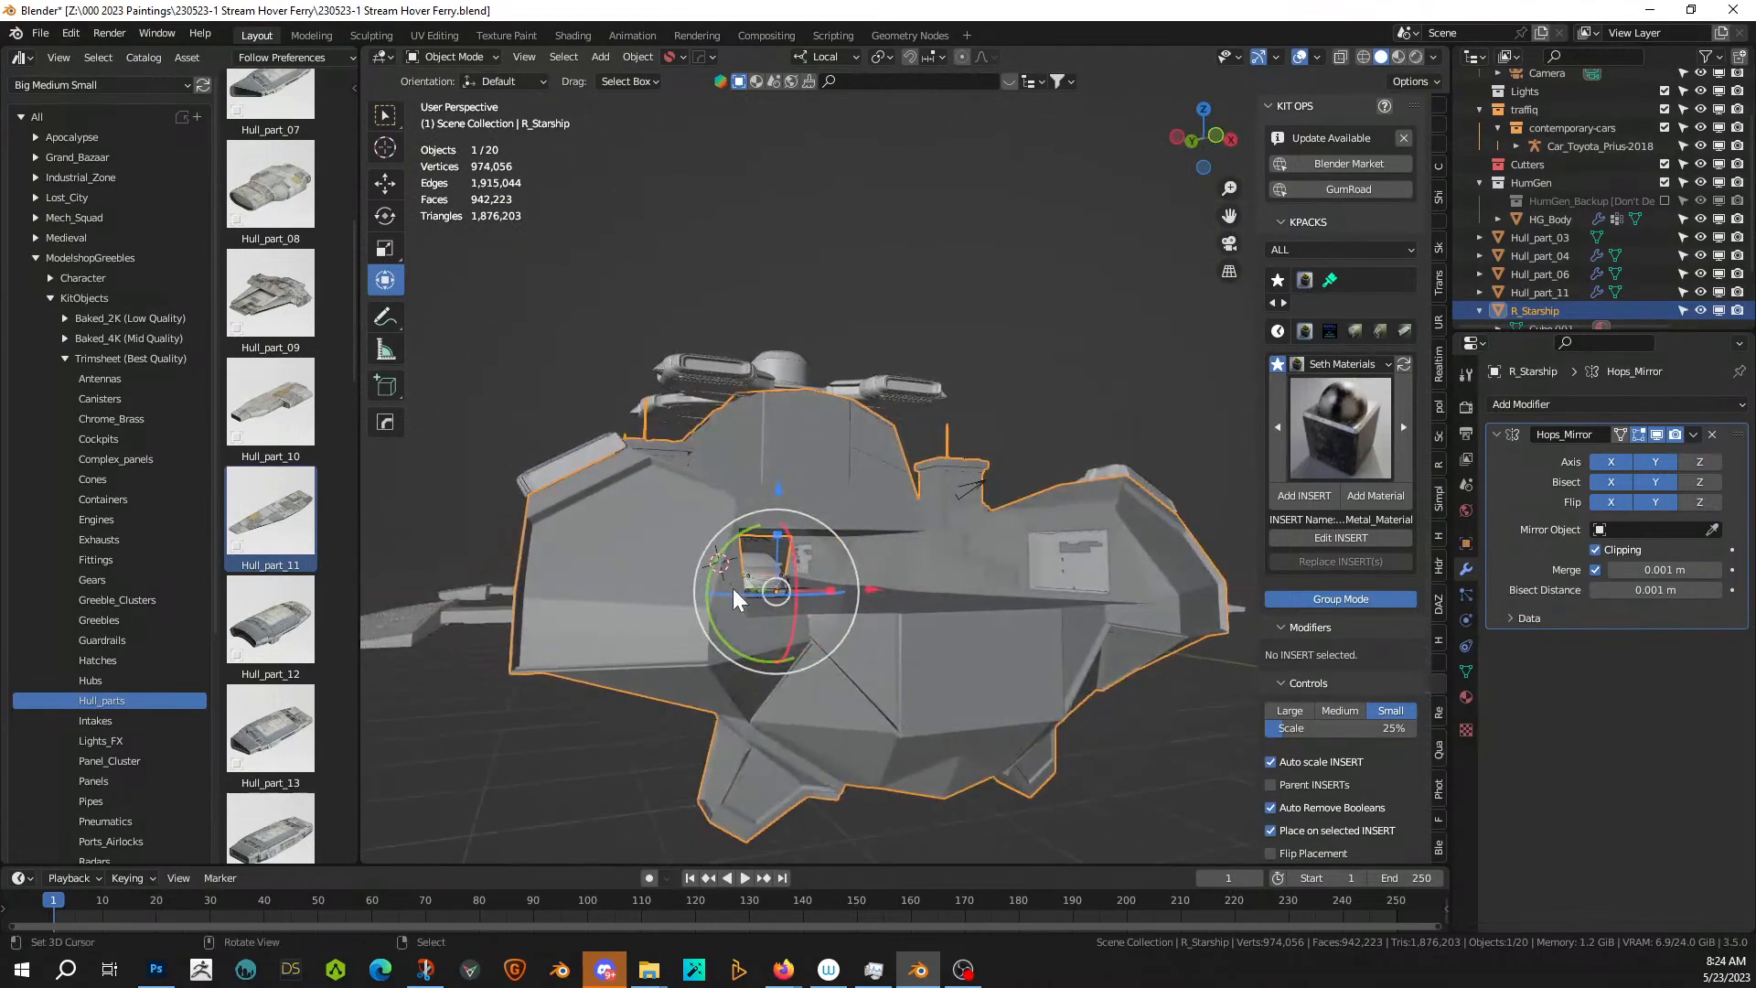
{"action": "middle_click_drag", "start_coordinate": [523, 646], "coordinate": [430, 704]}
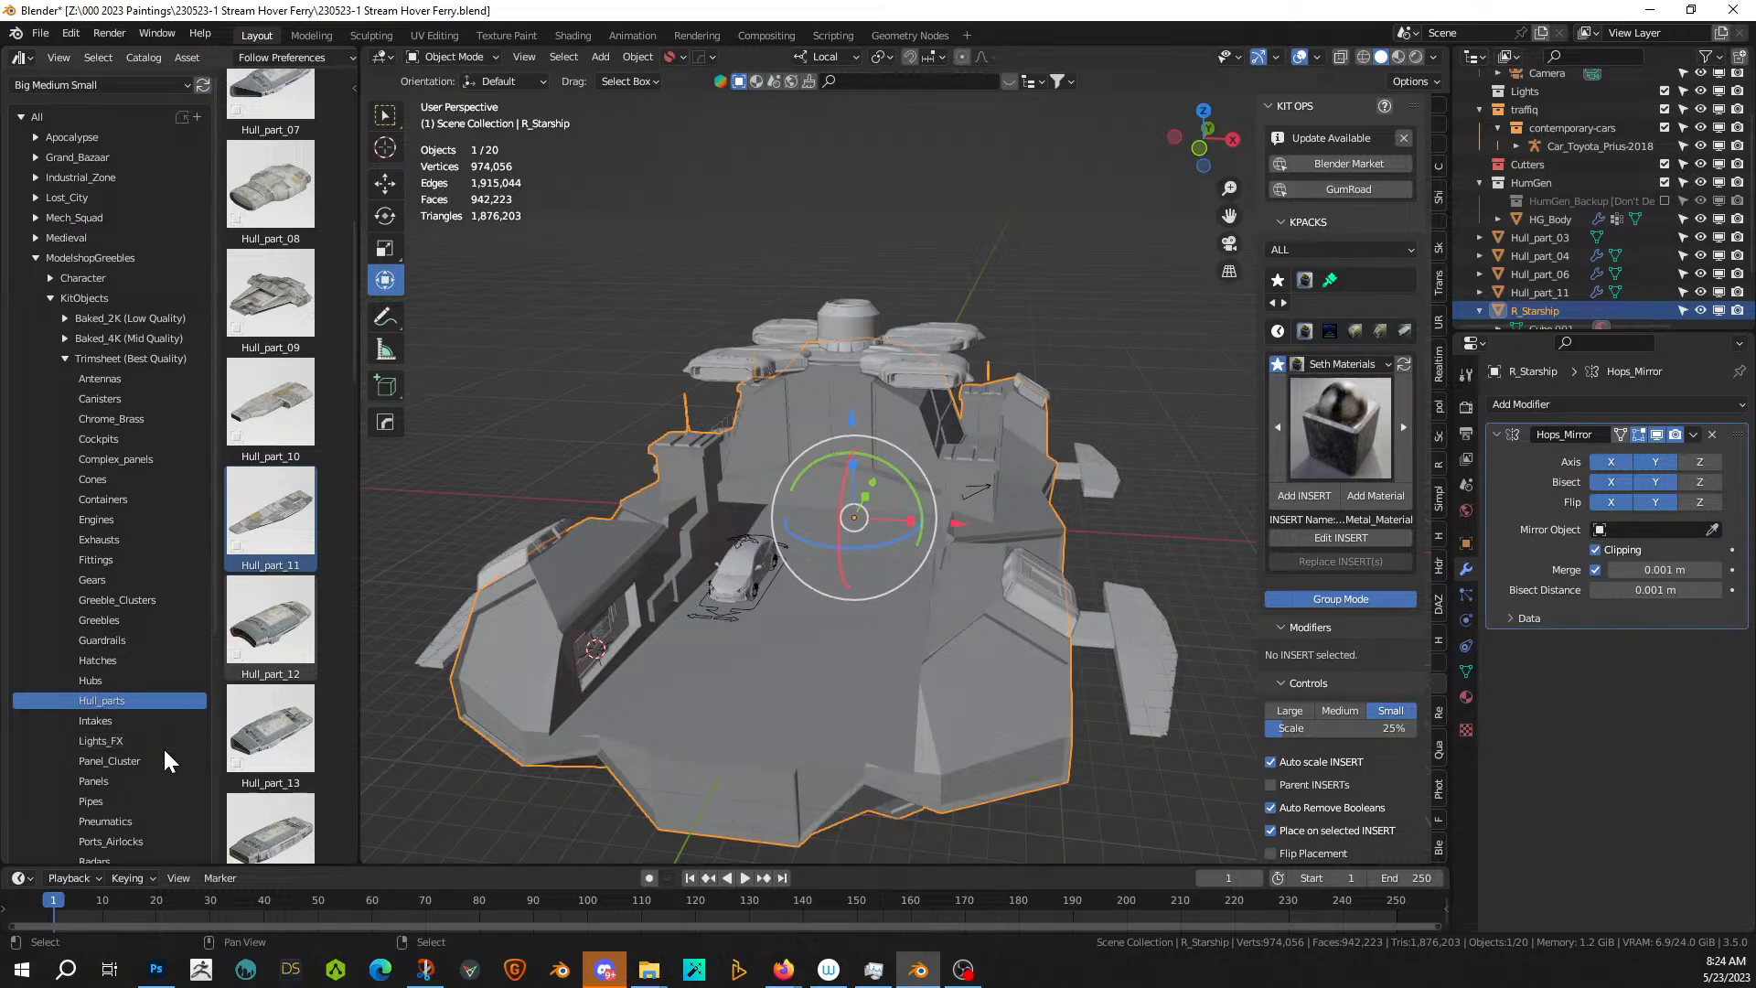
- Browse the Trimsheet Cockpits assets and place Cockpit_10 beside the front corner of the main hull
{"action": "scroll", "coordinate": [164, 752], "scroll_direction": "down", "scroll_amount": 2}
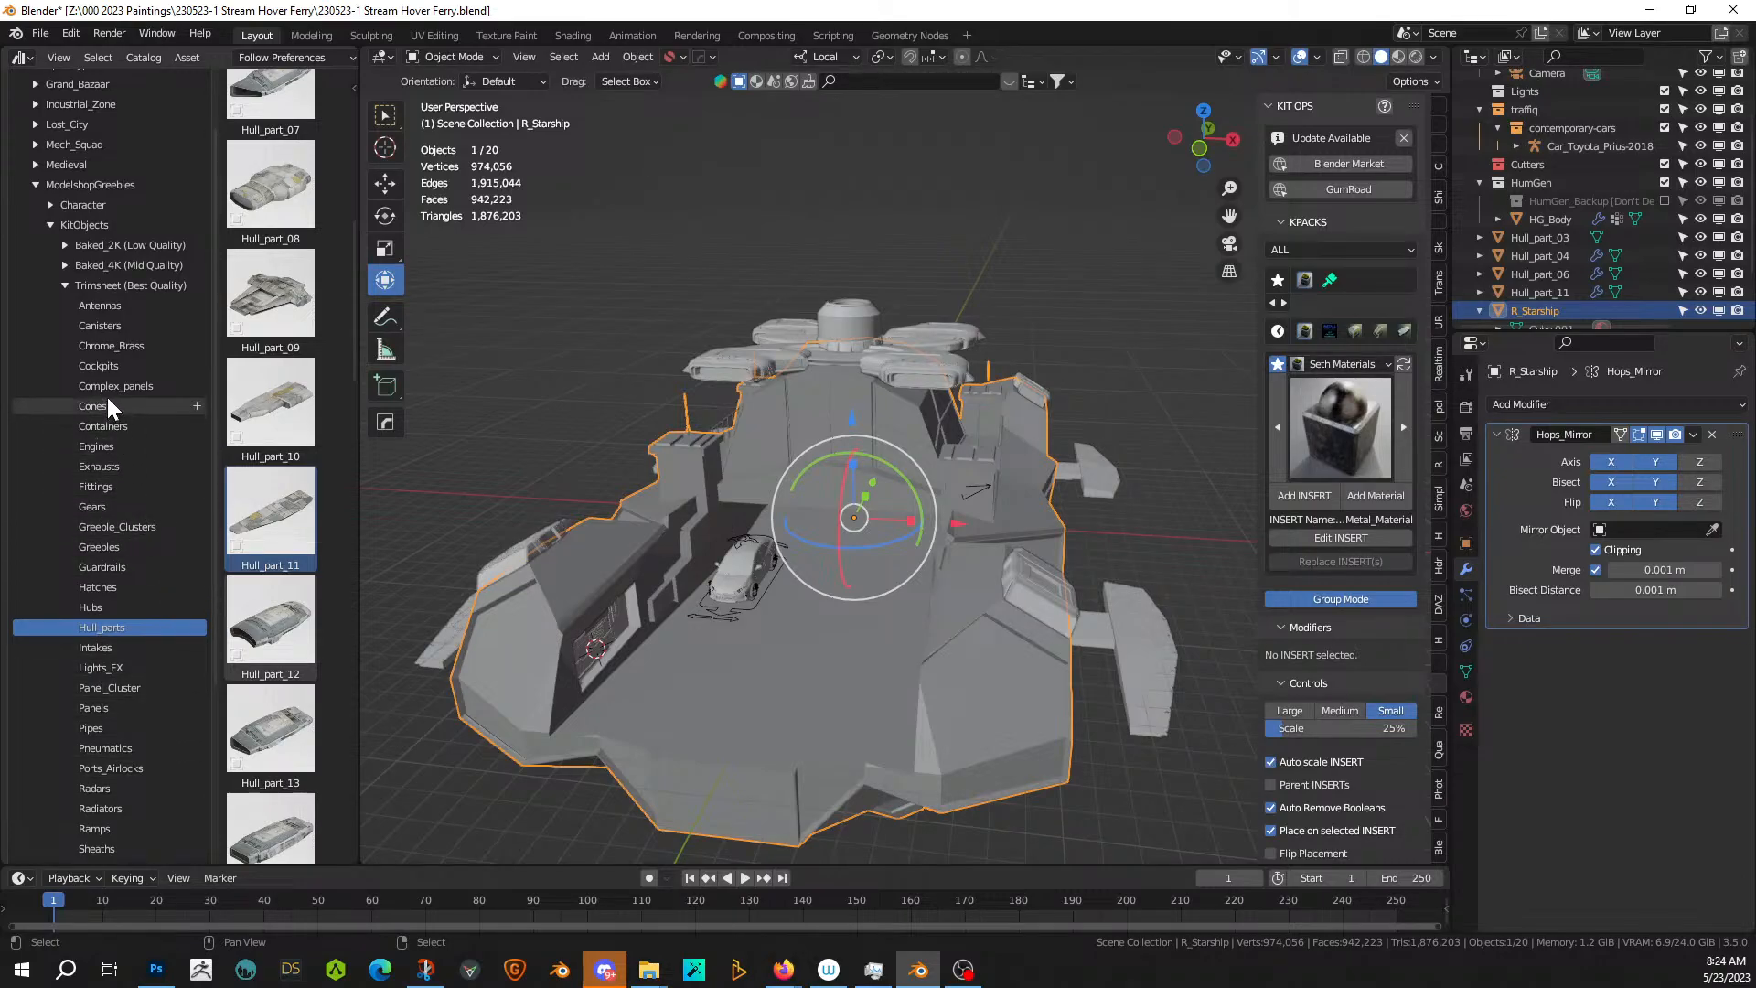
{"action": "left_click", "coordinate": [128, 365]}
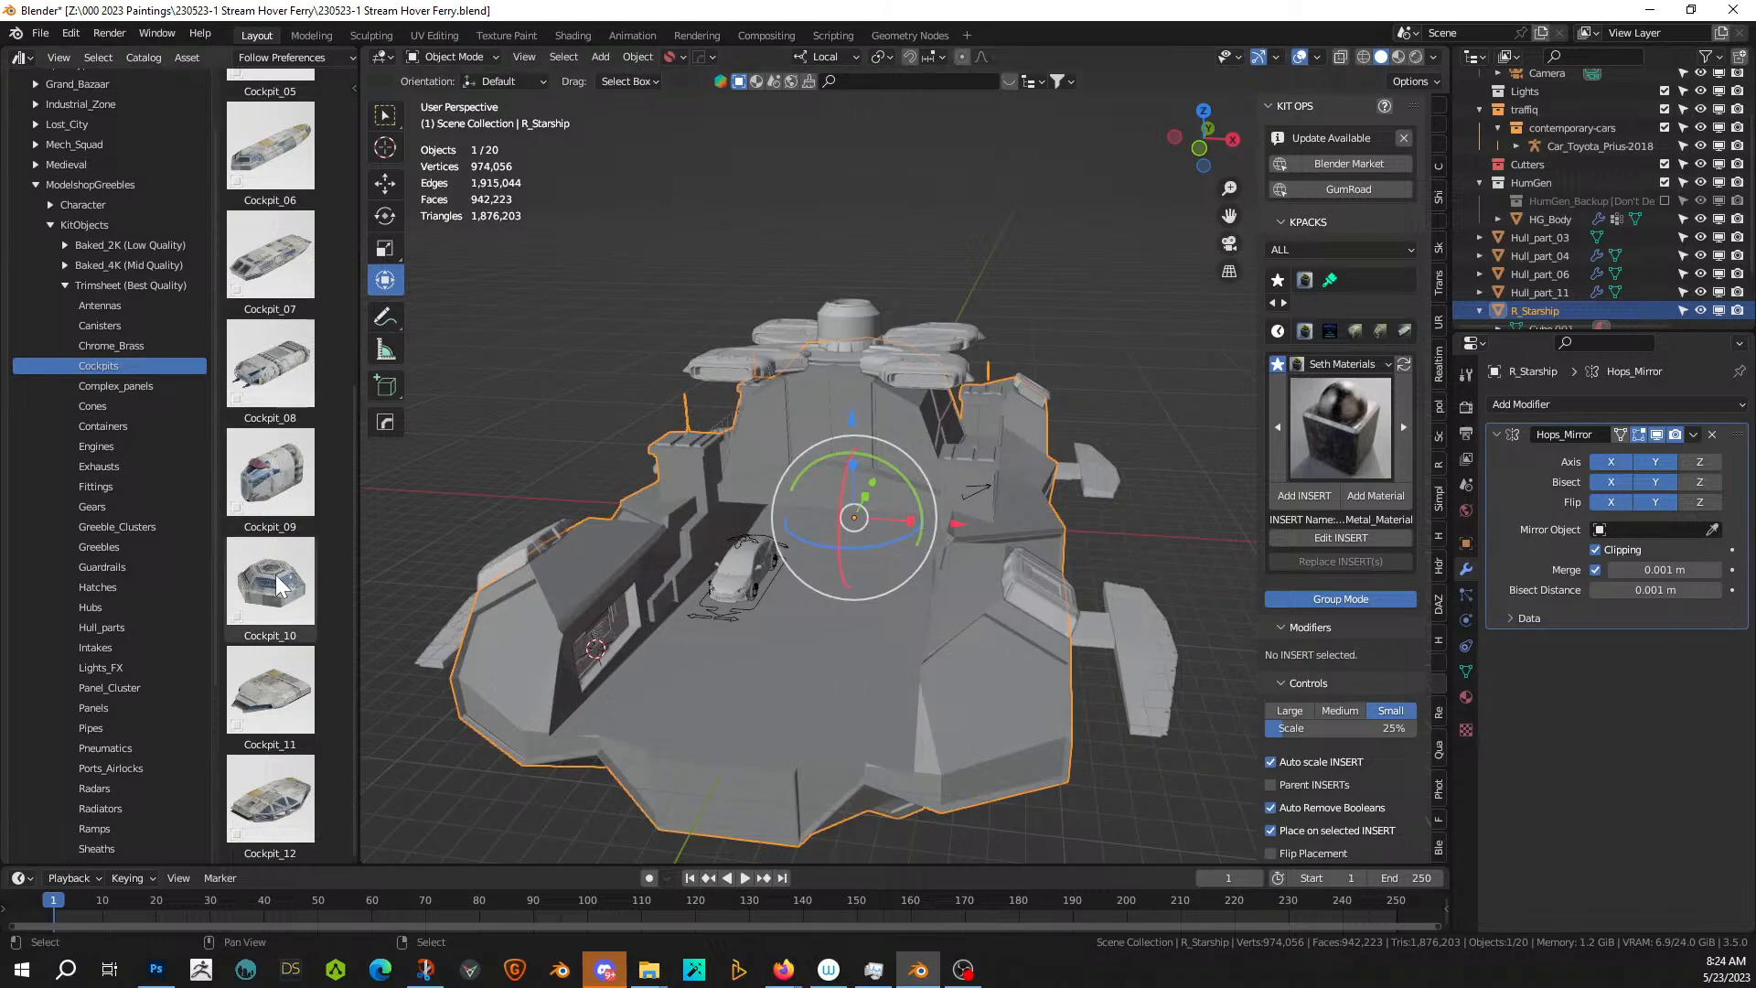
{"action": "scroll", "coordinate": [277, 585], "scroll_direction": "up", "scroll_amount": 2}
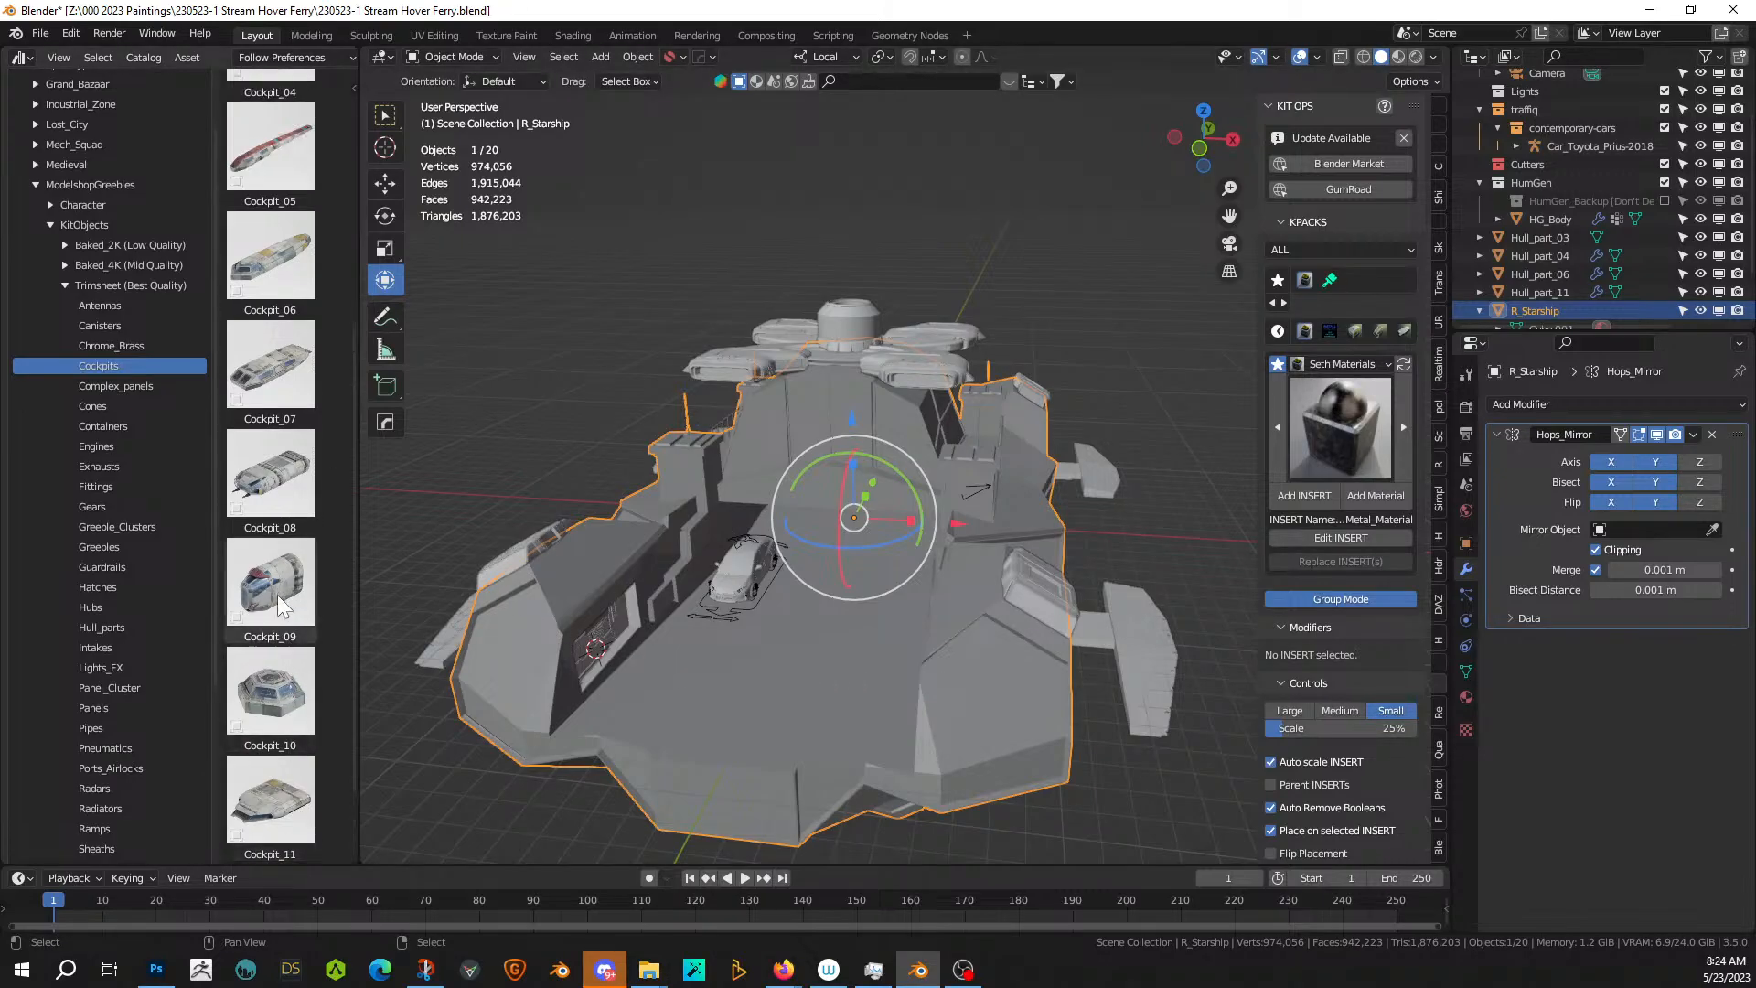
{"action": "scroll", "coordinate": [282, 616], "scroll_direction": "up", "scroll_amount": 4}
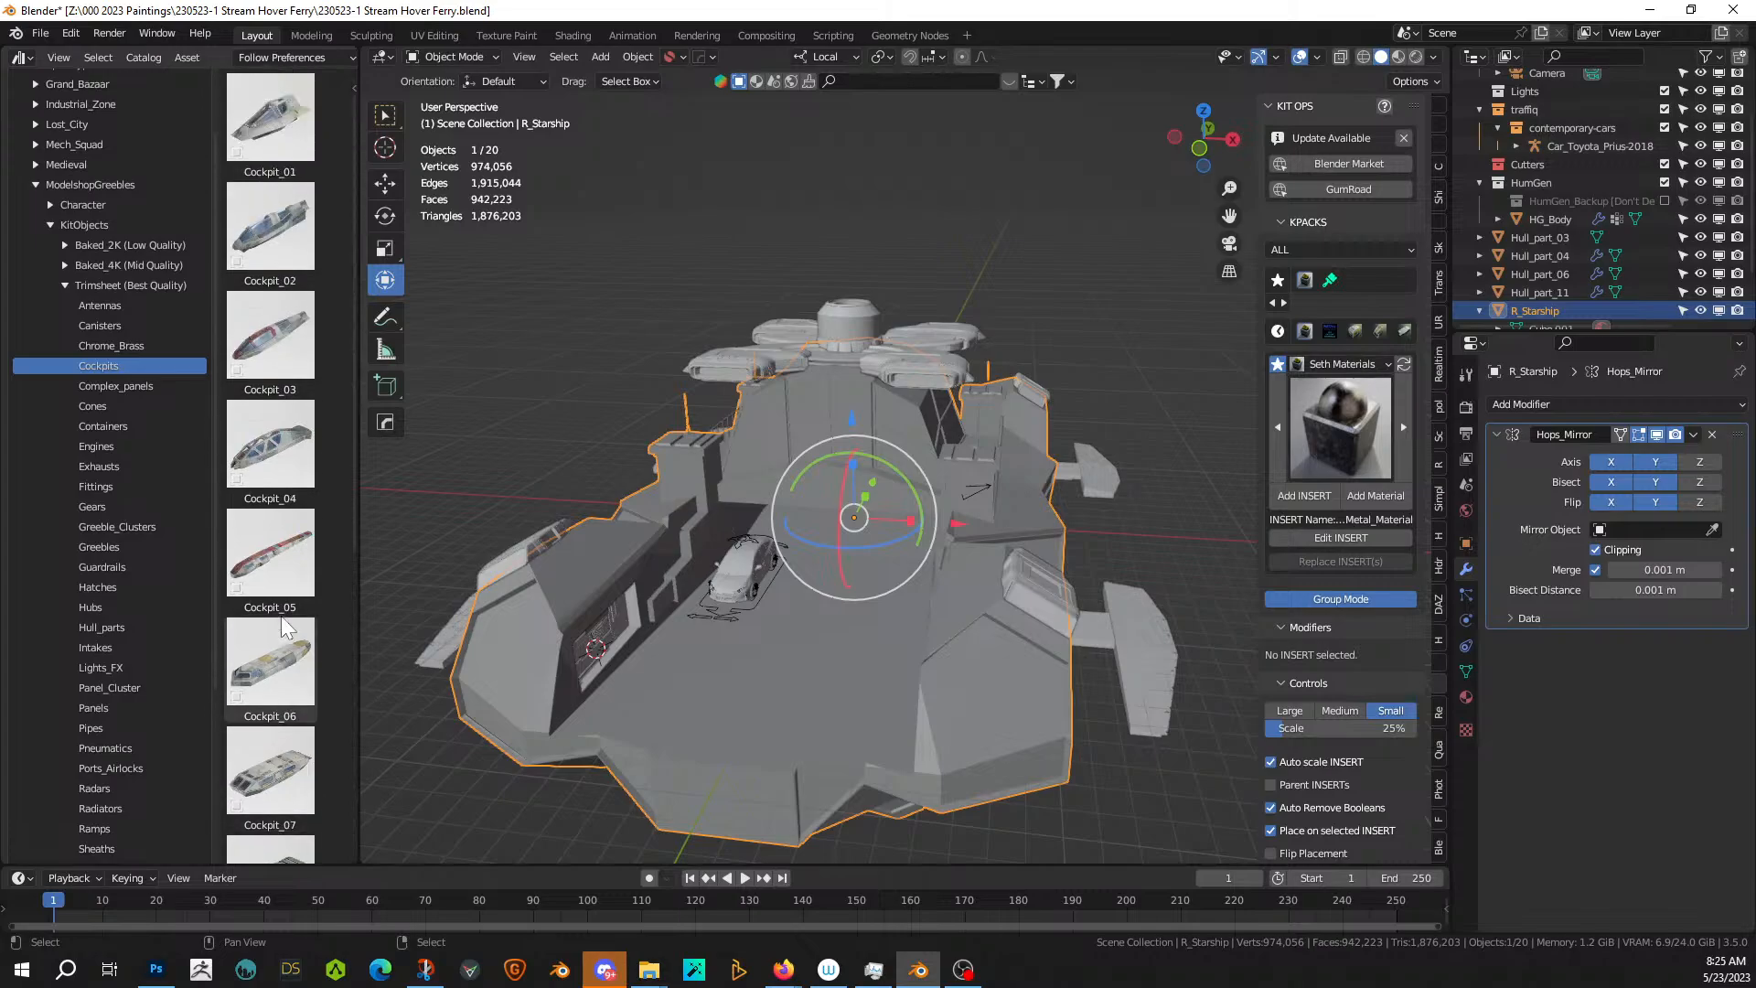
{"action": "scroll", "coordinate": [282, 617], "scroll_direction": "down", "scroll_amount": 5}
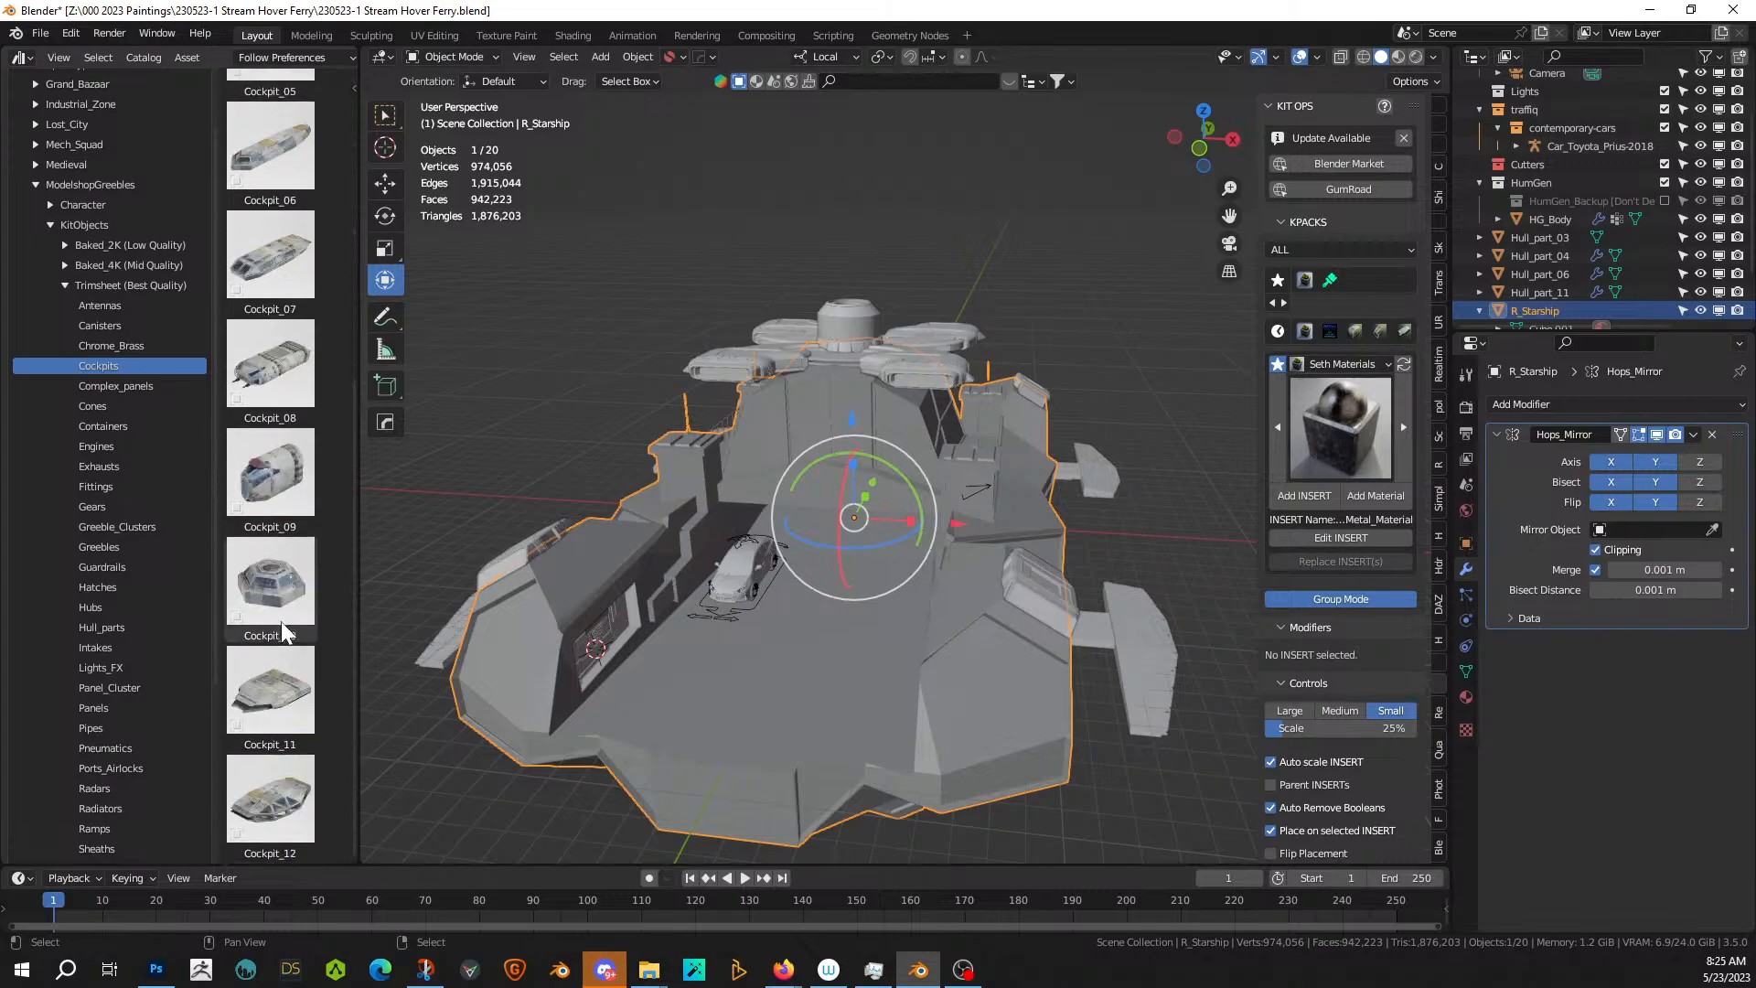
{"action": "left_click_drag", "start_coordinate": [271, 595], "coordinate": [507, 673]}
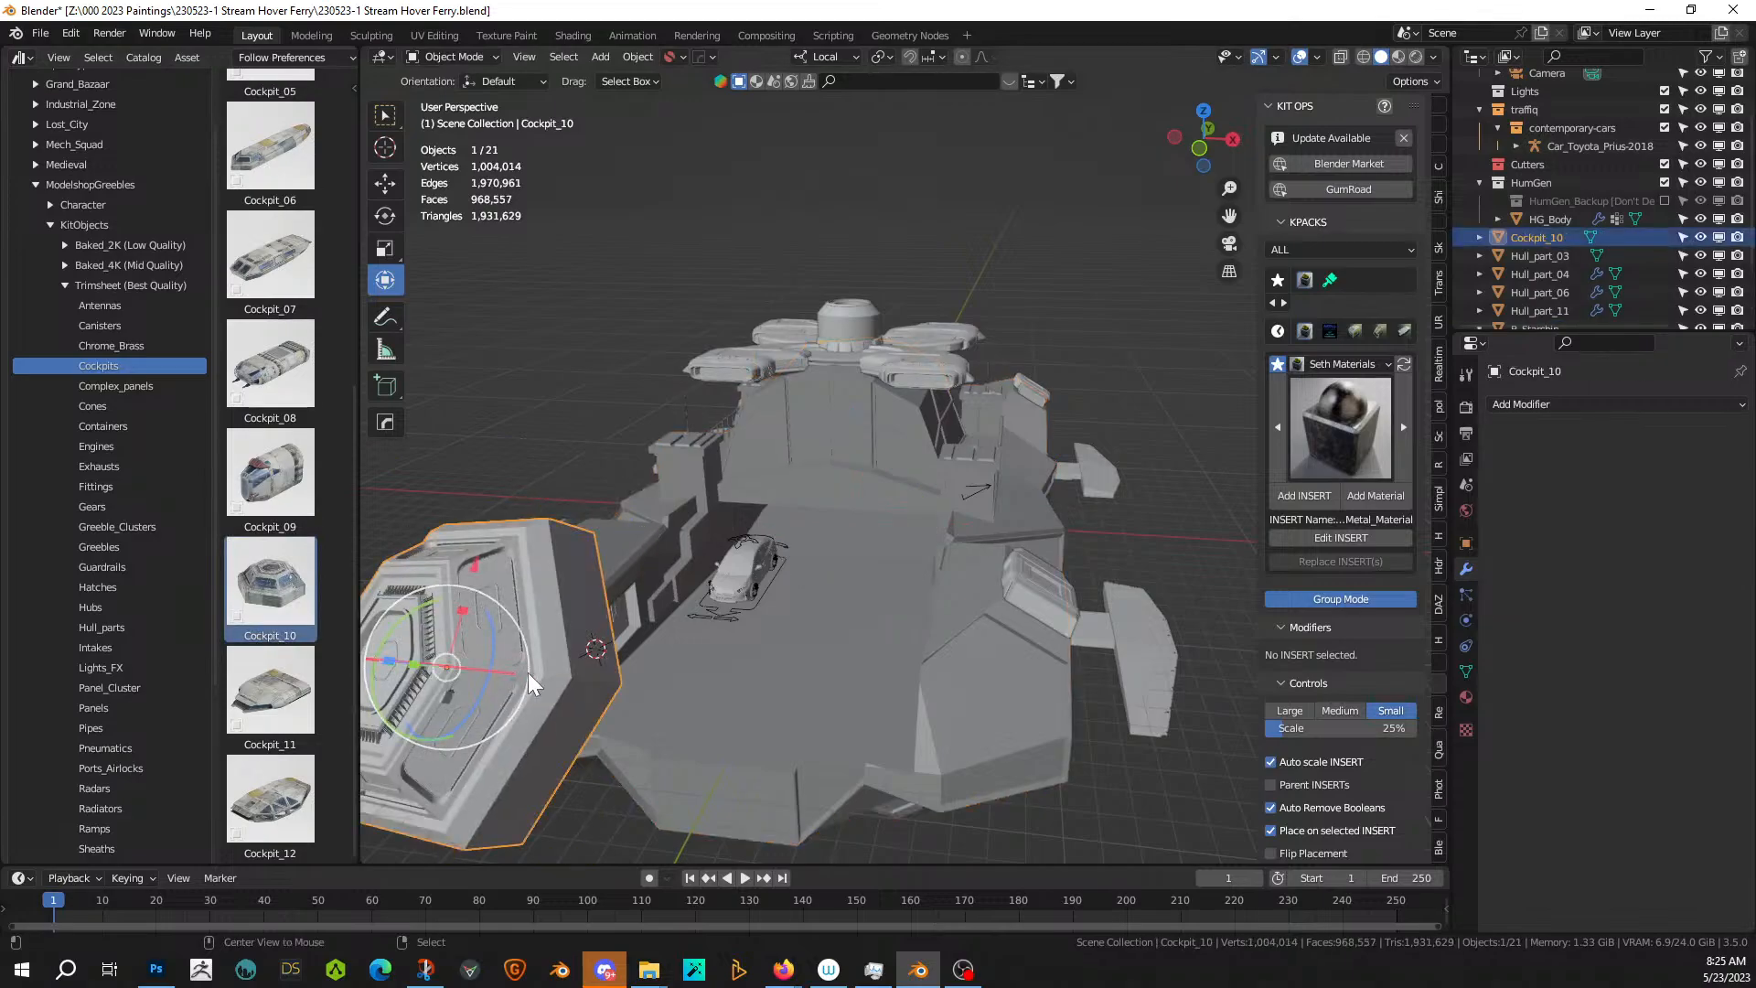
- Clear the cockpit's rotation and rotate it 90 degrees around its local X axis
{"action": "key", "text": "alt+r"}
{"action": "key", "text": "r"}
{"action": "key", "text": "x"}
{"action": "key", "text": "x"}
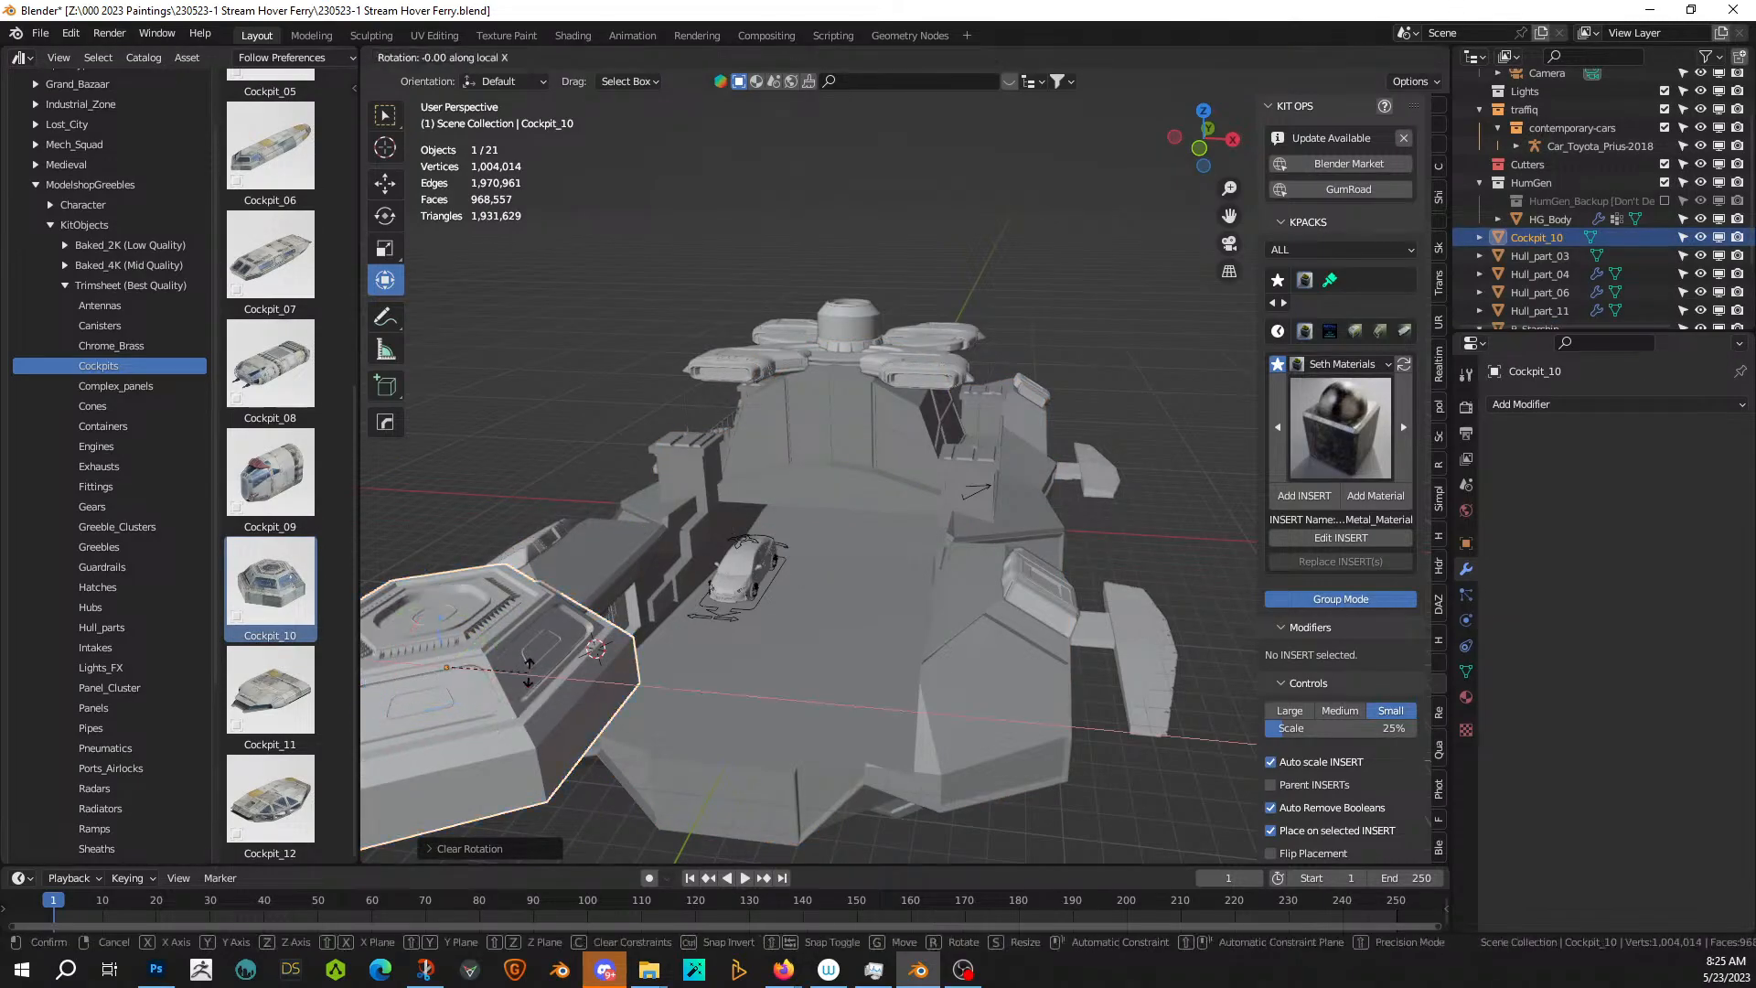
{"action": "type", "text": "90"}
{"action": "key", "text": "Return"}
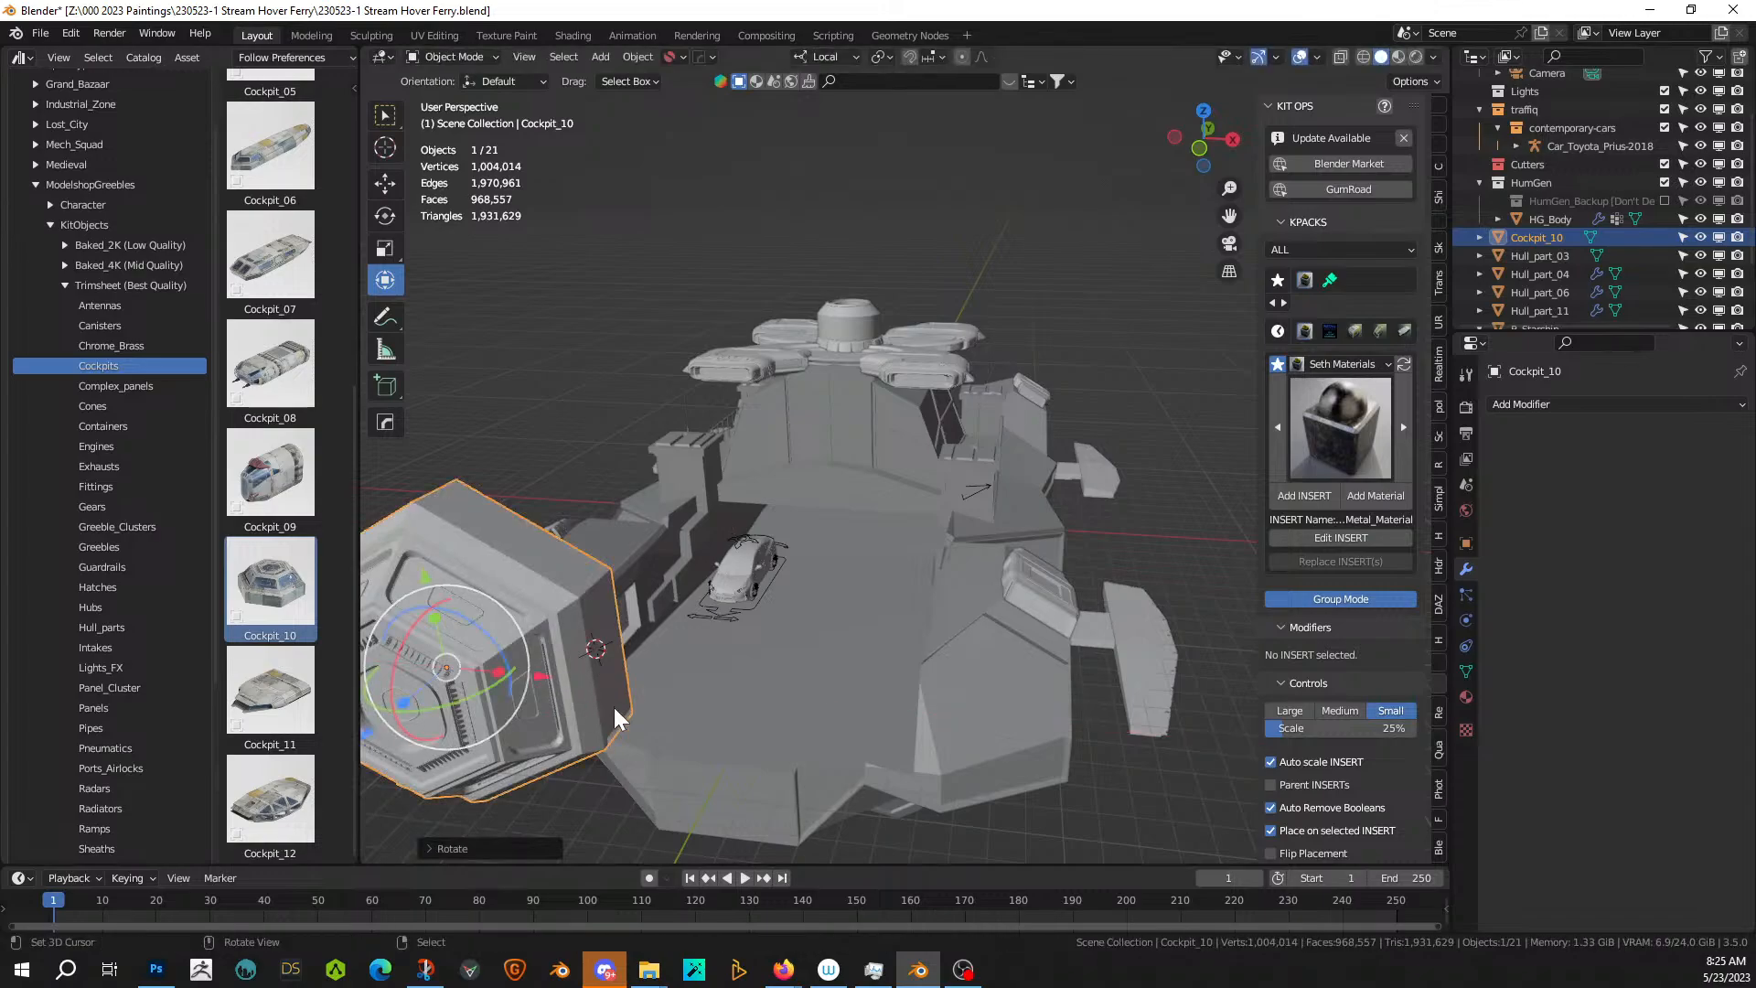
- Scale the cockpit down to about 0.27 and position it at the hull's front corner in top view
{"action": "key", "text": "s"}
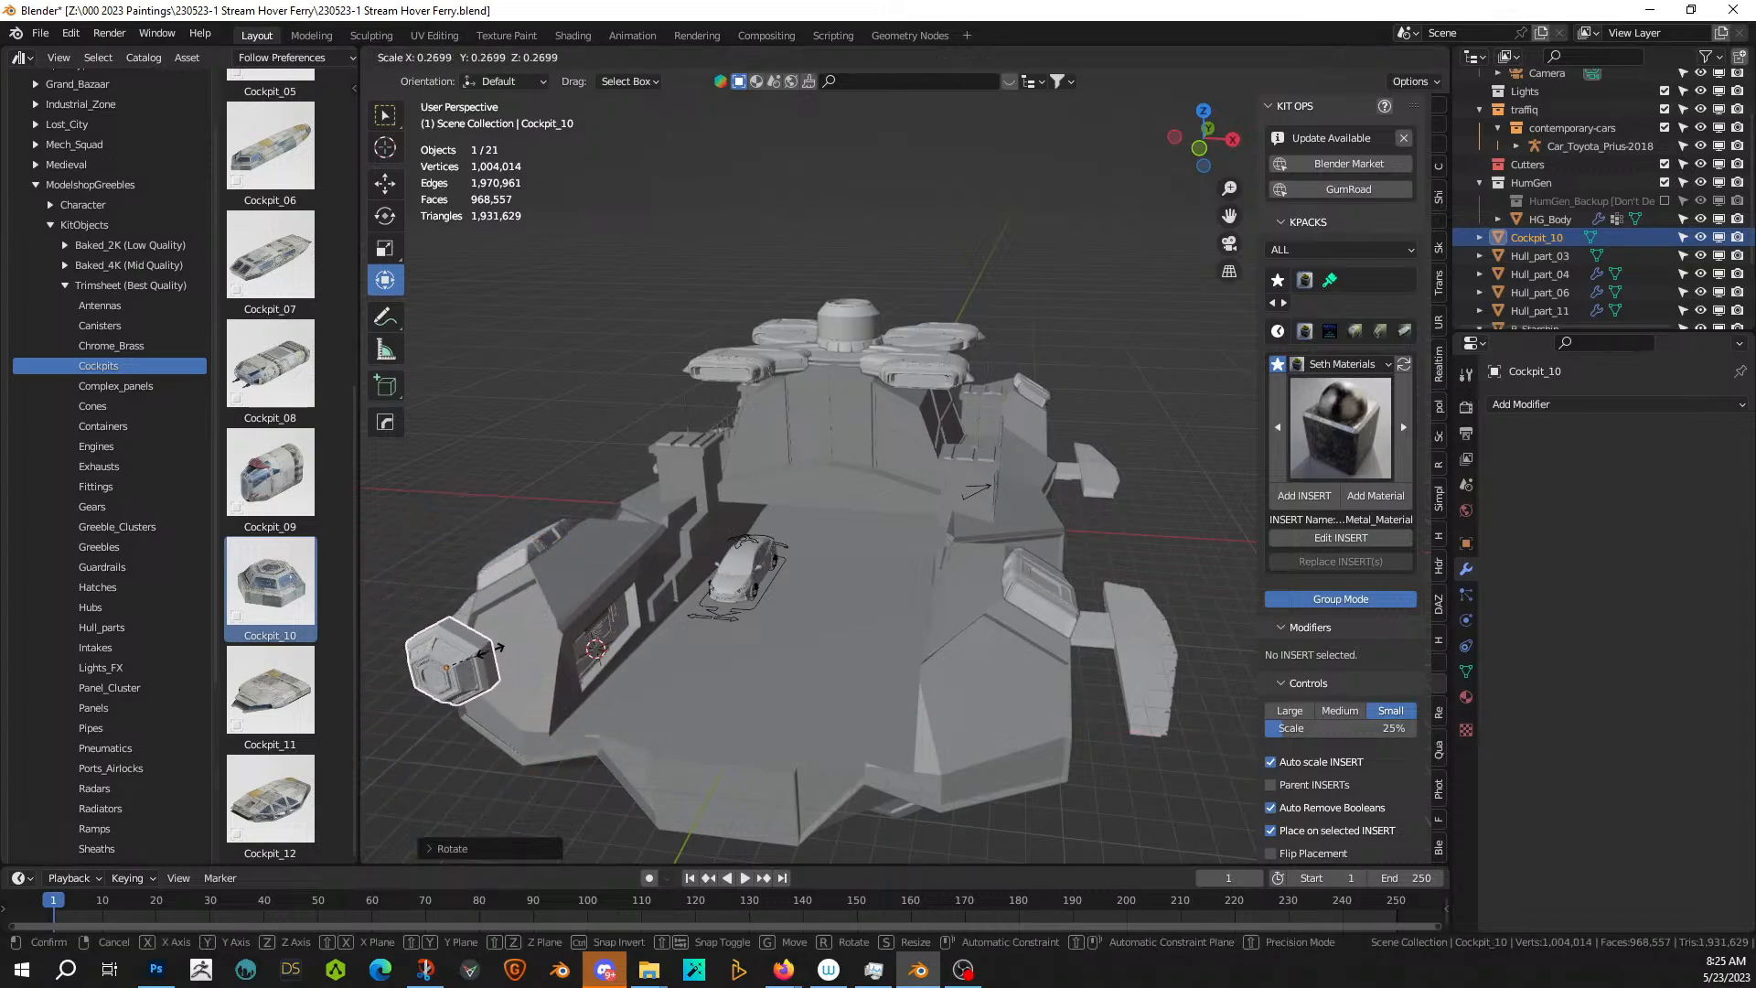
{"action": "left_click", "coordinate": [491, 652]}
{"action": "key", "text": "KP_7"}
{"action": "key", "text": "g"}
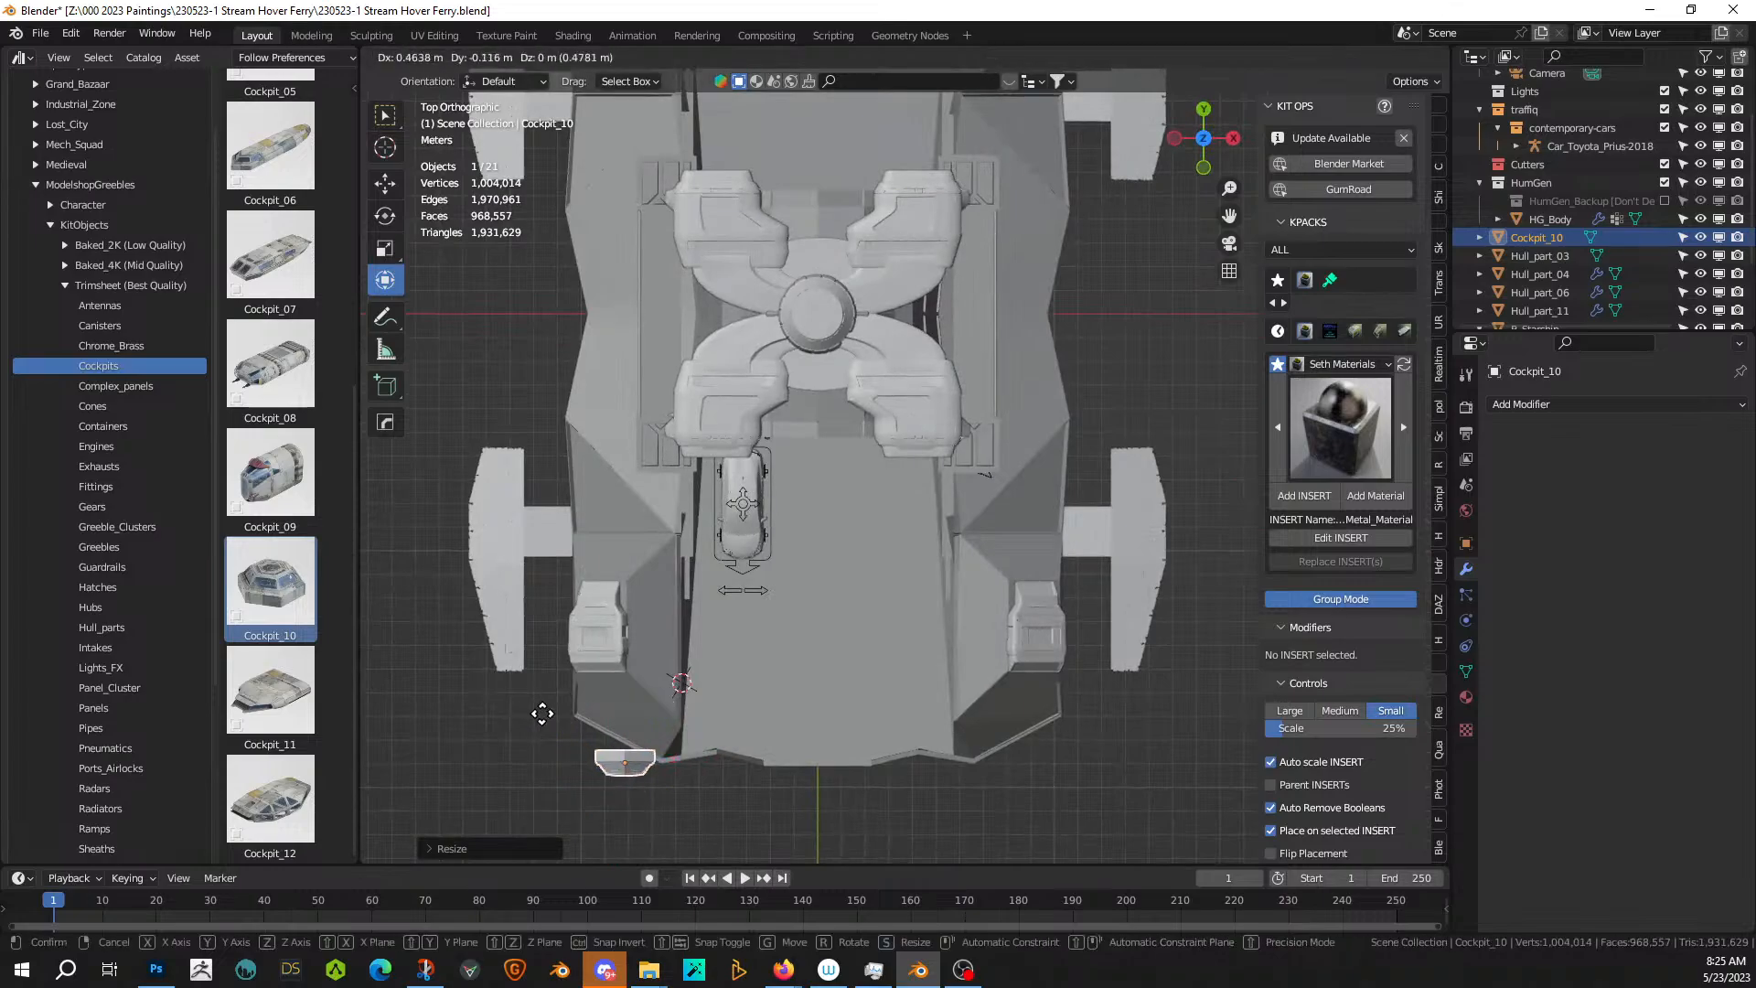
{"action": "left_click", "coordinate": [549, 712]}
- Center the cockpit on the side pod's front face in front view and adjust its size to fit
{"action": "key", "text": "KP_1"}
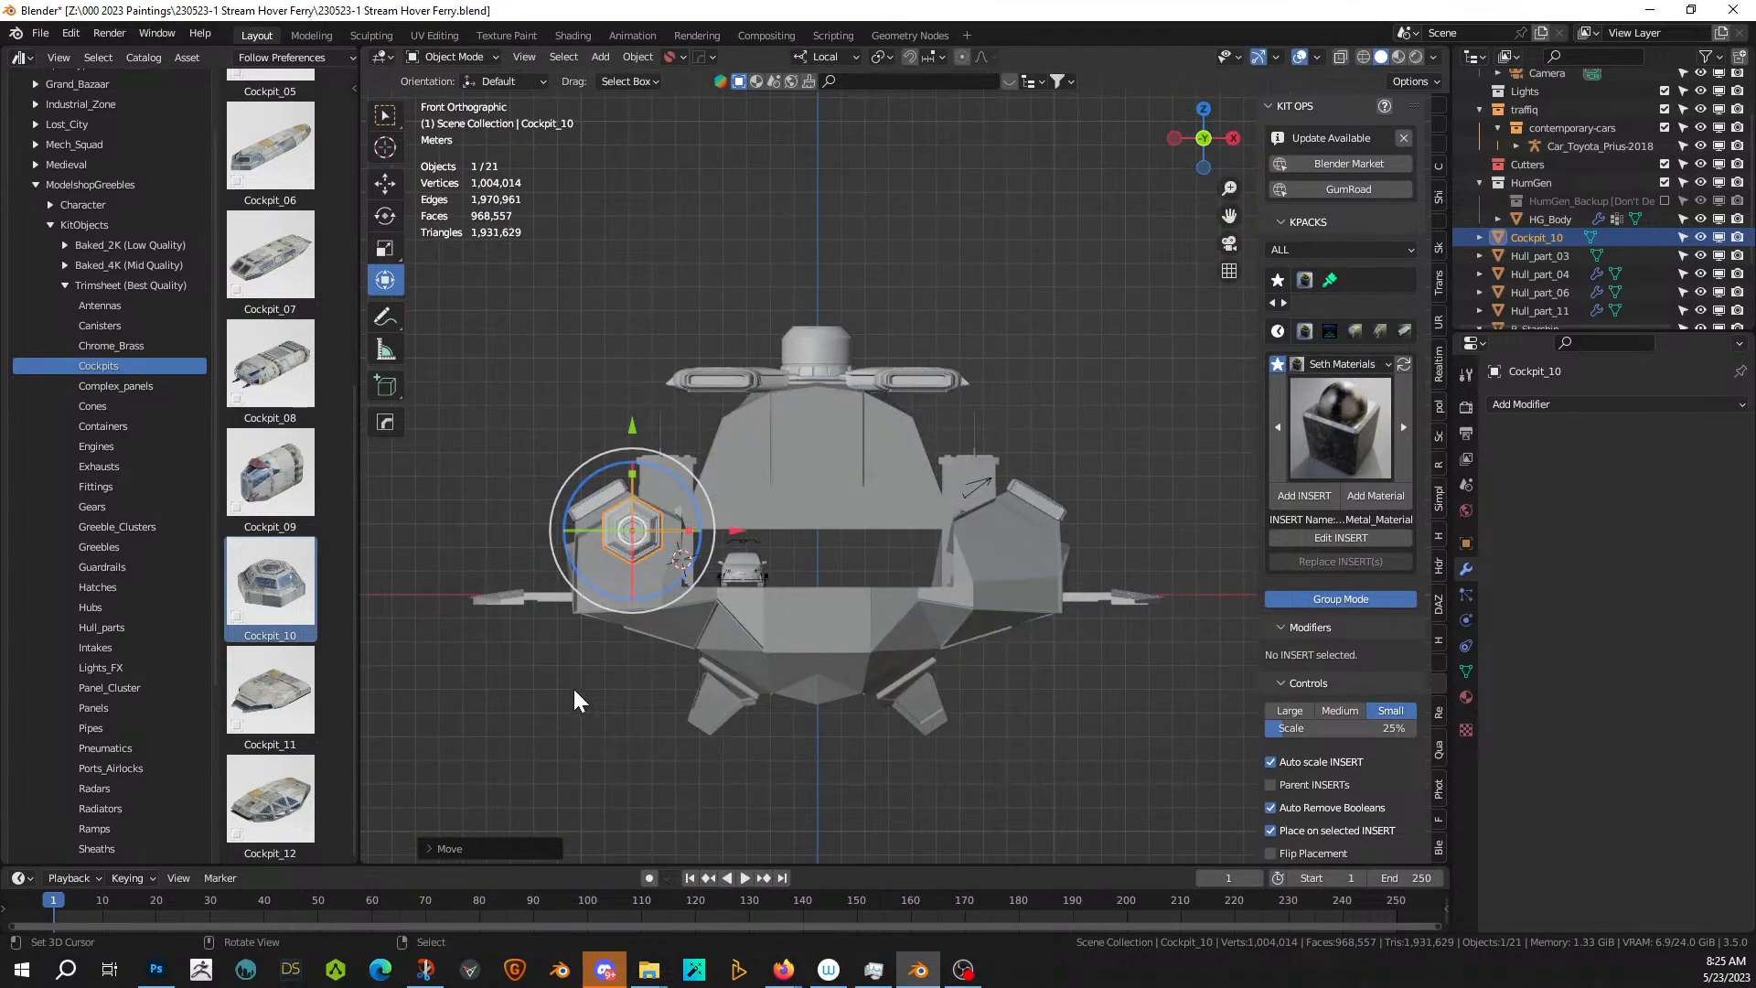
{"action": "key", "text": "g"}
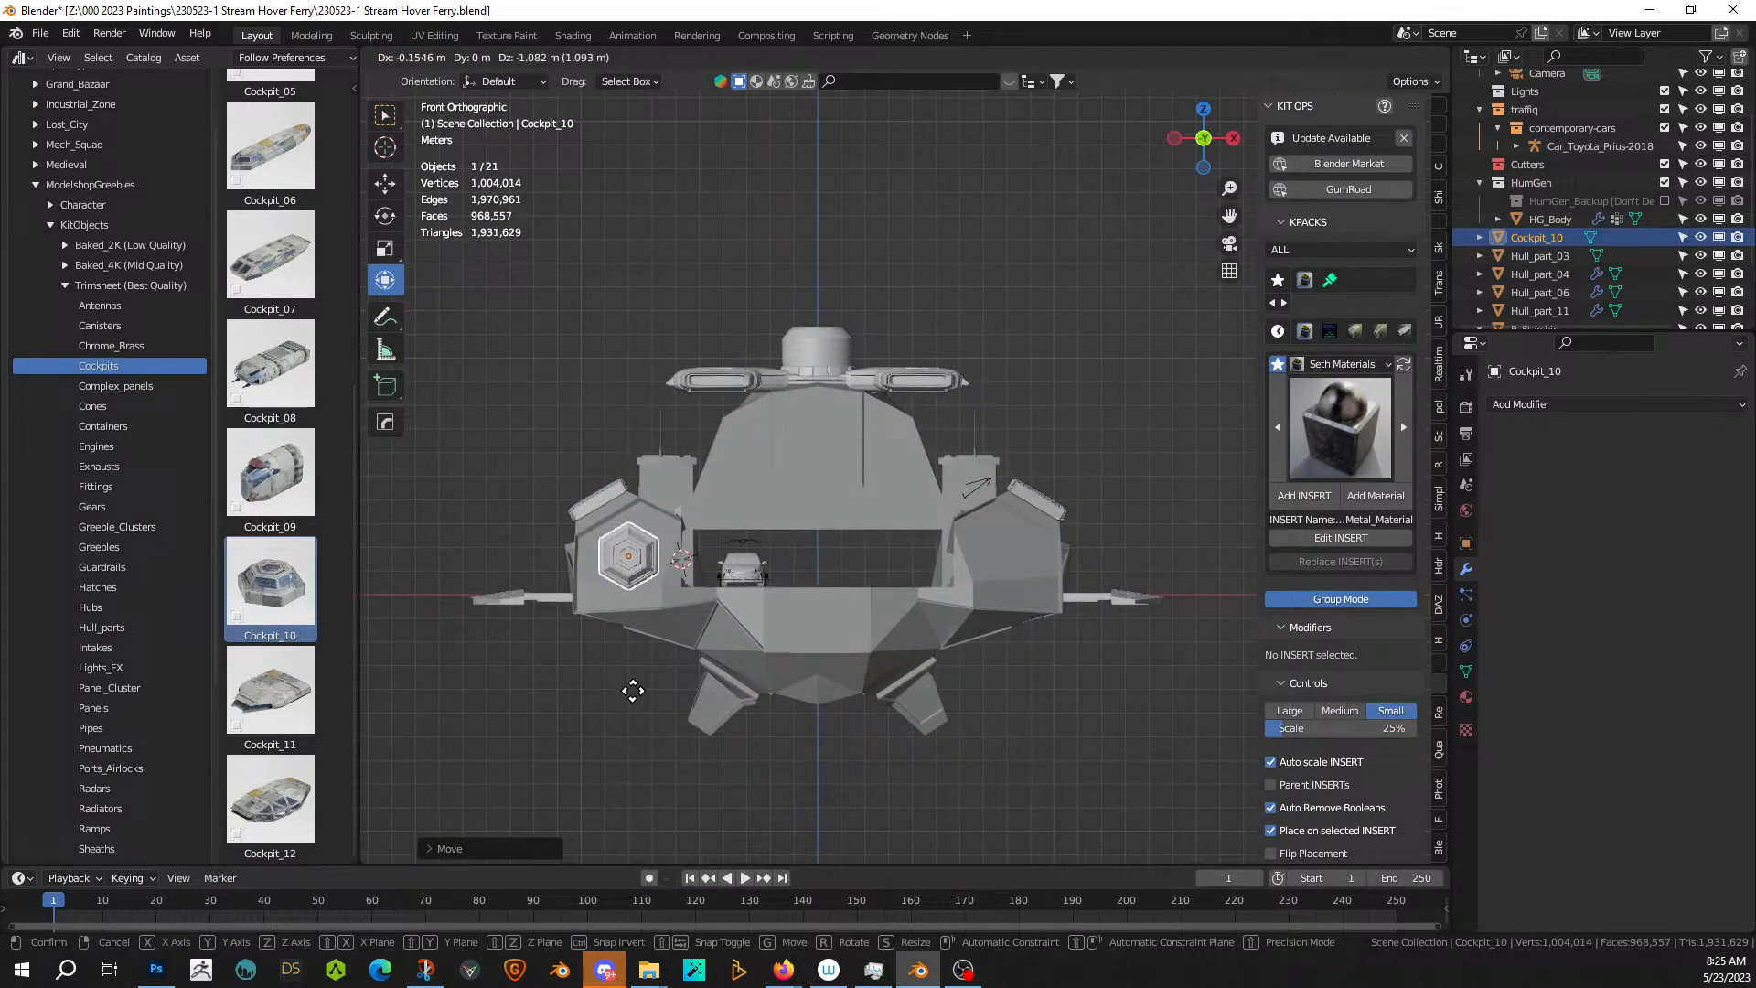
{"action": "left_click", "coordinate": [633, 692]}
{"action": "key", "text": "s"}
{"action": "left_click", "coordinate": [727, 685]}
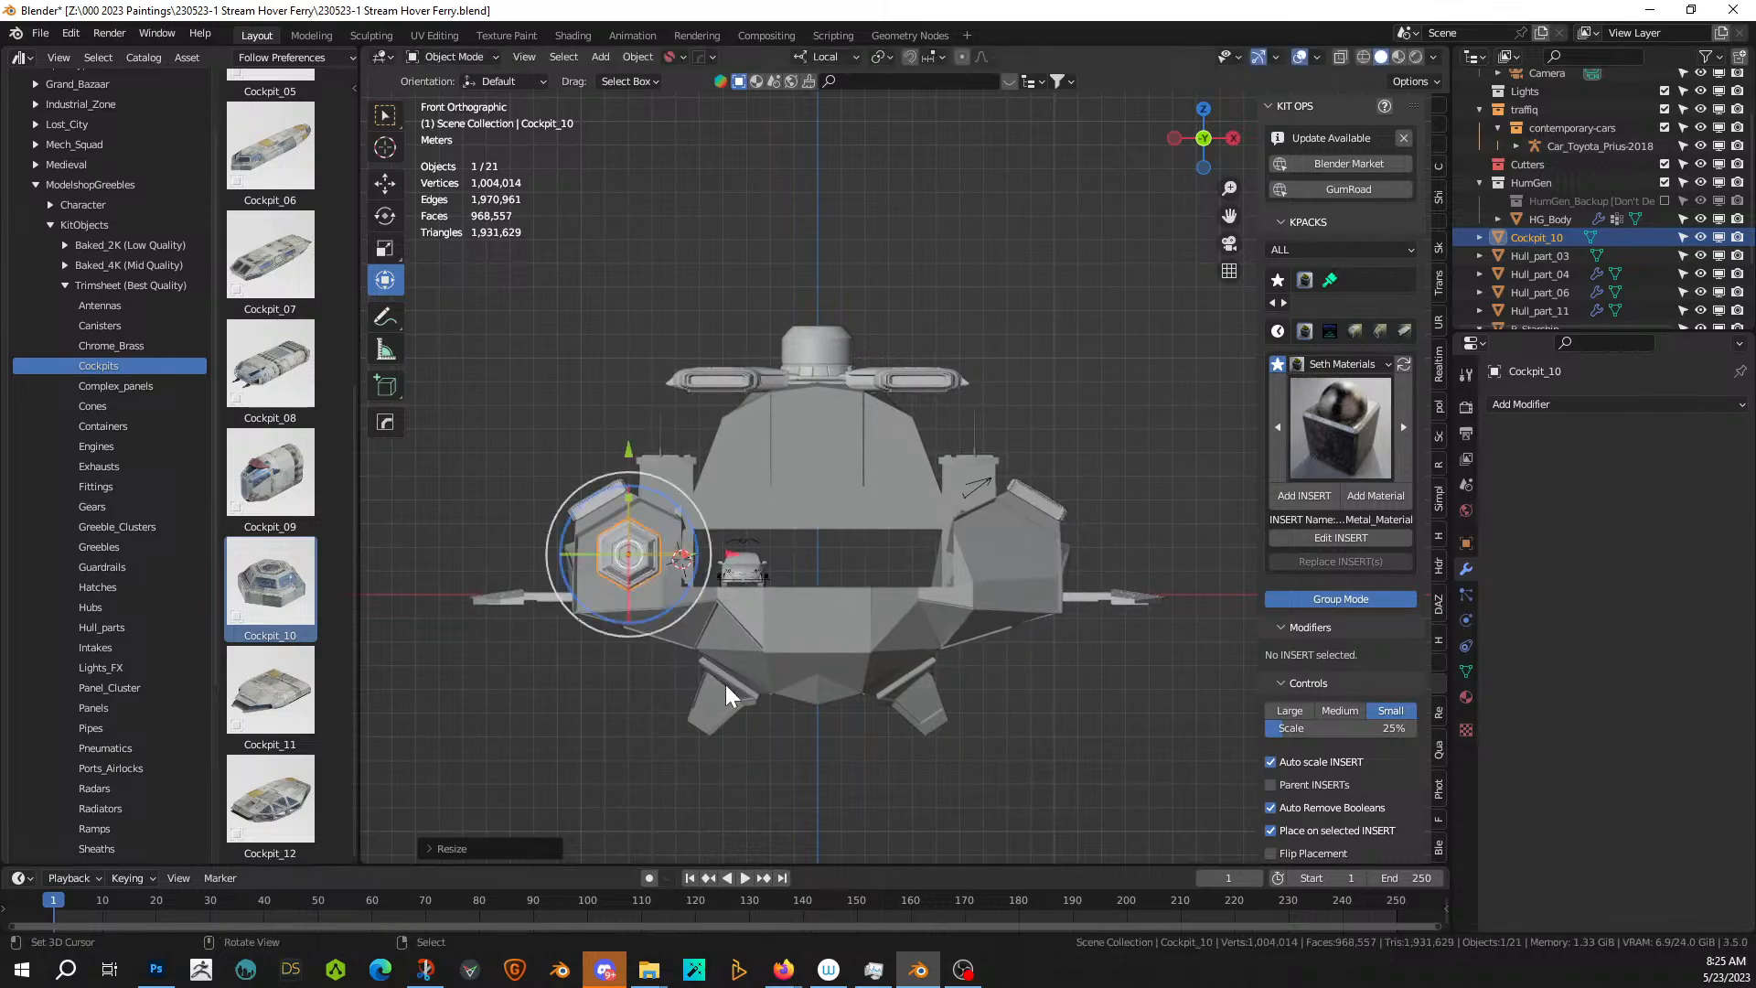
- Slide the cockpit along its local Z axis to set how far it protrudes from the pod's front face
{"action": "mouse_move", "coordinate": [727, 684]}
{"action": "middle_mouse_down"}
{"action": "mouse_move", "coordinate": [918, 706]}
{"action": "mouse_move", "coordinate": [622, 658]}
{"action": "mouse_move", "coordinate": [695, 682]}
{"action": "middle_mouse_up"}
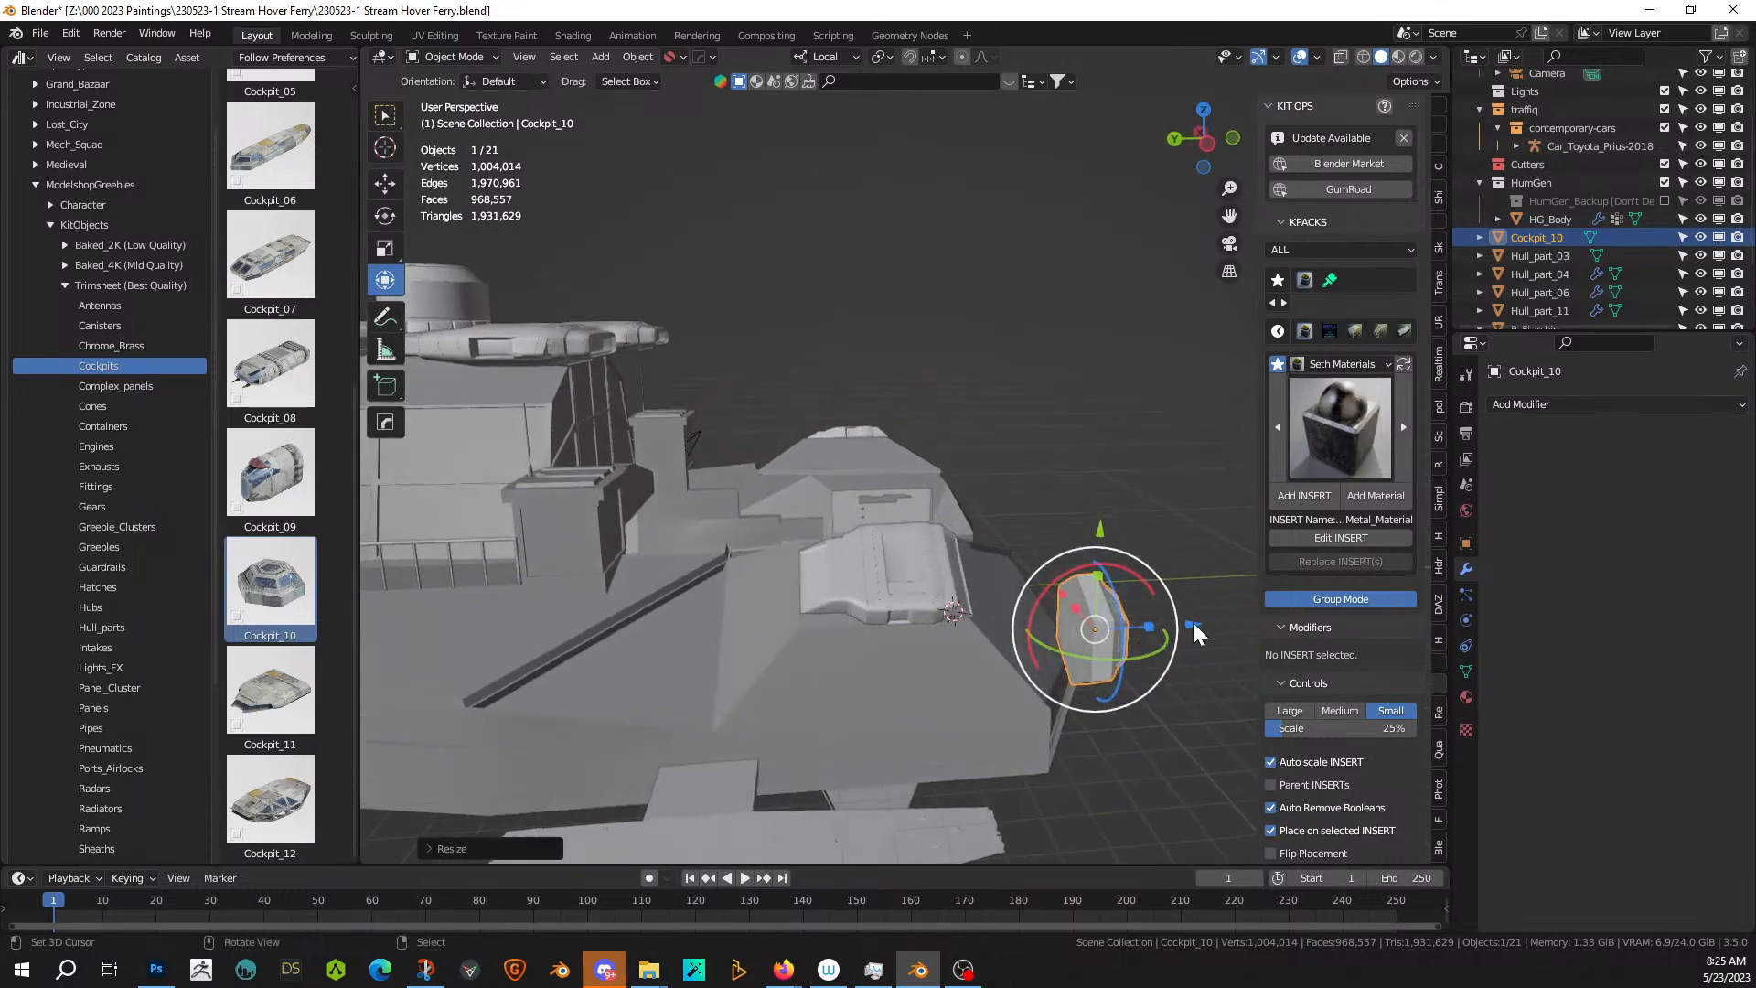
{"action": "left_click_drag", "start_coordinate": [1193, 622], "coordinate": [1164, 633]}
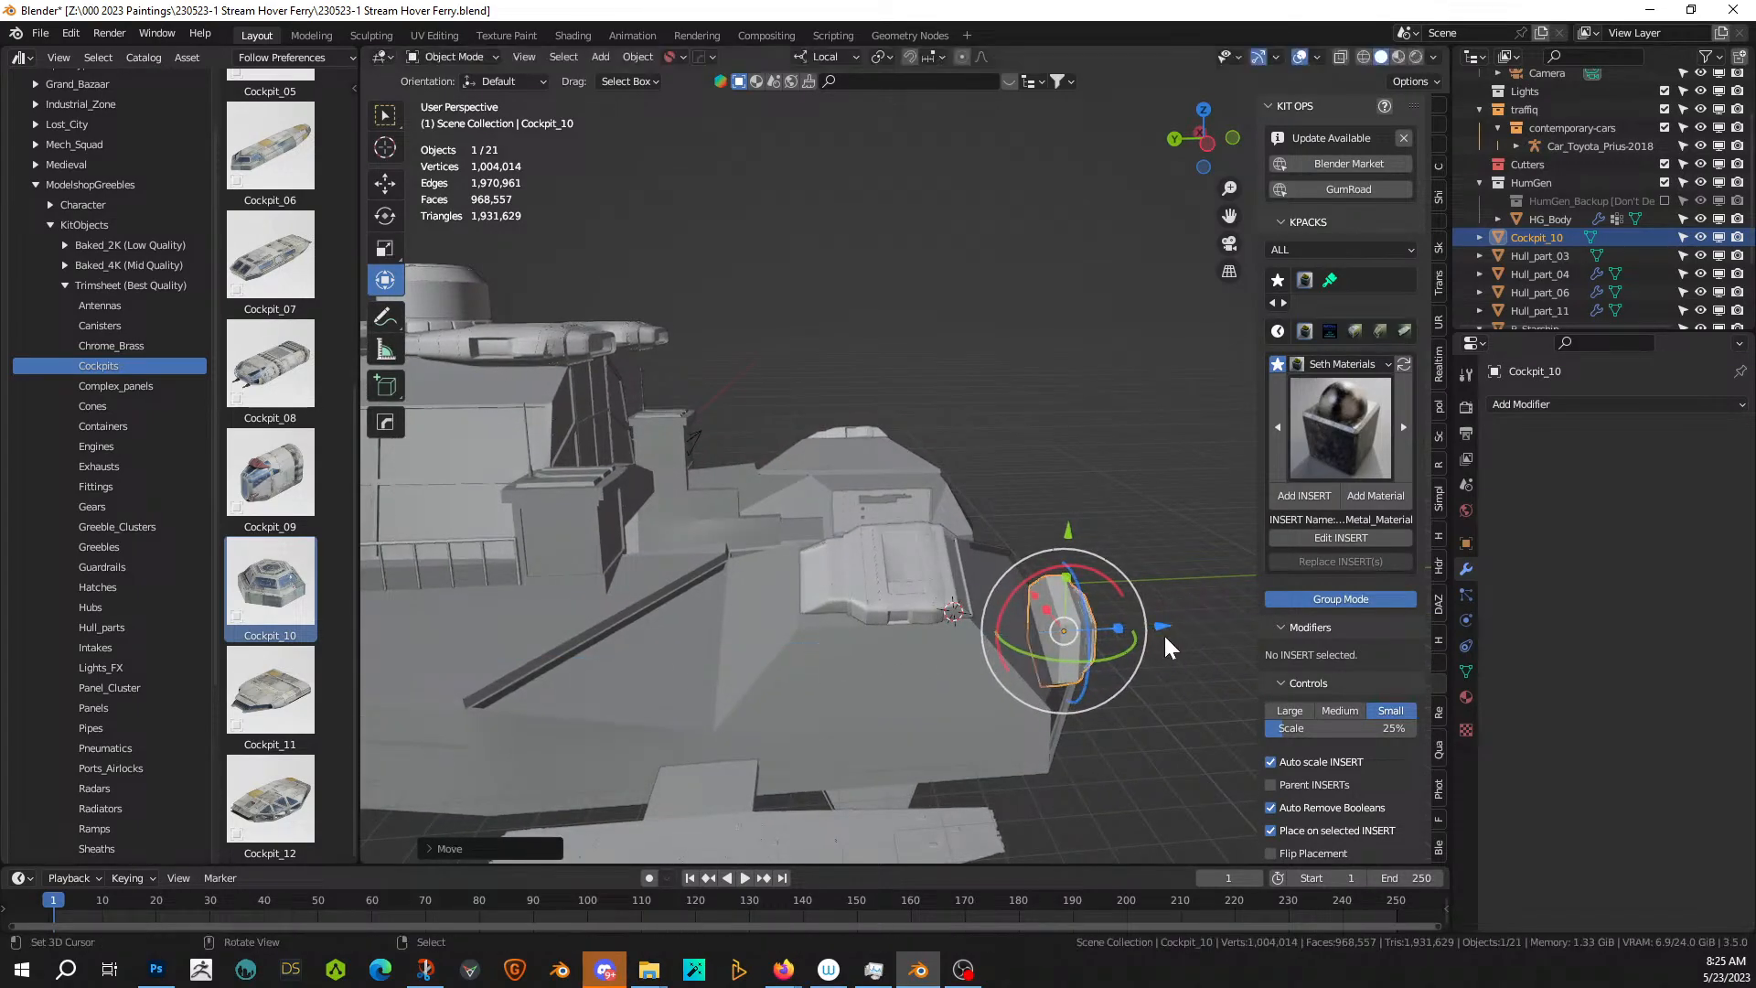
{"action": "middle_click_drag", "start_coordinate": [1163, 633], "coordinate": [1004, 609]}
{"action": "scroll", "coordinate": [823, 646], "scroll_direction": "up", "scroll_amount": 4}
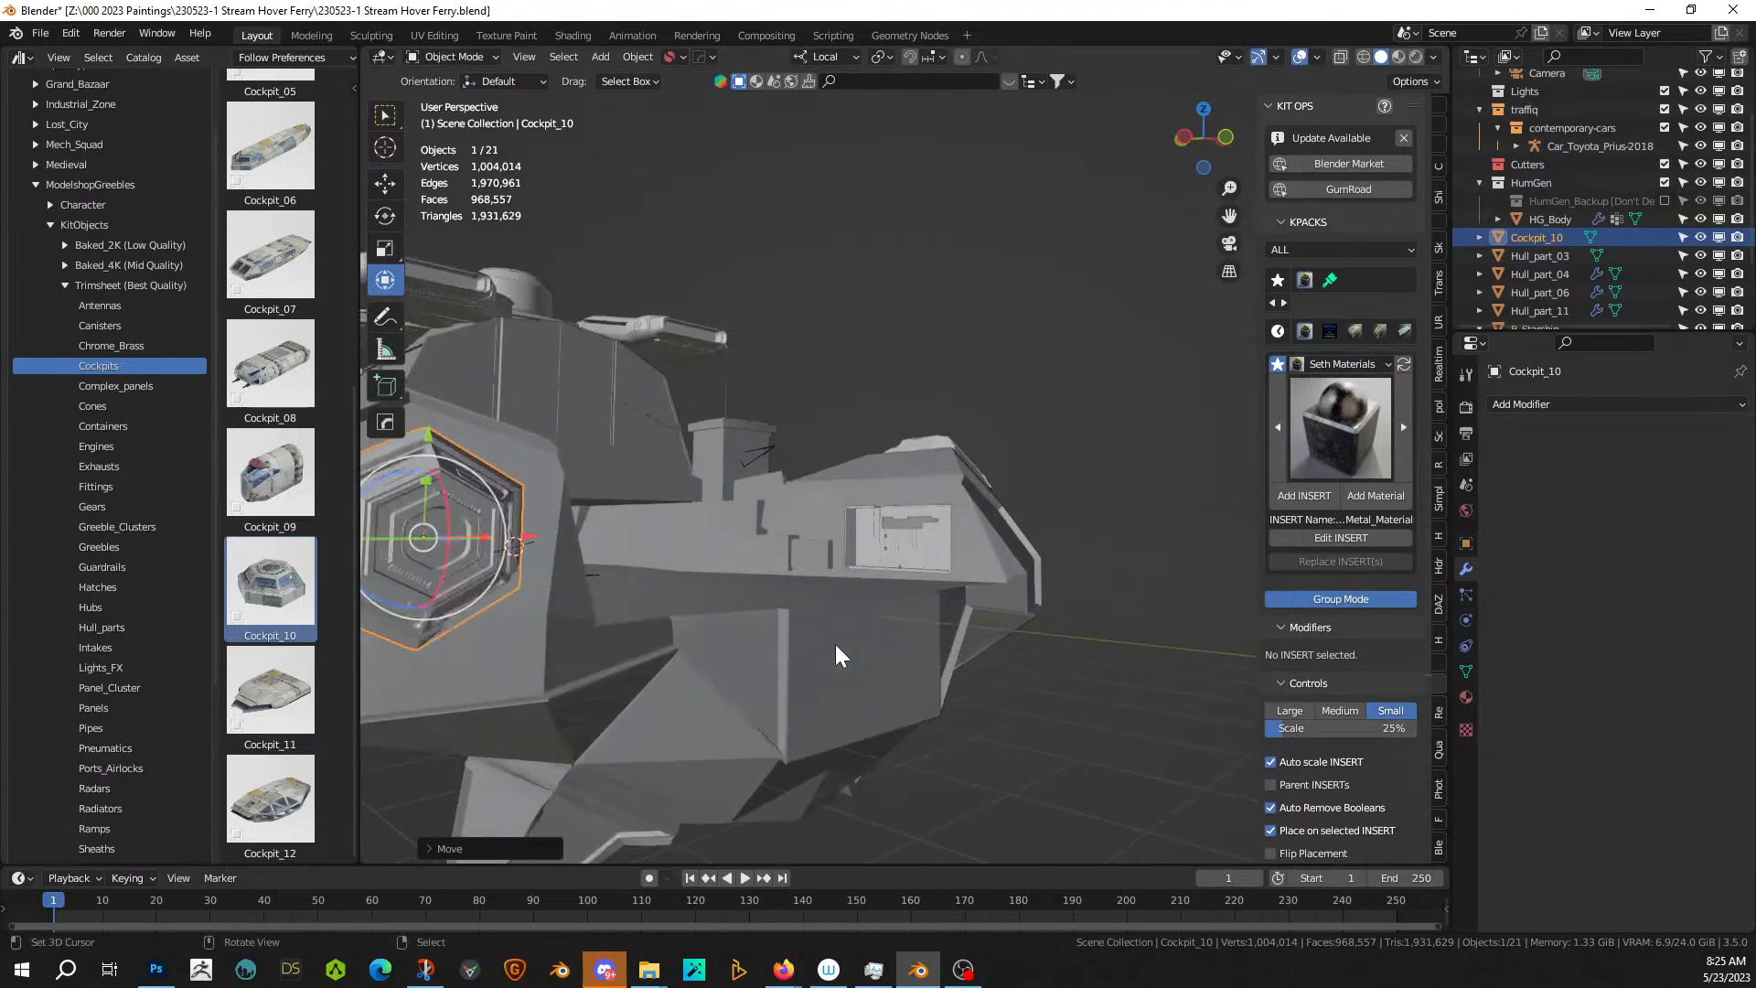
{"action": "middle_click_drag", "start_coordinate": [836, 644], "coordinate": [1029, 657]}
{"action": "scroll", "coordinate": [942, 656], "scroll_direction": "up", "scroll_amount": 2}
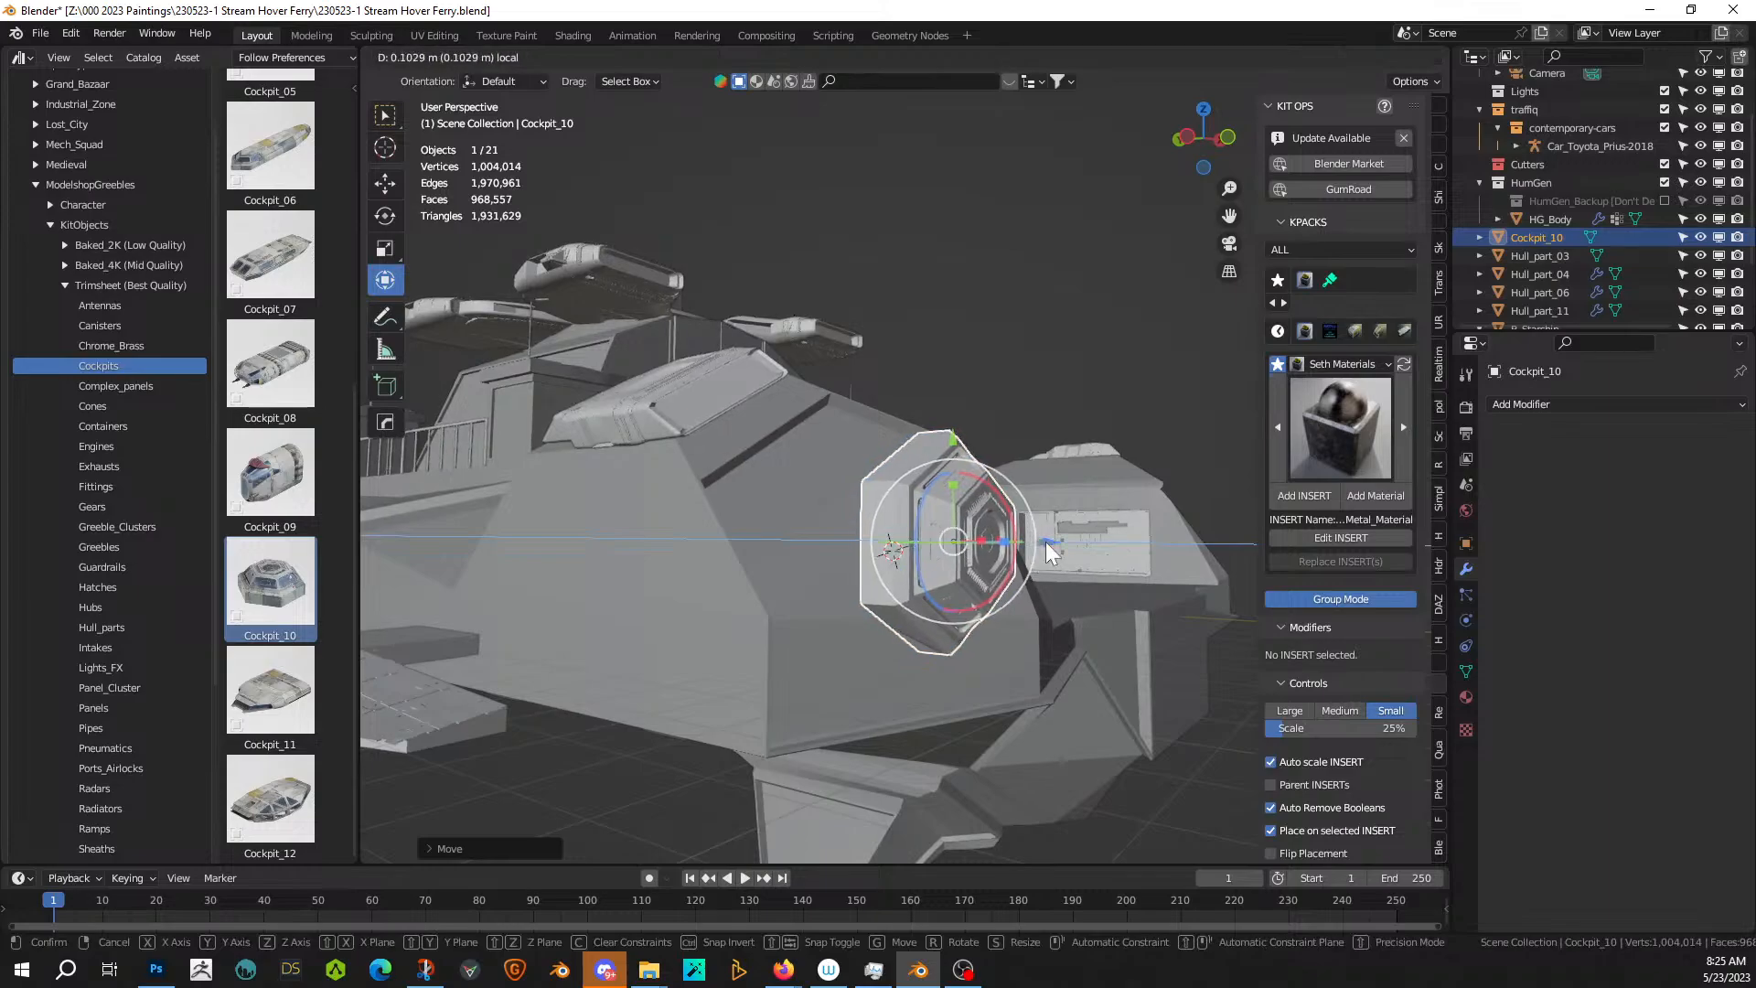
{"action": "middle_click_drag", "start_coordinate": [1038, 553], "coordinate": [841, 688]}
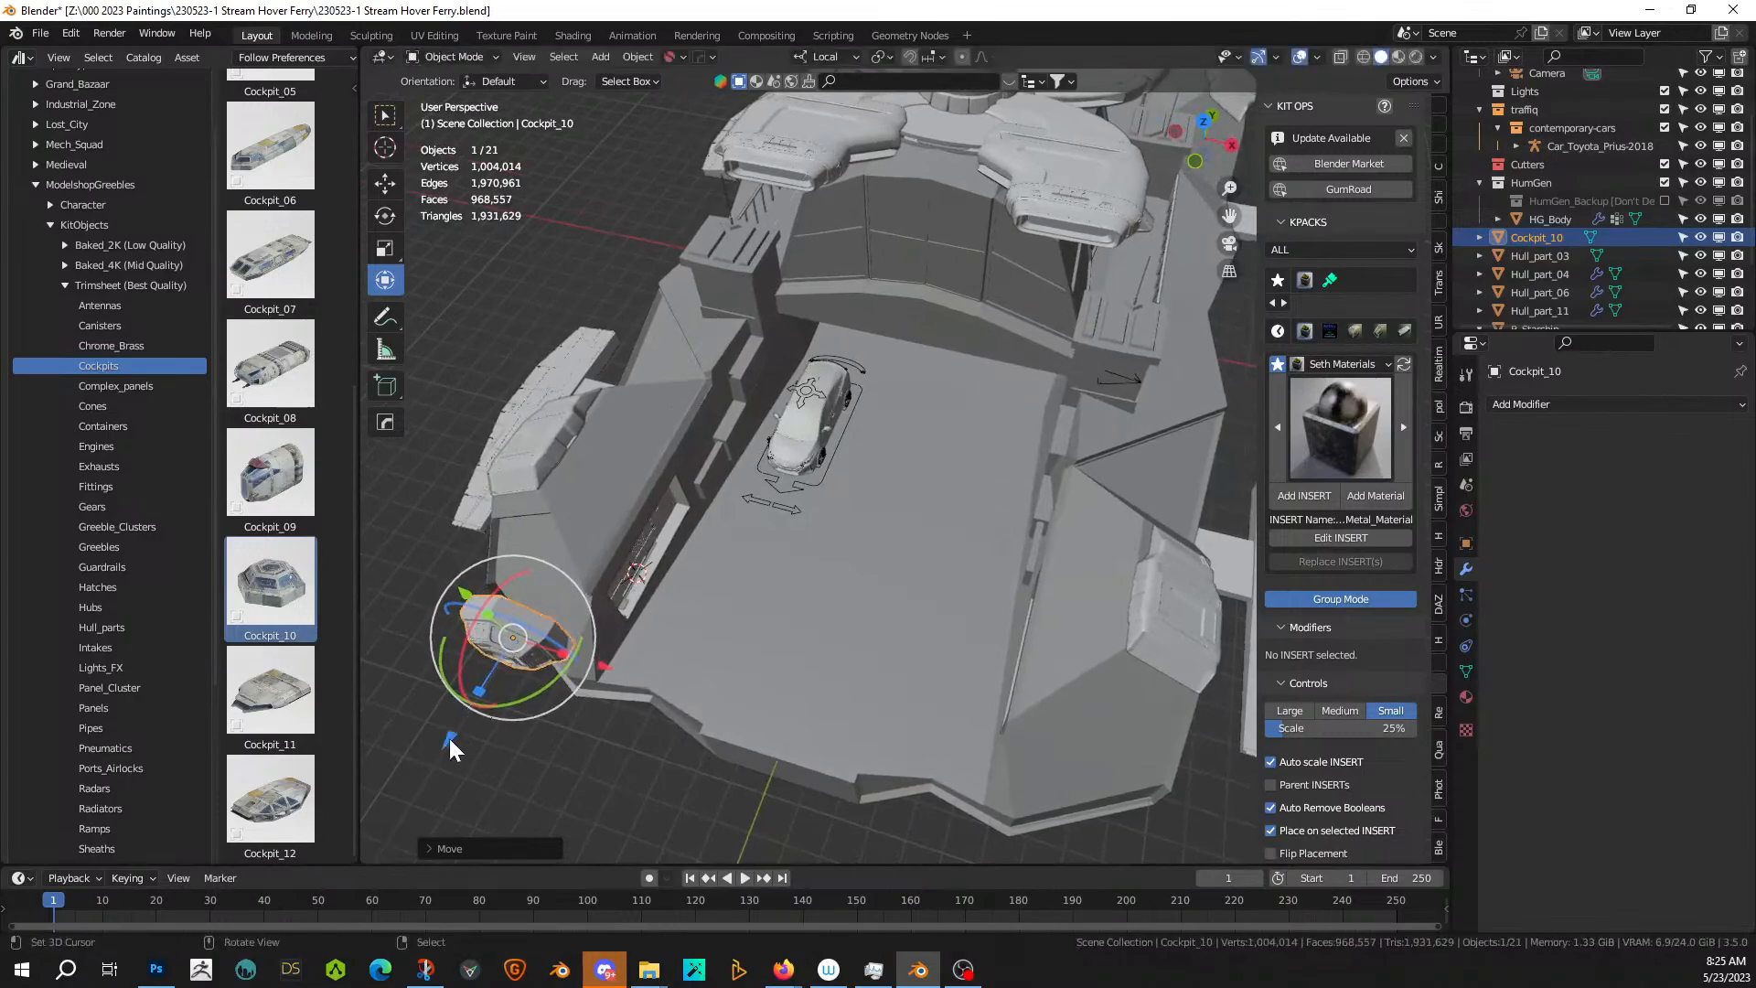
- Extrude the cockpit's back face into the hull to close the gap behind it
{"action": "middle_click_drag", "start_coordinate": [449, 738], "coordinate": [632, 600]}
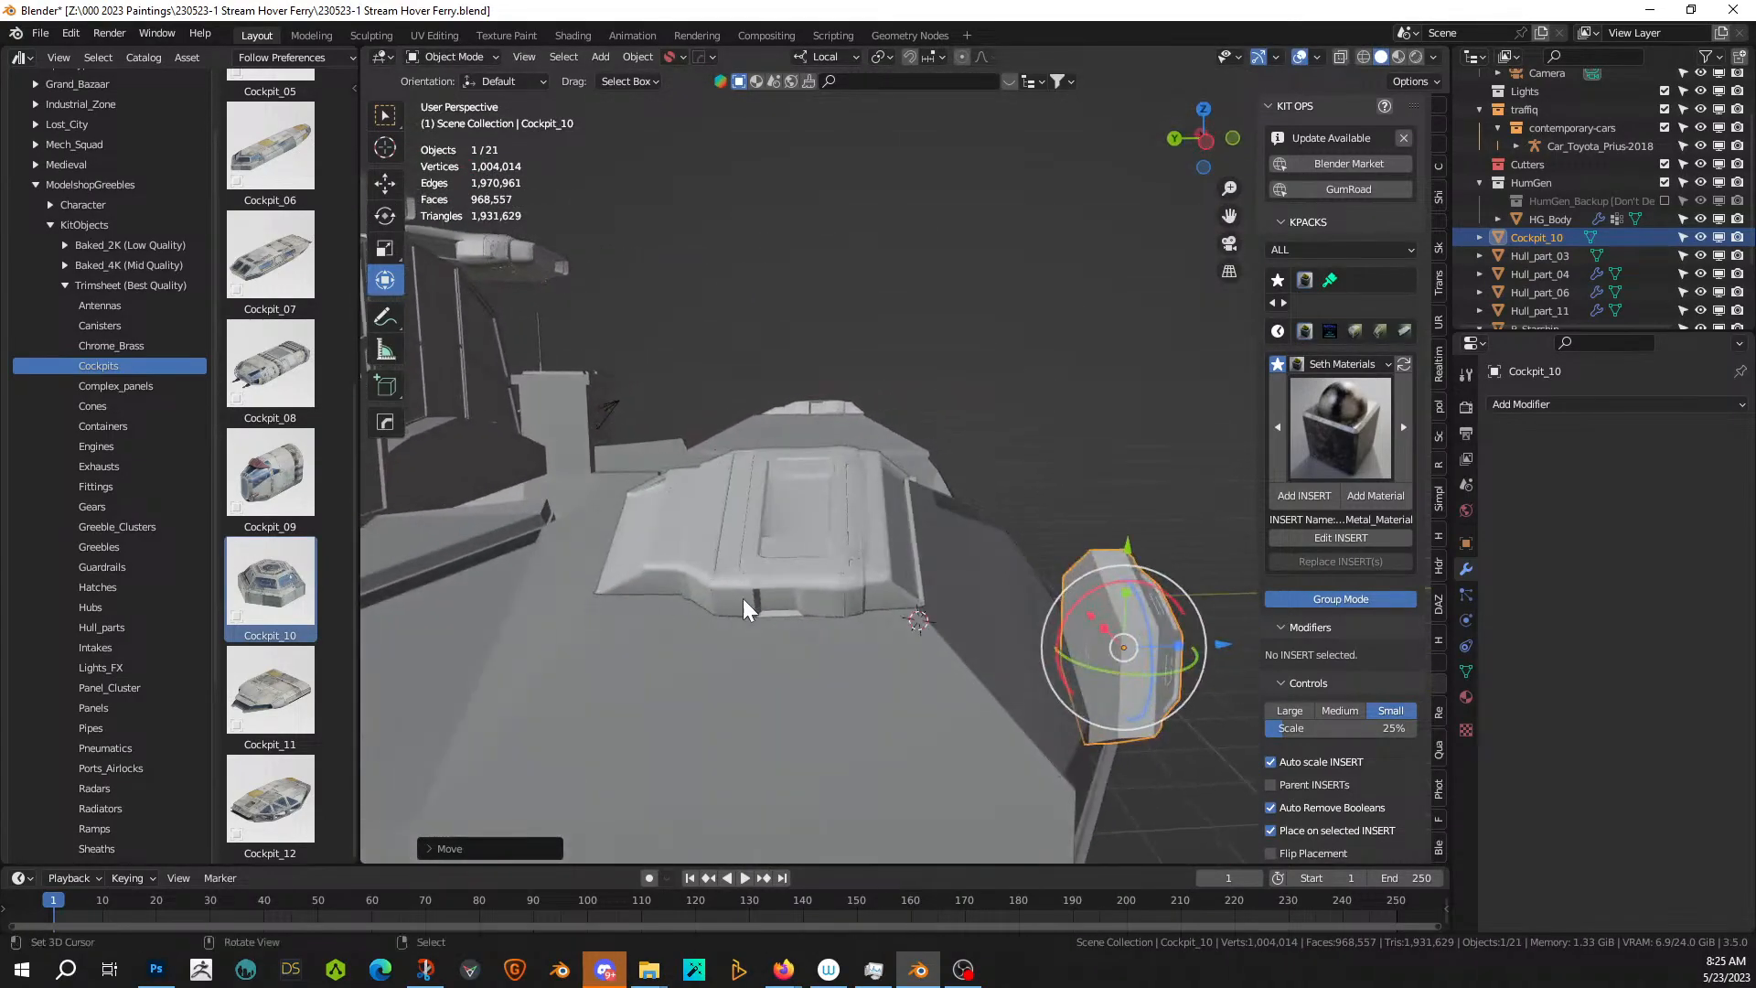
{"action": "key", "text": "Tab"}
{"action": "left_click", "coordinate": [1098, 590]}
{"action": "key", "text": "e"}
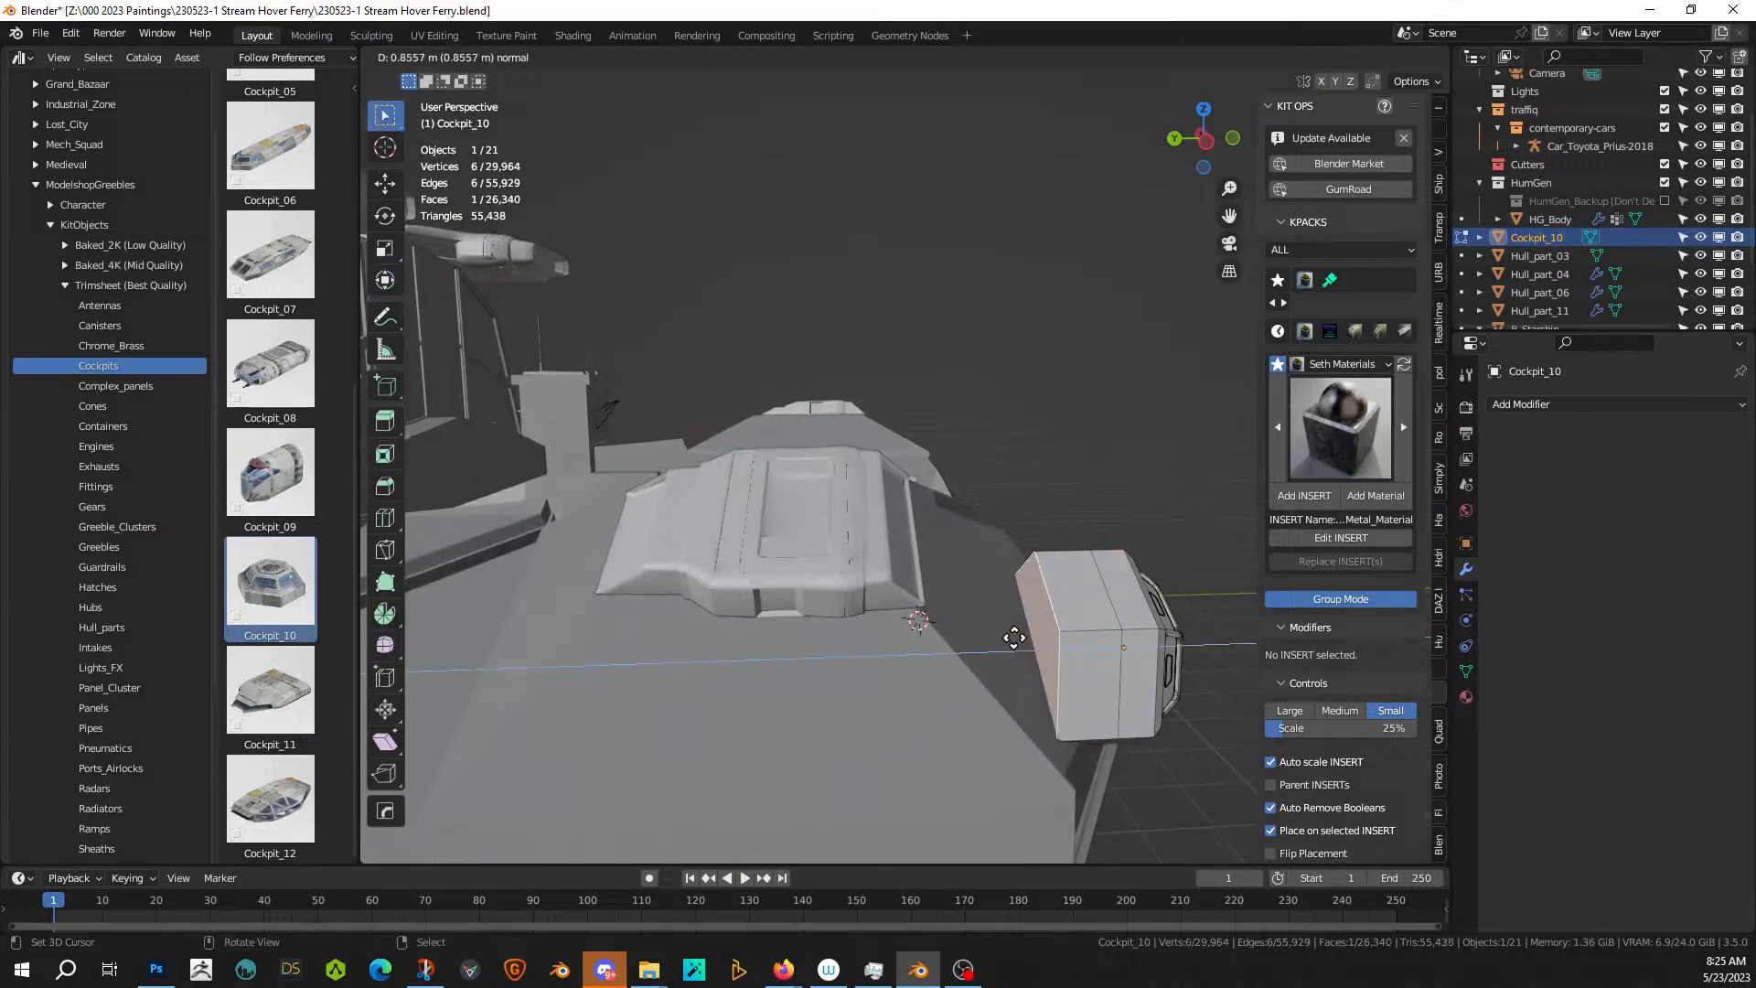
{"action": "left_click", "coordinate": [900, 656]}
{"action": "middle_click_drag", "start_coordinate": [898, 658], "coordinate": [719, 683]}
{"action": "key", "text": "Tab"}
- Mirror the cockpit across the X and Y axes with Hops_Mirror, using the main hull as the mirror object
{"action": "scroll", "coordinate": [774, 675], "scroll_direction": "down", "scroll_amount": 4}
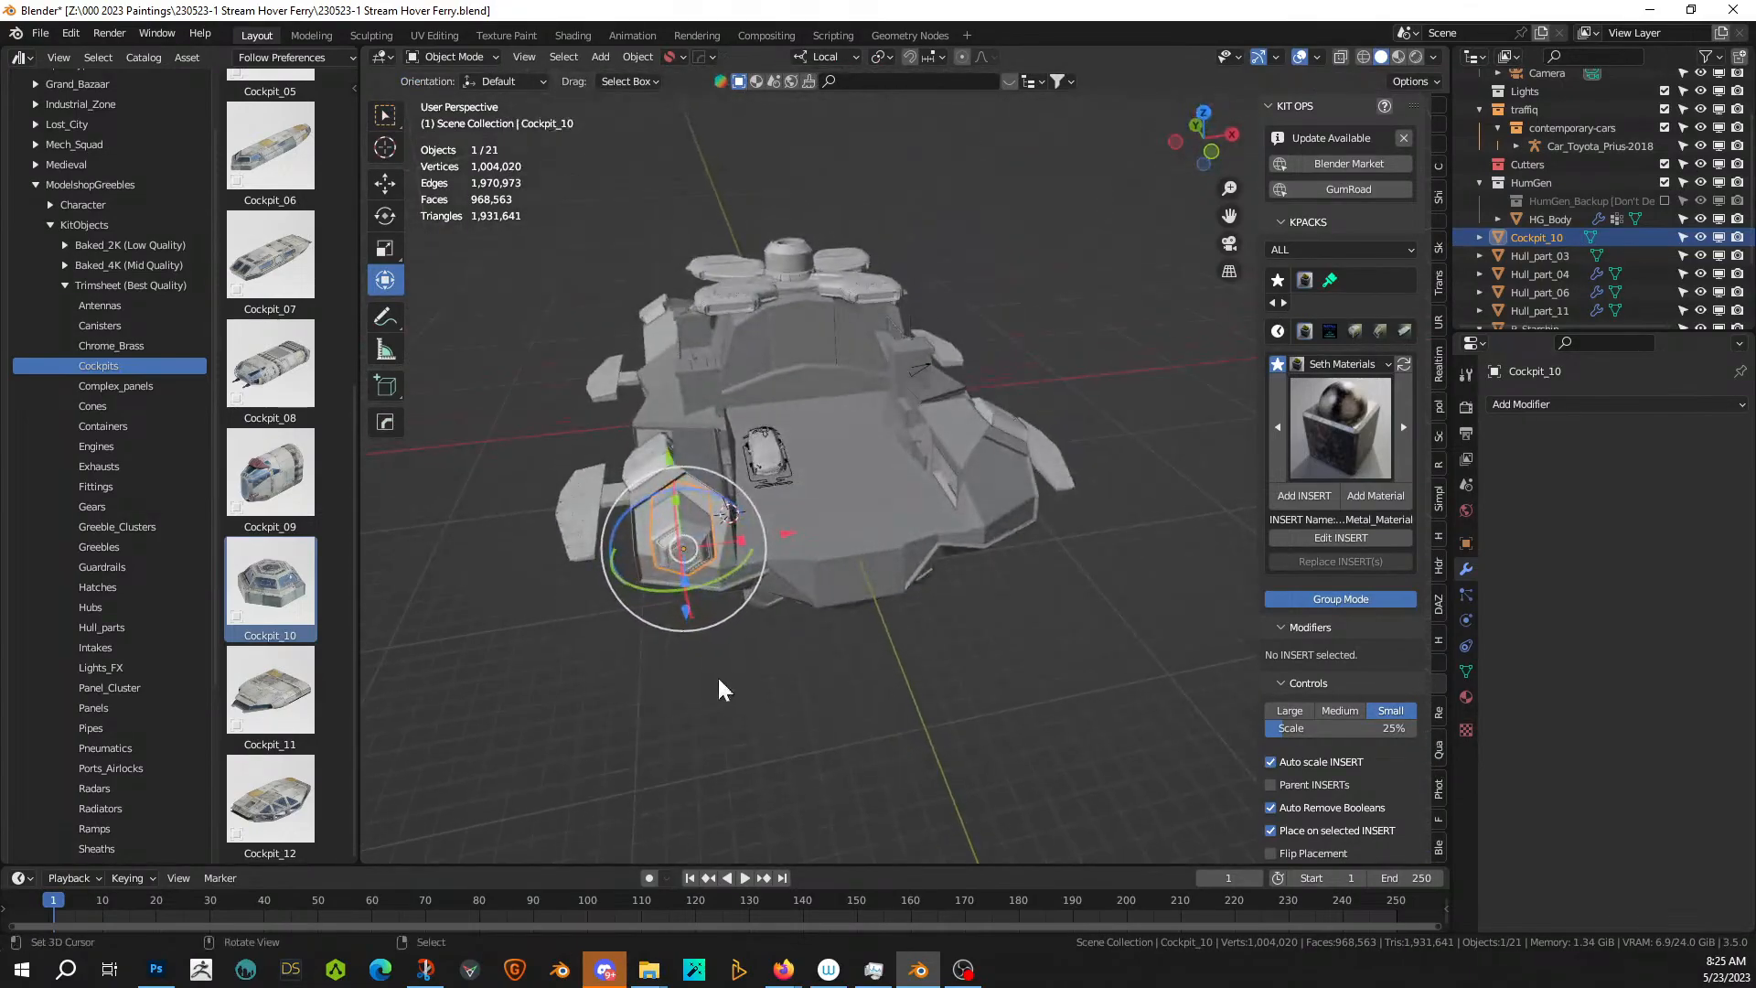
{"action": "left_click", "coordinate": [902, 503], "text": "shift"}
{"action": "key", "text": "alt+x"}
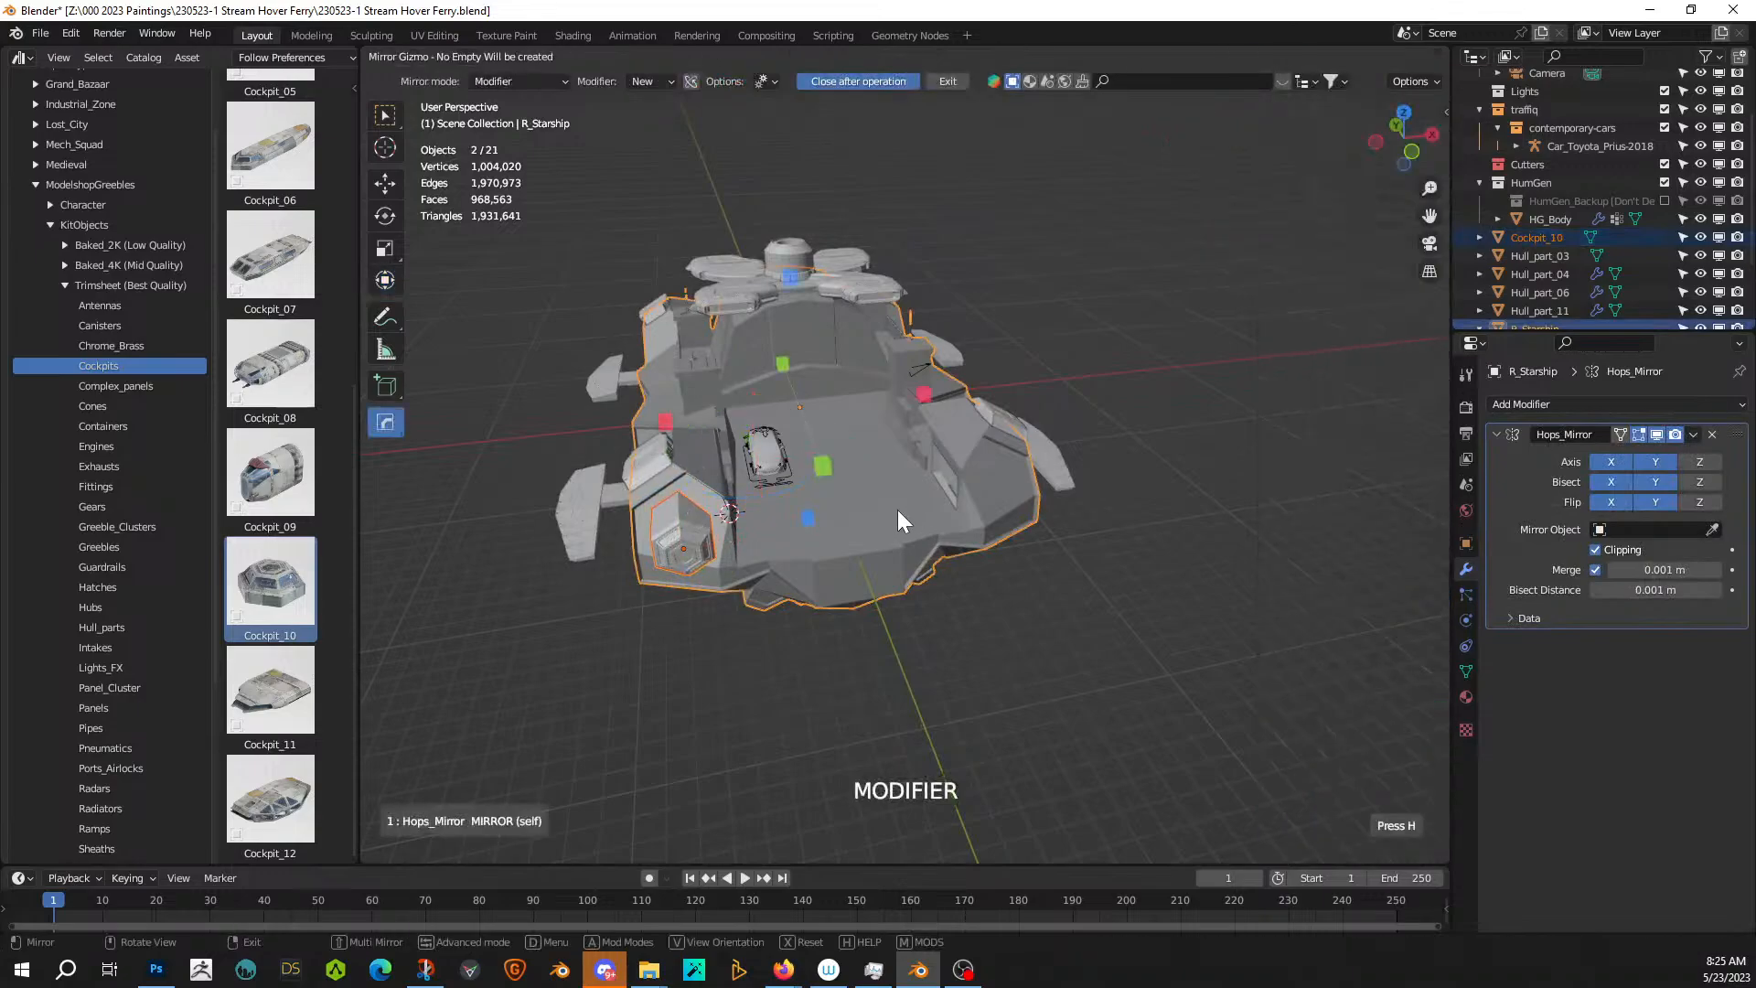
{"action": "left_click", "coordinate": [665, 422]}
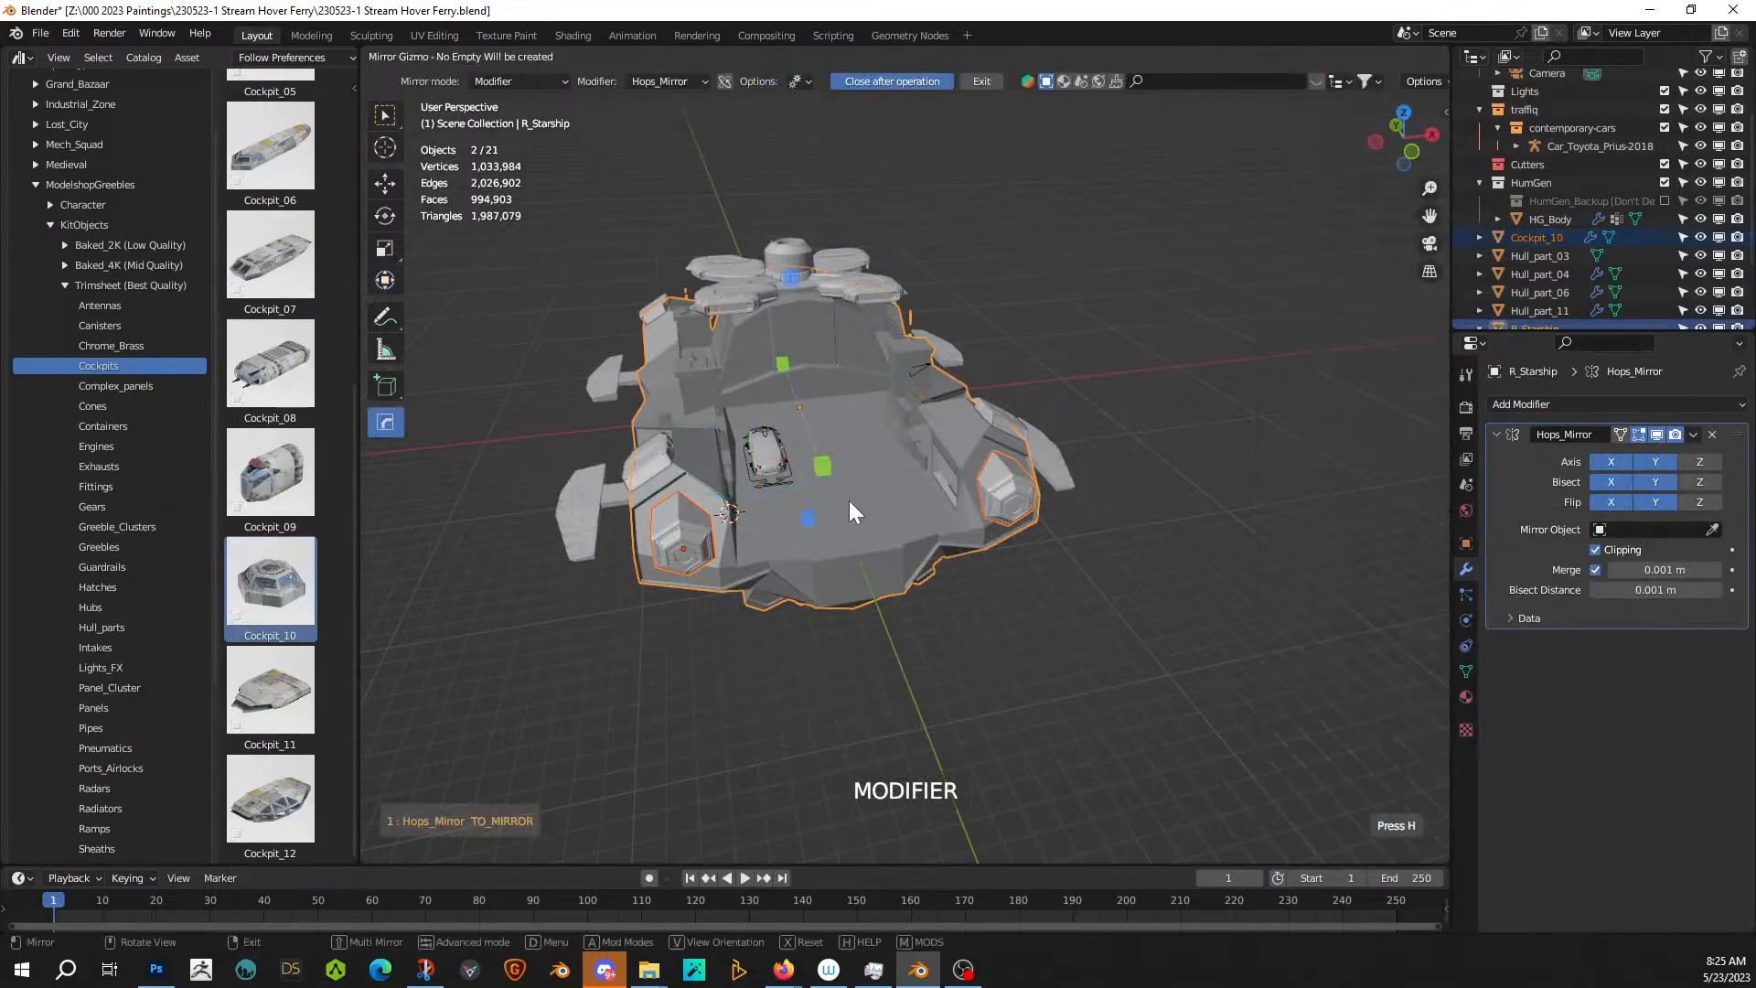
{"action": "left_click", "coordinate": [821, 468]}
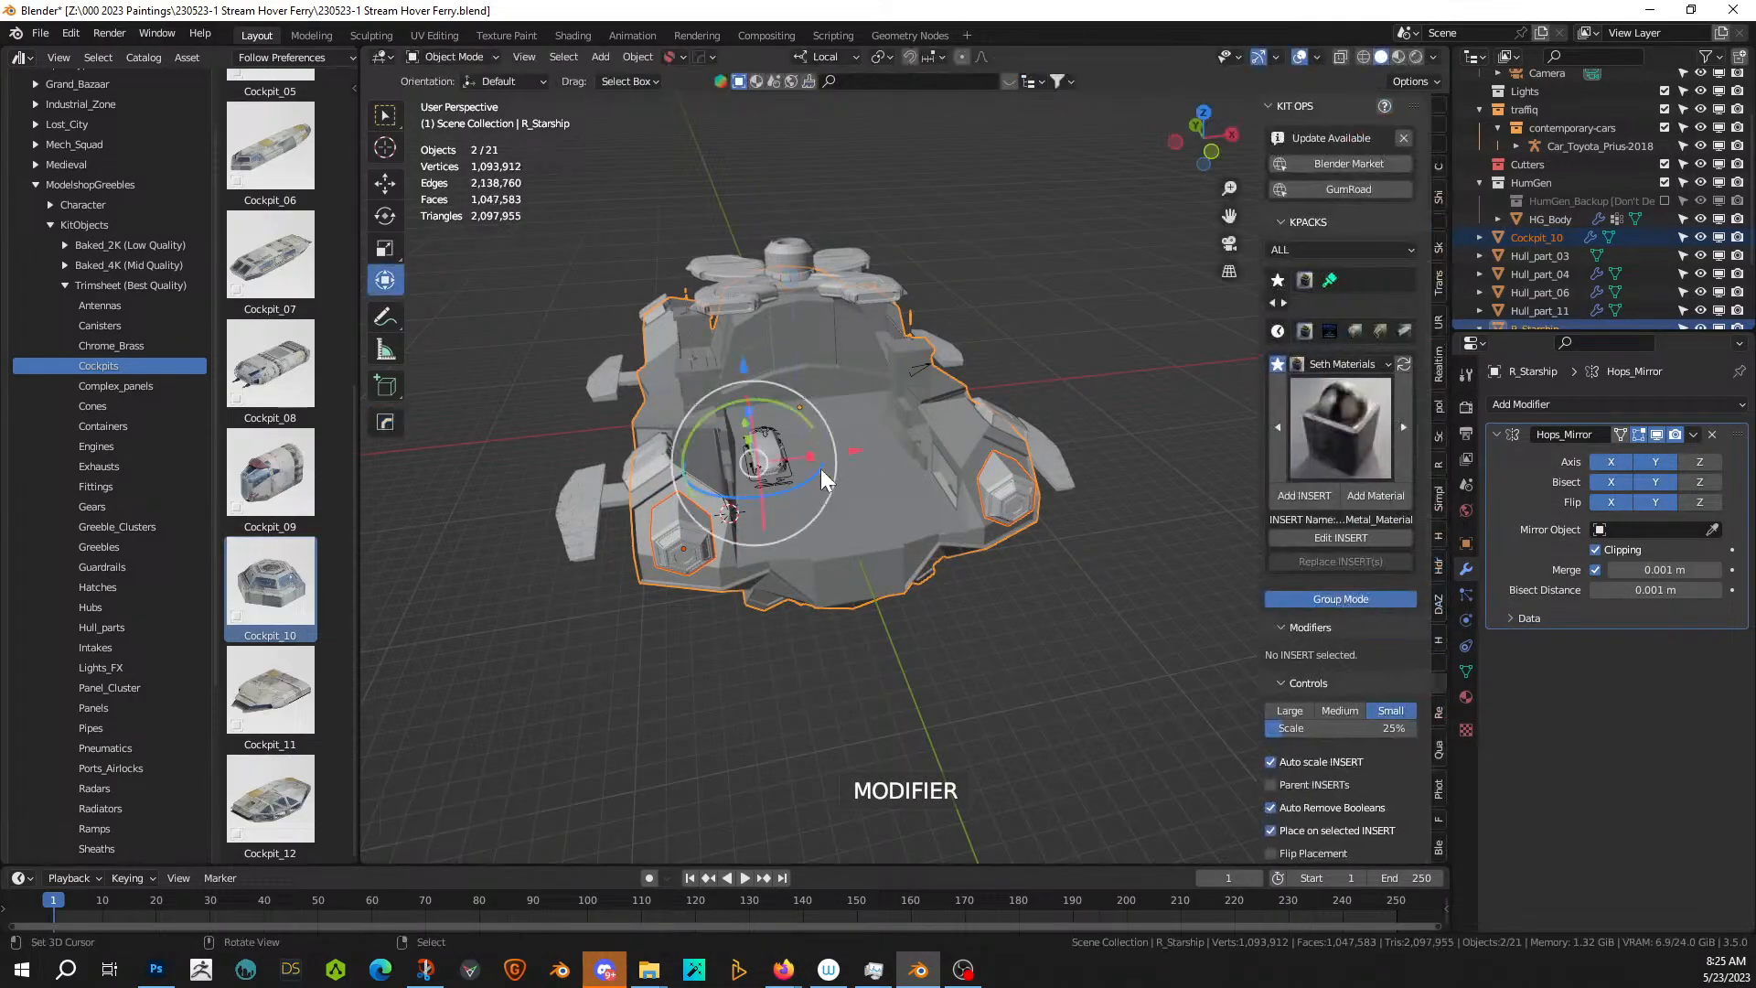
- Switch the viewport to rendered shading and inspect the mirrored cockpits from the front and above
{"action": "middle_click_drag", "start_coordinate": [821, 468], "coordinate": [693, 454]}
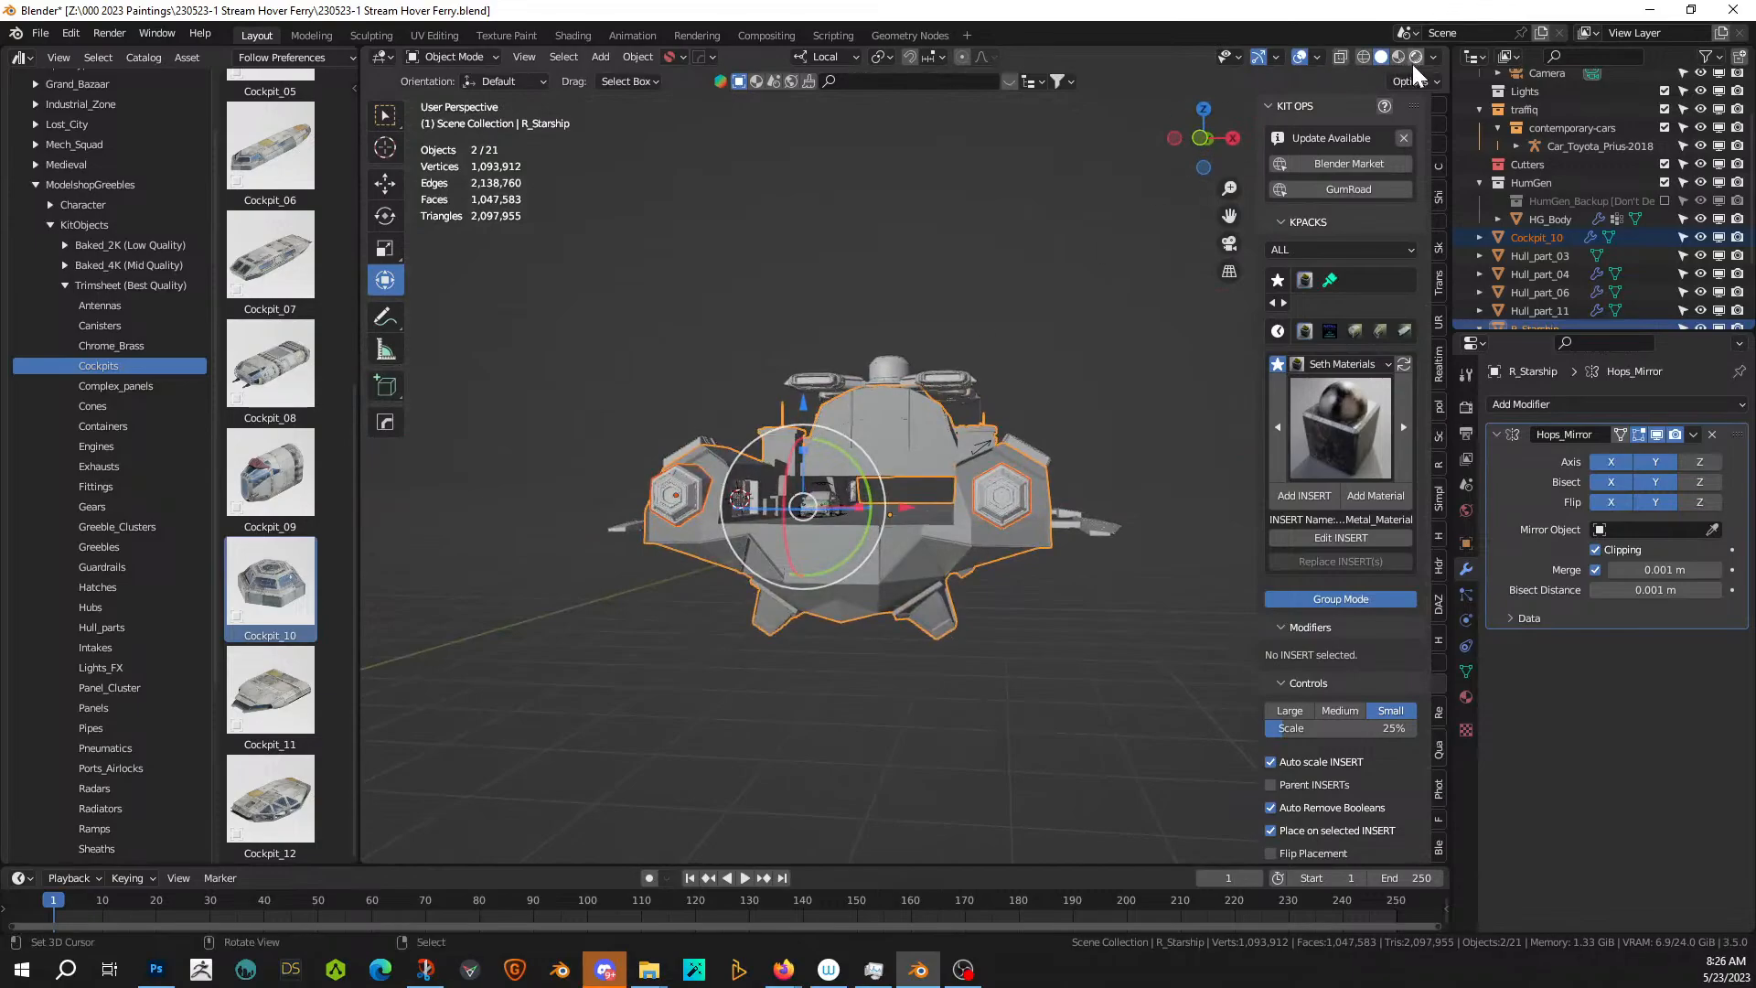
{"action": "key", "text": "shift+z"}
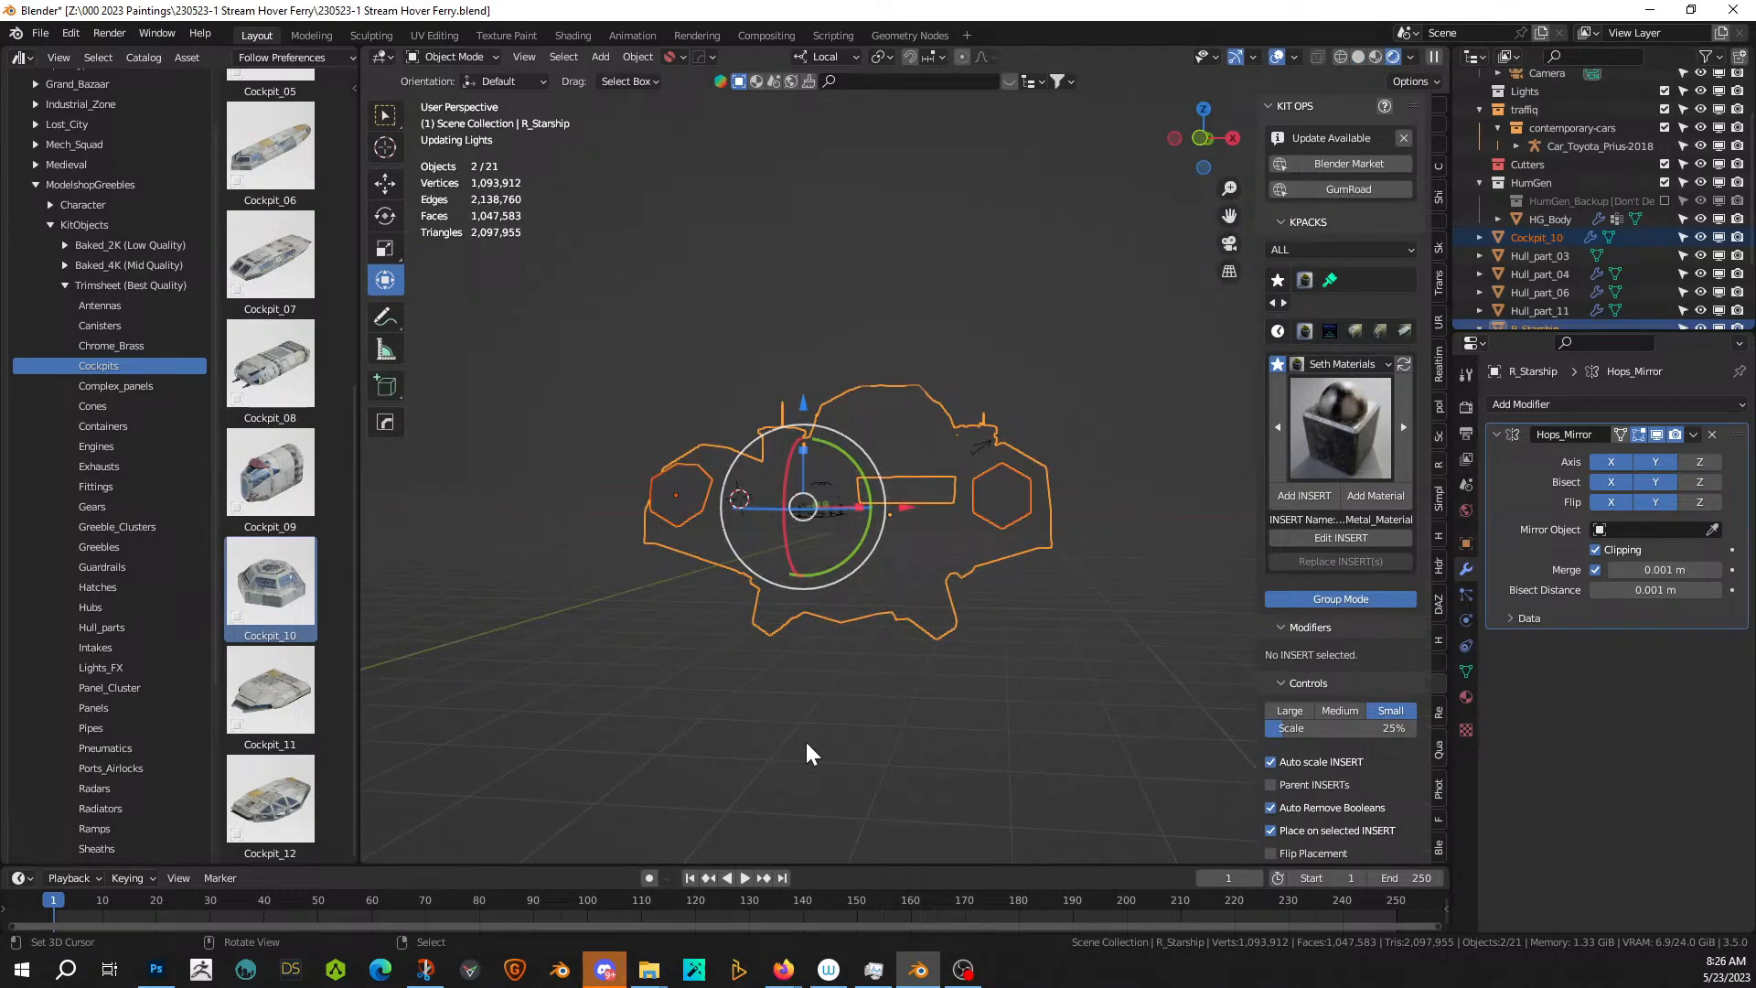
{"action": "scroll", "coordinate": [922, 580], "scroll_direction": "up", "scroll_amount": 2}
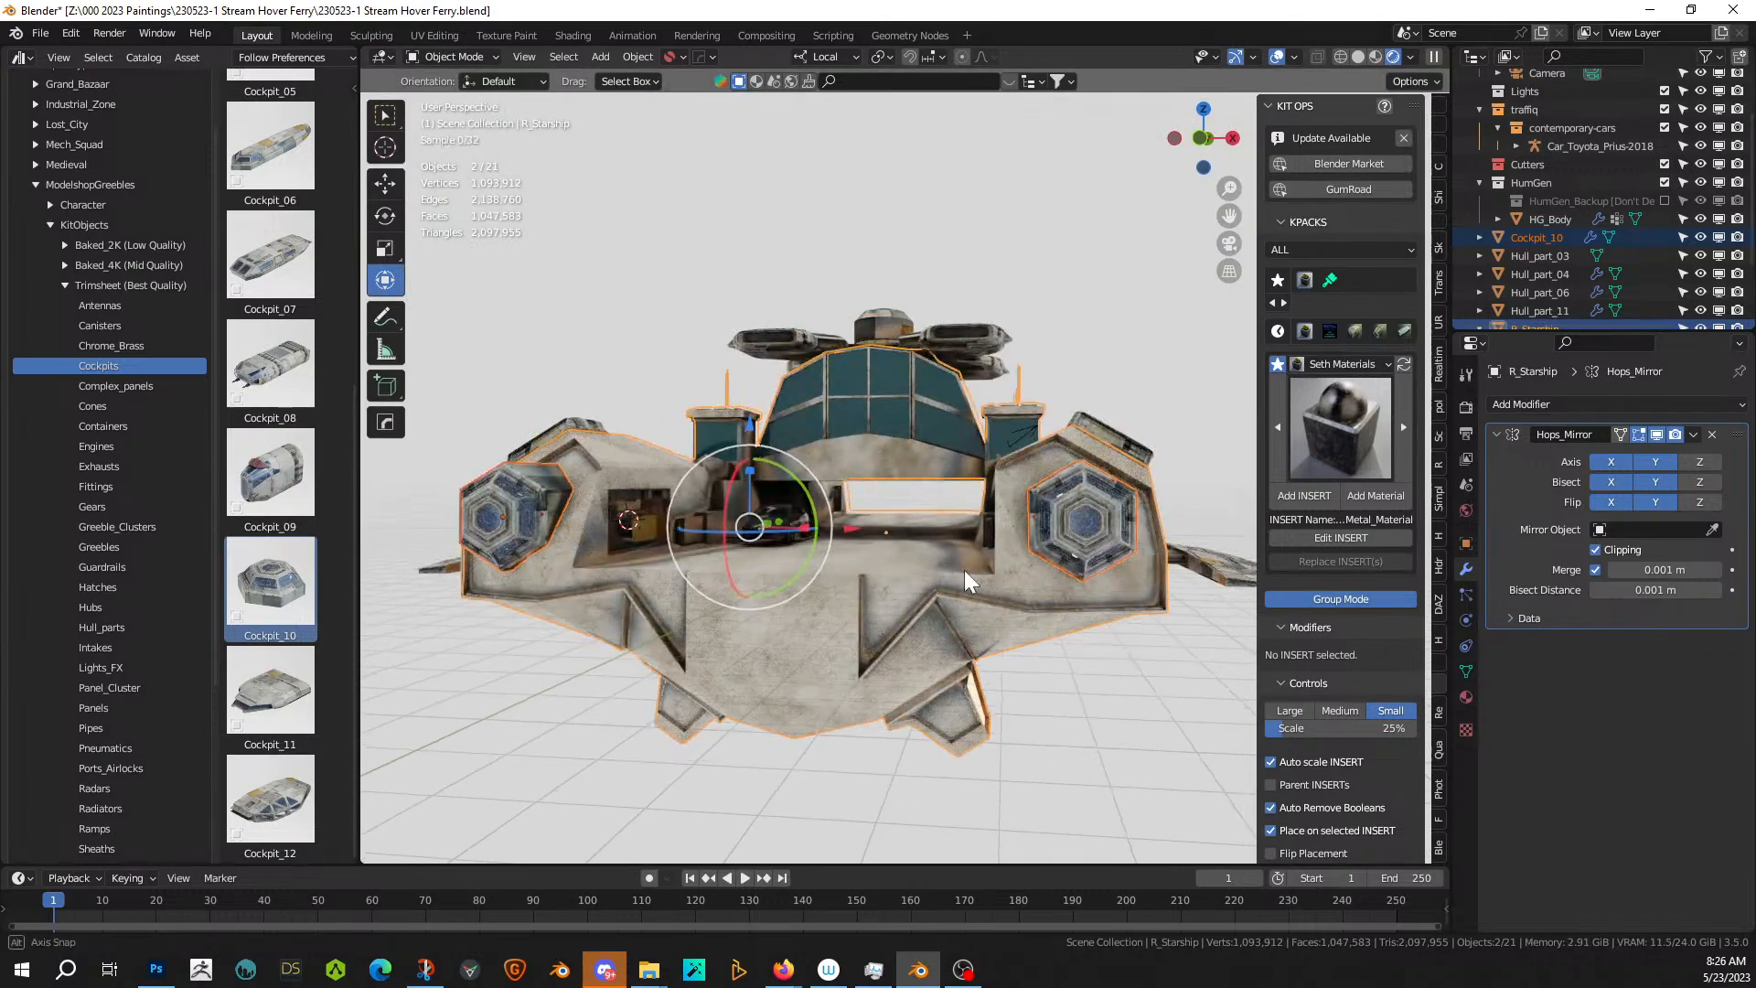
{"action": "middle_click_drag", "start_coordinate": [964, 569], "coordinate": [1019, 681]}
{"action": "middle_click_drag", "start_coordinate": [778, 671], "coordinate": [885, 628]}
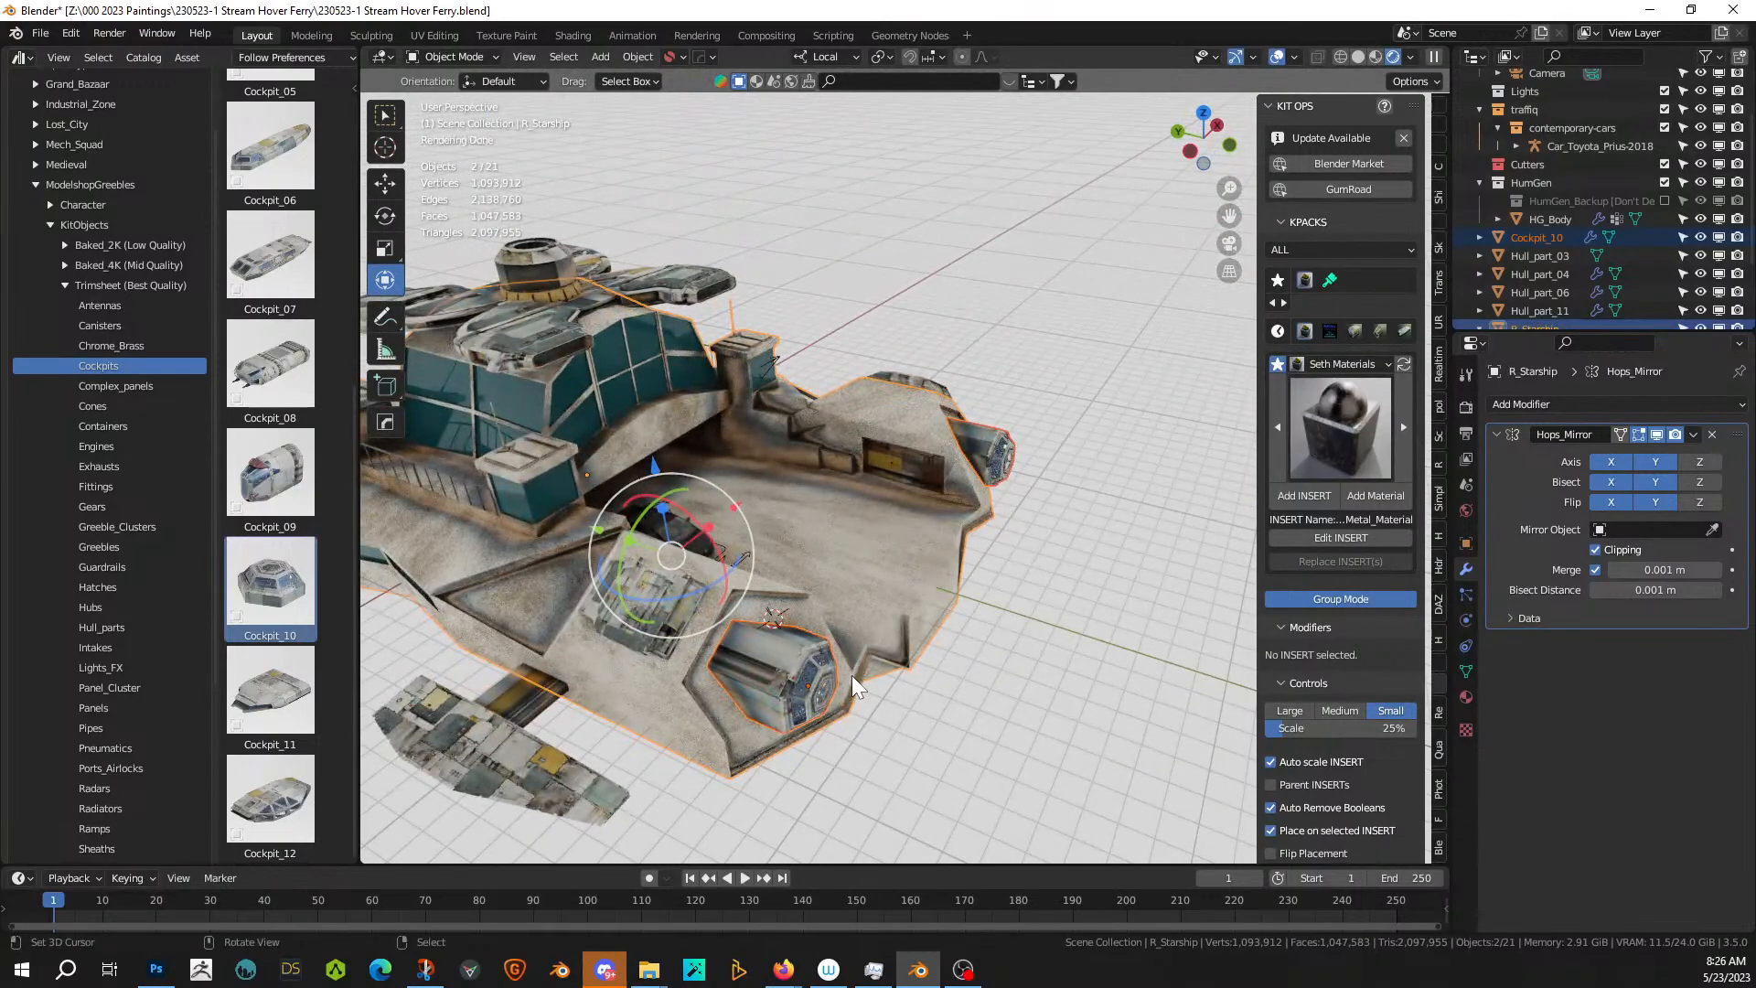
- Check the material slots of the cockpit and of the main hull
{"action": "left_click", "coordinate": [792, 653]}
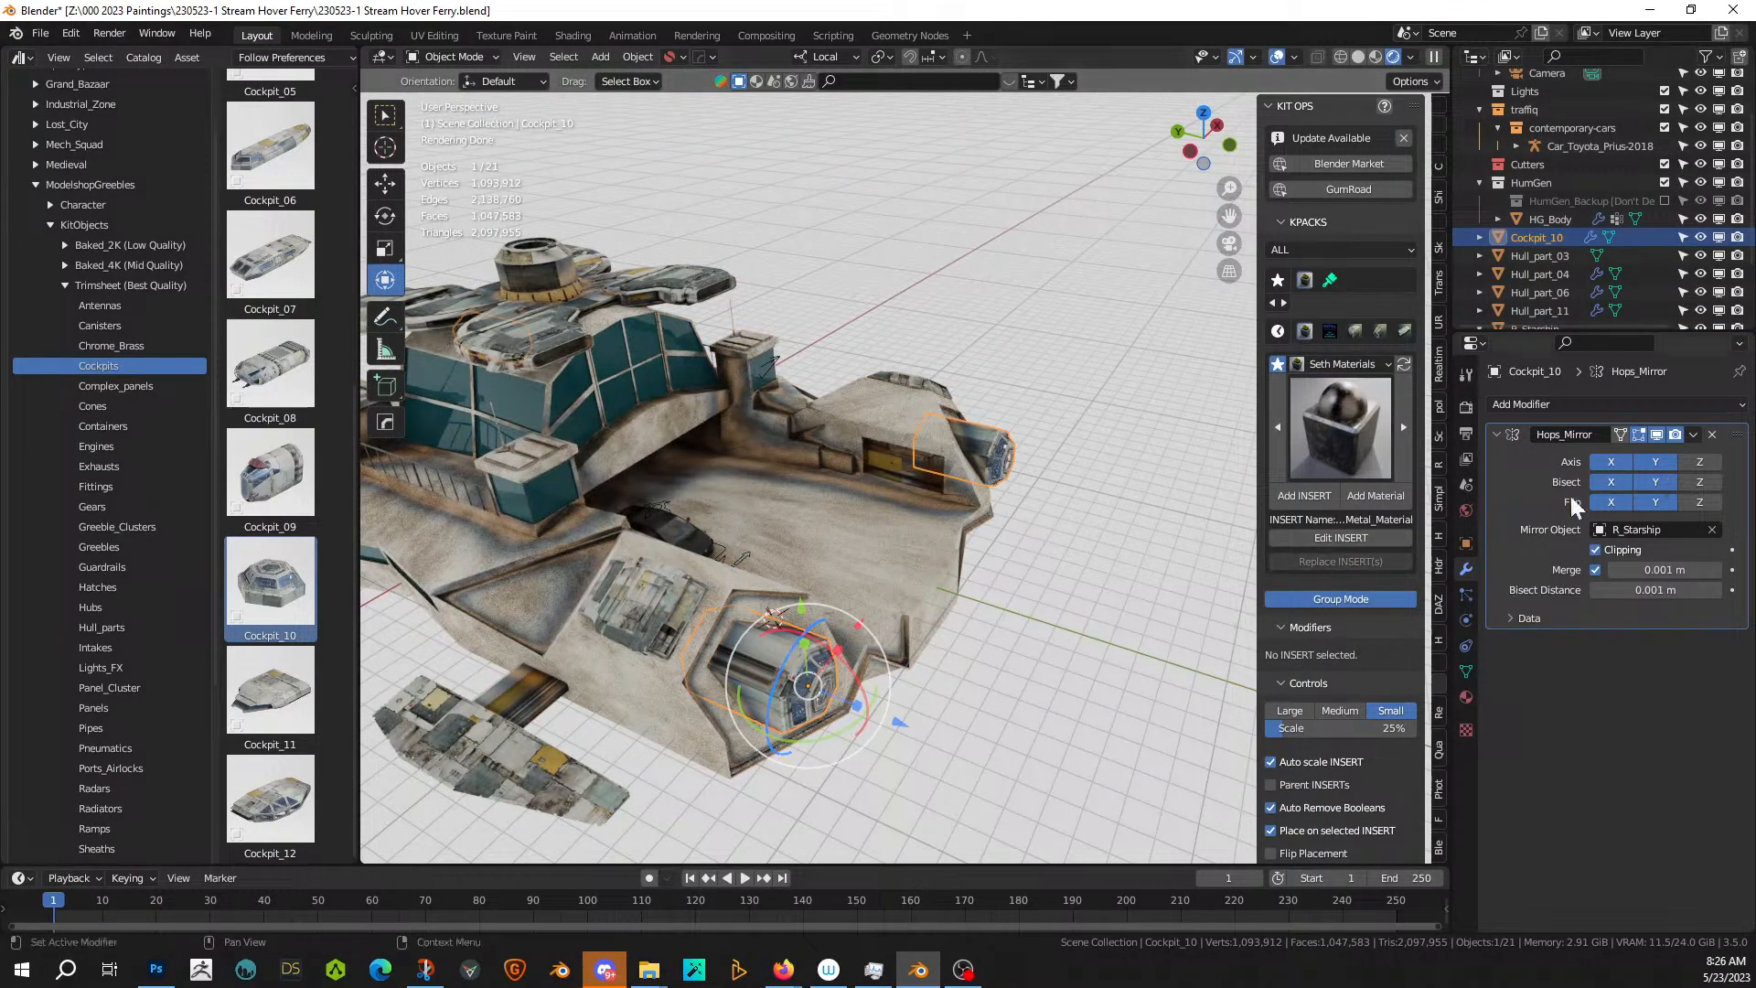
{"action": "left_click", "coordinate": [1465, 698]}
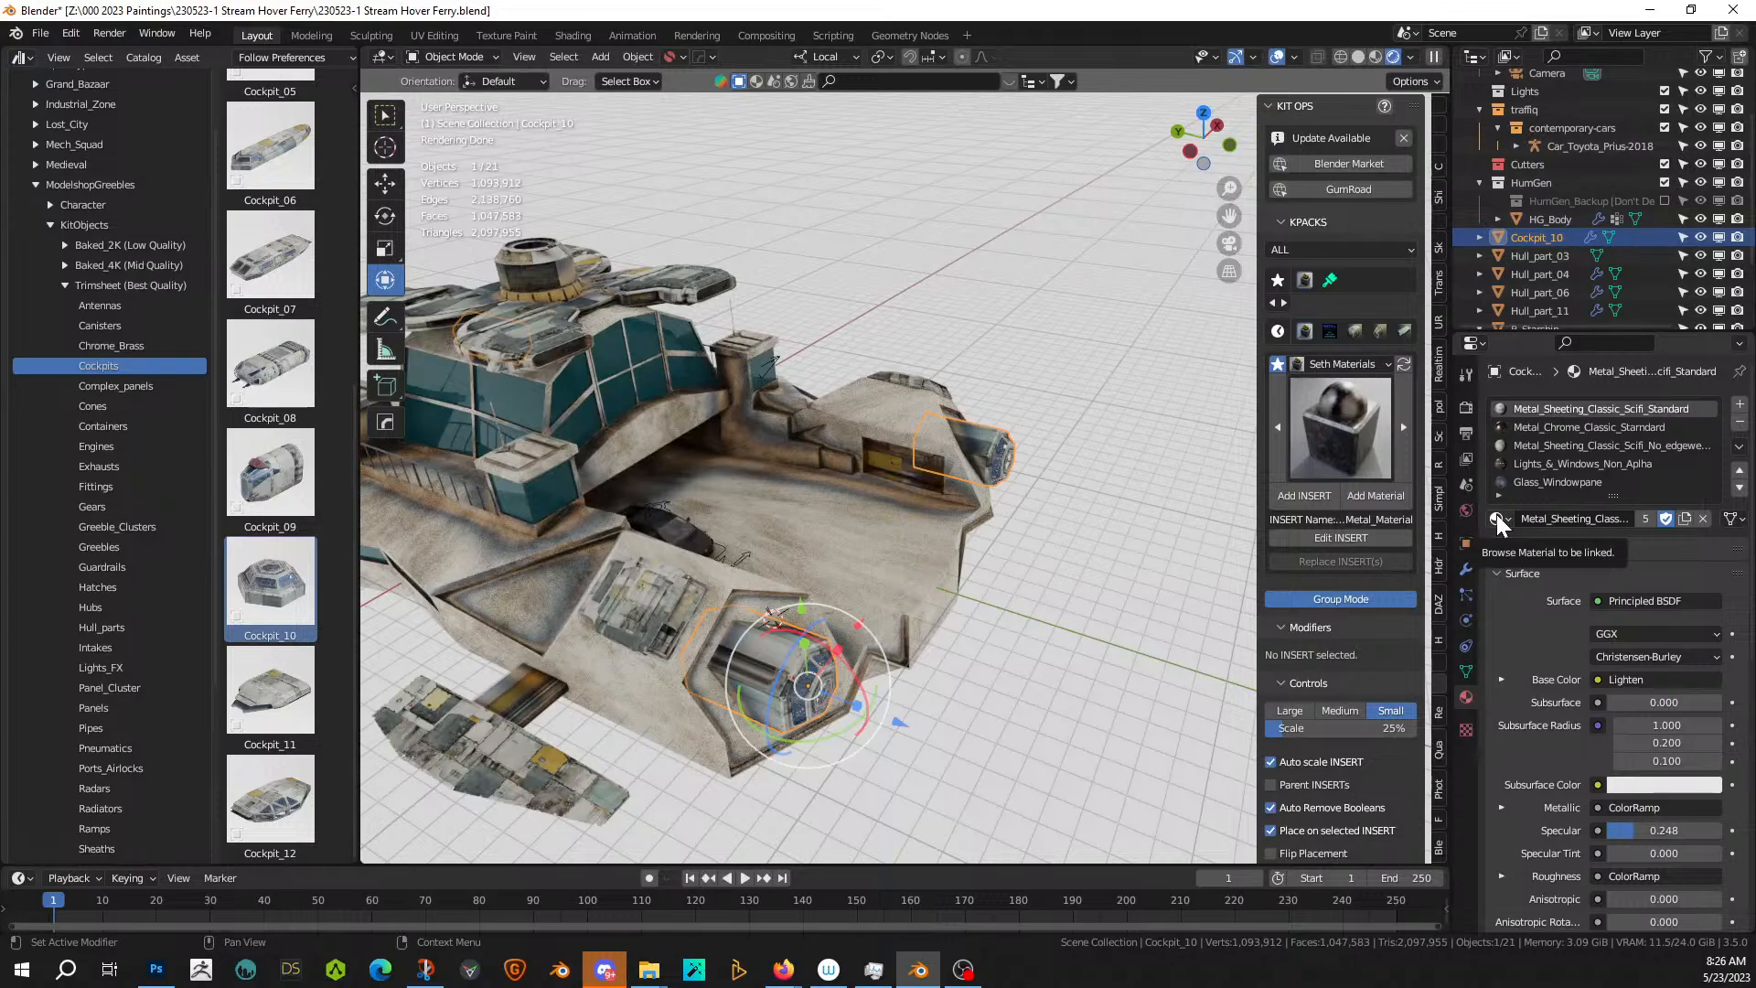
{"action": "left_click", "coordinate": [902, 559]}
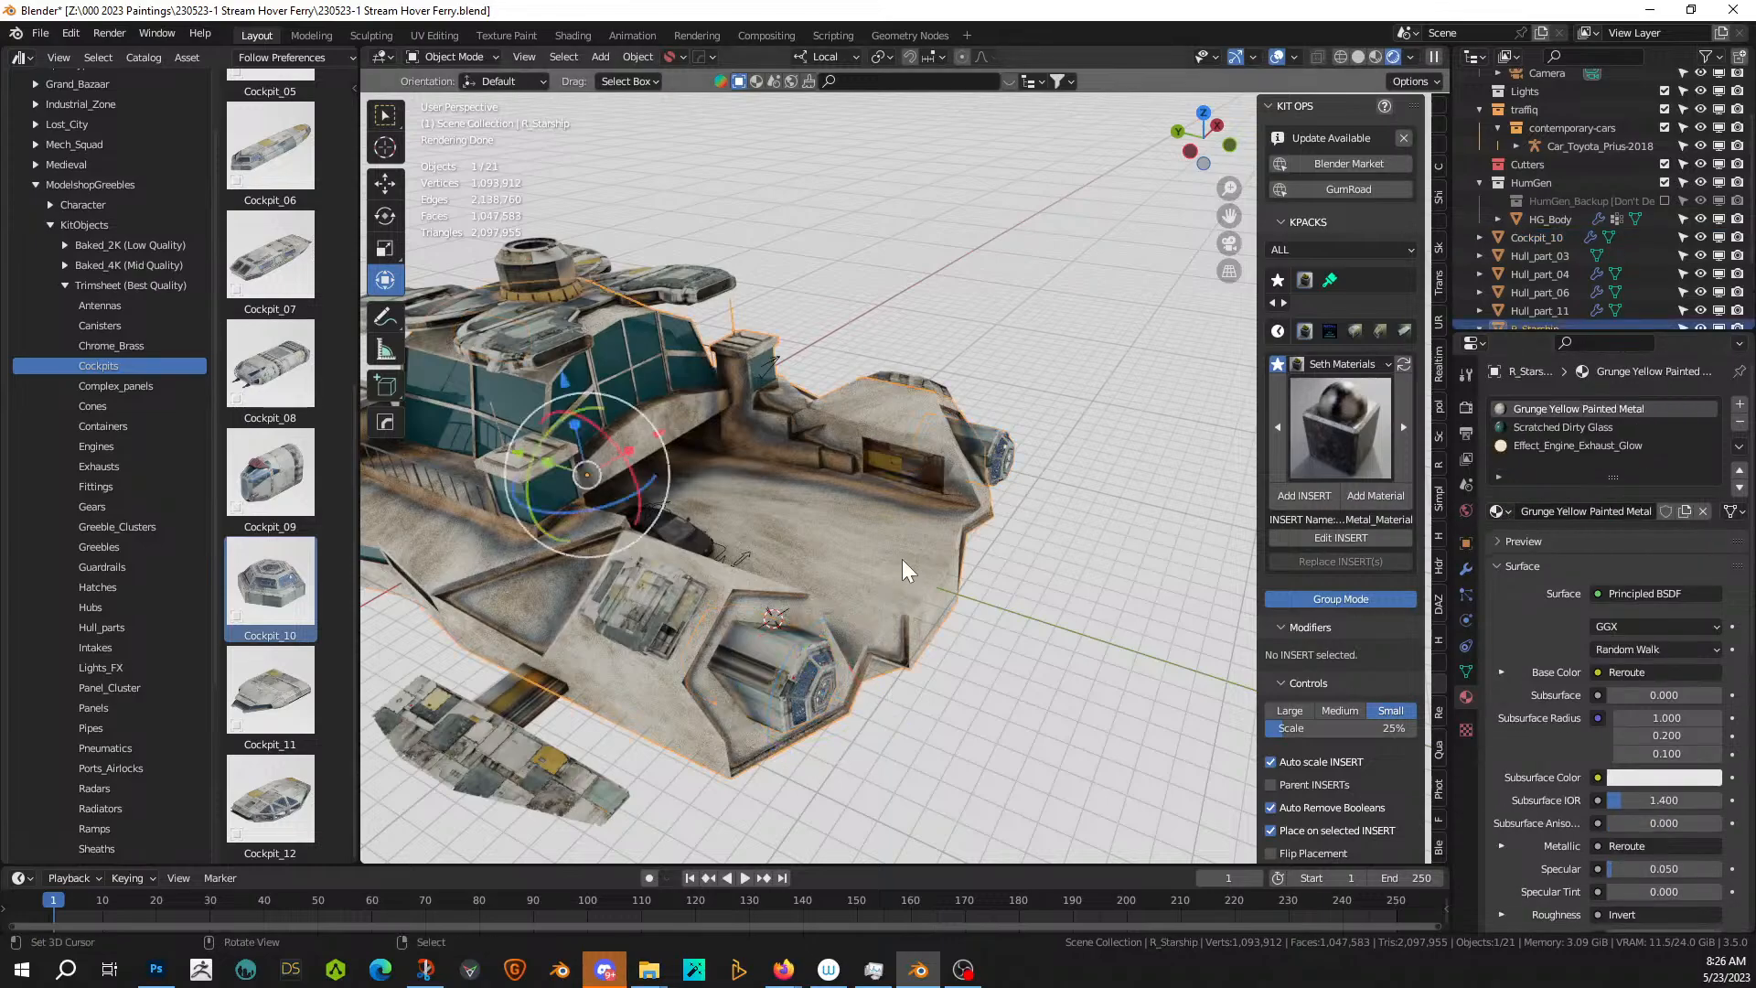
- Replace the material in the cockpit's first slot with Grunge Yellow Painted Metal
{"action": "left_click", "coordinate": [765, 684]}
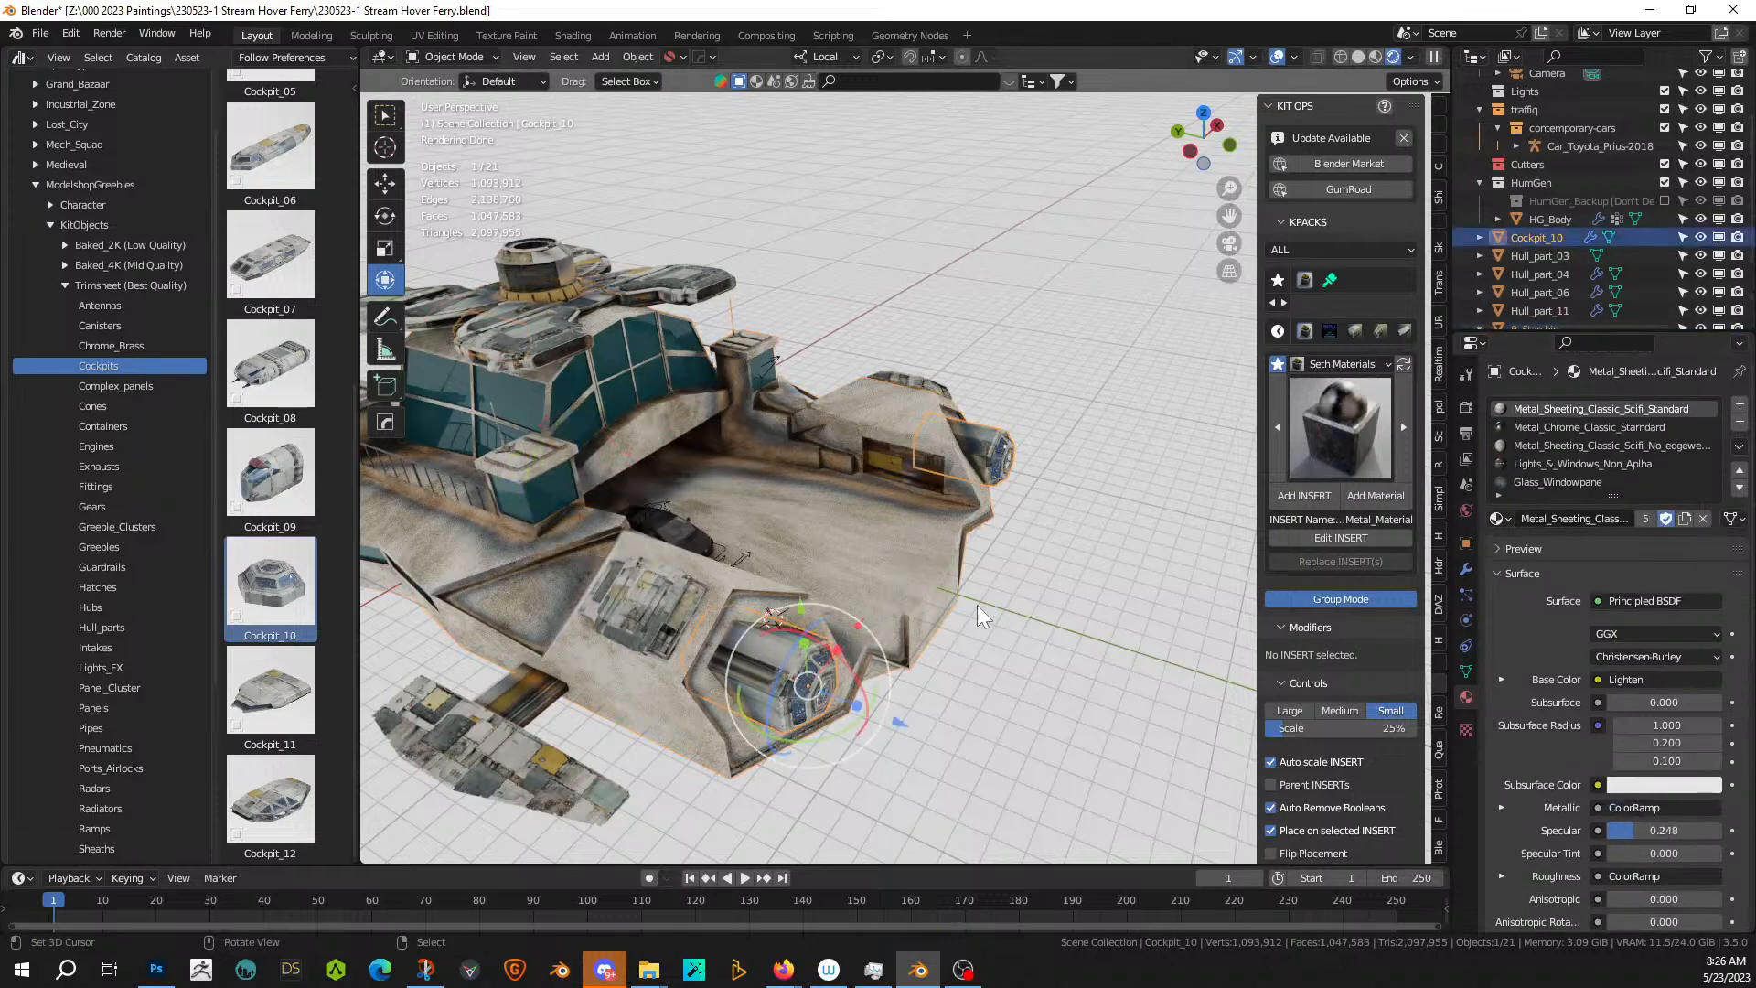
{"action": "left_click", "coordinate": [1498, 518]}
{"action": "type", "text": "gru"}
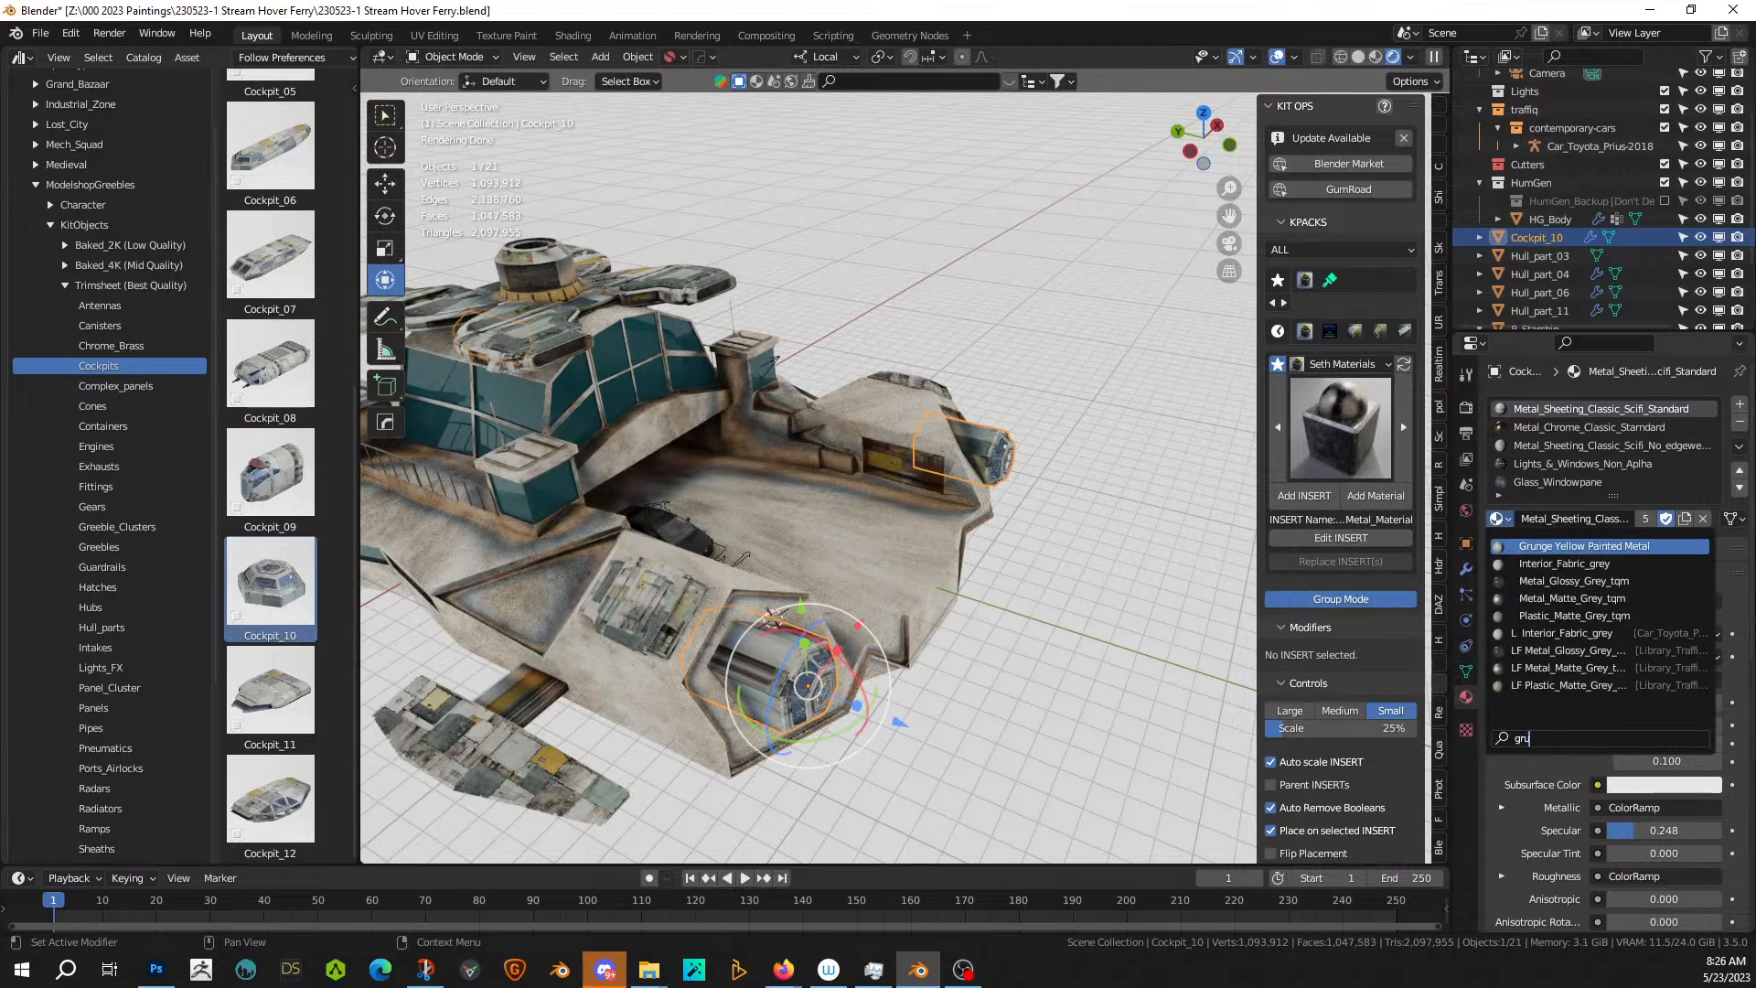
{"action": "key", "text": "Return"}
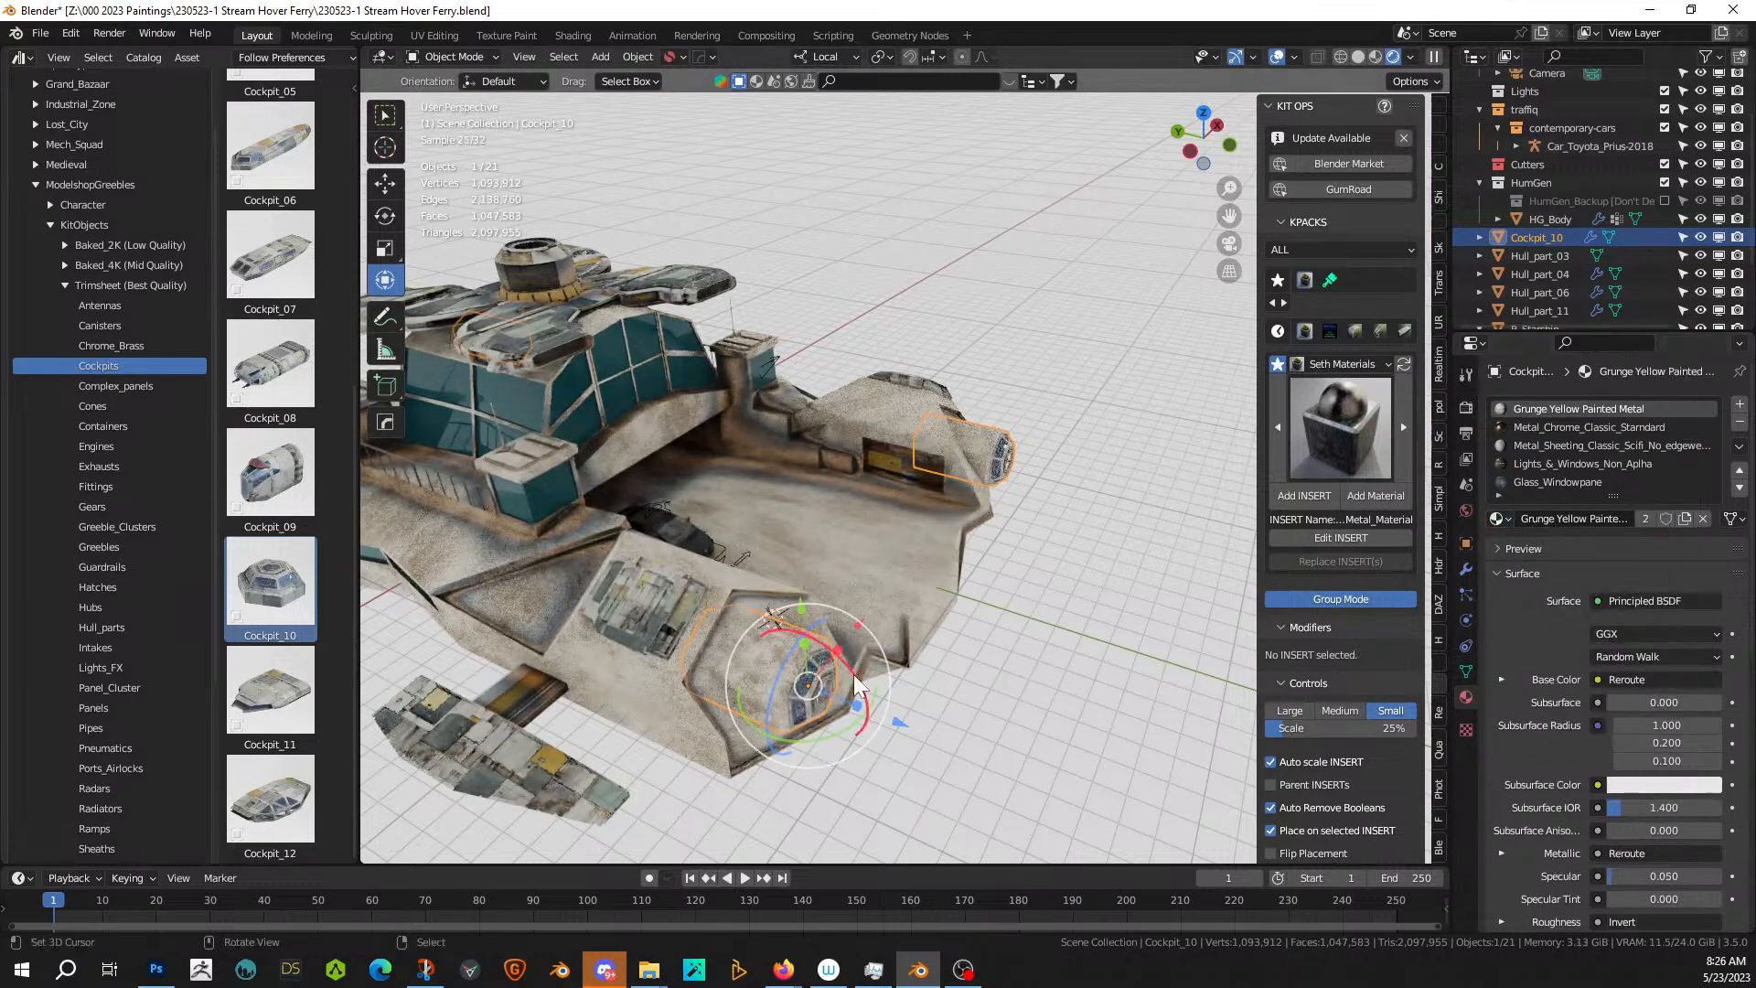
{"action": "middle_click_drag", "start_coordinate": [855, 686], "coordinate": [809, 701]}
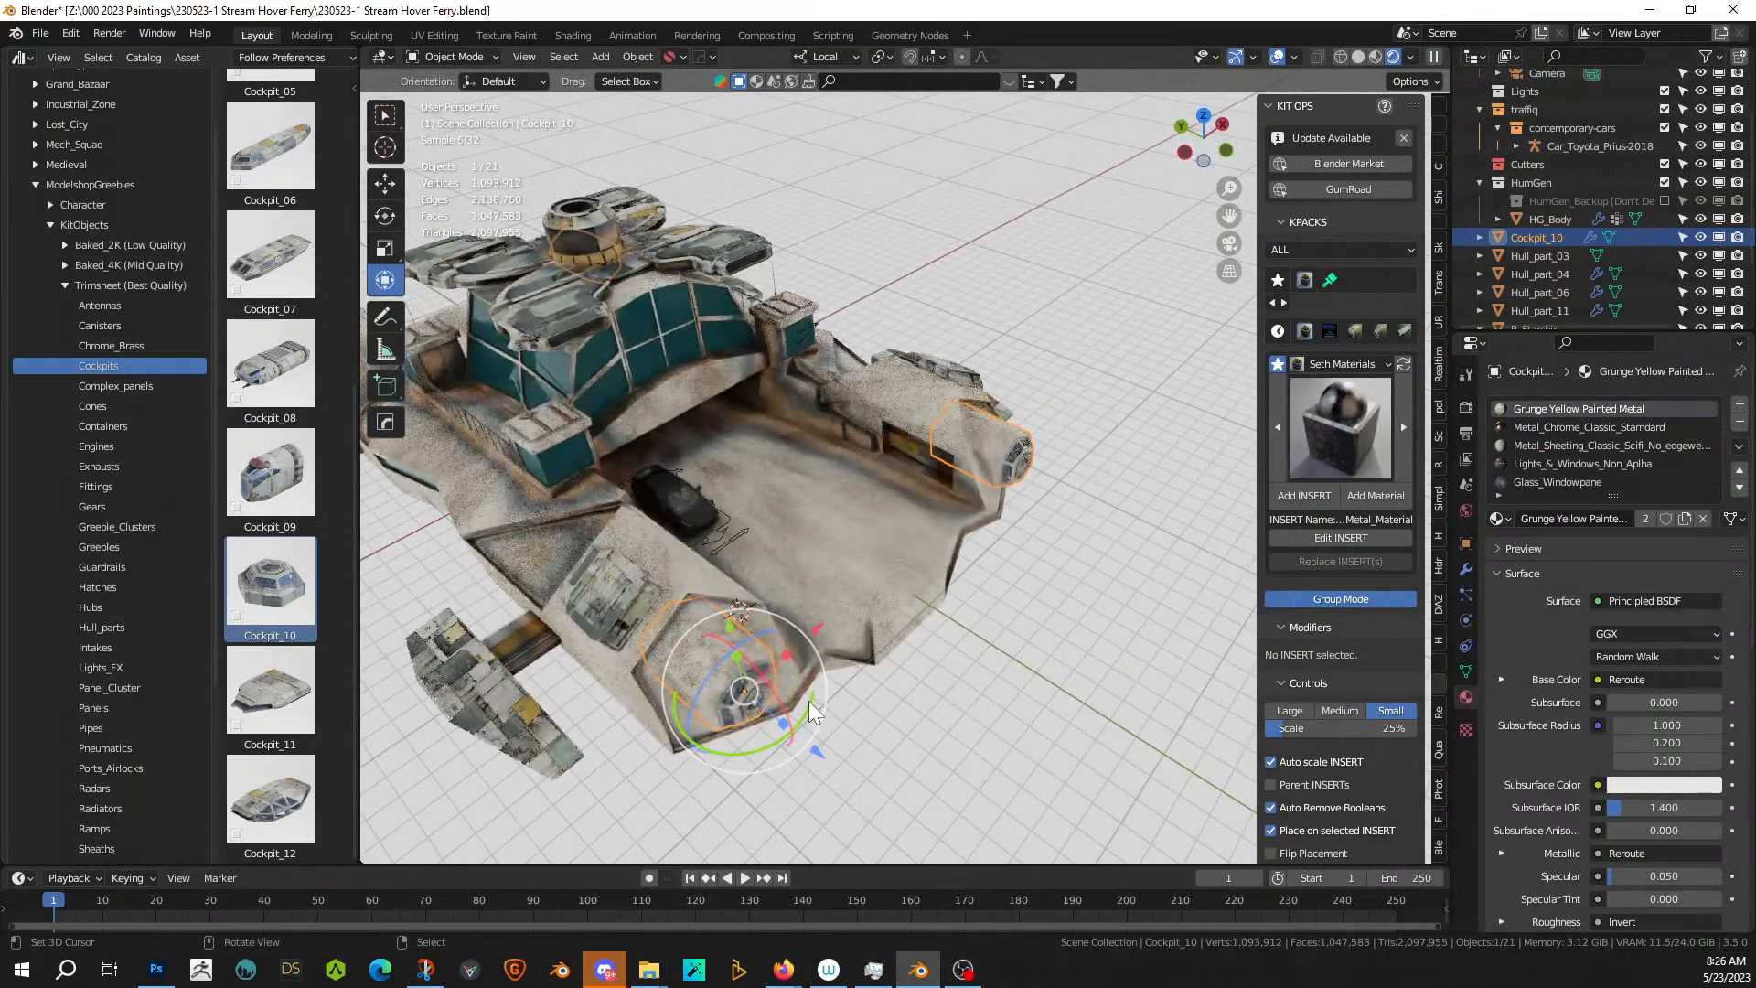
- Assign the Grunge Yellow Painted Metal material to the outrigger fins beside the hull
{"action": "left_click", "coordinate": [490, 669]}
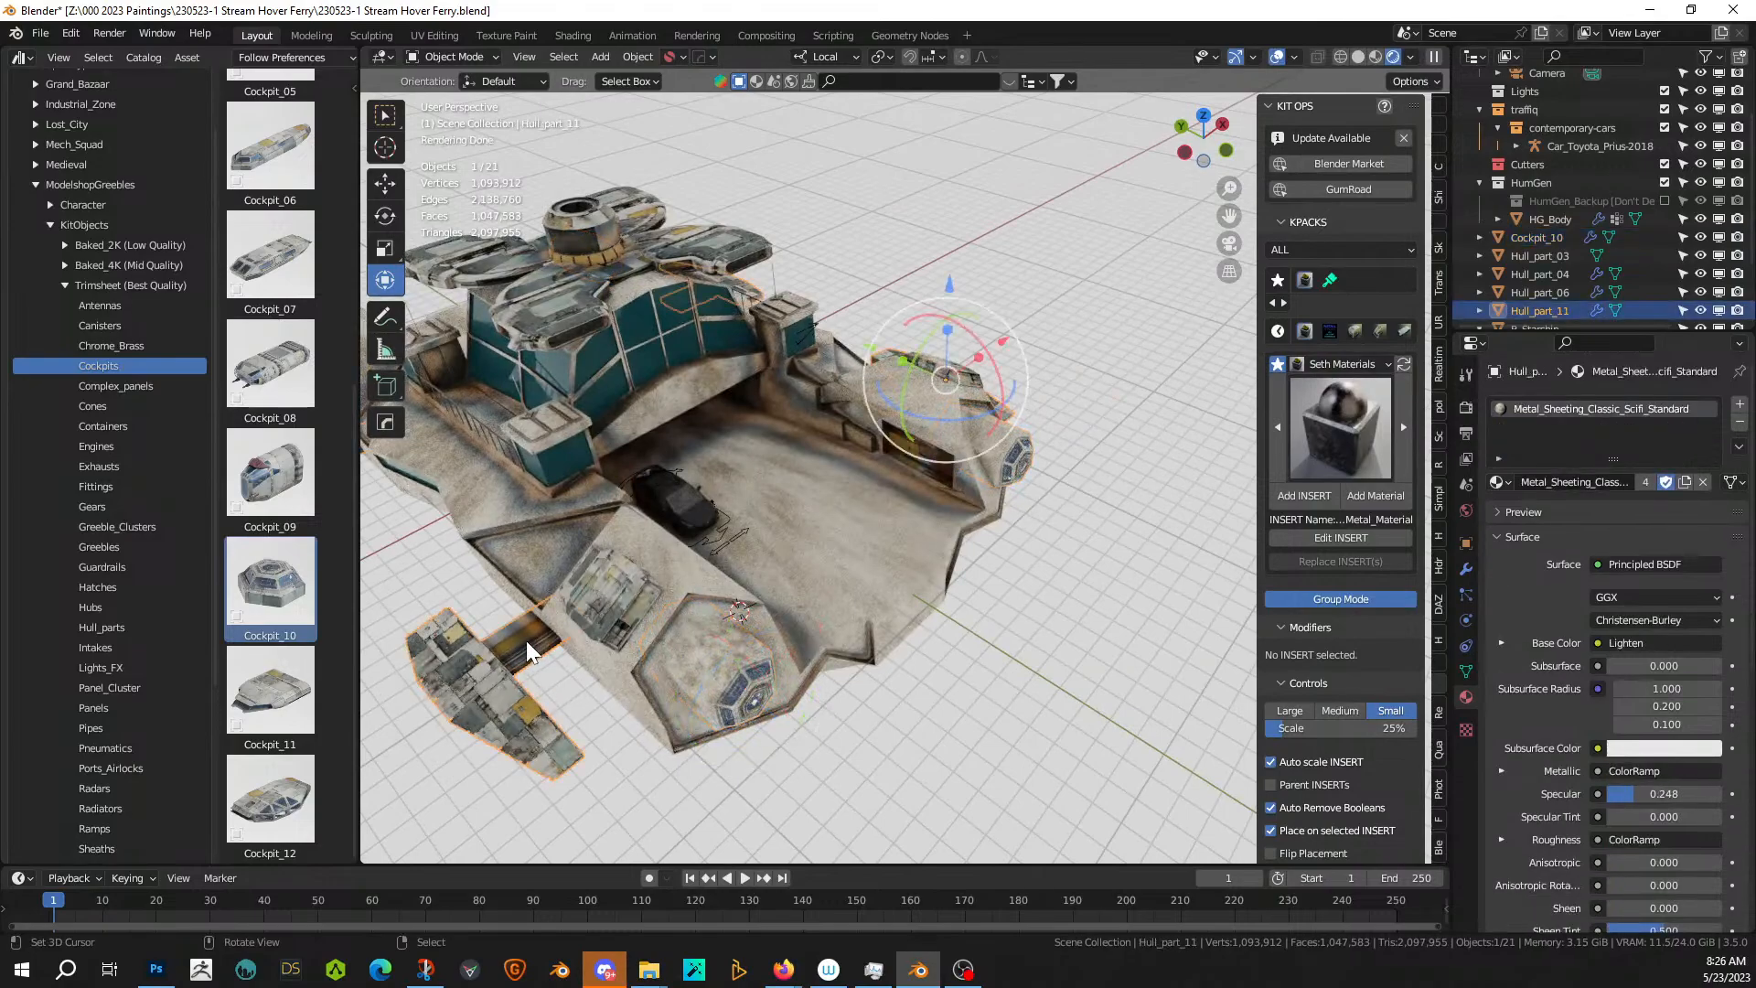
{"action": "left_click", "coordinate": [1499, 482]}
{"action": "type", "text": "gr"}
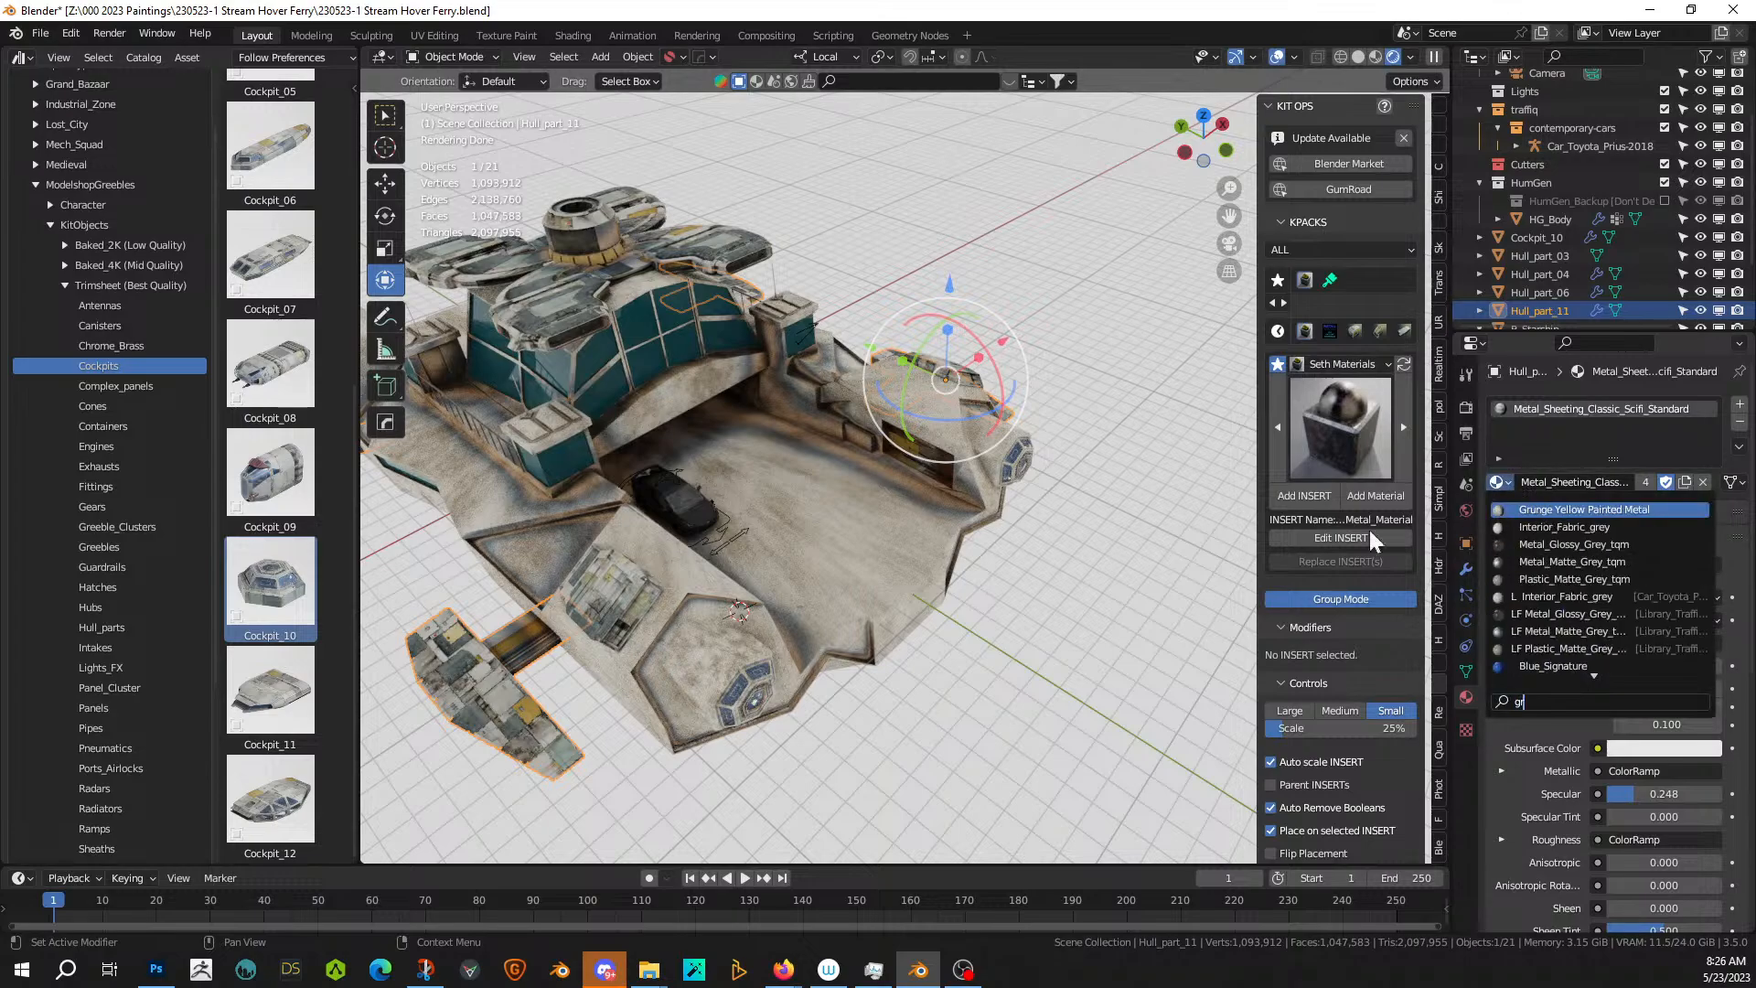
{"action": "key", "text": "Return"}
{"action": "left_click", "coordinate": [1143, 656]}
{"action": "mouse_move", "coordinate": [1144, 656]}
{"action": "middle_mouse_down"}
{"action": "mouse_move", "coordinate": [1030, 651]}
{"action": "mouse_move", "coordinate": [998, 530]}
{"action": "mouse_move", "coordinate": [992, 613]}
{"action": "mouse_move", "coordinate": [874, 470]}
{"action": "middle_mouse_up"}
- Assign Grunge Yellow Painted Metal to the inset plates on top of the hull's end arms
{"action": "left_click", "coordinate": [668, 337]}
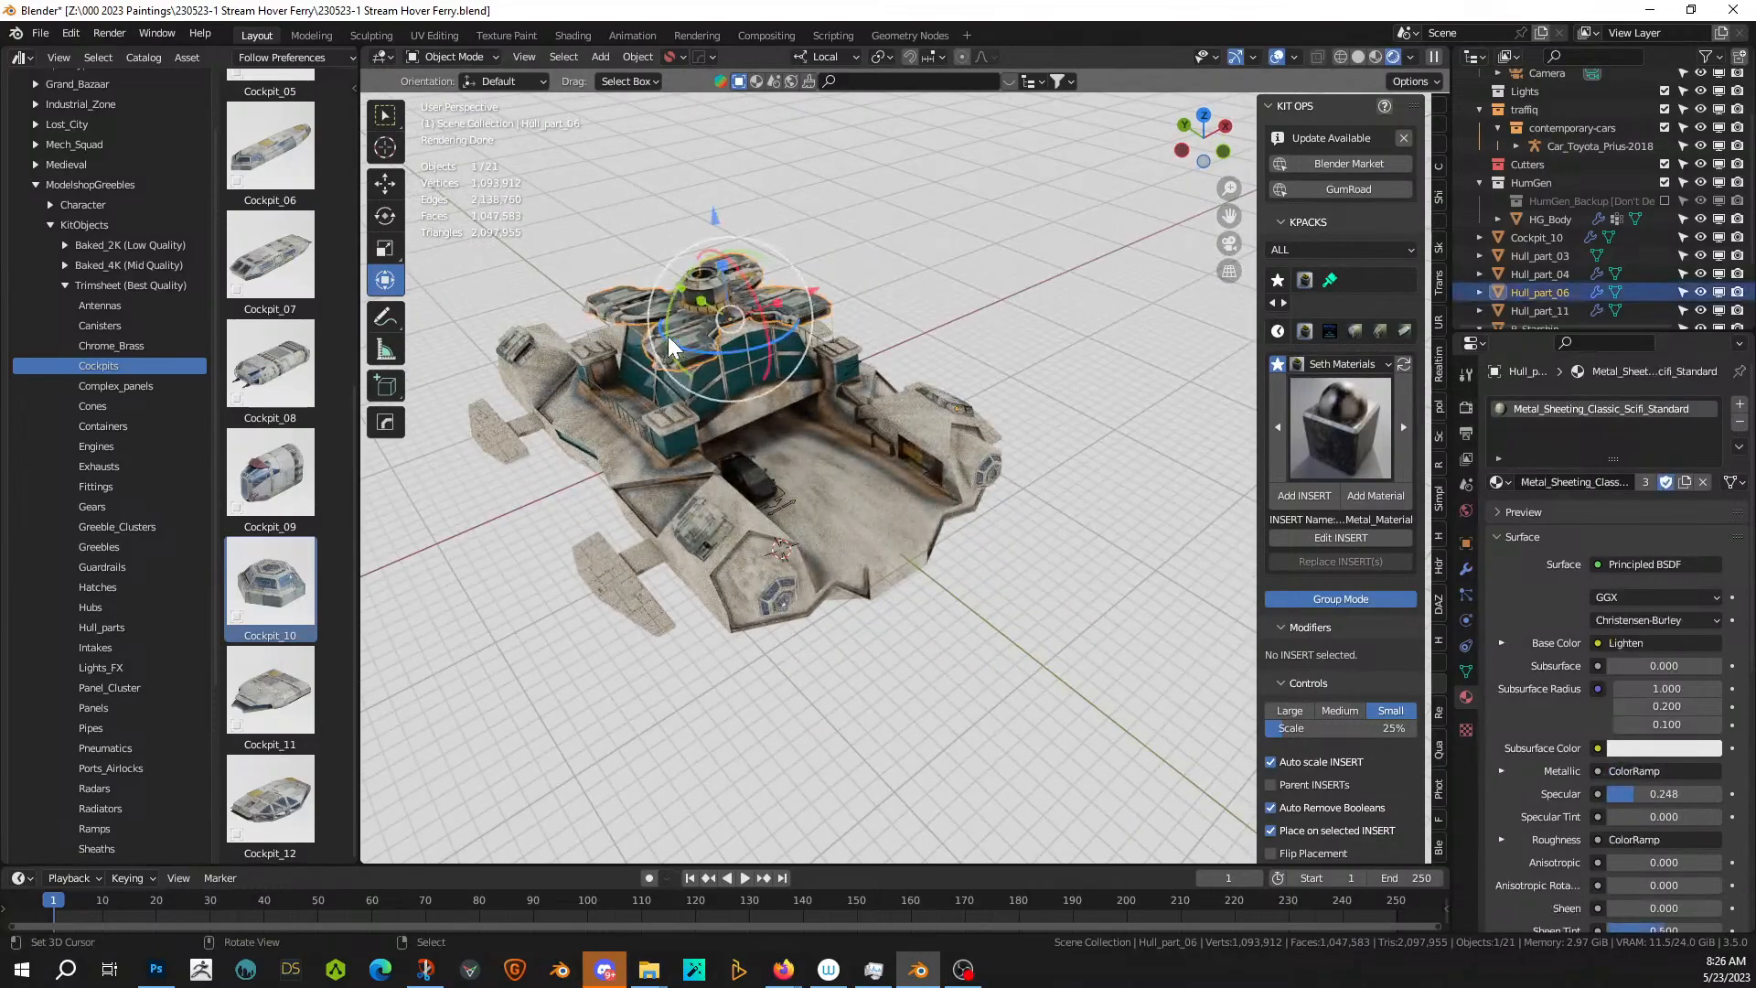
{"action": "scroll", "coordinate": [812, 600], "scroll_direction": "up", "scroll_amount": 4}
{"action": "middle_click_drag", "start_coordinate": [812, 600], "coordinate": [853, 589]}
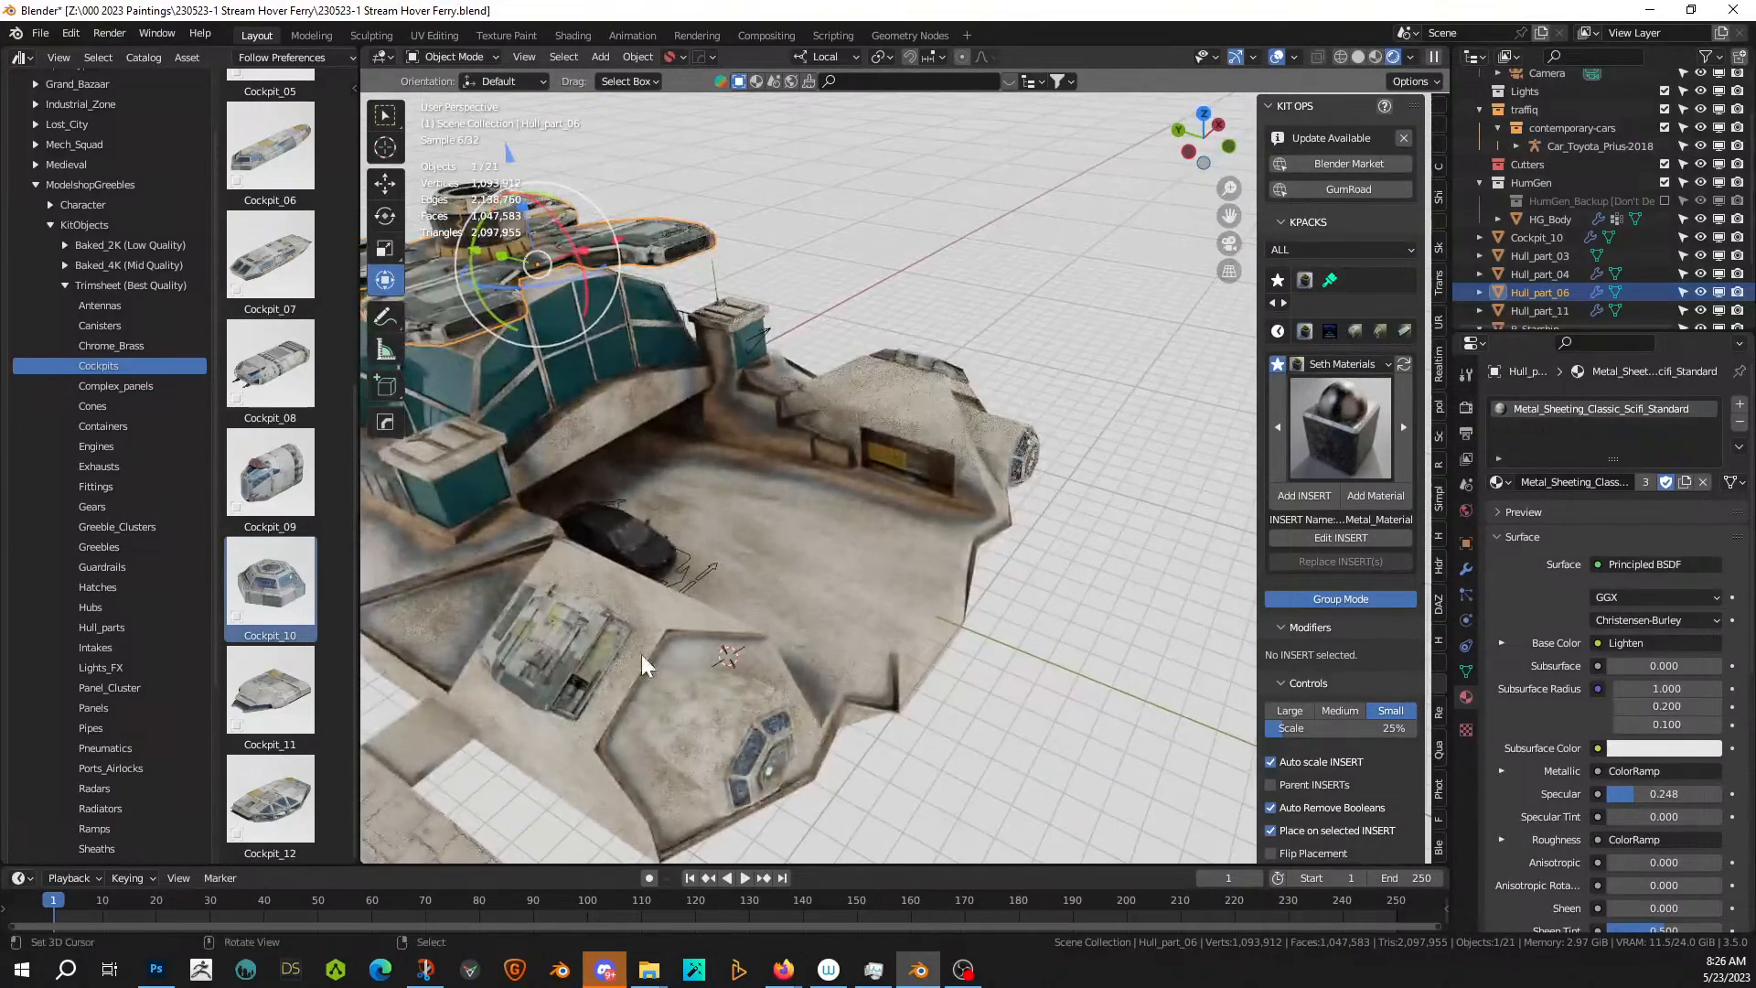
{"action": "left_click", "coordinate": [580, 627]}
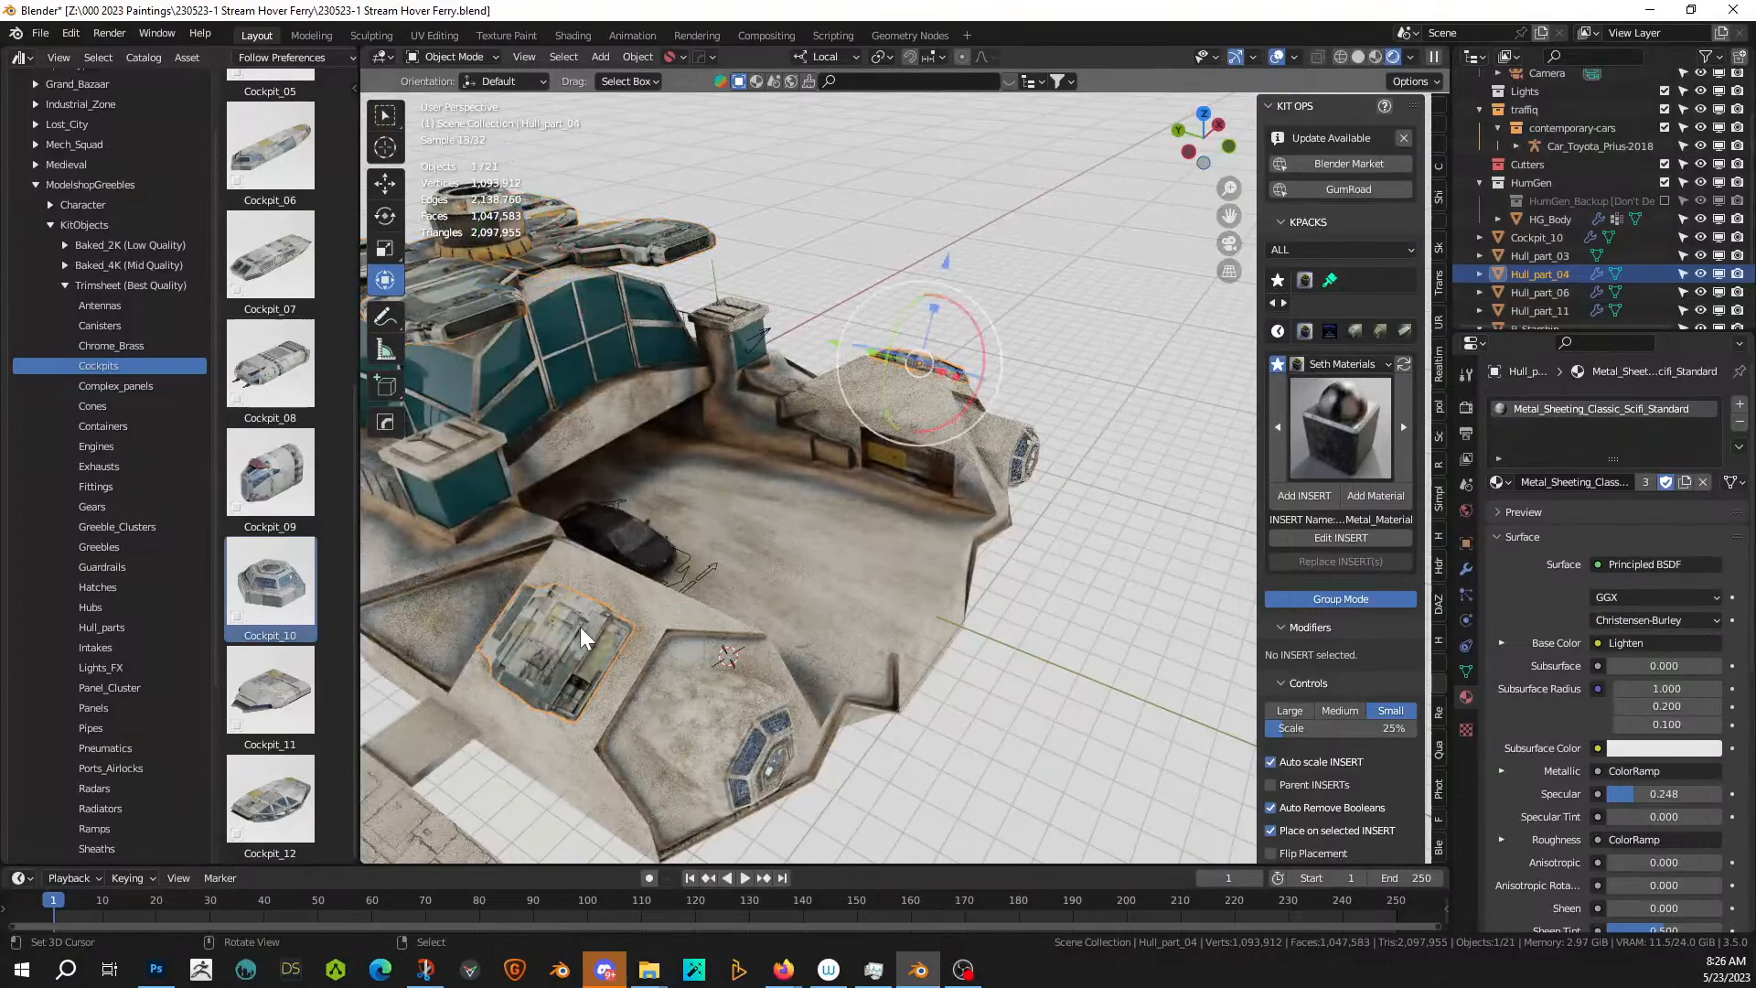
{"action": "left_click", "coordinate": [1508, 483]}
{"action": "type", "text": "gr"}
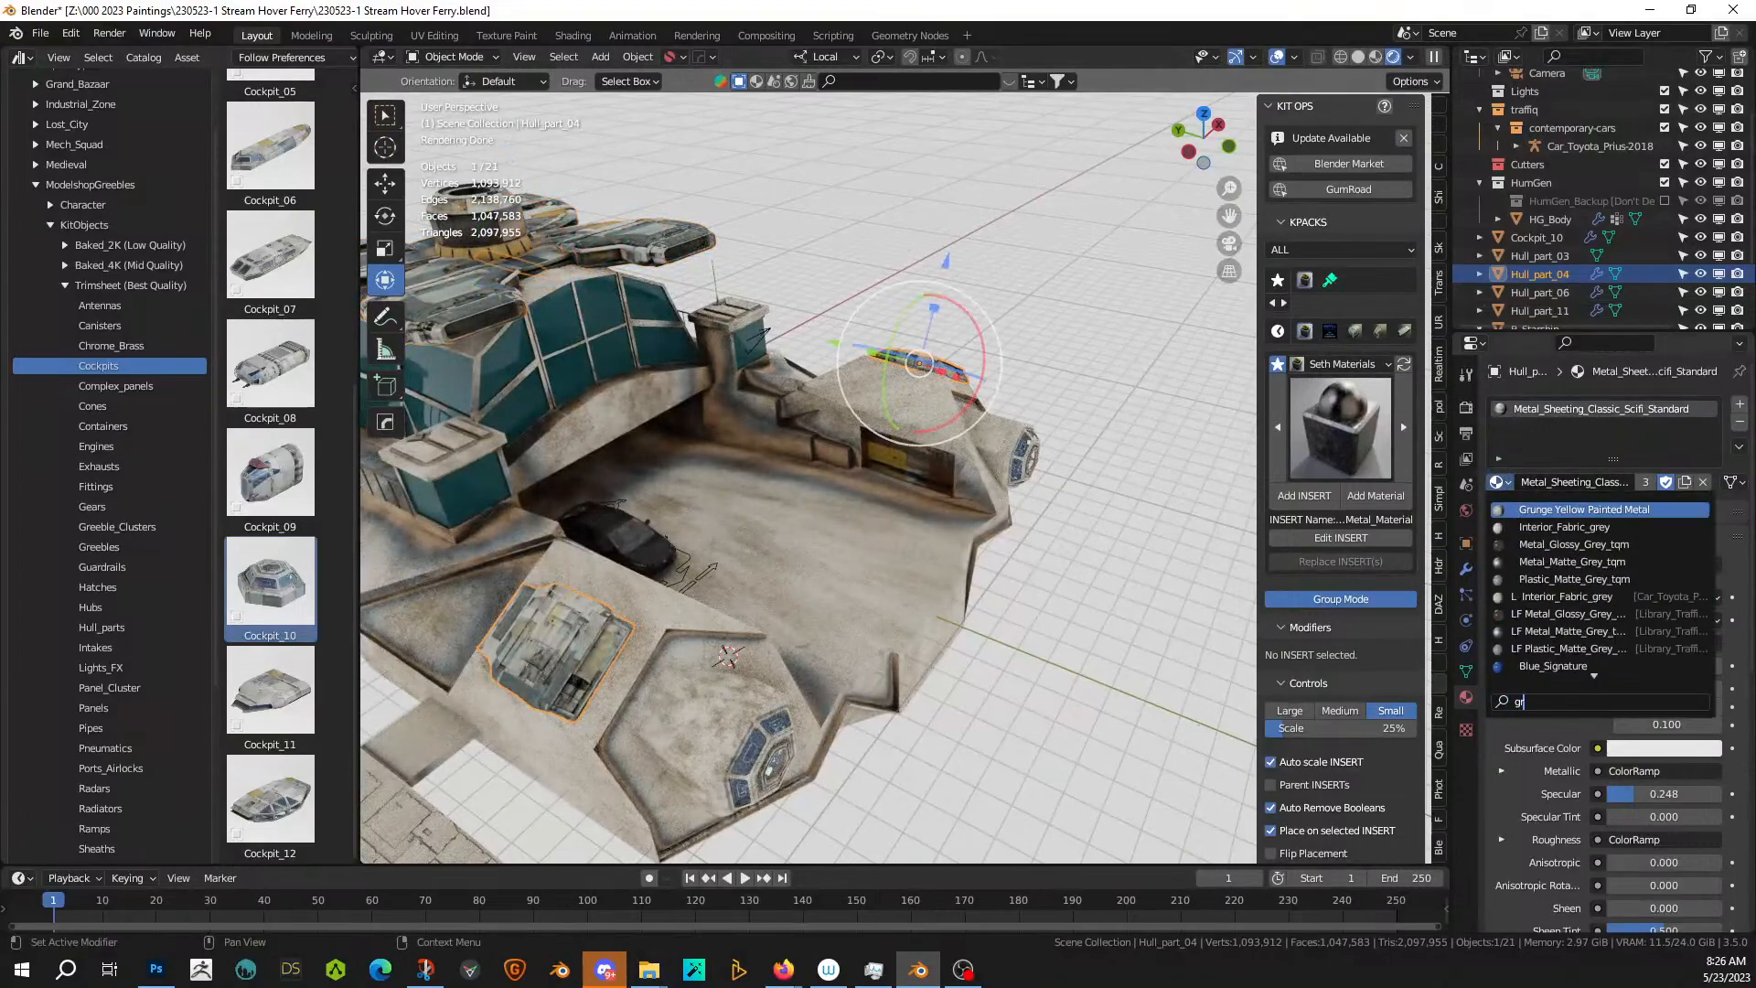
{"action": "left_click", "coordinate": [1538, 510]}
{"action": "left_click", "coordinate": [1052, 657]}
{"action": "mouse_move", "coordinate": [1052, 656]}
{"action": "middle_mouse_down"}
{"action": "mouse_move", "coordinate": [1007, 583]}
{"action": "mouse_move", "coordinate": [1136, 569]}
{"action": "mouse_move", "coordinate": [1150, 604]}
{"action": "mouse_move", "coordinate": [1054, 671]}
{"action": "middle_mouse_up"}
{"action": "scroll", "coordinate": [1117, 634], "scroll_direction": "up", "scroll_amount": 2}
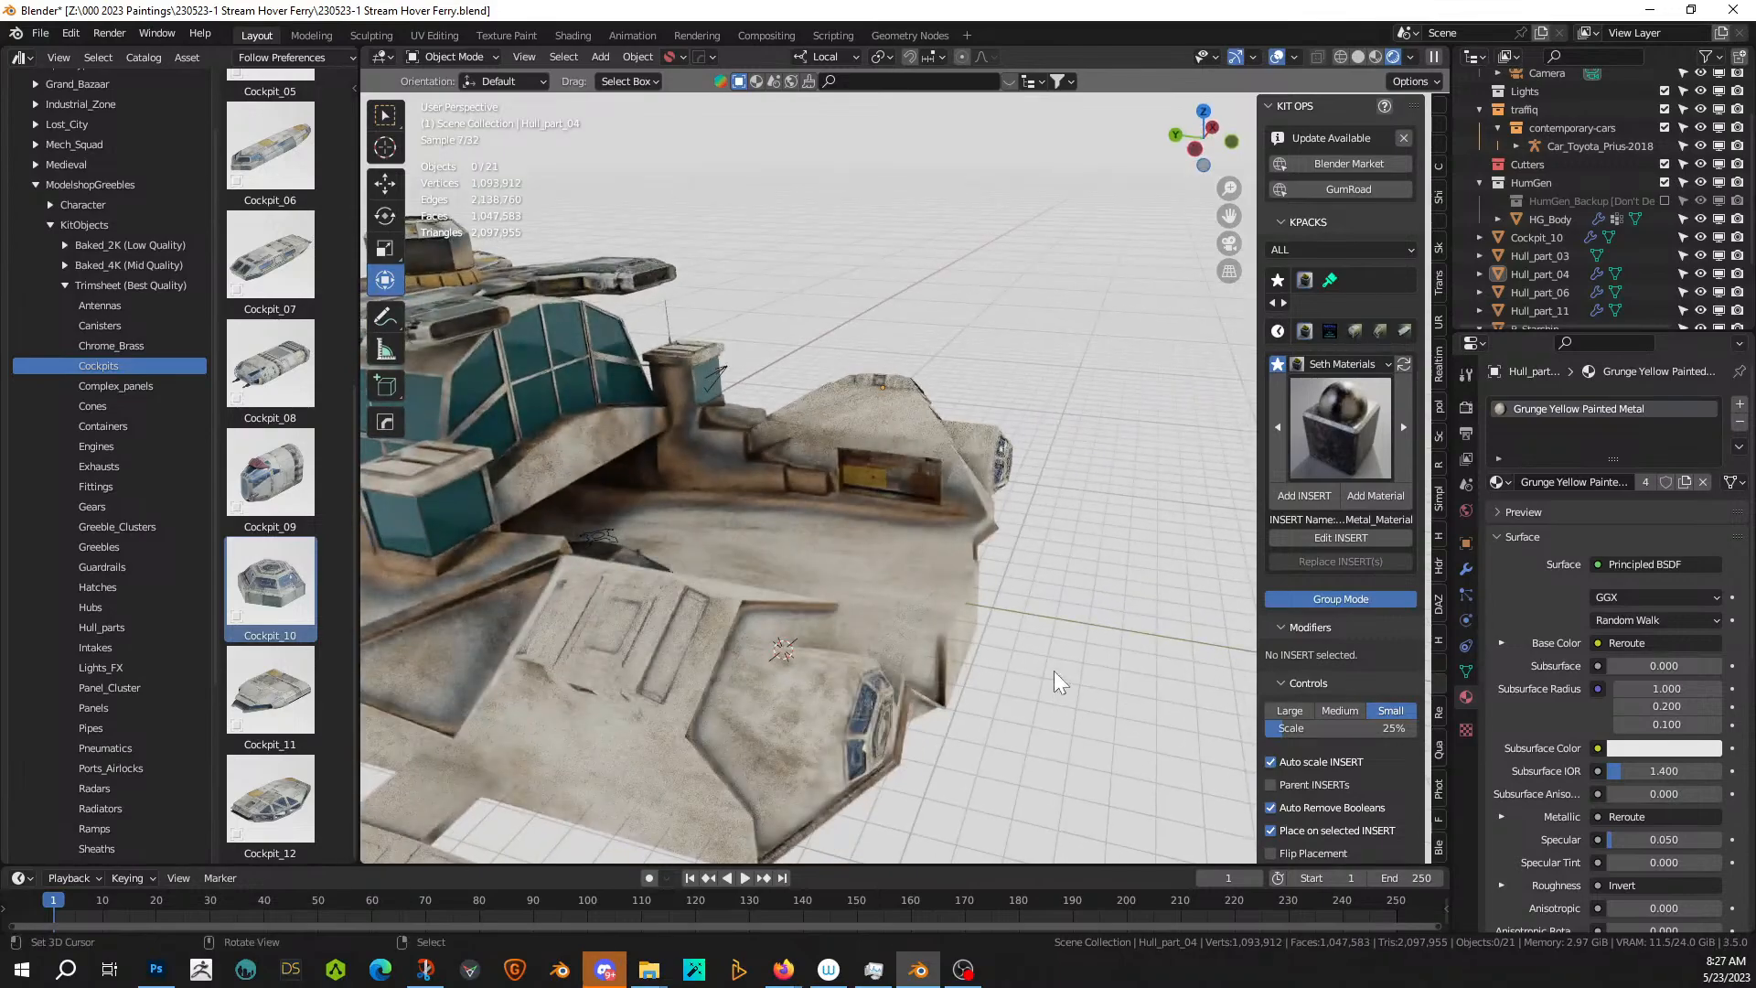
- Make the inset plates' material a single-user copy and bring up its RGB node in the Shading workspace
{"action": "left_click", "coordinate": [697, 606]}
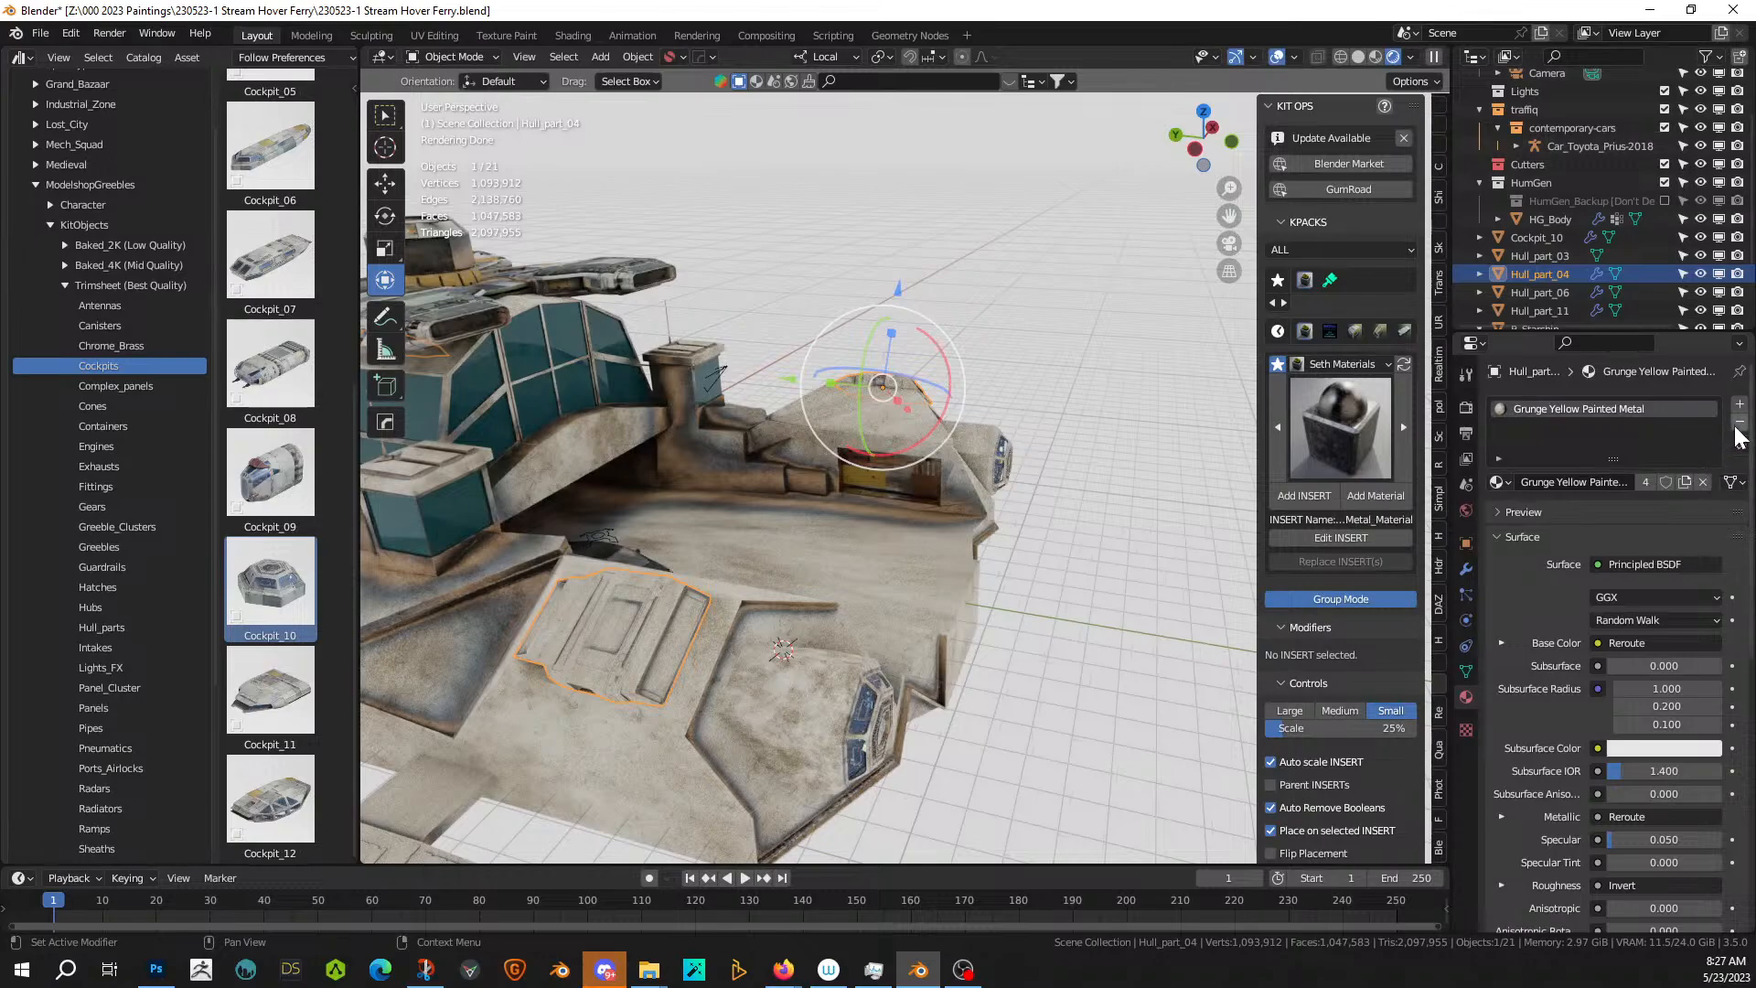
{"action": "left_click", "coordinate": [1649, 481]}
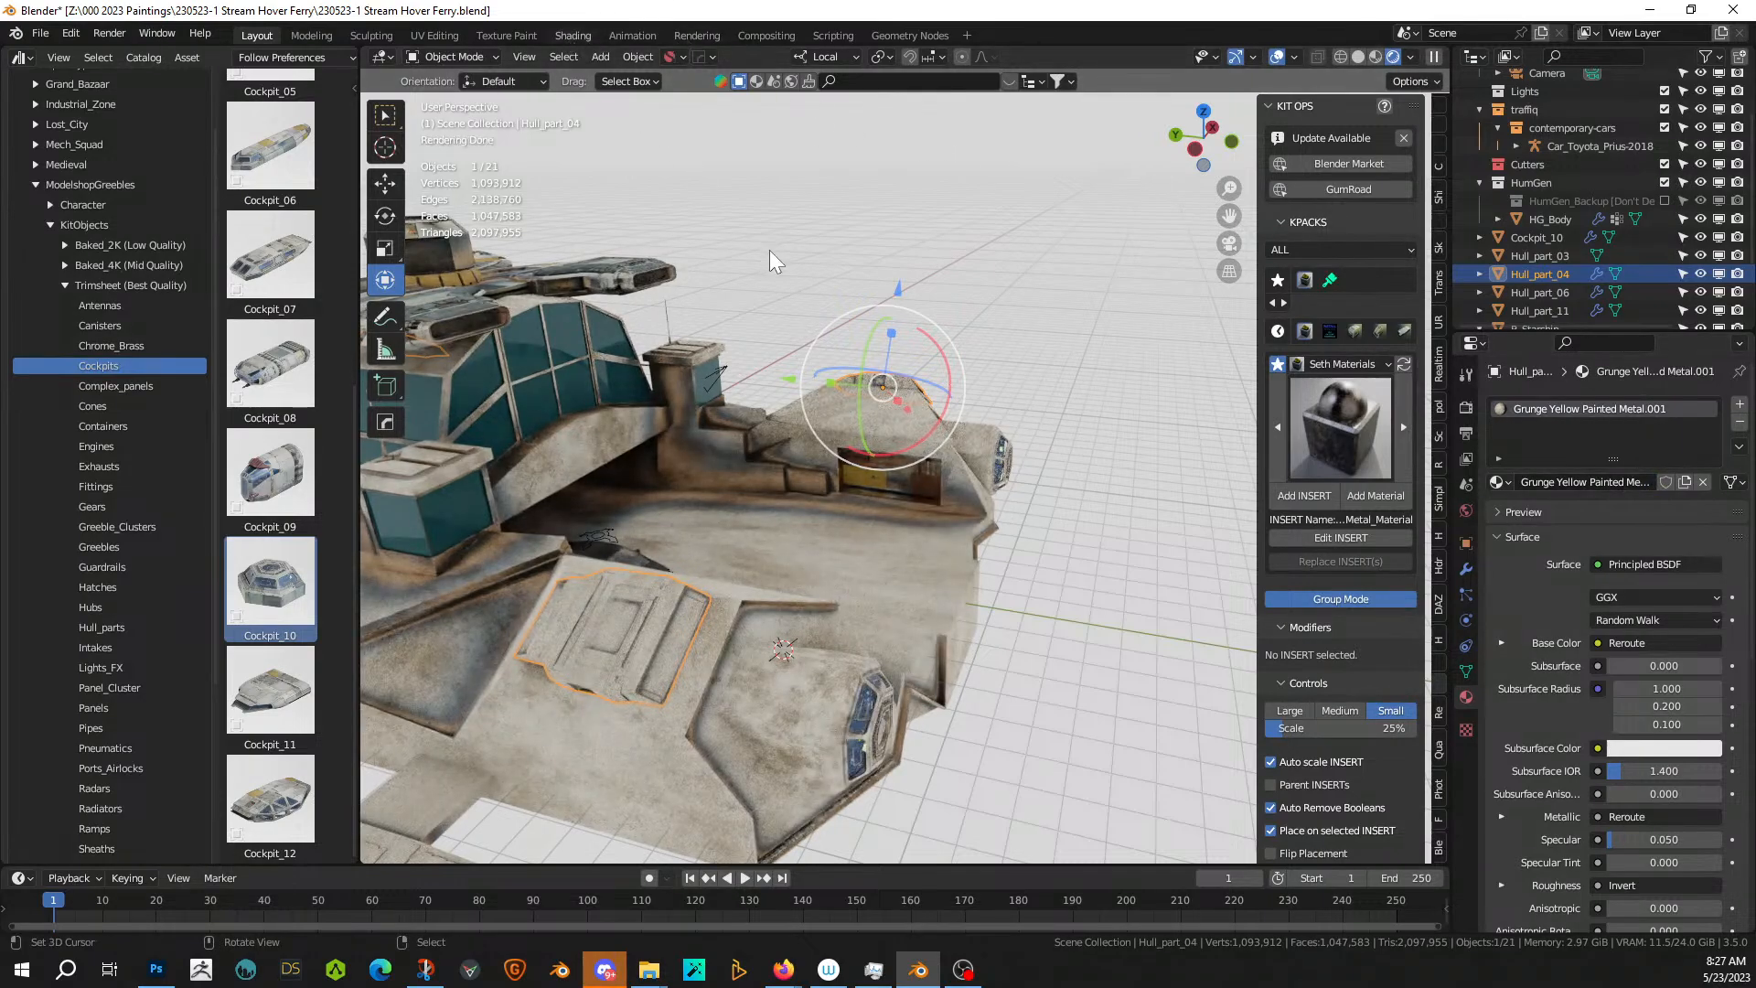
{"action": "left_click", "coordinate": [573, 35]}
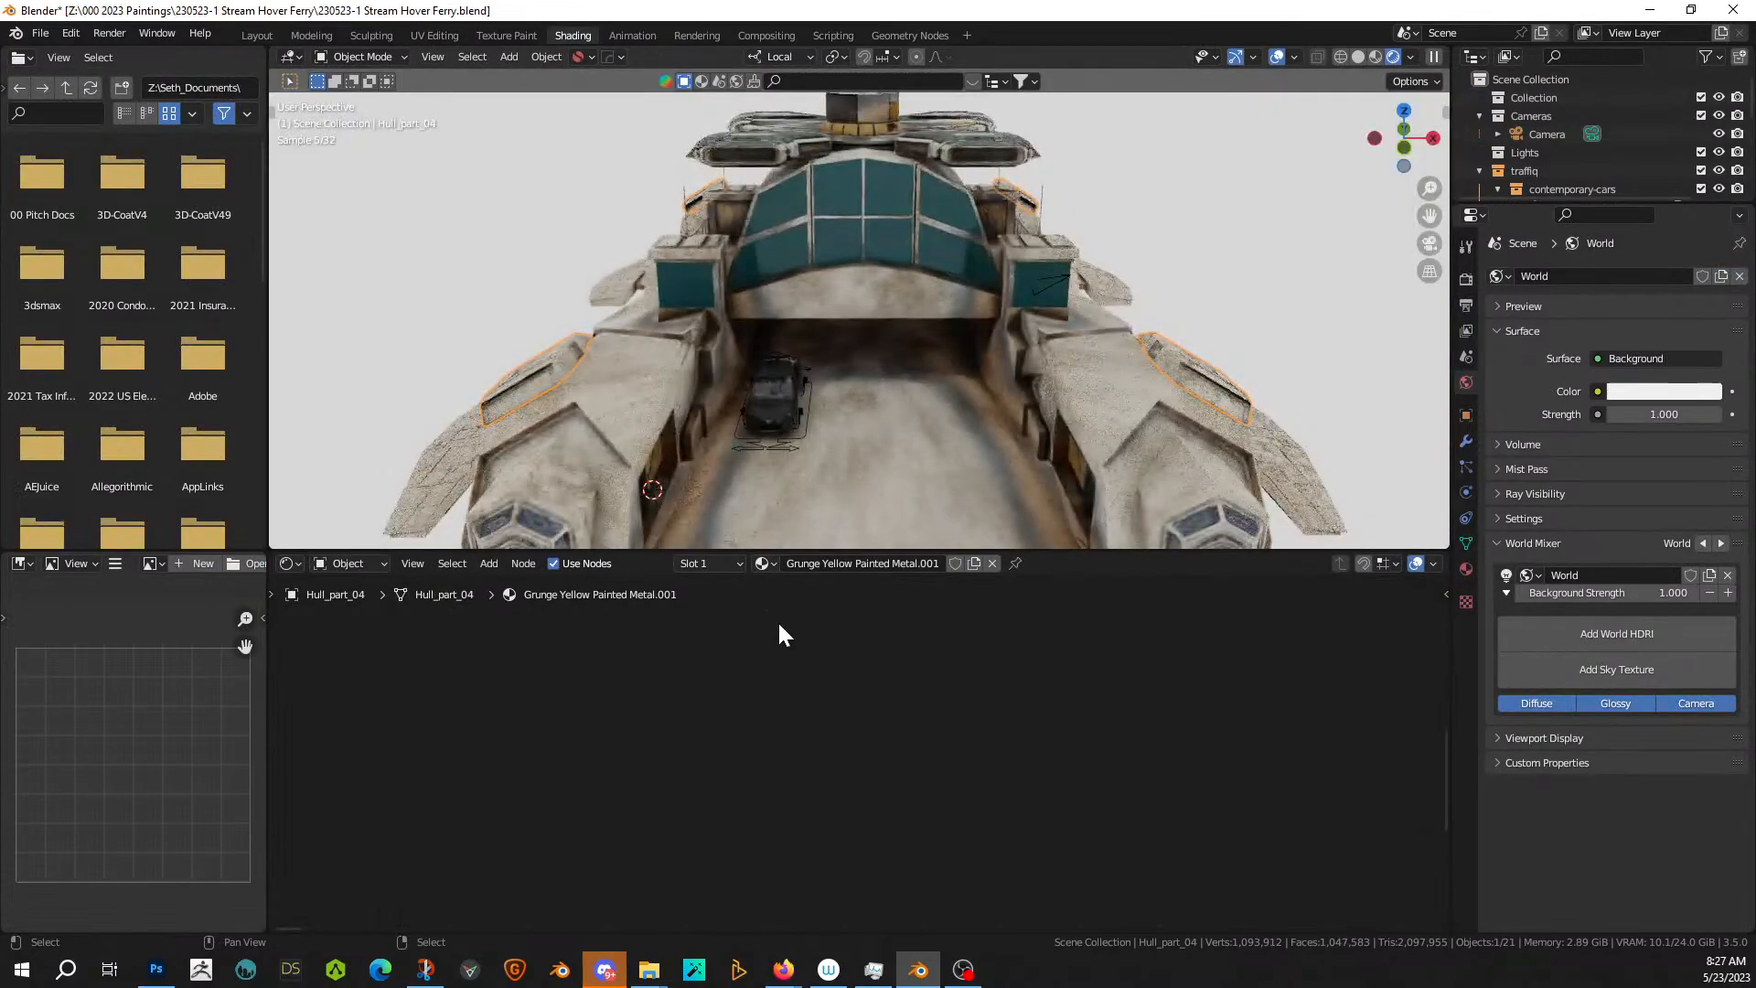
{"action": "scroll", "coordinate": [665, 768], "scroll_direction": "down", "scroll_amount": 2}
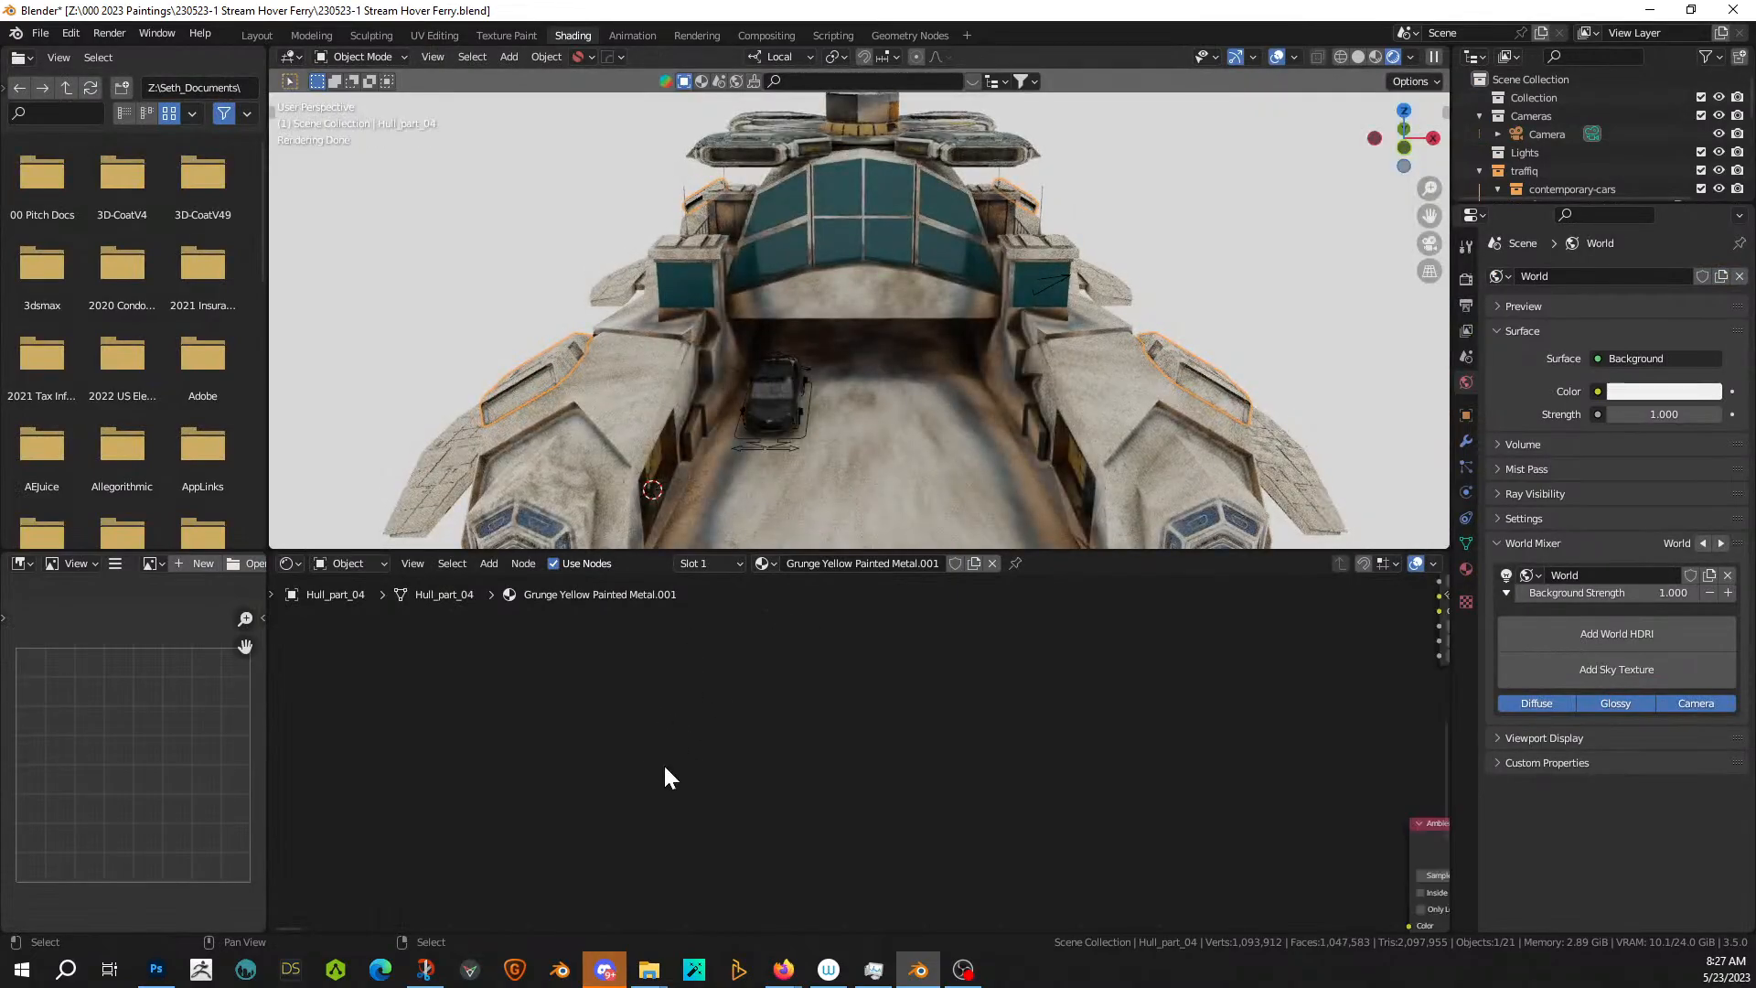
{"action": "scroll", "coordinate": [665, 771], "scroll_direction": "down", "scroll_amount": 3}
{"action": "scroll", "coordinate": [665, 769], "scroll_direction": "up", "scroll_amount": 4}
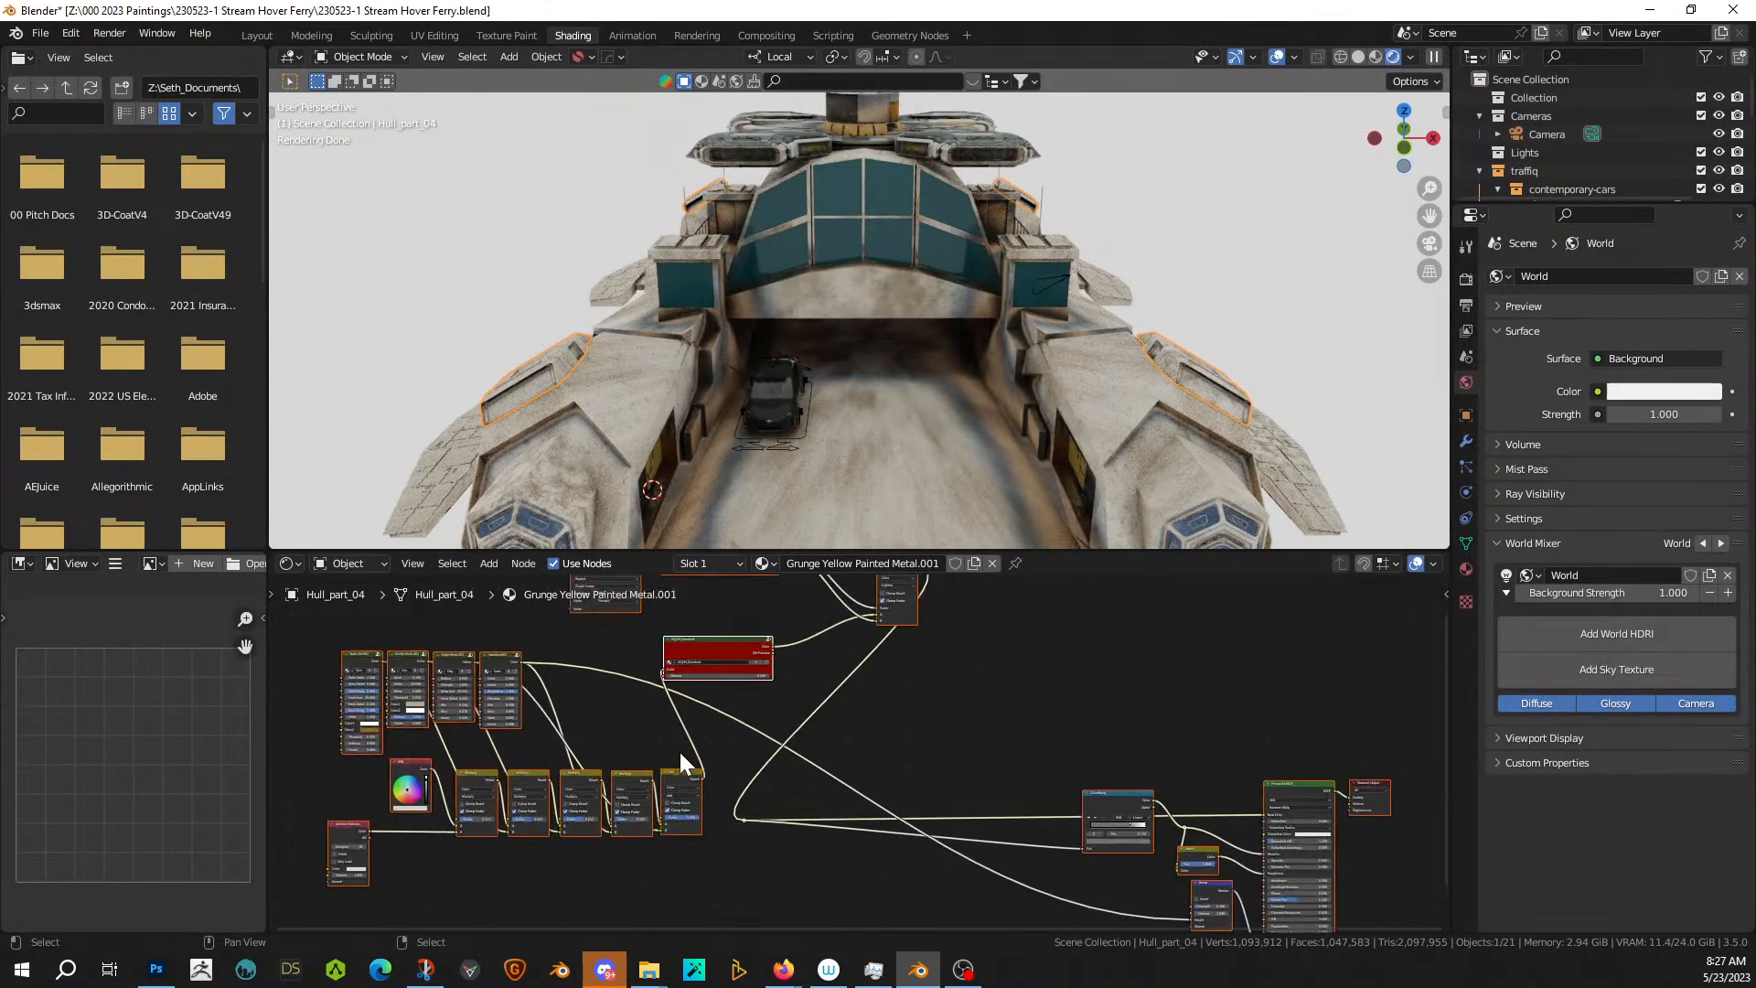
{"action": "middle_click_drag", "start_coordinate": [692, 519], "coordinate": [778, 499]}
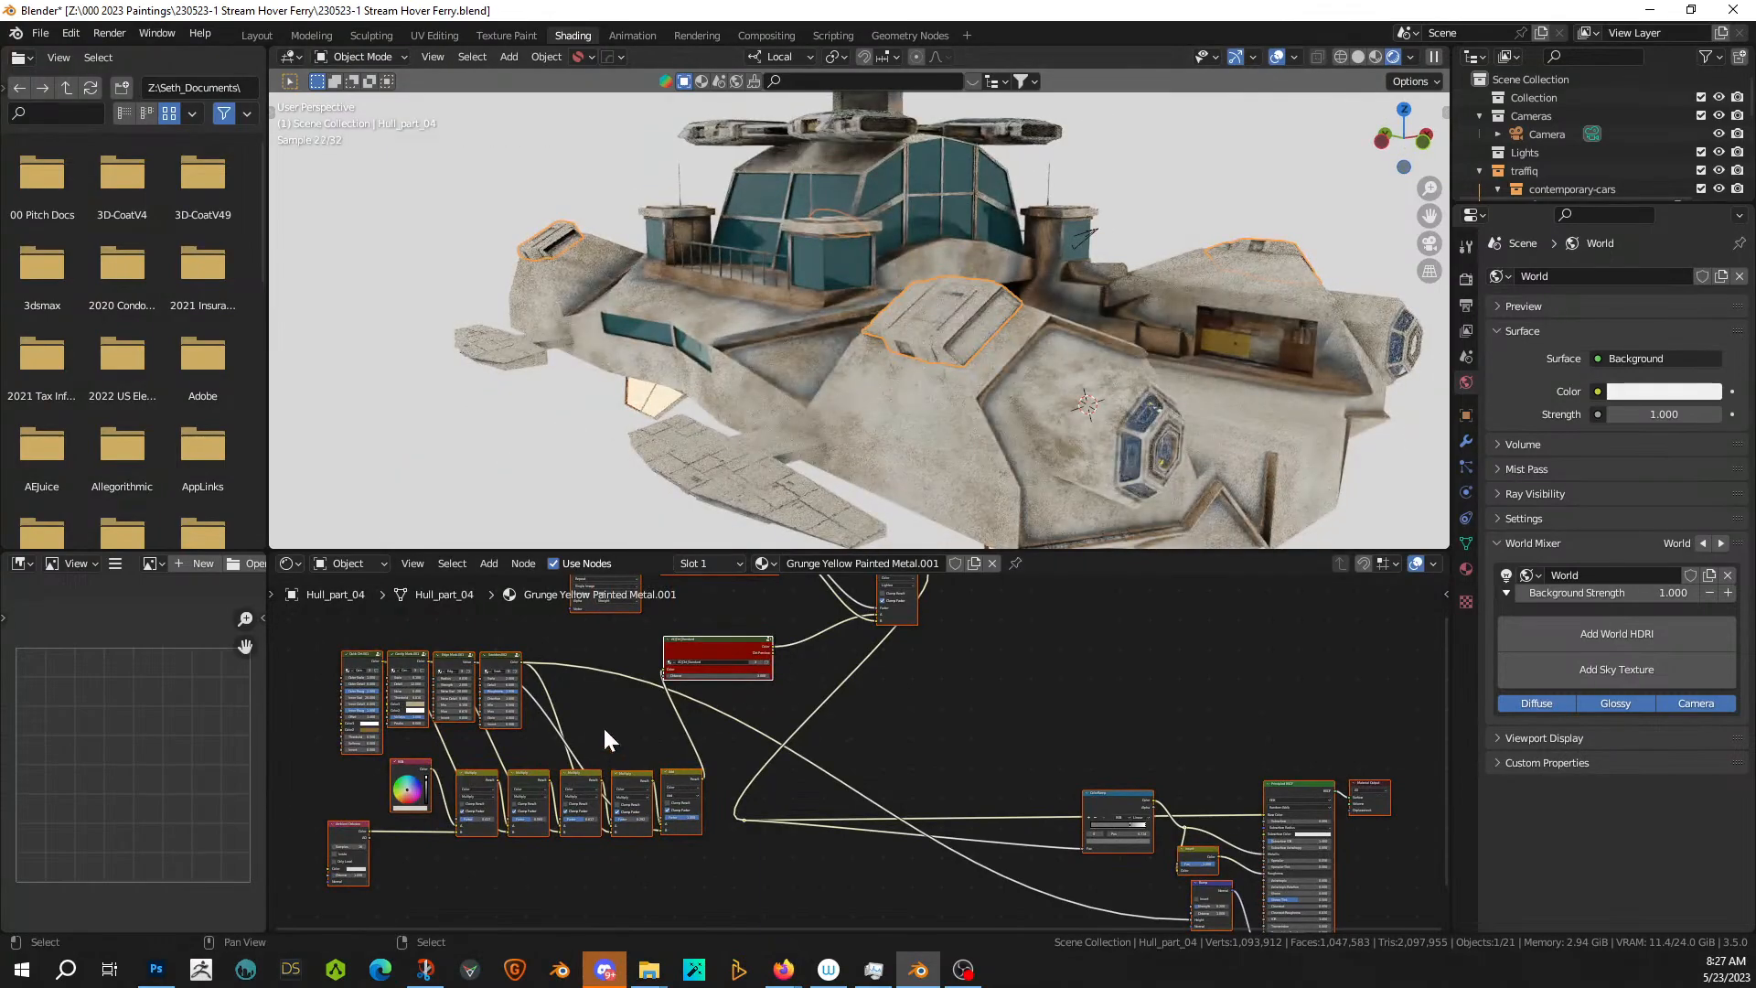
{"action": "middle_click_drag", "start_coordinate": [602, 727], "coordinate": [856, 736]}
{"action": "scroll", "coordinate": [833, 742], "scroll_direction": "up", "scroll_amount": 3}
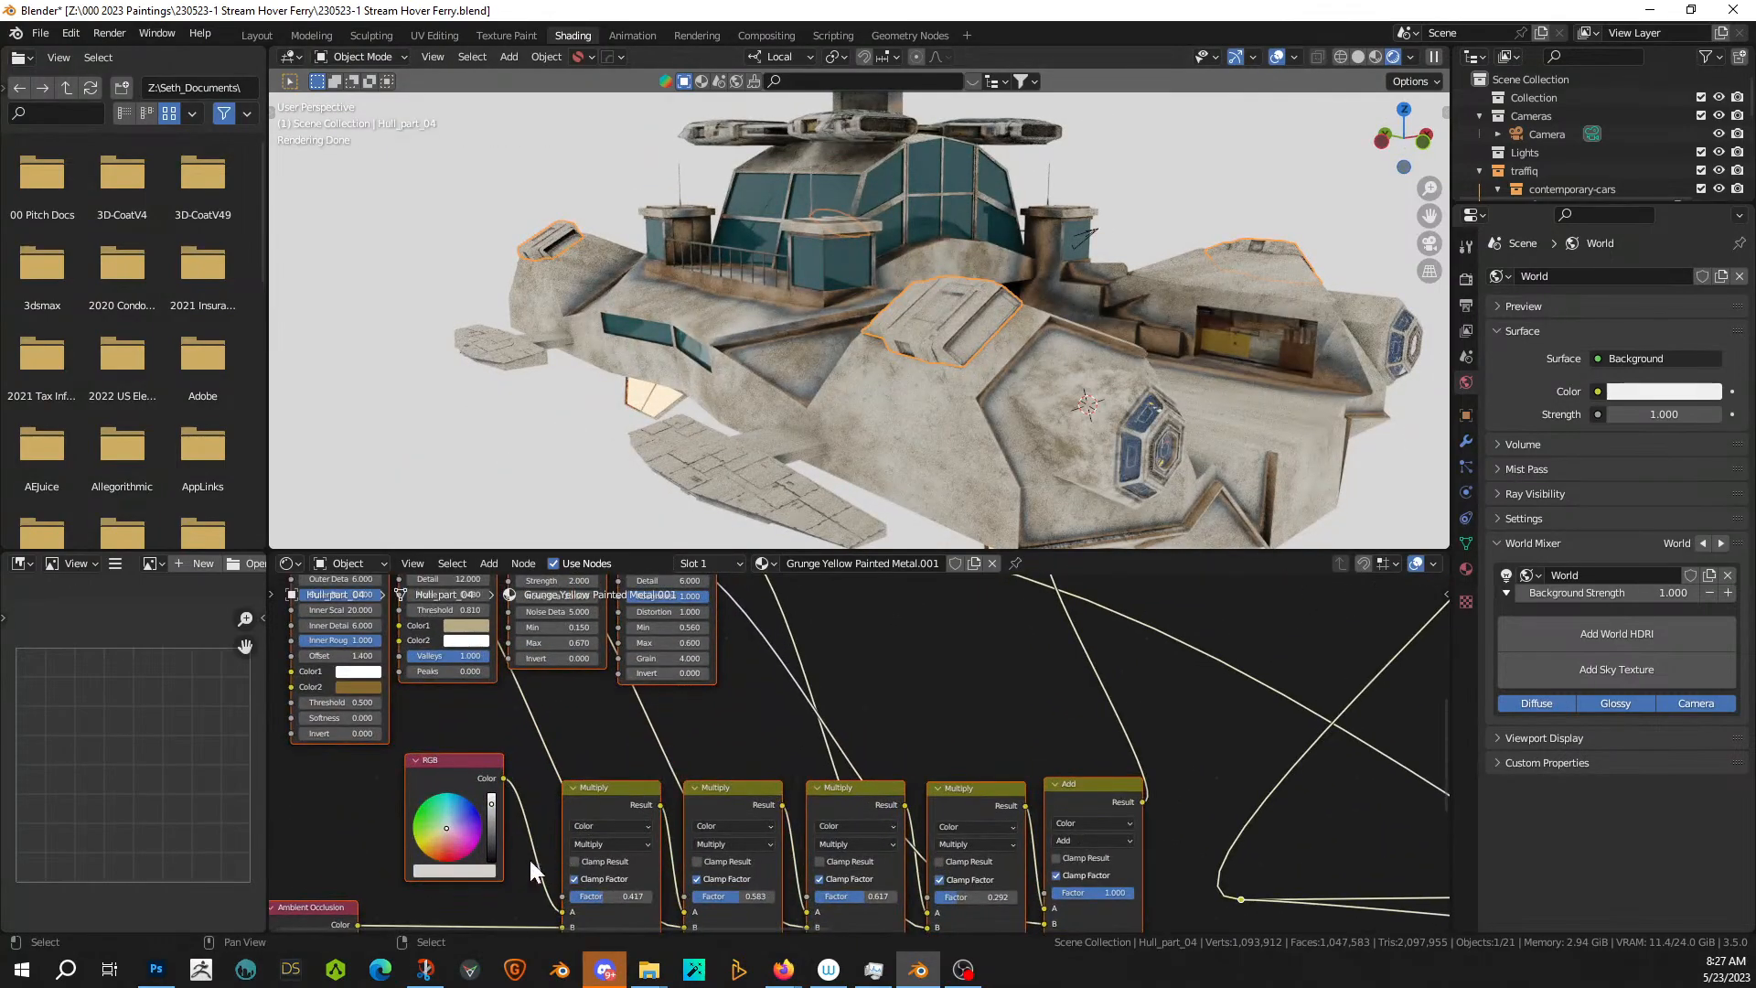
- Try bright red and blue base colours on the inset plates through the material's RGB node
{"action": "left_click", "coordinate": [442, 853]}
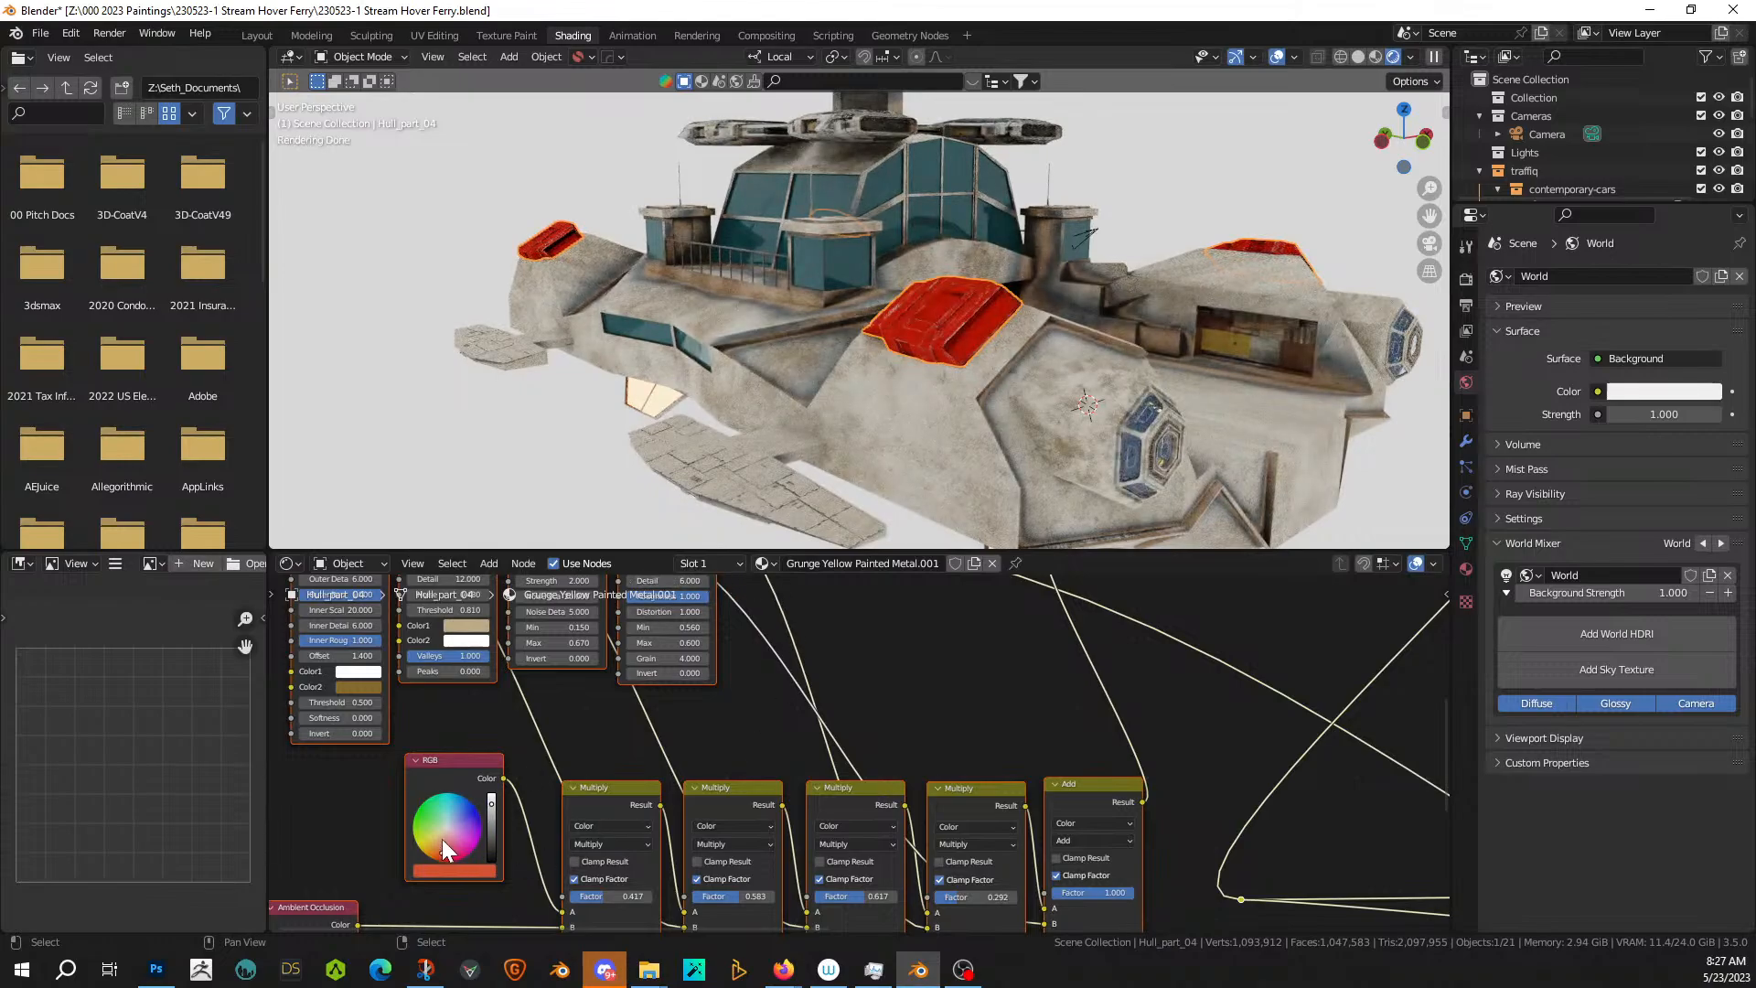
{"action": "mouse_move", "coordinate": [442, 838]}
{"action": "left_mouse_down"}
{"action": "mouse_move", "coordinate": [468, 834]}
{"action": "mouse_move", "coordinate": [454, 811]}
{"action": "left_mouse_up"}
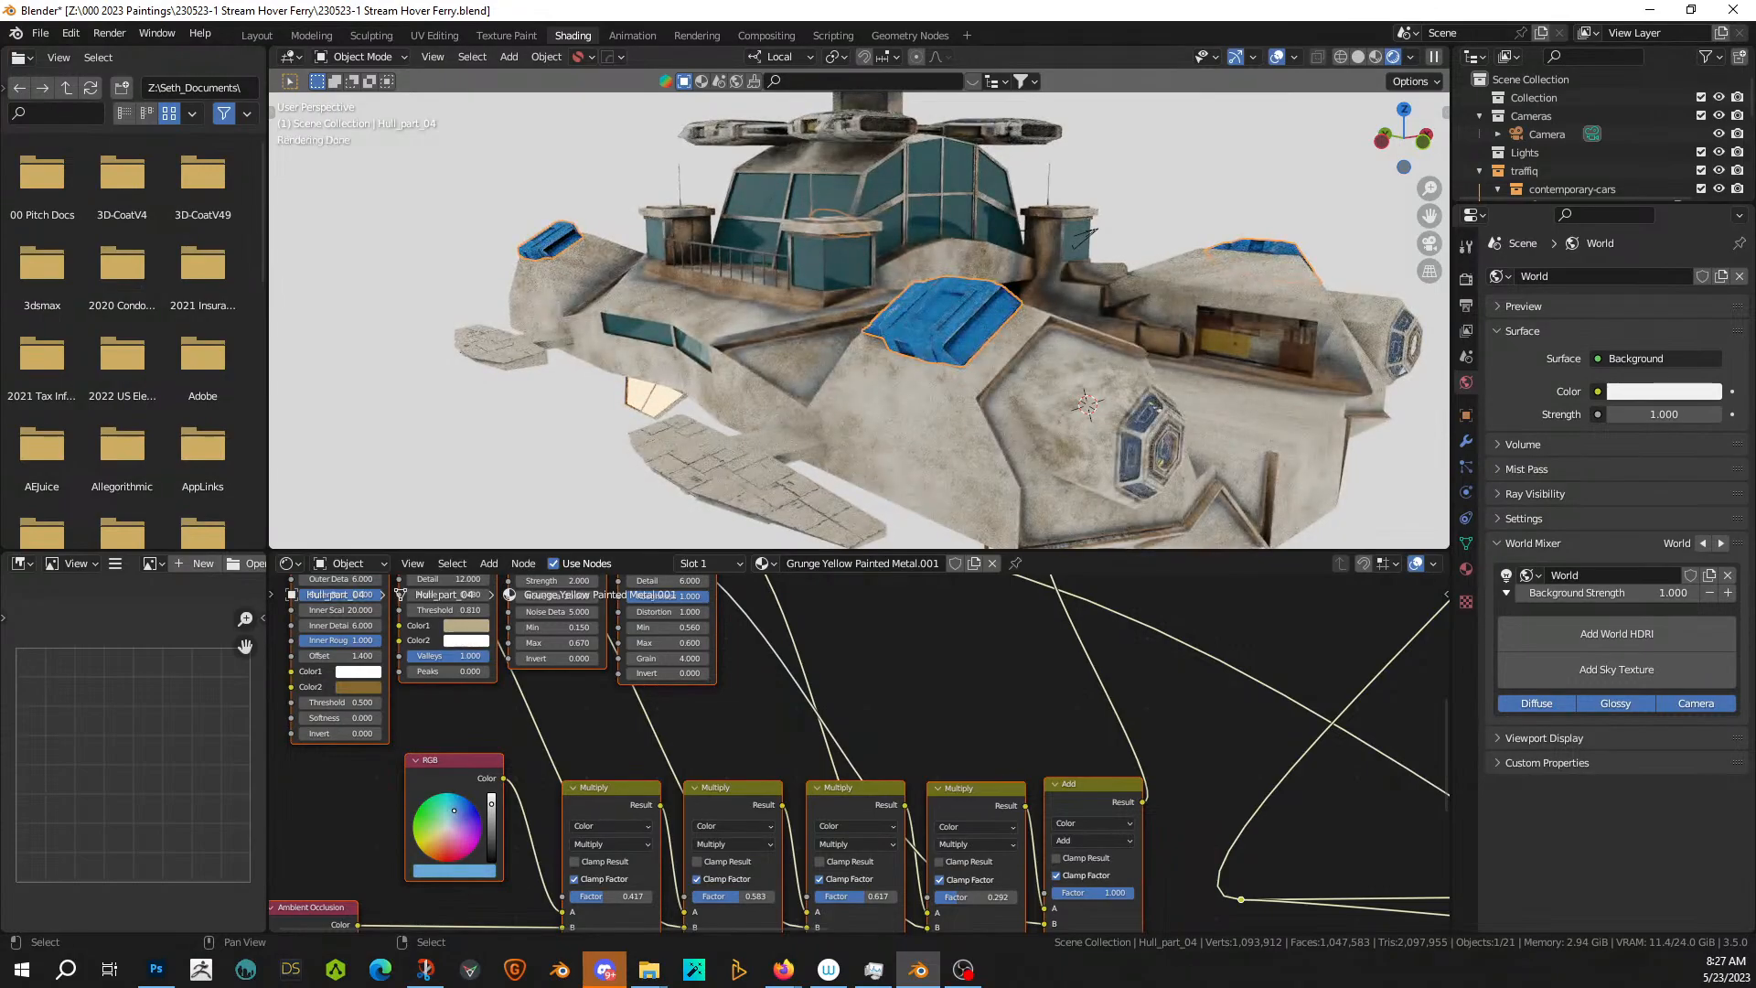
{"action": "scroll", "coordinate": [969, 392], "scroll_direction": "down", "scroll_amount": 2}
{"action": "middle_click_drag", "start_coordinate": [968, 393], "coordinate": [1085, 397]}
{"action": "scroll", "coordinate": [594, 740], "scroll_direction": "up", "scroll_amount": 1}
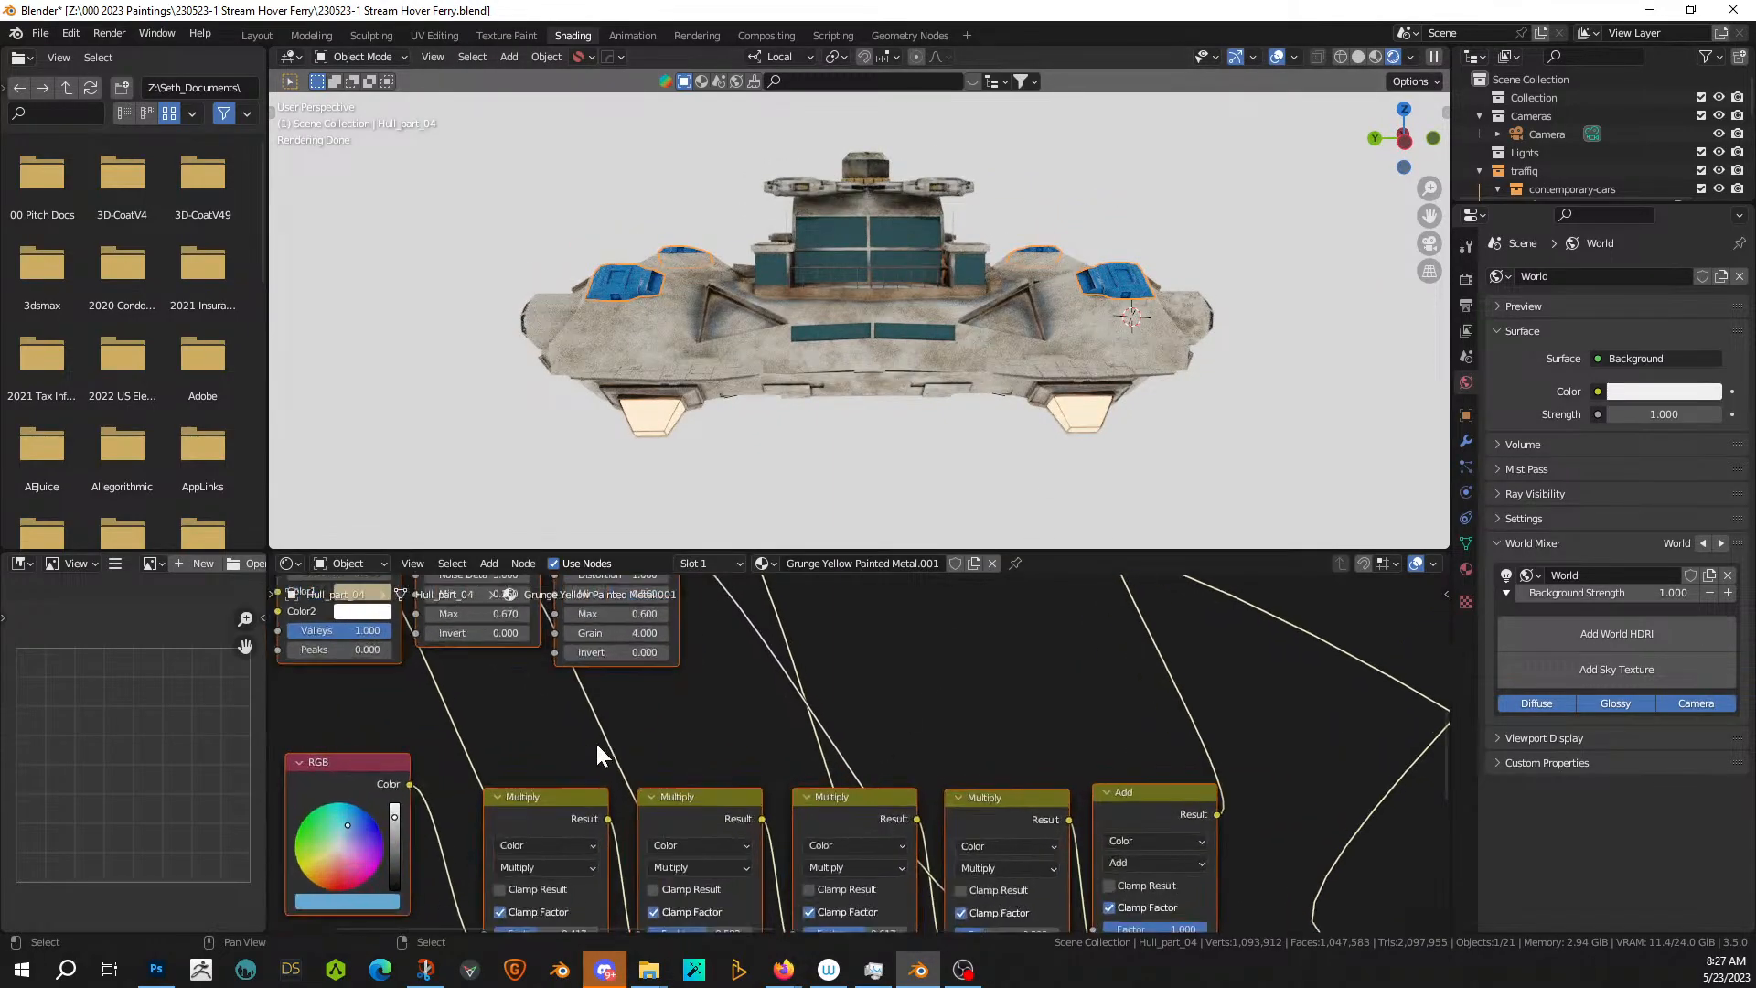
- Set the inset plates' RGB node to a muted grey-teal with hue 0.500, saturation 0.108 and value 0.415
{"action": "left_click", "coordinate": [395, 843]}
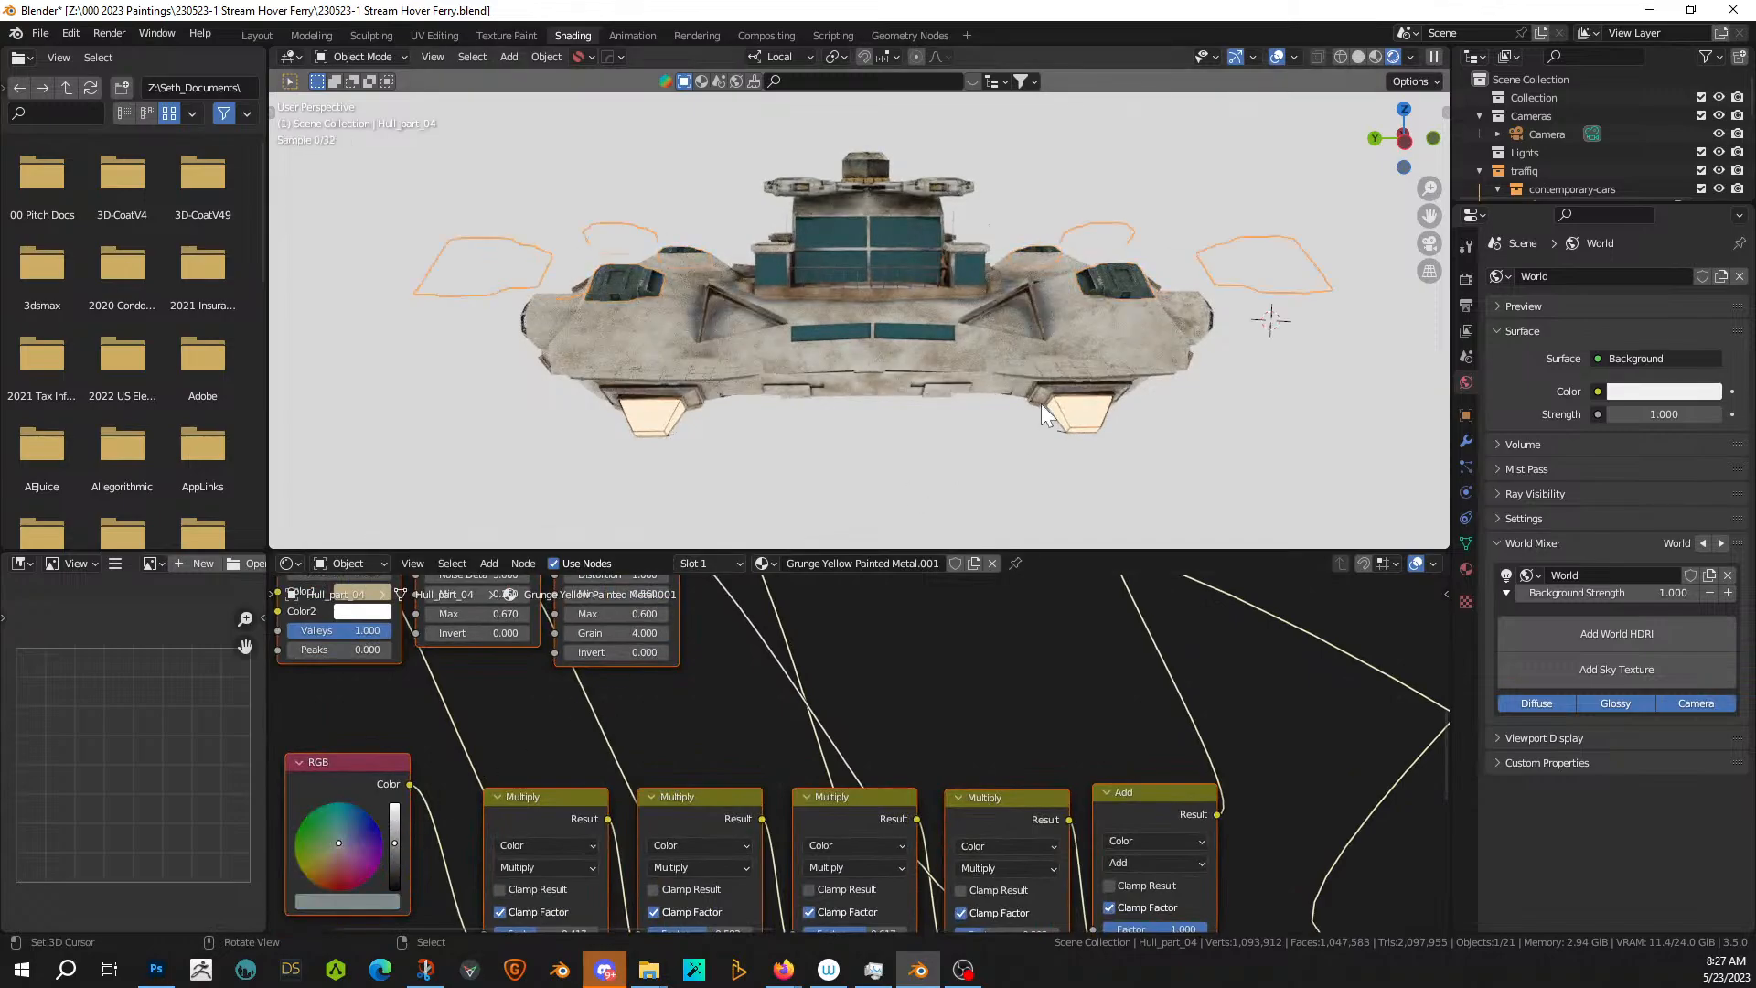
{"action": "scroll", "coordinate": [1040, 399], "scroll_direction": "up", "scroll_amount": 3}
{"action": "middle_click_drag", "start_coordinate": [1039, 395], "coordinate": [950, 390]}
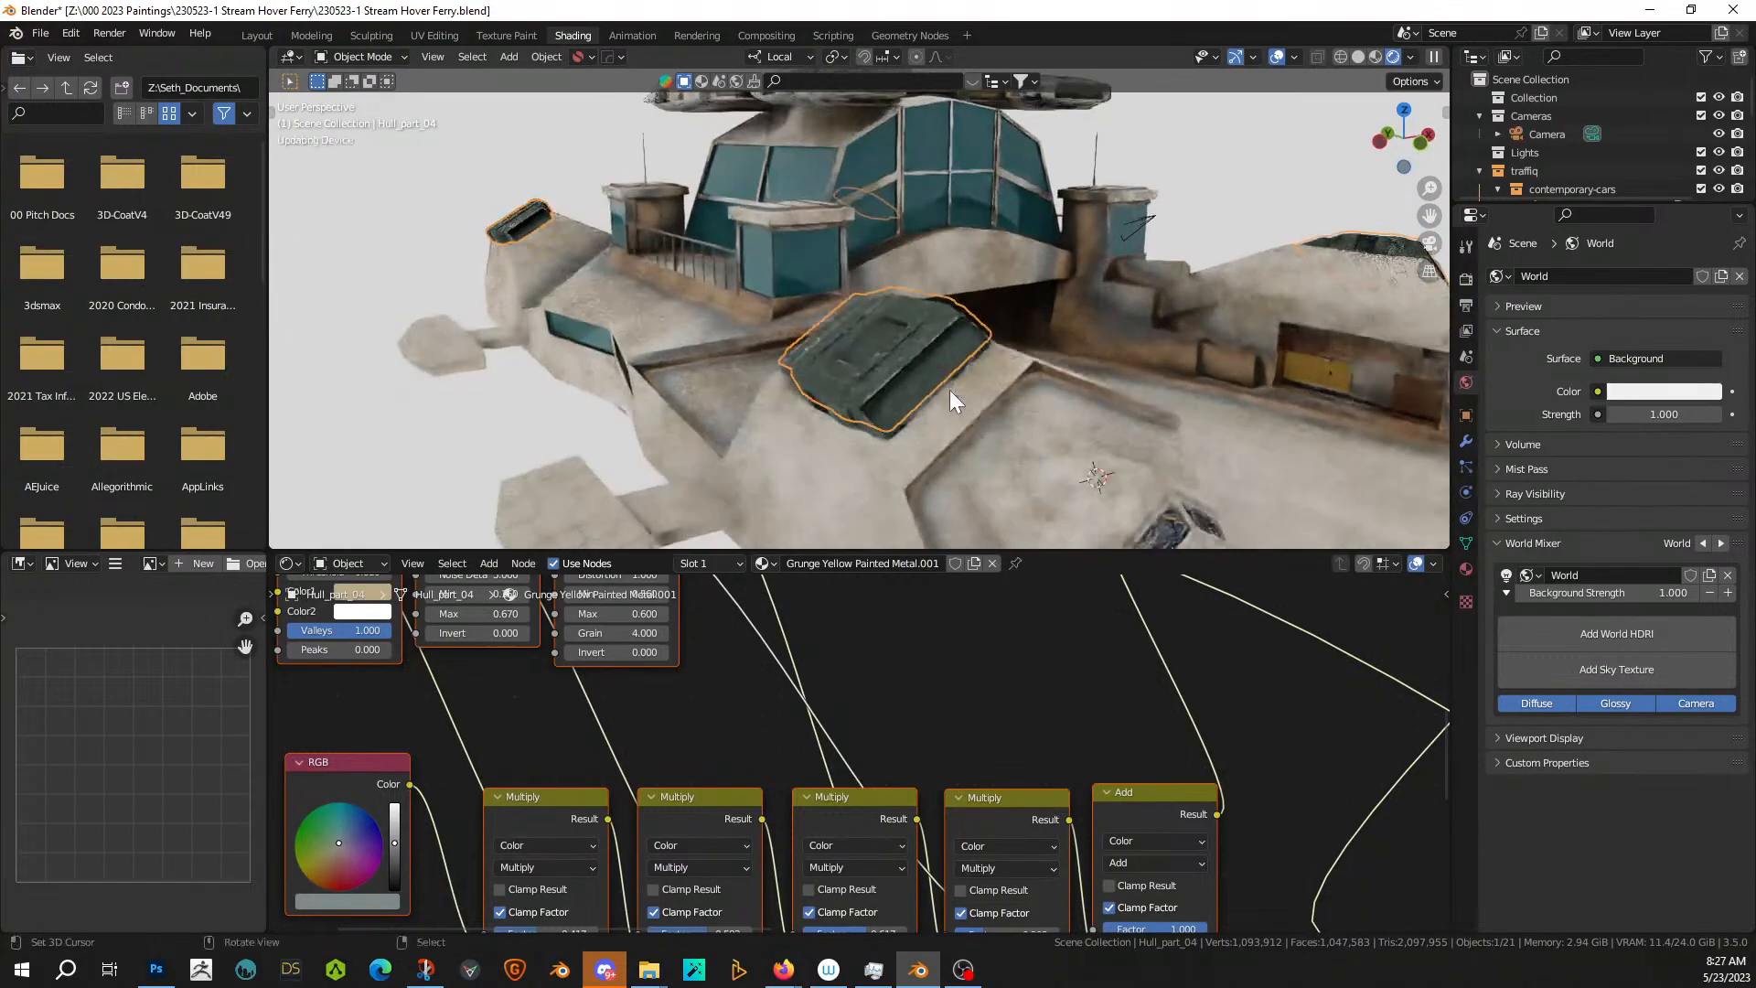
{"action": "left_click", "coordinate": [362, 900]}
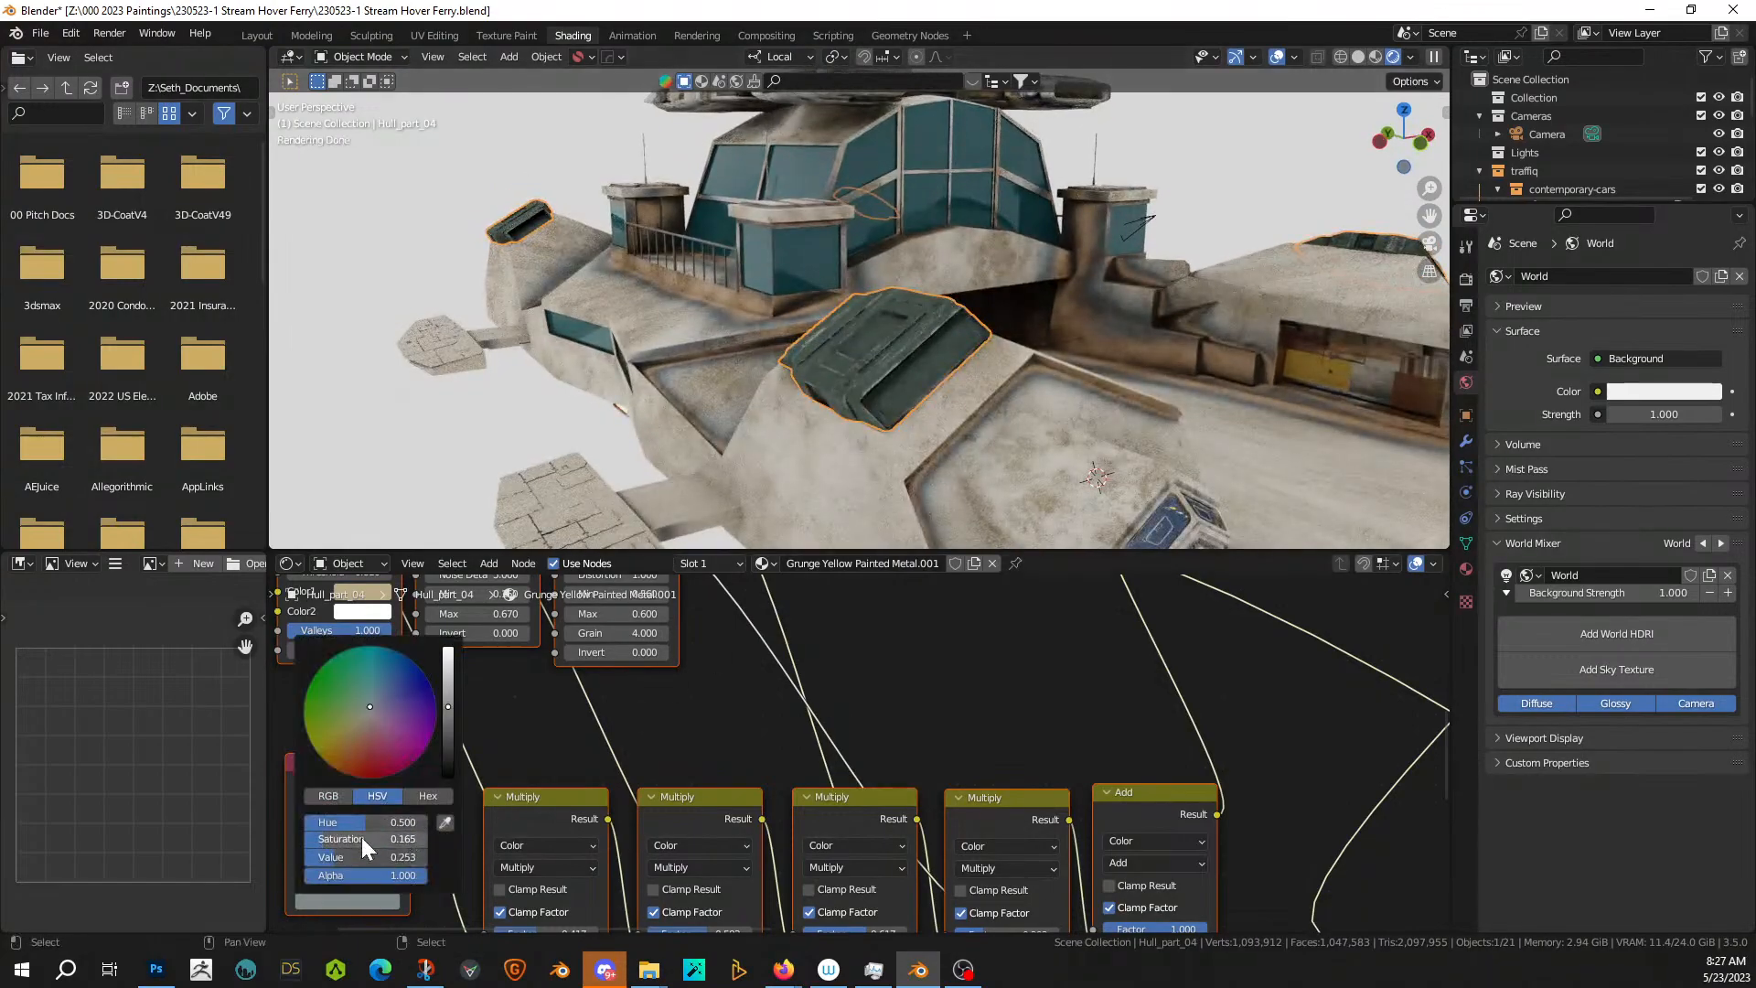
{"action": "left_click_drag", "start_coordinate": [325, 840], "coordinate": [421, 840]}
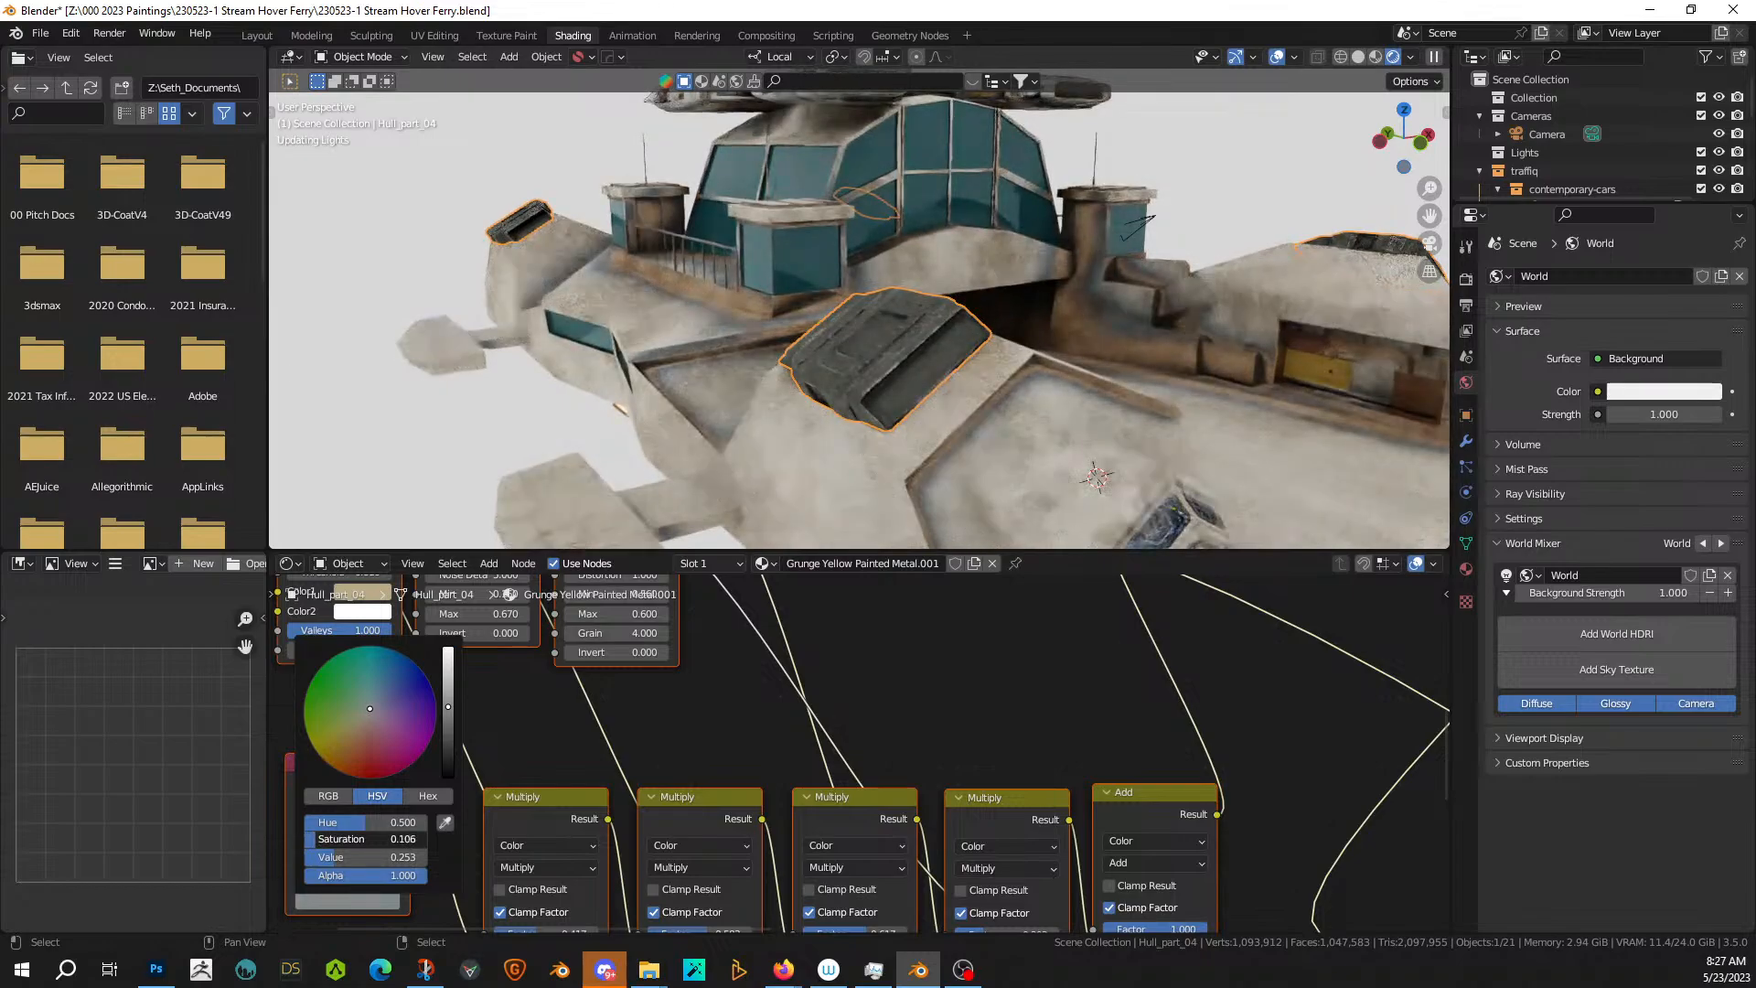
{"action": "left_click_drag", "start_coordinate": [447, 706], "coordinate": [449, 688]}
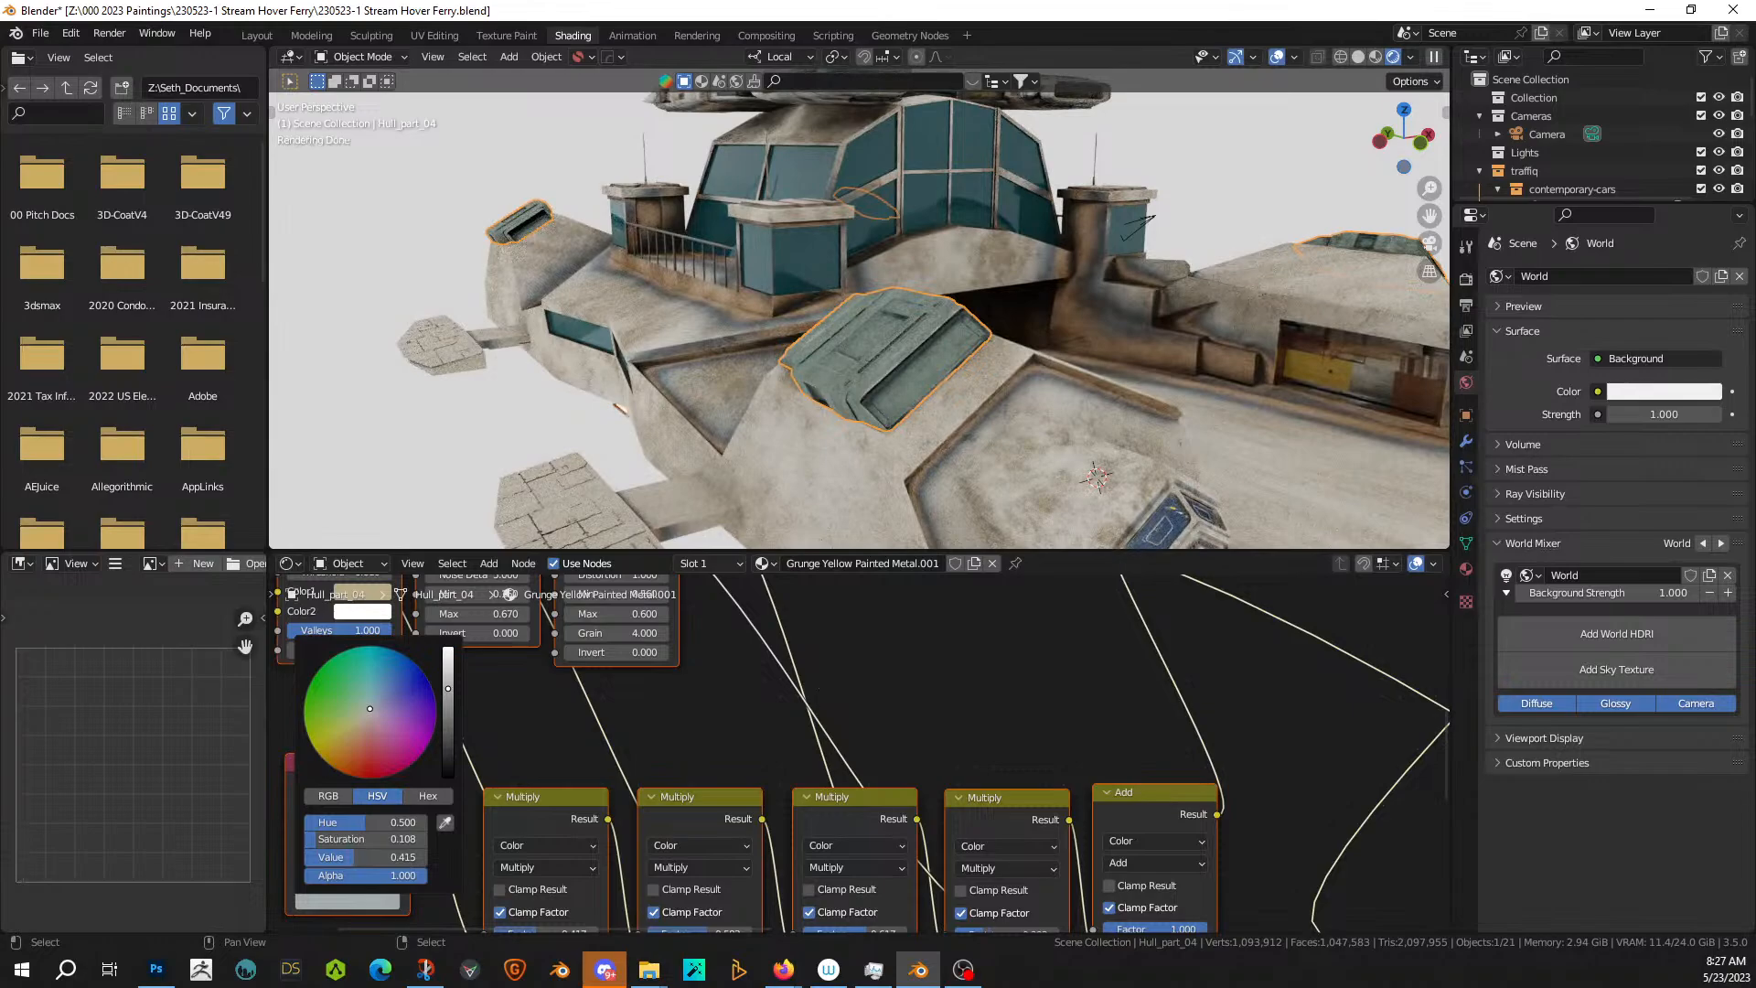
- Compare the inset plates' base colour with the main hull's and examine the recoloured plates from several sides
{"action": "left_click", "coordinate": [820, 474]}
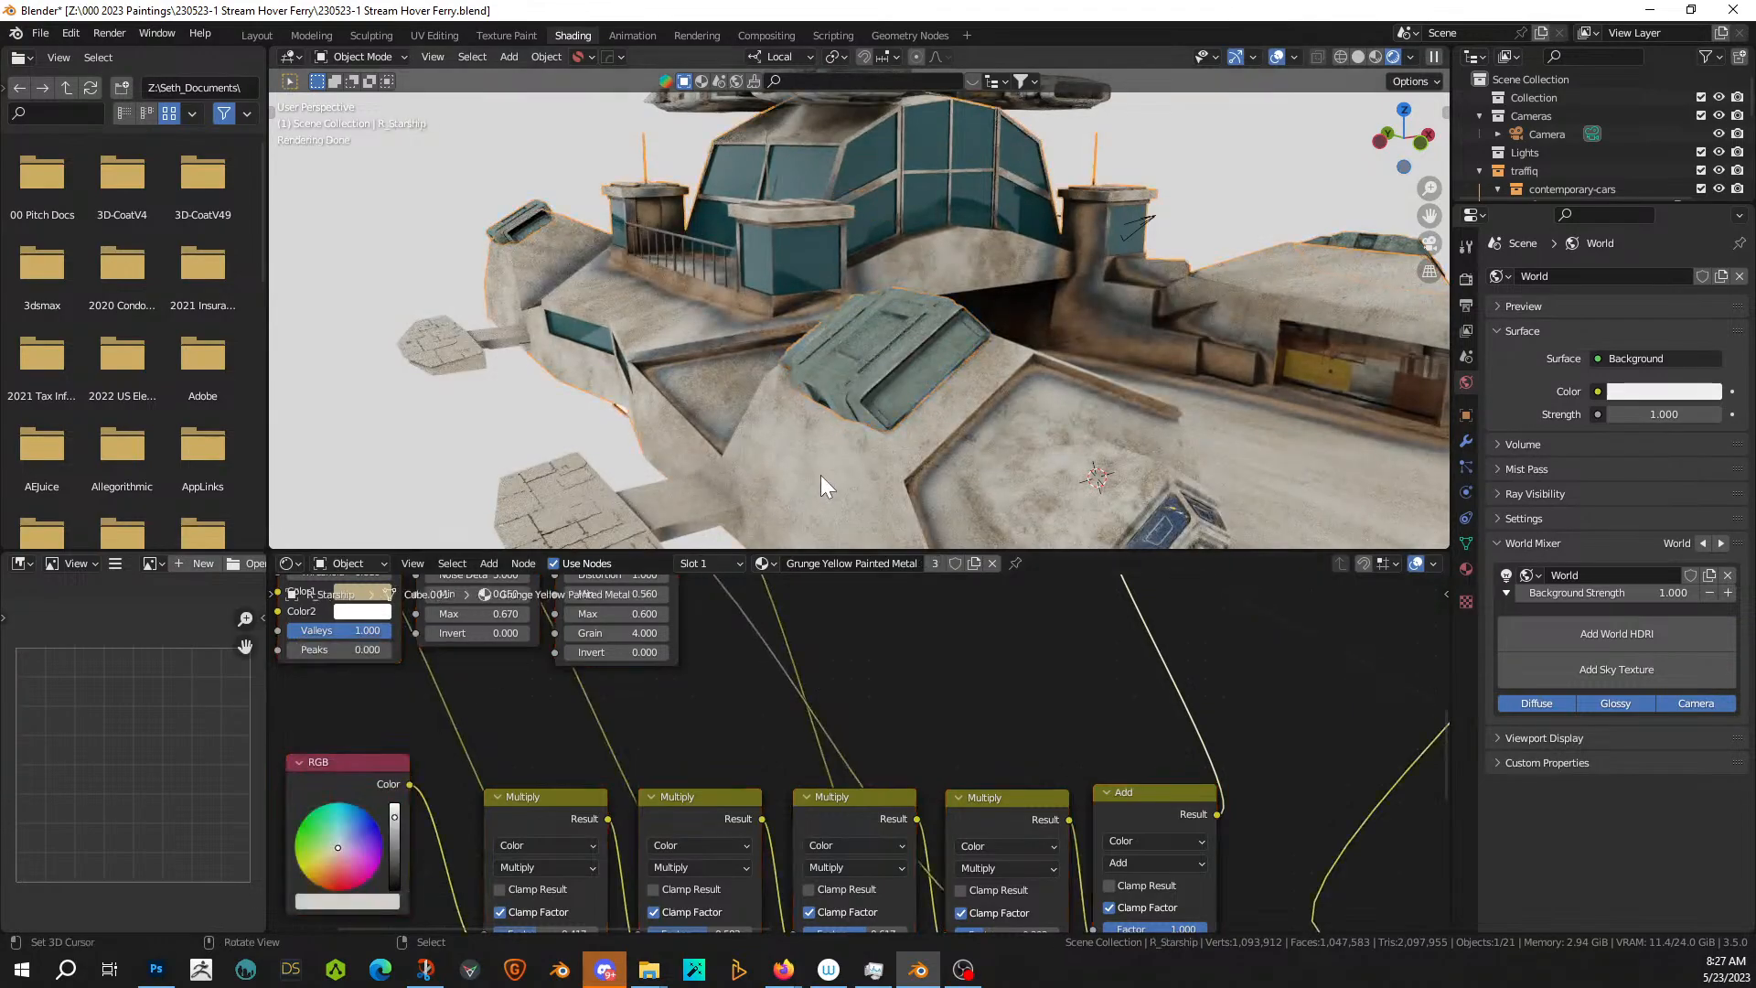
{"action": "left_click", "coordinate": [897, 374]}
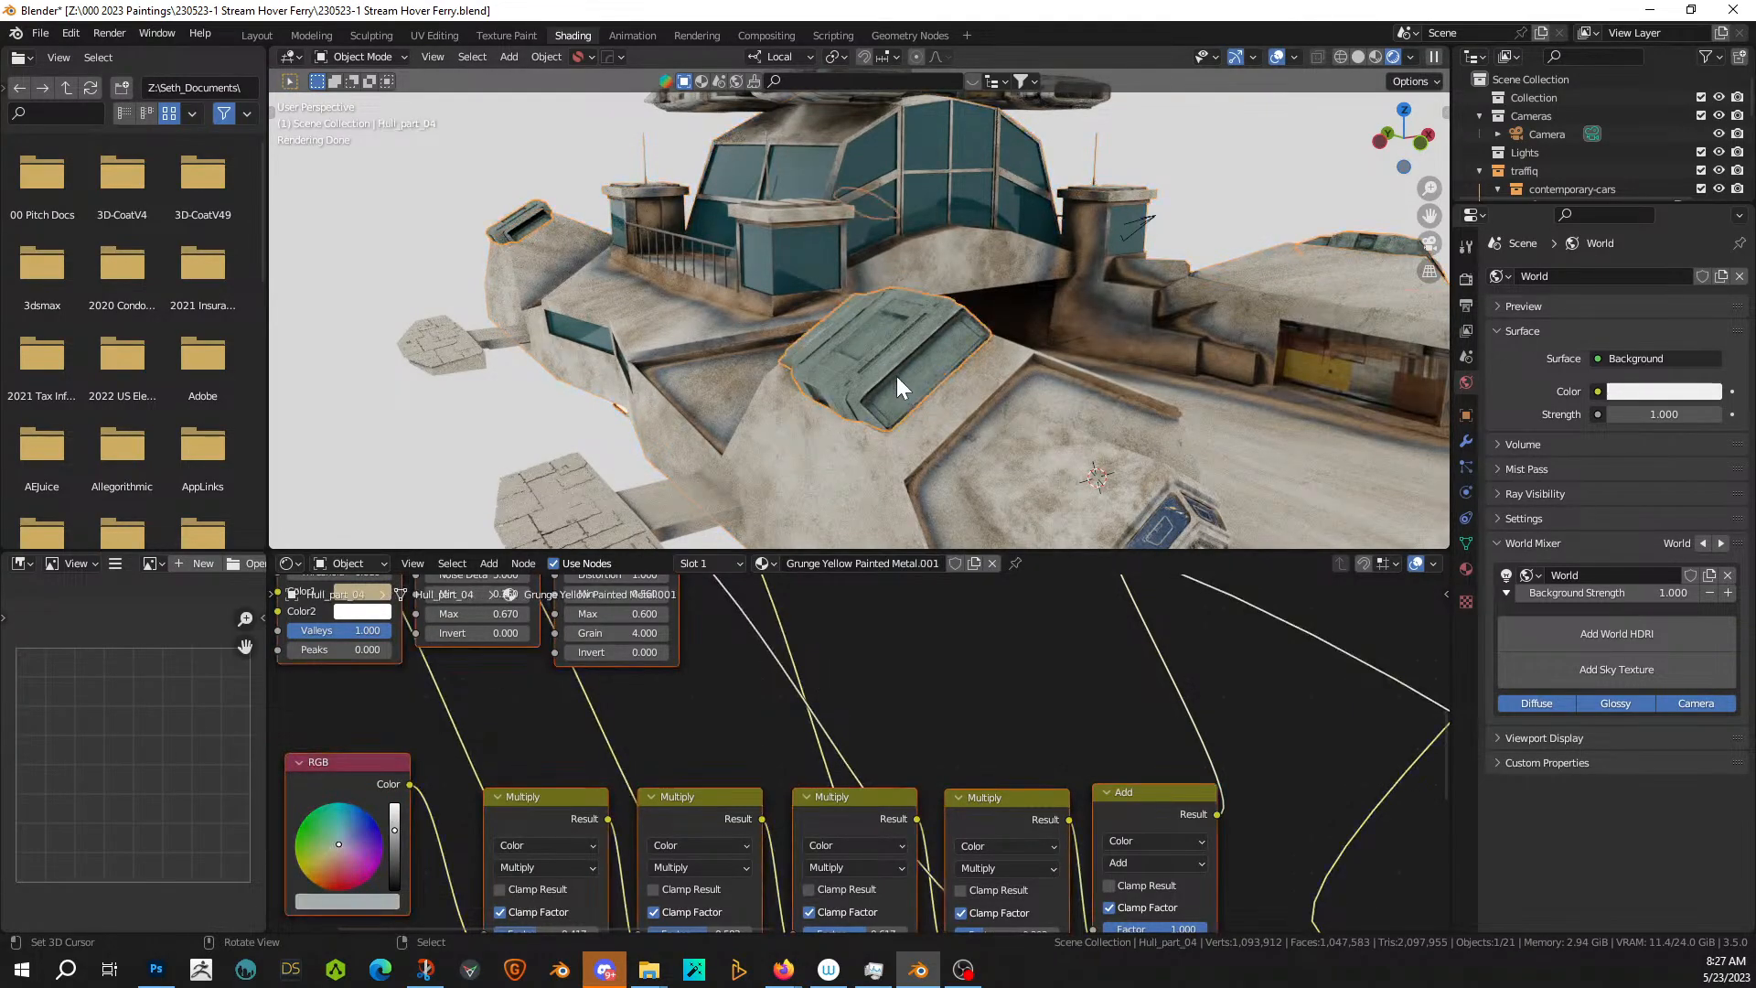
{"action": "scroll", "coordinate": [900, 392], "scroll_direction": "down", "scroll_amount": 5}
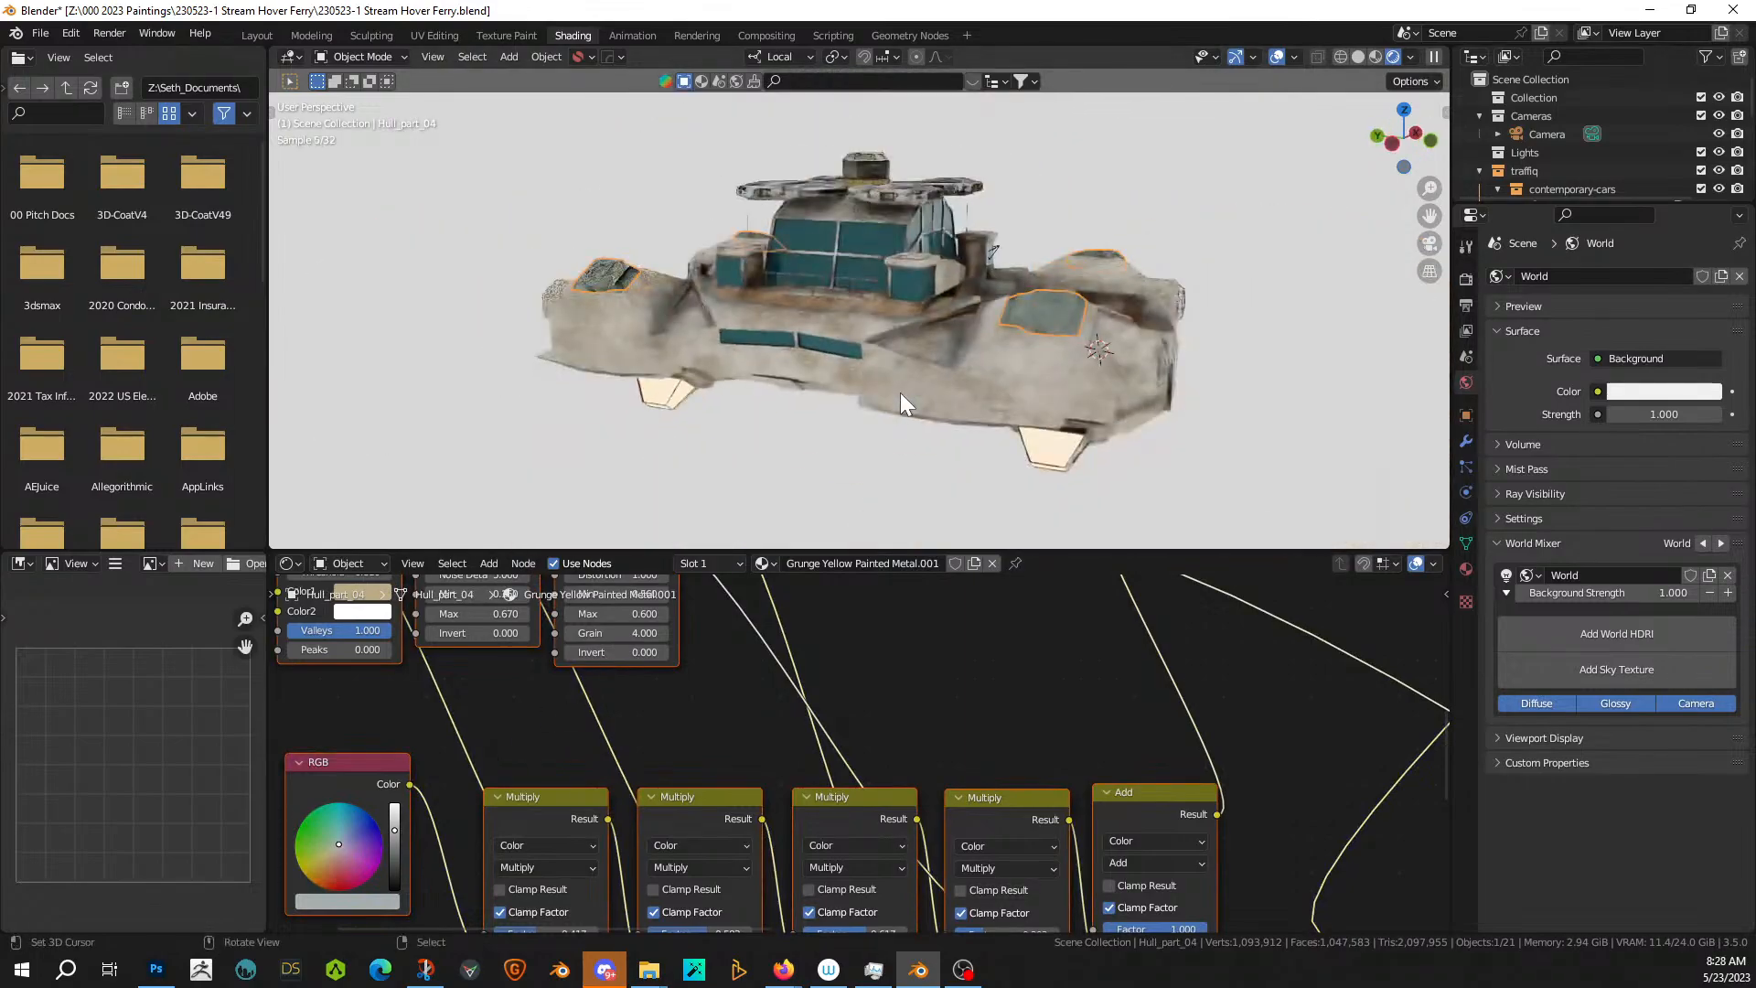
{"action": "middle_click_drag", "start_coordinate": [900, 392], "coordinate": [1054, 364]}
{"action": "scroll", "coordinate": [1190, 379], "scroll_direction": "up", "scroll_amount": 6}
{"action": "scroll", "coordinate": [1134, 406], "scroll_direction": "down", "scroll_amount": 5}
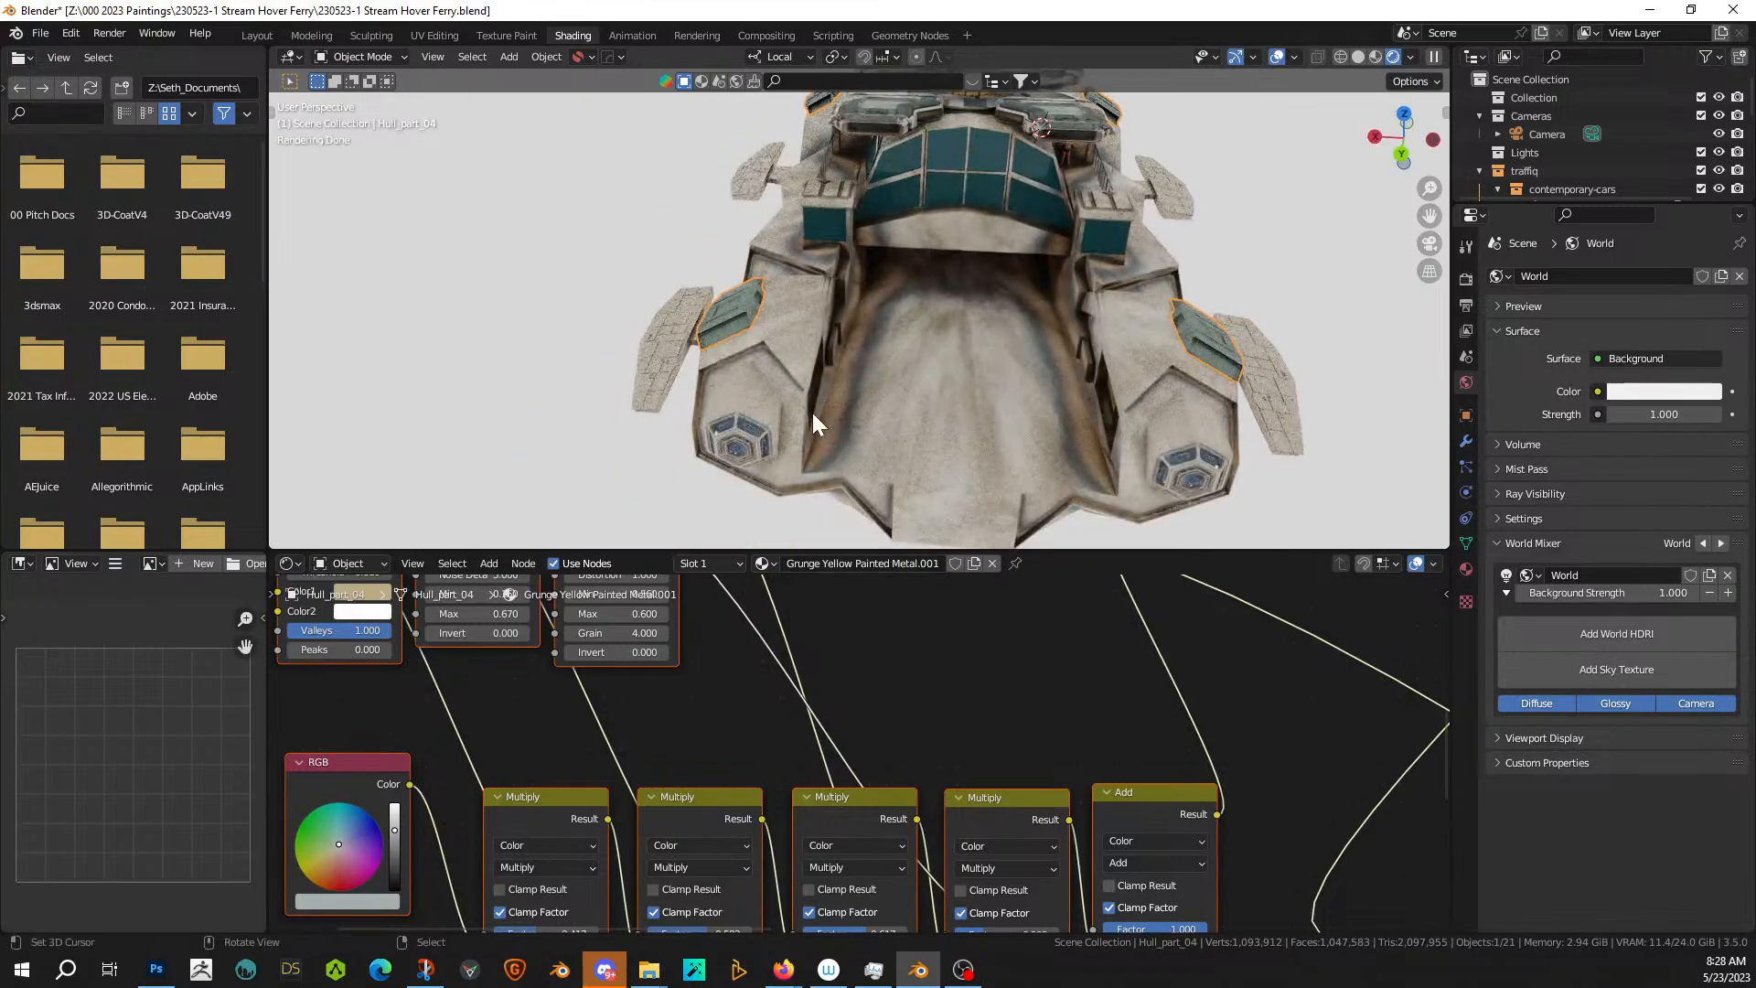
{"action": "scroll", "coordinate": [760, 410], "scroll_direction": "up", "scroll_amount": 3}
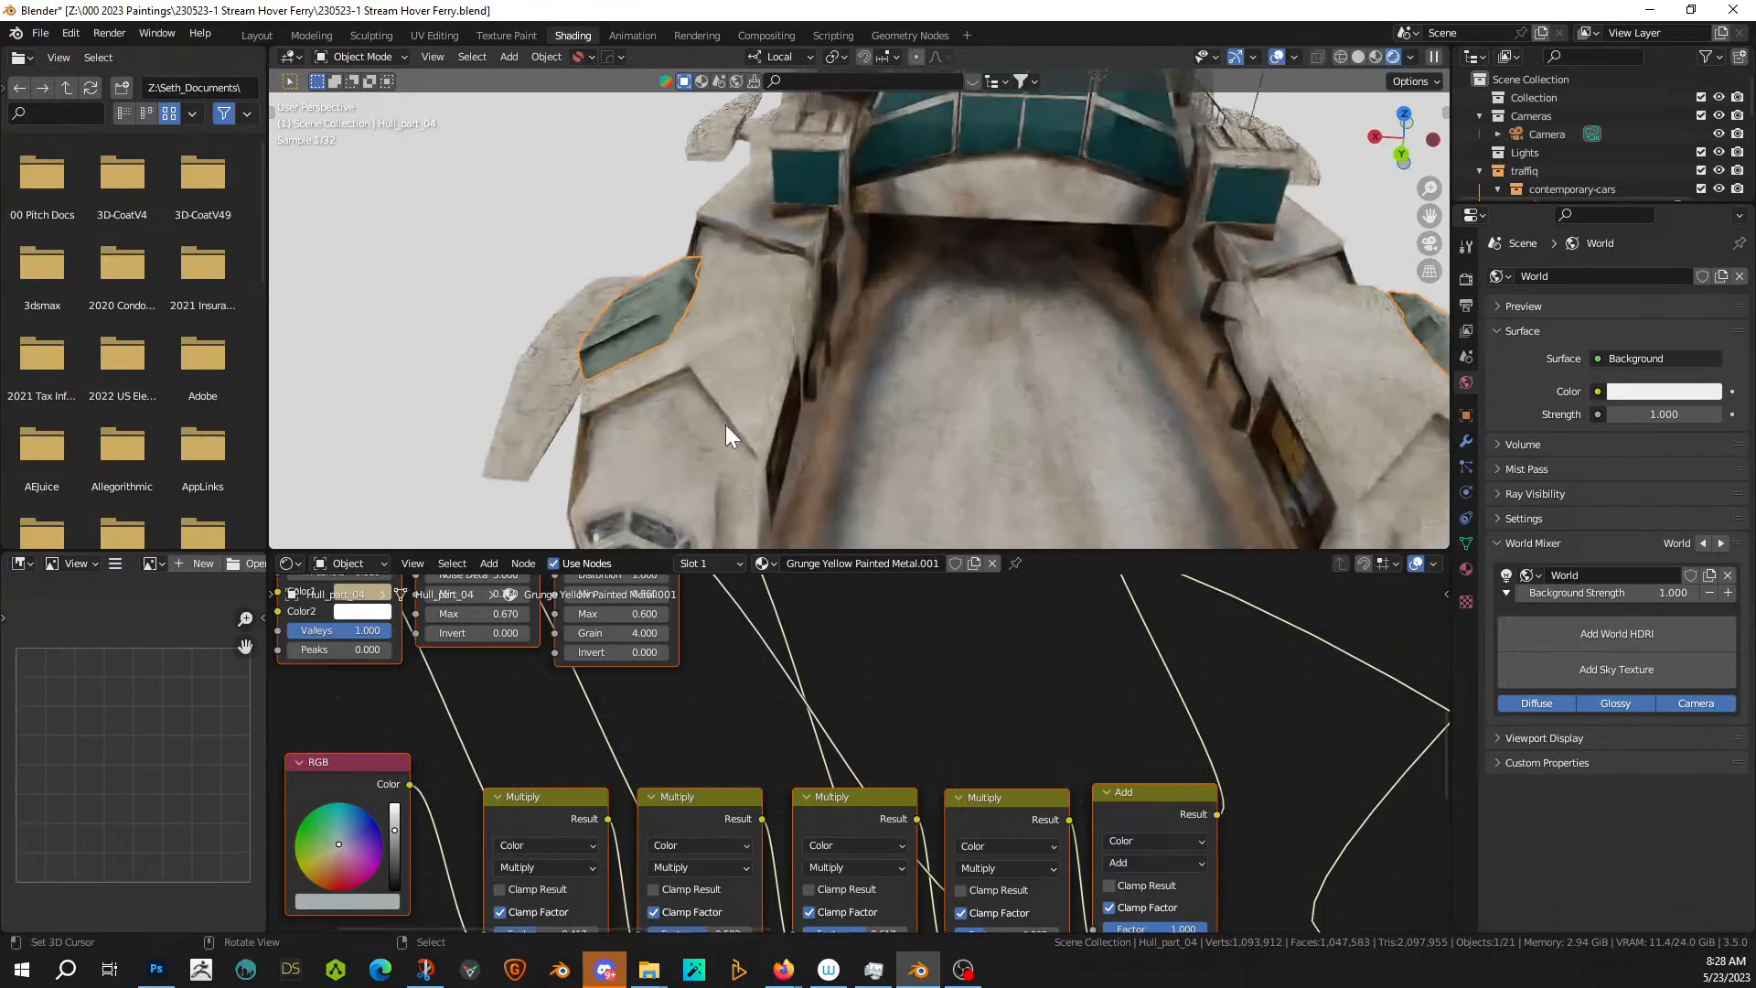
- Assign the casing faces around the hexagonal window on the Cockpit_10 pods to a new material slot using Grunge Yellow Painted Metal.001
{"action": "left_click", "coordinate": [651, 486]}
{"action": "key", "text": "Tab"}
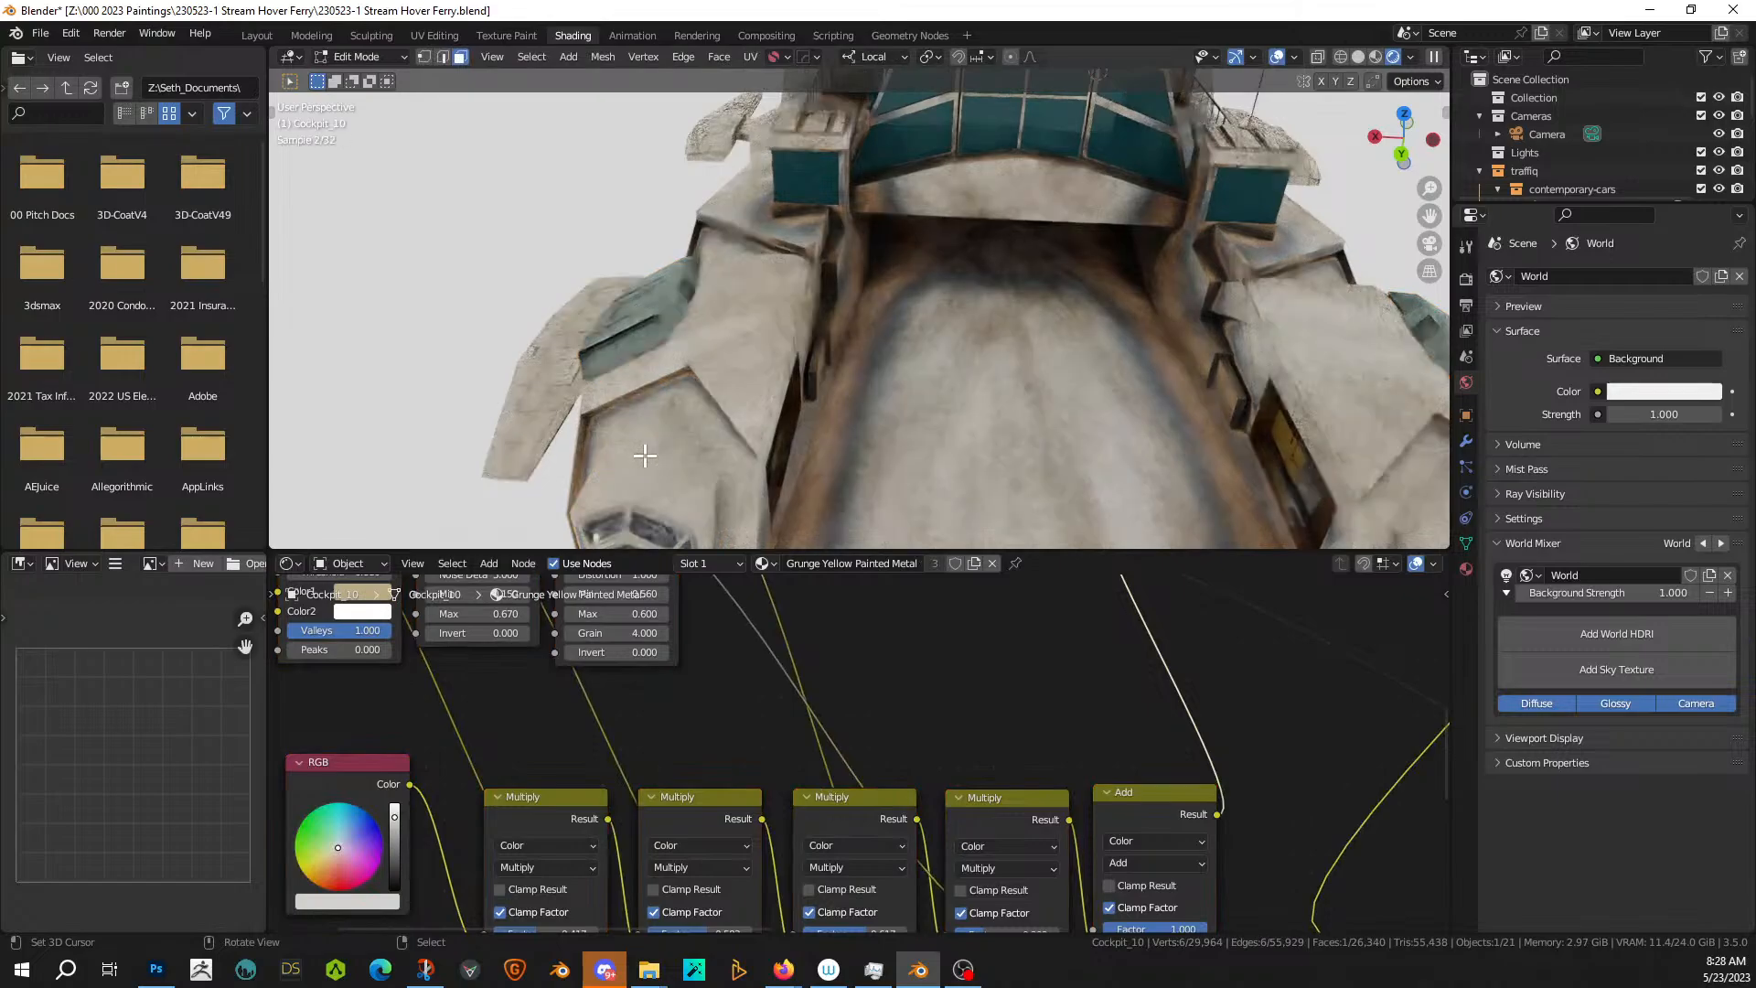
{"action": "key", "text": "Tab"}
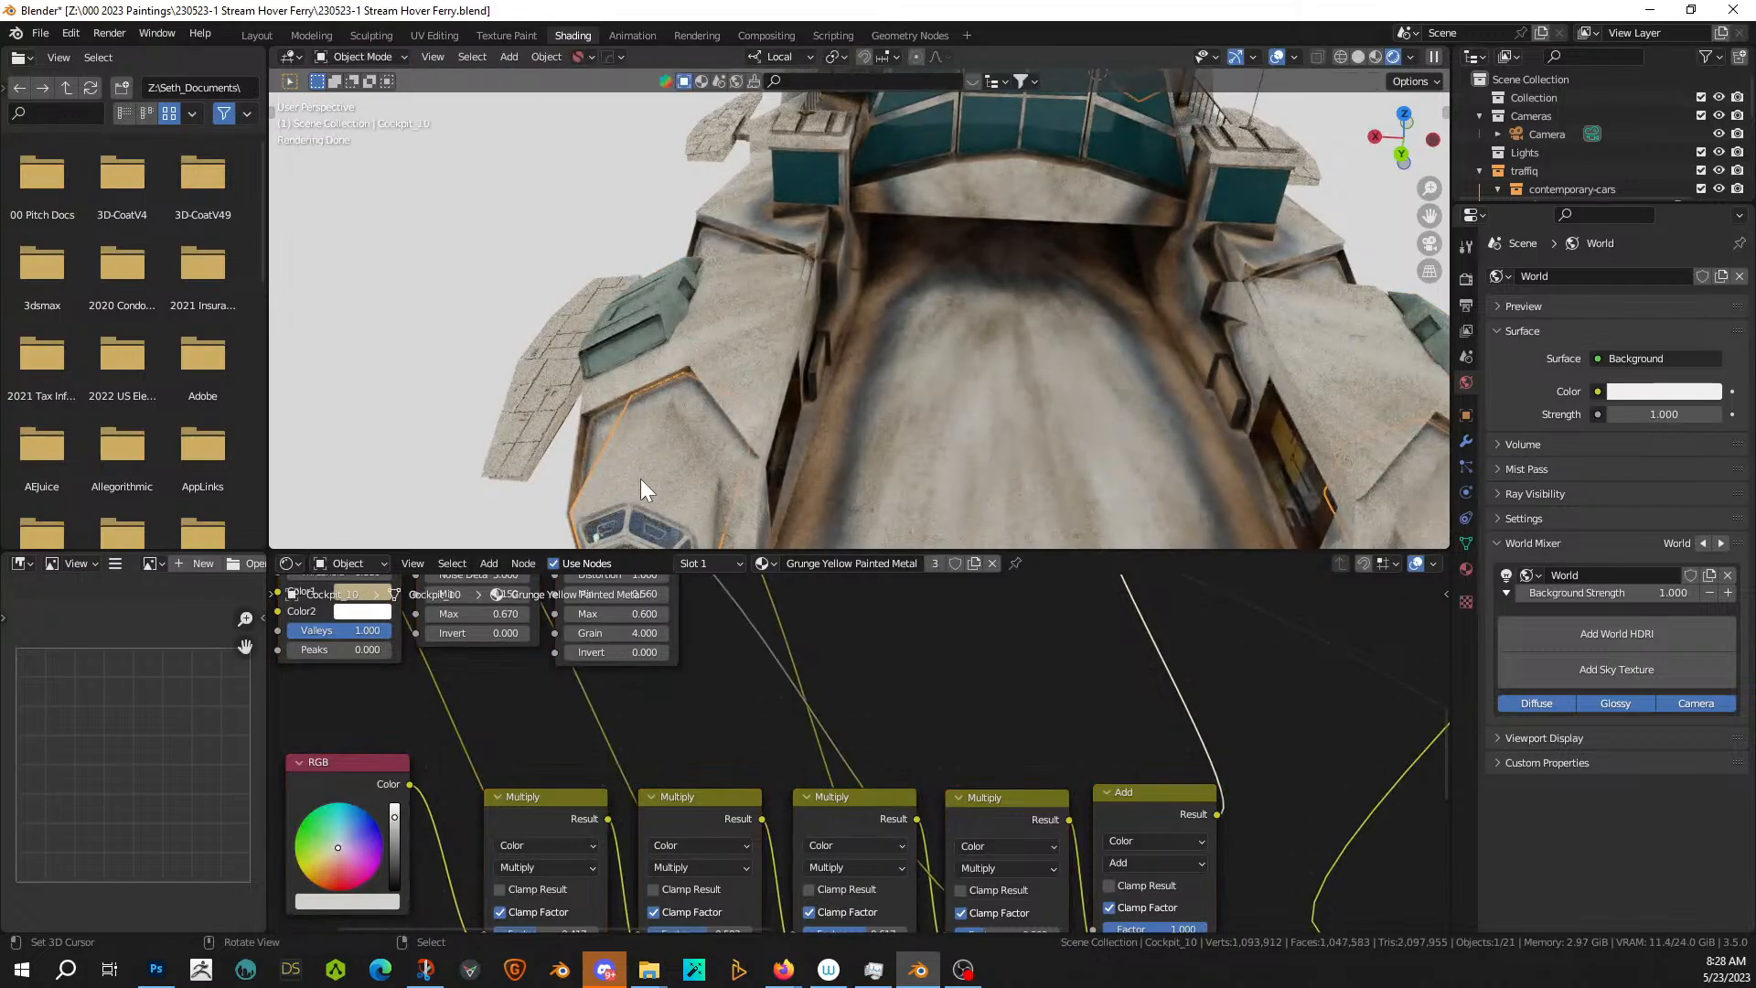
{"action": "key", "text": "Tab"}
{"action": "middle_click_drag", "start_coordinate": [691, 483], "coordinate": [1013, 357]}
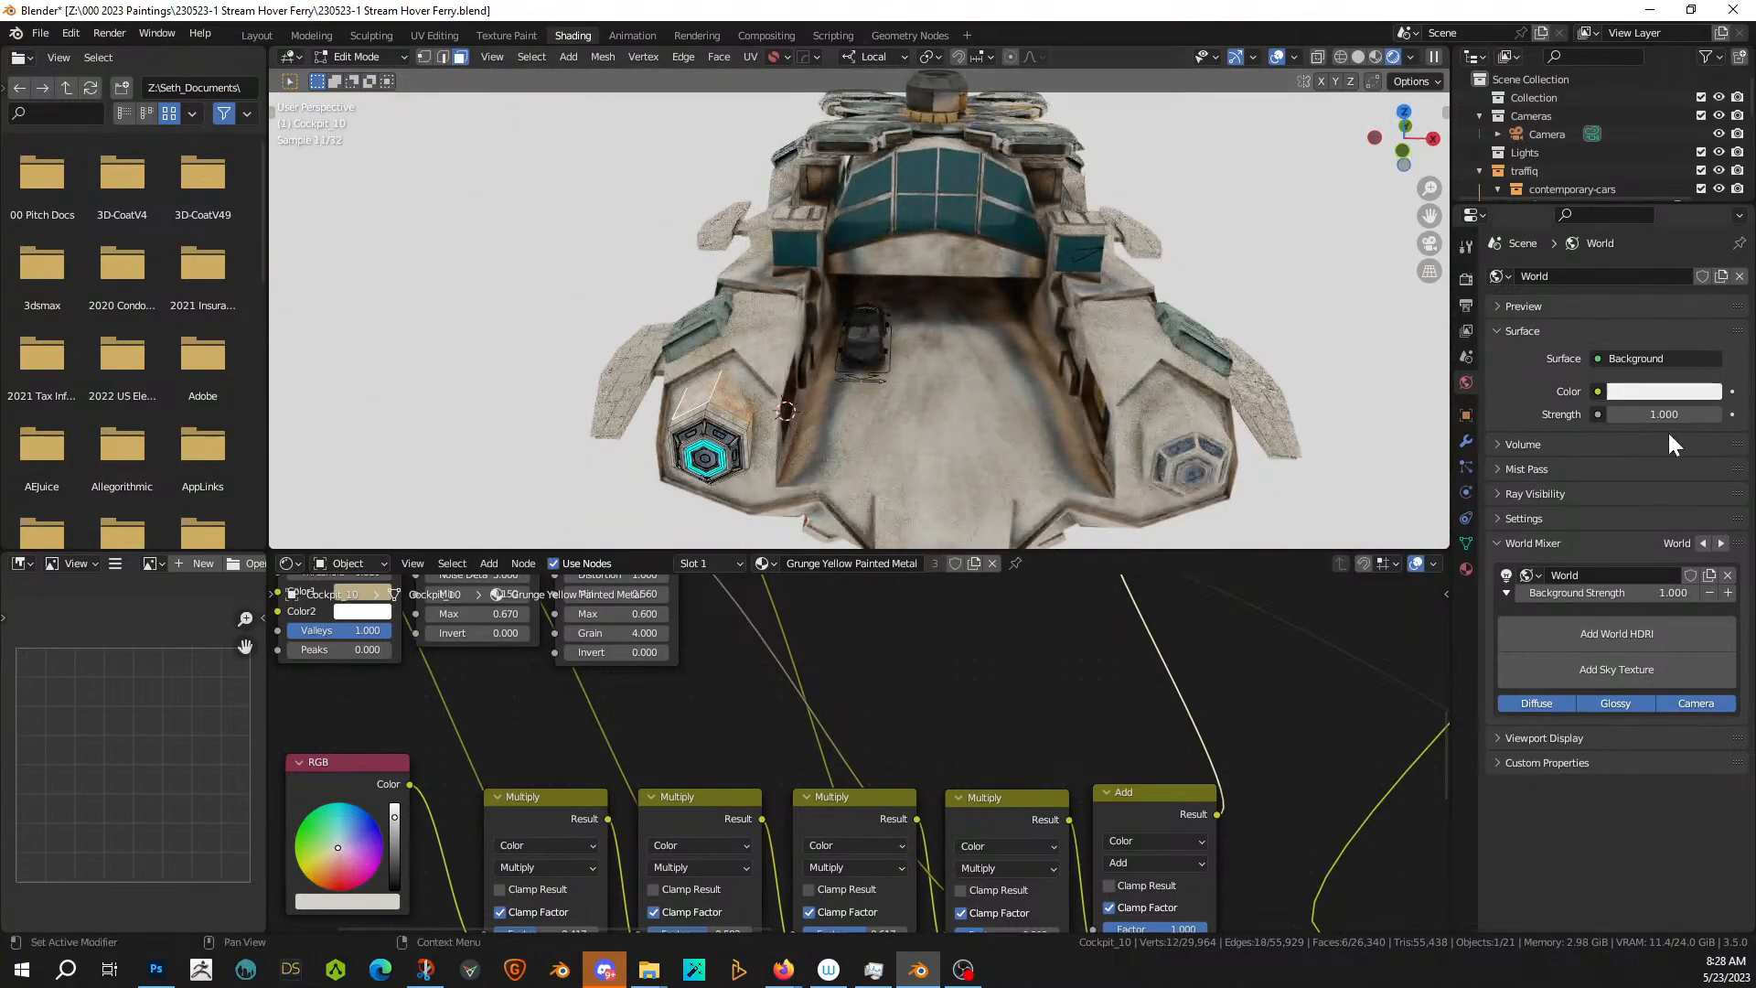
{"action": "left_click", "coordinate": [1467, 569]}
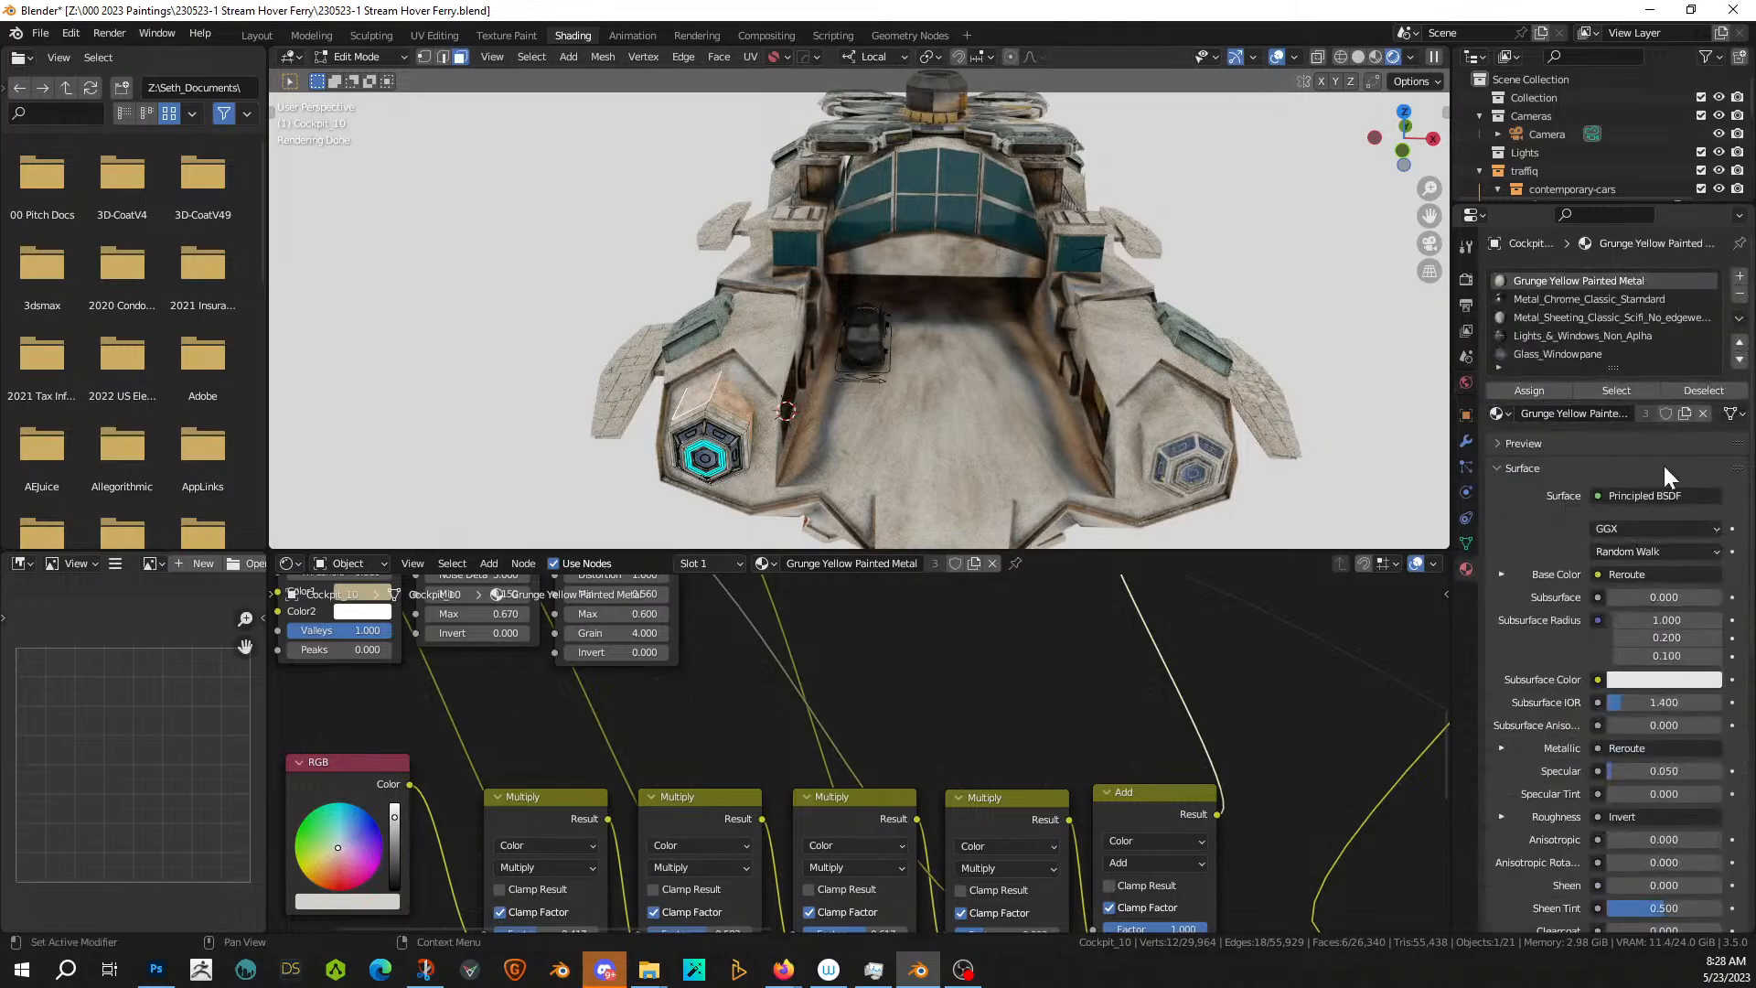
{"action": "left_click", "coordinate": [1740, 276]}
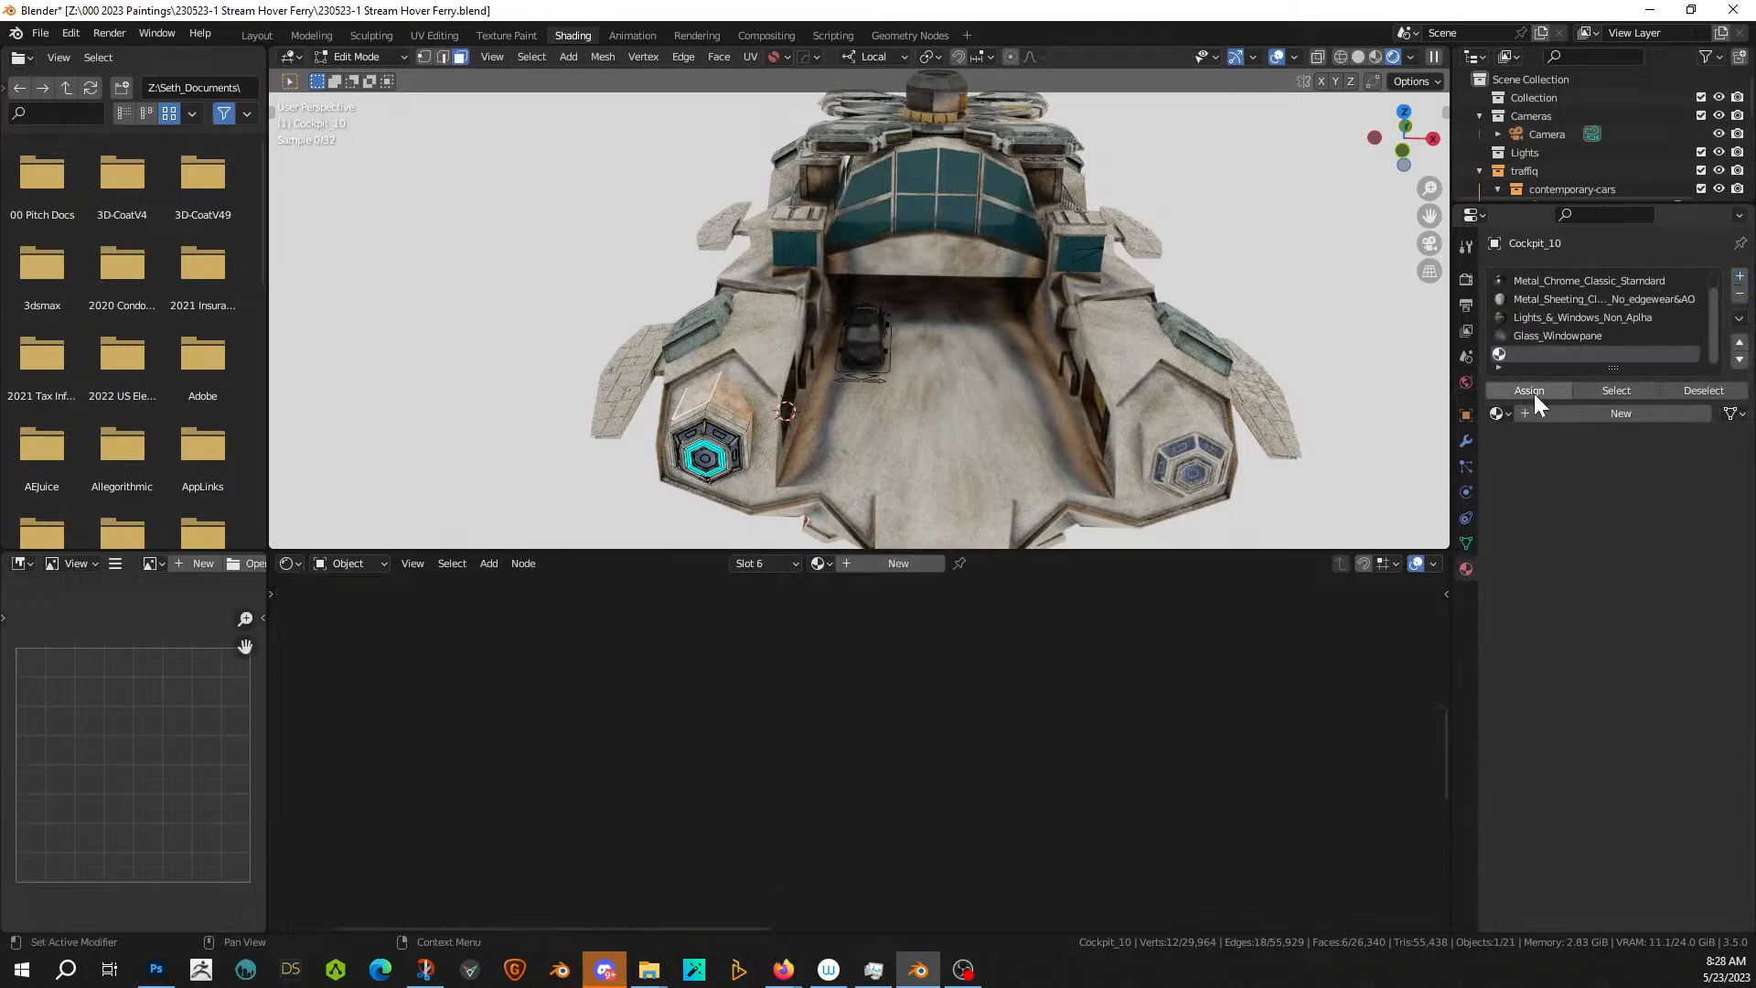
{"action": "left_click", "coordinate": [1500, 413]}
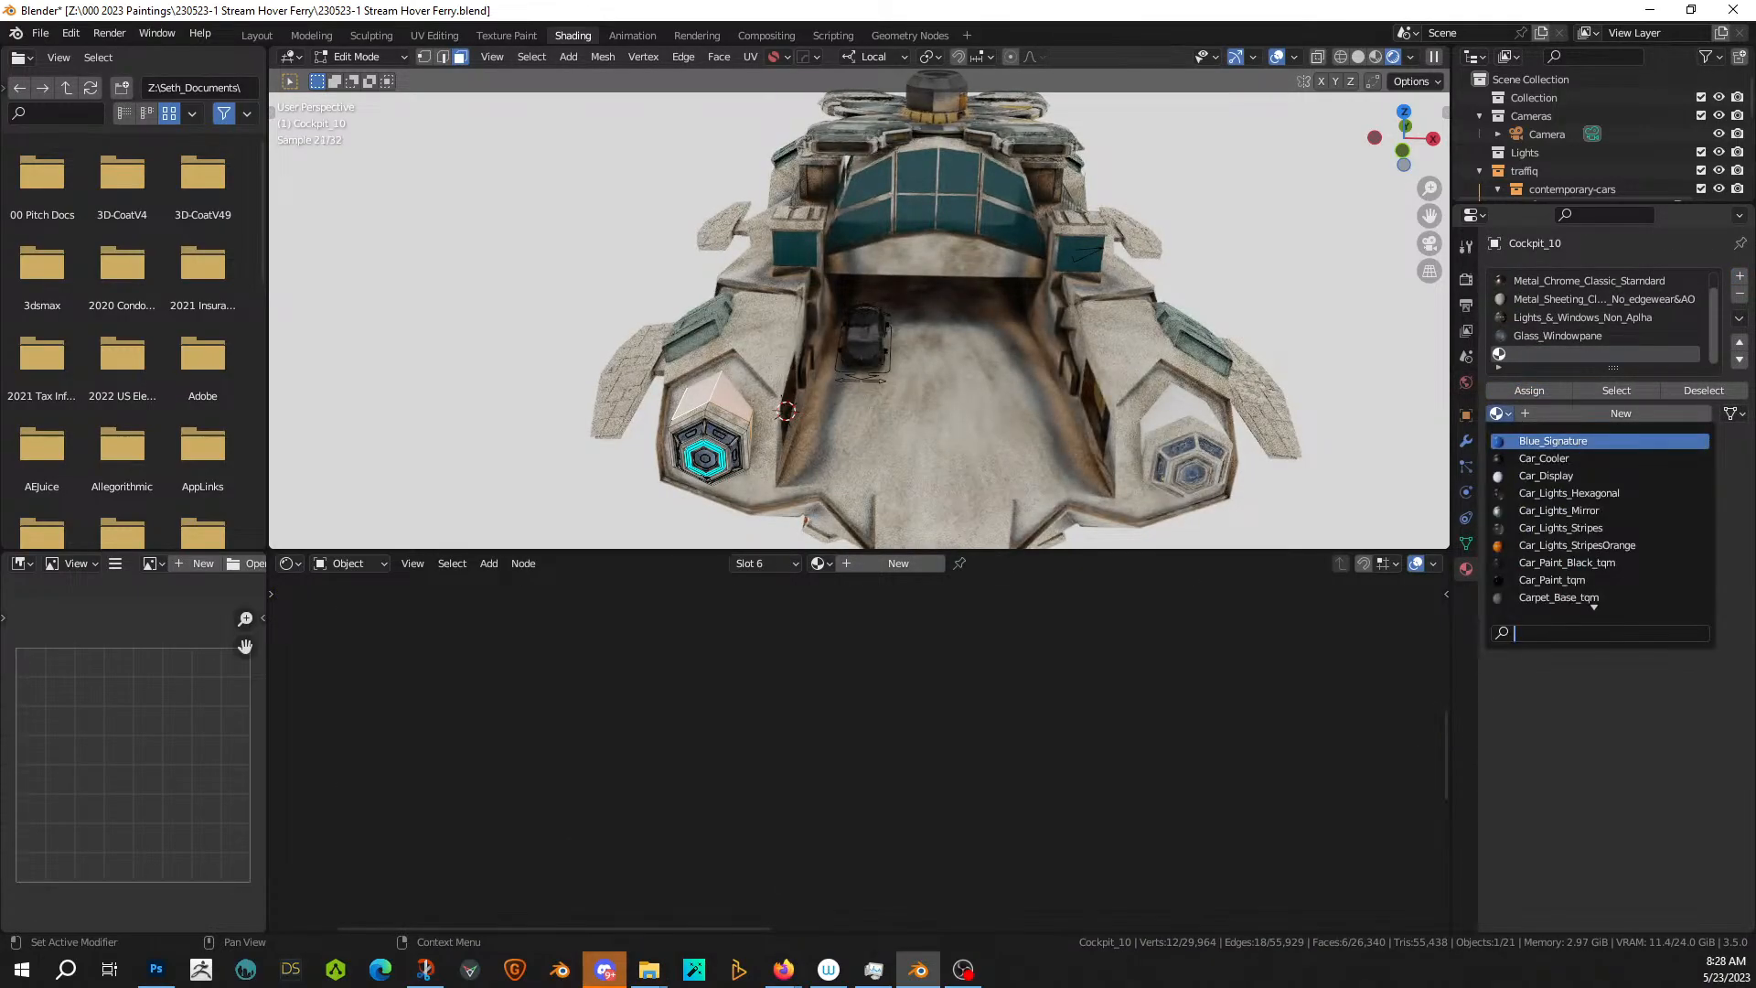
{"action": "type", "text": "gr"}
{"action": "left_click", "coordinate": [1627, 461]}
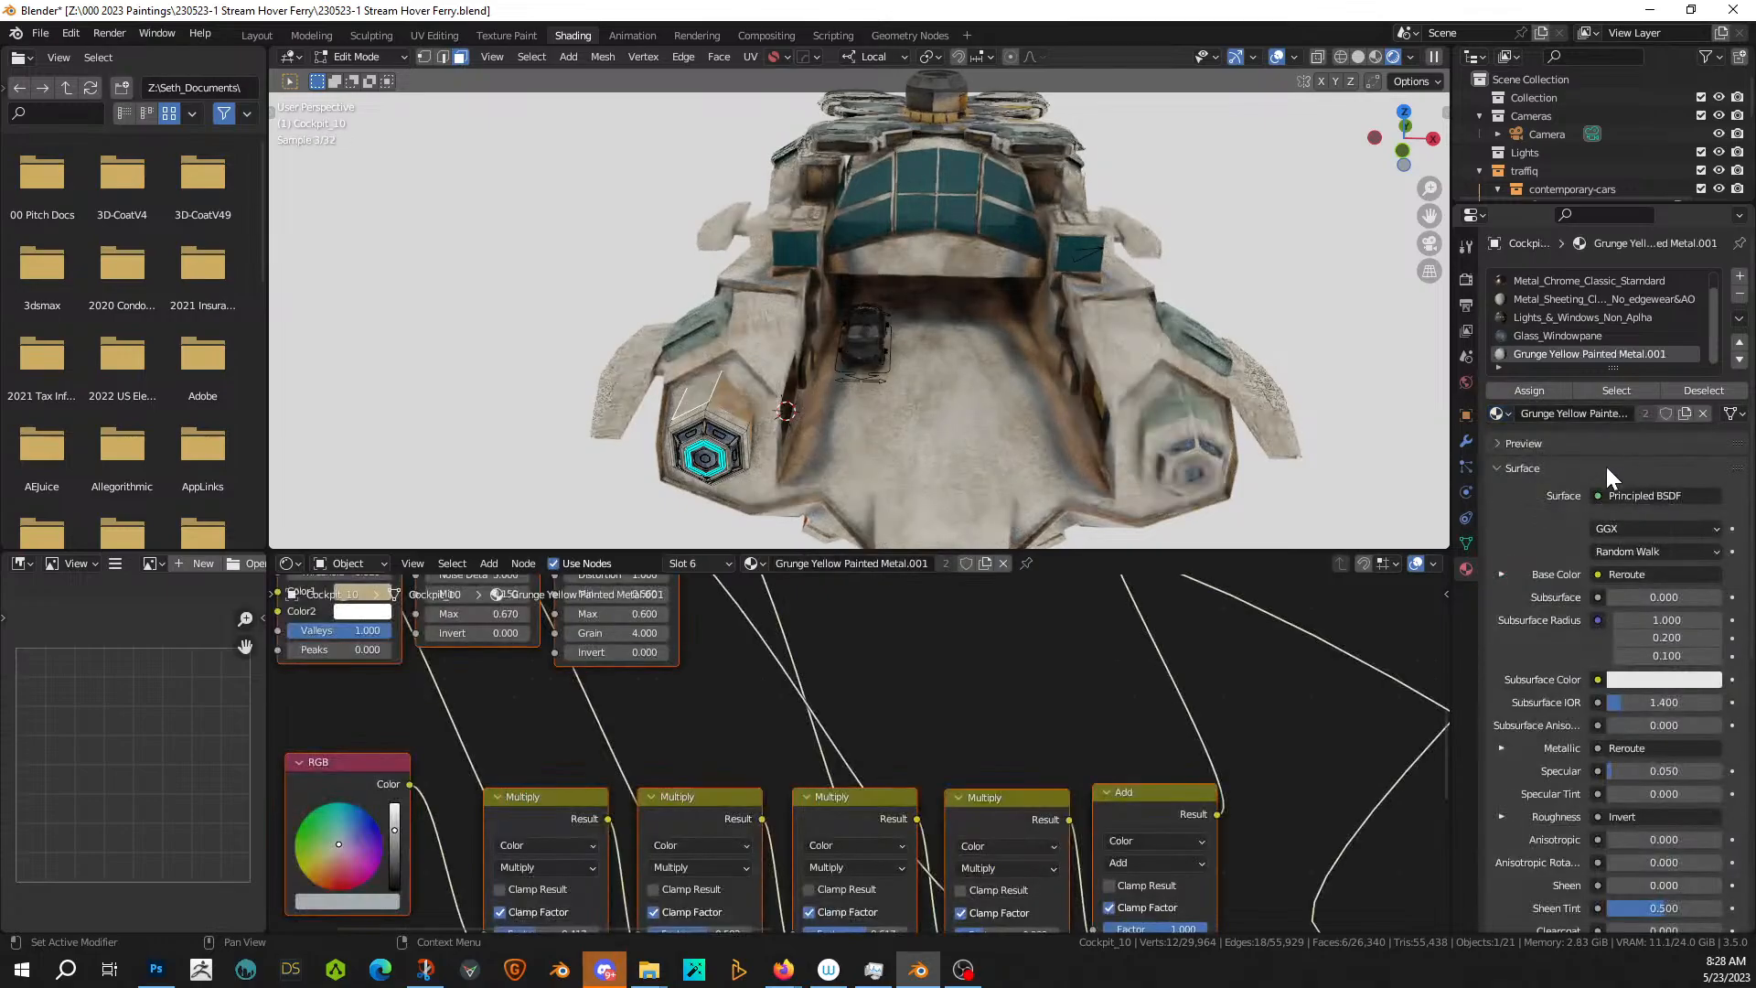
- Rename the Grunge Yellow Painted Metal.001 material to Grunge Grey Painted Metal.001
{"action": "double_click", "coordinate": [1586, 419]}
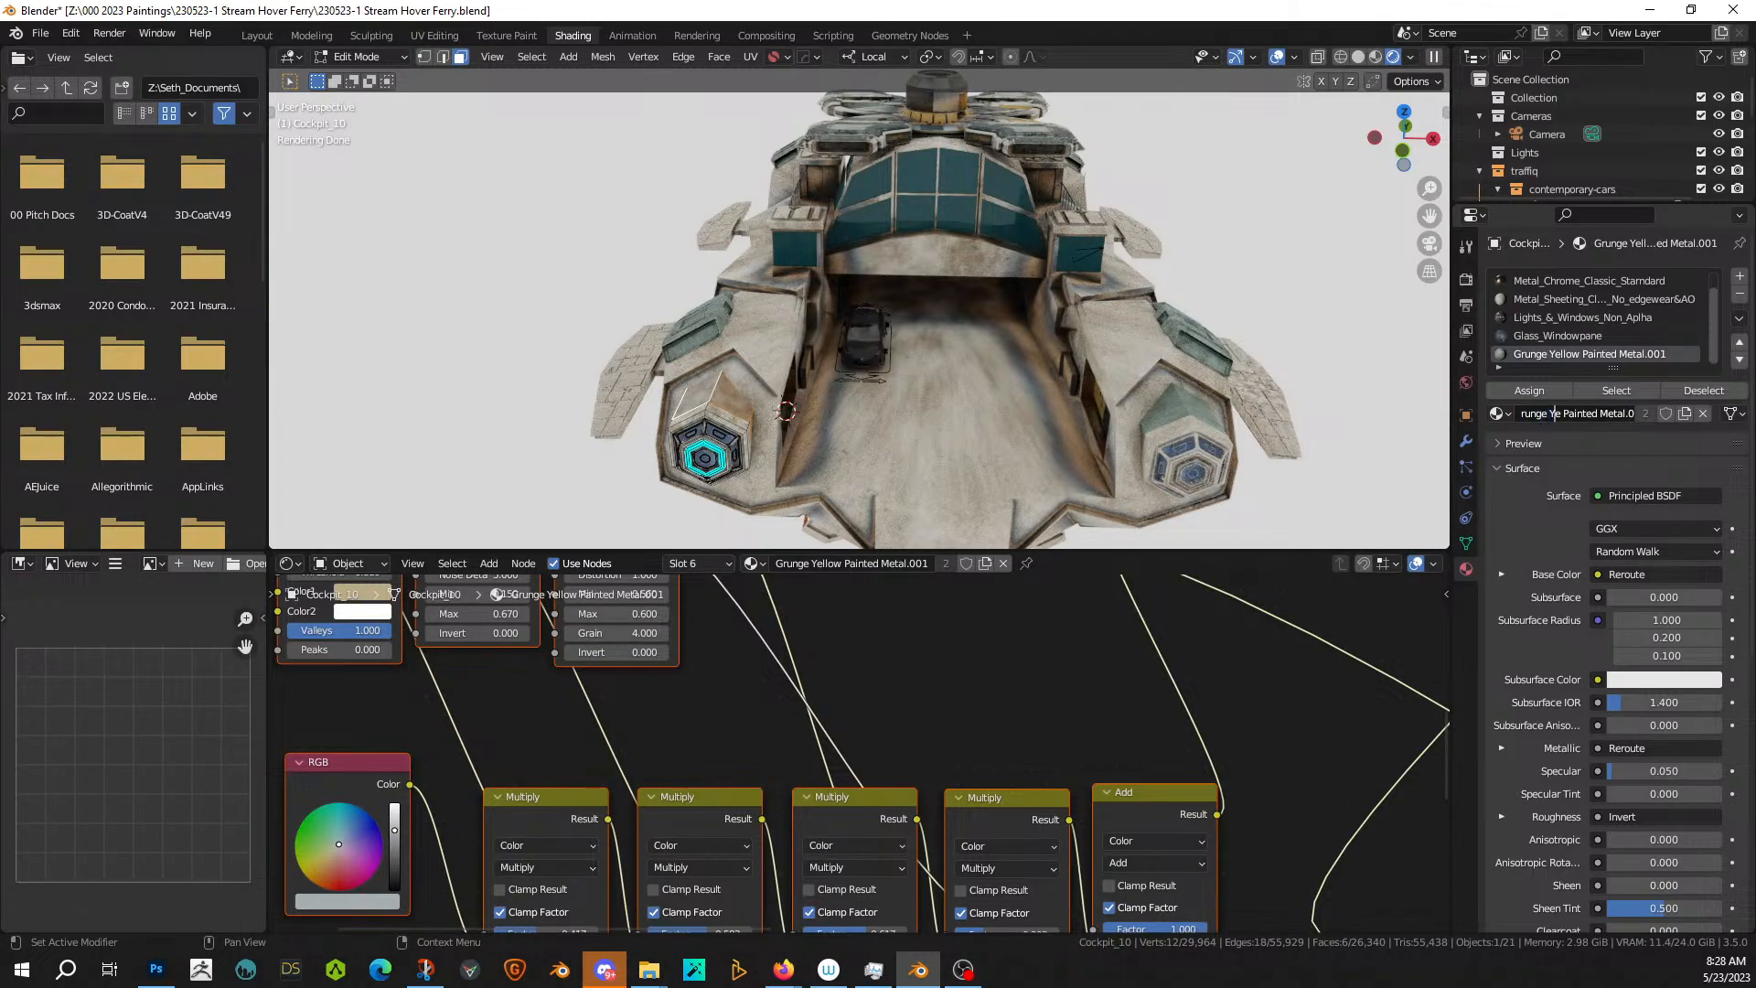
{"action": "key", "text": "BackSpace"}
{"action": "type", "text": "Grey"}
{"action": "key", "text": "Return"}
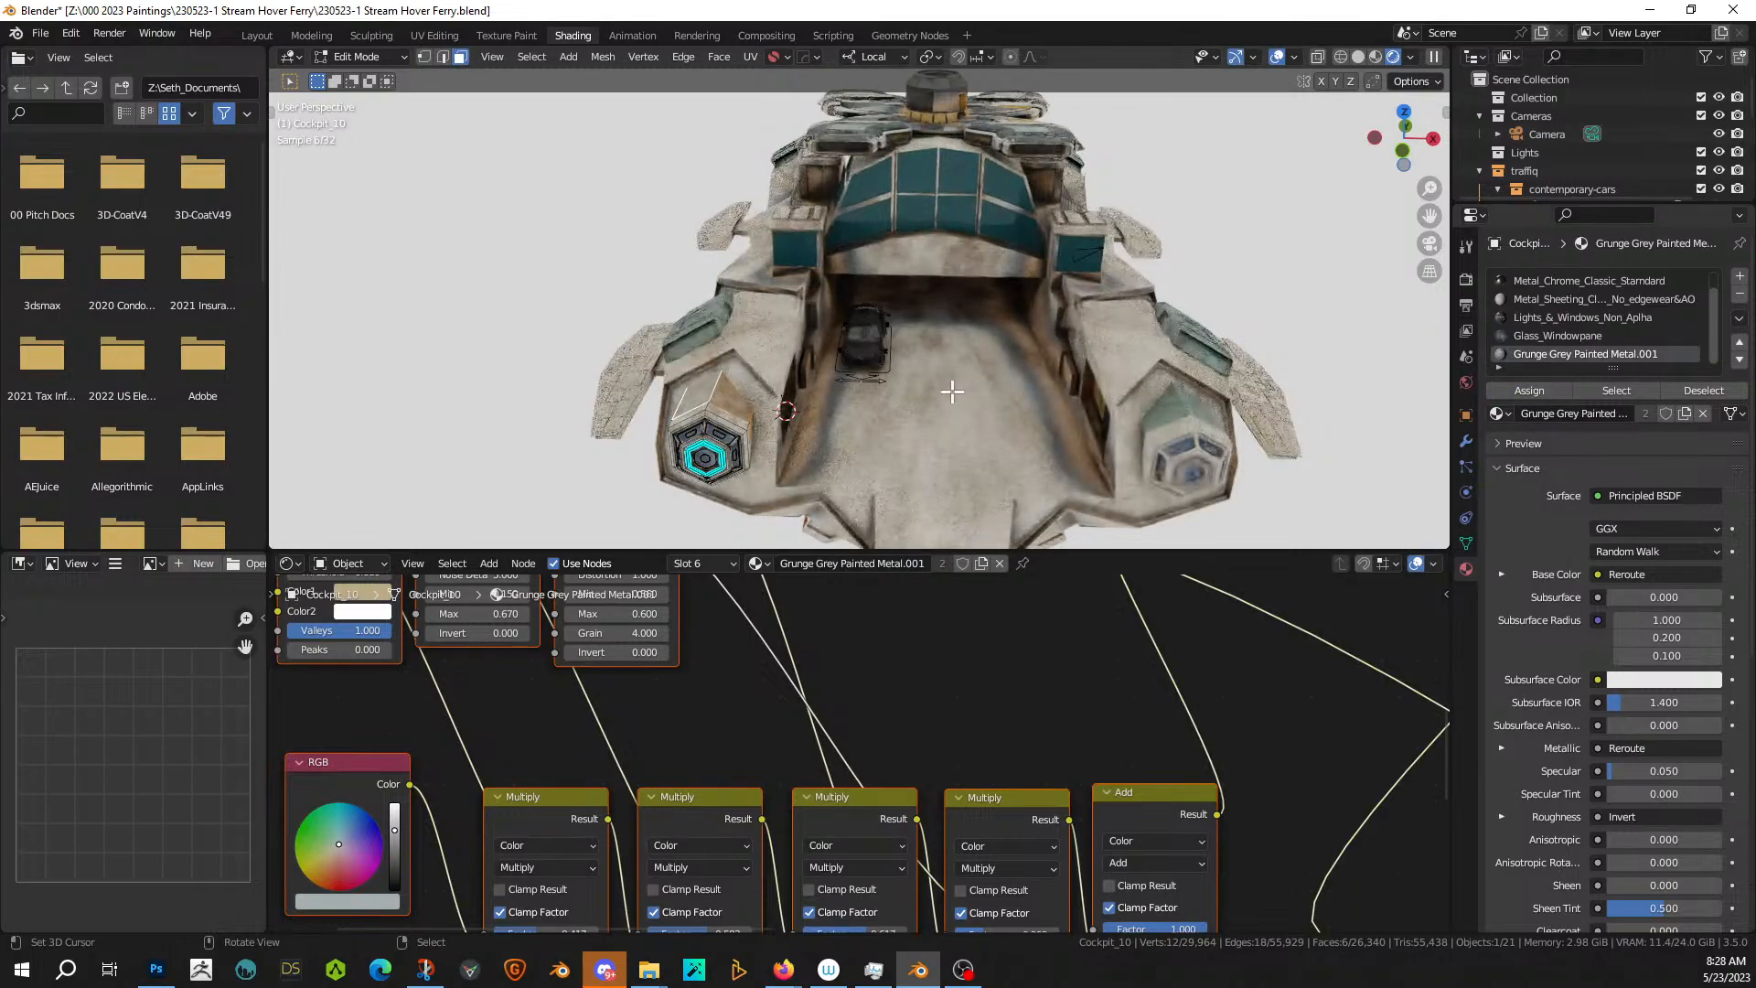
- Leave mesh editing and change the side fins' material to Grunge Grey Painted Metal.001
{"action": "middle_click_drag", "start_coordinate": [828, 513], "coordinate": [972, 396]}
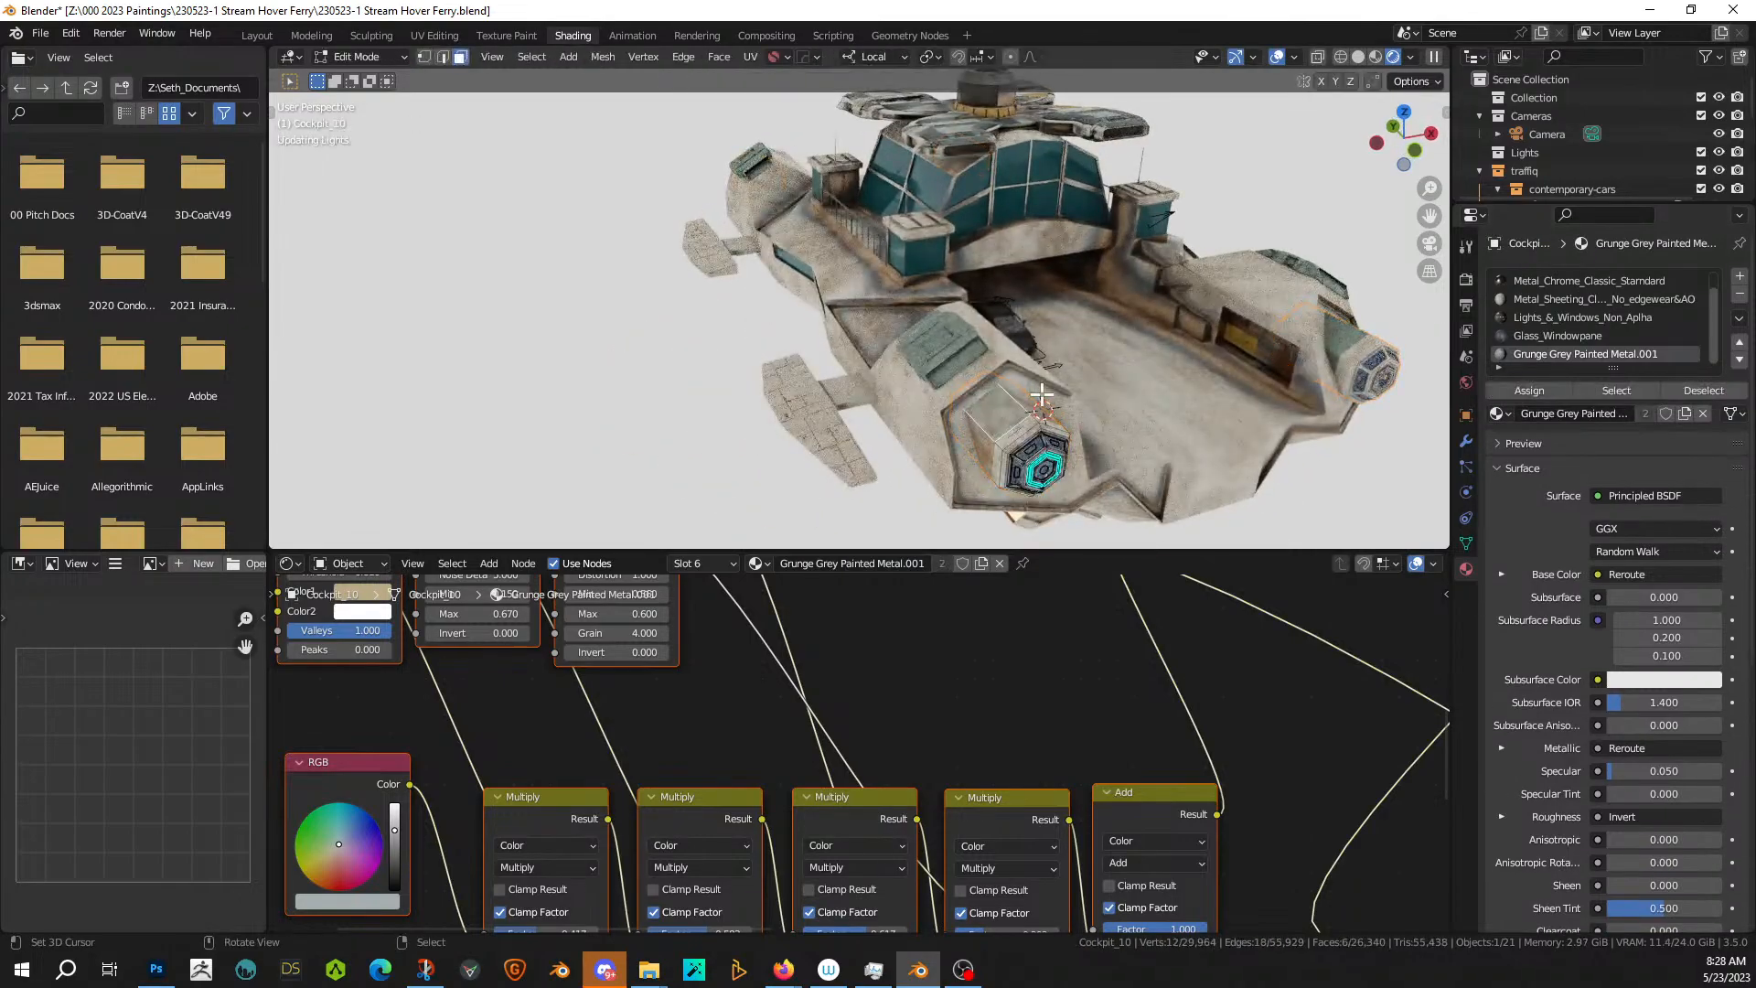
{"action": "key", "text": "Tab"}
{"action": "middle_click_drag", "start_coordinate": [756, 371], "coordinate": [1173, 392]}
{"action": "scroll", "coordinate": [909, 326], "scroll_direction": "up", "scroll_amount": 5}
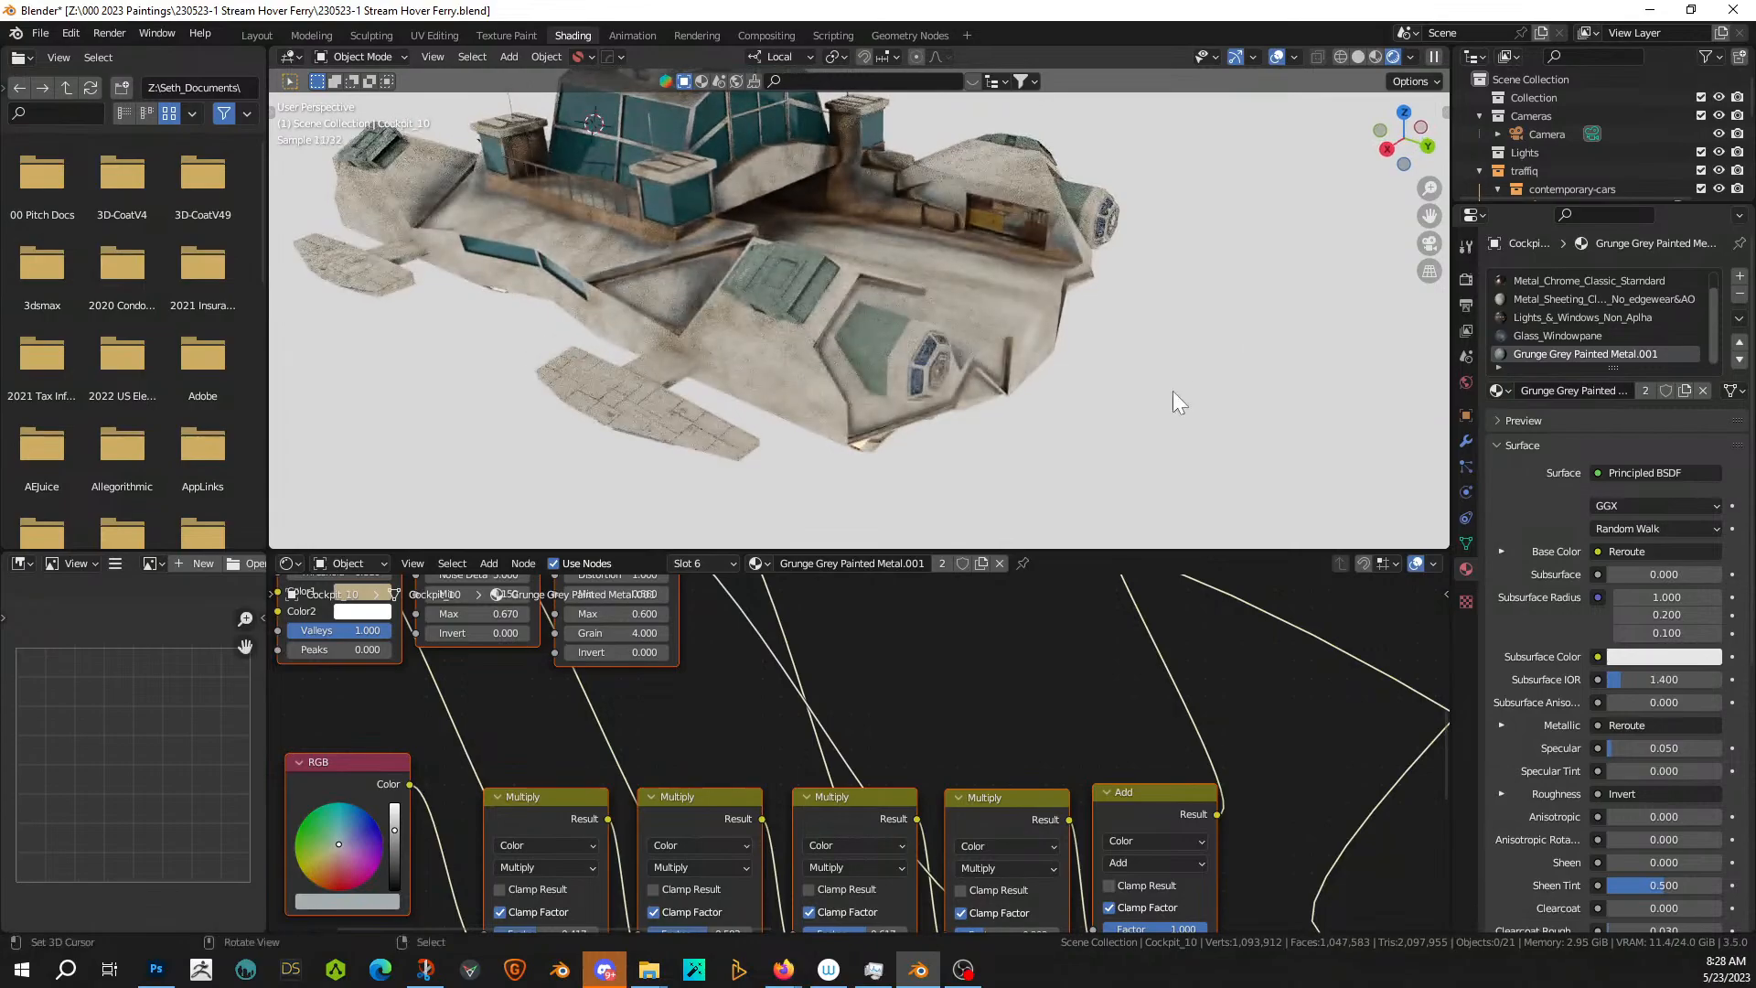
{"action": "left_click", "coordinate": [590, 408]}
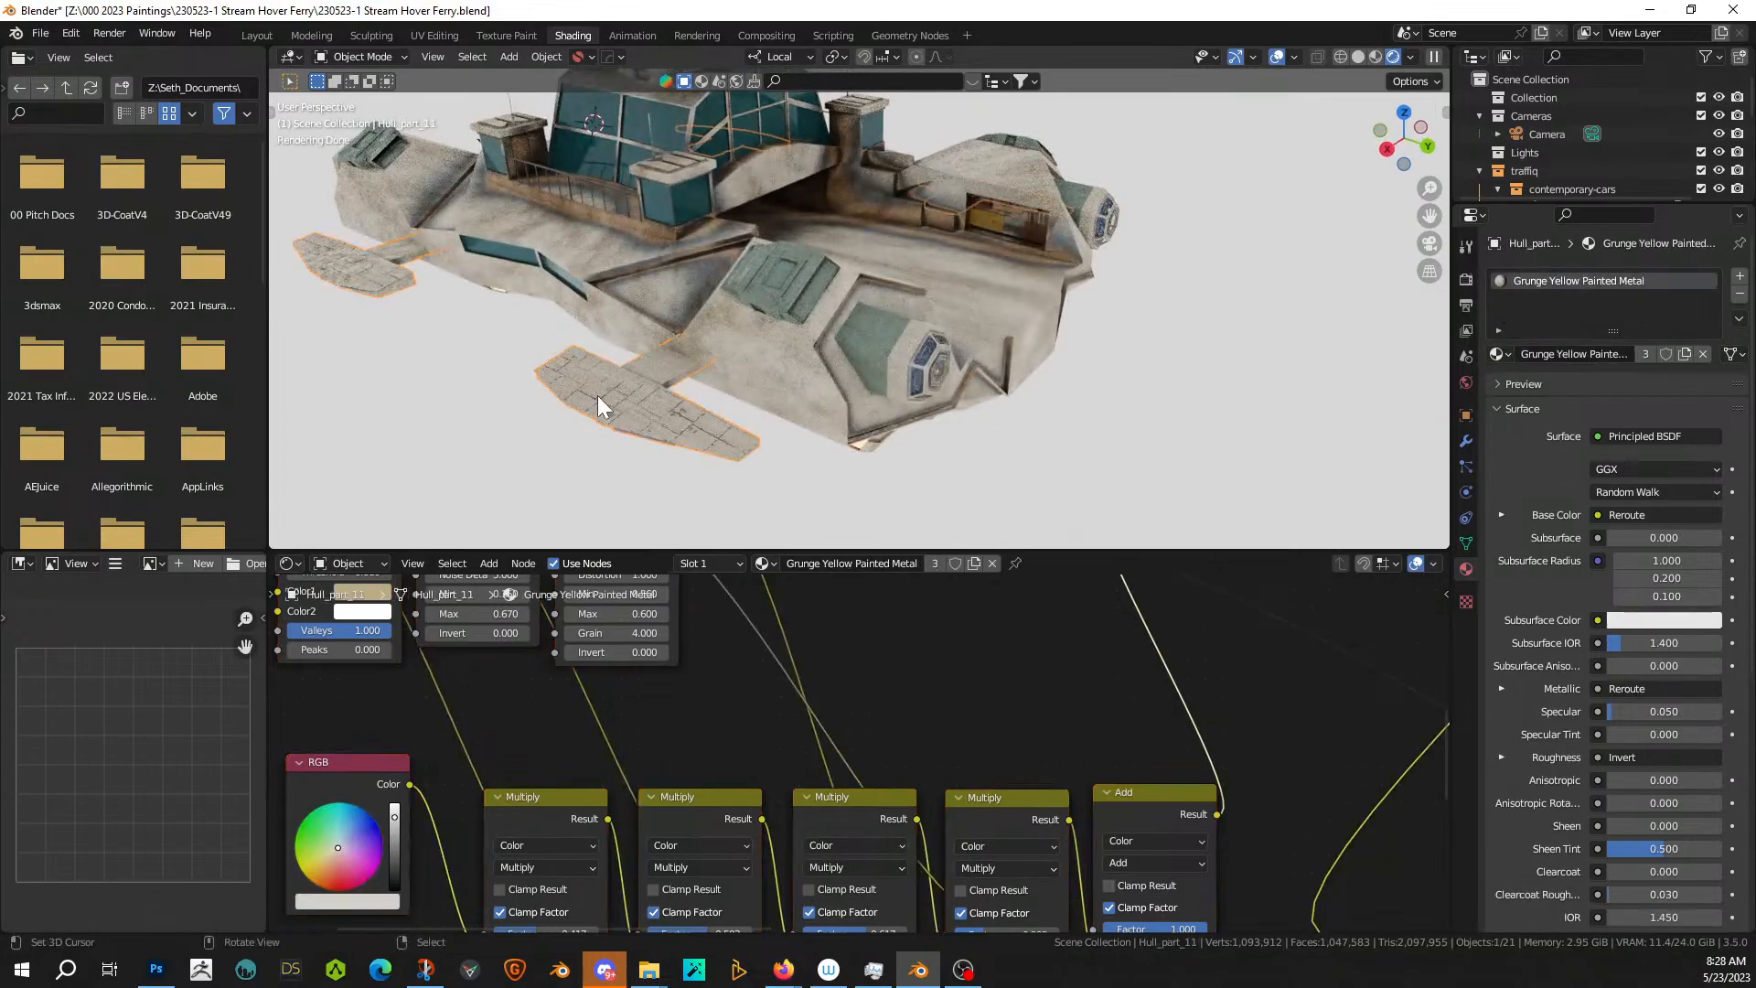
{"action": "left_click", "coordinate": [1498, 354]}
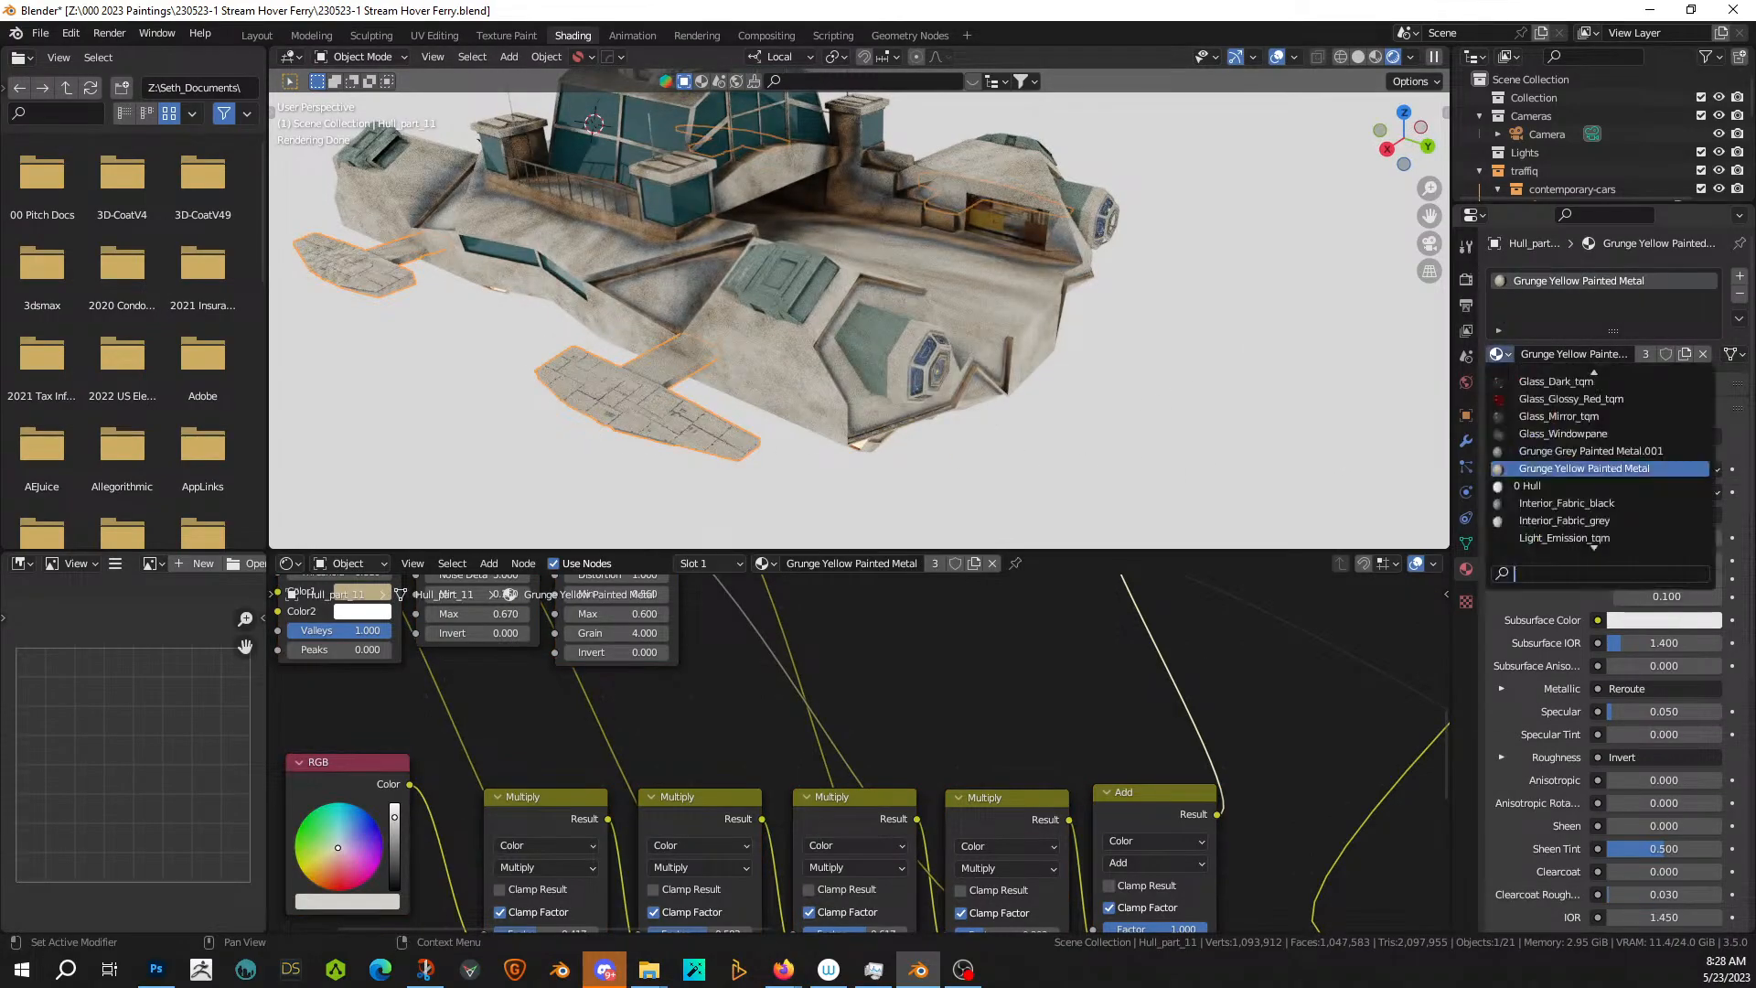
{"action": "left_click", "coordinate": [1596, 451]}
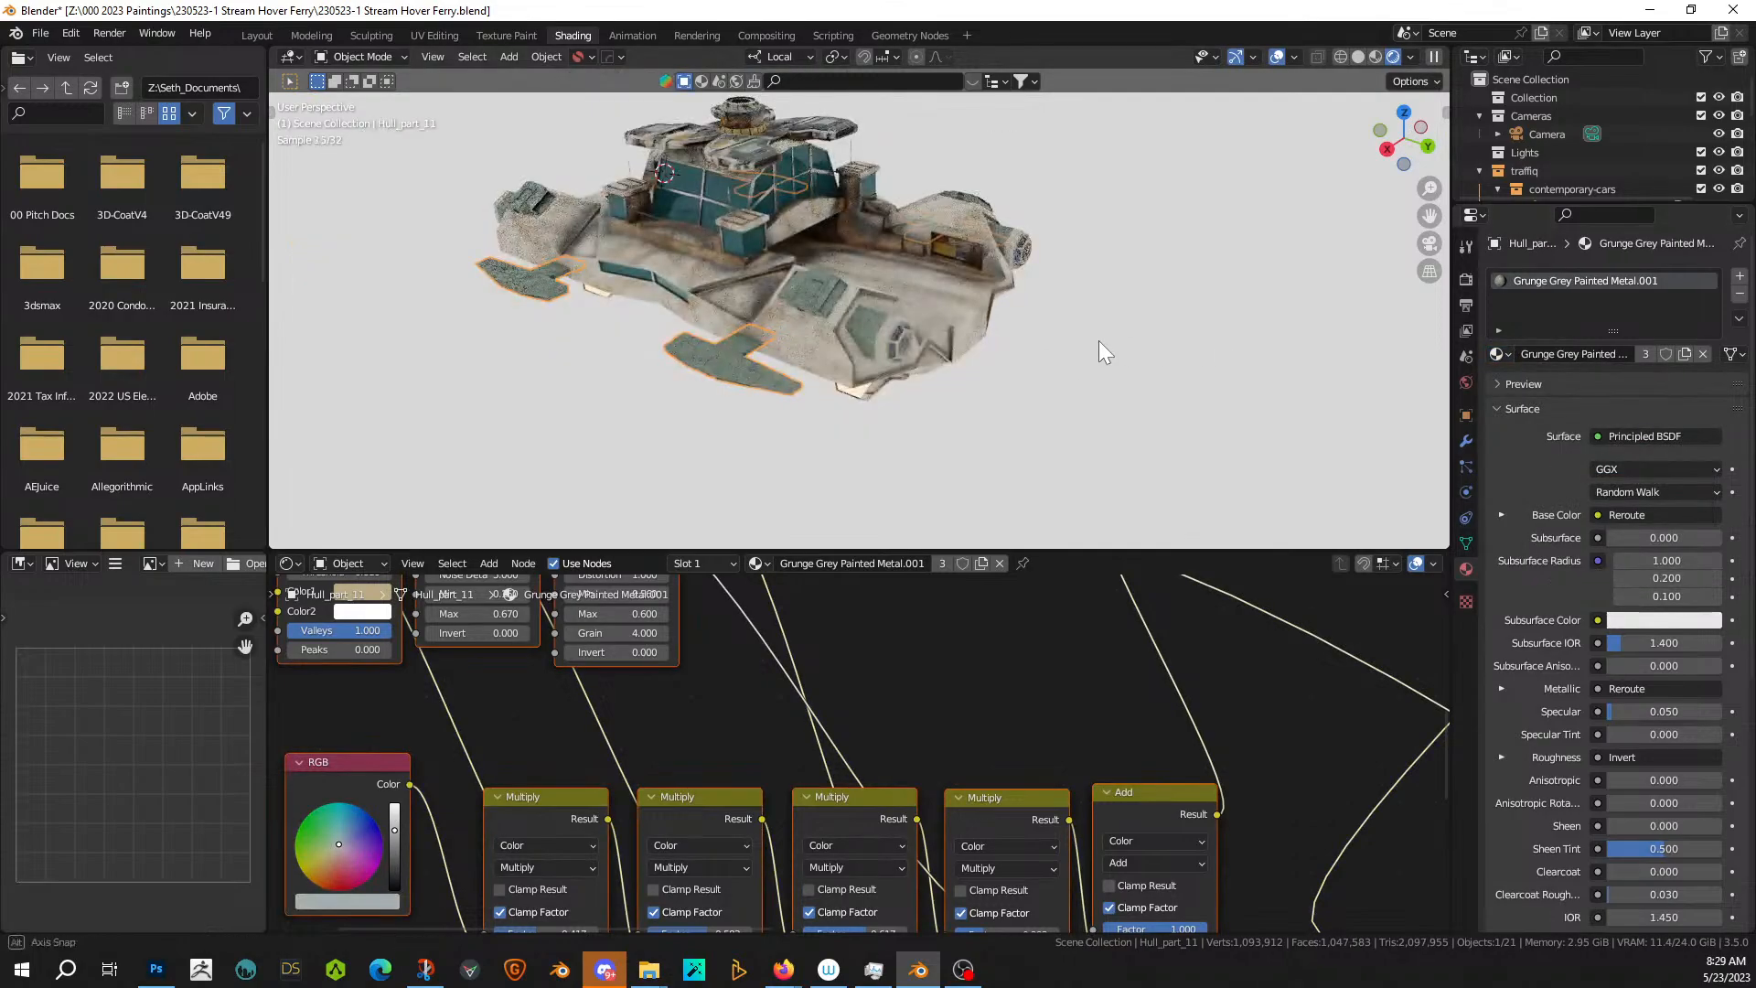
- Save the file and return to the Layout workspace
{"action": "mouse_move", "coordinate": [1099, 342]}
{"action": "middle_mouse_down"}
{"action": "mouse_move", "coordinate": [979, 316]}
{"action": "mouse_move", "coordinate": [967, 269]}
{"action": "mouse_move", "coordinate": [995, 200]}
{"action": "mouse_move", "coordinate": [1067, 250]}
{"action": "mouse_move", "coordinate": [1099, 310]}
{"action": "middle_mouse_up"}
{"action": "key", "text": "ctrl+s"}
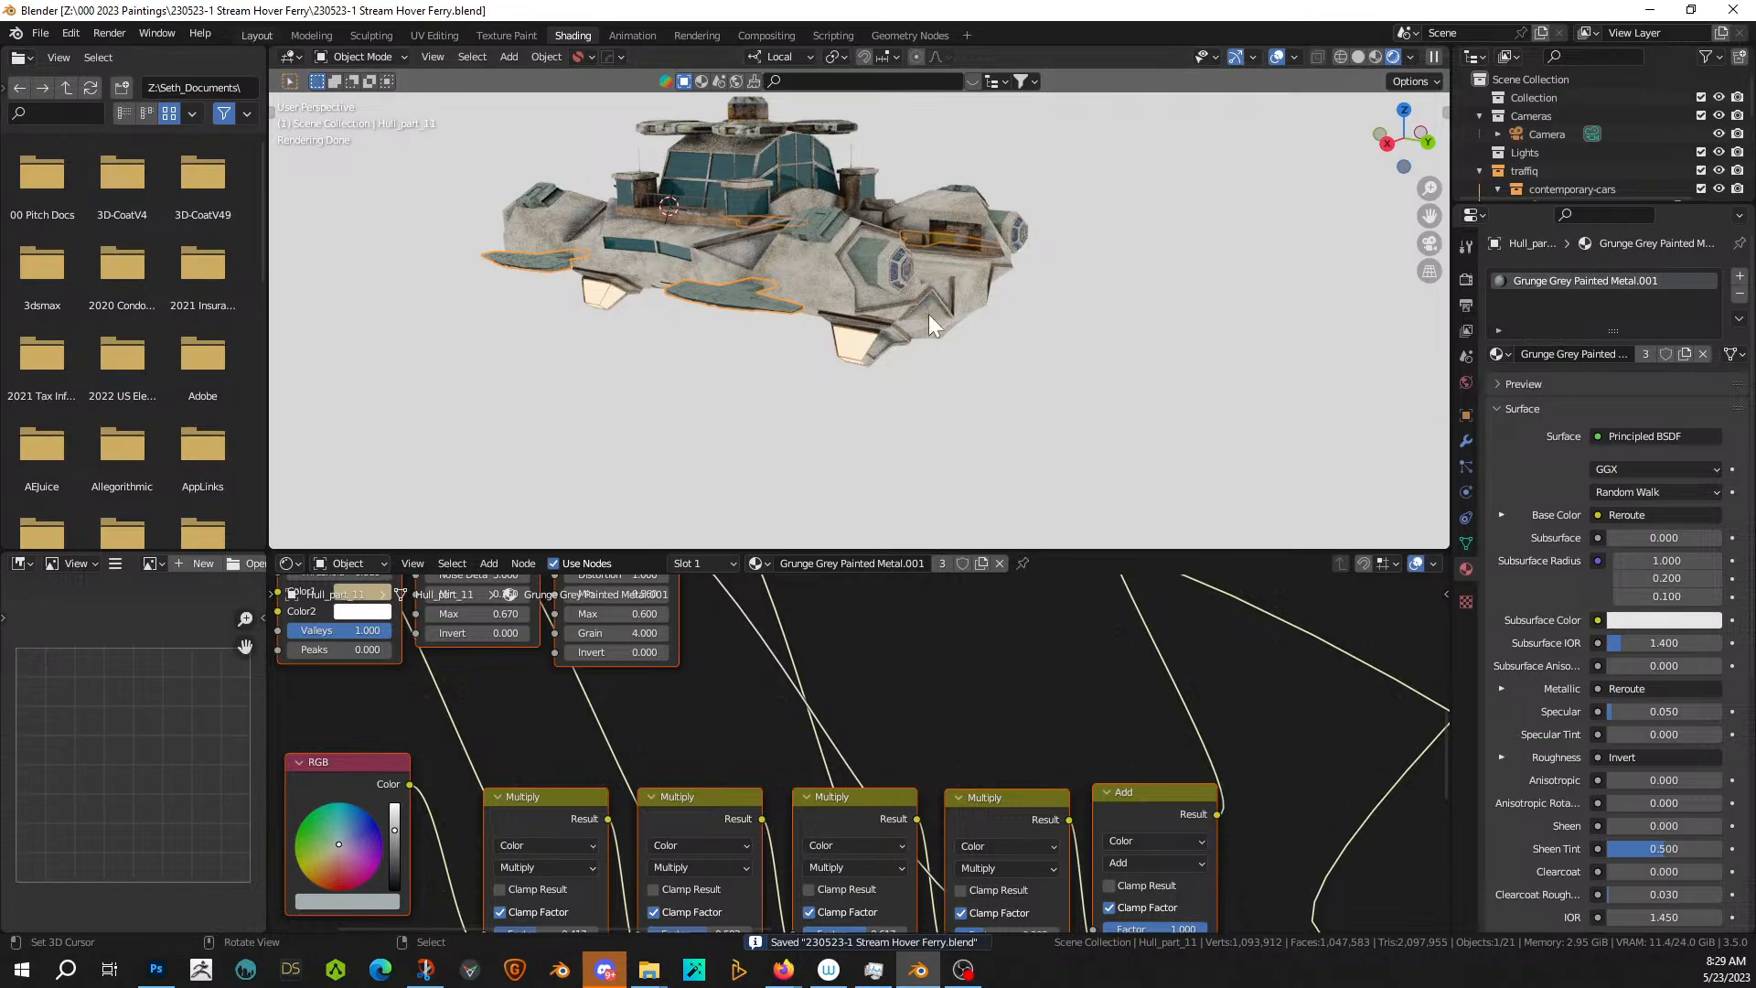
{"action": "key", "text": "ctrl+Page_Up"}
{"action": "key", "text": "ctrl+Page_Up"}
{"action": "key", "text": "ctrl+Page_Up"}
{"action": "key", "text": "ctrl+Page_Up"}
{"action": "key", "text": "ctrl+Page_Up"}
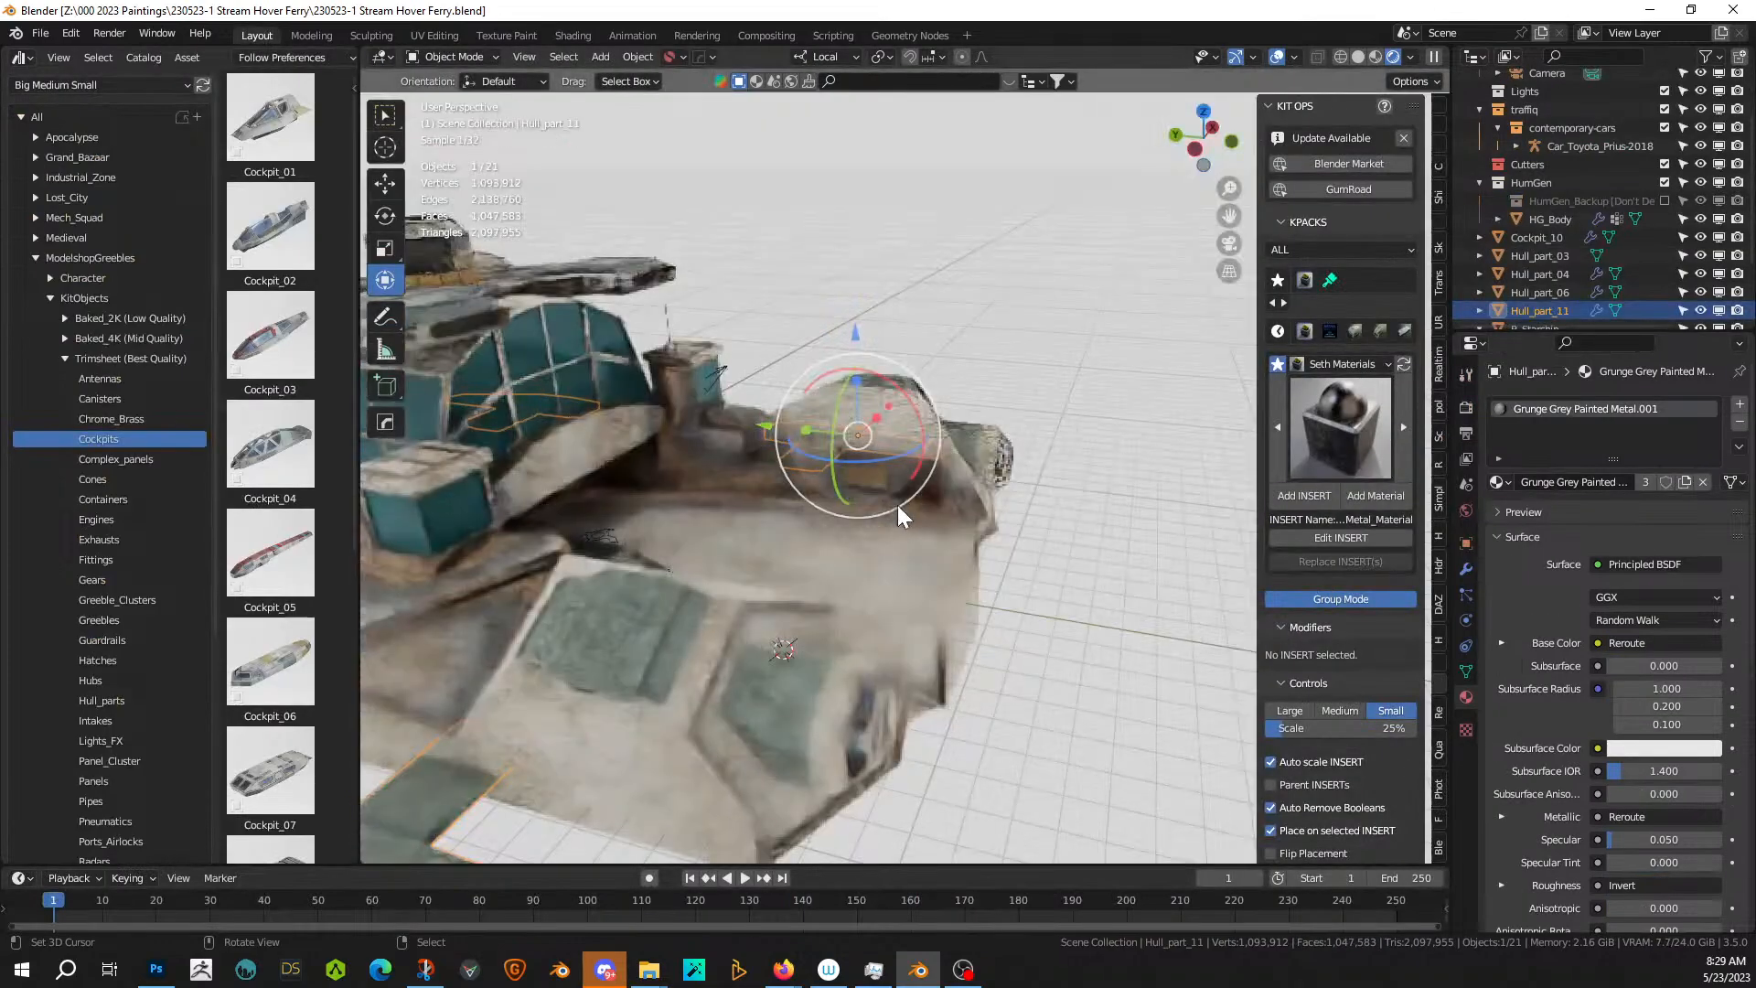
- Select the door faces on the booth beside the standing figure and assign them Grunge Grey Painted Metal.001 in a new material slot
{"action": "mouse_move", "coordinate": [925, 535]}
{"action": "middle_mouse_down"}
{"action": "mouse_move", "coordinate": [783, 567]}
{"action": "mouse_move", "coordinate": [970, 564]}
{"action": "middle_mouse_up"}
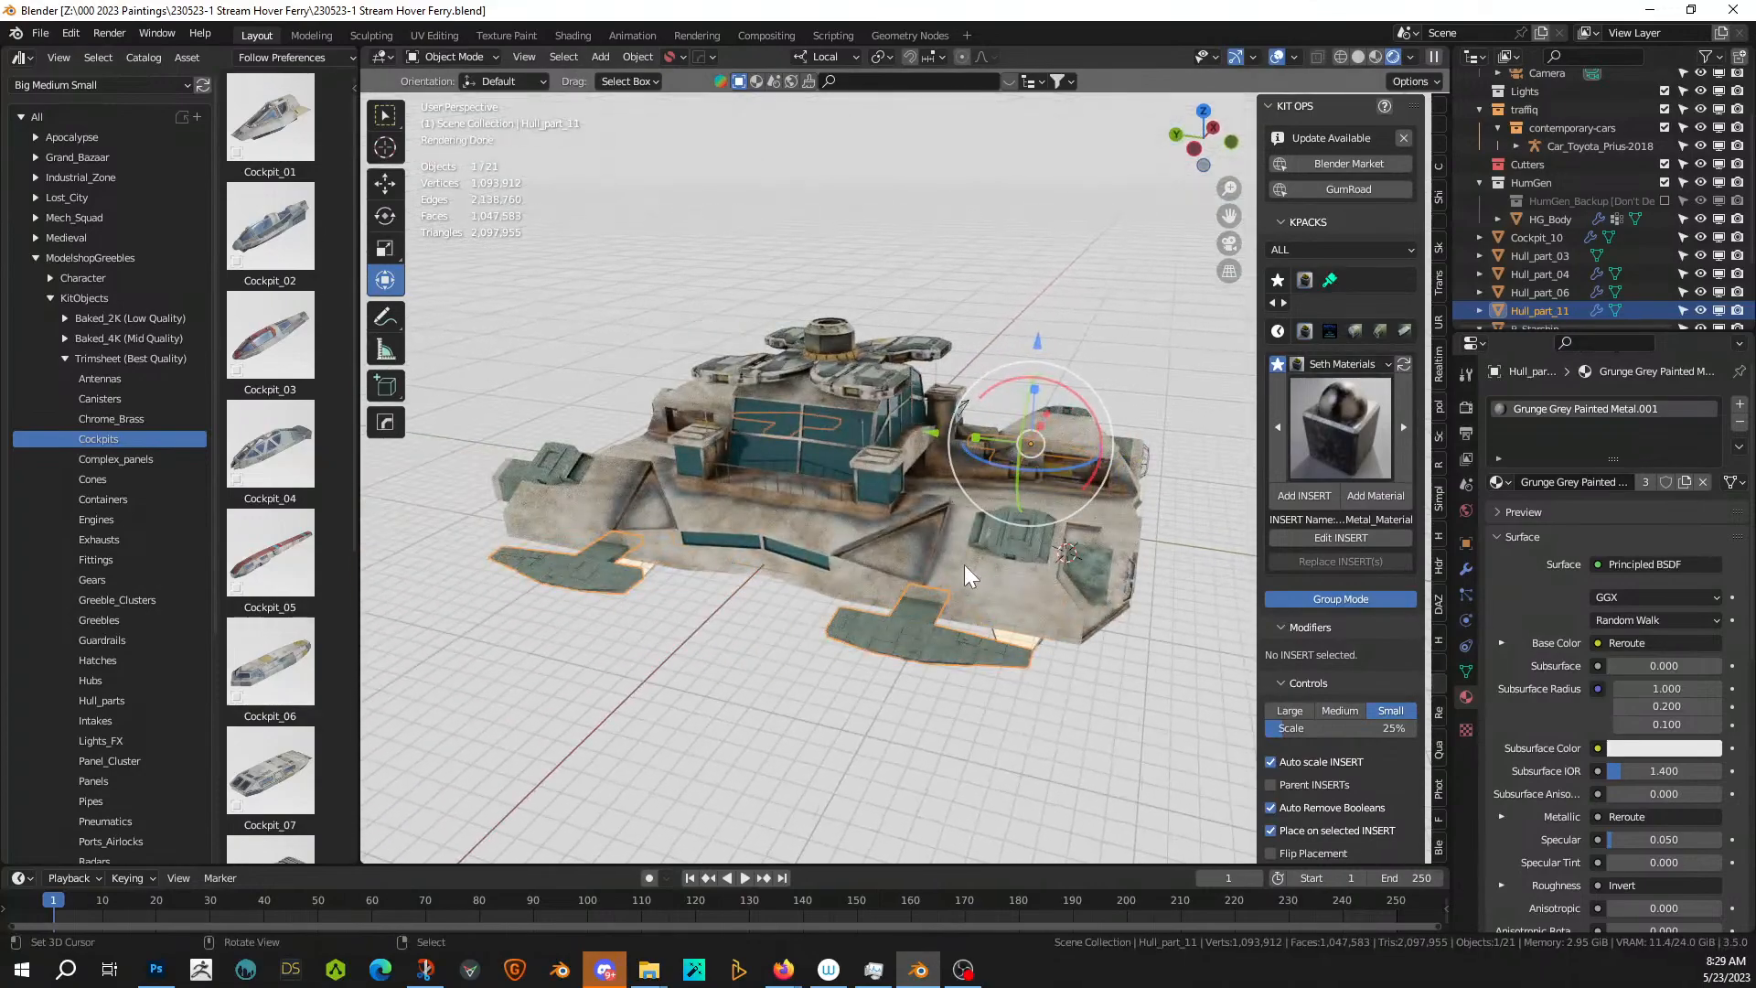
{"action": "scroll", "coordinate": [948, 580], "scroll_direction": "up", "scroll_amount": 4}
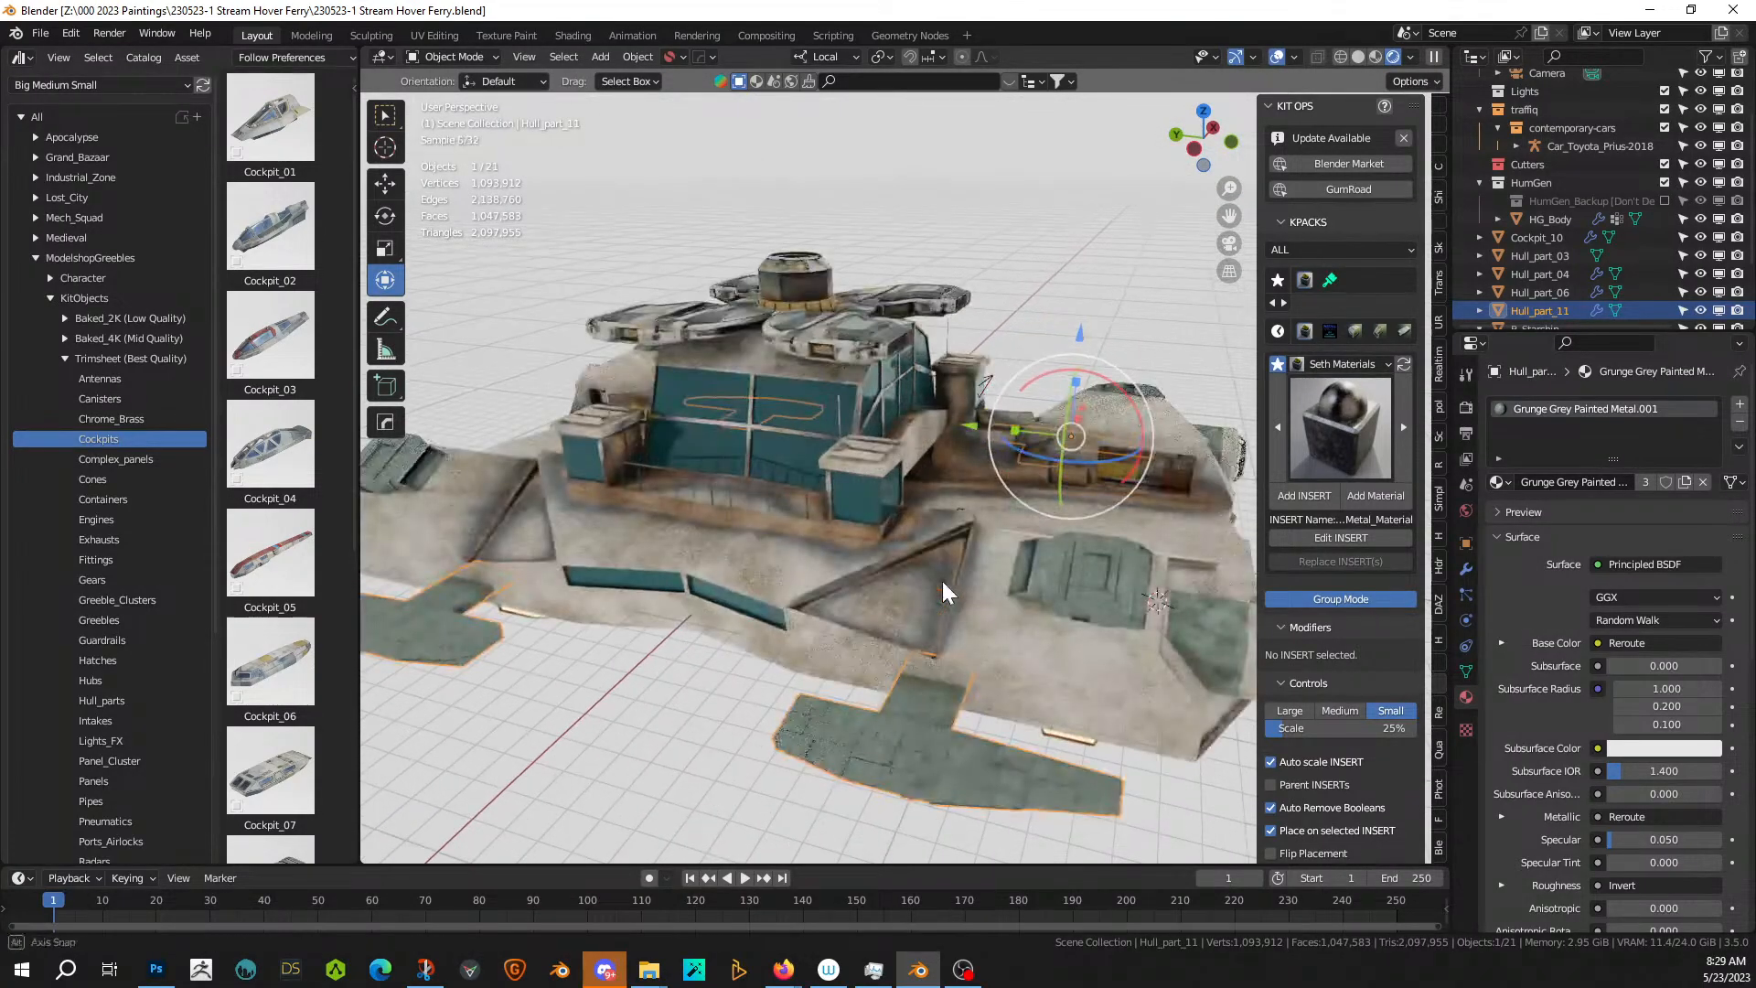
{"action": "middle_click_drag", "start_coordinate": [943, 580], "coordinate": [893, 502]}
{"action": "scroll", "coordinate": [1085, 586], "scroll_direction": "up", "scroll_amount": 3}
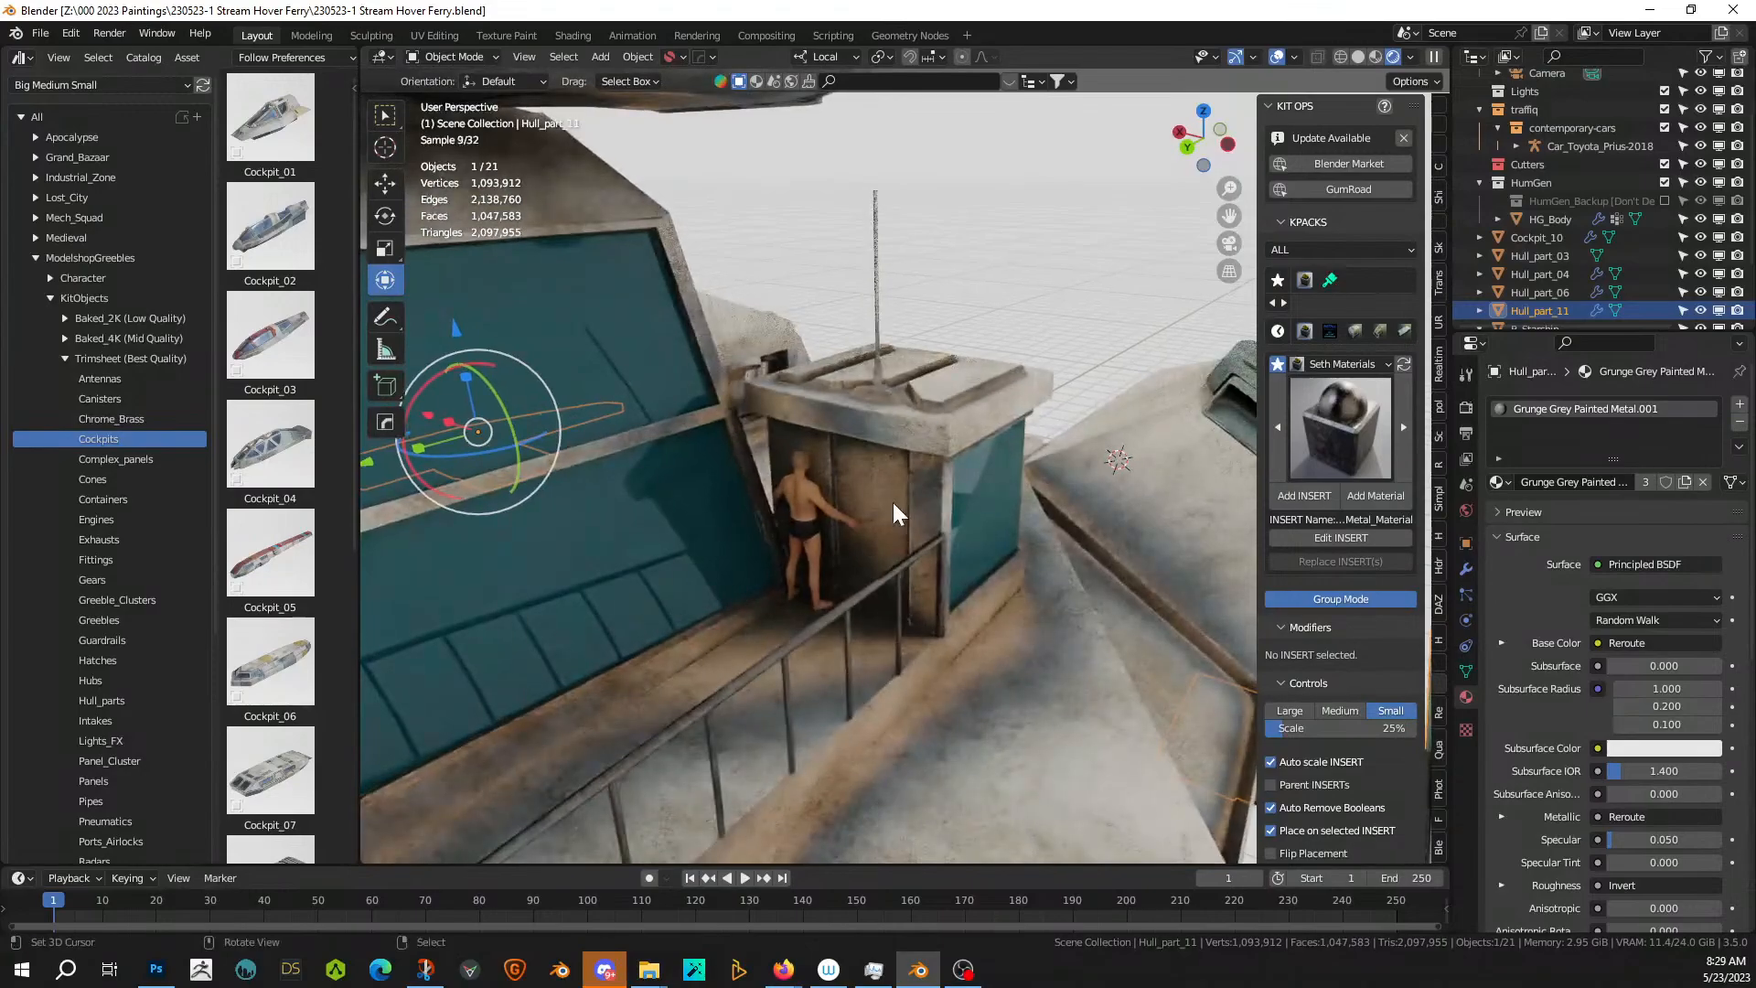
{"action": "left_click", "coordinate": [876, 480]}
{"action": "key", "text": "Tab"}
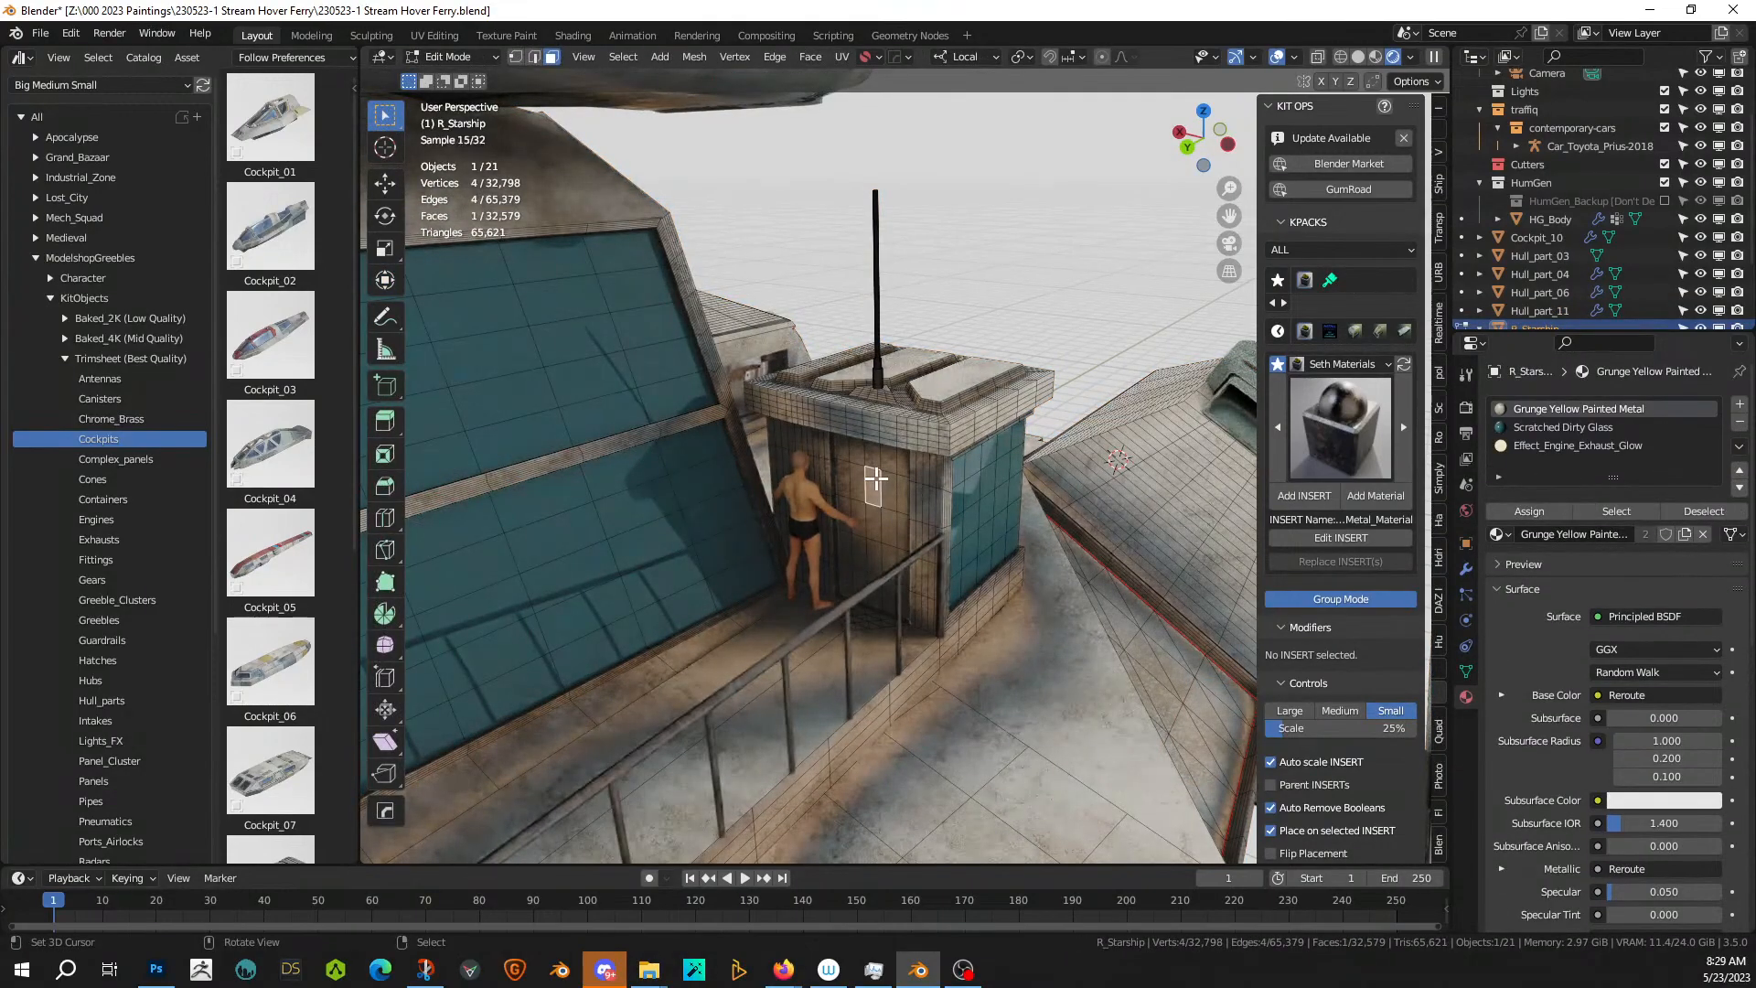
{"action": "key", "text": "shift+g"}
{"action": "left_click", "coordinate": [885, 482]}
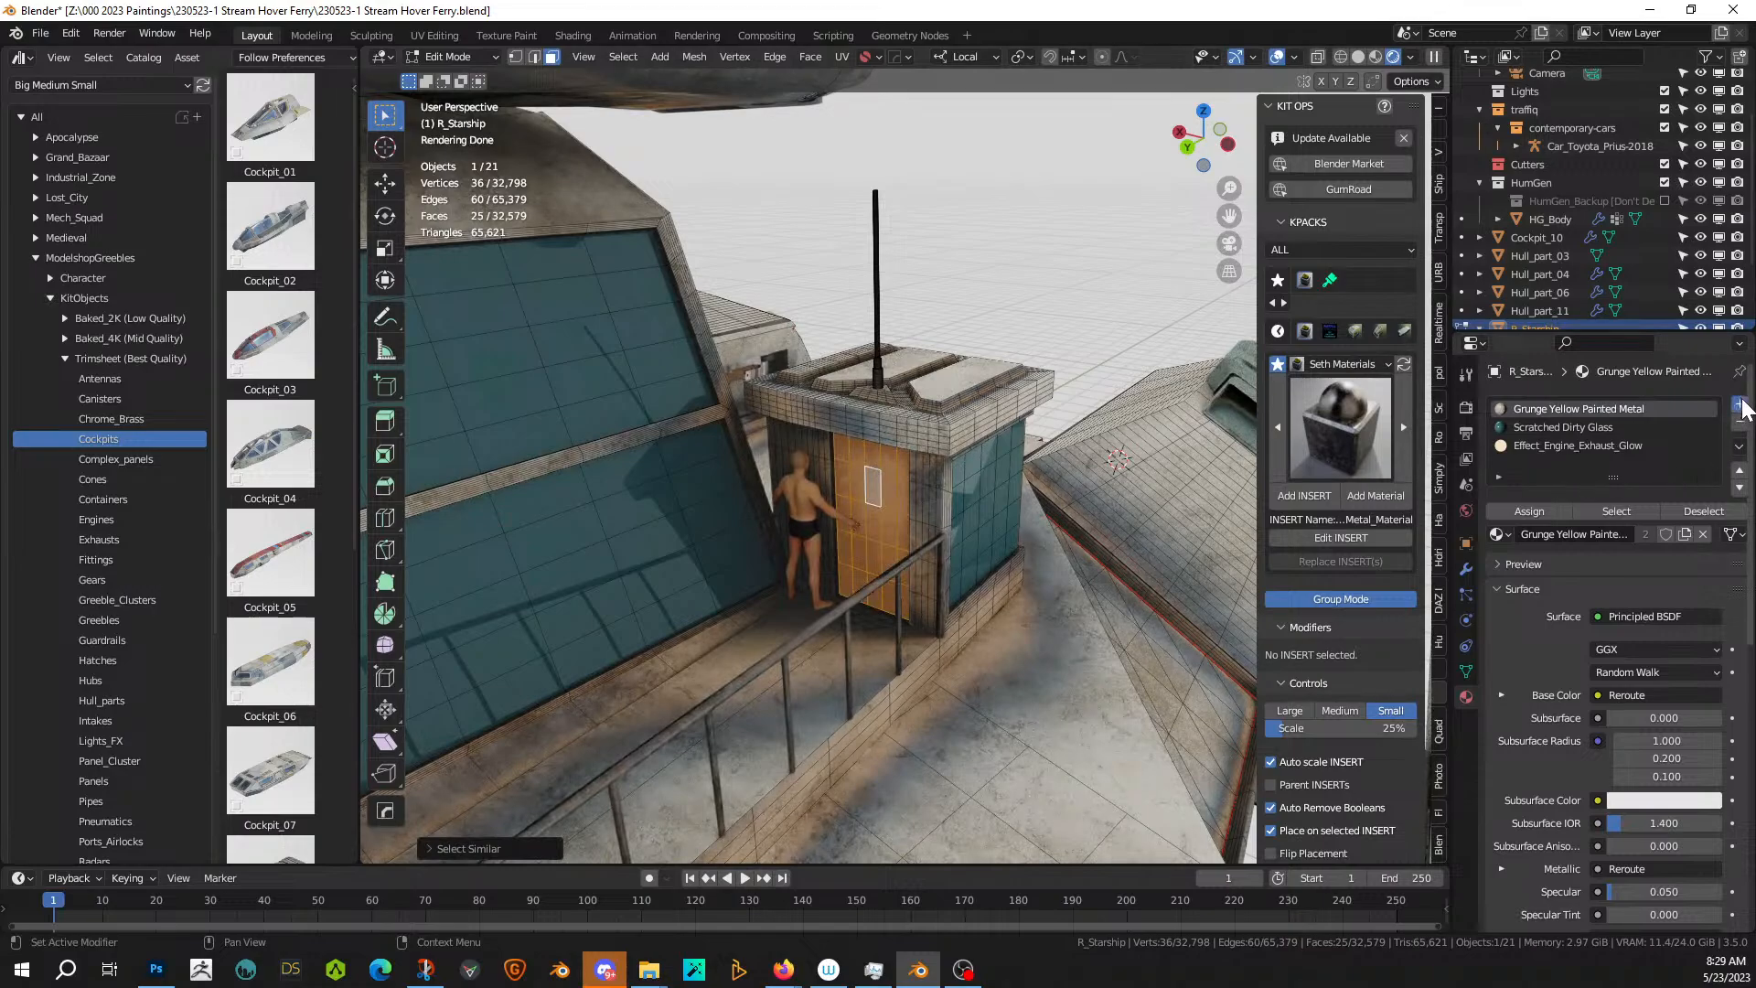
{"action": "left_click", "coordinate": [1741, 405]}
{"action": "left_click", "coordinate": [1511, 532]}
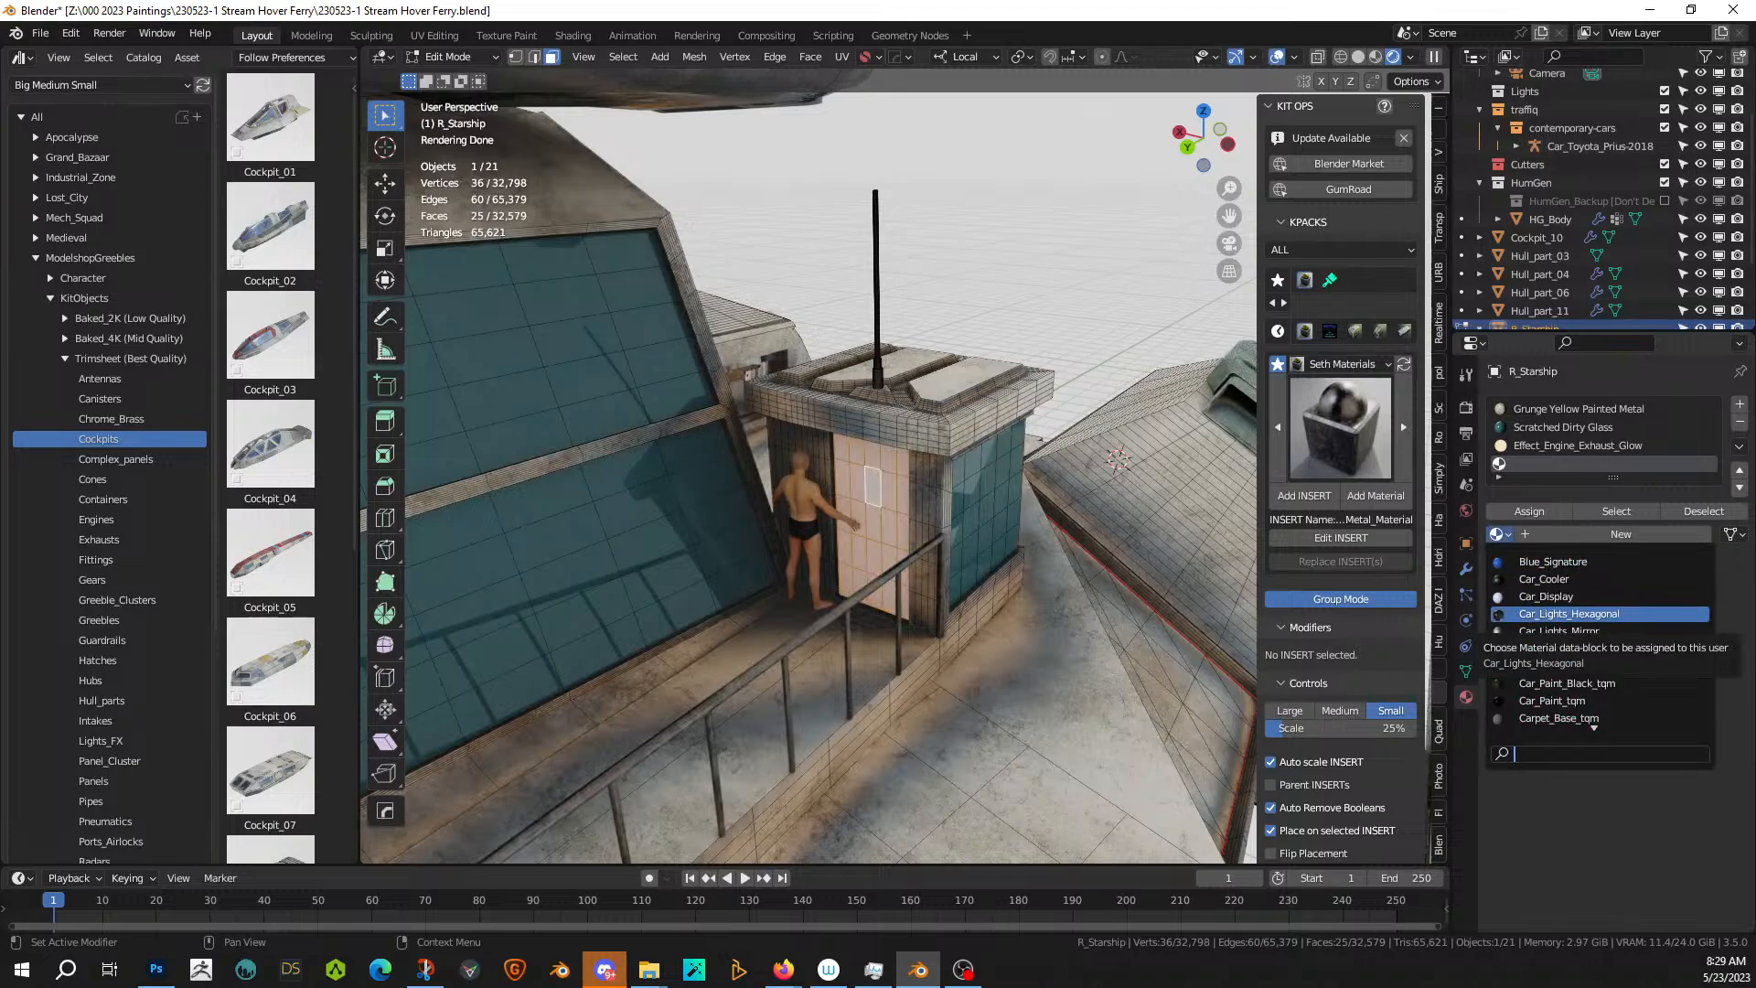
{"action": "type", "text": "gre"}
{"action": "key", "text": "Return"}
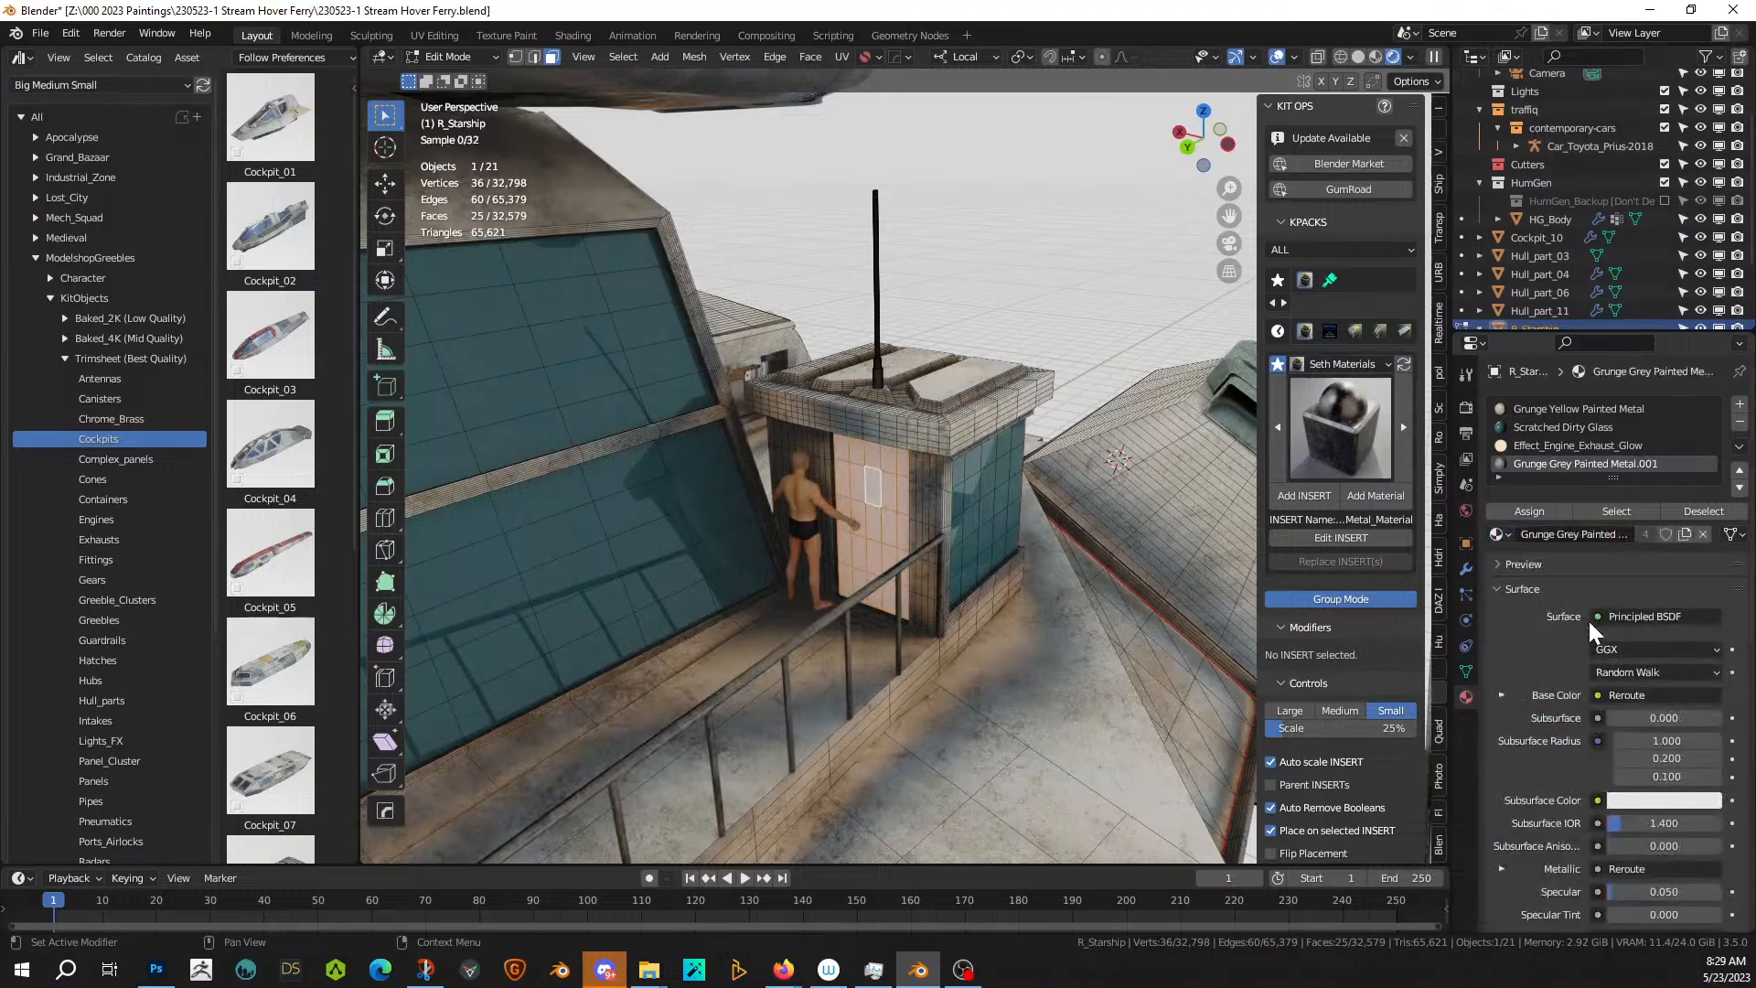
{"action": "key", "text": "alt+a"}
{"action": "key", "text": "Tab"}
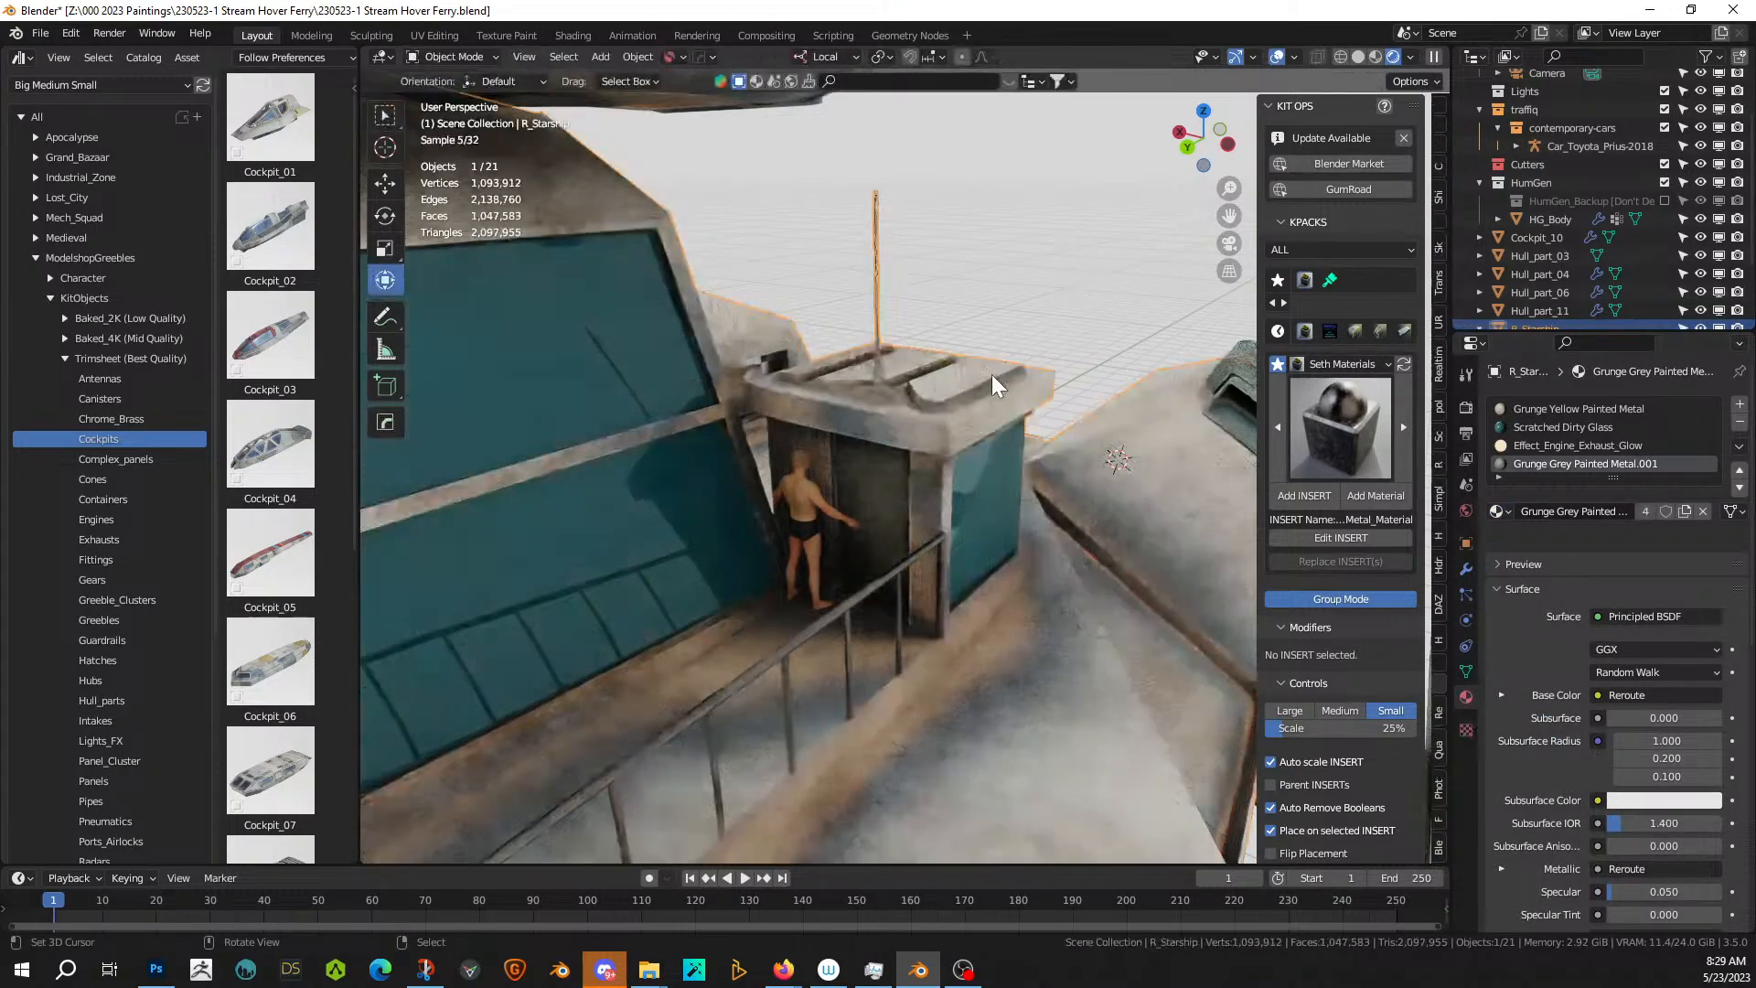
- Examine the recoloured ferry, its pods and open vehicle deck from several sides and from above
{"action": "middle_click_drag", "start_coordinate": [992, 375], "coordinate": [567, 424]}
{"action": "scroll", "coordinate": [926, 375], "scroll_direction": "down", "scroll_amount": 6}
{"action": "scroll", "coordinate": [831, 377], "scroll_direction": "up", "scroll_amount": 8}
{"action": "scroll", "coordinate": [761, 467], "scroll_direction": "down", "scroll_amount": 4}
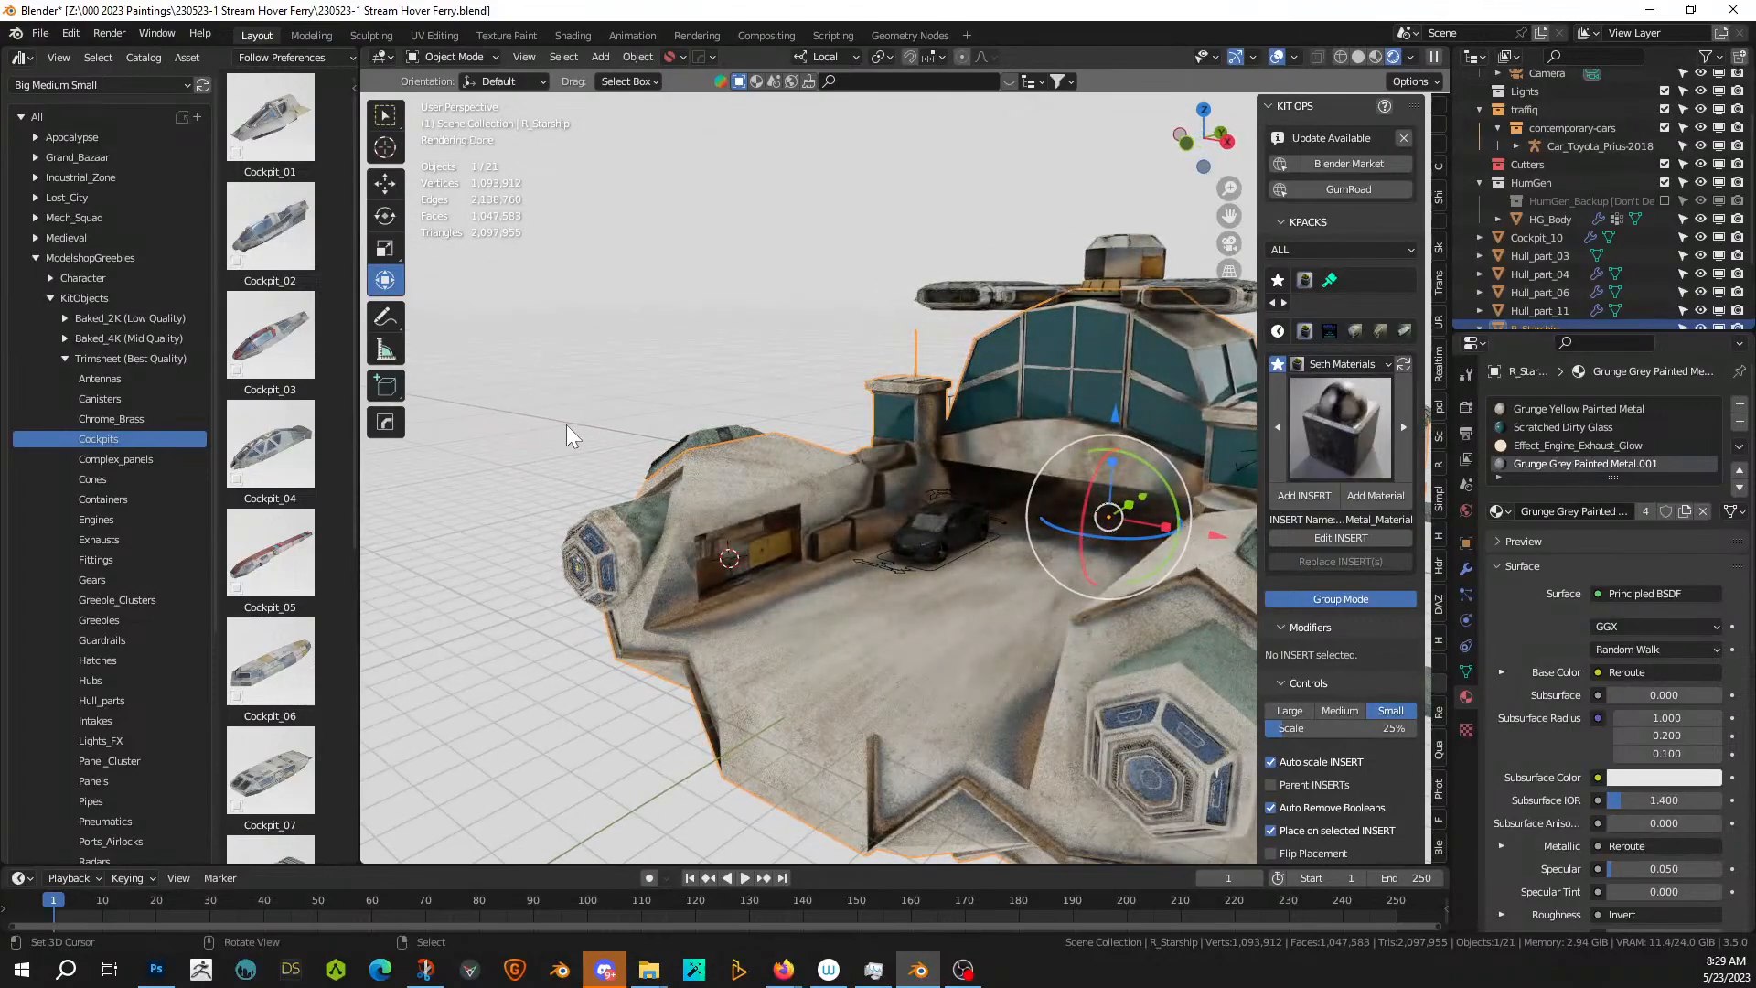
{"action": "scroll", "coordinate": [591, 470], "scroll_direction": "down", "scroll_amount": 1}
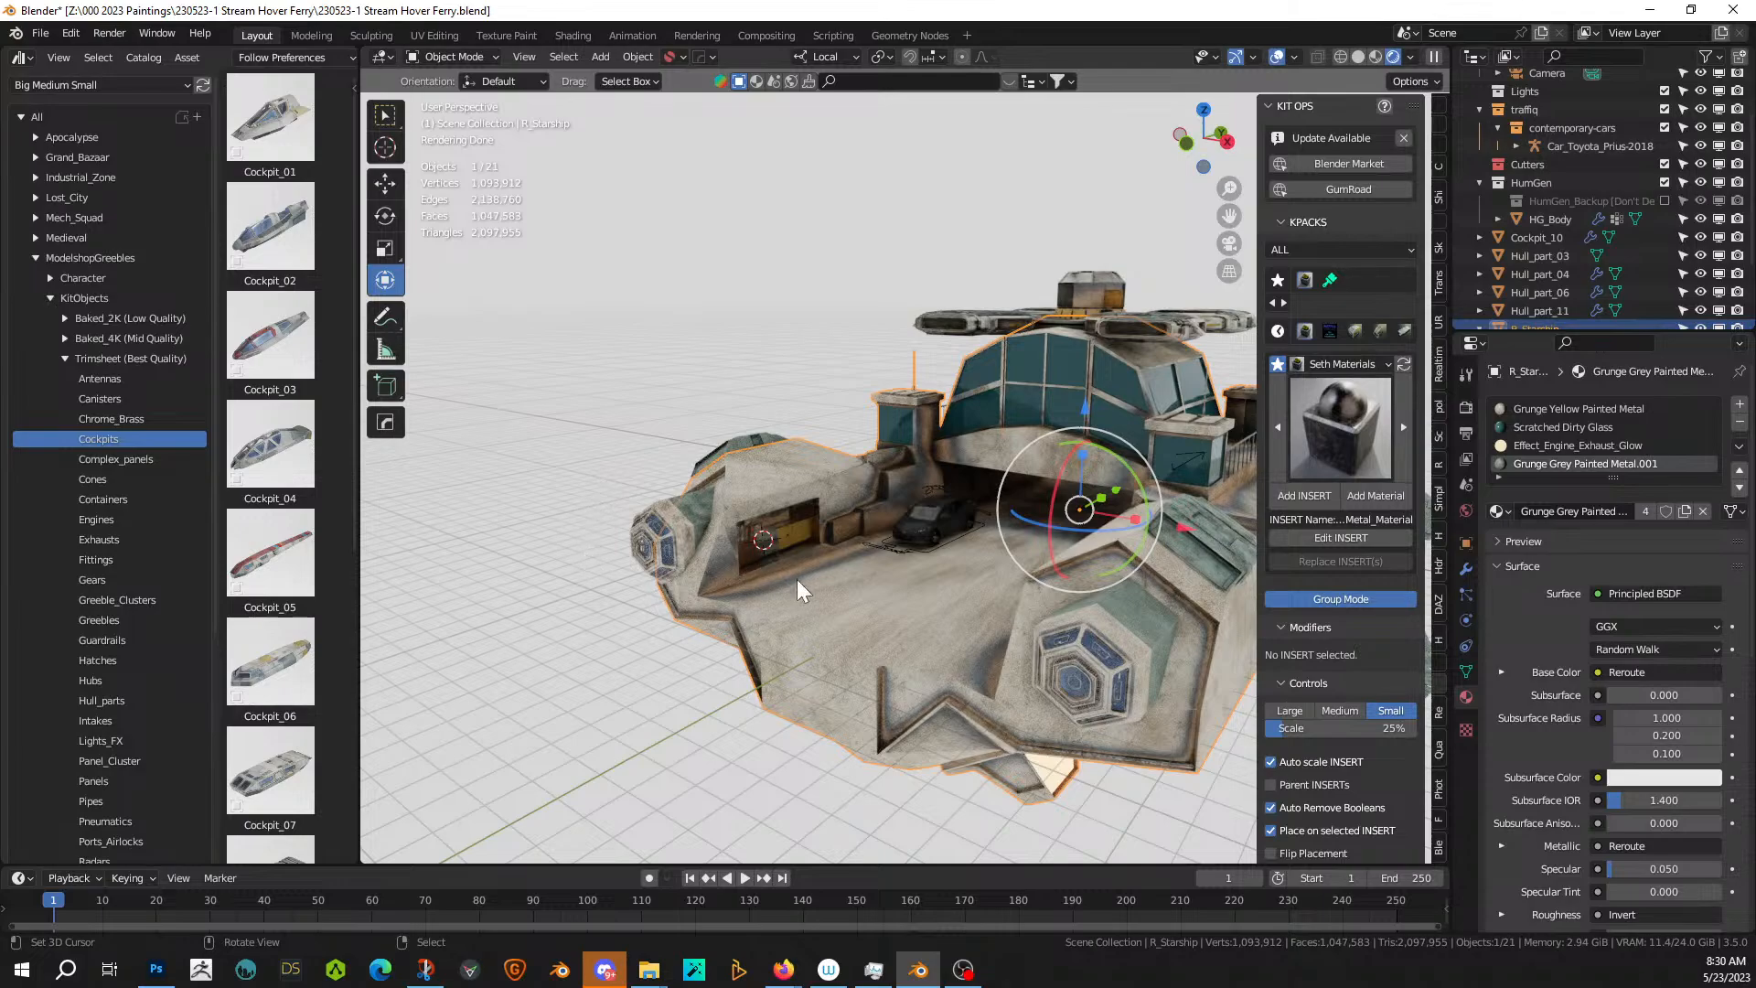
{"action": "middle_click_drag", "start_coordinate": [852, 597], "coordinate": [710, 694]}
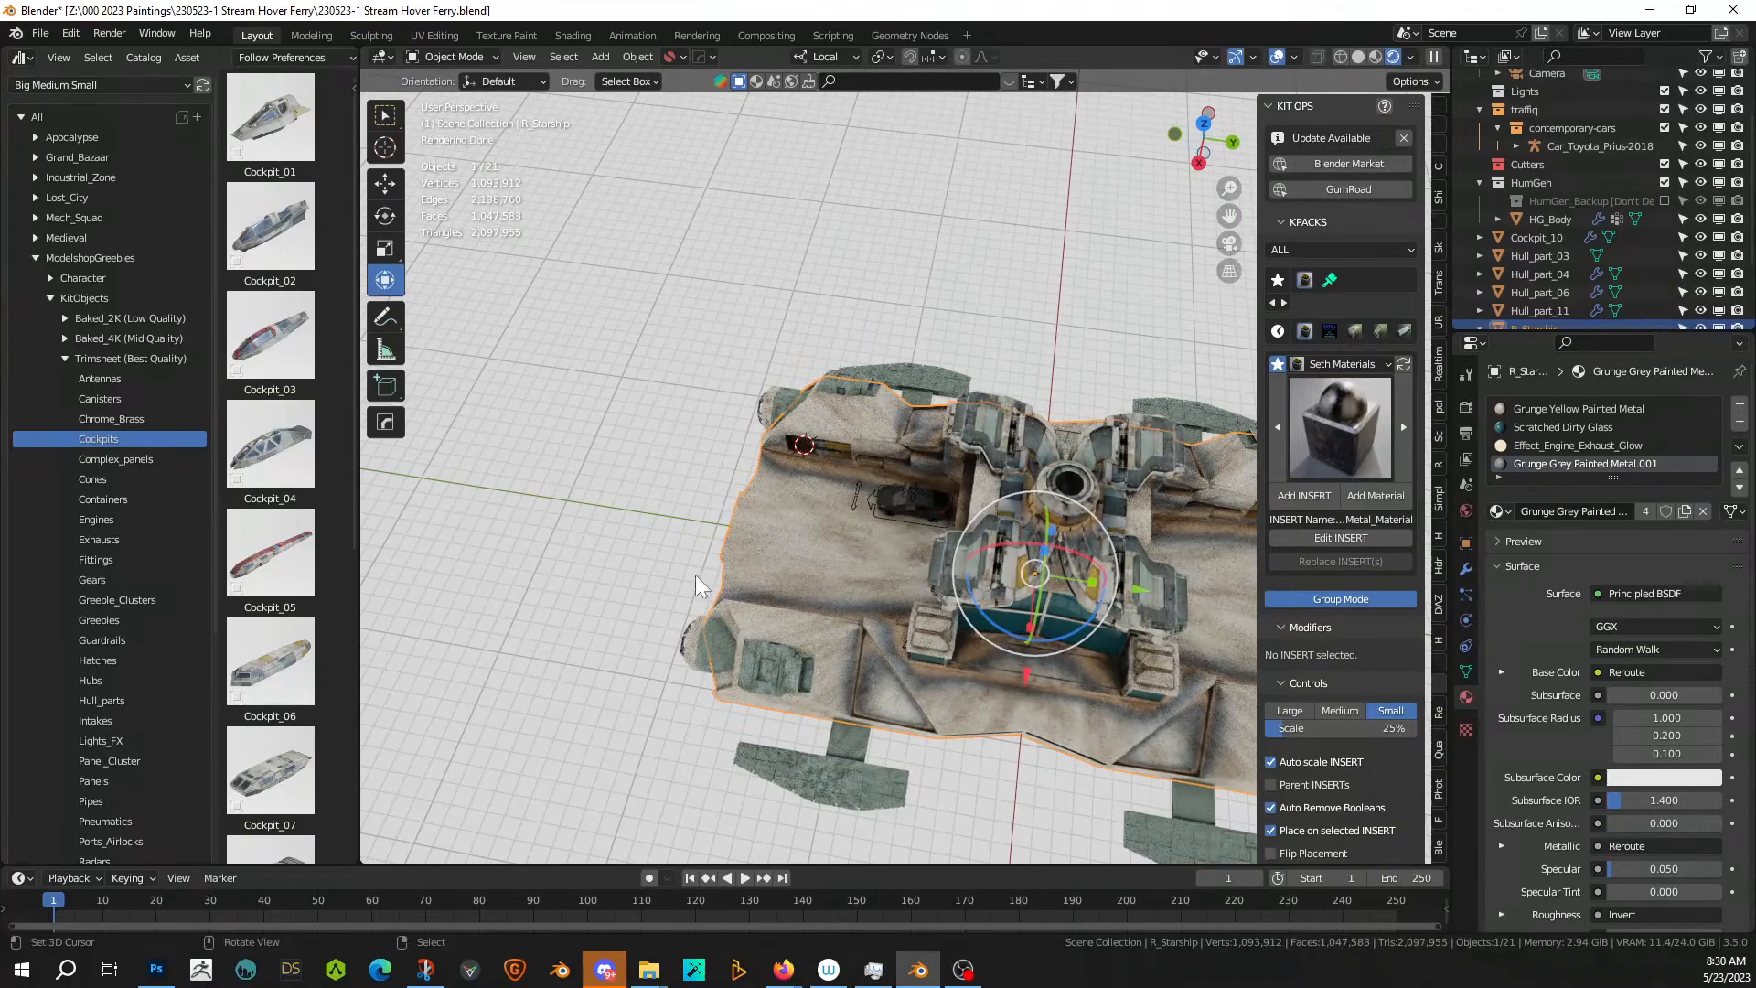
{"action": "scroll", "coordinate": [811, 580], "scroll_direction": "up", "scroll_amount": 2}
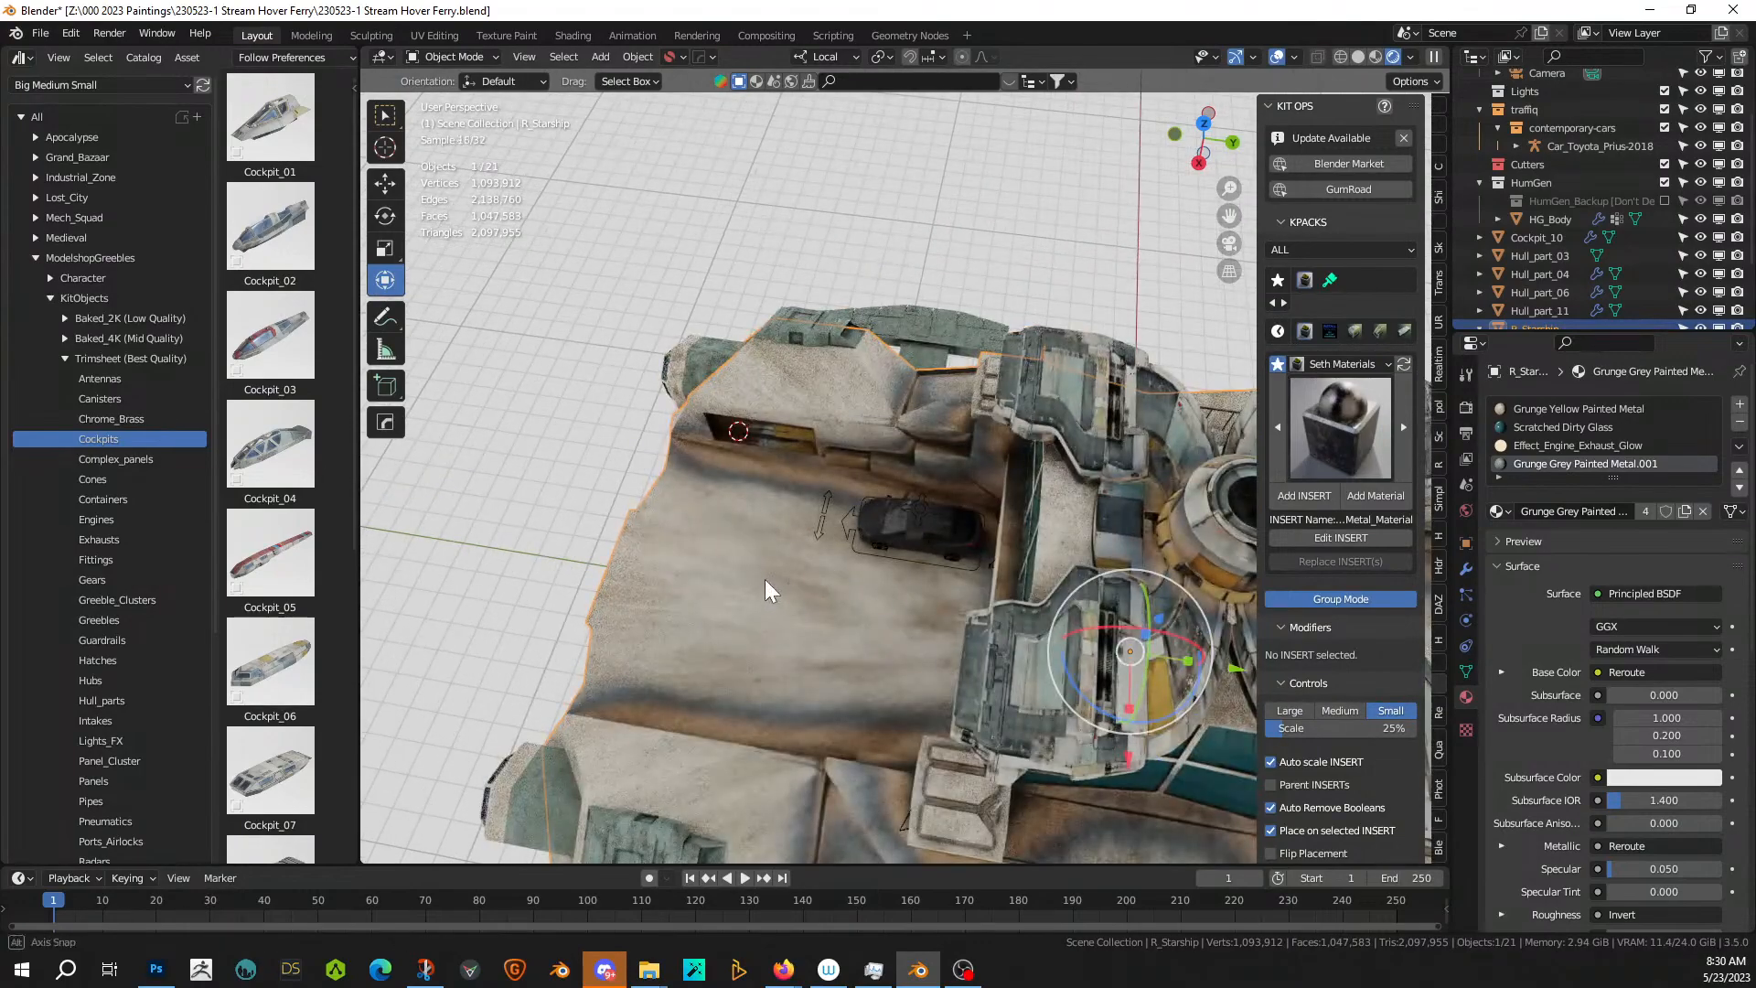
{"action": "middle_click_drag", "start_coordinate": [765, 579], "coordinate": [923, 527]}
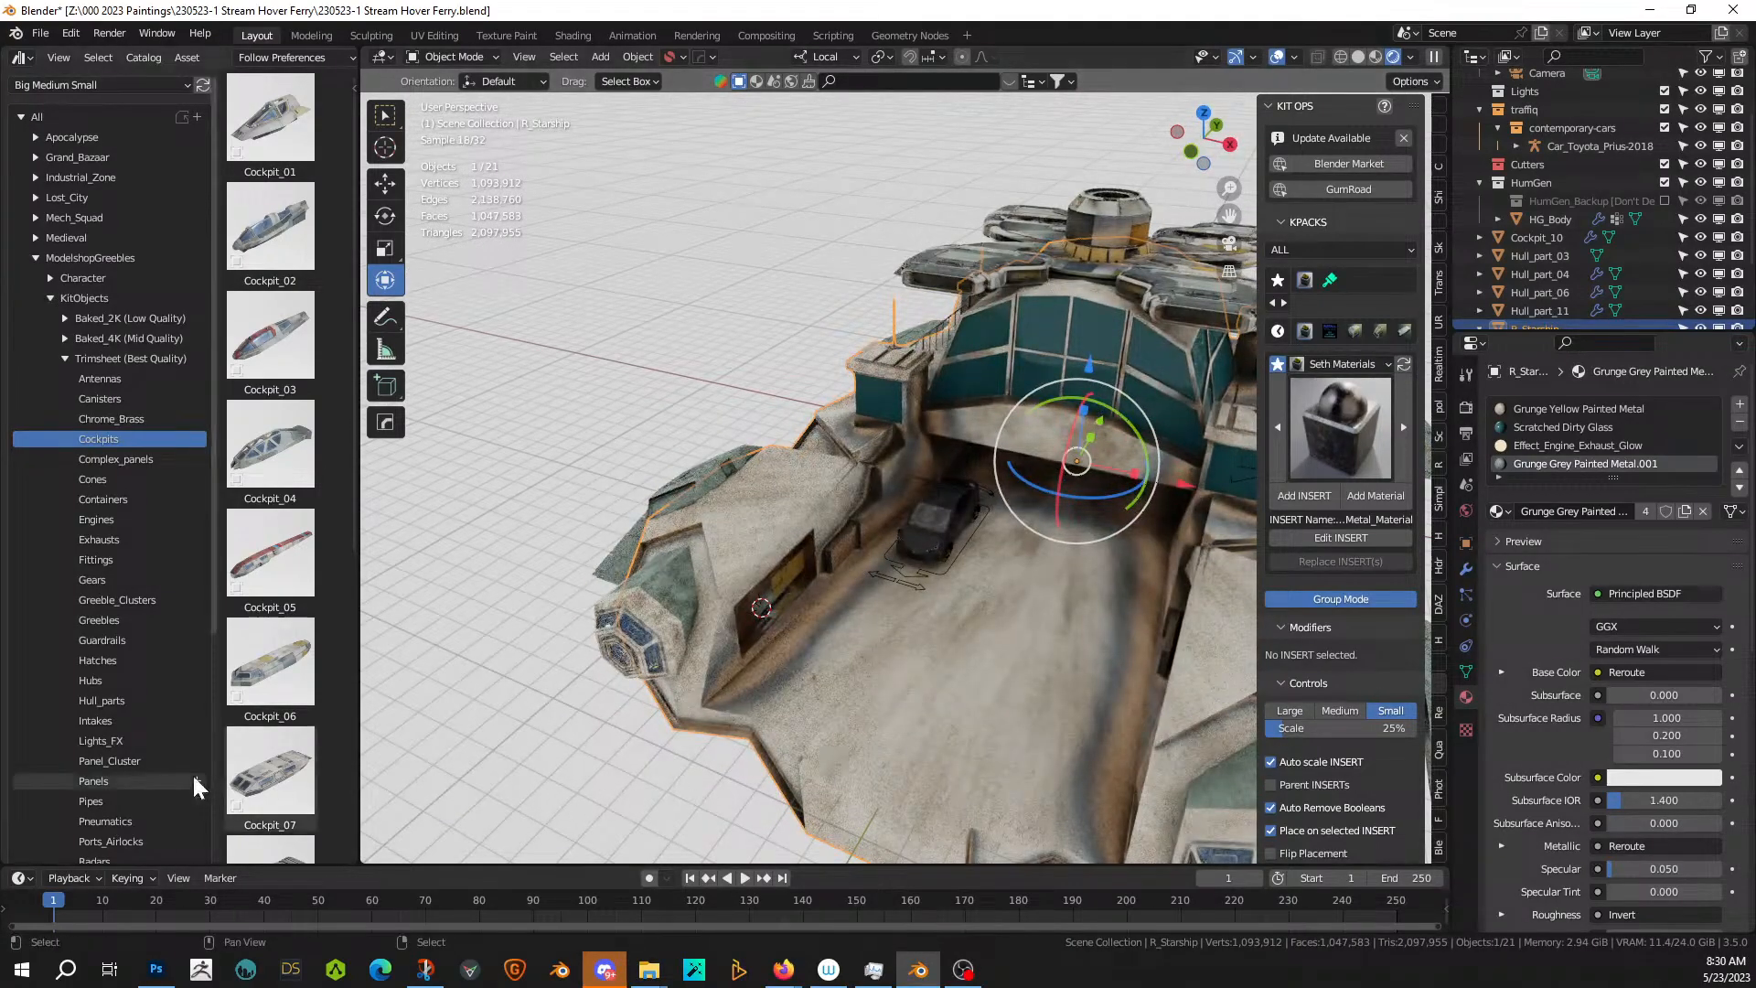
- Place the Ramp_02 asset from the Ramps catalog at the open end of the vehicle deck in top view
{"action": "scroll", "coordinate": [150, 664], "scroll_direction": "down", "scroll_amount": 6}
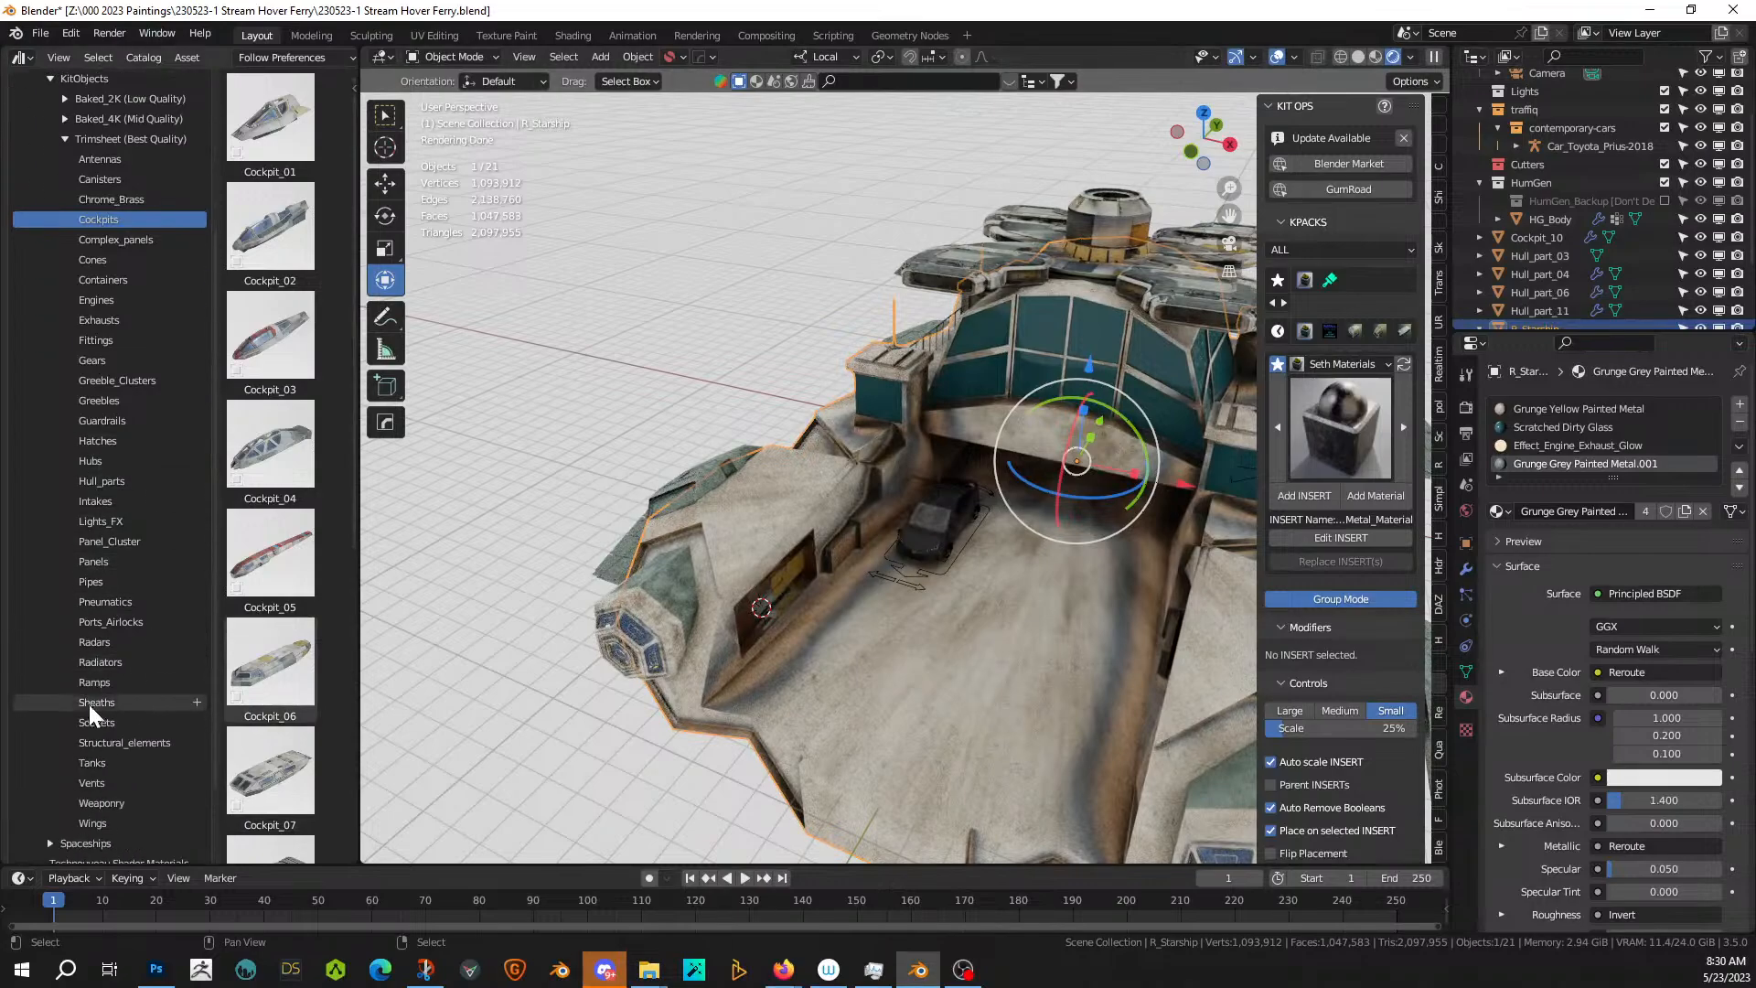
{"action": "left_click", "coordinate": [96, 681]}
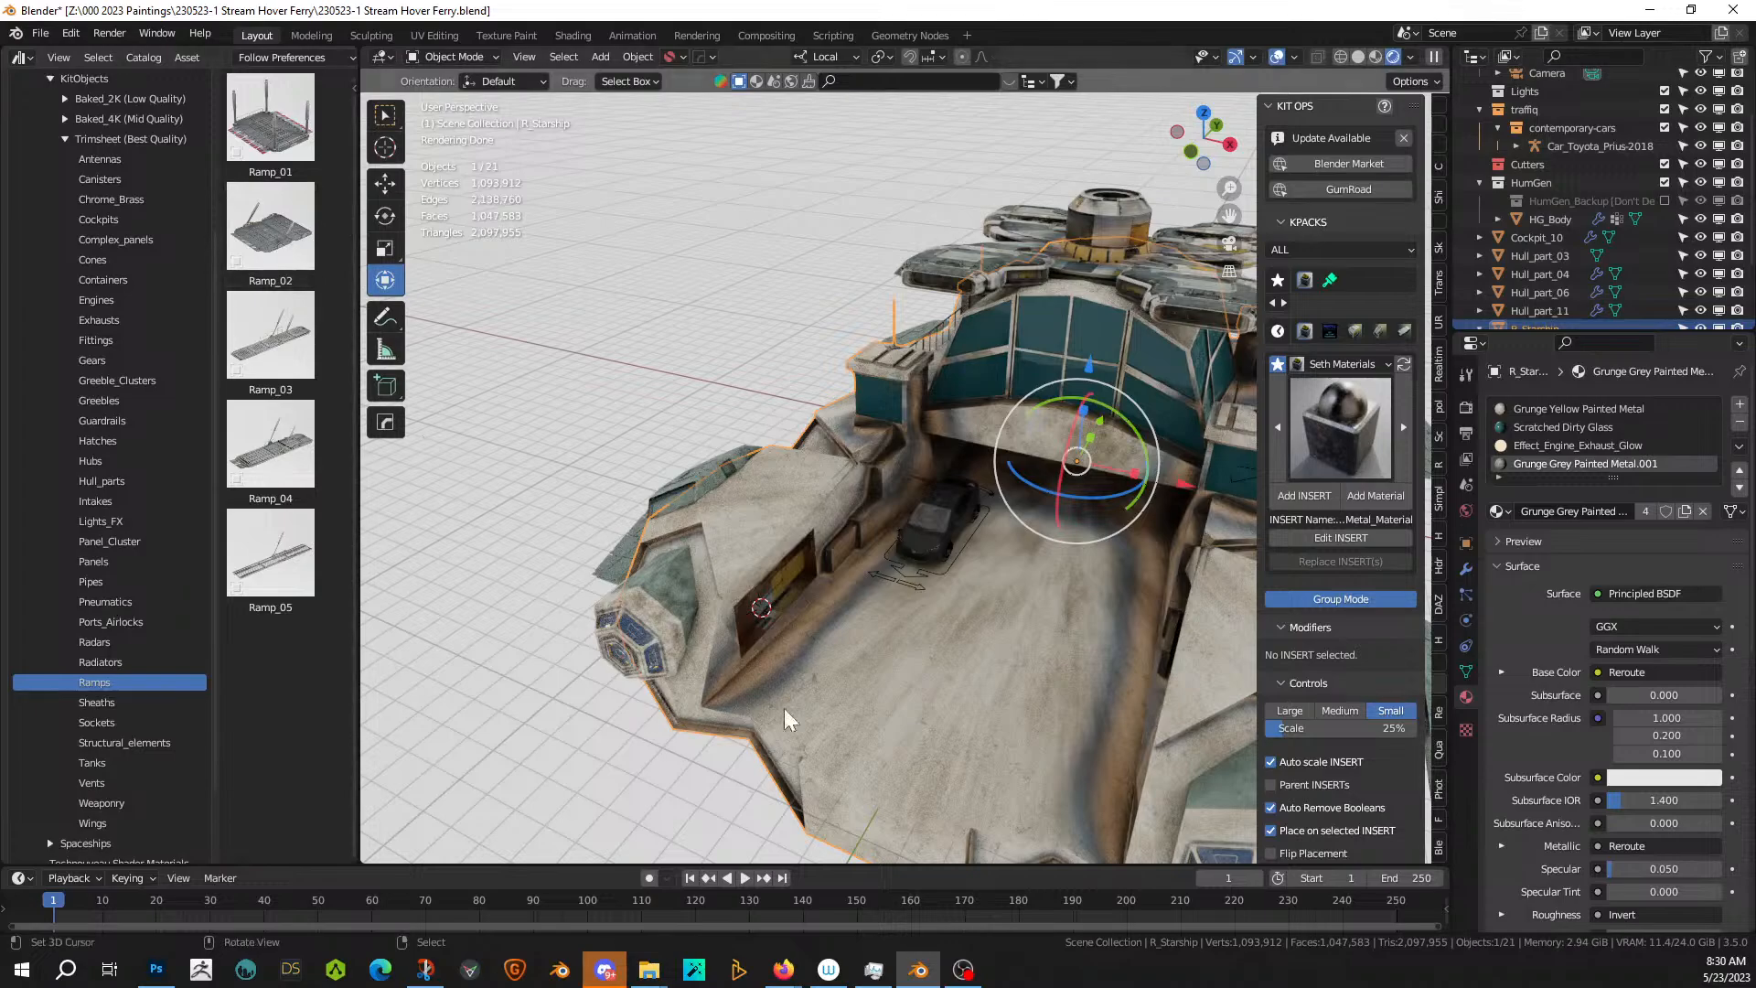
{"action": "scroll", "coordinate": [838, 689], "scroll_direction": "down", "scroll_amount": 2}
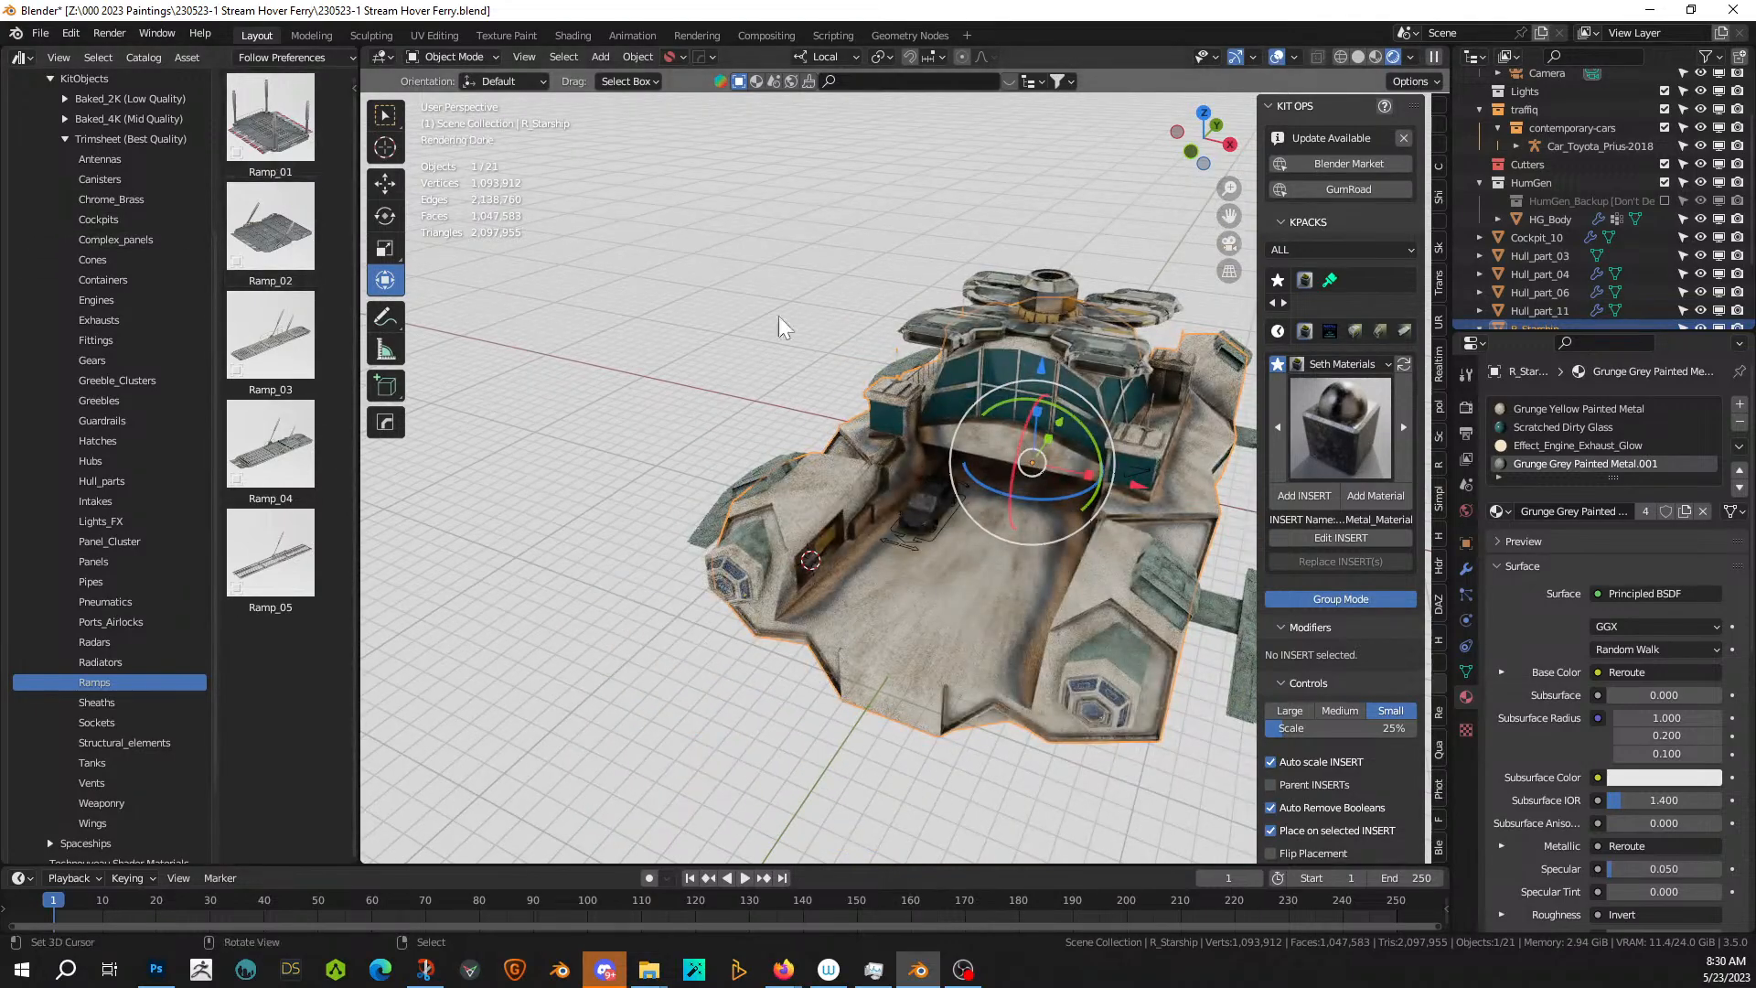
{"action": "key", "text": "KP_7"}
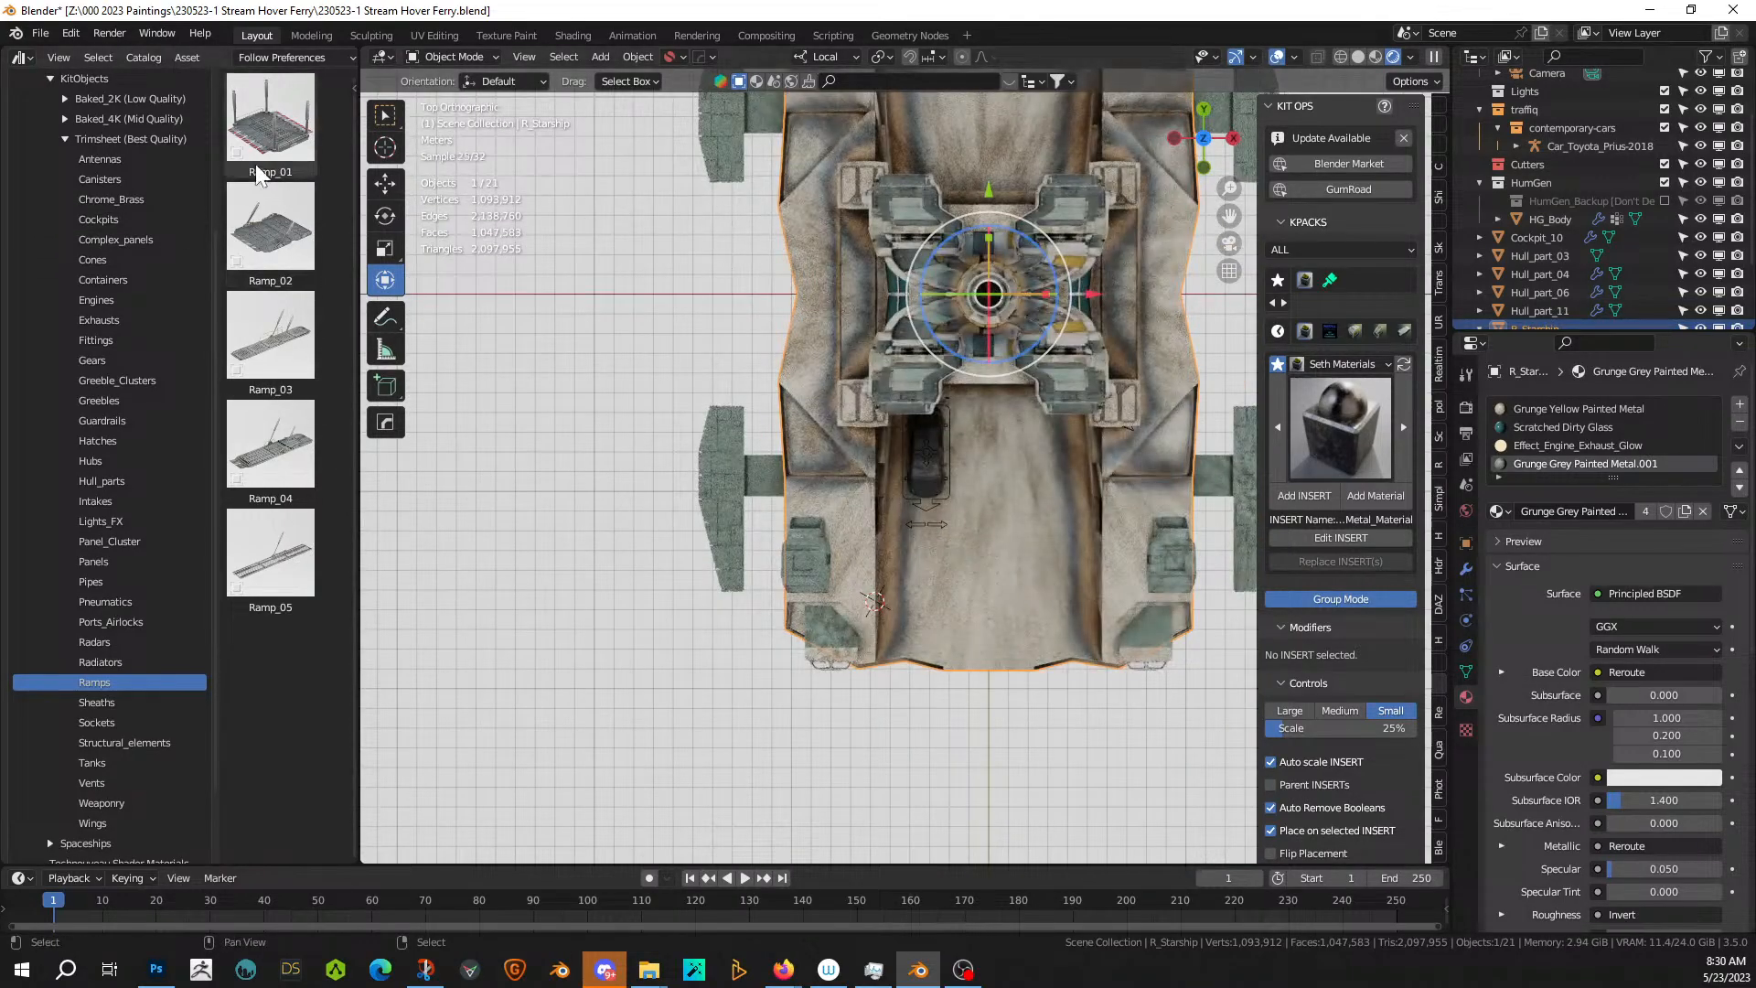
{"action": "left_click_drag", "start_coordinate": [272, 233], "coordinate": [989, 758]}
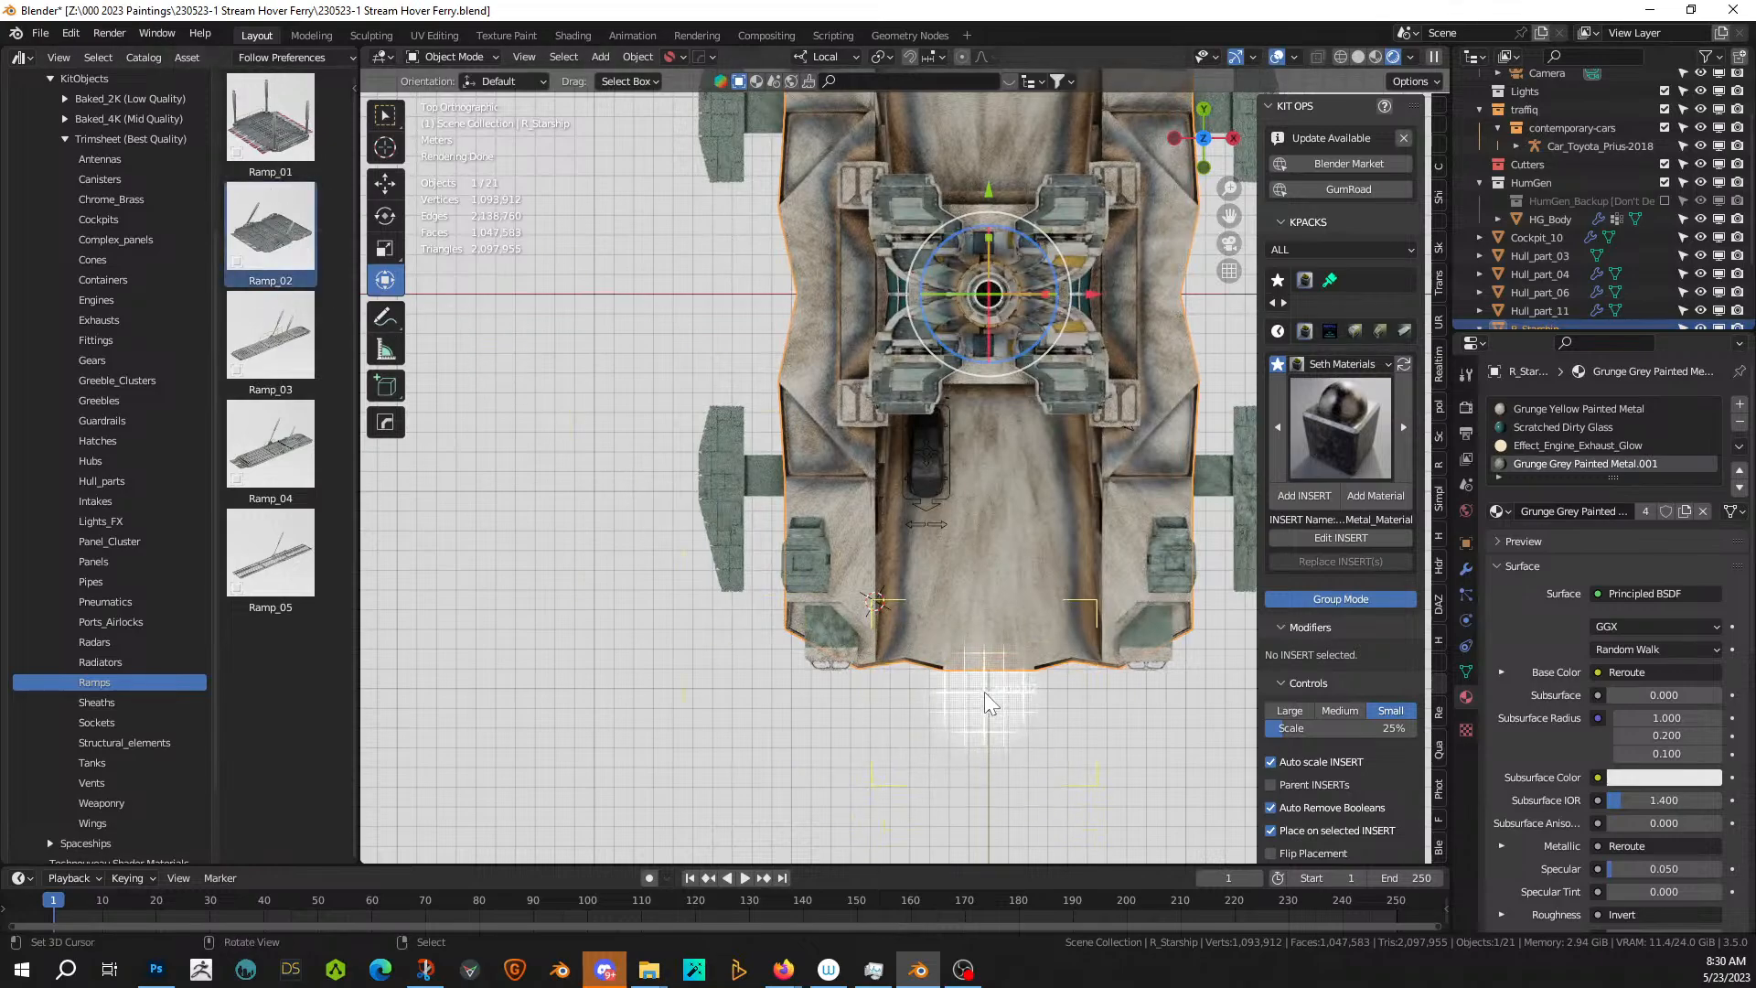
{"action": "left_click_drag", "start_coordinate": [984, 692], "coordinate": [984, 691]}
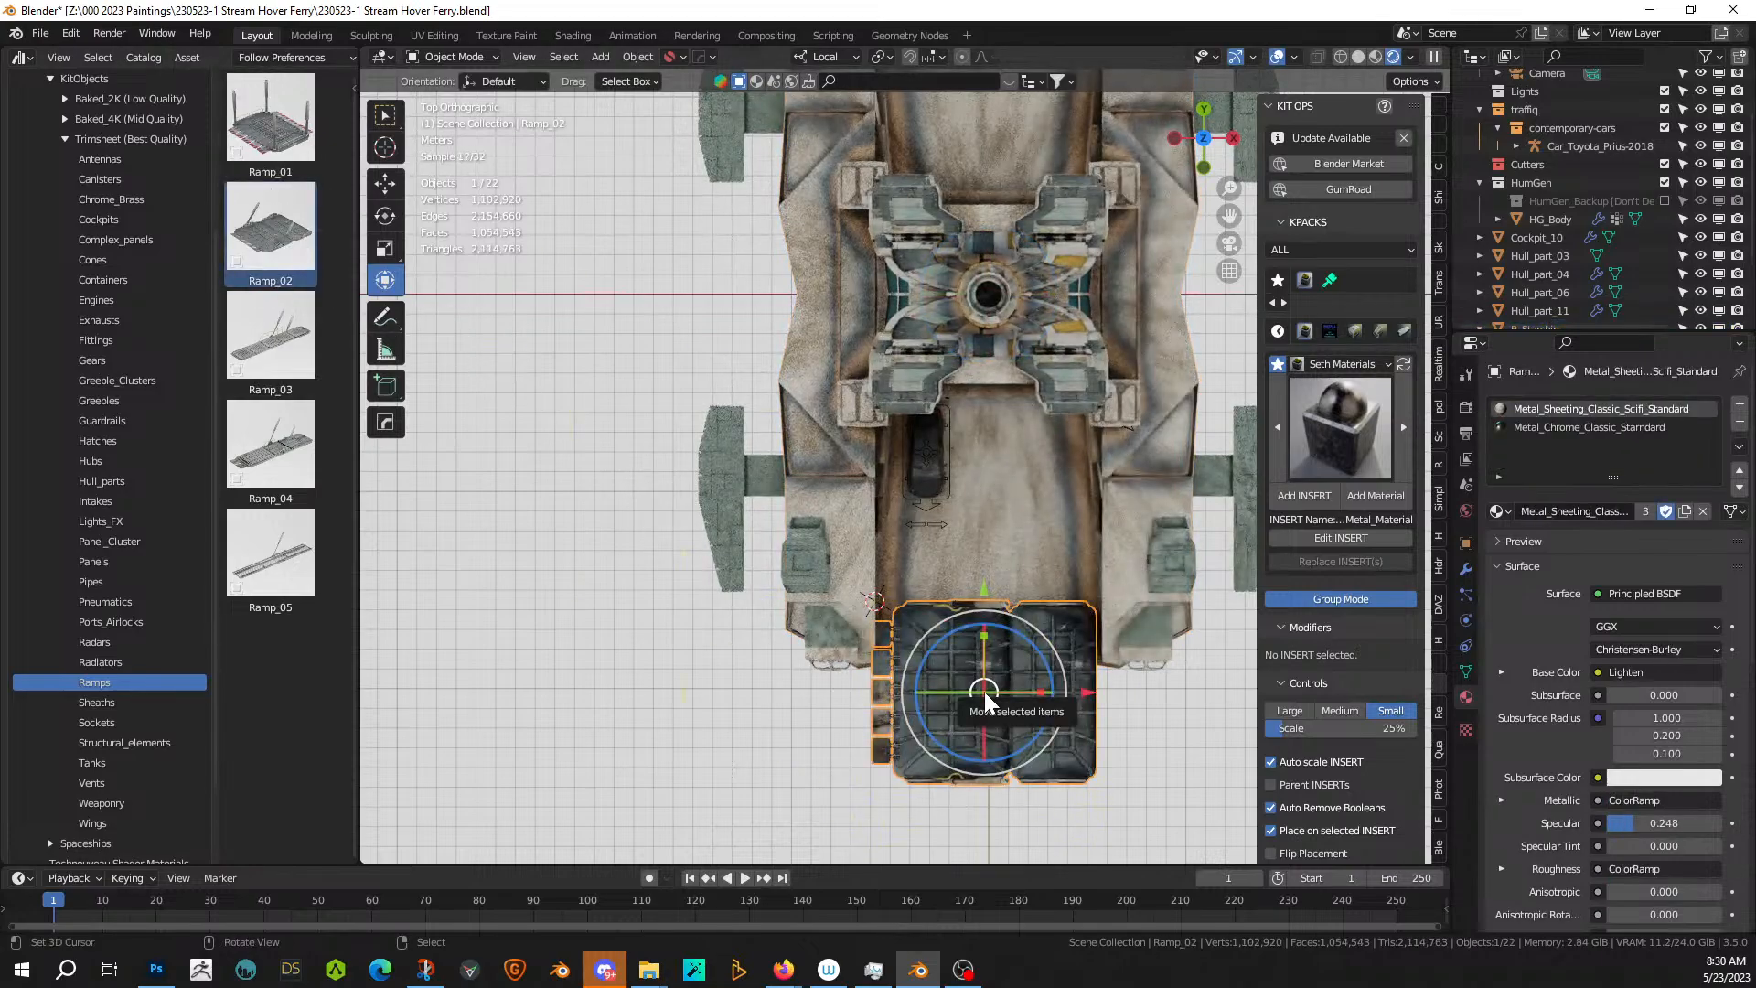
- Clear the ramp's location and slide it along its local Y axis to the open end of the vehicle deck
{"action": "key", "text": "alt+g"}
{"action": "scroll", "coordinate": [984, 692], "scroll_direction": "down", "scroll_amount": 1}
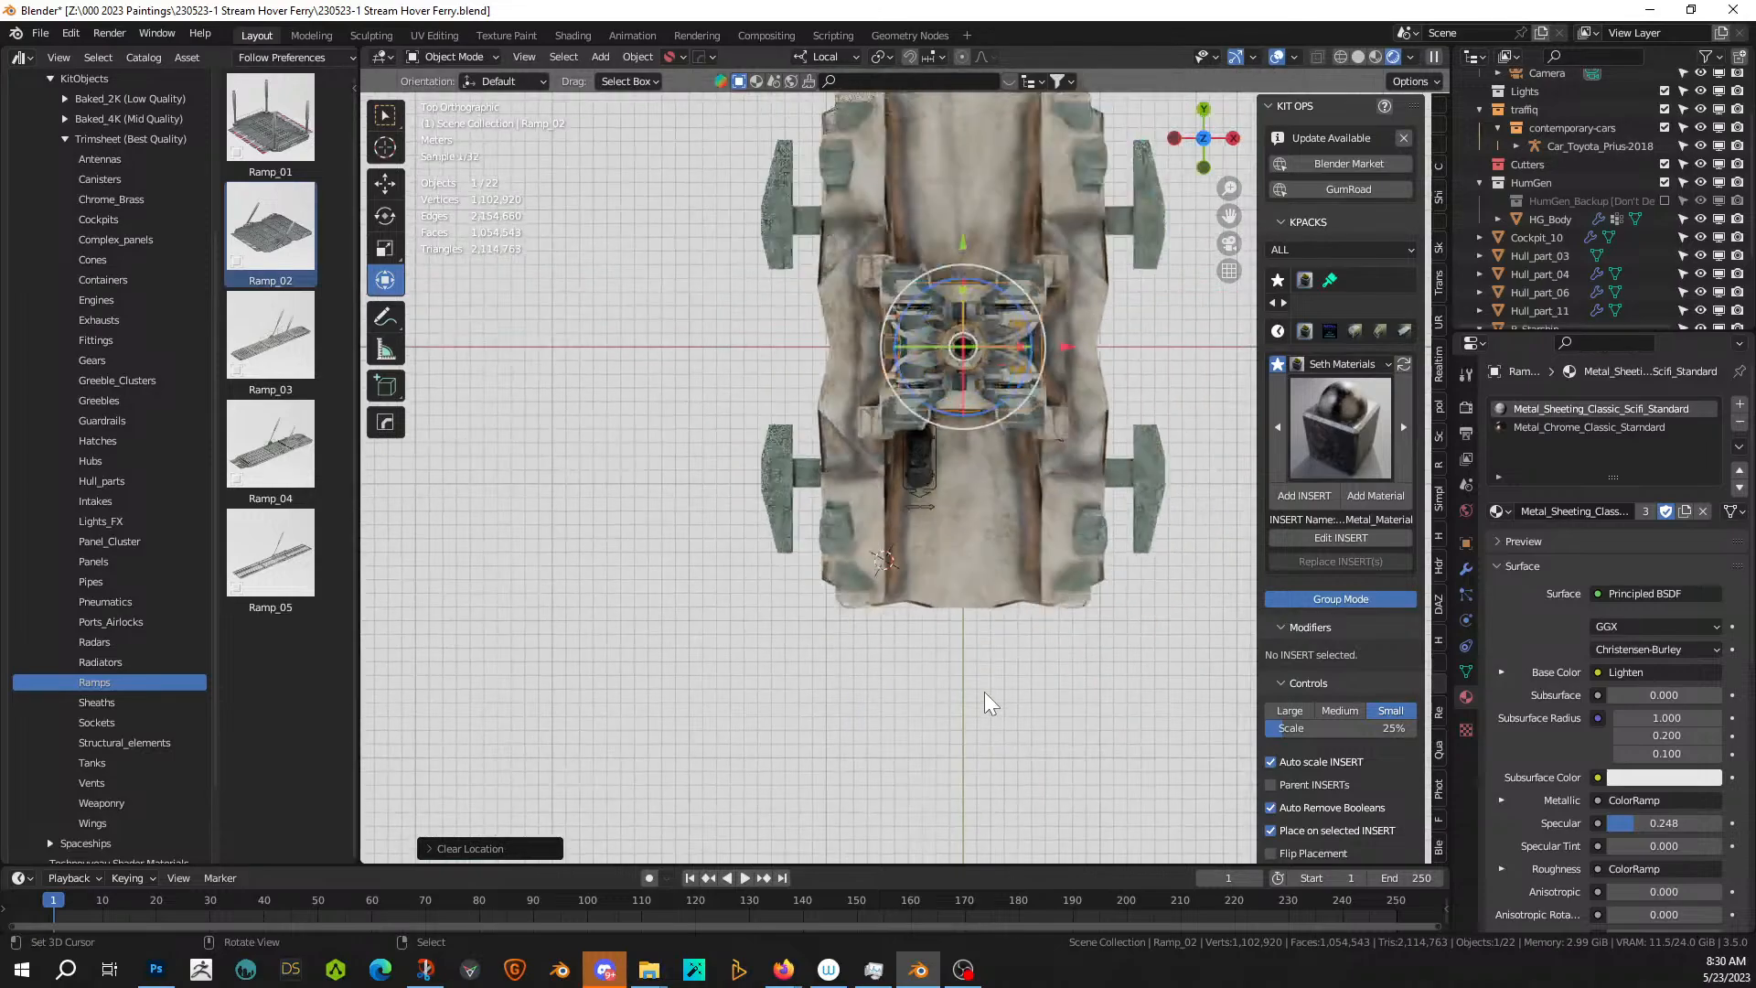
{"action": "key", "text": "g"}
{"action": "key", "text": "y"}
{"action": "key", "text": "y"}
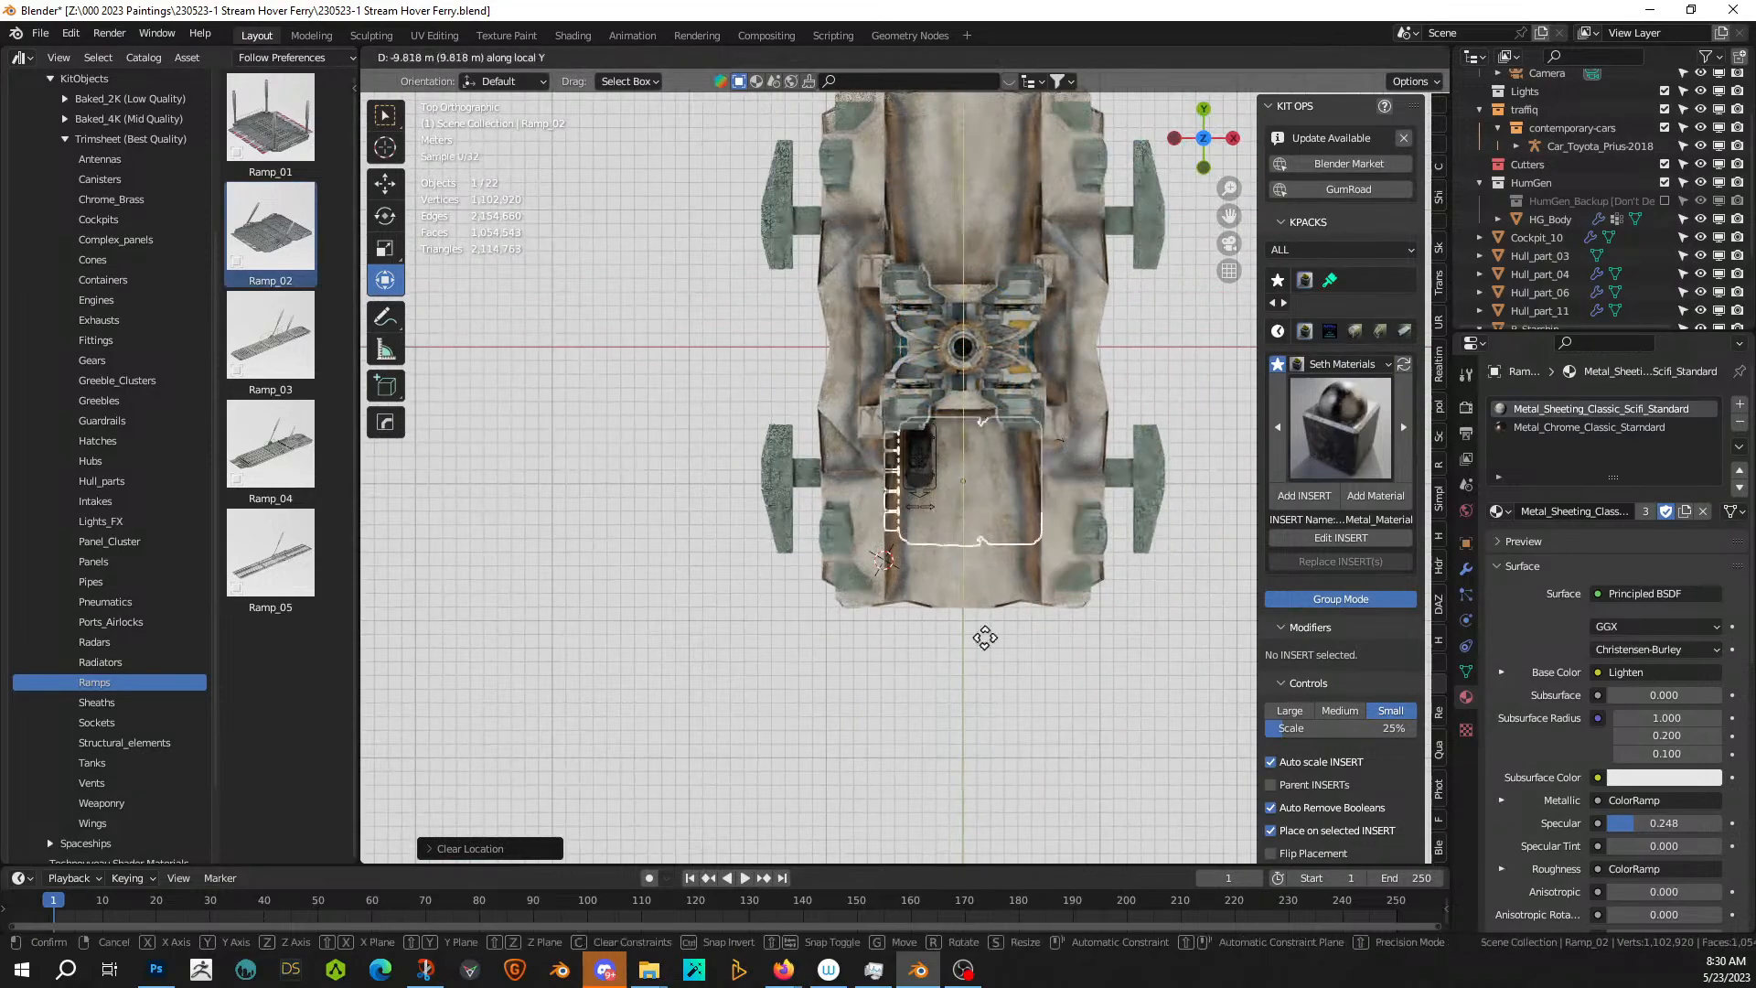
{"action": "left_click", "coordinate": [975, 741]}
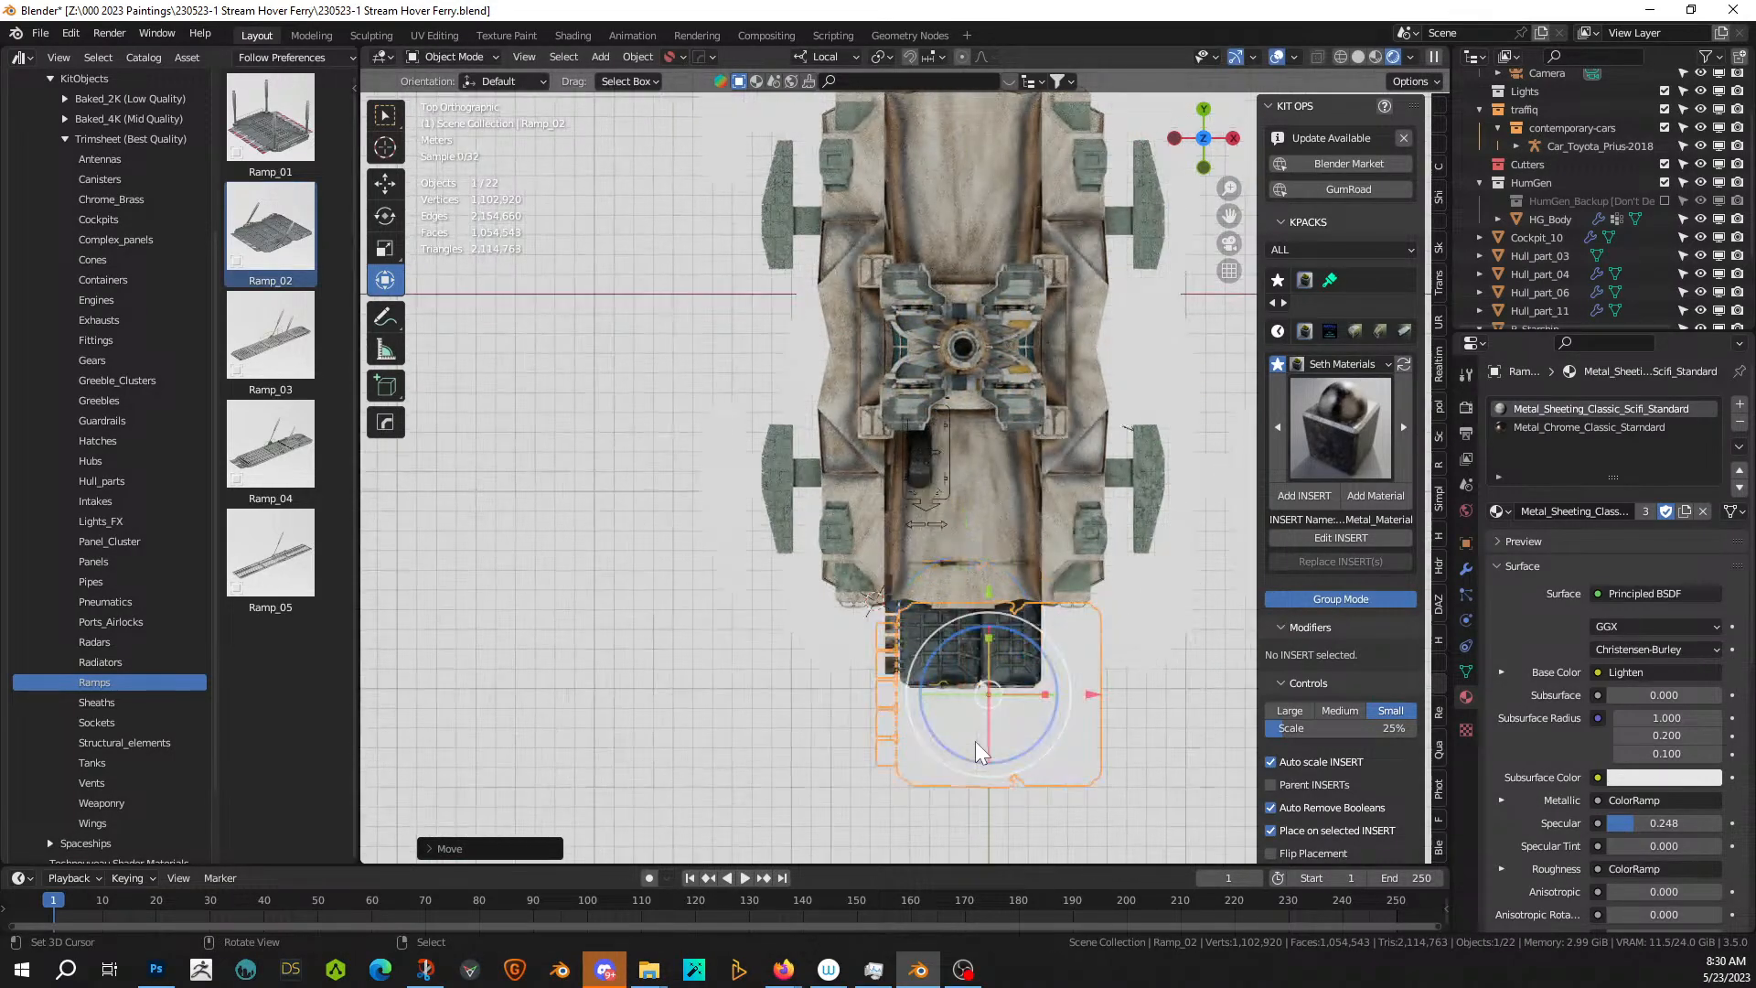
{"action": "middle_click_drag", "start_coordinate": [975, 741], "coordinate": [878, 571]}
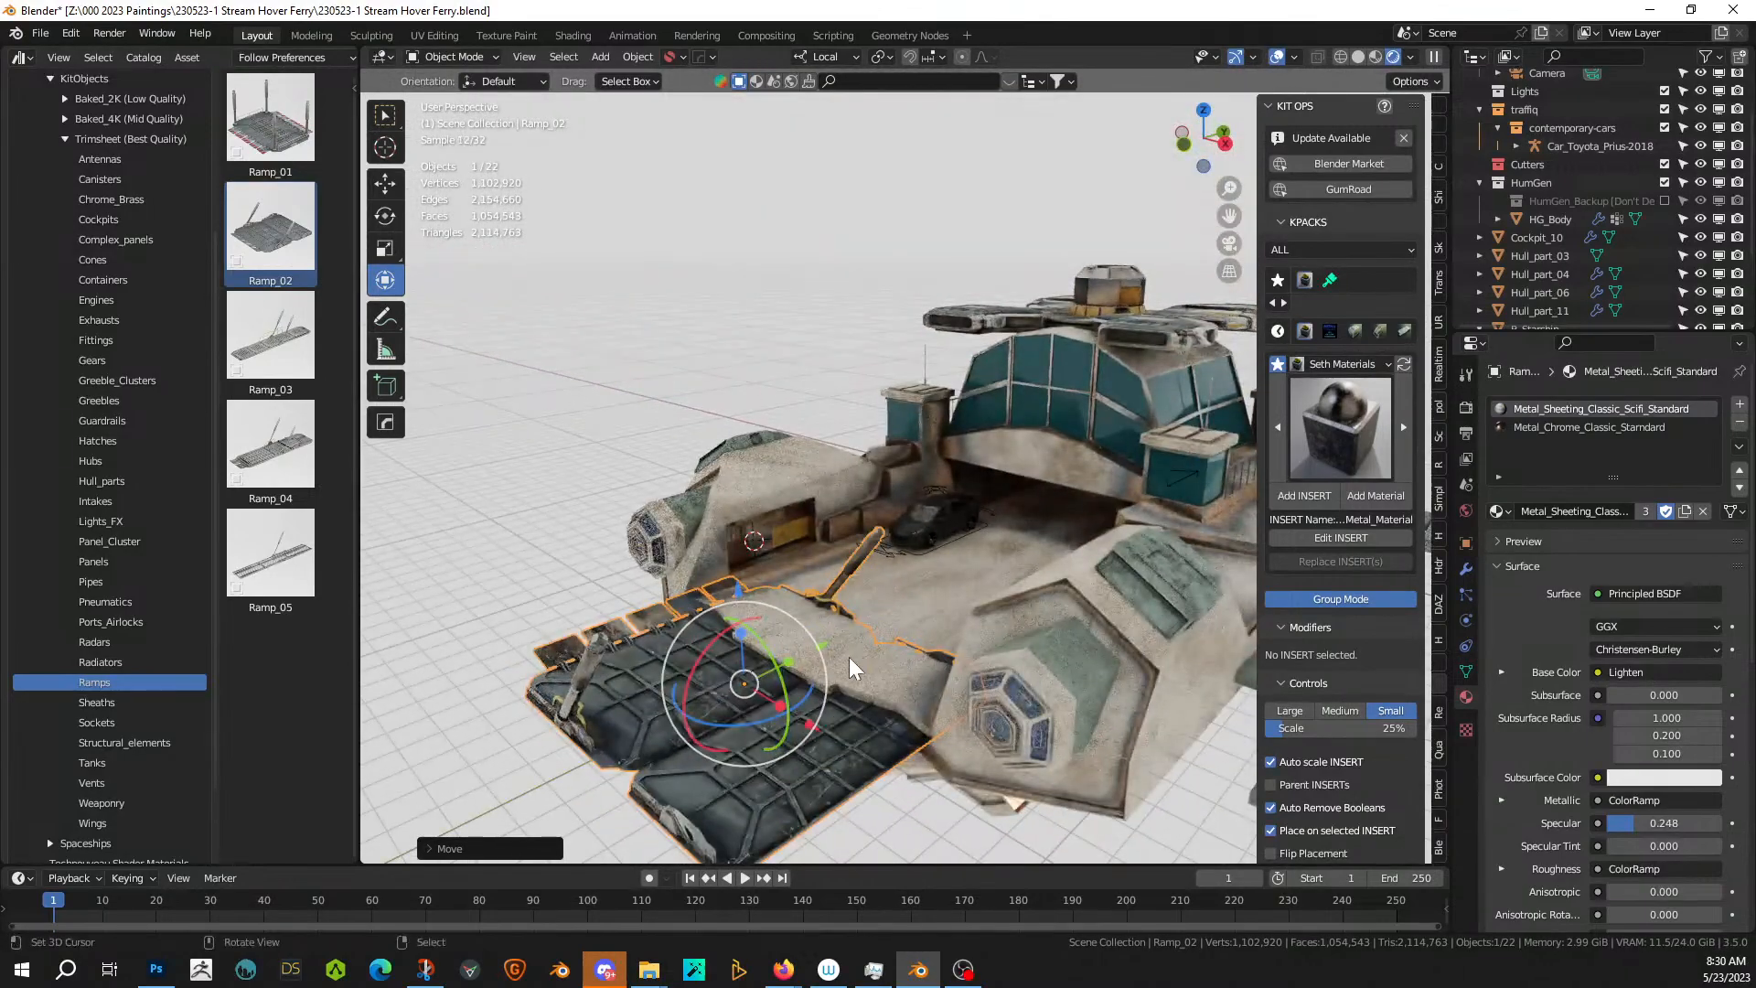
- Rotate the ramp 90° around its local Z axis
{"action": "key", "text": "r"}
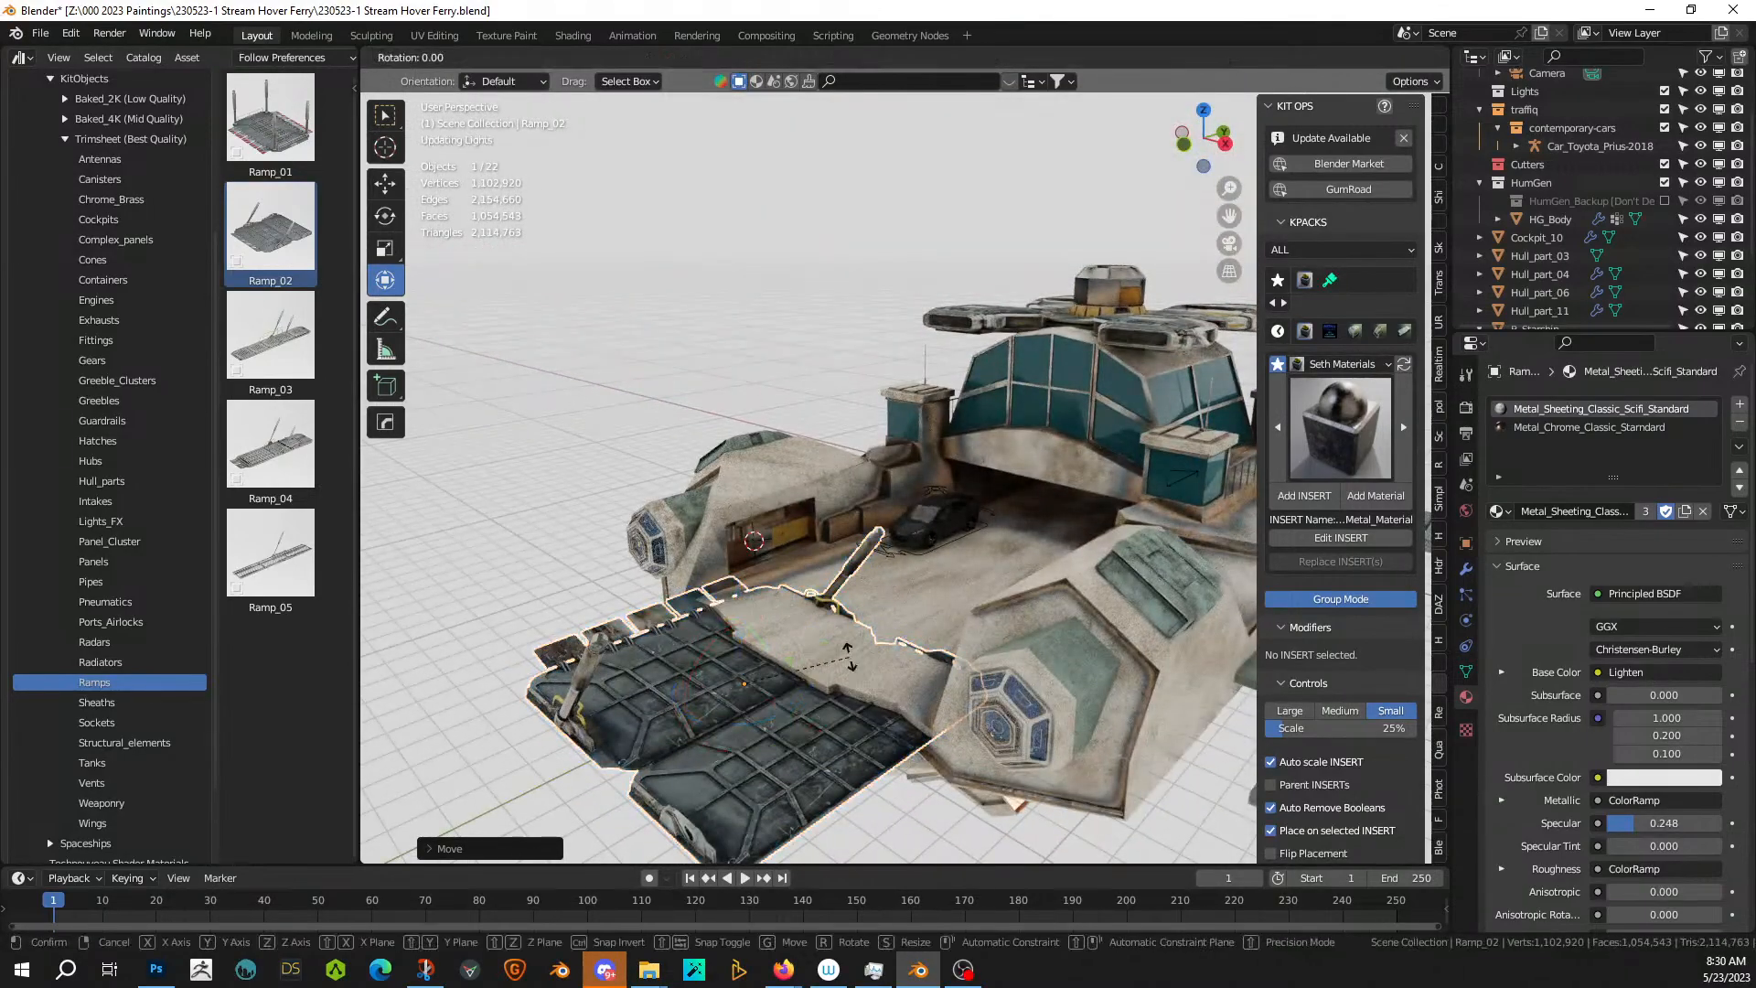
{"action": "key", "text": "z"}
{"action": "key", "text": "z"}
{"action": "type", "text": "90"}
{"action": "key", "text": "Return"}
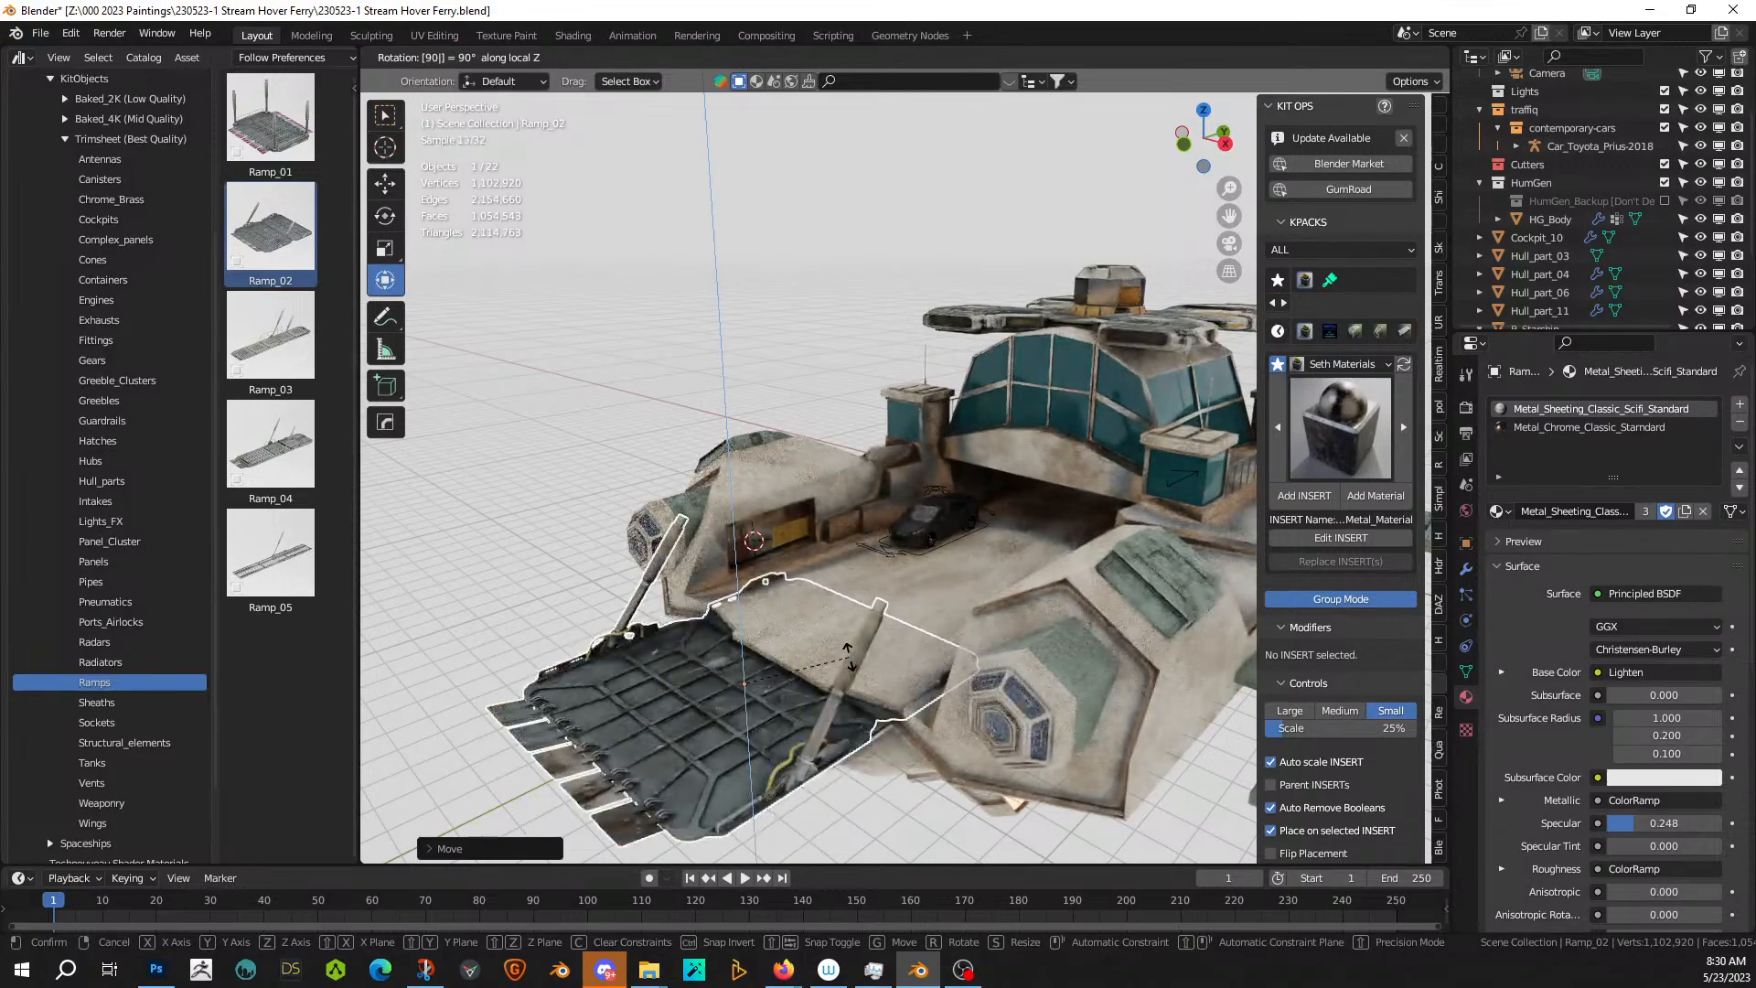
{"action": "middle_click_drag", "start_coordinate": [849, 657], "coordinate": [821, 602]}
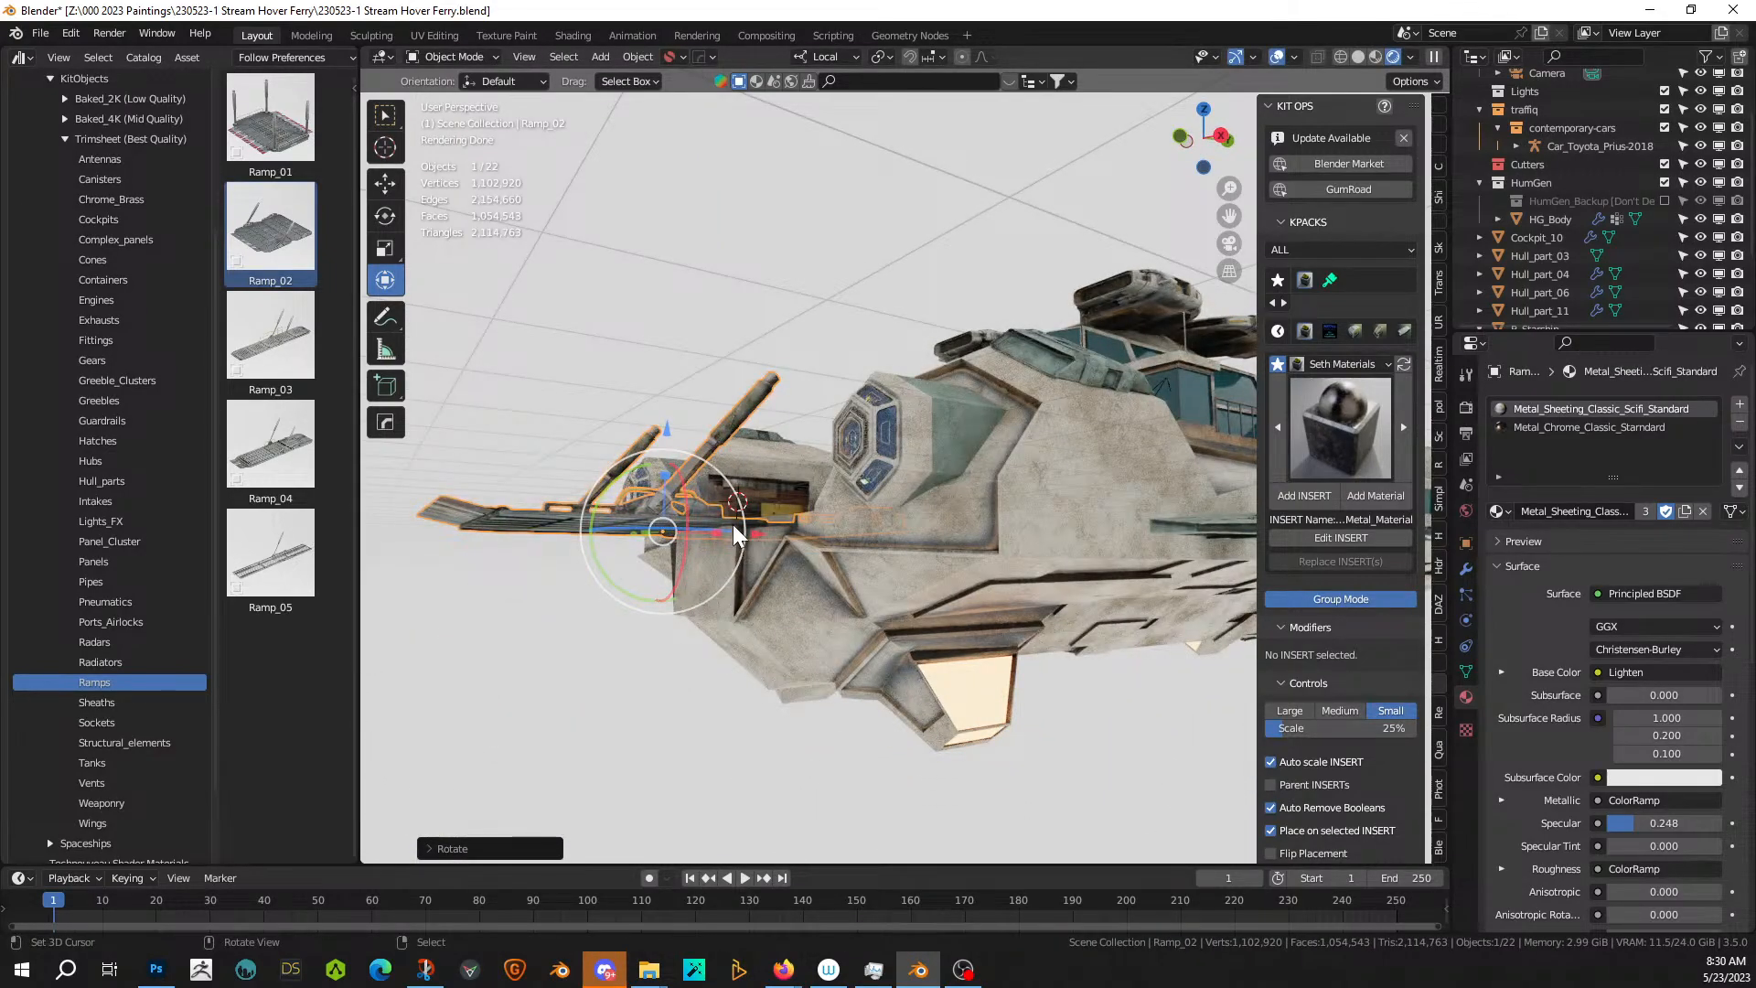
{"action": "key", "text": "KP_7"}
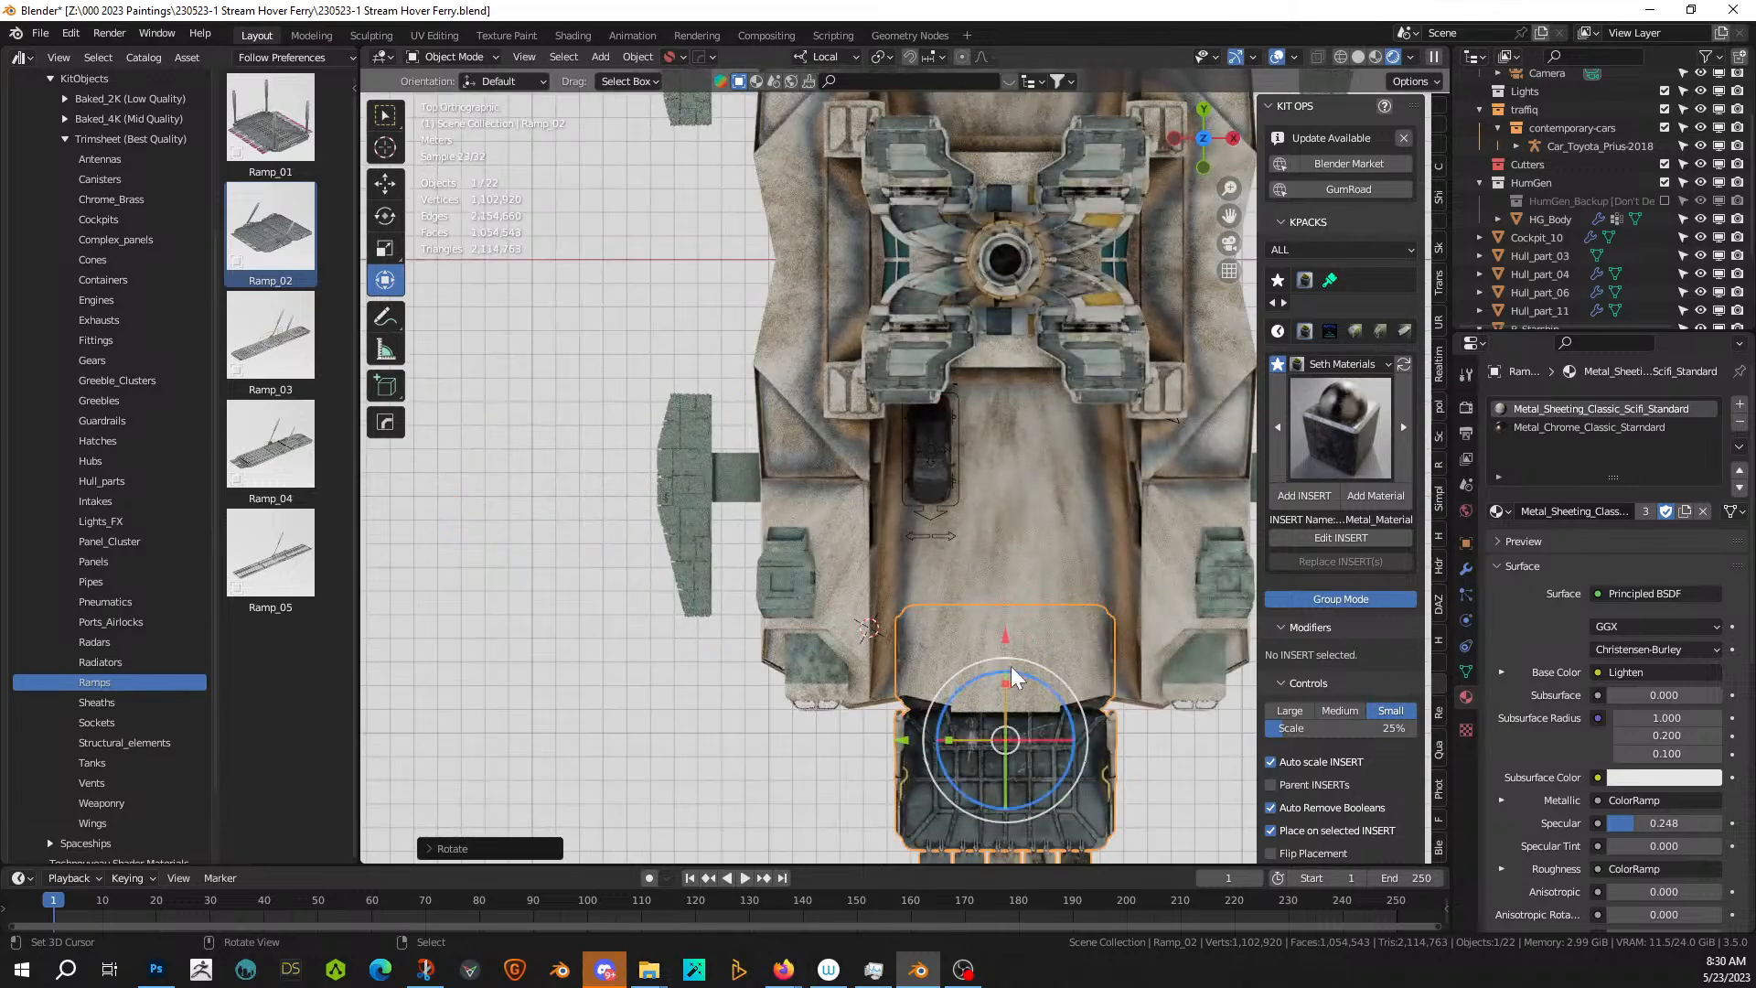
{"action": "key", "text": "g"}
{"action": "key", "text": "y"}
{"action": "key", "text": "y"}
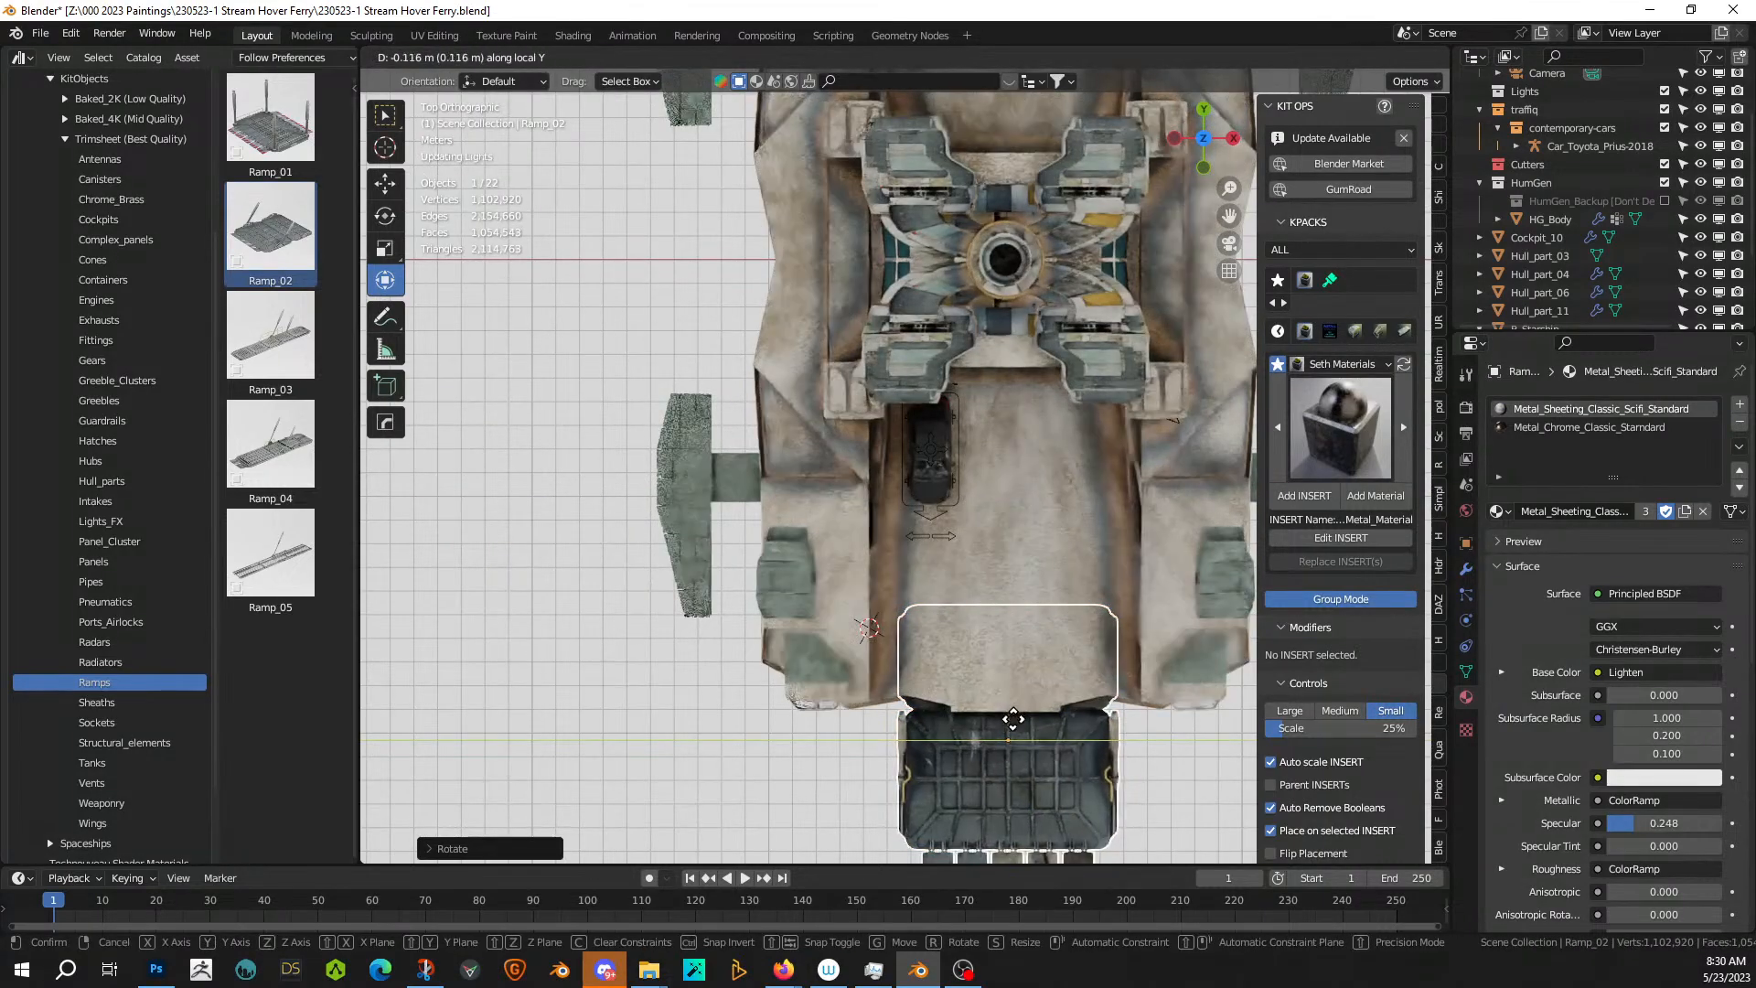
{"action": "left_click", "coordinate": [1013, 719]}
{"action": "scroll", "coordinate": [1014, 719], "scroll_direction": "down", "scroll_amount": 2}
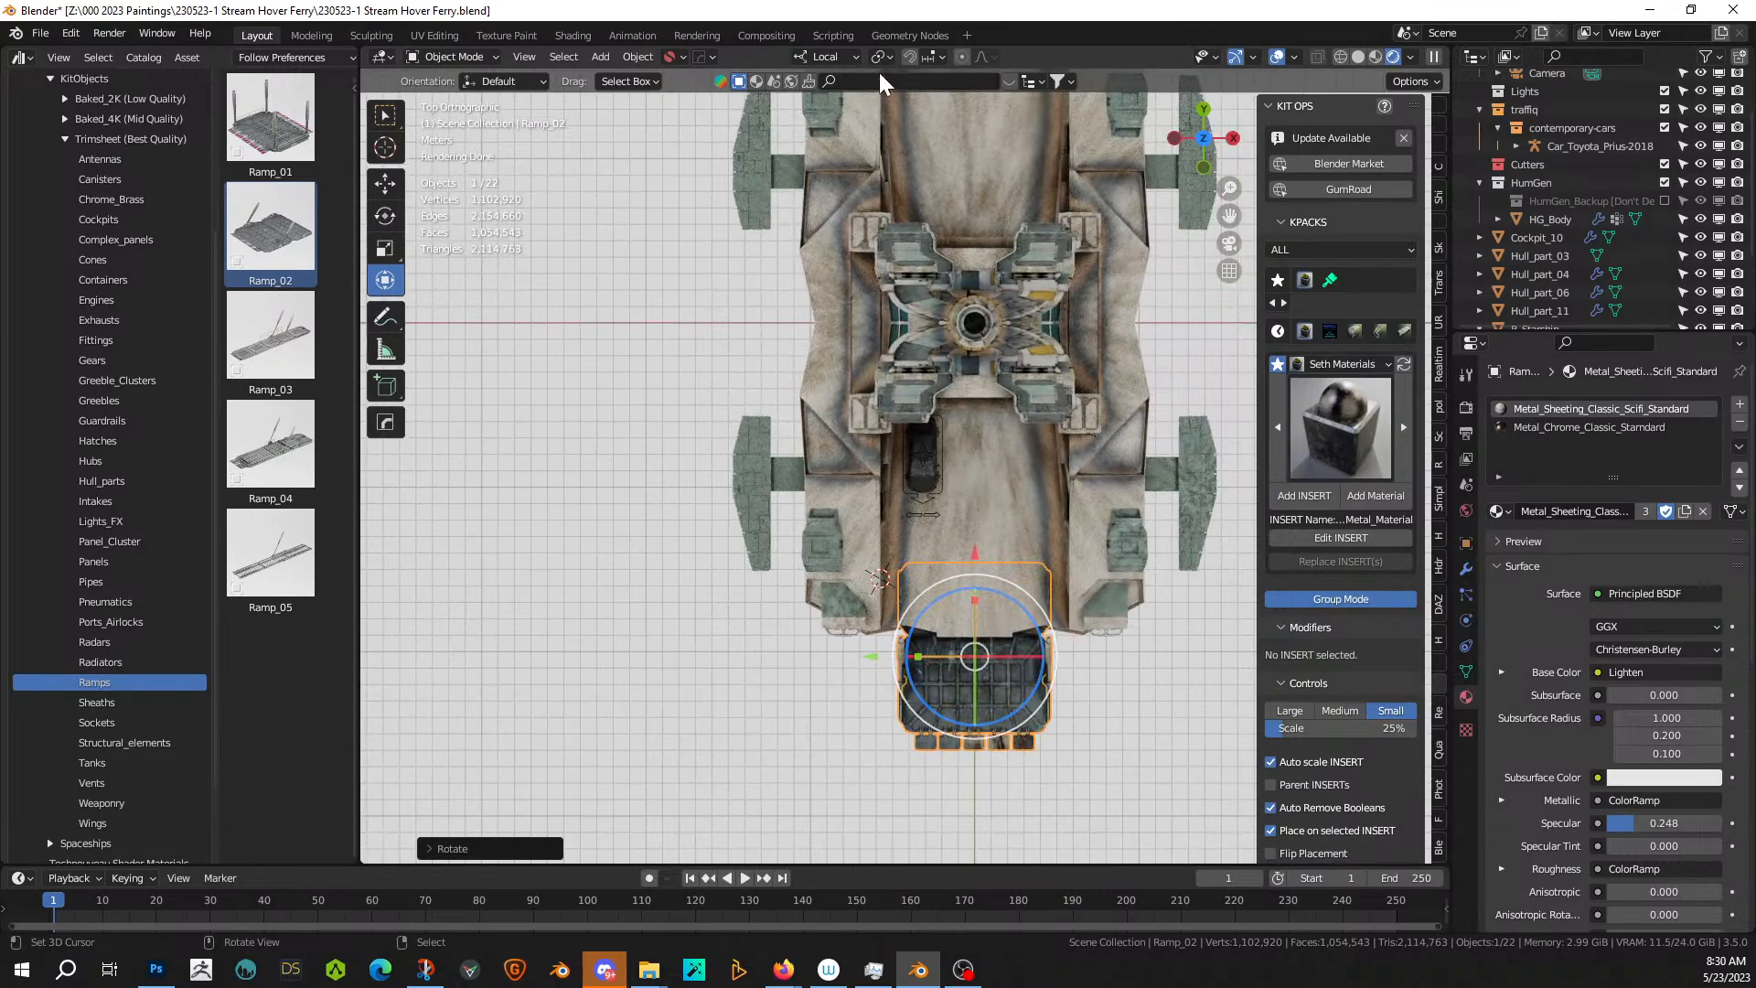
- Set the transform orientation to Global and move the ramp outward beyond the end of the deck
{"action": "left_click", "coordinate": [857, 57]}
{"action": "left_click", "coordinate": [773, 117]}
{"action": "key", "text": "g"}
{"action": "left_click", "coordinate": [1057, 611]}
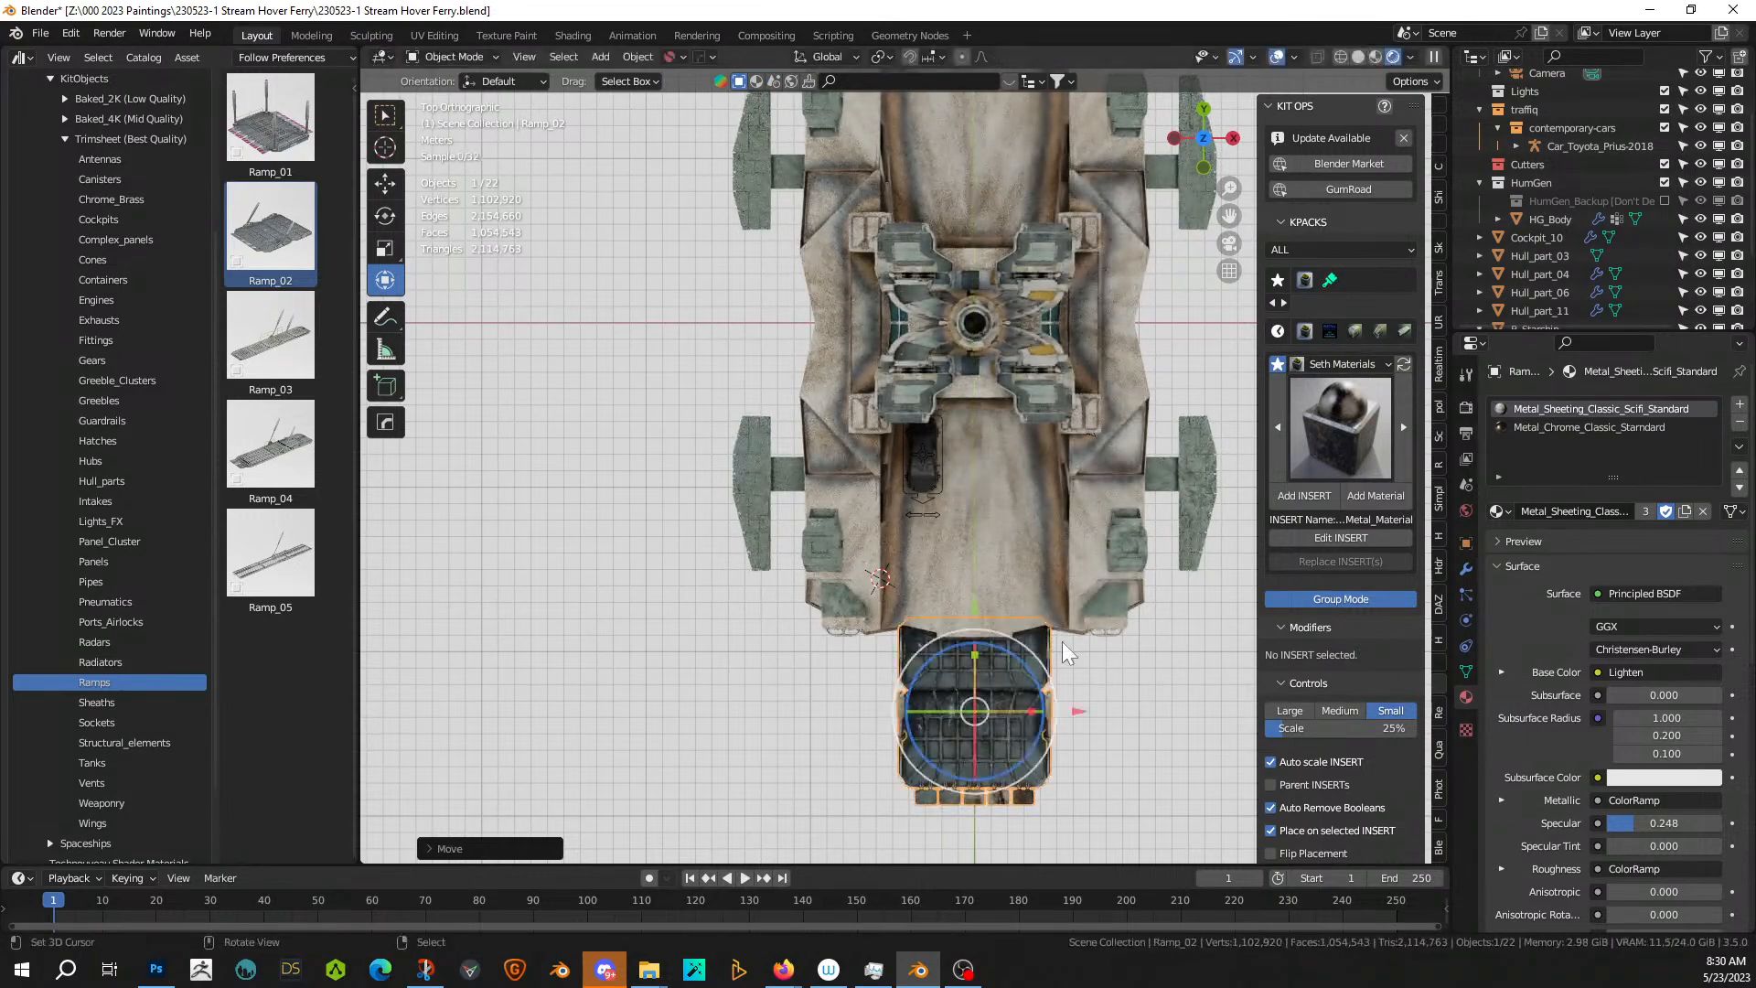
{"action": "middle_click_drag", "start_coordinate": [1062, 640], "coordinate": [931, 468]}
{"action": "scroll", "coordinate": [931, 468], "scroll_direction": "up", "scroll_amount": 3}
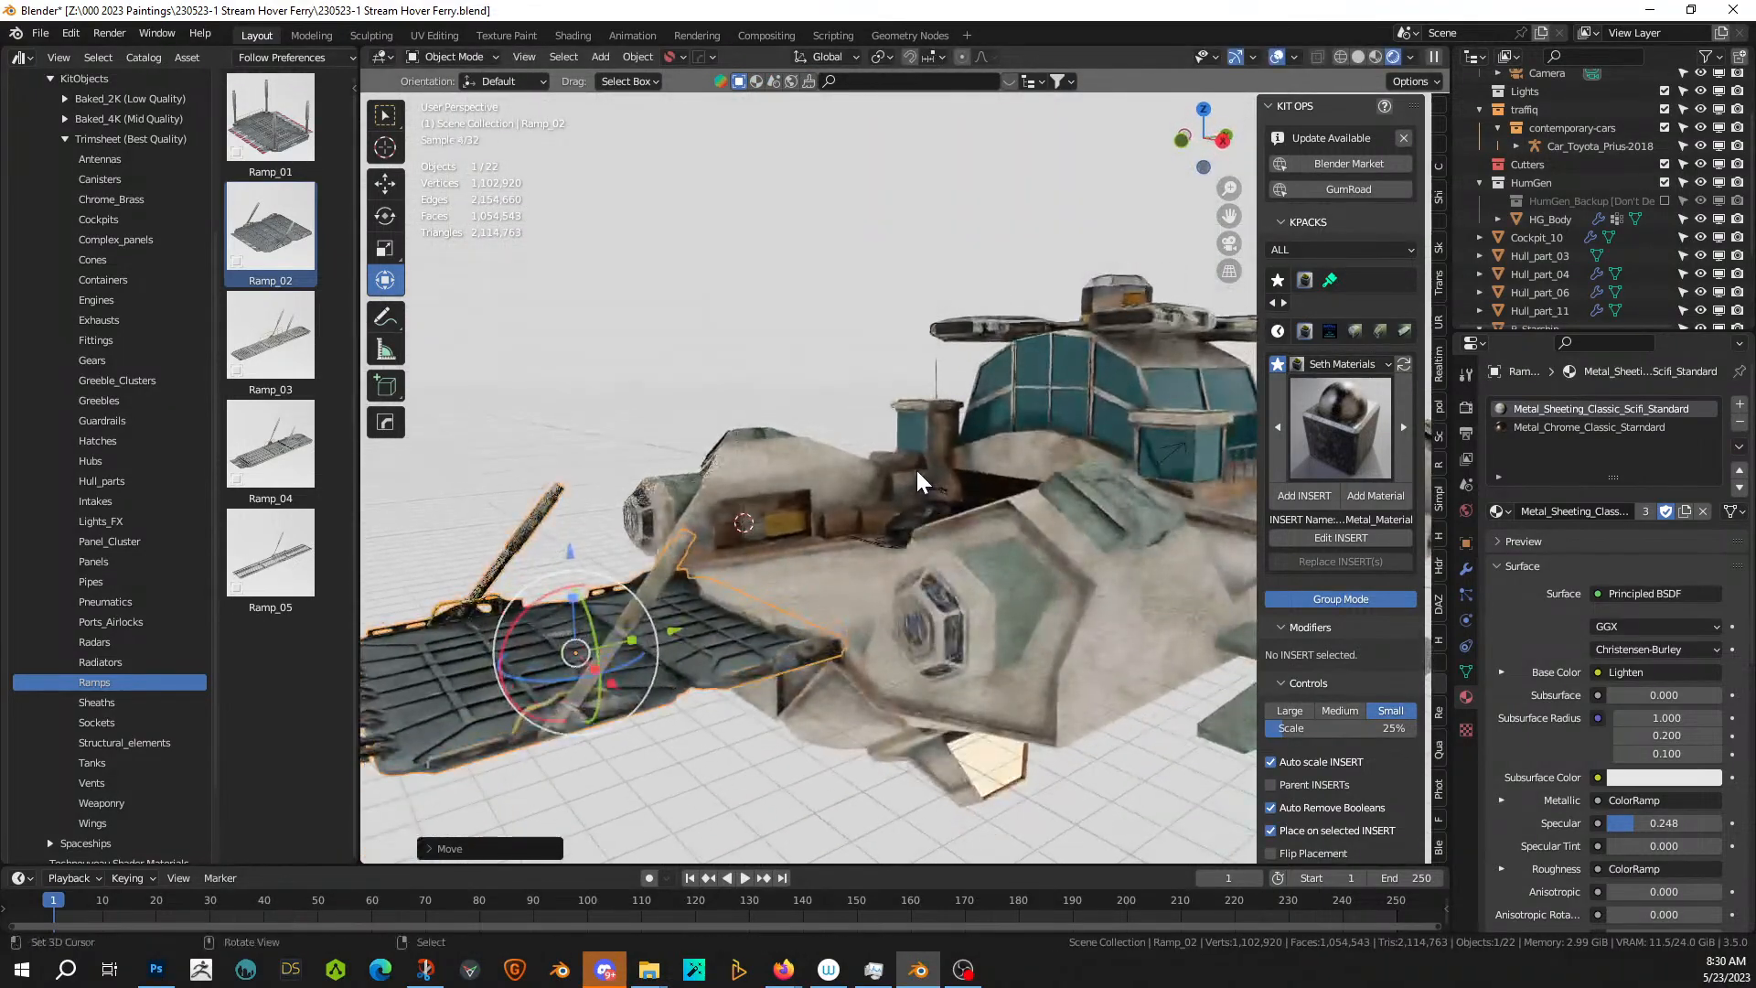
- Move the ramp back toward the hull so its inner end overlaps the vehicle deck
{"action": "scroll", "coordinate": [915, 468], "scroll_direction": "down", "scroll_amount": 3}
{"action": "middle_click_drag", "start_coordinate": [739, 529], "coordinate": [738, 595]}
{"action": "key", "text": "g"}
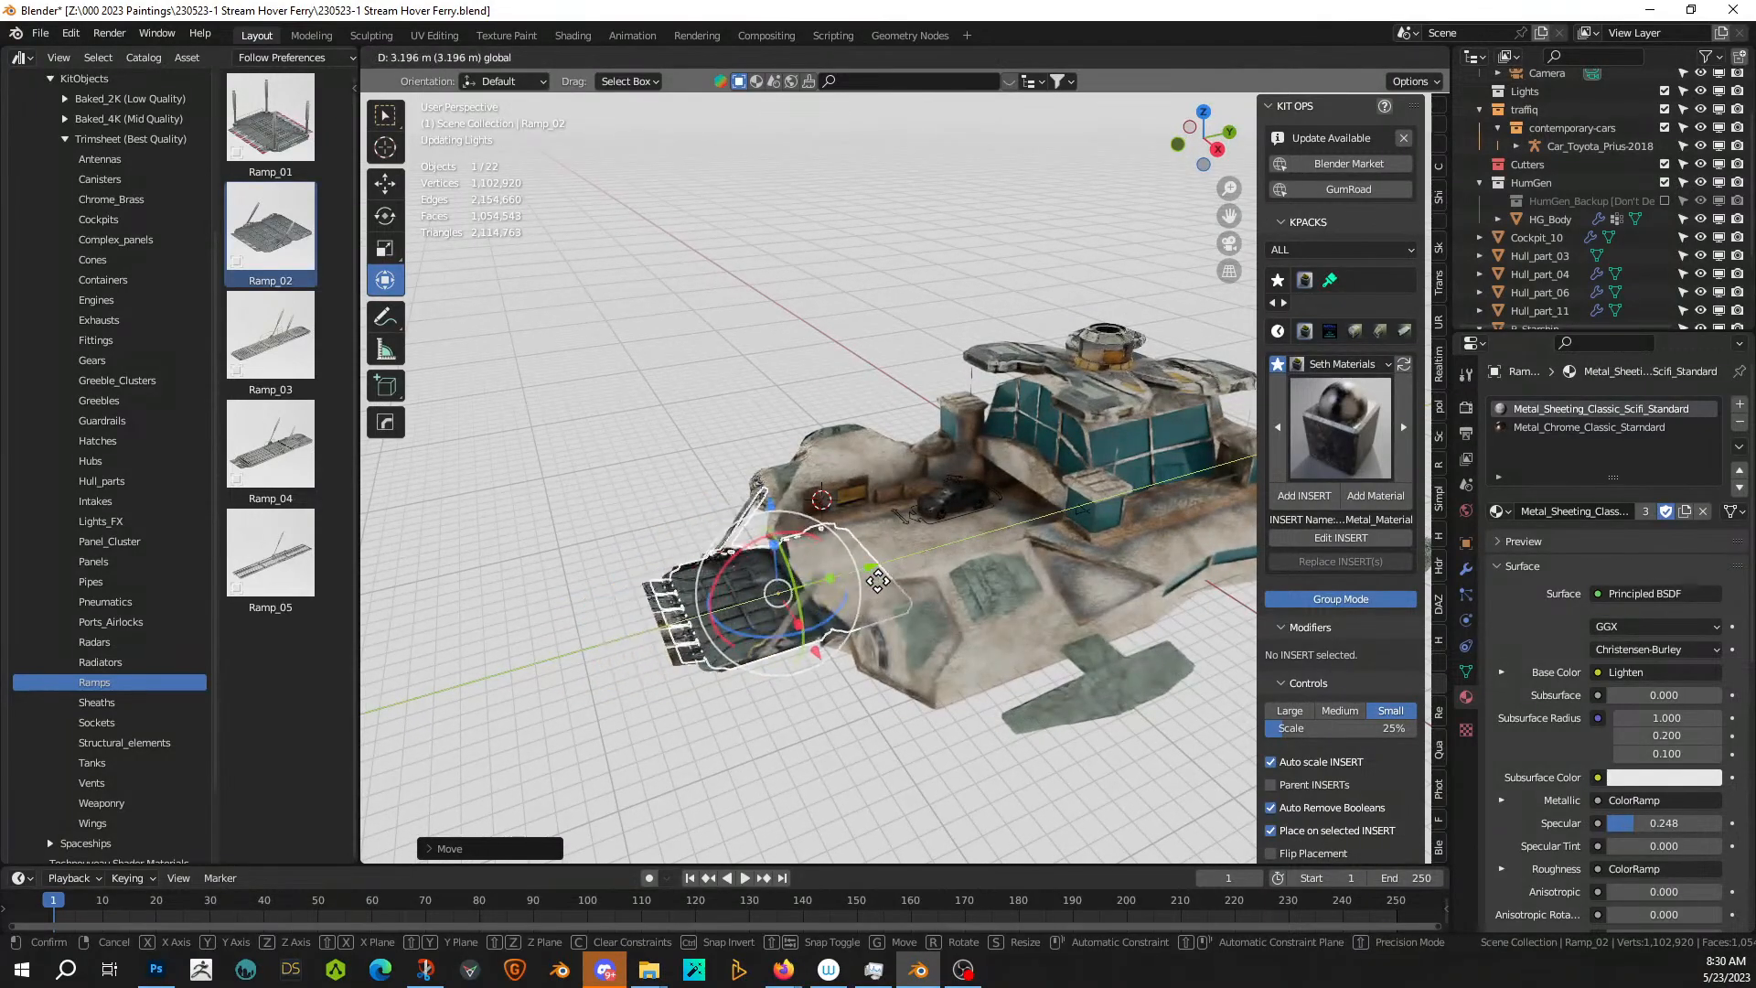
{"action": "left_click", "coordinate": [889, 576]}
{"action": "middle_click_drag", "start_coordinate": [892, 574], "coordinate": [776, 701]}
{"action": "scroll", "coordinate": [825, 573], "scroll_direction": "up", "scroll_amount": 3}
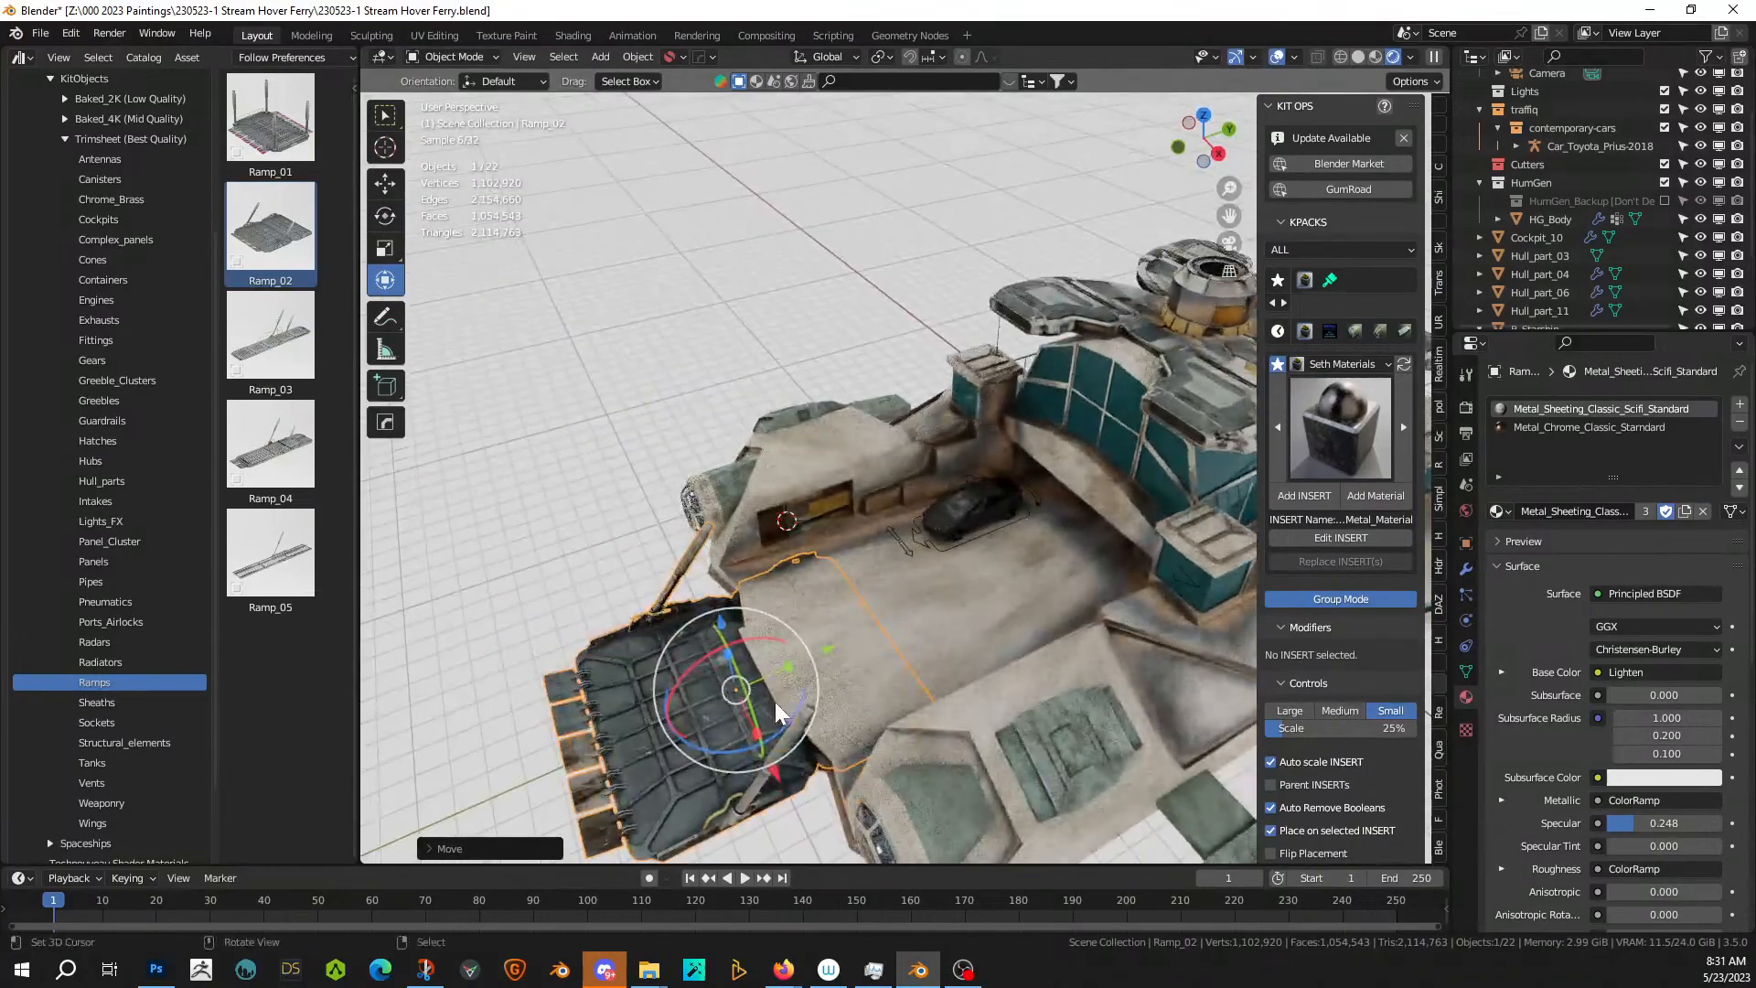
- Place the 3D cursor at the middle of the deck's end edge and use it as the ramp's transform pivot point
{"action": "key", "text": "KP_7"}
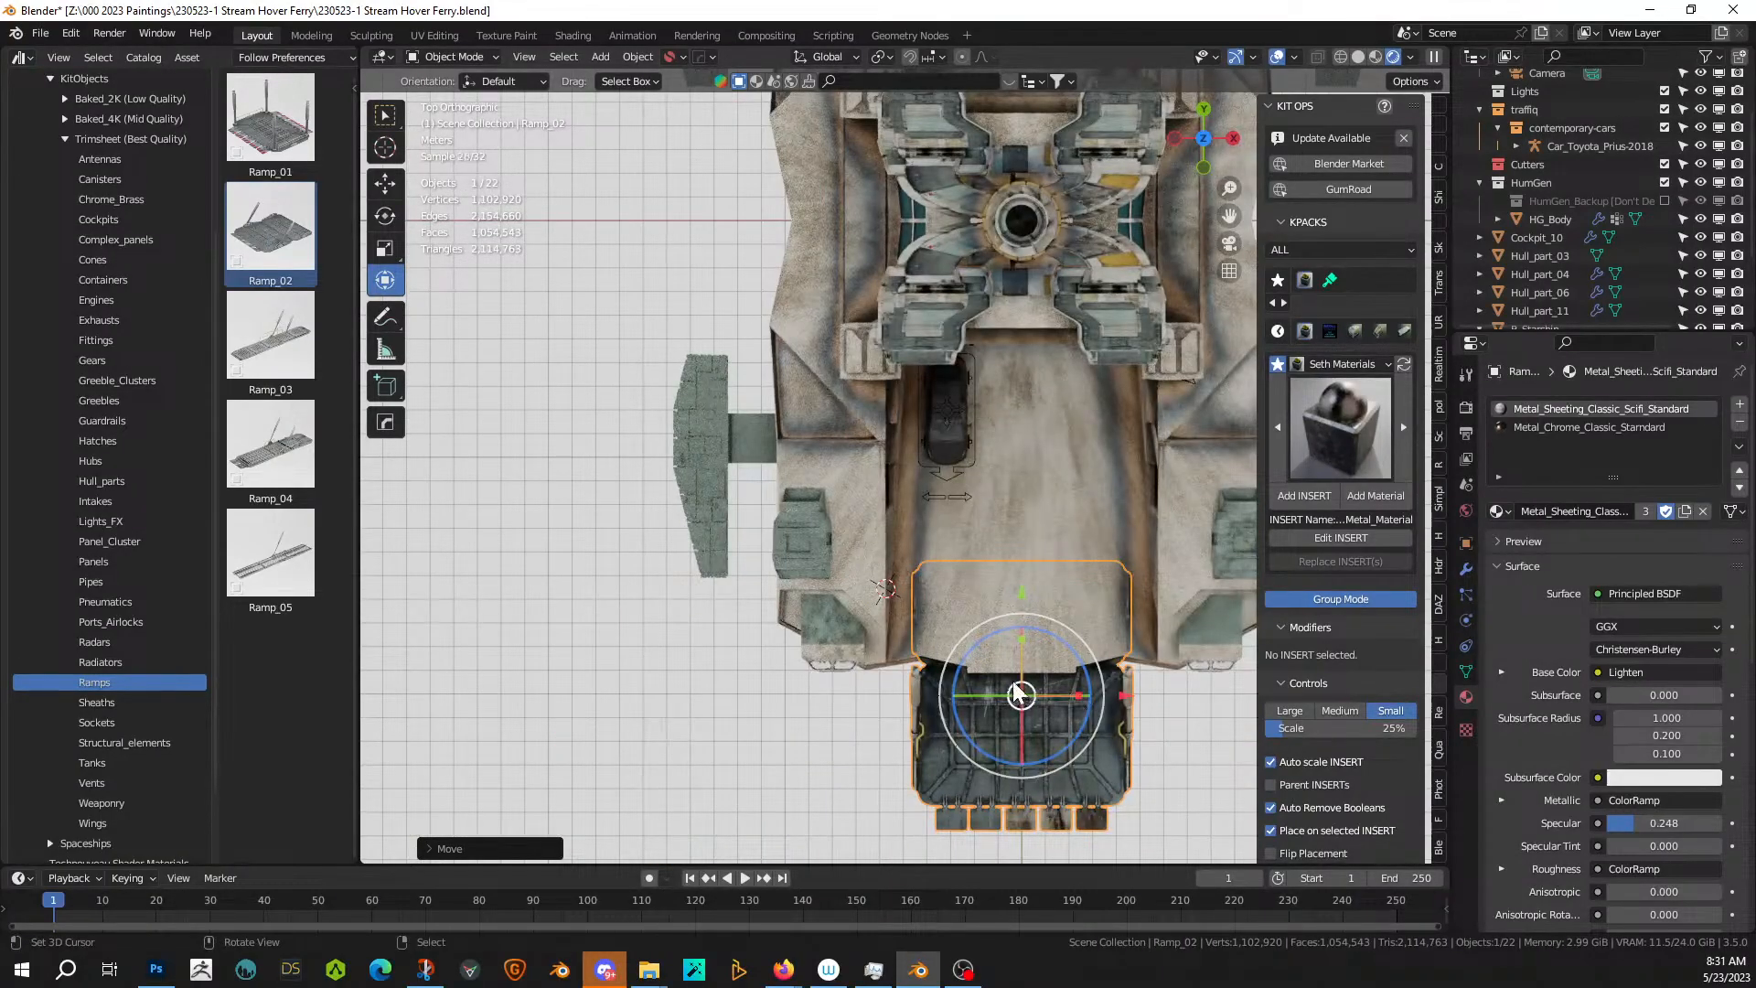
{"action": "left_click", "coordinate": [1020, 671]}
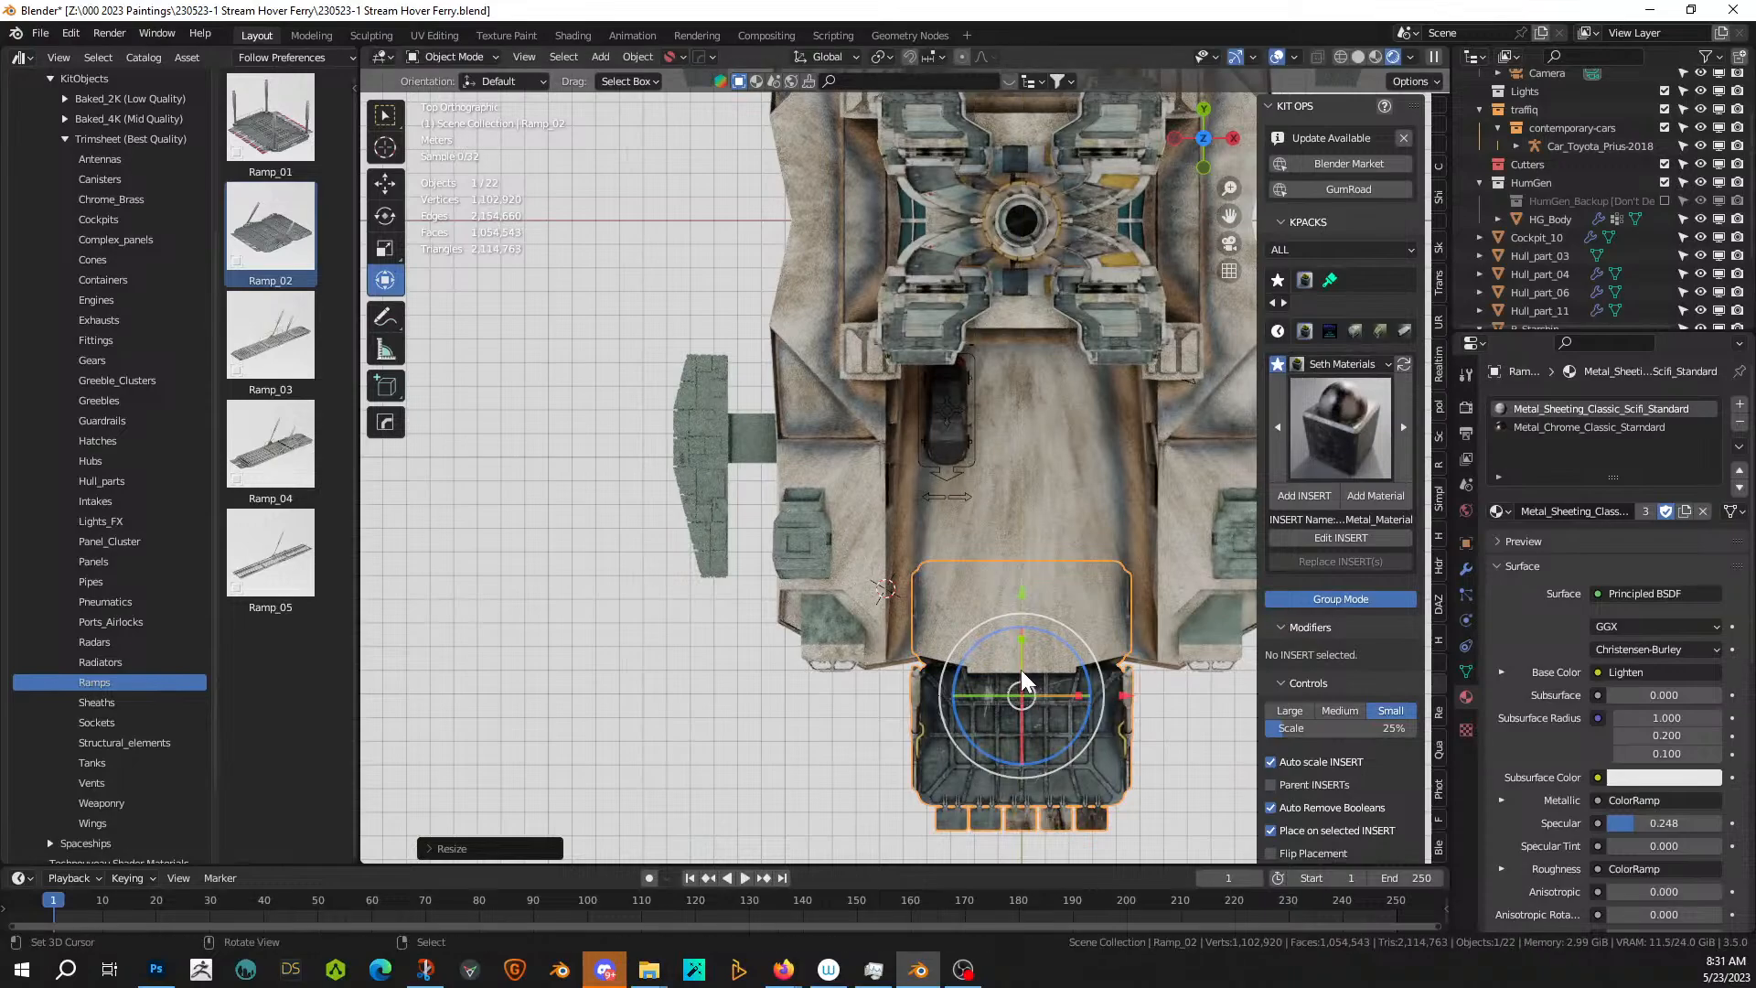
{"action": "left_click", "coordinate": [1180, 705]}
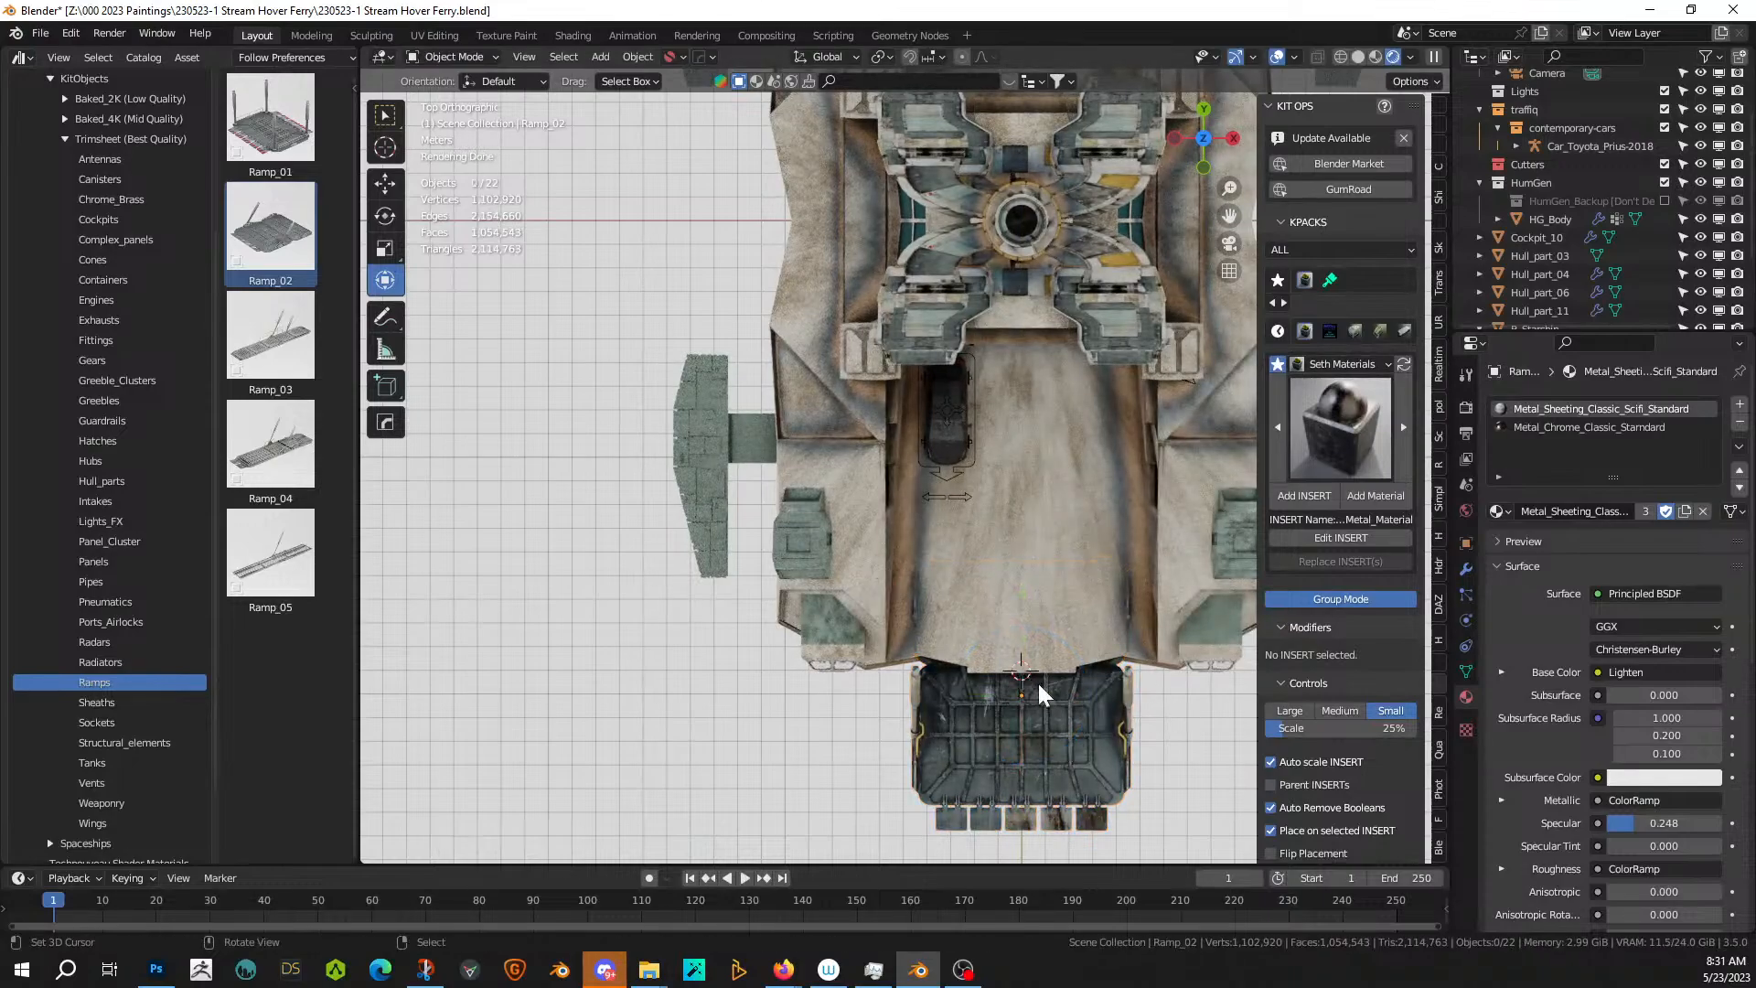
{"action": "middle_click_drag", "start_coordinate": [1043, 684], "coordinate": [810, 567]}
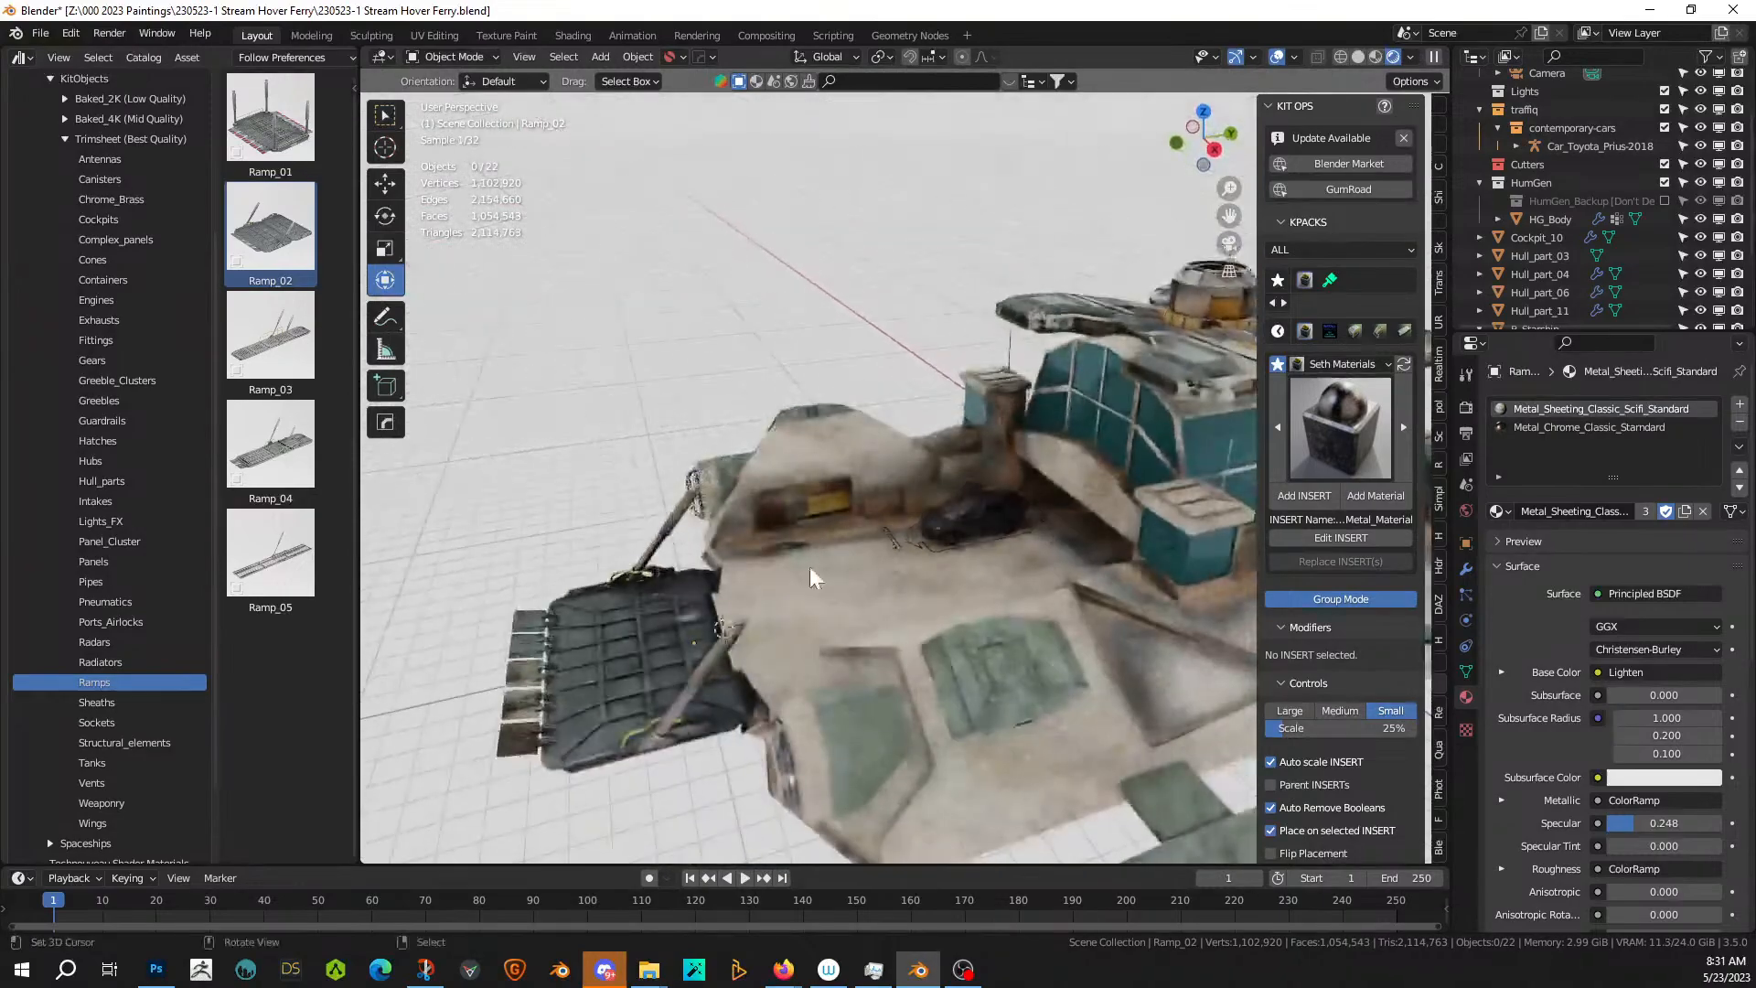
{"action": "left_click", "coordinate": [656, 626]}
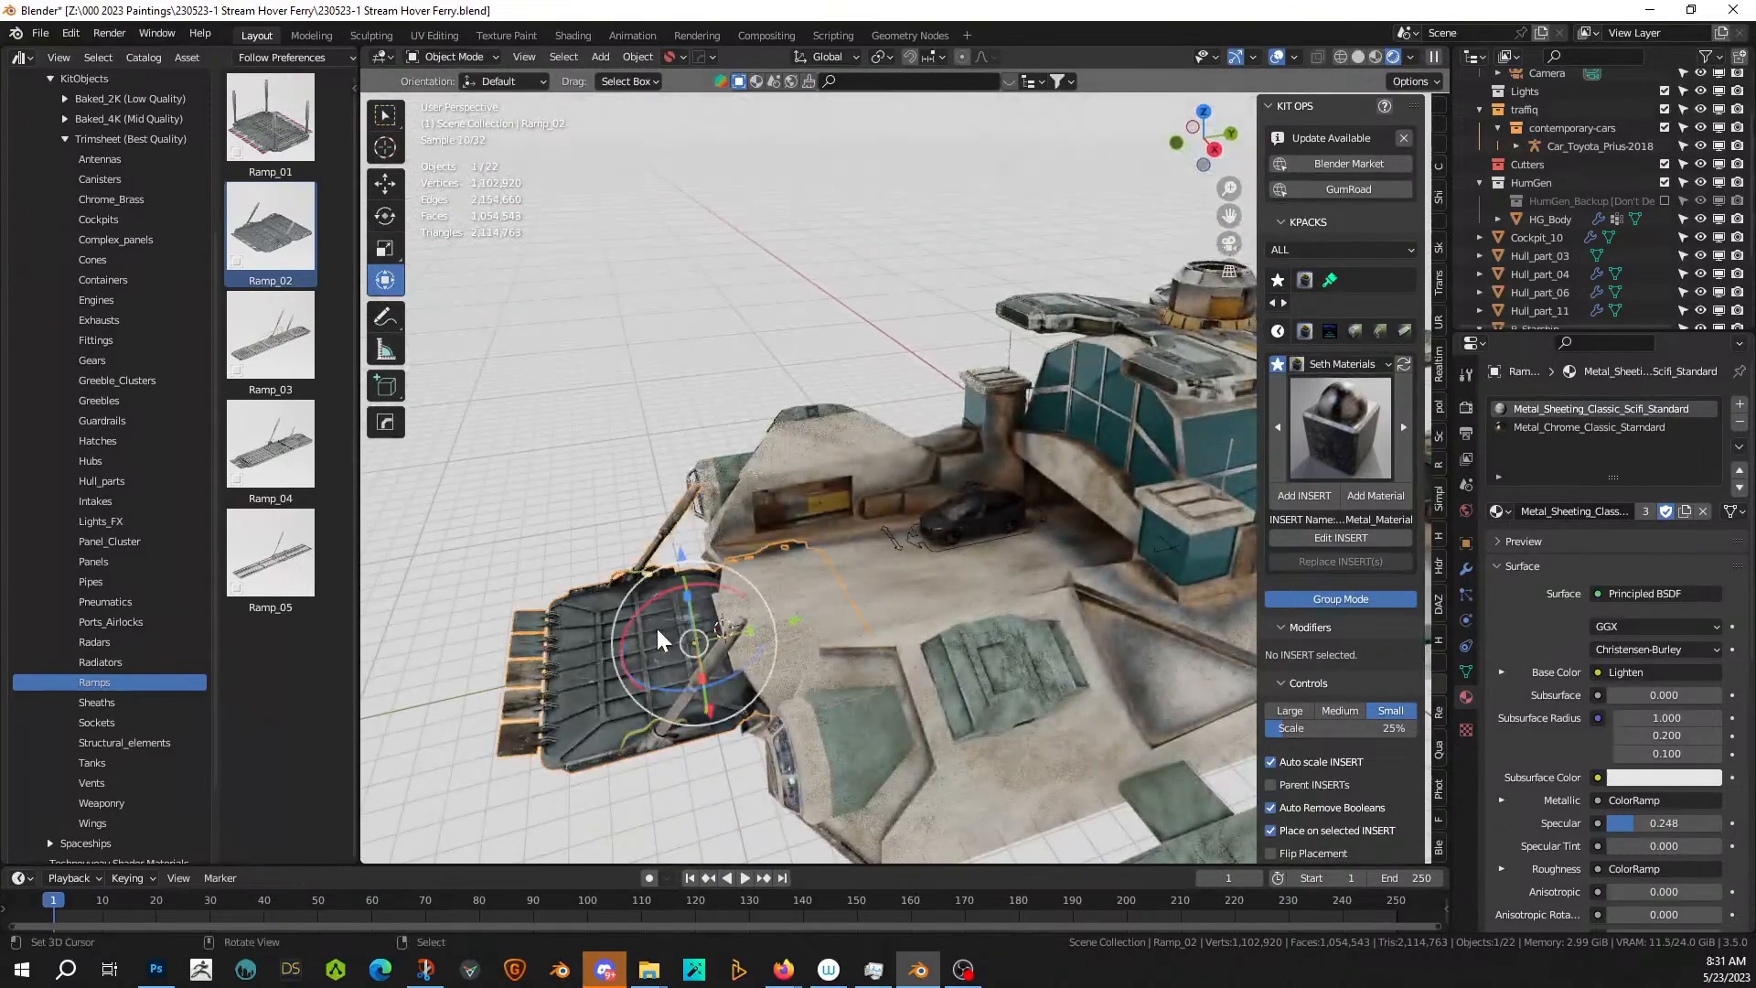
{"action": "left_click", "coordinate": [881, 57]}
{"action": "left_click", "coordinate": [904, 100]}
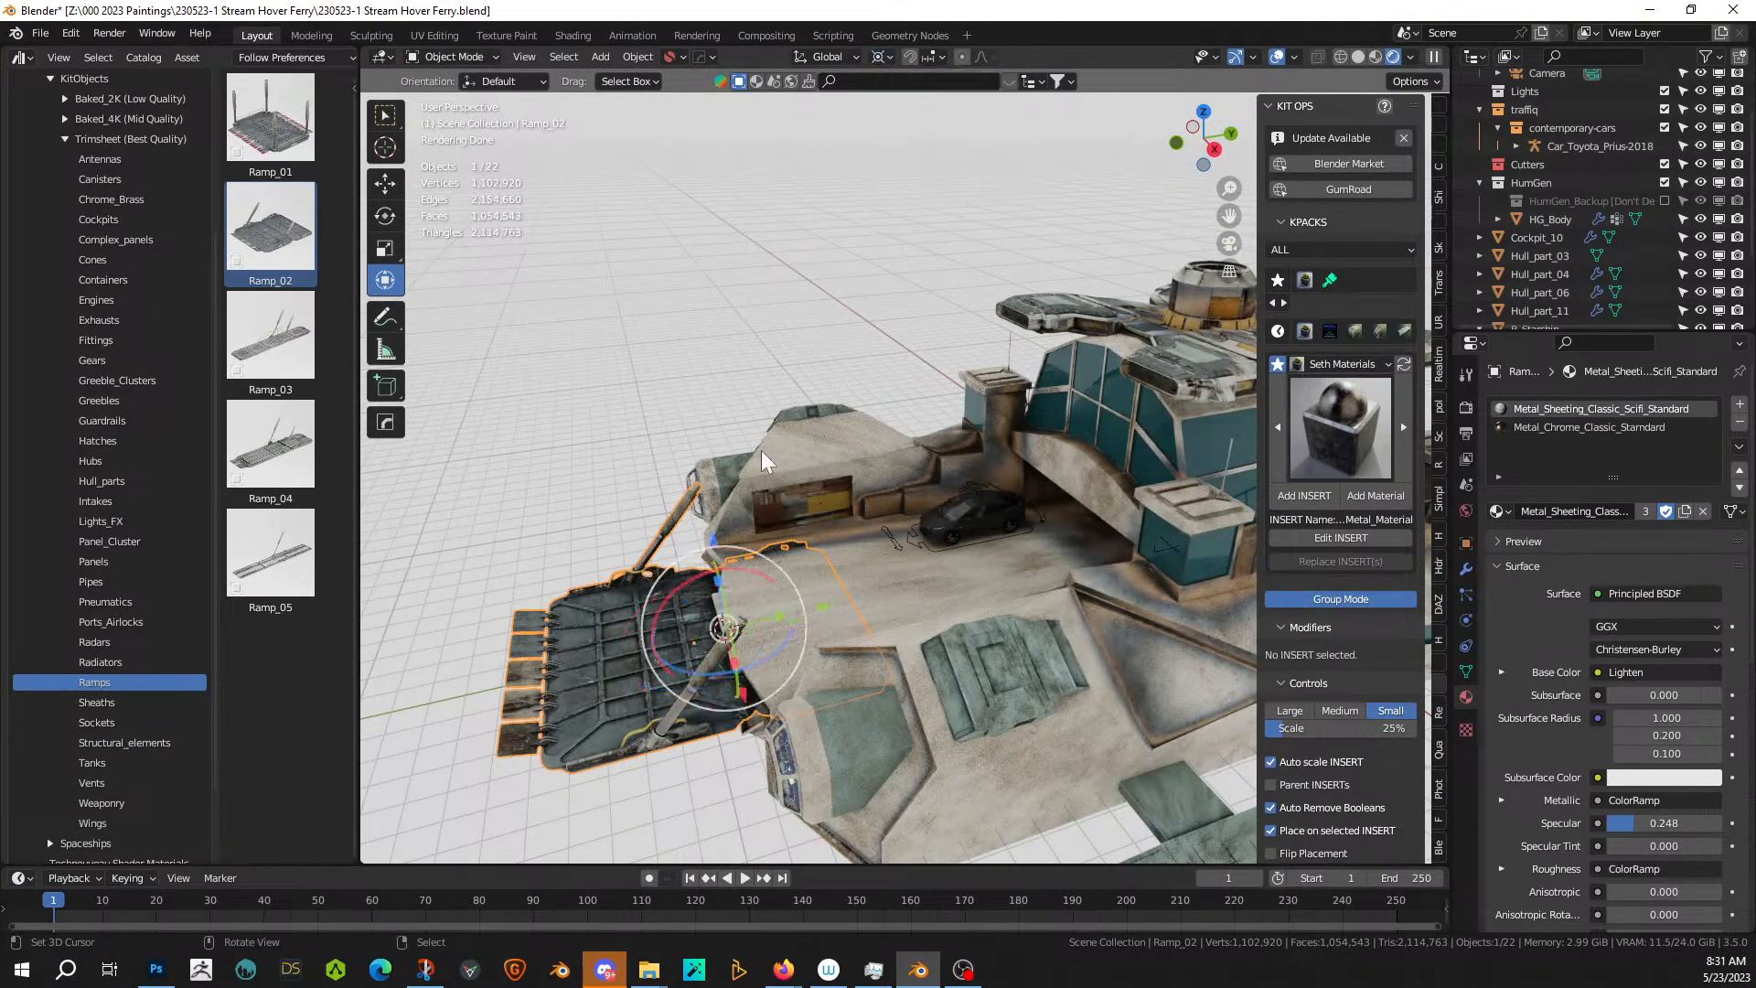
- Rotate the ramp around the 3D cursor so its outer end tilts upward
{"action": "left_click_drag", "start_coordinate": [749, 563], "coordinate": [801, 584]}
{"action": "middle_click_drag", "start_coordinate": [801, 583], "coordinate": [837, 620]}
{"action": "scroll", "coordinate": [798, 566], "scroll_direction": "up", "scroll_amount": 3}
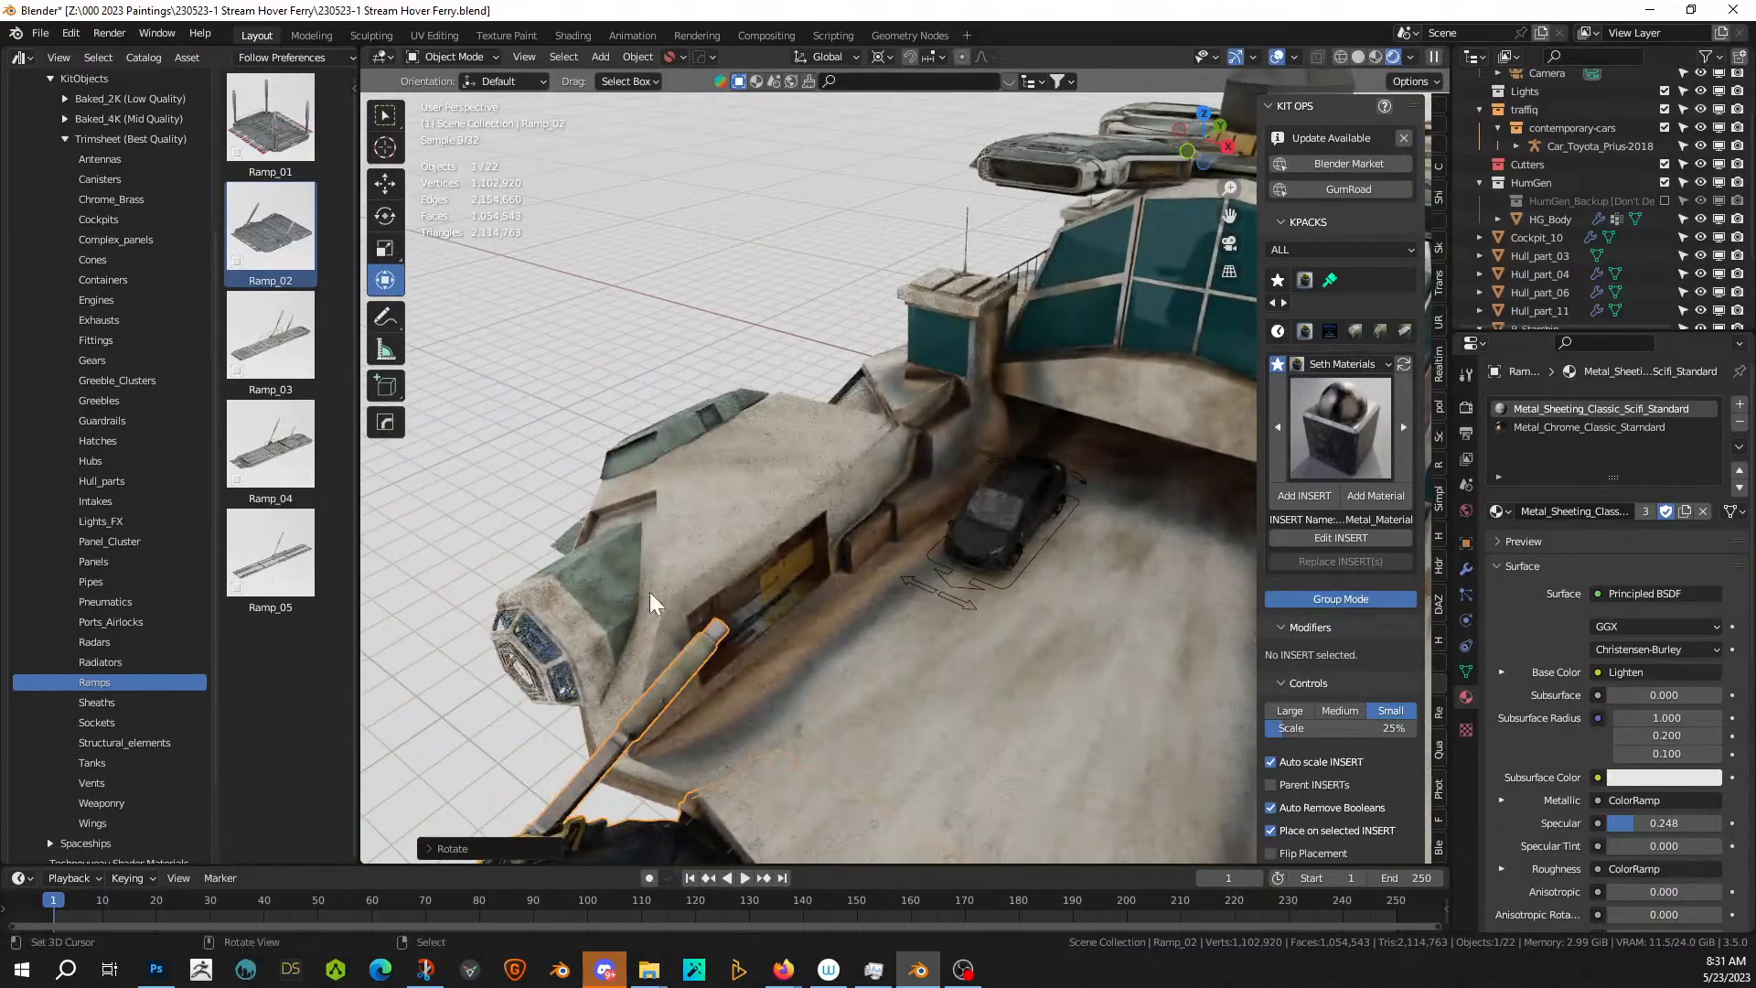
- Browse the Pneumatics and Chrome_Brass catalogs and place Chrome_Brass_01 on the inner hull wall beside the ramp arm
{"action": "left_click", "coordinate": [122, 601]}
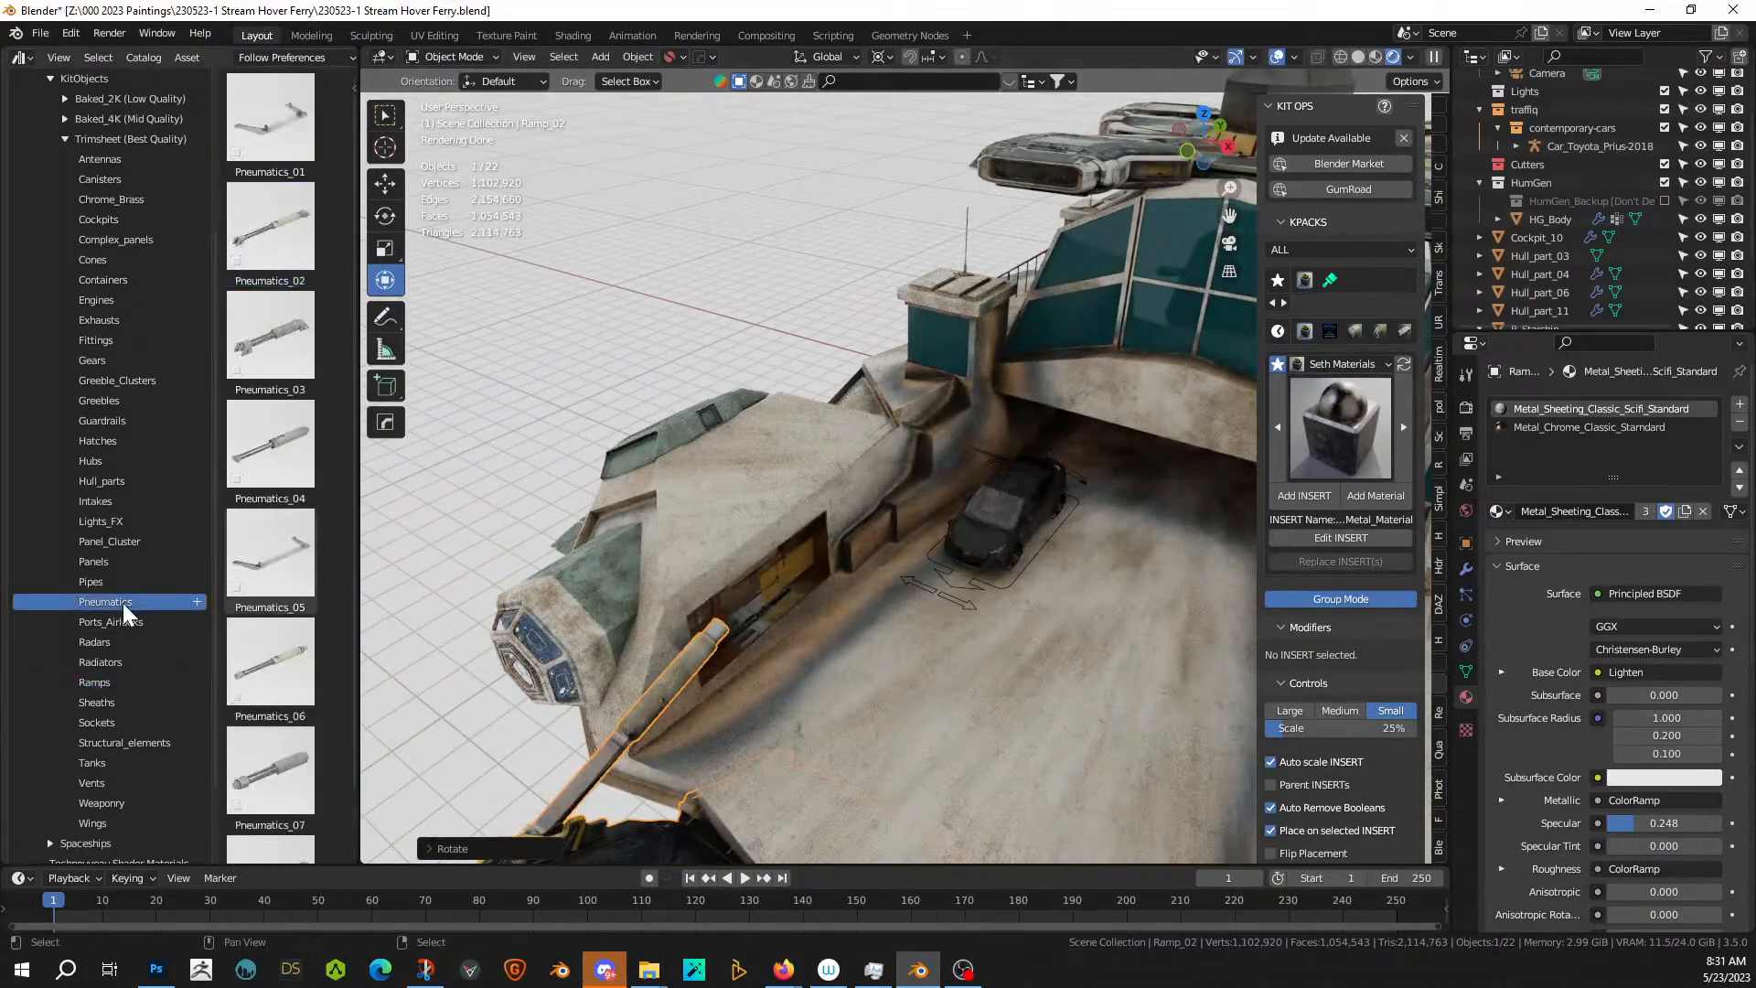
{"action": "scroll", "coordinate": [315, 620], "scroll_direction": "down", "scroll_amount": 2}
{"action": "scroll", "coordinate": [300, 623], "scroll_direction": "up", "scroll_amount": 1}
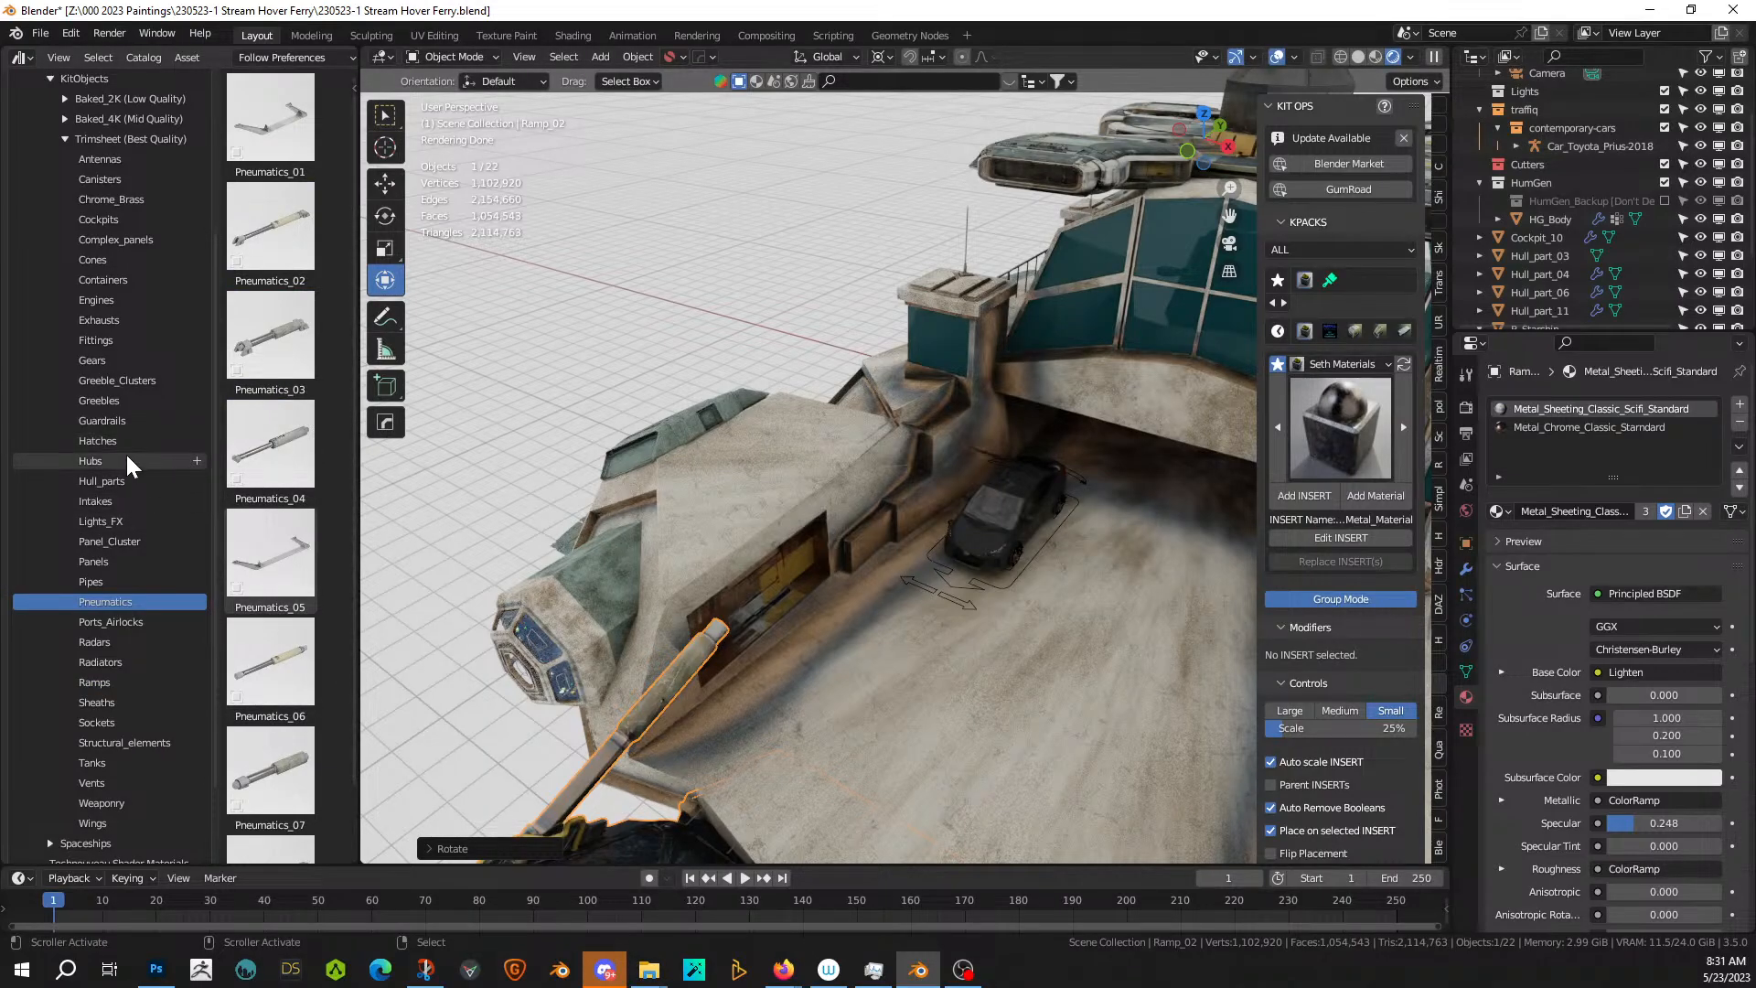
{"action": "middle_click_drag", "start_coordinate": [645, 593], "coordinate": [627, 569]}
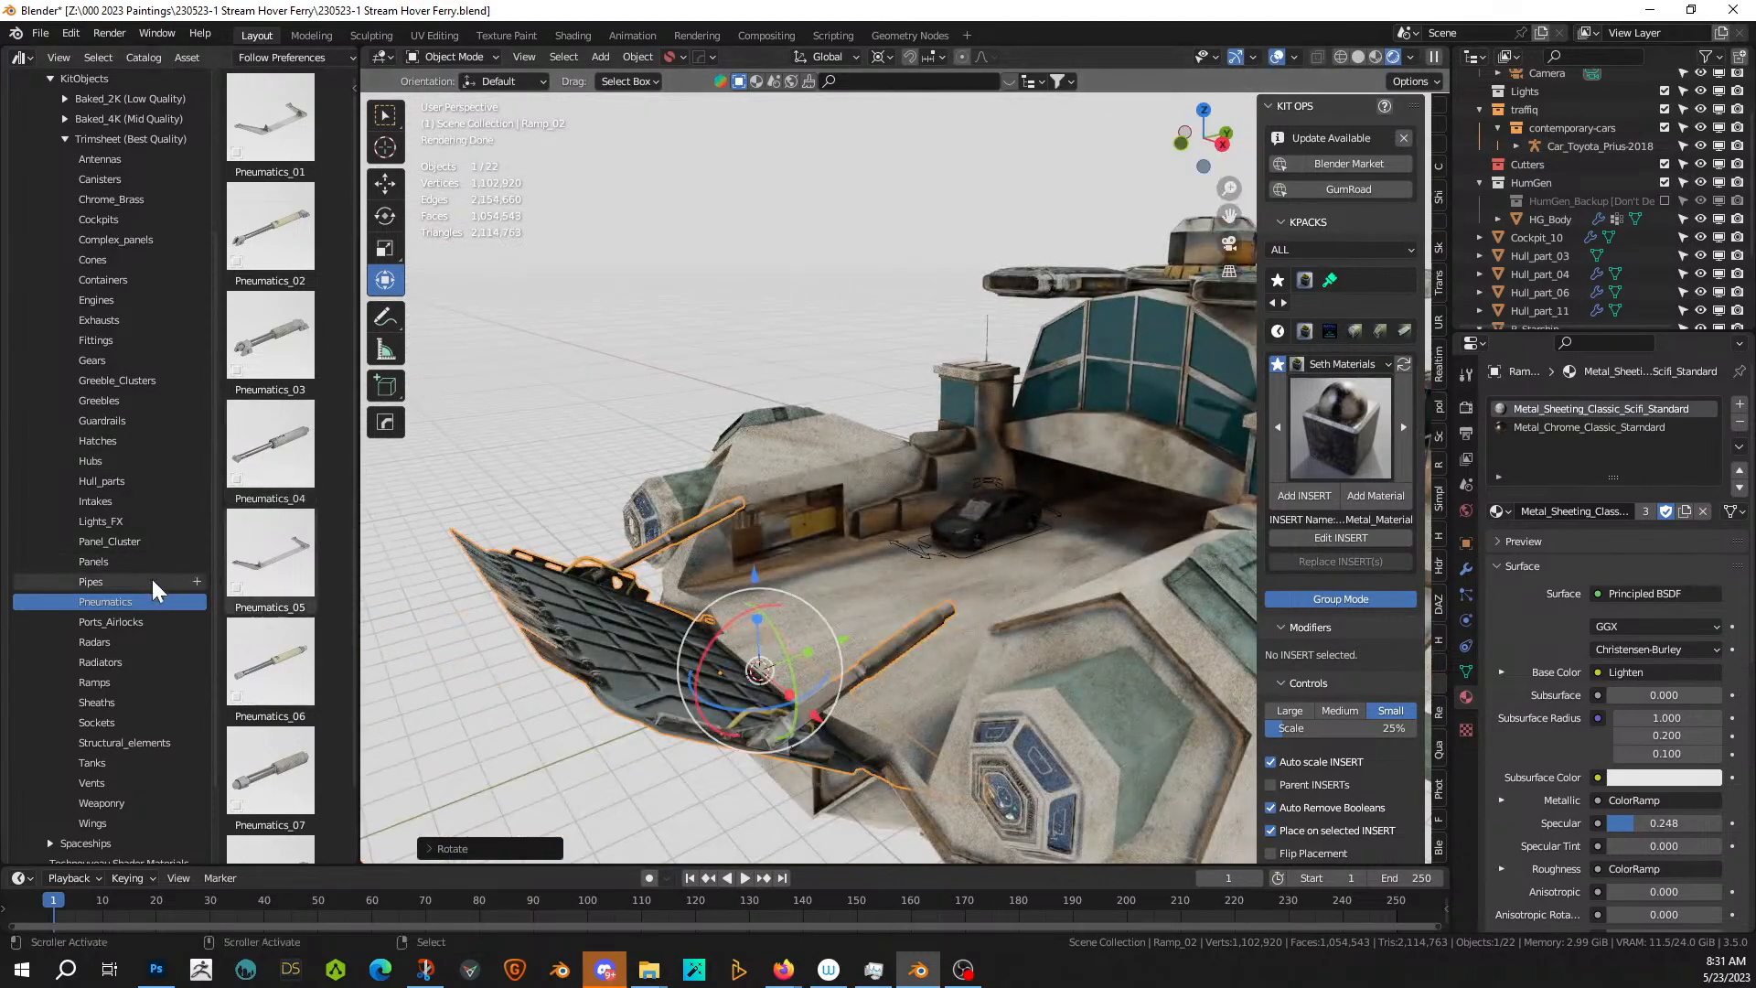
{"action": "left_click", "coordinate": [121, 199]}
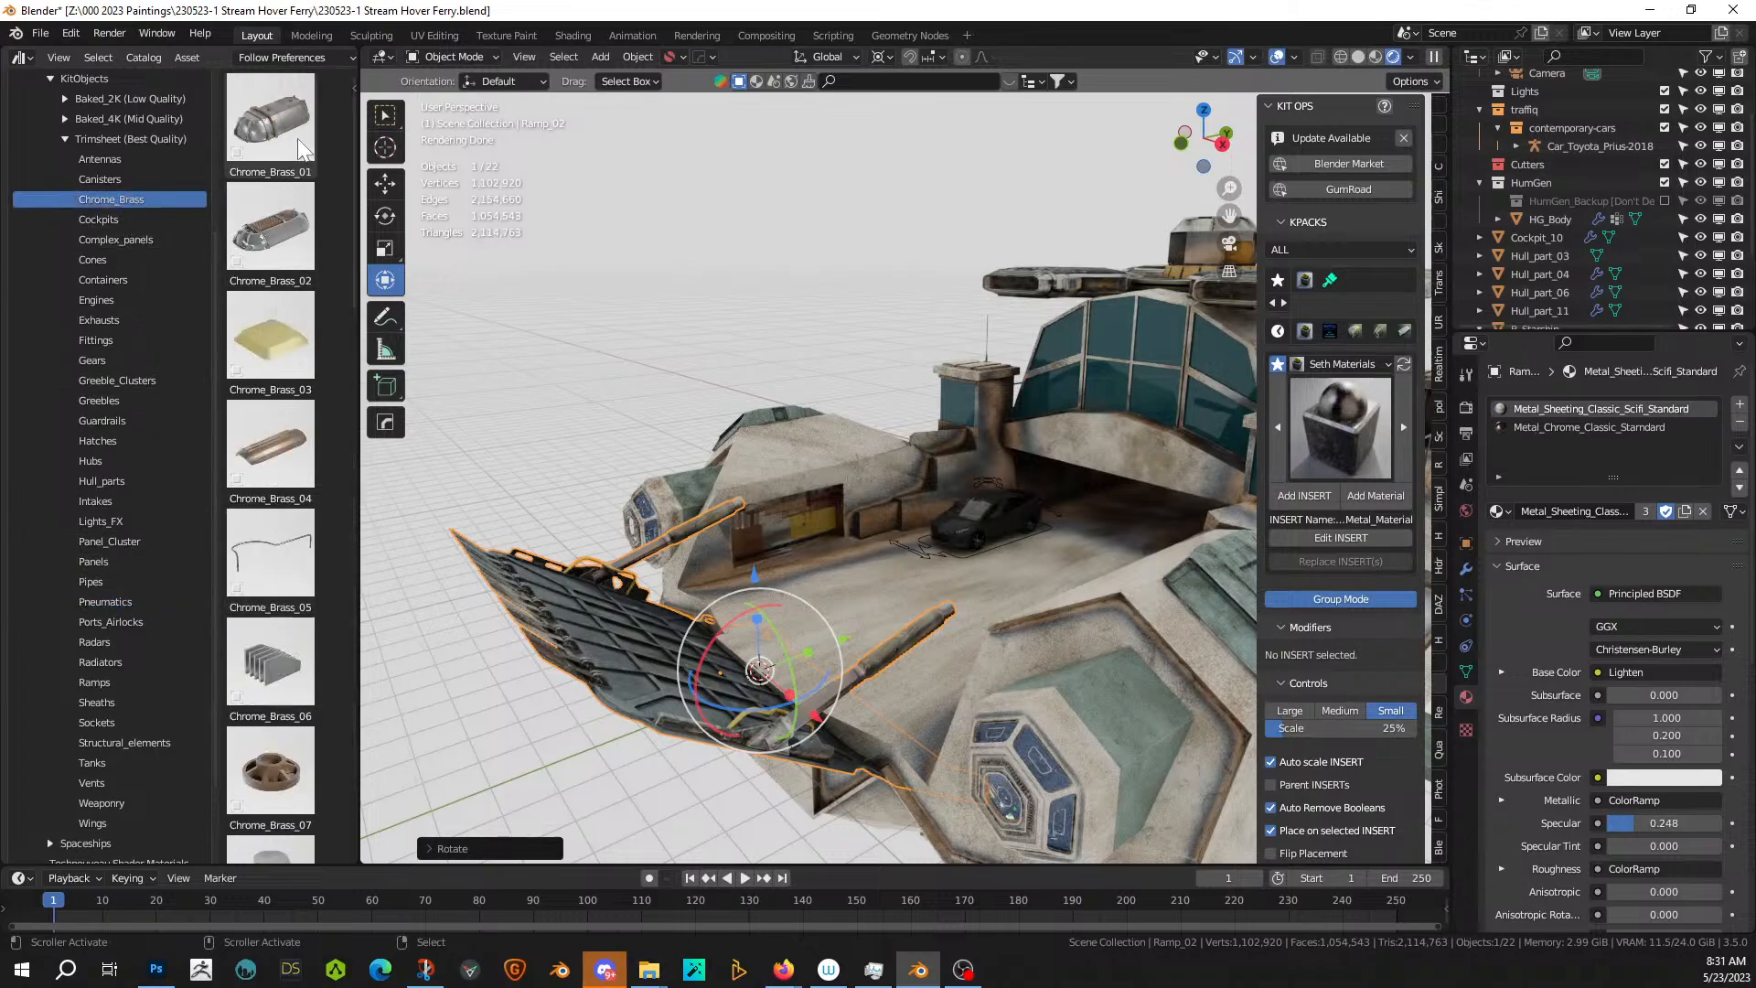
{"action": "left_click_drag", "start_coordinate": [284, 123], "coordinate": [732, 520]}
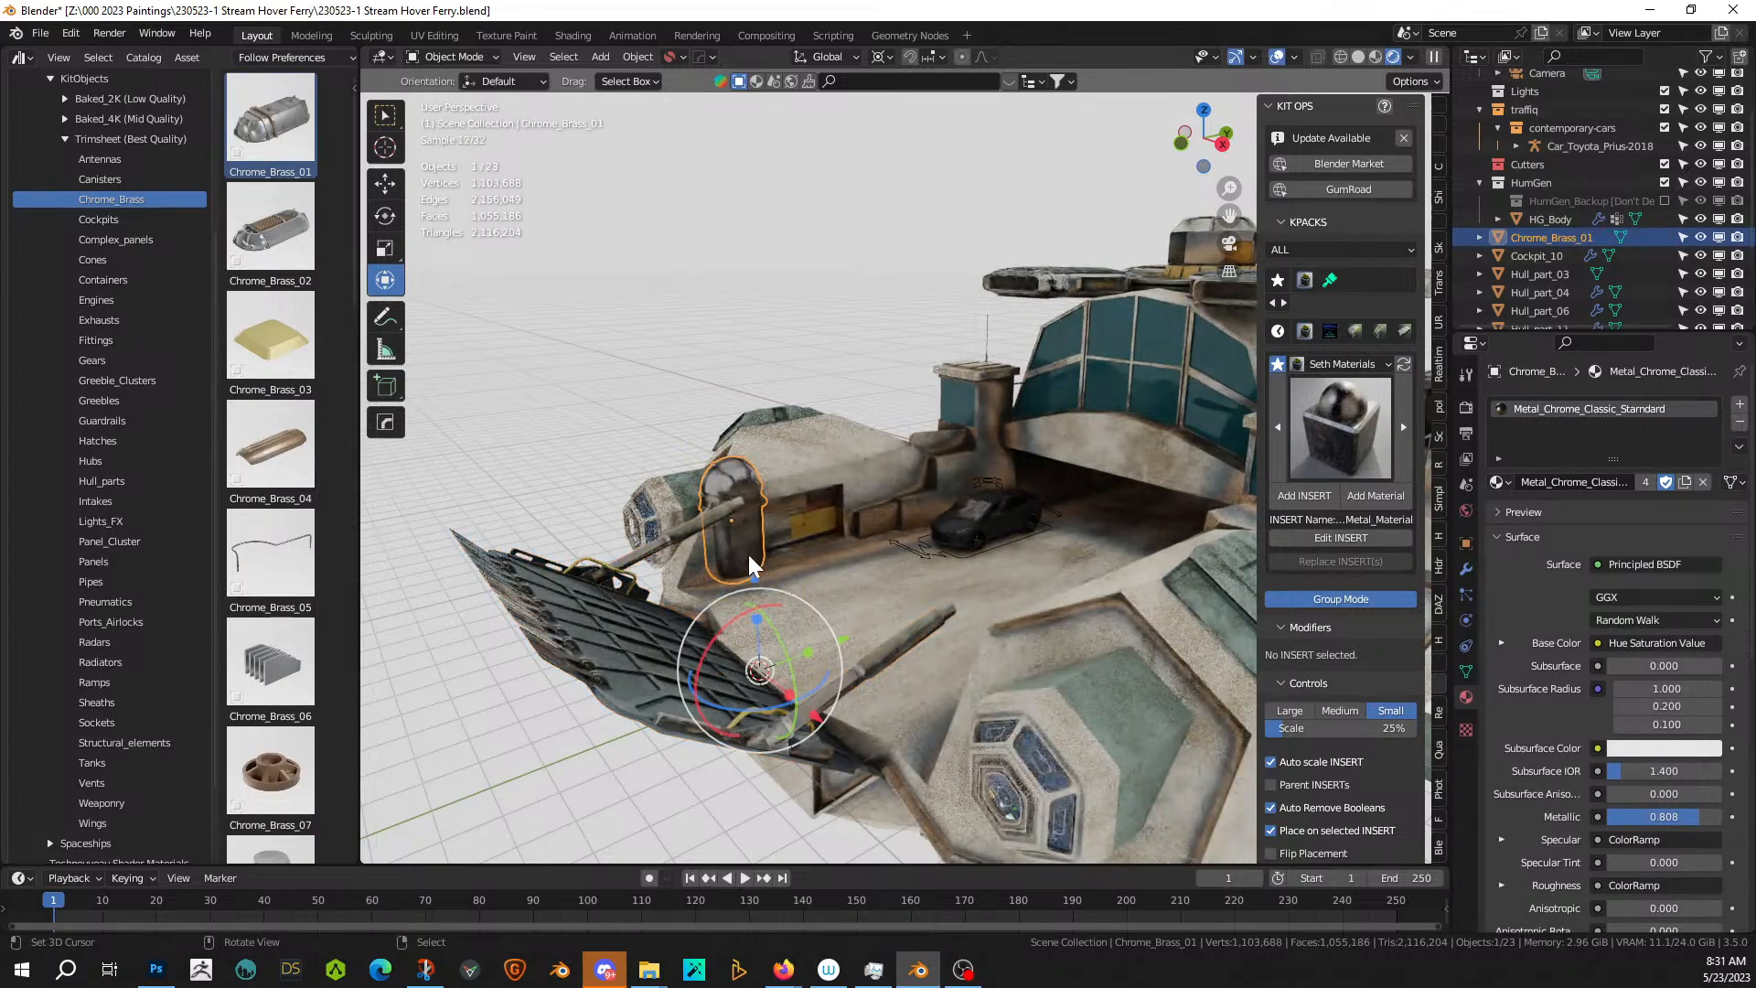
- Move the Chrome_Brass_01 housing about 1.03 m along global X toward the deck in top view
{"action": "middle_click_drag", "start_coordinate": [776, 568], "coordinate": [799, 601]}
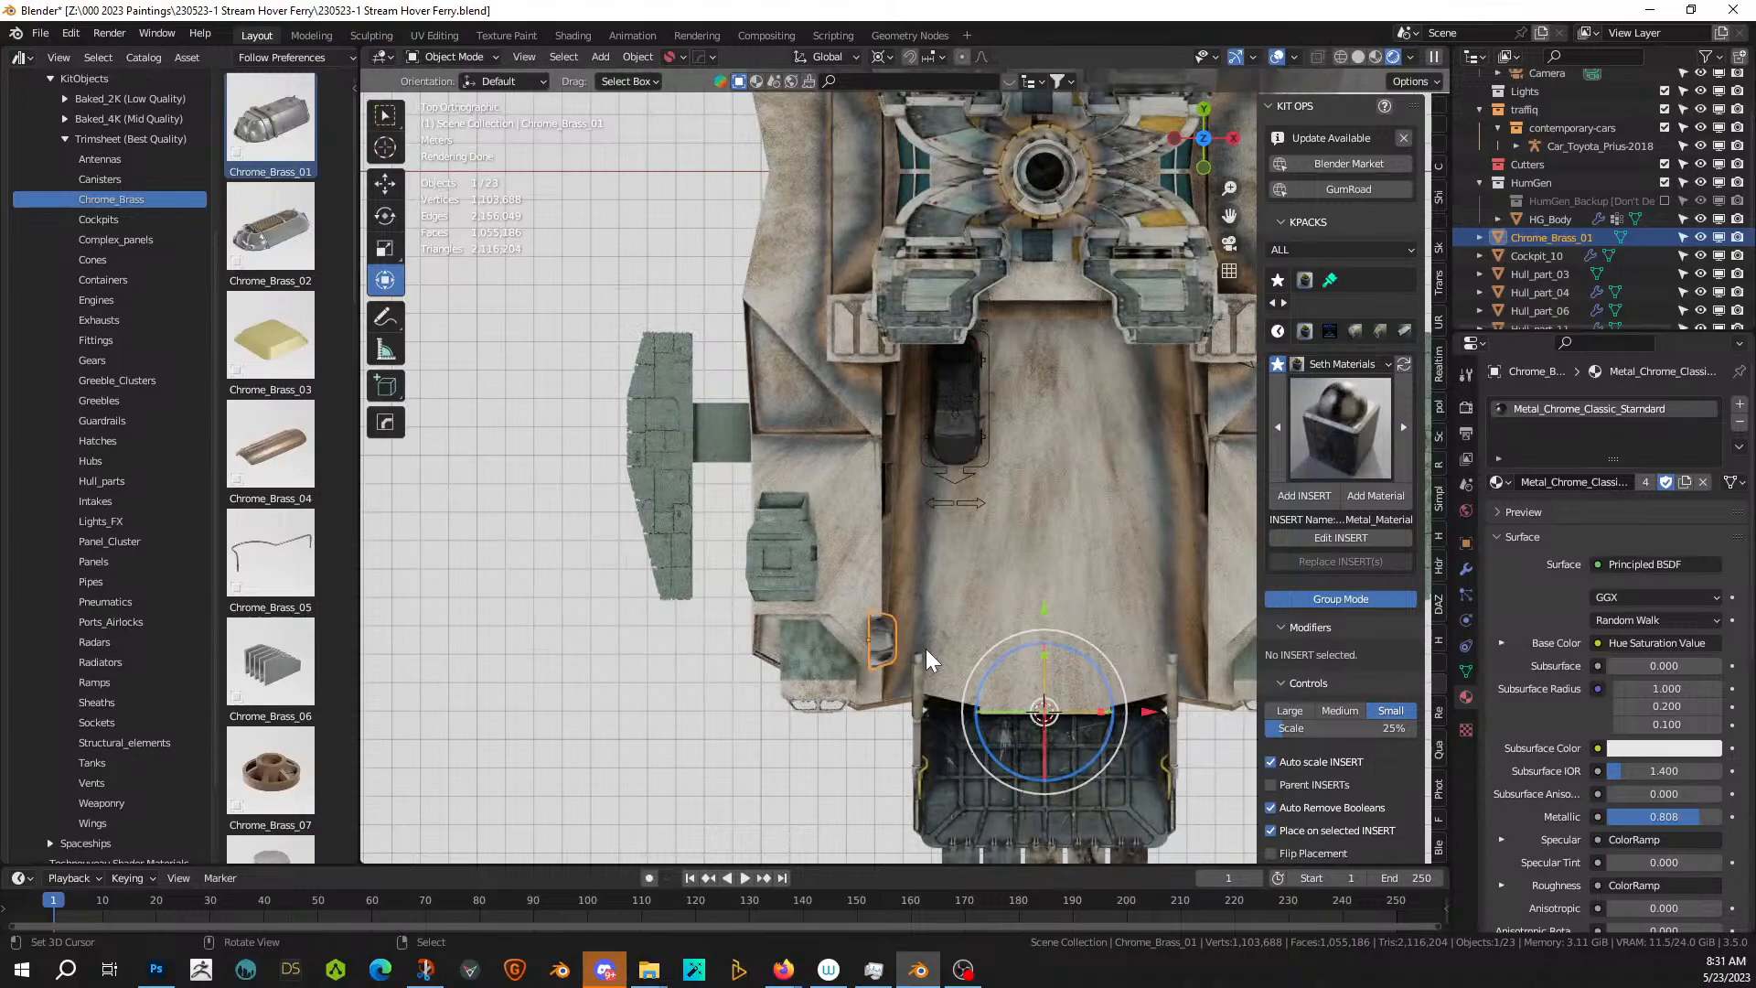
{"action": "key", "text": "g"}
{"action": "key", "text": "x"}
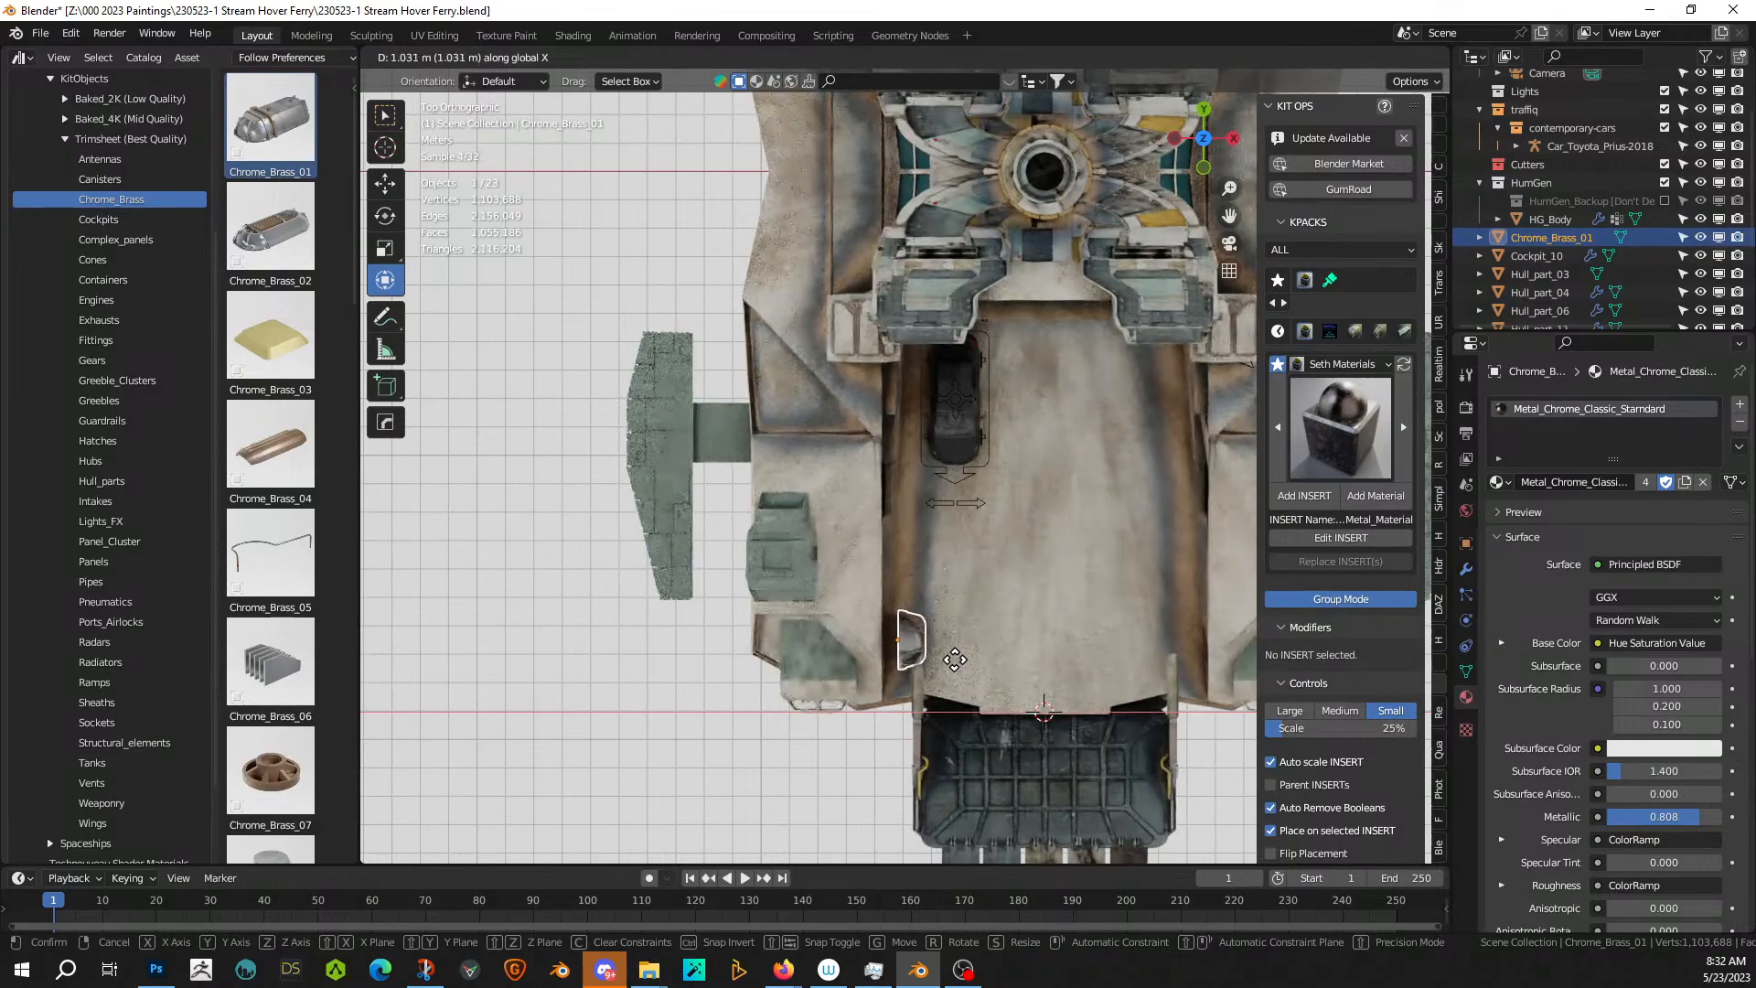
{"action": "left_click", "coordinate": [955, 659]}
{"action": "middle_click_drag", "start_coordinate": [955, 661], "coordinate": [825, 507]}
{"action": "scroll", "coordinate": [902, 649], "scroll_direction": "up", "scroll_amount": 4}
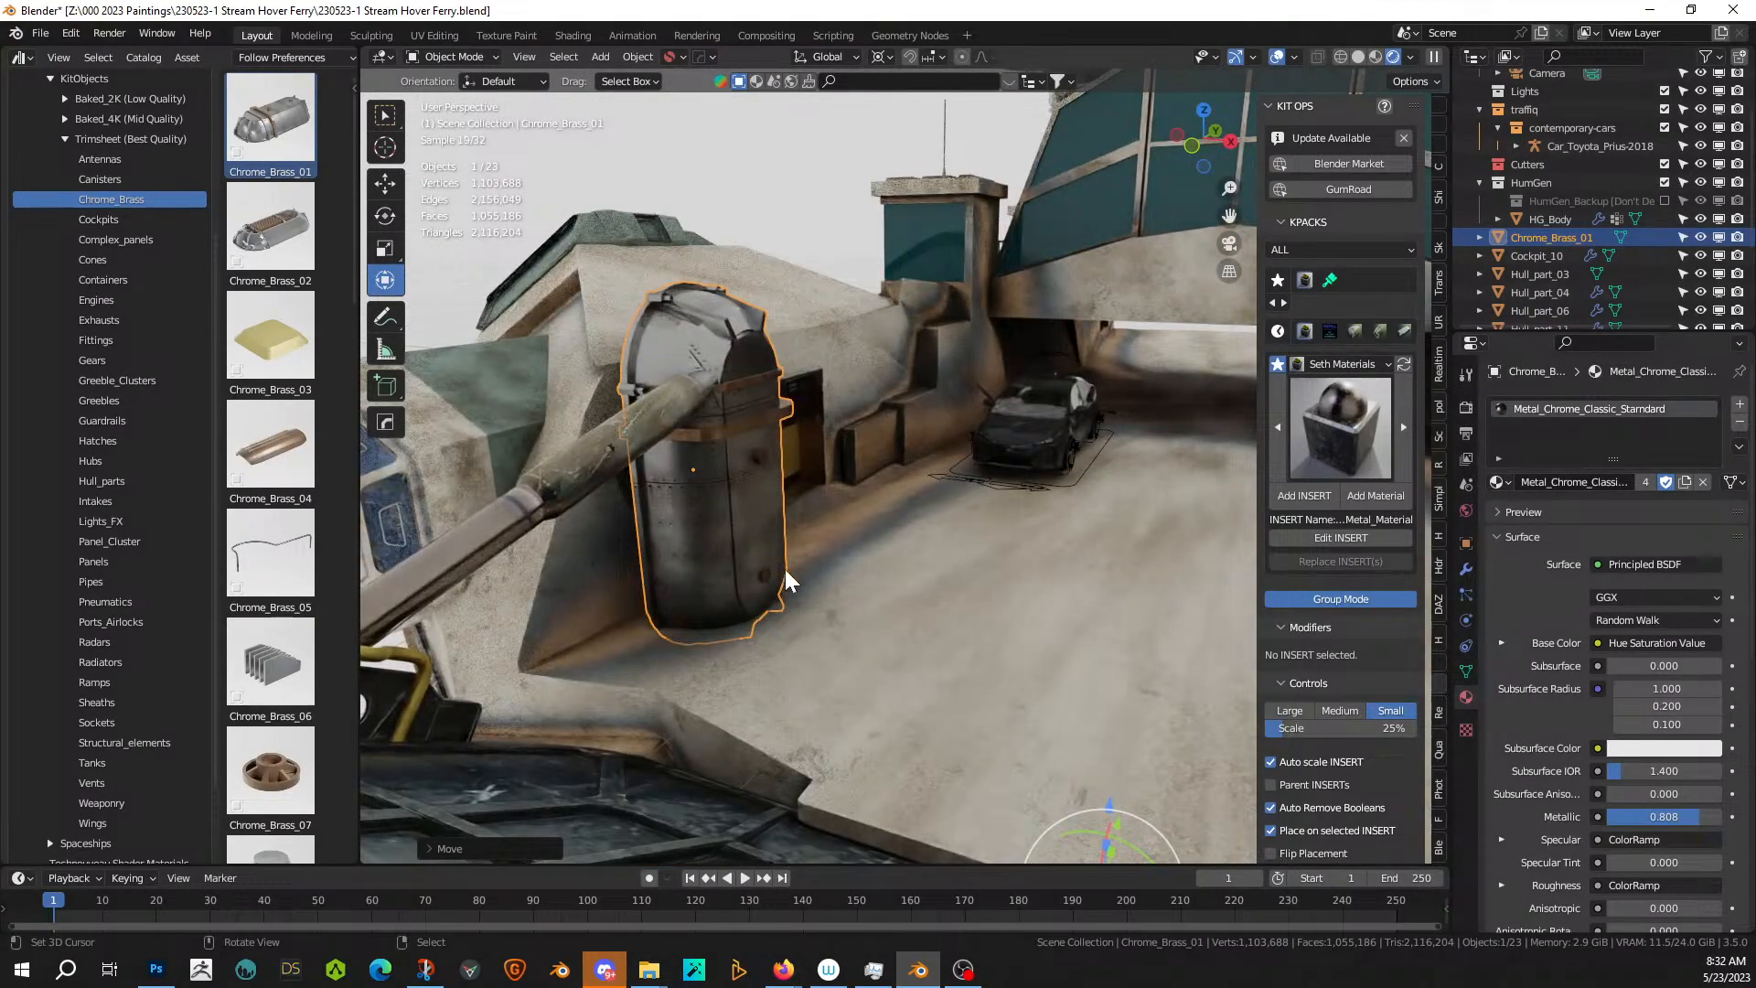
- Raise the Chrome_Brass_01 housing about 0.24 m along Z and nudge it slightly along global X around the ramp arm's end
{"action": "key", "text": "g"}
{"action": "key", "text": "z"}
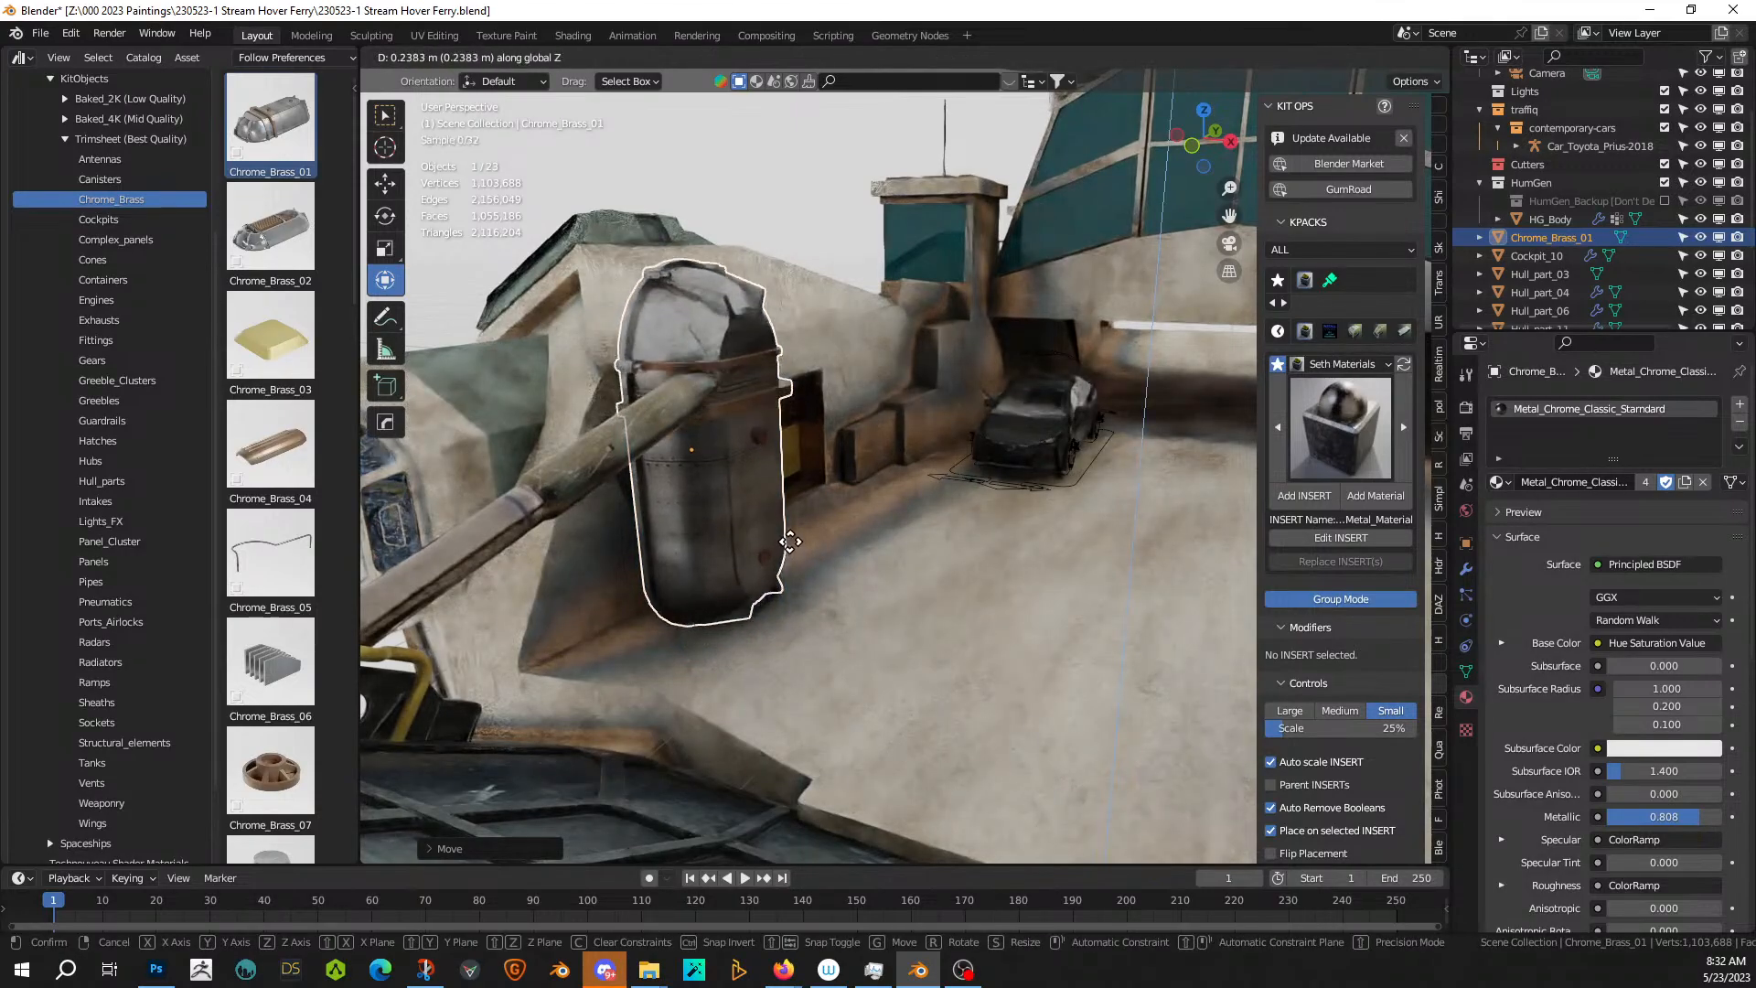
{"action": "left_click", "coordinate": [790, 542]}
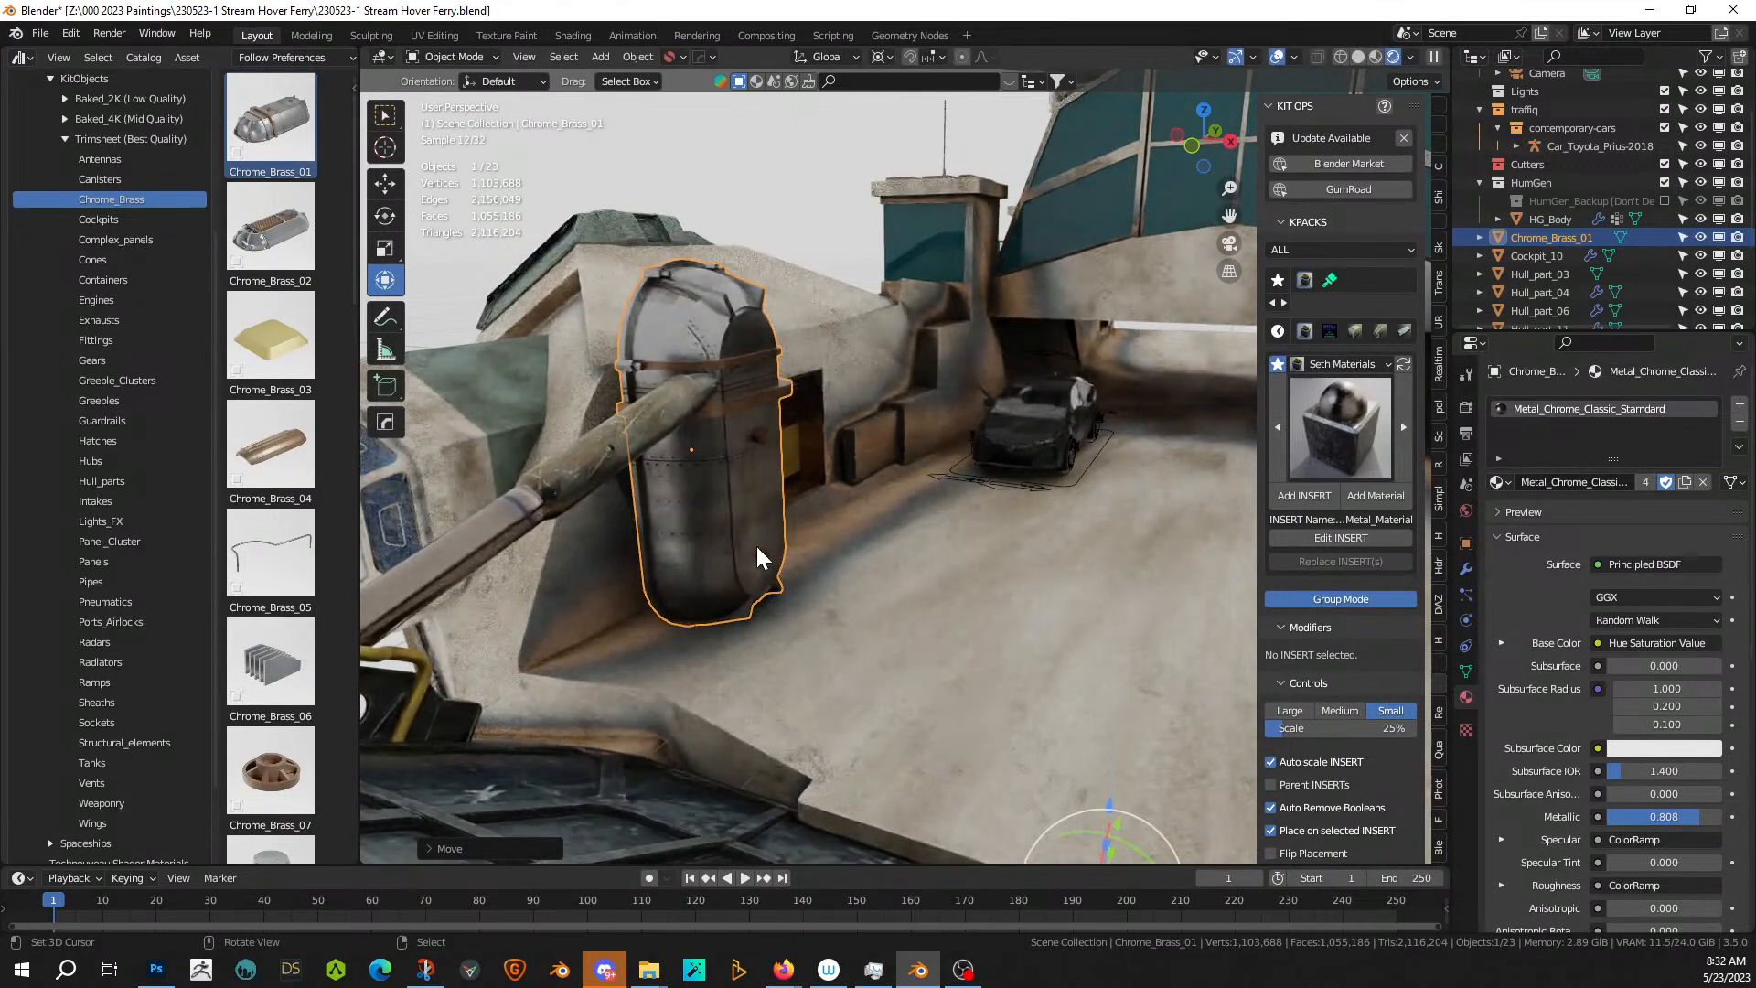
{"action": "key", "text": "g"}
{"action": "key", "text": "x"}
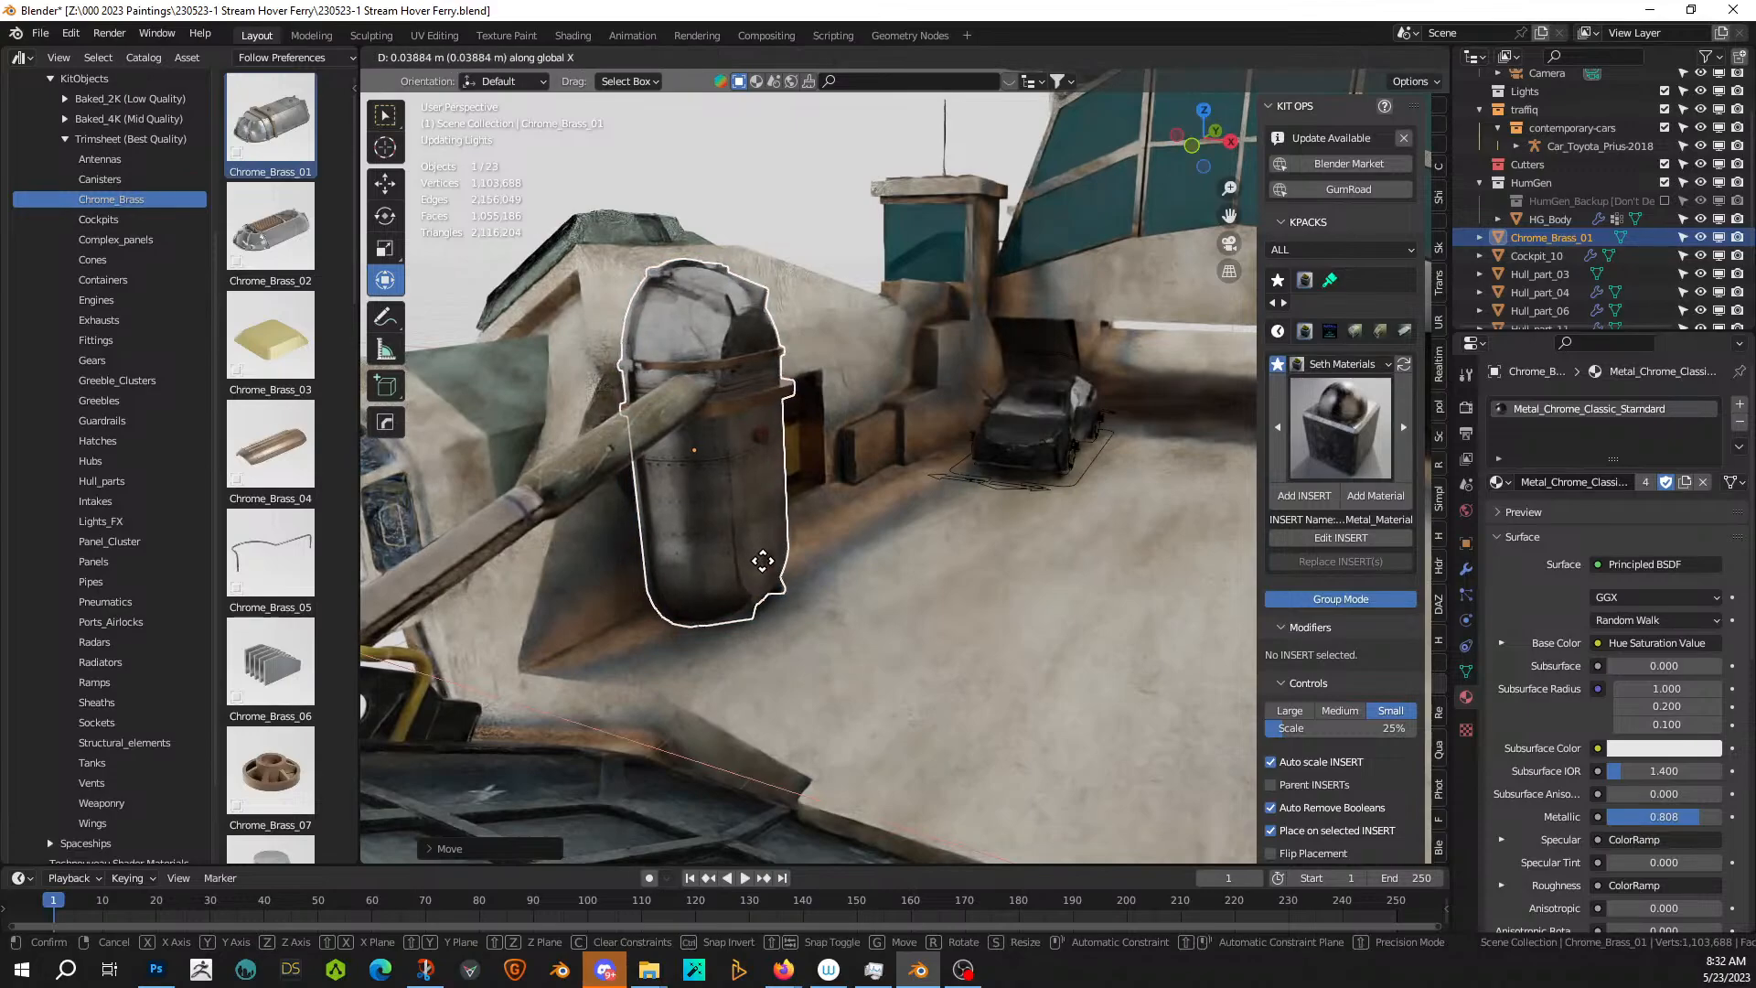
{"action": "left_click", "coordinate": [766, 564]}
- Extrude the flat back face of the Chrome_Brass_01 housing into the adjacent hull wall
{"action": "middle_click_drag", "start_coordinate": [766, 563], "coordinate": [957, 496]}
{"action": "key", "text": "Tab"}
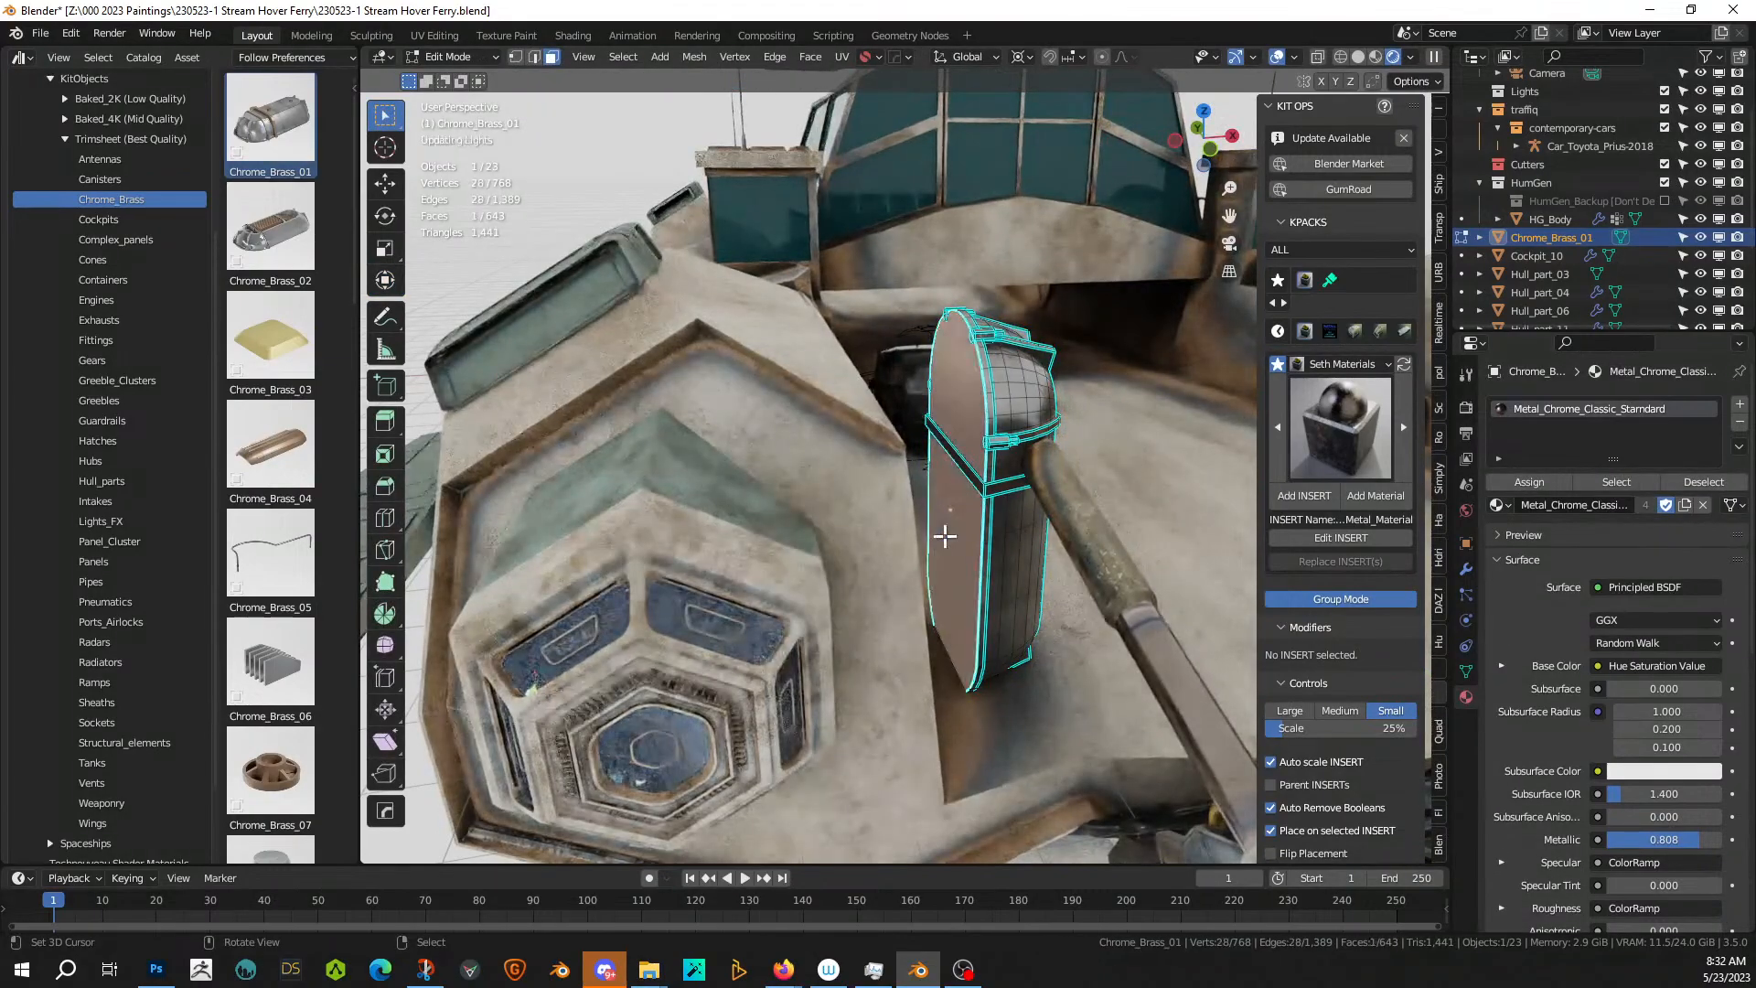
{"action": "key", "text": "e"}
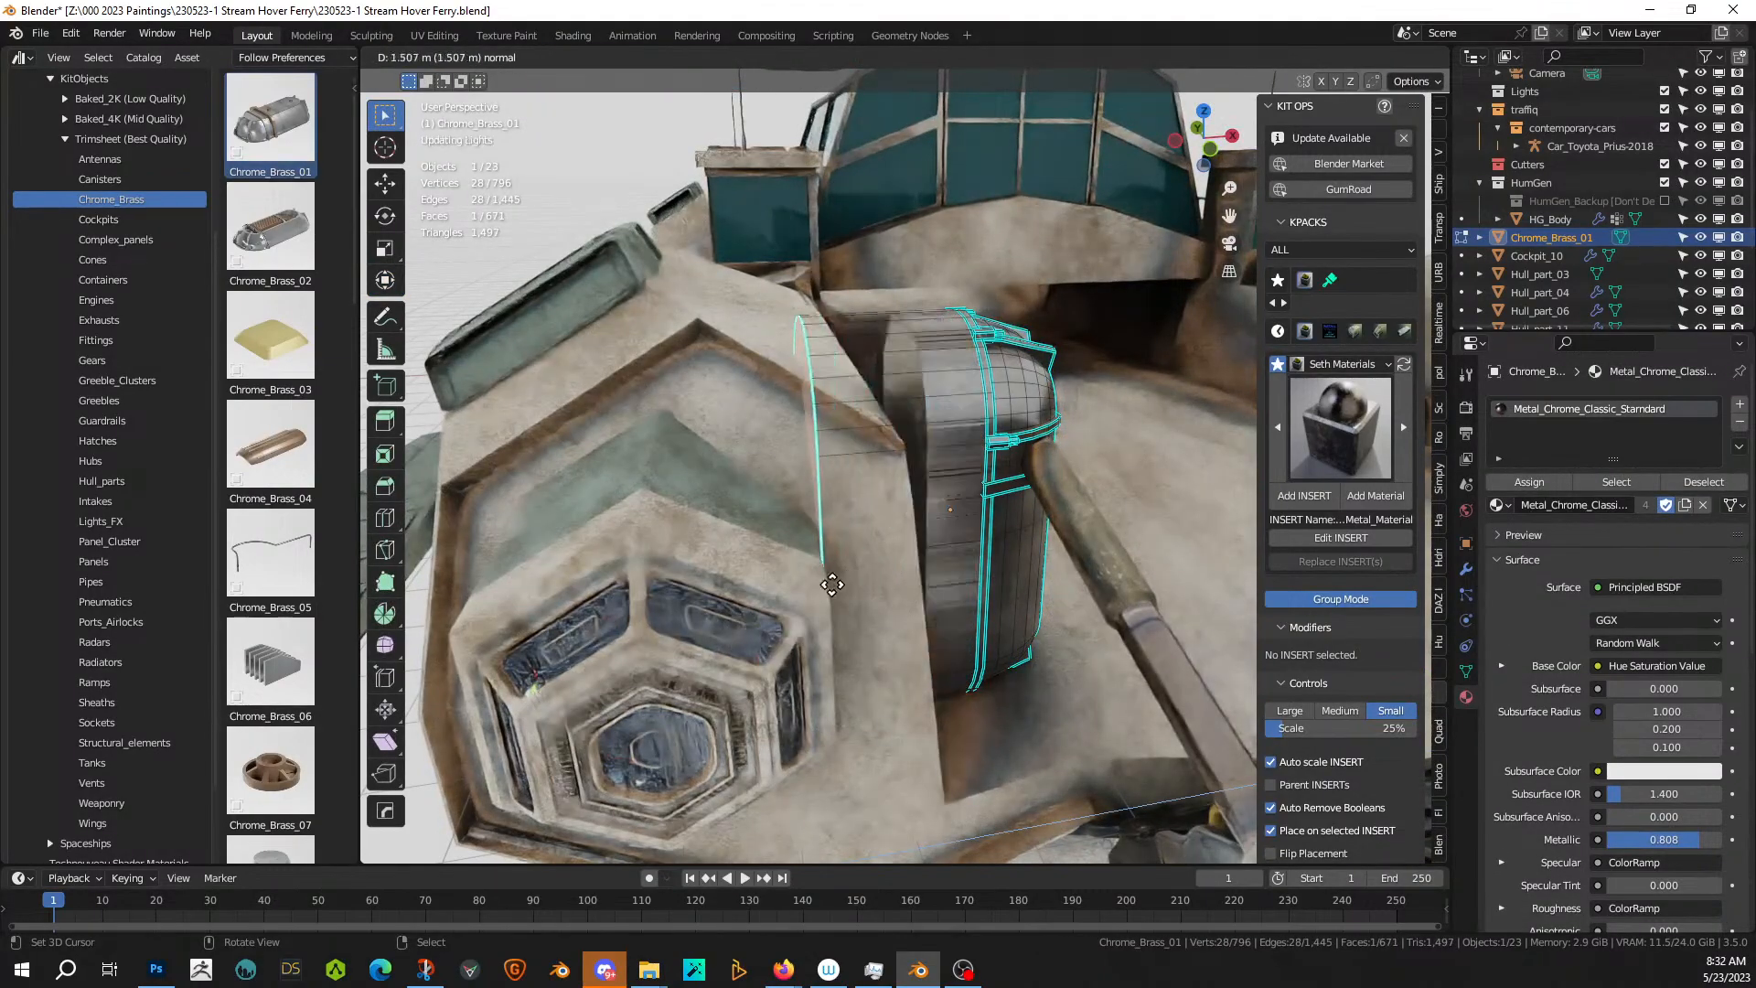
{"action": "left_click", "coordinate": [917, 590]}
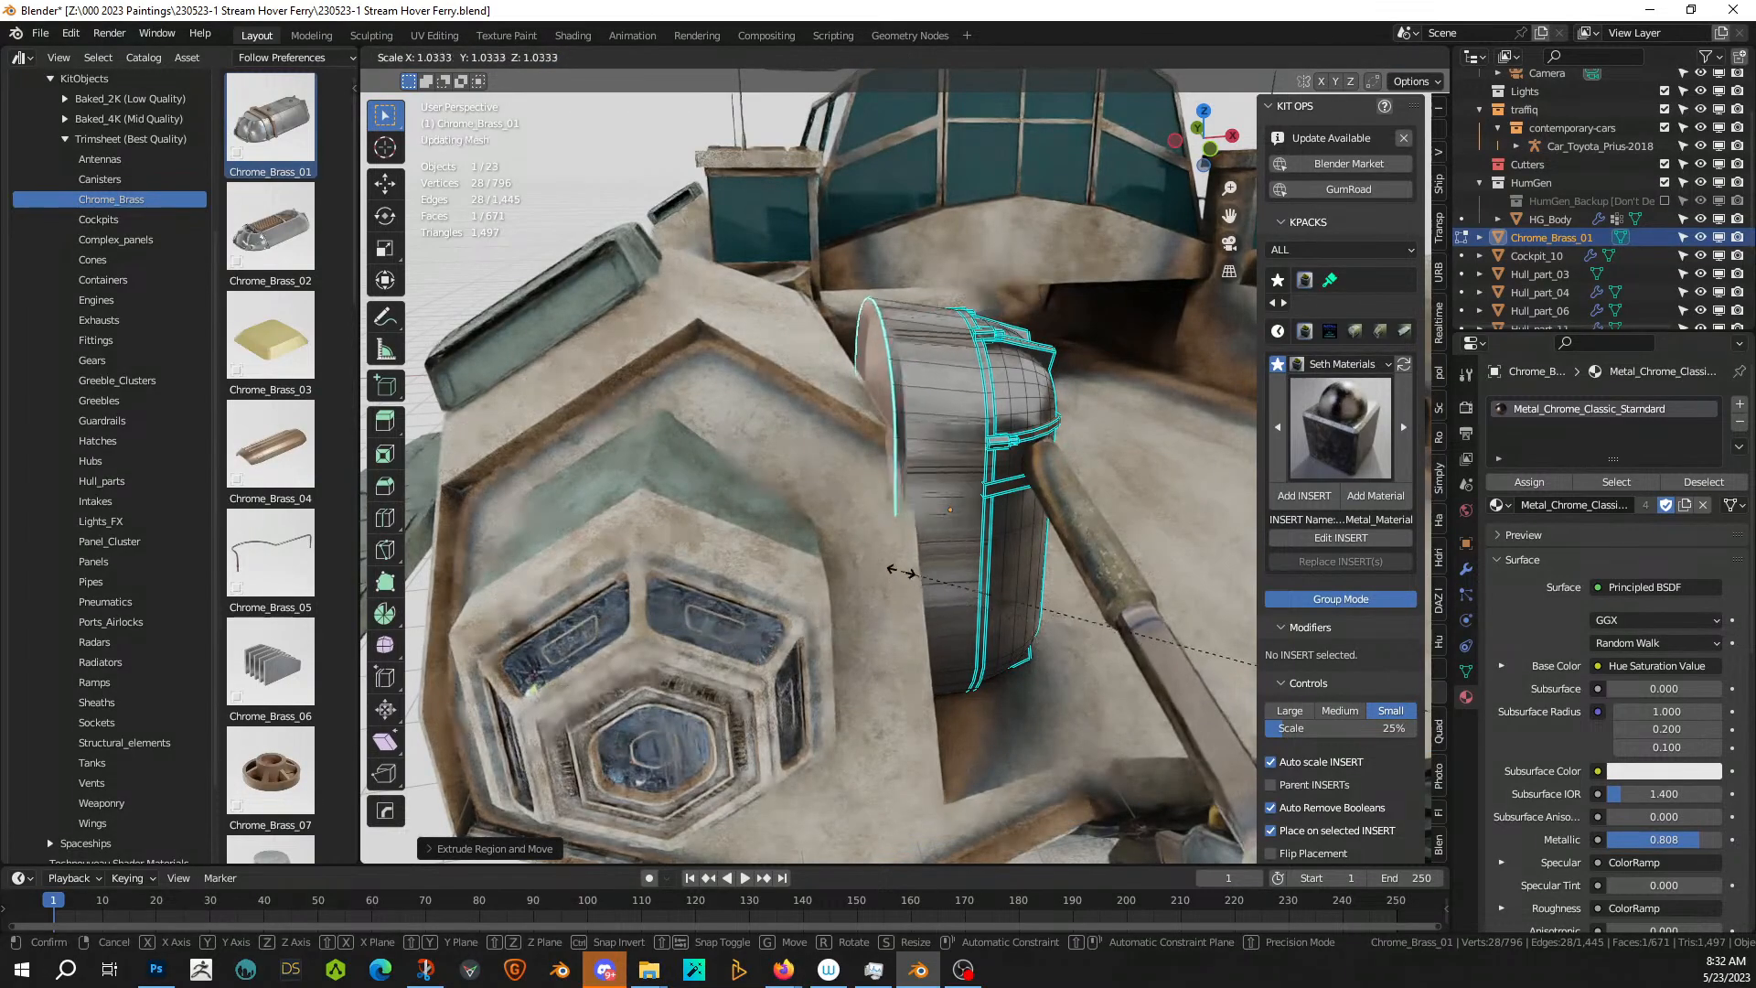
- Set the transform pivot to Individual Origins and scale down the extruded back face of the Chrome_Brass_01 housing
{"action": "left_click", "coordinate": [1024, 57]}
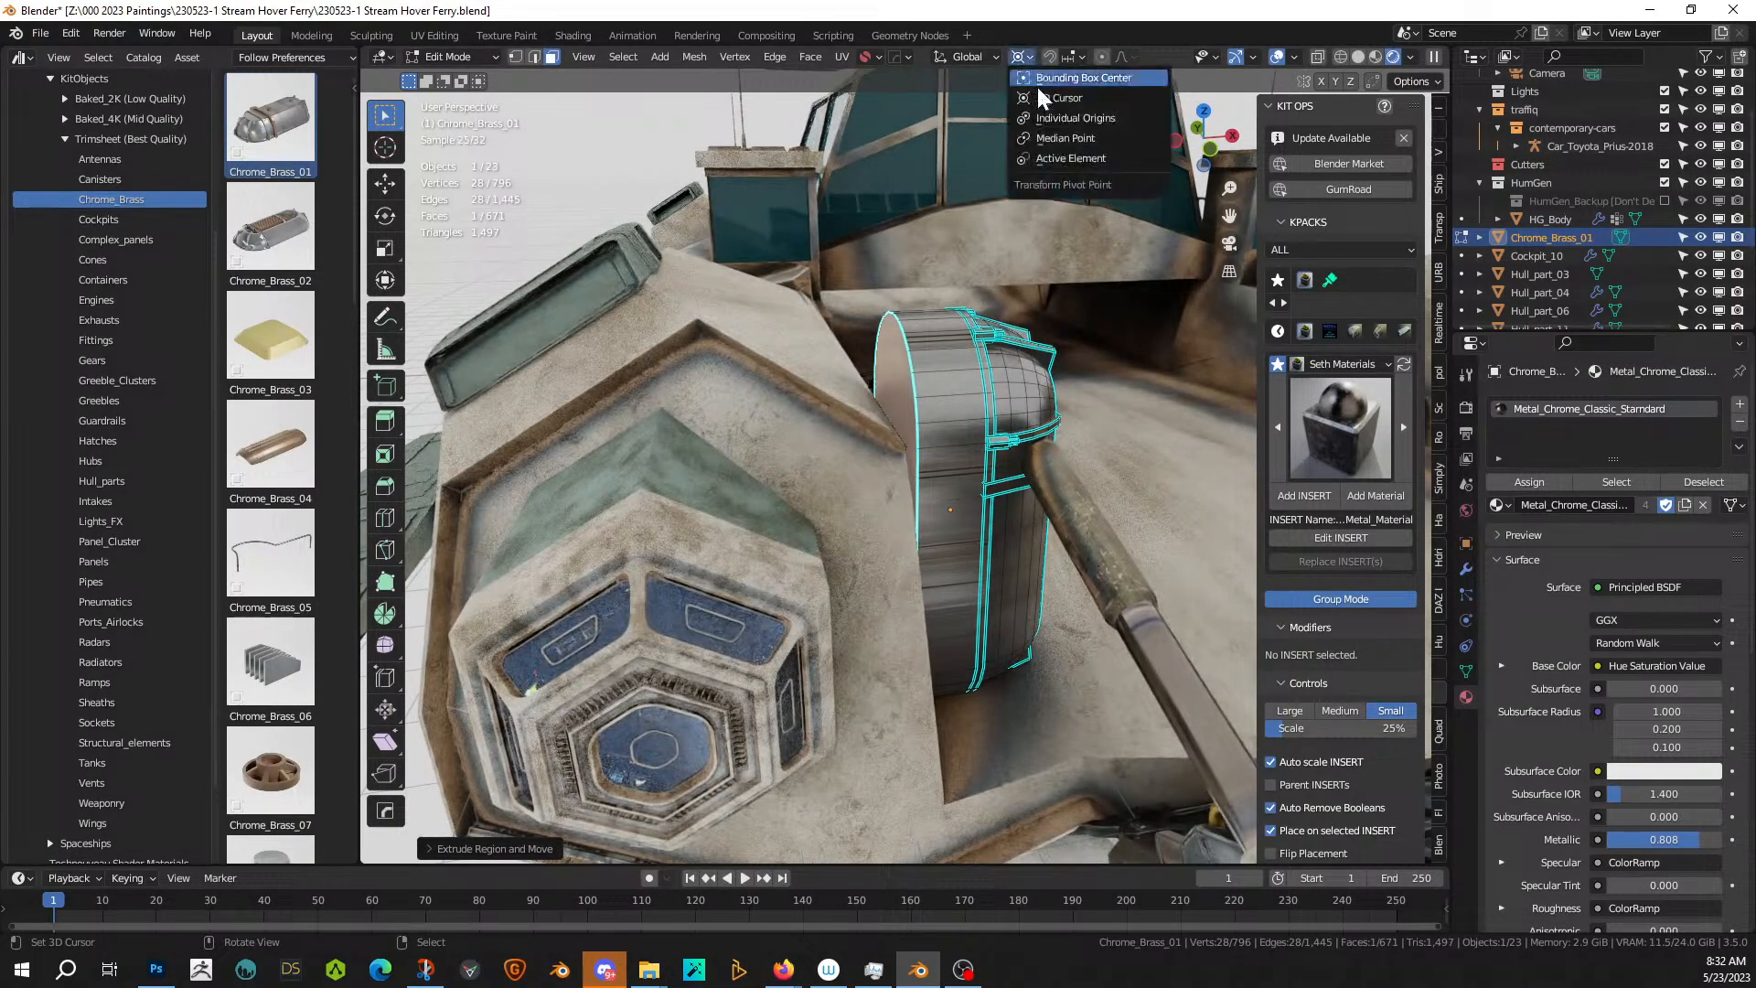
{"action": "left_click", "coordinate": [1079, 118]}
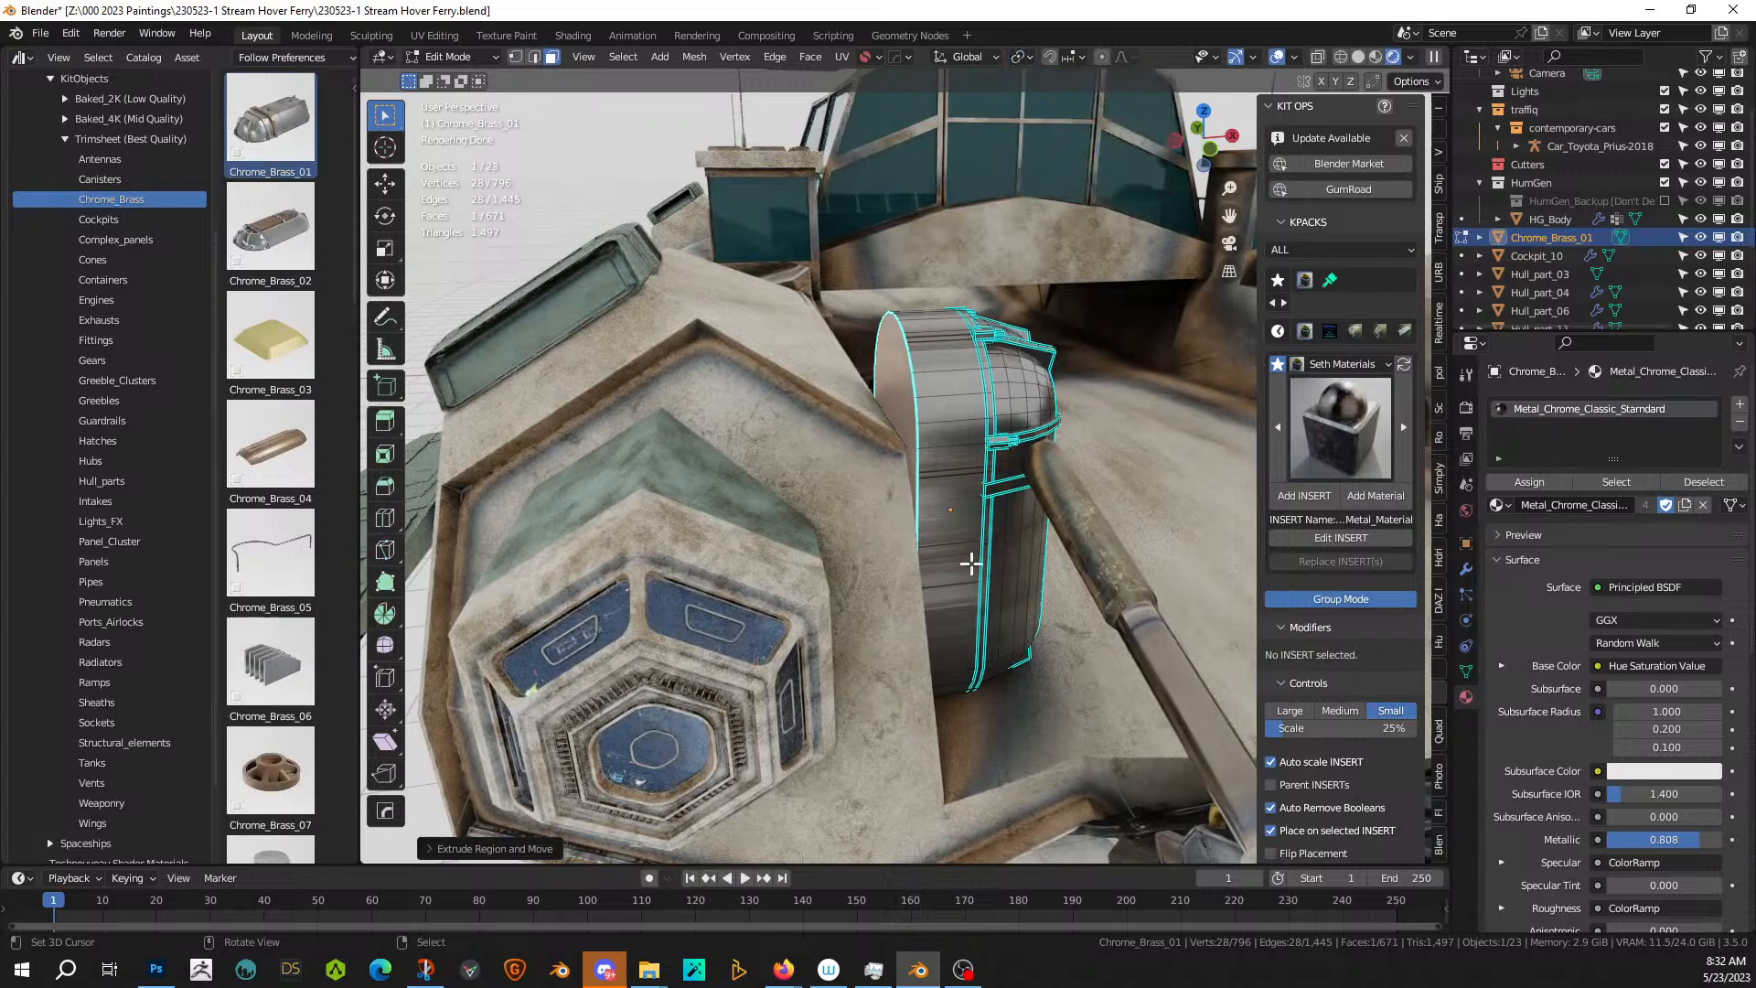
{"action": "key", "text": "s"}
{"action": "left_click", "coordinate": [956, 553]}
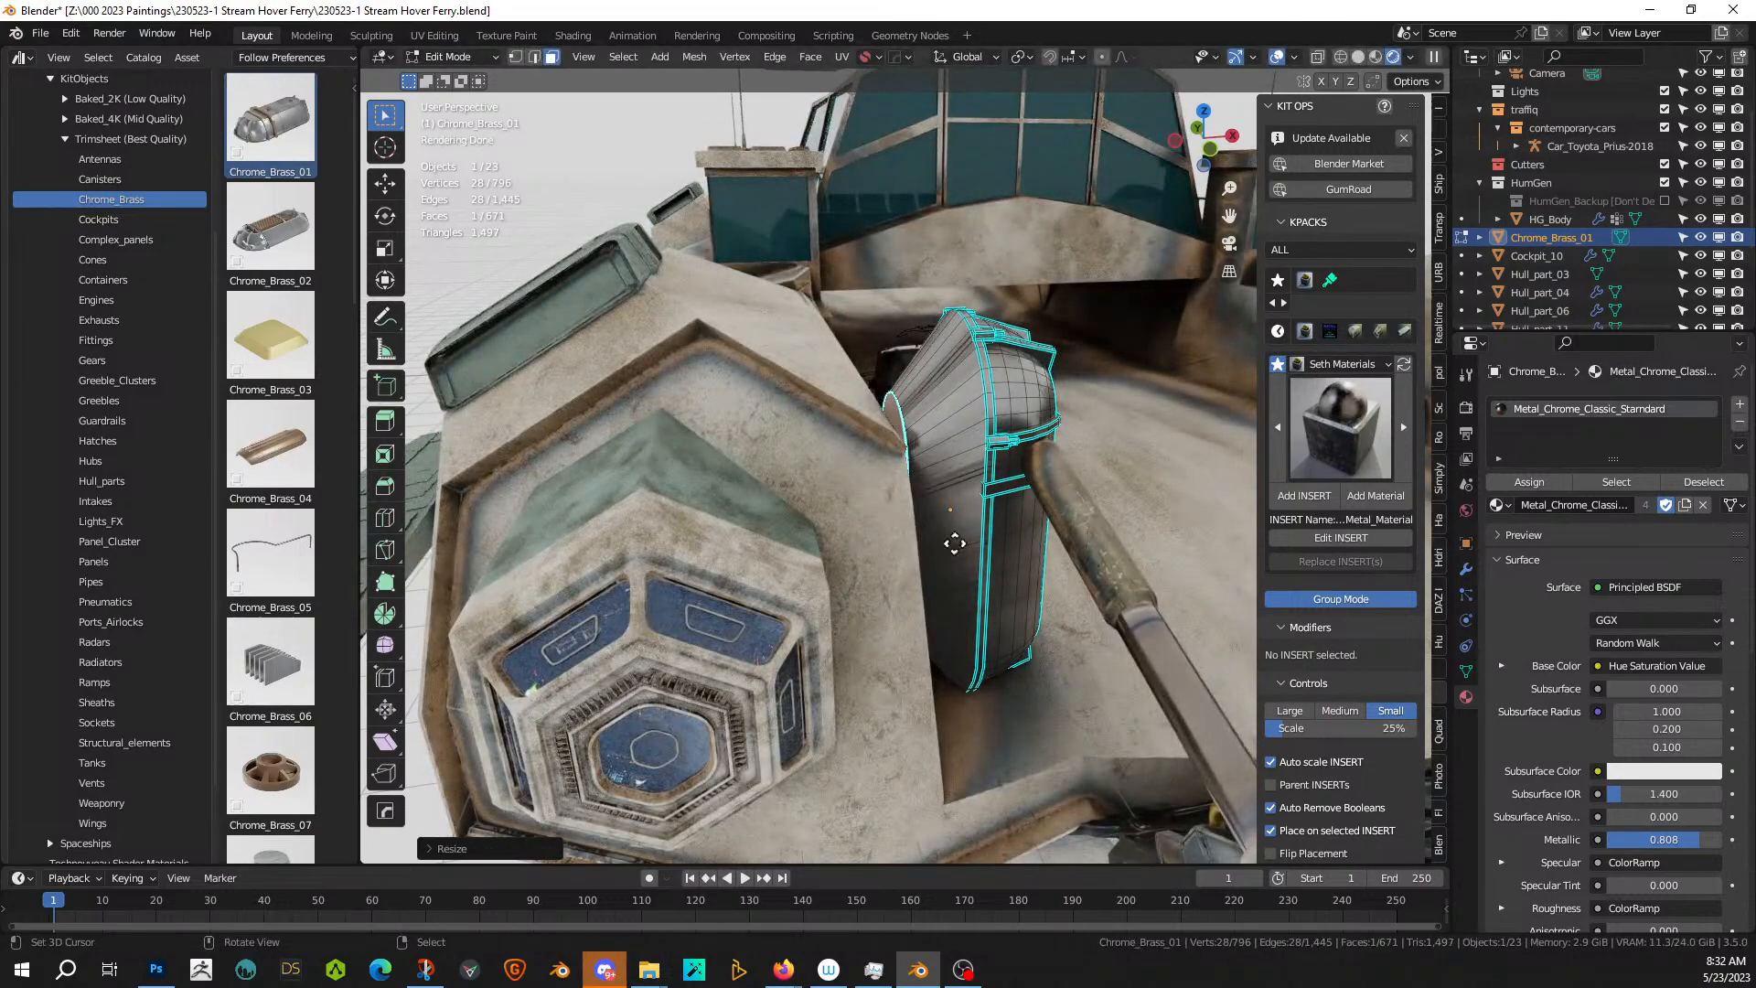
{"action": "key", "text": "e"}
{"action": "left_click", "coordinate": [926, 545]}
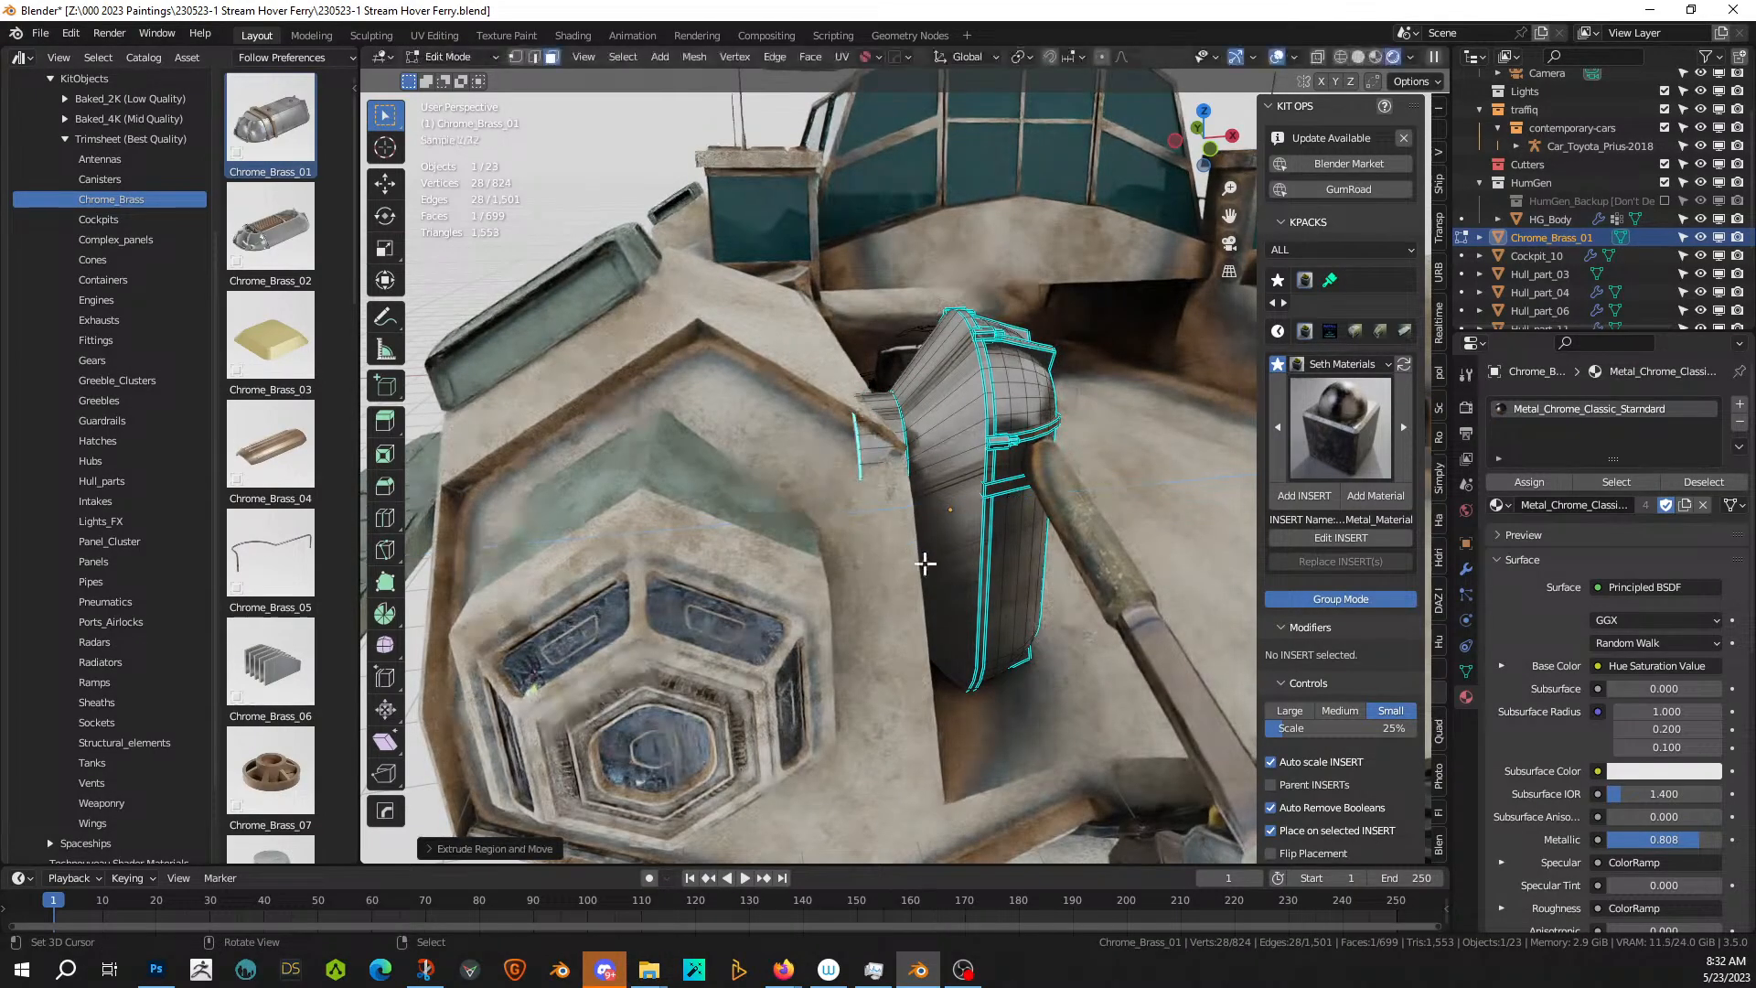
{"action": "key", "text": "s"}
{"action": "right_click", "coordinate": [921, 538]}
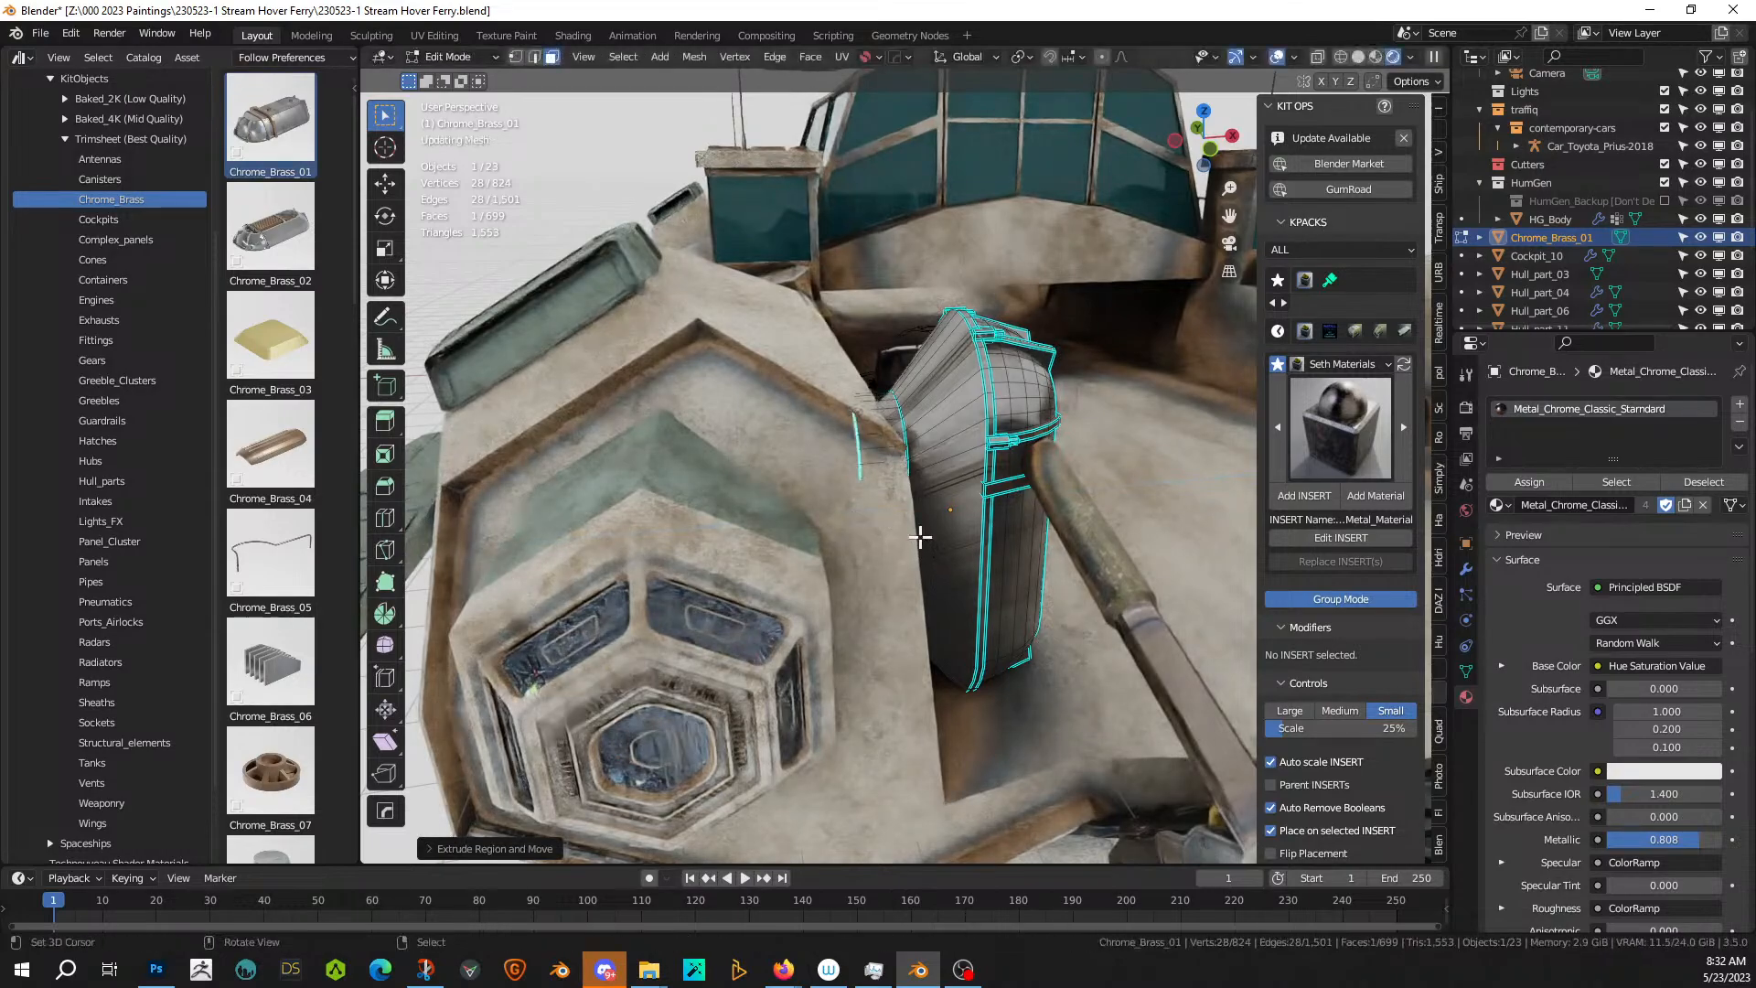
{"action": "middle_click_drag", "start_coordinate": [921, 539], "coordinate": [924, 627]}
{"action": "key", "text": "ctrl+z"}
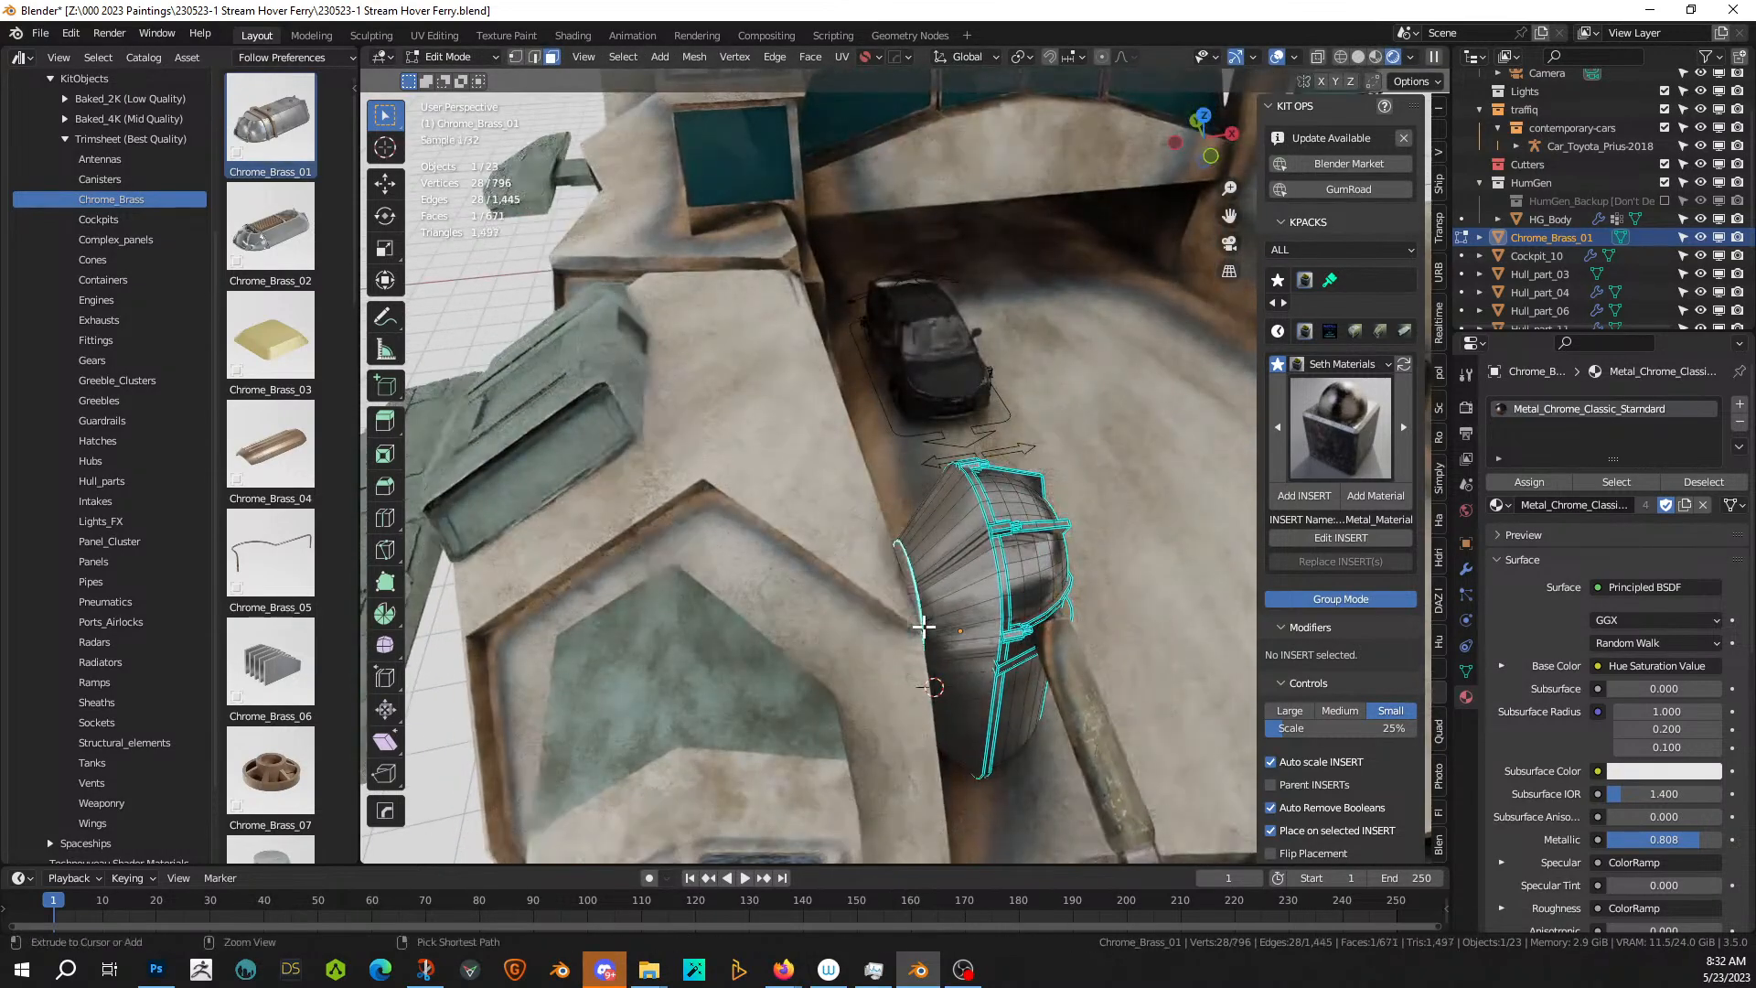
- Scale the housing's back face to about 0.44, extrude it into the hull wall and return to Object Mode
{"action": "key", "text": "s"}
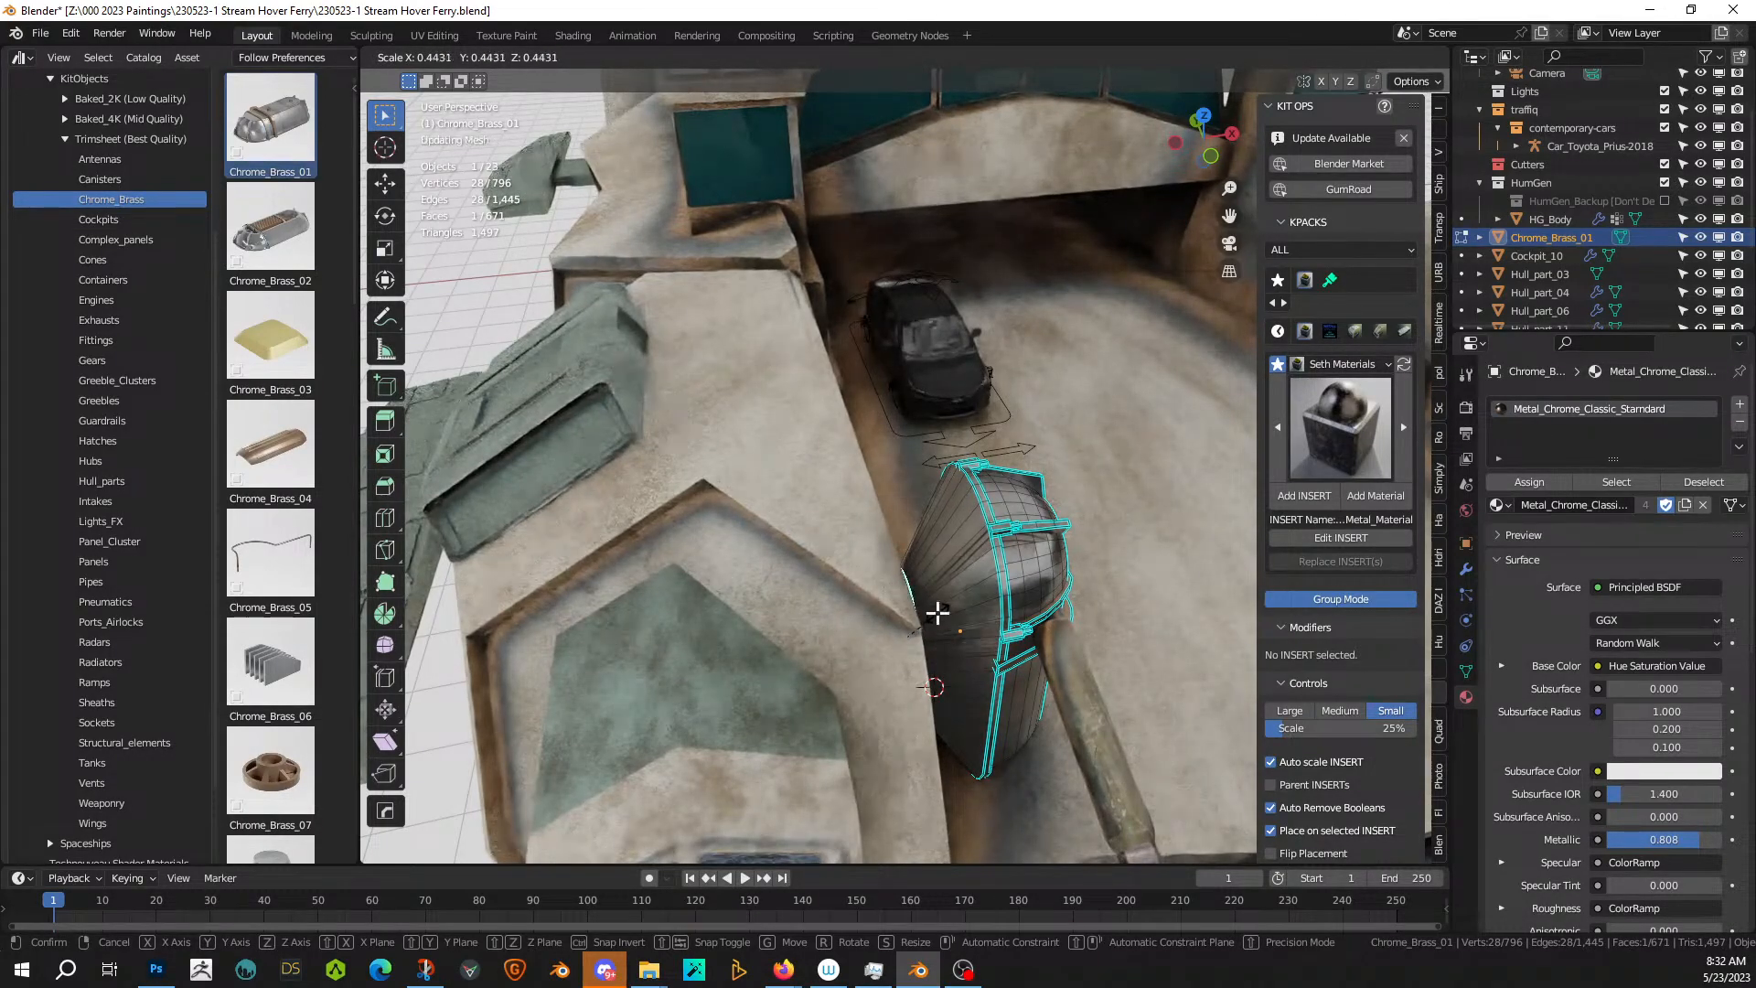
{"action": "left_click", "coordinate": [934, 616]}
{"action": "key", "text": "e"}
{"action": "left_click", "coordinate": [919, 613]}
{"action": "scroll", "coordinate": [920, 613], "scroll_direction": "down", "scroll_amount": 2}
{"action": "key", "text": "Tab"}
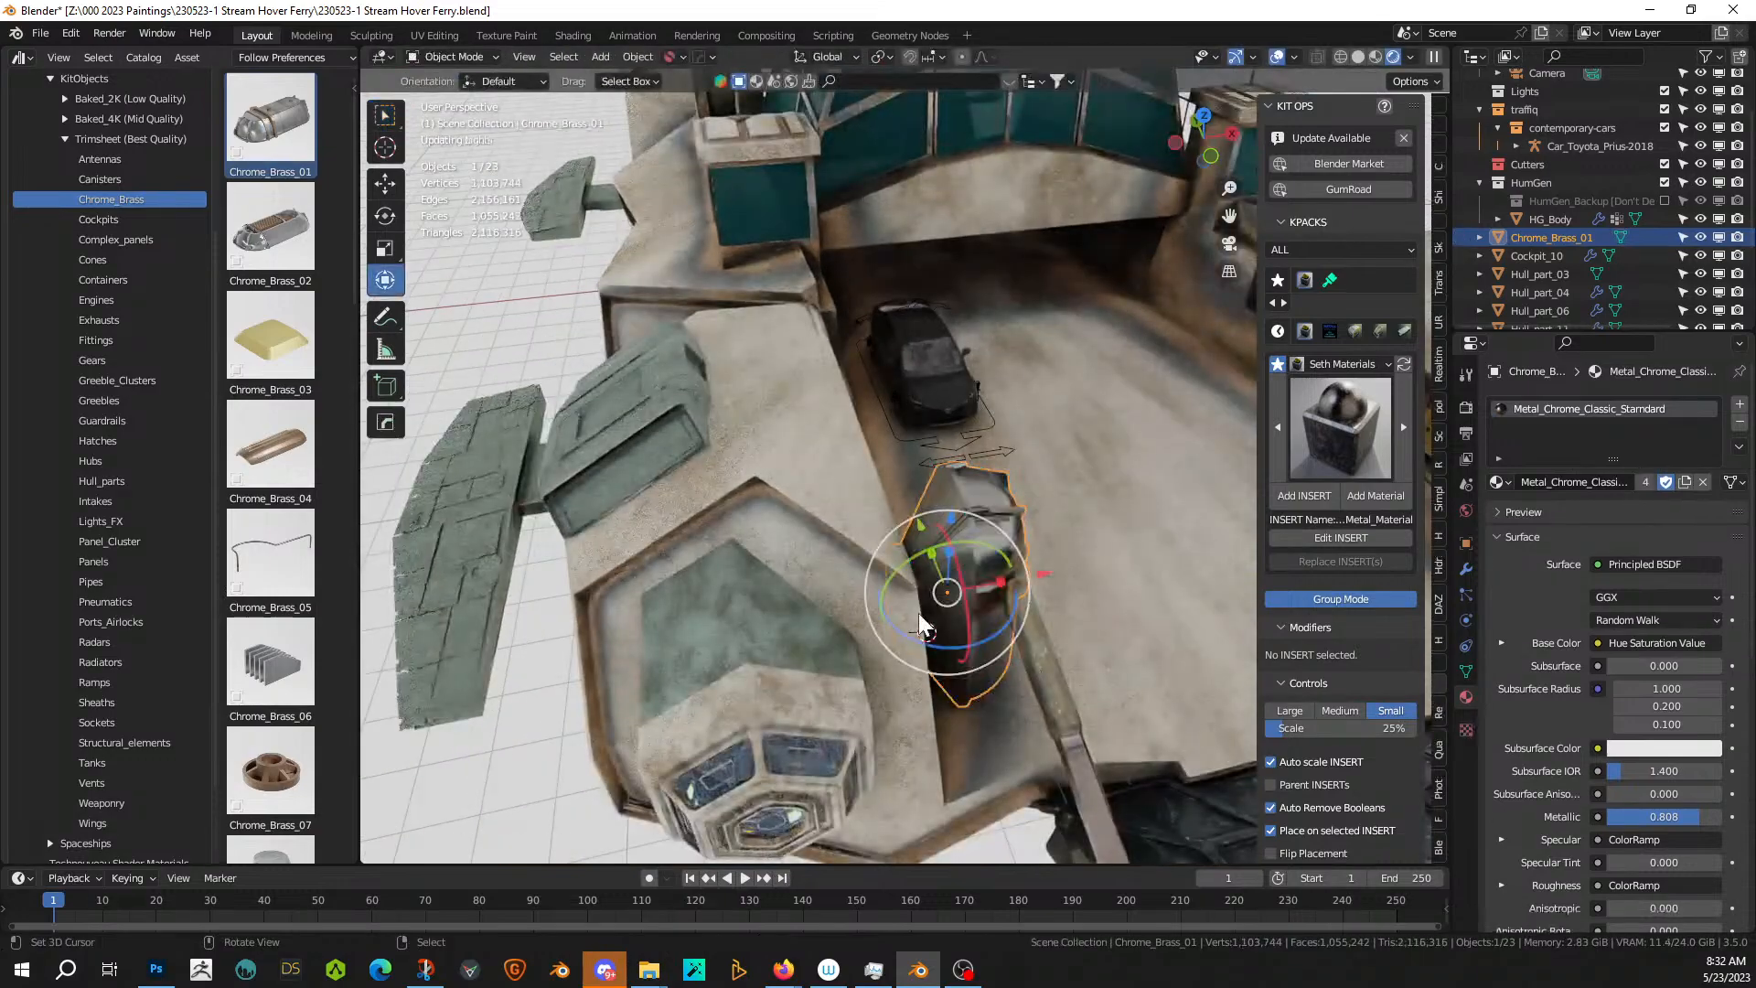
- Mirror the Chrome_Brass_01 housing about the R_Starship hull across X and Y for the other ramp arms
{"action": "middle_click_drag", "start_coordinate": [918, 613], "coordinate": [585, 514]}
{"action": "middle_click_drag", "start_coordinate": [662, 642], "coordinate": [838, 781]}
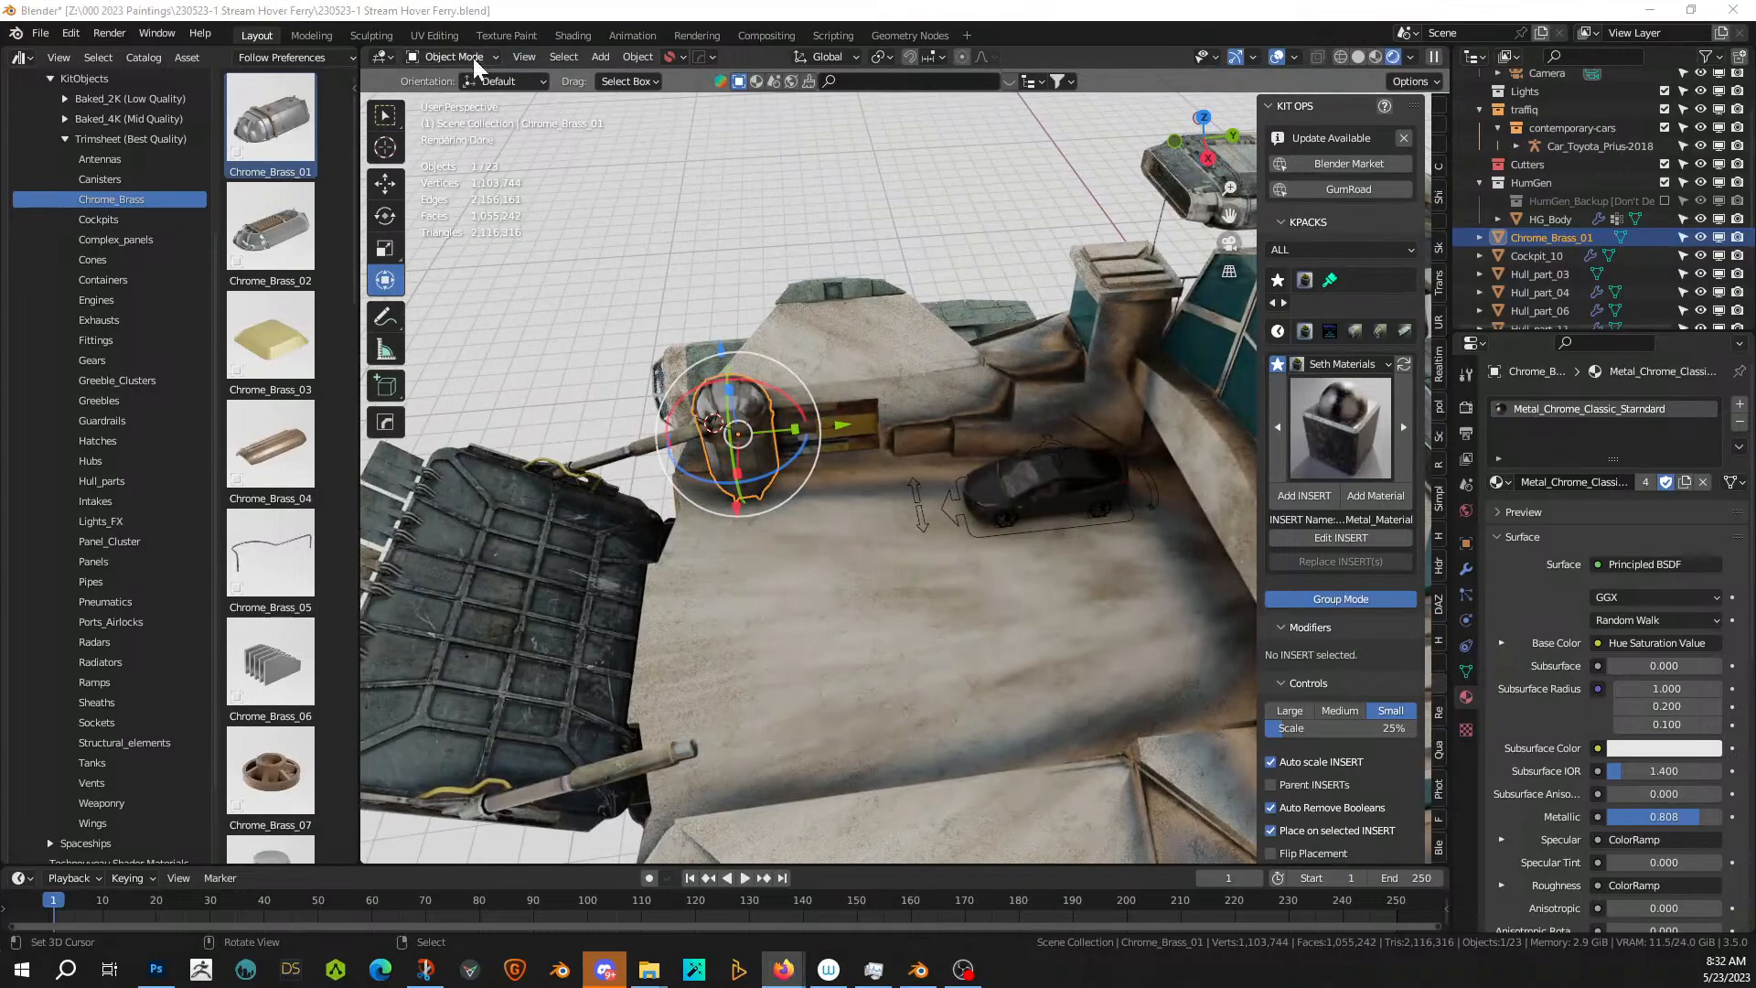
{"action": "left_click", "coordinate": [758, 279]}
{"action": "middle_click_drag", "start_coordinate": [764, 291], "coordinate": [935, 334]}
{"action": "middle_click_drag", "start_coordinate": [957, 547], "coordinate": [898, 489]}
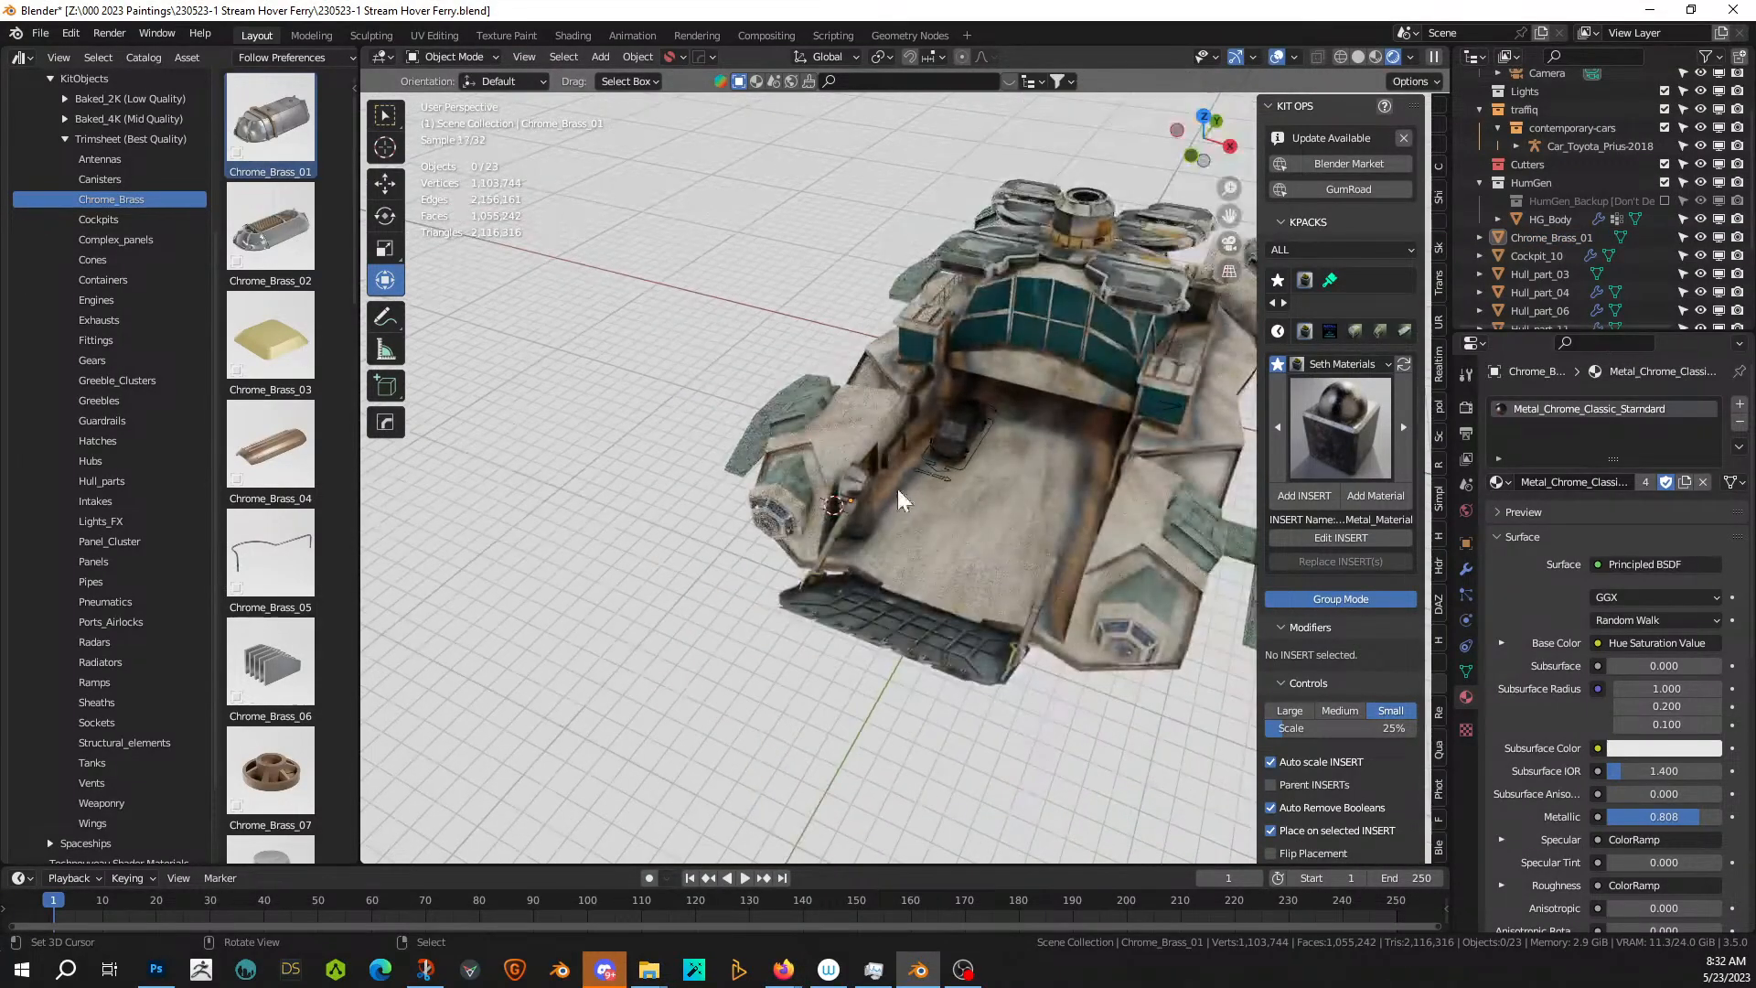
{"action": "left_click", "coordinate": [853, 485]}
{"action": "left_click", "coordinate": [1105, 578], "text": "shift"}
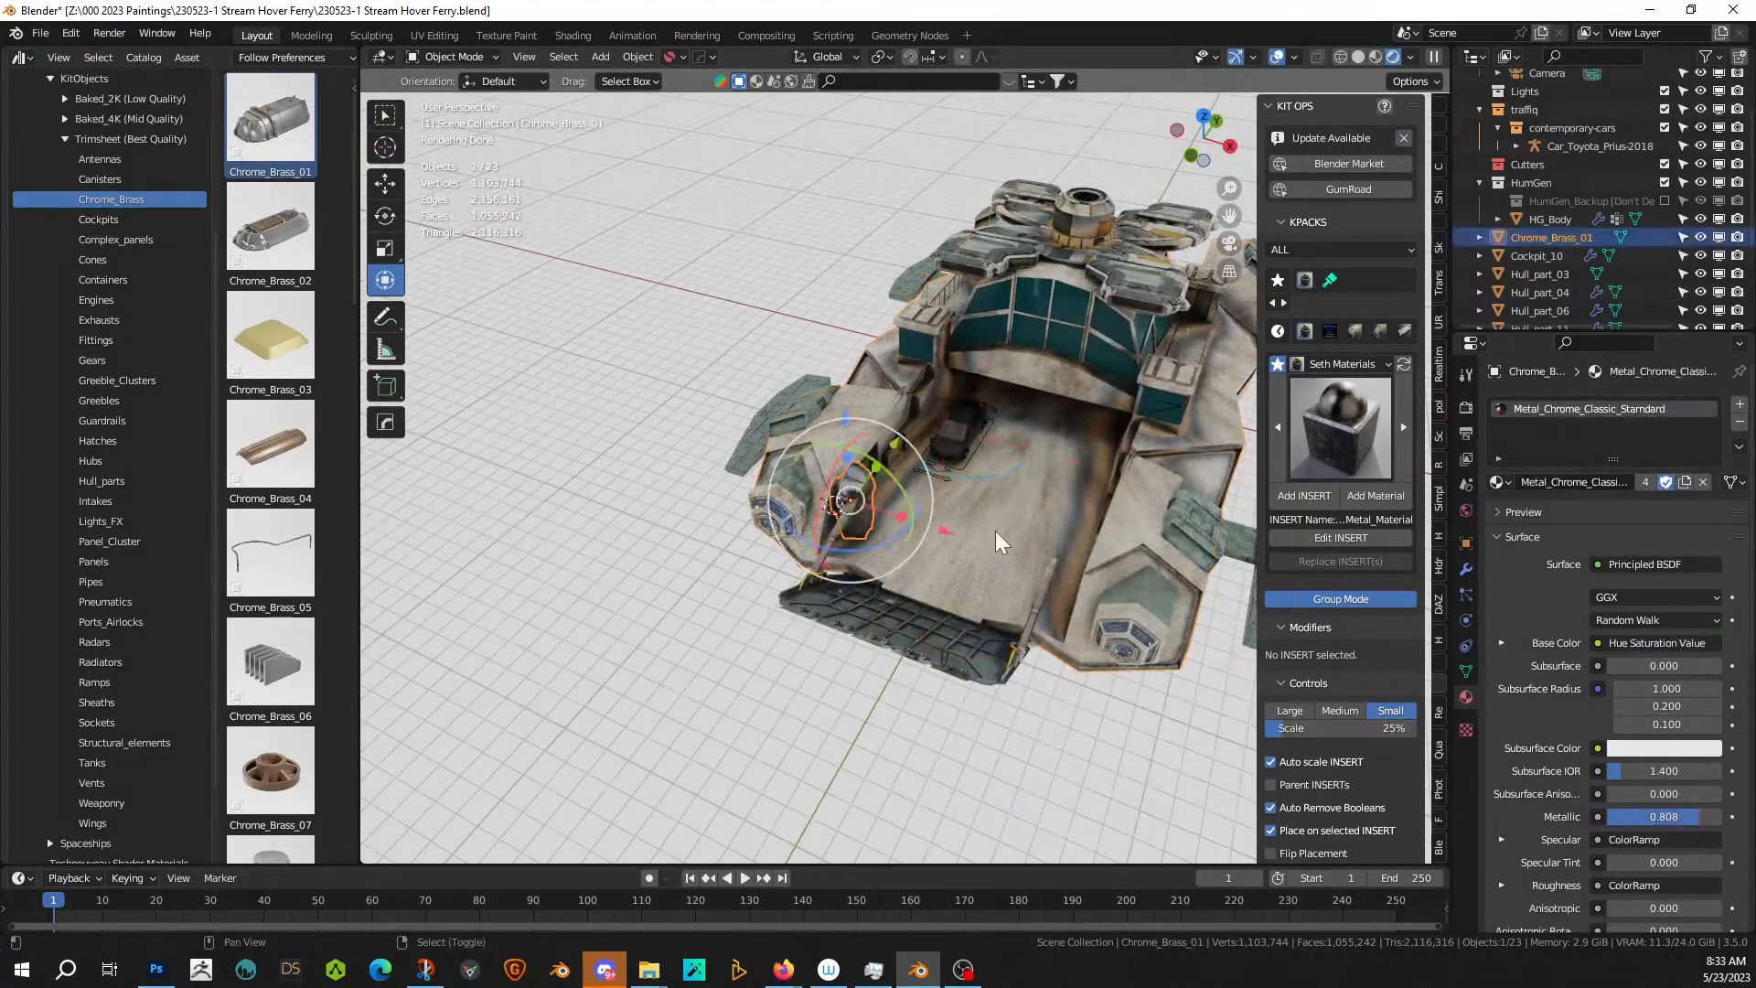
{"action": "key", "text": "alt+x"}
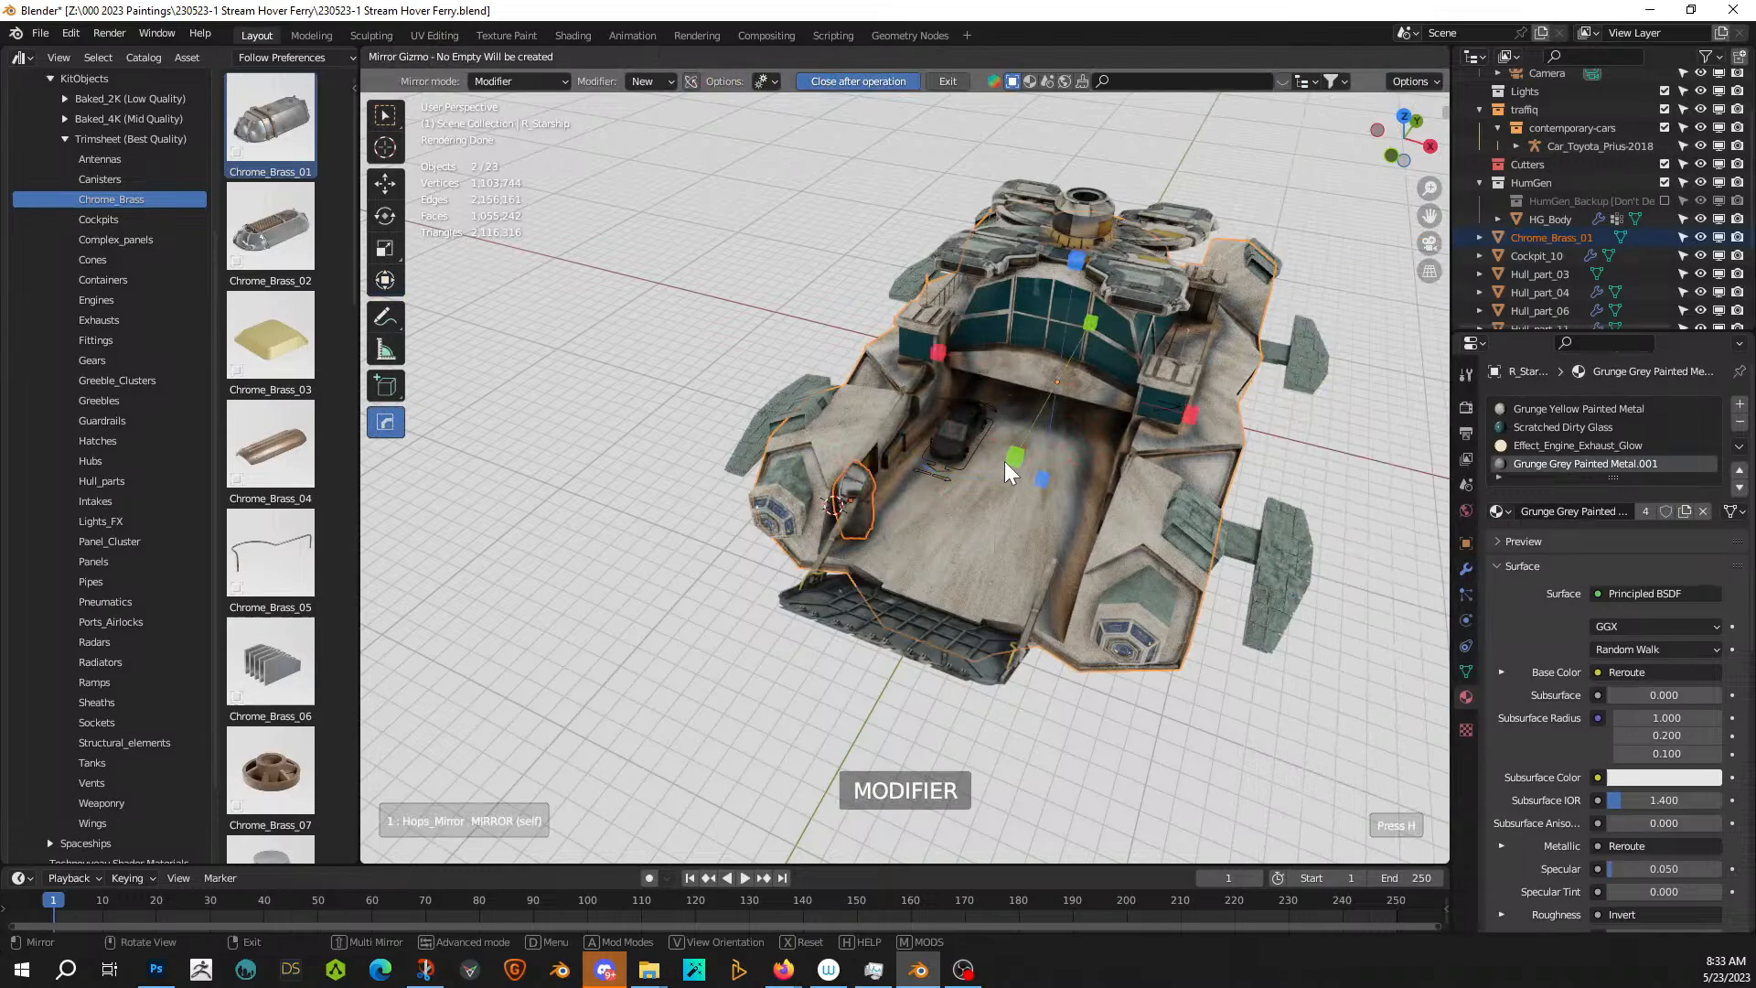
{"action": "left_click", "coordinate": [935, 353]}
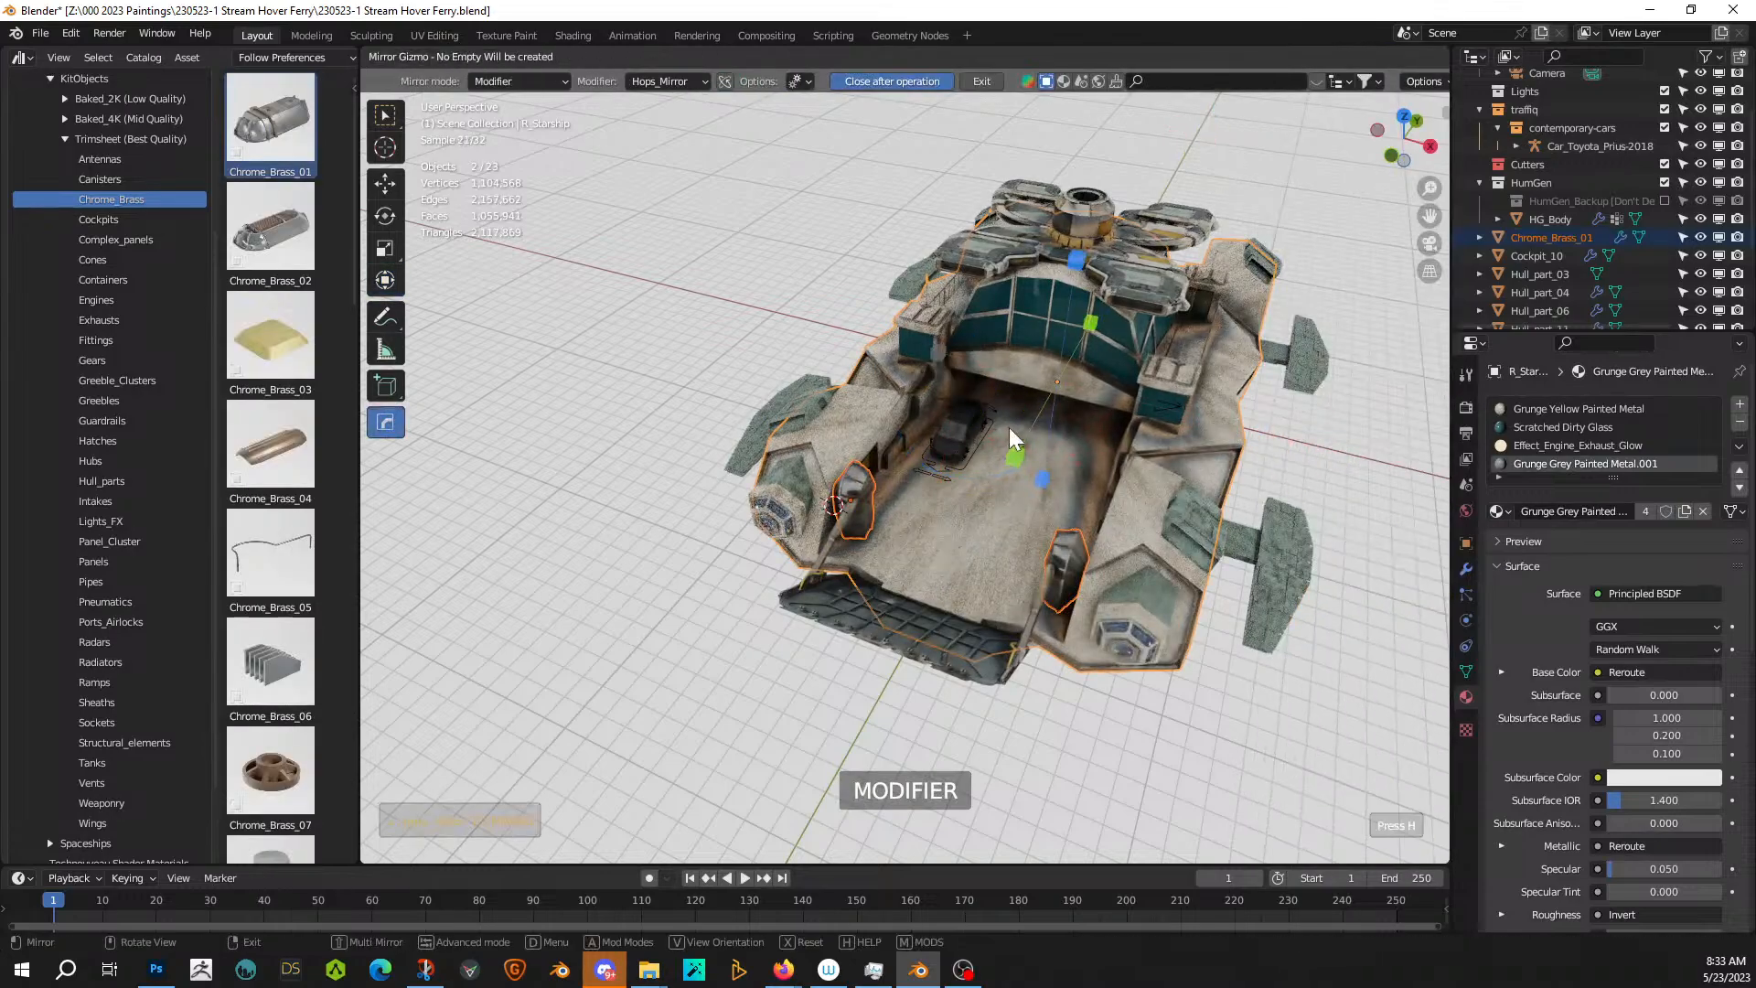
{"action": "left_click", "coordinate": [1017, 459]}
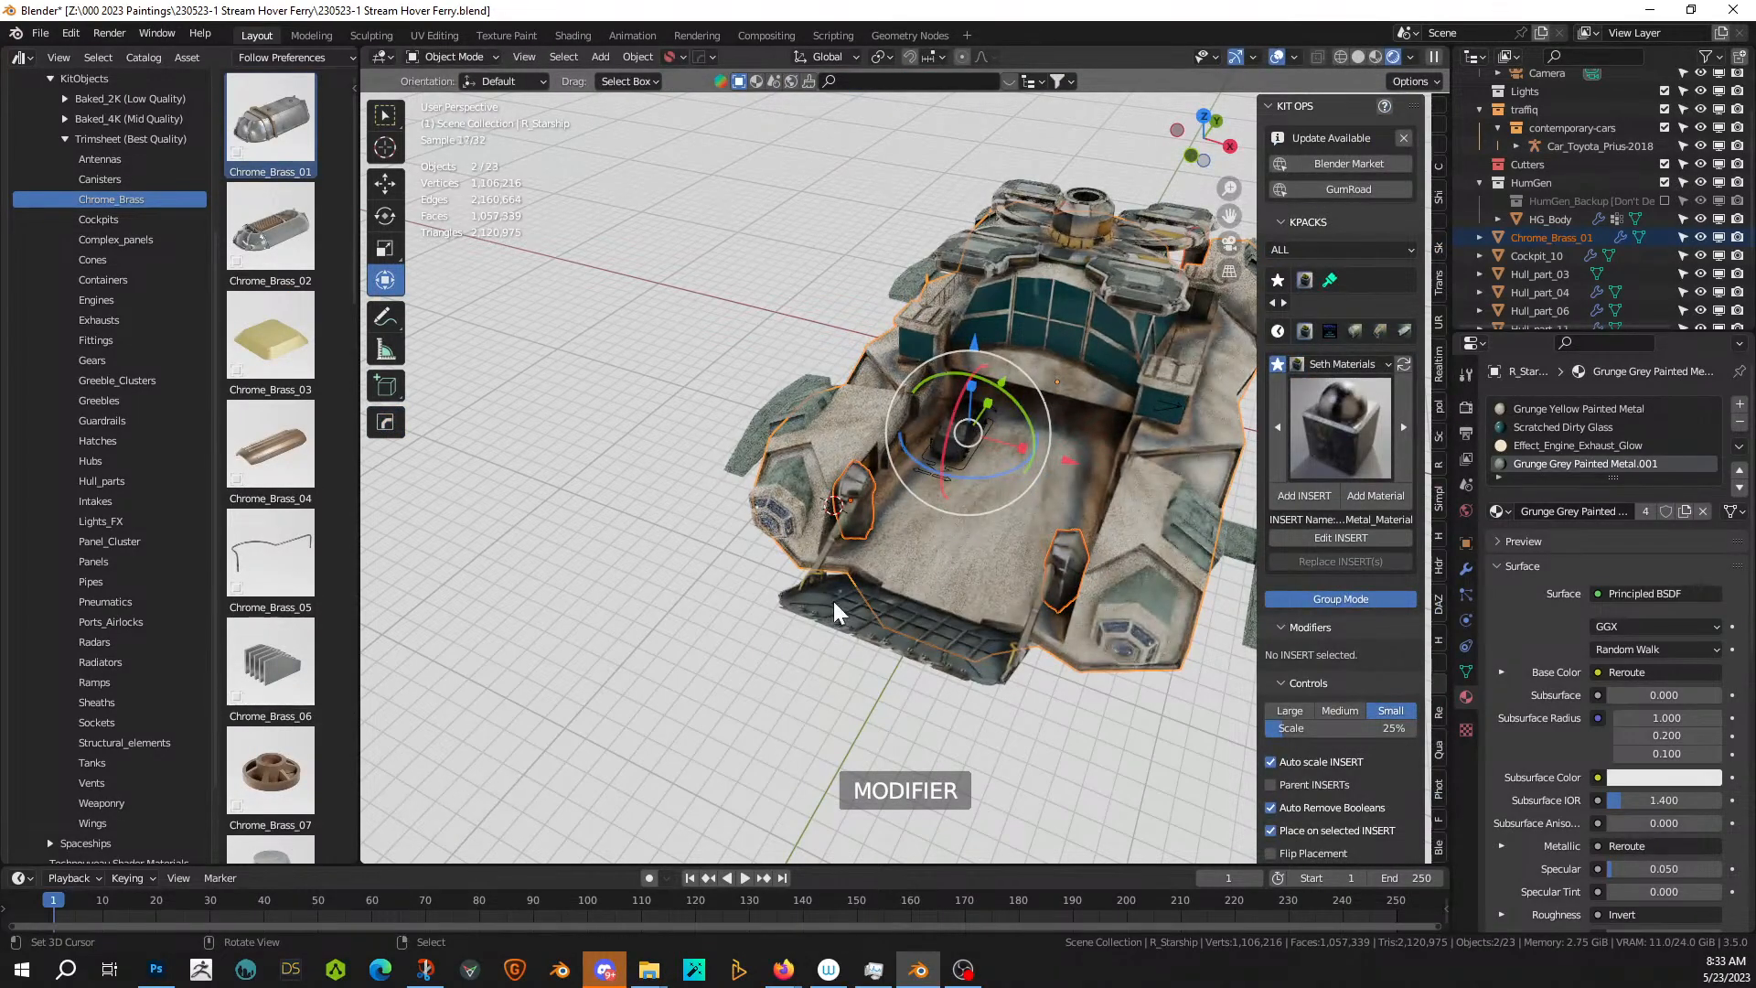
- Mirror the loading ramp and its arms across Y about the R_Starship hull and save the file
{"action": "left_click", "coordinate": [838, 600]}
{"action": "left_click", "coordinate": [1034, 426], "text": "shift"}
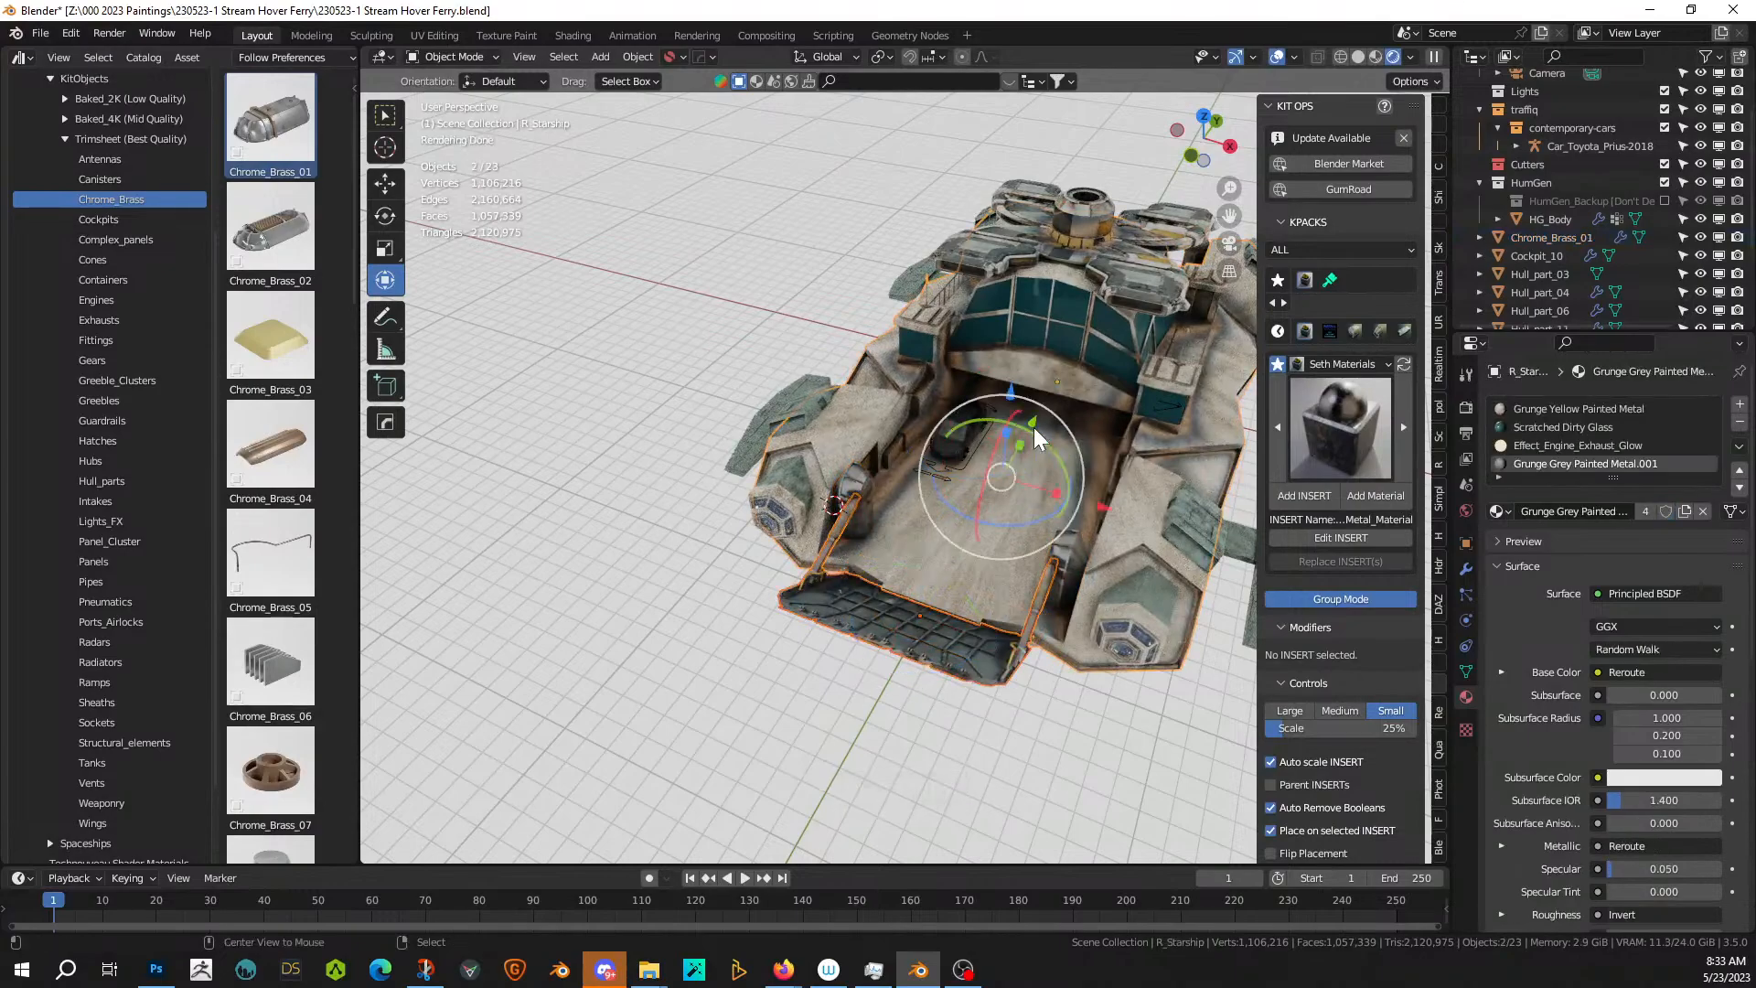
{"action": "key", "text": "alt+x"}
{"action": "left_click", "coordinate": [1013, 461]}
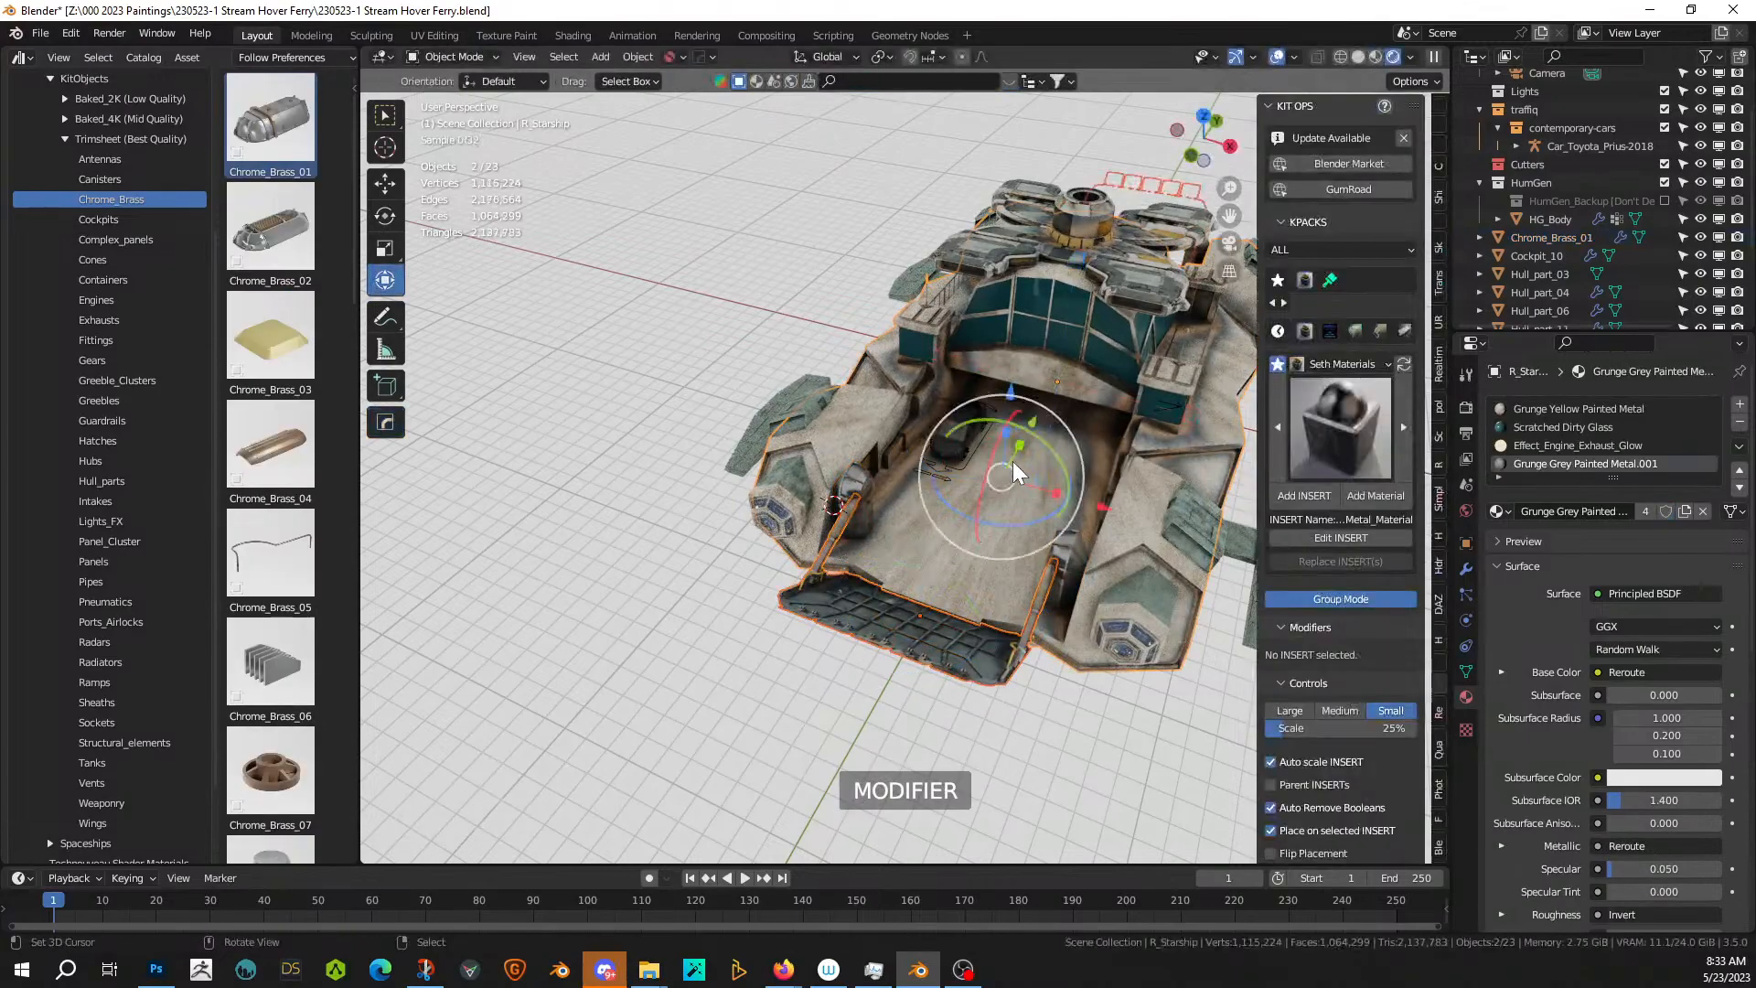
{"action": "middle_click_drag", "start_coordinate": [1012, 461], "coordinate": [935, 452]}
{"action": "key", "text": "ctrl+s"}
- Examine the deck, the mirrored arm housings and the hull sides from several angles with nothing selected
{"action": "middle_click_drag", "start_coordinate": [774, 657], "coordinate": [586, 645]}
{"action": "scroll", "coordinate": [525, 628], "scroll_direction": "down", "scroll_amount": 4}
{"action": "scroll", "coordinate": [607, 620], "scroll_direction": "down", "scroll_amount": 3}
{"action": "middle_click_drag", "start_coordinate": [618, 660], "coordinate": [688, 627]}
{"action": "scroll", "coordinate": [613, 667], "scroll_direction": "up", "scroll_amount": 3}
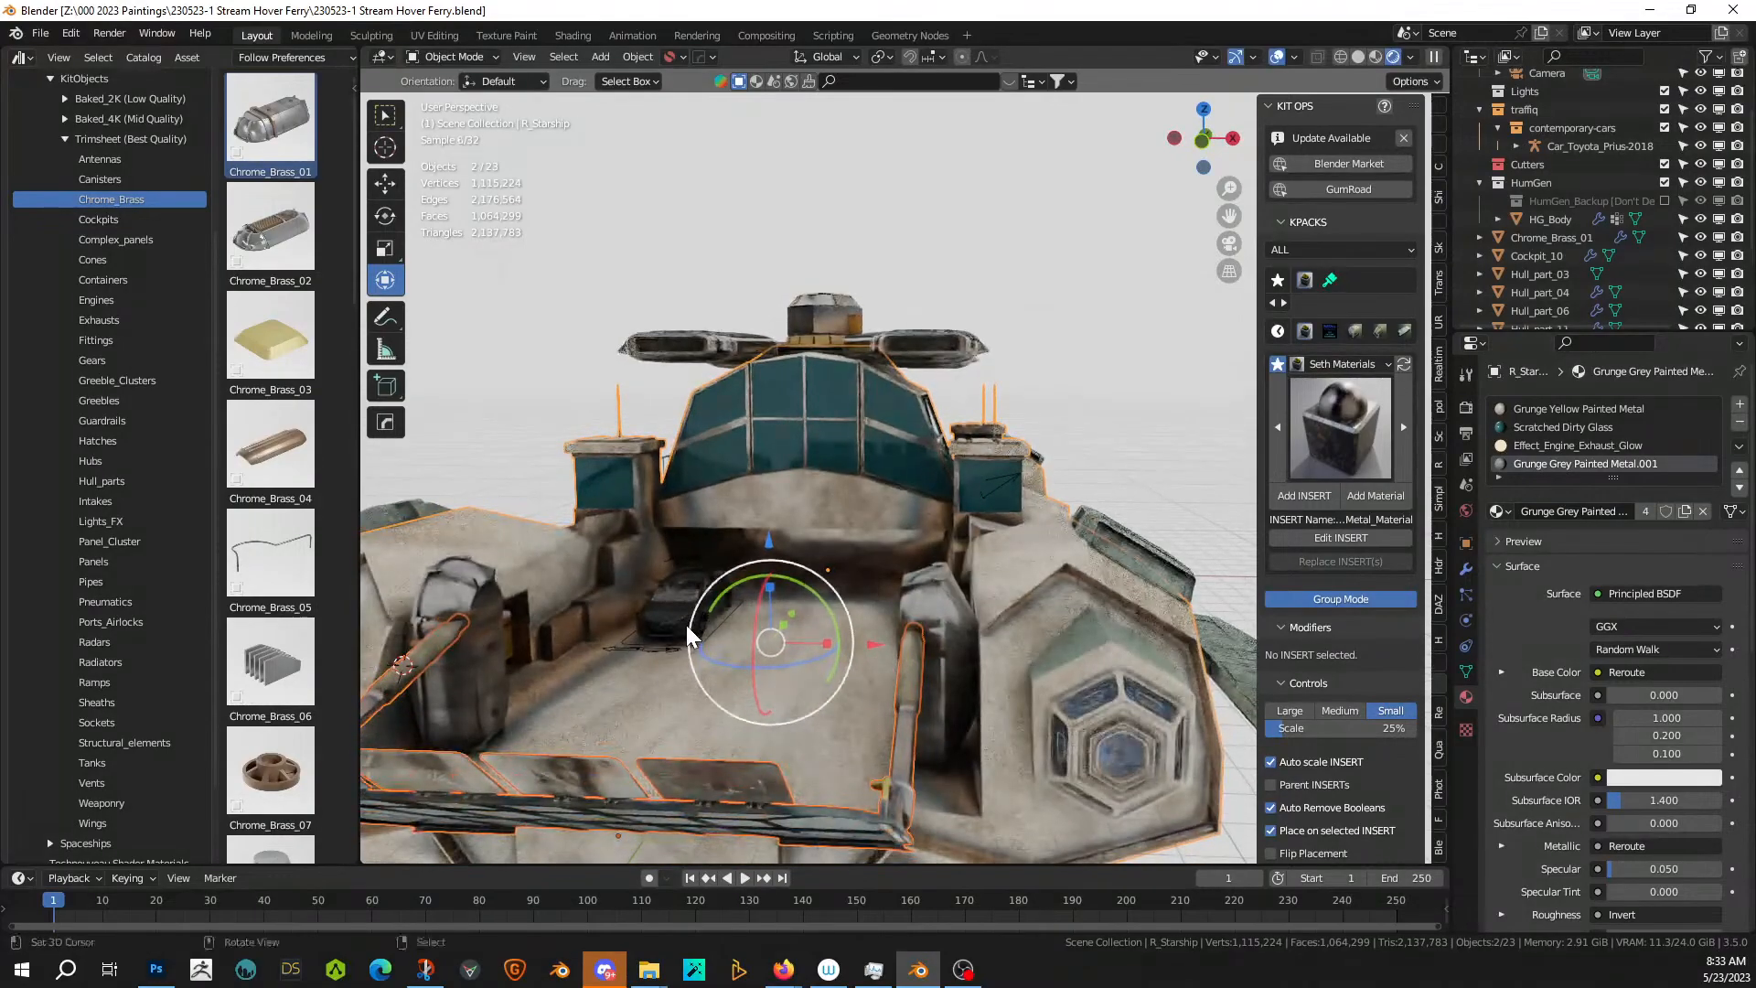
{"action": "left_click", "coordinate": [1127, 215]}
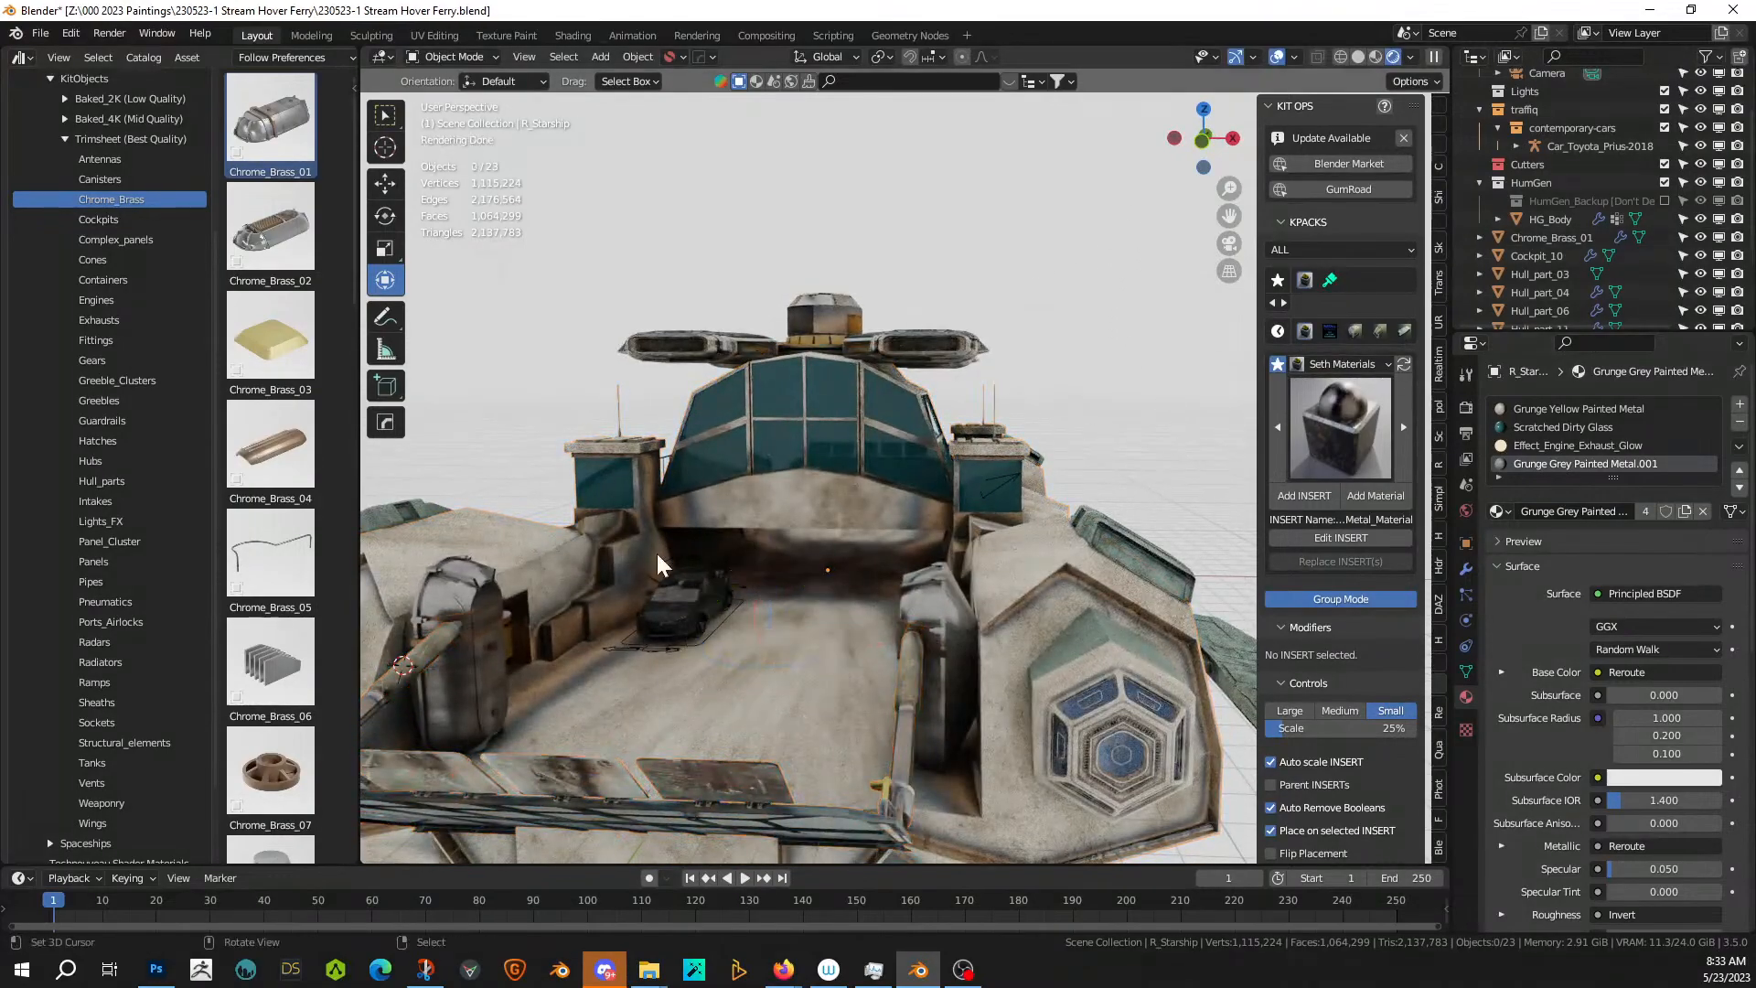
{"action": "middle_click_drag", "start_coordinate": [661, 564], "coordinate": [977, 519]}
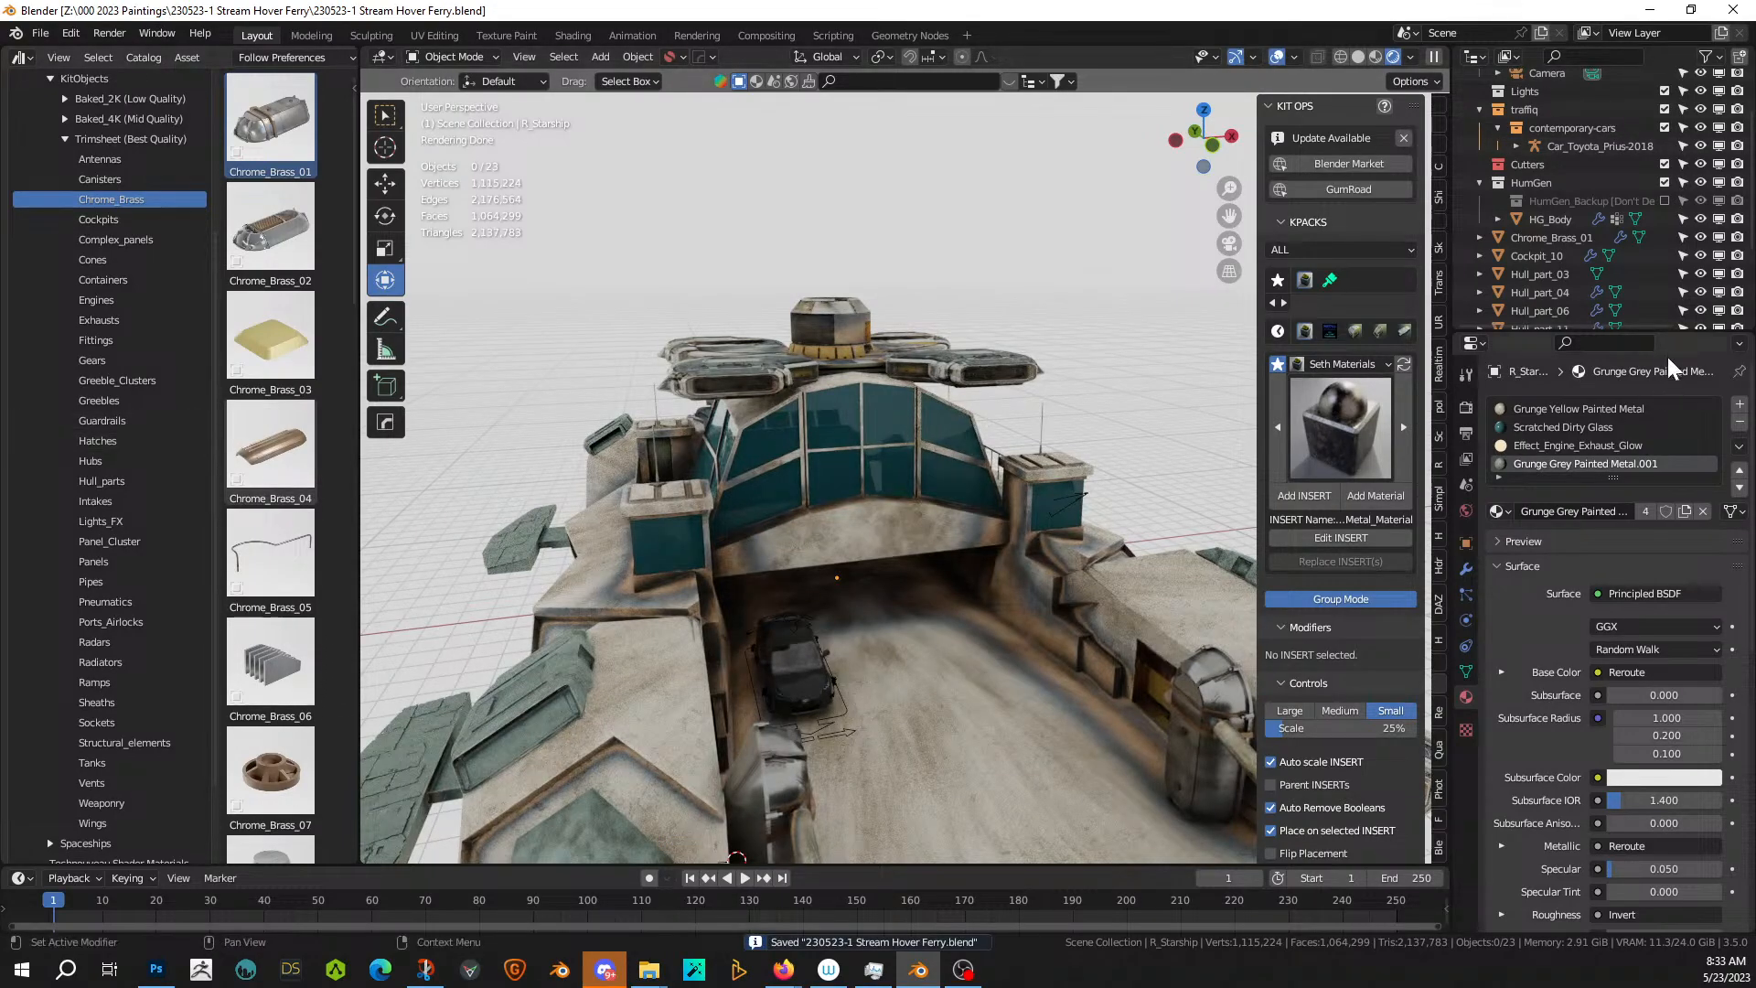
{"action": "middle_click_drag", "start_coordinate": [984, 657], "coordinate": [871, 737]}
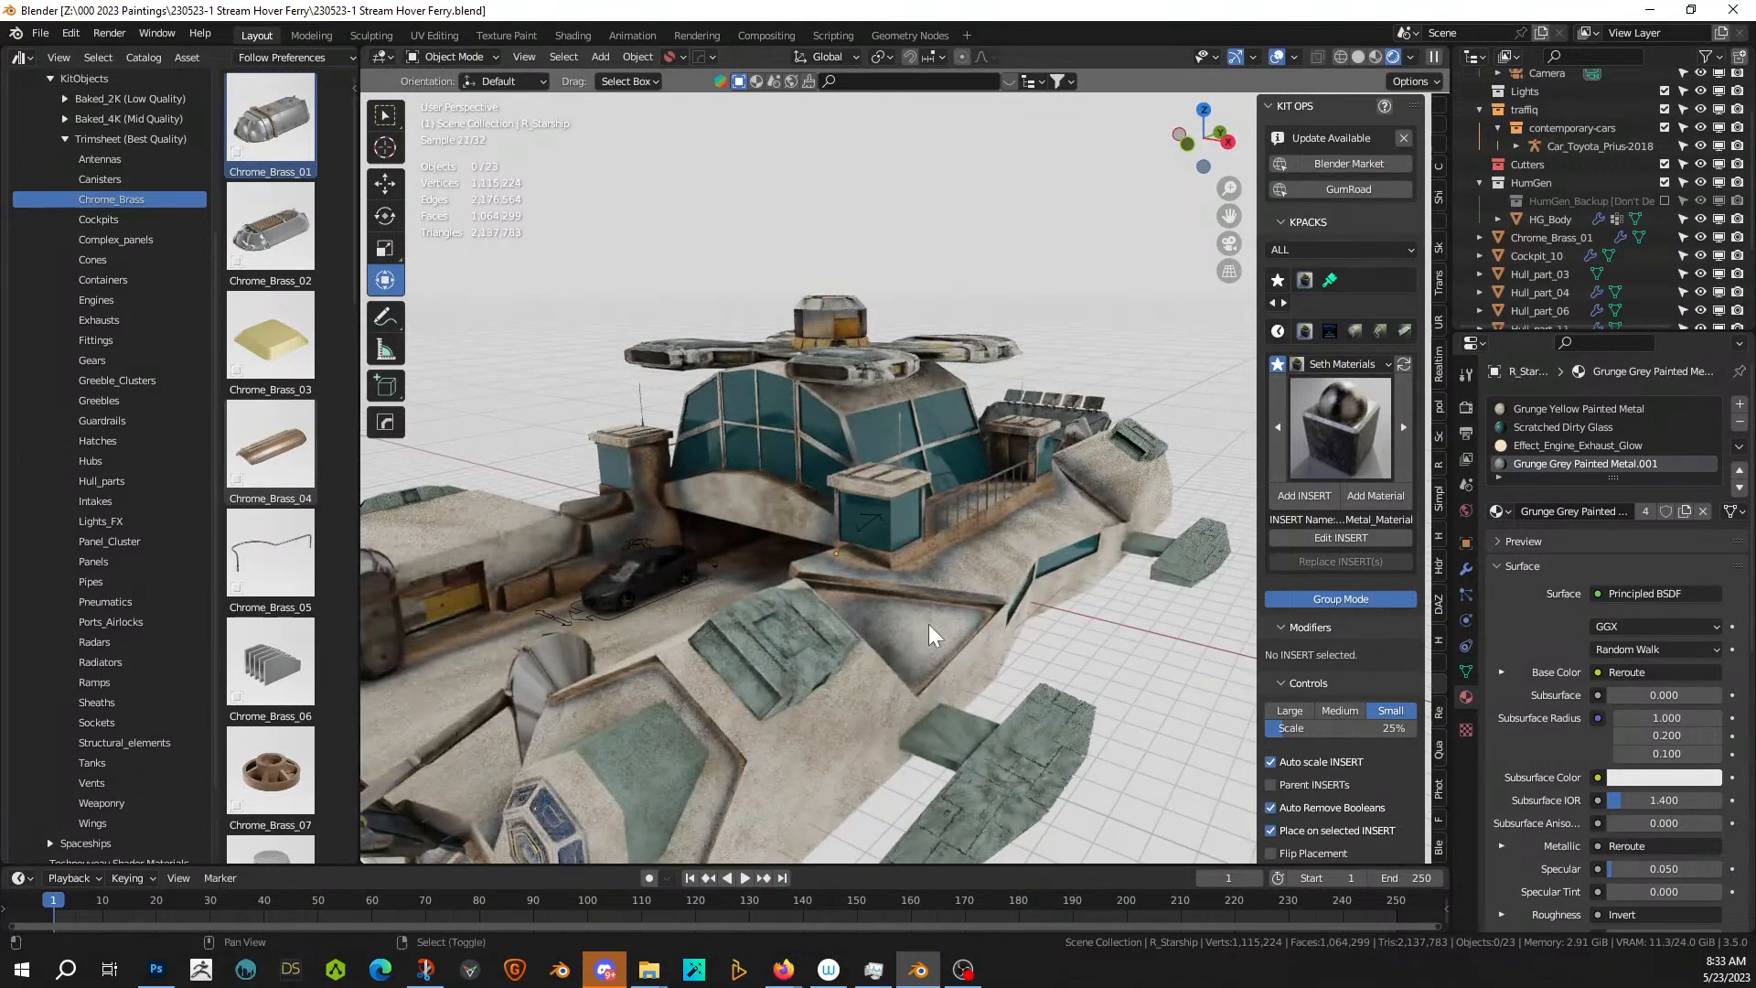
{"action": "middle_click_drag", "start_coordinate": [931, 633], "coordinate": [466, 628]}
{"action": "middle_click_drag", "start_coordinate": [799, 658], "coordinate": [1035, 663]}
{"action": "scroll", "coordinate": [1034, 663], "scroll_direction": "up", "scroll_amount": 3}
{"action": "middle_click_drag", "start_coordinate": [930, 674], "coordinate": [1134, 700], "text": "shift"}
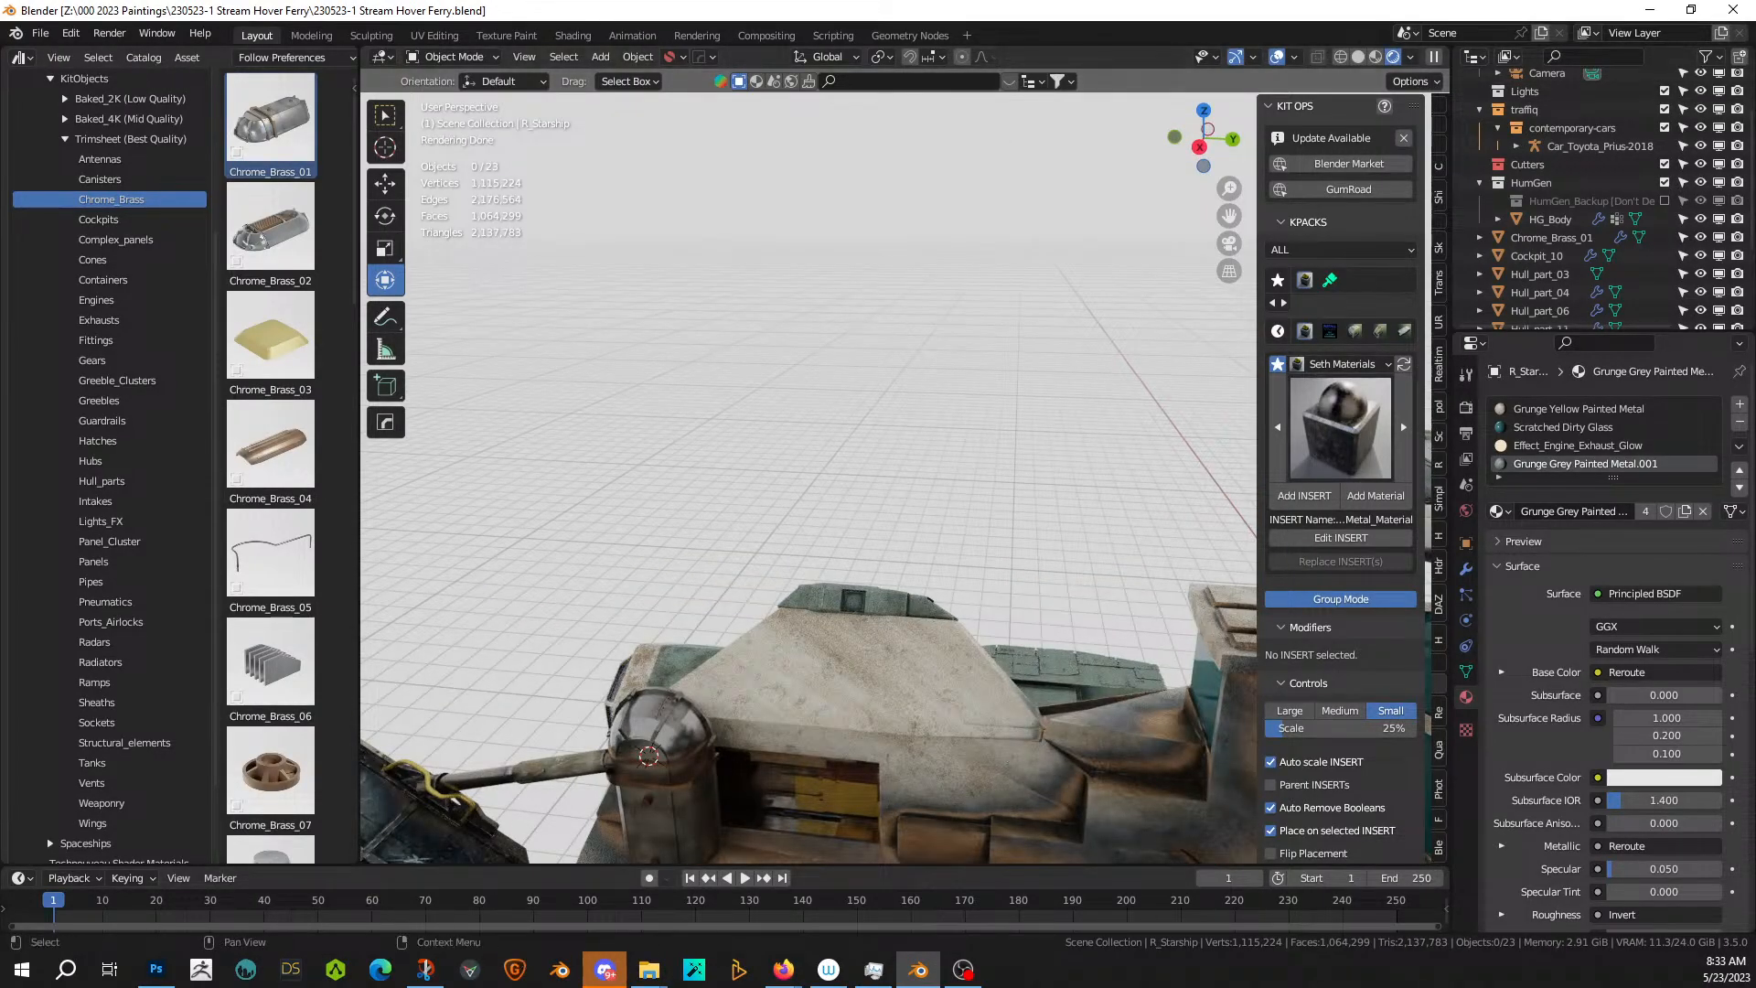
- Switch the viewport to solid shading and bring the whole ferry into view from the side
{"action": "left_click", "coordinate": [1359, 57]}
{"action": "mouse_move", "coordinate": [1026, 735]}
{"action": "middle_mouse_down"}
{"action": "mouse_move", "coordinate": [1027, 628]}
{"action": "mouse_move", "coordinate": [791, 498]}
{"action": "middle_mouse_up"}
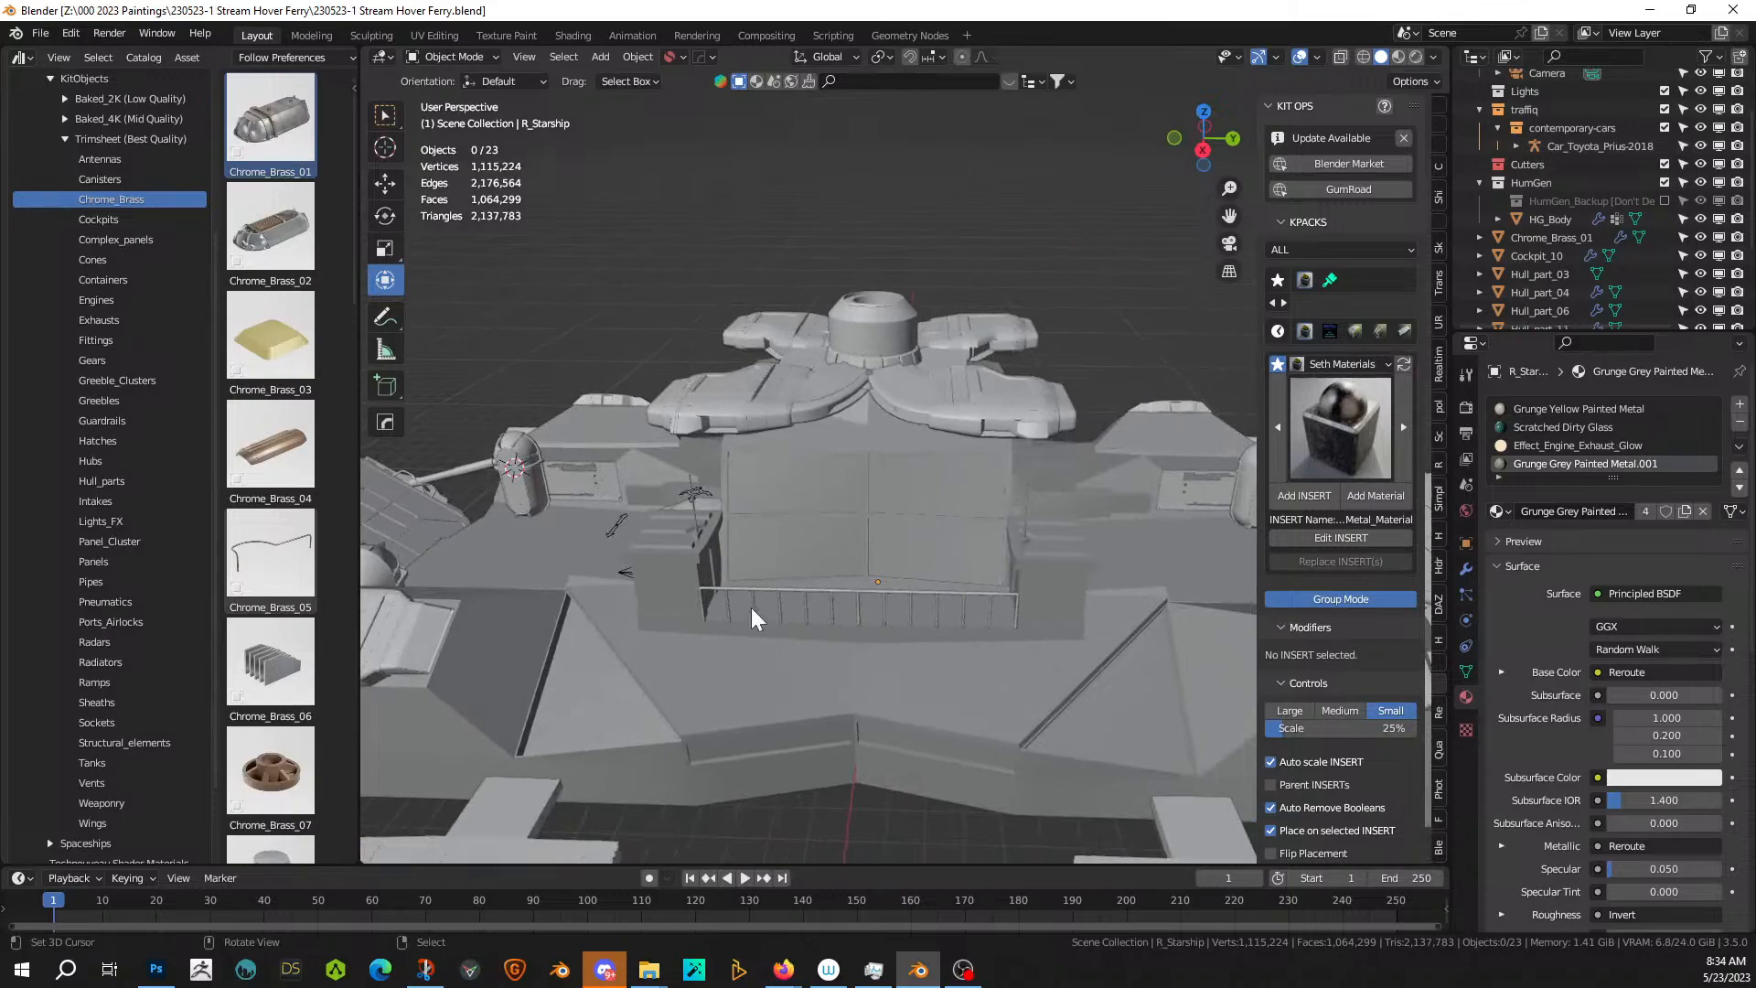
{"action": "middle_click_drag", "start_coordinate": [798, 590], "coordinate": [947, 549]}
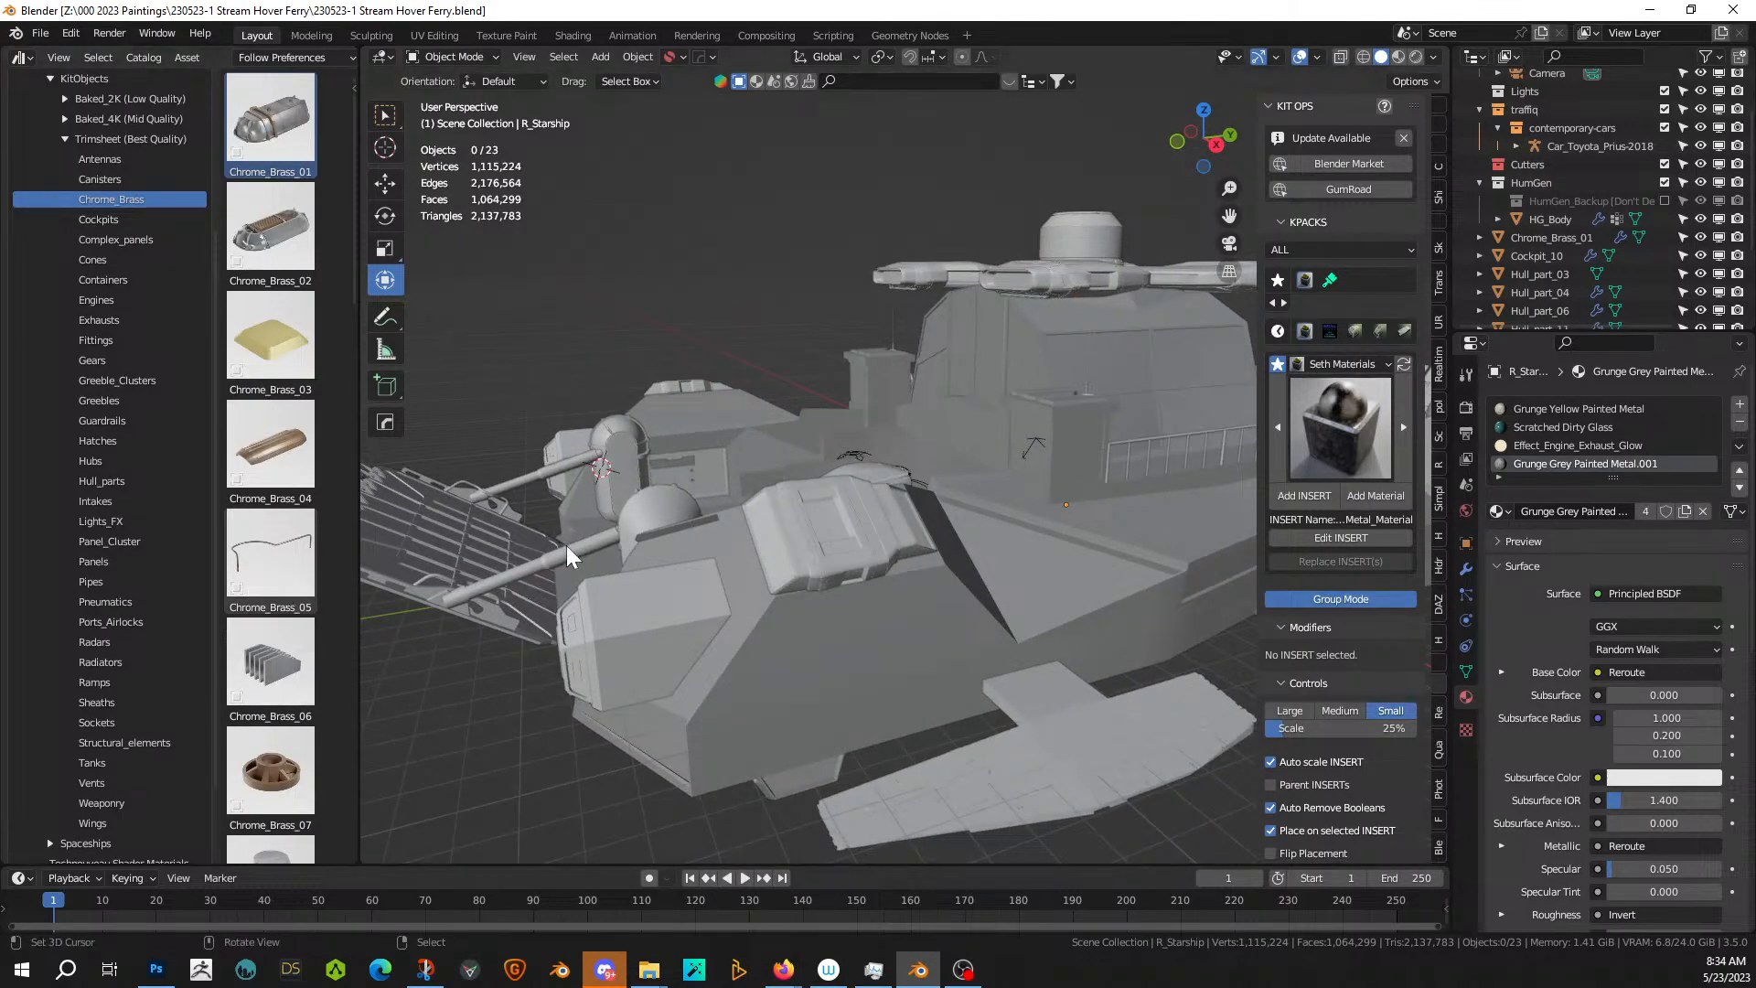
{"action": "scroll", "coordinate": [567, 556], "scroll_direction": "down", "scroll_amount": 5}
{"action": "middle_click_drag", "start_coordinate": [541, 580], "coordinate": [1295, 625]}
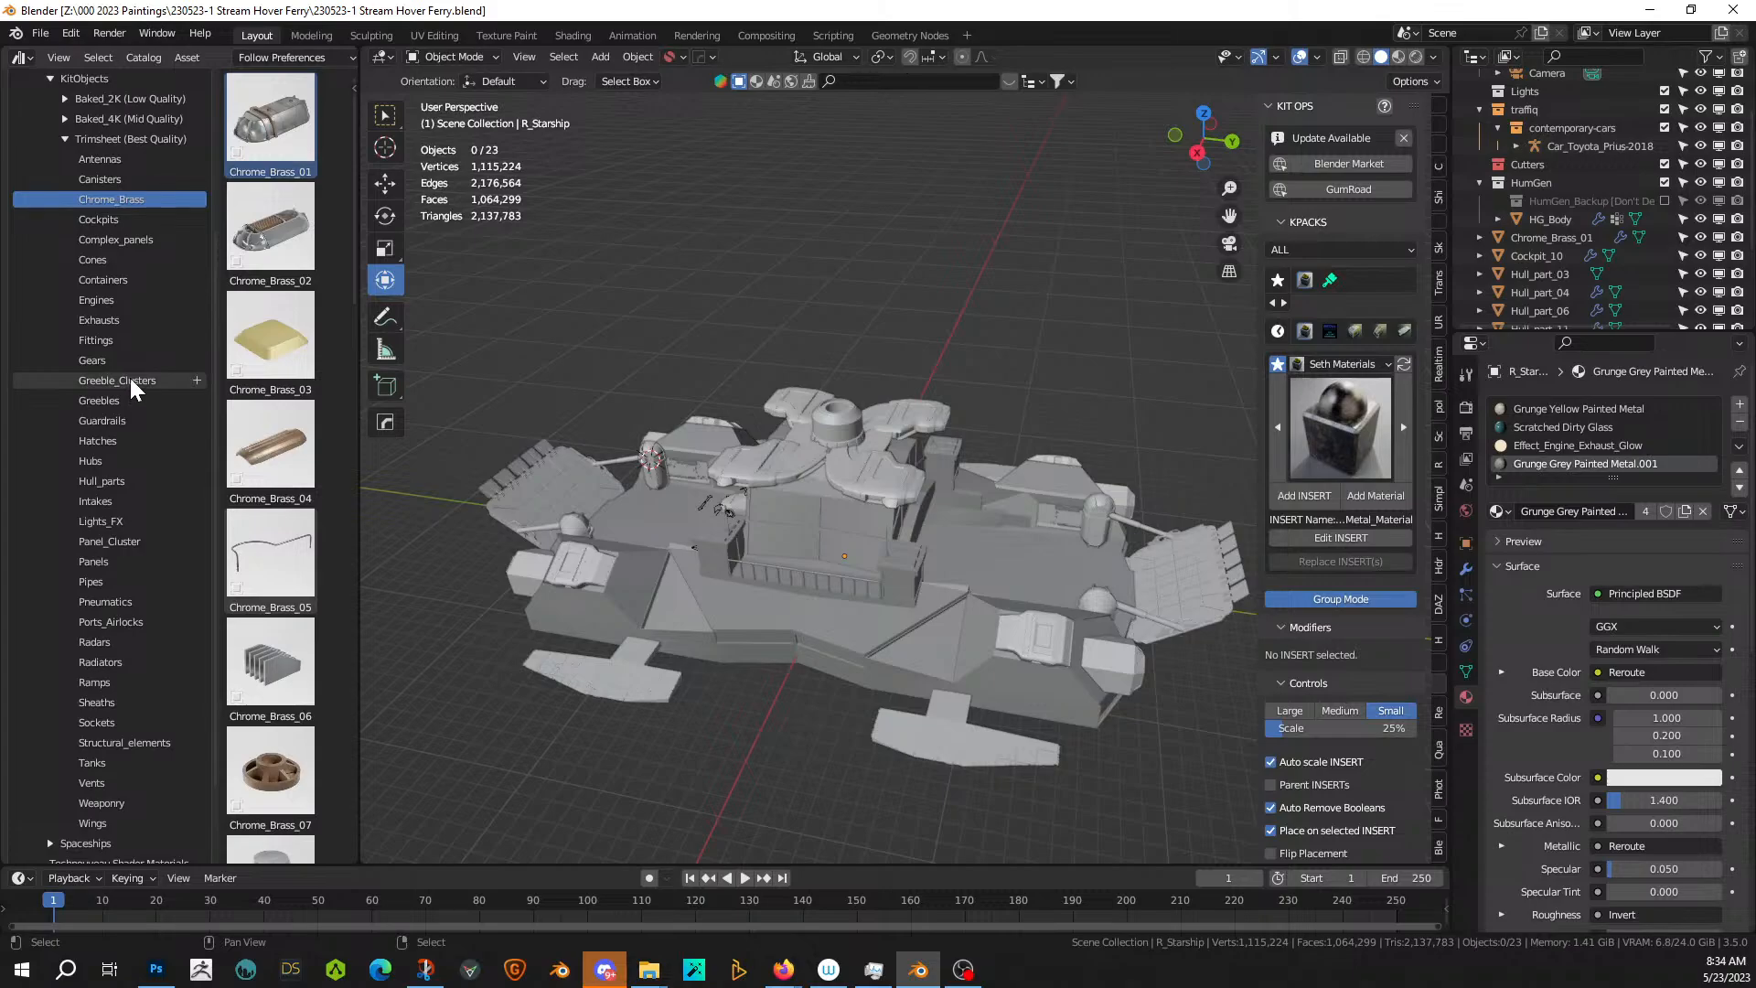
- Open the Greeble_Clusters catalog and place Greeble_Cluster_04 on the sloped hull panel beside the vehicle deck
{"action": "scroll", "coordinate": [130, 377], "scroll_direction": "up", "scroll_amount": 1}
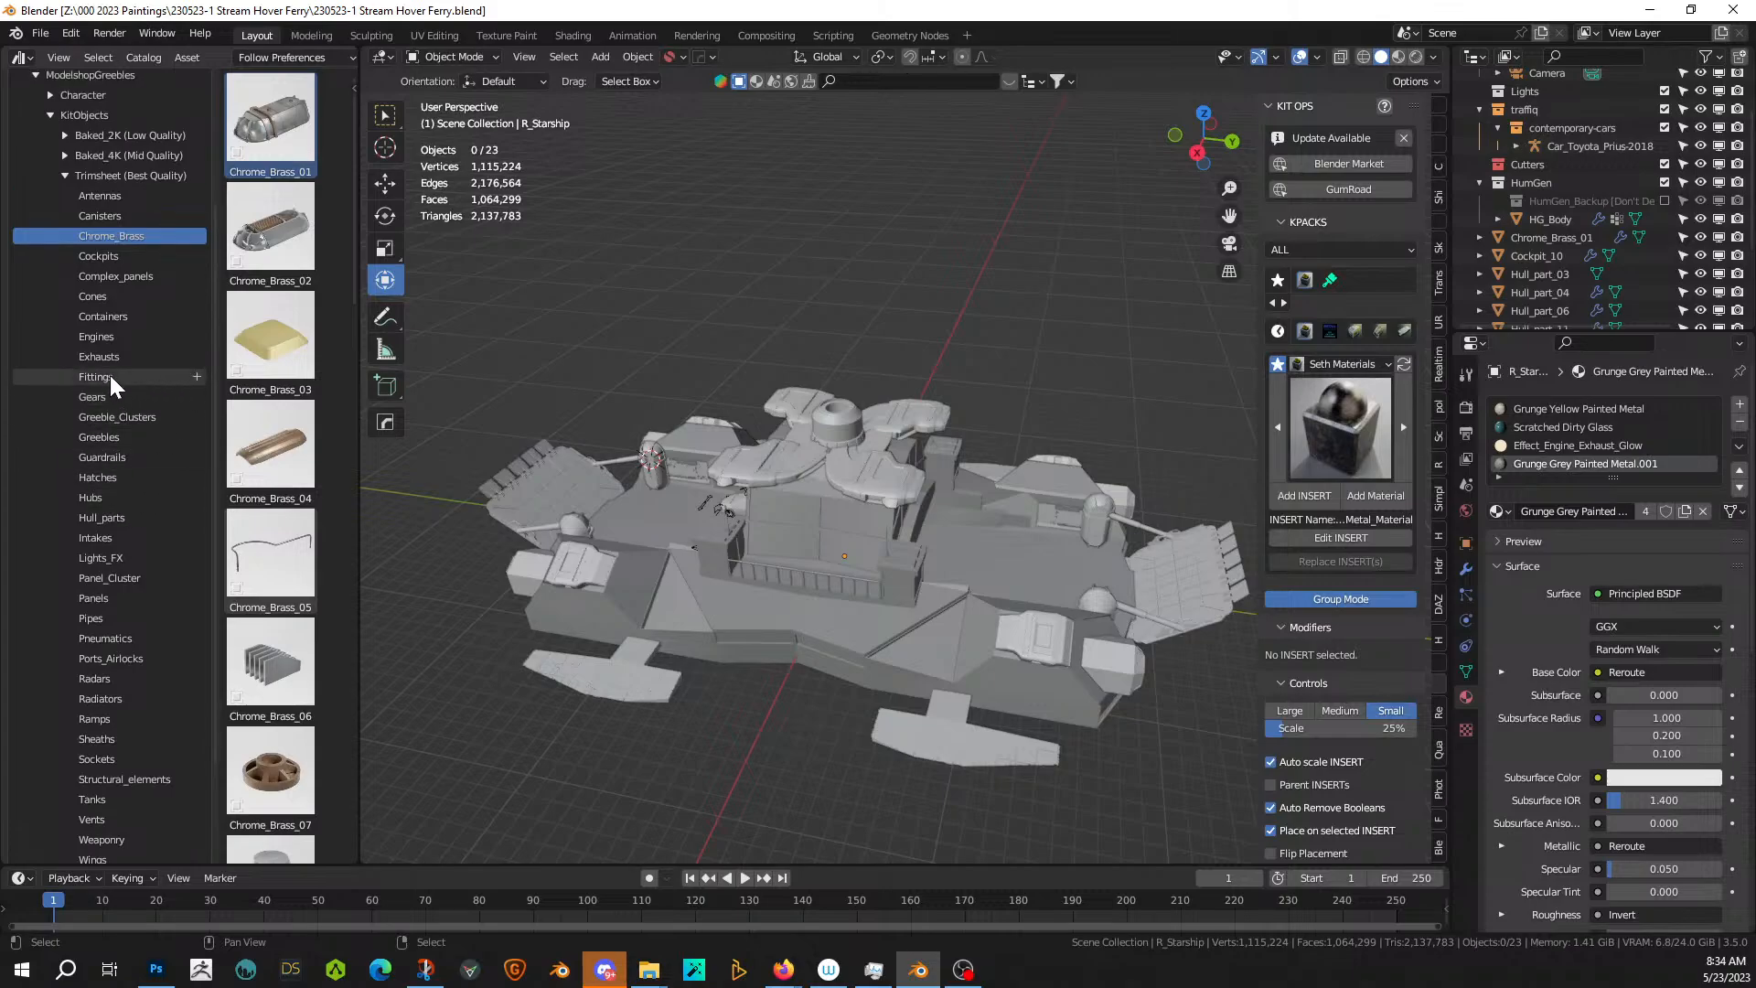
{"action": "left_click", "coordinate": [128, 417]}
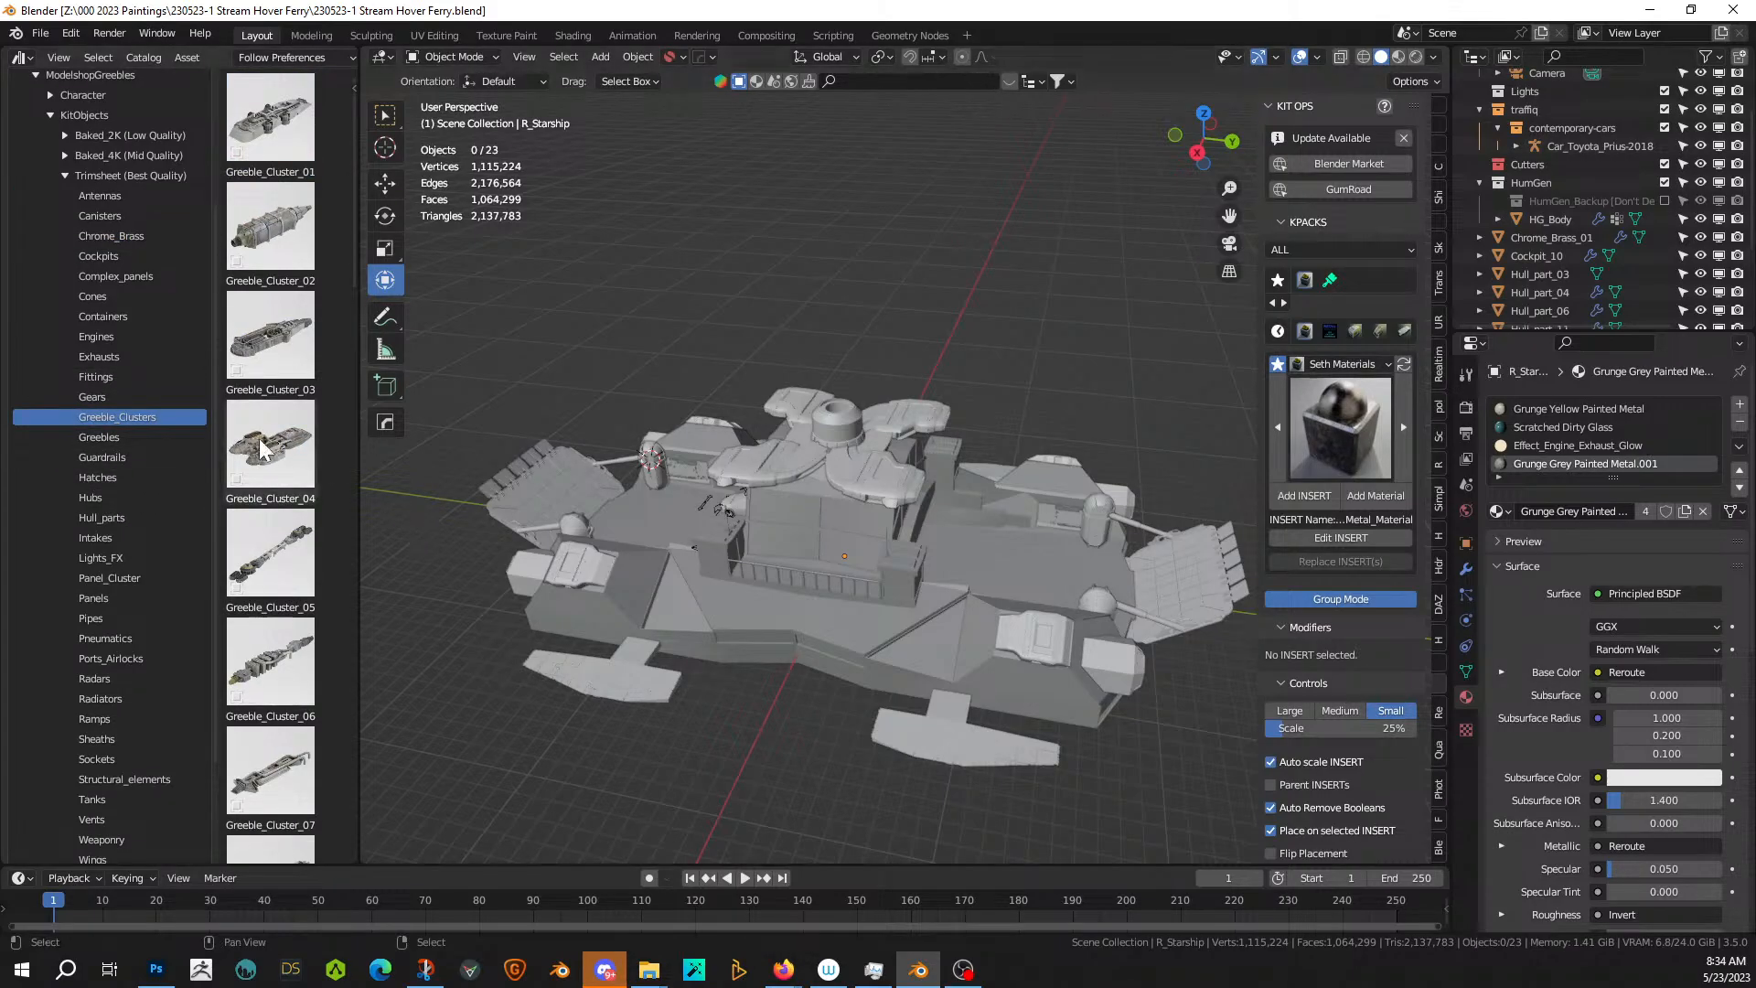
{"action": "left_click_drag", "start_coordinate": [267, 455], "coordinate": [677, 595]}
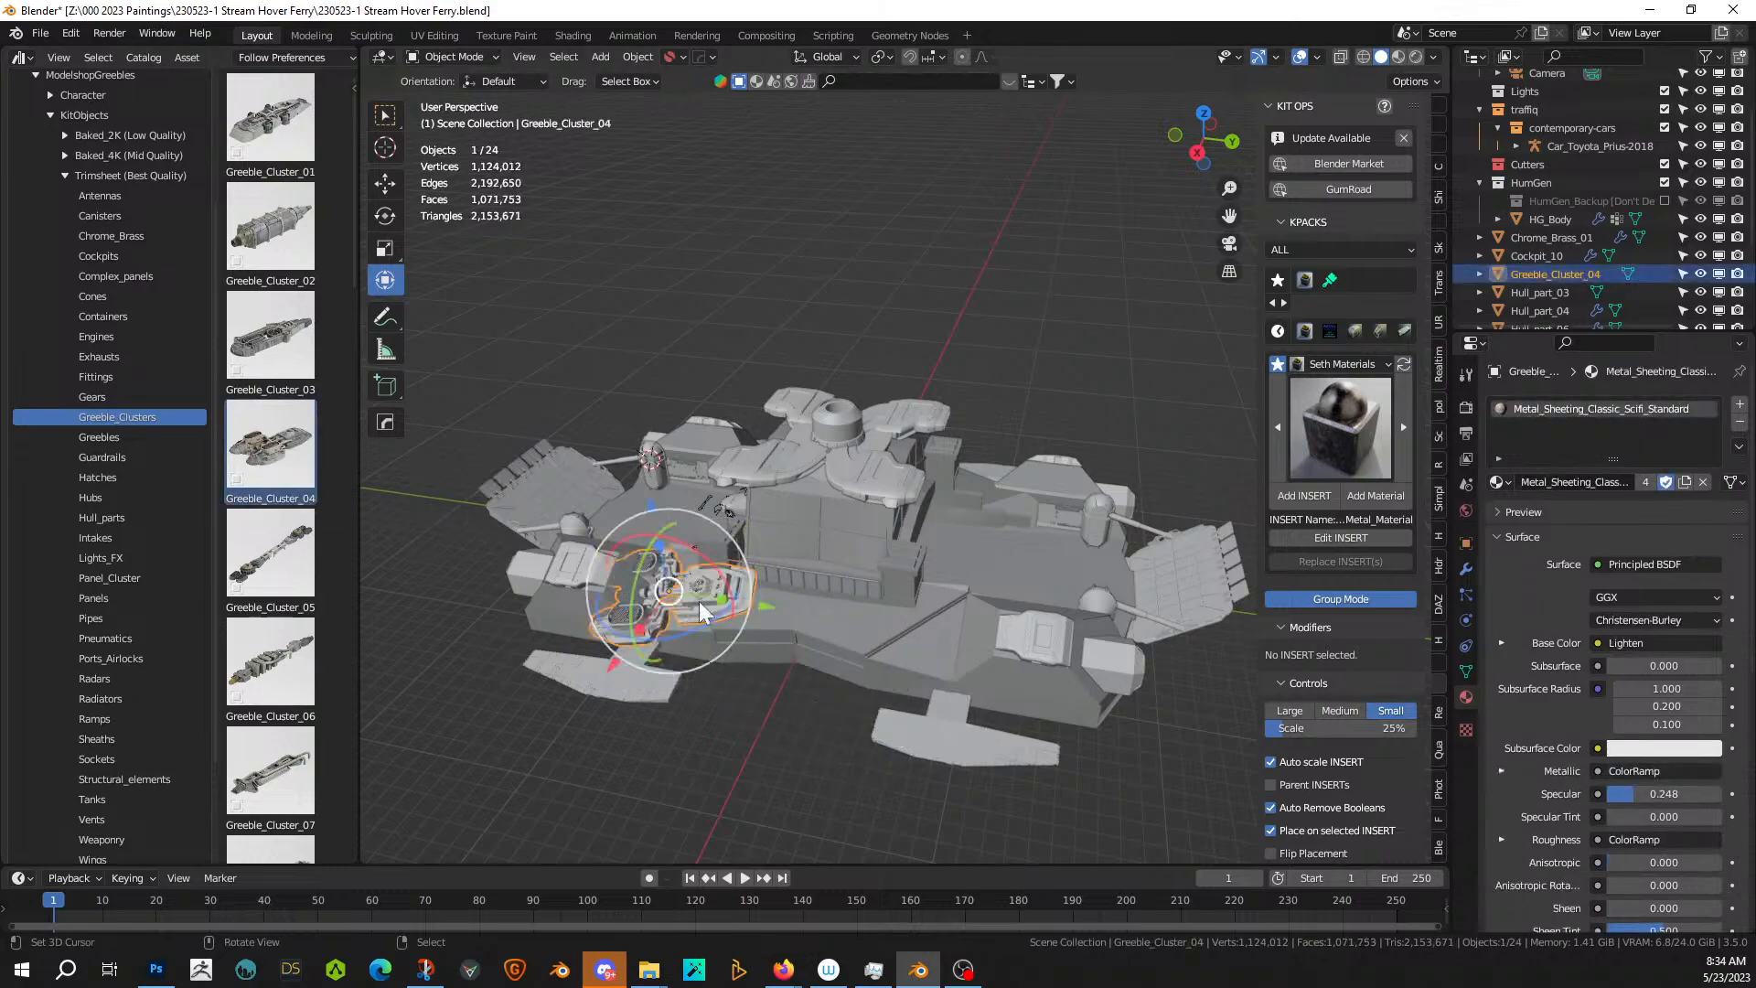
{"action": "key", "text": "KP_Decimal"}
{"action": "middle_click_drag", "start_coordinate": [1078, 794], "coordinate": [1034, 823]}
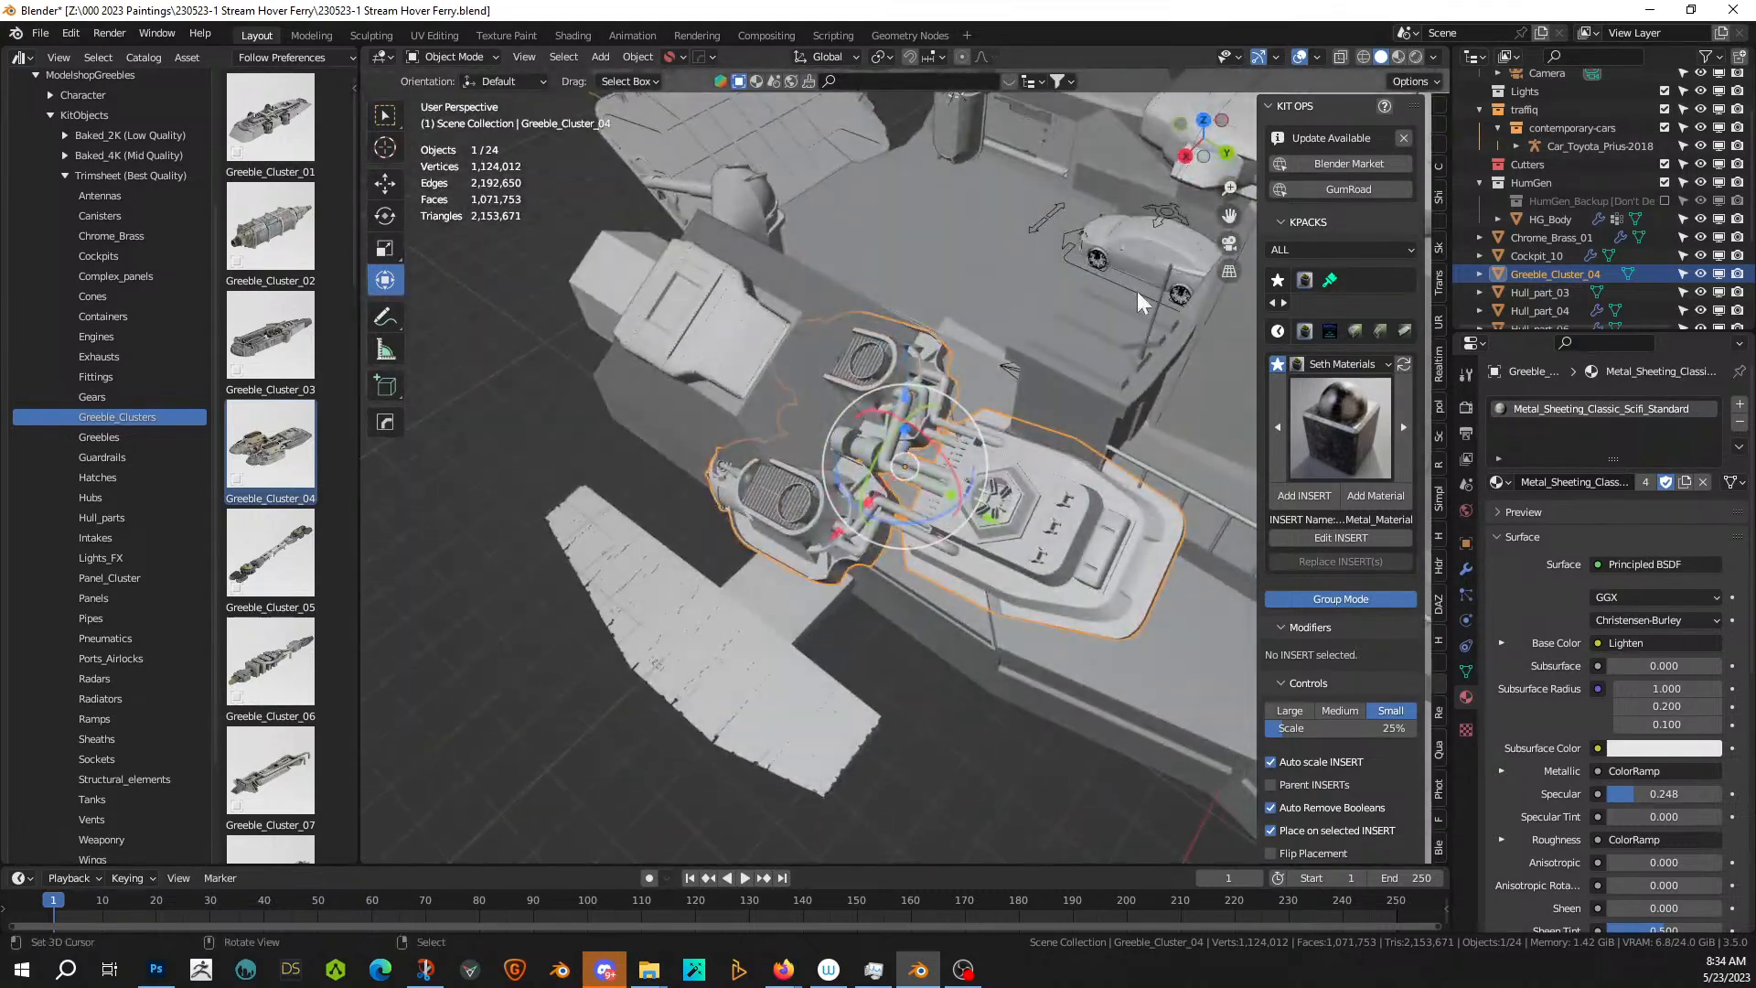
- Using Local orientation, rotate Greeble_Cluster_04 about its Z axis and scale it to about 0.35 to fit the triangular panel
{"action": "left_click", "coordinate": [843, 58]}
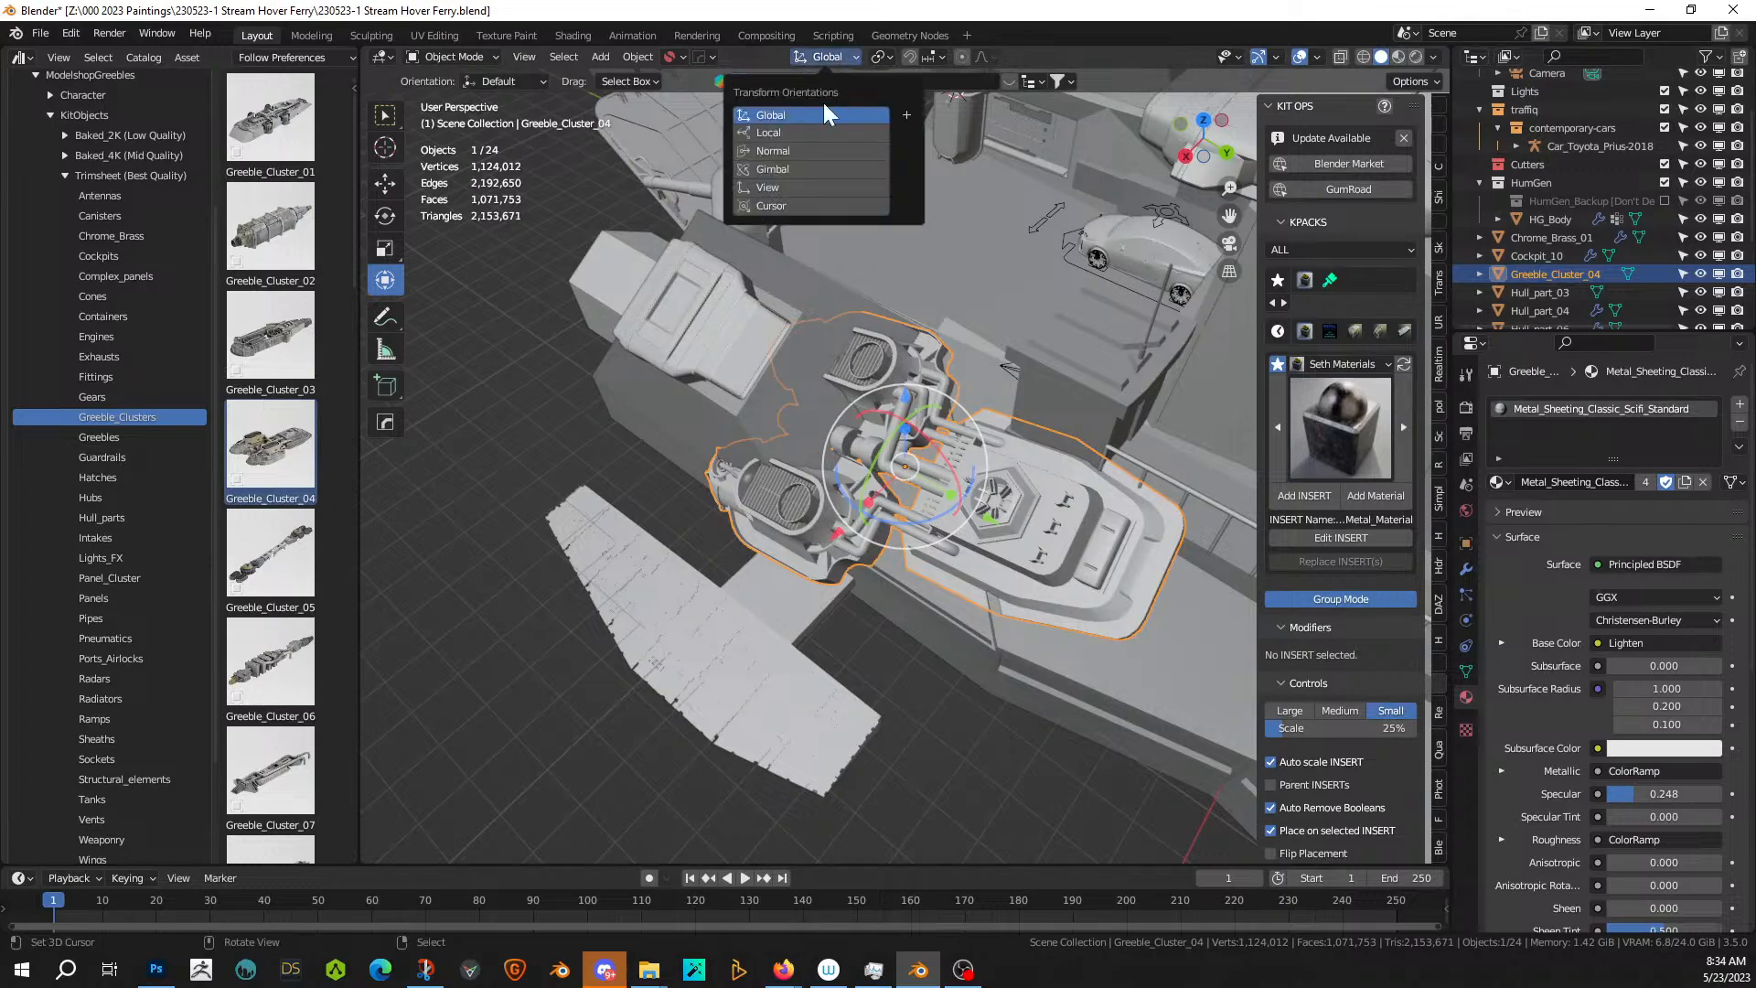
{"action": "left_click", "coordinate": [788, 134]}
{"action": "key", "text": "r"}
{"action": "key", "text": "z"}
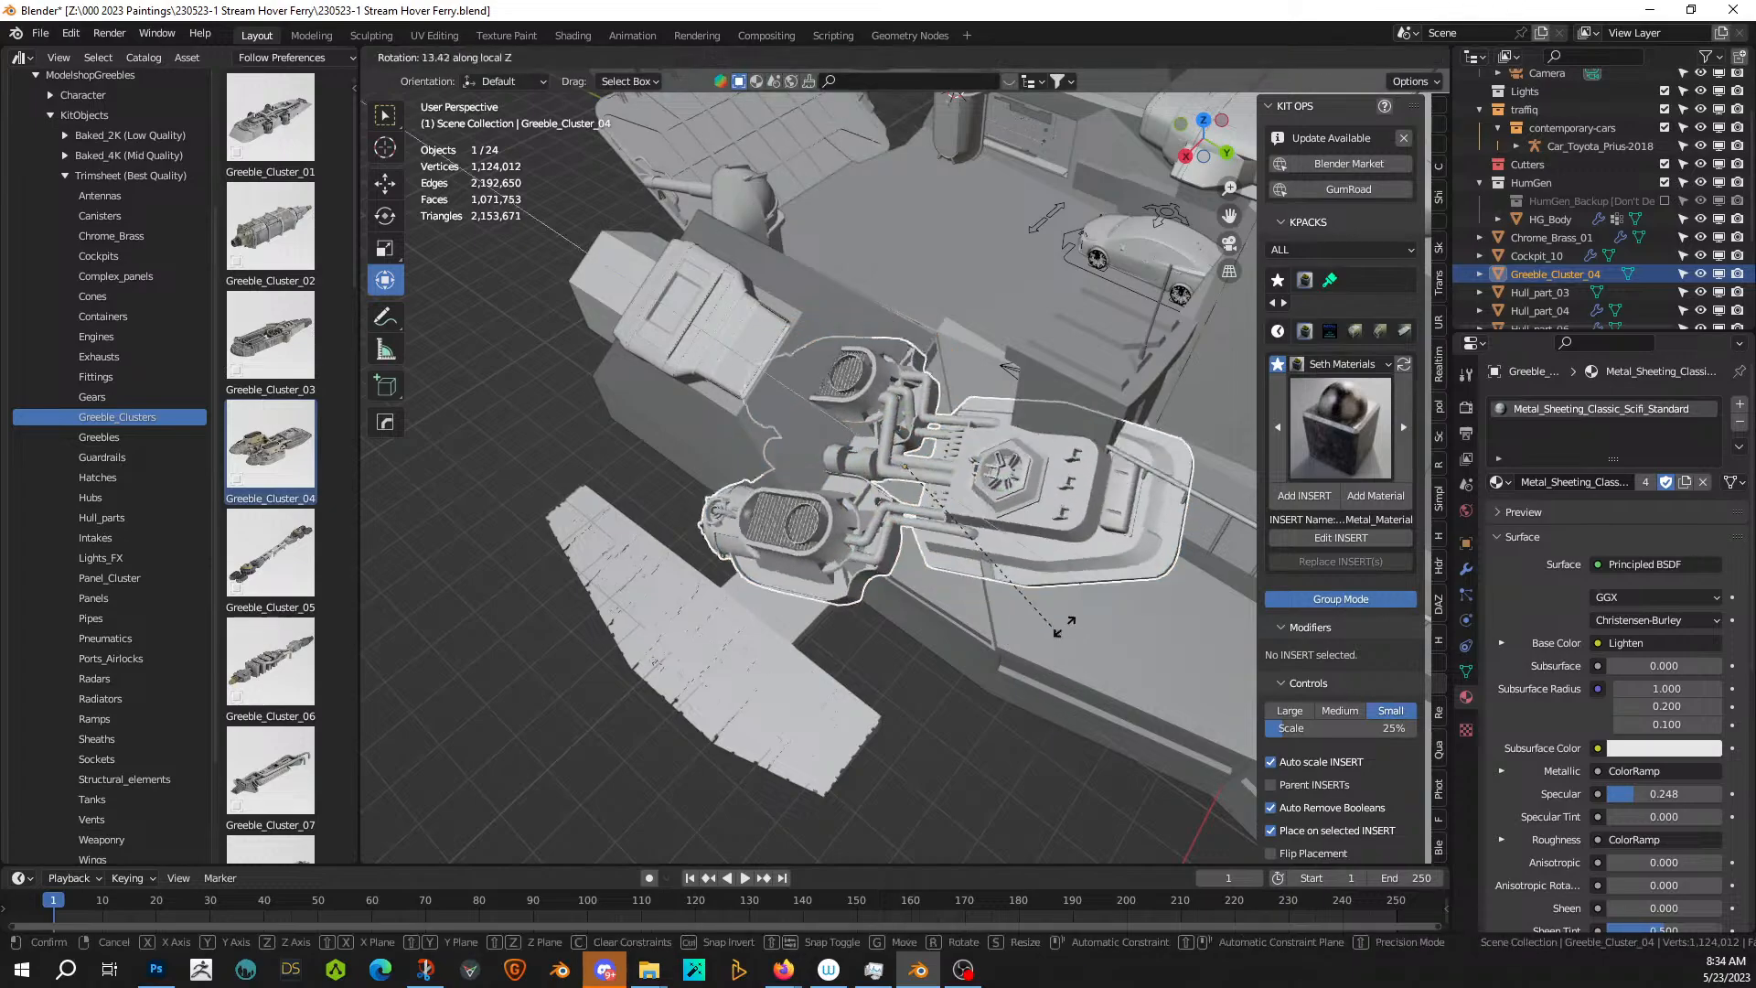
{"action": "left_click", "coordinate": [1065, 377]}
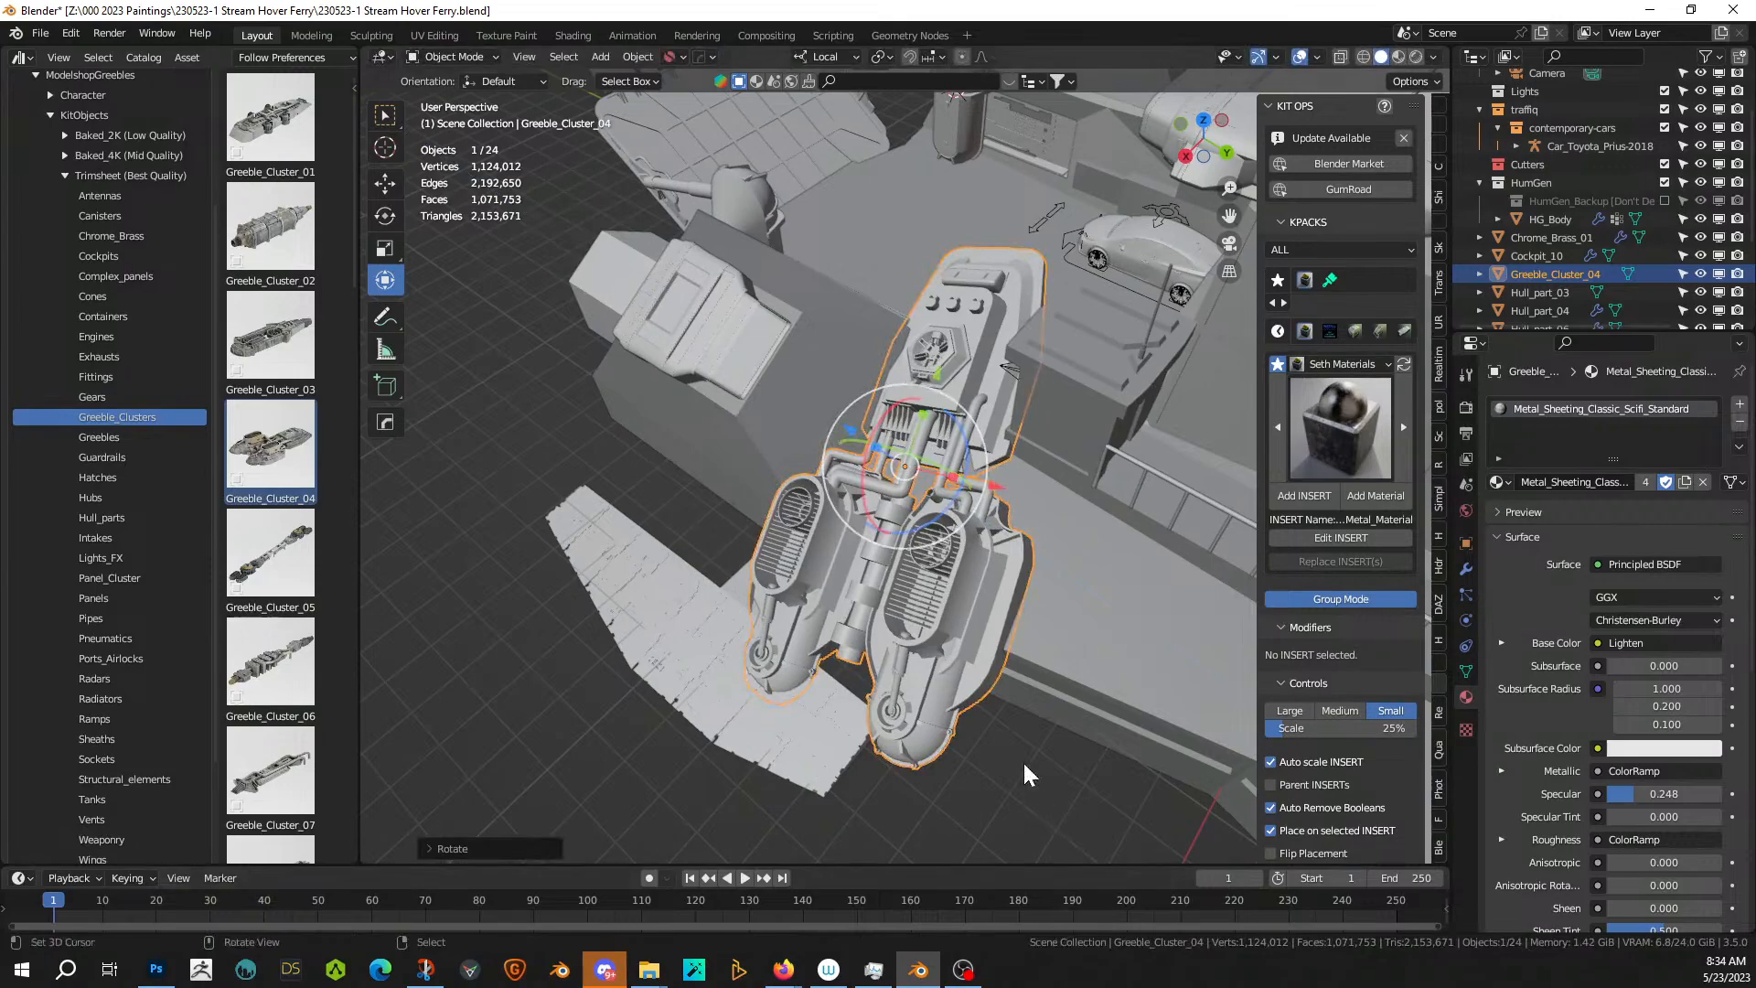
{"action": "key", "text": "s"}
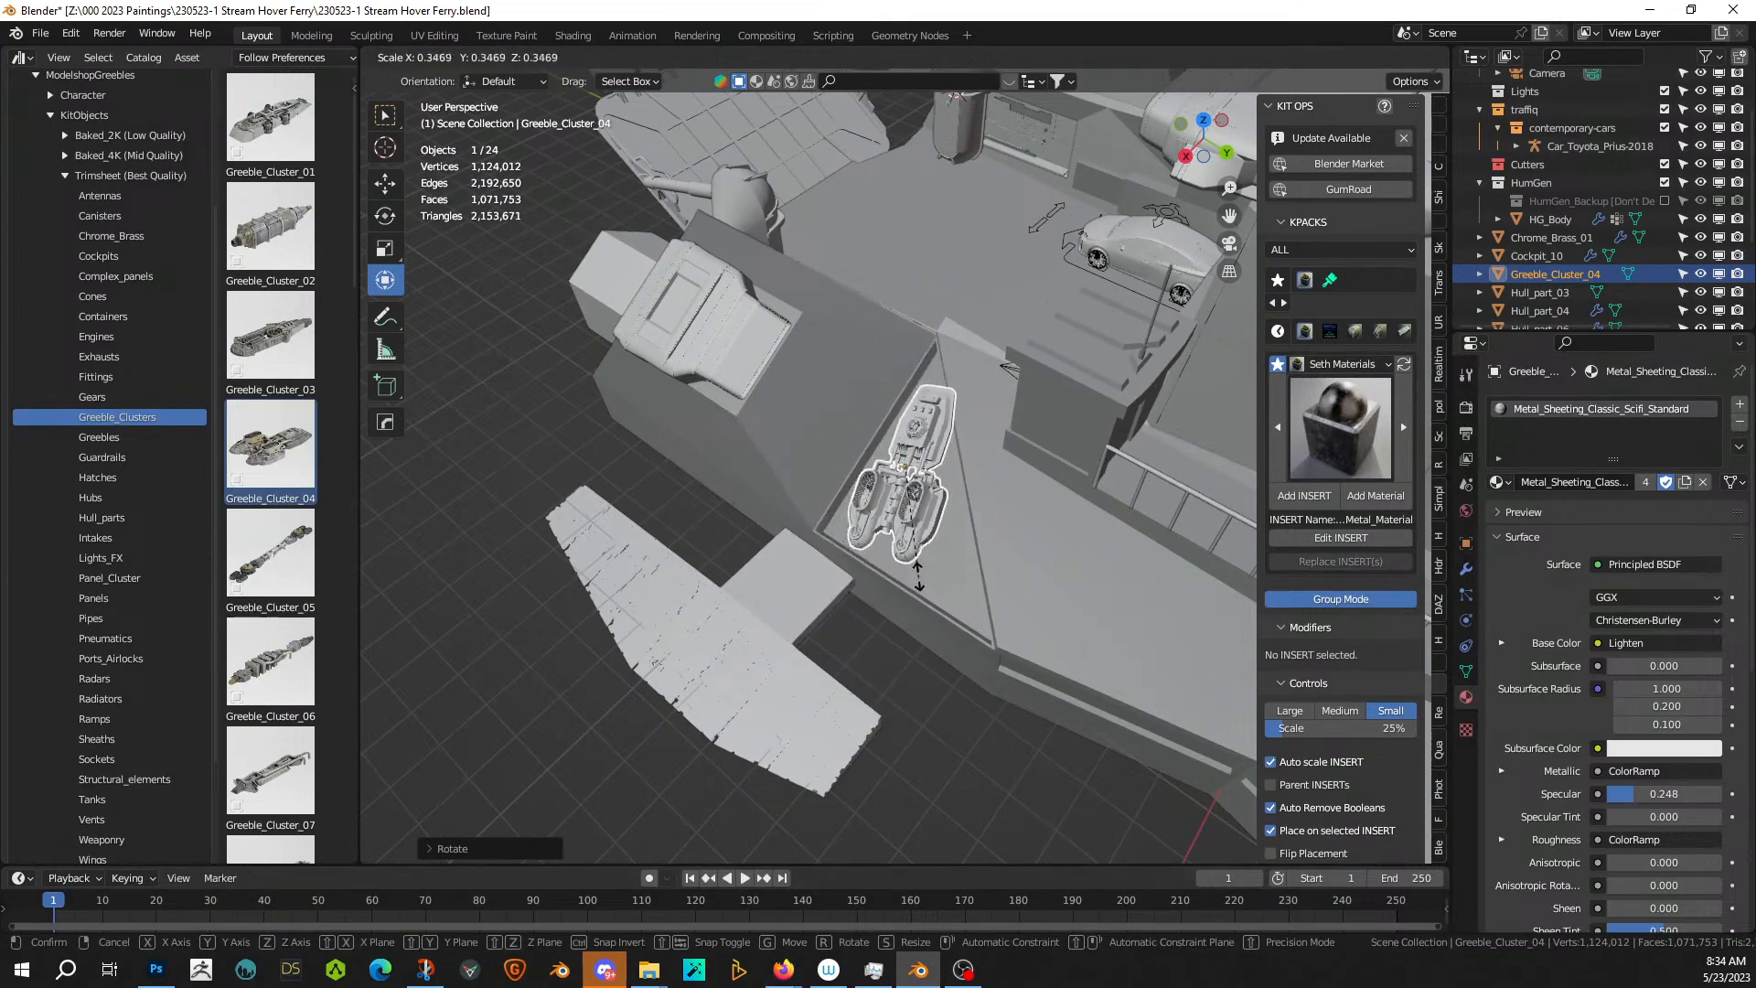
{"action": "left_click", "coordinate": [919, 573]}
- From the top view, rotate Greeble_Cluster_04 about -18° on local Z, scale it to about 0.76 and move it inside the triangular panel
{"action": "key", "text": "KP_7"}
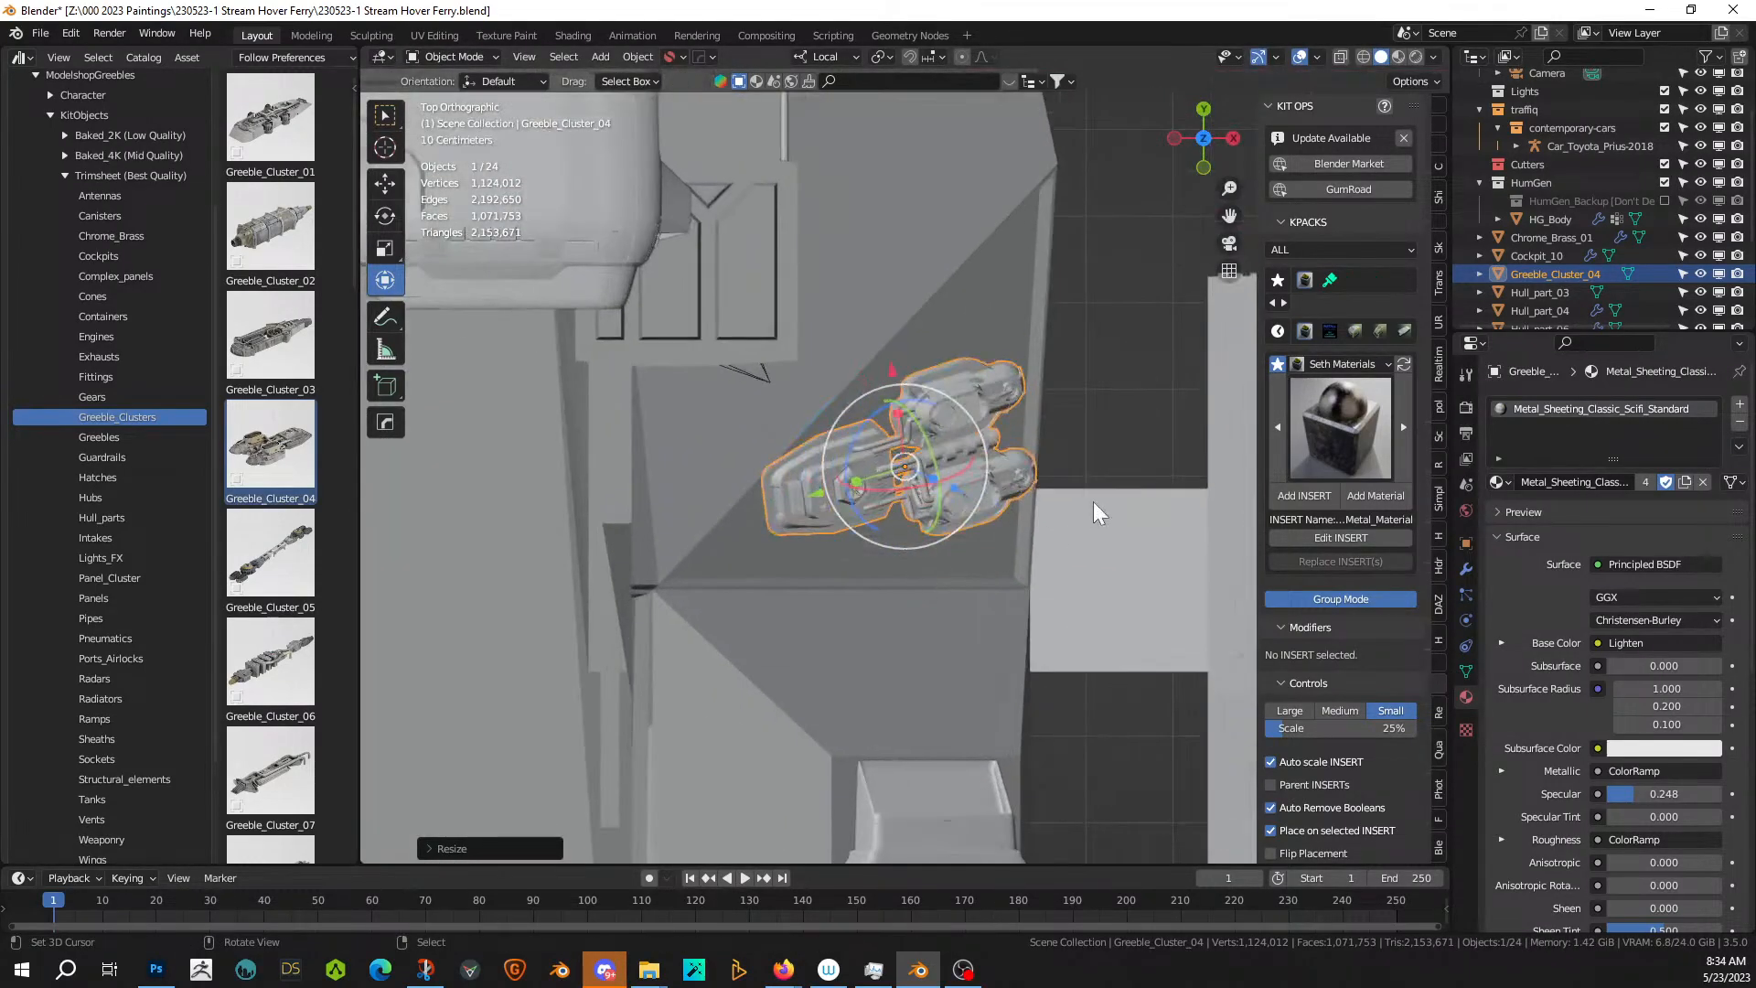
{"action": "key", "text": "r"}
{"action": "key", "text": "z"}
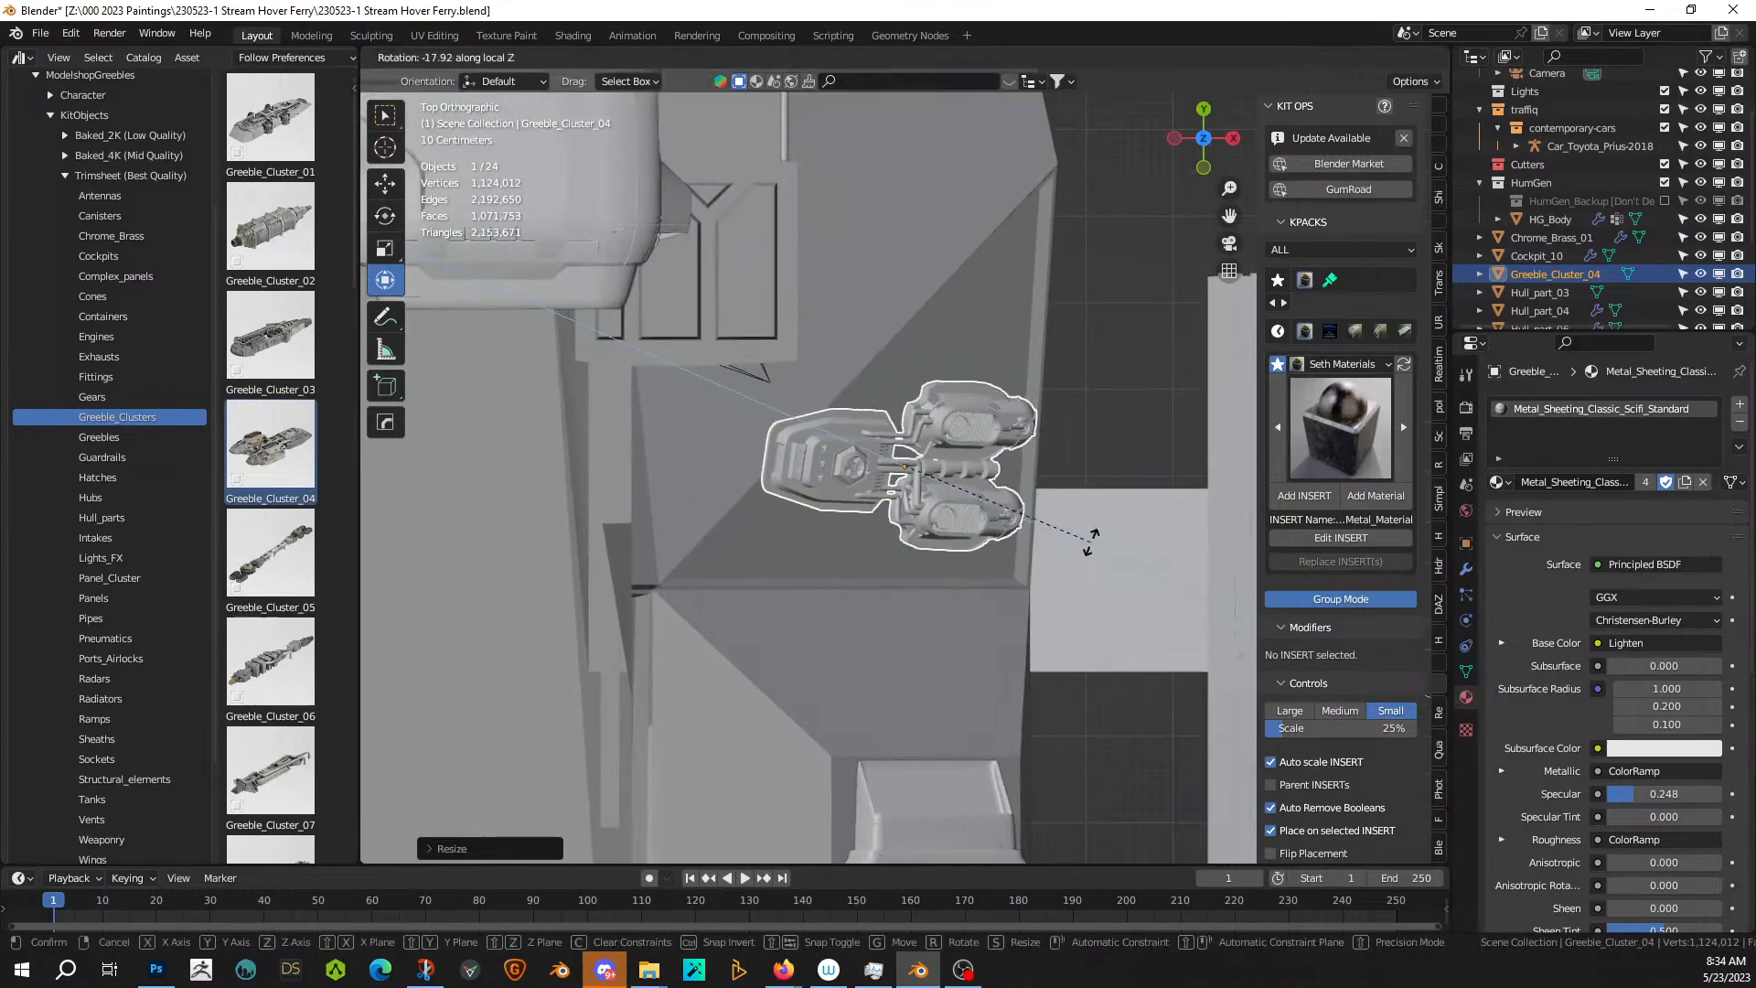
{"action": "left_click", "coordinate": [1094, 534]}
{"action": "key", "text": "s"}
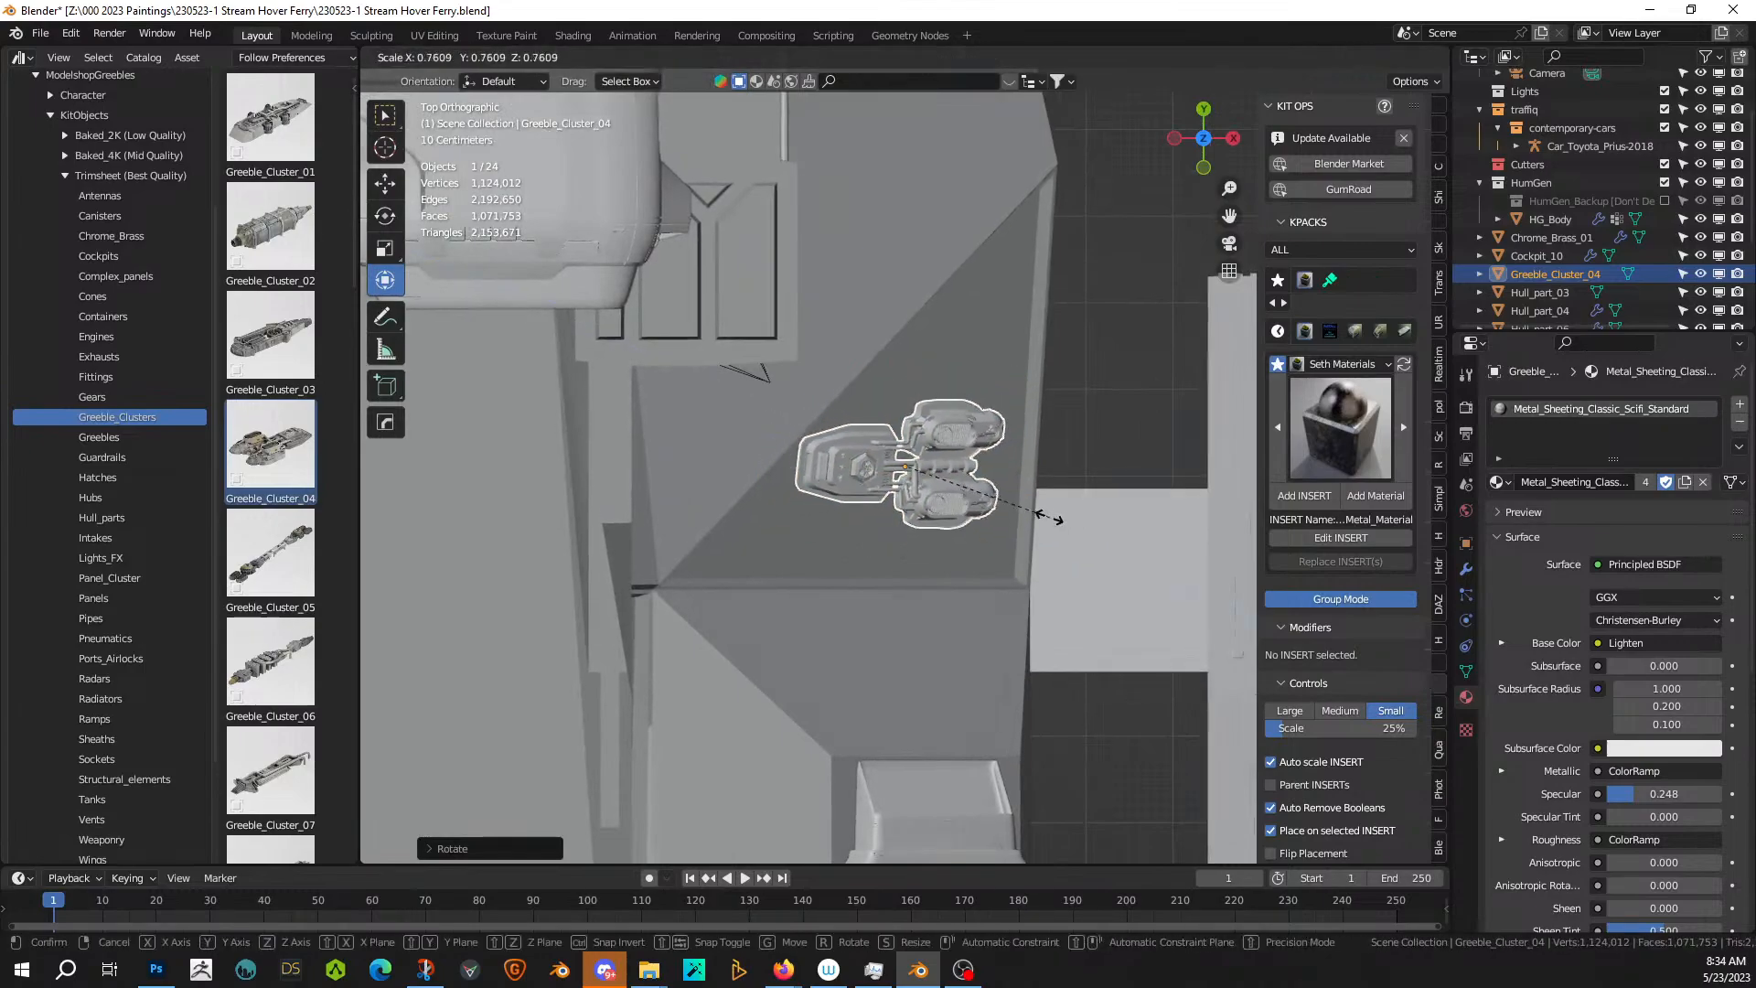
{"action": "left_click", "coordinate": [1040, 514]}
{"action": "key", "text": "g"}
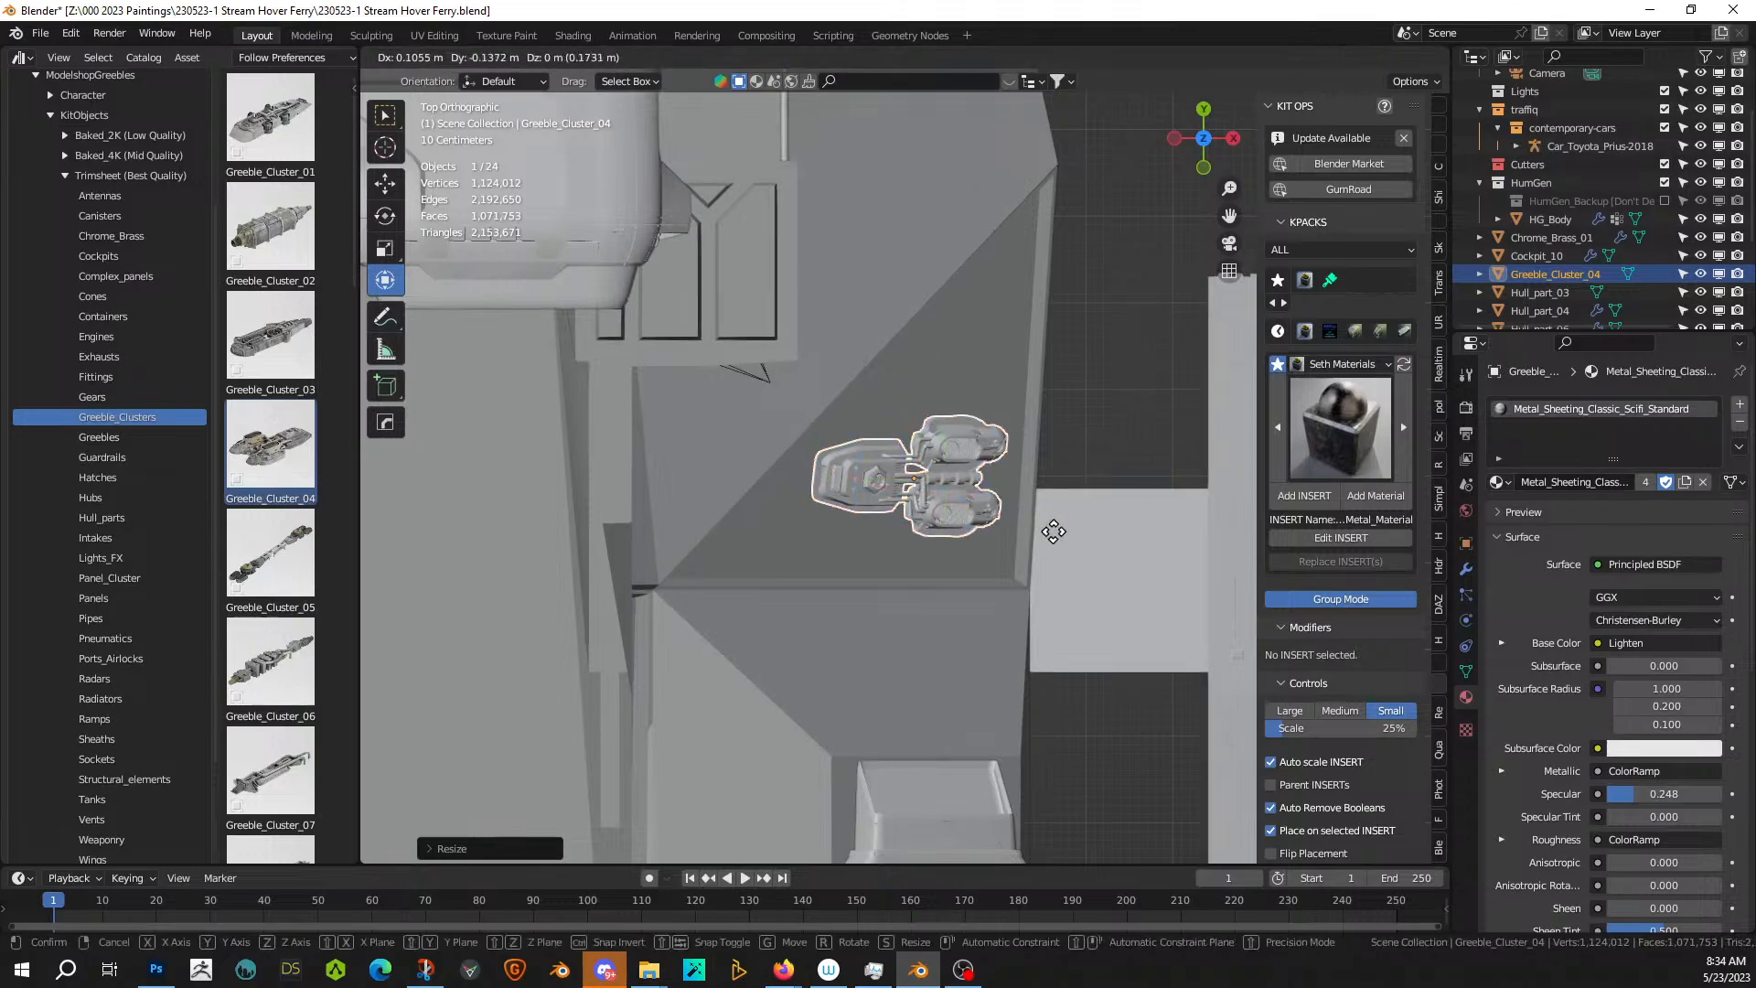
{"action": "left_click", "coordinate": [1059, 556]}
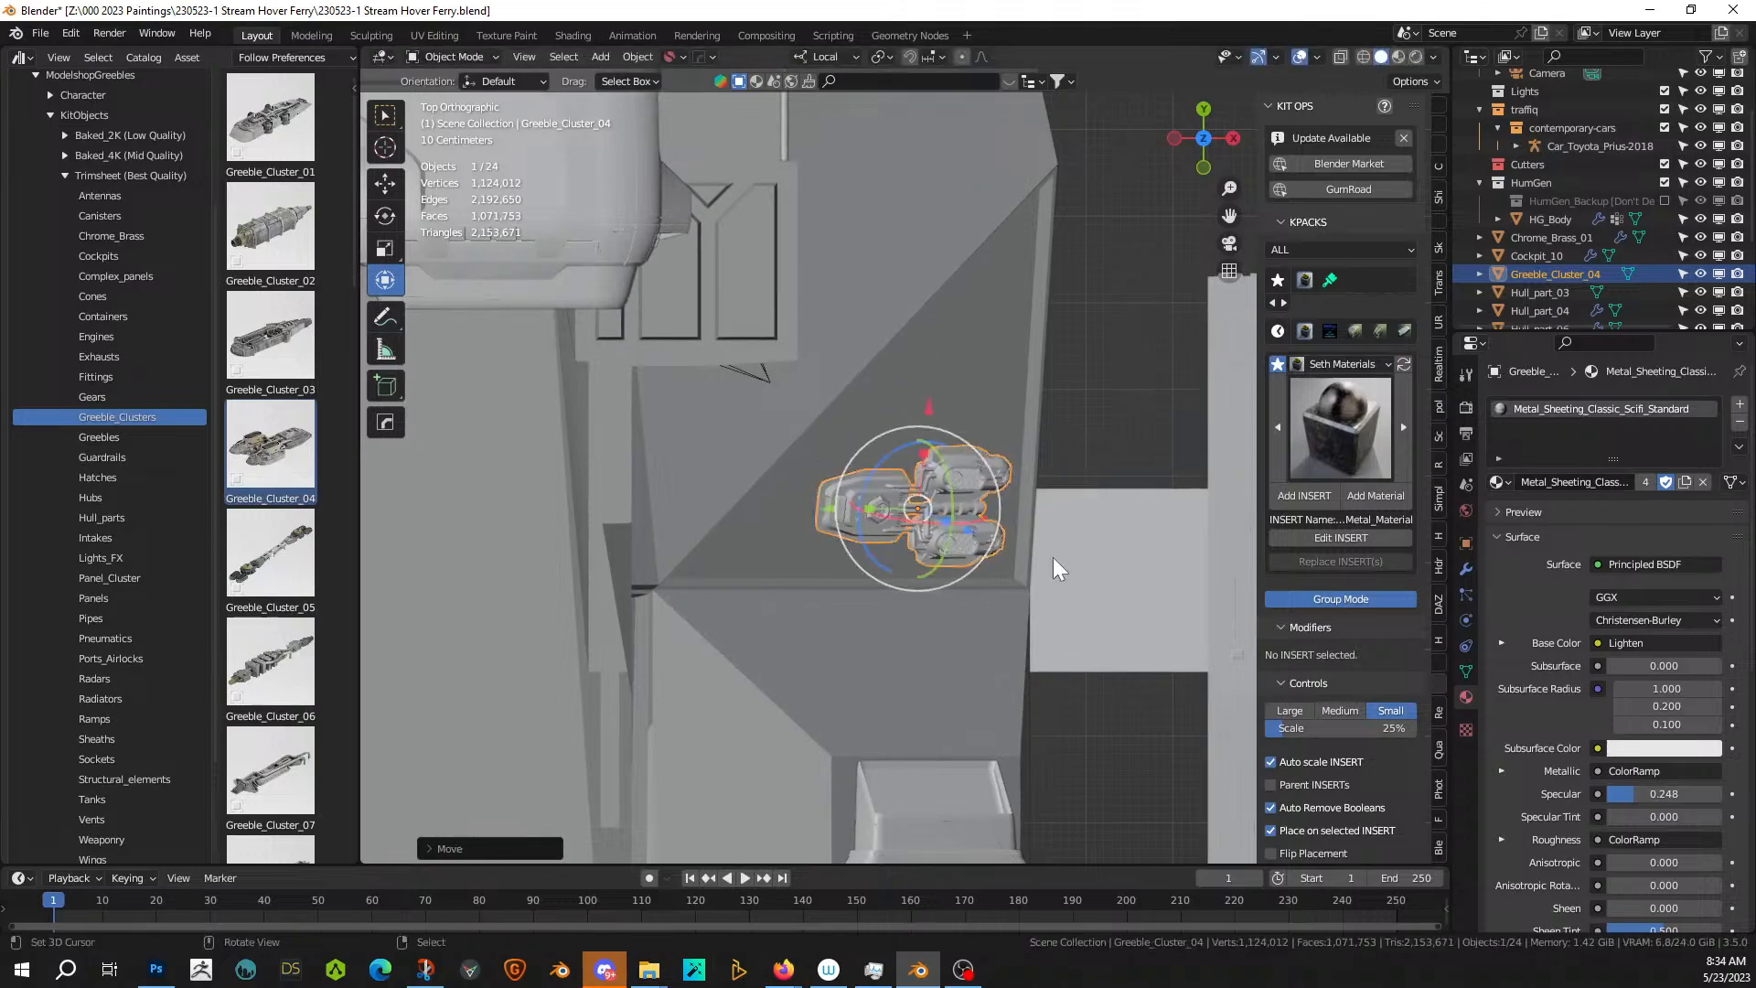
- Lower Greeble_Cluster_04 about 0.92 m along its local Z axis toward the sloped hull panel
{"action": "middle_click_drag", "start_coordinate": [1051, 557], "coordinate": [749, 404]}
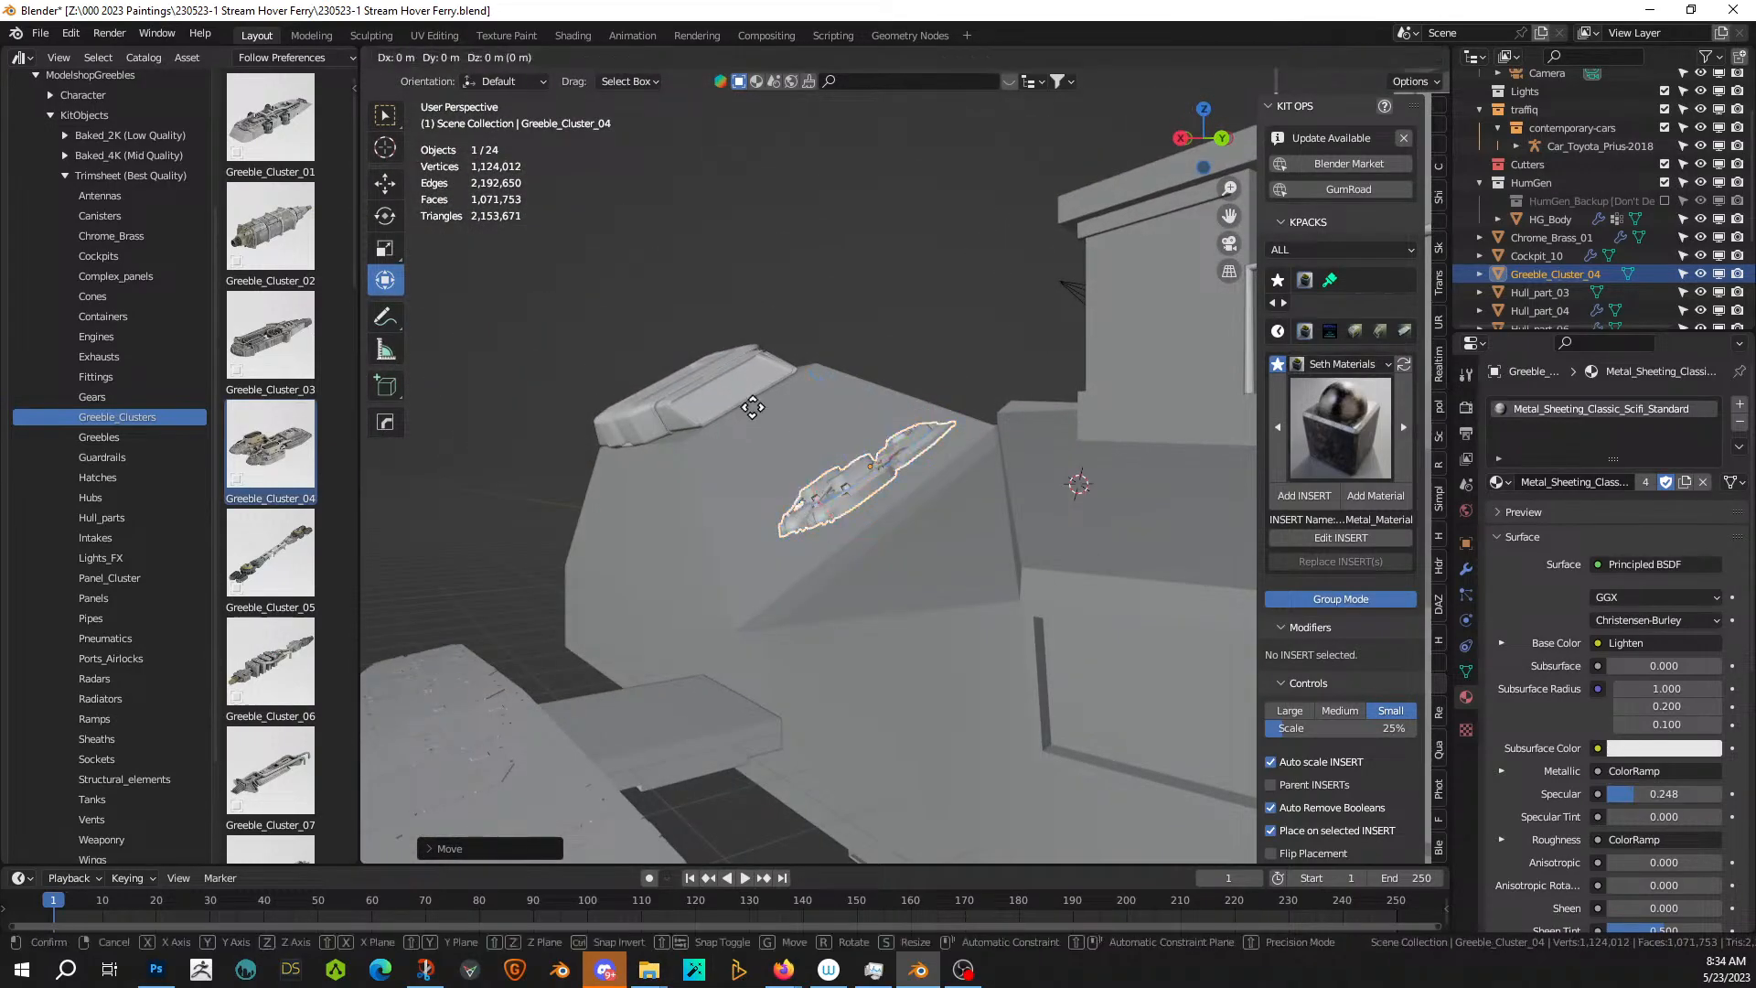
{"action": "key", "text": "g"}
{"action": "key", "text": "z"}
{"action": "key", "text": "z"}
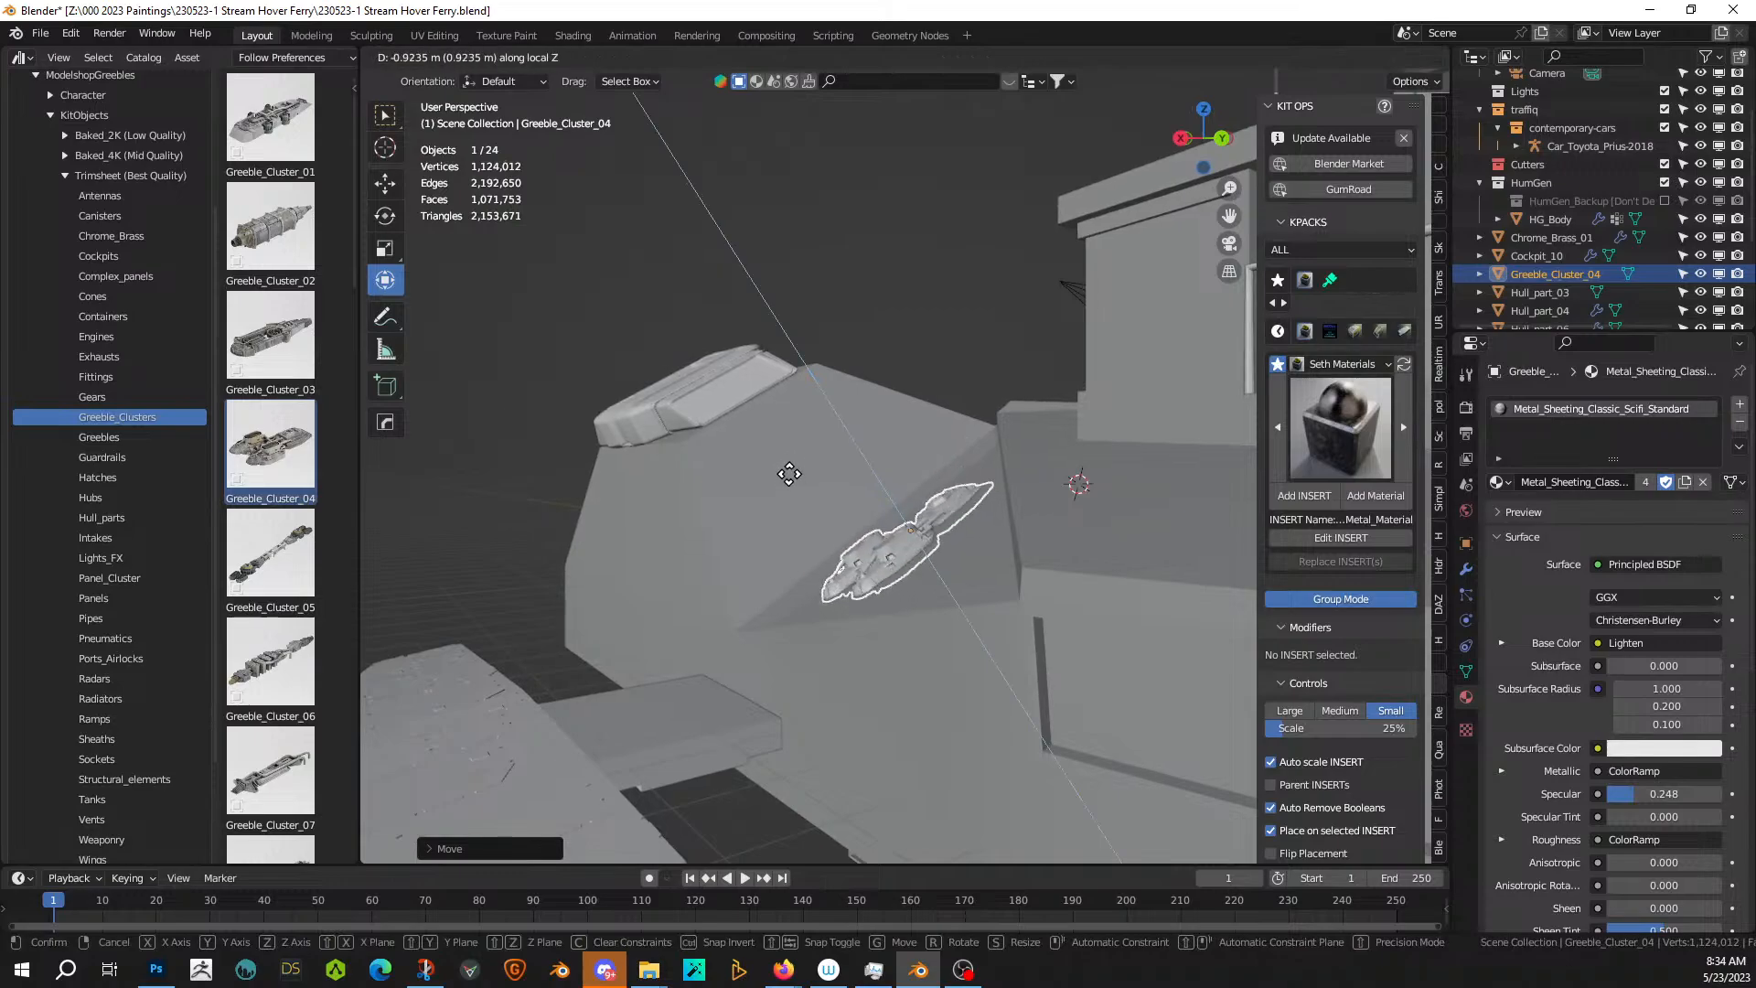
{"action": "left_click", "coordinate": [790, 477]}
- Enlarge Greeble_Cluster_04 by about 1.27 and shift it toward the outer edge of the triangular panel
{"action": "middle_click_drag", "start_coordinate": [792, 482], "coordinate": [952, 631]}
{"action": "key", "text": "s"}
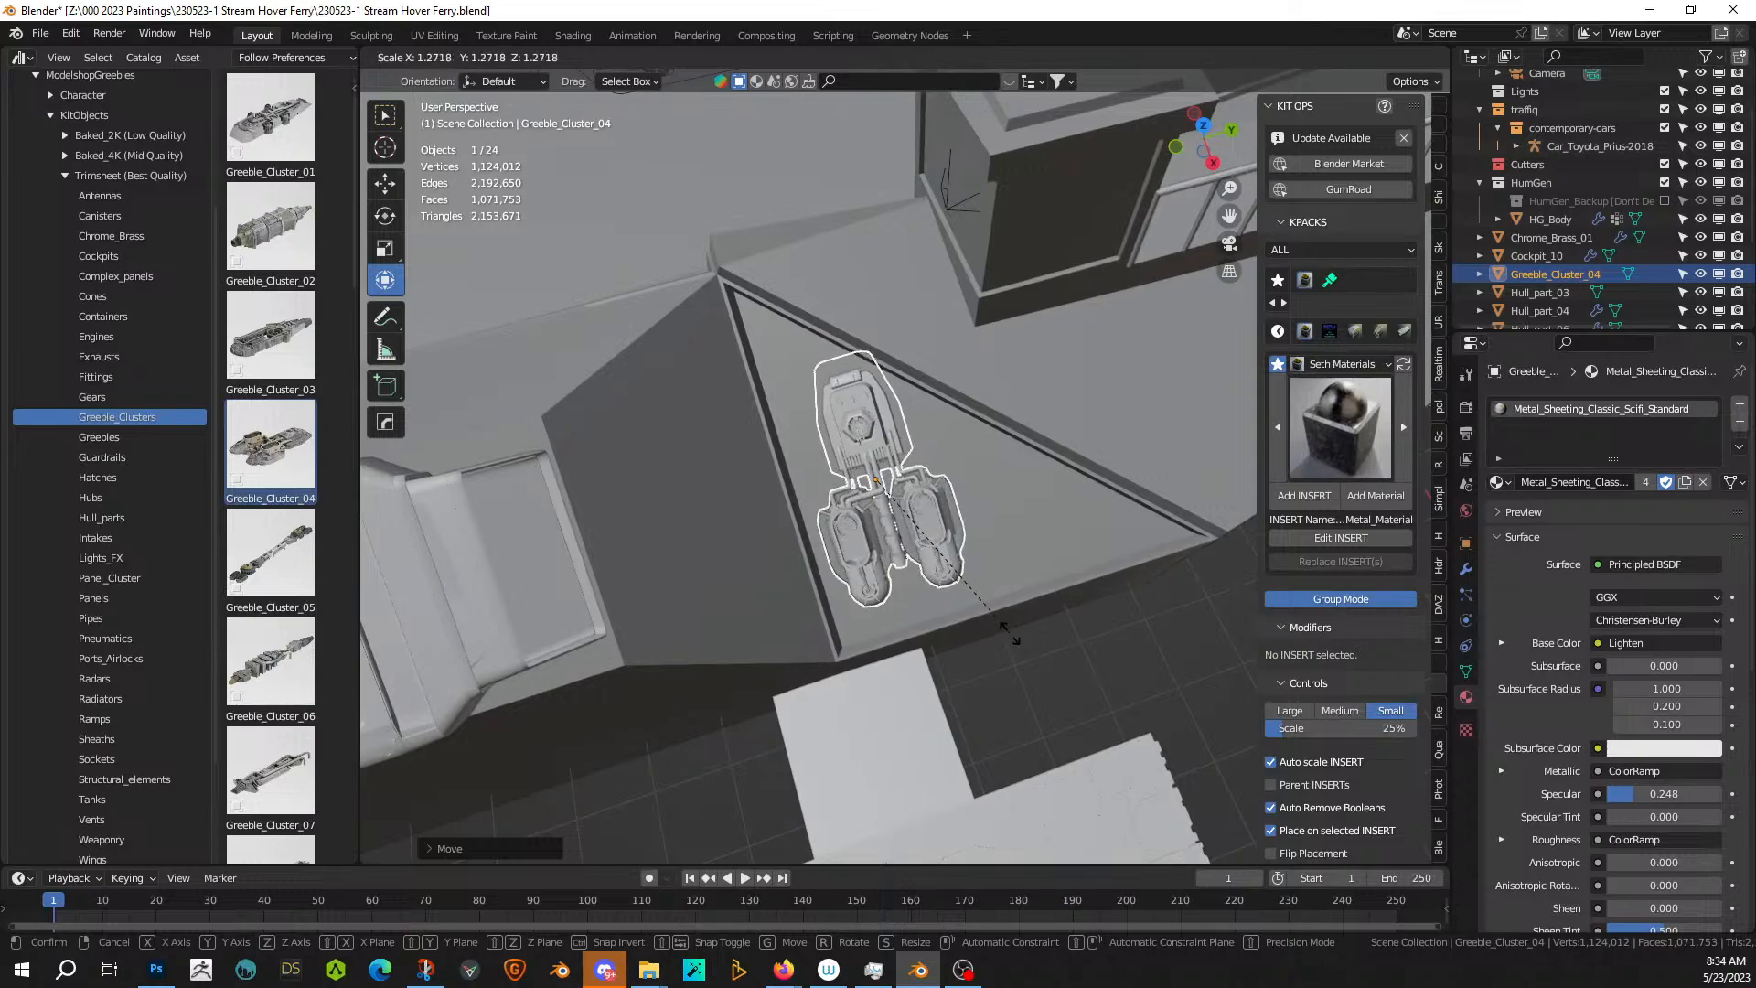
{"action": "left_click", "coordinate": [1009, 640]}
{"action": "key", "text": "g"}
{"action": "key", "text": "y"}
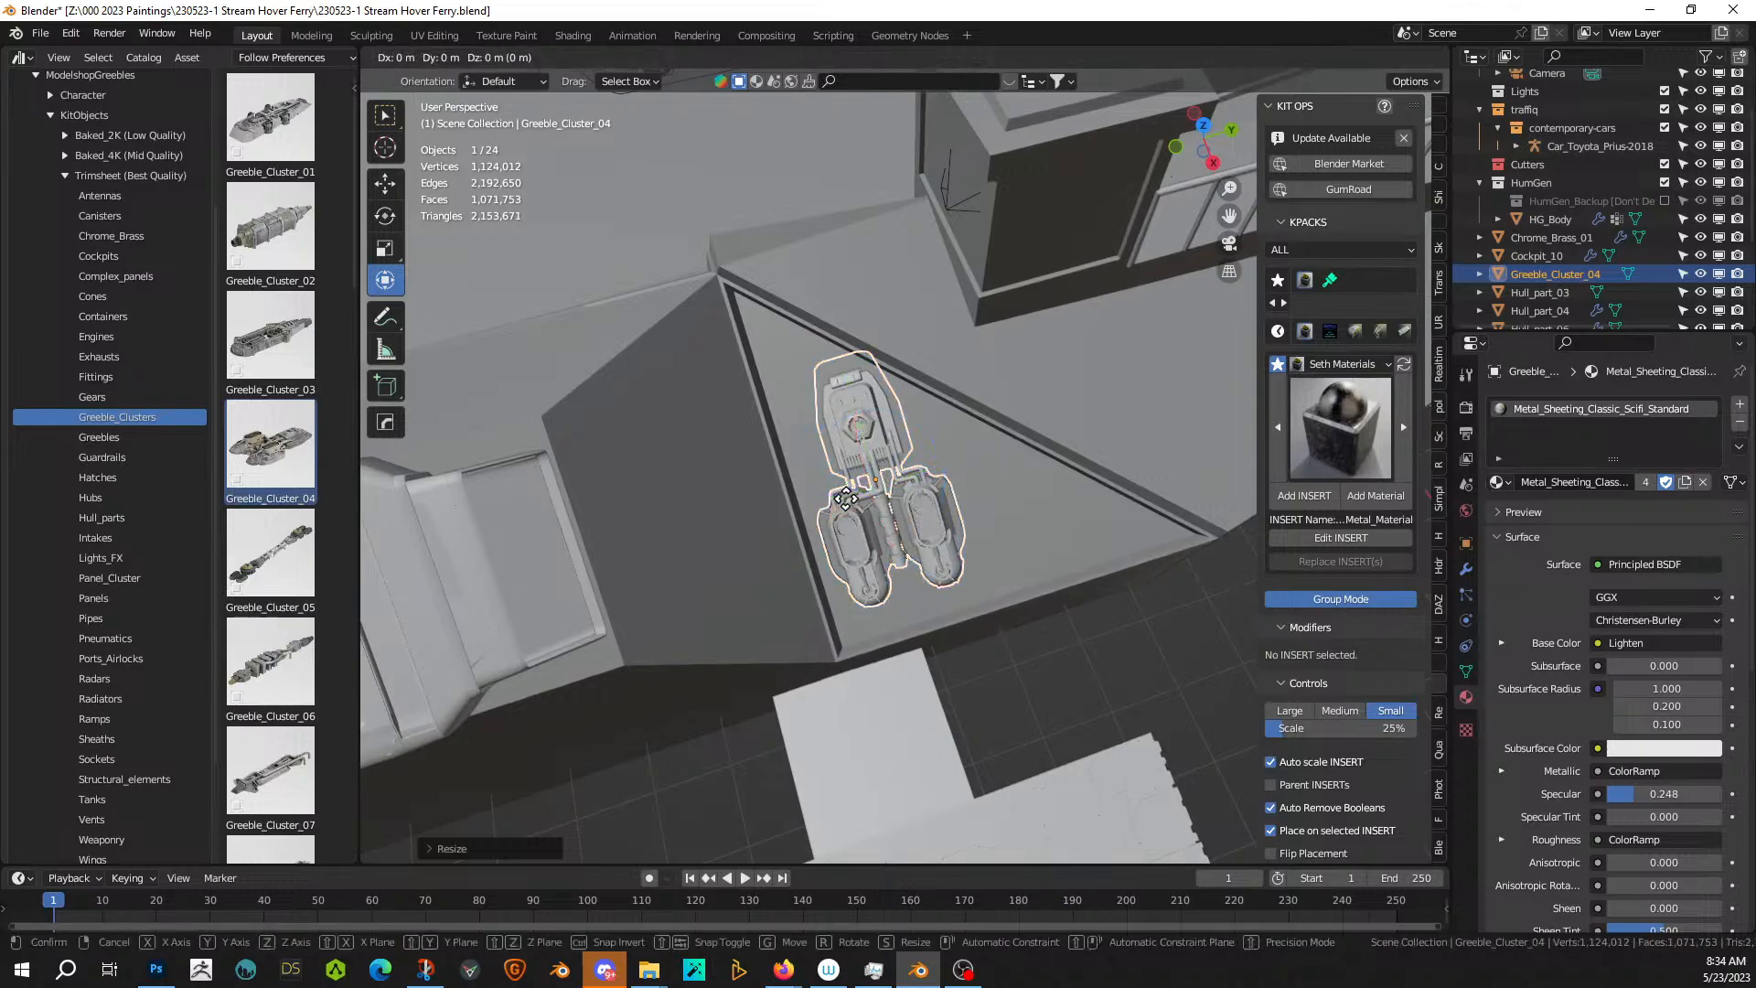
{"action": "left_click", "coordinate": [851, 524]}
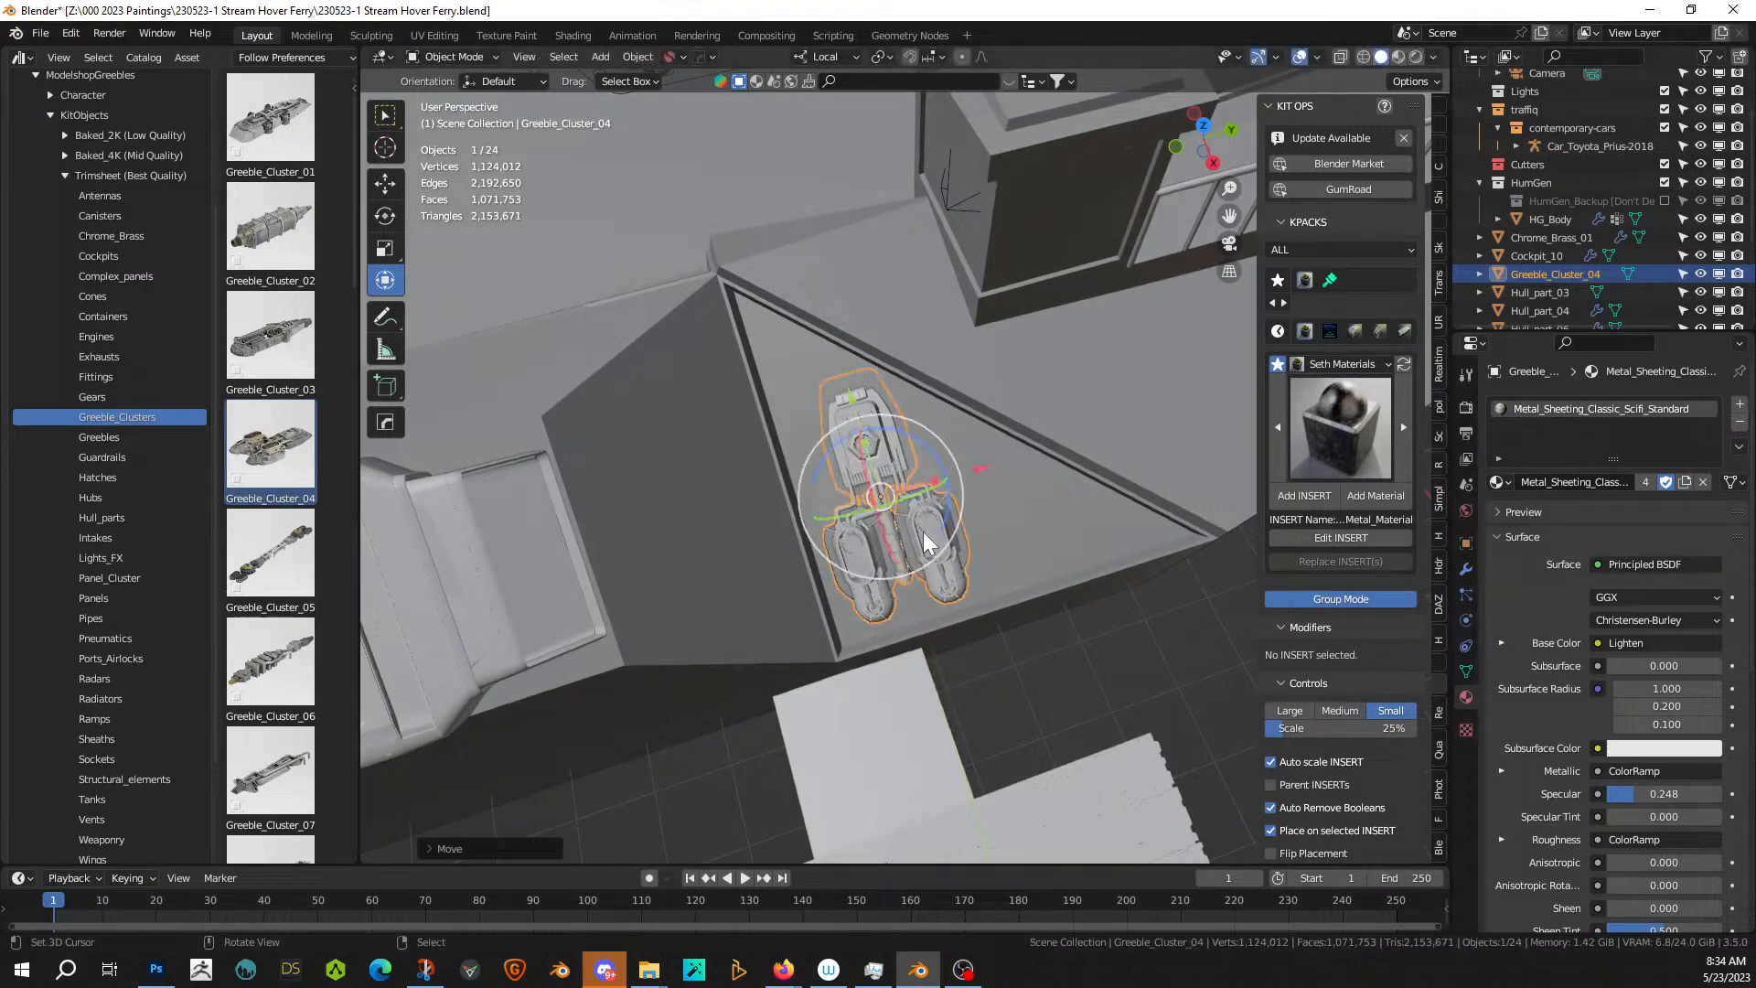
- Raise Greeble_Cluster_04 about 0.07 m along its local Z axis so it sits on the sloped panel
{"action": "middle_click_drag", "start_coordinate": [851, 524], "coordinate": [785, 402]}
{"action": "scroll", "coordinate": [785, 402], "scroll_direction": "up", "scroll_amount": 2}
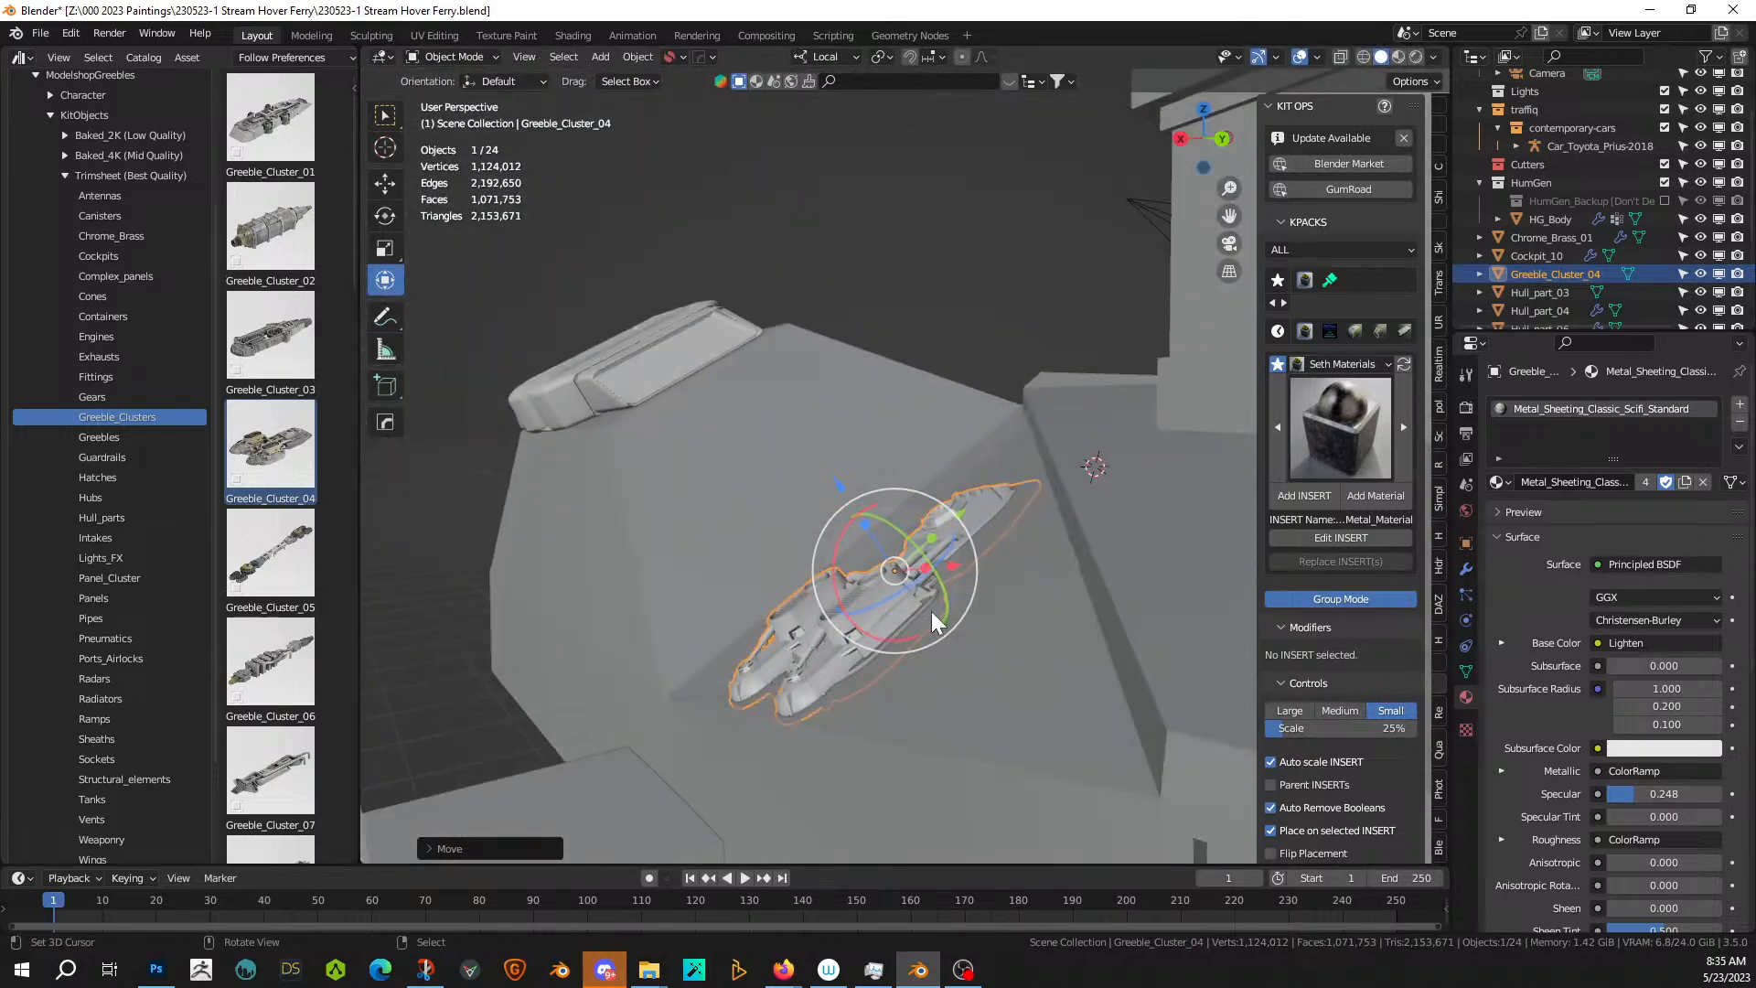
{"action": "key", "text": "g"}
{"action": "key", "text": "z"}
{"action": "key", "text": "z"}
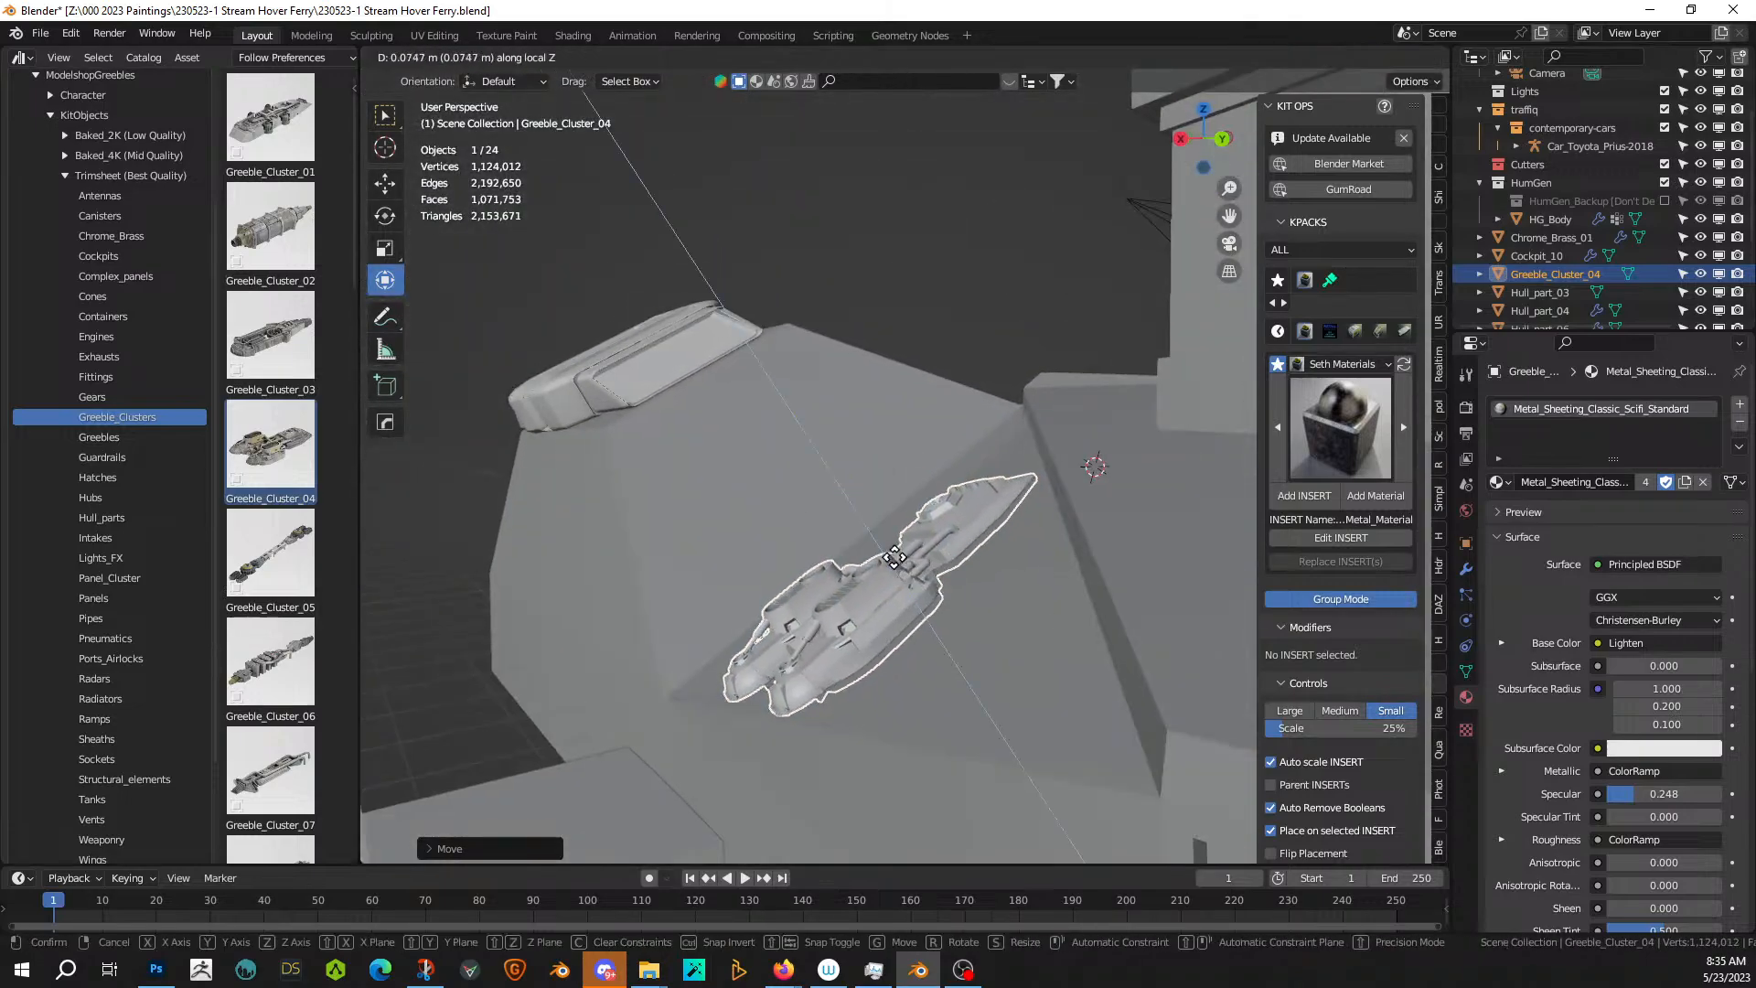
{"action": "left_click", "coordinate": [897, 562]}
- Mirror Greeble_Cluster_04 across the R_Starship hull on both the X and Y axes
{"action": "middle_click_drag", "start_coordinate": [896, 562], "coordinate": [956, 603]}
{"action": "scroll", "coordinate": [1084, 631], "scroll_direction": "down", "scroll_amount": 6}
{"action": "scroll", "coordinate": [950, 646], "scroll_direction": "down", "scroll_amount": 3}
{"action": "left_click", "coordinate": [757, 492], "text": "shift"}
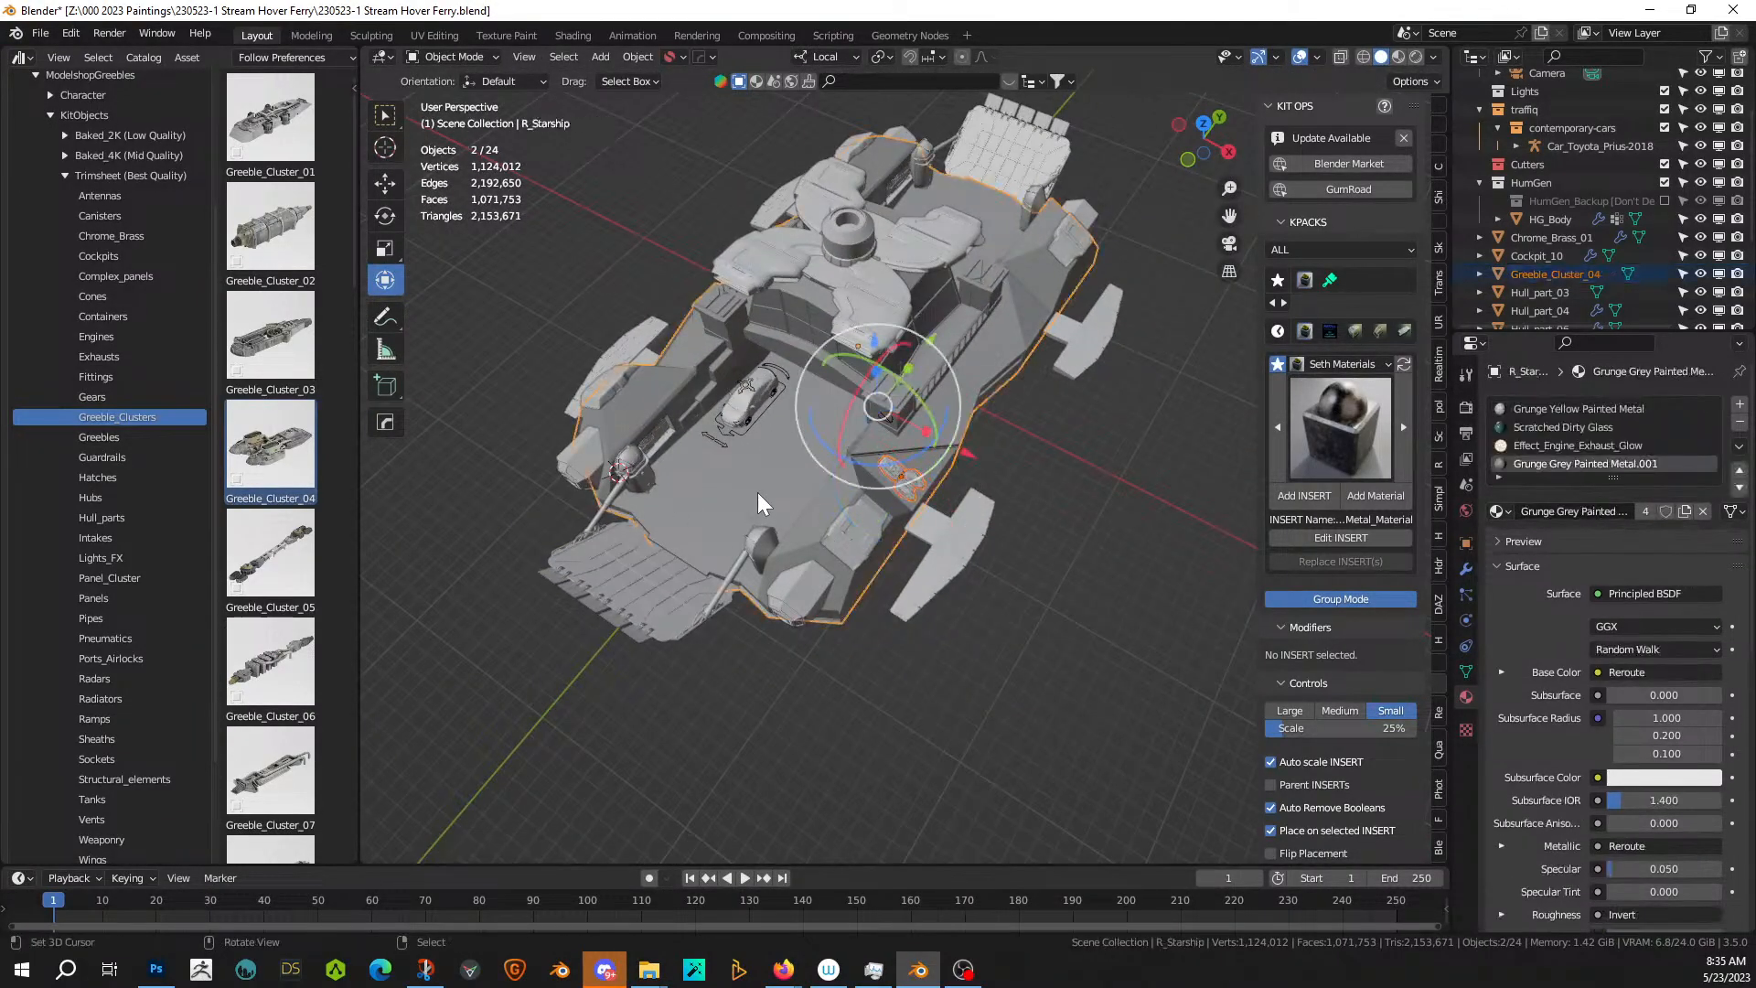
{"action": "key", "text": "alt+x"}
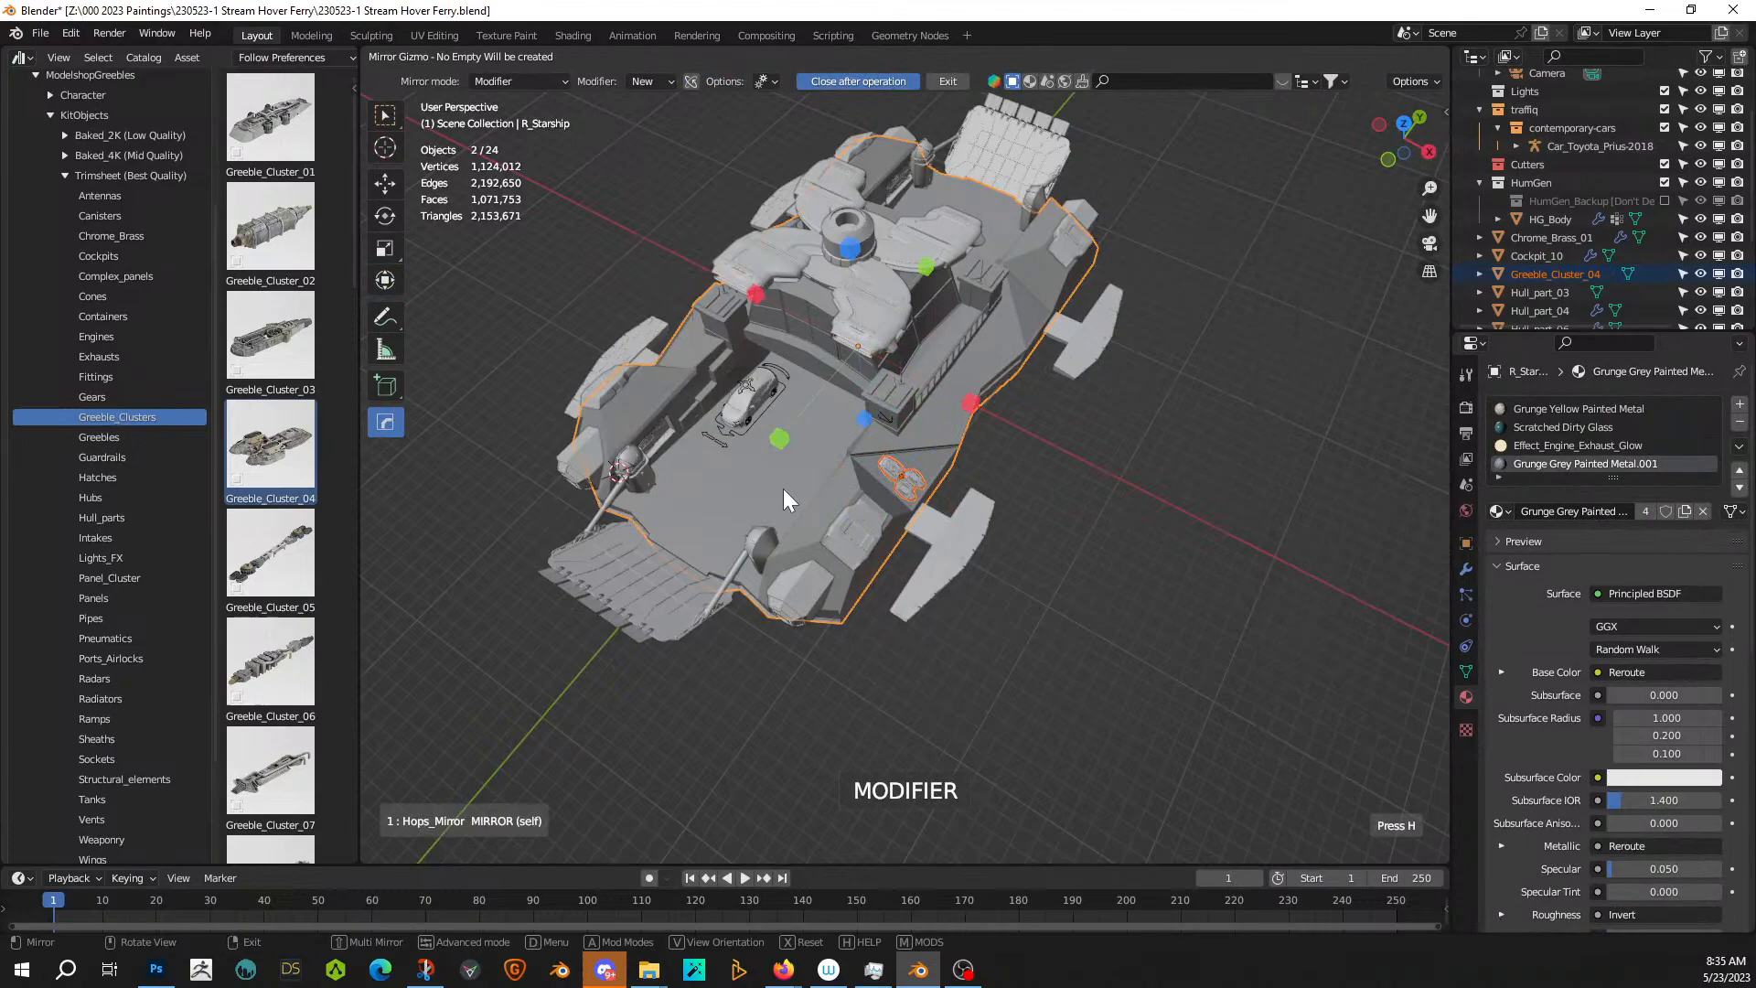
{"action": "left_click", "coordinate": [970, 401]}
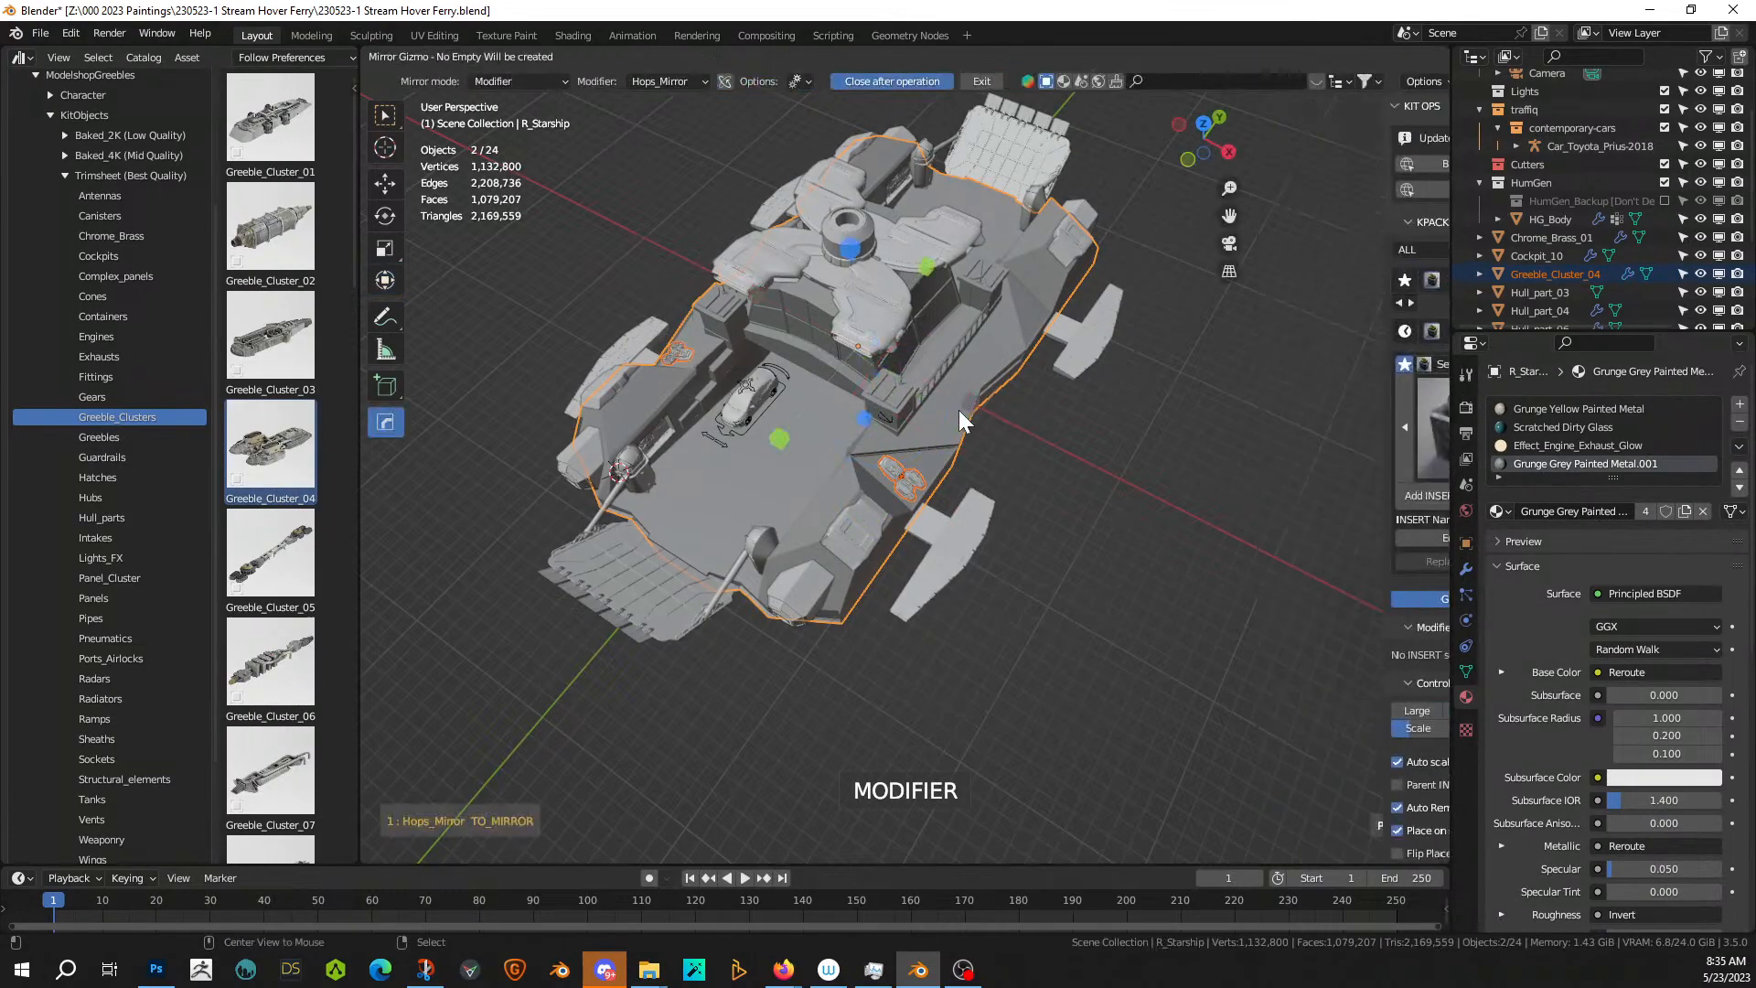
{"action": "left_click", "coordinate": [780, 440]}
- Open the Panel_Cluster catalog and place Panel_Cluster_05 beside the greeble cluster on the triangular hull panel
{"action": "middle_click_drag", "start_coordinate": [1088, 640], "coordinate": [995, 513]}
{"action": "scroll", "coordinate": [1032, 629], "scroll_direction": "up", "scroll_amount": 2}
{"action": "scroll", "coordinate": [1055, 634], "scroll_direction": "up", "scroll_amount": 4}
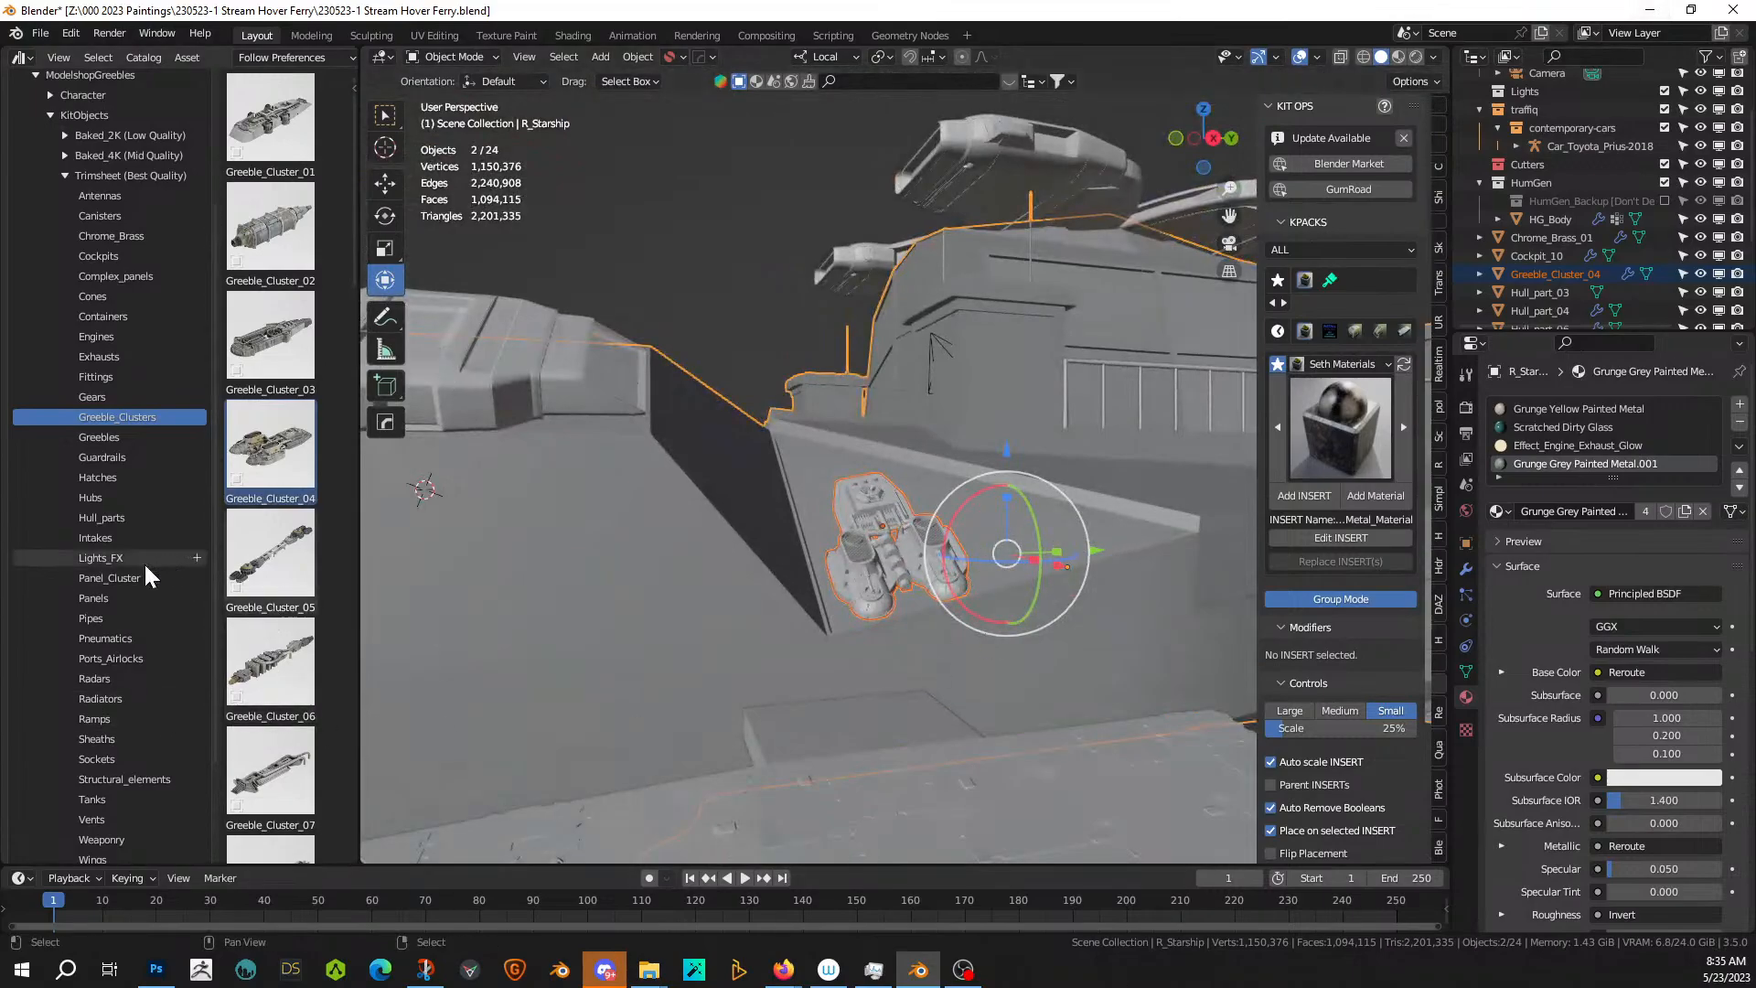
{"action": "left_click", "coordinate": [128, 580]}
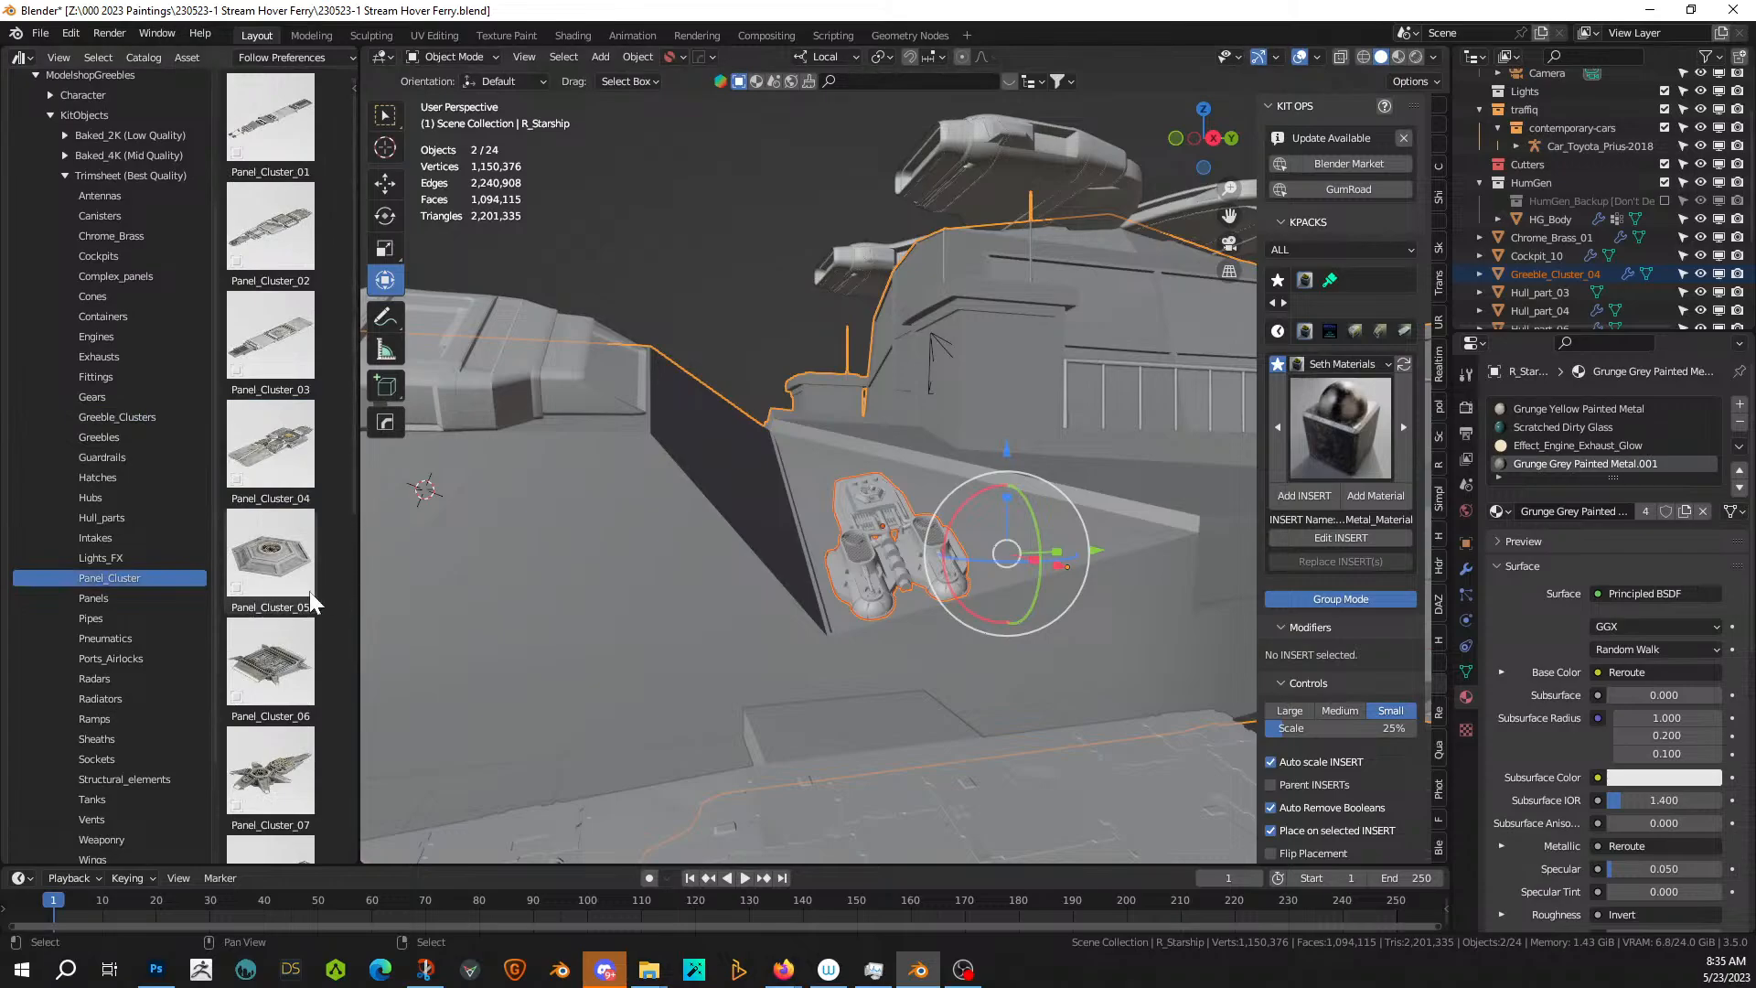
{"action": "middle_click_drag", "start_coordinate": [1138, 606], "coordinate": [1080, 695]}
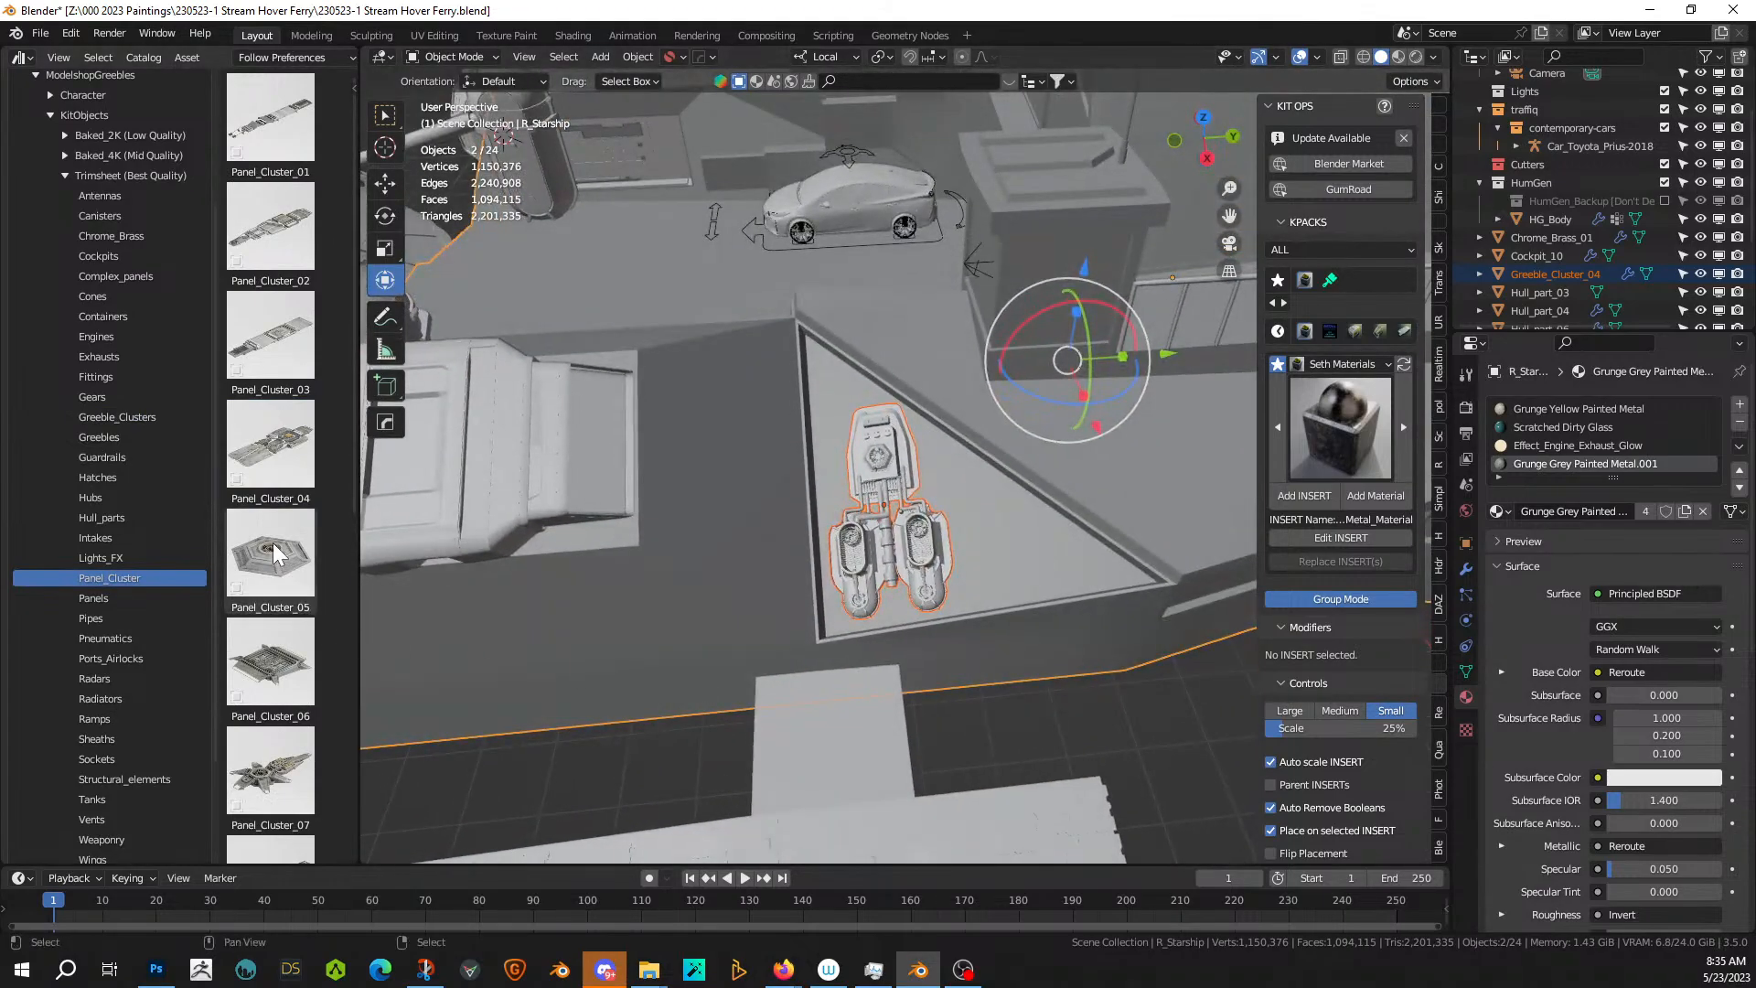
{"action": "left_click_drag", "start_coordinate": [274, 556], "coordinate": [1012, 533]}
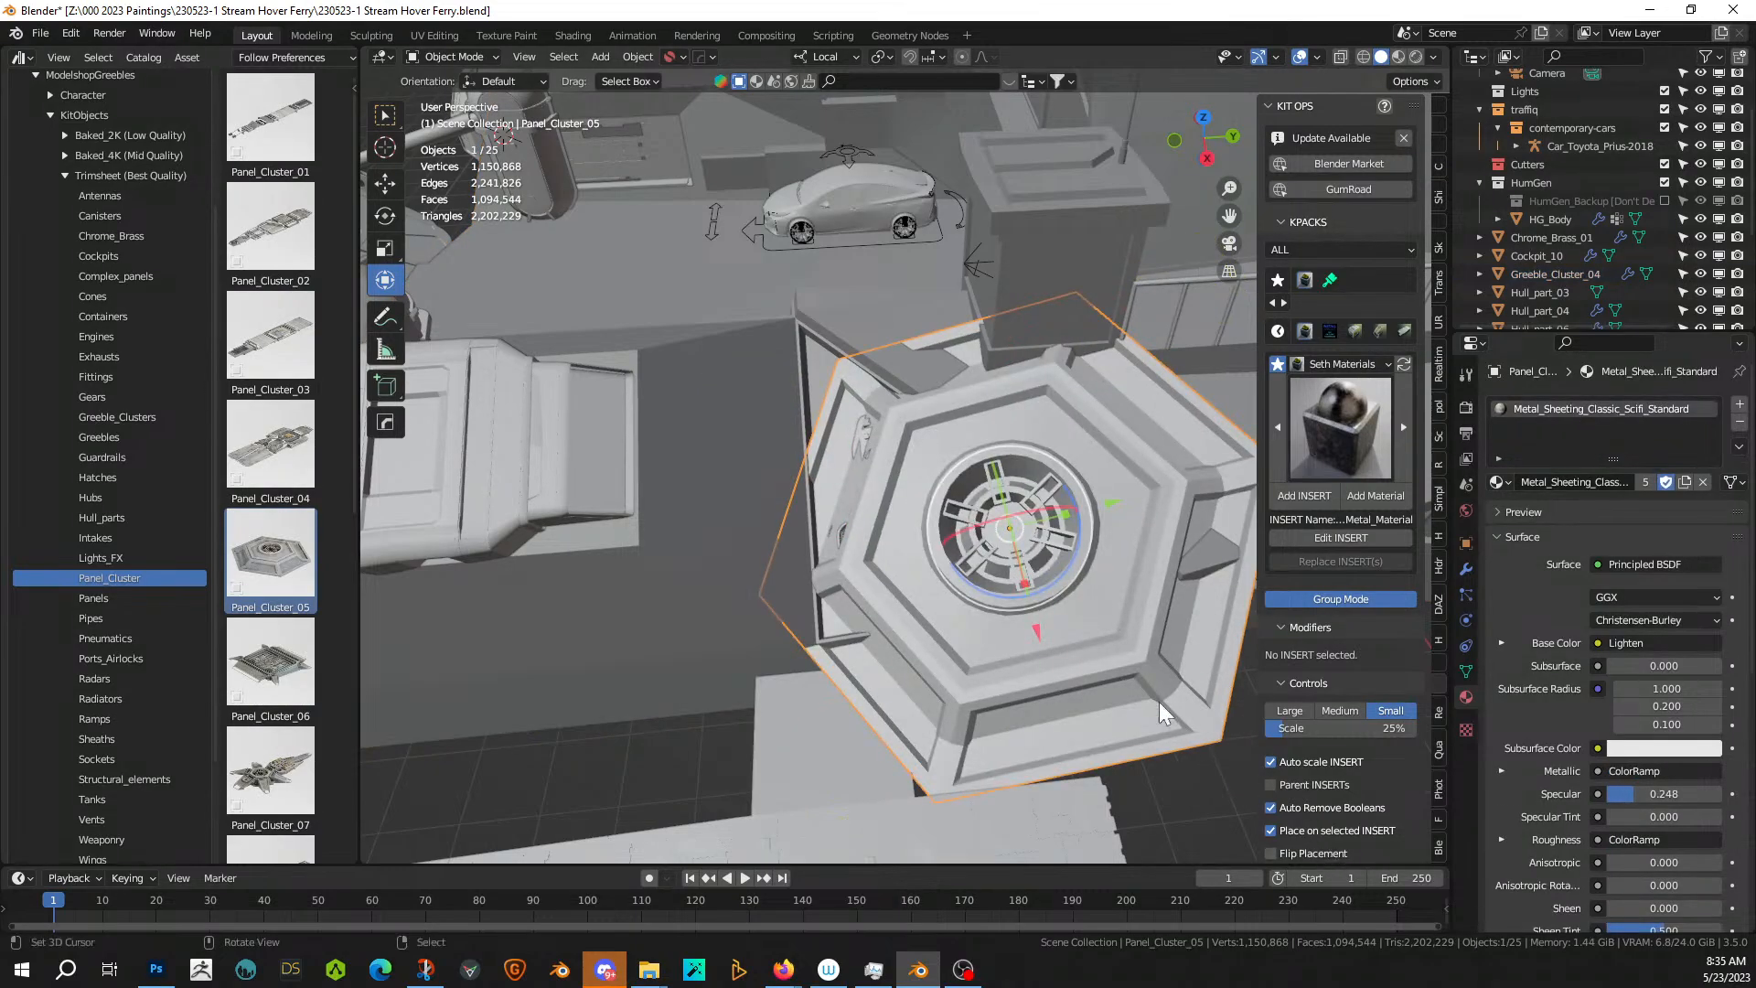
- Scale Panel_Cluster_05 to about 0.17 and rotate it about -8° around its local Z axis
{"action": "key", "text": "s"}
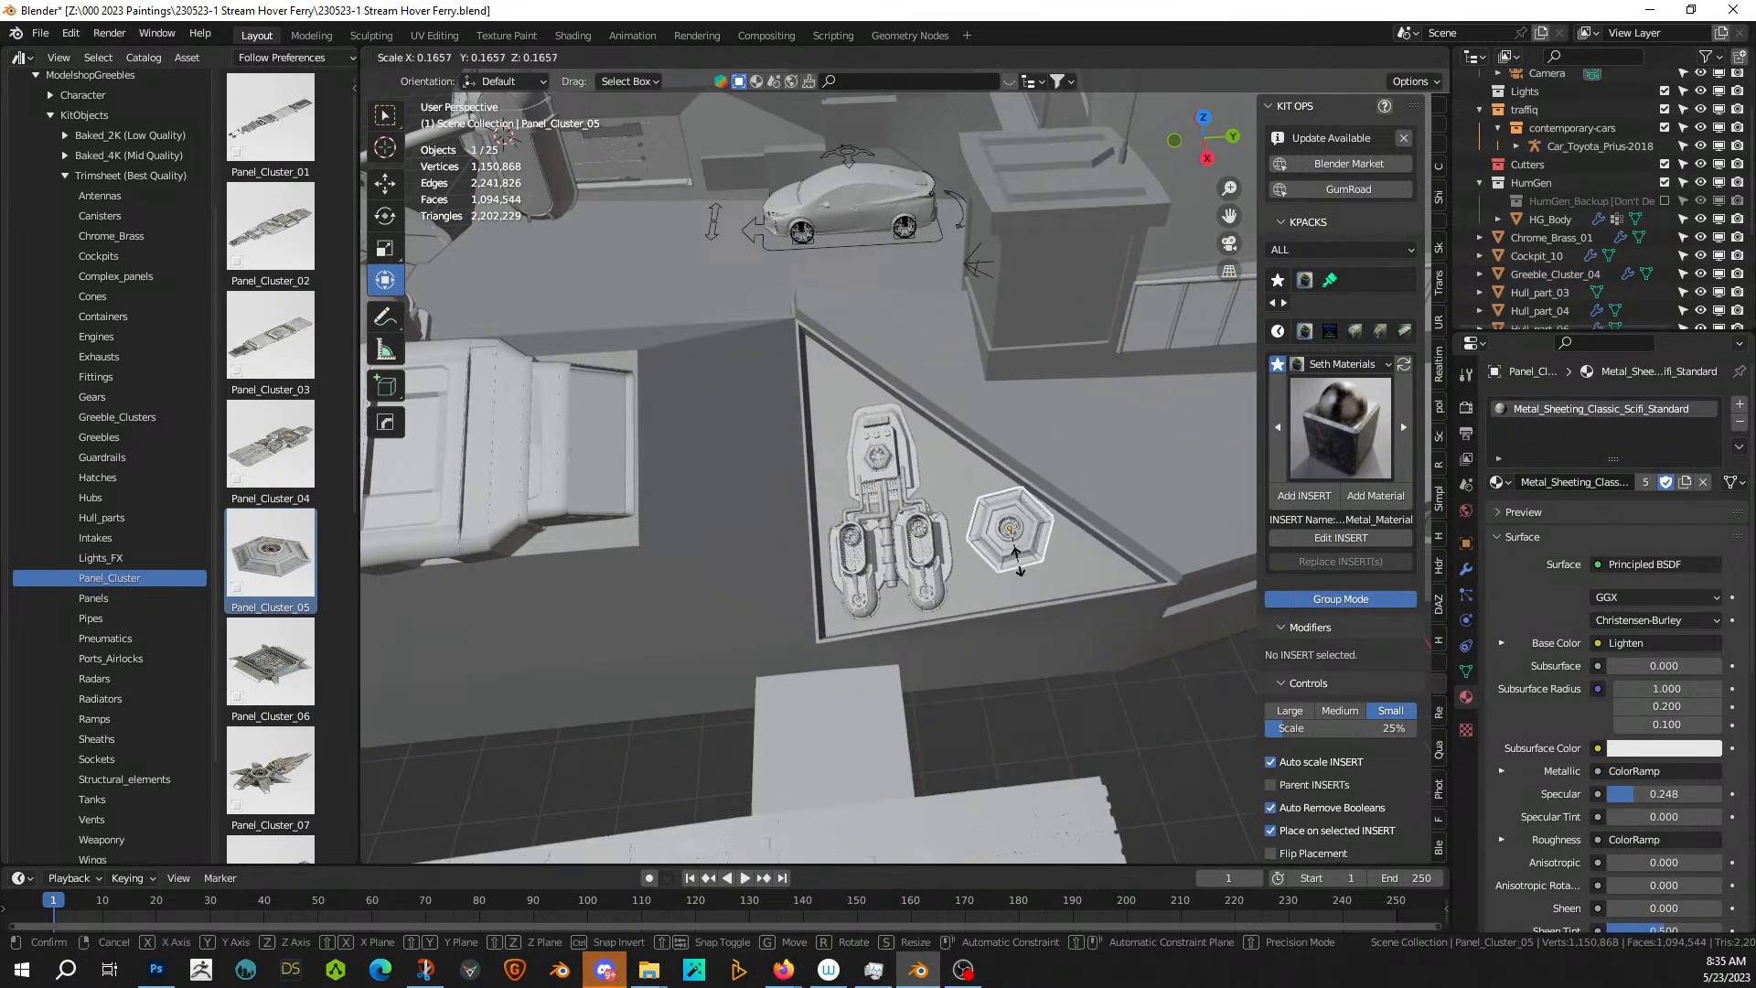
{"action": "left_click", "coordinate": [1016, 558]}
{"action": "key", "text": "r"}
{"action": "key", "text": "z"}
{"action": "key", "text": "z"}
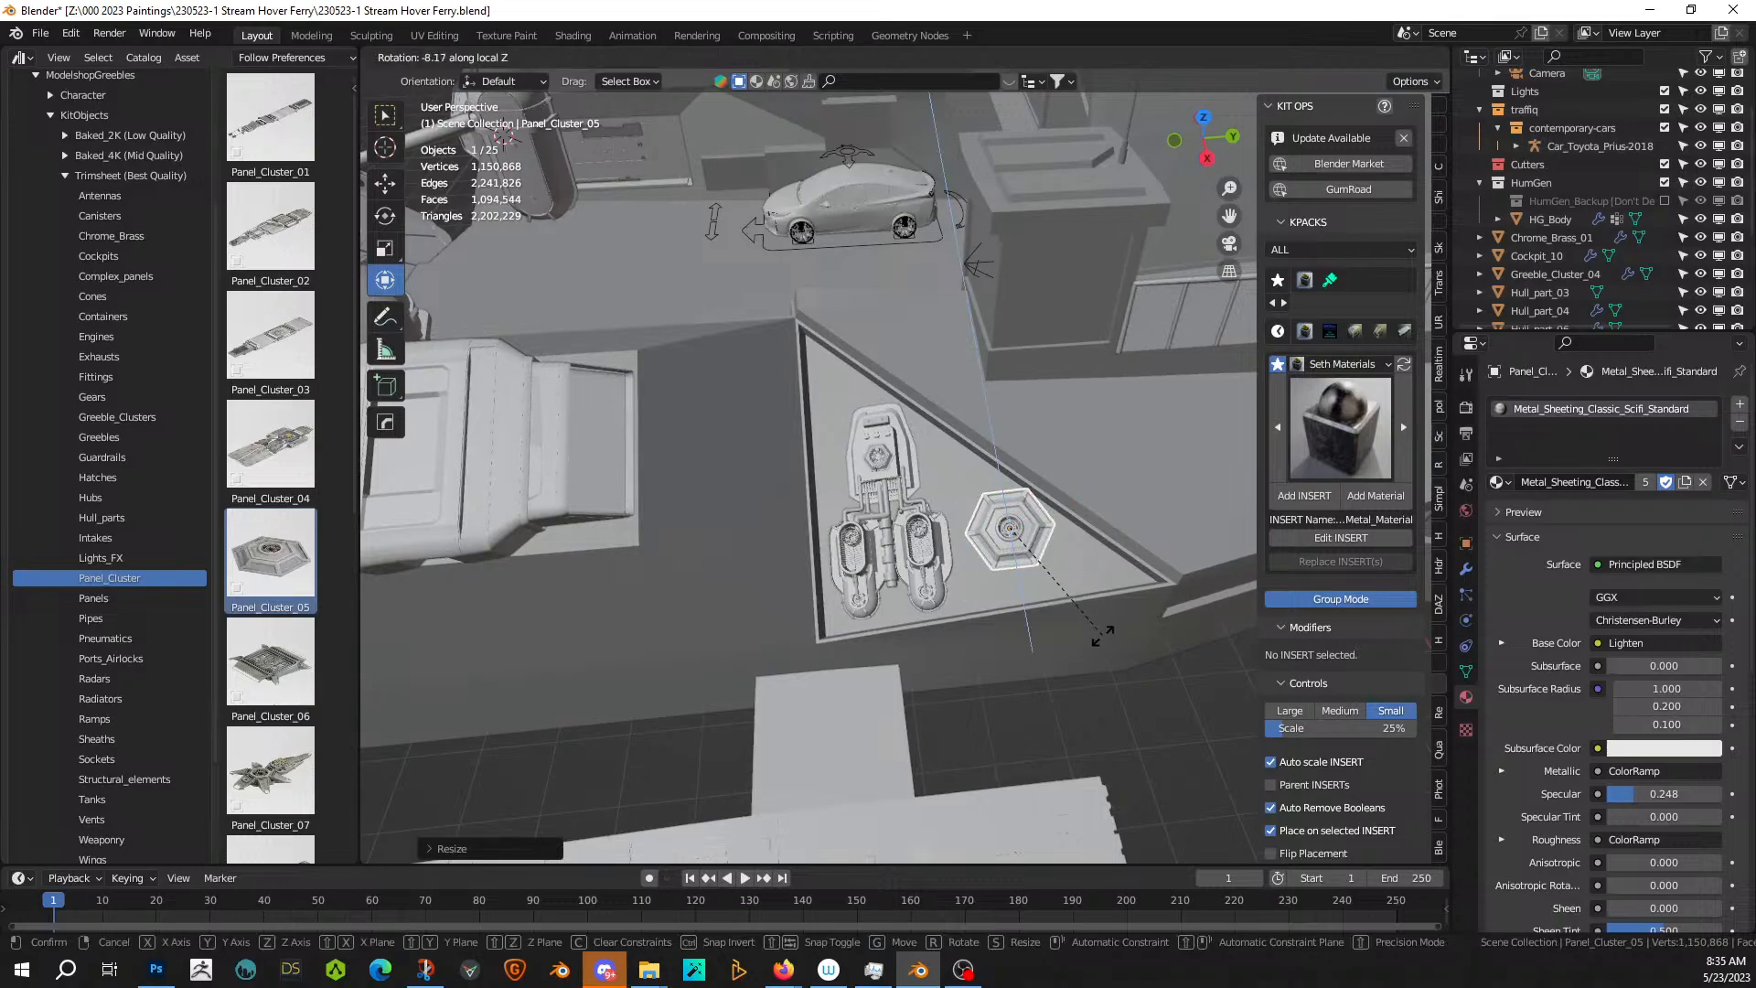
{"action": "left_click", "coordinate": [1103, 635]}
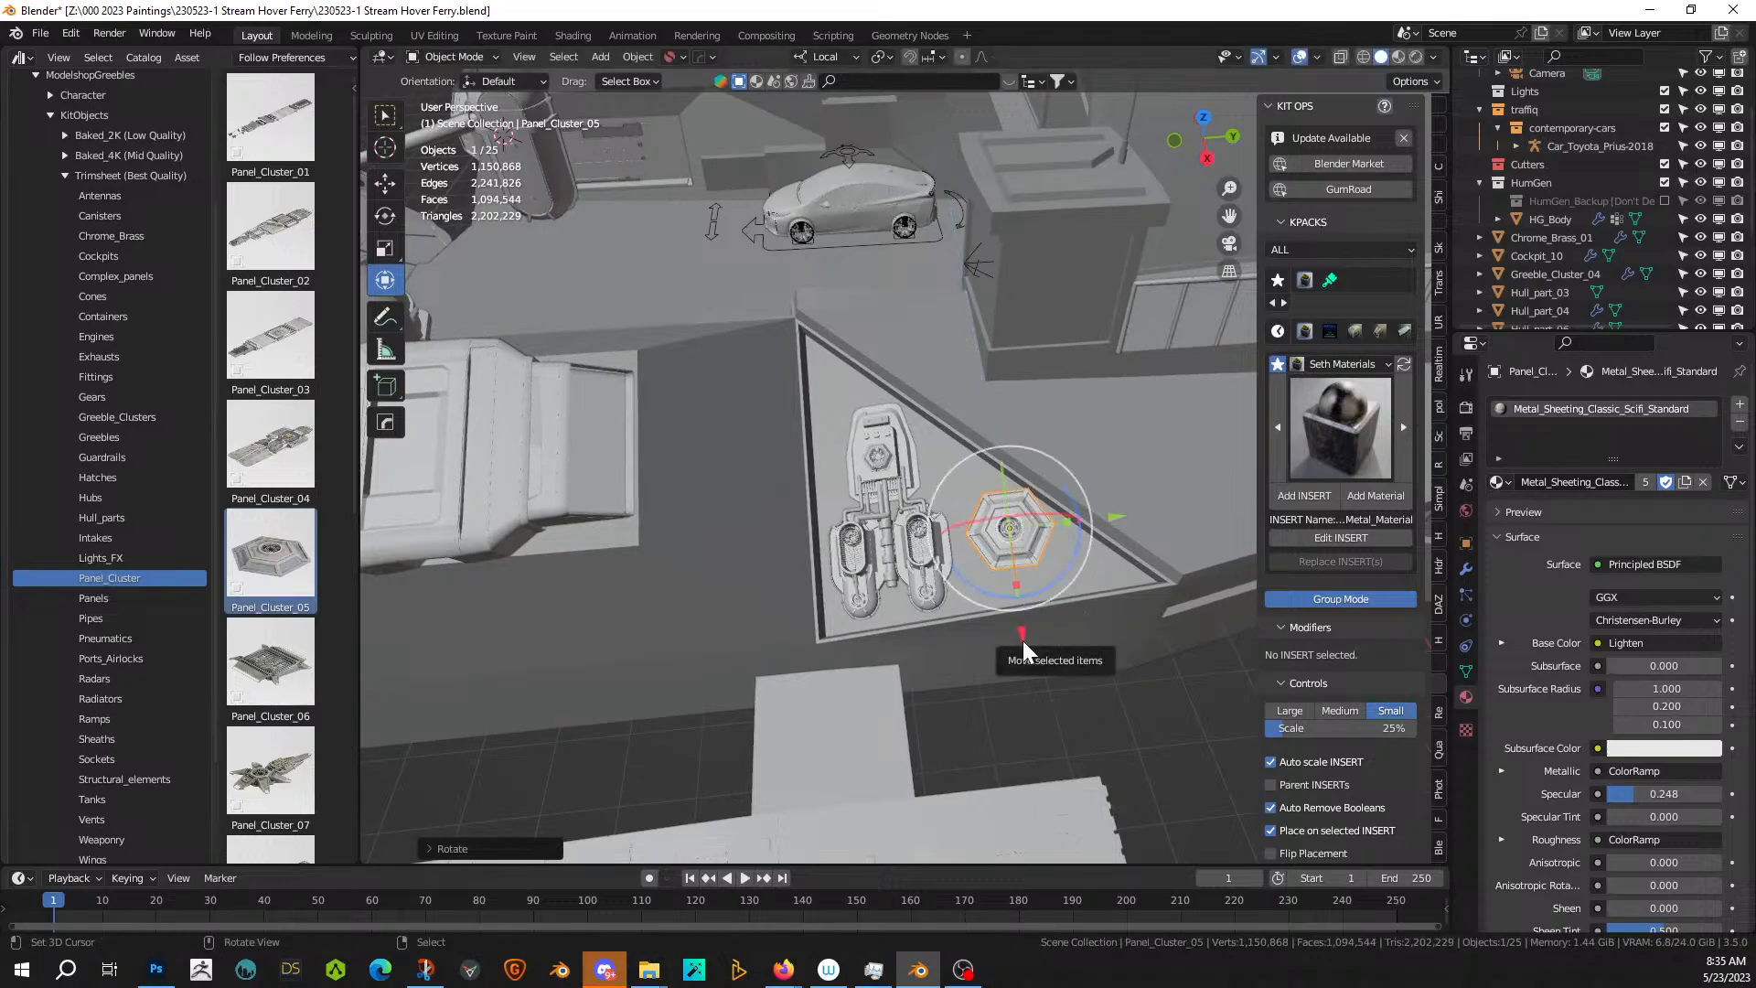
- Position Panel_Cluster_05 along its local Y and X axes, centring it in the narrow part of the triangular panel
{"action": "key", "text": "g"}
{"action": "key", "text": "y"}
{"action": "key", "text": "y"}
{"action": "left_click", "coordinate": [1025, 670]}
{"action": "key", "text": "g"}
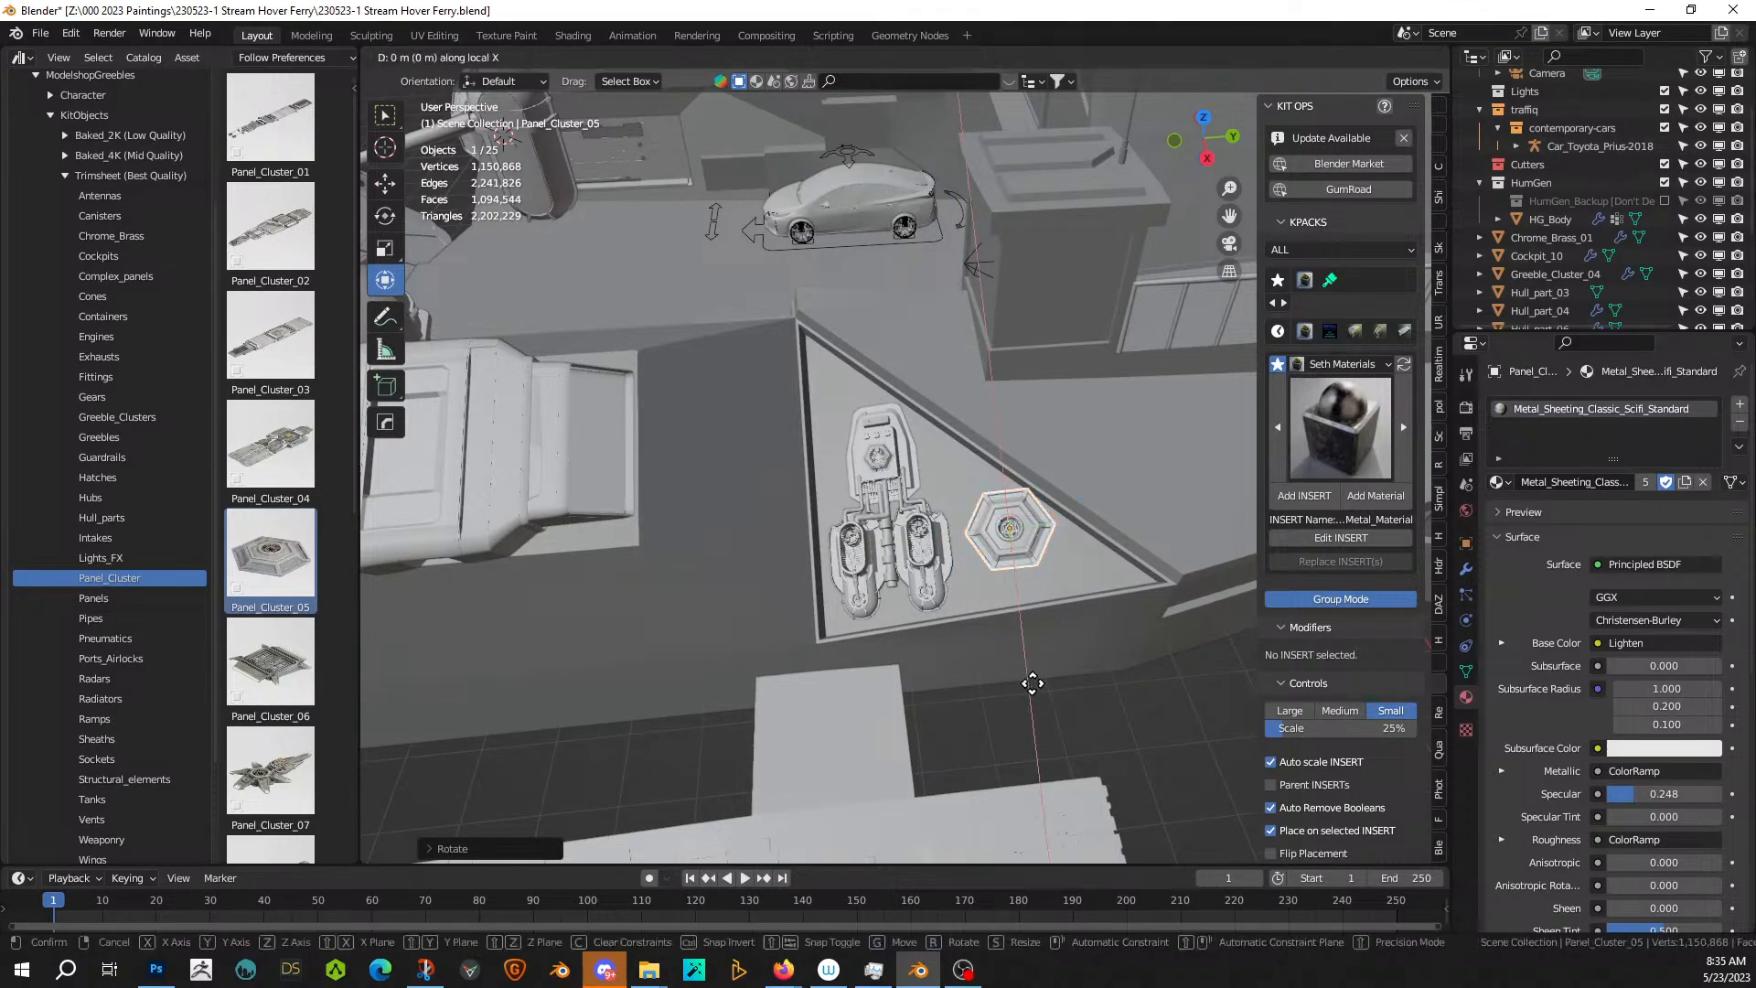
{"action": "key", "text": "x"}
{"action": "key", "text": "x"}
{"action": "left_click", "coordinate": [1034, 688]}
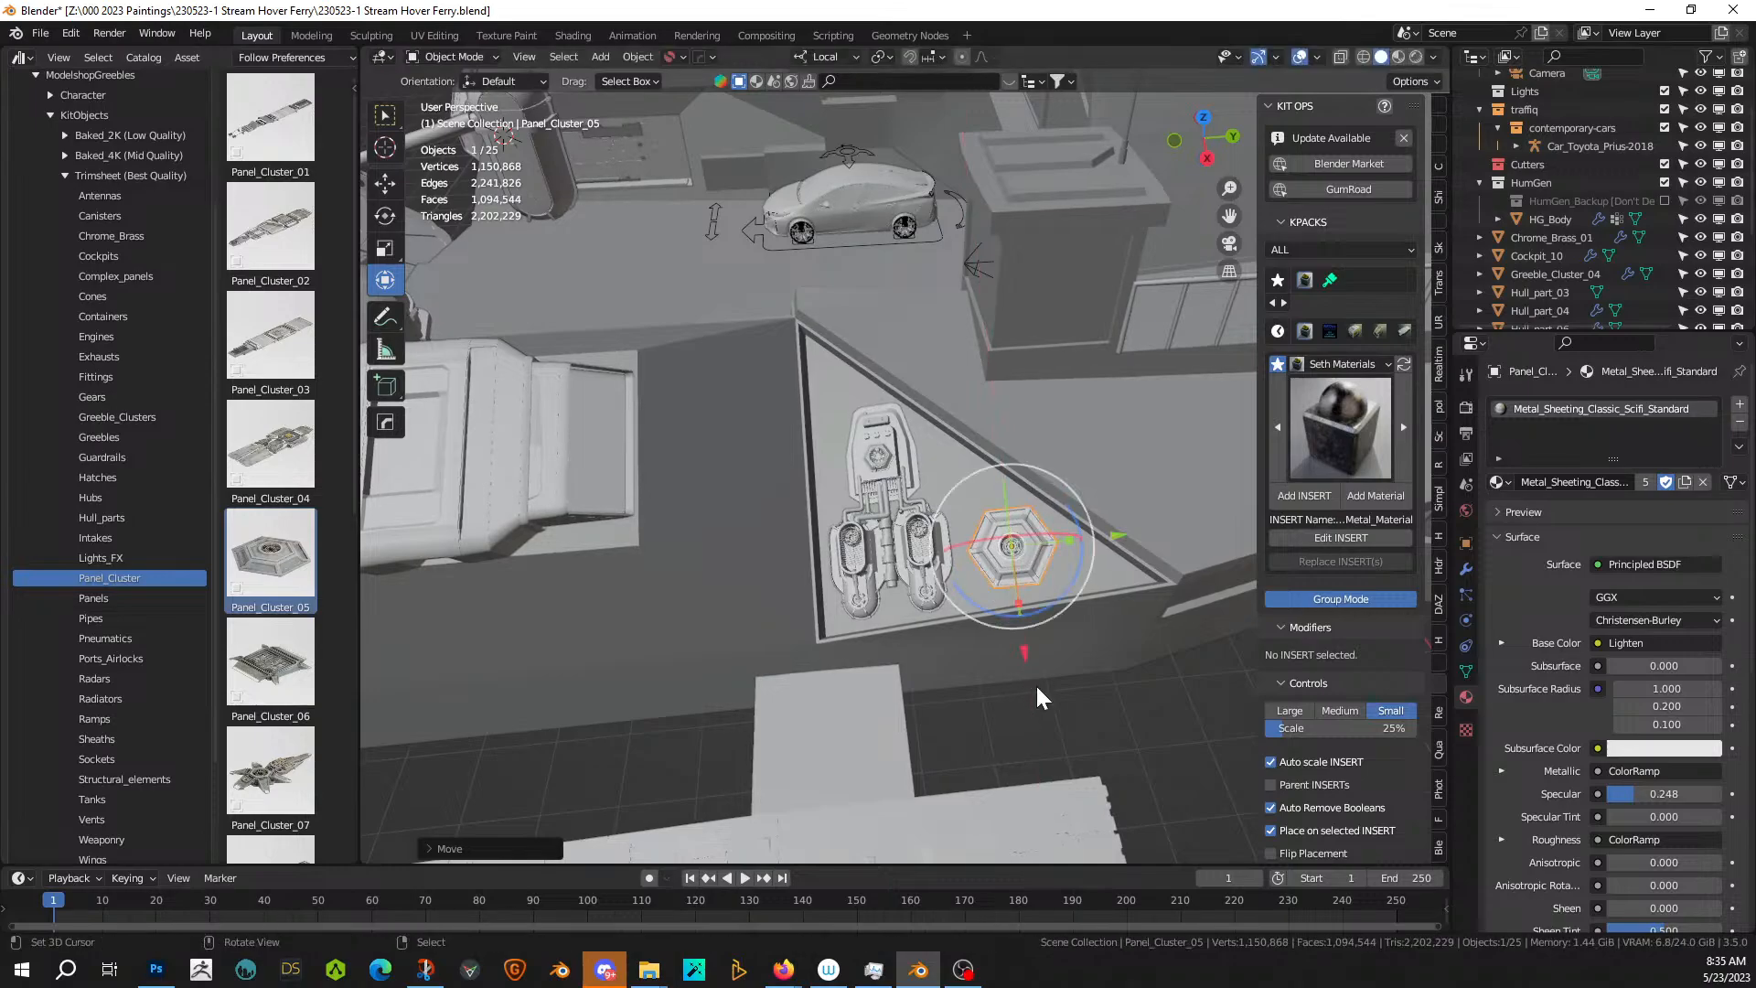
- Sink Panel_Cluster_05 about 0.39 m along its local Z axis until it rests against the sloped hull surface
{"action": "key", "text": "KP_Decimal"}
{"action": "middle_click_drag", "start_coordinate": [983, 598], "coordinate": [929, 553]}
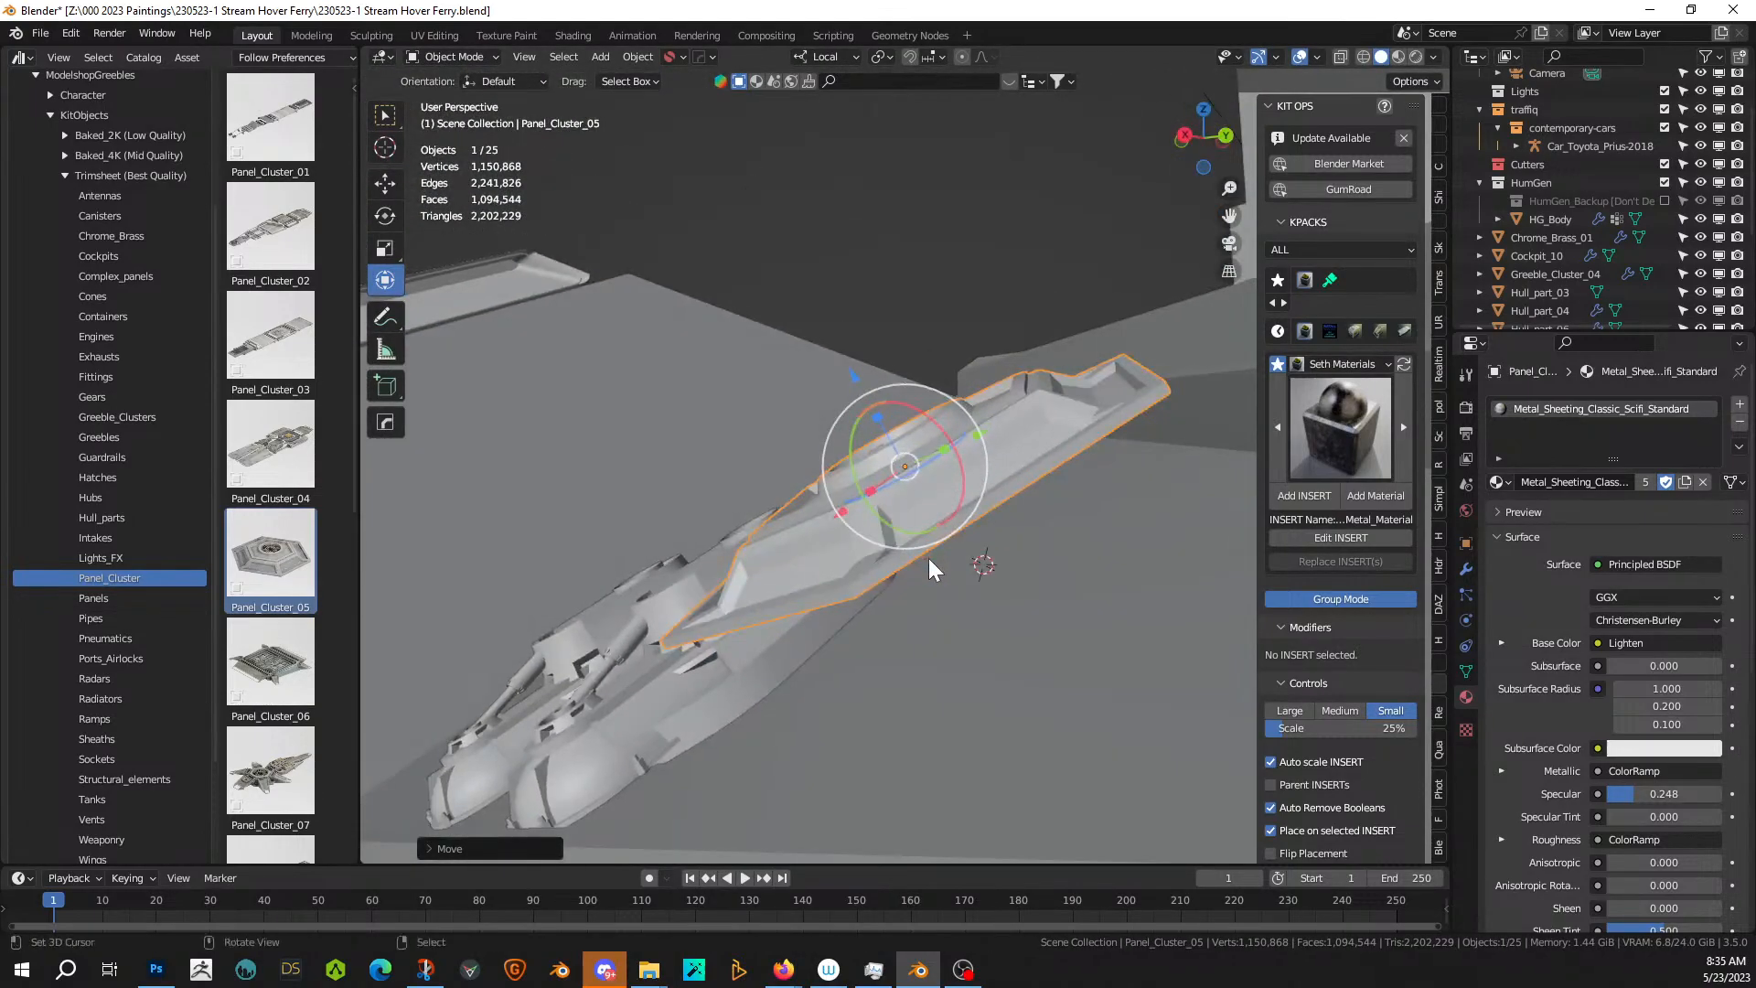
{"action": "key", "text": "g"}
{"action": "key", "text": "z"}
{"action": "key", "text": "z"}
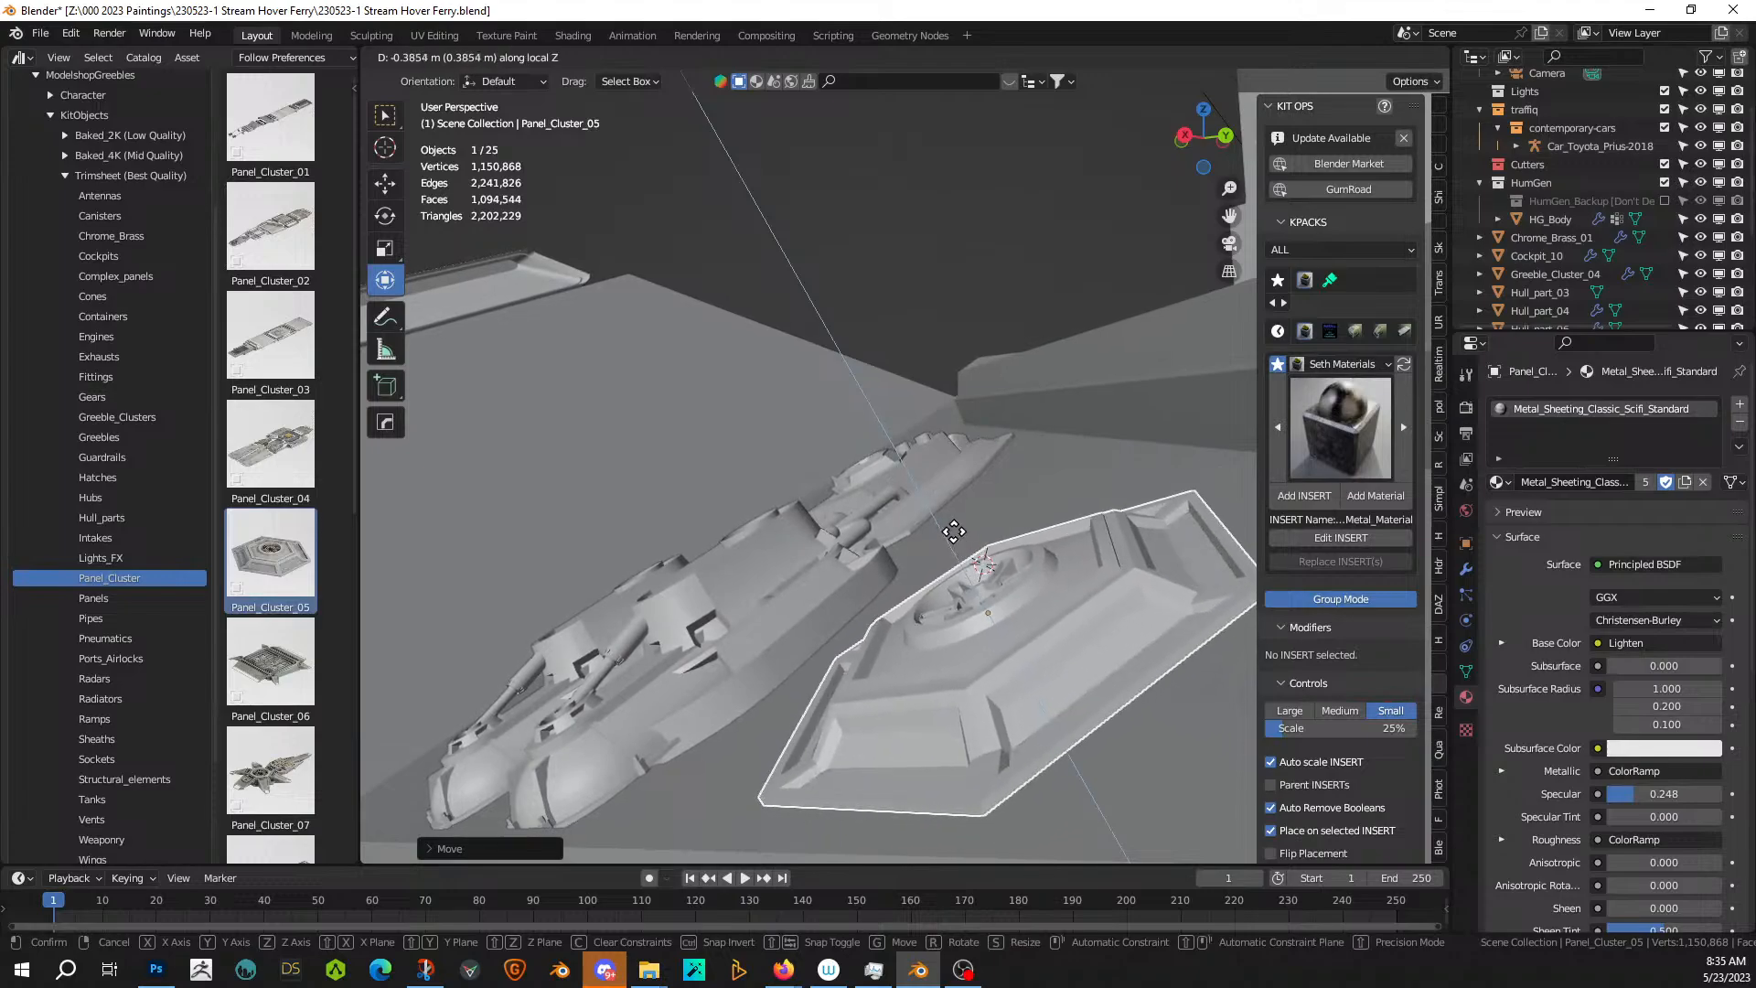
{"action": "left_click", "coordinate": [963, 549]}
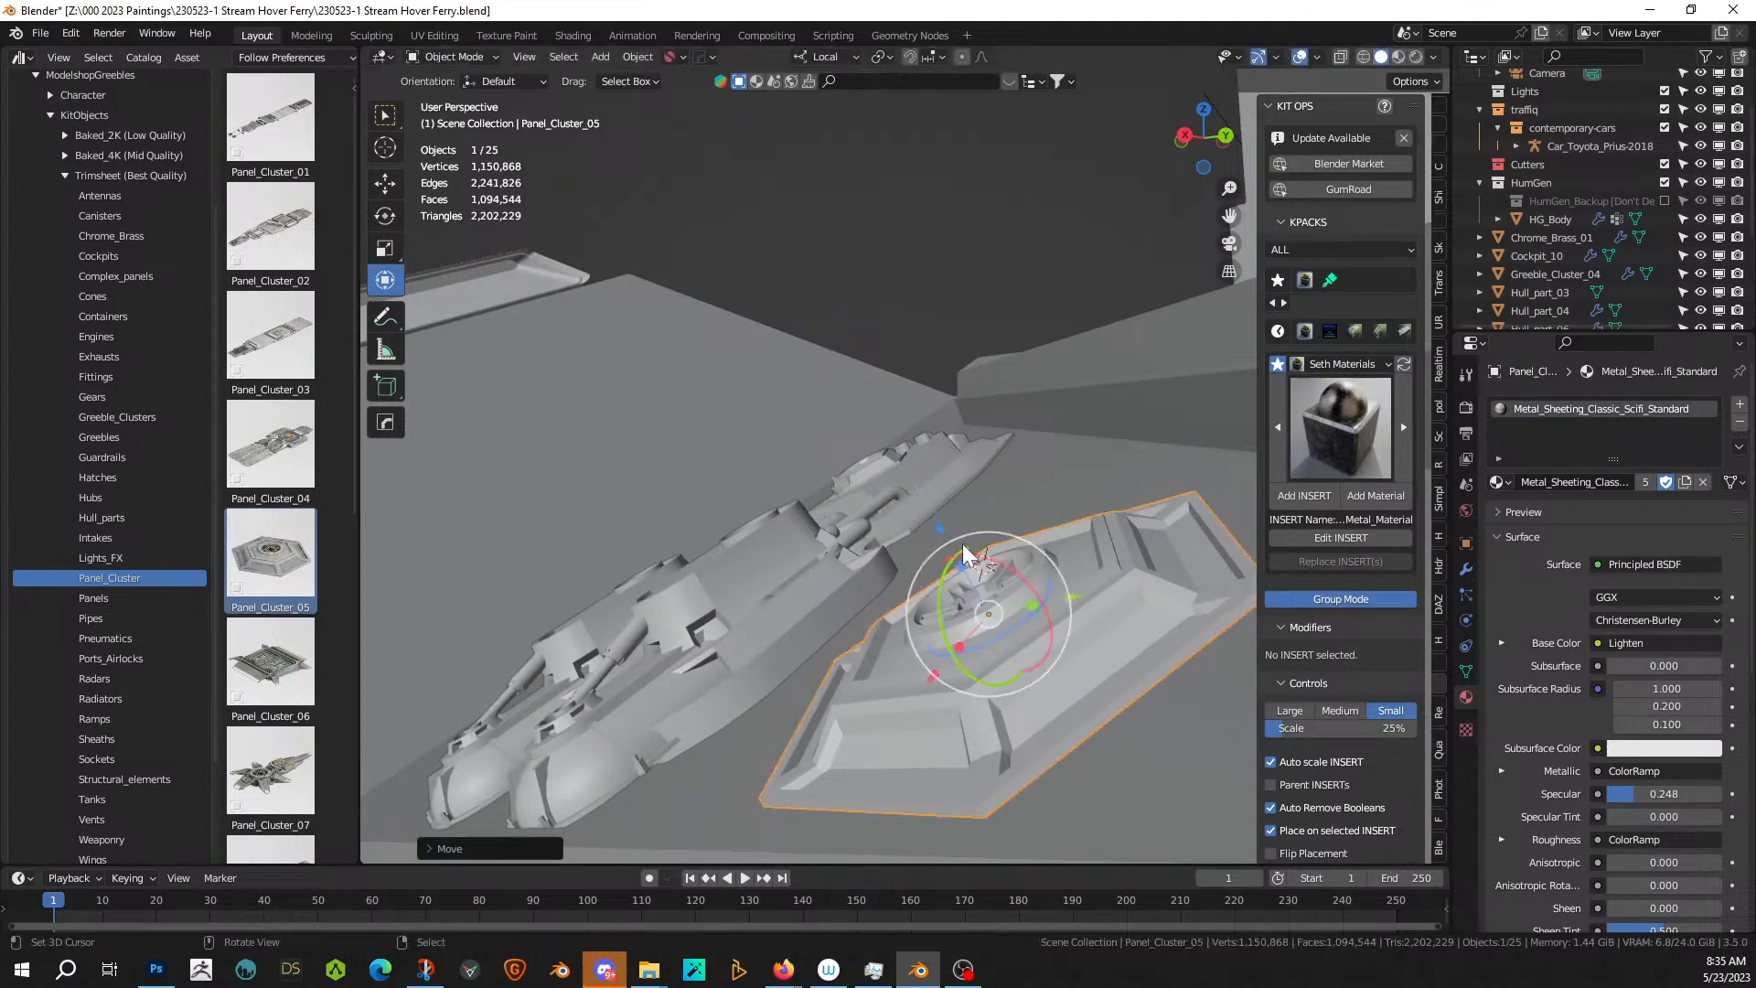
- Fine-tune Panel_Cluster_05's rotation, including about 6° around local Z, to line the hexagon up with the triangular panel
{"action": "middle_click_drag", "start_coordinate": [962, 549], "coordinate": [1067, 752]}
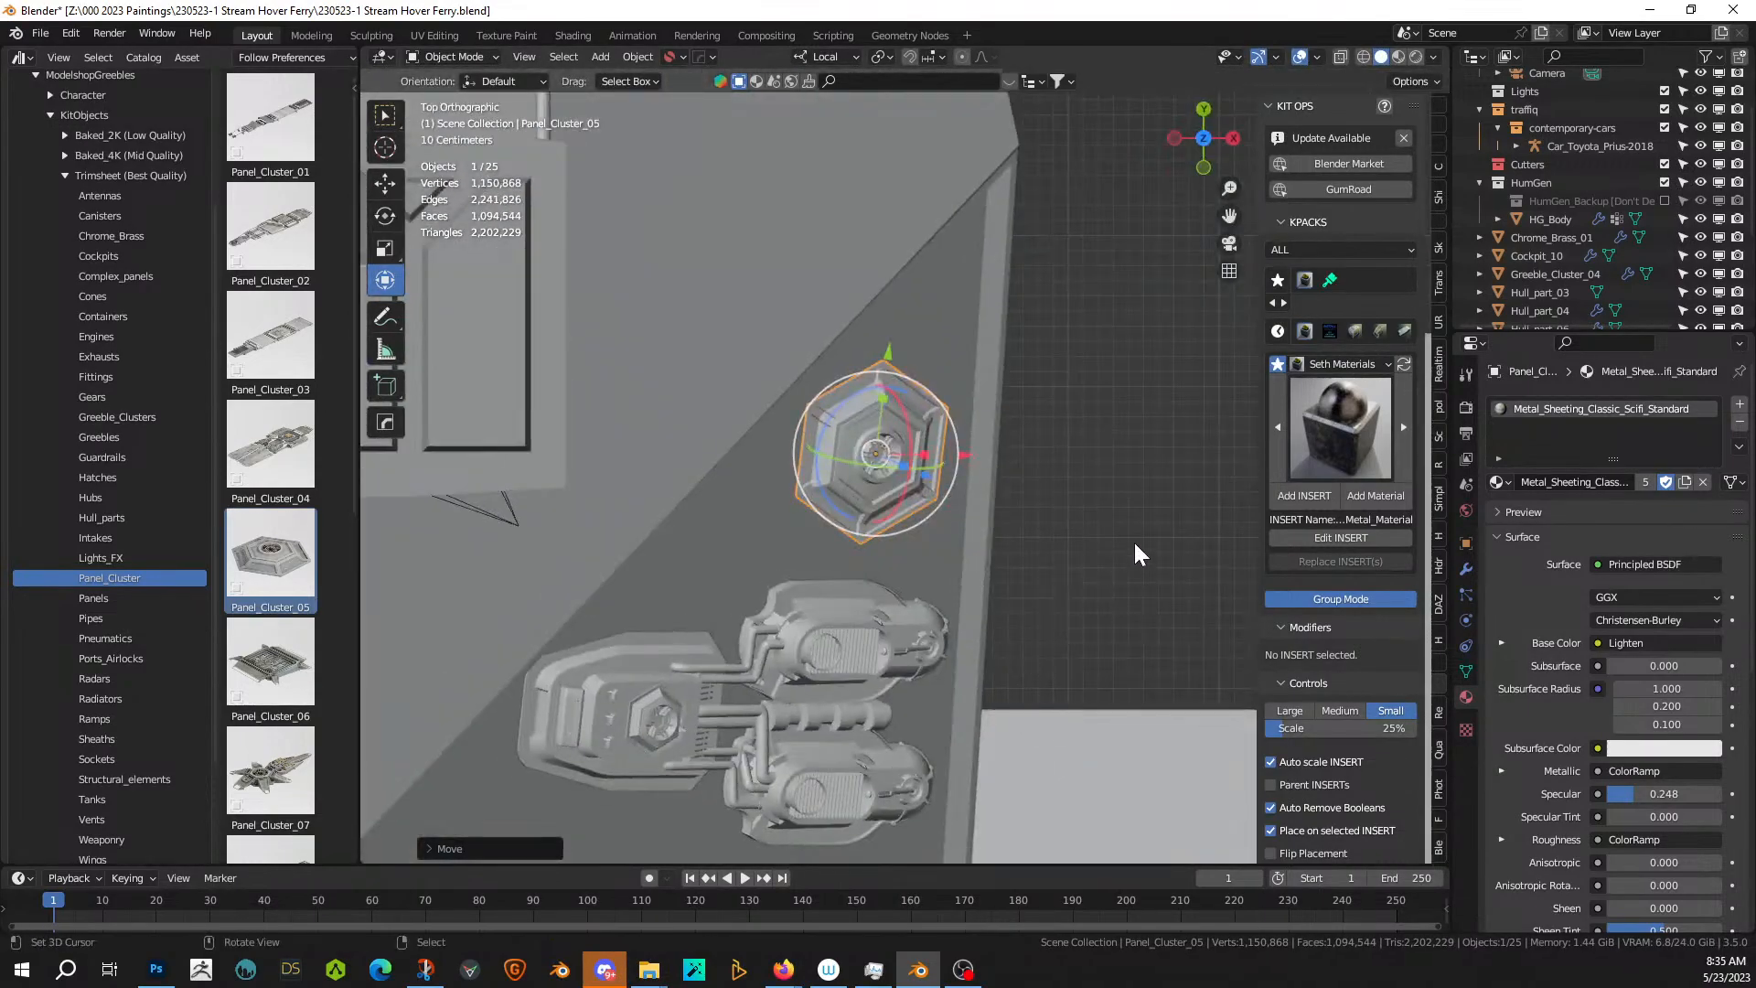
{"action": "key", "text": "r"}
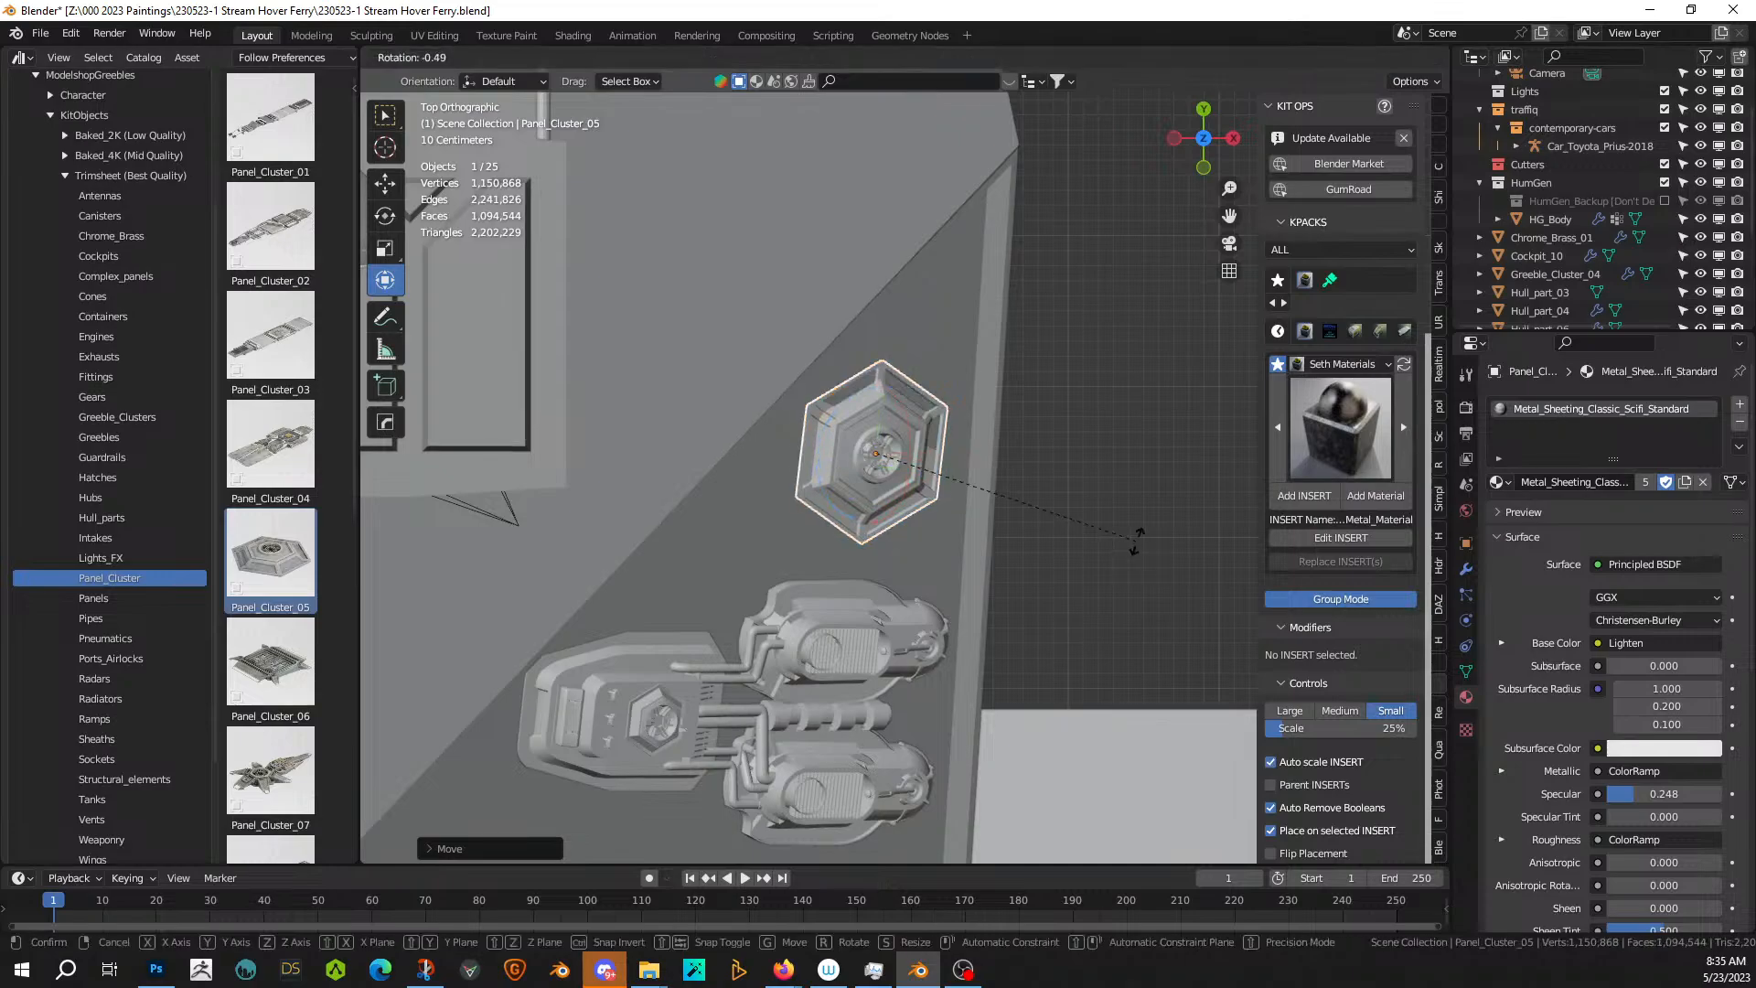
{"action": "key", "text": "z"}
{"action": "key", "text": "z"}
{"action": "left_click", "coordinate": [1161, 526]}
{"action": "middle_click_drag", "start_coordinate": [1165, 525], "coordinate": [1037, 646]}
{"action": "key", "text": "r"}
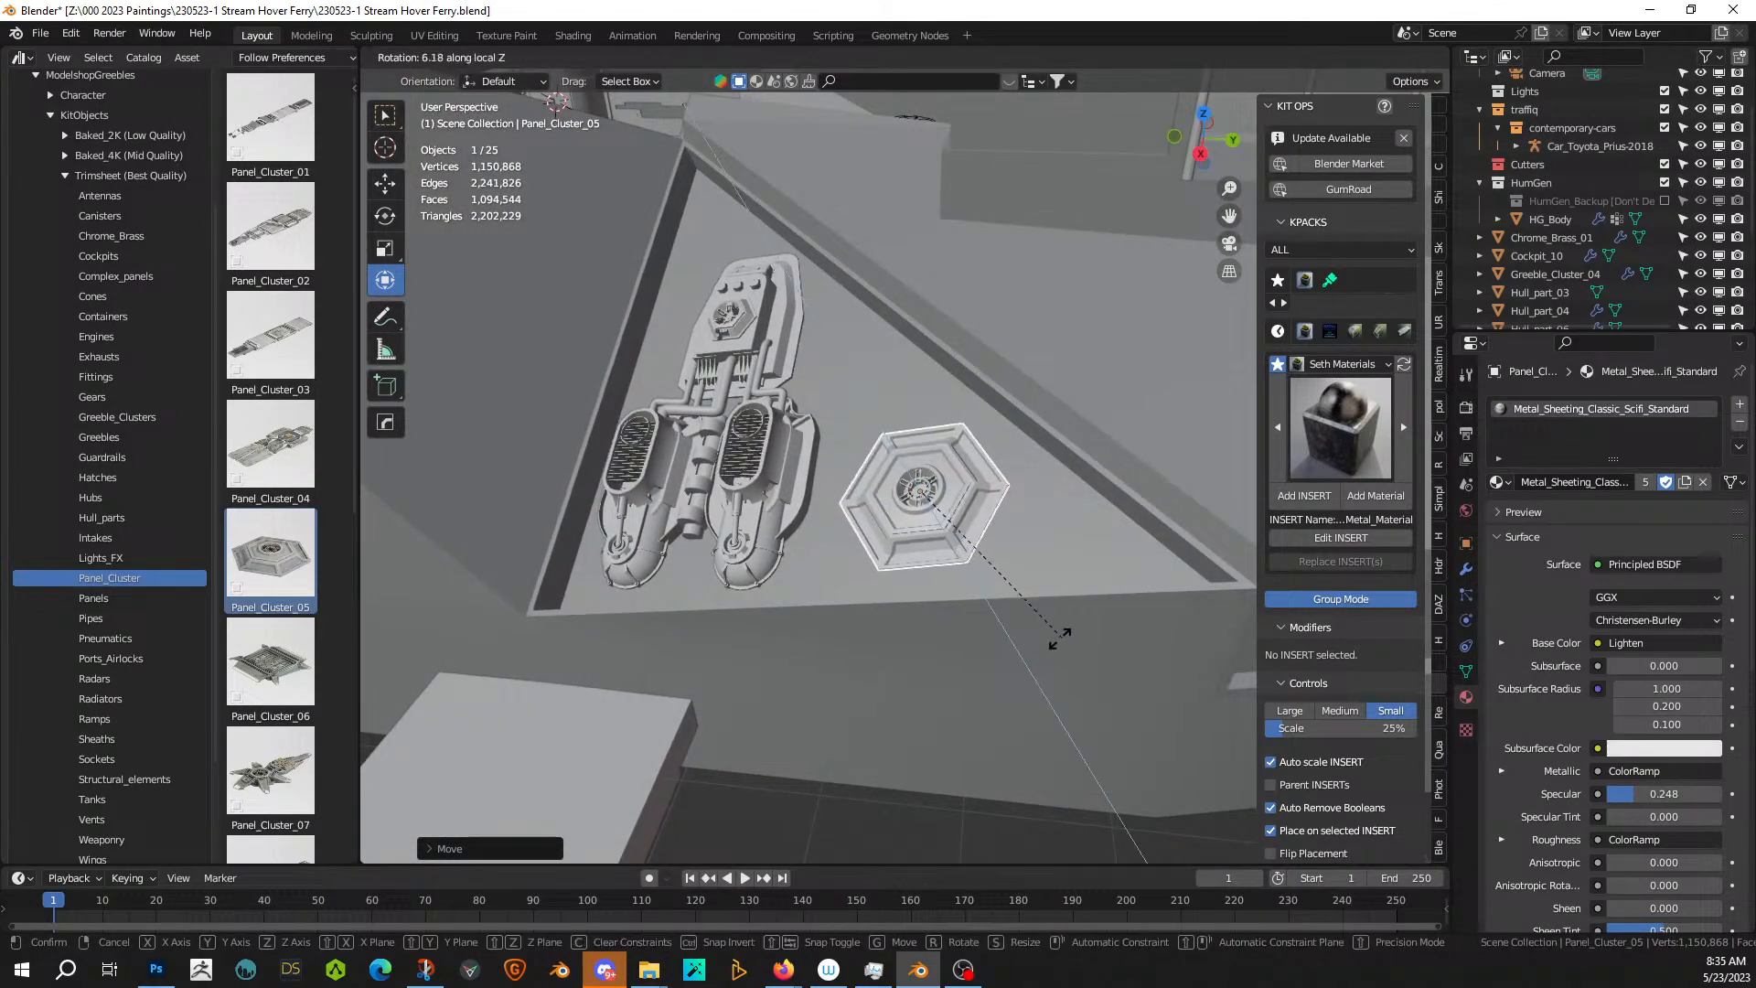
{"action": "left_click", "coordinate": [1049, 642]}
{"action": "key", "text": "KP_7"}
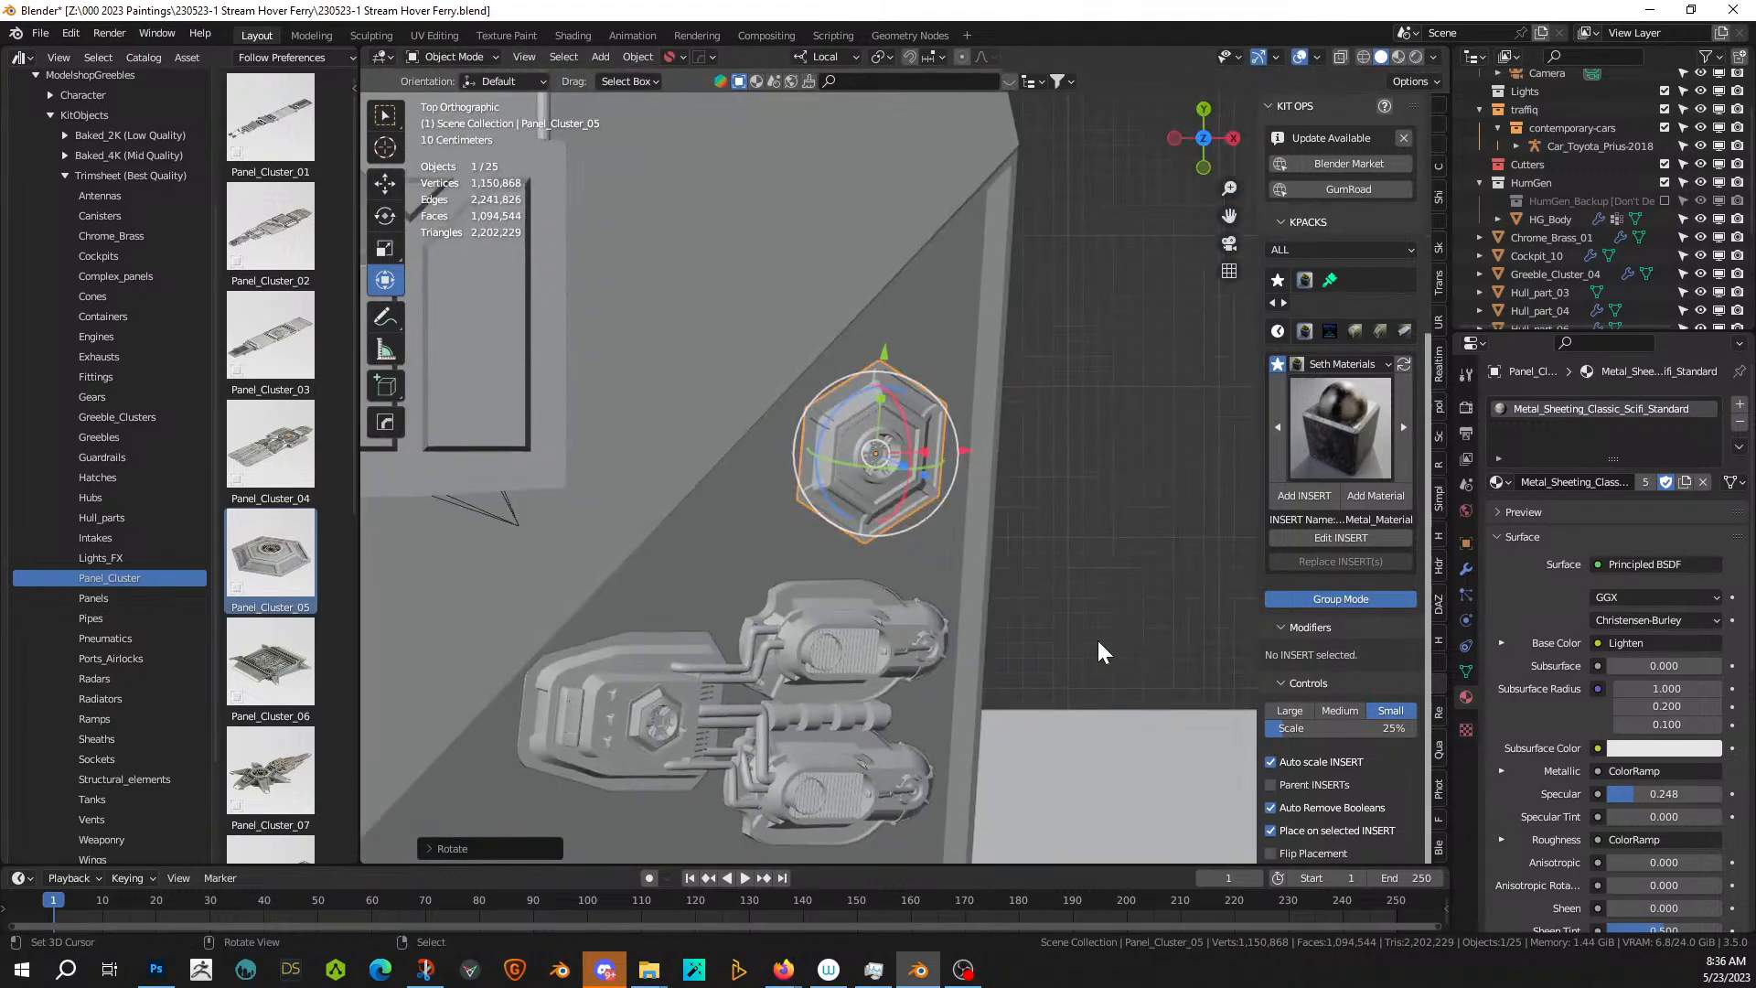
{"action": "key", "text": "r"}
{"action": "left_click", "coordinate": [1072, 582]}
- Mirror Panel_Cluster_05 across the R_Starship hull on the X axis
{"action": "scroll", "coordinate": [1072, 584], "scroll_direction": "down", "scroll_amount": 8}
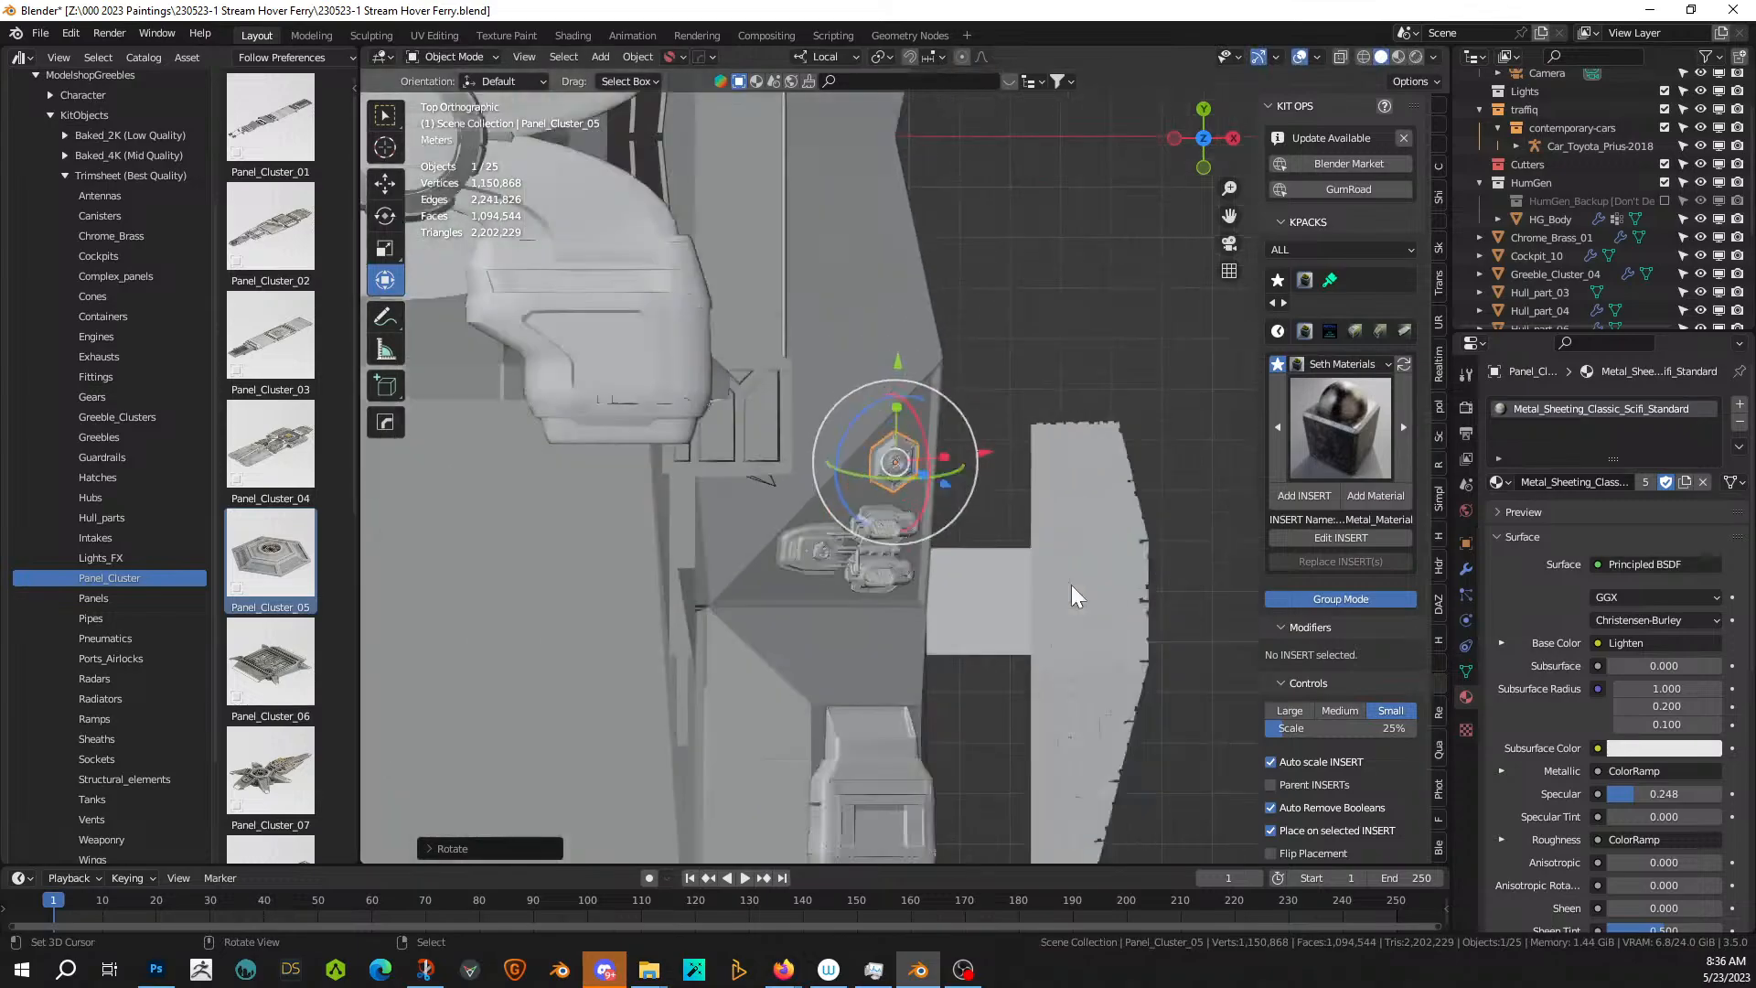
{"action": "scroll", "coordinate": [1072, 585], "scroll_direction": "down", "scroll_amount": 2}
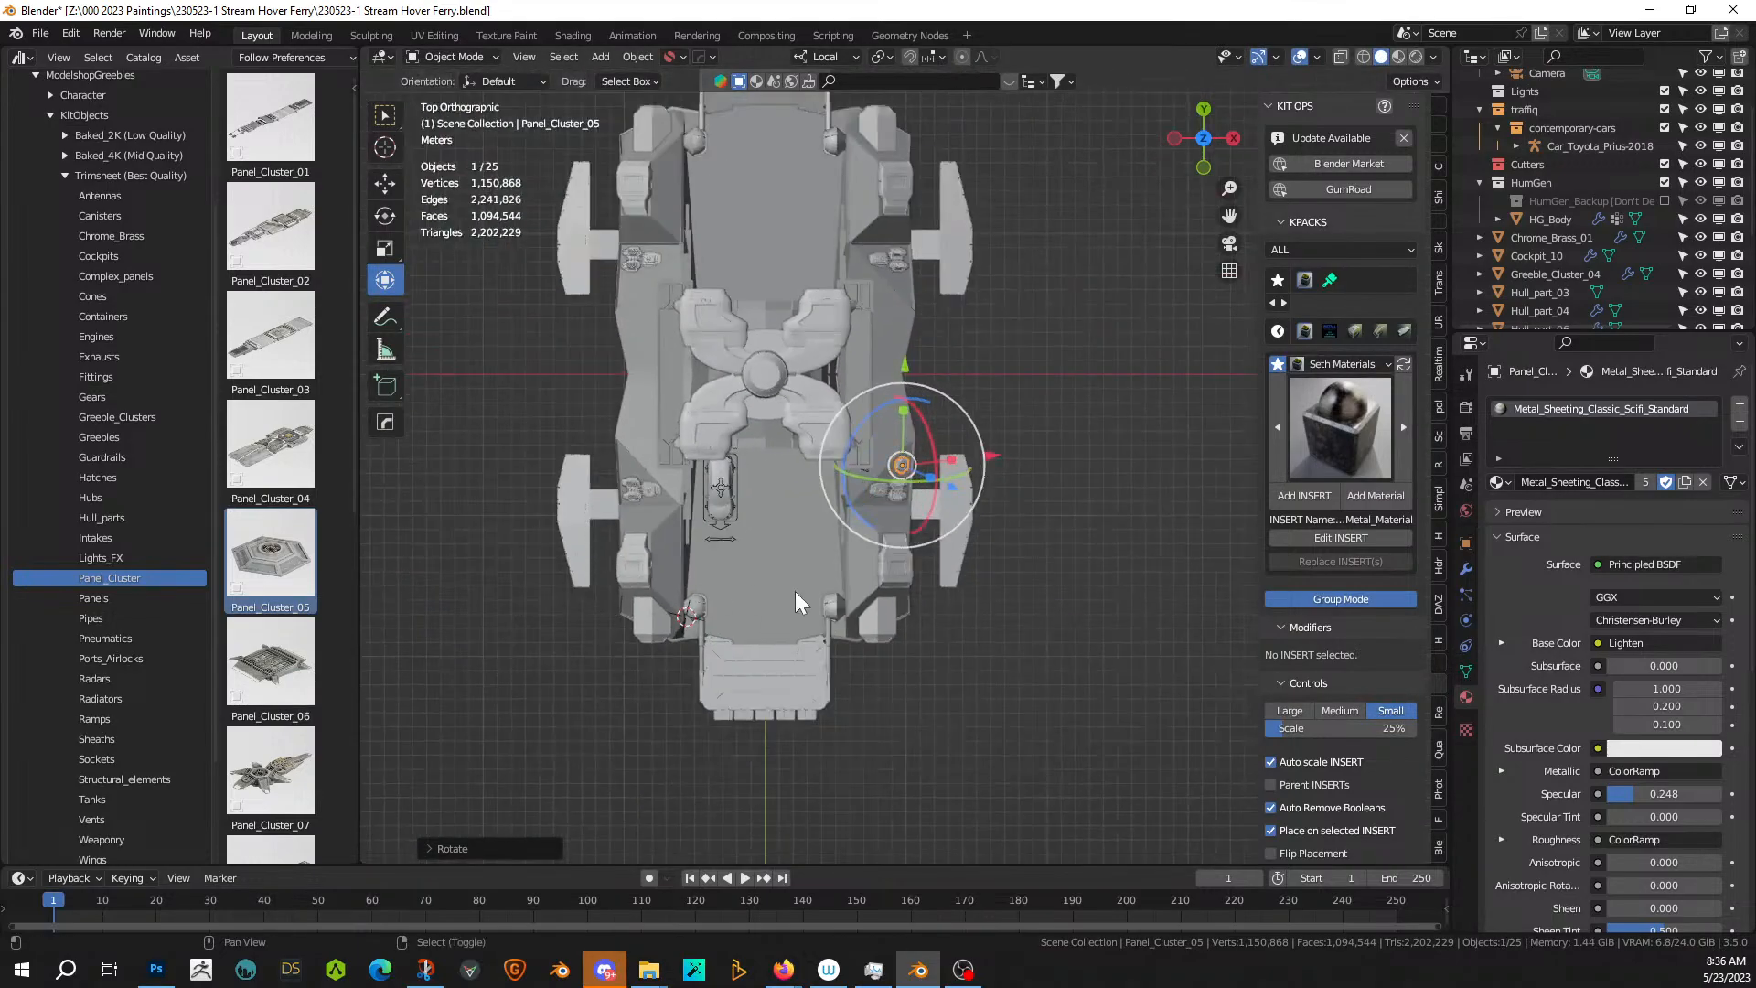
{"action": "left_click", "coordinate": [803, 534], "text": "shift"}
{"action": "key", "text": "alt+x"}
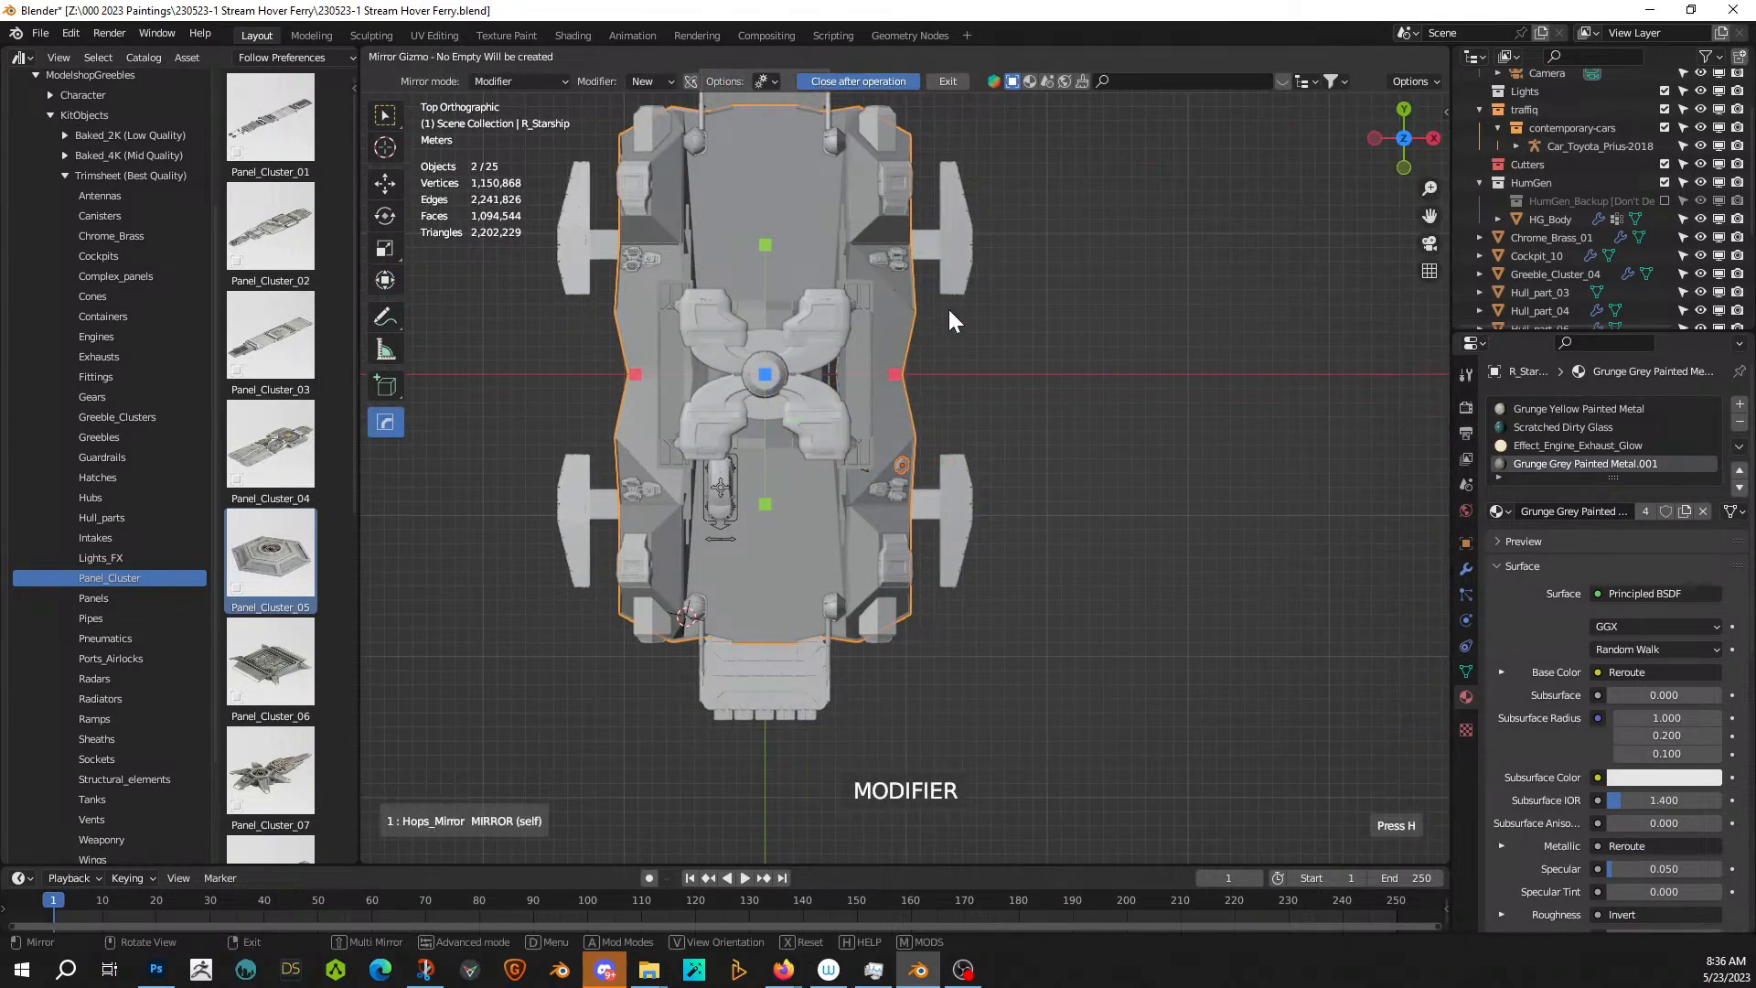
{"action": "left_click", "coordinate": [895, 383]}
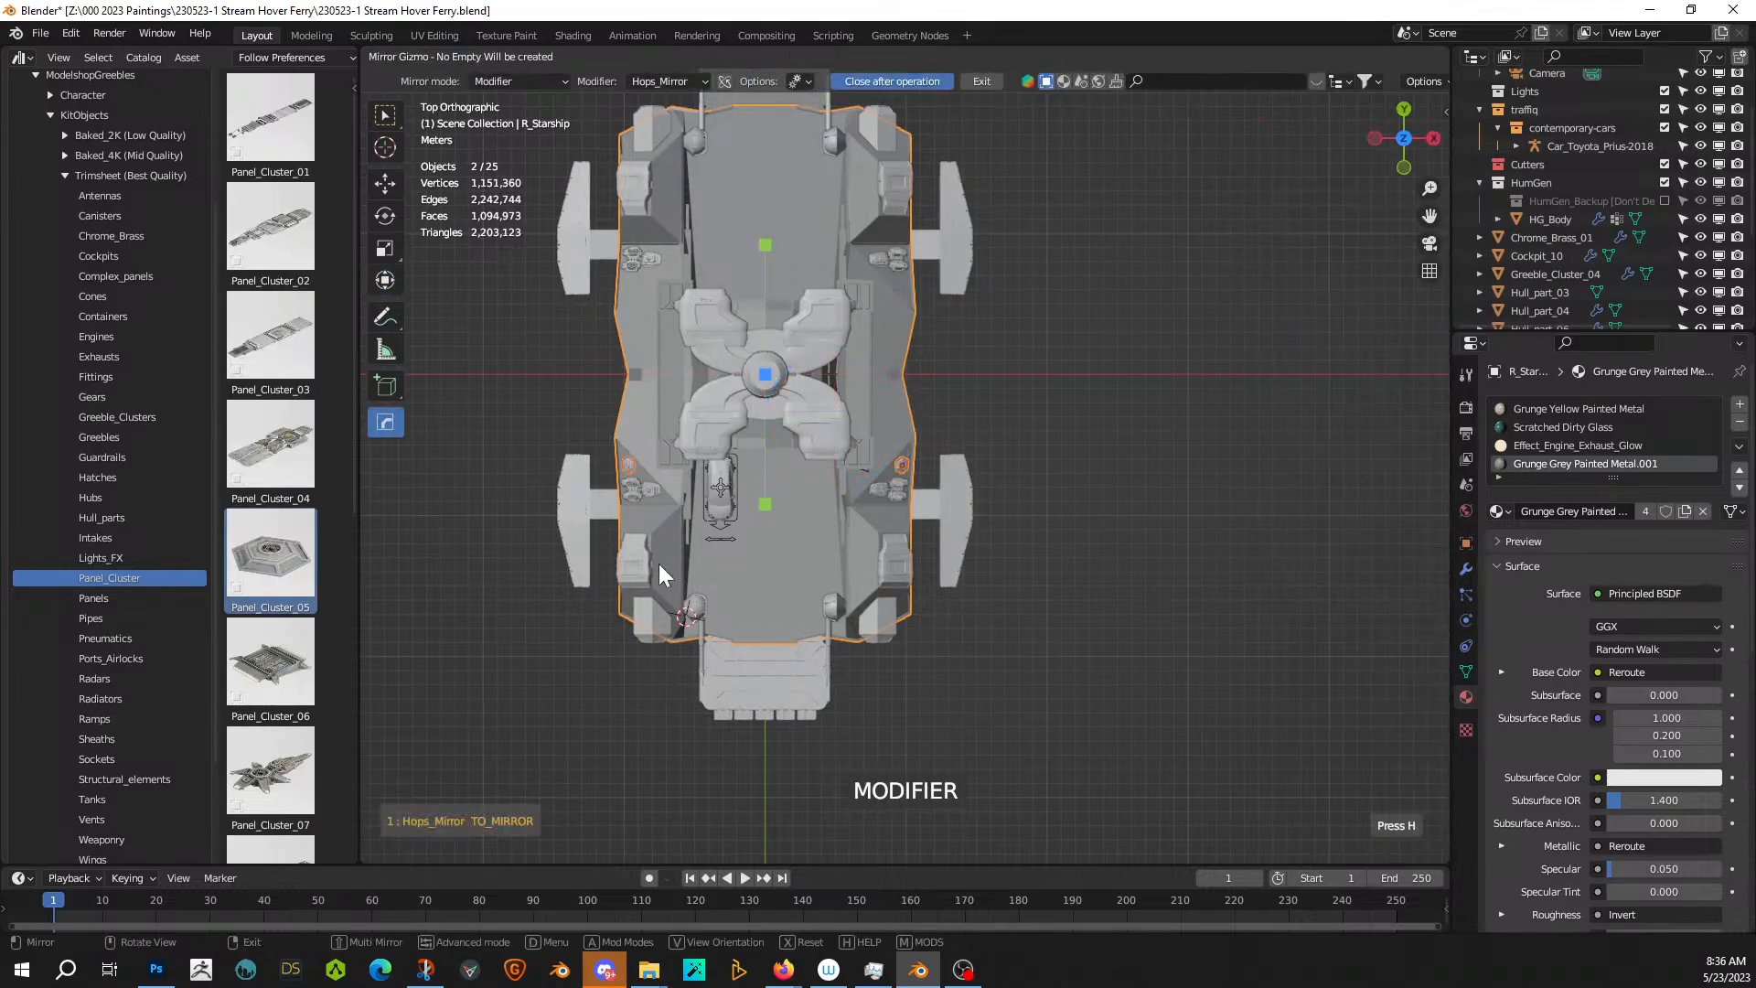
- Mirror Panel_Cluster_05 across the R_Starship hull on the Y axis as well
{"action": "left_click", "coordinate": [766, 505]}
{"action": "key", "text": "n"}
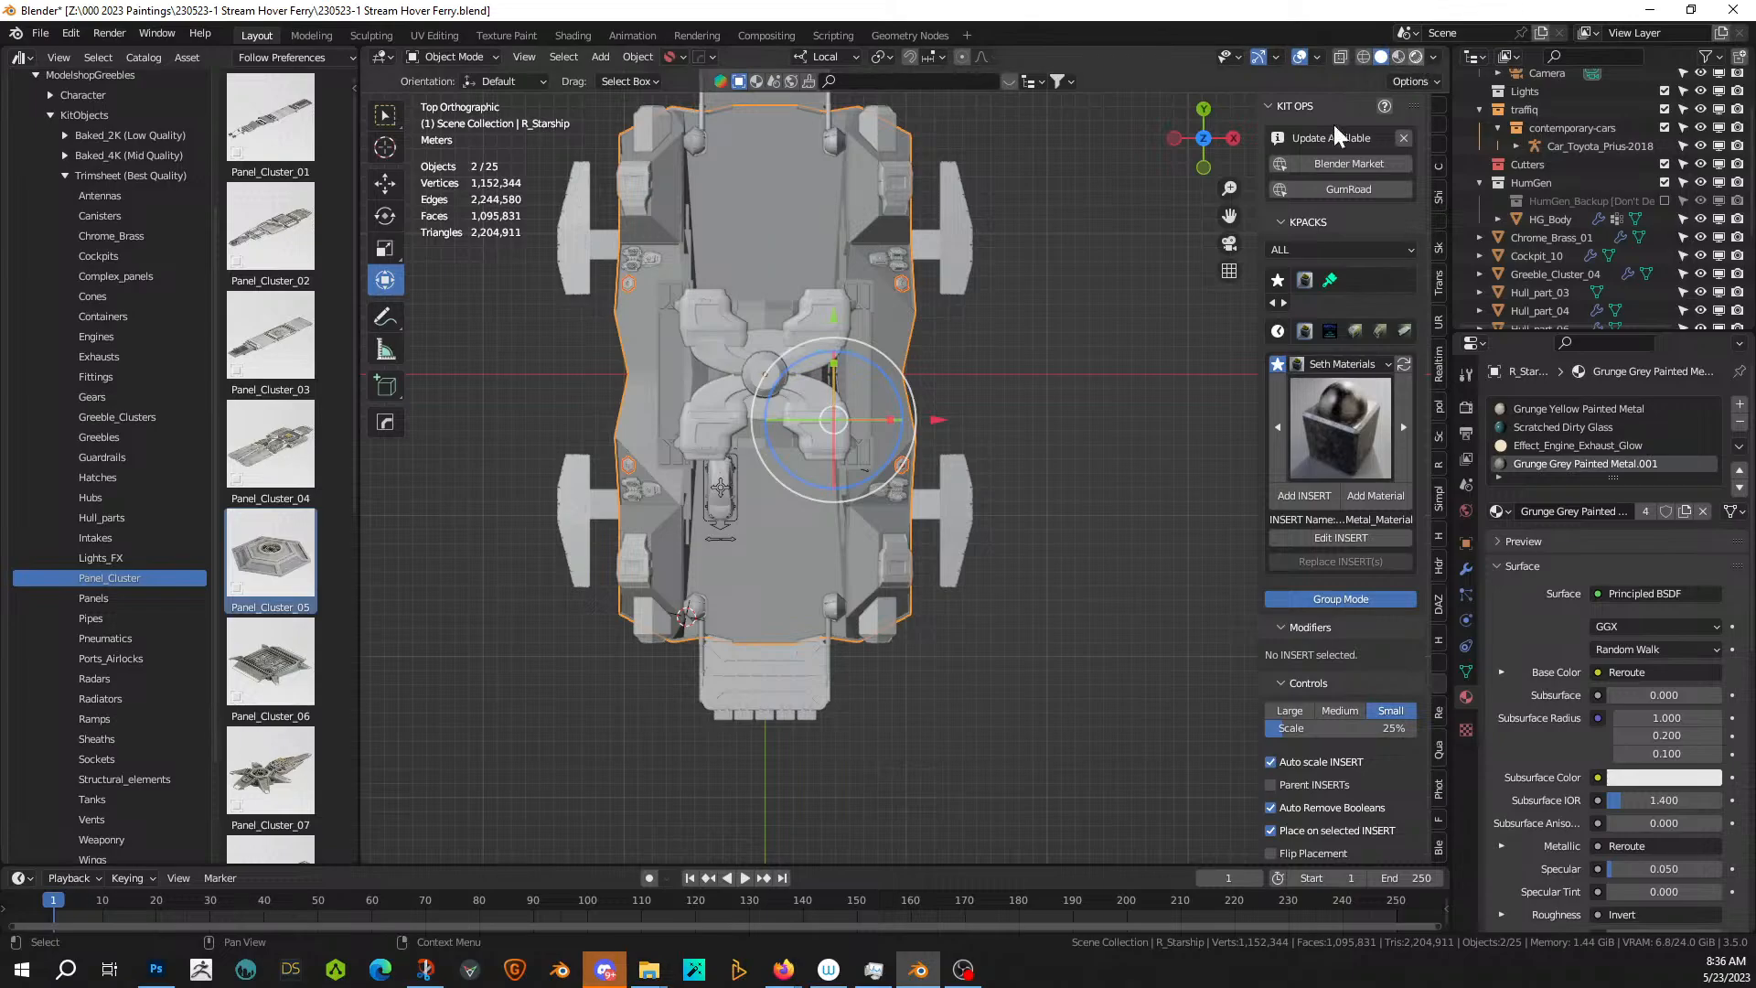
- Inspect the ferry's mirrored panel clusters and front deck in rendered shading, and return the viewport to solid shading
{"action": "key", "text": "shift+z"}
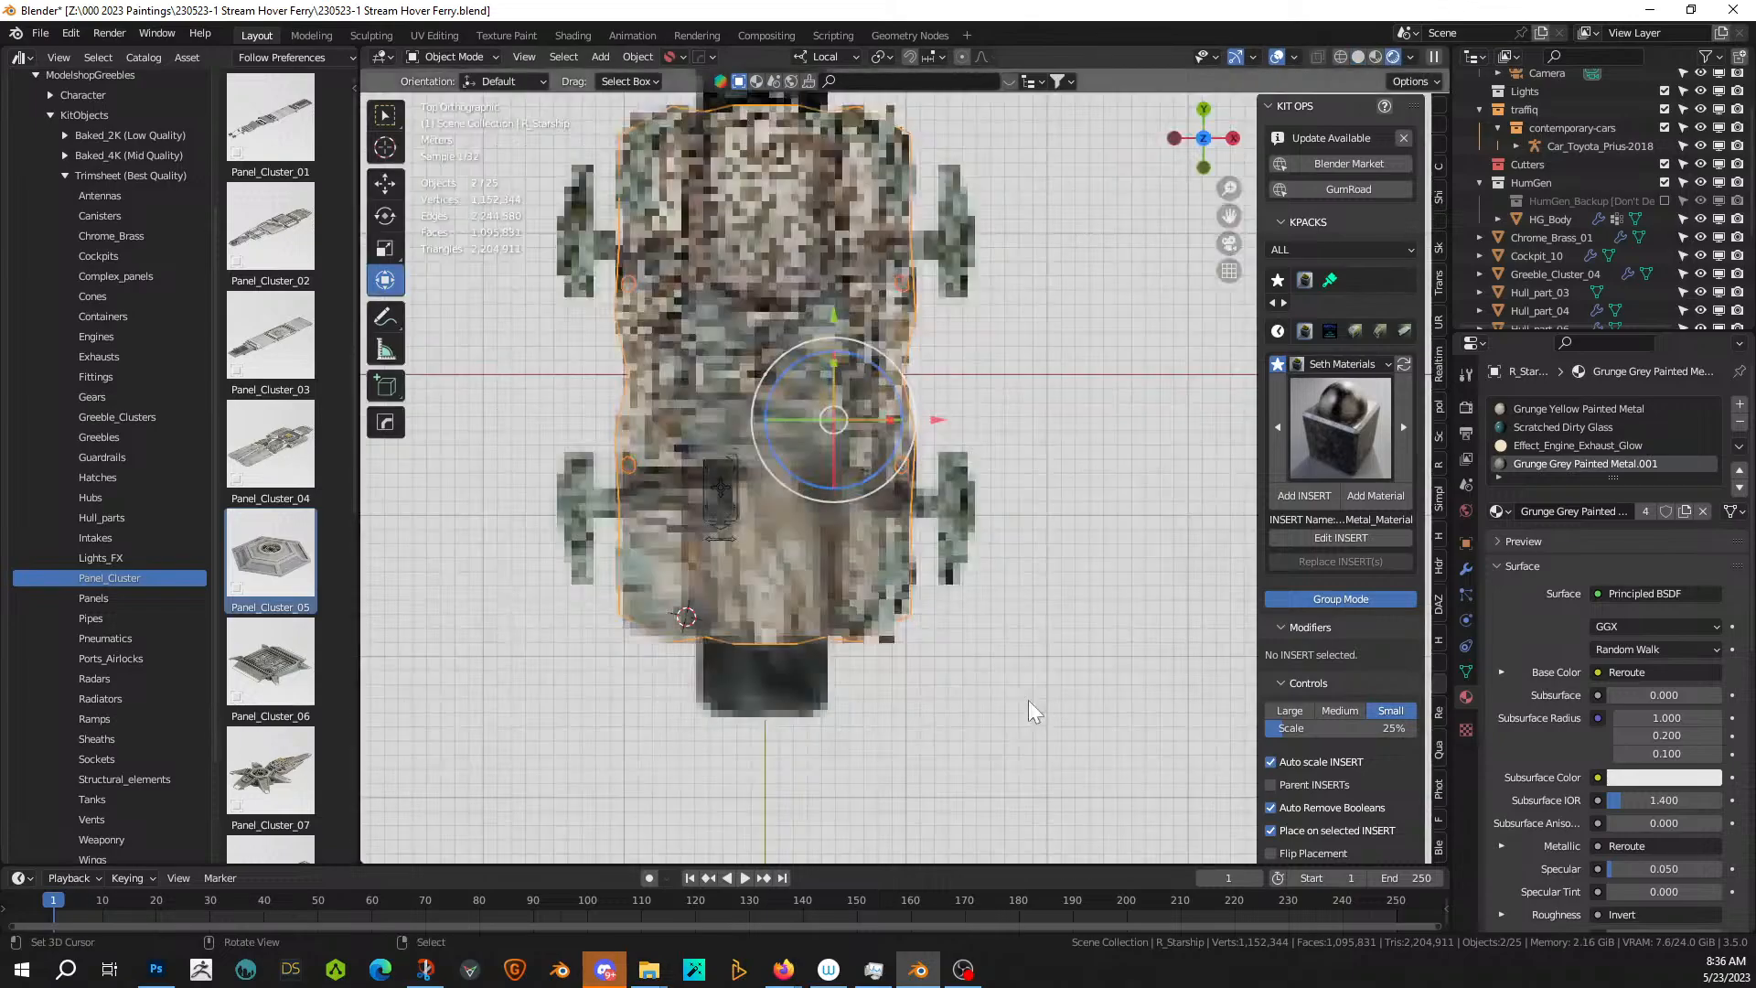
{"action": "key", "text": "a"}
{"action": "middle_click_drag", "start_coordinate": [1074, 693], "coordinate": [1232, 602]}
{"action": "scroll", "coordinate": [949, 623], "scroll_direction": "up", "scroll_amount": 8}
{"action": "scroll", "coordinate": [944, 587], "scroll_direction": "down", "scroll_amount": 5}
{"action": "middle_click_drag", "start_coordinate": [917, 618], "coordinate": [820, 624]}
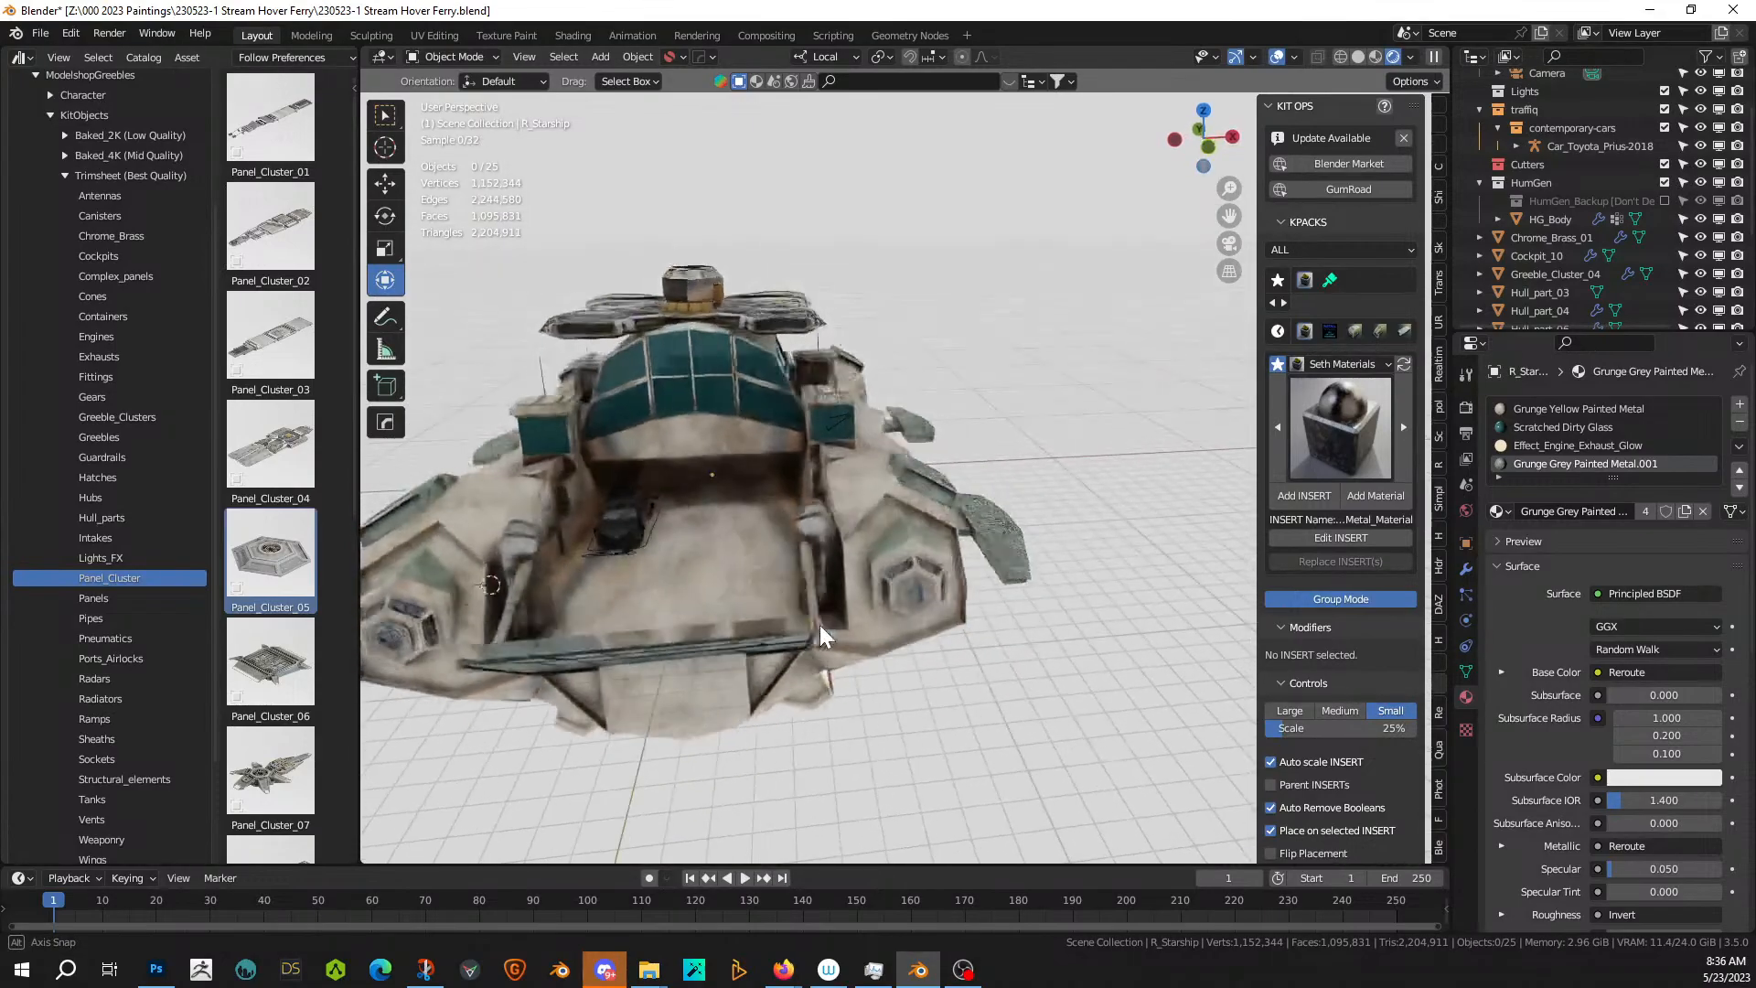
{"action": "scroll", "coordinate": [669, 590], "scroll_direction": "up", "scroll_amount": 4}
{"action": "middle_click_drag", "start_coordinate": [670, 593], "coordinate": [722, 628]}
{"action": "scroll", "coordinate": [723, 628], "scroll_direction": "down", "scroll_amount": 3}
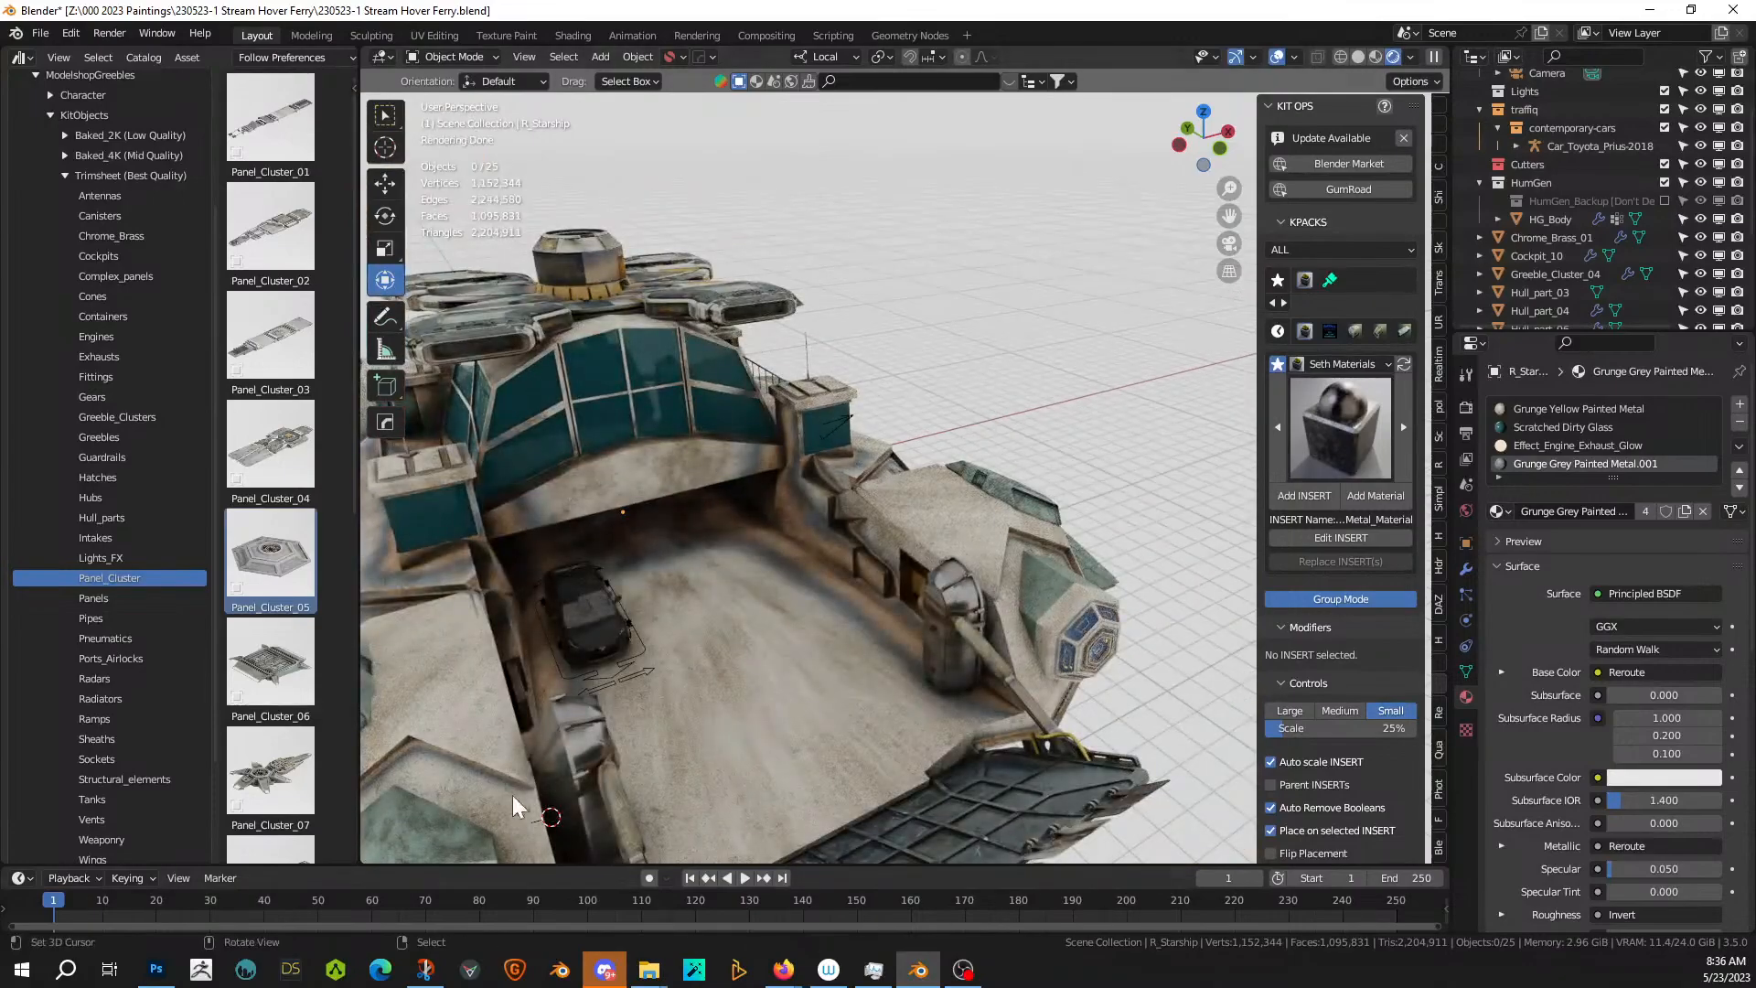
{"action": "scroll", "coordinate": [512, 794], "scroll_direction": "down", "scroll_amount": 2}
{"action": "middle_click_drag", "start_coordinate": [563, 715], "coordinate": [654, 602]}
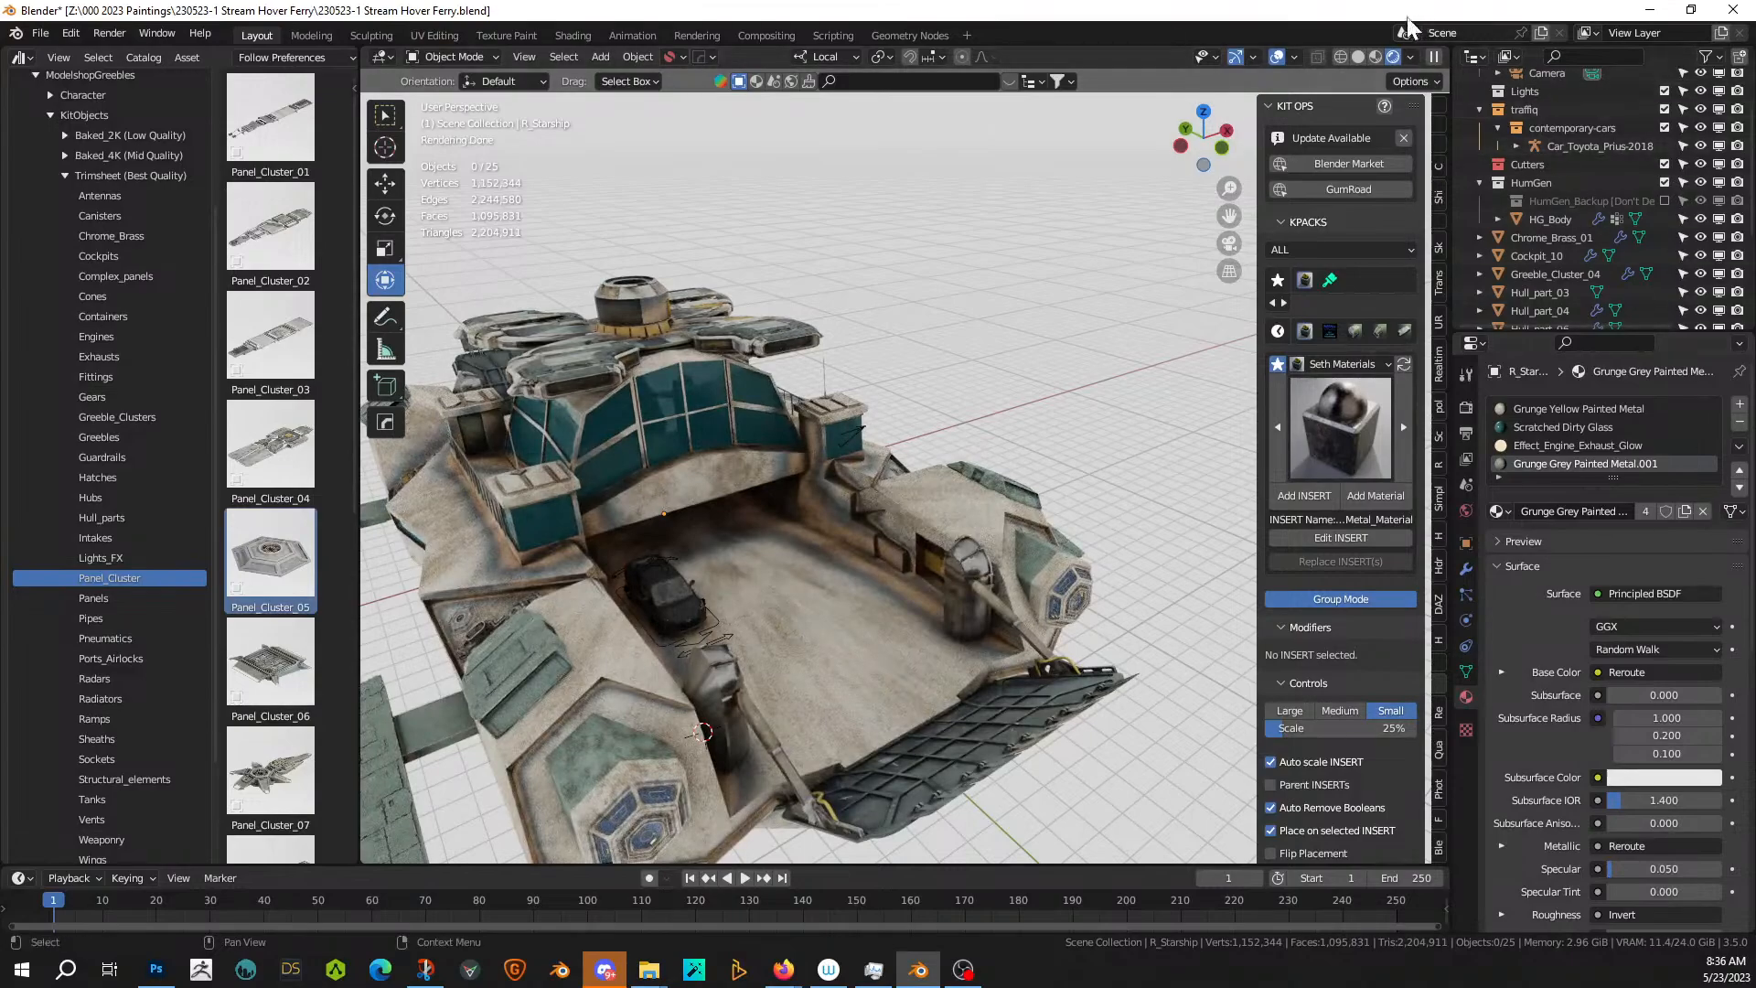
{"action": "left_click", "coordinate": [1355, 58]}
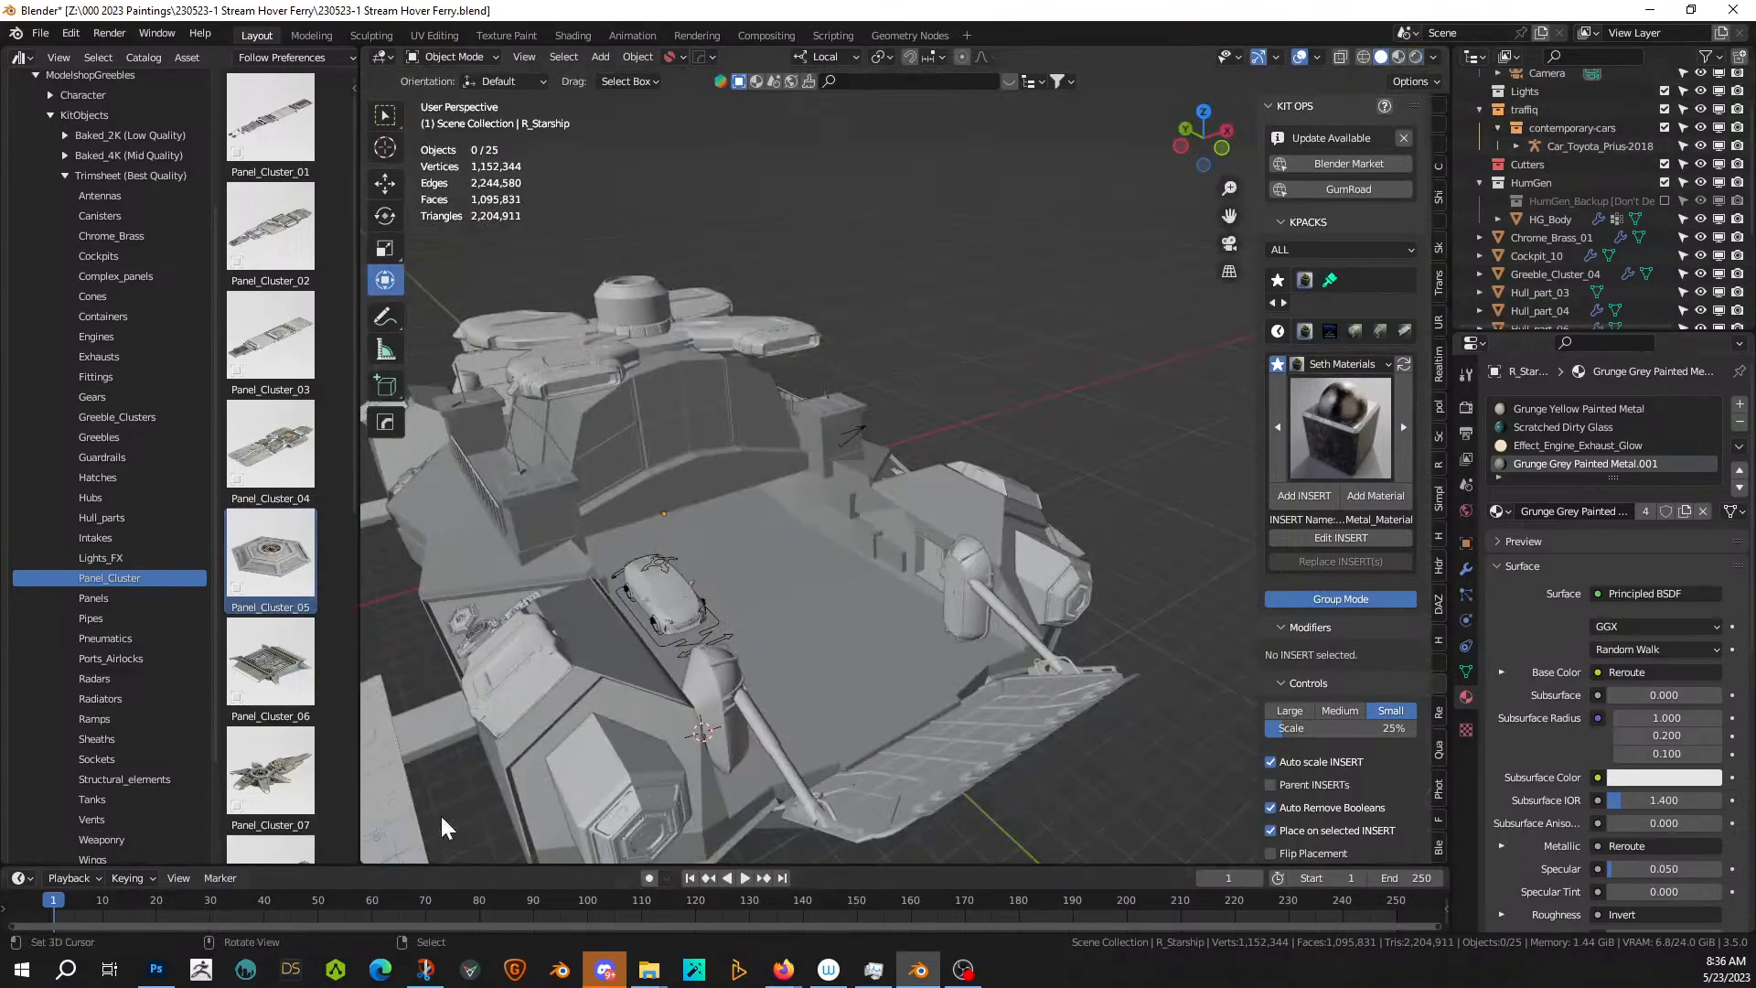
- In R_Starship's mesh, select all similar faces of the large sloped hull panel beside the car deck
{"action": "mouse_move", "coordinate": [542, 777]}
{"action": "middle_mouse_down"}
{"action": "mouse_move", "coordinate": [624, 759]}
{"action": "mouse_move", "coordinate": [558, 783]}
{"action": "middle_mouse_up"}
{"action": "scroll", "coordinate": [883, 704], "scroll_direction": "up", "scroll_amount": 2}
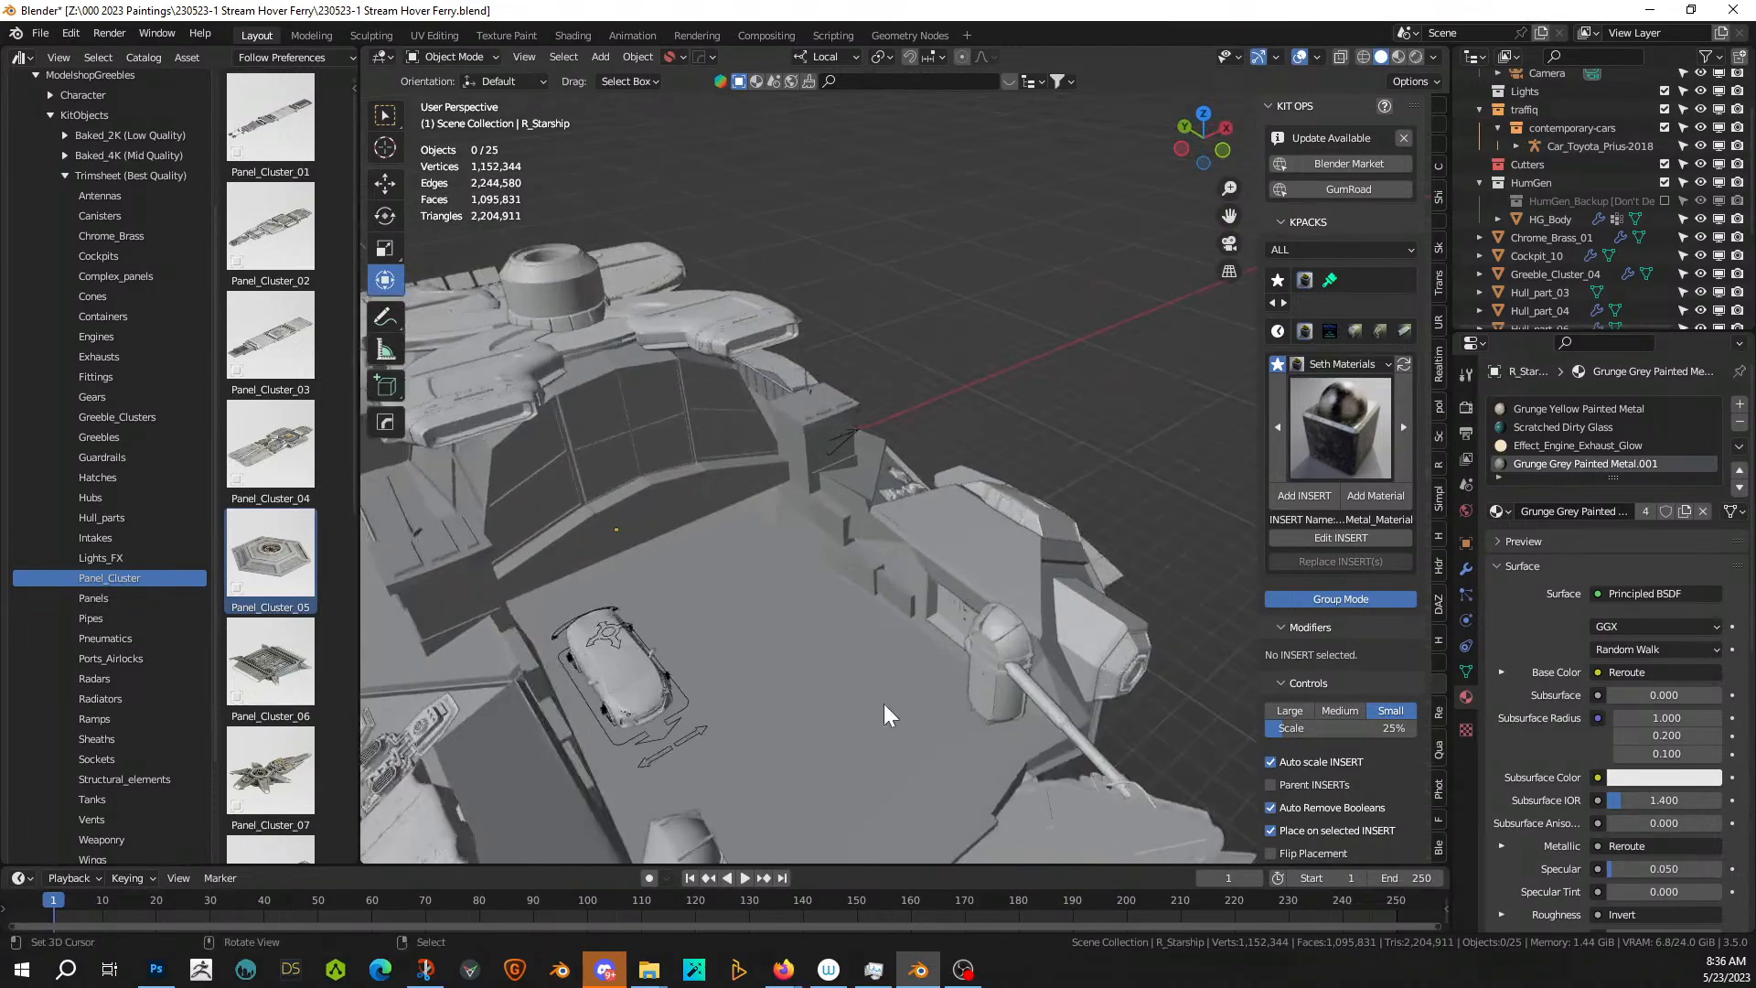
{"action": "middle_click_drag", "start_coordinate": [930, 568], "coordinate": [902, 510]}
{"action": "right_click", "coordinate": [854, 591]}
{"action": "key", "text": "Tab"}
{"action": "right_click", "coordinate": [870, 651]}
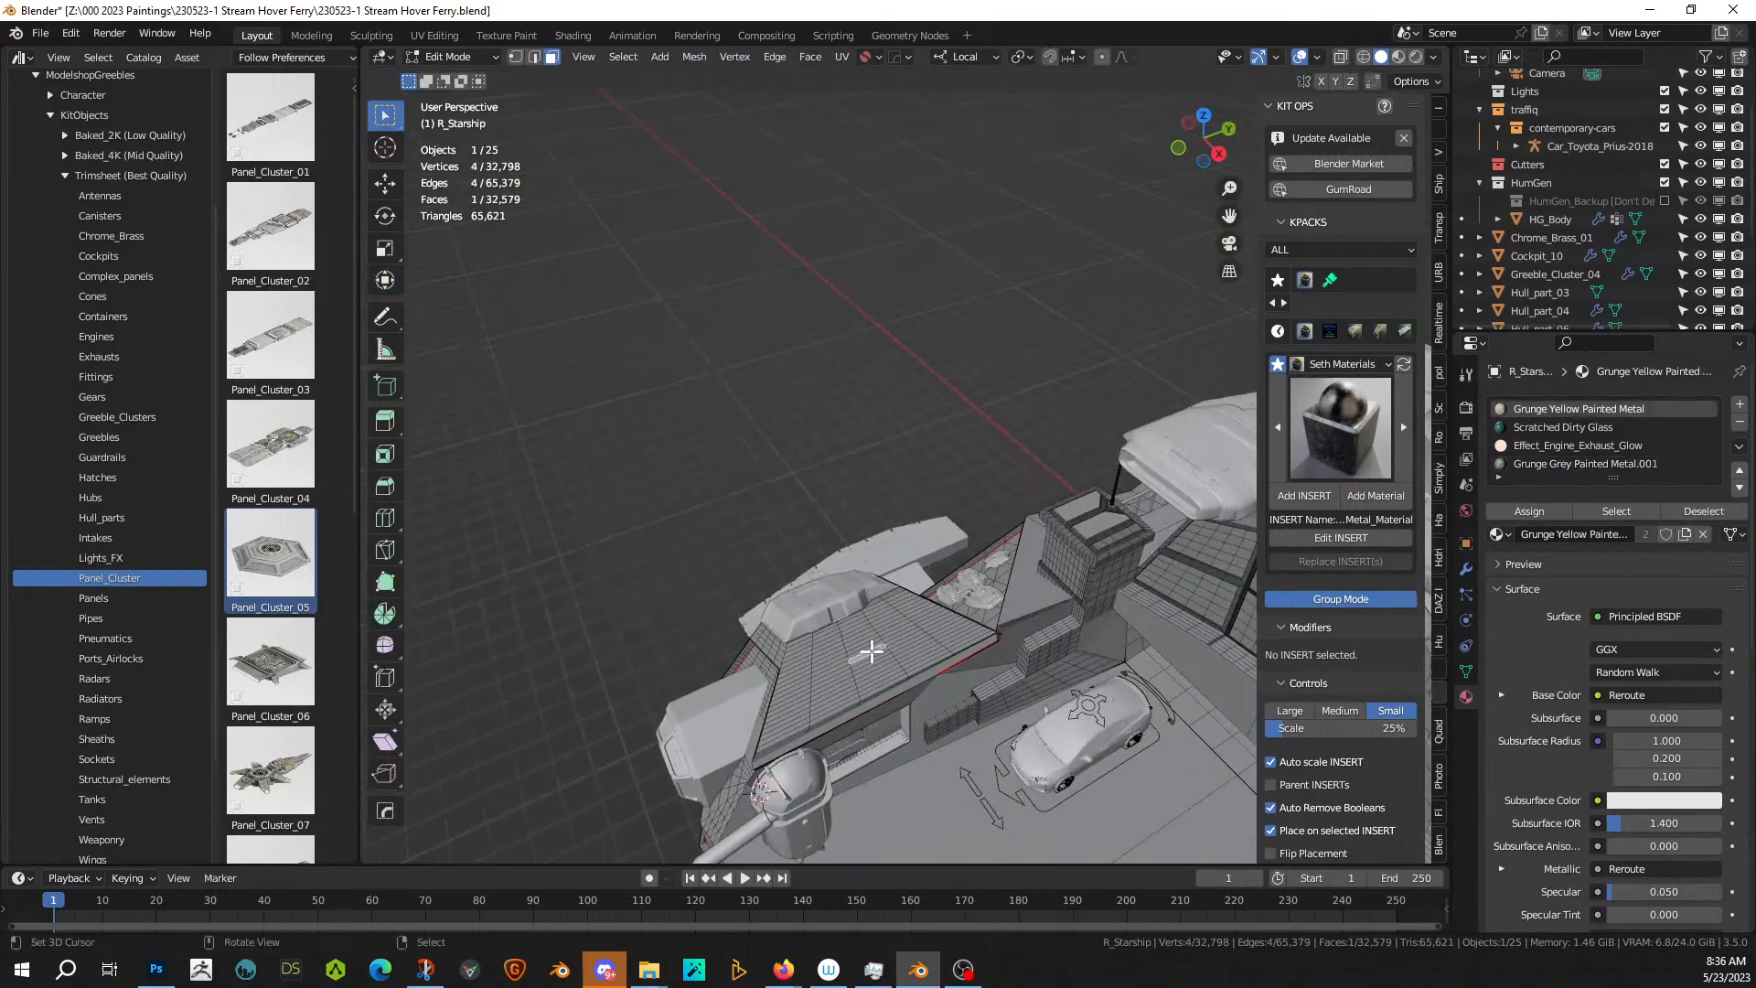
{"action": "key", "text": "shift+g"}
{"action": "left_click", "coordinate": [1052, 611]}
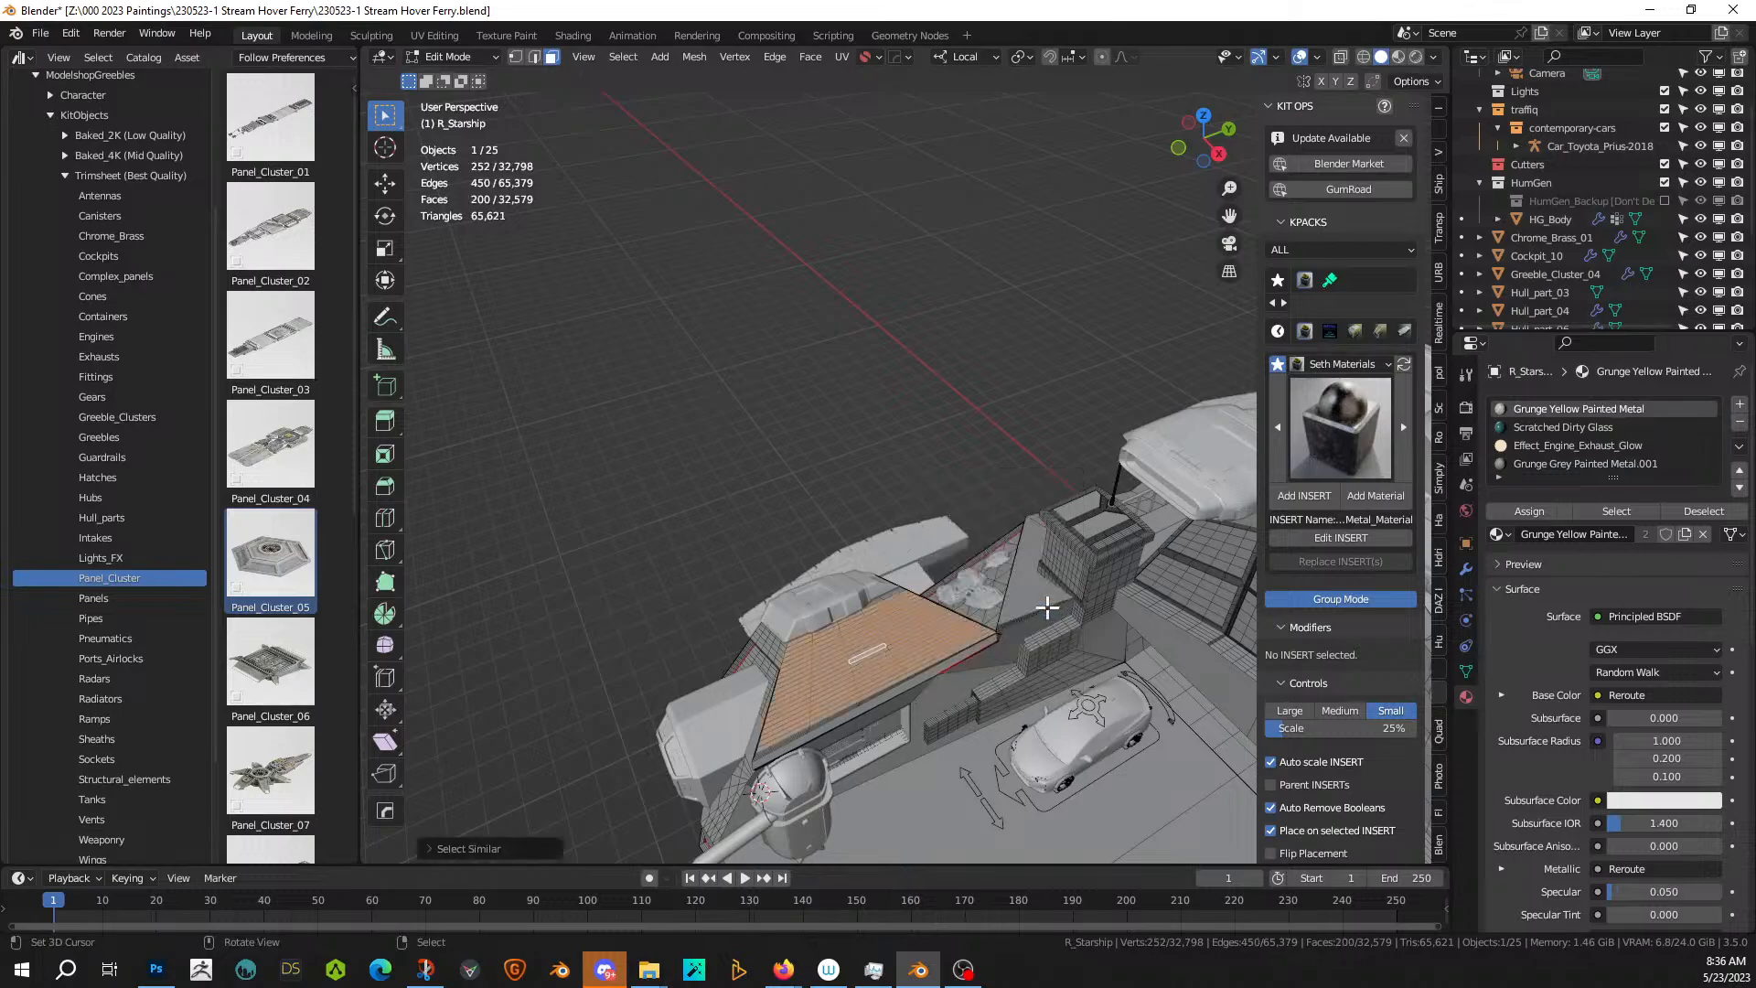
- Add a face of the adjoining sloped side panel to the current face selection
{"action": "scroll", "coordinate": [934, 633], "scroll_direction": "up", "scroll_amount": 2}
{"action": "middle_click_drag", "start_coordinate": [925, 629], "coordinate": [698, 698]}
{"action": "left_click", "coordinate": [773, 645], "text": "shift"}
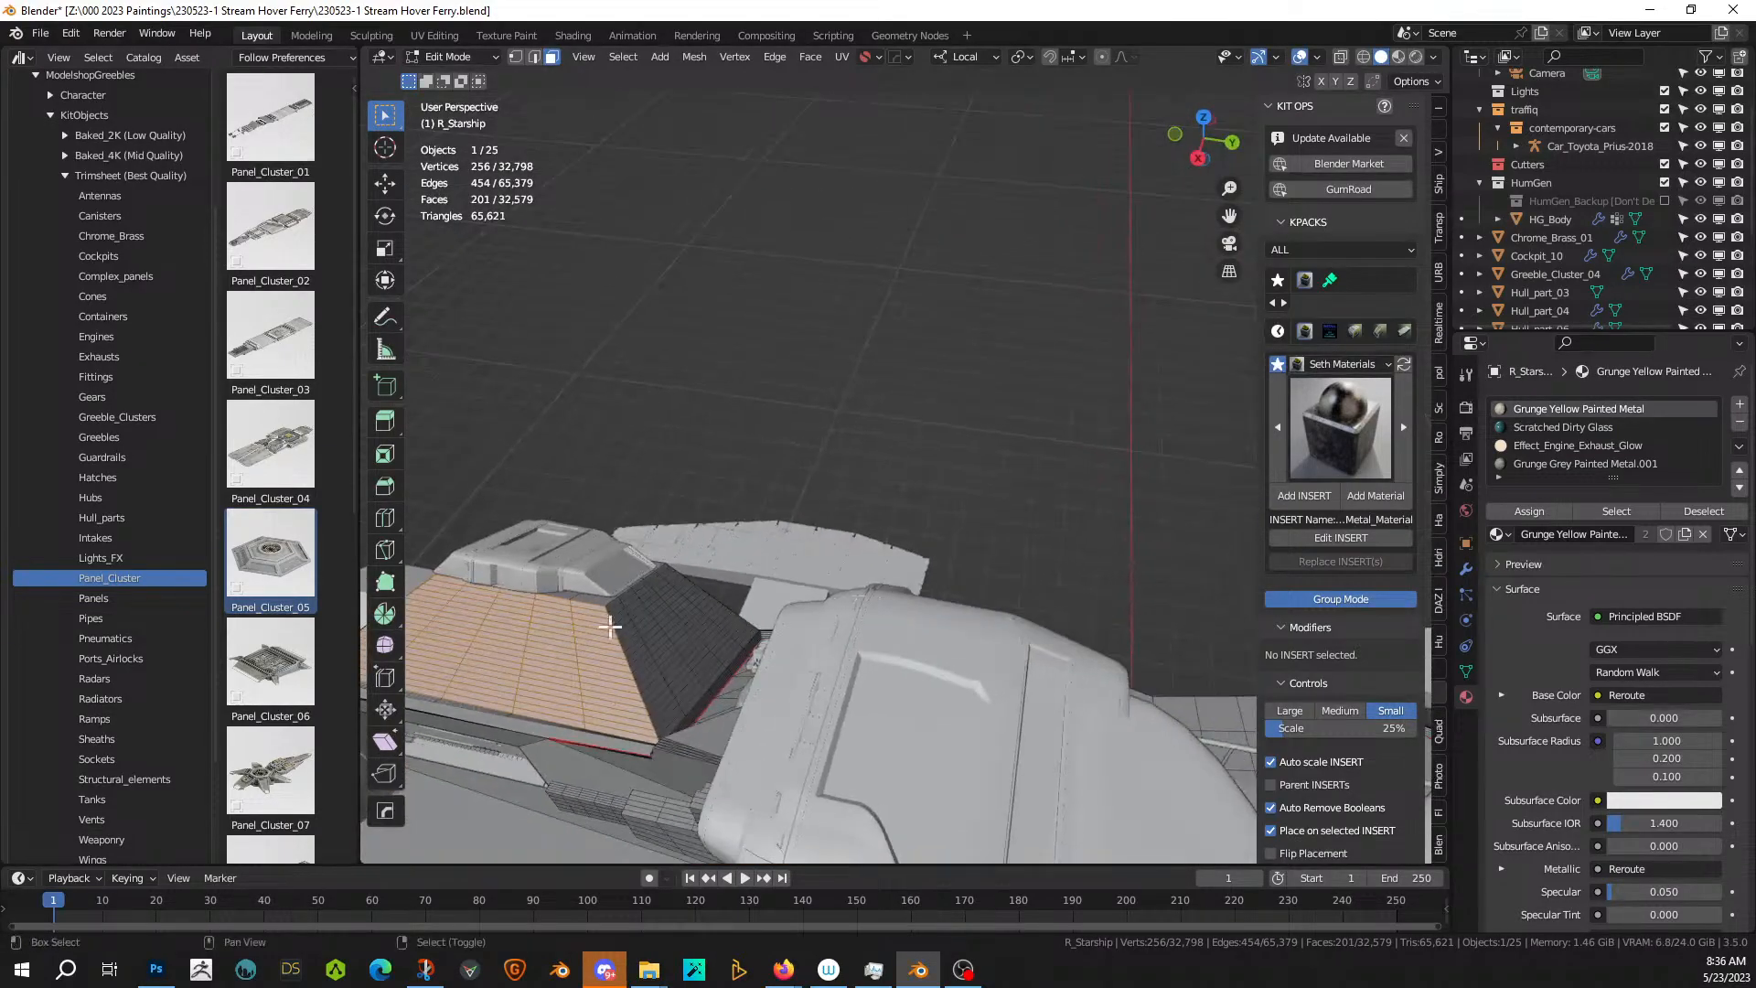
- Select the sloped side hull roof faces of the starship and extend the selection to all coplanar faces
{"action": "left_click", "coordinate": [663, 604], "text": "shift"}
{"action": "middle_click_drag", "start_coordinate": [662, 605], "coordinate": [812, 462]}
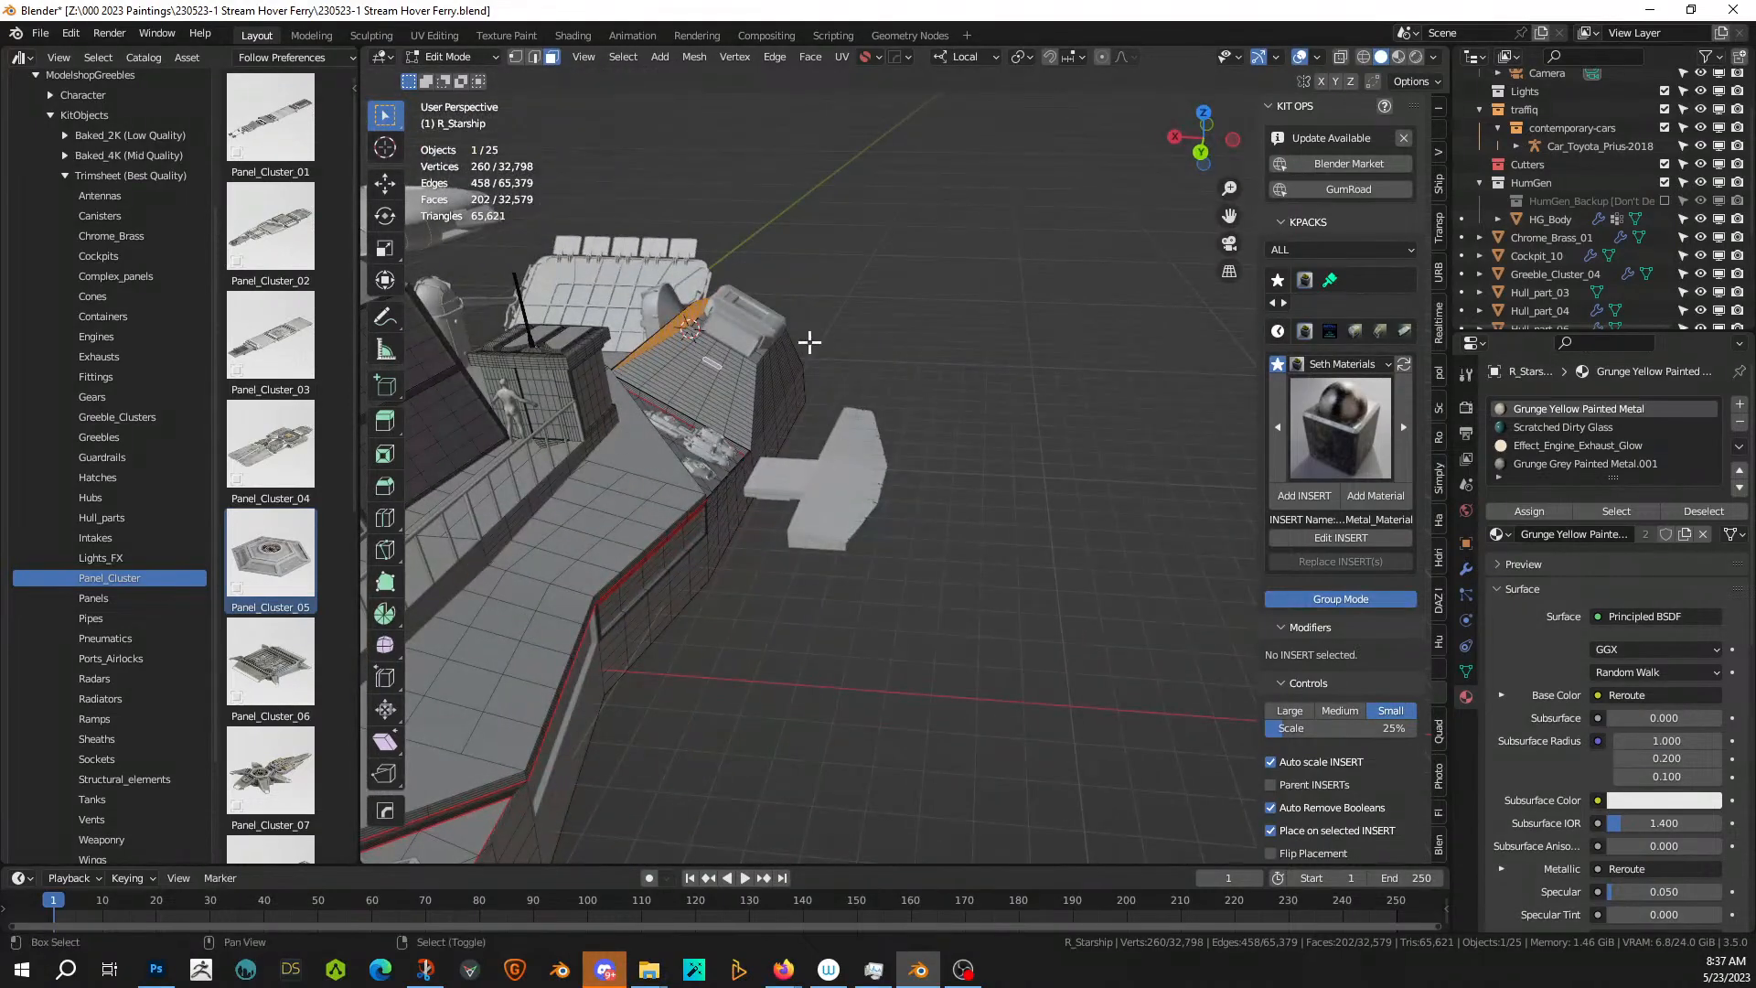
{"action": "key", "text": "shift+g"}
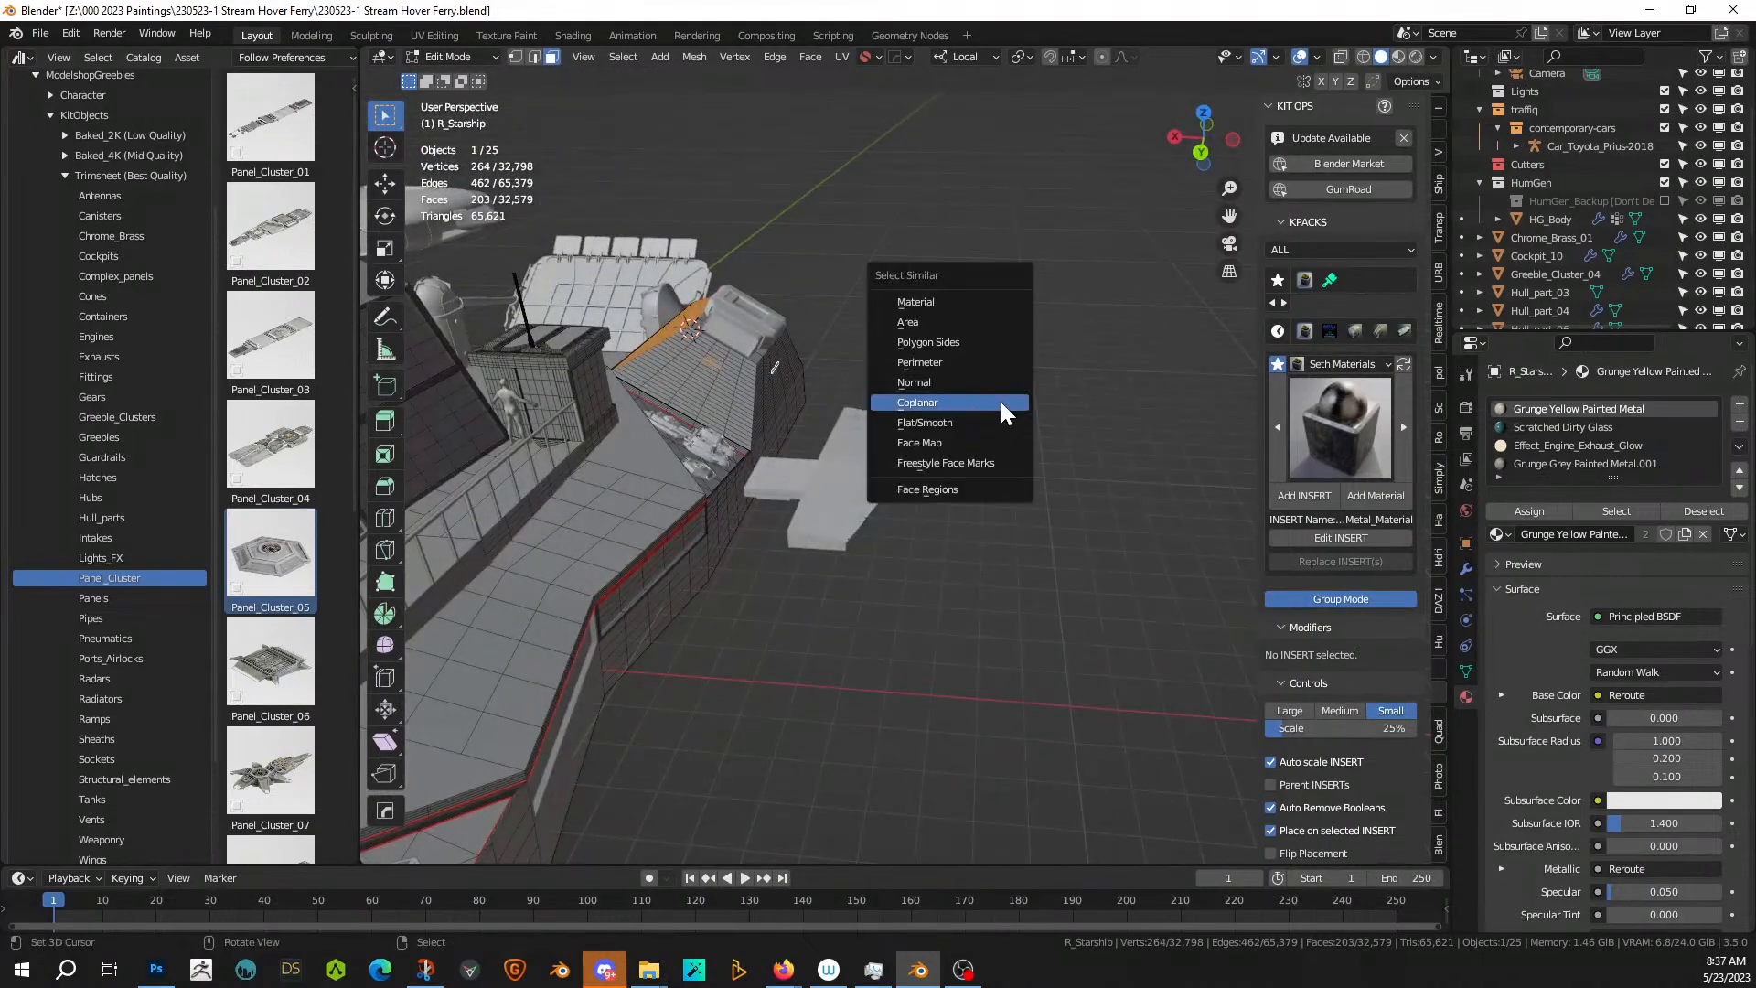
{"action": "left_click", "coordinate": [1006, 413]}
{"action": "middle_click_drag", "start_coordinate": [1006, 413], "coordinate": [1093, 421]}
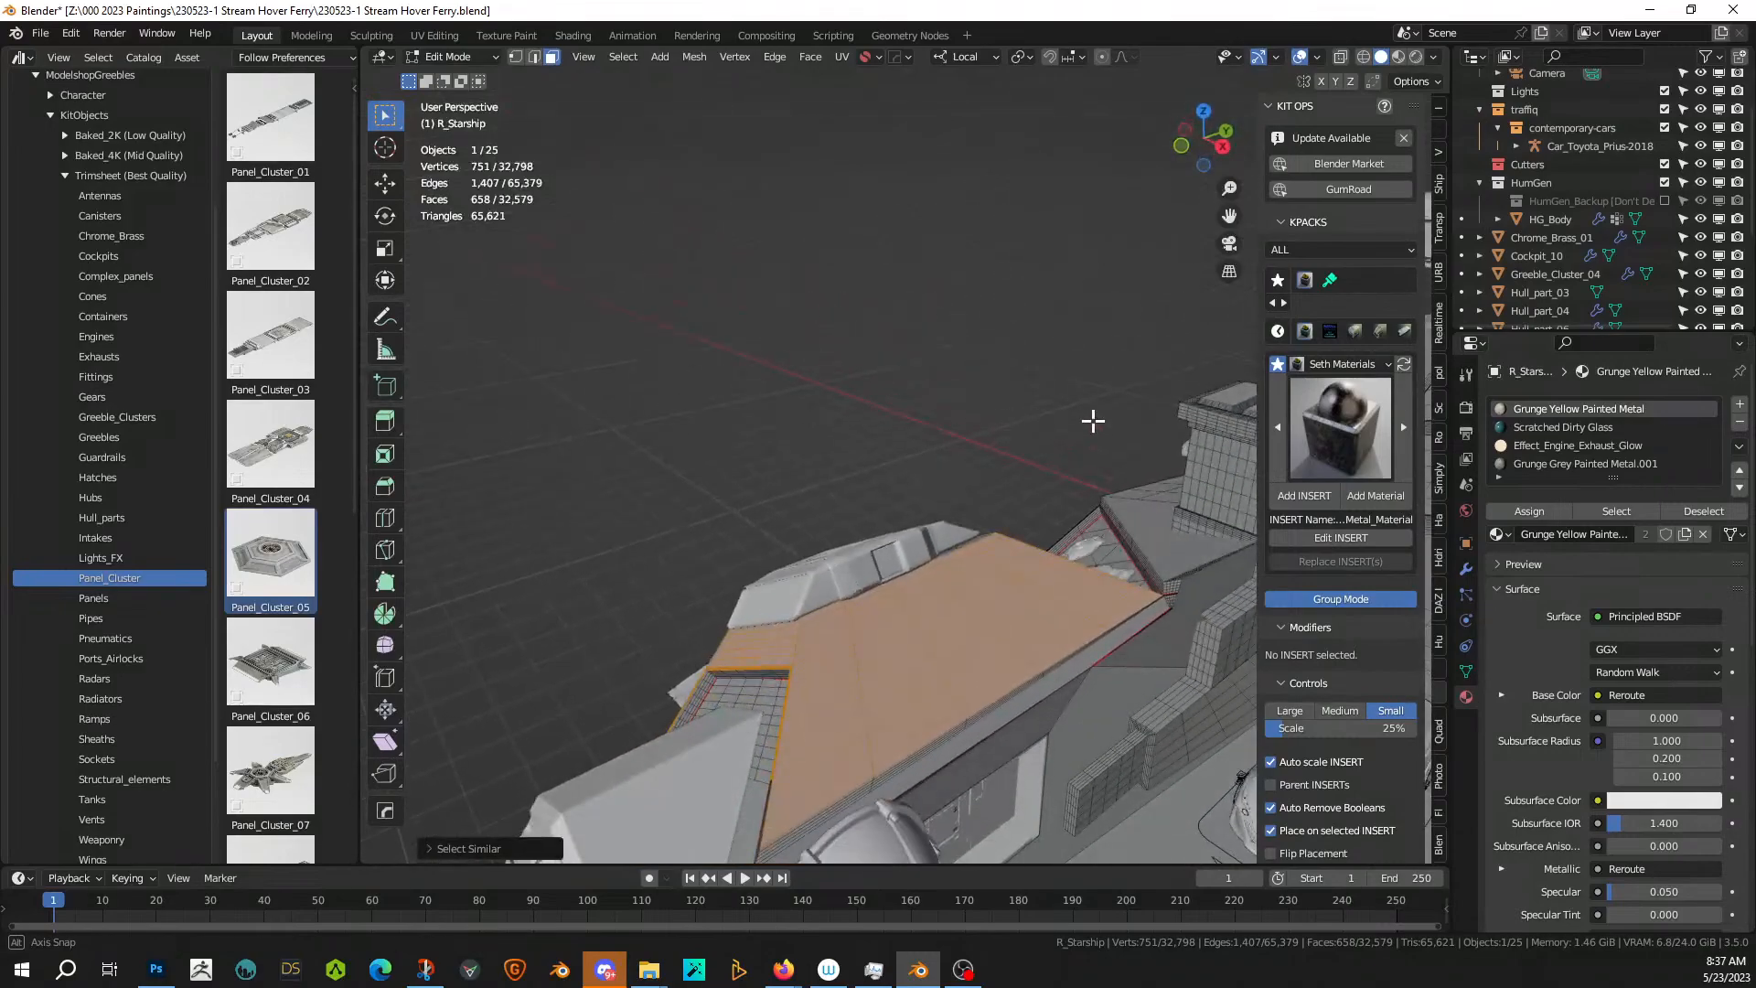
- Generate Random Panels on the selected hull faces with a notch count of 1 and notch size of 1
{"action": "key", "text": "Tab"}
{"action": "key", "text": "shift+v"}
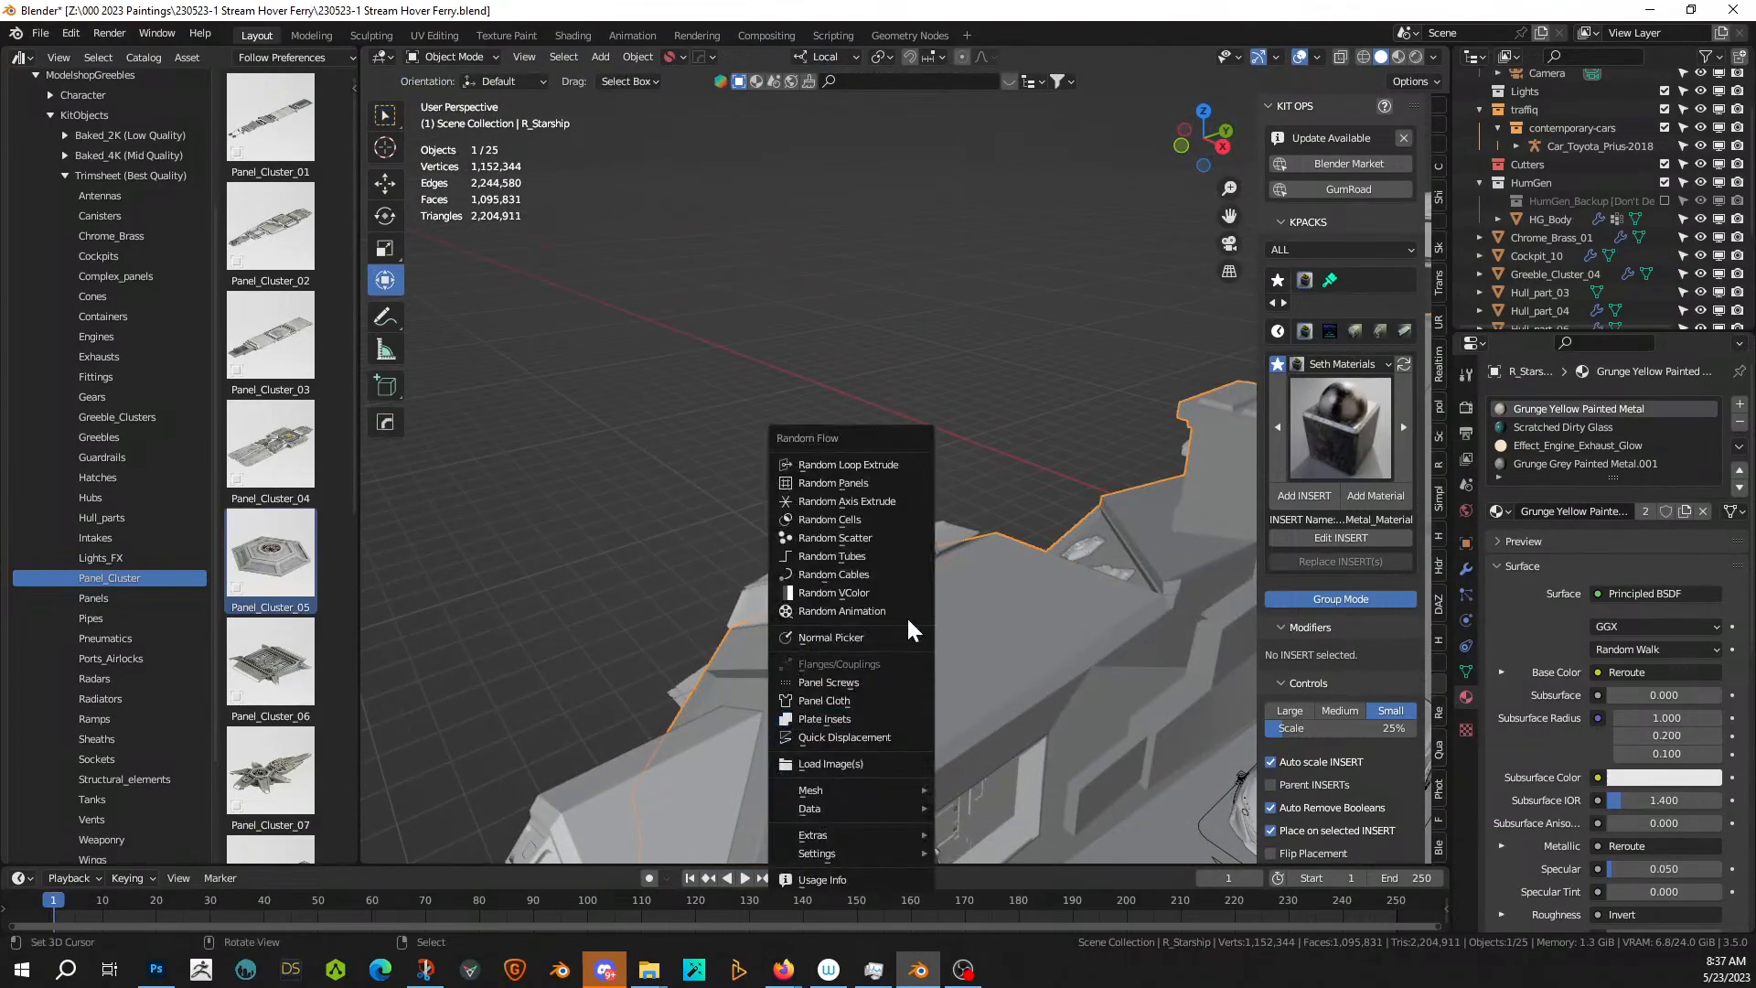
{"action": "left_click", "coordinate": [841, 486]}
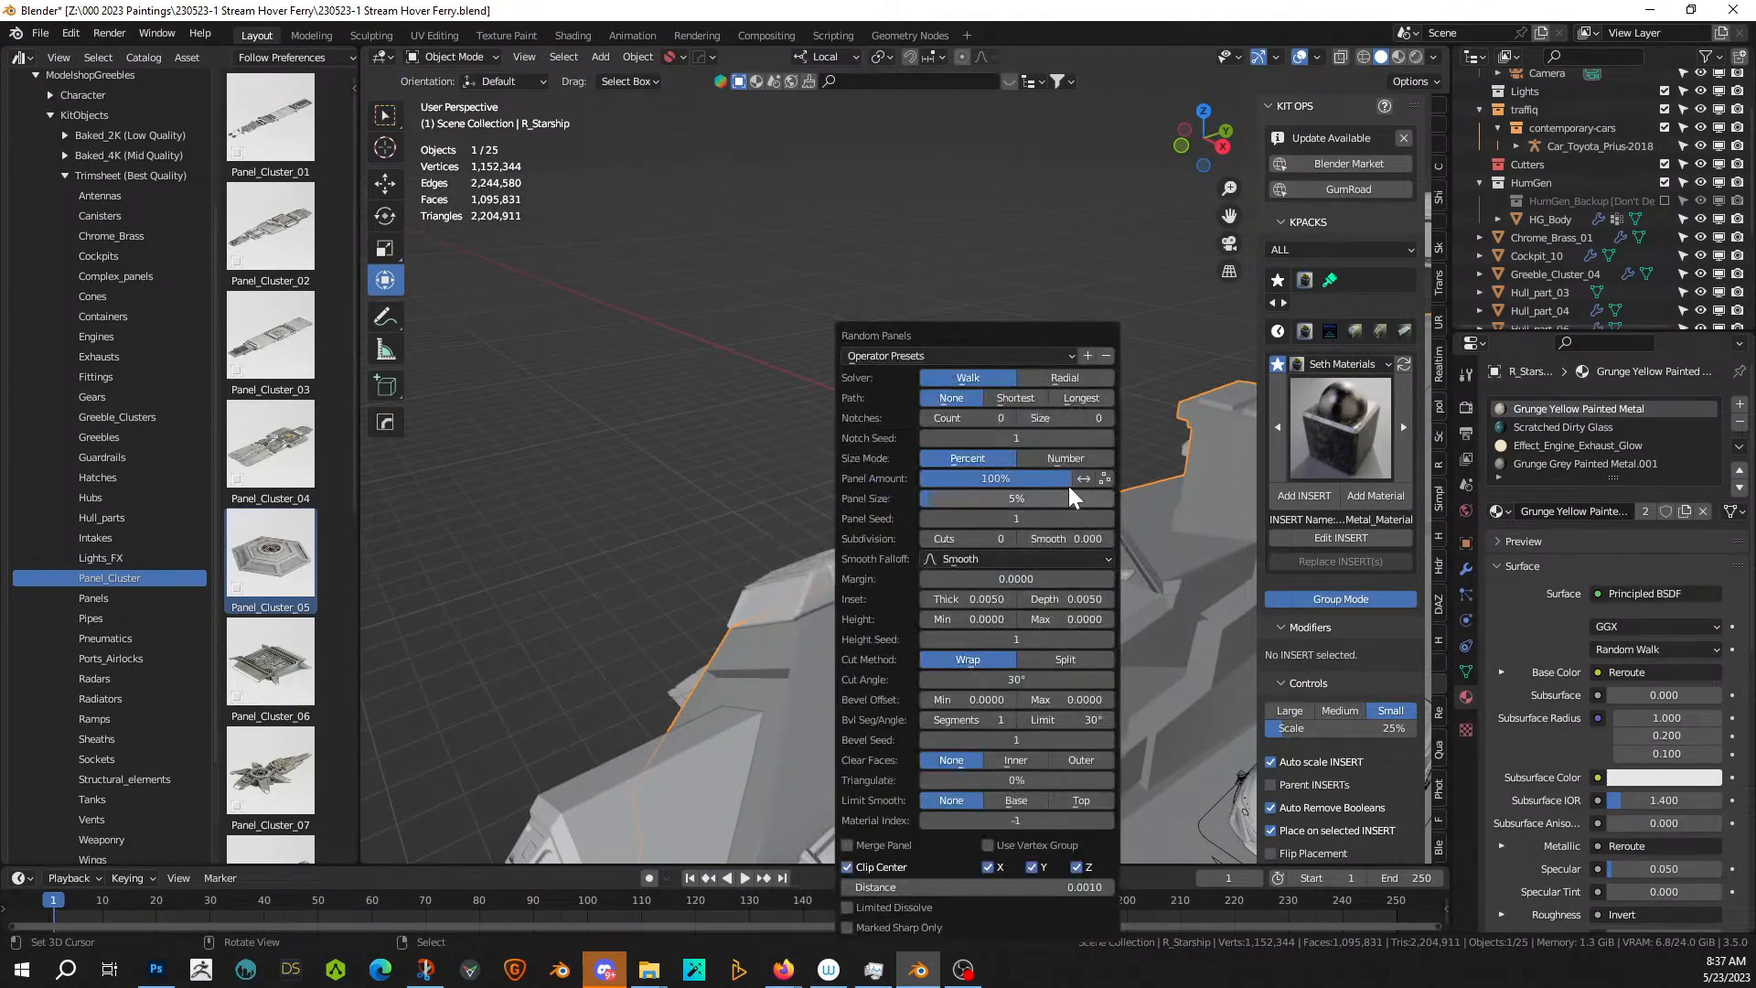
{"action": "left_click", "coordinate": [1010, 418]}
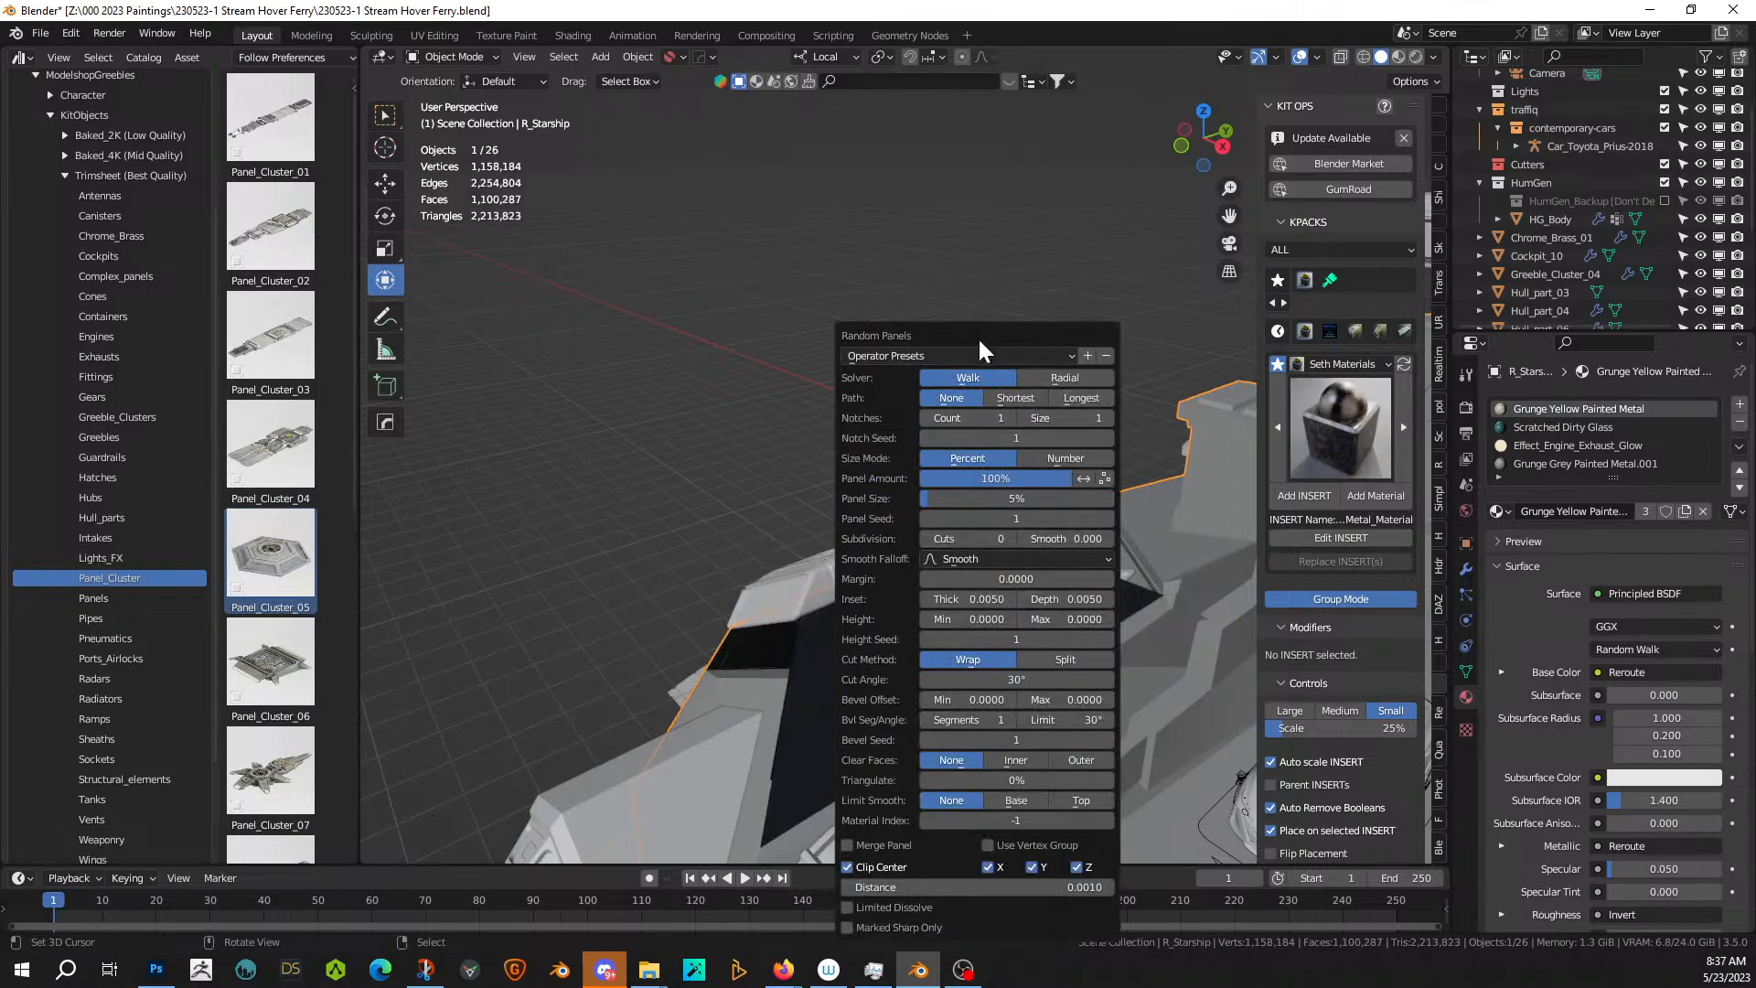
{"action": "left_click_drag", "start_coordinate": [980, 336], "coordinate": [618, 157]}
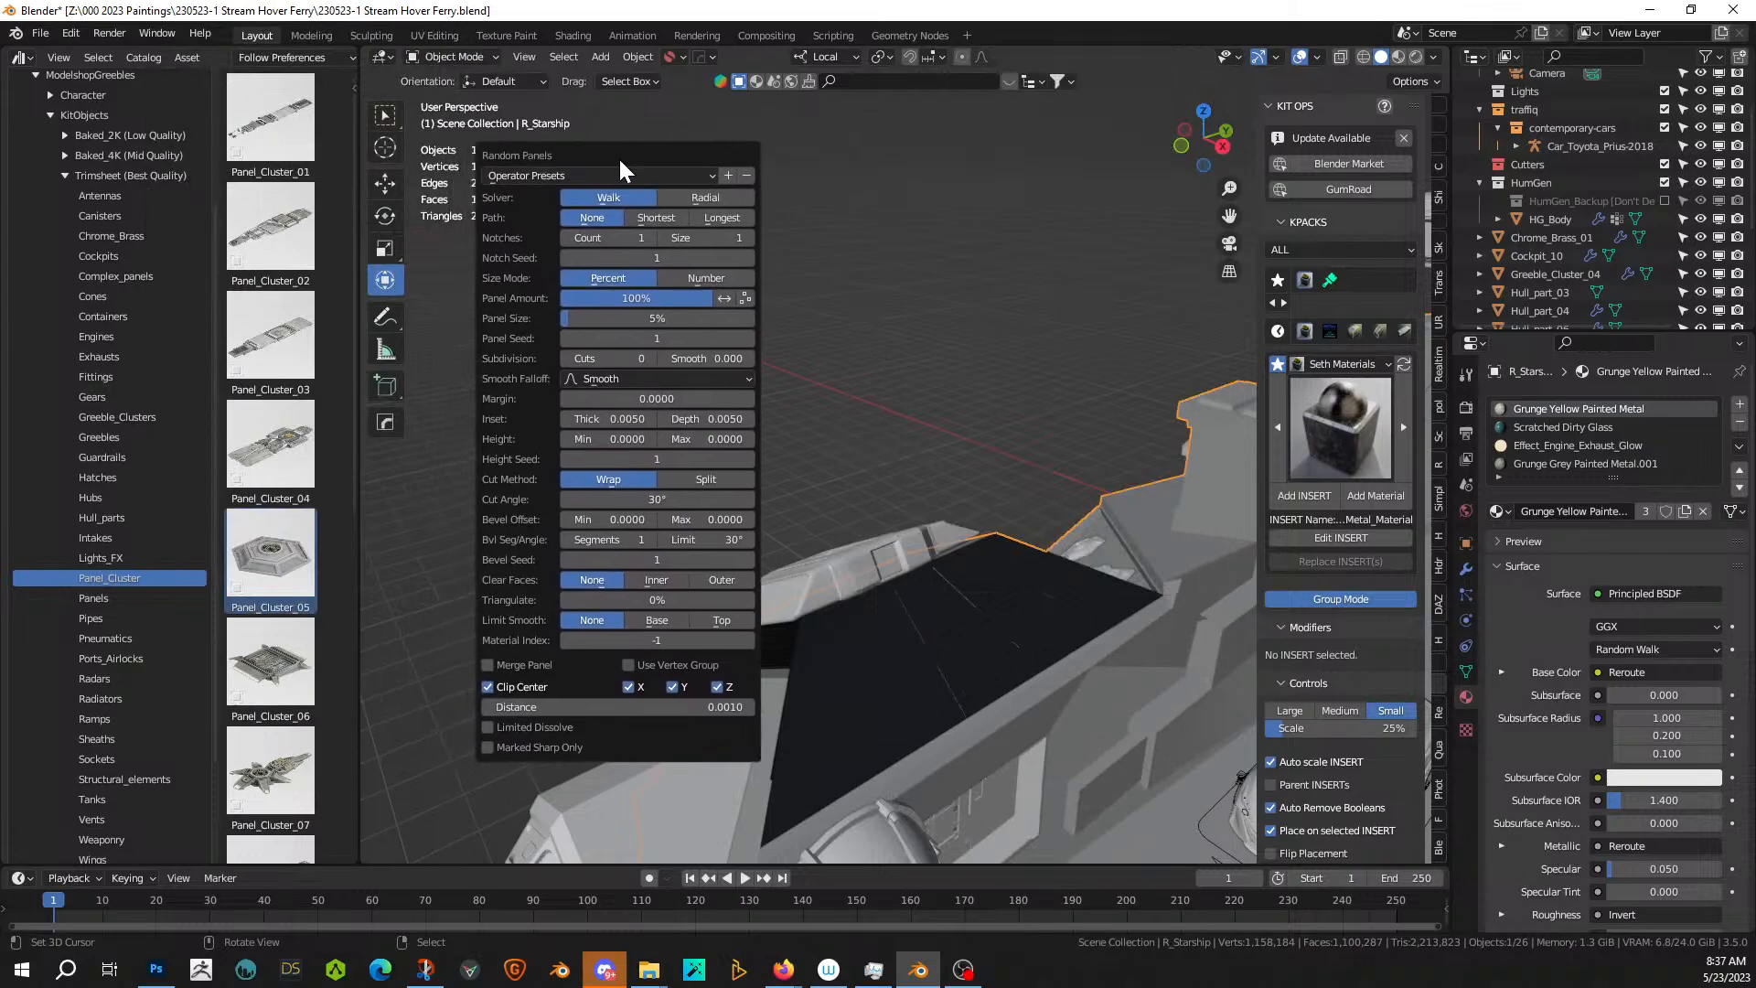
- Set the solid viewport shading colour to Material
{"action": "mouse_move", "coordinate": [777, 602]}
{"action": "middle_mouse_down"}
{"action": "mouse_move", "coordinate": [782, 582]}
{"action": "mouse_move", "coordinate": [757, 582]}
{"action": "middle_mouse_up"}
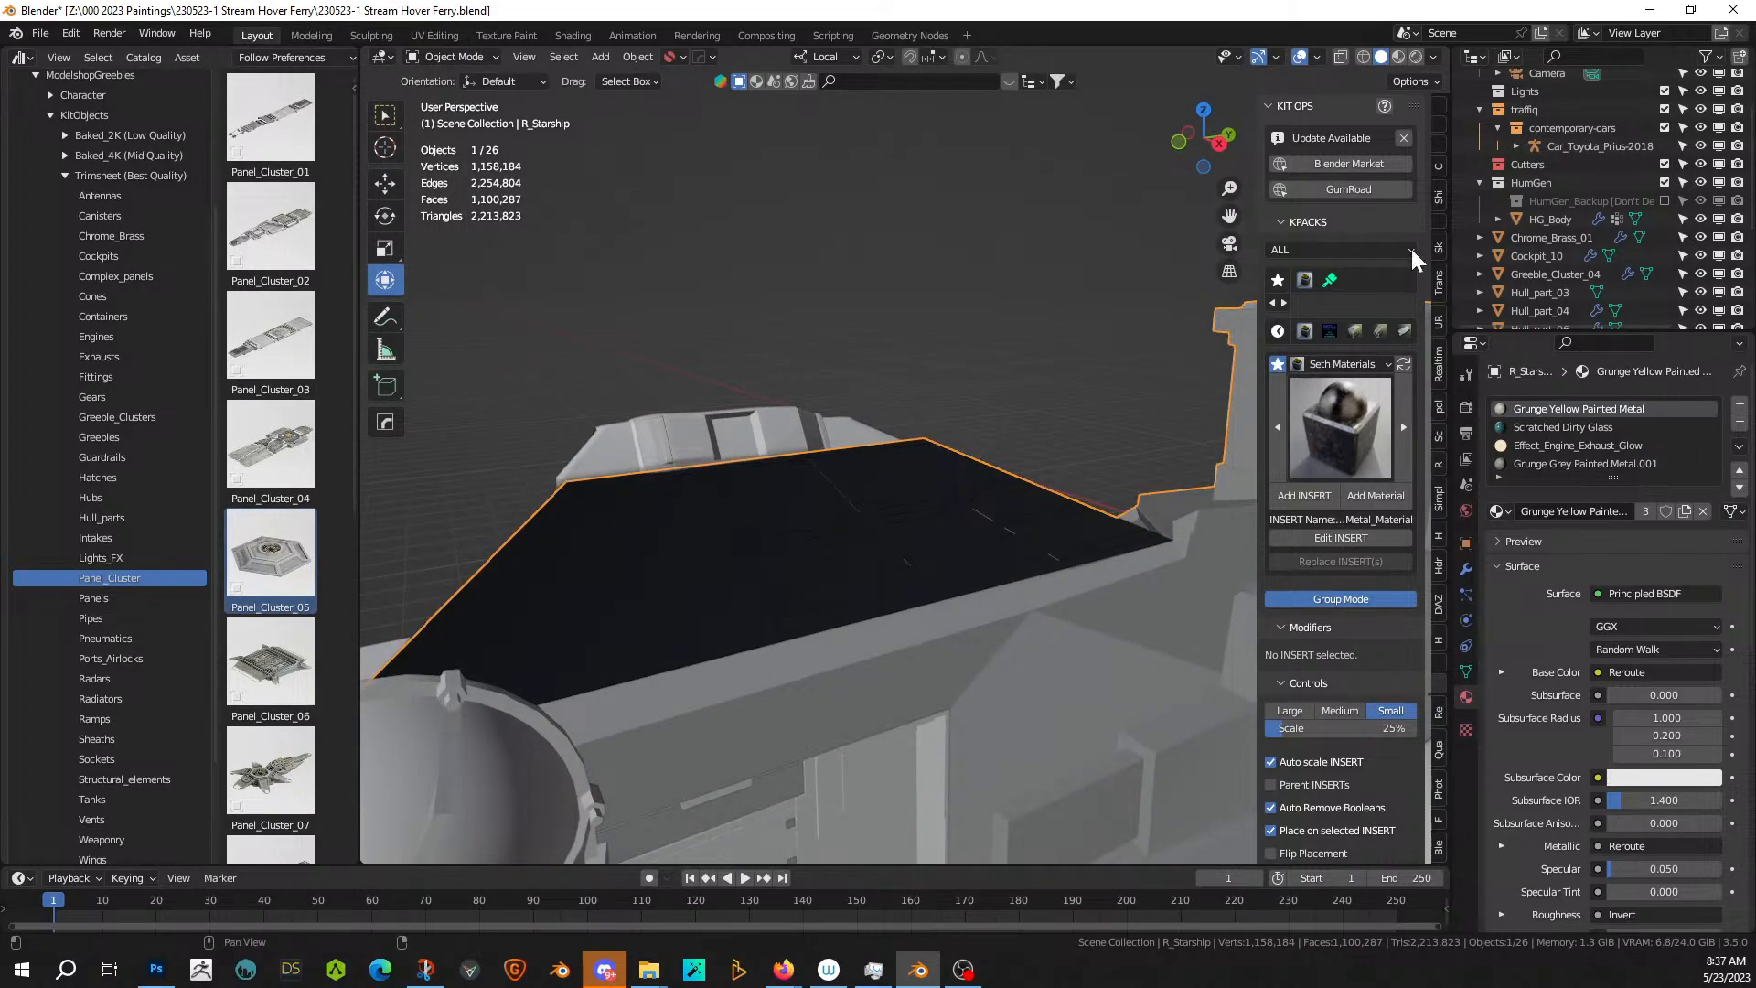
{"action": "left_click", "coordinate": [1434, 60]}
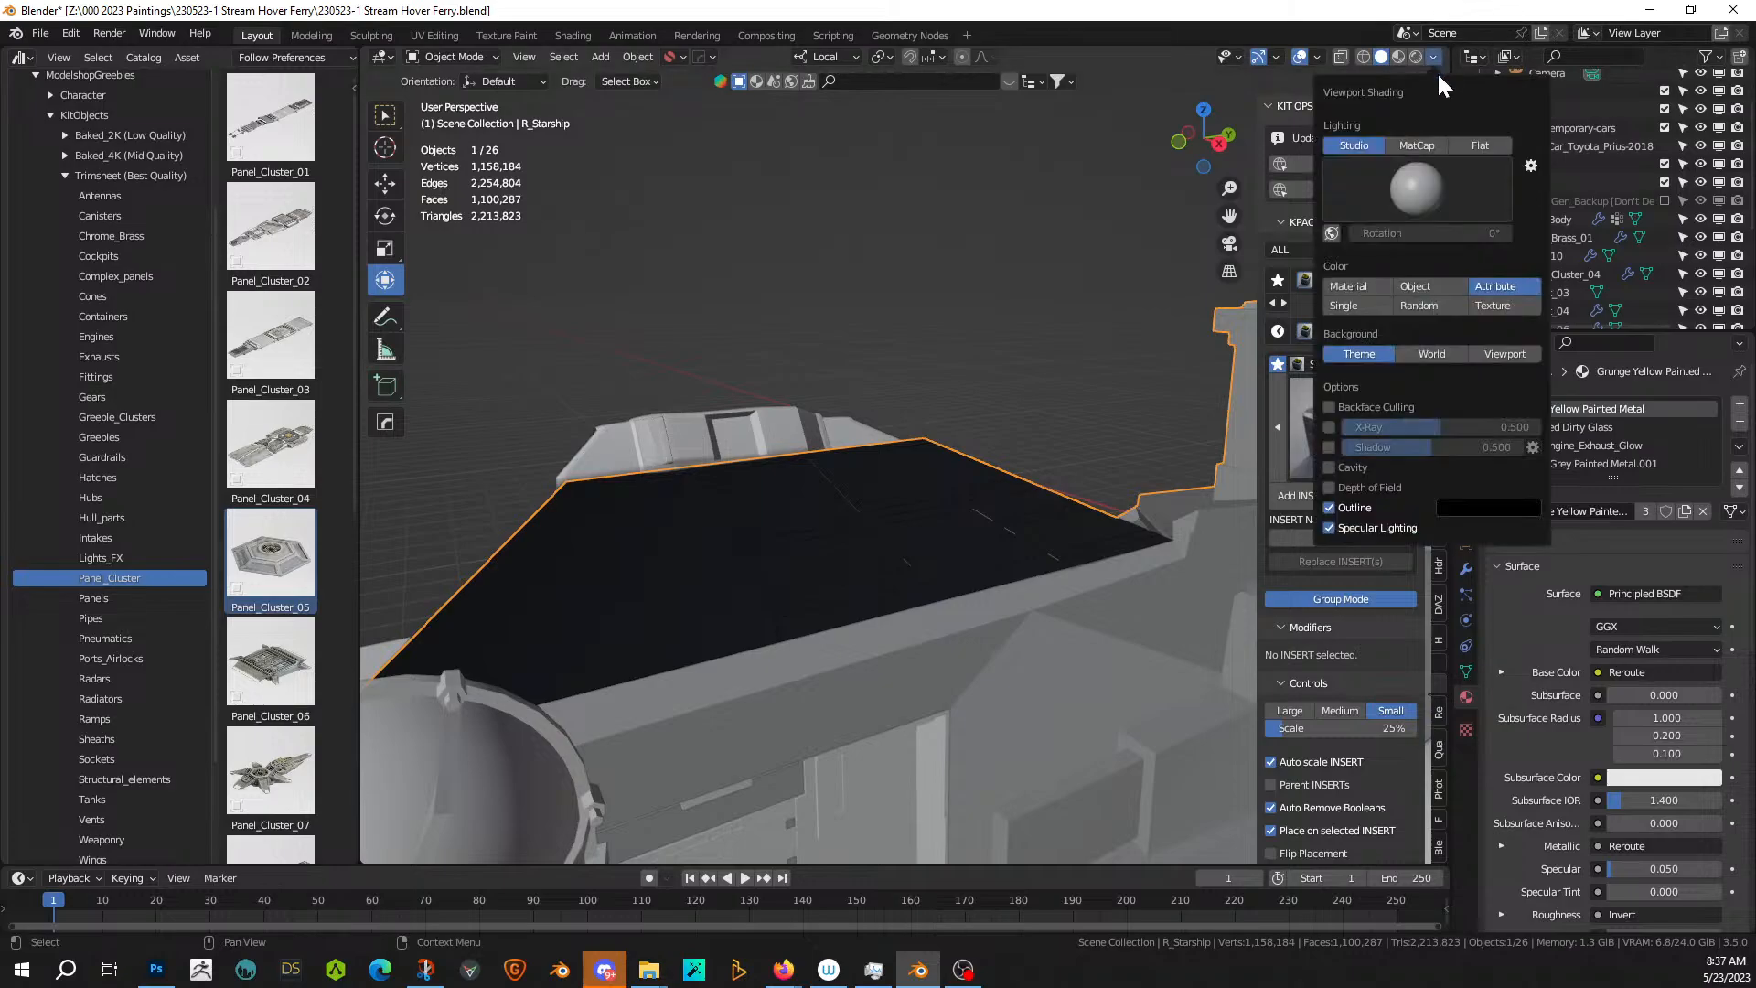
{"action": "left_click", "coordinate": [1348, 294]}
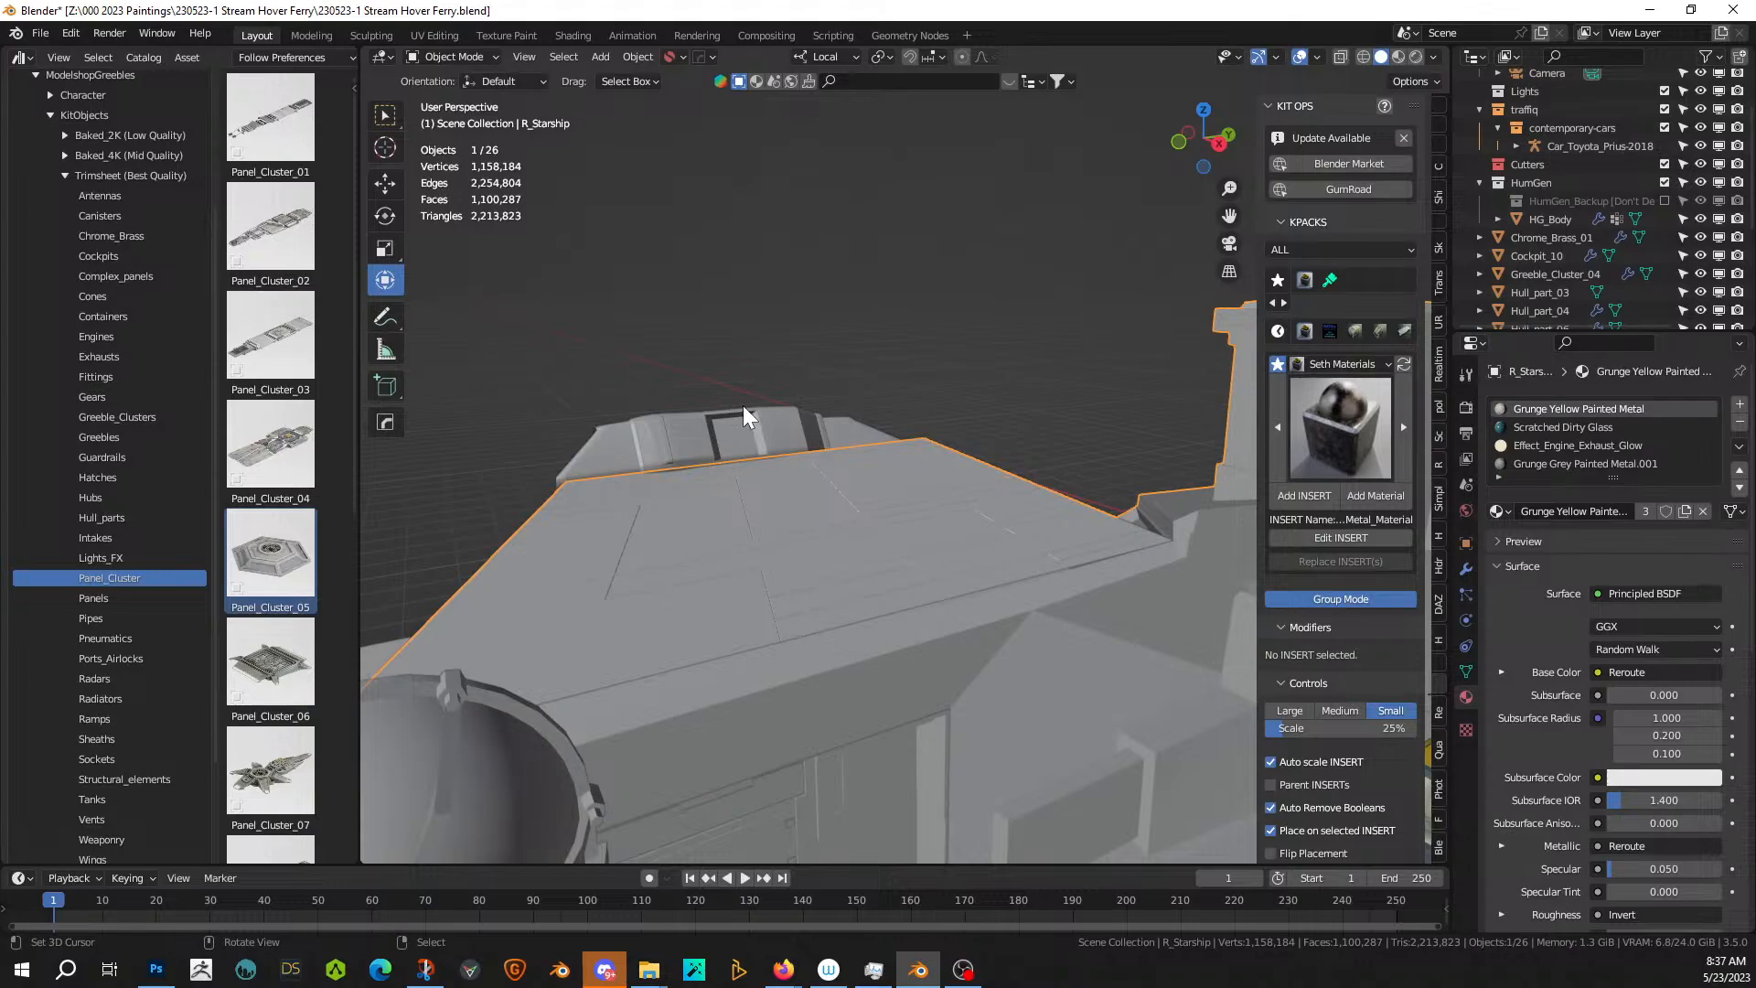
- Select the generated hull panel object and switch to rendered shading to inspect its panel lines and the ship
{"action": "middle_click_drag", "start_coordinate": [803, 420], "coordinate": [645, 420]}
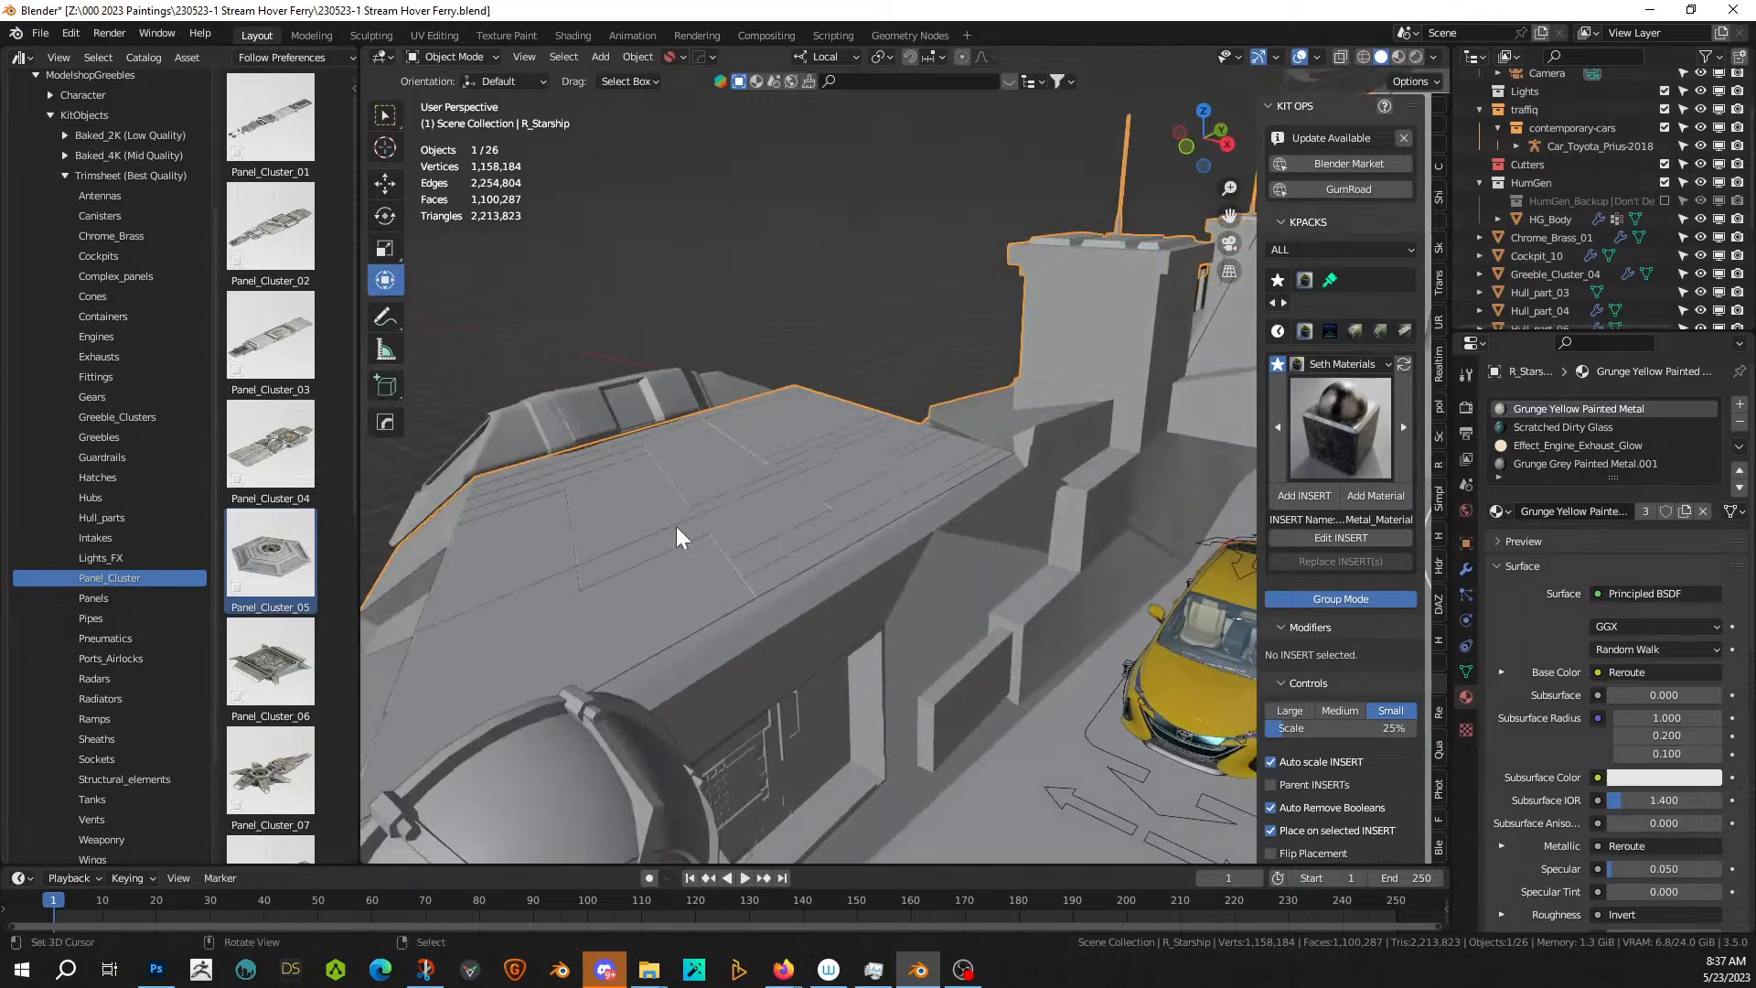
{"action": "left_click", "coordinate": [750, 519]}
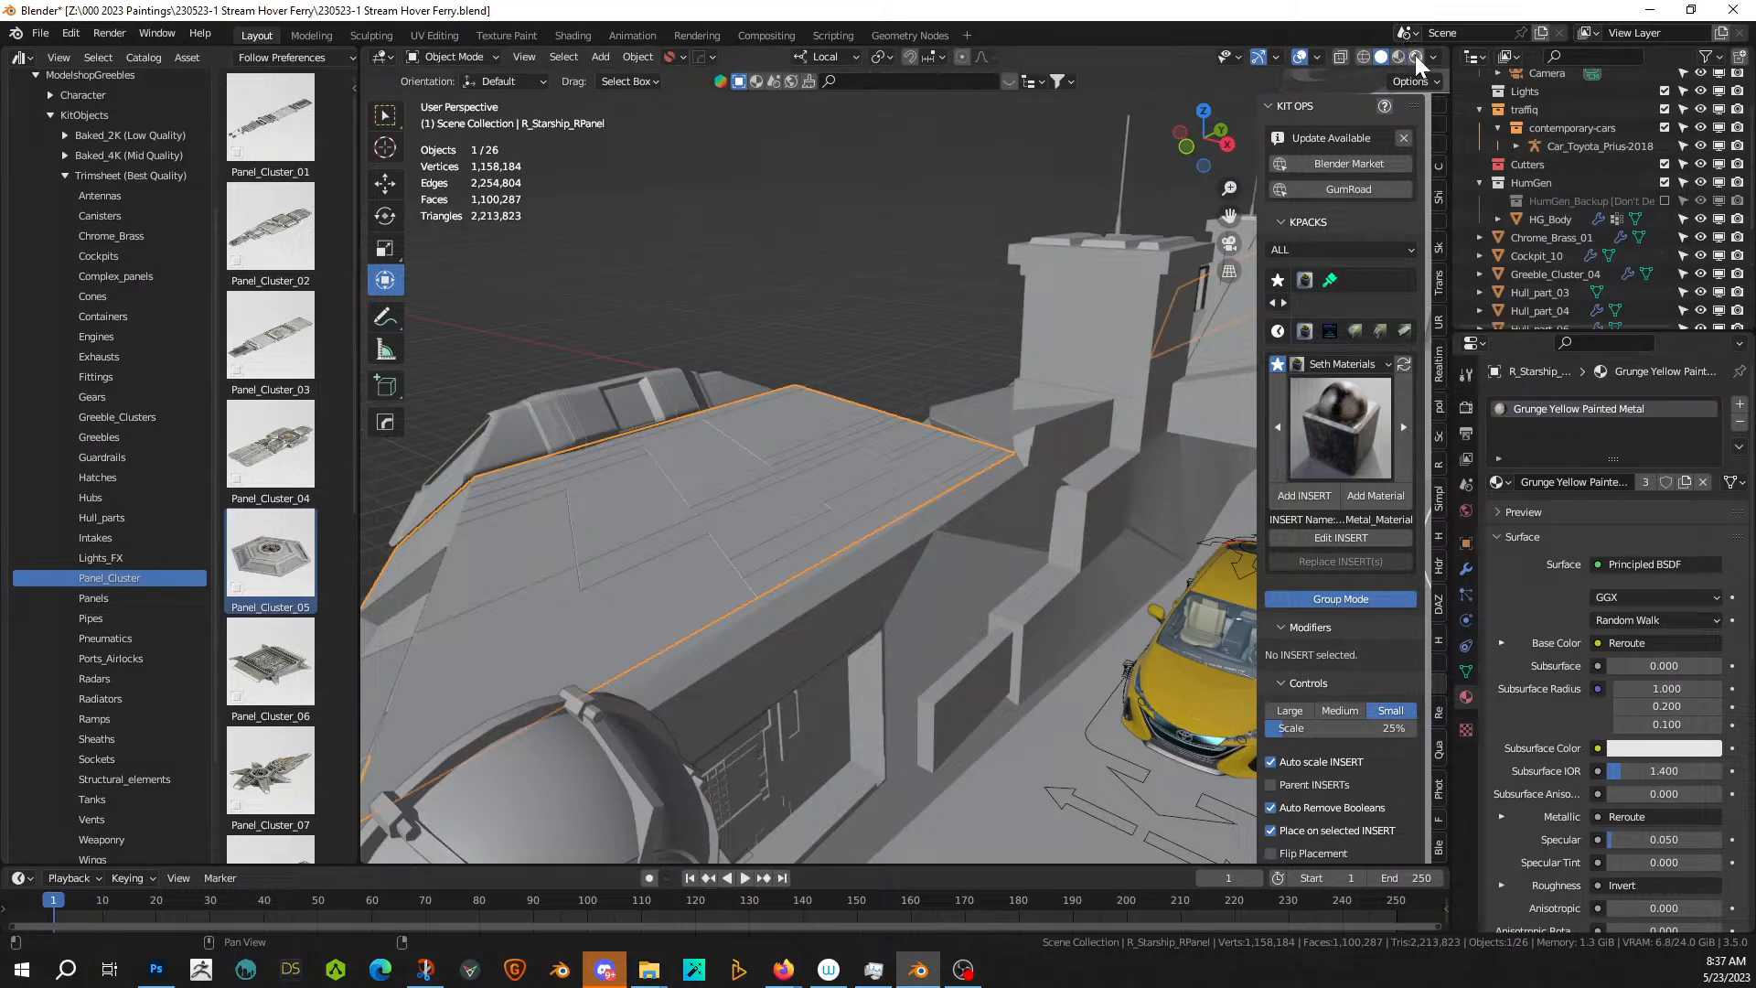
{"action": "key", "text": "shift+z"}
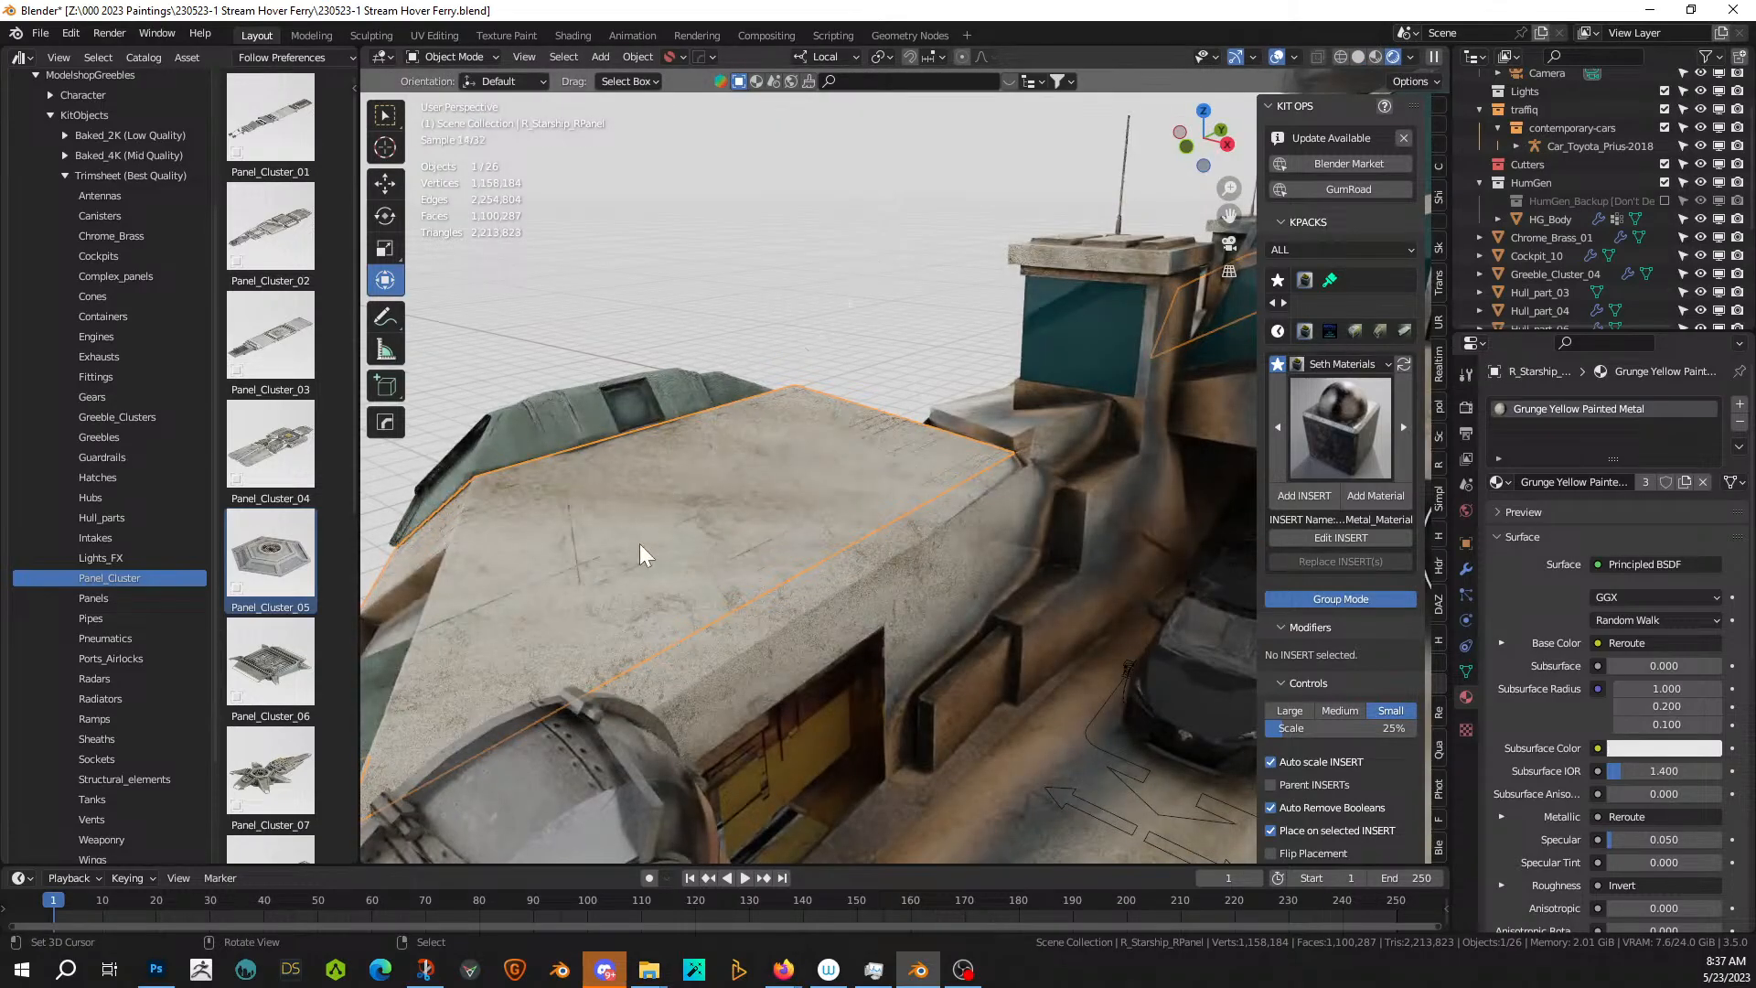
{"action": "scroll", "coordinate": [631, 558], "scroll_direction": "up", "scroll_amount": 4}
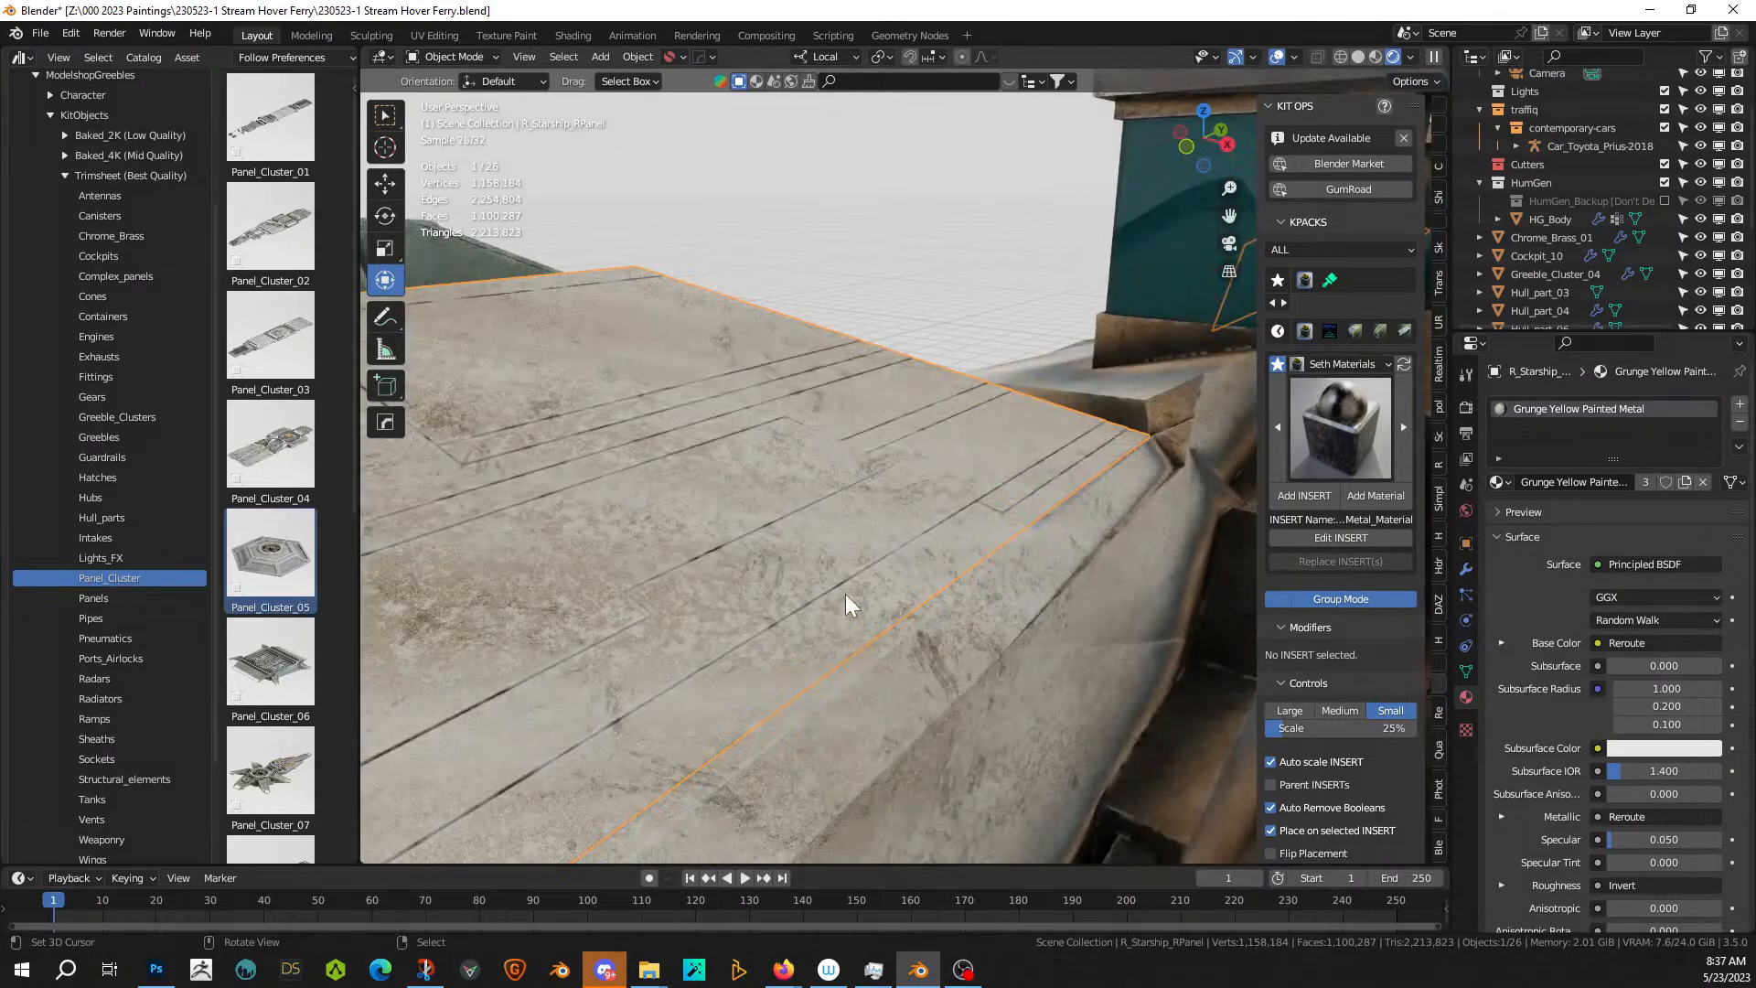
{"action": "scroll", "coordinate": [845, 593], "scroll_direction": "down", "scroll_amount": 5}
{"action": "middle_click_drag", "start_coordinate": [827, 637], "coordinate": [860, 649]}
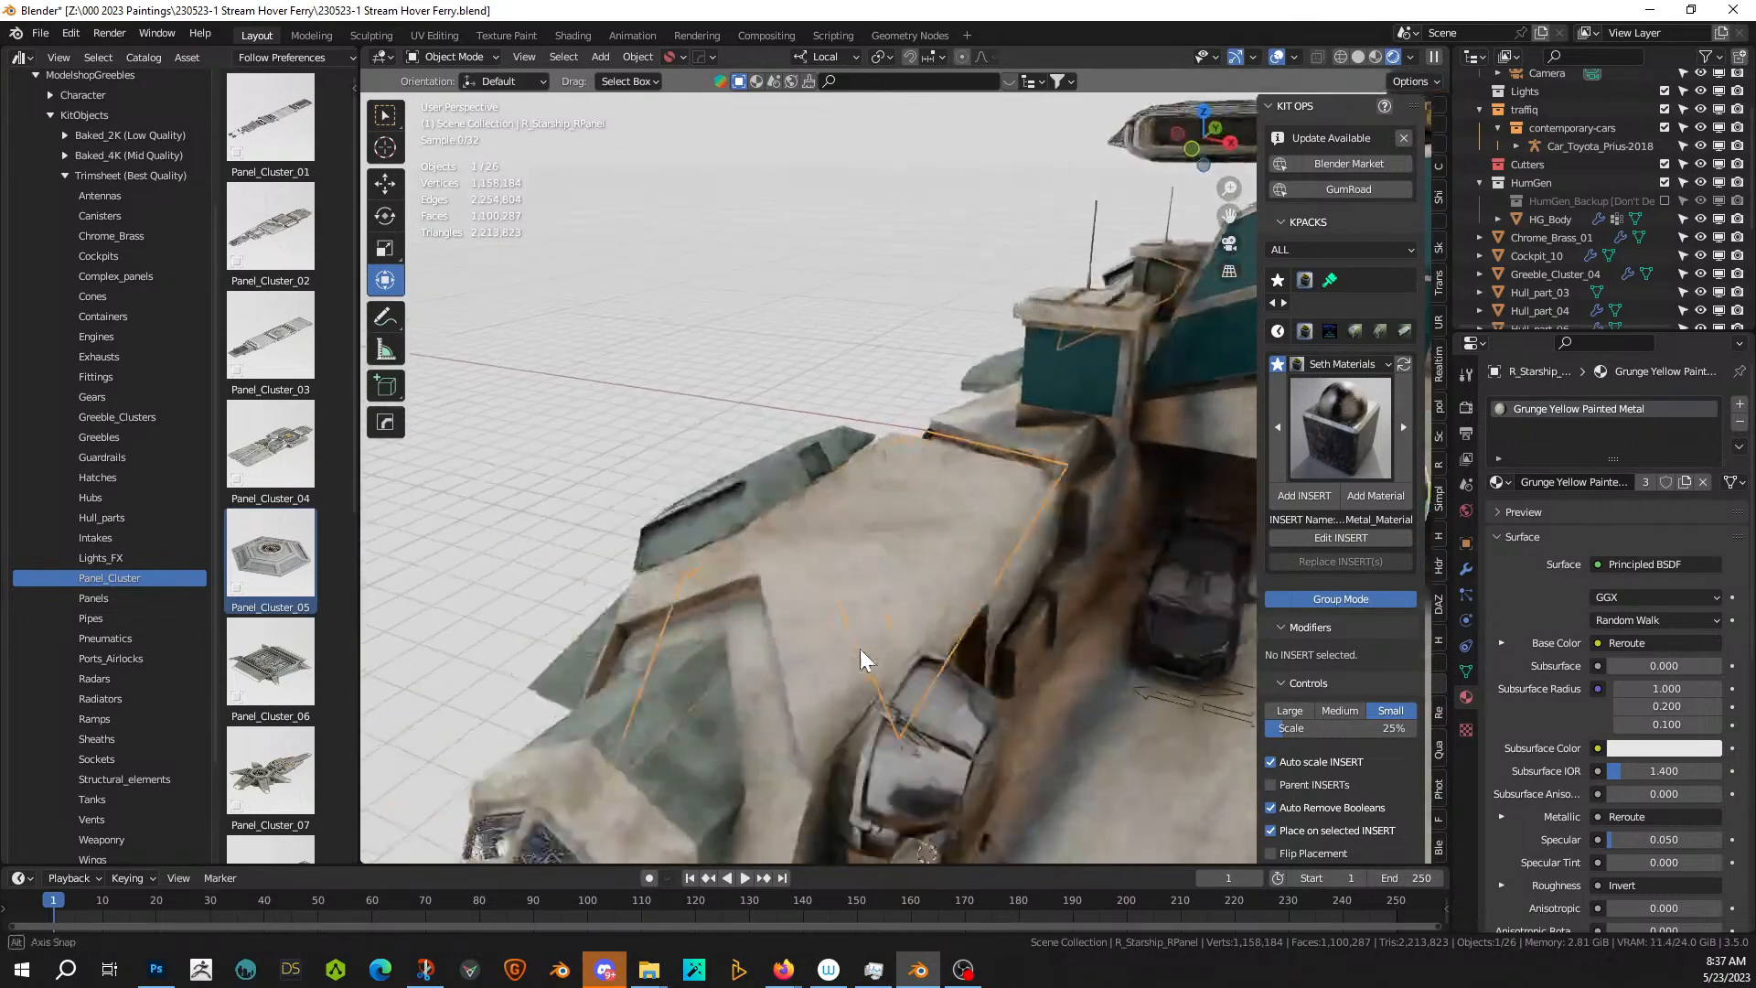
{"action": "scroll", "coordinate": [860, 649], "scroll_direction": "down", "scroll_amount": 4}
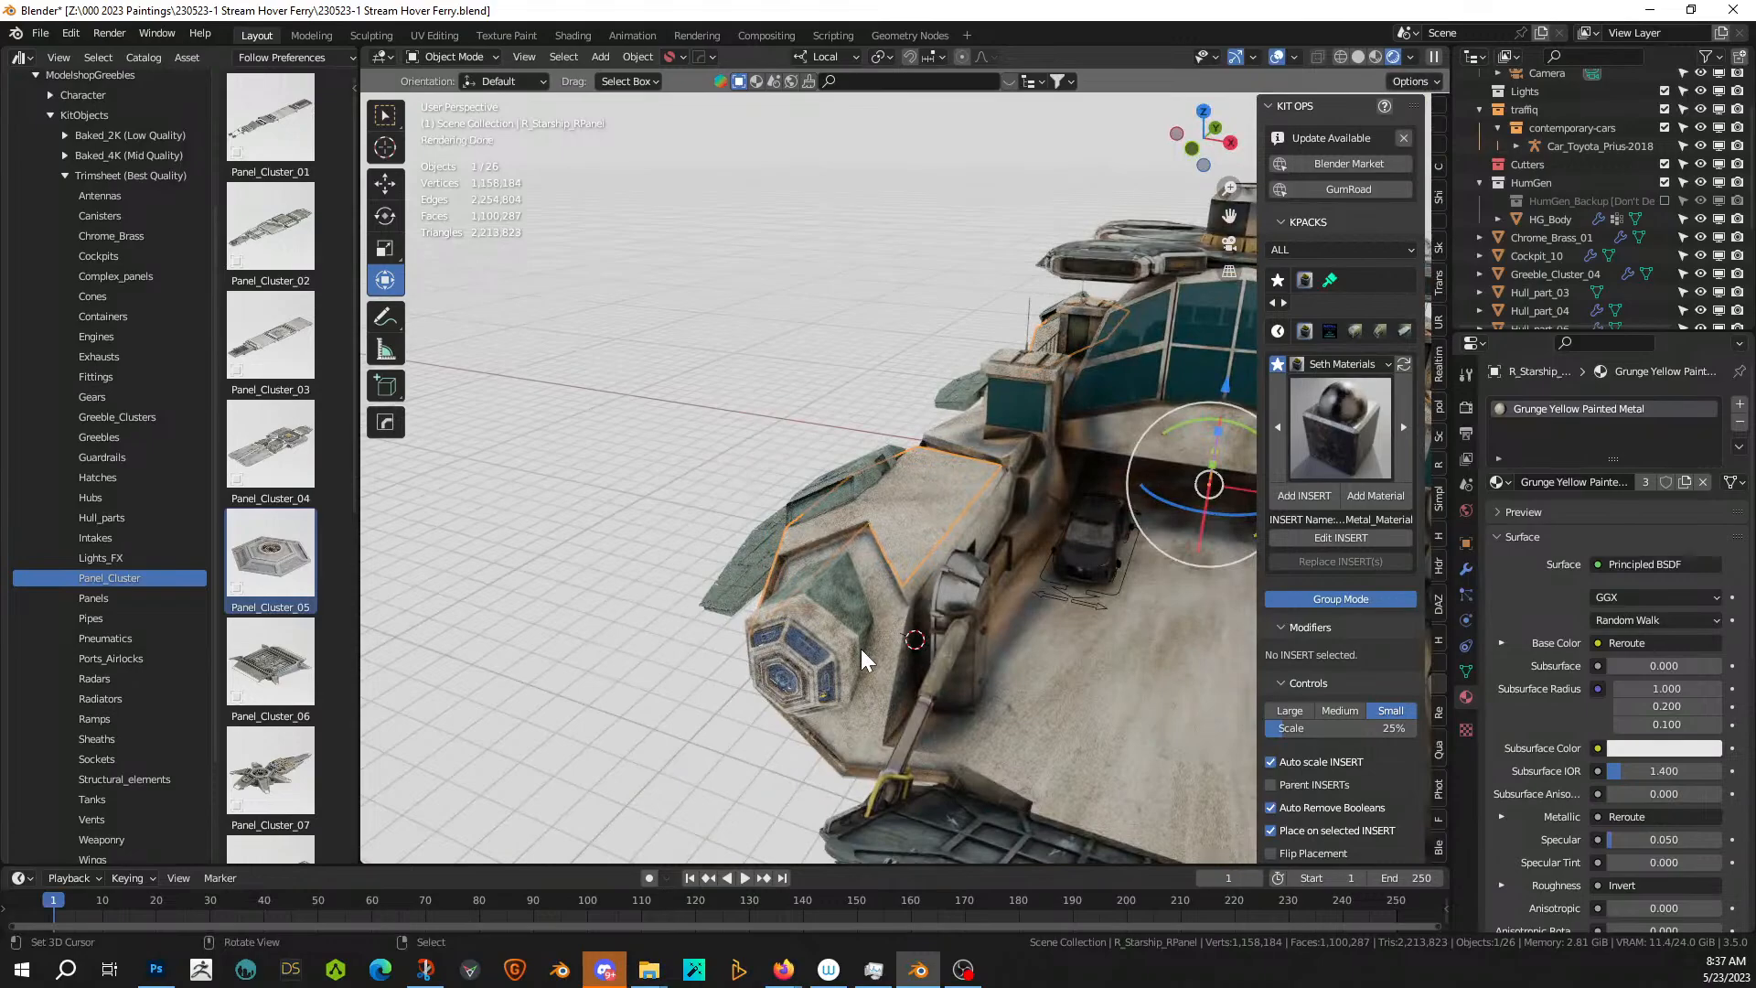
{"action": "middle_click_drag", "start_coordinate": [1052, 677], "coordinate": [737, 629], "text": "shift"}
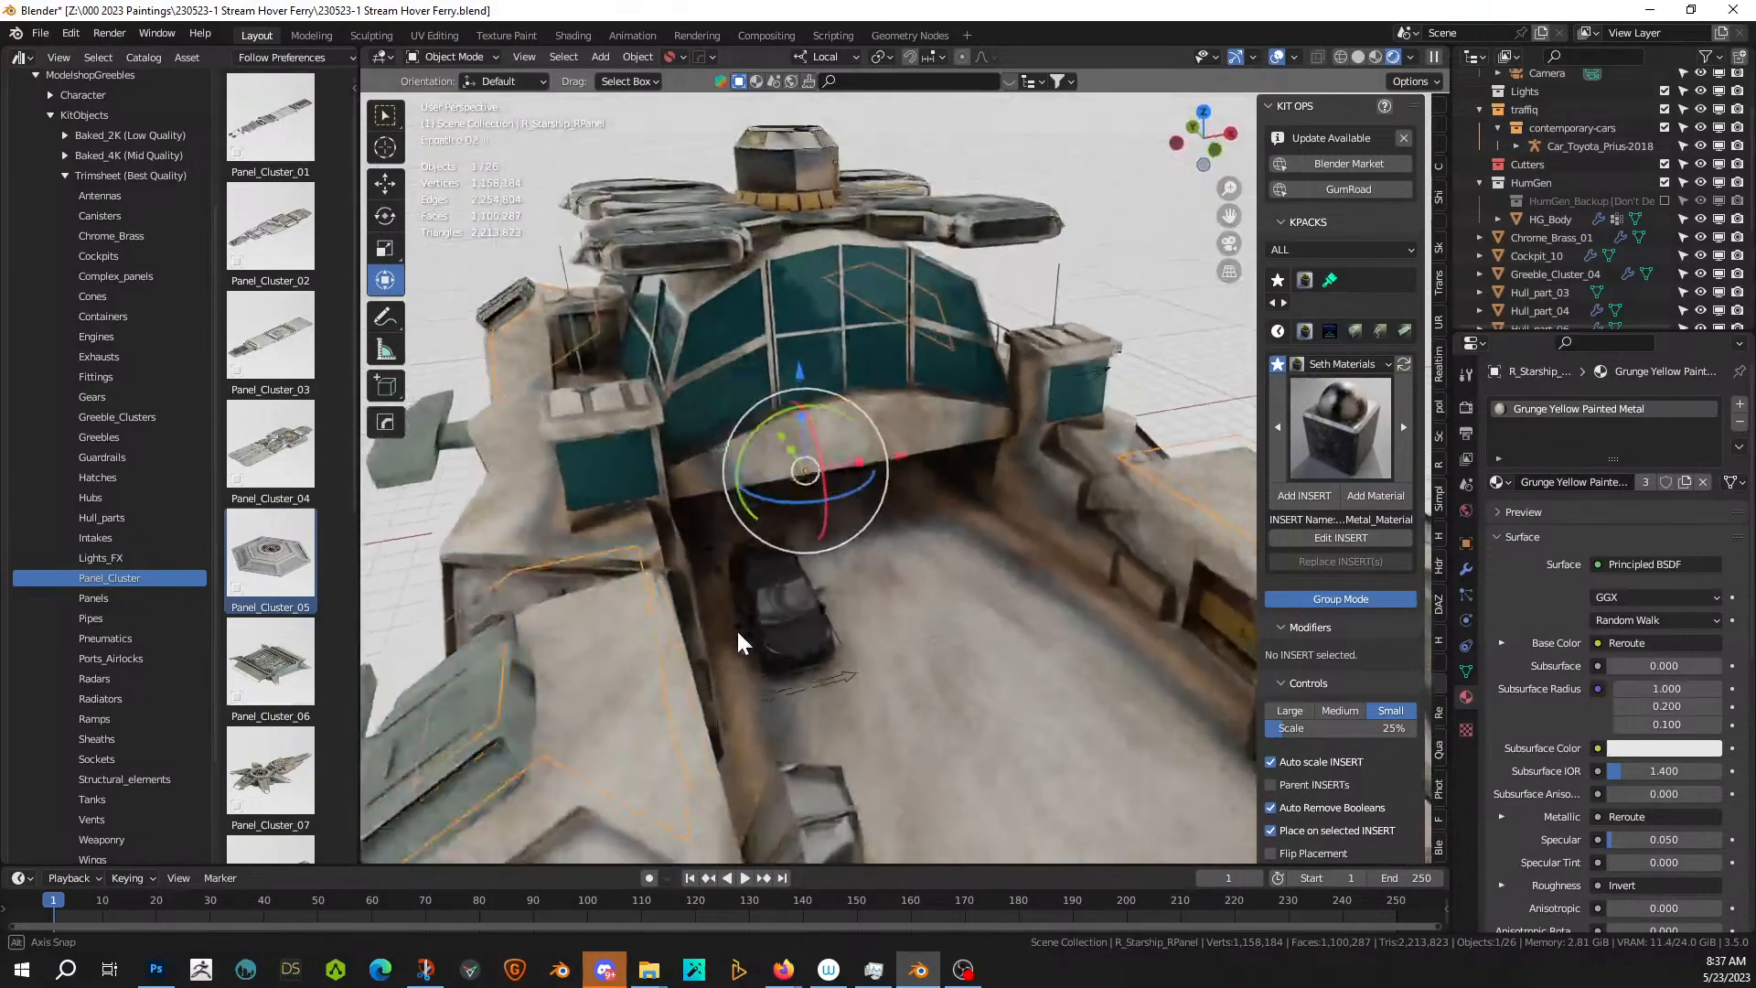
- Select the starship's two deck floor faces plus all coplanar faces of the wall at the rear of the deck
{"action": "left_click", "coordinate": [1048, 683]}
{"action": "key", "text": "Tab"}
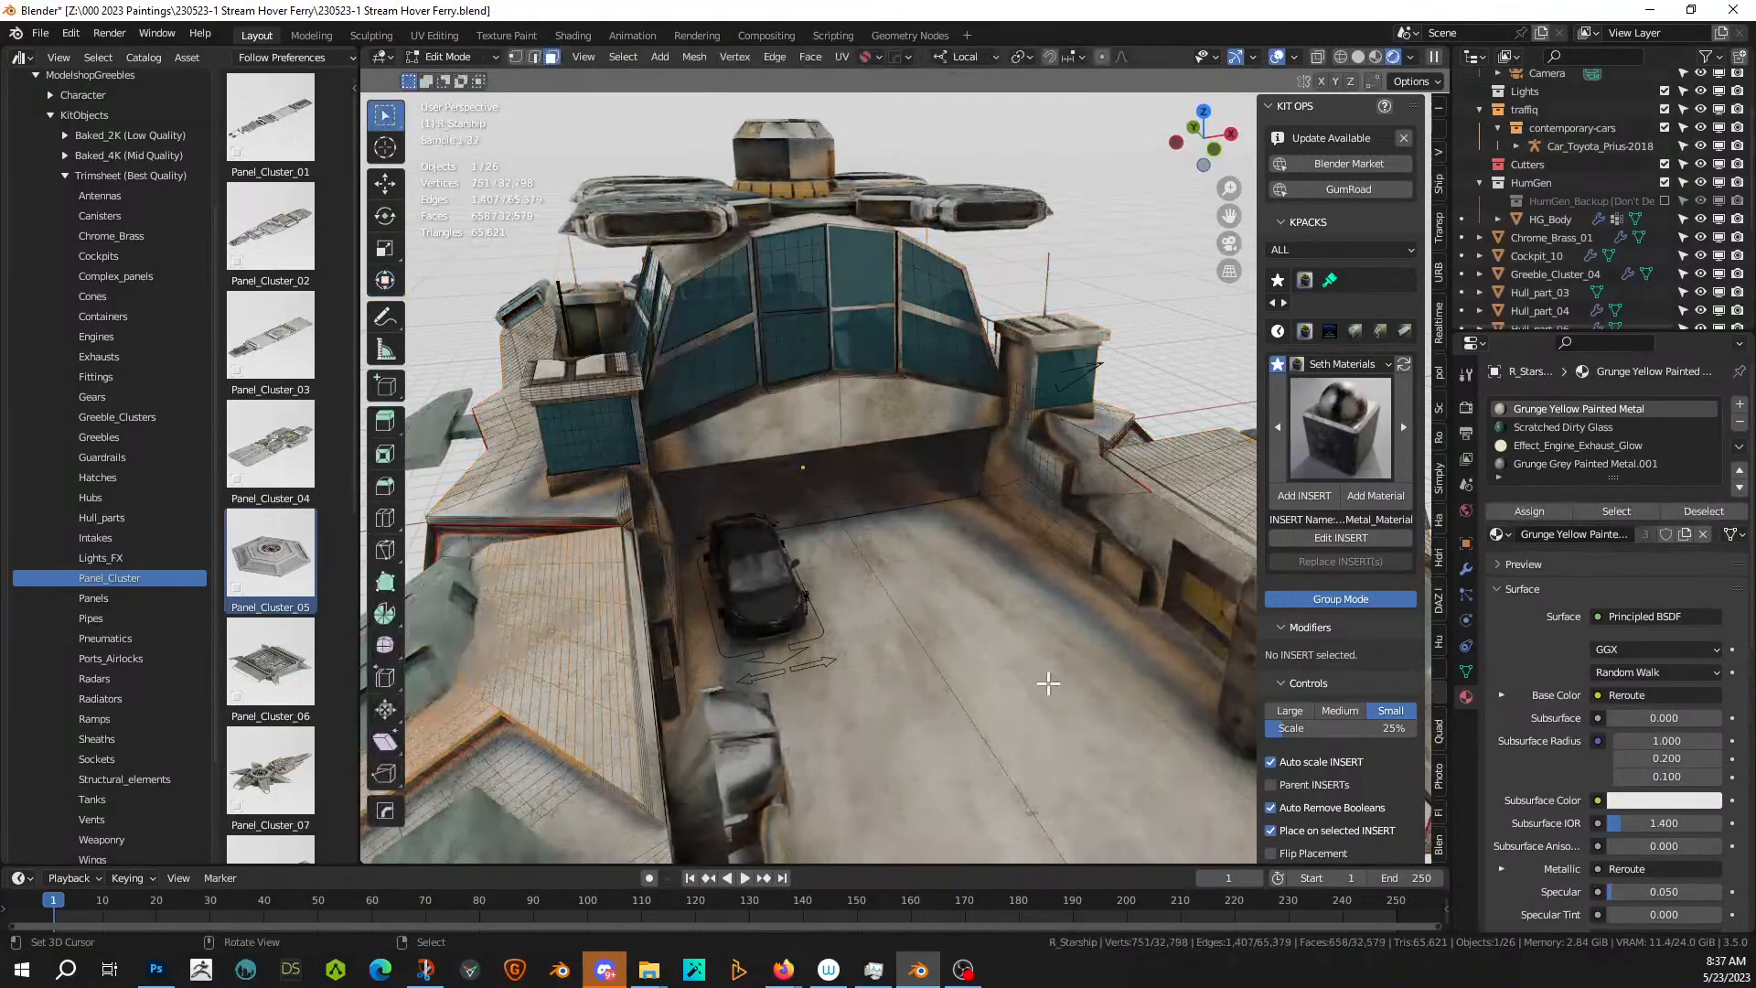
{"action": "left_click", "coordinate": [1049, 683]}
{"action": "left_click", "coordinate": [870, 733], "text": "shift"}
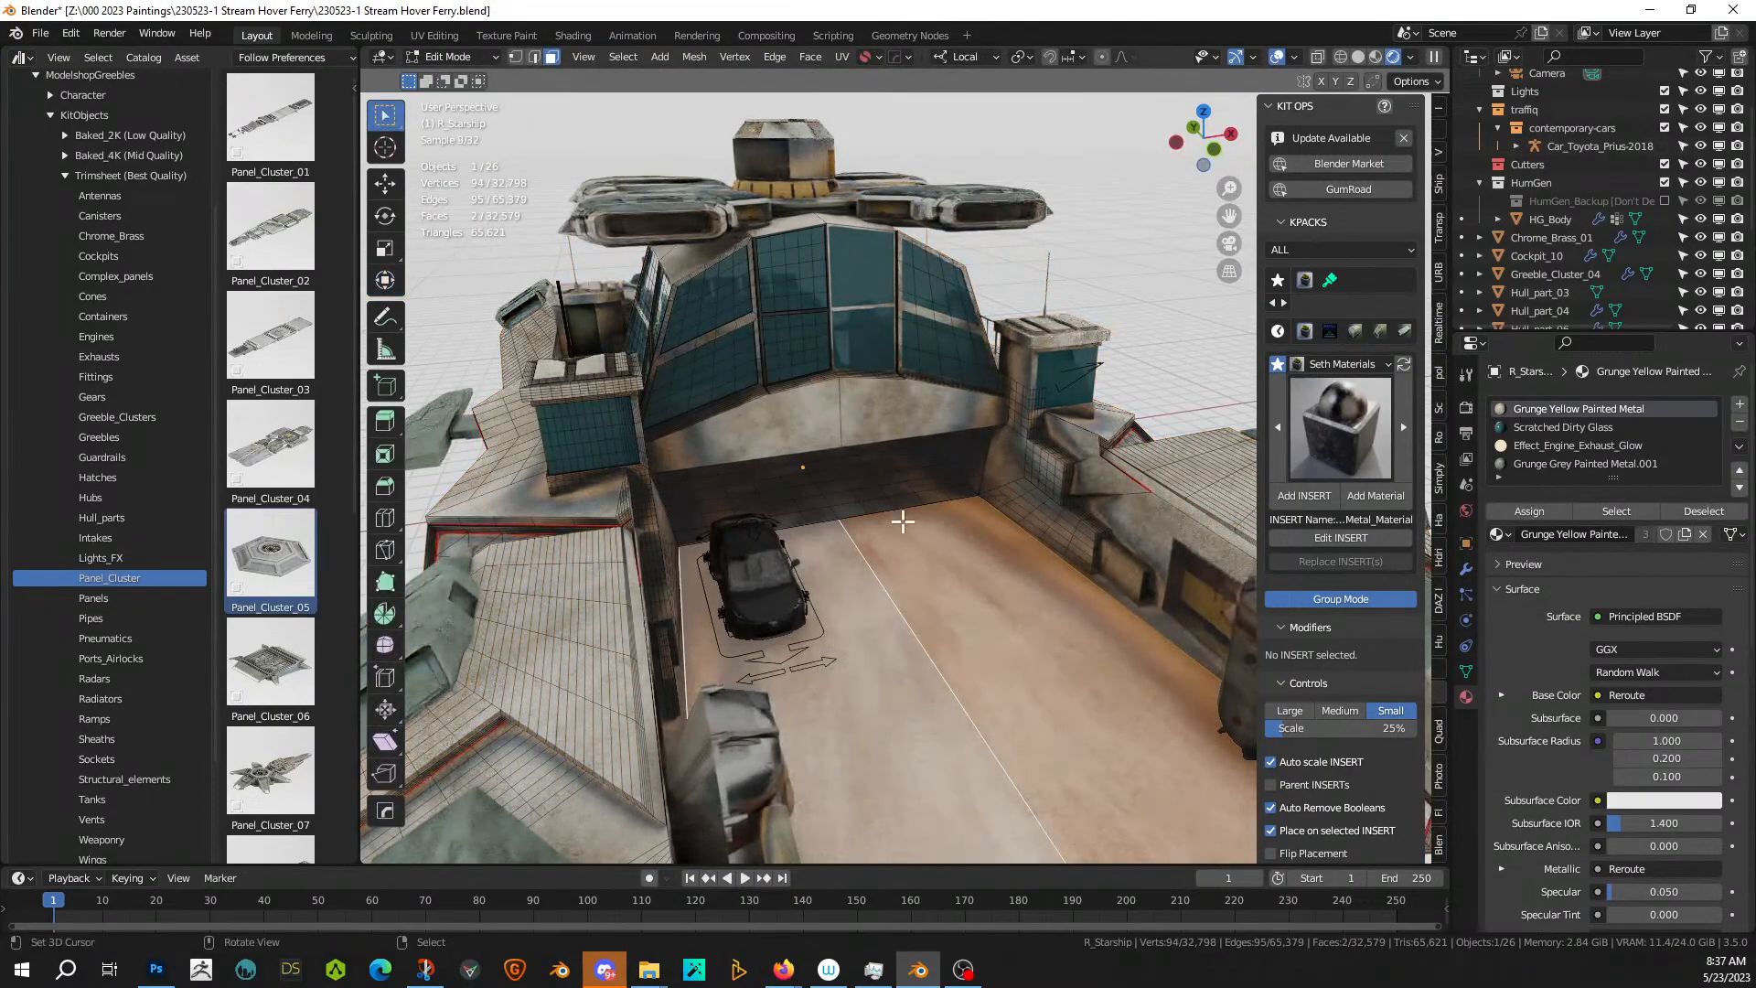
{"action": "middle_click_drag", "start_coordinate": [902, 540], "coordinate": [851, 560]}
{"action": "right_click", "coordinate": [805, 489], "text": "shift"}
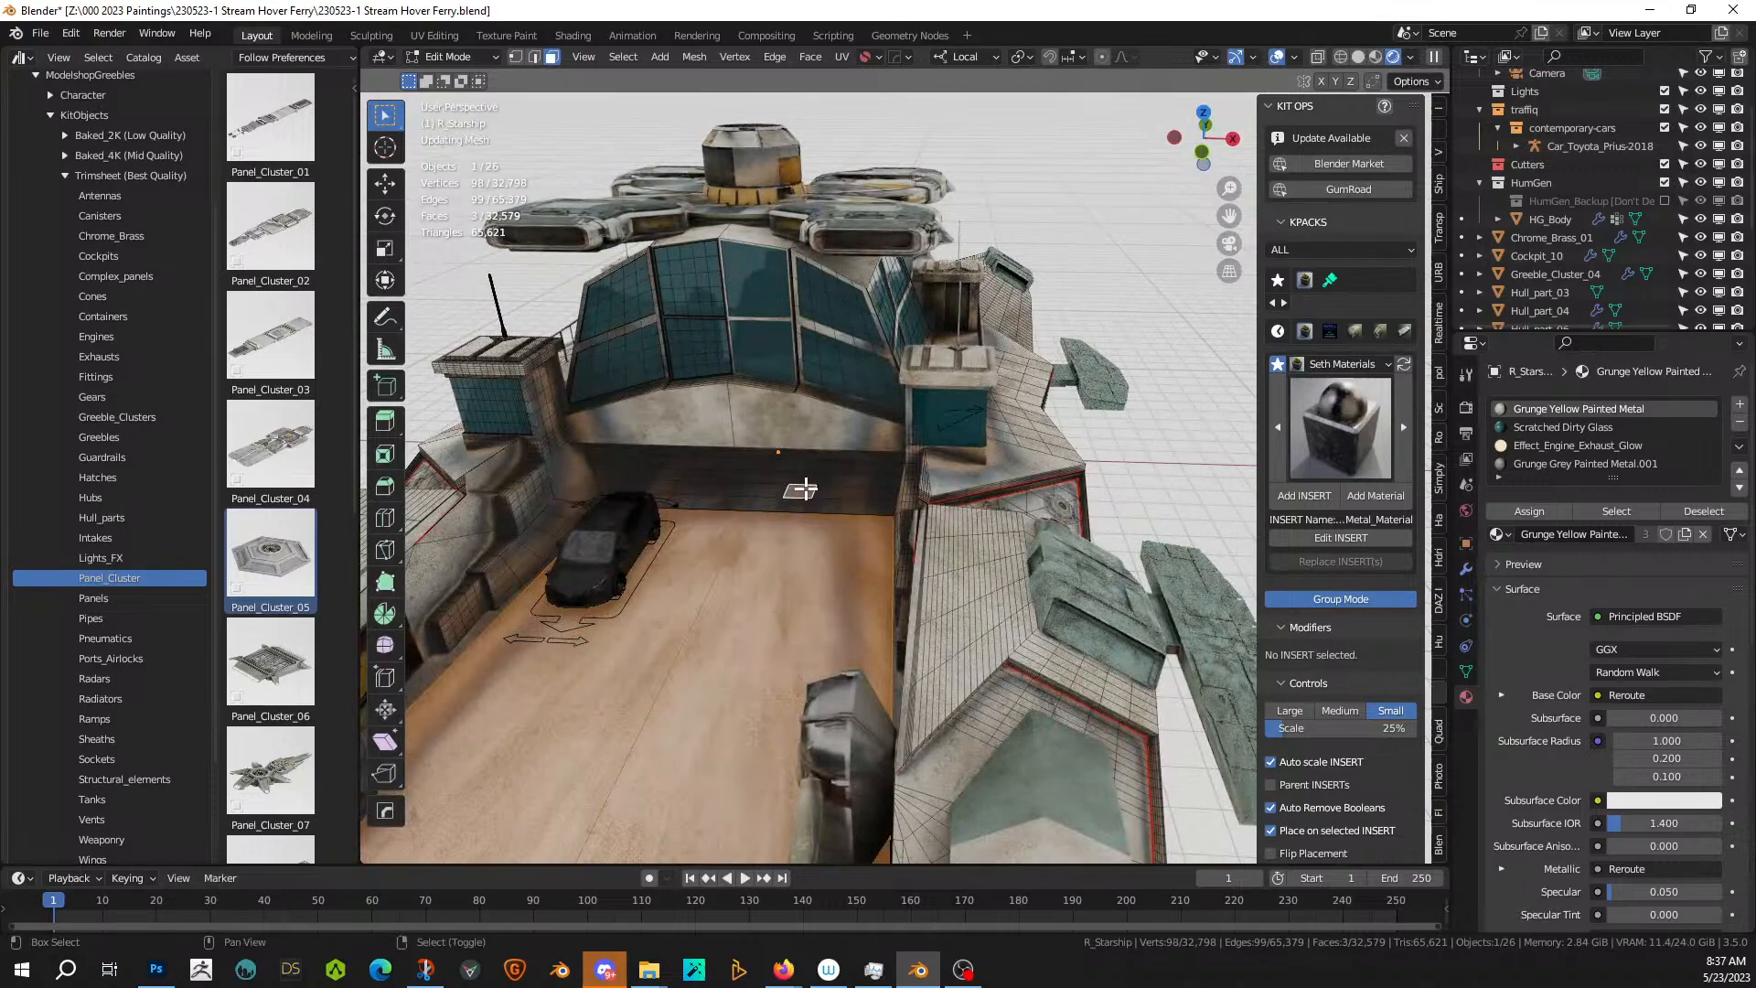
{"action": "key", "text": "shift+g"}
{"action": "left_click", "coordinate": [828, 545]}
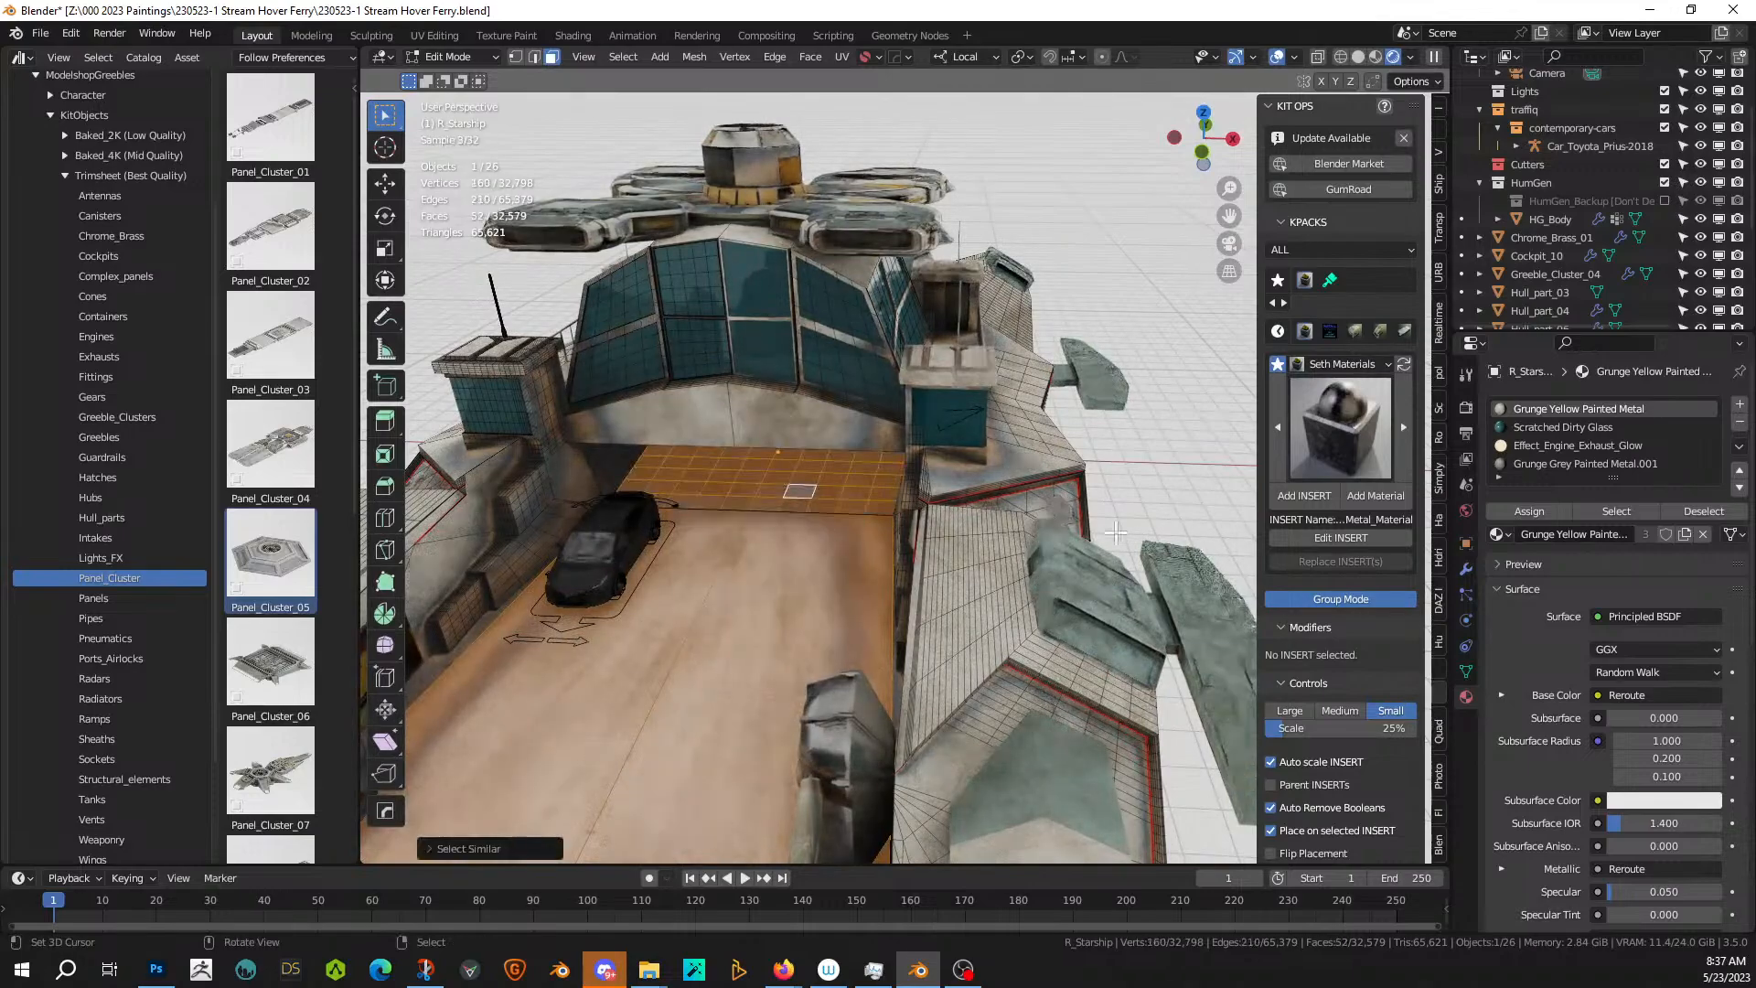
- Add an empty material slot to the starship and assign the selected deck and rear wall faces to it
{"action": "left_click", "coordinate": [1740, 405]}
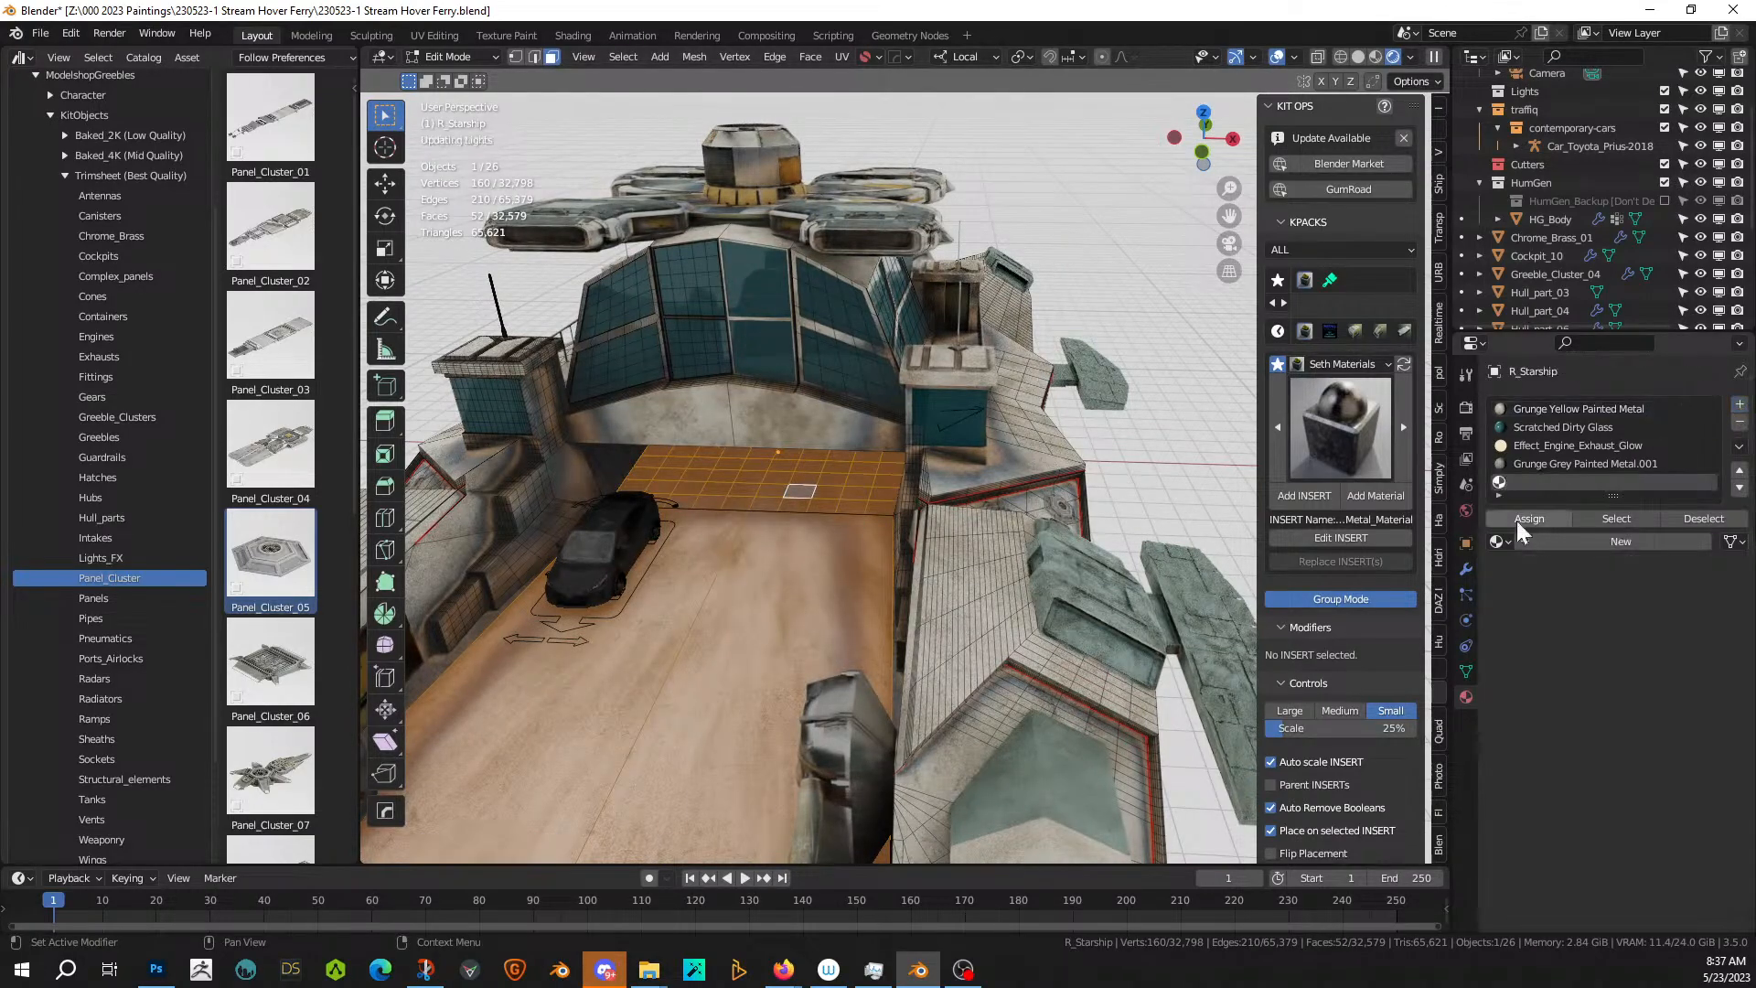
{"action": "left_click", "coordinate": [1534, 521]}
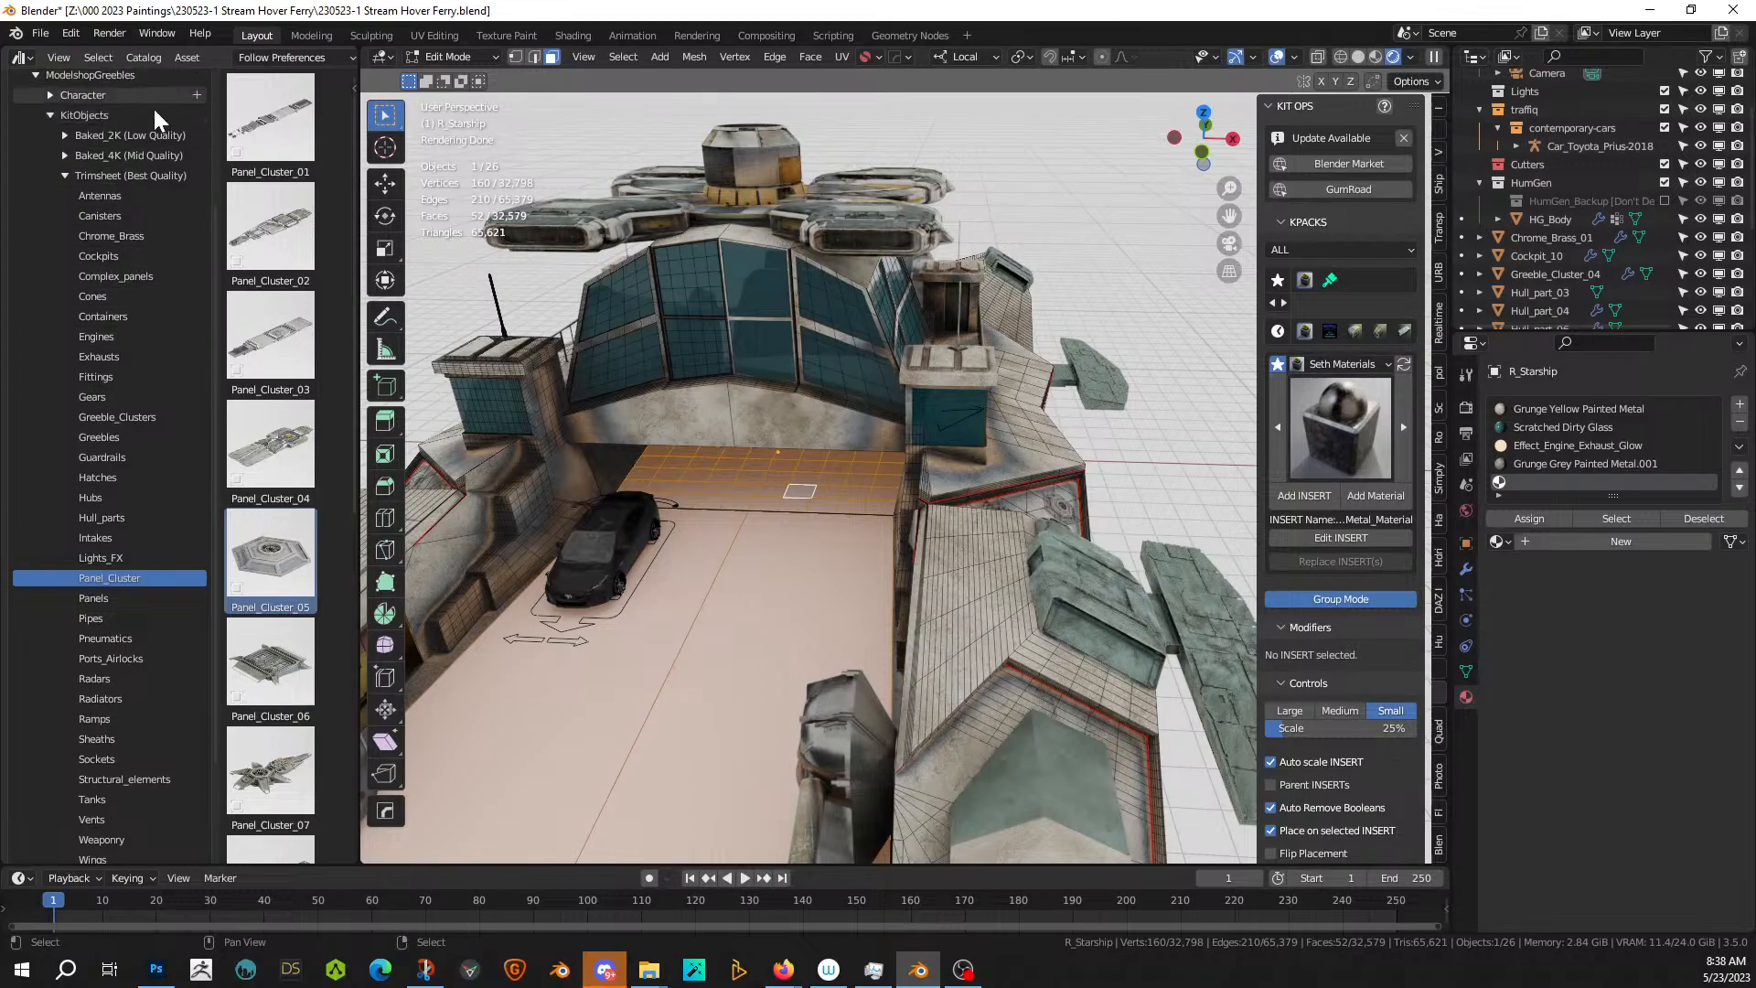
{"action": "left_click", "coordinate": [1501, 540]}
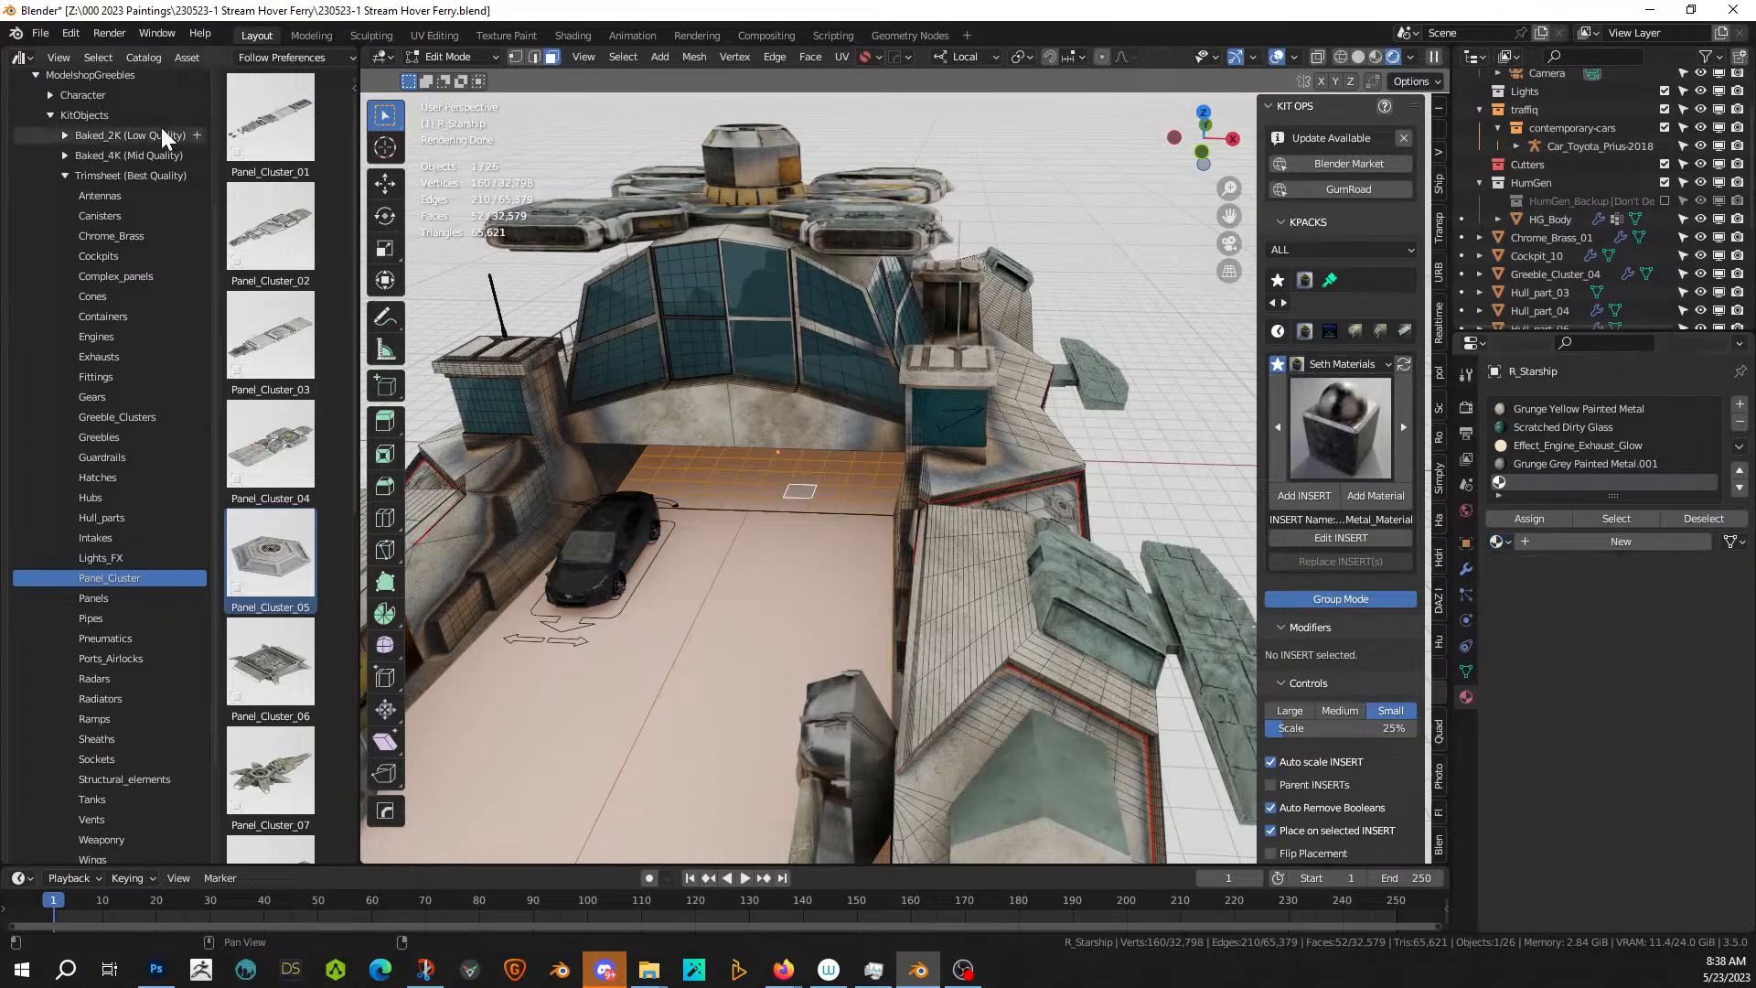
- Load the 00 Blender Shaders asset library and apply the Blender Guppy plating_shader to the empty material slot
{"action": "scroll", "coordinate": [161, 128], "scroll_direction": "up", "scroll_amount": 5}
{"action": "left_click", "coordinate": [99, 85]}
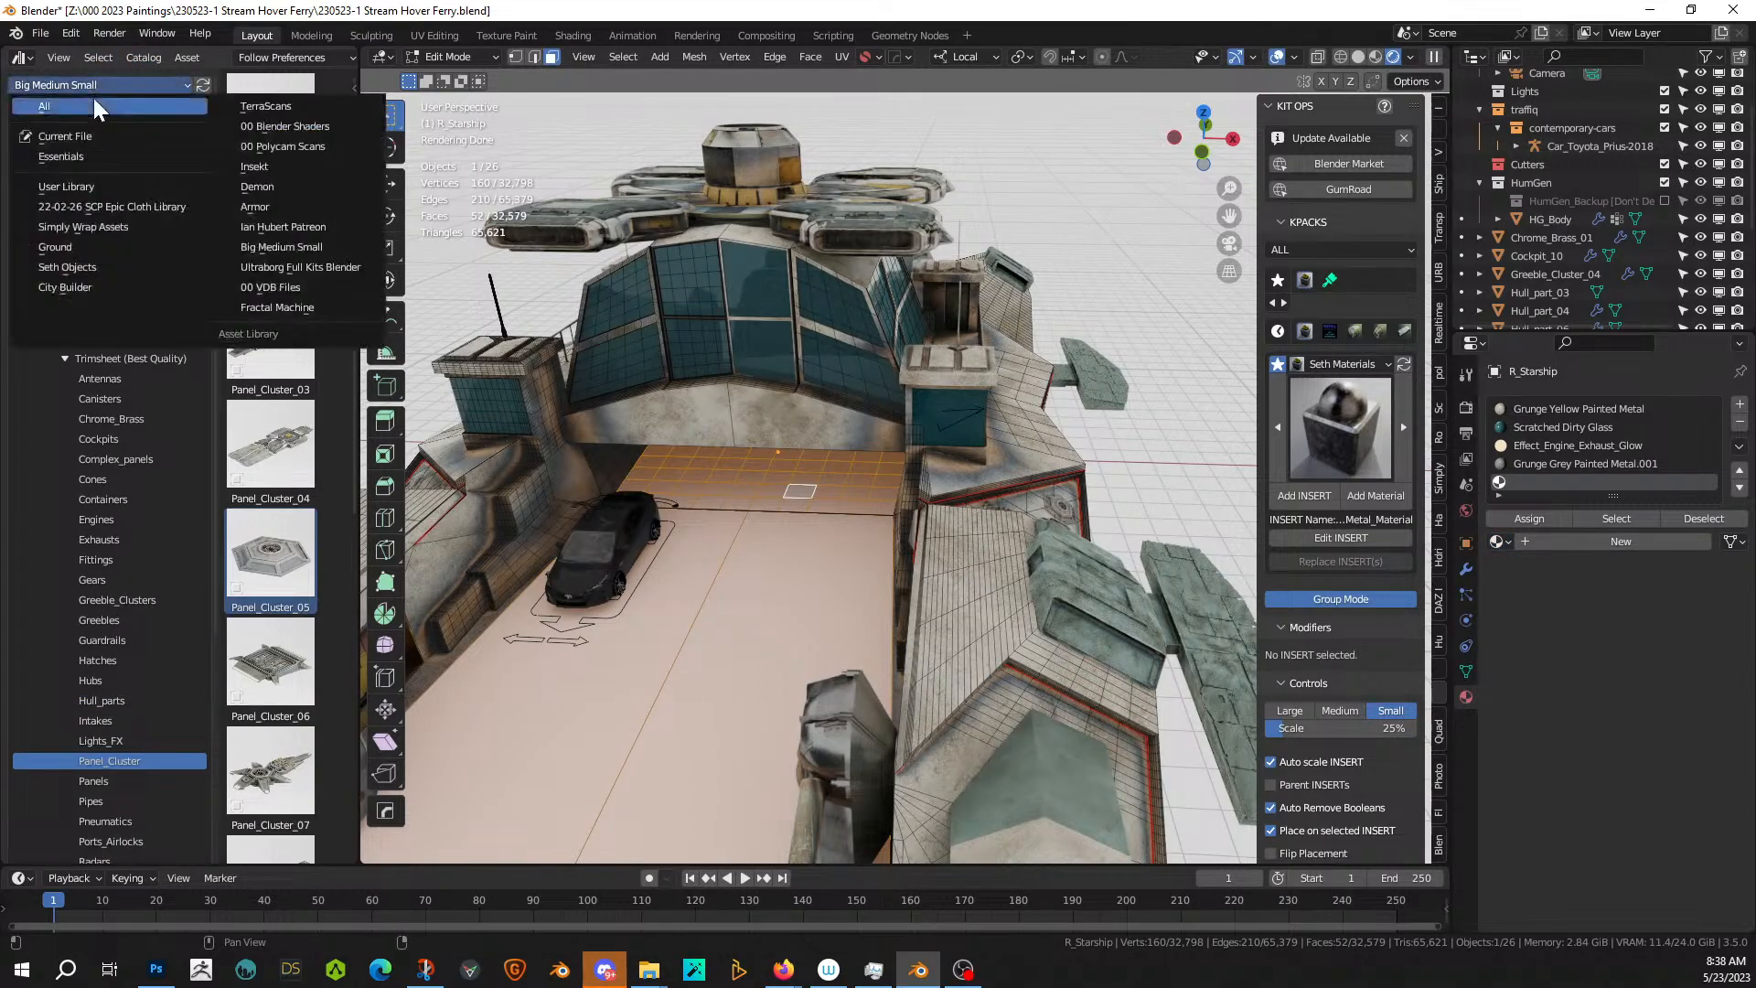
{"action": "left_click", "coordinate": [340, 121]}
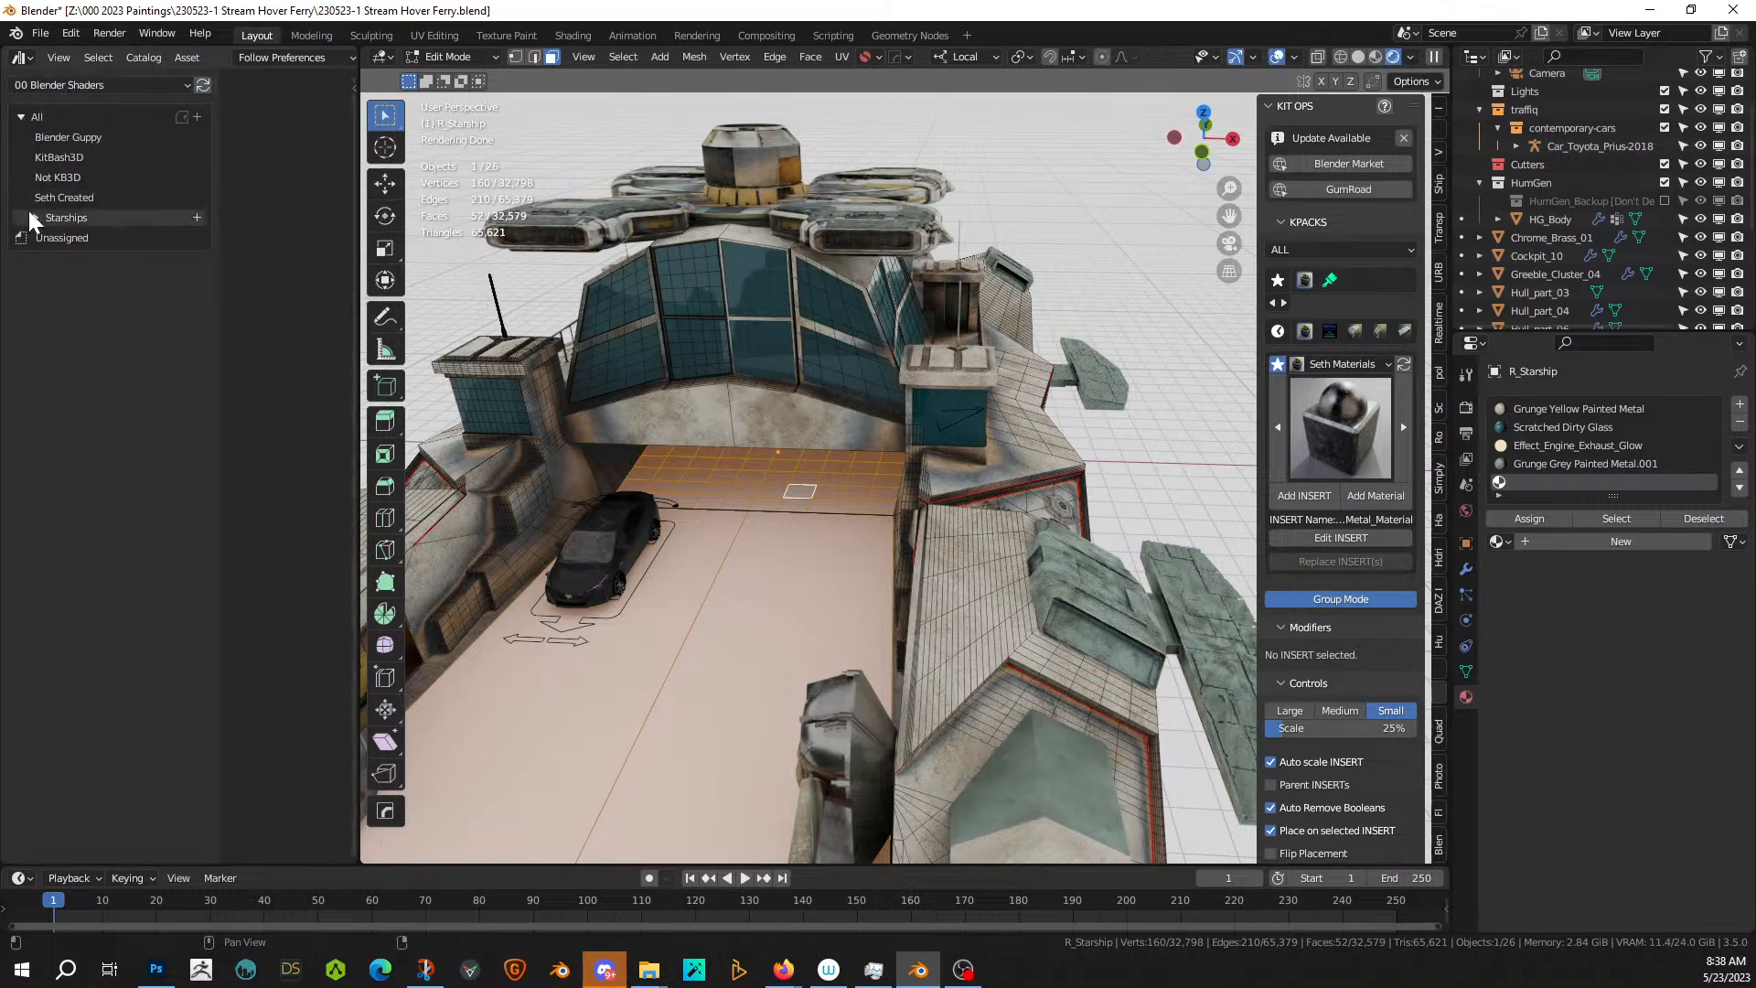
{"action": "left_click", "coordinate": [91, 139]}
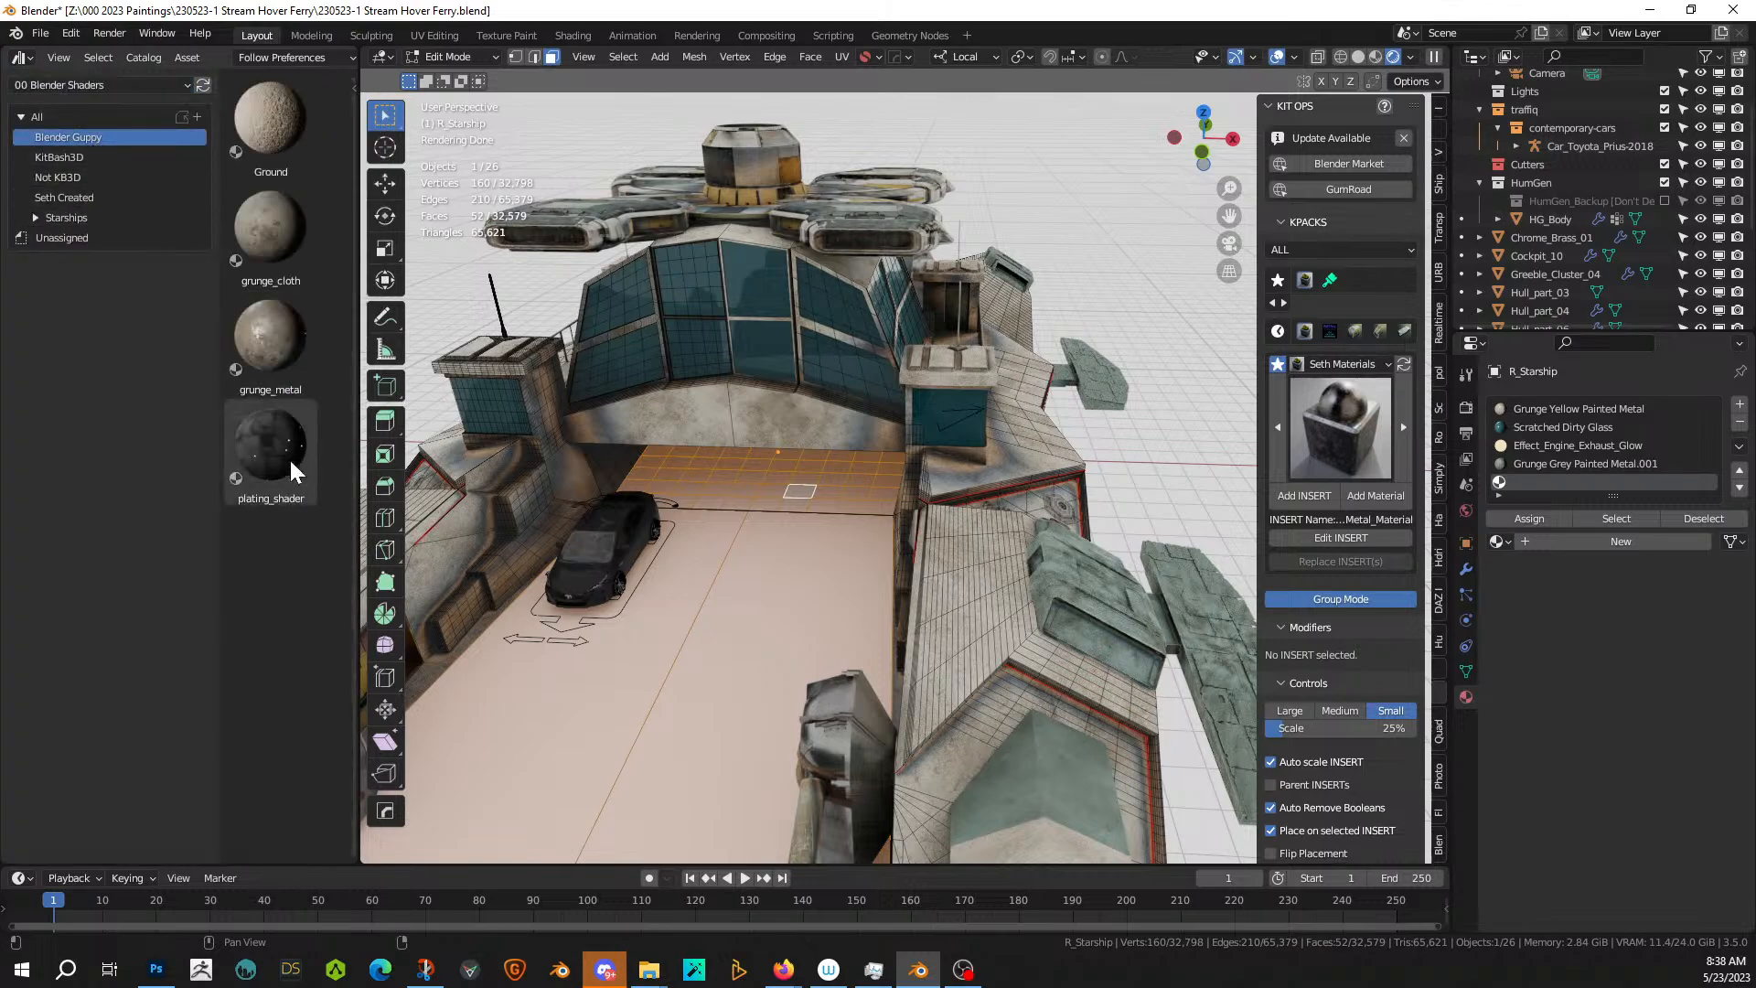
{"action": "left_click_drag", "start_coordinate": [272, 445], "coordinate": [1597, 529]}
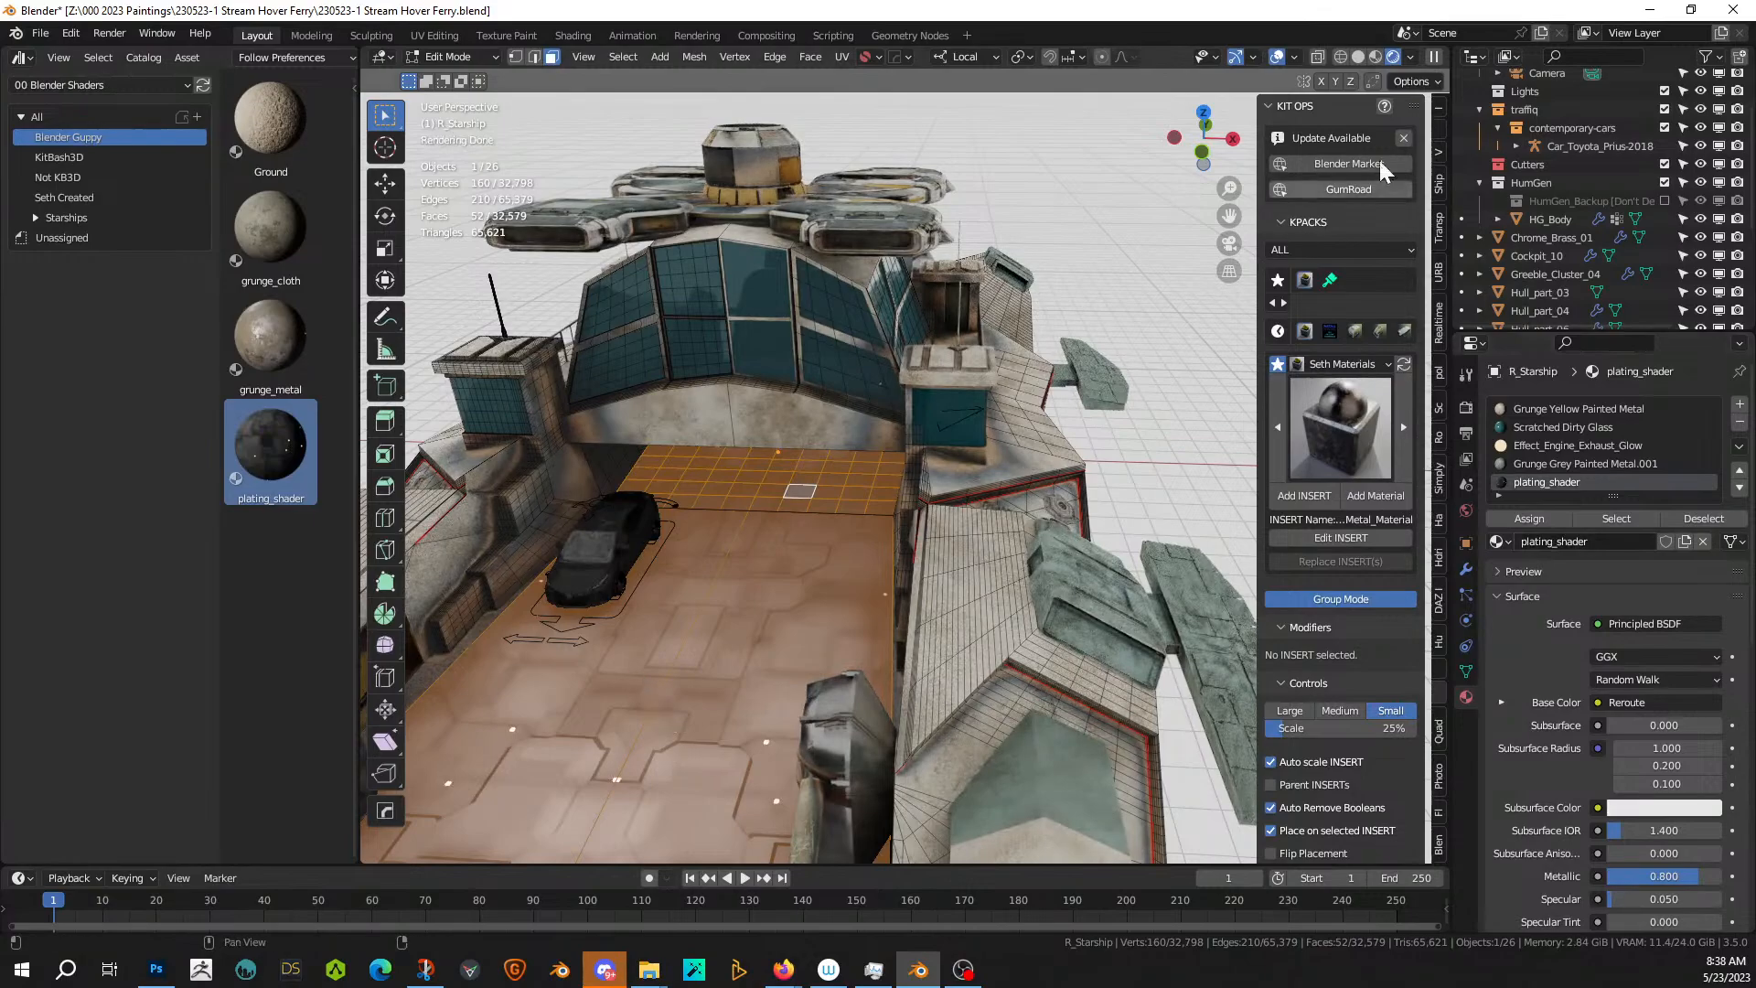
- Clear the face selection and save the file
{"action": "left_click", "coordinate": [1126, 225]}
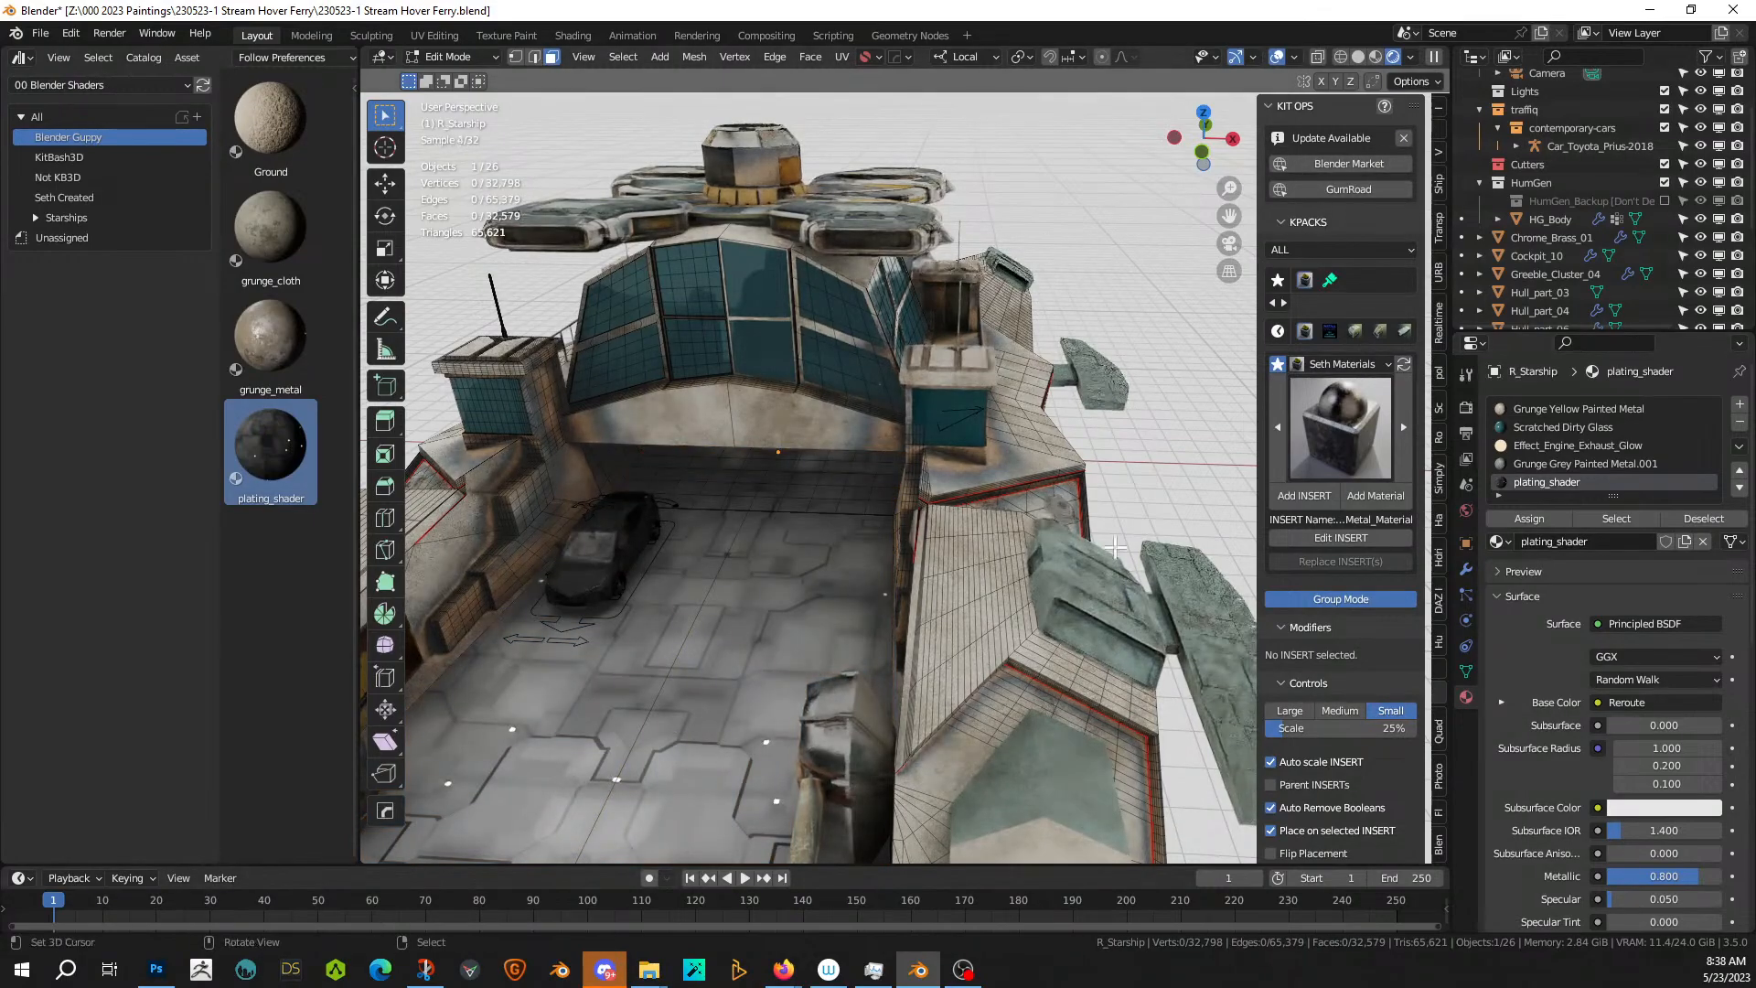
{"action": "scroll", "coordinate": [990, 567], "scroll_direction": "down", "scroll_amount": 6}
{"action": "middle_click_drag", "start_coordinate": [990, 567], "coordinate": [907, 573]}
{"action": "key", "text": "ctrl+s"}
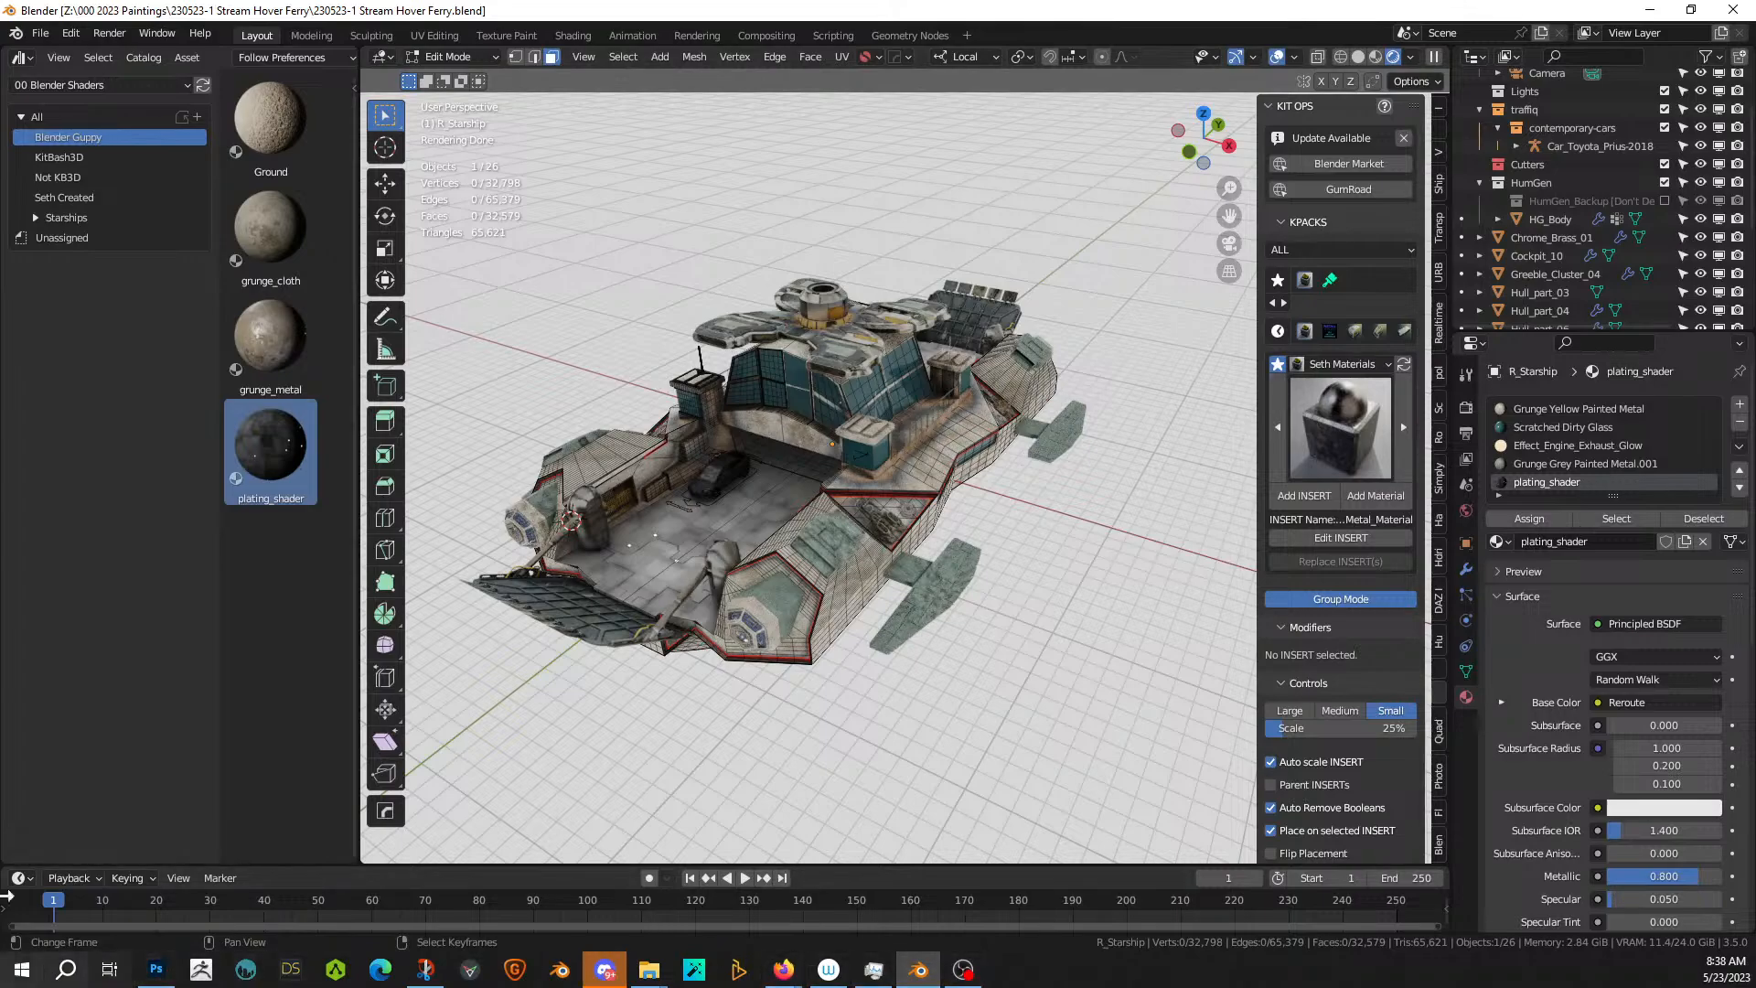
- Leave the starship mesh, open the front loading ramp's mesh for editing and switch to the UV Editing workspace
{"action": "middle_click_drag", "start_coordinate": [859, 698], "coordinate": [1105, 540]}
{"action": "key", "text": "Tab"}
{"action": "scroll", "coordinate": [721, 722], "scroll_direction": "up", "scroll_amount": 4}
{"action": "scroll", "coordinate": [913, 641], "scroll_direction": "up", "scroll_amount": 3}
{"action": "scroll", "coordinate": [1105, 541], "scroll_direction": "down", "scroll_amount": 3}
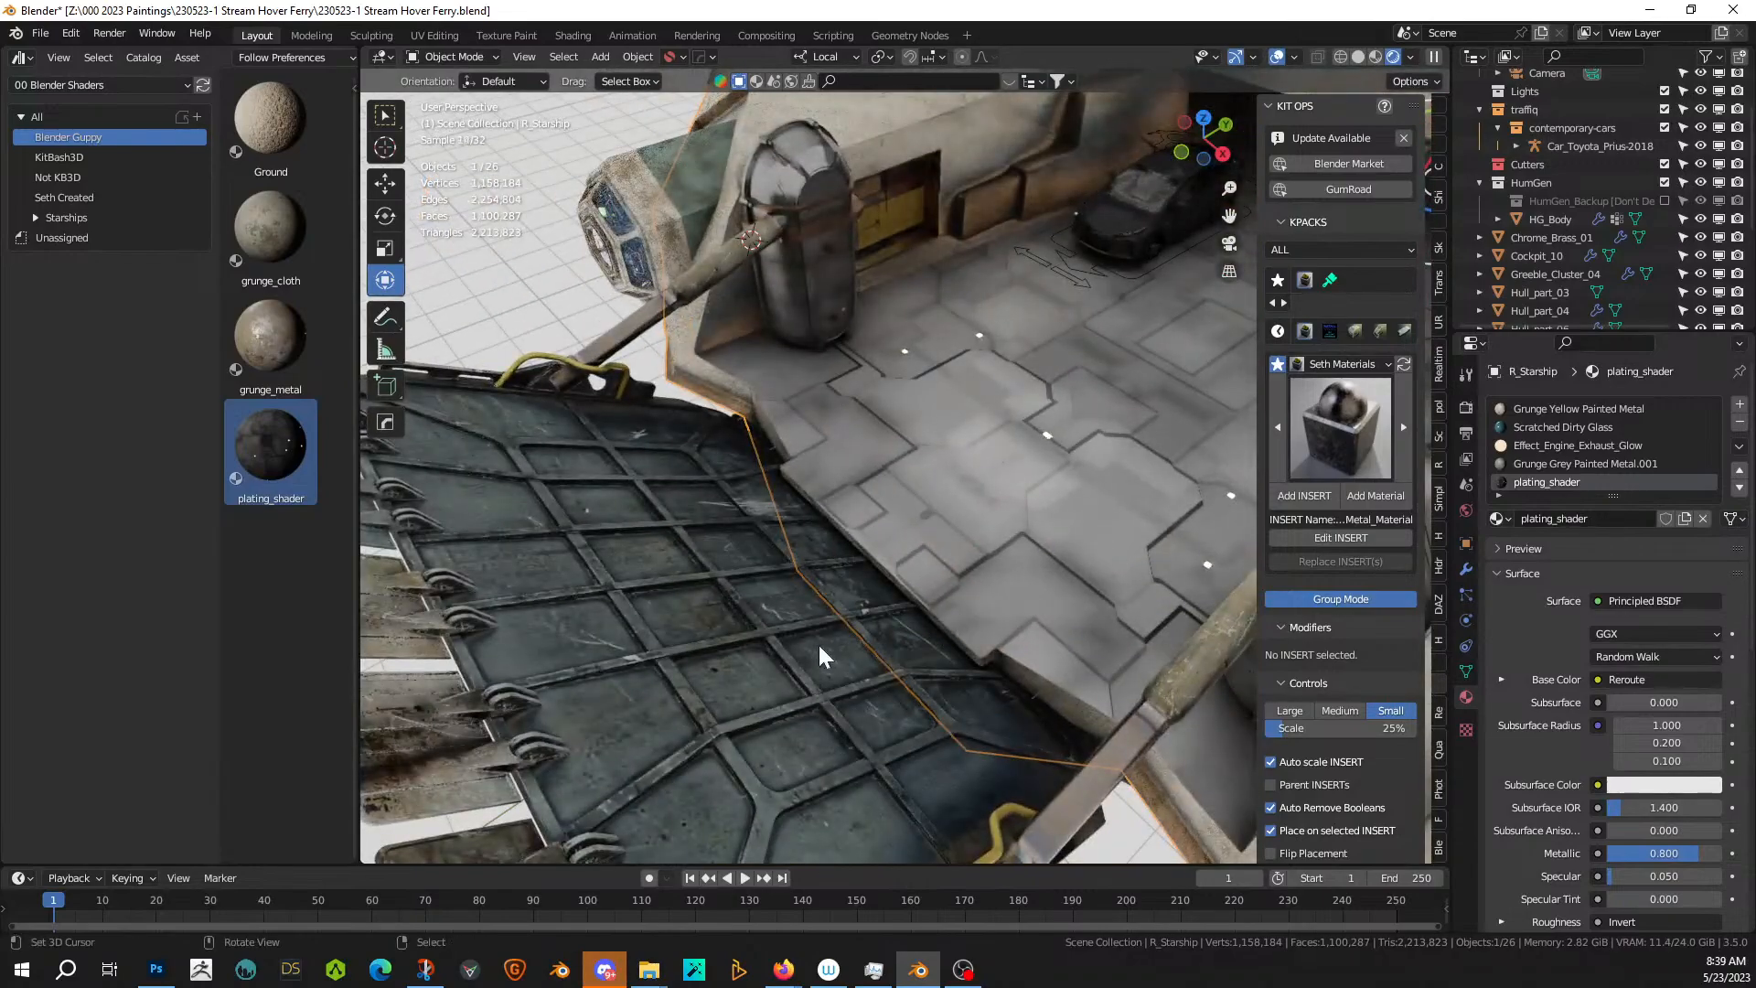
{"action": "scroll", "coordinate": [1094, 597], "scroll_direction": "down", "scroll_amount": 4}
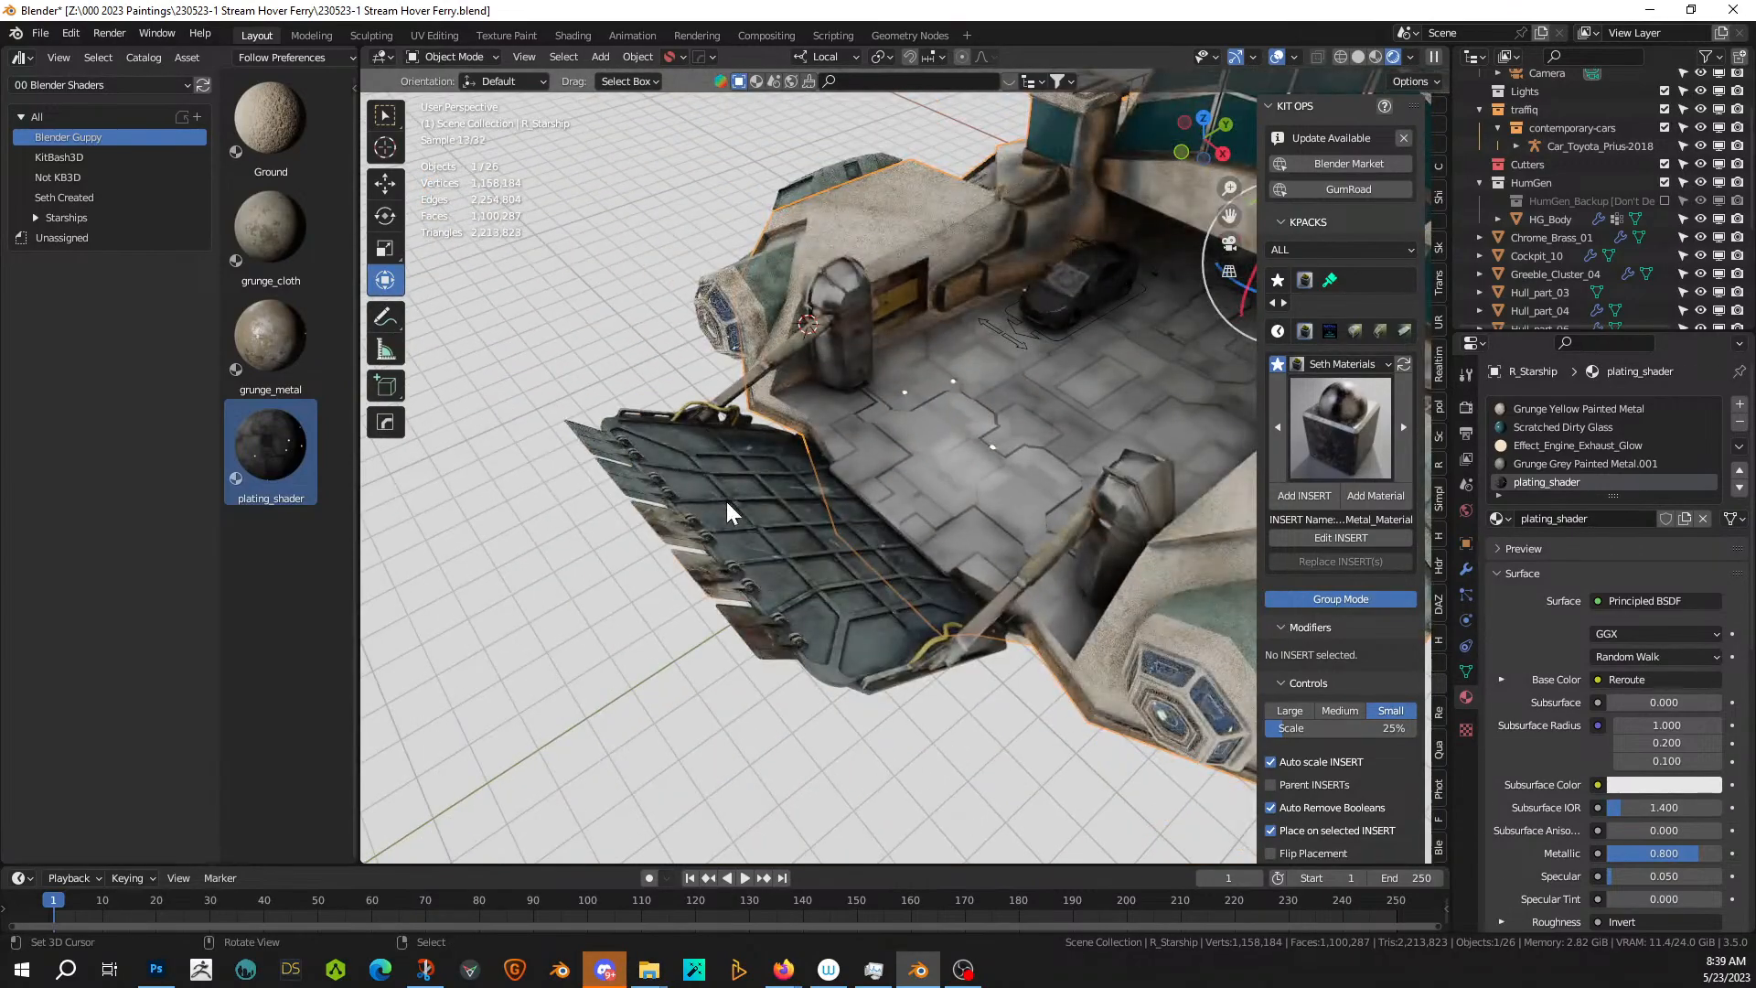
{"action": "left_click", "coordinate": [727, 503]}
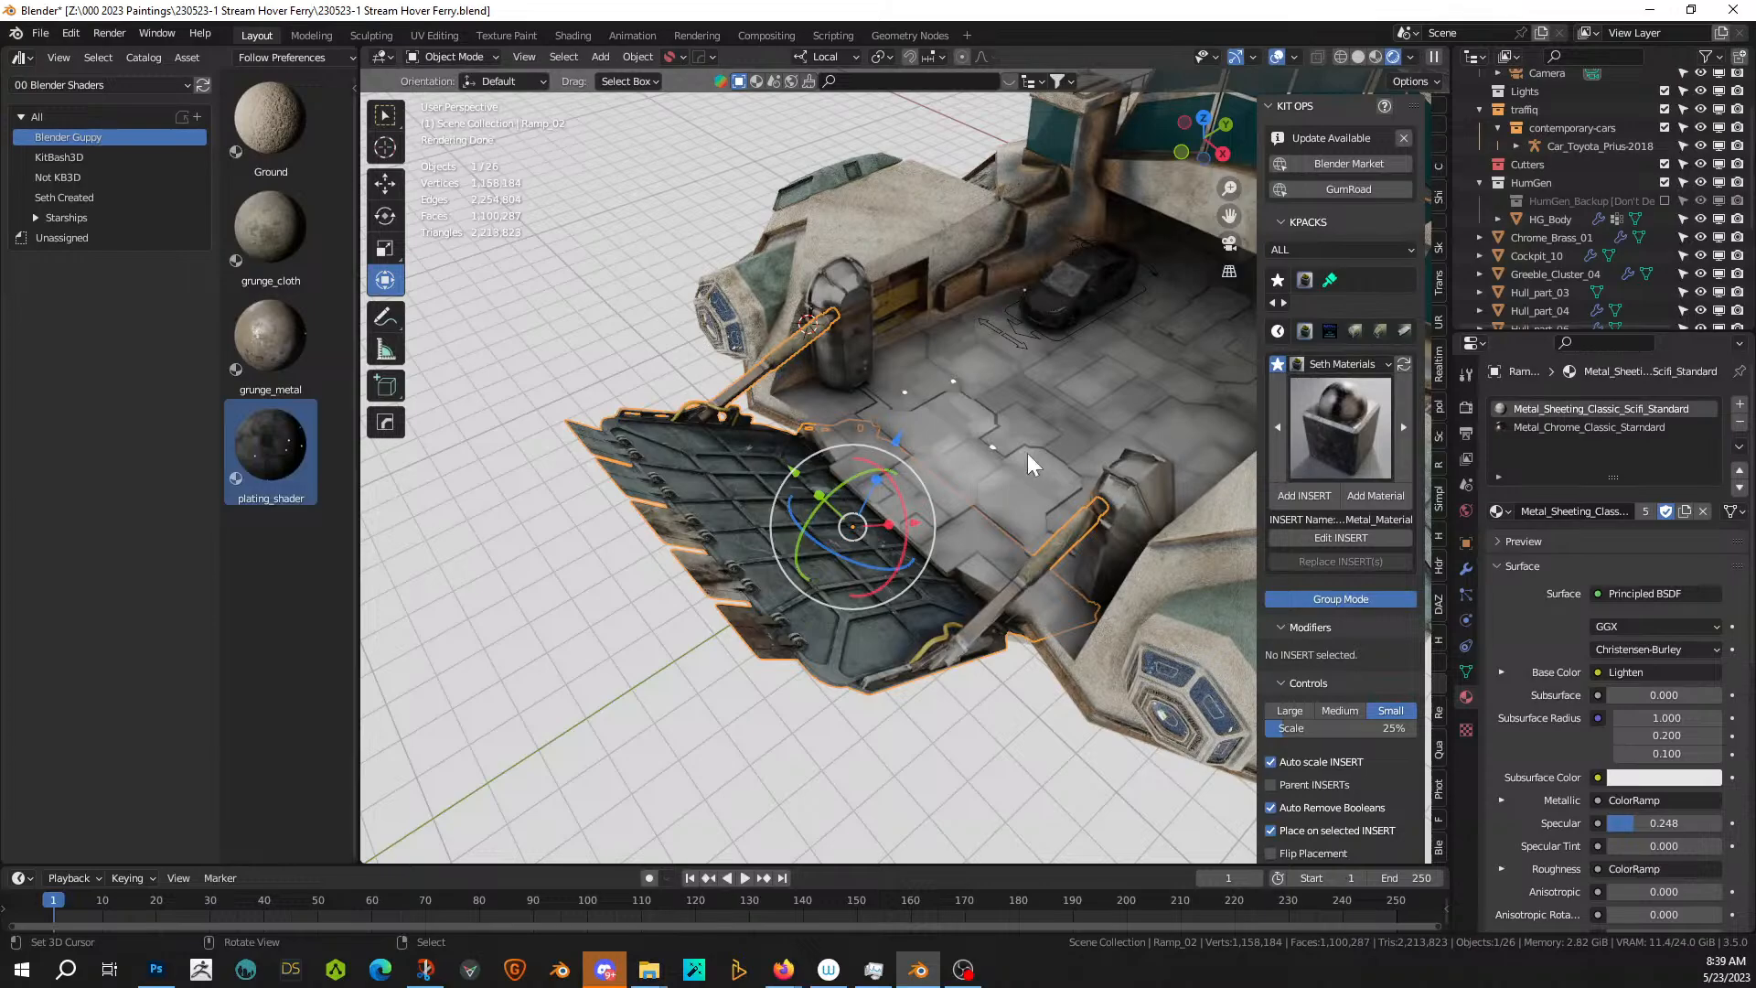
{"action": "key", "text": "Tab"}
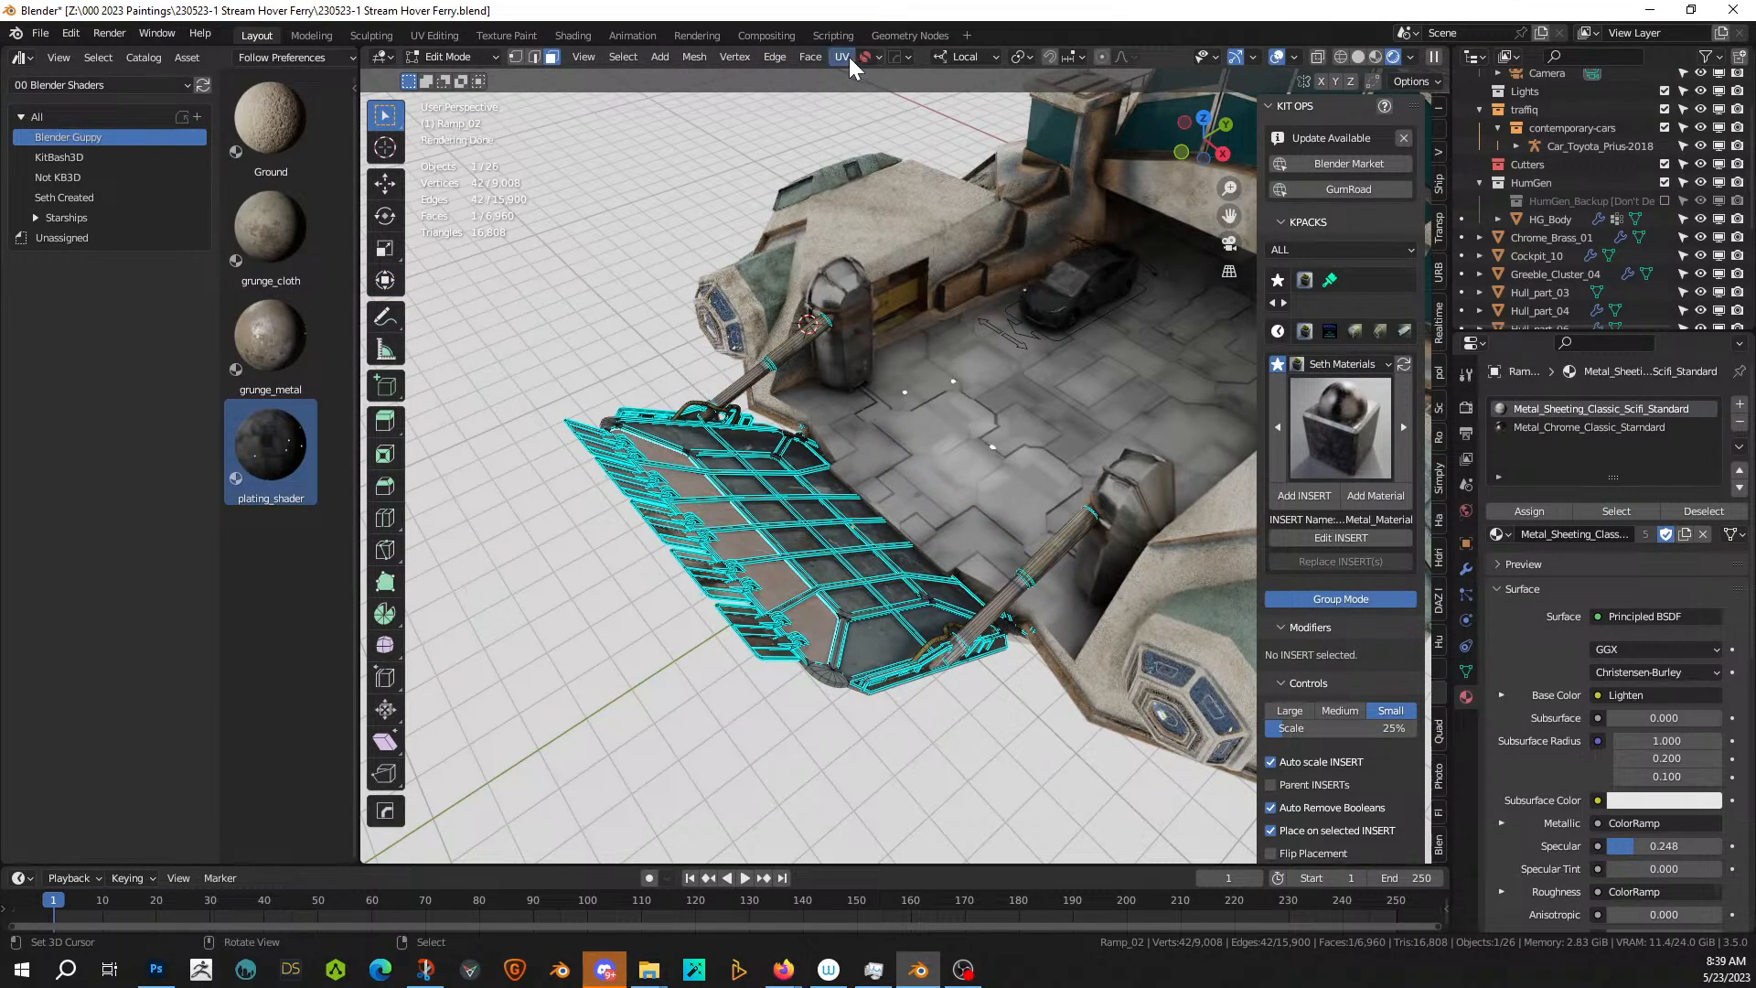
{"action": "left_click", "coordinate": [441, 35]}
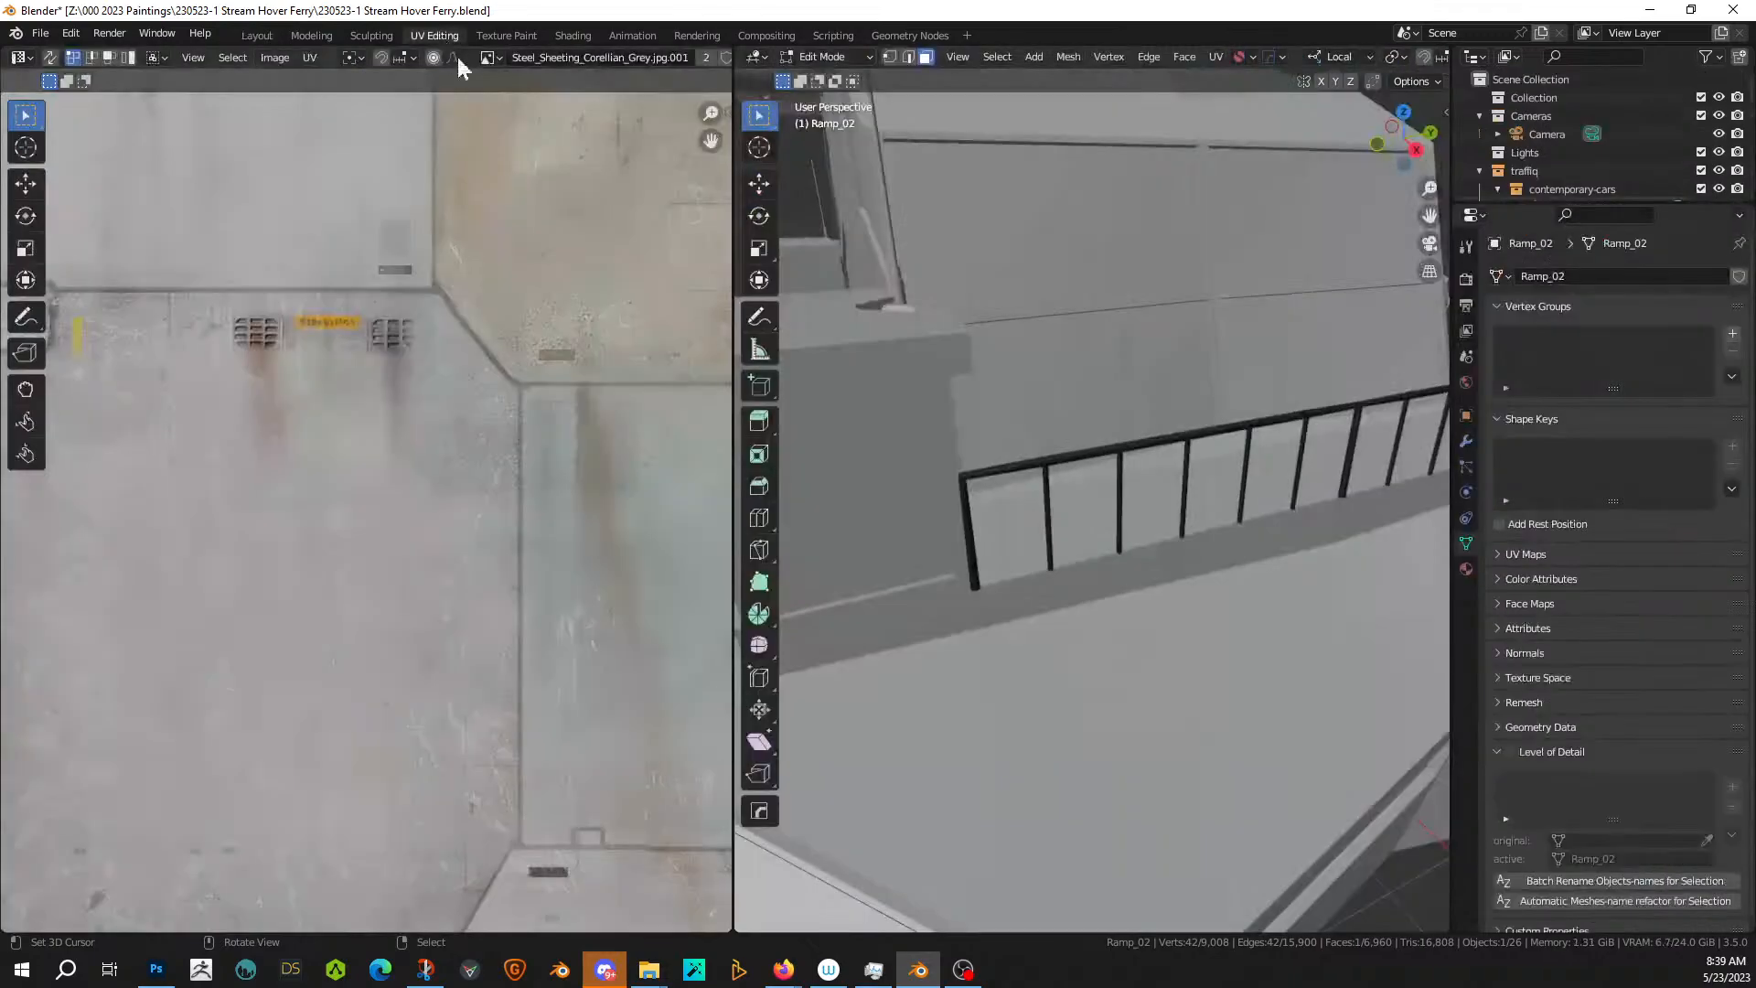
- Replace plating_shader with the Metal_Sheeting_Classic_Scifi_Standard material on the starship's deck and rear wall faces
{"action": "scroll", "coordinate": [548, 522], "scroll_direction": "down", "scroll_amount": 6}
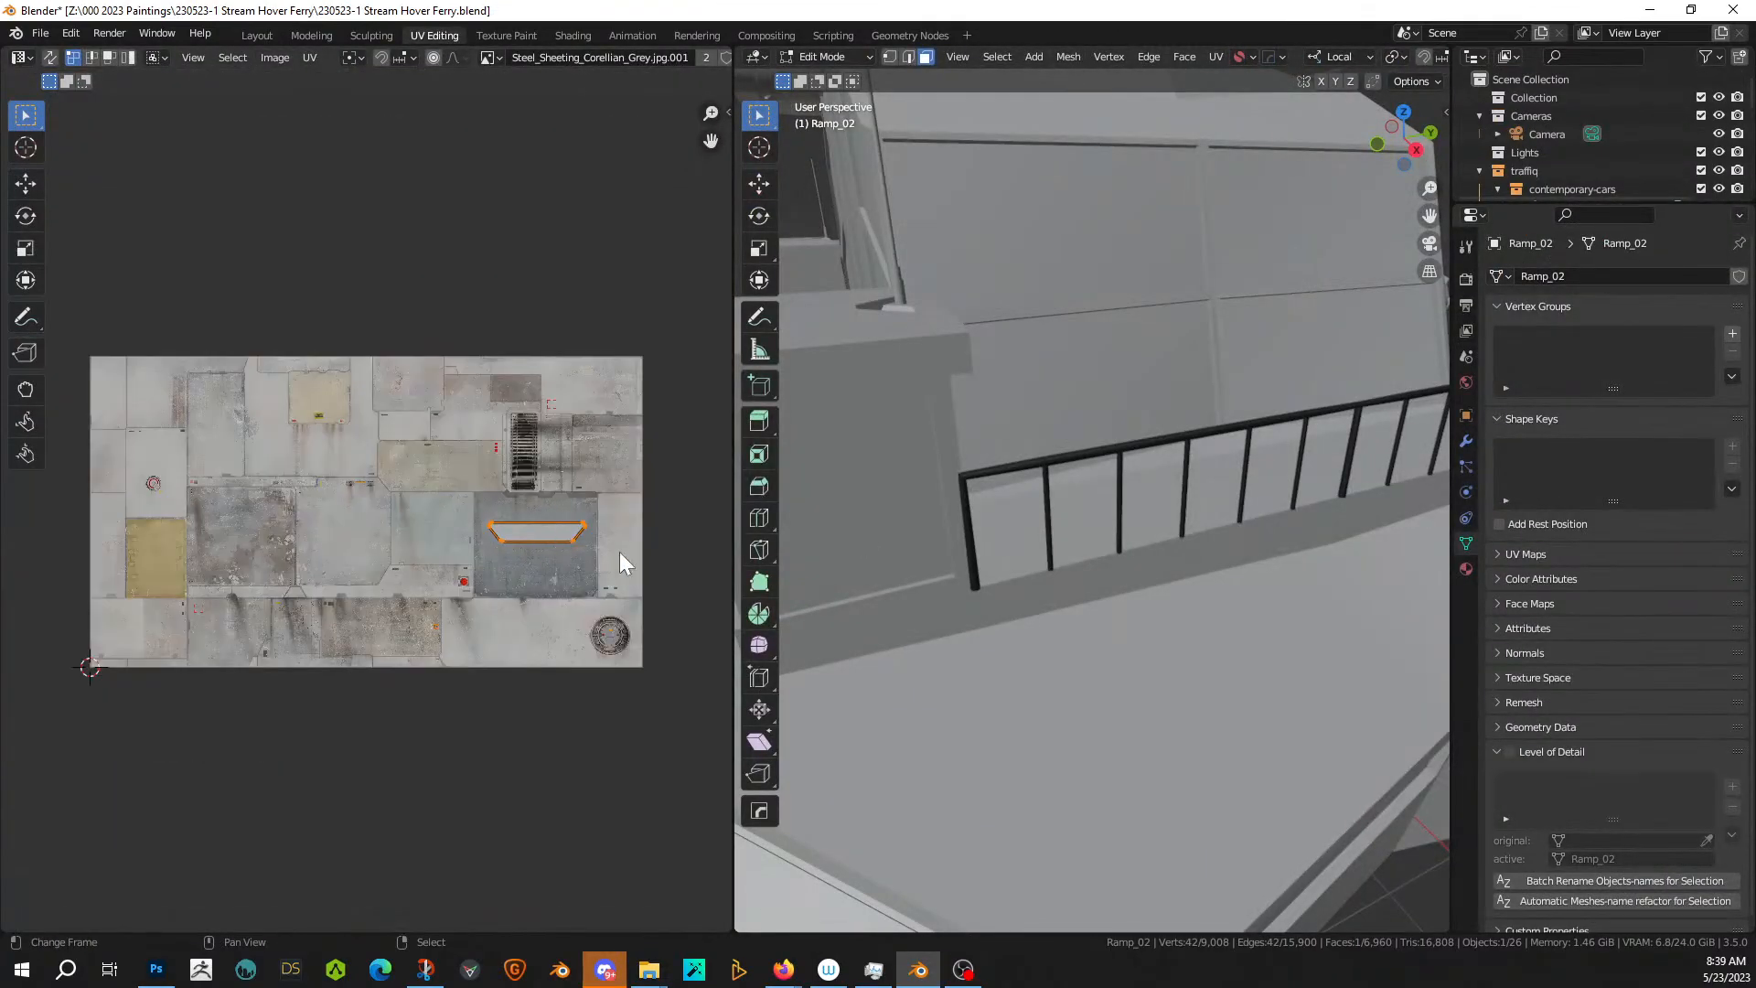
{"action": "scroll", "coordinate": [618, 552], "scroll_direction": "up", "scroll_amount": 2}
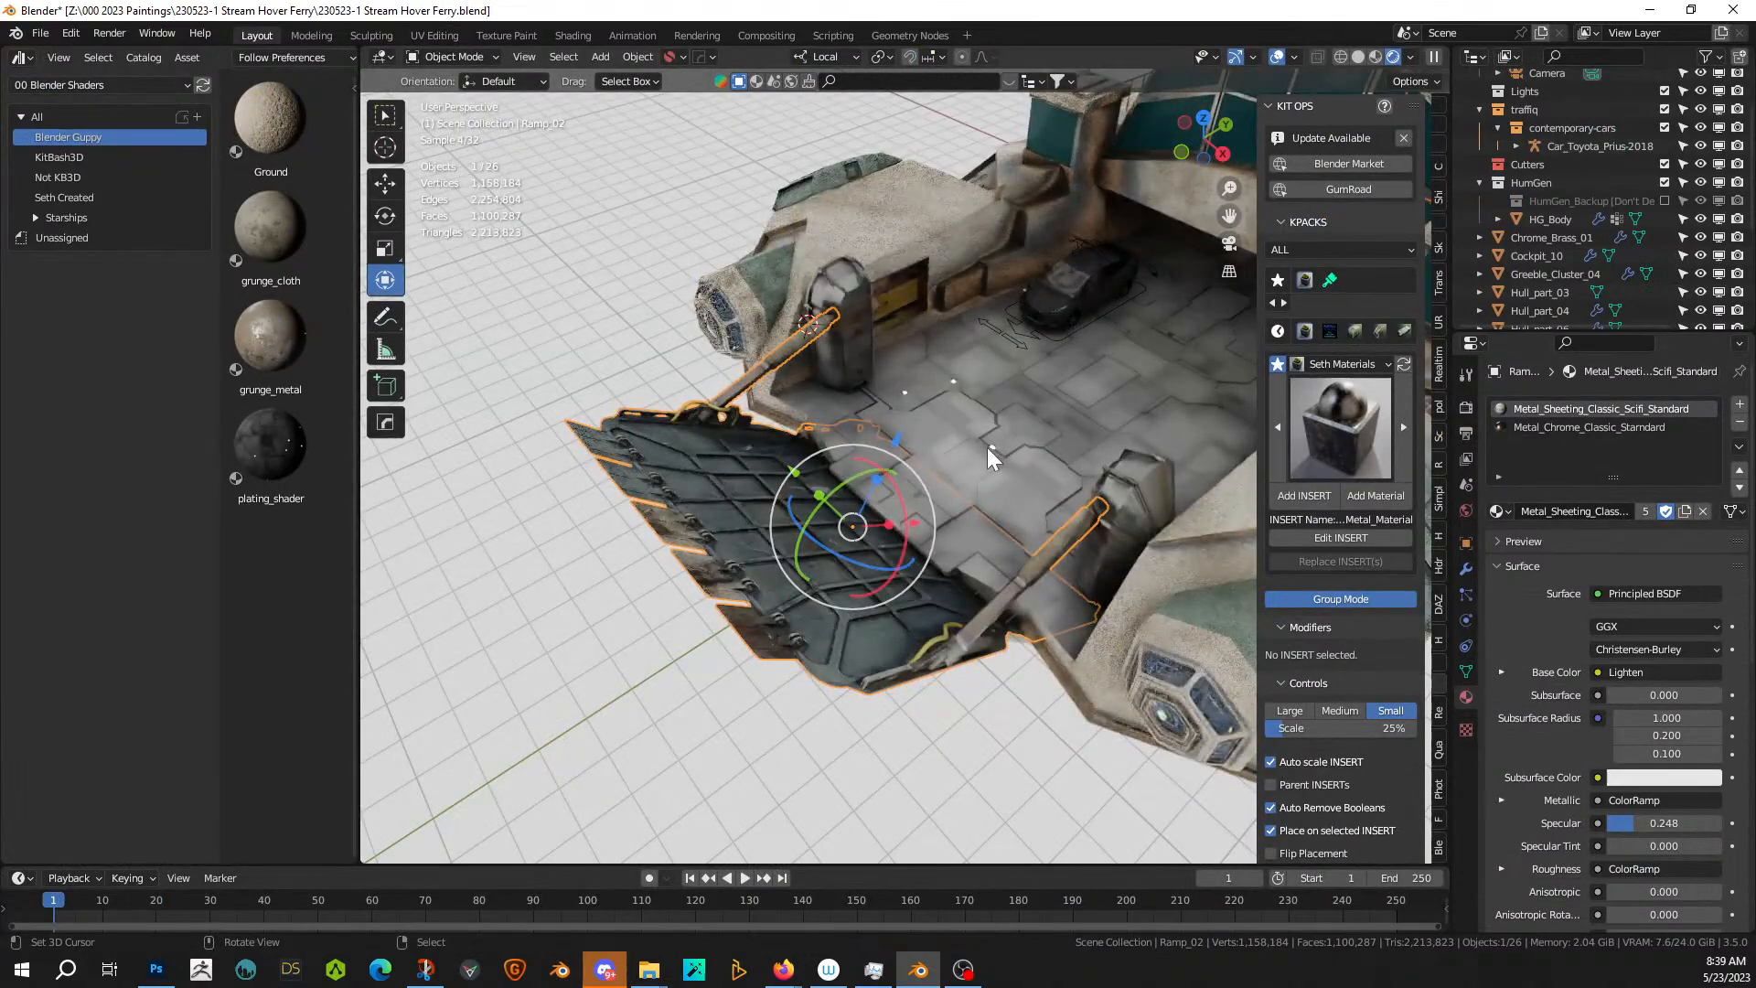
{"action": "left_click", "coordinate": [986, 447]}
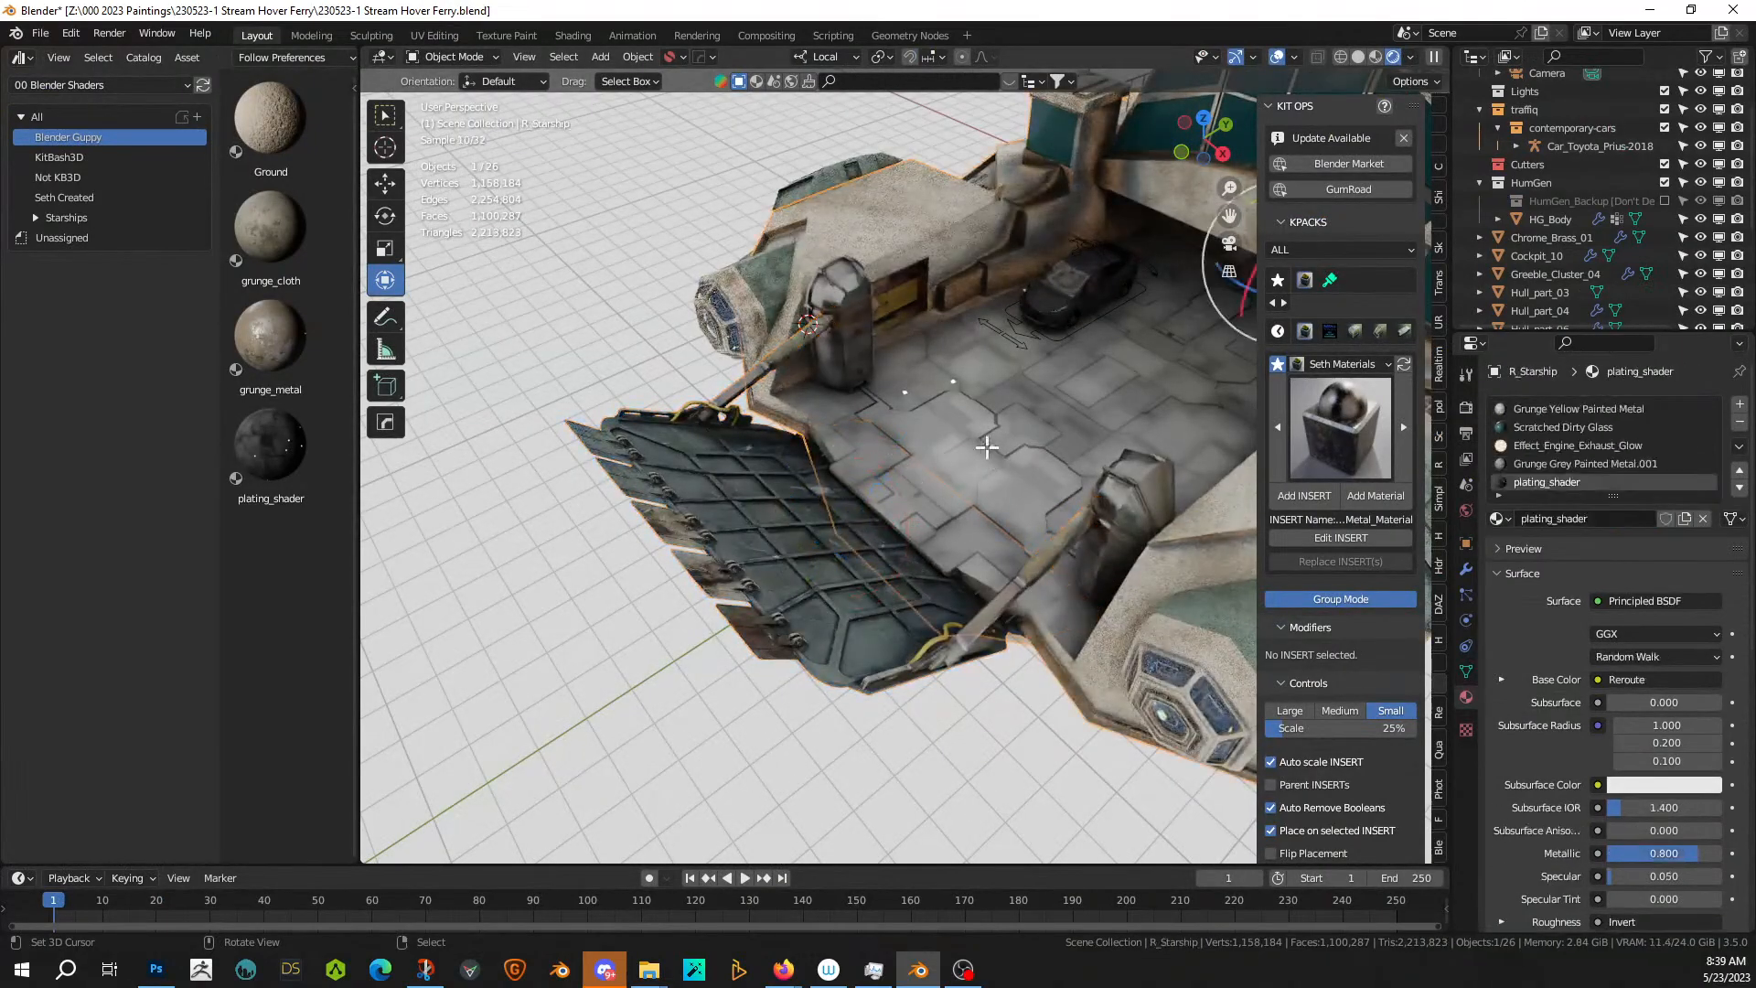
{"action": "key", "text": "Tab"}
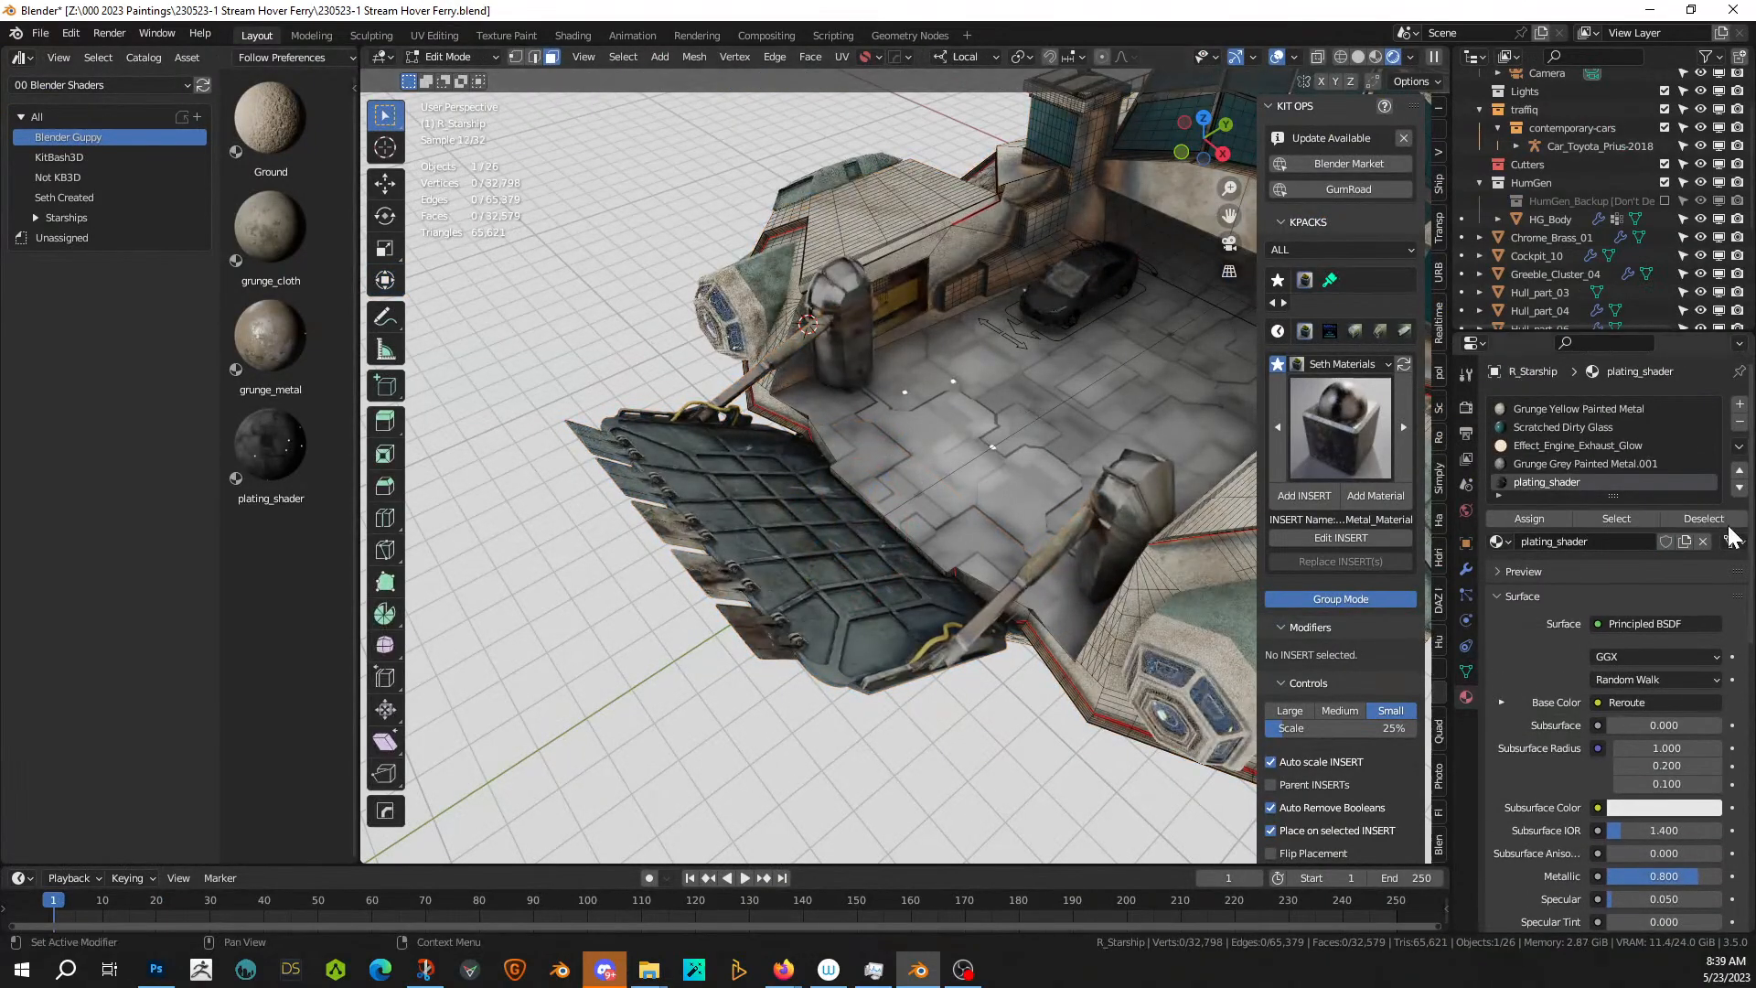
{"action": "left_click", "coordinate": [1616, 519]}
{"action": "left_click", "coordinate": [1501, 541]}
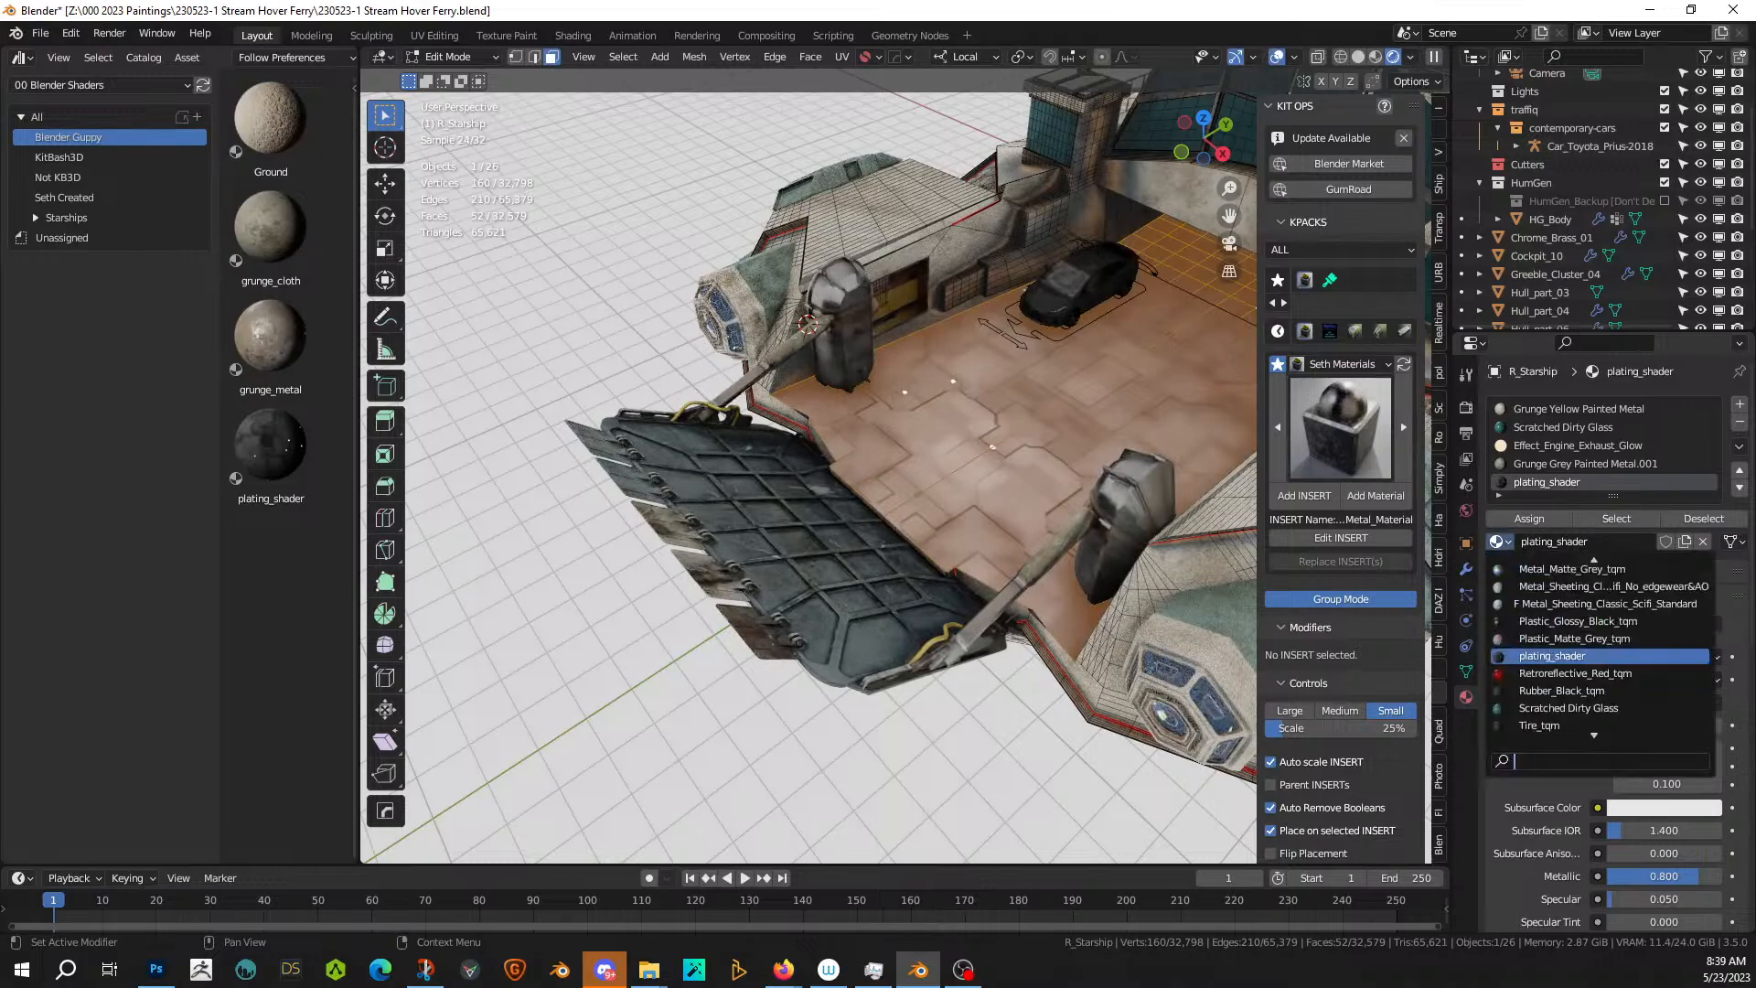
{"action": "type", "text": "clas"}
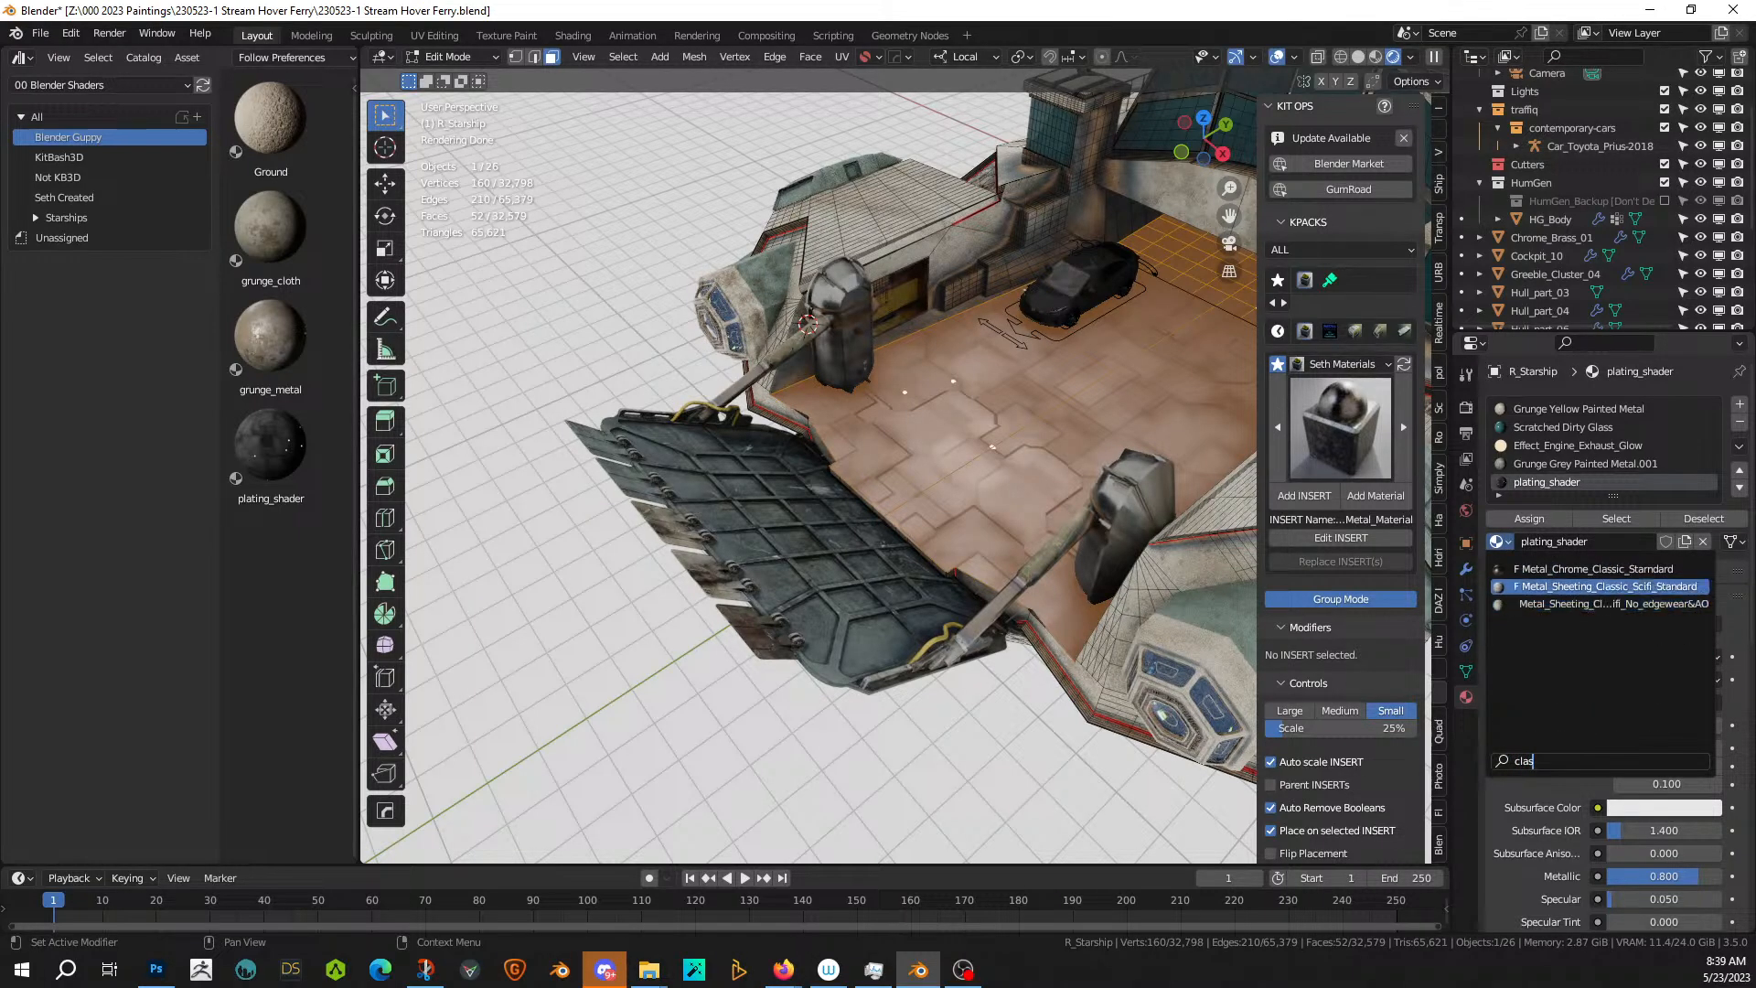
{"action": "left_click", "coordinate": [1643, 589]}
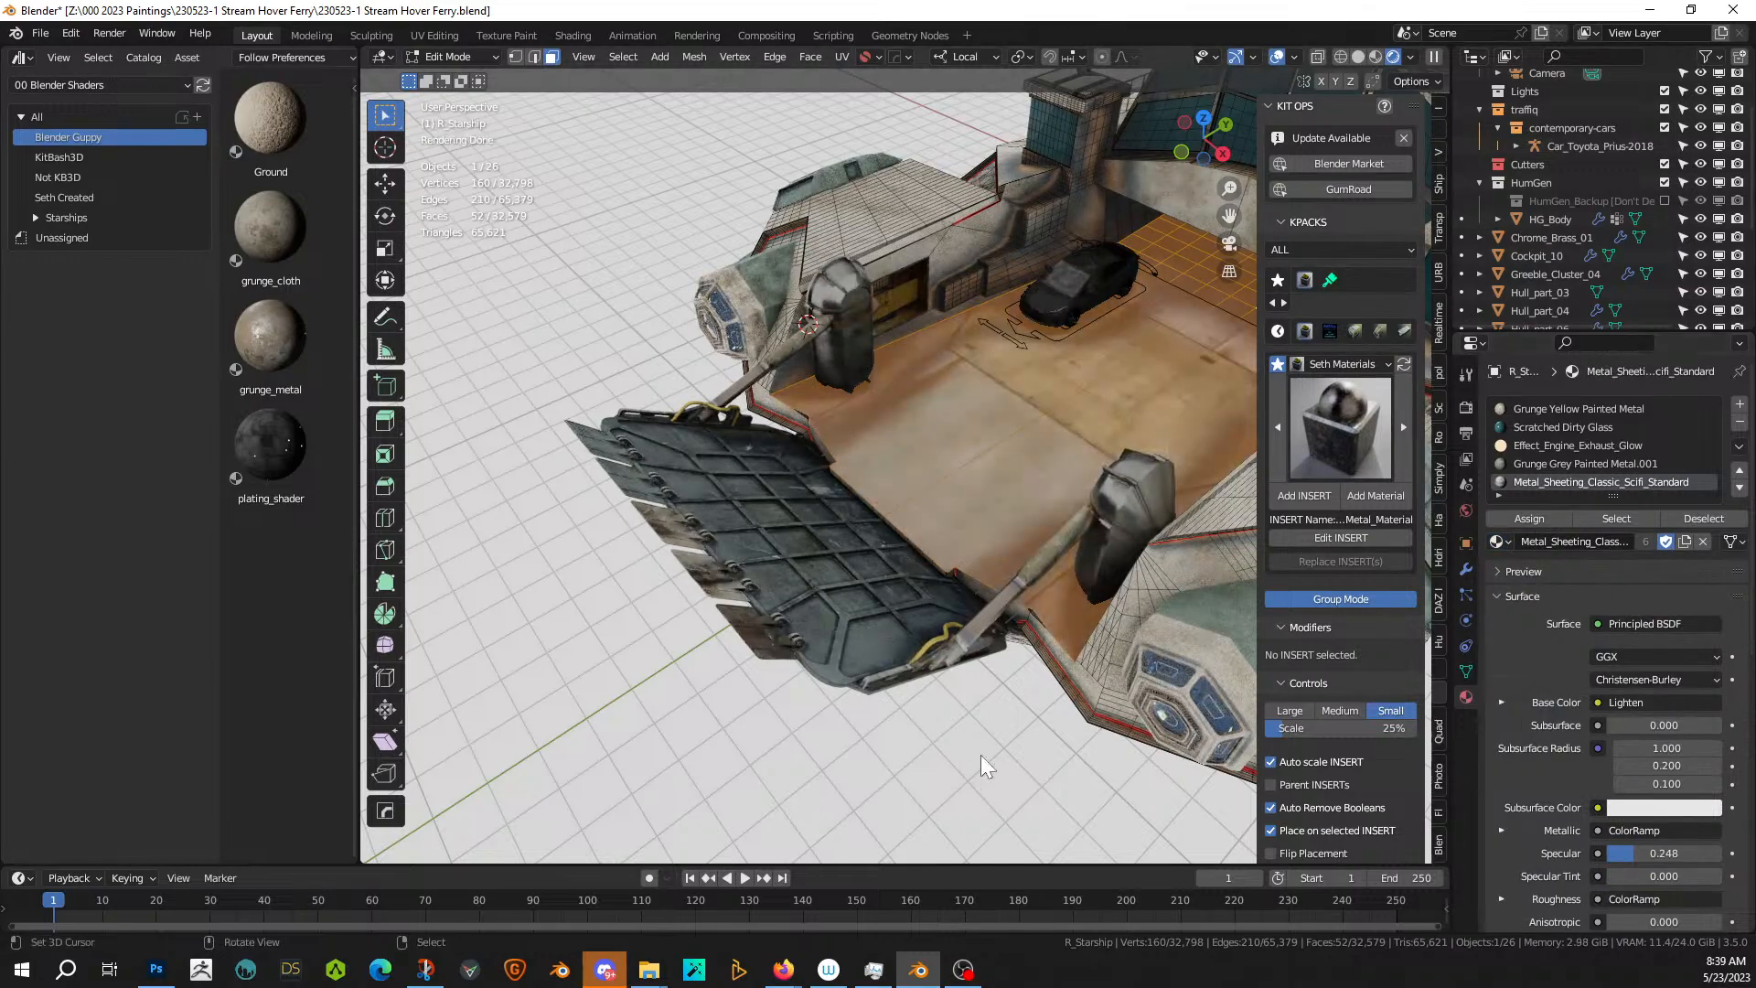
- In the UV Editing workspace, shrink the deck and rear wall UVs and move them onto the texture's dark blue-grey panel
{"action": "key", "text": "Tab"}
{"action": "middle_click_drag", "start_coordinate": [980, 755], "coordinate": [833, 732]}
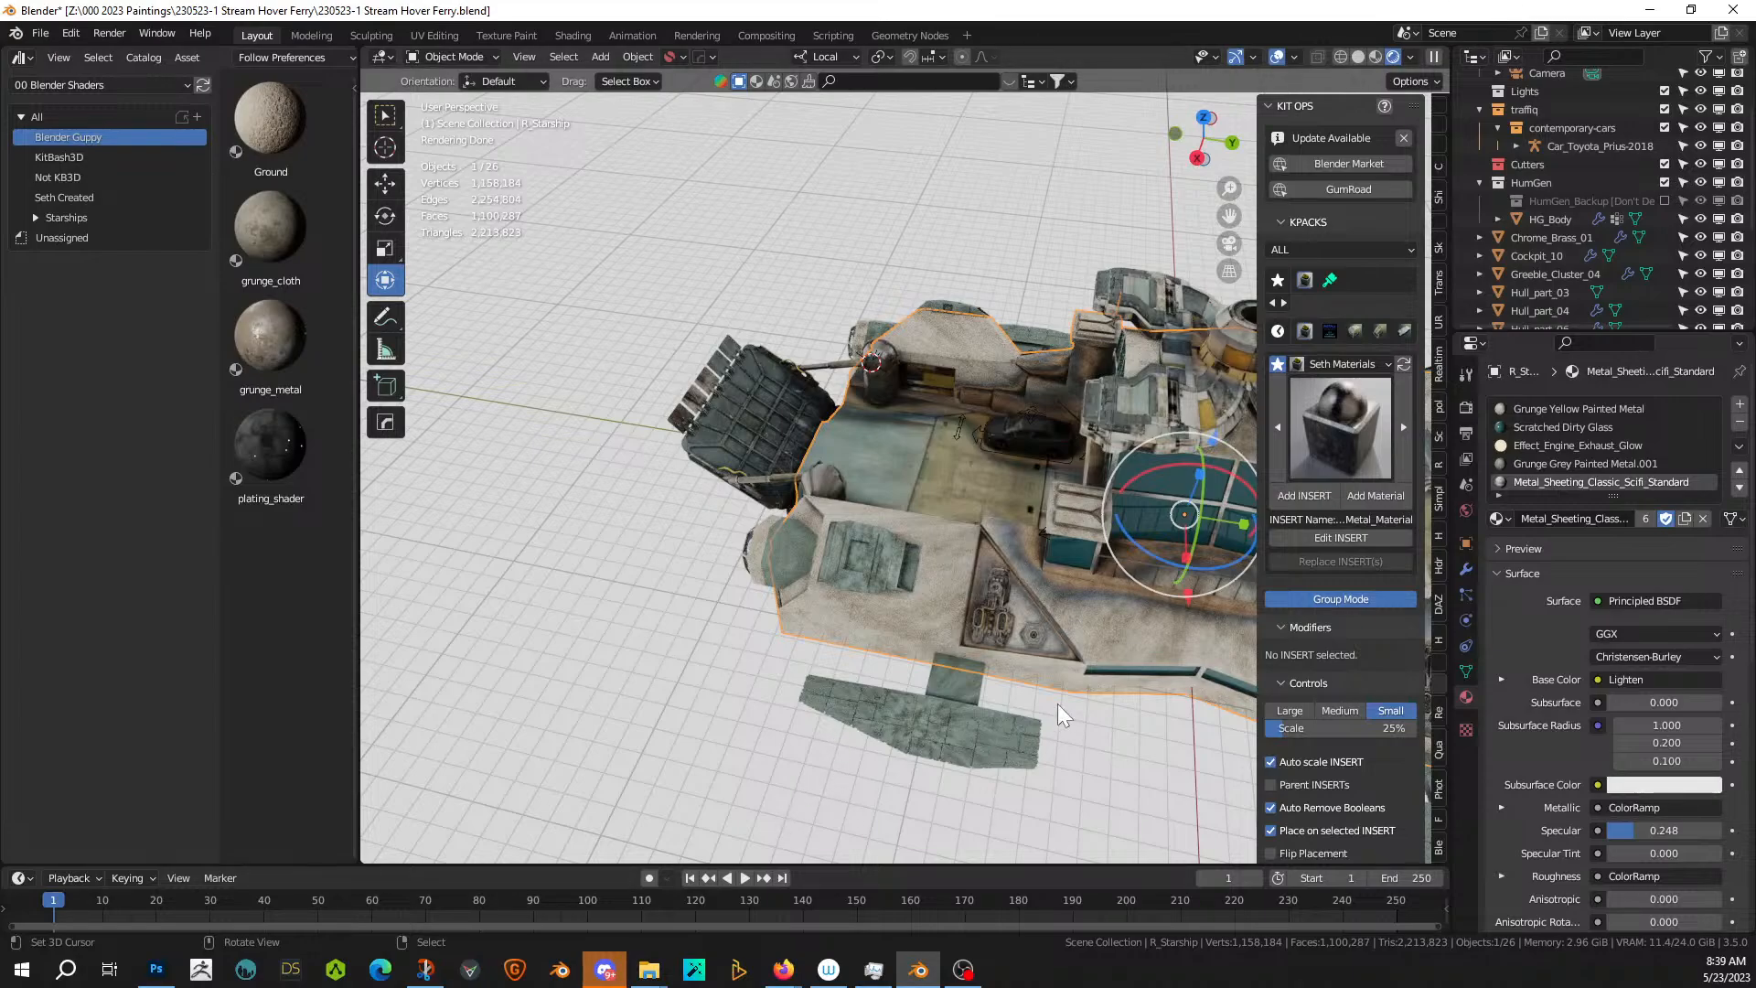
{"action": "middle_click_drag", "start_coordinate": [1083, 716], "coordinate": [996, 706]}
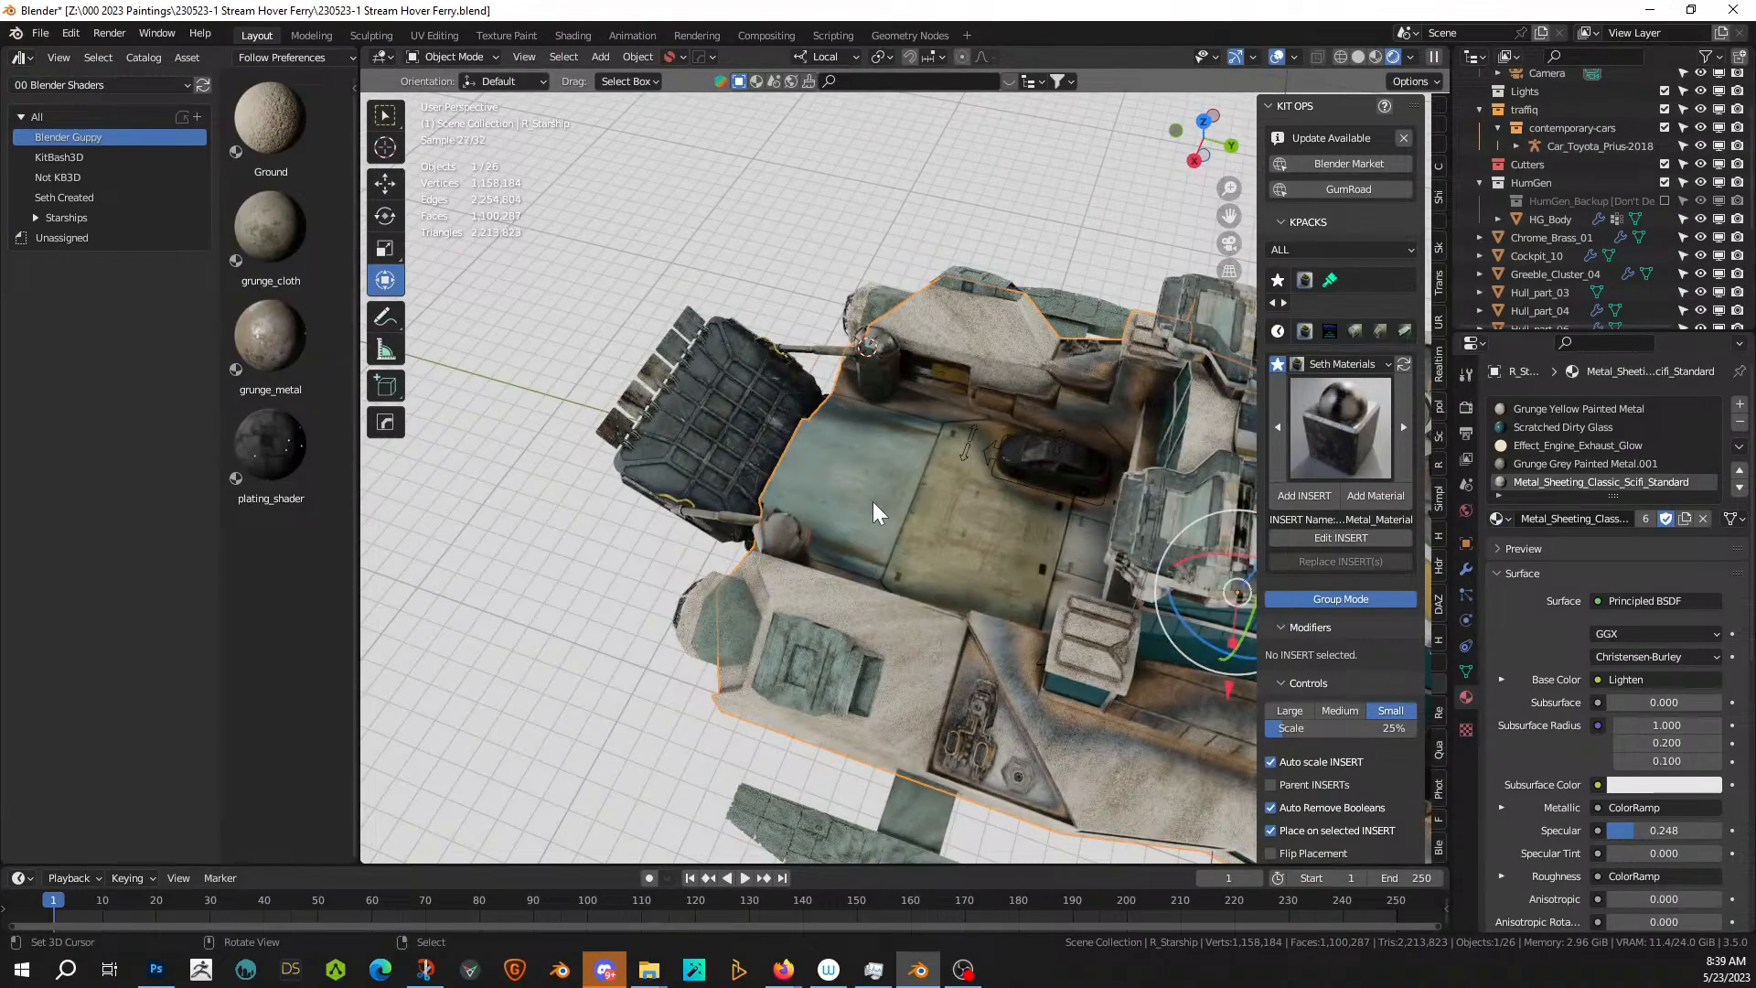
{"action": "key", "text": "Tab"}
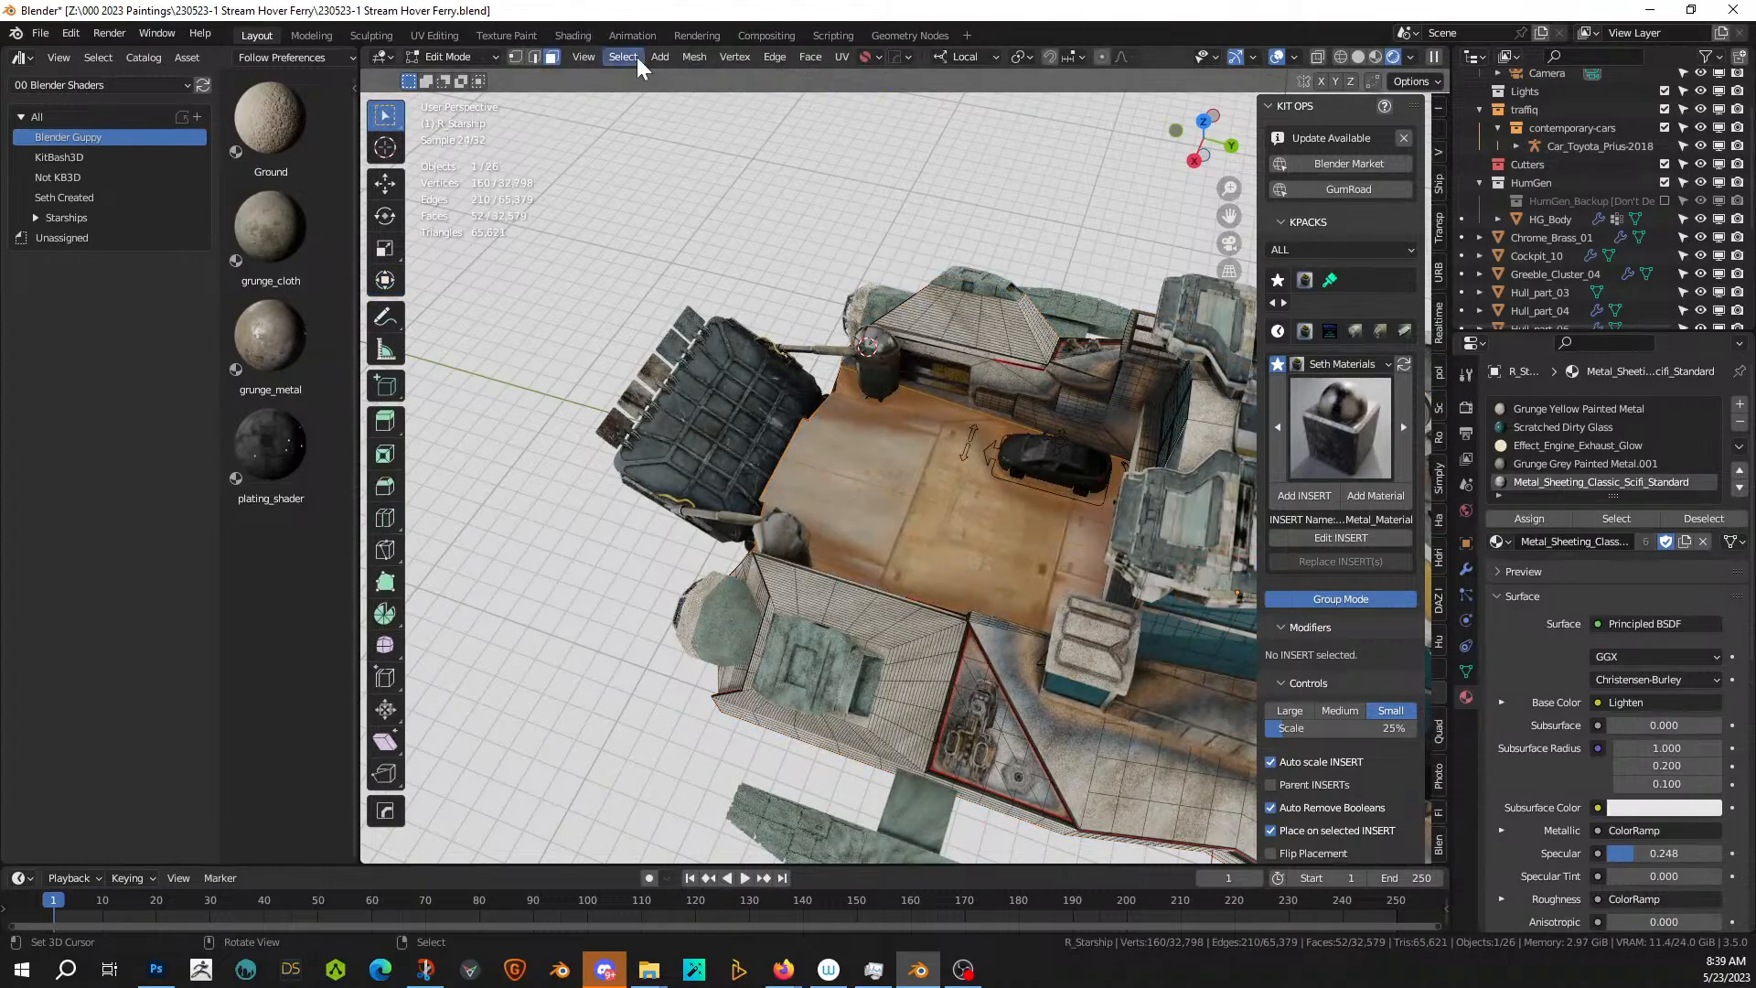
{"action": "left_click", "coordinate": [437, 35]}
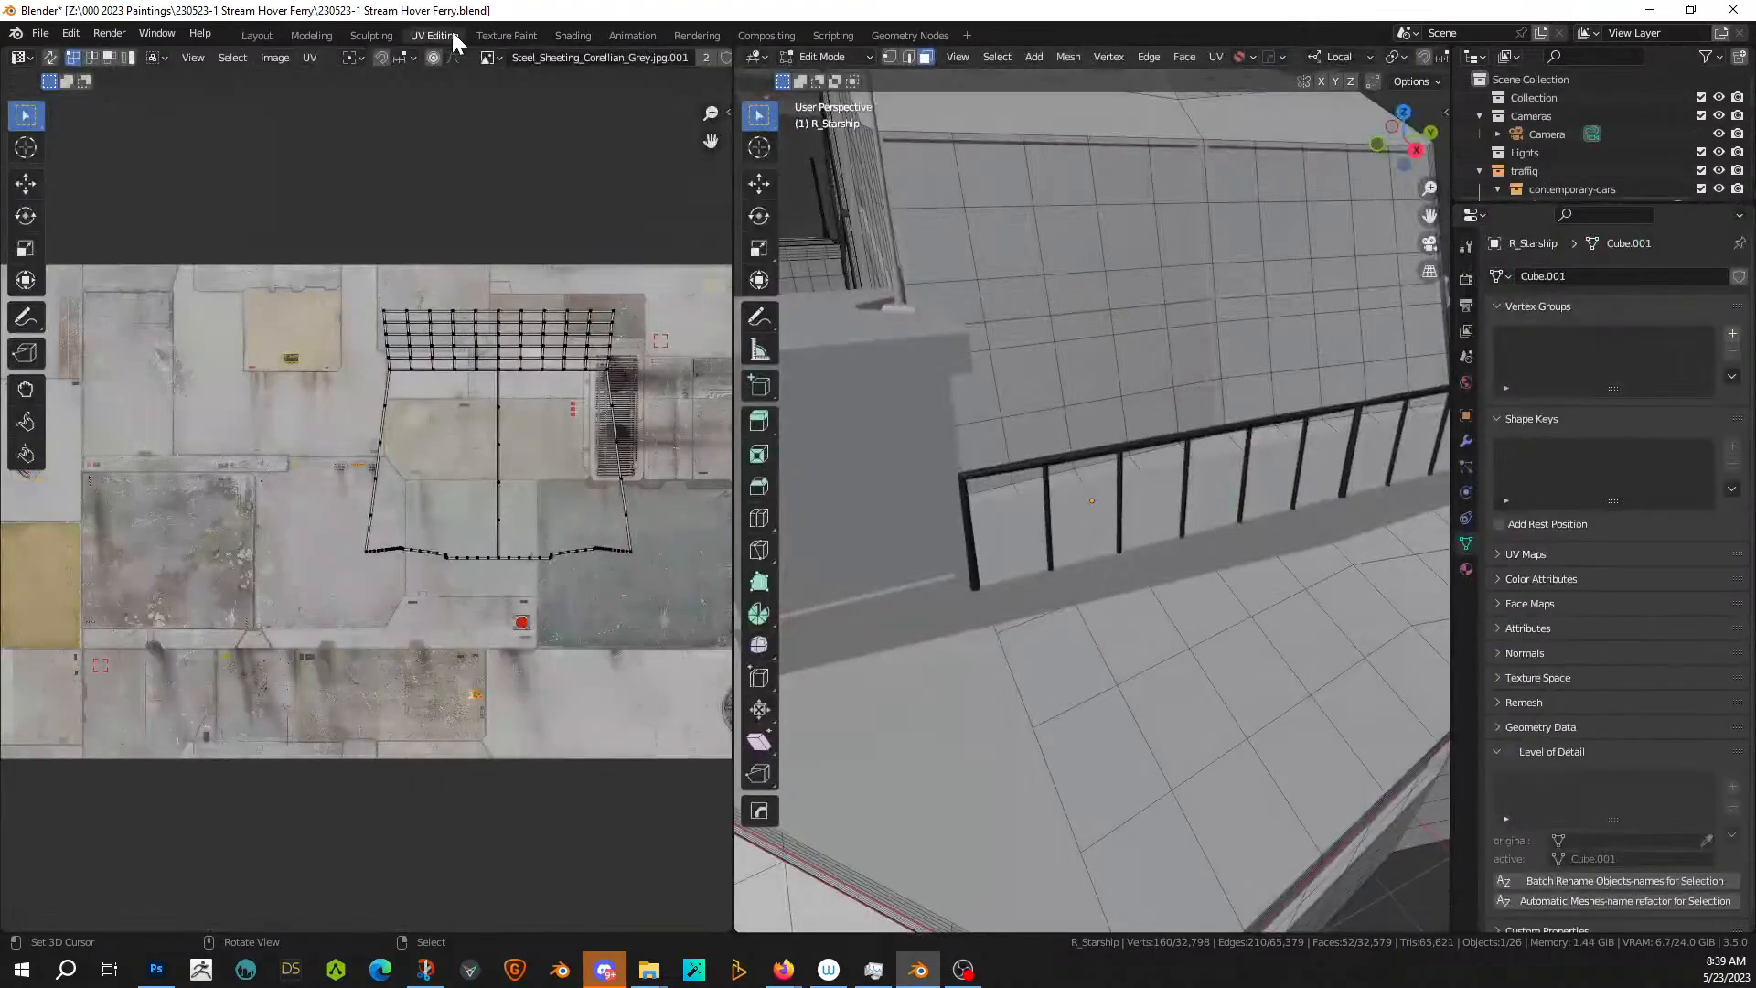
{"action": "key", "text": "a"}
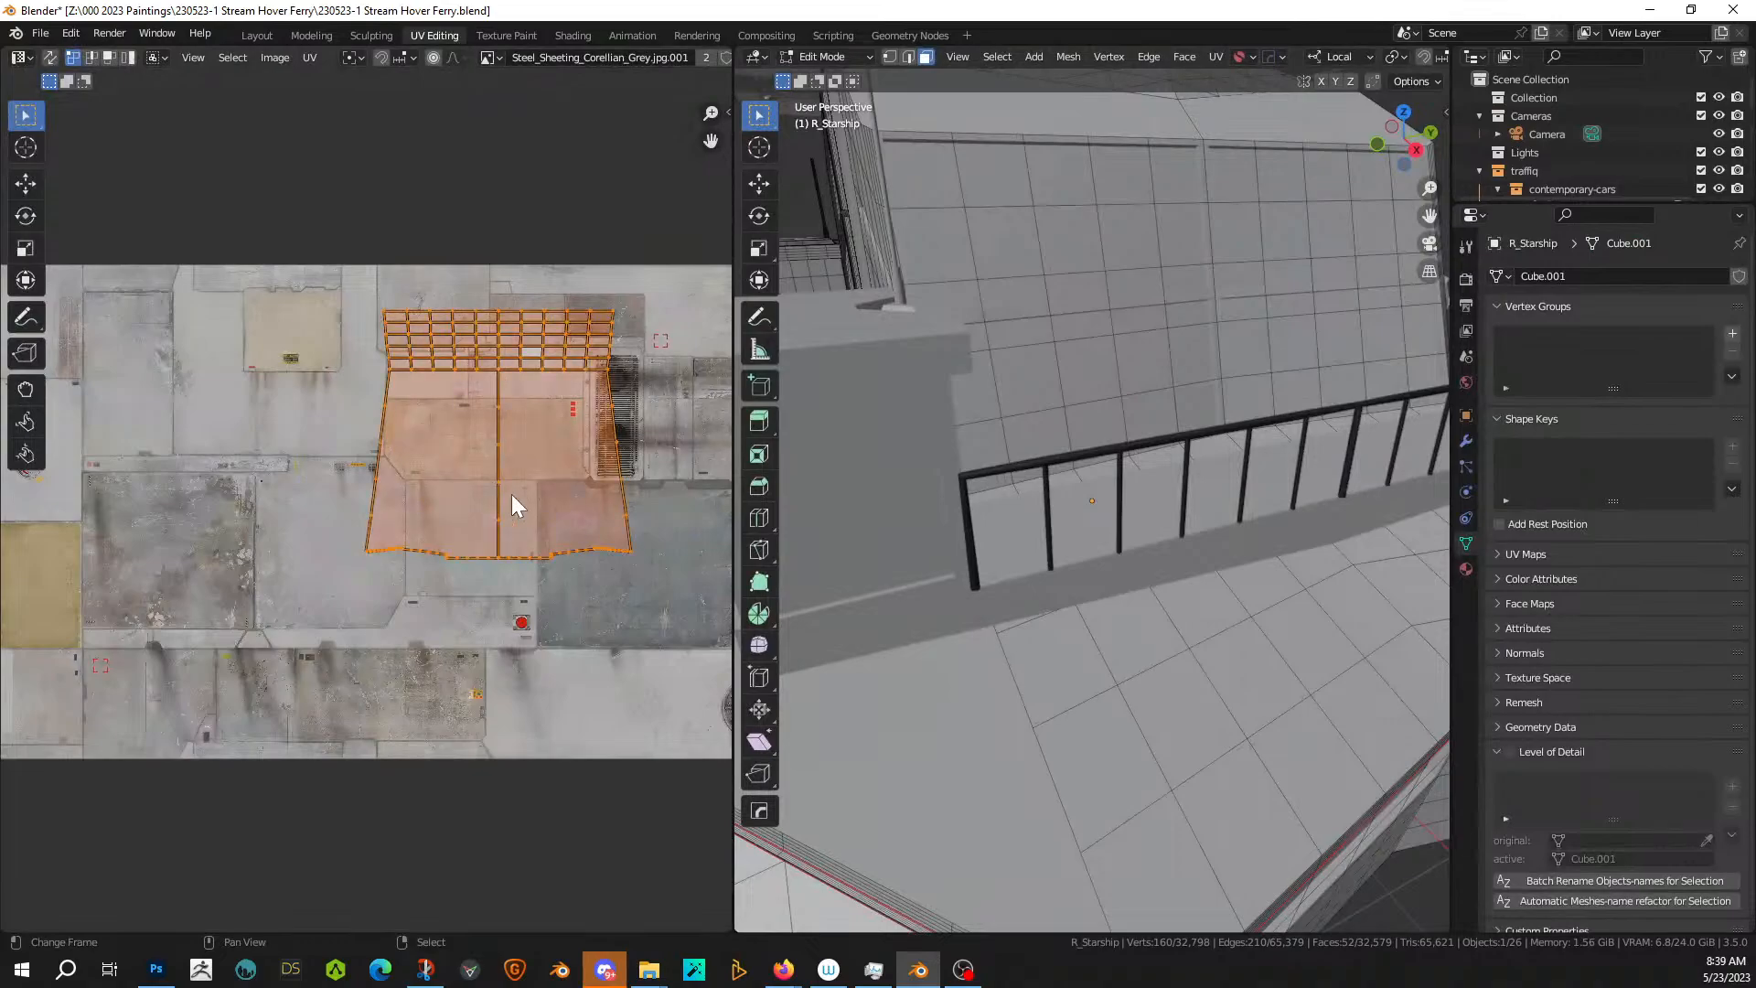
{"action": "key", "text": "s"}
{"action": "left_click", "coordinate": [639, 573]}
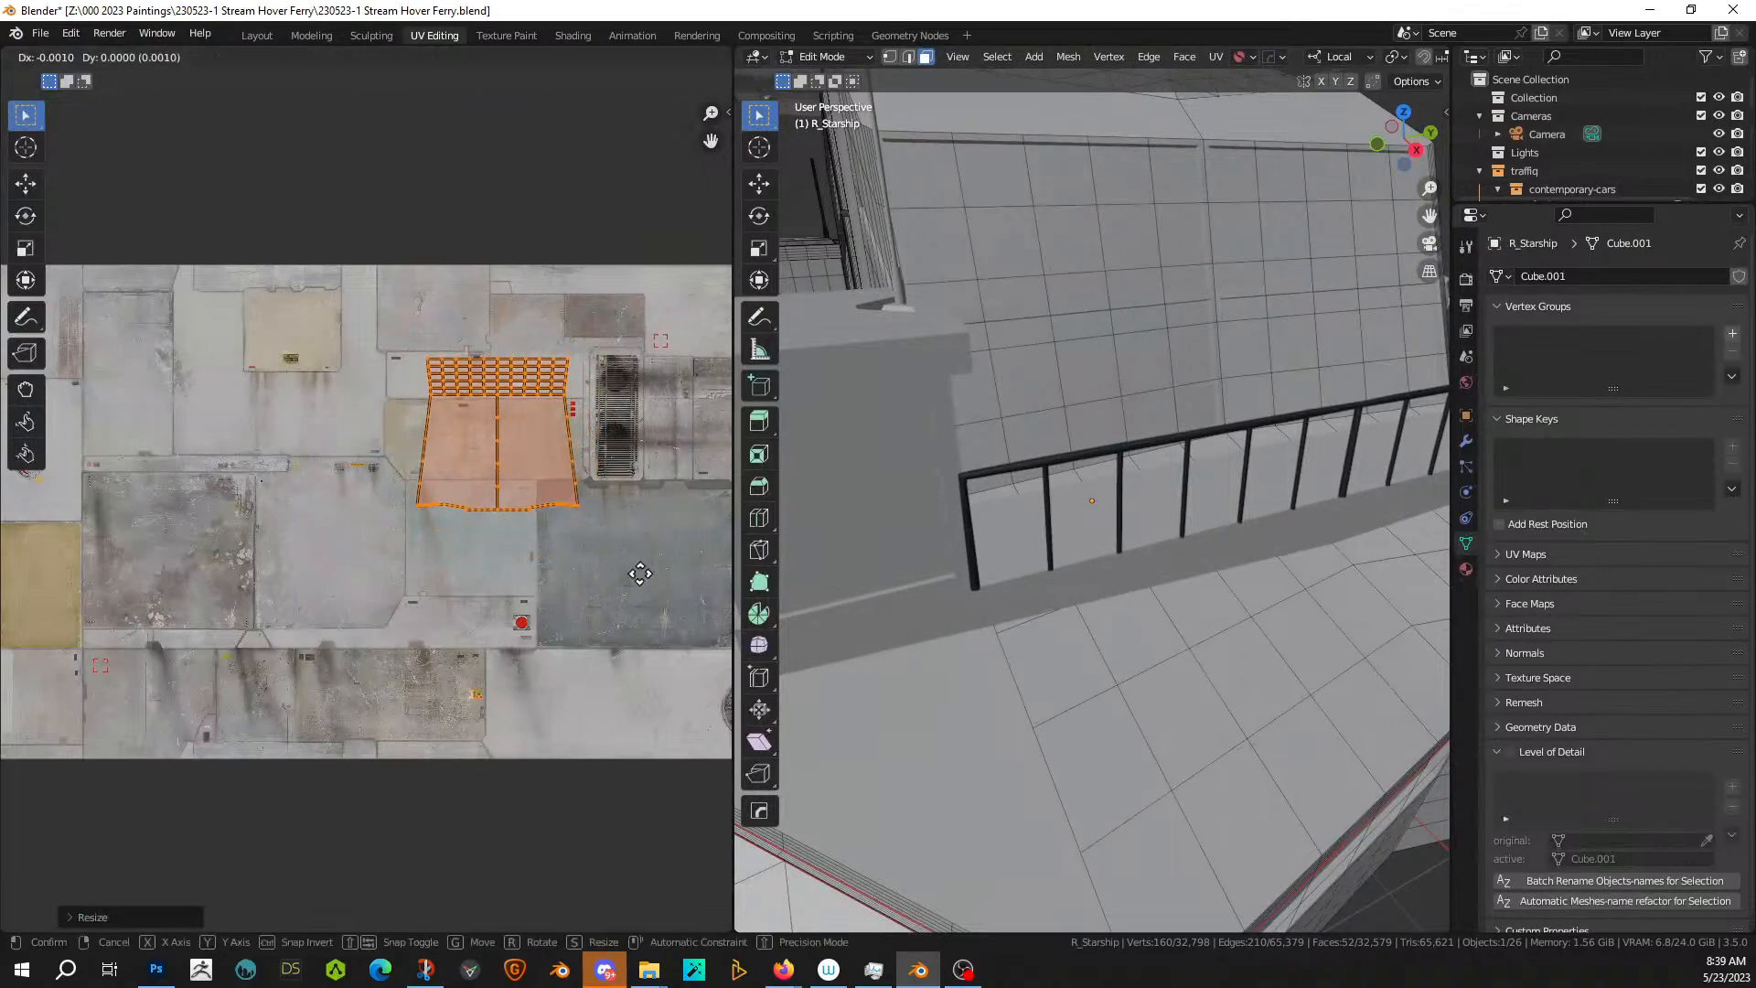
{"action": "key", "text": "g"}
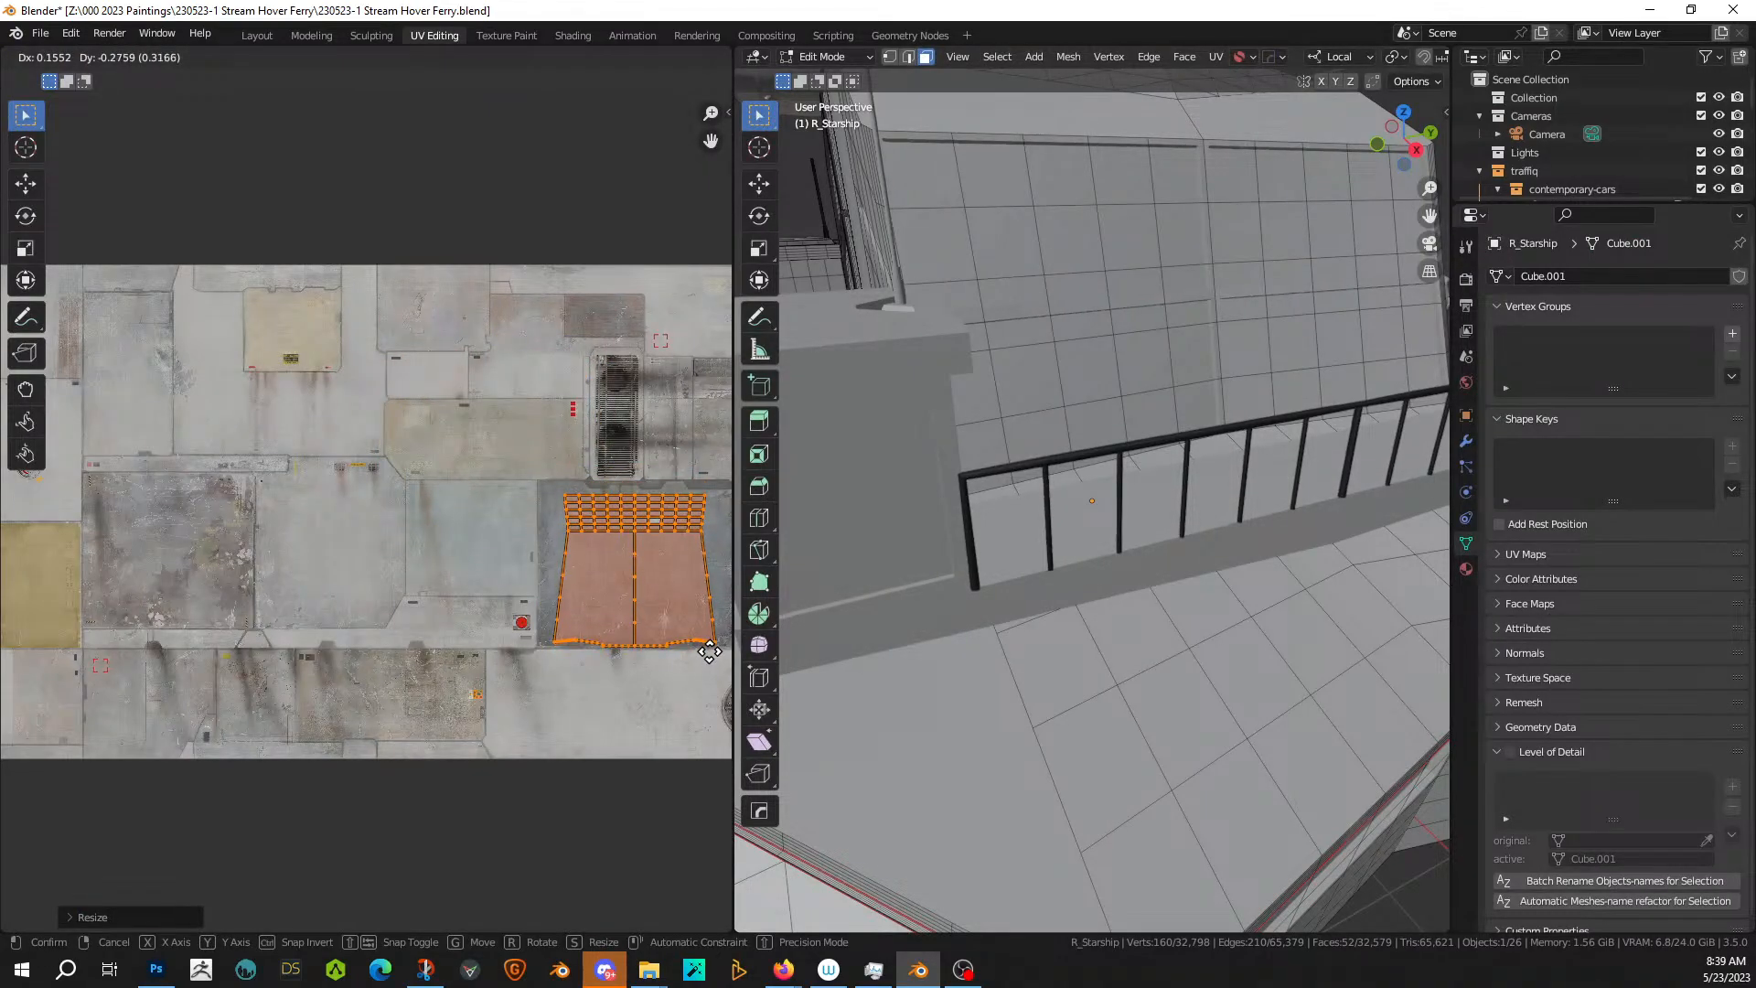
{"action": "left_click", "coordinate": [710, 651]}
- Rotate the deck and rear wall UVs about a quarter turn clockwise on the blue-grey panel
{"action": "scroll", "coordinate": [710, 650], "scroll_direction": "down", "scroll_amount": 3}
{"action": "middle_click_drag", "start_coordinate": [617, 633], "coordinate": [554, 677]}
{"action": "key", "text": "r"}
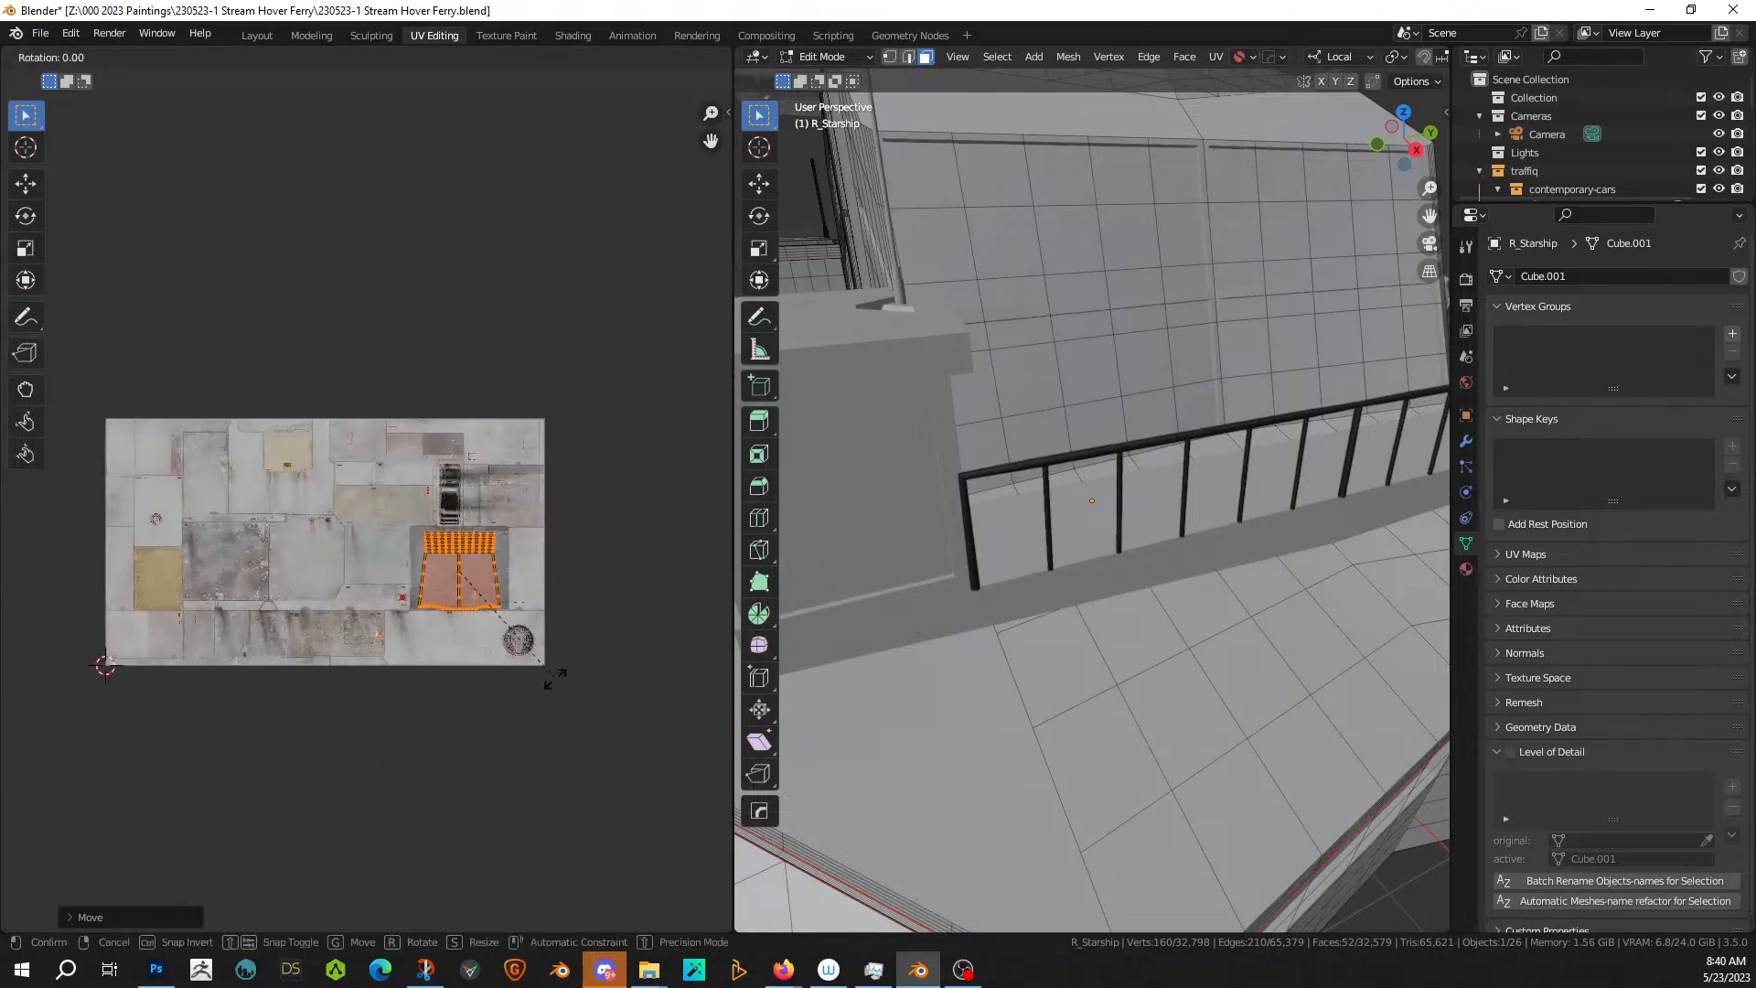
{"action": "left_click", "coordinate": [315, 725]}
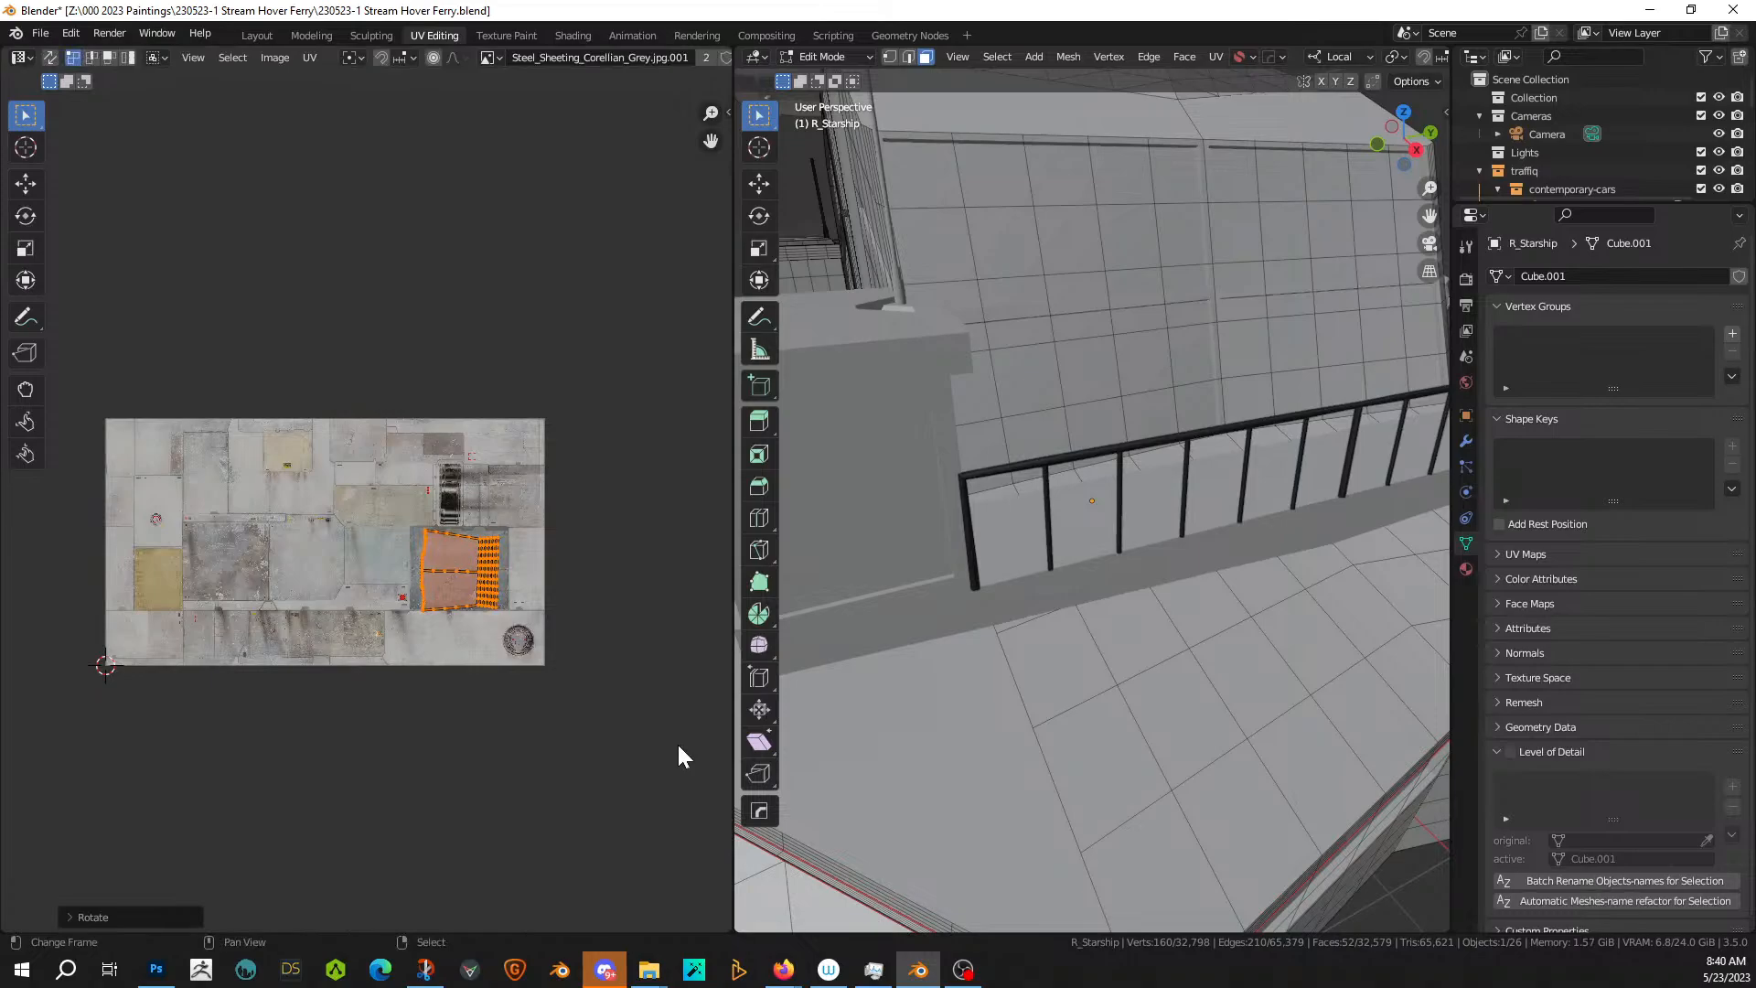
- Tilt the deck and rear wall UVs slightly and shift them to sit within the blue-grey panel
{"action": "scroll", "coordinate": [521, 725], "scroll_direction": "up", "scroll_amount": 4}
{"action": "middle_click_drag", "start_coordinate": [521, 726], "coordinate": [69, 670]}
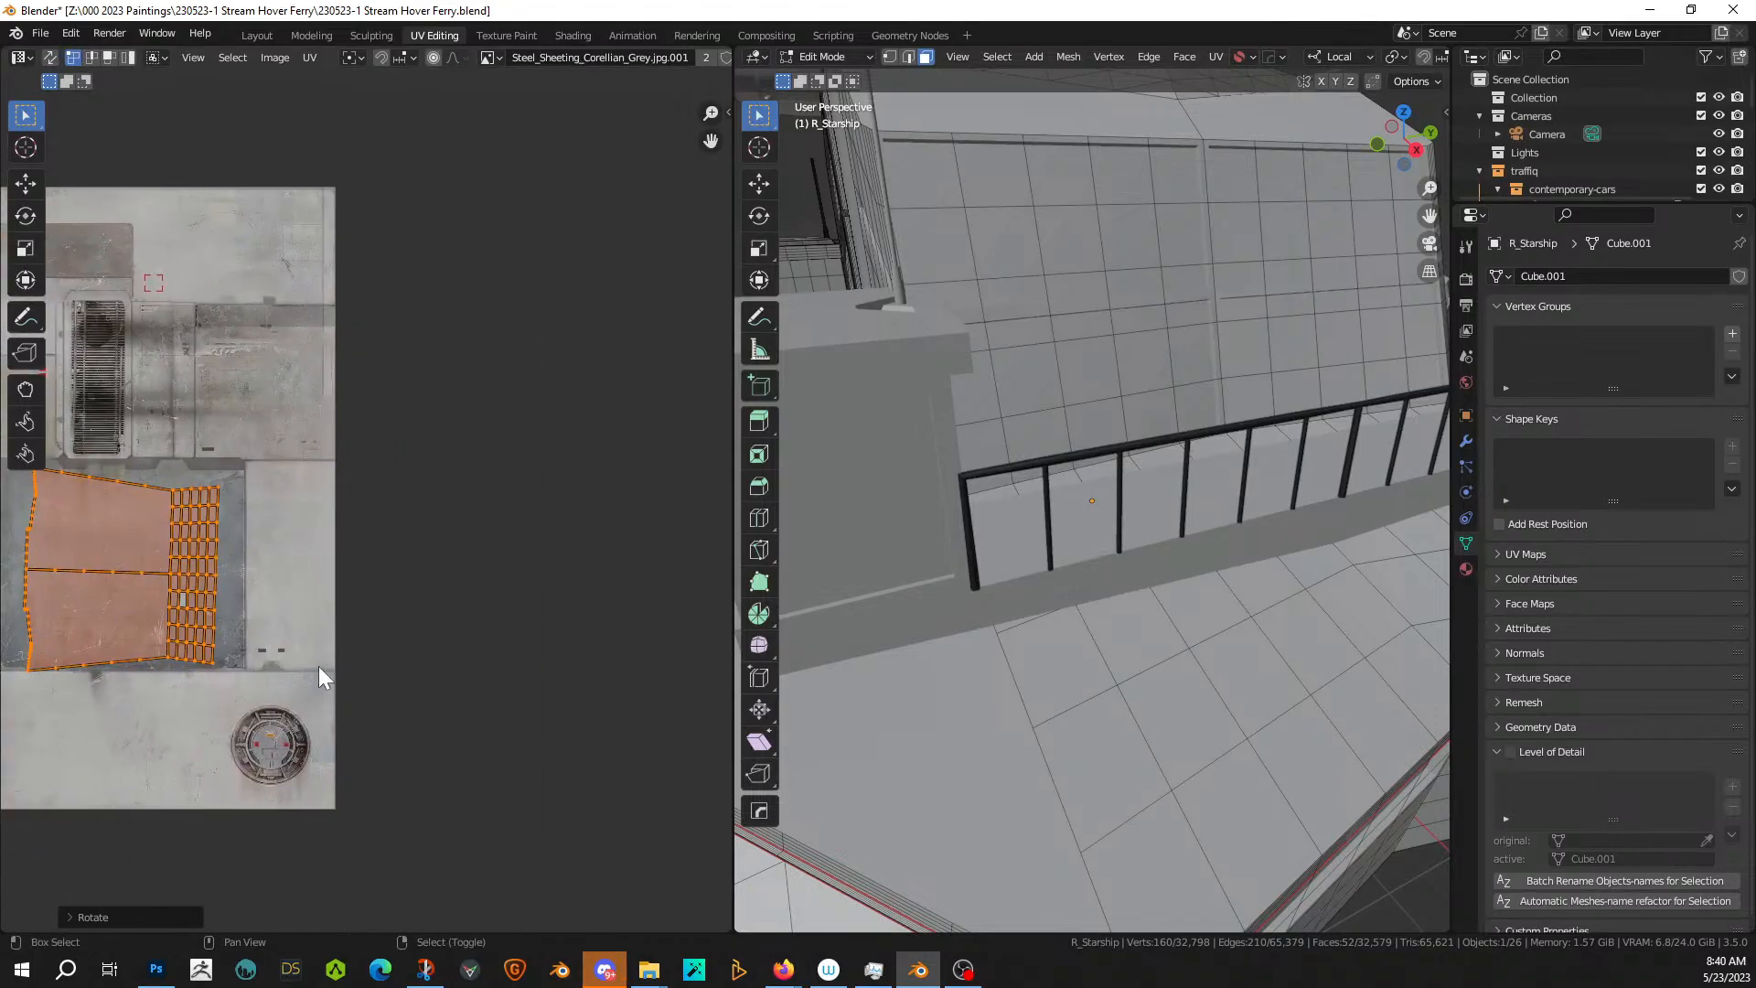
{"action": "middle_click_drag", "start_coordinate": [619, 601], "coordinate": [736, 649]}
{"action": "key", "text": "r"}
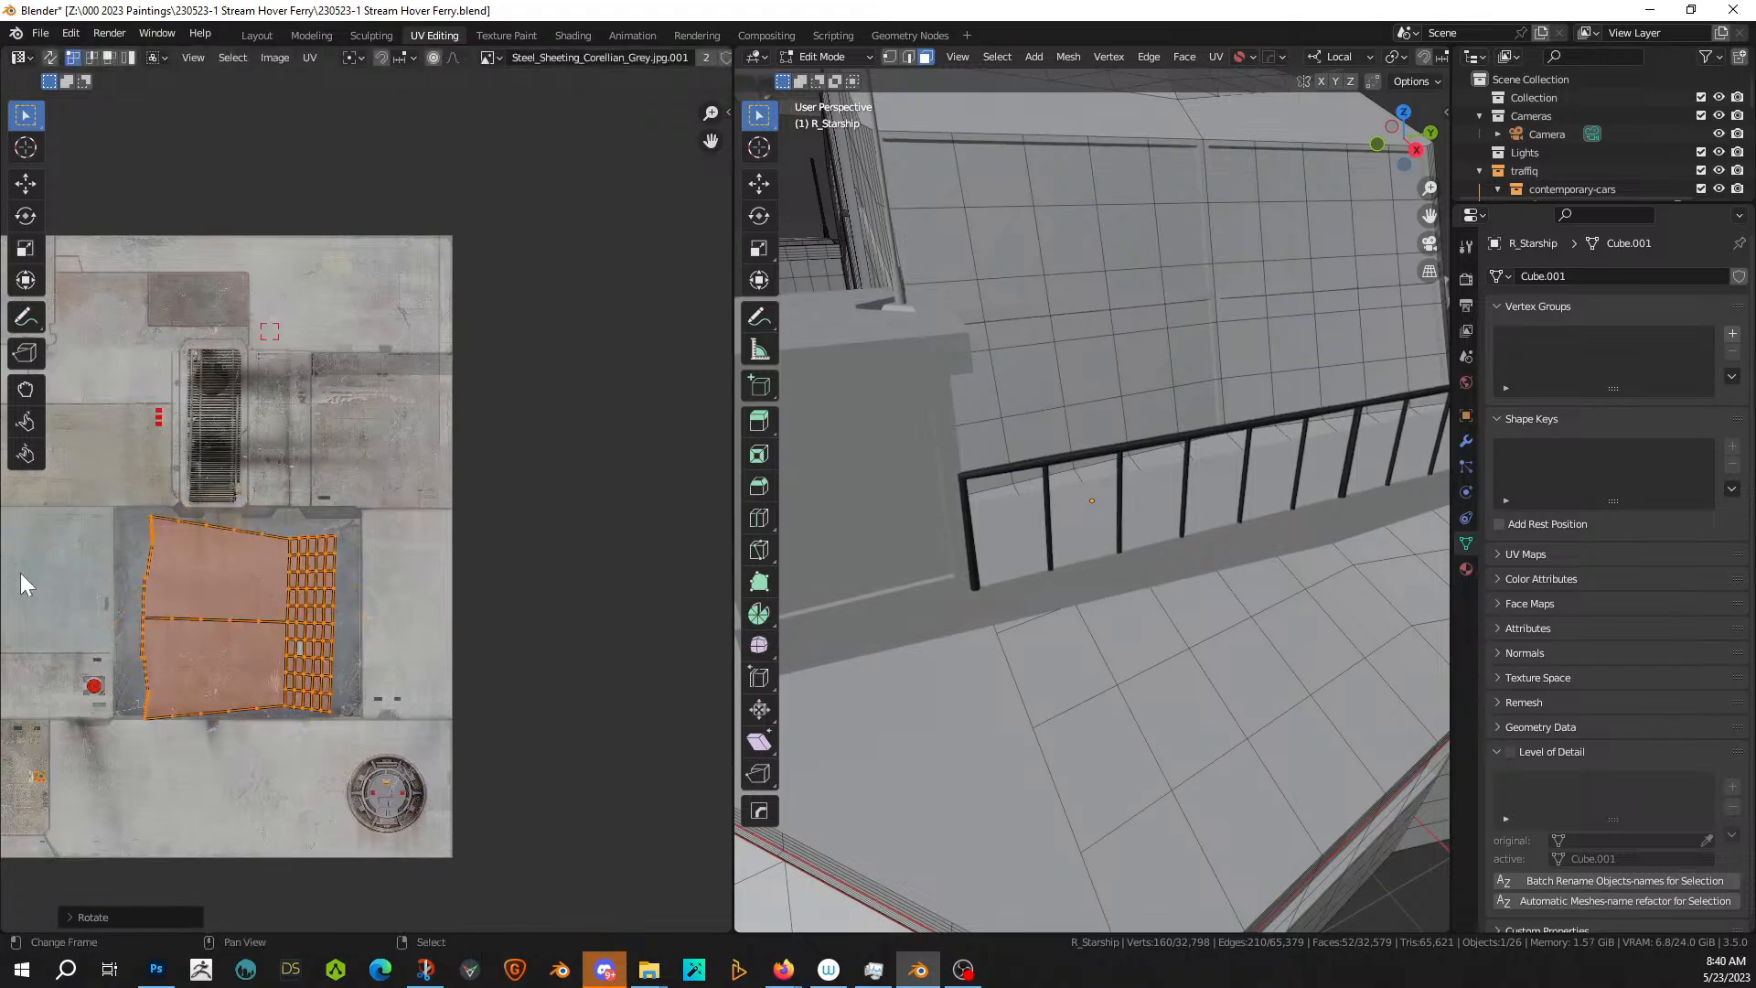
{"action": "left_click", "coordinate": [472, 611]}
{"action": "key", "text": "g"}
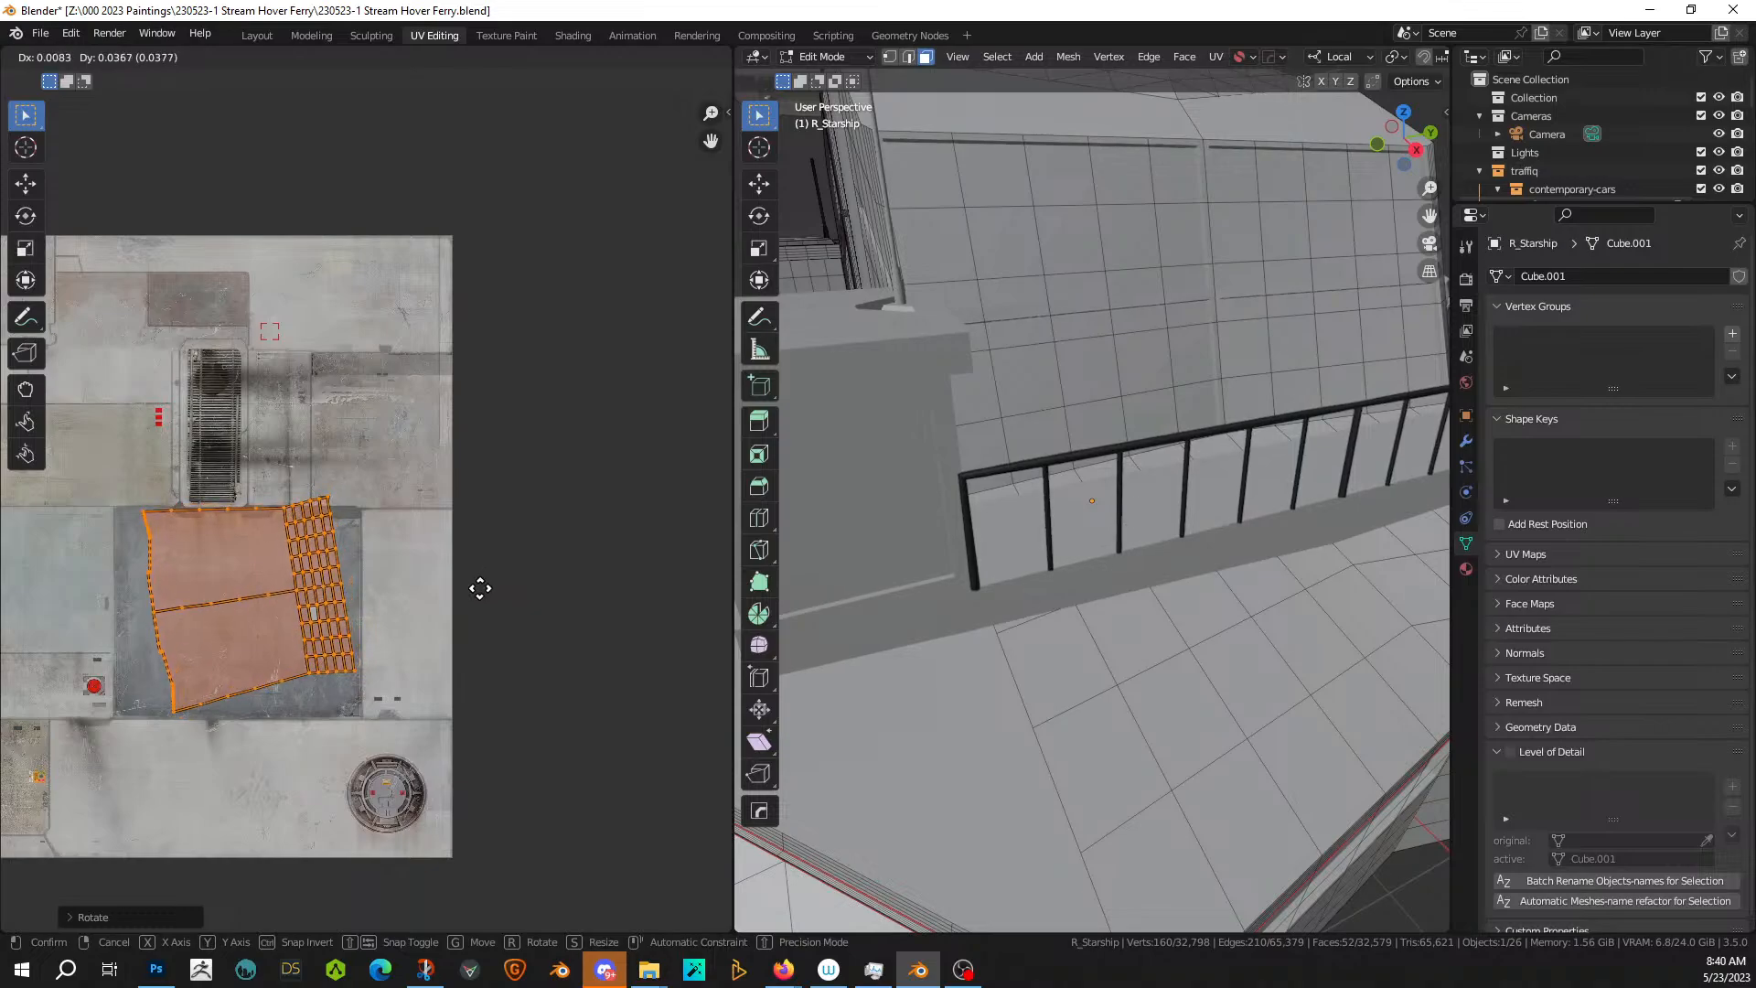
{"action": "left_click", "coordinate": [480, 588]}
{"action": "key", "text": "r"}
{"action": "left_click", "coordinate": [491, 614]}
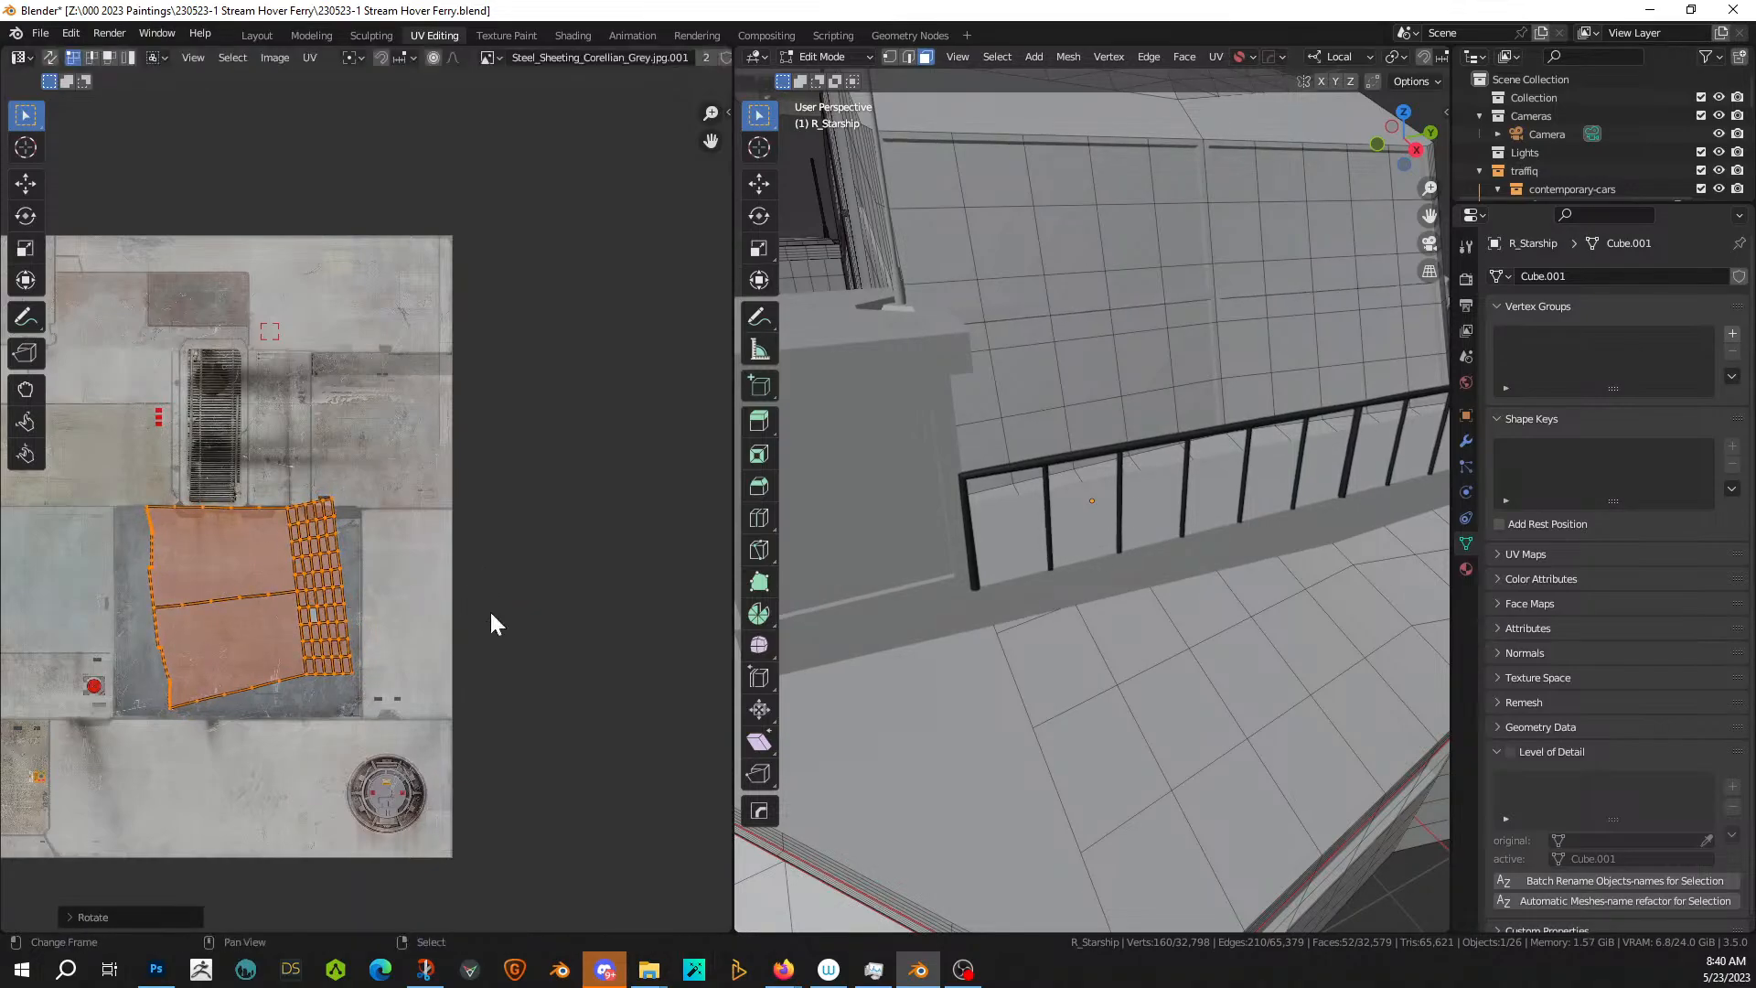
- Deselect the two deck floor faces, then turn the rear wall UVs horizontal and align them with the blue-grey panel's upper edge
{"action": "scroll", "coordinate": [1279, 656], "scroll_direction": "down", "scroll_amount": 10}
{"action": "middle_click_drag", "start_coordinate": [1215, 658], "coordinate": [1066, 598]}
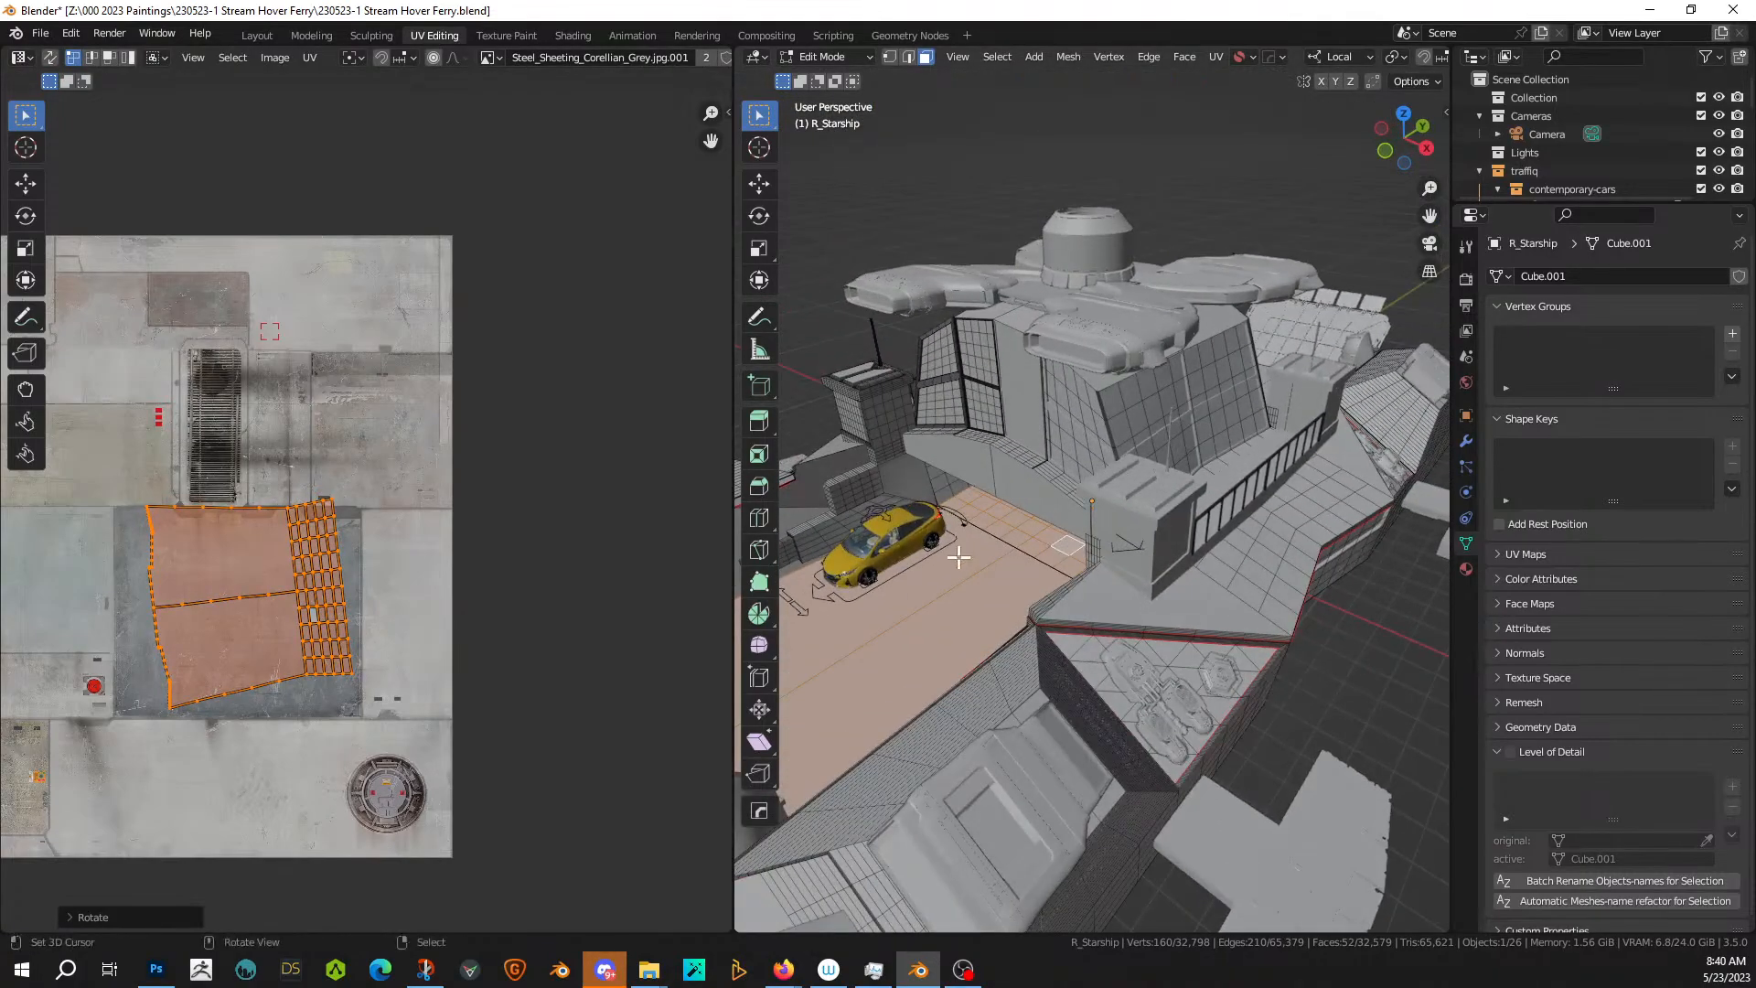
{"action": "left_click", "coordinate": [972, 518]}
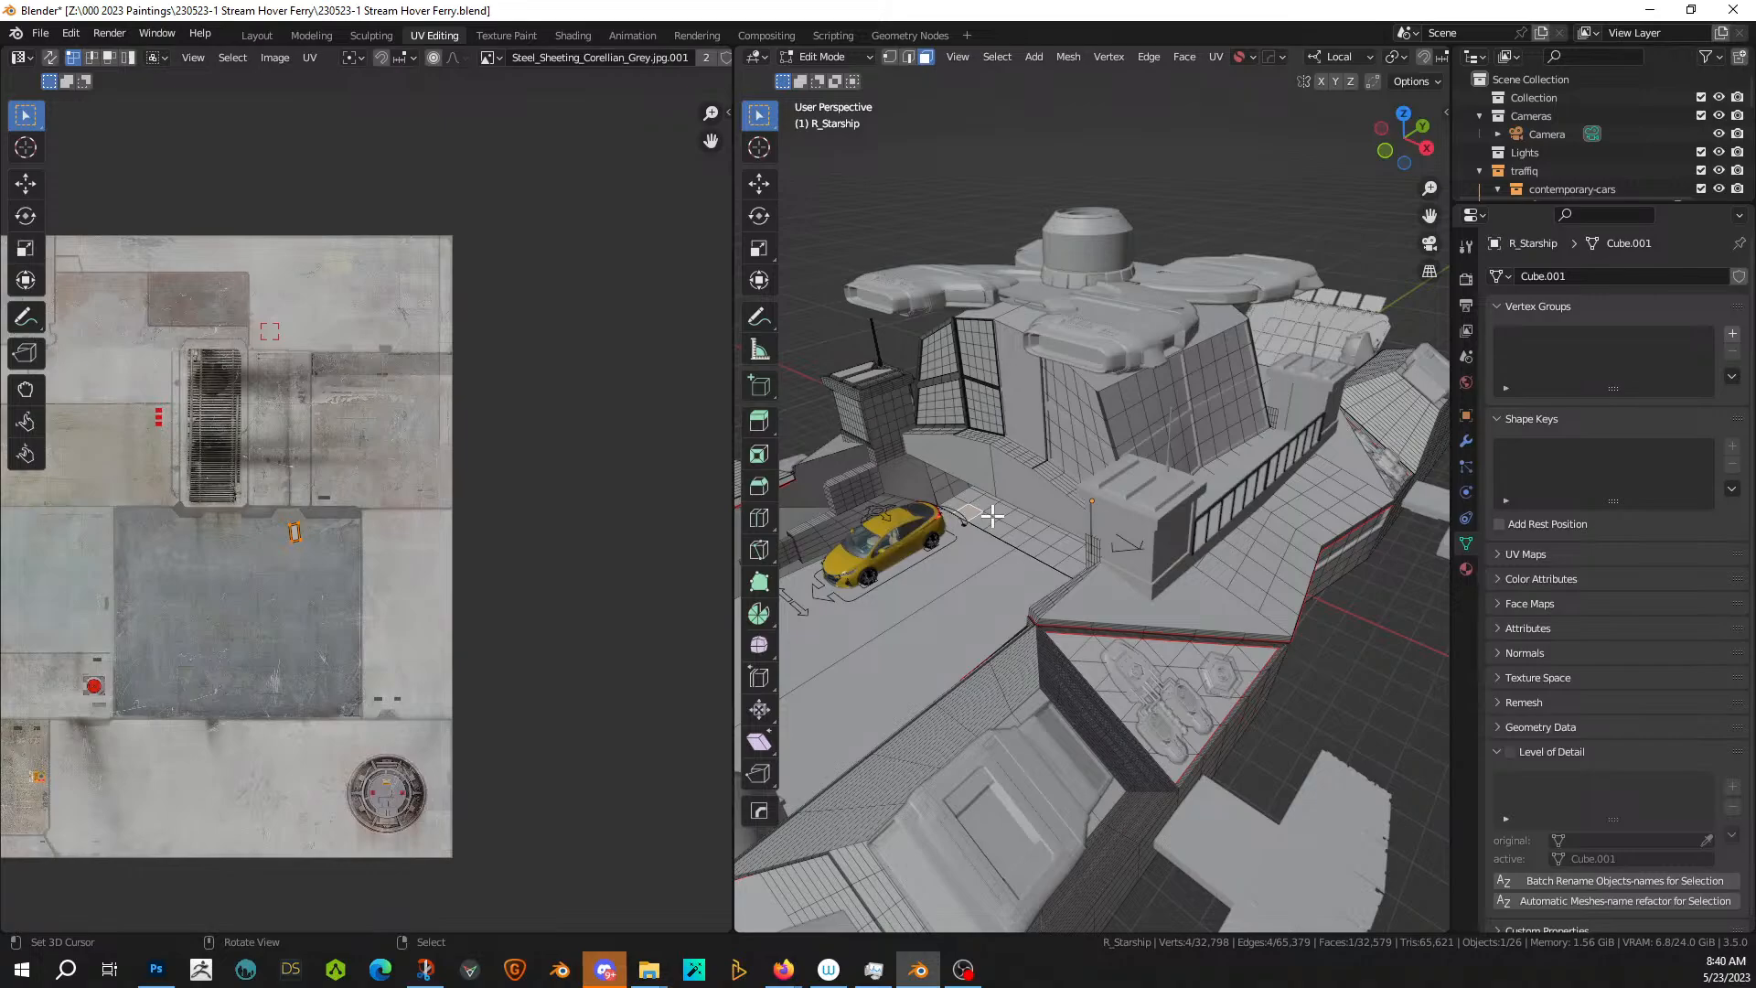
{"action": "key", "text": "ctrl+z"}
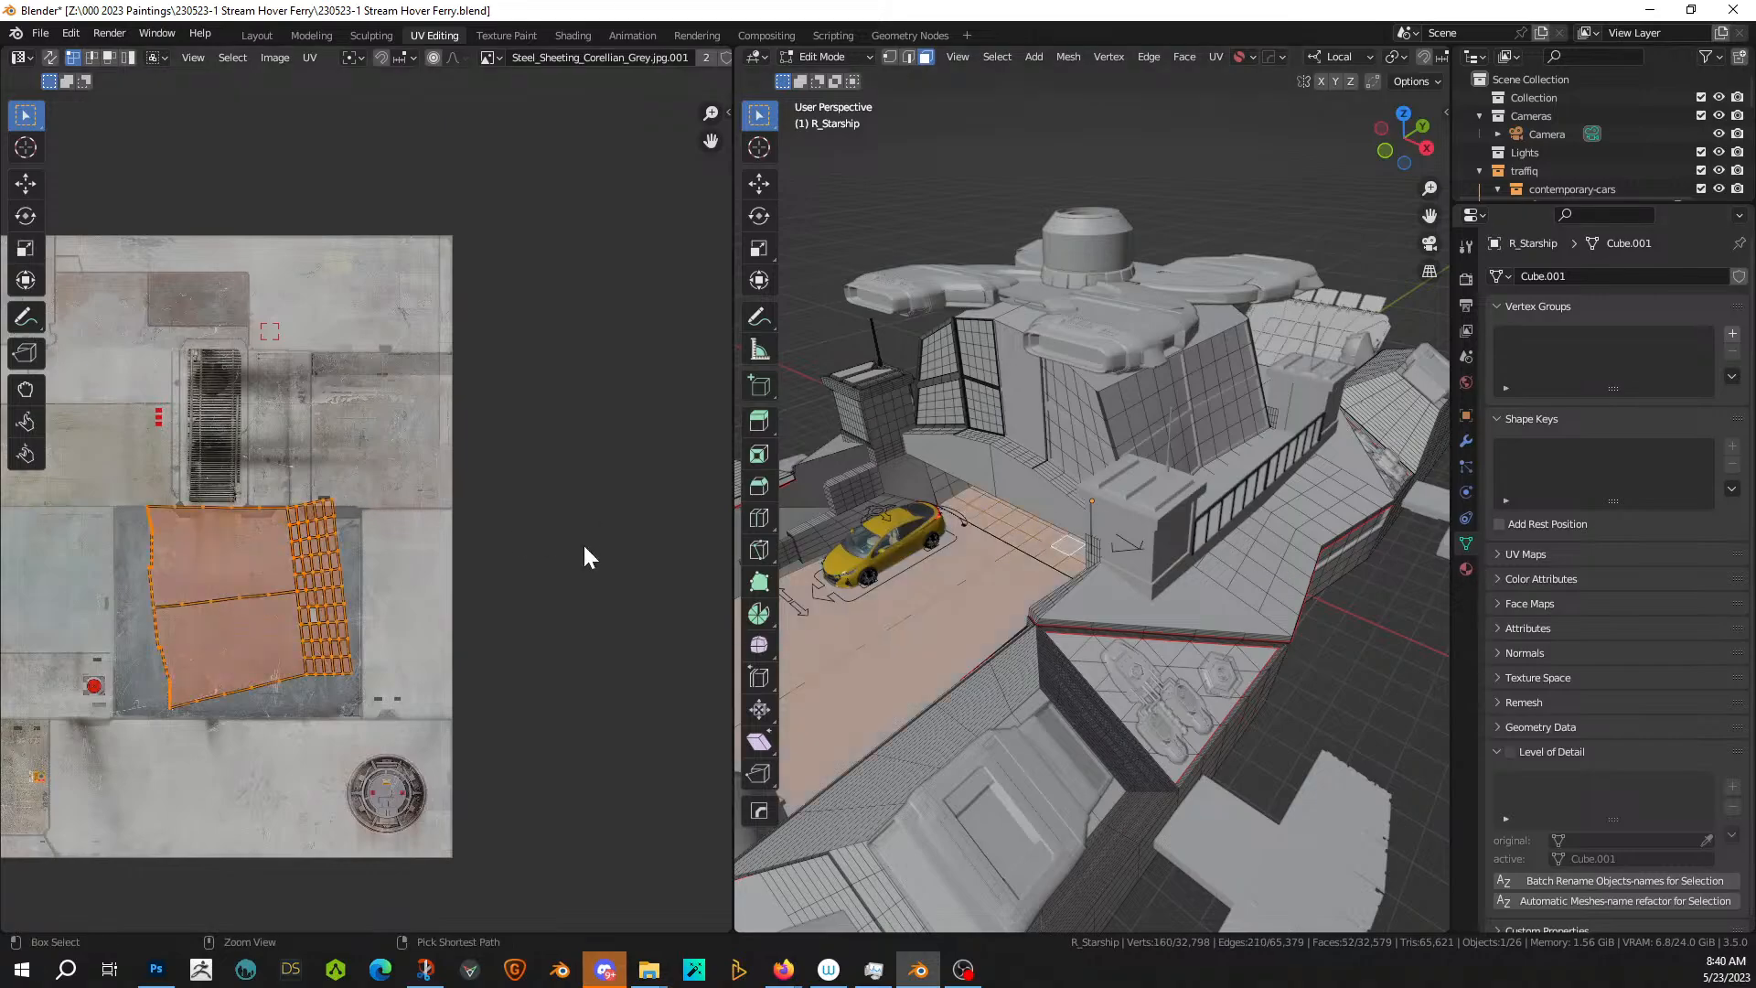
{"action": "left_click", "coordinate": [922, 621], "text": "shift"}
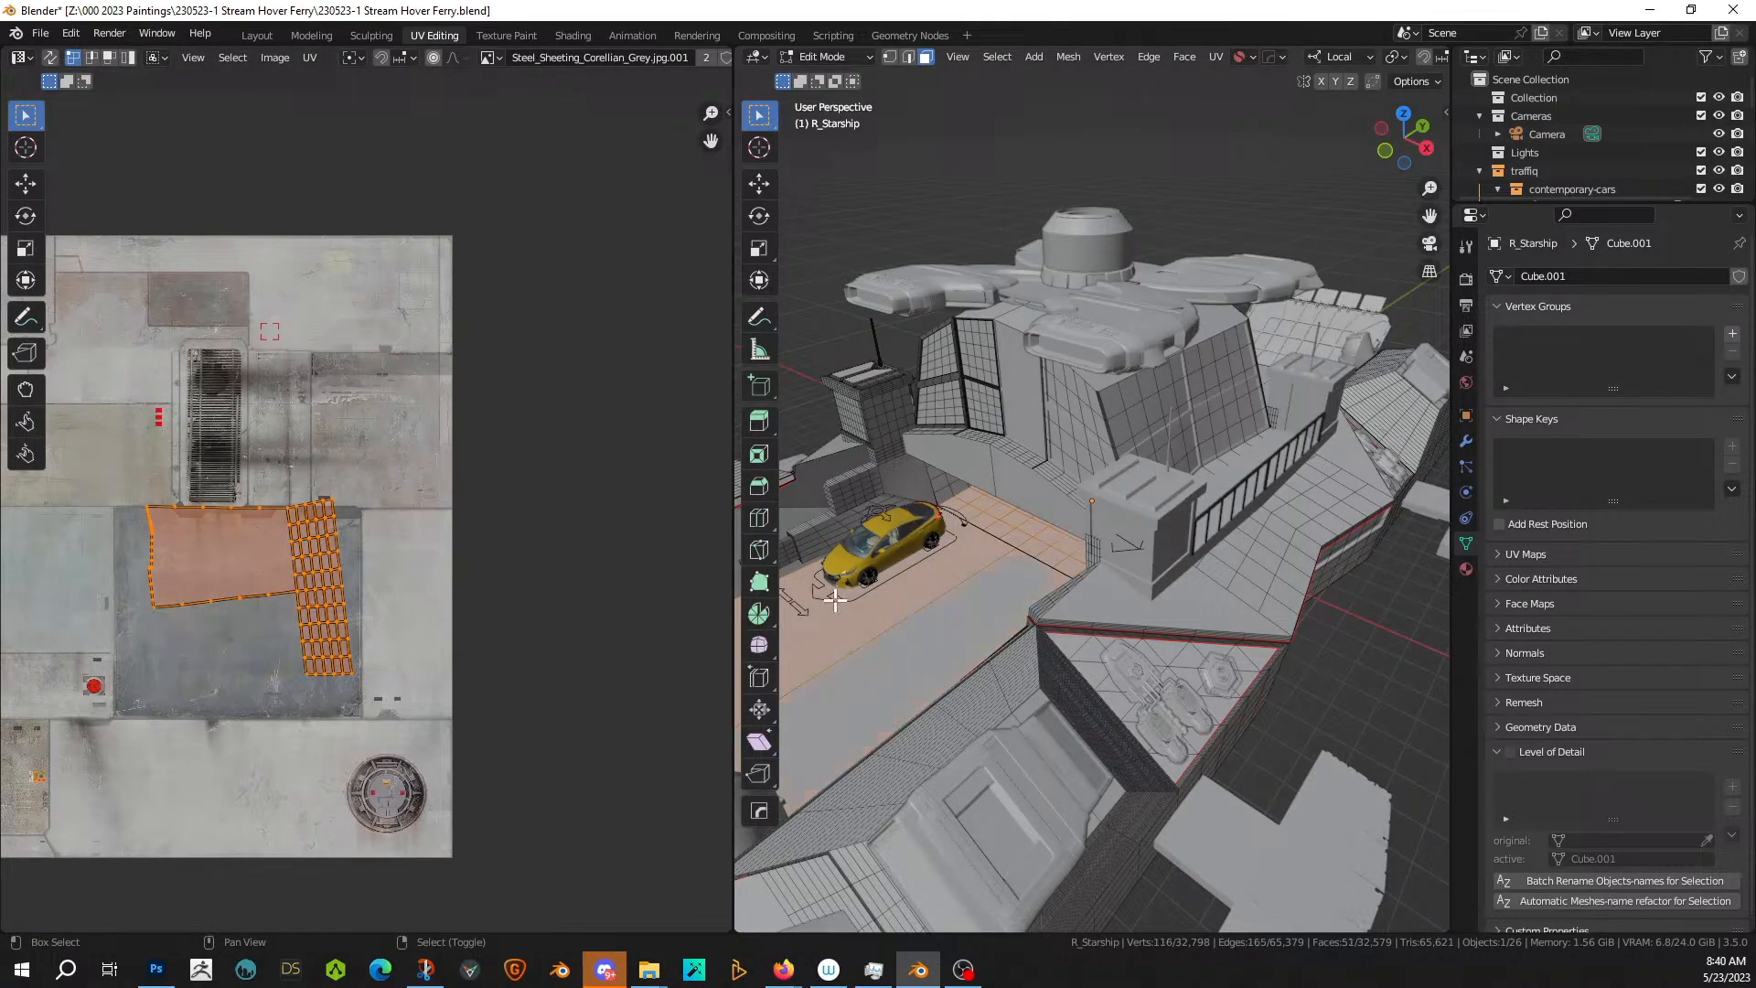
{"action": "left_click", "coordinate": [835, 600], "text": "shift"}
{"action": "key", "text": "r"}
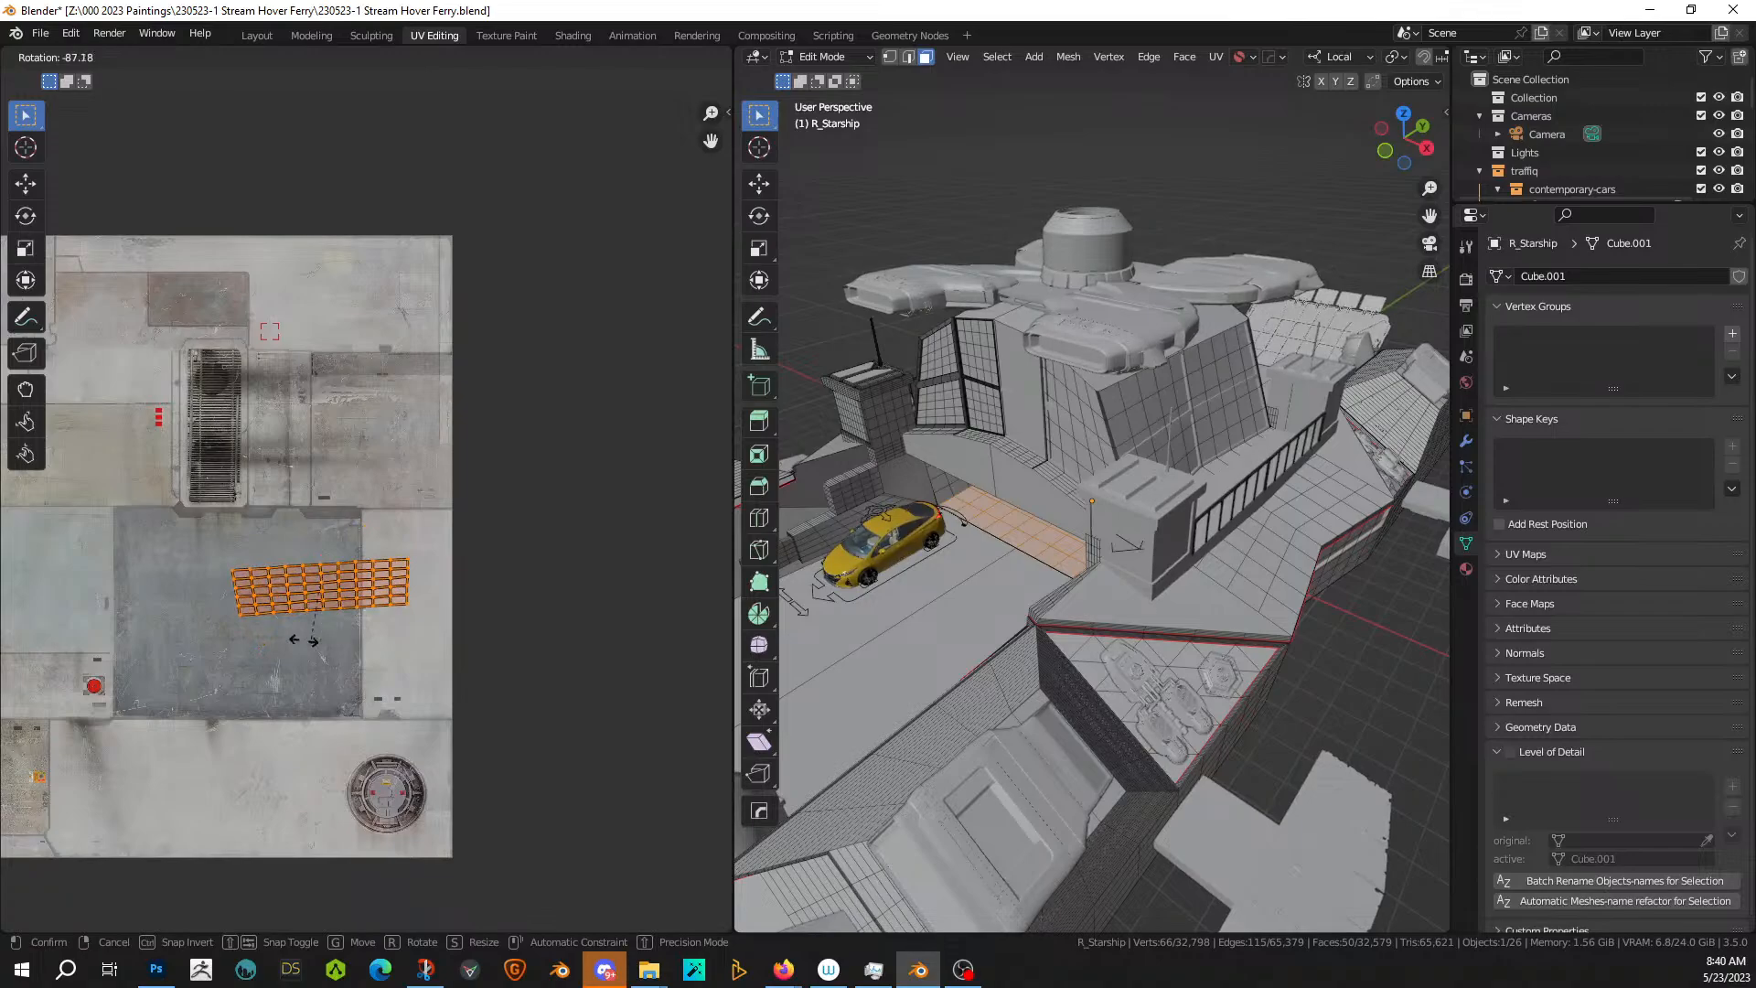
{"action": "left_click", "coordinate": [241, 611]}
{"action": "key", "text": "g"}
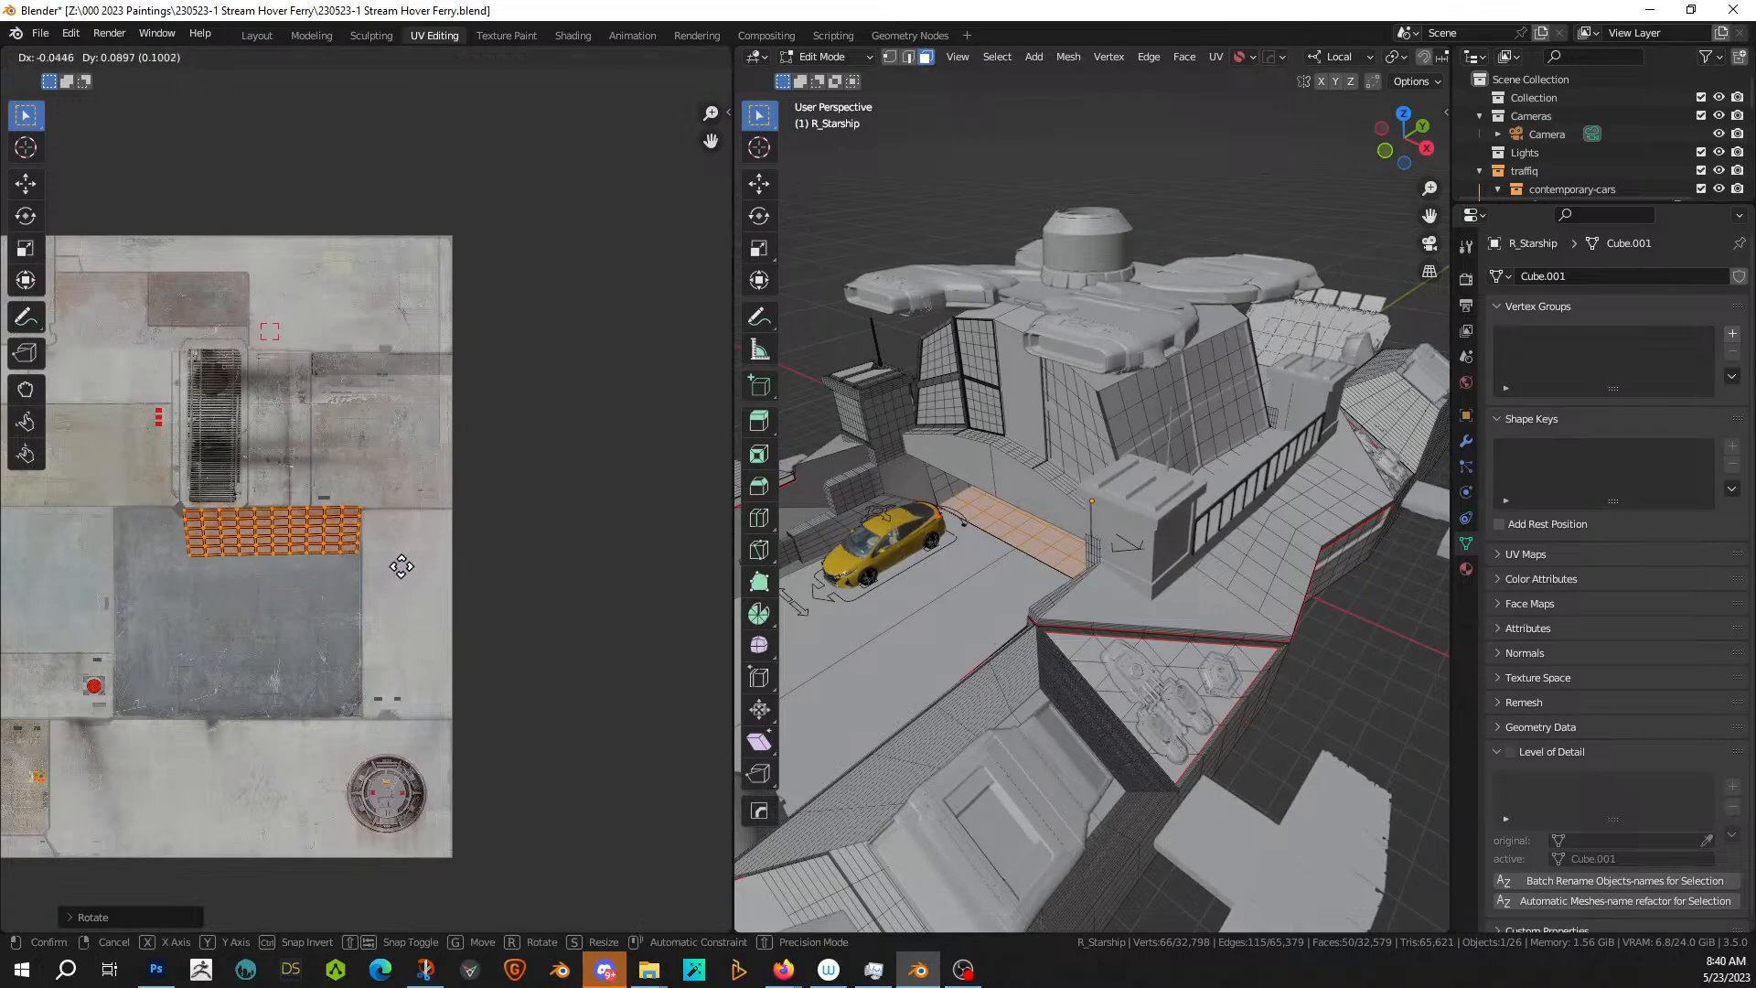
{"action": "left_click", "coordinate": [403, 567]}
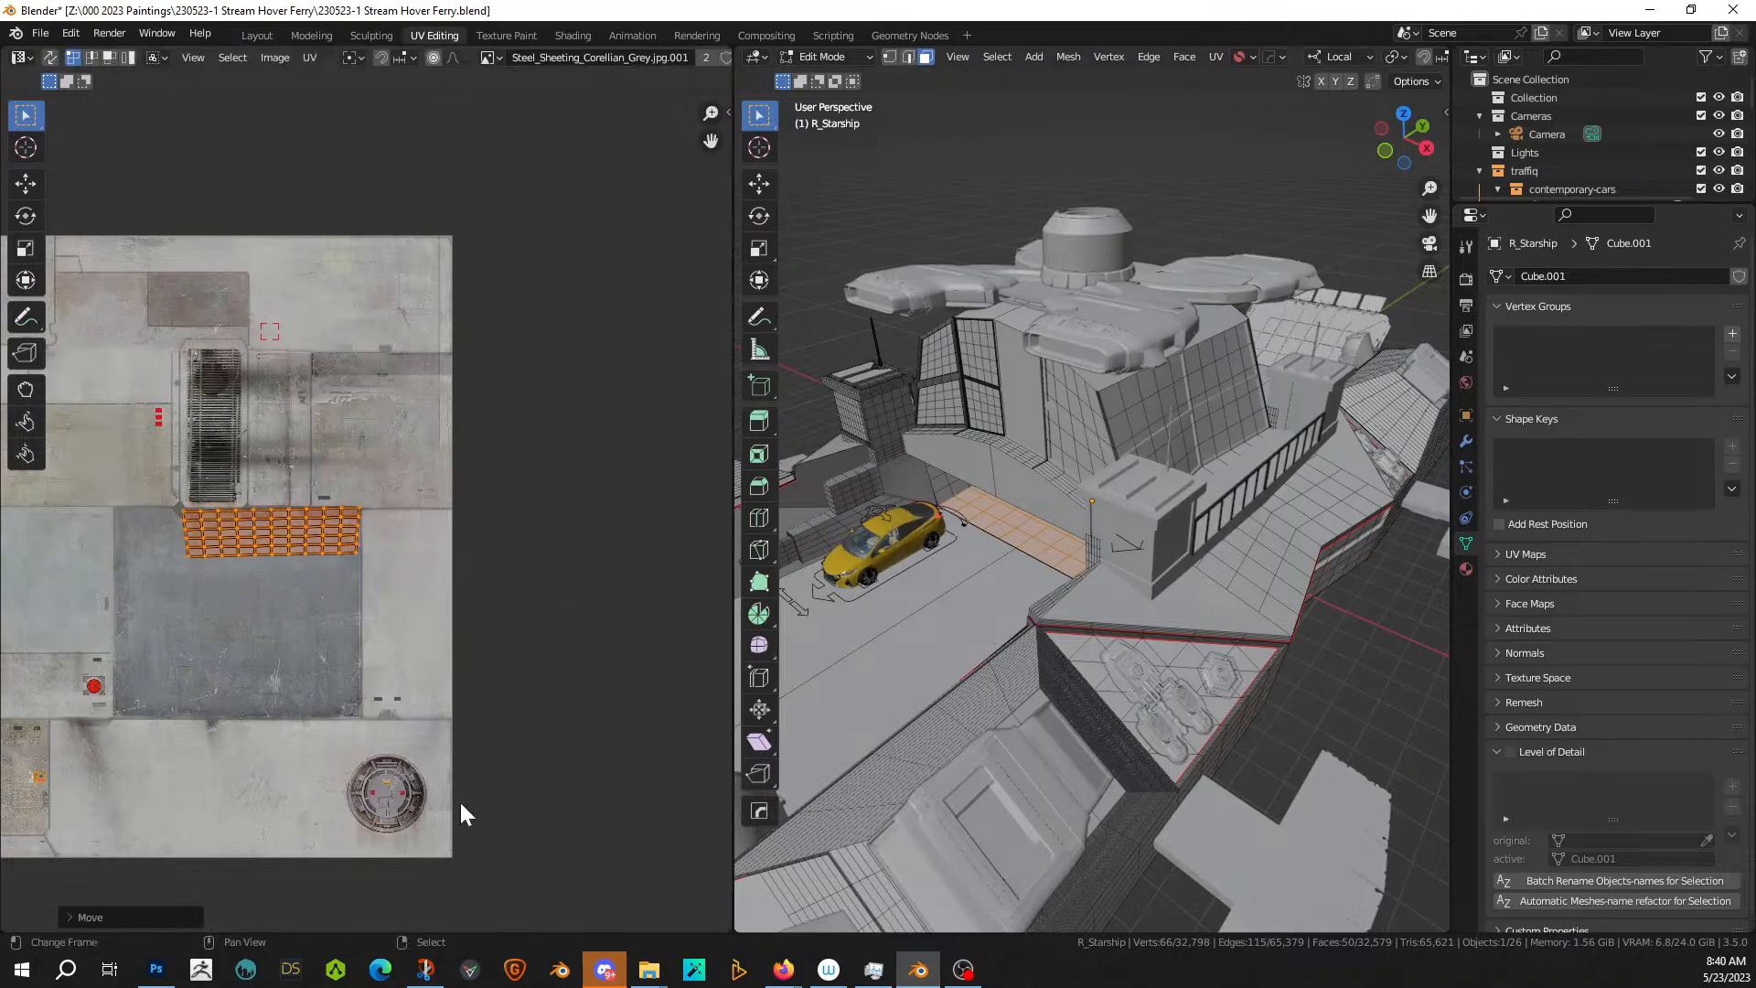
- Straighten the rear wall UV strip with fine rotations and nudge it inward from the blue-grey panel's side border
{"action": "scroll", "coordinate": [430, 732], "scroll_direction": "up", "scroll_amount": 5}
{"action": "middle_click_drag", "start_coordinate": [435, 732], "coordinate": [584, 735]}
{"action": "key", "text": "r"}
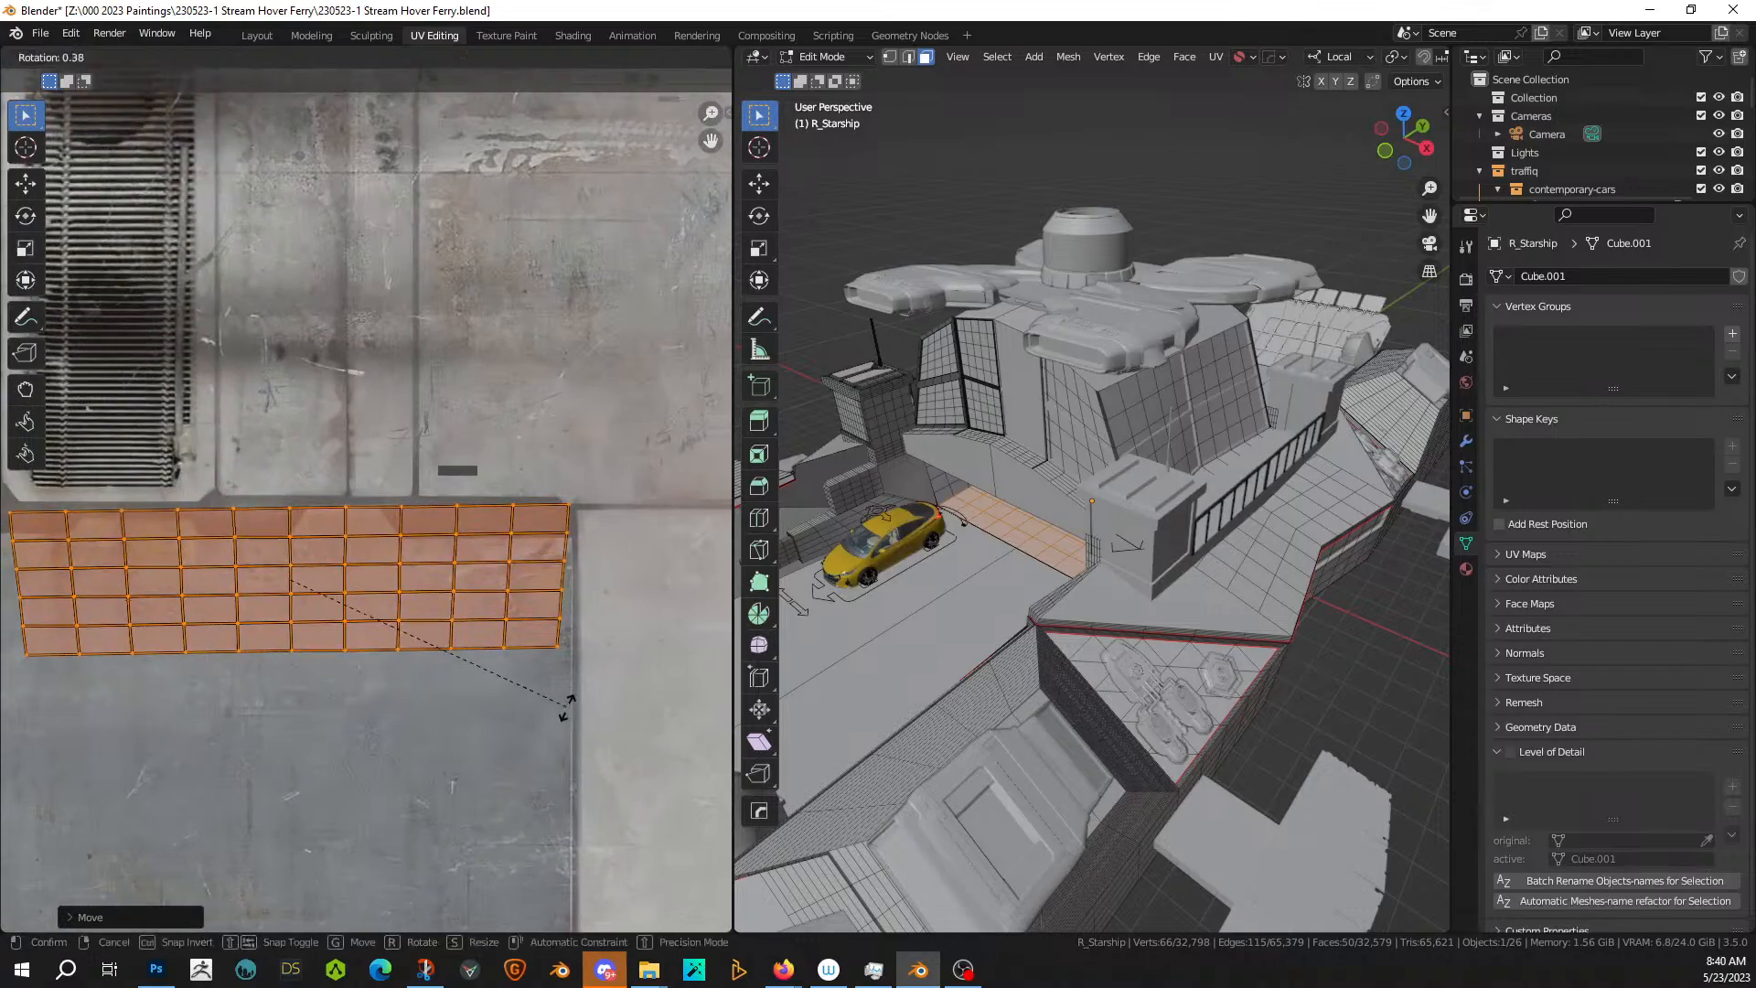
{"action": "left_click", "coordinate": [561, 711]}
{"action": "key", "text": "g"}
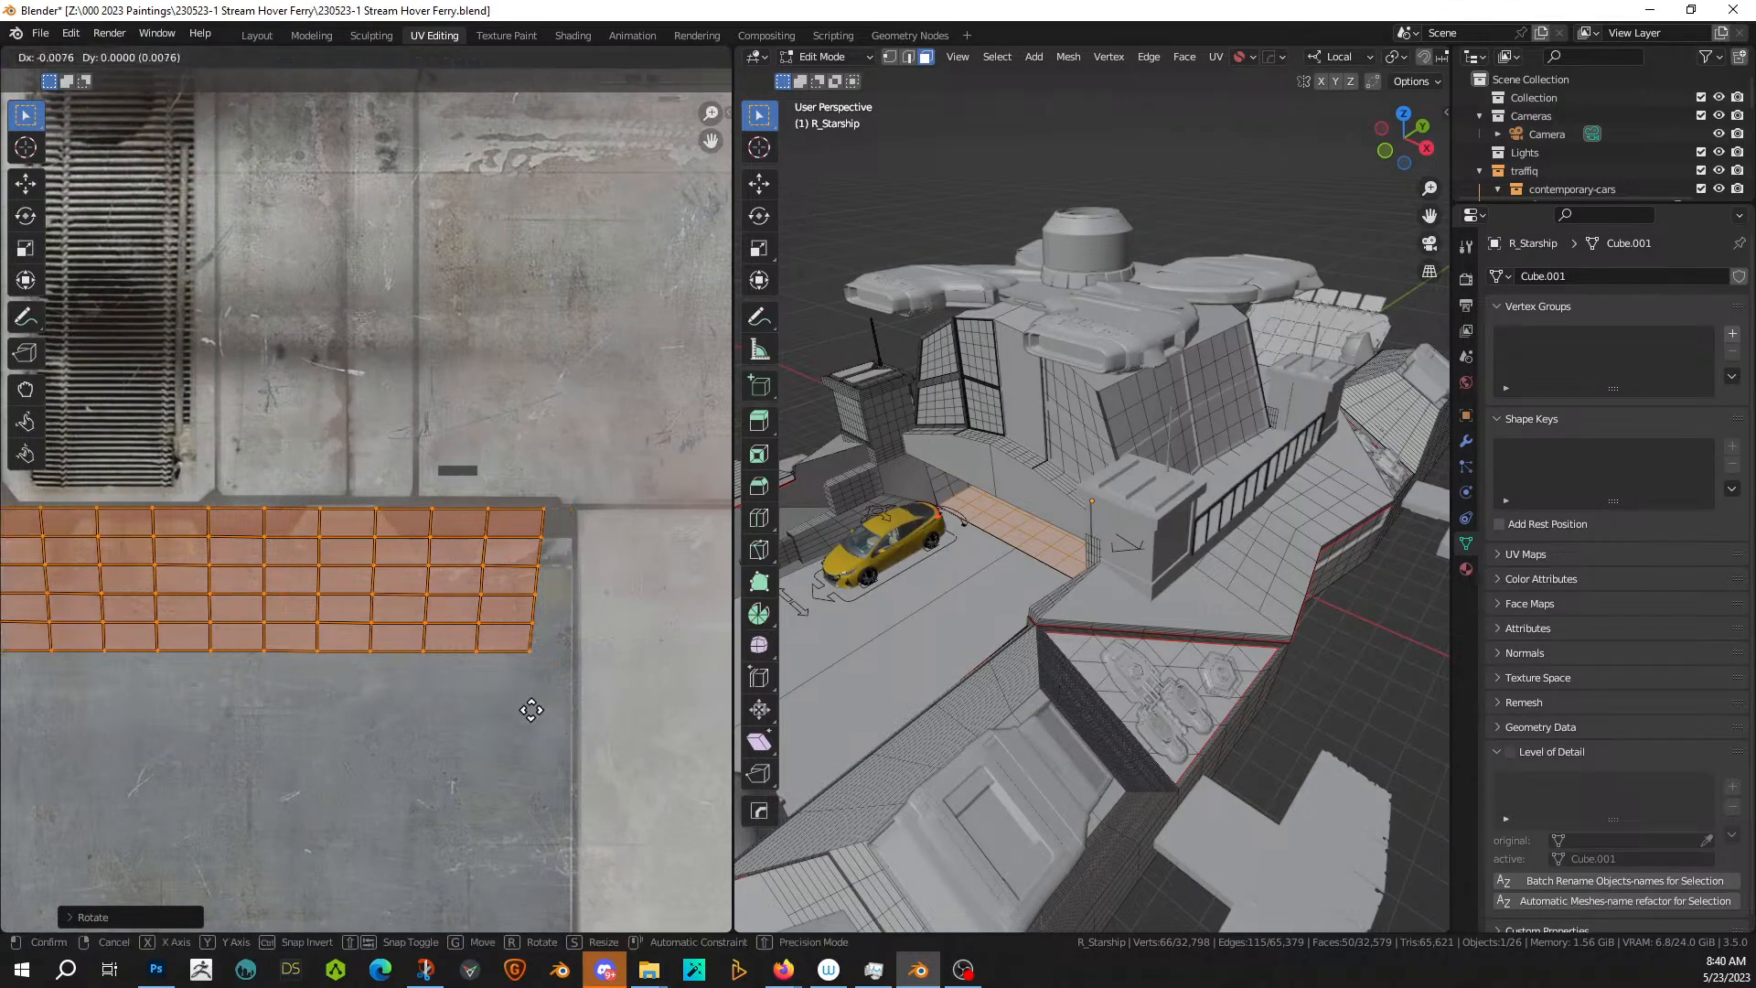
{"action": "left_click", "coordinate": [532, 711]}
{"action": "key", "text": "r"}
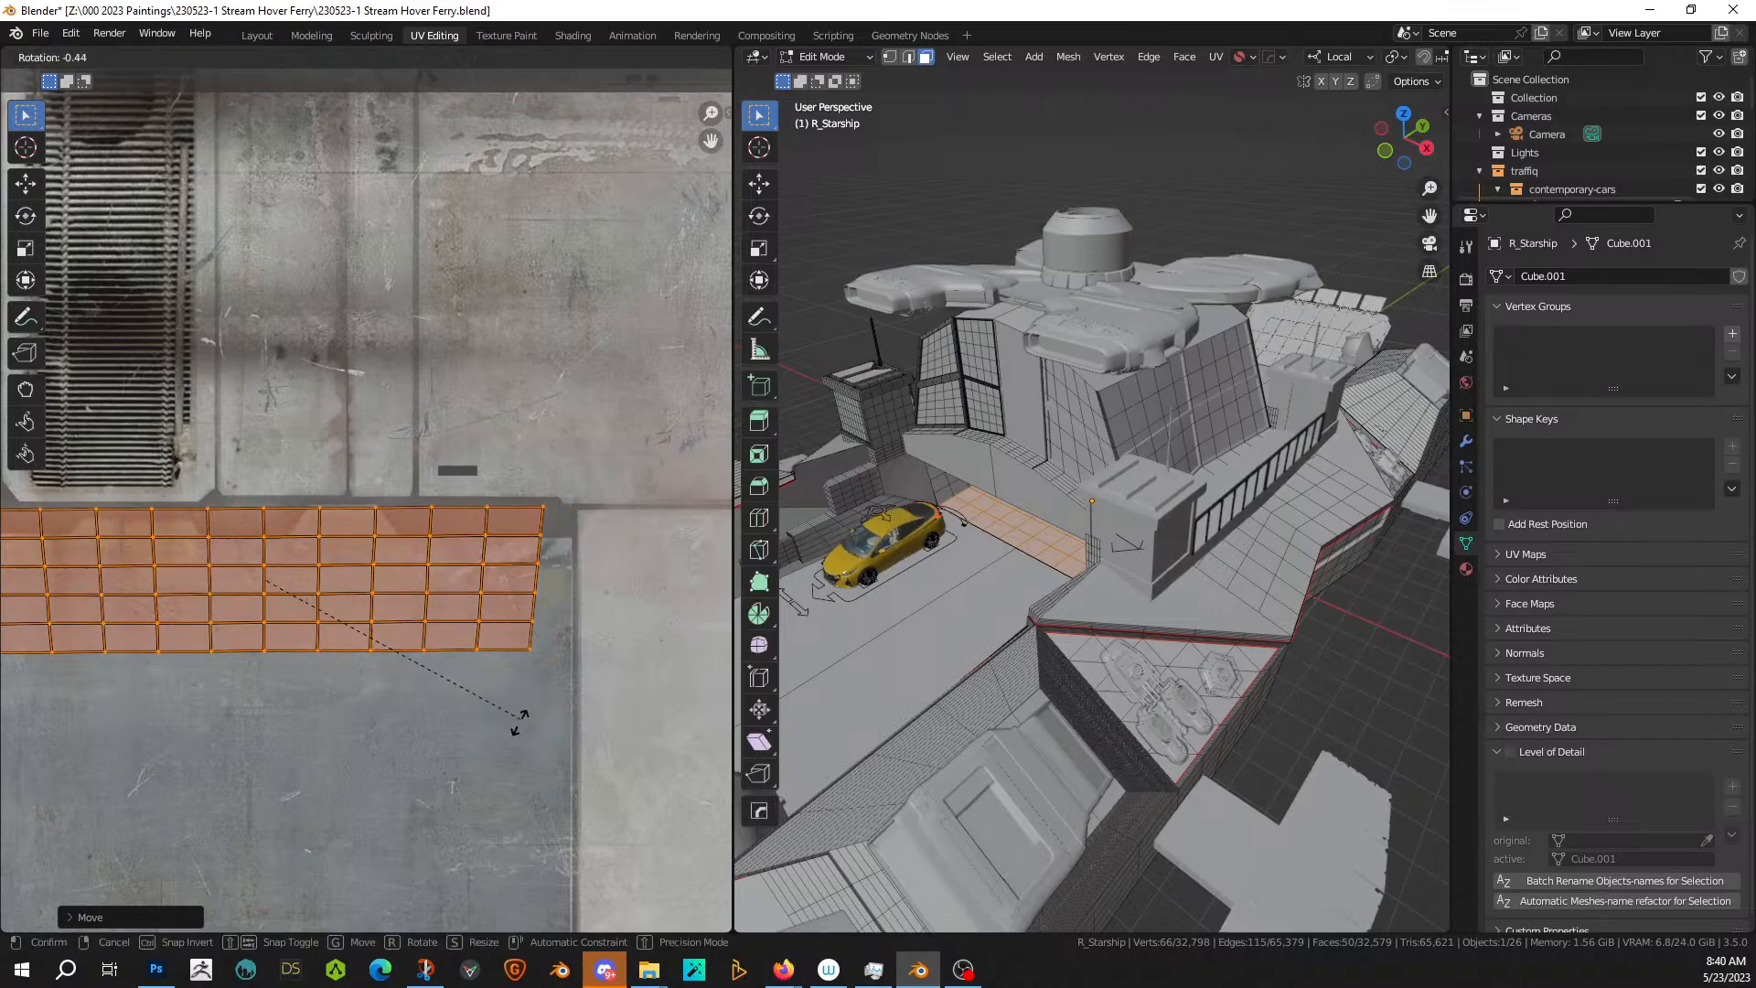
{"action": "left_click", "coordinate": [514, 733]}
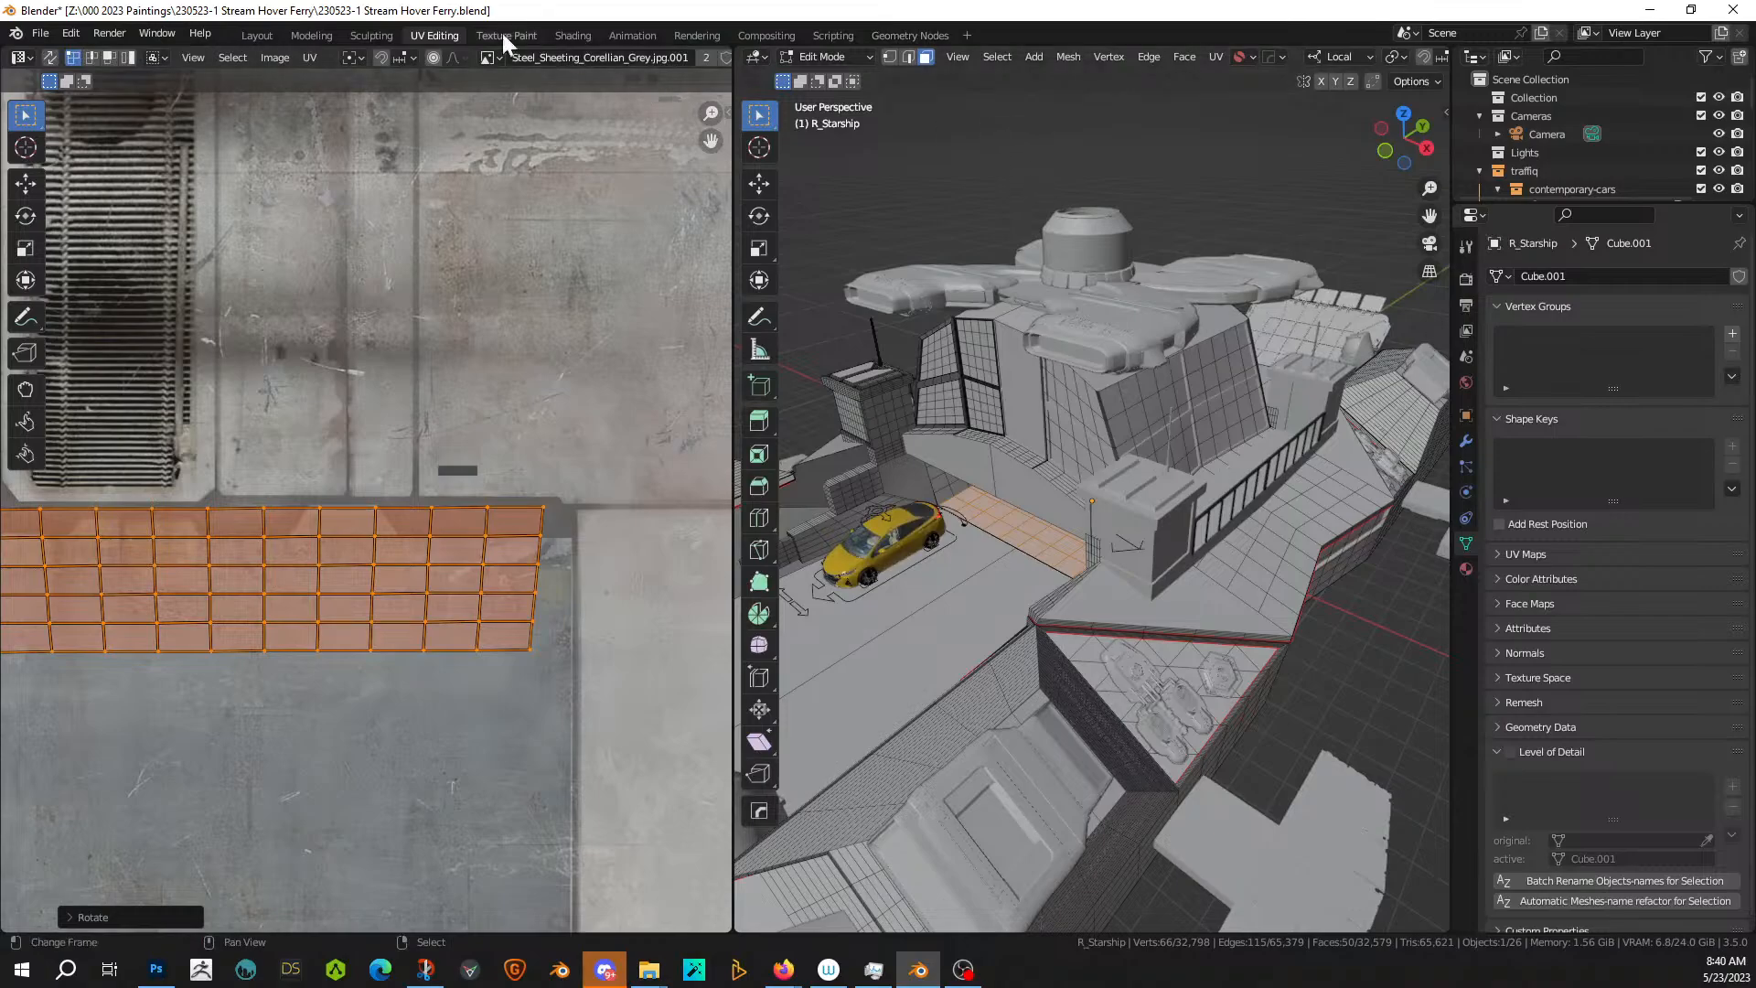
- Check the retextured deck in the Layout workspace, save the file and switch to the Shading workspace
{"action": "left_click", "coordinate": [258, 37]}
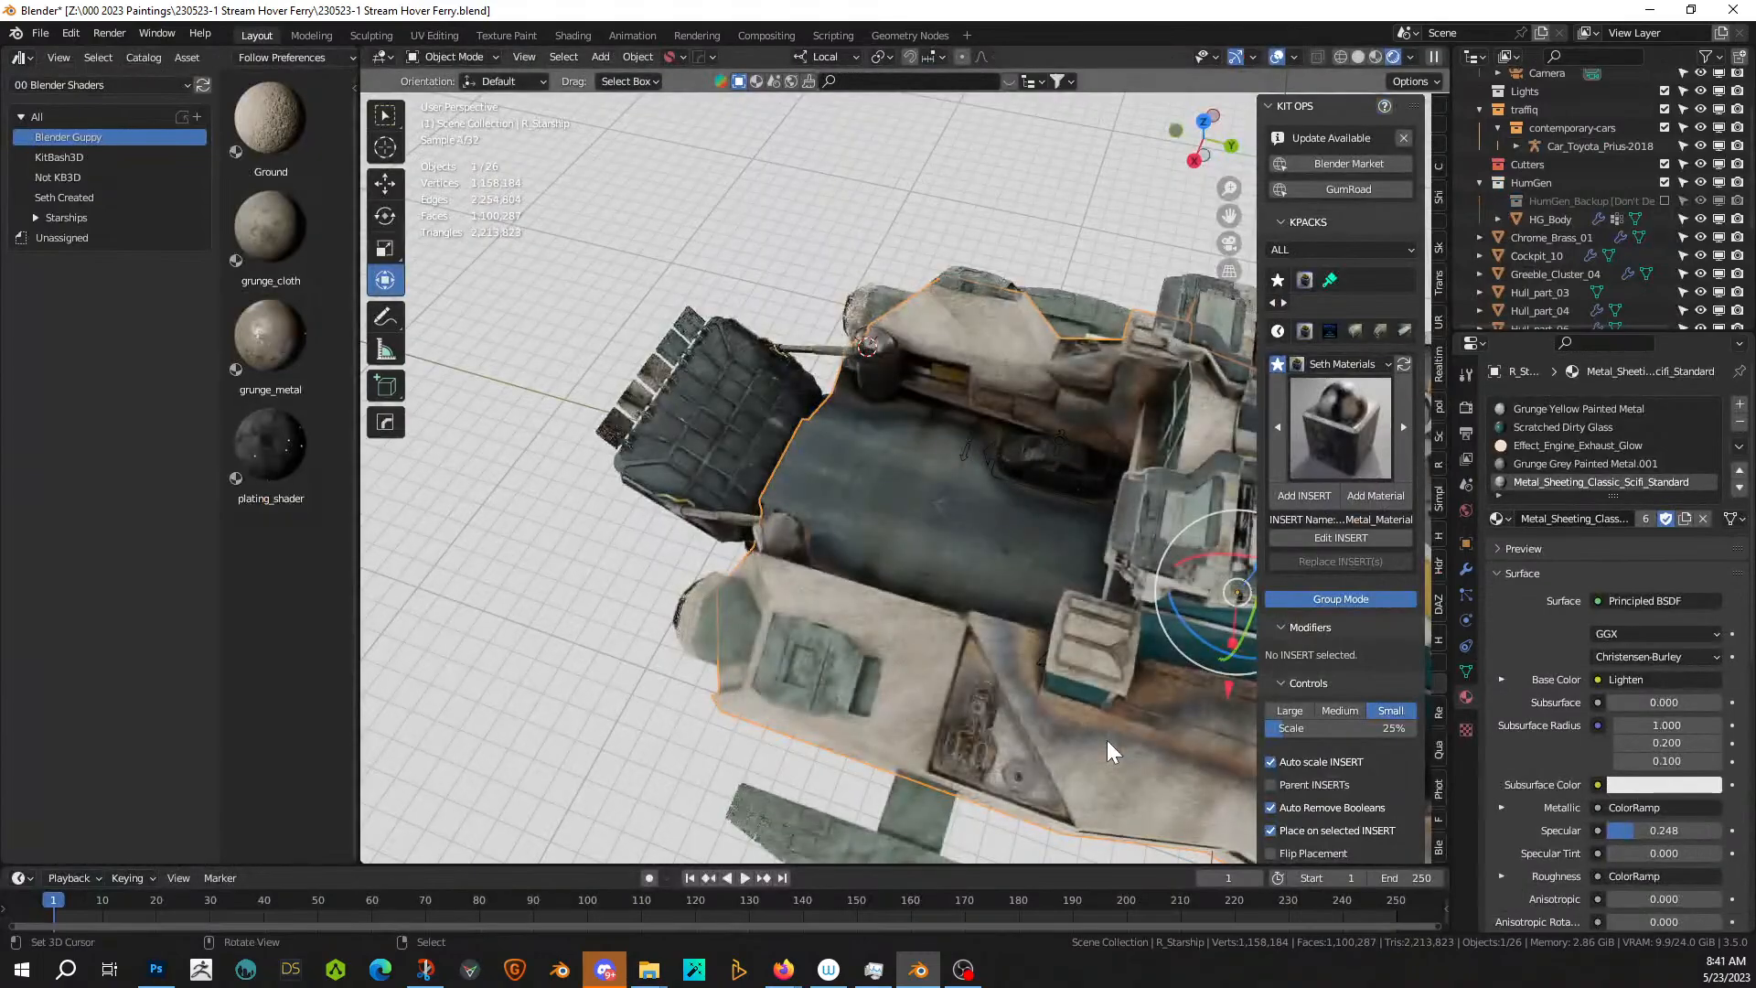
{"action": "scroll", "coordinate": [1107, 739], "scroll_direction": "down", "scroll_amount": 3}
{"action": "middle_click_drag", "start_coordinate": [1106, 739], "coordinate": [1103, 670]}
{"action": "scroll", "coordinate": [1021, 682], "scroll_direction": "up", "scroll_amount": 8}
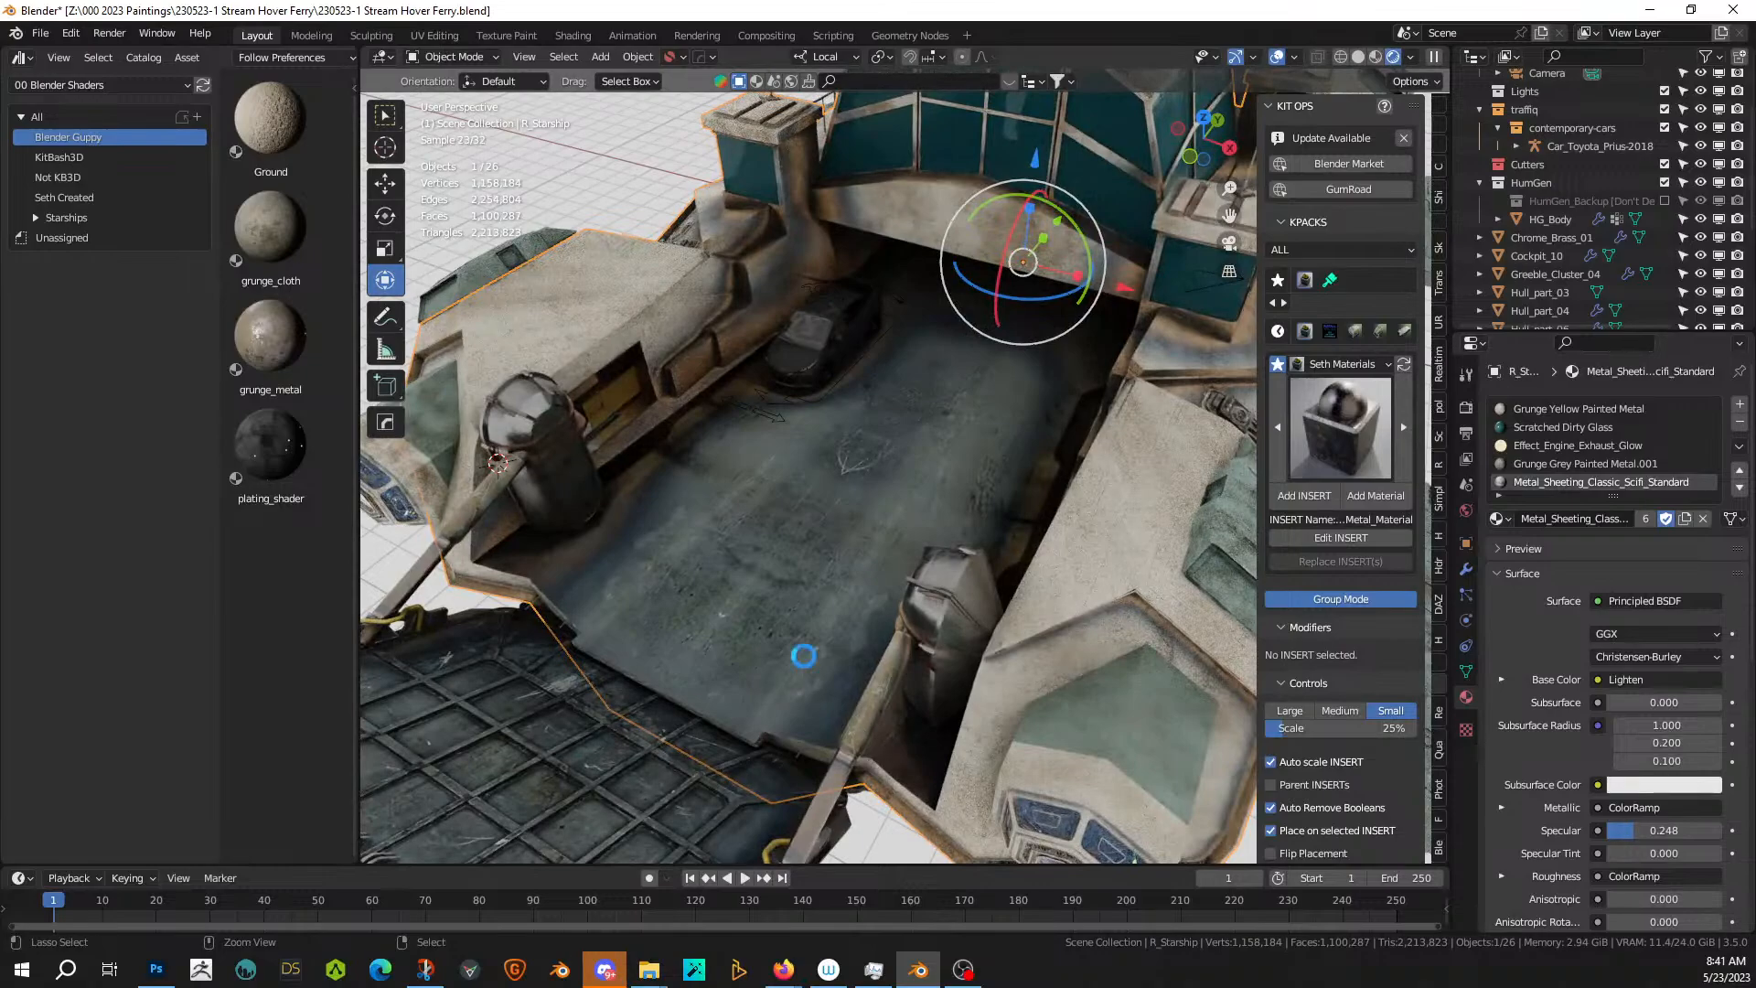
{"action": "key", "text": "ctrl+s"}
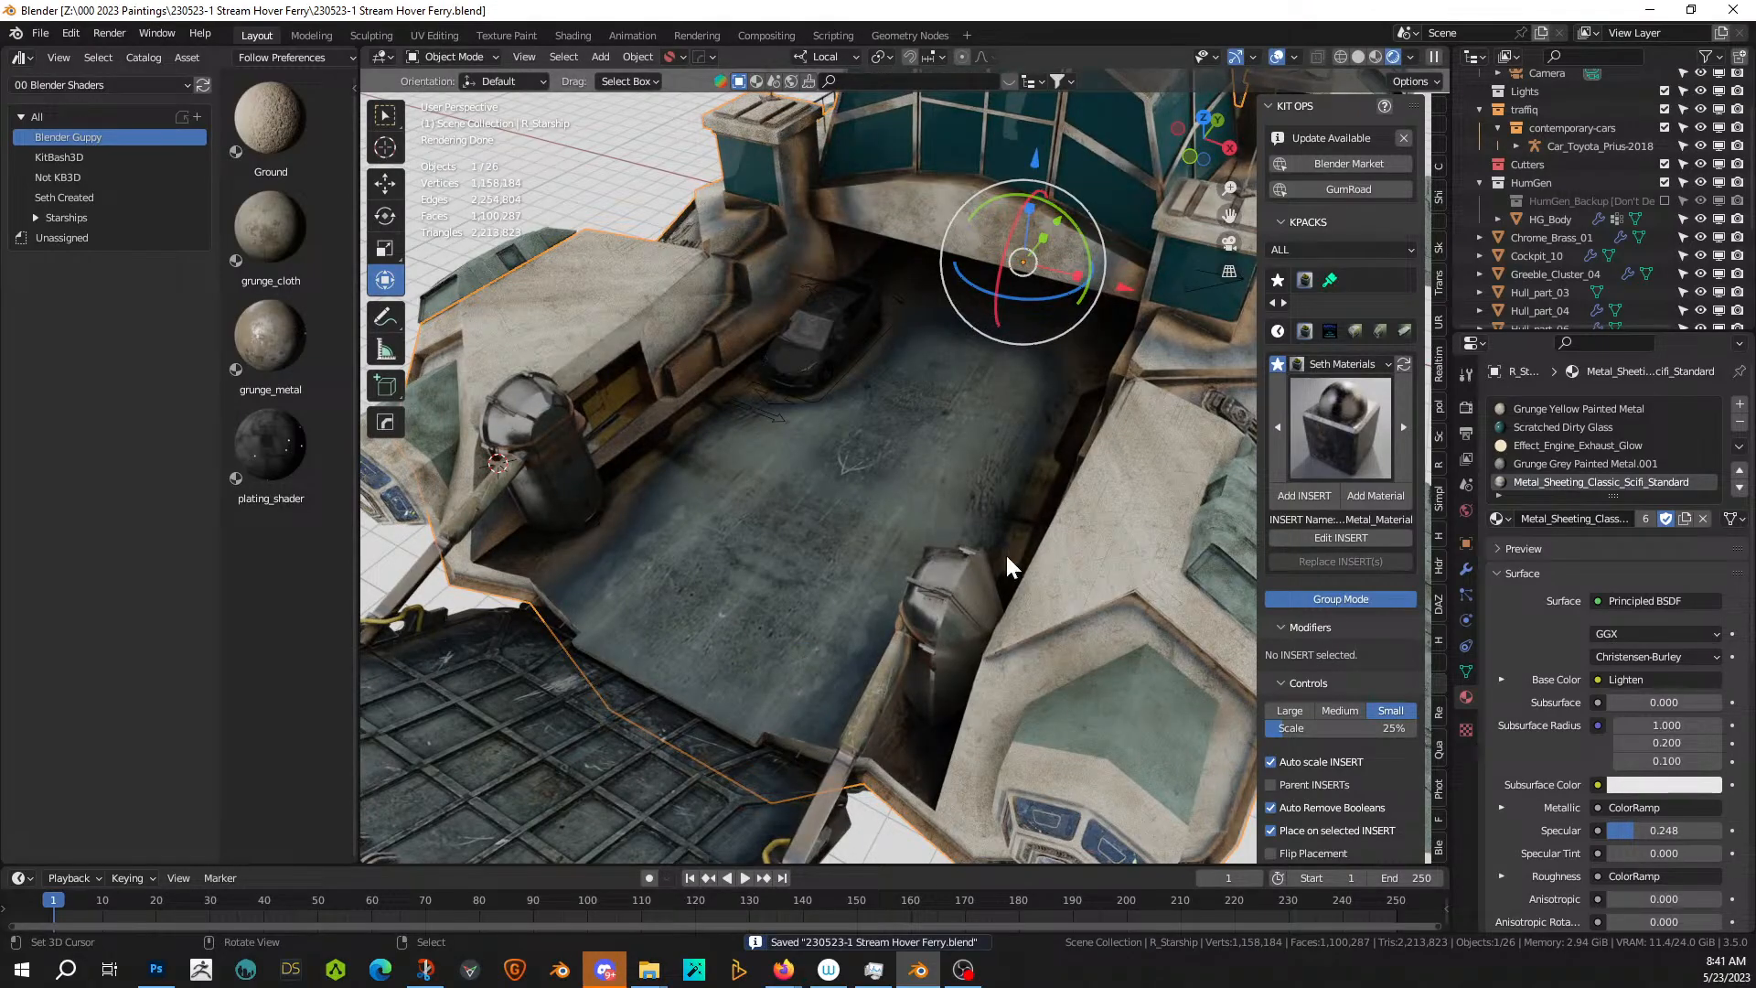
{"action": "left_click", "coordinate": [573, 35]}
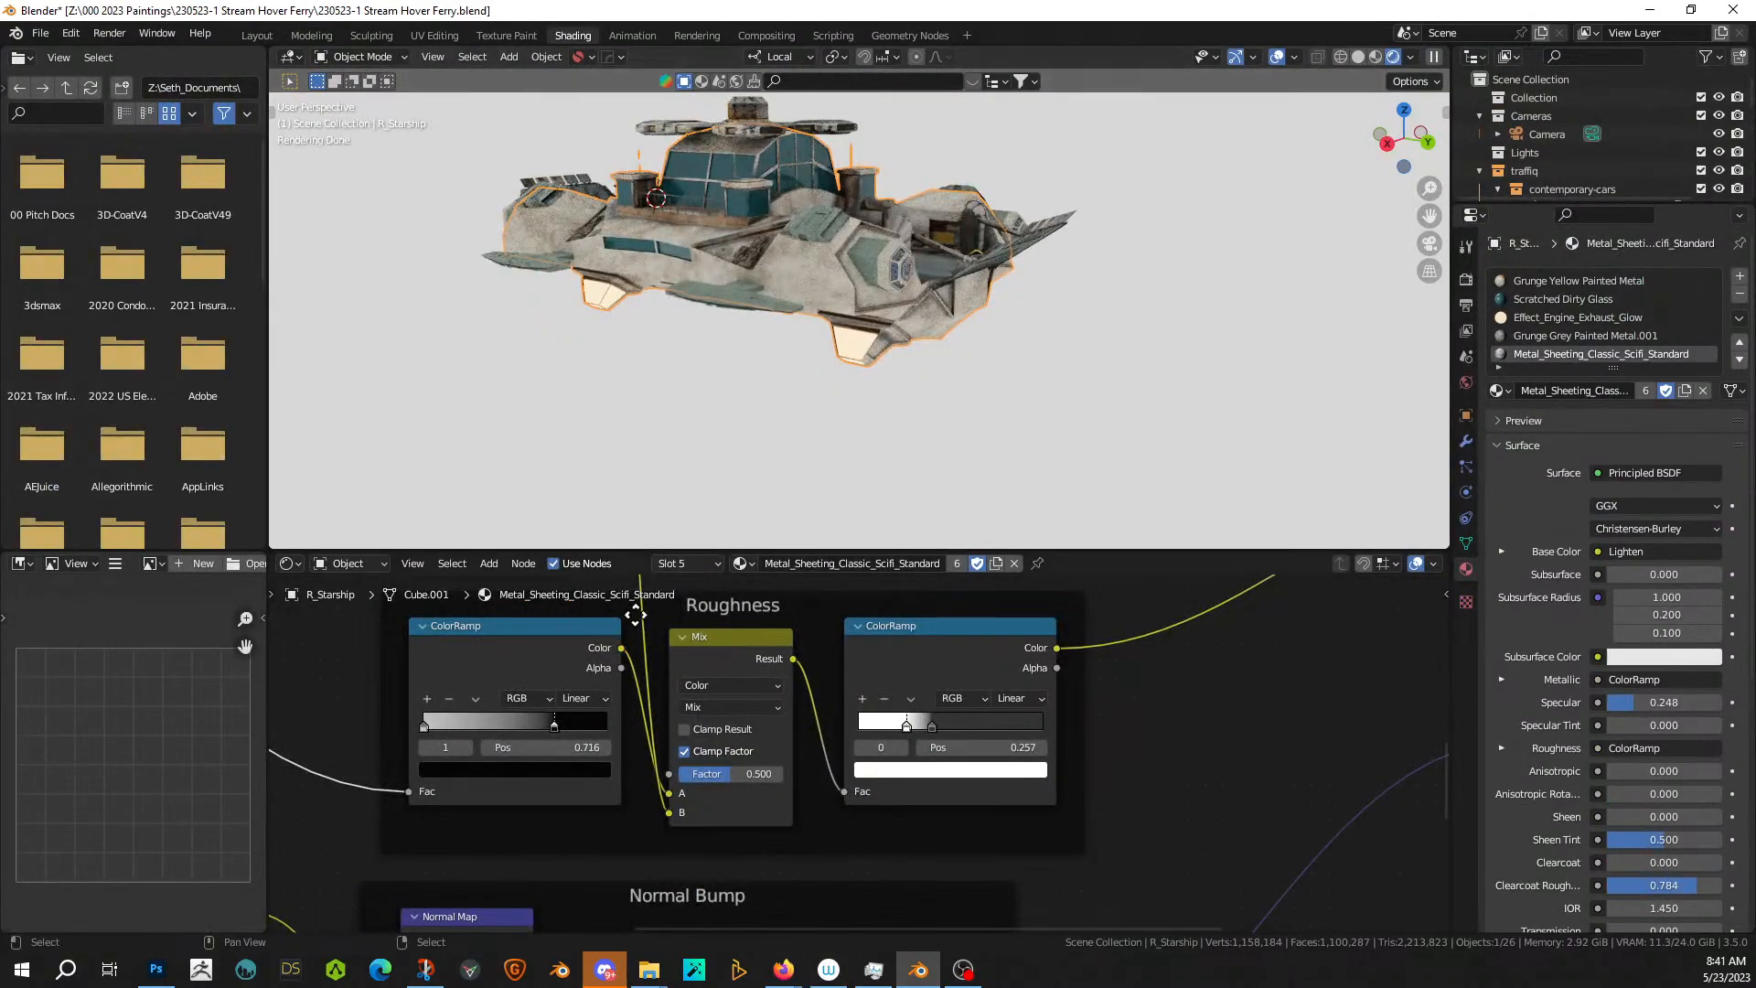
- Open the AO_Dirt_Standard.001 node group of the metal sheeting material and examine its ambient occlusion and color ramp nodes
{"action": "middle_click_drag", "start_coordinate": [636, 613], "coordinate": [1363, 620]}
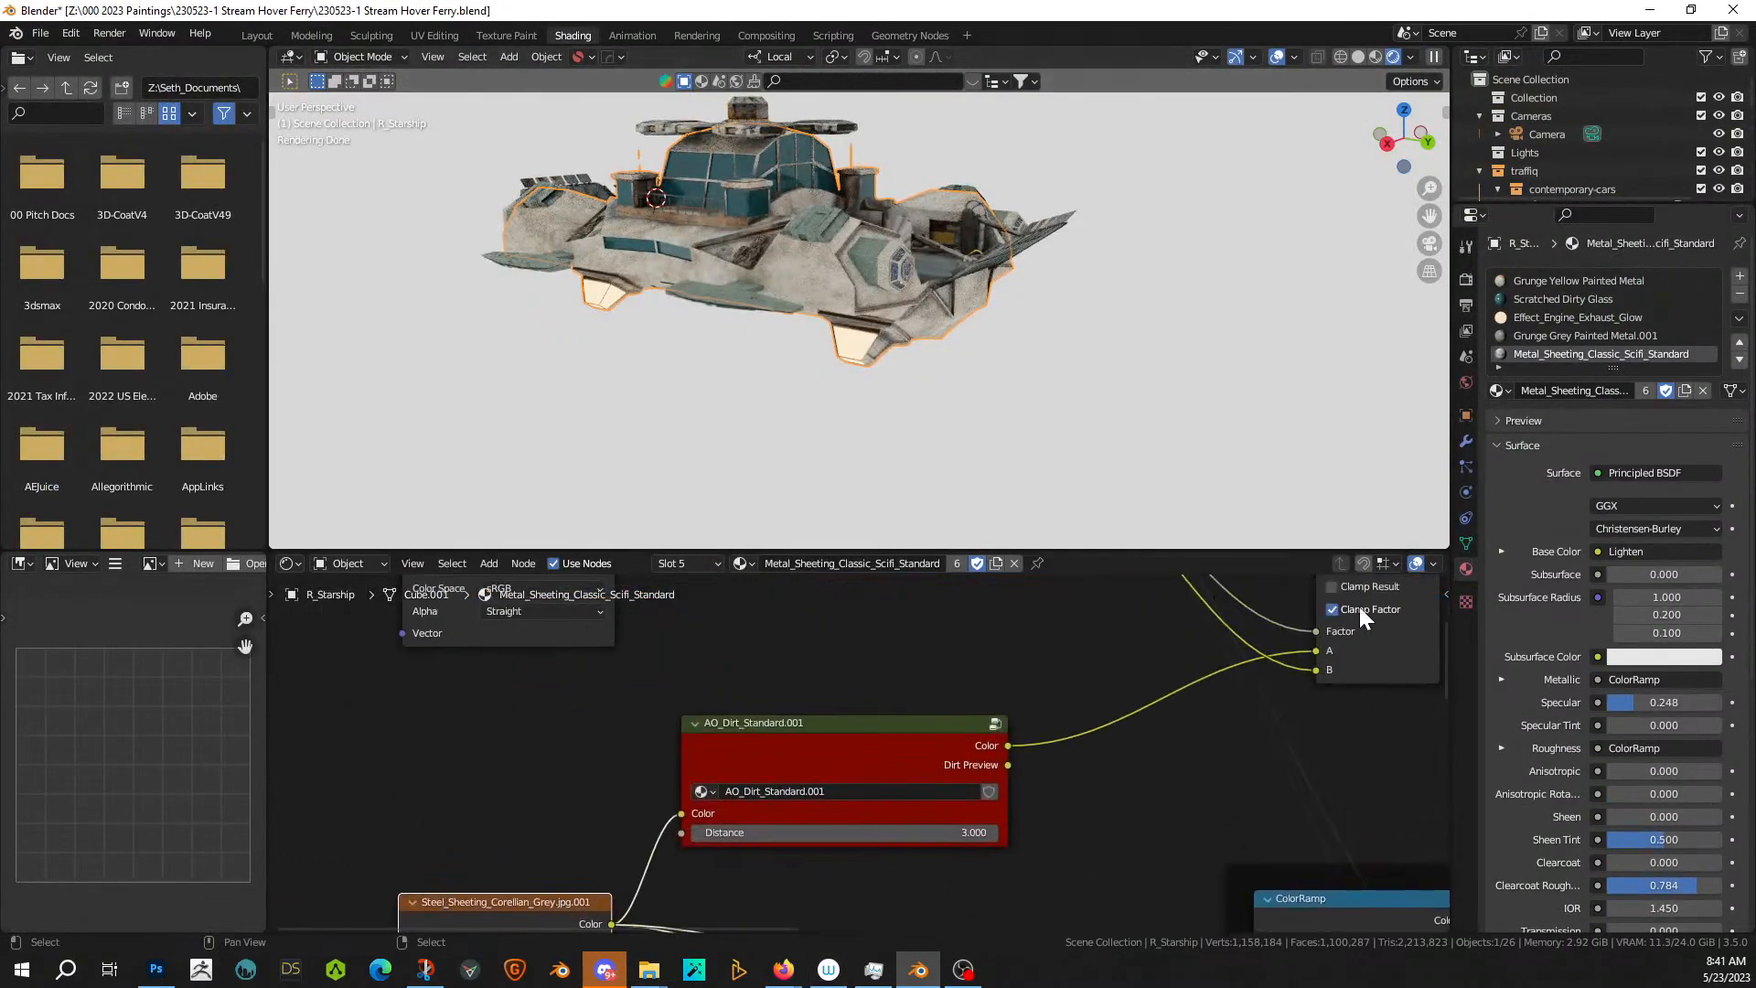
{"action": "left_click", "coordinate": [869, 723]}
{"action": "key", "text": "Tab"}
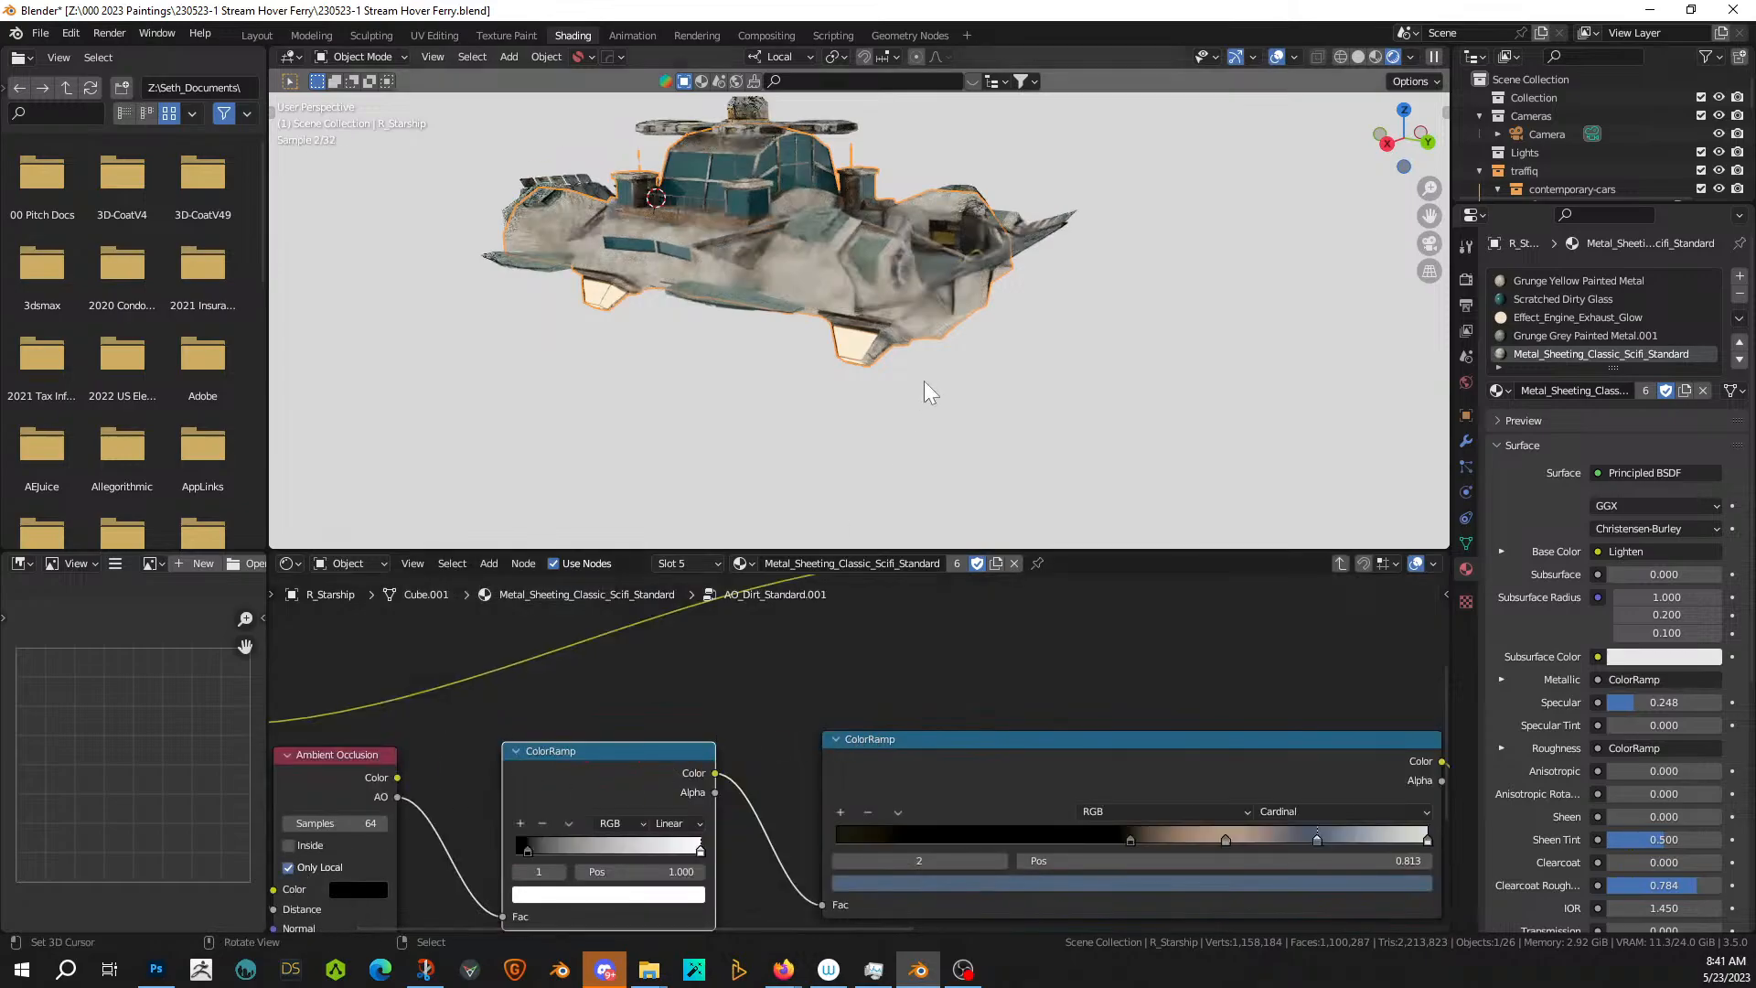
{"action": "key", "text": "Tab"}
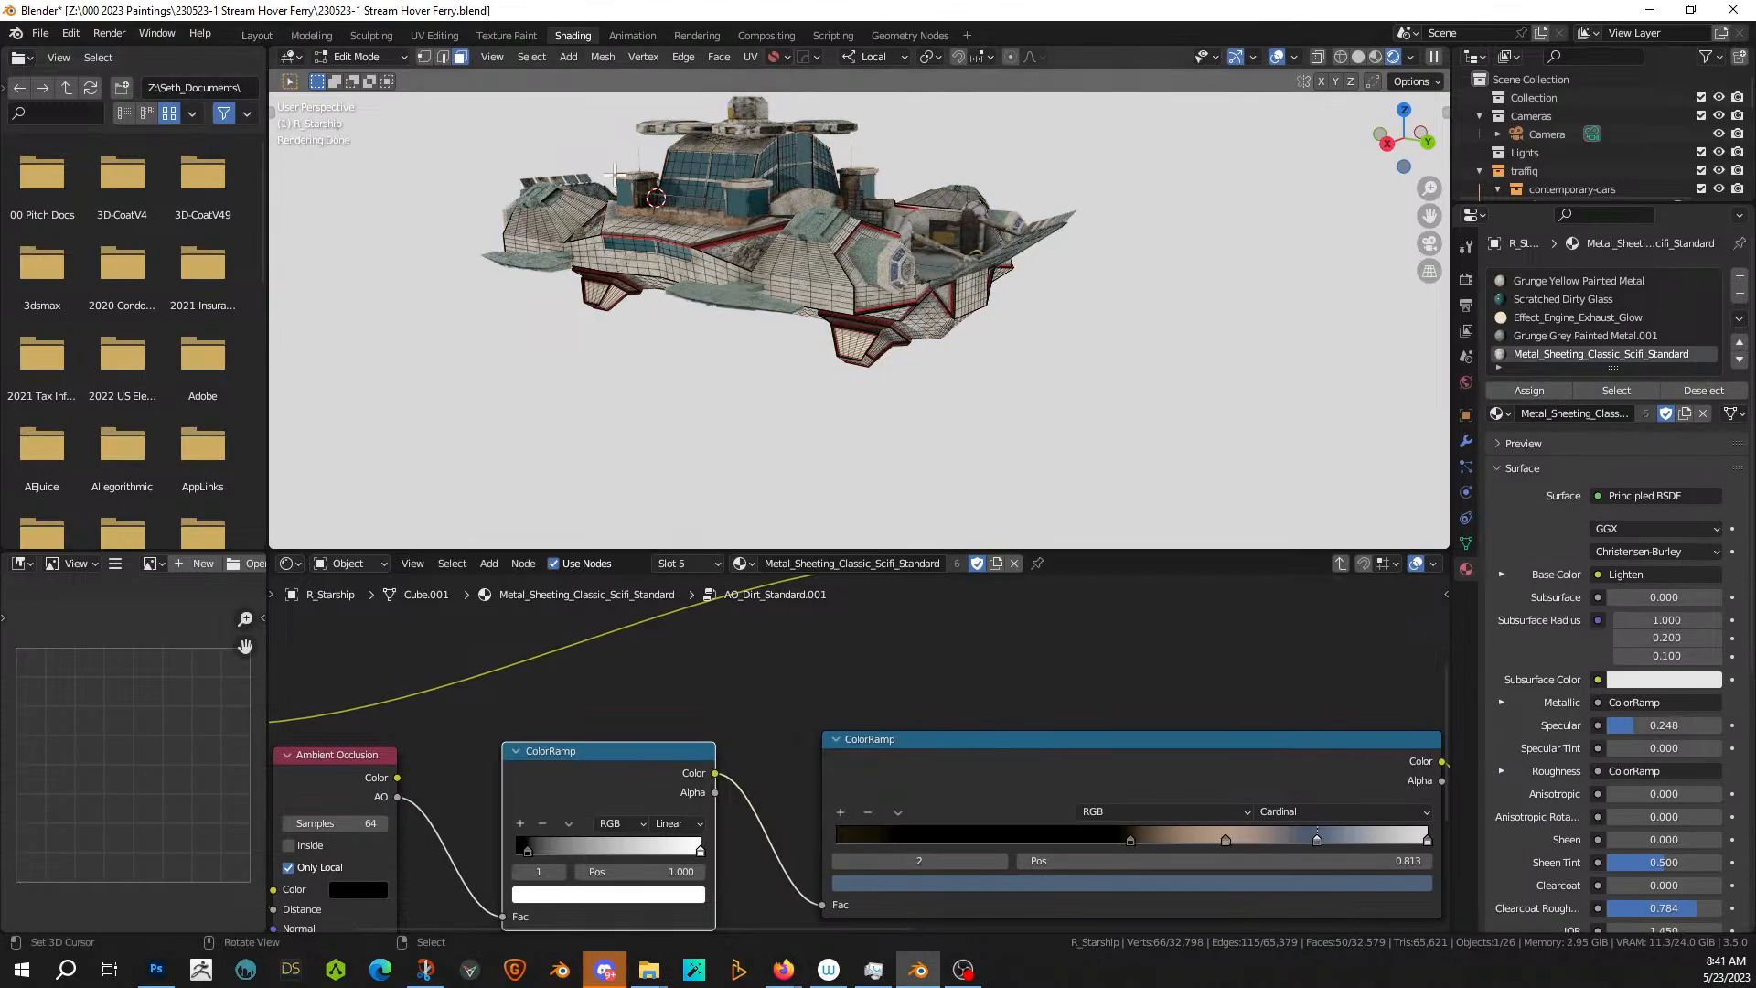
{"action": "key", "text": "Tab"}
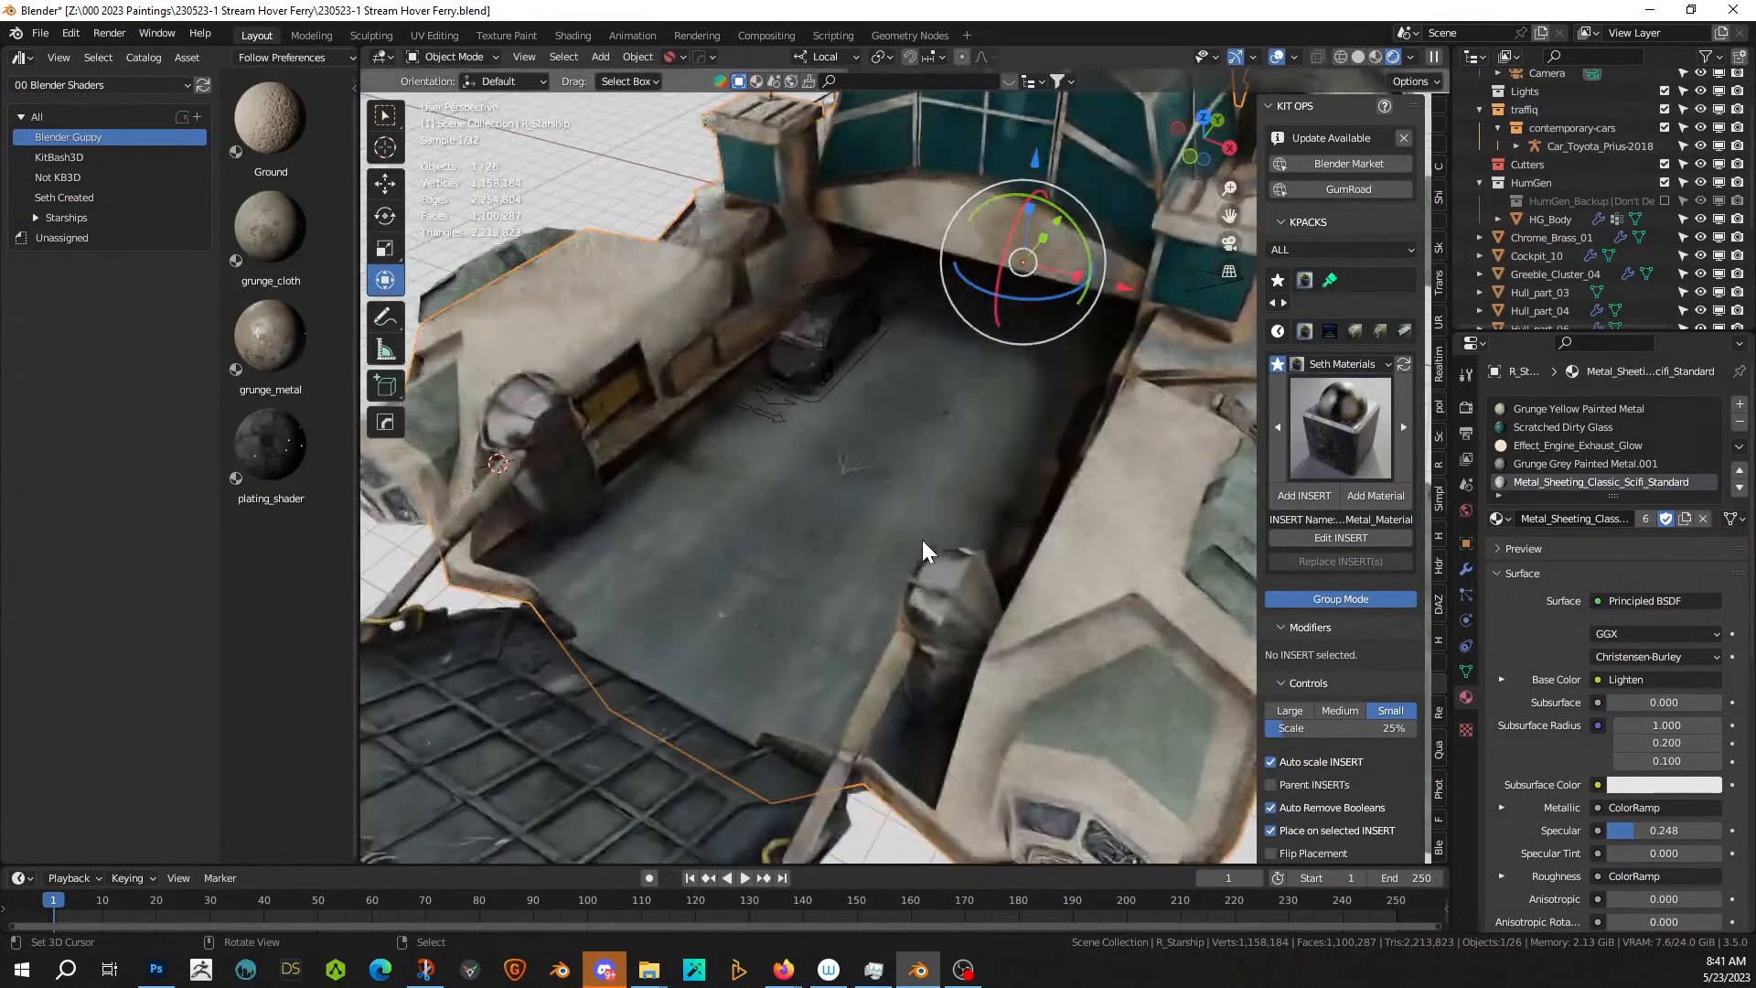
- Save the file after reviewing the textured ship in the Layout workspace, and set the viewport to Solid shading at the roof
{"action": "scroll", "coordinate": [920, 540], "scroll_direction": "down", "scroll_amount": 4}
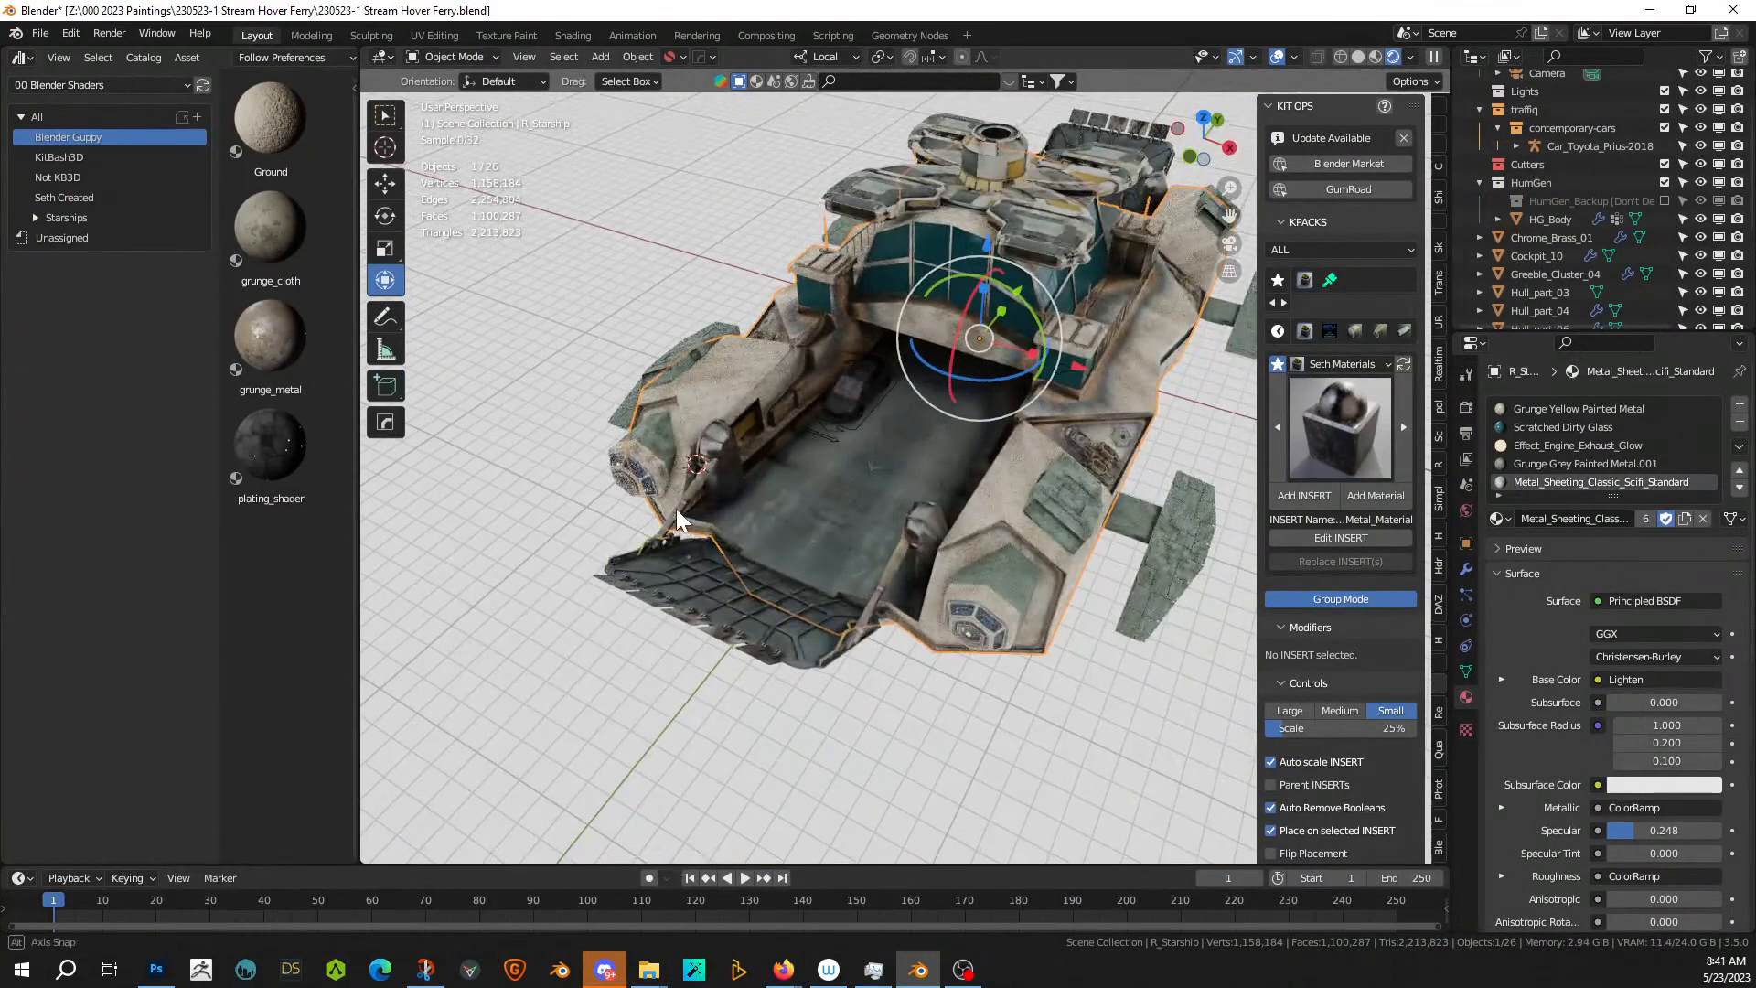
{"action": "middle_click_drag", "start_coordinate": [677, 508], "coordinate": [858, 430]}
{"action": "key", "text": "ctrl+s"}
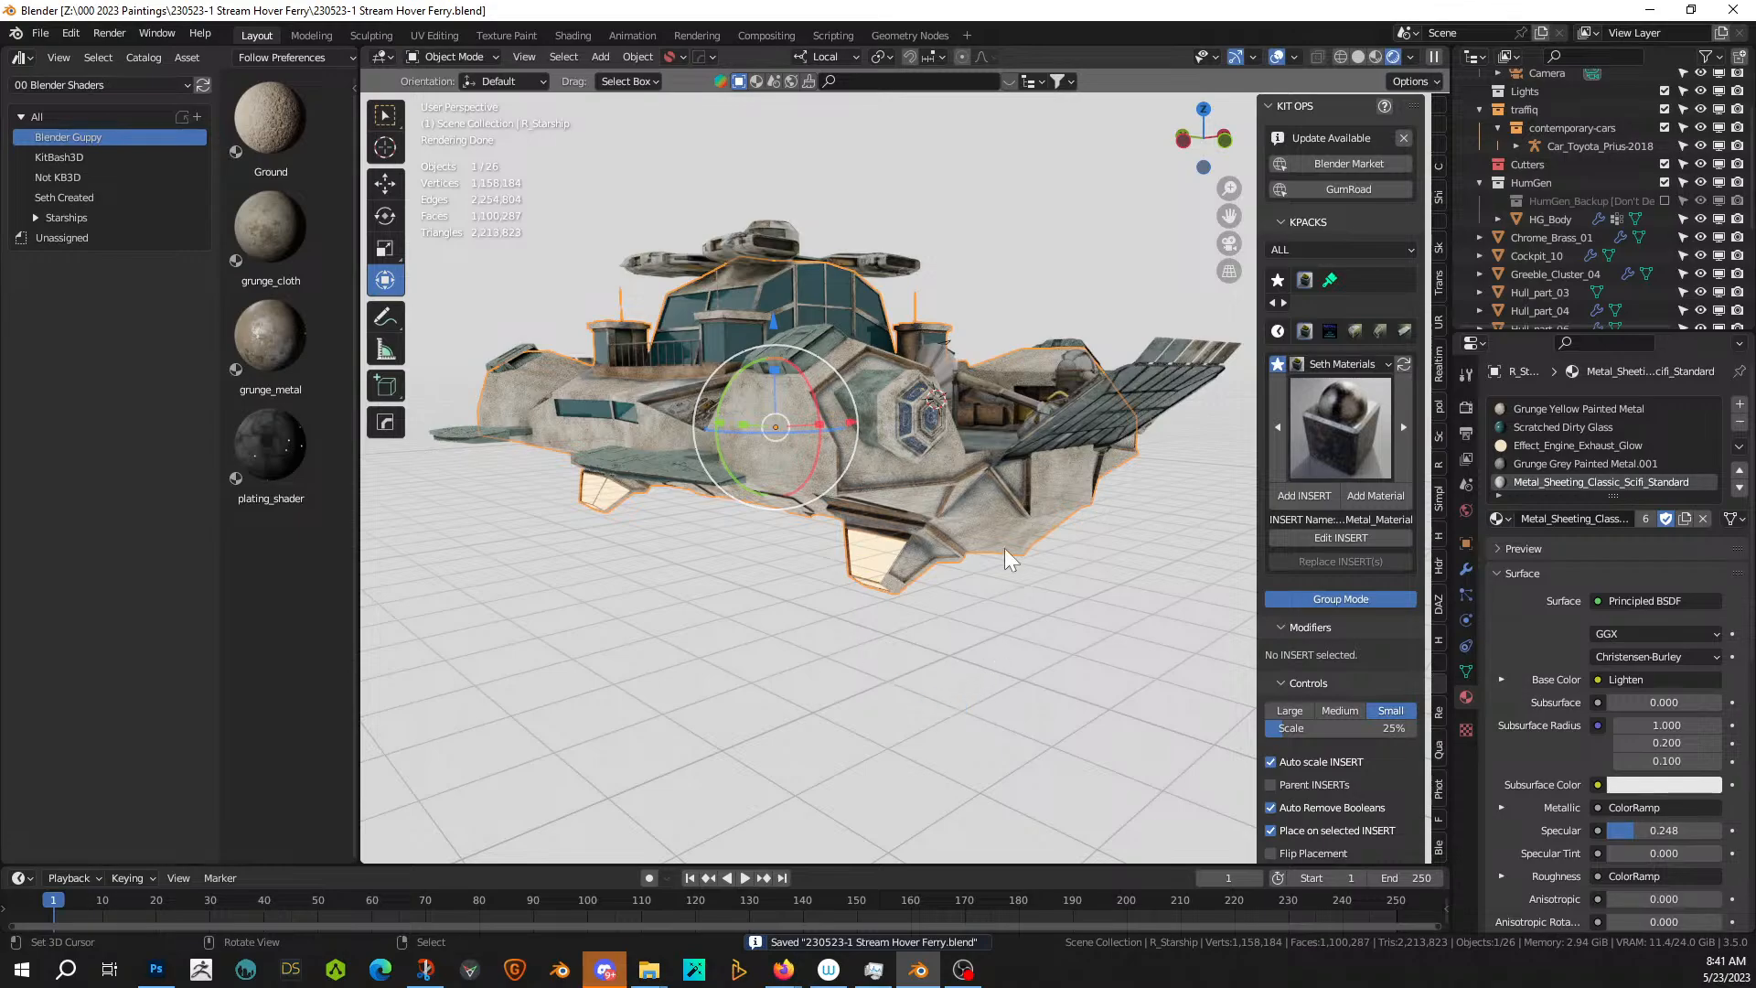
{"action": "middle_click_drag", "start_coordinate": [1005, 556], "coordinate": [638, 598]}
{"action": "scroll", "coordinate": [710, 538], "scroll_direction": "up", "scroll_amount": 5}
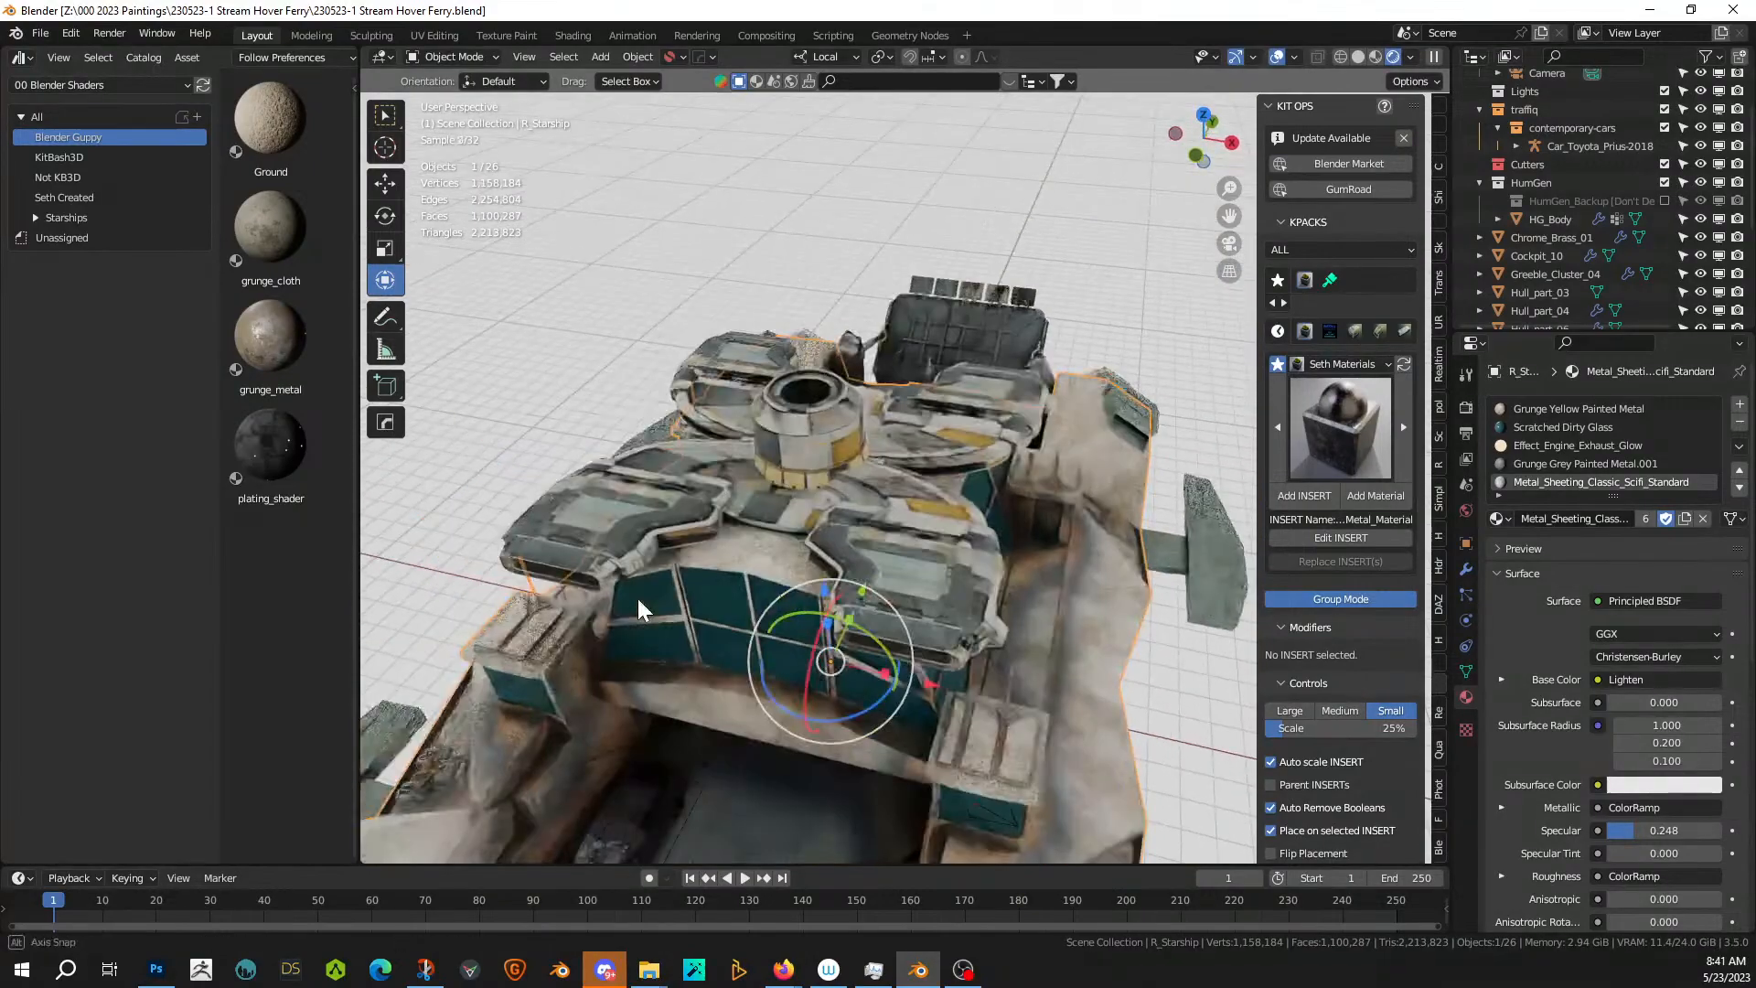
{"action": "scroll", "coordinate": [697, 591], "scroll_direction": "up", "scroll_amount": 2}
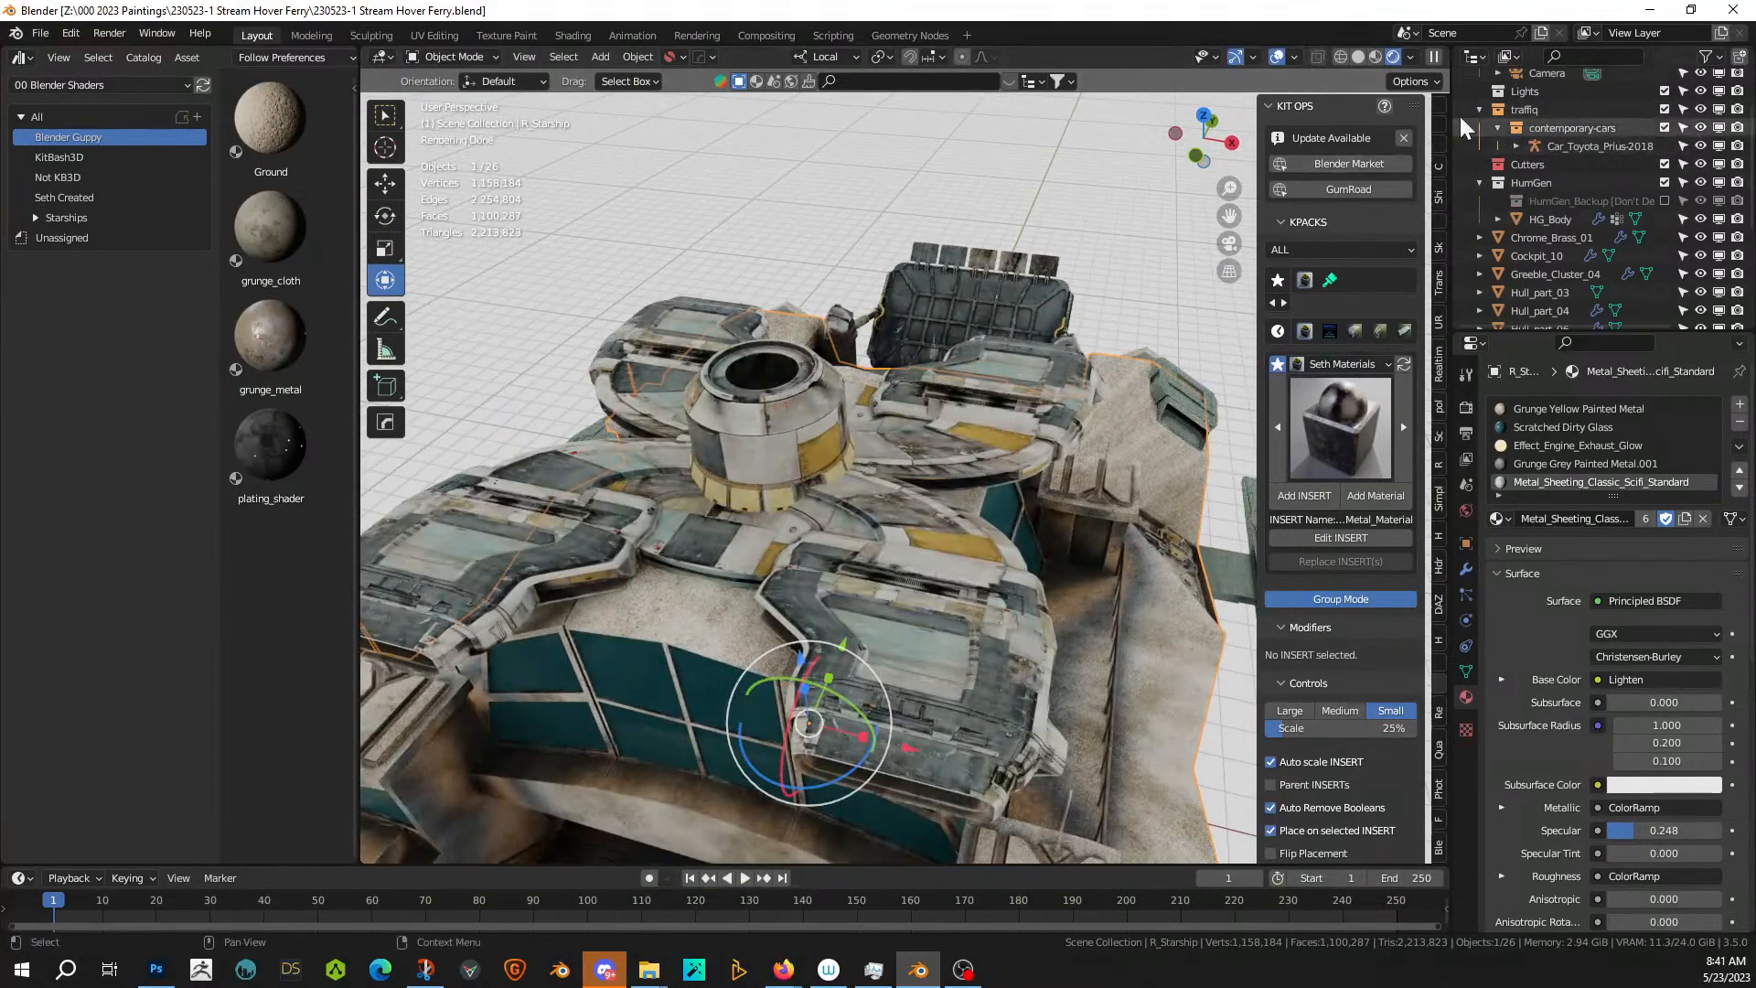
{"action": "left_click", "coordinate": [1360, 57]}
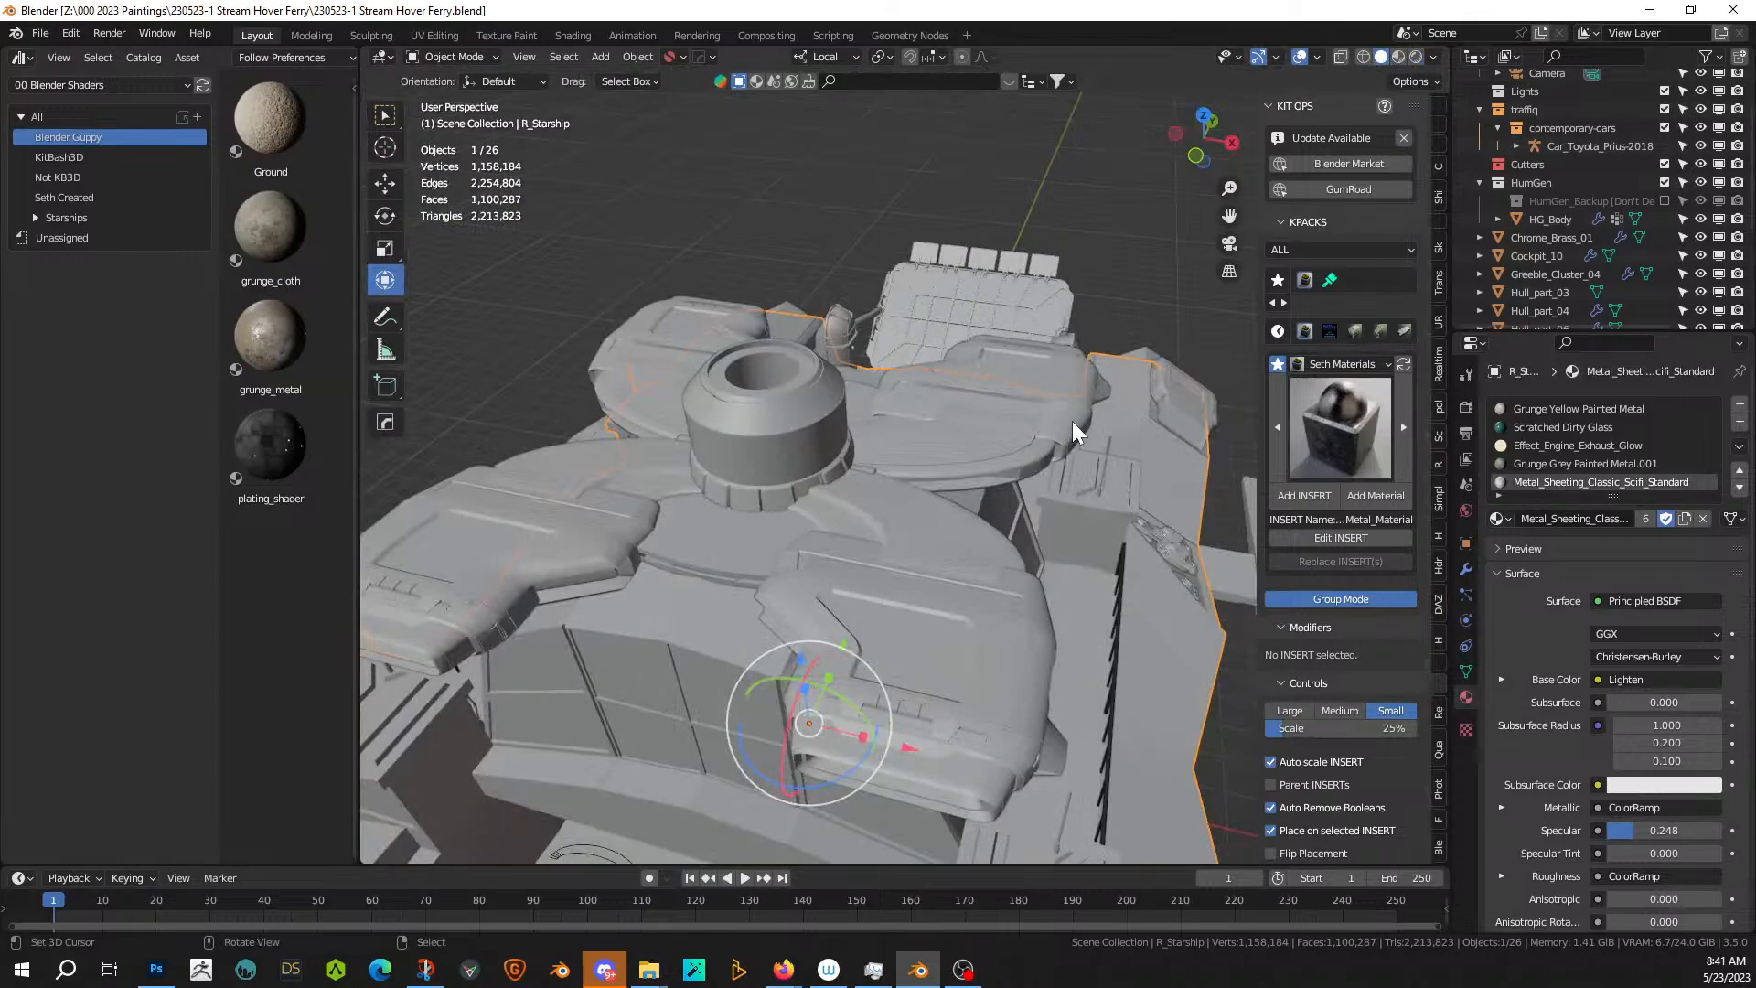
- Switch the asset library to Big Medium Small and open the Antennas category of the ModelshopGreebles best-quality trimsheet kit objects
{"action": "left_click", "coordinate": [64, 86]}
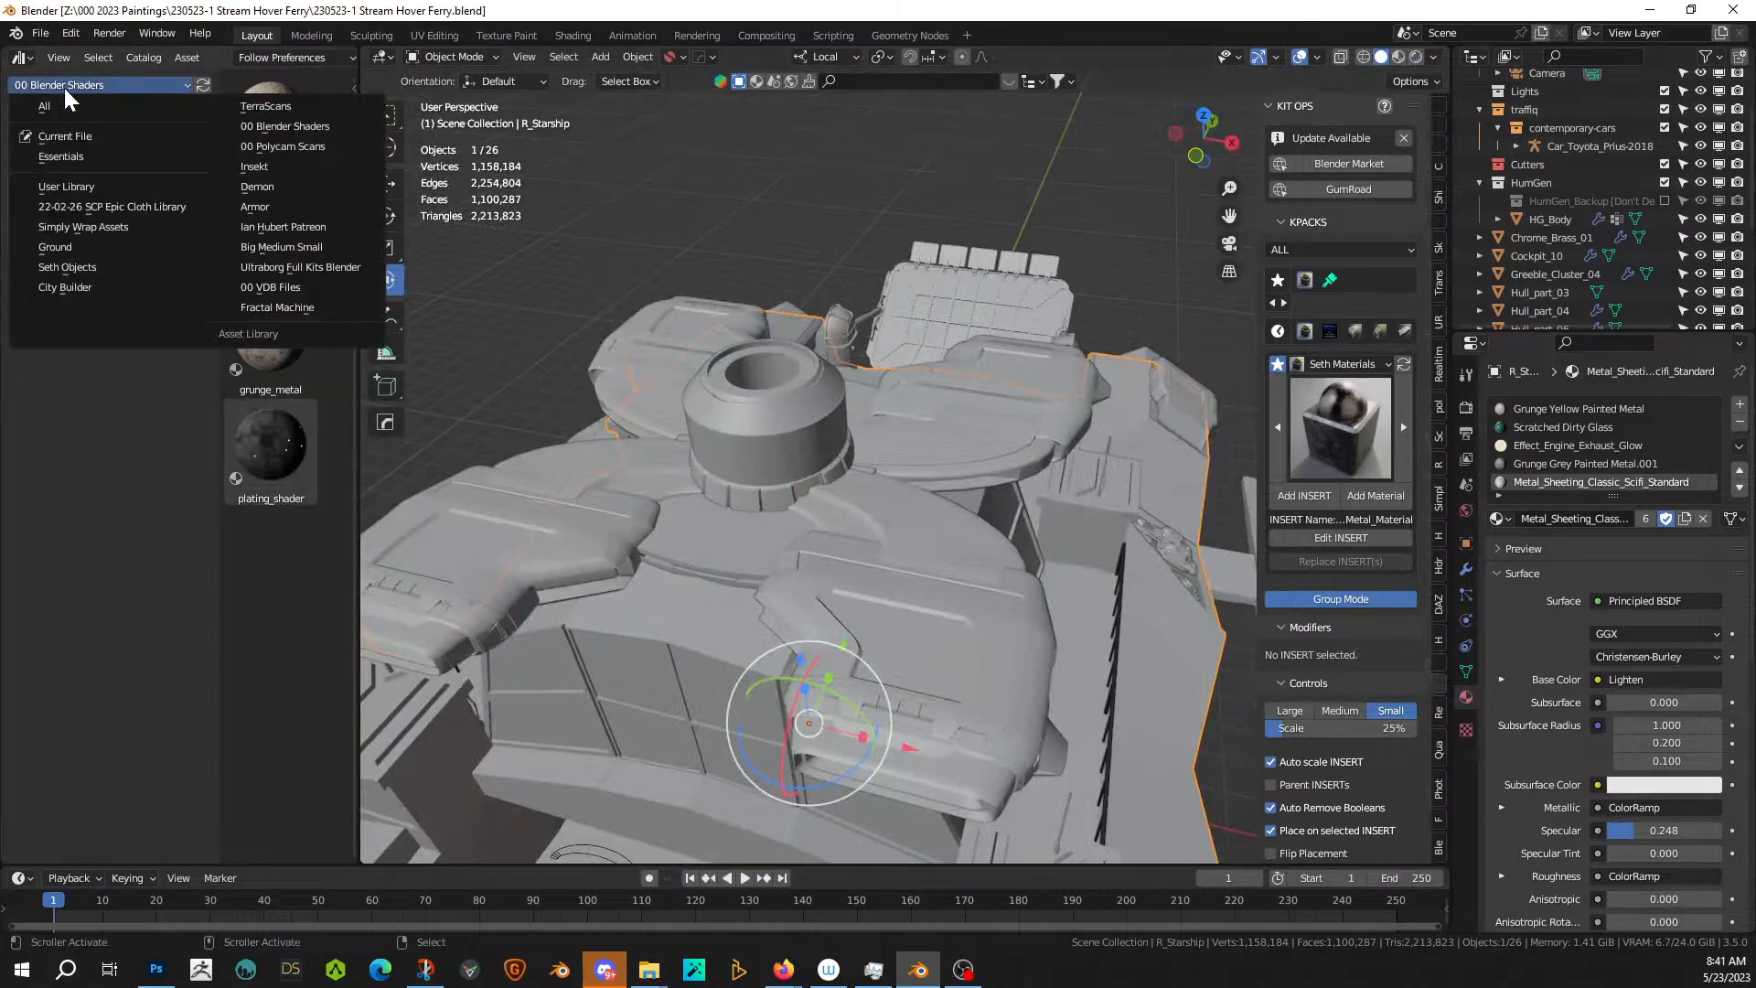
{"action": "left_click", "coordinate": [130, 78]}
{"action": "left_click", "coordinate": [335, 249]}
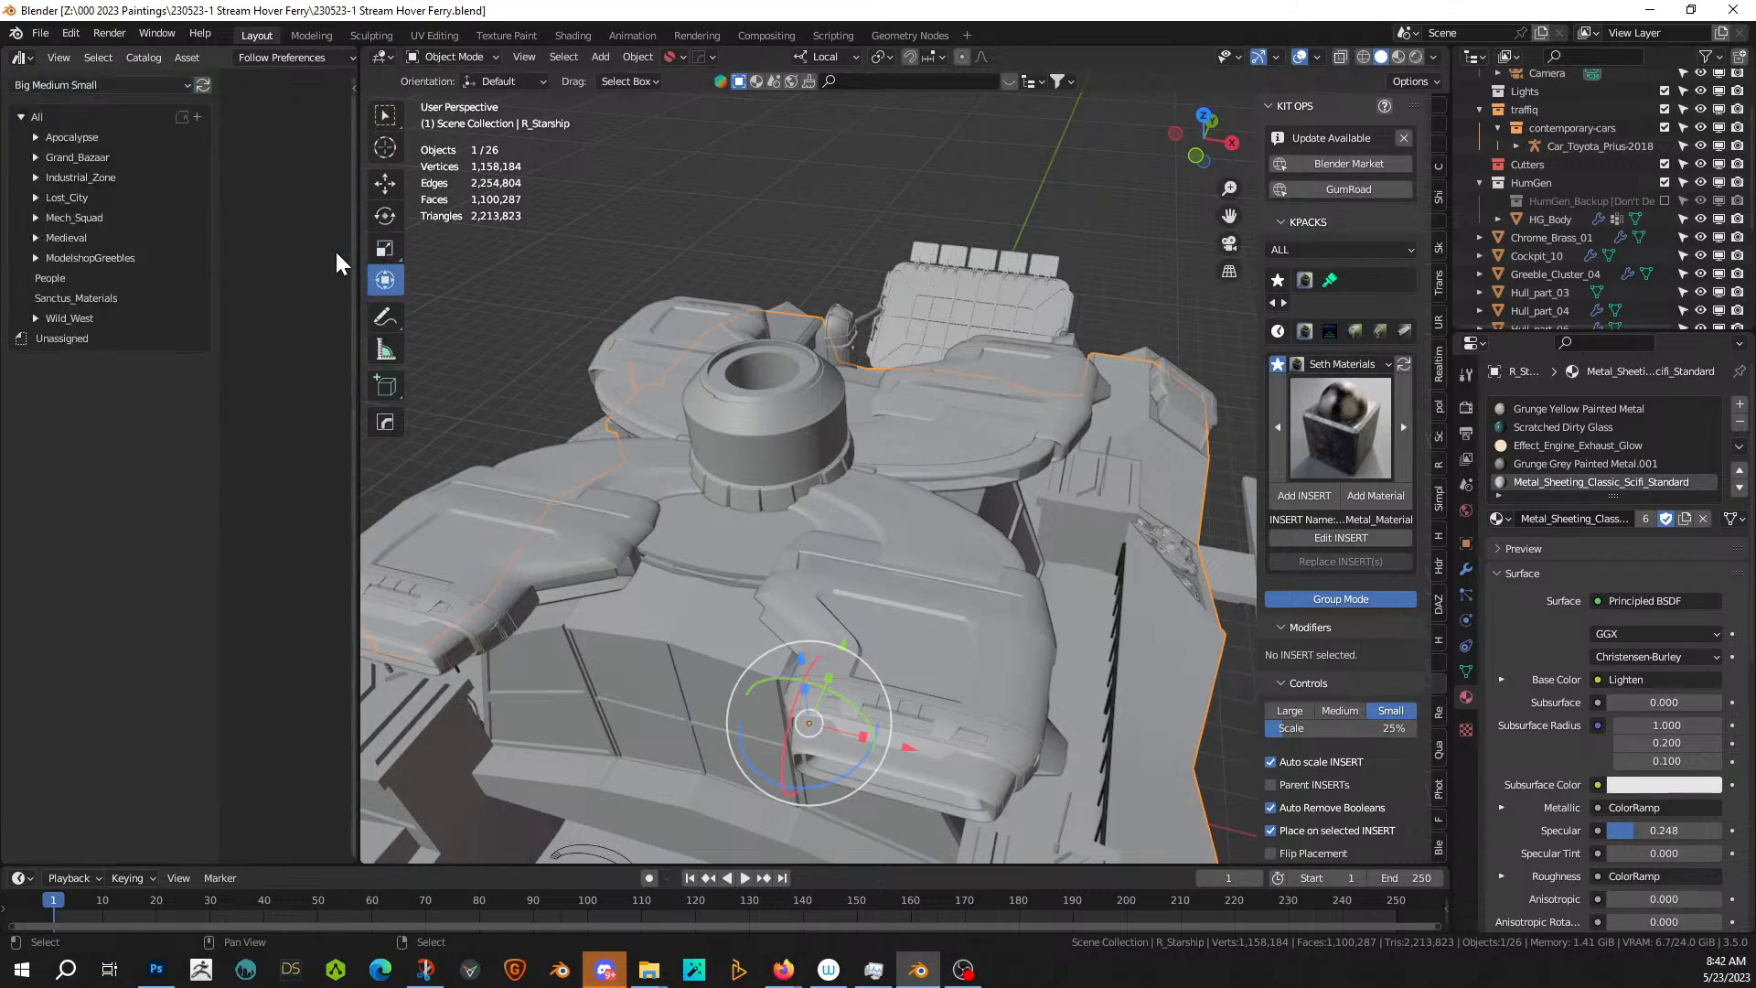
{"action": "left_click", "coordinate": [33, 255]}
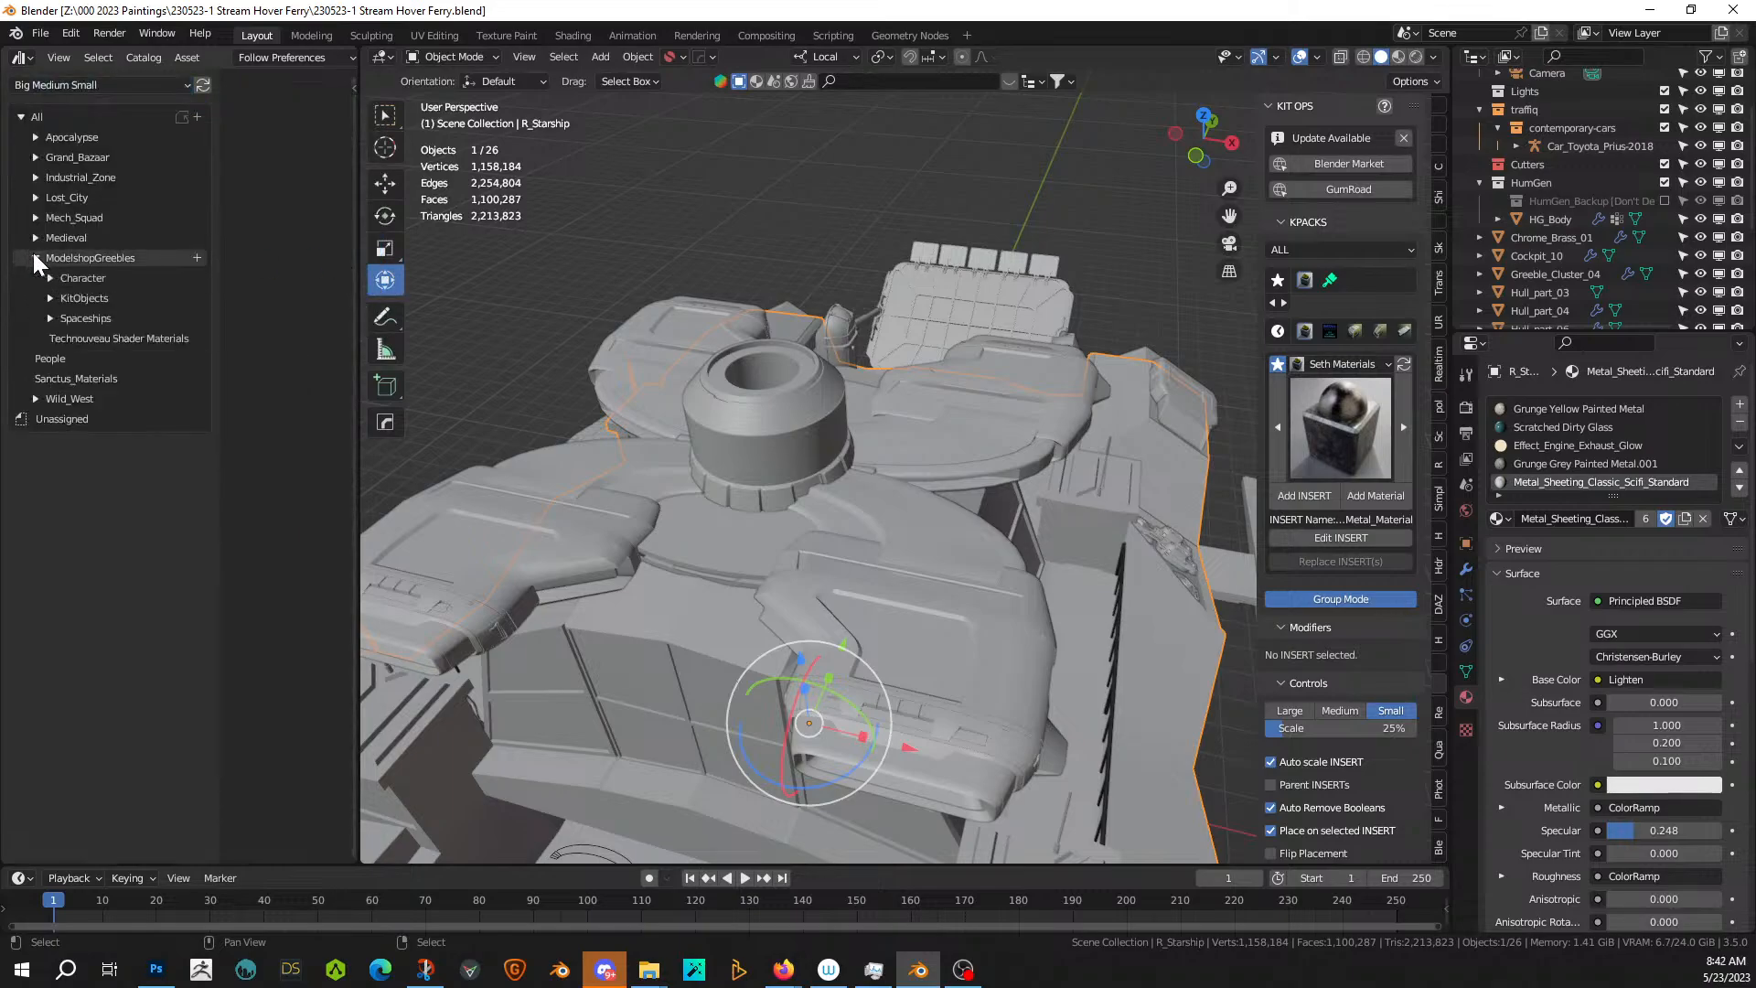
{"action": "left_click", "coordinate": [49, 298]}
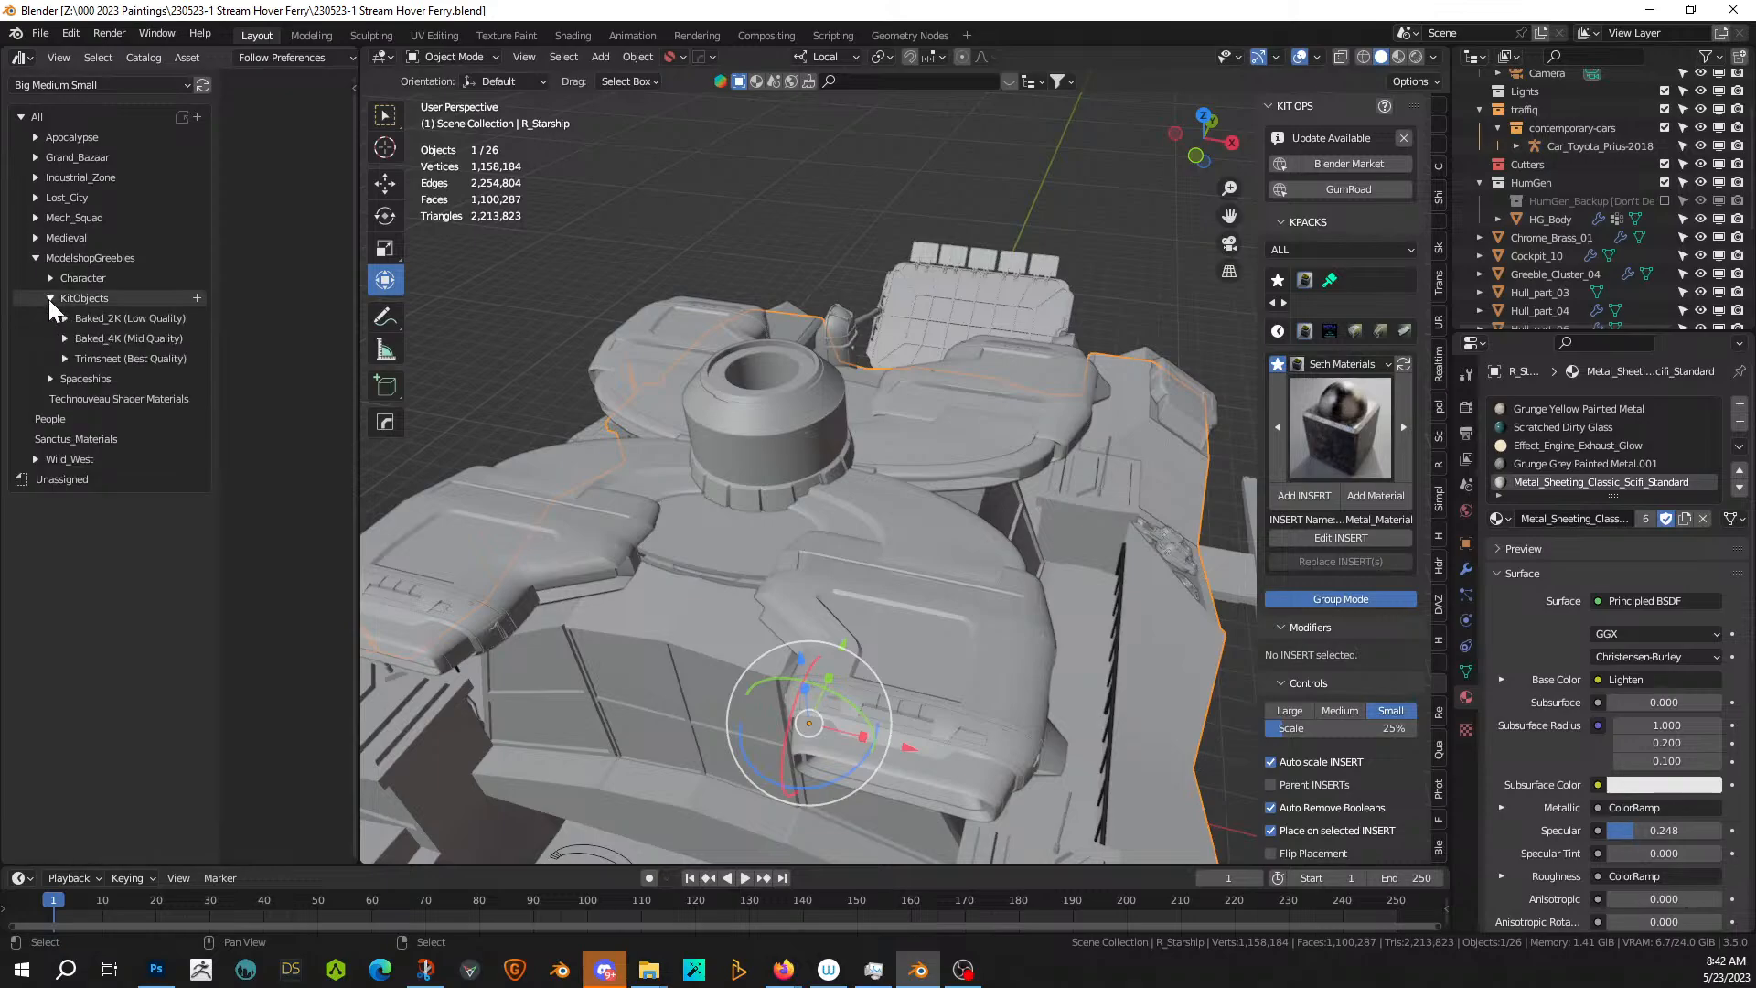
{"action": "left_click", "coordinate": [66, 357]}
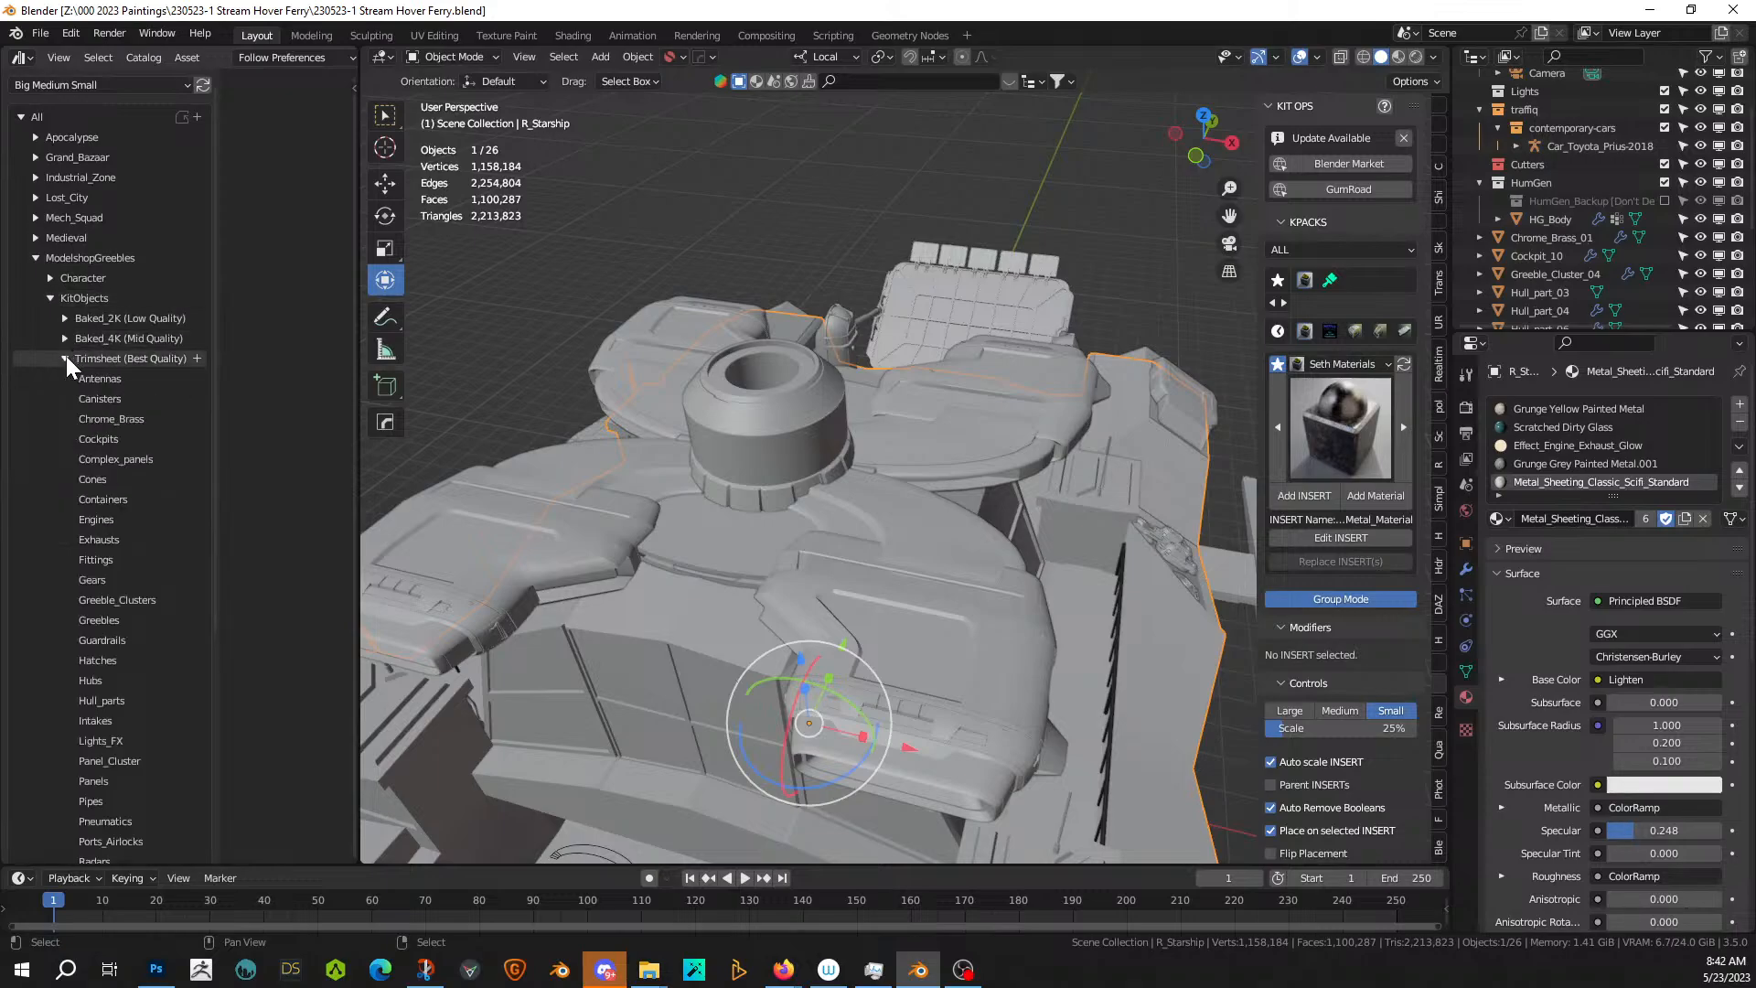
{"action": "left_click", "coordinate": [119, 381]}
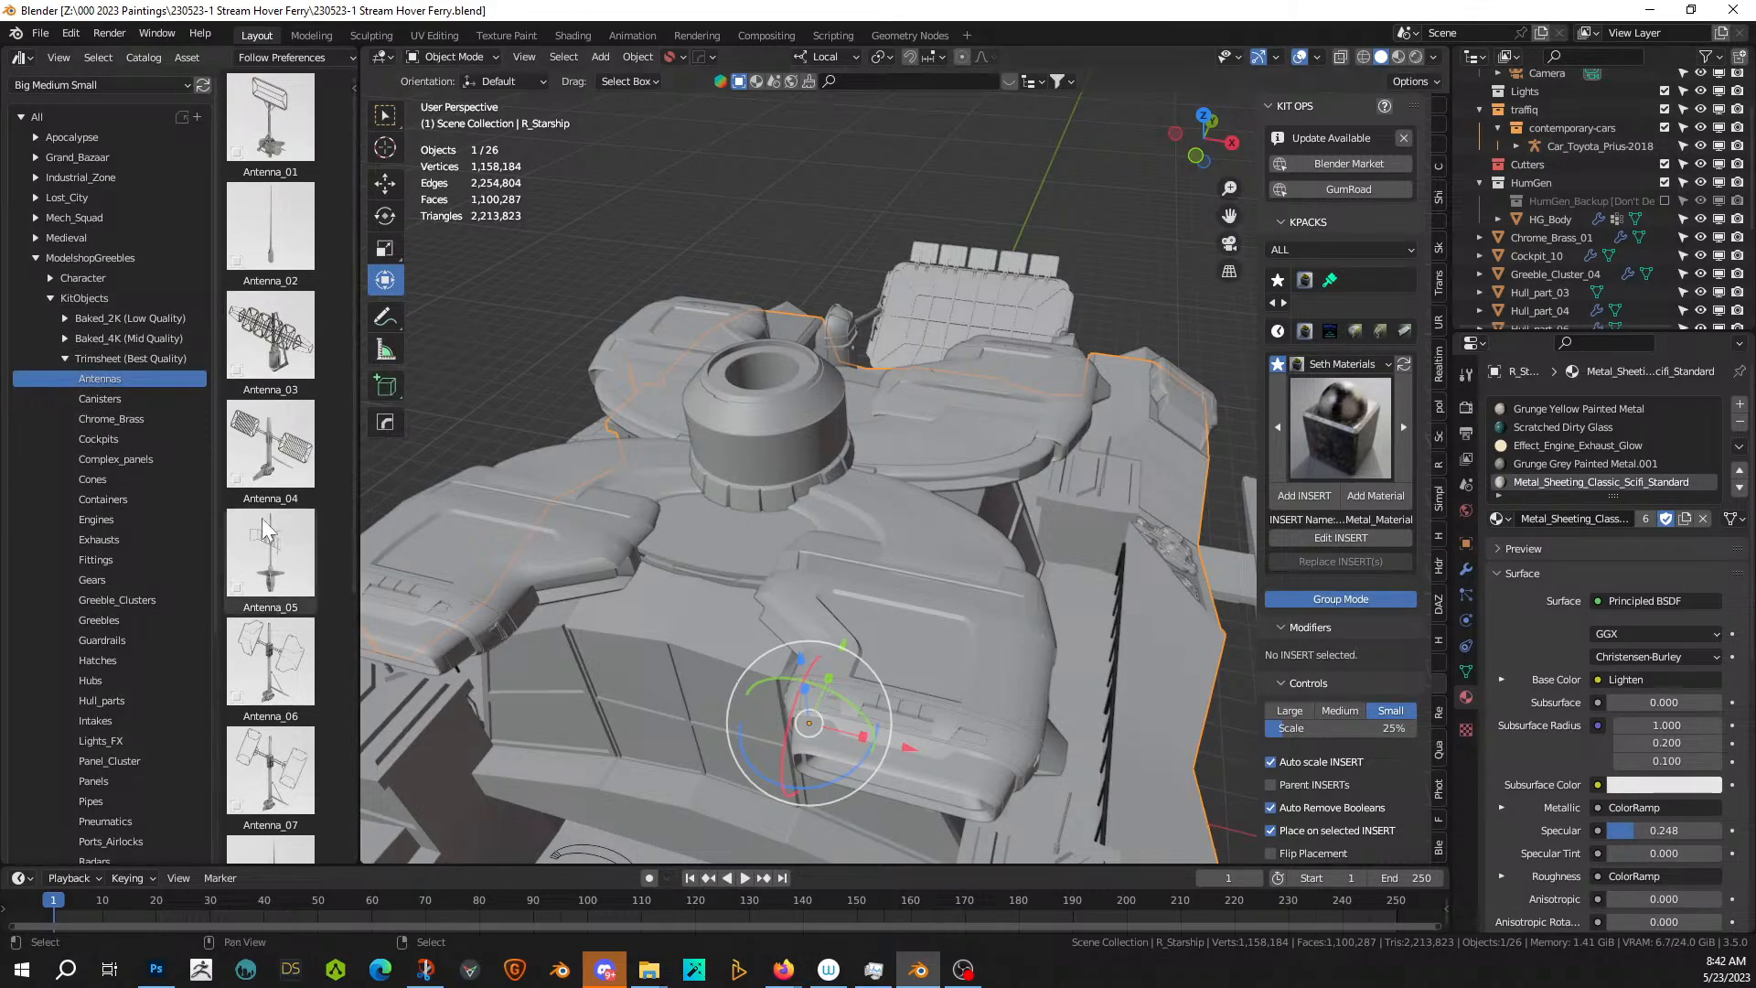
- Look through the Antennas assets, switch to the Radars category and place Radar_05 on the ship's roof beside the central hub
{"action": "scroll", "coordinate": [252, 580], "scroll_direction": "down", "scroll_amount": 2}
{"action": "scroll", "coordinate": [259, 590], "scroll_direction": "down", "scroll_amount": 1}
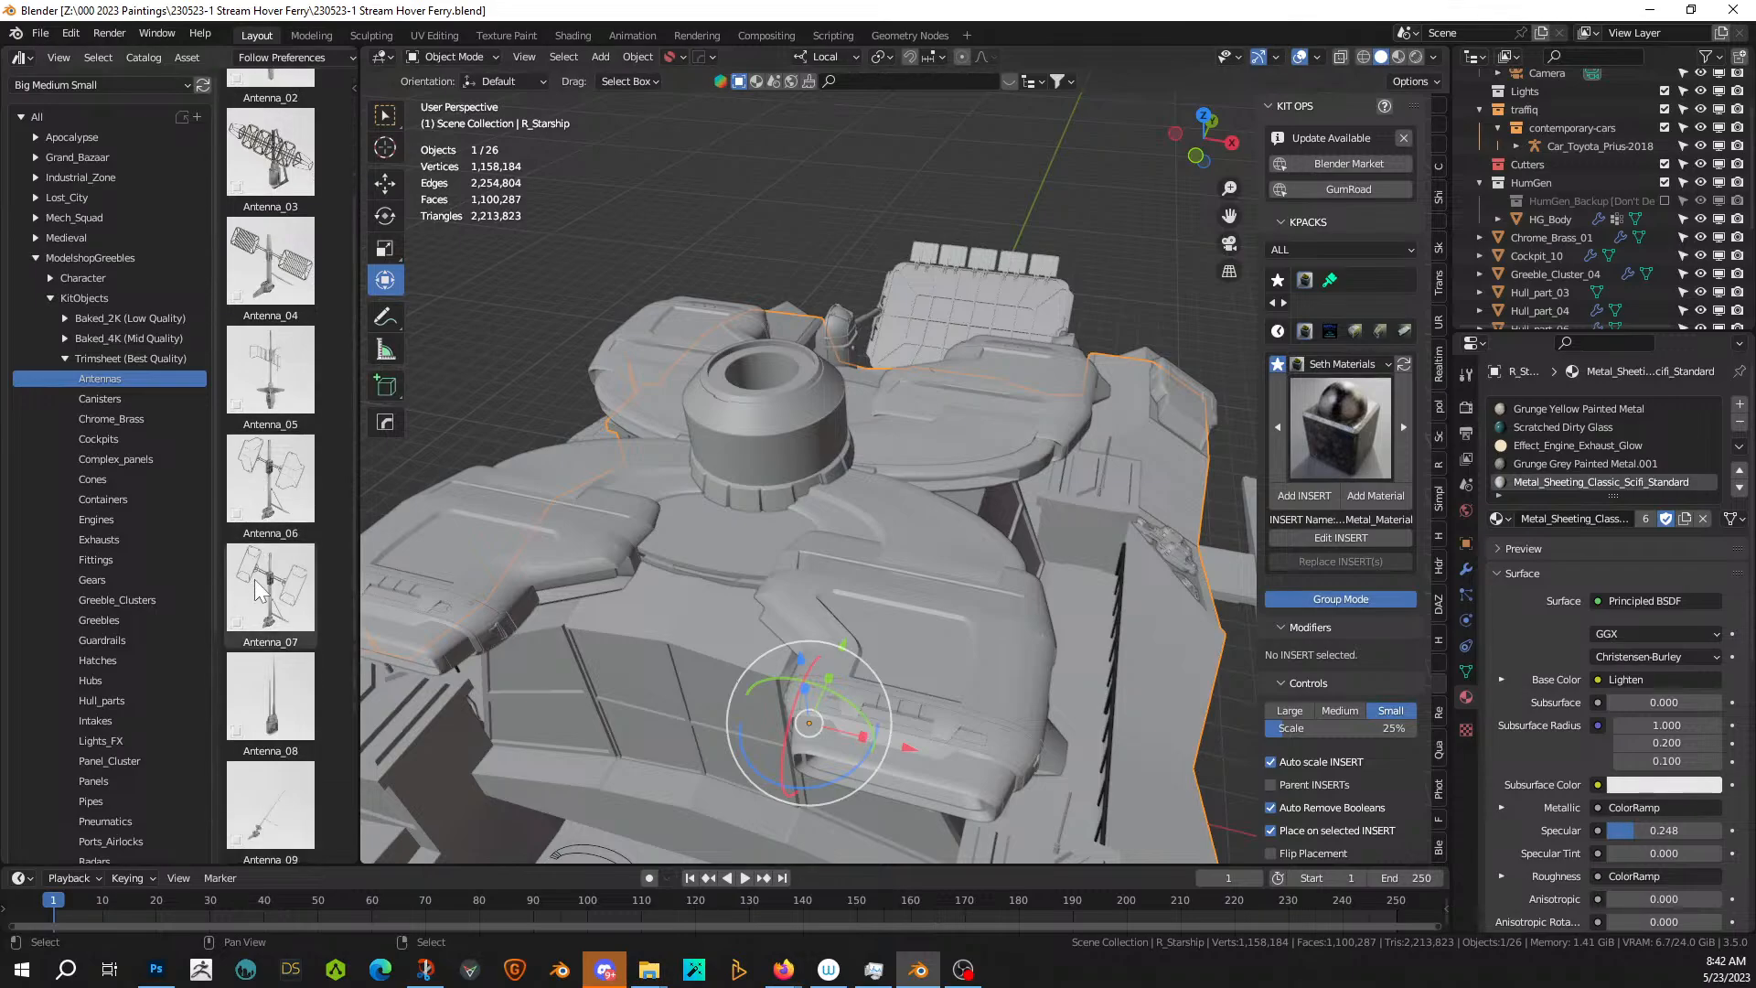
{"action": "scroll", "coordinate": [260, 713], "scroll_direction": "down", "scroll_amount": 1}
{"action": "scroll", "coordinate": [261, 713], "scroll_direction": "down", "scroll_amount": 1}
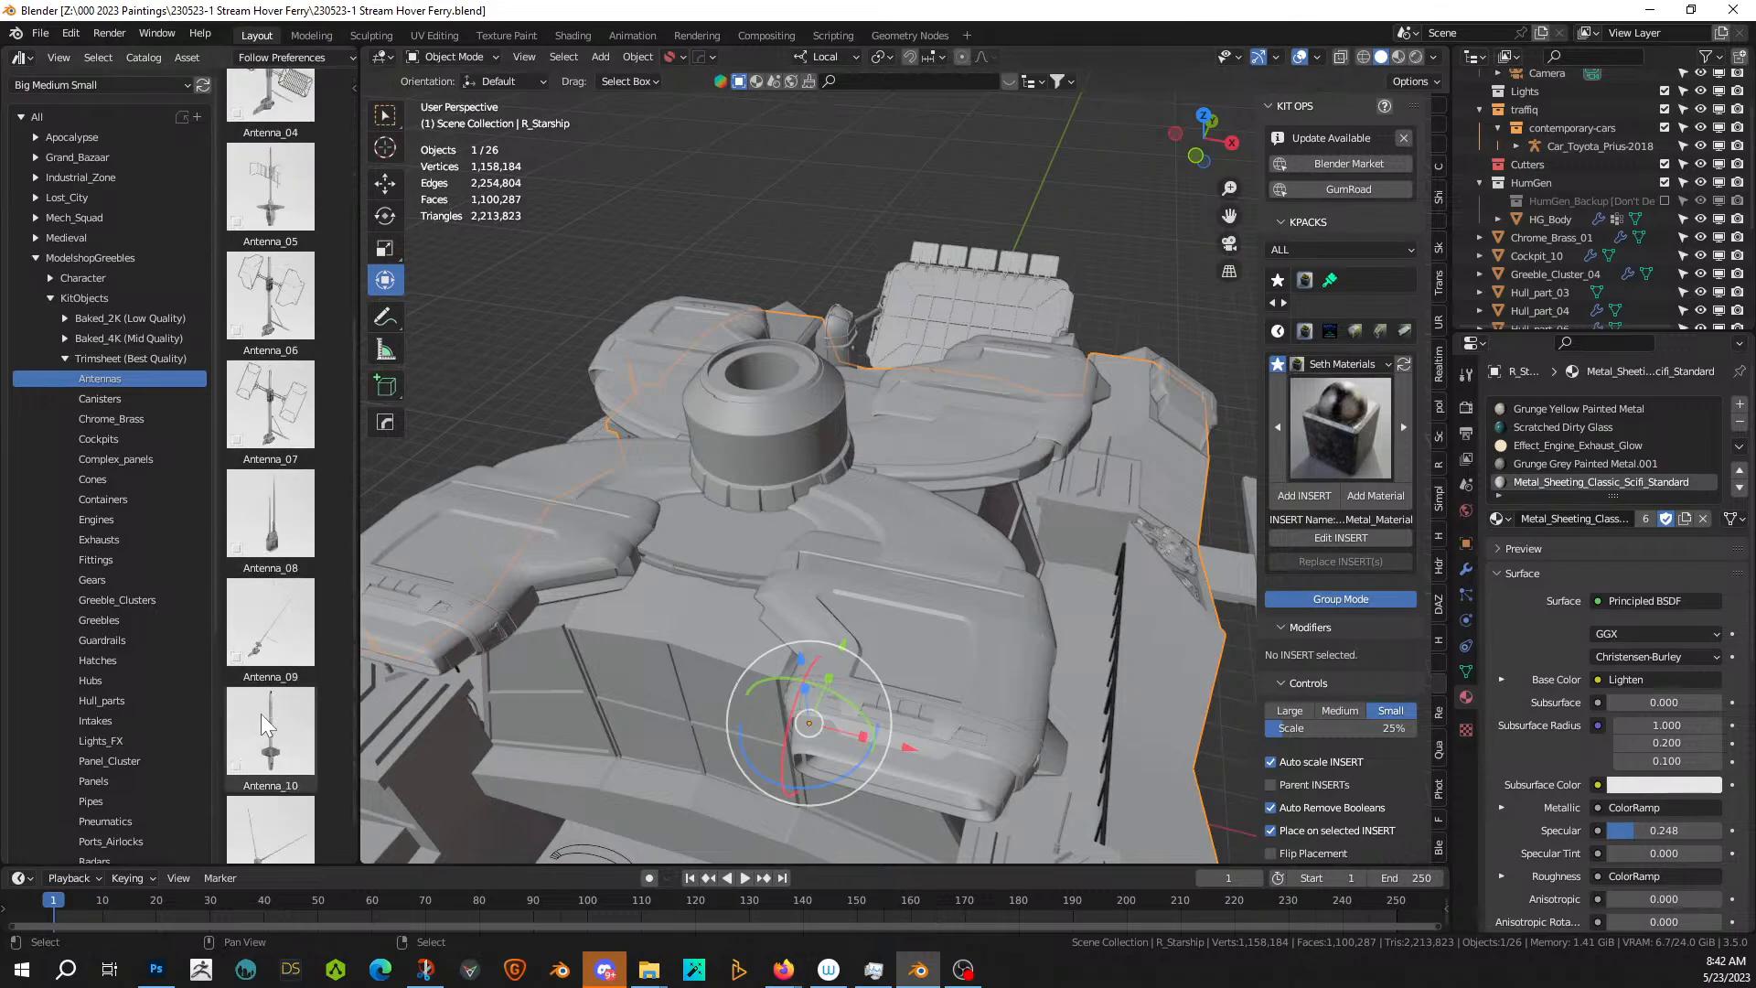
{"action": "scroll", "coordinate": [261, 714], "scroll_direction": "up", "scroll_amount": 1}
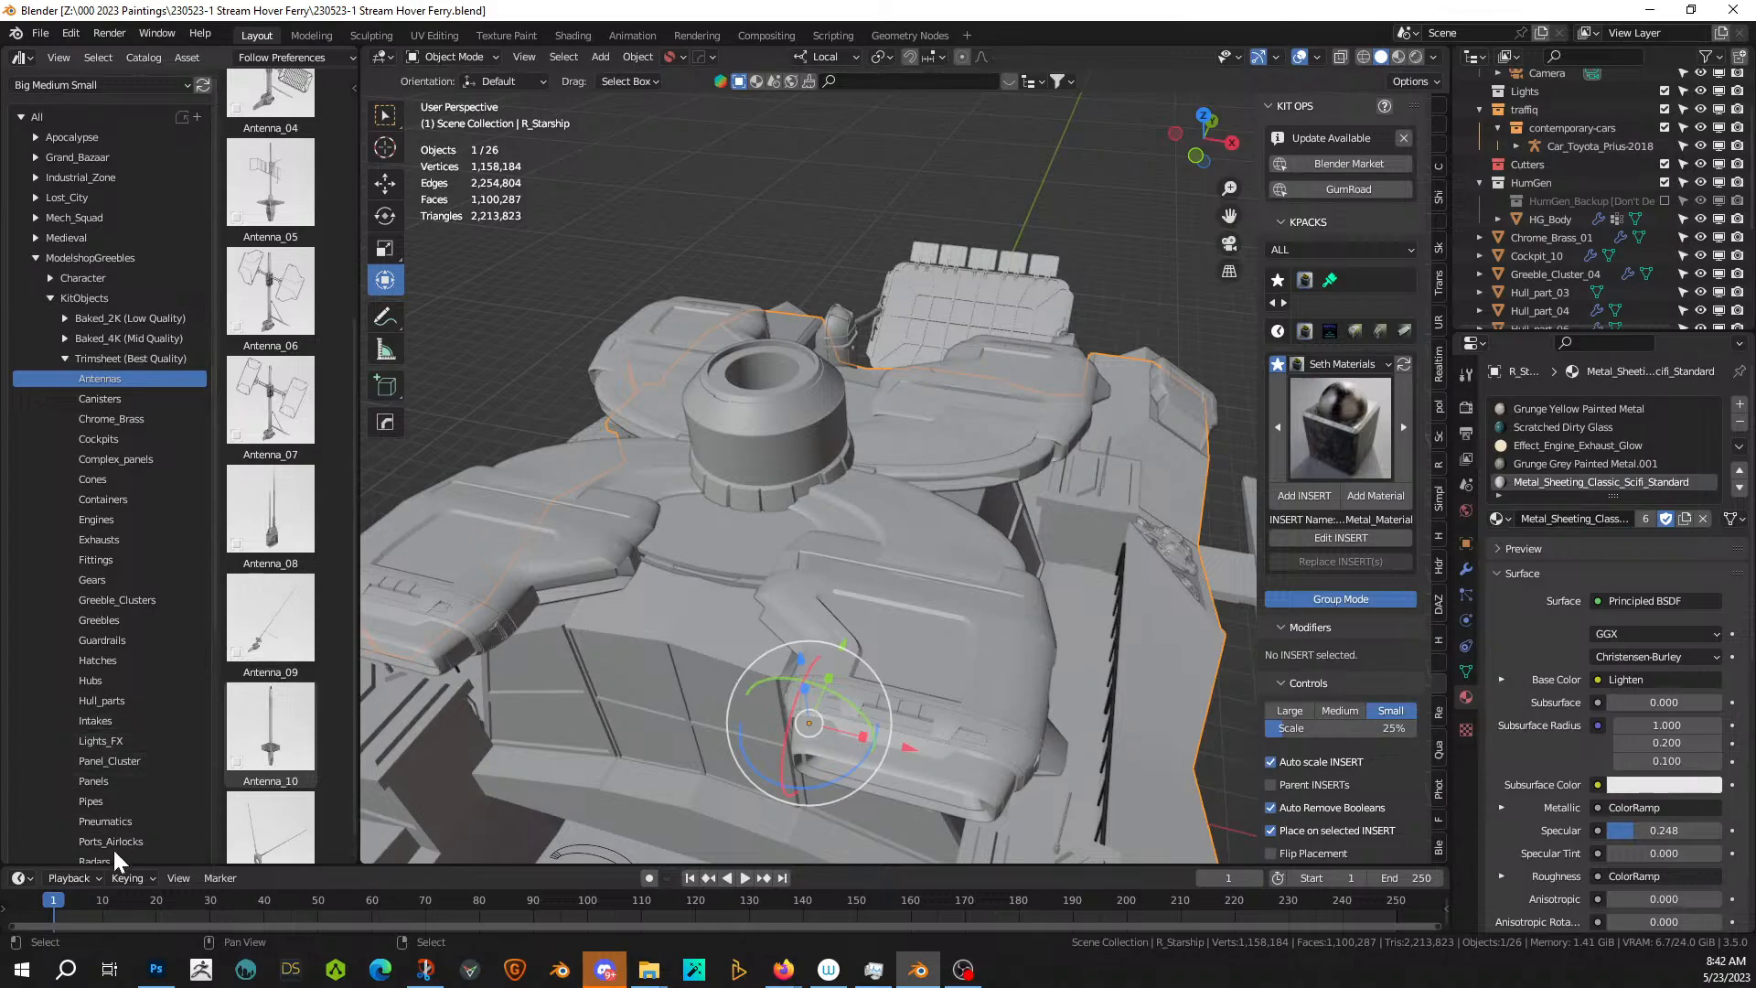
{"action": "scroll", "coordinate": [113, 849], "scroll_direction": "down", "scroll_amount": 3}
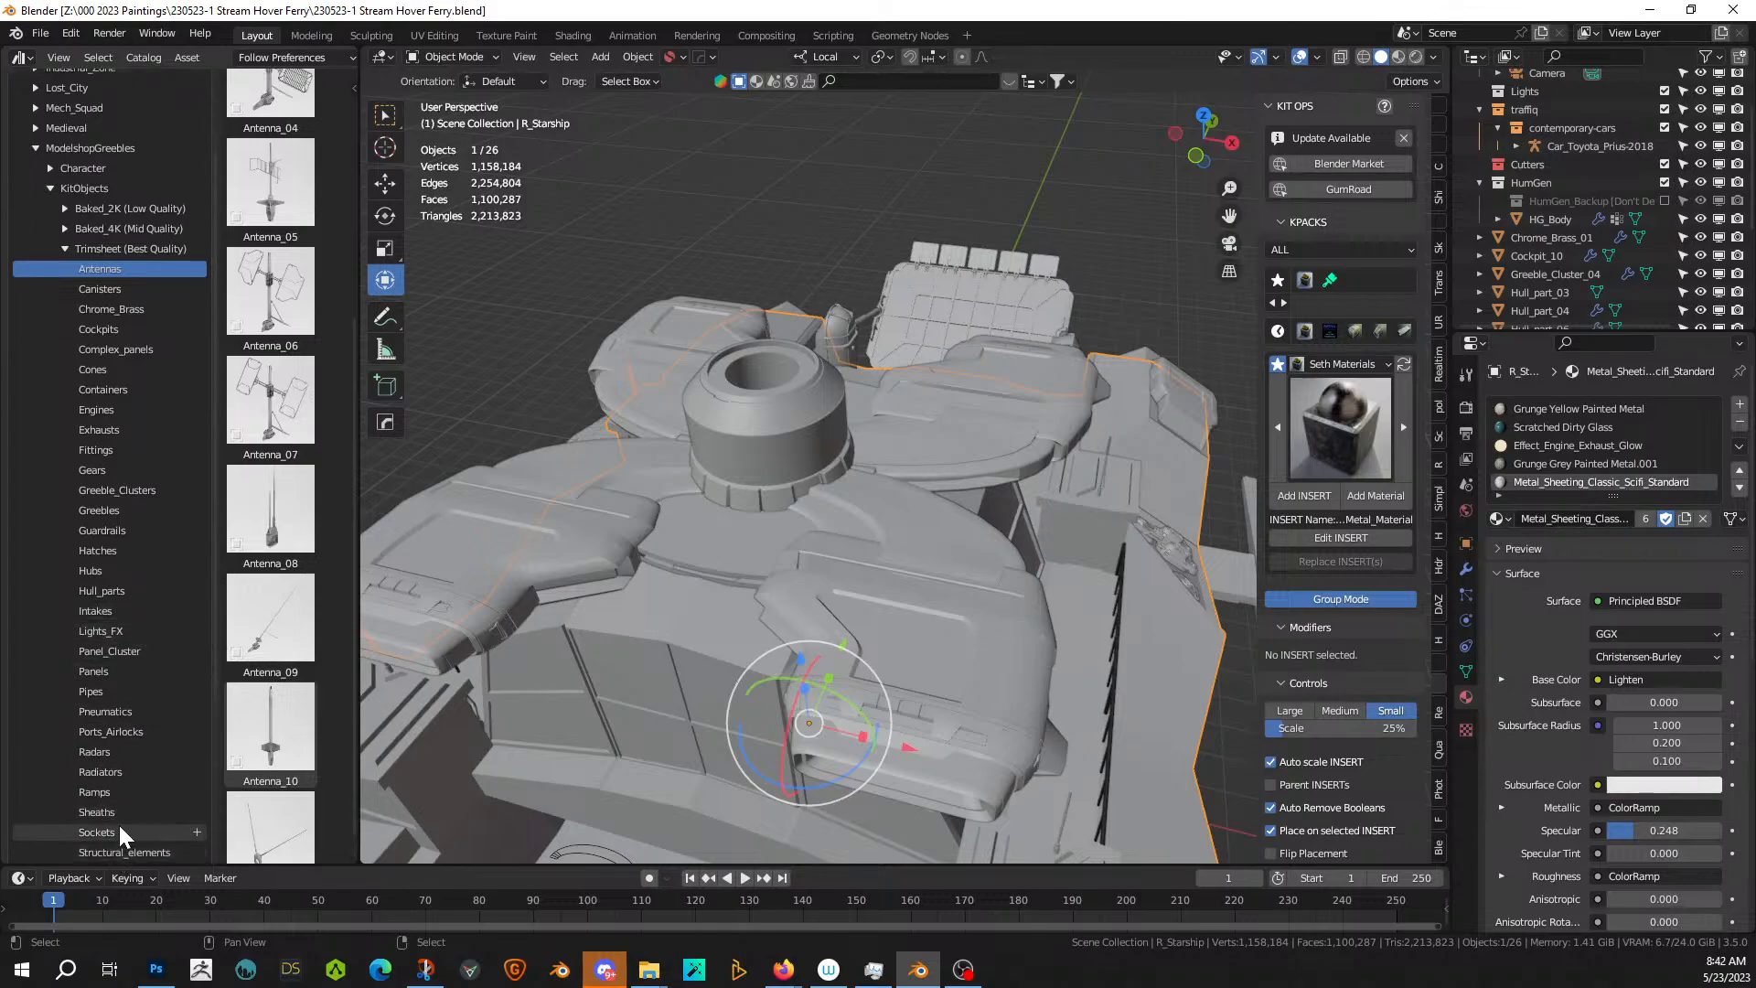
{"action": "left_click", "coordinate": [119, 751]}
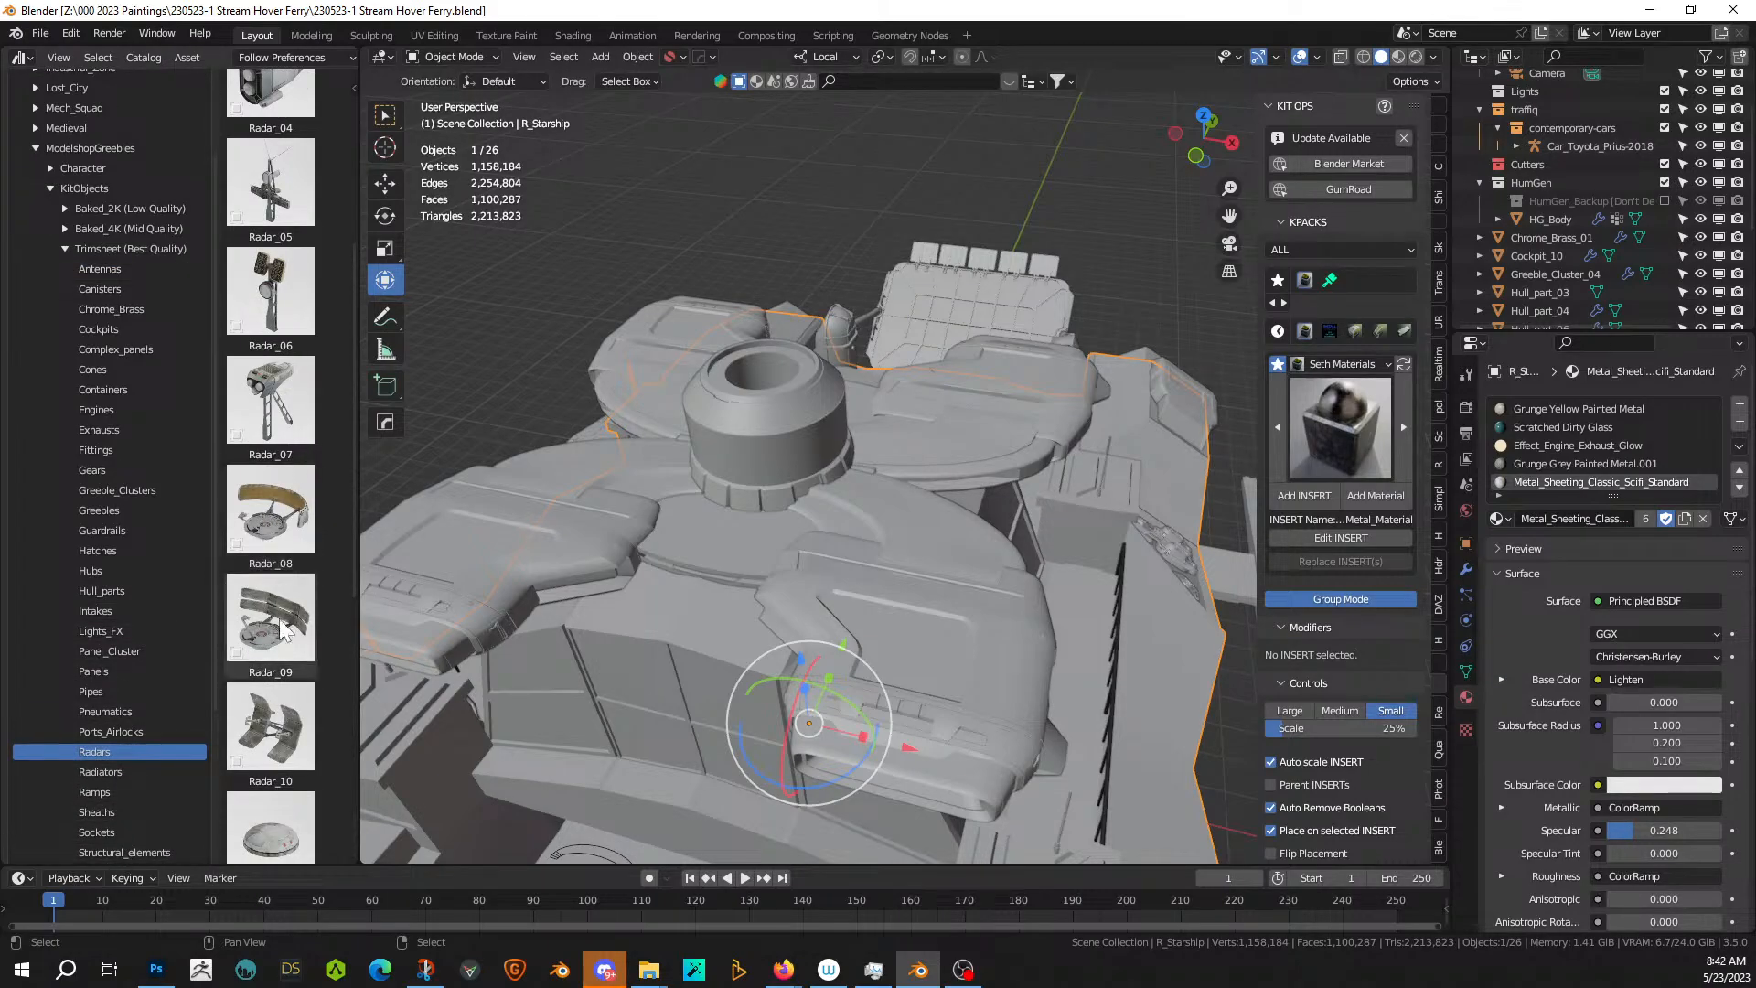
{"action": "scroll", "coordinate": [283, 452], "scroll_direction": "up", "scroll_amount": 1}
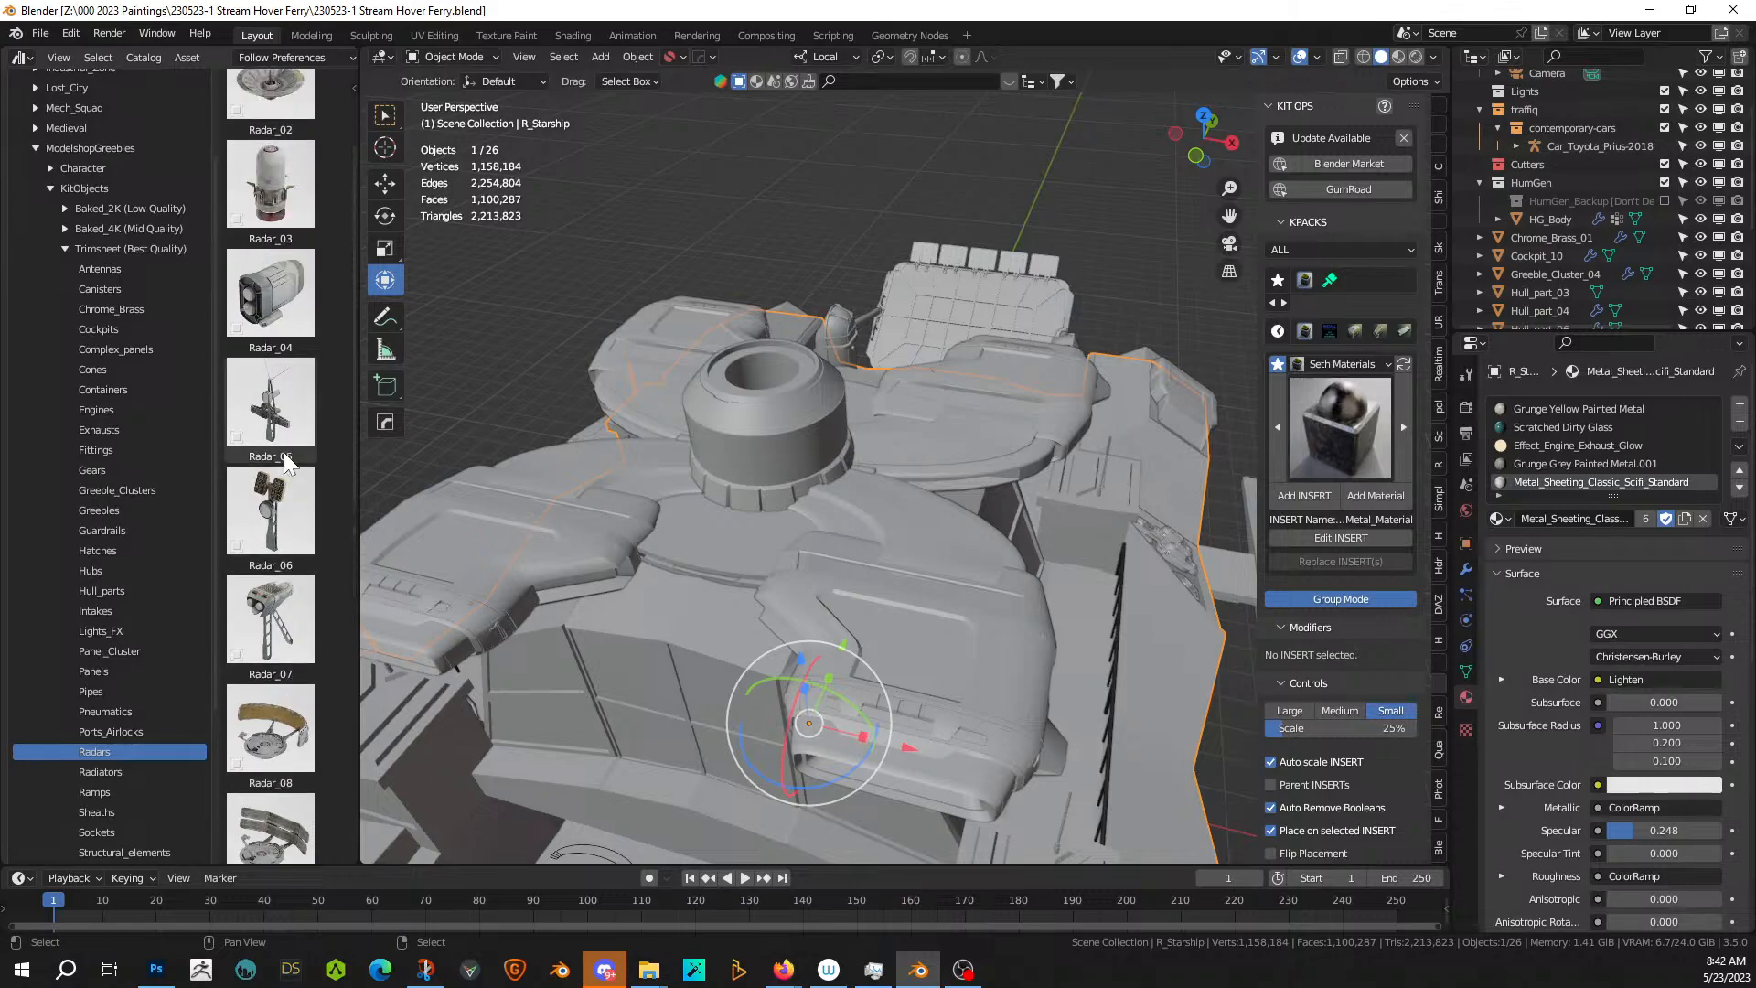
{"action": "scroll", "coordinate": [283, 452], "scroll_direction": "up", "scroll_amount": 2}
{"action": "scroll", "coordinate": [284, 451], "scroll_direction": "down", "scroll_amount": 2}
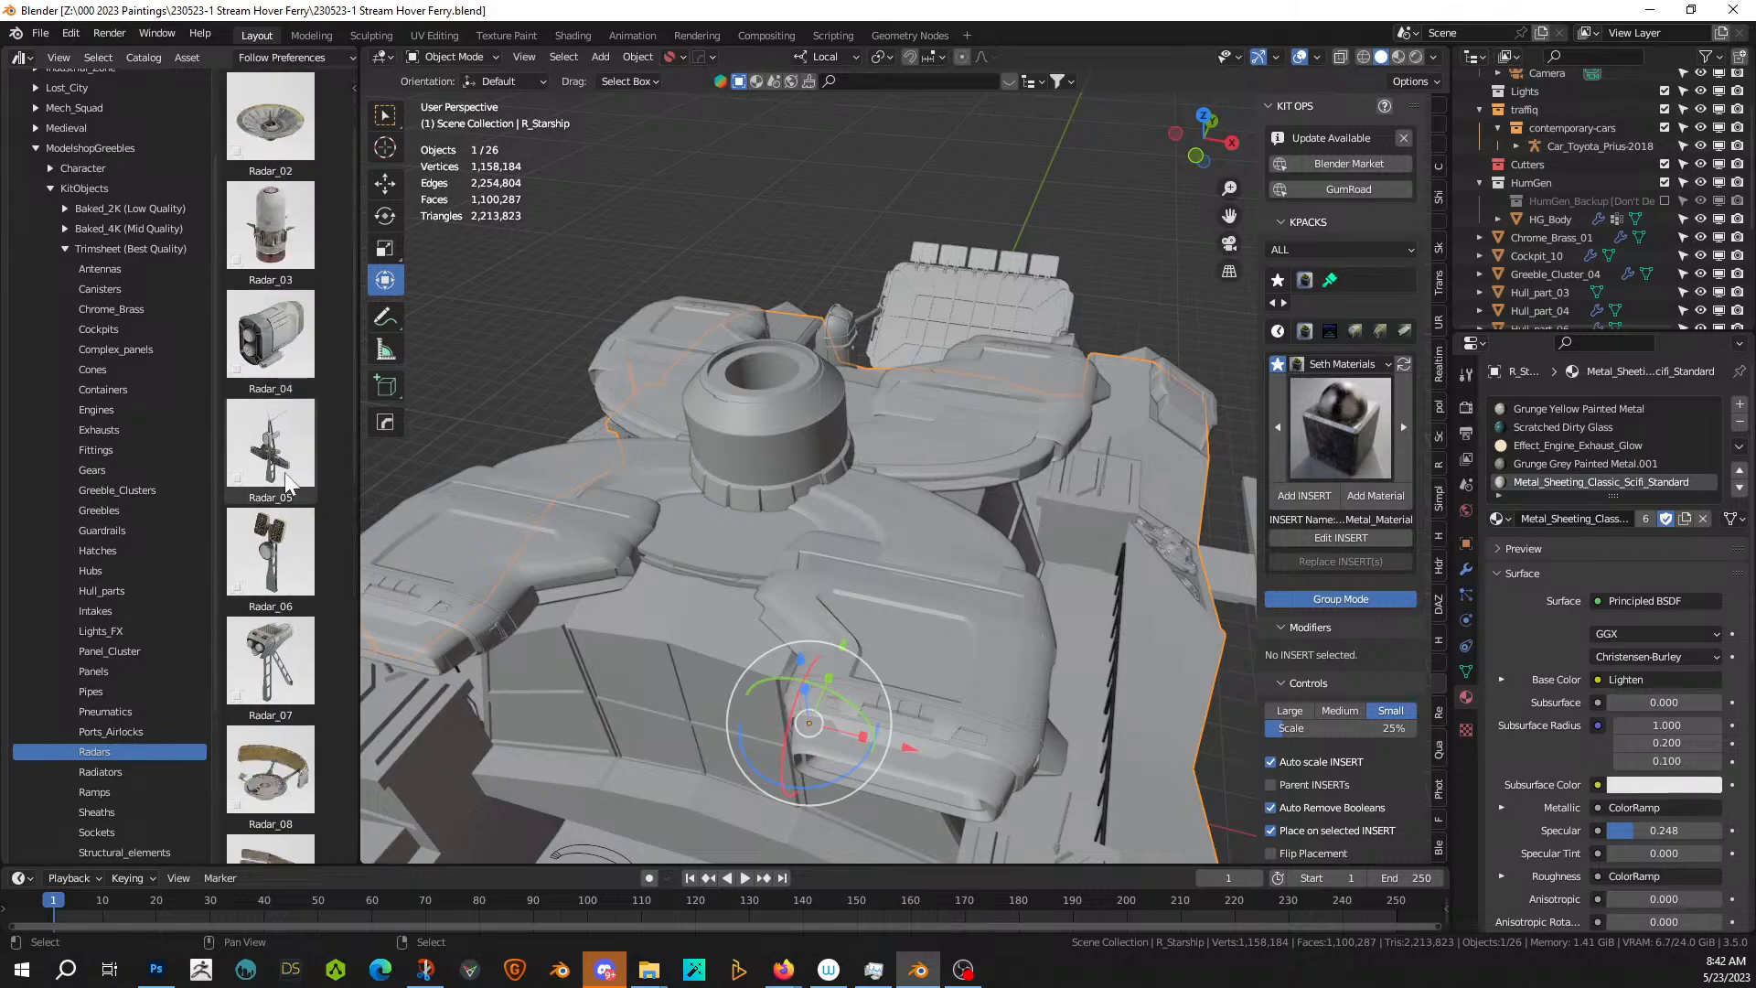
{"action": "left_click_drag", "start_coordinate": [273, 339], "coordinate": [730, 541]}
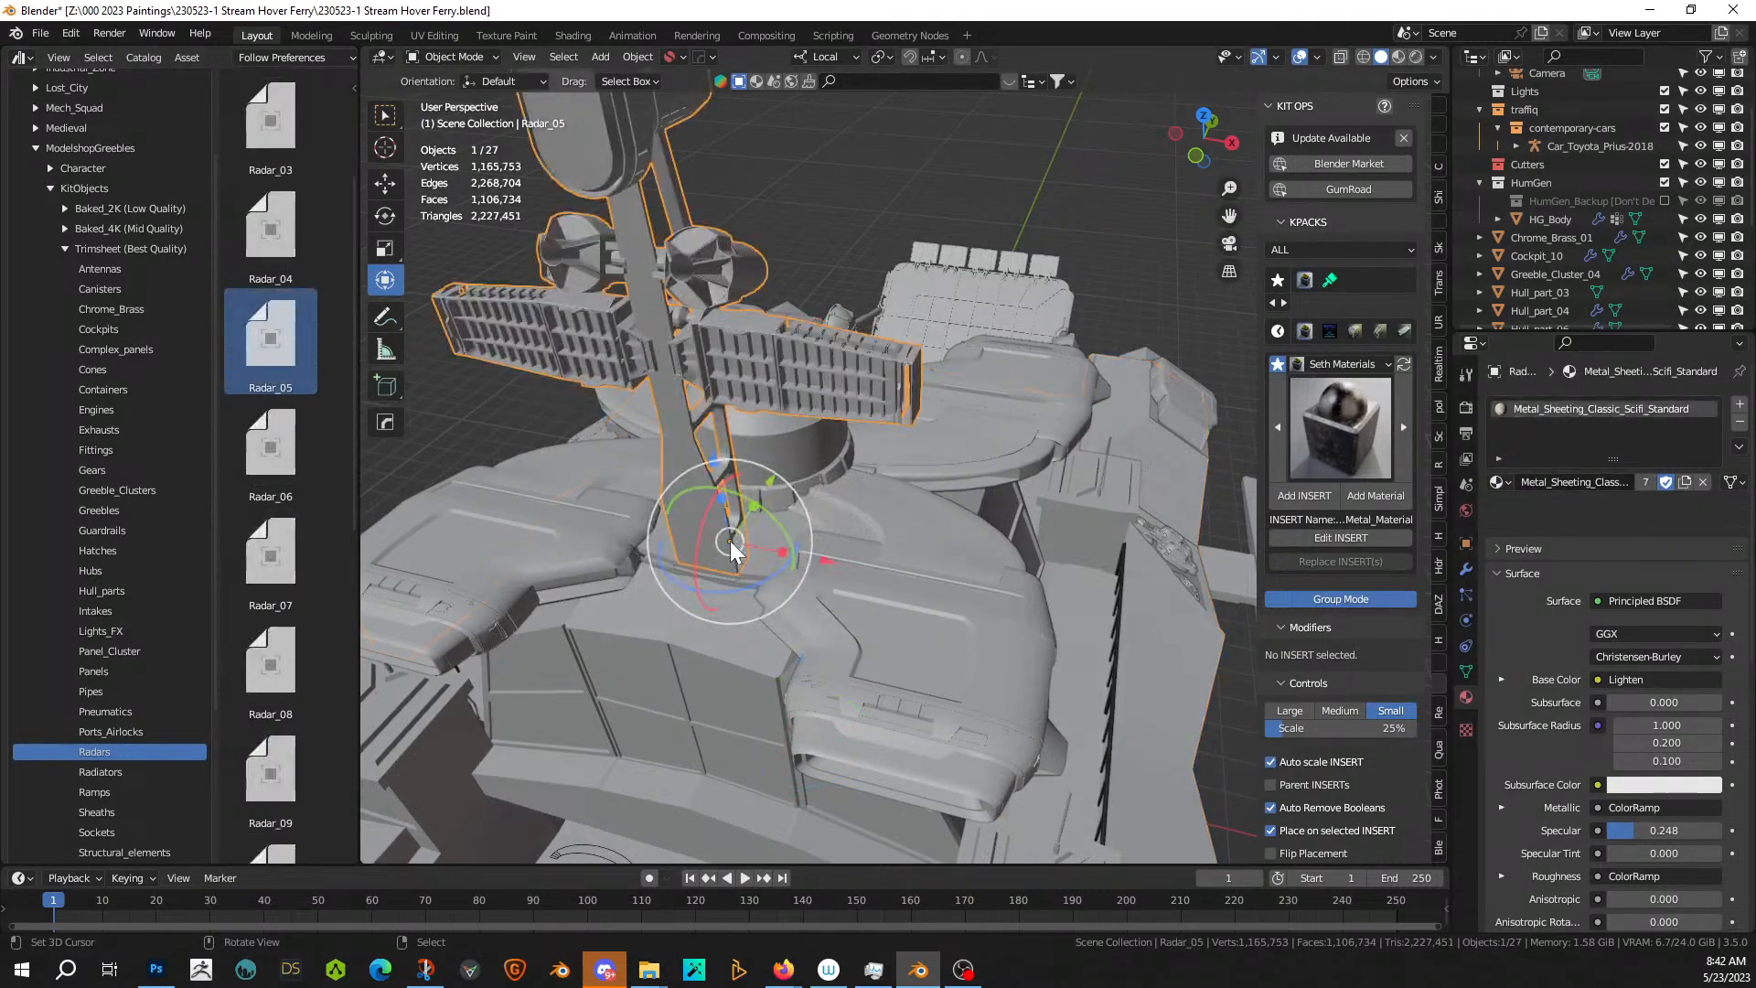
- Clear the radar's rotation and location to center it on the ship, and raise it along its local Z axis into the roof hub
{"action": "scroll", "coordinate": [730, 541], "scroll_direction": "down", "scroll_amount": 4}
{"action": "middle_click_drag", "start_coordinate": [743, 542], "coordinate": [779, 498]}
{"action": "key", "text": "alt+r"}
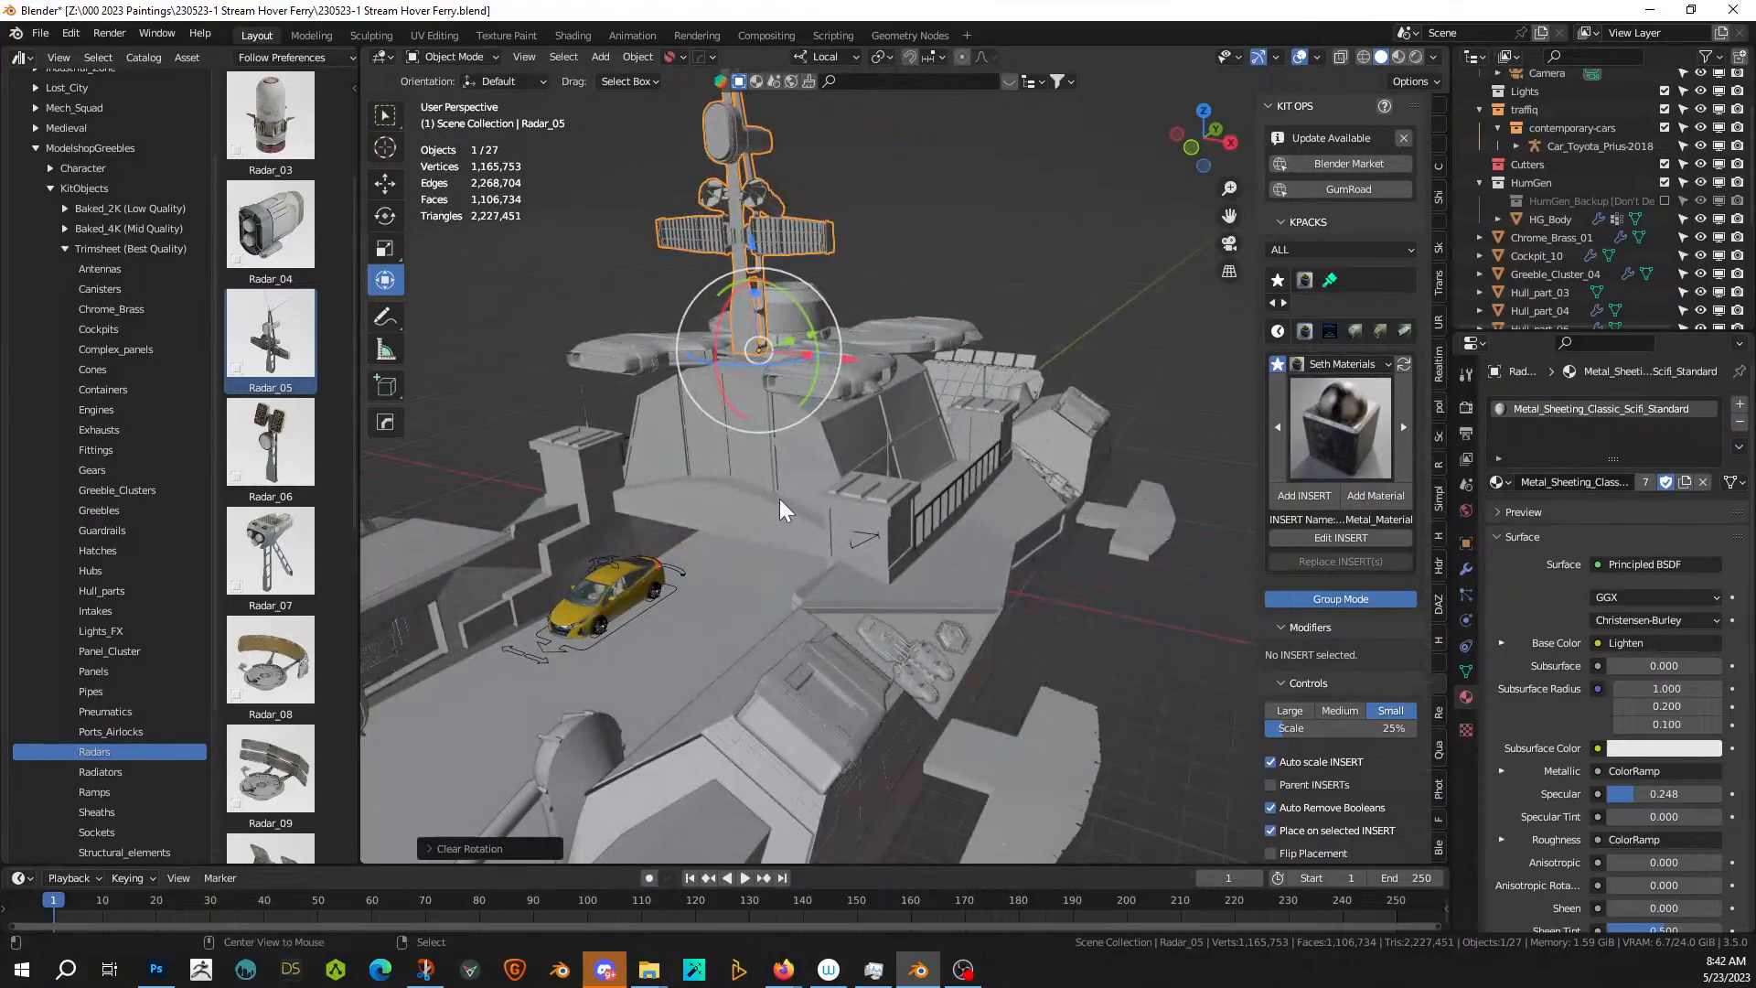
{"action": "scroll", "coordinate": [866, 498], "scroll_direction": "up", "scroll_amount": 2}
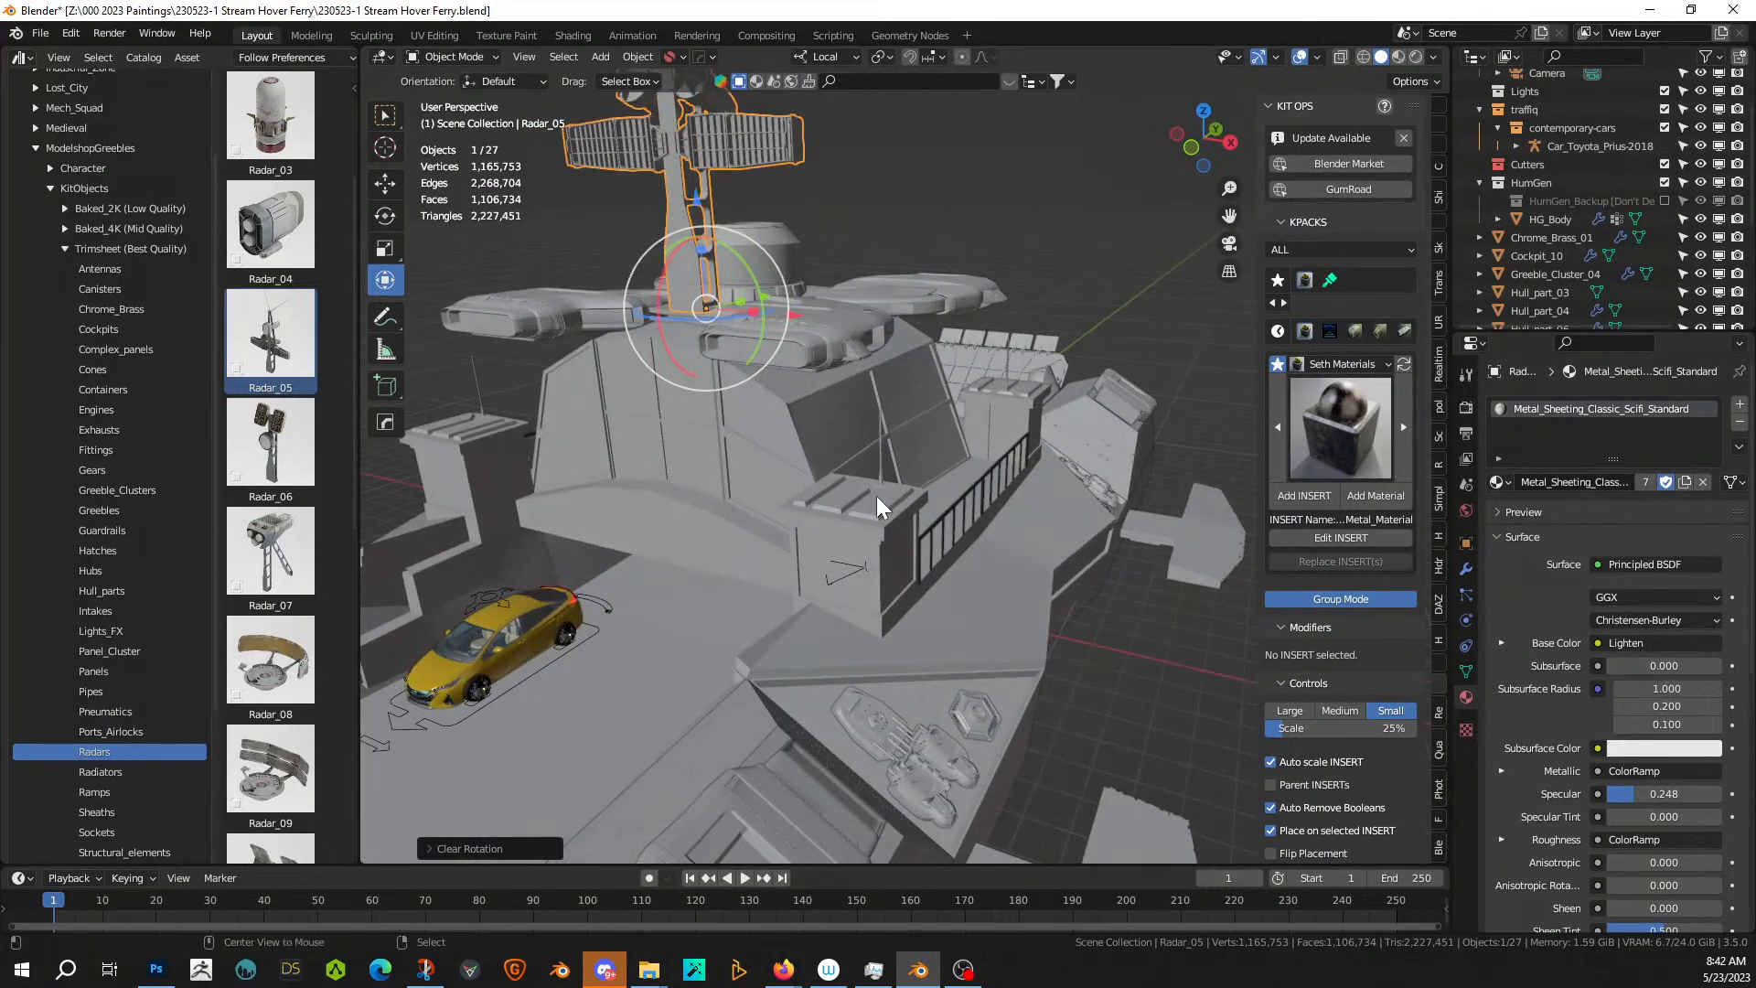
{"action": "key", "text": "alt+g"}
{"action": "key", "text": "g"}
{"action": "key", "text": "z"}
{"action": "key", "text": "z"}
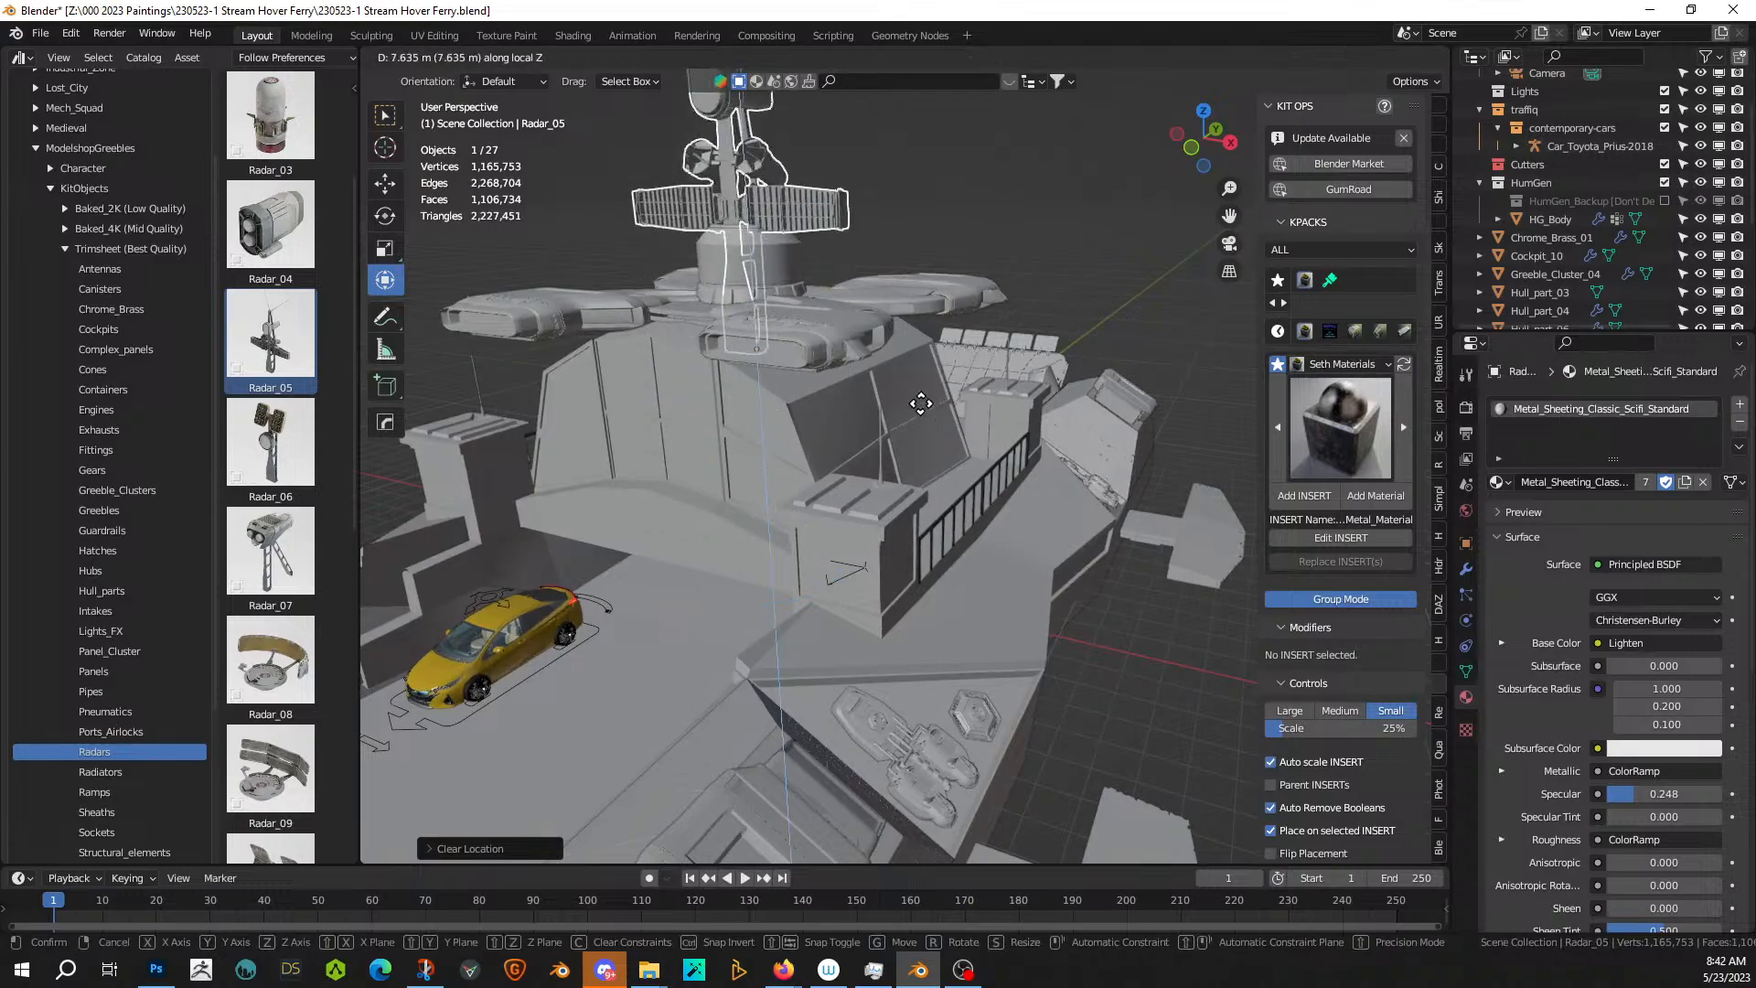
{"action": "left_click", "coordinate": [914, 337]}
- Examine the radar's alignment with the roof hub from the side and its proportions against the whole ship
{"action": "middle_click_drag", "start_coordinate": [915, 337], "coordinate": [815, 435]}
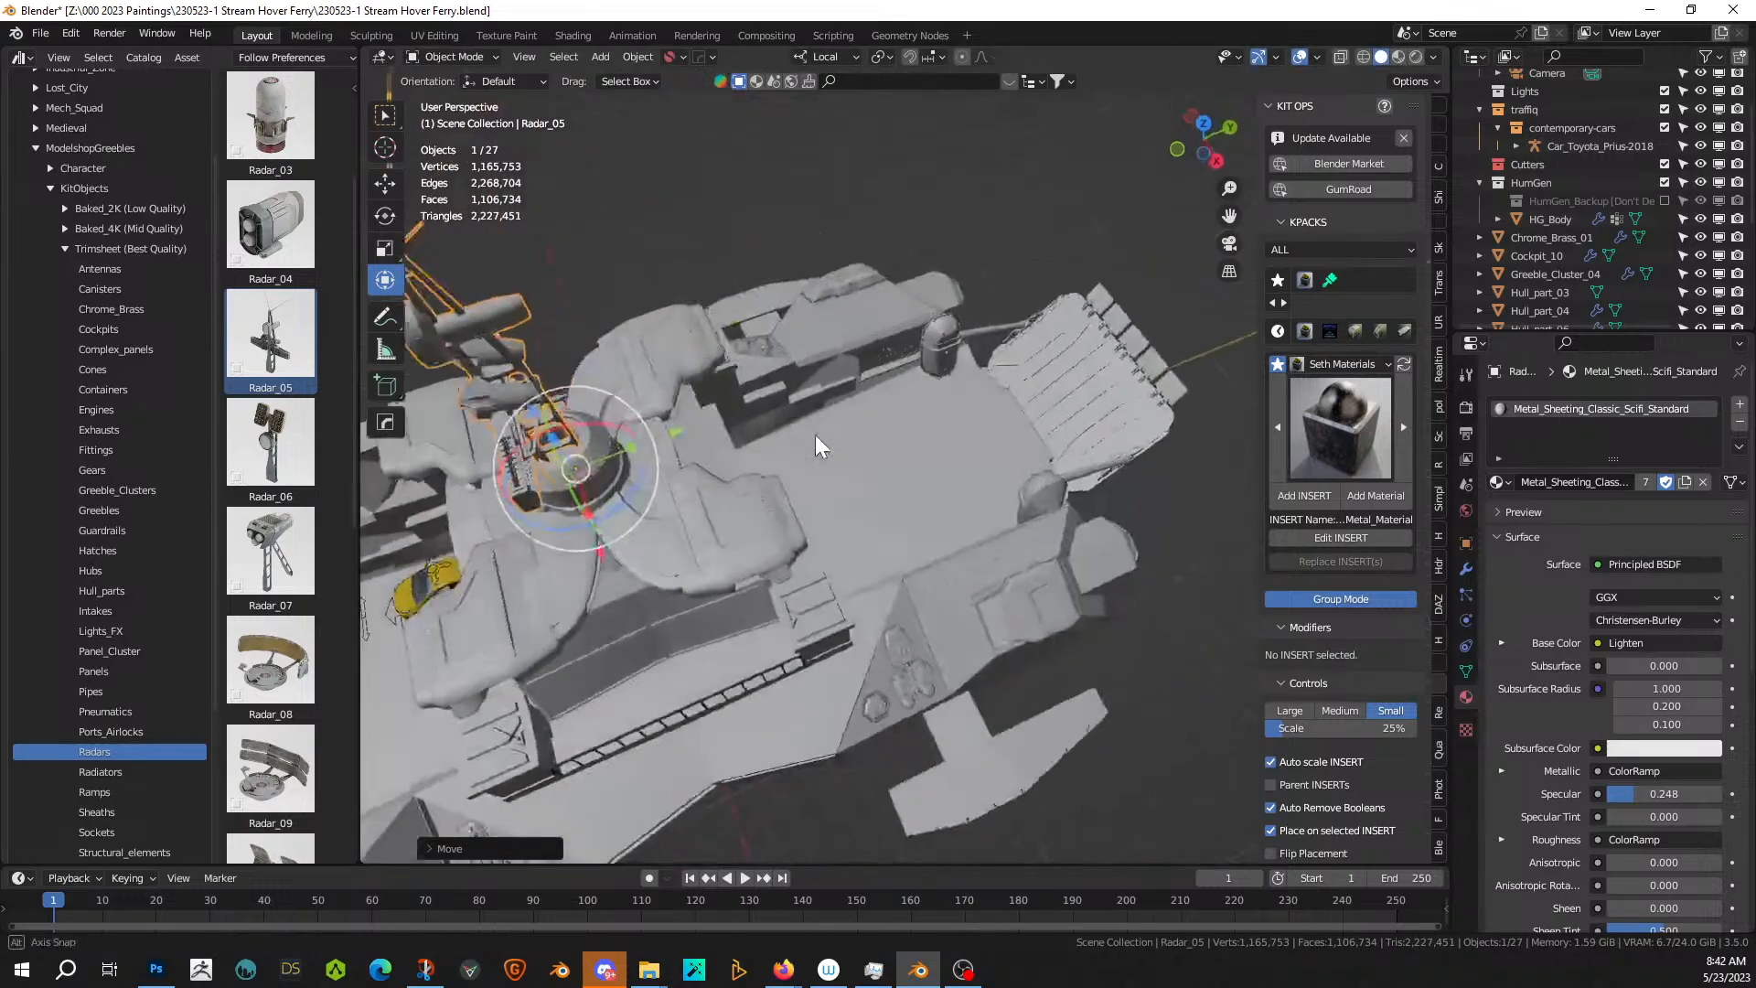
{"action": "key", "text": "KP_3"}
{"action": "key", "text": "KP_Decimal"}
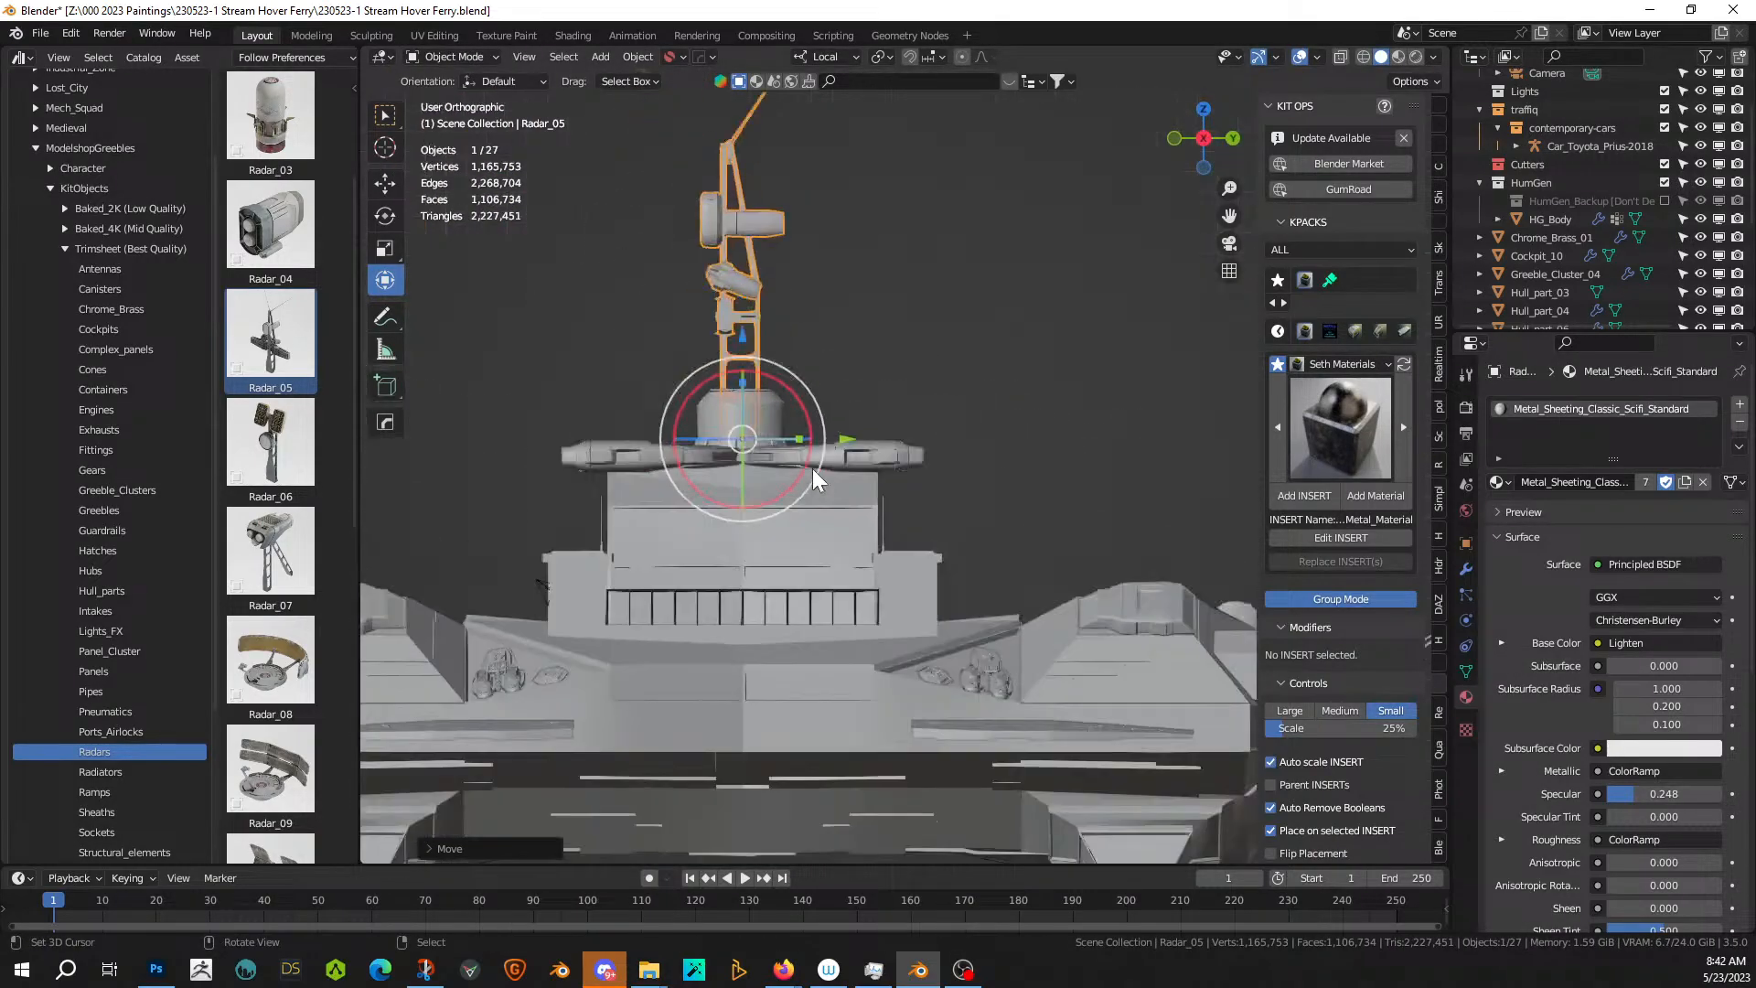
{"action": "middle_click_drag", "start_coordinate": [826, 476], "coordinate": [1123, 102]}
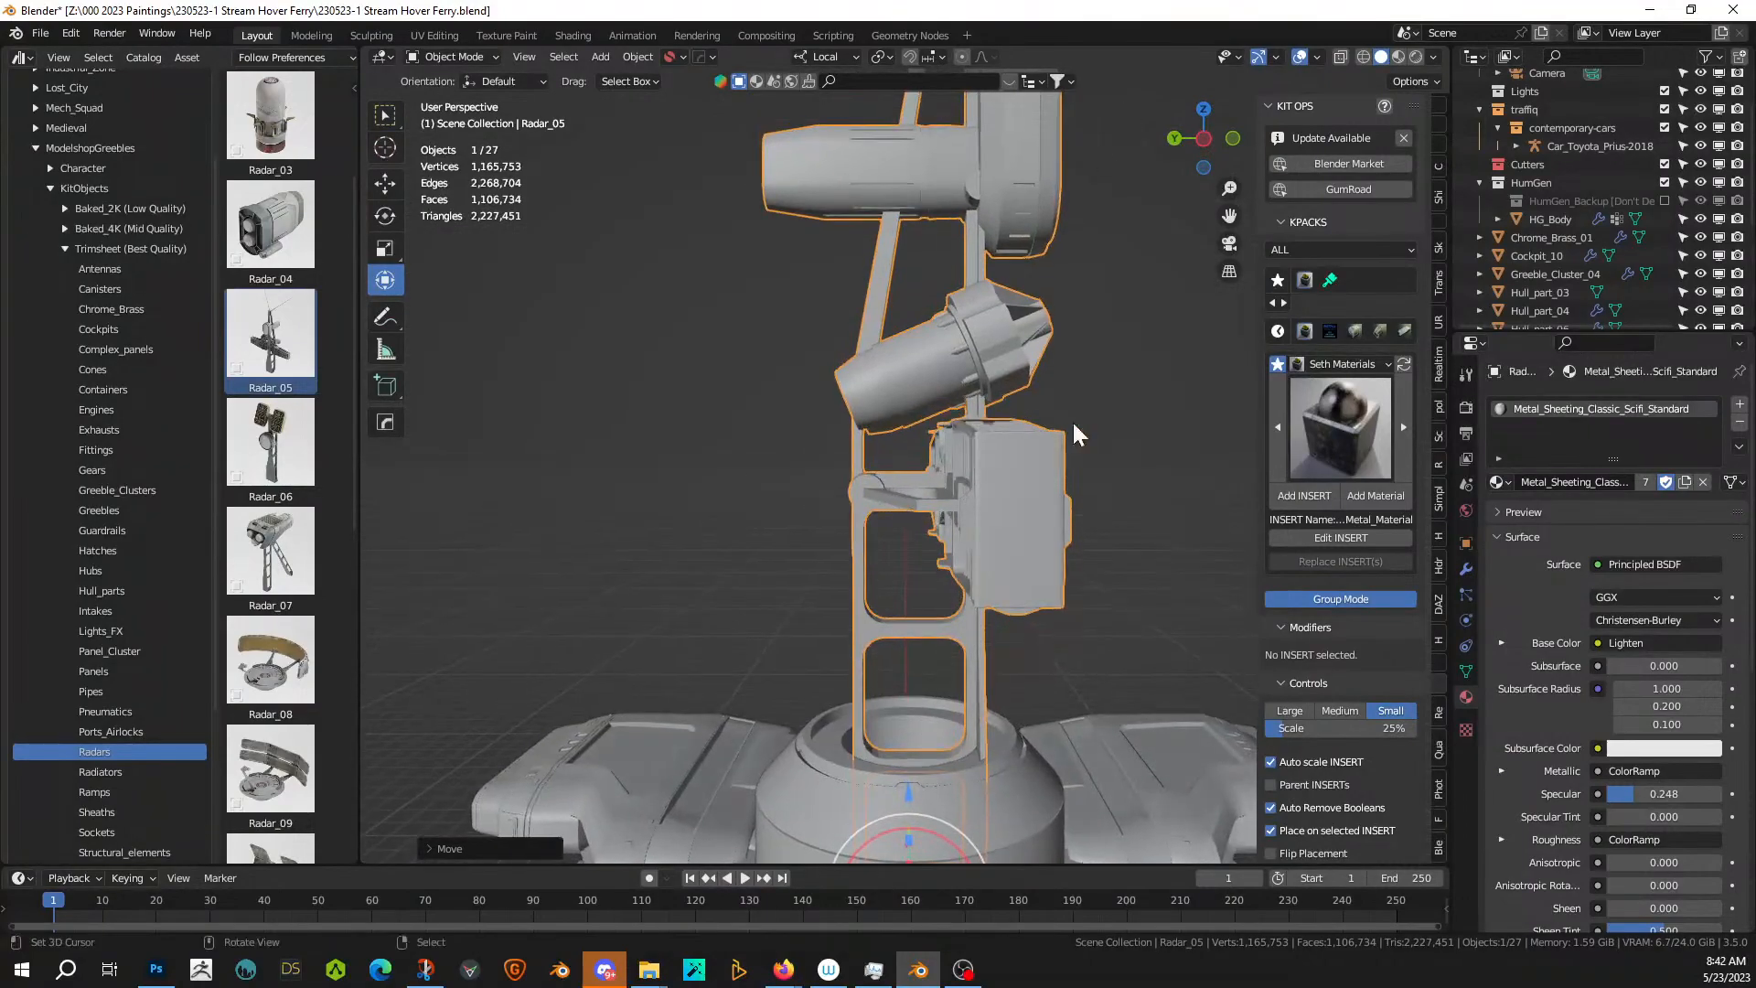
{"action": "scroll", "coordinate": [1090, 688], "scroll_direction": "down", "scroll_amount": 8}
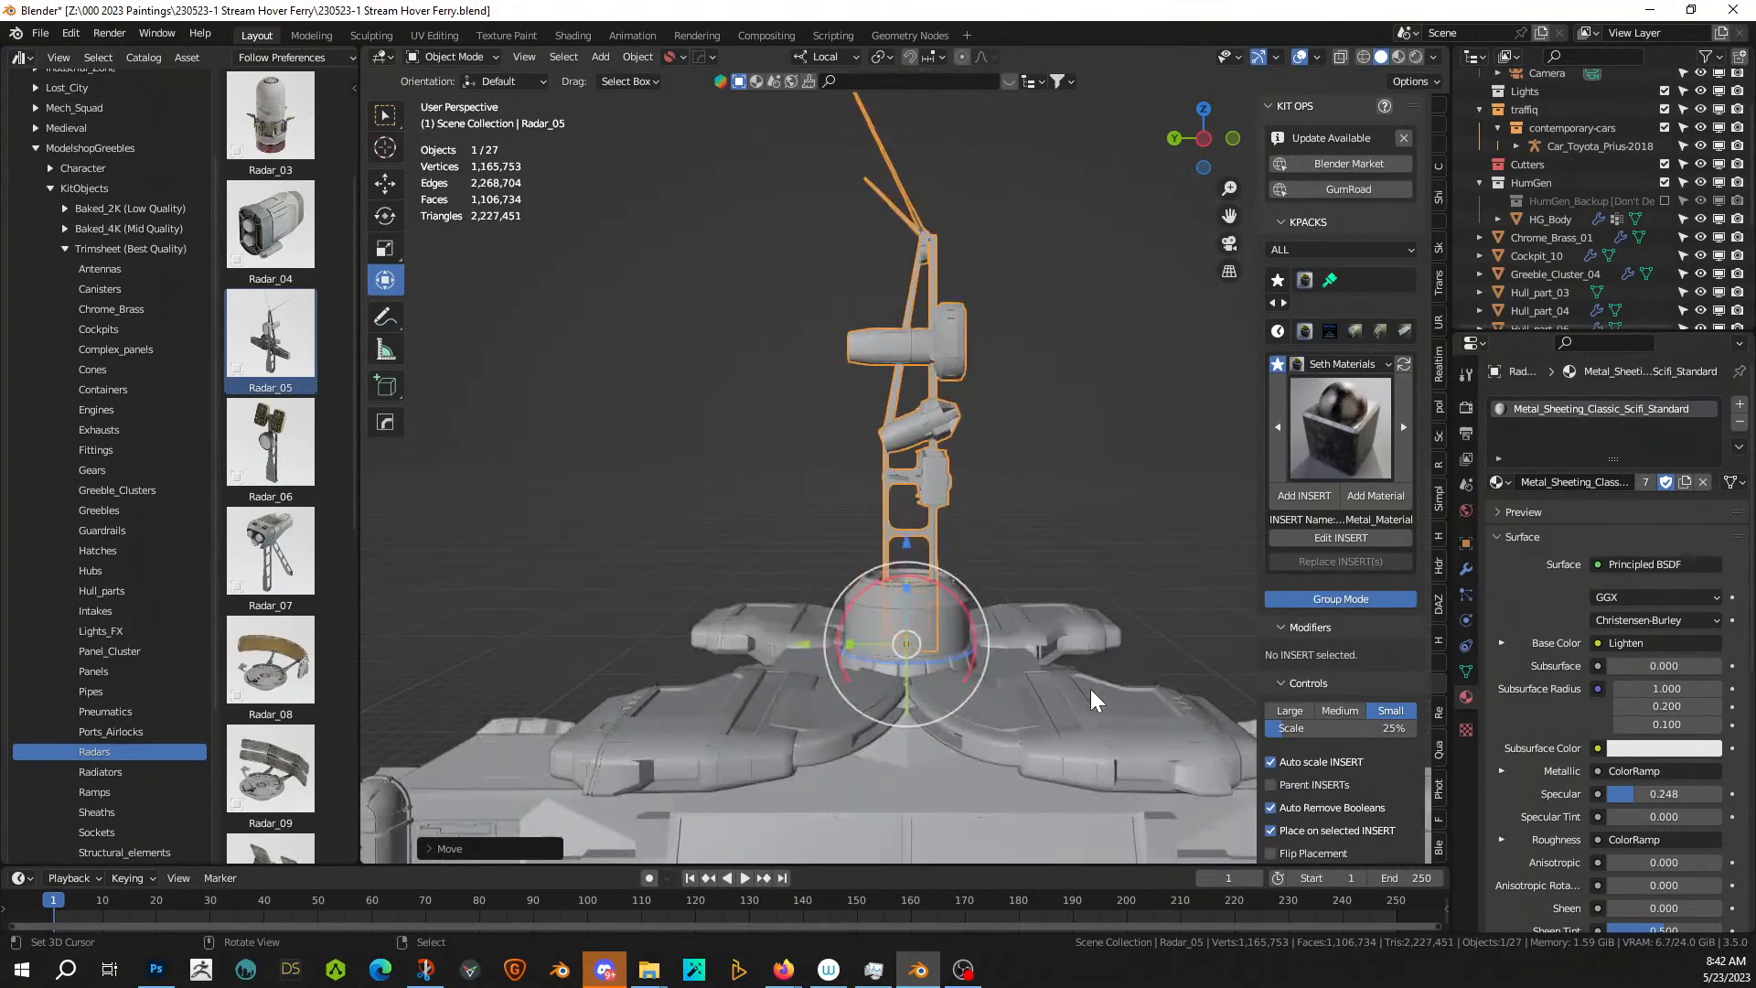
{"action": "middle_click_drag", "start_coordinate": [1092, 689], "coordinate": [1018, 611]}
{"action": "left_click", "coordinate": [1149, 354]}
{"action": "scroll", "coordinate": [1081, 431], "scroll_direction": "down", "scroll_amount": 3}
{"action": "middle_click_drag", "start_coordinate": [1081, 431], "coordinate": [968, 481]}
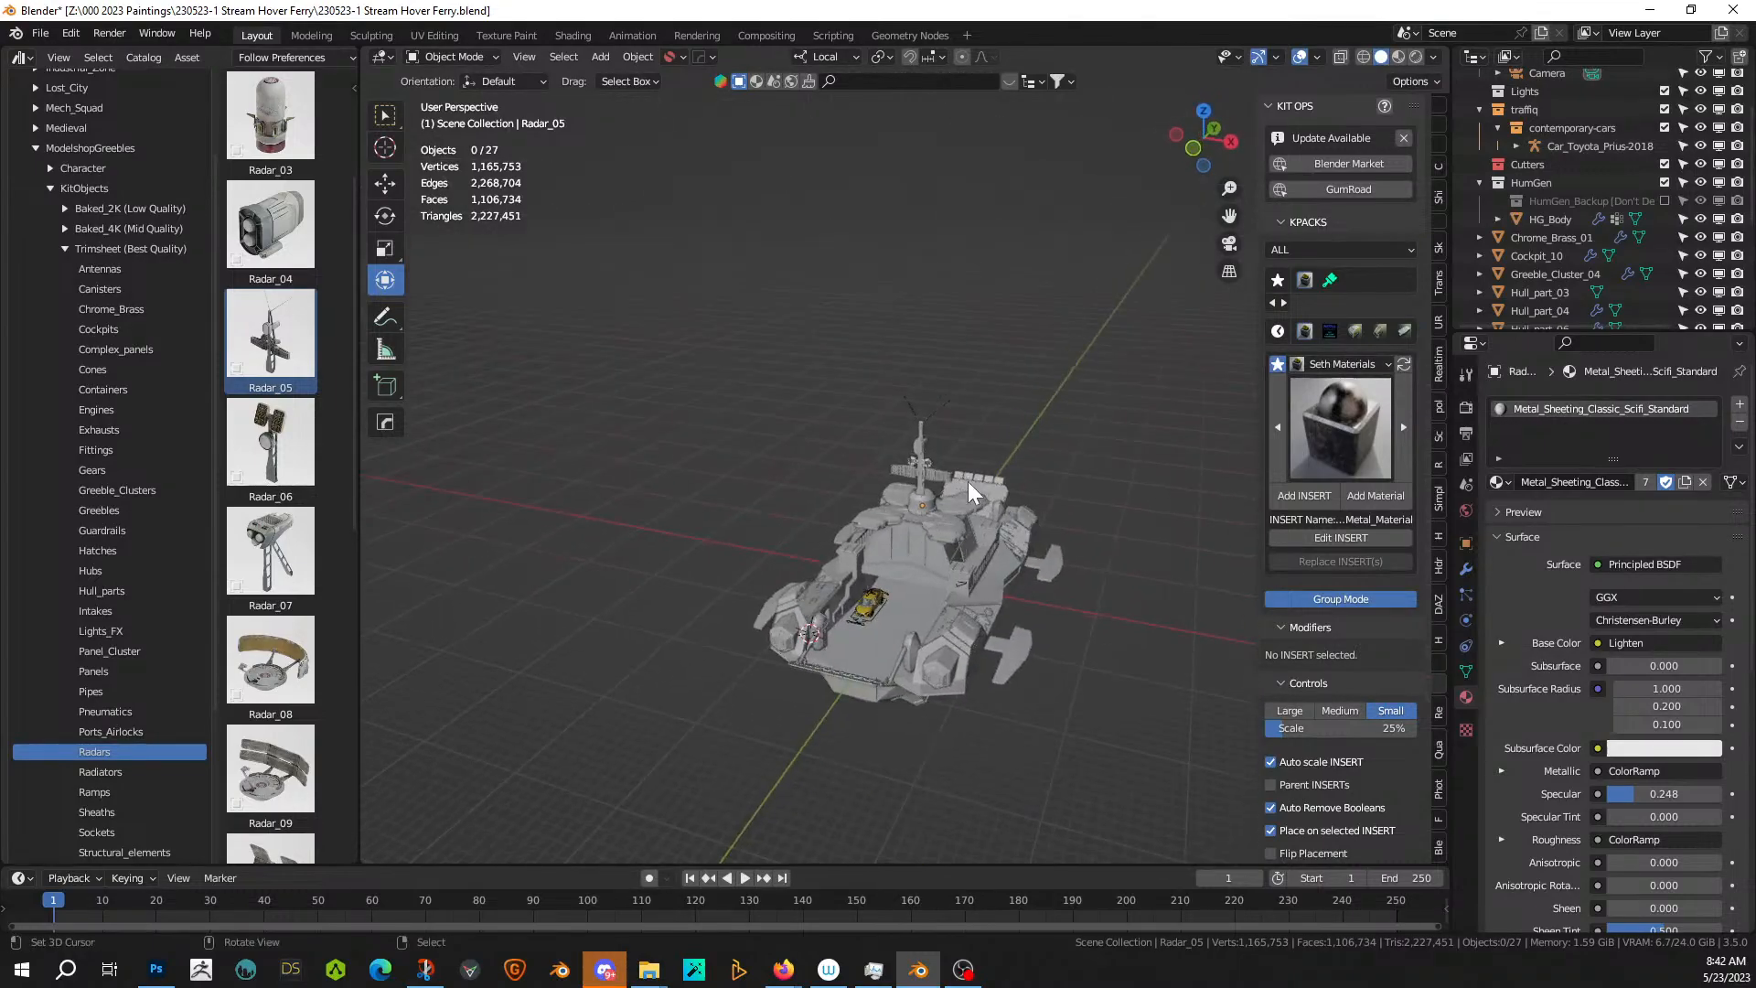
- Select the radar mast and scale it down uniformly to suit the roof hub
{"action": "left_click", "coordinate": [922, 458]}
{"action": "key", "text": "s"}
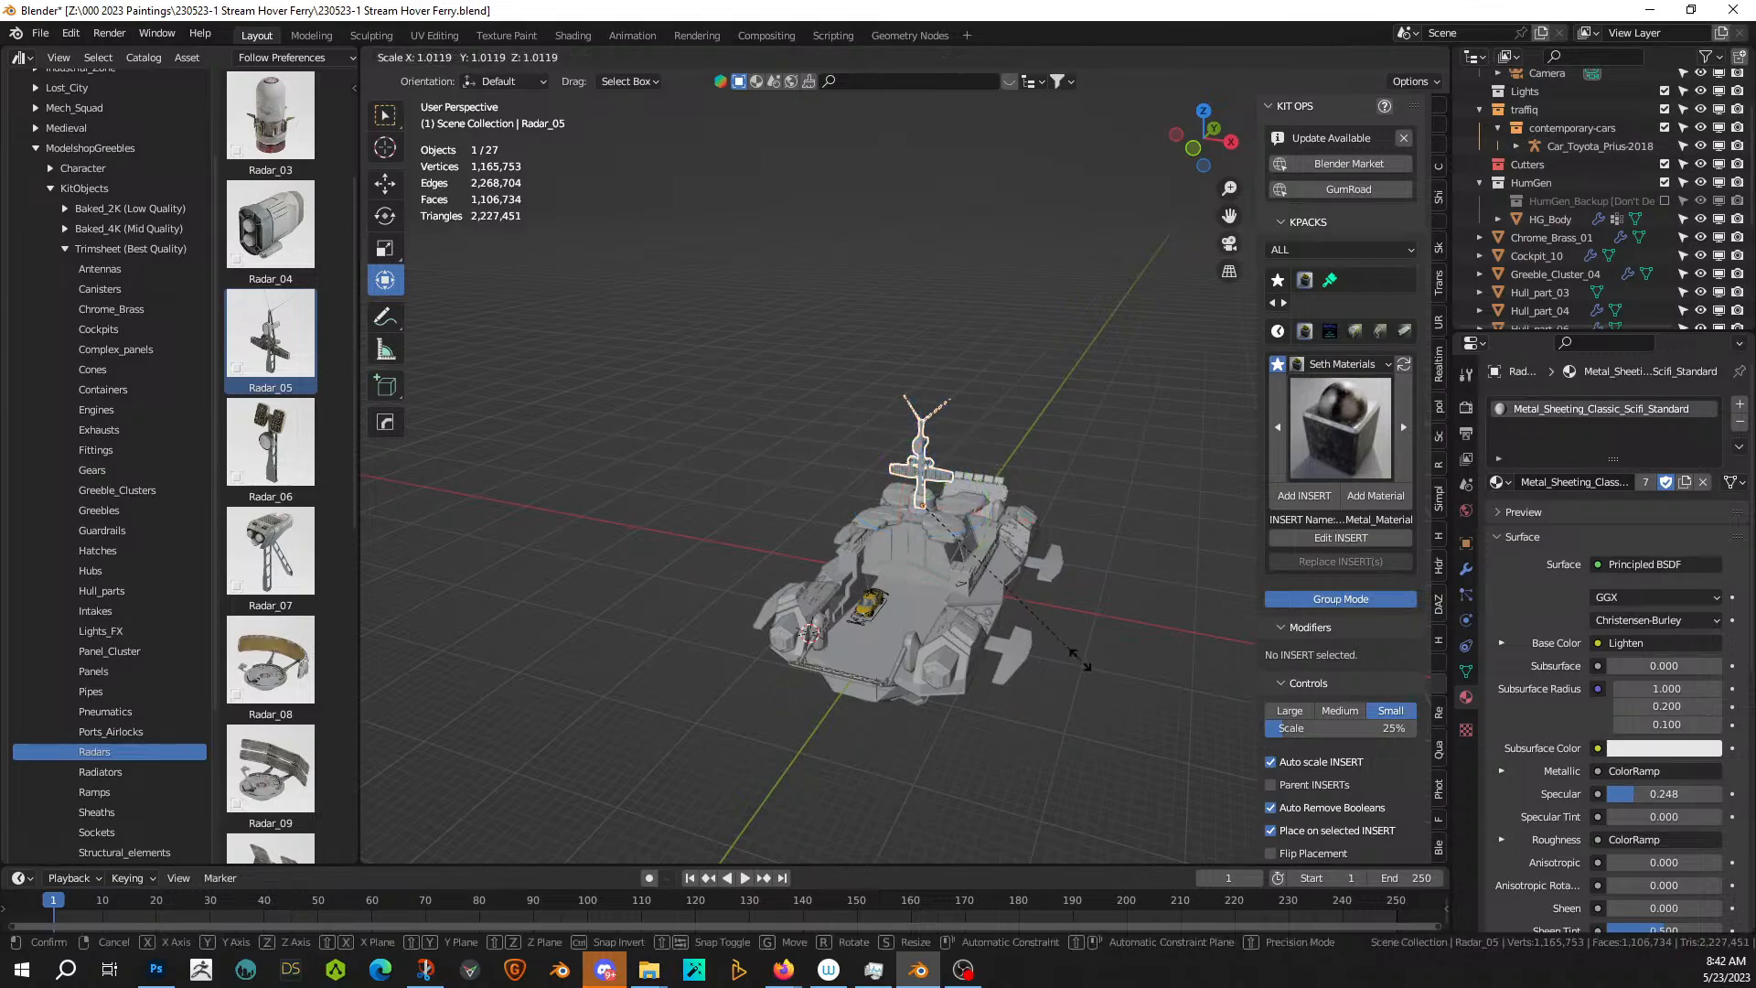
{"action": "left_click", "coordinate": [1045, 607]}
{"action": "scroll", "coordinate": [1045, 609], "scroll_direction": "up", "scroll_amount": 2}
{"action": "scroll", "coordinate": [1045, 611], "scroll_direction": "up", "scroll_amount": 4}
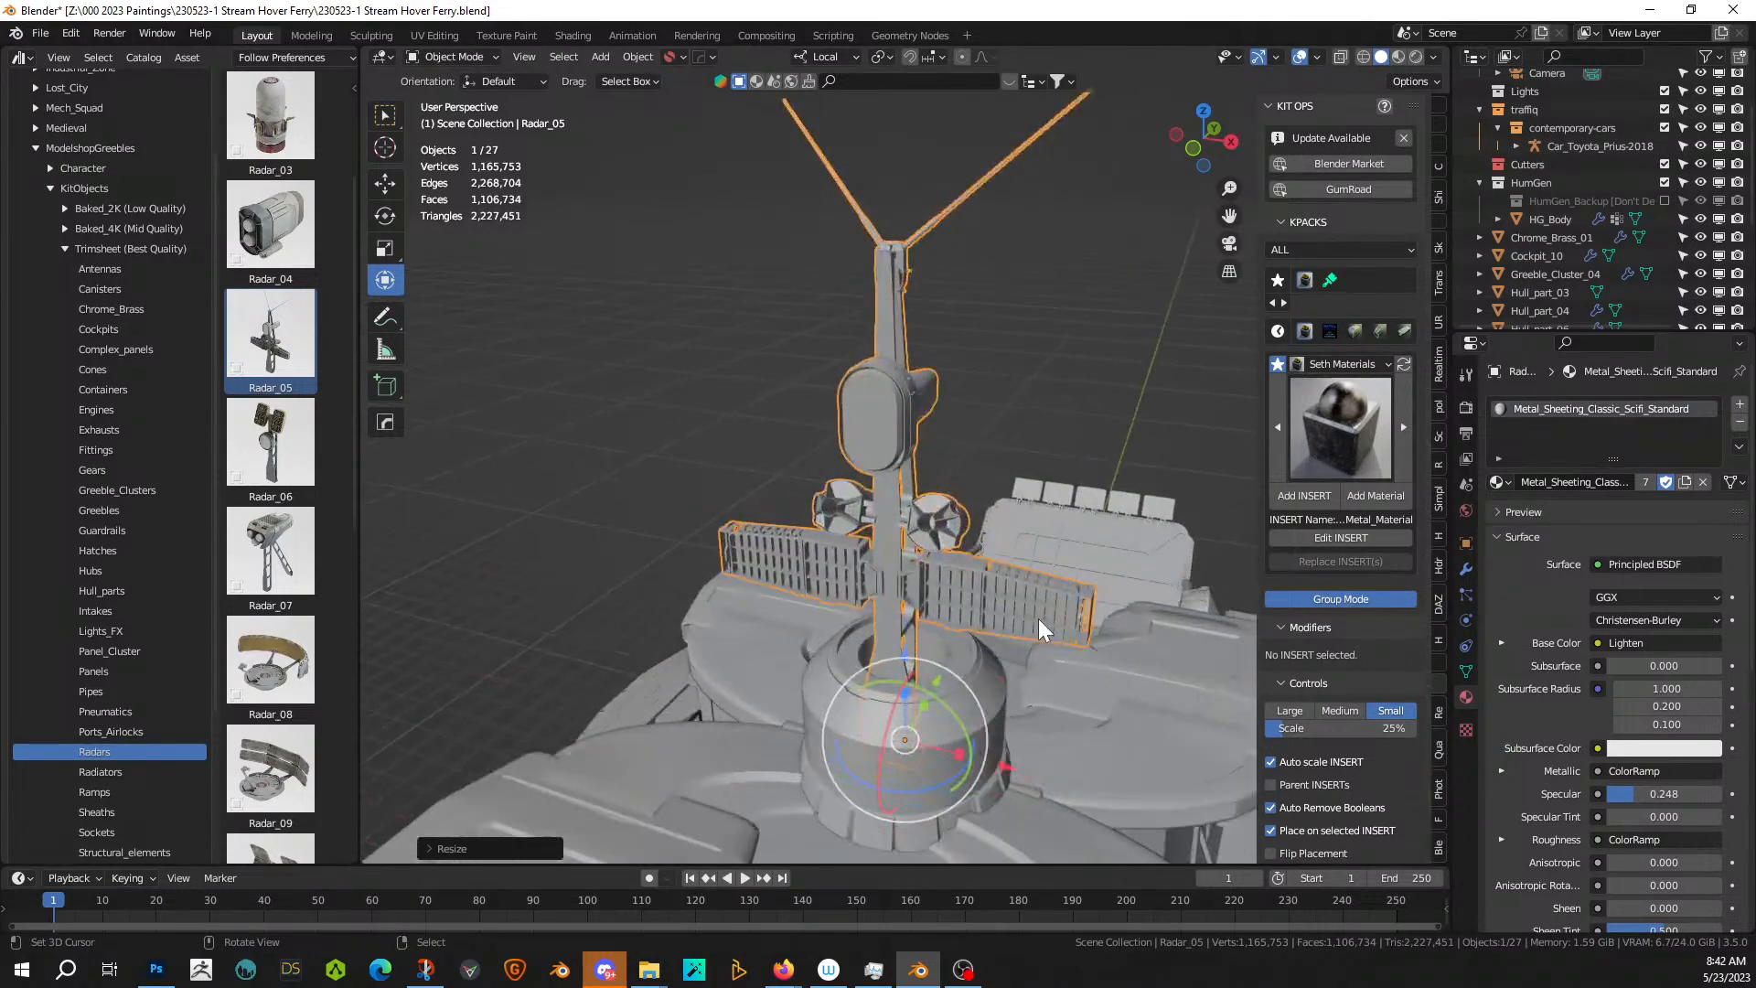
- Raise the radar about 0.59 m along its local Z axis so its base sits higher in the roof hub
{"action": "key", "text": "g"}
{"action": "key", "text": "z"}
{"action": "key", "text": "z"}
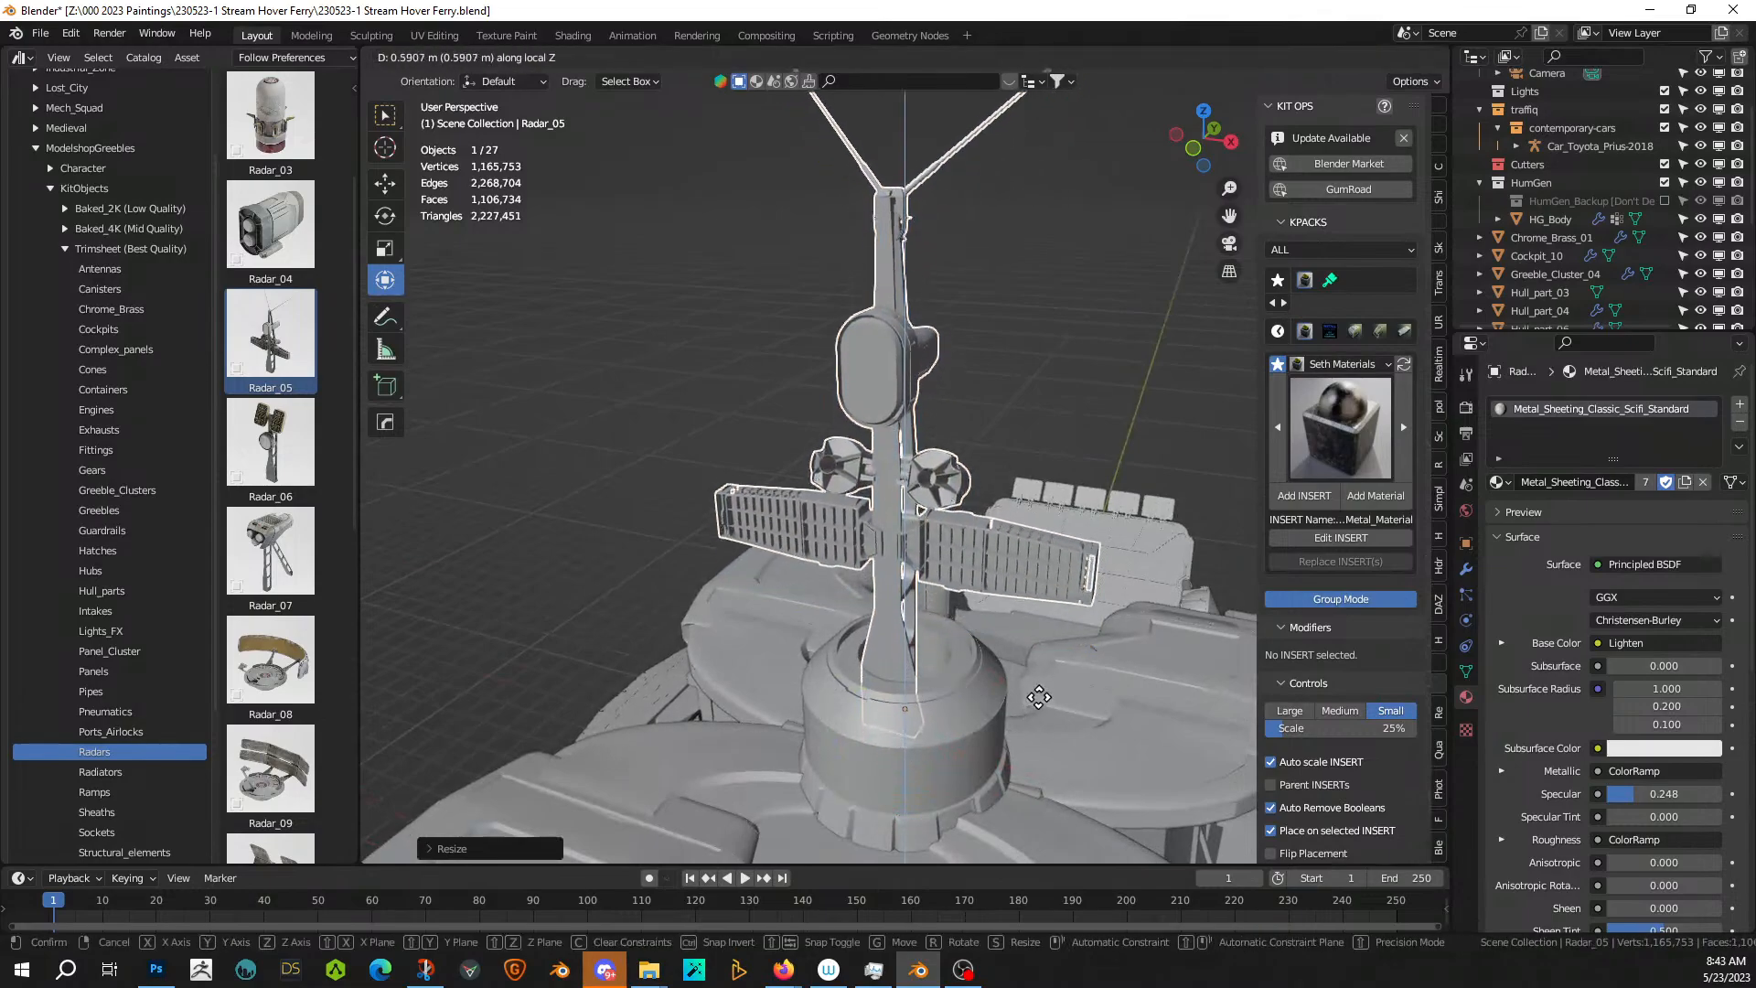
{"action": "left_click", "coordinate": [1039, 694]}
{"action": "middle_click_drag", "start_coordinate": [1039, 694], "coordinate": [1258, 651]}
{"action": "scroll", "coordinate": [1272, 651], "scroll_direction": "down", "scroll_amount": 2}
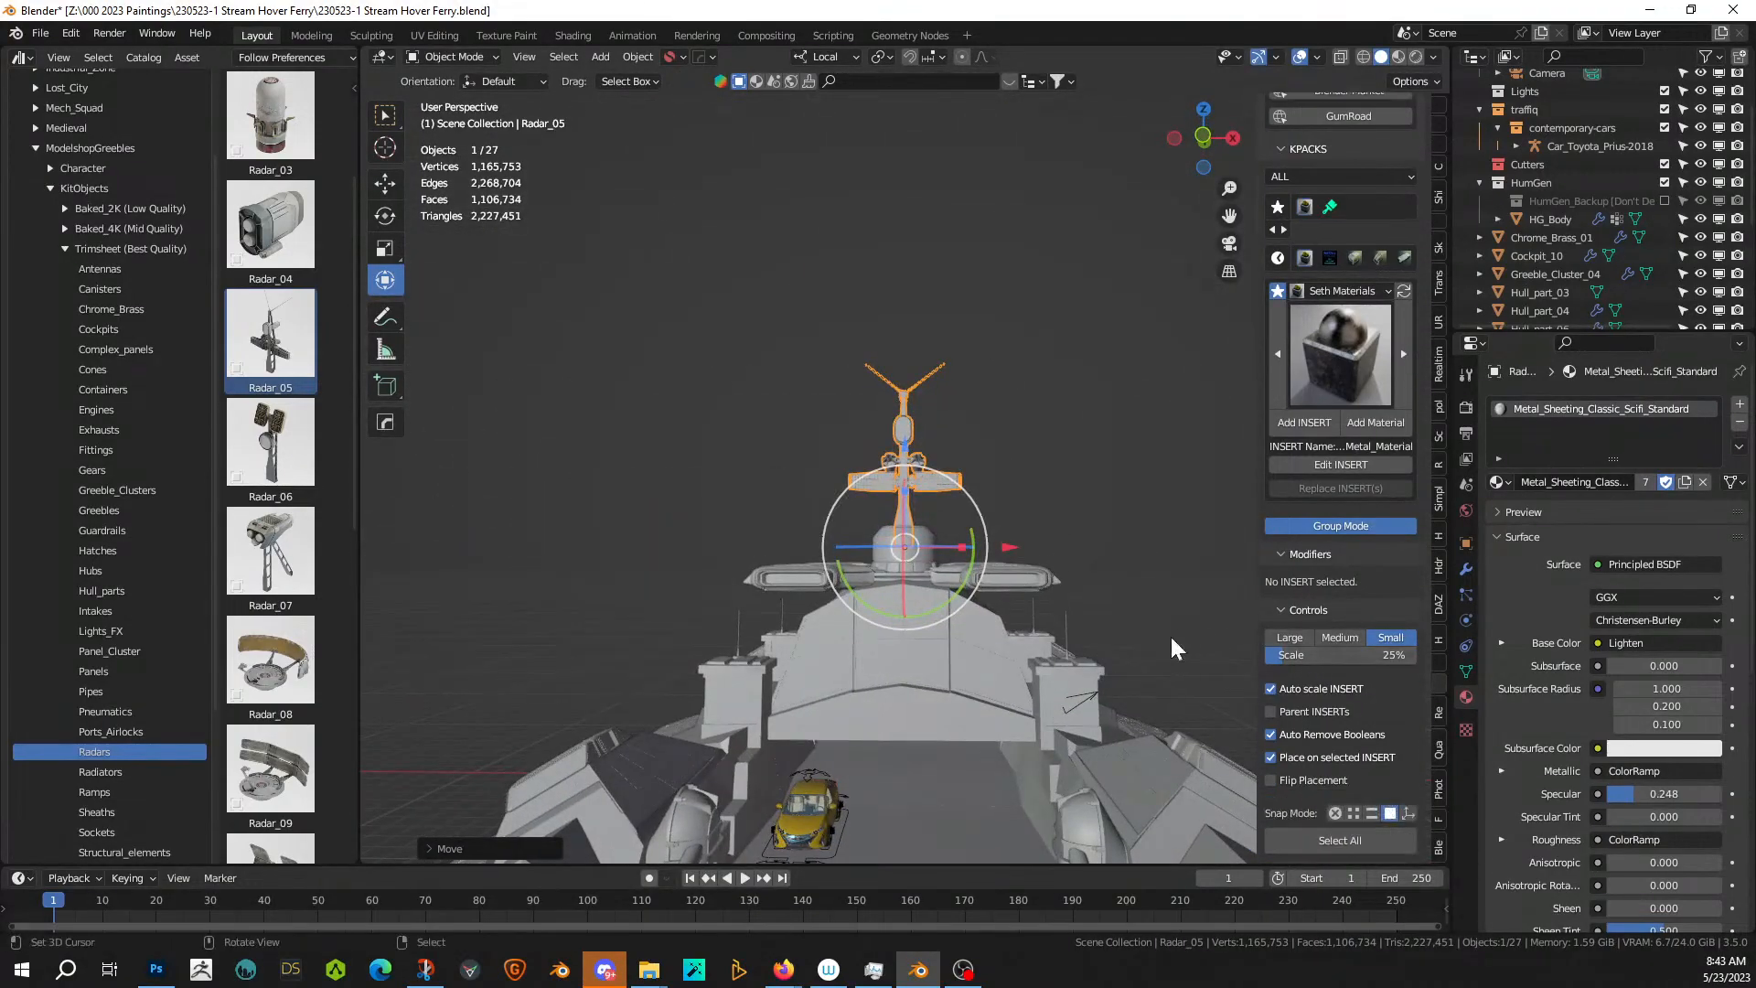
- Save the file and check the radar mast's placement in the roof hub from several angles
{"action": "middle_click_drag", "start_coordinate": [997, 643], "coordinate": [878, 666]}
{"action": "key", "text": "ctrl+s"}
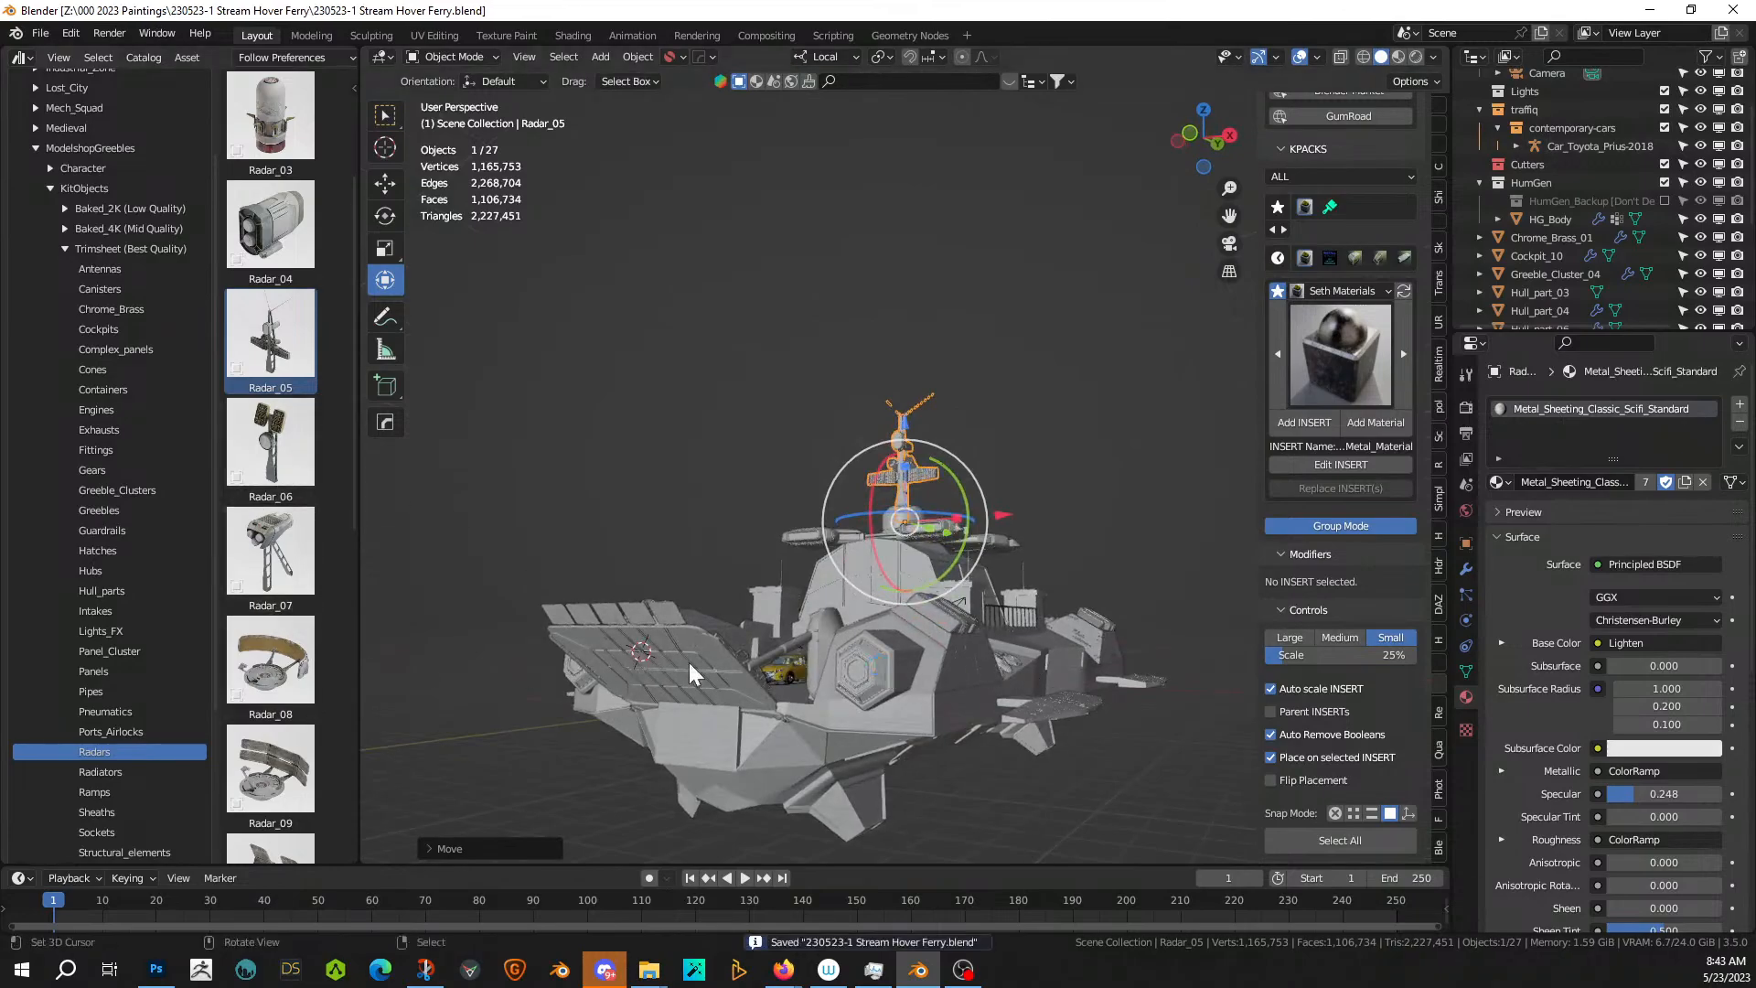
{"action": "middle_click_drag", "start_coordinate": [688, 663], "coordinate": [820, 706]}
{"action": "scroll", "coordinate": [893, 738], "scroll_direction": "up", "scroll_amount": 4}
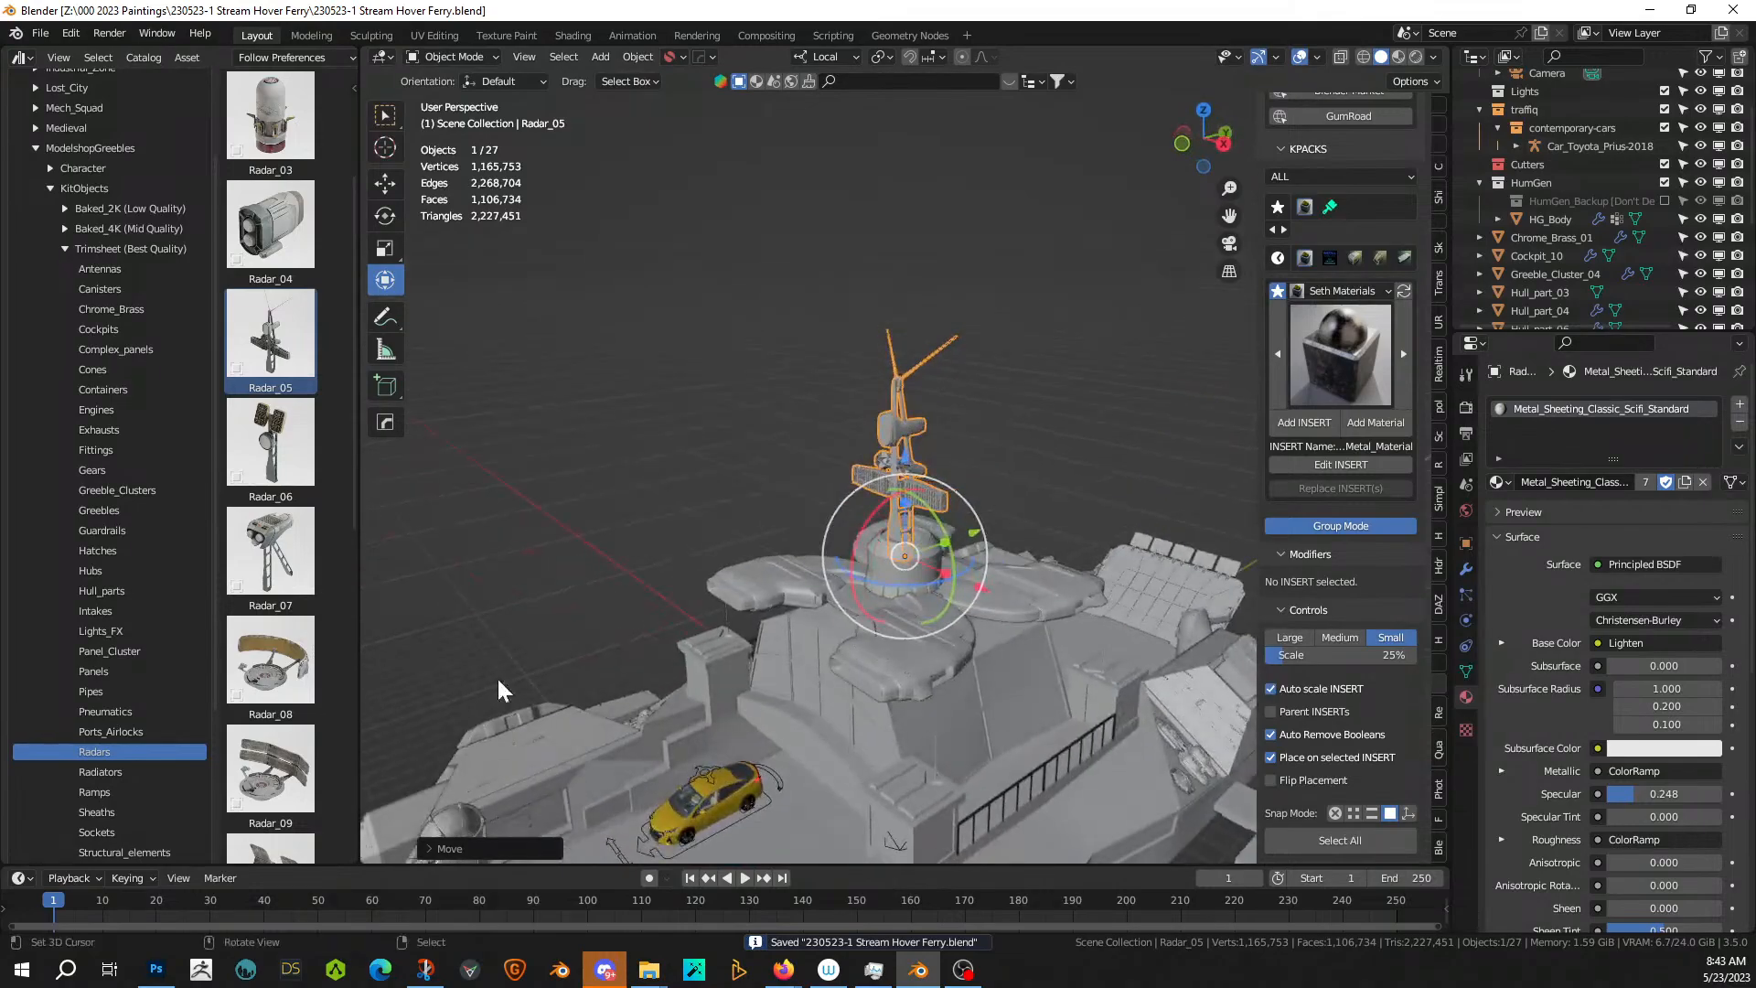
{"action": "middle_click_drag", "start_coordinate": [764, 578], "coordinate": [805, 624]}
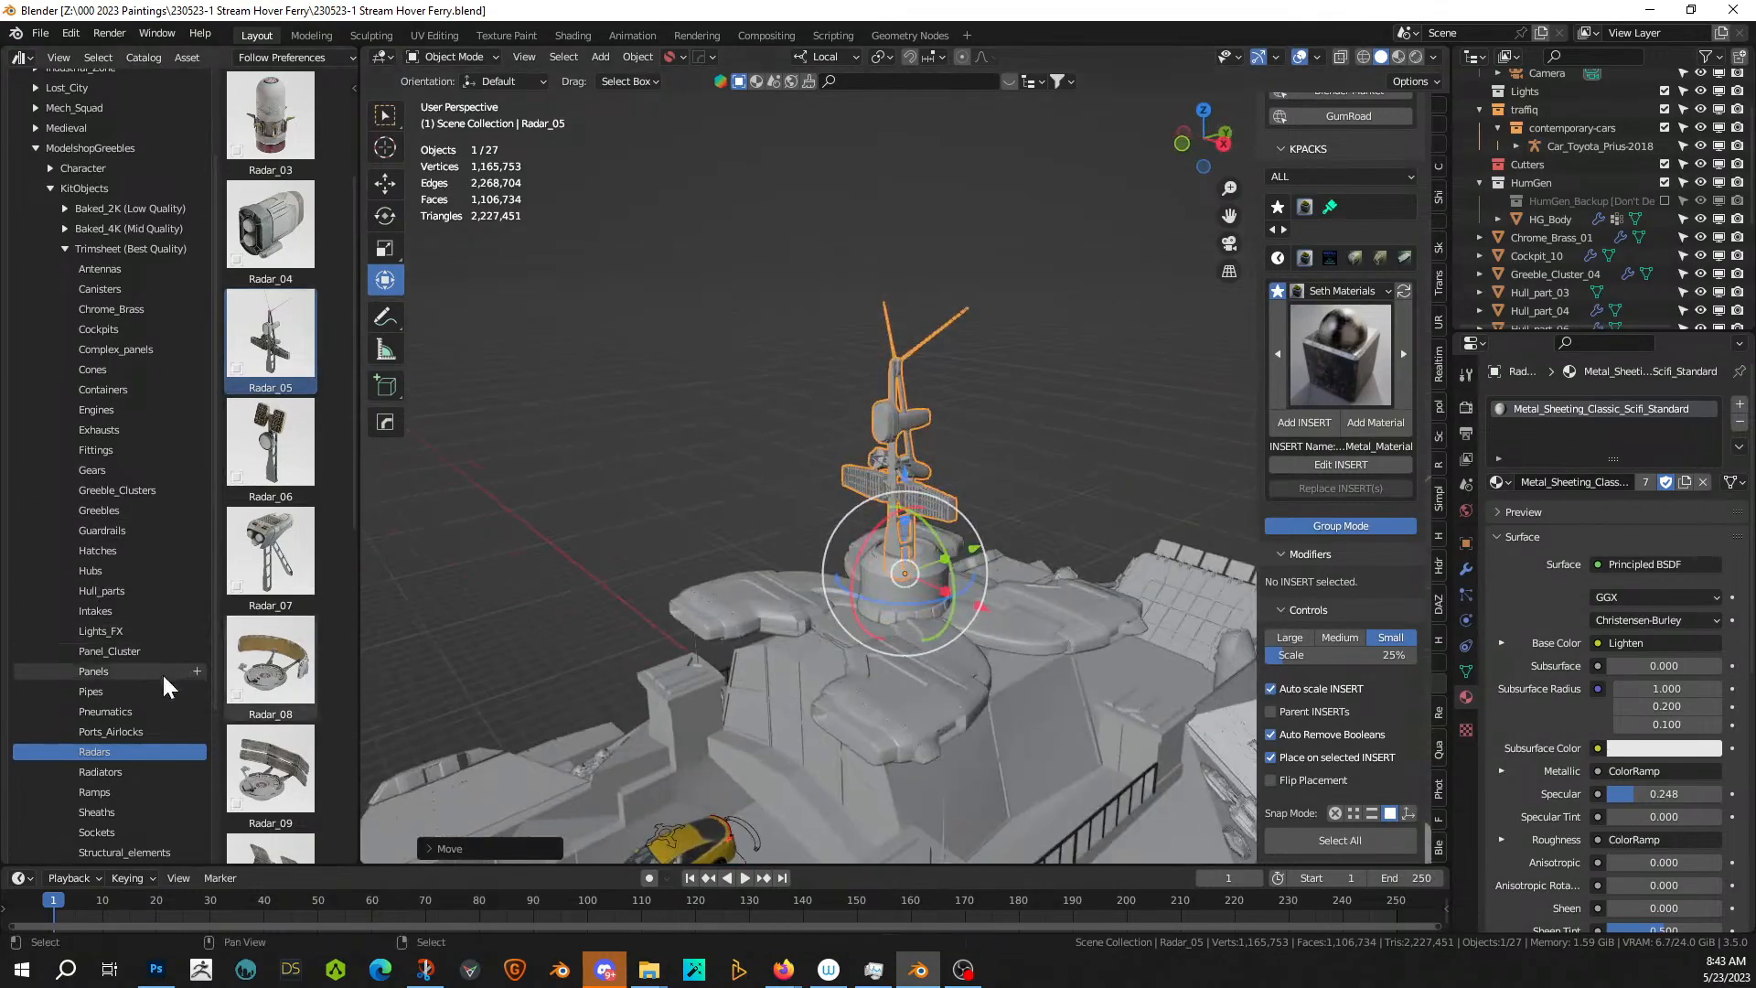
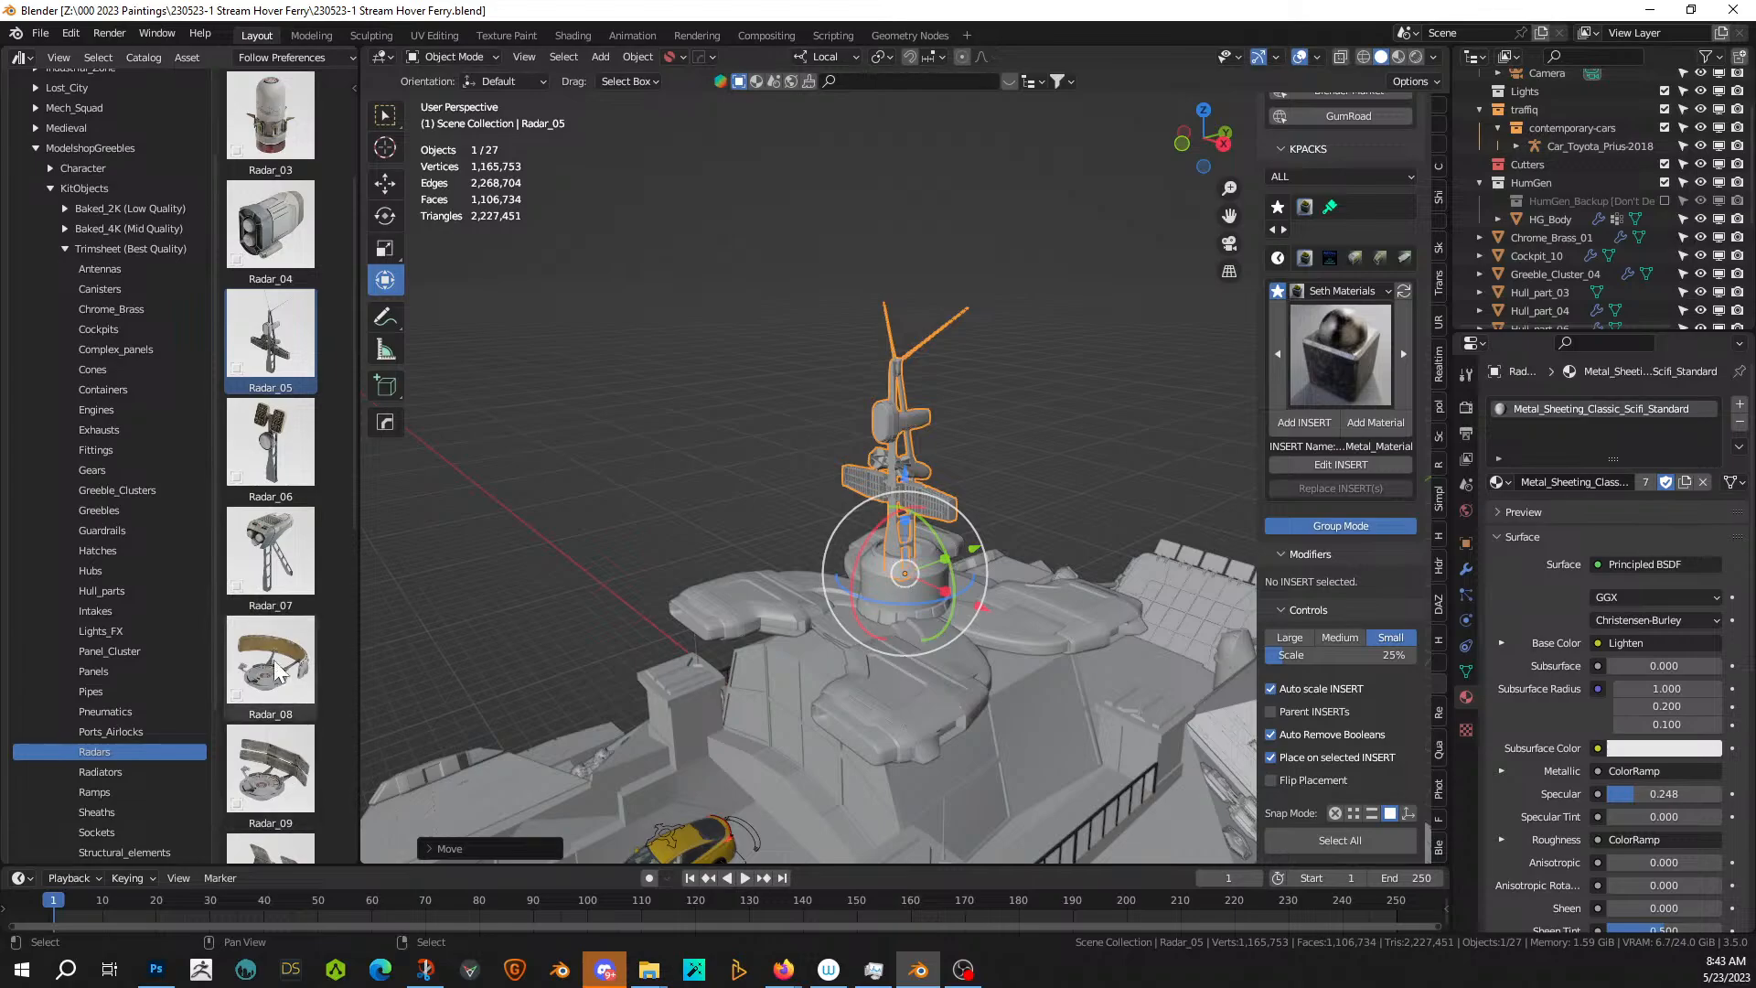
- Browse the radar assets and place Antenna_06 from the Antennas category on the roof pod beside the radar mast
{"action": "scroll", "coordinate": [293, 585], "scroll_direction": "down", "scroll_amount": 5}
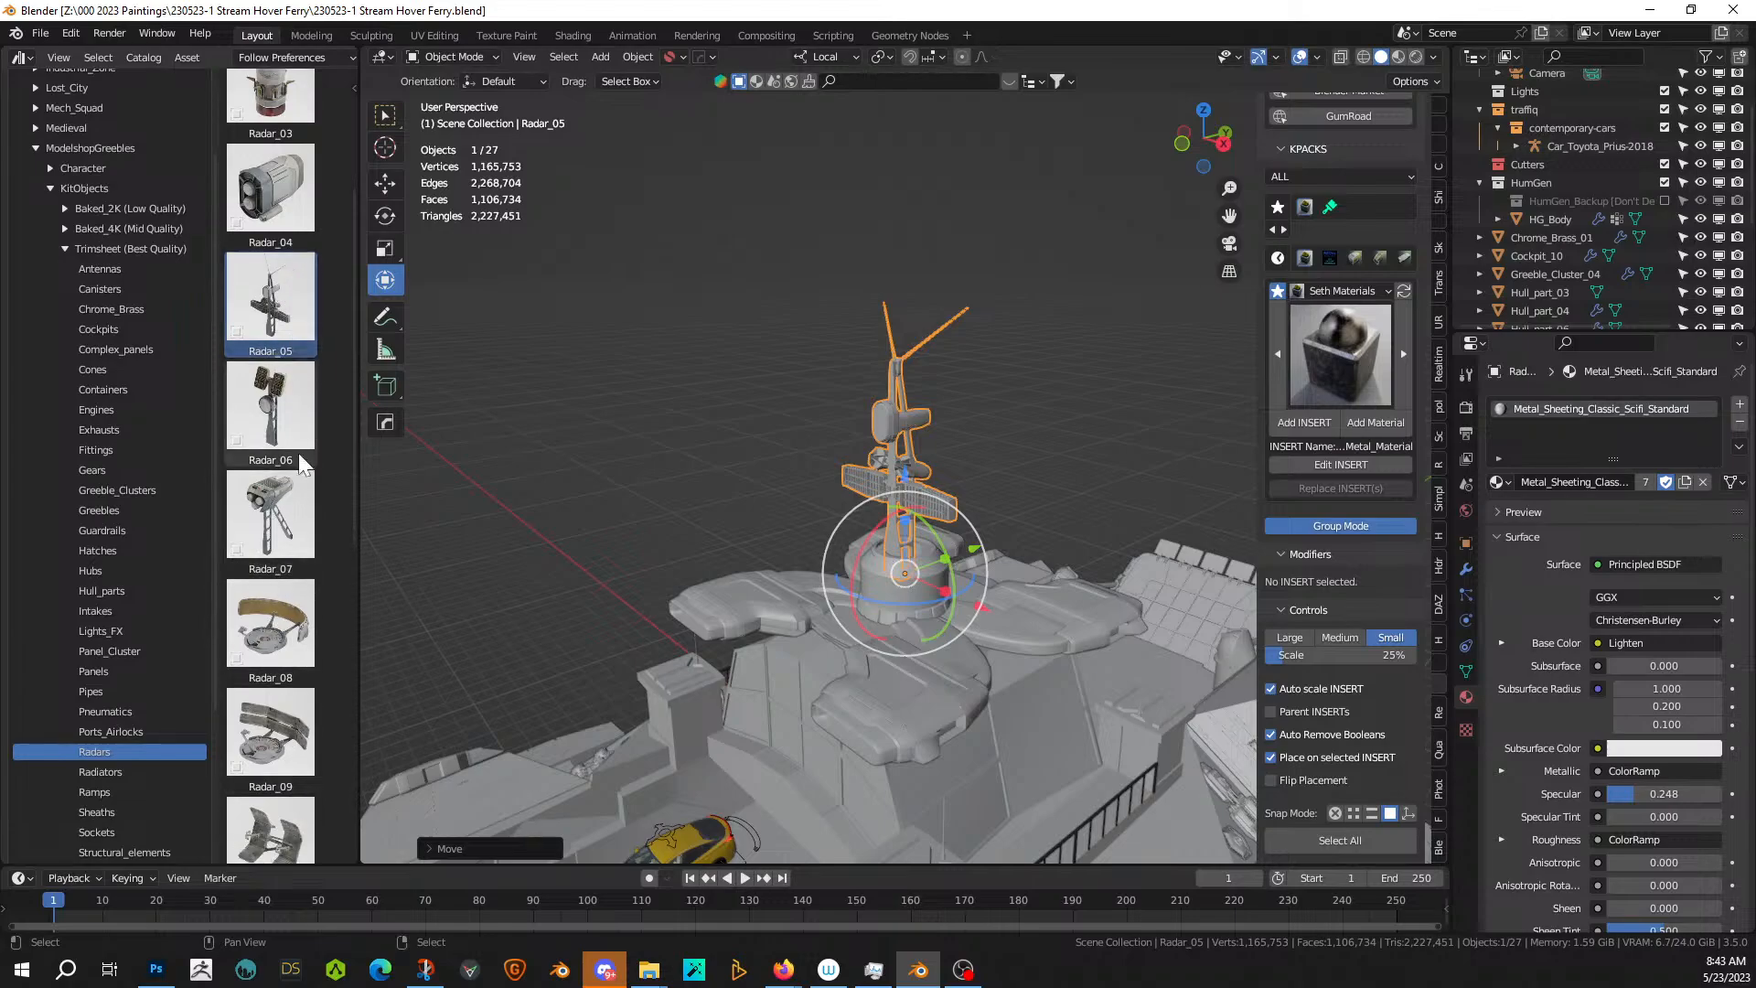
{"action": "scroll", "coordinate": [300, 748], "scroll_direction": "down", "scroll_amount": 8}
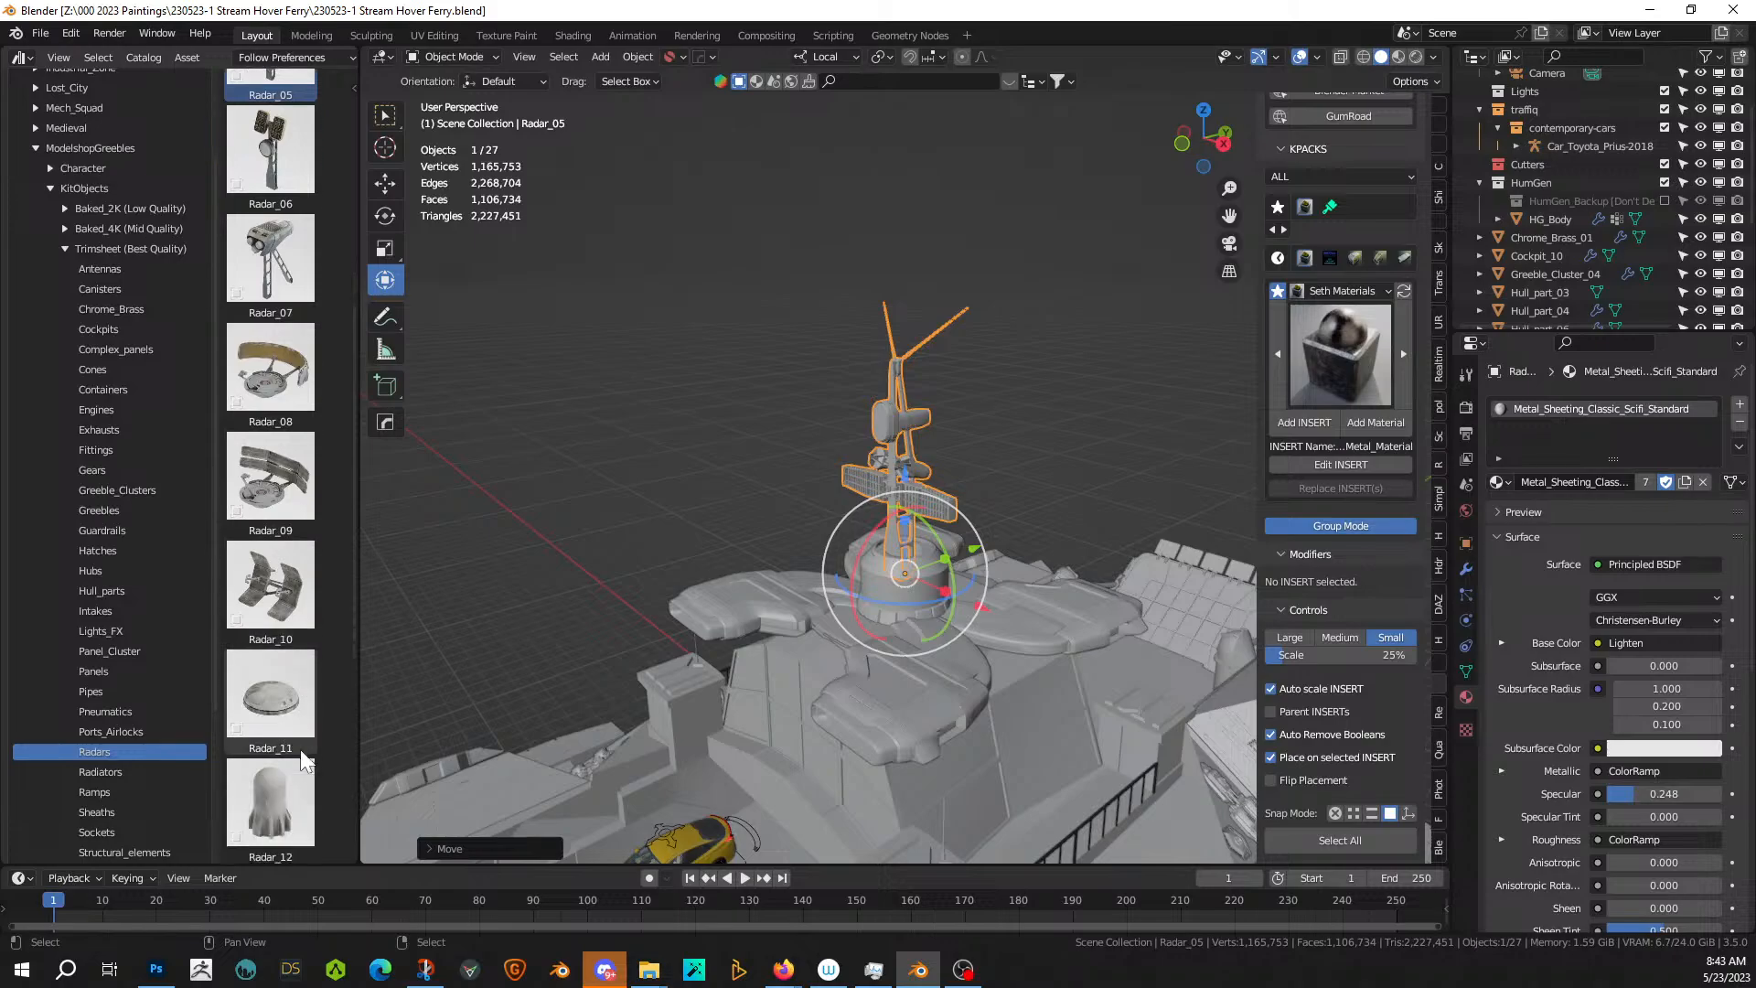
{"action": "scroll", "coordinate": [300, 750], "scroll_direction": "down", "scroll_amount": 3}
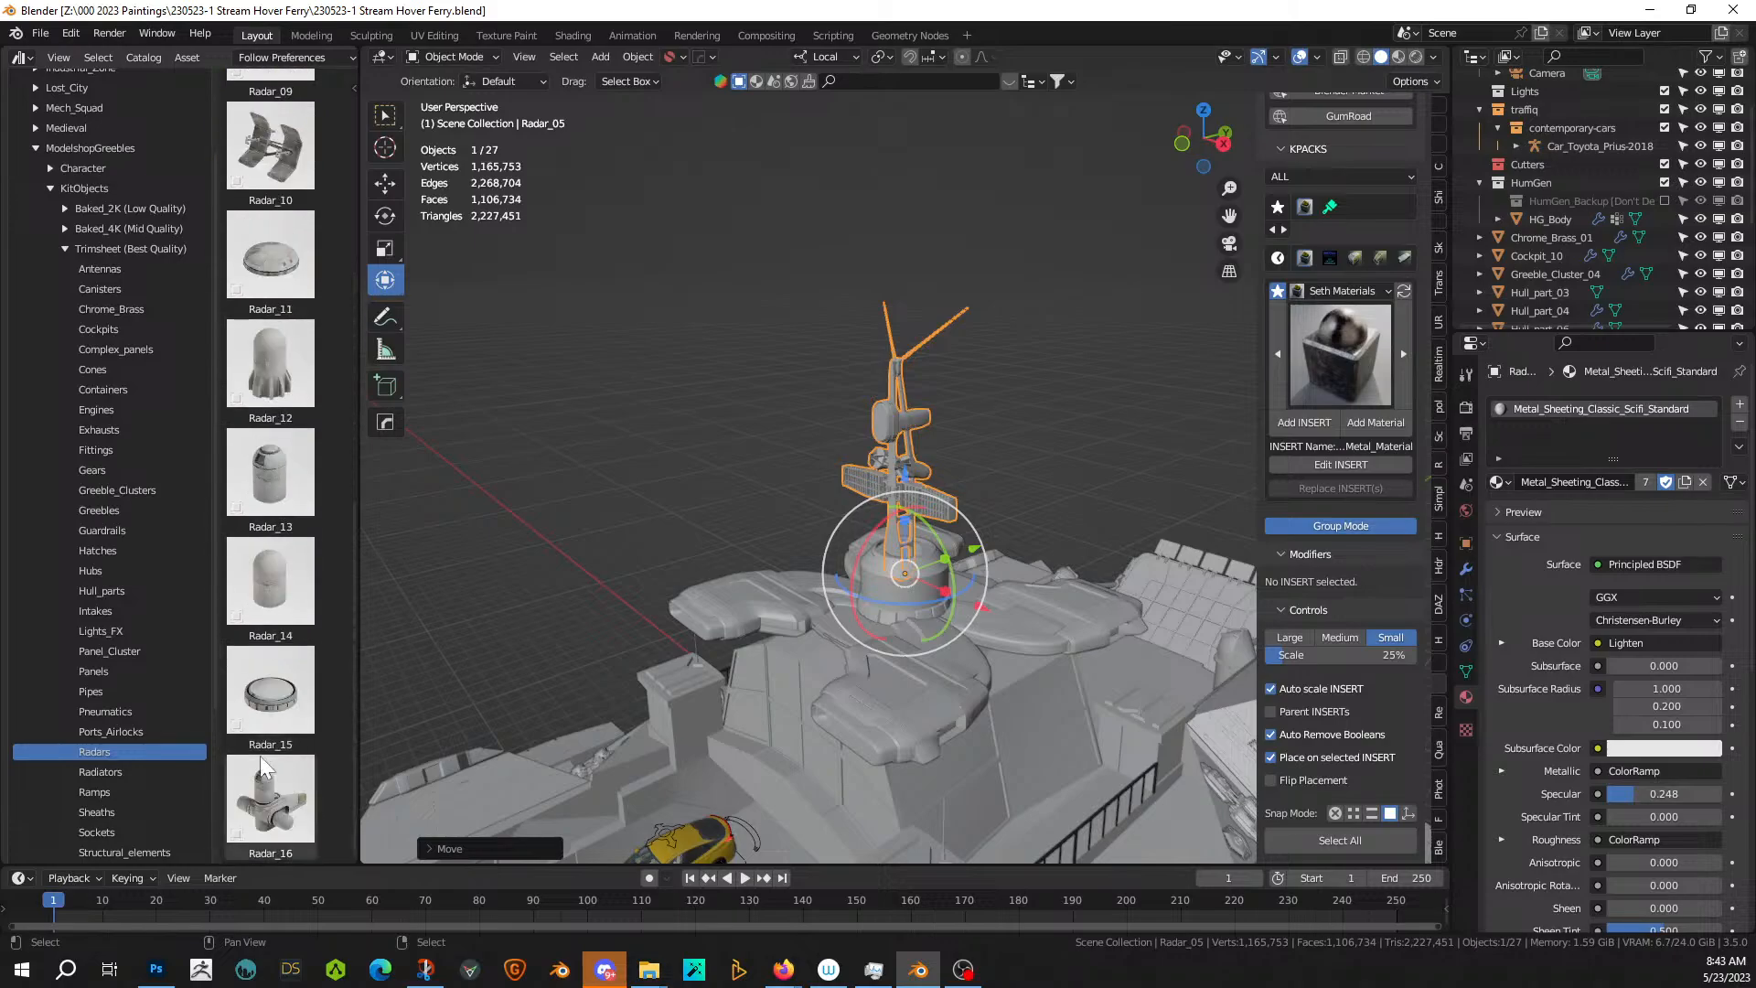
{"action": "left_click", "coordinate": [119, 263]}
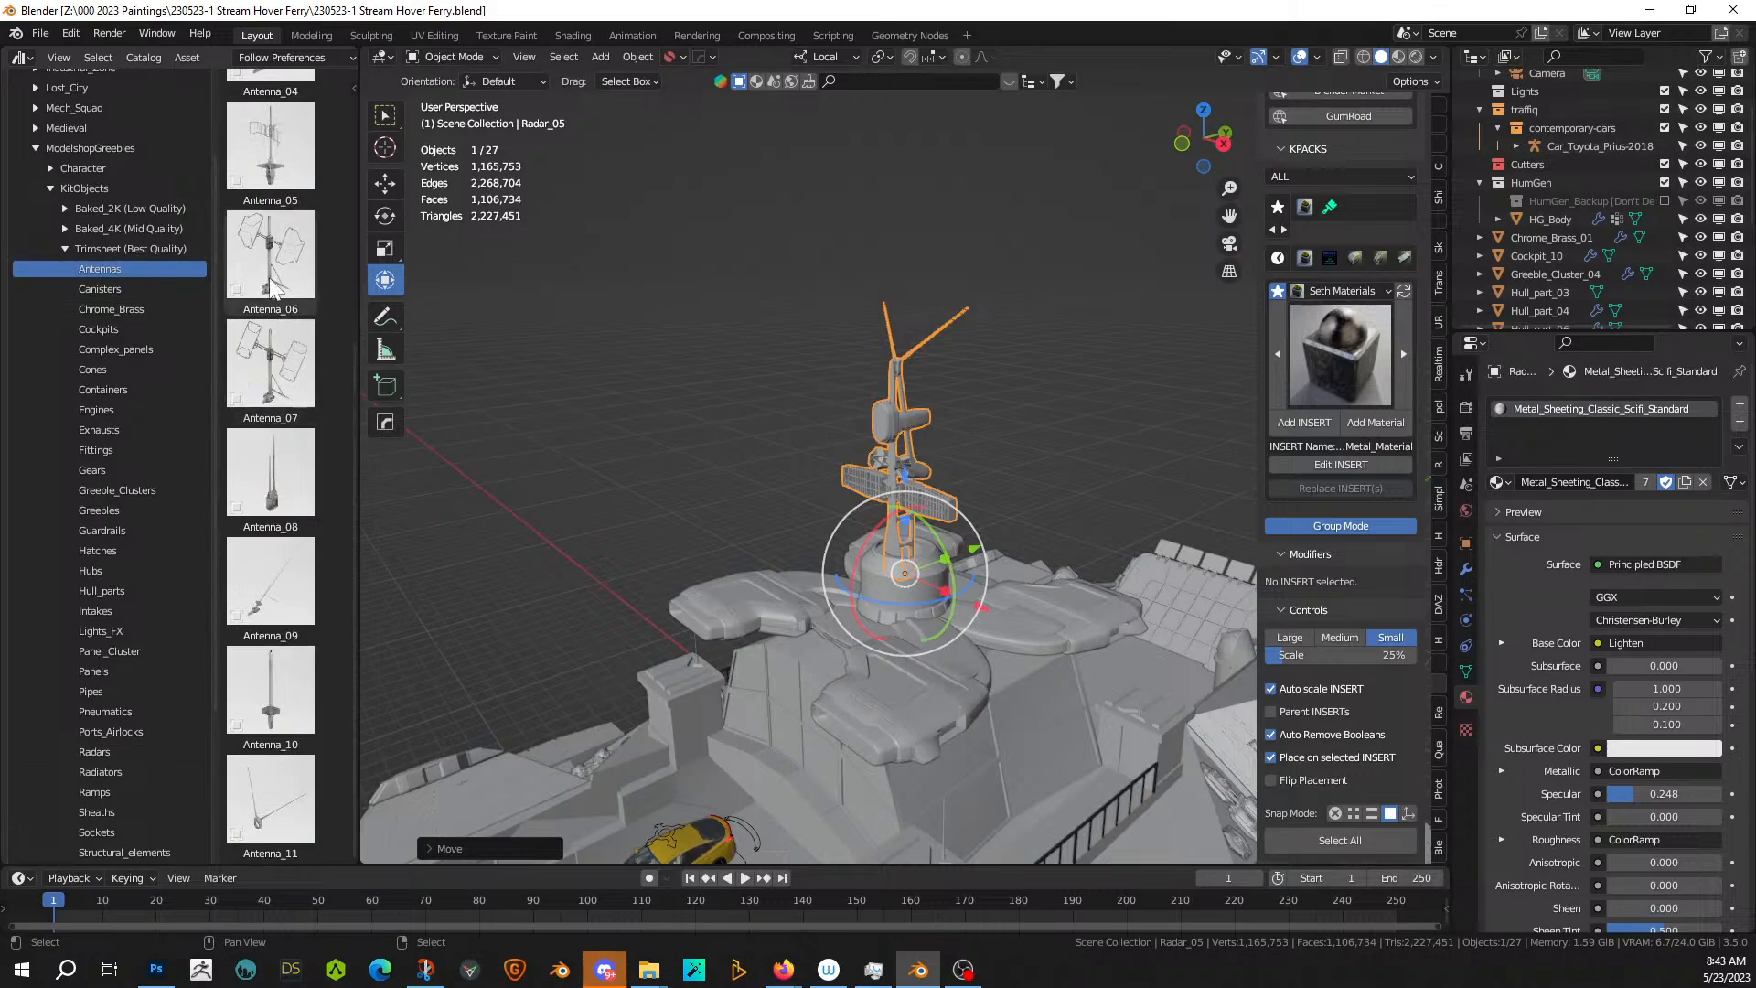
{"action": "left_click_drag", "start_coordinate": [272, 288], "coordinate": [736, 598]}
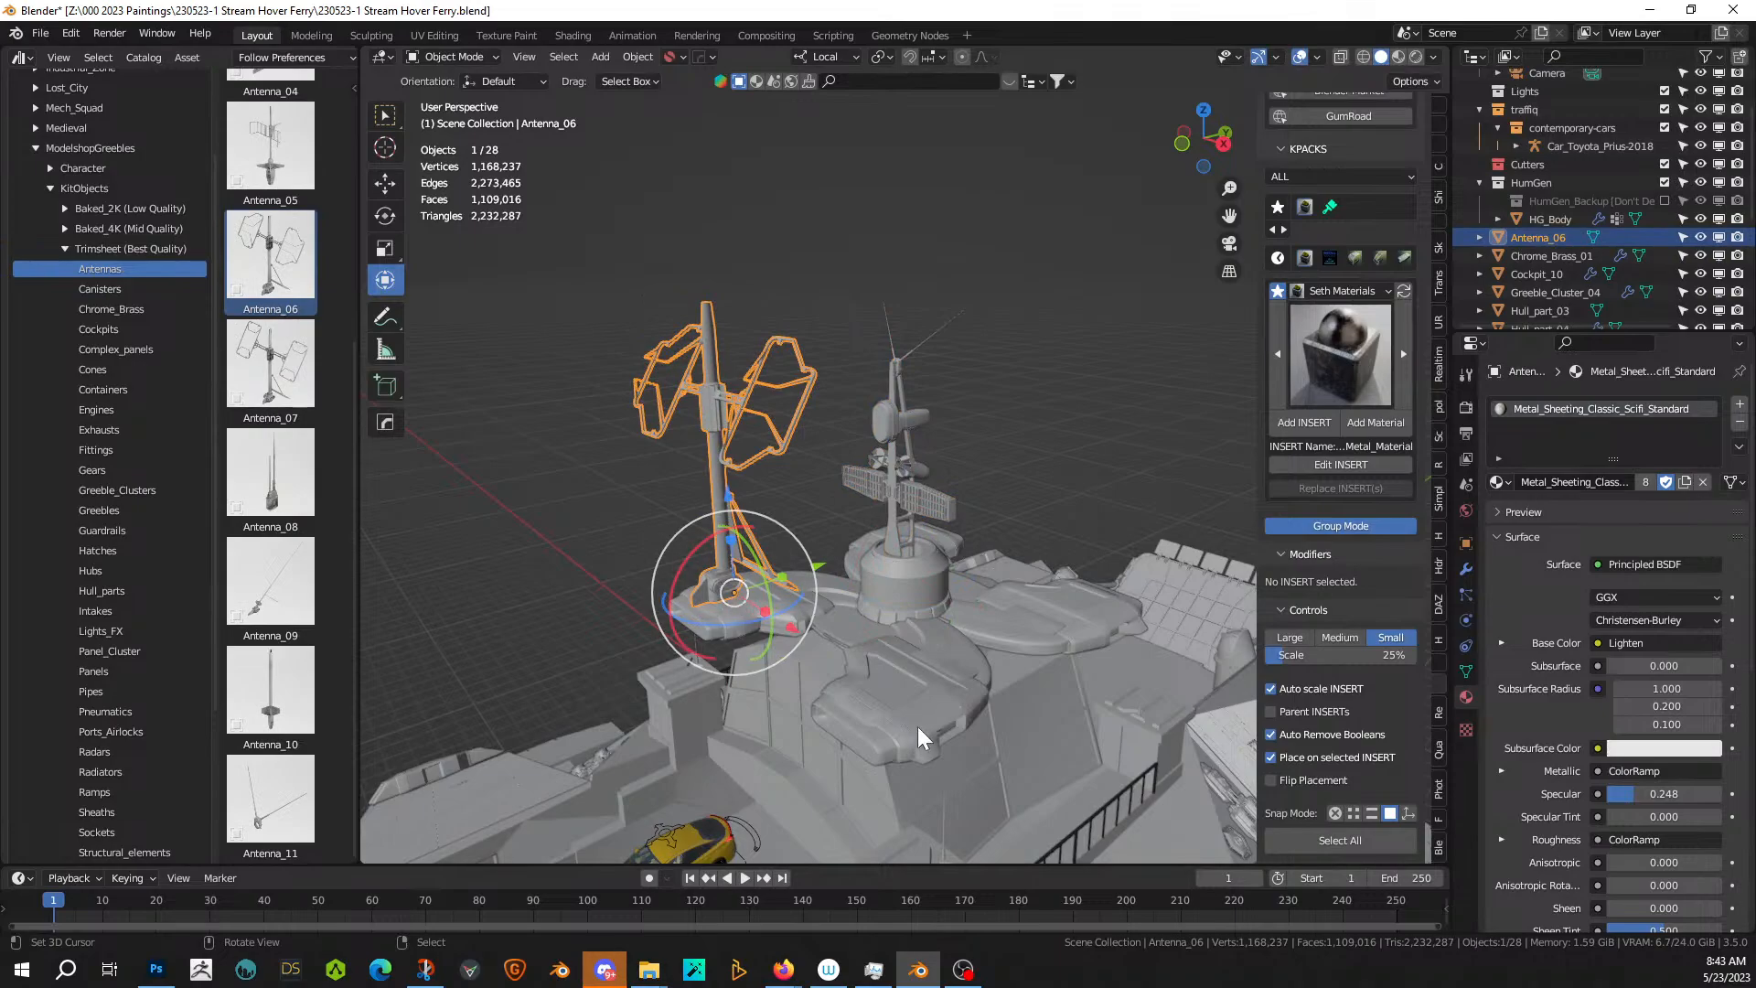
- Scale the placed antenna down uniformly to a factor of about 0.23
{"action": "key", "text": "s"}
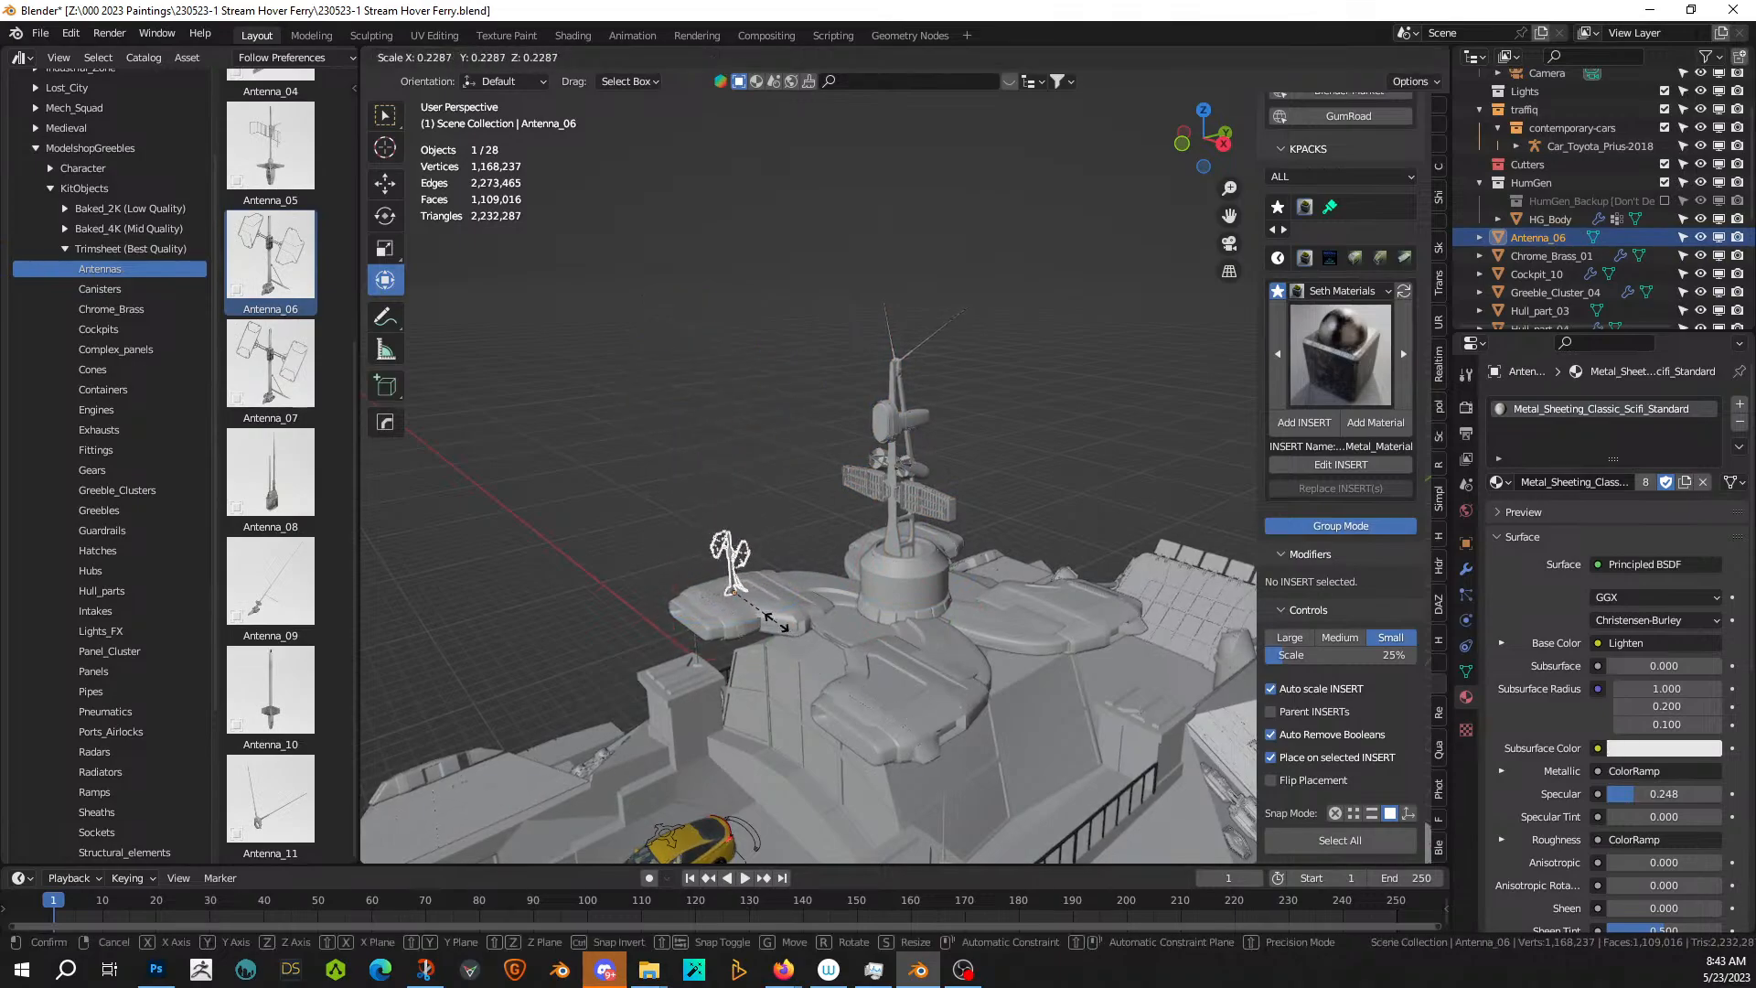
{"action": "left_click", "coordinate": [777, 624]}
{"action": "key", "text": "KP_Decimal"}
- Lower the antenna slightly onto the pod's surface and shift it about 0.09 m along its local Y axis
{"action": "middle_click_drag", "start_coordinate": [805, 651], "coordinate": [1089, 656]}
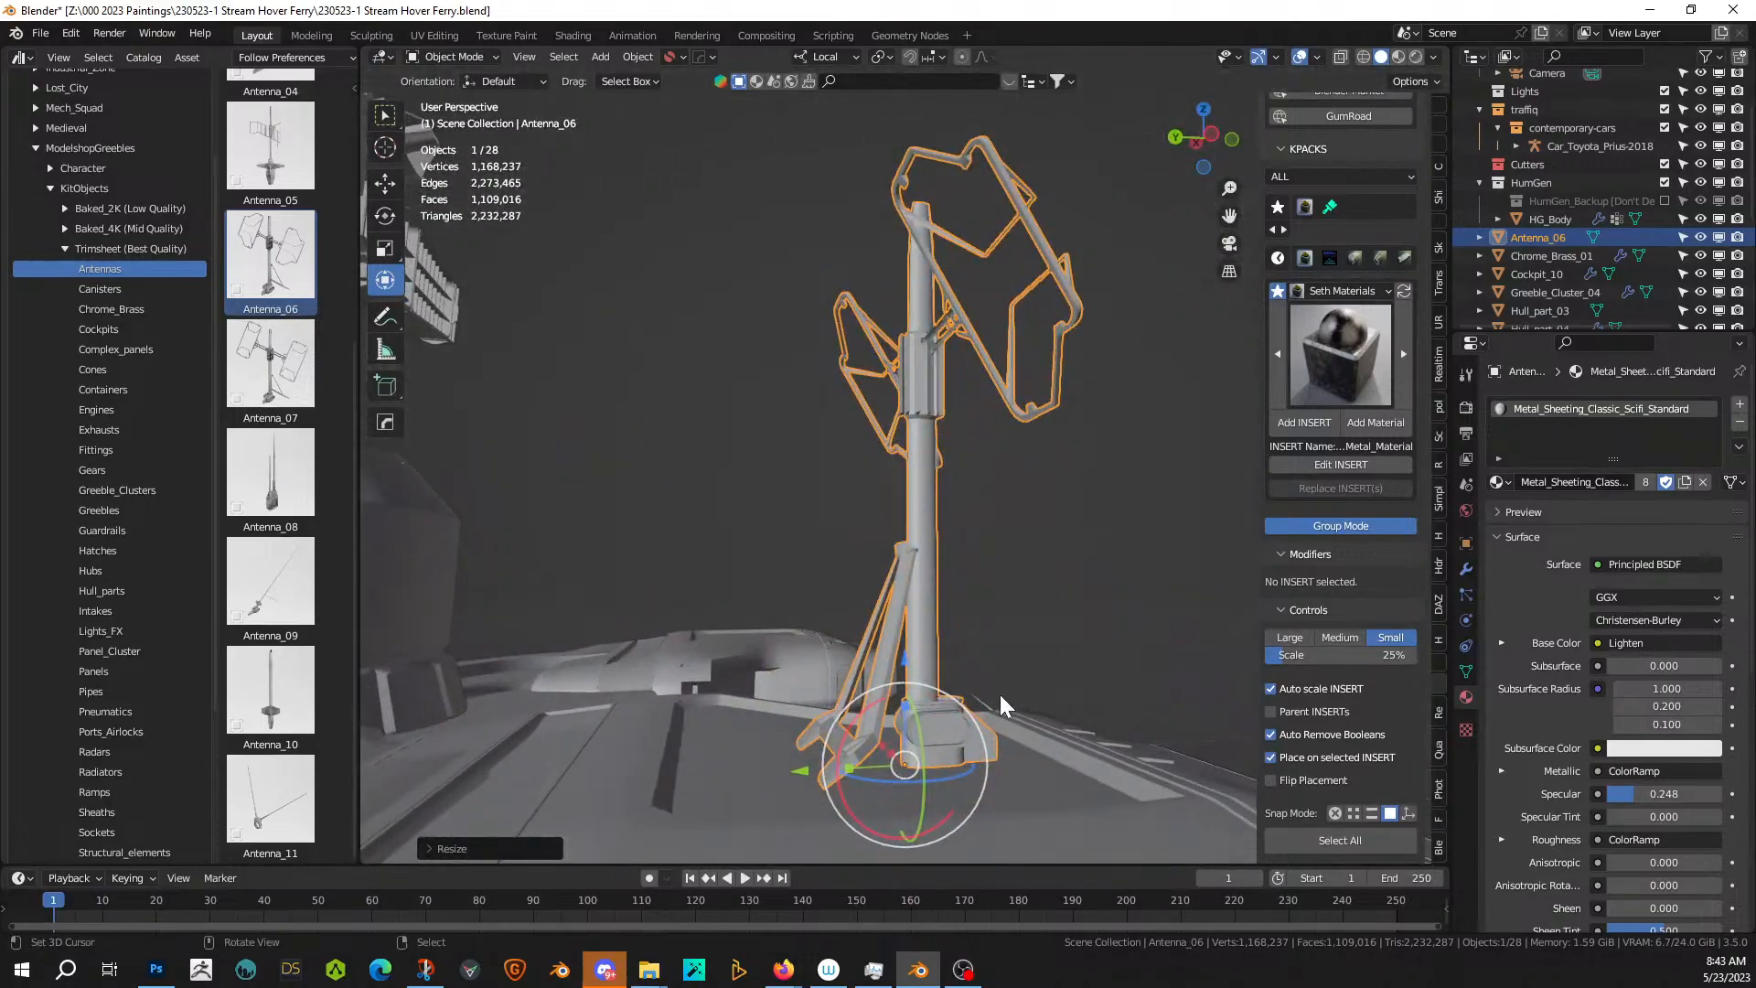
{"action": "key", "text": "g"}
{"action": "left_click", "coordinate": [968, 719]}
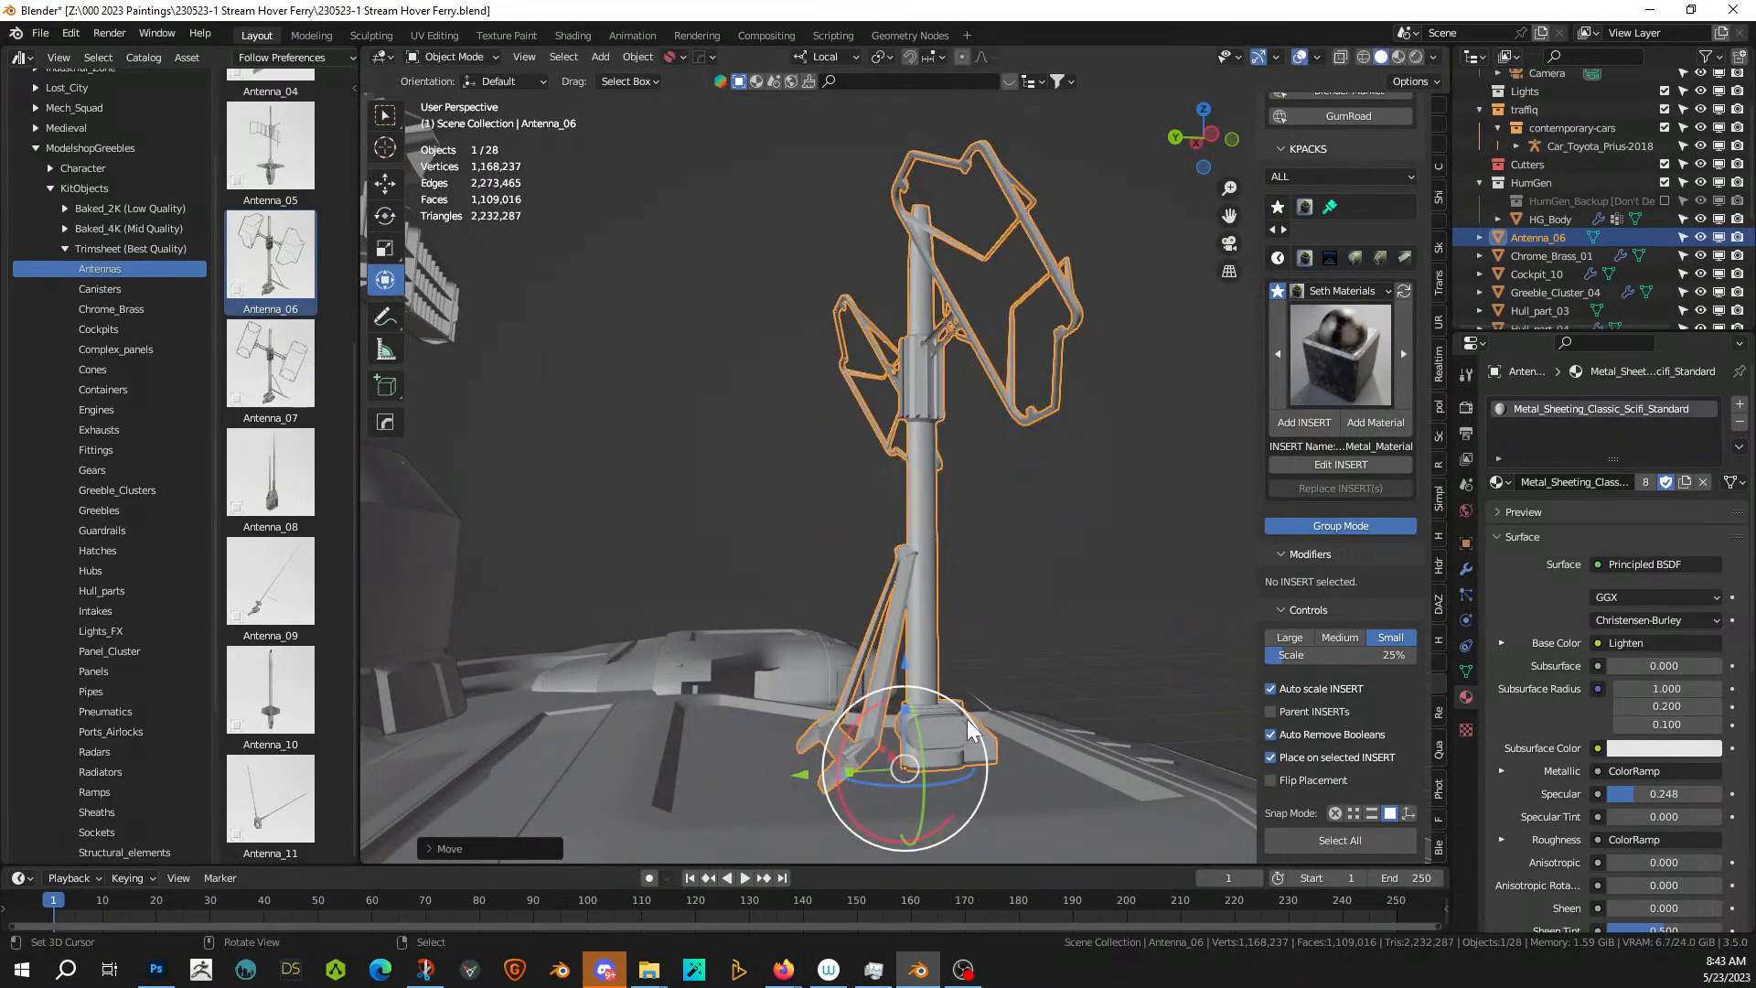
{"action": "key", "text": "g"}
{"action": "key", "text": "y"}
{"action": "key", "text": "y"}
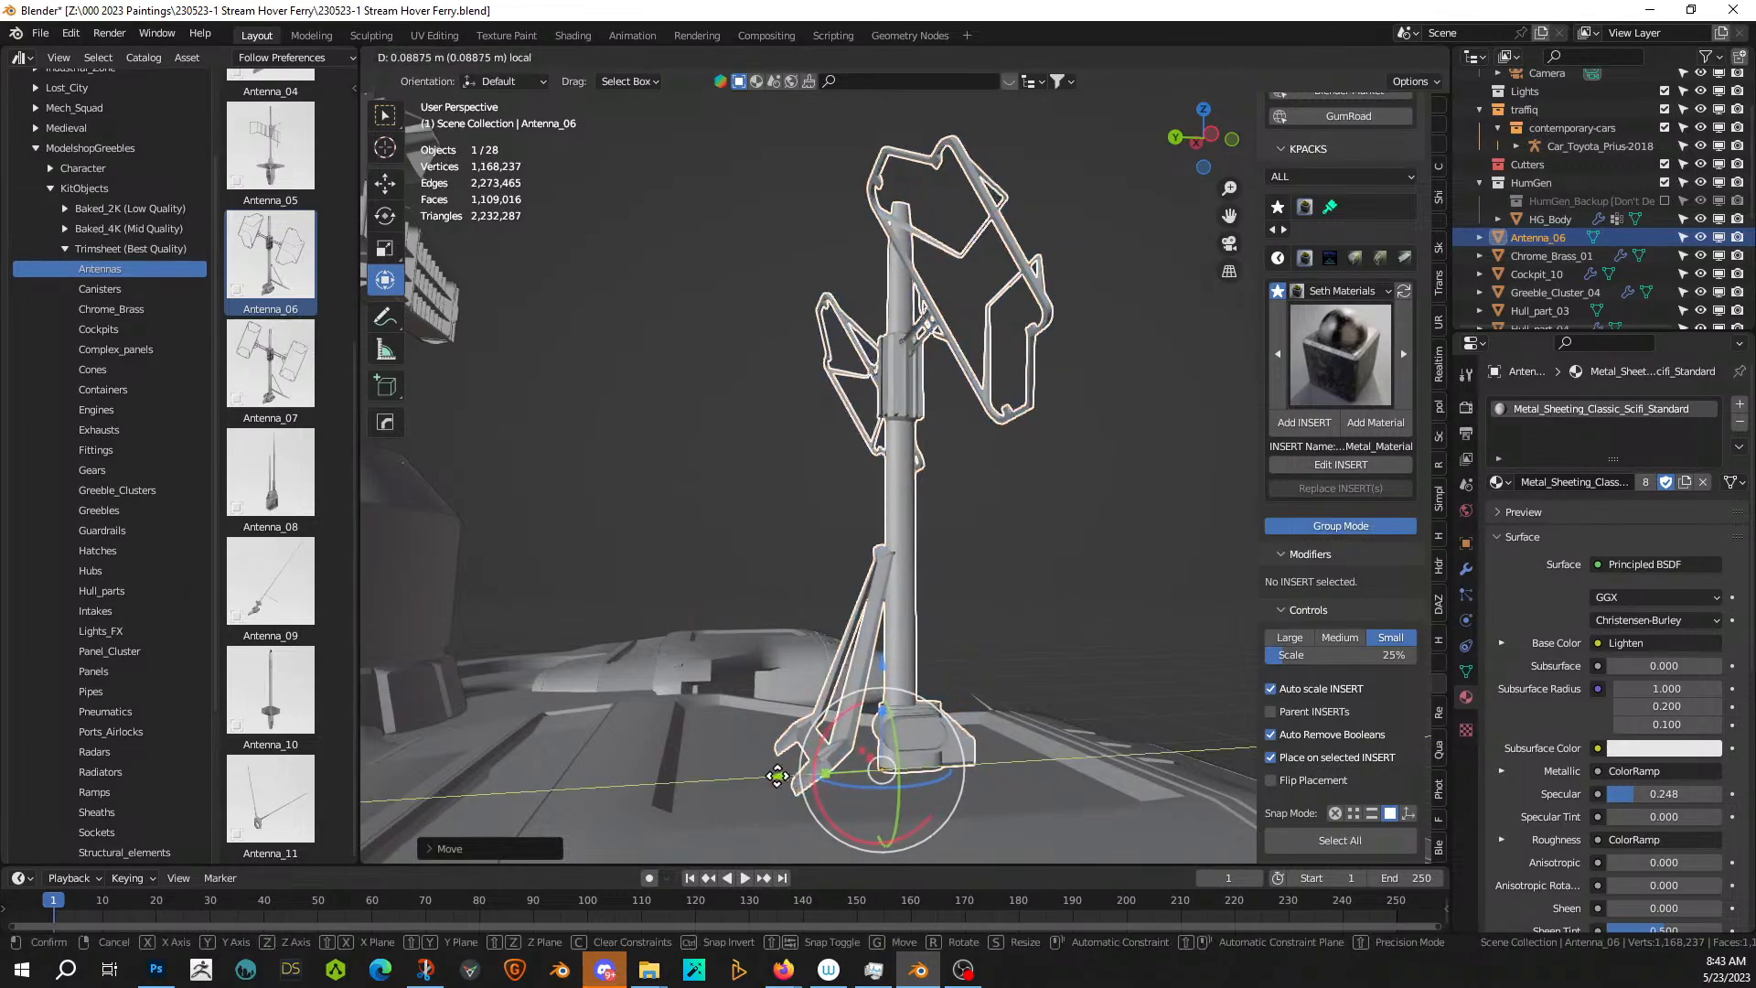
{"action": "left_click_drag", "start_coordinate": [777, 775], "coordinate": [764, 777]}
- Rotate the antenna about its local Z axis to adjust its heading on the roof pod
{"action": "scroll", "coordinate": [805, 748], "scroll_direction": "down", "scroll_amount": 5}
{"action": "middle_click_drag", "start_coordinate": [809, 746], "coordinate": [802, 810]}
{"action": "scroll", "coordinate": [802, 810], "scroll_direction": "down", "scroll_amount": 3}
{"action": "key", "text": "r"}
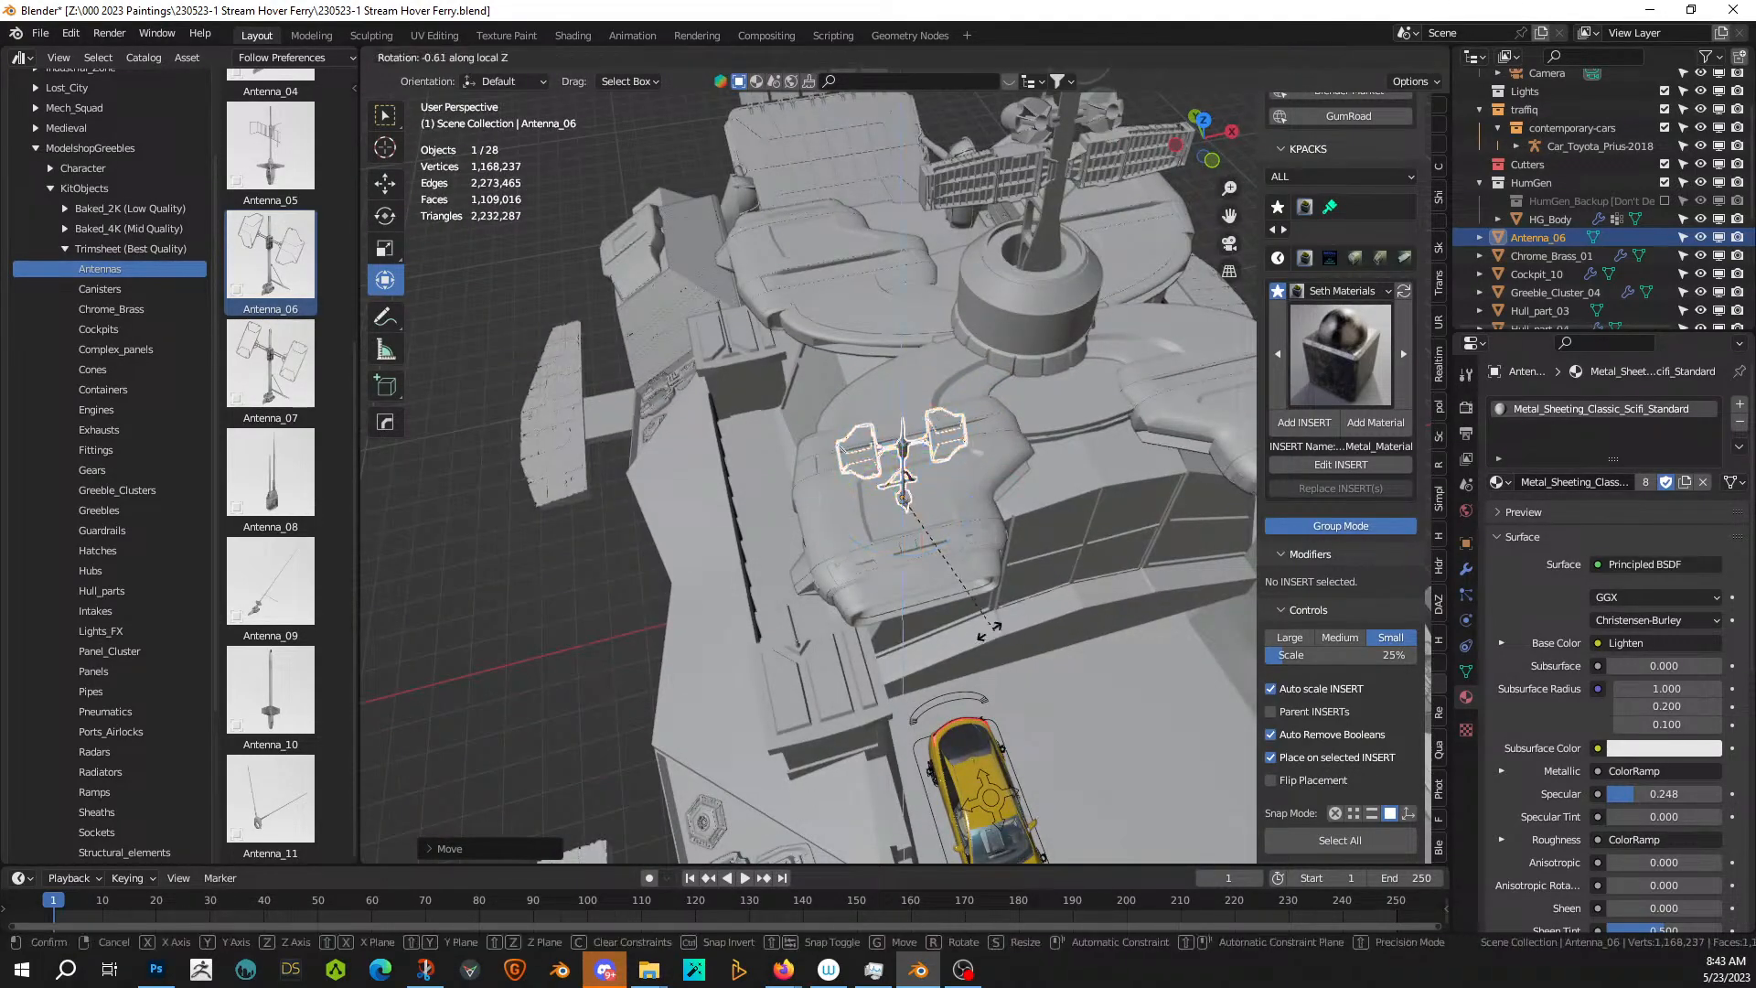
{"action": "left_click", "coordinate": [922, 644]}
{"action": "scroll", "coordinate": [922, 644], "scroll_direction": "down", "scroll_amount": 2}
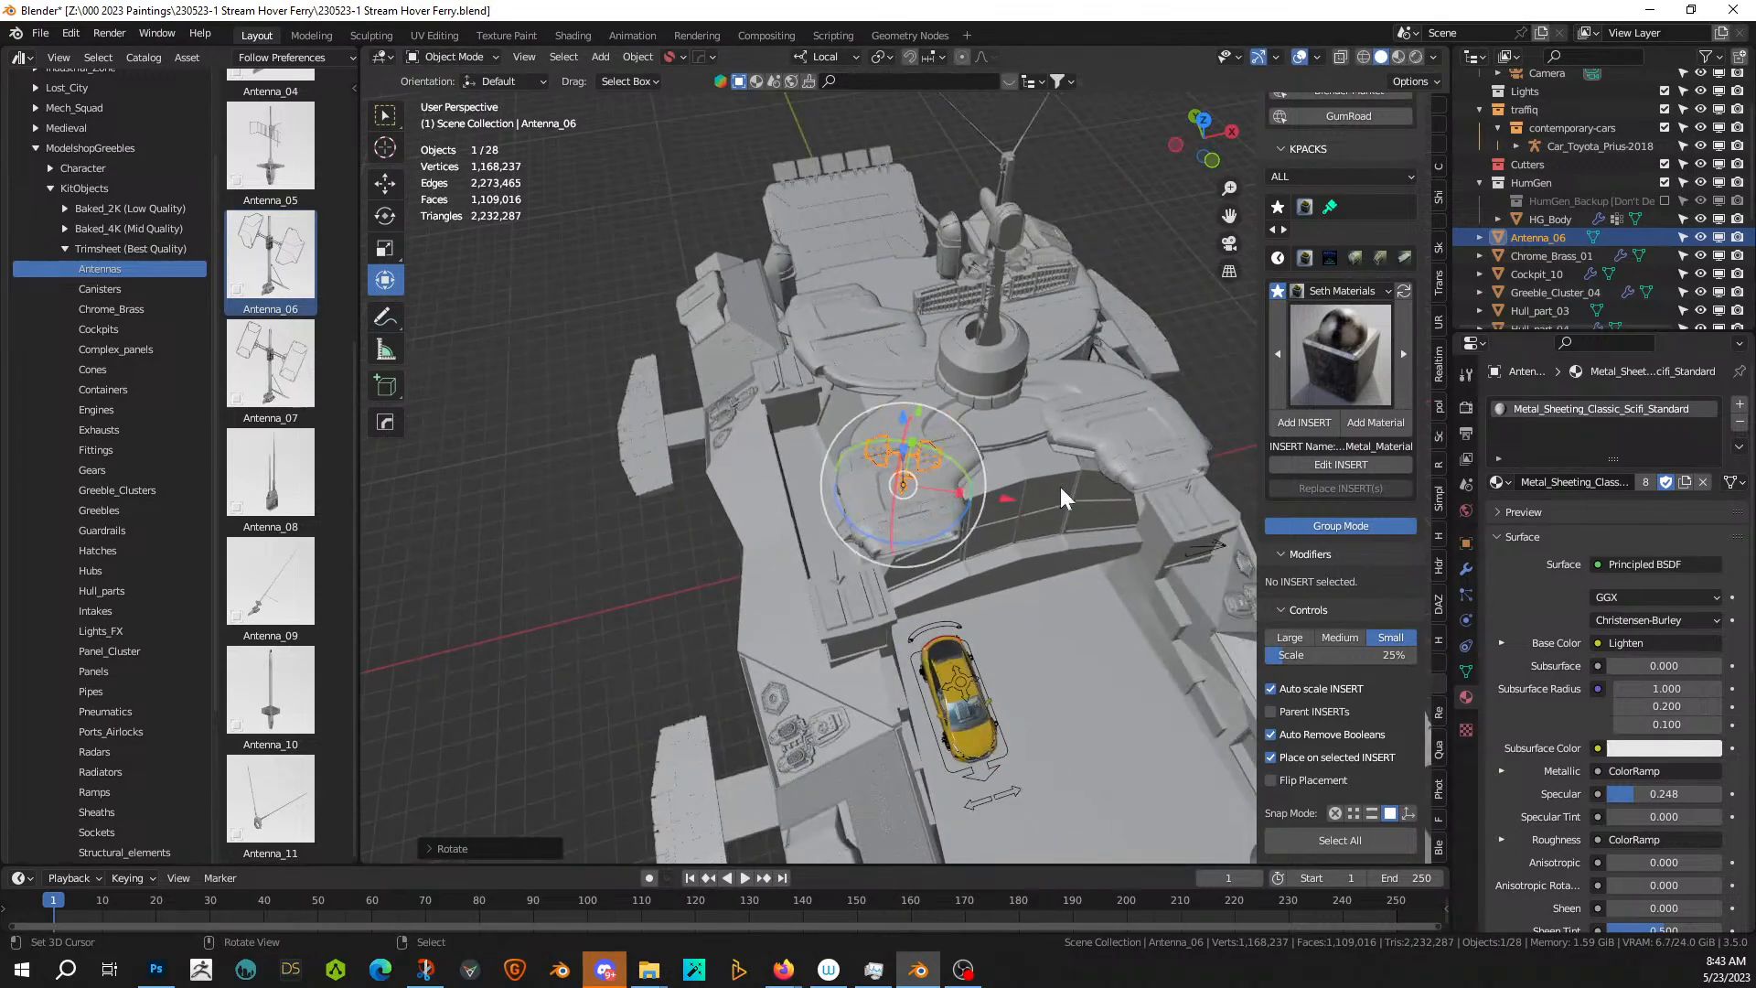
- Mirror the antenna across the R_Starship hull from side to side and front to back, placing copies on the other roof pods
{"action": "middle_click_drag", "start_coordinate": [1061, 487], "coordinate": [1023, 585]}
{"action": "left_click", "coordinate": [1068, 678], "text": "shift"}
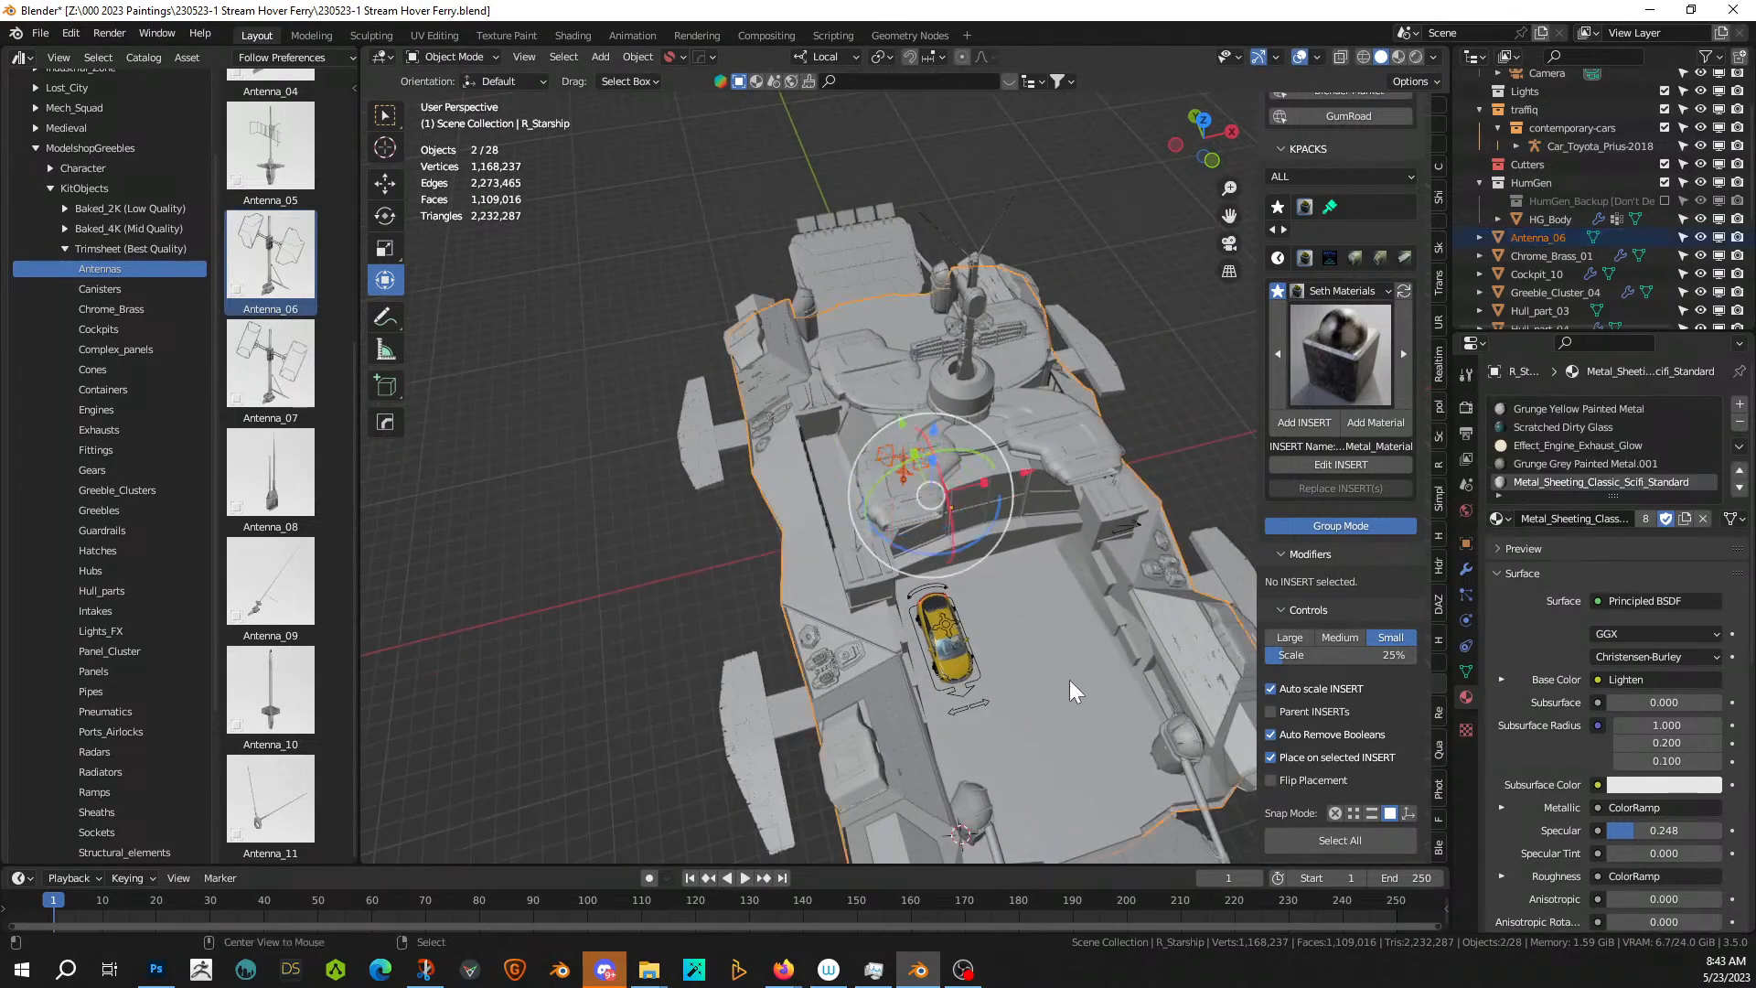
{"action": "key", "text": "alt+x"}
{"action": "left_click", "coordinate": [824, 538]}
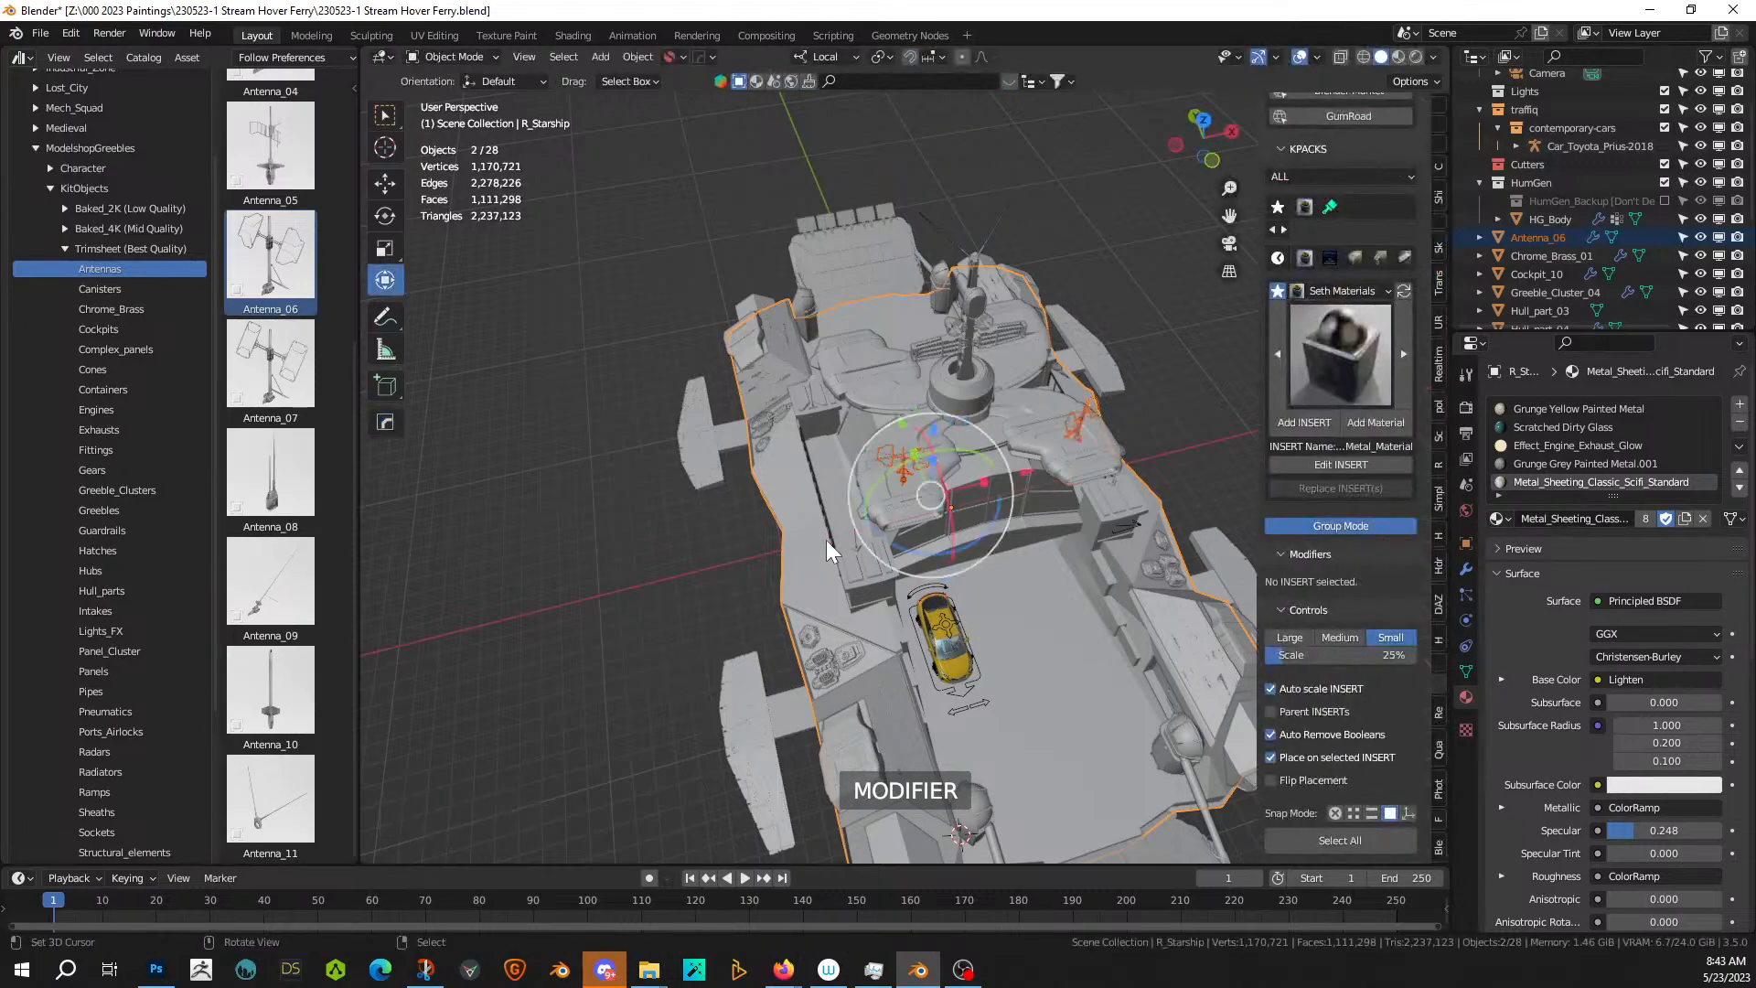
{"action": "left_click", "coordinate": [998, 625]}
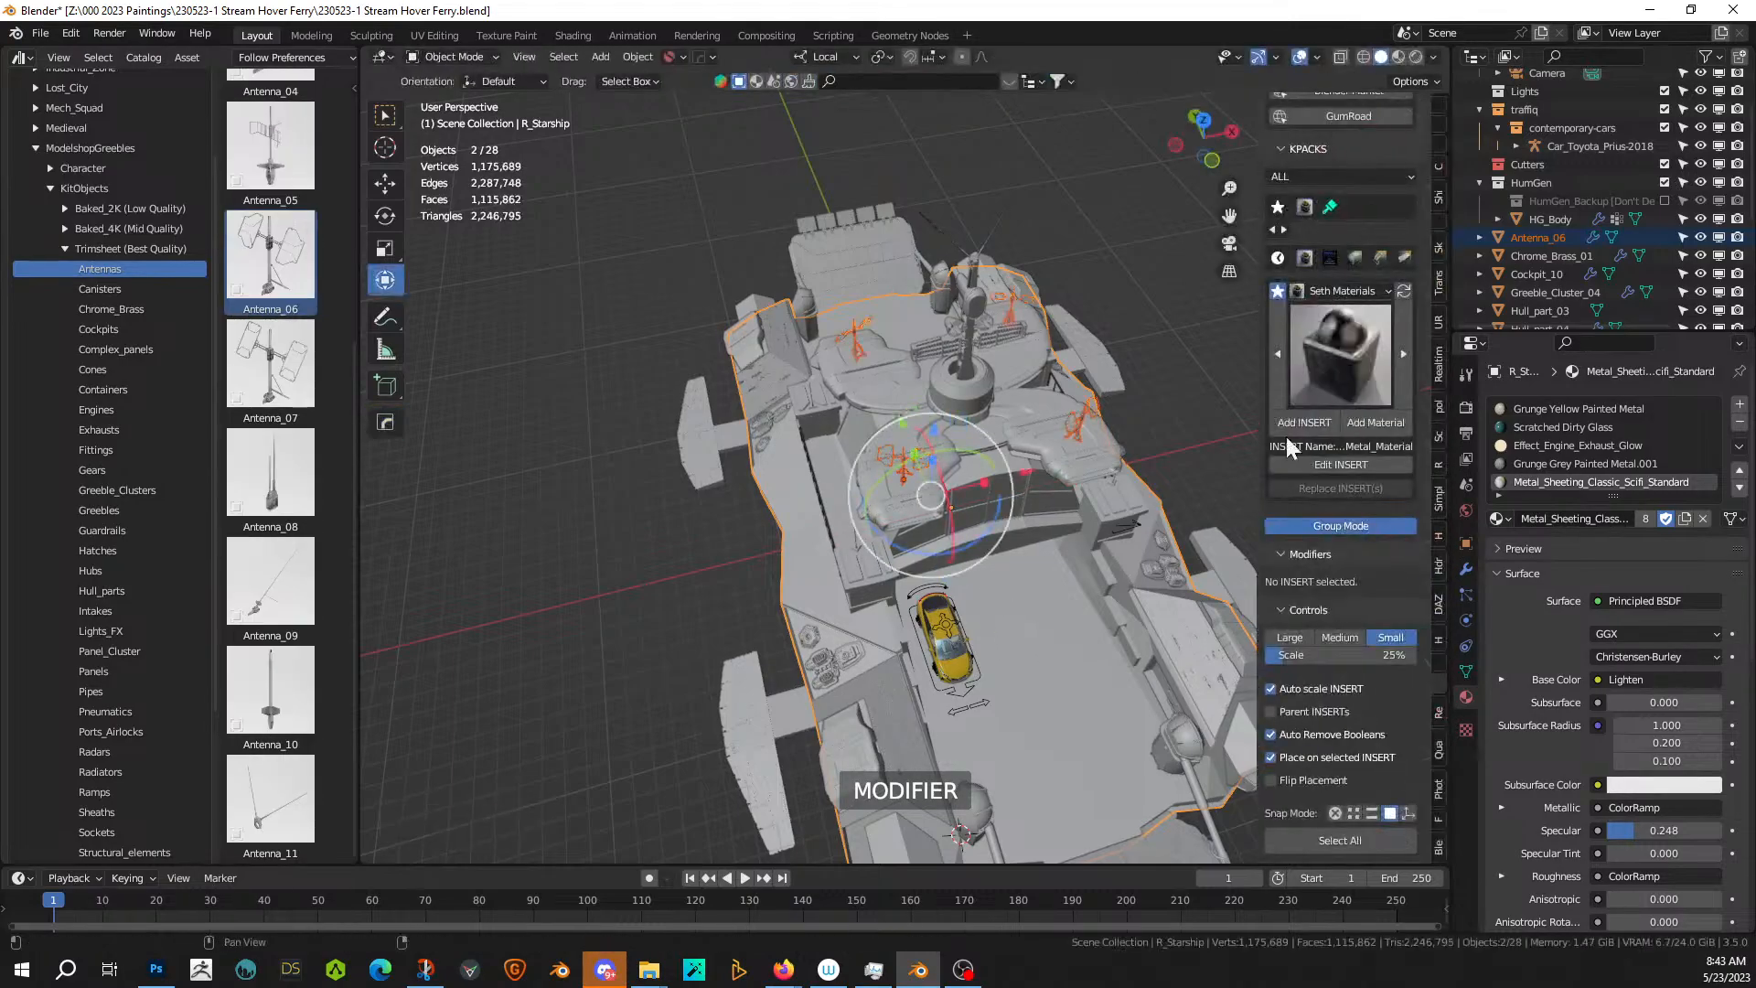
{"action": "left_click", "coordinate": [1213, 393]}
- Save the file and switch the viewport to rendered shading to view the textured ship from the side
{"action": "middle_click_drag", "start_coordinate": [1143, 481], "coordinate": [1106, 432]}
{"action": "key", "text": "ctrl+s"}
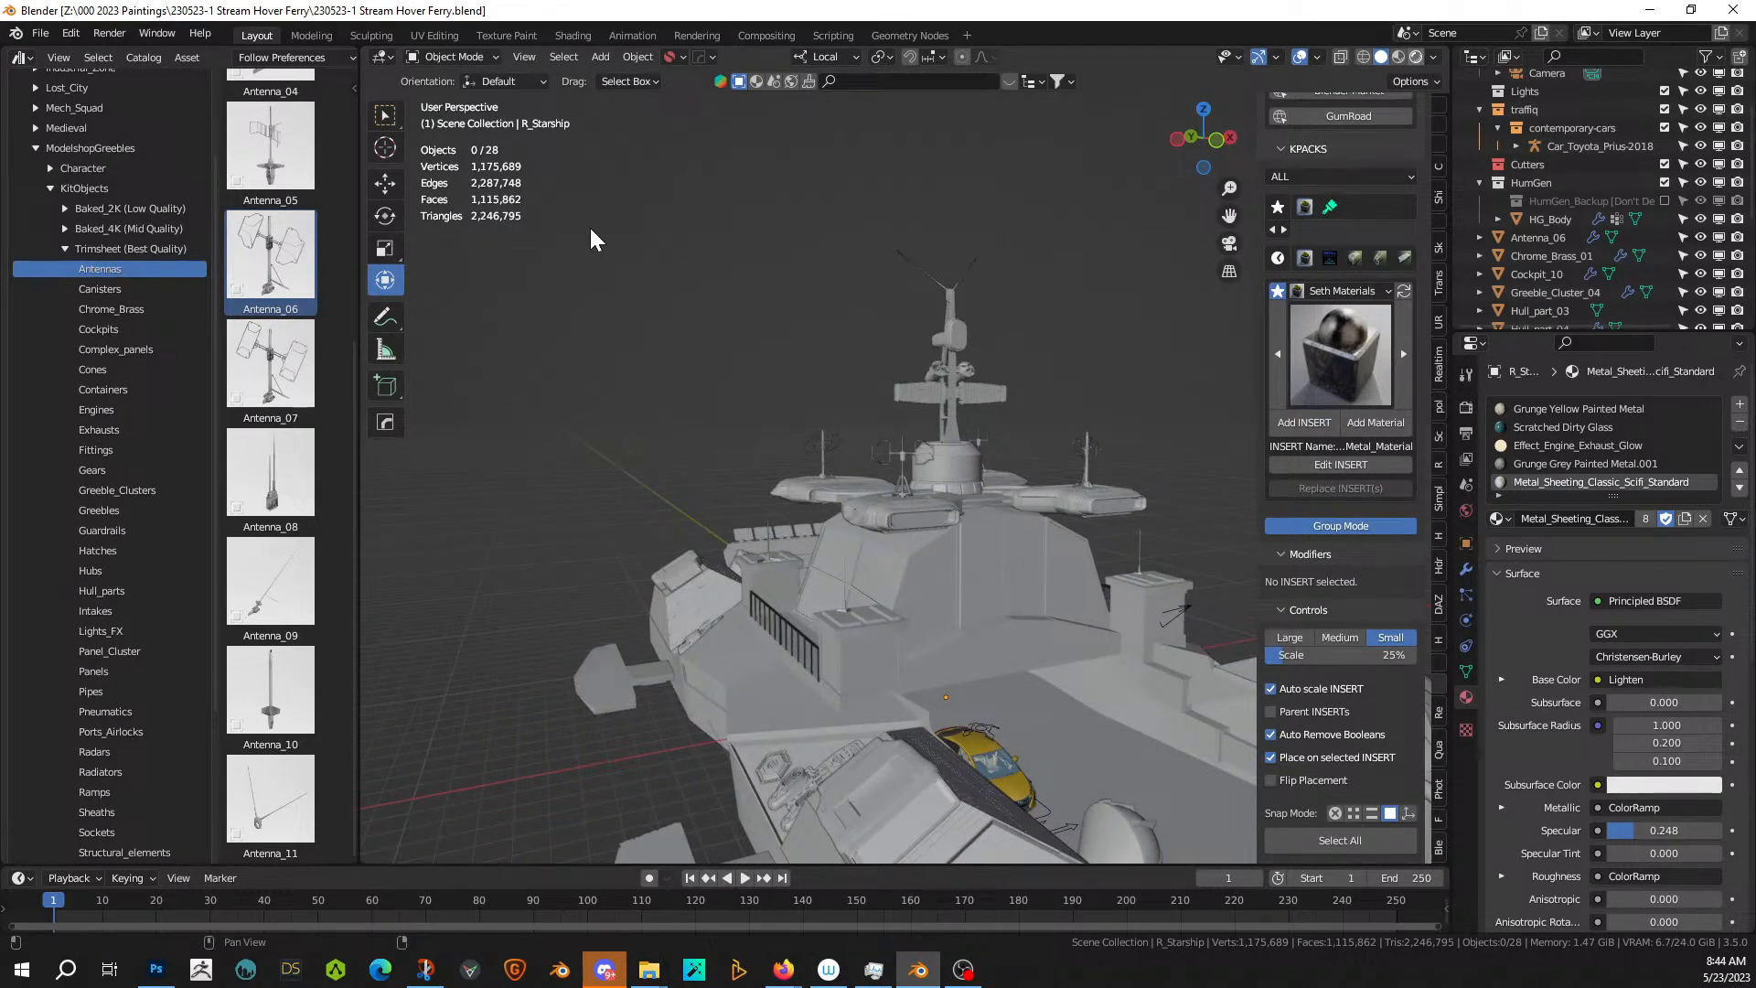
{"action": "key", "text": "shift+z"}
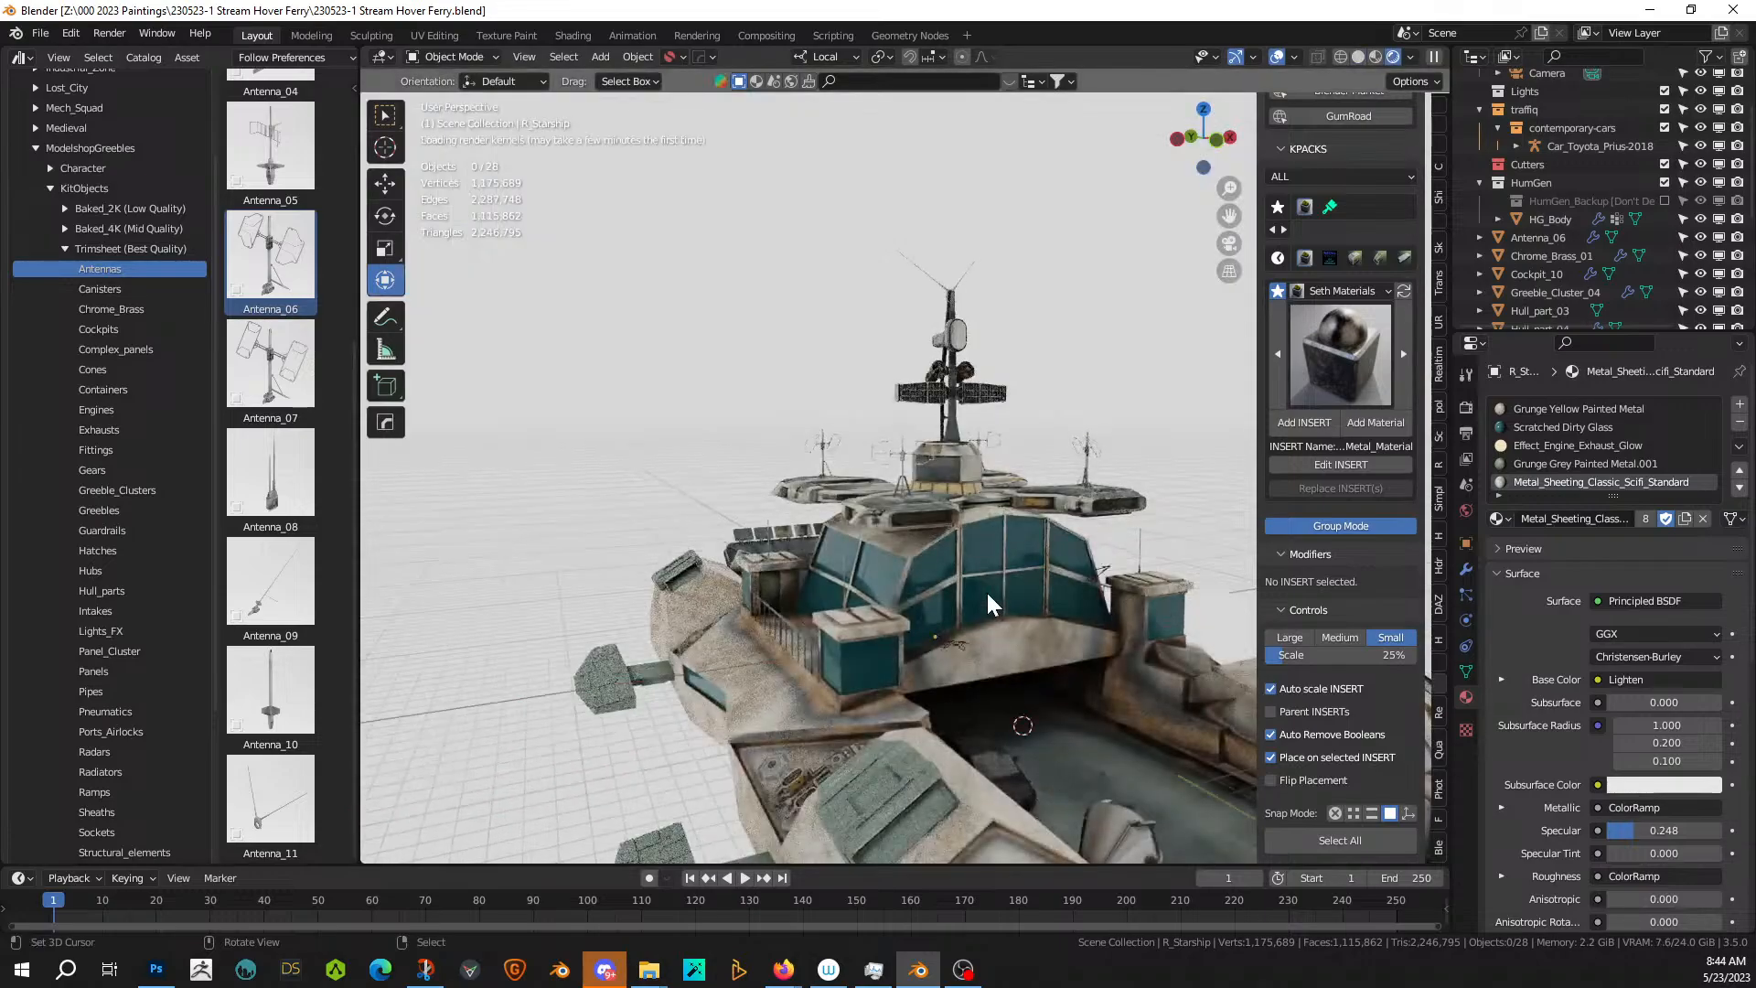
{"action": "middle_click_drag", "start_coordinate": [986, 590], "coordinate": [913, 730]}
- Select the side fins (Hull_part_11) and enter mesh editing with the fin's connecting strut in view
{"action": "right_click", "coordinate": [579, 726]}
{"action": "scroll", "coordinate": [1082, 701], "scroll_direction": "up", "scroll_amount": 1}
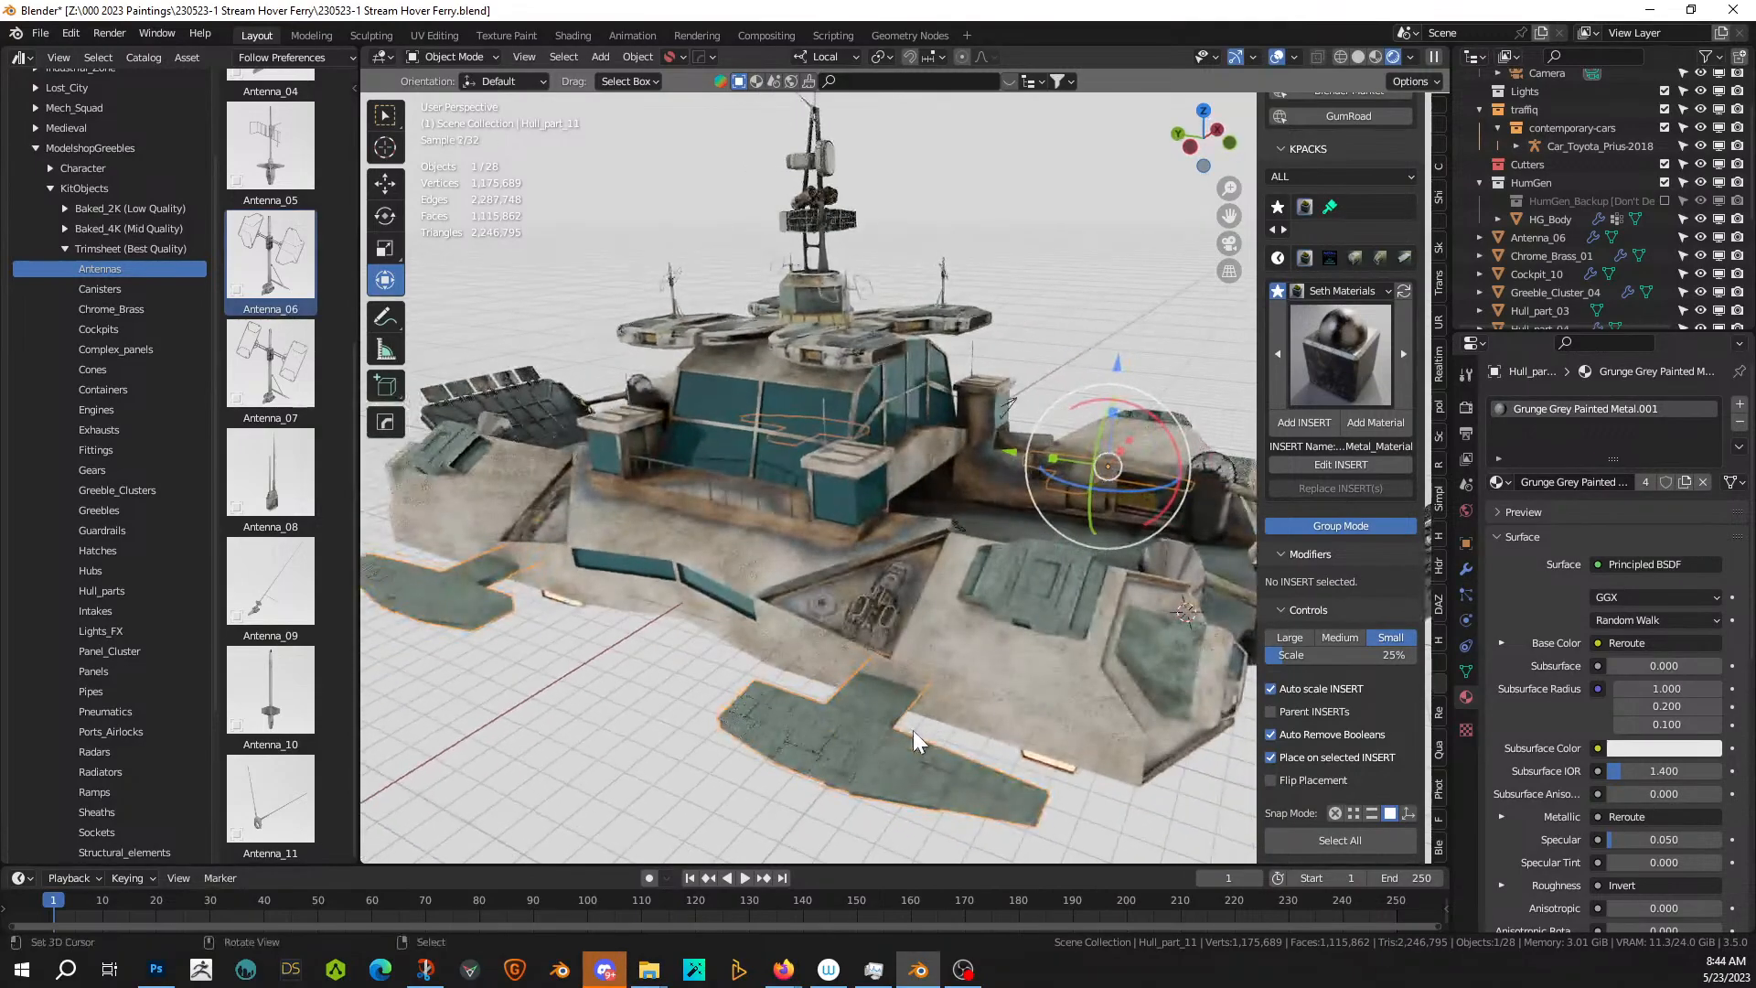
{"action": "scroll", "coordinate": [832, 663], "scroll_direction": "up", "scroll_amount": 4}
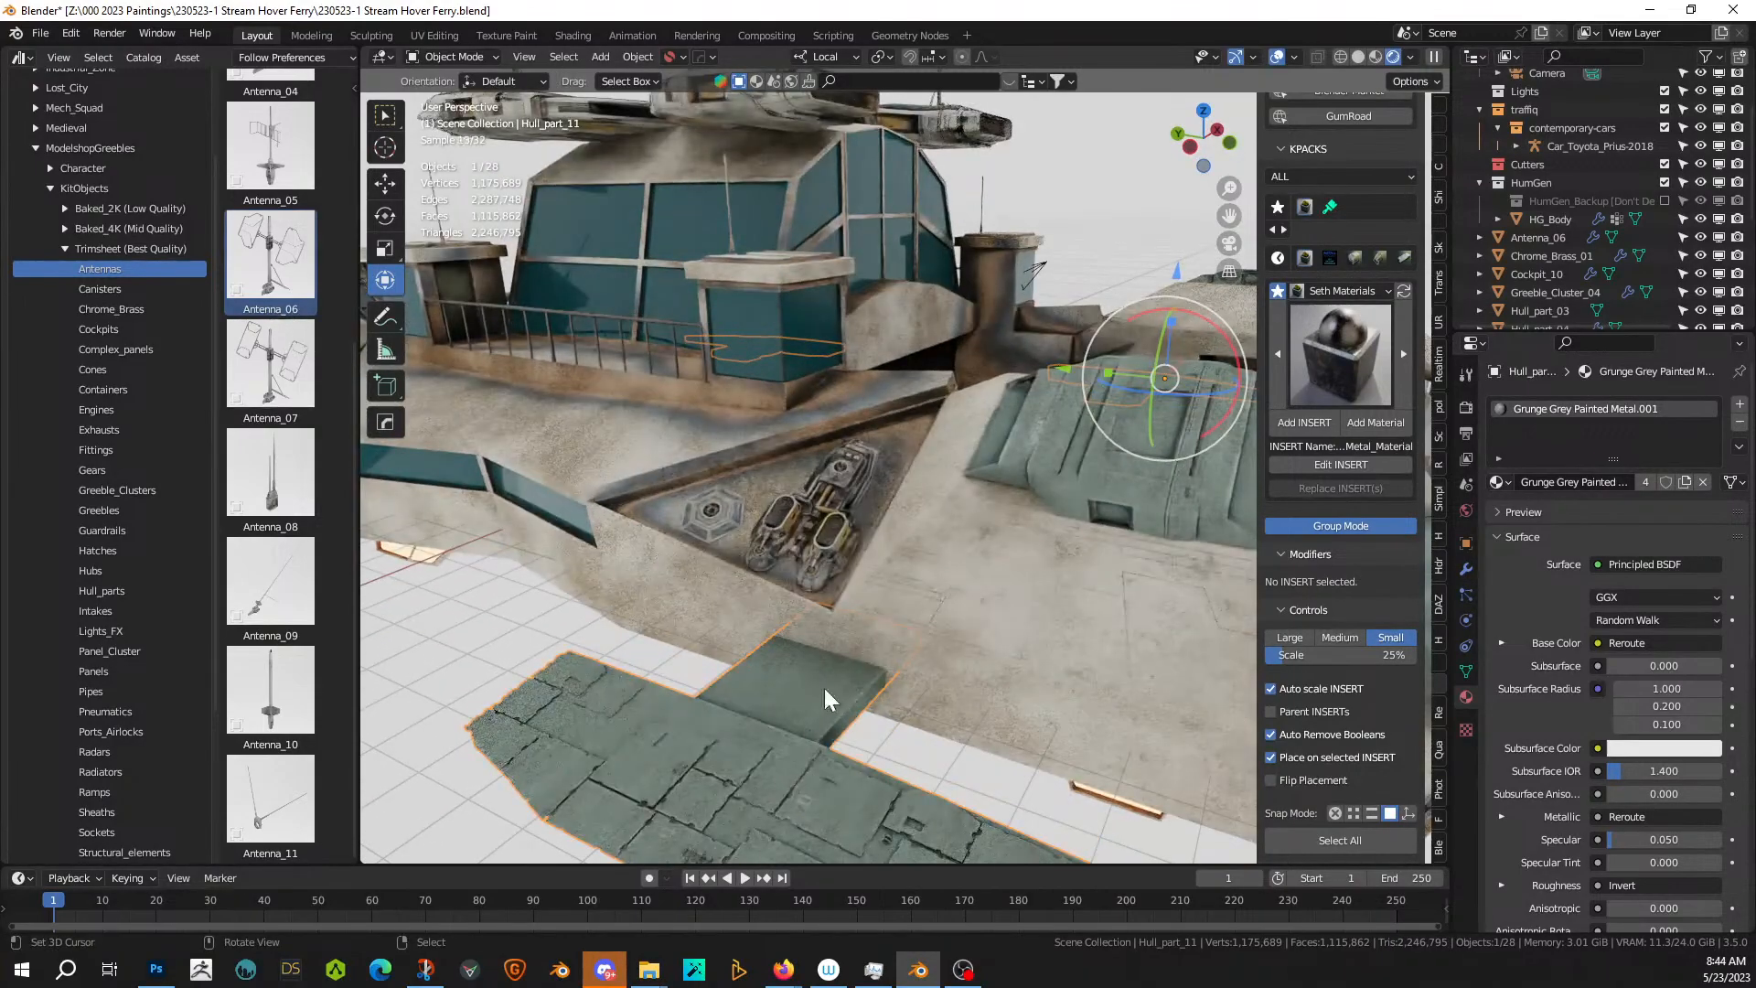
{"action": "key", "text": "Tab"}
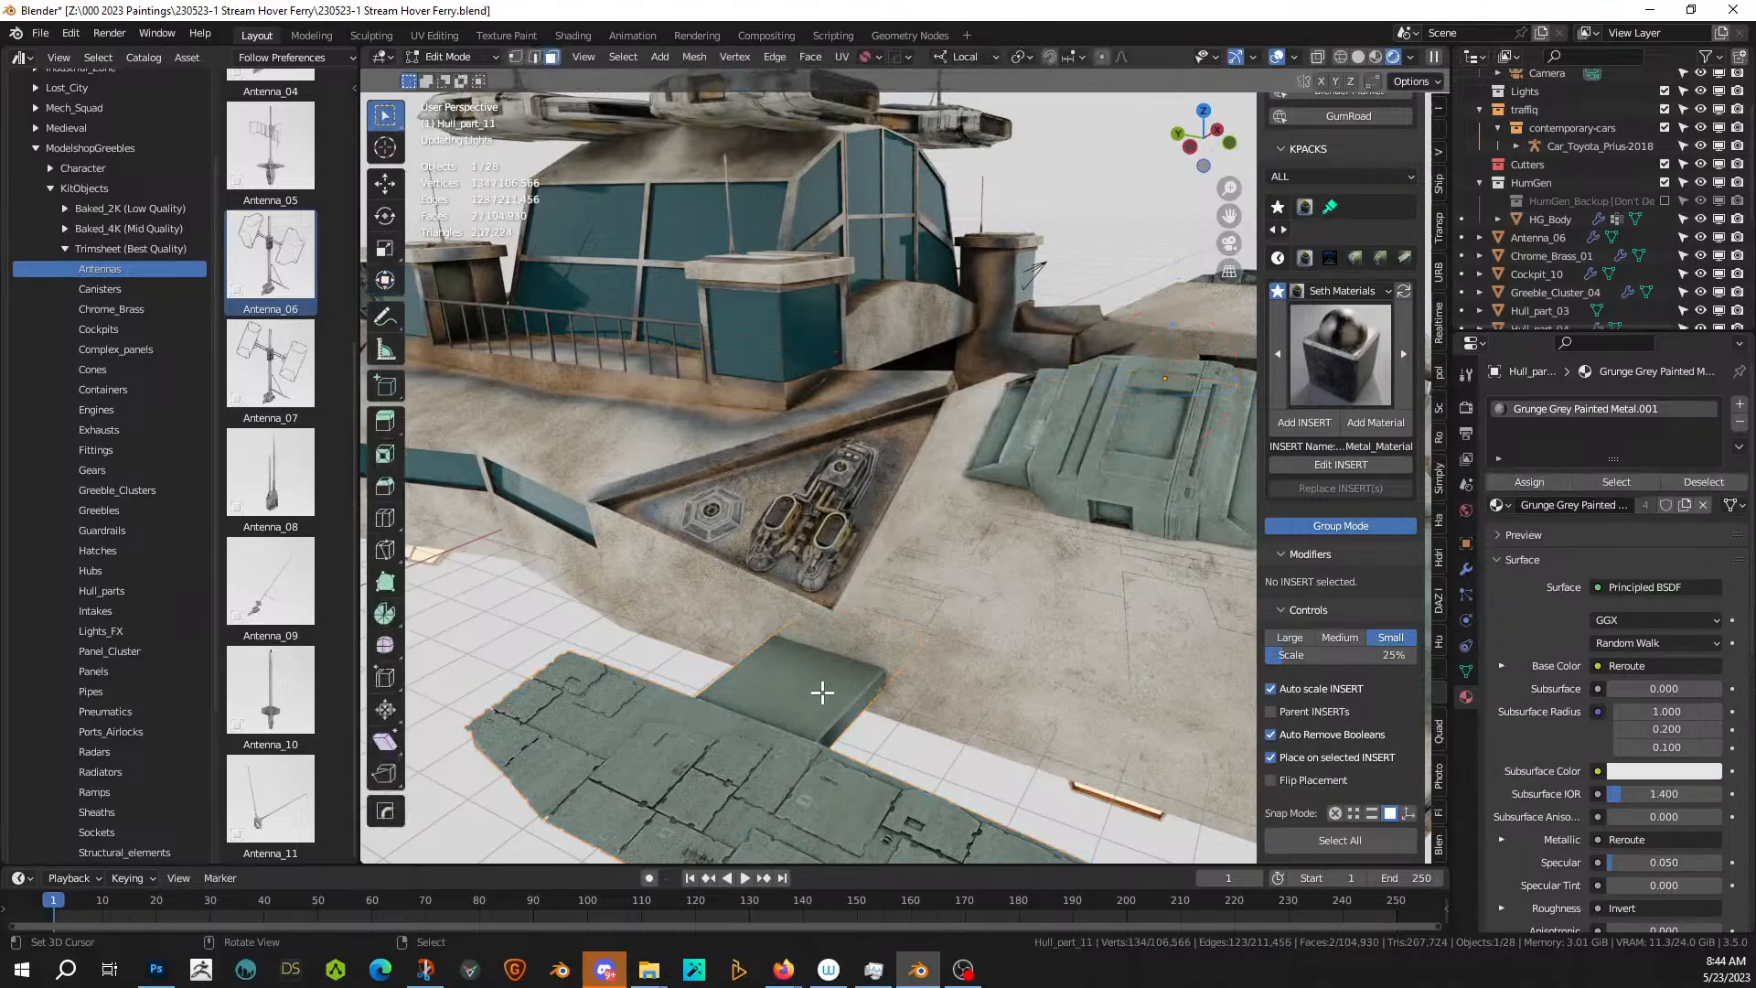
{"action": "scroll", "coordinate": [753, 749], "scroll_direction": "down", "scroll_amount": 4}
{"action": "middle_click_drag", "start_coordinate": [753, 750], "coordinate": [684, 555]}
{"action": "key", "text": "KP_1"}
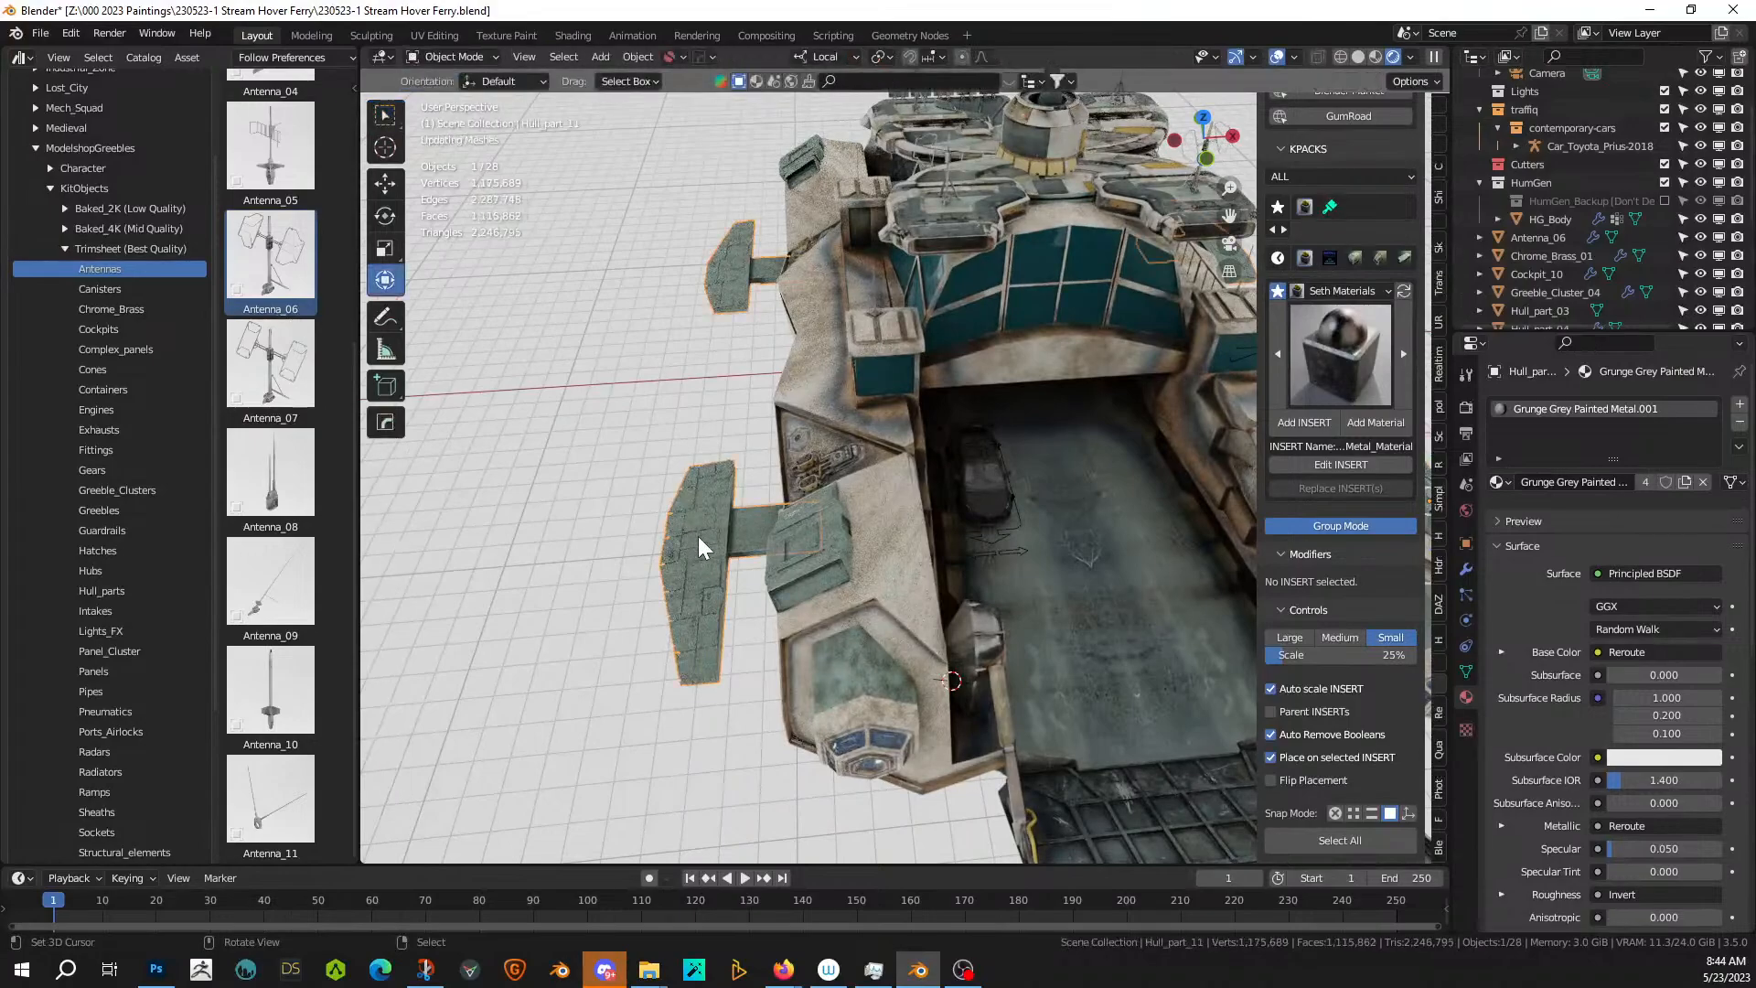
{"action": "scroll", "coordinate": [755, 536], "scroll_direction": "down", "scroll_amount": 2}
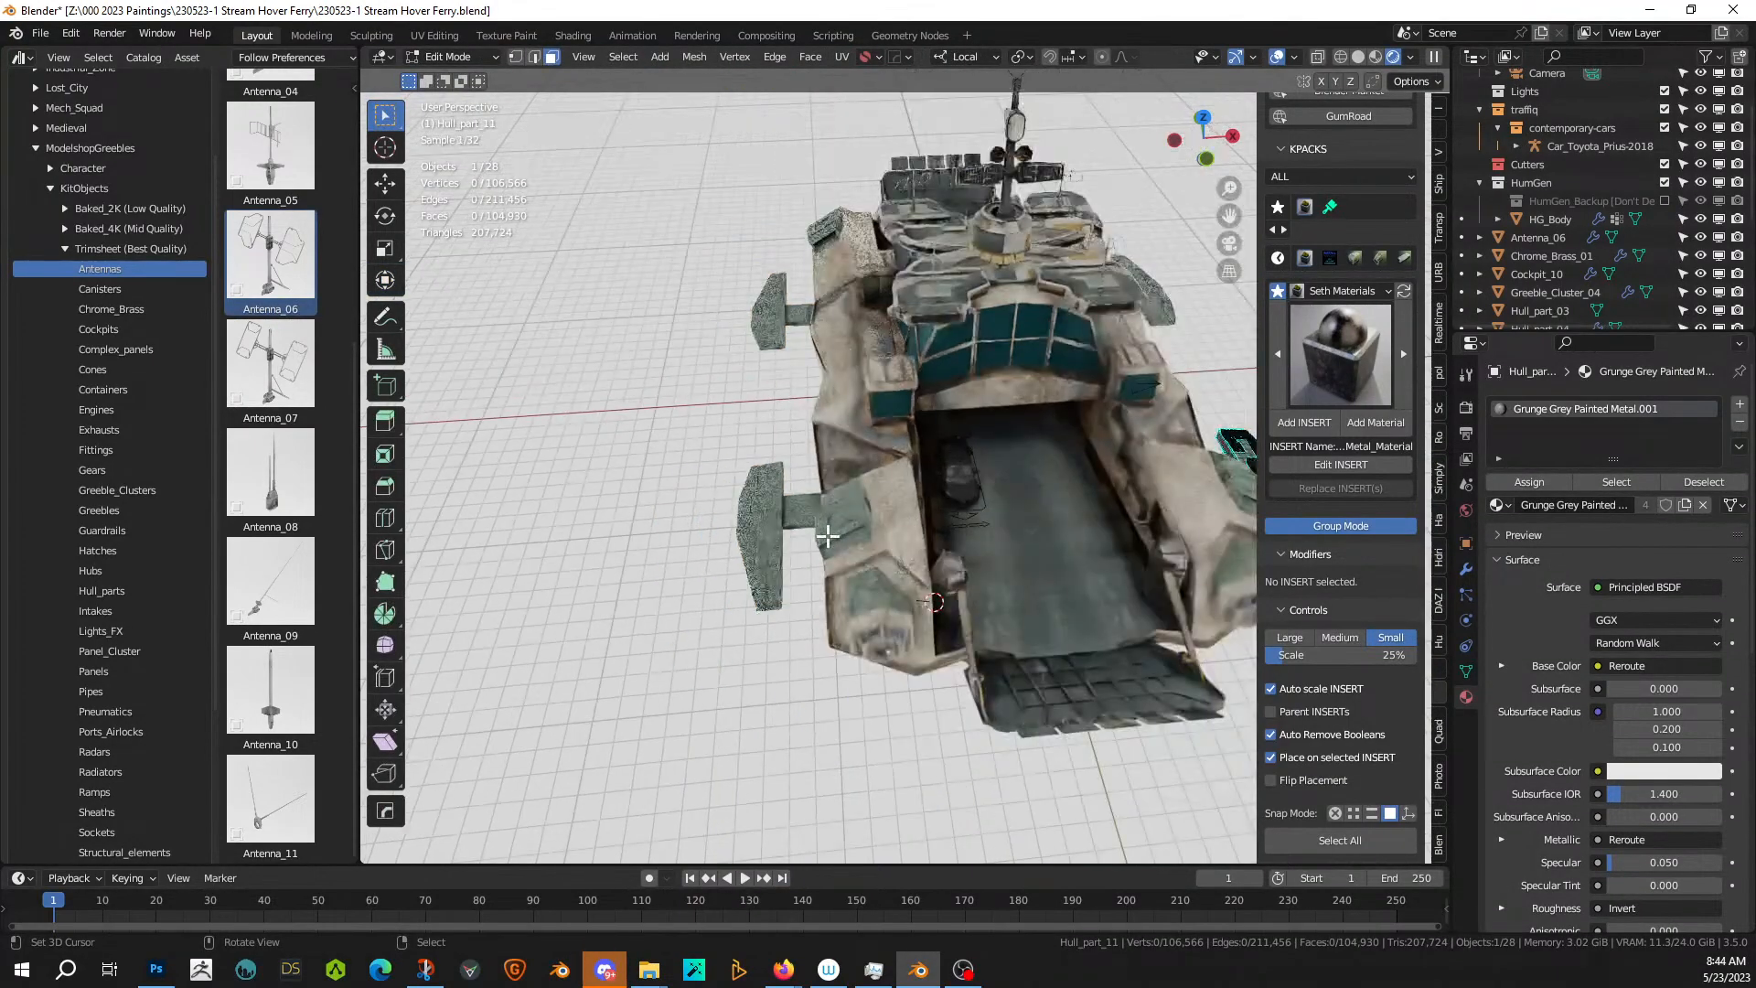
{"action": "middle_click_drag", "start_coordinate": [952, 517], "coordinate": [709, 577]}
{"action": "scroll", "coordinate": [802, 648], "scroll_direction": "up", "scroll_amount": 5}
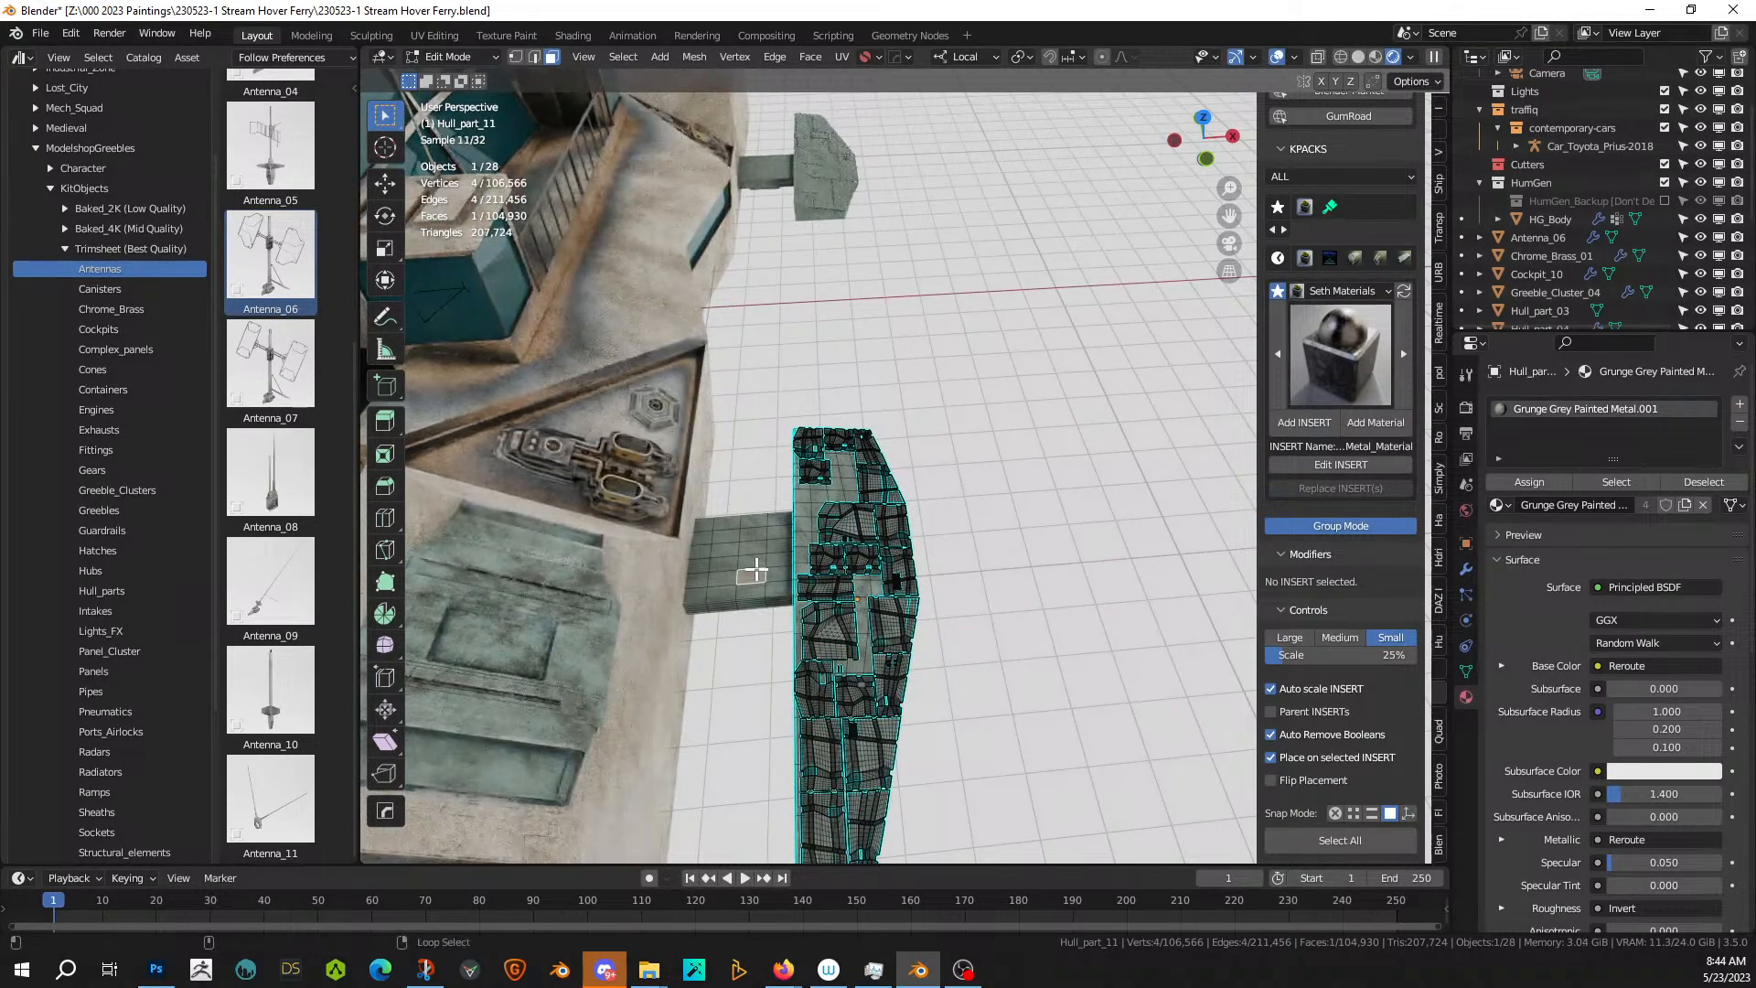
- Select all the face loops that make up the strut connecting the fin to the hull
{"action": "left_click", "coordinate": [756, 567], "text": "alt"}
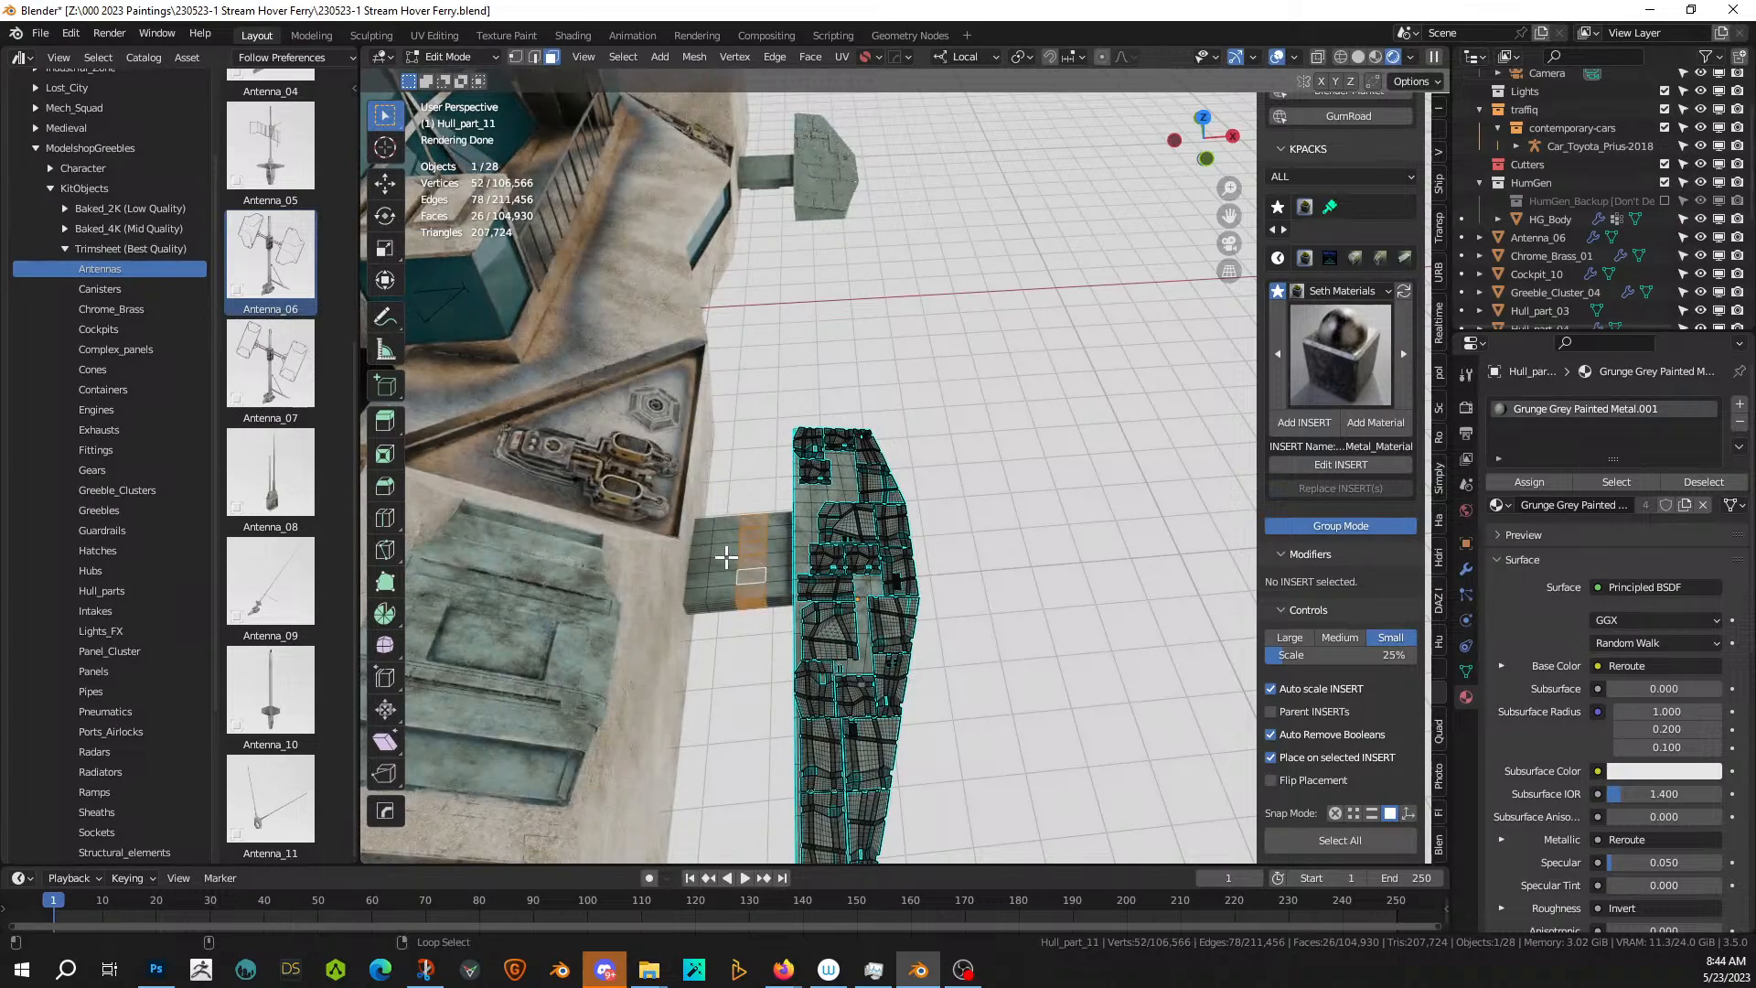
{"action": "left_click", "coordinate": [724, 558], "text": "alt+shift"}
{"action": "left_click", "coordinate": [700, 554], "text": "alt+shift"}
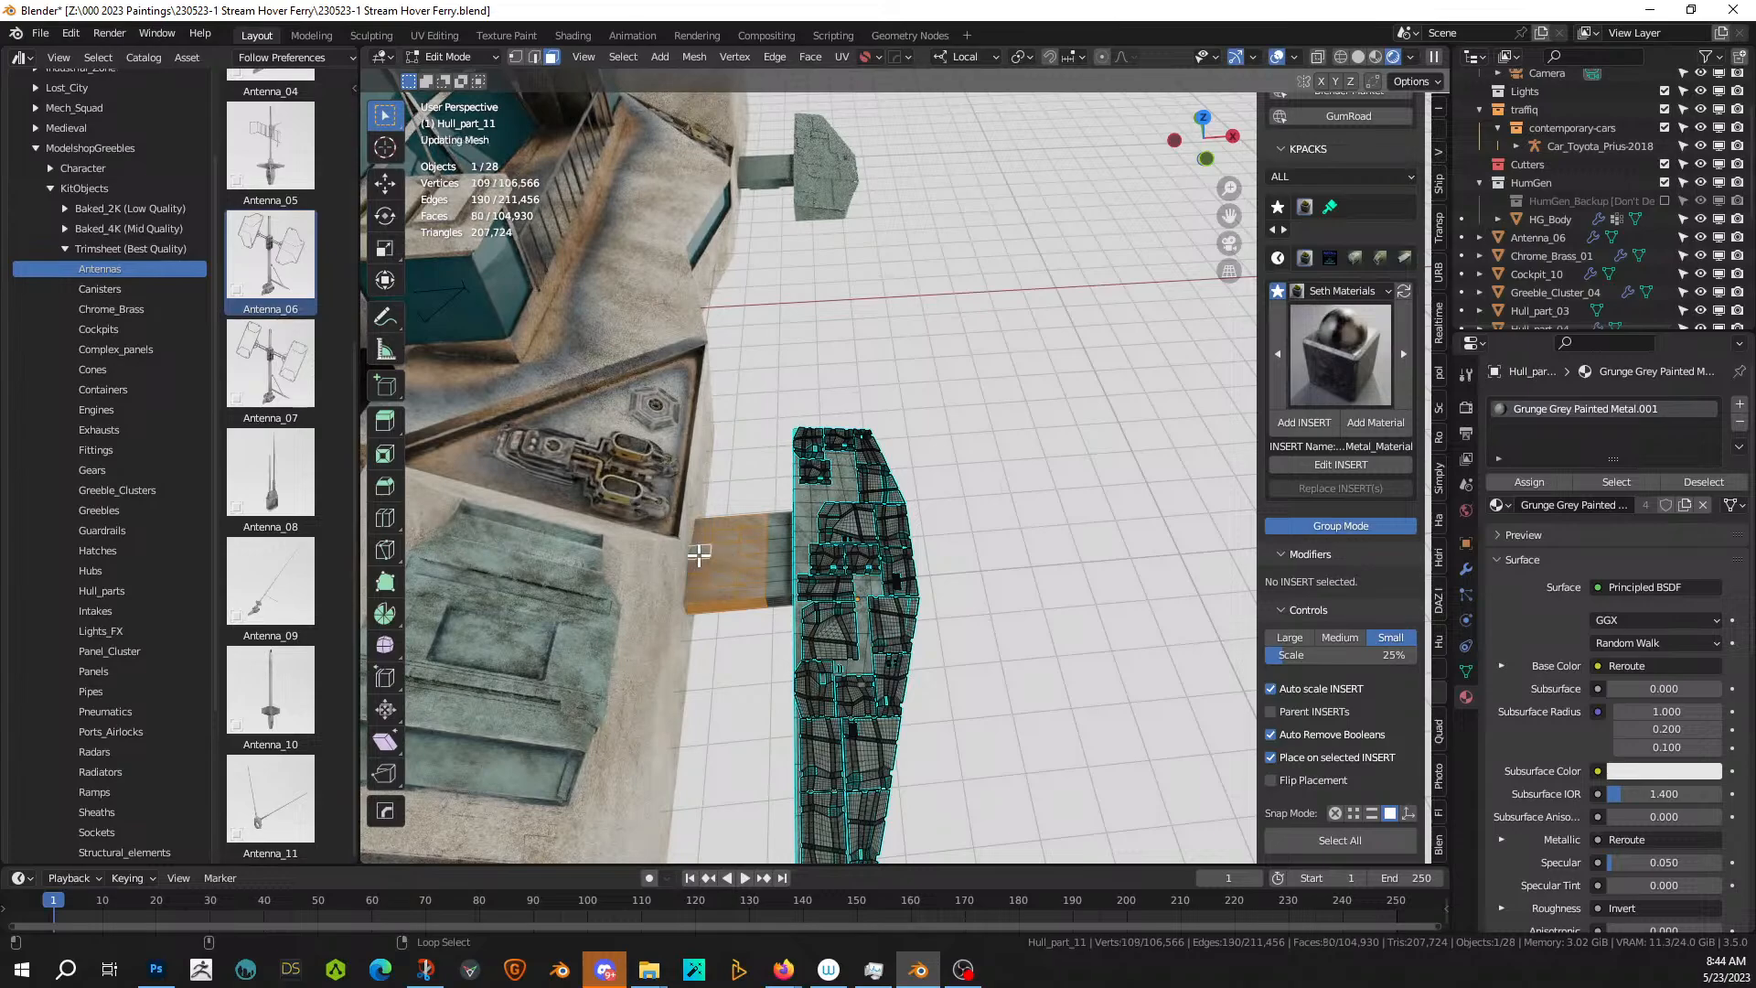
{"action": "left_click", "coordinate": [777, 551], "text": "alt+shift"}
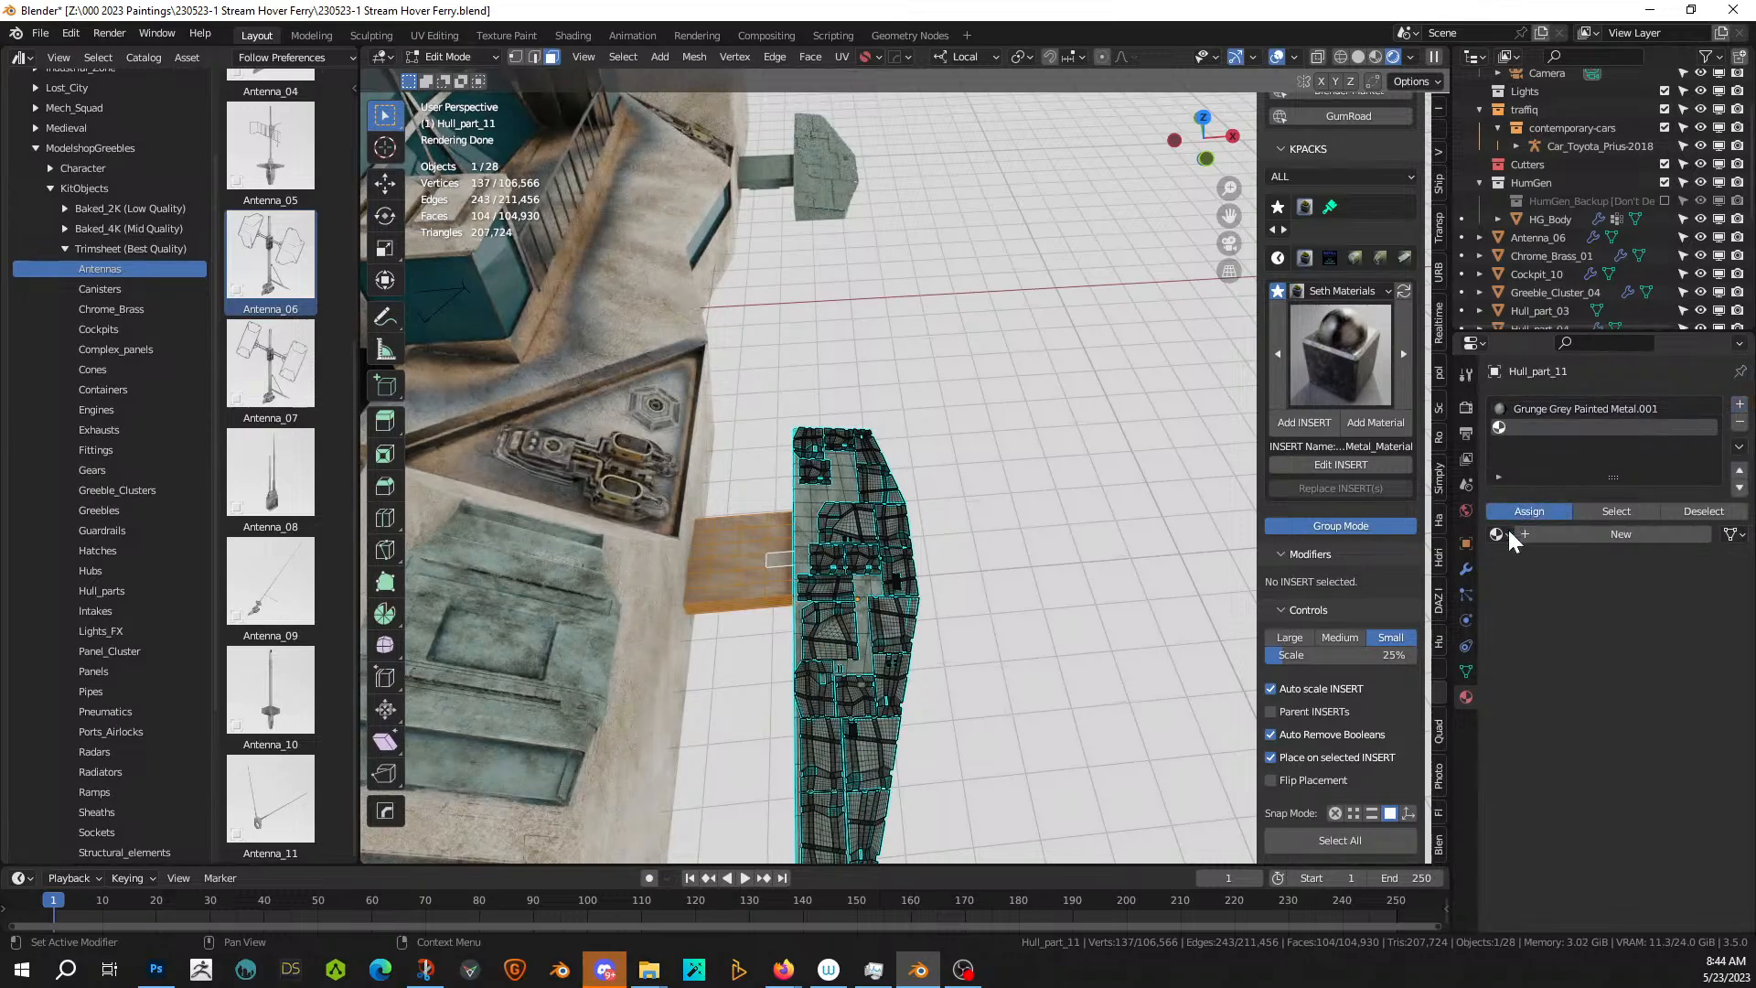
- Assign the selected strut faces to a second material slot on Hull_part_11 and set its material to Grunge Yellow Painted Metal
{"action": "left_click", "coordinate": [1519, 510]}
{"action": "left_click", "coordinate": [1500, 534]}
{"action": "type", "text": "gryu"}
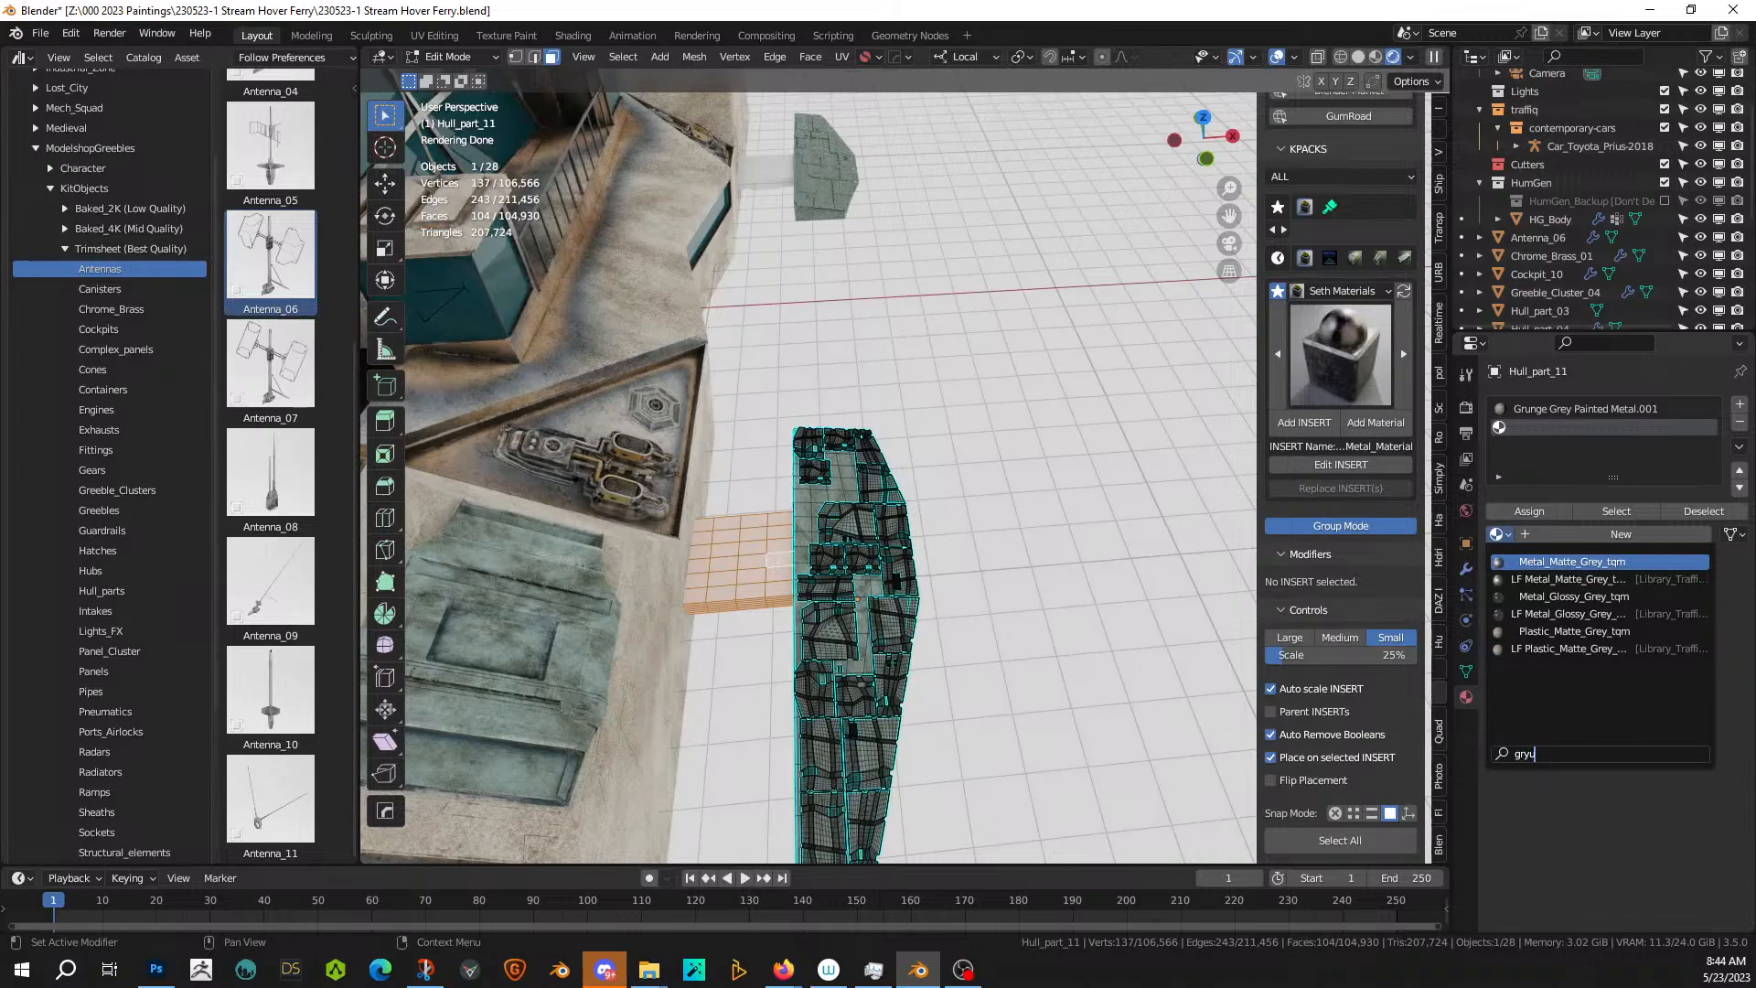
{"action": "key", "text": "BackSpace"}
{"action": "key", "text": "BackSpace"}
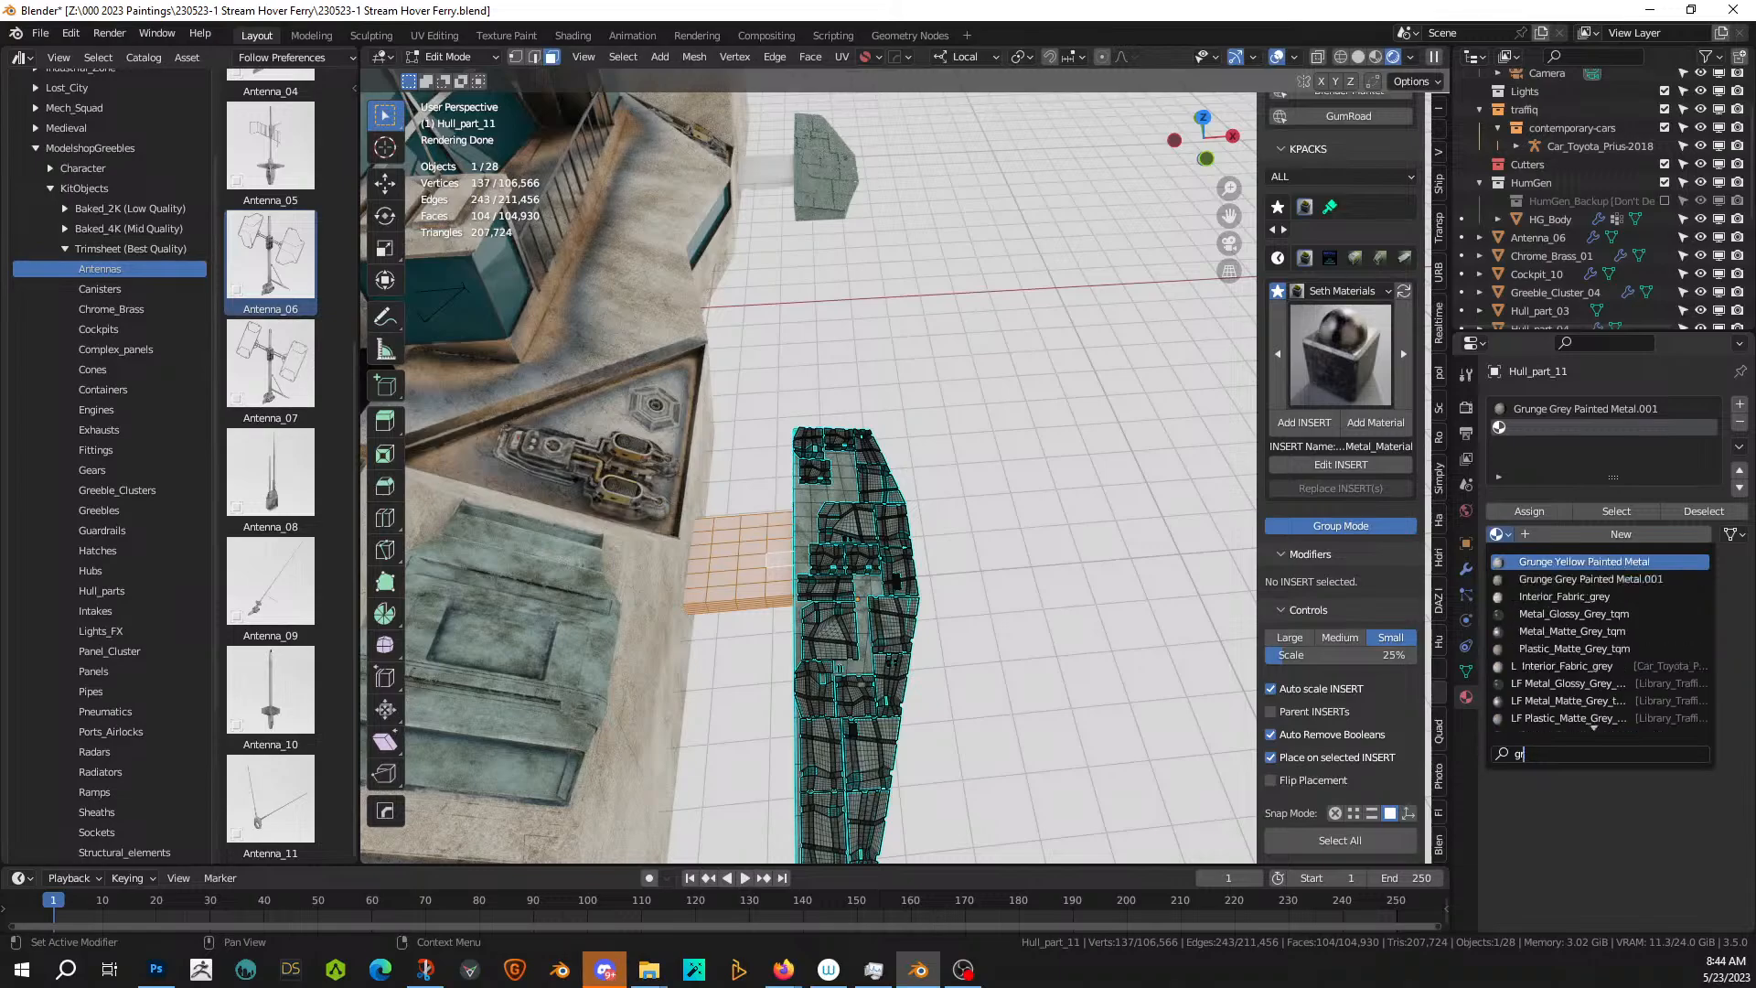
{"action": "type", "text": "ung"}
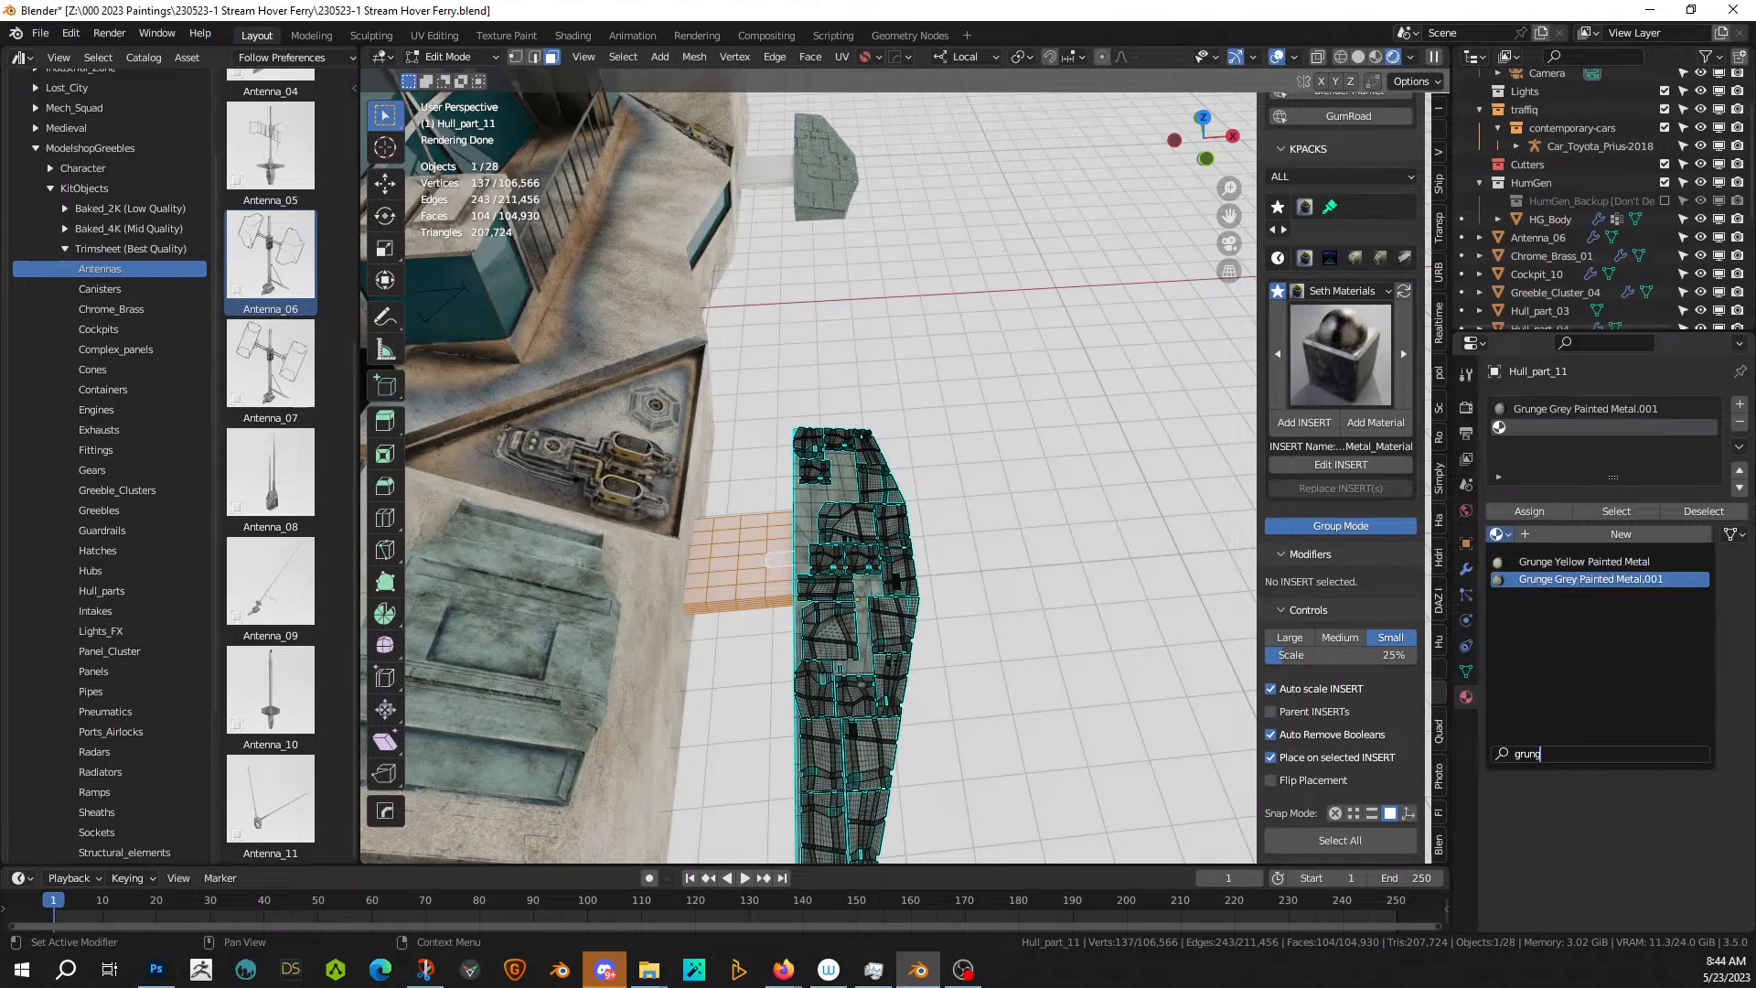
{"action": "key", "text": "Return"}
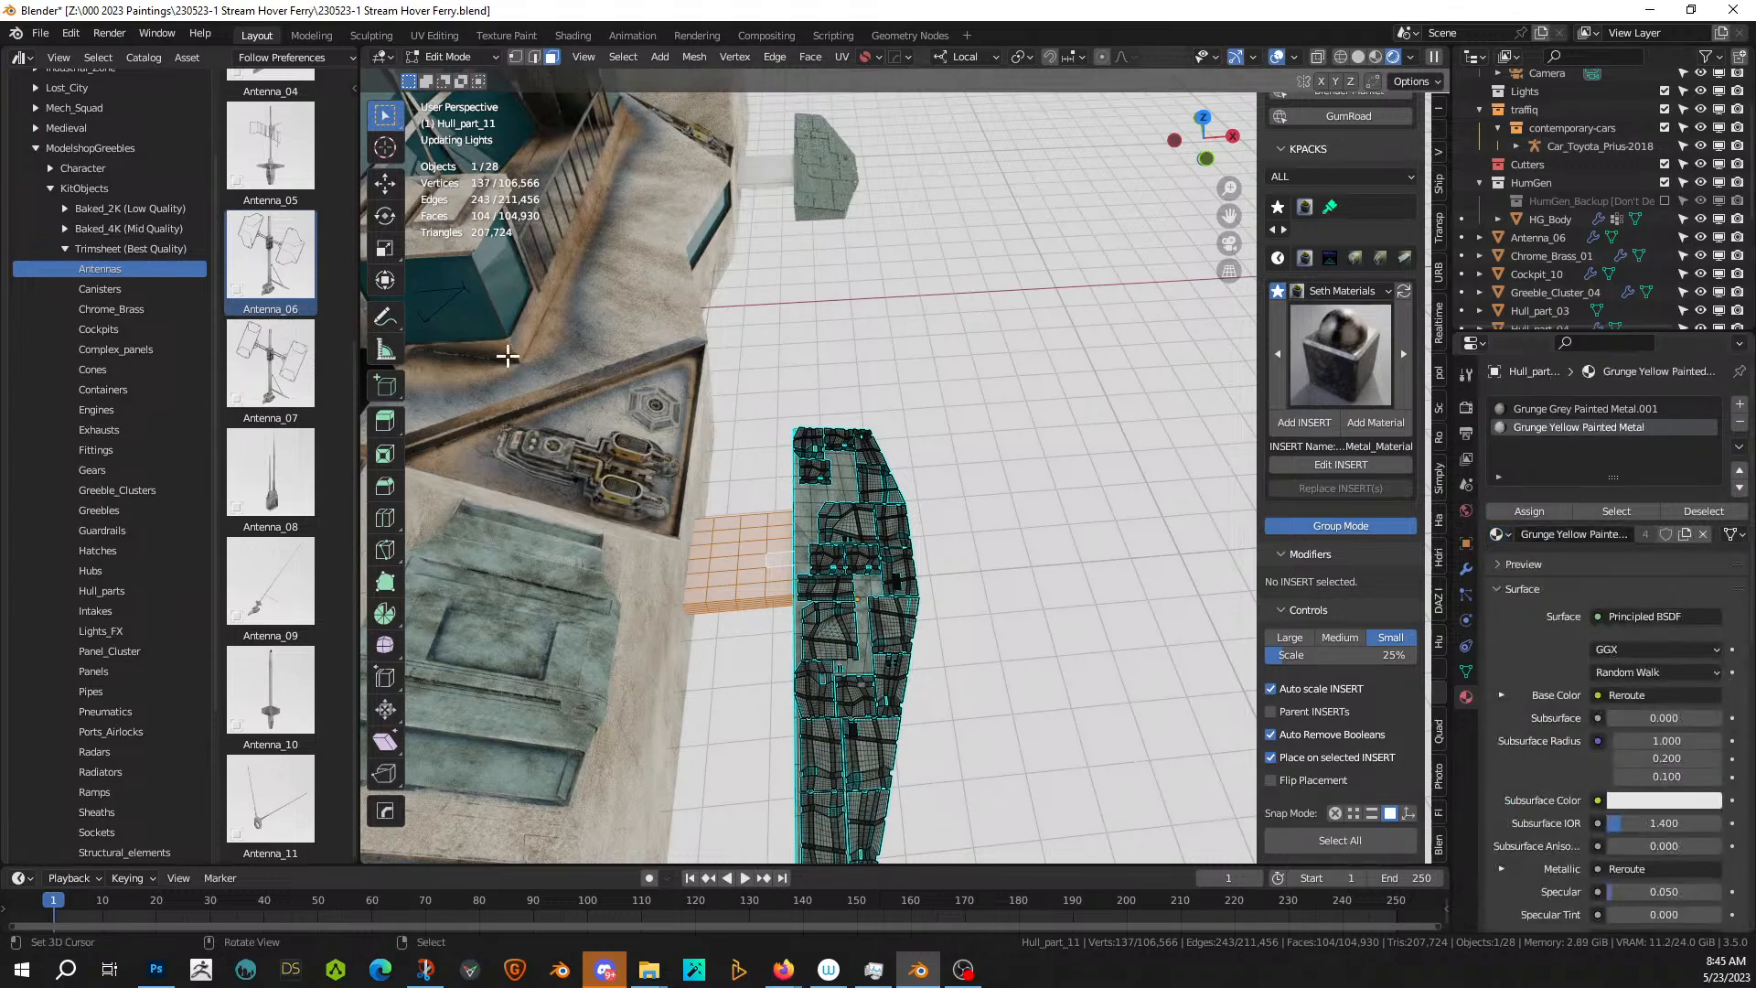
{"action": "key", "text": "Tab"}
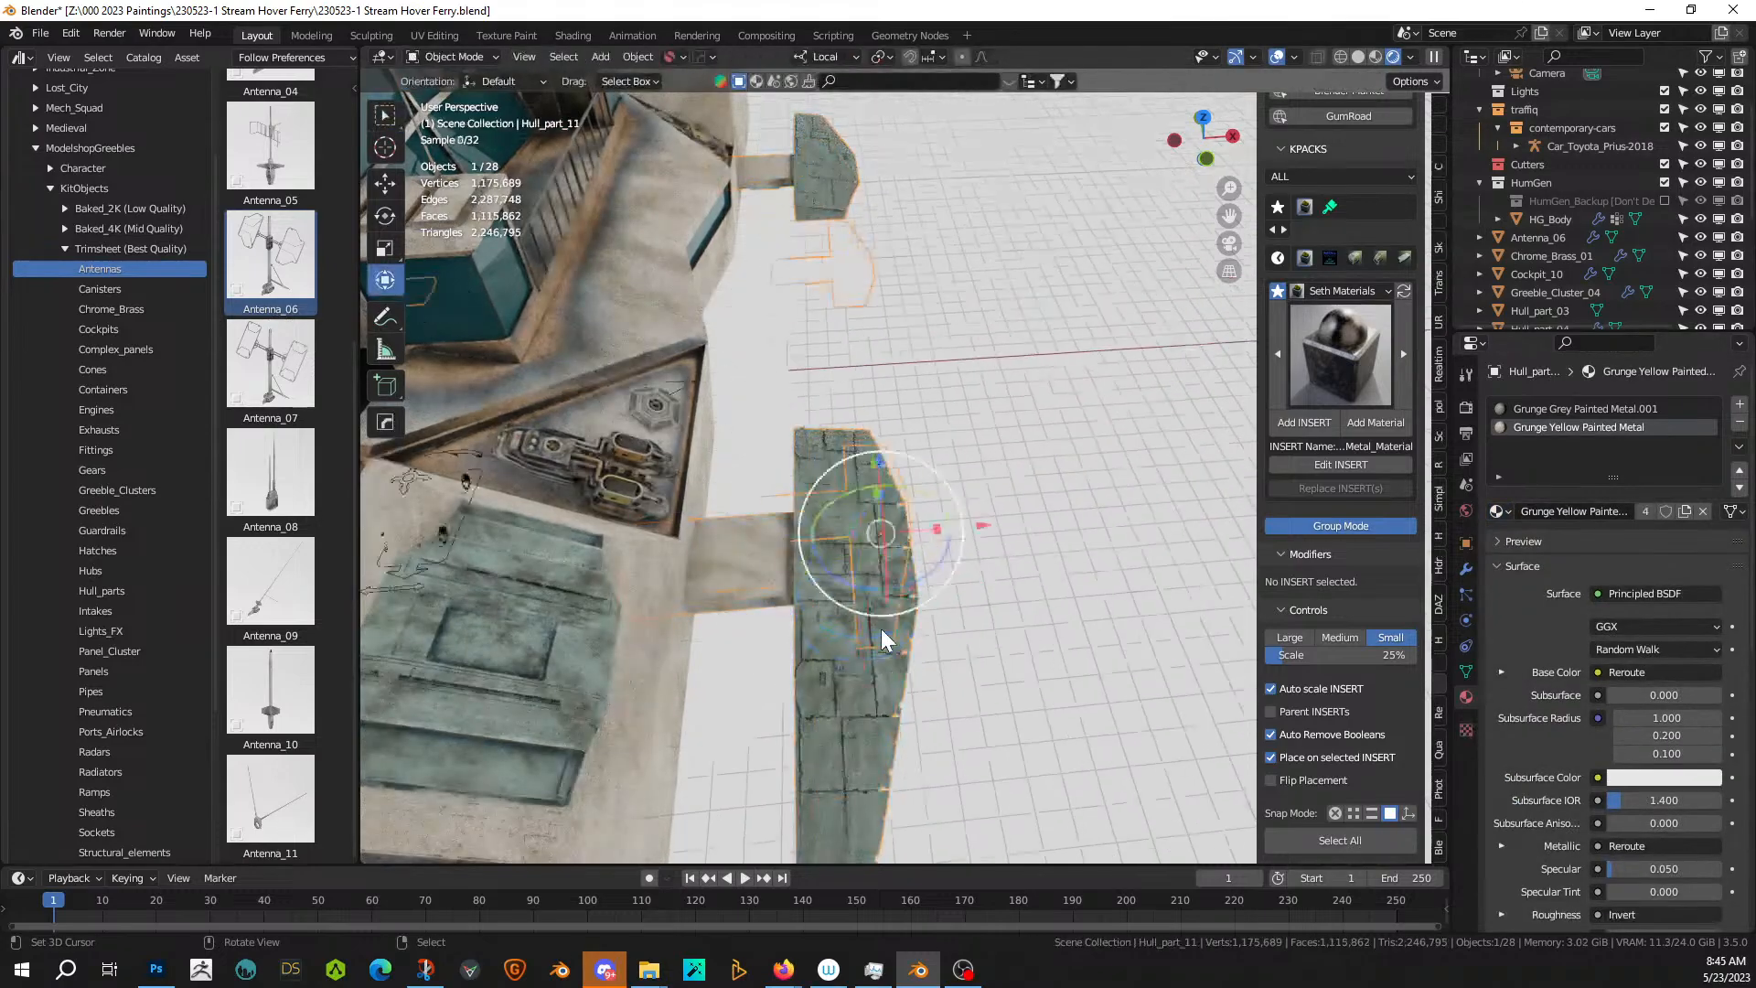
{"action": "scroll", "coordinate": [881, 628], "scroll_direction": "down", "scroll_amount": 5}
{"action": "middle_click_drag", "start_coordinate": [863, 589], "coordinate": [805, 597]}
{"action": "scroll", "coordinate": [813, 605], "scroll_direction": "up", "scroll_amount": 6}
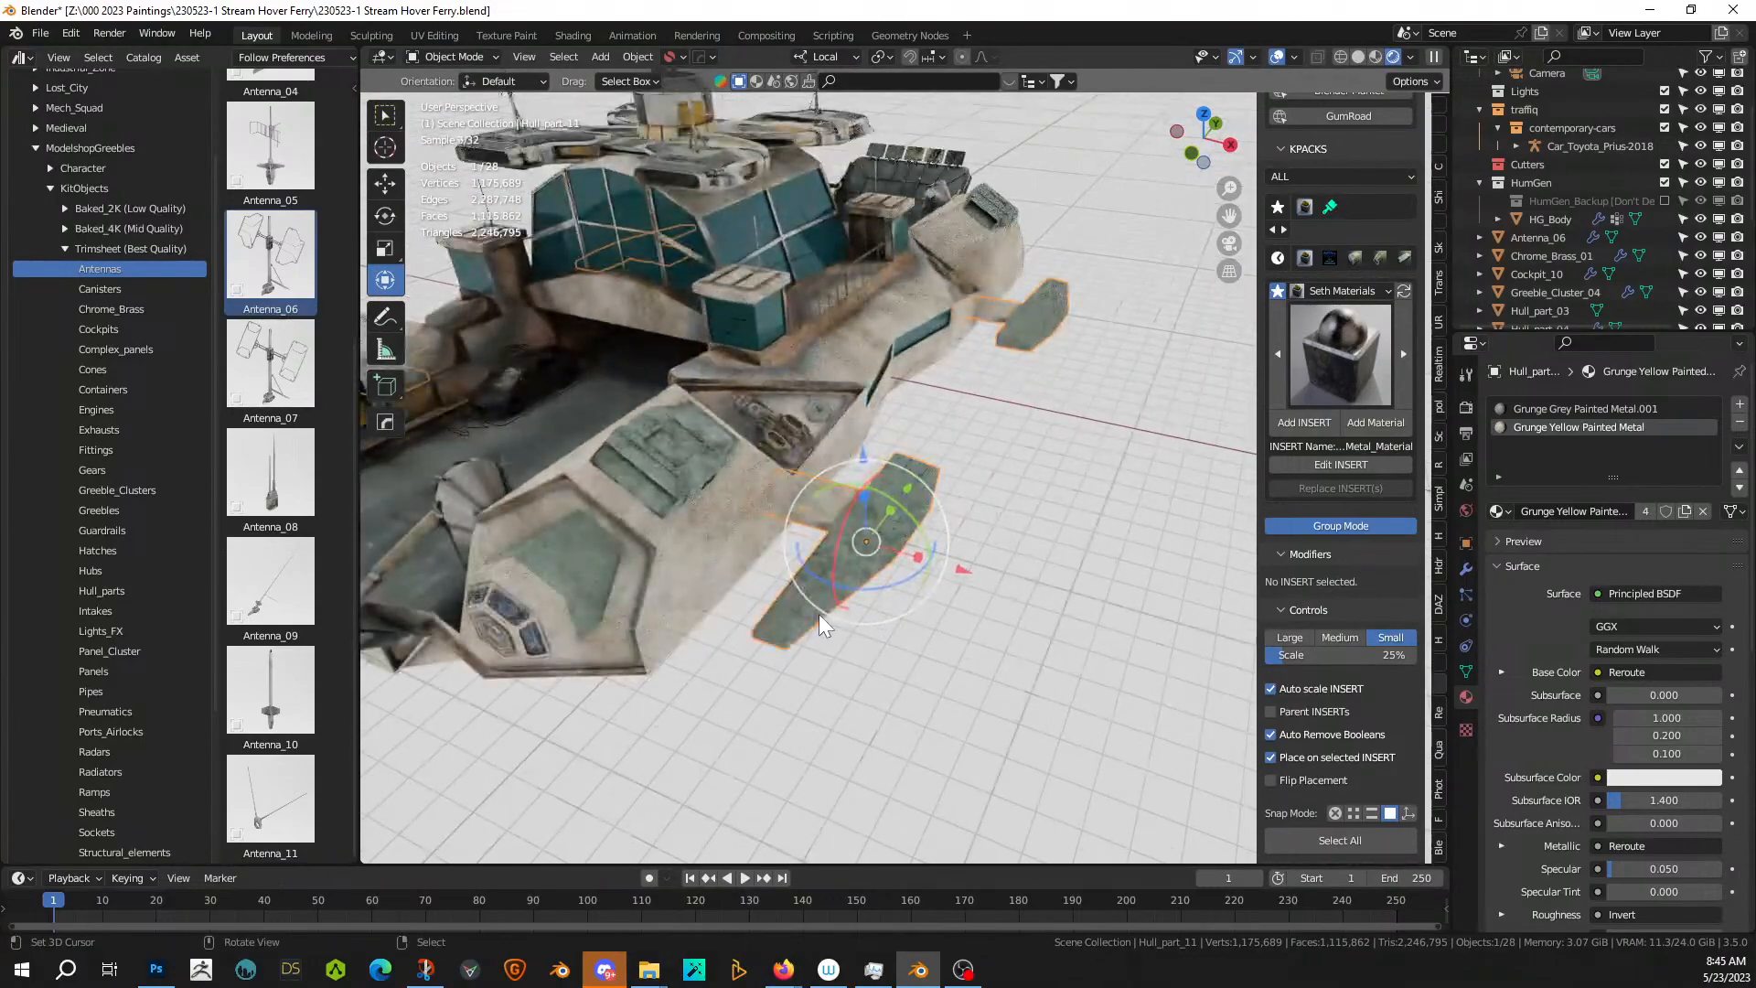
- Replace the first material slot's Grunge Grey Painted Metal.001 on the side fins with Metal_Sheeting_Classic_Scifi_Standard
{"action": "middle_click_drag", "start_coordinate": [802, 661], "coordinate": [682, 682]}
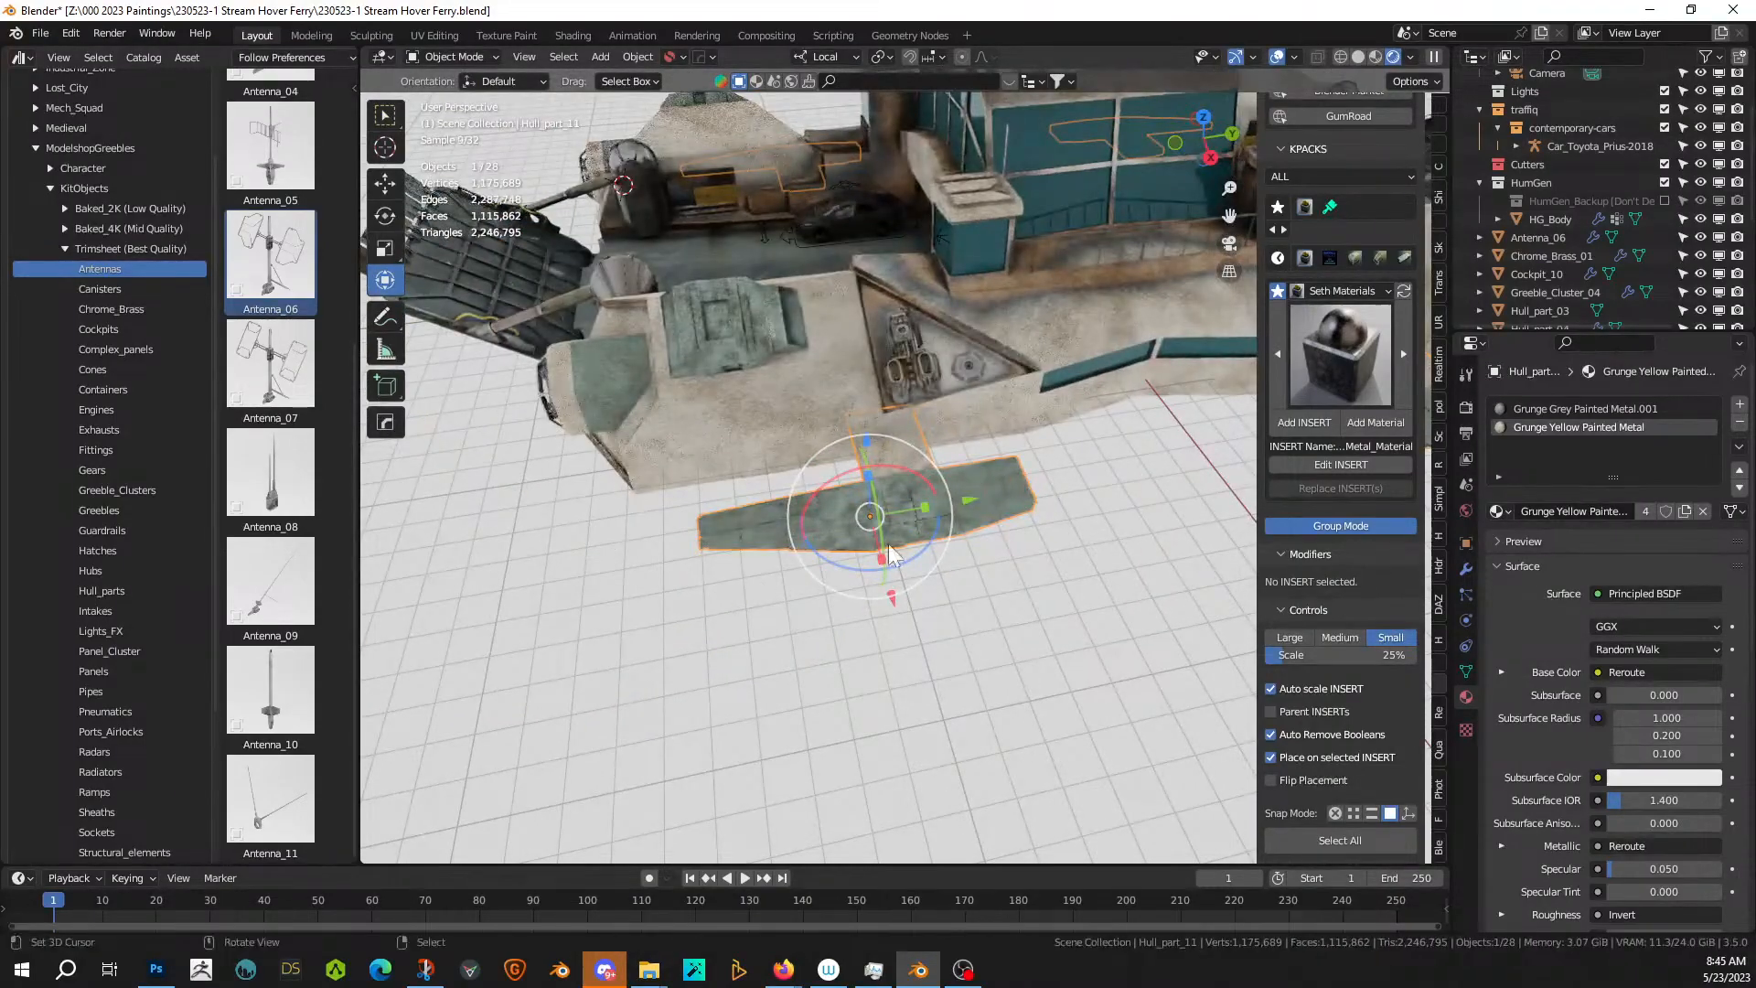
{"action": "left_click", "coordinate": [1587, 409]}
{"action": "left_click", "coordinate": [1508, 511]}
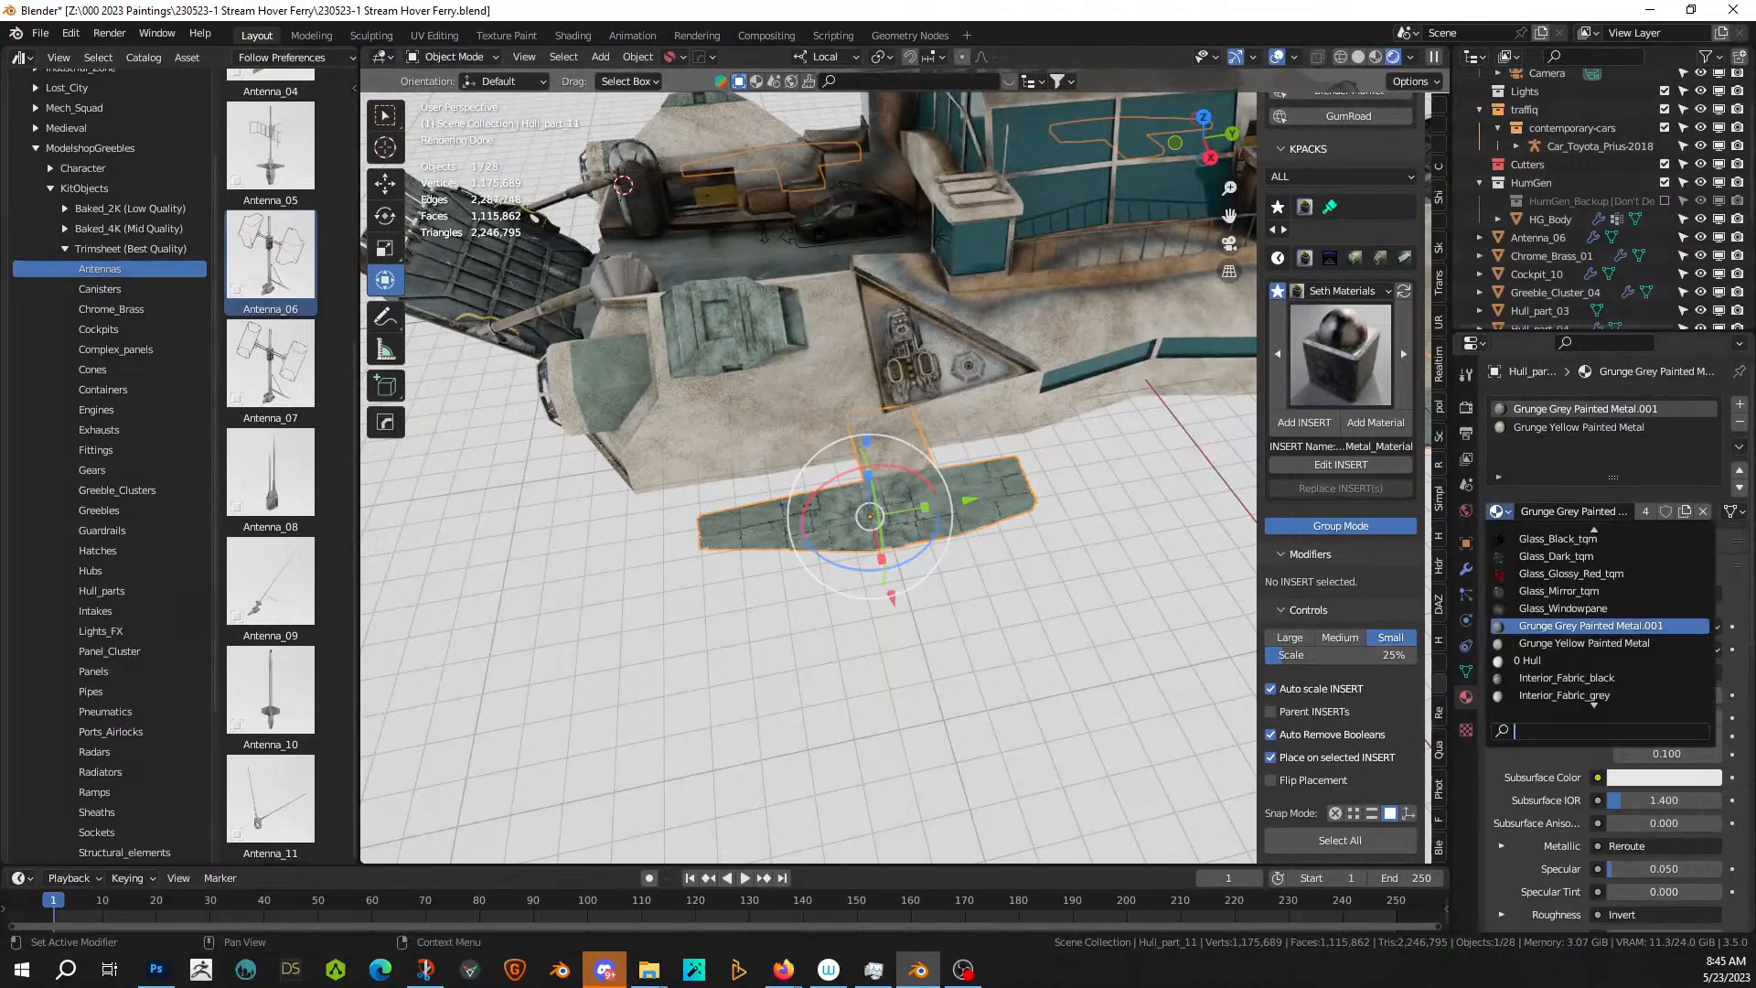
{"action": "type", "text": "clas"}
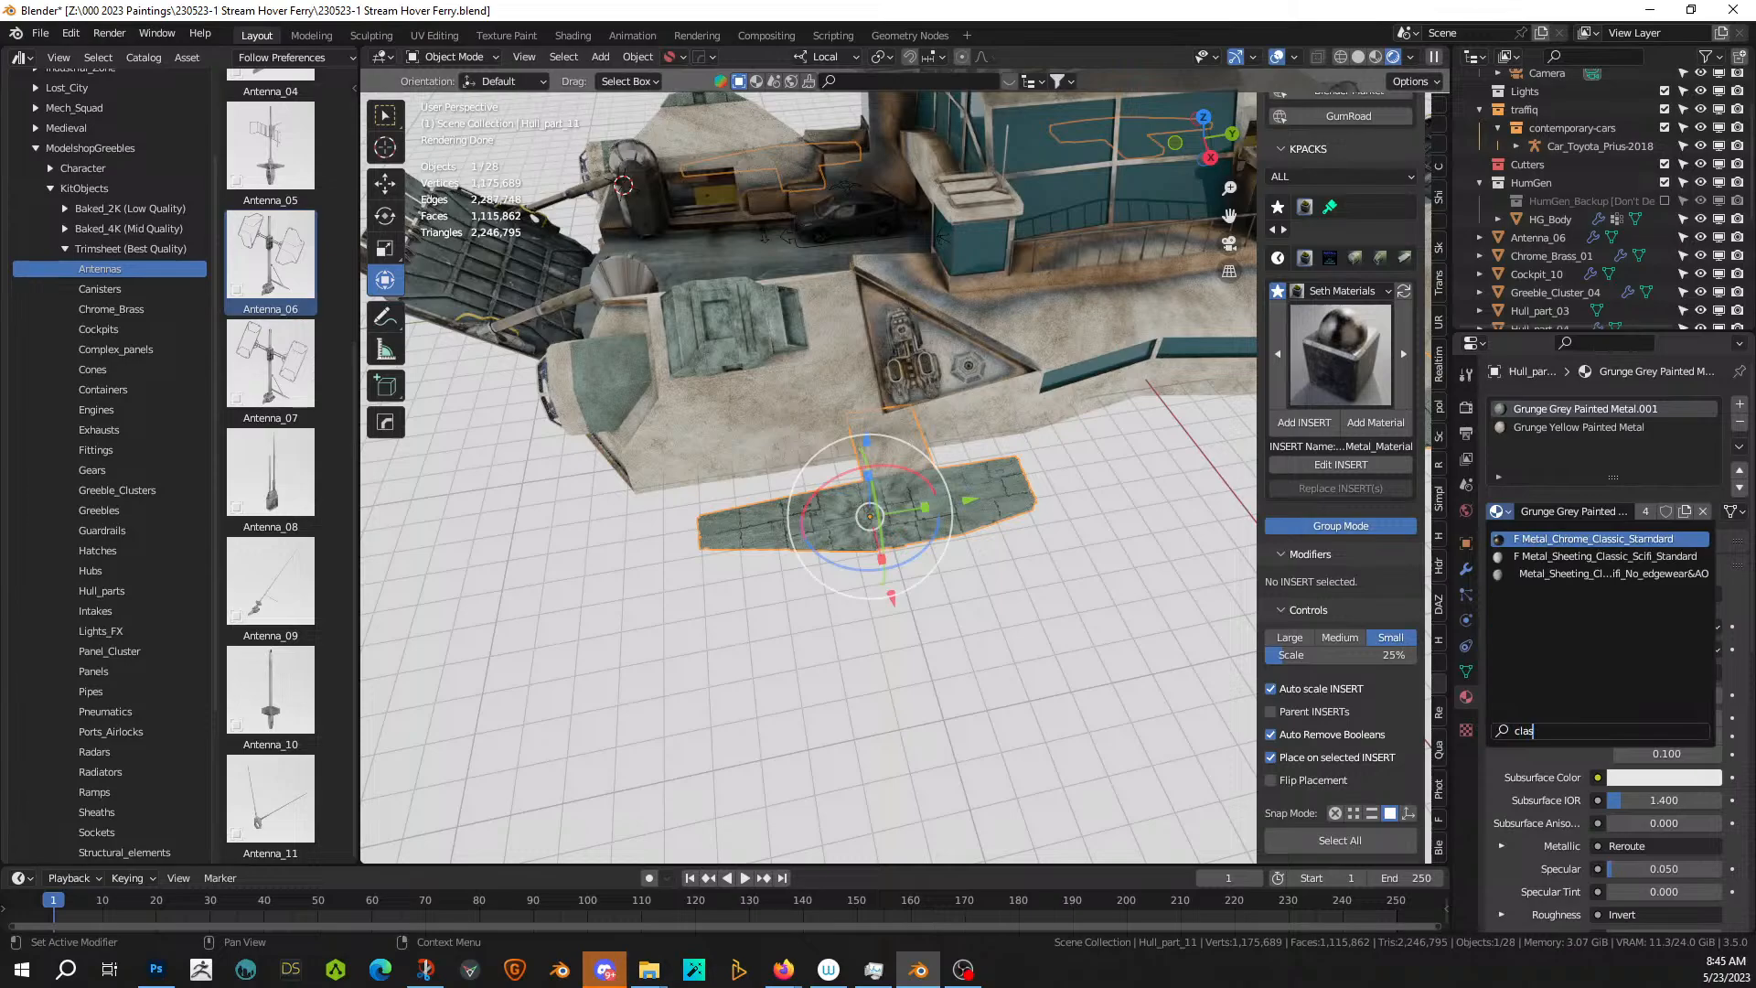
{"action": "key", "text": "Down"}
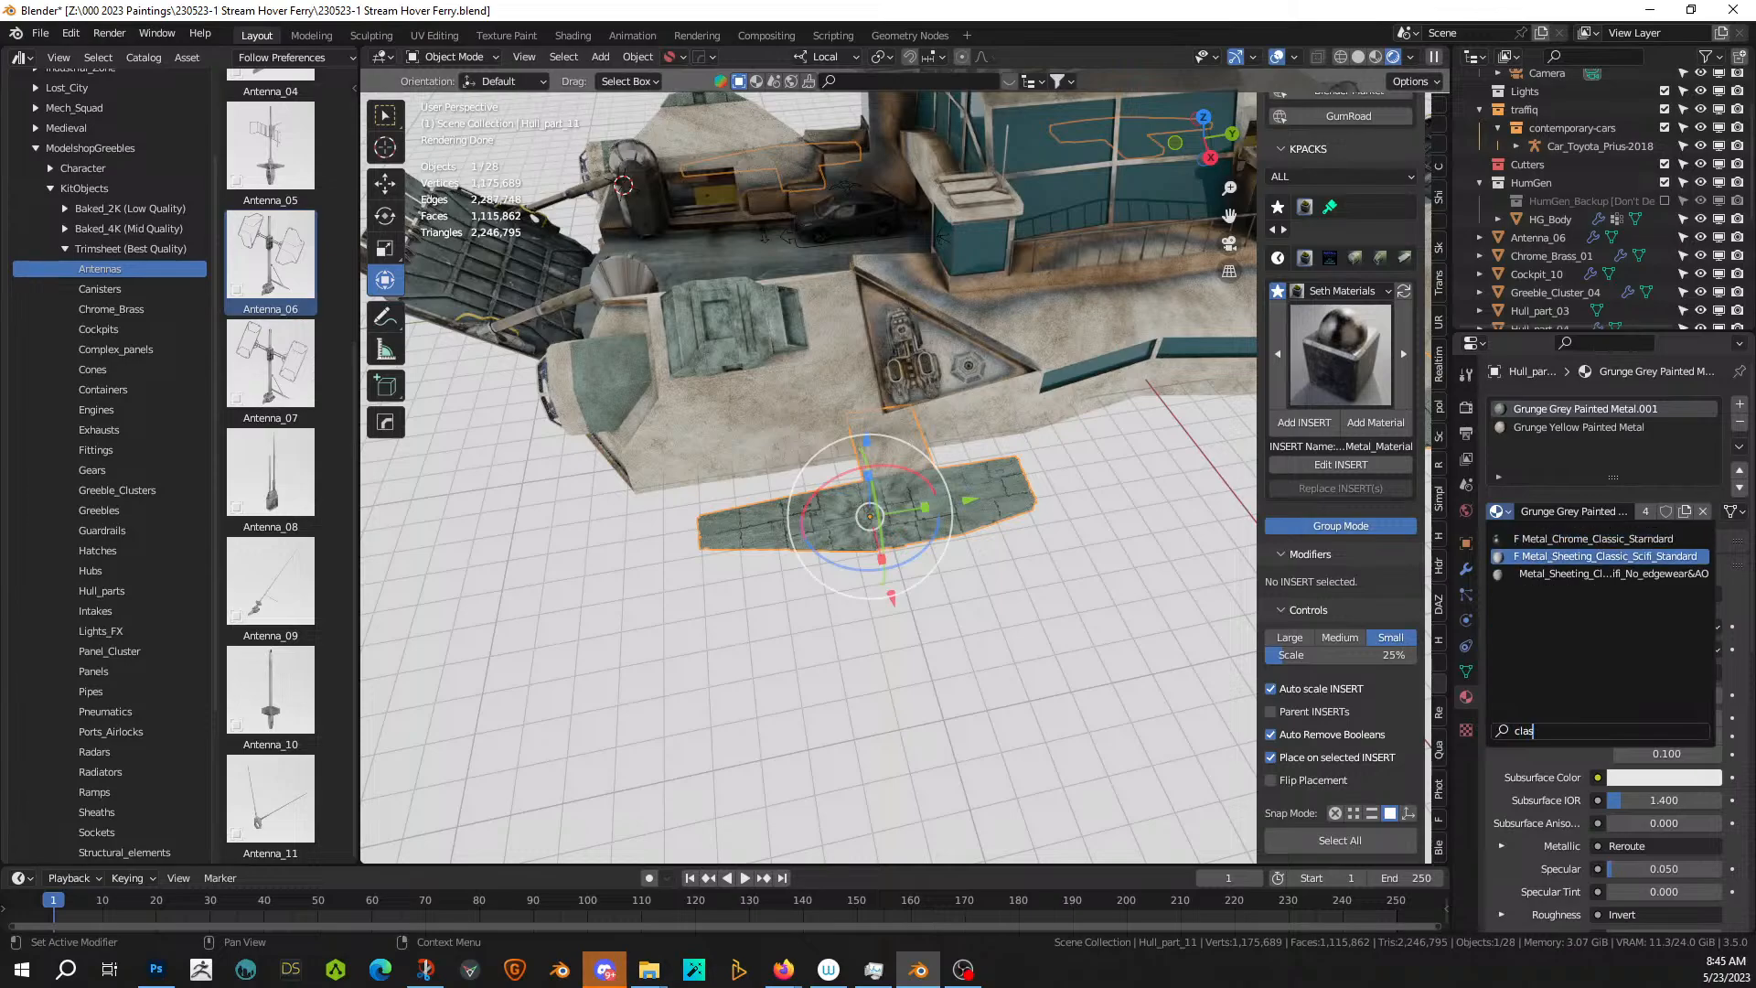
{"action": "key", "text": "Return"}
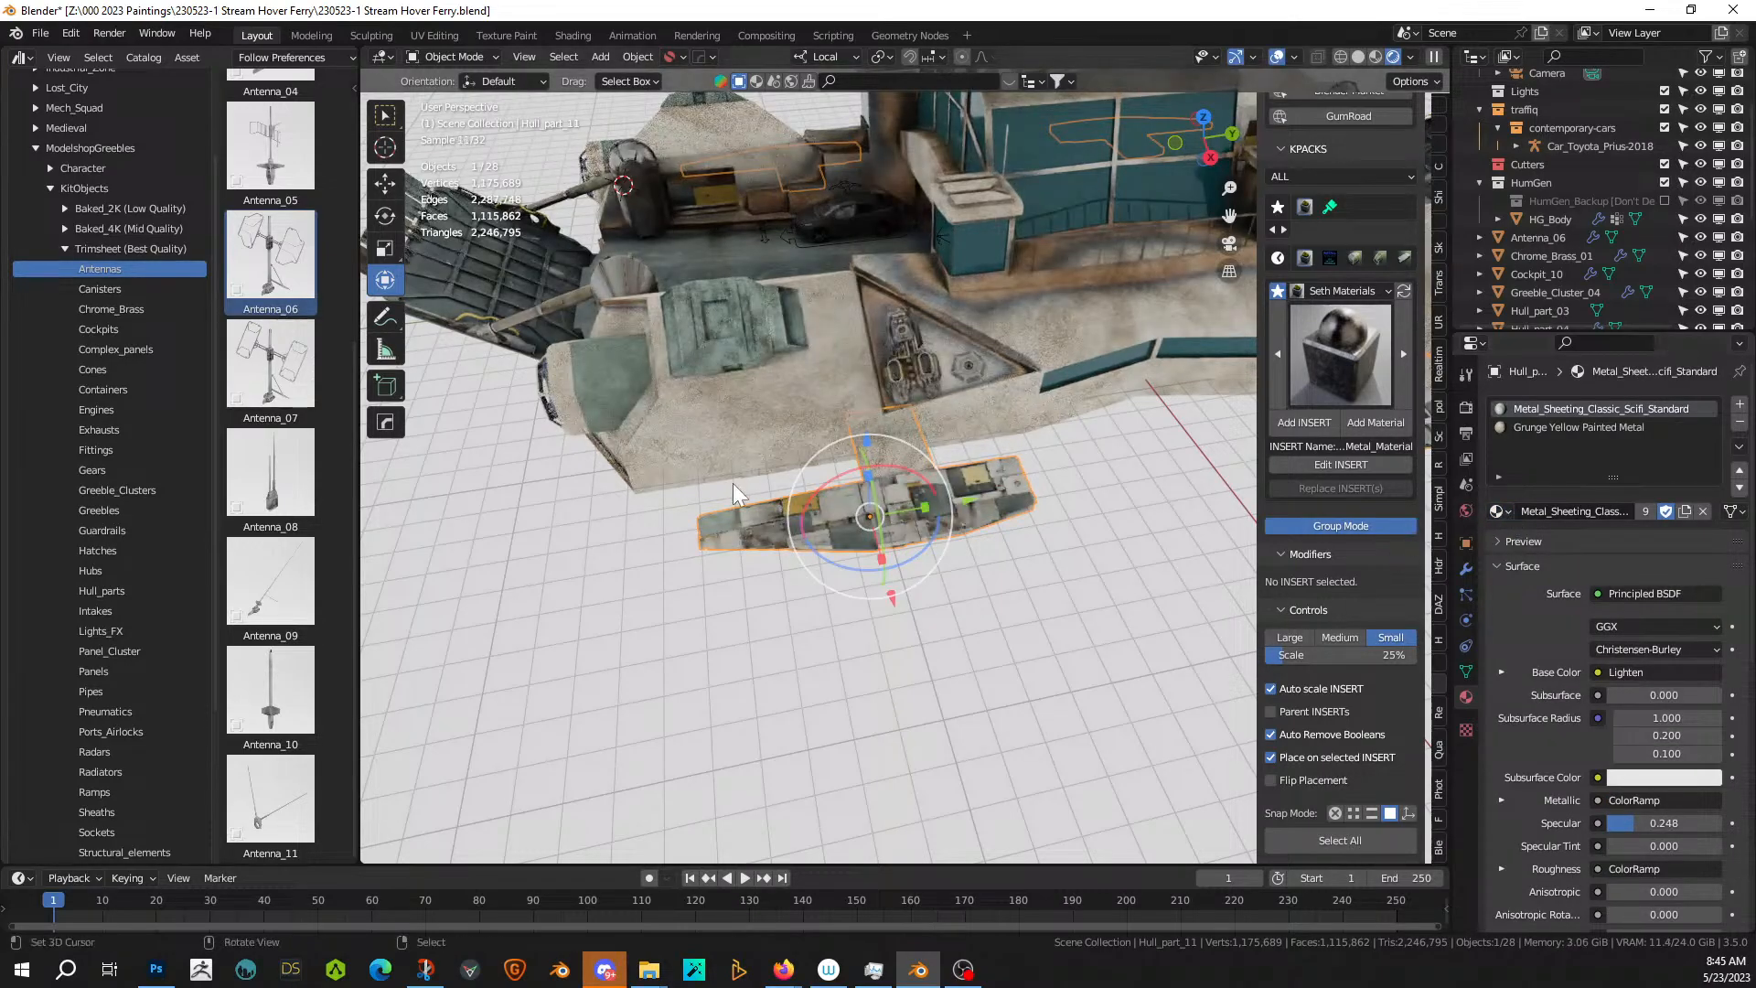
{"action": "scroll", "coordinate": [712, 499], "scroll_direction": "up", "scroll_amount": 2}
{"action": "scroll", "coordinate": [712, 498], "scroll_direction": "up", "scroll_amount": 1}
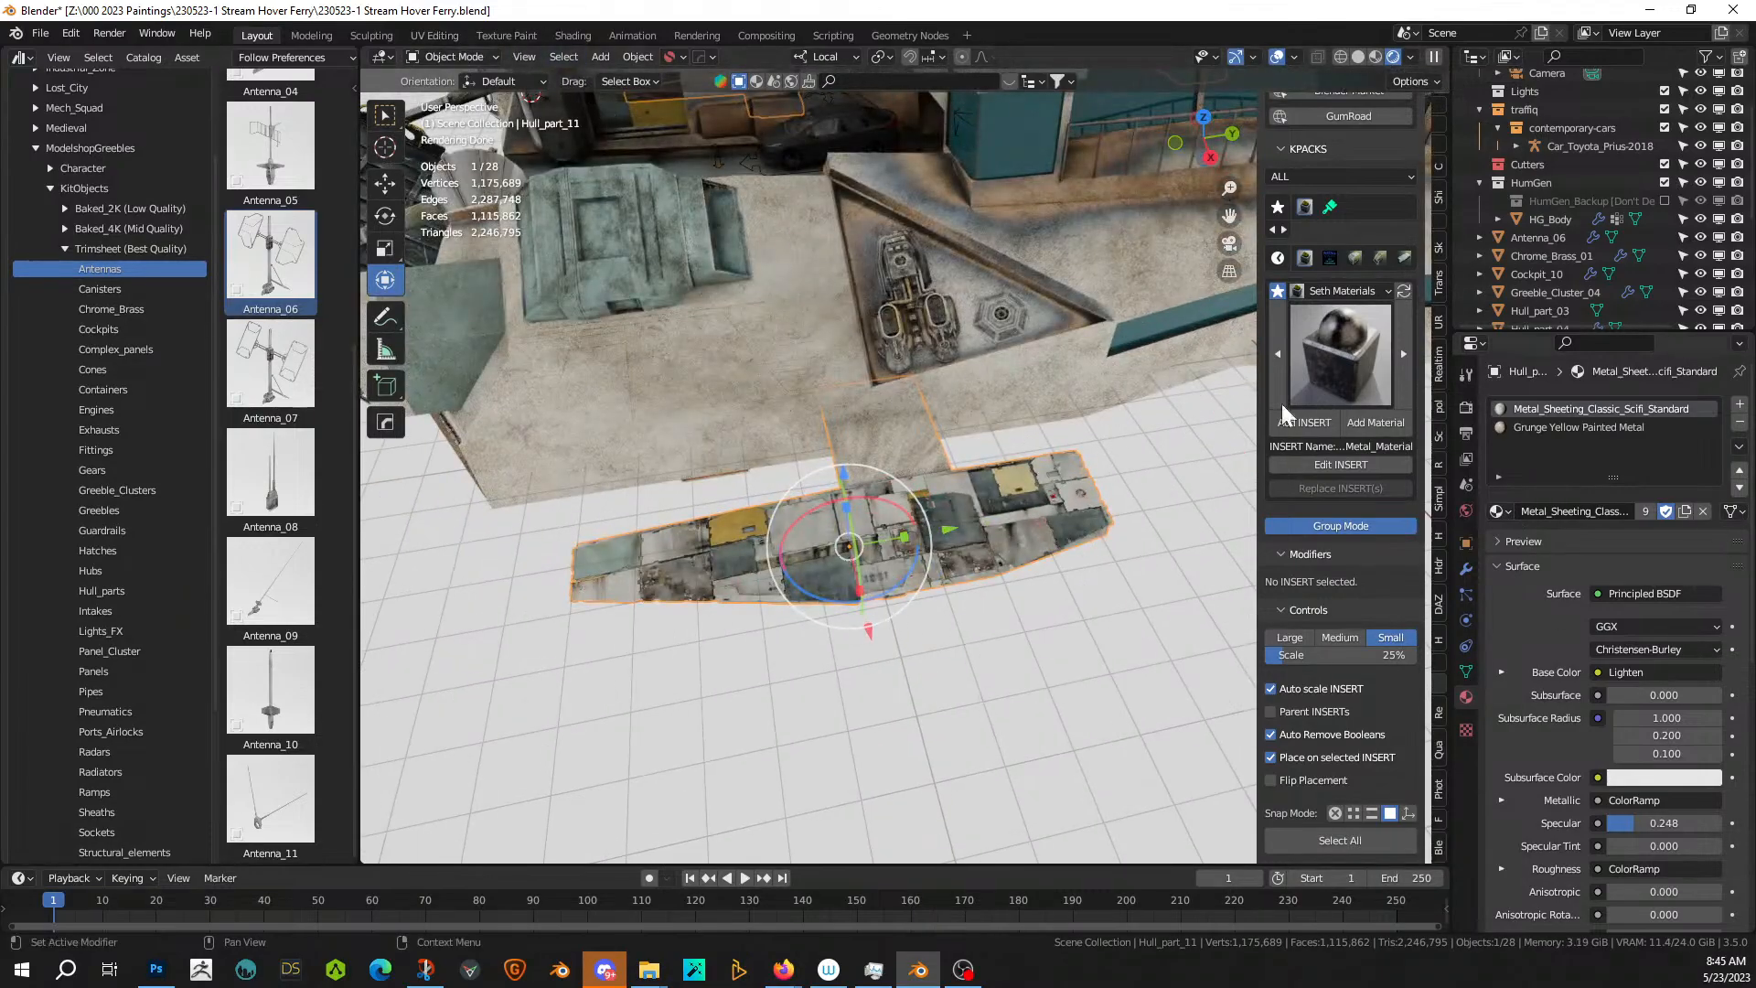
- Enter mesh editing on Hull_part_11 and select only the fin faces assigned to Metal_Sheeting_Classic_Scifi_Standard, leaving the strut unselected
{"action": "key", "text": "Tab"}
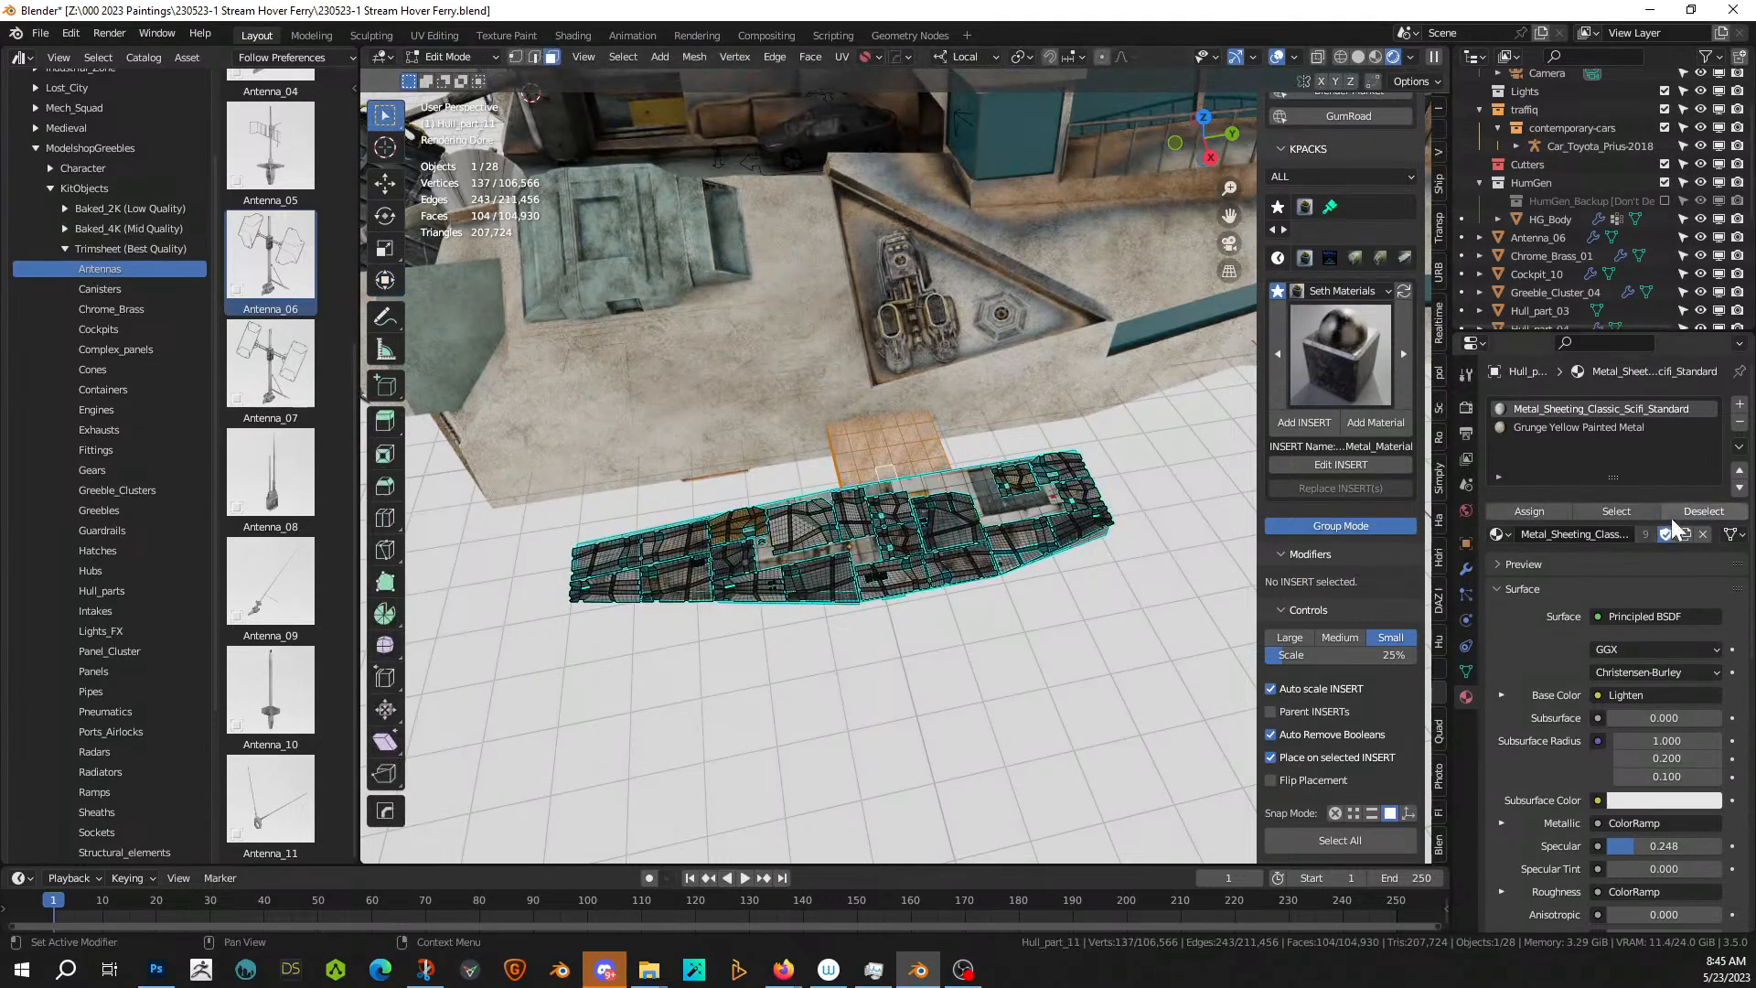
{"action": "left_click", "coordinate": [1628, 506]}
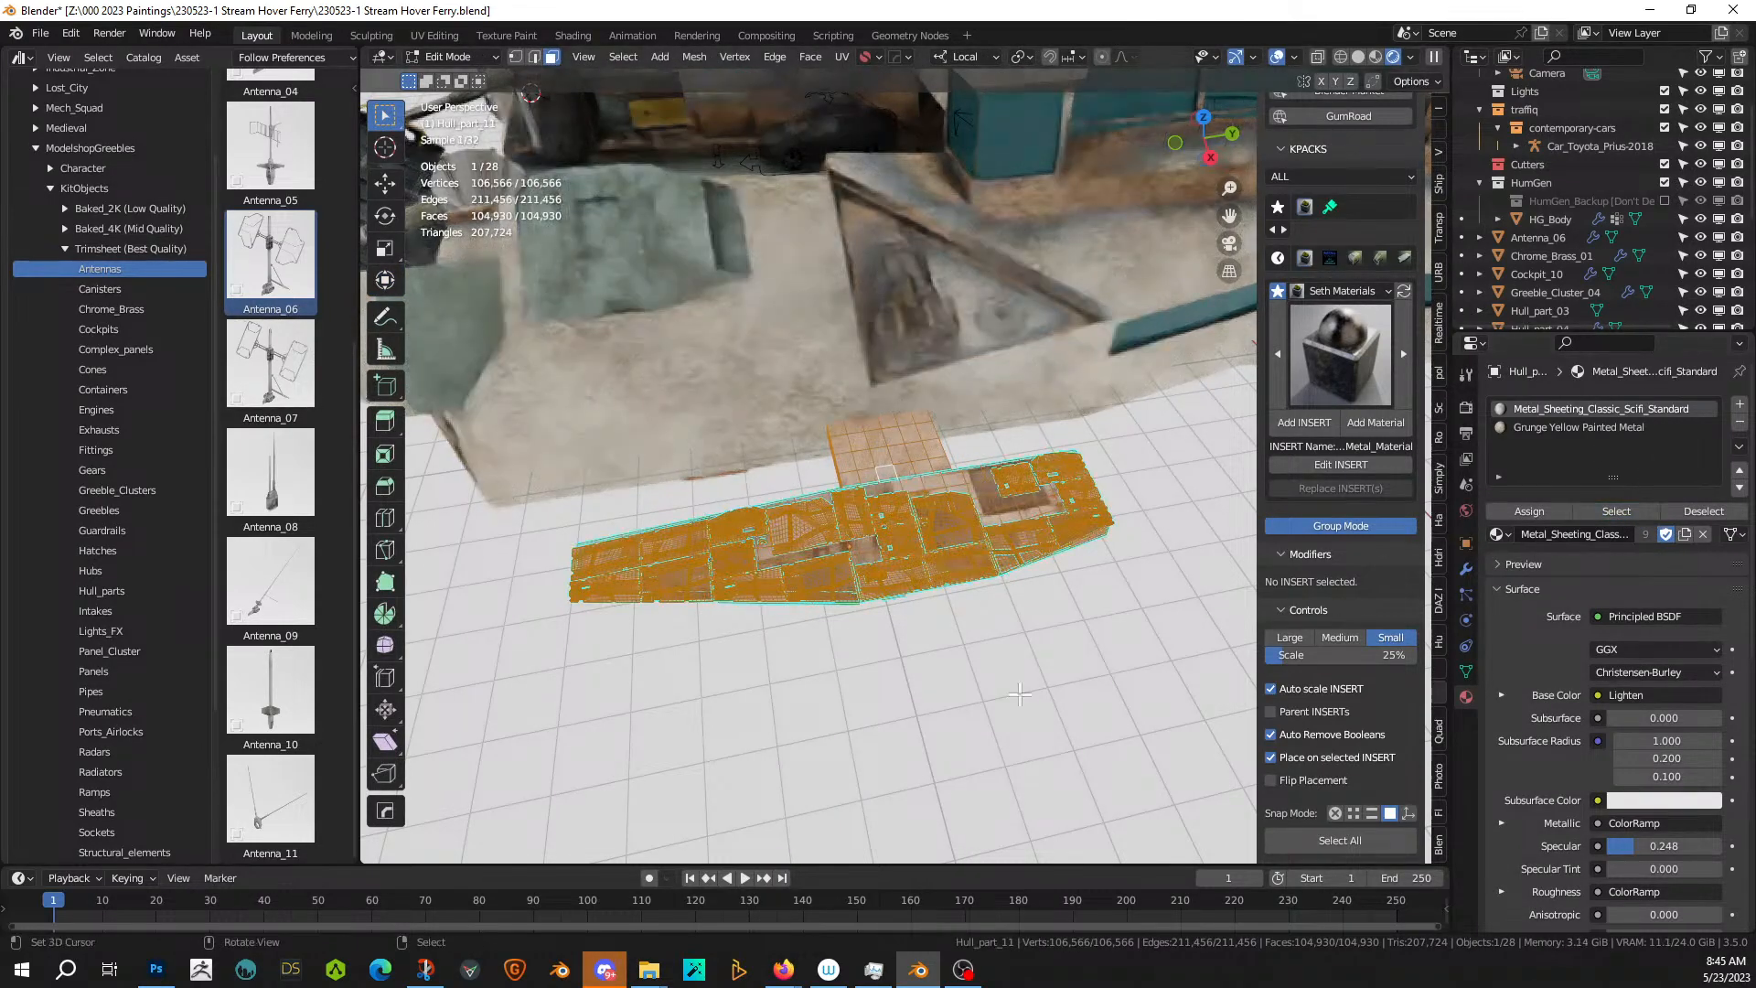
{"action": "right_click", "coordinate": [965, 537]}
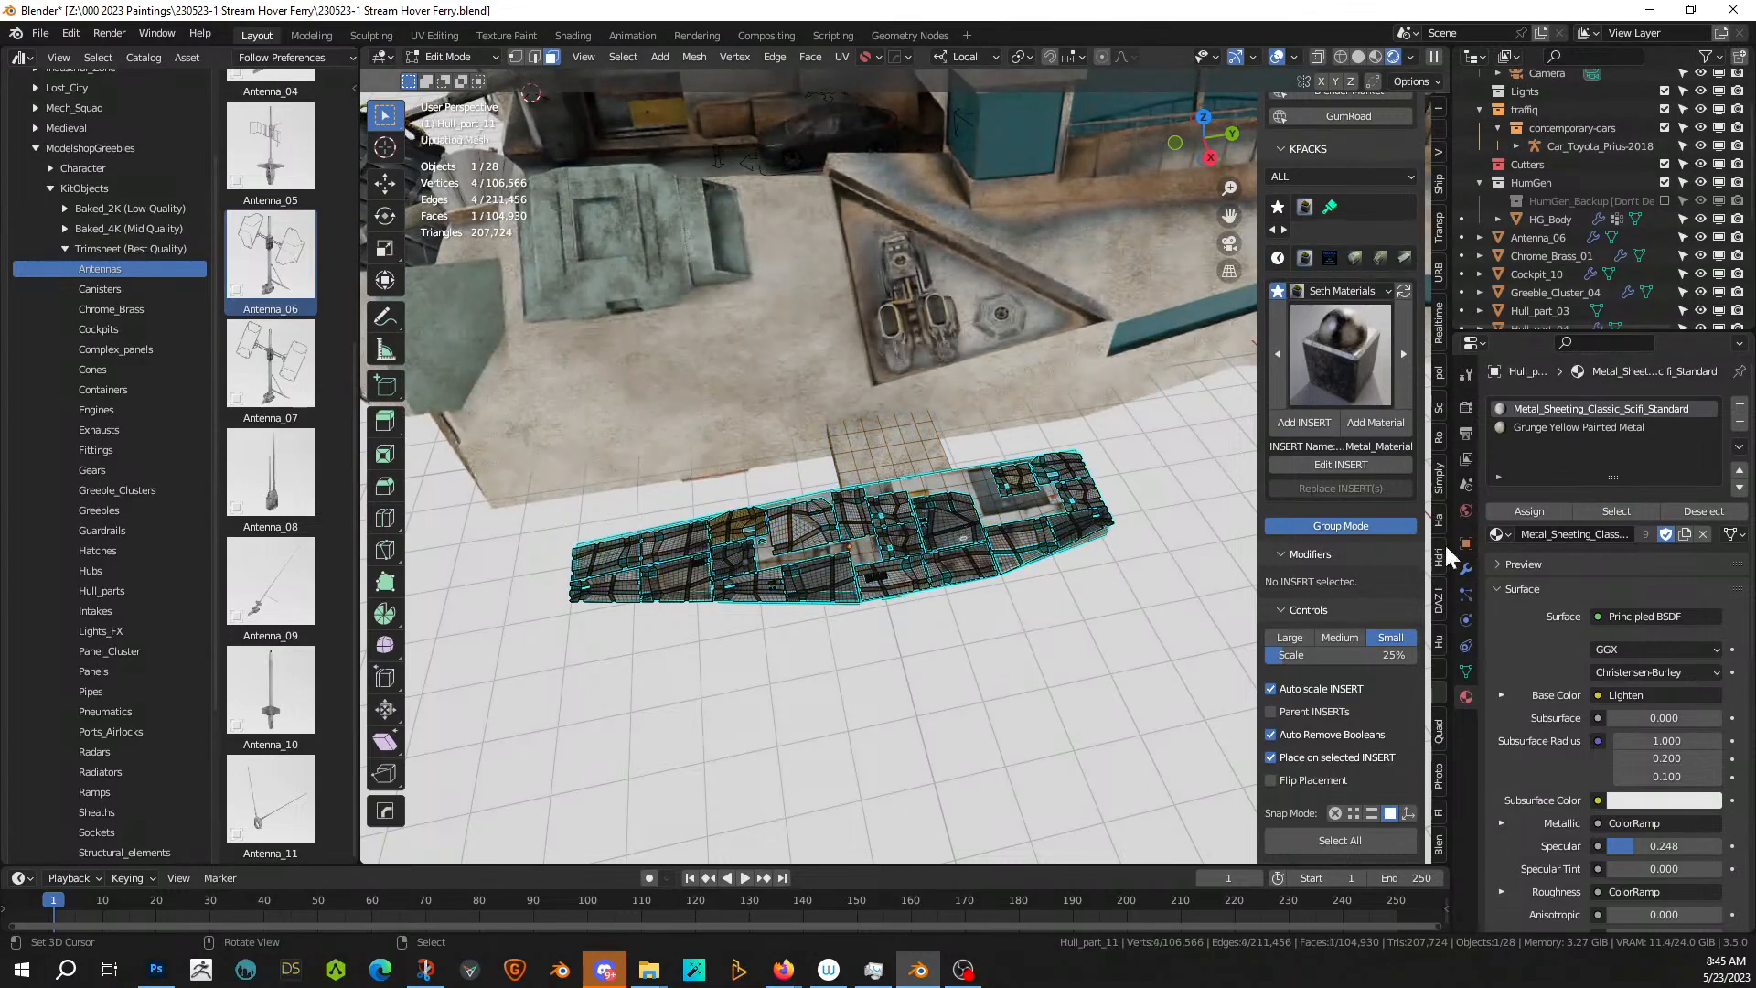
{"action": "left_click", "coordinate": [1604, 518]}
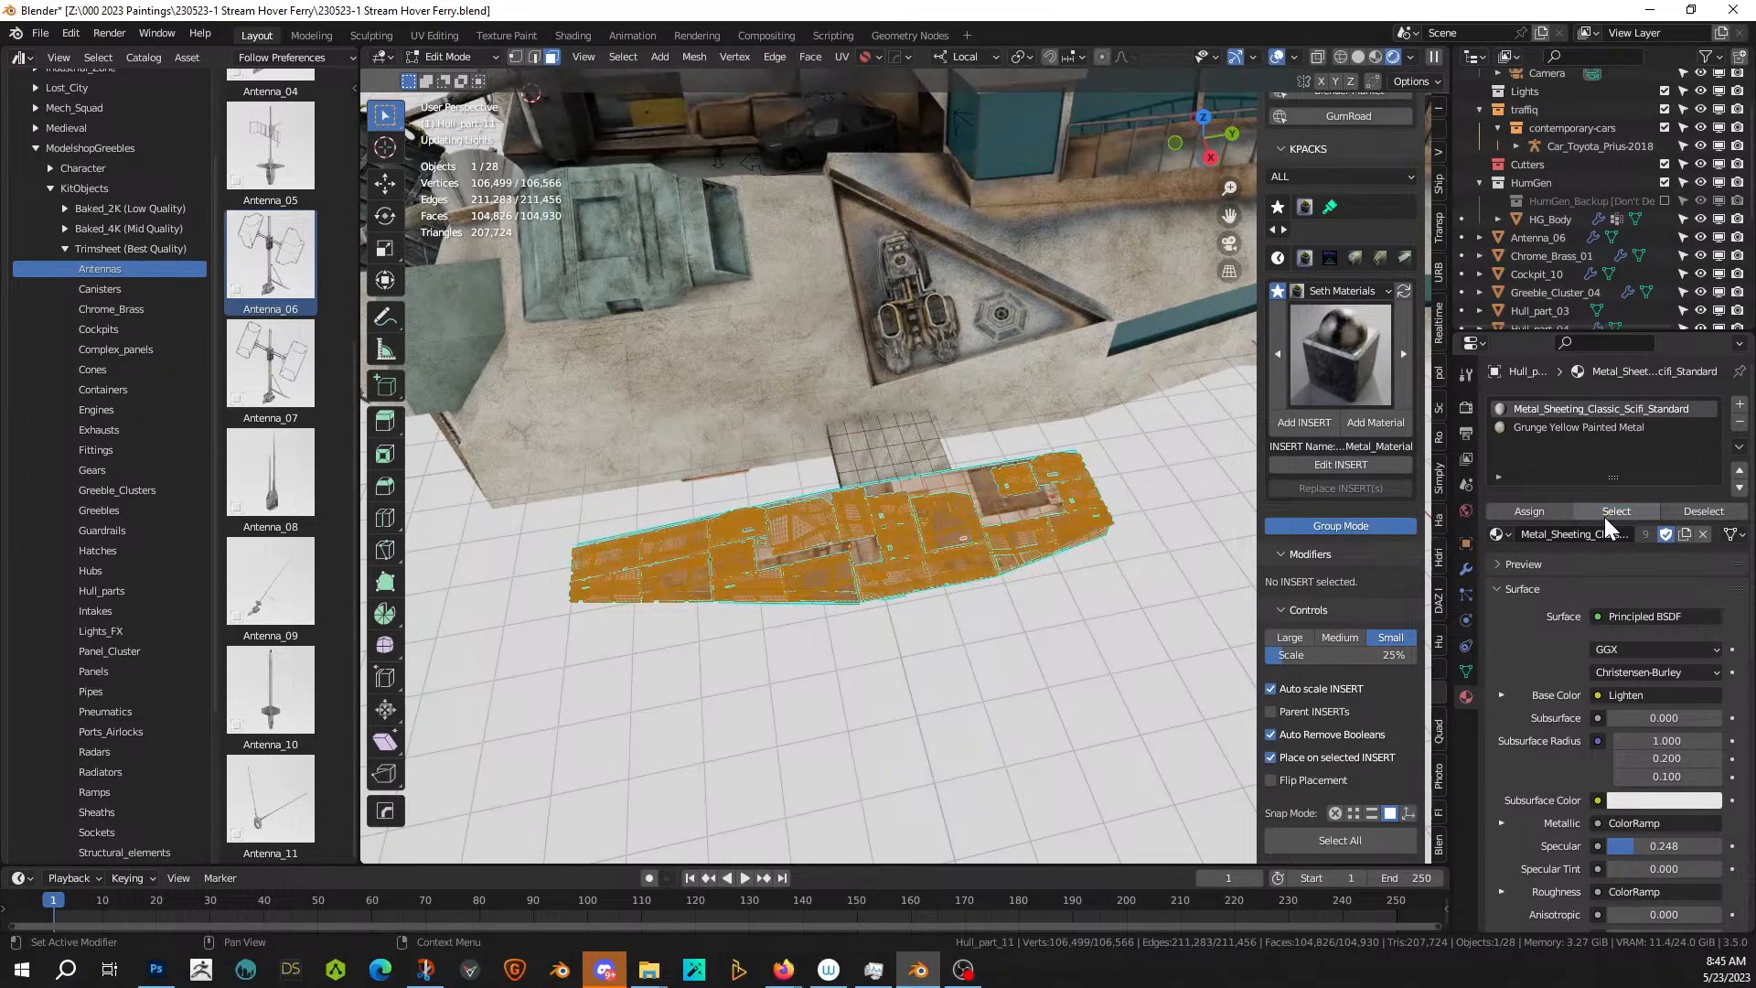
- Switch to the UV Editing workspace and scale the selected fin UVs down to about 0.58
{"action": "left_click", "coordinate": [432, 34]}
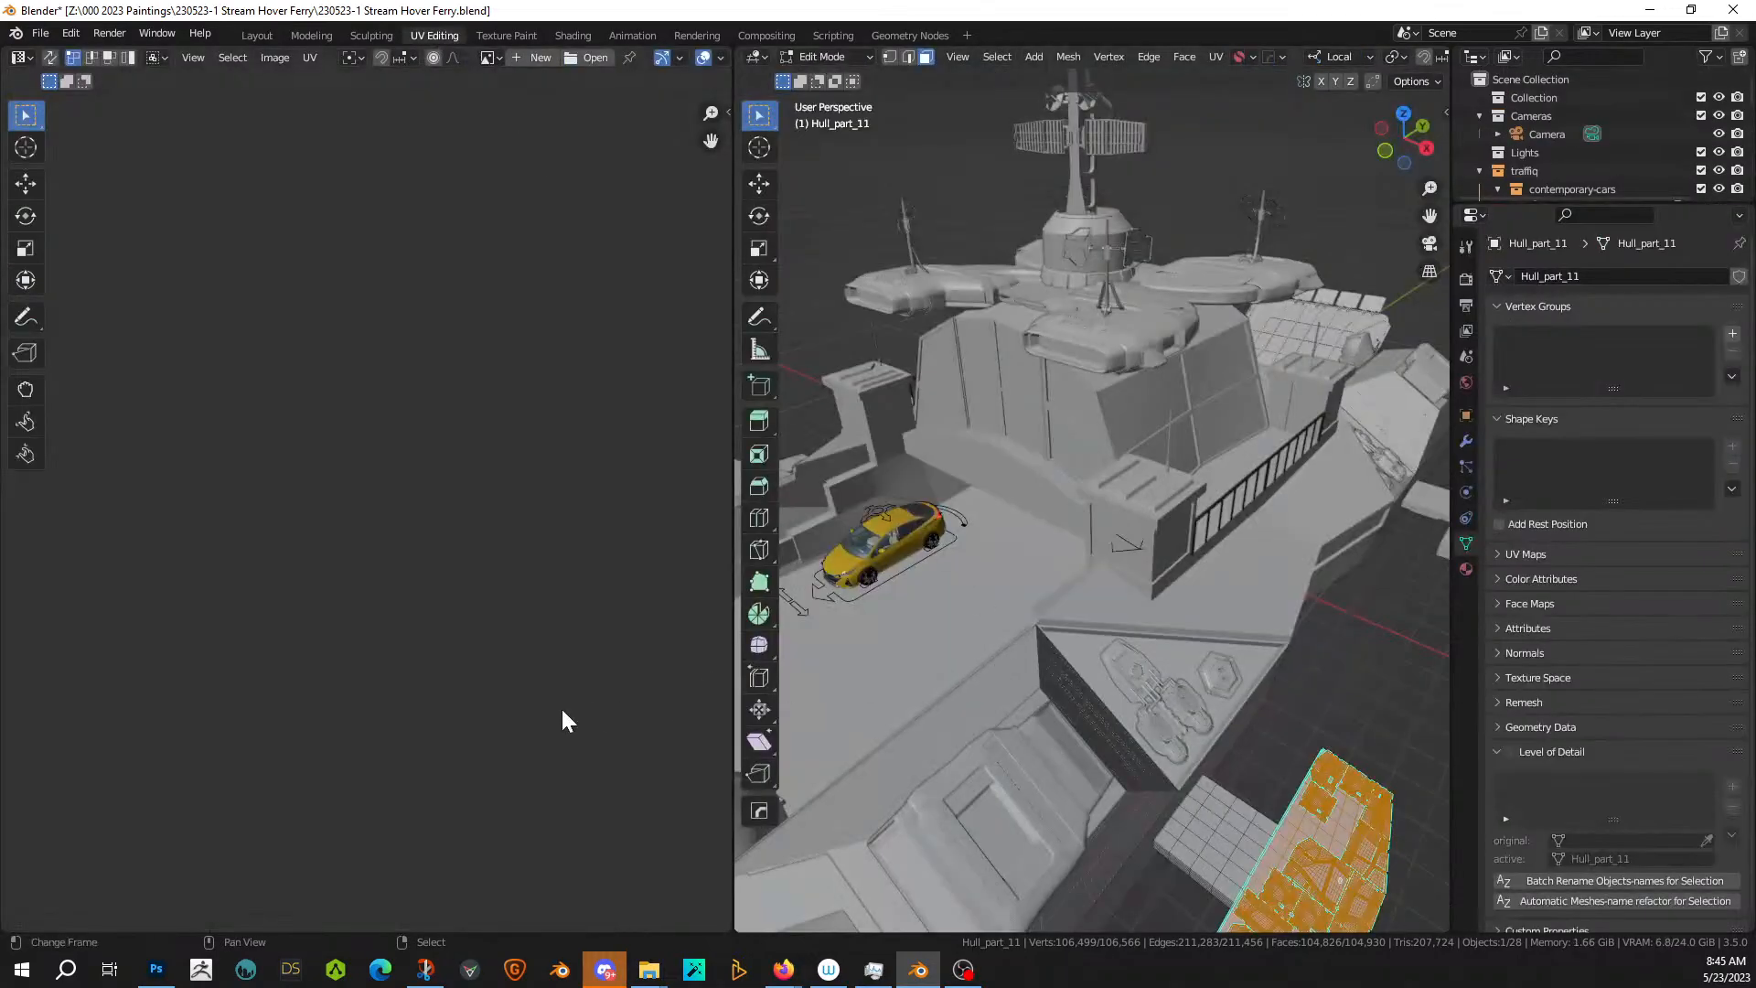
{"action": "scroll", "coordinate": [568, 597], "scroll_direction": "down", "scroll_amount": 7}
{"action": "scroll", "coordinate": [426, 631], "scroll_direction": "up", "scroll_amount": 1}
{"action": "scroll", "coordinate": [330, 552], "scroll_direction": "up", "scroll_amount": 1}
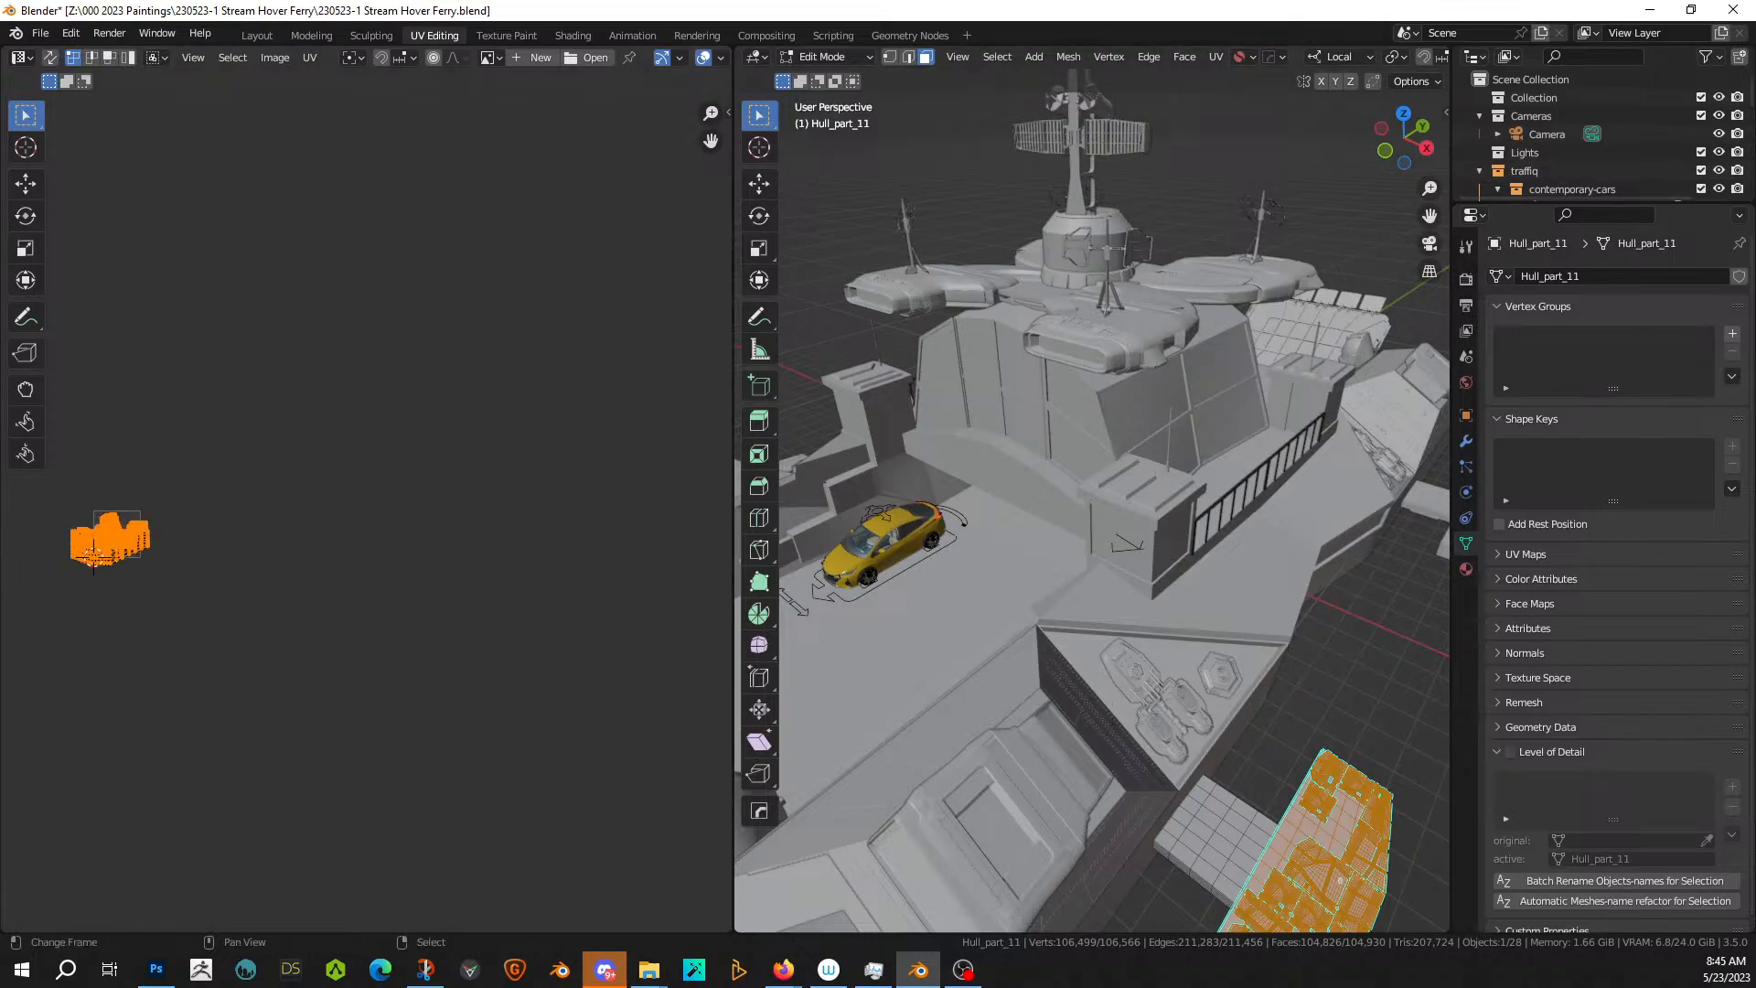
{"action": "key", "text": "s"}
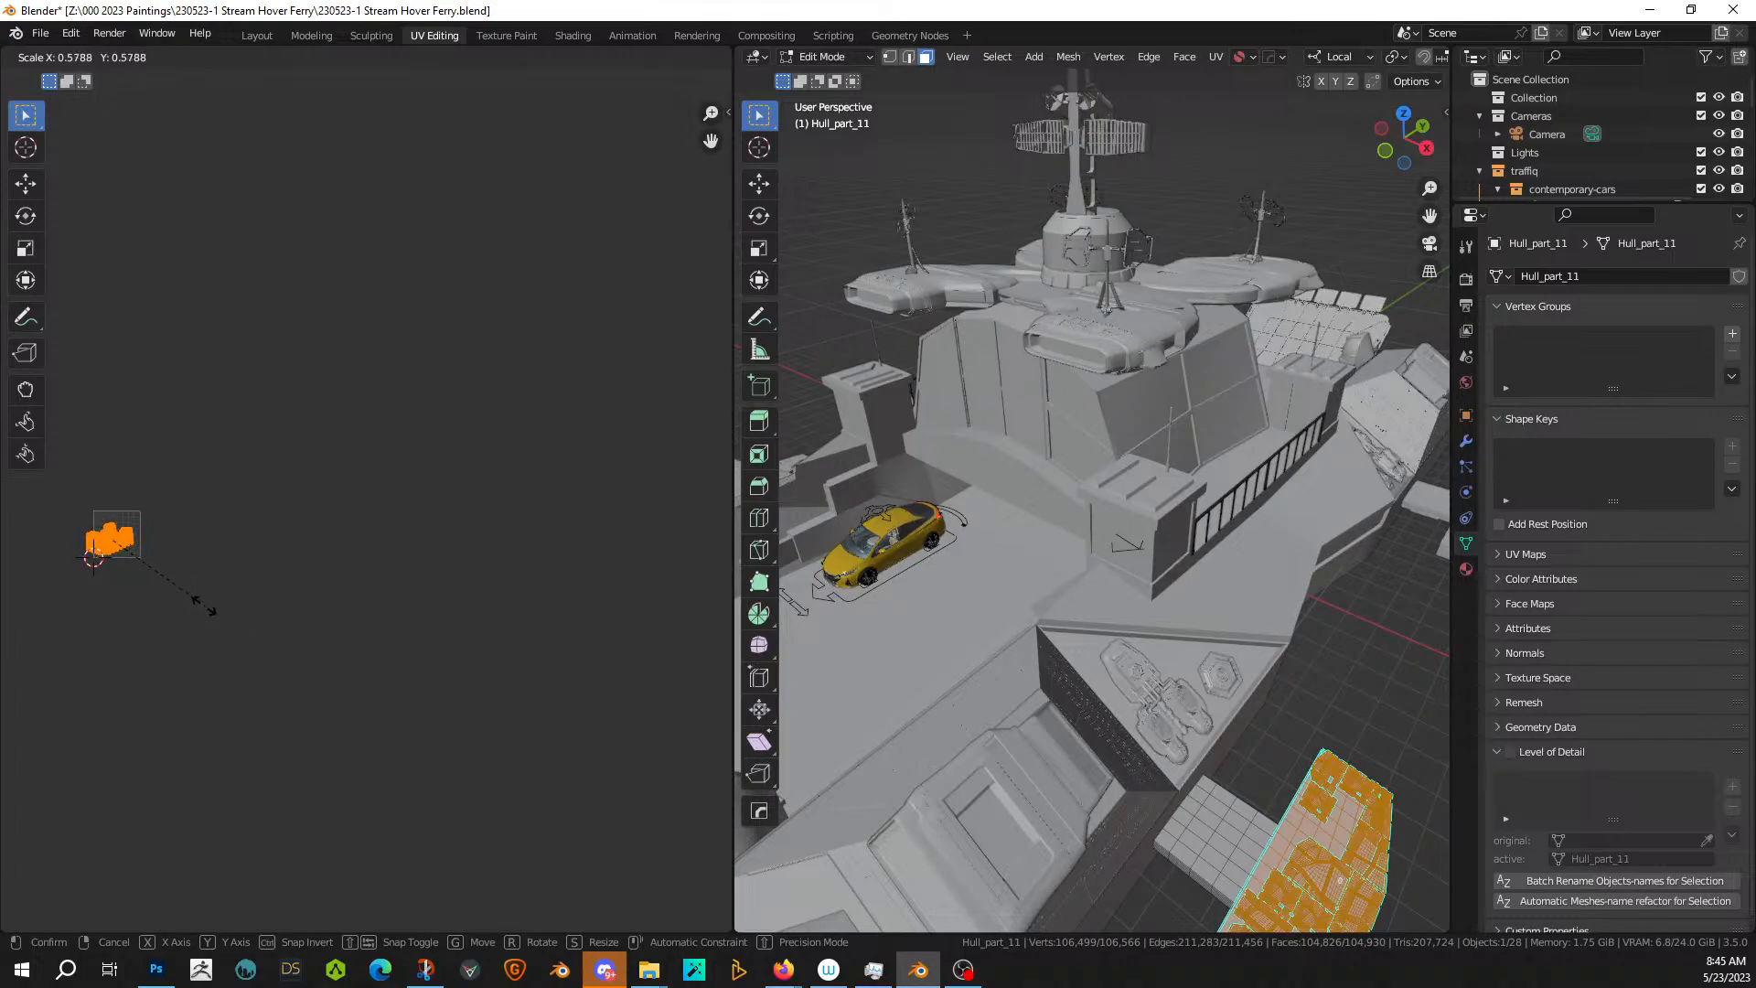
{"action": "left_click", "coordinate": [212, 611]}
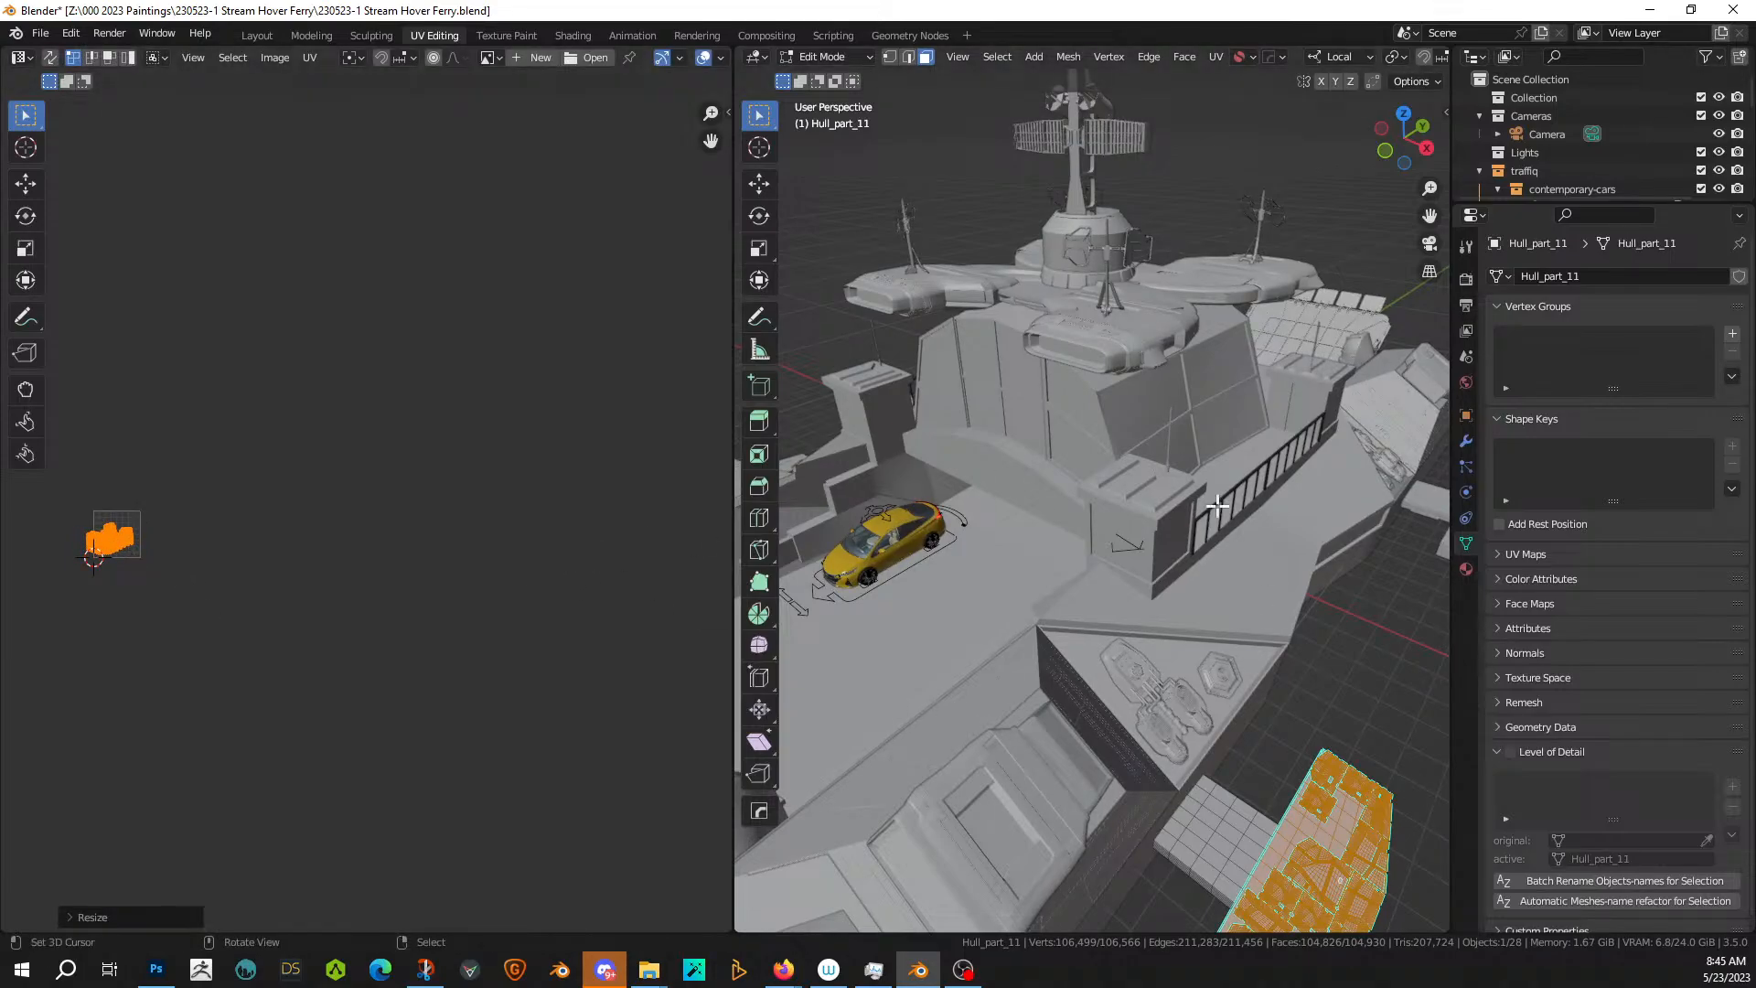
- Set the UV workspace's 3D view to rendered shading and bring the fin without the selection overlay into close view
{"action": "key", "text": "z"}
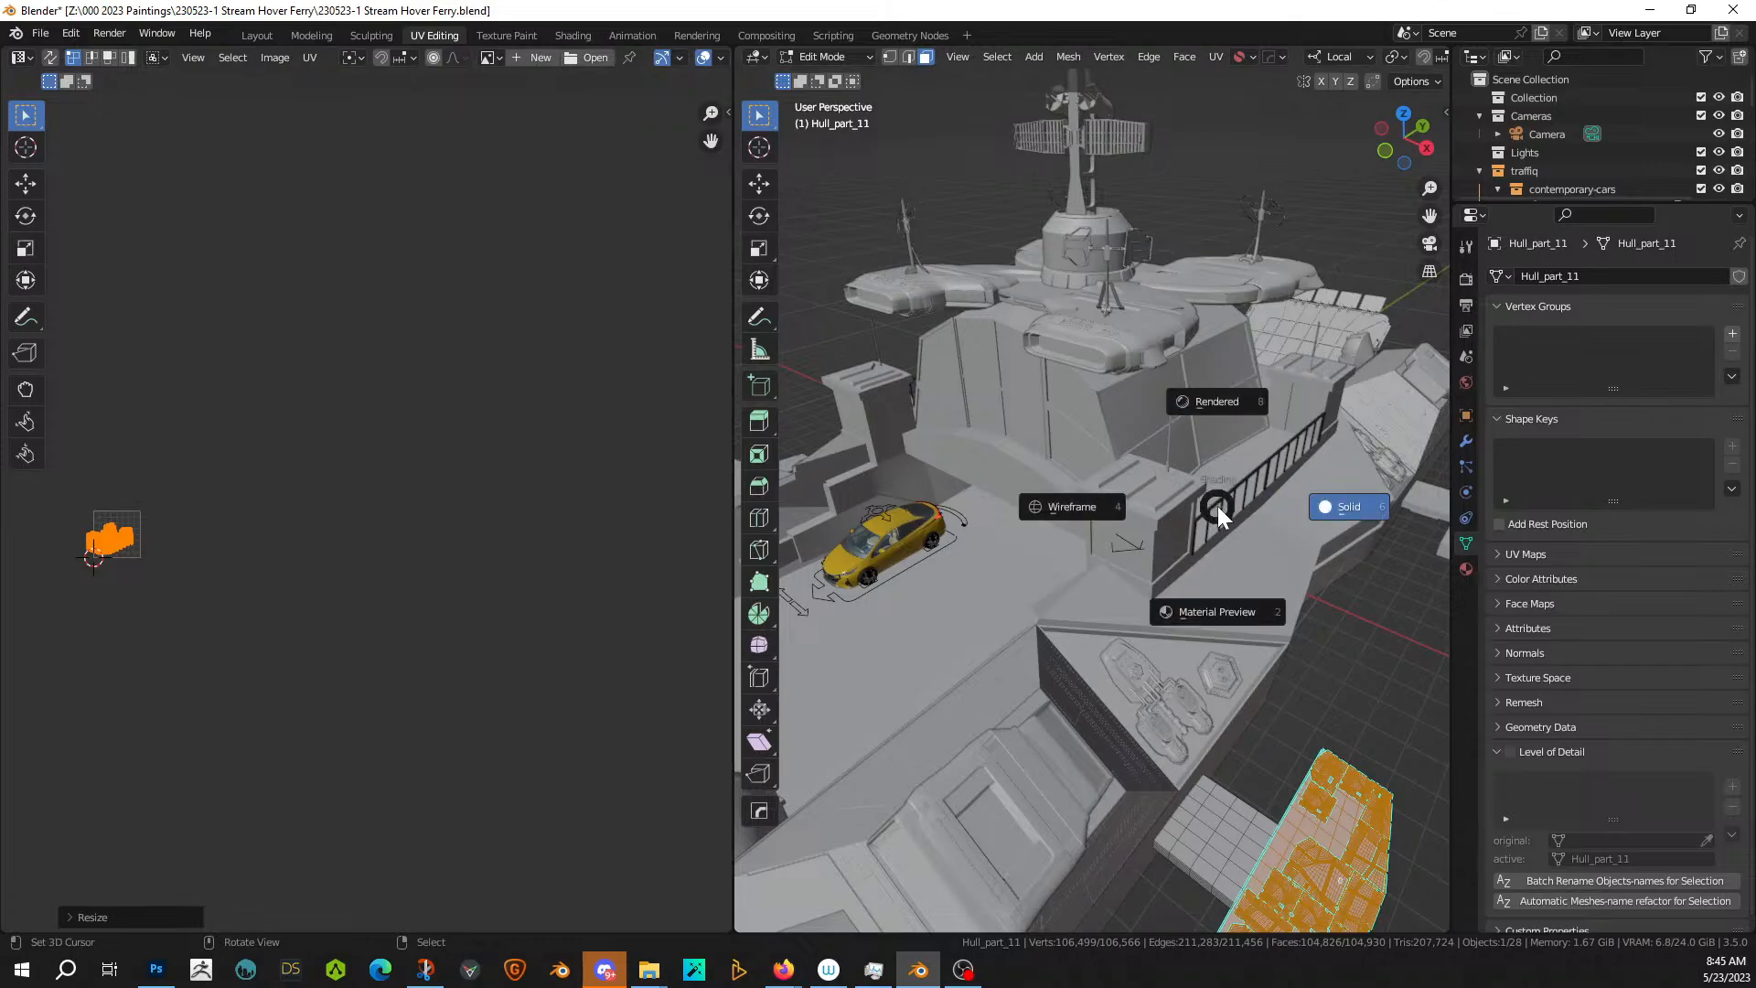
{"action": "left_click", "coordinate": [1223, 396]}
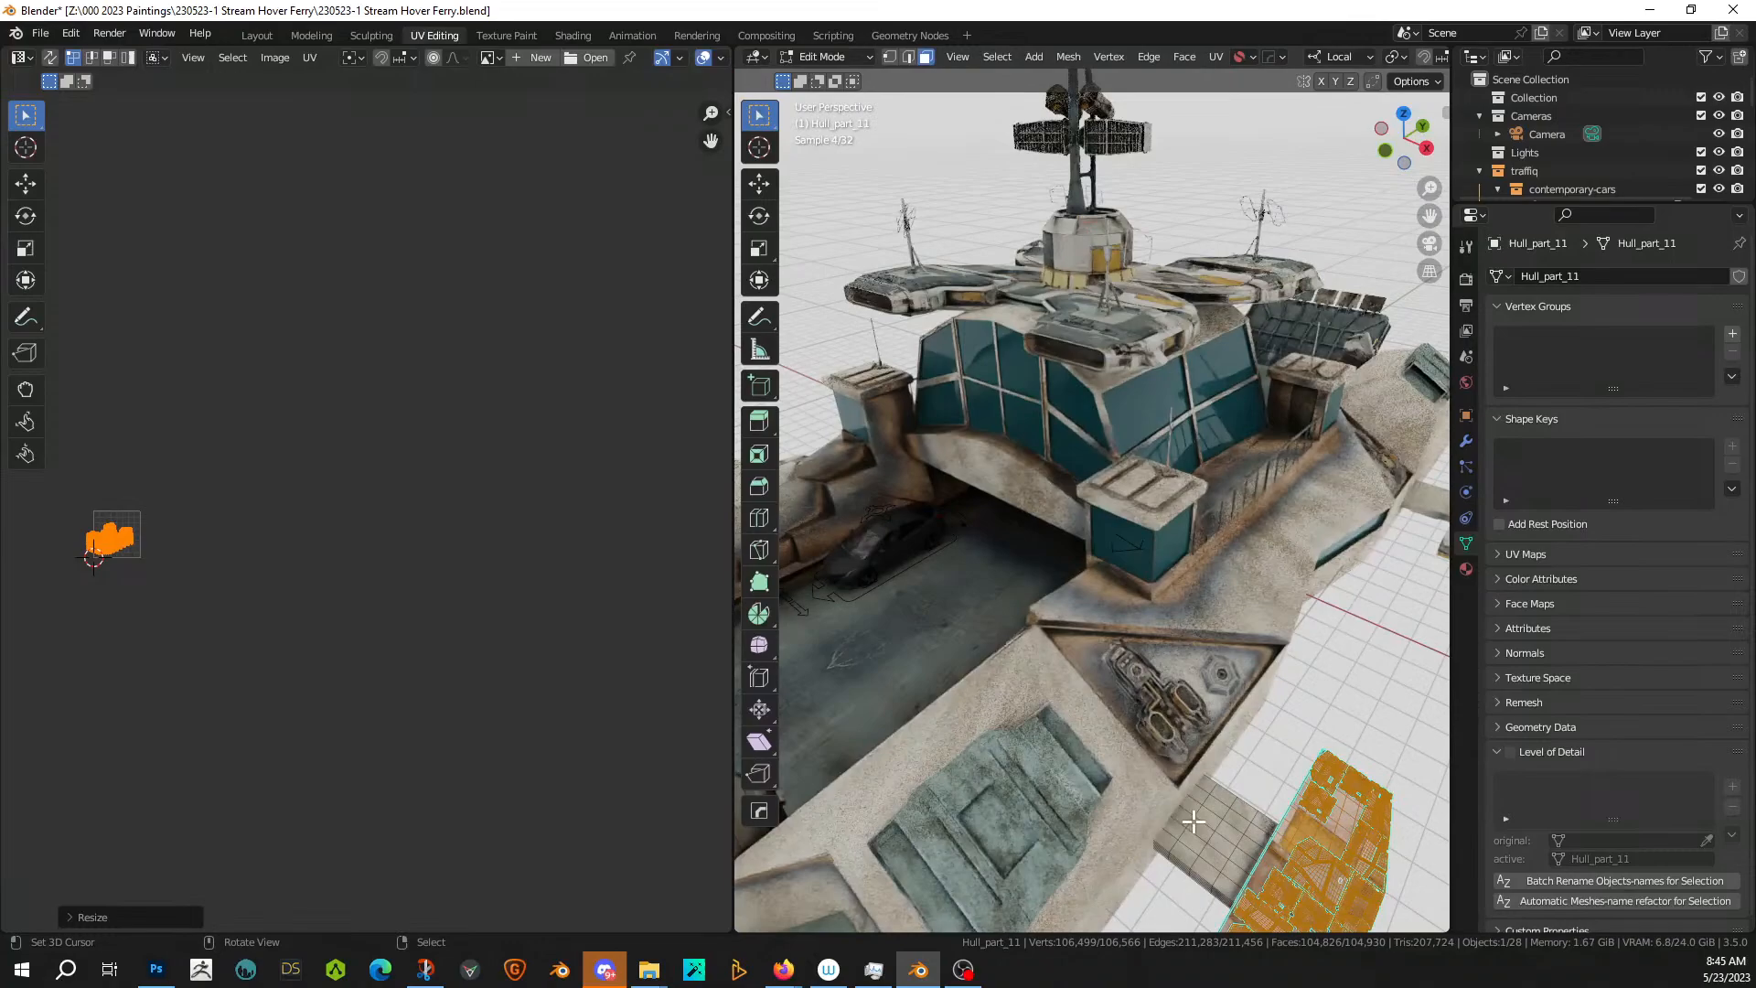
{"action": "middle_click_drag", "start_coordinate": [1194, 821], "coordinate": [980, 732], "text": "shift"}
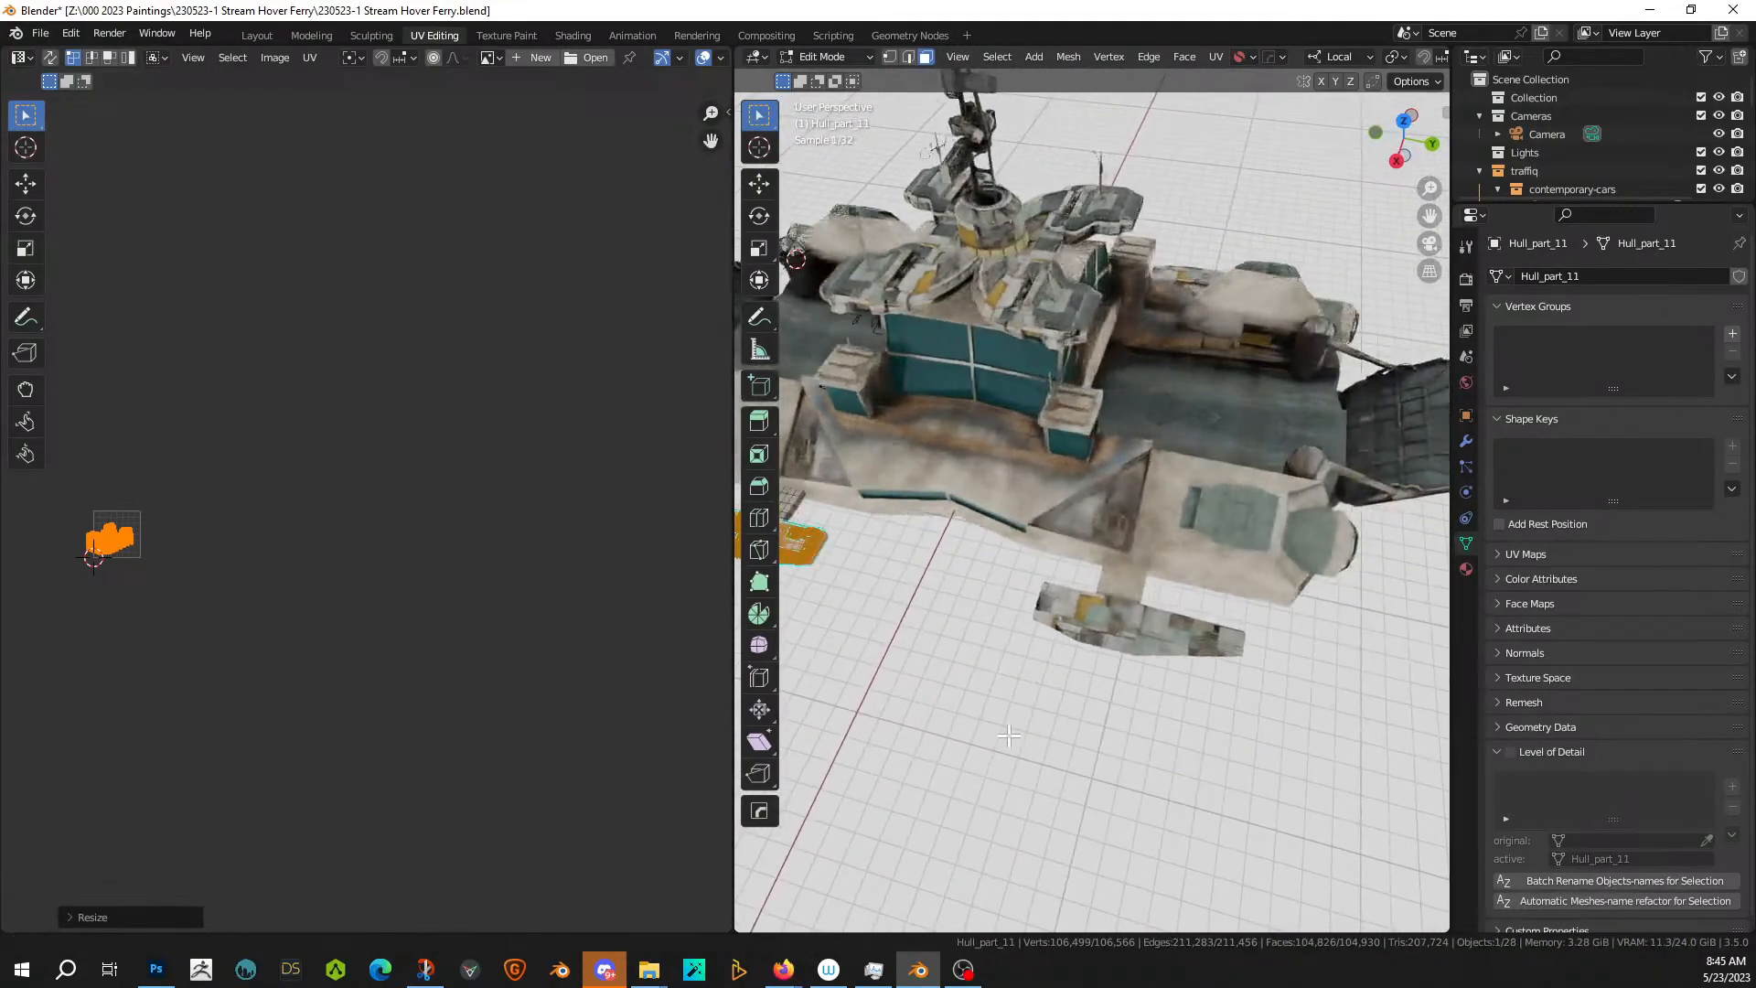
{"action": "scroll", "coordinate": [1127, 597], "scroll_direction": "up", "scroll_amount": 3}
{"action": "scroll", "coordinate": [381, 665], "scroll_direction": "up", "scroll_amount": 4}
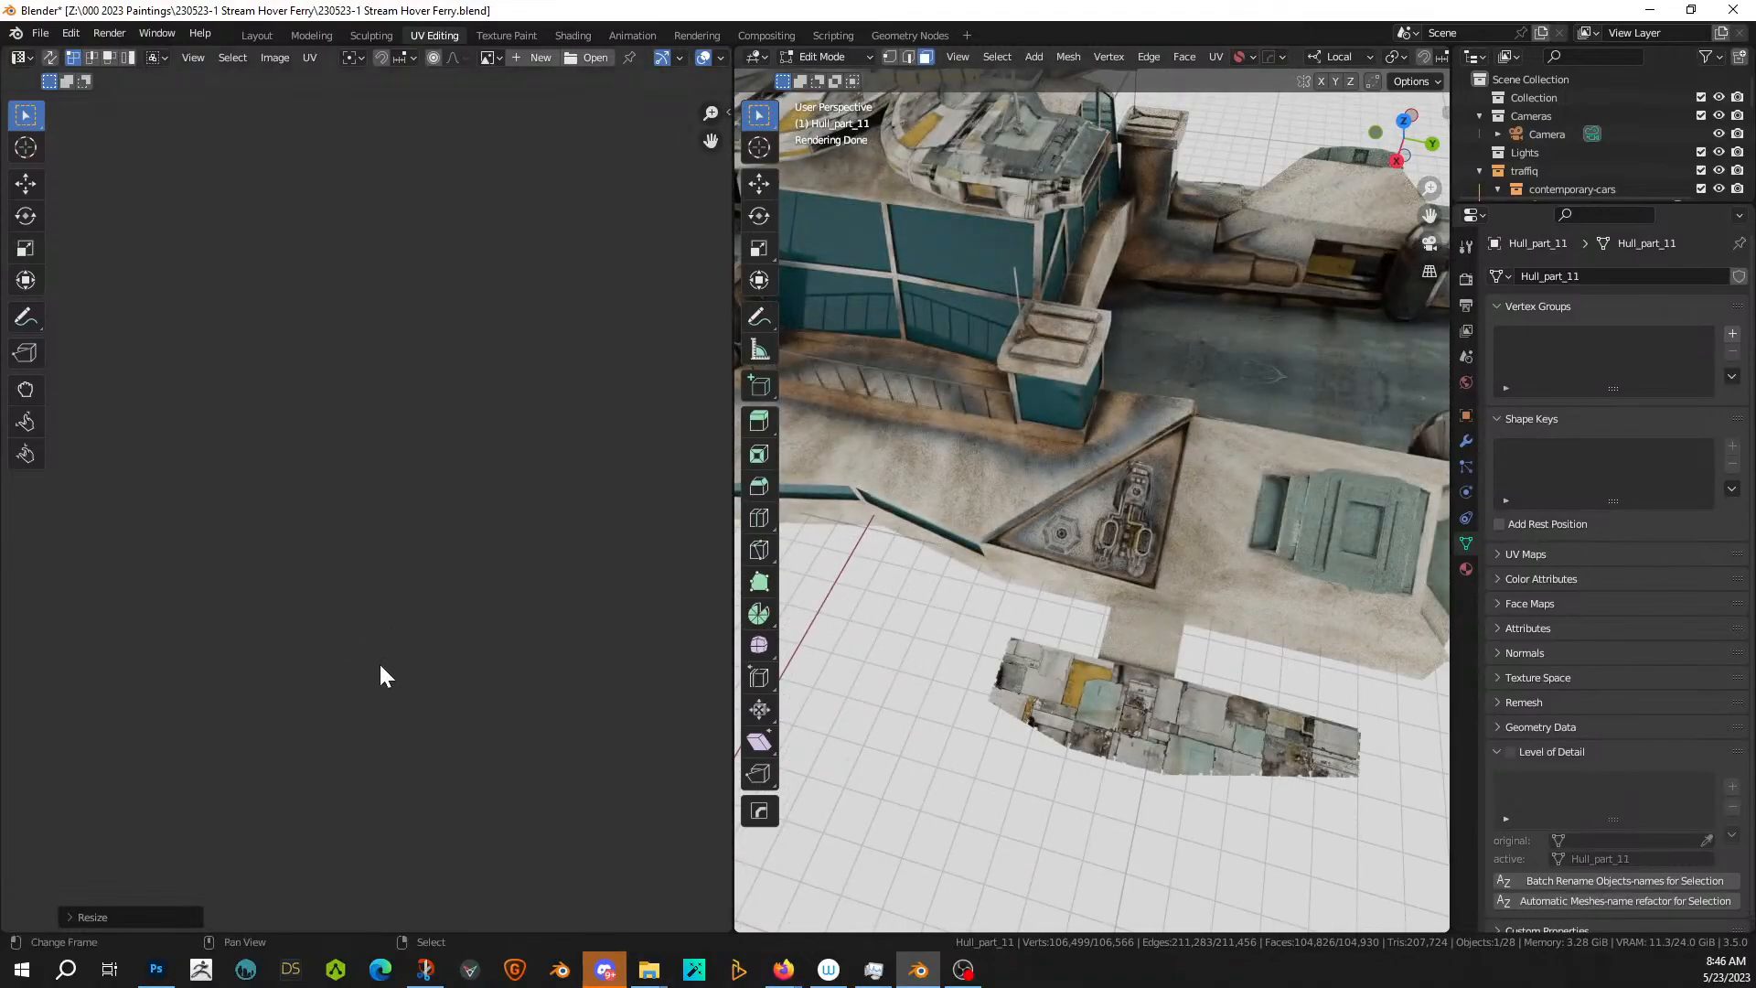
- Scale the fin UVs down again to about 0.39 and shift them towards the middle of the UV tile
{"action": "key", "text": "KP_Decimal"}
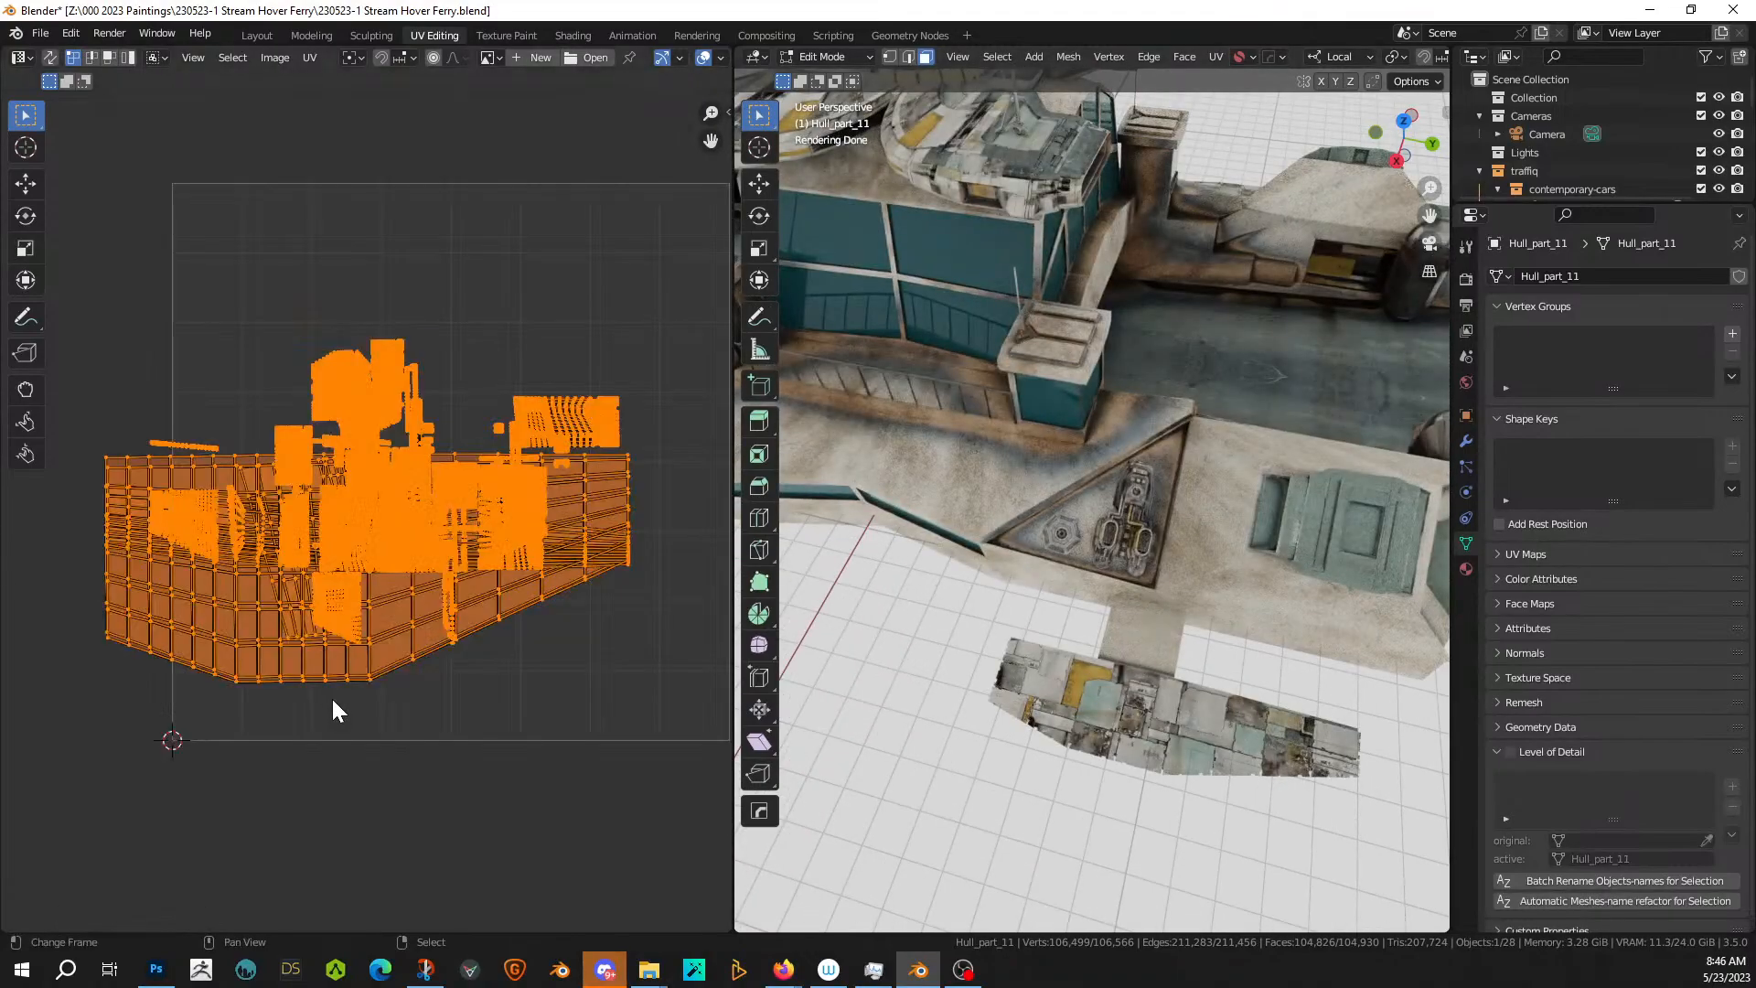
{"action": "key", "text": "s"}
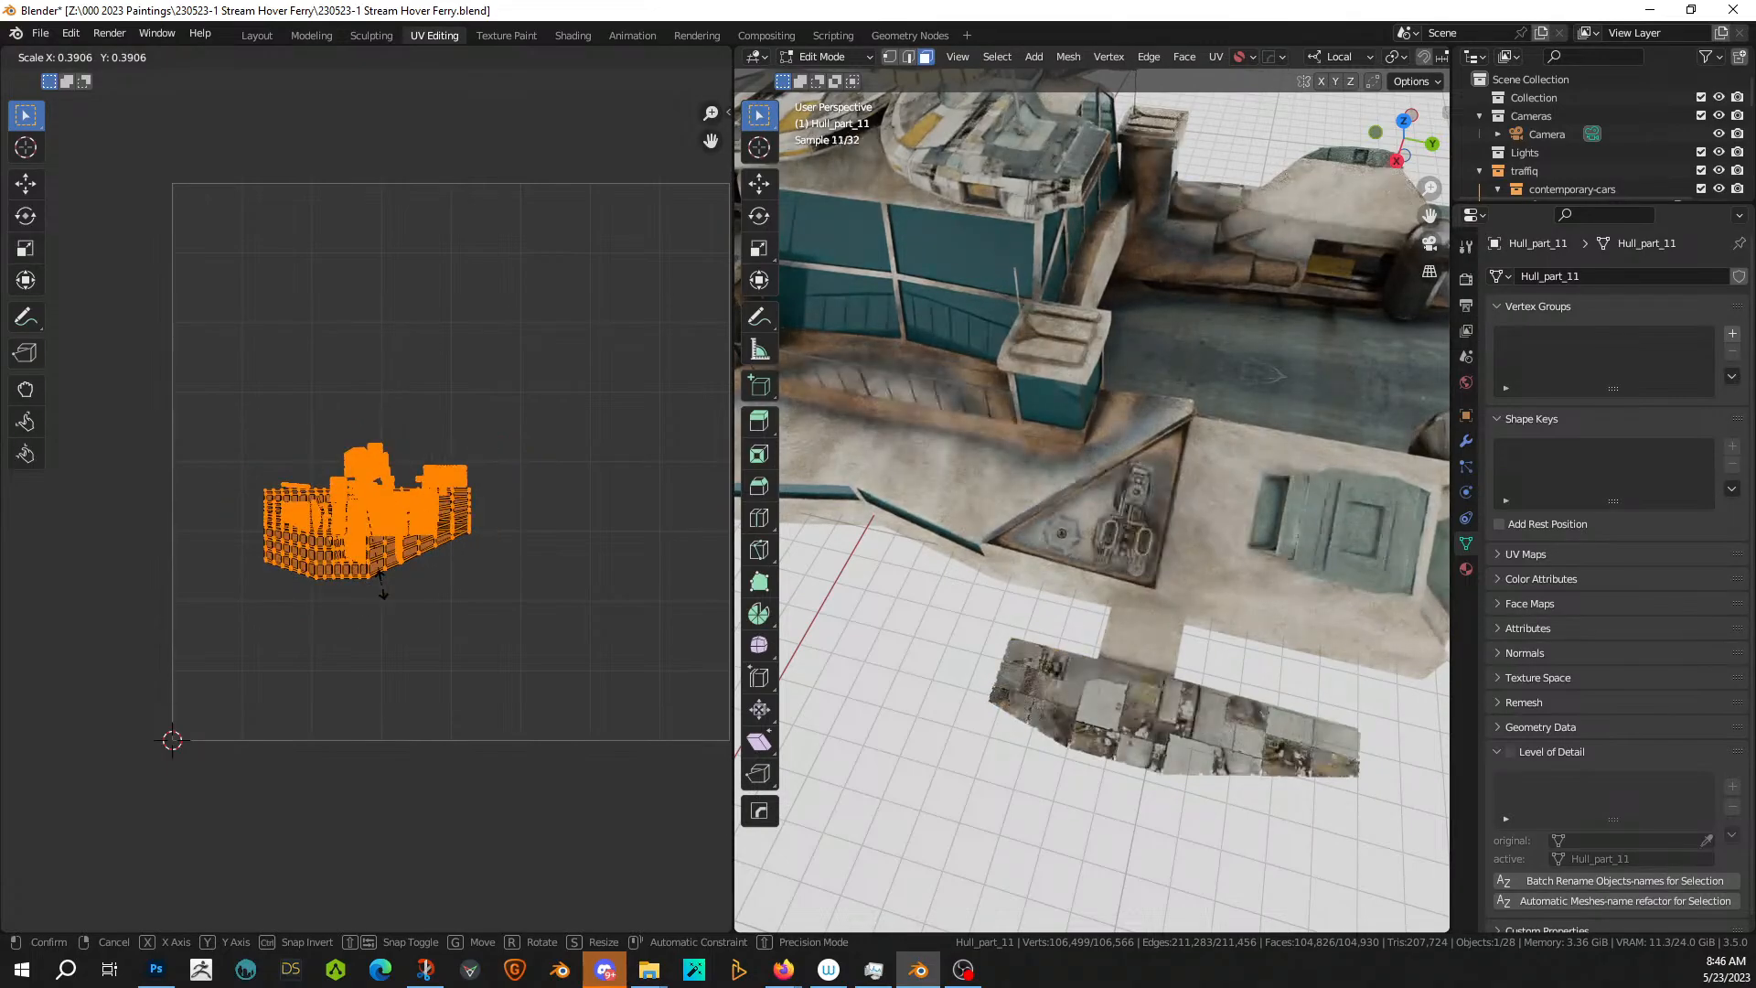
{"action": "left_click", "coordinate": [383, 586]}
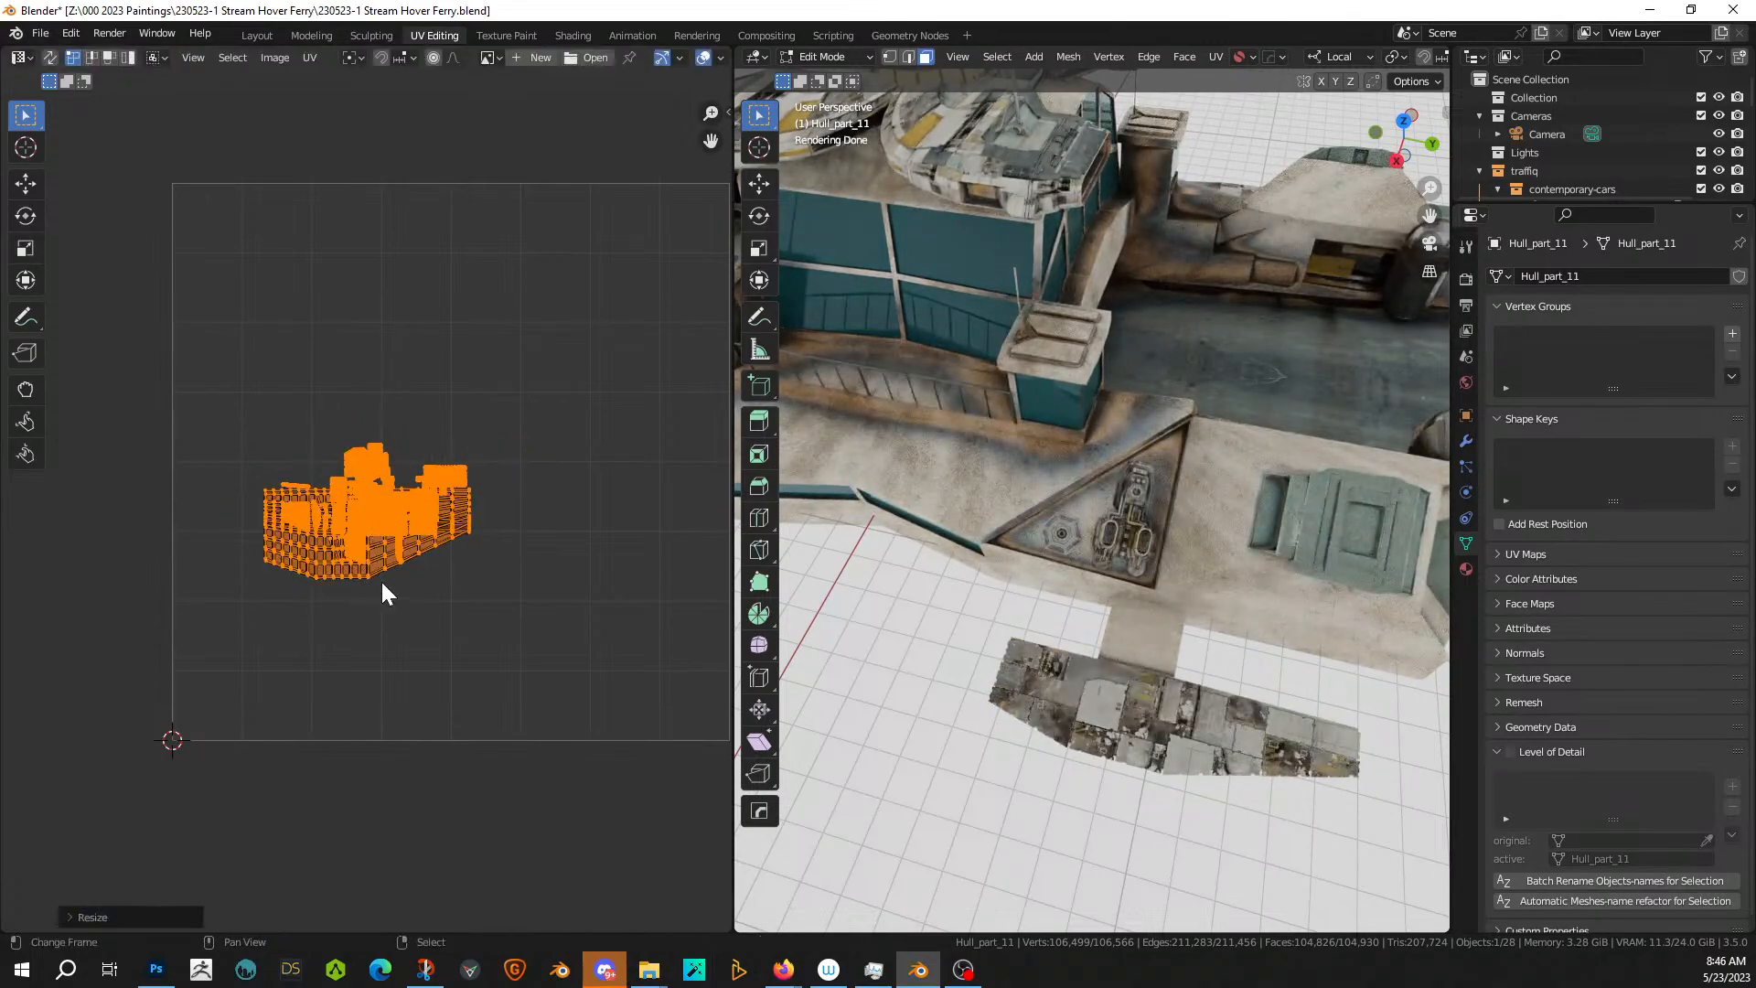
{"action": "key", "text": "g"}
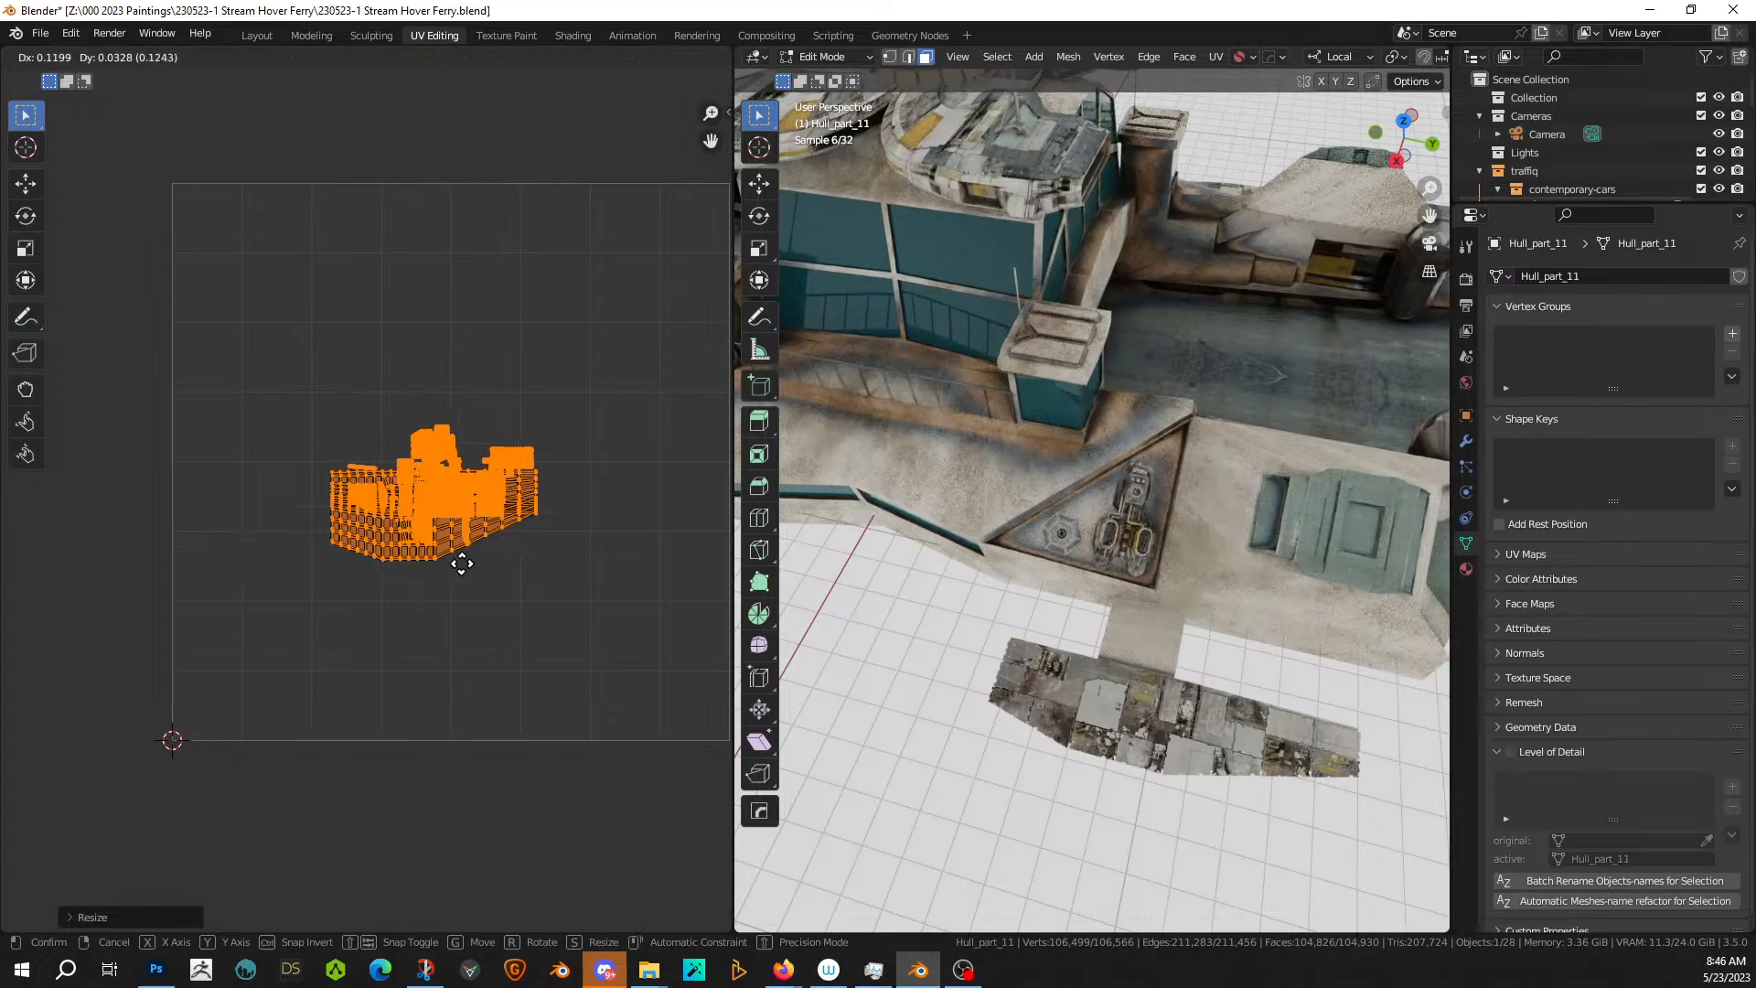
{"action": "left_click", "coordinate": [462, 564]}
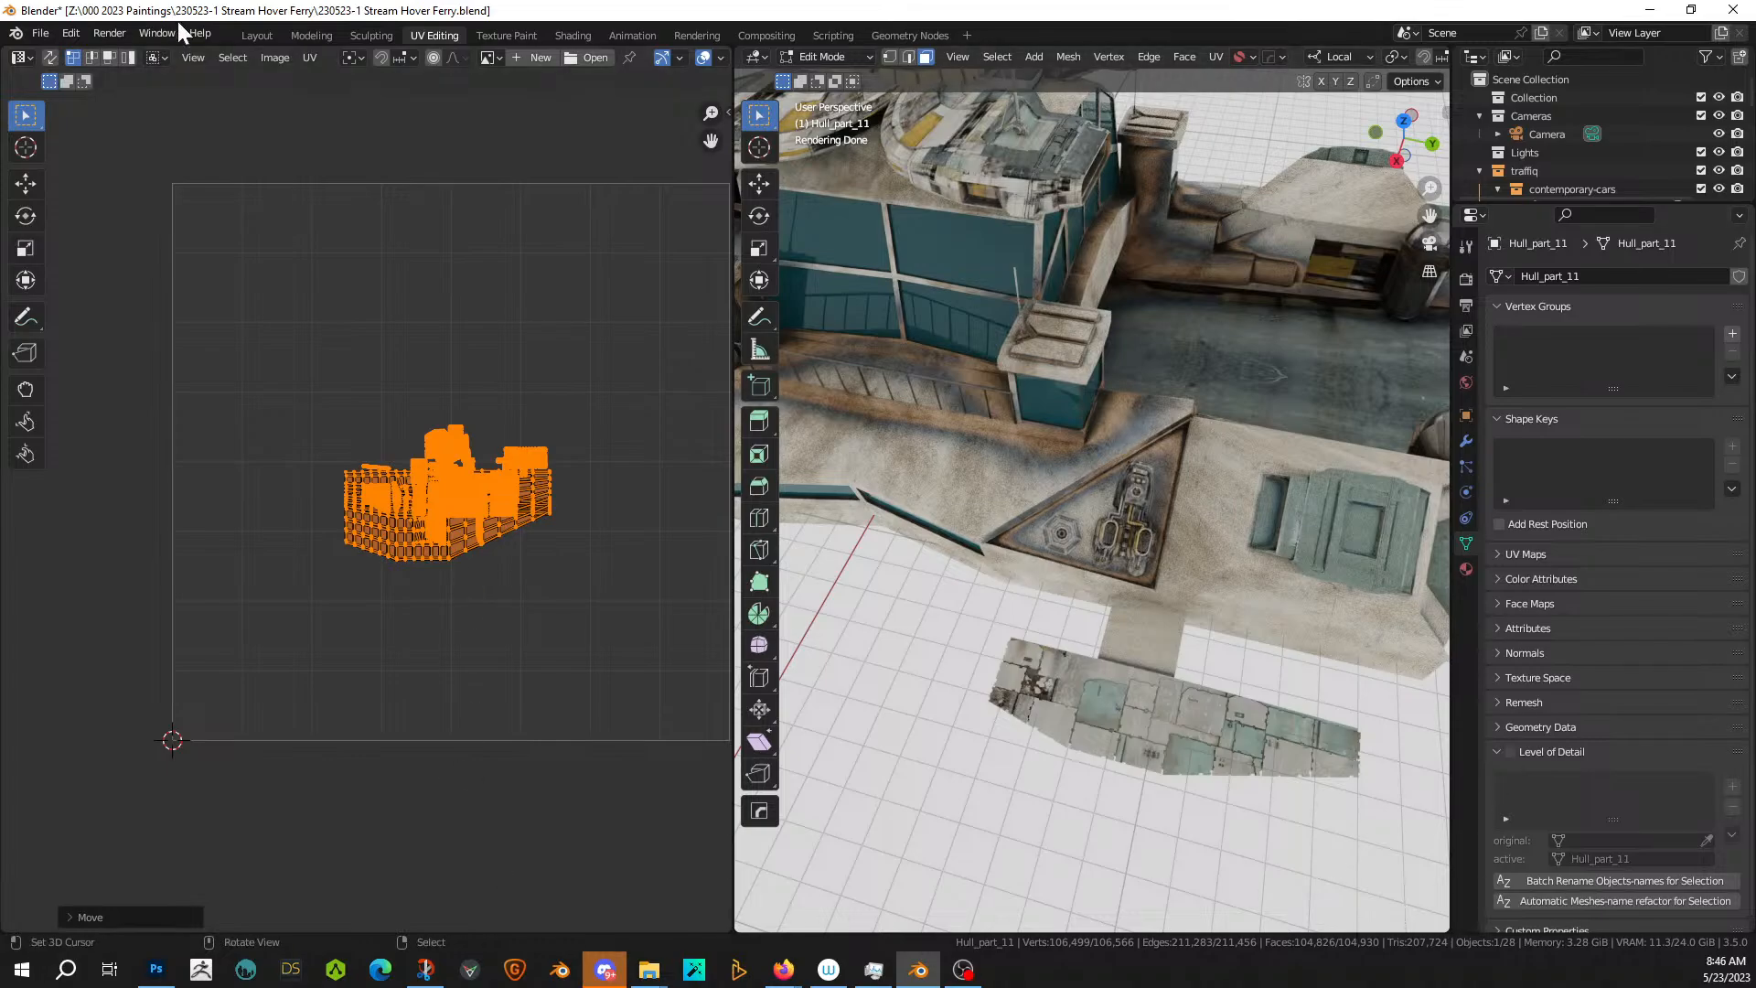
- Display Metallic_Surfacing.jpg behind the fin UVs in the UV editor
{"action": "left_click", "coordinate": [495, 57]}
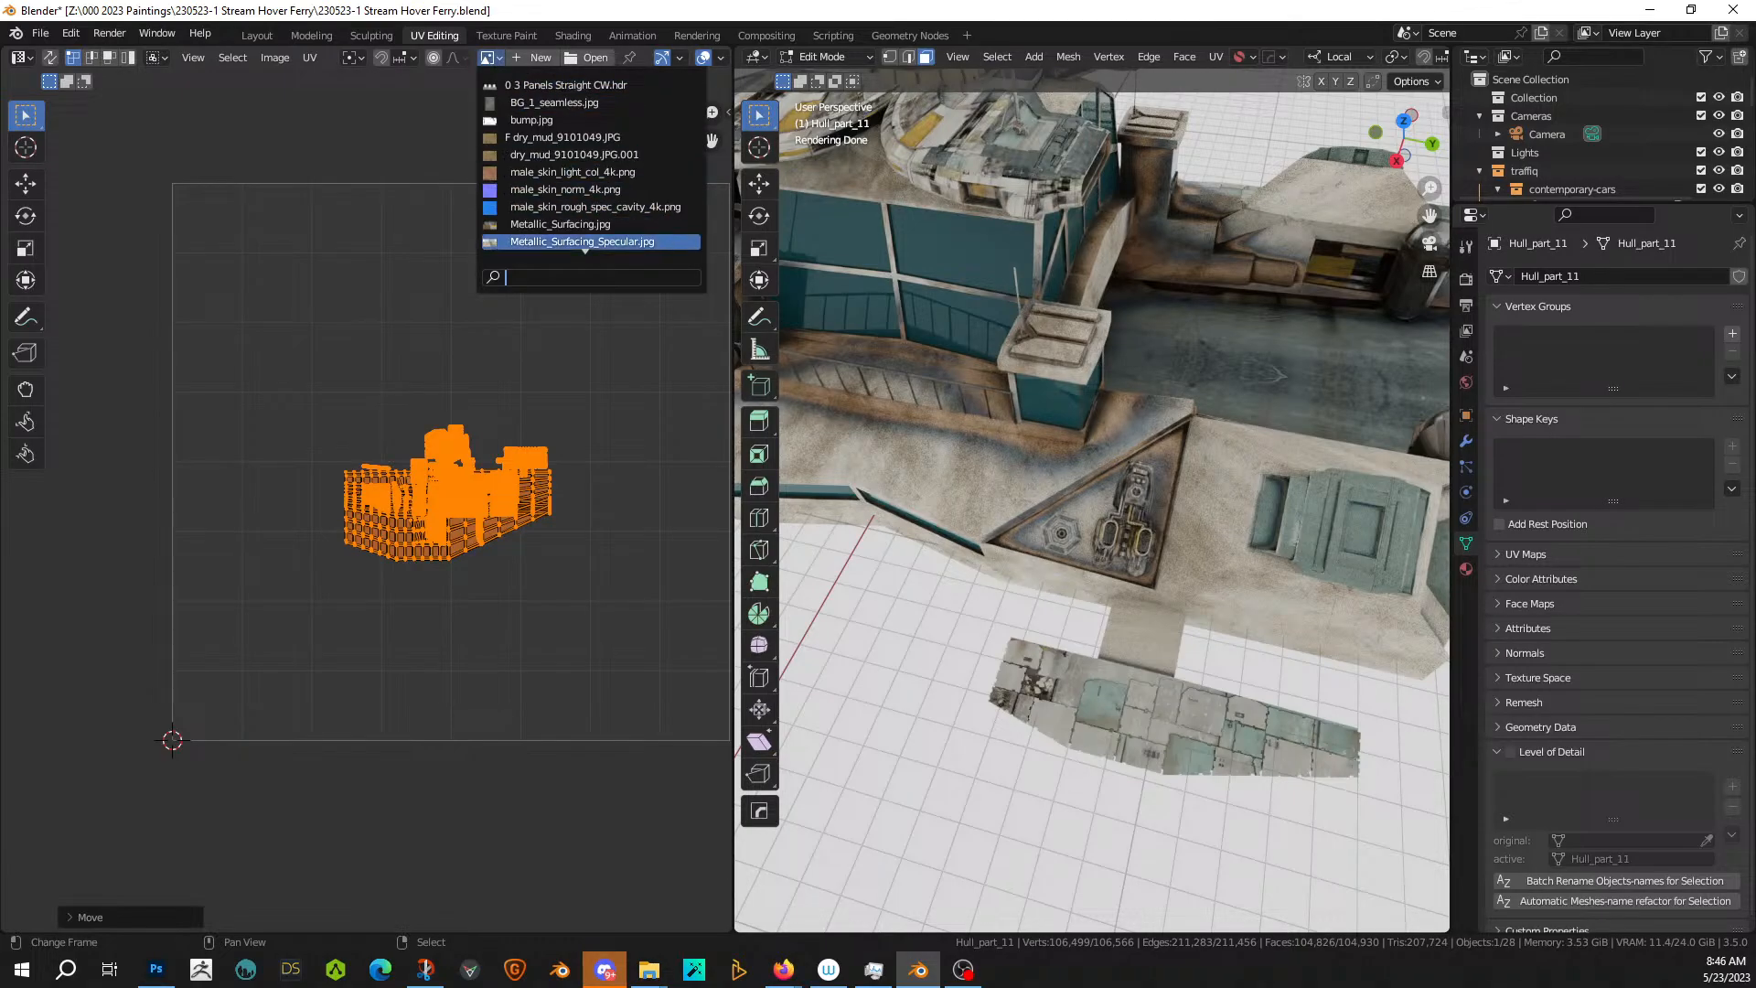
{"action": "left_click", "coordinate": [606, 223]}
{"action": "scroll", "coordinate": [536, 446], "scroll_direction": "down", "scroll_amount": 5}
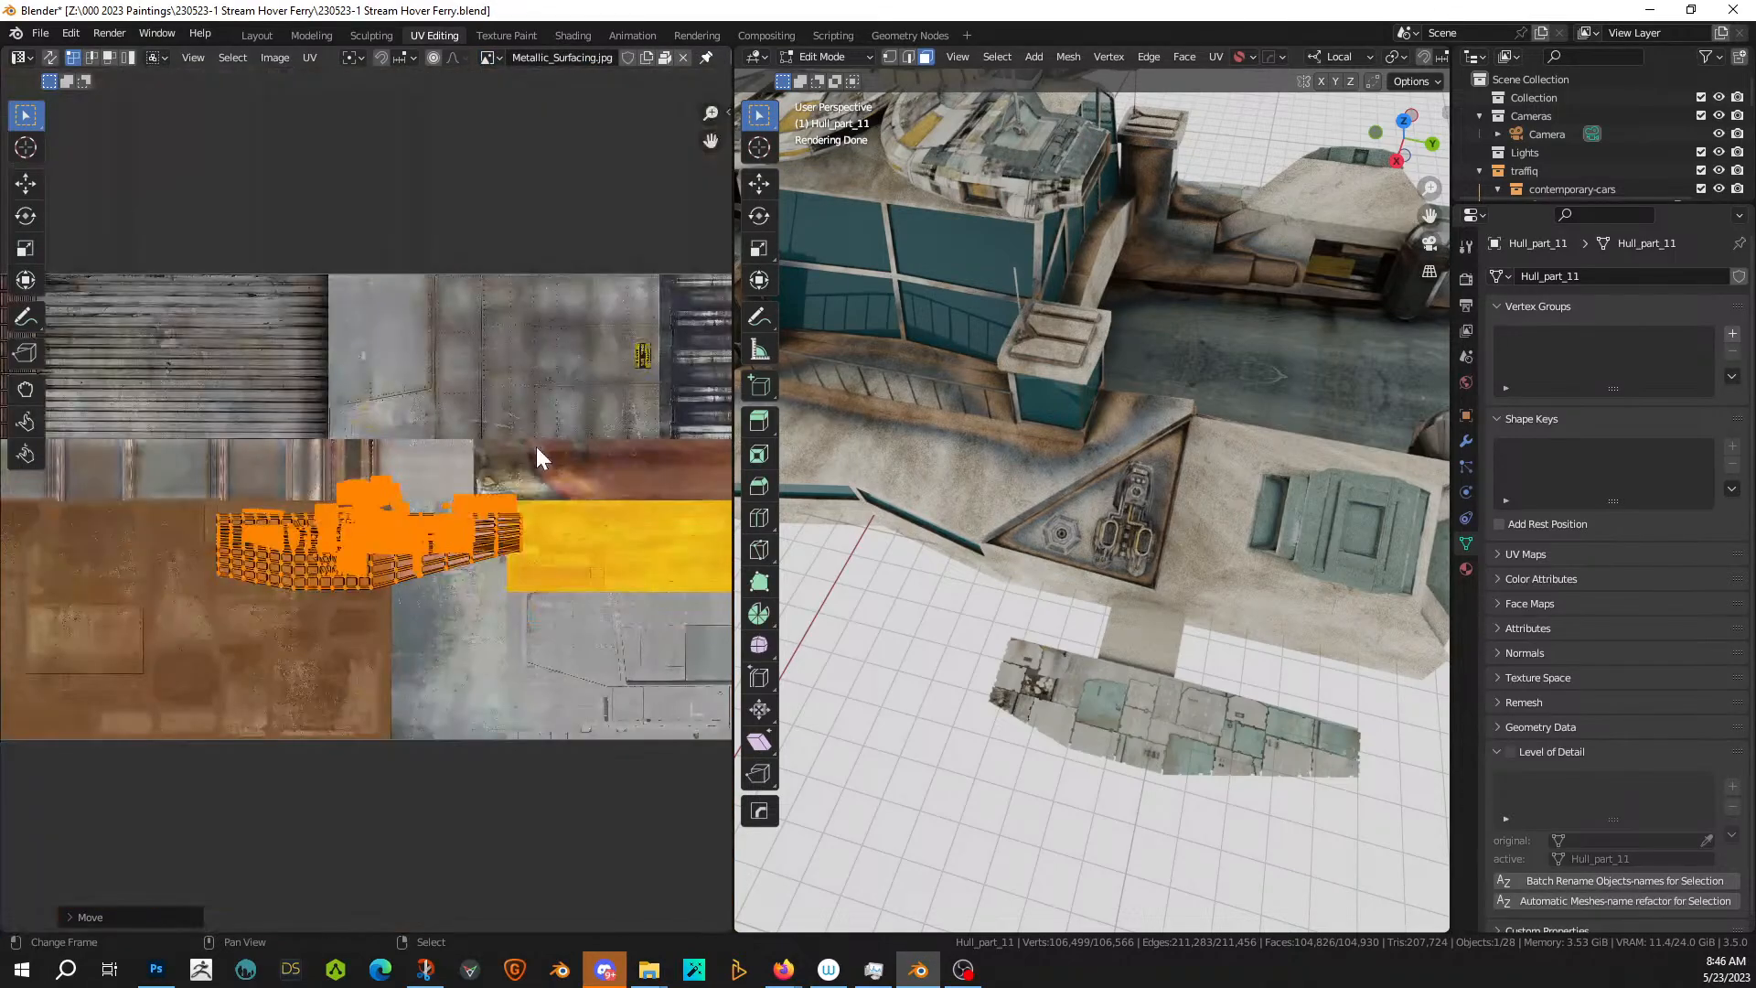
{"action": "scroll", "coordinate": [455, 612], "scroll_direction": "down", "scroll_amount": 2}
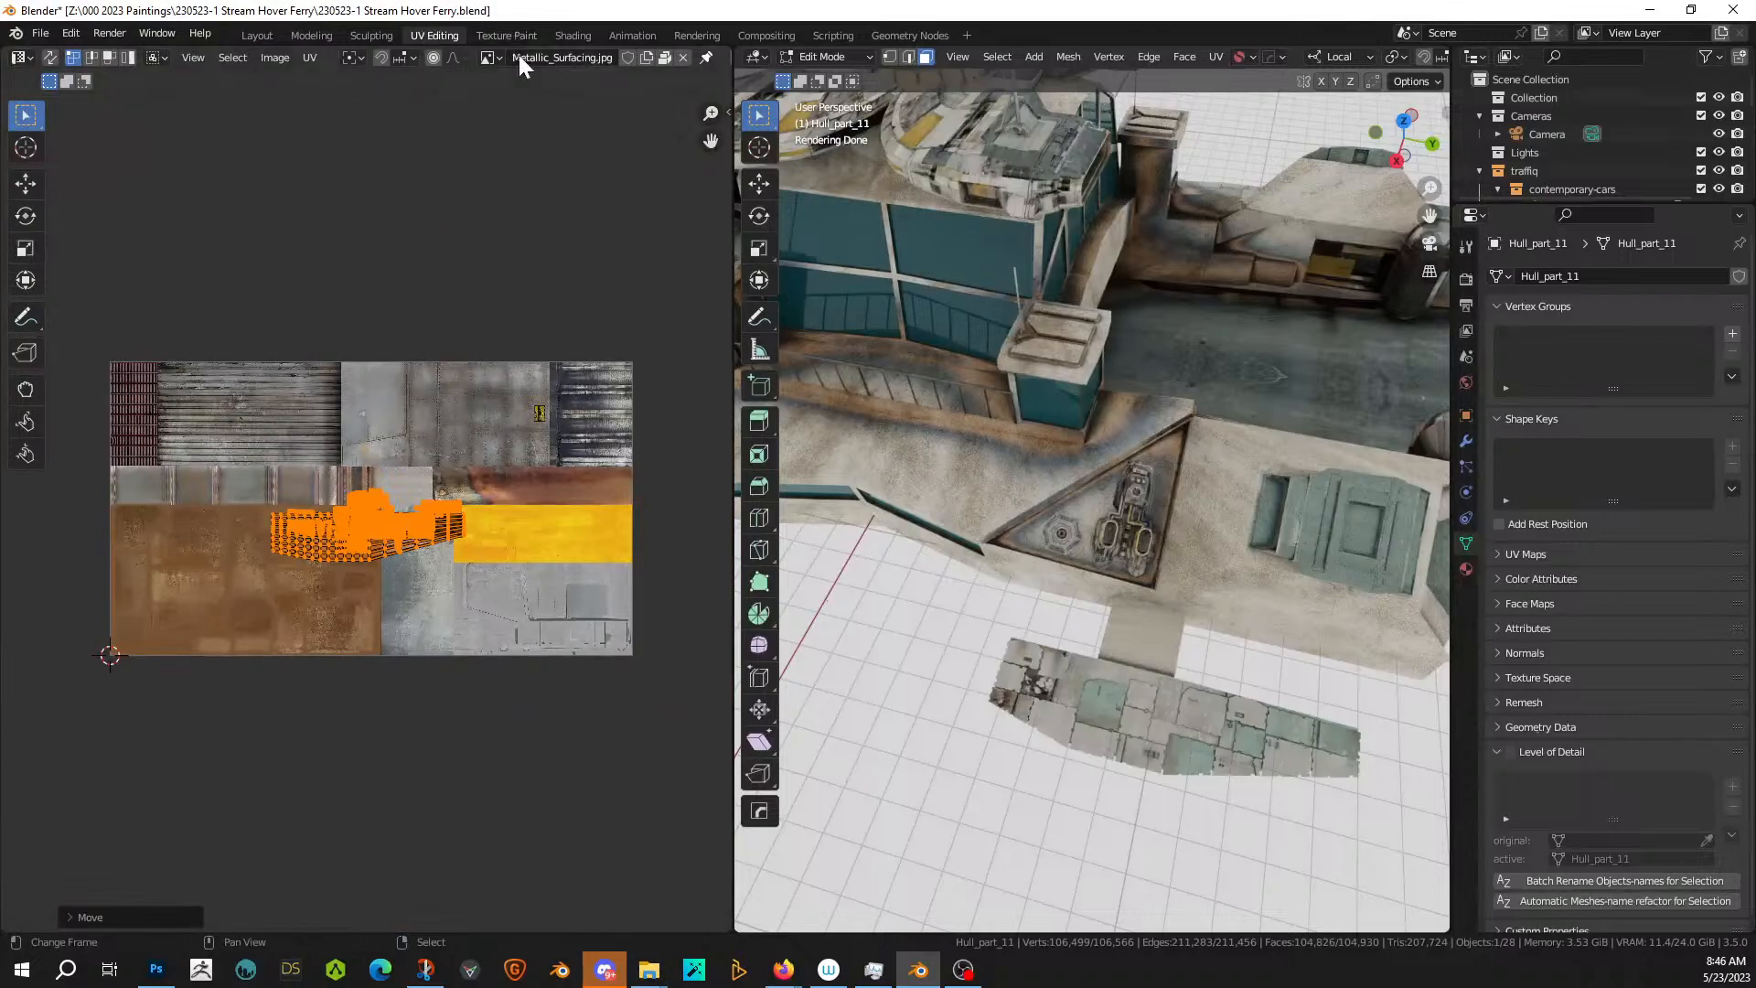
- Display the Steel_Sheeting_Corellian_Grey.jpg texture behind the fin UVs in the UV editor
{"action": "left_click", "coordinate": [489, 58]}
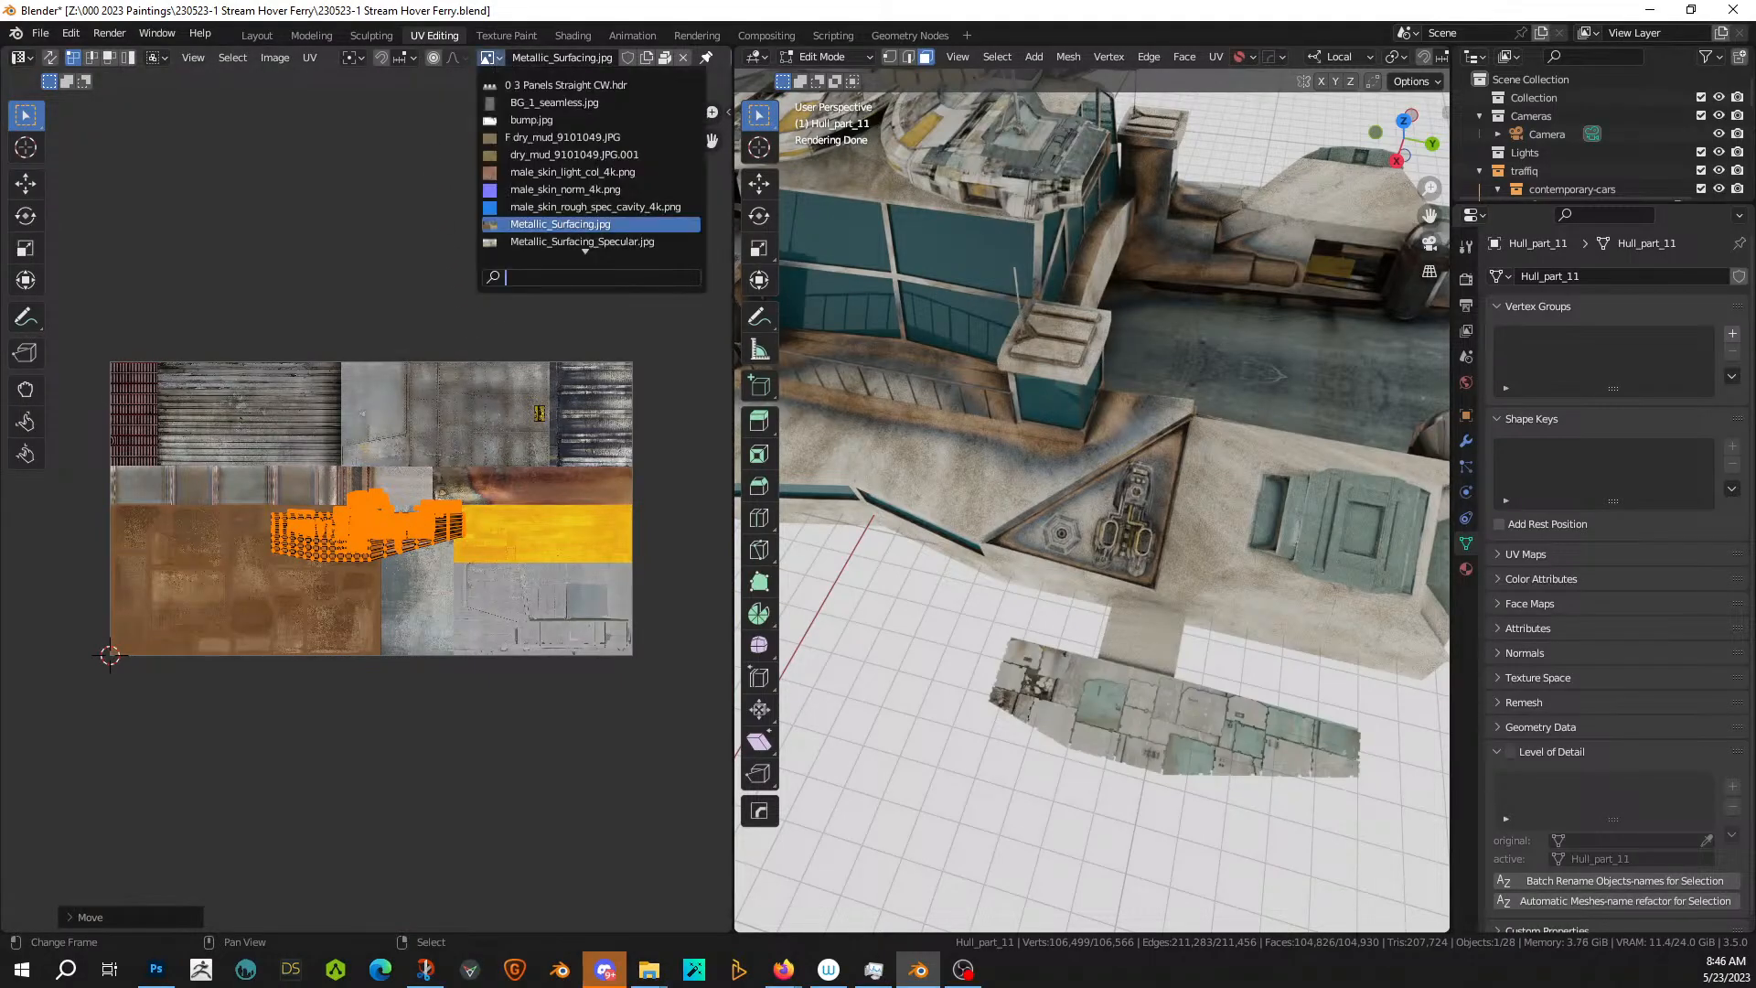
{"action": "scroll", "coordinate": [590, 183], "scroll_direction": "down", "scroll_amount": 7}
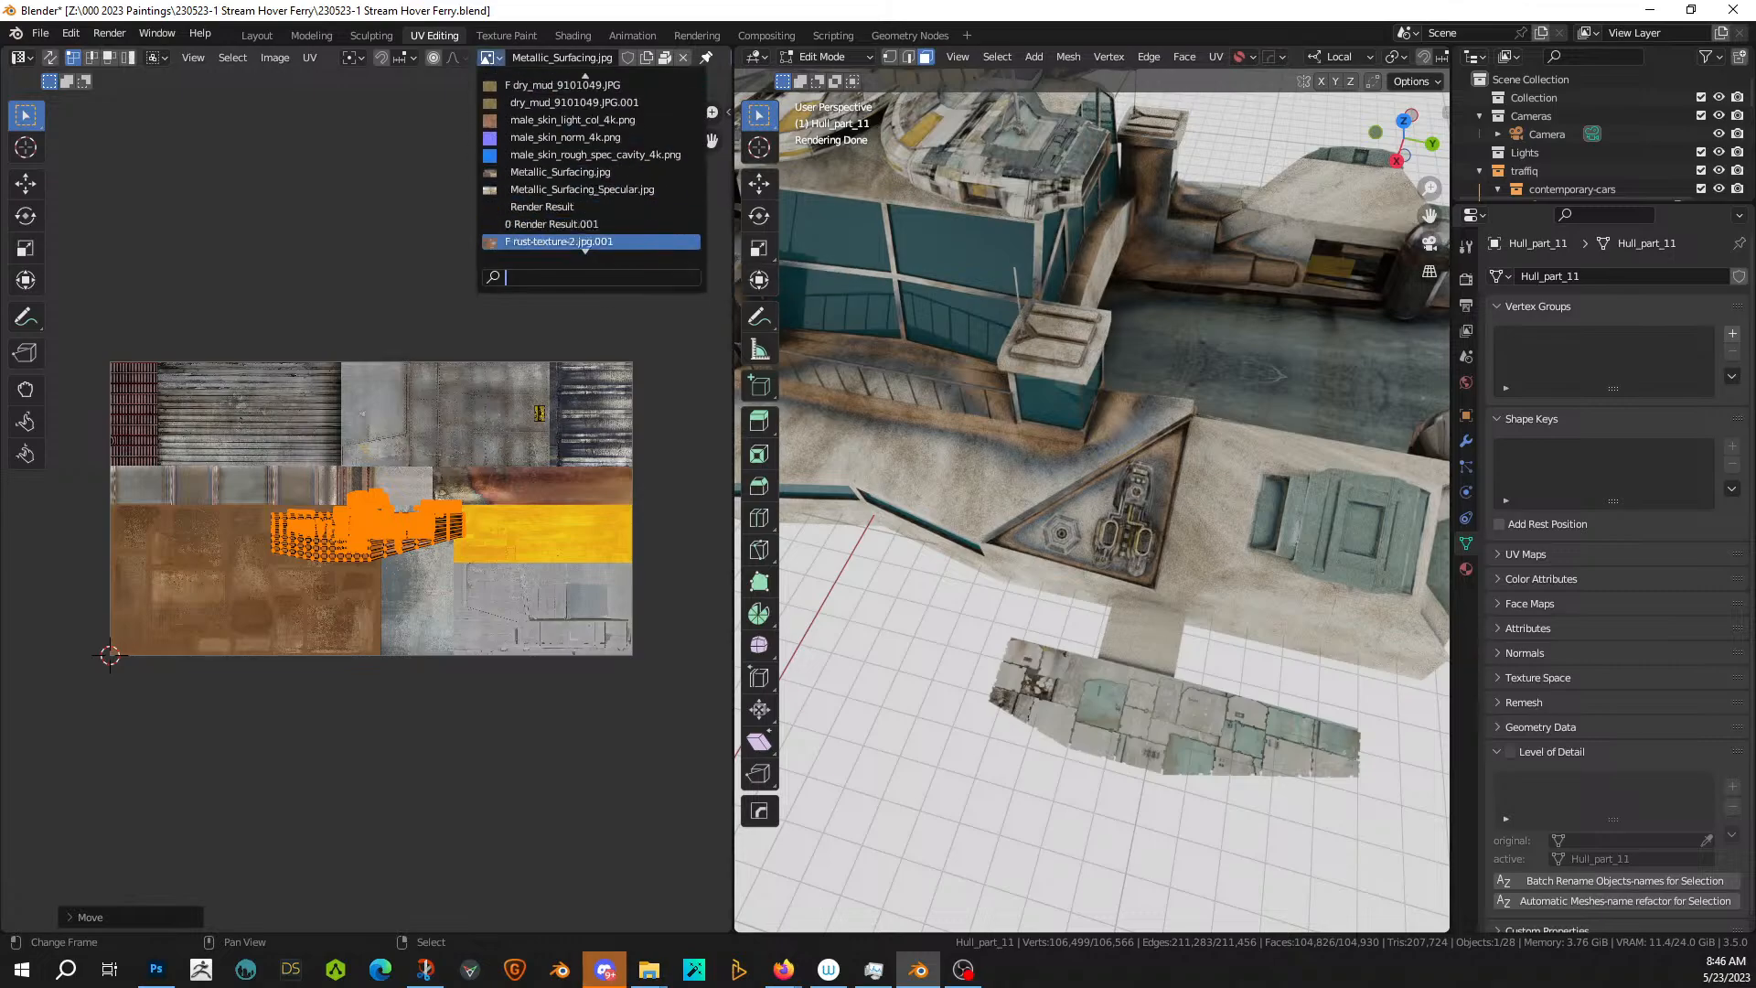
{"action": "scroll", "coordinate": [590, 183], "scroll_direction": "down", "scroll_amount": 2}
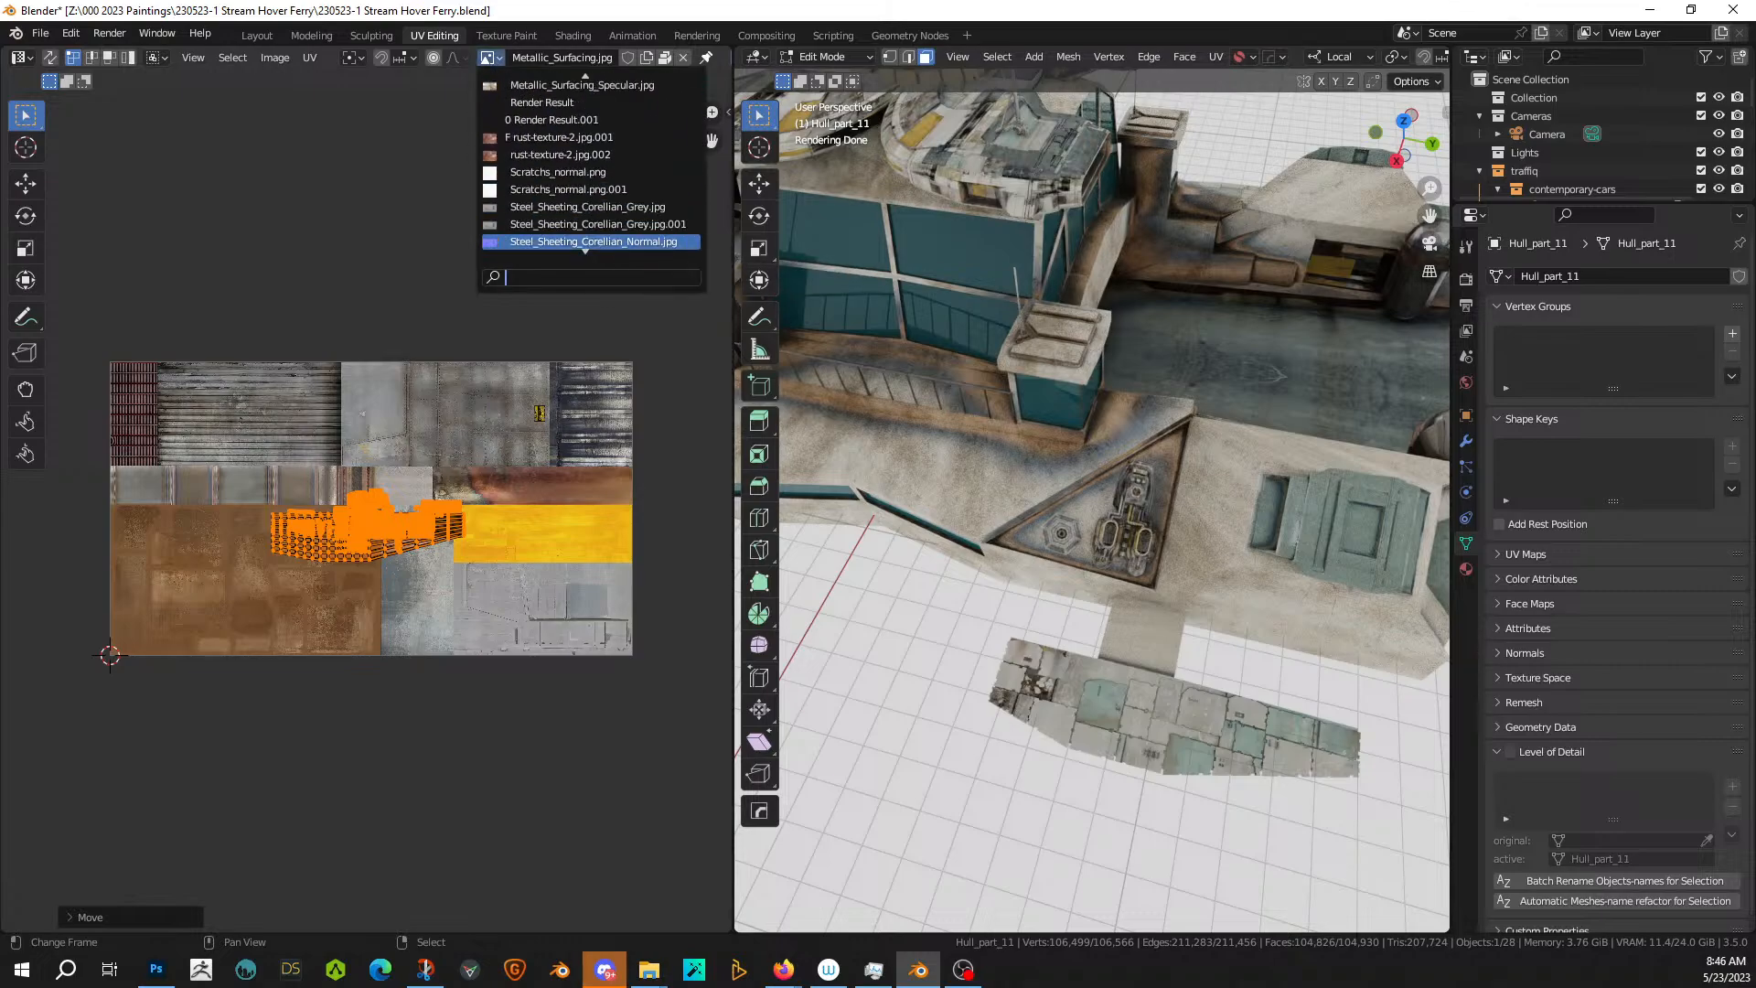
{"action": "left_click", "coordinate": [624, 206]}
{"action": "scroll", "coordinate": [419, 536], "scroll_direction": "up", "scroll_amount": 2}
{"action": "scroll", "coordinate": [417, 536], "scroll_direction": "down", "scroll_amount": 1}
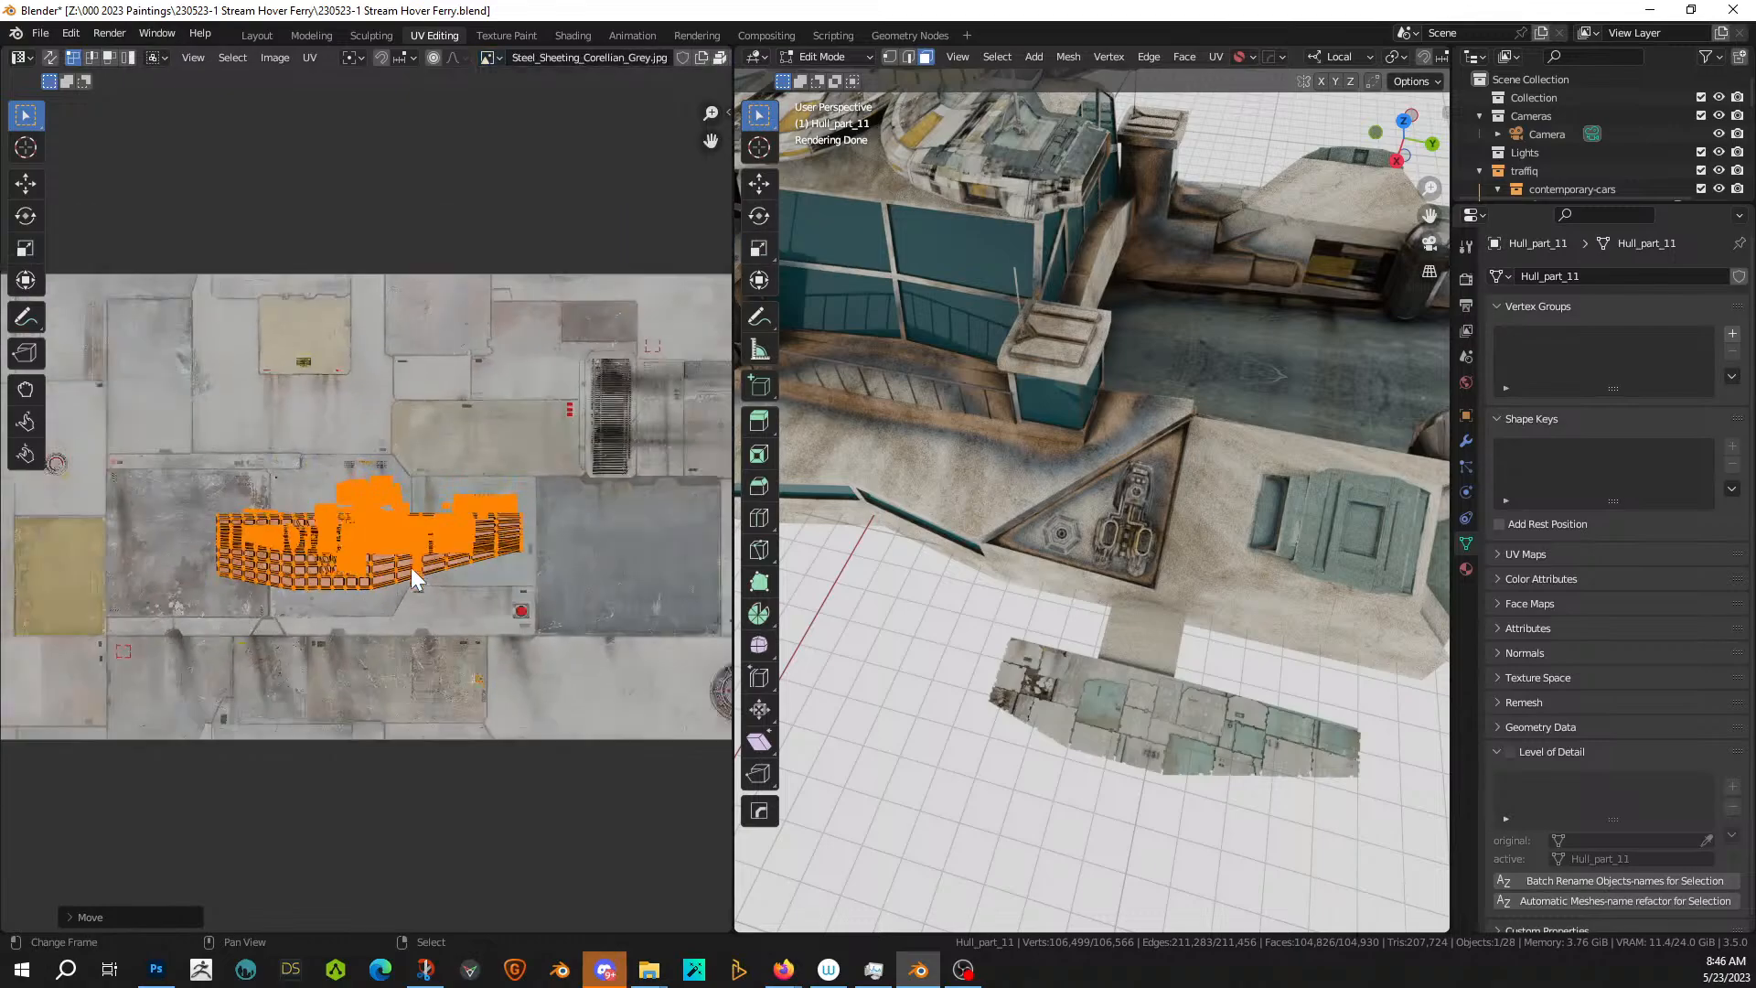
- Move the fin UVs onto the dark blue-grey panel of the texture and shrink them to fit inside it
{"action": "key", "text": "g"}
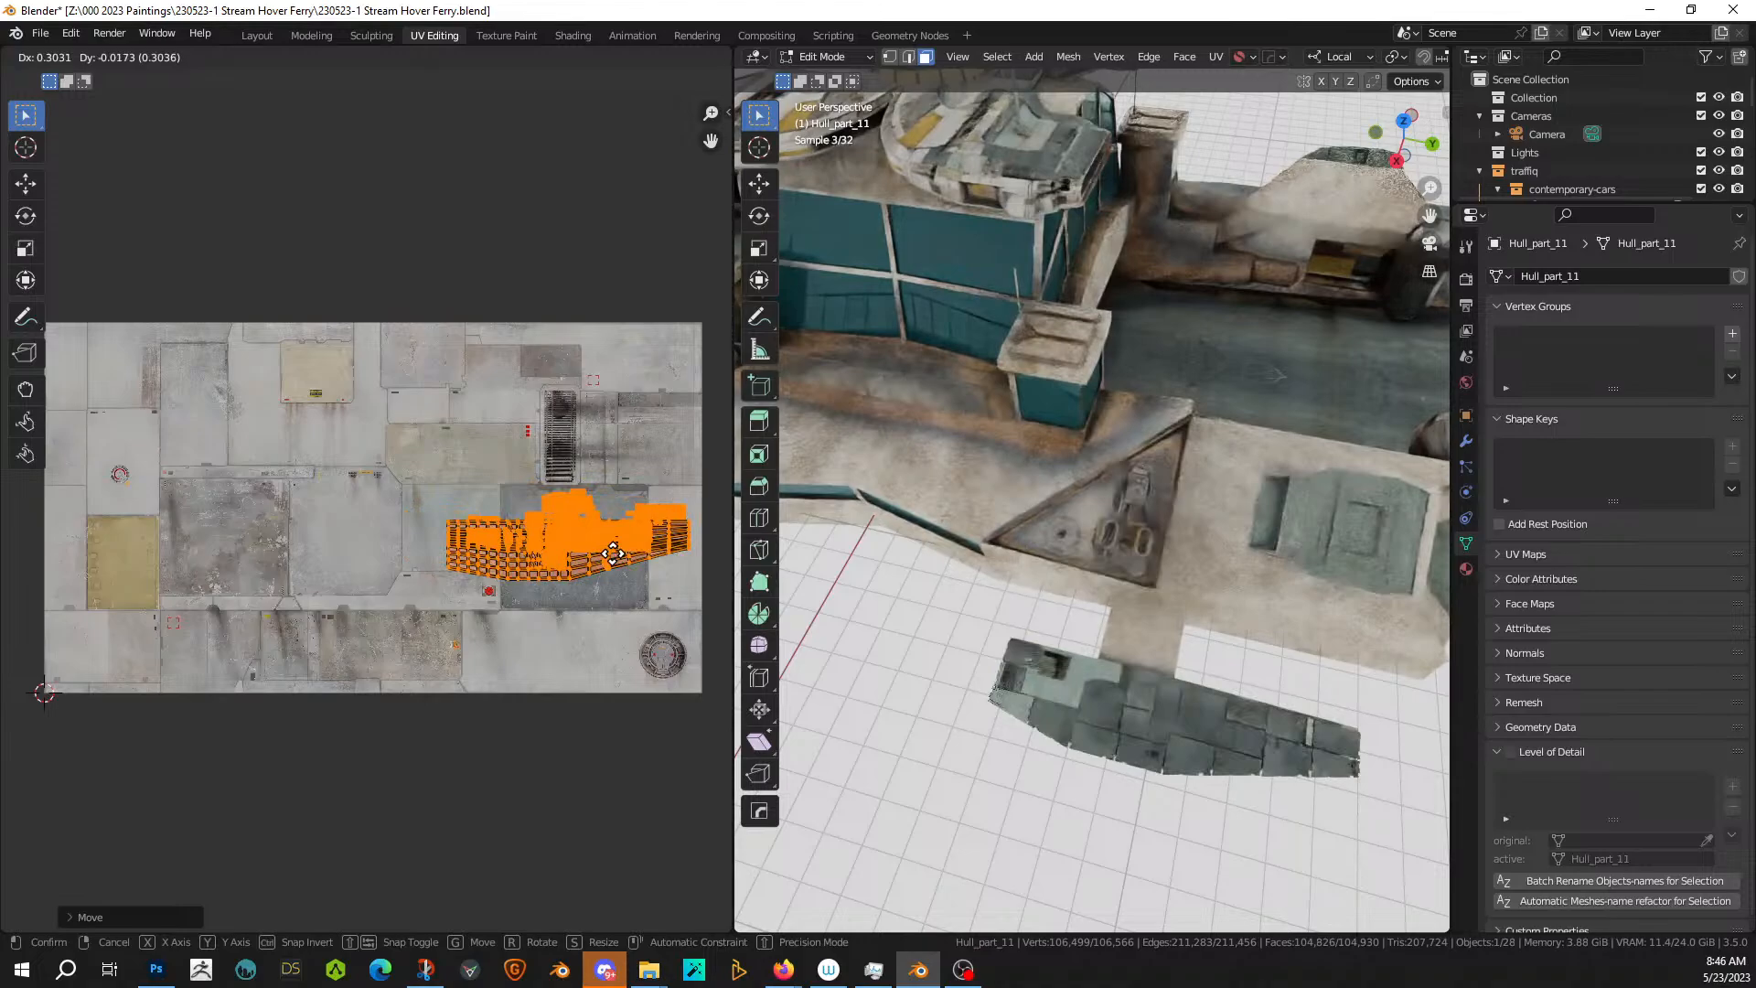
{"action": "left_click", "coordinate": [619, 569]}
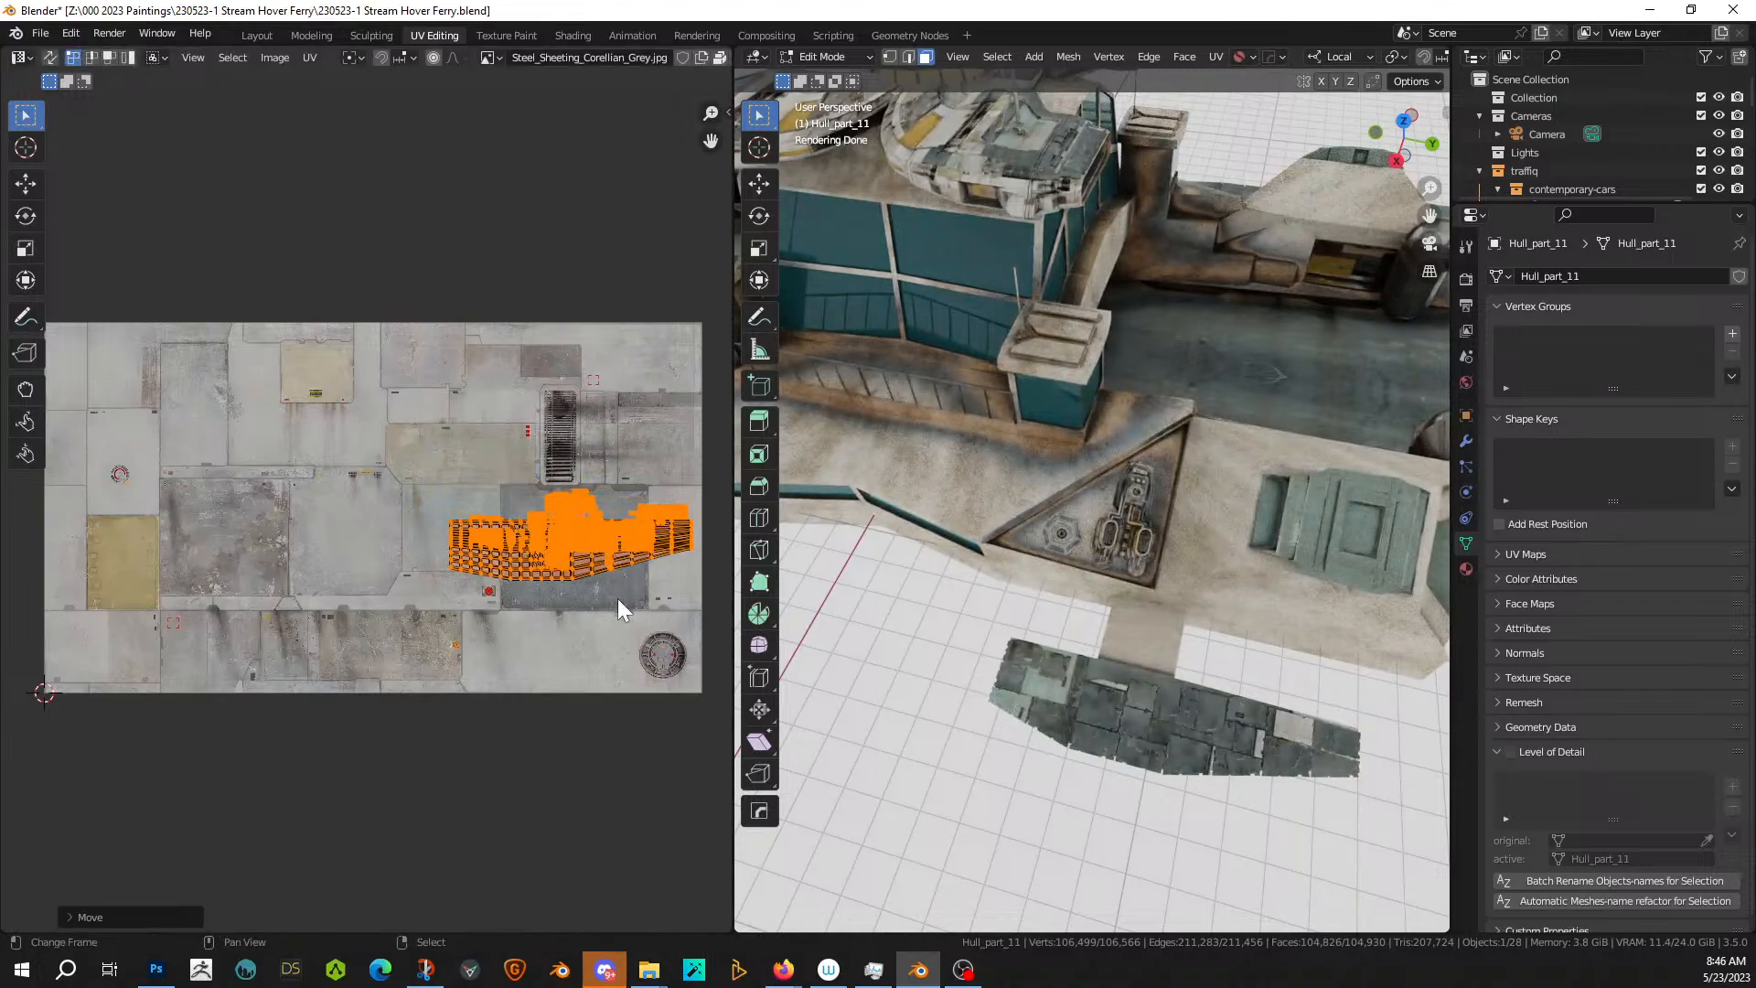
{"action": "key", "text": "s"}
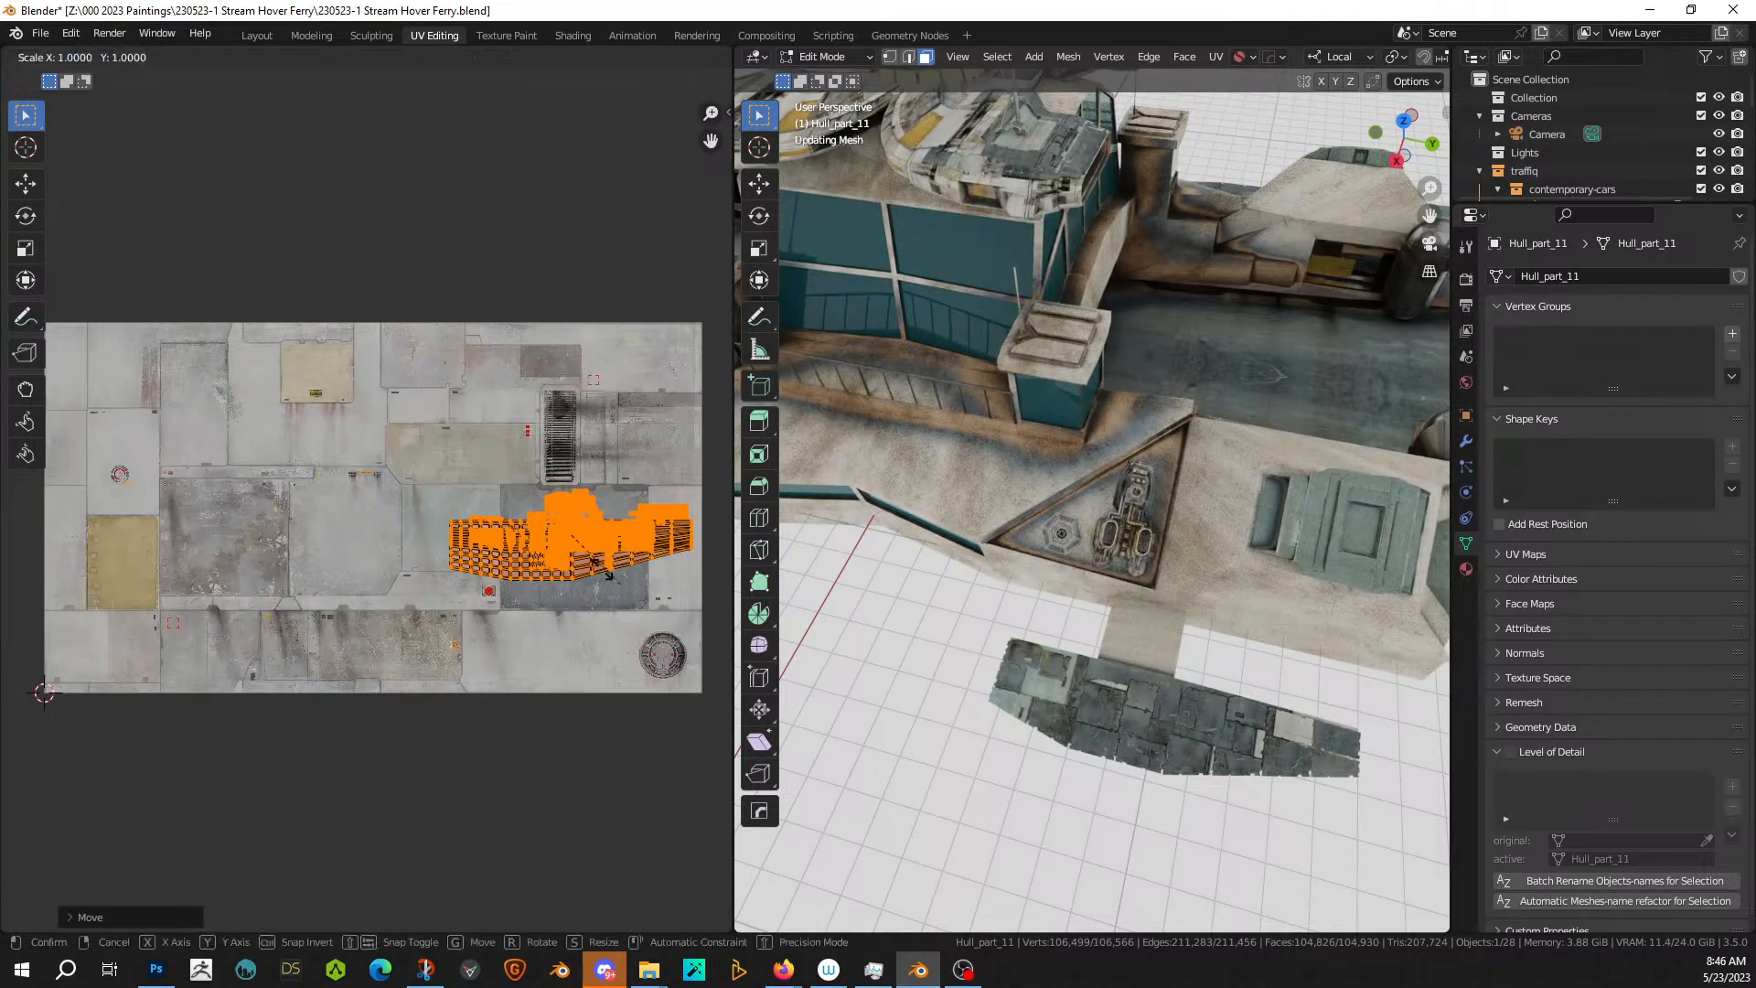
{"action": "left_click", "coordinate": [591, 566]}
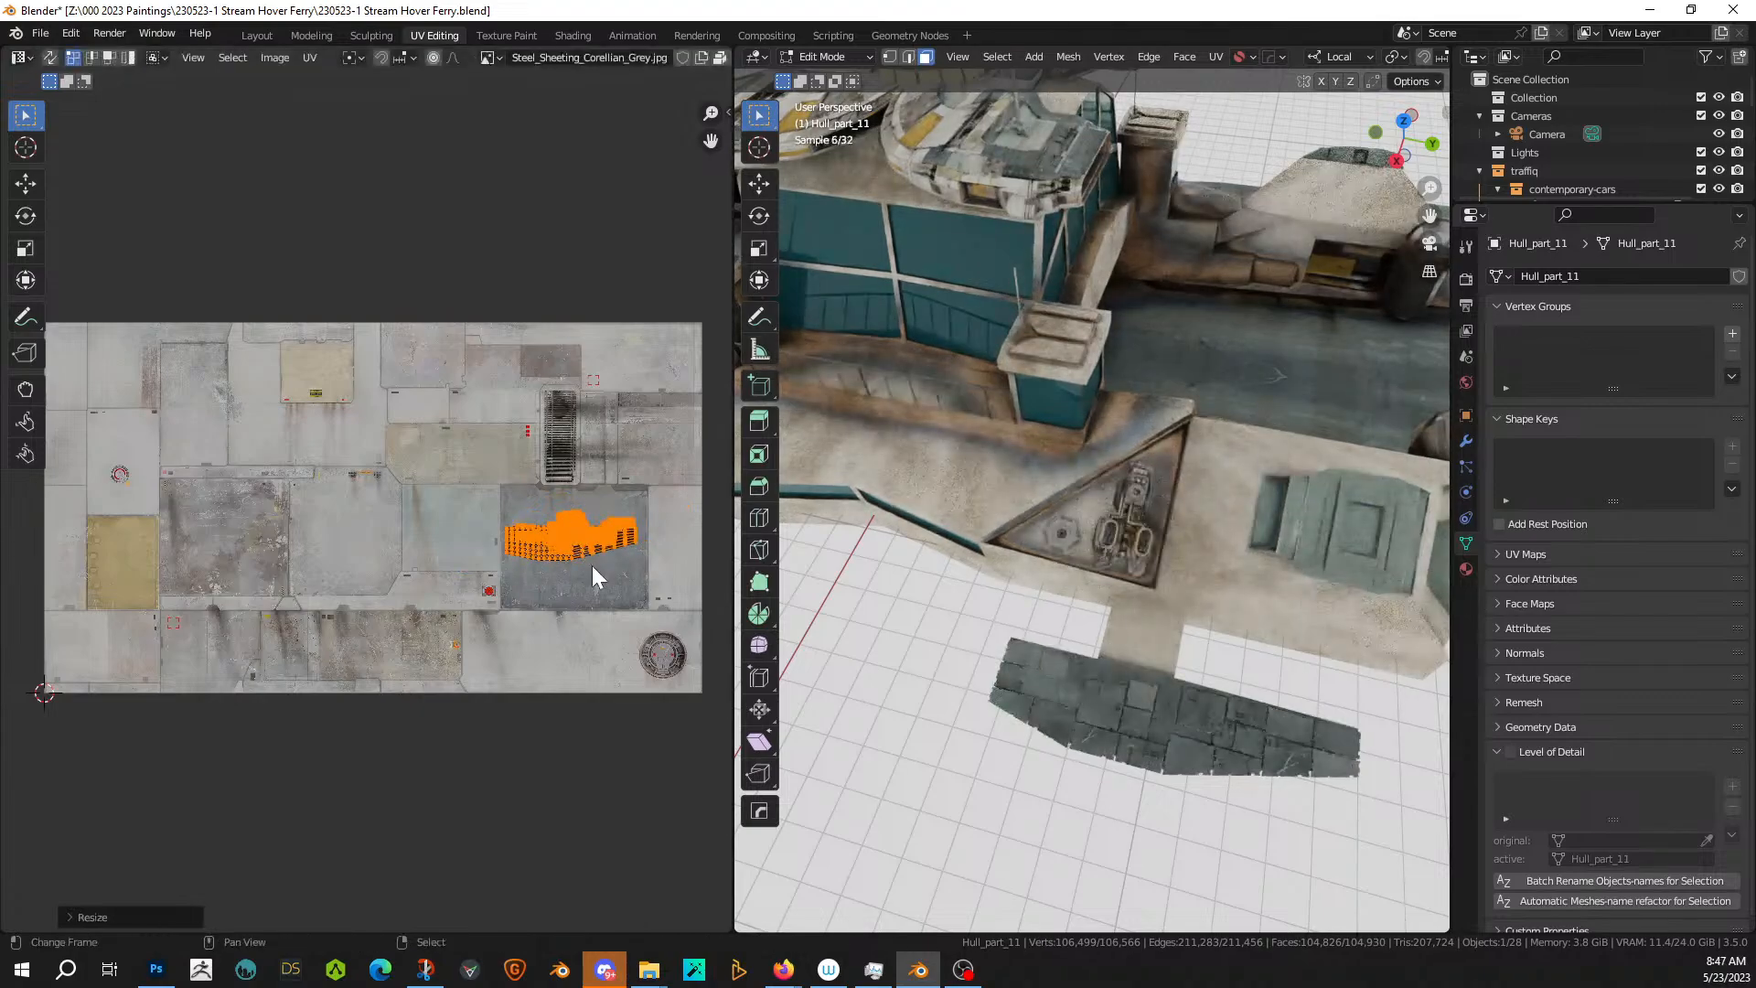
{"action": "scroll", "coordinate": [1116, 692], "scroll_direction": "down", "scroll_amount": 6}
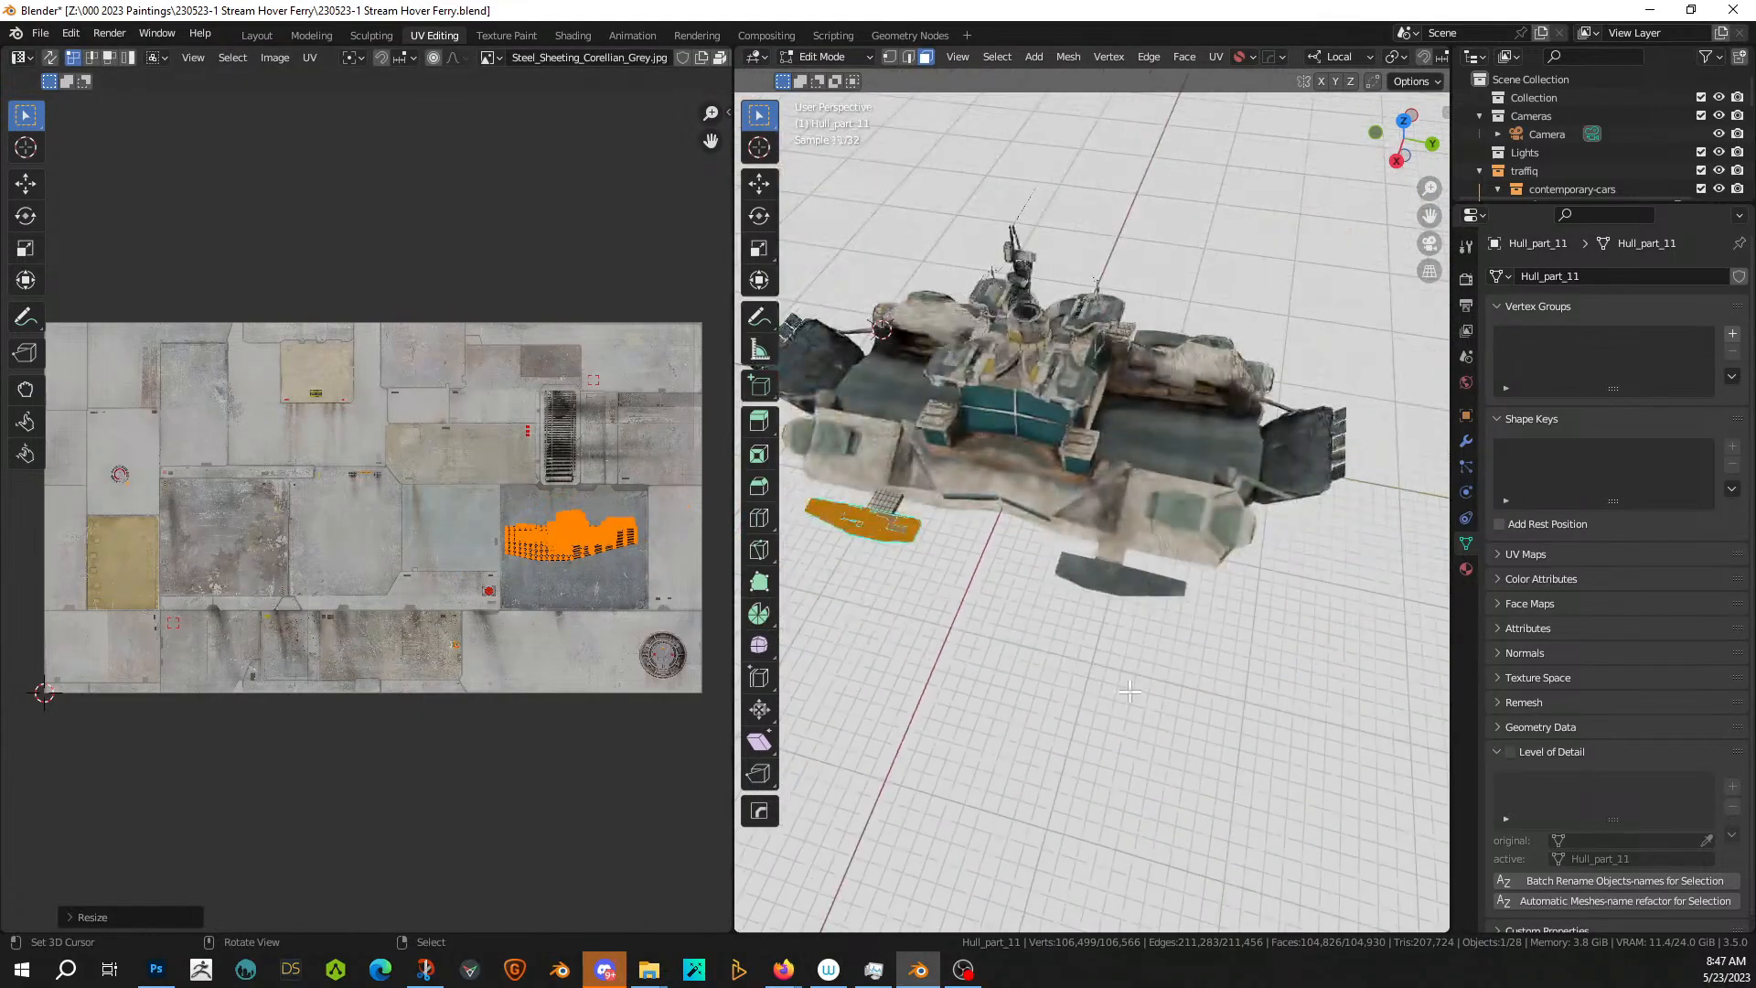
- Move the fin UVs off the dark panel and onto the beige panel of the Corellian grey texture
{"action": "middle_click_drag", "start_coordinate": [1118, 691], "coordinate": [1363, 670]}
{"action": "scroll", "coordinate": [640, 578], "scroll_direction": "up", "scroll_amount": 3}
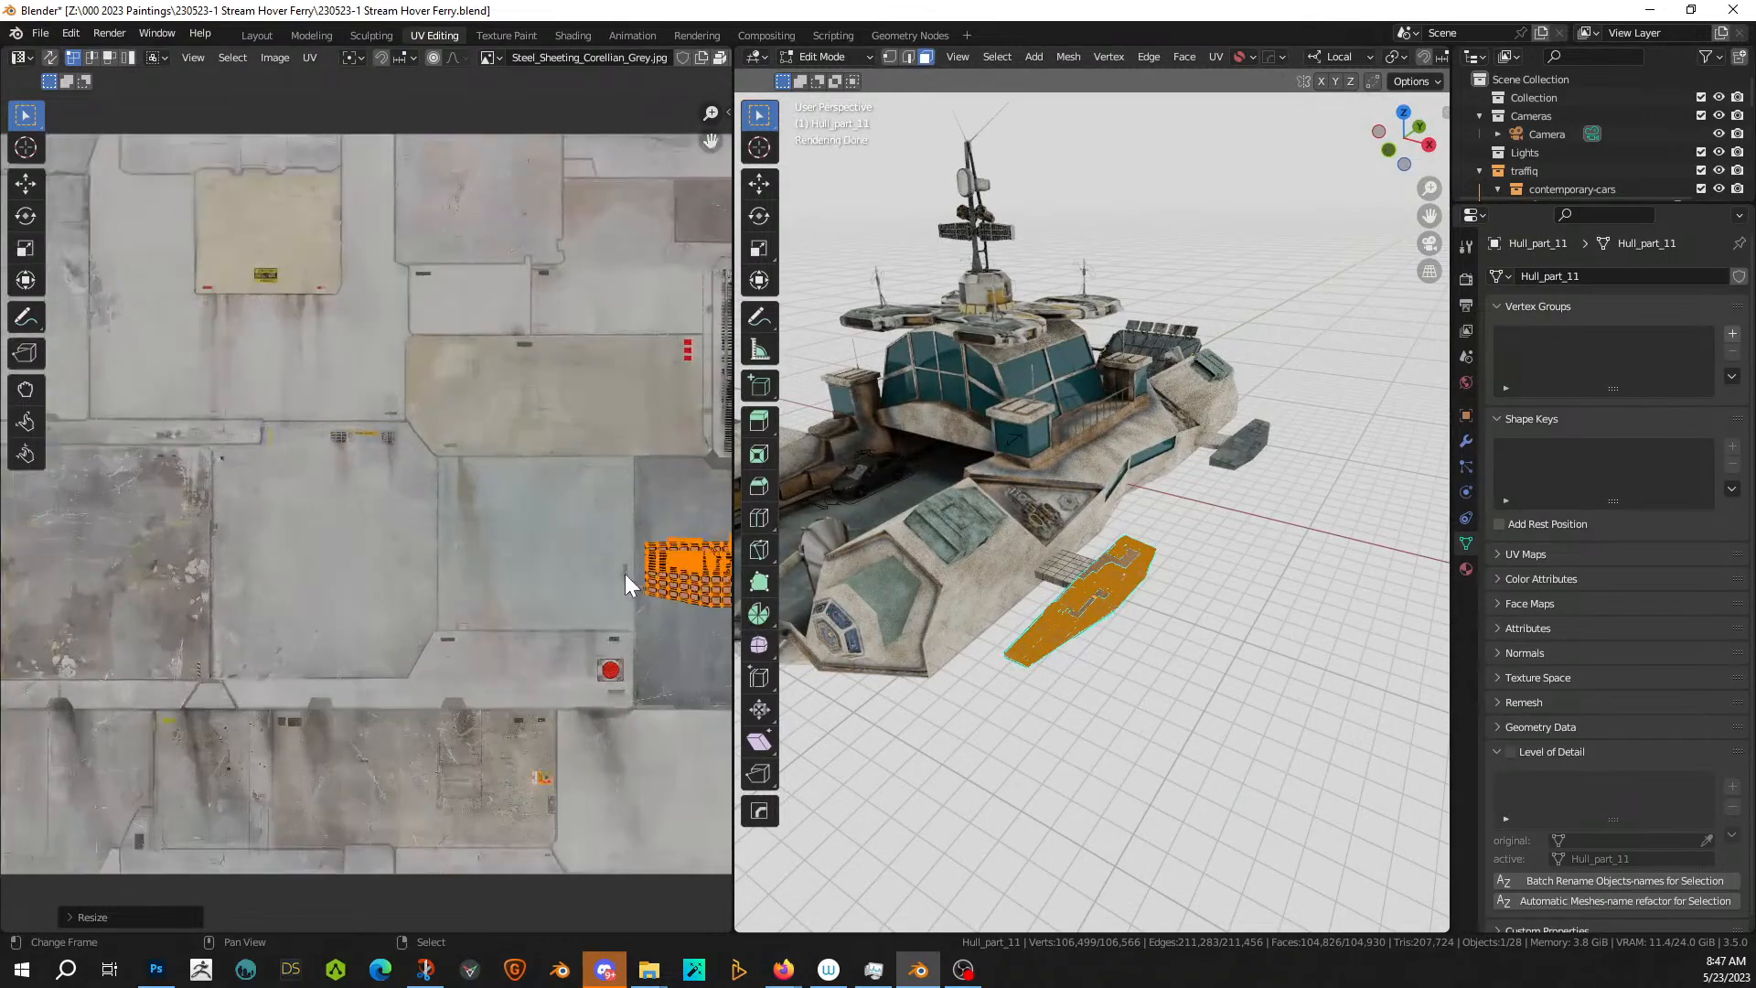
{"action": "scroll", "coordinate": [1079, 579], "scroll_direction": "up", "scroll_amount": 2}
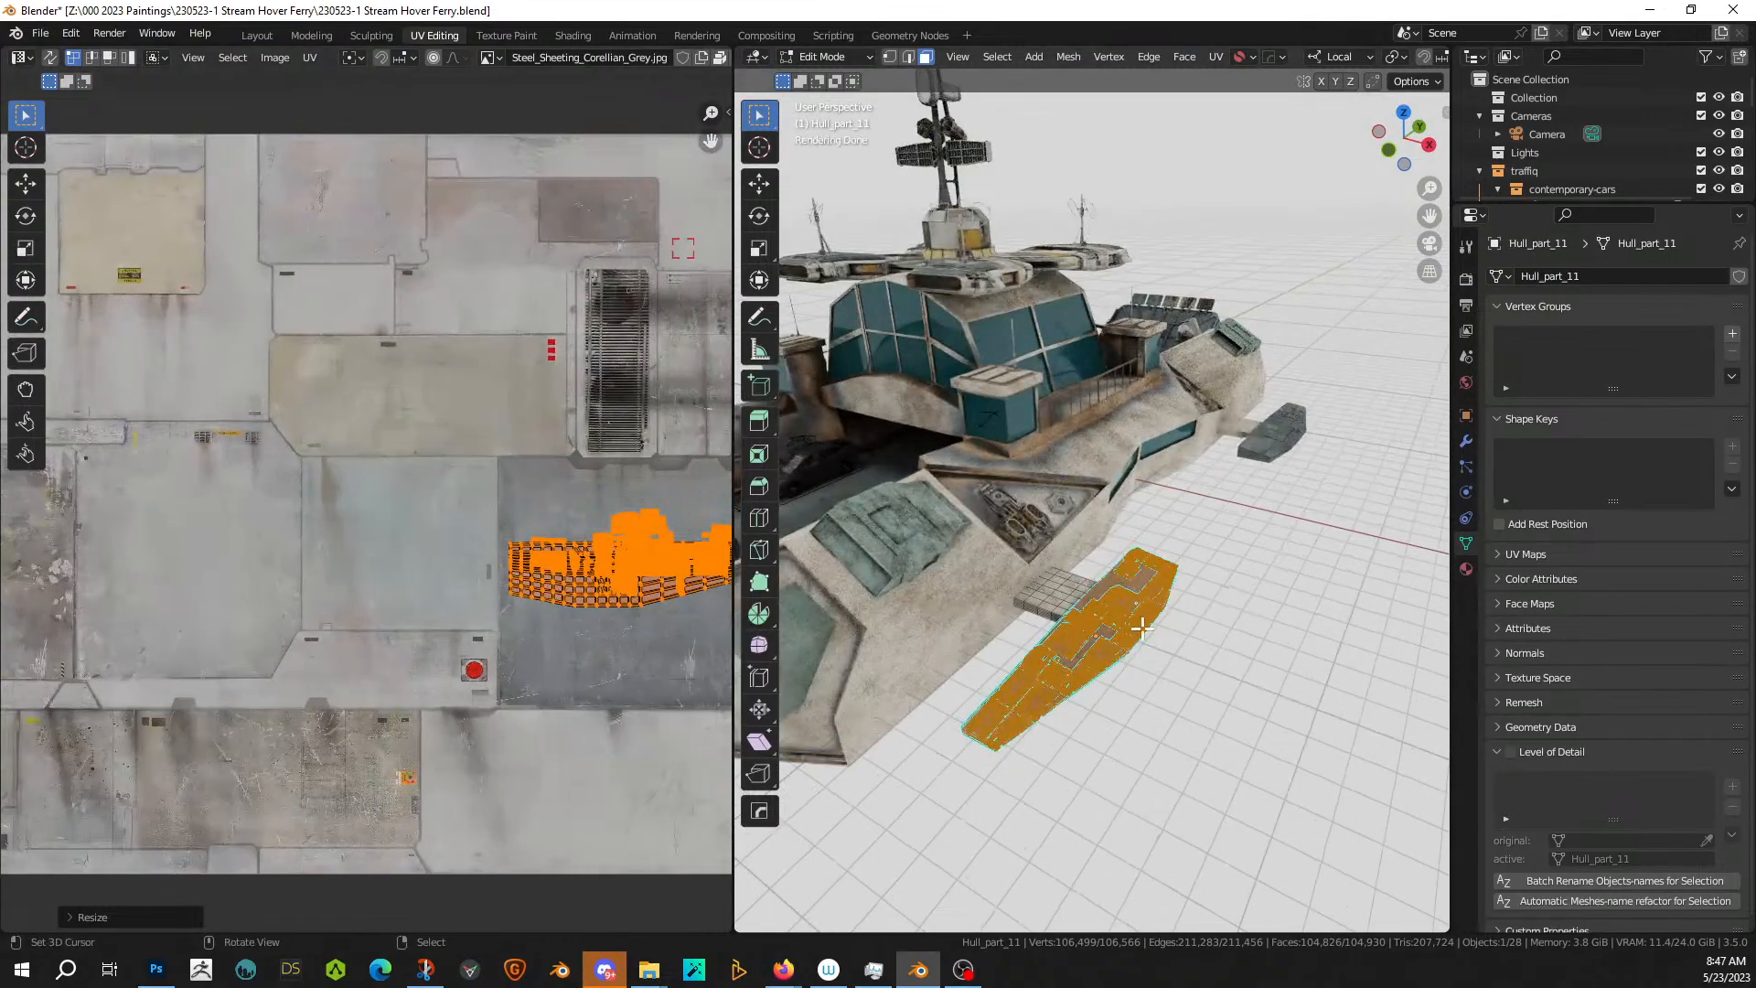
{"action": "middle_click_drag", "start_coordinate": [648, 596], "coordinate": [5, 757]}
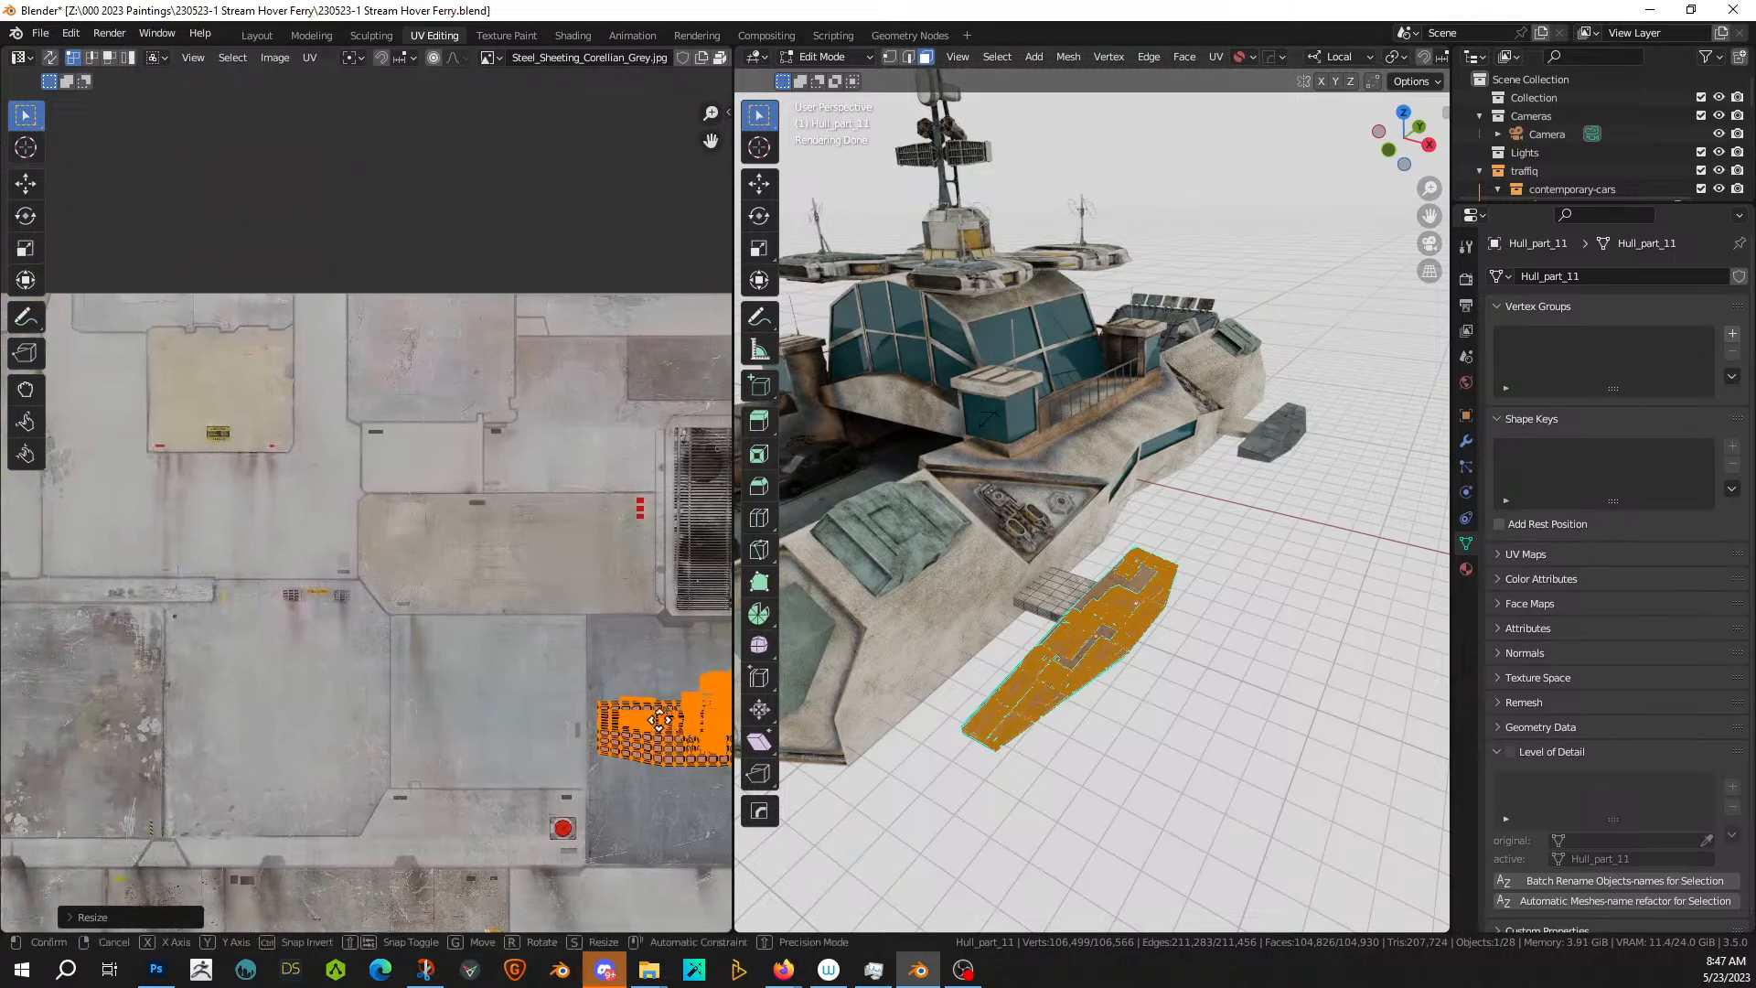
{"action": "key", "text": "g"}
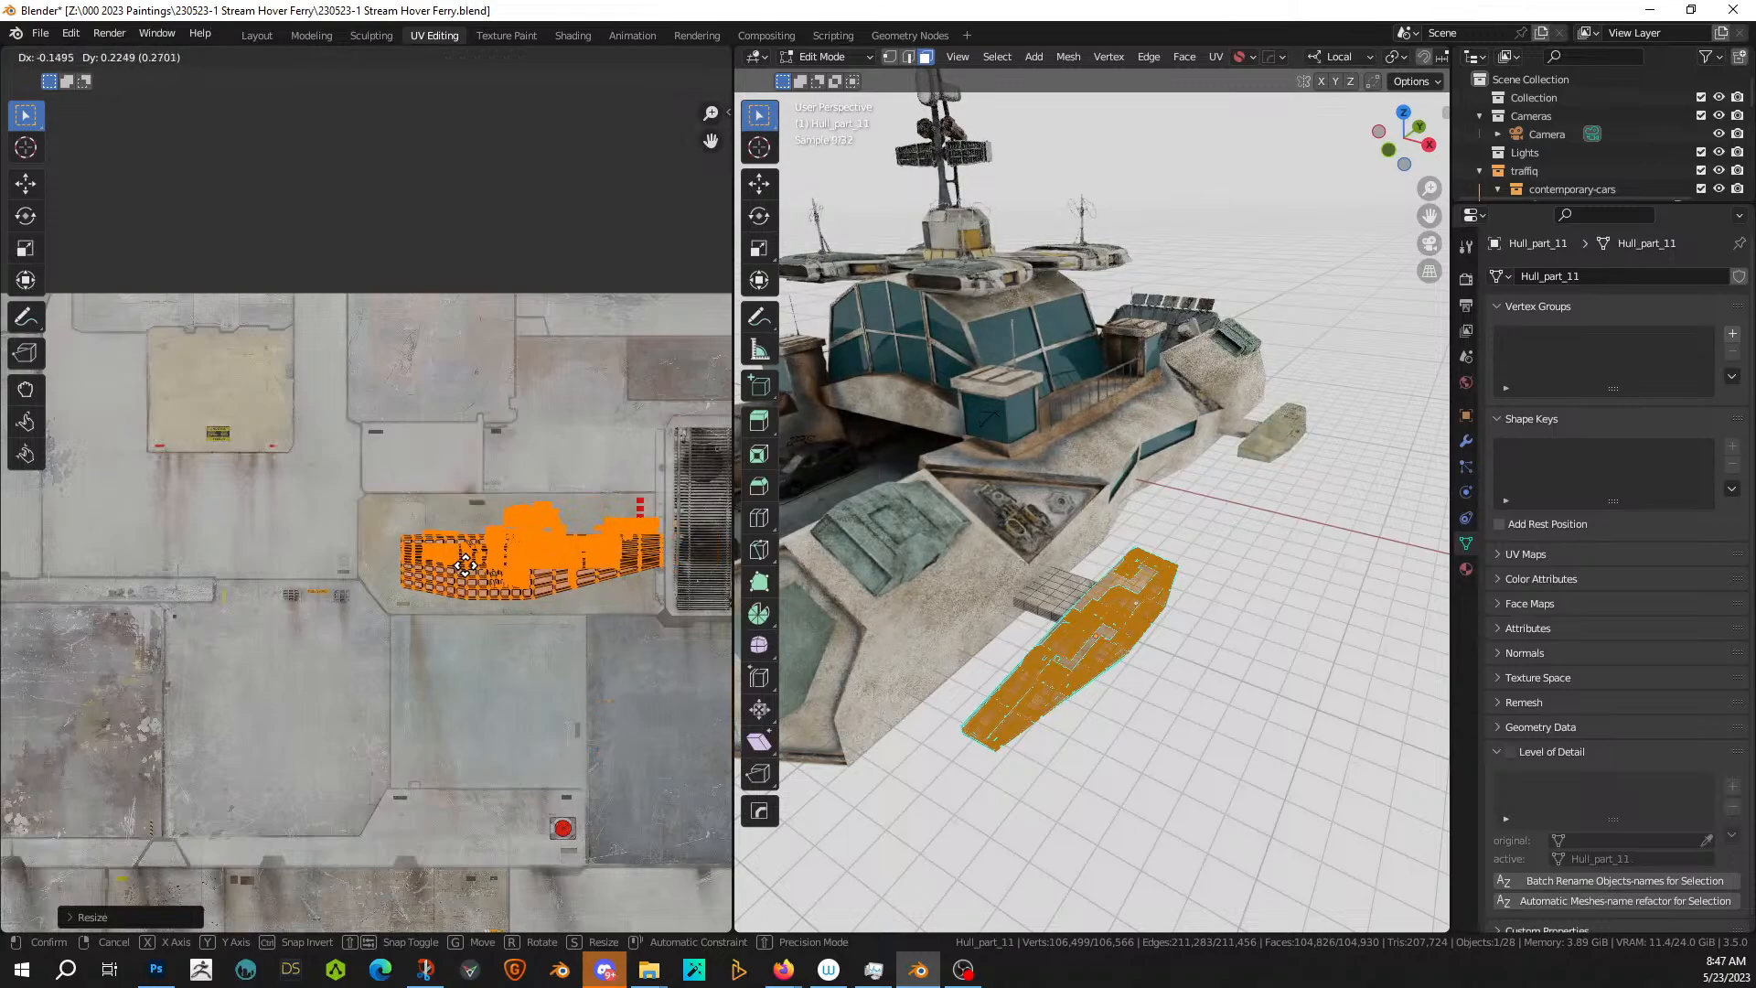
{"action": "left_click", "coordinate": [468, 555]}
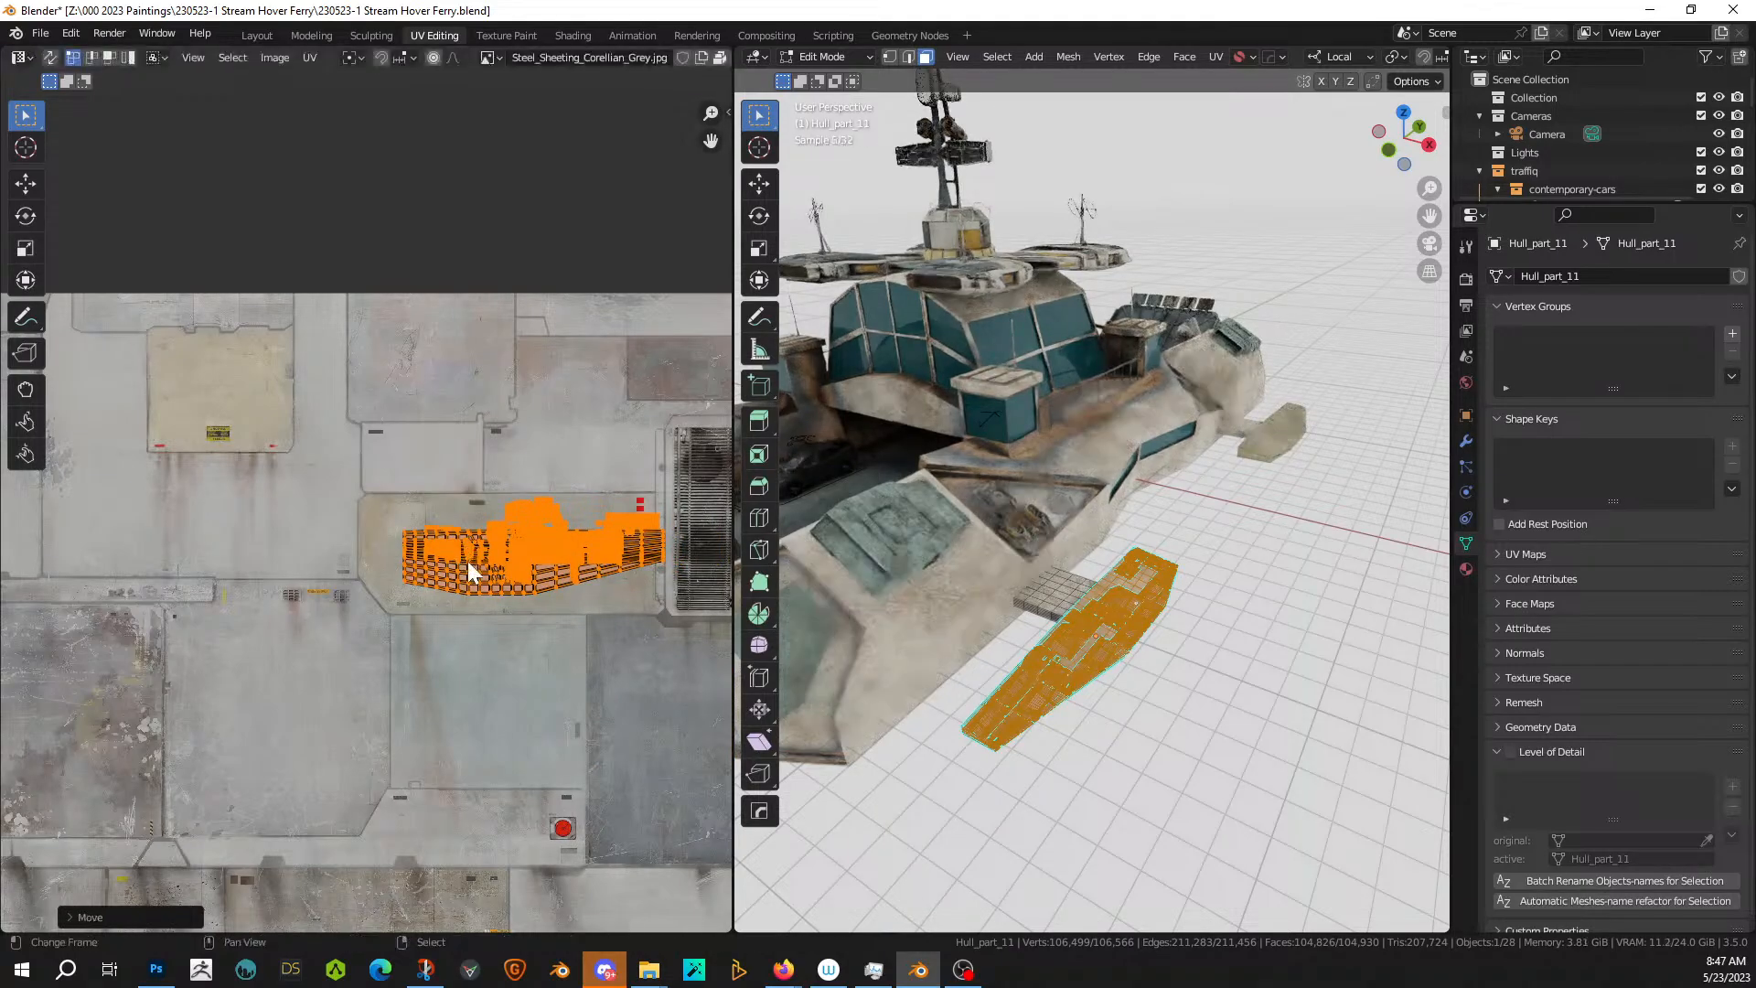
{"action": "middle_click_drag", "start_coordinate": [1295, 553], "coordinate": [1160, 619]}
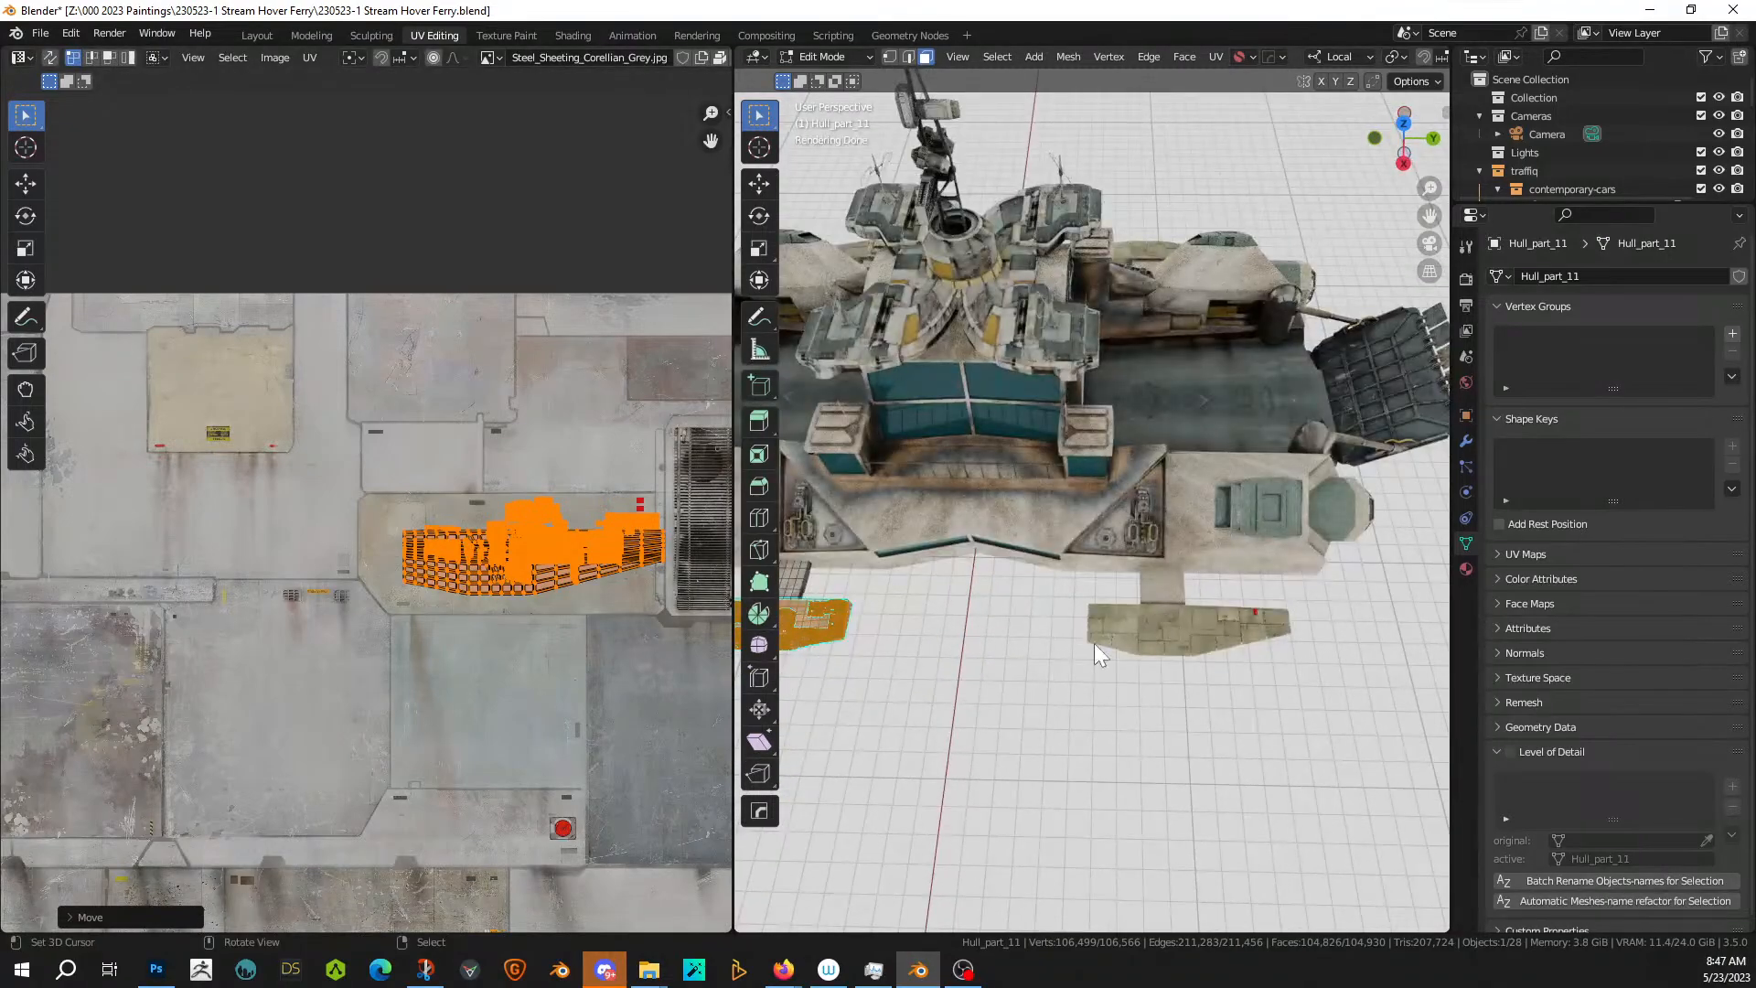
- Leave the fin's edit mode and switch to the Layout workspace
{"action": "key", "text": "Tab"}
{"action": "scroll", "coordinate": [1094, 644], "scroll_direction": "down", "scroll_amount": 5}
{"action": "middle_click_drag", "start_coordinate": [1094, 644], "coordinate": [1144, 739]}
{"action": "scroll", "coordinate": [1128, 600], "scroll_direction": "up", "scroll_amount": 3}
{"action": "scroll", "coordinate": [1004, 649], "scroll_direction": "up", "scroll_amount": 3}
{"action": "scroll", "coordinate": [1005, 650], "scroll_direction": "up", "scroll_amount": 3}
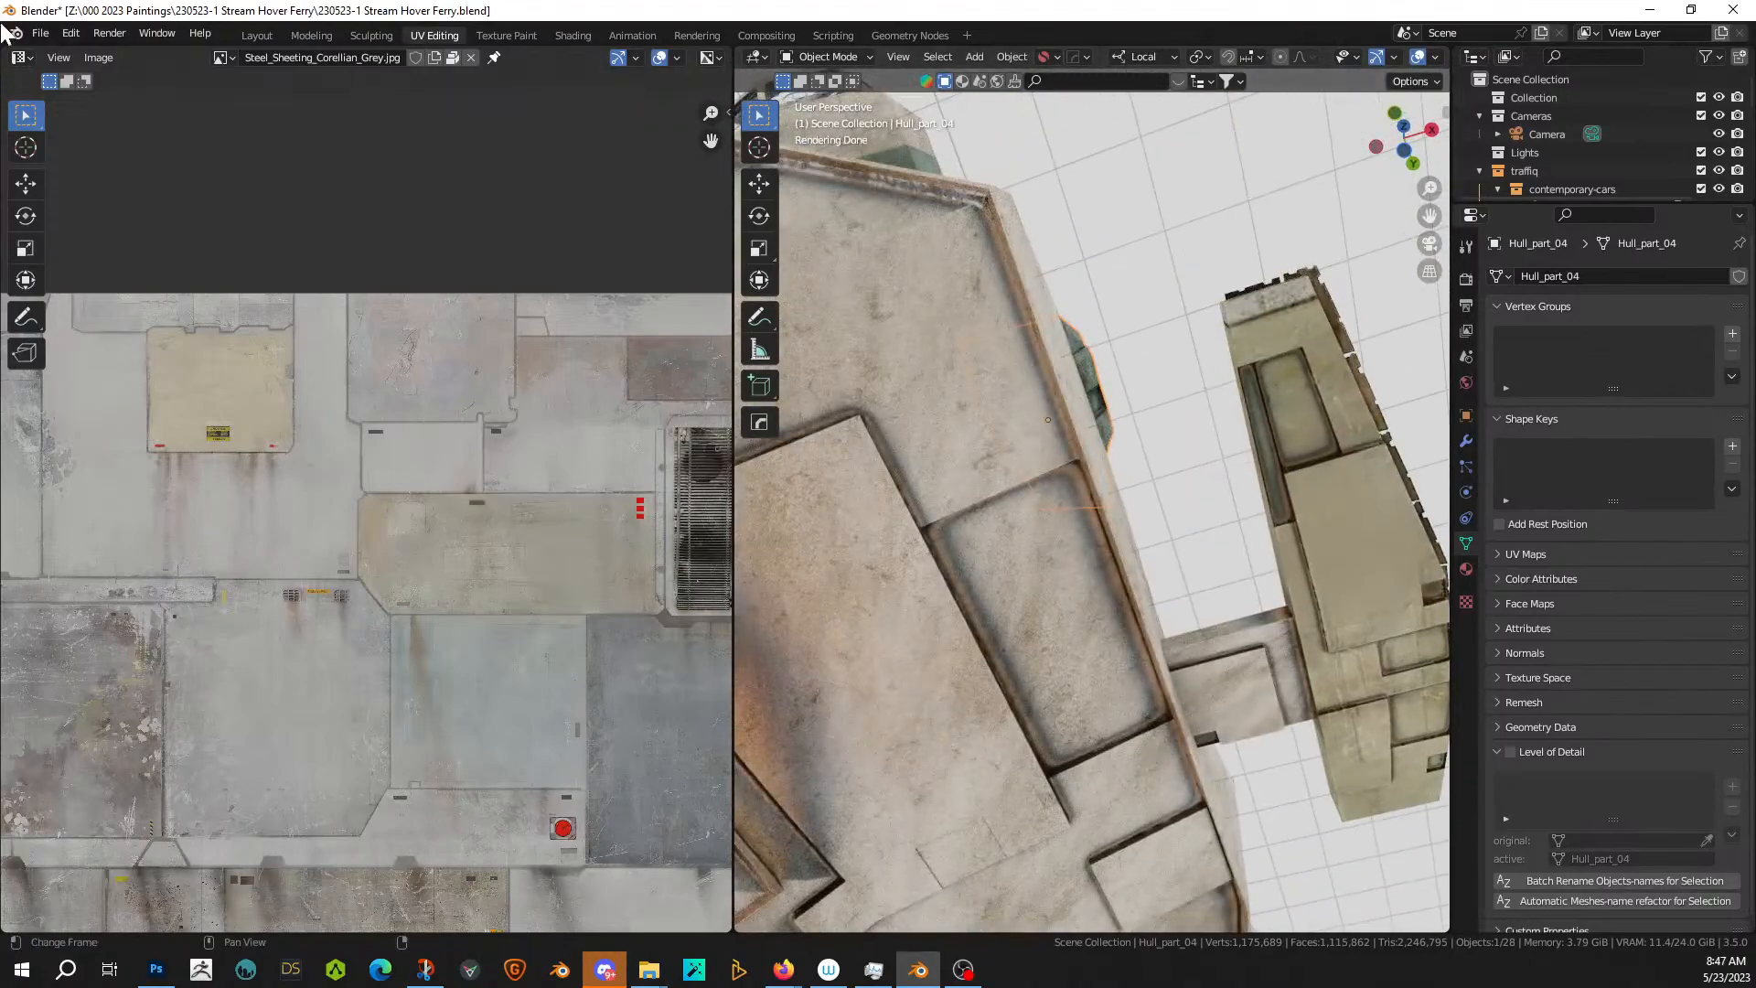
{"action": "left_click", "coordinate": [257, 34]}
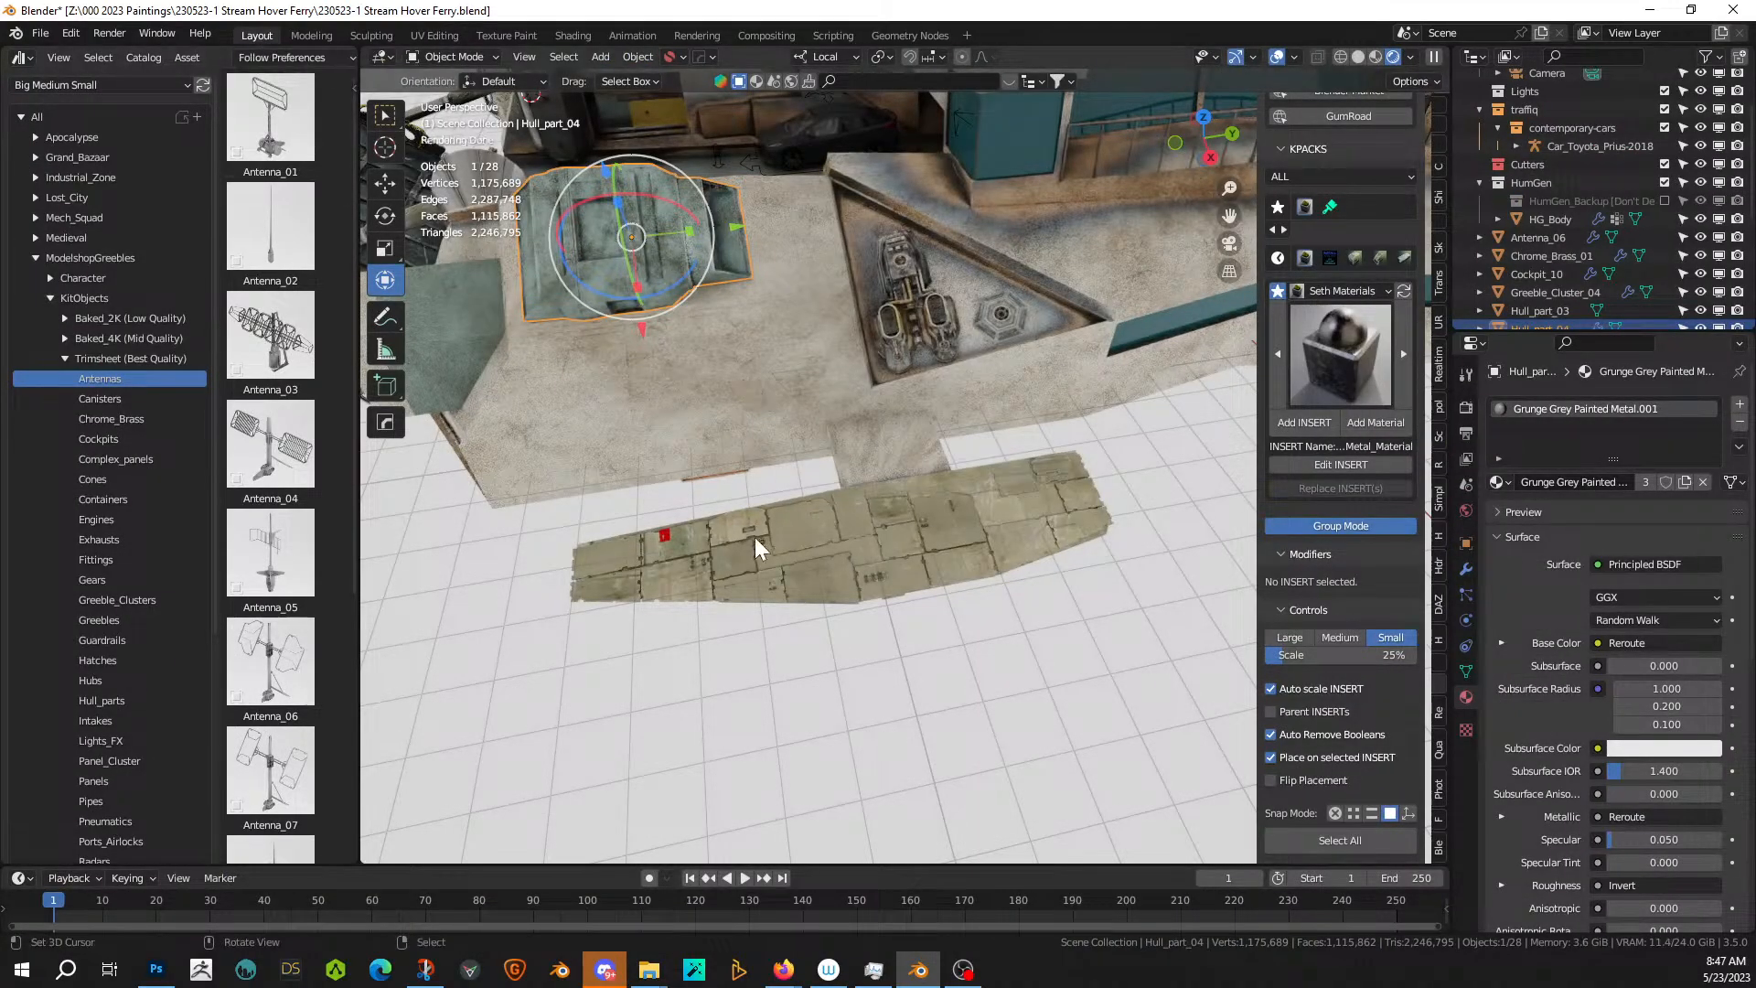
- Select the main starship hull from its underside and open its mesh for editing
{"action": "middle_click_drag", "start_coordinate": [755, 536], "coordinate": [885, 252]}
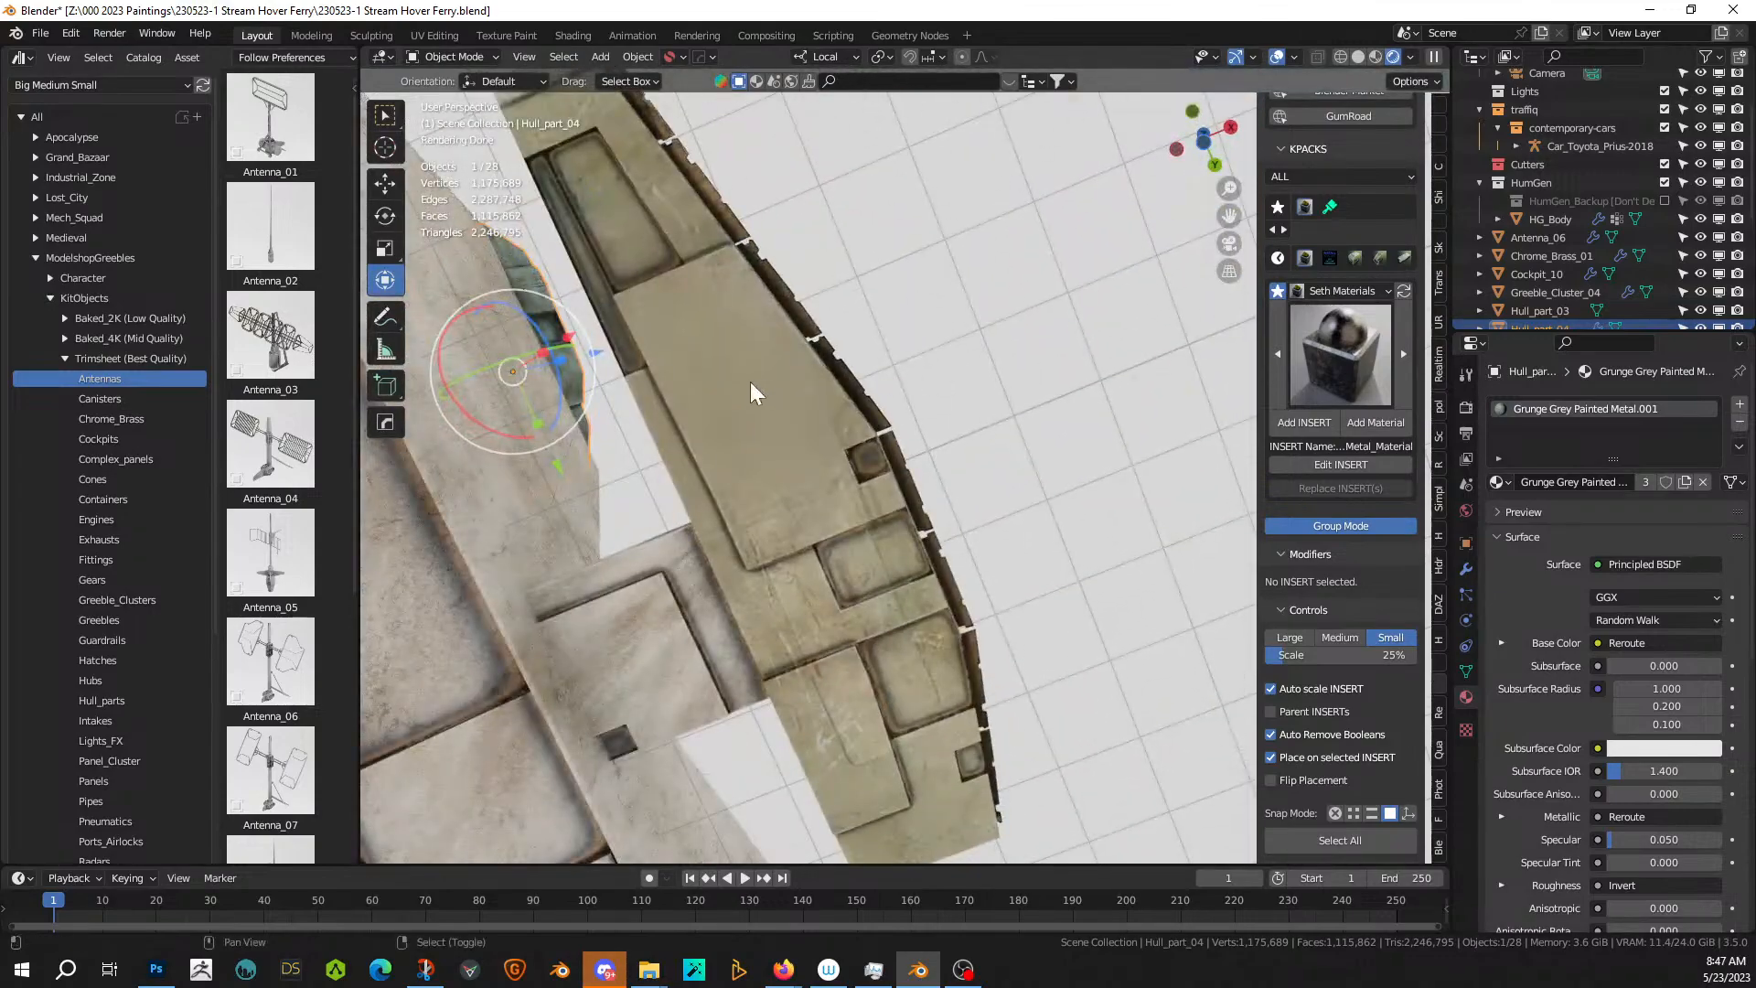
{"action": "middle_click_drag", "start_coordinate": [750, 381], "coordinate": [1347, 386], "text": "shift"}
{"action": "scroll", "coordinate": [1199, 483], "scroll_direction": "down", "scroll_amount": 3}
{"action": "scroll", "coordinate": [1199, 483], "scroll_direction": "down", "scroll_amount": 4}
{"action": "middle_click_drag", "start_coordinate": [1023, 535], "coordinate": [856, 541]}
{"action": "scroll", "coordinate": [858, 541], "scroll_direction": "up", "scroll_amount": 5}
{"action": "scroll", "coordinate": [858, 541], "scroll_direction": "down", "scroll_amount": 1}
{"action": "left_click", "coordinate": [717, 487]}
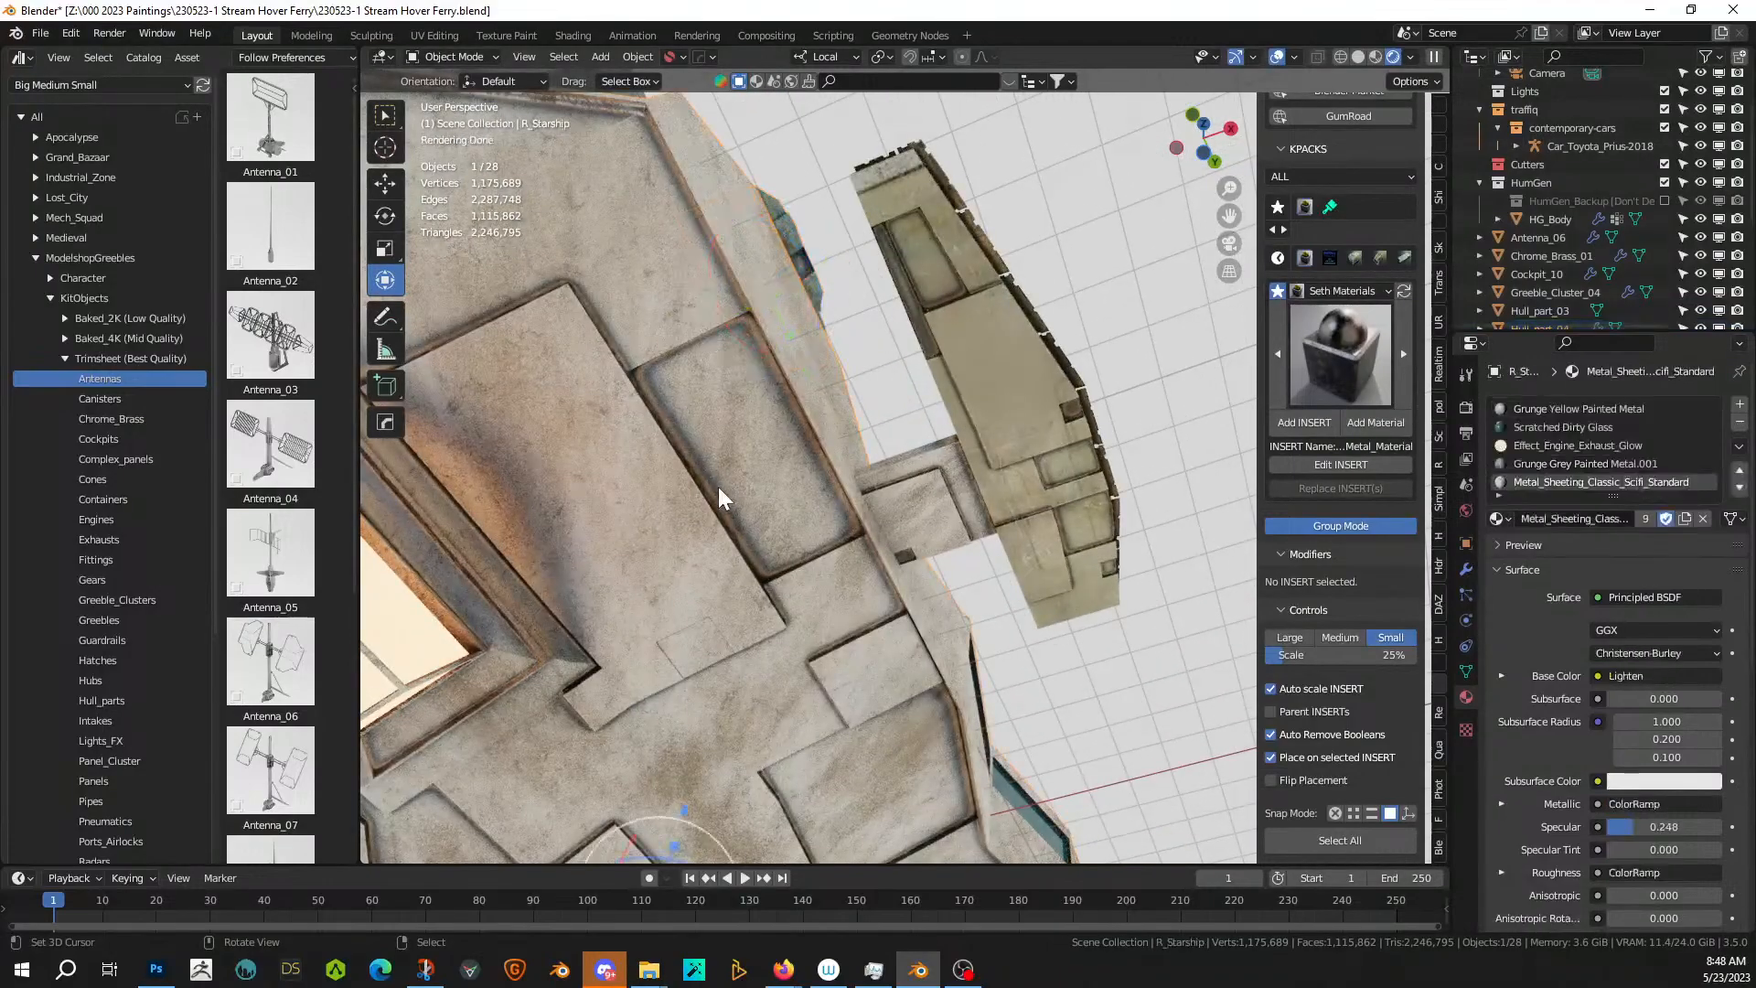
{"action": "middle_click_drag", "start_coordinate": [728, 477], "coordinate": [1255, 594]}
{"action": "key", "text": "Tab"}
- Select the faces of the rectangular recessed panel on the hull's underside next to the fin strut
{"action": "middle_click_drag", "start_coordinate": [1011, 521], "coordinate": [869, 458]}
{"action": "left_click", "coordinate": [818, 426]}
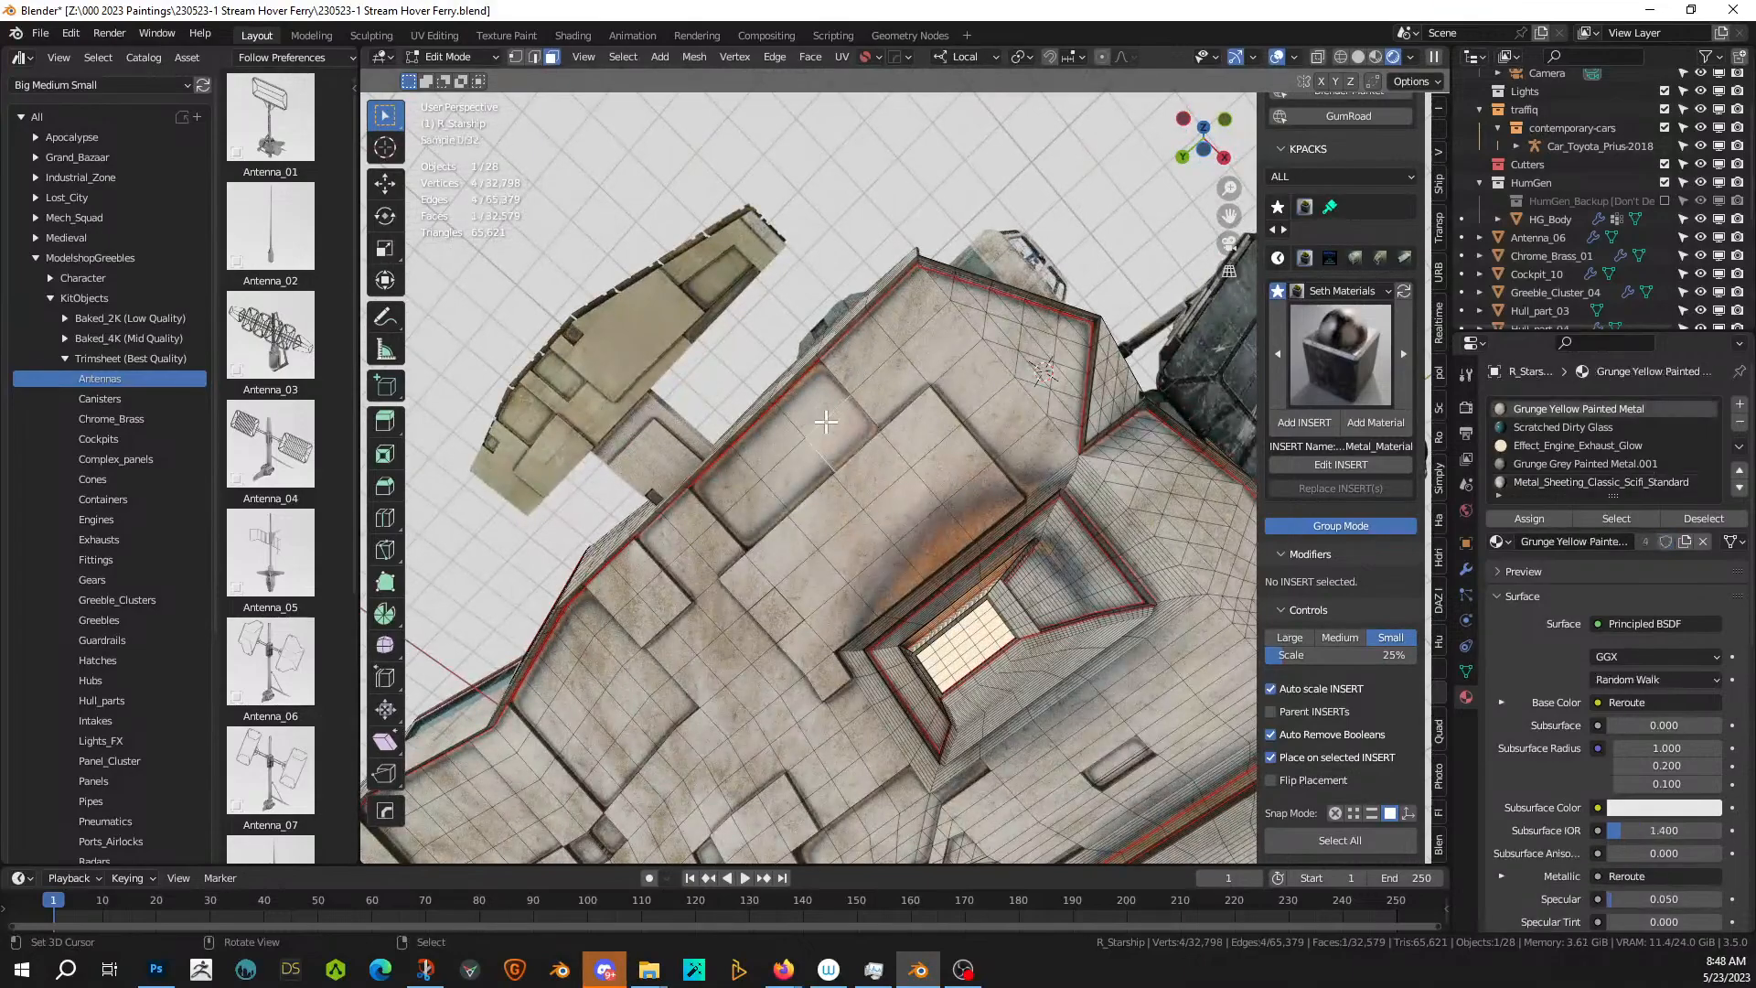
{"action": "left_click", "coordinate": [791, 476], "text": "shift"}
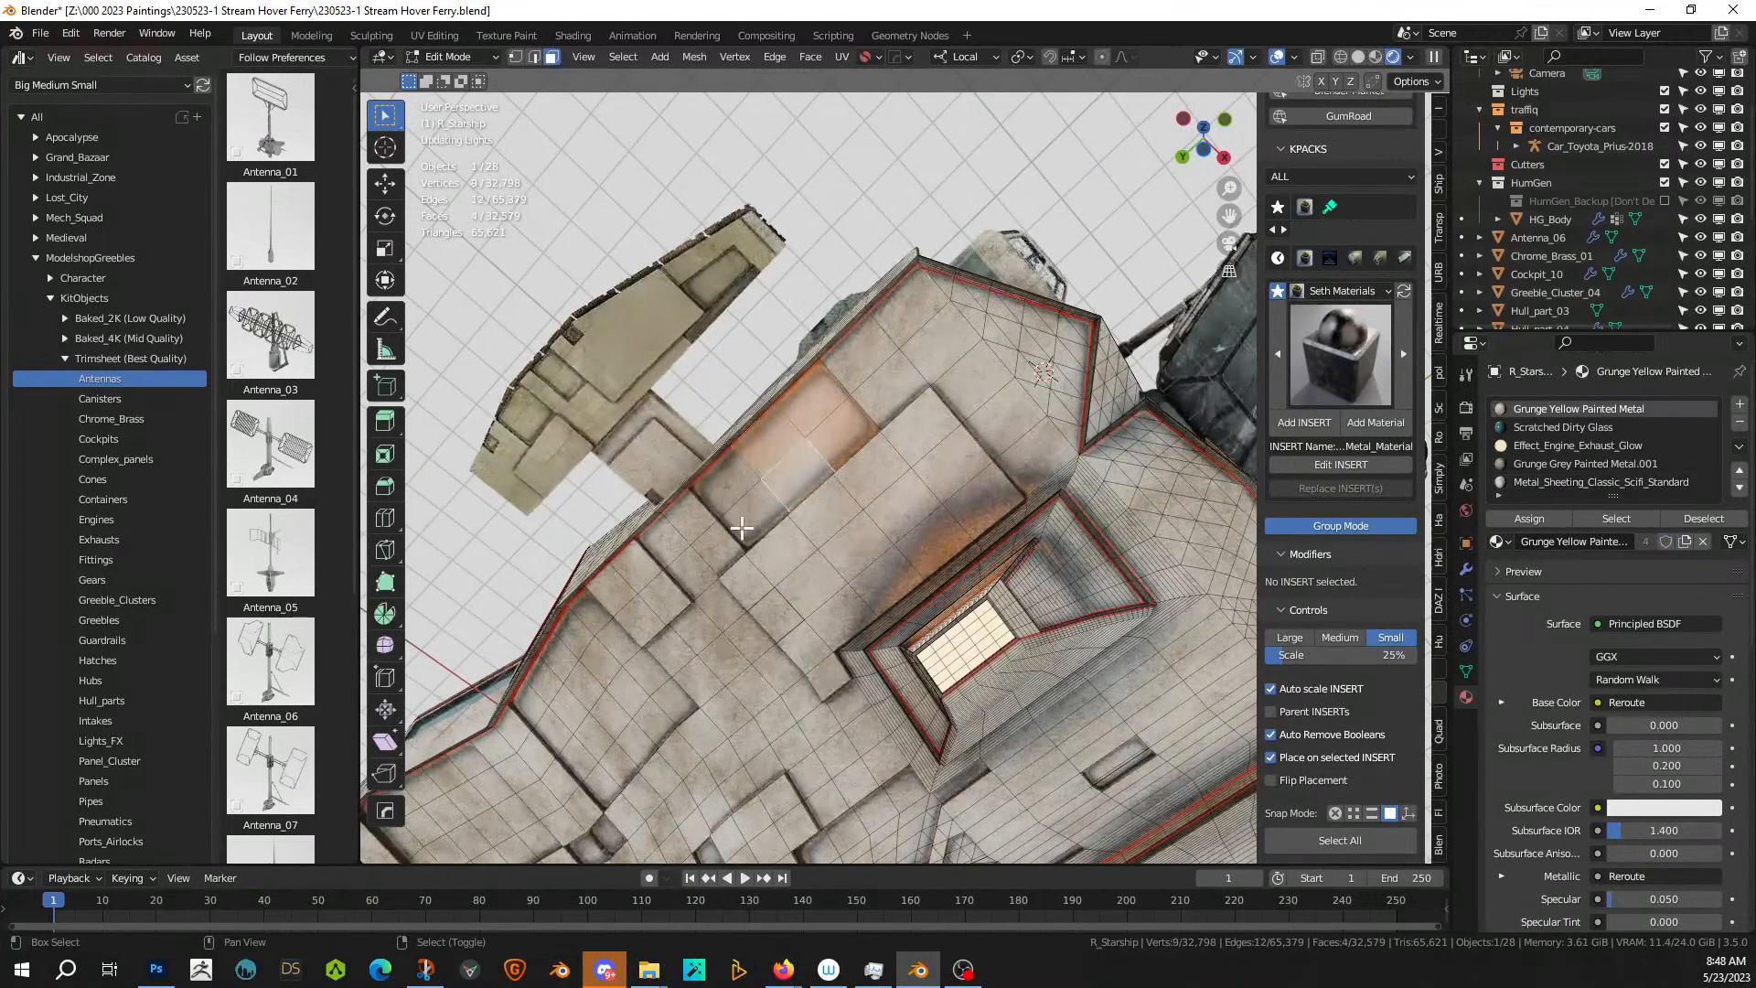
{"action": "left_click", "coordinate": [741, 526], "text": "shift"}
{"action": "left_click", "coordinate": [739, 489], "text": "shift"}
- Add the faces of the larger recessed panel farther along the hull's underside to the selection with circle select
{"action": "middle_click_drag", "start_coordinate": [681, 665], "coordinate": [802, 680]}
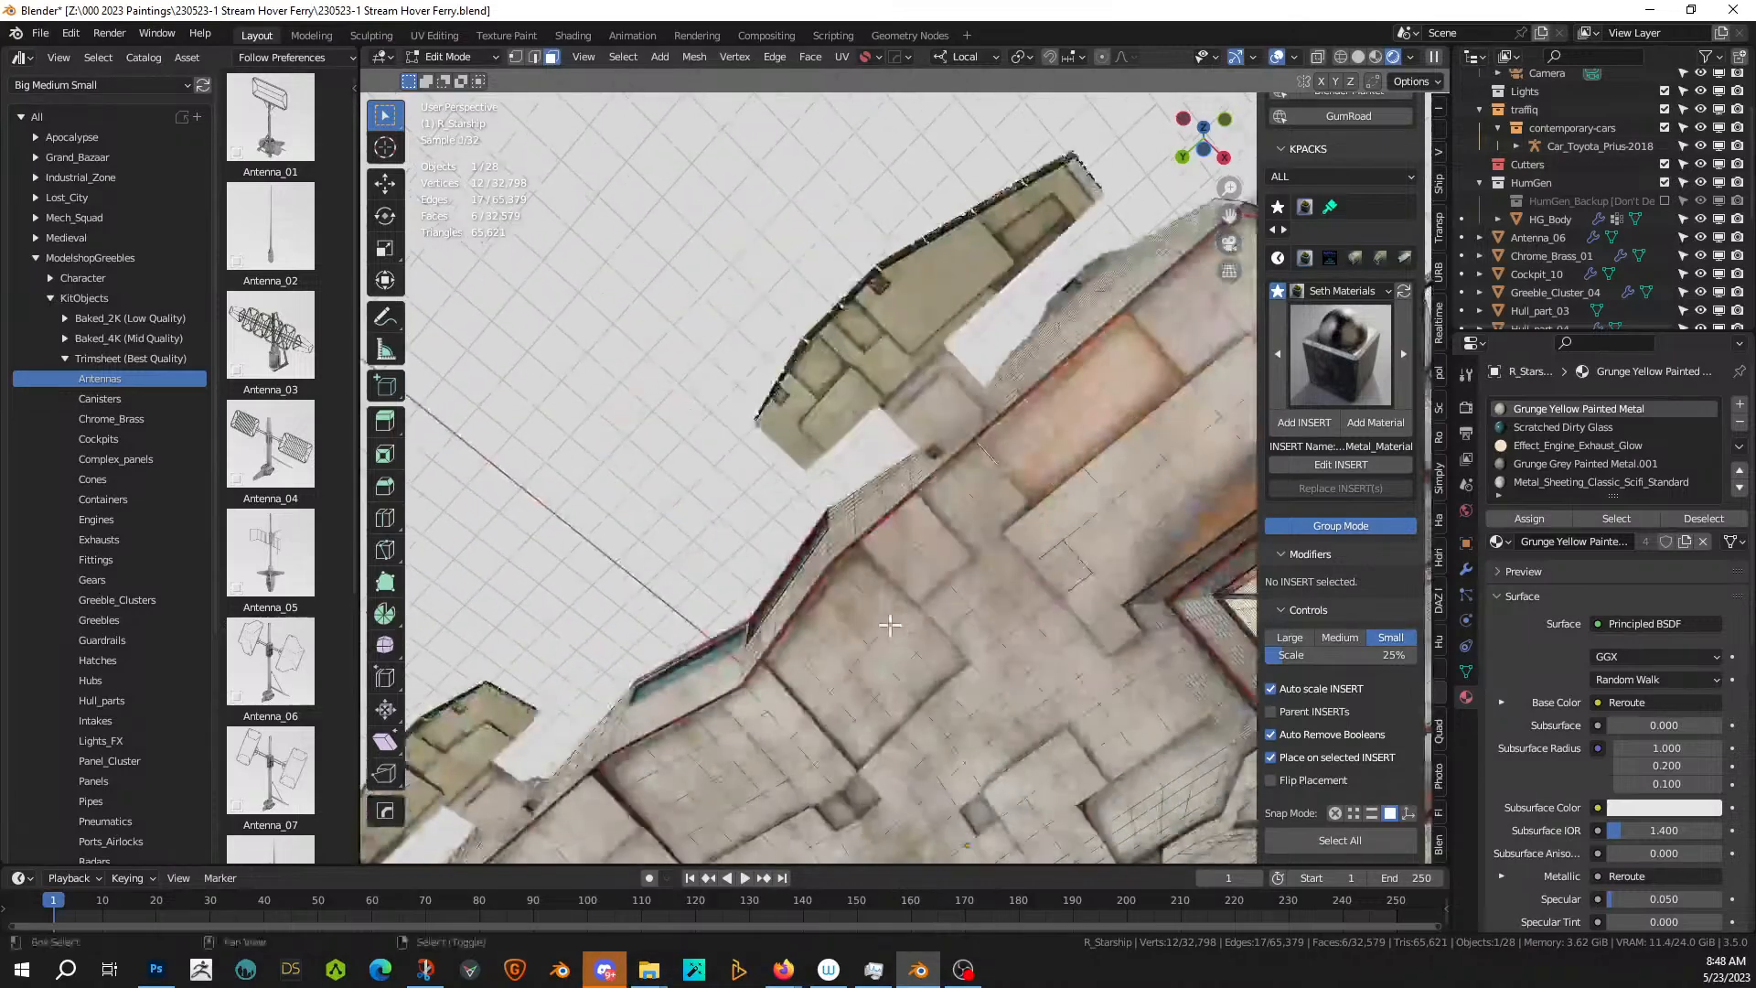
{"action": "key", "text": "c"}
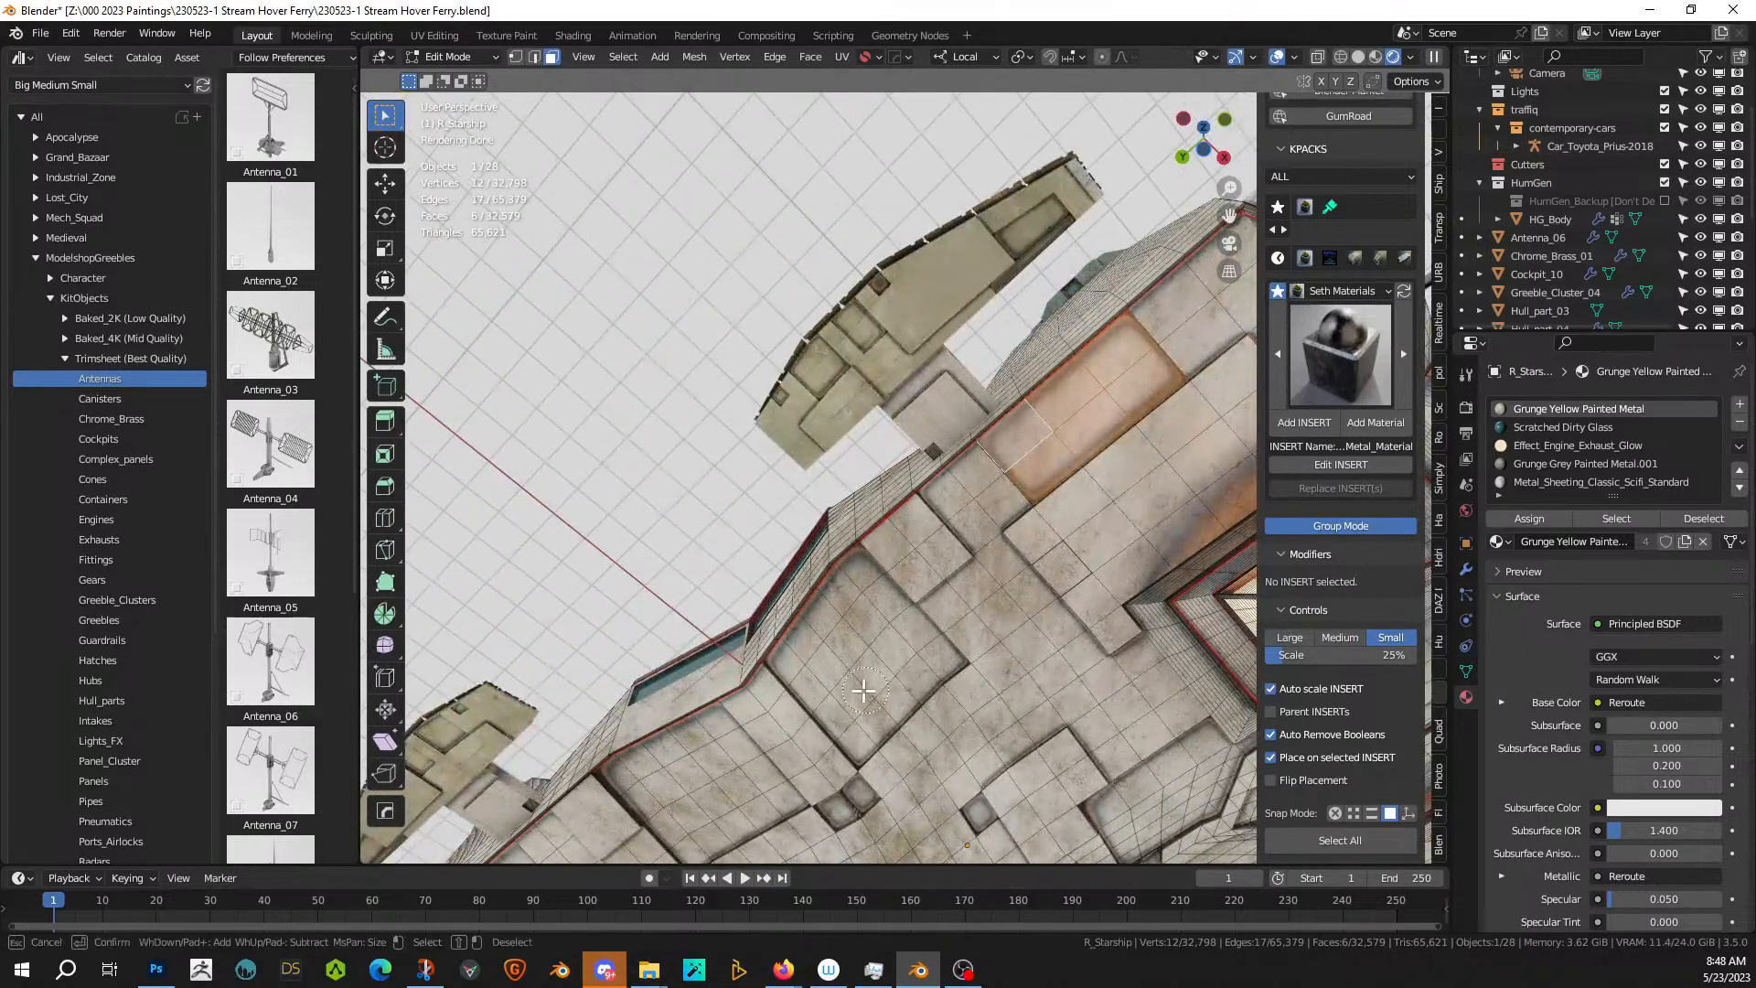
{"action": "mouse_move", "coordinate": [864, 691]}
{"action": "left_mouse_down"}
{"action": "mouse_move", "coordinate": [860, 719]}
{"action": "mouse_move", "coordinate": [831, 669]}
{"action": "left_mouse_up"}
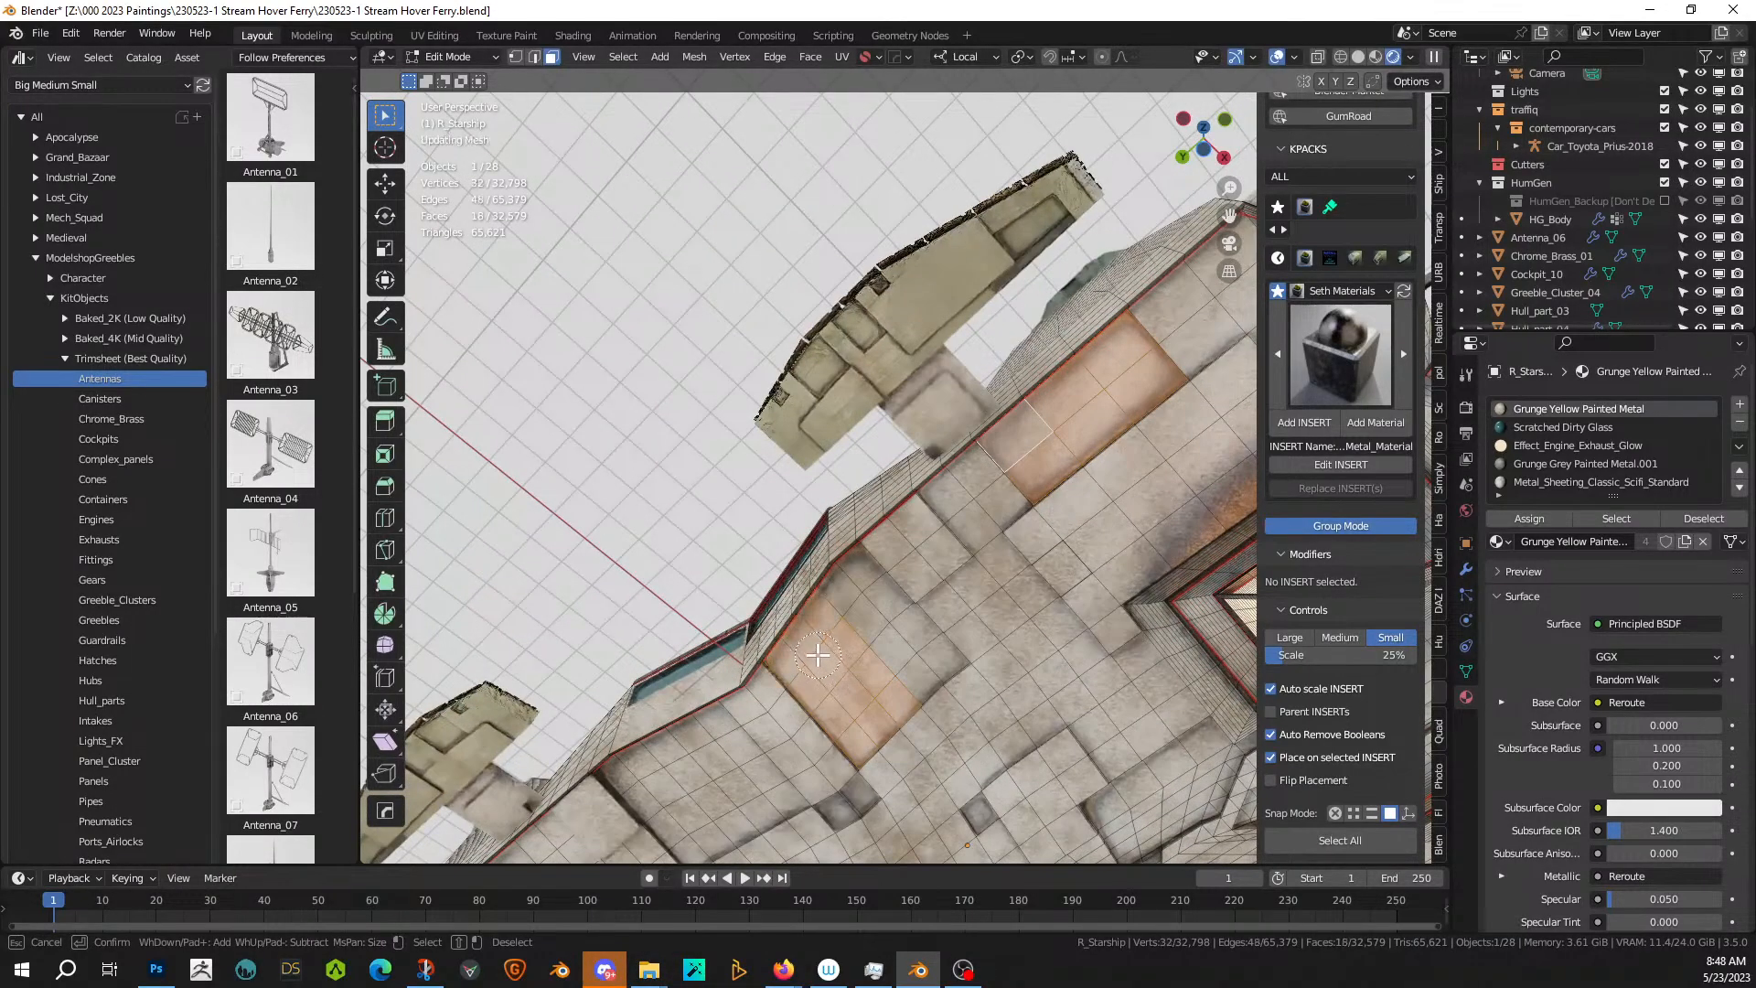
{"action": "key", "text": "Escape"}
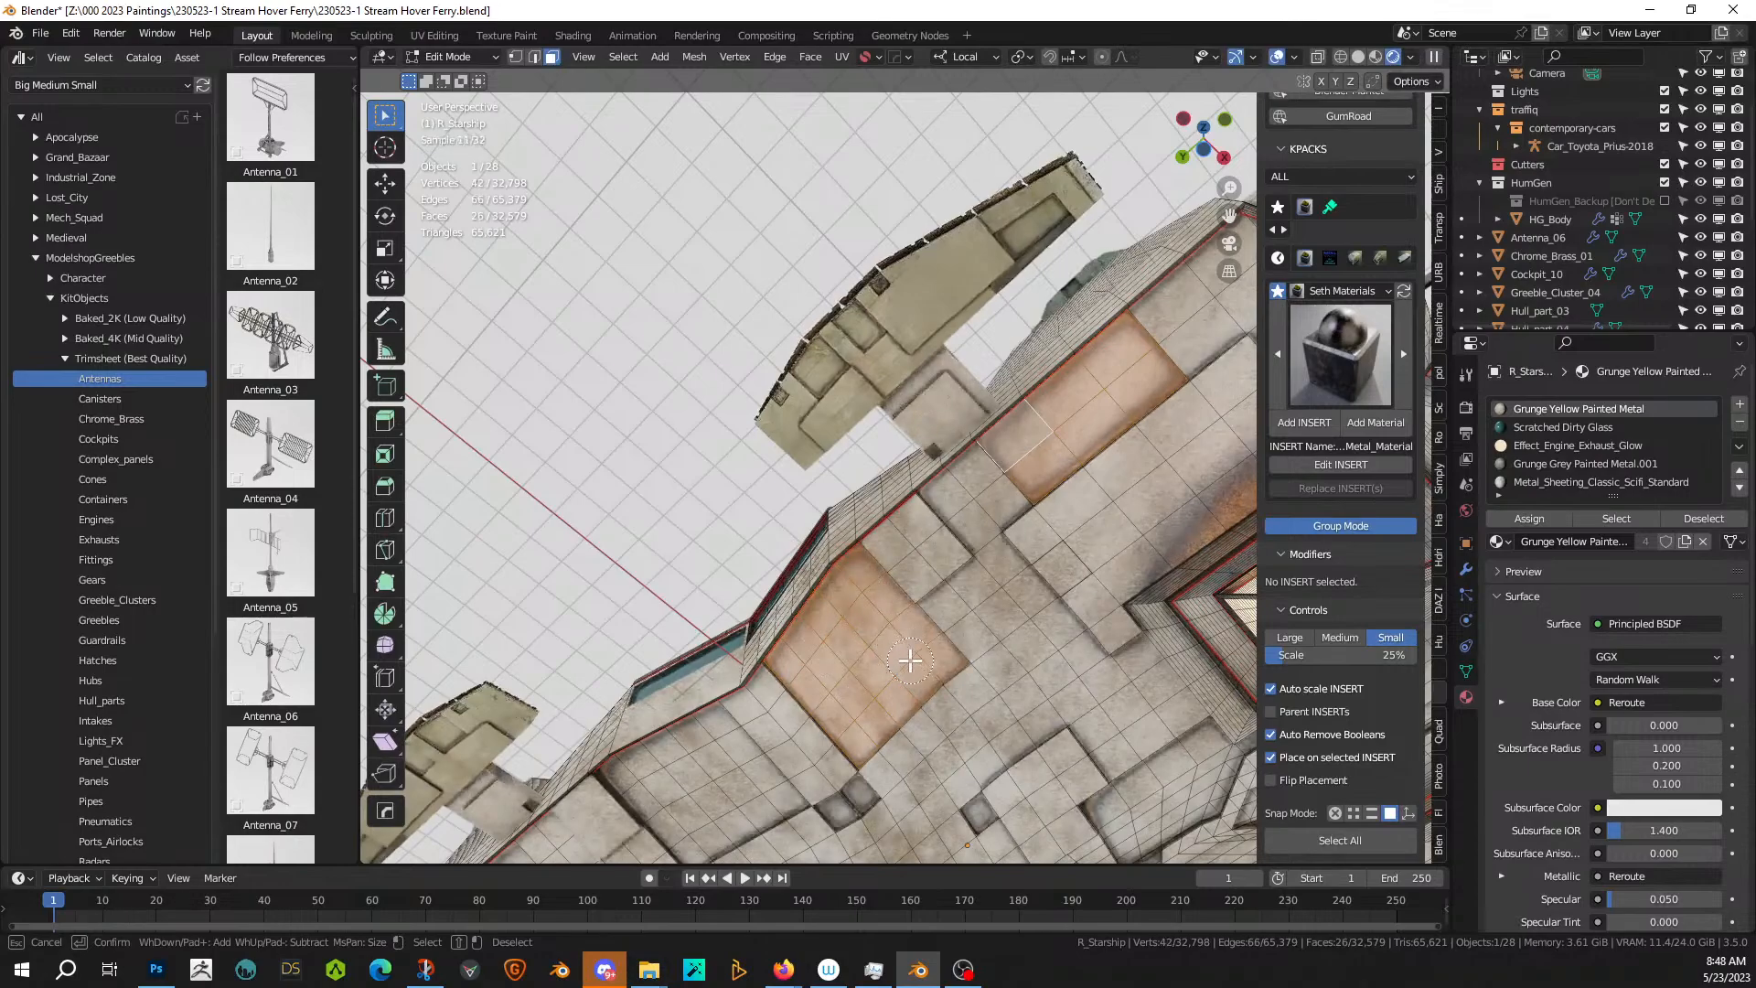
{"action": "scroll", "coordinate": [910, 658], "scroll_direction": "up", "scroll_amount": 2}
{"action": "middle_click_drag", "start_coordinate": [910, 664], "coordinate": [549, 631], "text": "shift"}
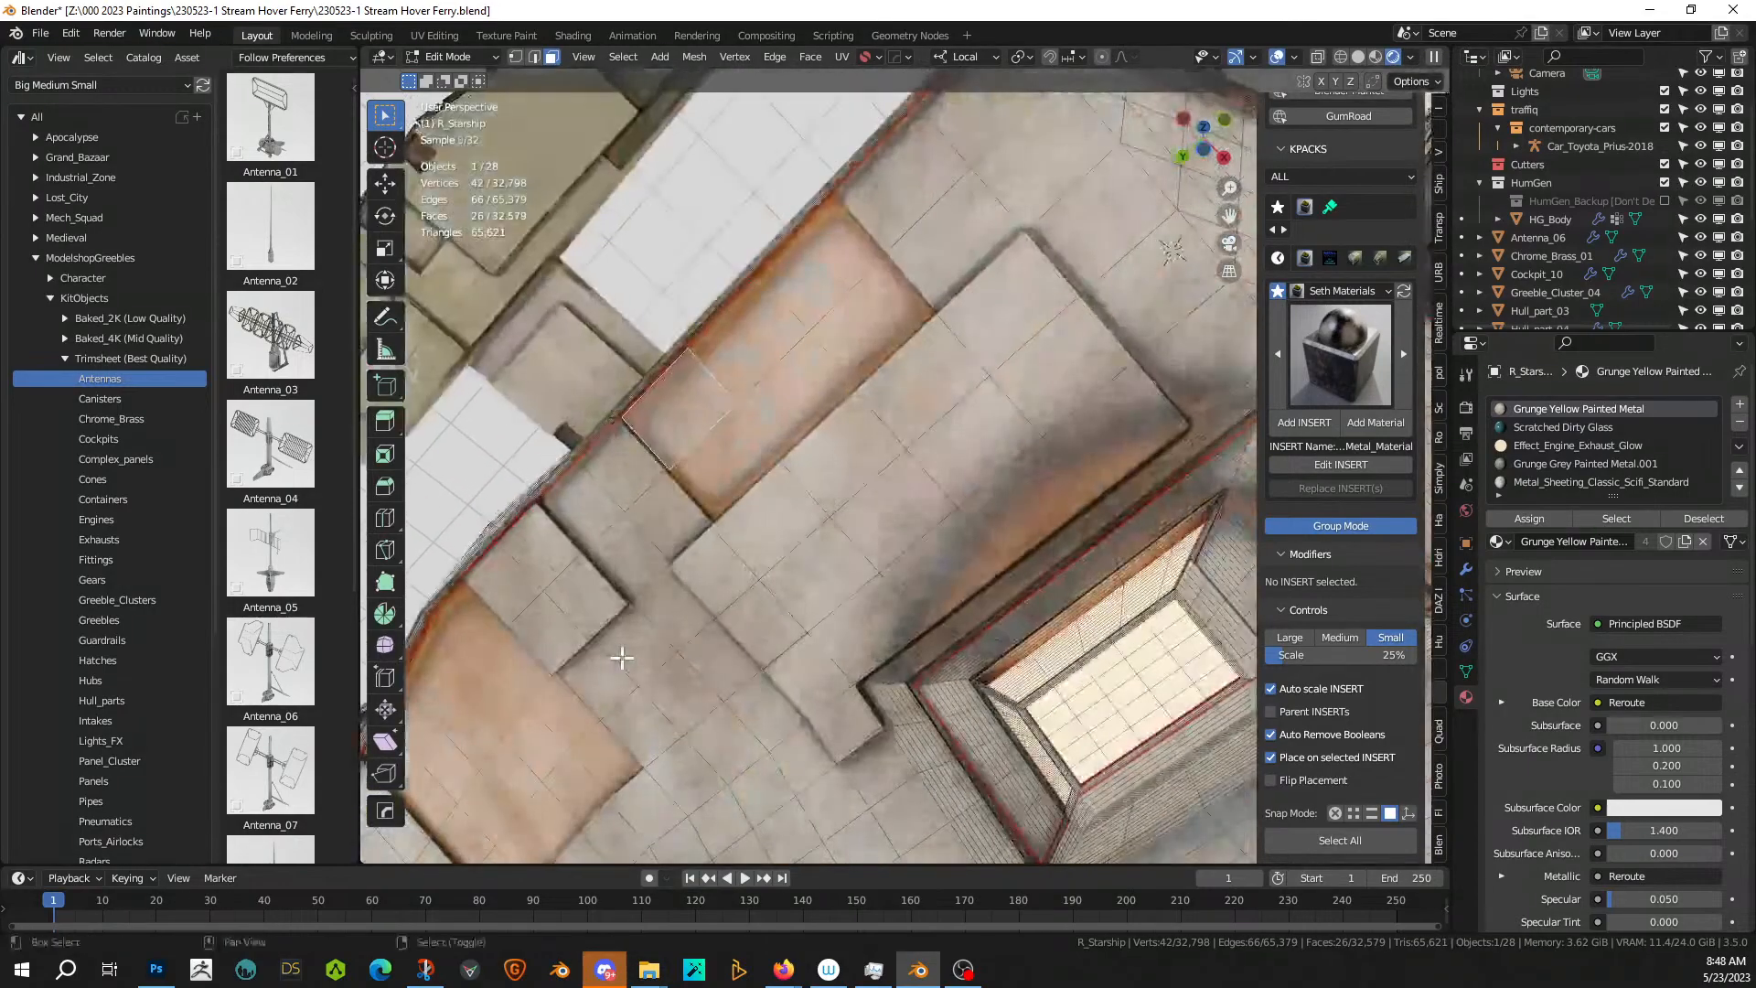
{"action": "middle_click_drag", "start_coordinate": [674, 557], "coordinate": [688, 605], "text": "shift"}
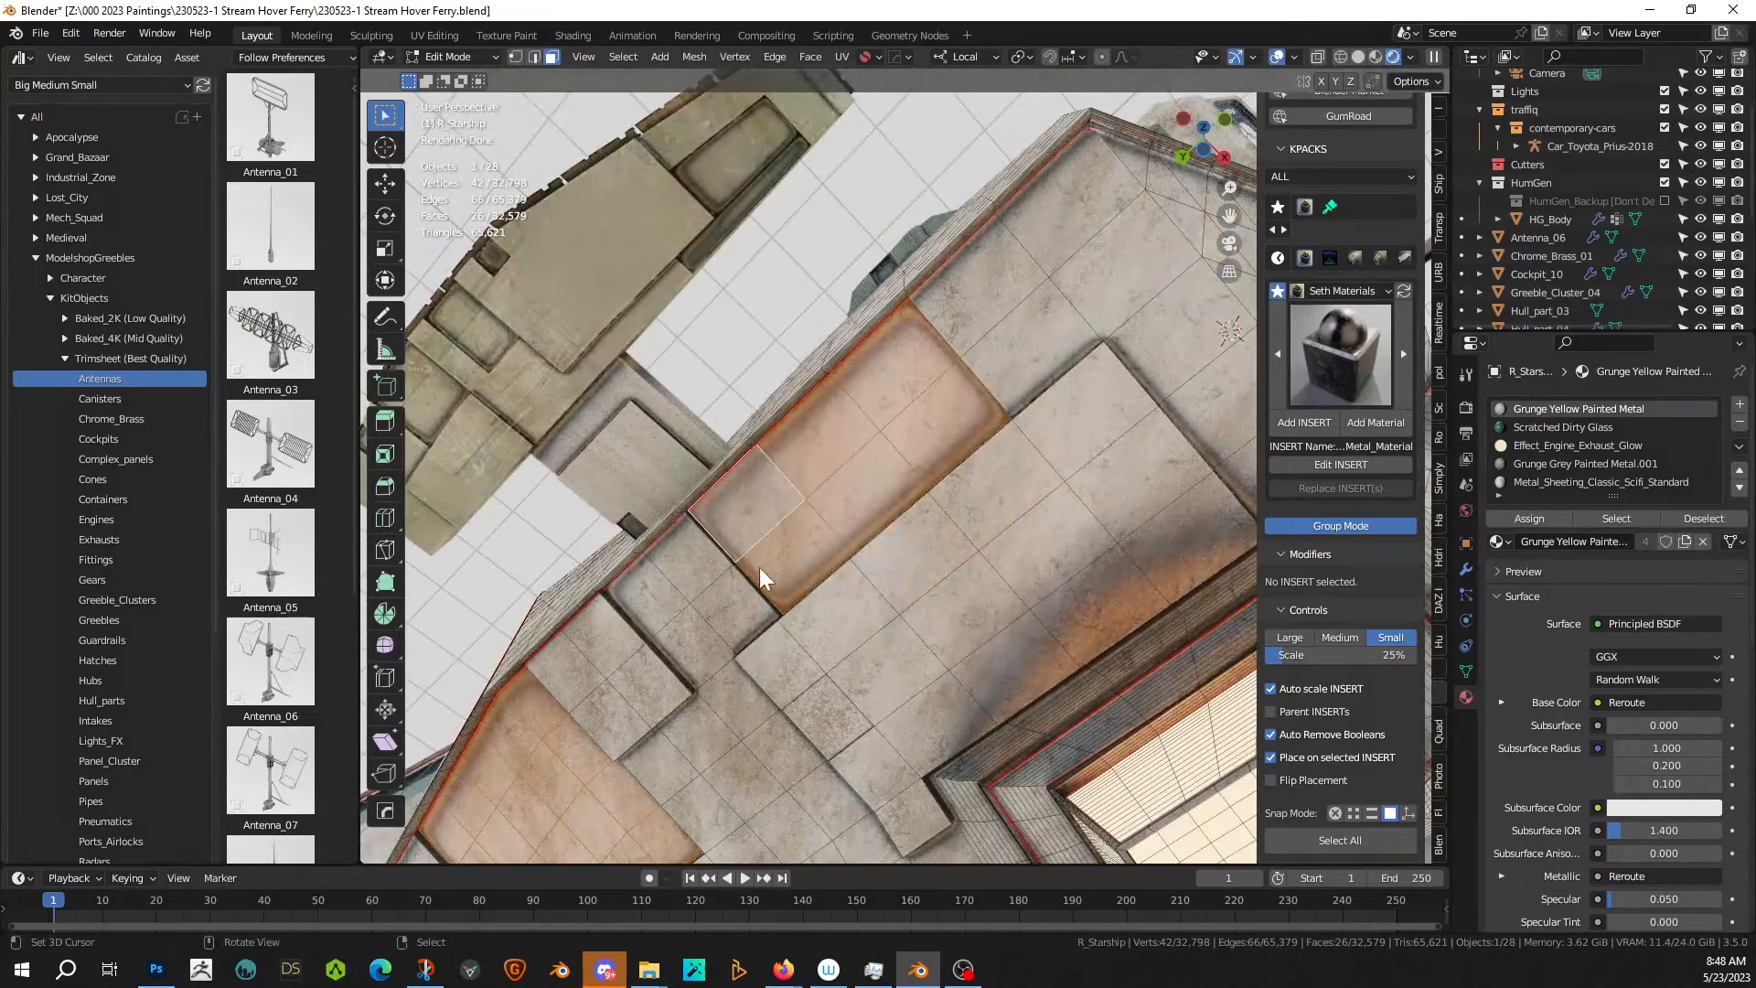
- Run Random Tubes on the hull's selected panel faces with 3 subdivision cuts
{"action": "key", "text": "Tab"}
{"action": "key", "text": "shift+v"}
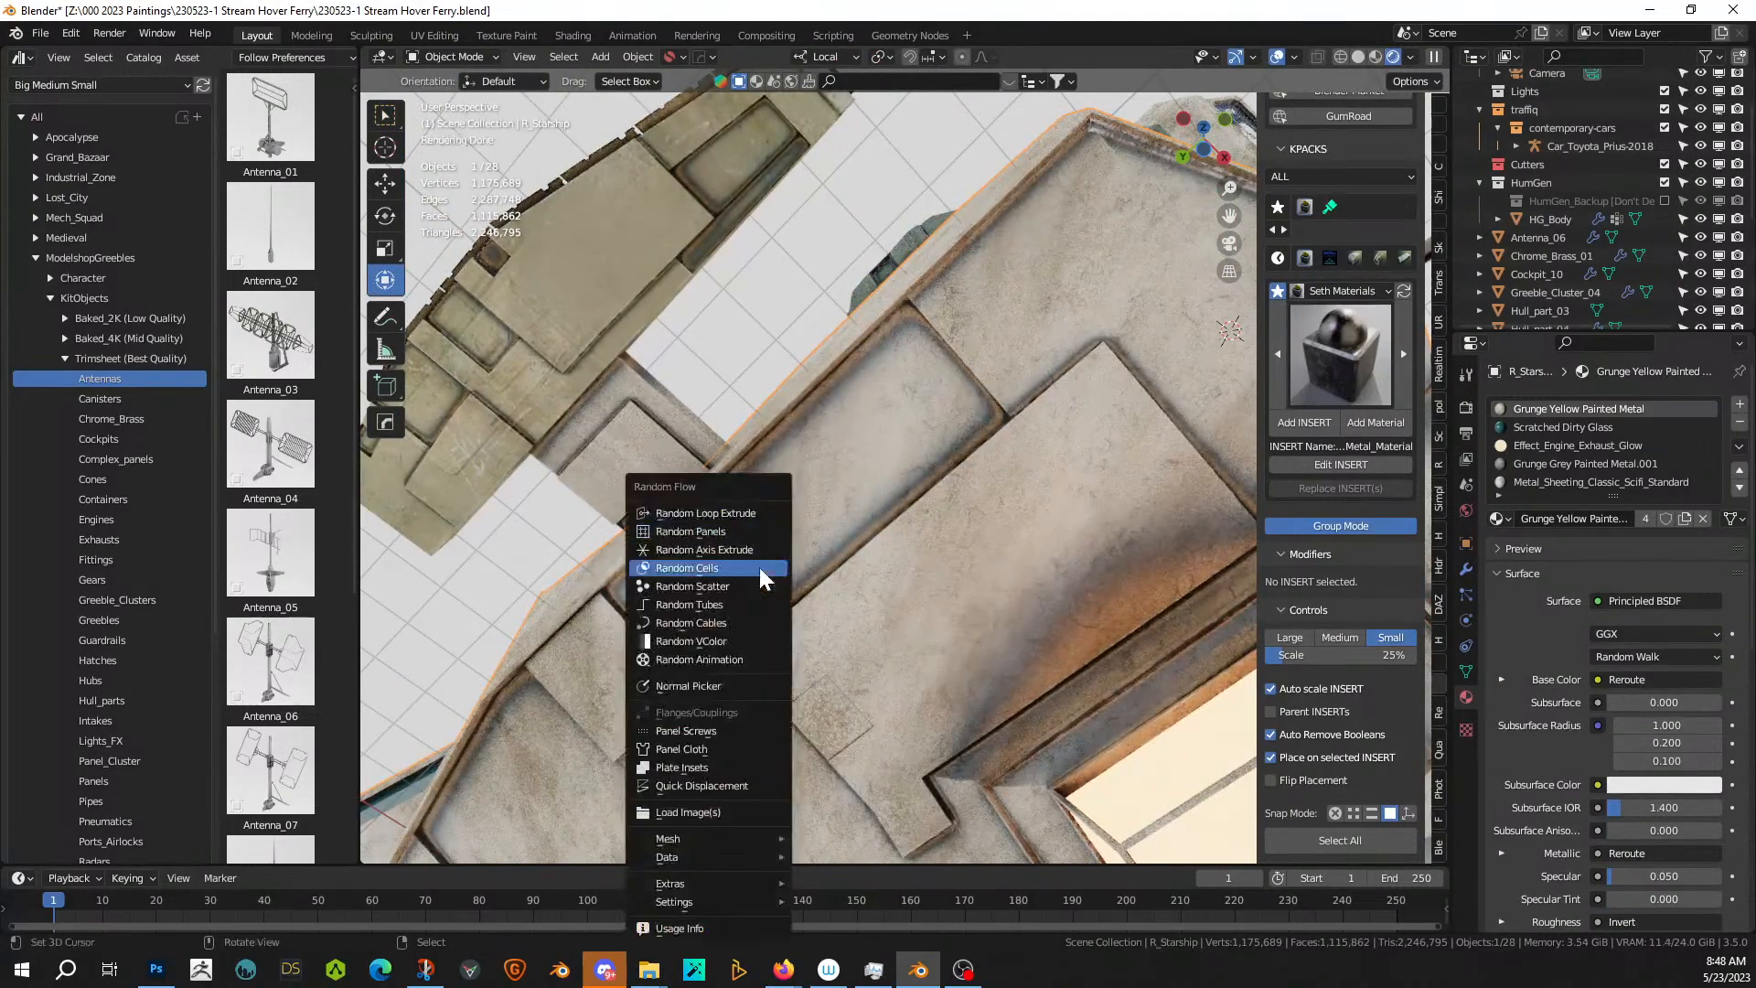
{"action": "left_click", "coordinate": [739, 605]}
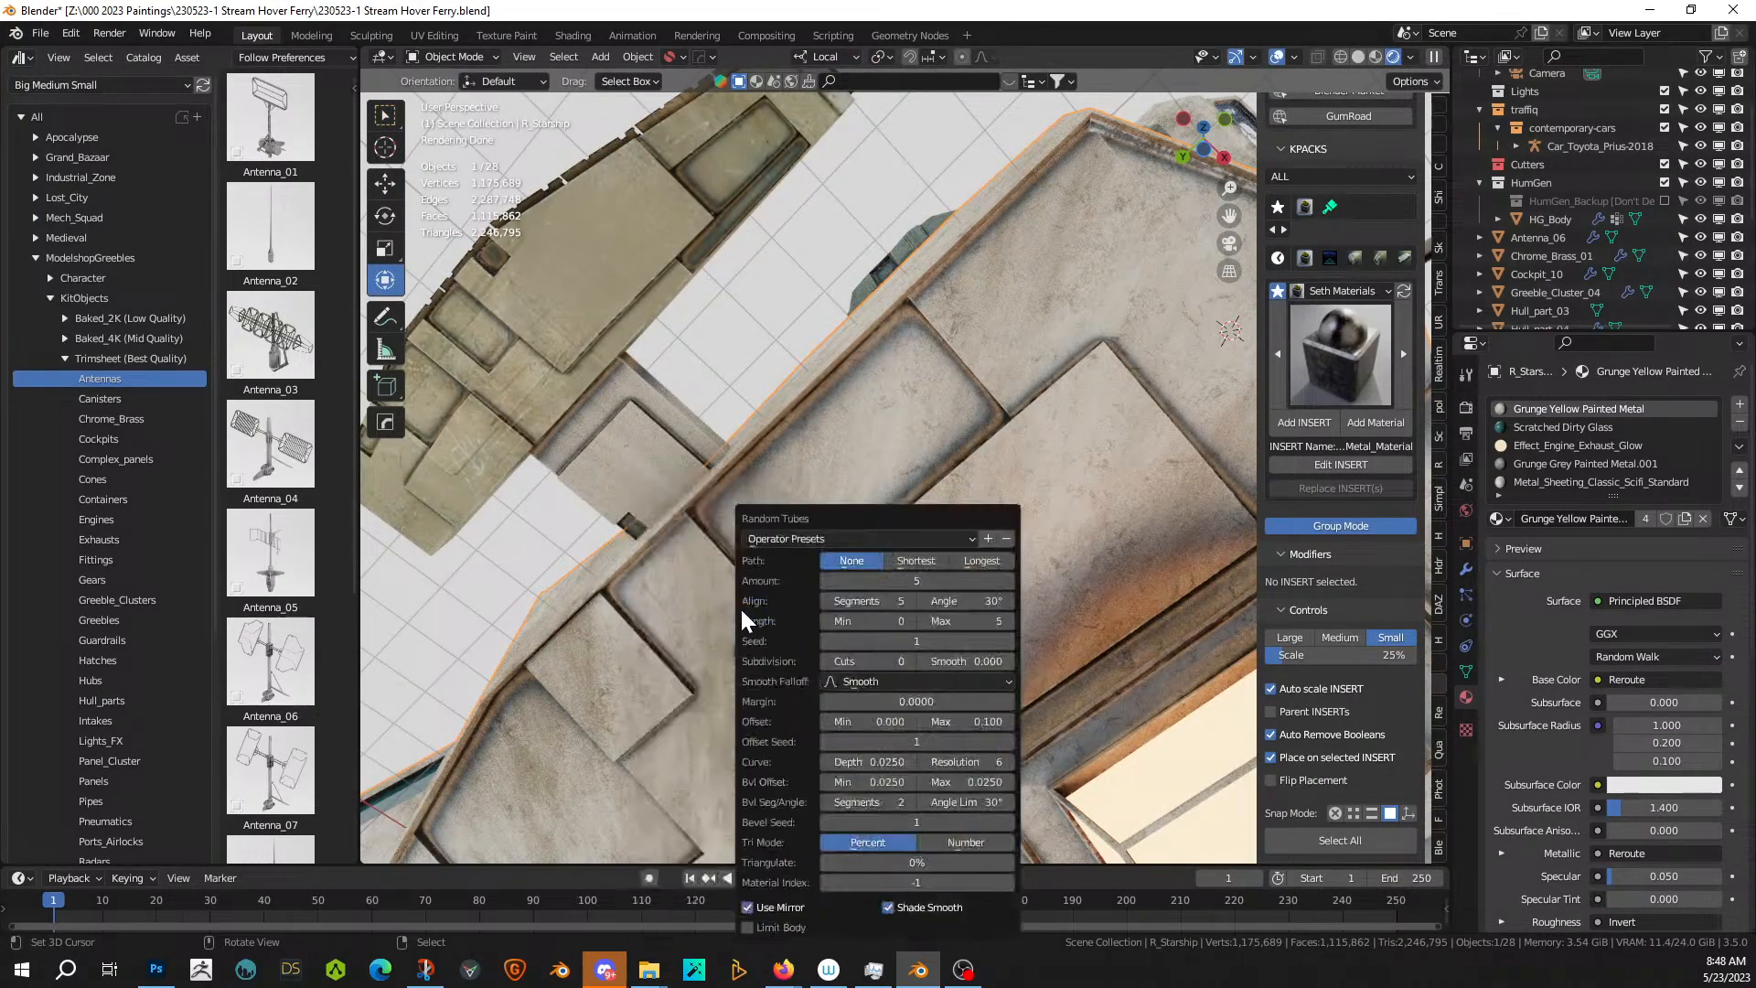
{"action": "left_click", "coordinate": [910, 660]}
{"action": "left_click", "coordinate": [910, 659]}
{"action": "left_click", "coordinate": [912, 659]}
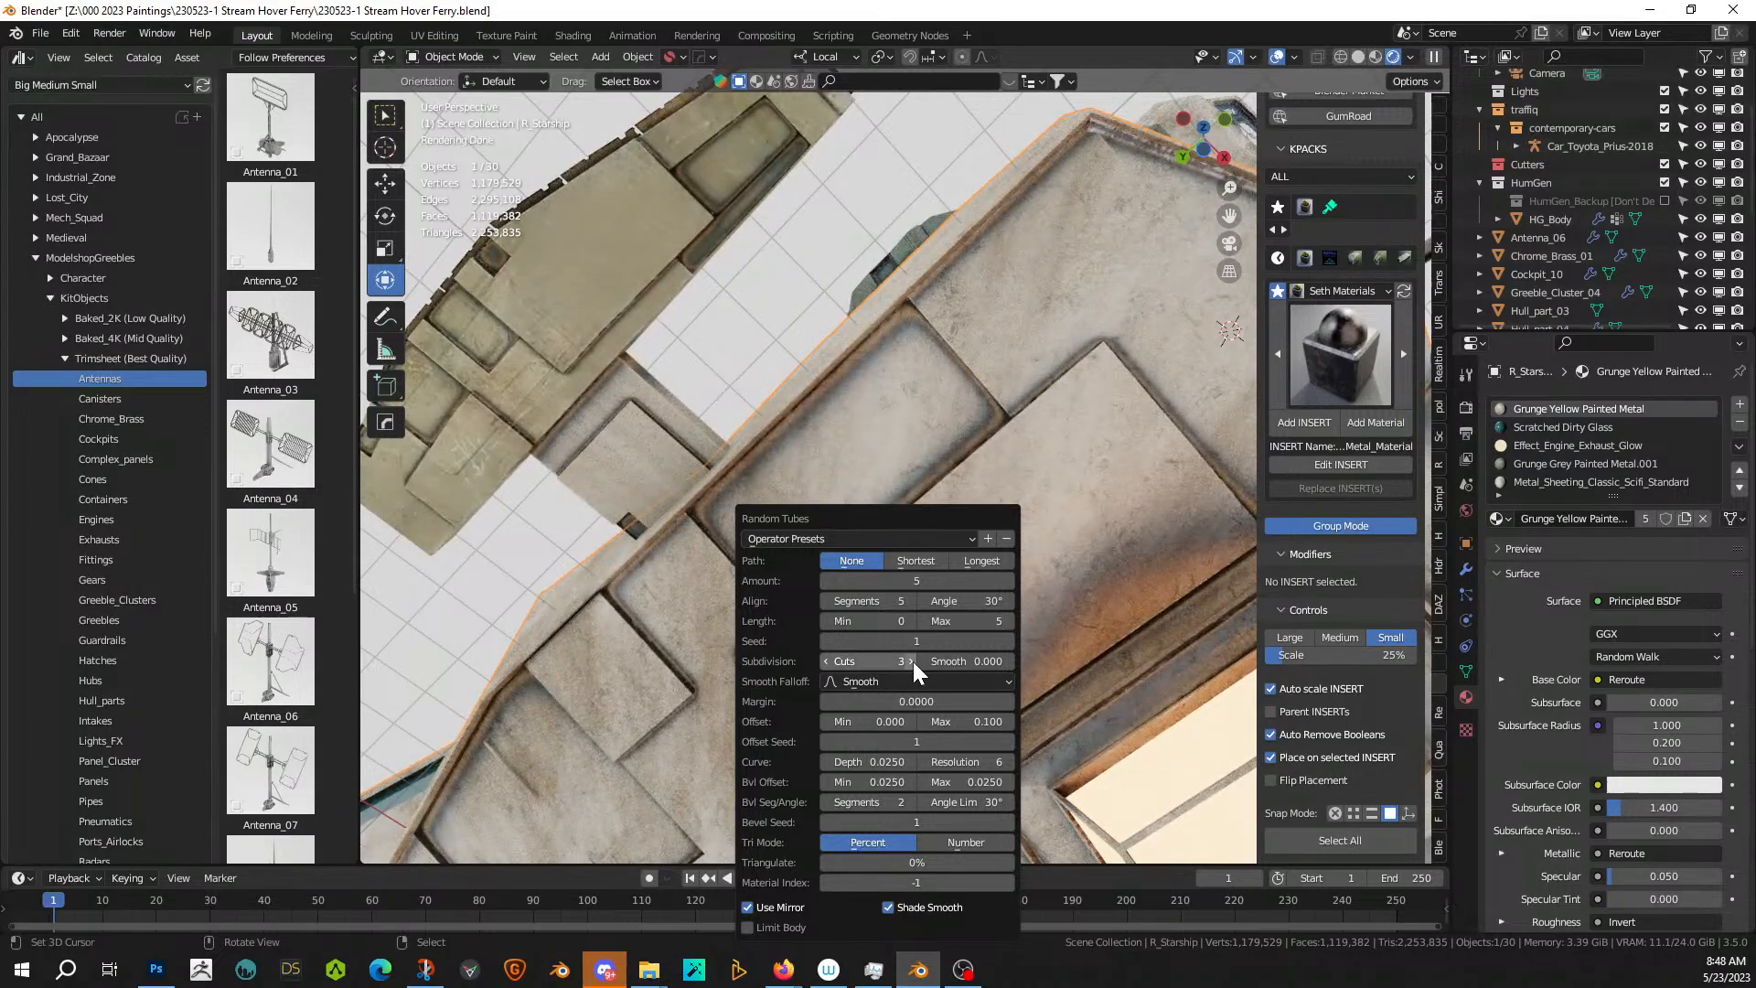
- Raise the random tubes amount to 50 and then 100, and set their maximum length to 10
{"action": "double_click", "coordinate": [889, 581]}
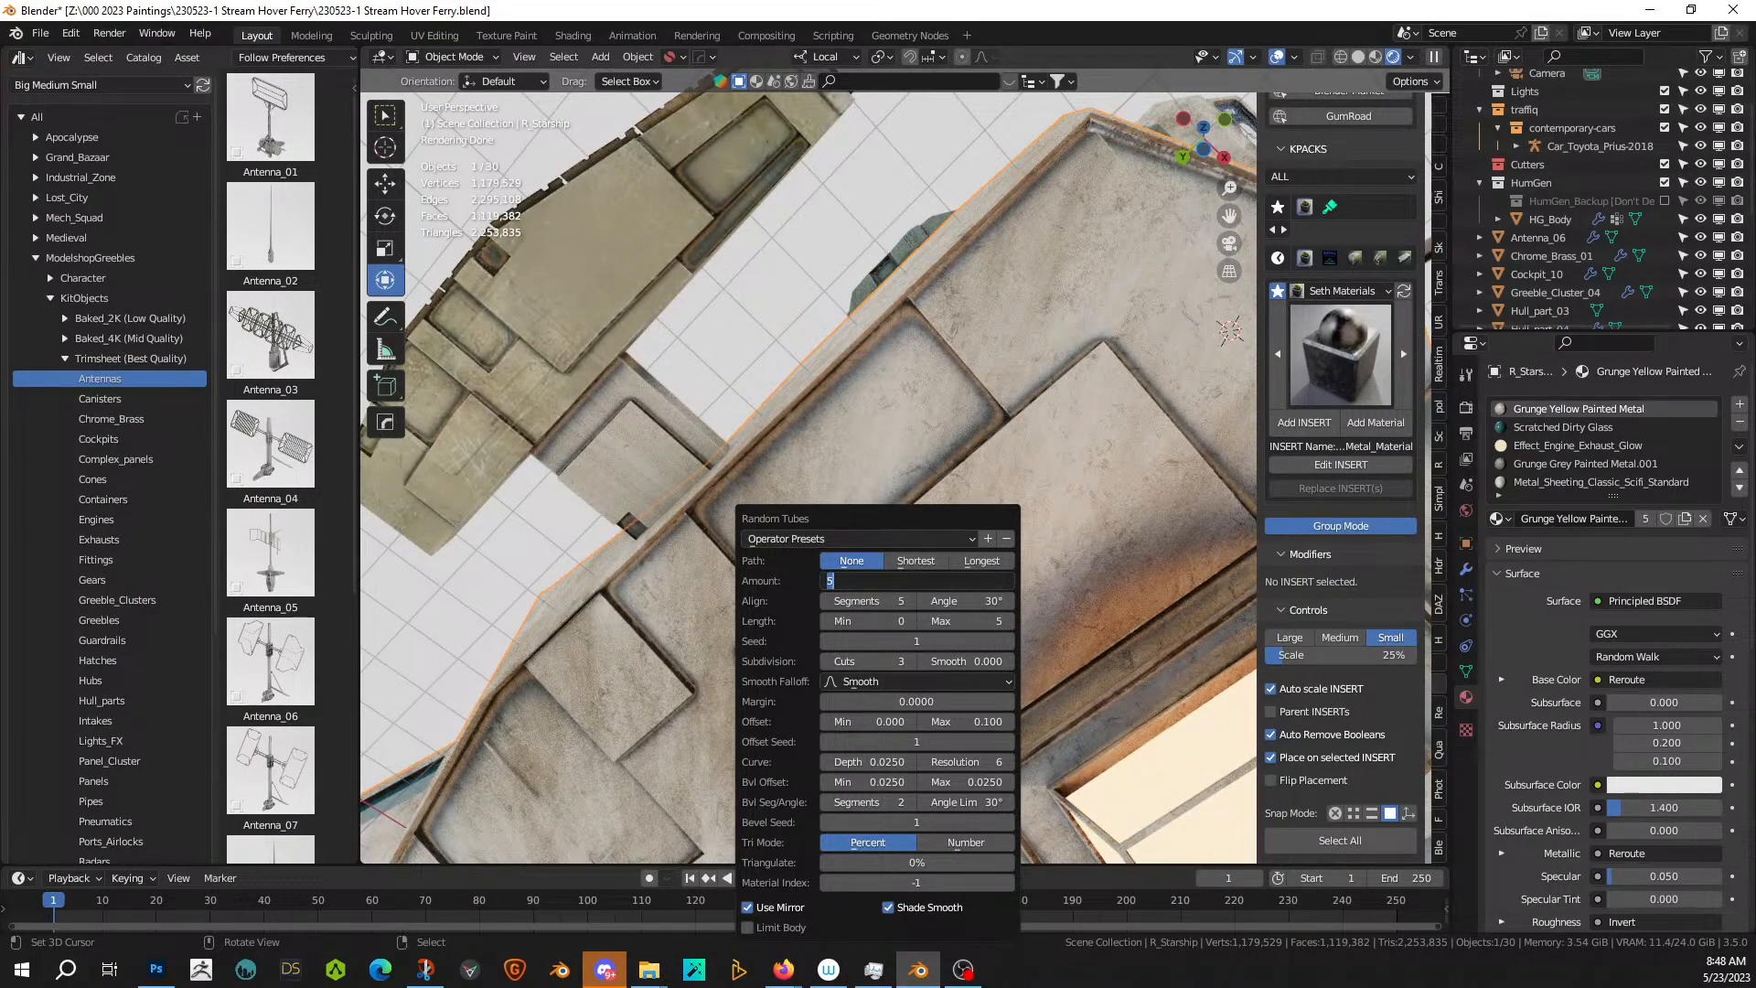
{"action": "type", "text": "50"}
{"action": "key", "text": "Return"}
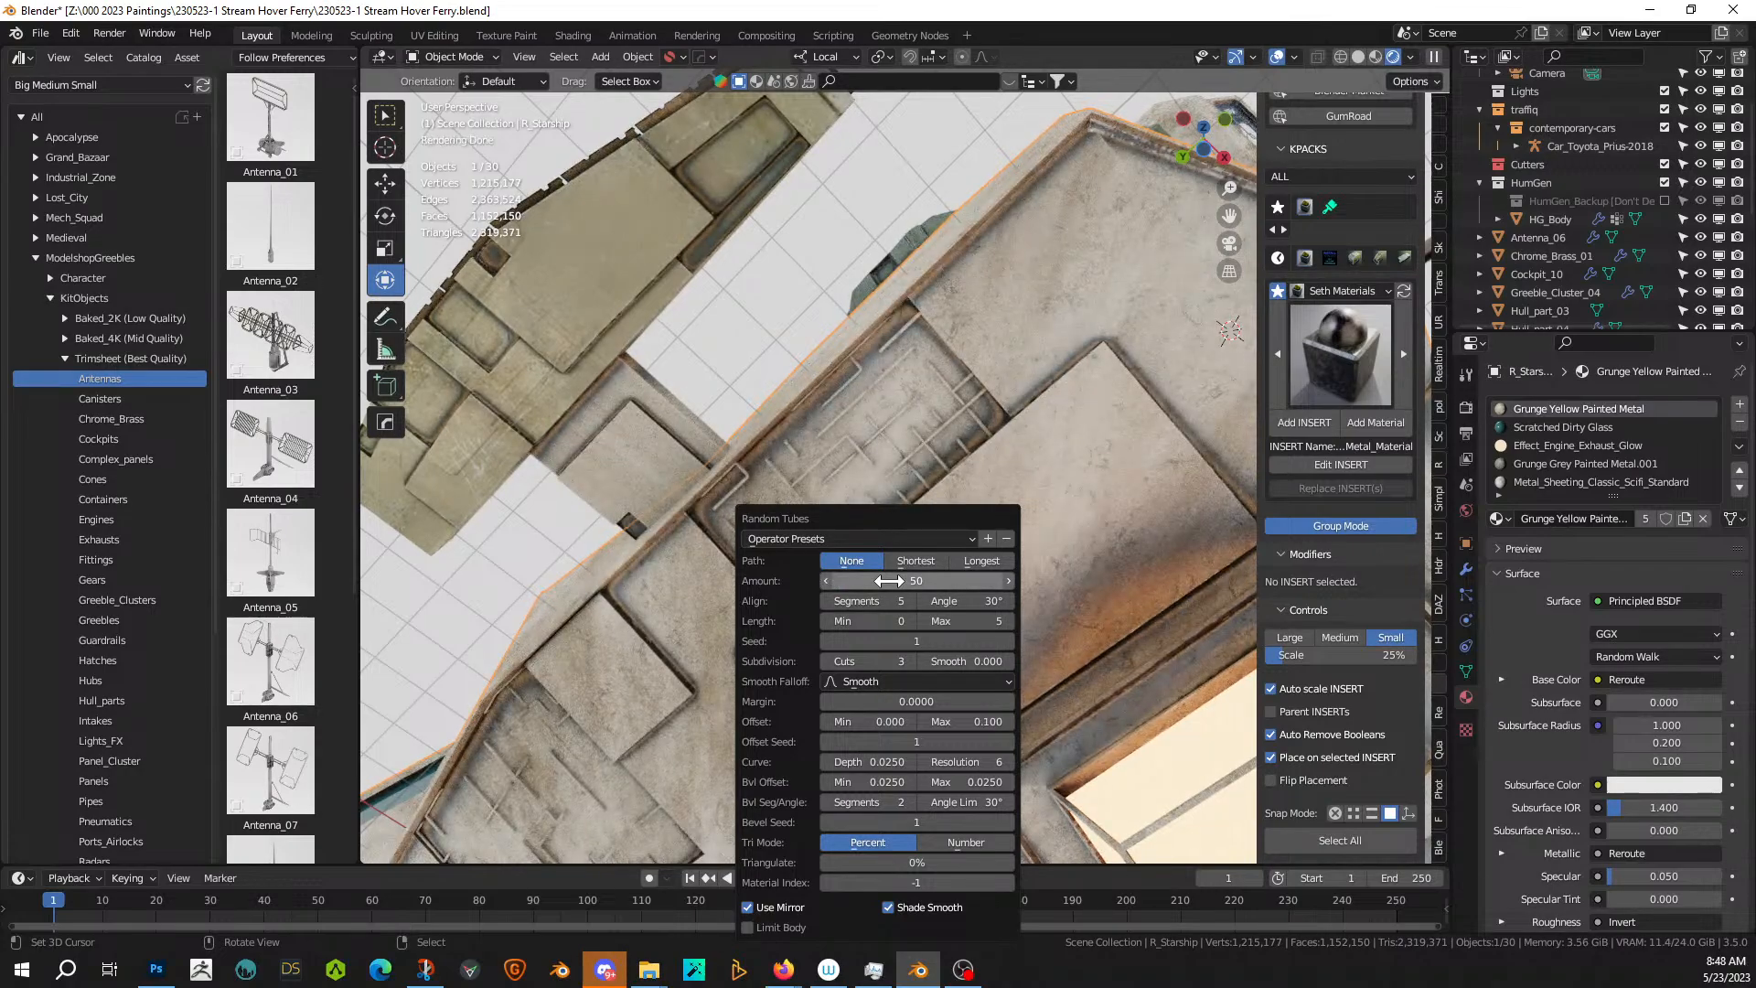
{"action": "double_click", "coordinate": [889, 581]}
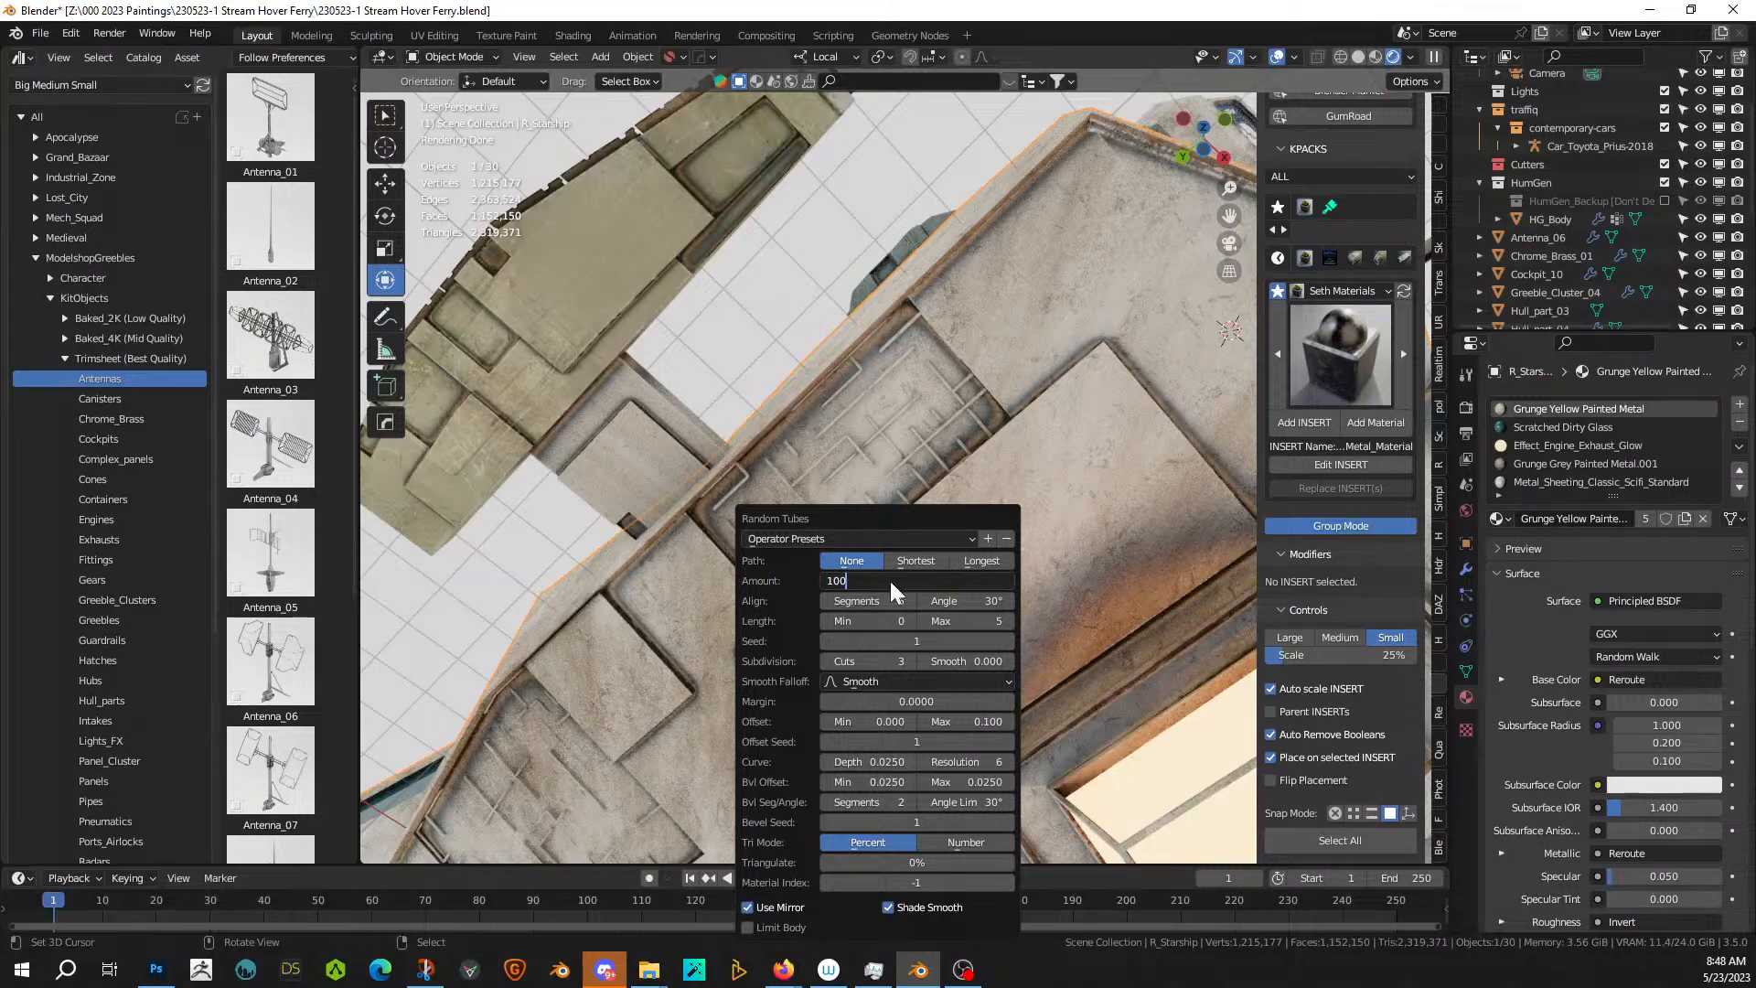
{"action": "key", "text": "Return"}
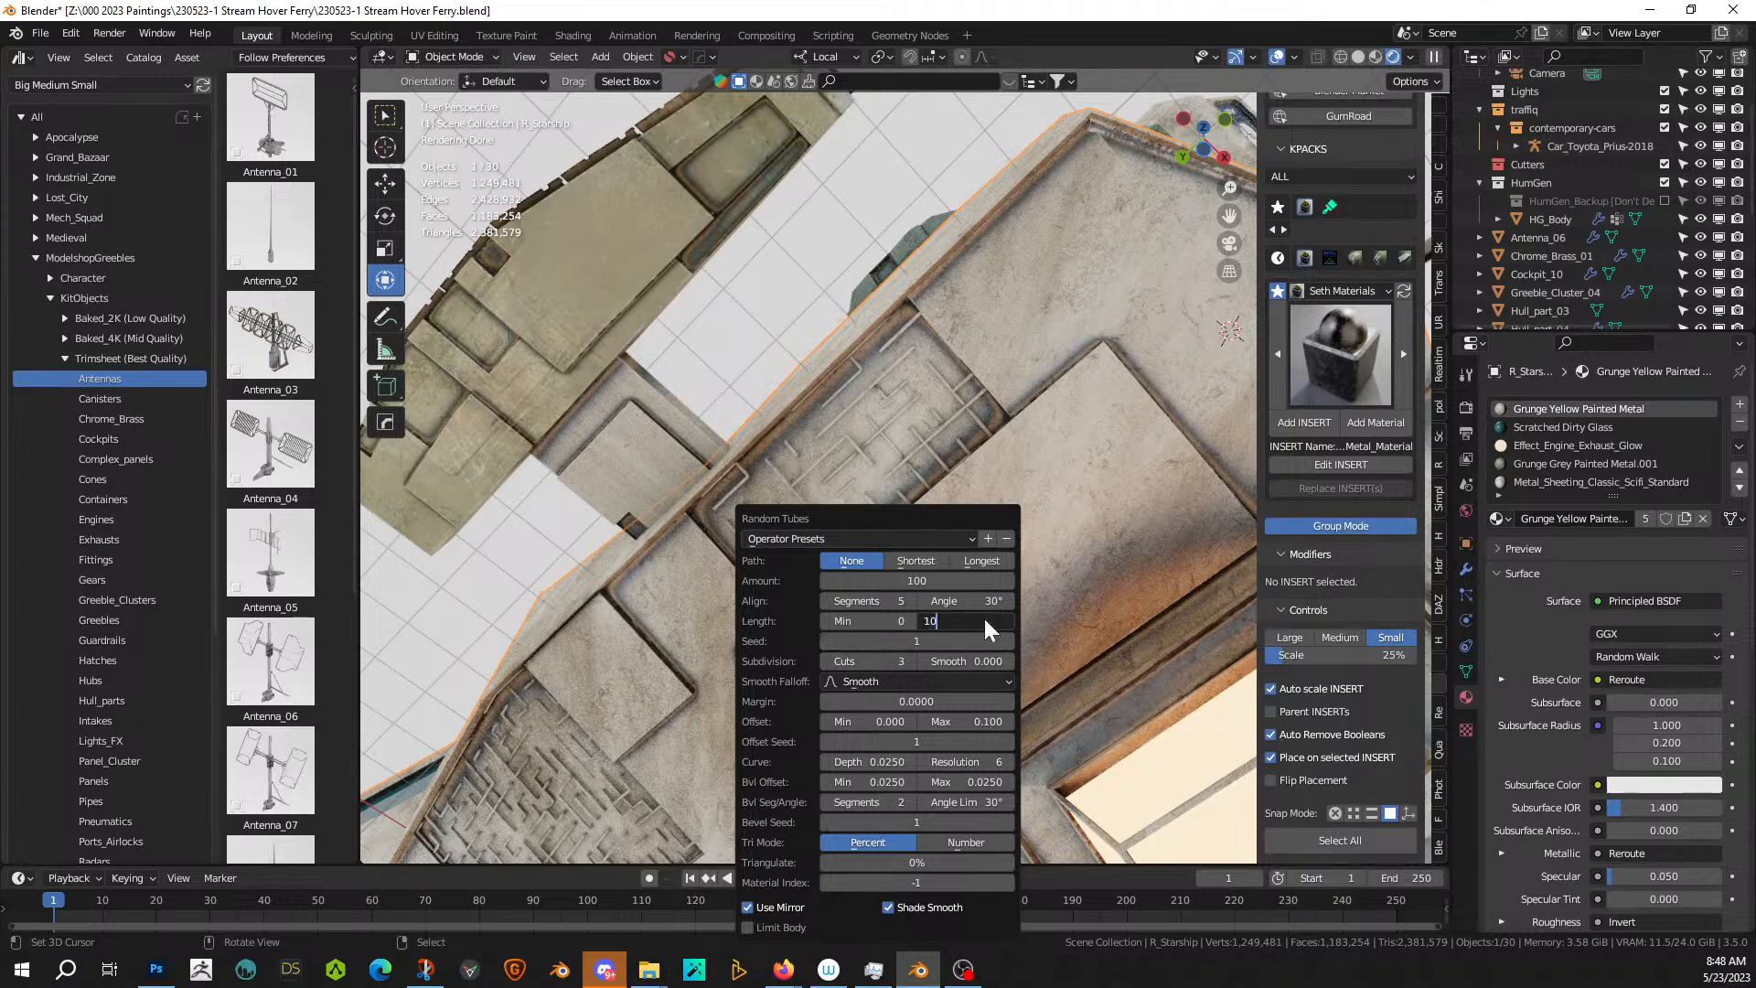
{"action": "key", "text": "Return"}
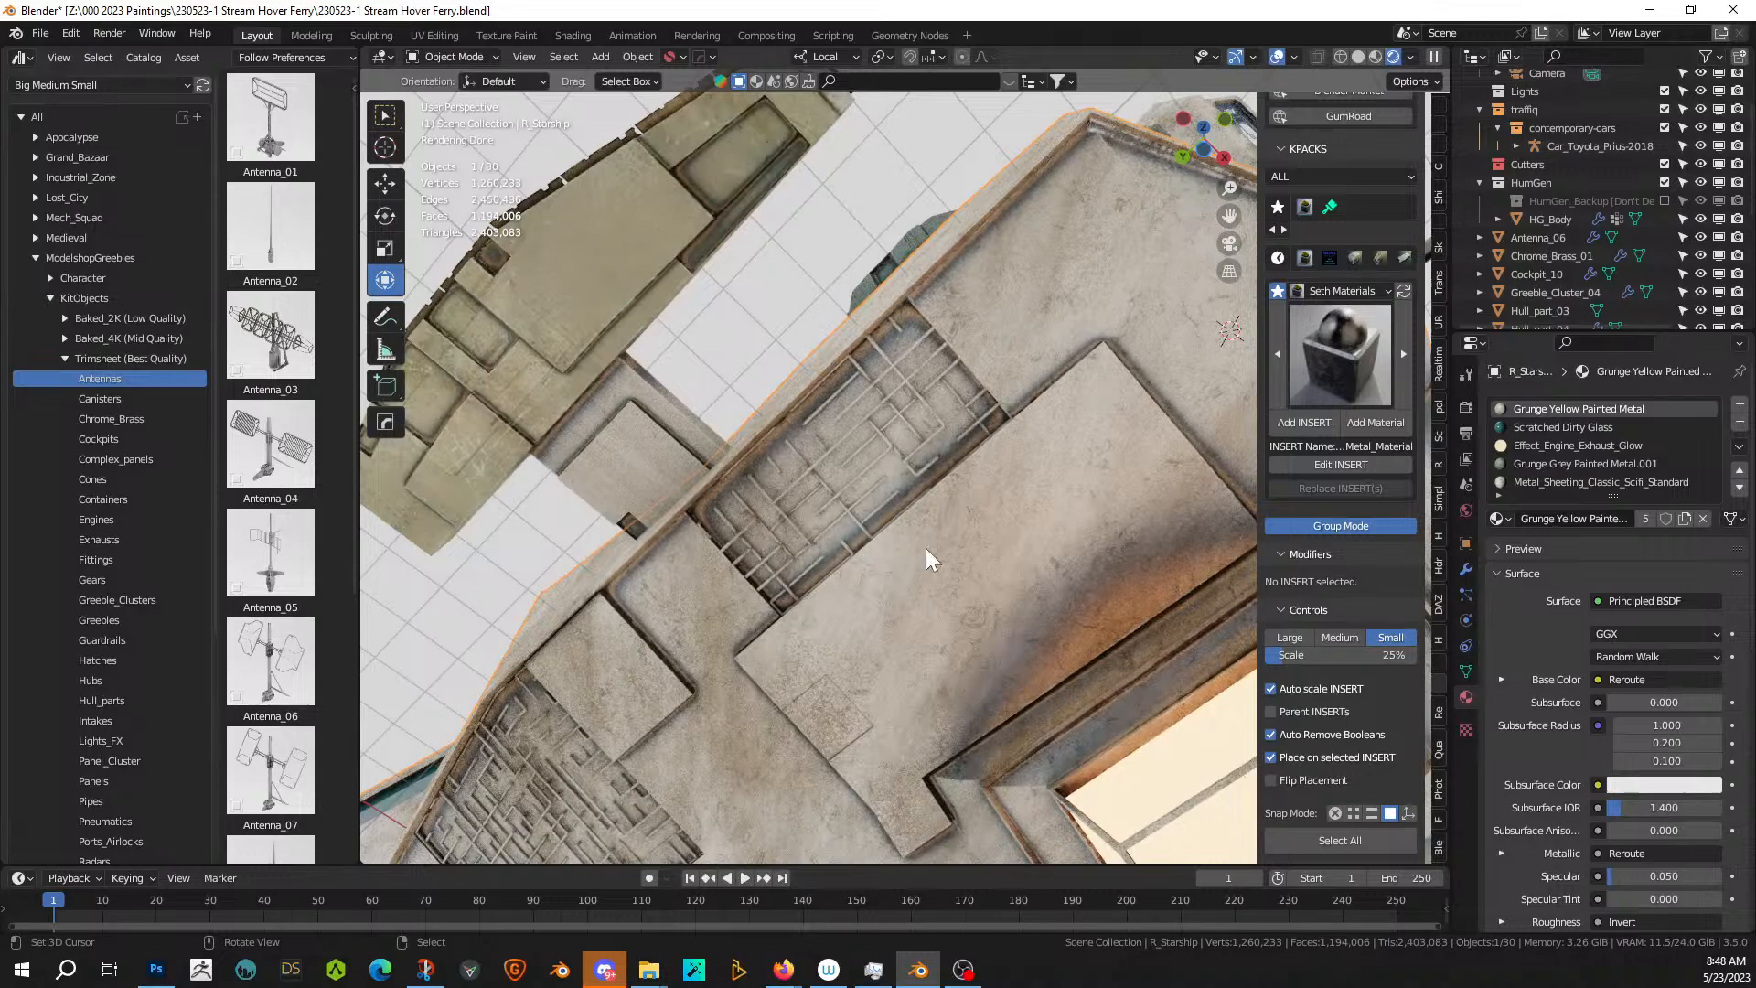
- Set the random tubes' maximum offset to 0.050
{"action": "key", "text": "F9"}
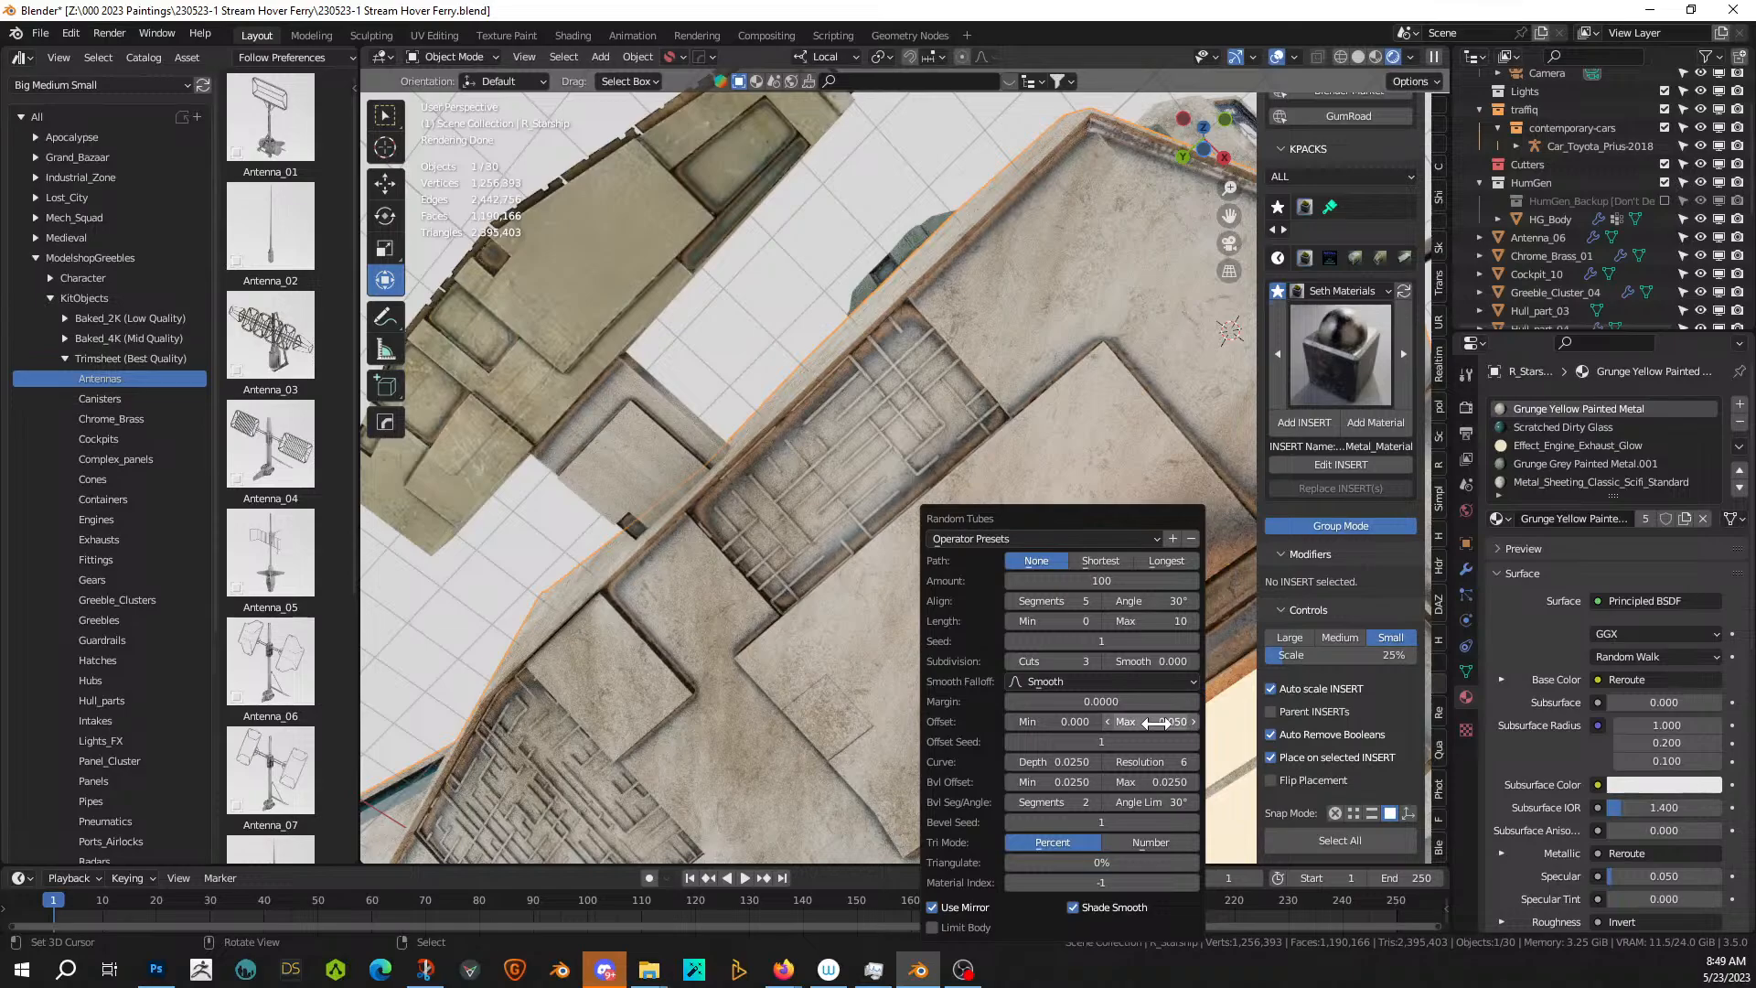
{"action": "middle_click_drag", "start_coordinate": [883, 503], "coordinate": [840, 596]}
{"action": "scroll", "coordinate": [886, 579], "scroll_direction": "down", "scroll_amount": 1}
{"action": "scroll", "coordinate": [886, 518], "scroll_direction": "up", "scroll_amount": 3}
{"action": "scroll", "coordinate": [885, 518], "scroll_direction": "up", "scroll_amount": 1}
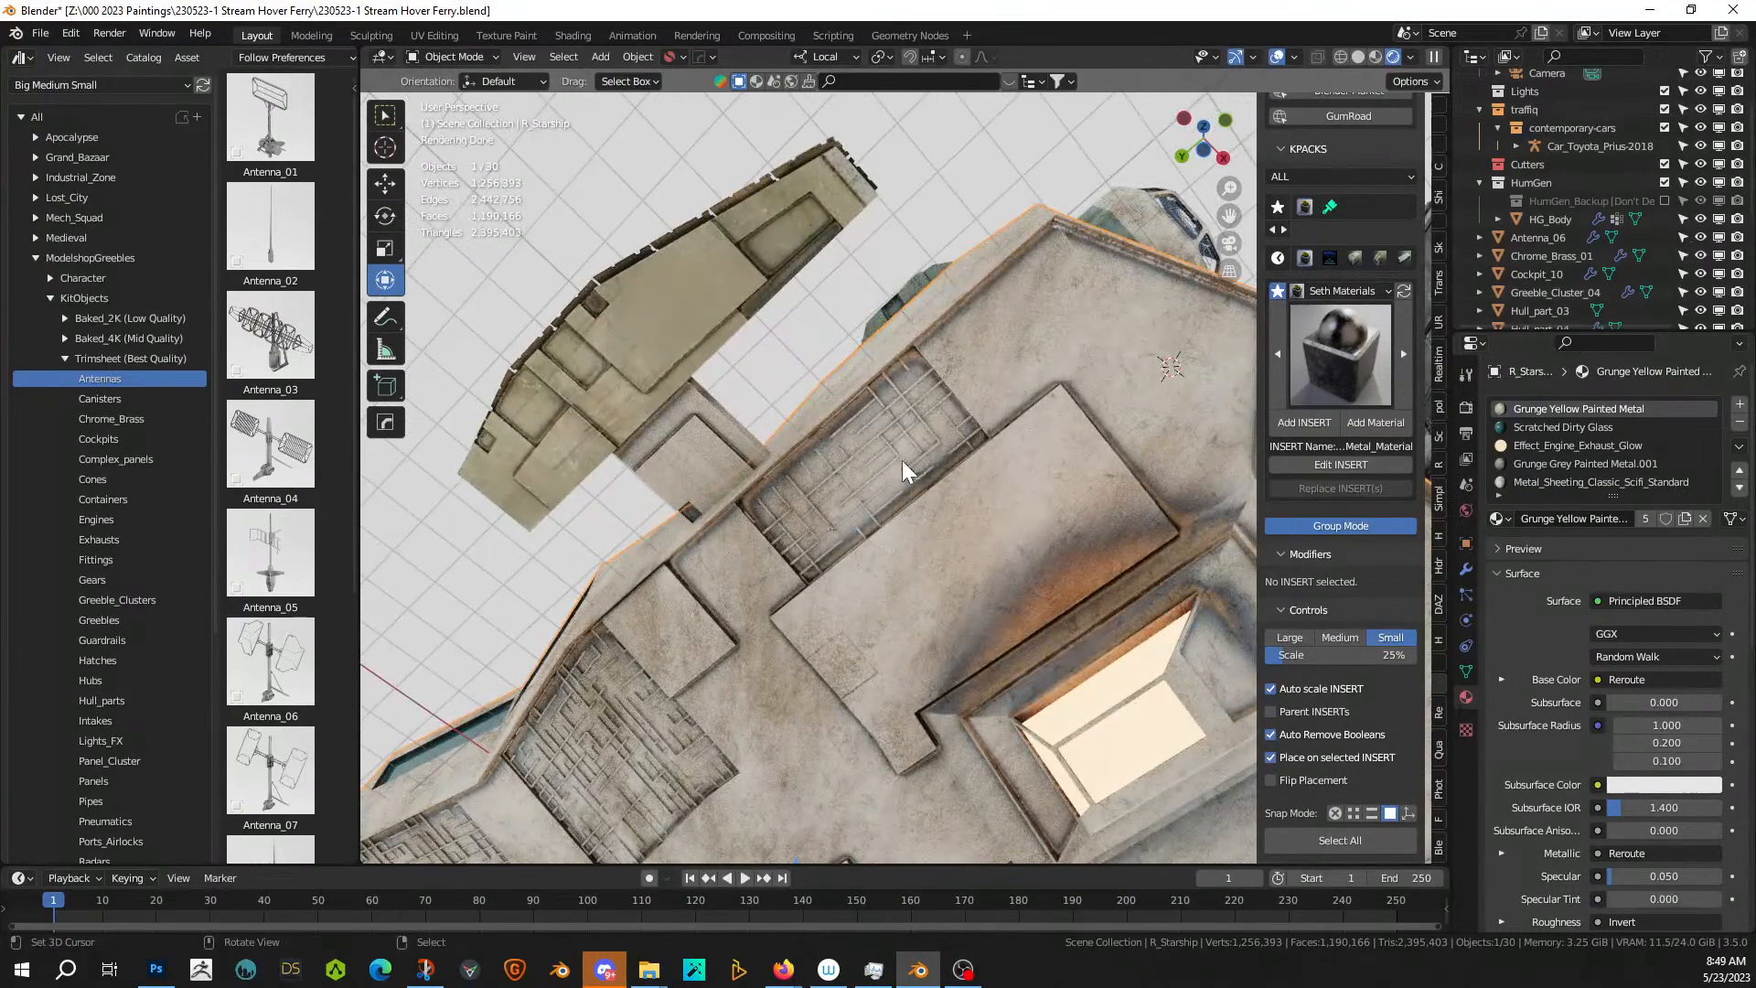
- Select the generated tubes in the hull recesses and convert them to a mesh with HOps
{"action": "left_click", "coordinate": [902, 462], "text": "shift"}
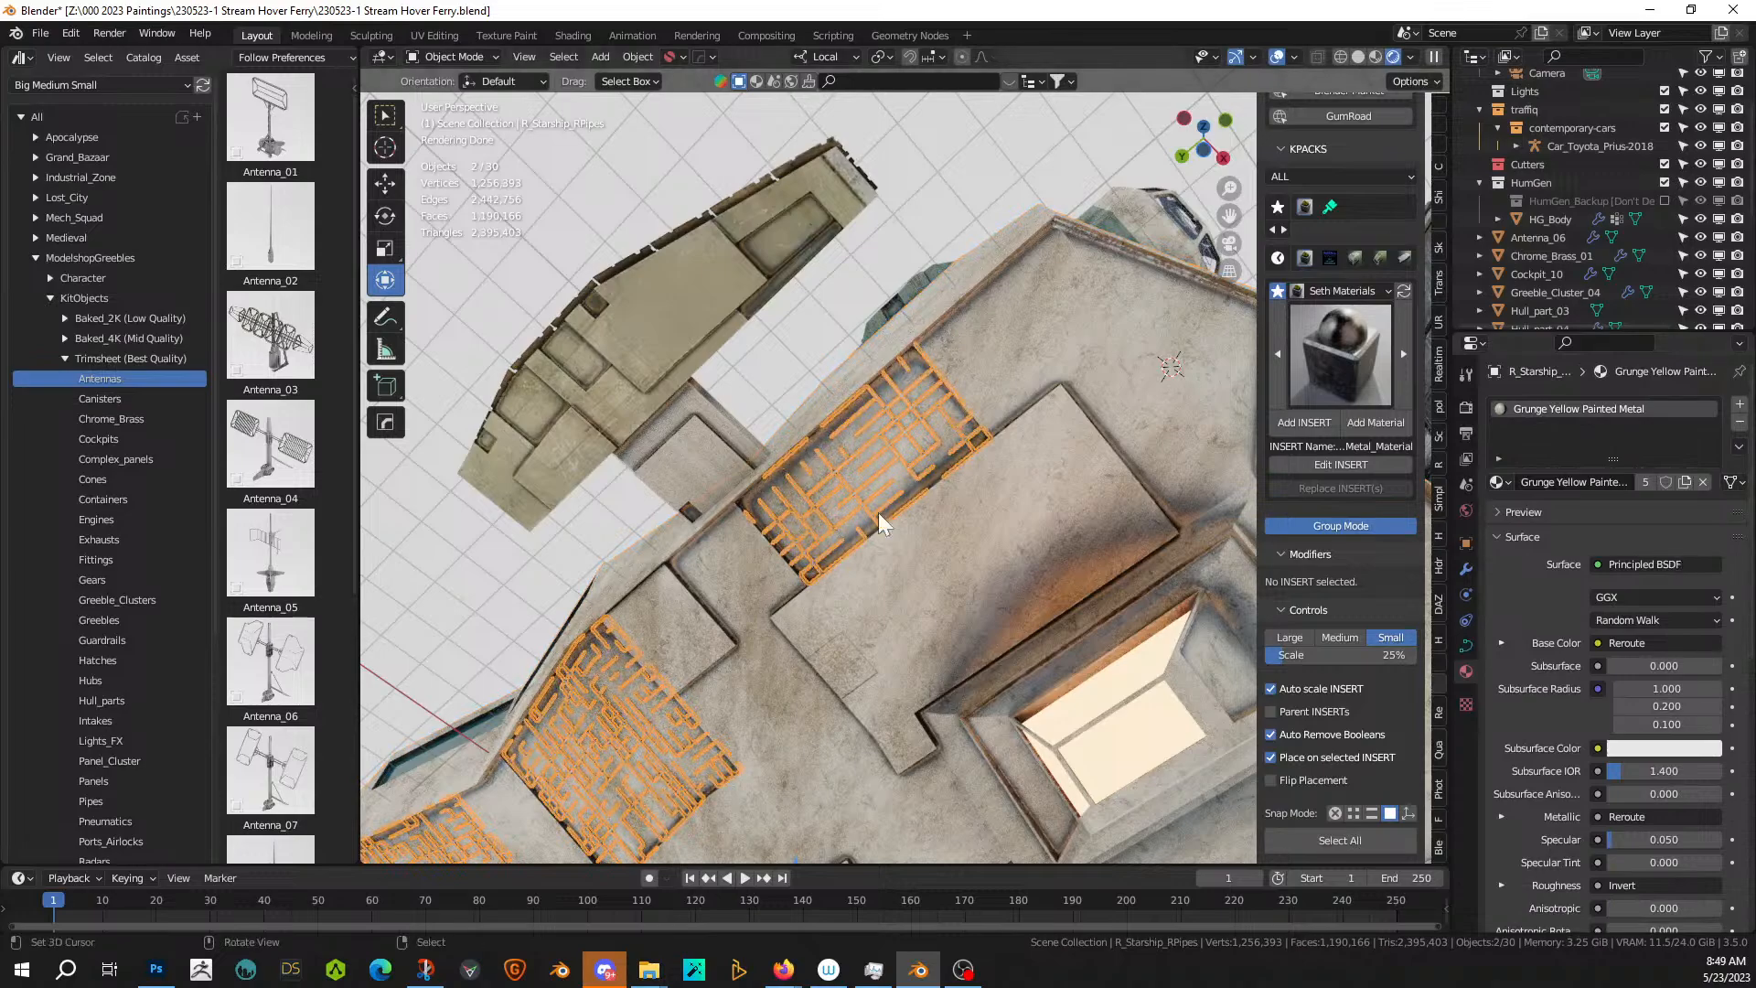
{"action": "key", "text": "q"}
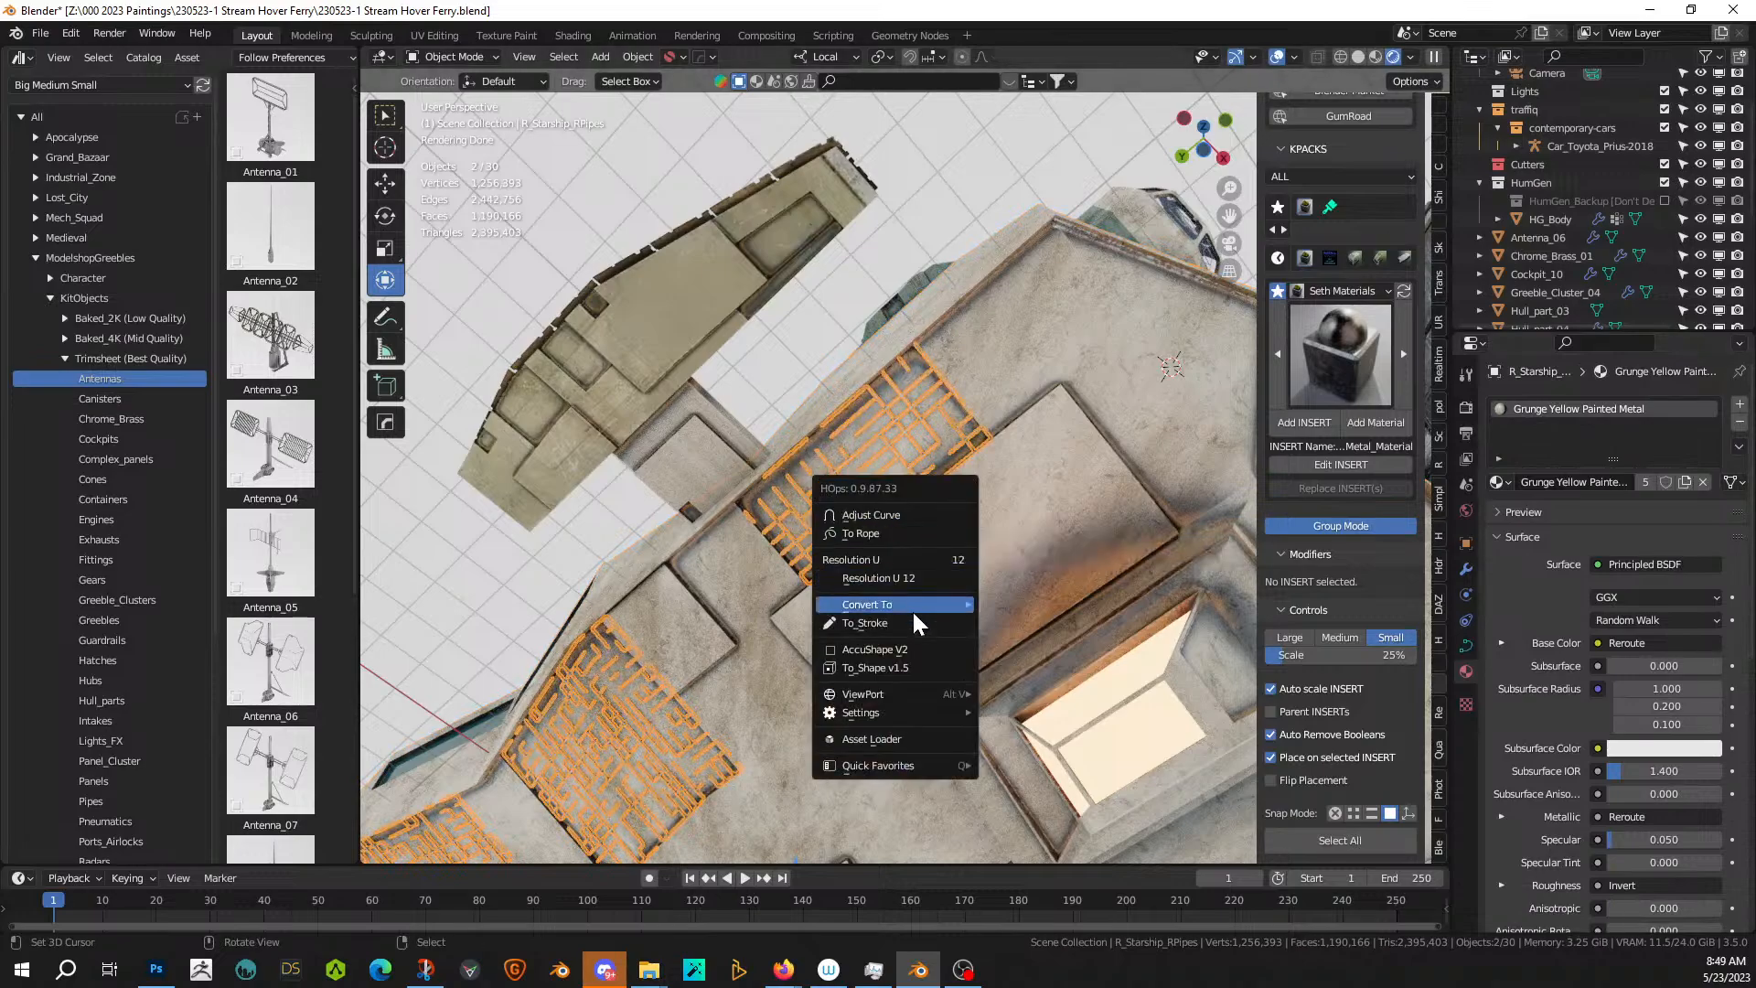
{"action": "mouse_move", "coordinate": [920, 602]}
{"action": "left_click", "coordinate": [1016, 623]}
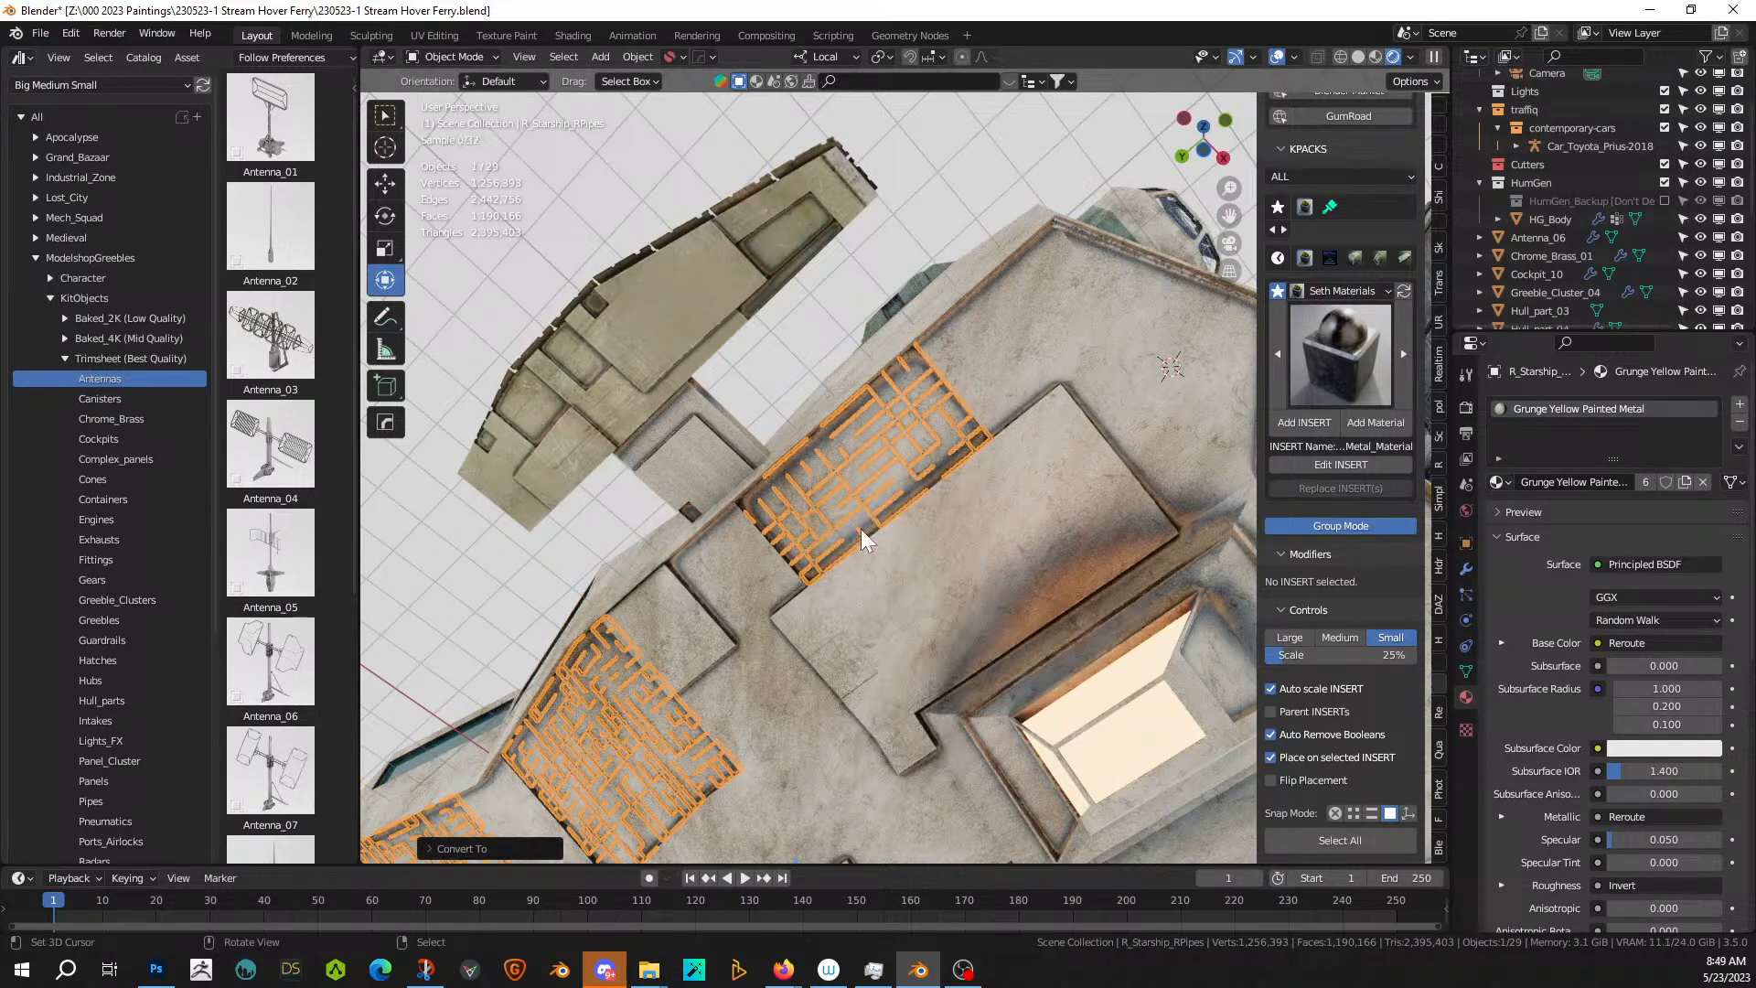
- Unwrap all faces of the tubes mesh with Cube Projection and return to object mode
{"action": "key", "text": "Tab"}
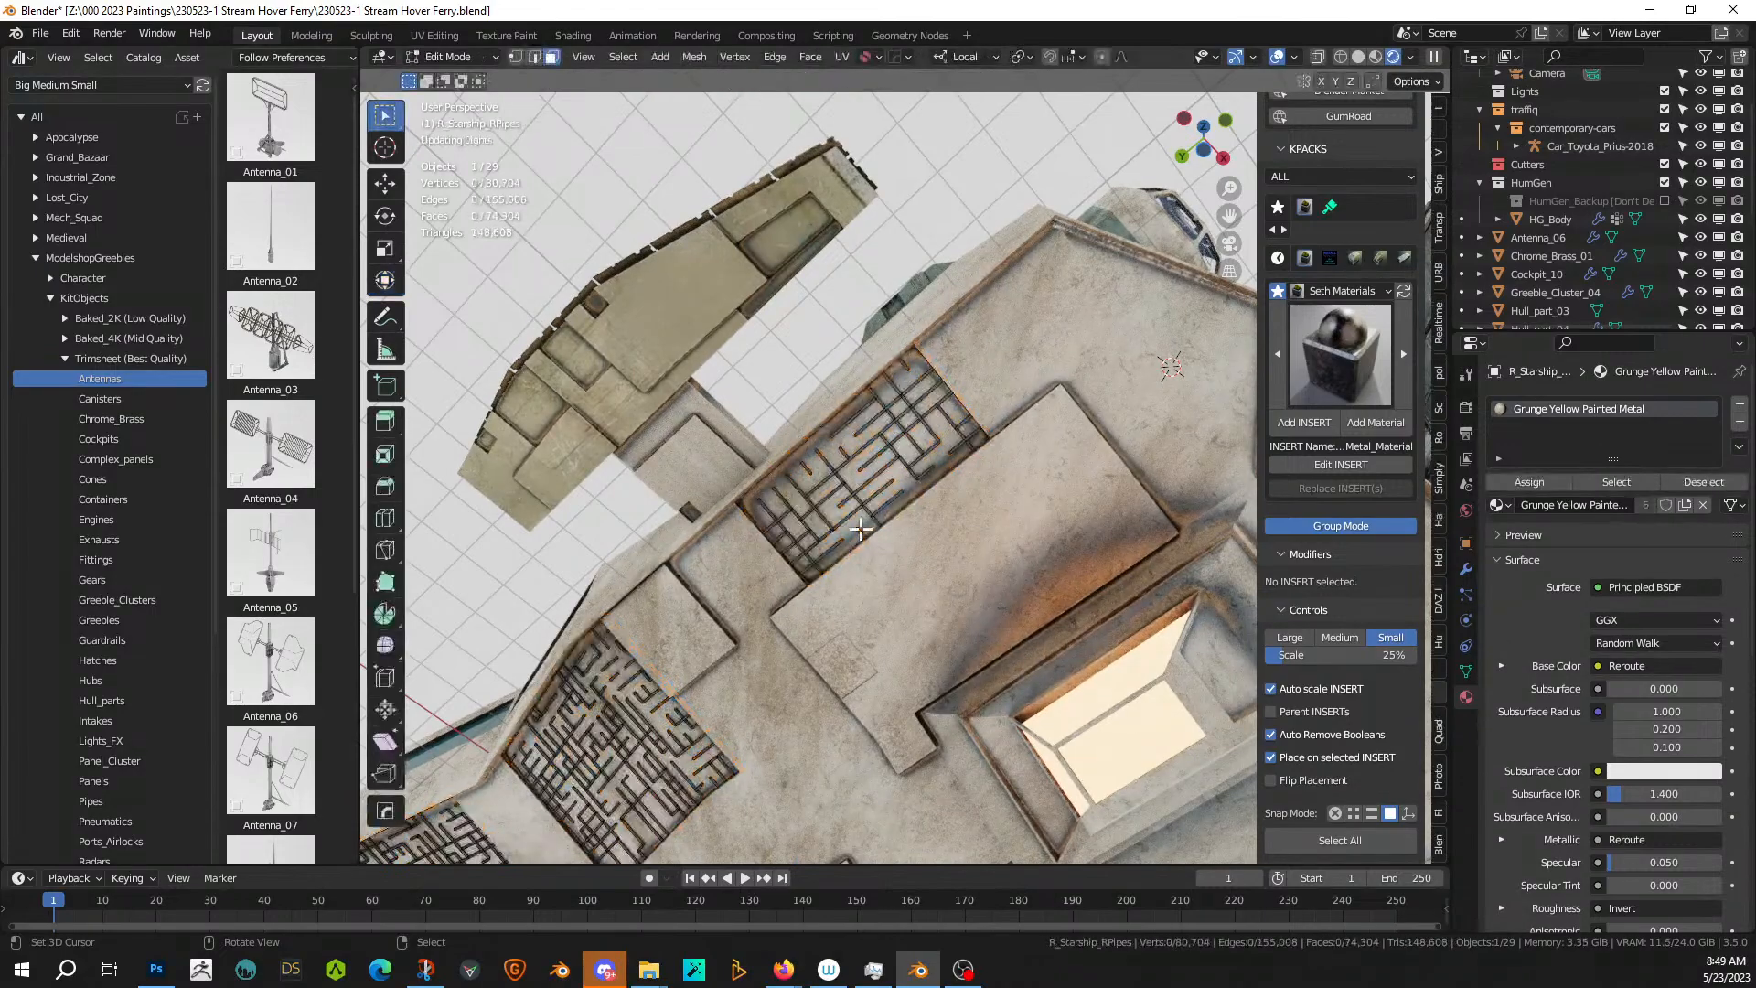
{"action": "key", "text": "u"}
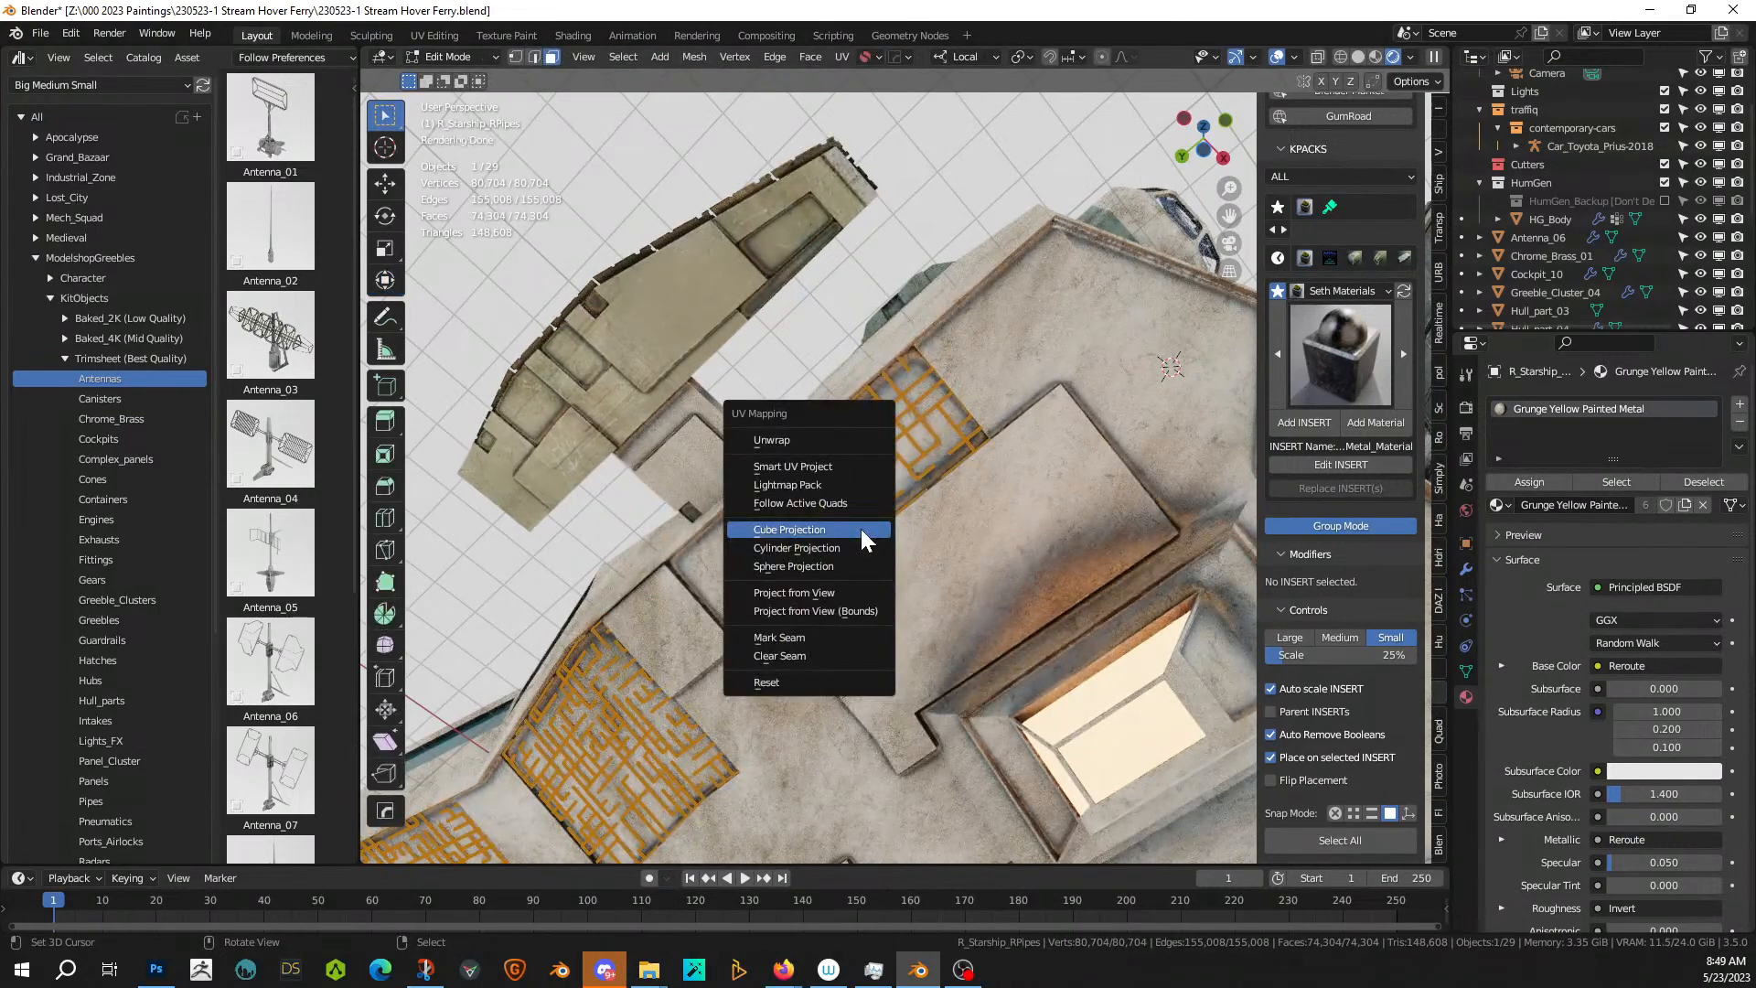
{"action": "left_click", "coordinate": [860, 528]}
{"action": "key", "text": "Tab"}
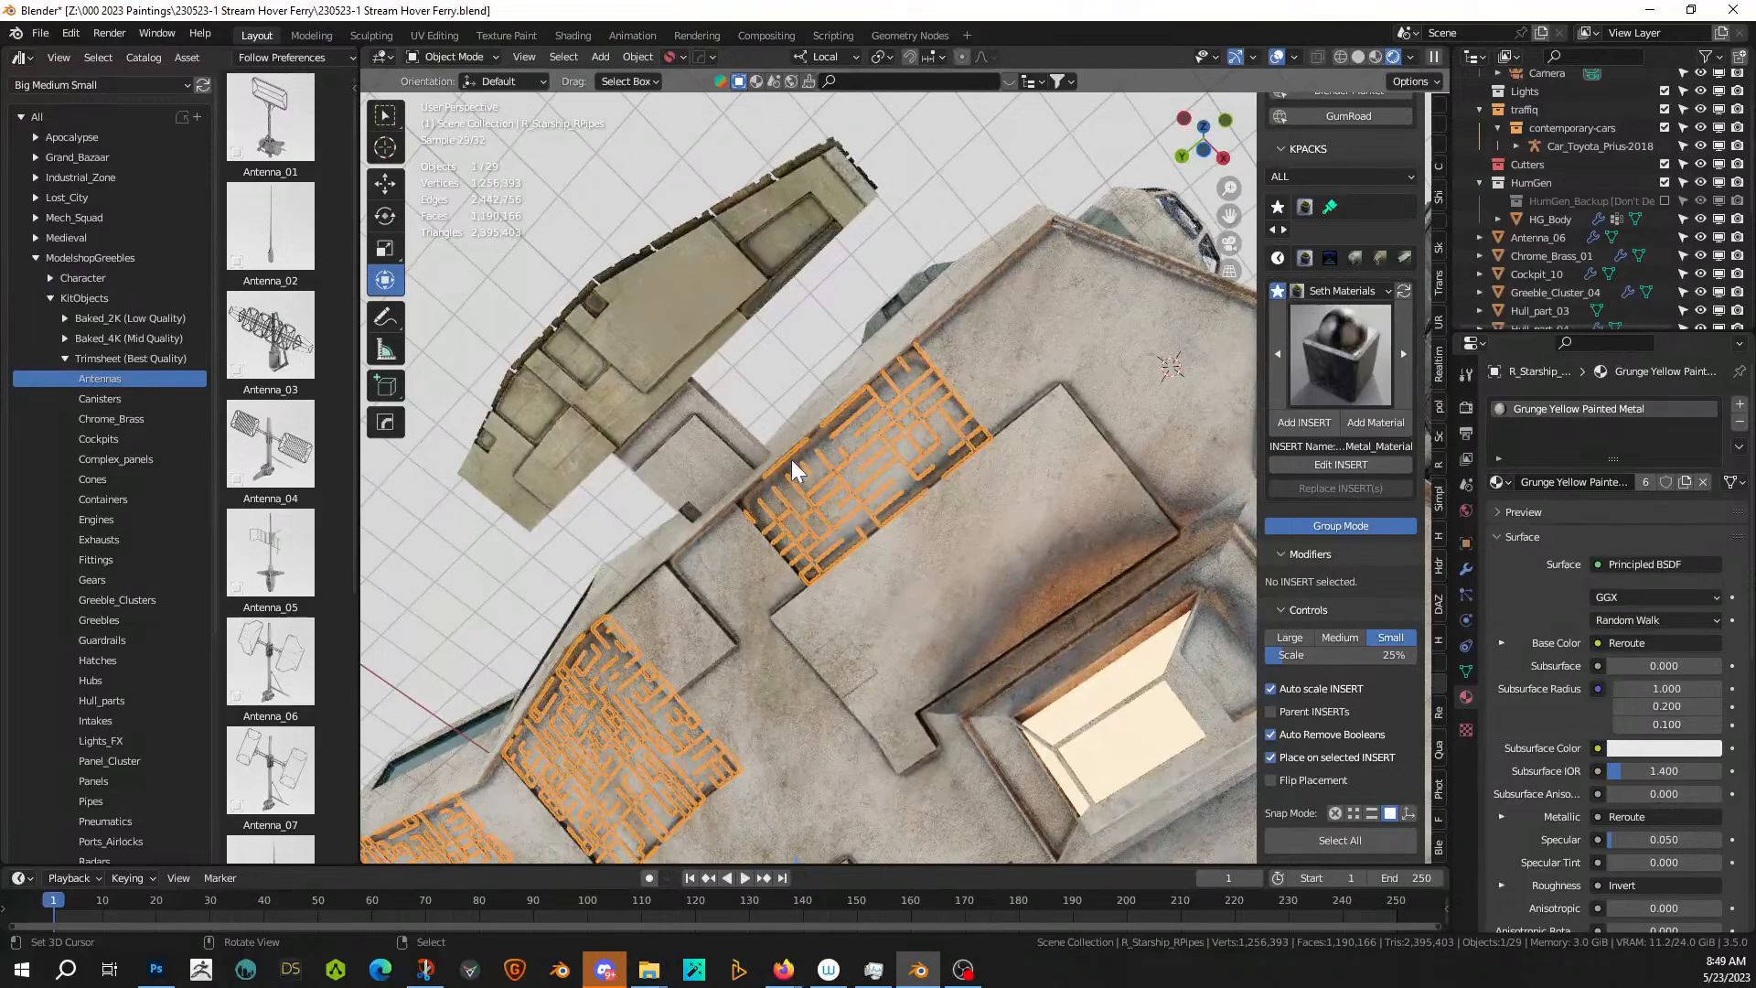
- Assign the cw-smooth-concrete material to the pipes mesh and clear the selection
{"action": "left_click", "coordinate": [1500, 481]}
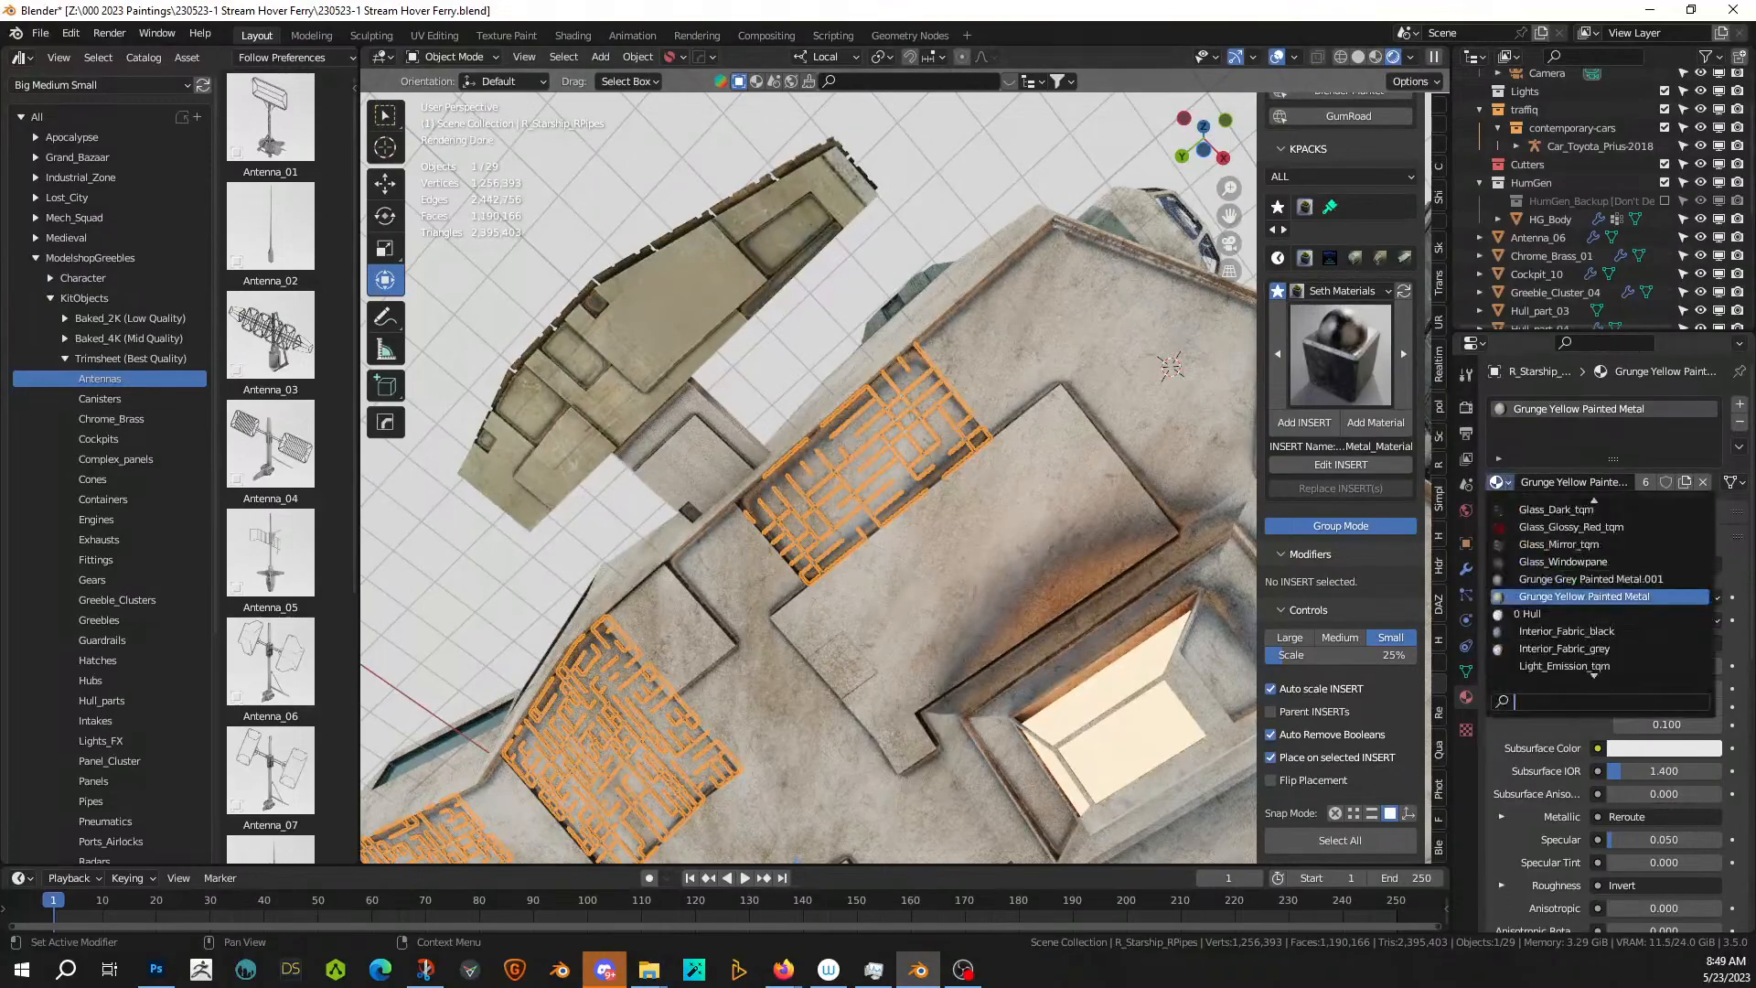
{"action": "type", "text": "cw"}
{"action": "left_click", "coordinate": [1569, 512]}
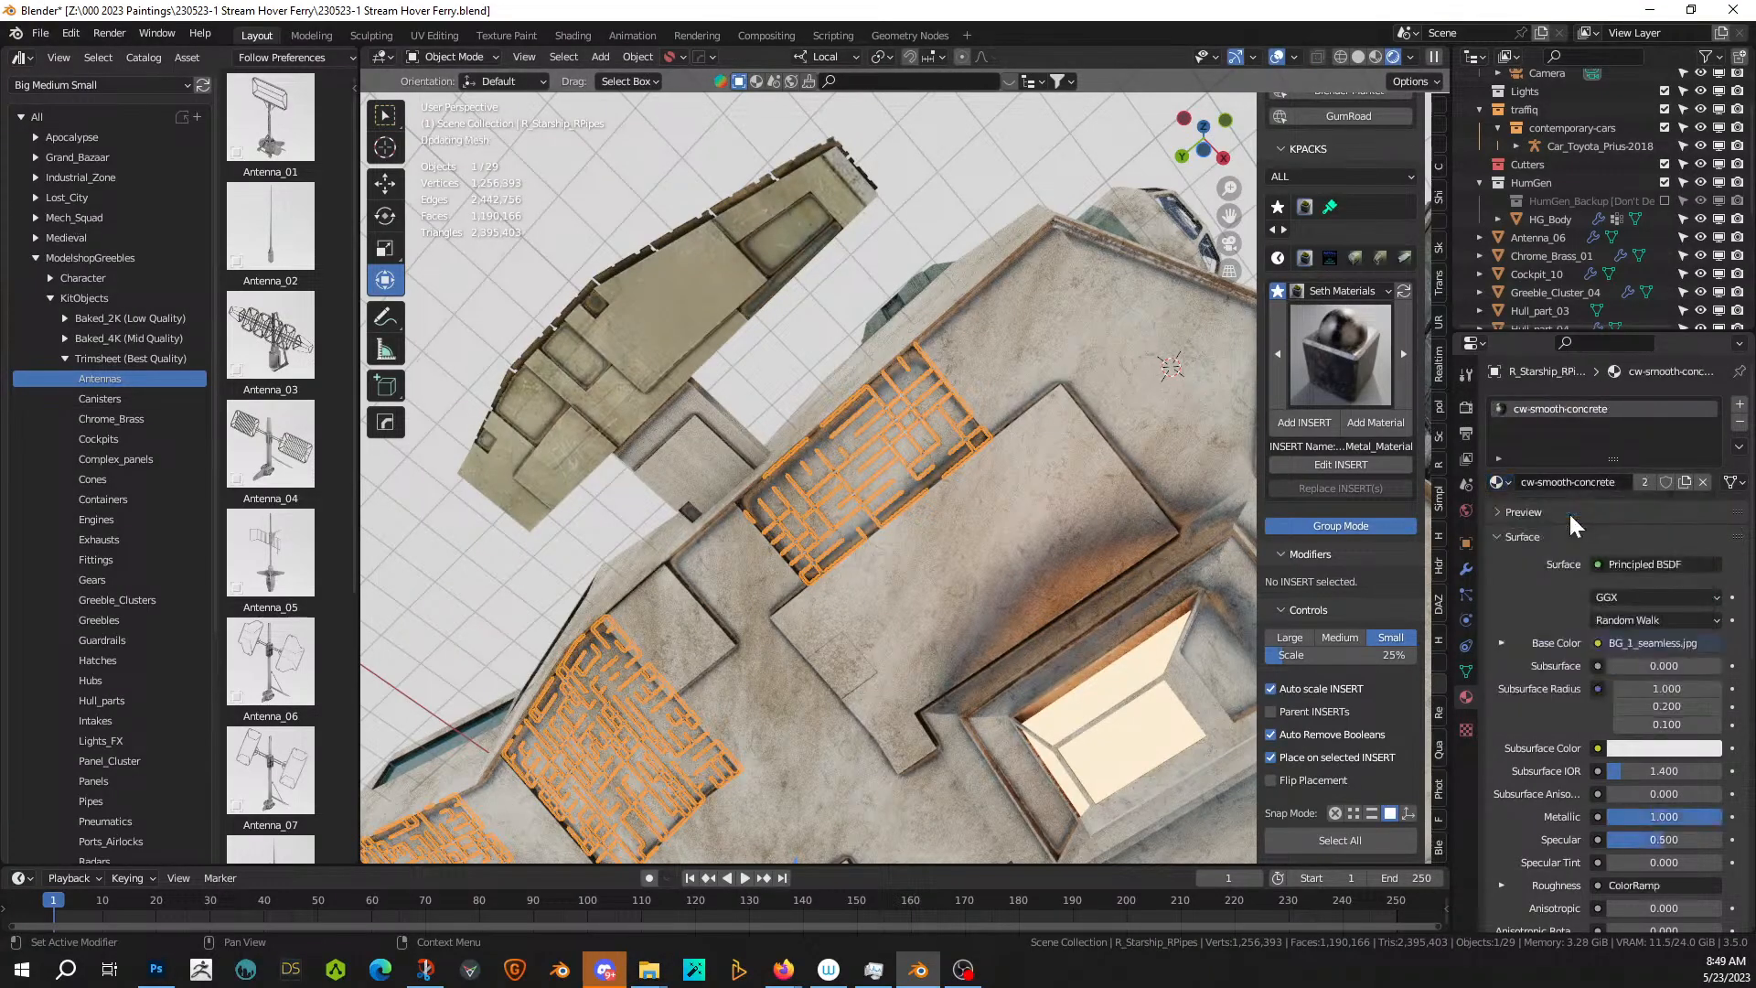
{"action": "key", "text": "alt+a"}
- Select the R_Starship hull and, in edit mode, select the two front faces directly below the cockpit windows
{"action": "middle_click_drag", "start_coordinate": [820, 302], "coordinate": [726, 589]}
{"action": "scroll", "coordinate": [673, 494], "scroll_direction": "down", "scroll_amount": 8}
{"action": "scroll", "coordinate": [578, 600], "scroll_direction": "up", "scroll_amount": 4}
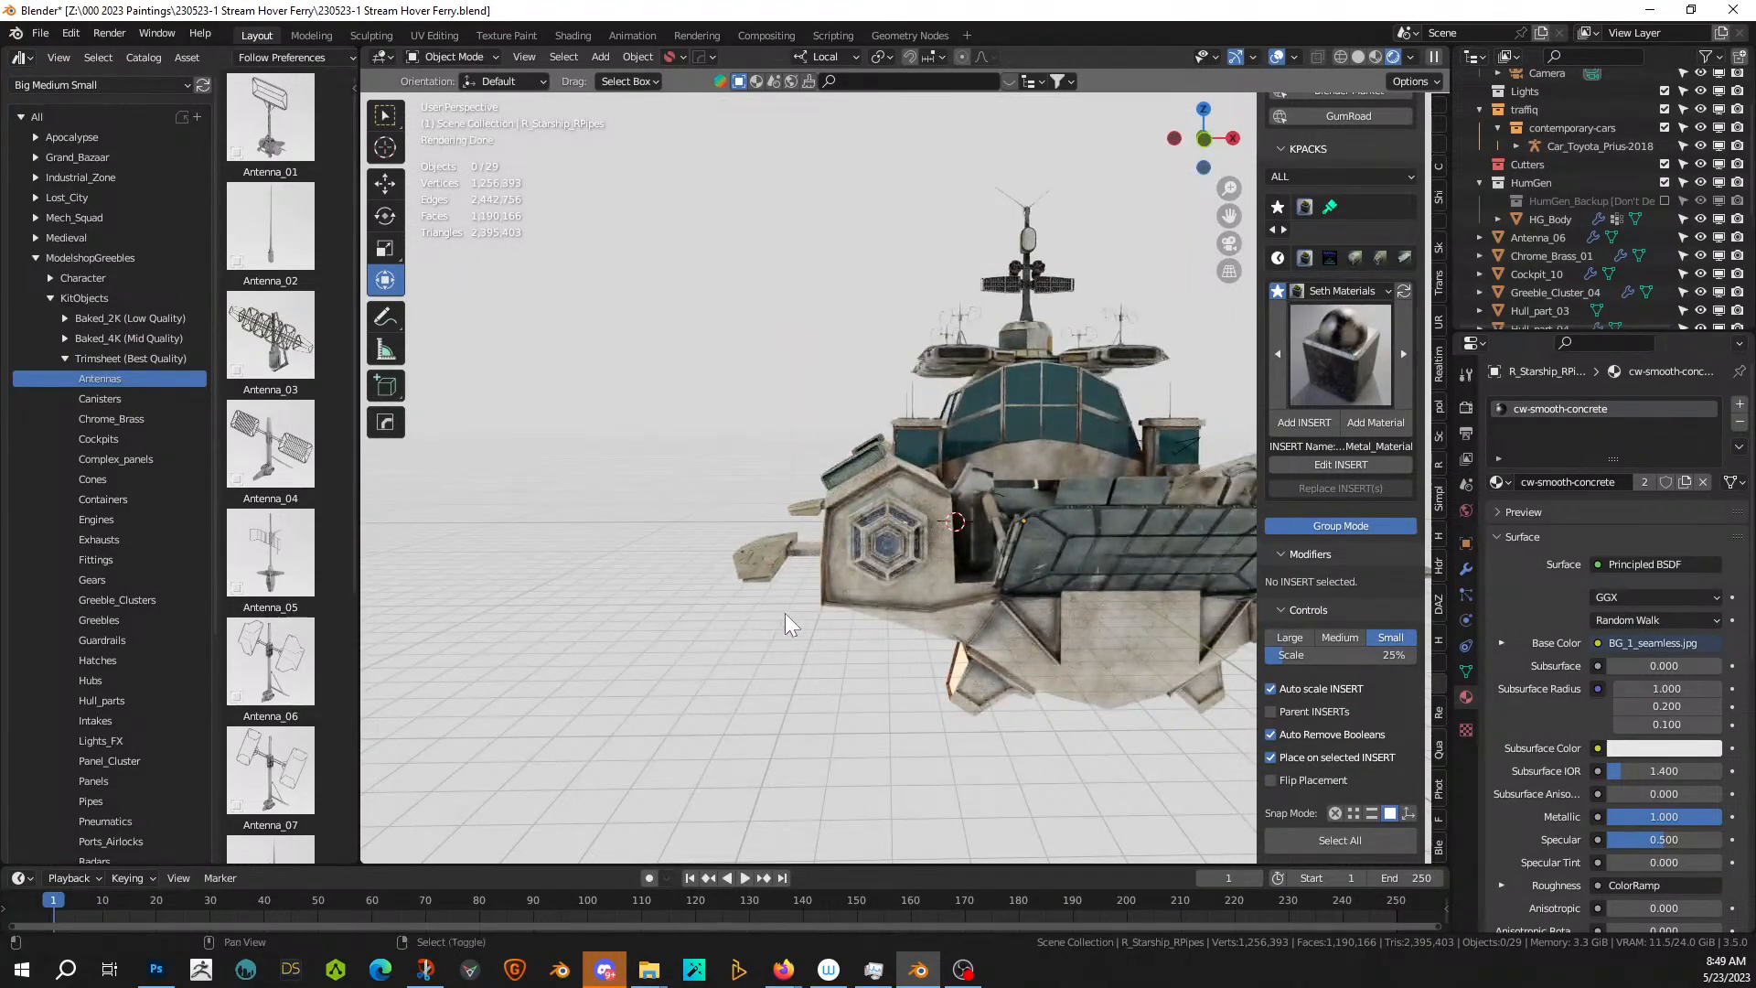
{"action": "middle_click_drag", "start_coordinate": [958, 639], "coordinate": [823, 669]}
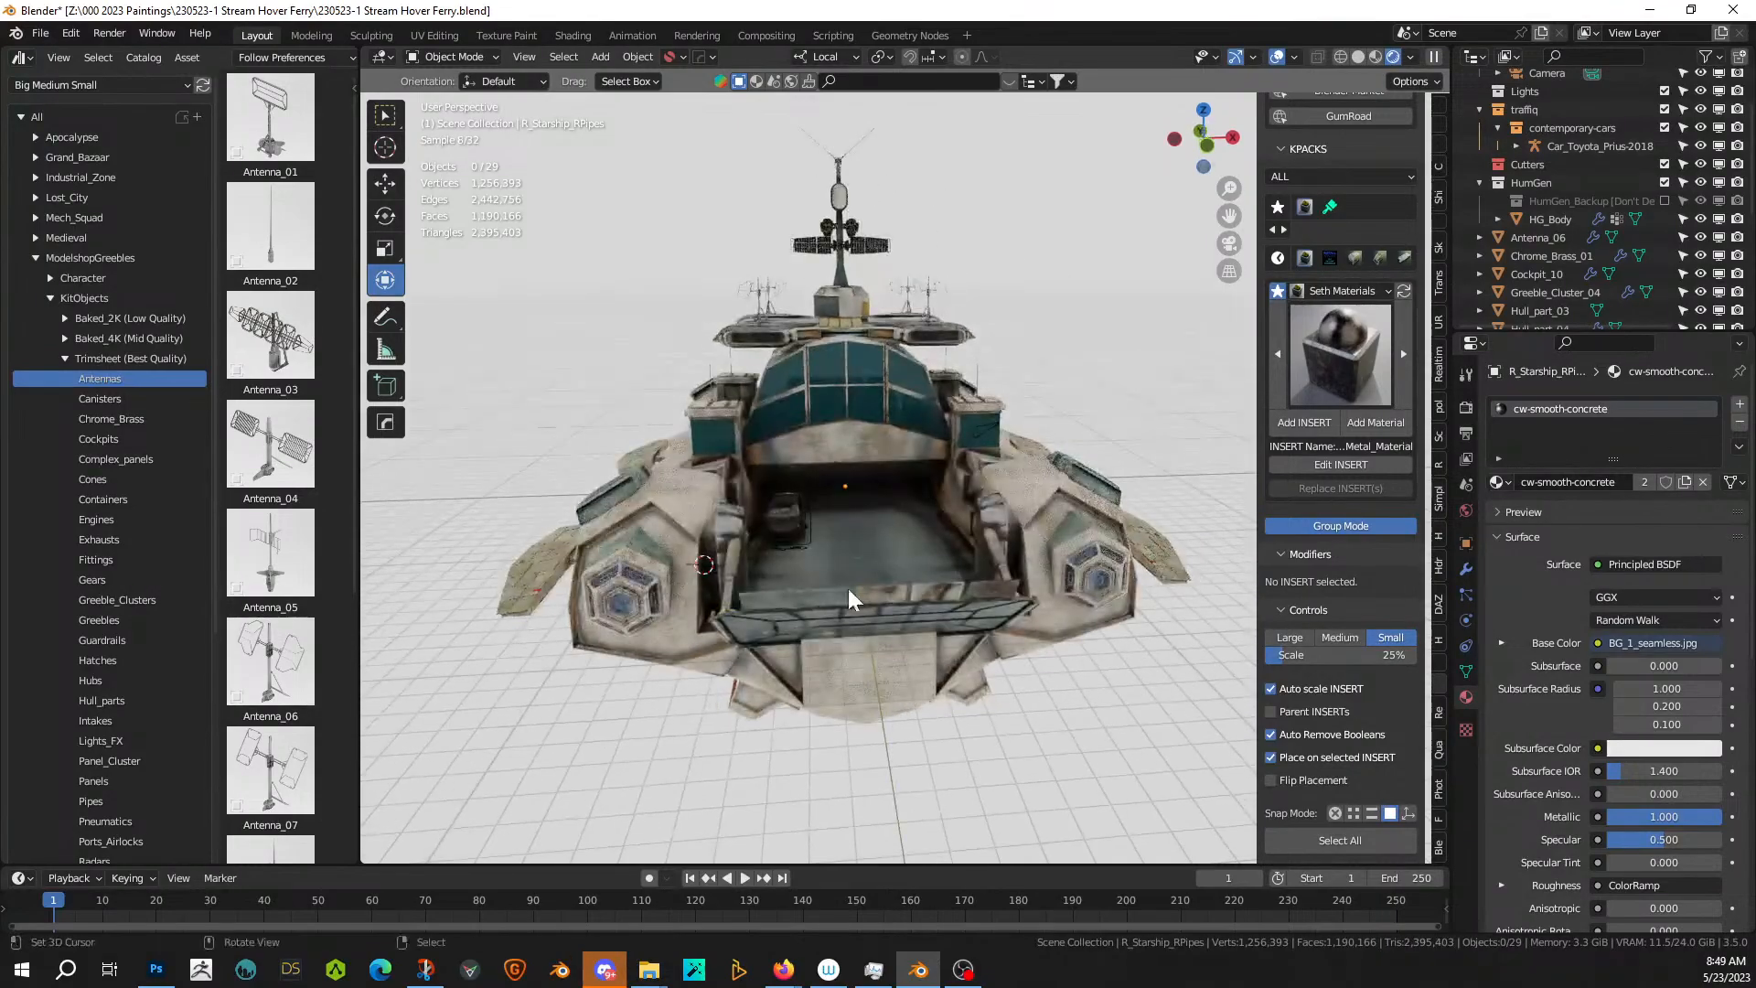
{"action": "scroll", "coordinate": [853, 577], "scroll_direction": "up", "scroll_amount": 4}
{"action": "middle_click_drag", "start_coordinate": [859, 564], "coordinate": [914, 825], "text": "shift"}
{"action": "middle_click_drag", "start_coordinate": [810, 684], "coordinate": [896, 589]}
{"action": "left_click", "coordinate": [845, 671]}
{"action": "scroll", "coordinate": [831, 630], "scroll_direction": "up", "scroll_amount": 2}
{"action": "key", "text": "Tab"}
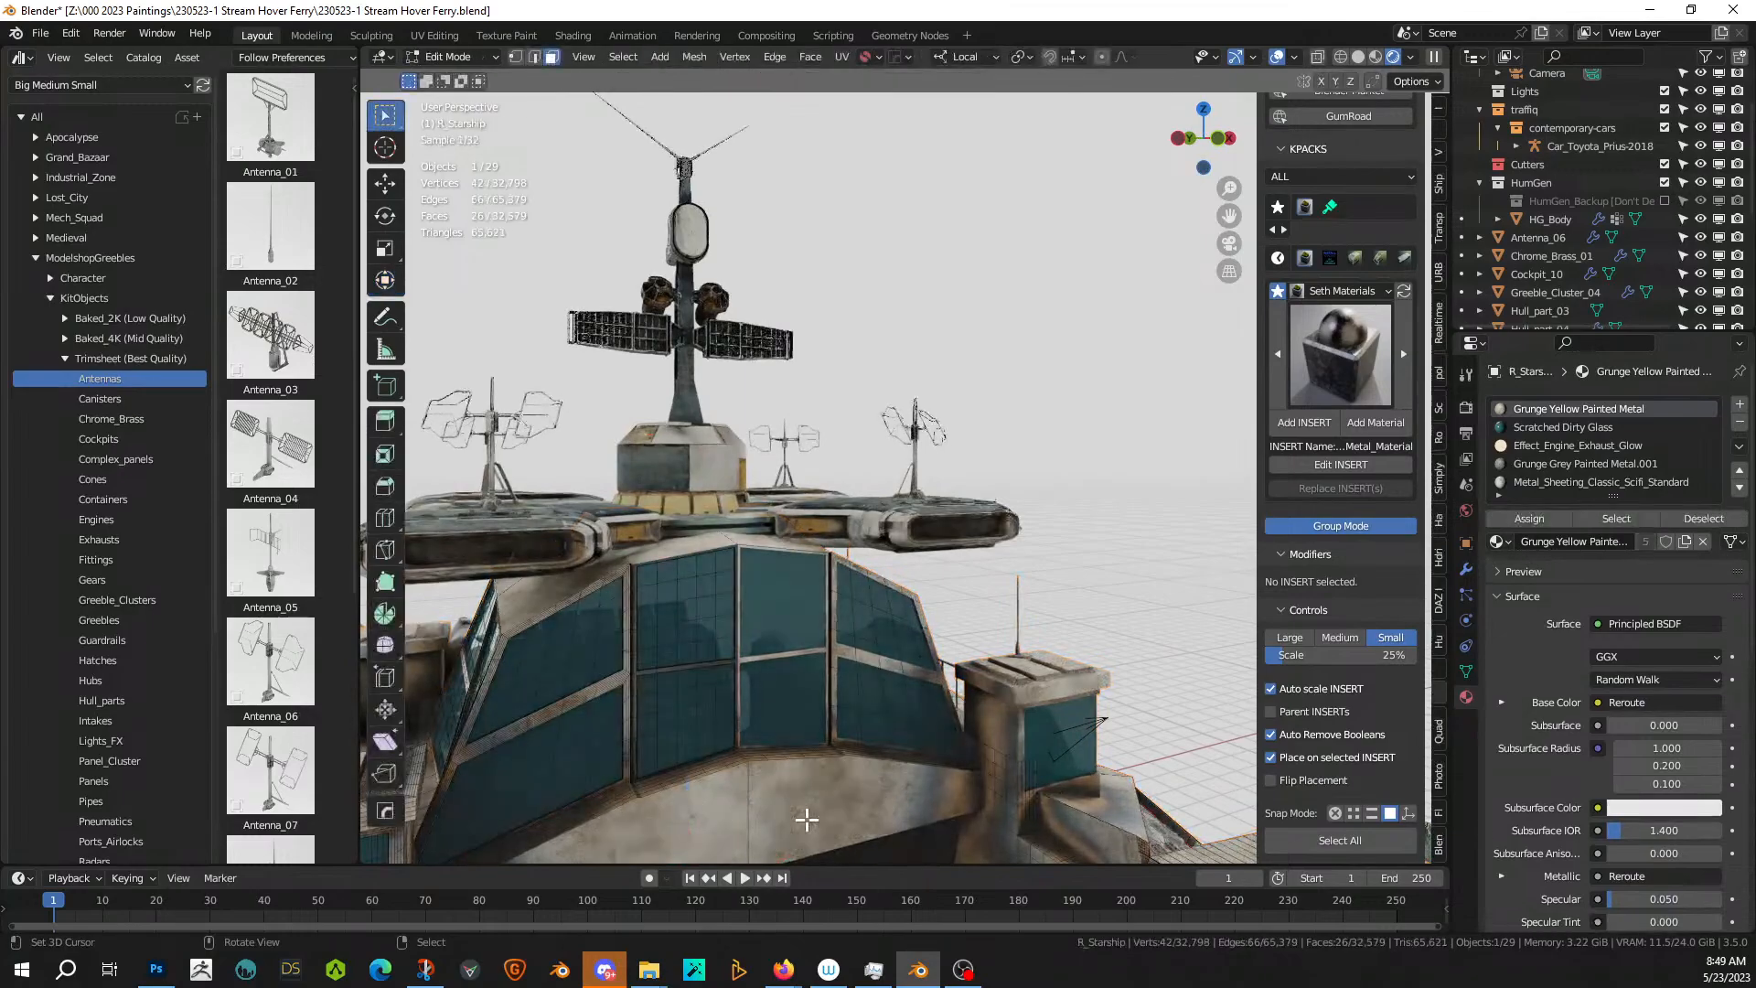
{"action": "middle_click_drag", "start_coordinate": [816, 792], "coordinate": [863, 673], "text": "shift"}
{"action": "left_click", "coordinate": [646, 713]}
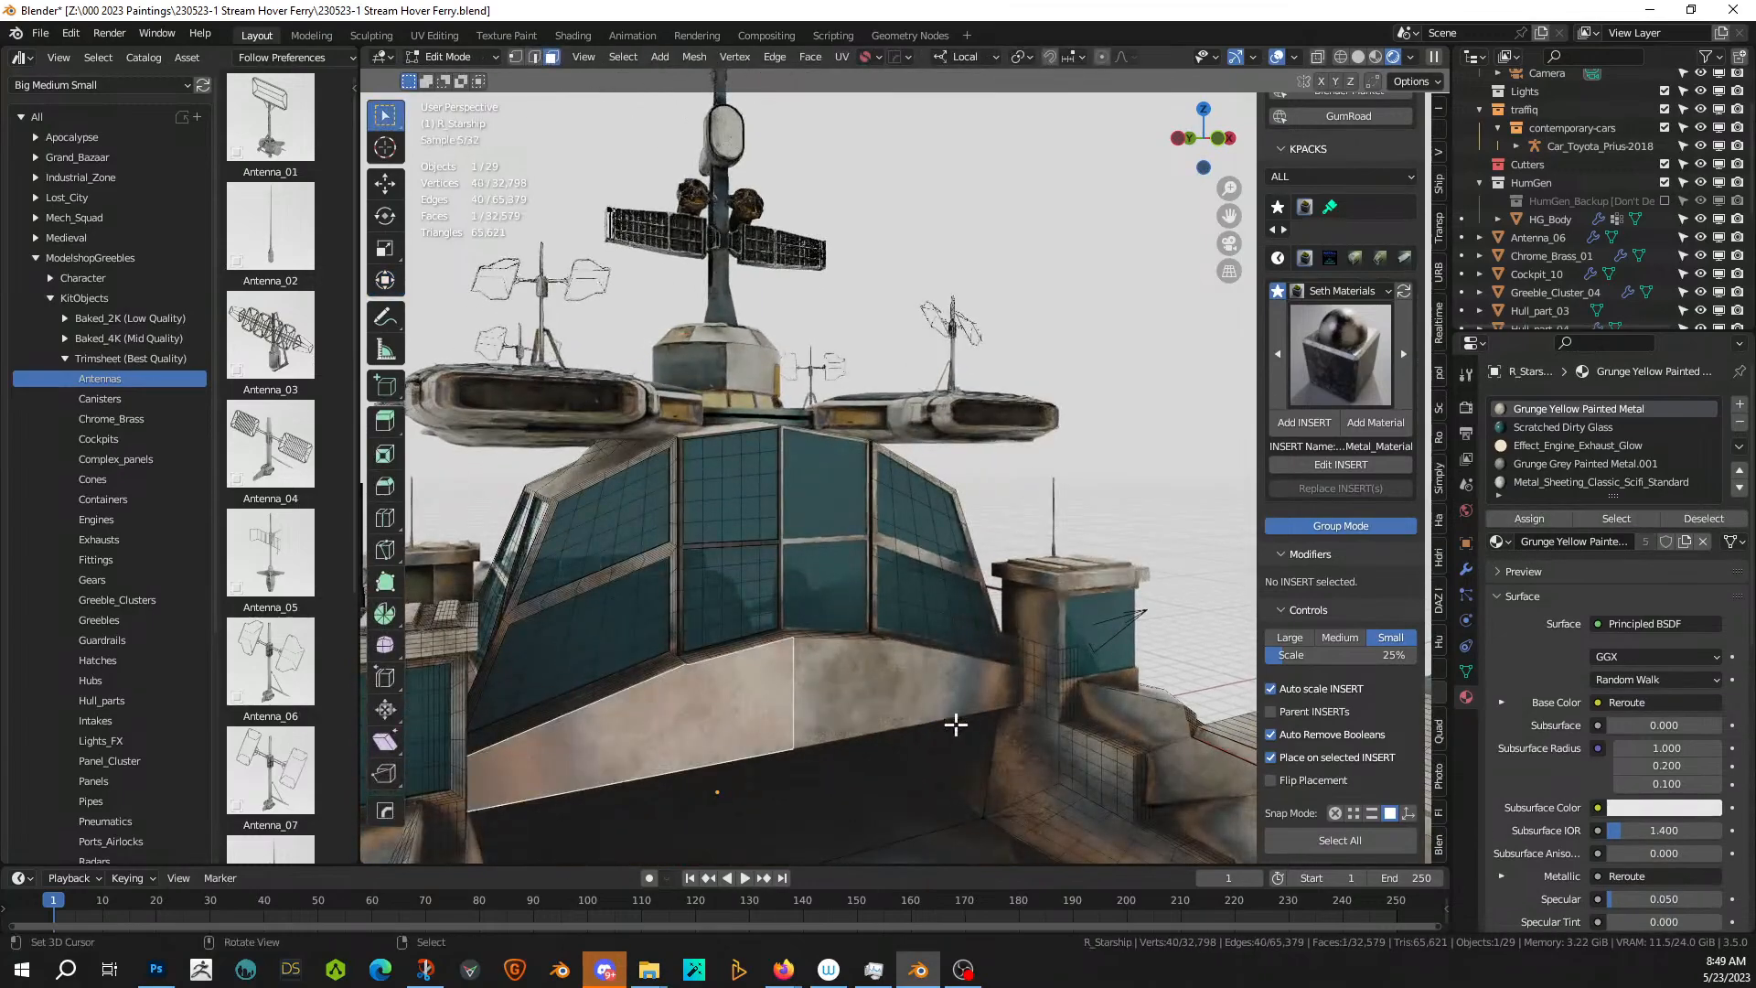
{"action": "left_click", "coordinate": [899, 677], "text": "shift"}
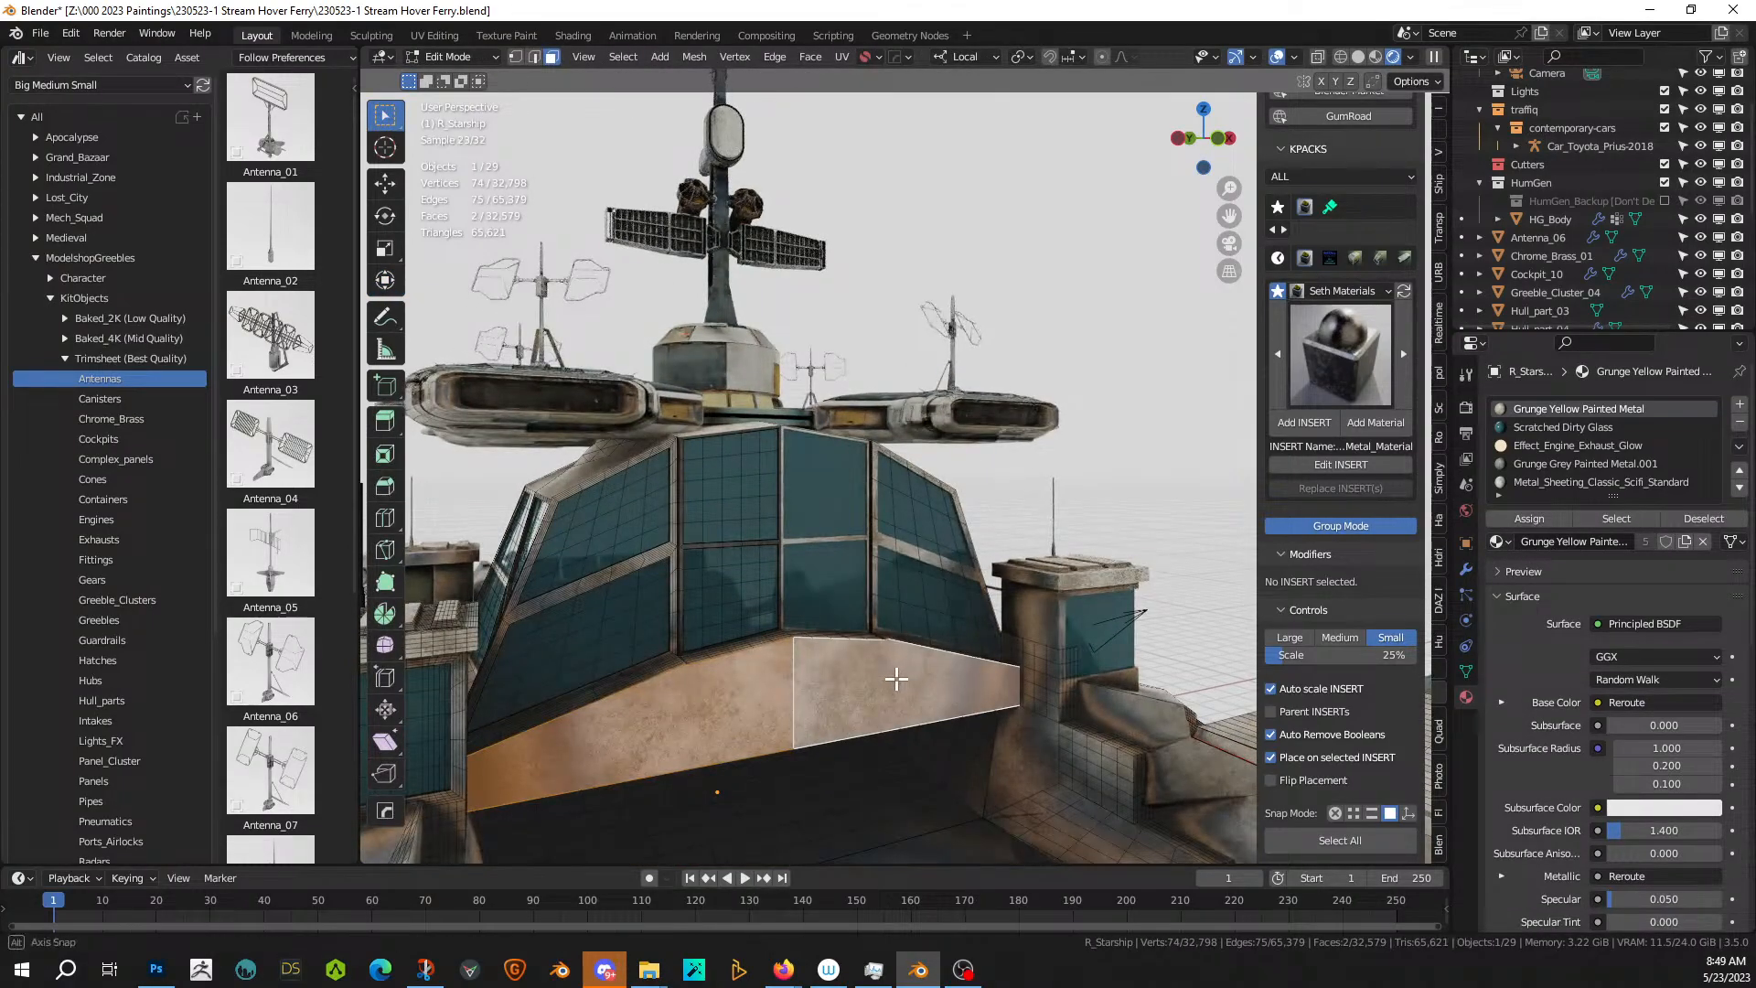
{"action": "middle_click_drag", "start_coordinate": [899, 677], "coordinate": [883, 677]}
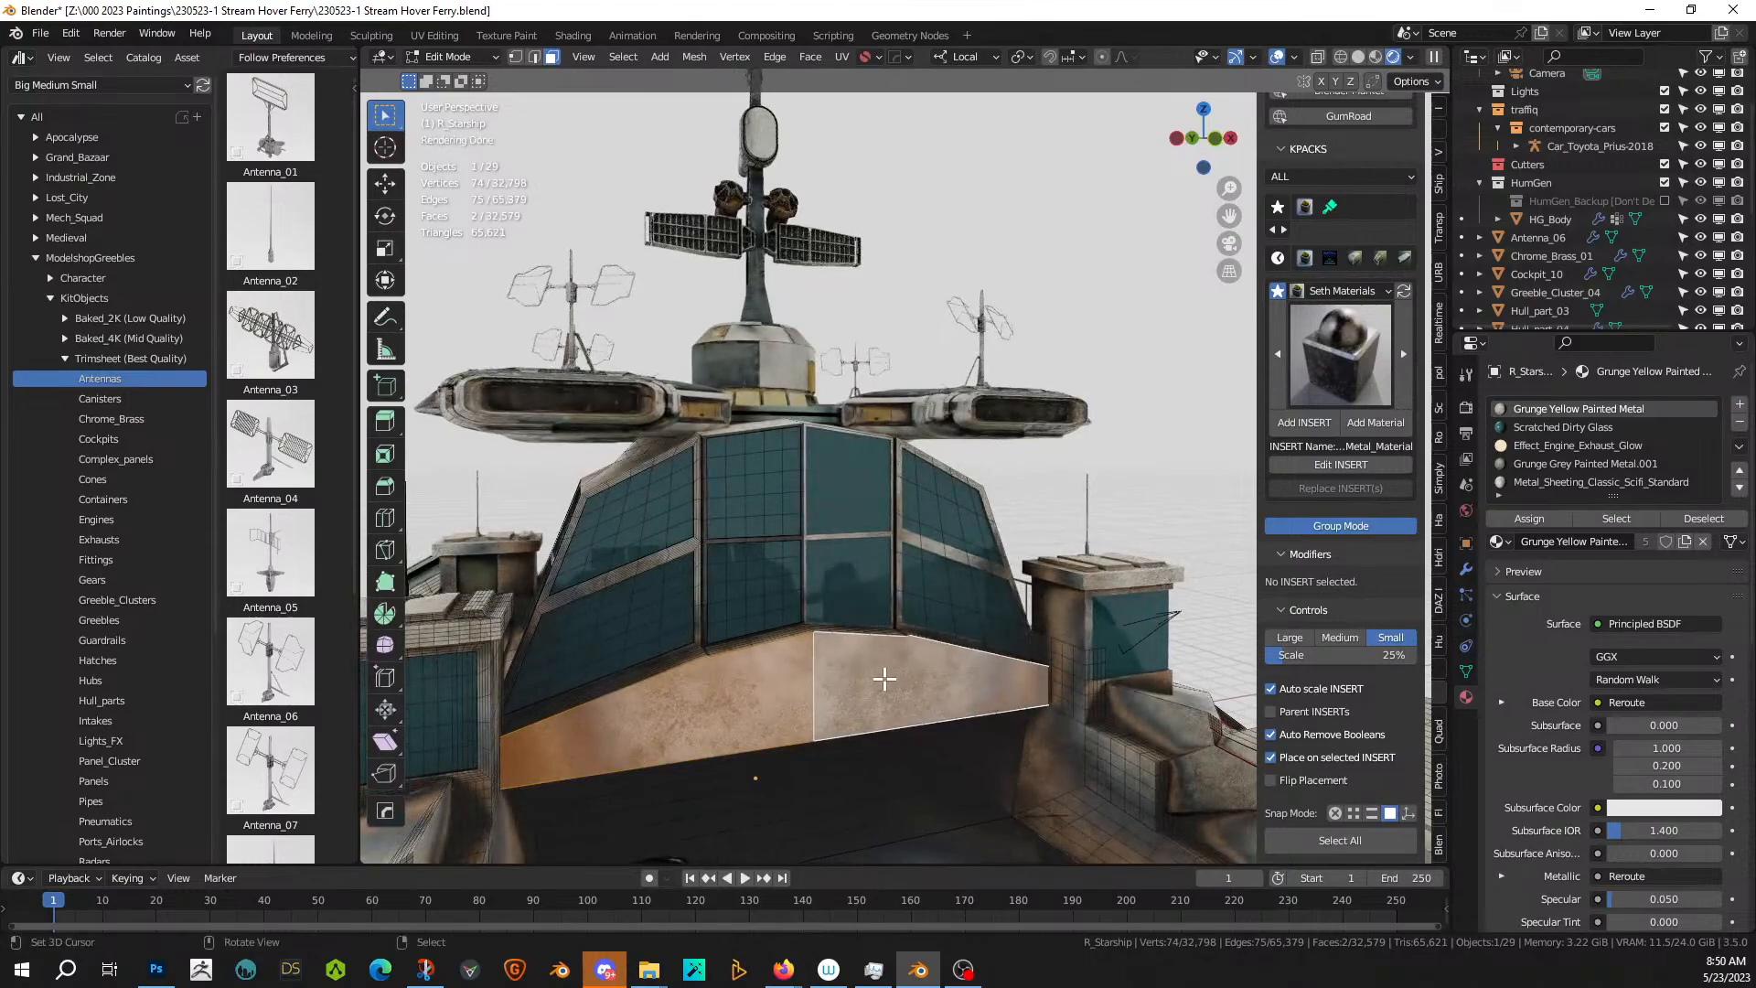
- Cut the two selected faces into a grid with Random Flow's Grid Project, using 3 cuts and the View direction
{"action": "key", "text": "shift+q"}
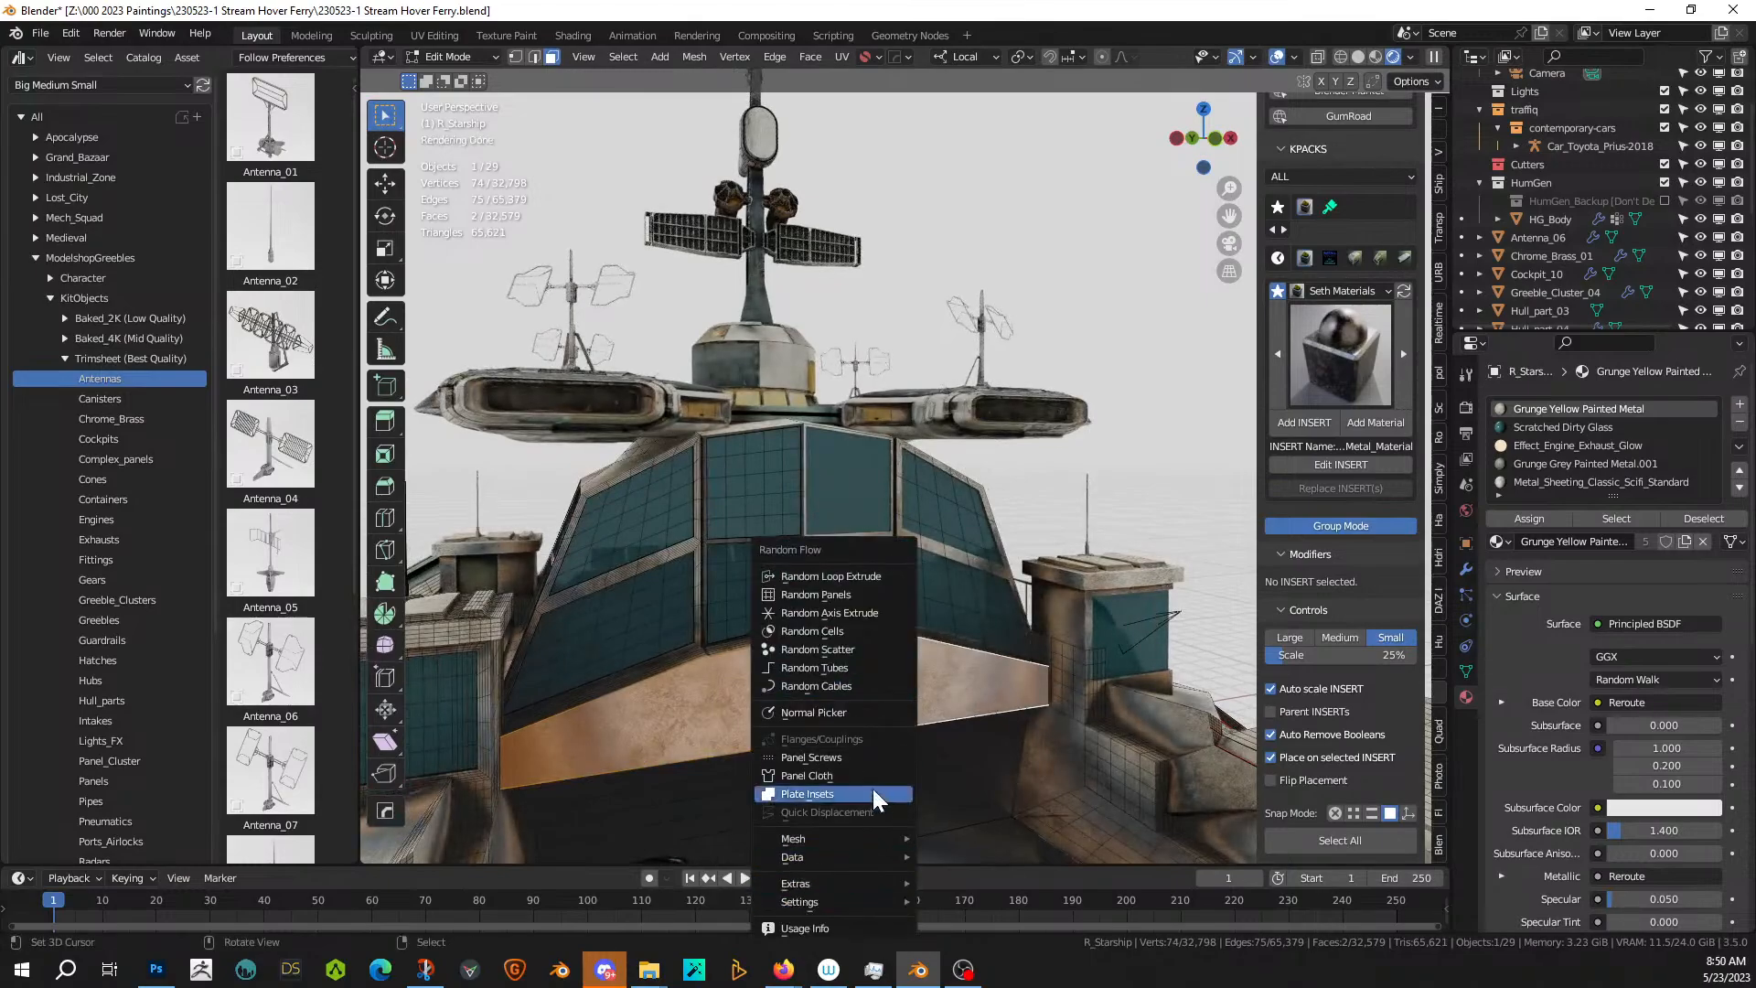
{"action": "mouse_move", "coordinate": [838, 830]}
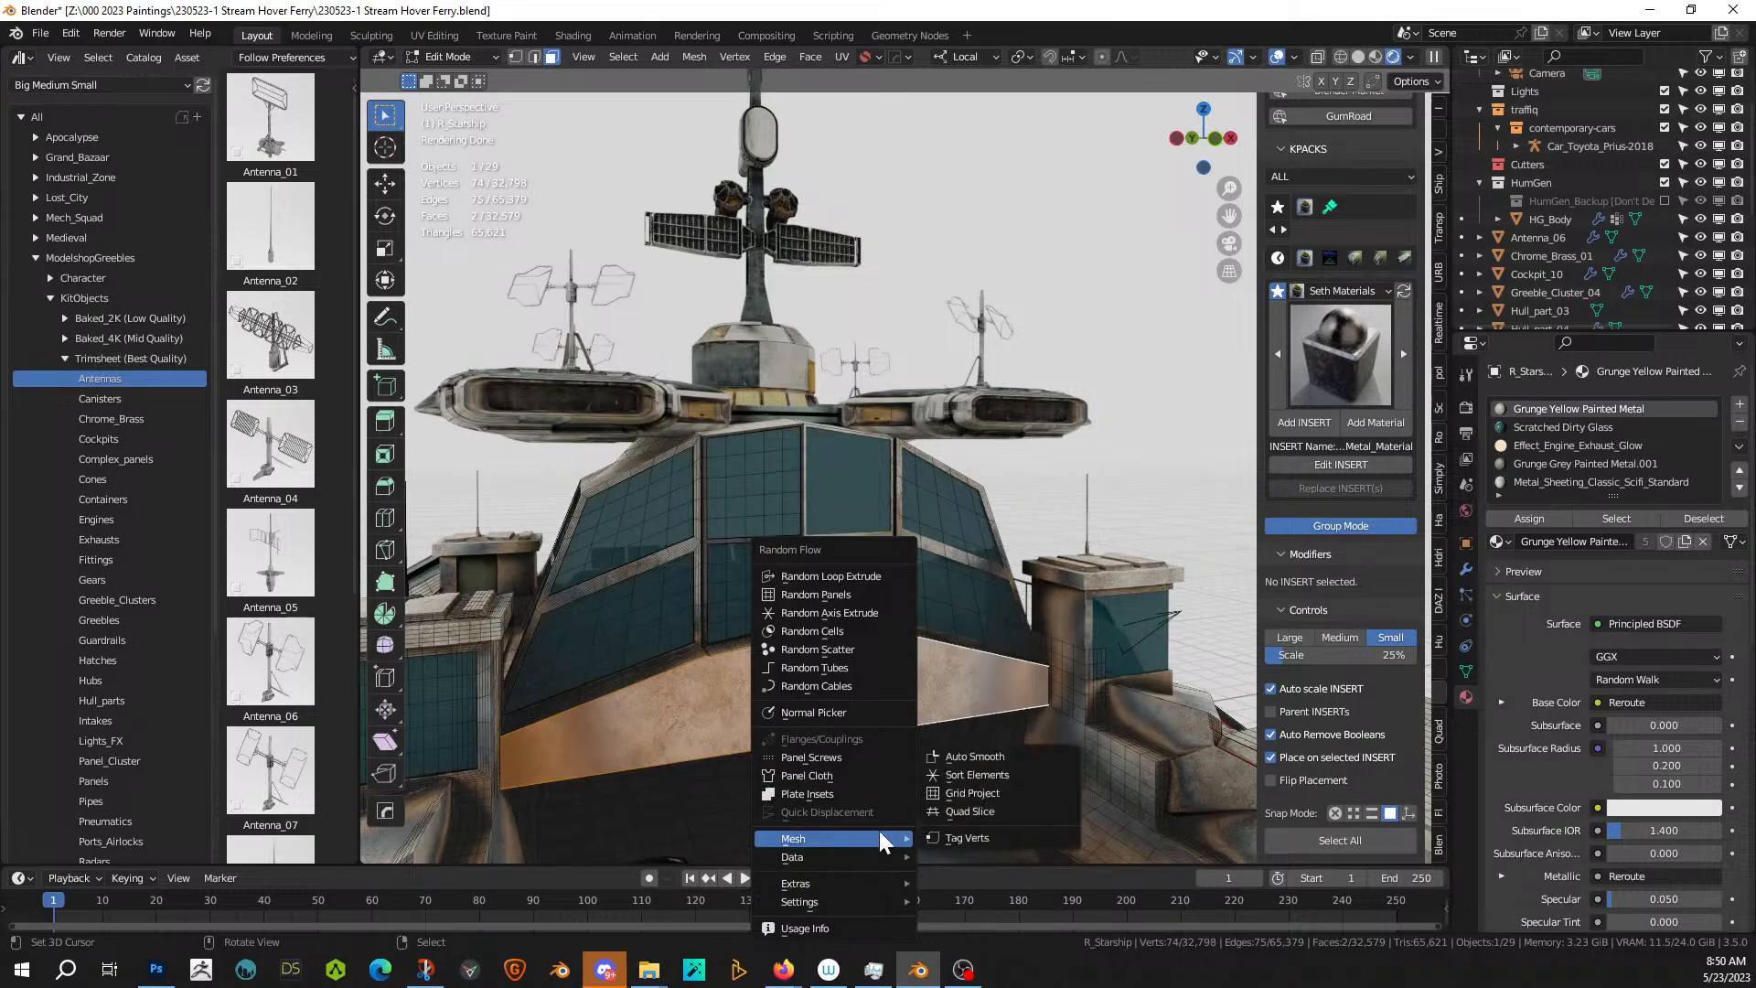
{"action": "left_click", "coordinate": [1004, 794]}
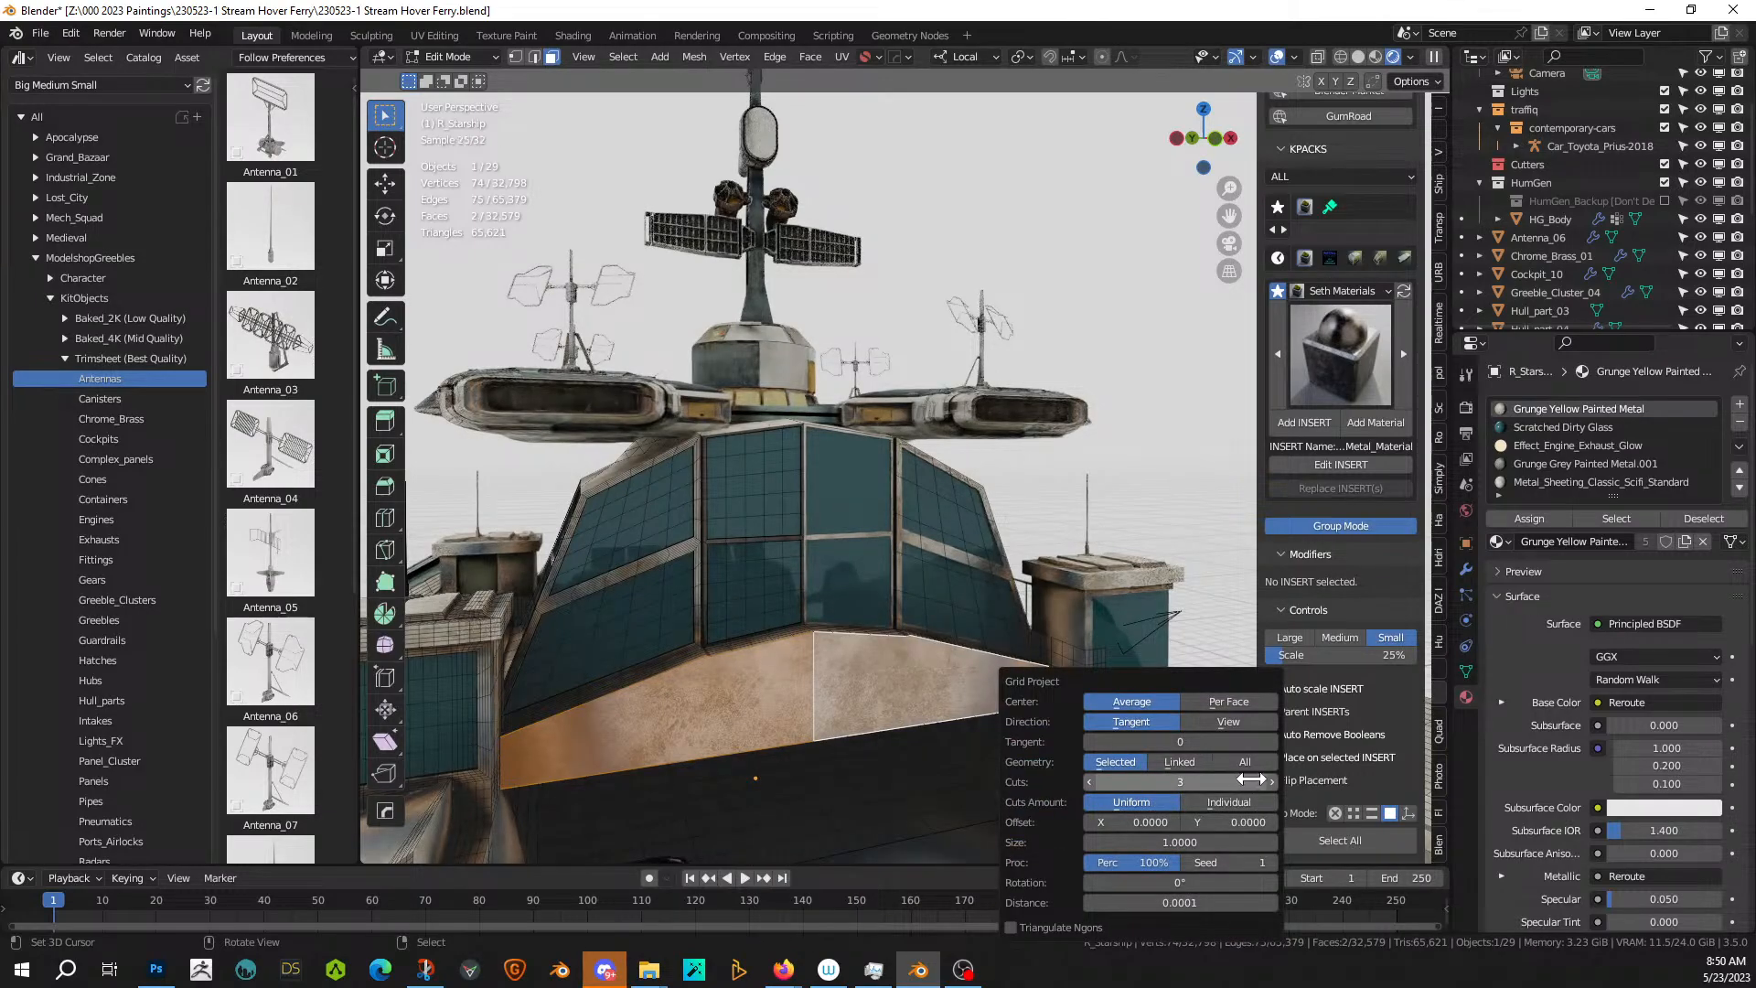
{"action": "left_click", "coordinate": [1272, 739]}
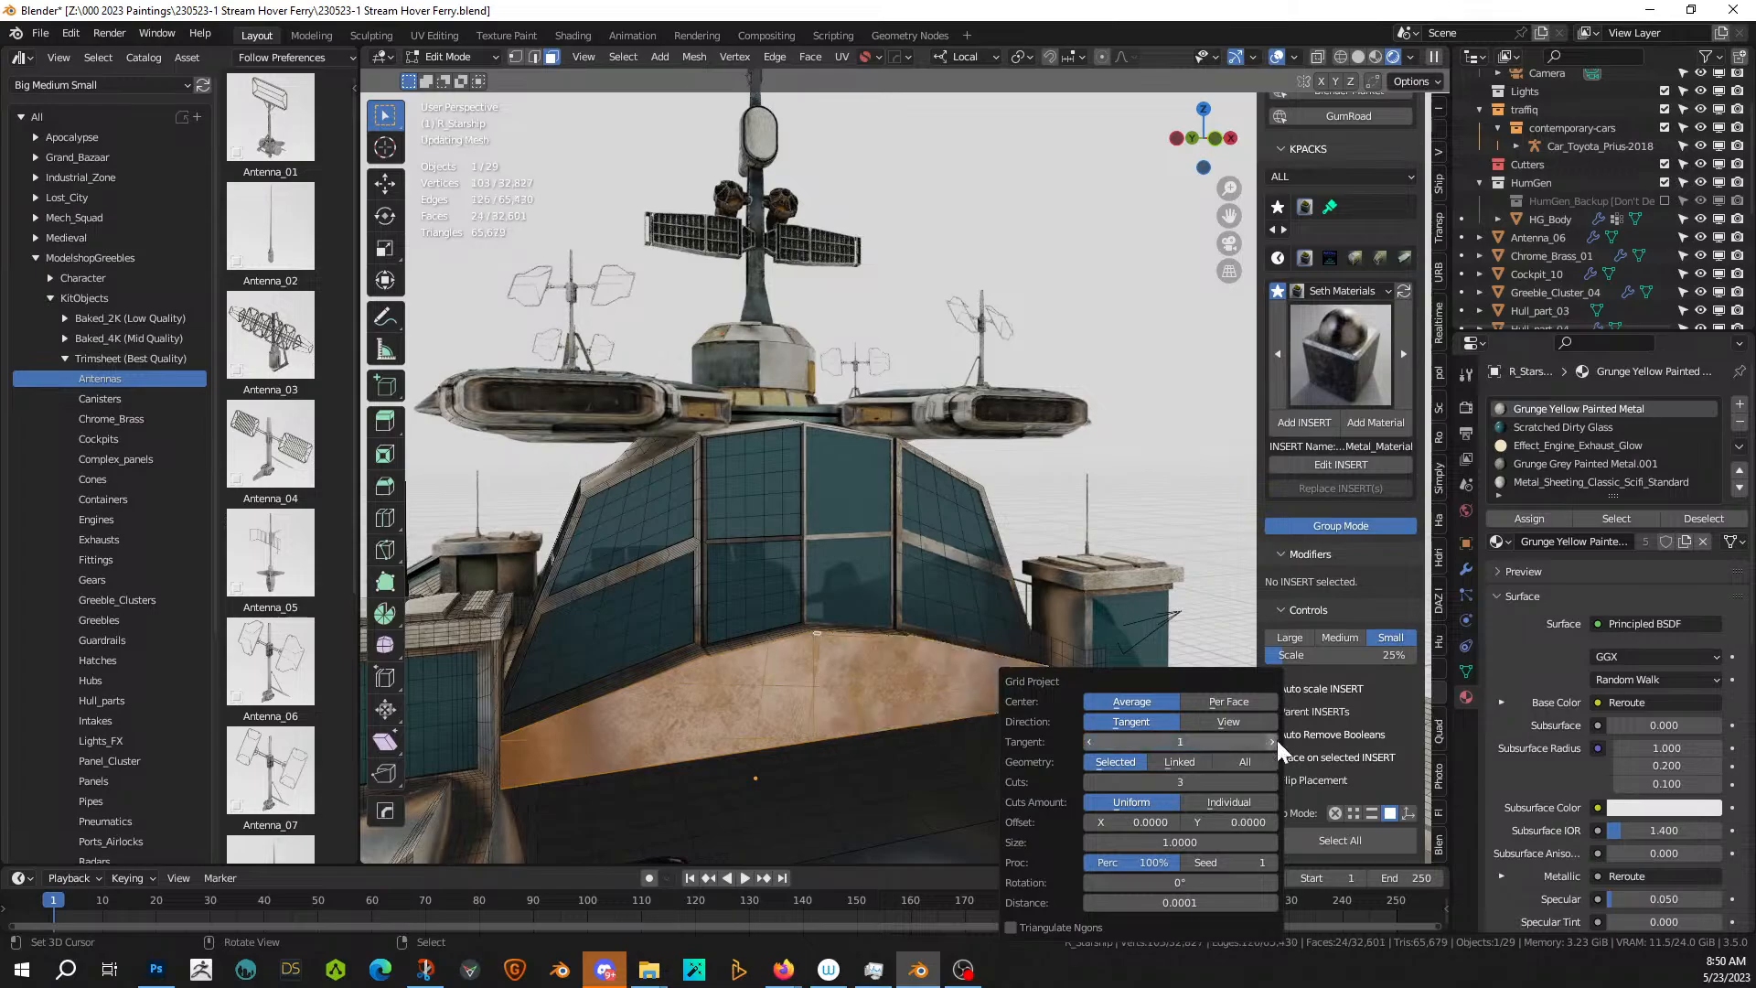
{"action": "left_click", "coordinate": [1089, 741]}
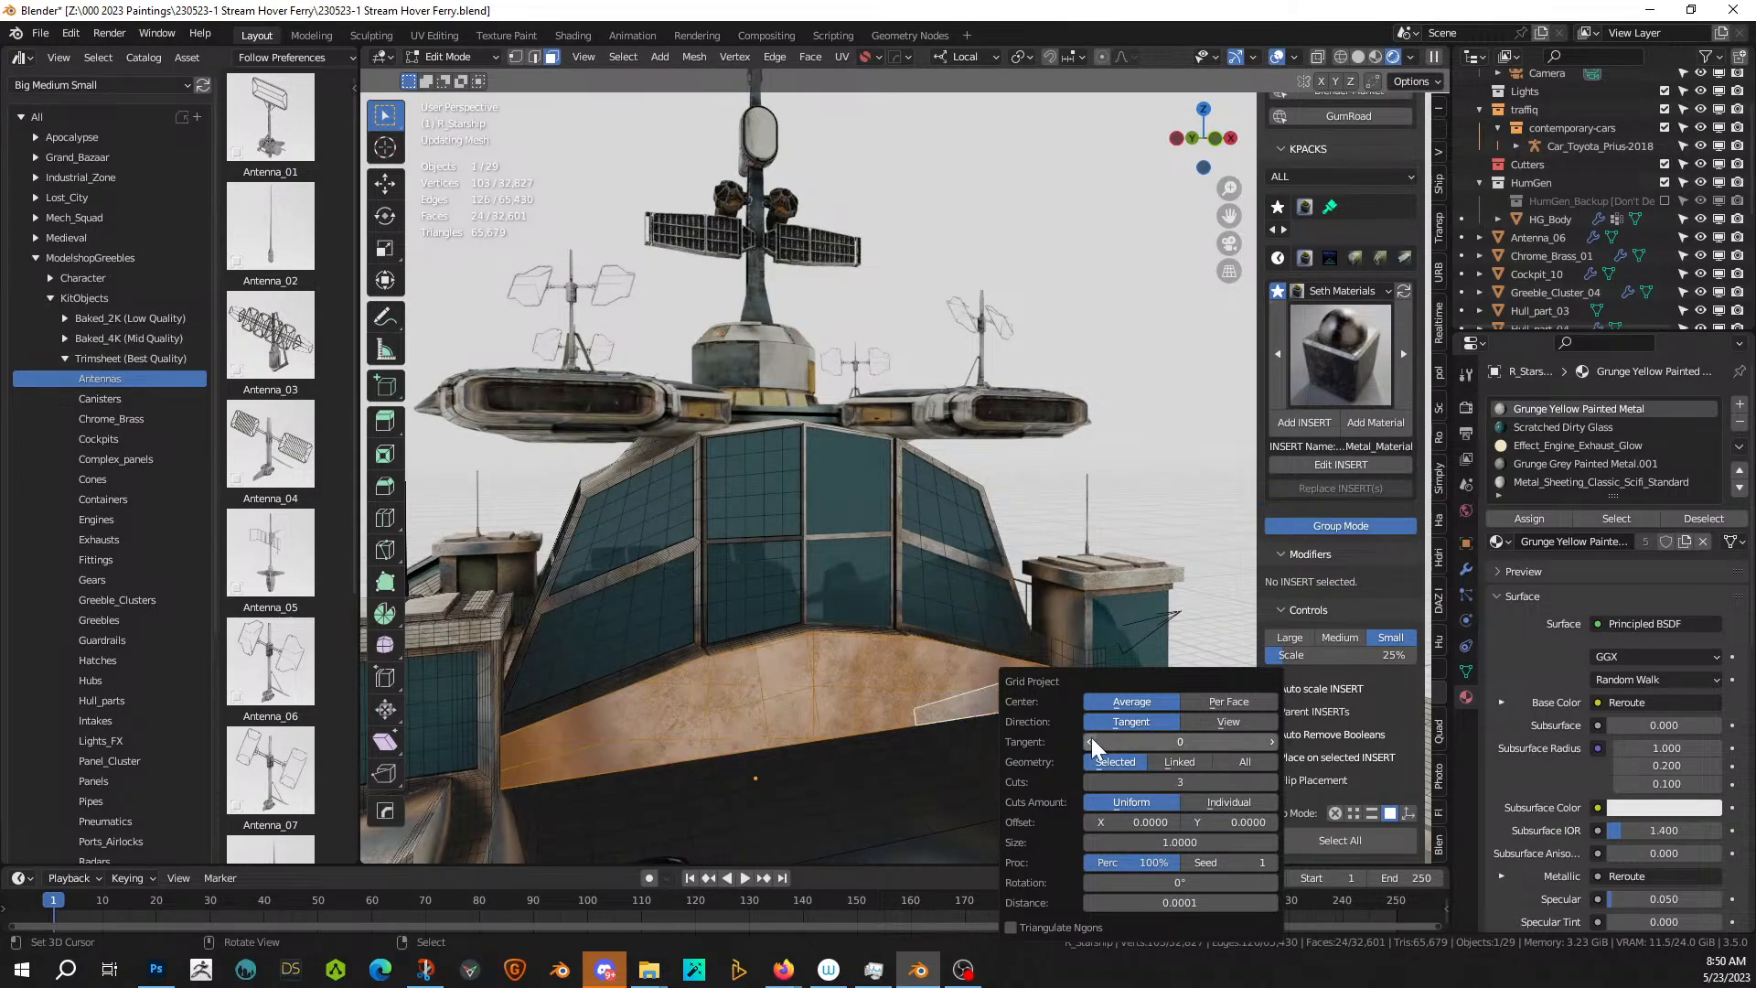
{"action": "left_click", "coordinate": [1271, 742]}
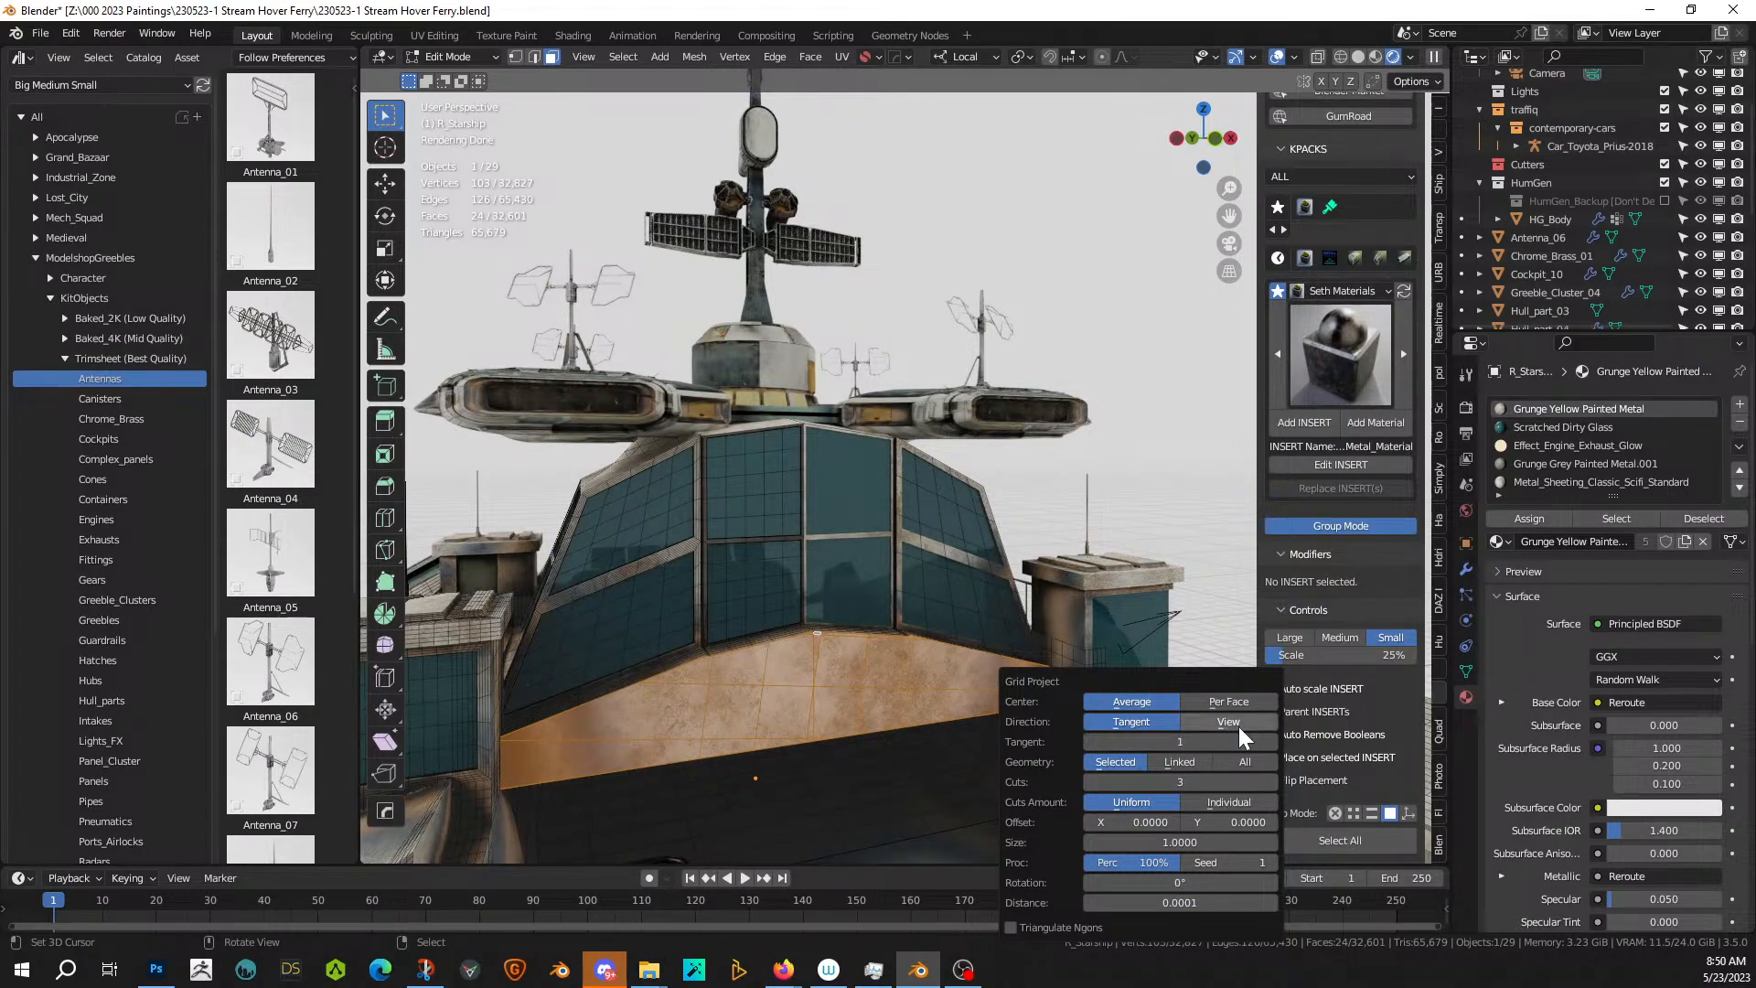
{"action": "left_click", "coordinate": [1238, 726]}
- Select the six grid faces covering one half of the front panel below the cockpit windows
{"action": "key", "text": "KP_1"}
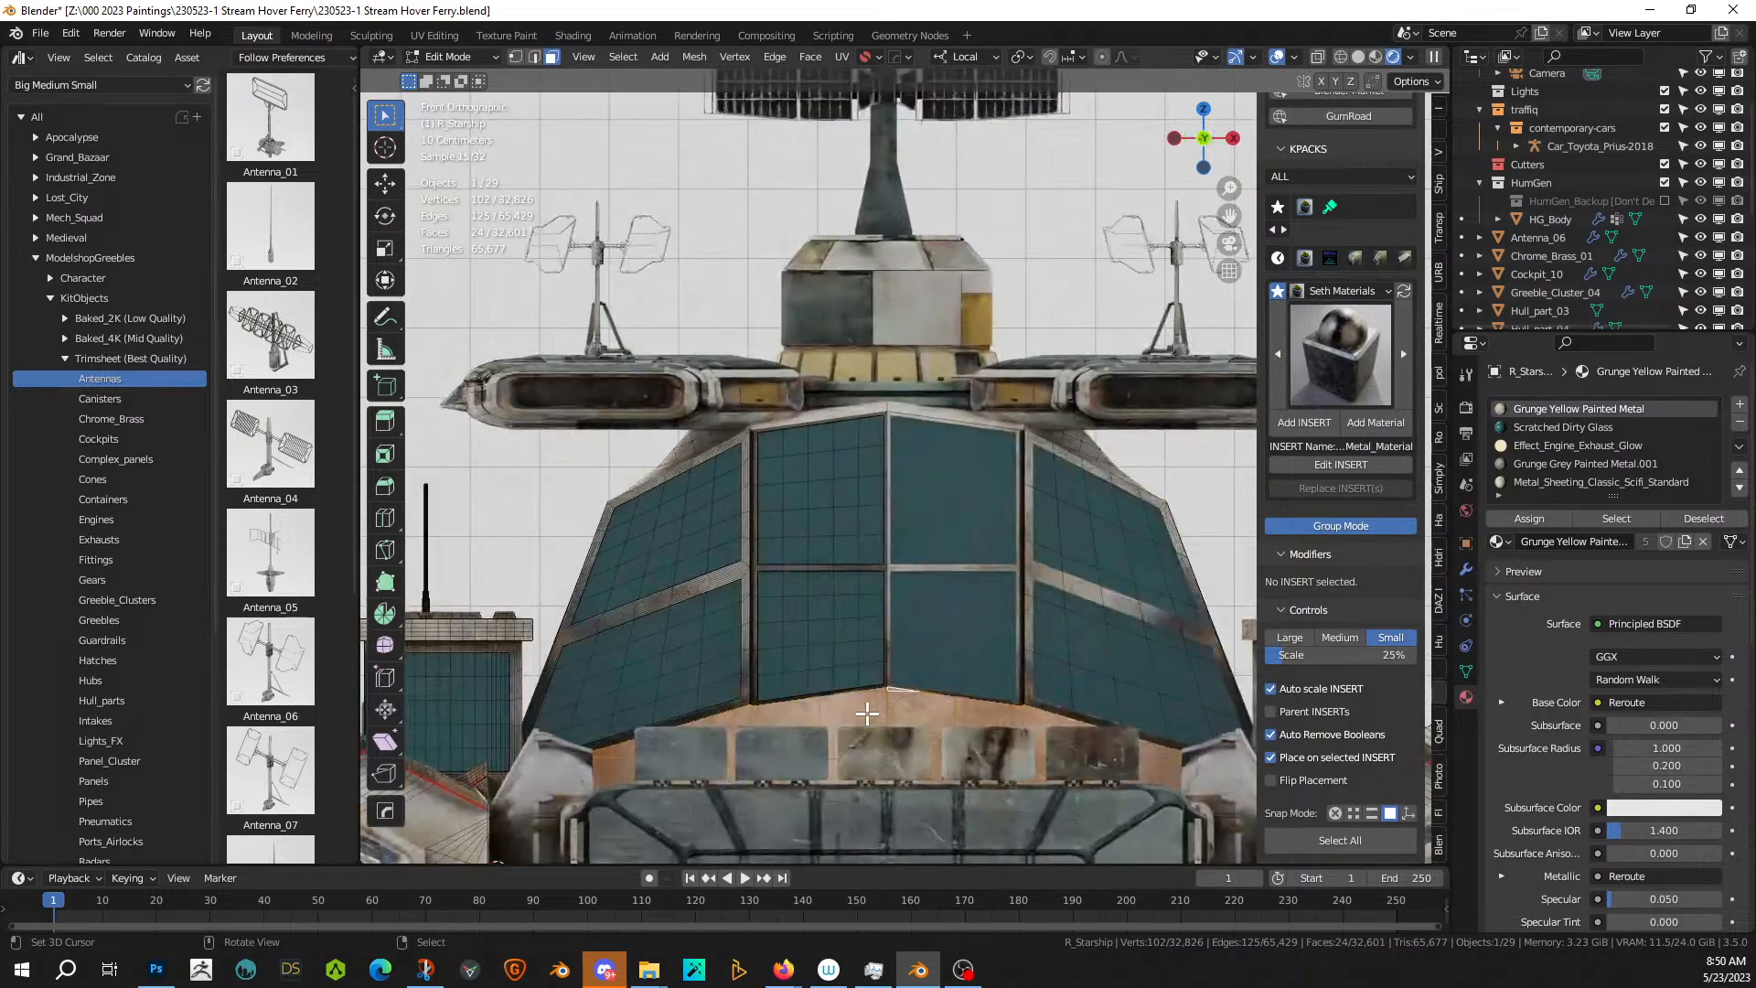
{"action": "left_click", "coordinate": [920, 718]}
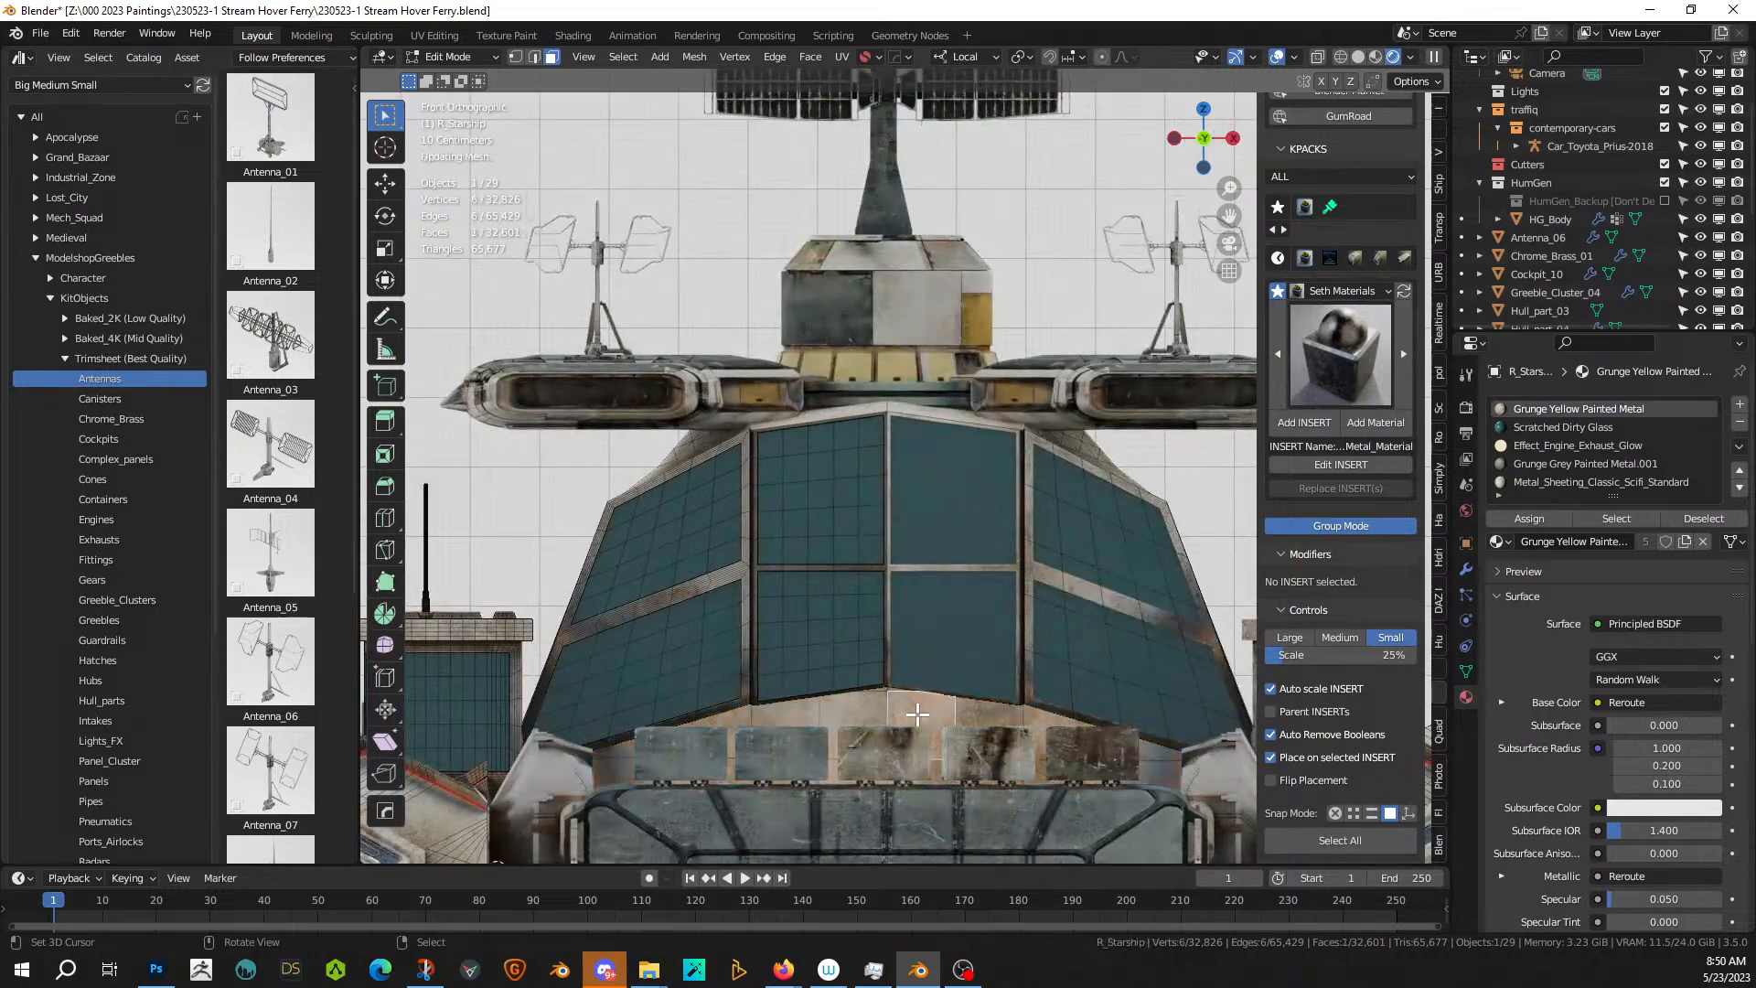
{"action": "middle_click_drag", "start_coordinate": [919, 717], "coordinate": [928, 748]}
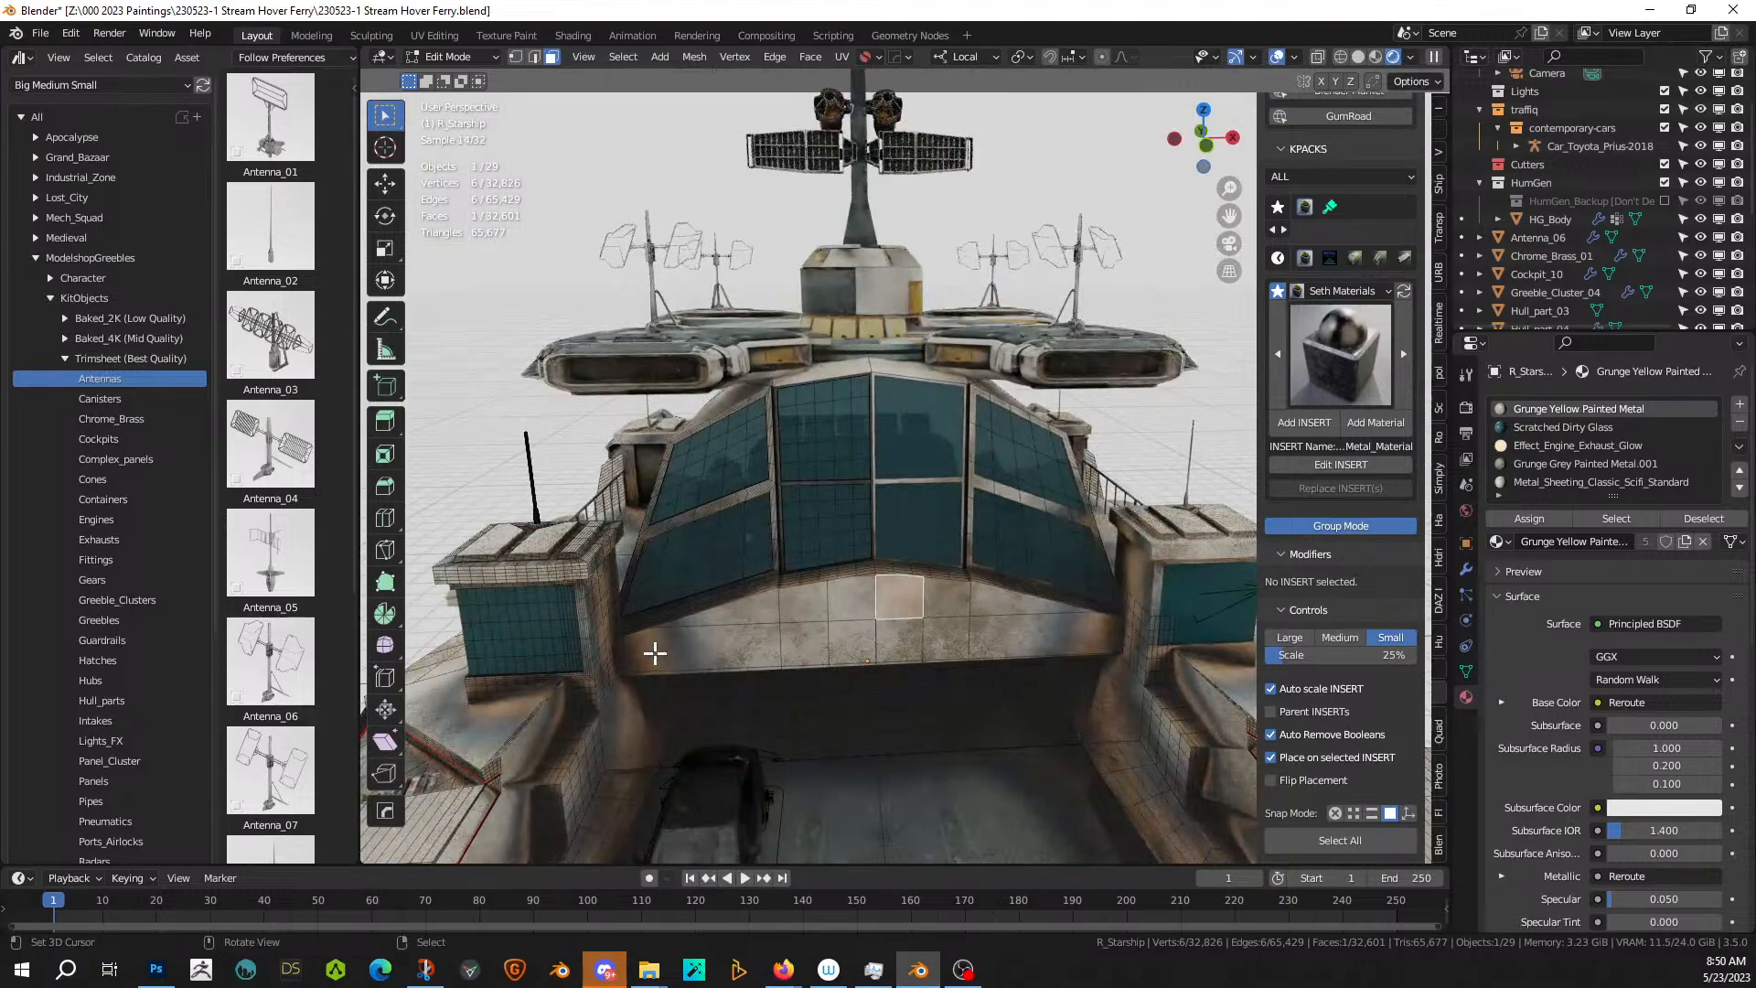
{"action": "right_click", "coordinate": [651, 651]}
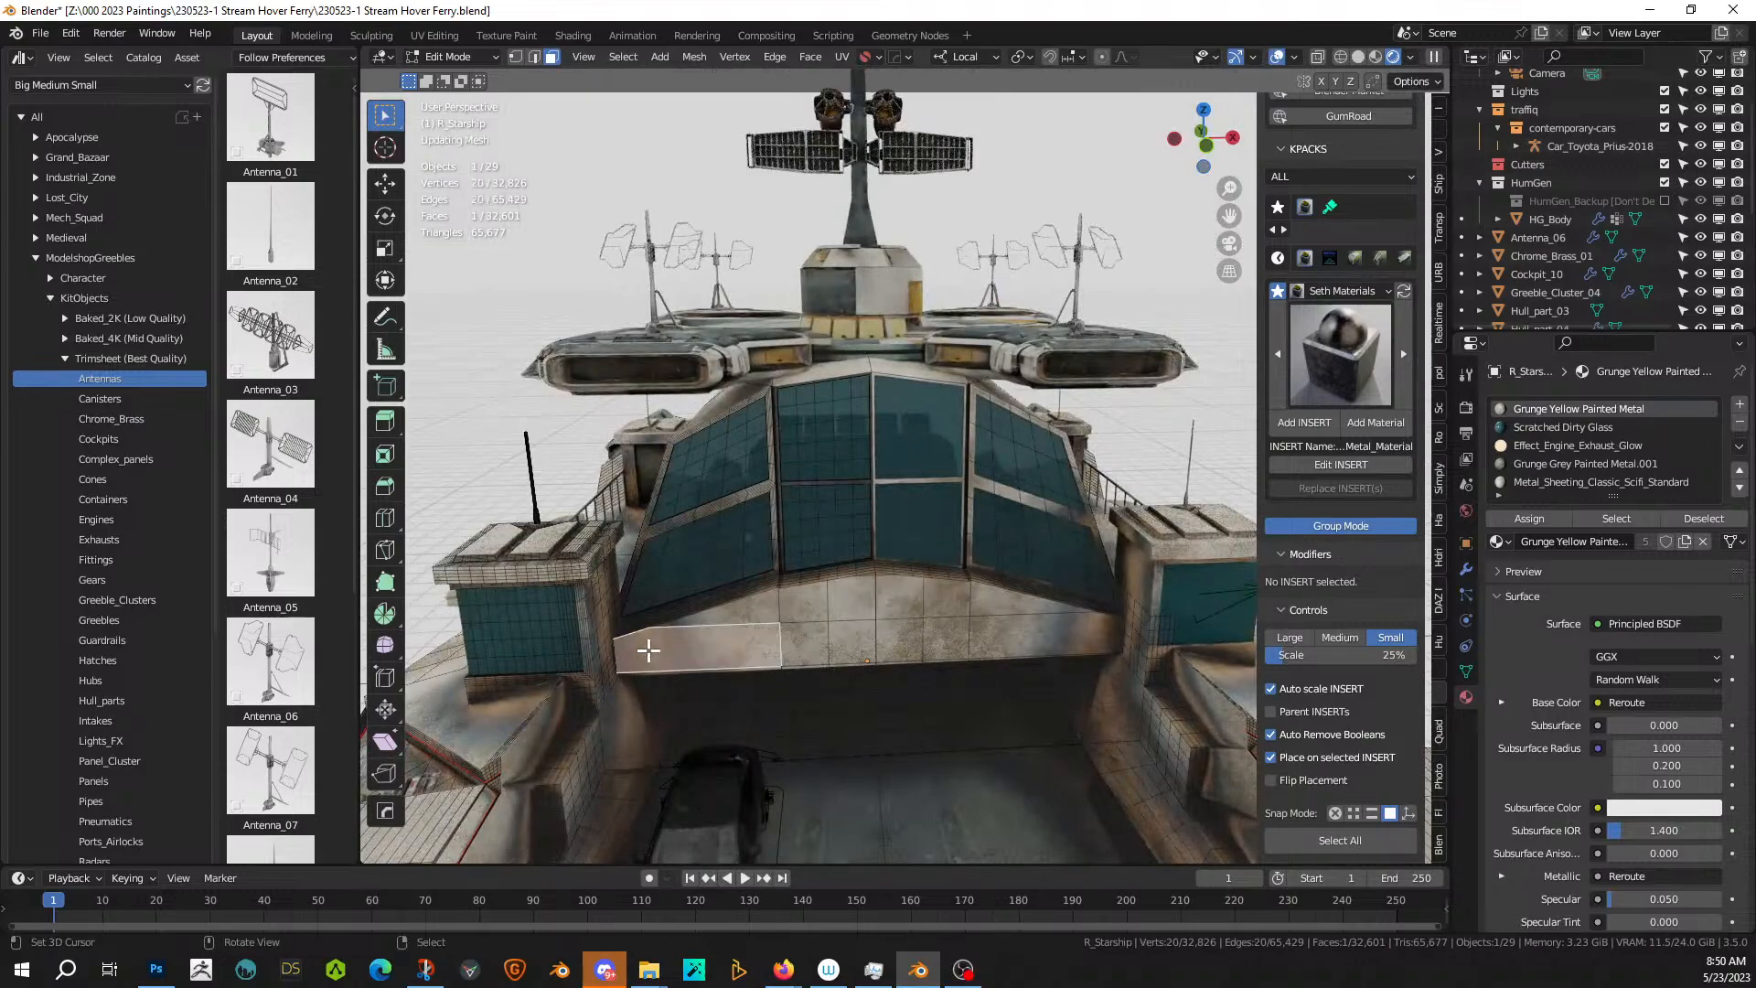
{"action": "right_click", "coordinate": [812, 637]}
{"action": "right_click", "coordinate": [759, 617]}
{"action": "right_click", "coordinate": [807, 606], "text": "shift"}
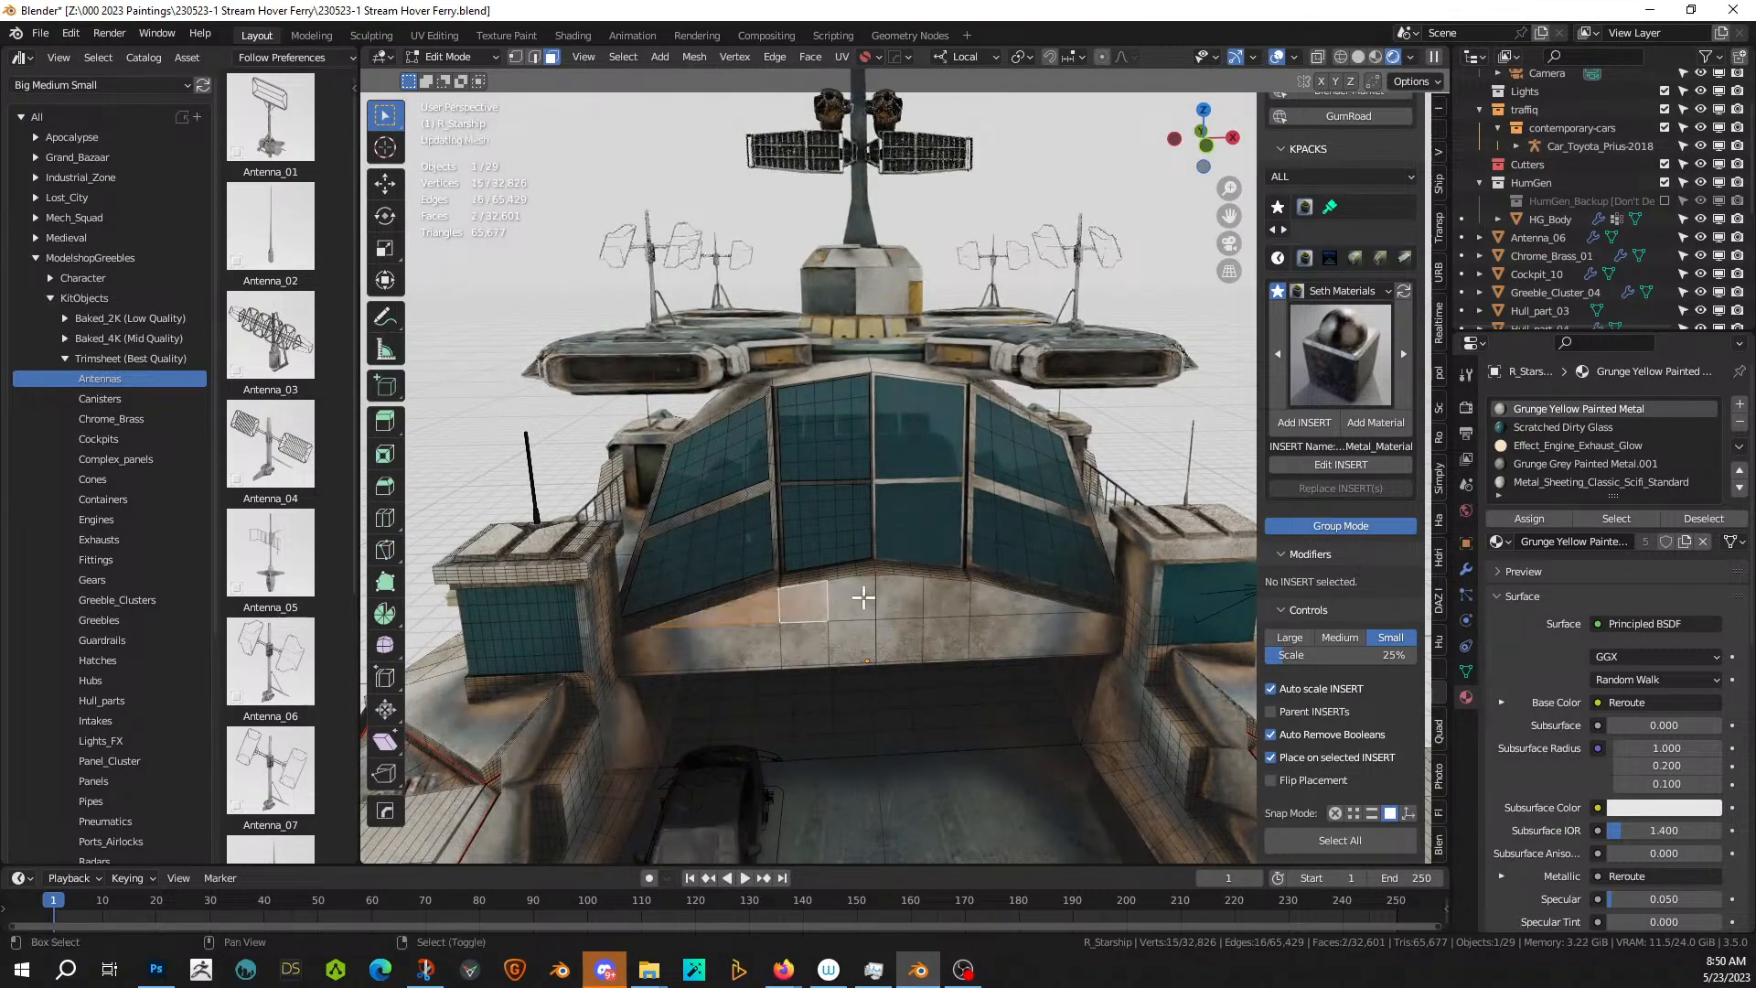
{"action": "right_click", "coordinate": [863, 601], "text": "shift"}
{"action": "right_click", "coordinate": [856, 642], "text": "shift"}
{"action": "right_click", "coordinate": [805, 641], "text": "shift"}
{"action": "right_click", "coordinate": [739, 643], "text": "shift"}
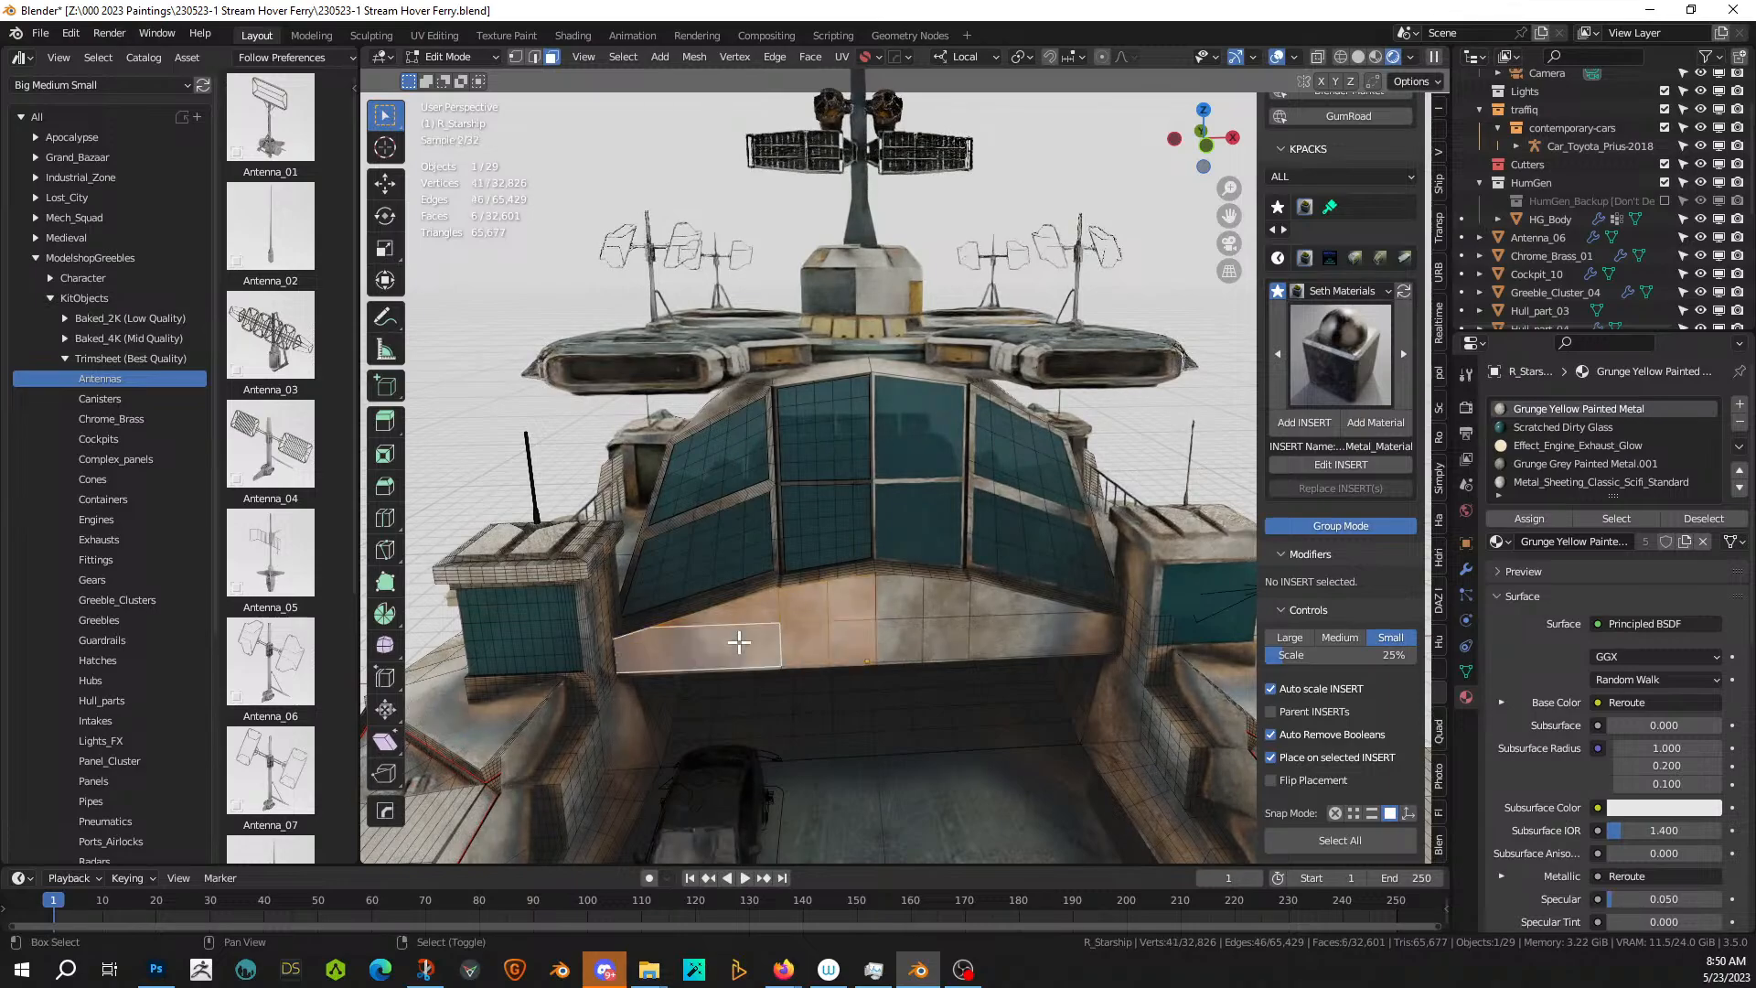
{"action": "scroll", "coordinate": [739, 642], "scroll_direction": "up", "scroll_amount": 1}
{"action": "scroll", "coordinate": [739, 642], "scroll_direction": "up", "scroll_amount": 2}
{"action": "middle_click_drag", "start_coordinate": [739, 642], "coordinate": [1029, 568]}
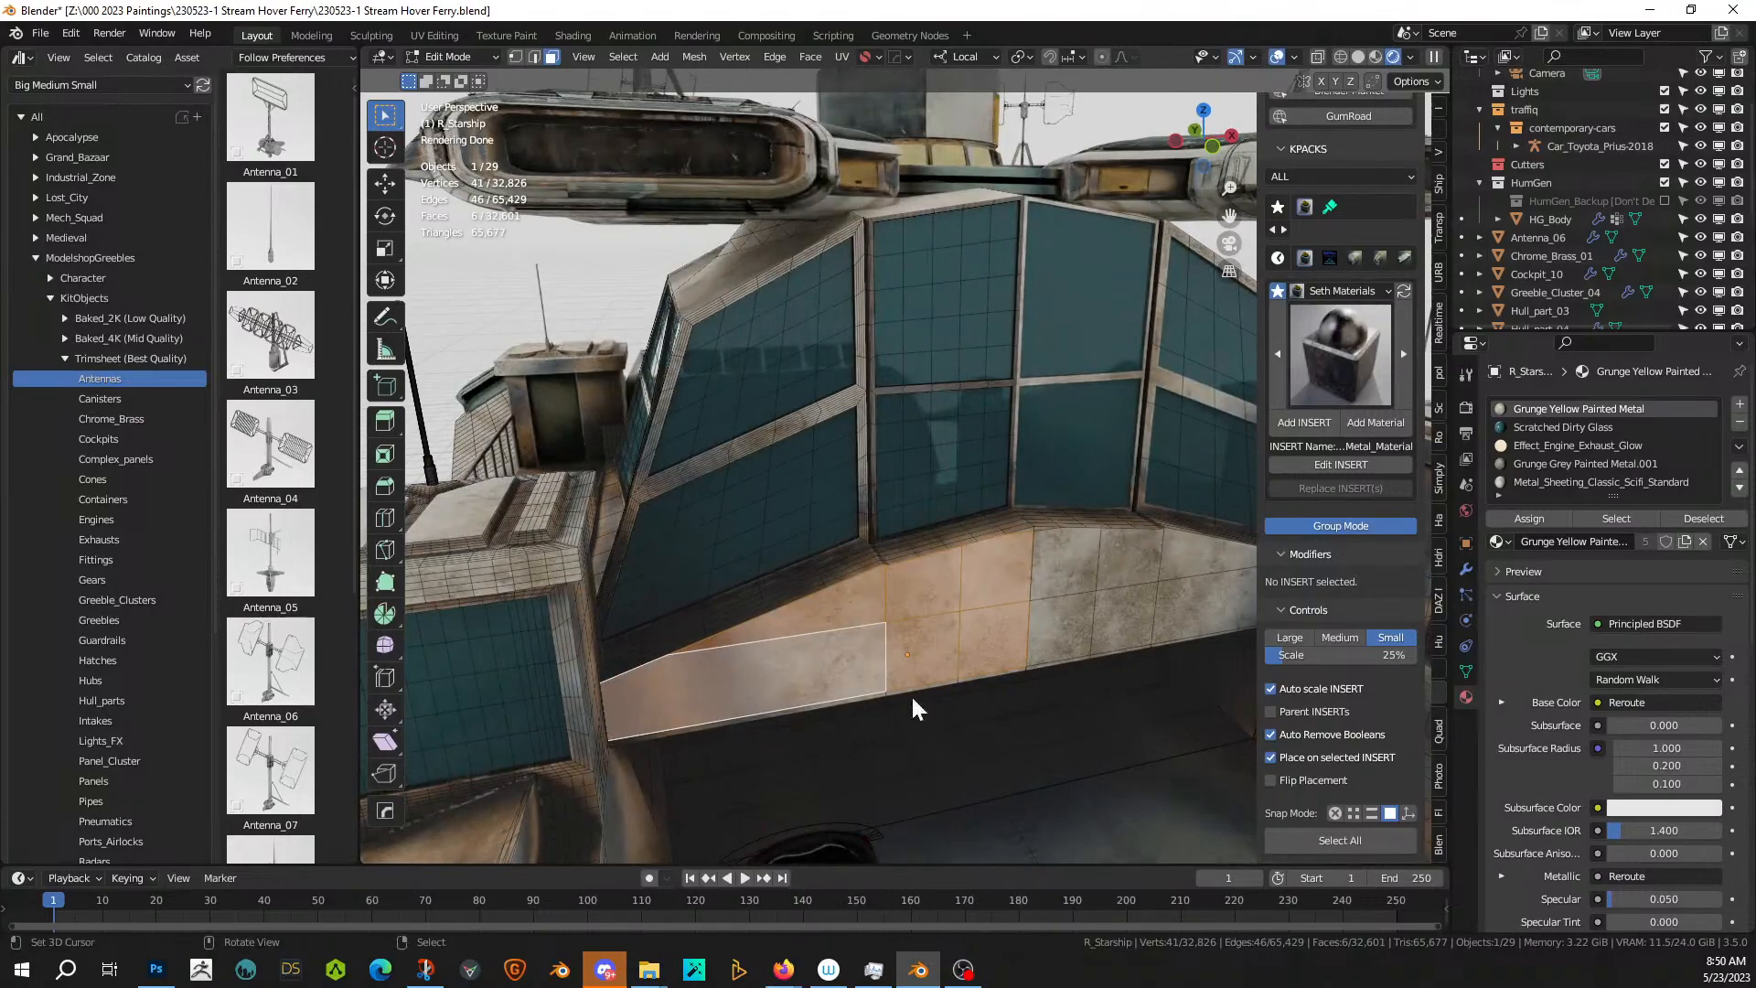
- Return to object mode and apply Random Flow's Plate Insets to the hull with subdivision 5 and depth 0.025
{"action": "key", "text": "Tab"}
{"action": "key", "text": "shift+alt+f"}
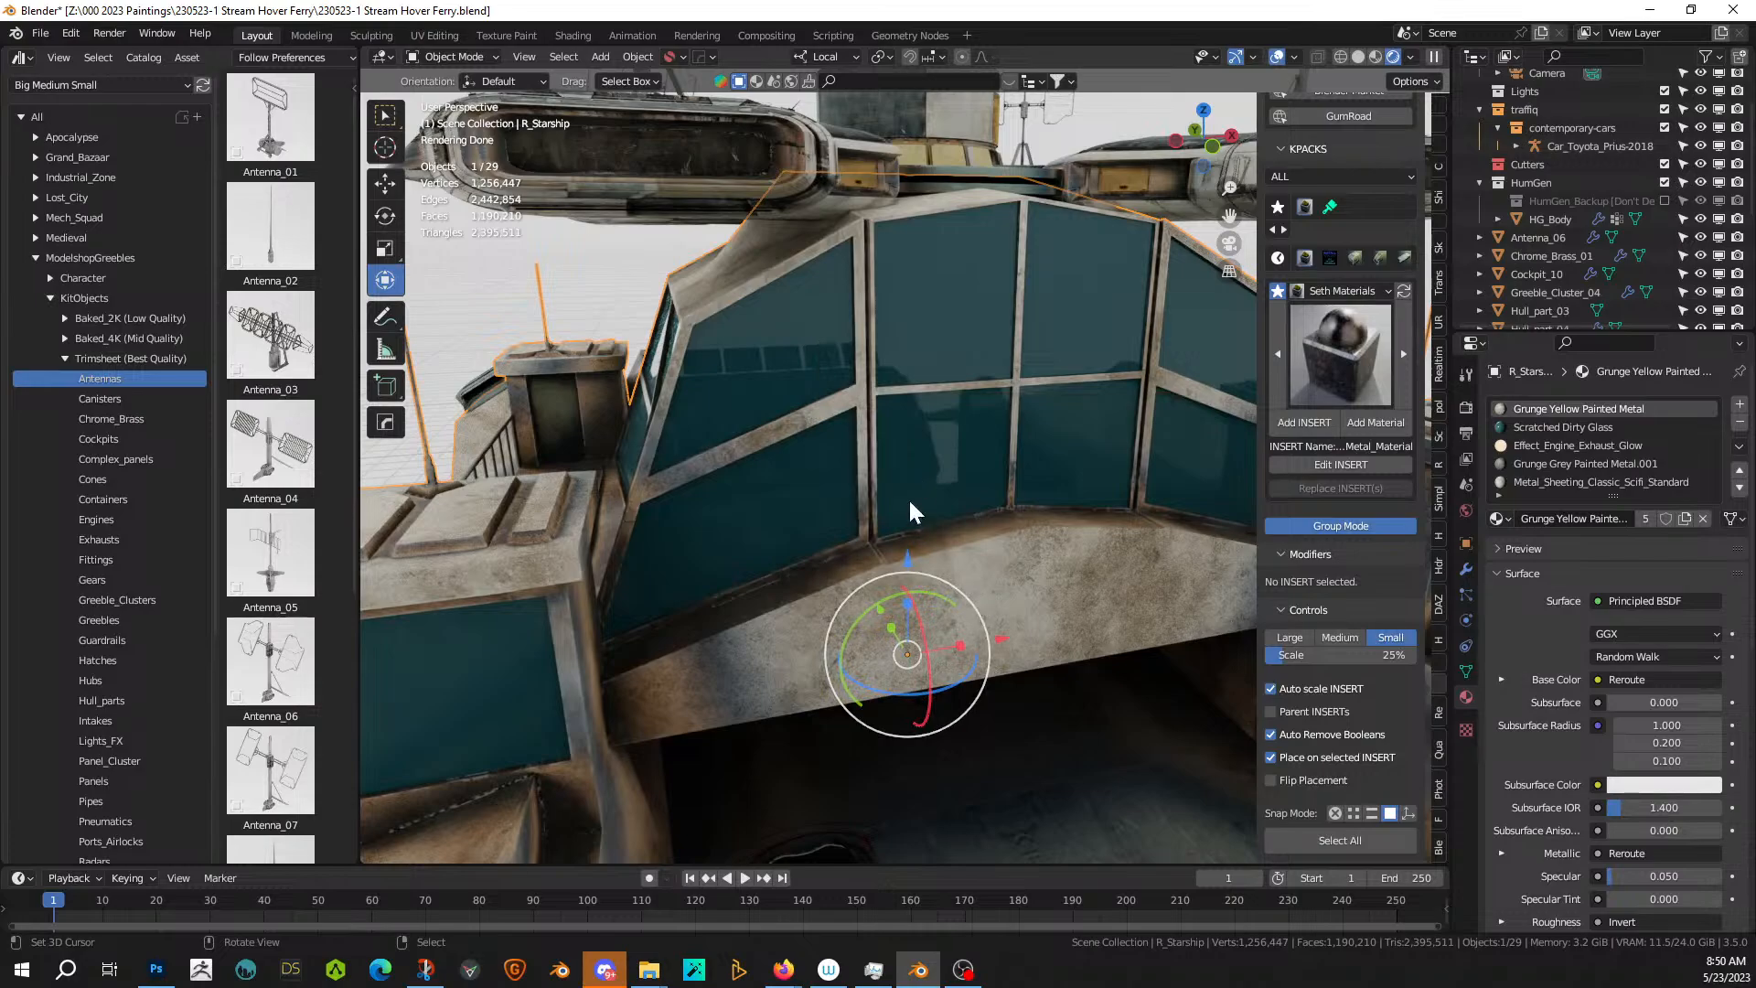
{"action": "key", "text": "q"}
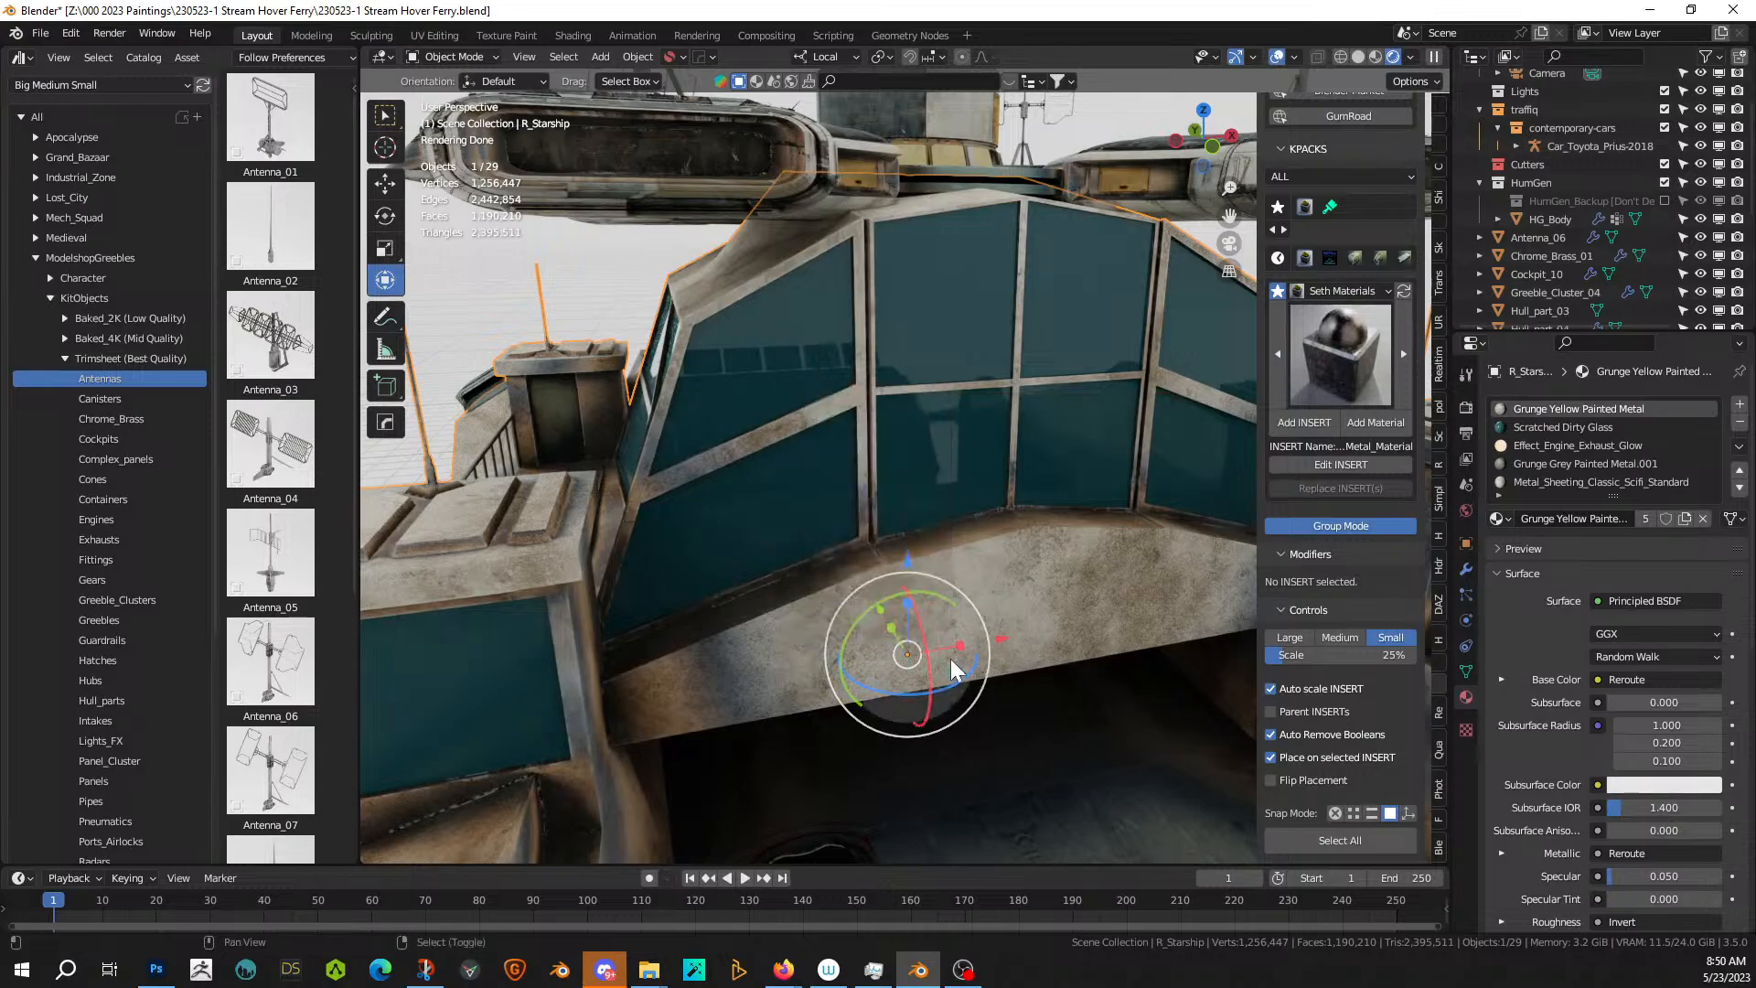
{"action": "key", "text": "shift+q"}
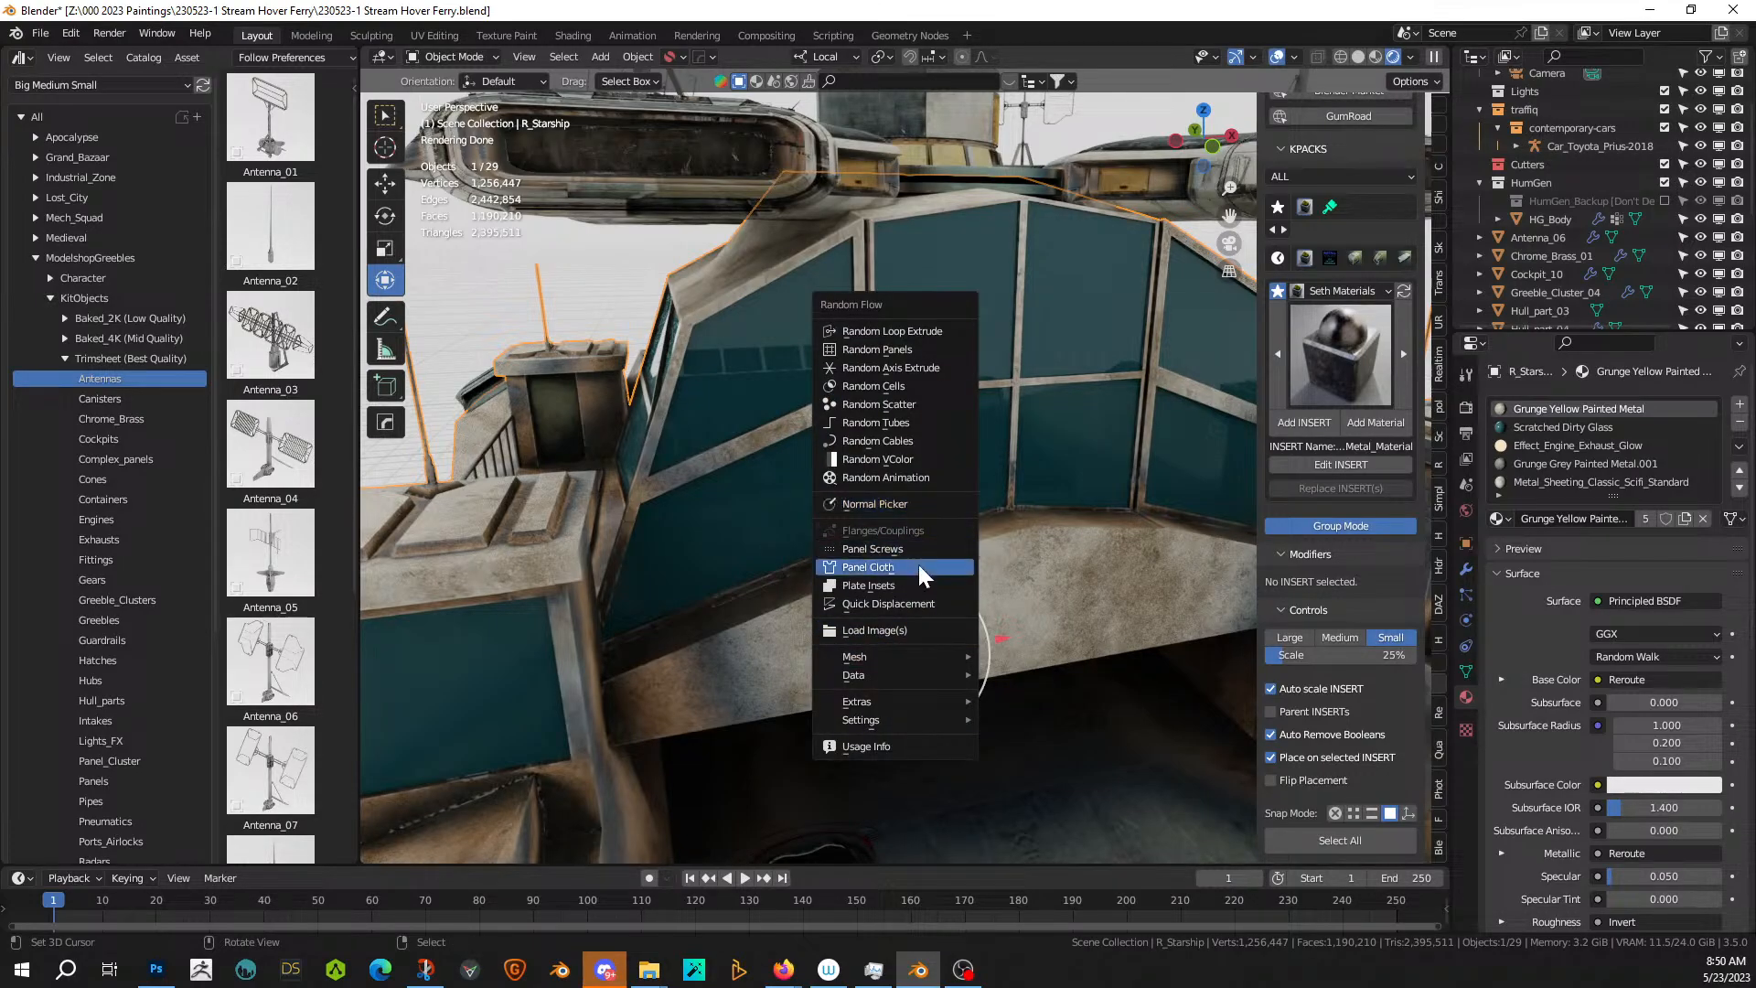
{"action": "left_click", "coordinate": [909, 585]}
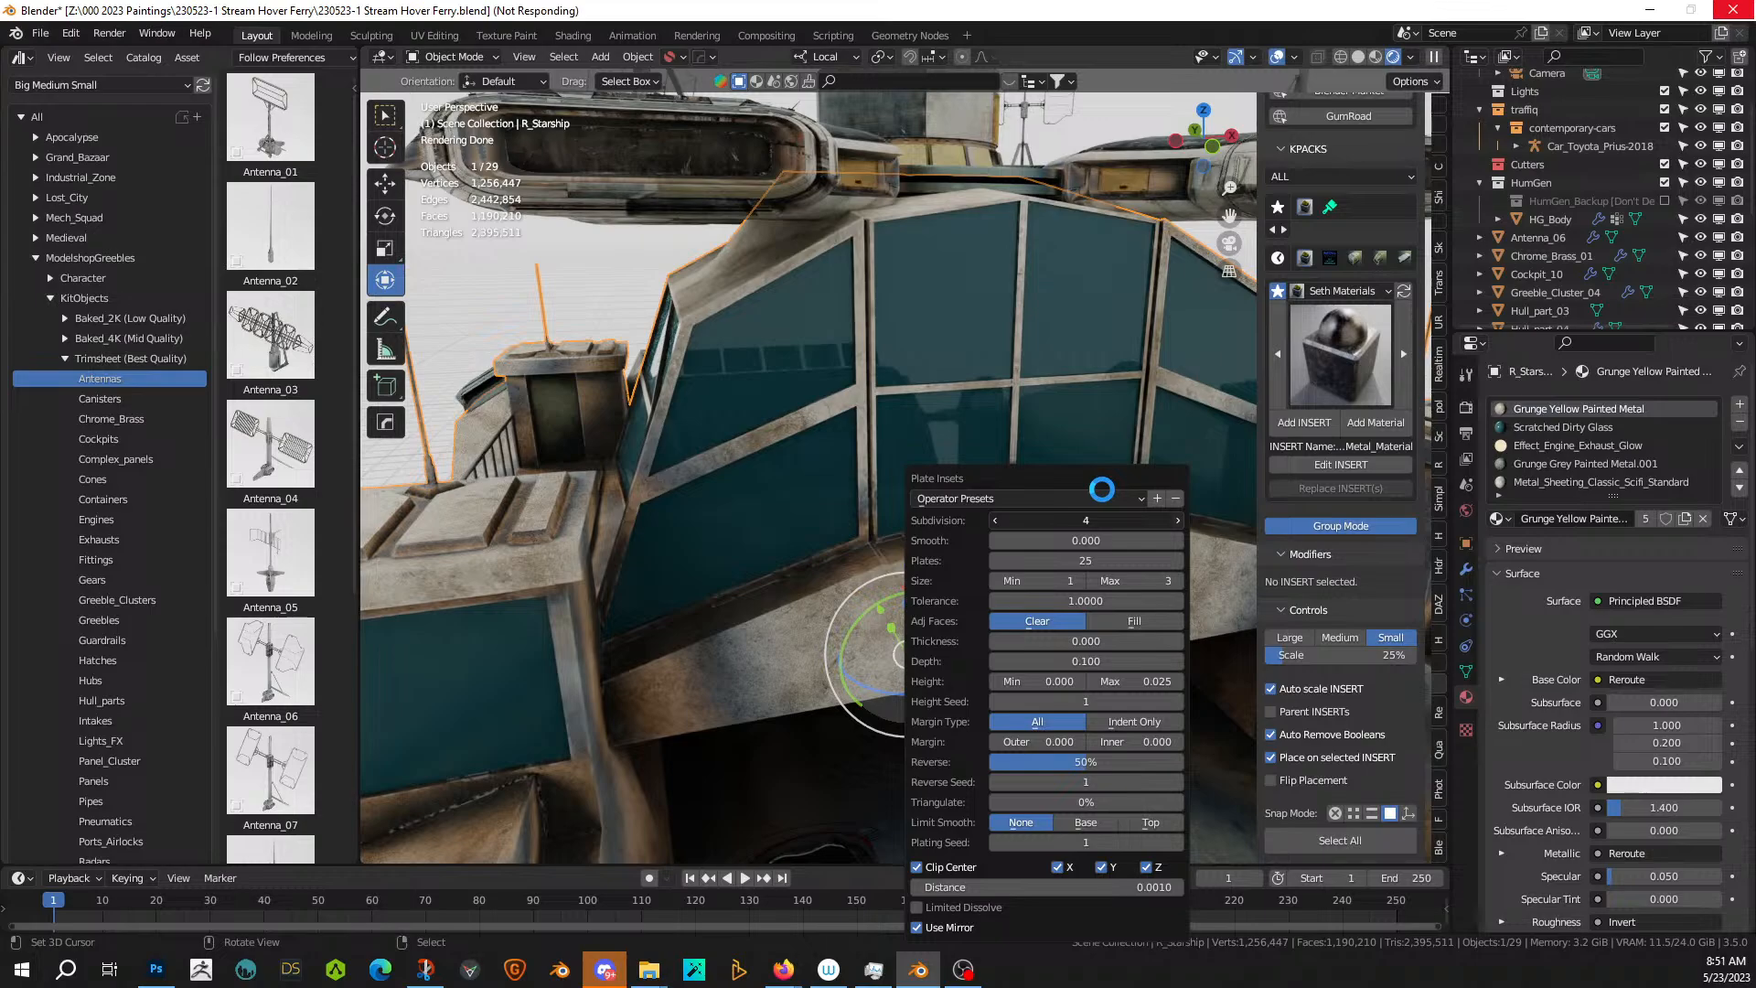
{"action": "left_click", "coordinate": [1103, 496]}
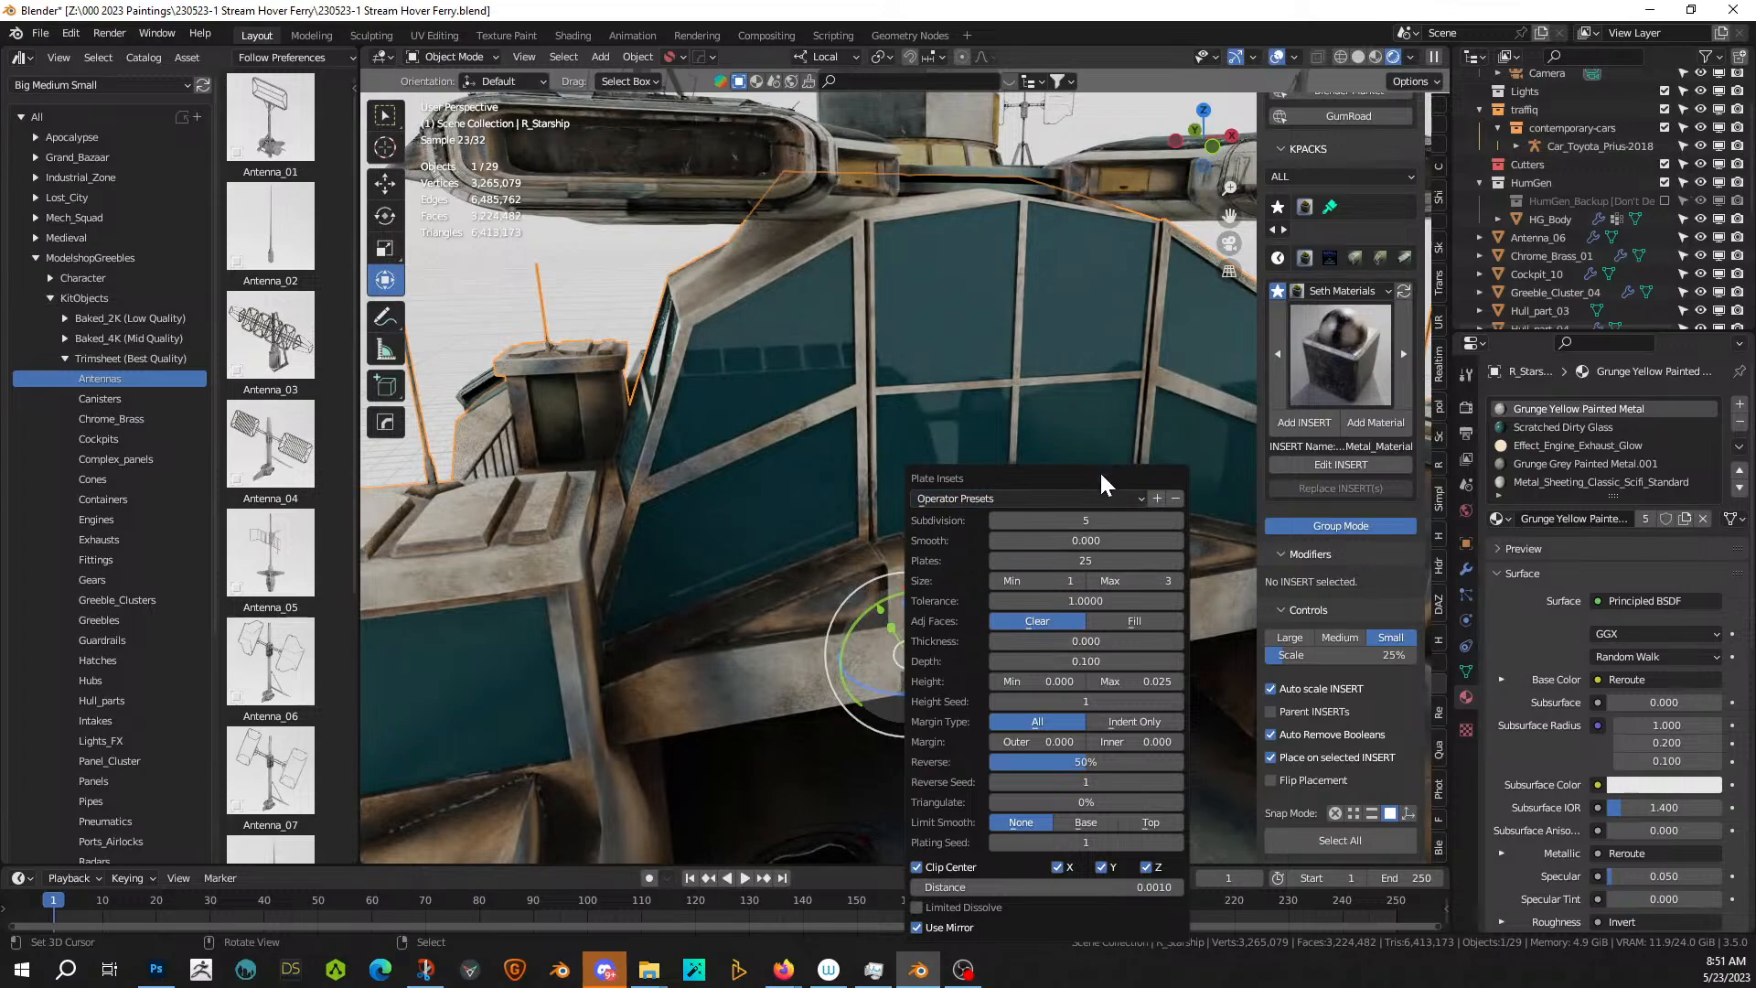
{"action": "left_click_drag", "start_coordinate": [1100, 470], "coordinate": [464, 254]}
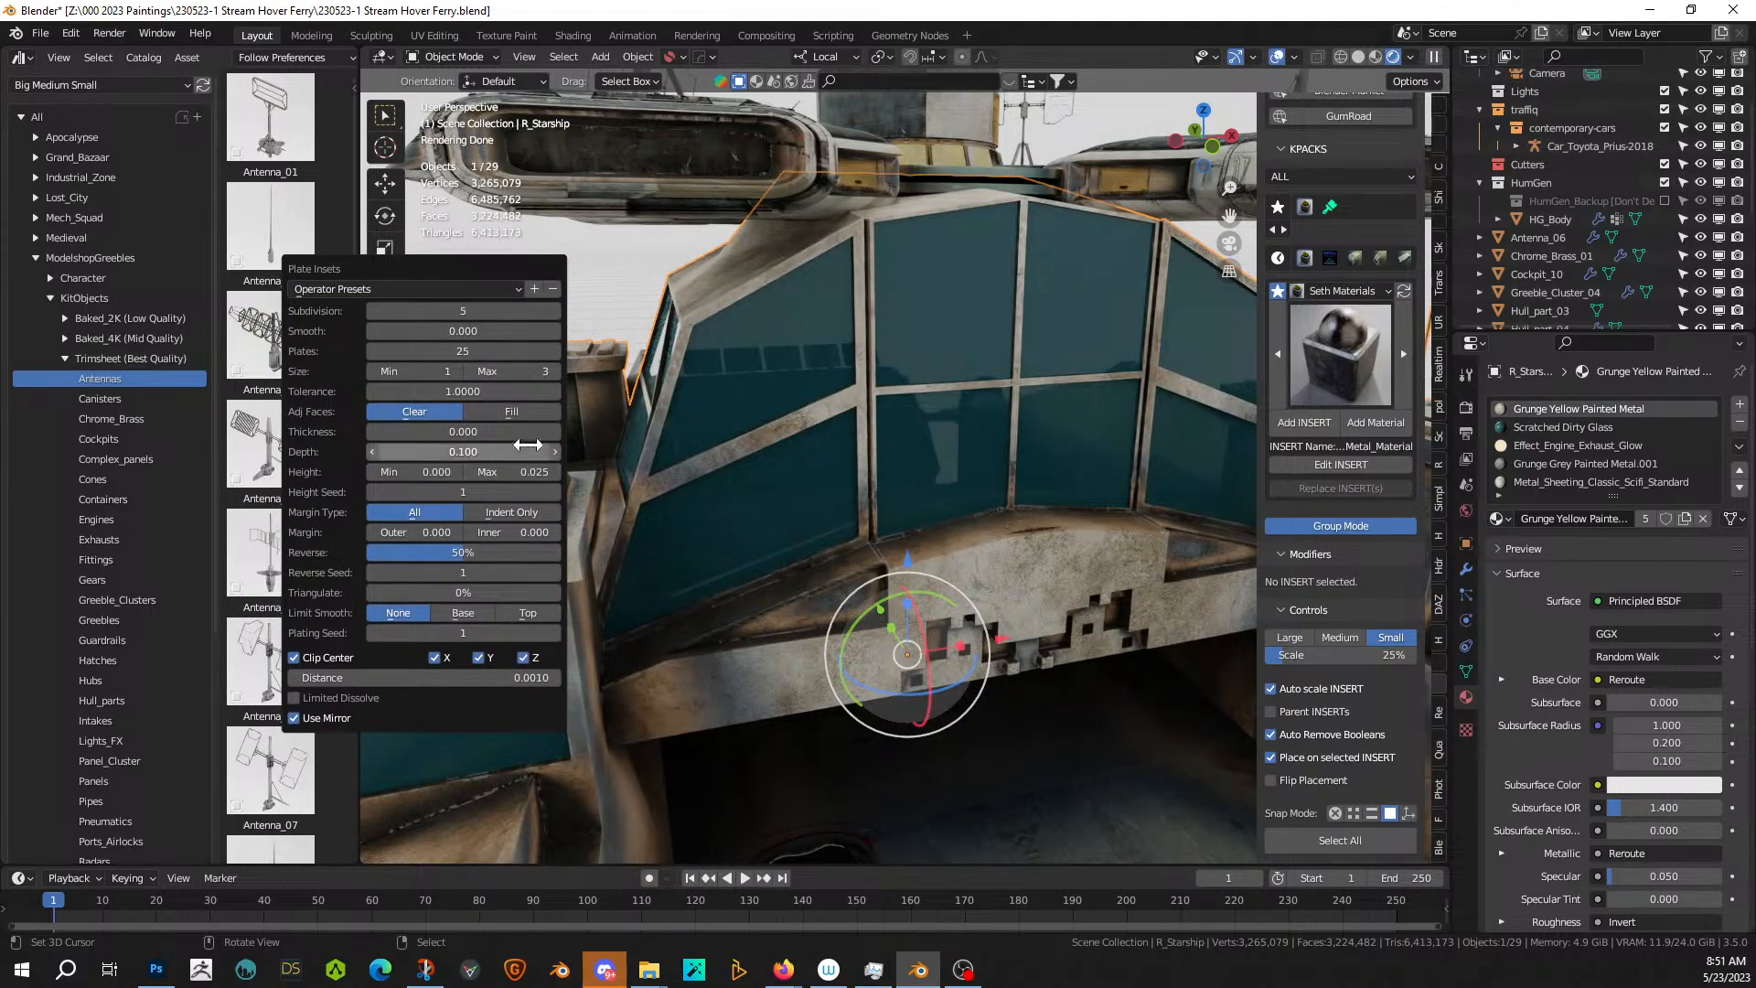
{"action": "left_click", "coordinate": [489, 452]}
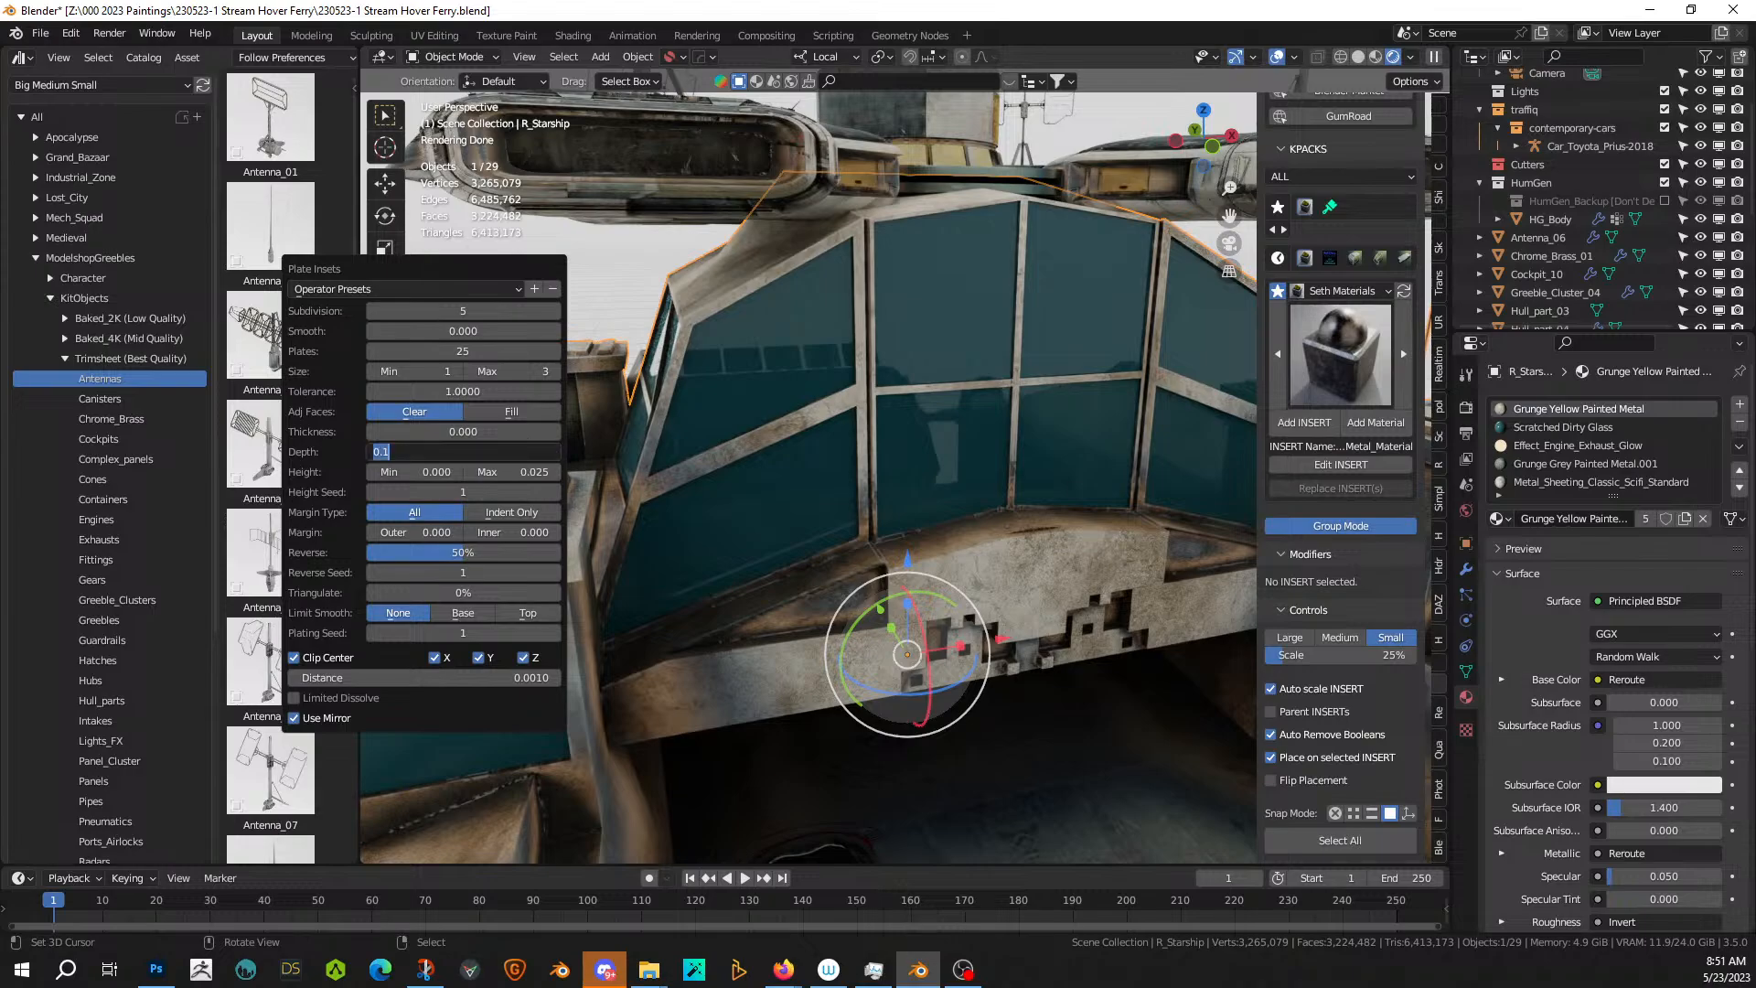
{"action": "type", "text": ".025"}
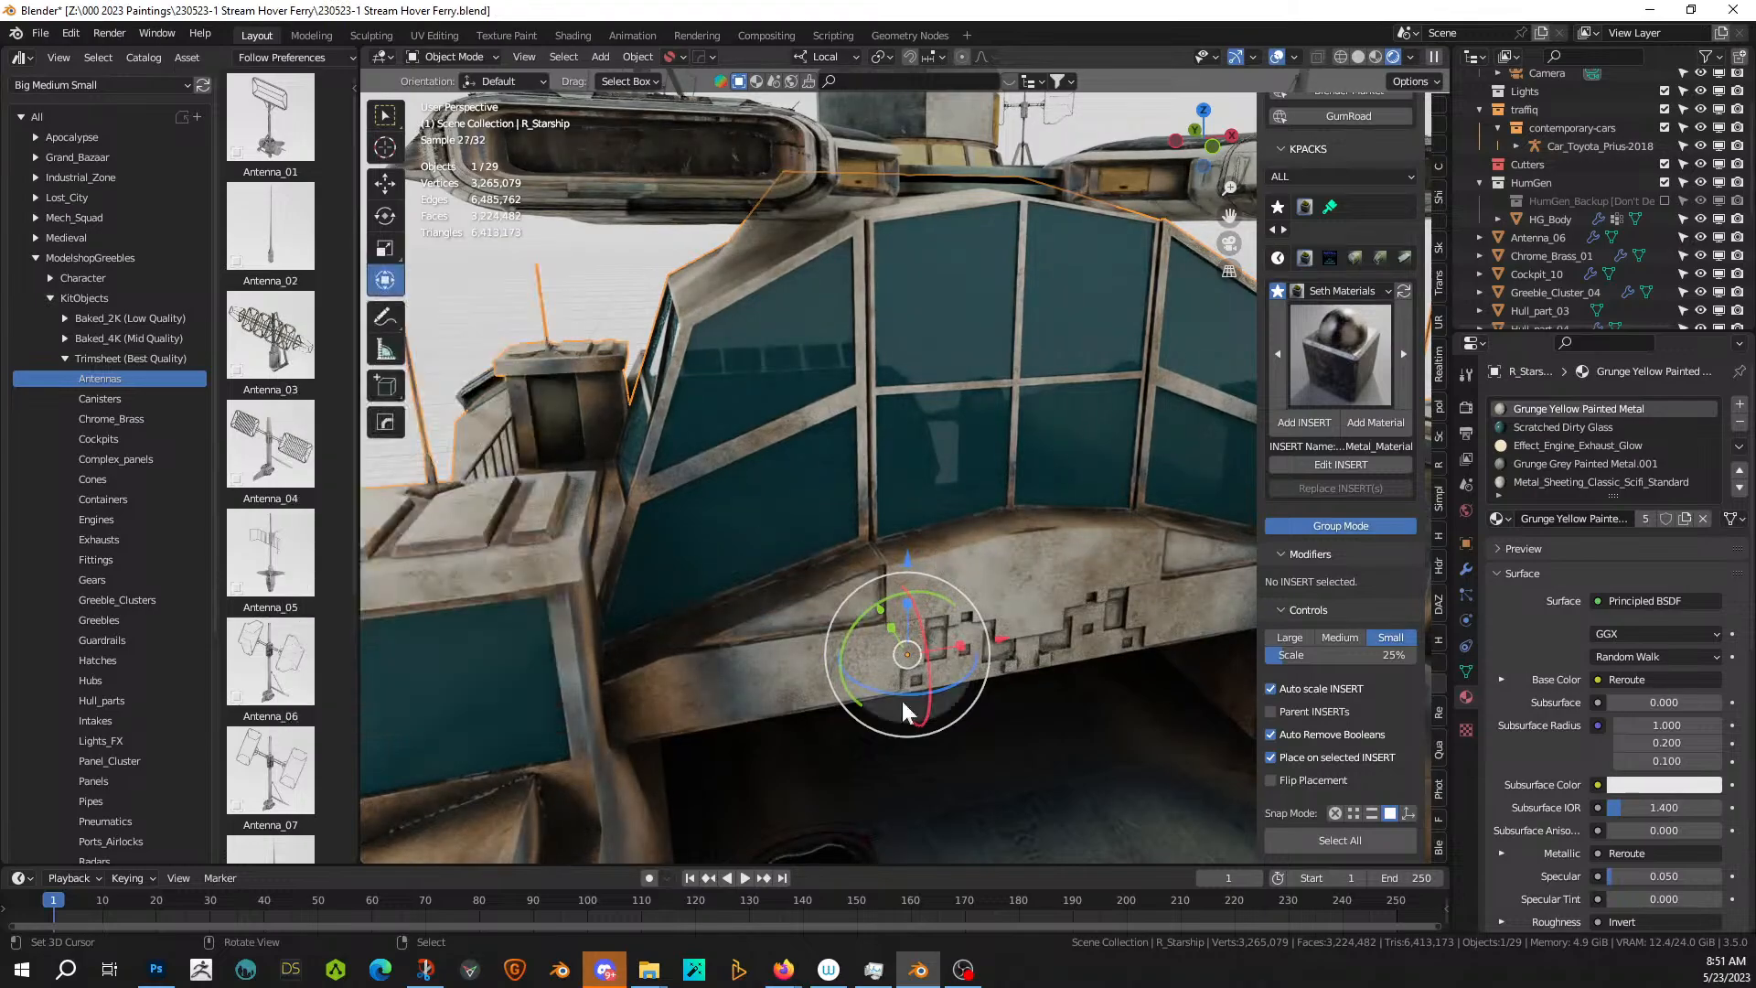
- Examine the plate insets below the cockpit windows up close, using solid shading with Cavity enabled
{"action": "middle_click_drag", "start_coordinate": [1025, 732], "coordinate": [985, 705]}
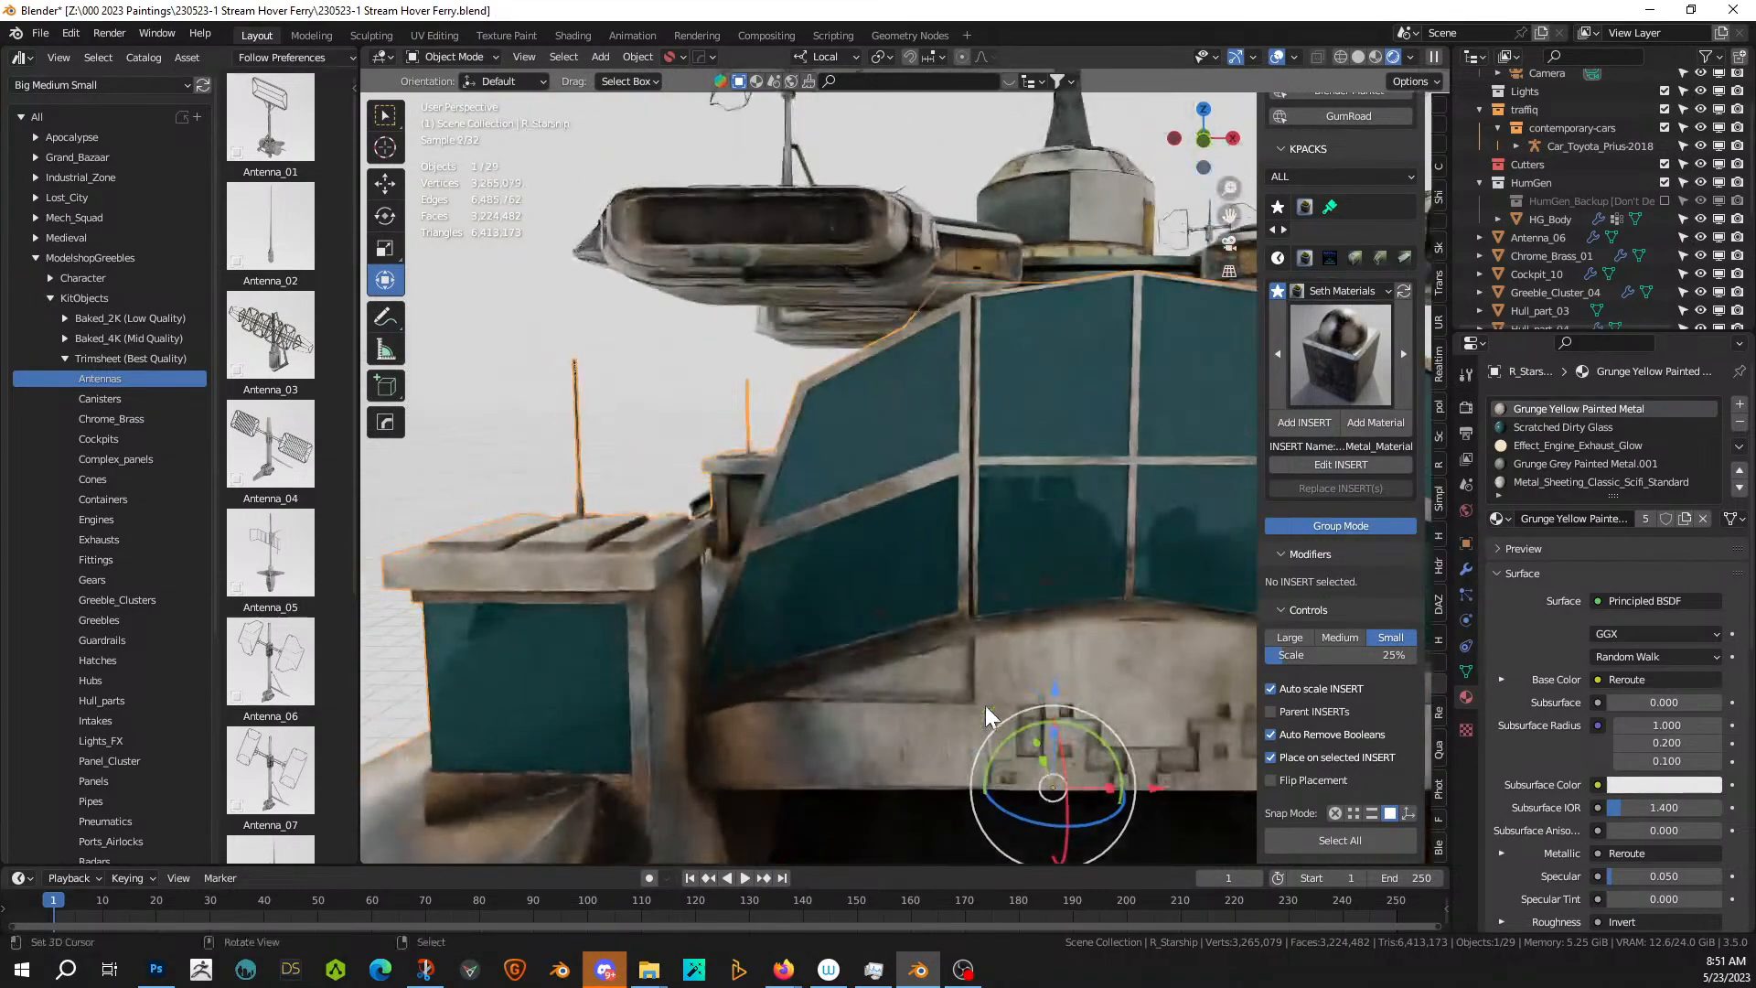
{"action": "middle_click_drag", "start_coordinate": [937, 481], "coordinate": [811, 316], "text": "shift"}
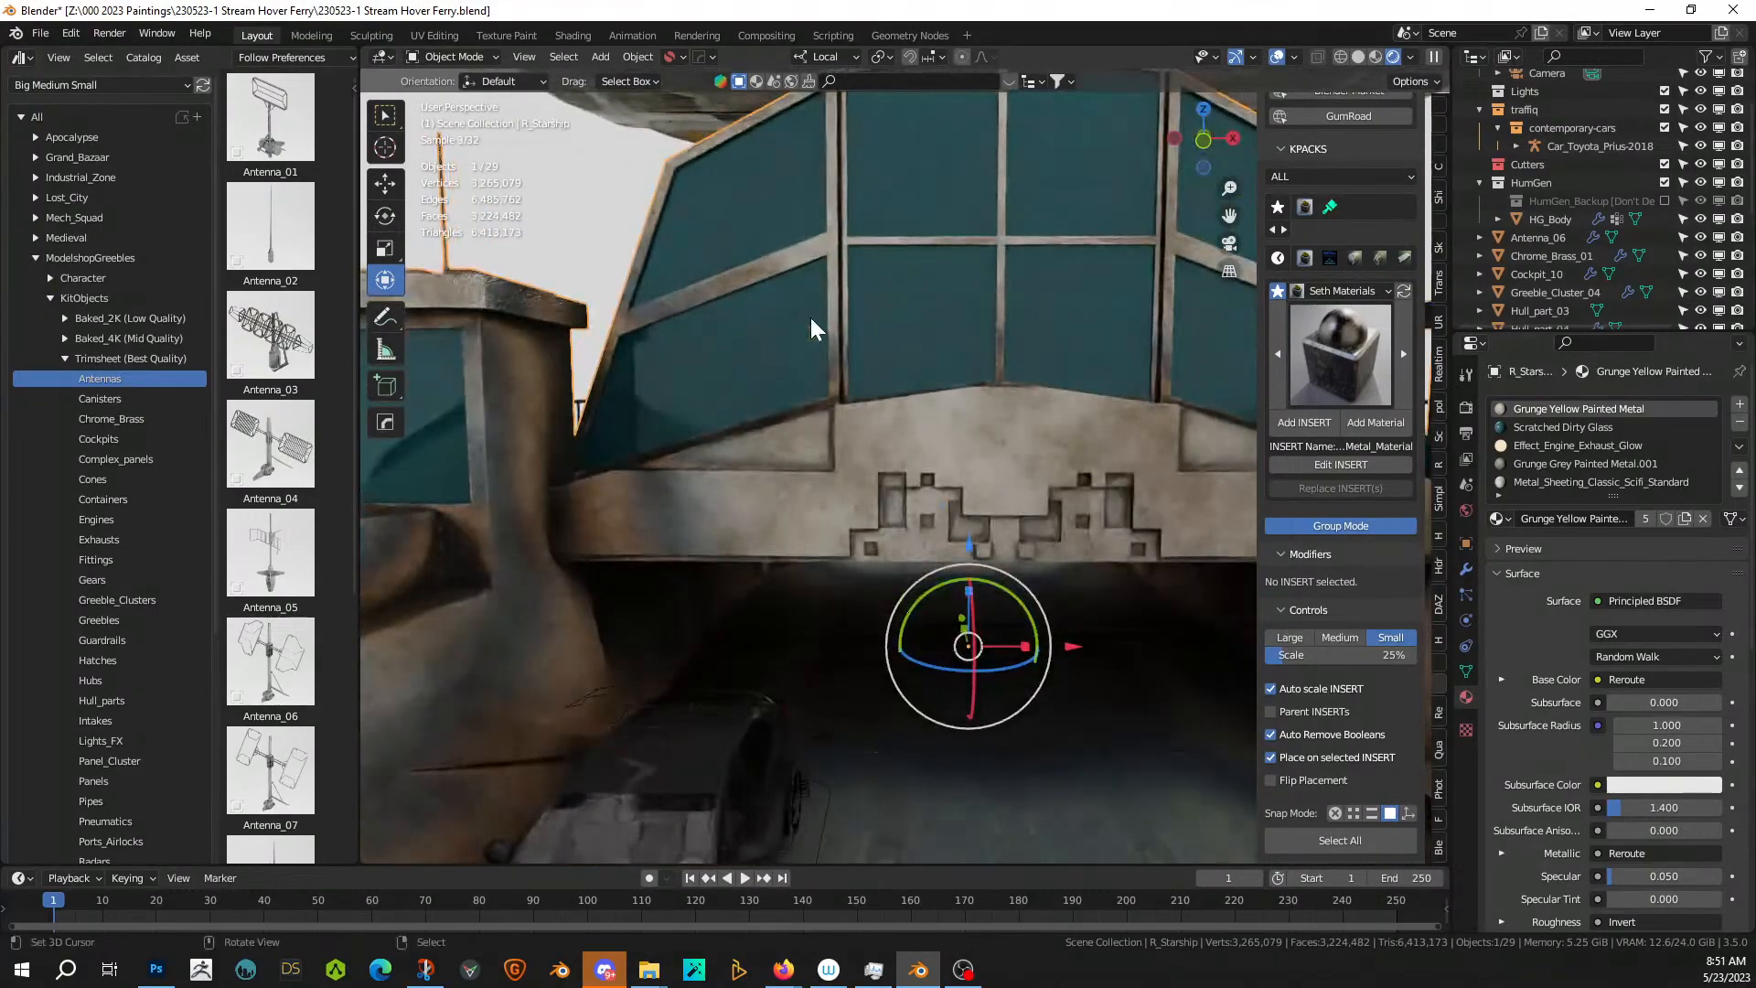
{"action": "scroll", "coordinate": [880, 464], "scroll_direction": "up", "scroll_amount": 1}
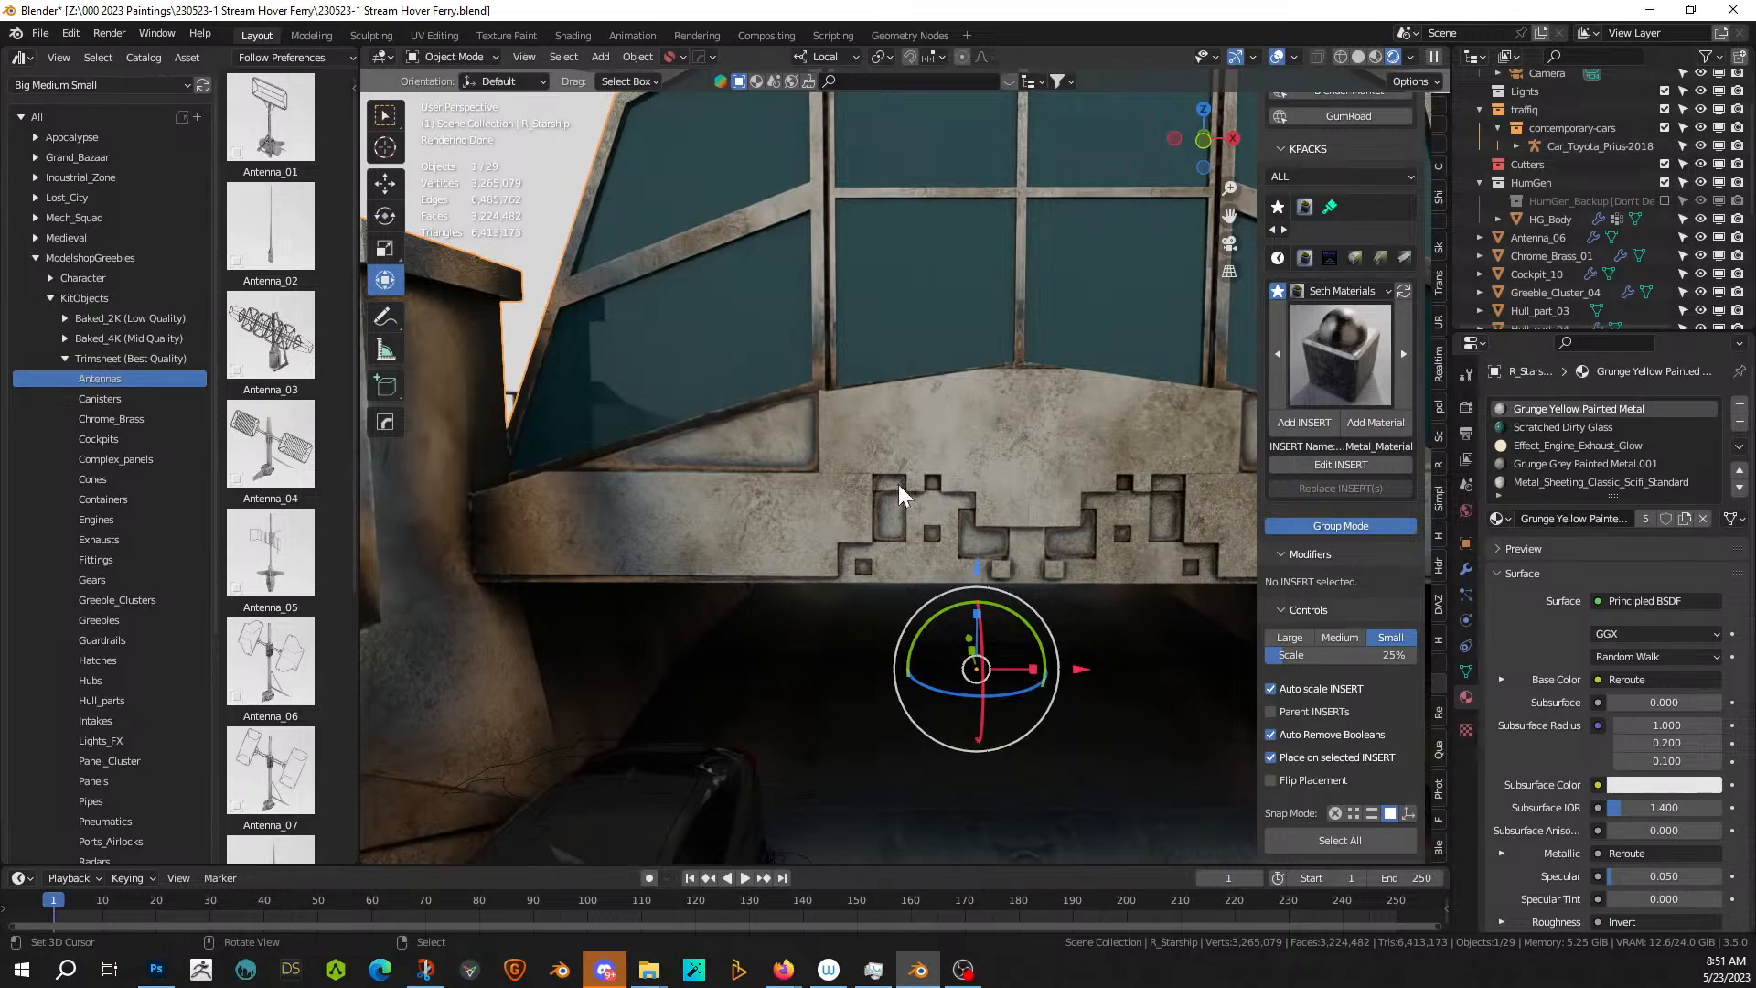
{"action": "left_click", "coordinate": [1358, 58]}
{"action": "scroll", "coordinate": [909, 487], "scroll_direction": "up", "scroll_amount": 1}
{"action": "middle_click_drag", "start_coordinate": [854, 609], "coordinate": [863, 622]}
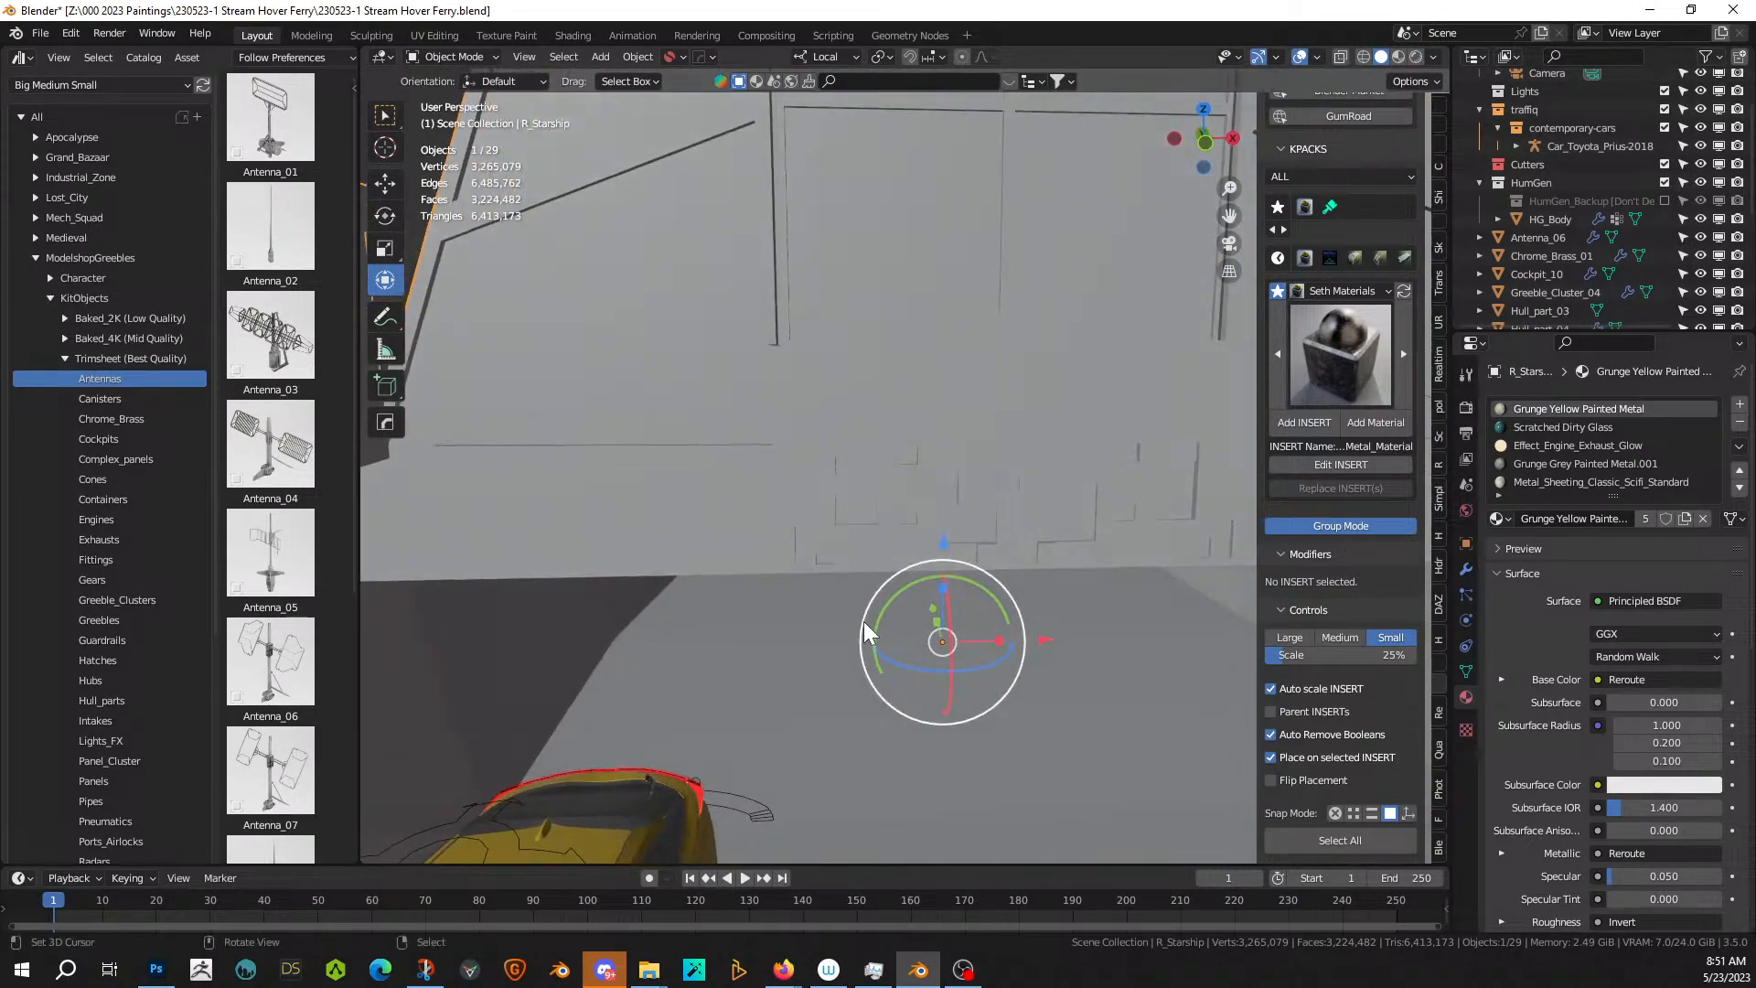
{"action": "key", "text": "alt+v"}
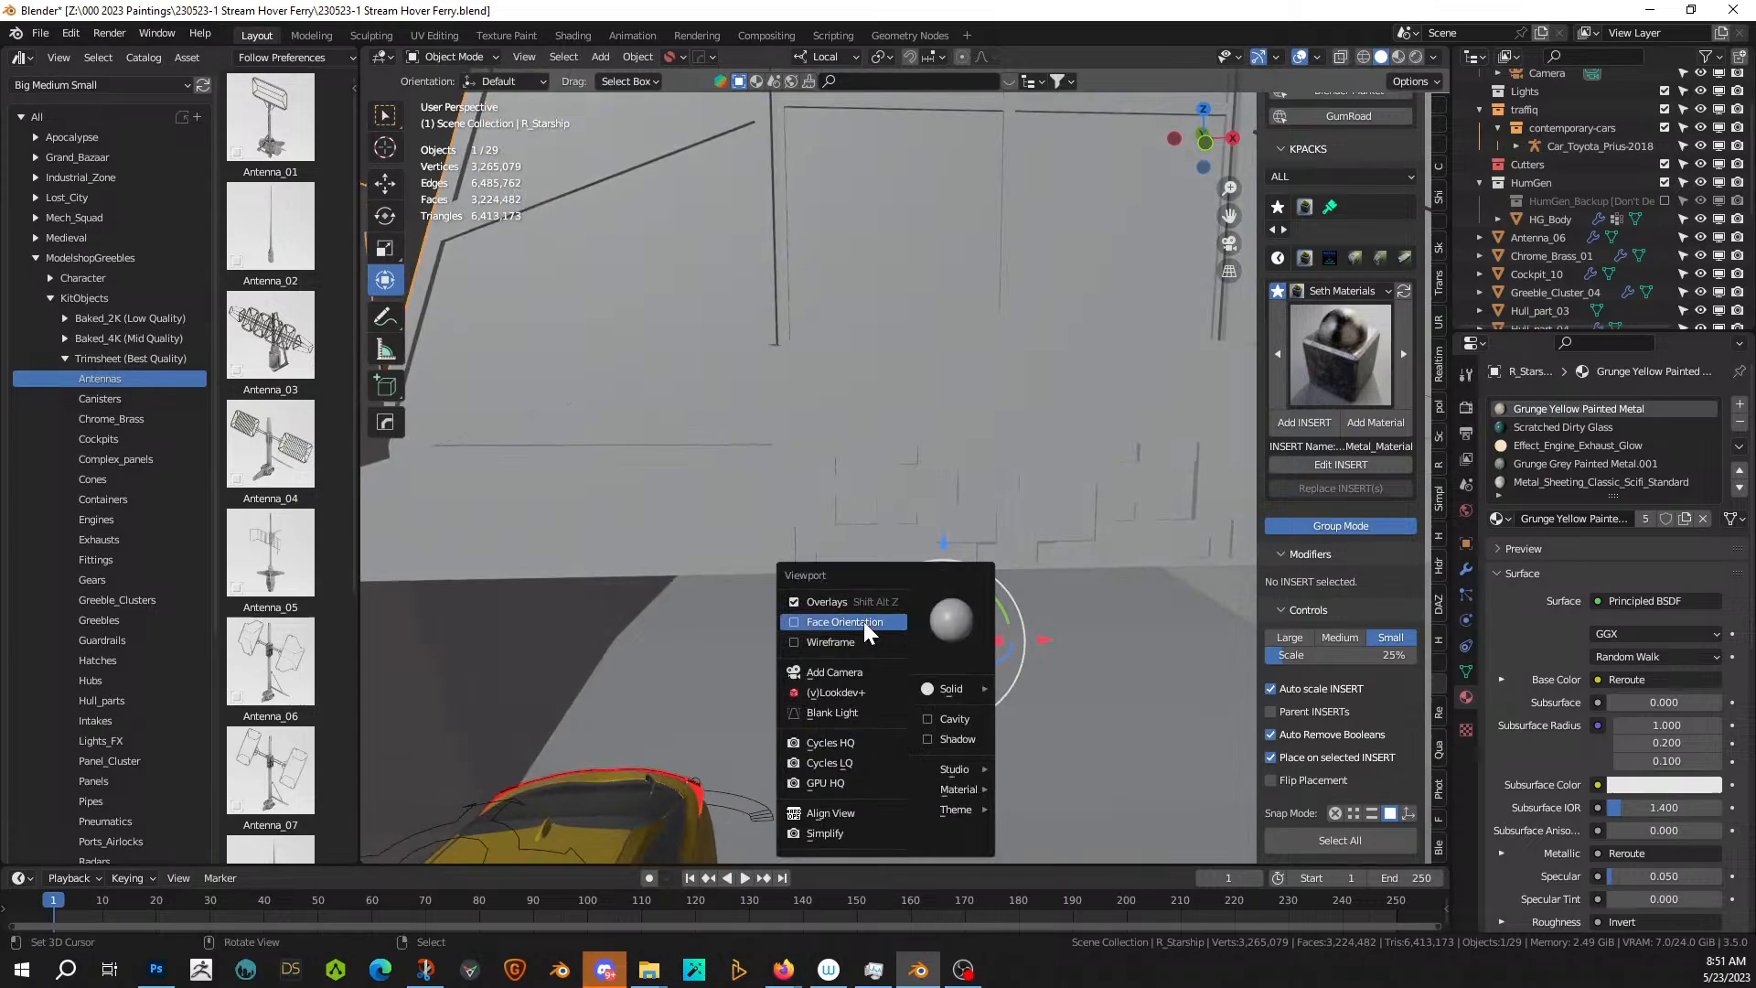
{"action": "left_click", "coordinate": [929, 721]}
{"action": "scroll", "coordinate": [943, 517], "scroll_direction": "up", "scroll_amount": 1}
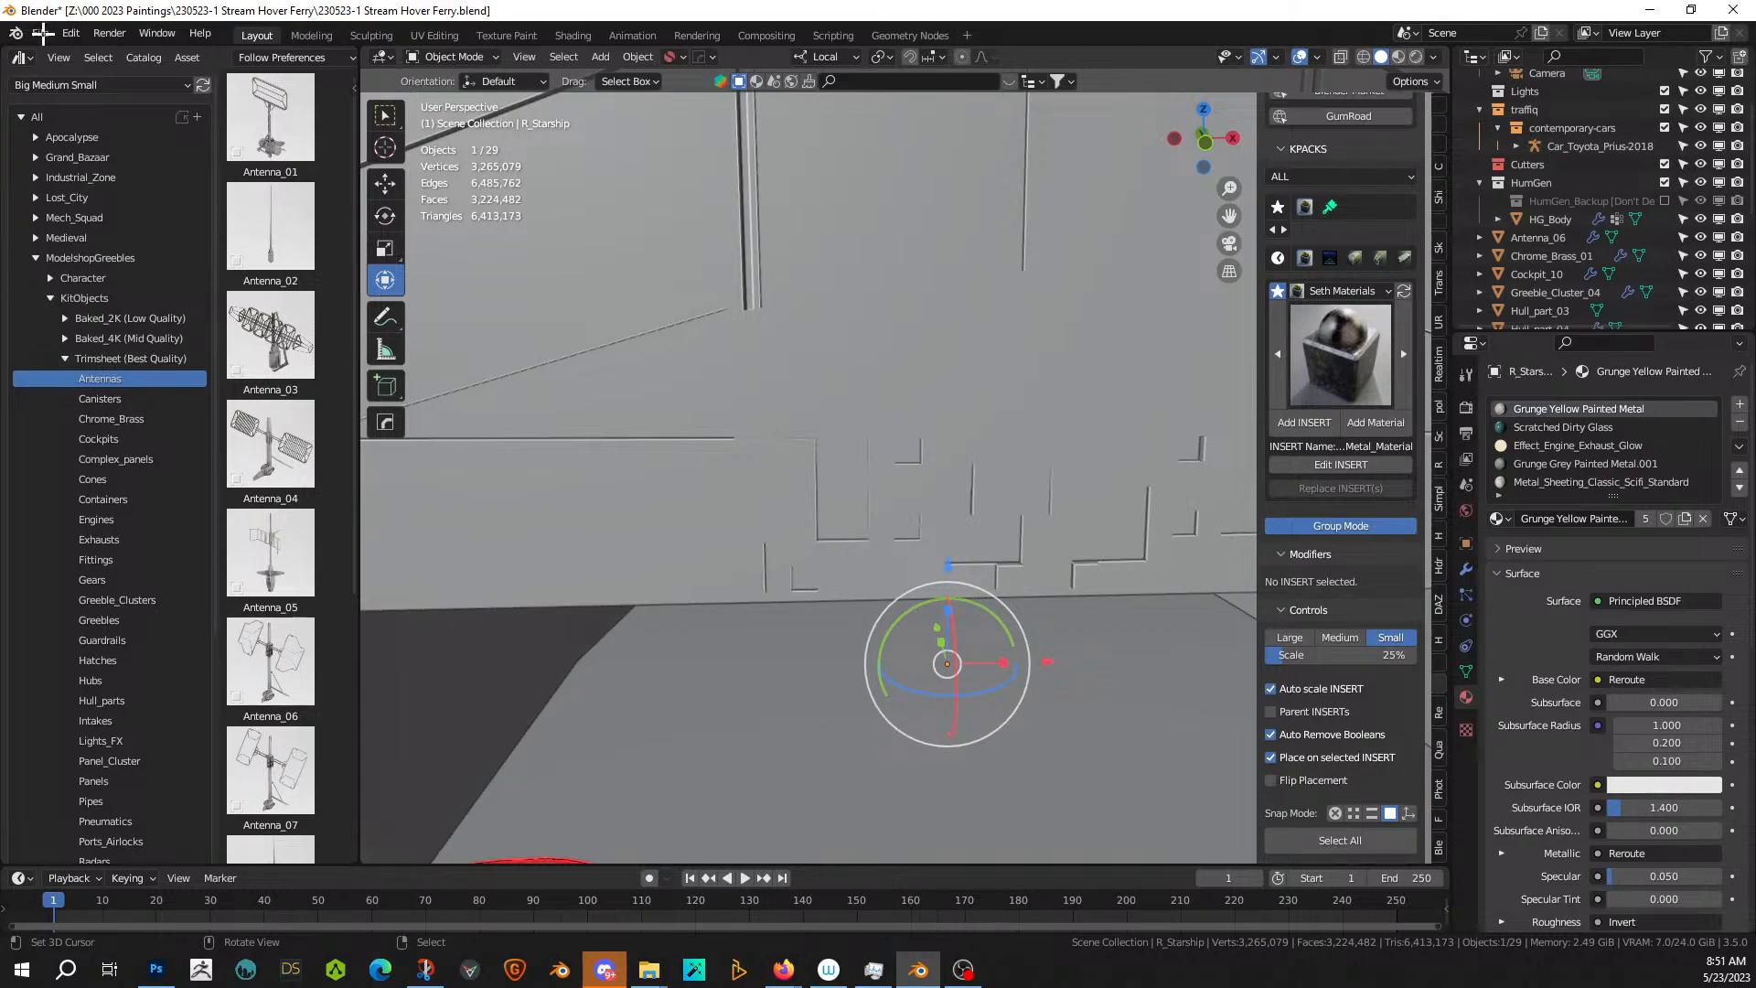
- Return the hull to edit mode and save the hover ferry file
{"action": "left_click", "coordinate": [41, 34]}
{"action": "left_click", "coordinate": [43, 35]}
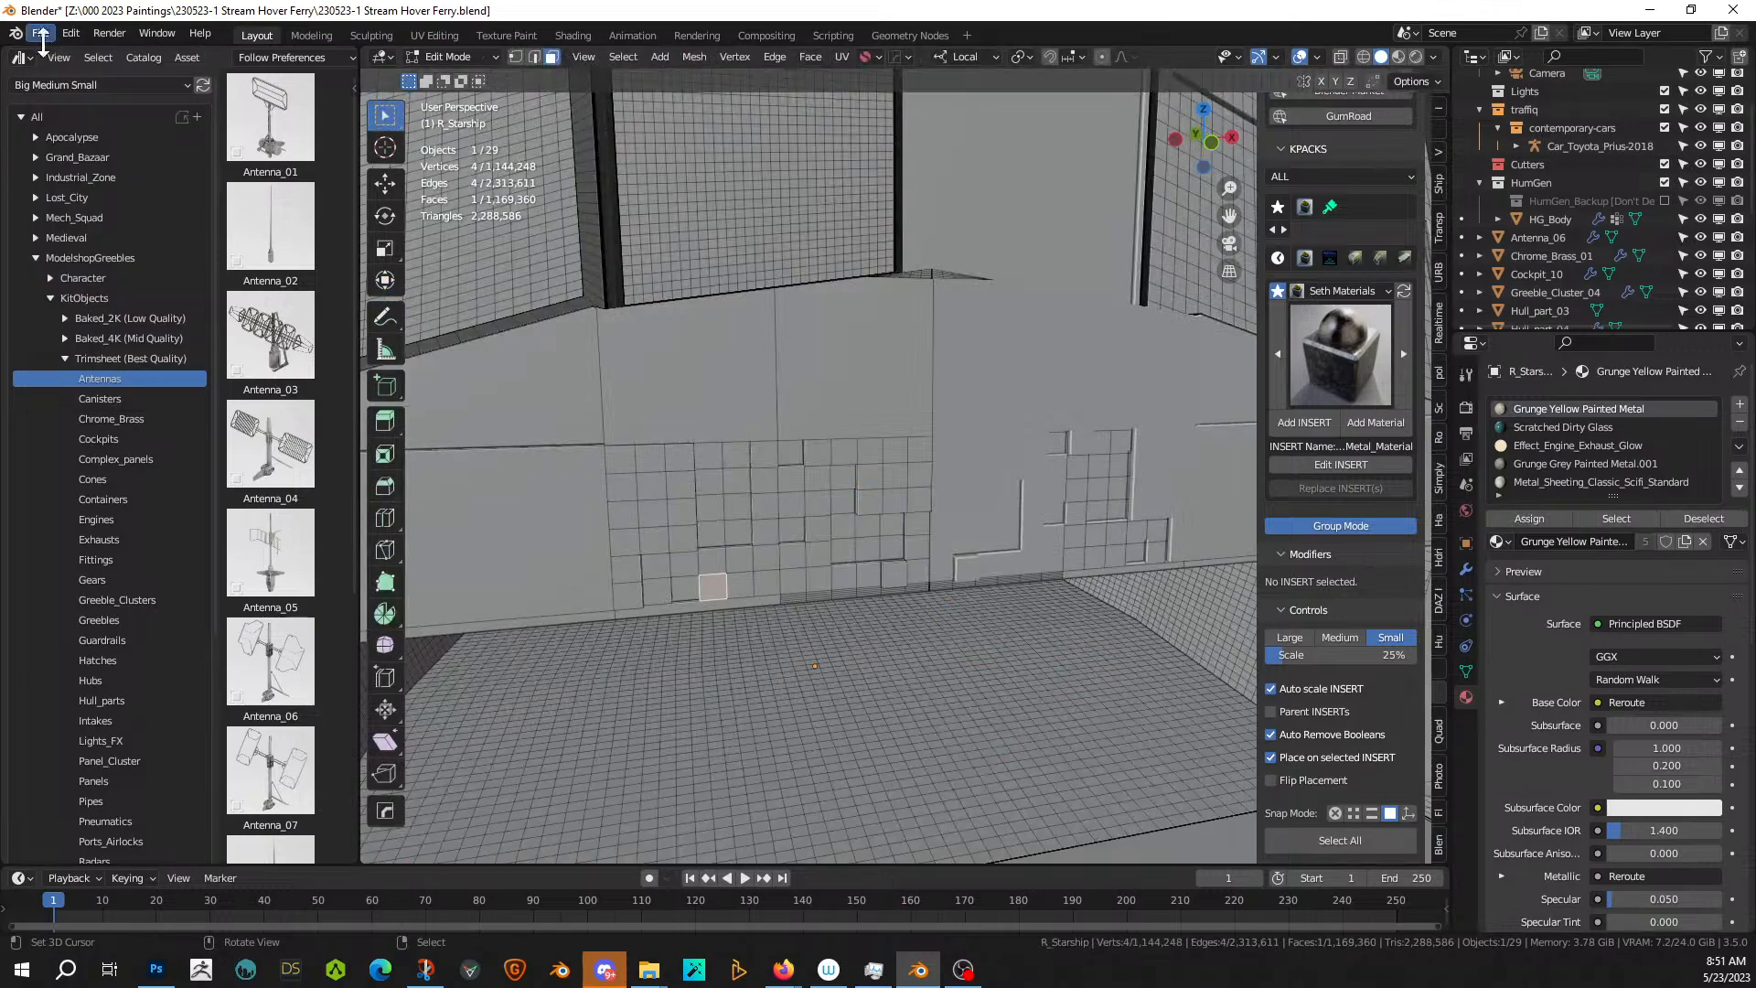
{"action": "left_click", "coordinate": [41, 34]}
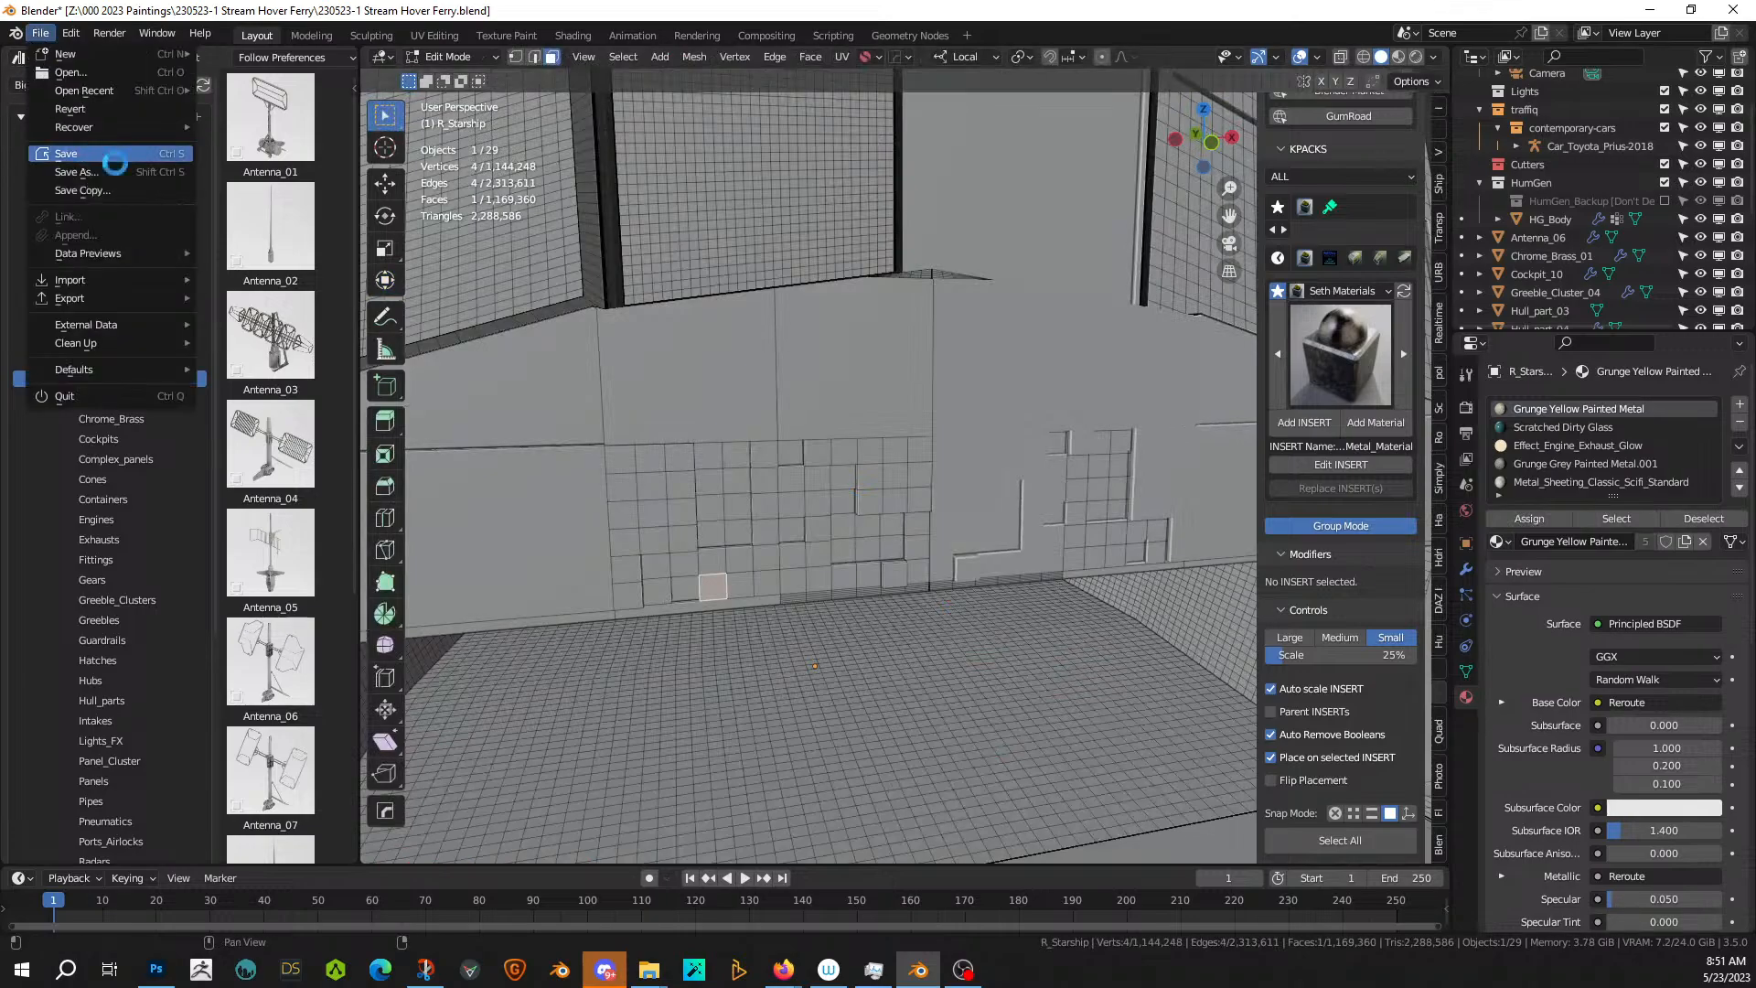
- Select three separate small square grid faces among the plate insets on the panel below the cockpit, viewing it in rendered shading
{"action": "middle_click_drag", "start_coordinate": [942, 580], "coordinate": [891, 582]}
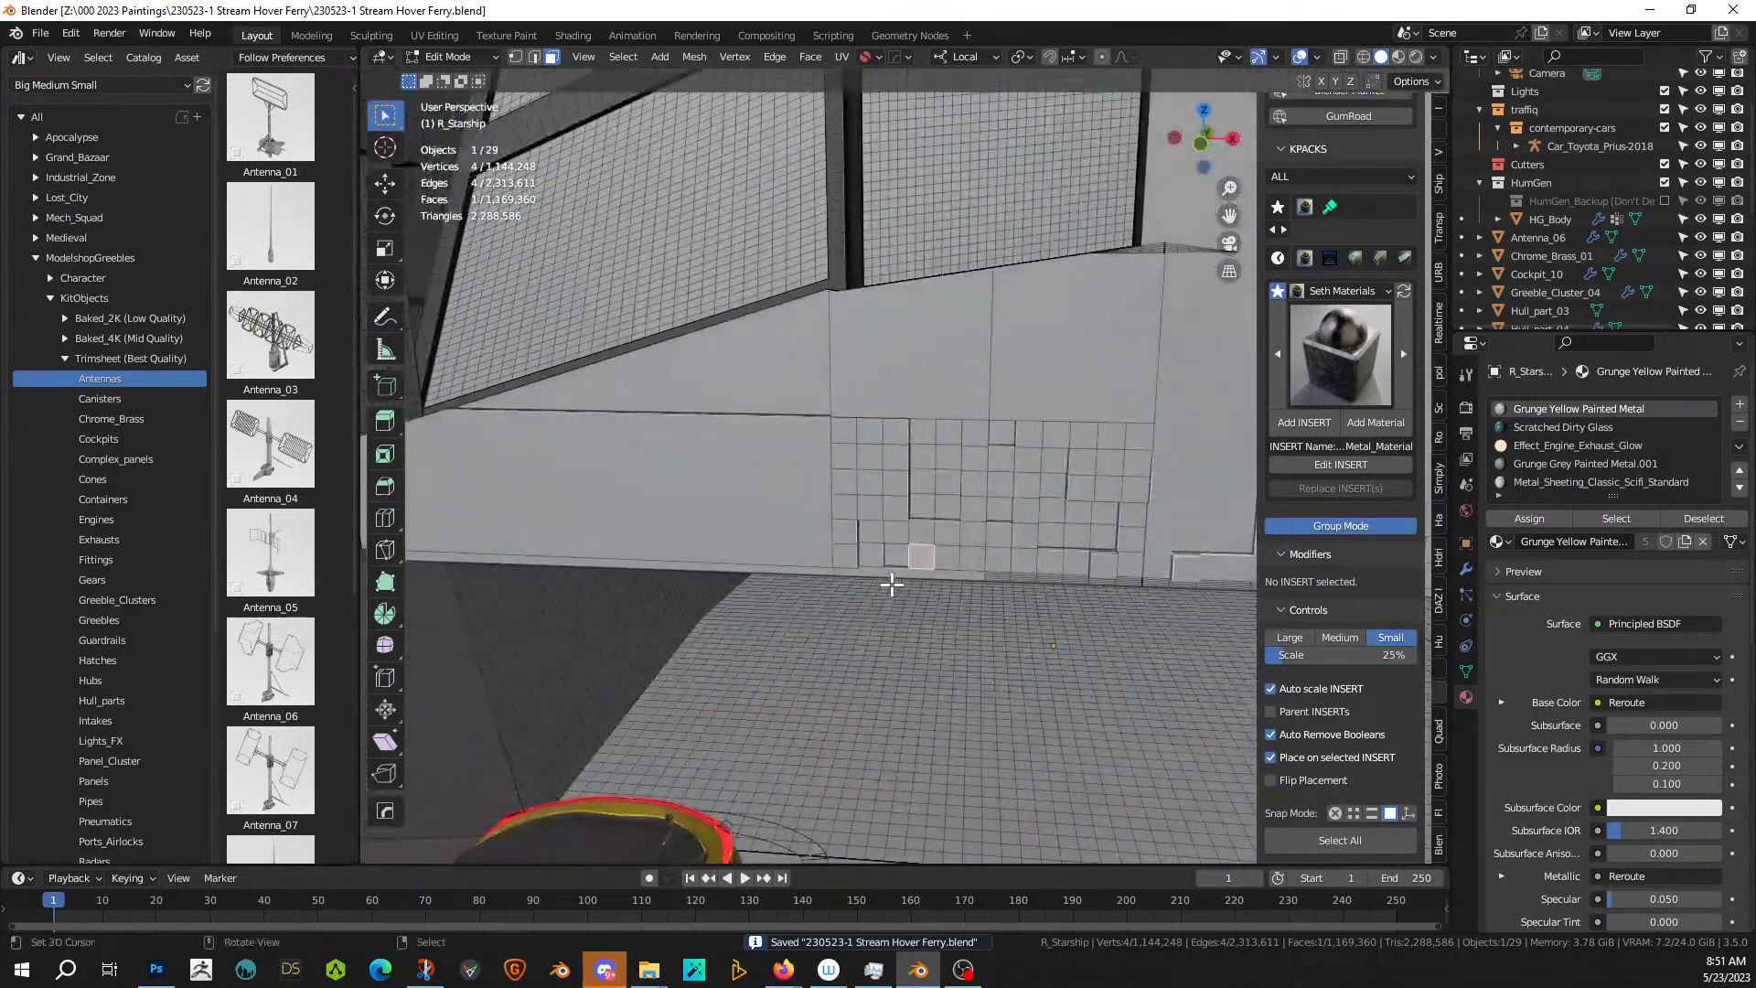
{"action": "scroll", "coordinate": [892, 584], "scroll_direction": "up", "scroll_amount": 2}
{"action": "right_click", "coordinate": [886, 580]}
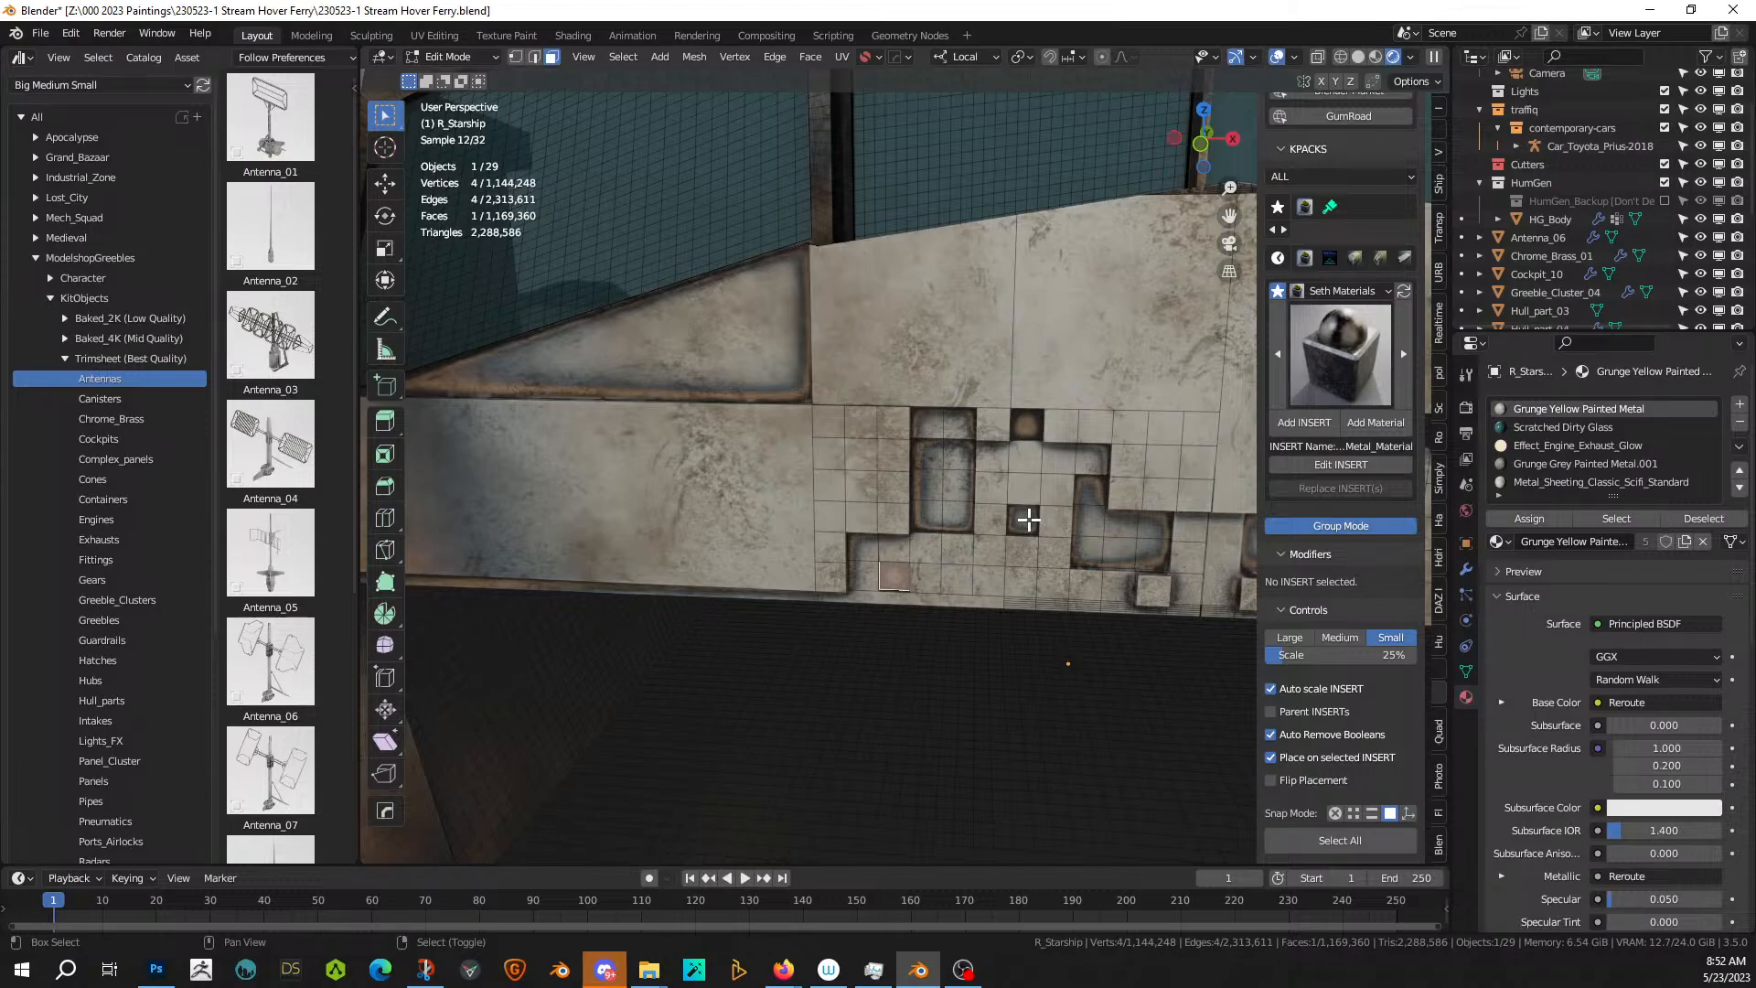
{"action": "left_click", "coordinate": [1028, 520]}
{"action": "left_click", "coordinate": [1026, 426], "text": "shift"}
{"action": "left_click", "coordinate": [1023, 518], "text": "shift"}
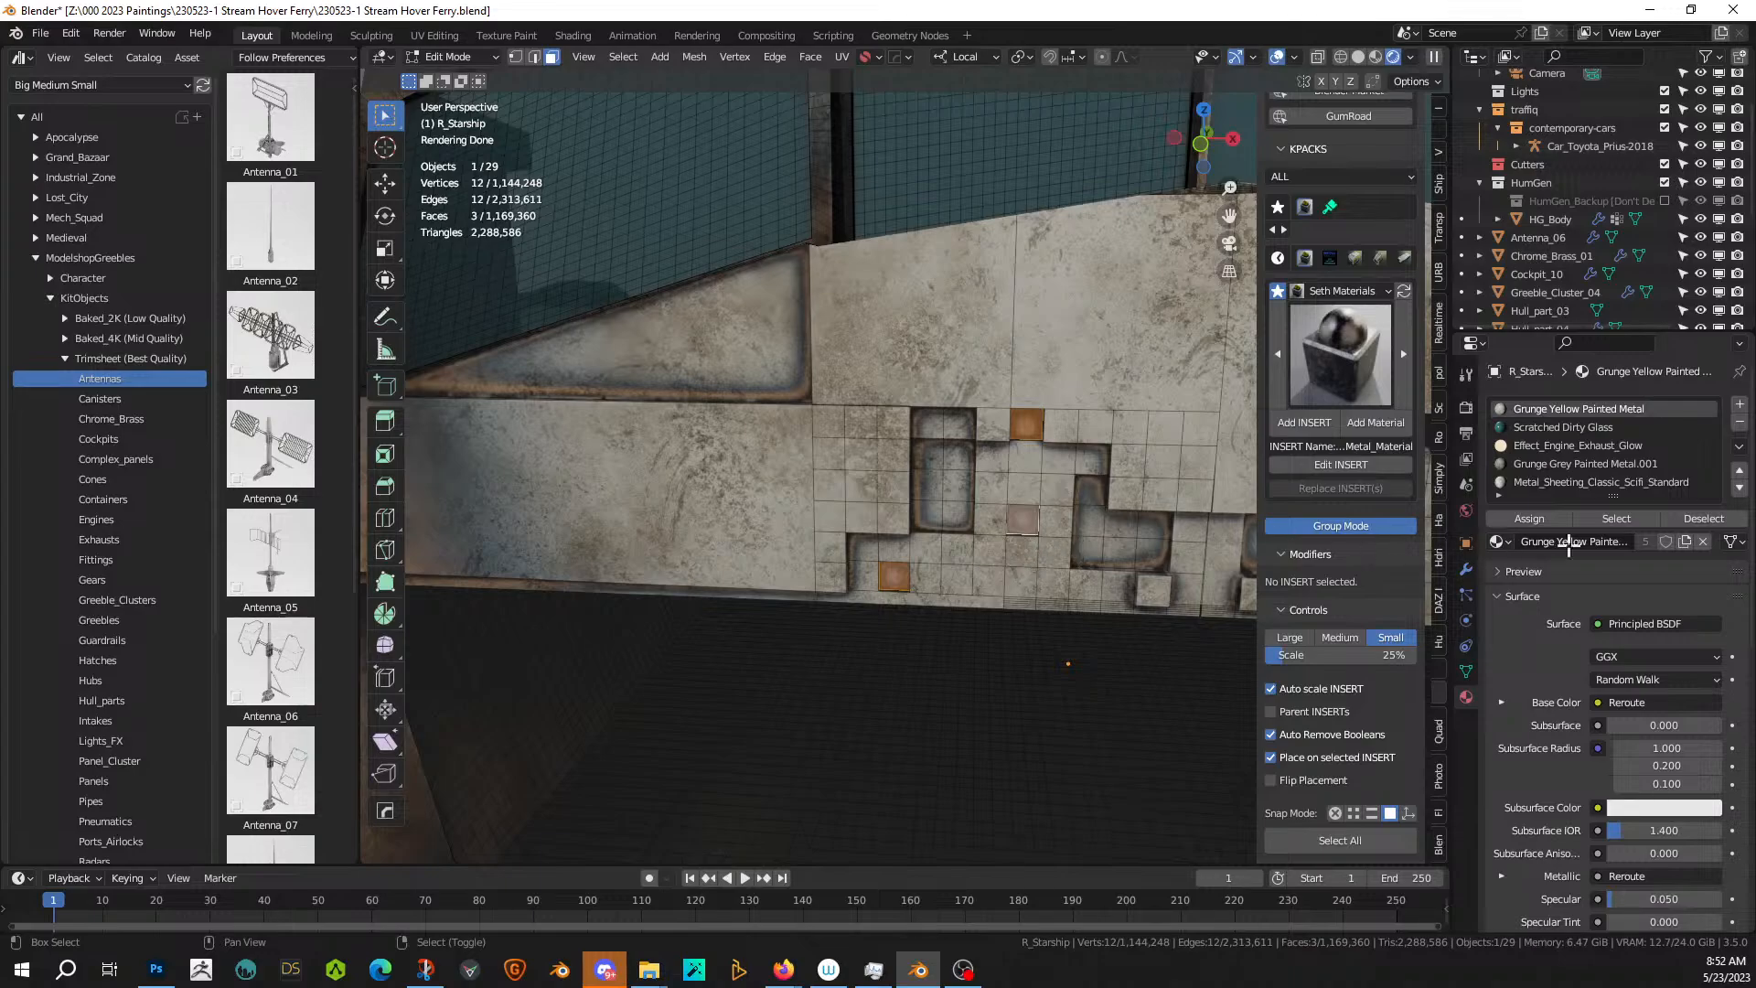
- Add an empty material slot to the hull and assign it to the three selected square faces
{"action": "left_click", "coordinate": [1739, 403]}
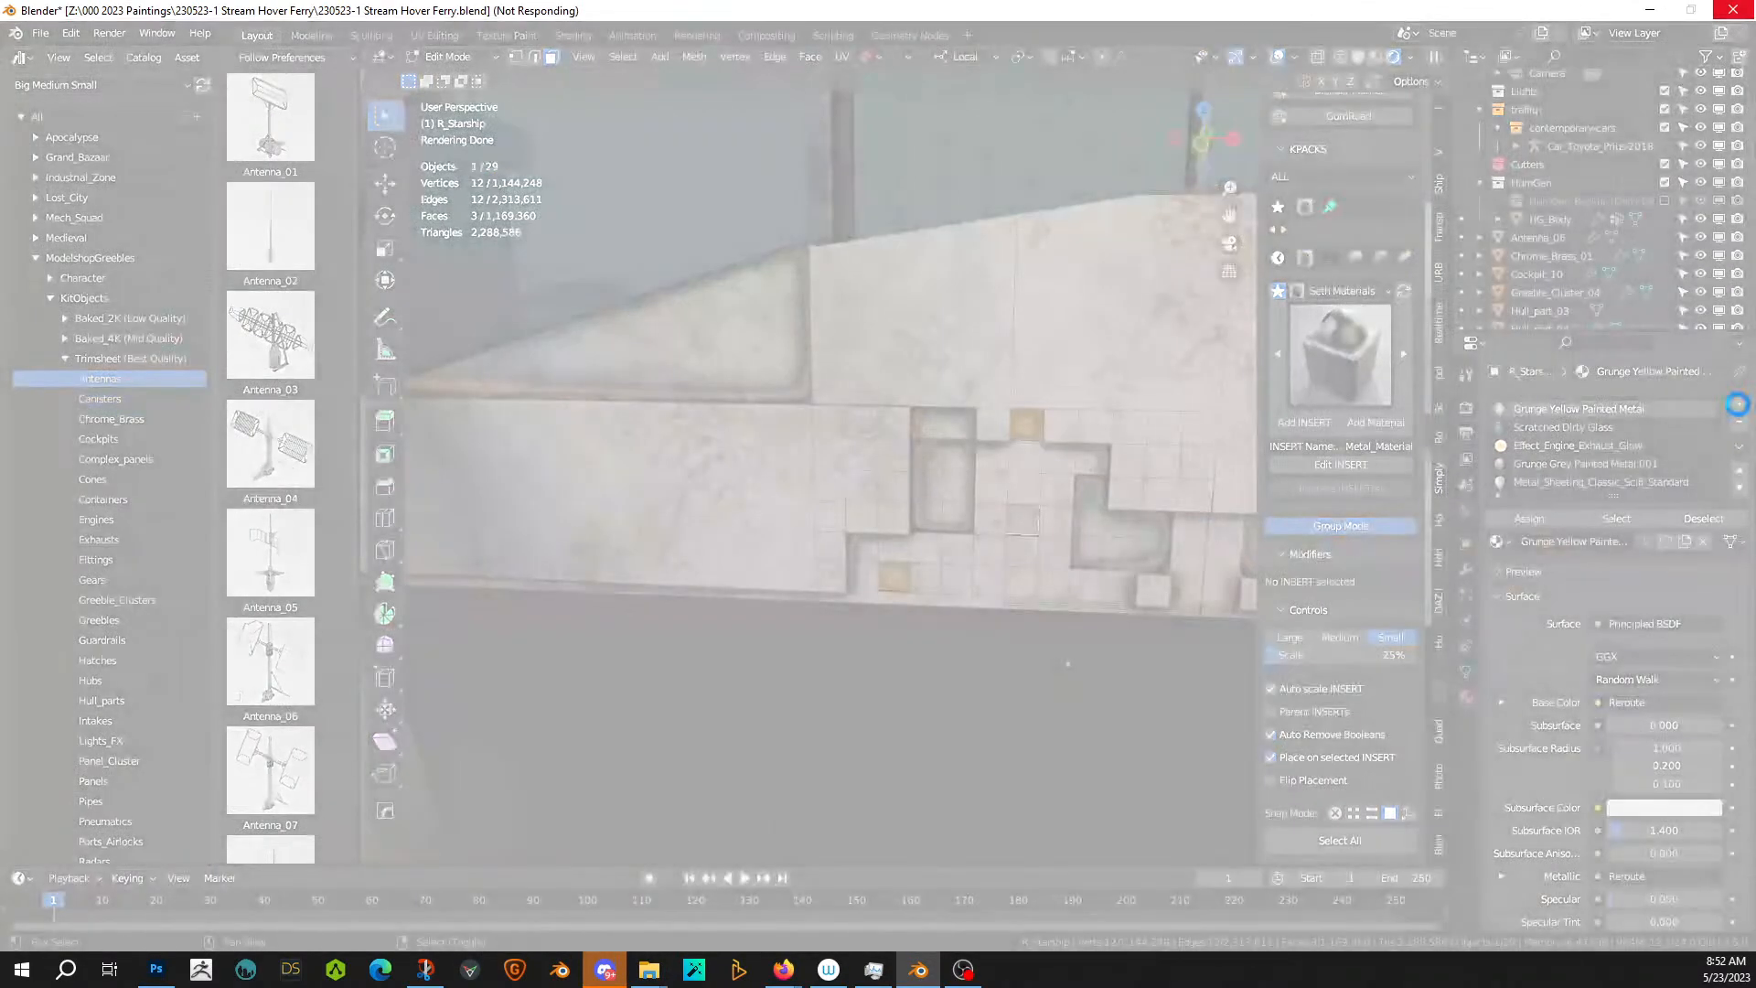
{"action": "scroll", "coordinate": [651, 404], "scroll_direction": "up", "scroll_amount": 6}
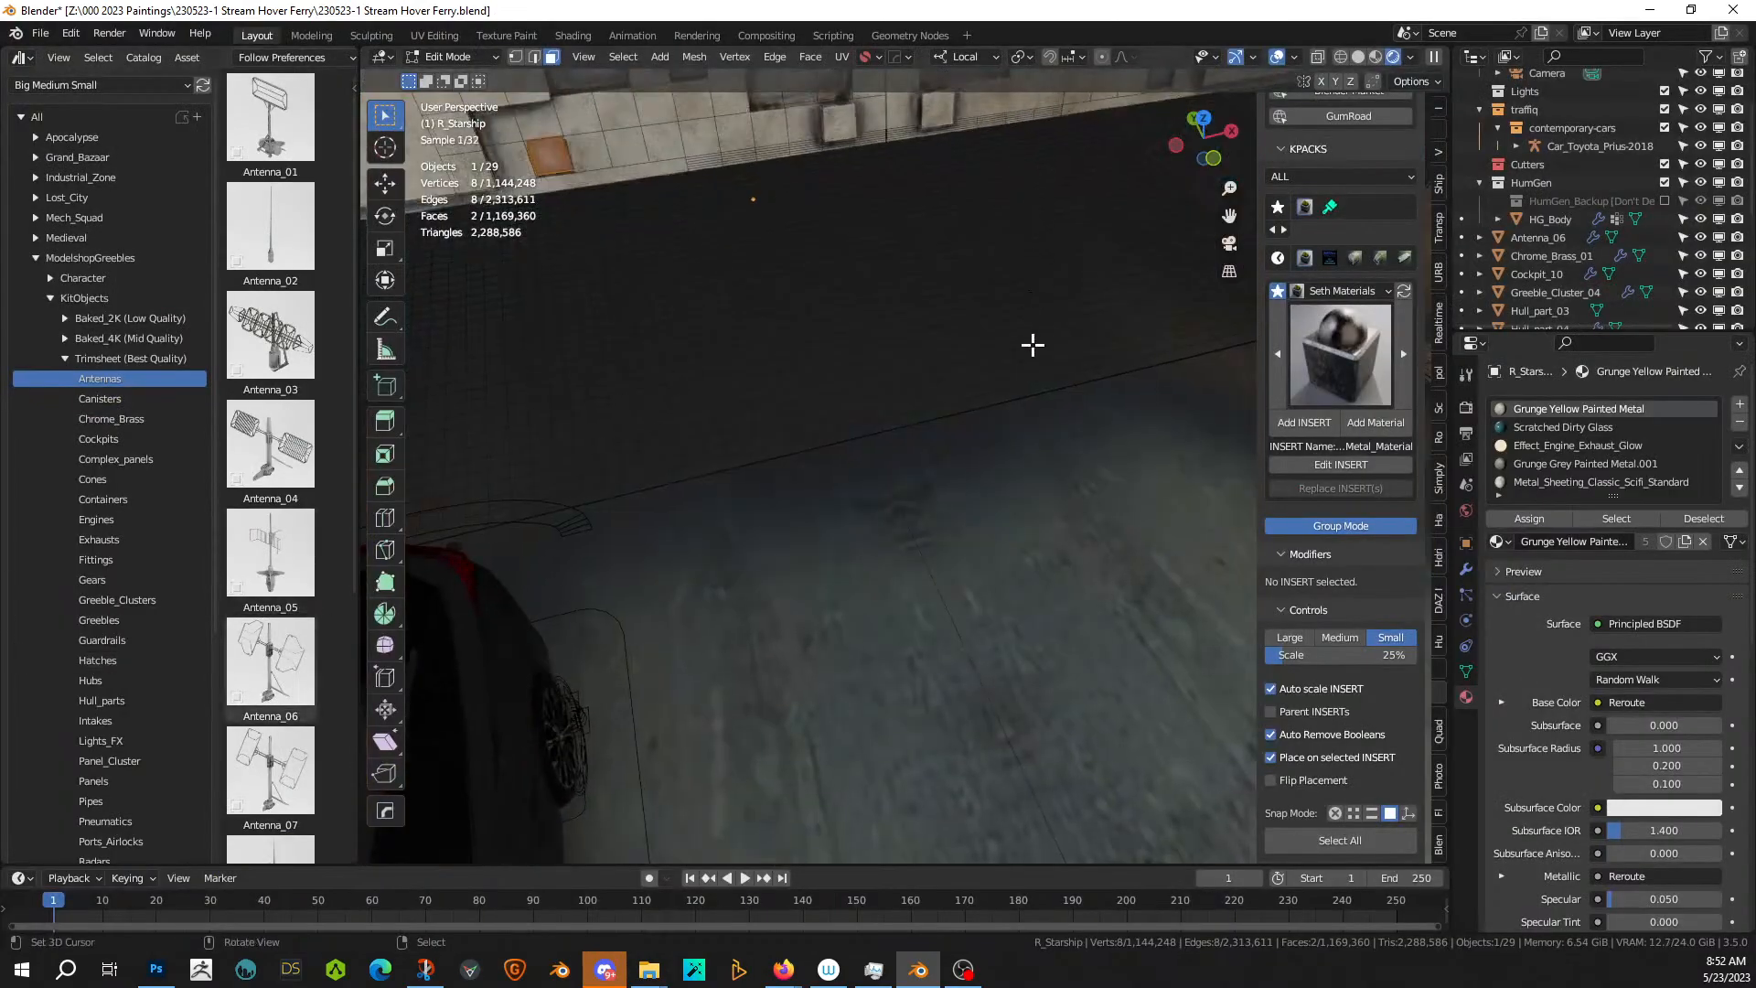
{"action": "scroll", "coordinate": [992, 502], "scroll_direction": "down", "scroll_amount": 5}
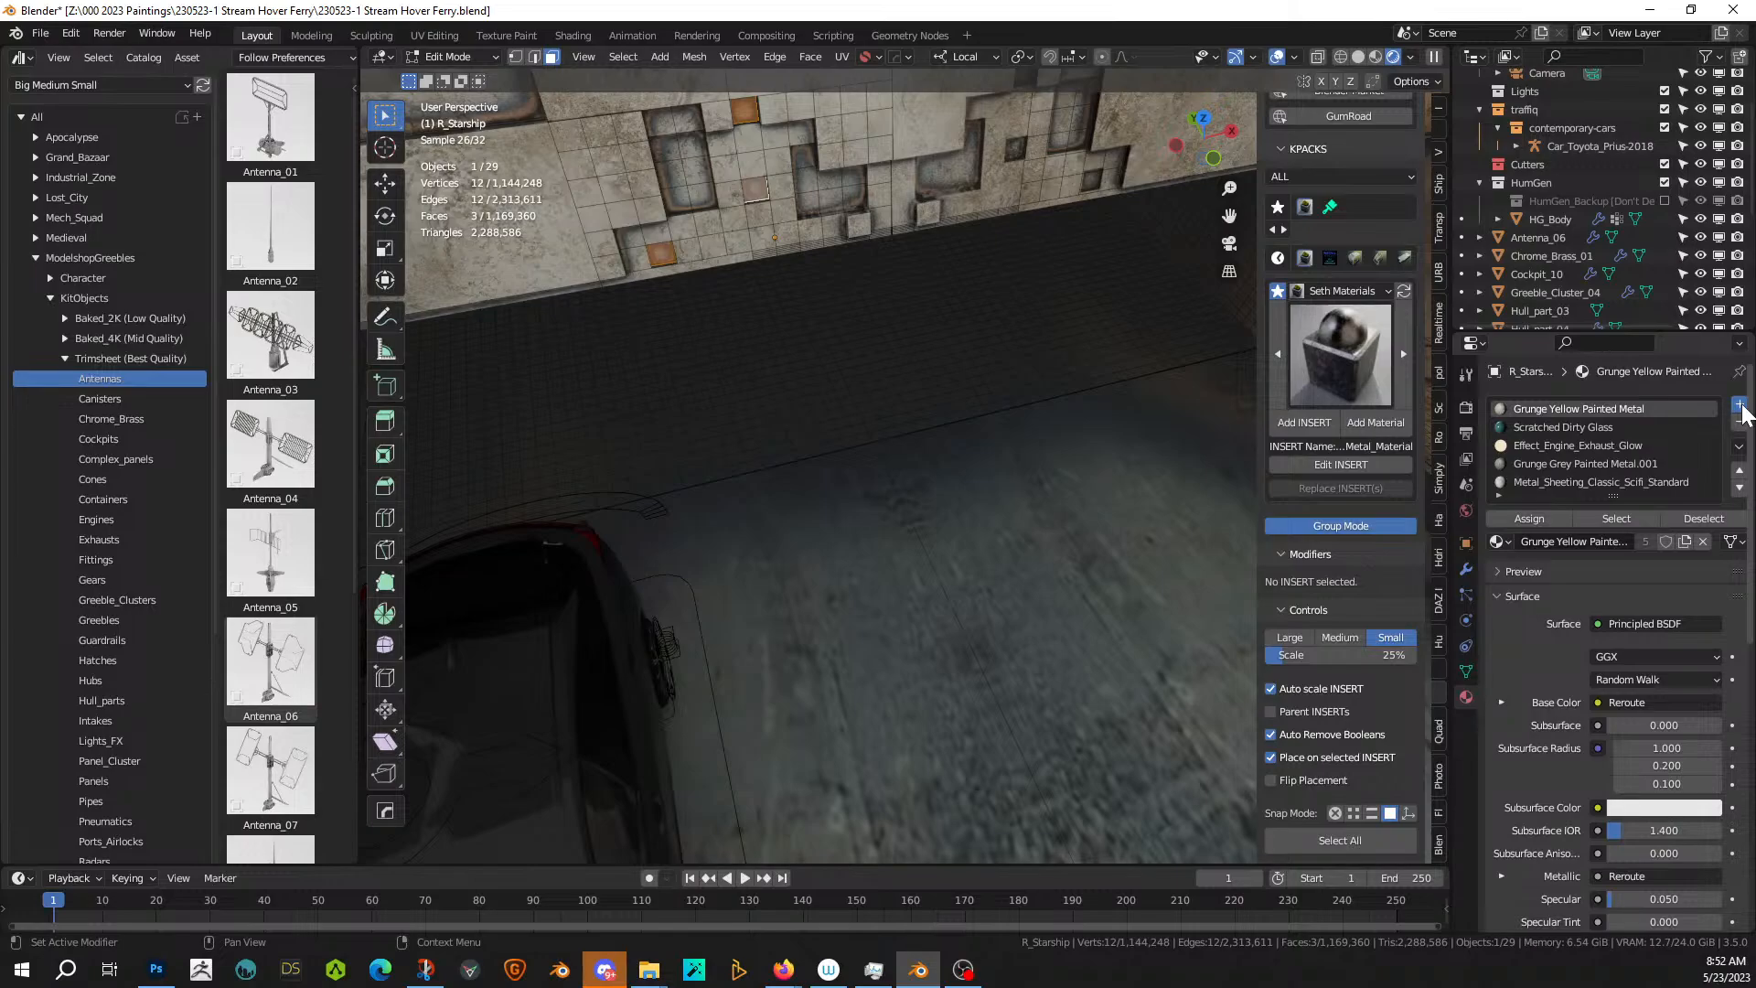
{"action": "left_click", "coordinate": [1740, 405]}
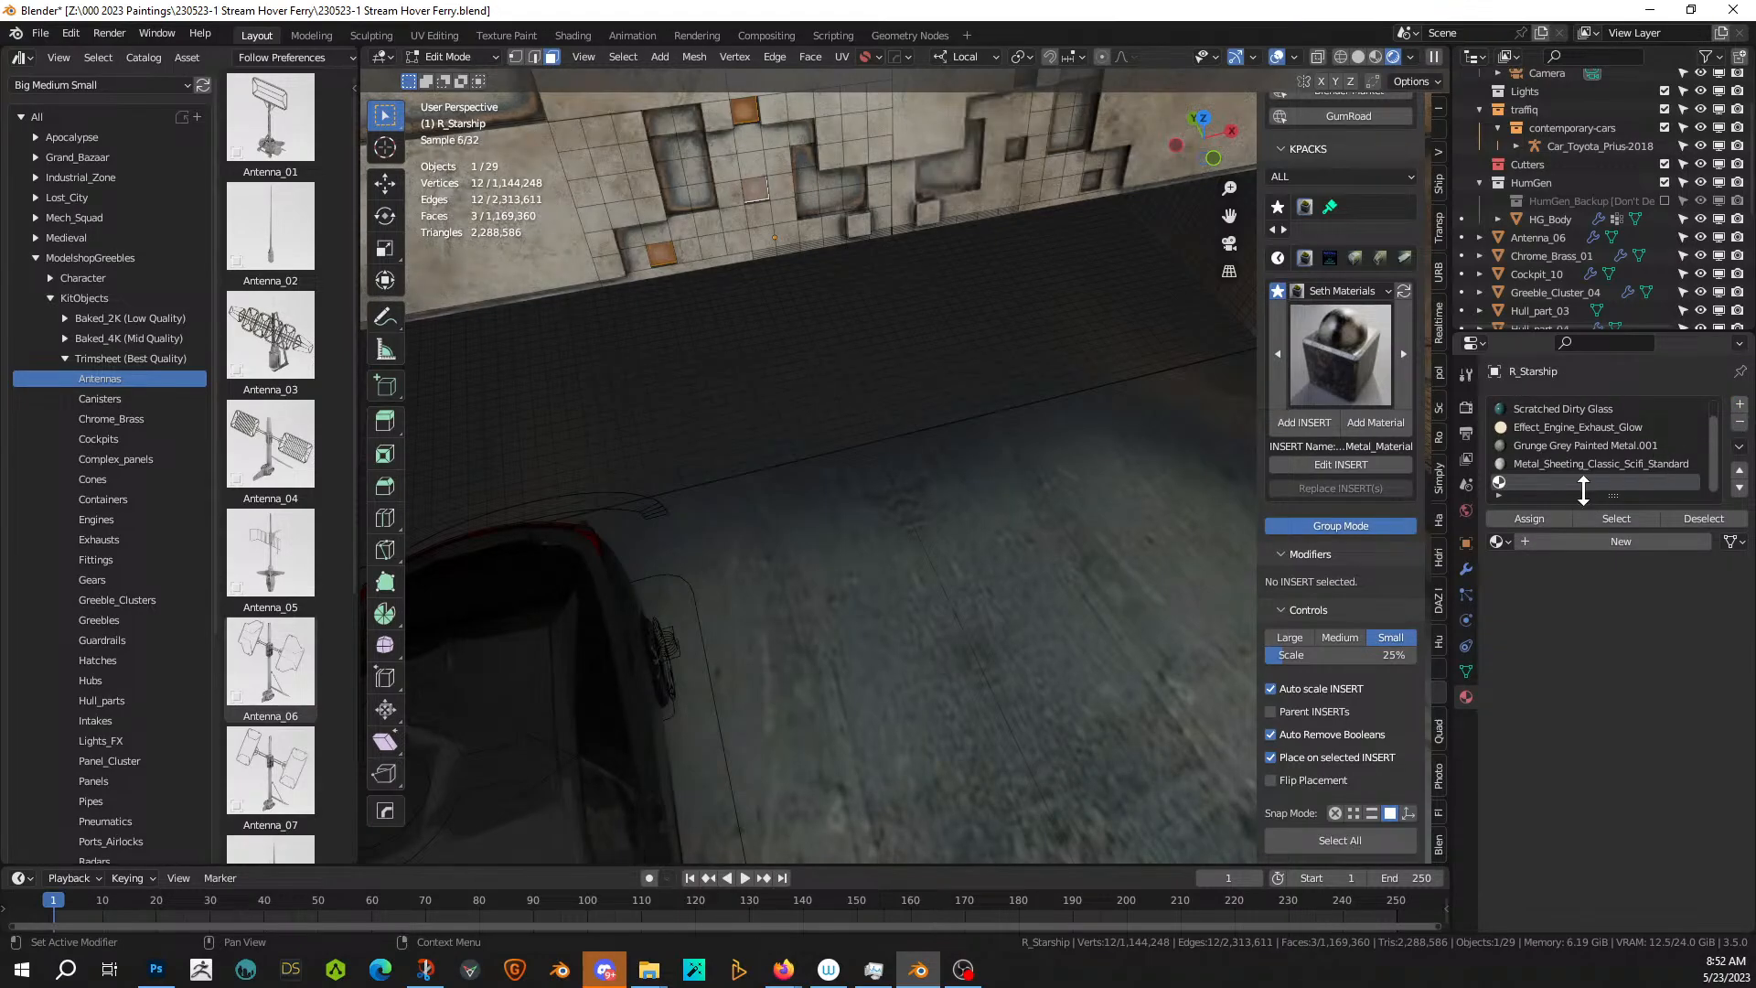
{"action": "left_click", "coordinate": [1535, 518]}
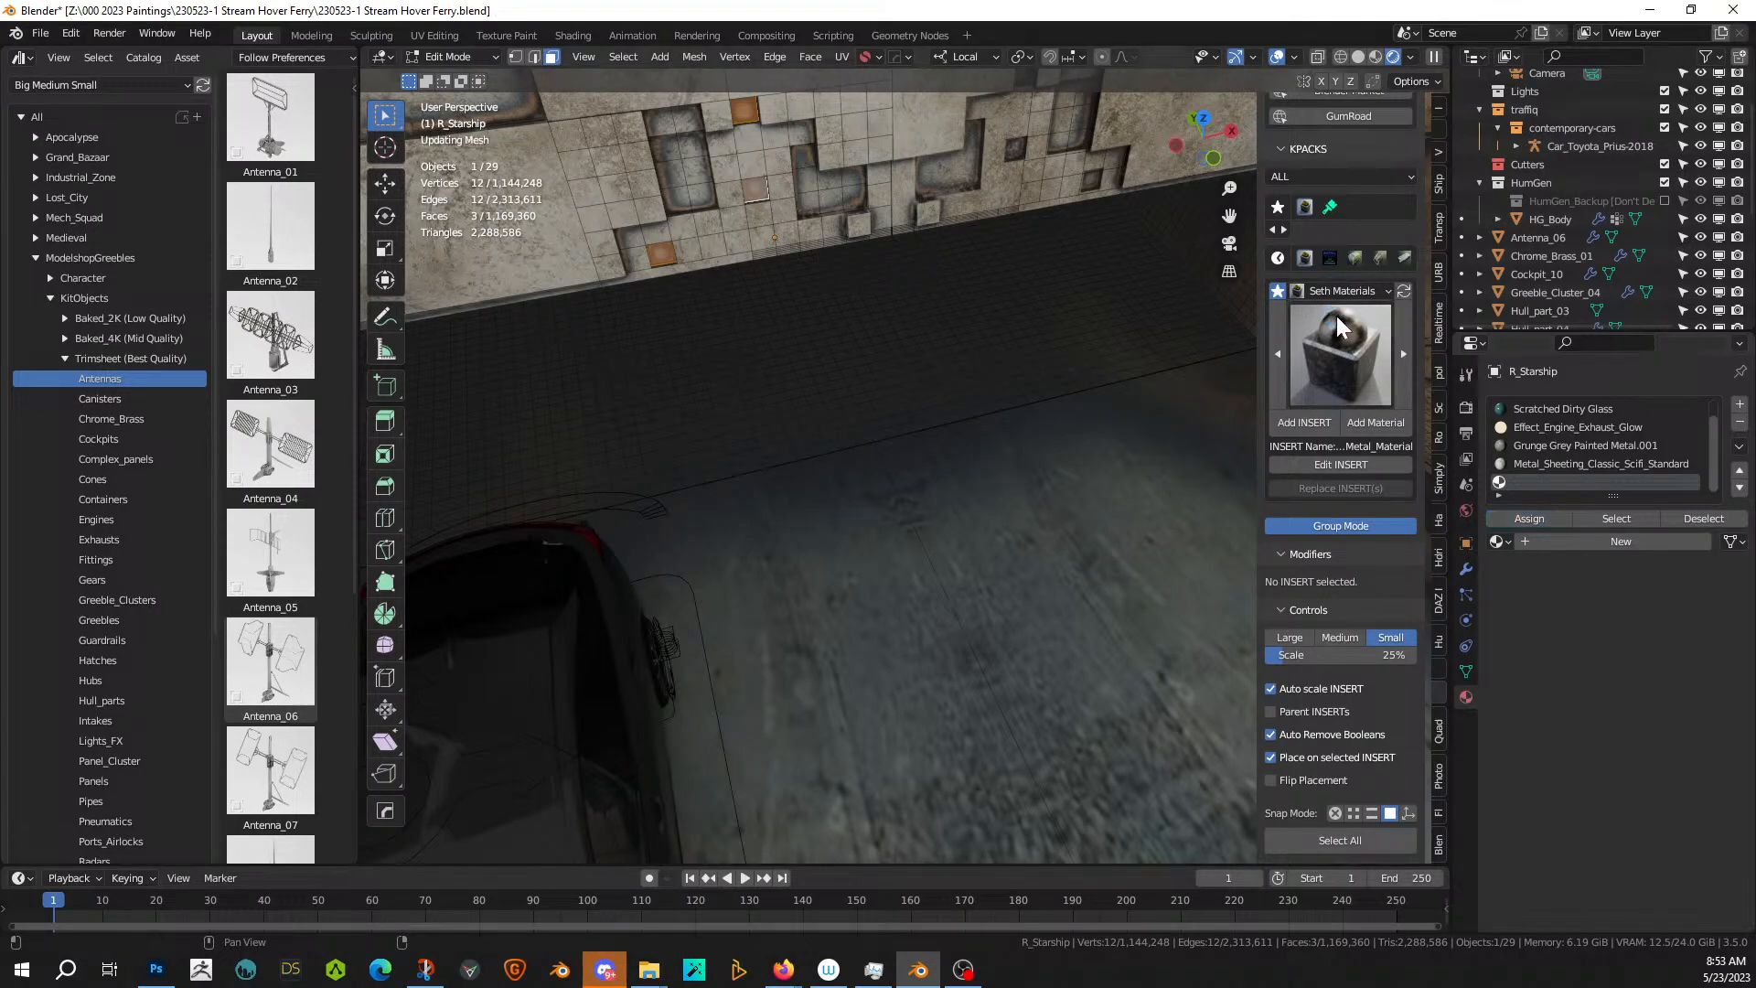
- Apply the sy_green_5_emmisive material from the KO-Emissive KPACK to the new slot and return to object mode
{"action": "left_click", "coordinate": [1338, 329]}
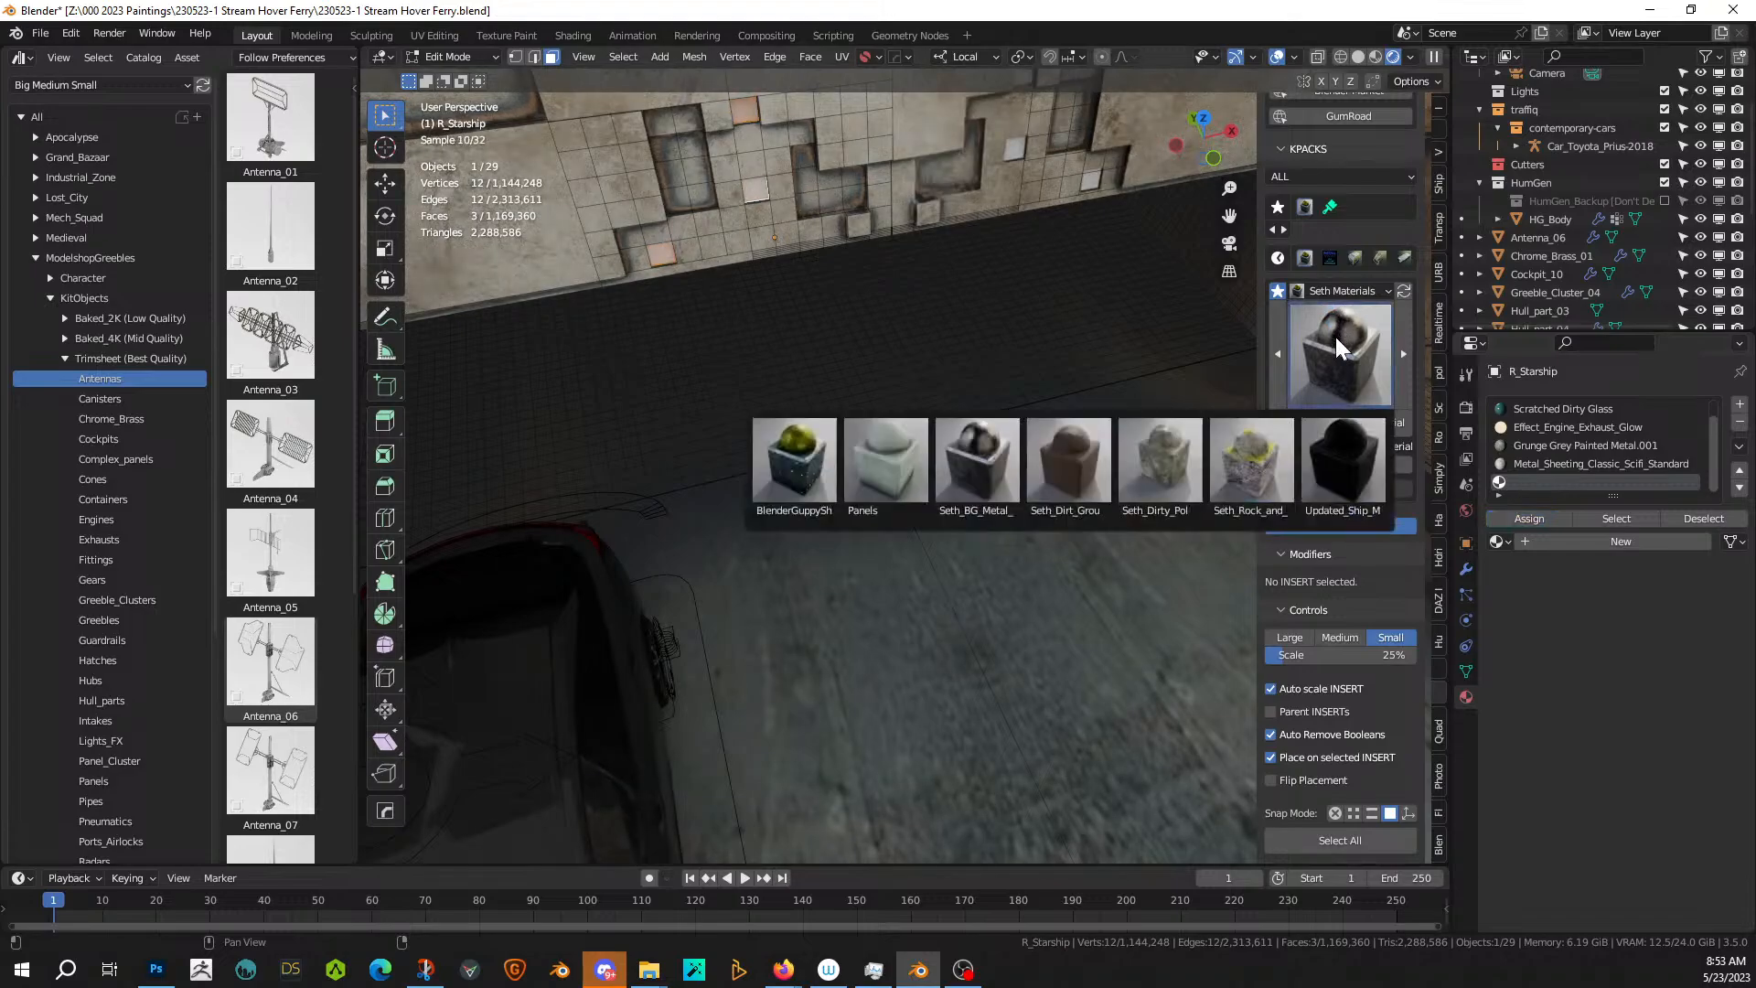
{"action": "left_click", "coordinate": [1341, 291]}
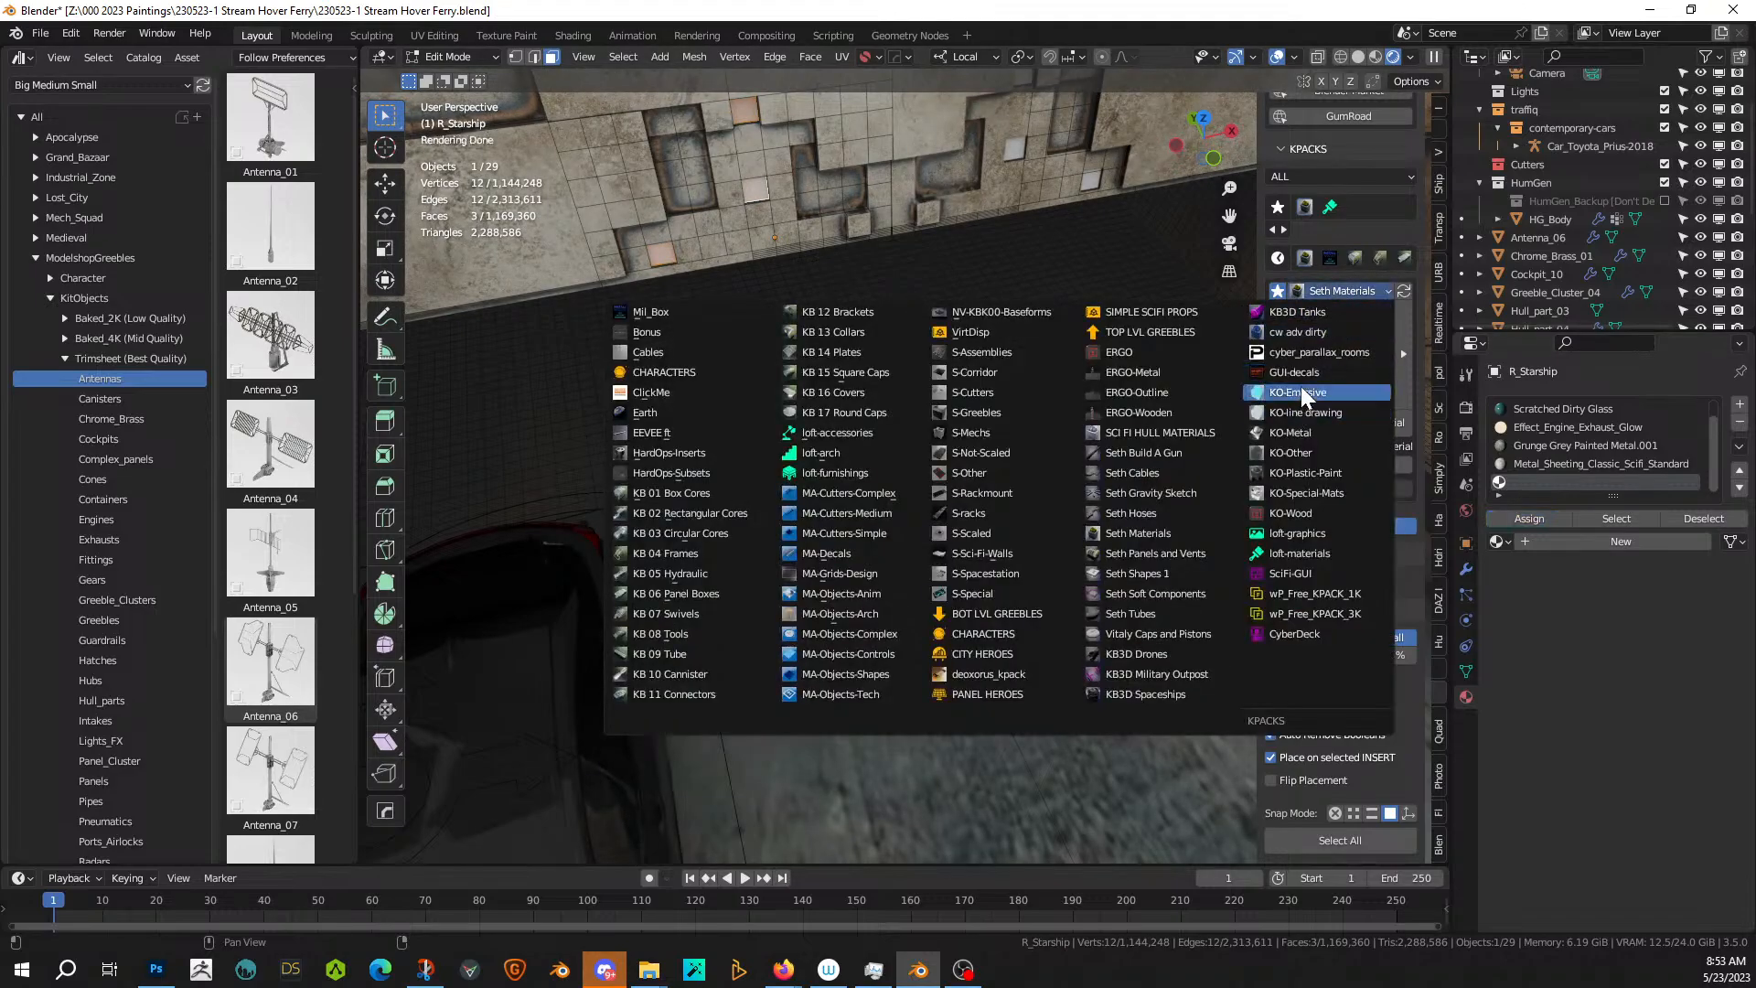
{"action": "left_click", "coordinate": [1298, 391]}
{"action": "left_click", "coordinate": [1338, 359]}
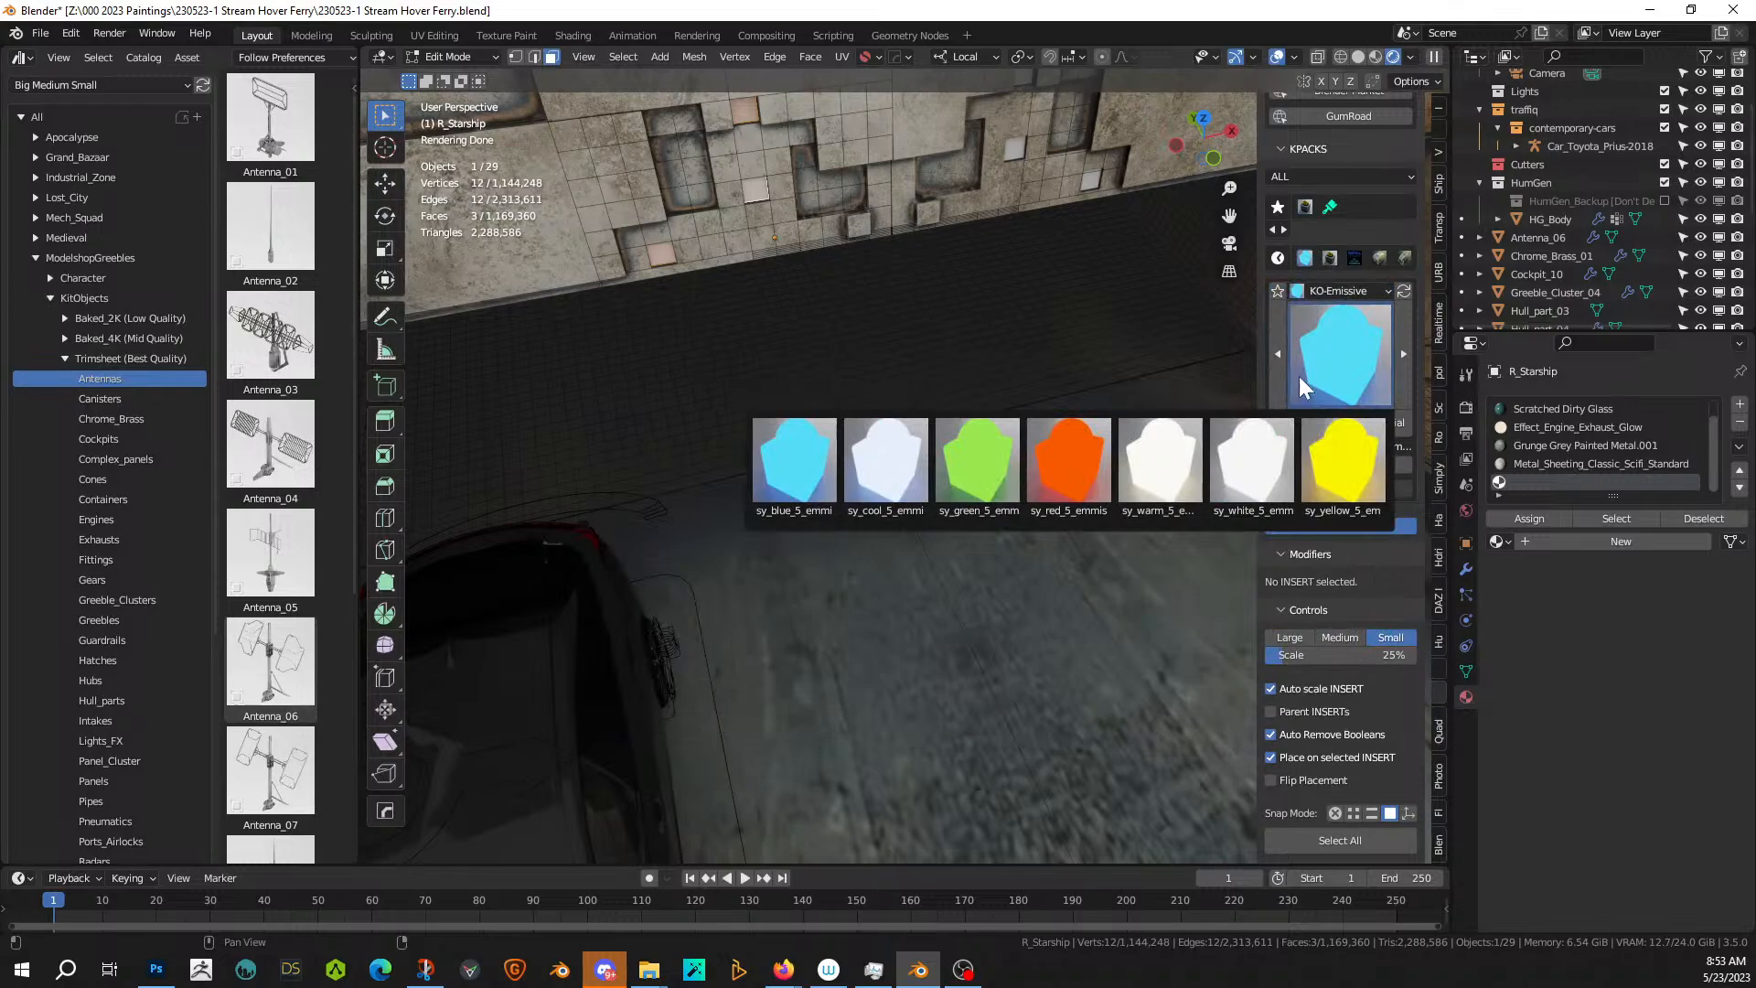
{"action": "left_click", "coordinate": [1376, 335]}
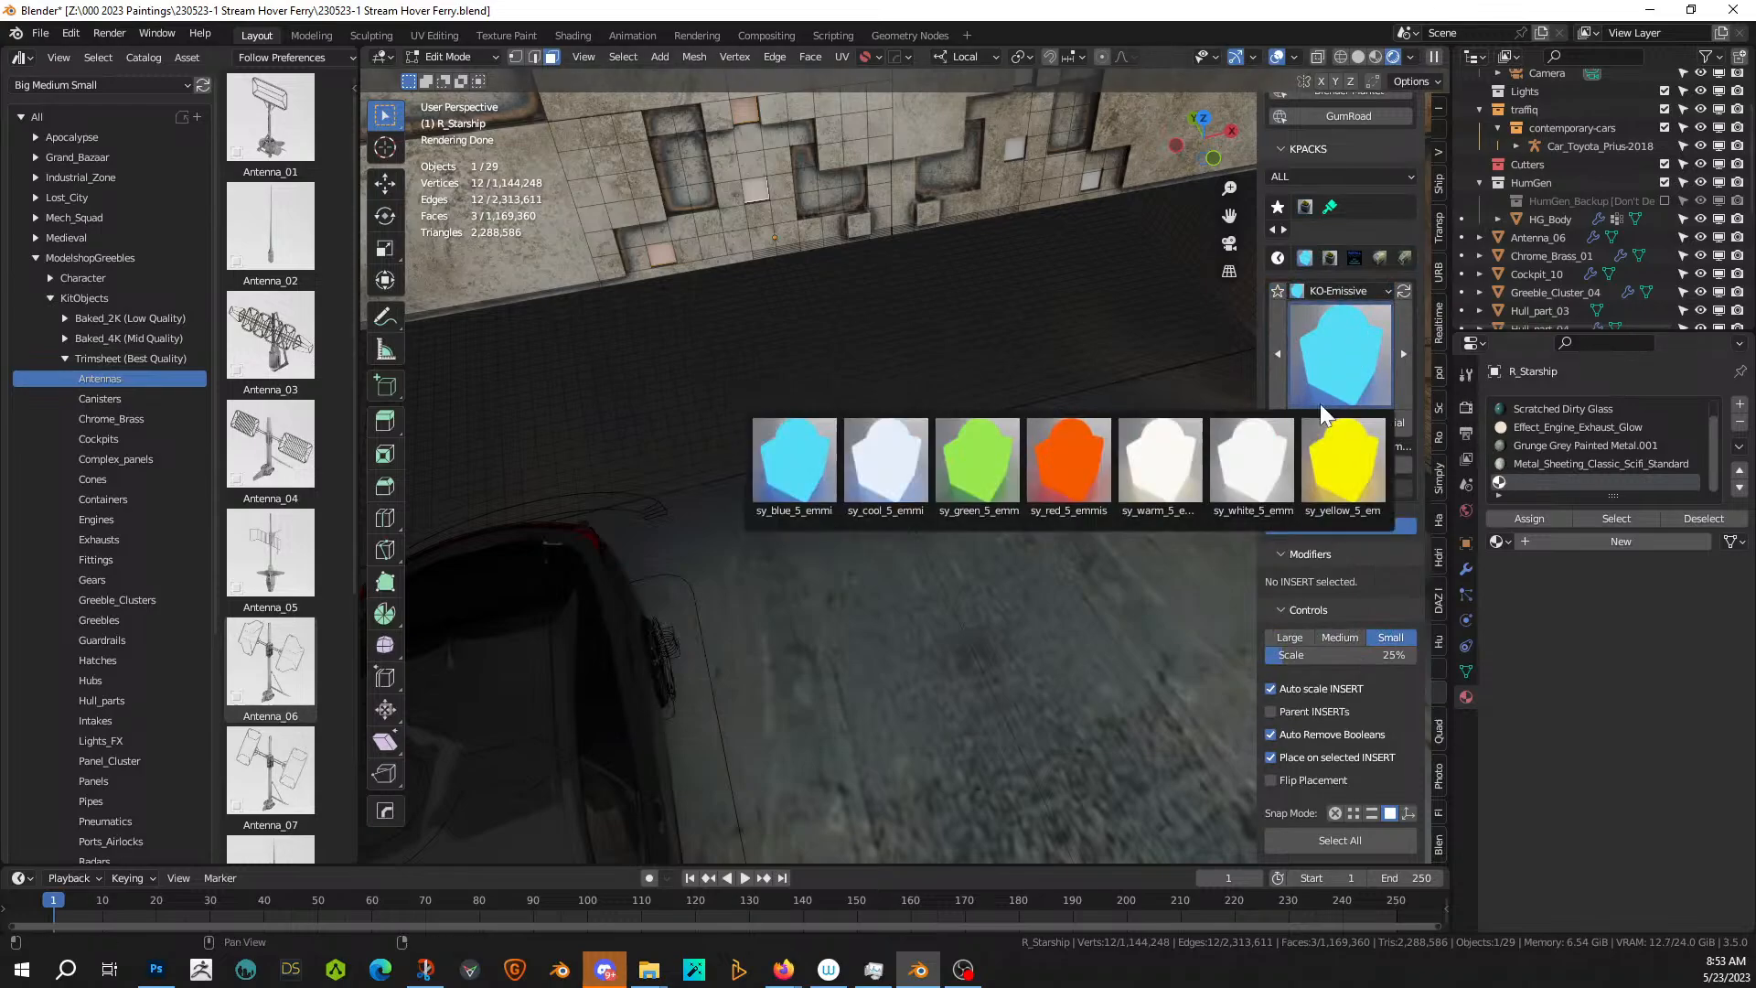
{"action": "left_click", "coordinate": [942, 465]}
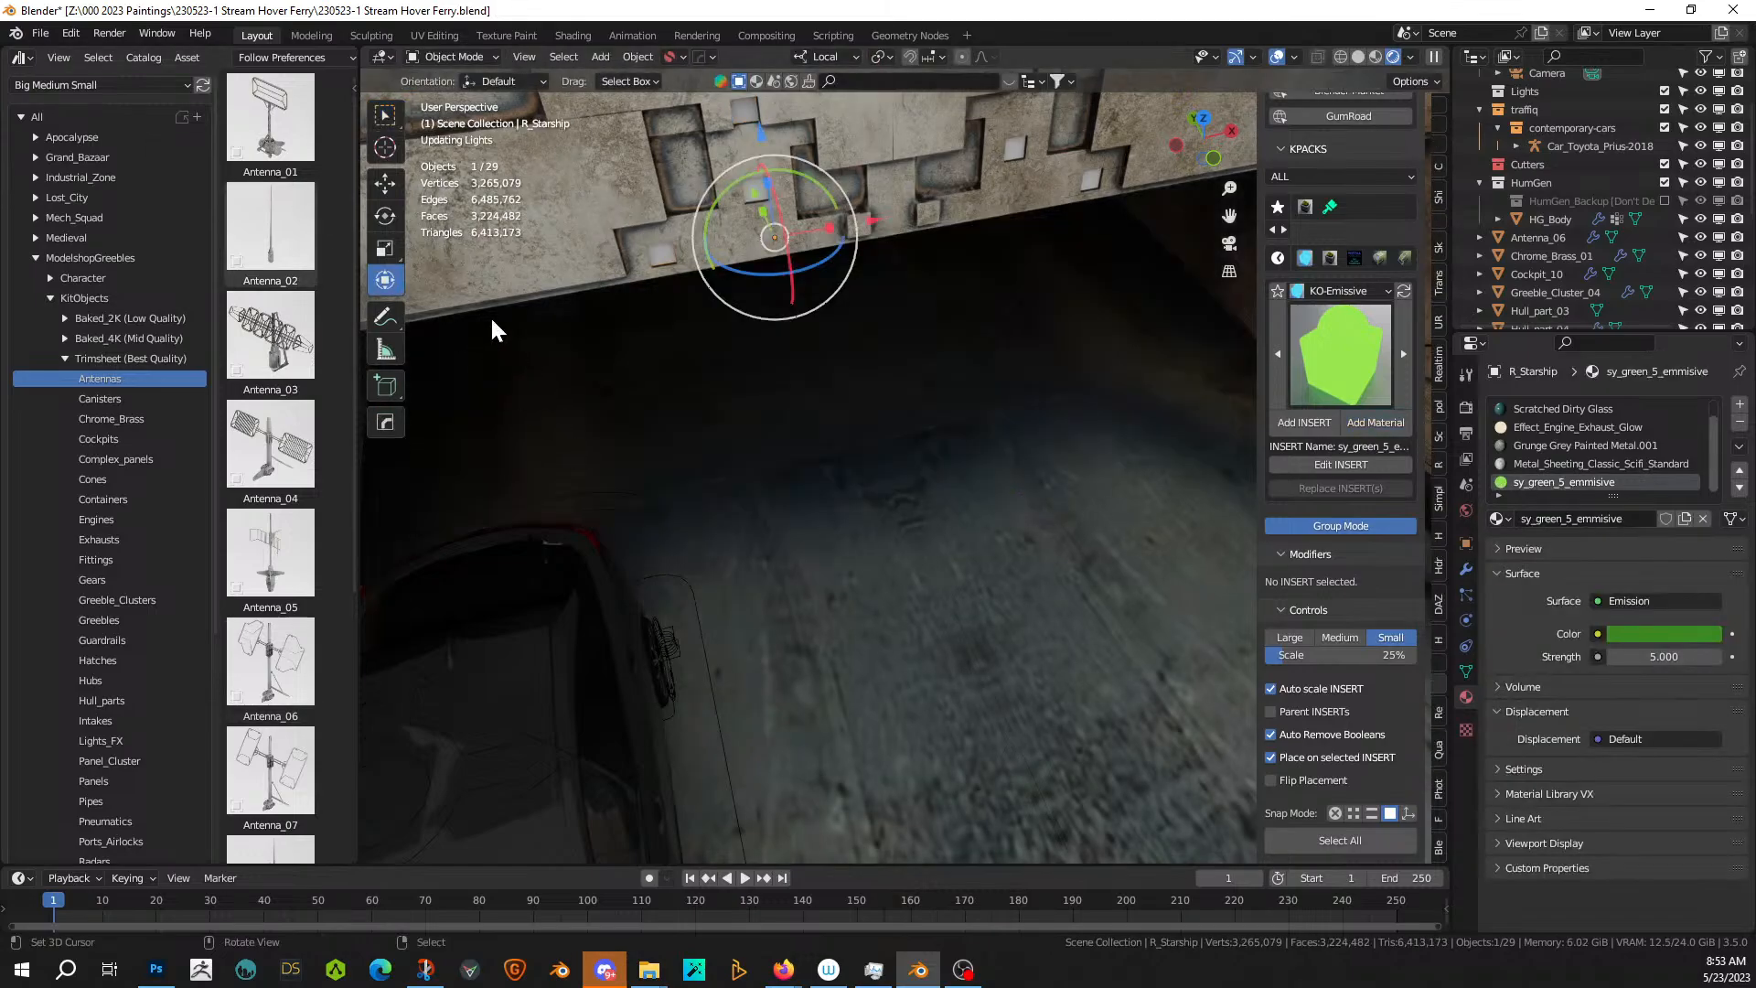
- Save the file and close the asset browser area beside the viewport
{"action": "left_click", "coordinate": [41, 33]}
{"action": "left_click", "coordinate": [86, 152]}
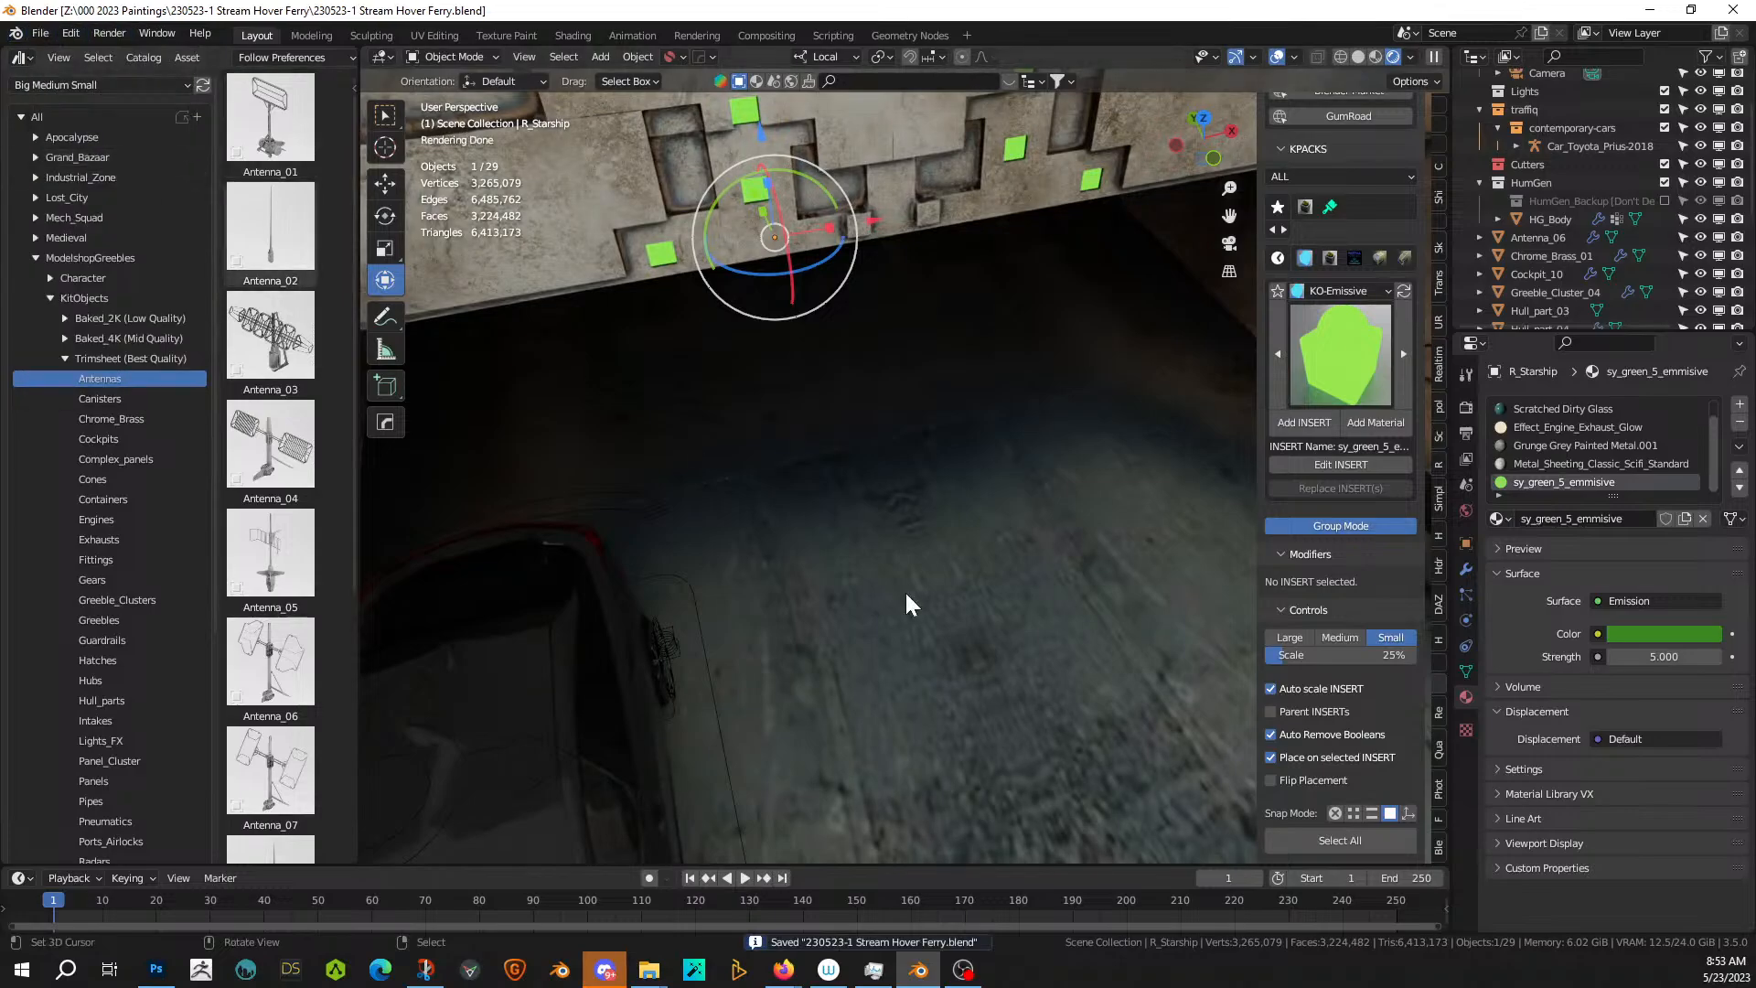
{"action": "right_click", "coordinate": [212, 59]}
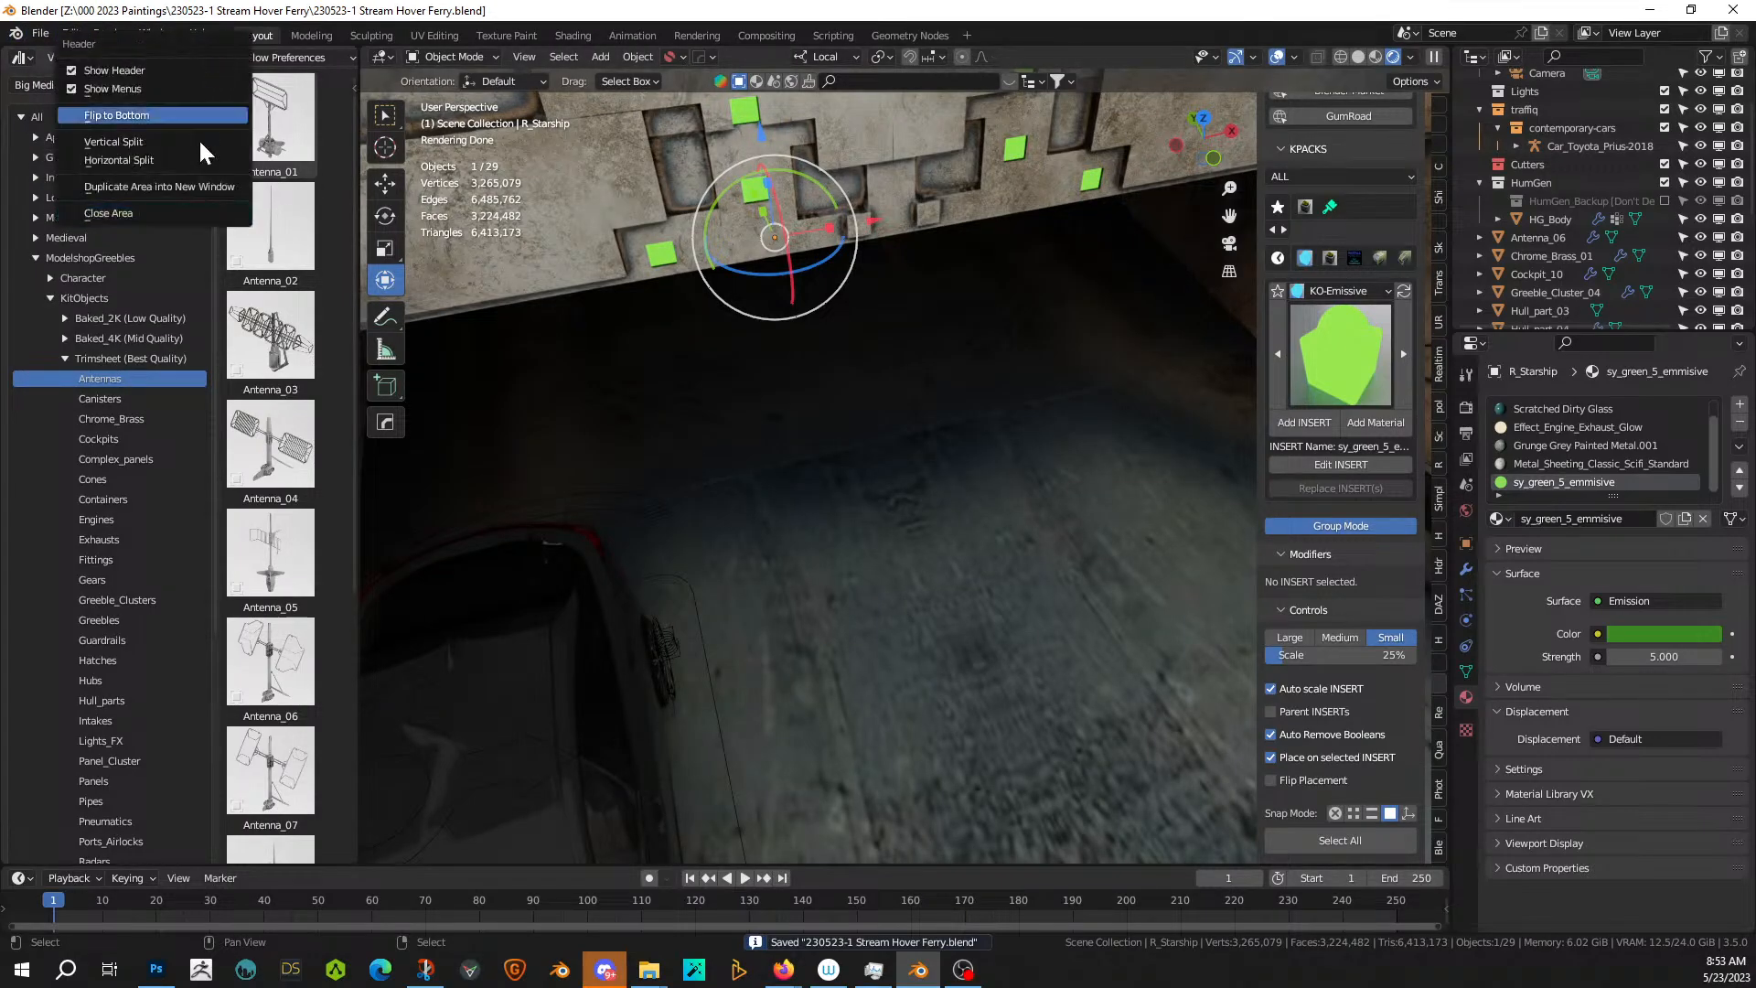
{"action": "left_click", "coordinate": [188, 217]}
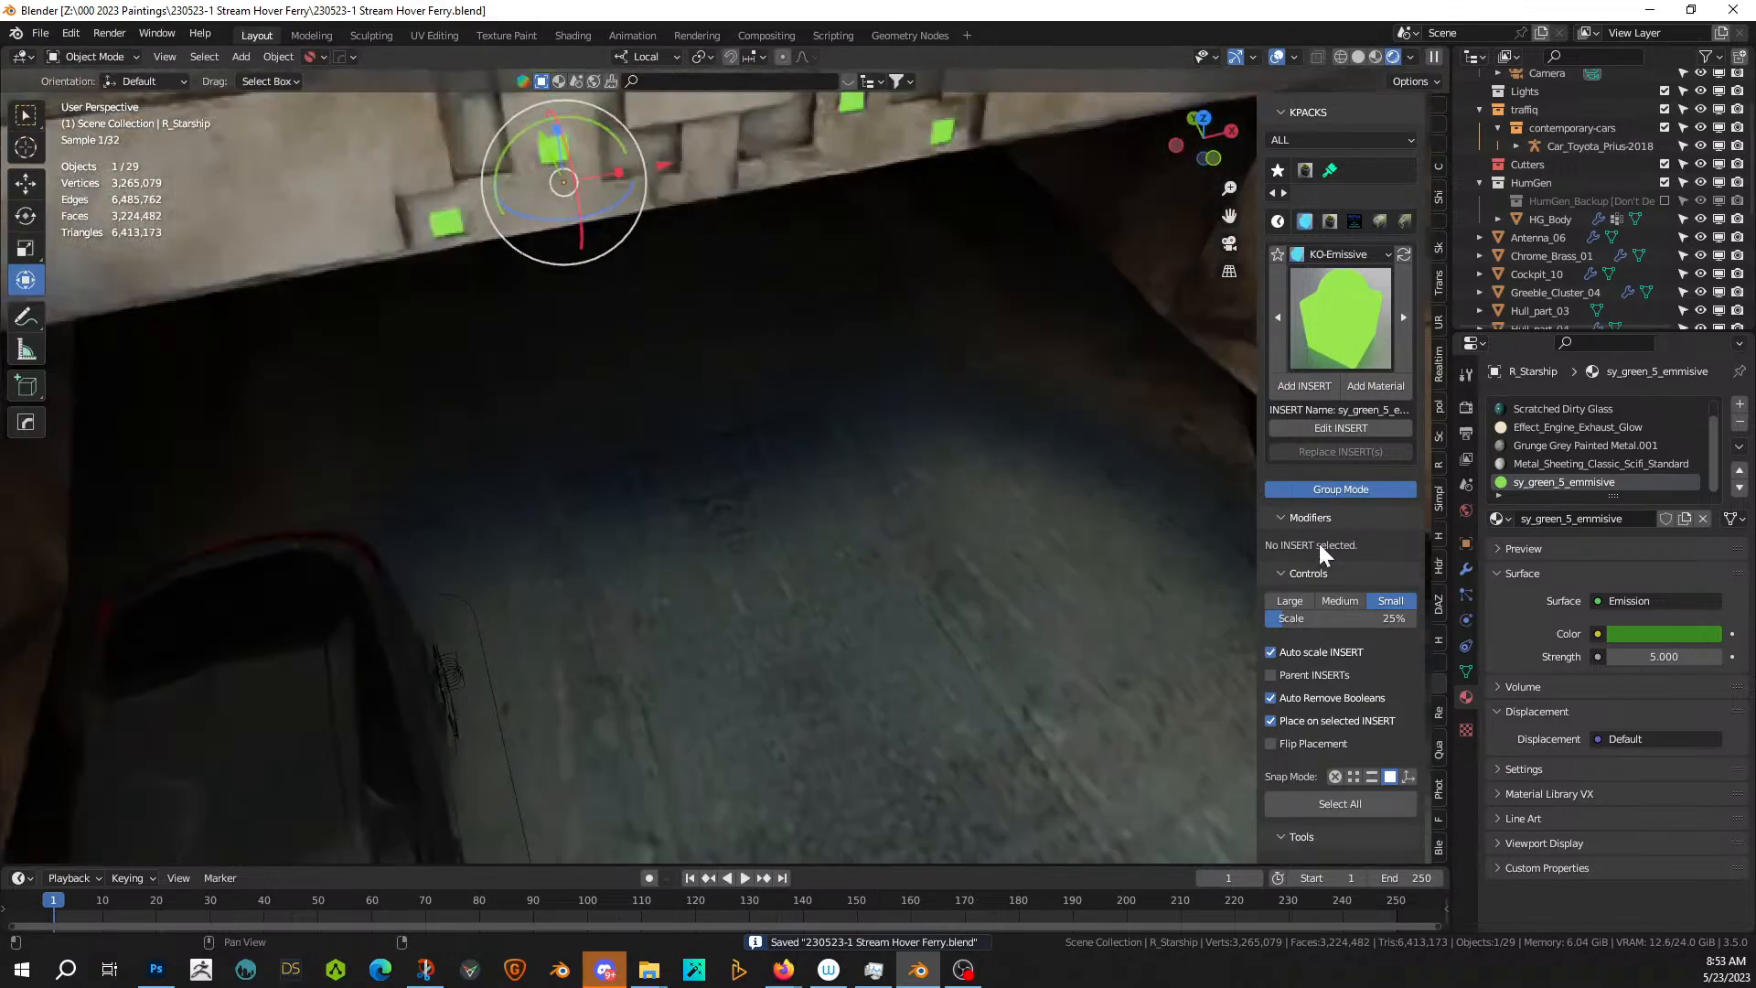
- Exclude the traffiq collection with its cars from the view layer
{"action": "scroll", "coordinate": [793, 542], "scroll_direction": "down", "scroll_amount": 8}
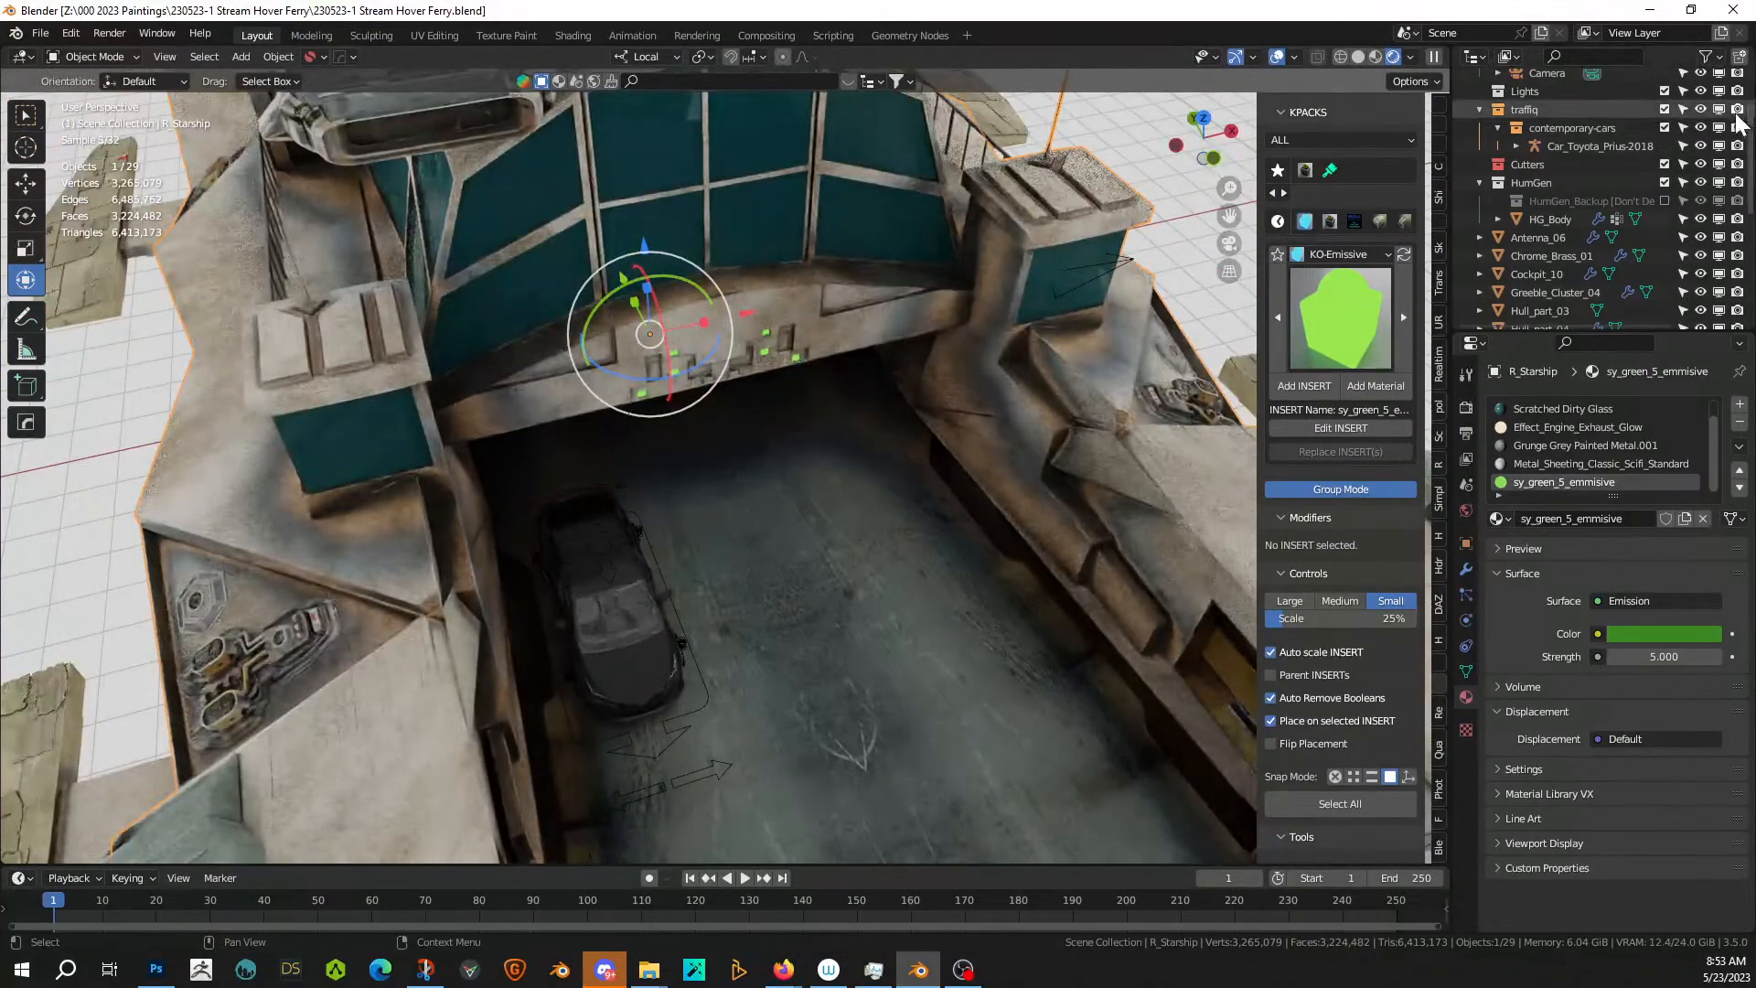
{"action": "left_click", "coordinate": [1664, 109]}
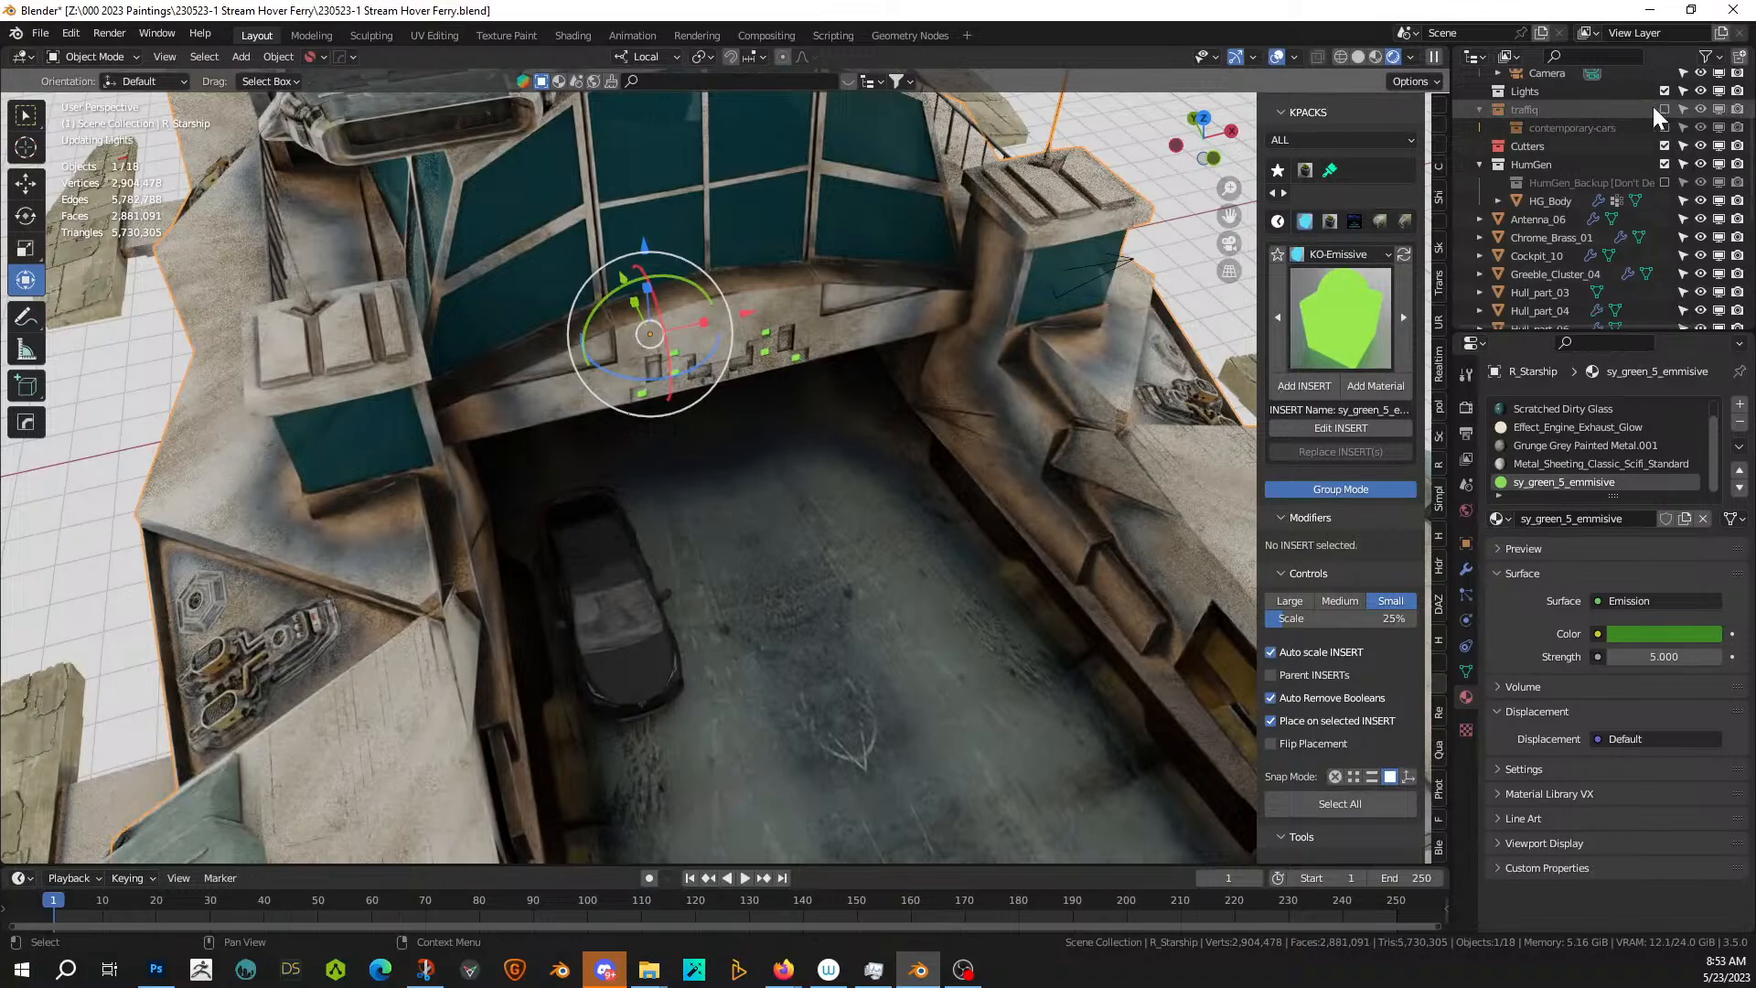
{"action": "scroll", "coordinate": [851, 381], "scroll_direction": "down", "scroll_amount": 6}
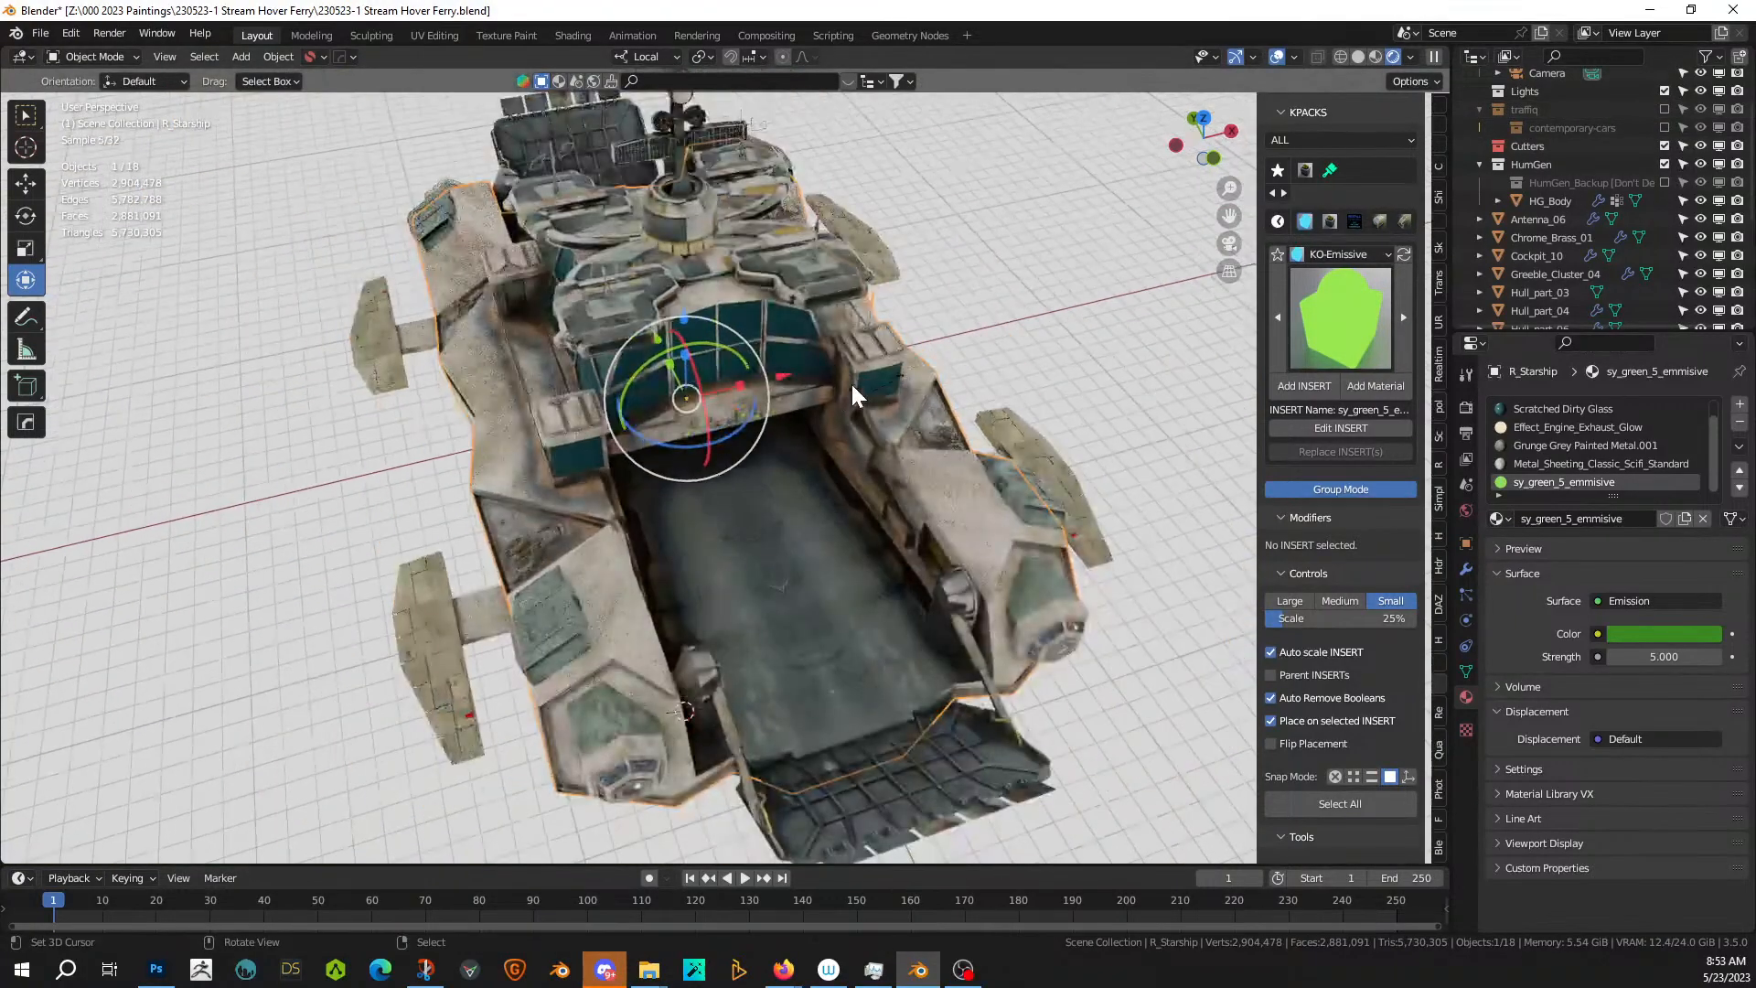
- Delete the HG_Body human figure from the ship's side deck and save the file
{"action": "middle_click_drag", "start_coordinate": [851, 381], "coordinate": [695, 661]}
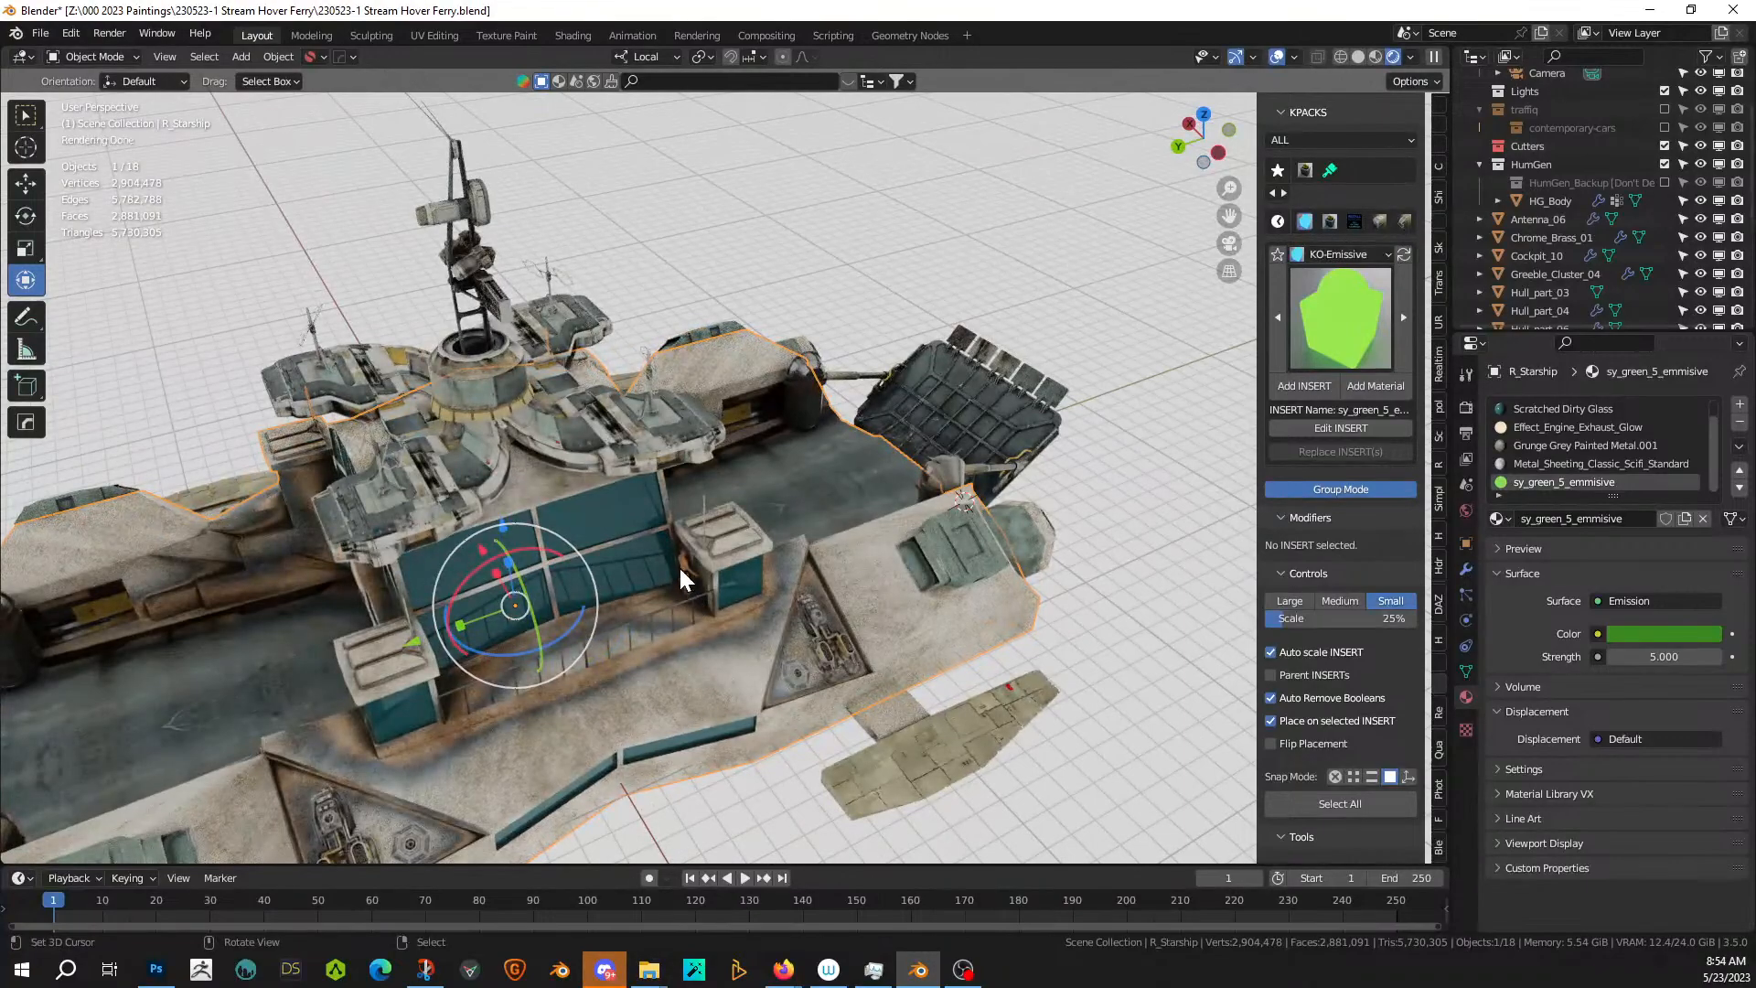
{"action": "key", "text": "Delete"}
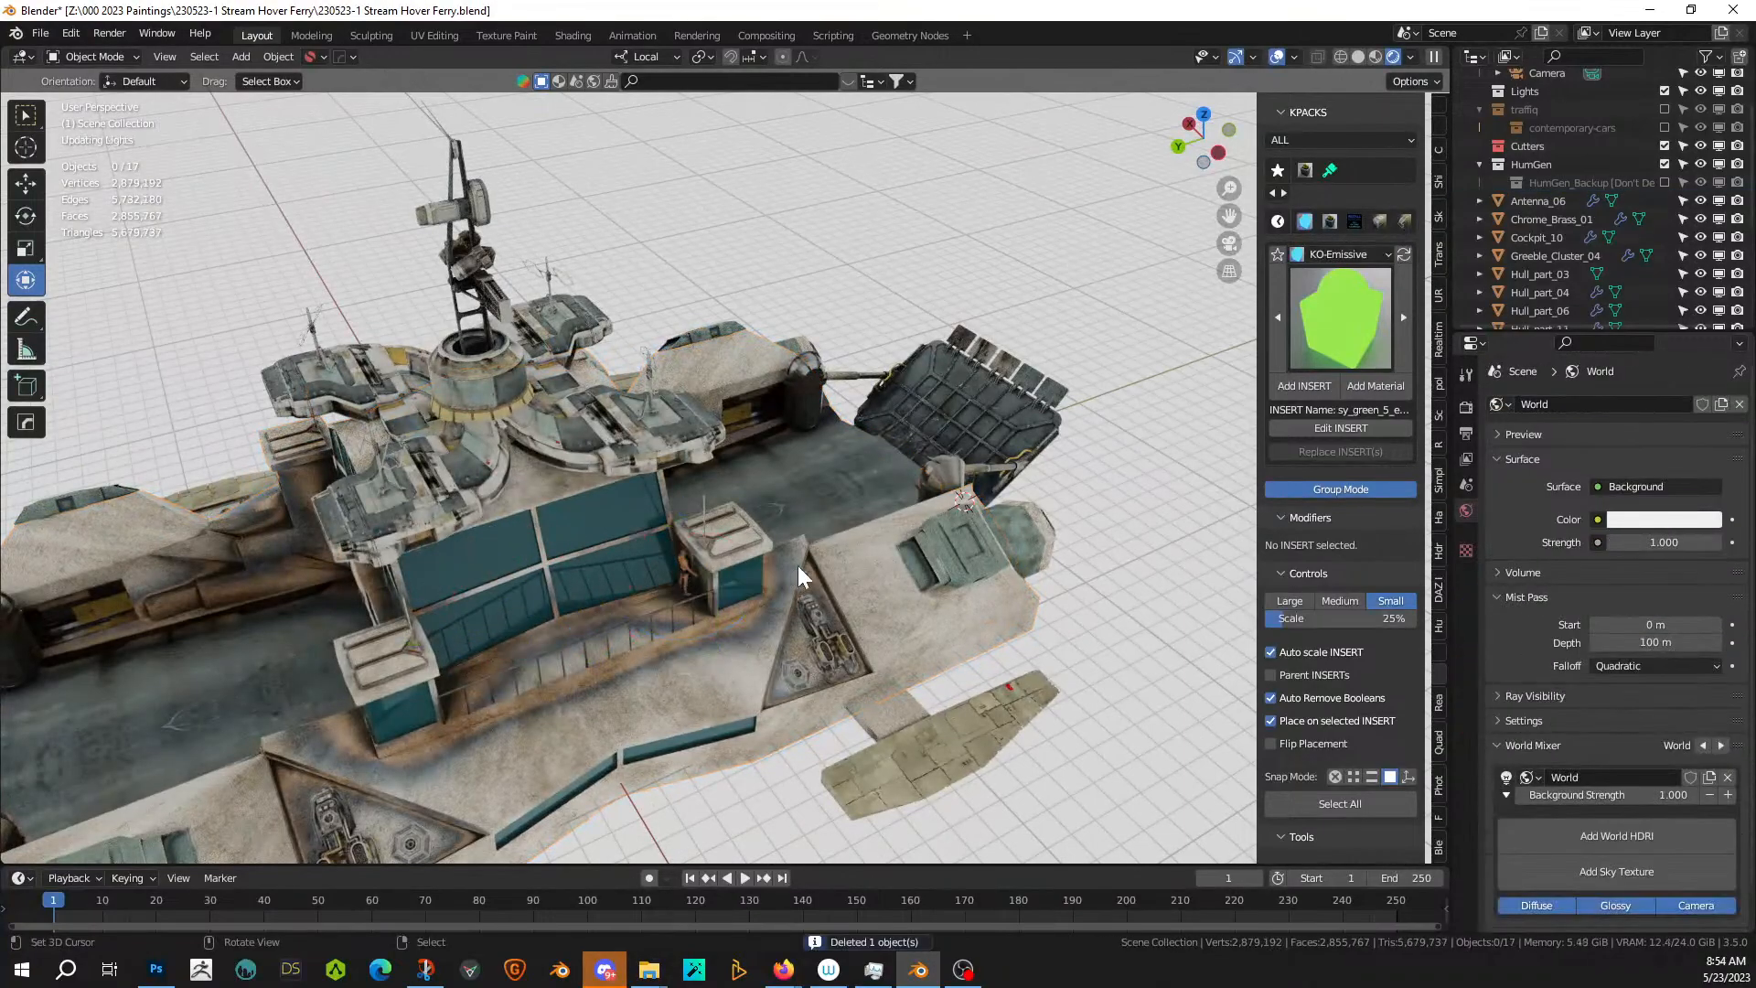
{"action": "middle_click_drag", "start_coordinate": [915, 569], "coordinate": [807, 586]}
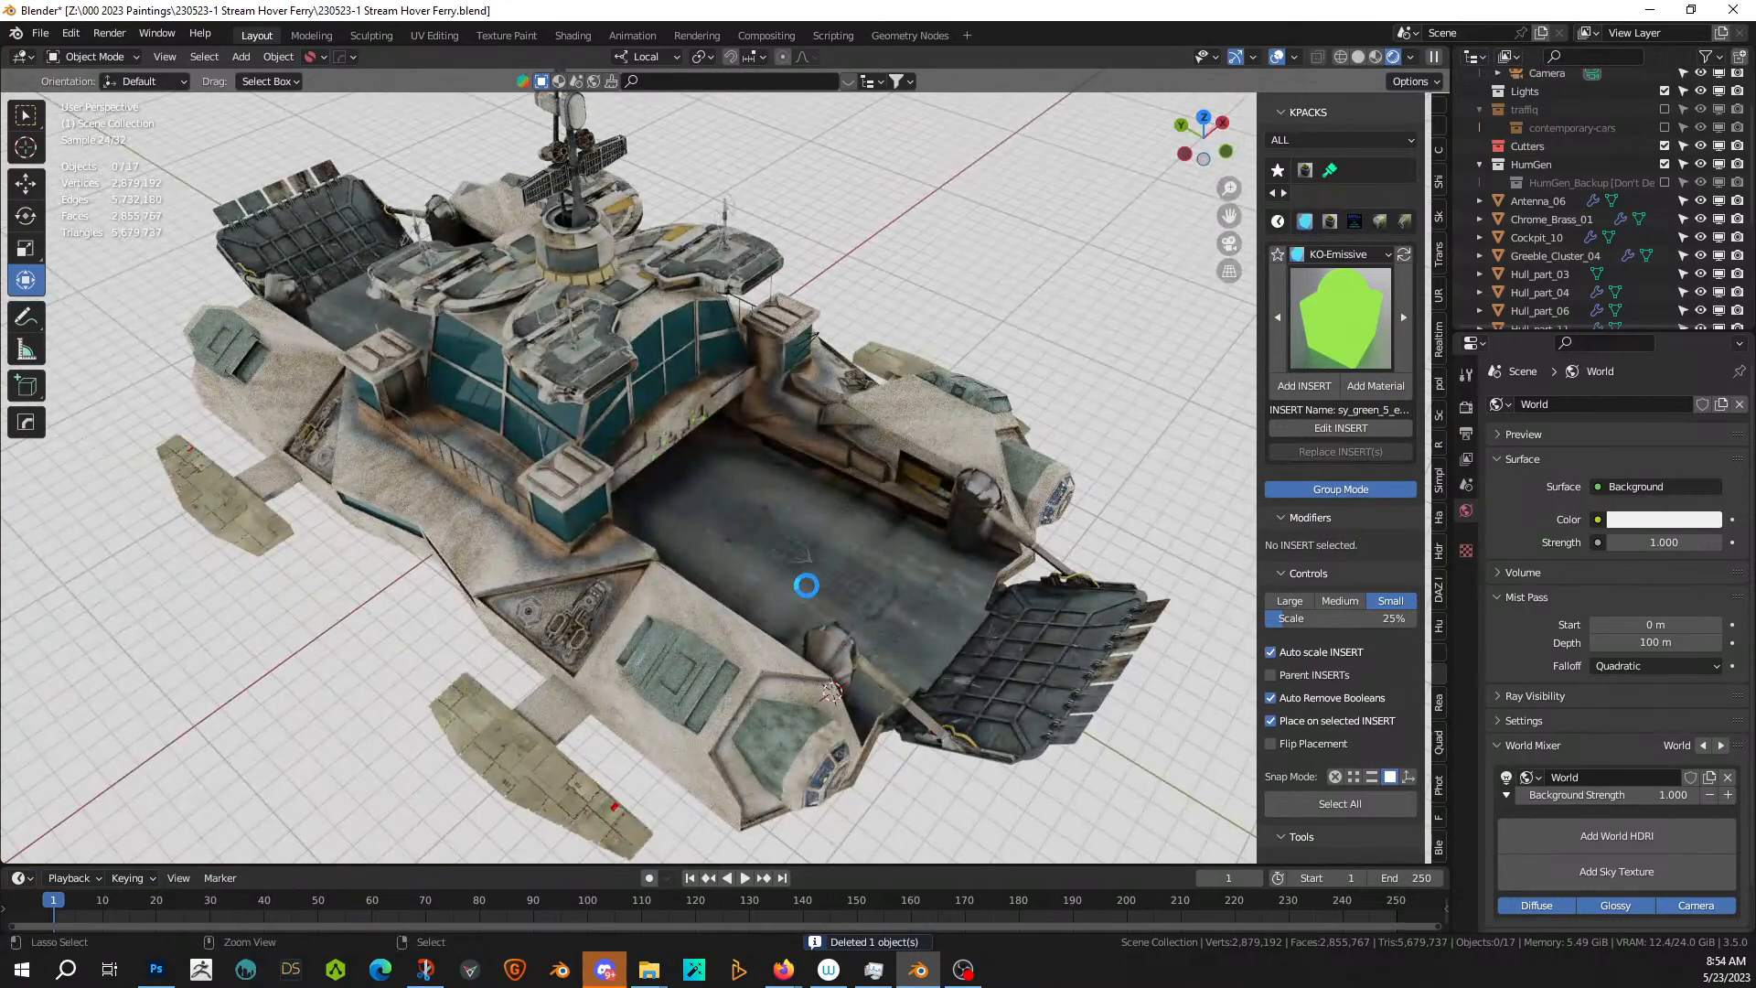
{"action": "key", "text": "ctrl+s"}
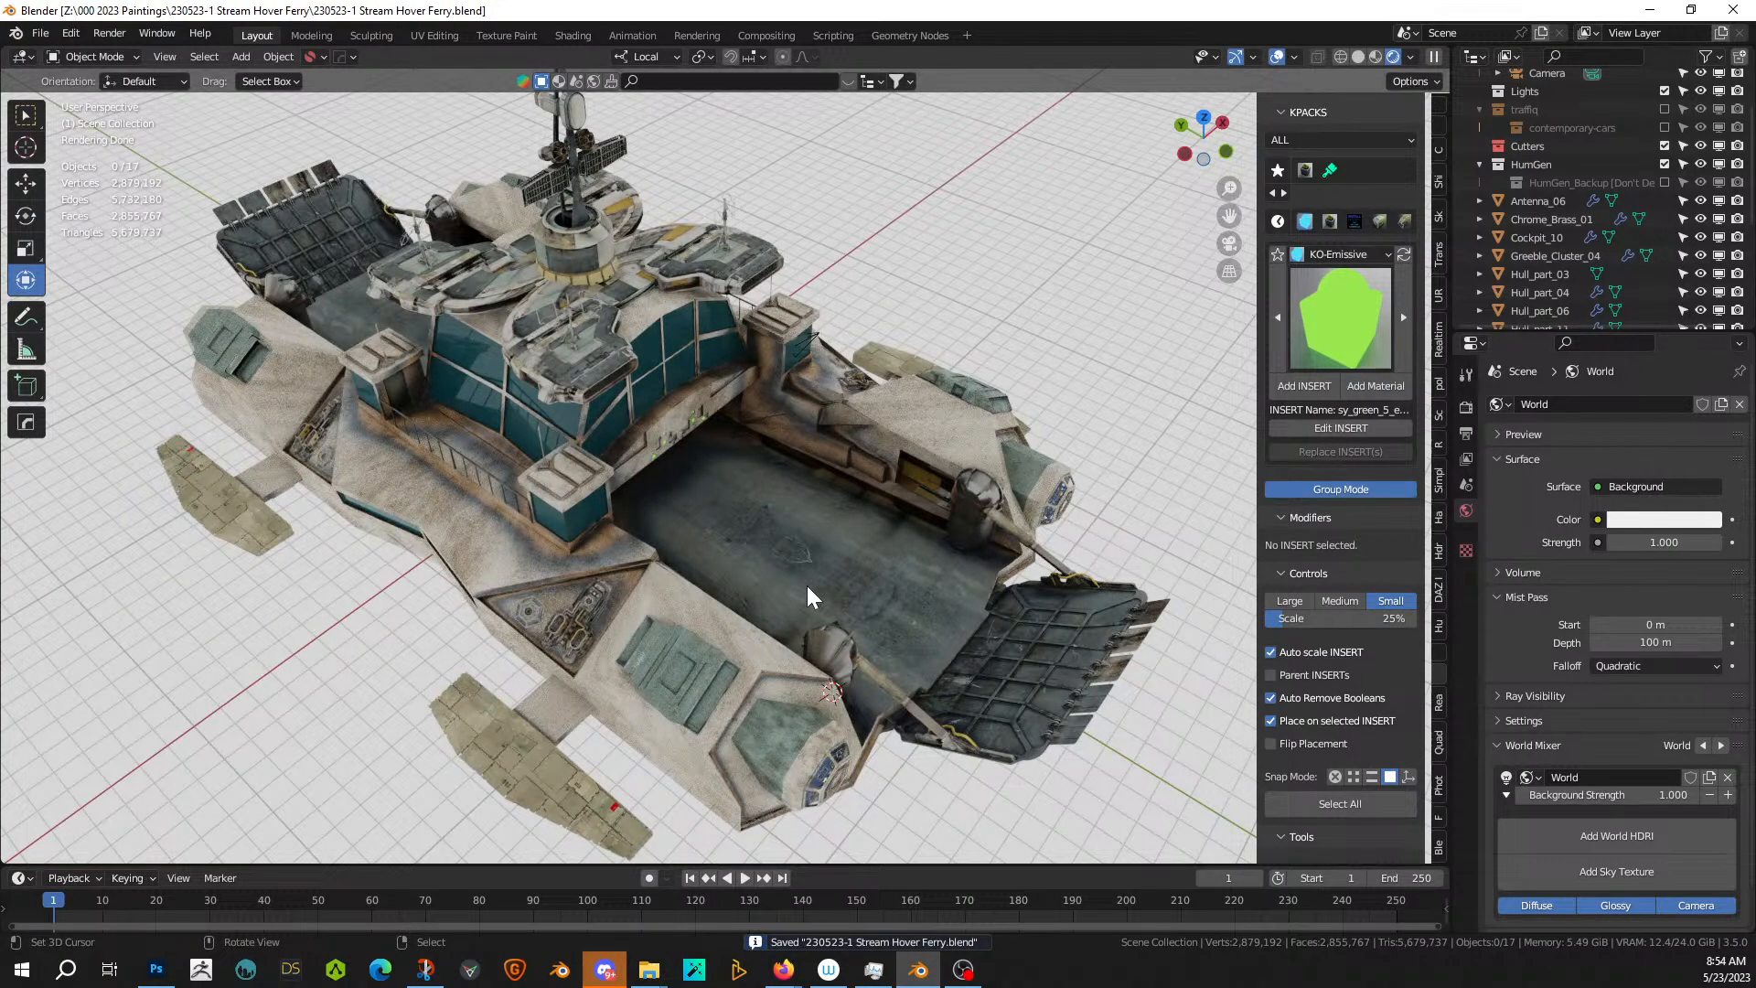
- Select all objects with the hull active, apply their modifiers with HardOps, and join the ship parts into R_Starship
{"action": "scroll", "coordinate": [1596, 285], "scroll_direction": "down", "scroll_amount": 5}
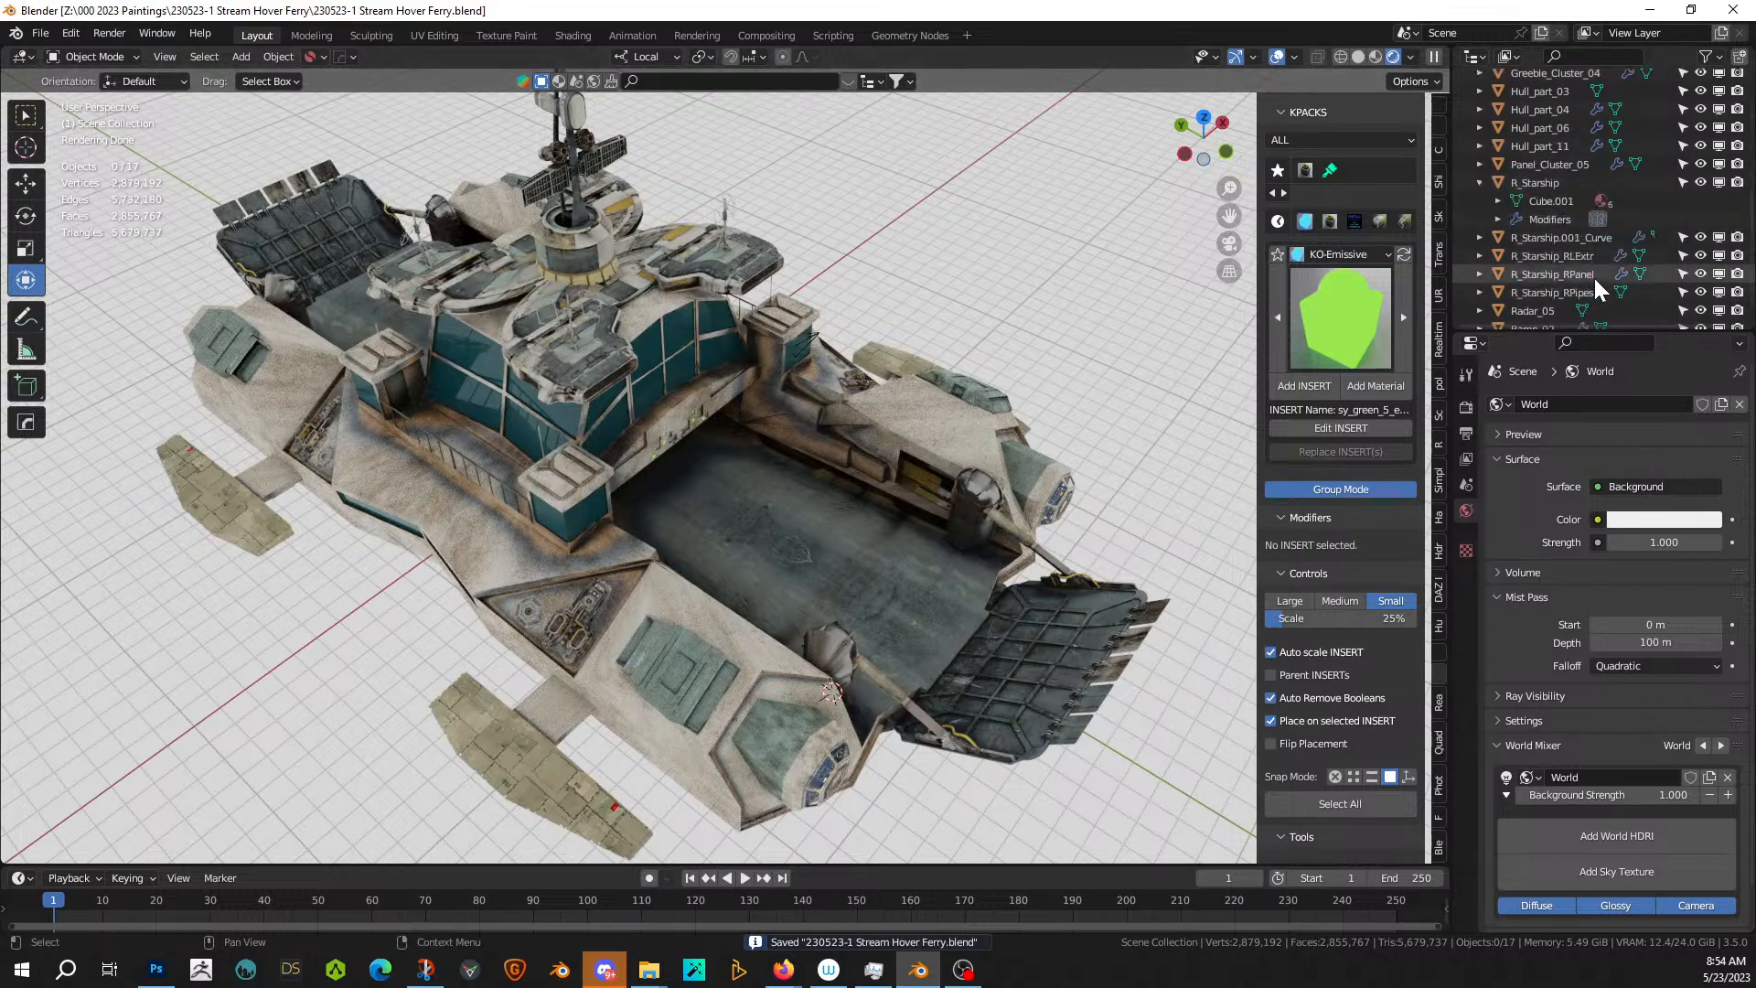
{"action": "scroll", "coordinate": [1594, 278], "scroll_direction": "up", "scroll_amount": 4}
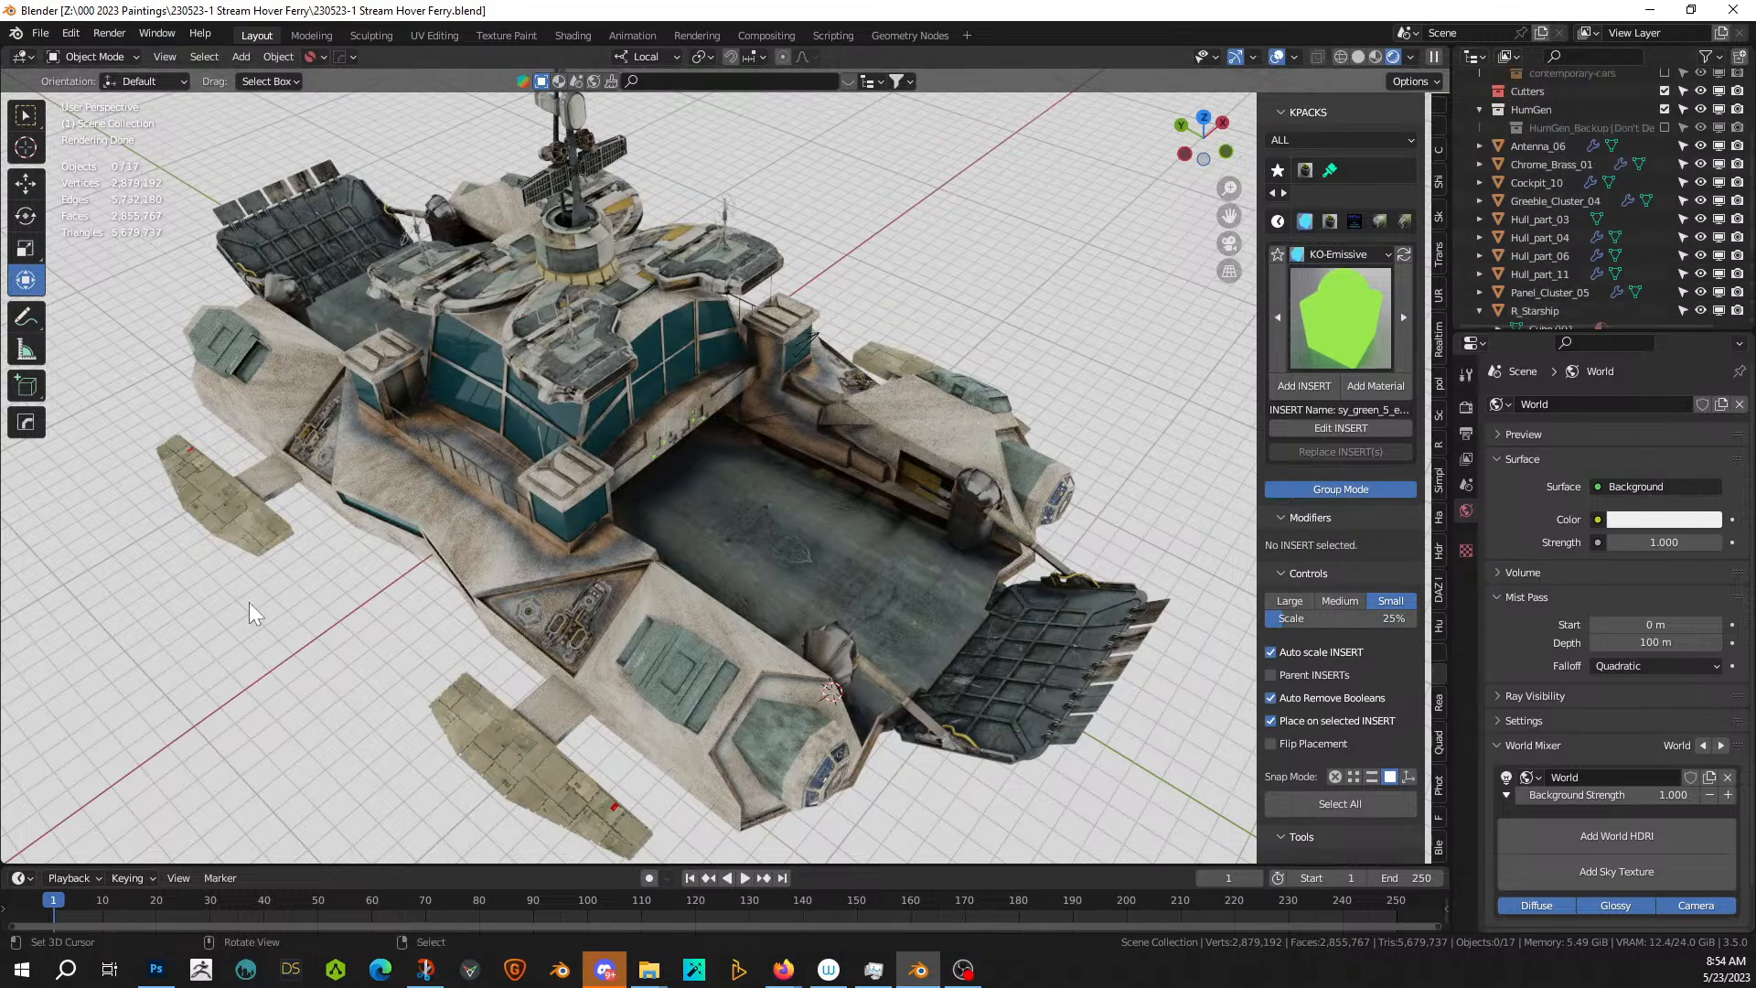
{"action": "key", "text": "a"}
{"action": "key", "text": "q"}
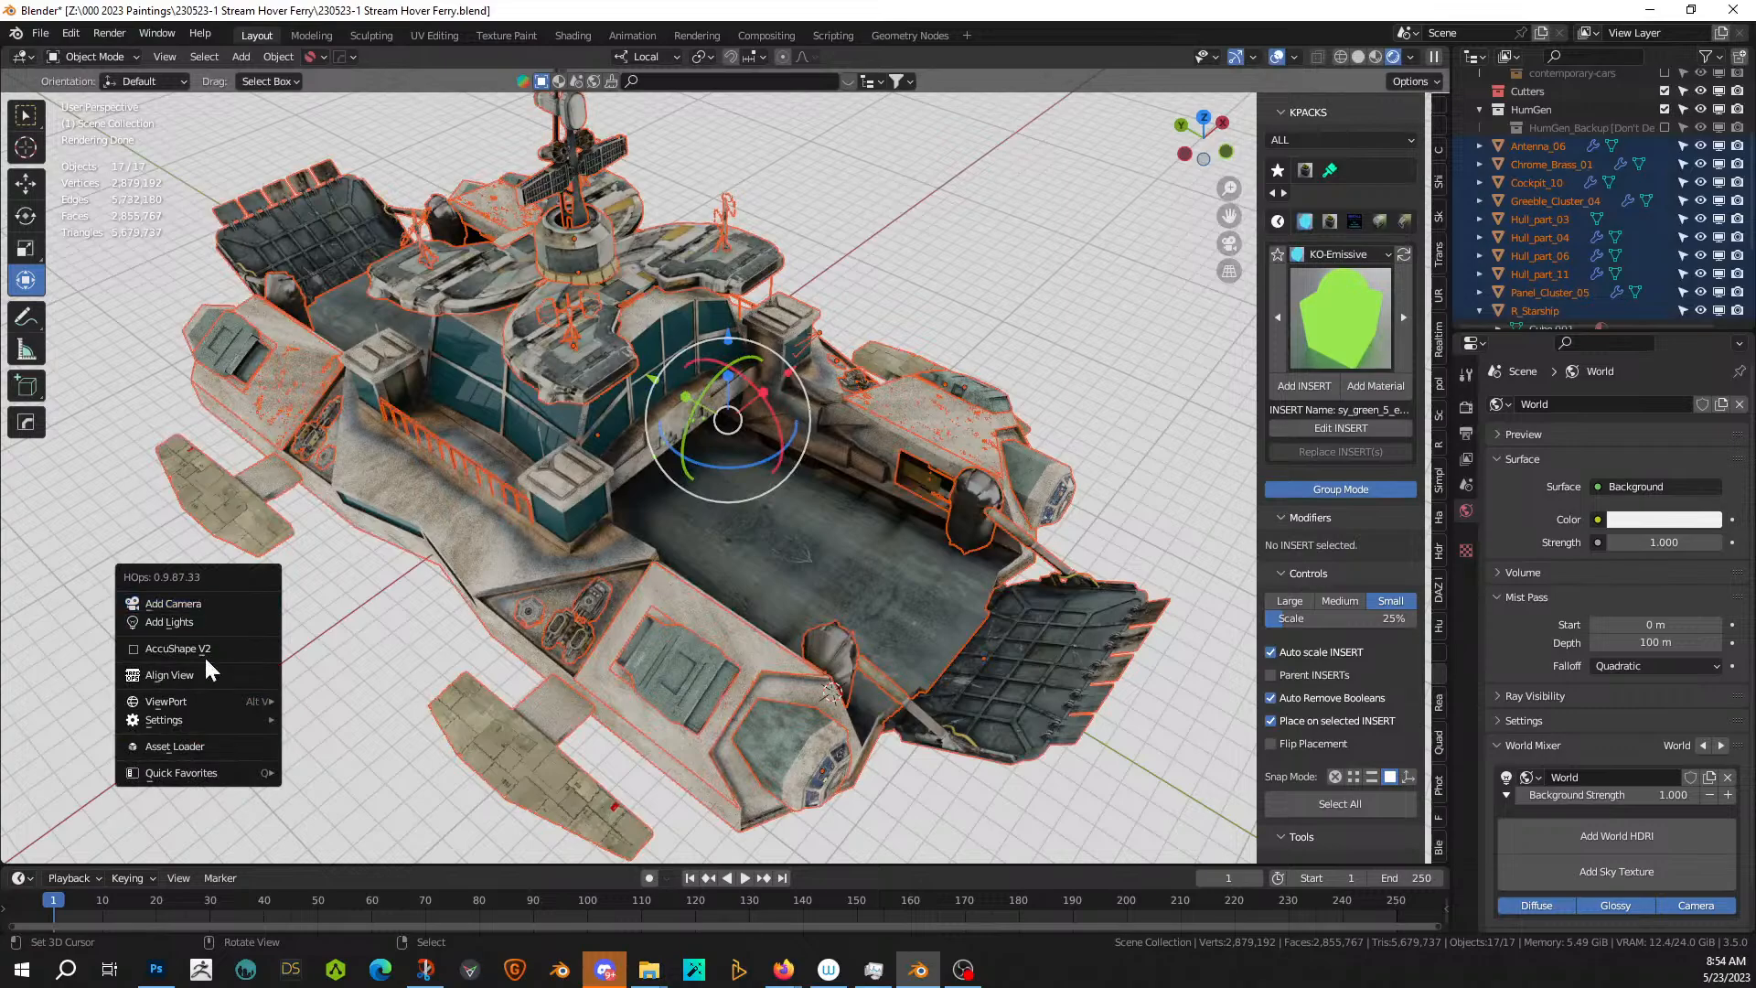
{"action": "key", "text": "q"}
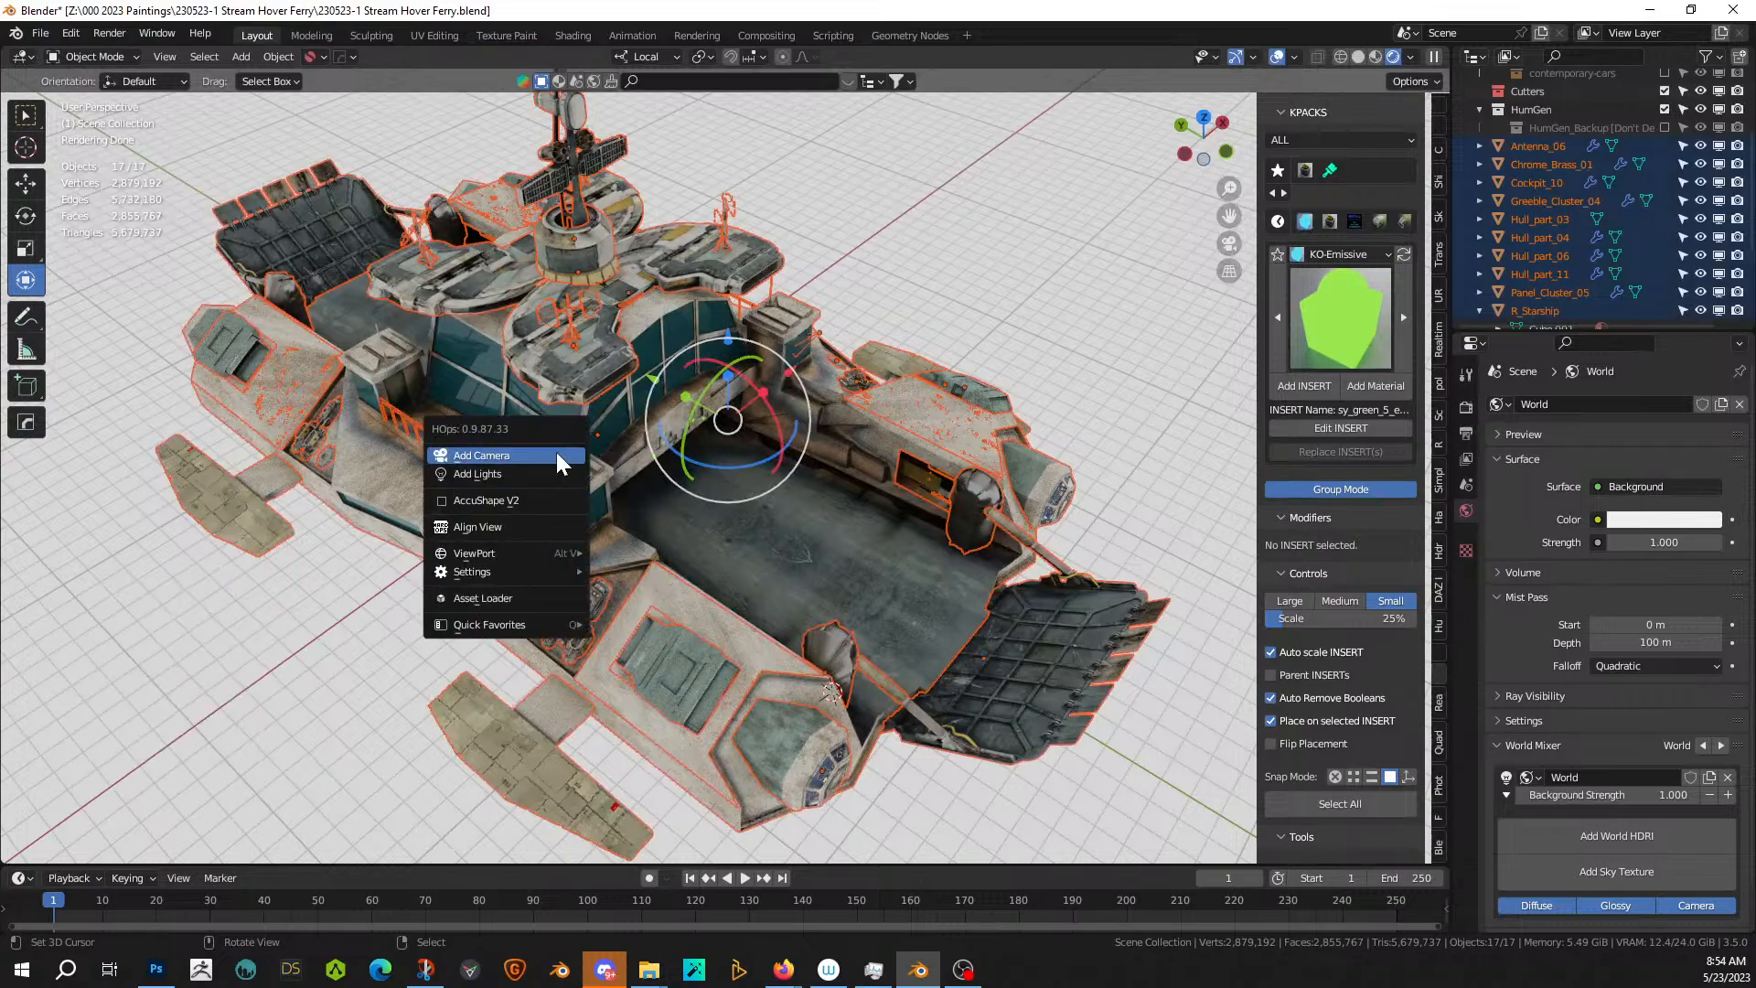
{"action": "left_click", "coordinate": [572, 507], "text": "shift"}
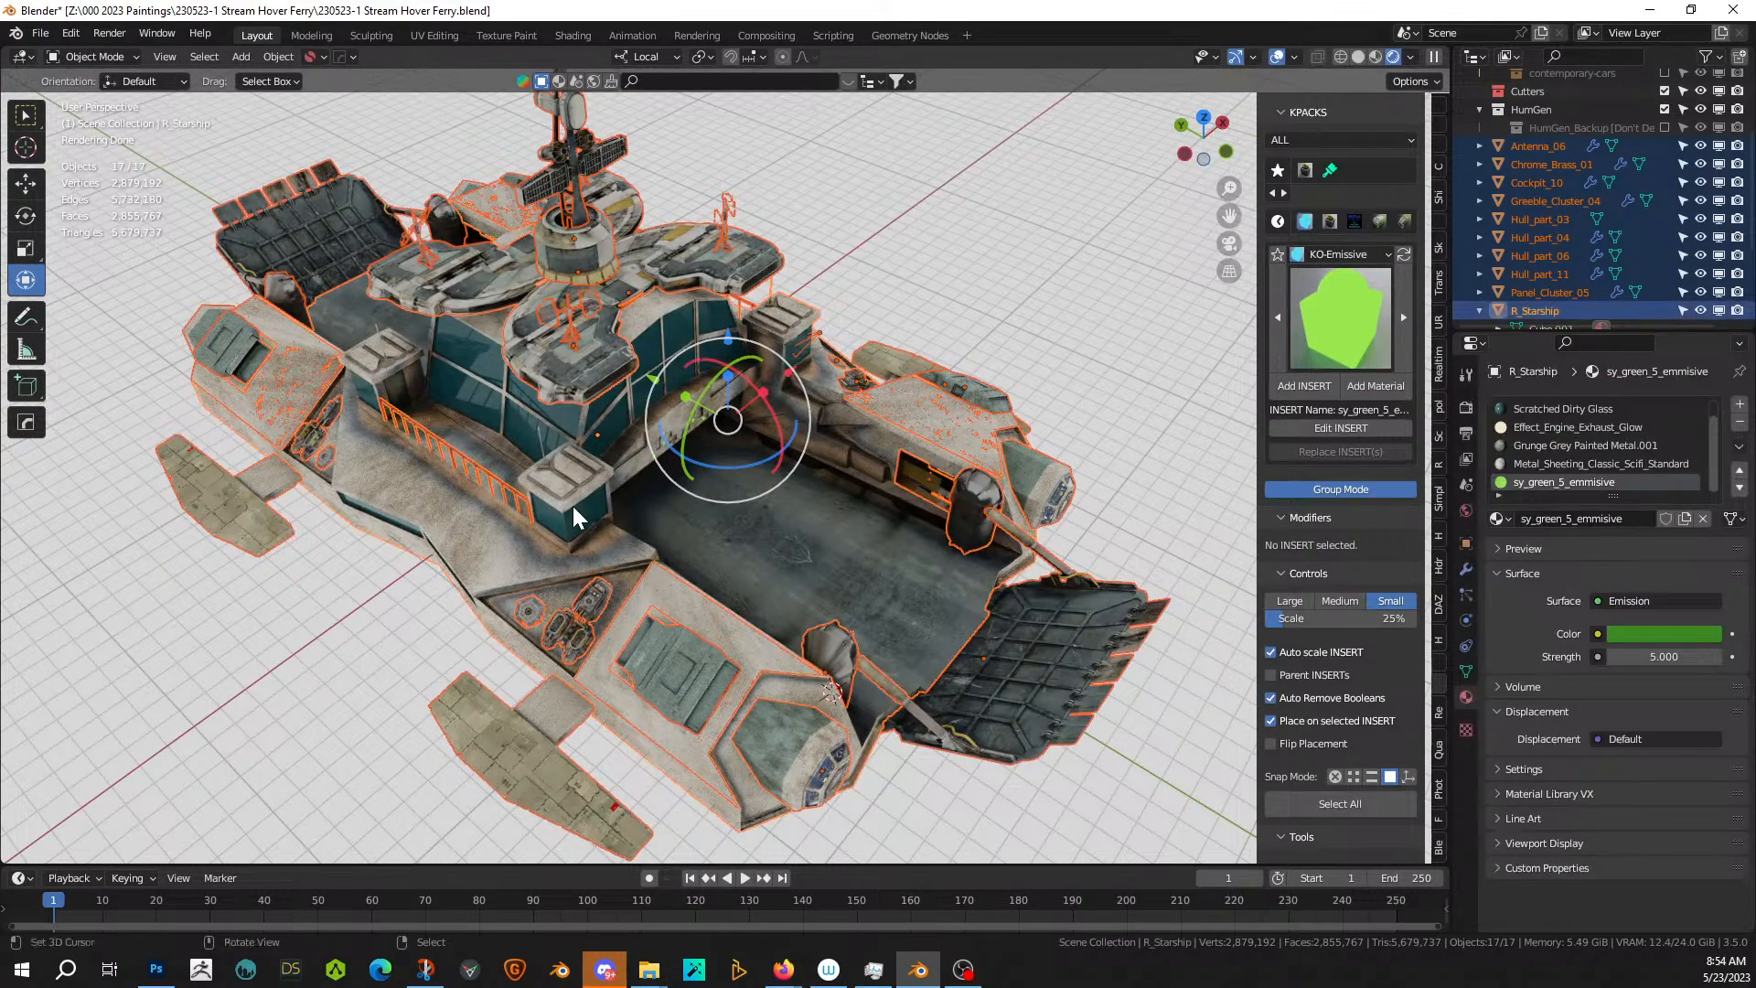
{"action": "key", "text": "q"}
{"action": "mouse_move", "coordinate": [545, 599]}
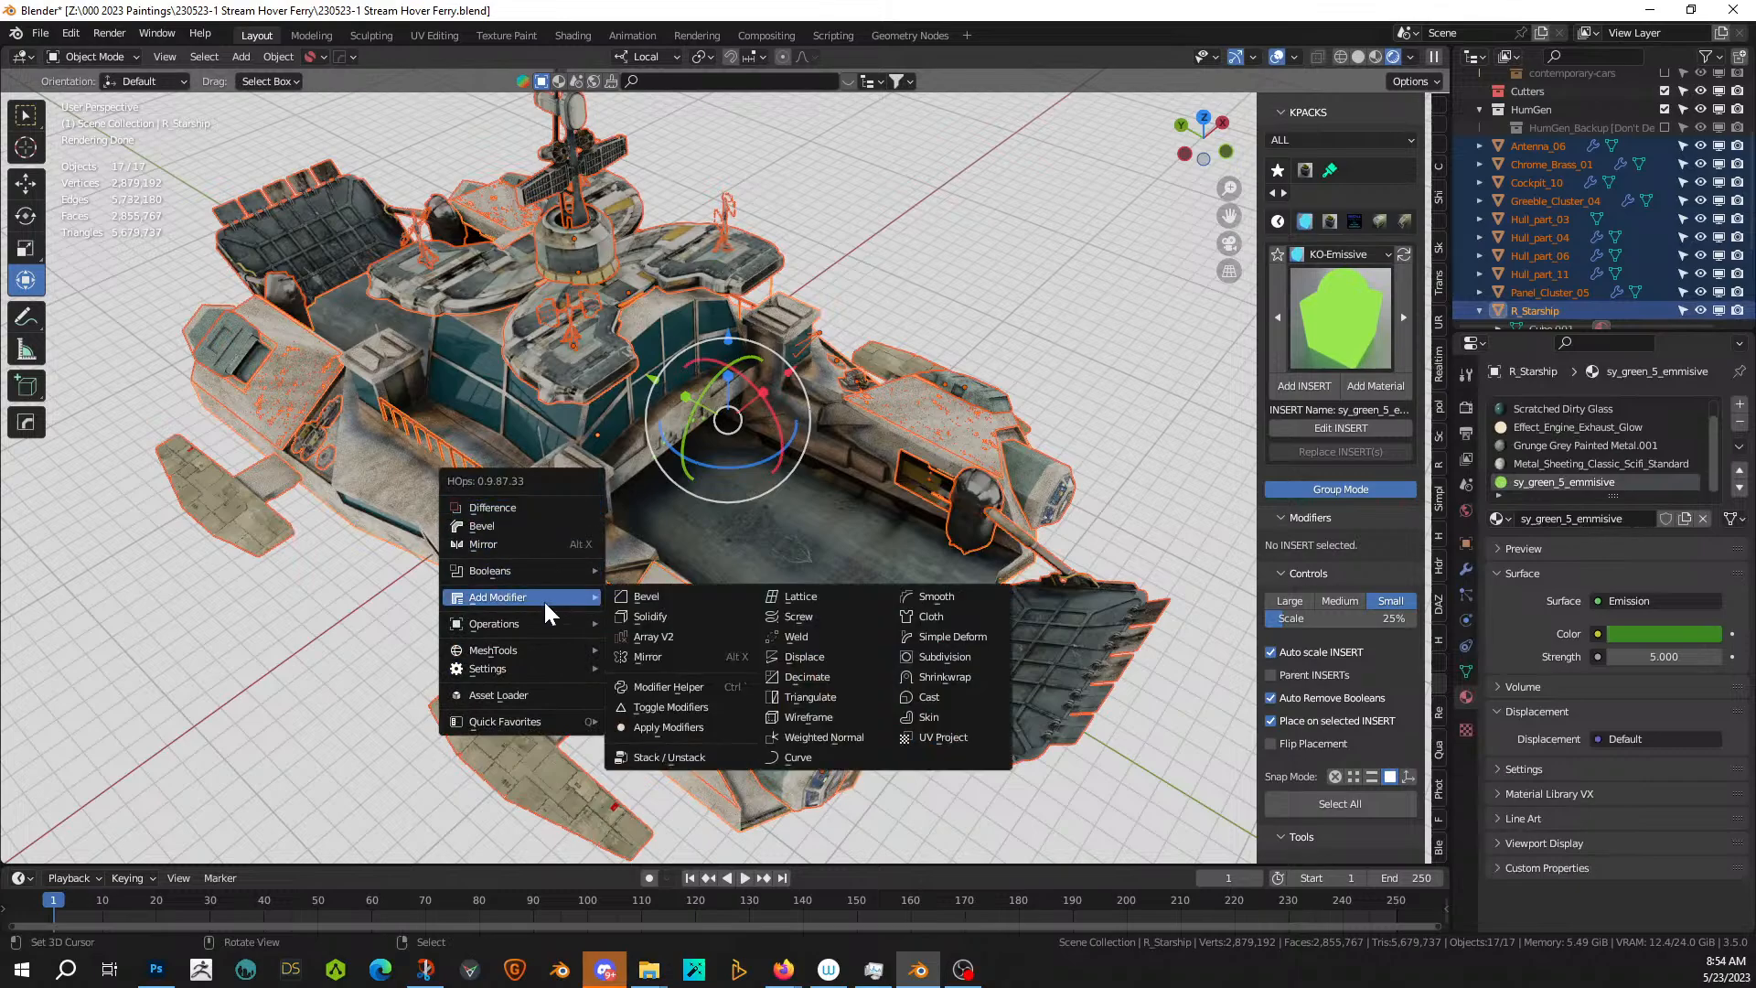
{"action": "left_click", "coordinate": [716, 729]}
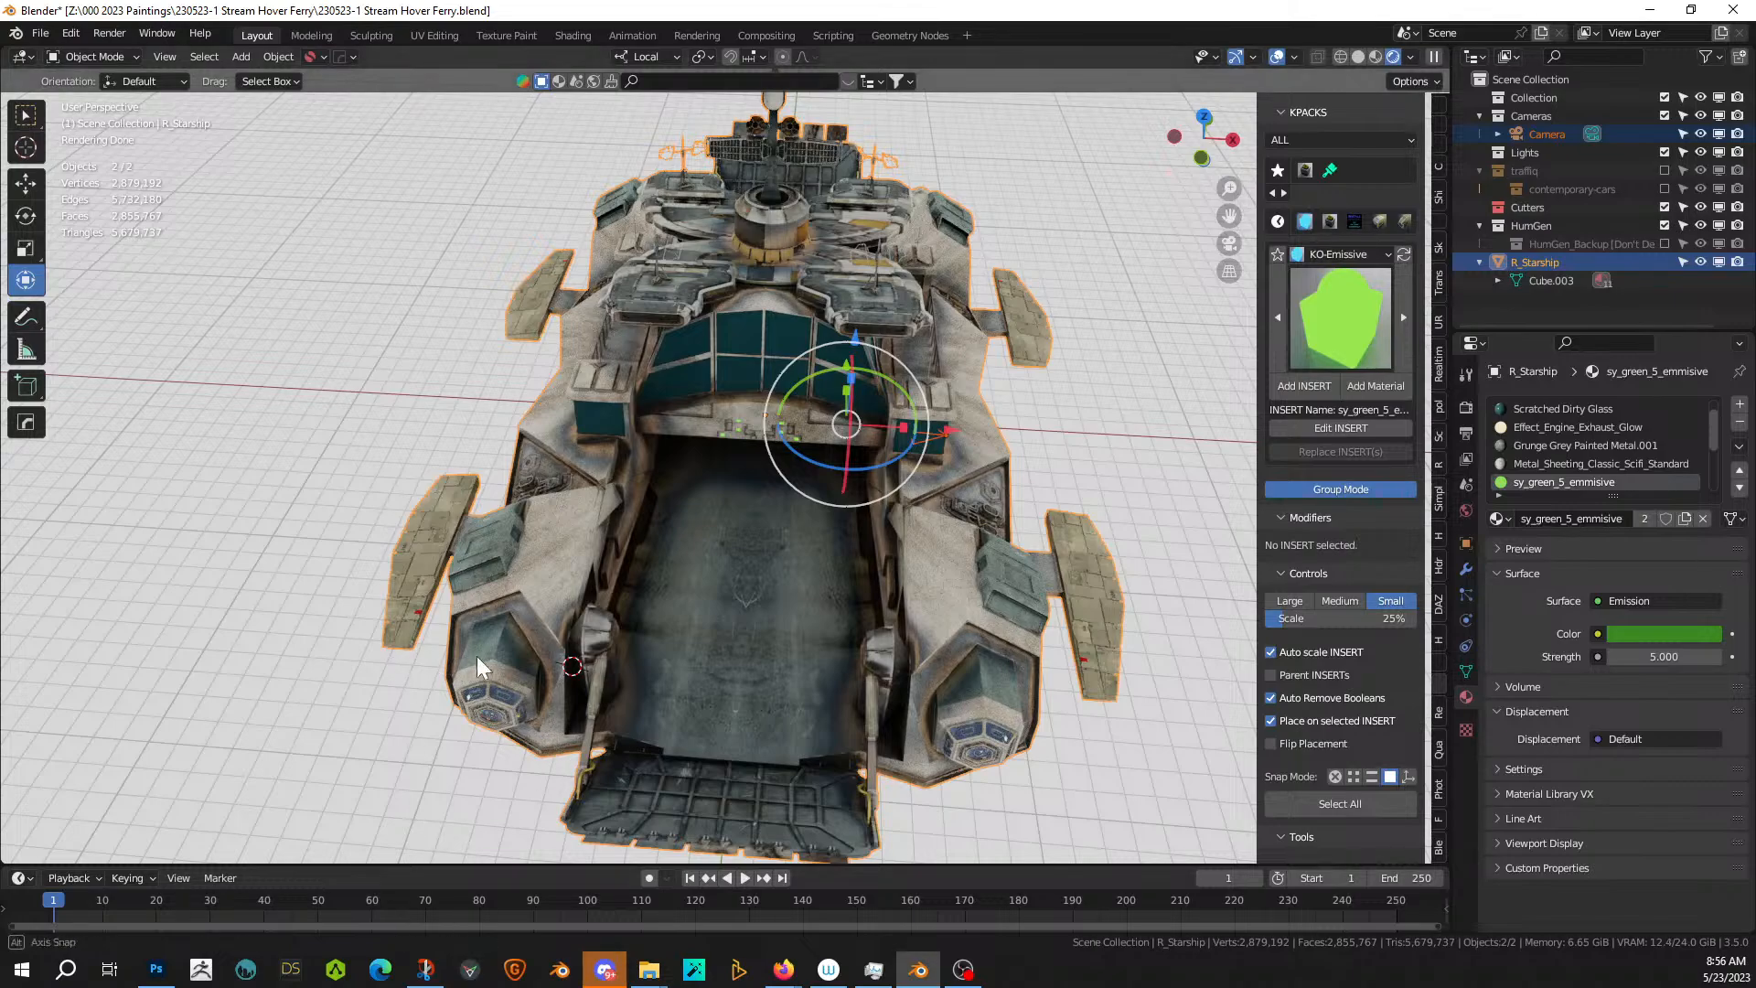
- Examine the joined starship from above, from the side and from a low front angle
{"action": "middle_click_drag", "start_coordinate": [476, 656], "coordinate": [502, 646]}
{"action": "scroll", "coordinate": [501, 646], "scroll_direction": "up", "scroll_amount": 3}
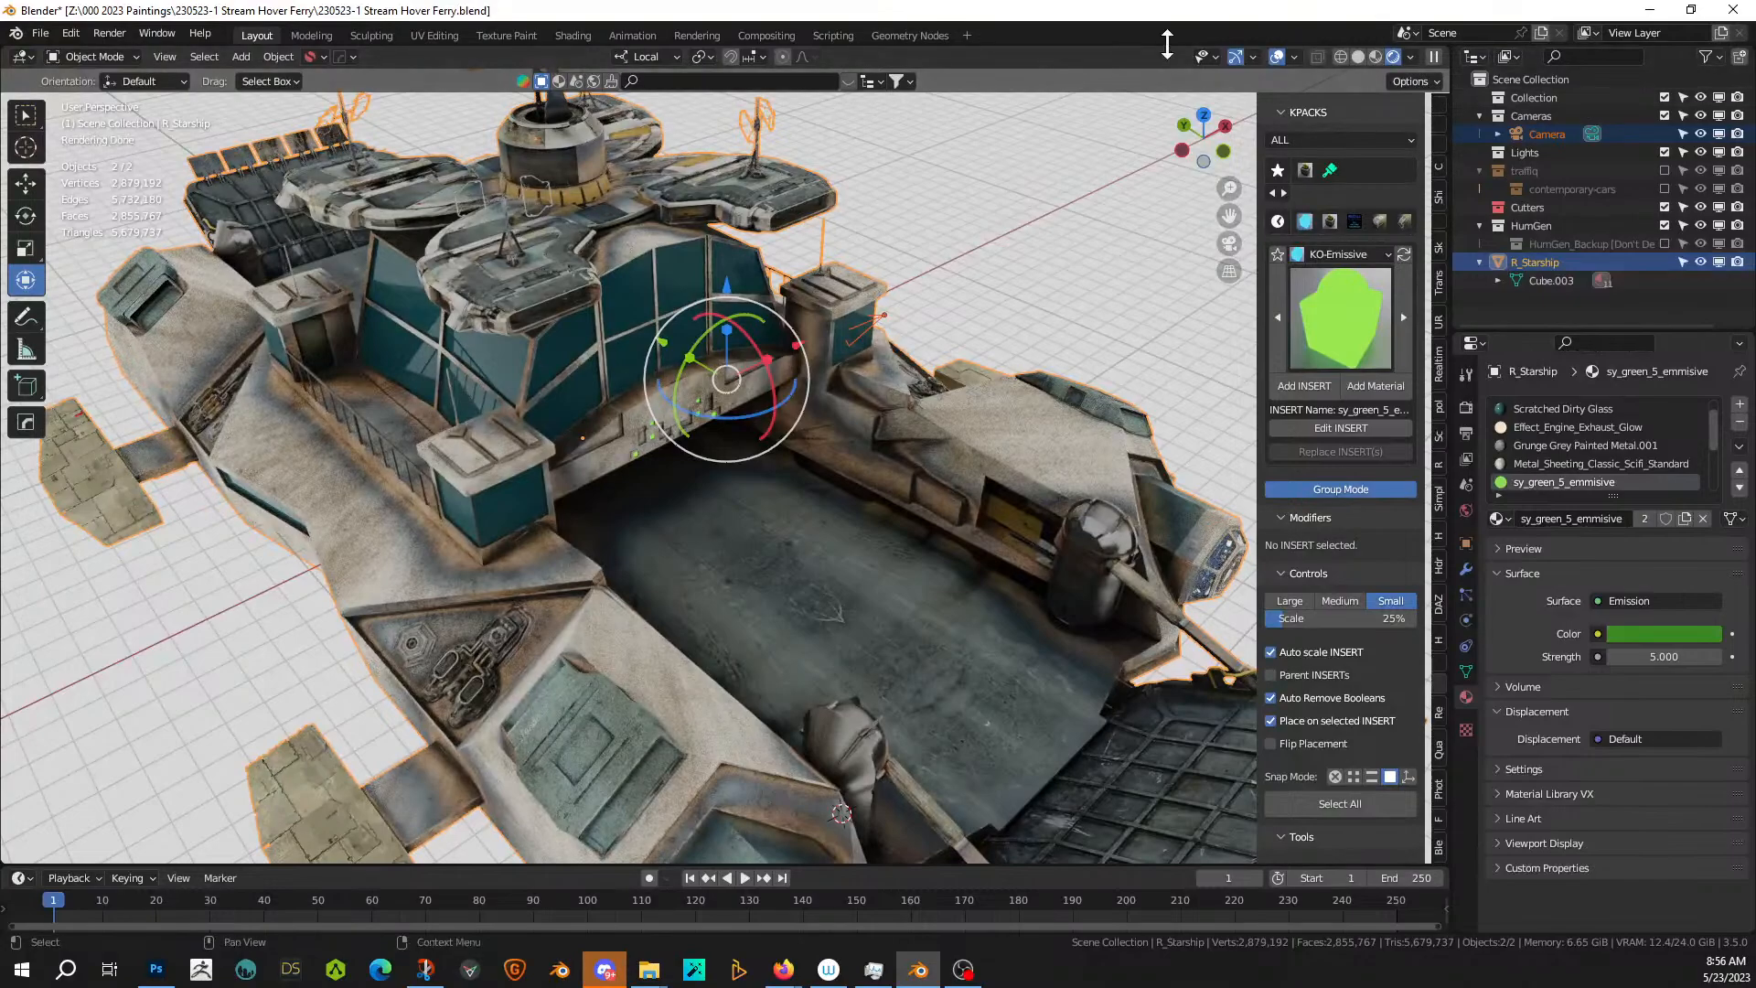
{"action": "middle_click_drag", "start_coordinate": [509, 441], "coordinate": [573, 427]}
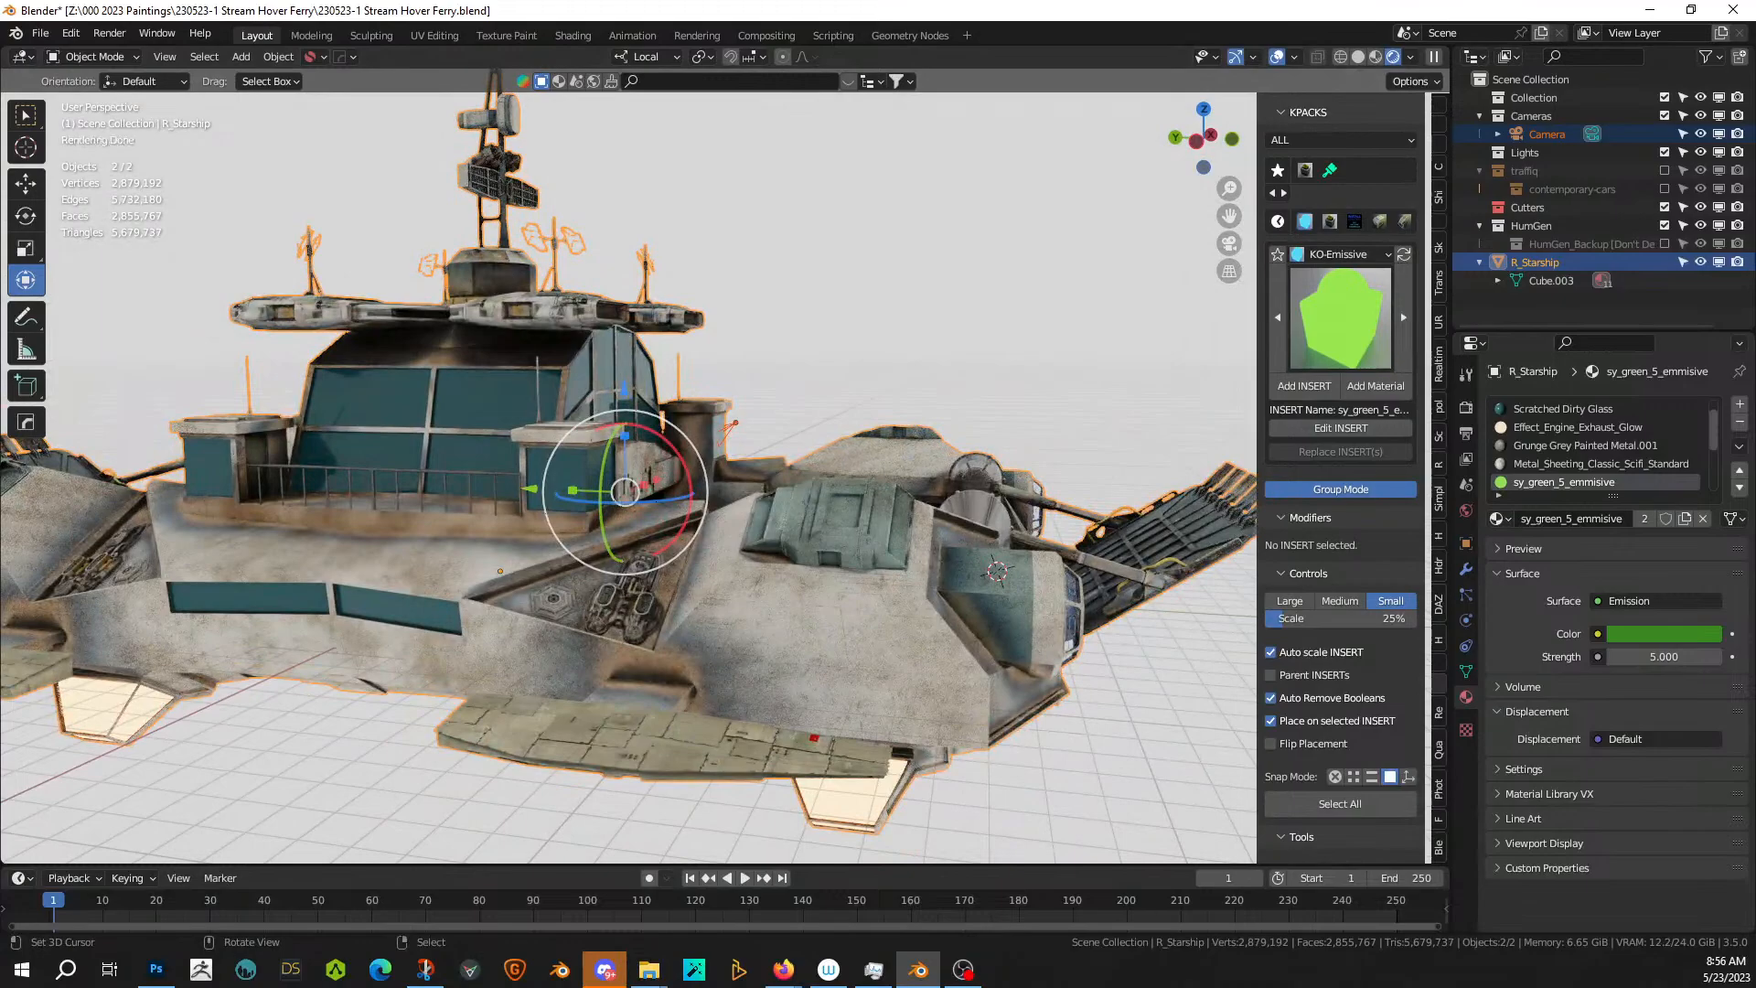
{"action": "middle_click_drag", "start_coordinate": [587, 707], "coordinate": [622, 667]}
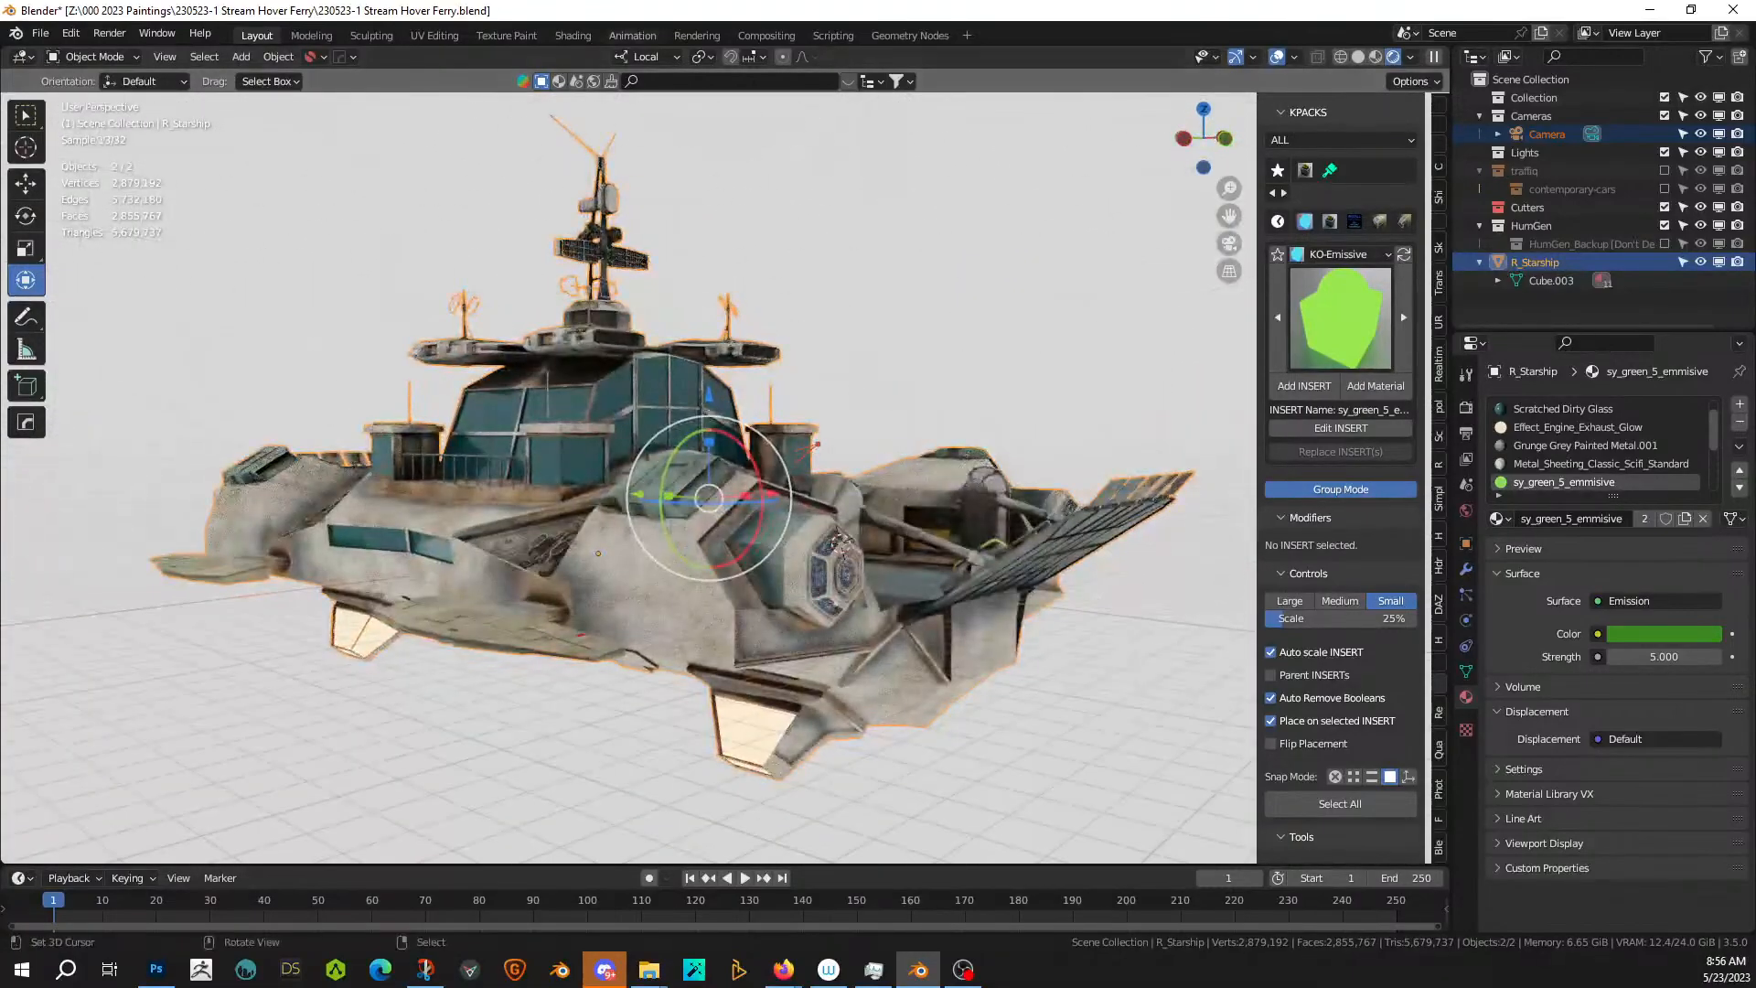
- Examine the joined starship from the front, sides and above, including the cargo deck and the area below the cockpit
{"action": "mouse_move", "coordinate": [749, 697]}
{"action": "middle_mouse_down"}
{"action": "mouse_move", "coordinate": [739, 684]}
{"action": "mouse_move", "coordinate": [742, 723]}
{"action": "middle_mouse_up"}
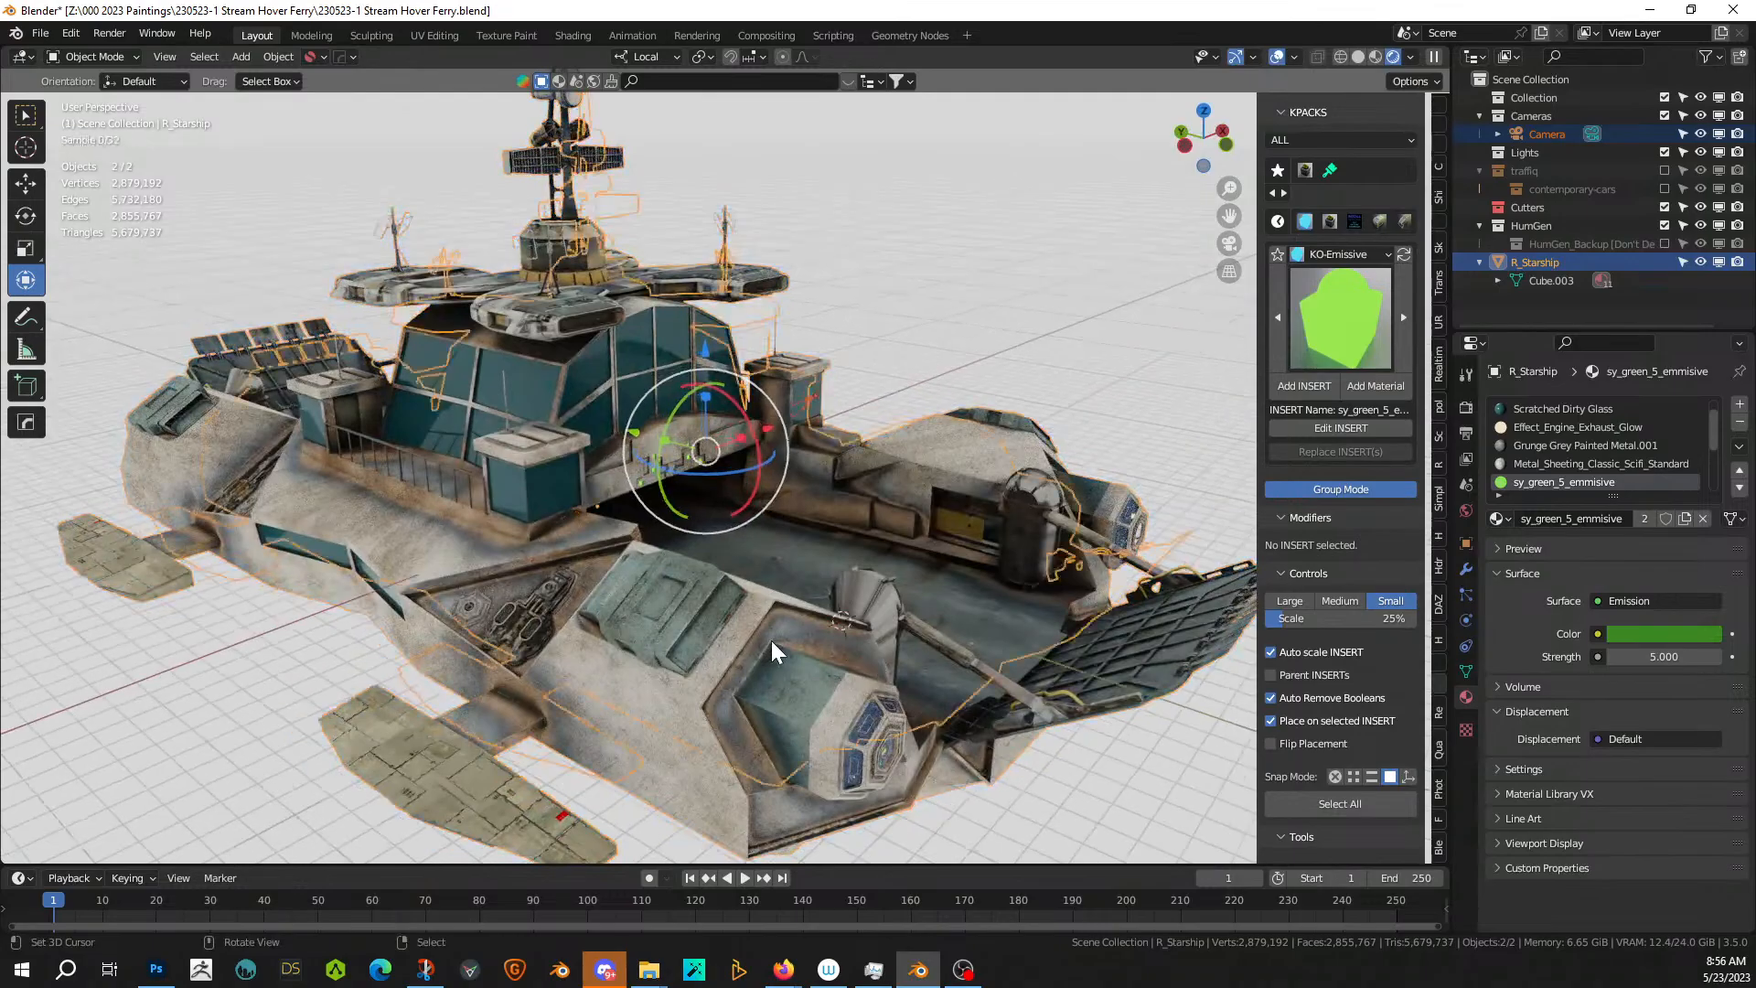
{"action": "middle_click_drag", "start_coordinate": [770, 642], "coordinate": [826, 664]}
{"action": "middle_click_drag", "start_coordinate": [678, 626], "coordinate": [602, 586]}
{"action": "scroll", "coordinate": [626, 600], "scroll_direction": "down", "scroll_amount": 3}
{"action": "scroll", "coordinate": [572, 556], "scroll_direction": "up", "scroll_amount": 2}
{"action": "scroll", "coordinate": [601, 586], "scroll_direction": "up", "scroll_amount": 2}
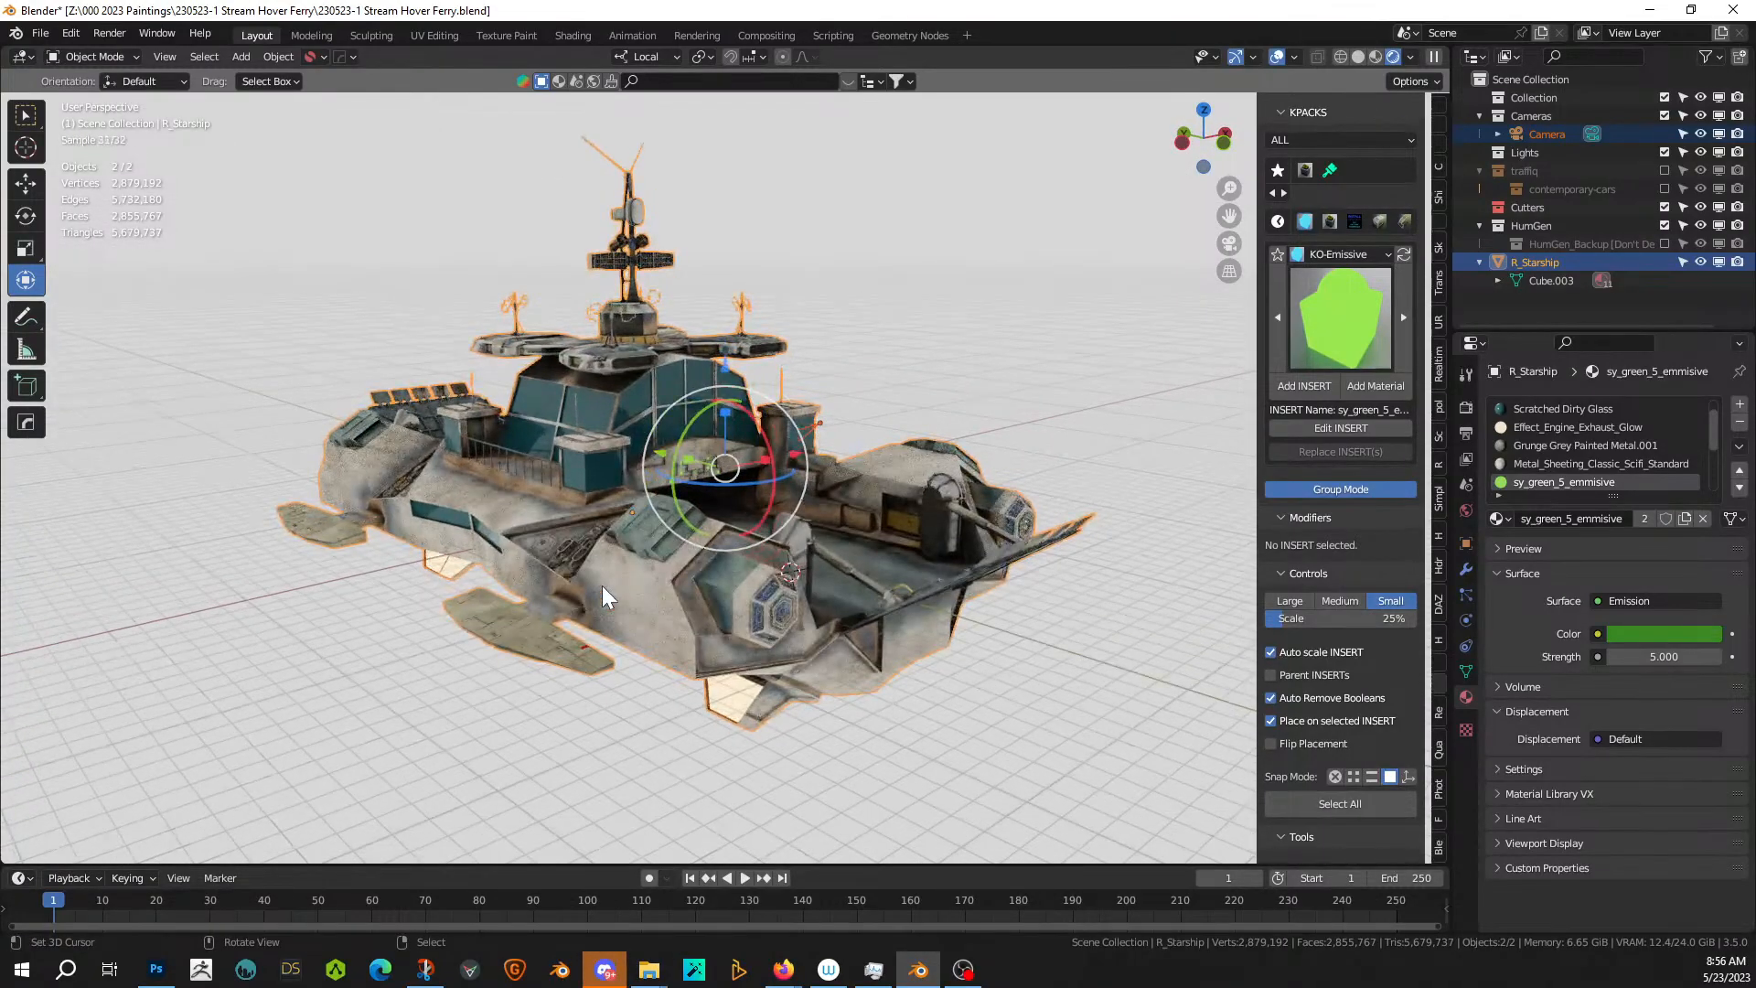
{"action": "scroll", "coordinate": [600, 611], "scroll_direction": "up", "scroll_amount": 2}
{"action": "middle_click_drag", "start_coordinate": [600, 611], "coordinate": [479, 590]}
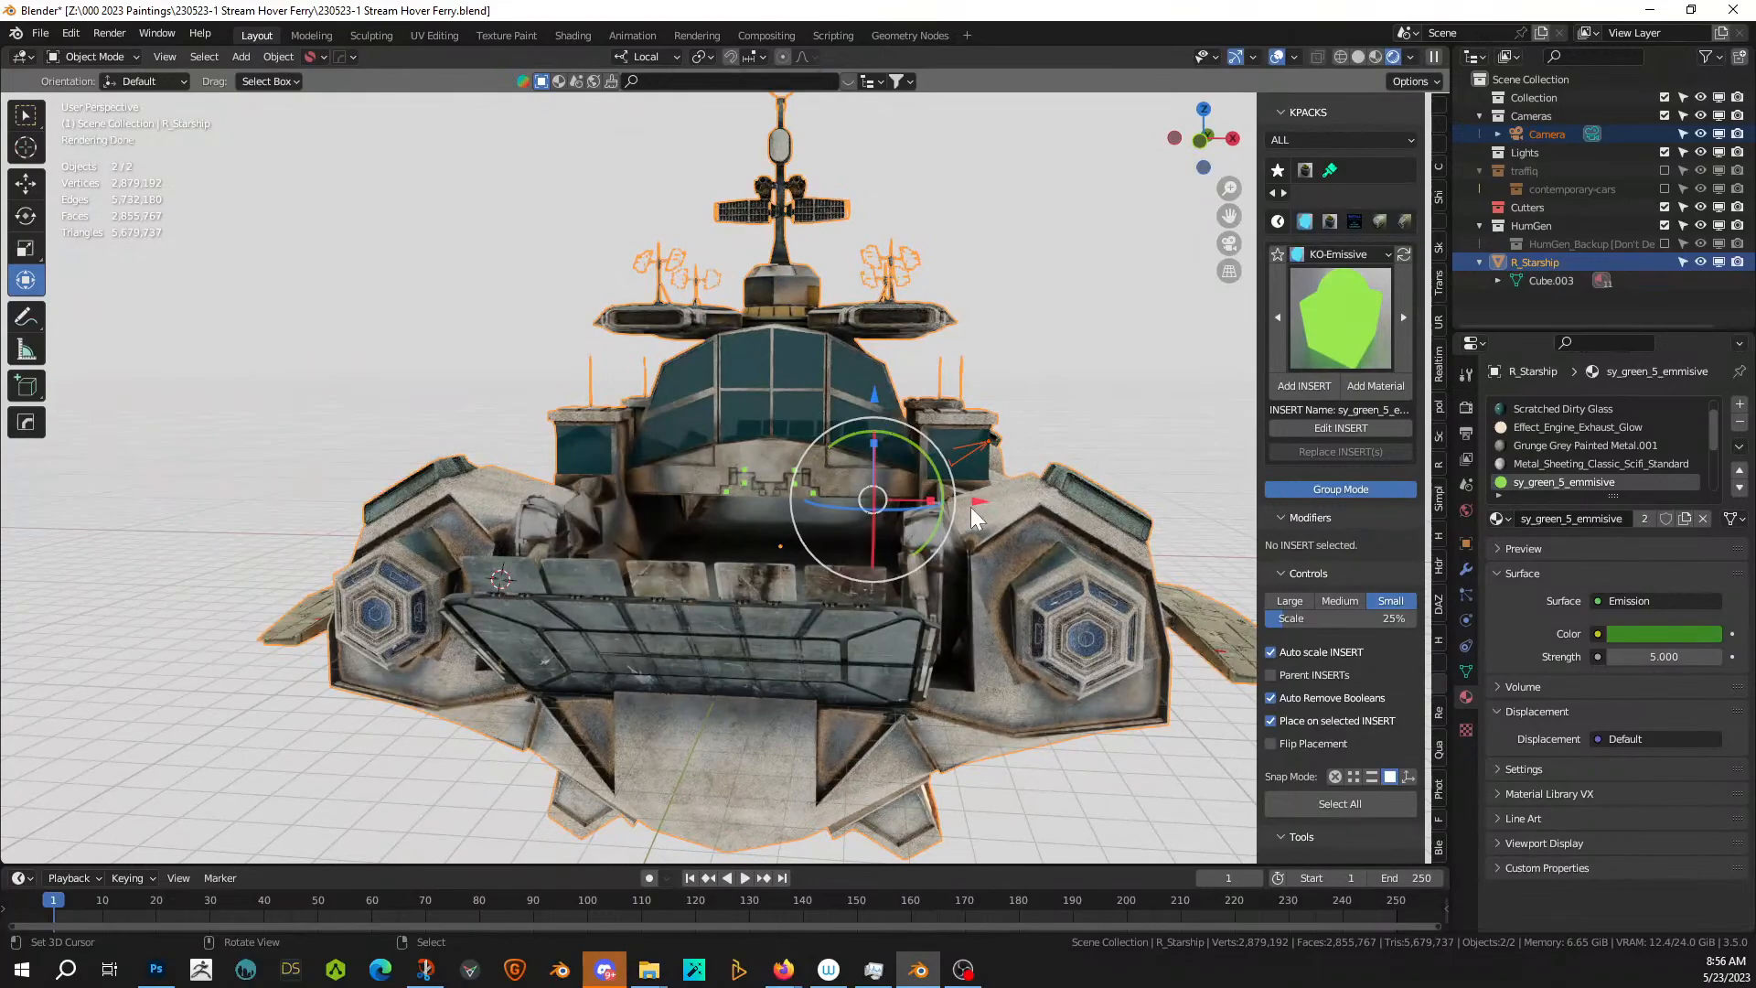
{"action": "scroll", "coordinate": [970, 507], "scroll_direction": "up", "scroll_amount": 3}
{"action": "middle_click_drag", "start_coordinate": [971, 503], "coordinate": [816, 556]}
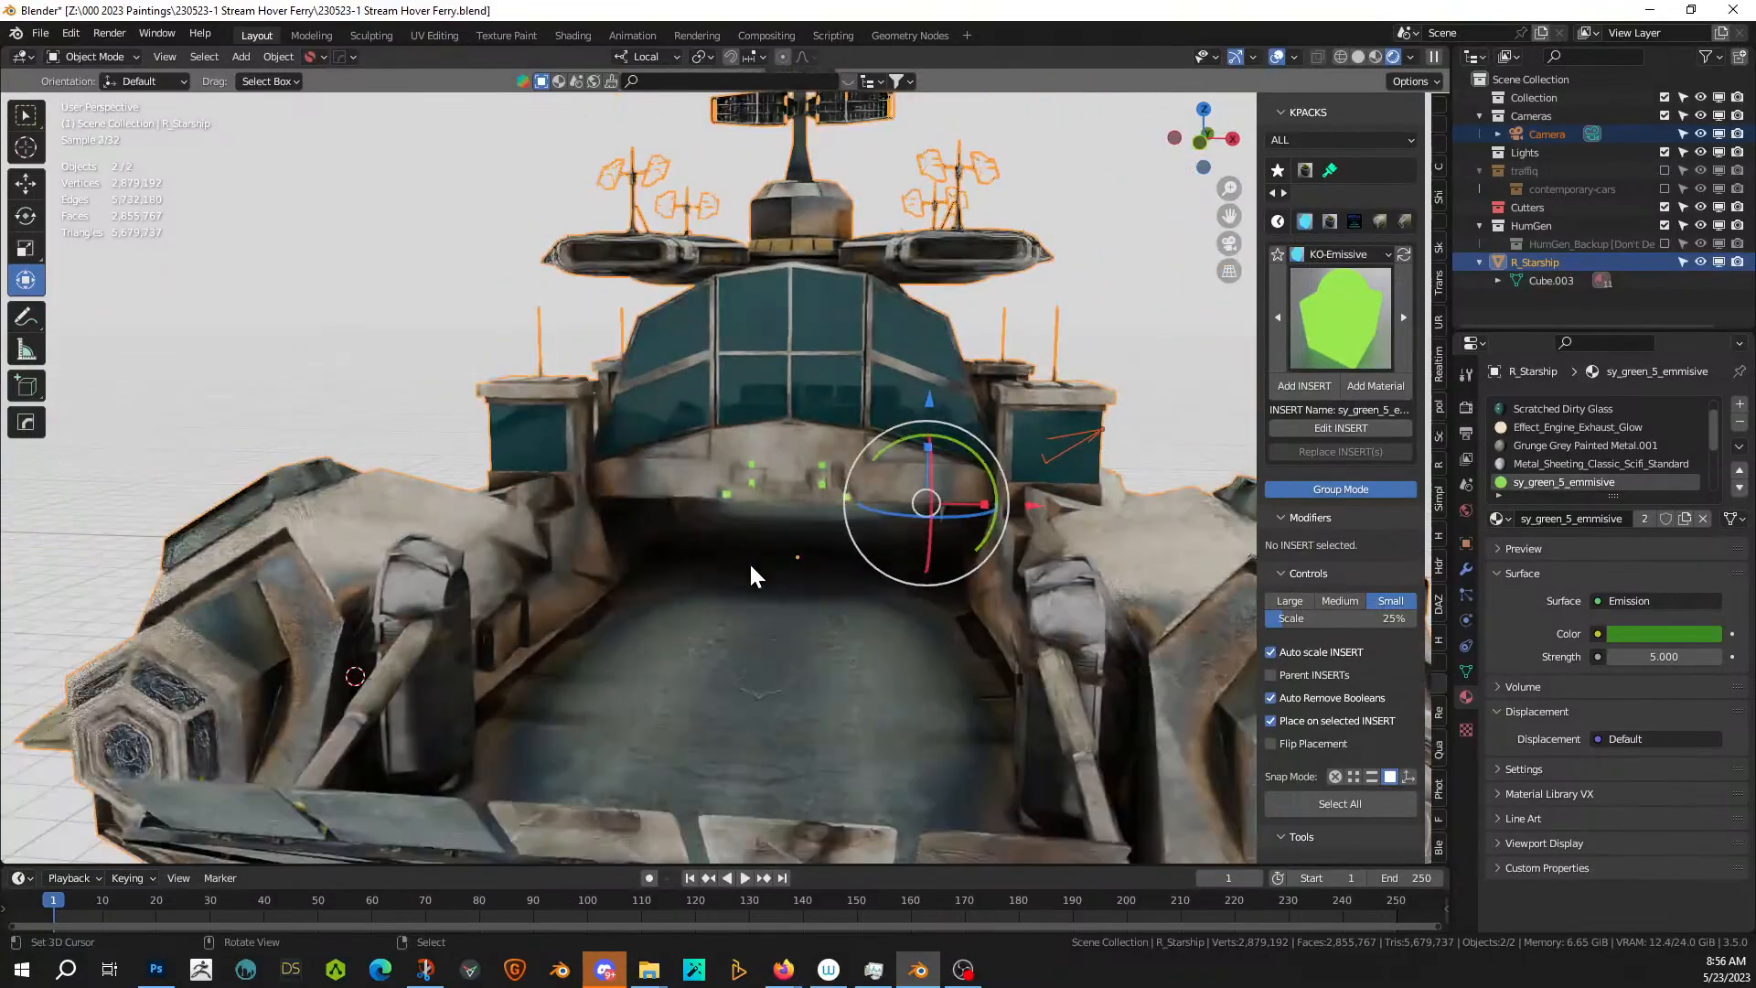
{"action": "scroll", "coordinate": [750, 568], "scroll_direction": "down", "scroll_amount": 4}
{"action": "middle_click_drag", "start_coordinate": [721, 598], "coordinate": [832, 604]}
{"action": "scroll", "coordinate": [683, 609], "scroll_direction": "up", "scroll_amount": 4}
{"action": "middle_click_drag", "start_coordinate": [403, 508], "coordinate": [472, 528]}
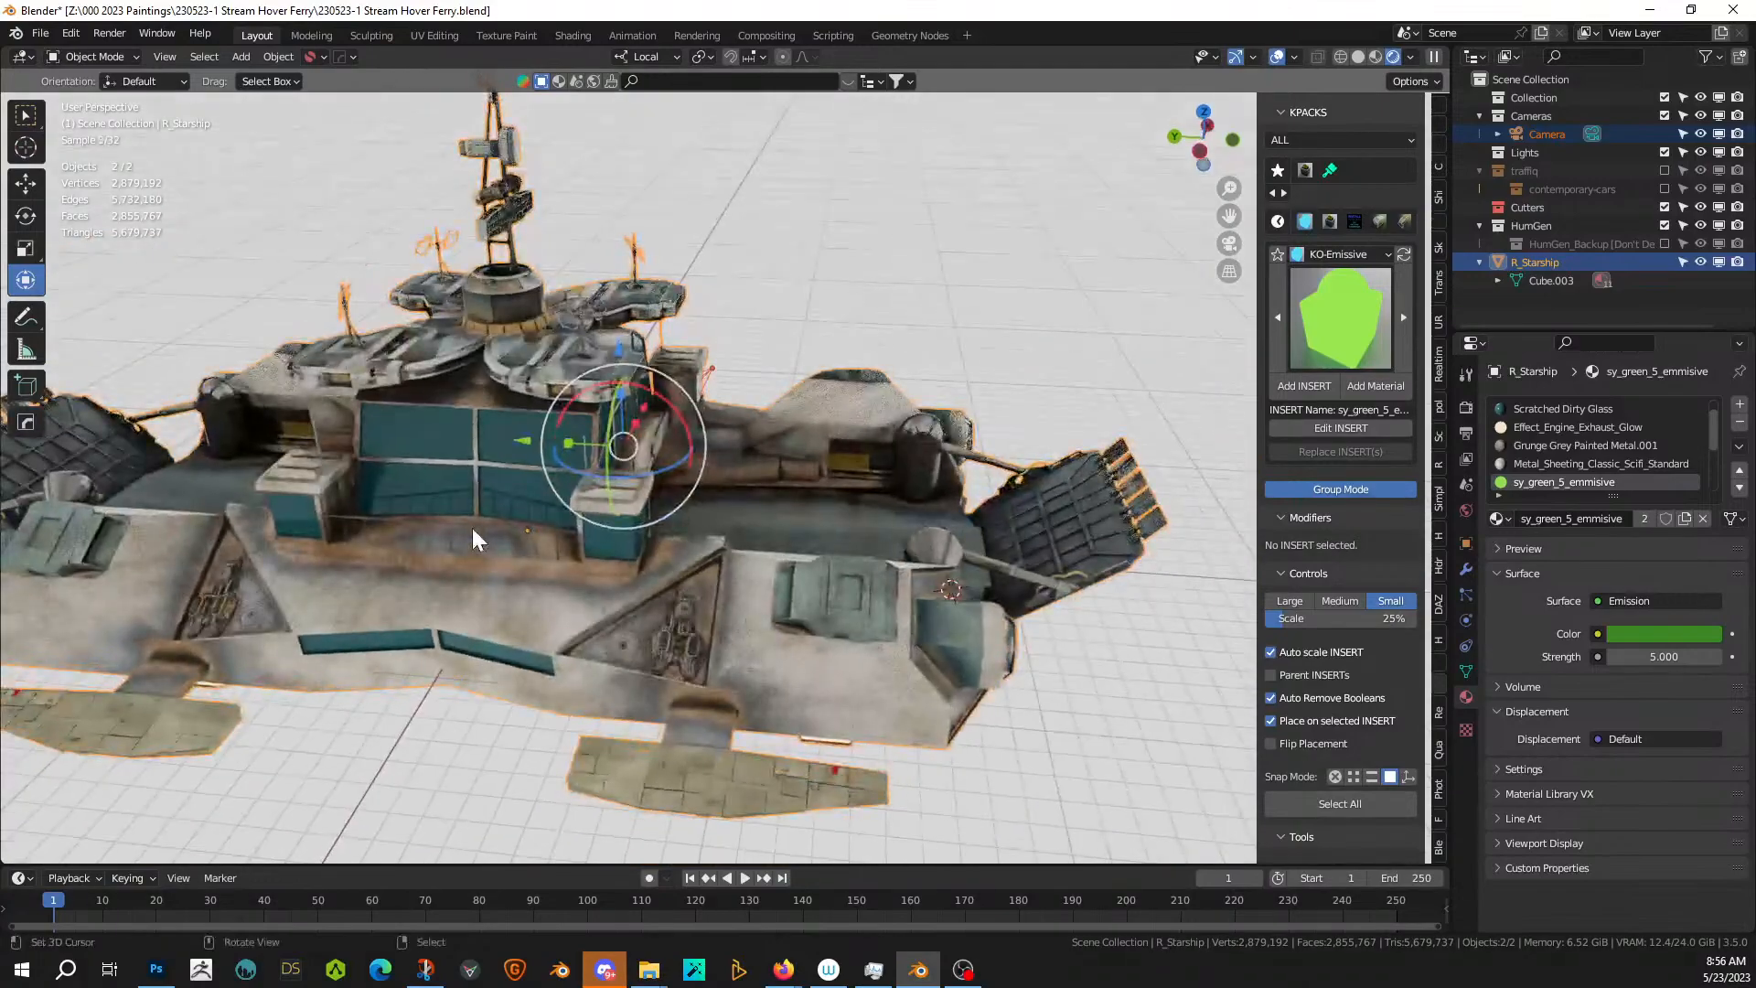
{"action": "middle_click_drag", "start_coordinate": [744, 579], "coordinate": [672, 601]}
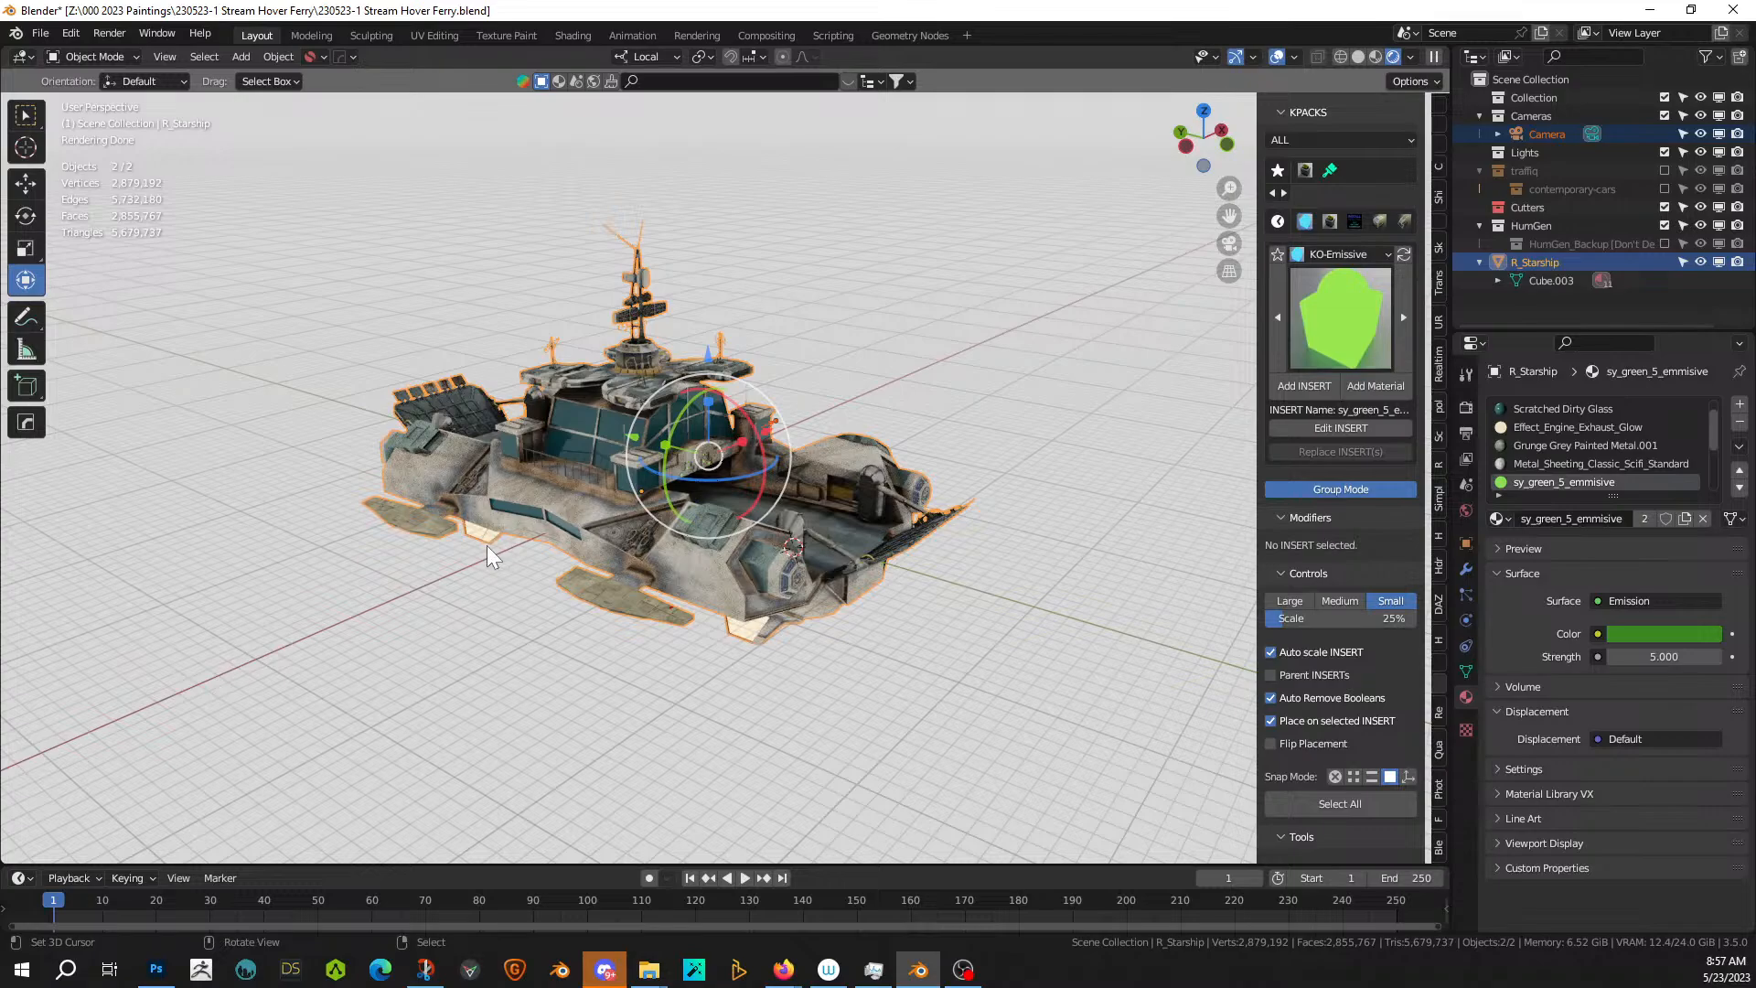
- Add a mesh circle to the scene and scale it up by 50 and again by 2
{"action": "key", "text": "shift+a"}
{"action": "mouse_move", "coordinate": [386, 462]}
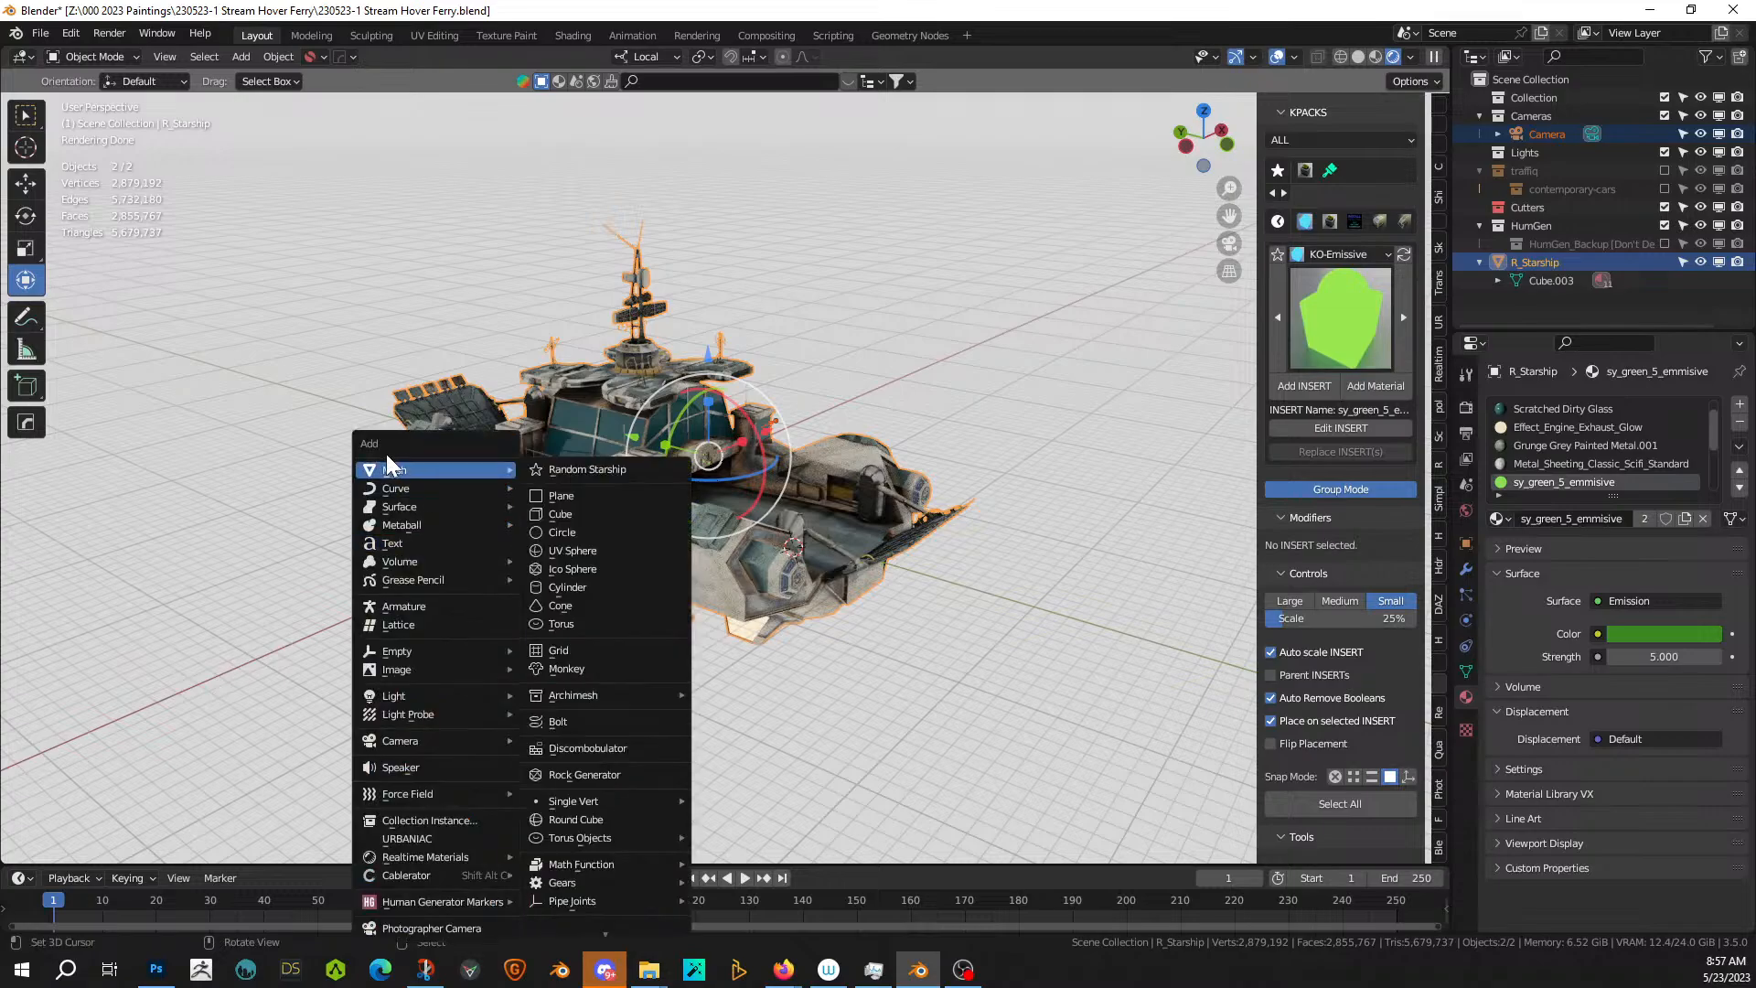
{"action": "left_click", "coordinate": [574, 534]}
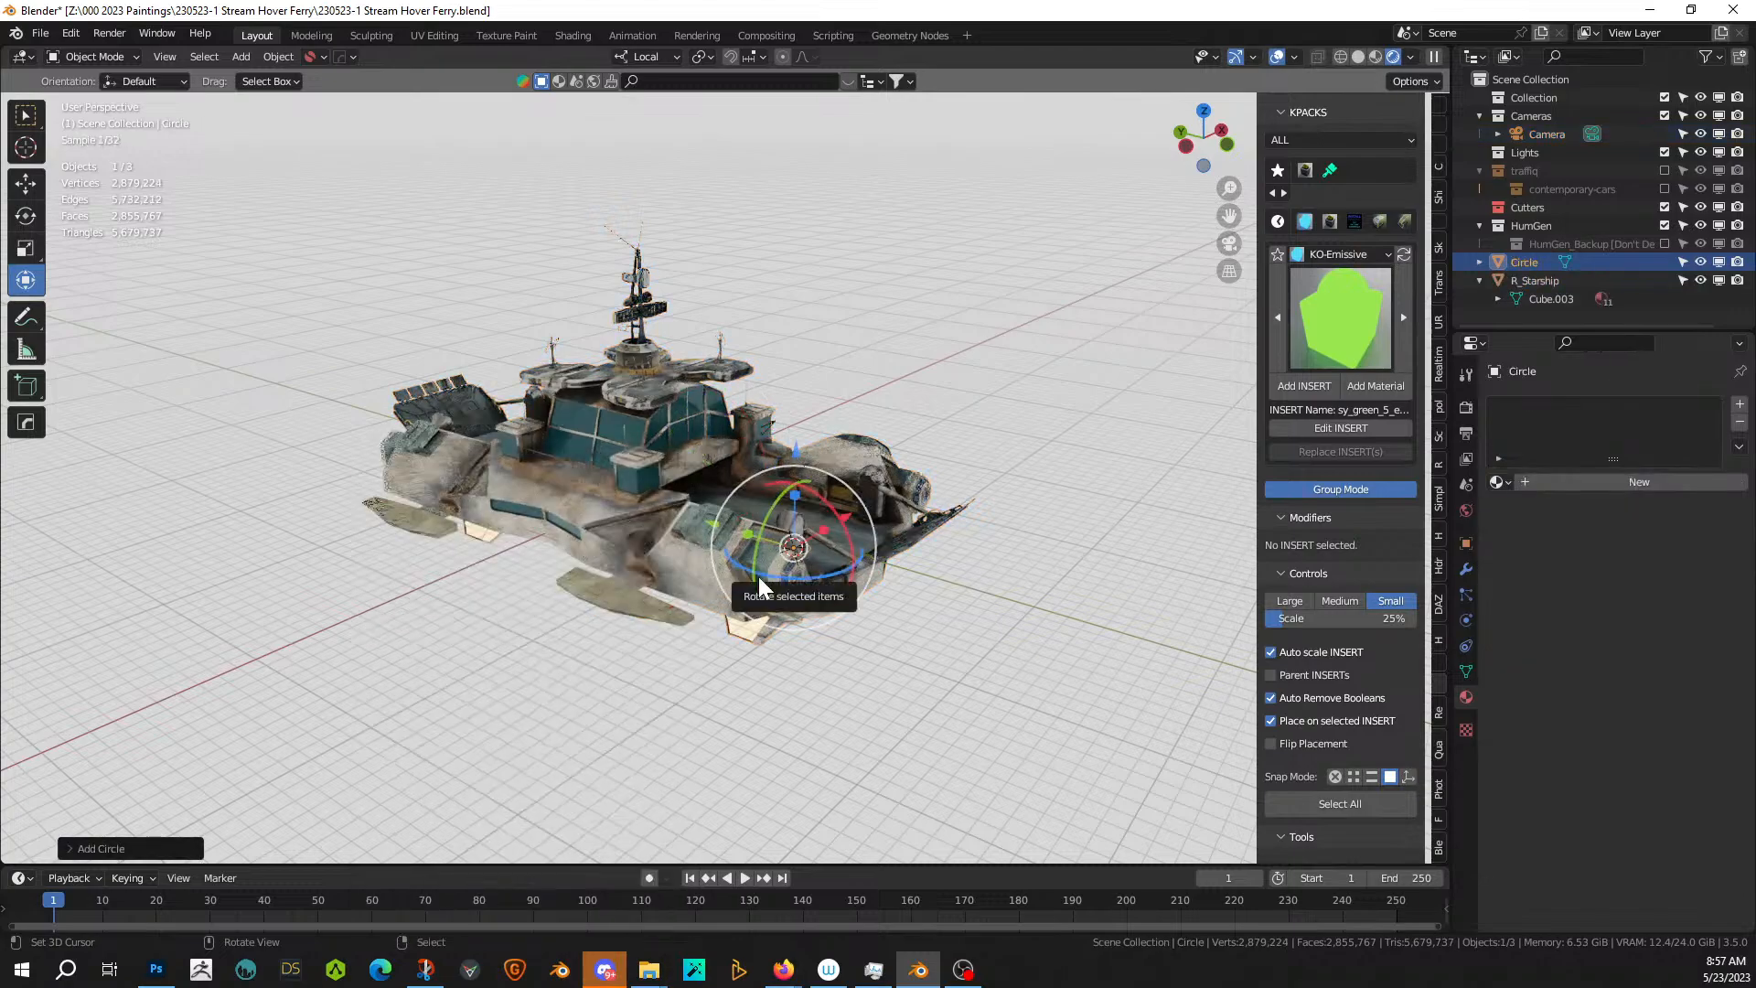
{"action": "type", "text": "s50"}
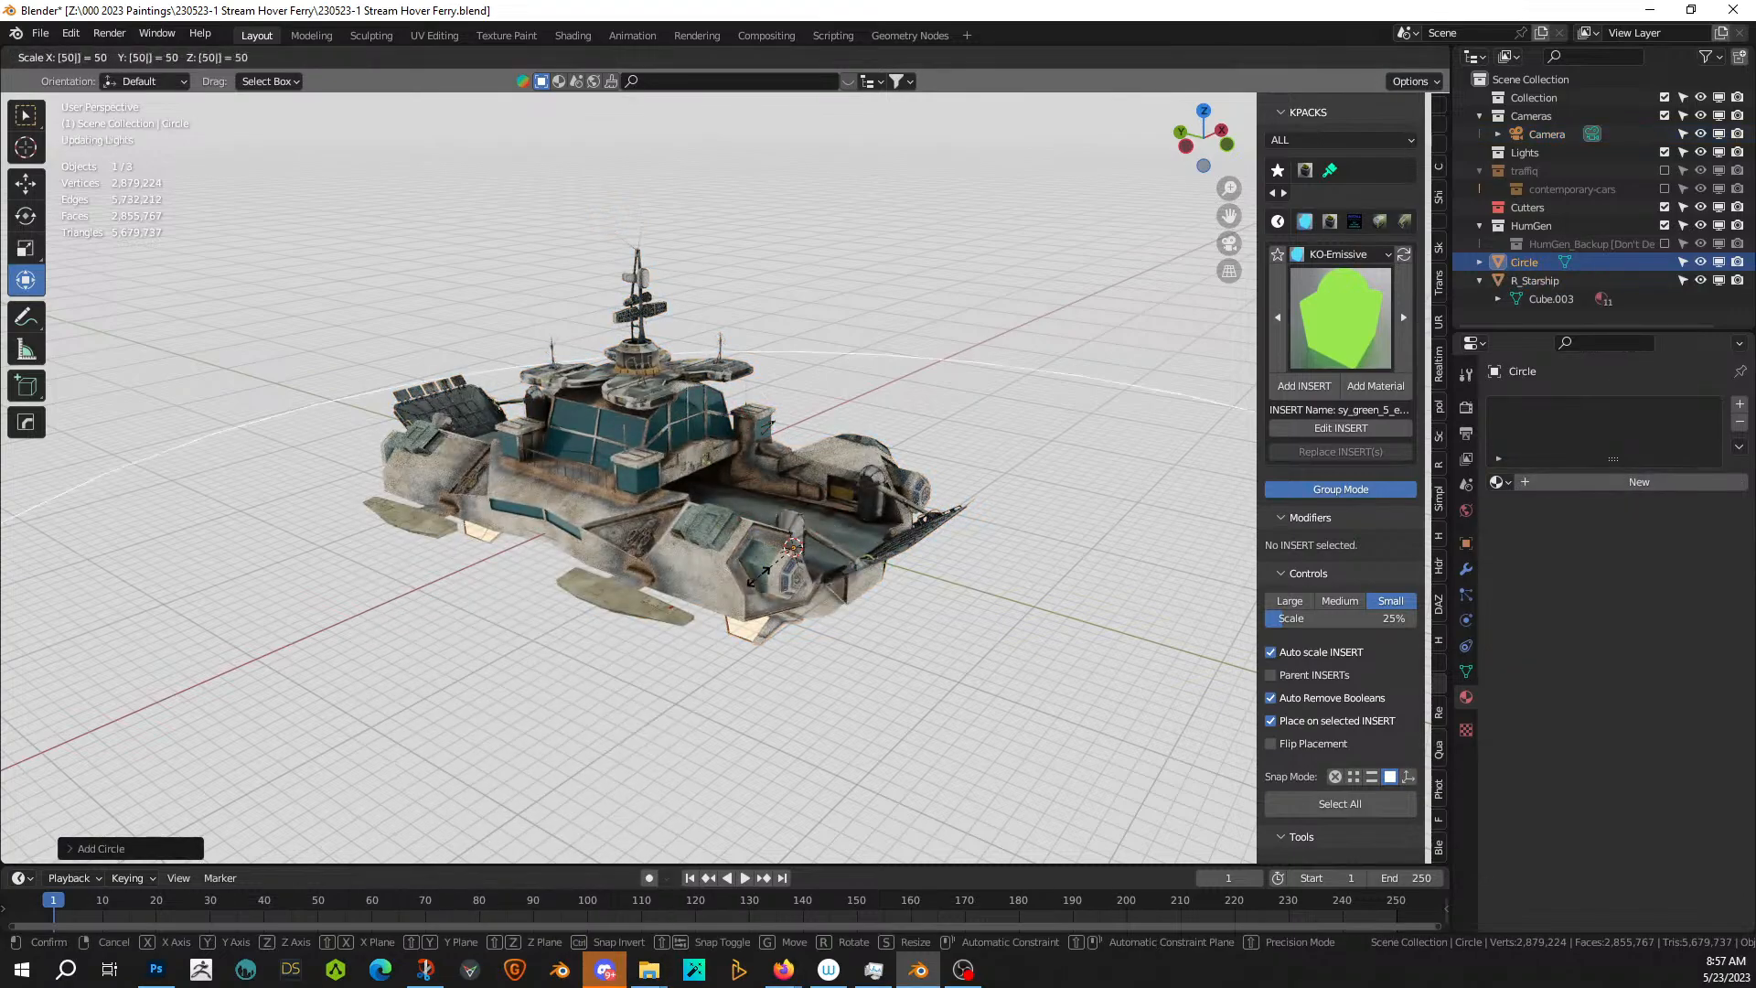
{"action": "key", "text": "Return"}
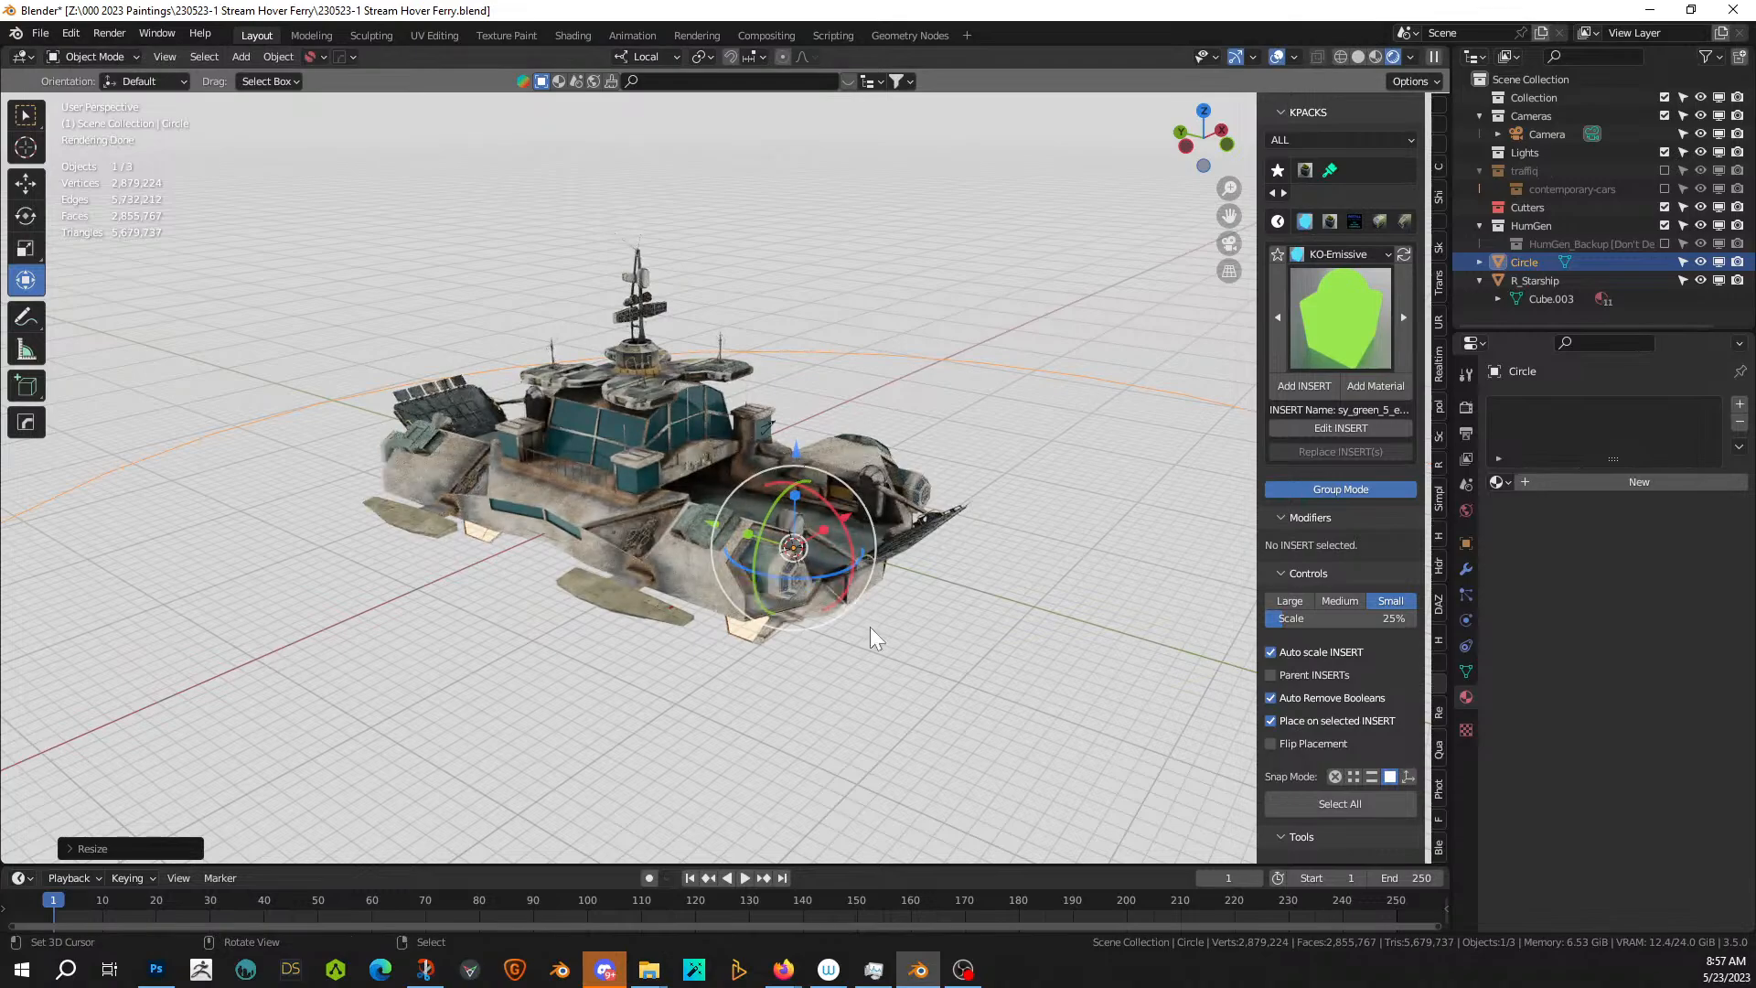
{"action": "key", "text": "s"}
{"action": "key", "text": "2"}
{"action": "key", "text": "Return"}
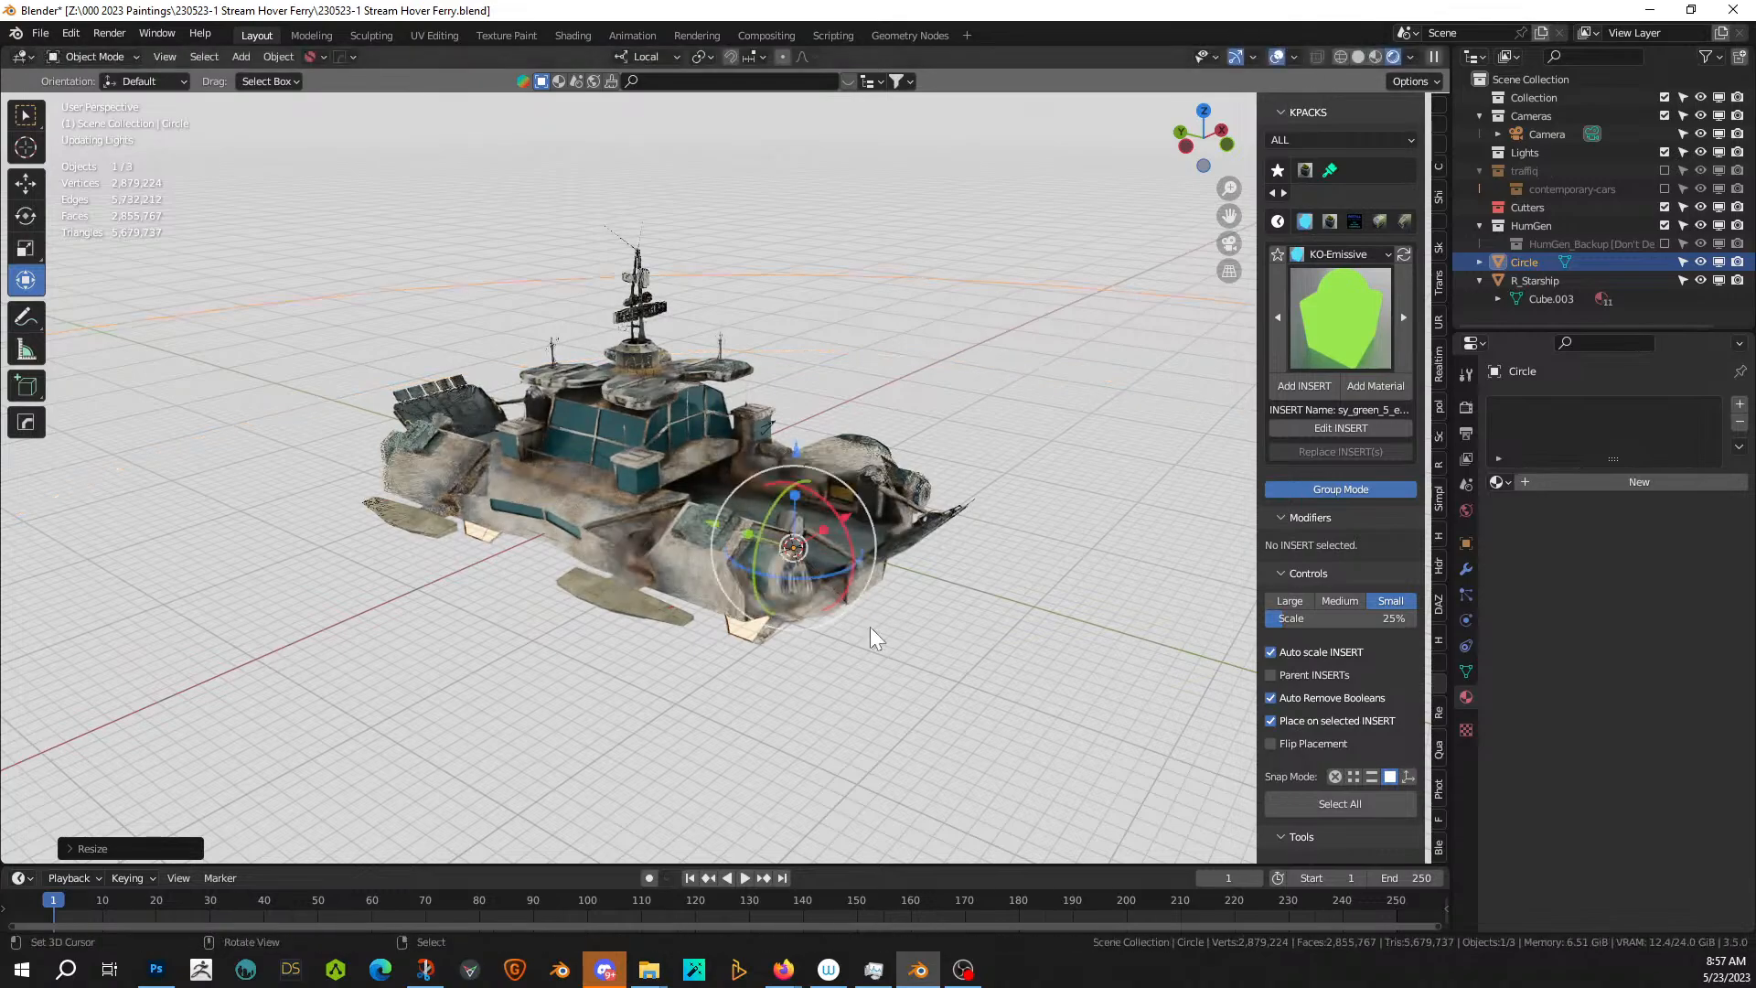
- Fill the circle with a face and lower the resulting ground disc beneath the starship
{"action": "key", "text": "Tab"}
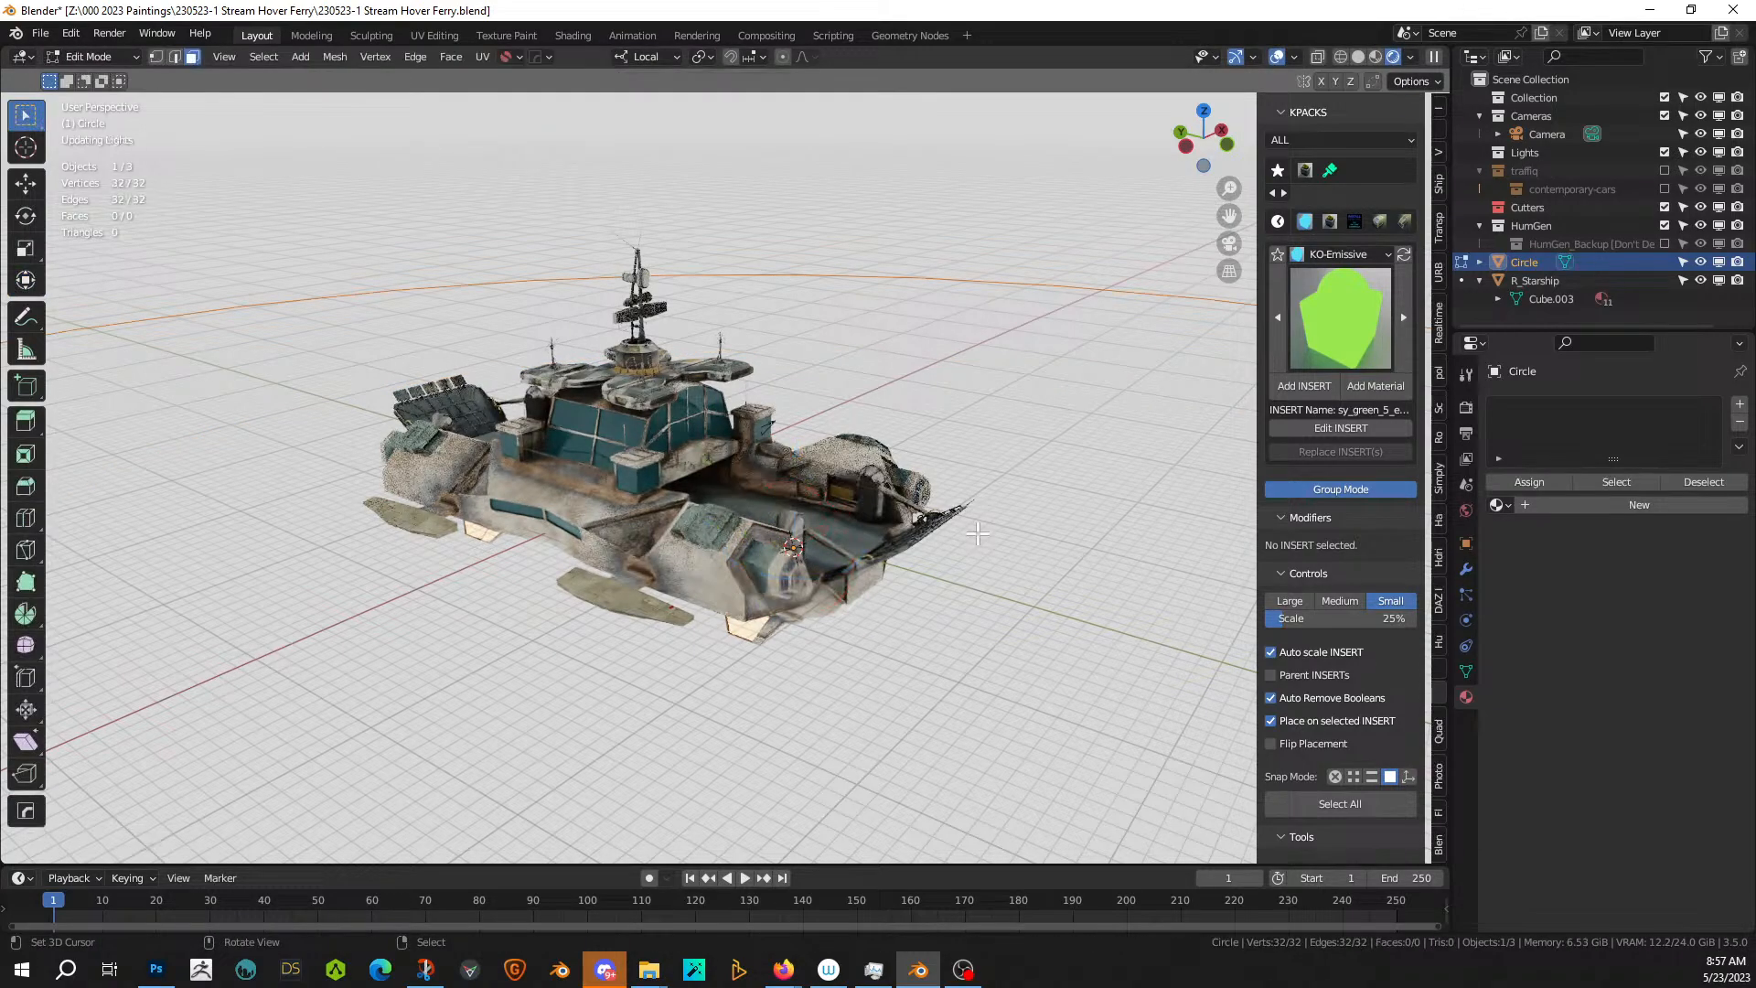
{"action": "key", "text": "f"}
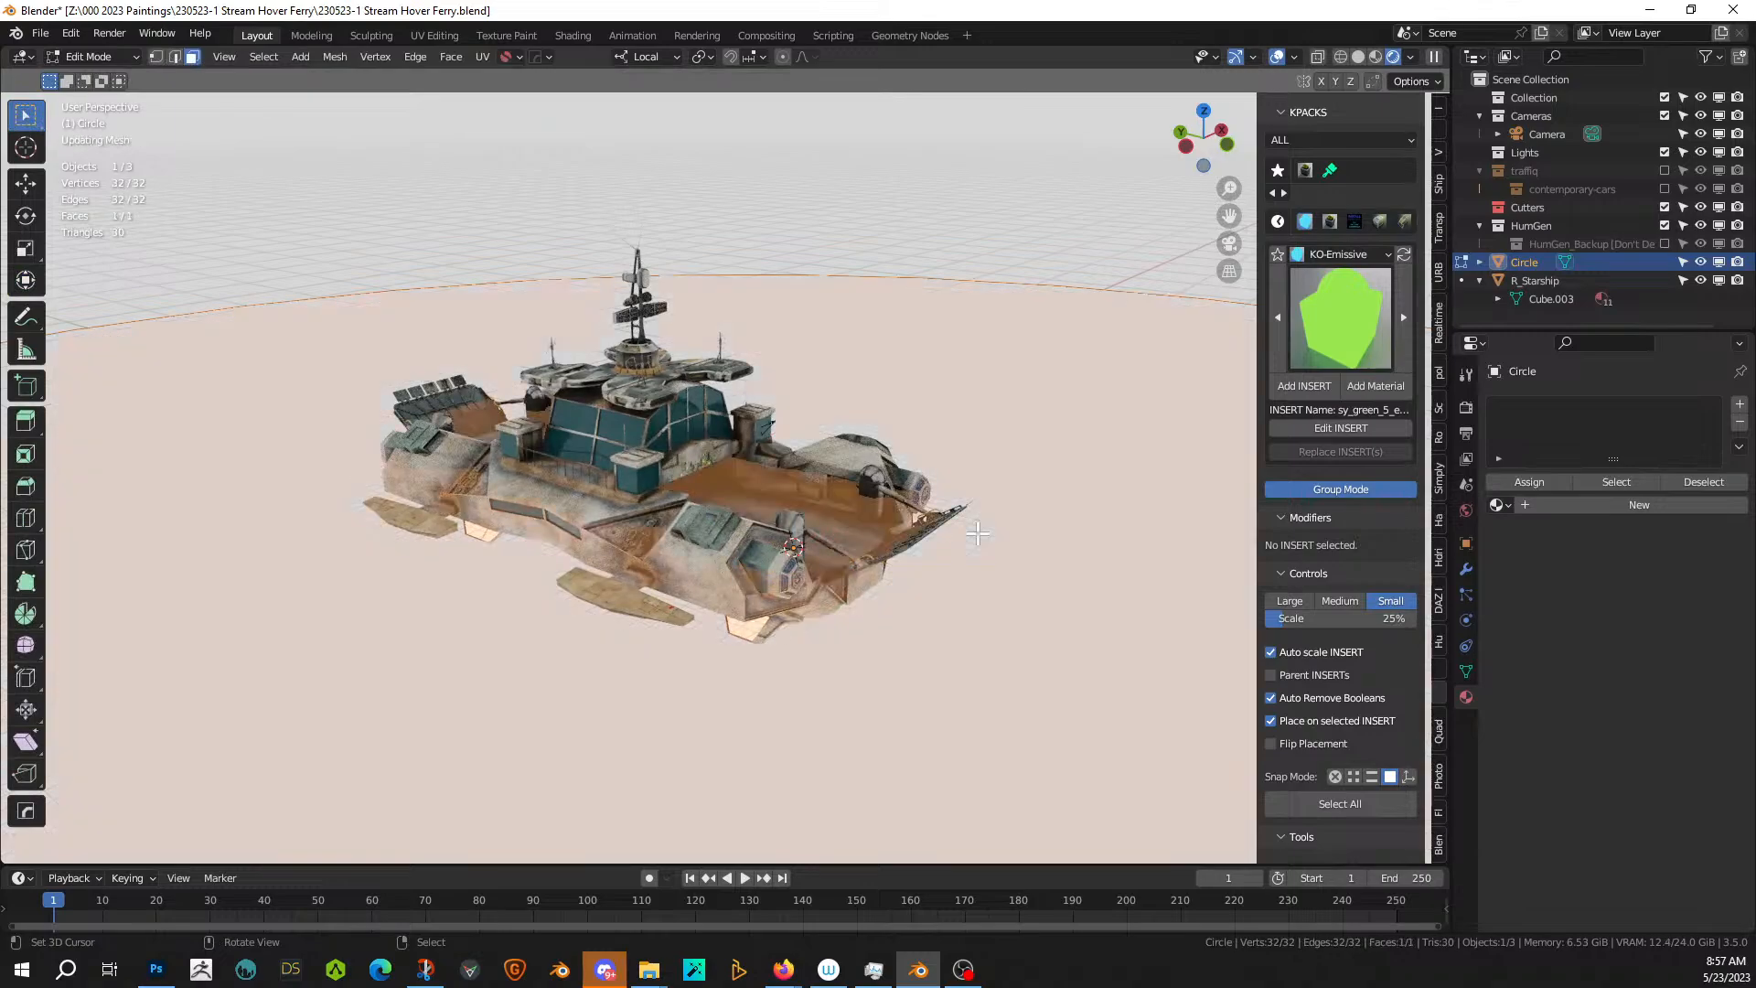
{"action": "key", "text": "Tab"}
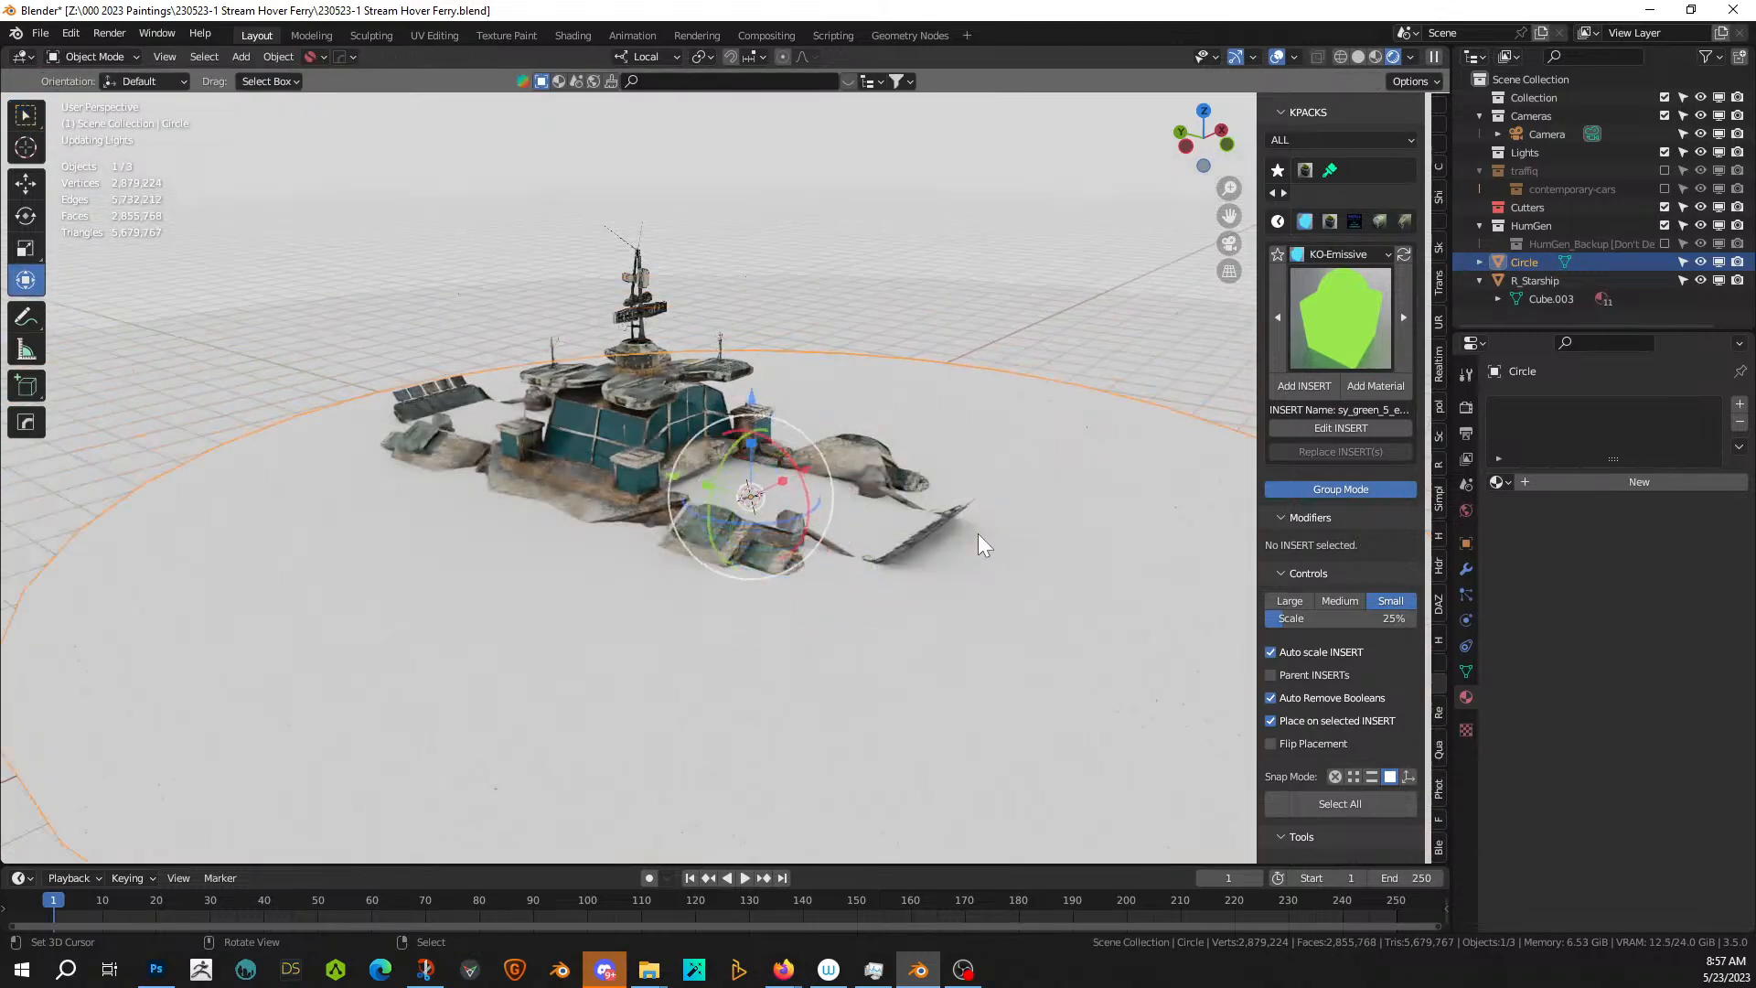
{"action": "scroll", "coordinate": [933, 544], "scroll_direction": "down", "scroll_amount": 3}
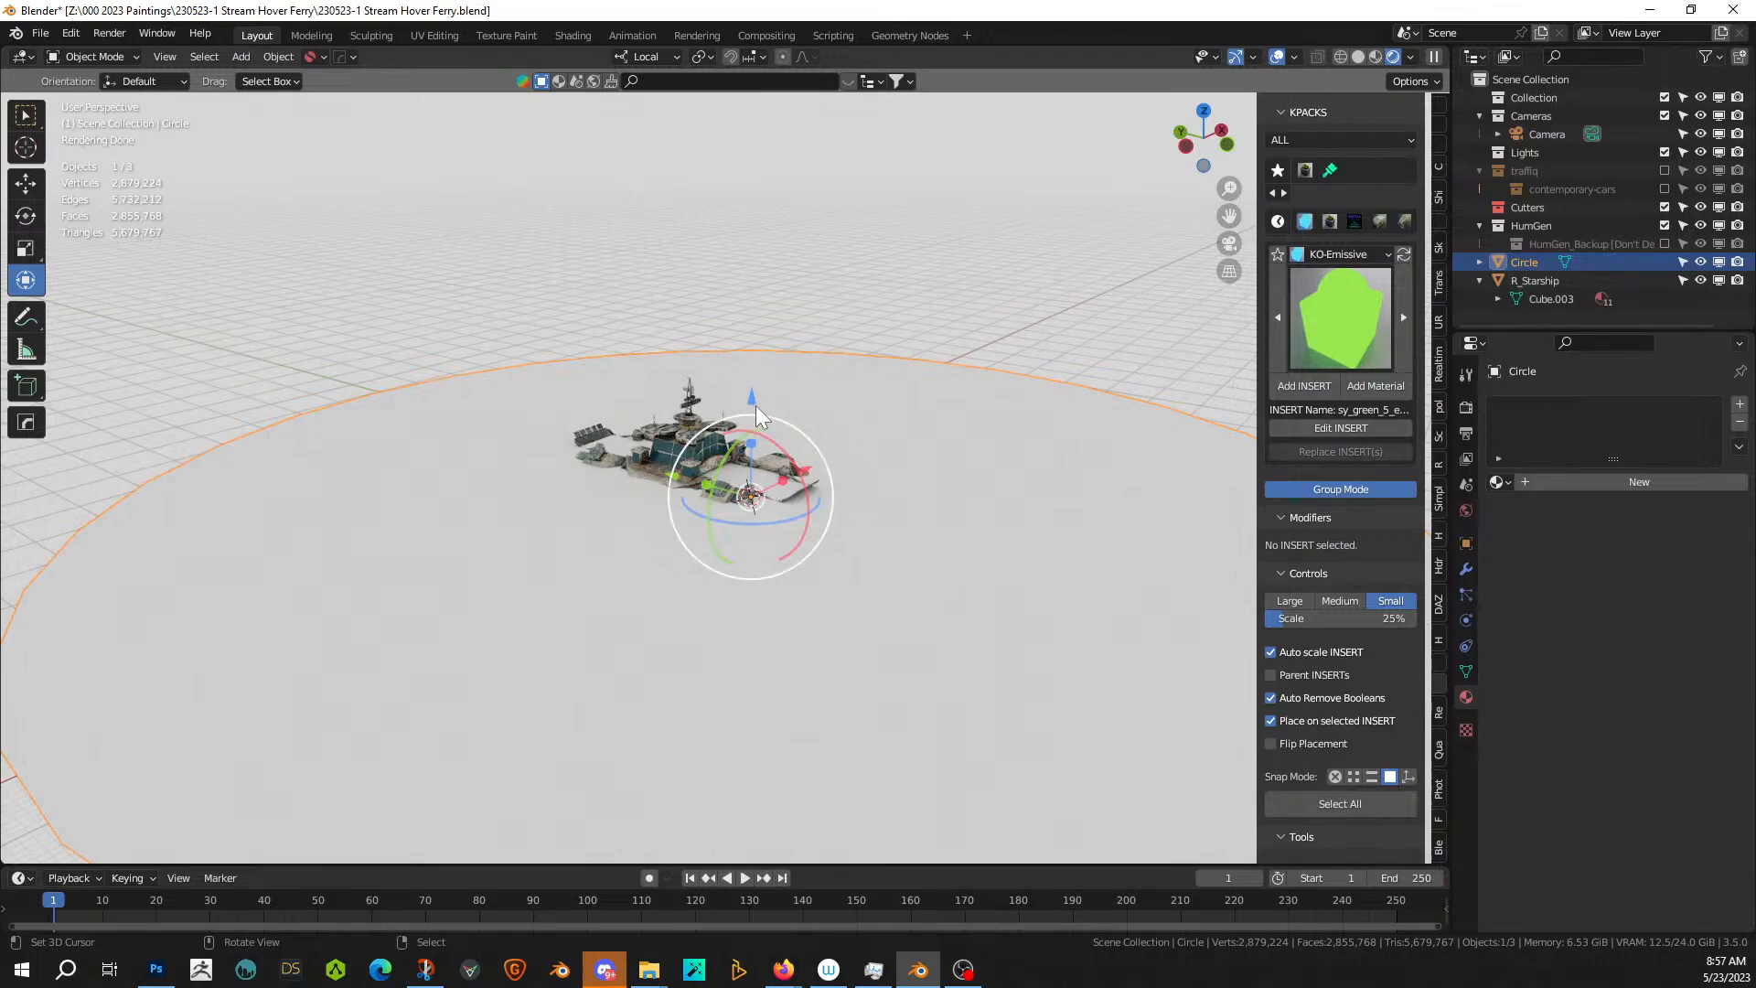
{"action": "left_click_drag", "start_coordinate": [755, 405], "coordinate": [759, 453]}
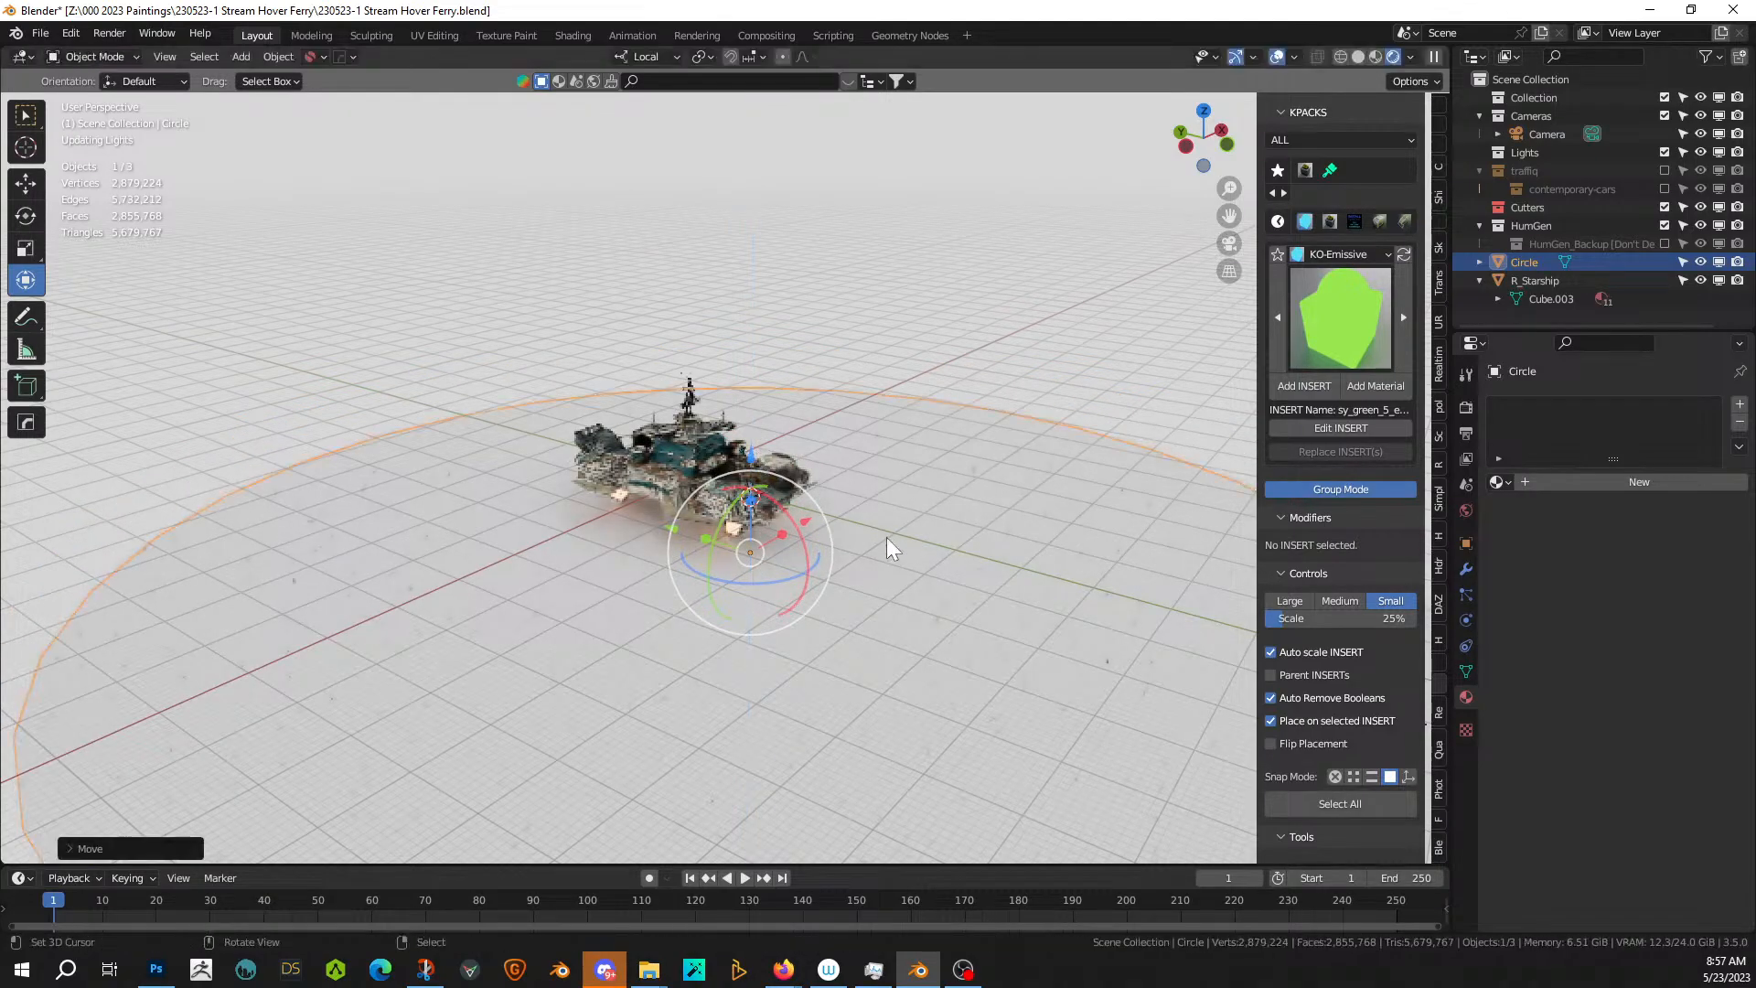
- Frame the starship from a raised front three-quarter angle and align the camera to that view
{"action": "scroll", "coordinate": [886, 544], "scroll_direction": "up", "scroll_amount": 3}
{"action": "mouse_move", "coordinate": [887, 543]}
{"action": "middle_mouse_down"}
{"action": "mouse_move", "coordinate": [865, 470]}
{"action": "mouse_move", "coordinate": [869, 563]}
{"action": "middle_mouse_up"}
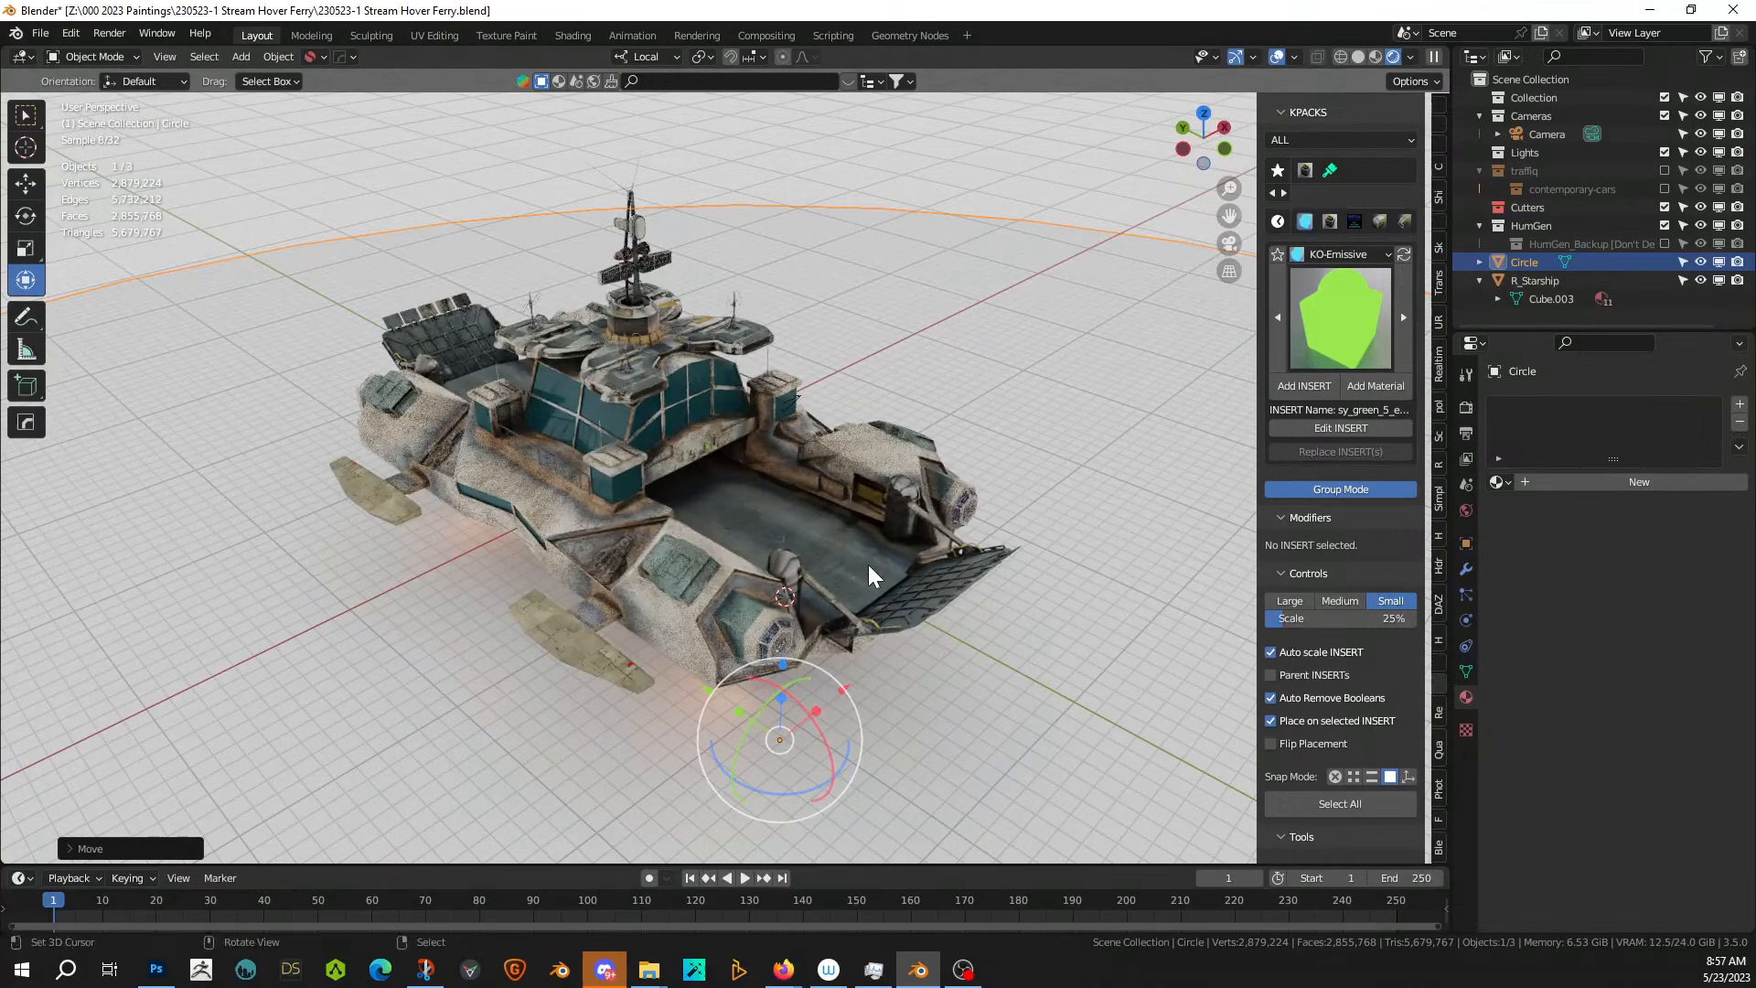
{"action": "key", "text": "ctrl+alt+KP_0"}
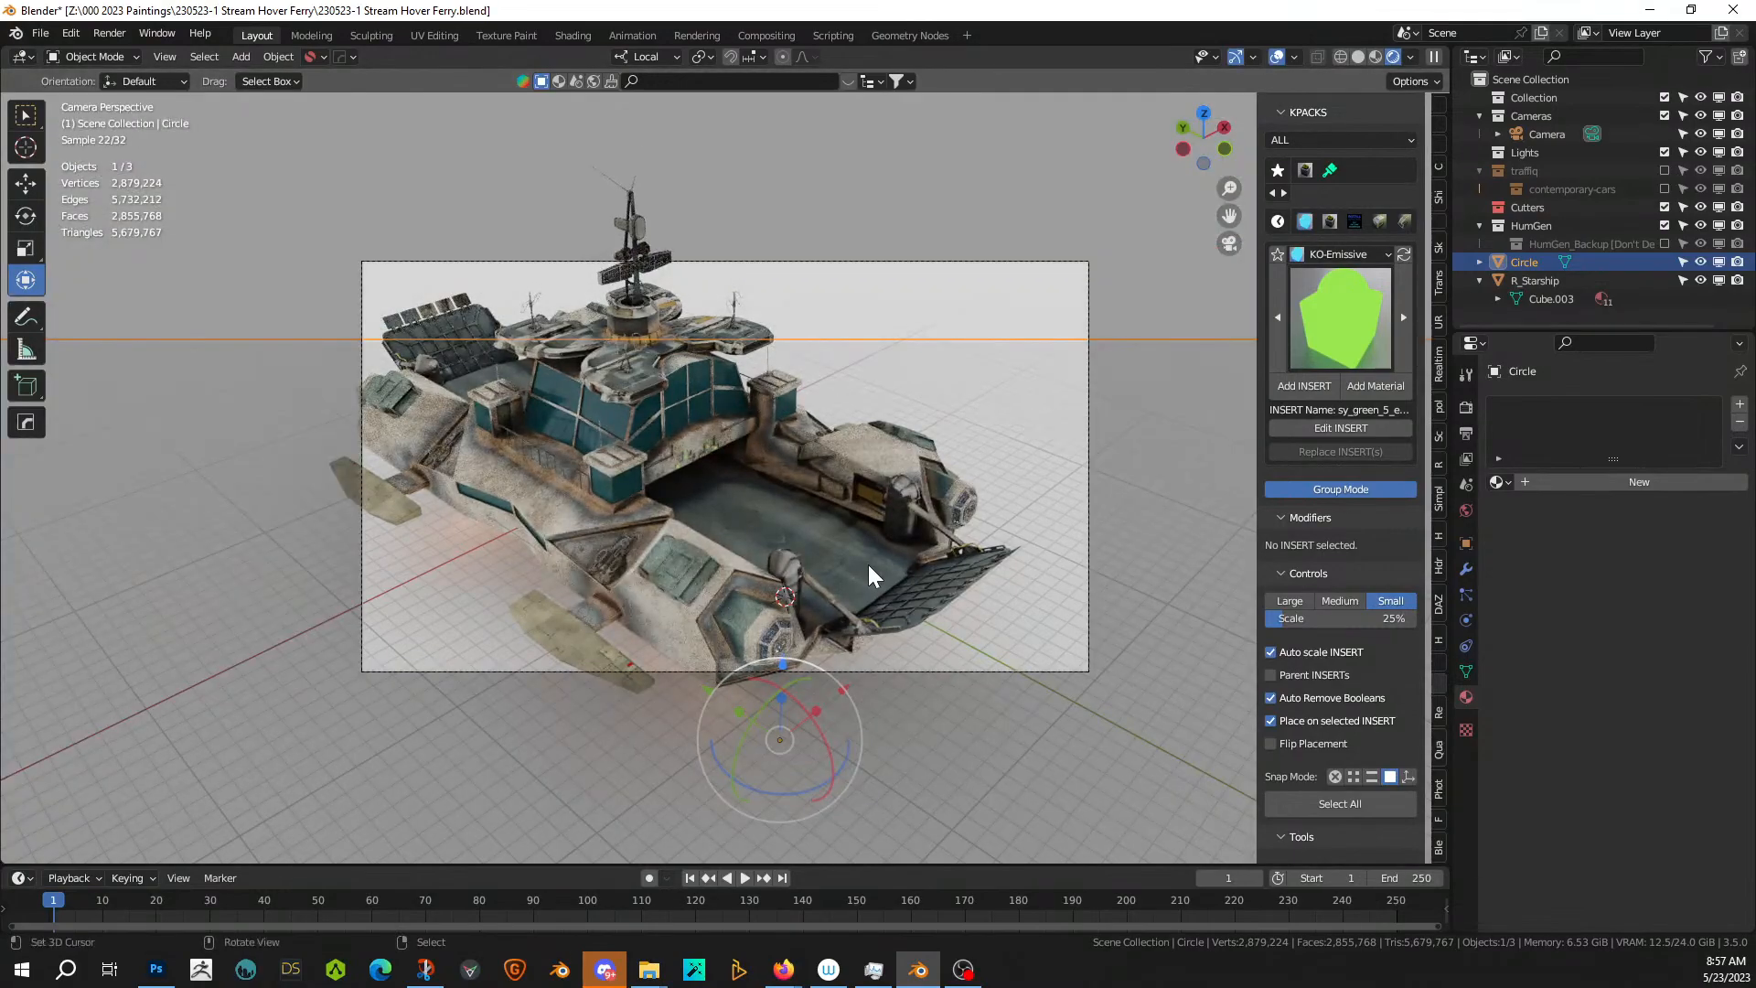
- Set the camera's clip end to 300 m in the Photographer camera settings
{"action": "left_click", "coordinate": [1441, 788]}
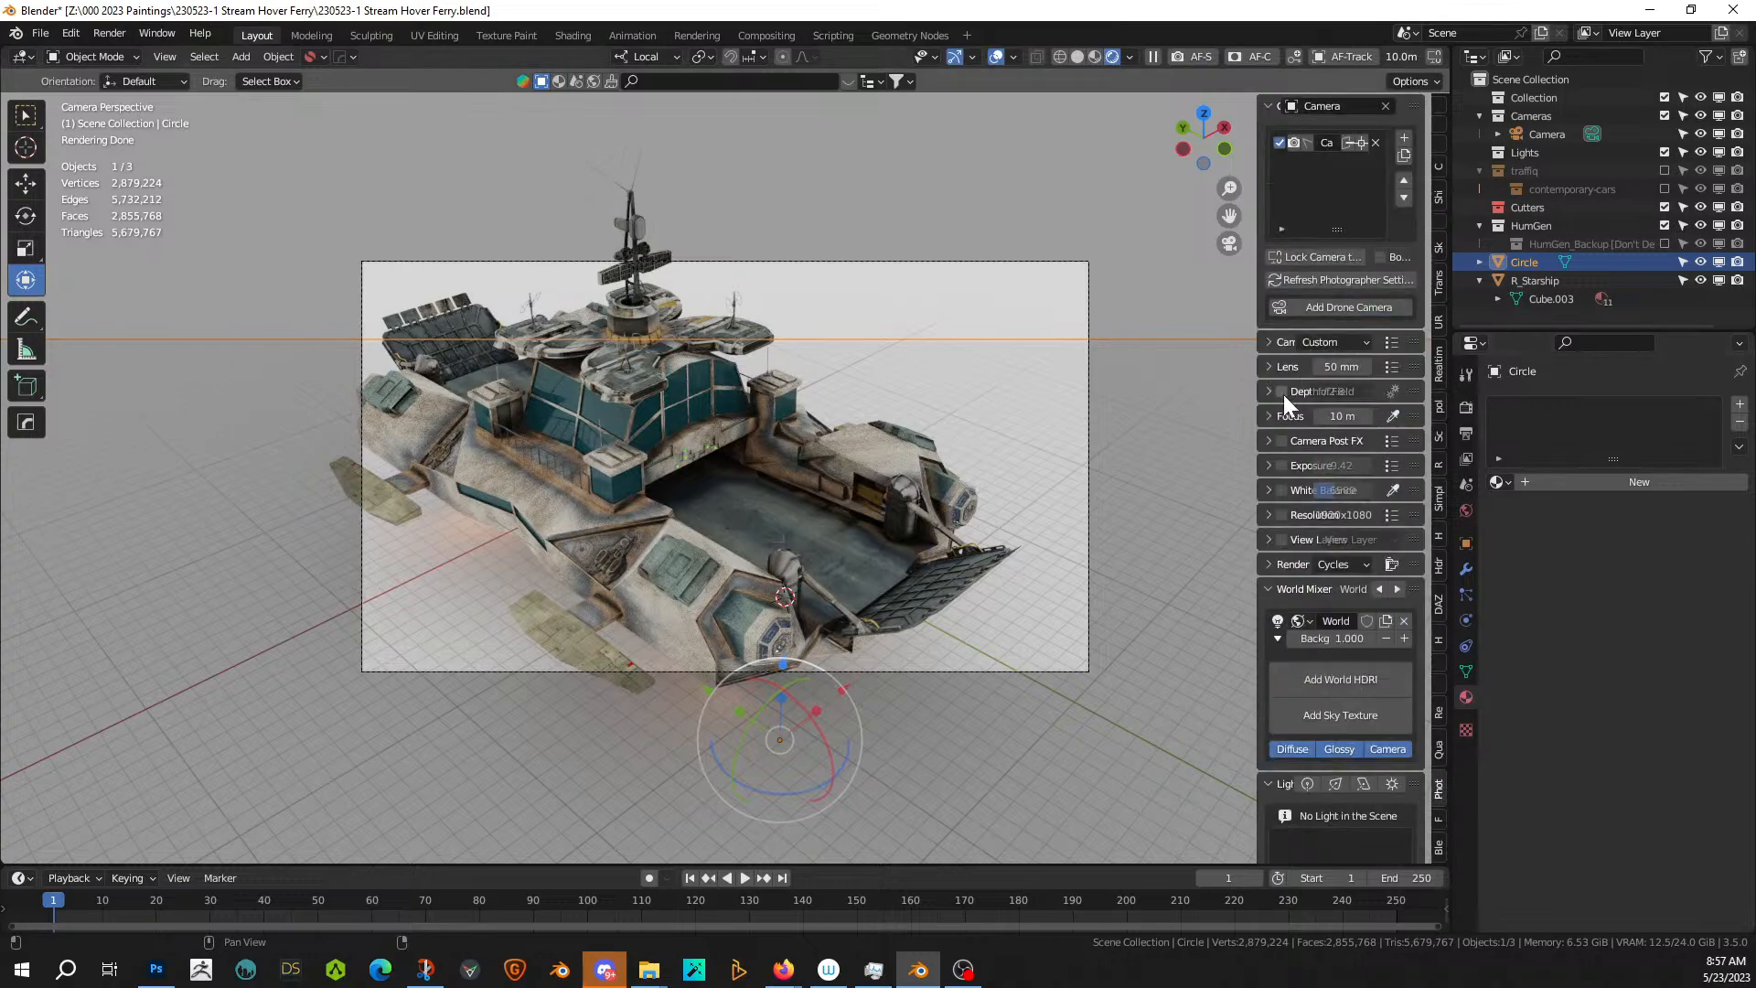
{"action": "left_click", "coordinate": [1275, 344]}
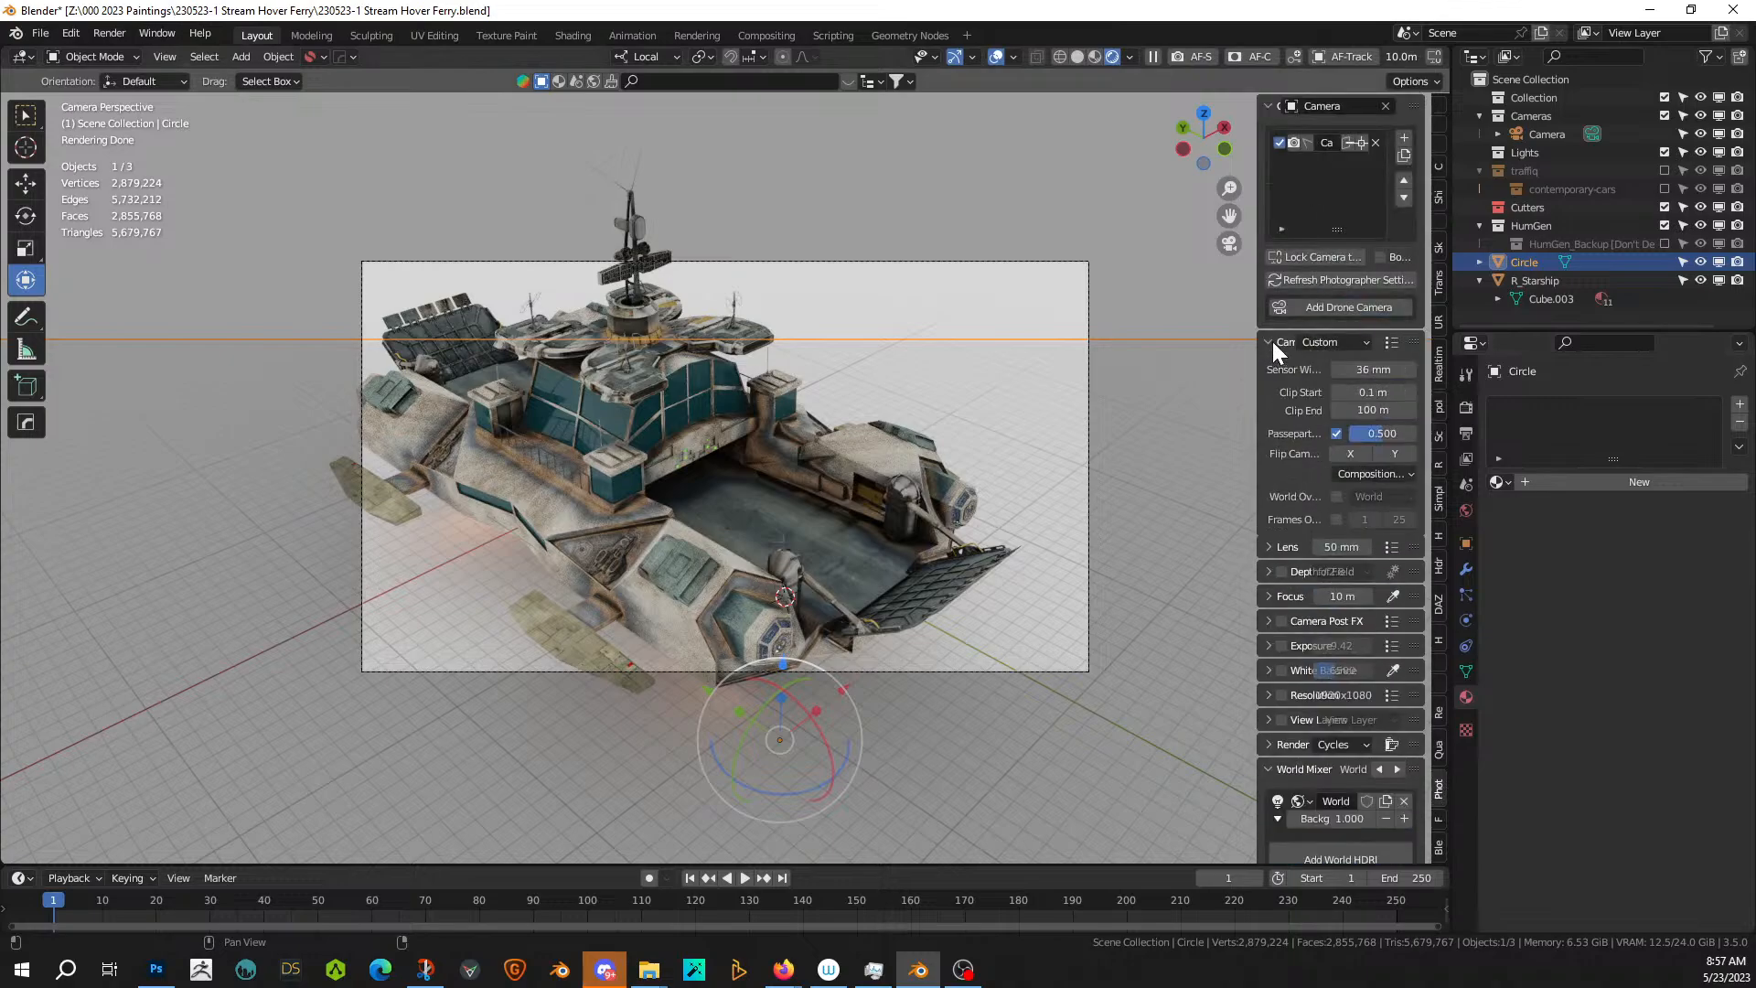
{"action": "double_click", "coordinate": [1372, 410]}
{"action": "type", "text": "300"}
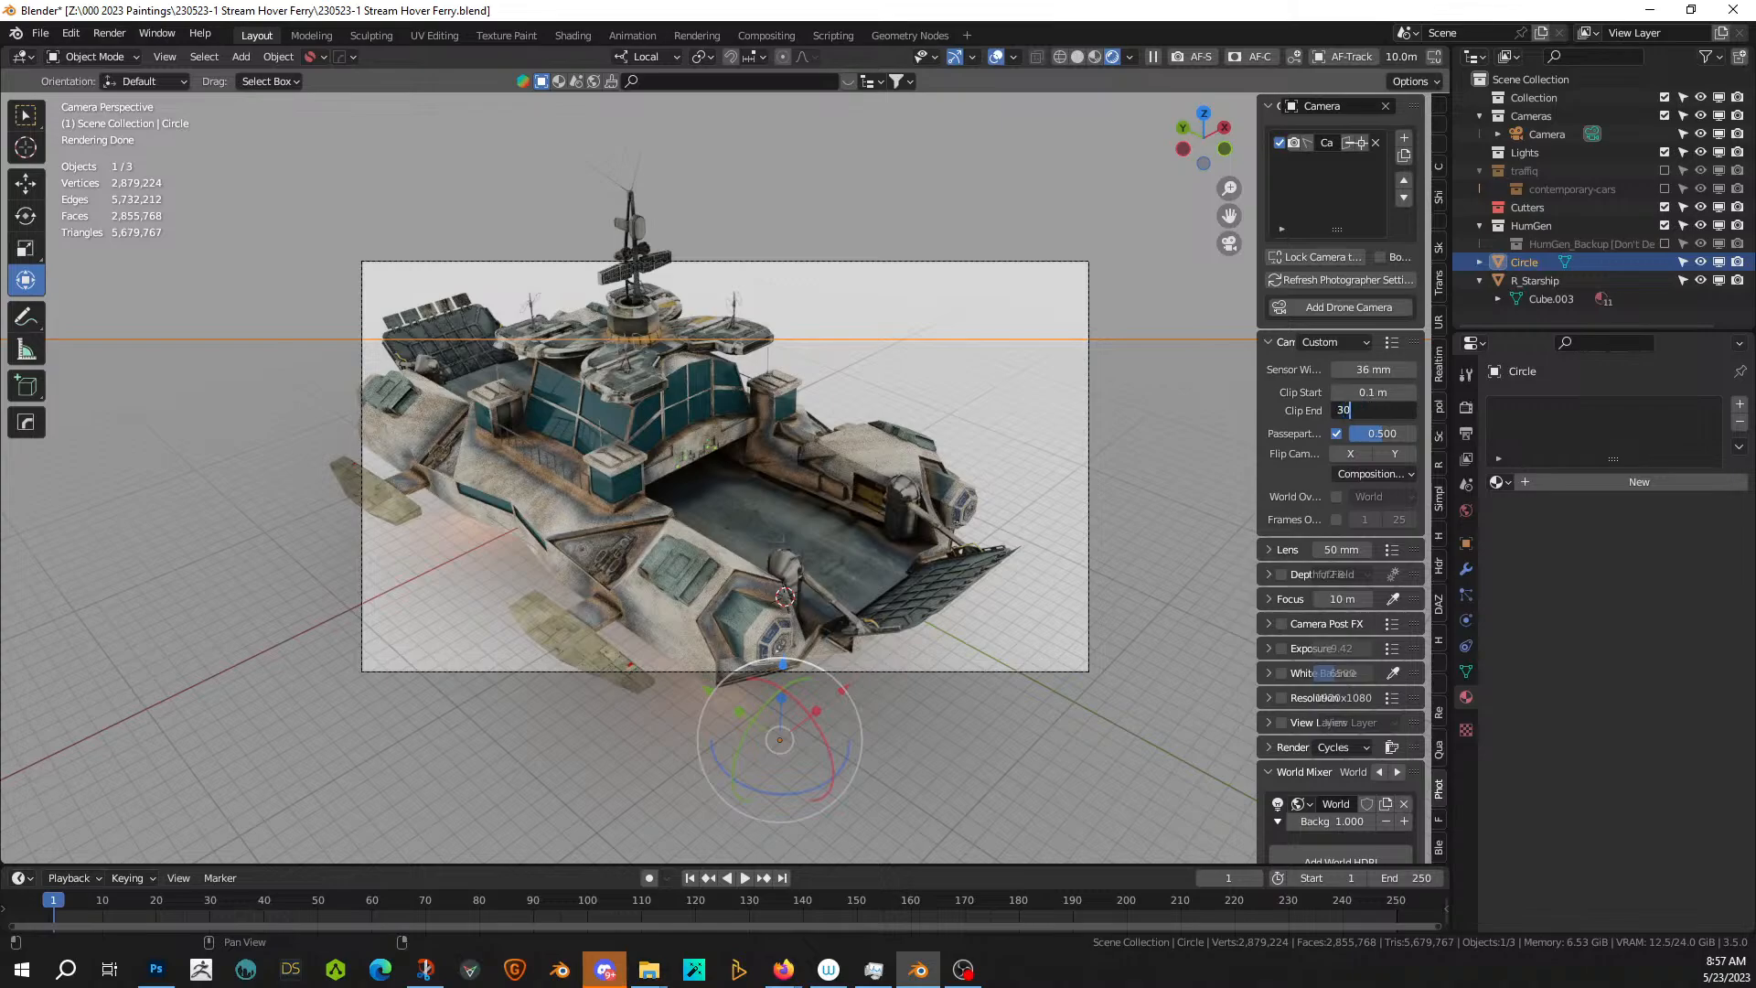
{"action": "key", "text": "Return"}
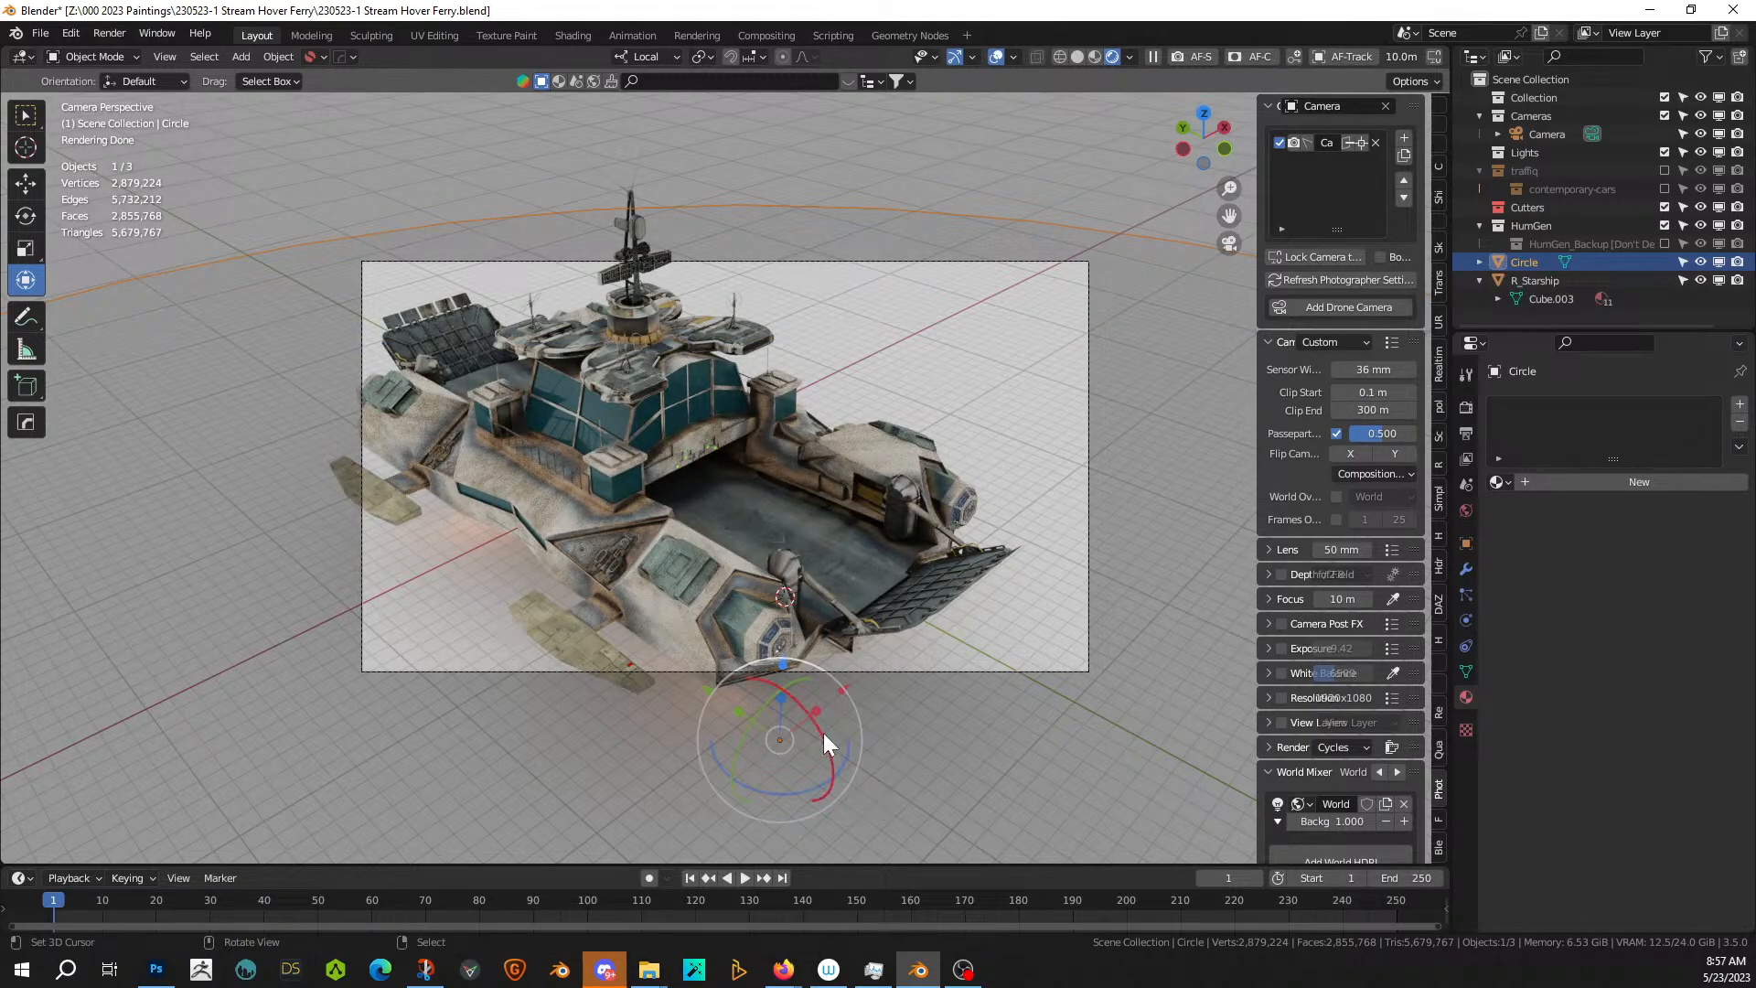
- Shift the ground disc horizontally along its Y and X axes so it extends farther behind the starship
{"action": "left_click_drag", "start_coordinate": [705, 685], "coordinate": [739, 706]}
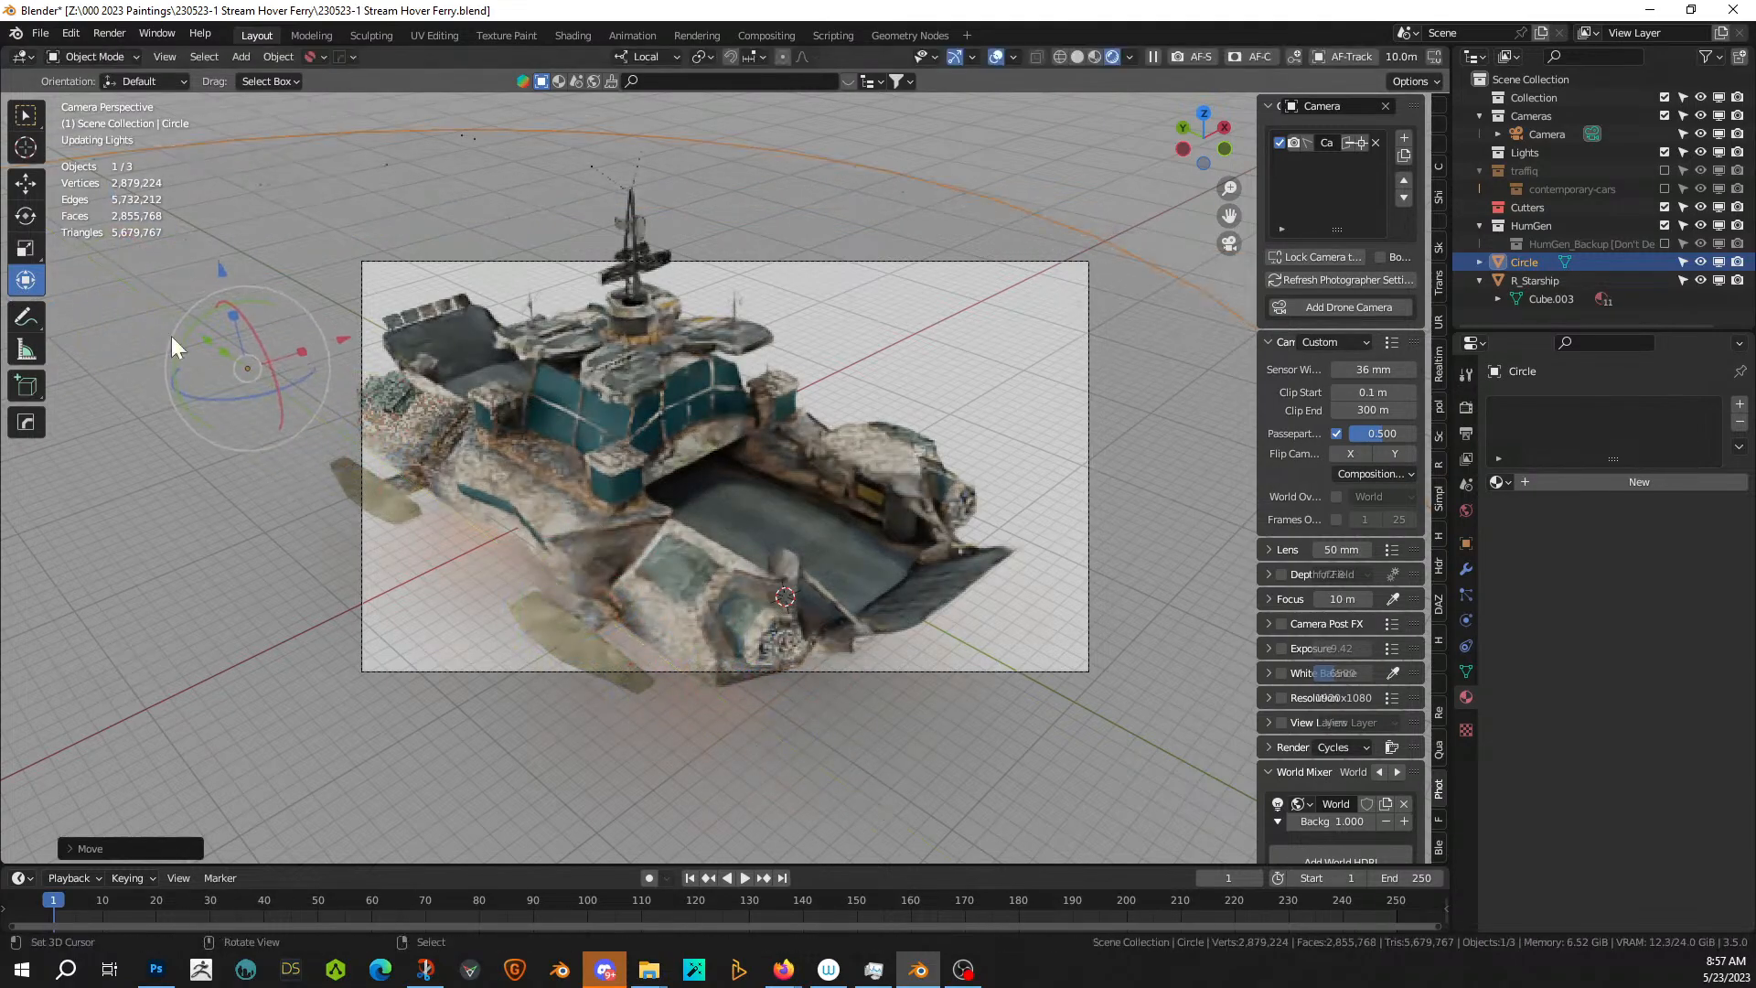
{"action": "left_click_drag", "start_coordinate": [340, 341], "coordinate": [611, 252]}
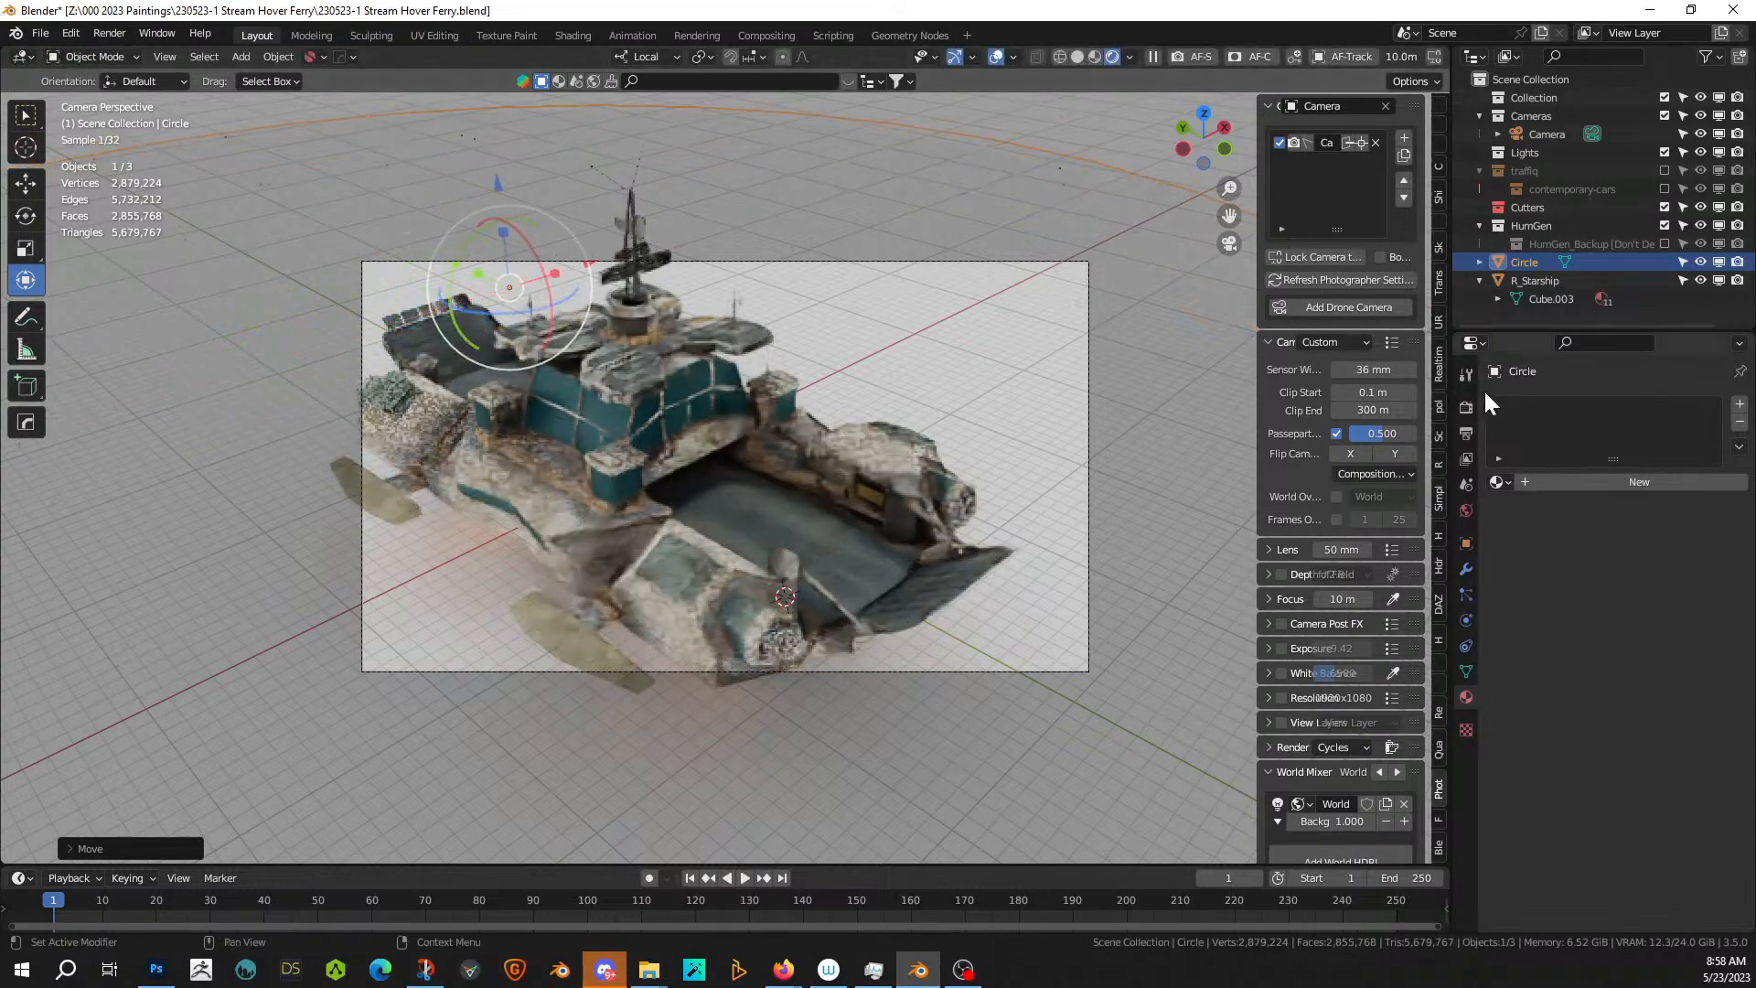
- Apply a 50 mm lens preset to the camera, with a 24 mm sensor height and depth of field at 2.3
{"action": "left_click", "coordinate": [1268, 550]}
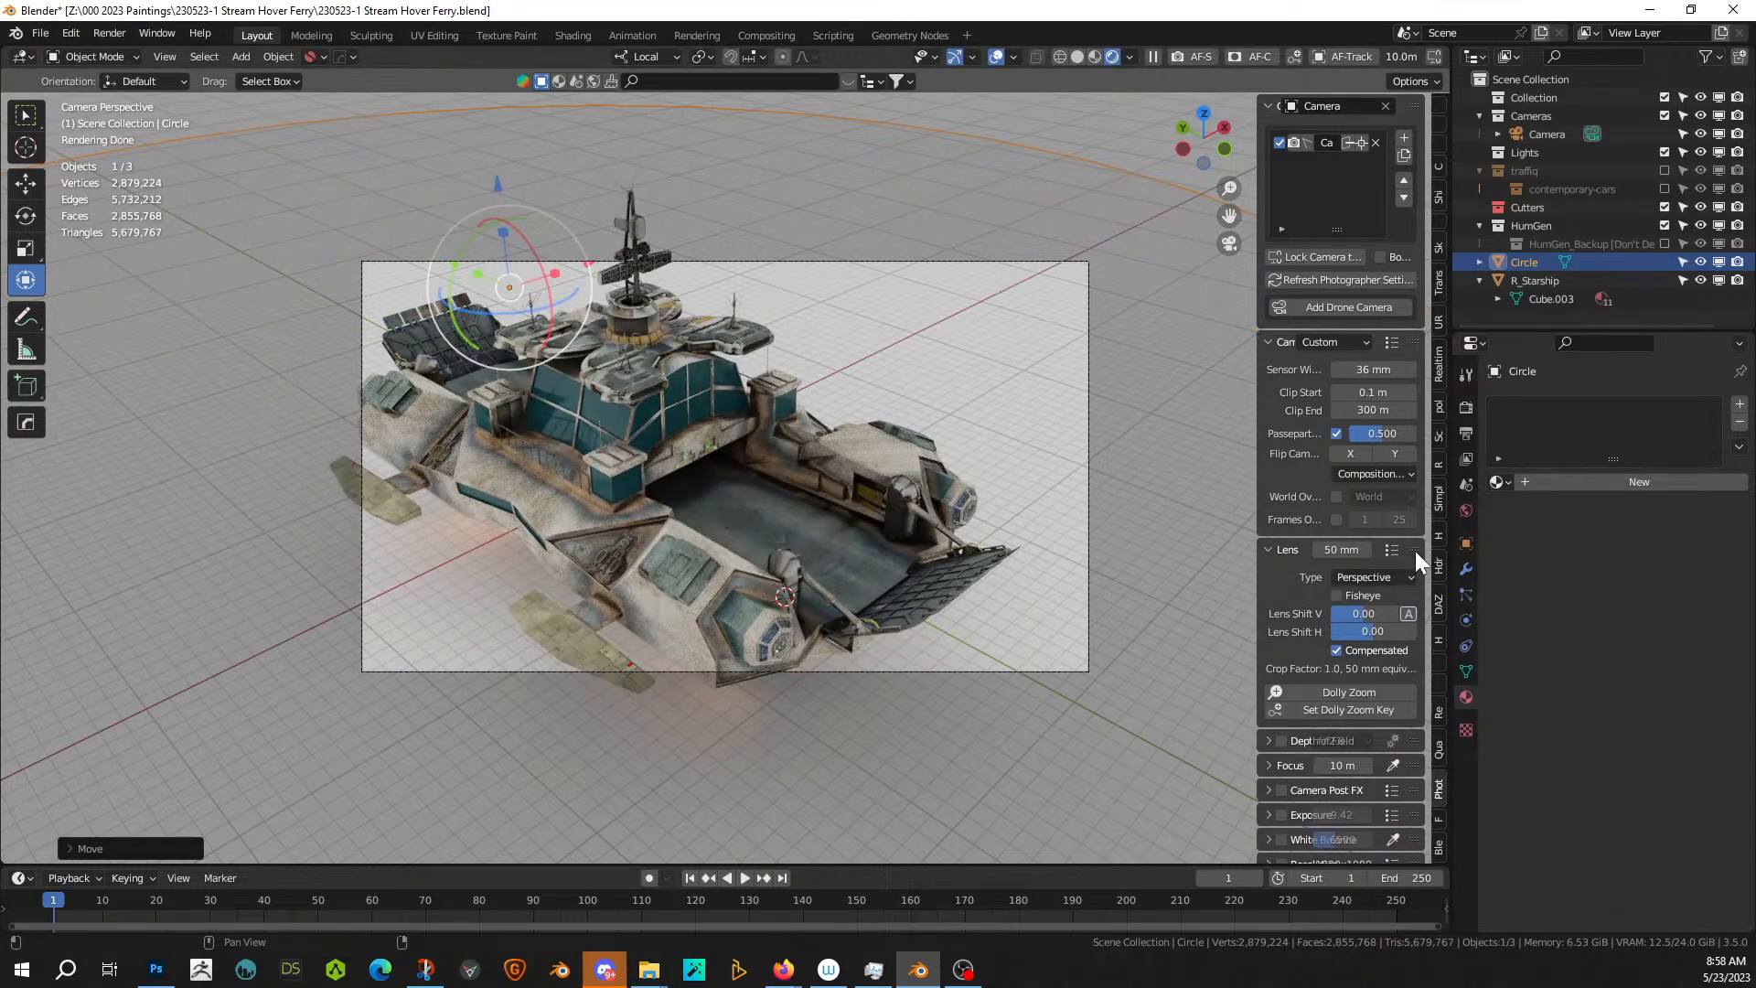
{"action": "left_click", "coordinate": [1391, 550]}
{"action": "left_click", "coordinate": [1381, 335]}
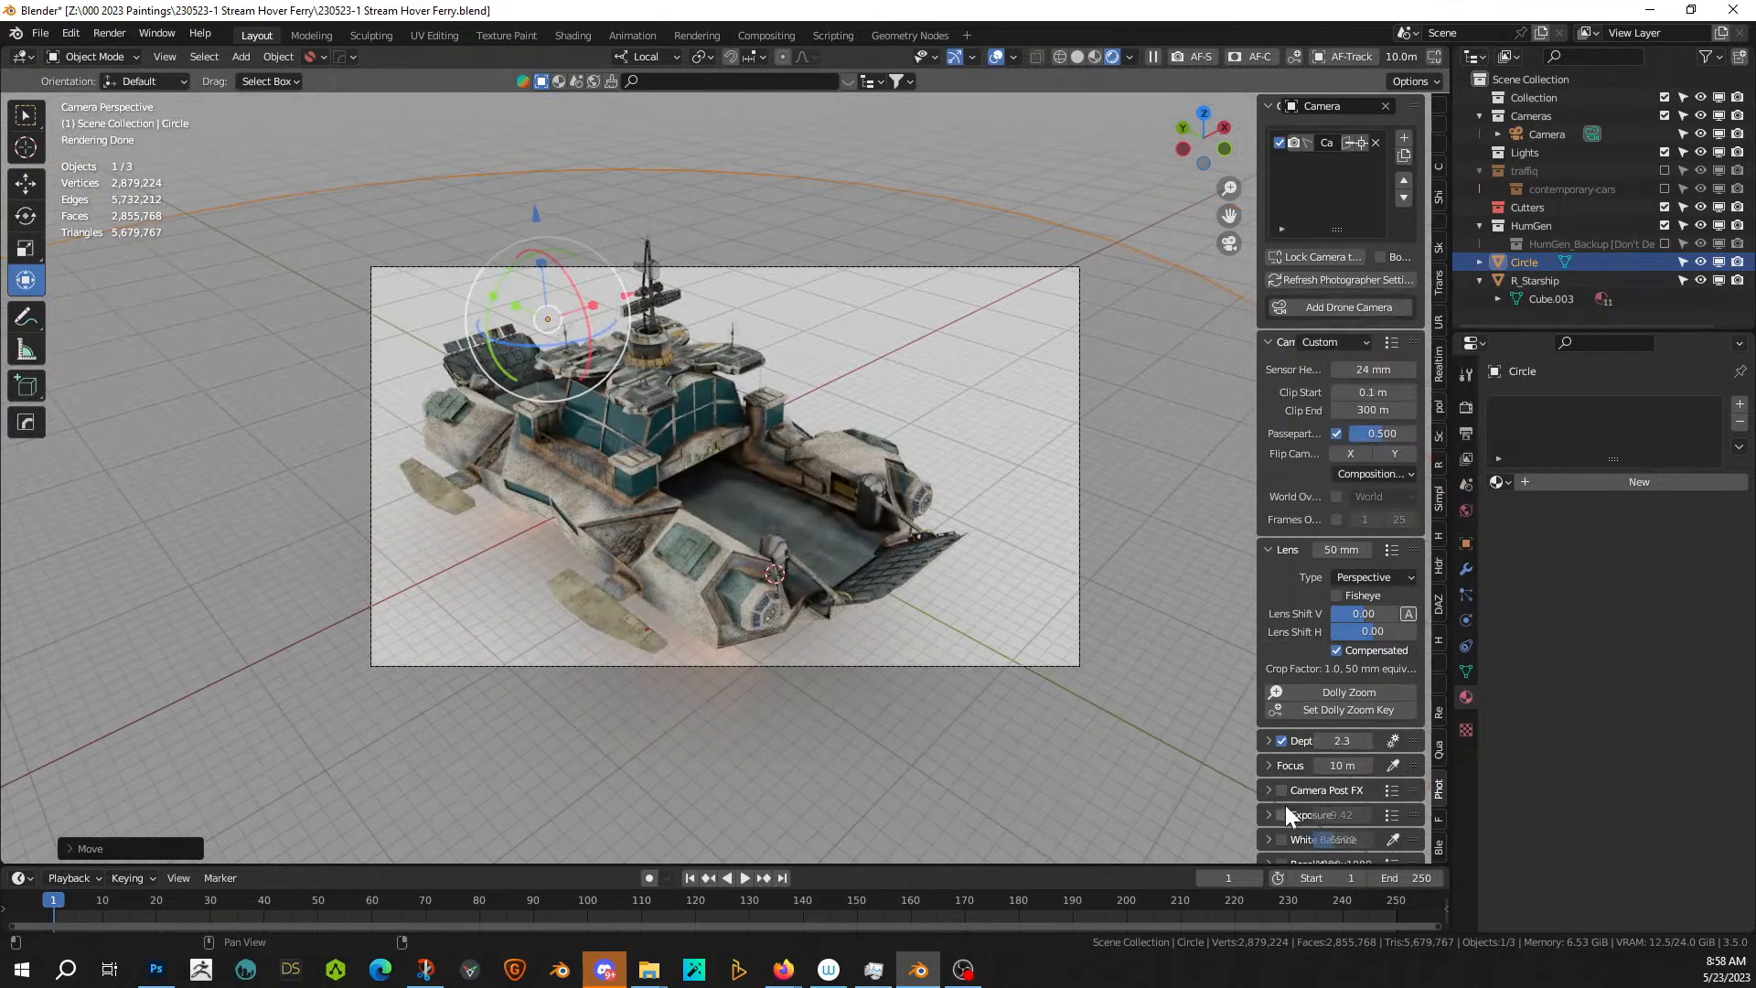
- Enable the camera's own resolution and apply the 2.39:1 preset with a 5100 px long edge at 50%
{"action": "scroll", "coordinate": [1286, 833], "scroll_direction": "down", "scroll_amount": 2}
{"action": "left_click", "coordinate": [1277, 792]}
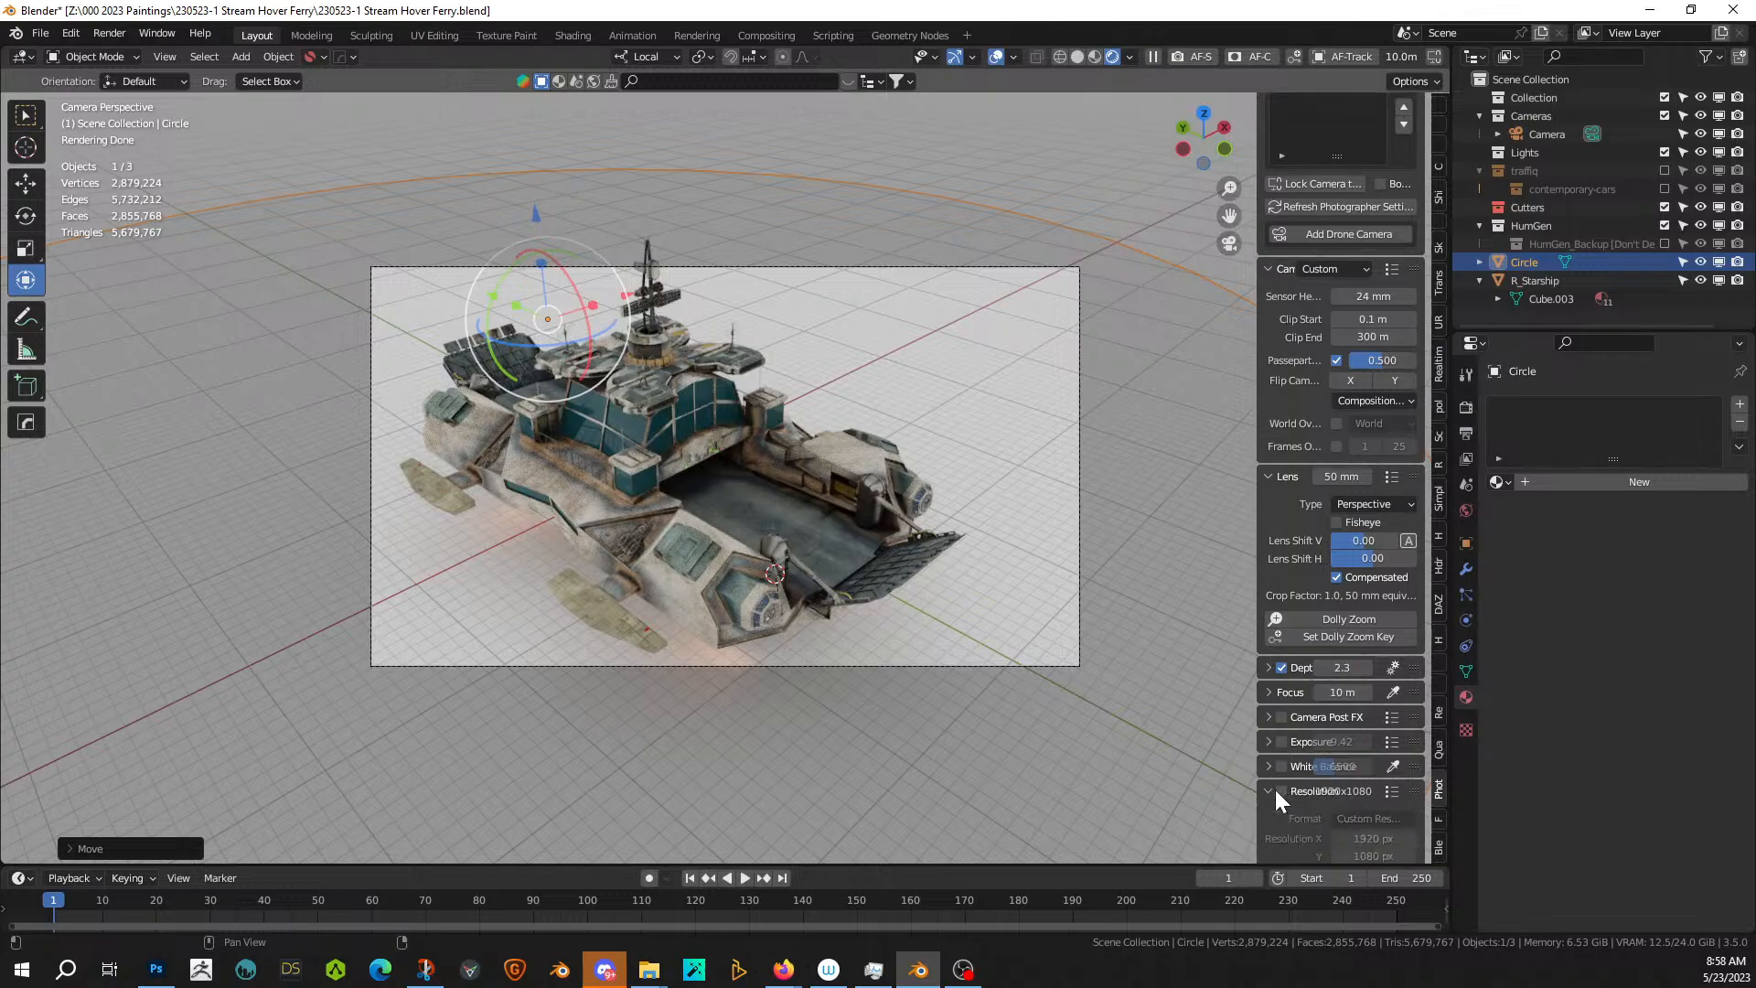
{"action": "left_click", "coordinate": [1281, 791]}
{"action": "left_click", "coordinate": [1365, 820]}
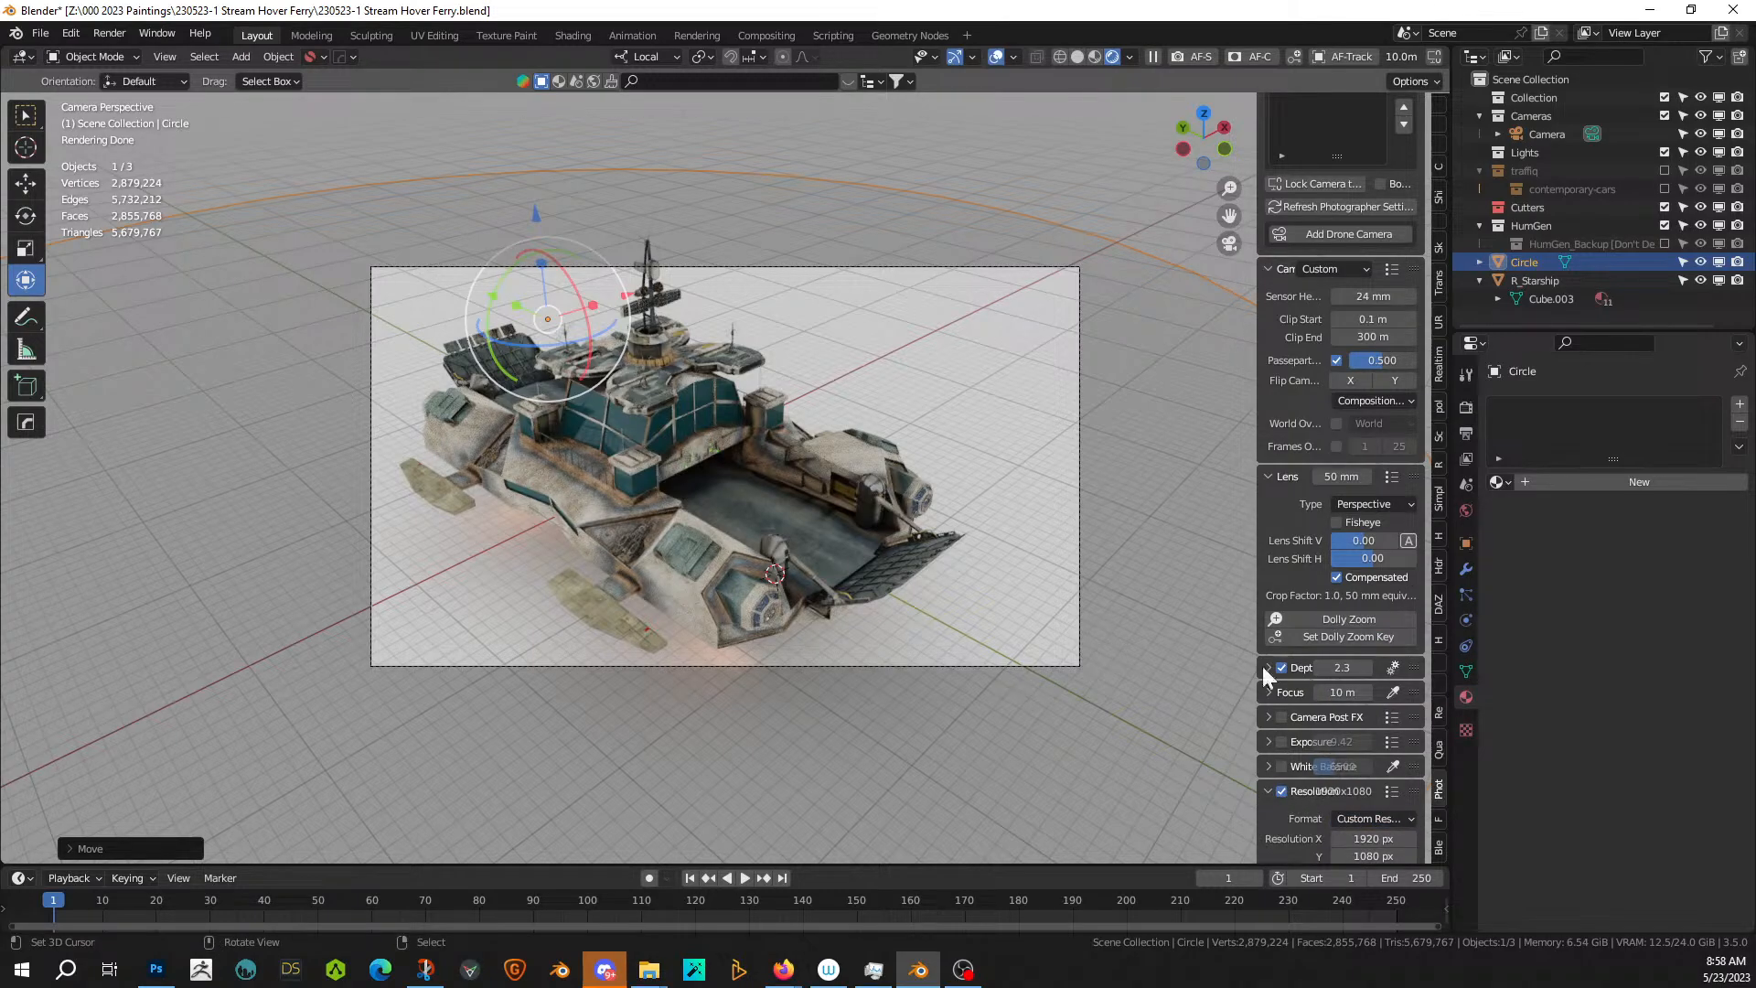
{"action": "left_click", "coordinate": [1392, 790]}
{"action": "left_click", "coordinate": [1433, 540]}
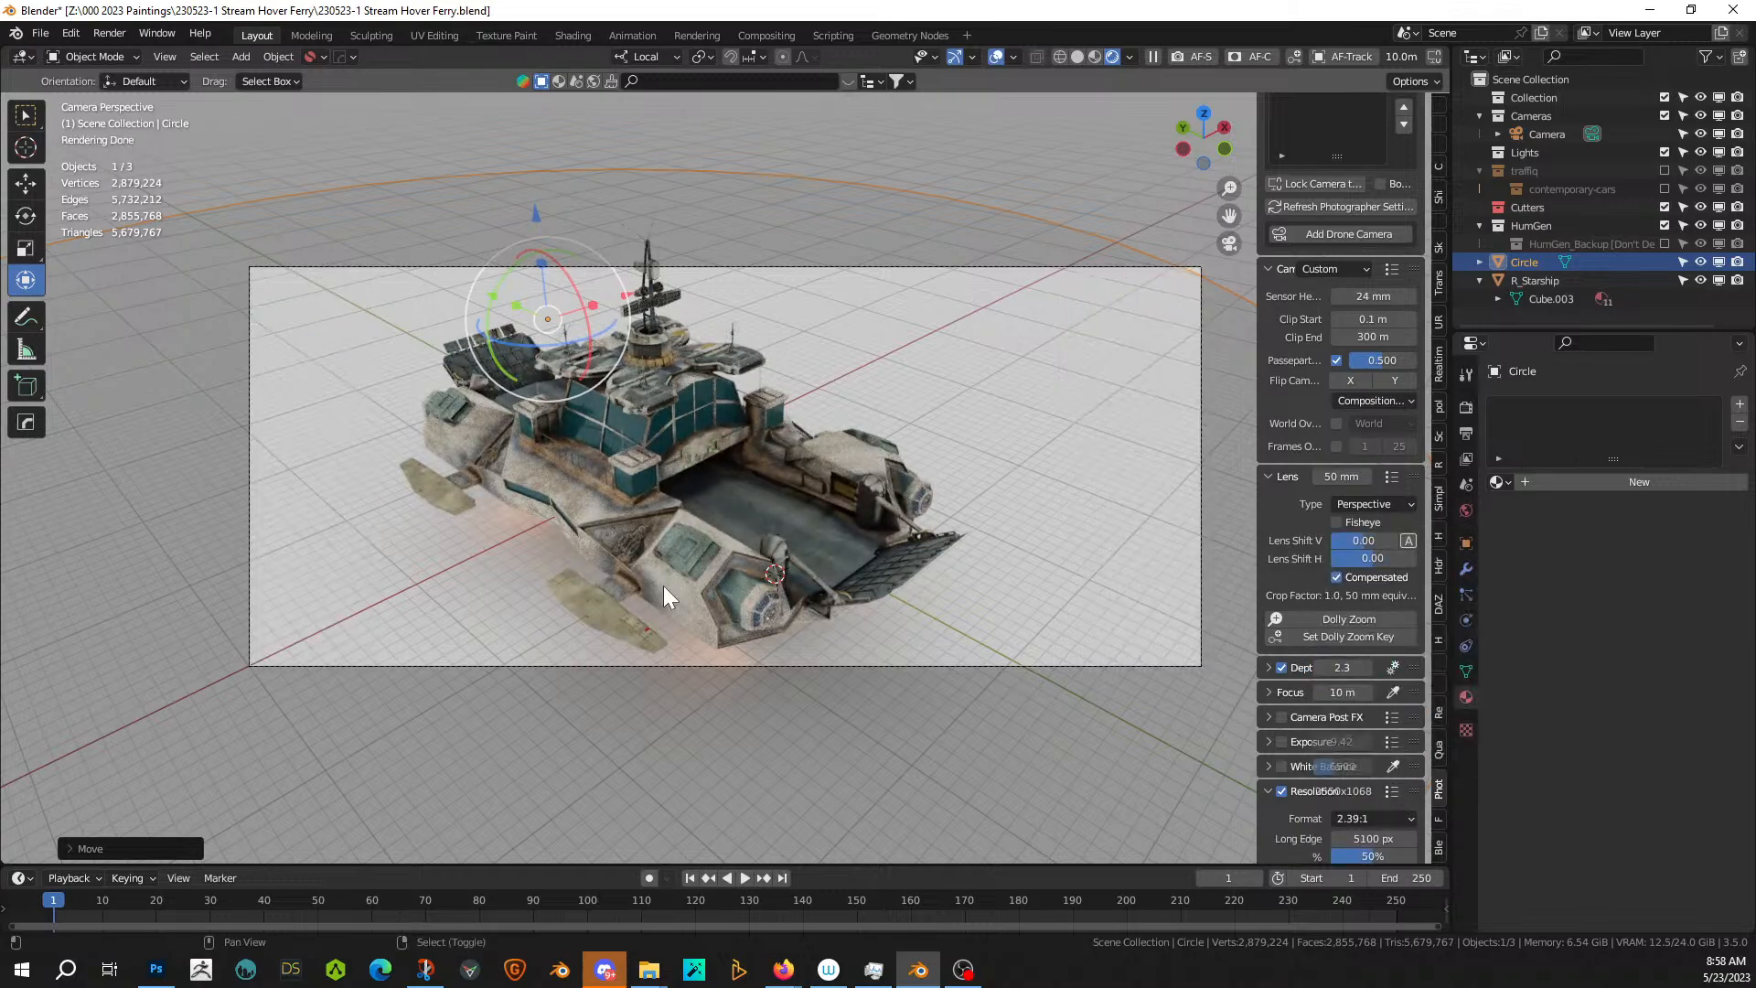
- Fly the camera backward so the whole starship fits inside the widescreen frame
{"action": "key", "text": "shift+grave"}
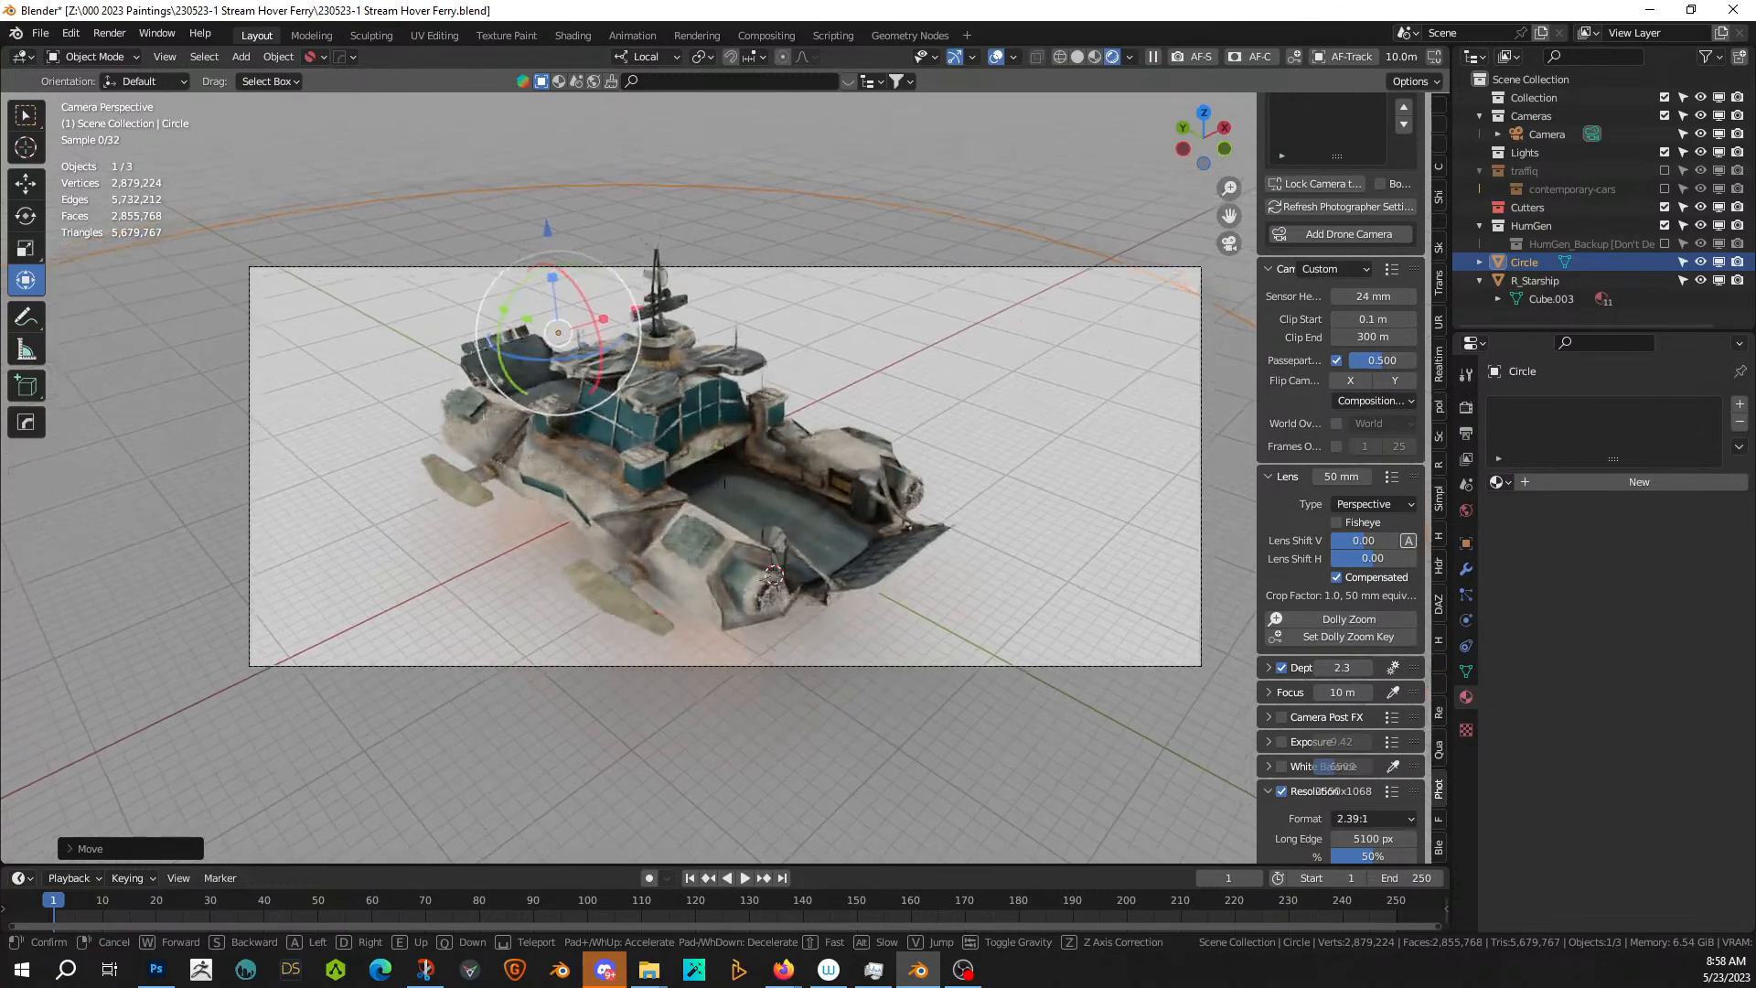
{"action": "key", "text": "s"}
{"action": "key", "text": "s"}
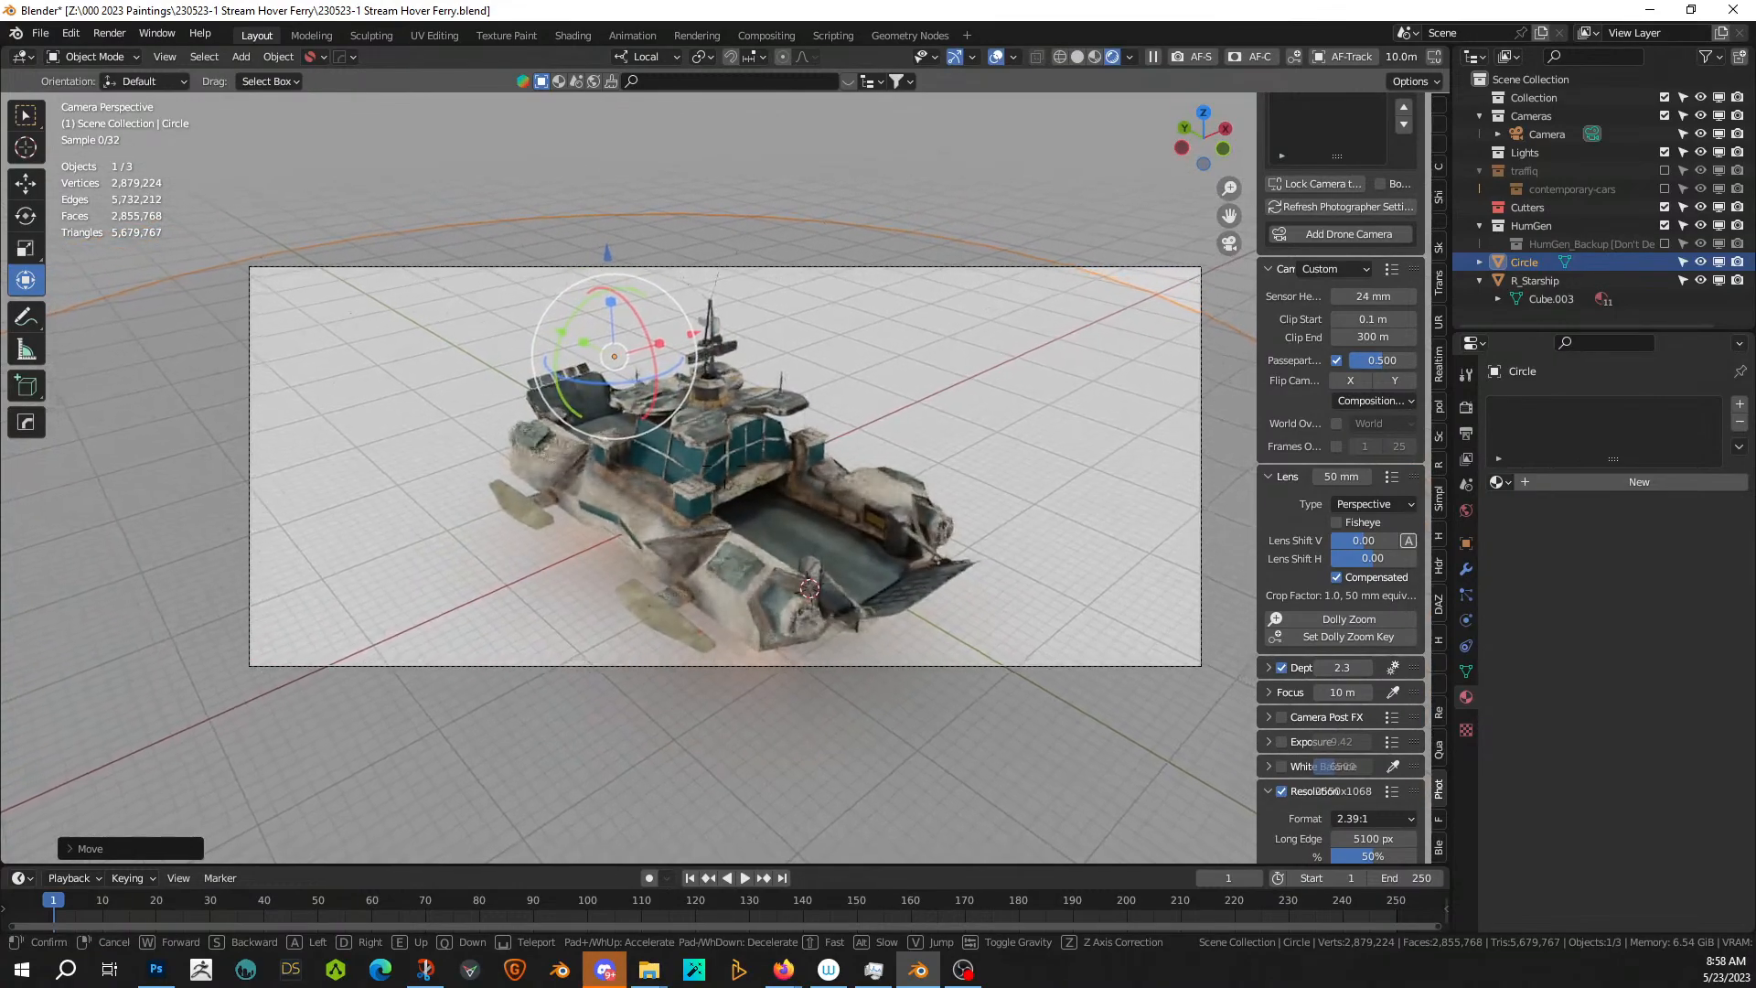
{"action": "left_click", "coordinate": [663, 585]}
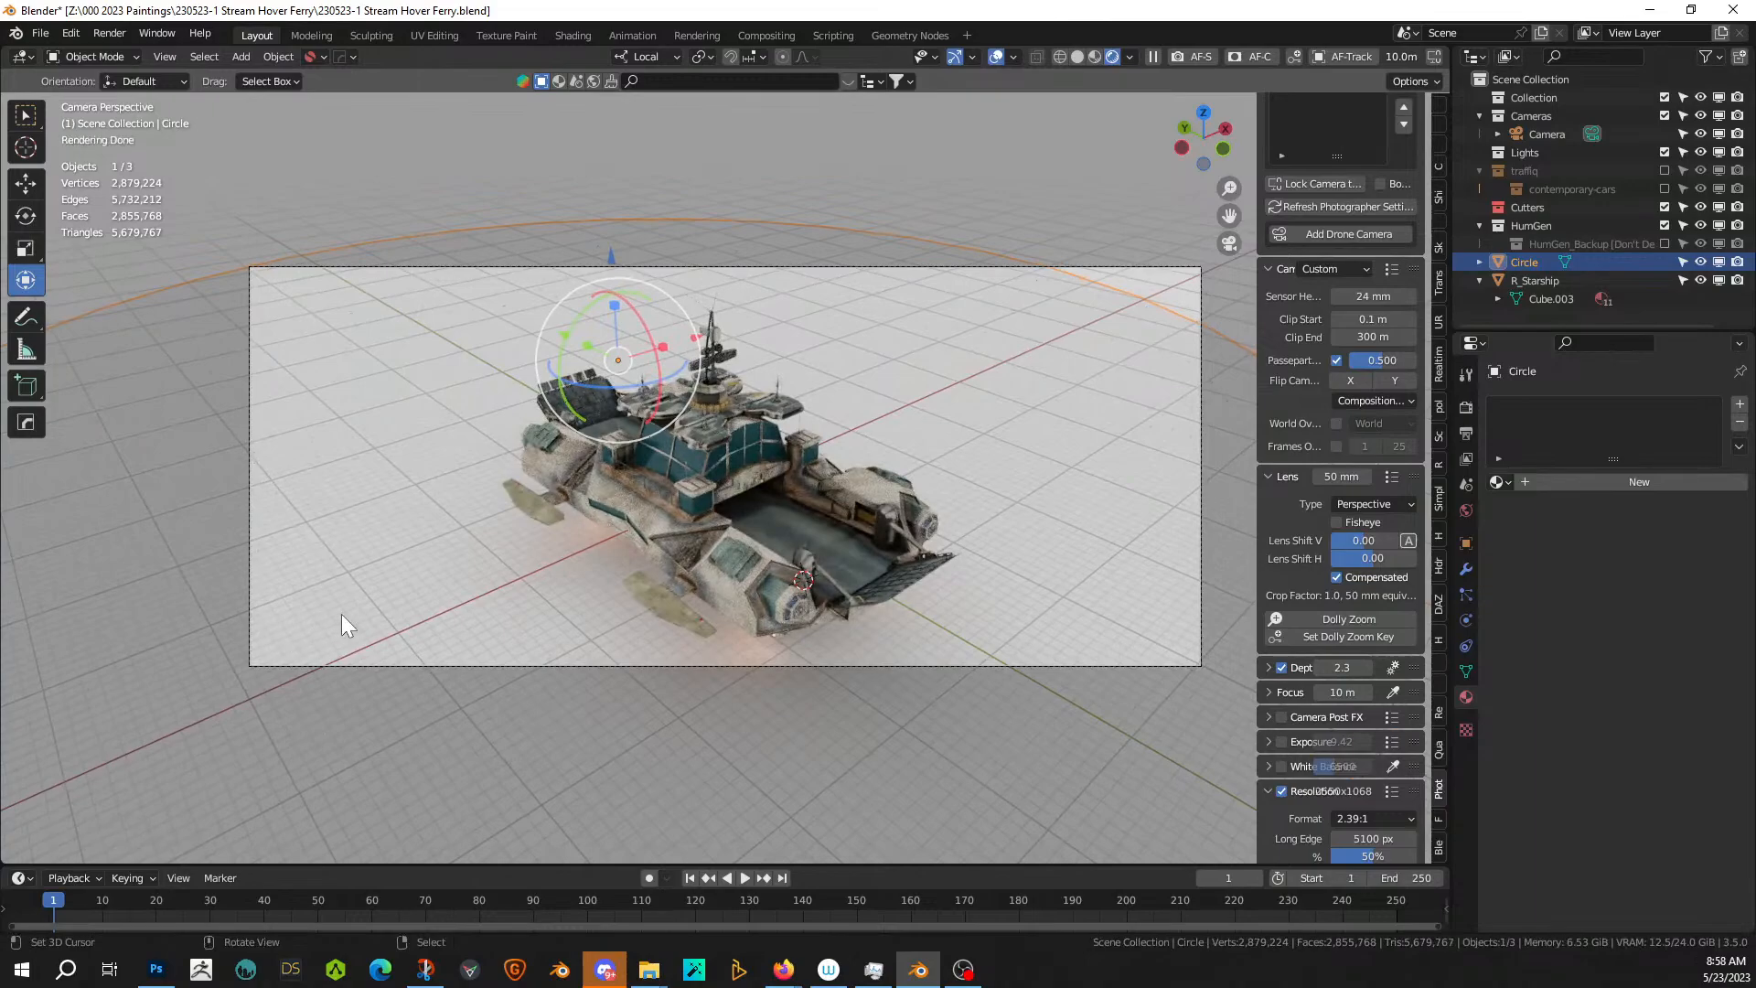
- Move the ground disc along its local X axis behind the starship and scale it up beyond the camera frame
{"action": "key", "text": "g"}
{"action": "key", "text": "x"}
{"action": "key", "text": "x"}
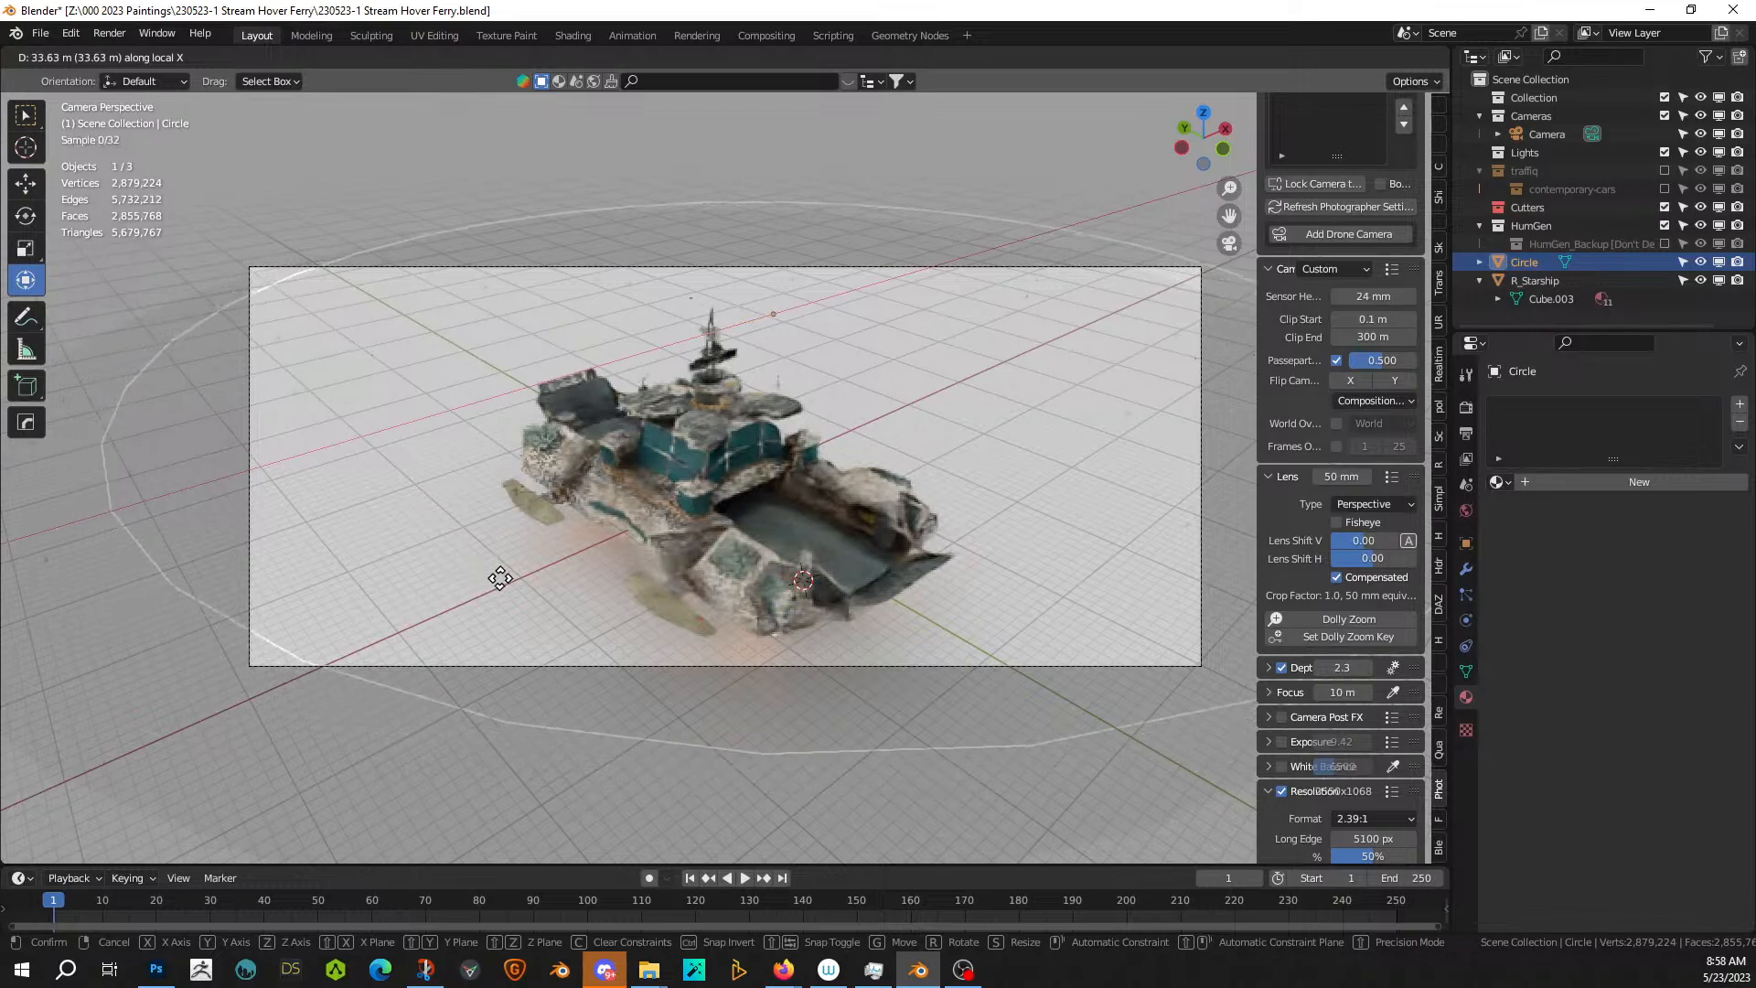
{"action": "left_click", "coordinate": [552, 588]}
{"action": "key", "text": "s"}
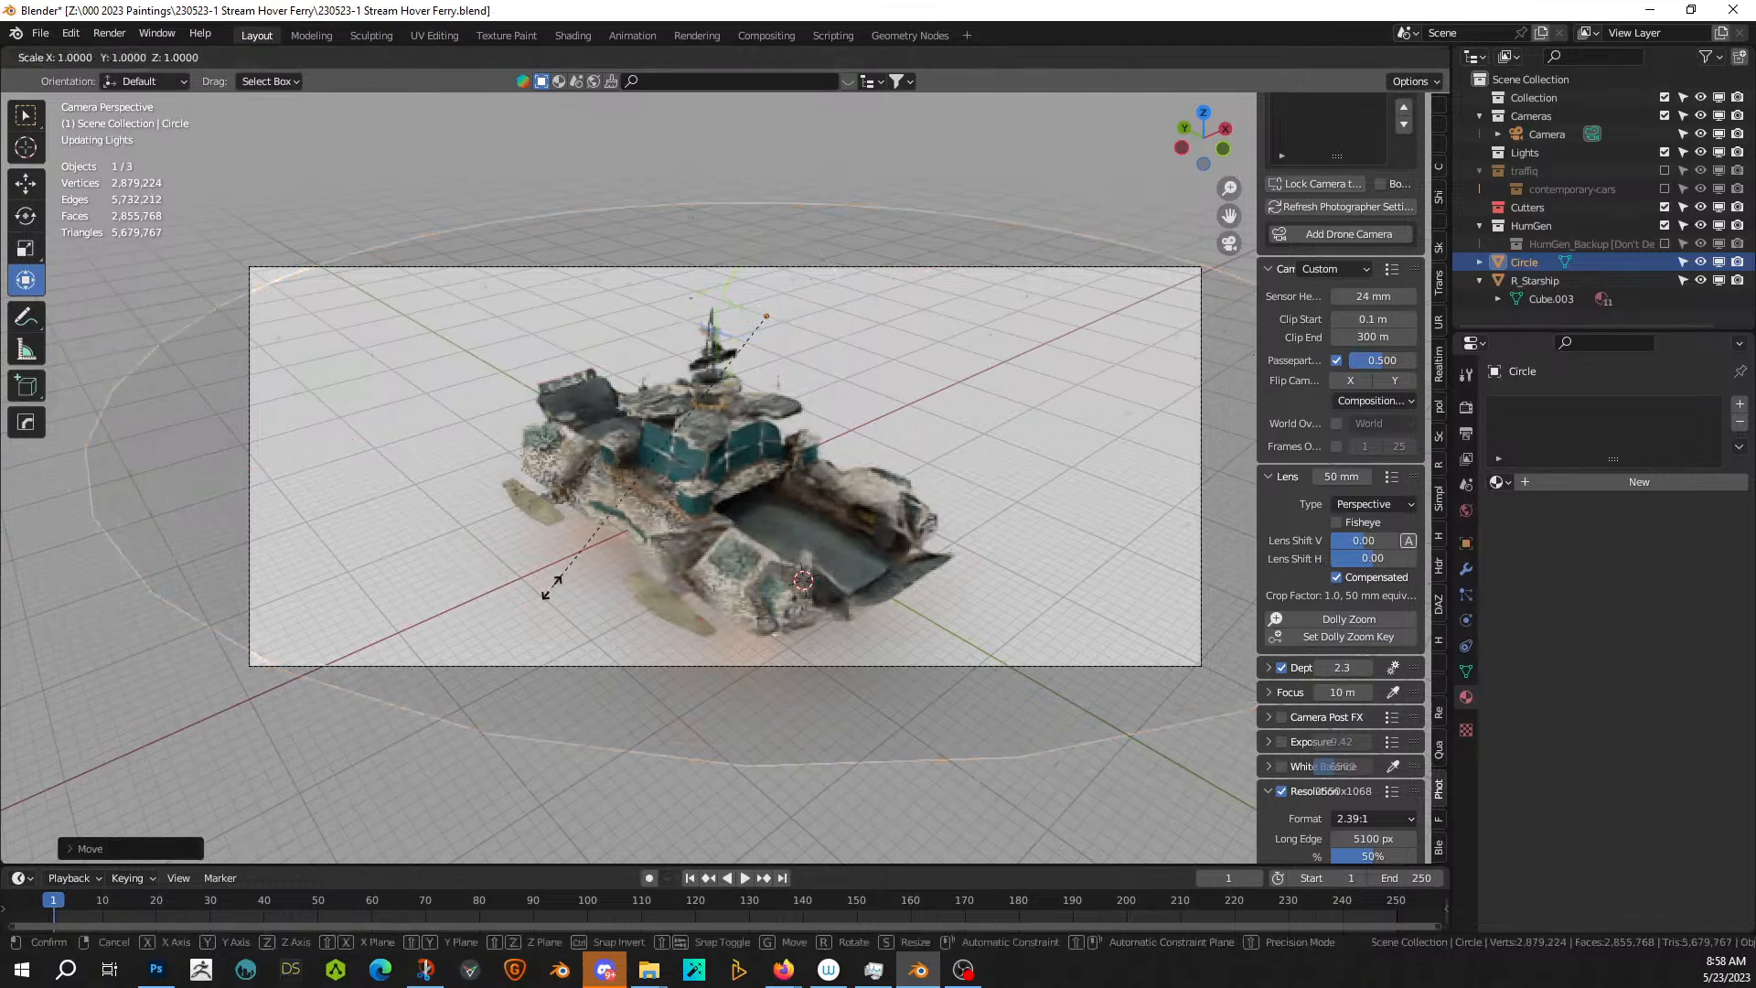
{"action": "left_click", "coordinate": [459, 582]}
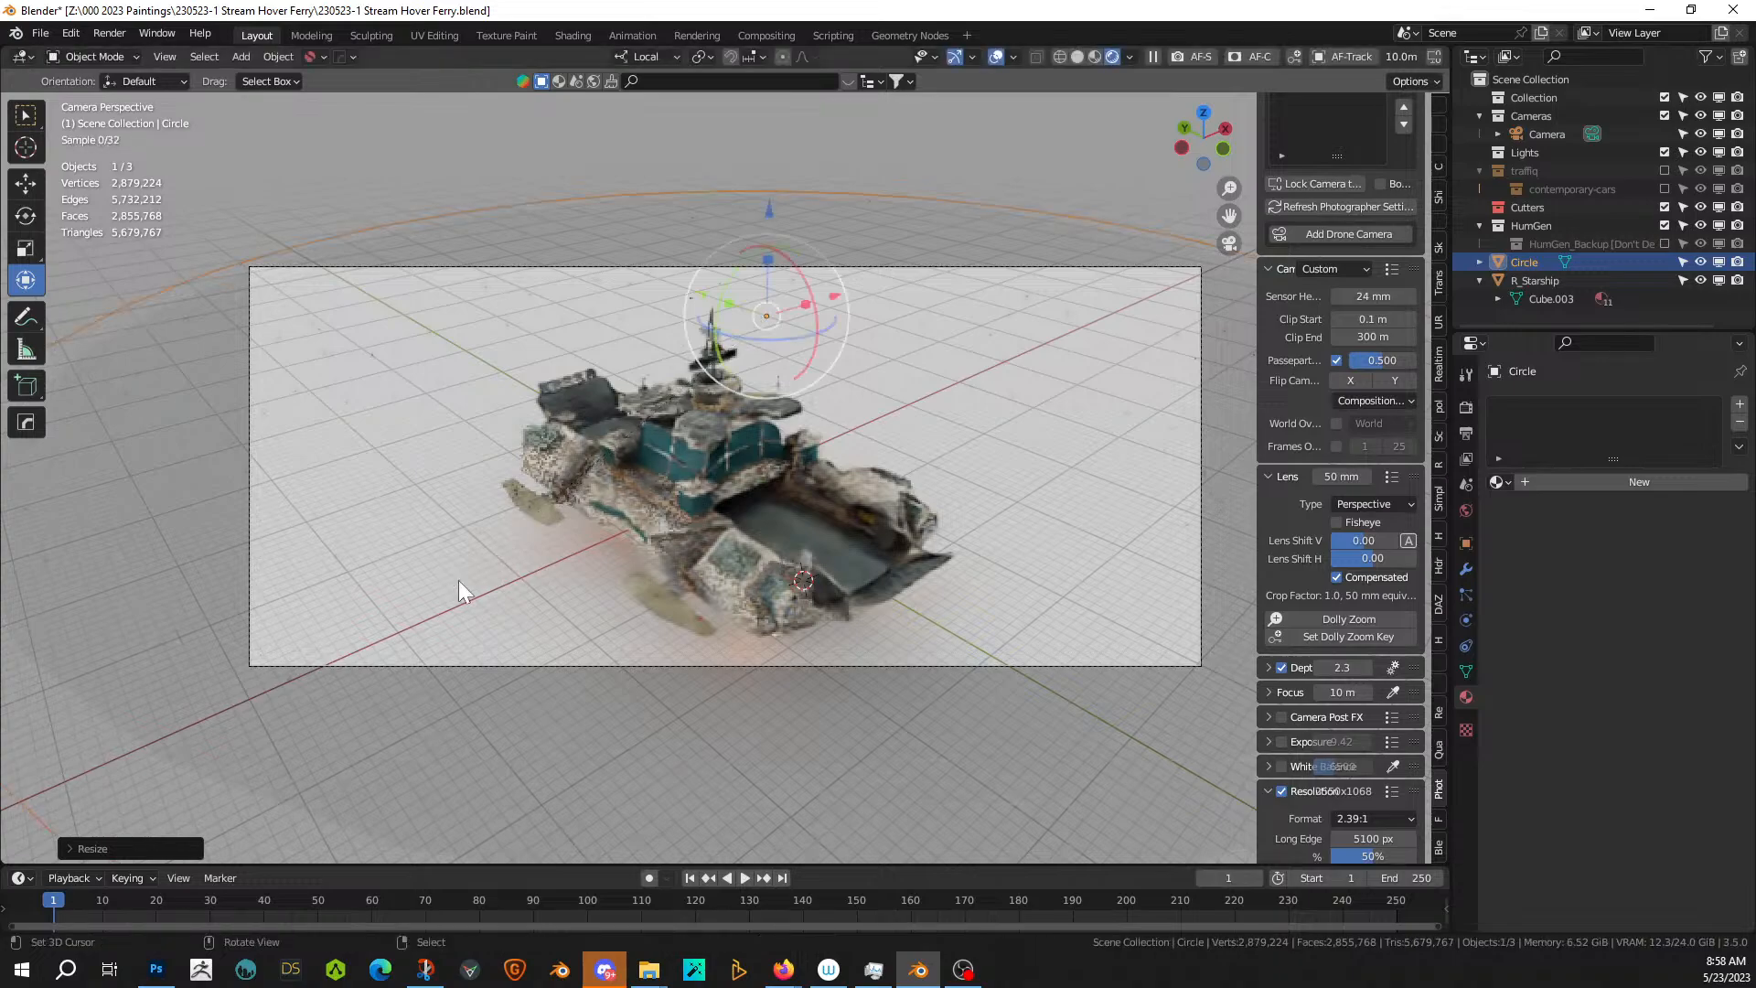
- Apply the ground disc's object transform and switch the viewport to solid shading
{"action": "key", "text": "ctrl+a"}
{"action": "left_click", "coordinate": [827, 601]}
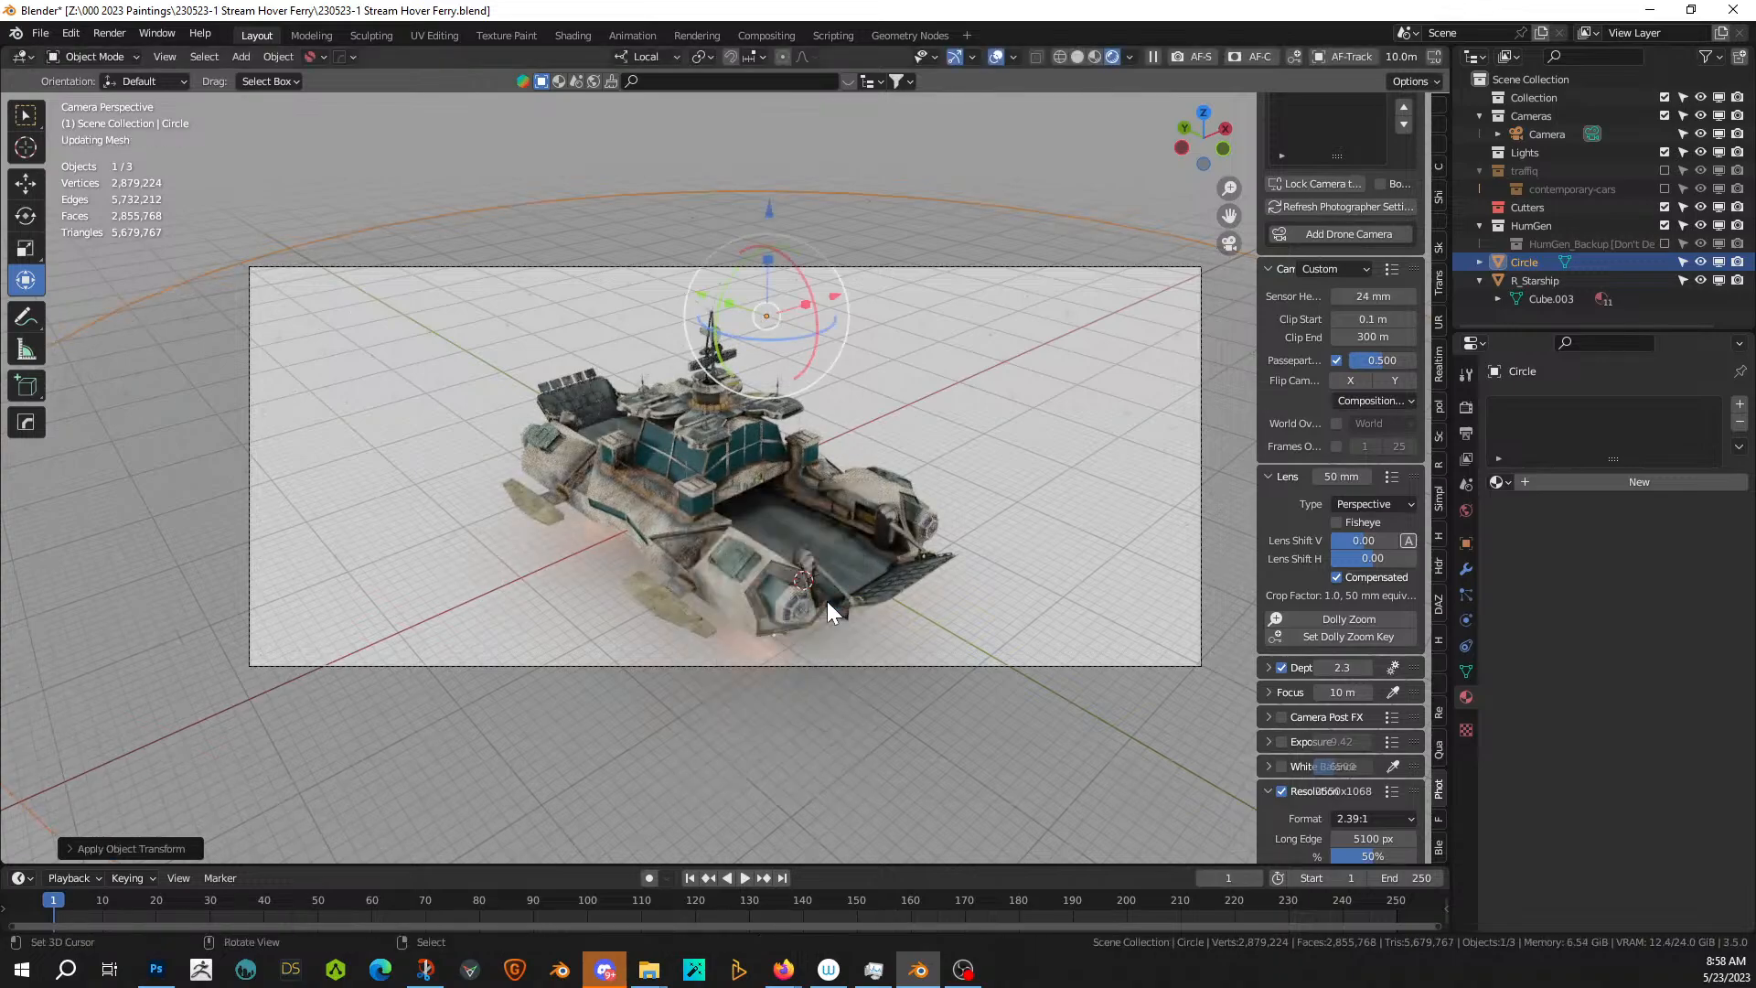
{"action": "middle_click_drag", "start_coordinate": [134, 502], "coordinate": [578, 556]}
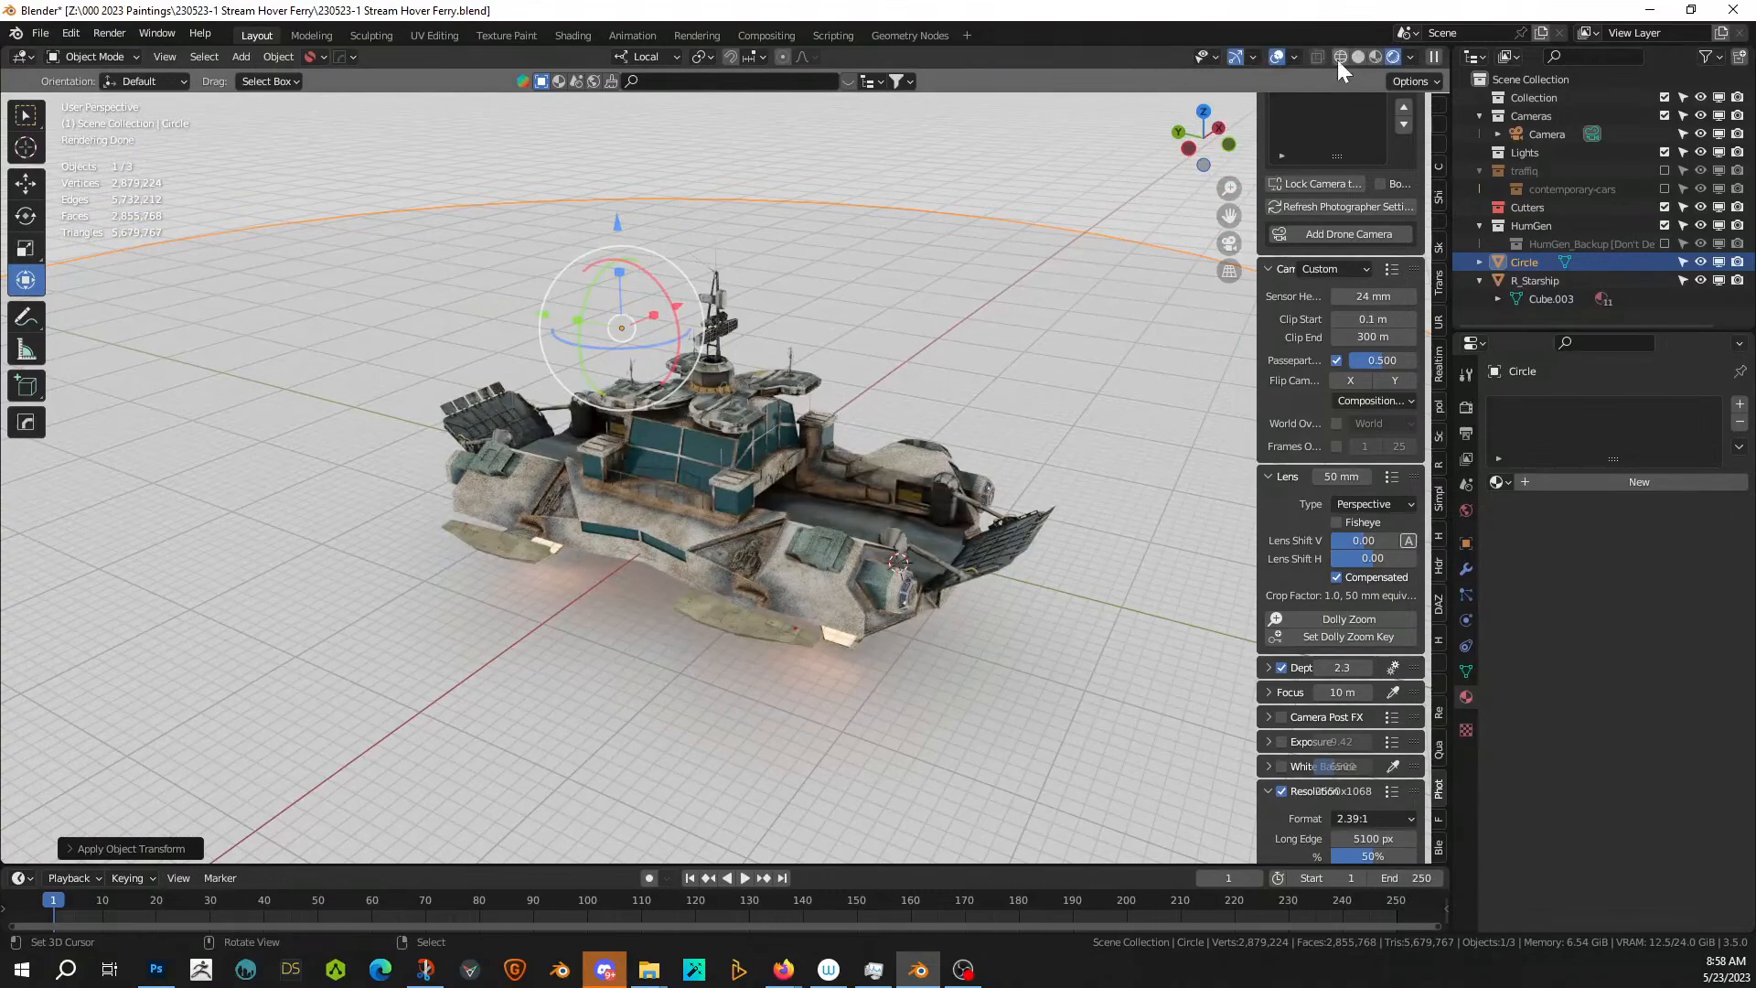
{"action": "left_click", "coordinate": [1356, 57]}
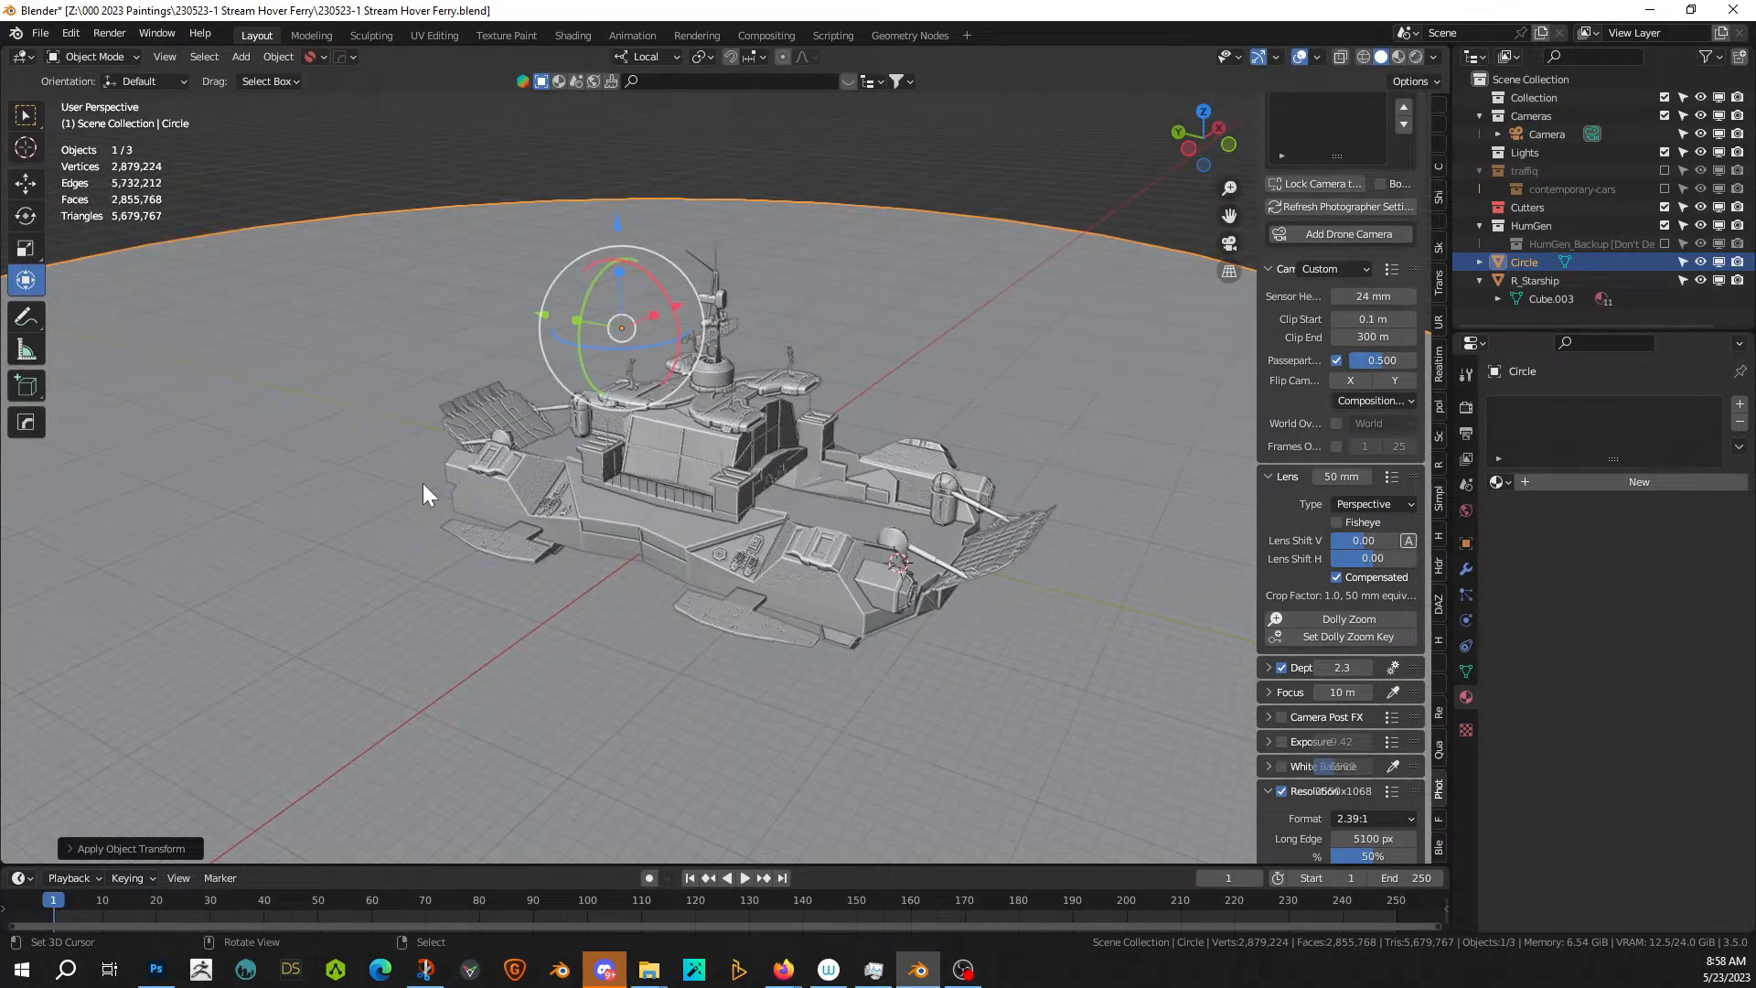
- Inset the ground disc's face by about 4.6 m and repeat the inset until concentric rings fill the disc to its centre
{"action": "middle_click_drag", "start_coordinate": [397, 501], "coordinate": [406, 551]}
{"action": "key", "text": "Tab"}
{"action": "scroll", "coordinate": [408, 552], "scroll_direction": "down", "scroll_amount": 5}
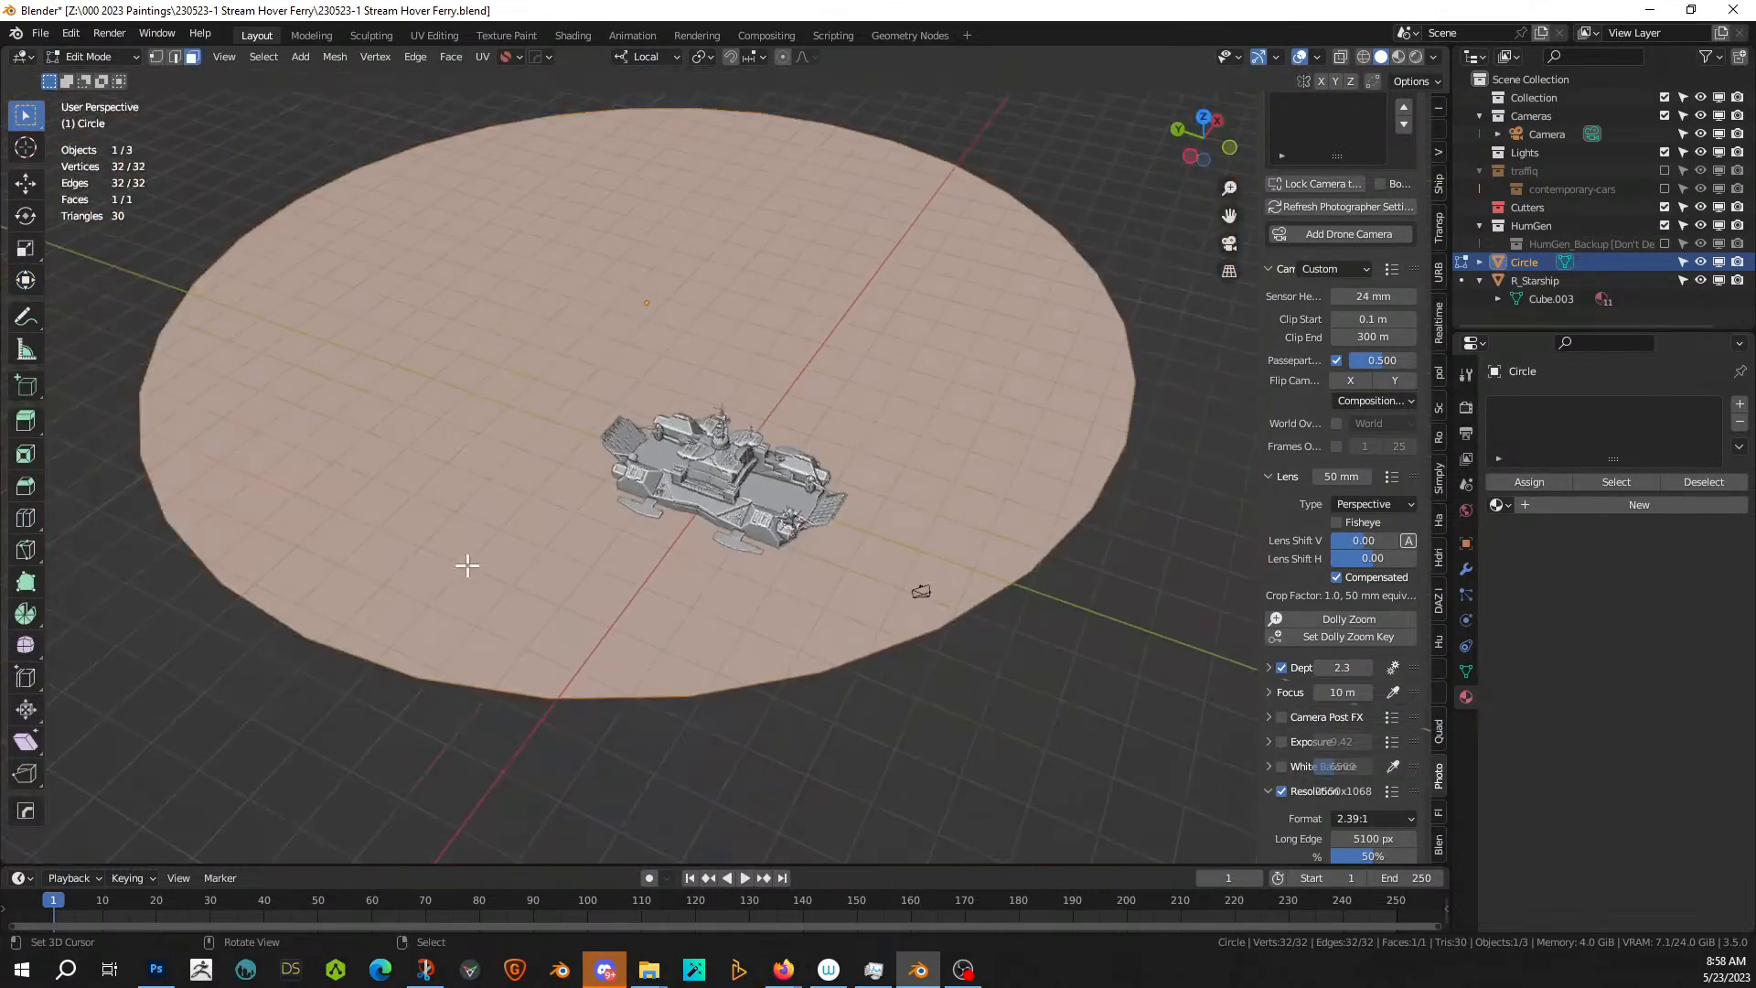
{"action": "scroll", "coordinate": [901, 584], "scroll_direction": "up", "scroll_amount": 1}
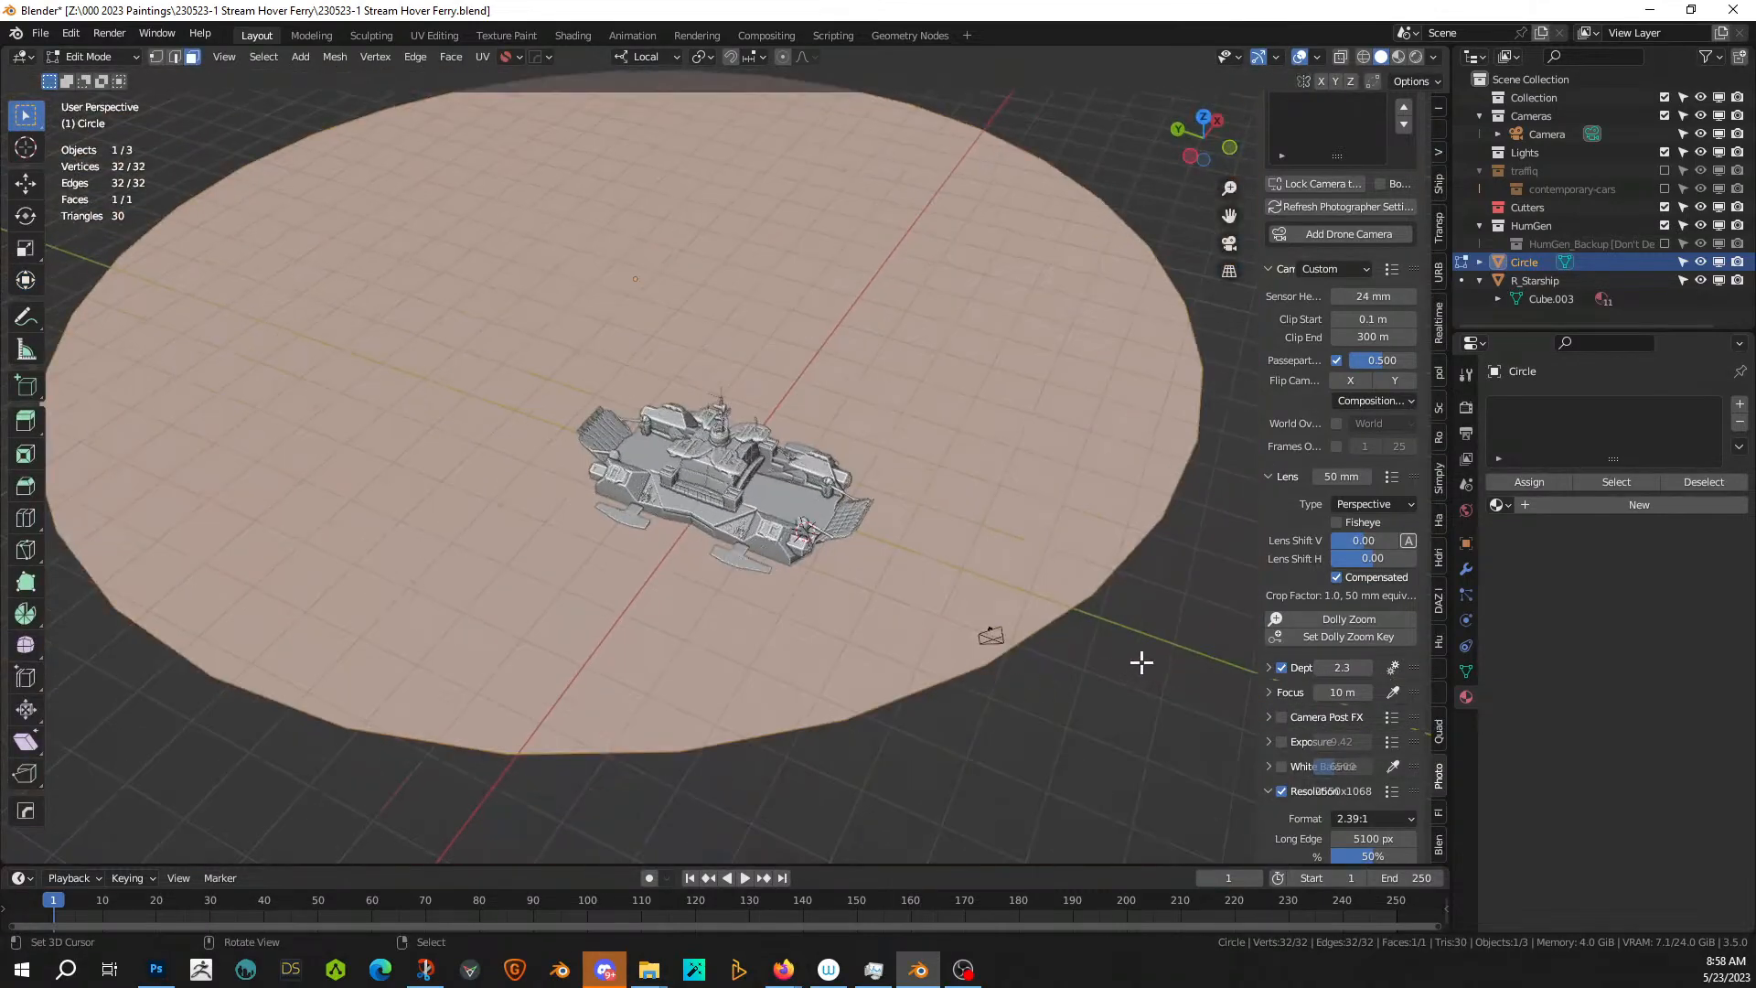
{"action": "key", "text": "i"}
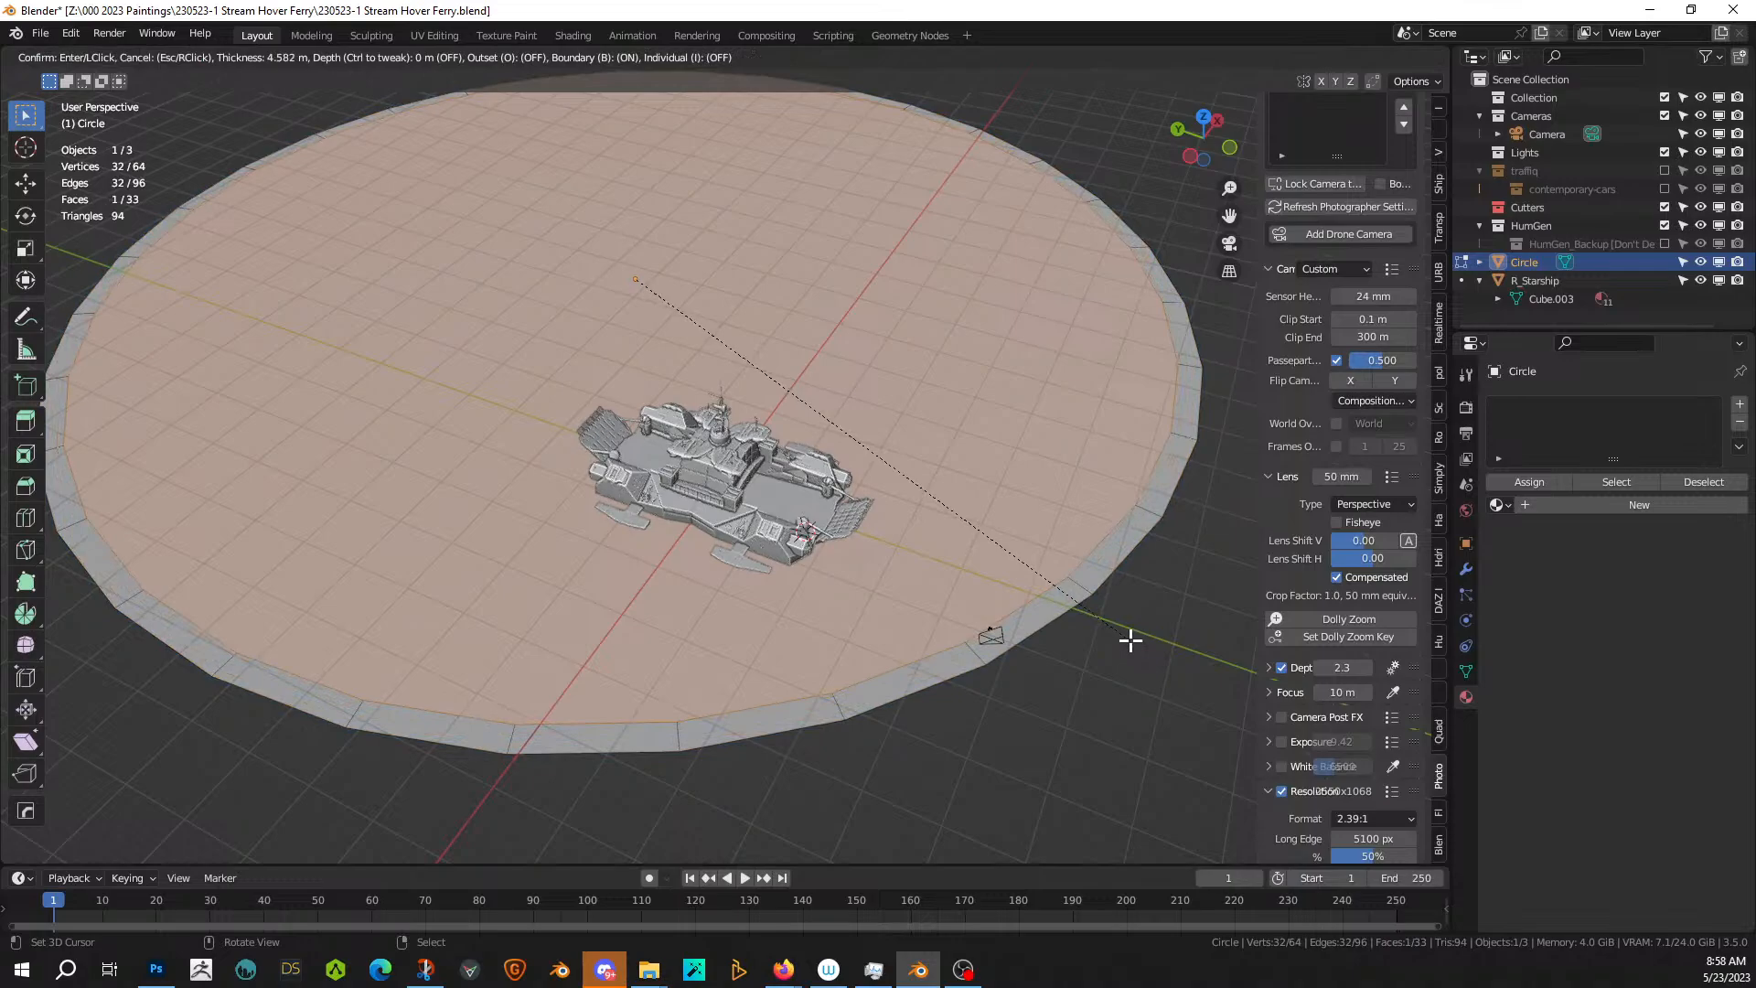
{"action": "left_click", "coordinate": [1129, 640]}
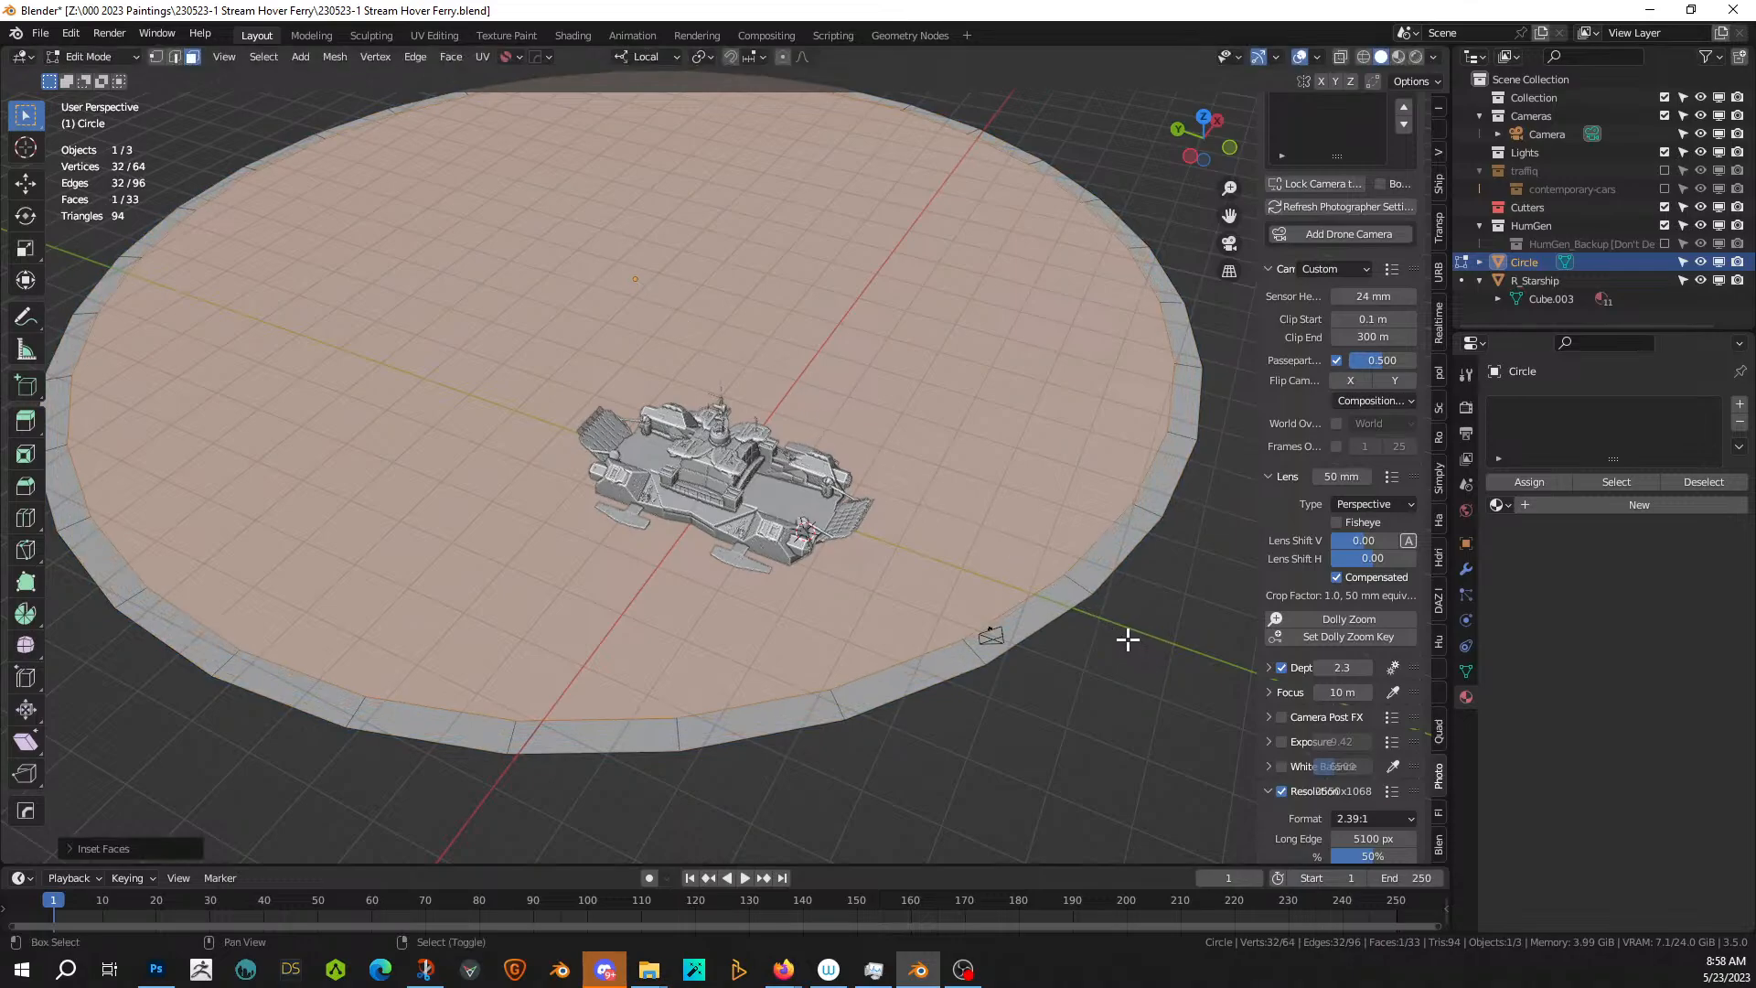
{"action": "key", "text": "shift+r"}
{"action": "key", "text": "shift+r"}
{"action": "key", "text": "shift+r"}
{"action": "key", "text": "shift+r"}
{"action": "key", "text": "shift+r"}
{"action": "key", "text": "shift+r"}
{"action": "key", "text": "shift+r"}
{"action": "key", "text": "shift+r"}
{"action": "key", "text": "shift+r"}
{"action": "key", "text": "shift+r"}
{"action": "key", "text": "shift+r"}
{"action": "key", "text": "shift+r"}
{"action": "key", "text": "shift+r"}
{"action": "key", "text": "shift+r"}
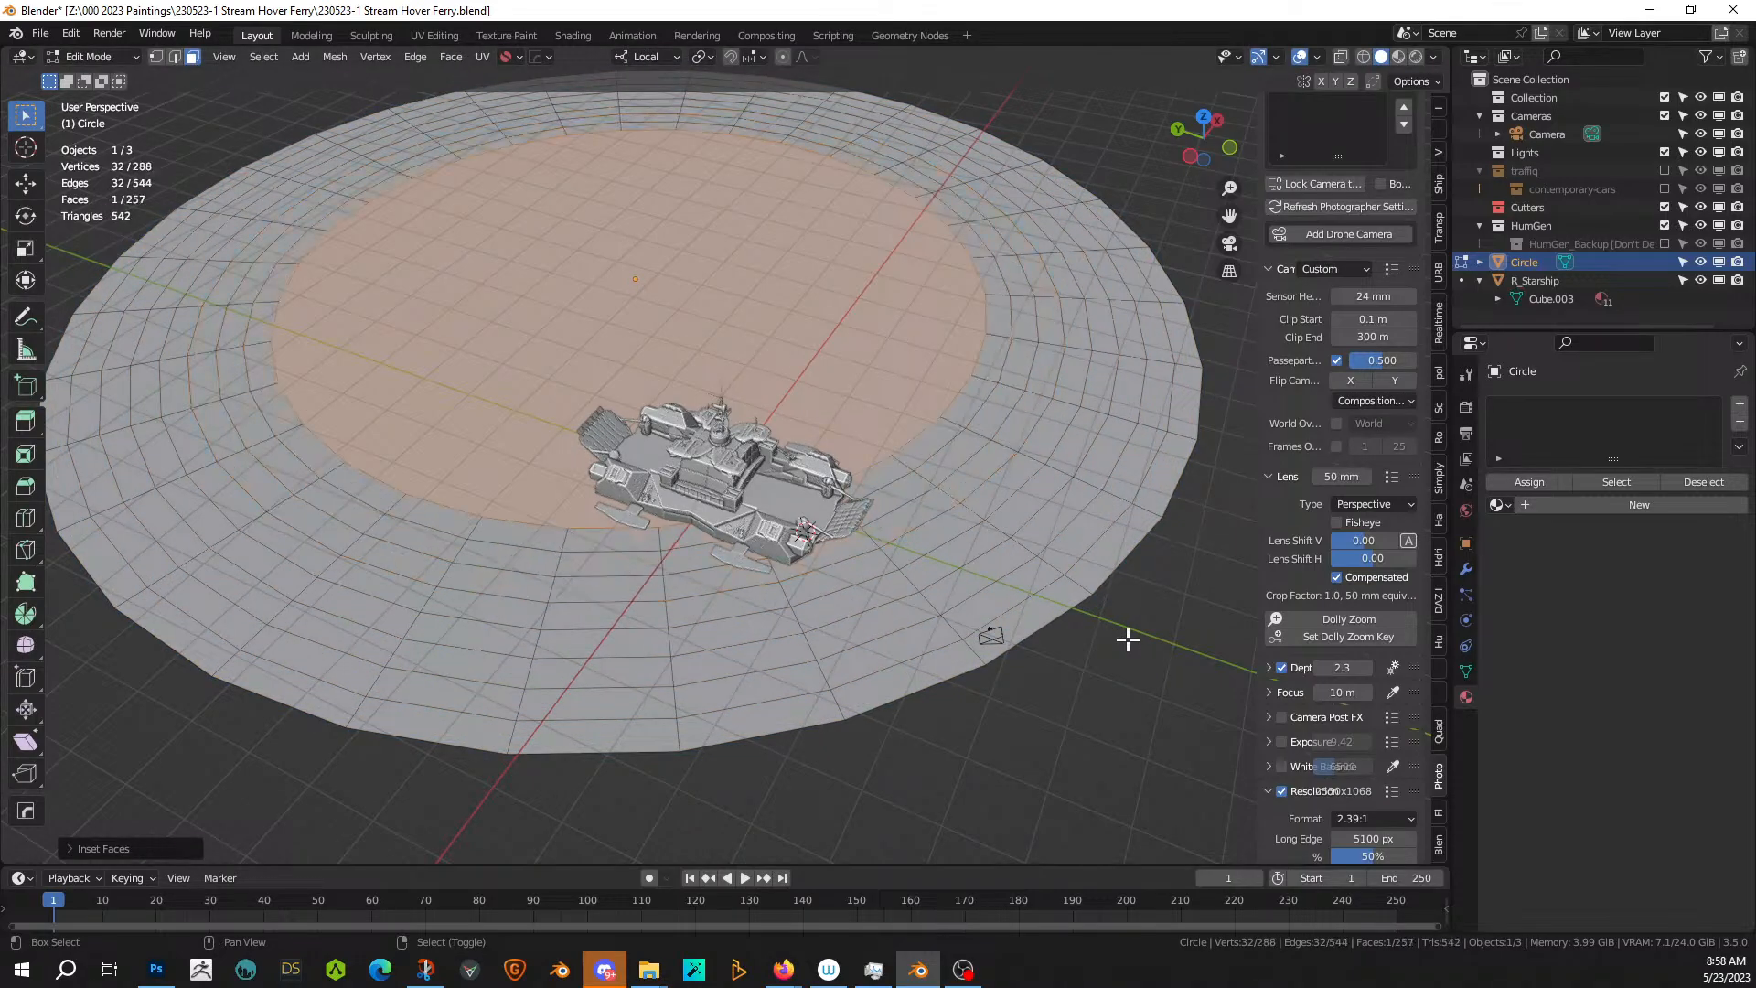
{"action": "key", "text": "shift+r"}
{"action": "key", "text": "shift+r"}
{"action": "key", "text": "shift+r"}
{"action": "key", "text": "shift+r"}
{"action": "key", "text": "shift+r"}
{"action": "key", "text": "shift+r"}
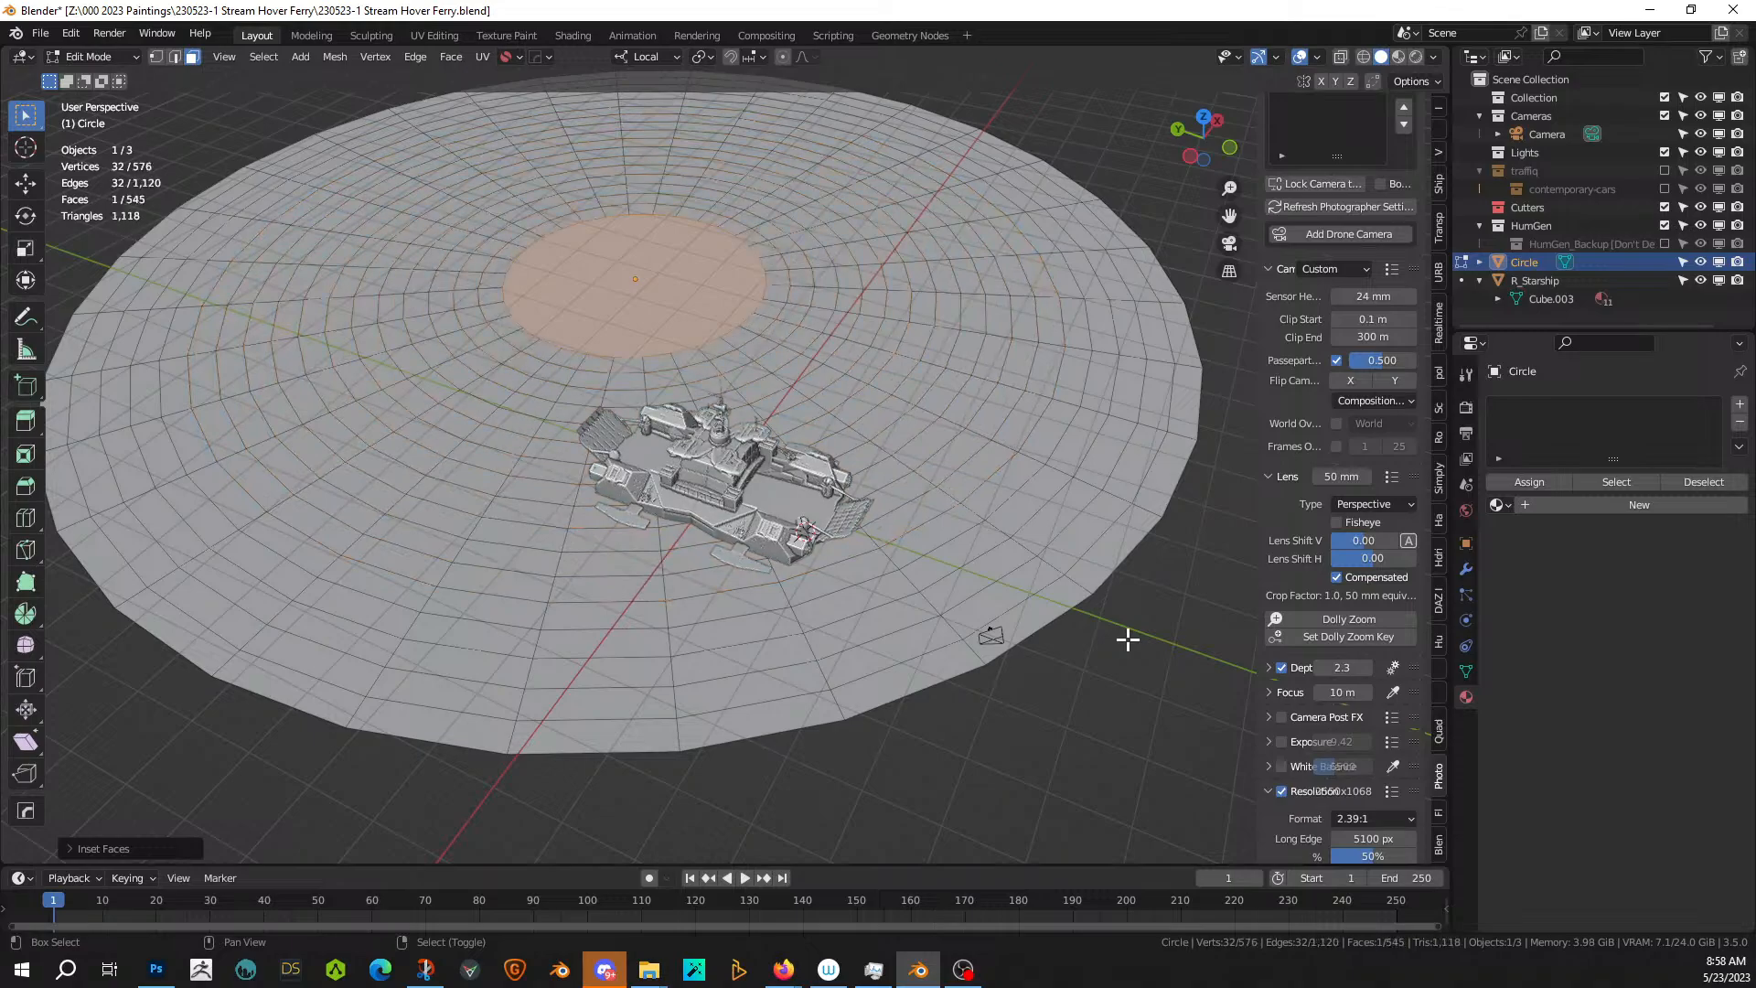
{"action": "key", "text": "shift+r"}
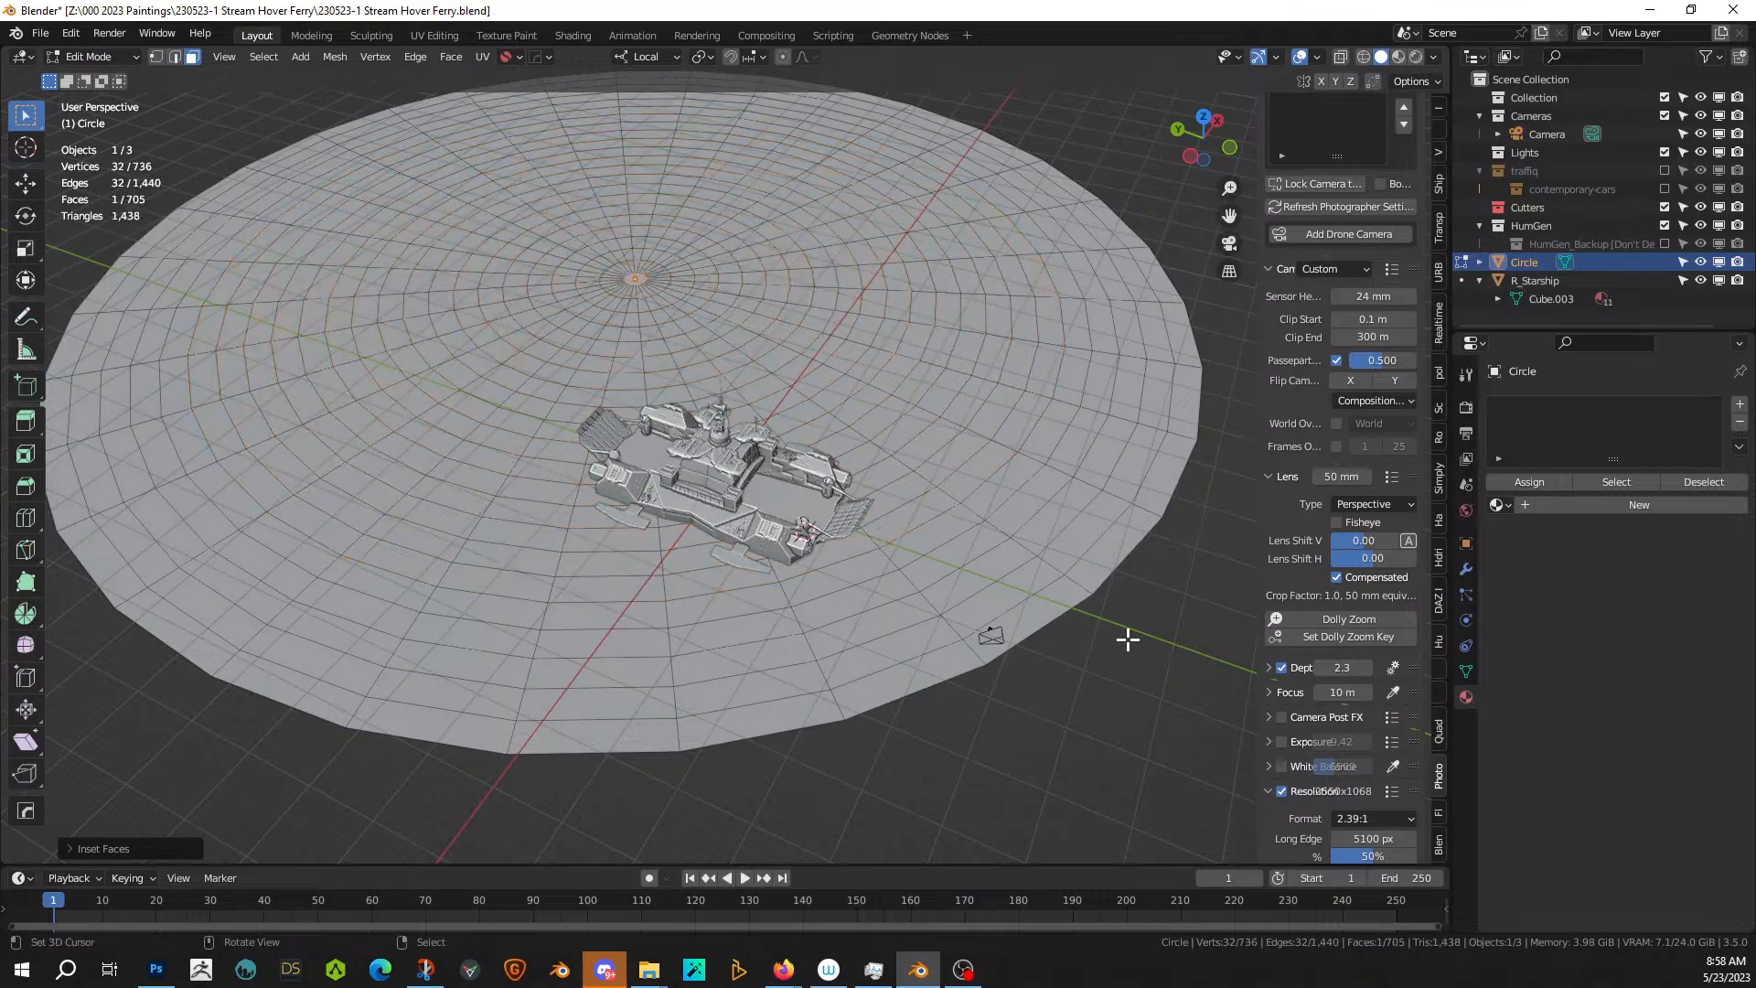
{"action": "key", "text": "Tab"}
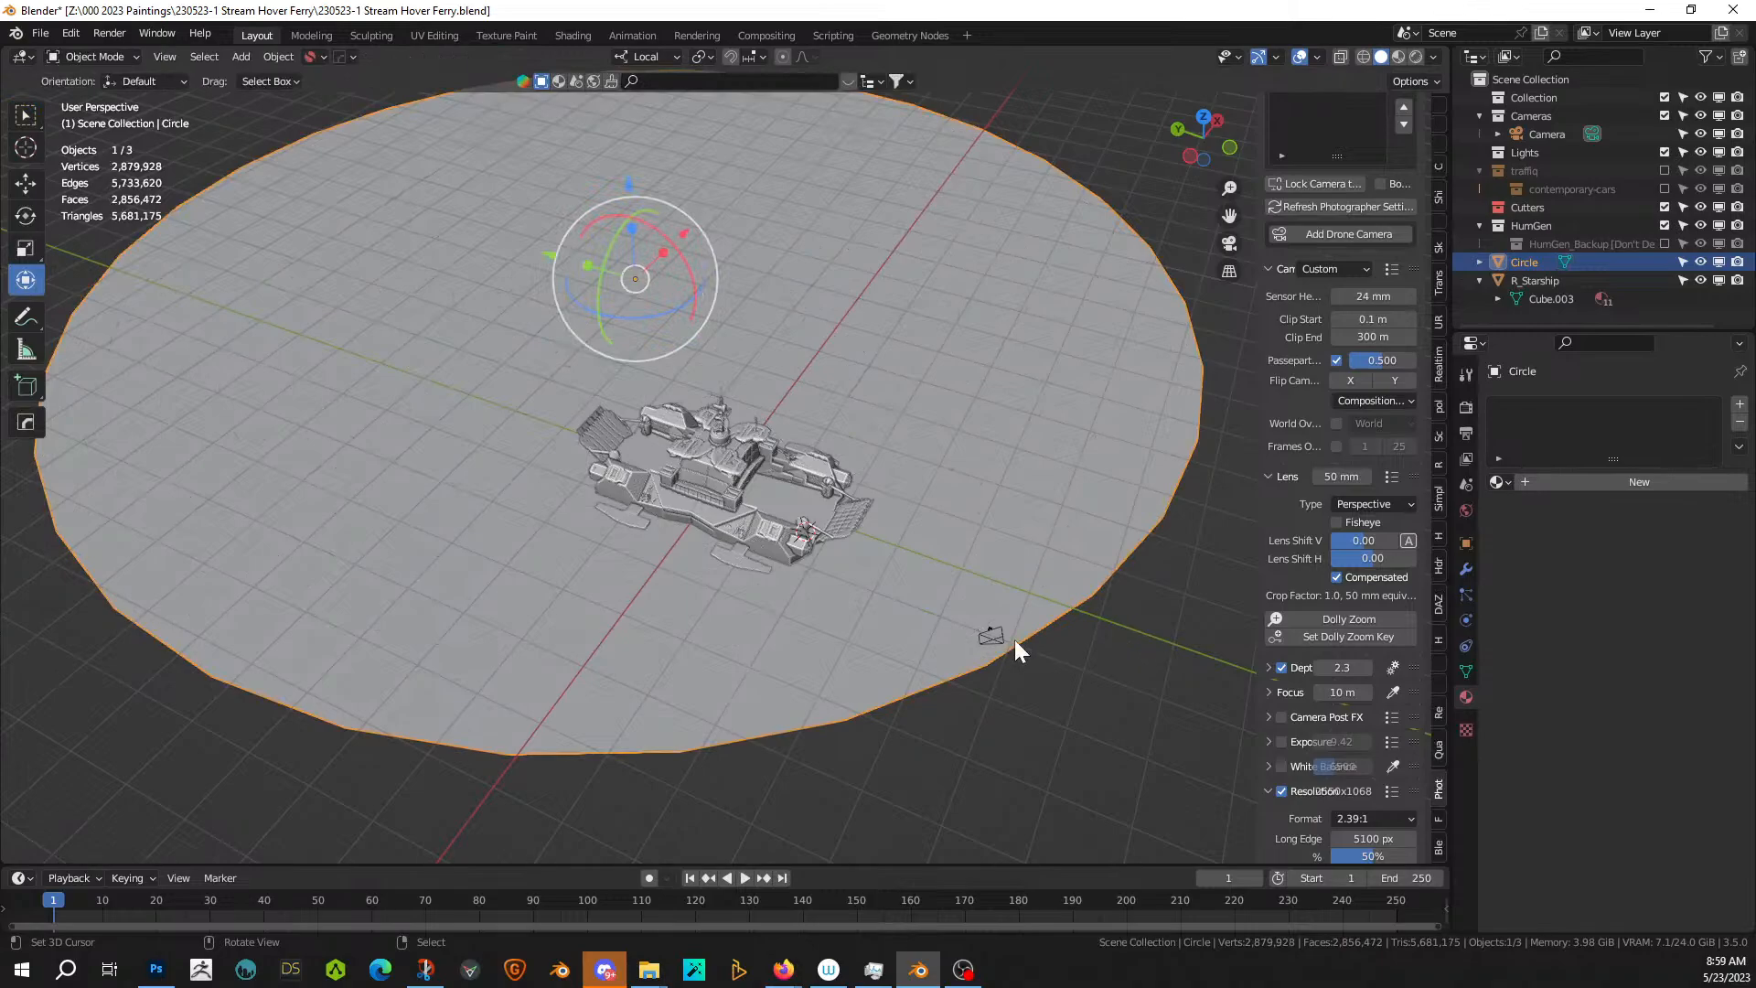
{"action": "key", "text": "Tab"}
{"action": "key", "text": "Tab"}
- Run Quick Displacement on the ground disc with strength 0.5 and 3 subdivision cuts
{"action": "key", "text": "shift+q"}
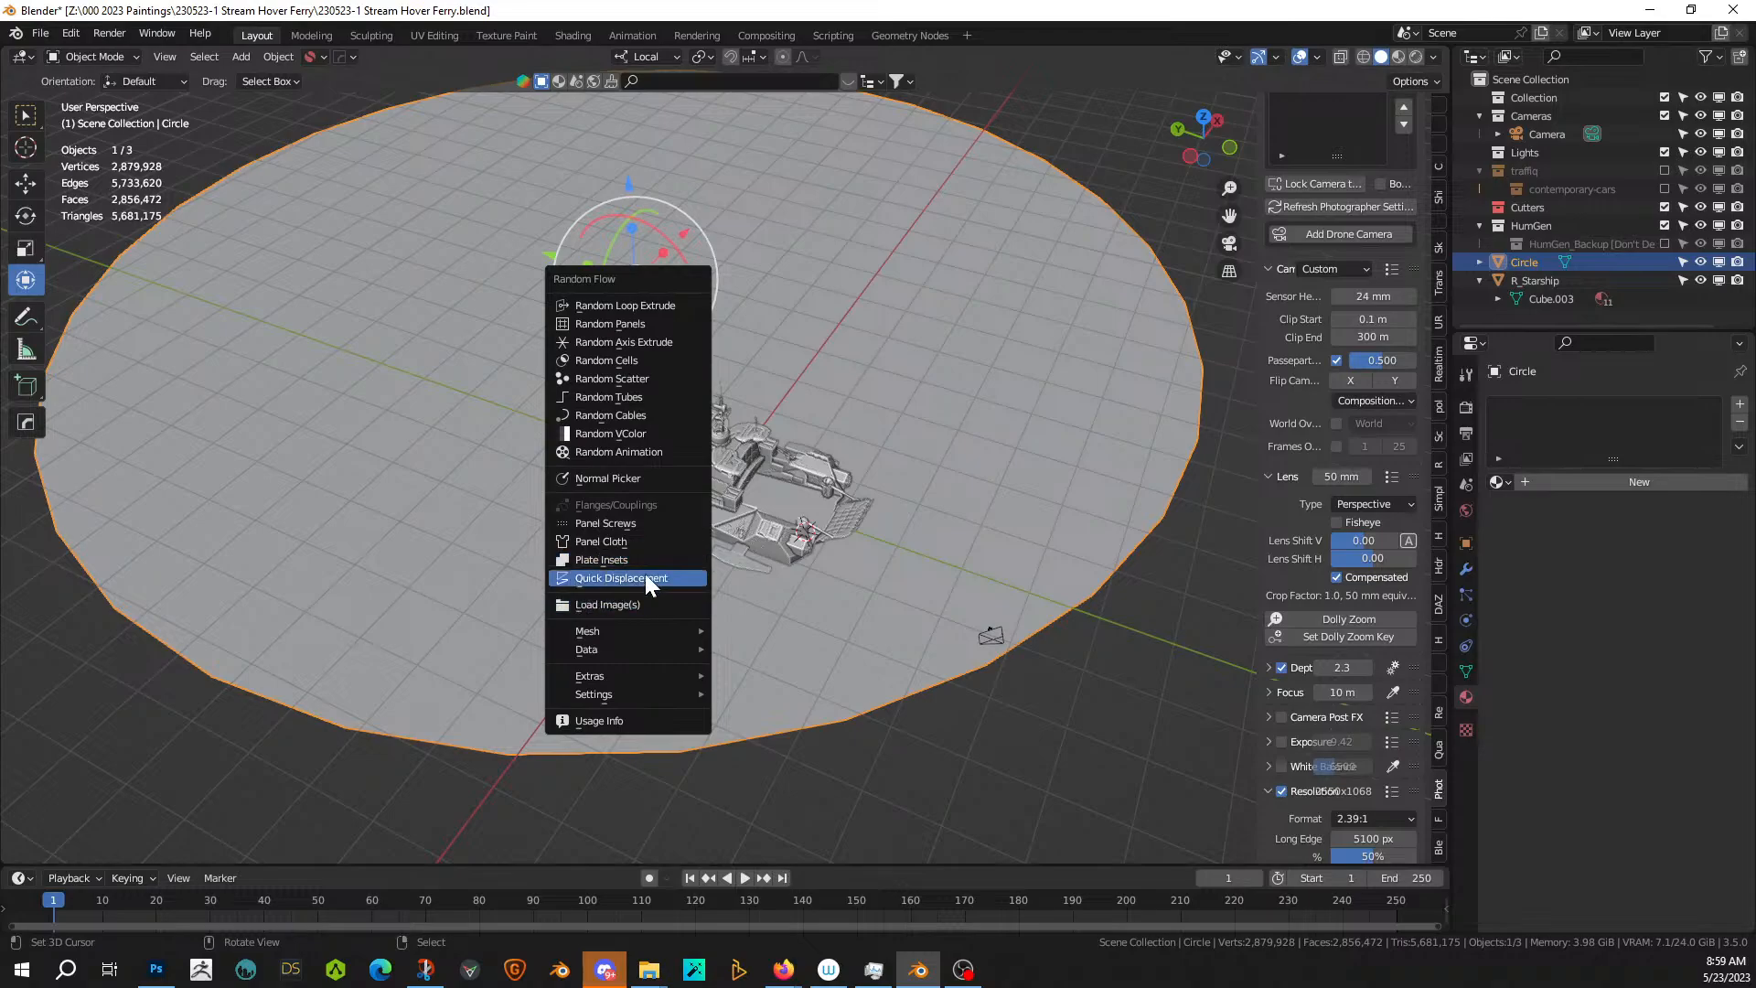
{"action": "left_click", "coordinate": [645, 575]}
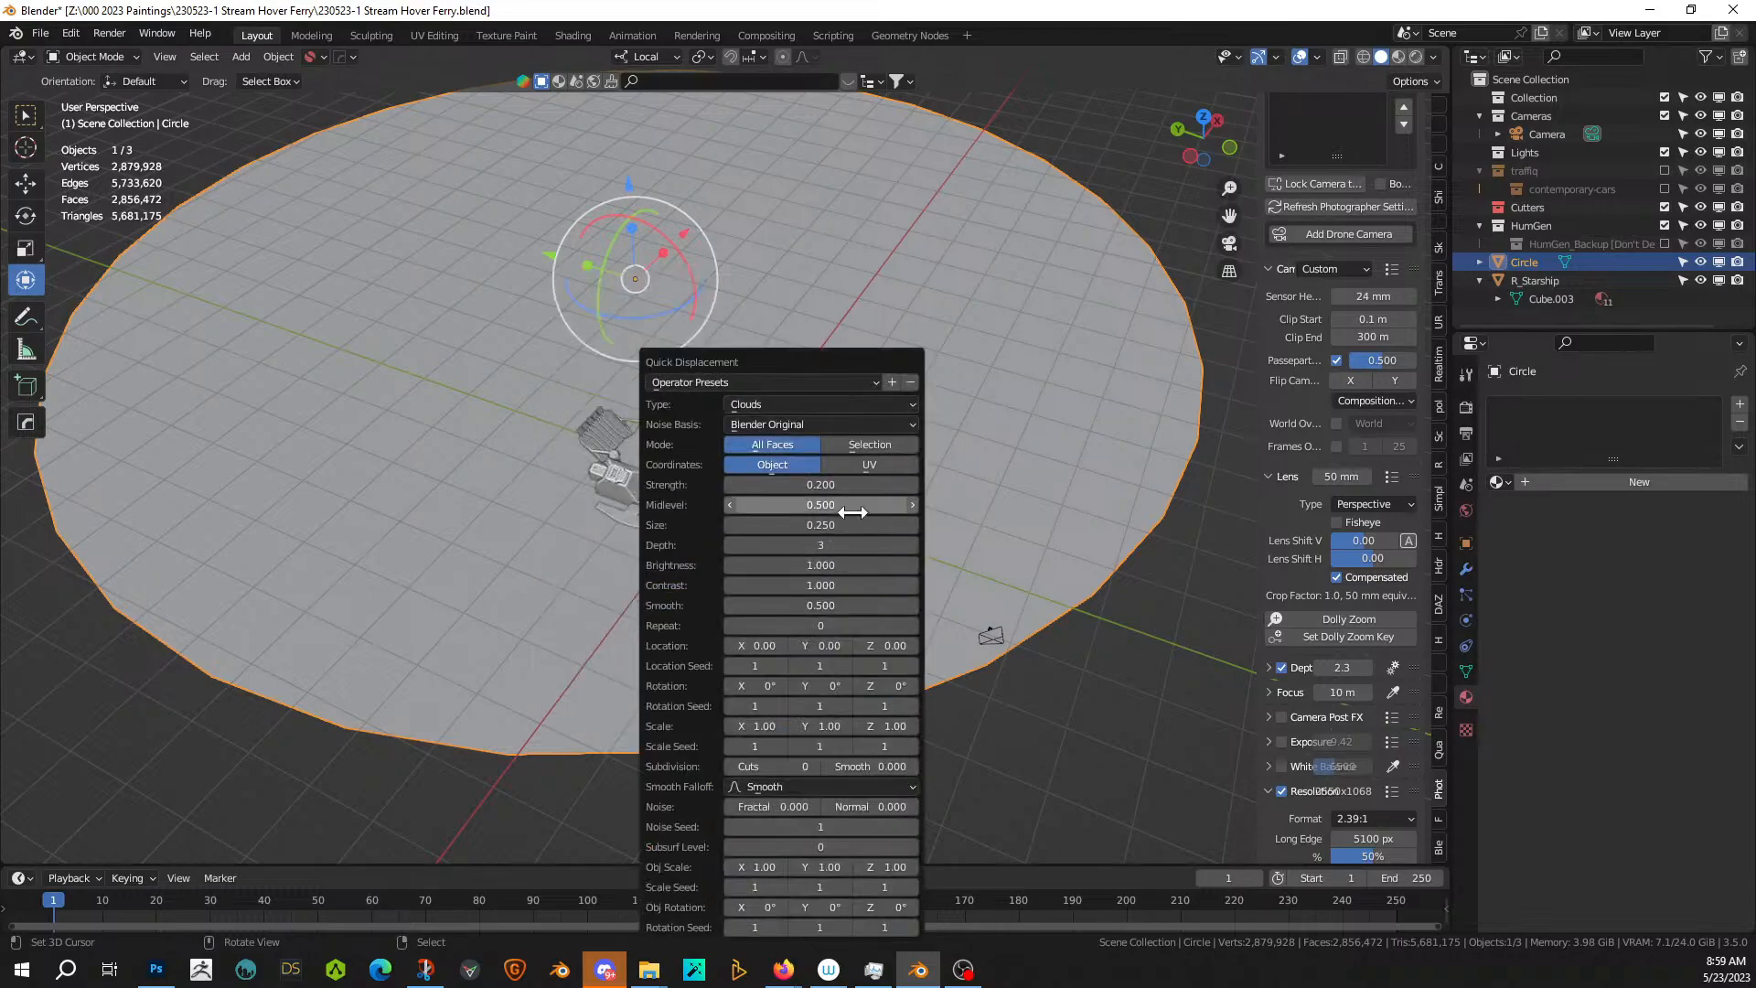
{"action": "left_click", "coordinate": [828, 485]}
{"action": "type", "text": ".5"}
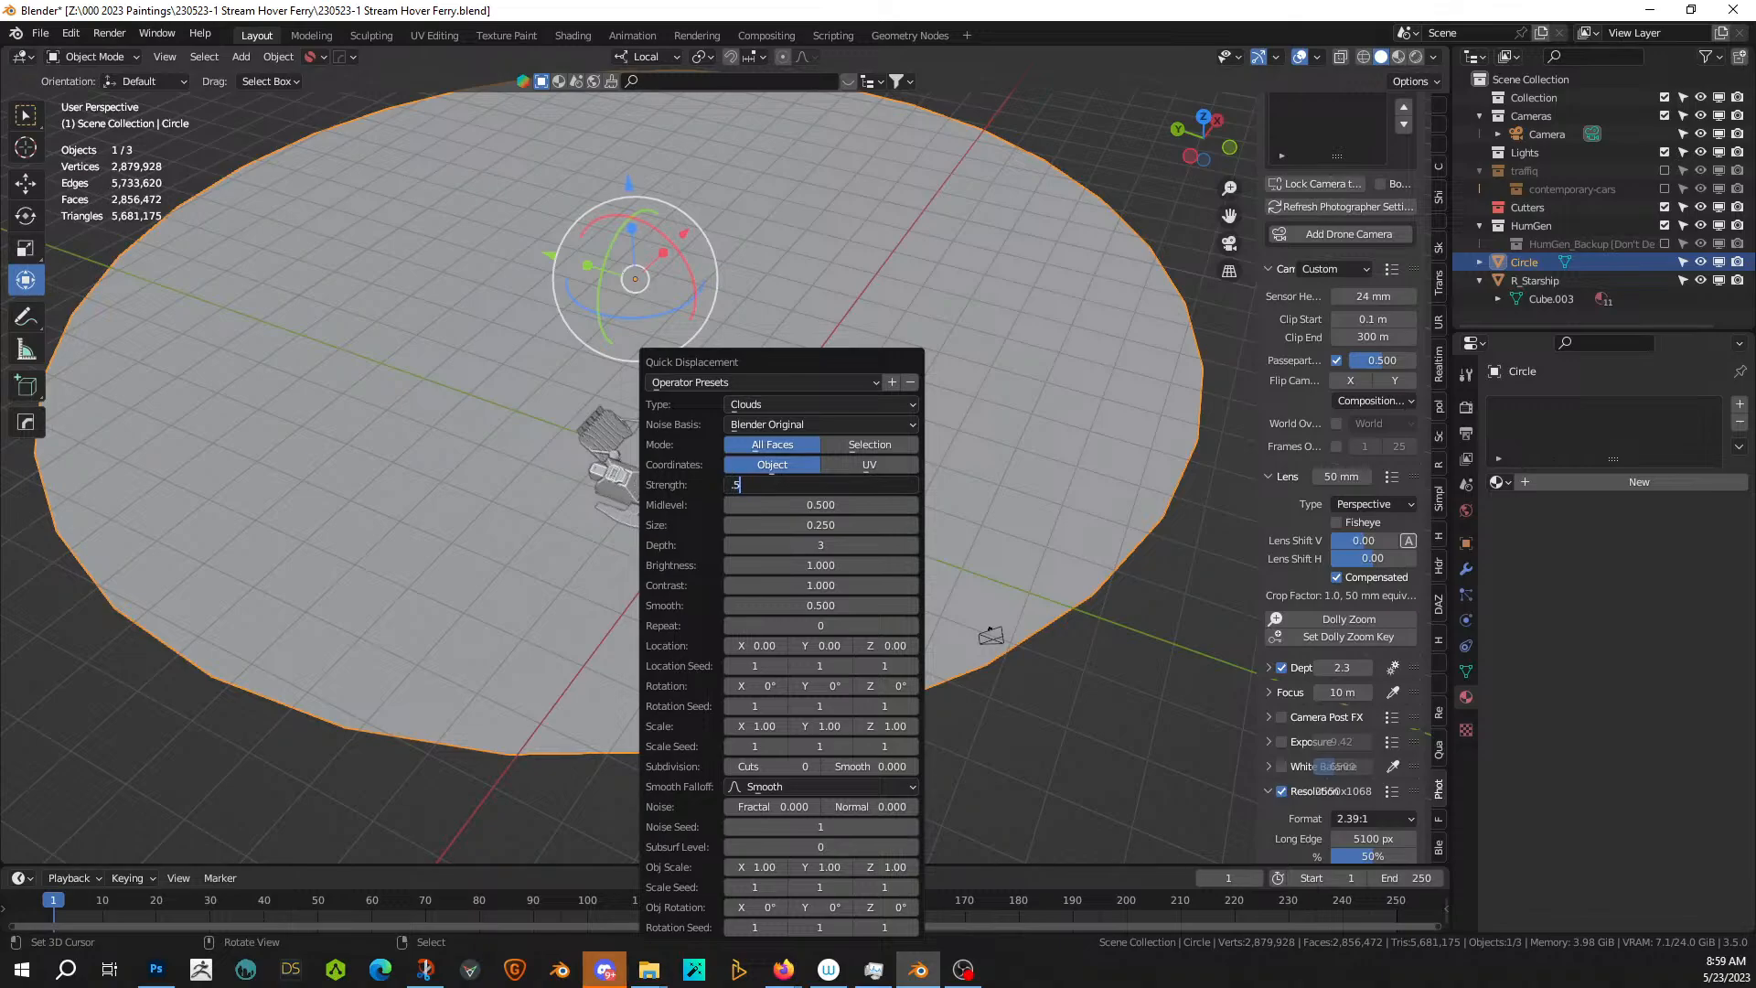
{"action": "key", "text": "Return"}
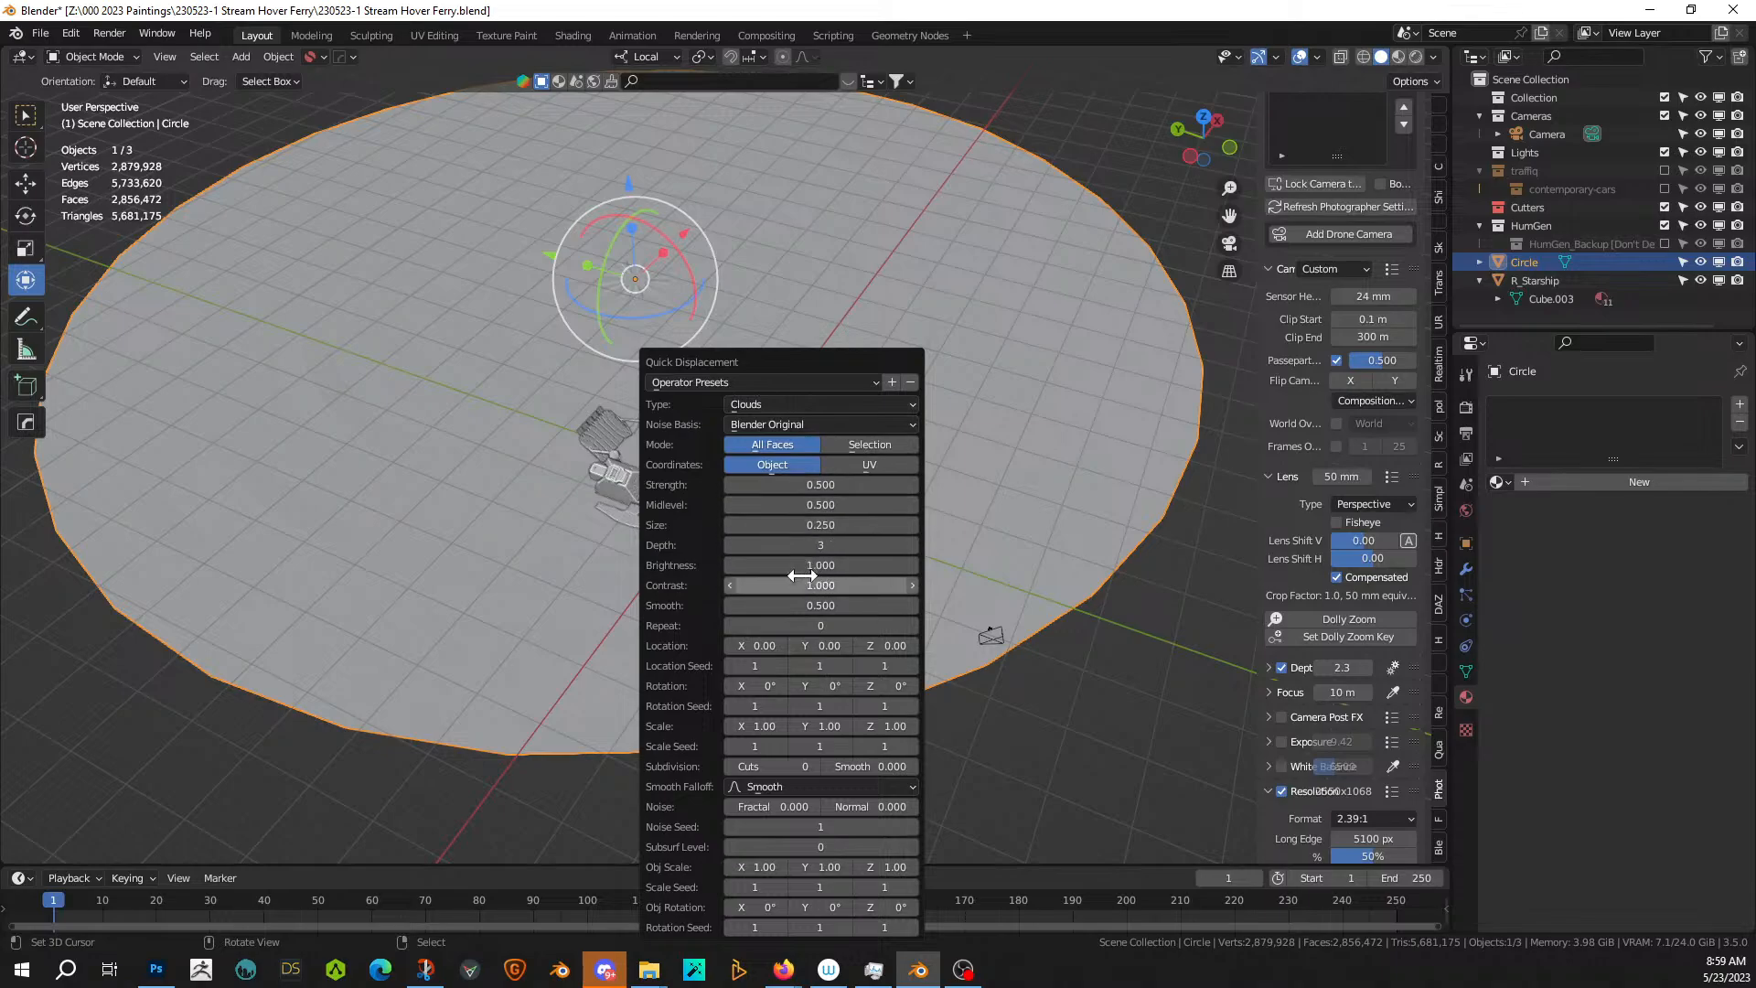
{"action": "left_click", "coordinate": [817, 766]}
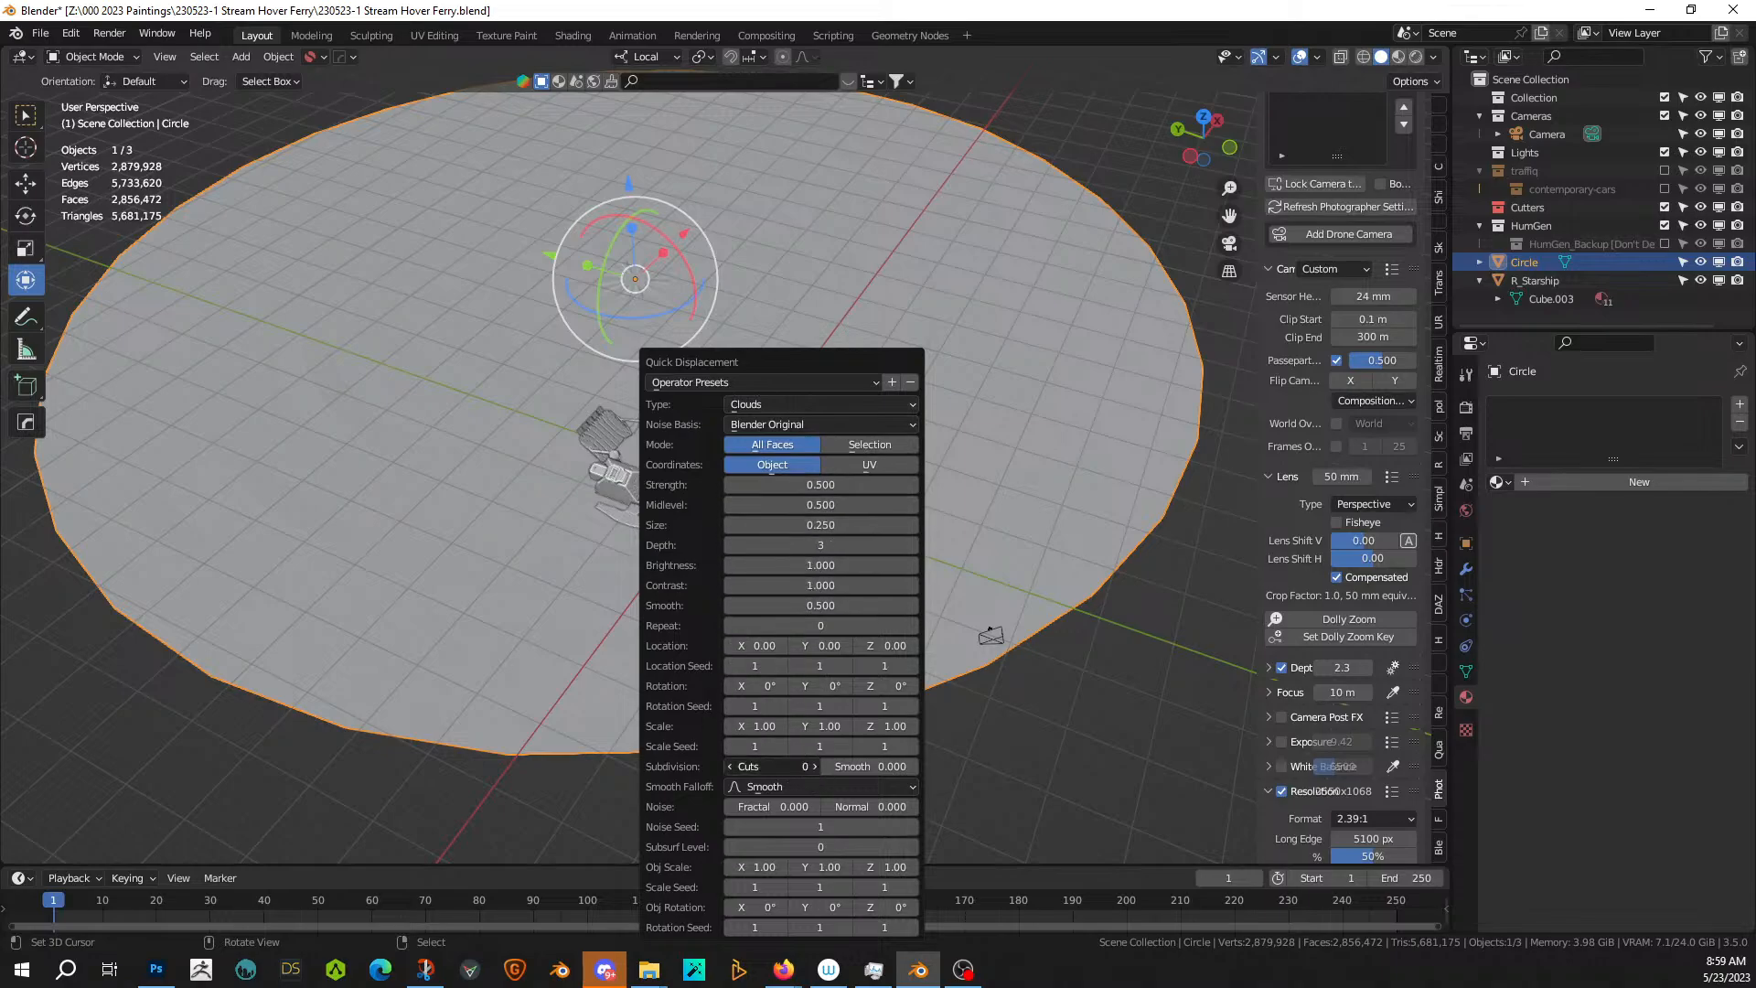
{"action": "left_click", "coordinate": [820, 765]}
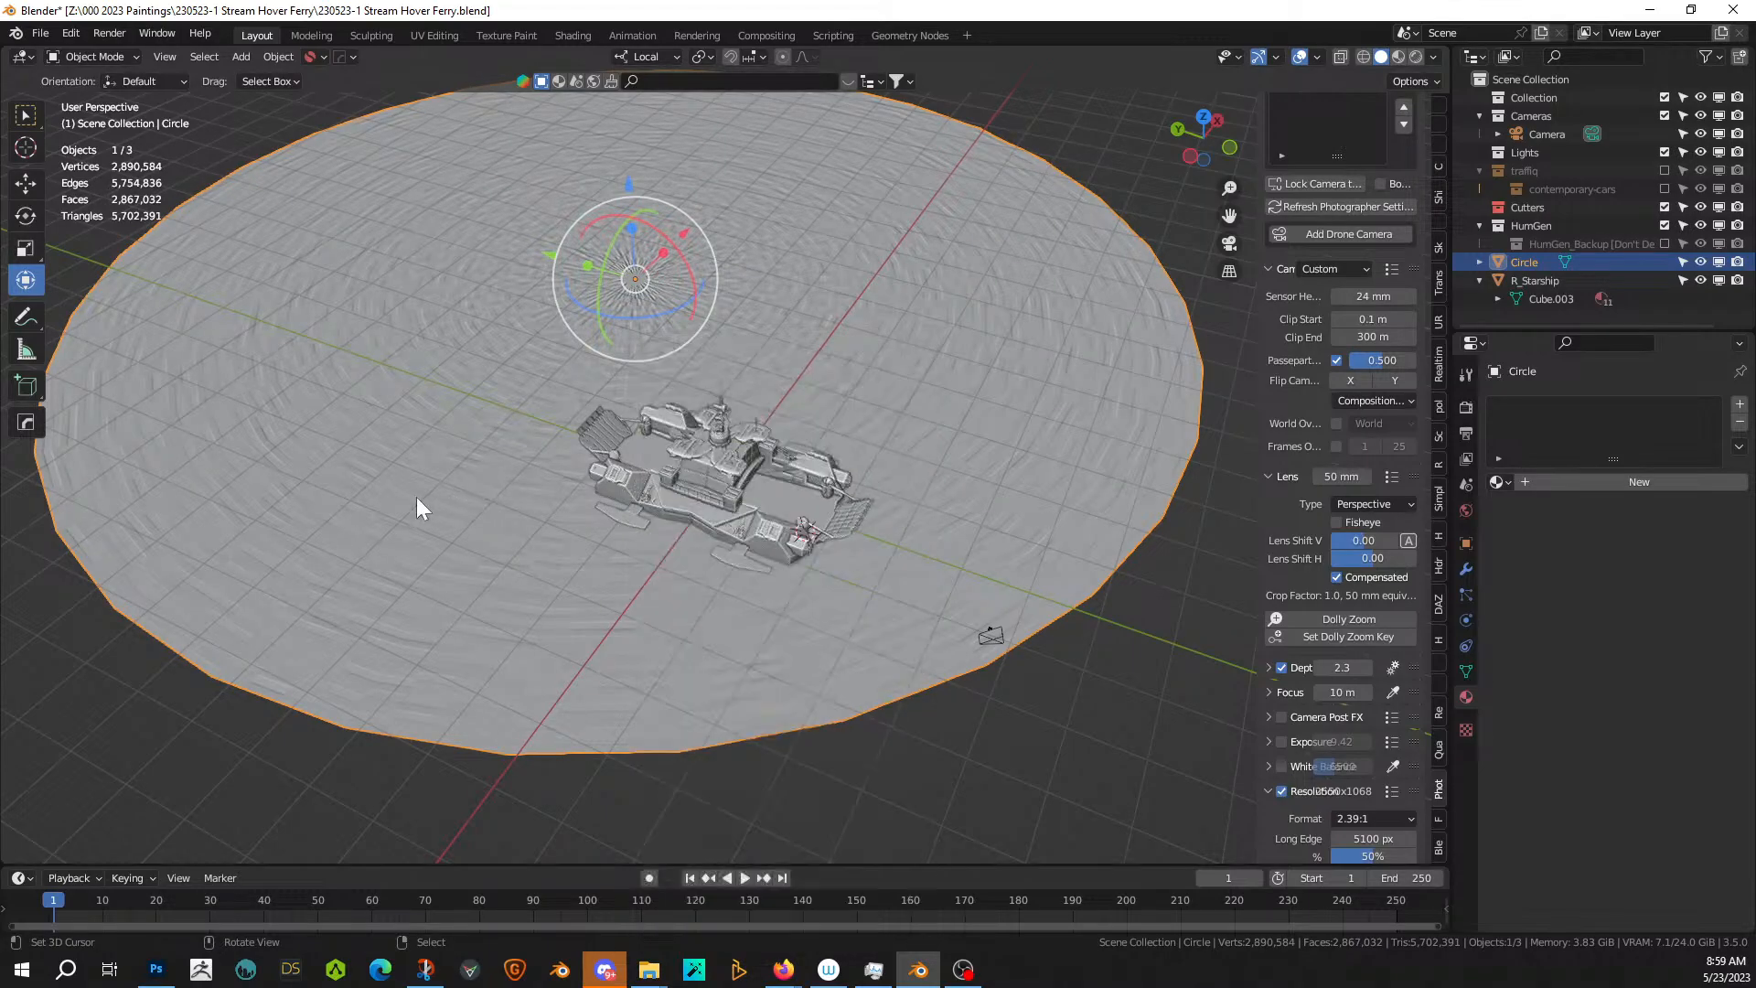
- Set the ground displacement's strength to 1 and its noise basis to Voronoi F2
{"action": "scroll", "coordinate": [416, 497], "scroll_direction": "up", "scroll_amount": 3}
{"action": "mouse_move", "coordinate": [448, 502]}
{"action": "middle_mouse_down"}
{"action": "mouse_move", "coordinate": [473, 435]}
{"action": "mouse_move", "coordinate": [546, 469]}
{"action": "mouse_move", "coordinate": [498, 531]}
{"action": "mouse_move", "coordinate": [442, 486]}
{"action": "middle_mouse_up"}
{"action": "scroll", "coordinate": [500, 529], "scroll_direction": "up", "scroll_amount": 2}
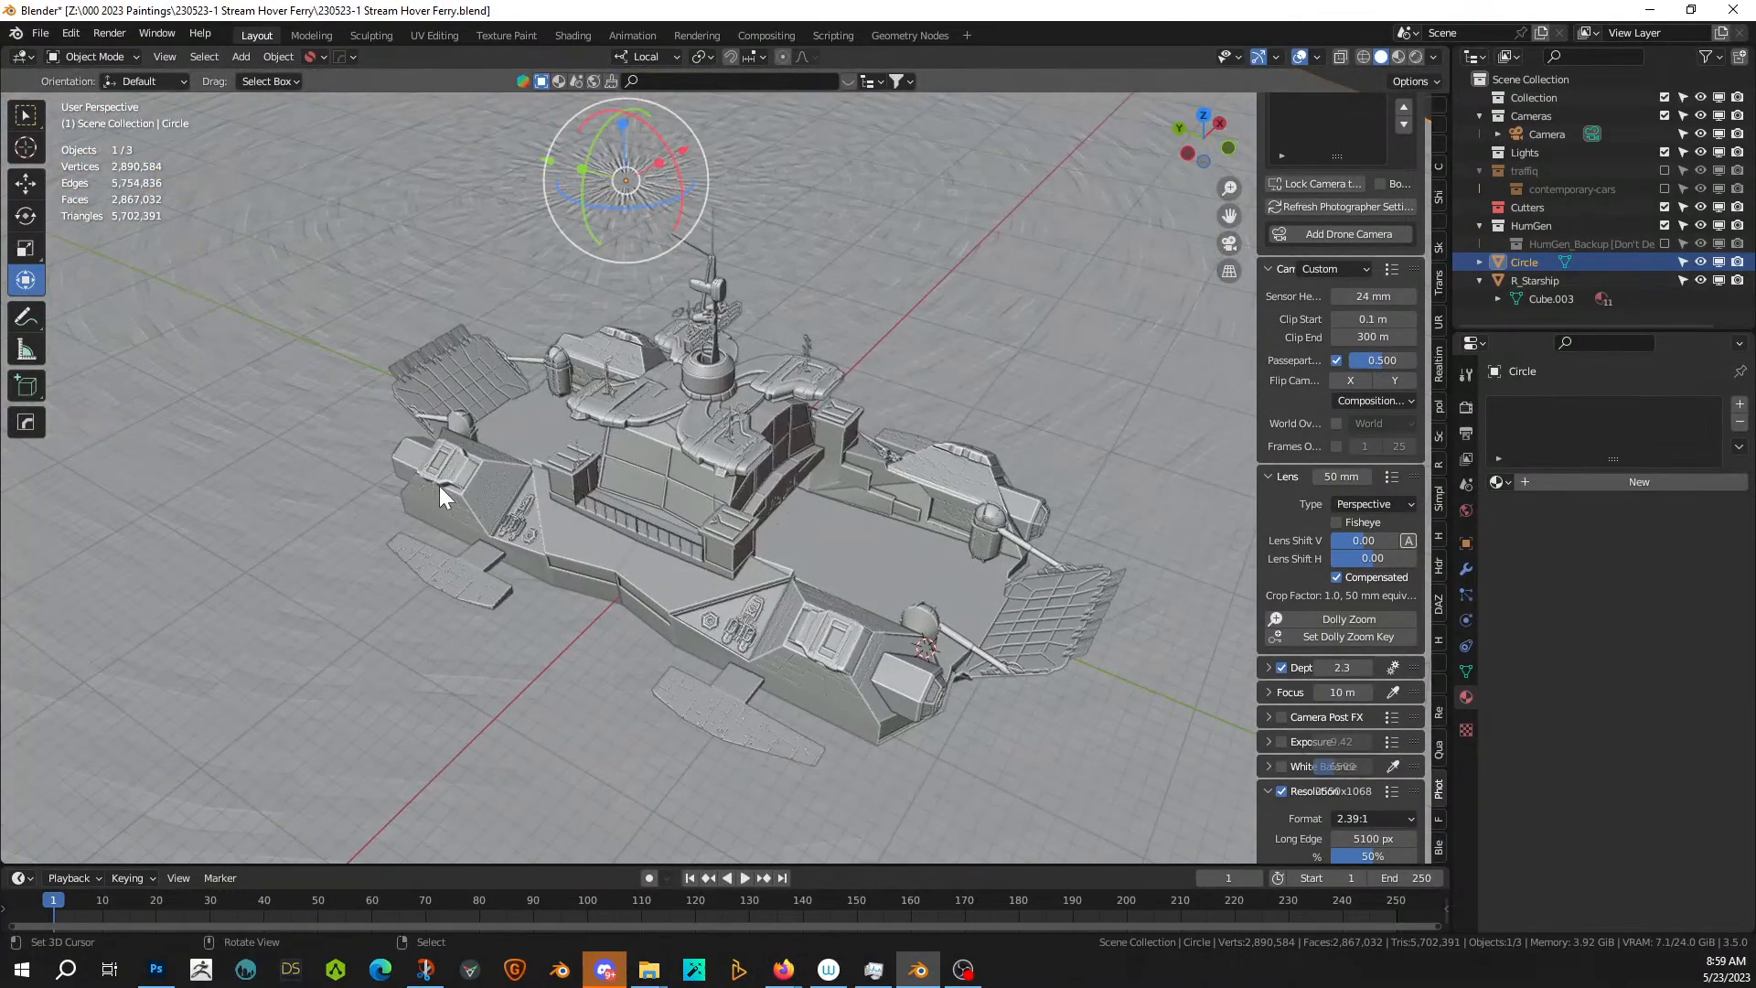
{"action": "key", "text": "F9"}
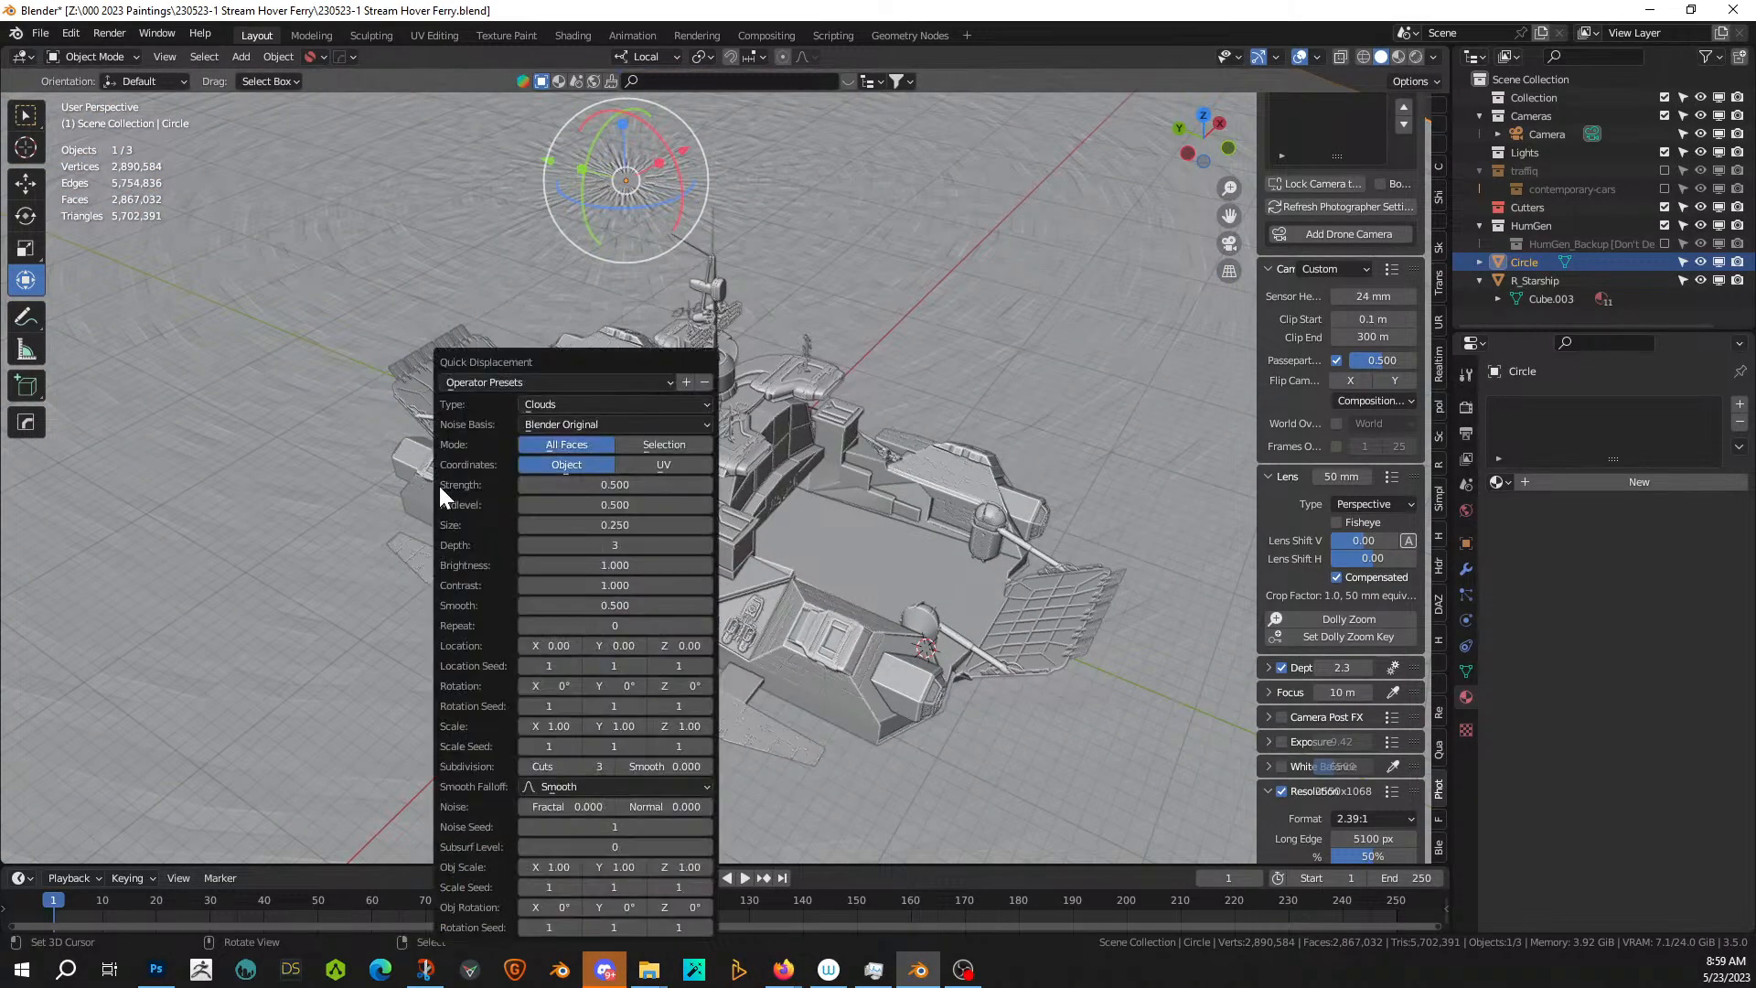
{"action": "left_click", "coordinate": [643, 491]}
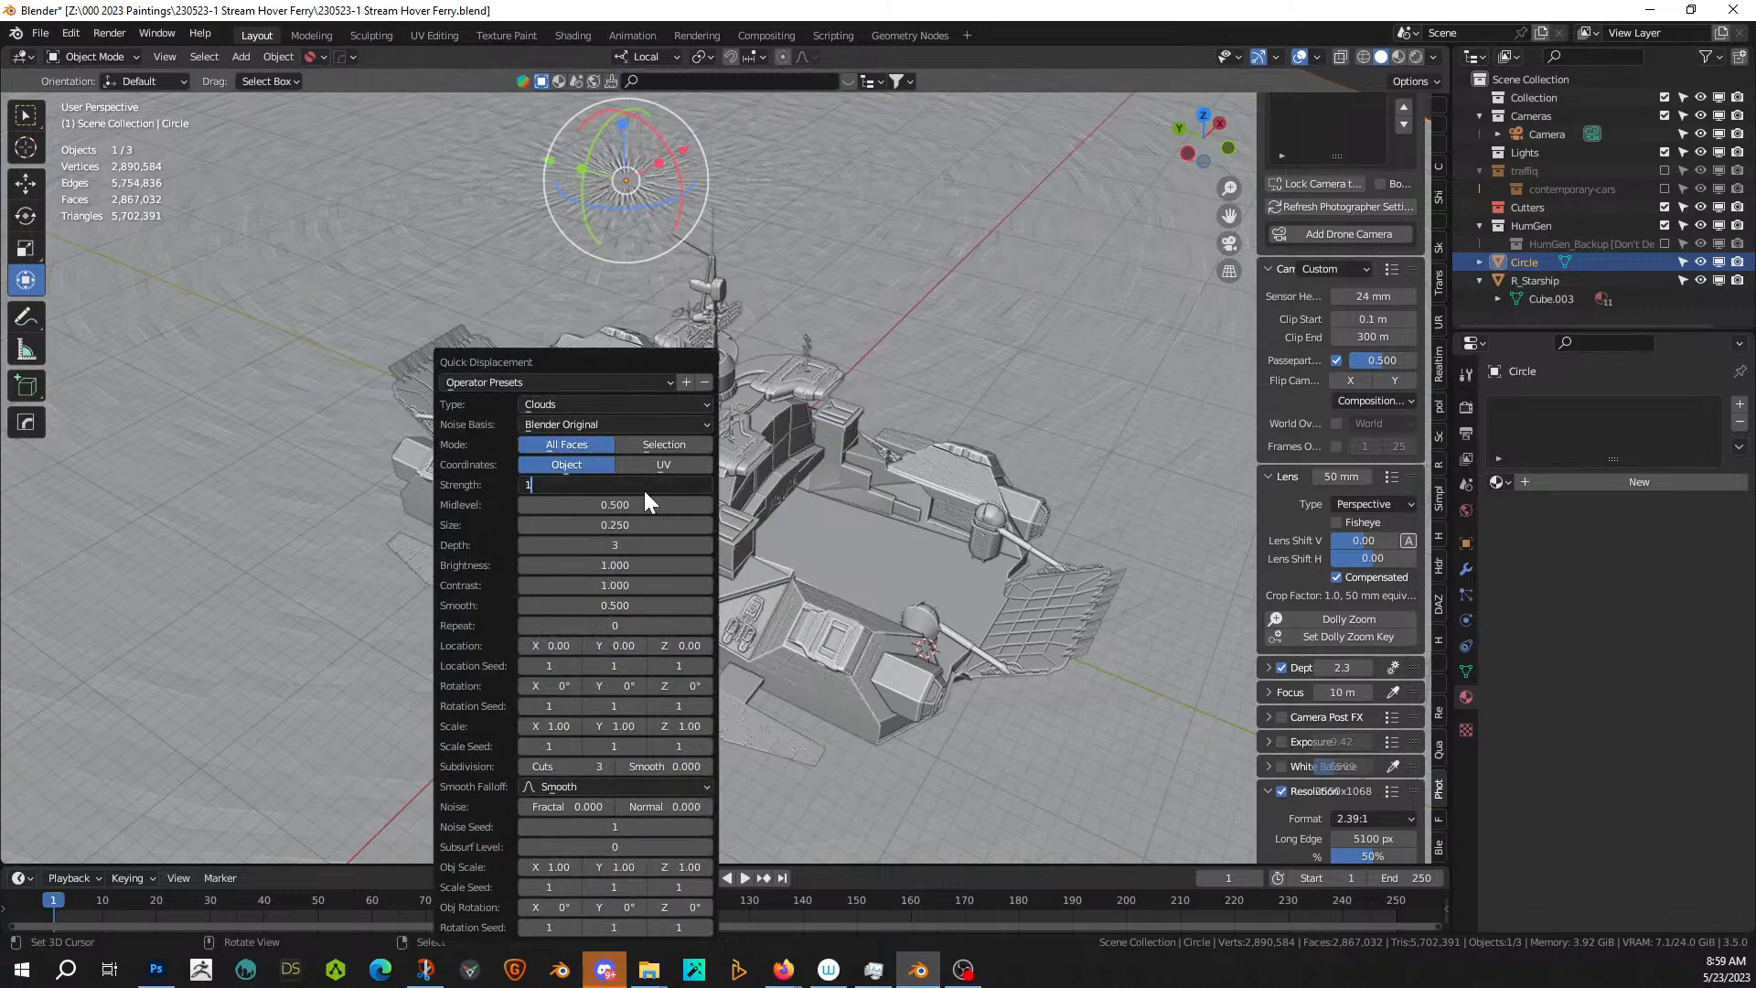
{"action": "key", "text": "Return"}
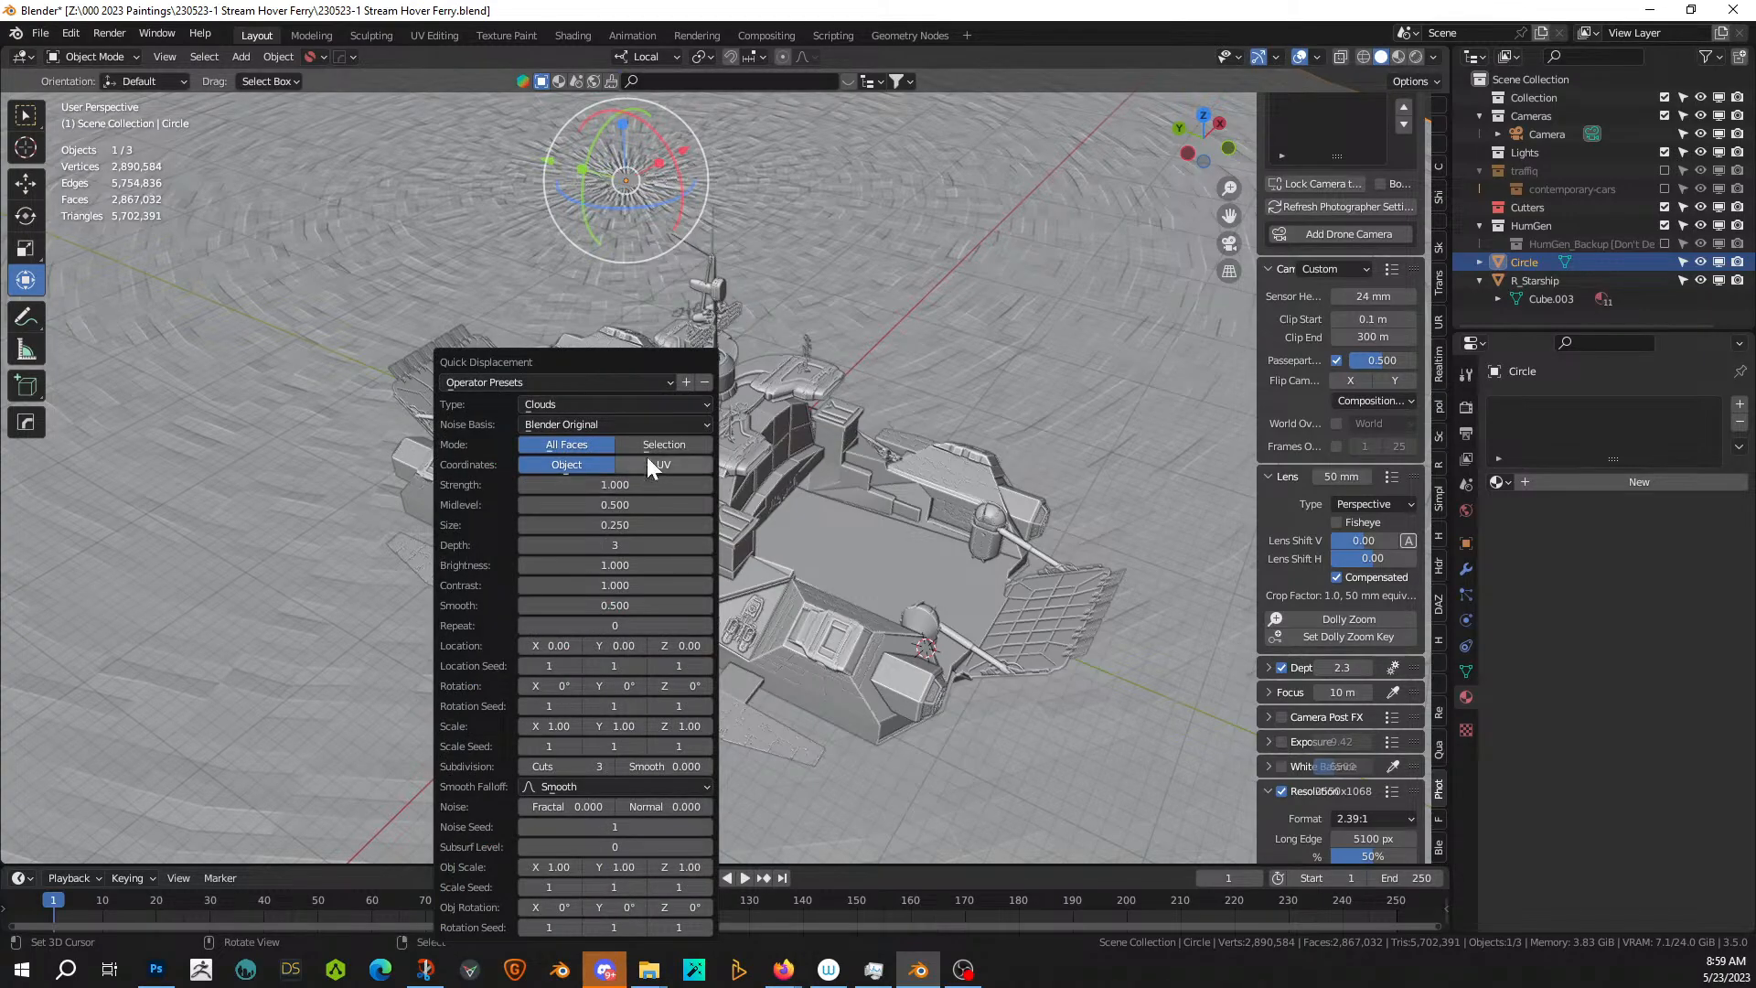
{"action": "left_click", "coordinate": [612, 428]}
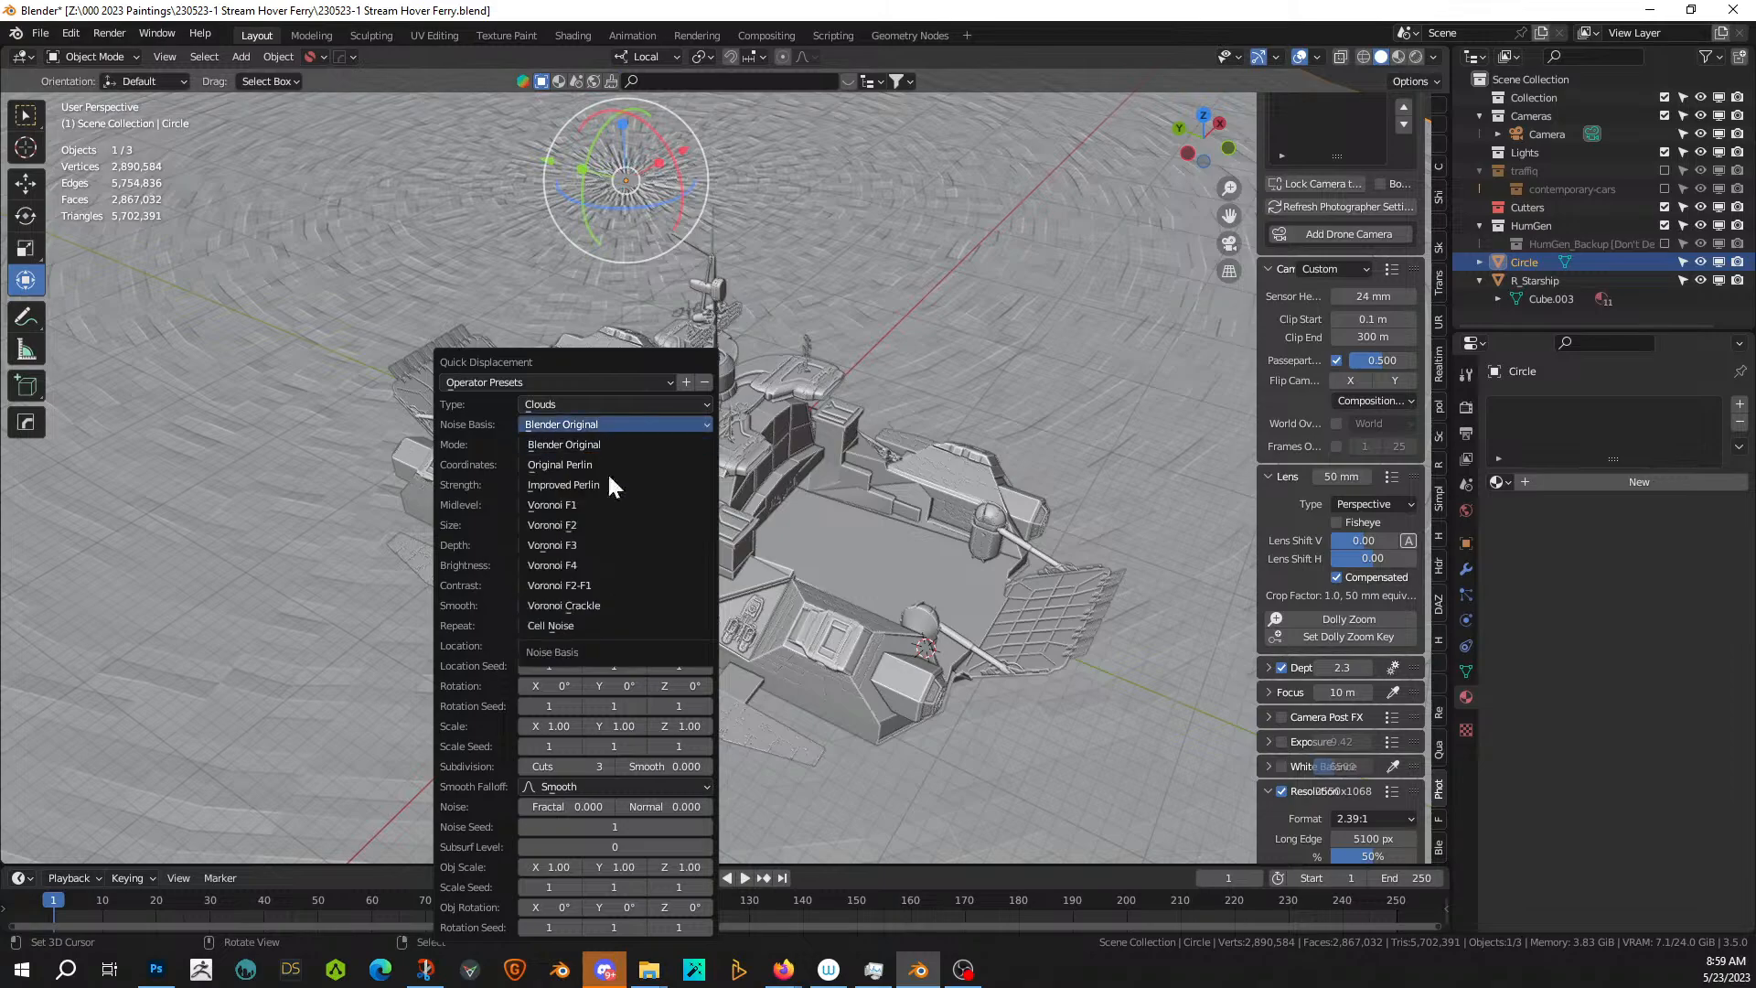
{"action": "left_click", "coordinate": [606, 526]}
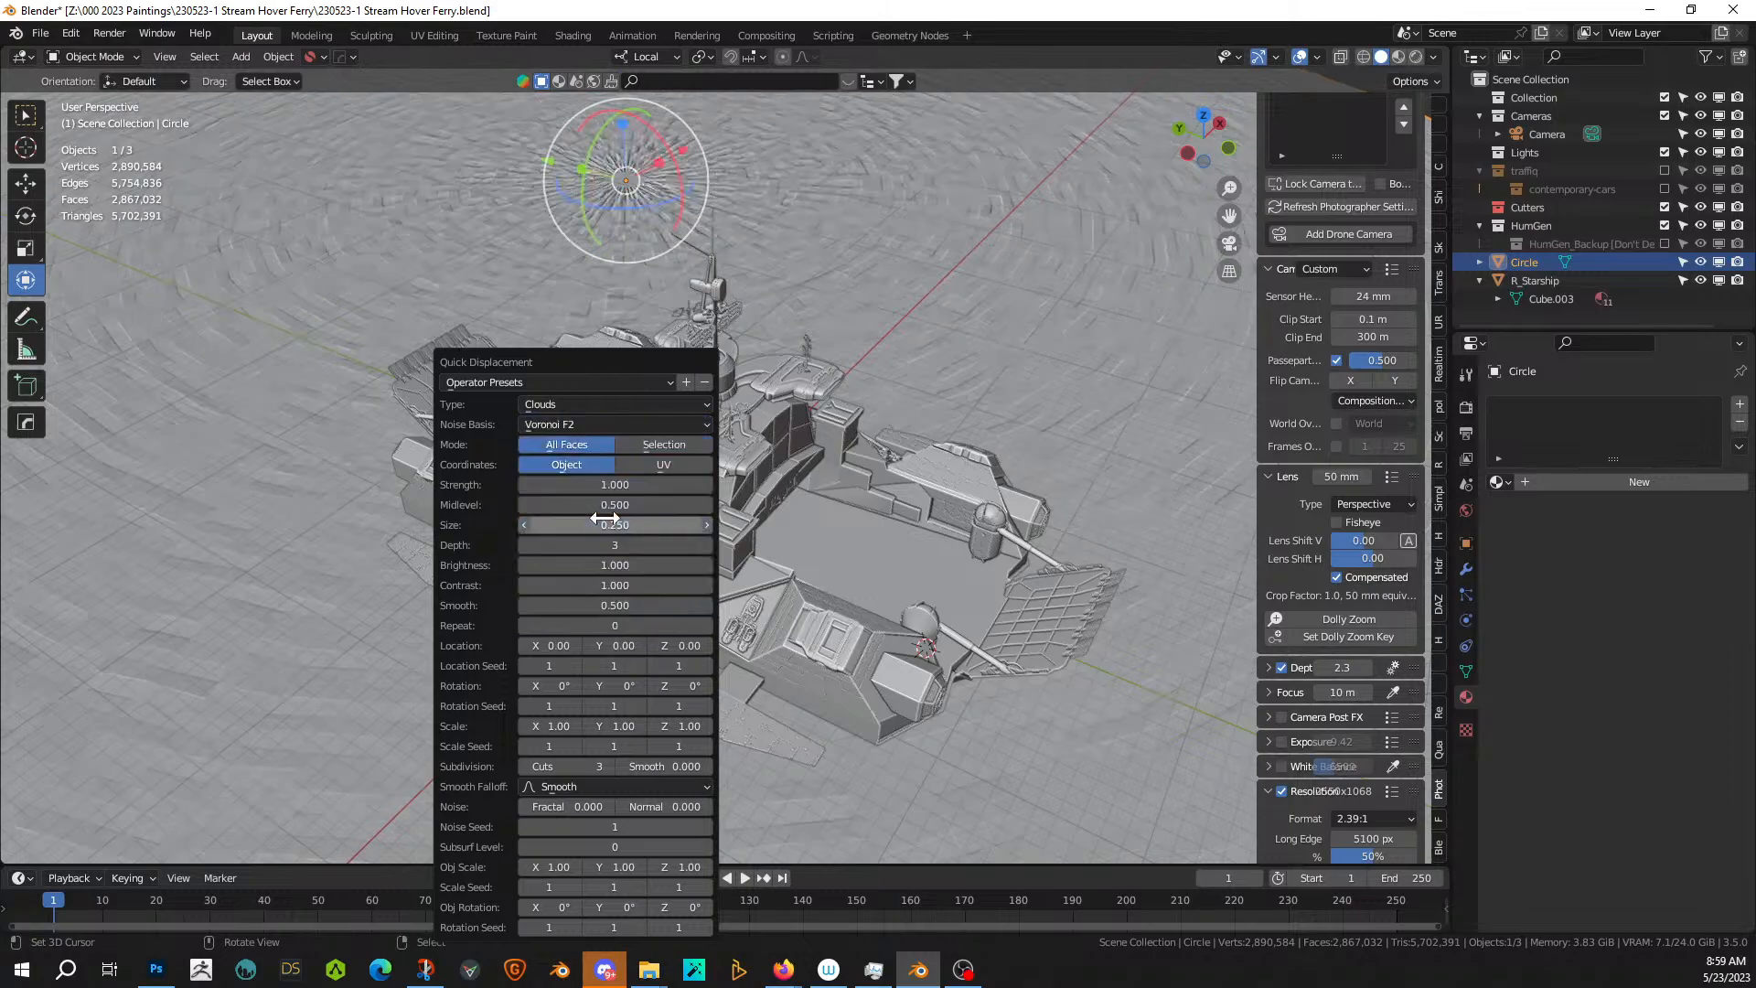
- Try UV coordinates for the ground displacement and switch back to object coordinates
{"action": "middle_click_drag", "start_coordinate": [685, 628], "coordinate": [651, 655]}
{"action": "scroll", "coordinate": [684, 653], "scroll_direction": "down", "scroll_amount": 3}
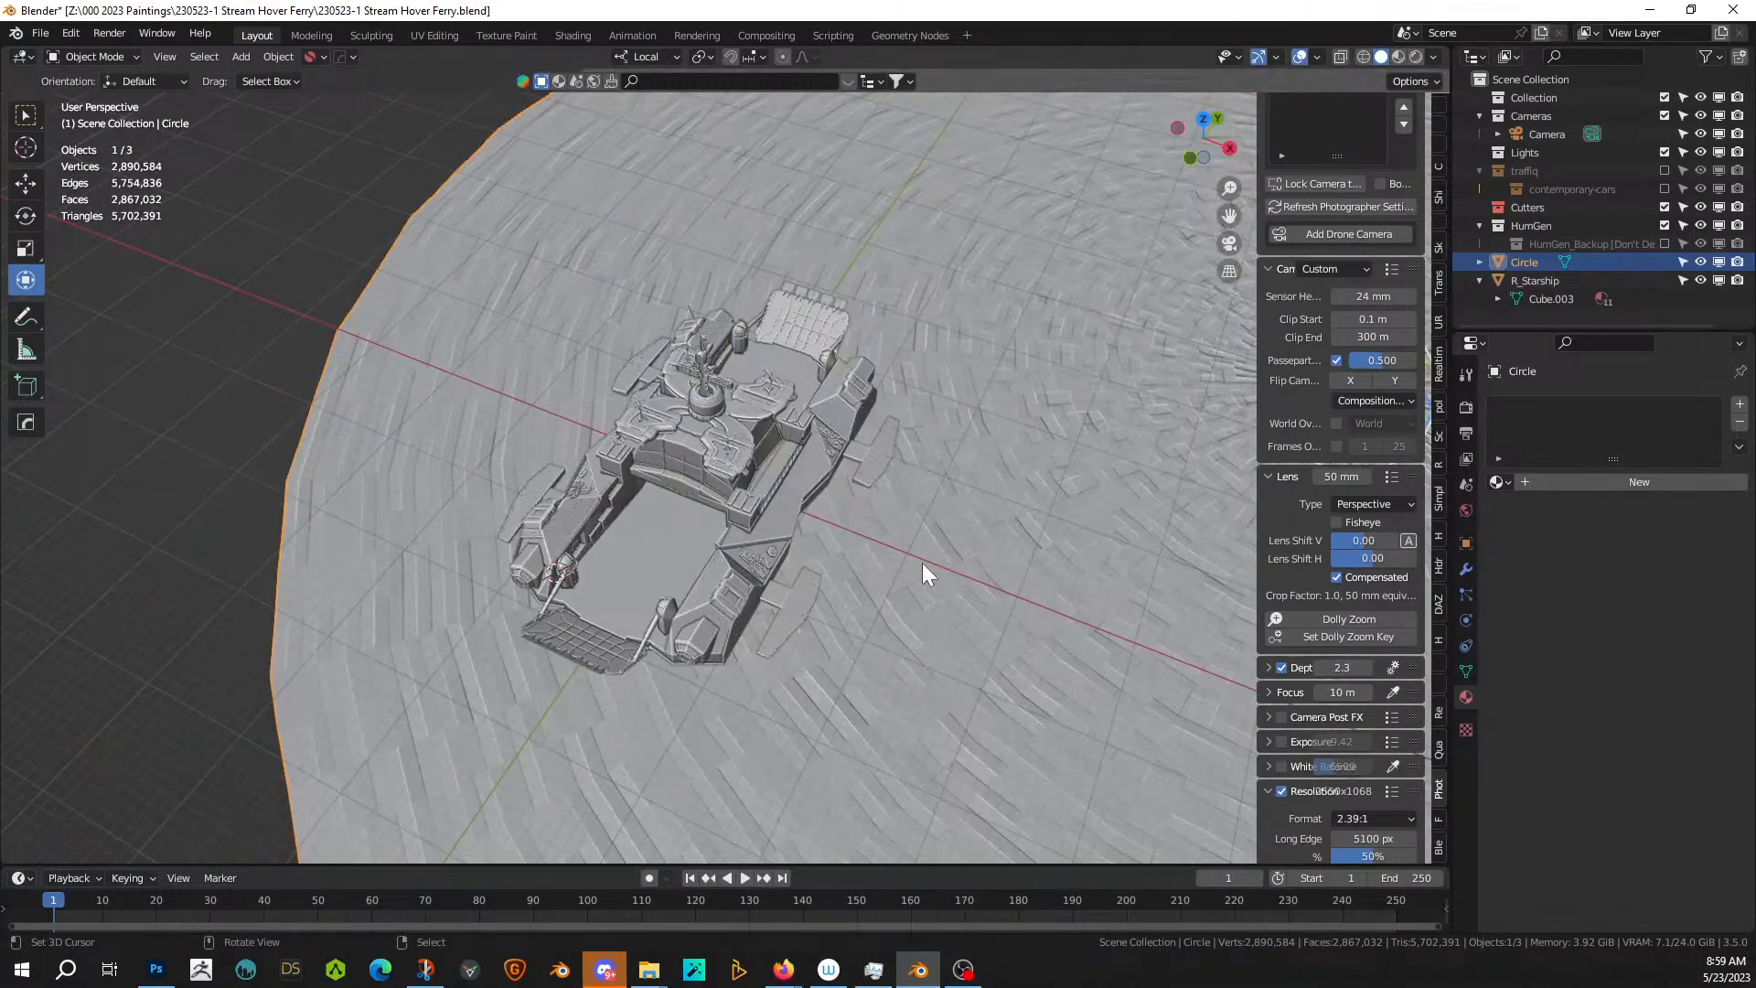
{"action": "key", "text": "F9"}
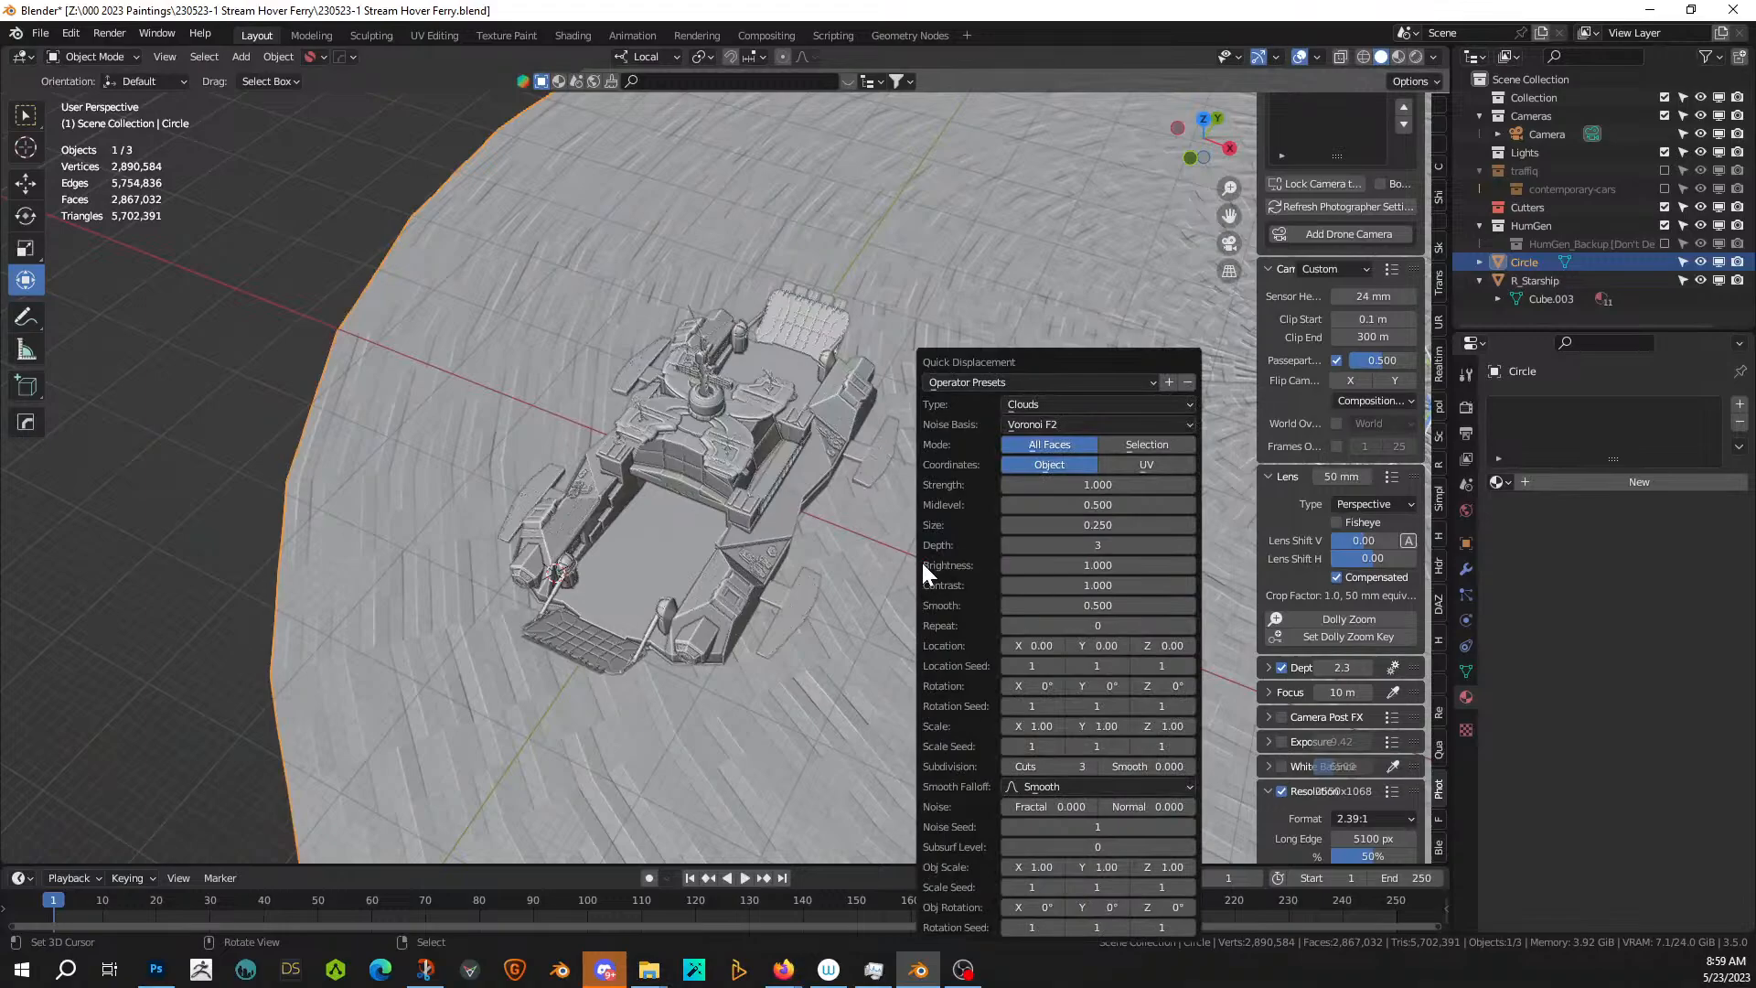
{"action": "left_click", "coordinate": [1138, 465]}
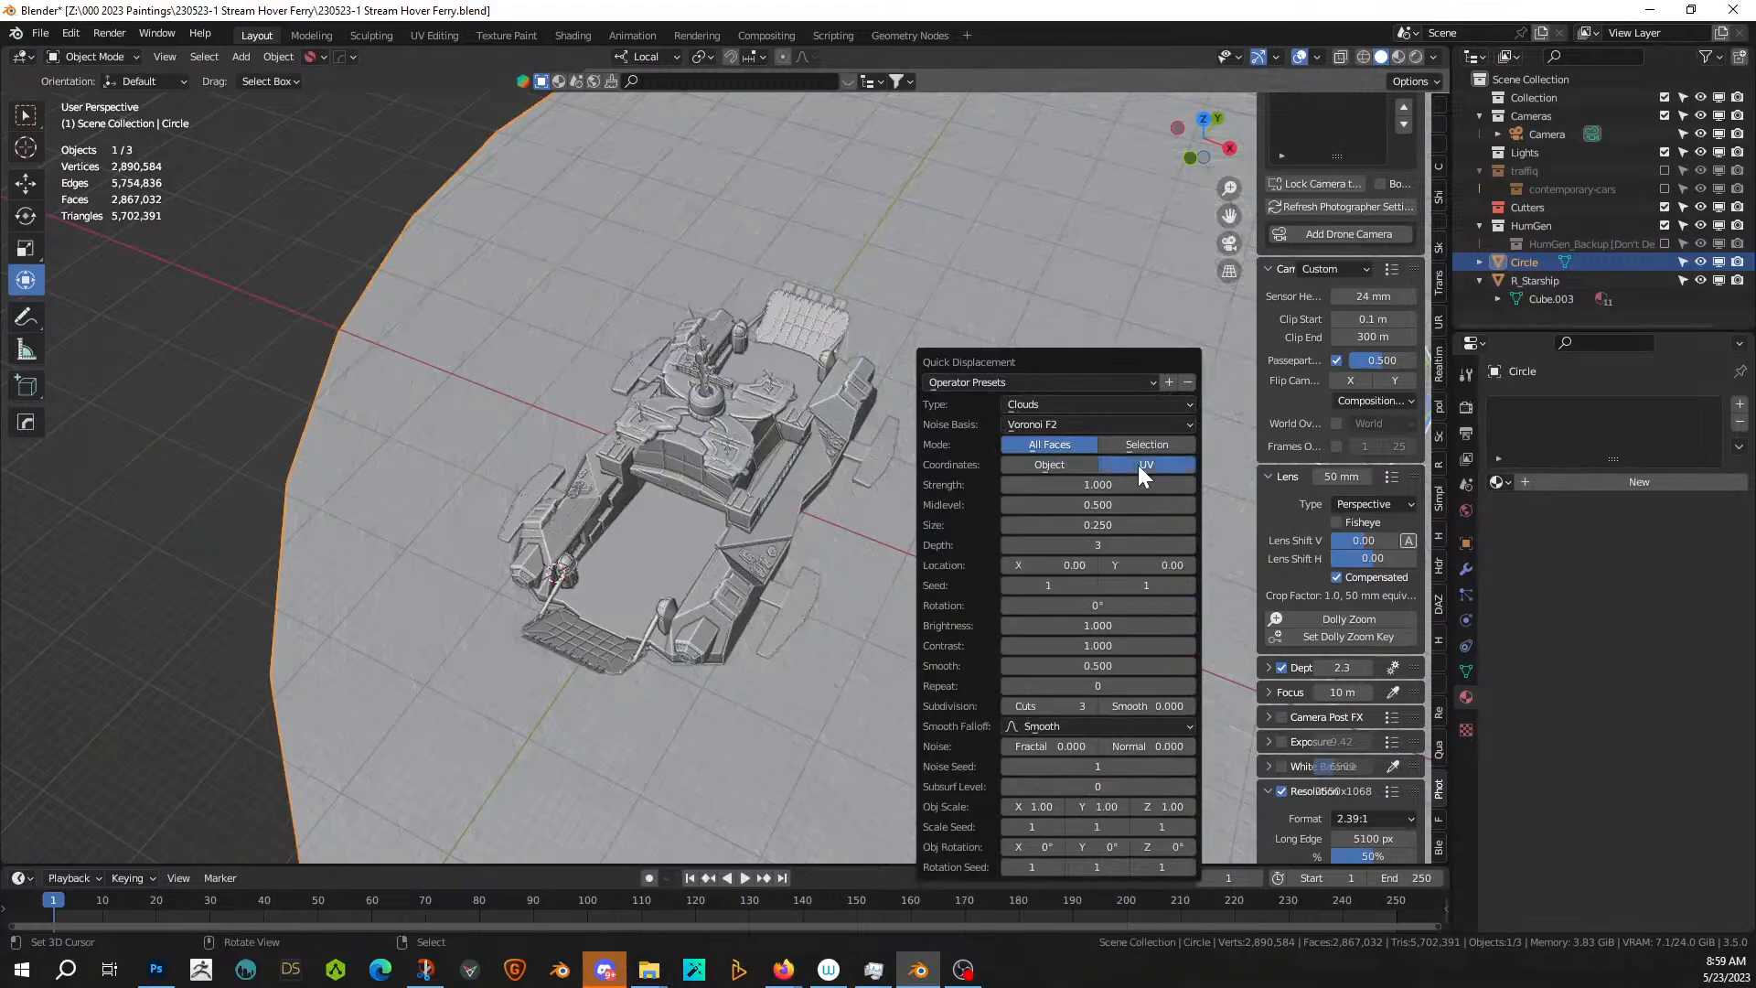
{"action": "middle_click_drag", "start_coordinate": [919, 459], "coordinate": [693, 543]}
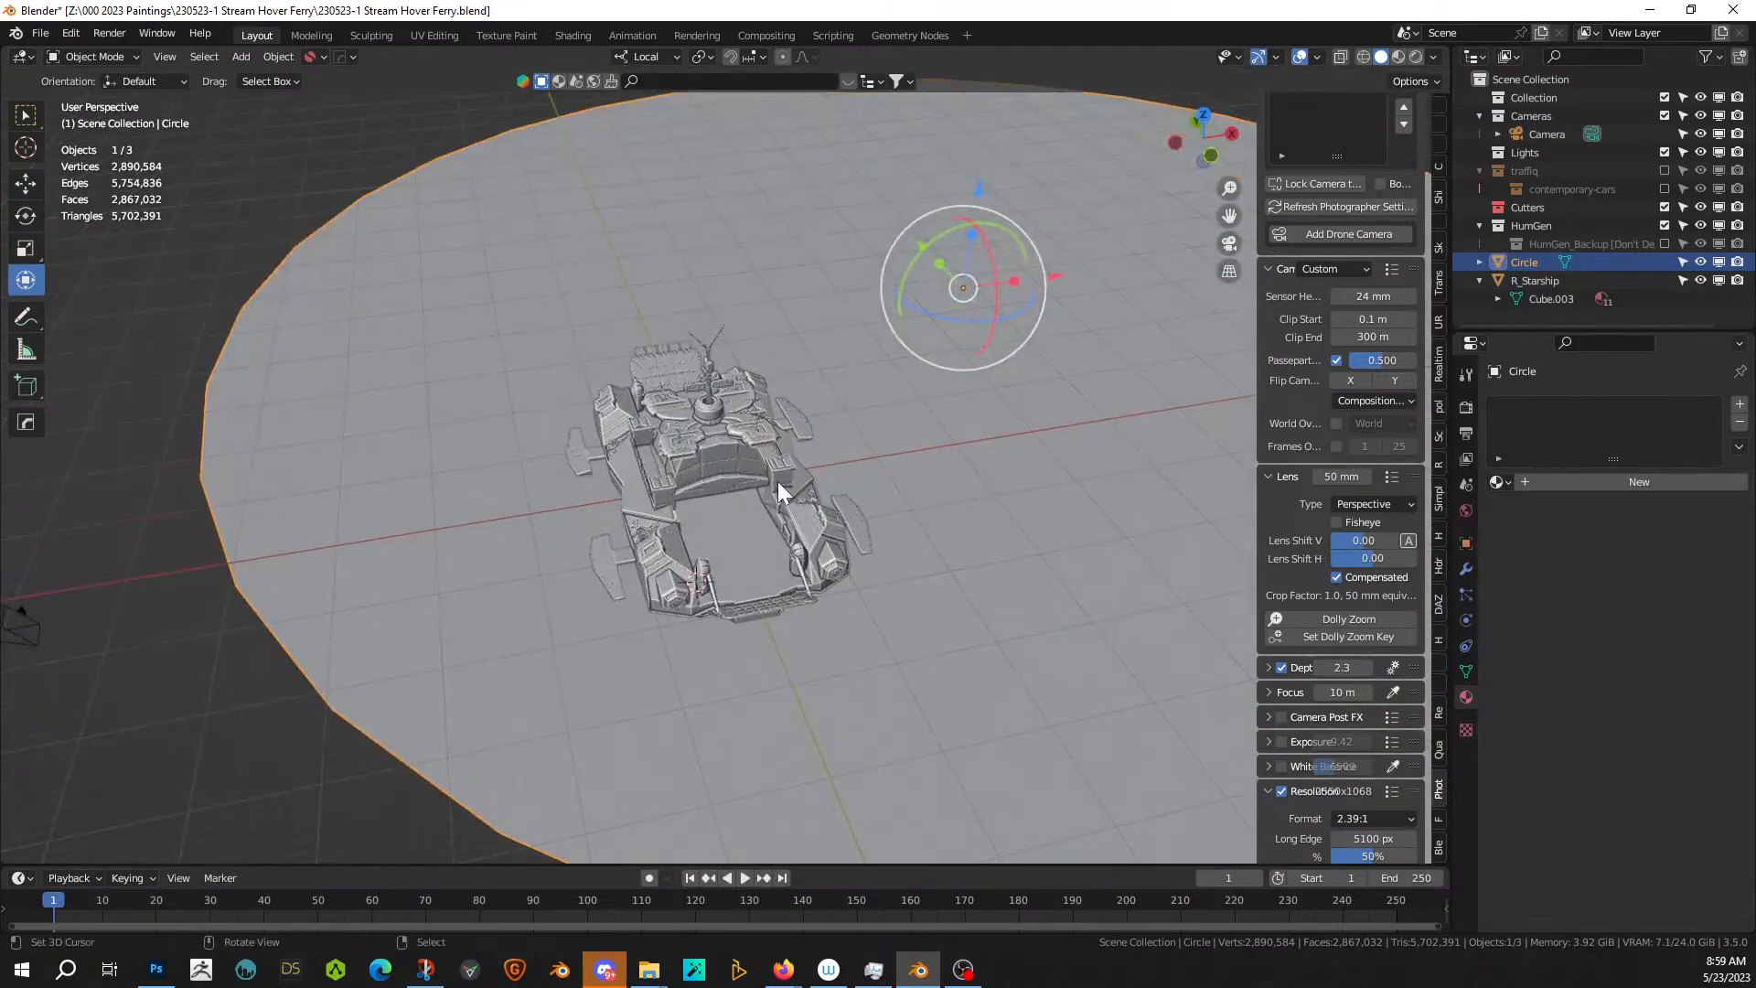
{"action": "key", "text": "F9"}
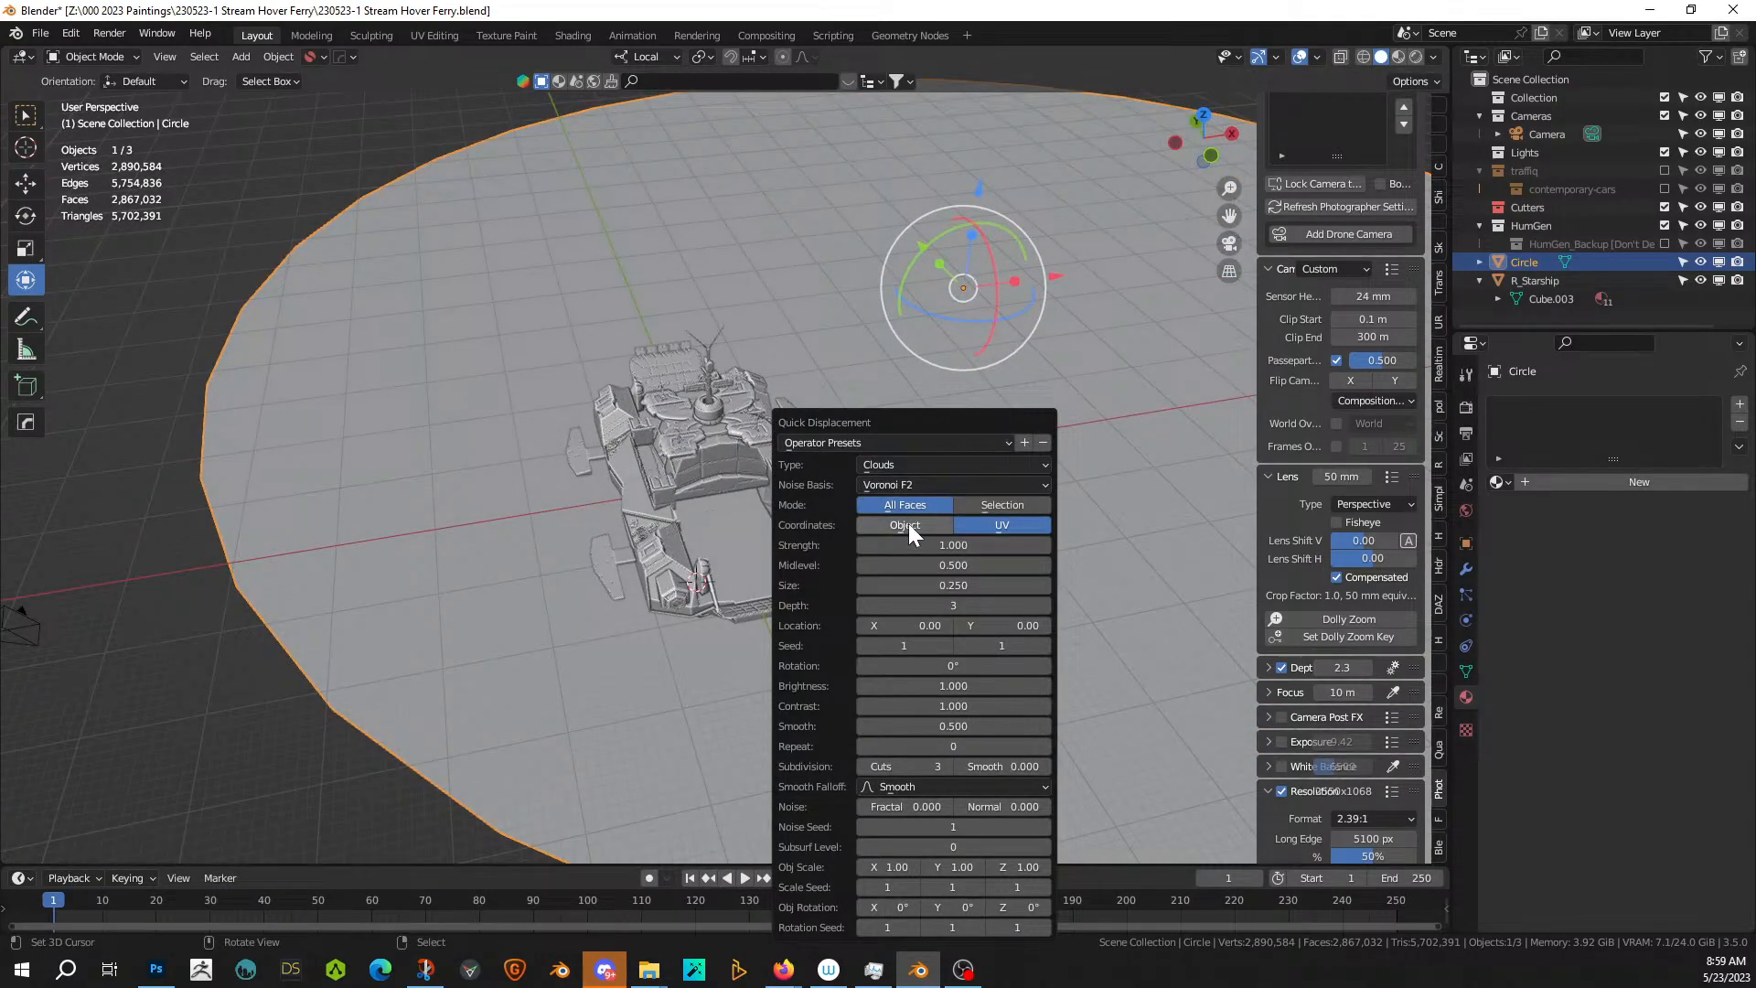
{"action": "left_click", "coordinate": [908, 526]}
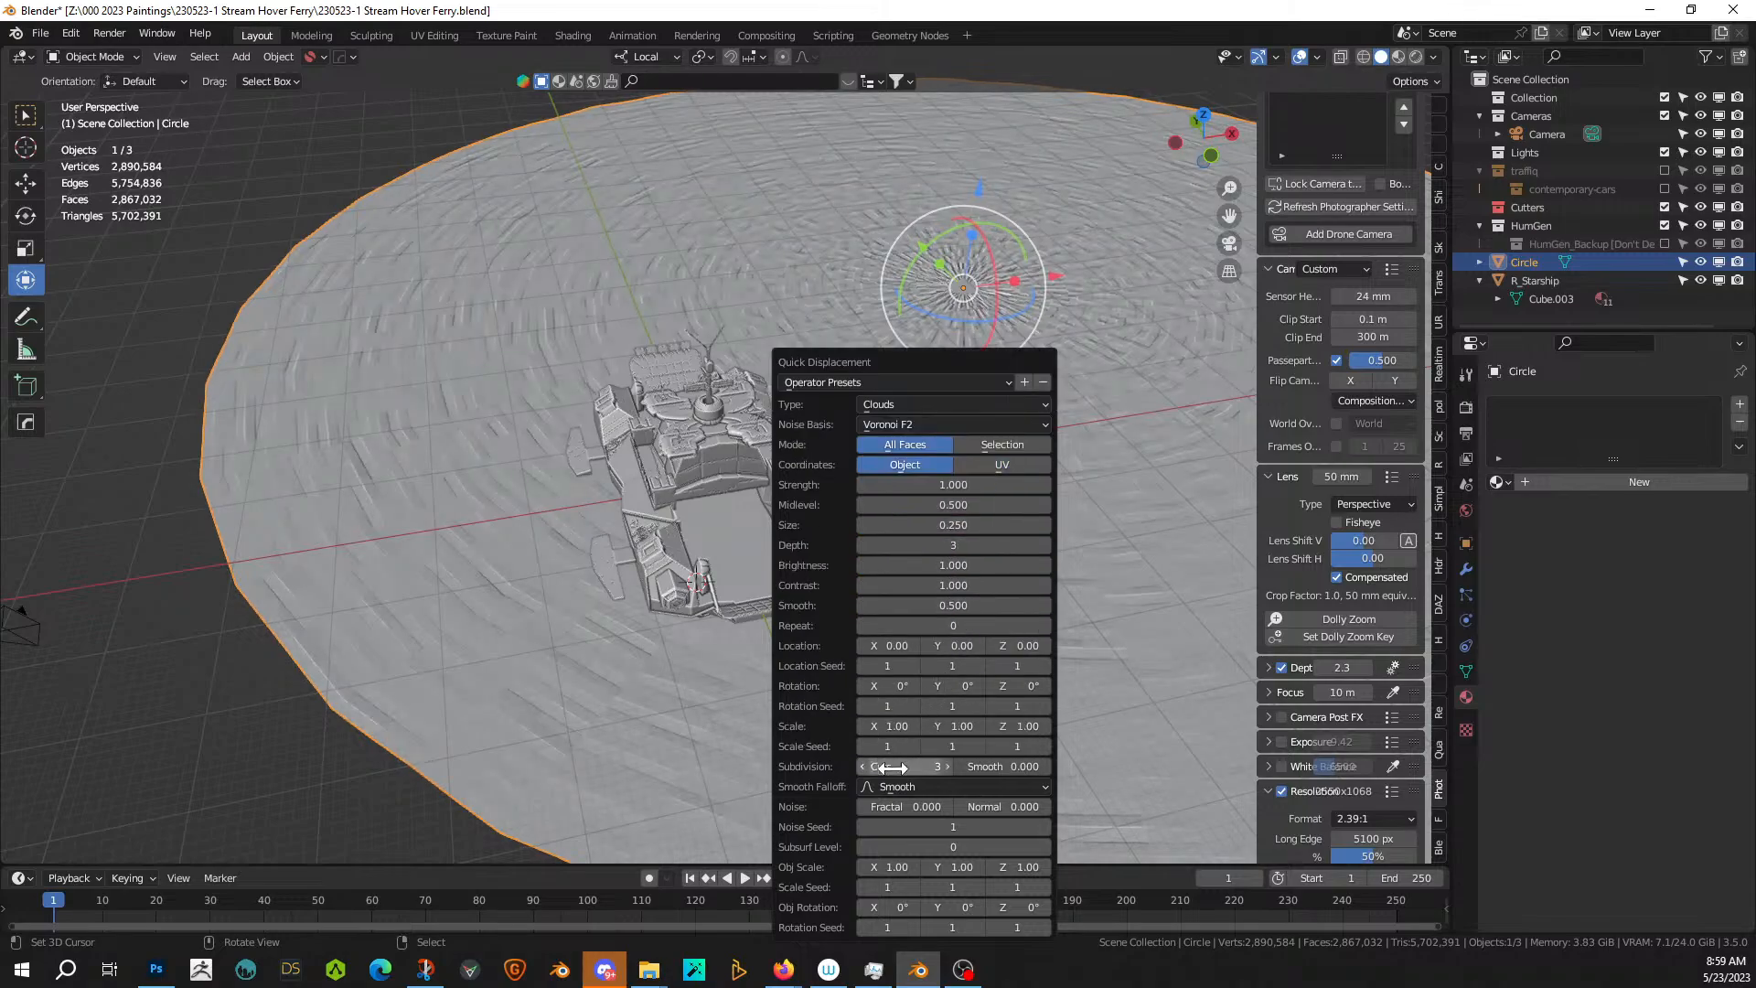
- Set the ground displacement's fractal noise to 0.1 and its subdivision cuts to 15
{"action": "left_click", "coordinate": [901, 807]}
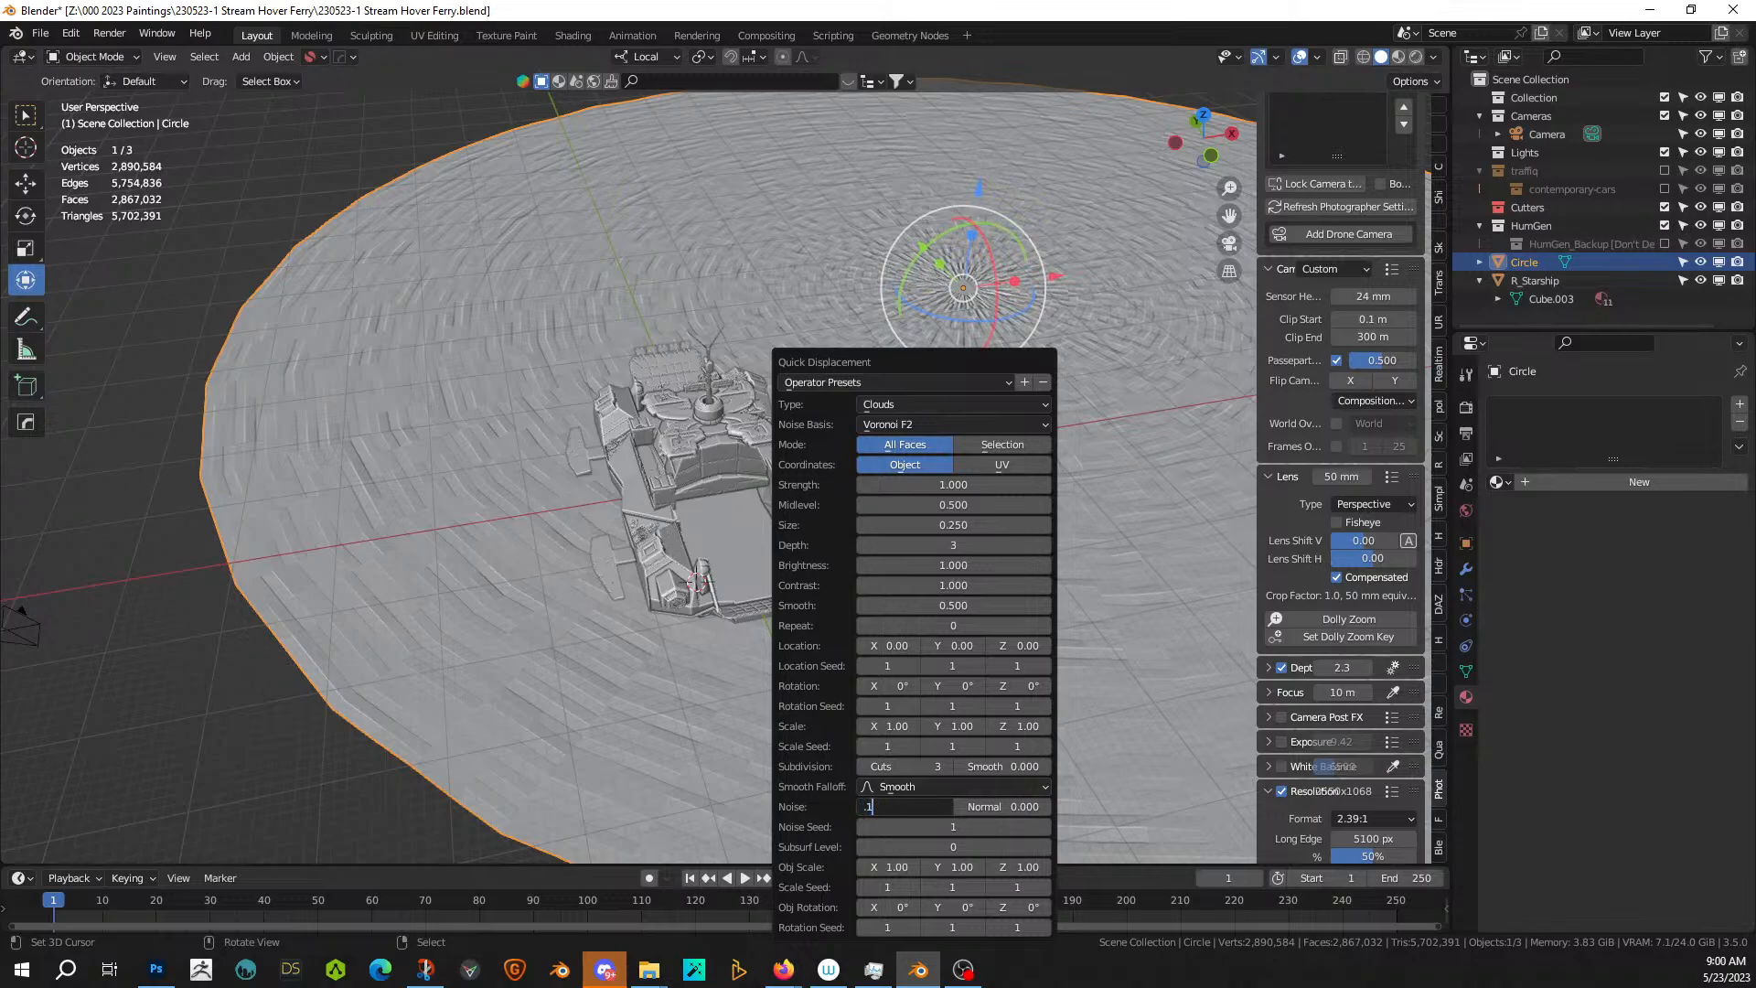
{"action": "key", "text": "Return"}
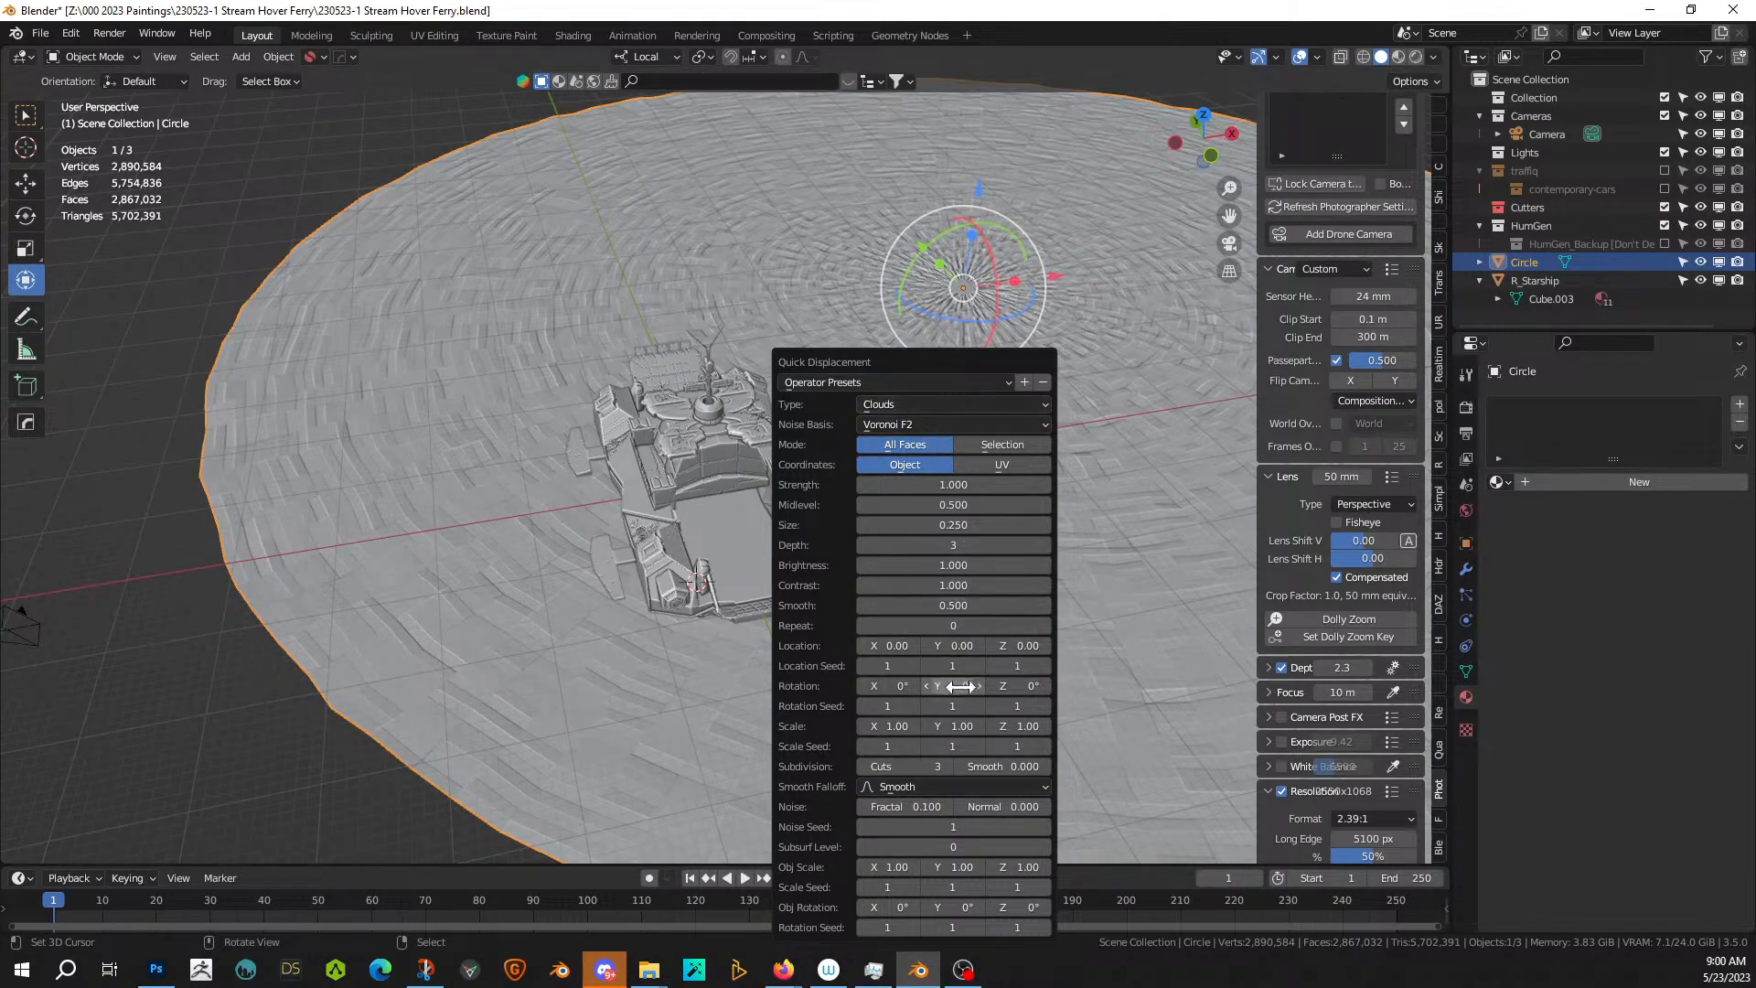
{"action": "left_click", "coordinate": [940, 769]}
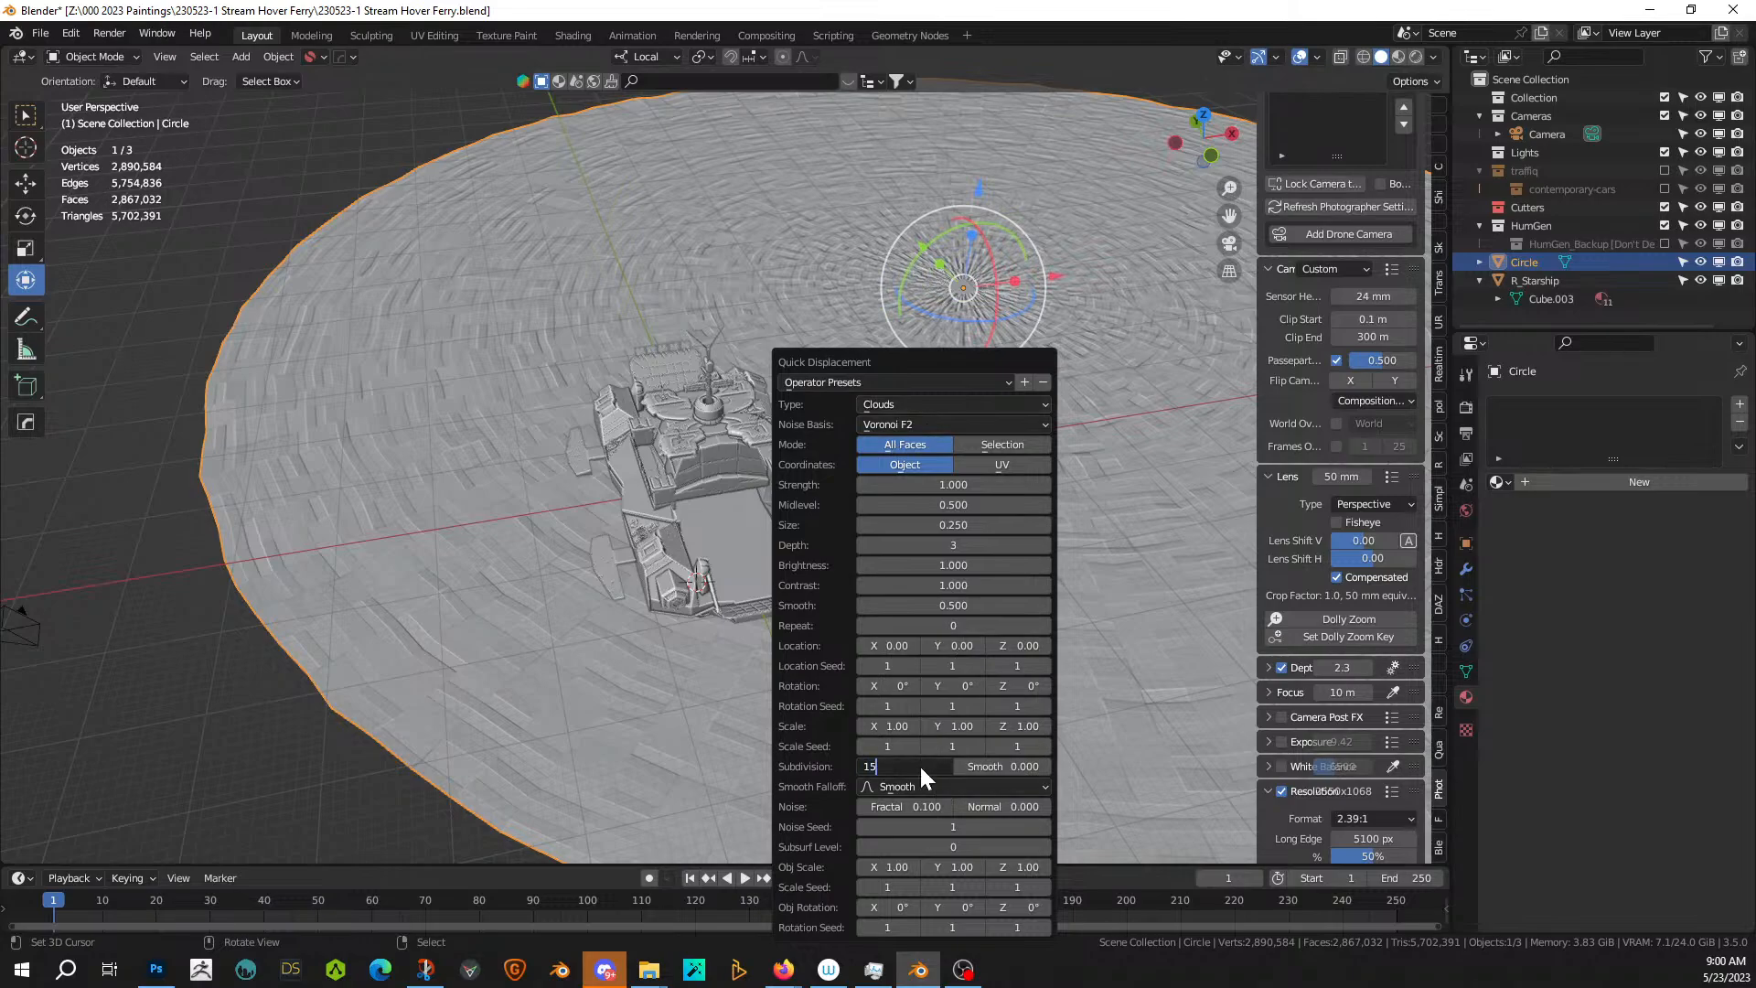
{"action": "key", "text": "Return"}
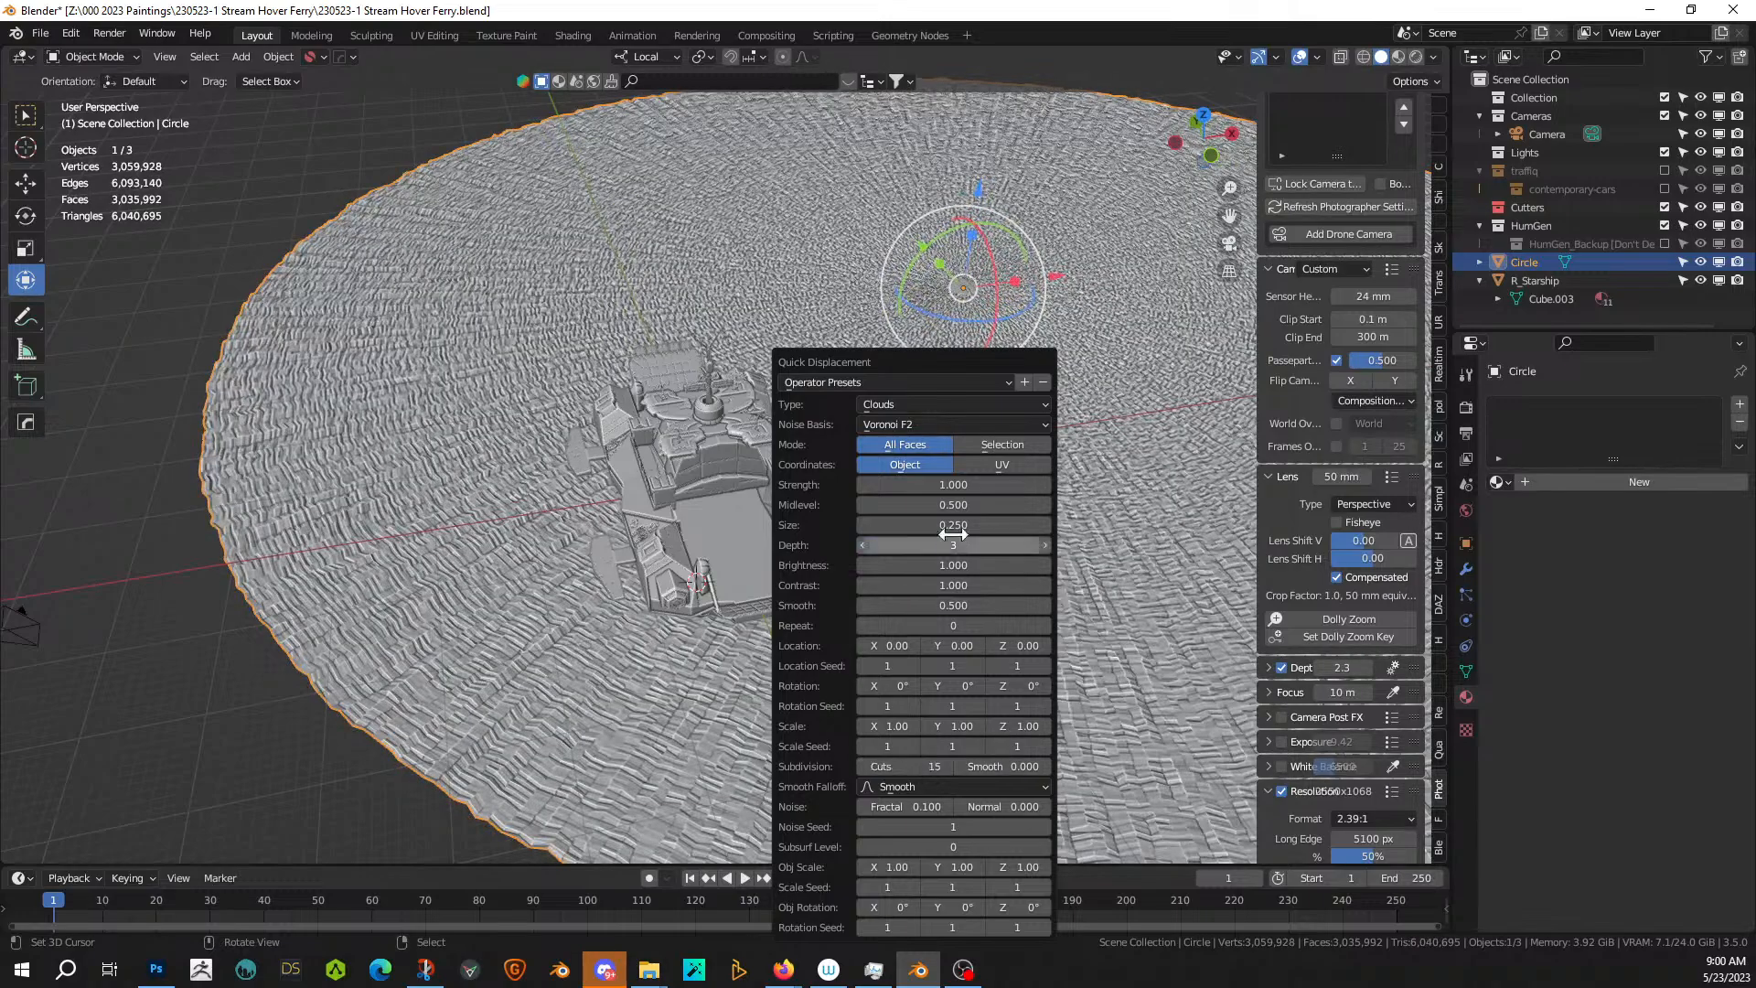
- Set the ground displacement's strength to 0.5
{"action": "left_click", "coordinate": [953, 485]}
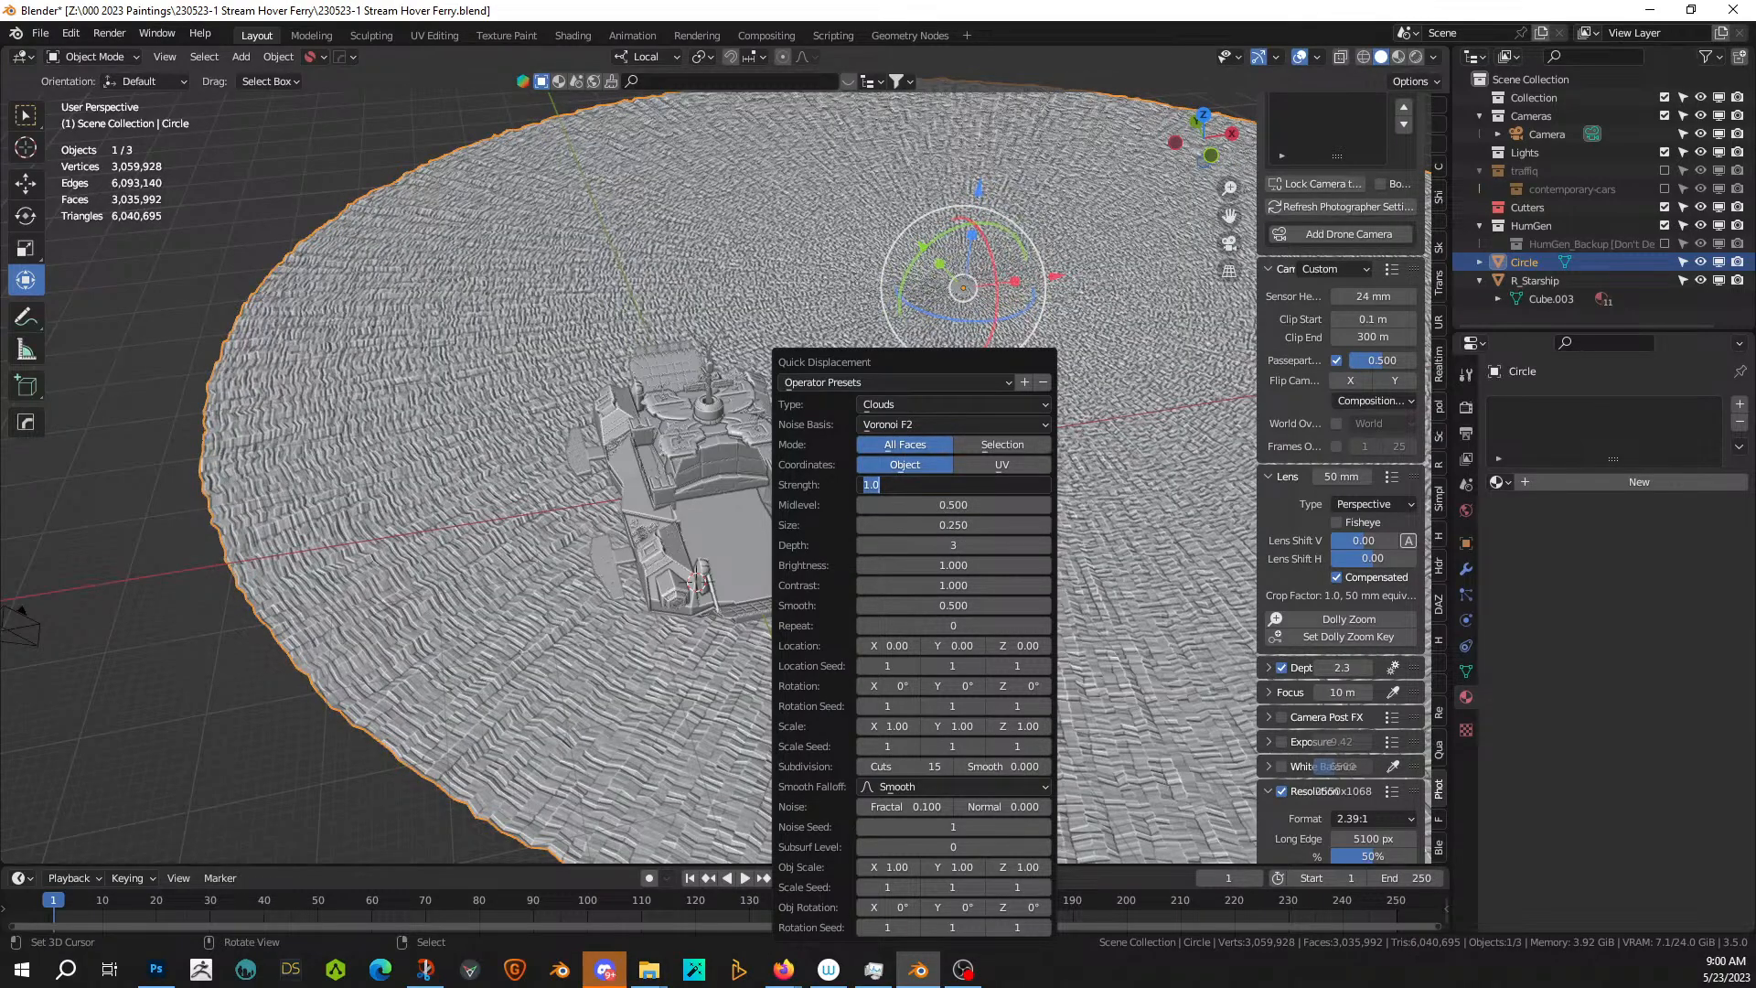
{"action": "key", "text": "BackSpace"}
{"action": "type", "text": ".5"}
{"action": "key", "text": "Return"}
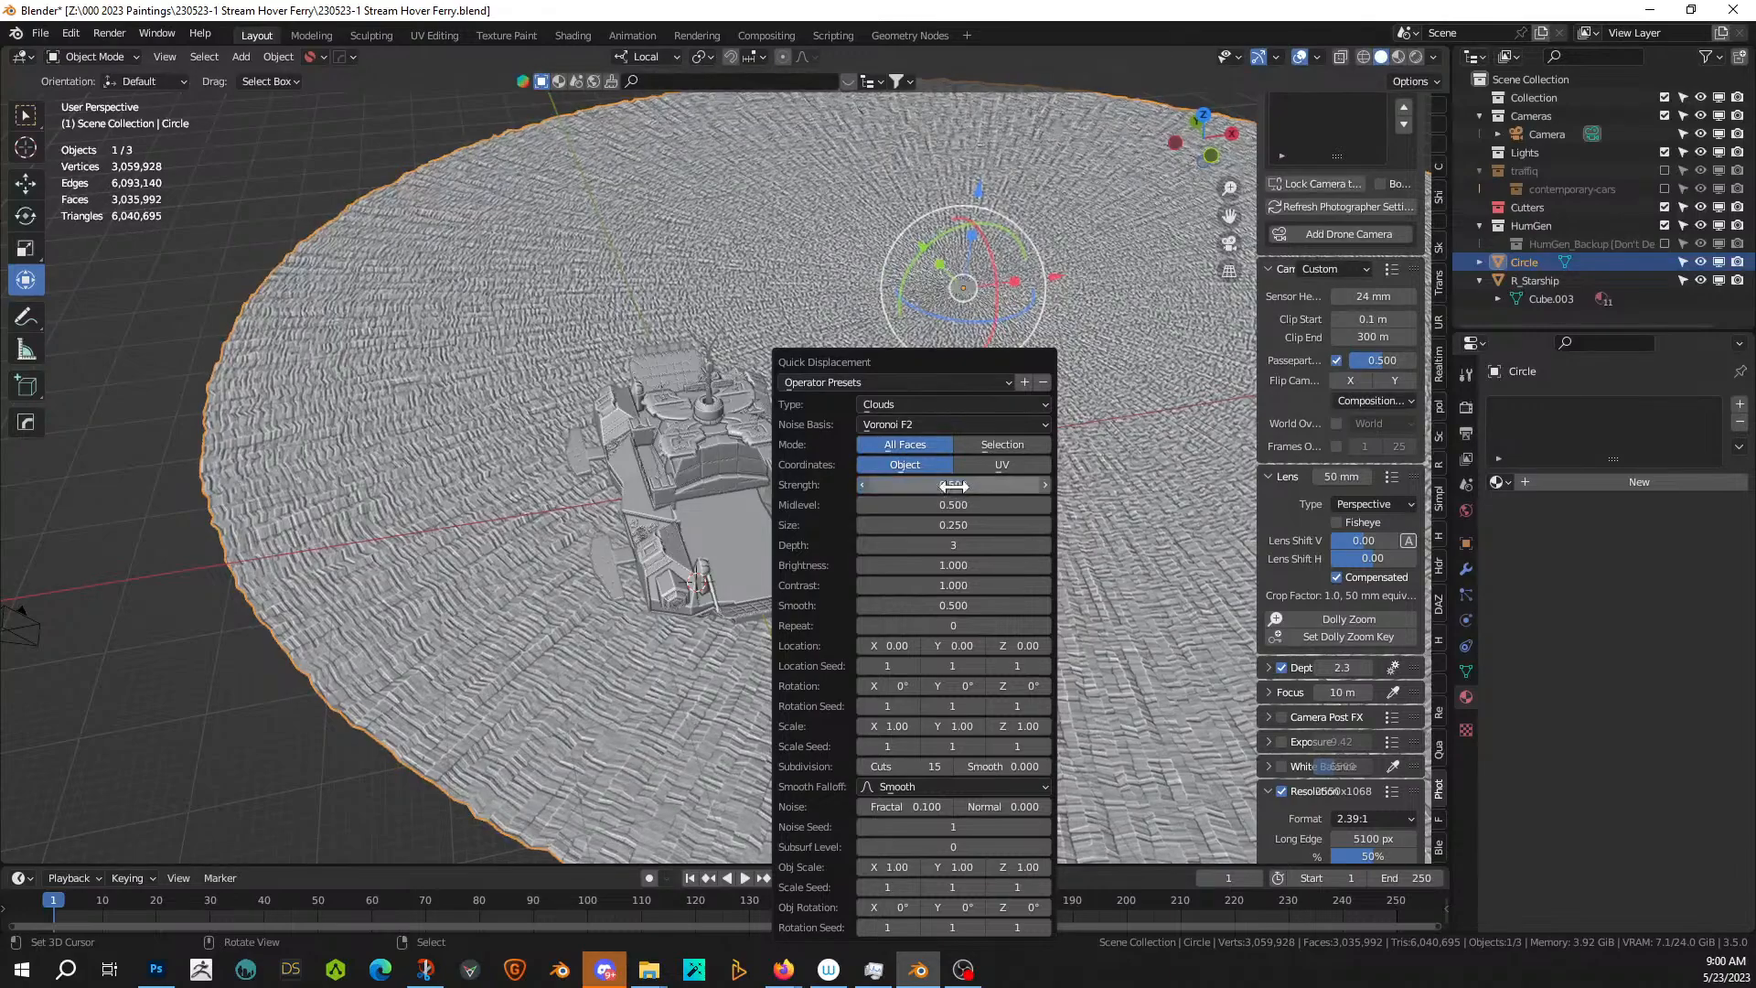
- Shade the displaced ground disc smooth and view the scene through the camera
{"action": "key", "text": "alt+v"}
{"action": "left_click", "coordinate": [601, 415]}
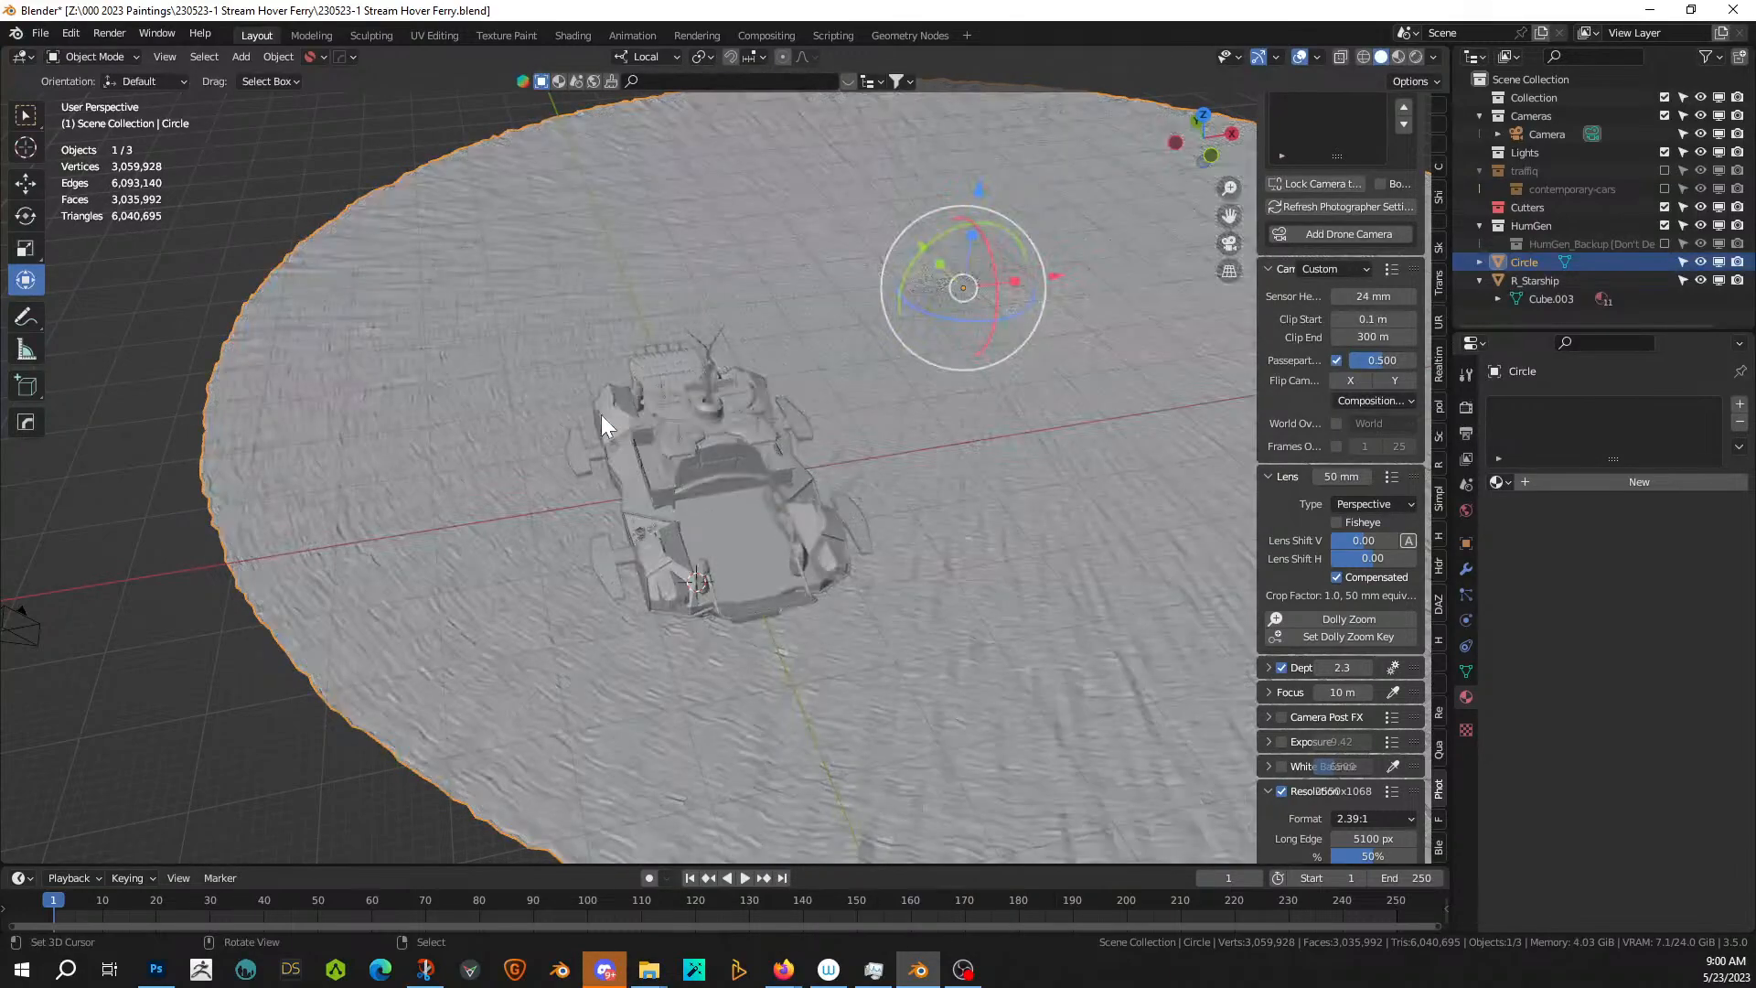
{"action": "mouse_move", "coordinate": [693, 375]}
{"action": "middle_mouse_down"}
{"action": "mouse_move", "coordinate": [756, 318]}
{"action": "mouse_move", "coordinate": [768, 364]}
{"action": "middle_mouse_up"}
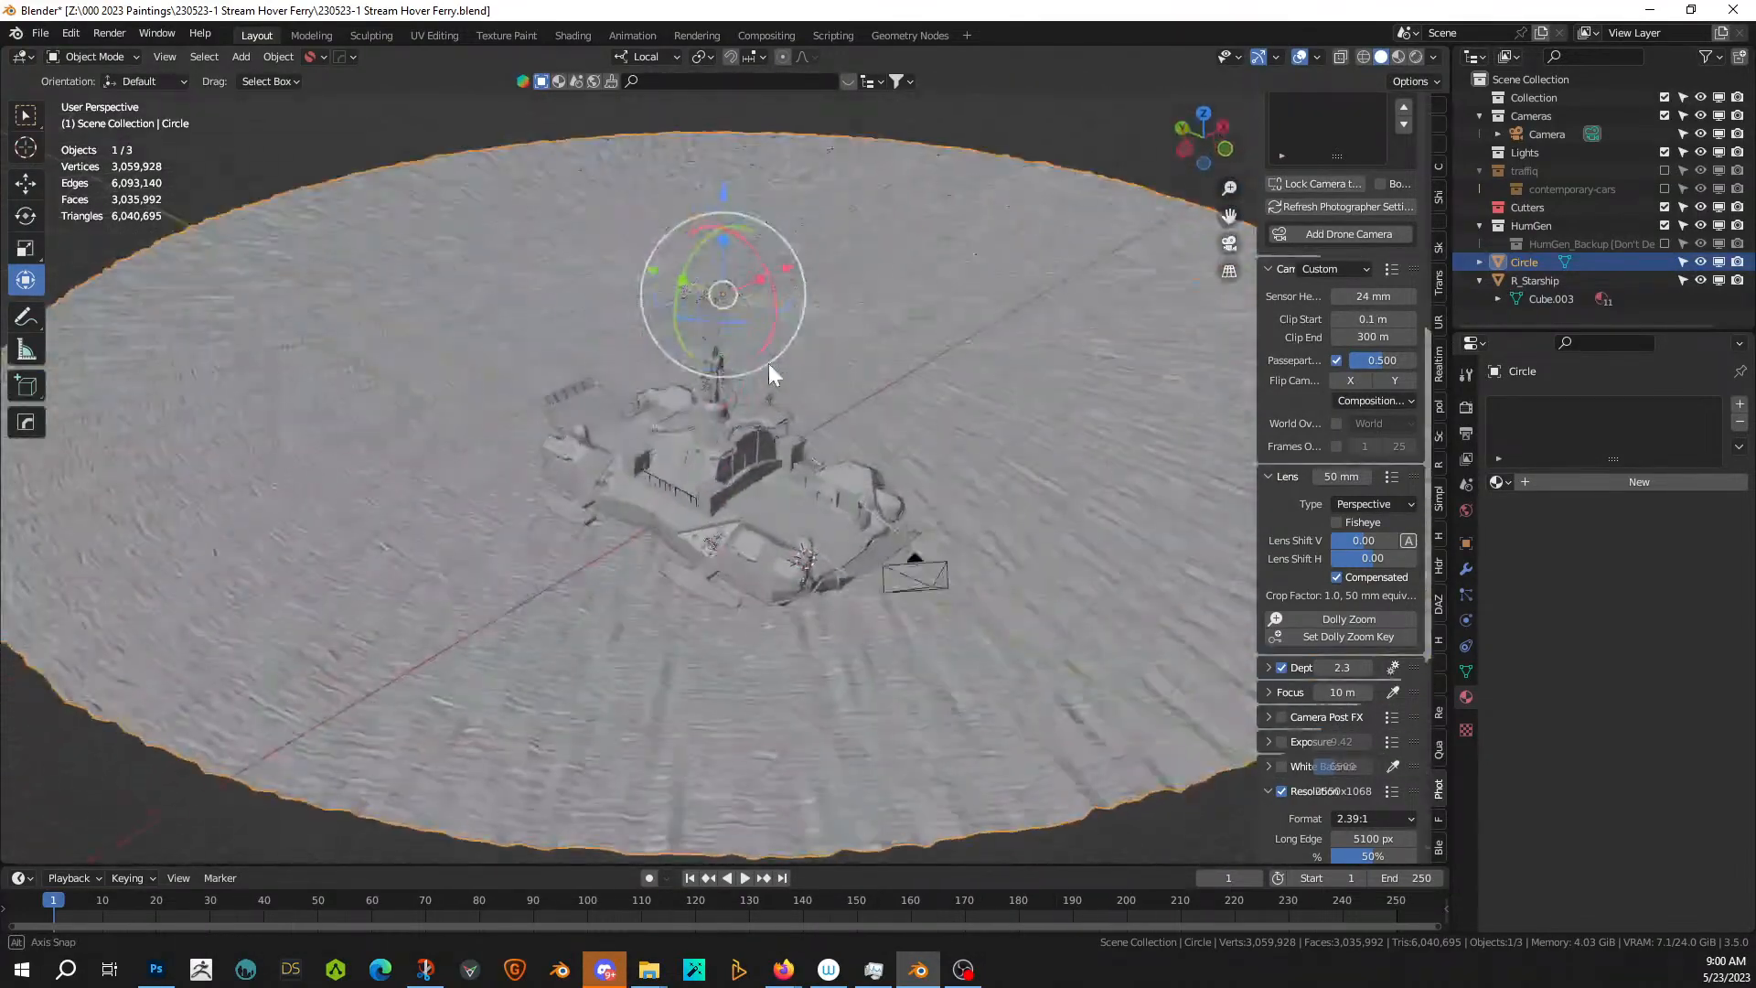
{"action": "key", "text": "KP_0"}
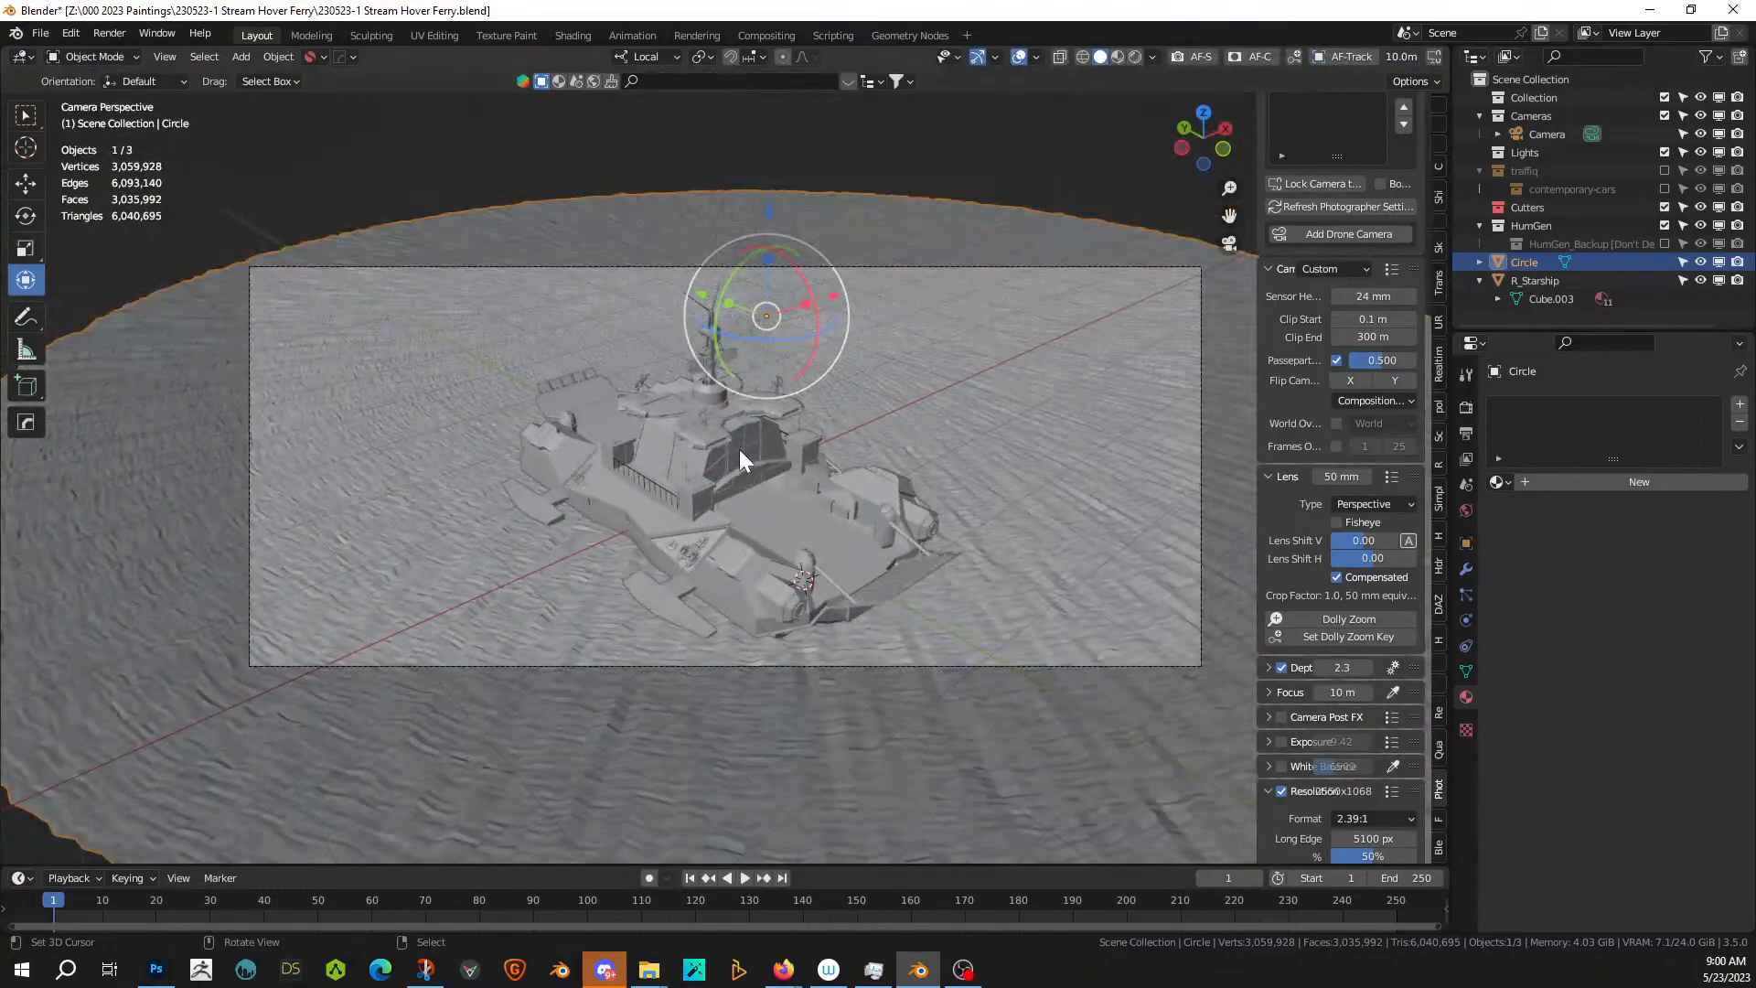
- Select all of the ground disc's faces and run Quick Displacement on the disc again
{"action": "key", "text": "Tab"}
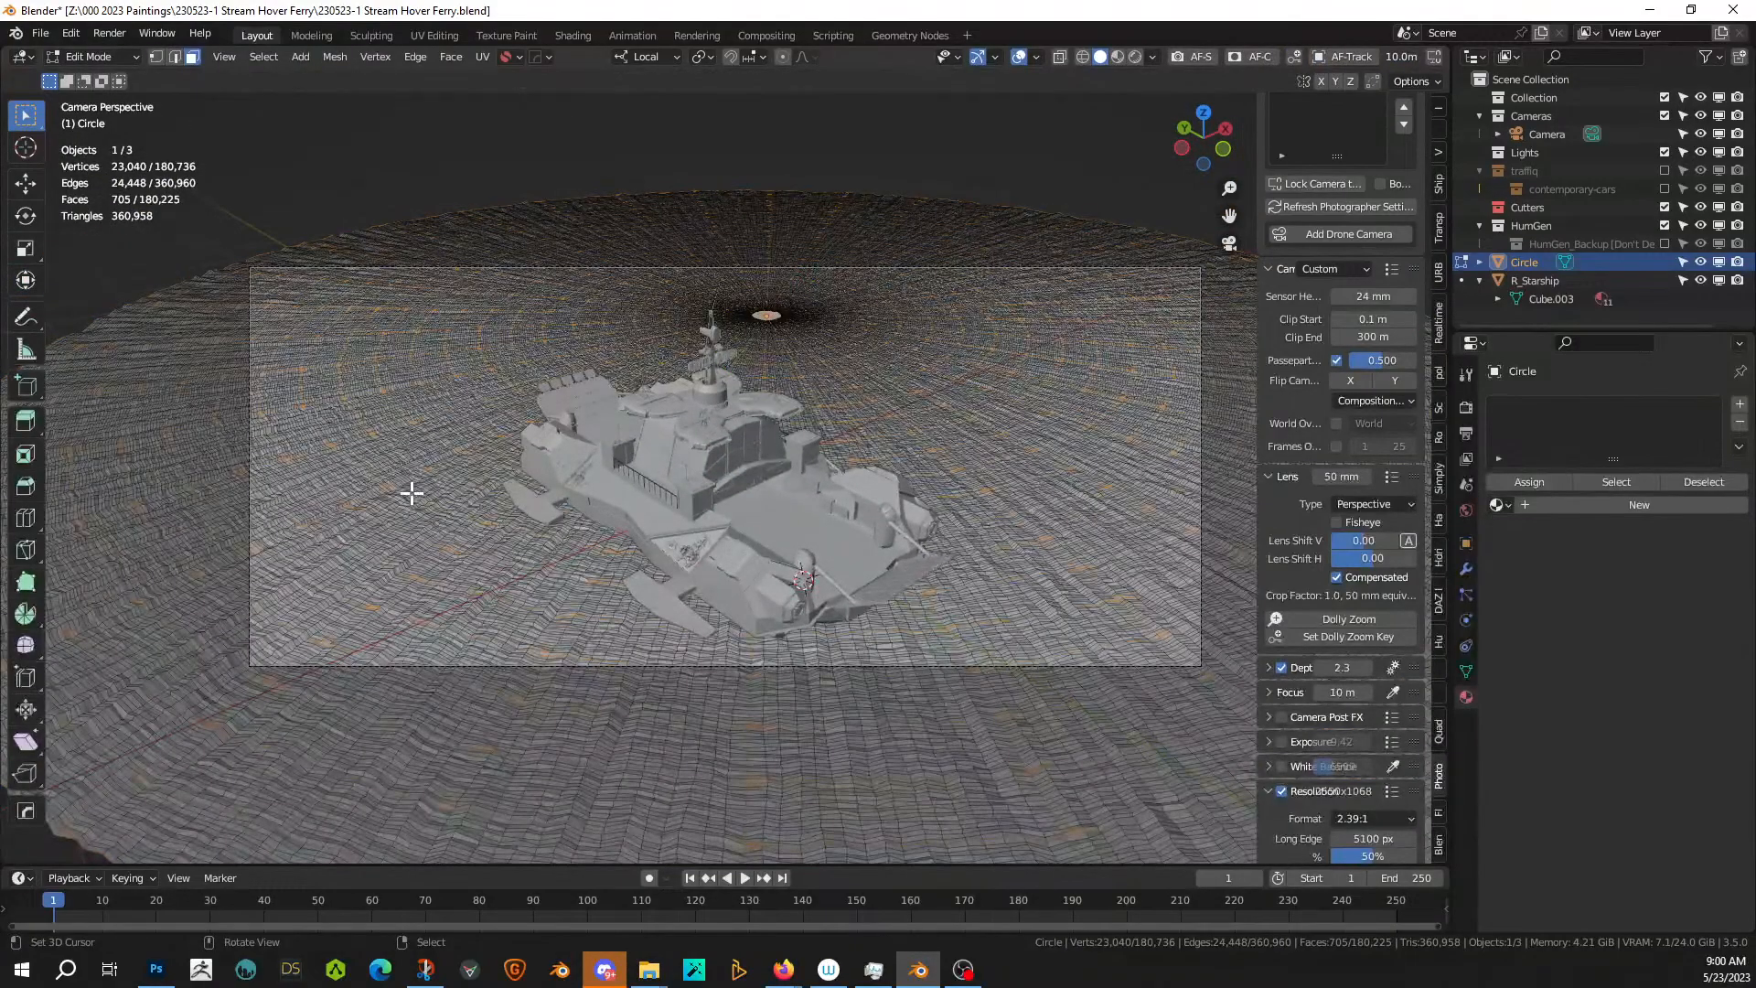
{"action": "key", "text": "a"}
{"action": "key", "text": "Tab"}
{"action": "key", "text": "ctrl+alt+q"}
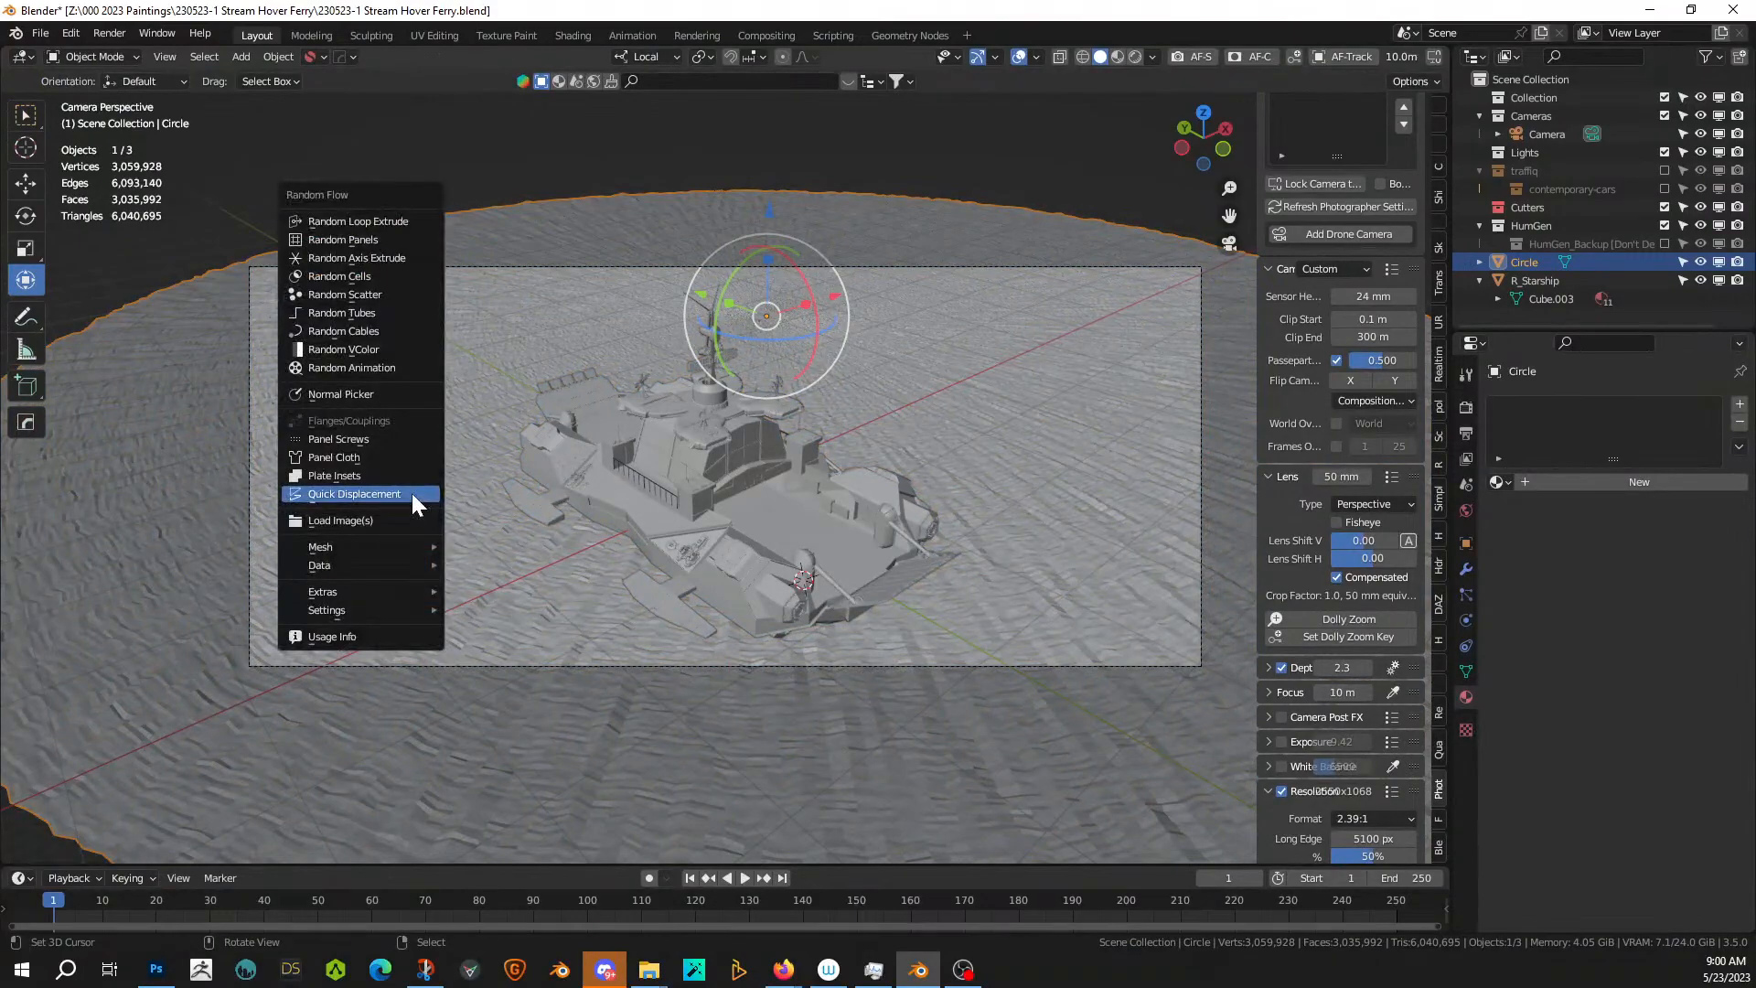
{"action": "left_click", "coordinate": [412, 494]}
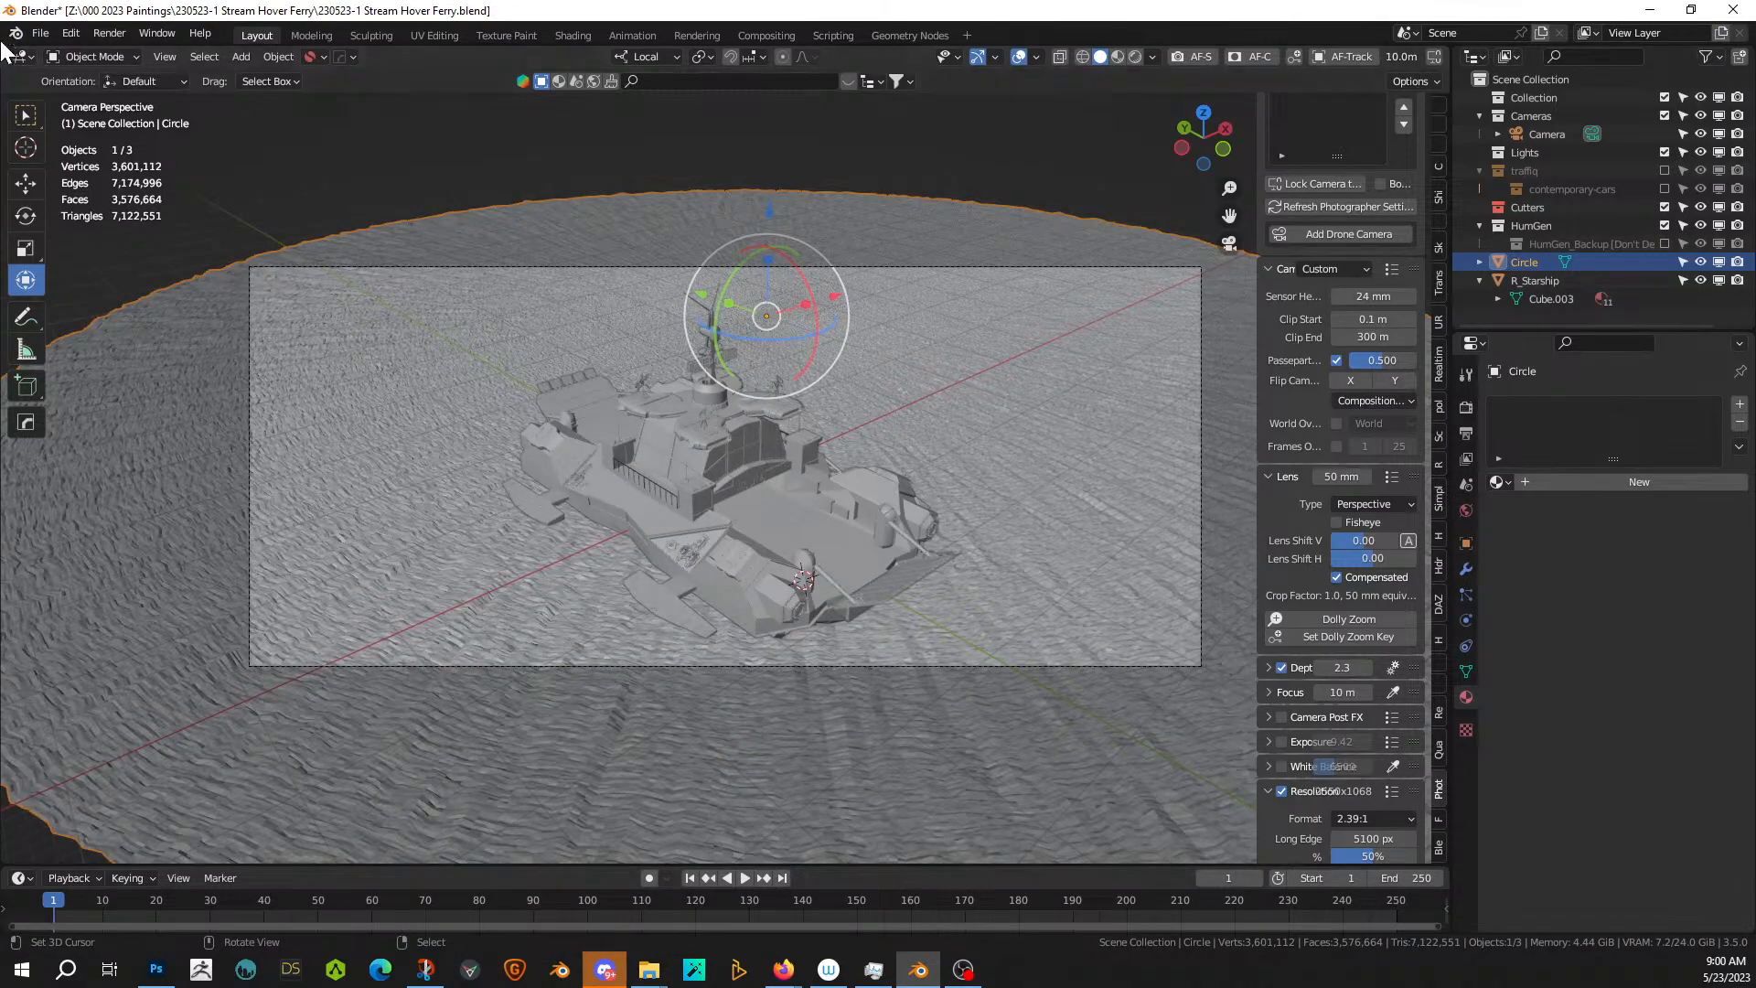
- Split off an asset browser and apply the Ground material from 00 Blender Shaders, Blender Guppy, to the ground disc
{"action": "left_click_drag", "start_coordinate": [6, 52], "coordinate": [658, 74]}
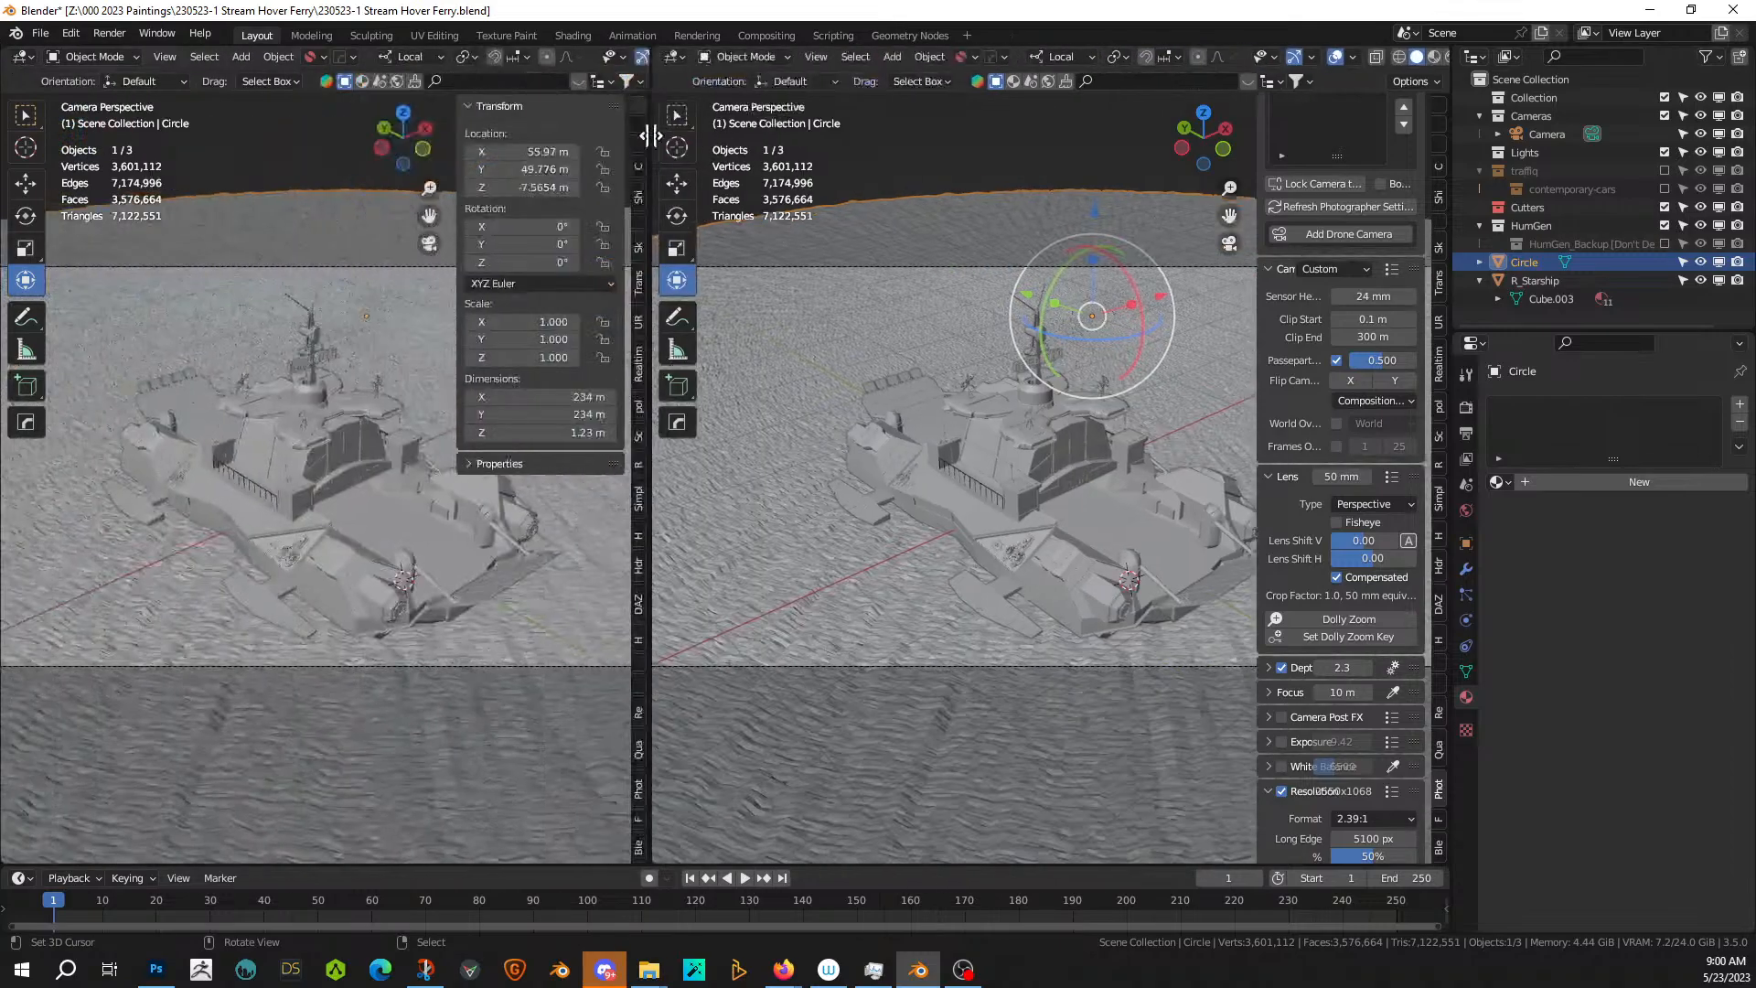
{"action": "key", "text": "shift+F1"}
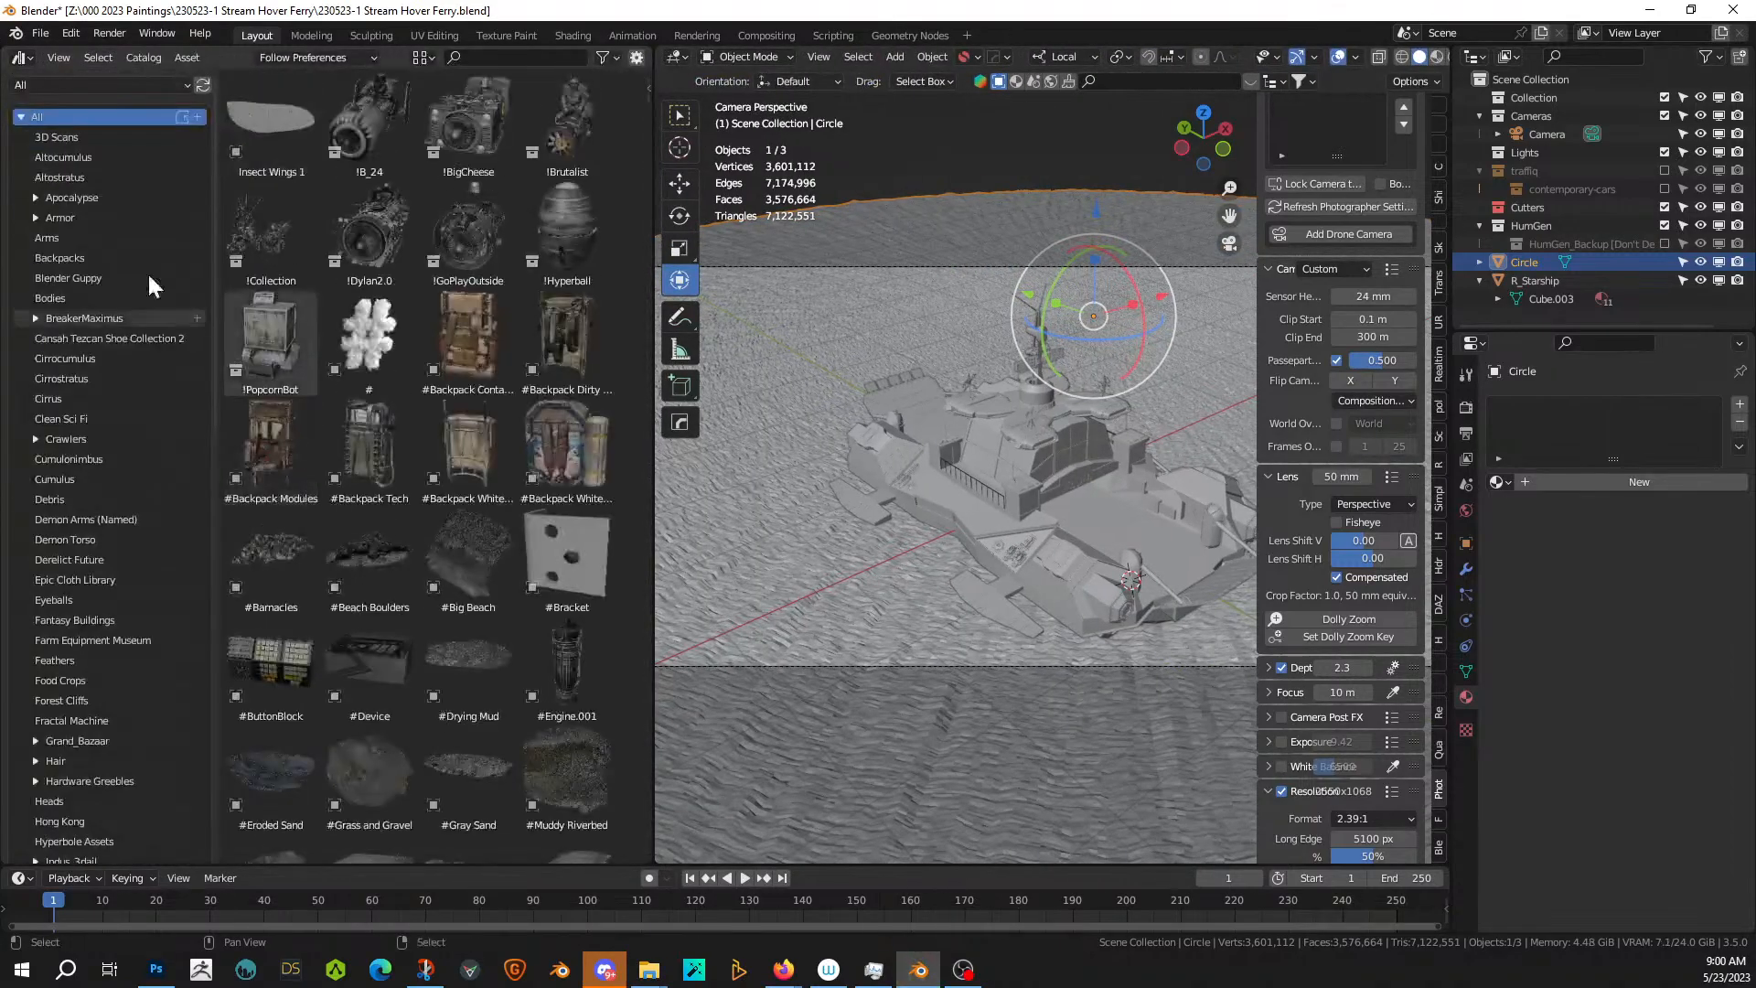
{"action": "left_click", "coordinate": [74, 83]}
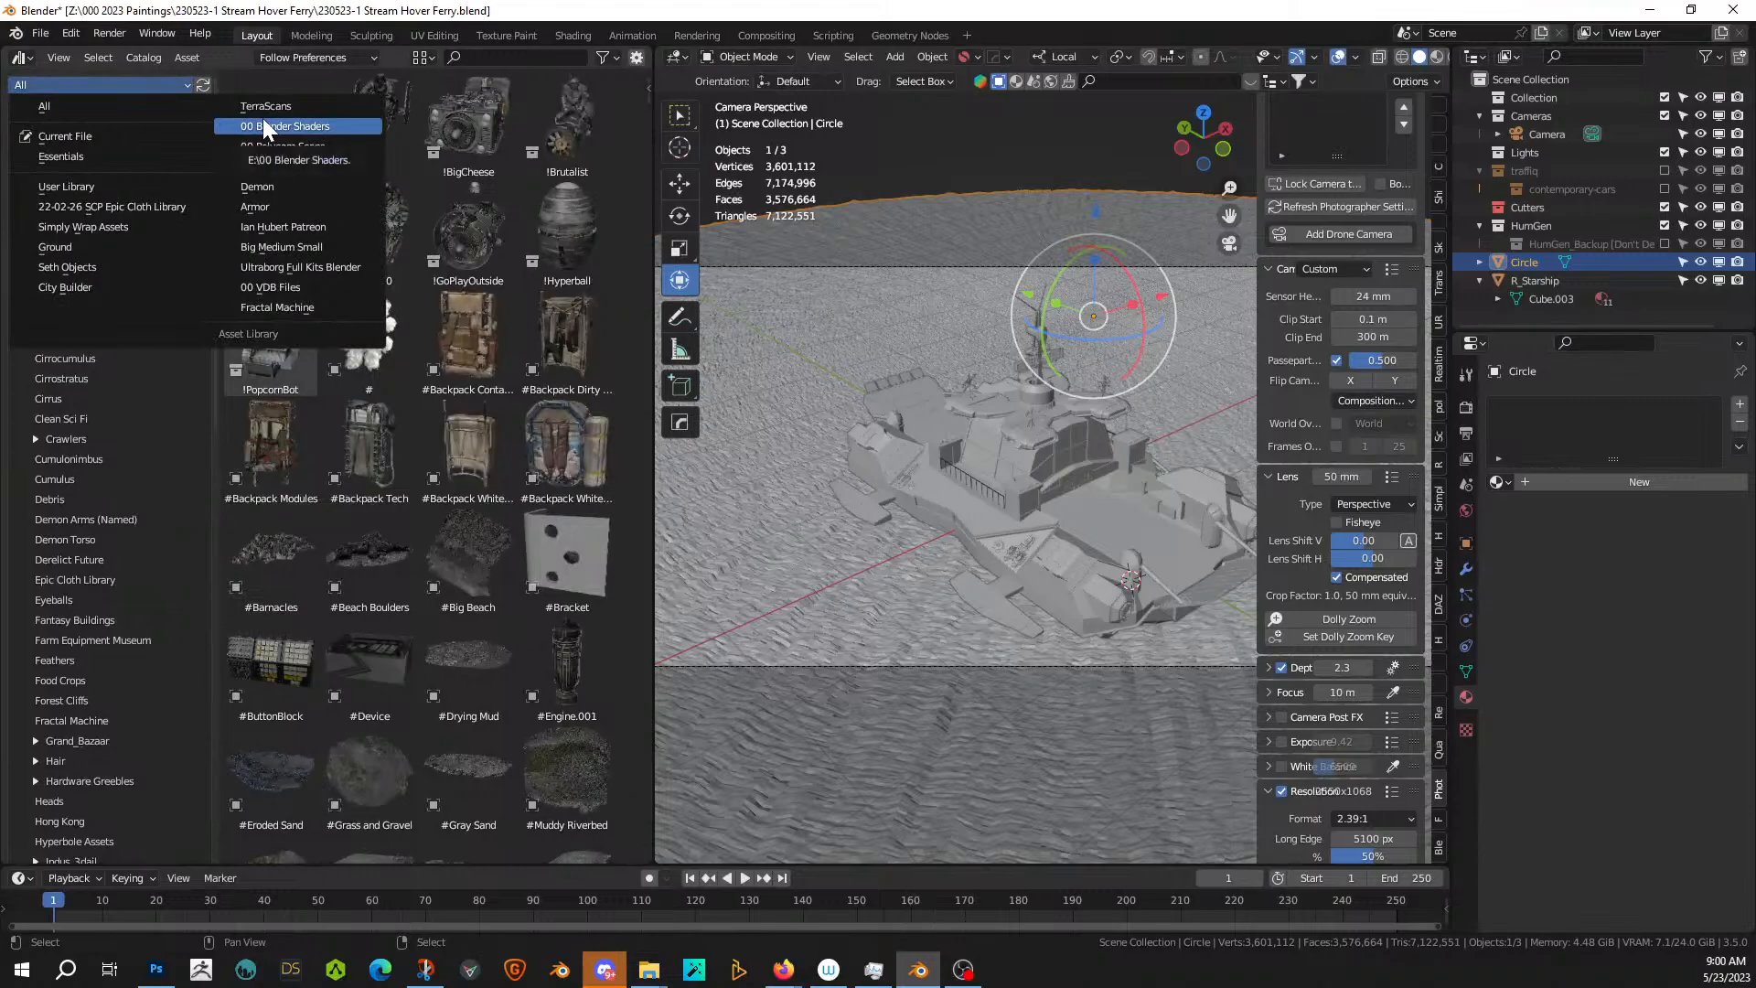
{"action": "left_click", "coordinate": [264, 124]}
{"action": "left_click", "coordinate": [119, 136]}
{"action": "left_click_drag", "start_coordinate": [313, 132], "coordinate": [793, 584]}
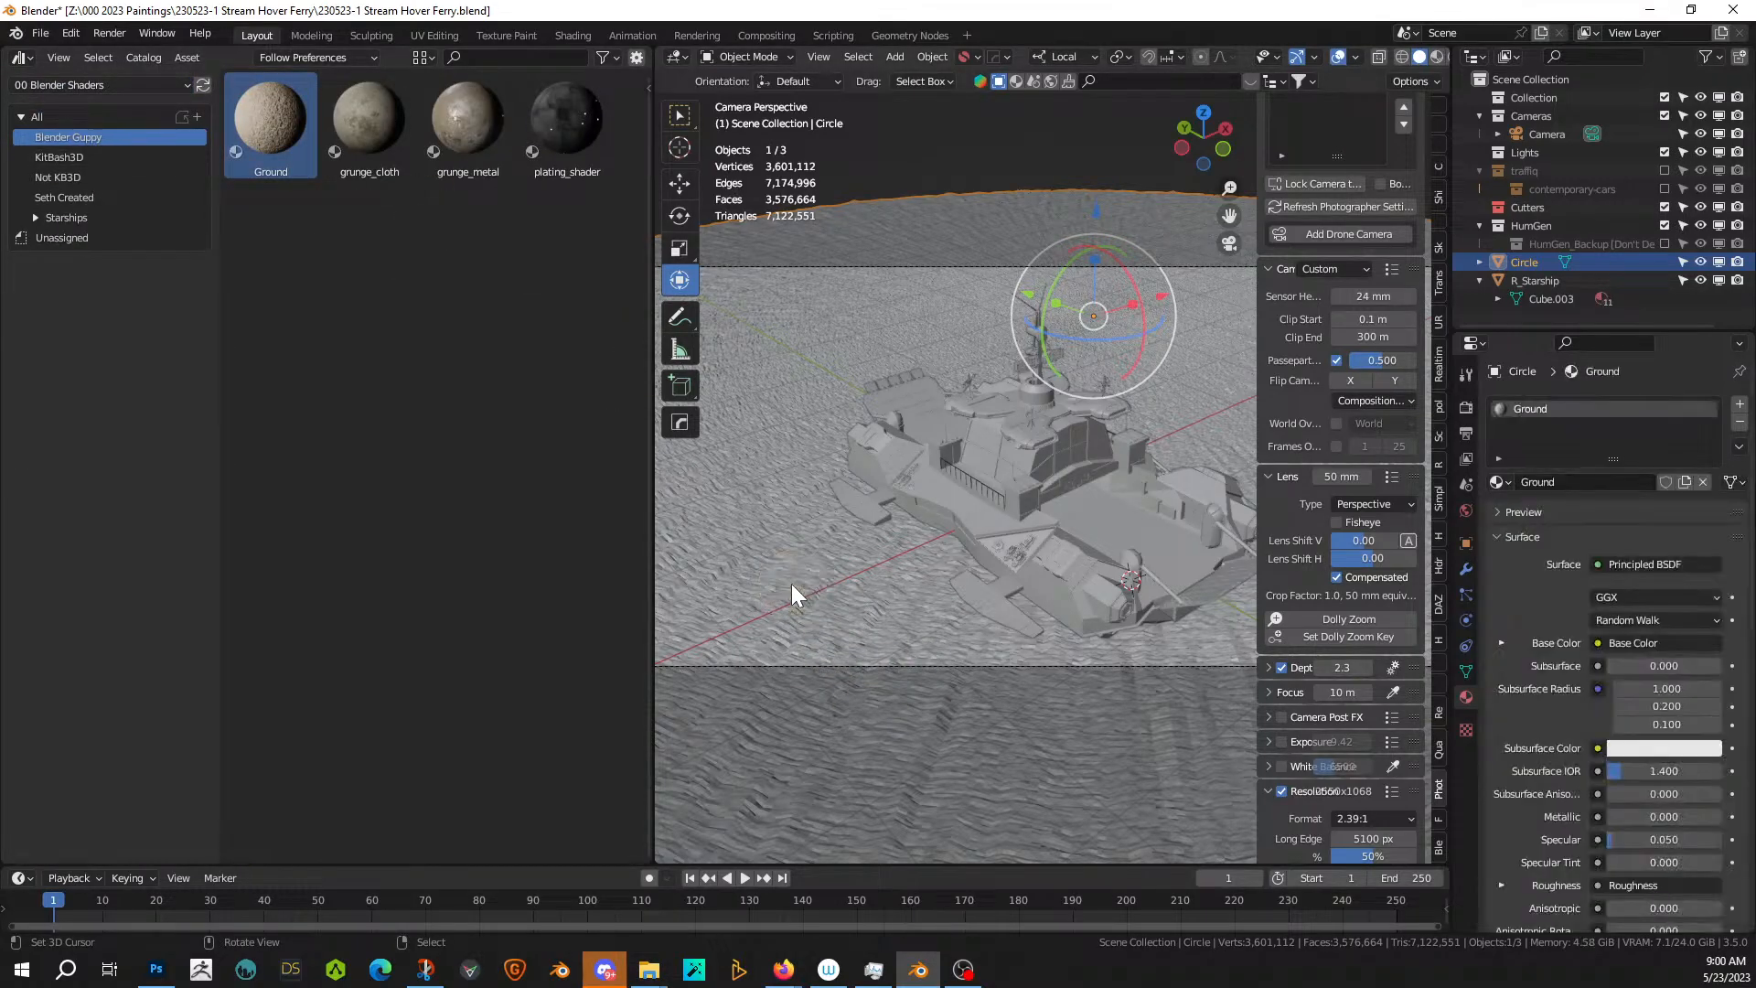
- Close the asset browser area and display the camera view with rendered shading
{"action": "right_click", "coordinate": [226, 53]}
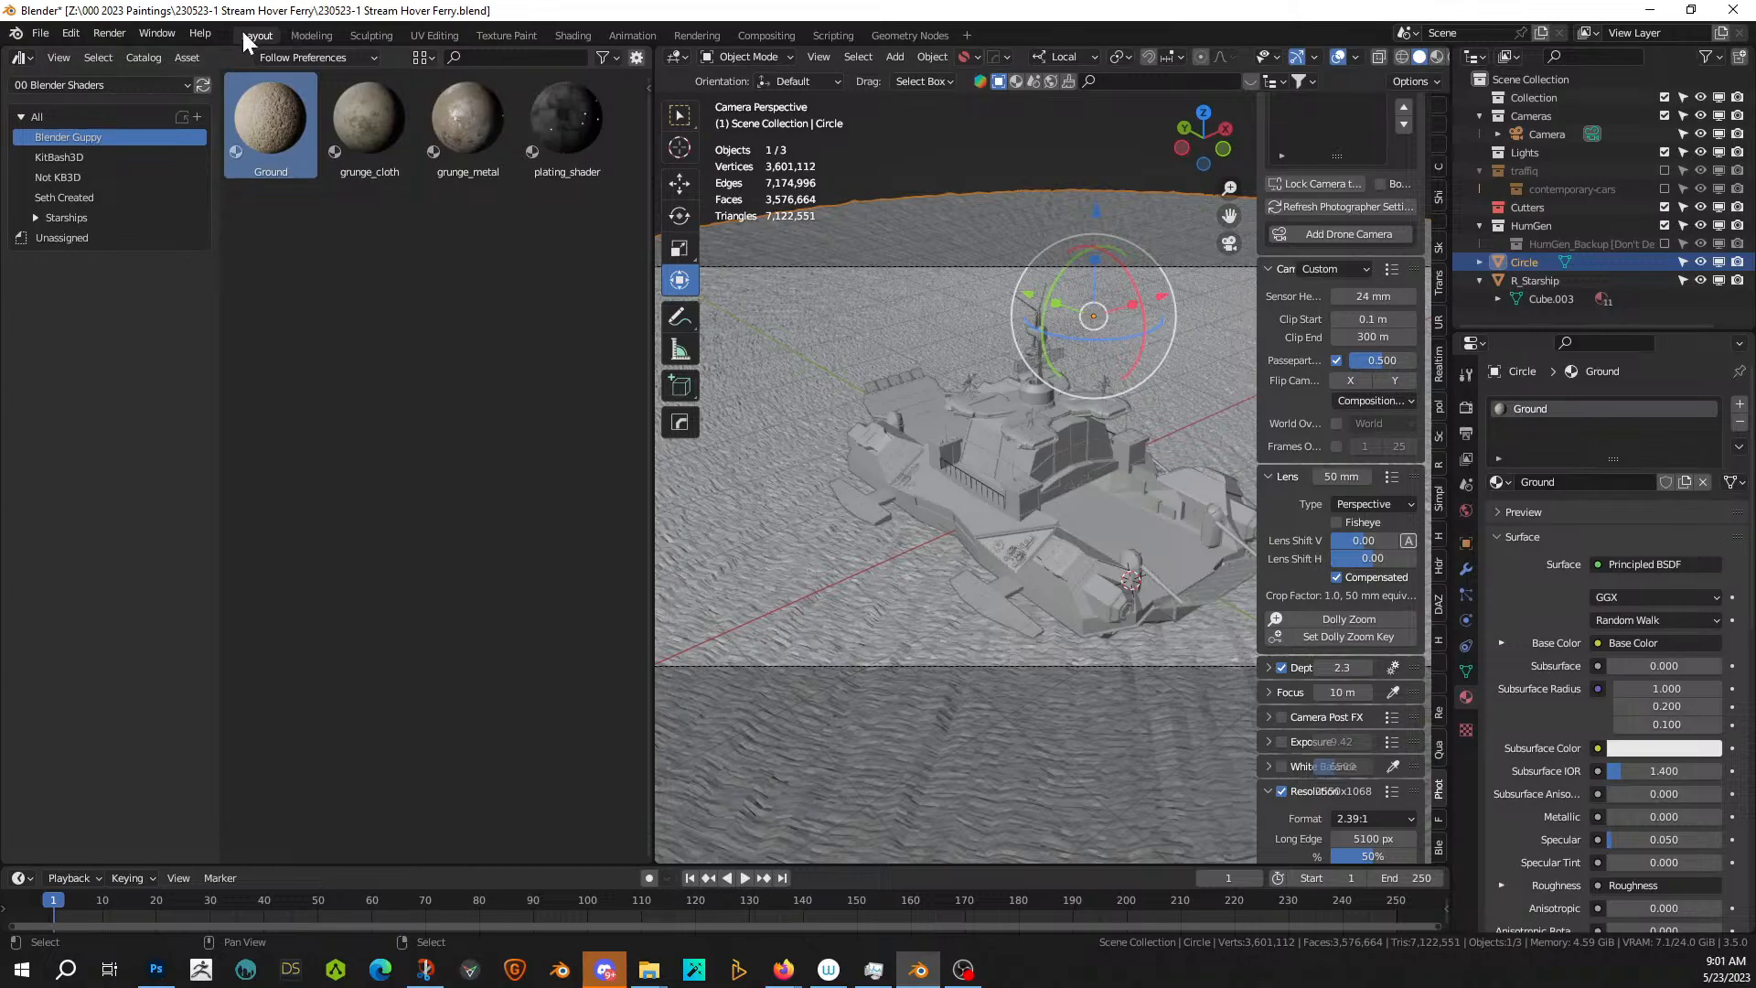
{"action": "right_click", "coordinate": [206, 63]}
{"action": "mouse_move", "coordinate": [179, 94]}
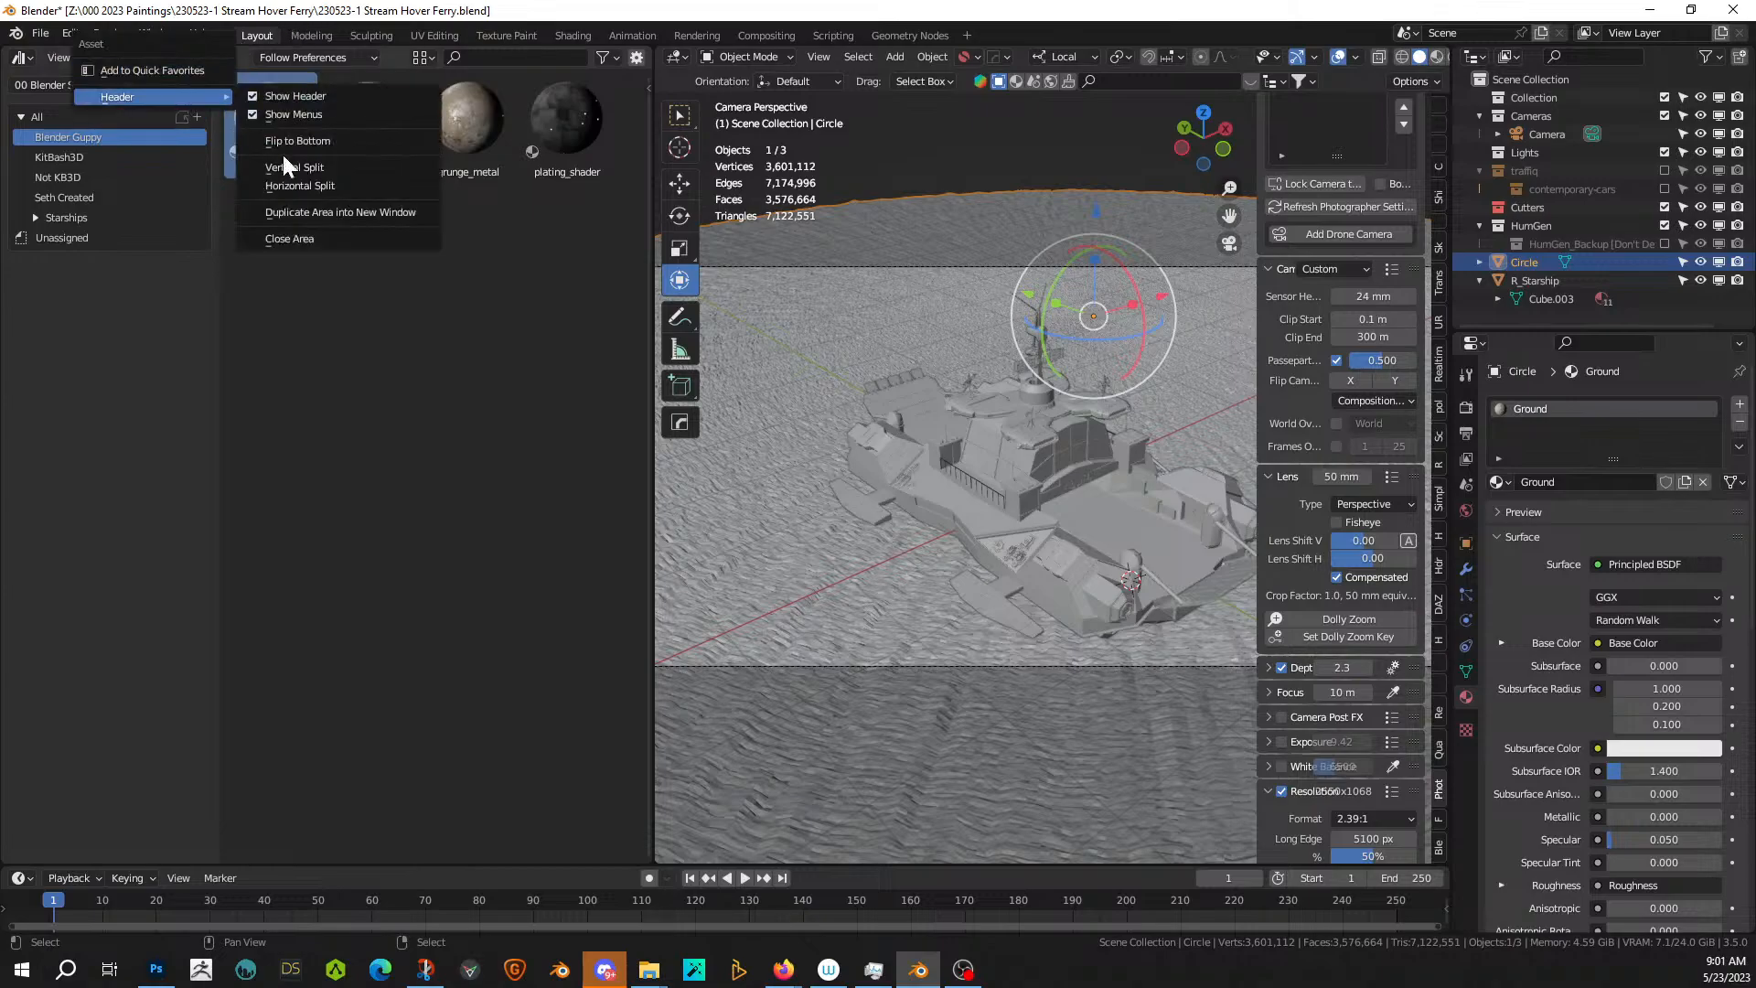
{"action": "left_click", "coordinate": [322, 238]}
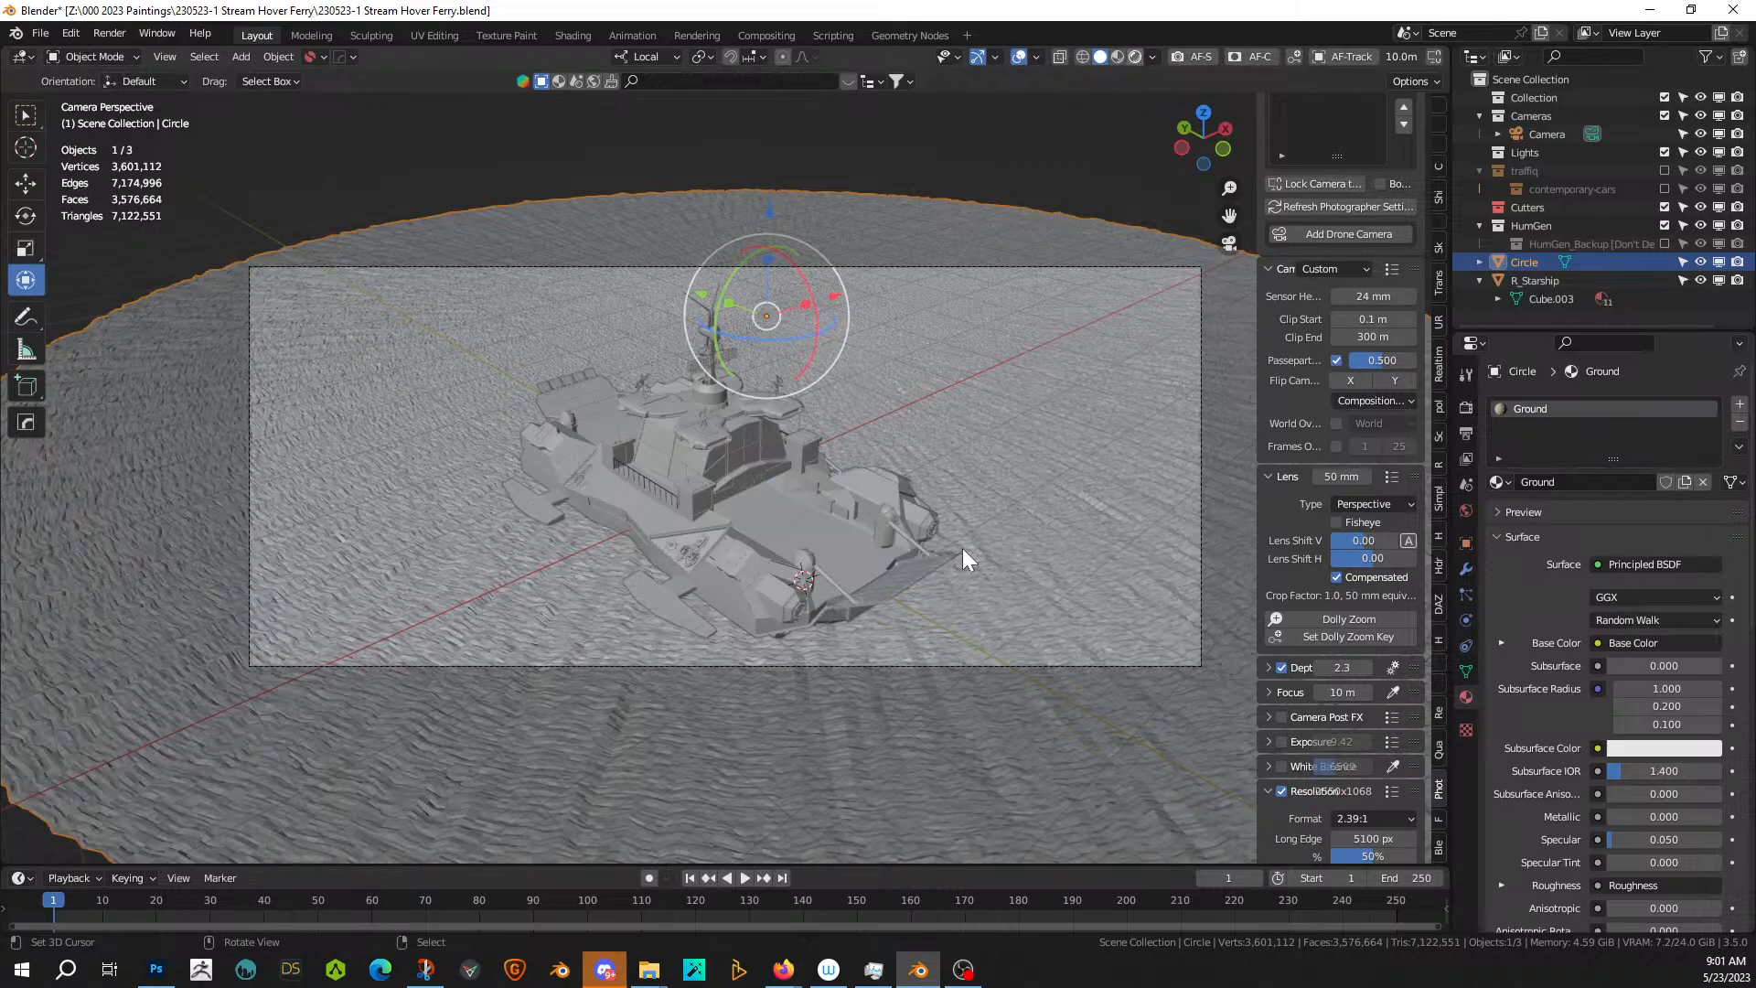
{"action": "left_click", "coordinate": [1135, 57]}
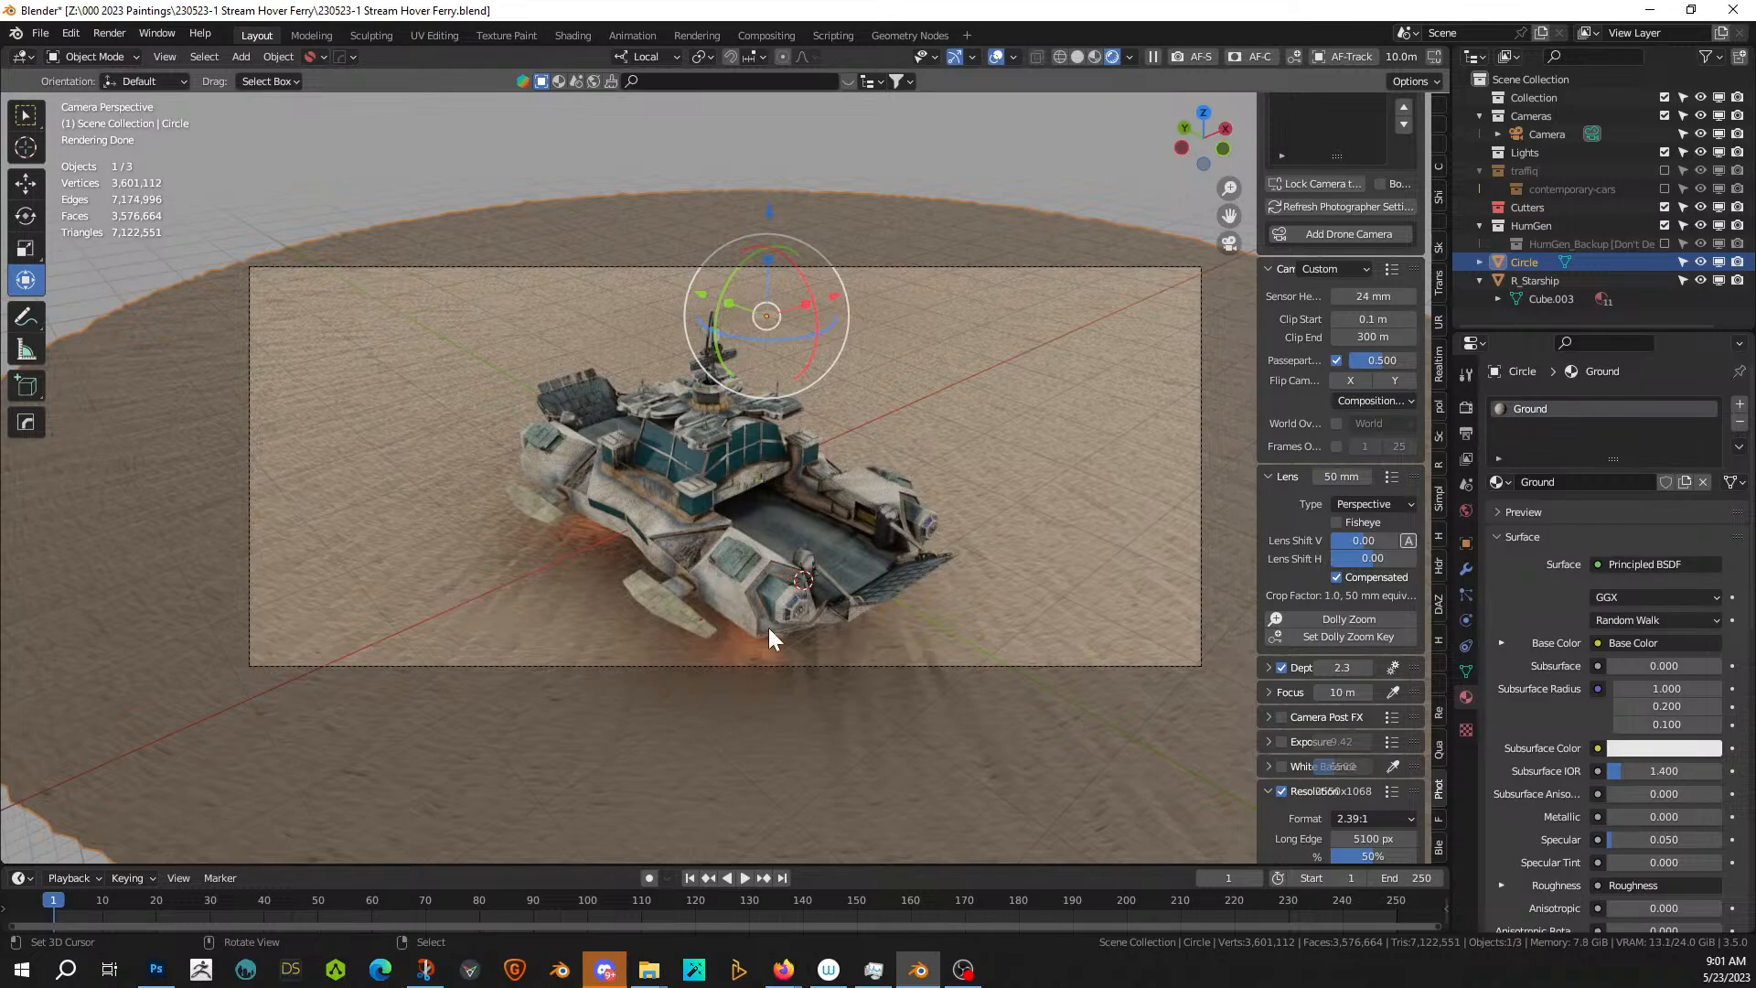
- Lower the ground disc about 7.2 m along its local Z axis, beneath the hovering ferry
{"action": "key", "text": "g"}
{"action": "key", "text": "z"}
{"action": "key", "text": "z"}
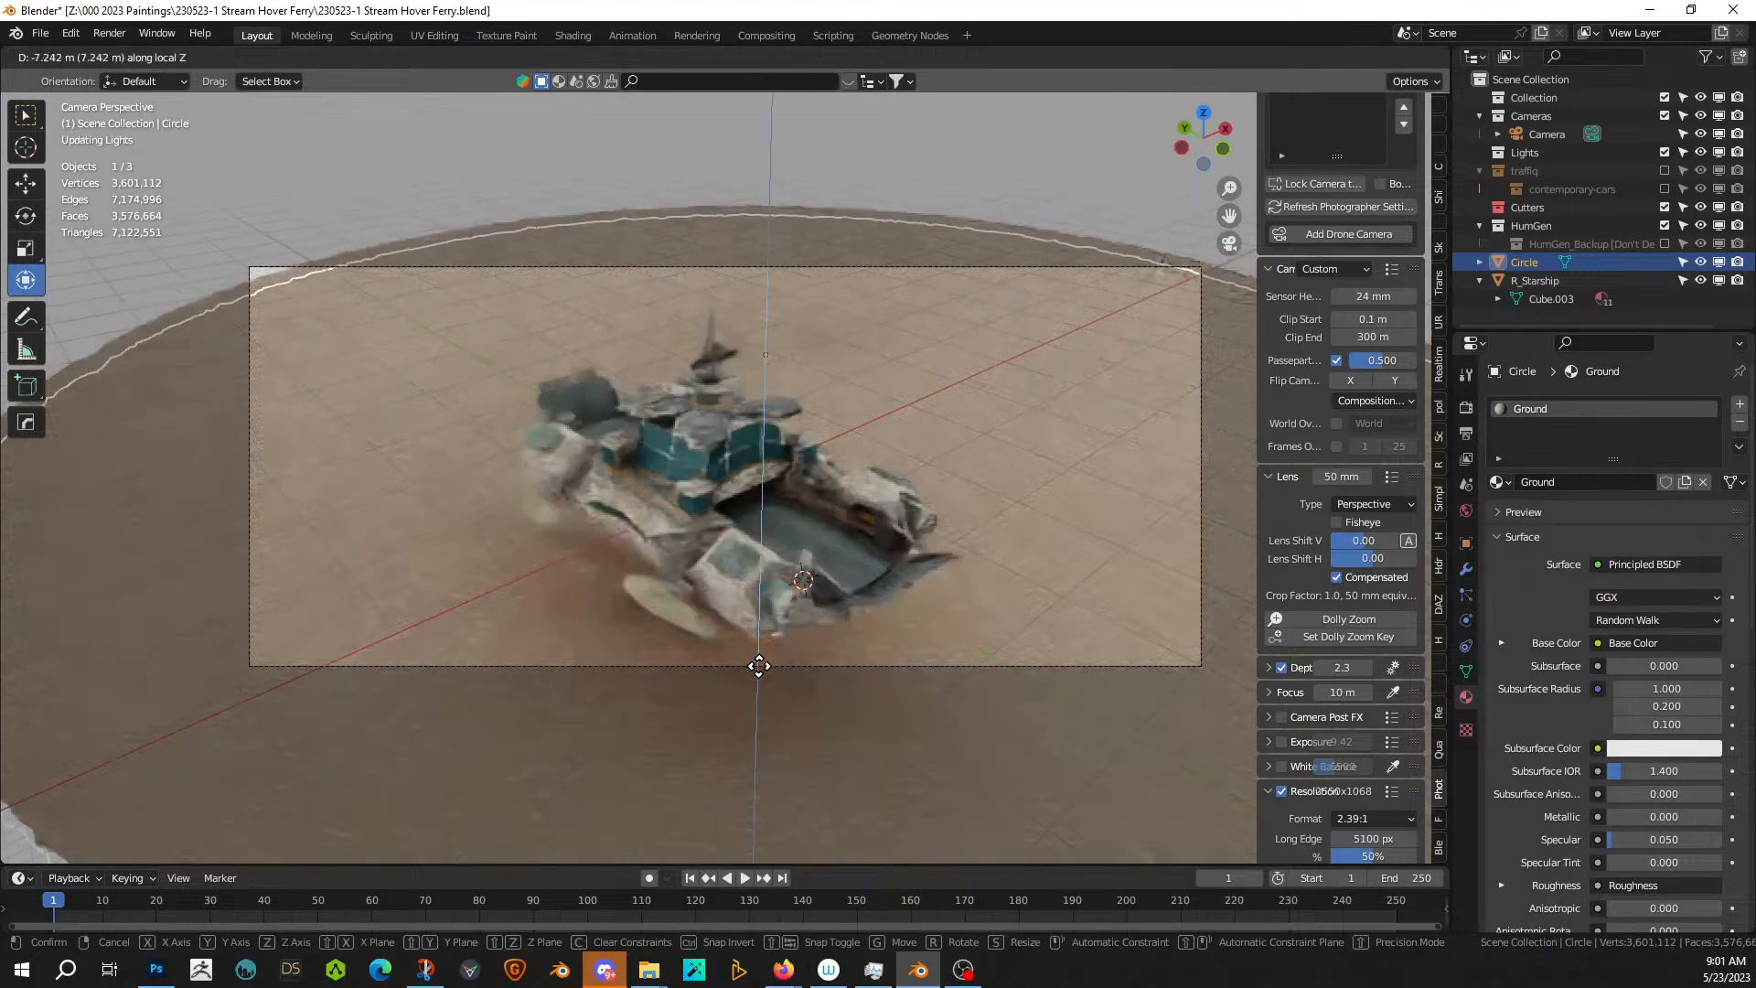
{"action": "left_click", "coordinate": [759, 666]}
- Shift the ground disc along its local Y axis and about 10.6 m along its local X axis
{"action": "key", "text": "g"}
{"action": "key", "text": "y"}
{"action": "key", "text": "y"}
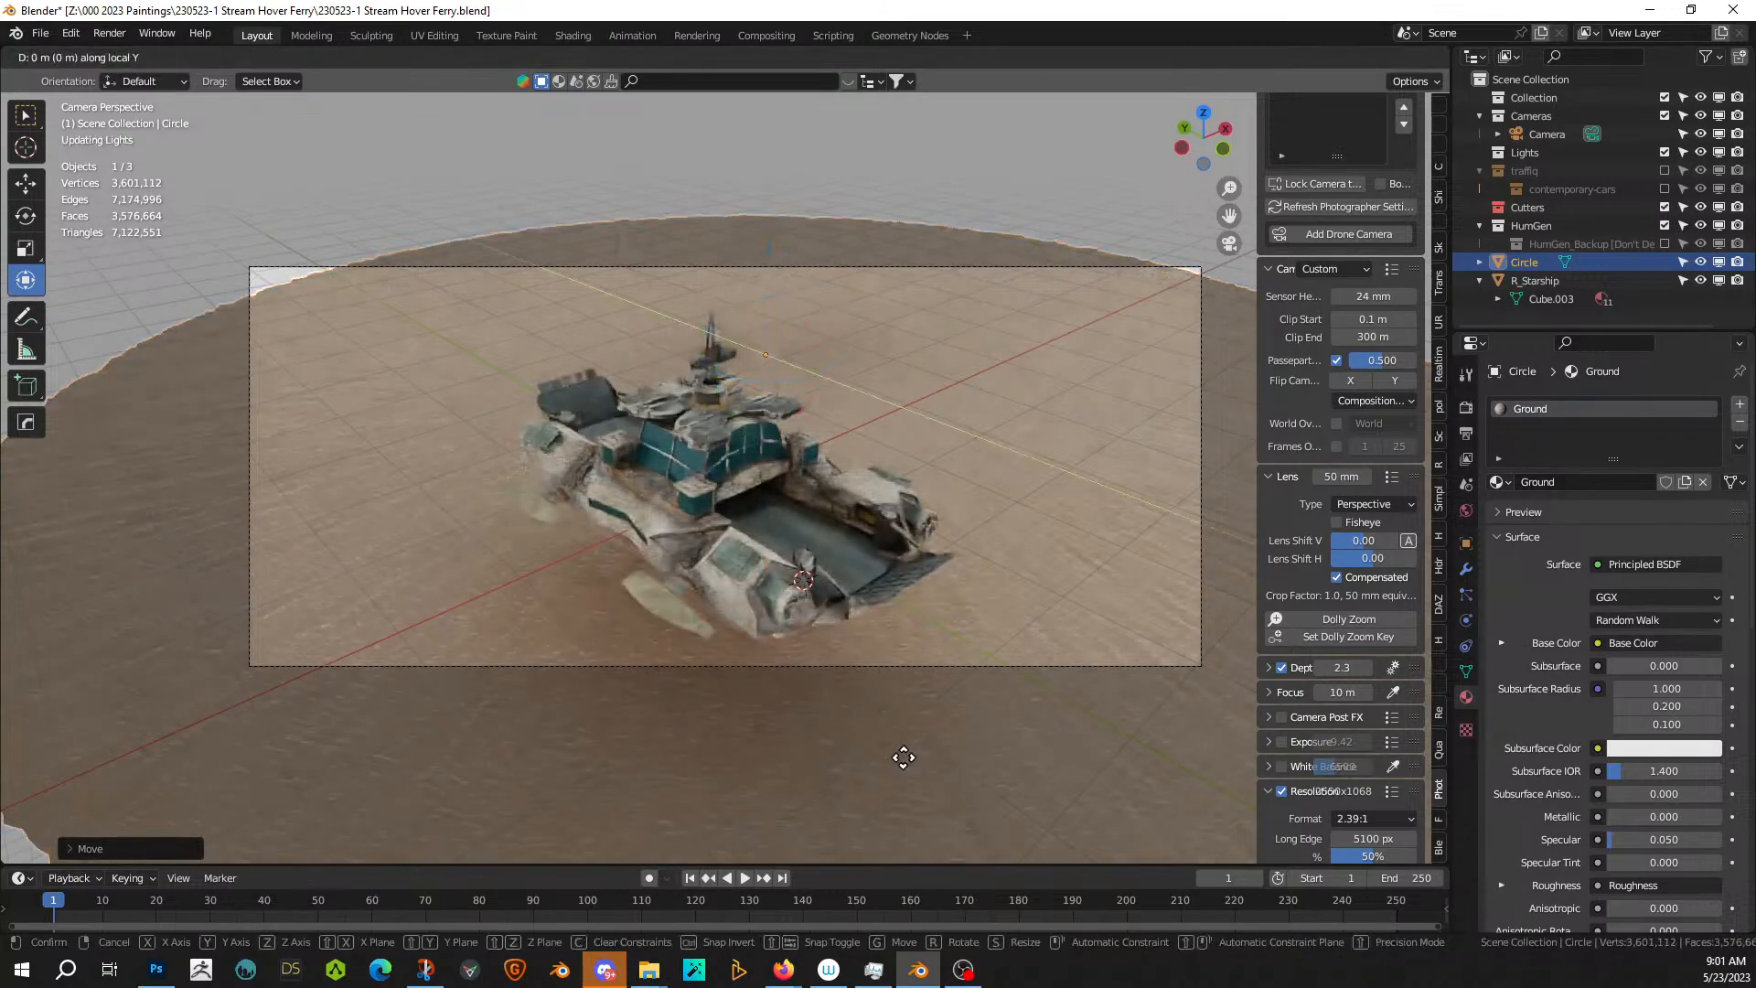
{"action": "left_click", "coordinate": [846, 702]}
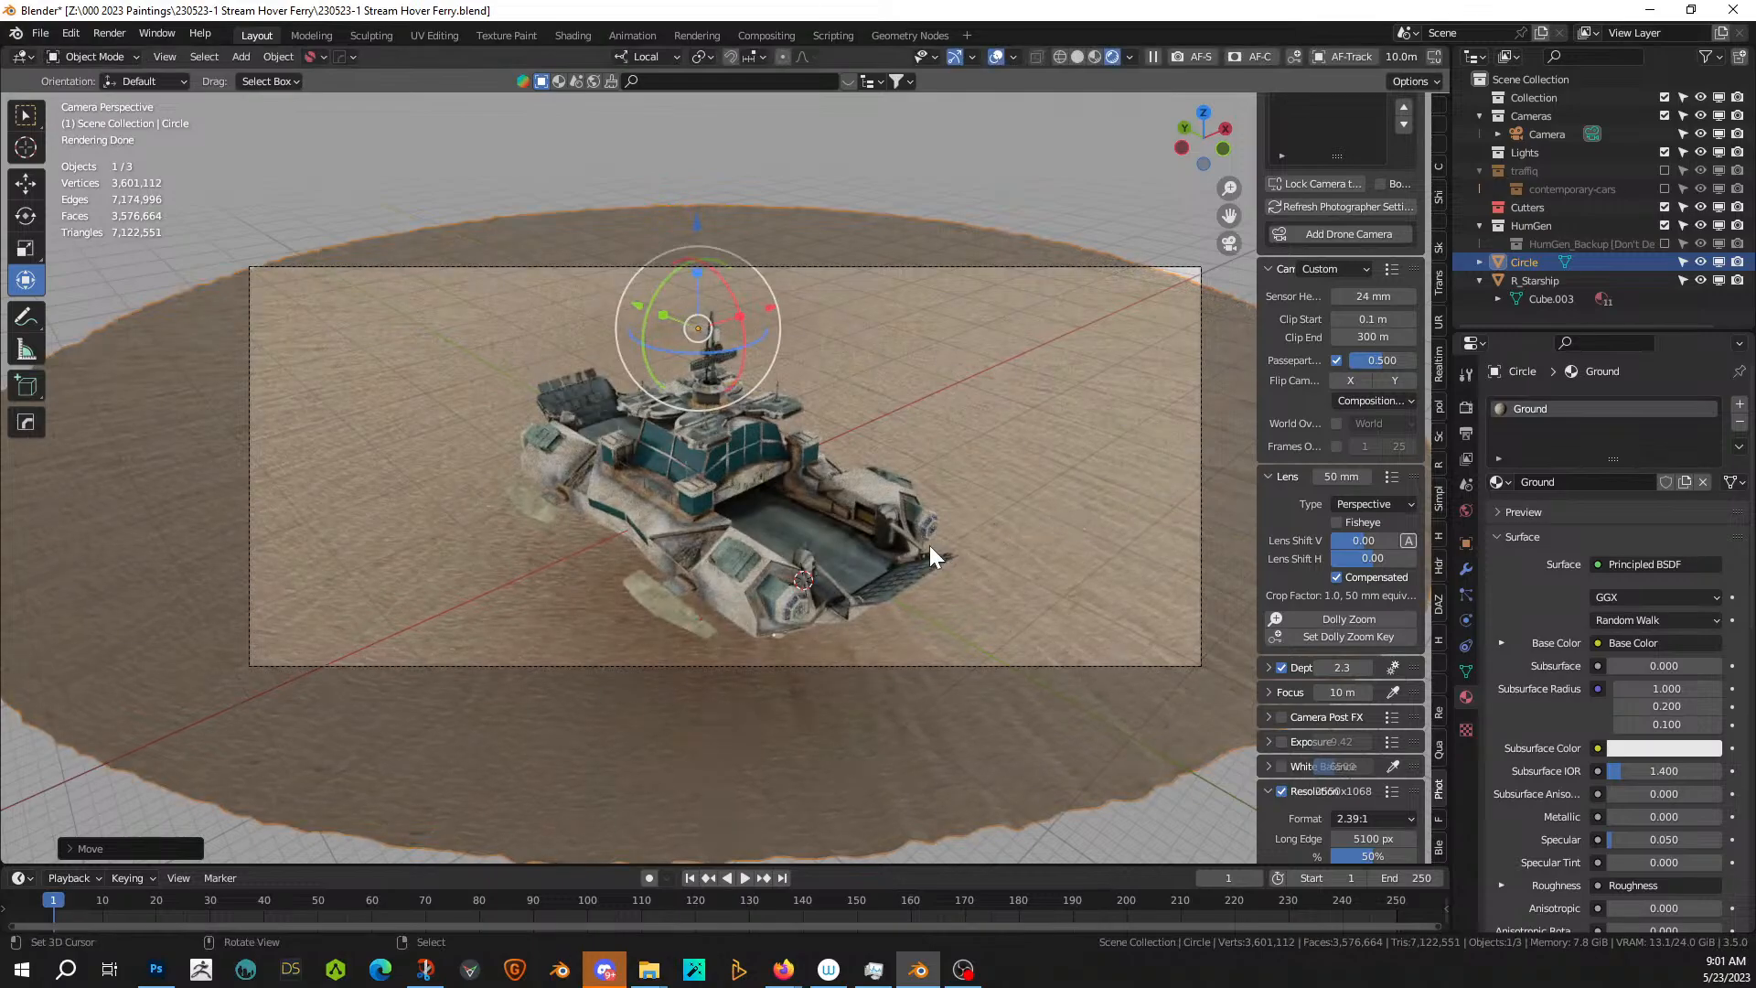
{"action": "key", "text": "g"}
{"action": "key", "text": "x"}
{"action": "key", "text": "x"}
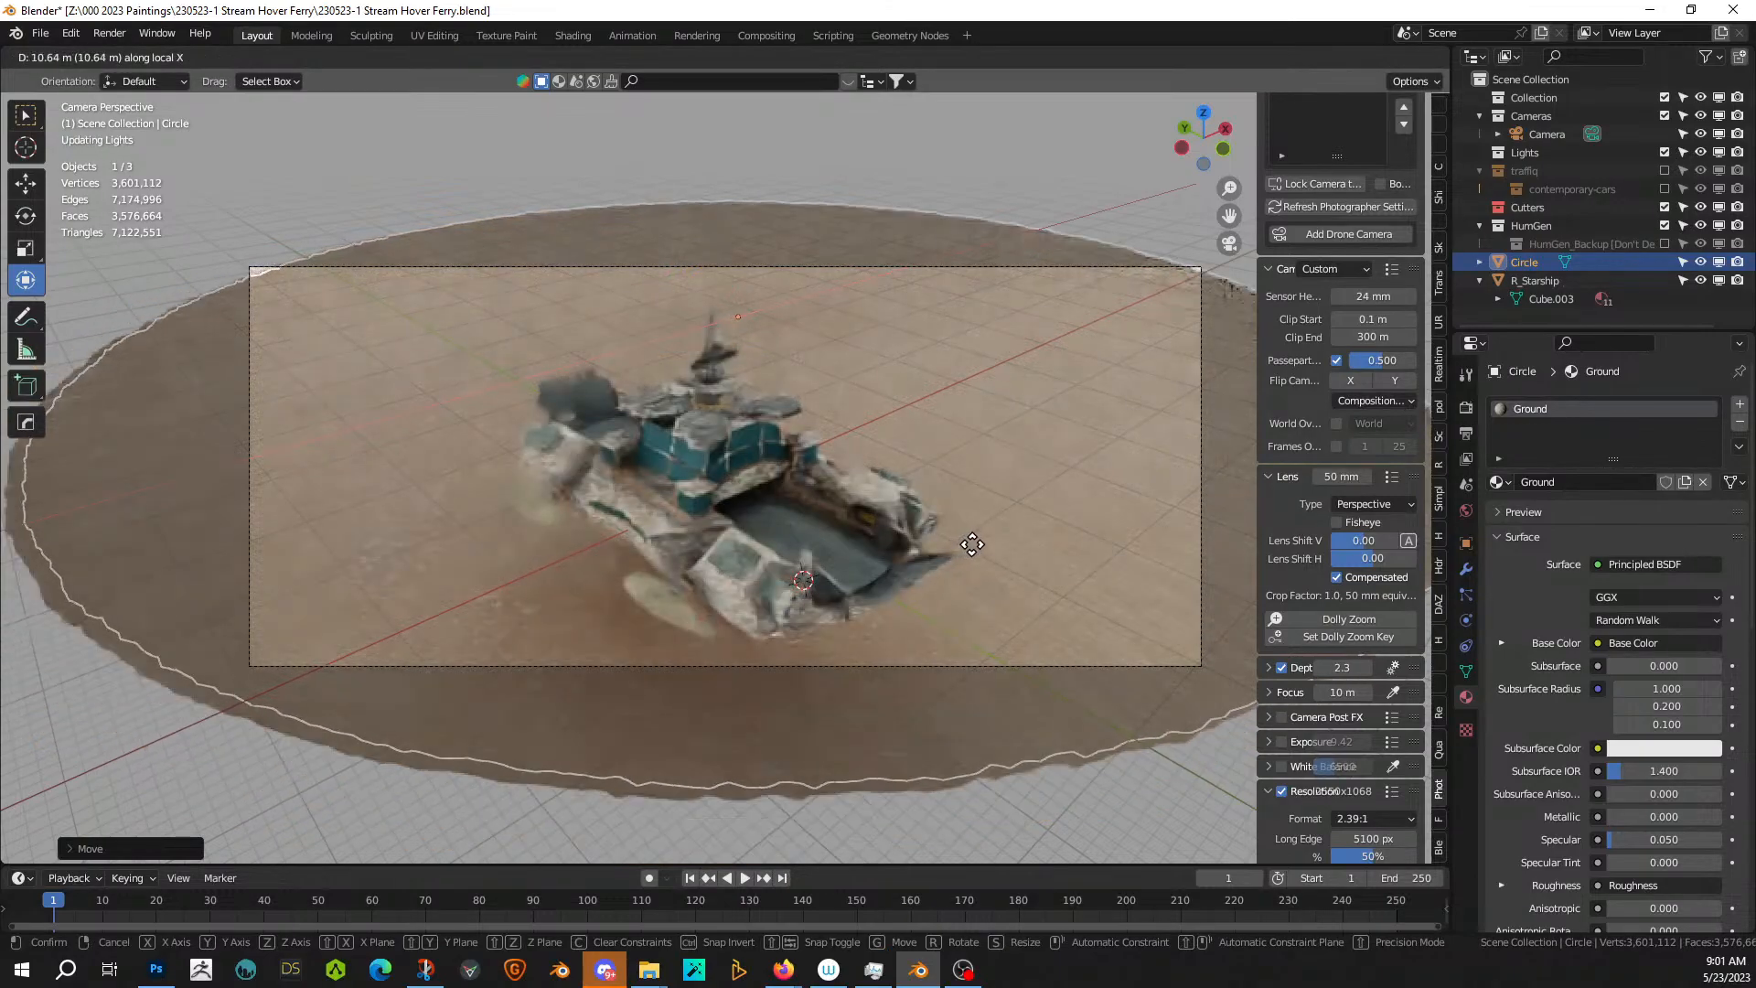
{"action": "left_click", "coordinate": [974, 545]}
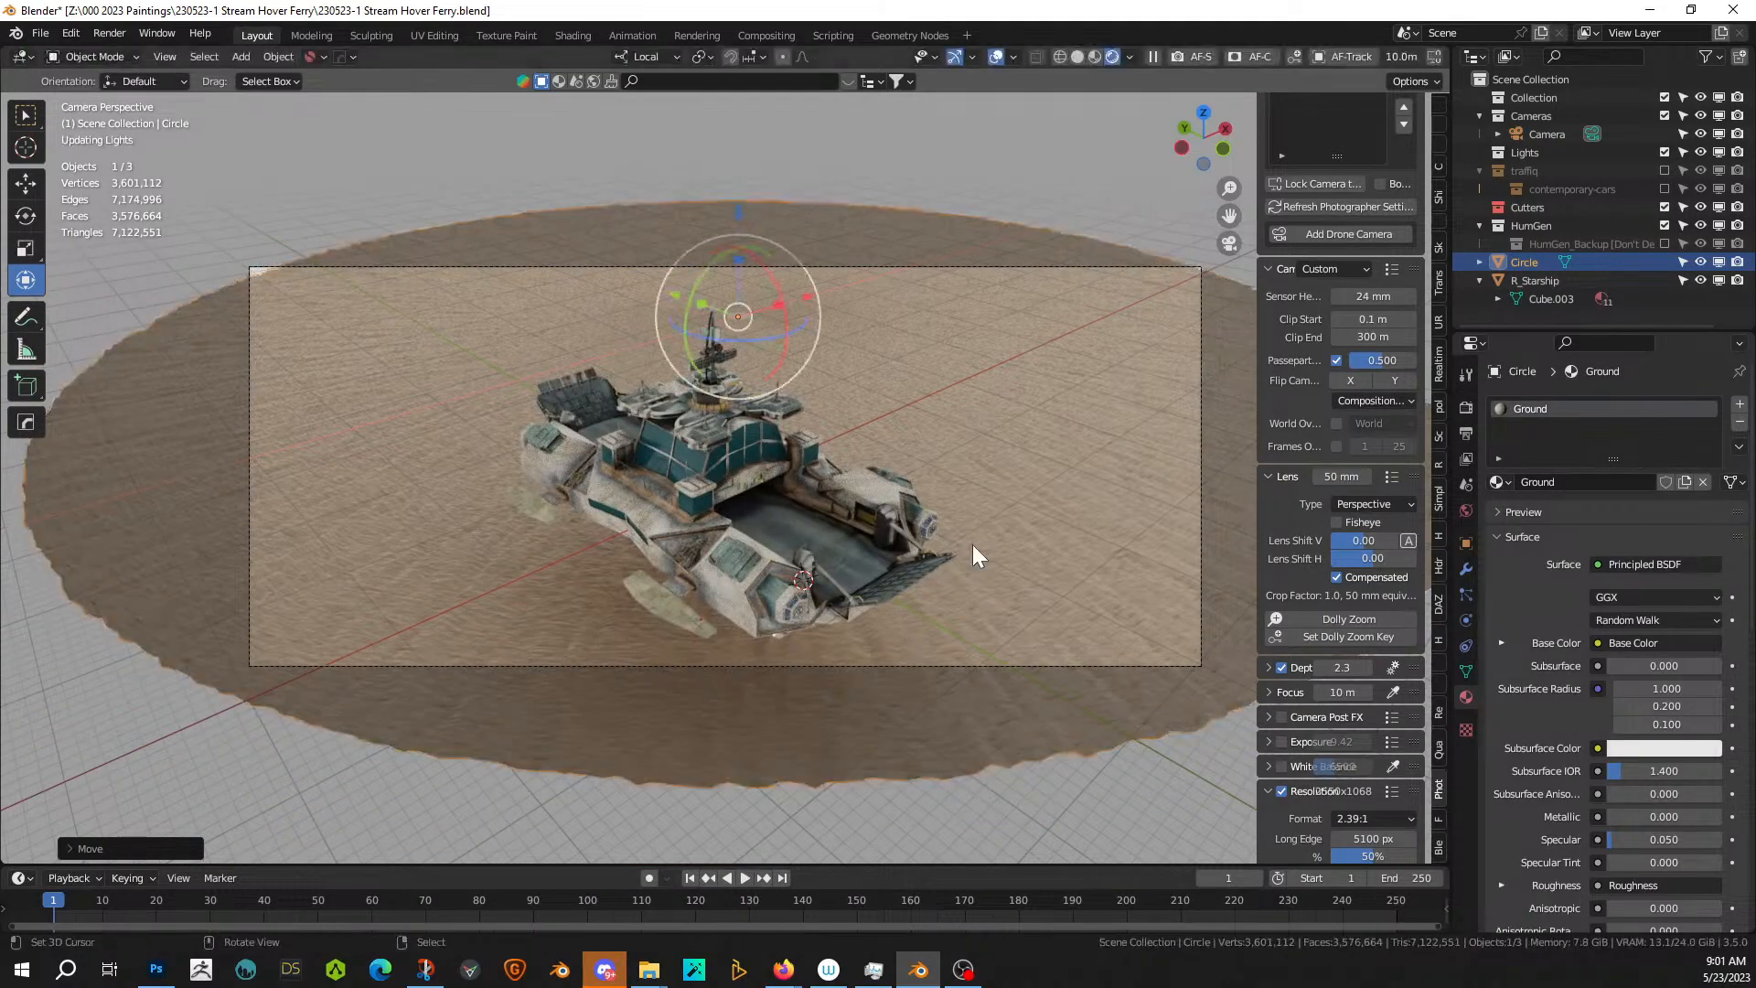
- Move the ground disc about 4.7 m along its local Y axis and scale it up slightly to fill the camera frame
{"action": "key", "text": "g"}
{"action": "key", "text": "y"}
{"action": "key", "text": "y"}
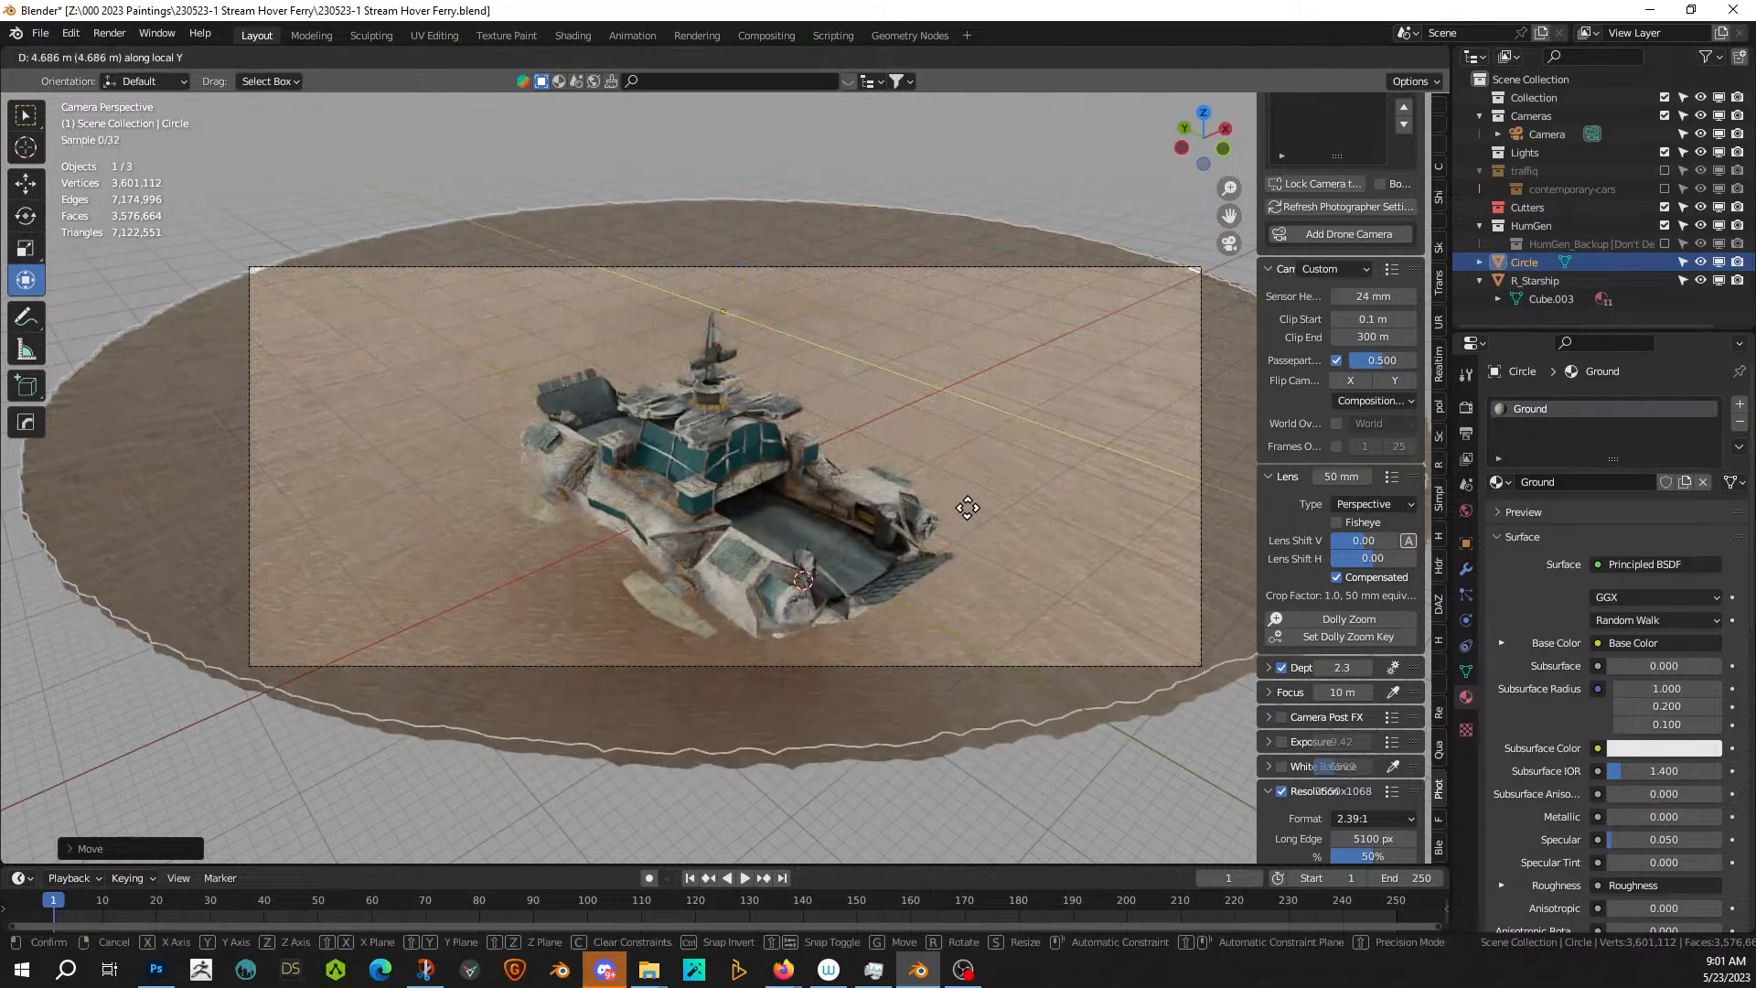
{"action": "left_click", "coordinate": [966, 511]}
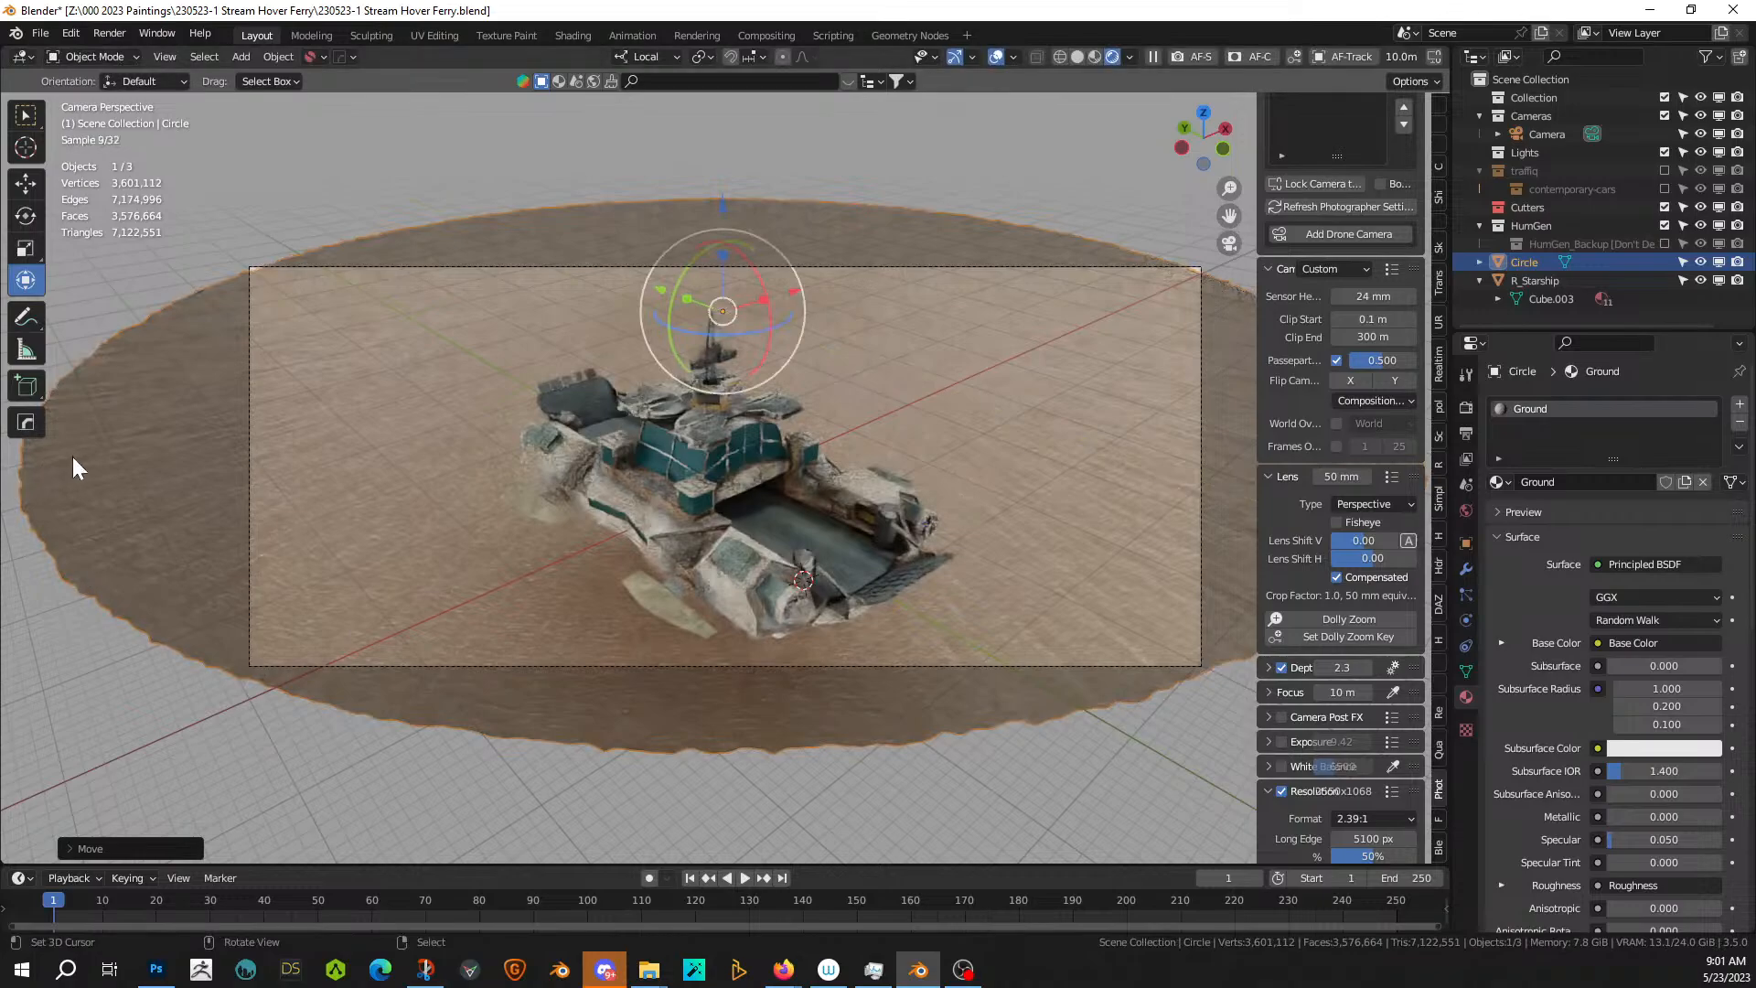
{"action": "key", "text": "s"}
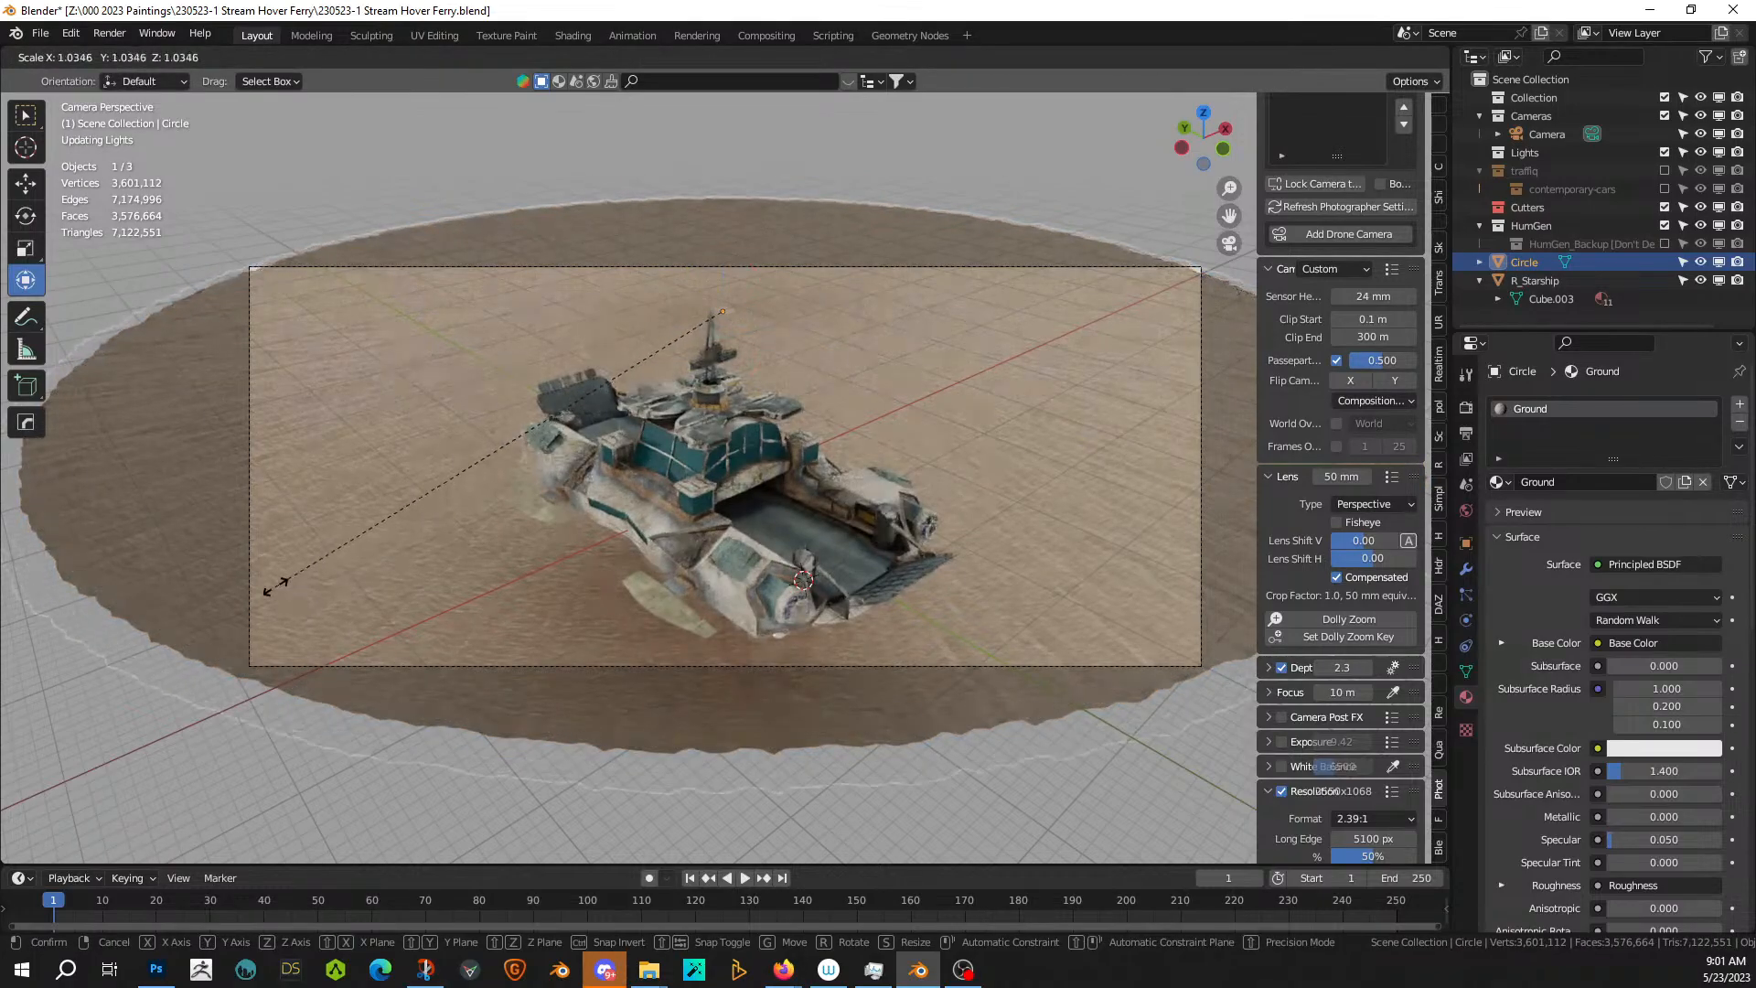
{"action": "left_click", "coordinate": [265, 587]}
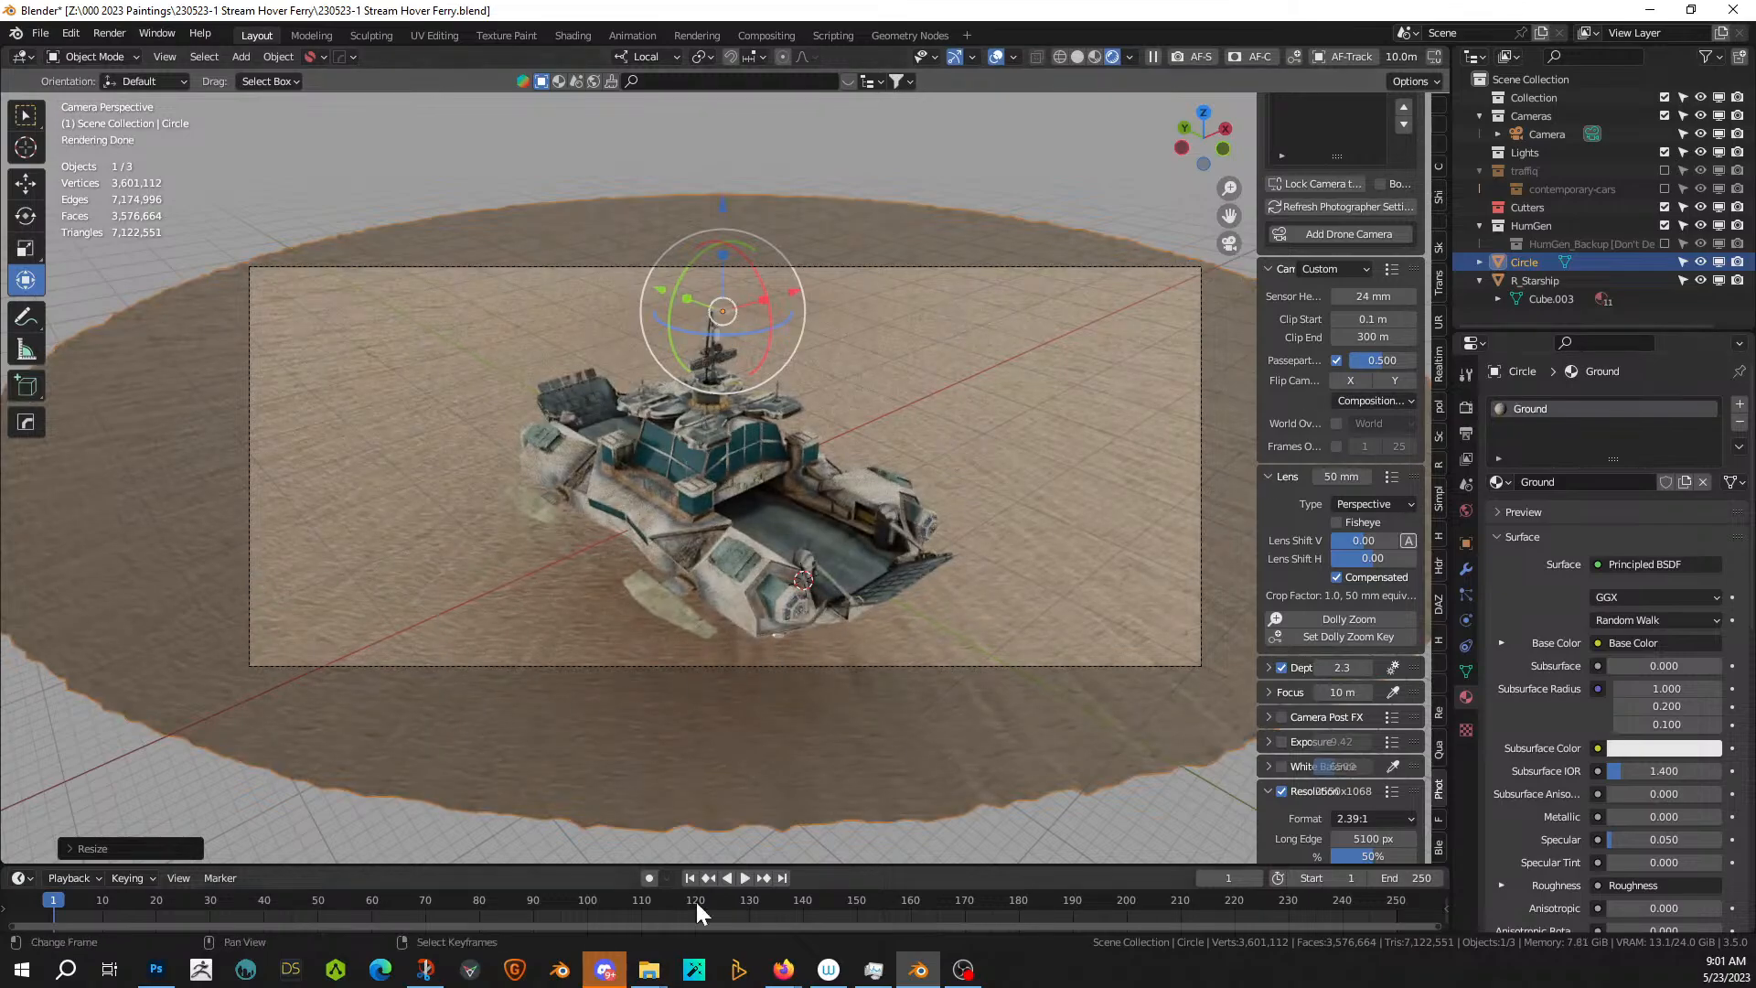
- Add the abandoned_parking HDRI from HDRi Maker's Open plane category as the 1k world background
{"action": "left_click", "coordinate": [1440, 565]}
{"action": "left_click", "coordinate": [1333, 157]}
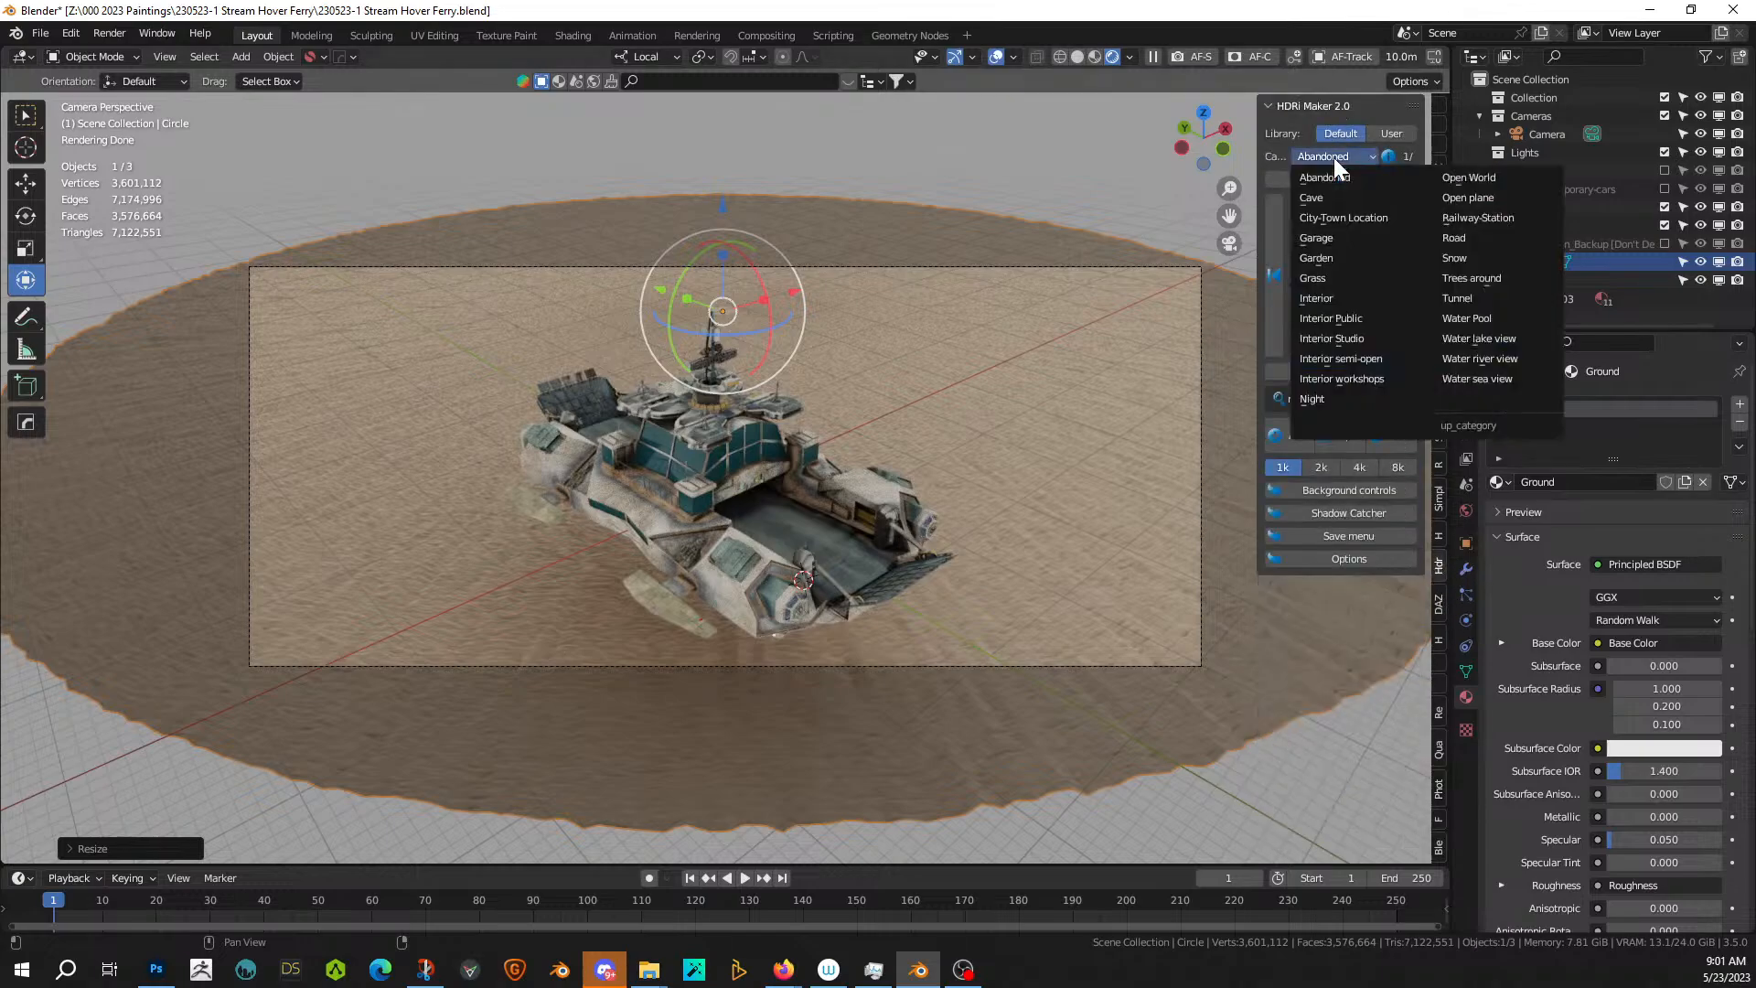
{"action": "left_click", "coordinate": [1445, 200]}
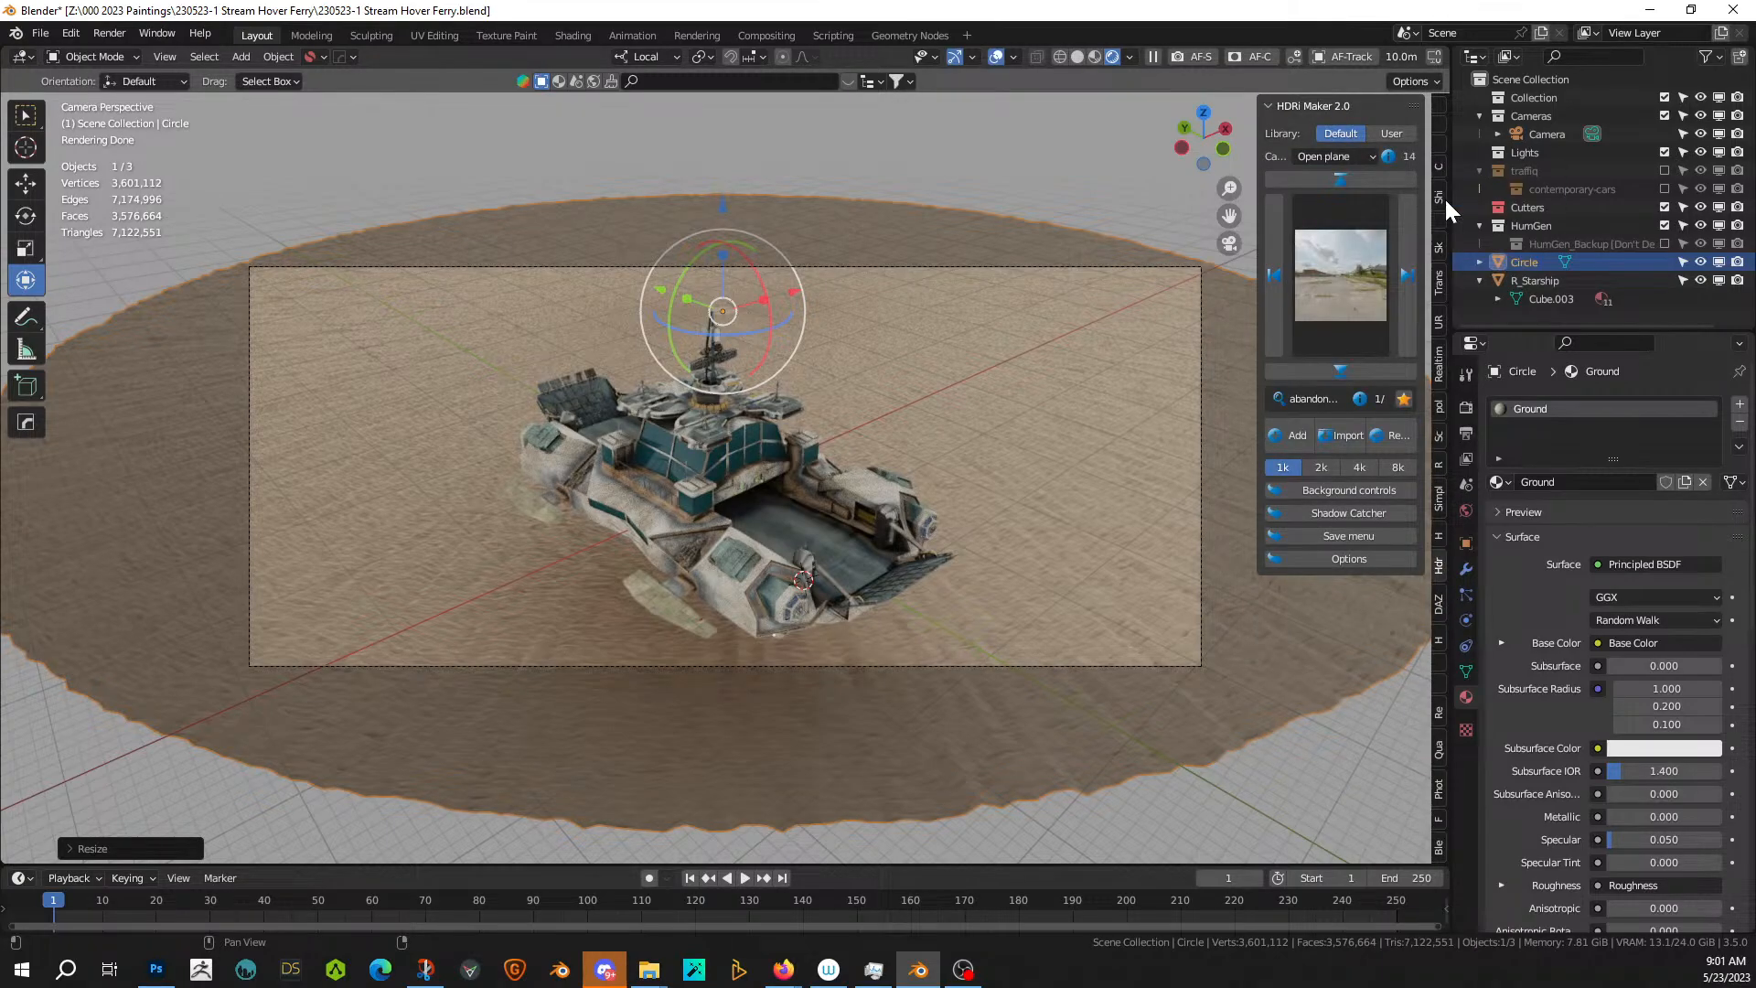
{"action": "left_click", "coordinate": [1358, 279]}
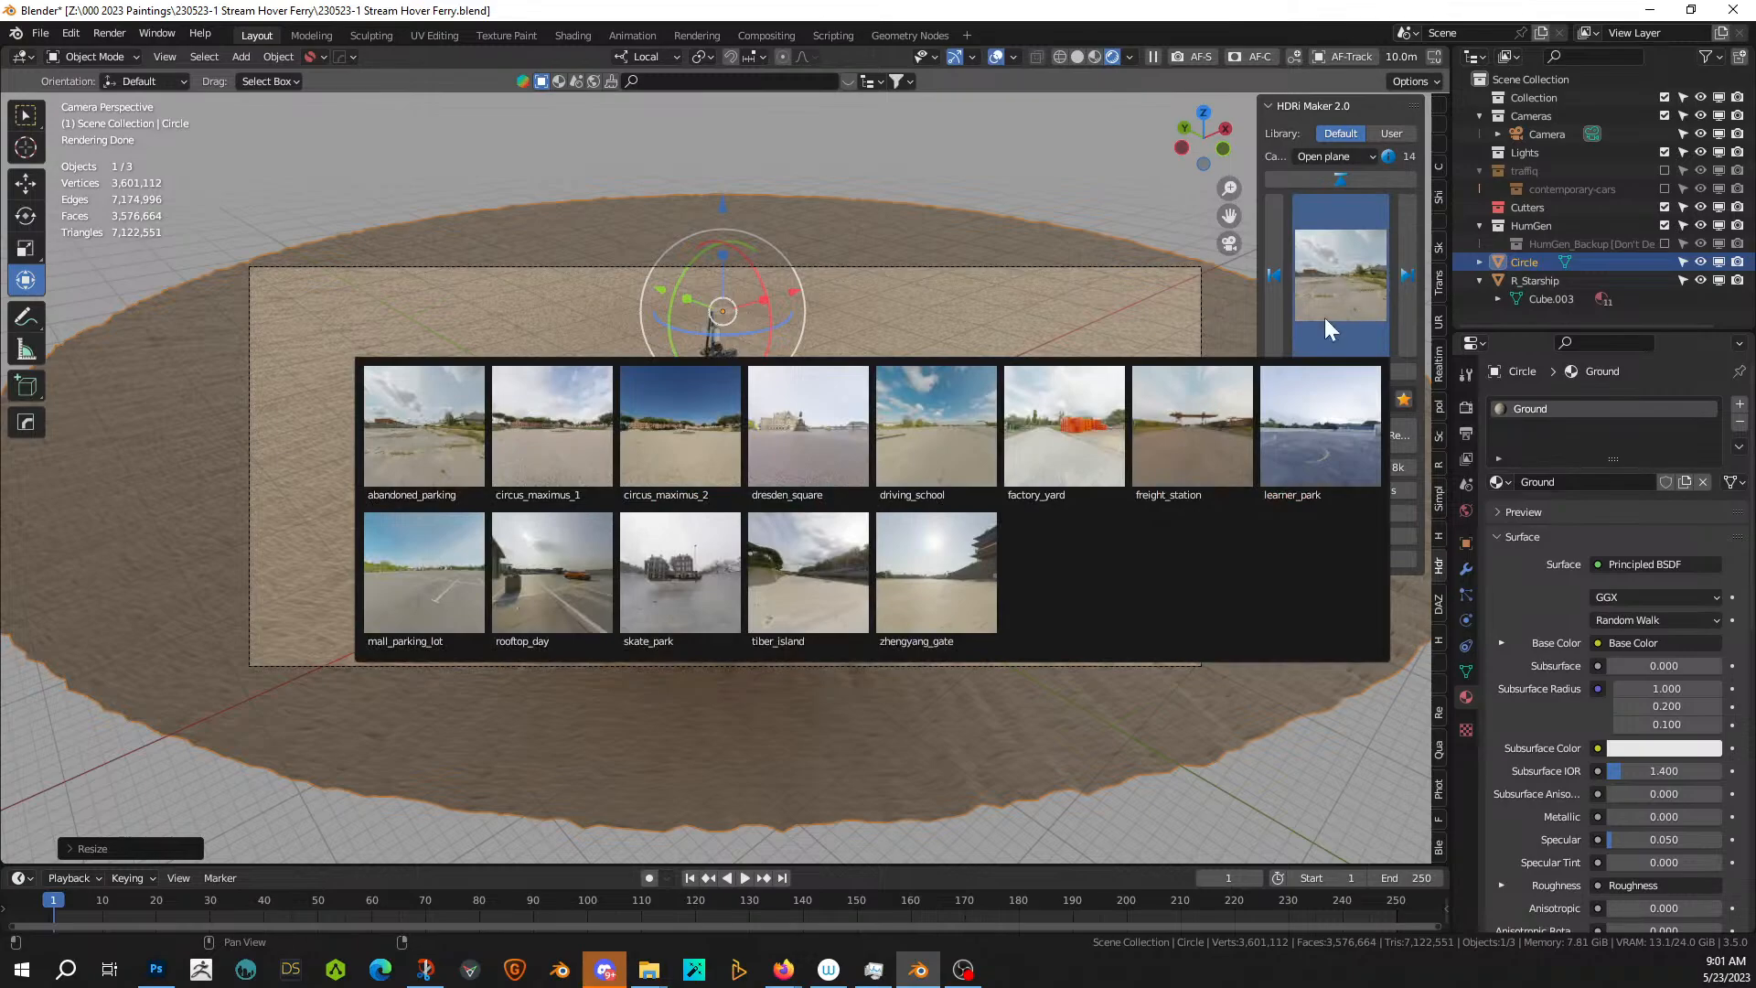
{"action": "left_click", "coordinate": [1354, 261]}
{"action": "left_click", "coordinate": [1286, 434]}
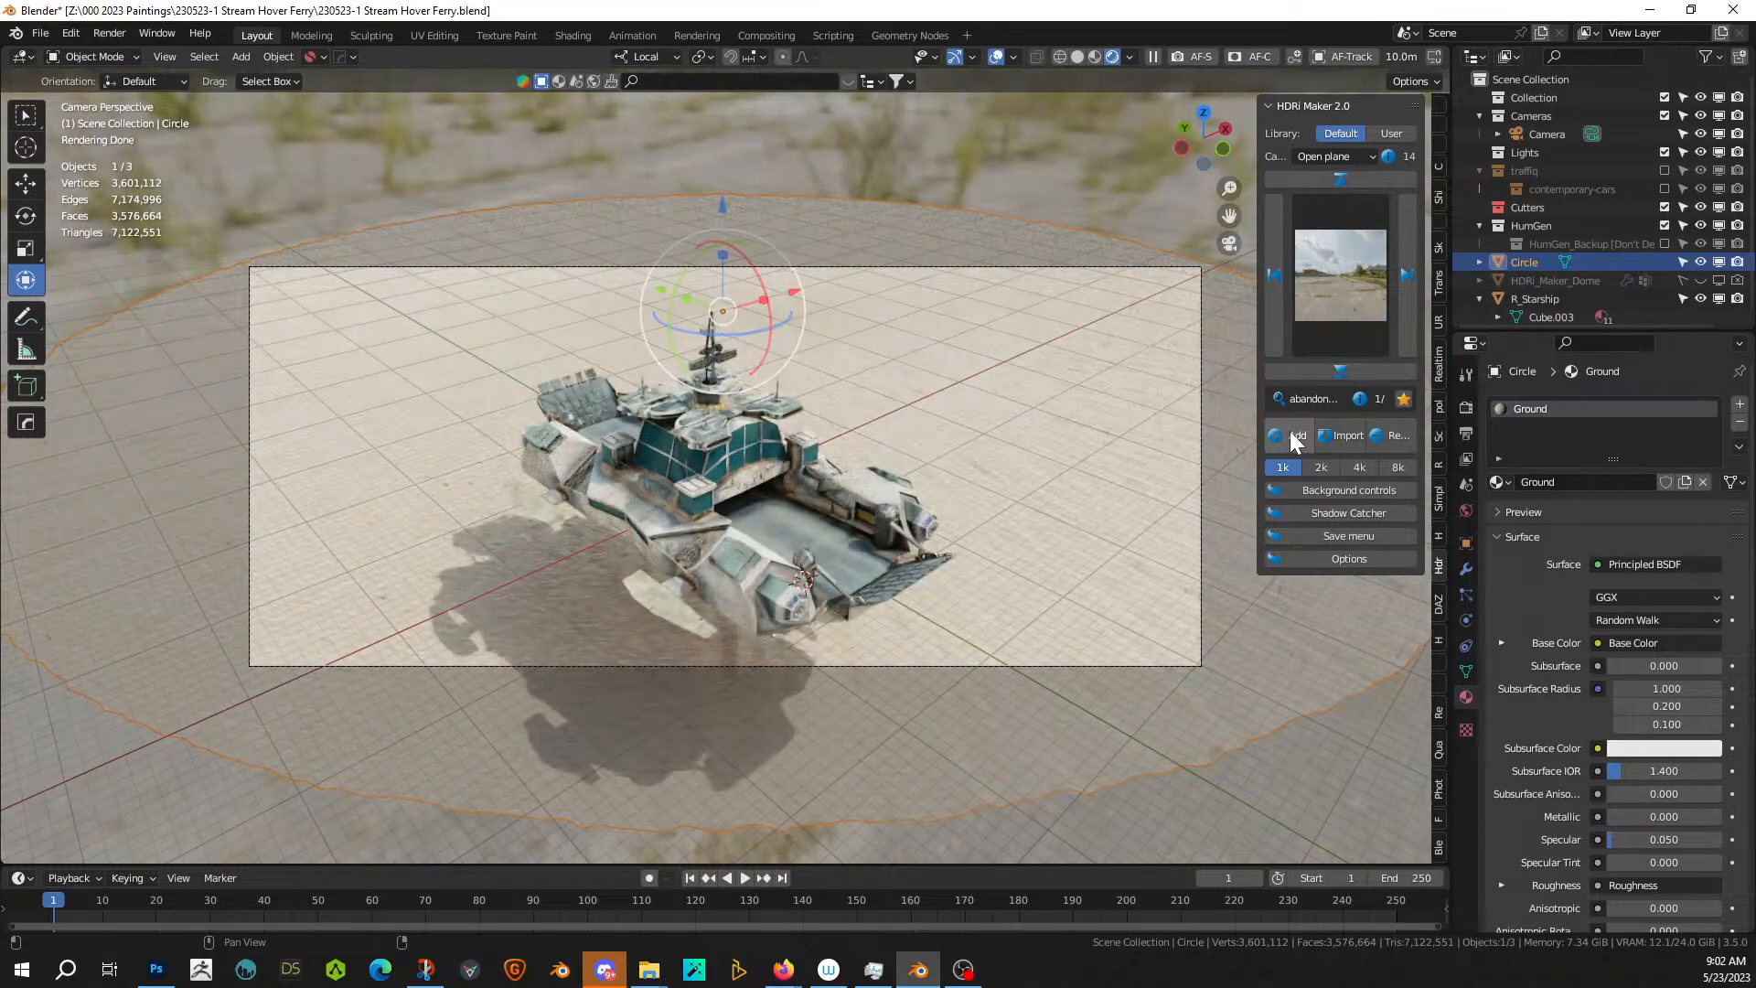
- Open the HDRI background controls and reduce the background light intensity to 1
{"action": "left_click", "coordinate": [1286, 490]}
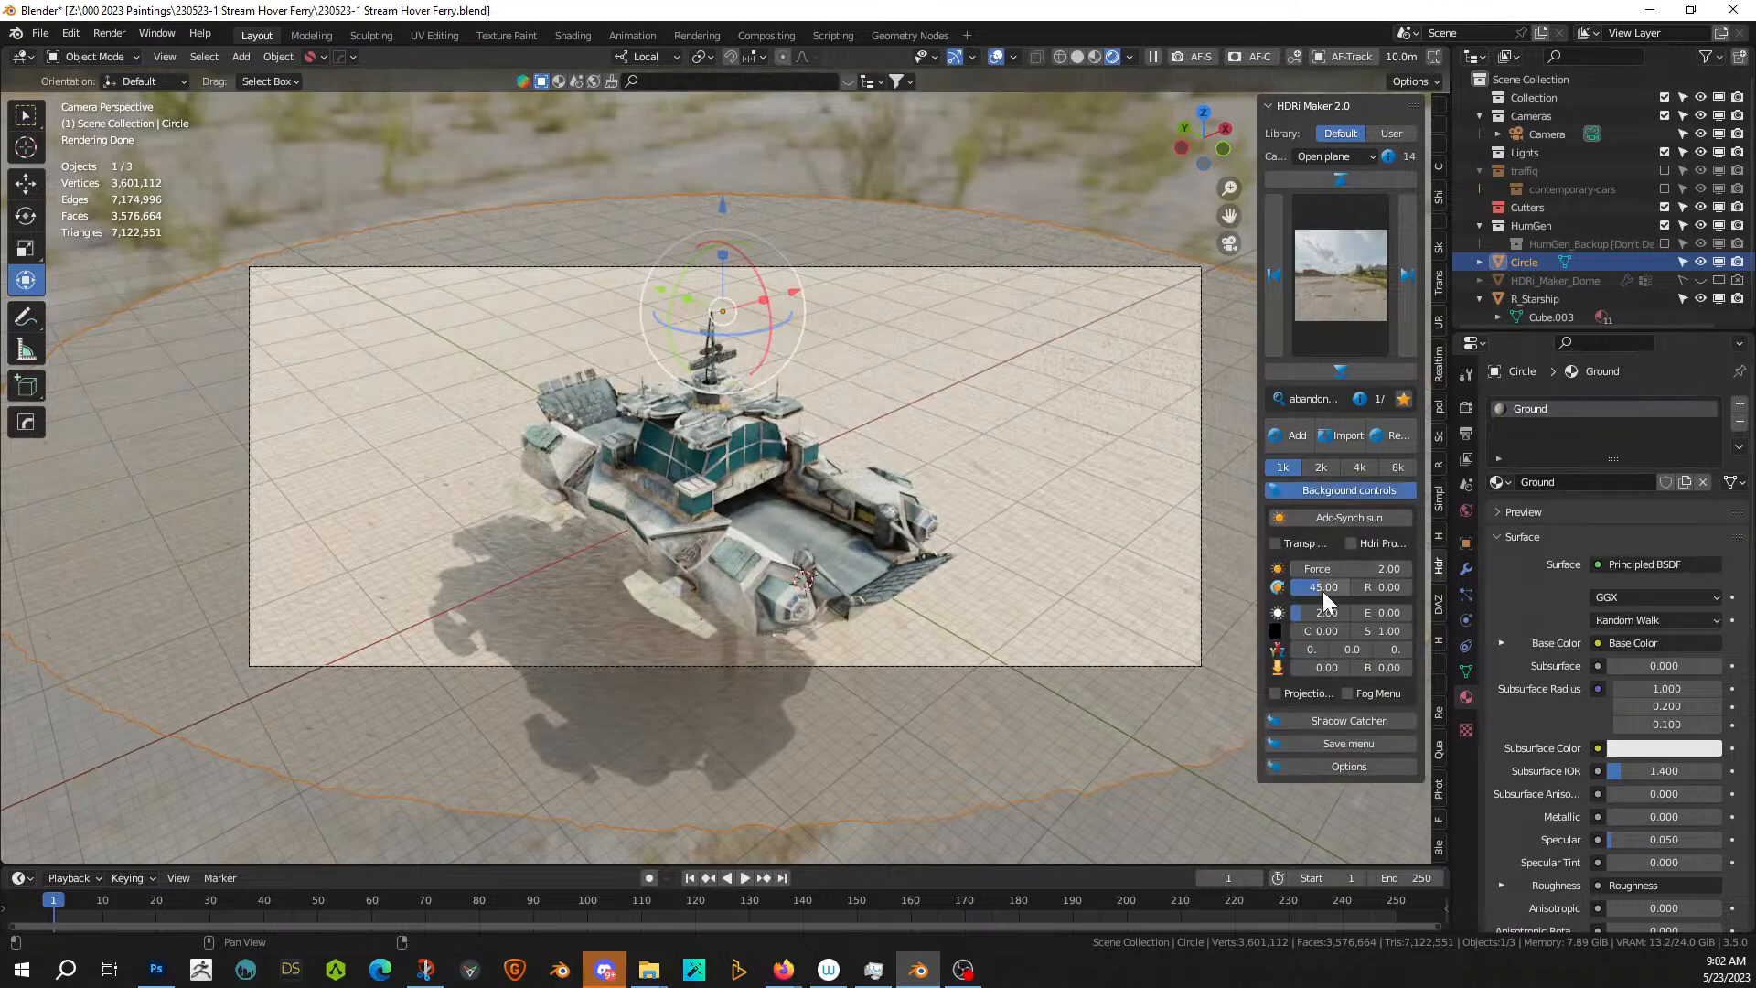
{"action": "type", "text": "1"}
{"action": "key", "text": "Return"}
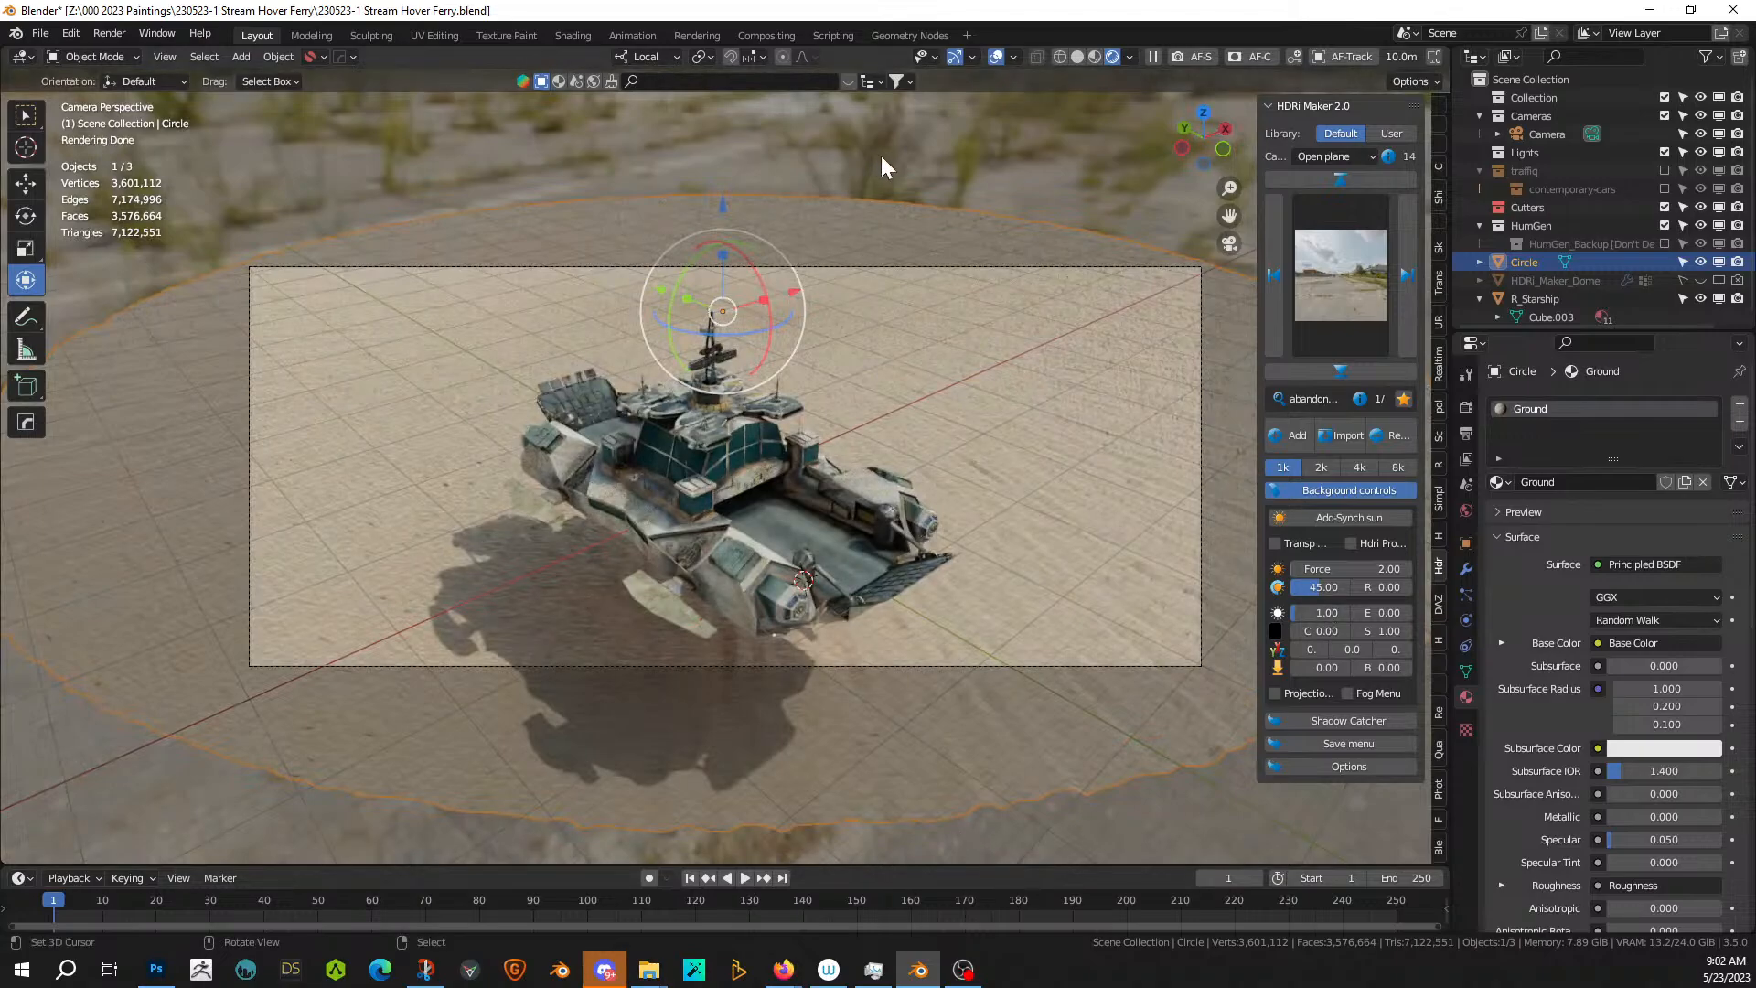
- Render the camera view and inspect the whole image of the ferry above the sandy ground
{"action": "key", "text": "F12"}
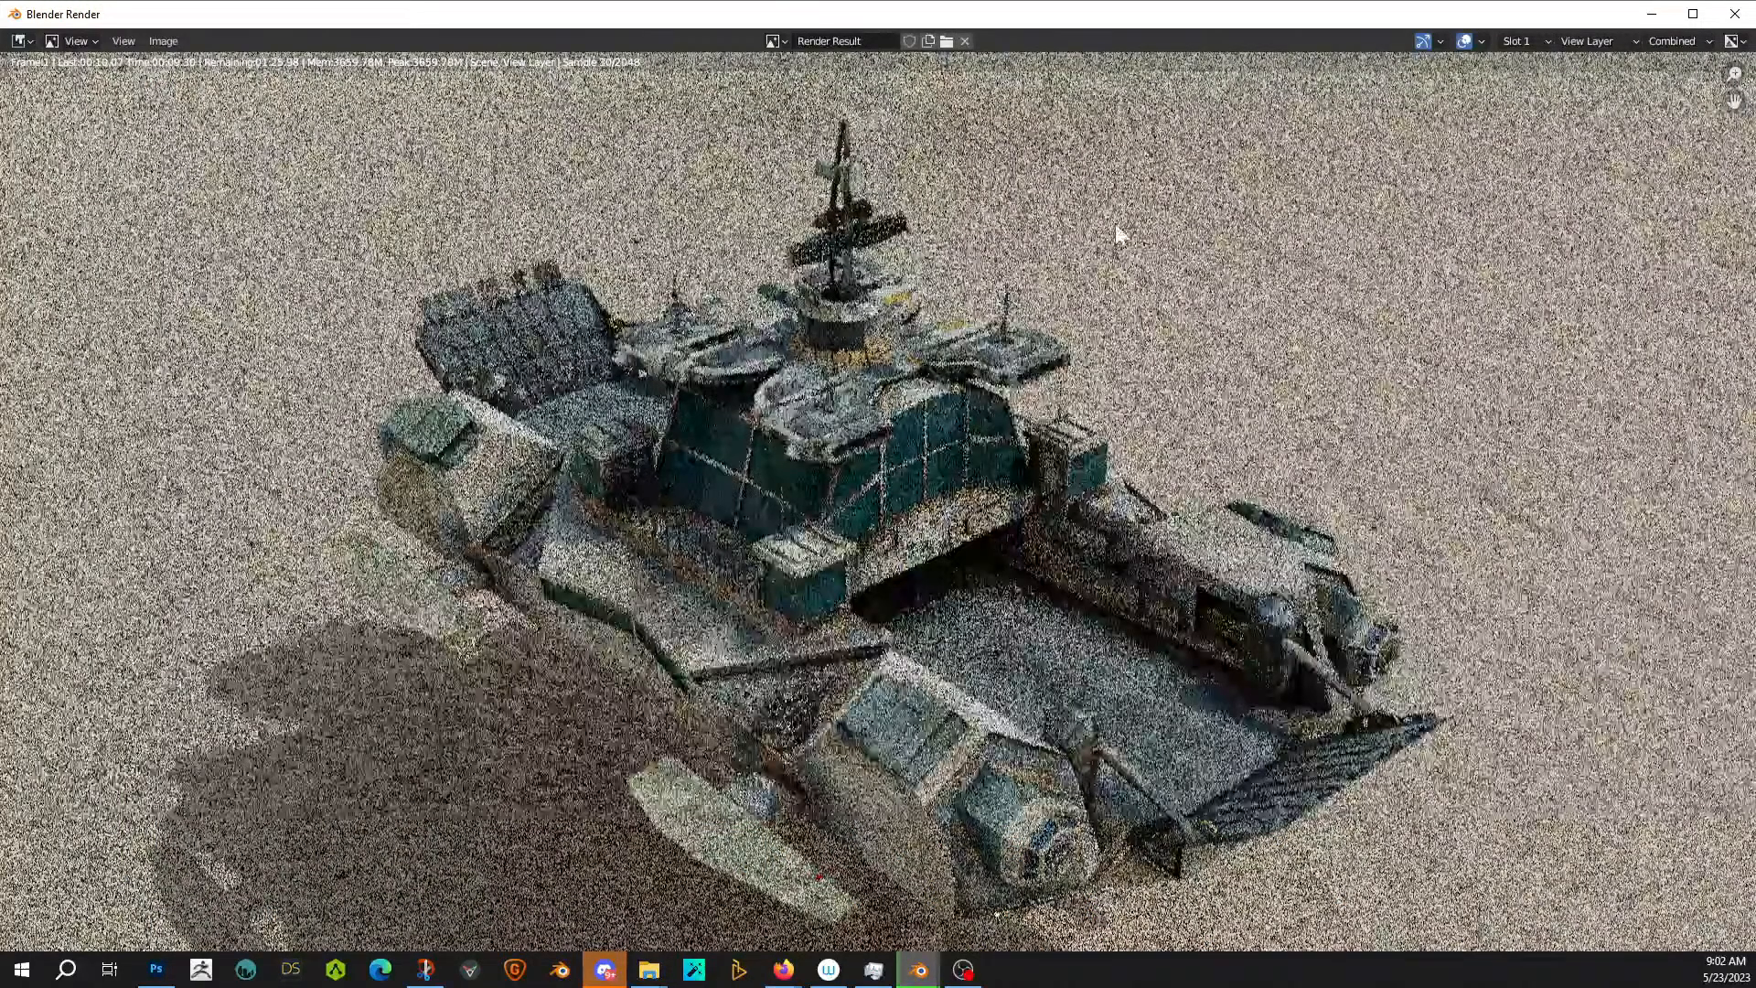
{"action": "scroll", "coordinate": [979, 419], "scroll_direction": "down", "scroll_amount": 1}
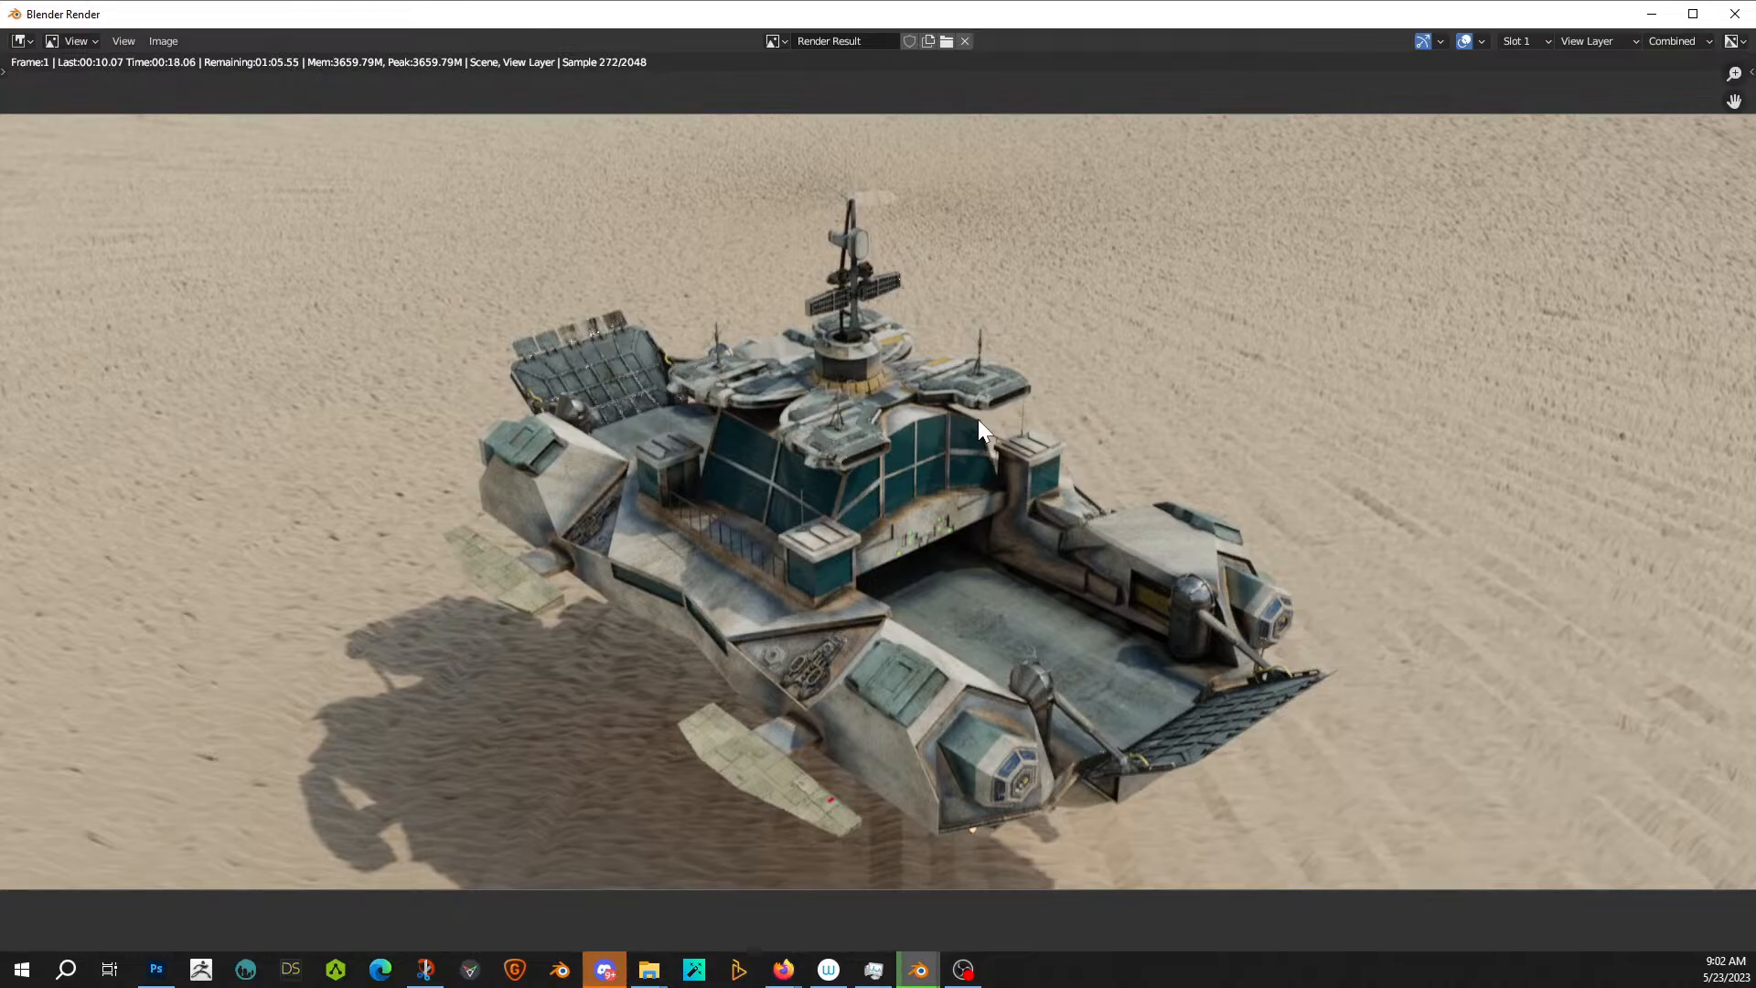
{"action": "scroll", "coordinate": [978, 419], "scroll_direction": "down", "scroll_amount": 1}
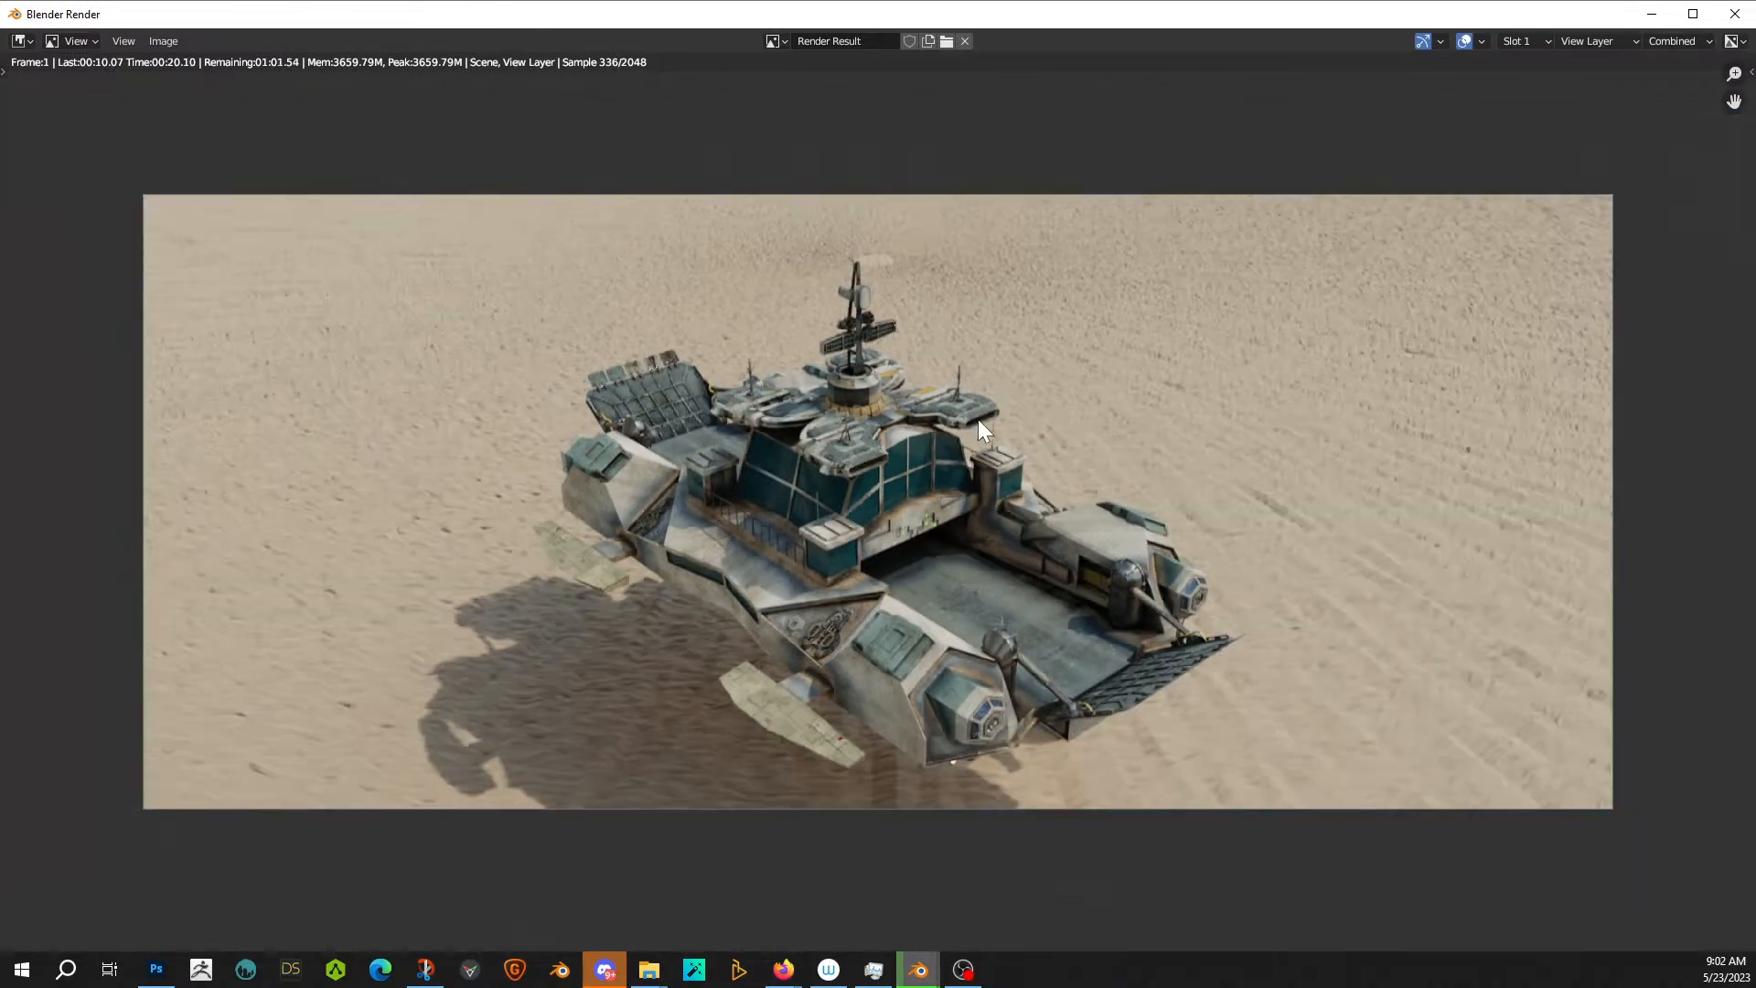